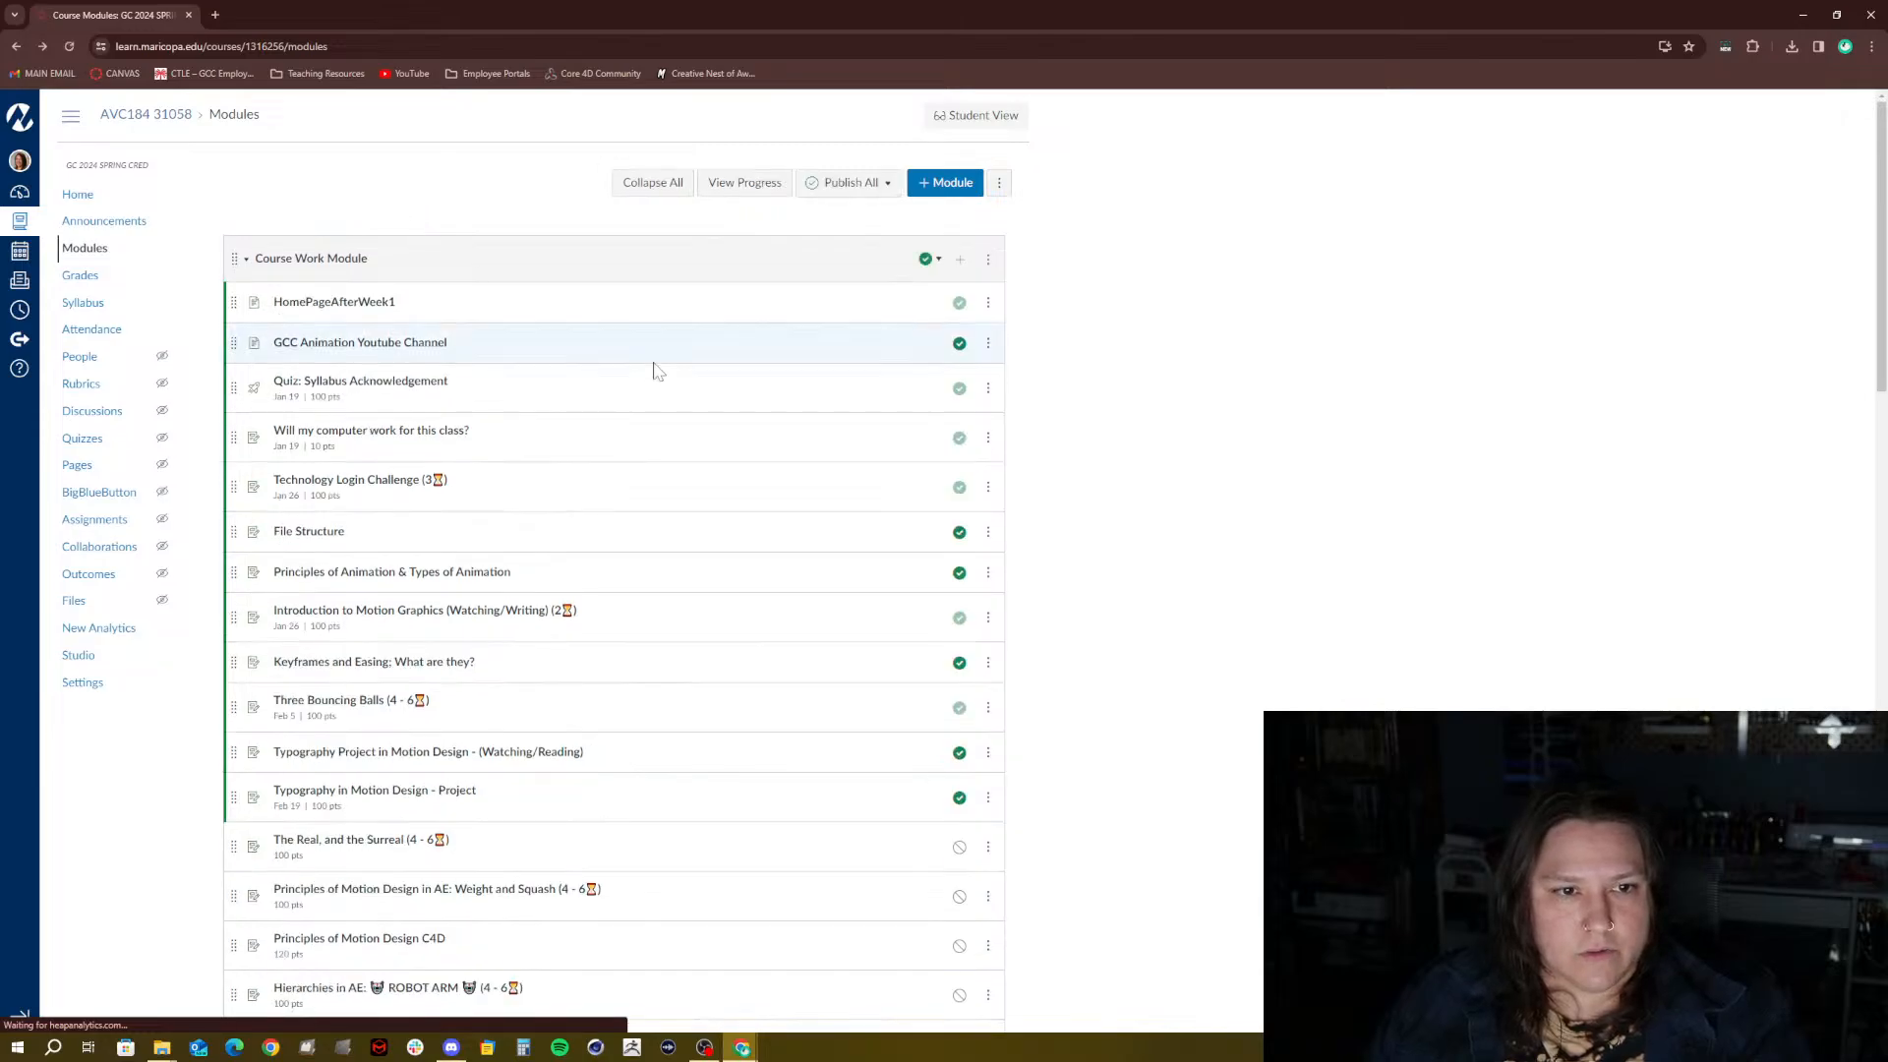
Open the Typography in Motion Design - Project assignment and highlight lines in its Allowed Fonts section
left_click(332, 792)
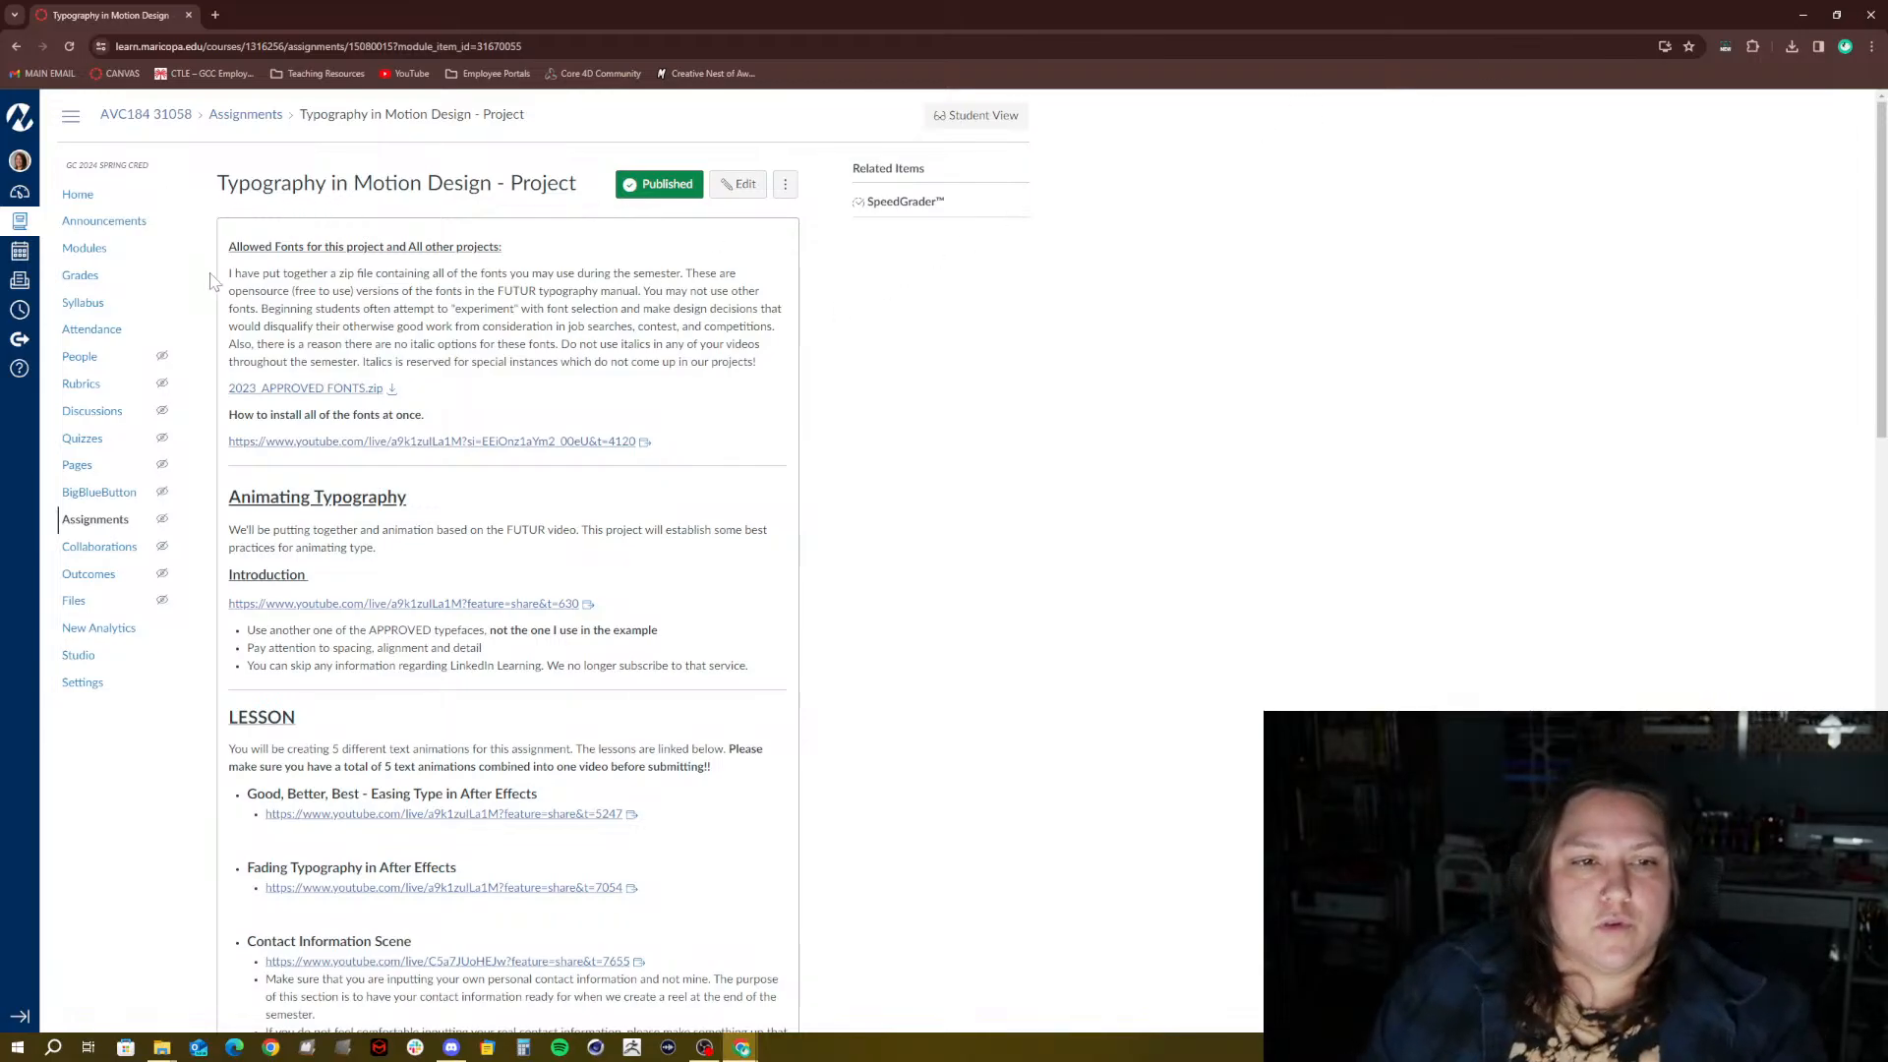
left_click_drag(227, 247, 496, 243)
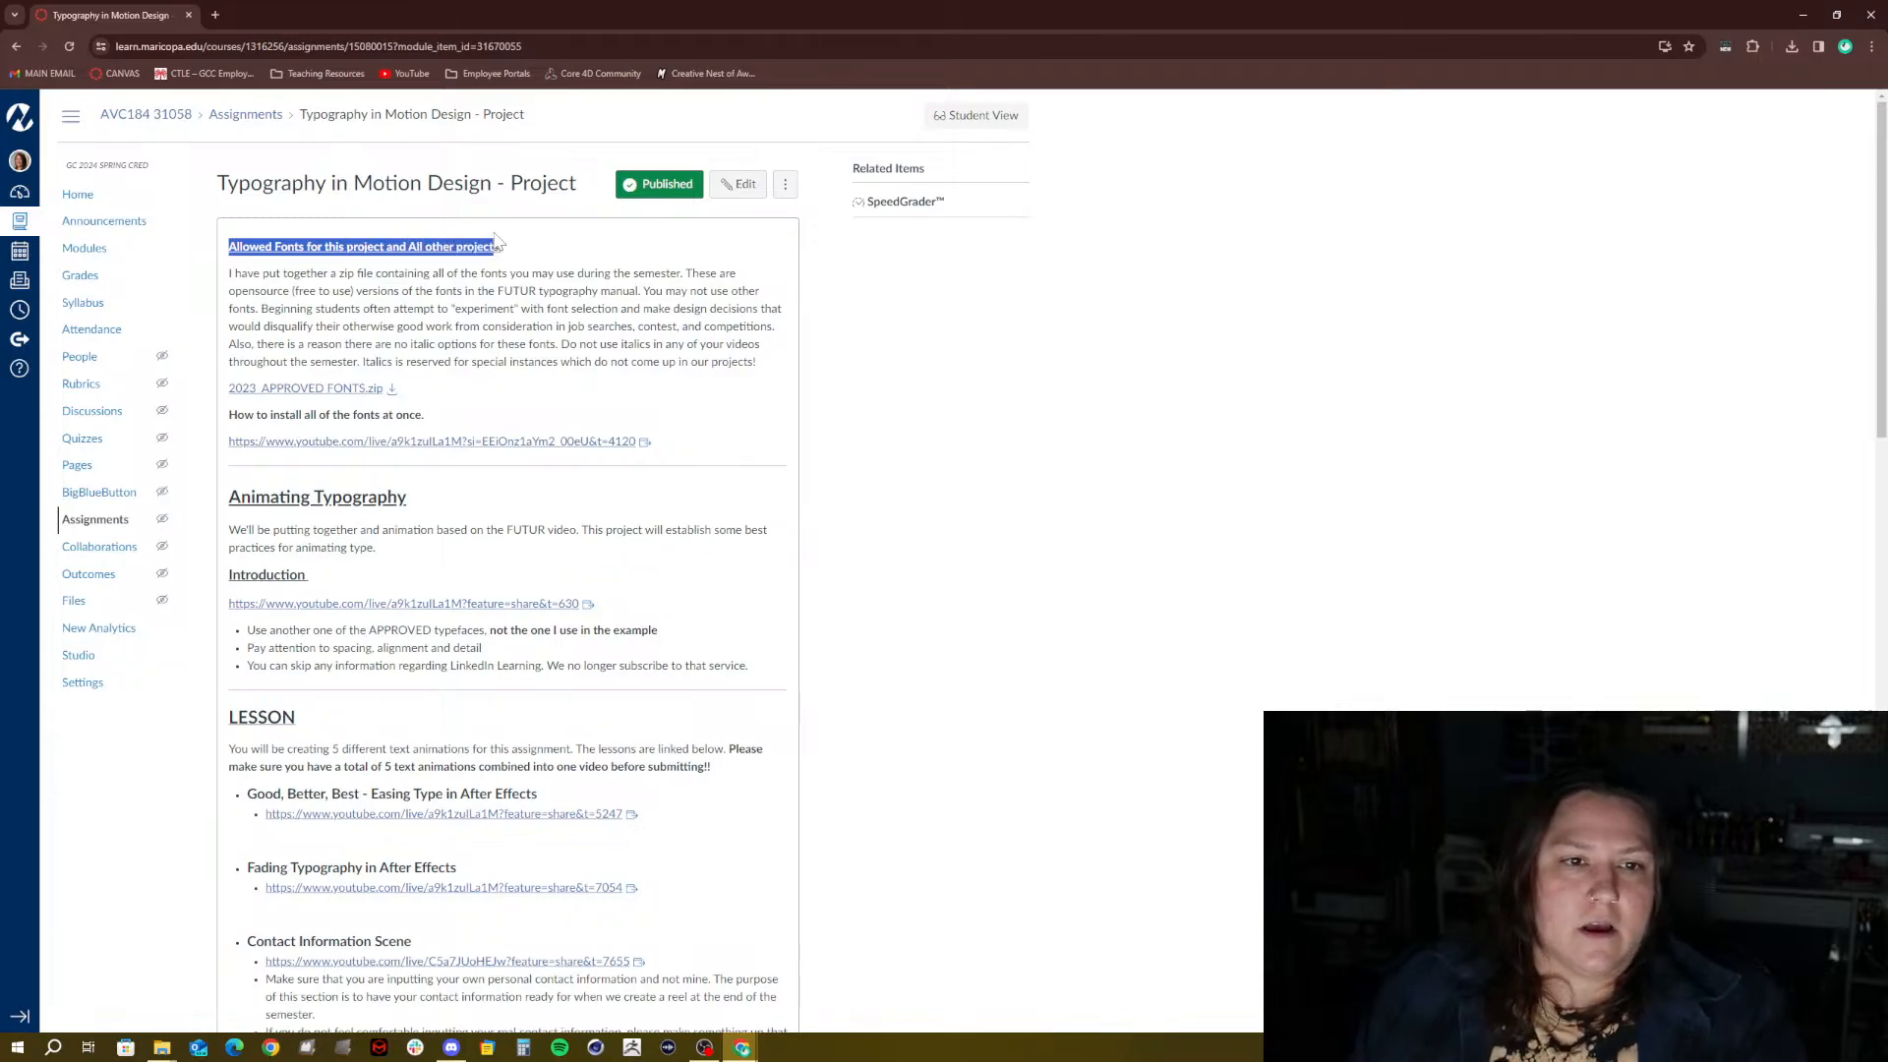
left_click(496, 247)
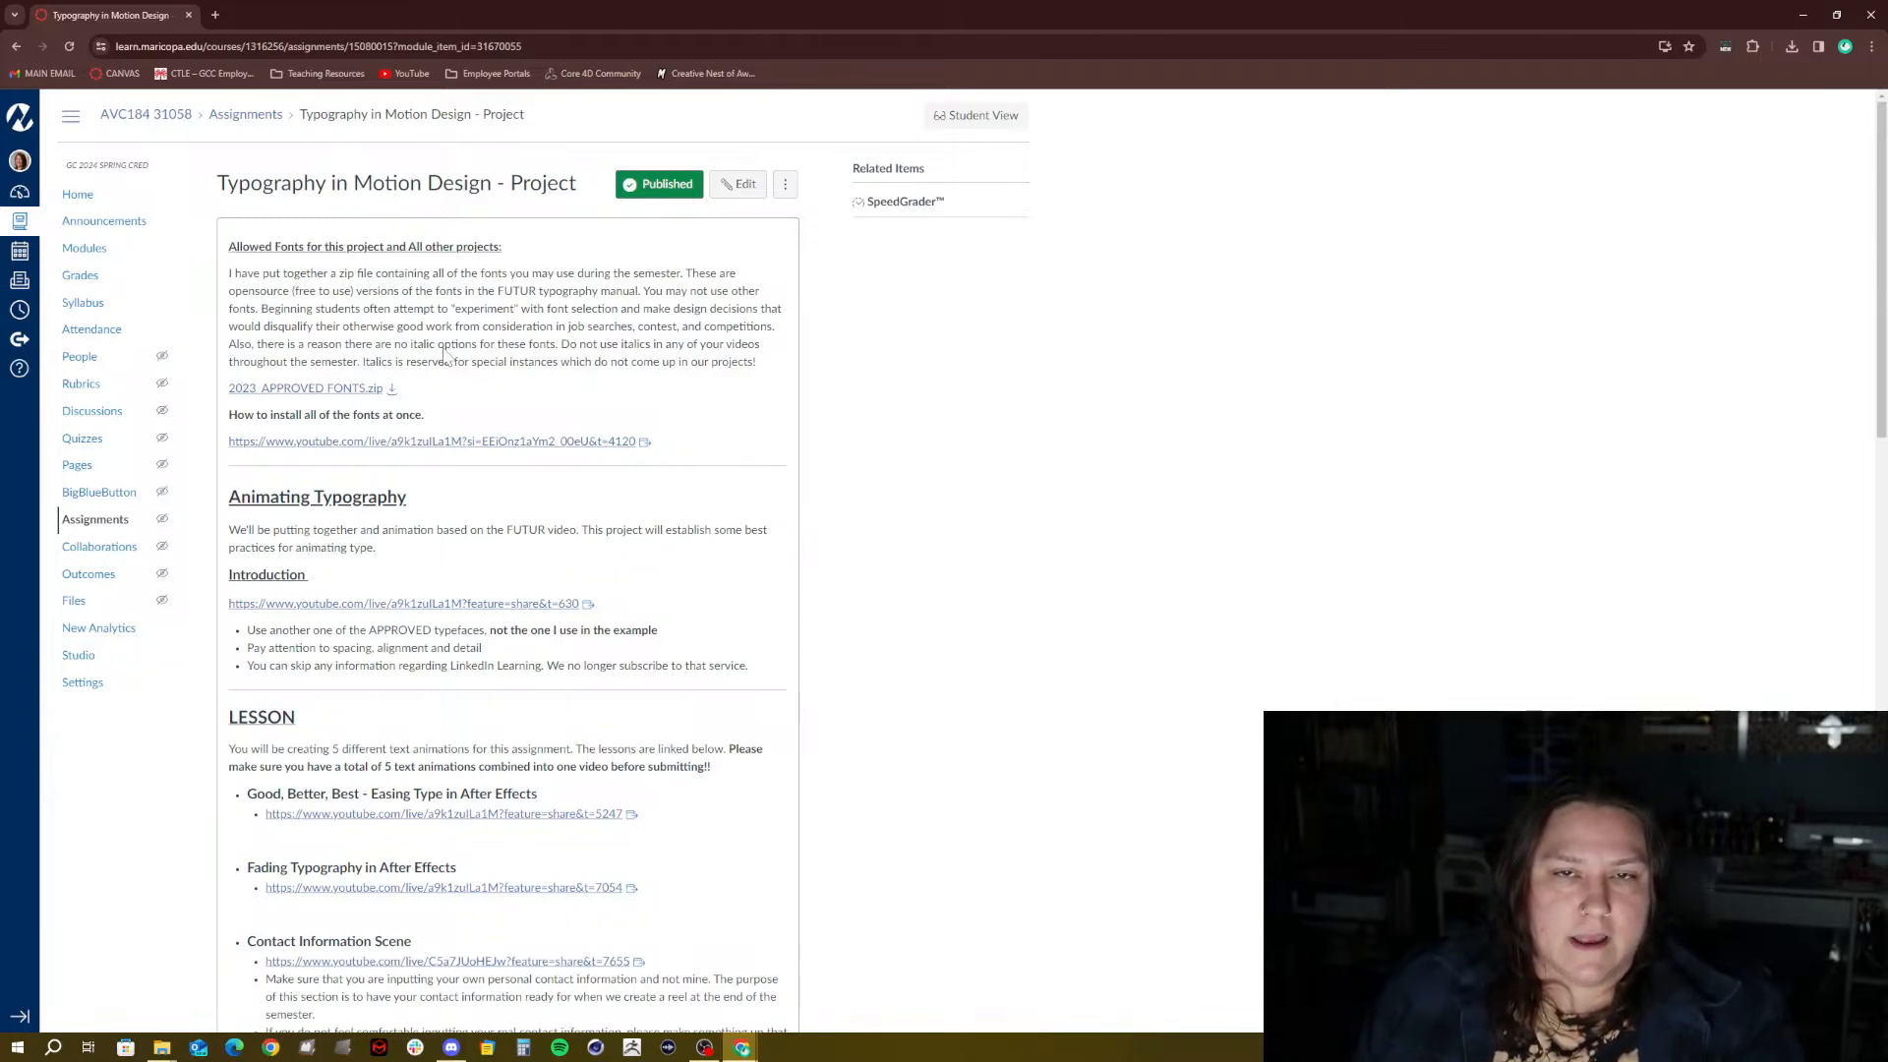
left_click_drag(486, 309, 549, 309)
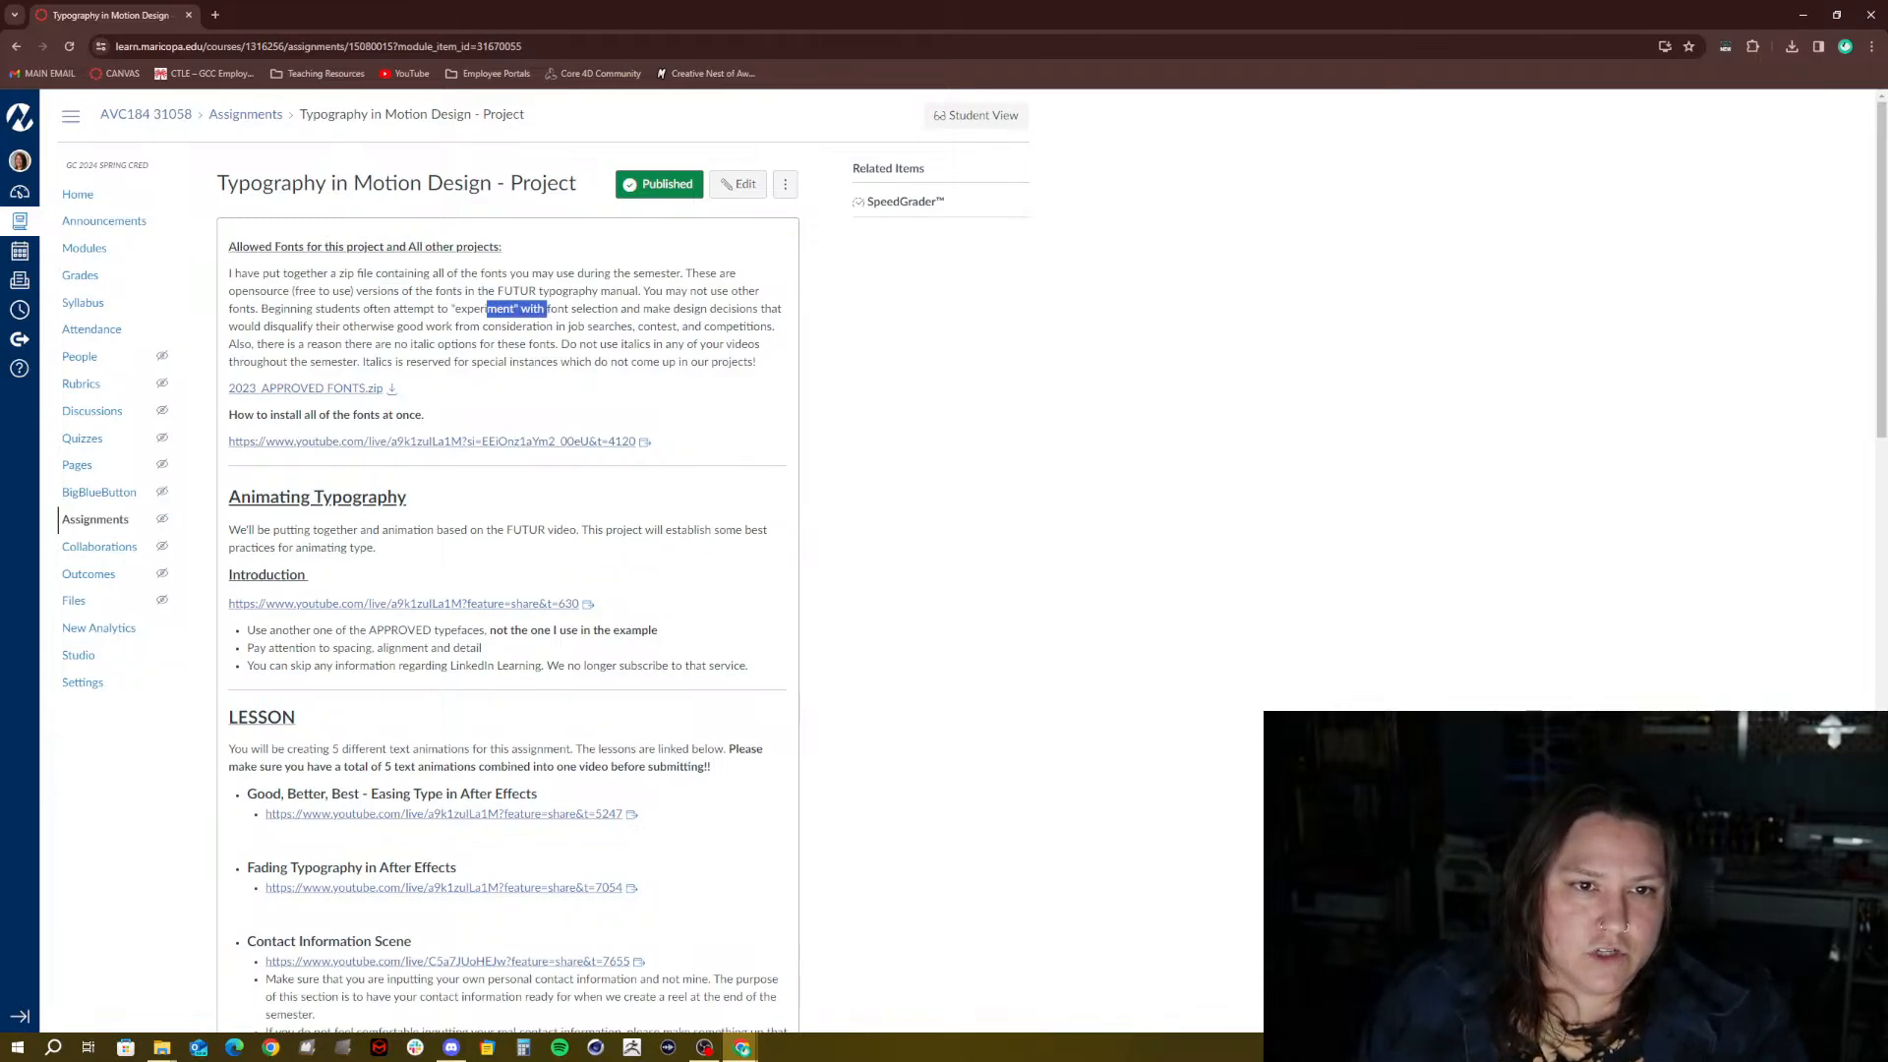
left_click(497, 344)
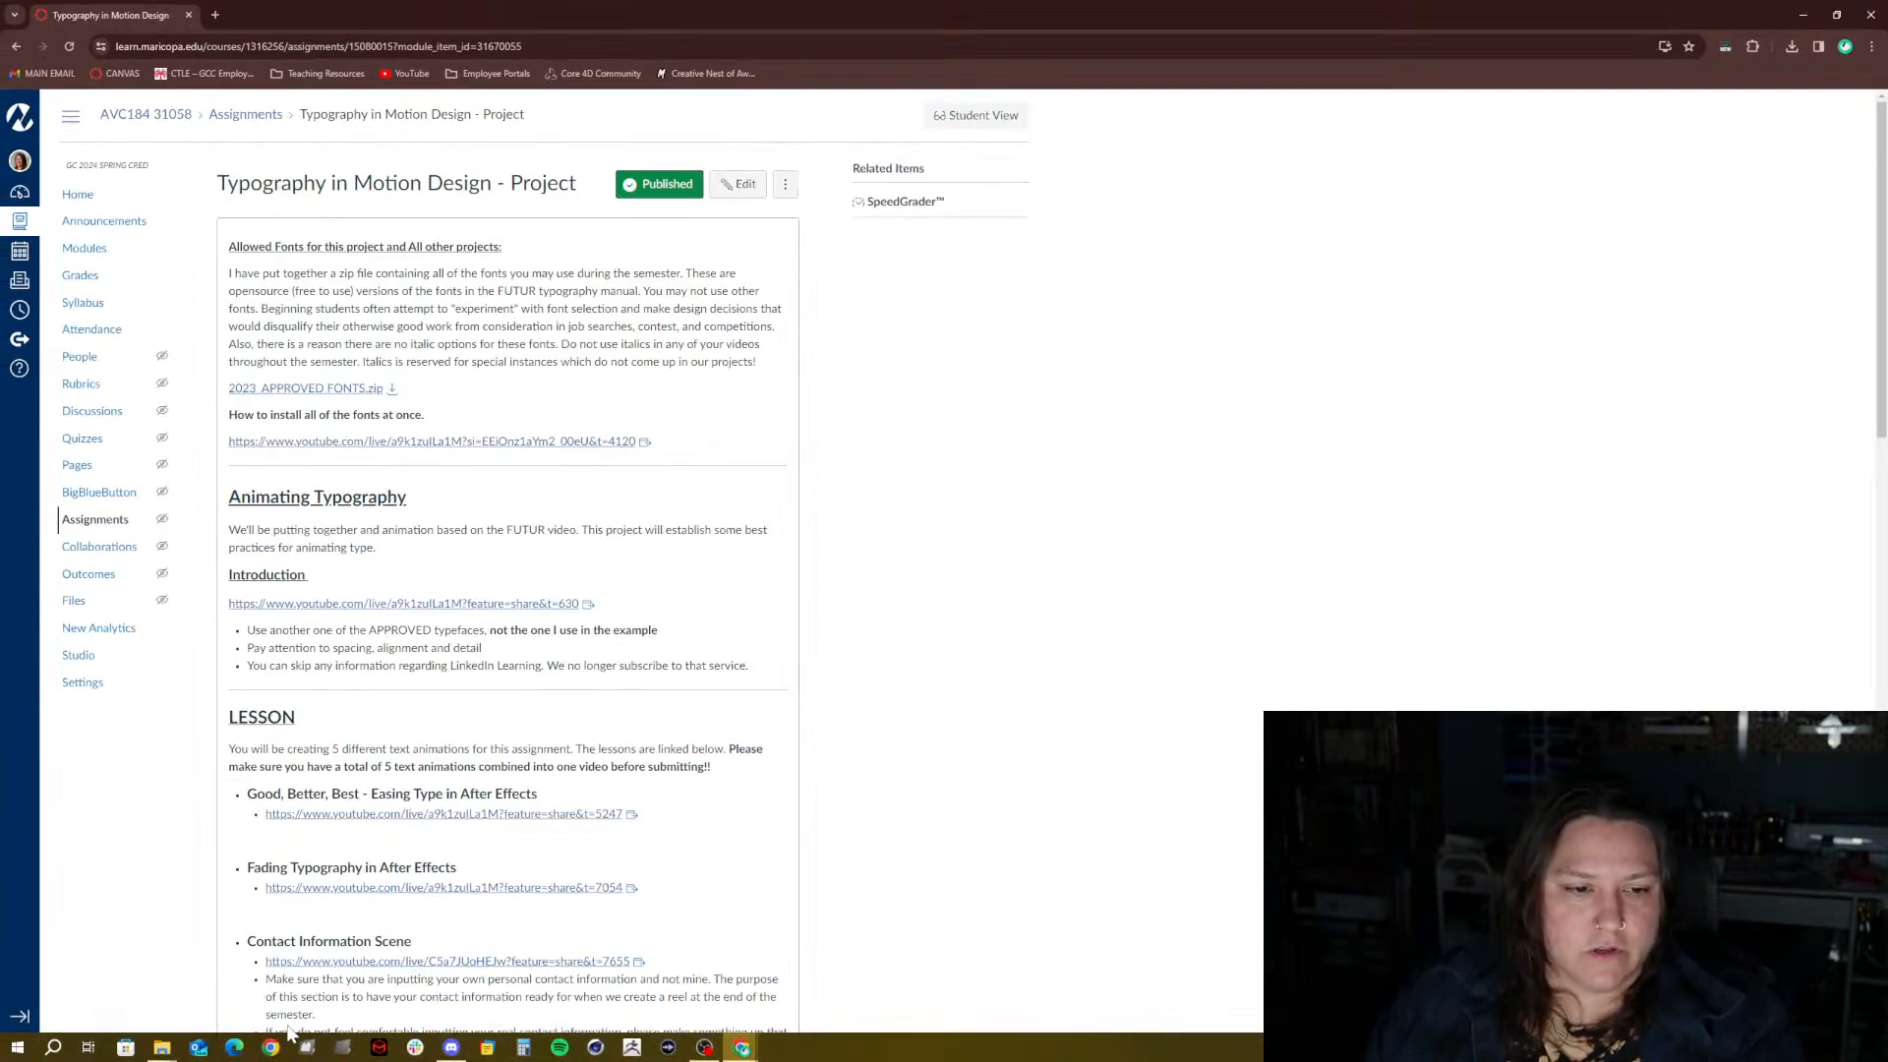
Find the 2023_APPROVED FONTS.zip download link on the assignment page, then return to the Downloads folder
mouse_move(162, 1047)
mouse_move(145, 1001)
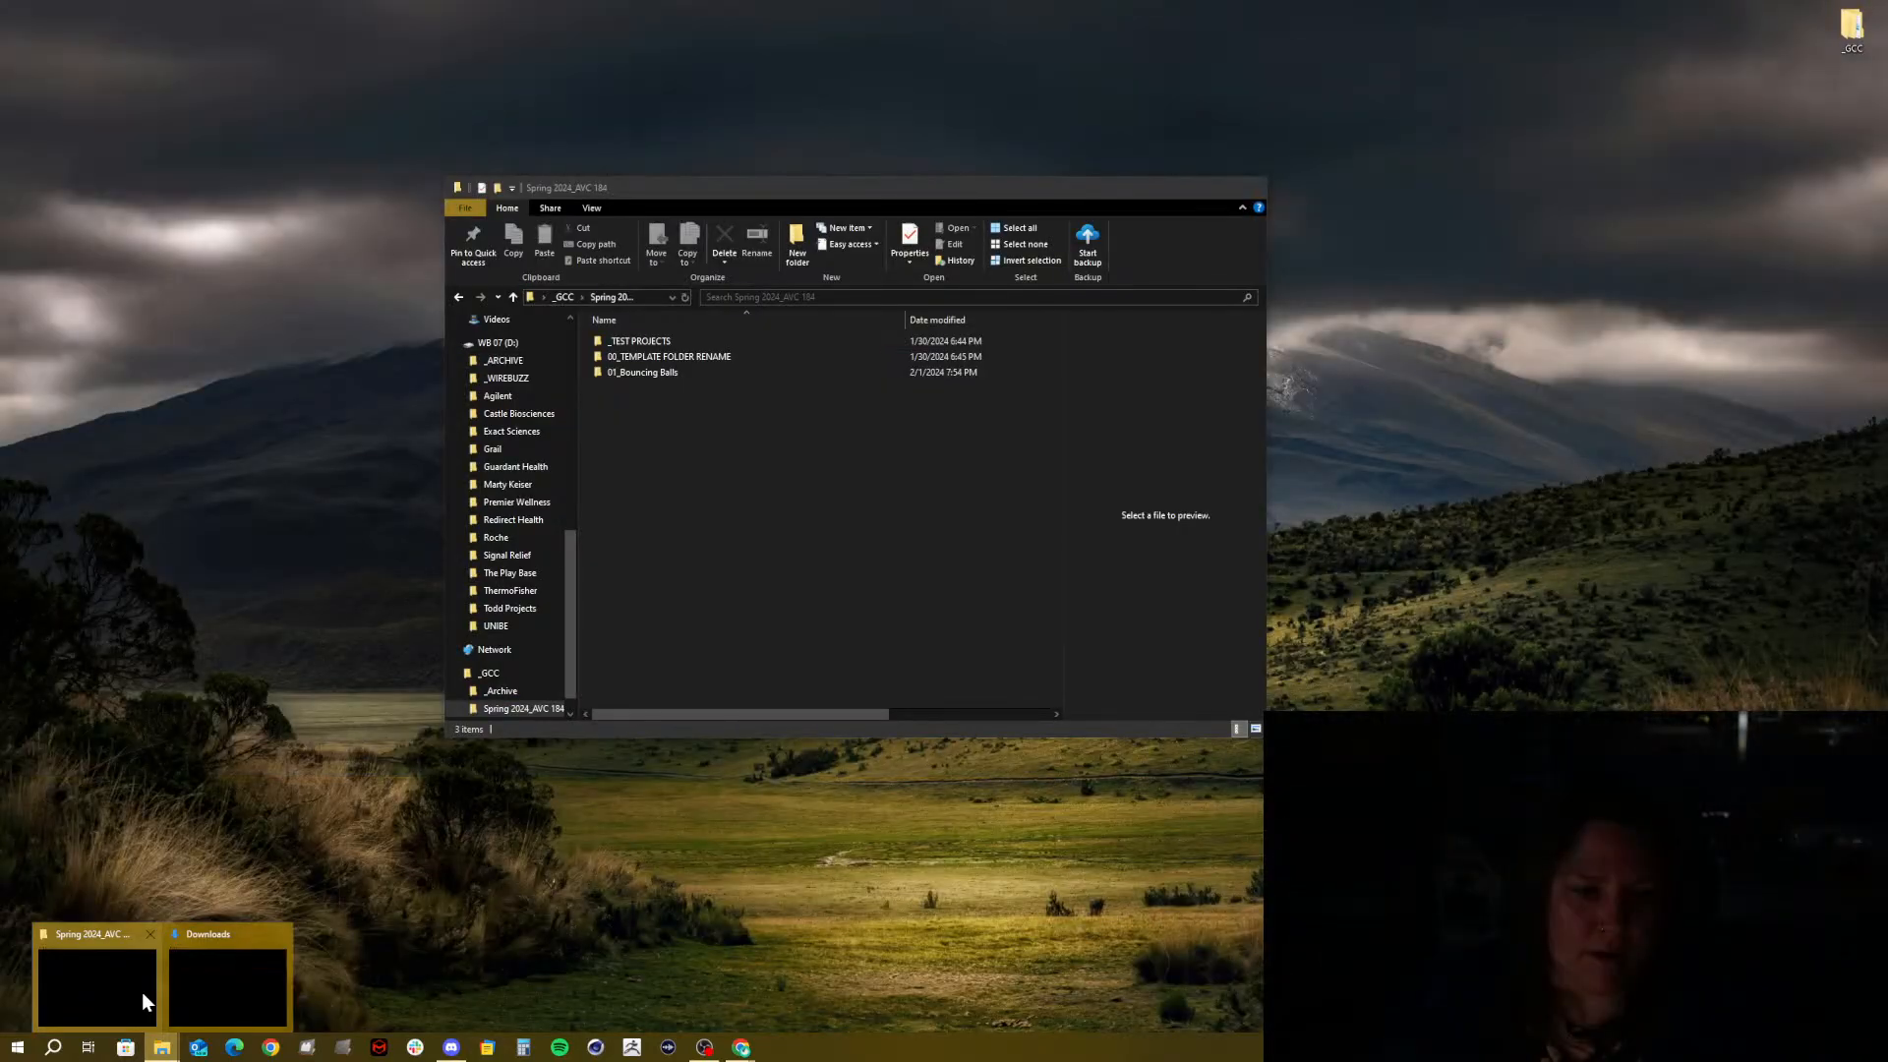
left_click(263, 970)
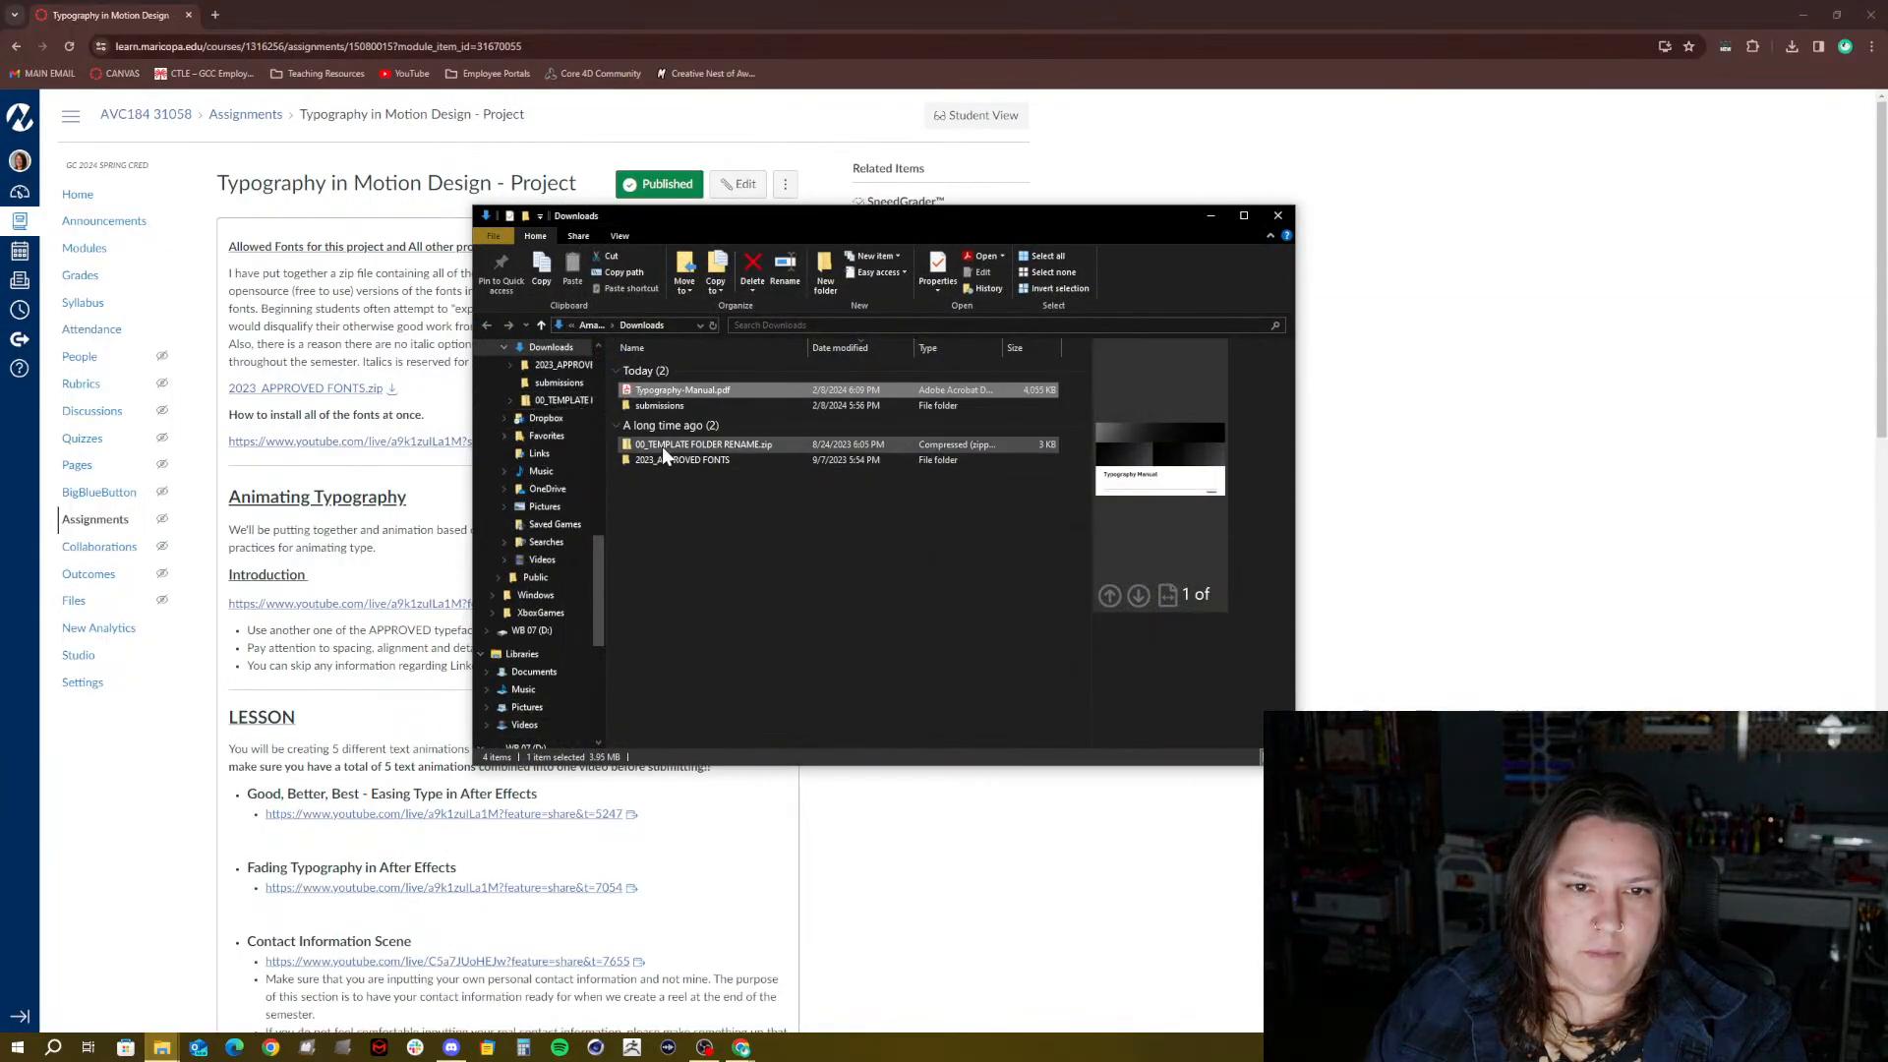
left_click(376, 382)
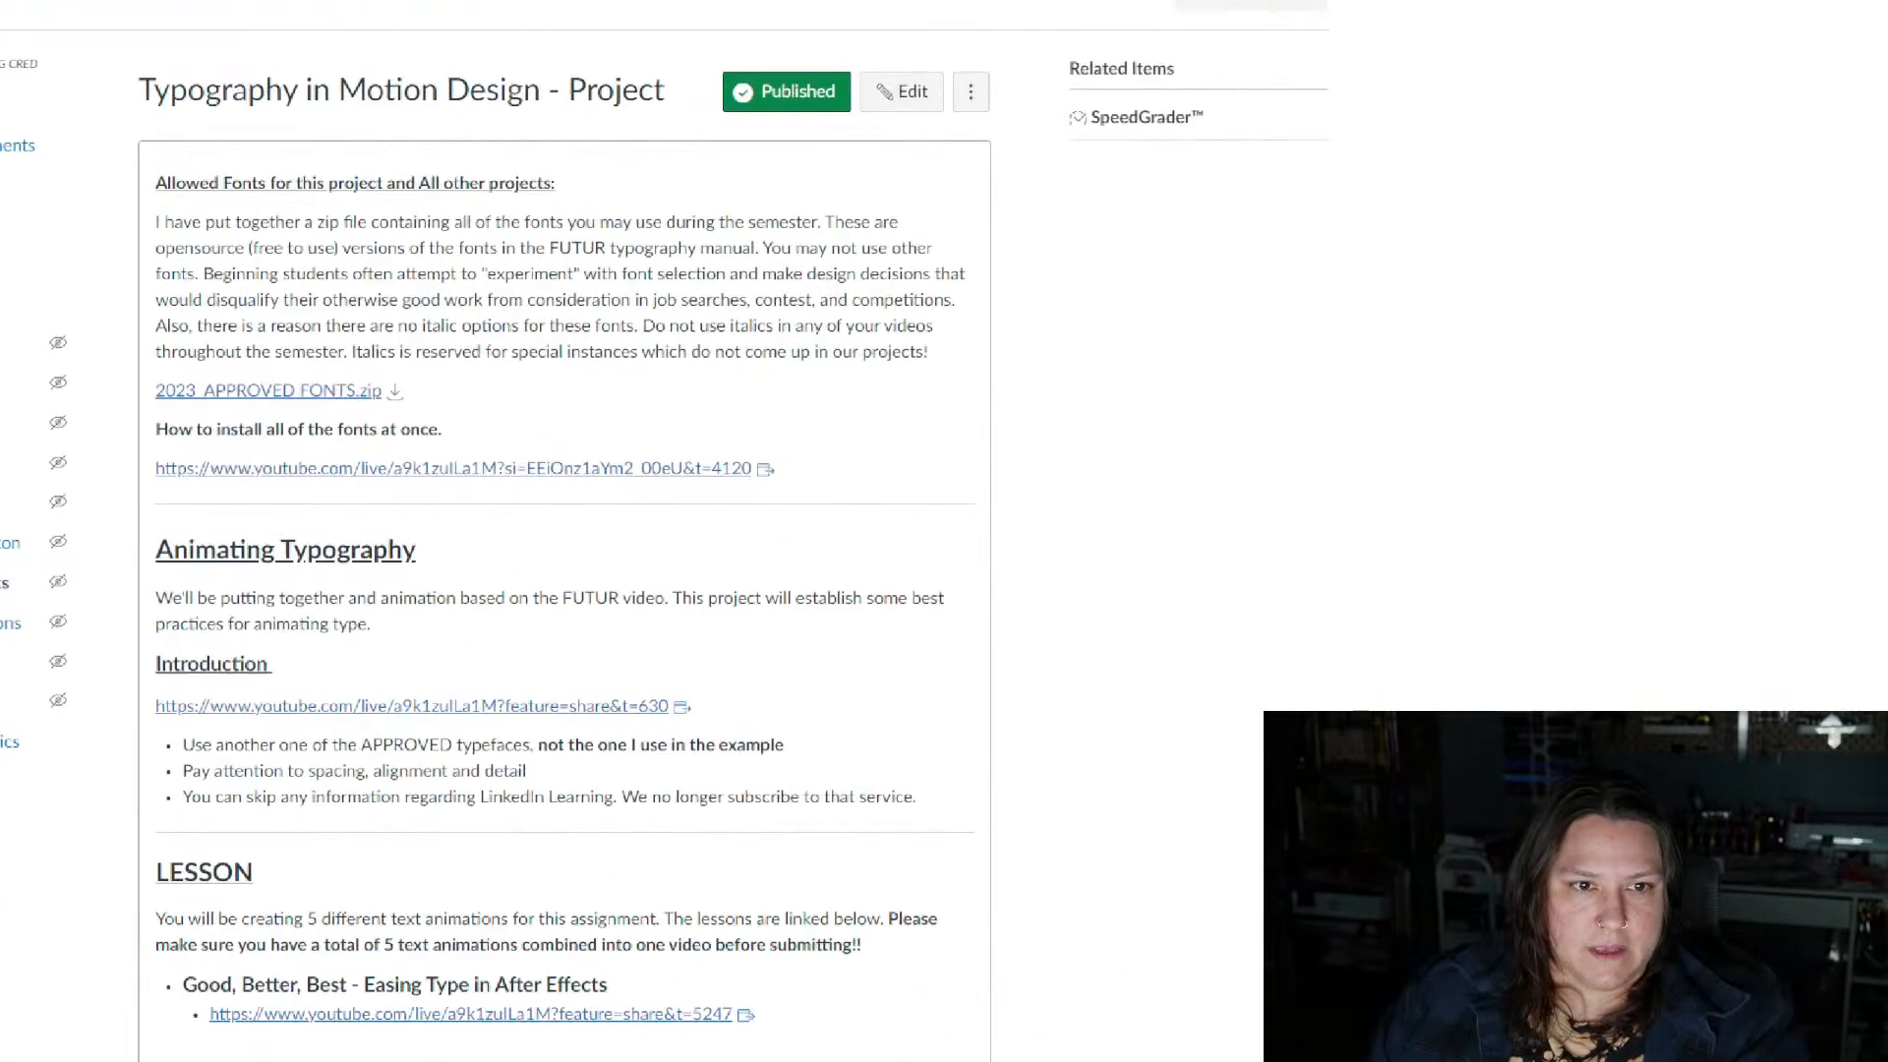
left_click_drag(382, 377, 455, 191, "ctrl+shift")
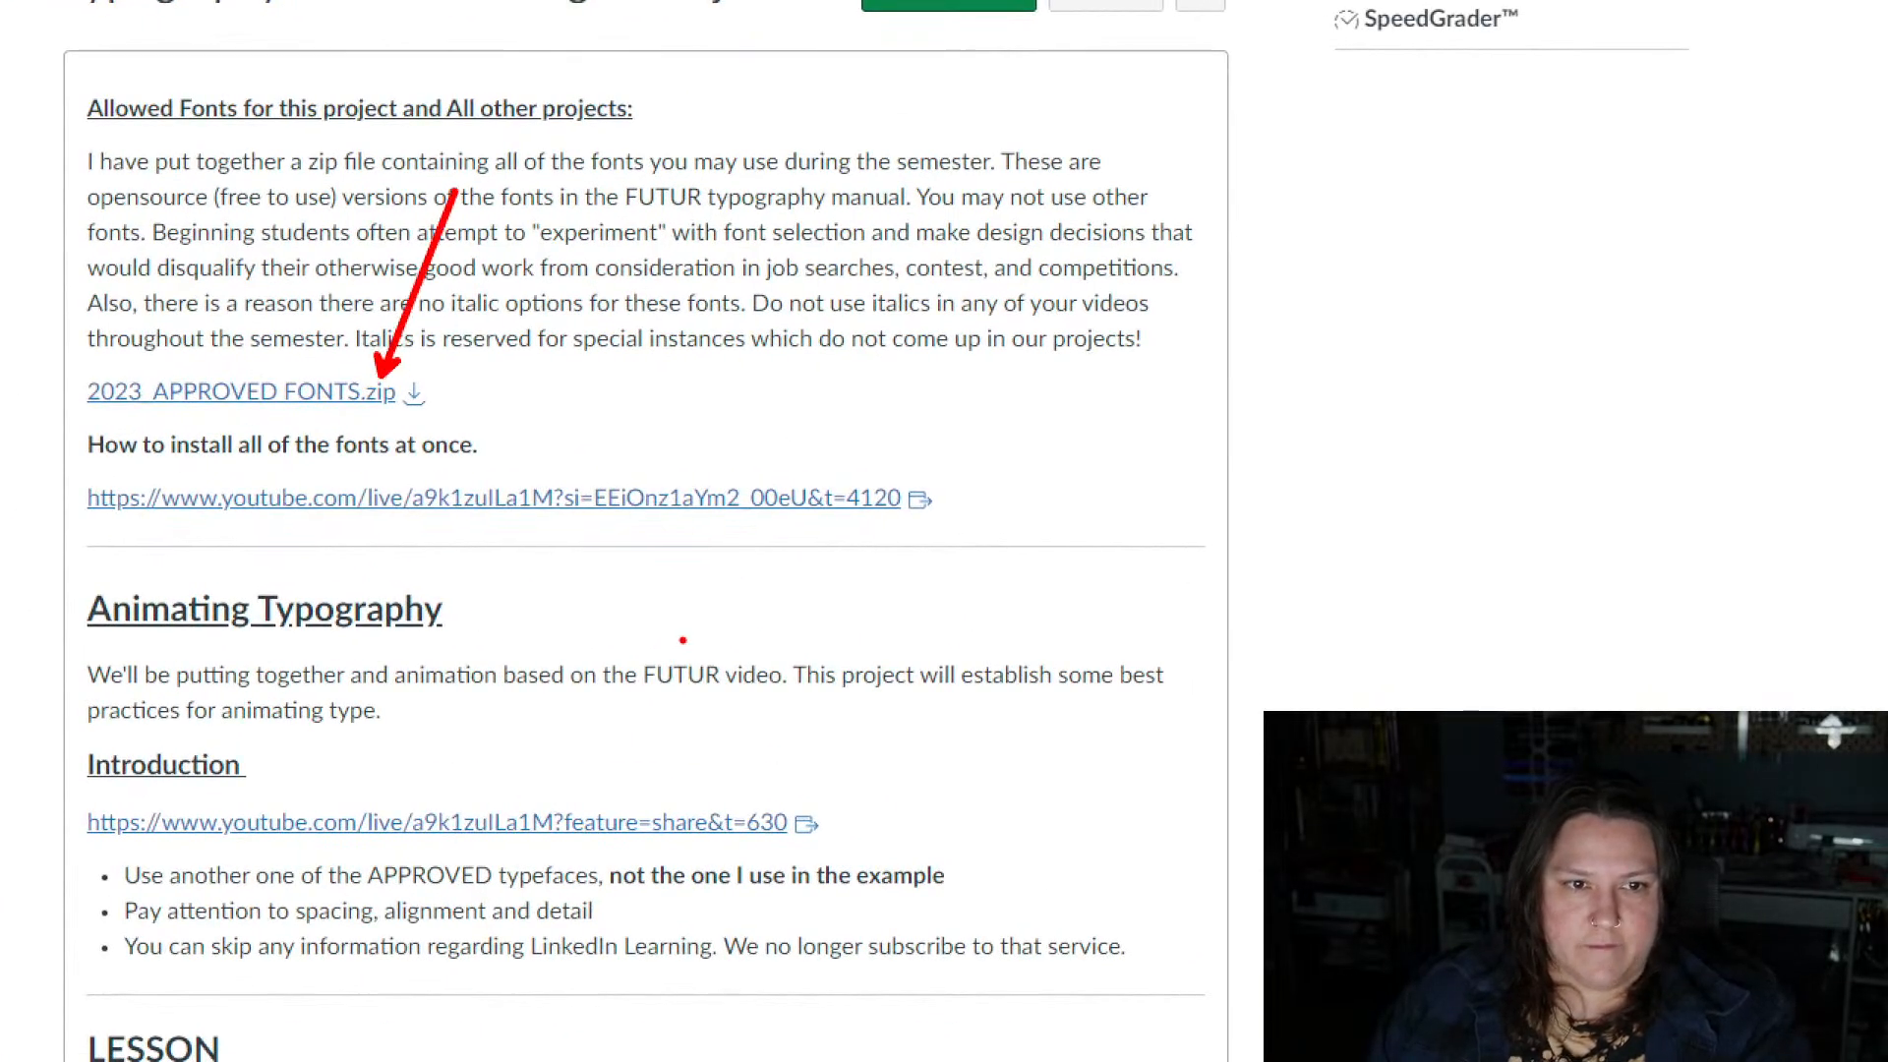
key("Escape")
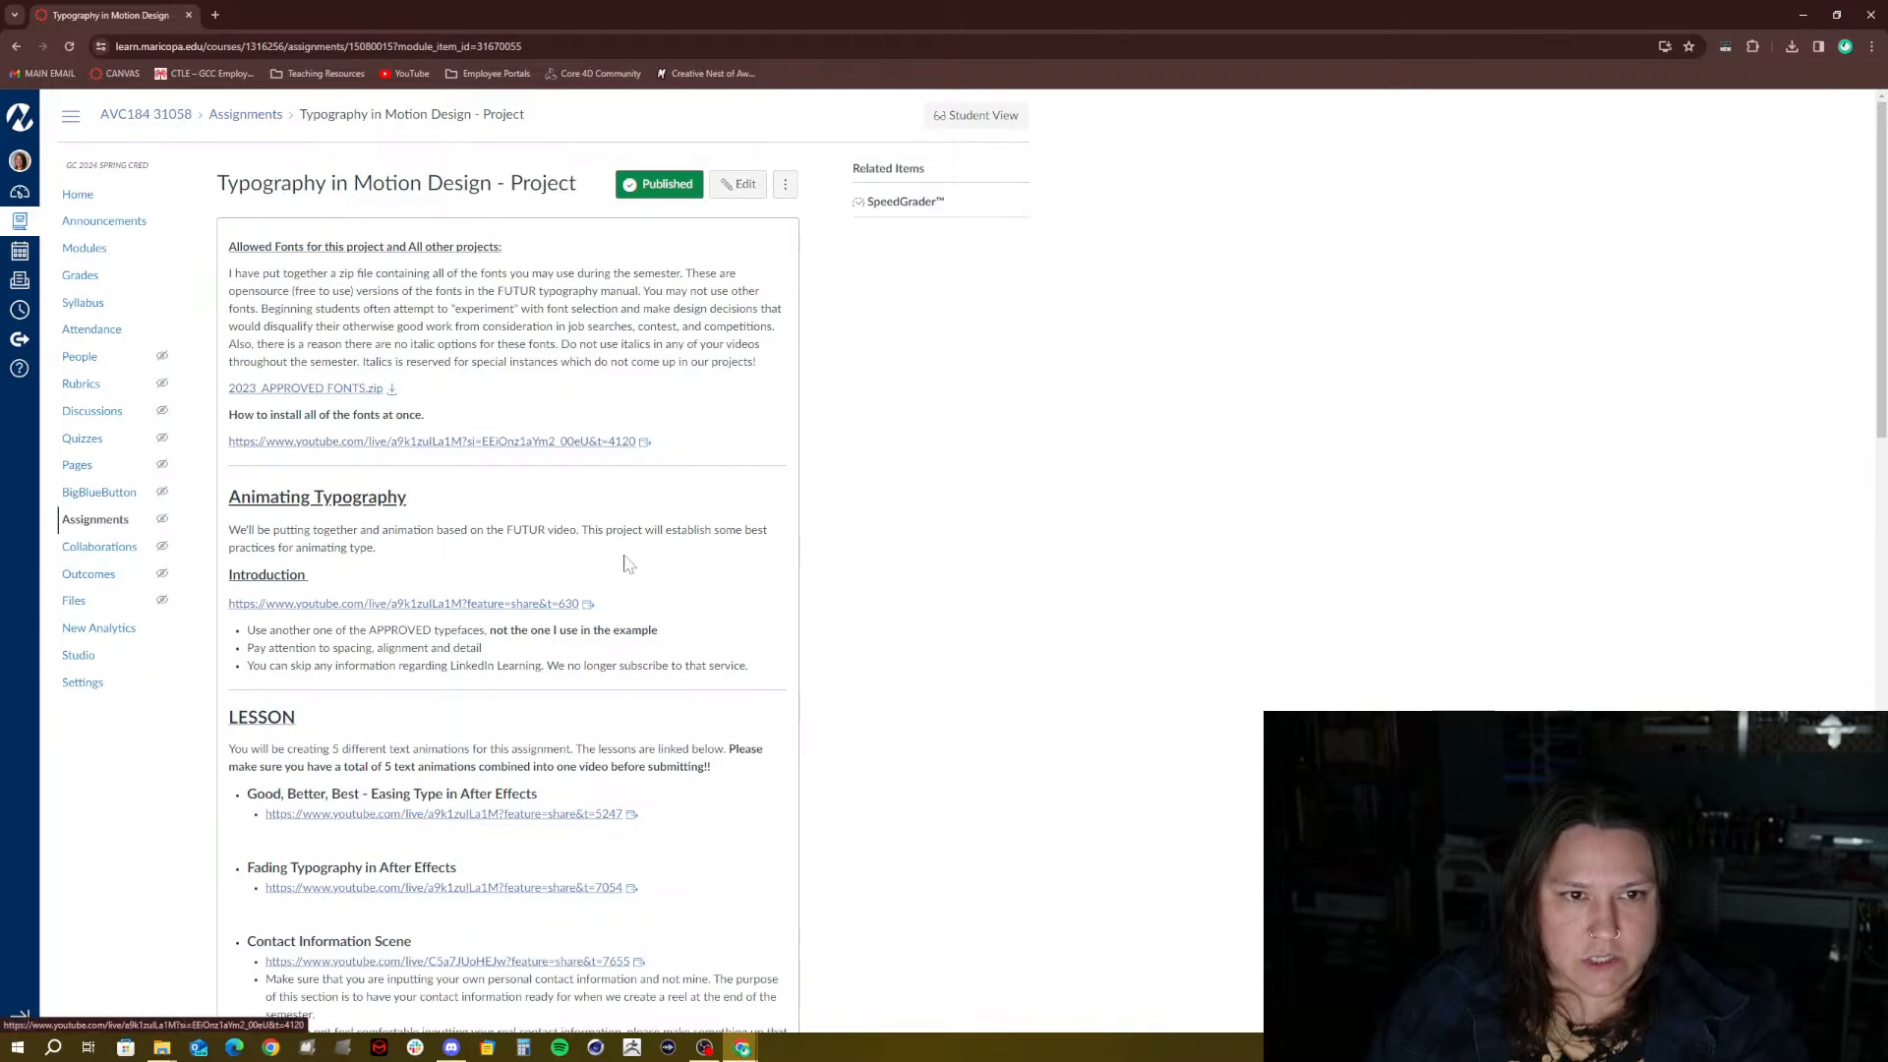
left_click(163, 1048)
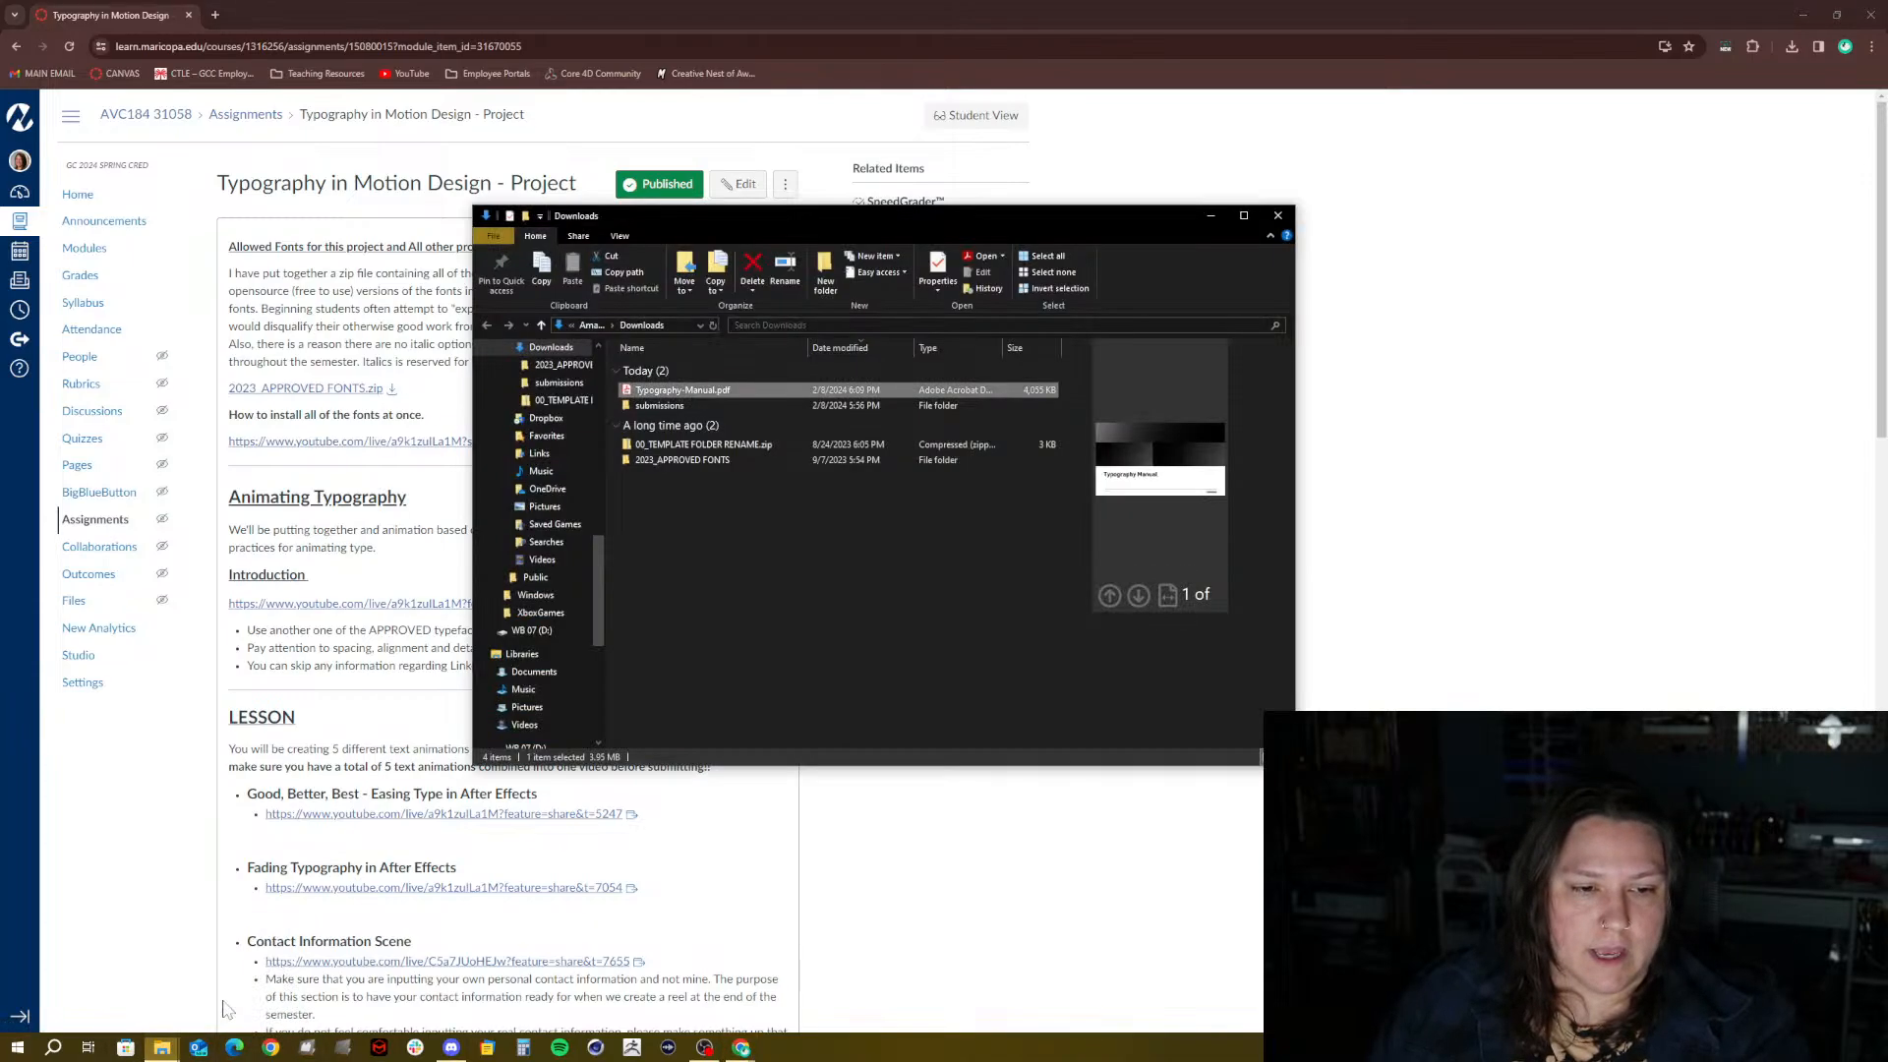
Open 2023_APPROVED FONTS > SERIF > Domine, preview Domine-SemiBold.ttf and widen the window
double_click(647, 456)
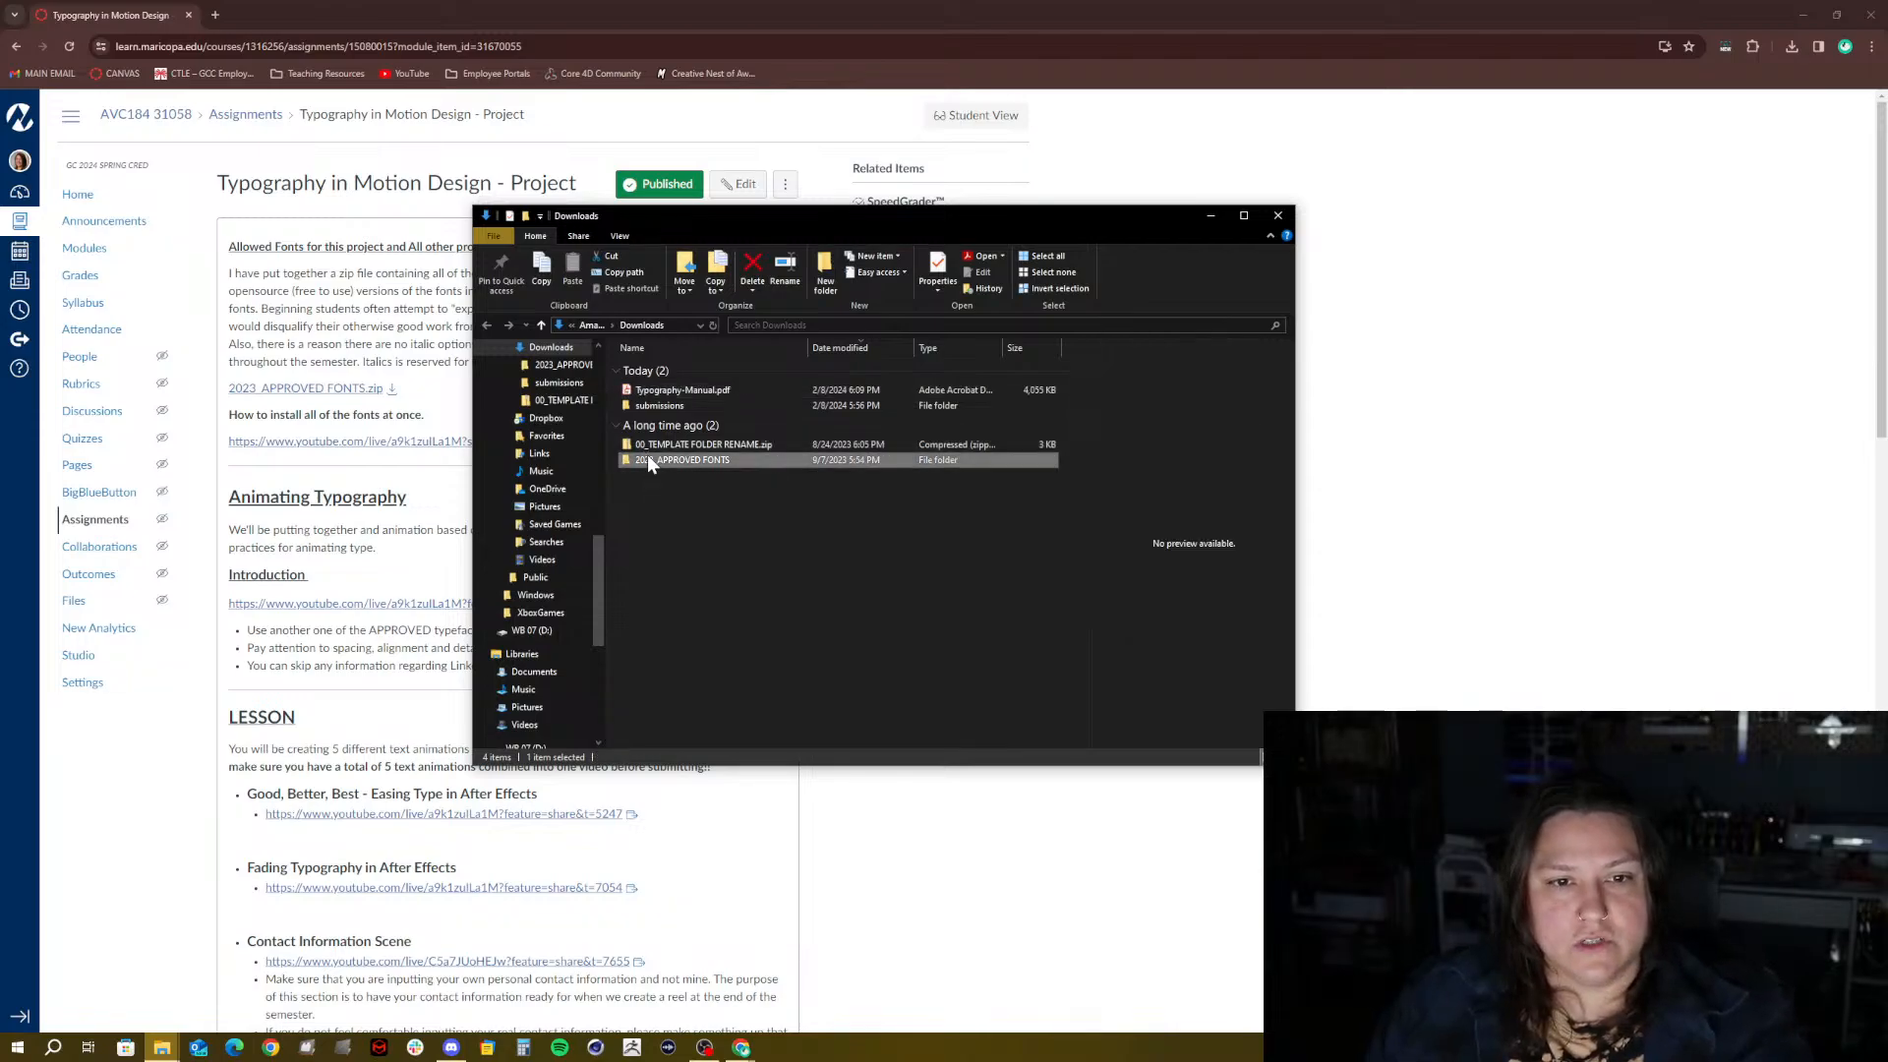
double_click(660, 371)
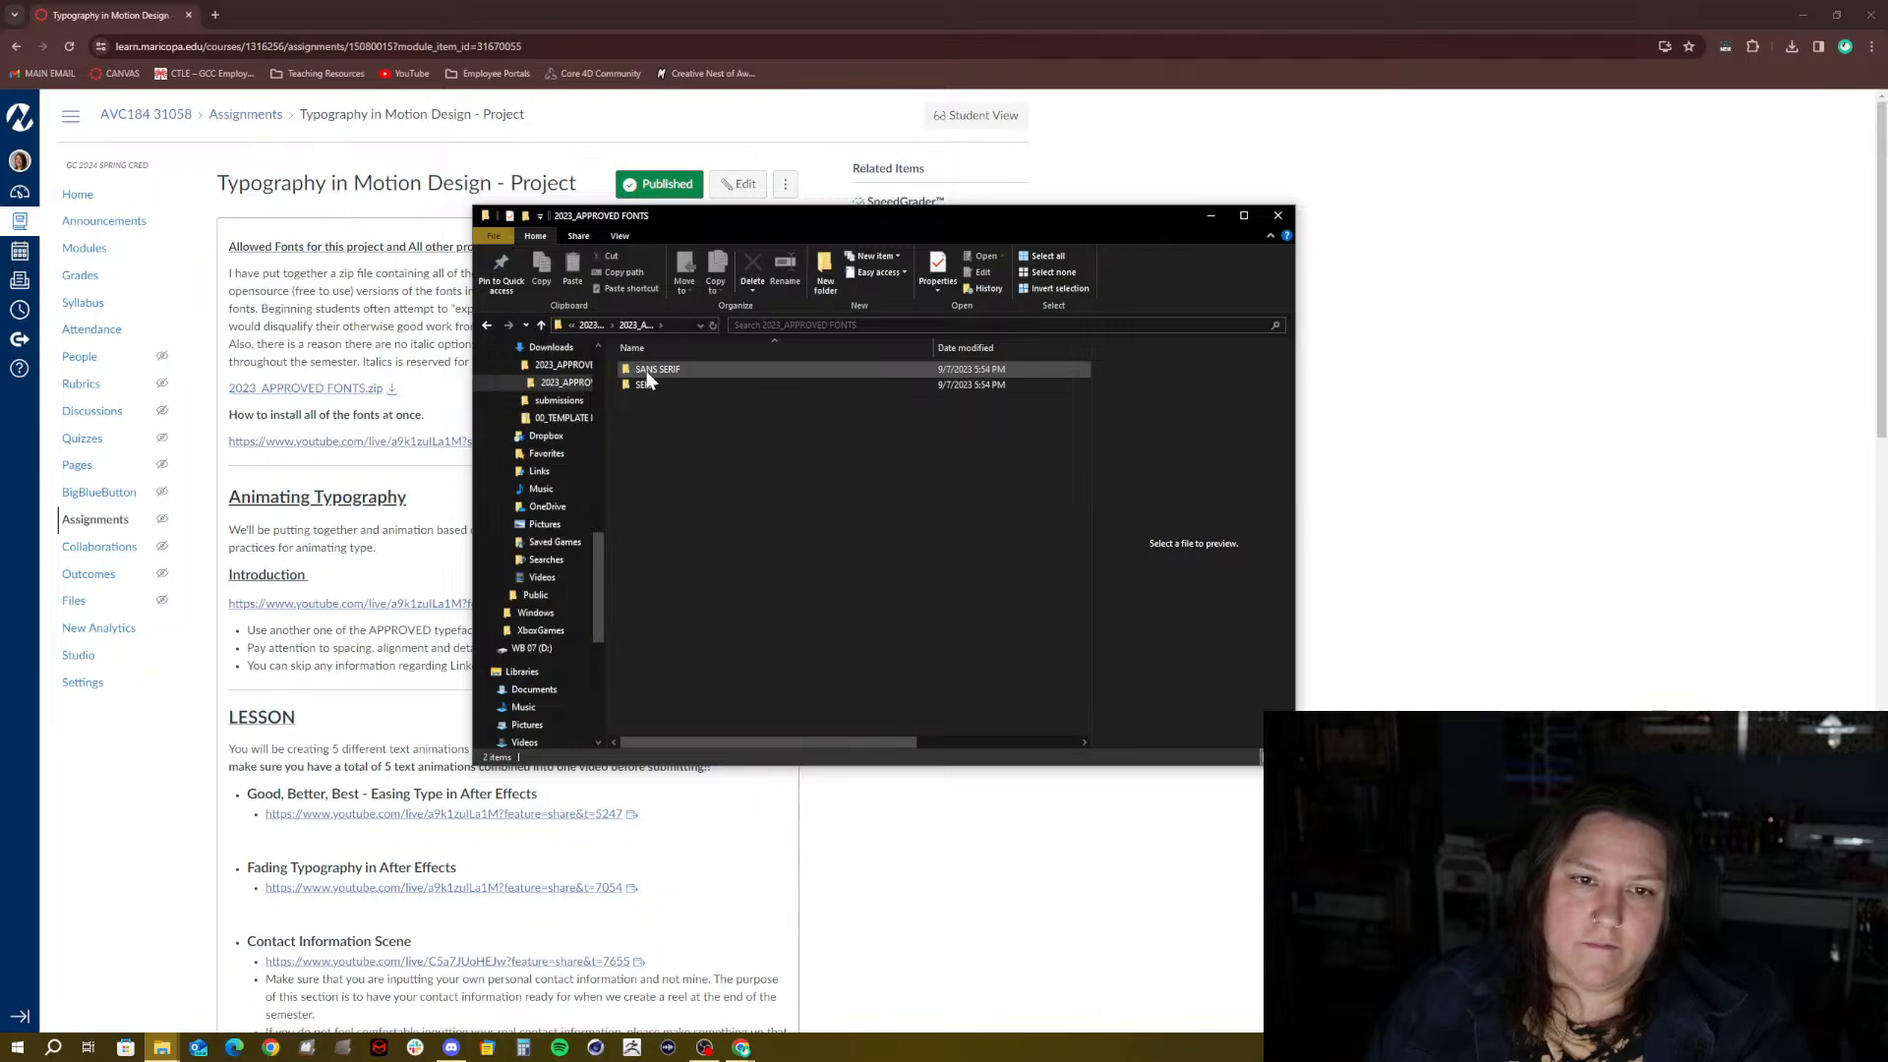
double_click(652, 387)
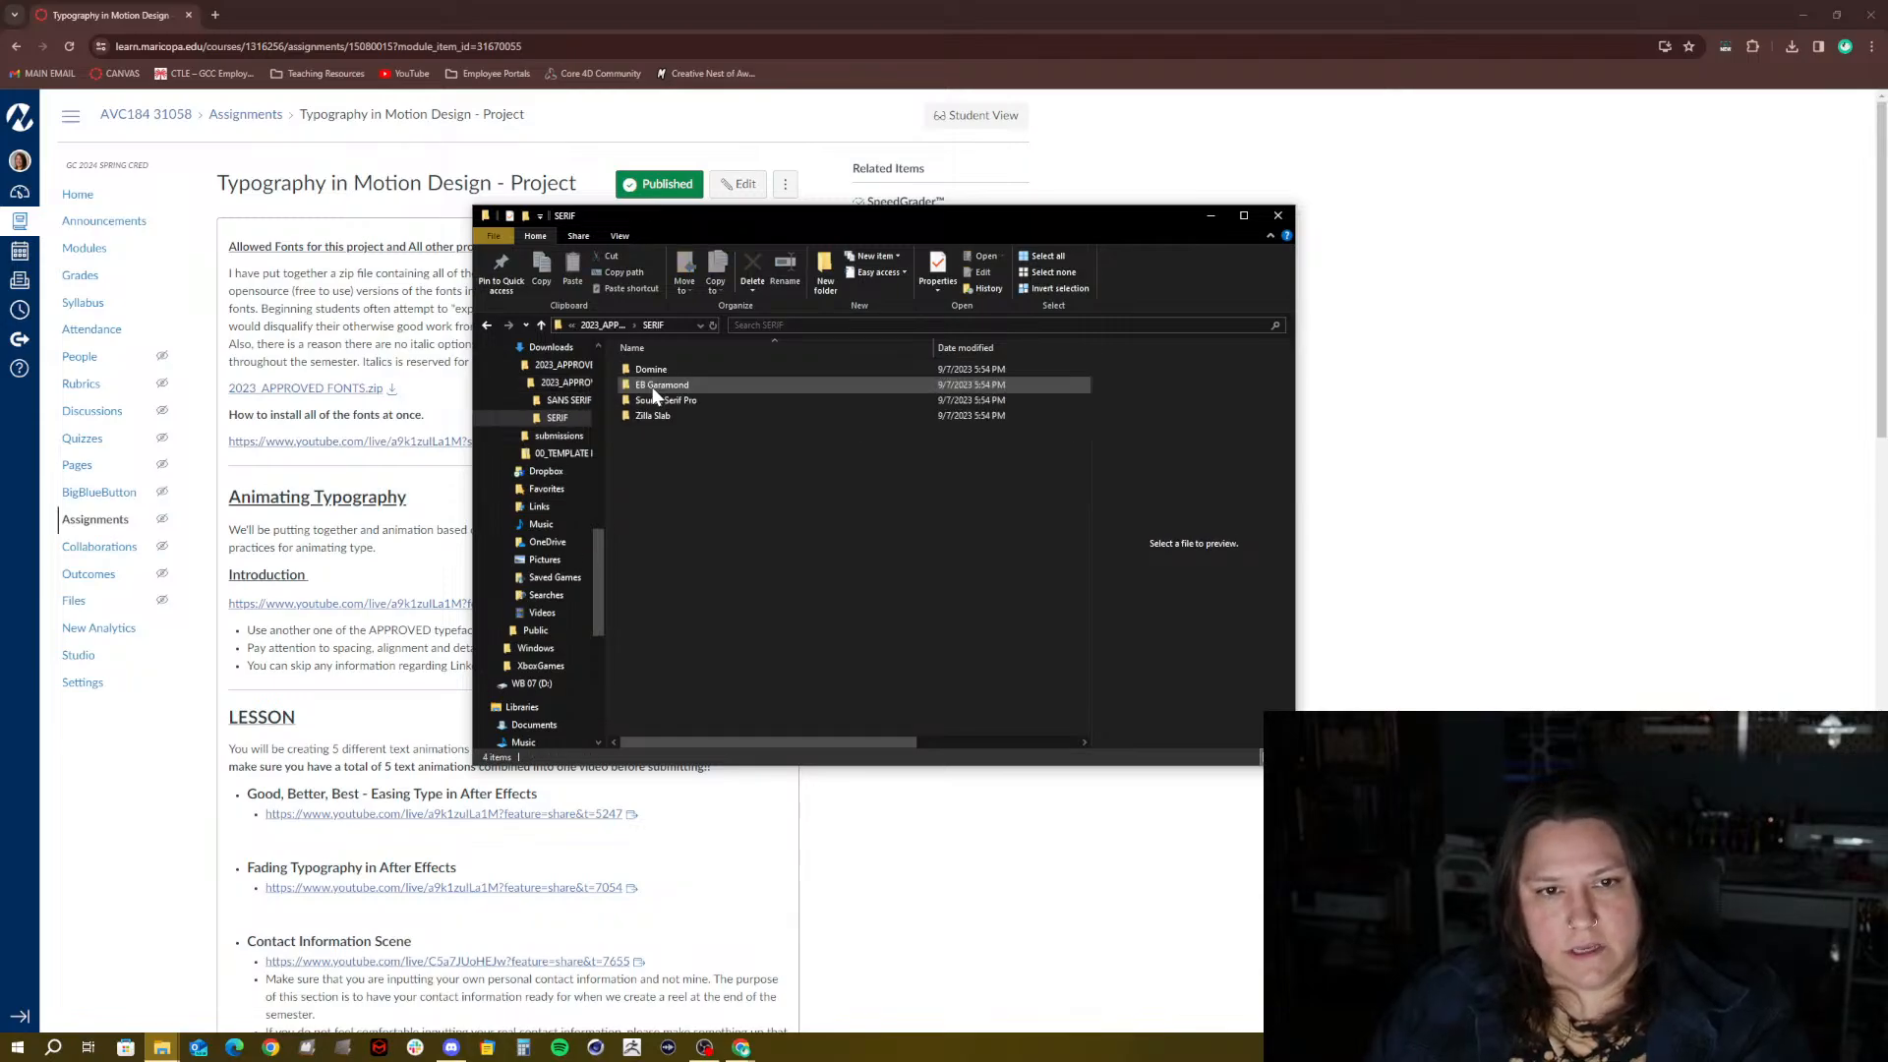
double_click(648, 369)
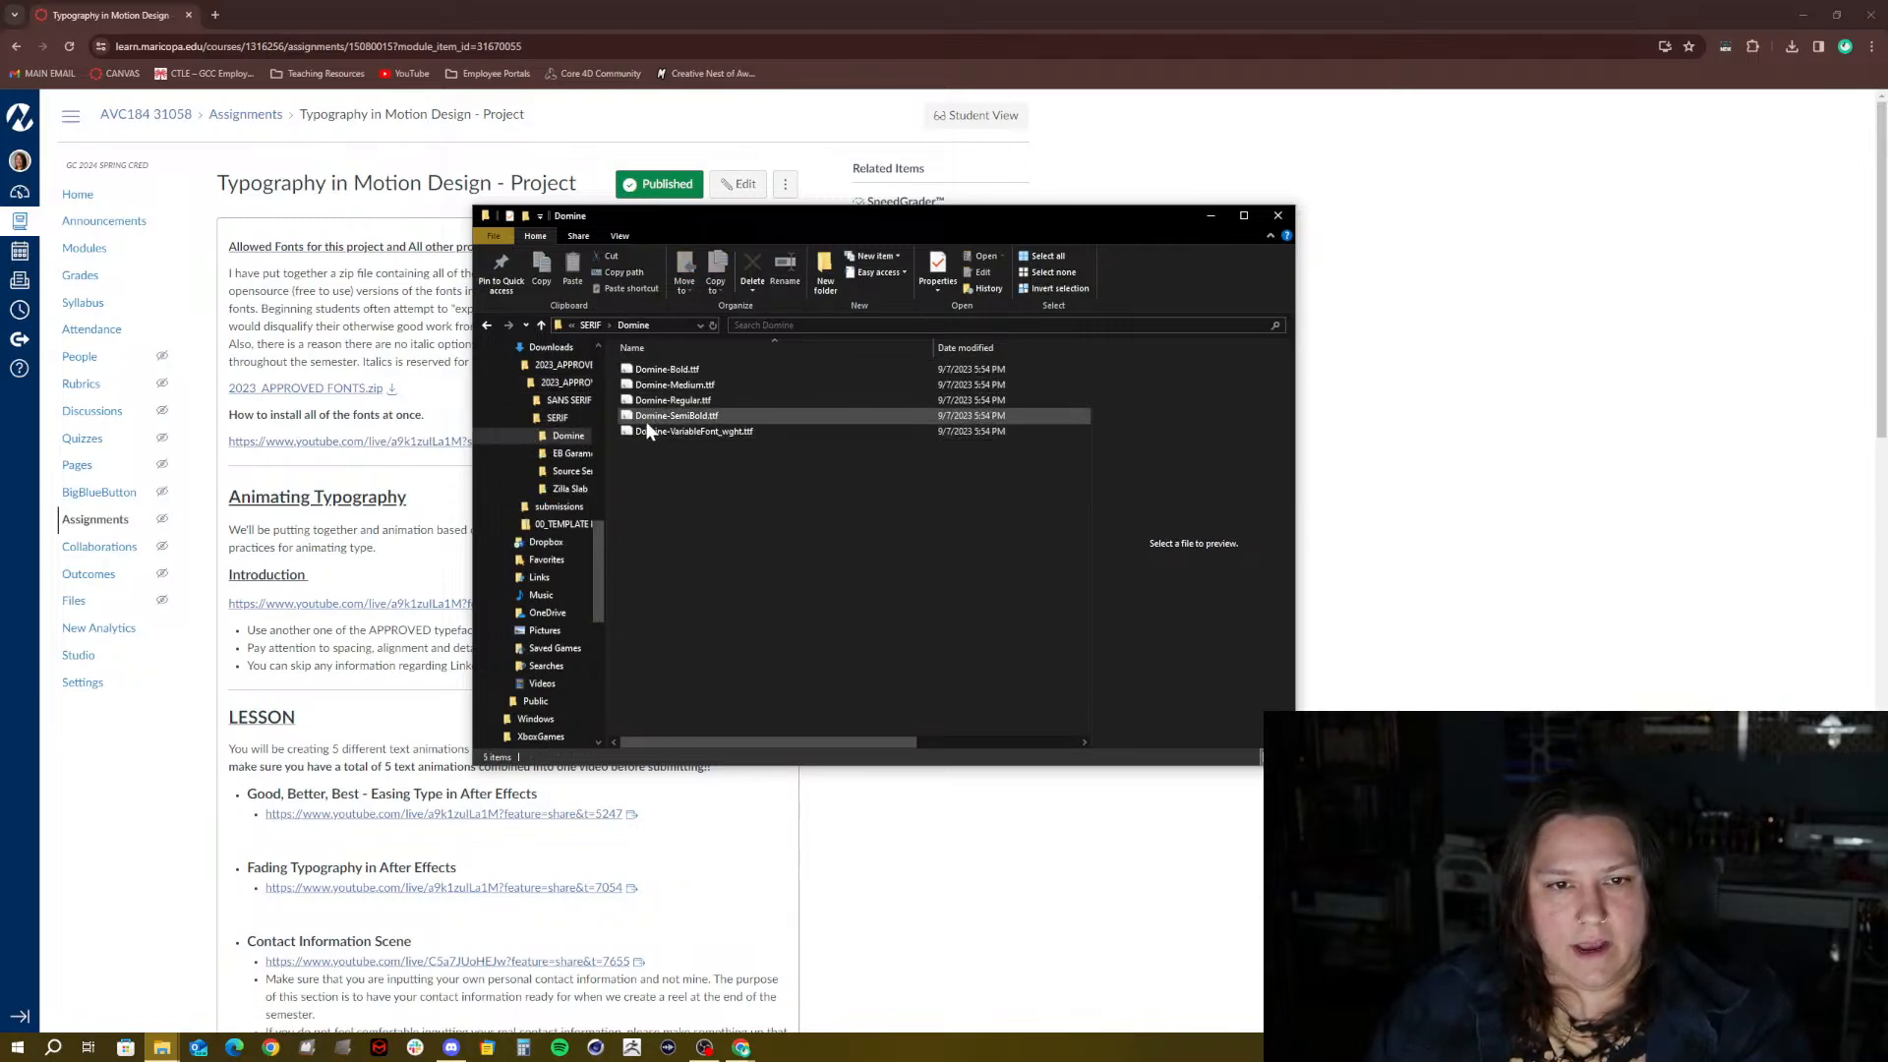
key("ctrl+a")
right_click(646, 372)
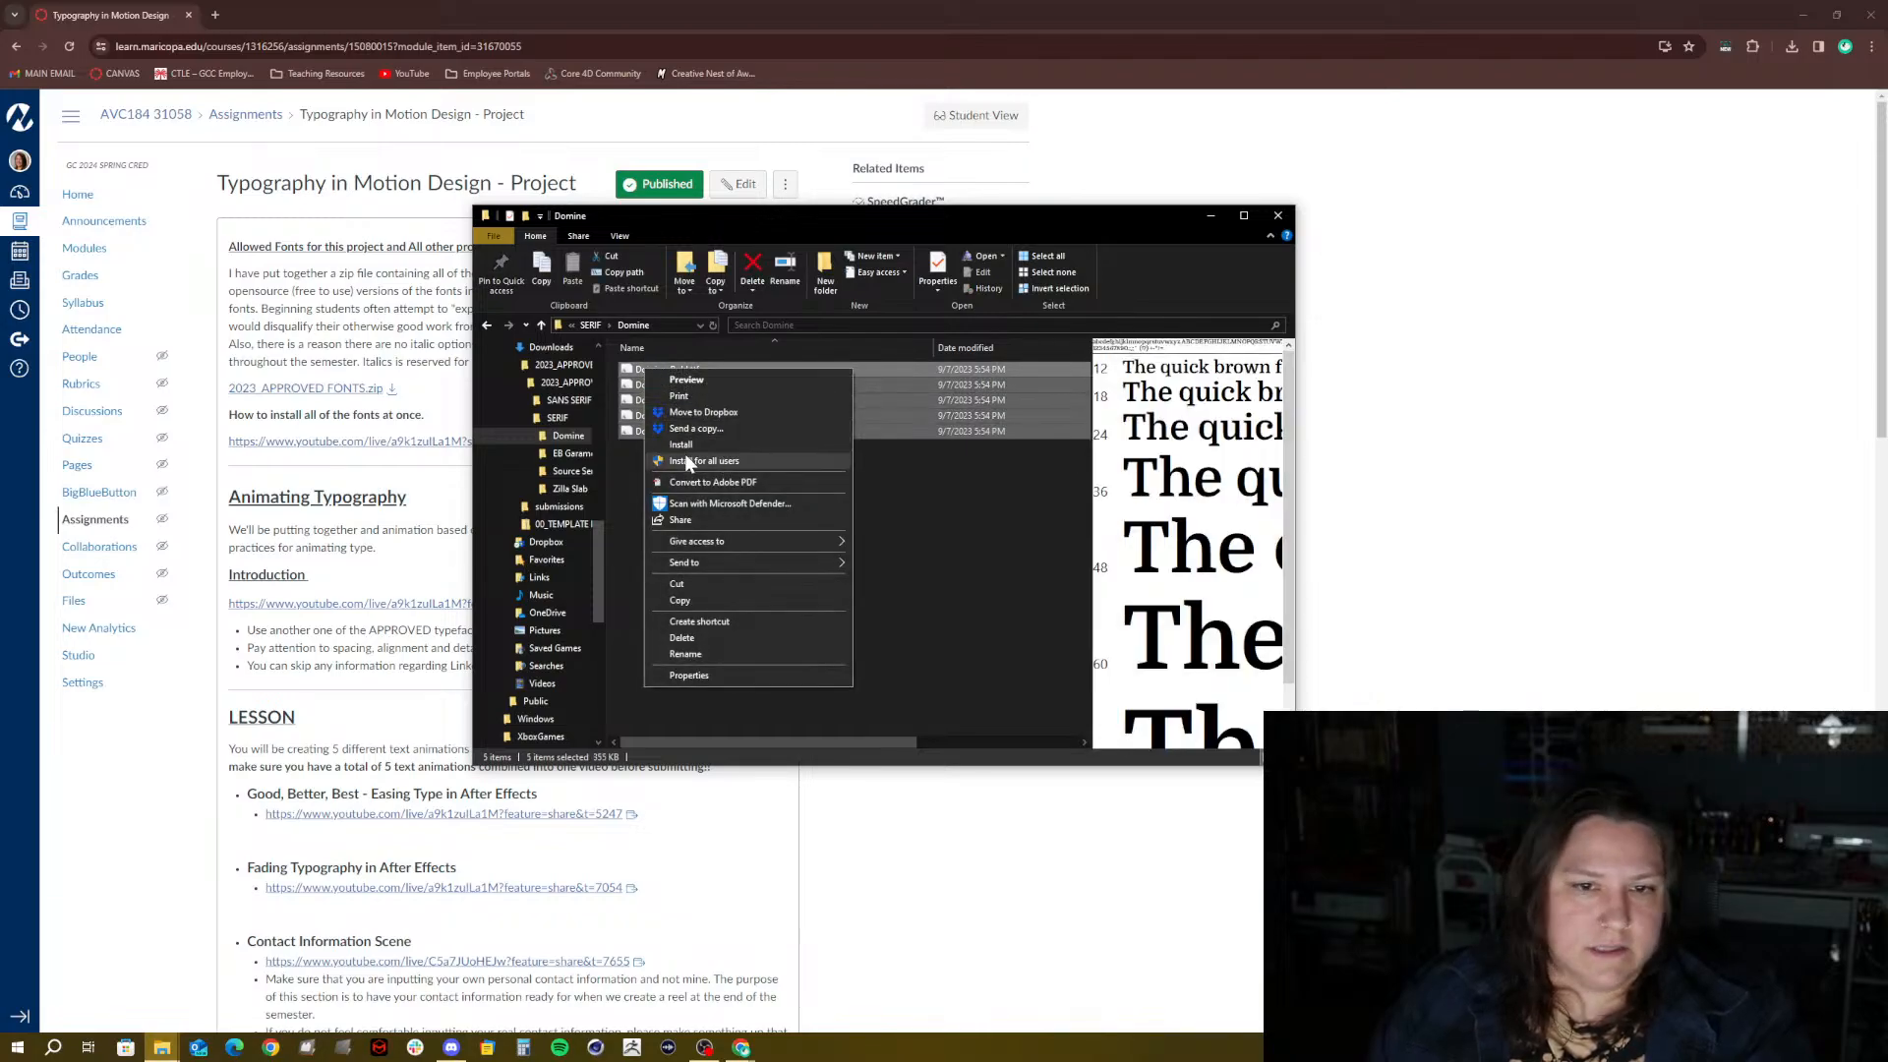
left_click(946, 496)
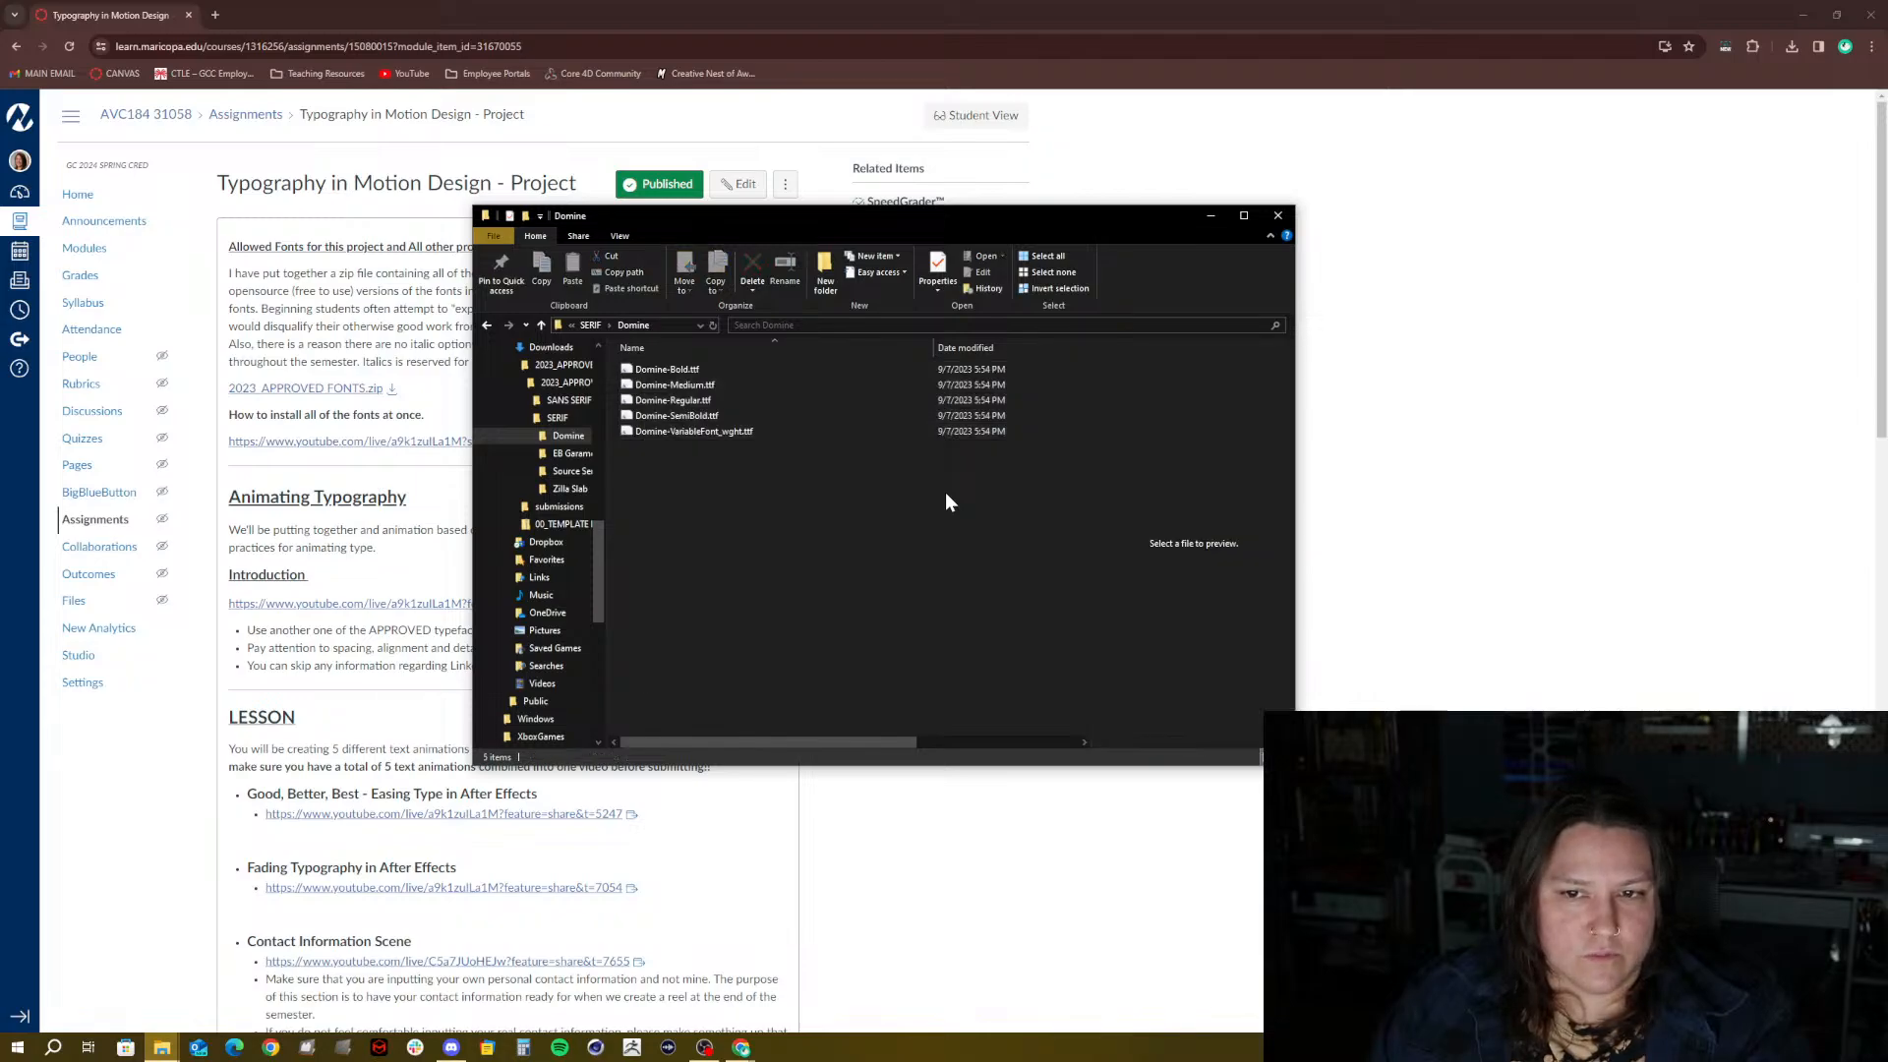
left_click(694, 415)
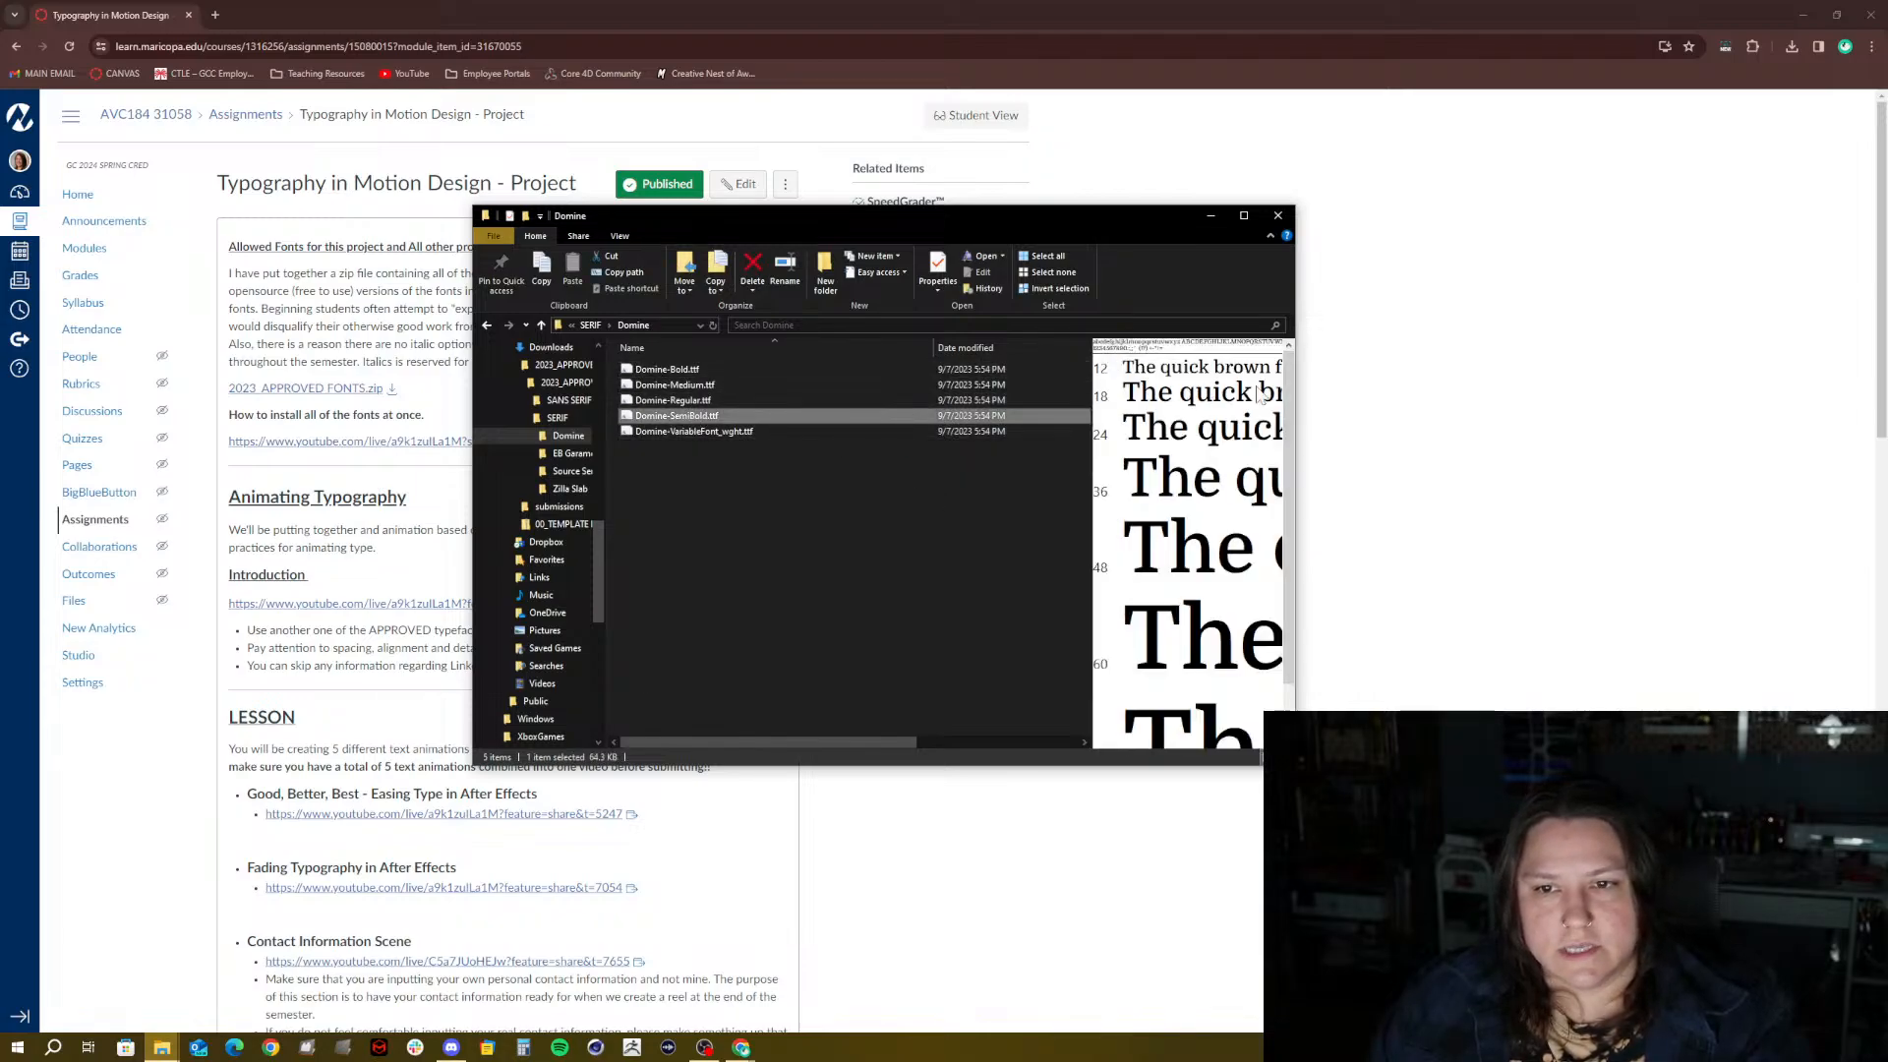
left_click_drag(1294, 399, 1462, 398)
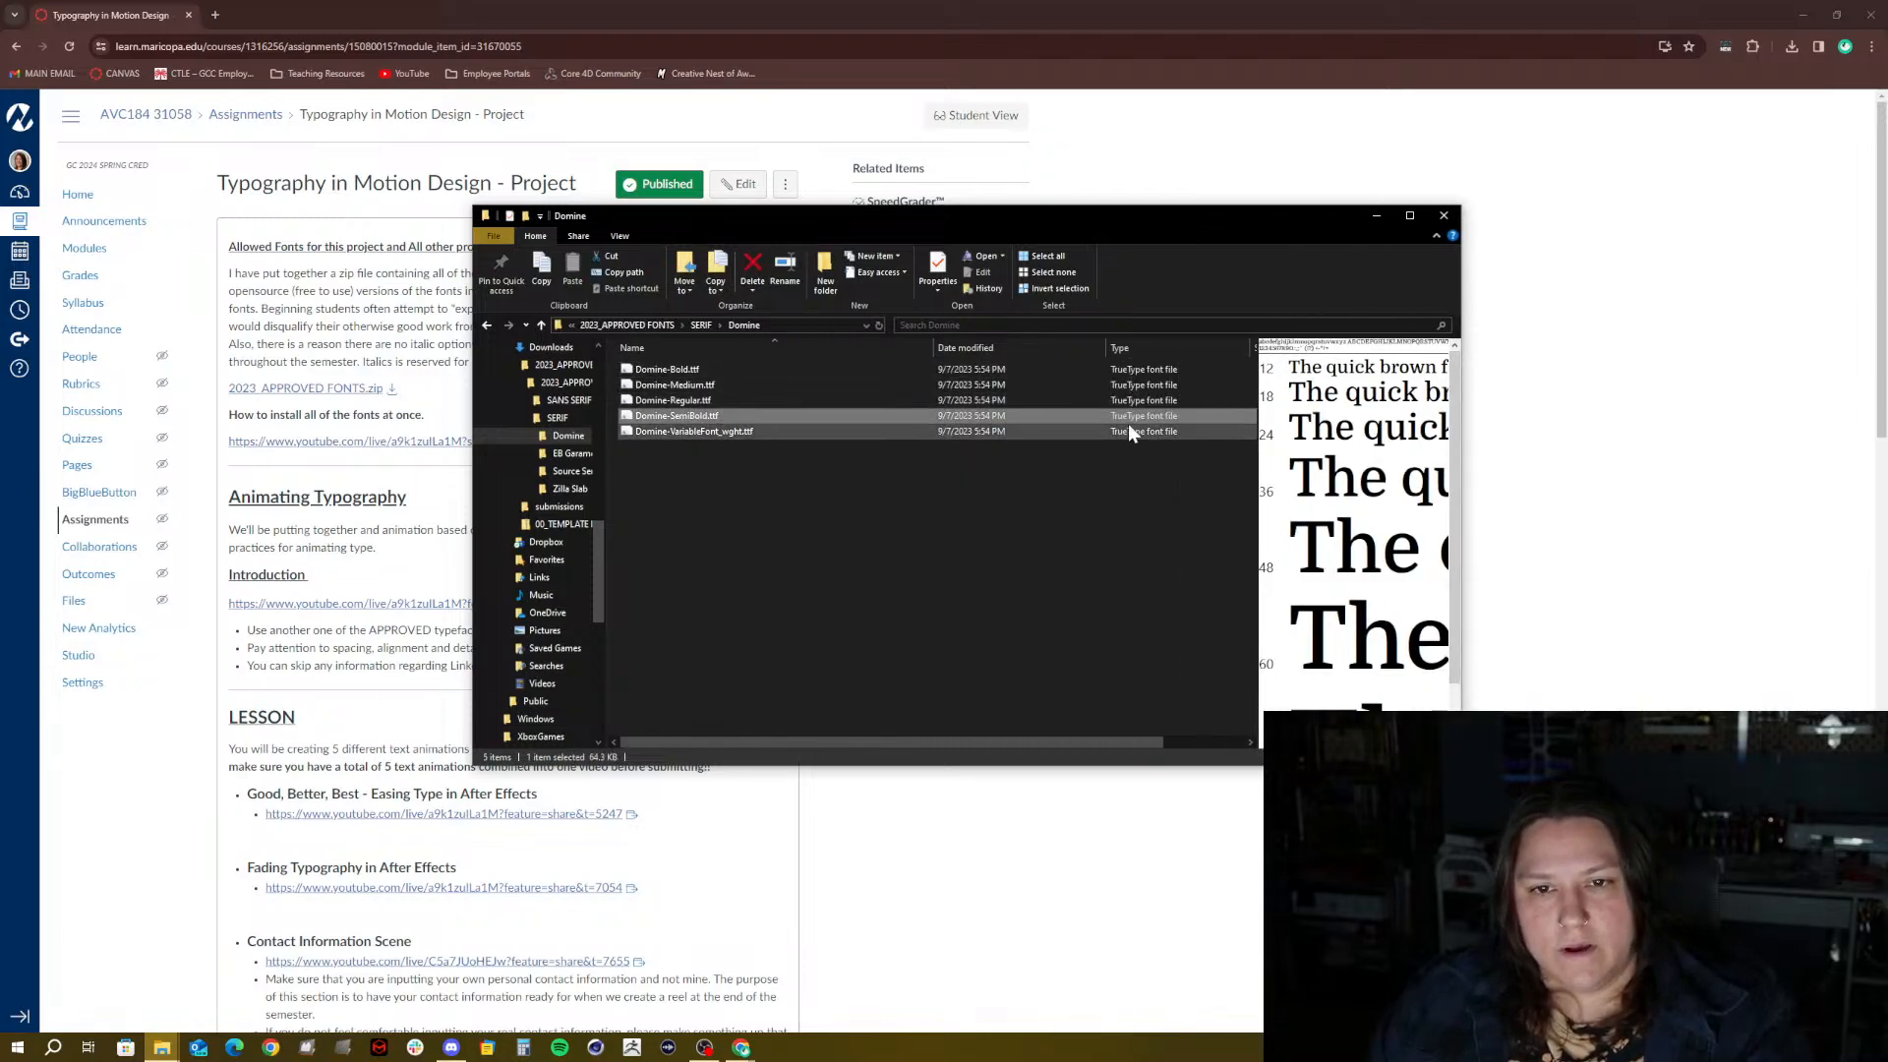
Go up to 2023_APPROVED FONTS and open SANS SERIF > Poppins
left_click(699, 326)
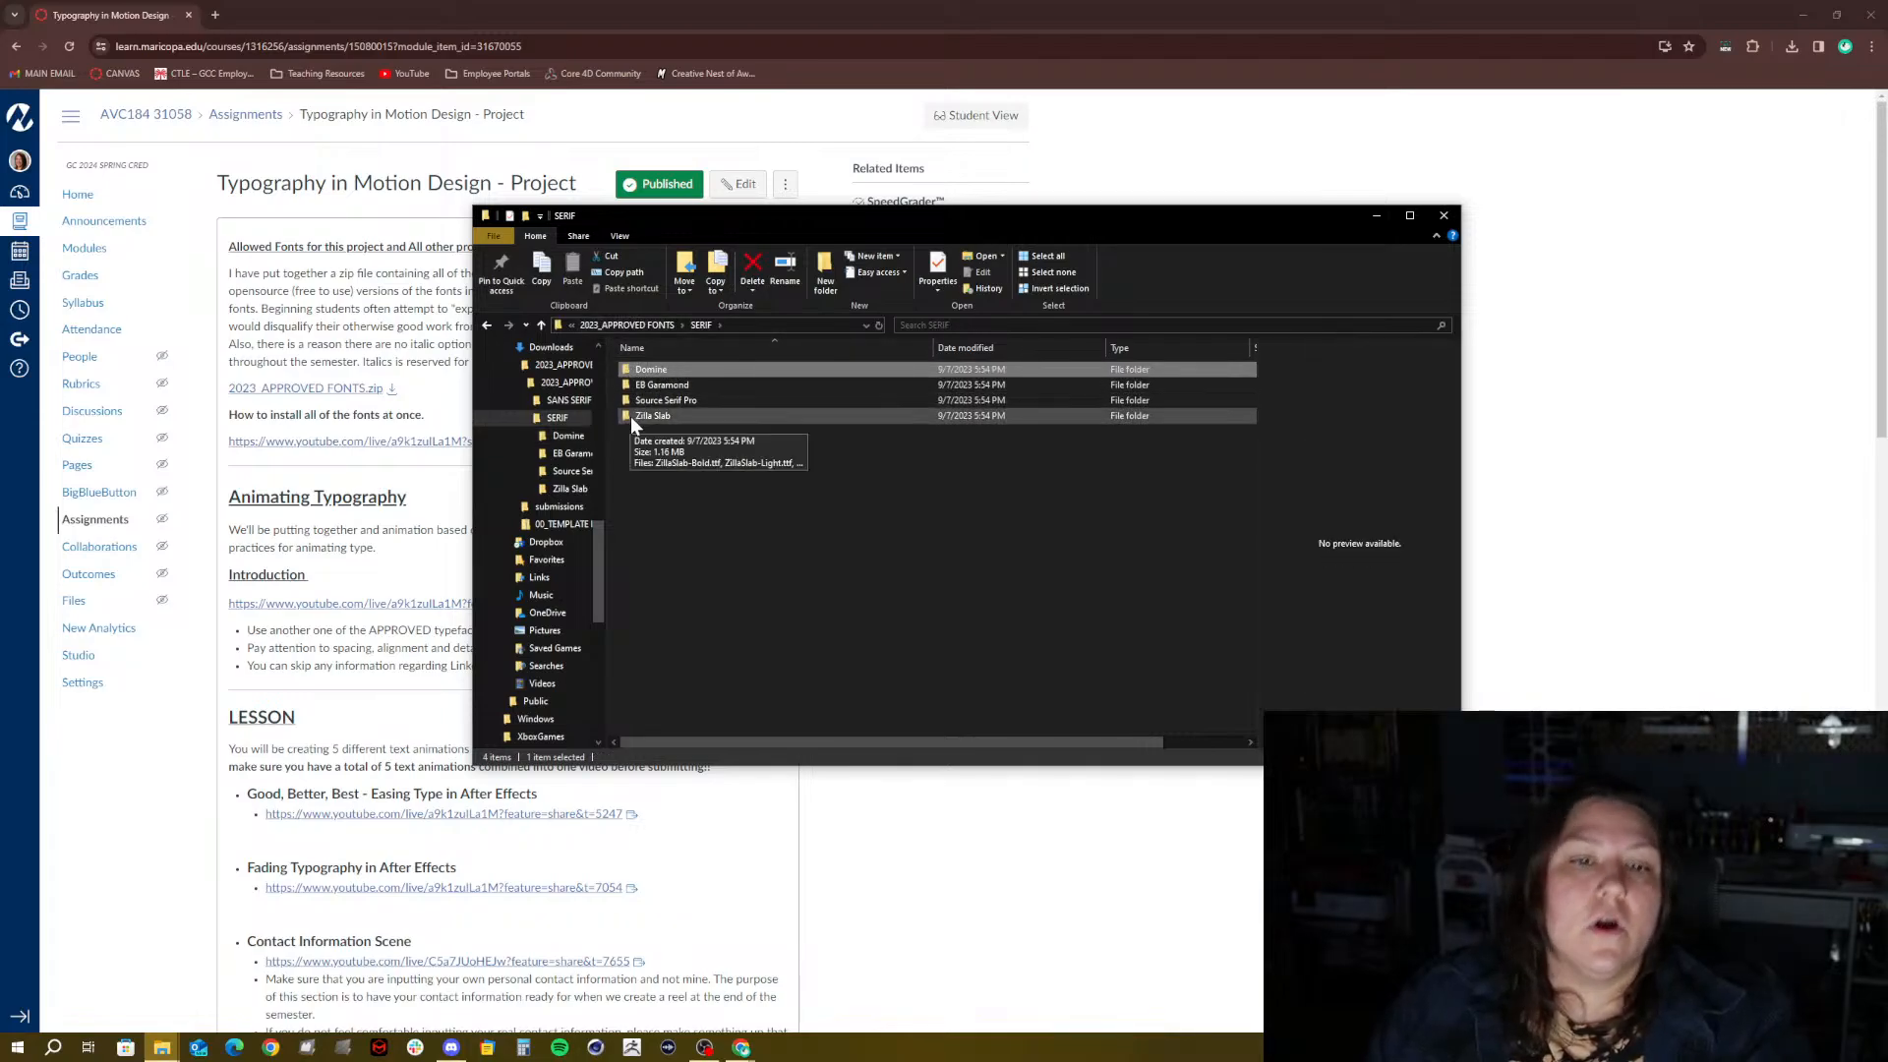
left_click(641, 324)
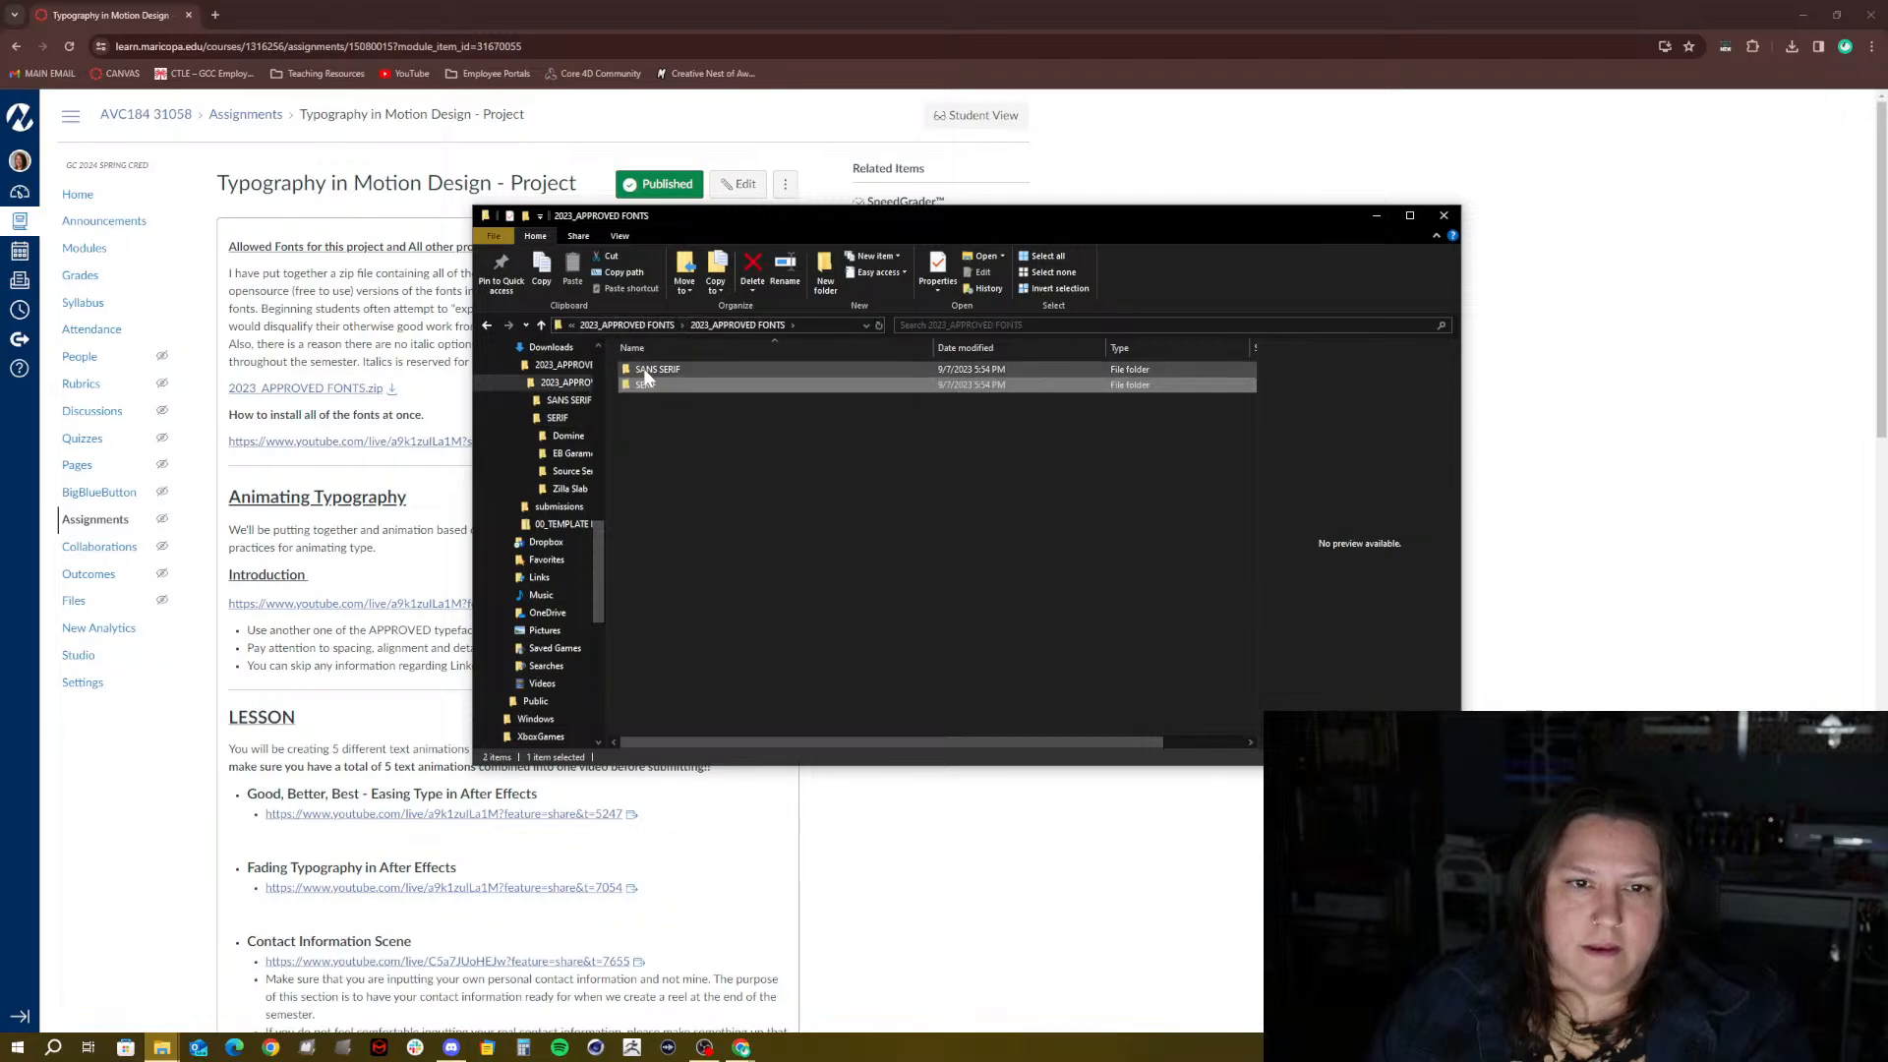
double_click(643, 368)
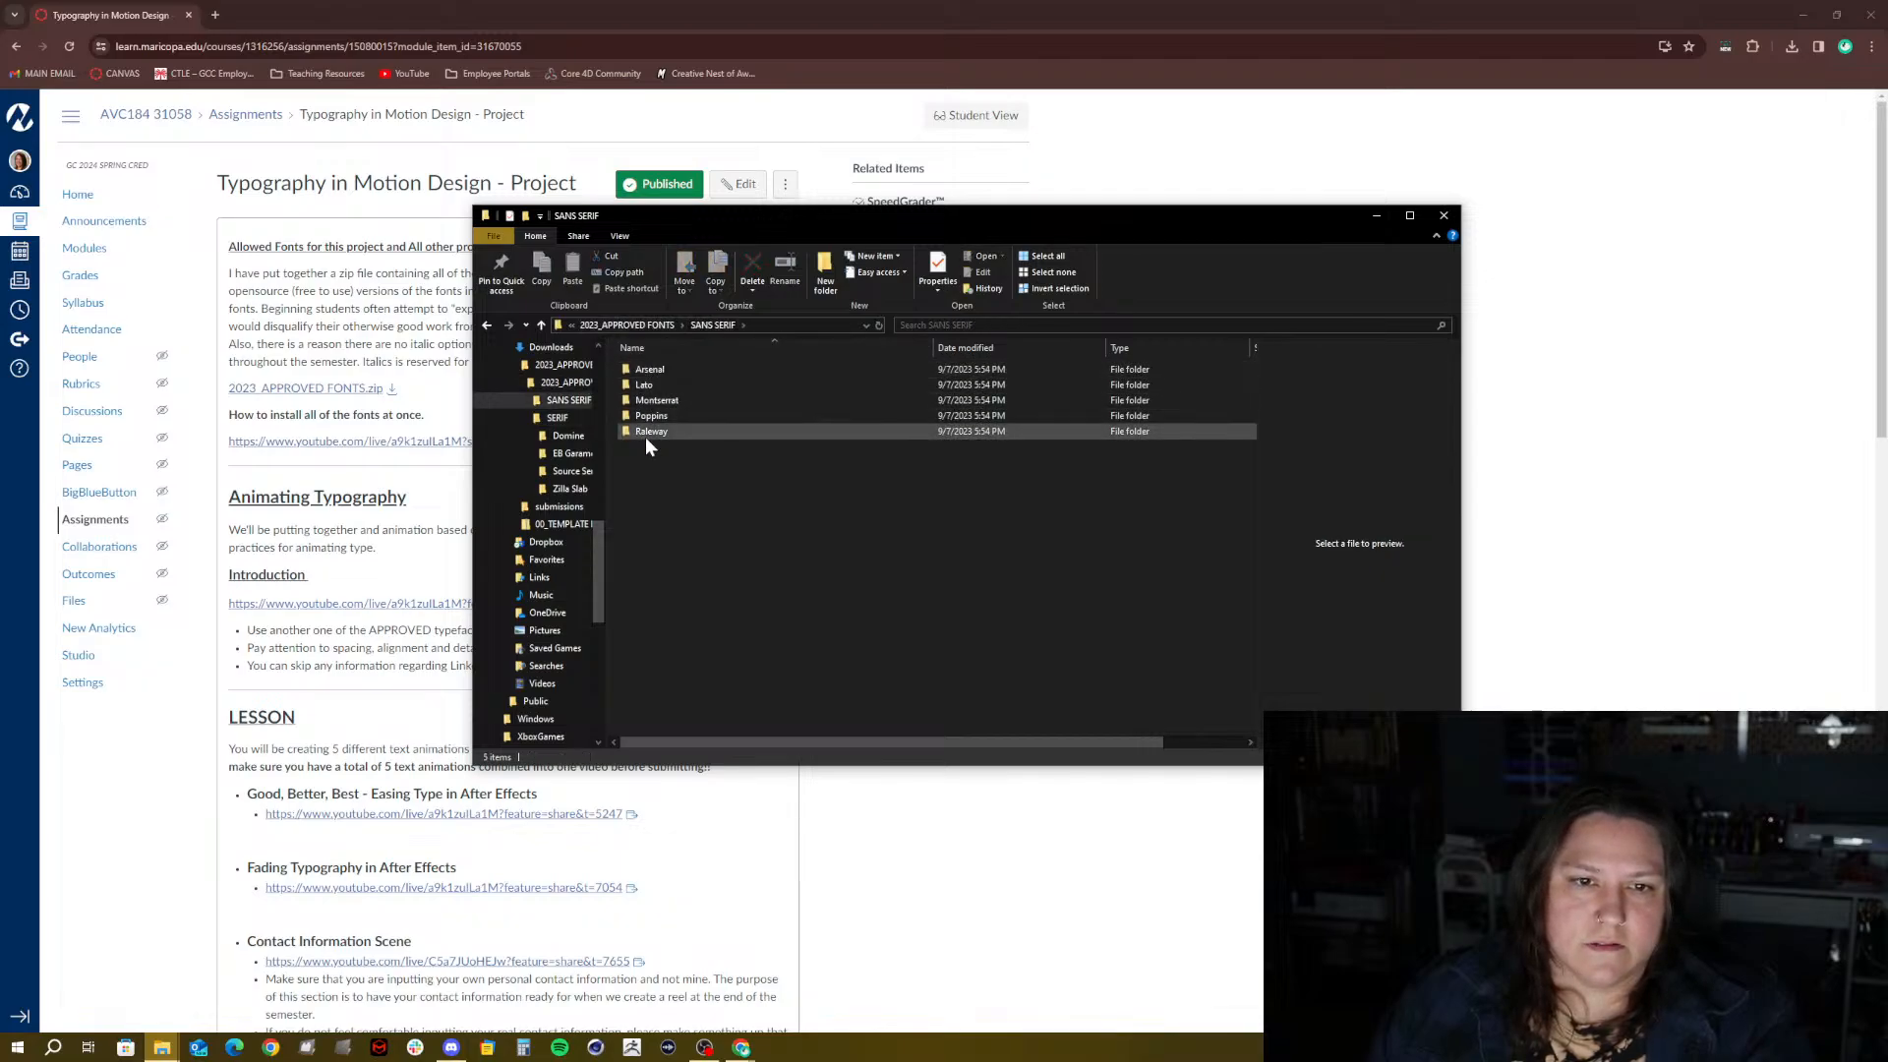
left_click(675, 414)
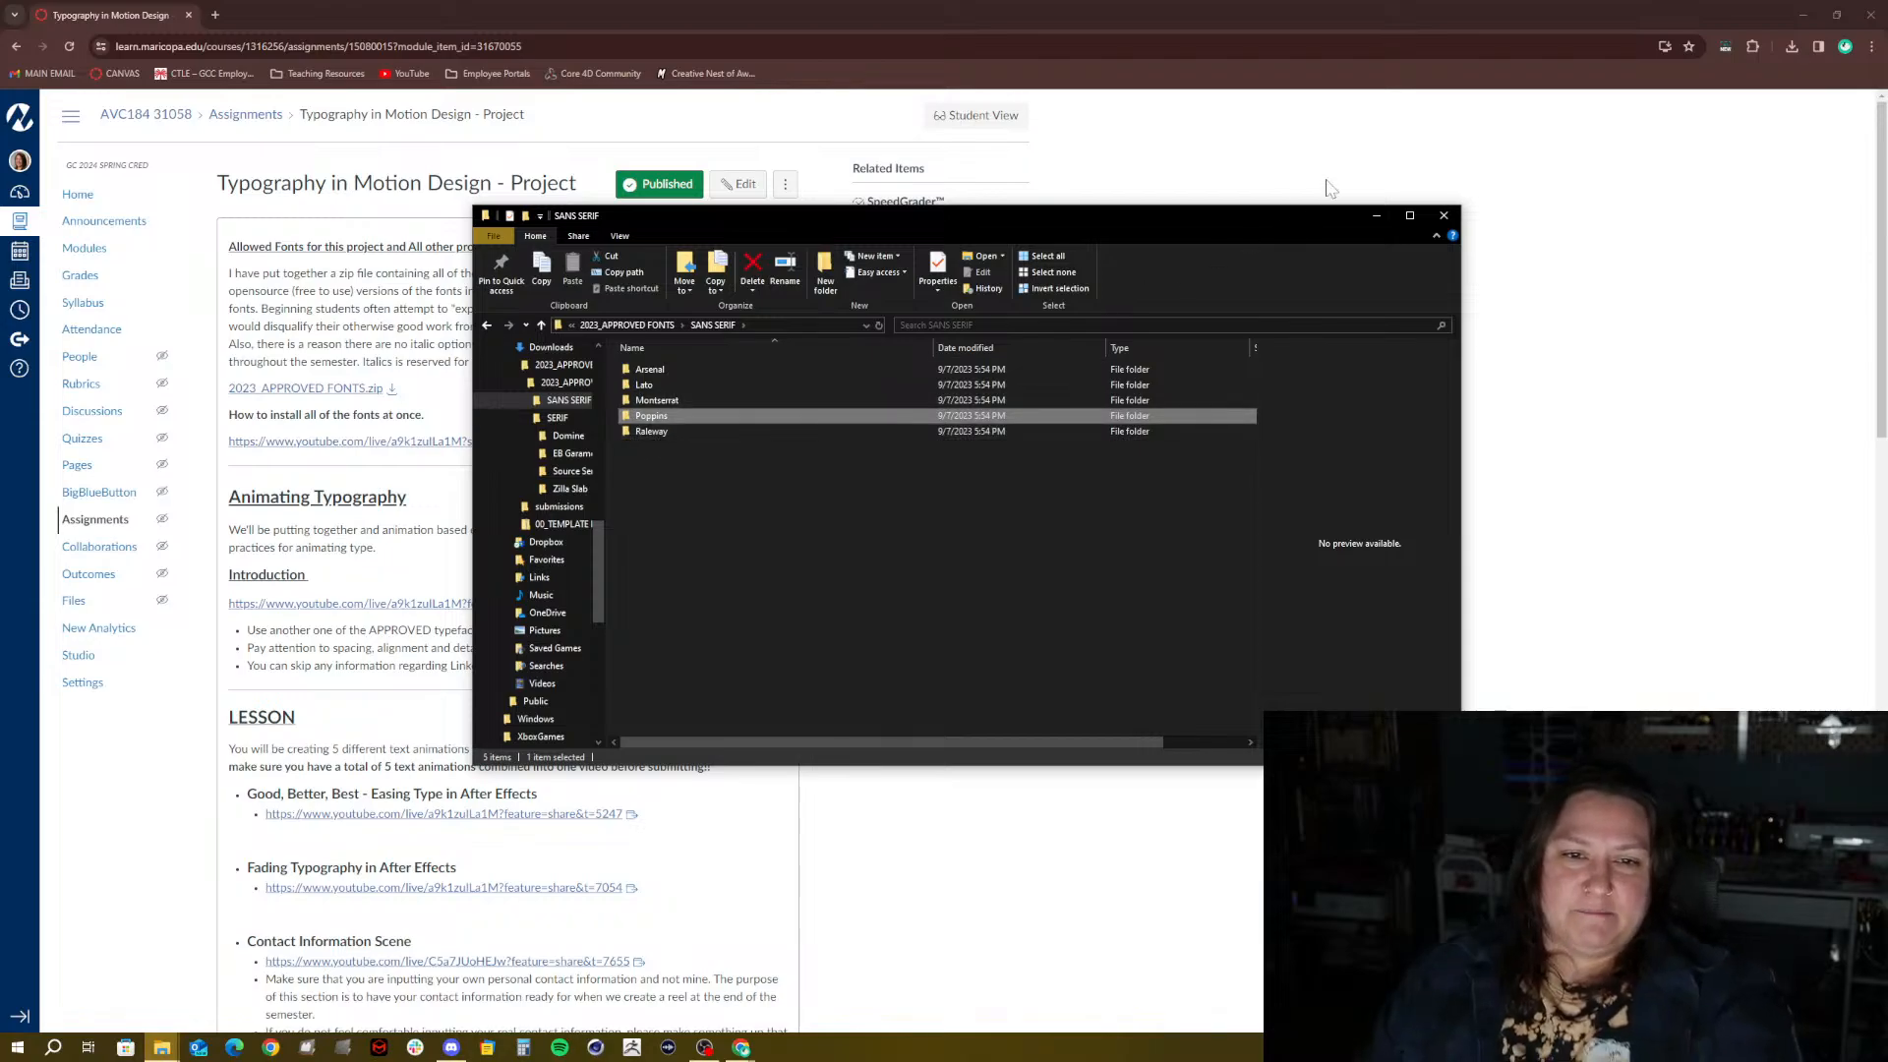
double_click(654, 416)
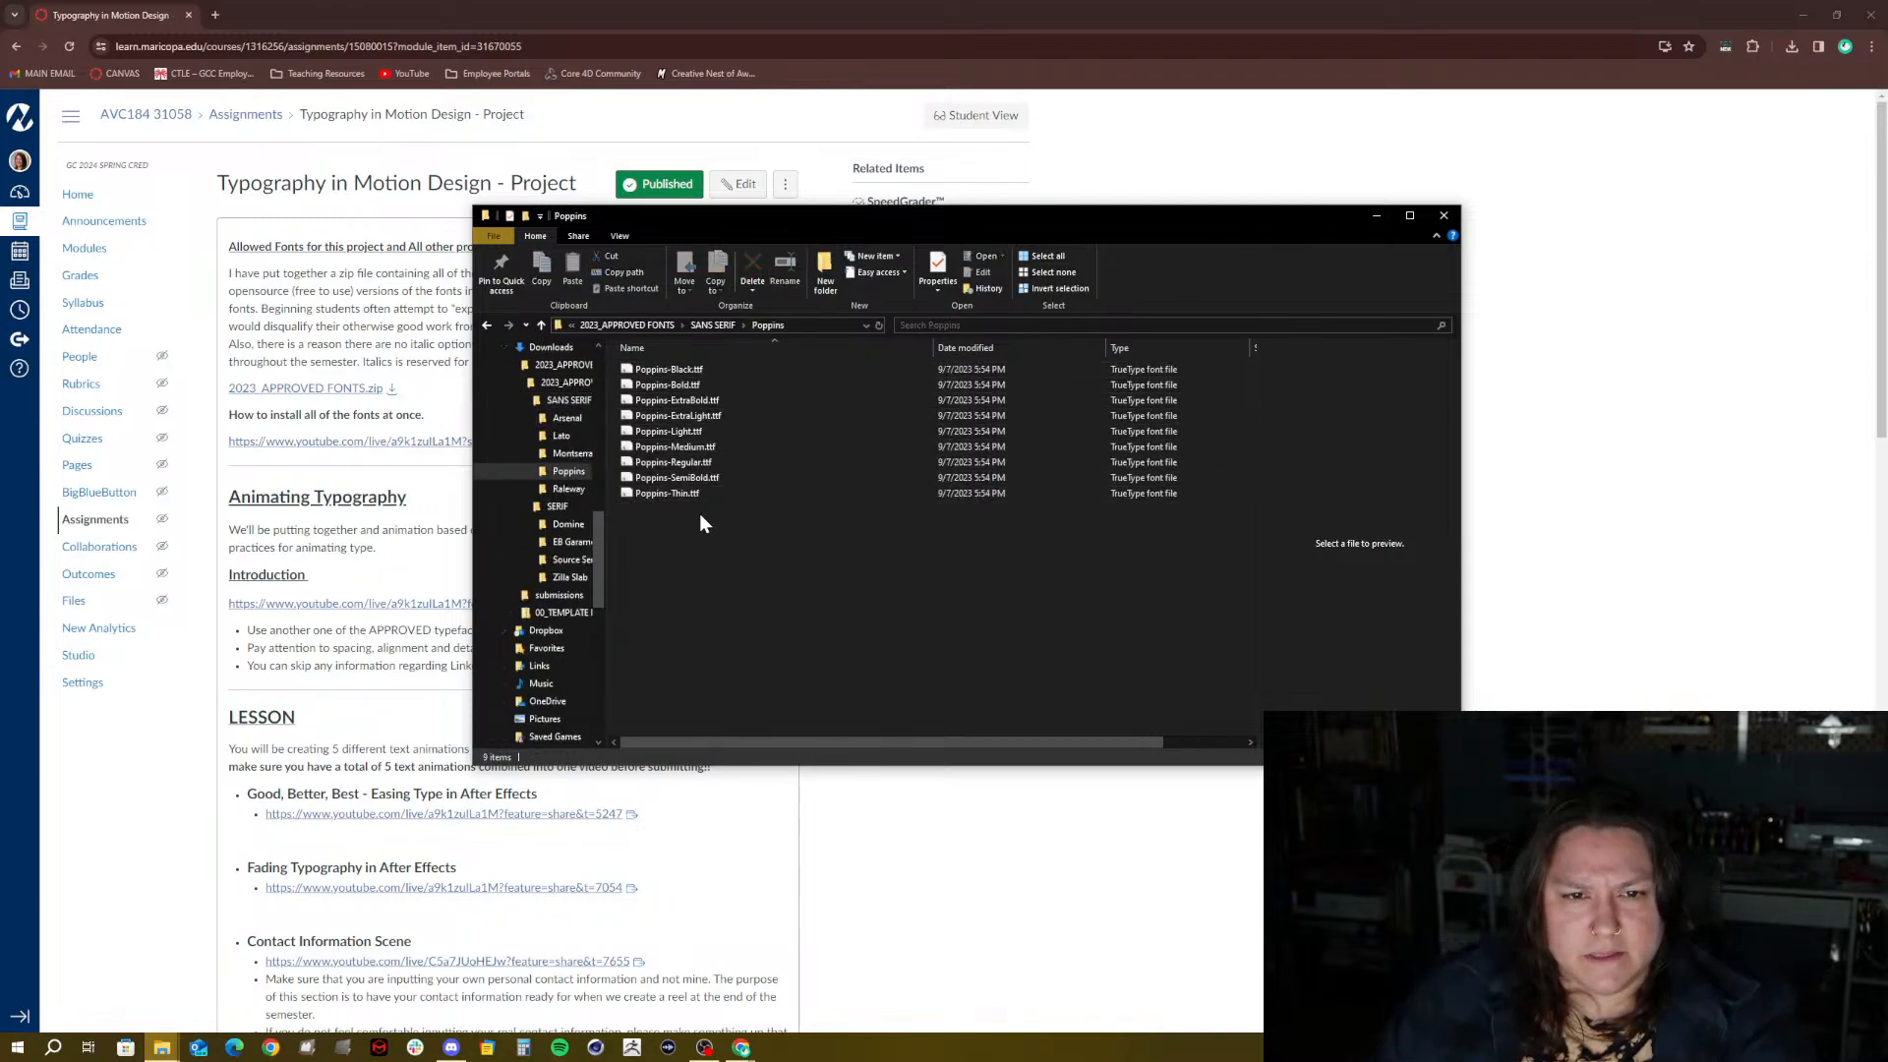
Install all nine Poppins font files for all users and close the folder window
left_click_drag(699, 513, 649, 373)
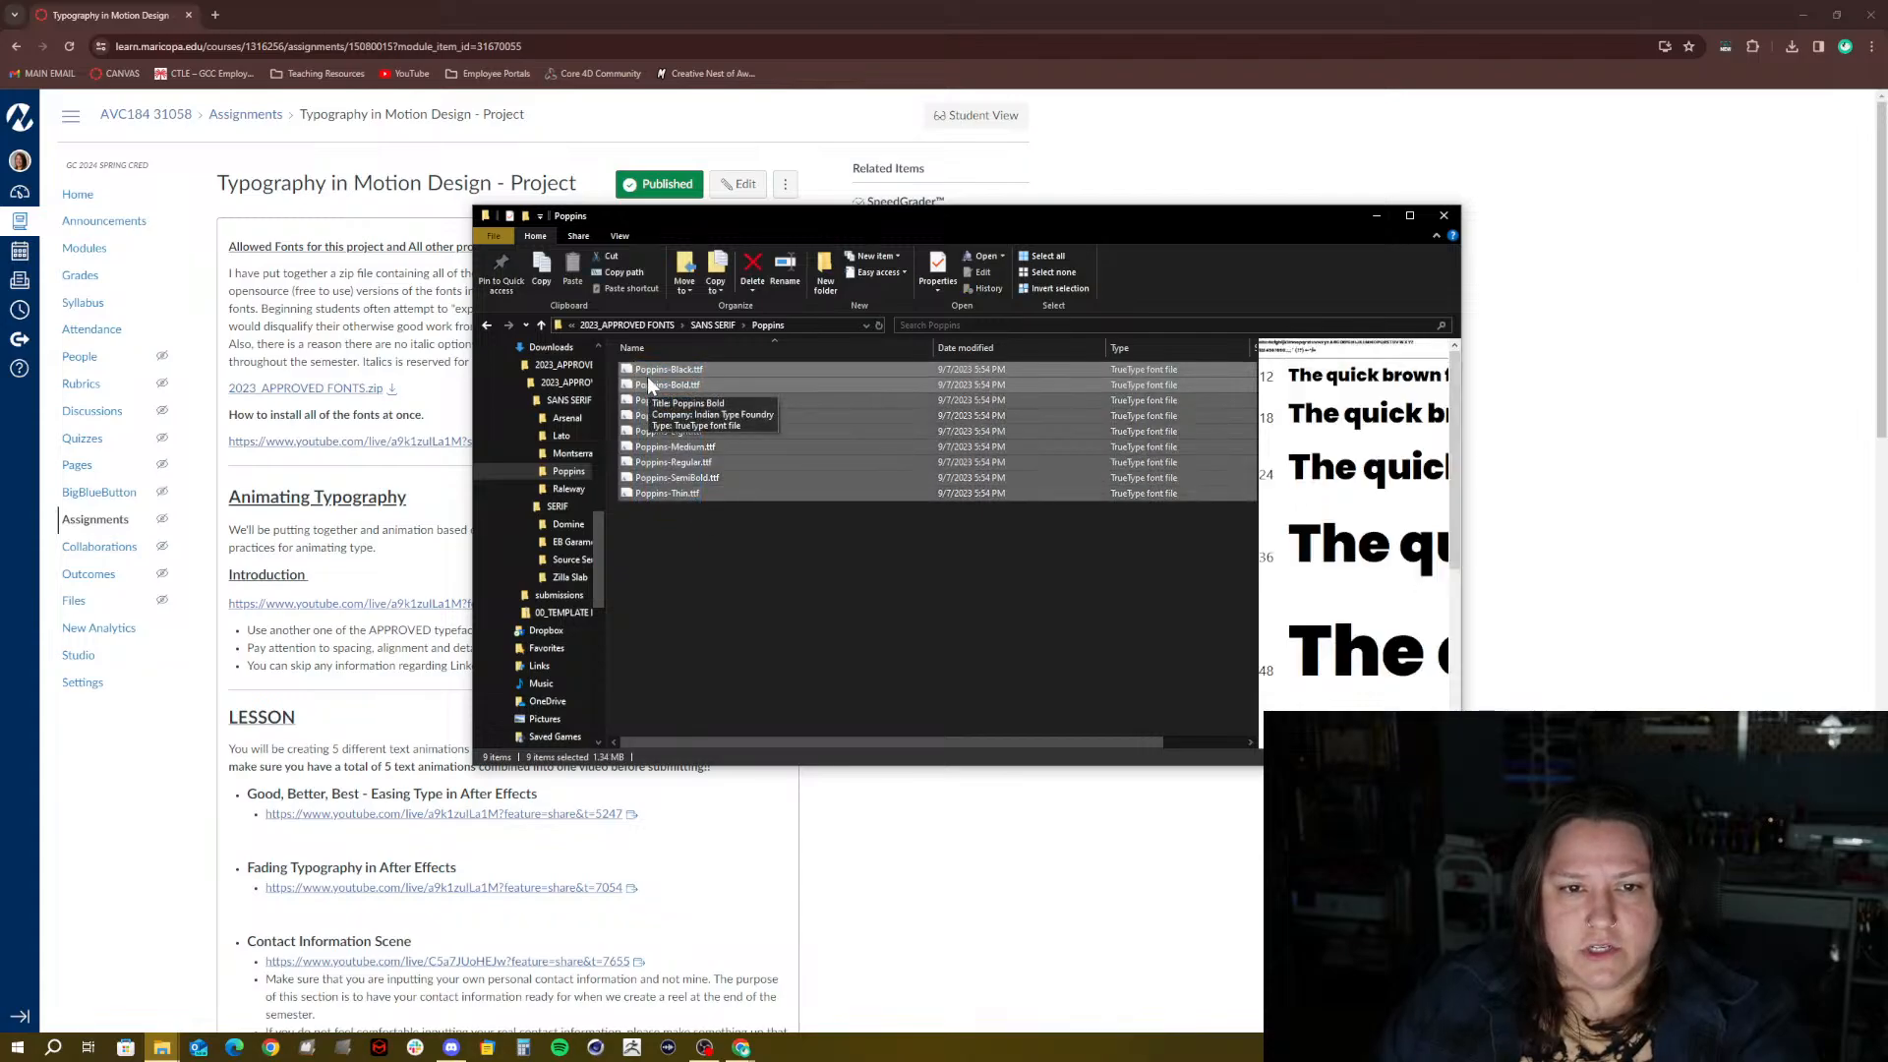
right_click(650, 369)
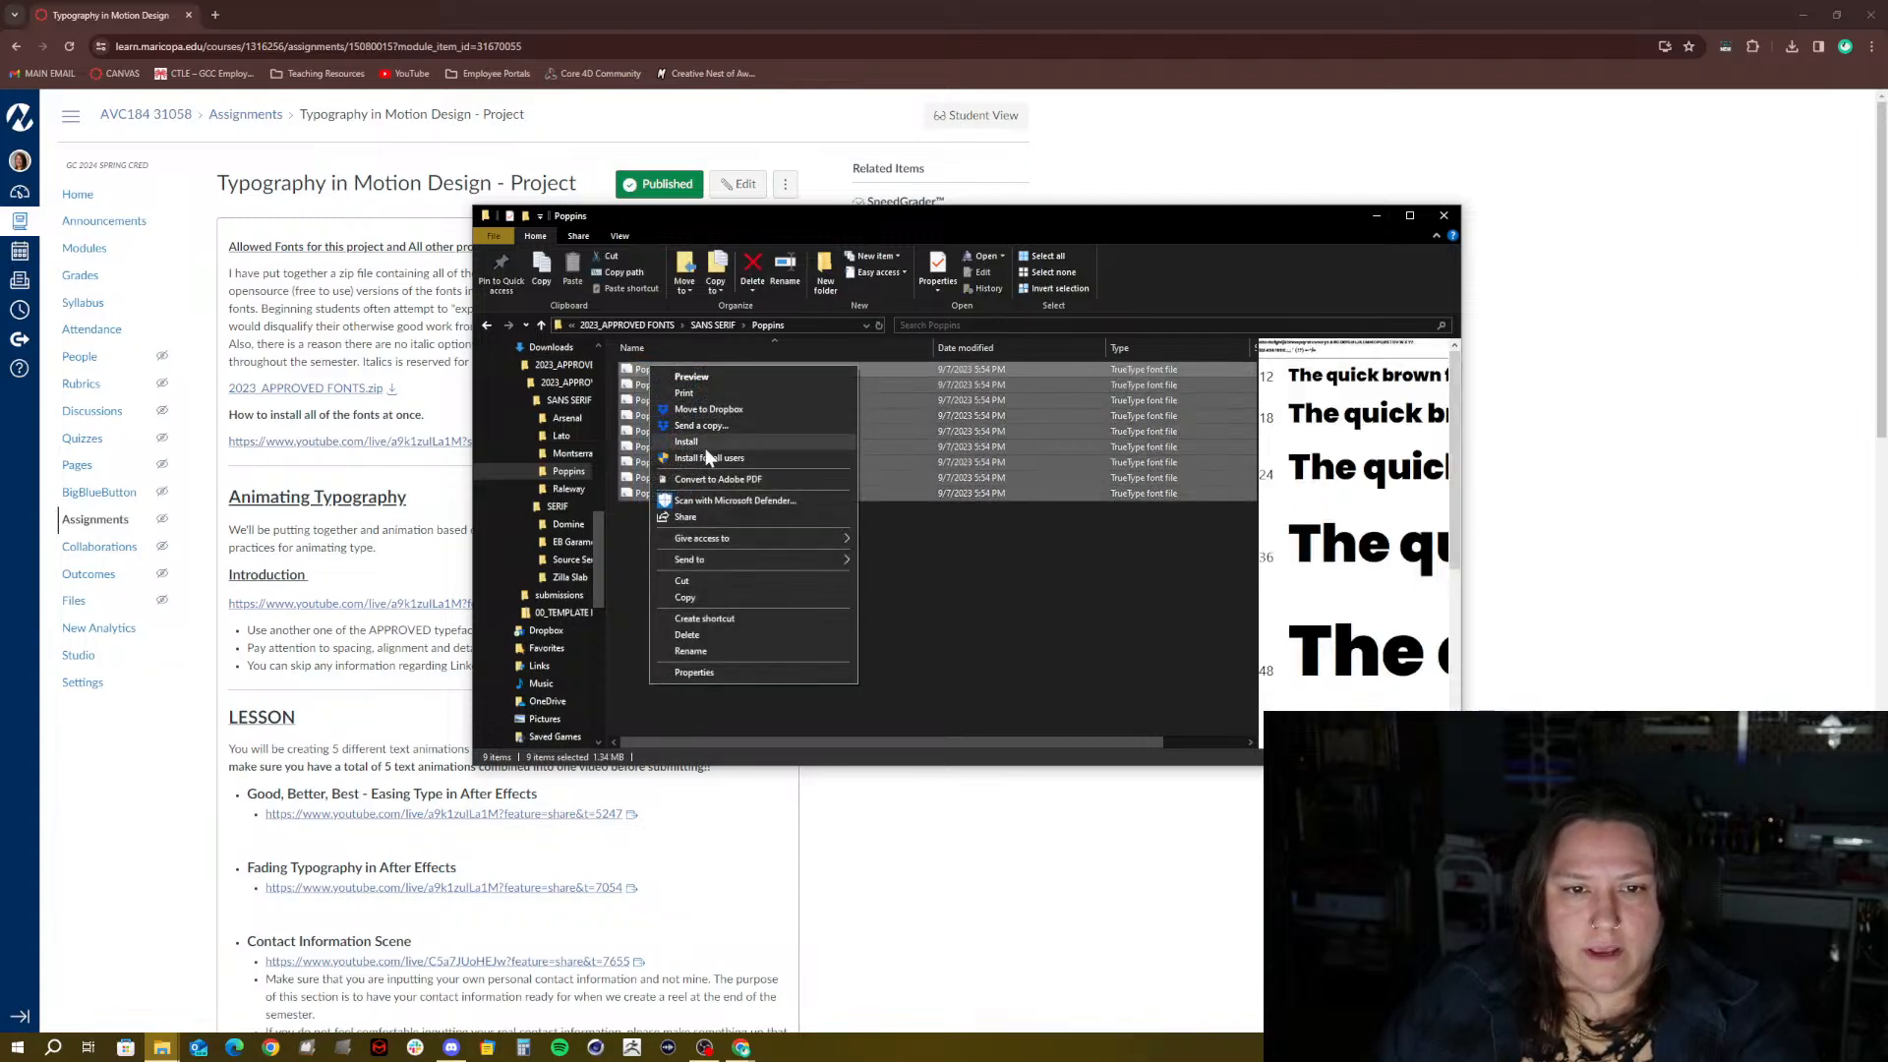
left_click(705, 455)
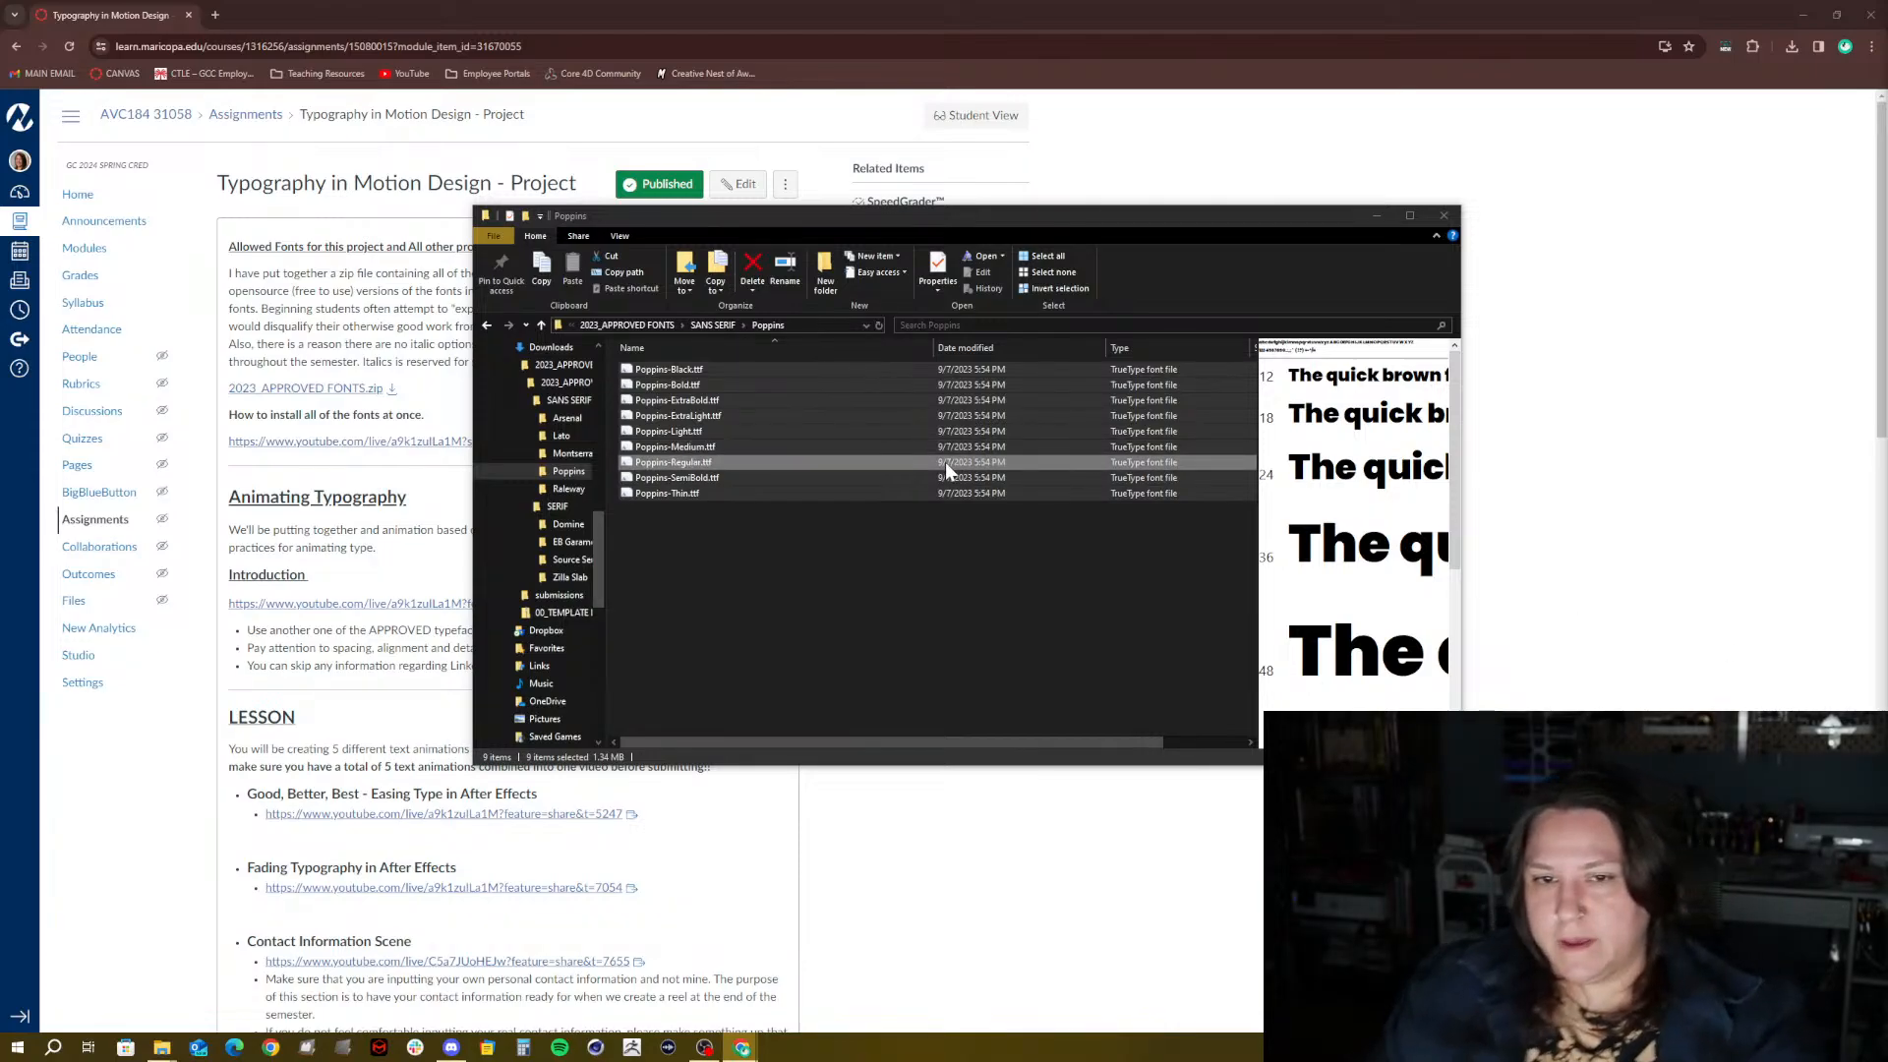
left_click(1442, 216)
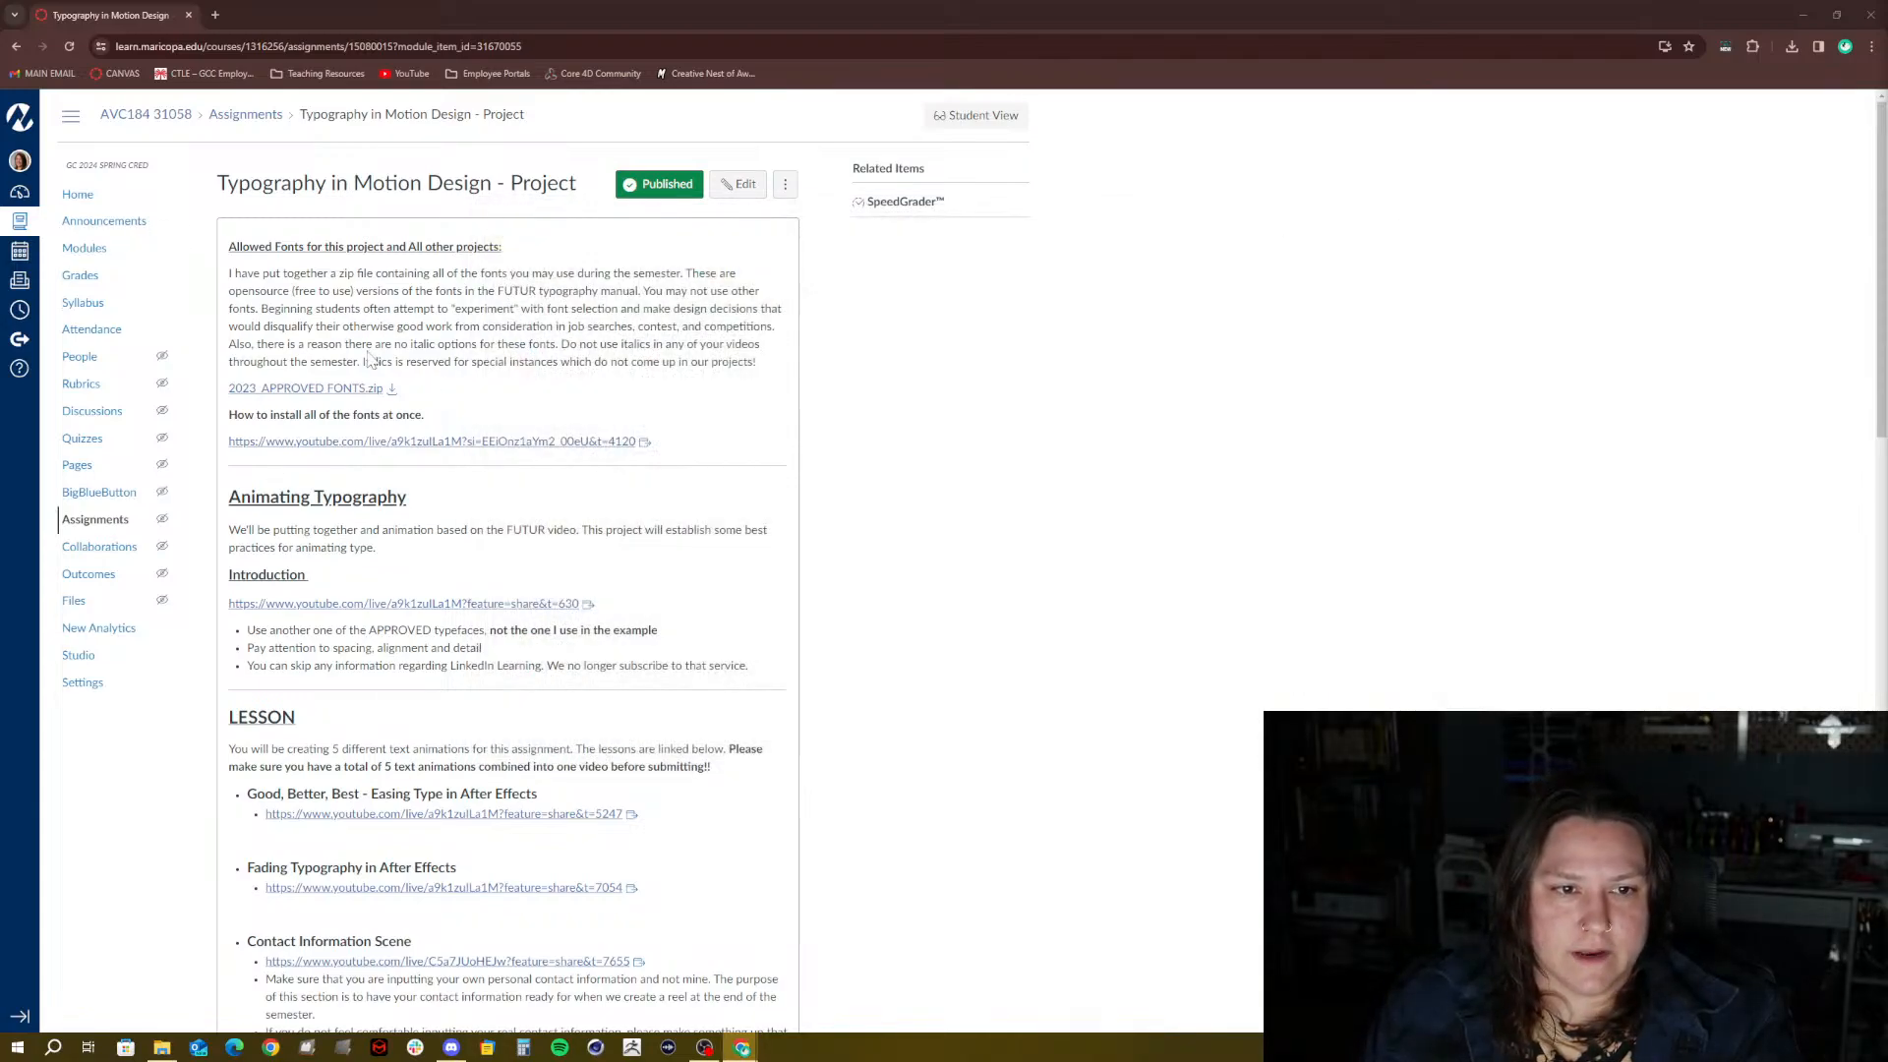
Open the Deliverables video 'Making a Media Encoder Custom Encoding Preset' in a new tab
scroll(388, 521, "down", 3)
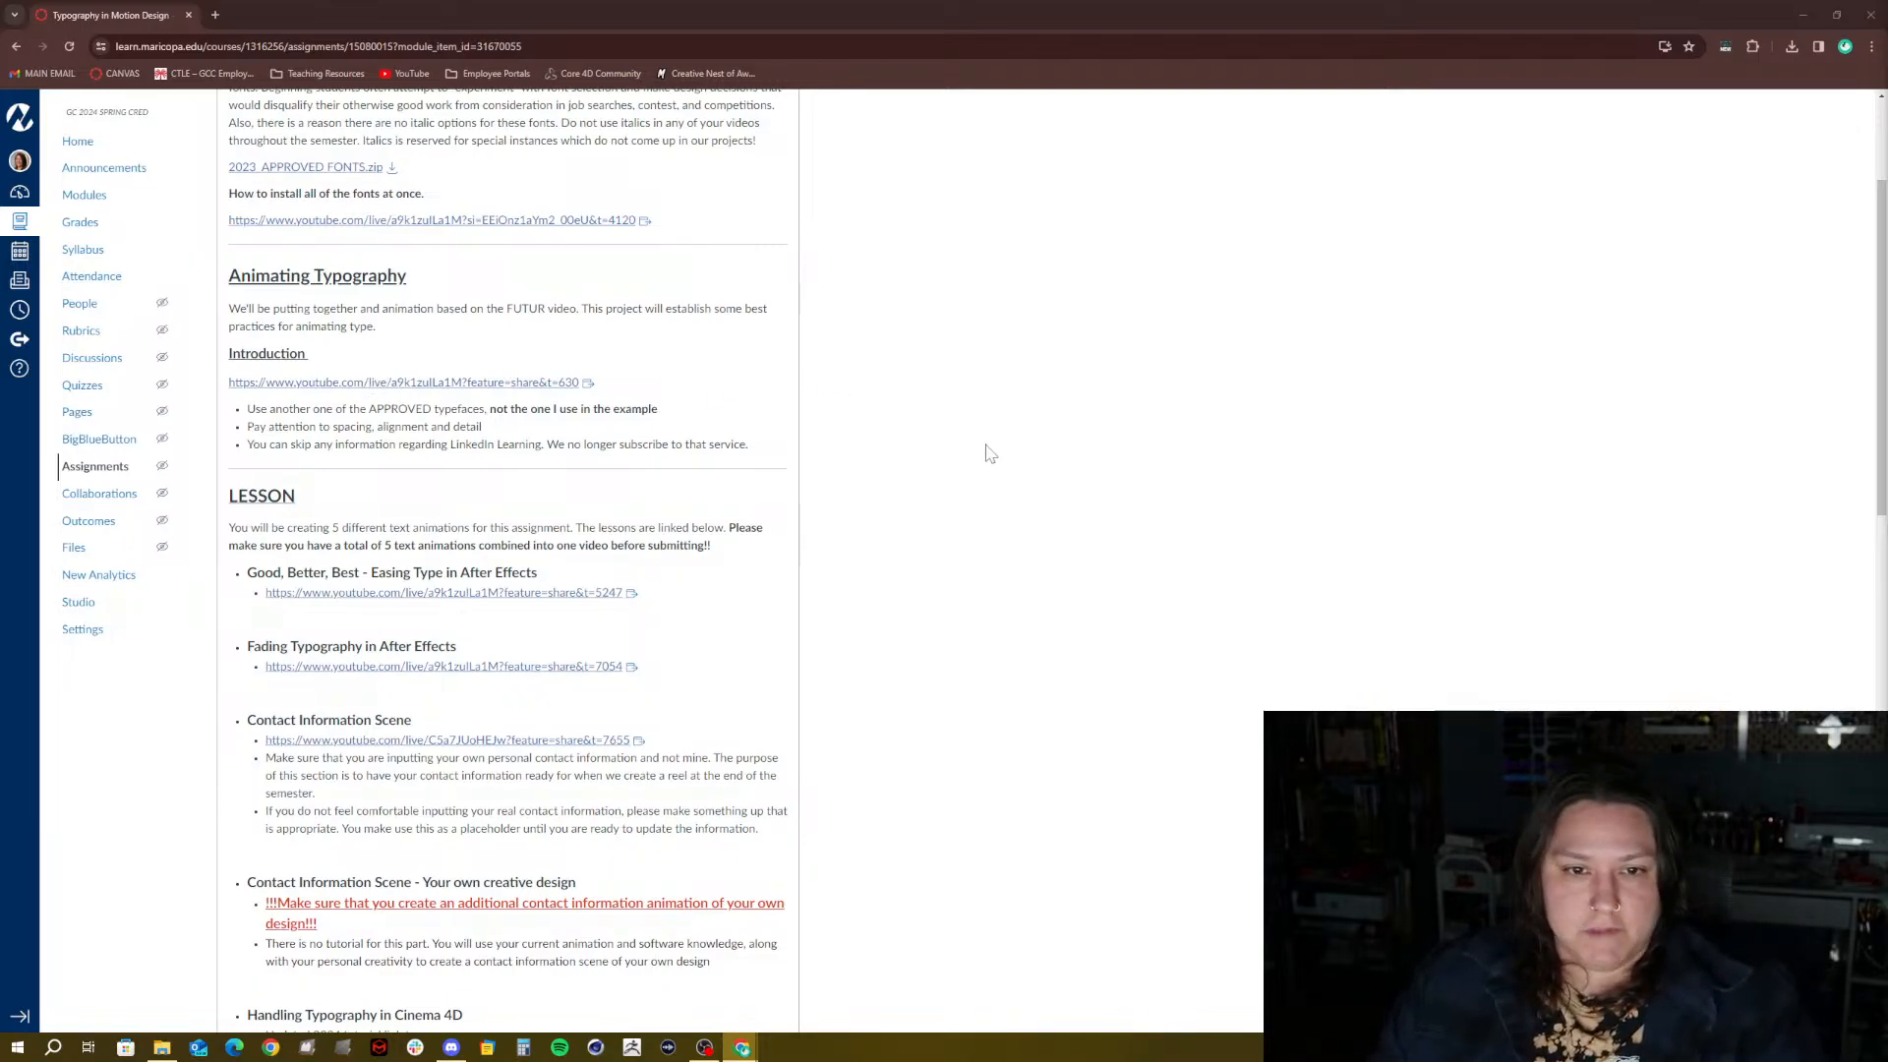
scroll(990, 453, "down", 10)
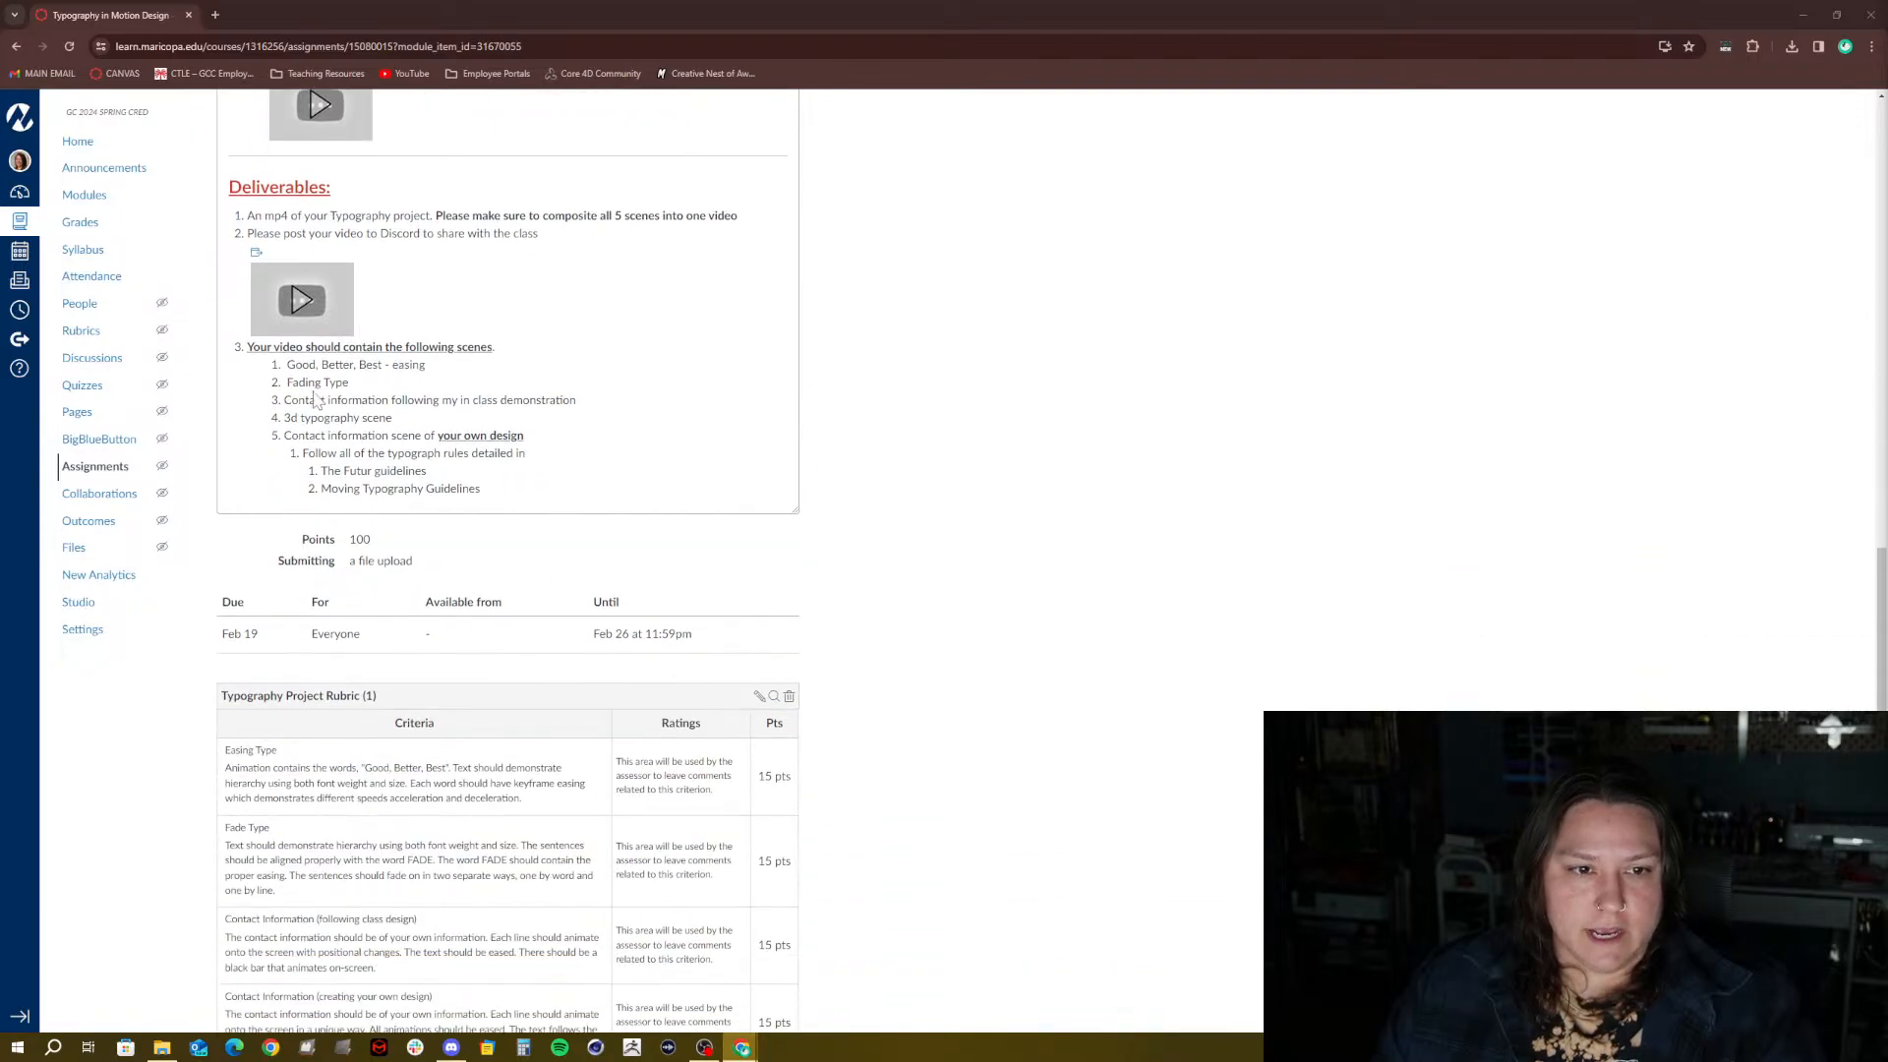
scroll(275, 288, "up", 1)
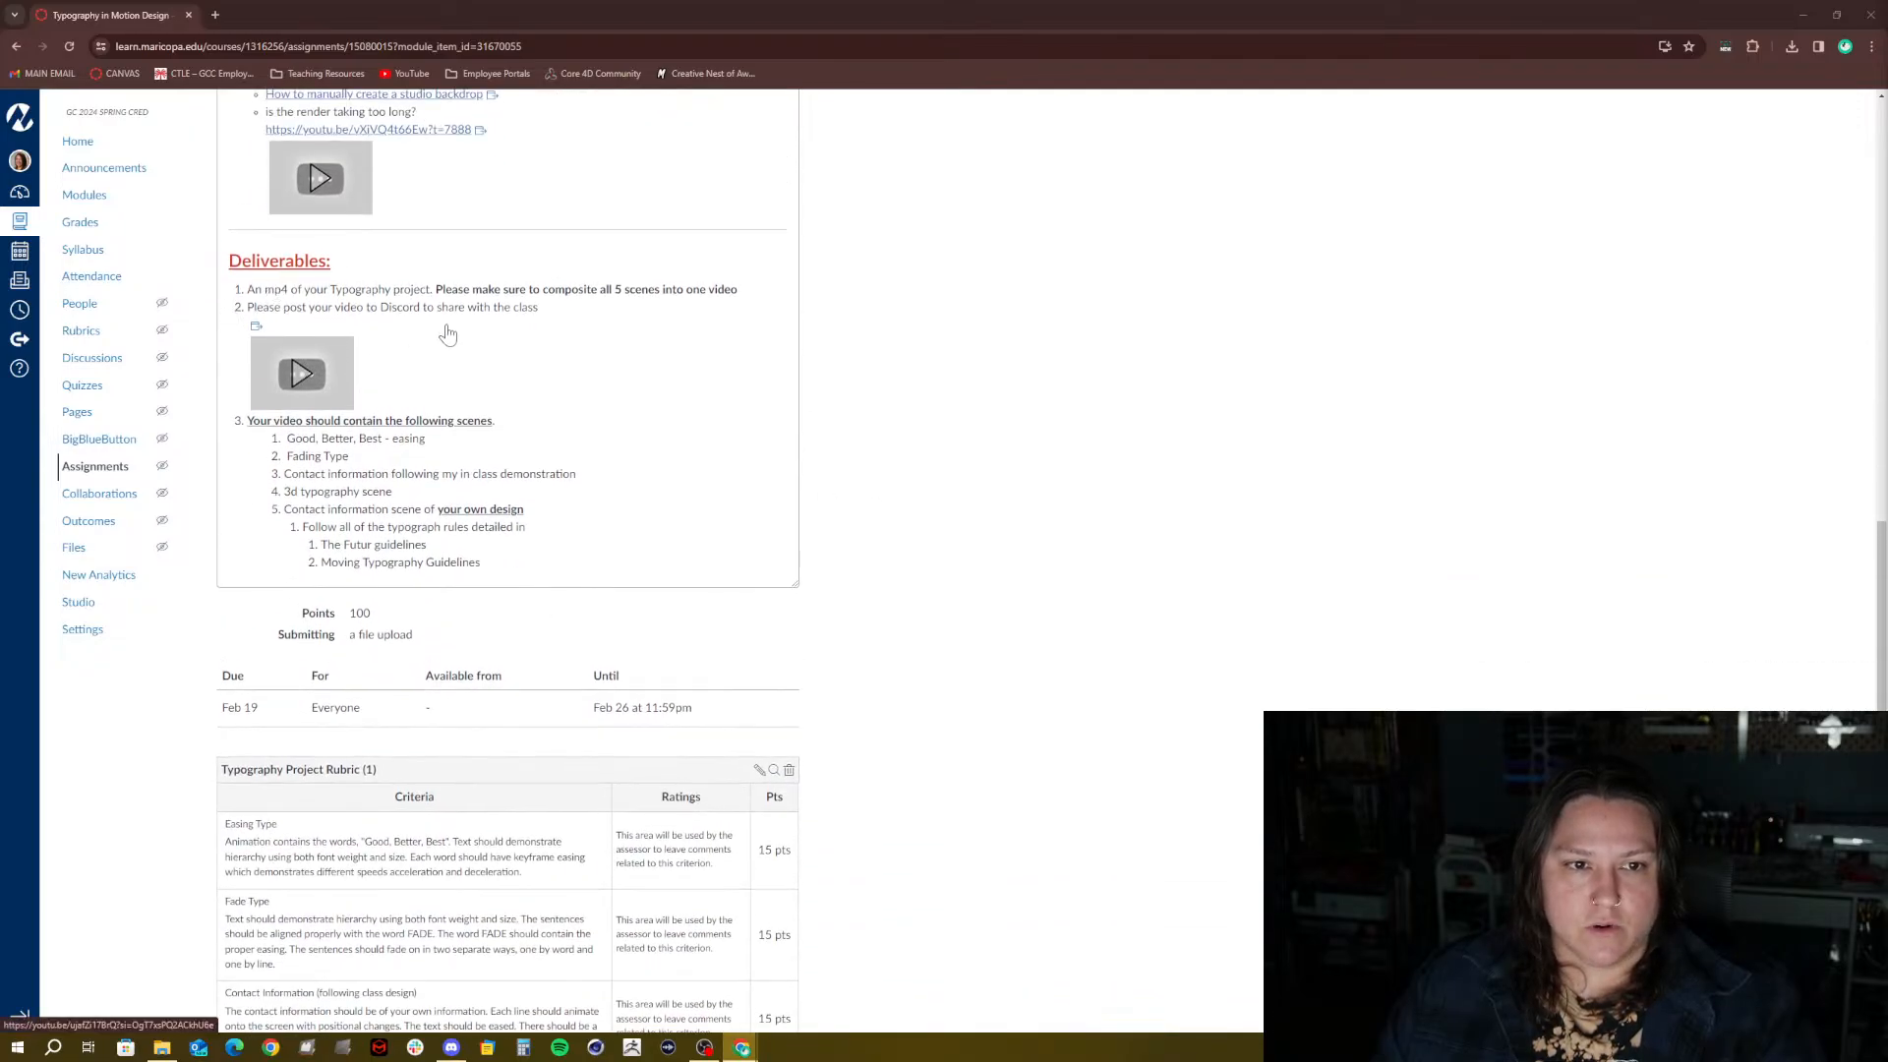
scroll(447, 335, "up", 1)
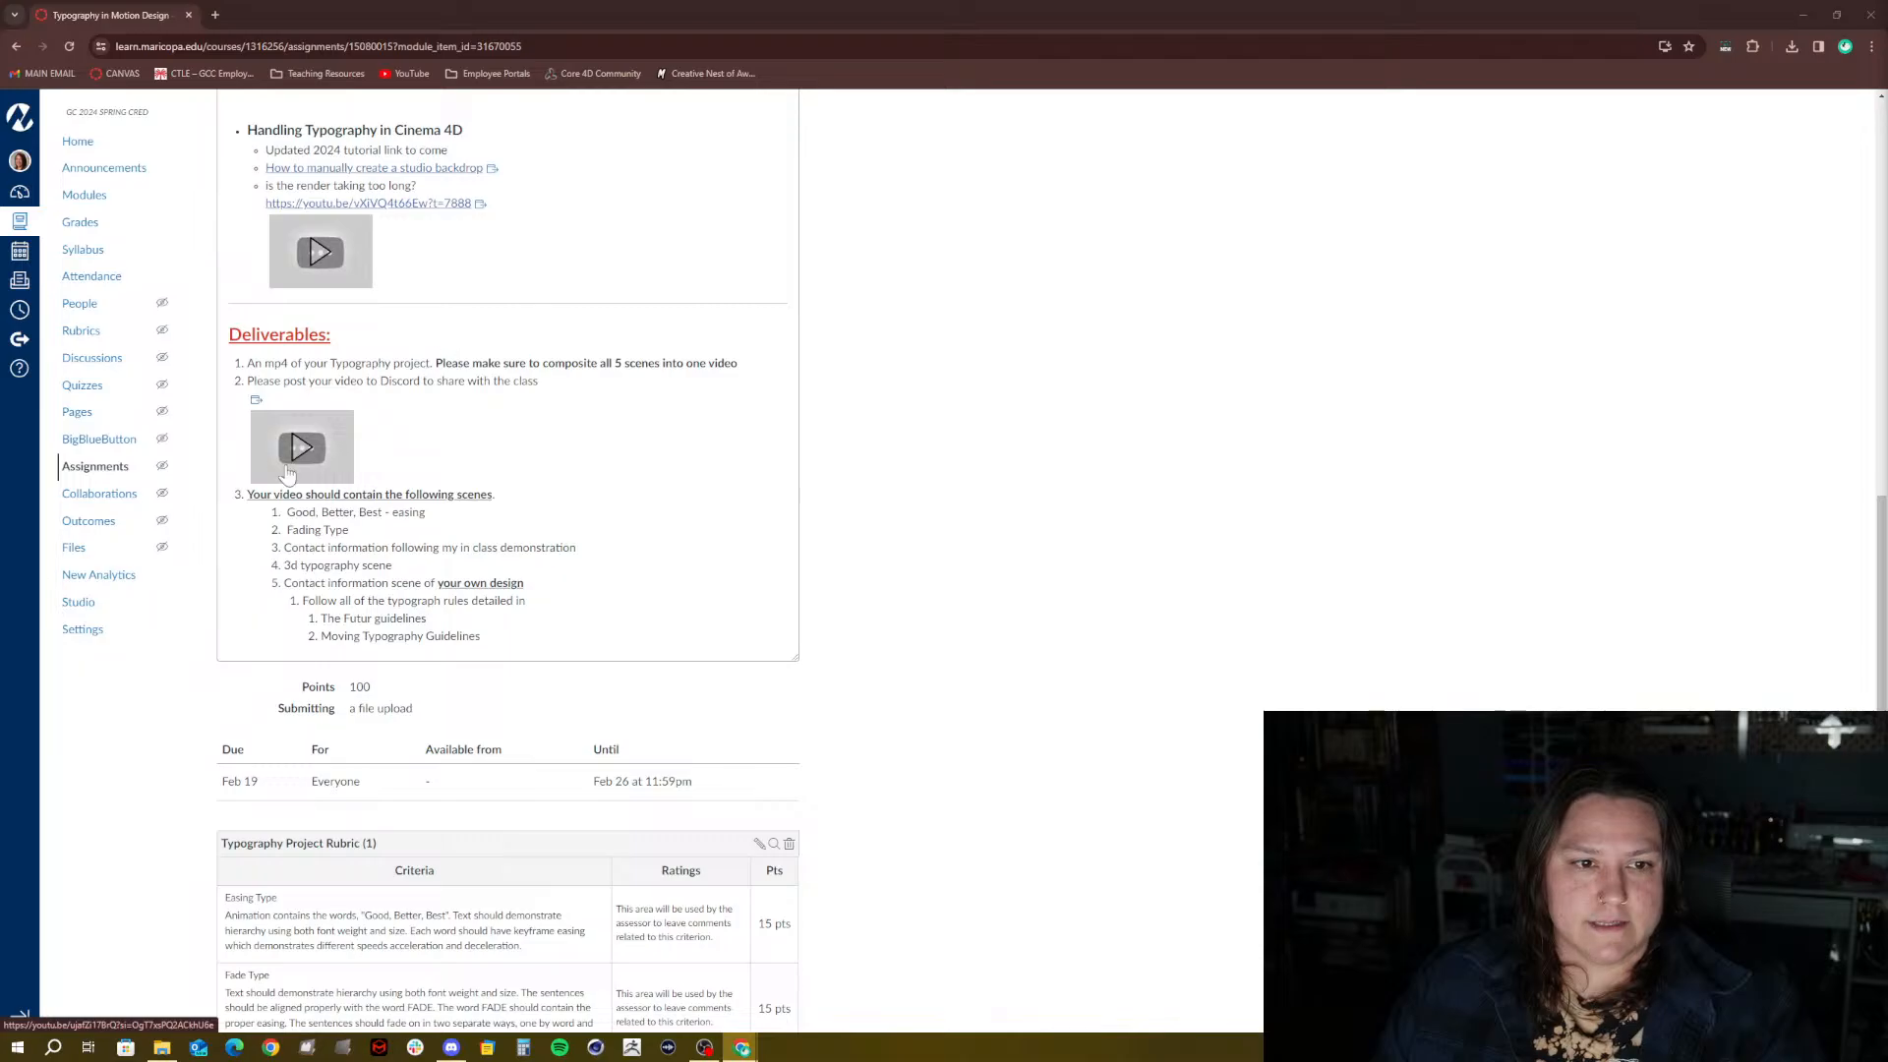
left_click(267, 411)
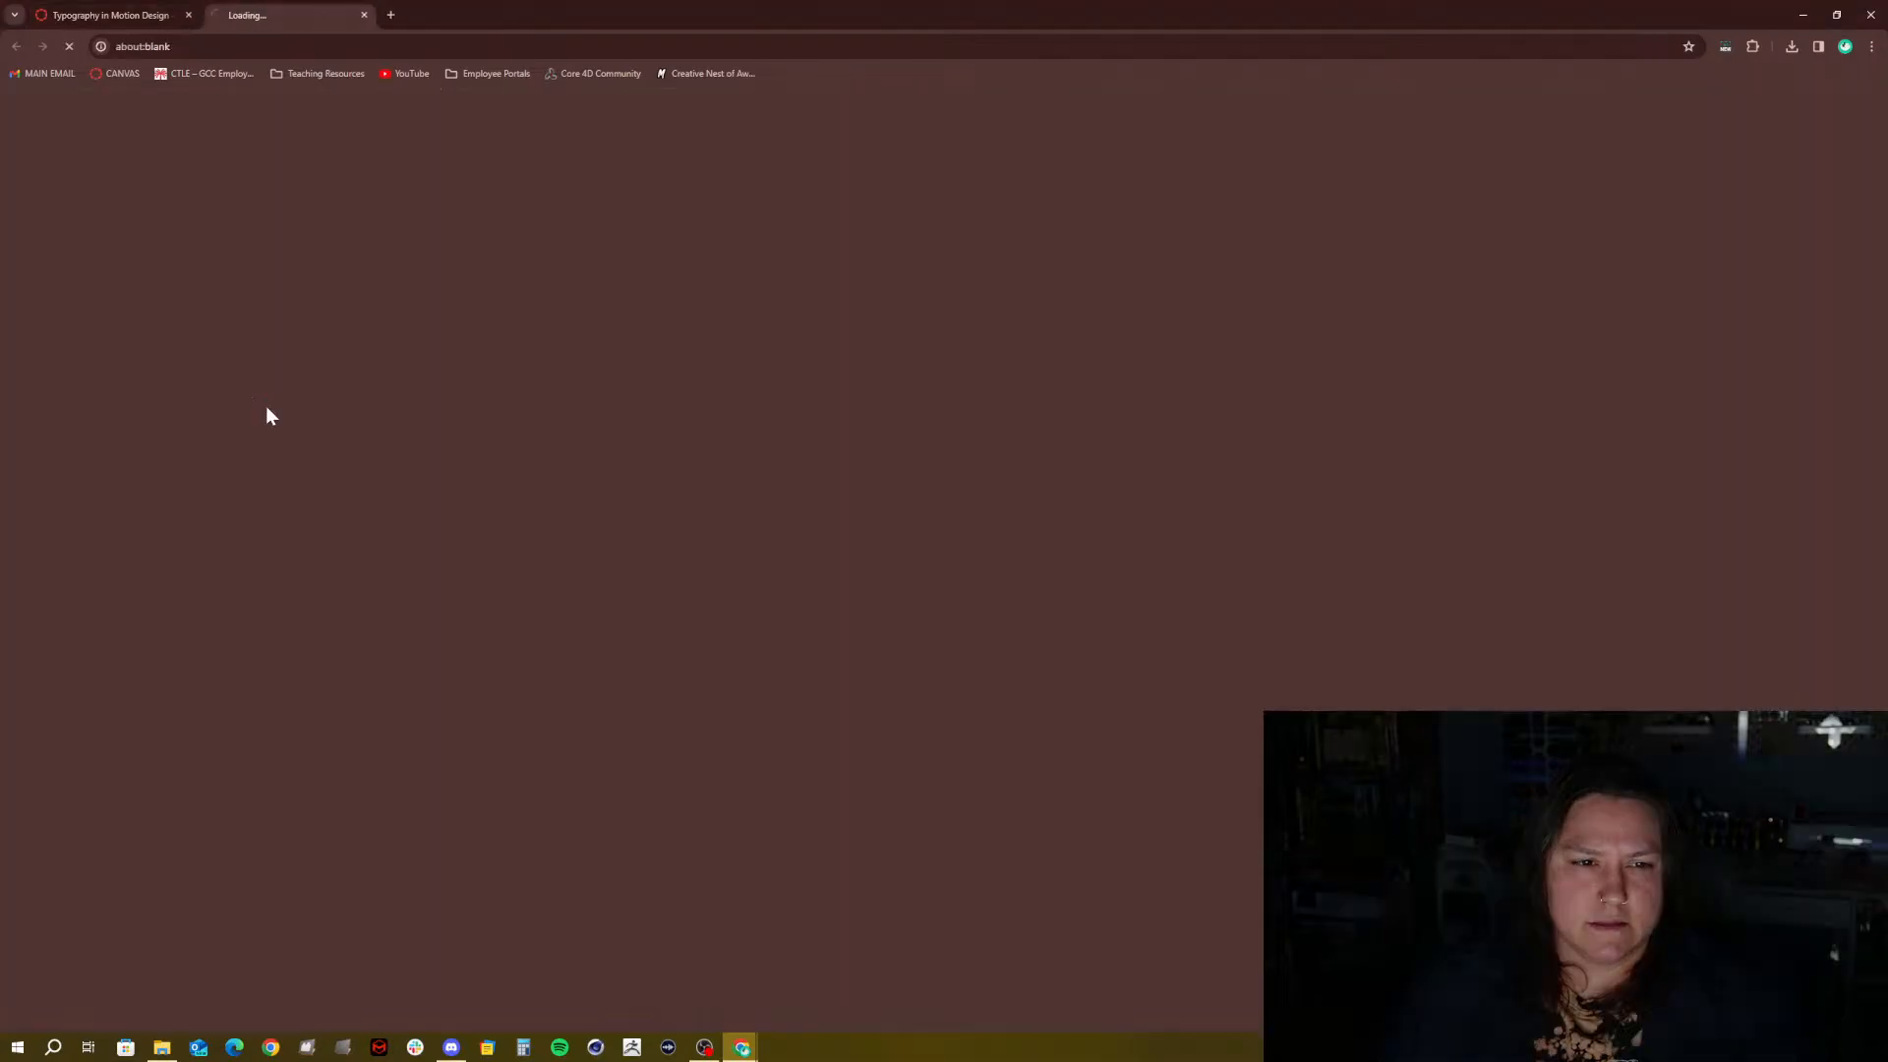
Close the 'Making a Media Encoder Custom Encoding Preset' YouTube tab
left_click(364, 14)
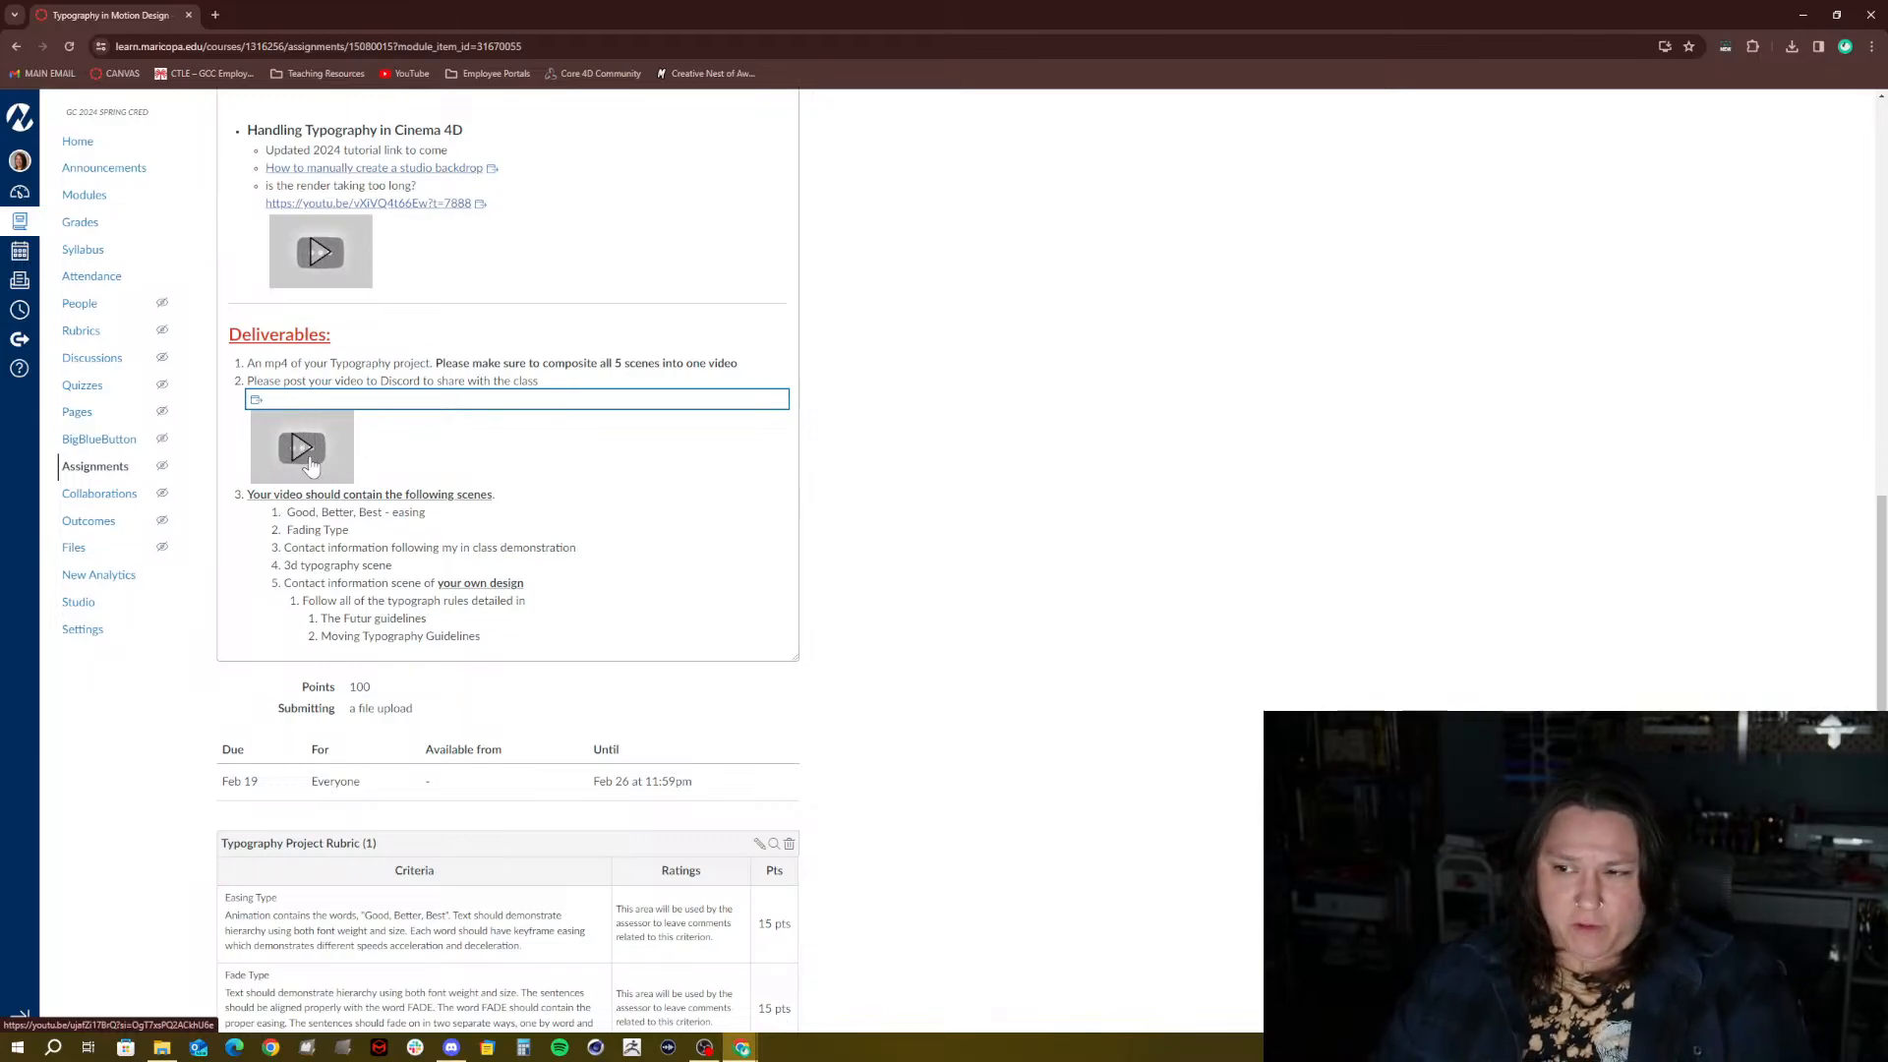
Switch the assignment page to Student View and scroll through it
scroll(310, 465, "up", 10)
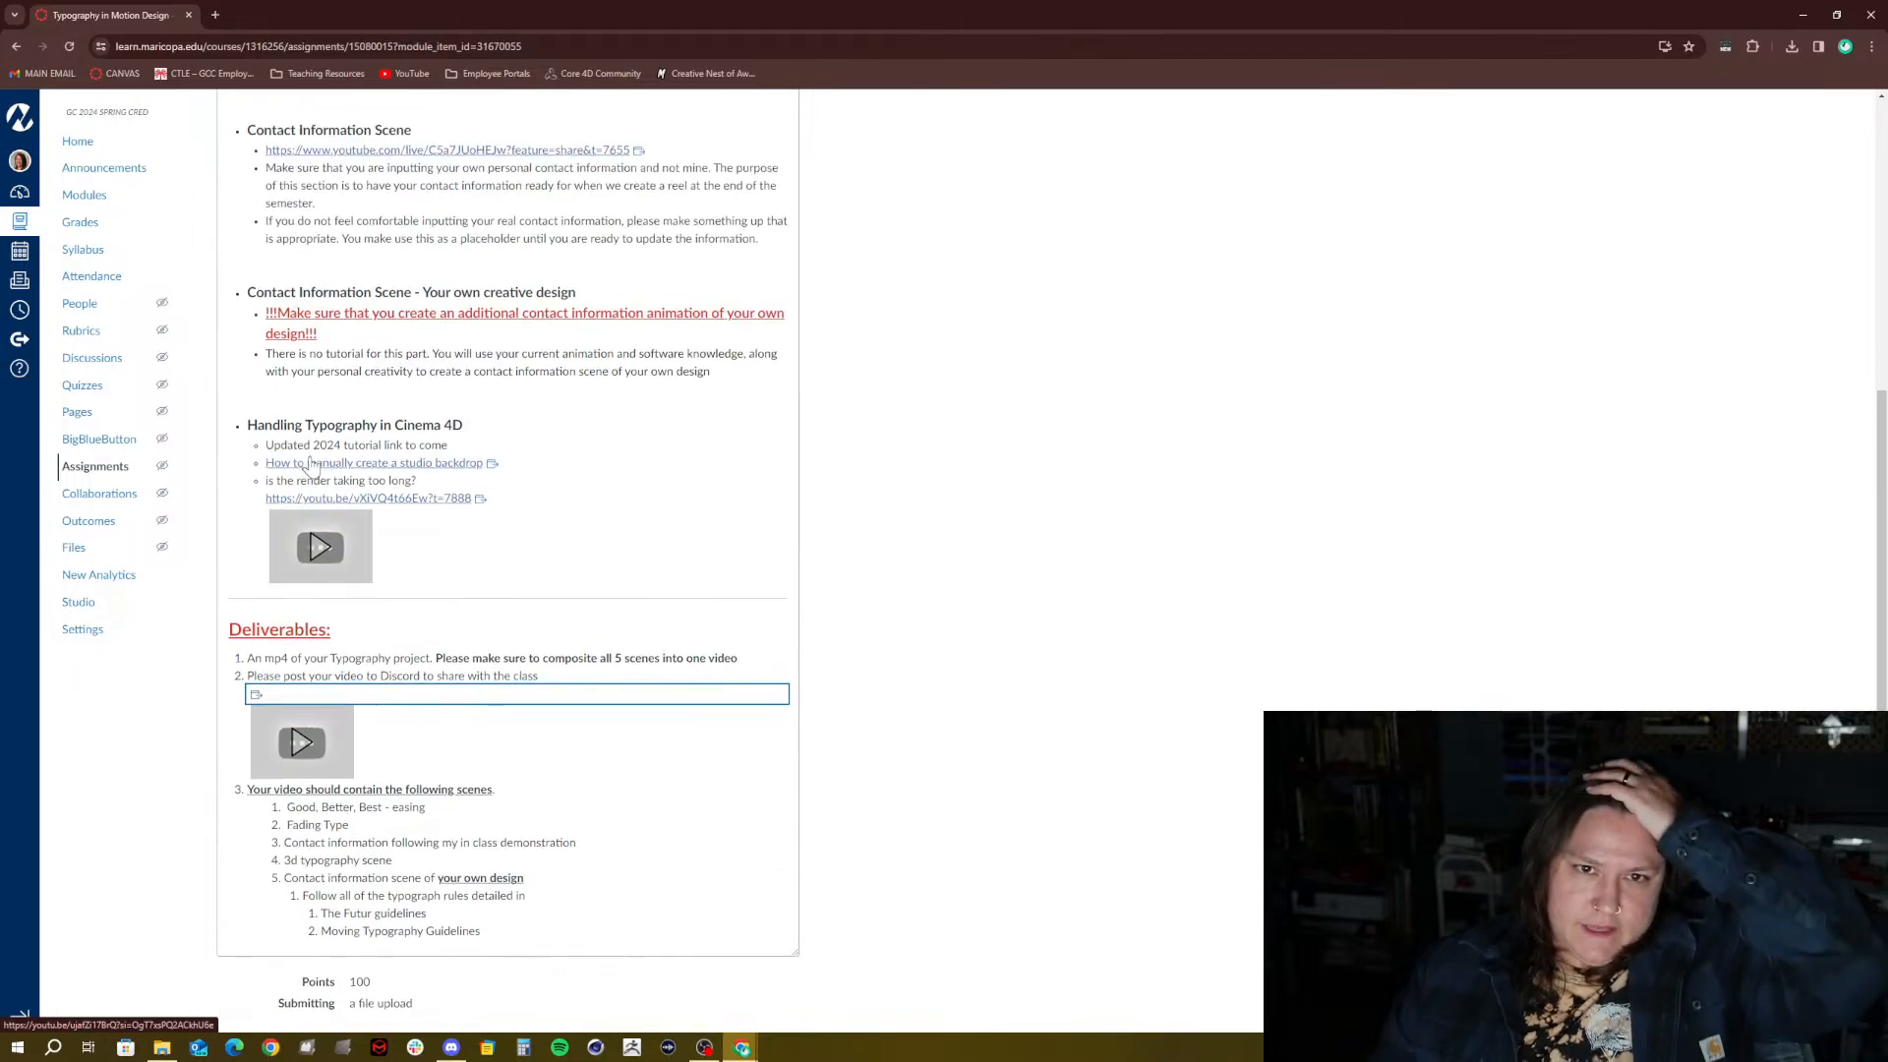
scroll(310, 465, "up", 1)
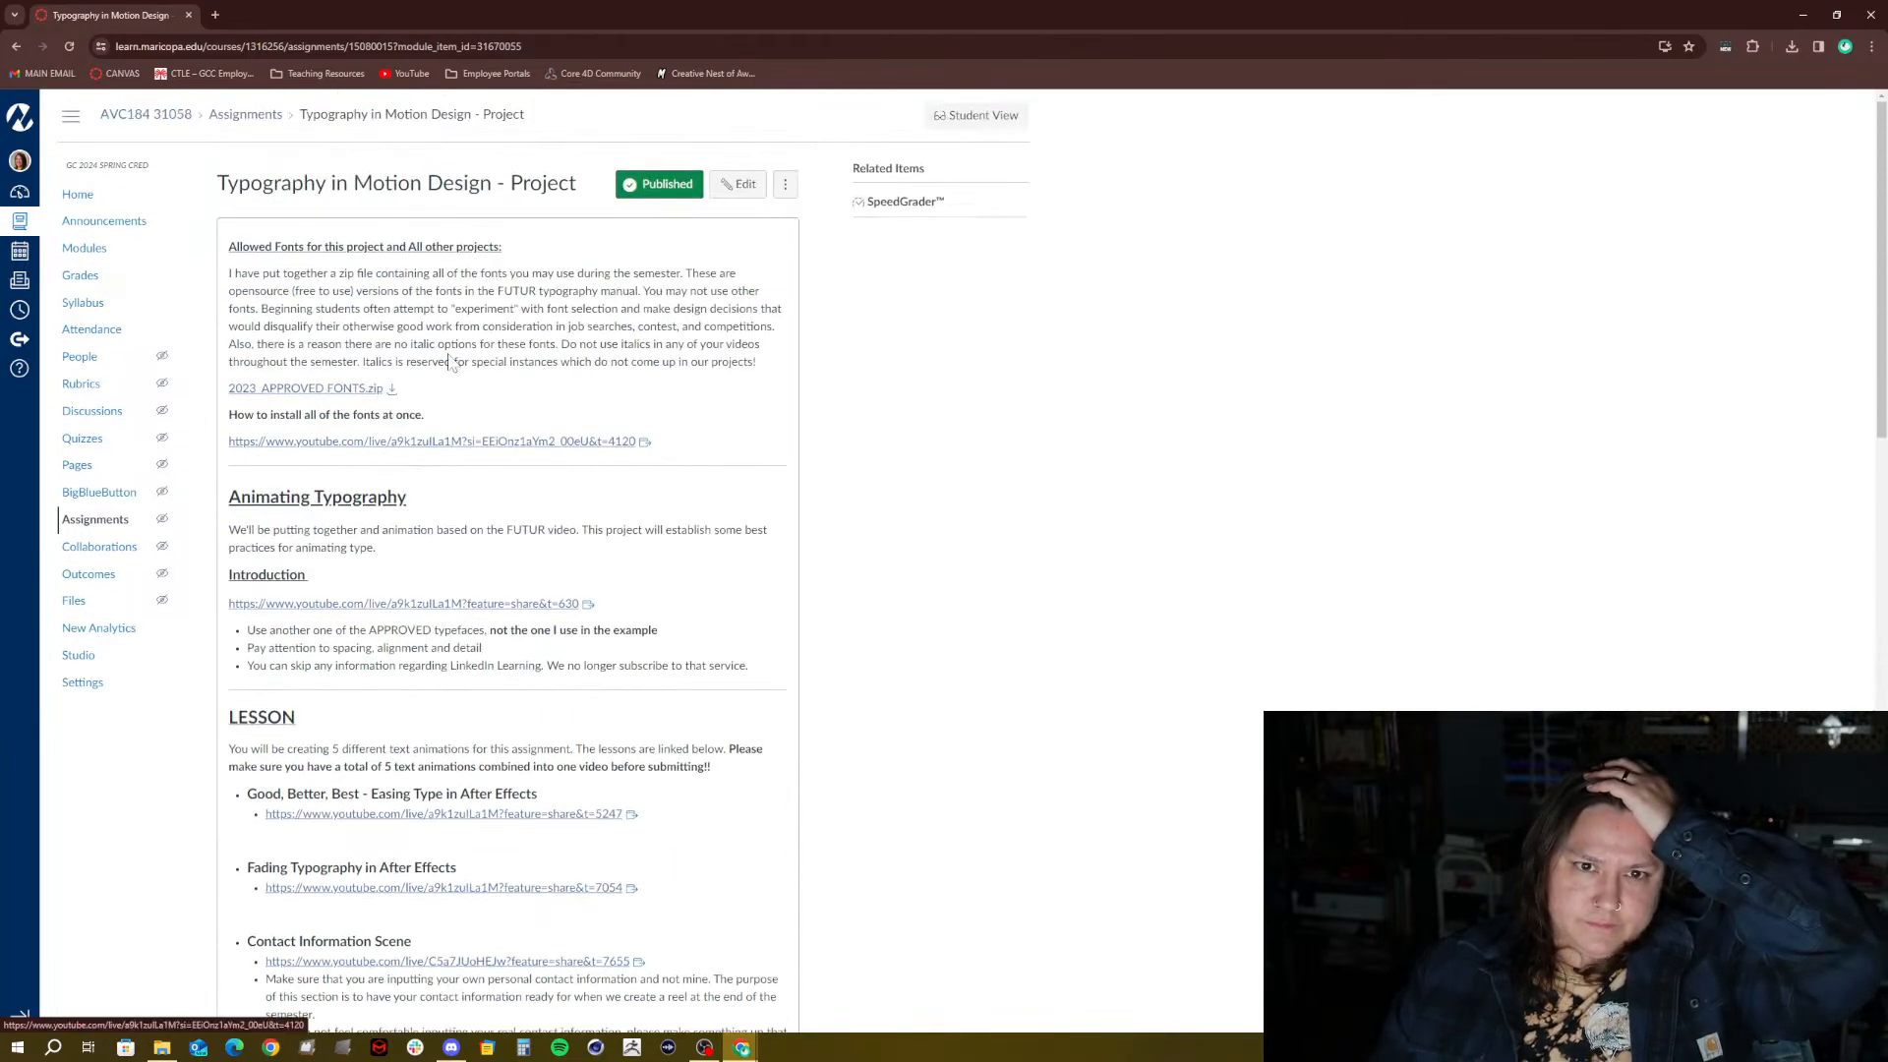
left_click(983, 118)
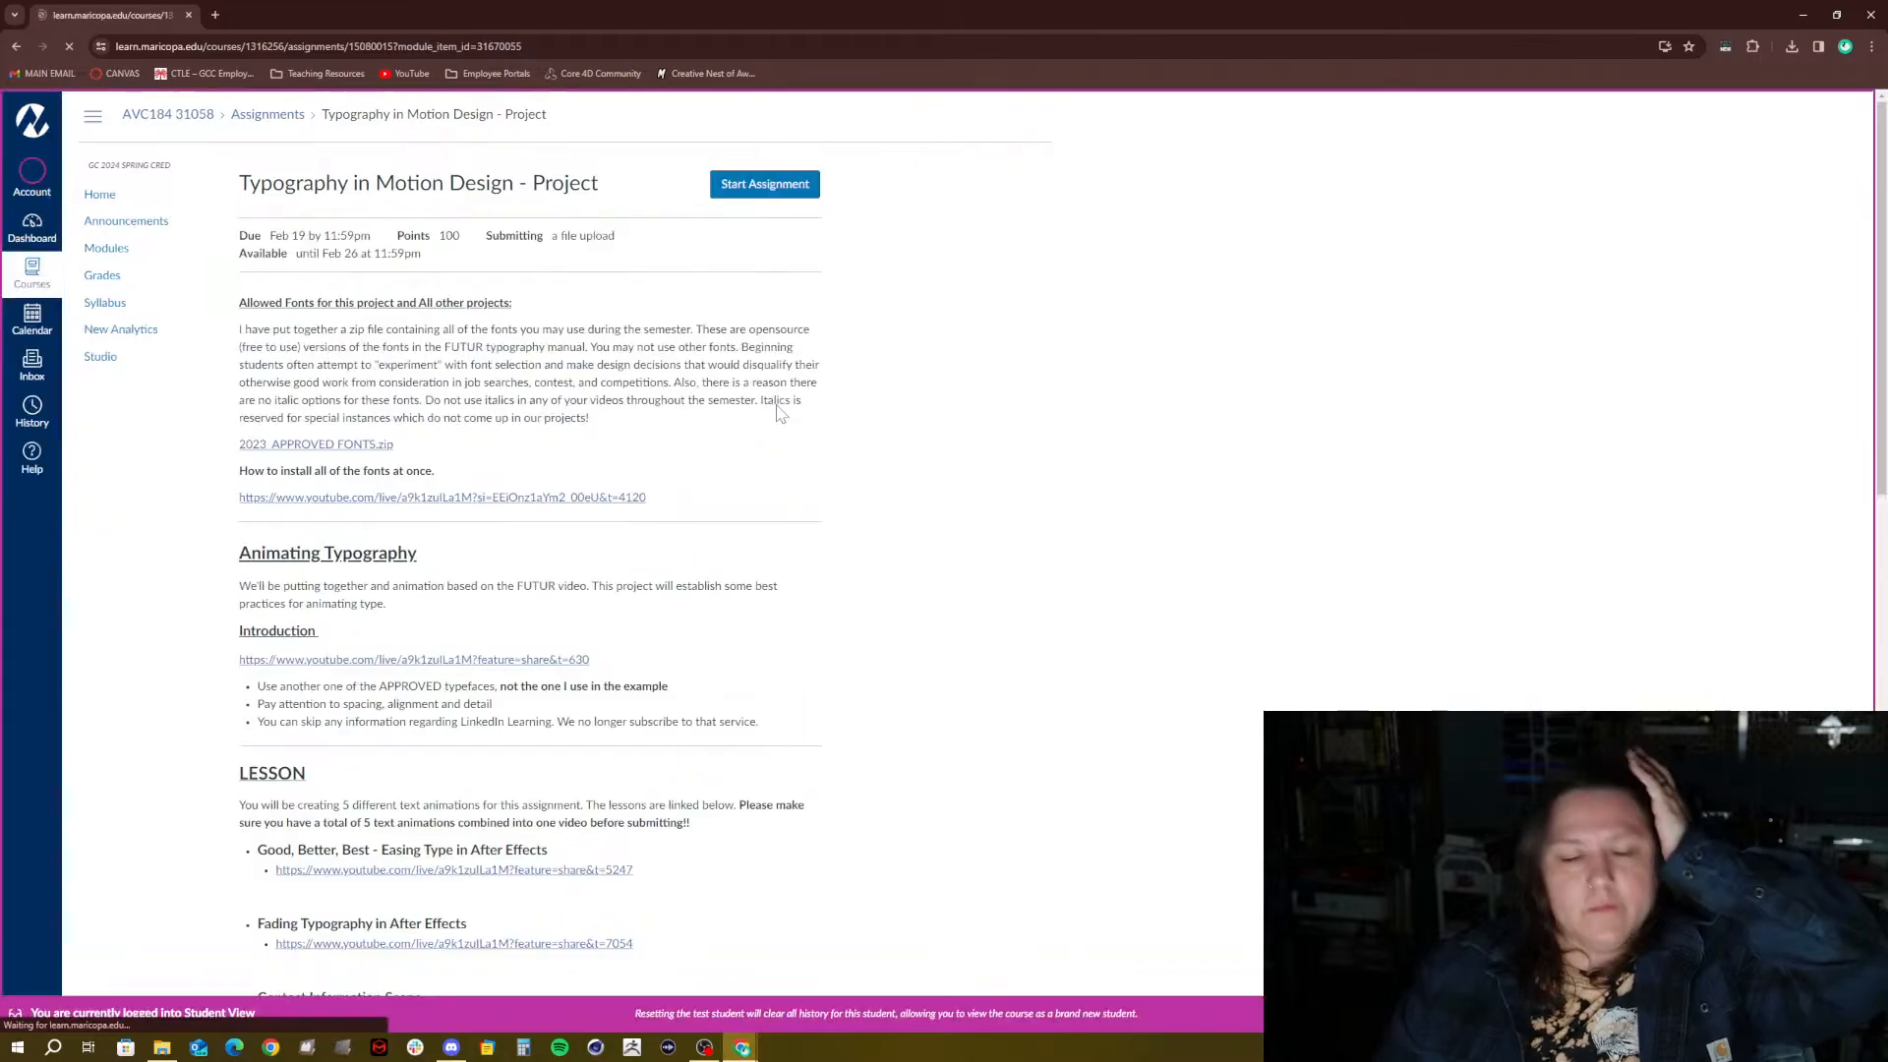
scroll(780, 413, "down", 12)
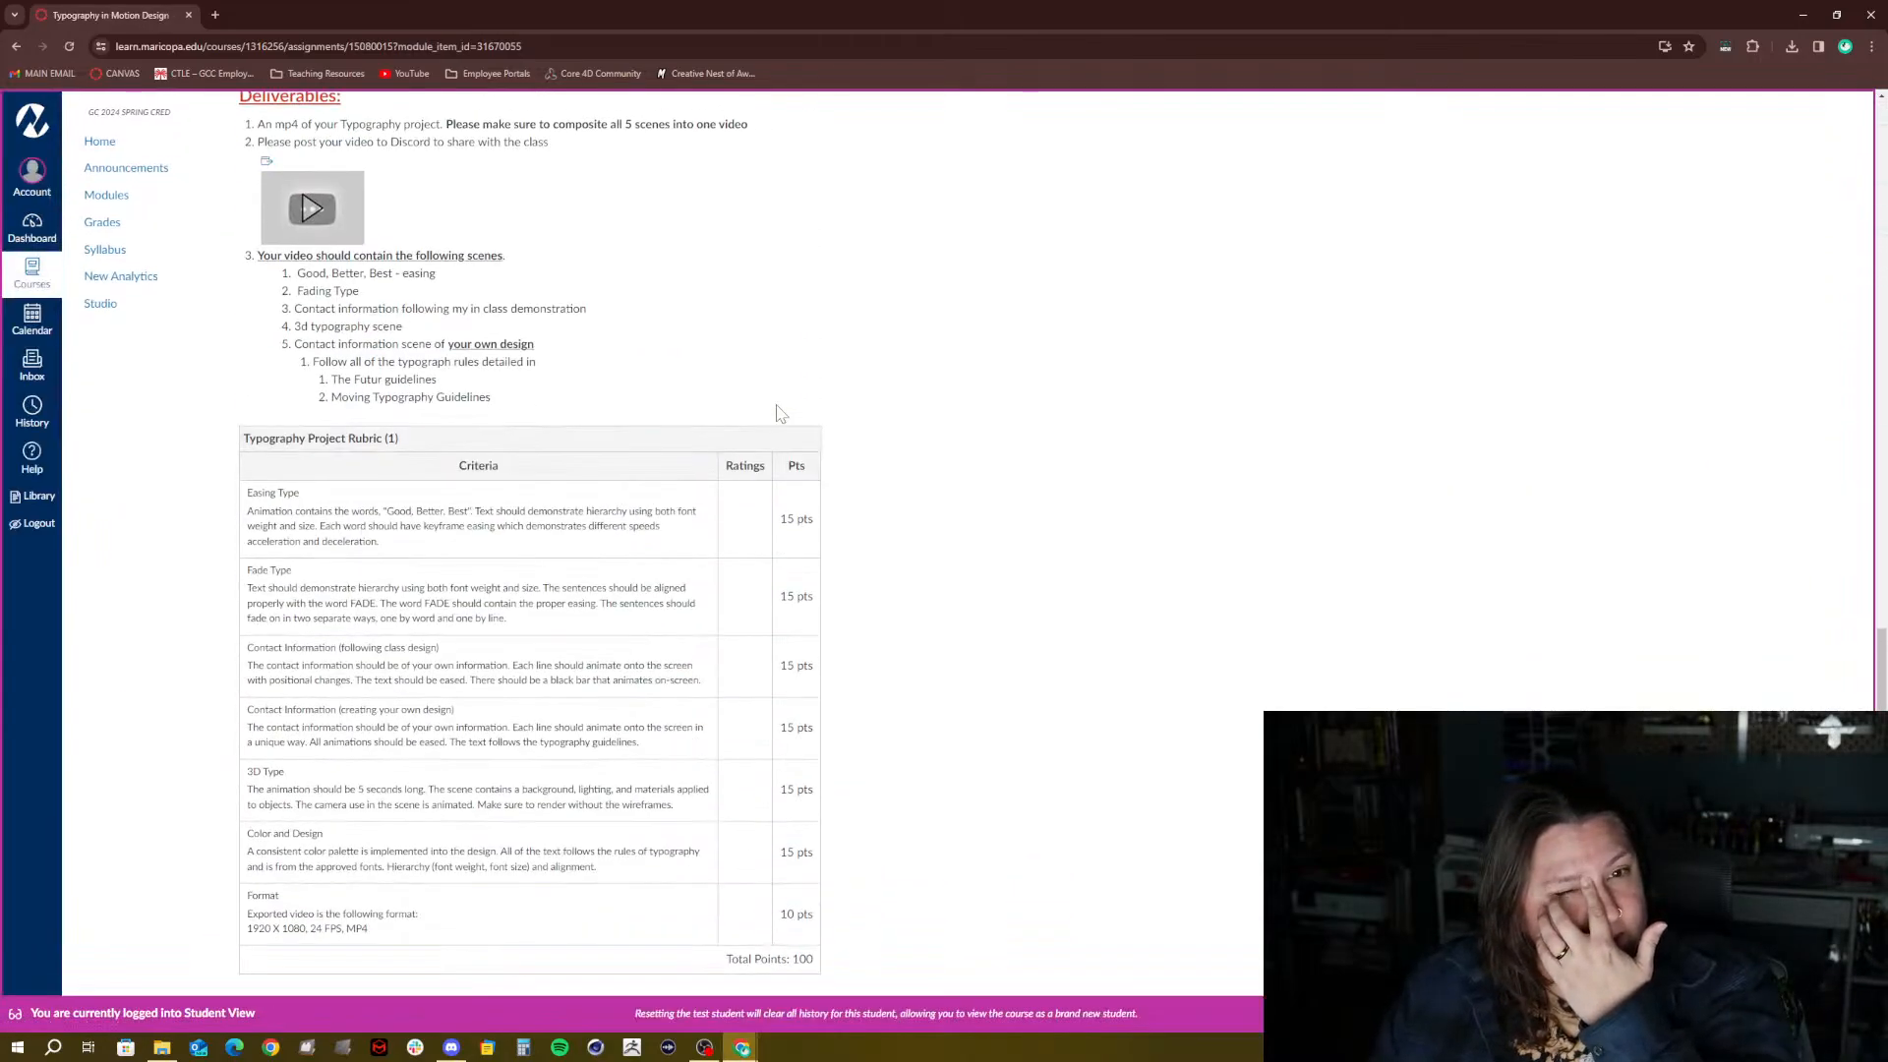
scroll(779, 411, "up", 4)
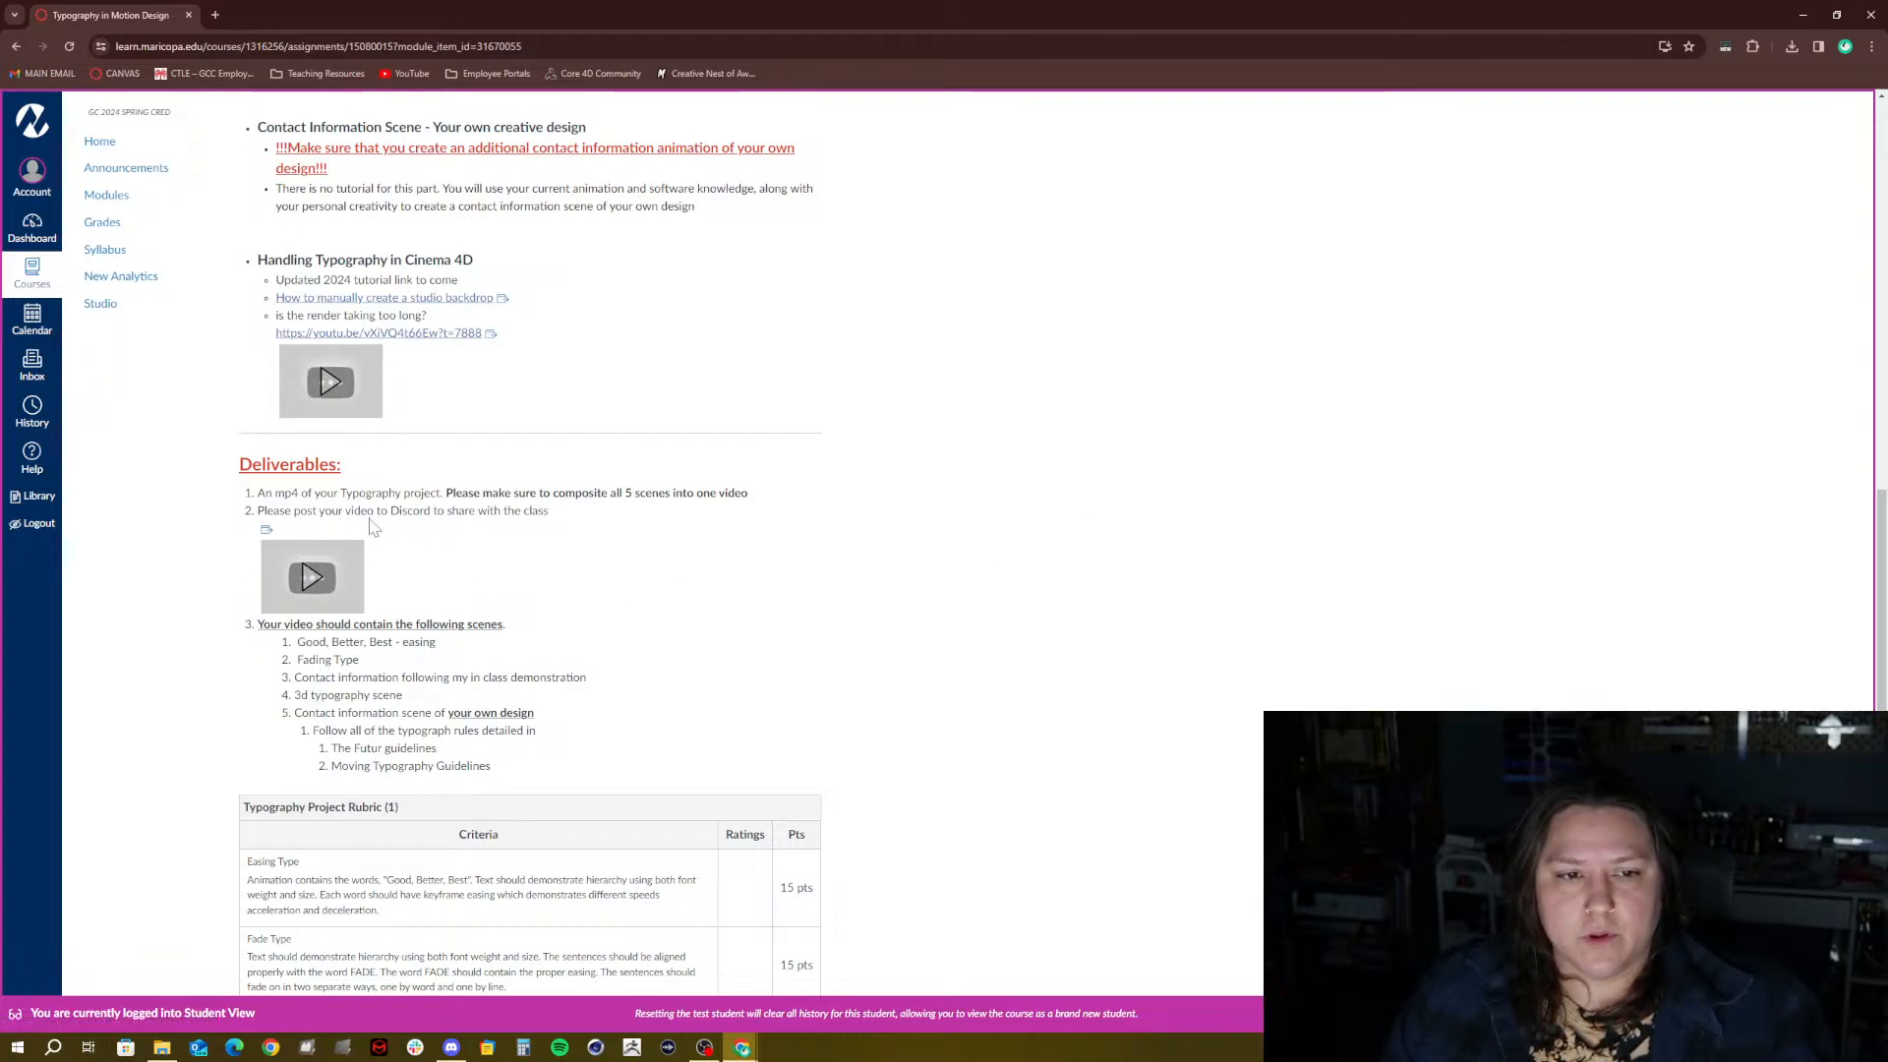
scroll(531, 541, "up", 4)
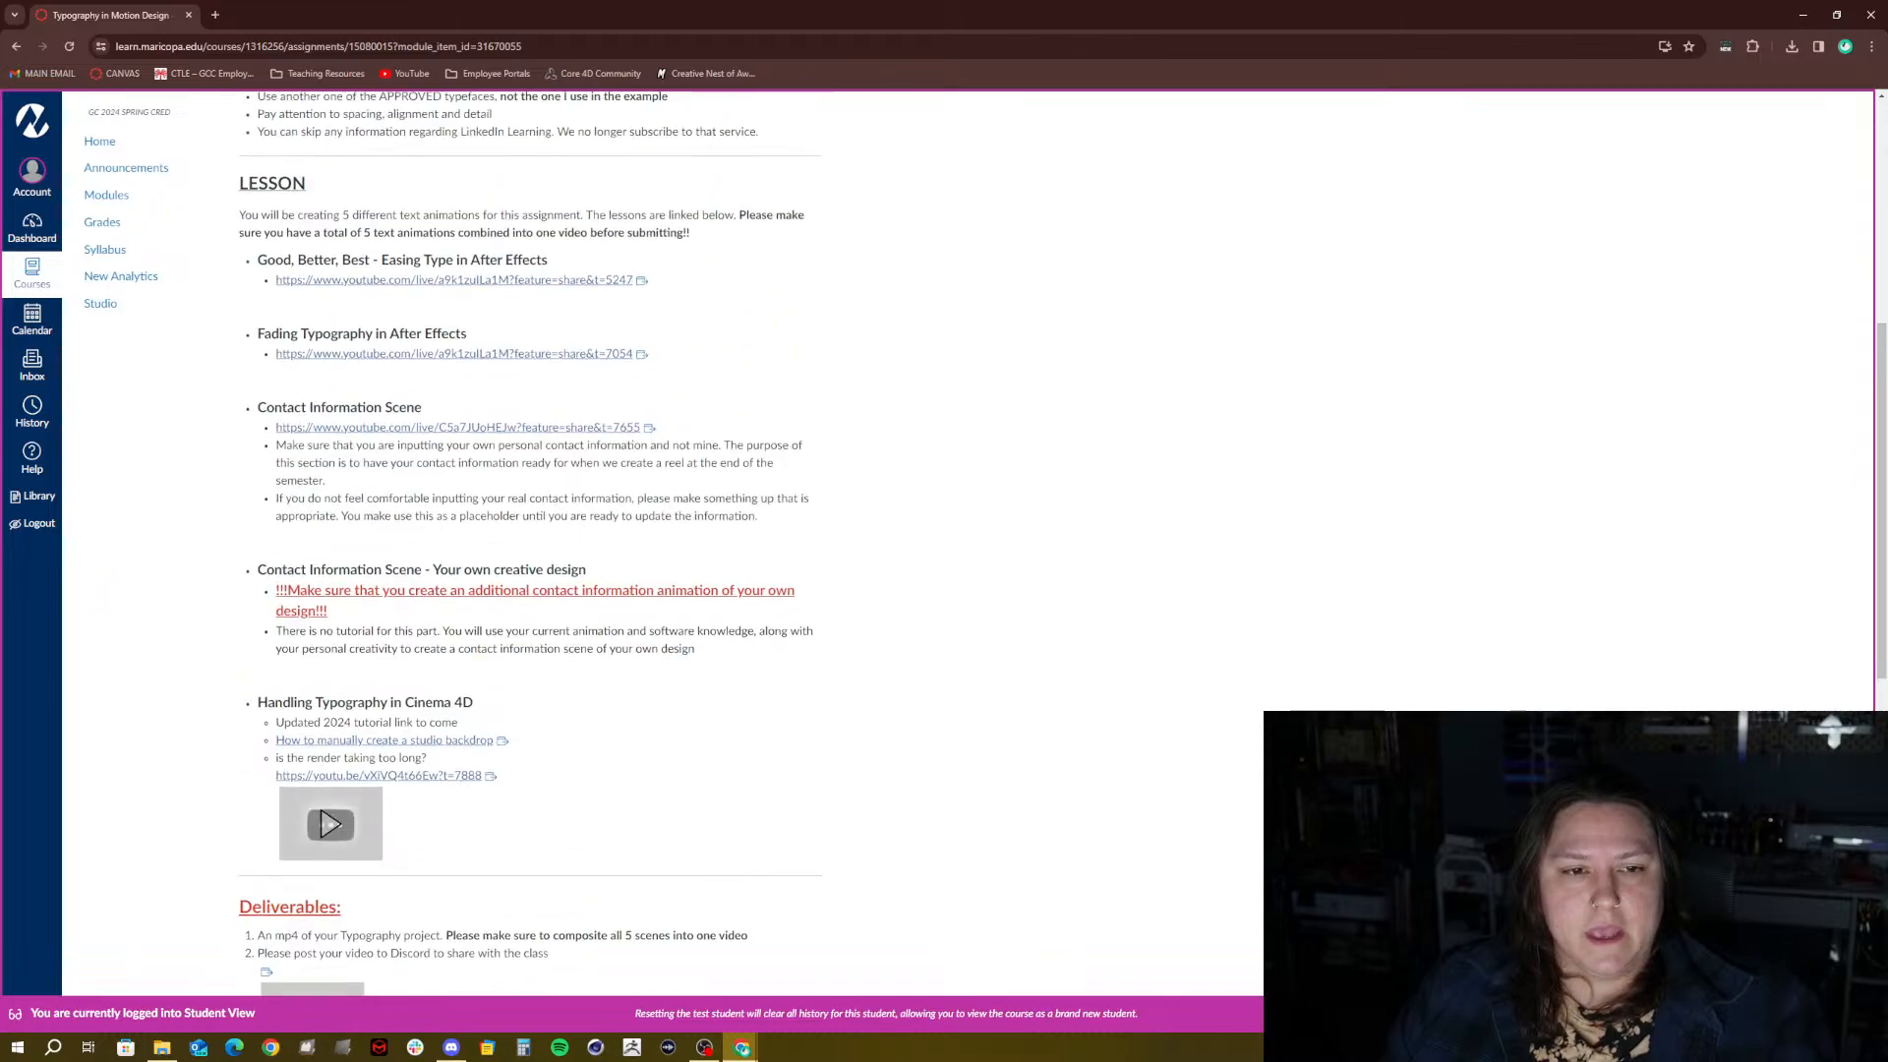
scroll(240, 801, "down", 2)
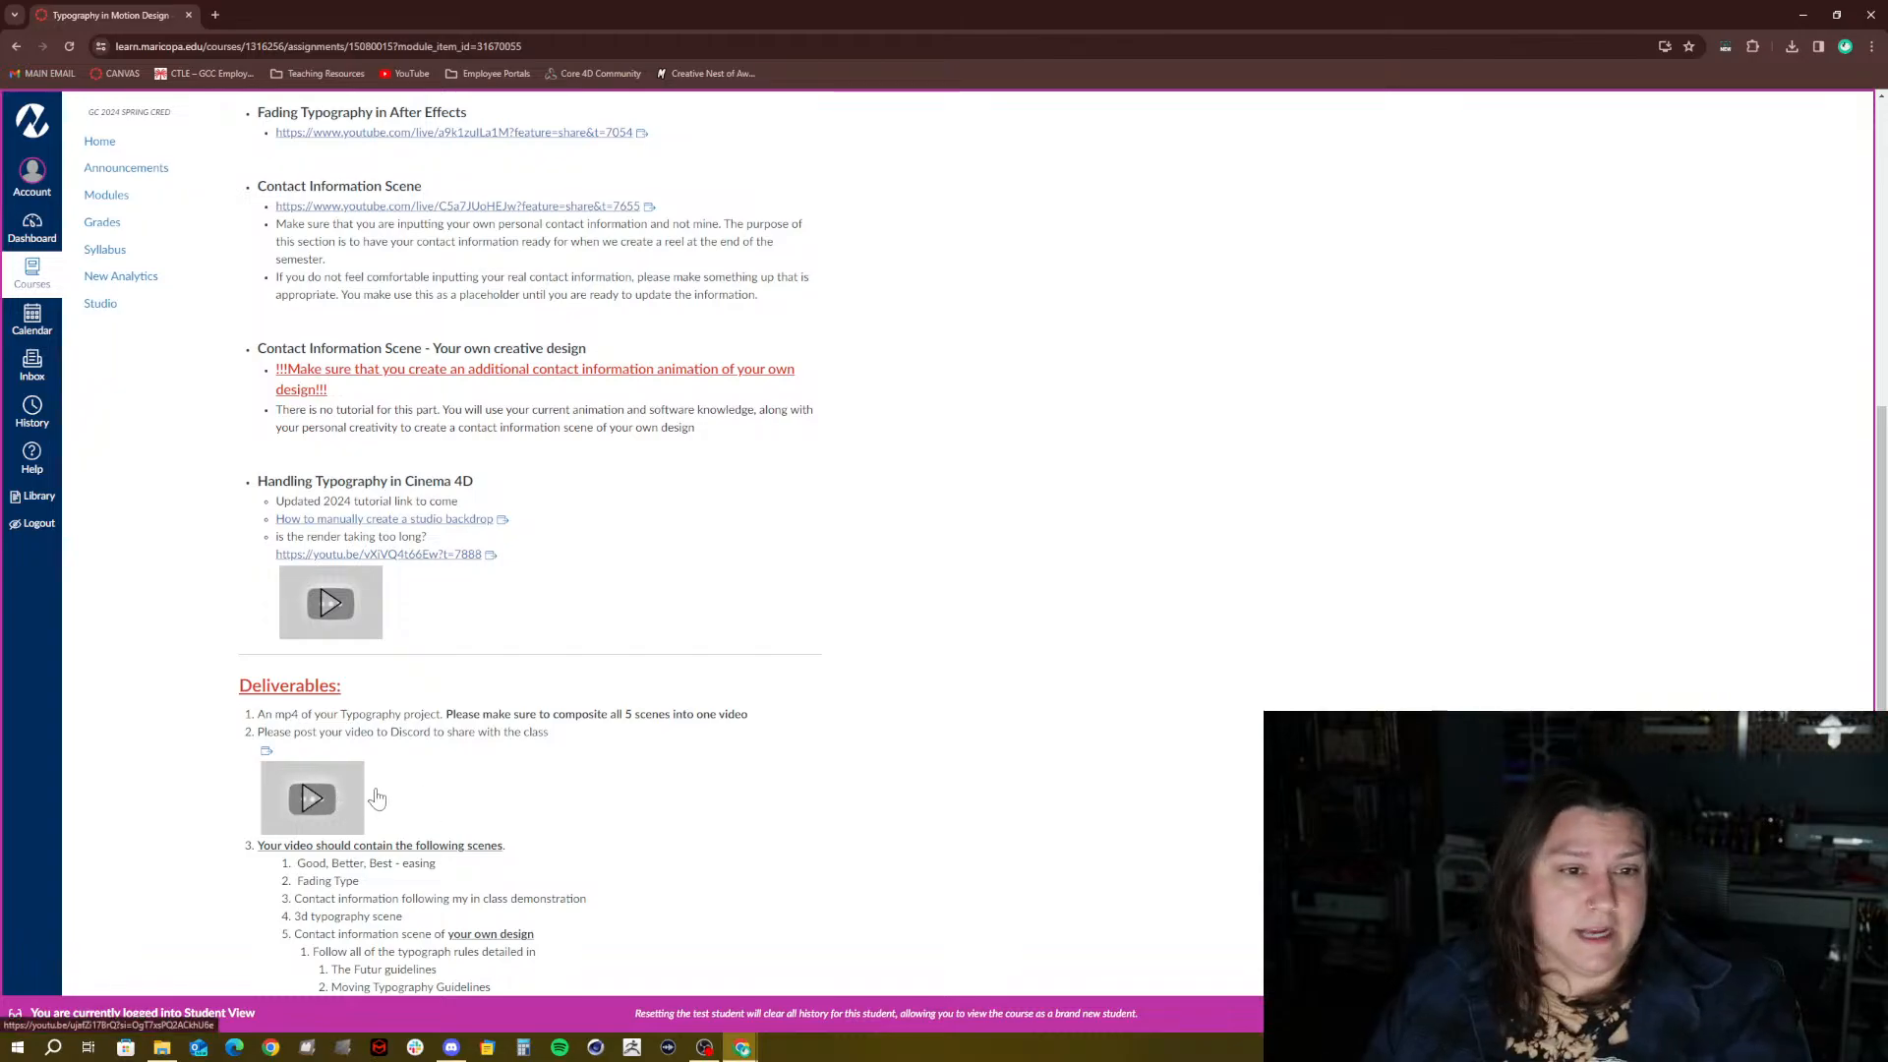
scroll(374, 798, "up", 3)
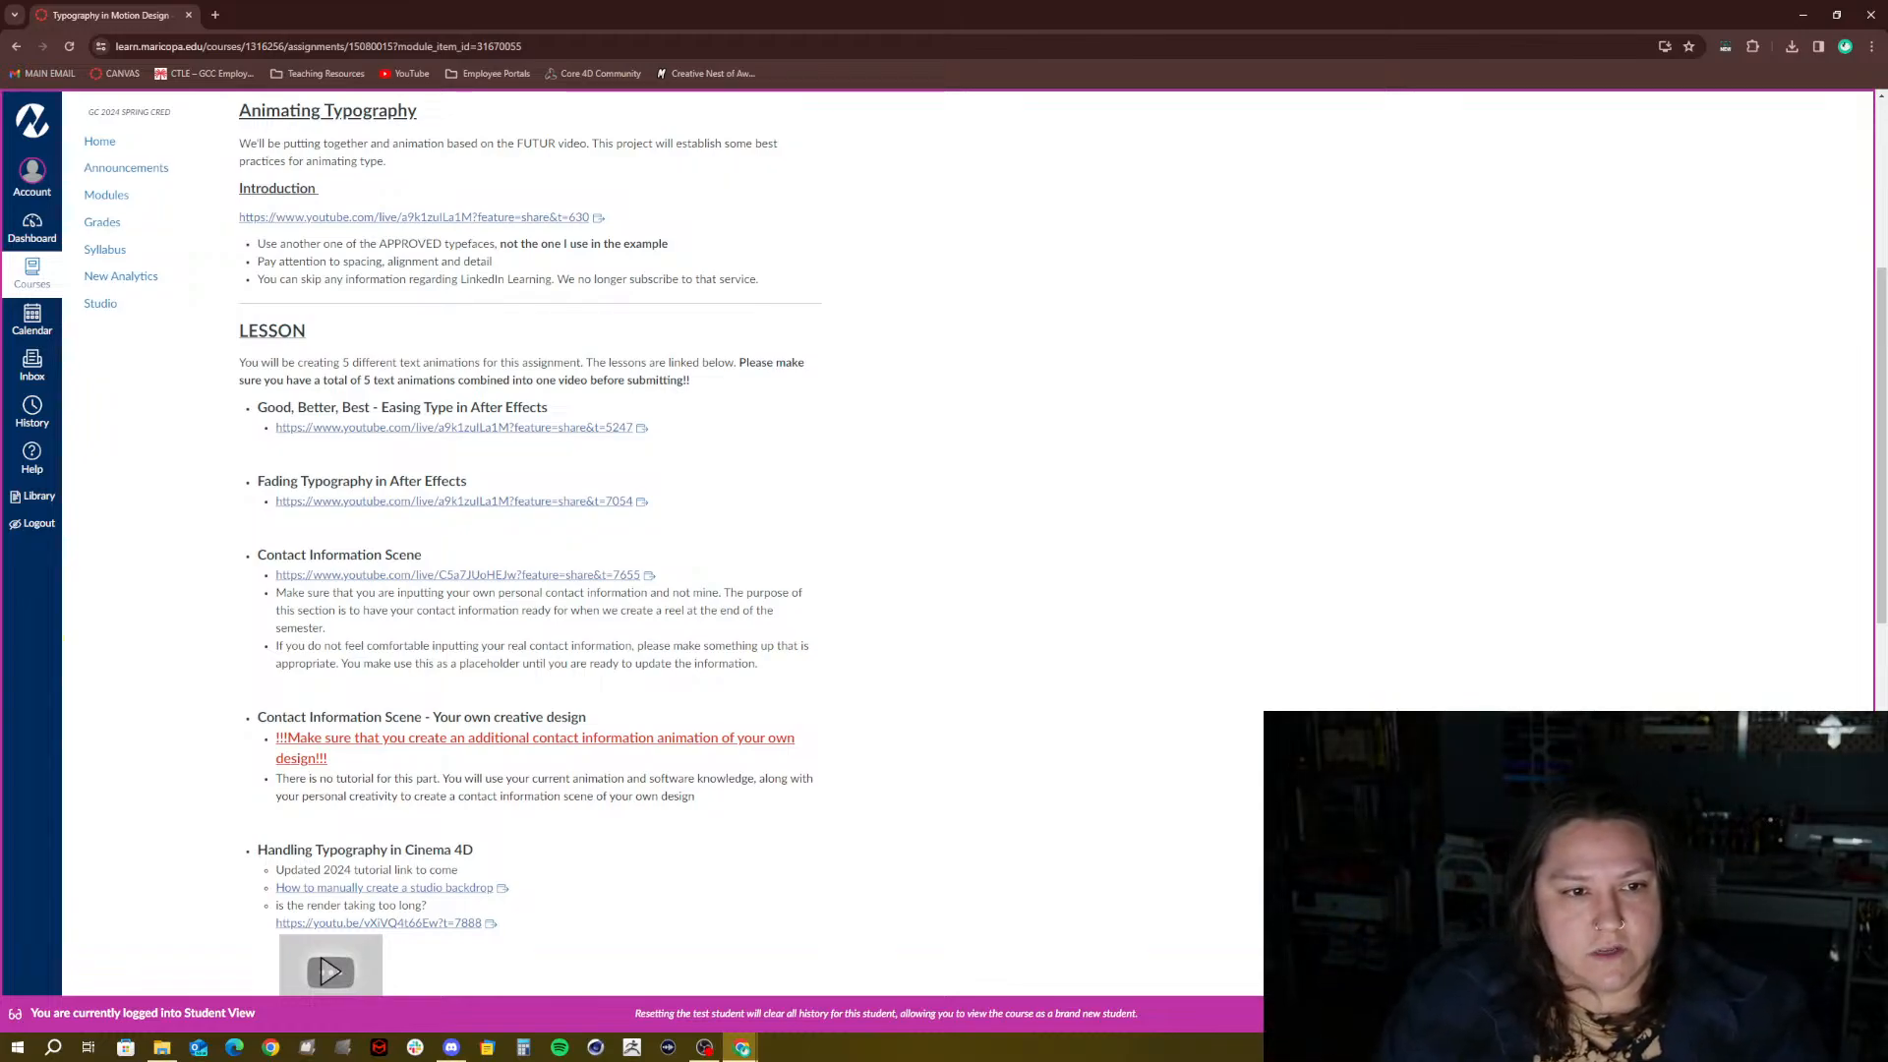
Highlight the Good, Better, Best, Fading Typography and Contact Information Scene lesson headings
left_click_drag(266, 407, 314, 407)
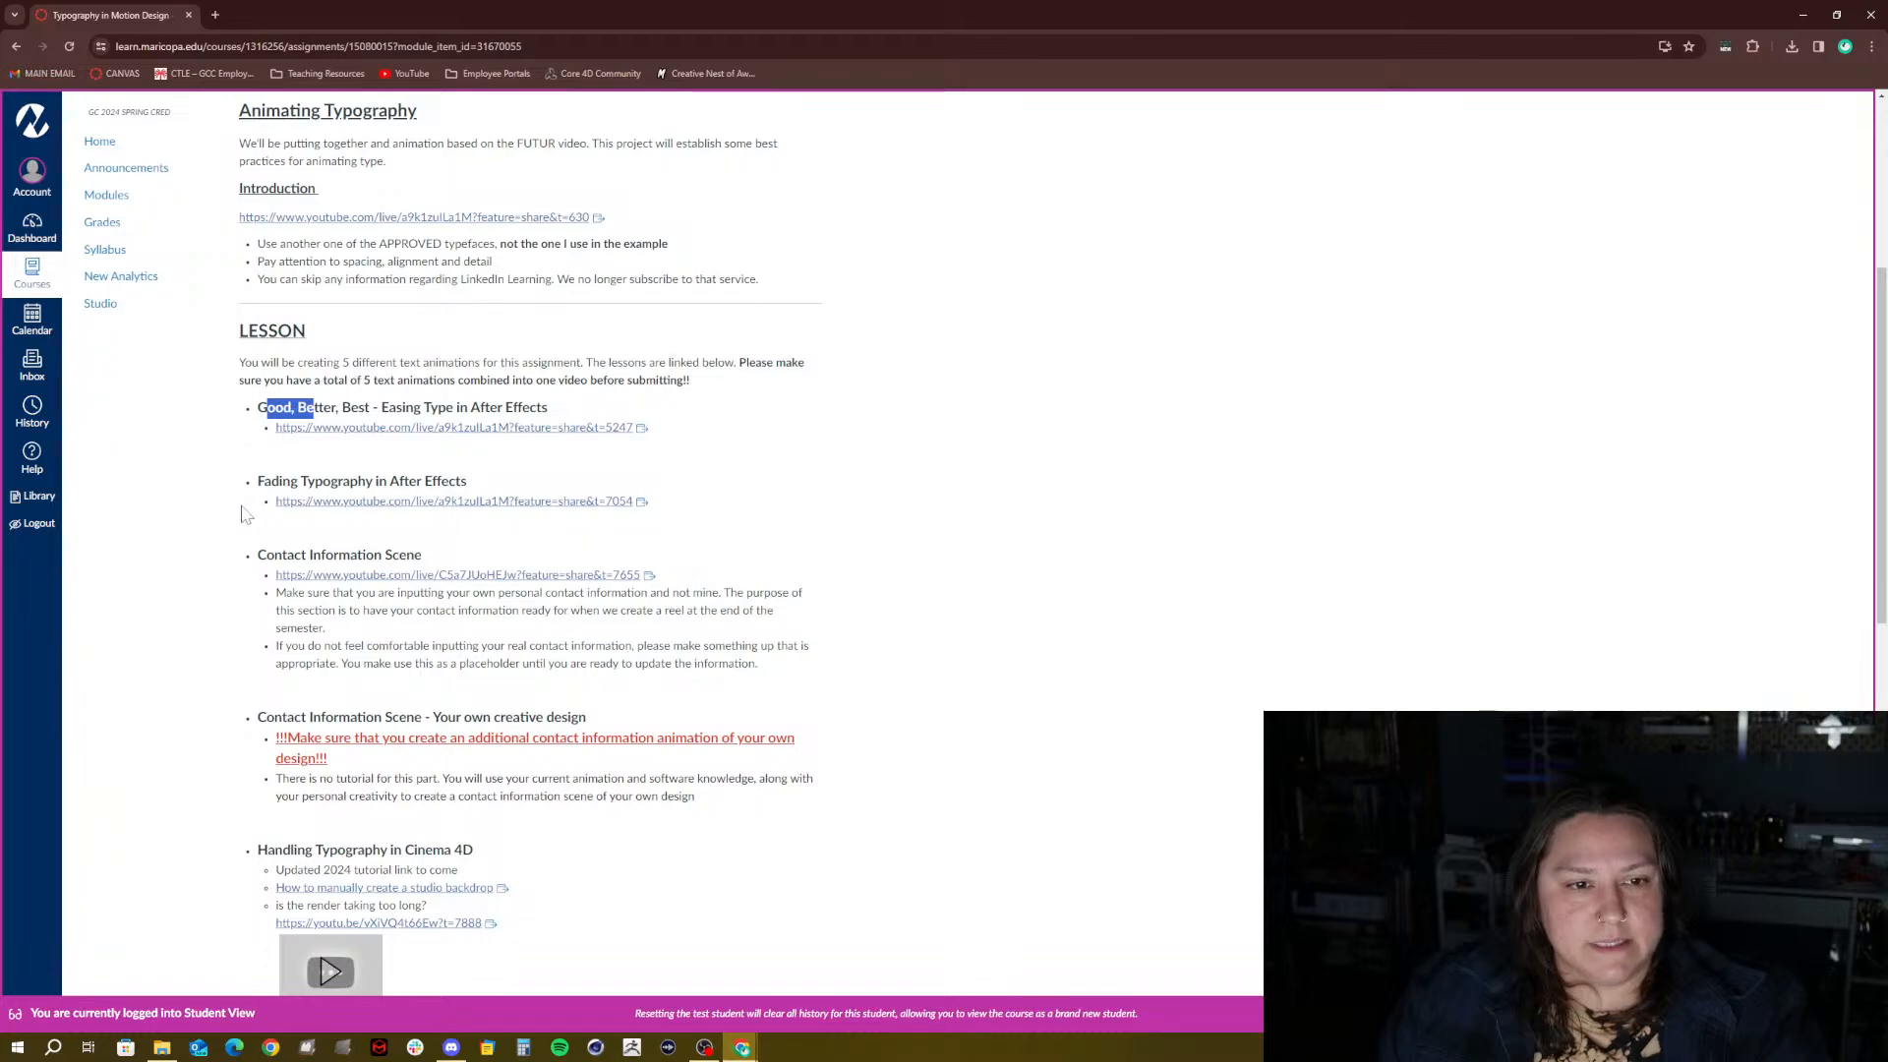
left_click_drag(257, 481, 344, 481)
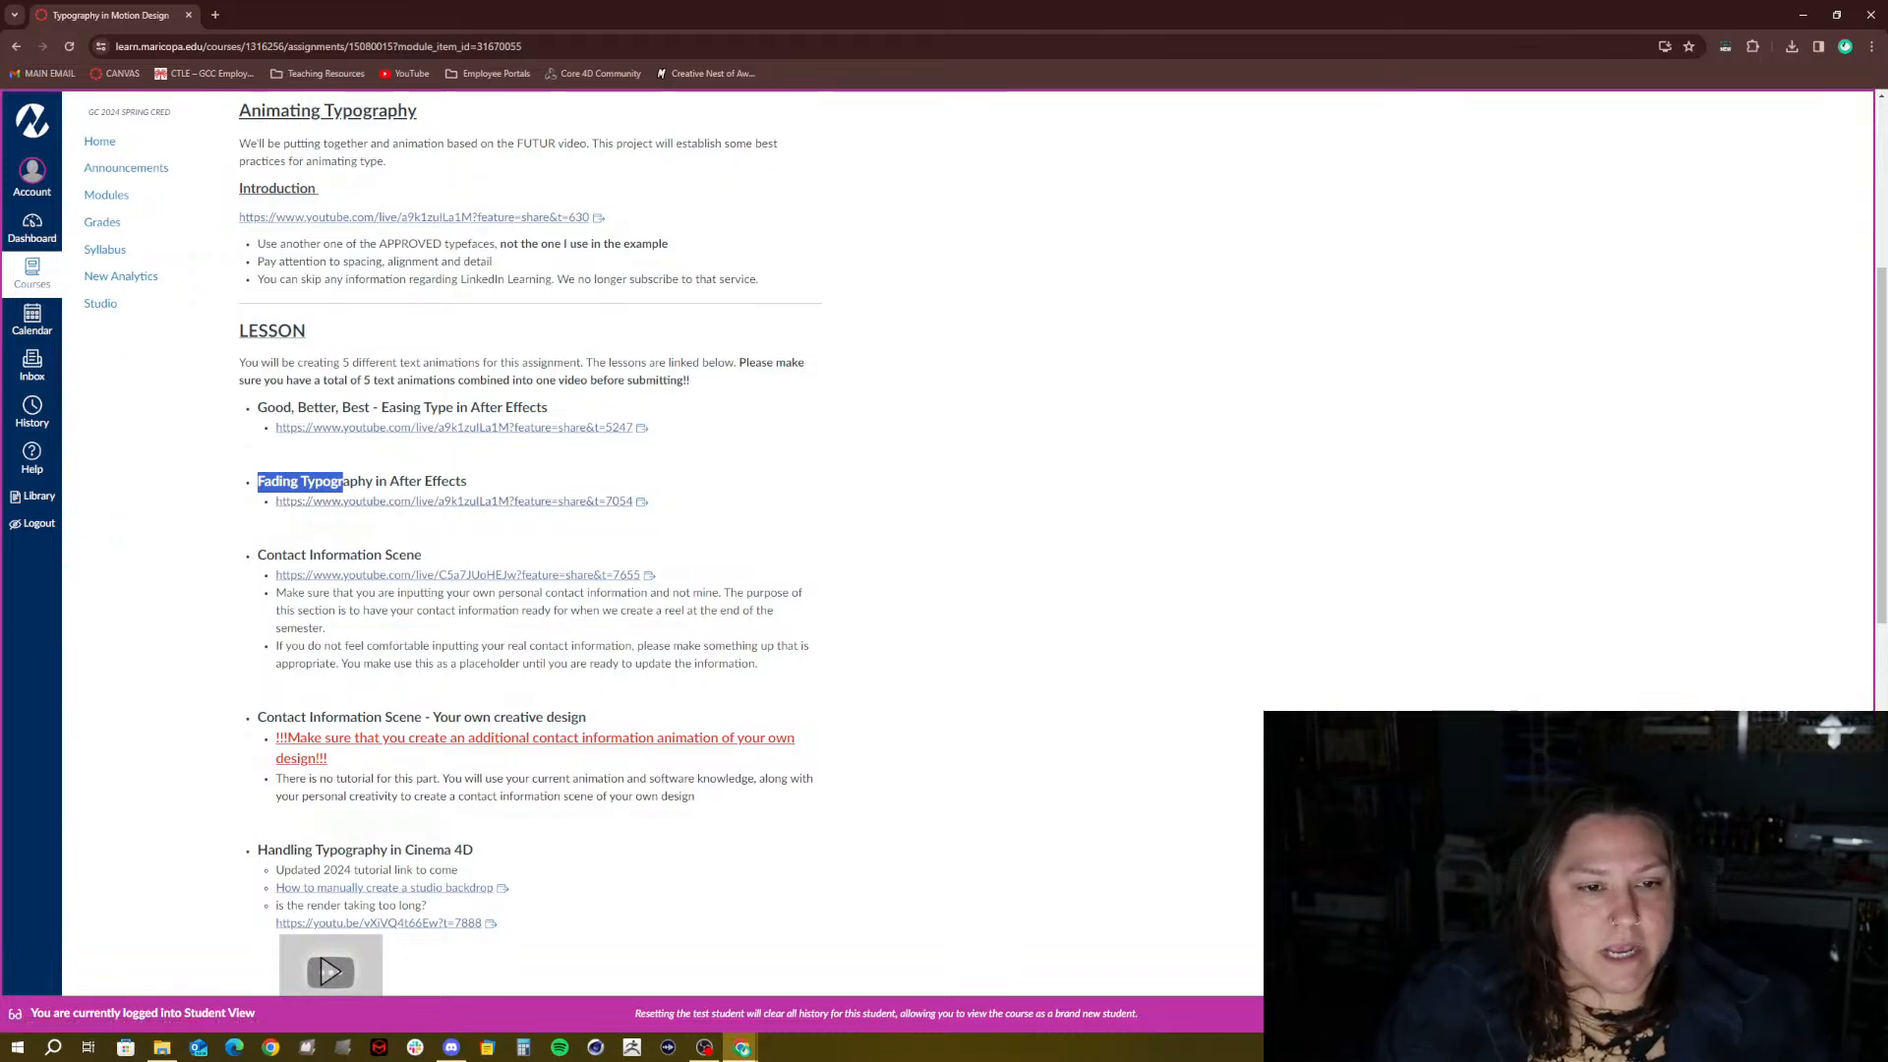
left_click_drag(258, 556, 407, 558)
left_click(361, 550)
left_click(429, 564)
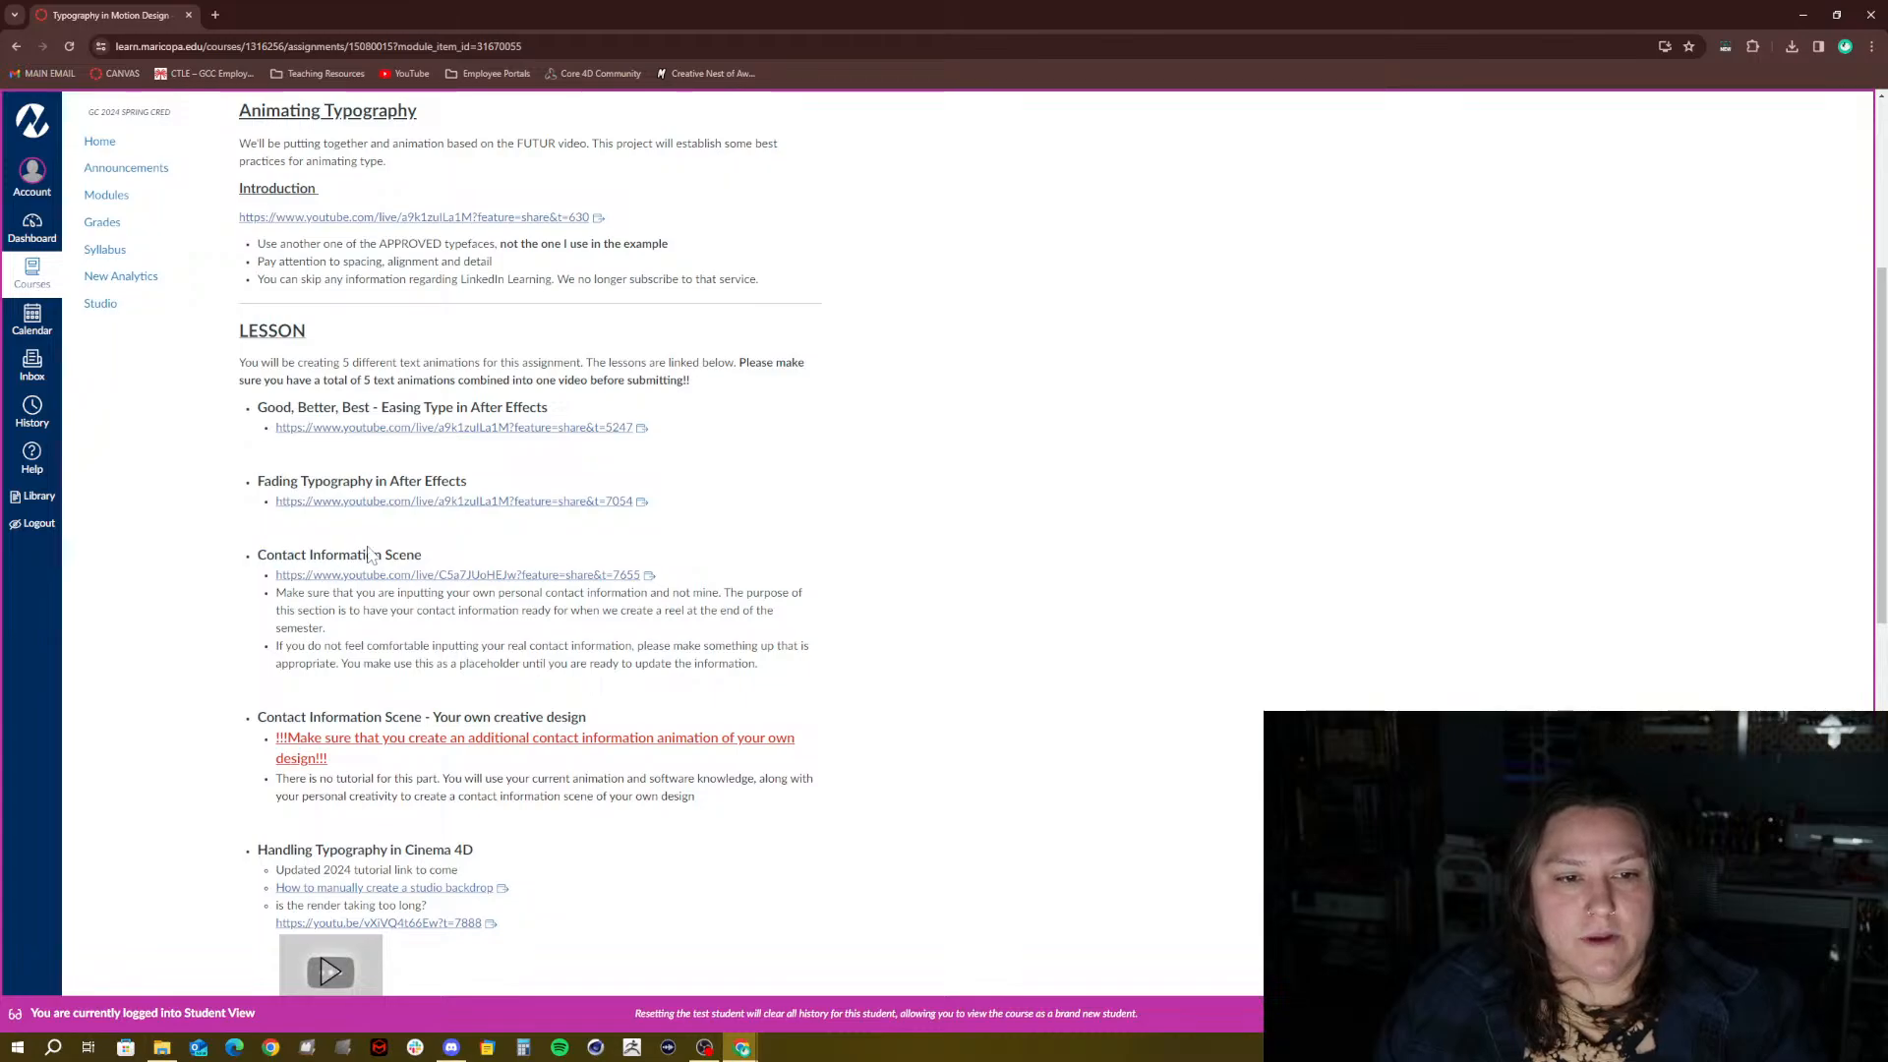
left_click_drag(408, 553, 258, 556)
left_click(426, 558)
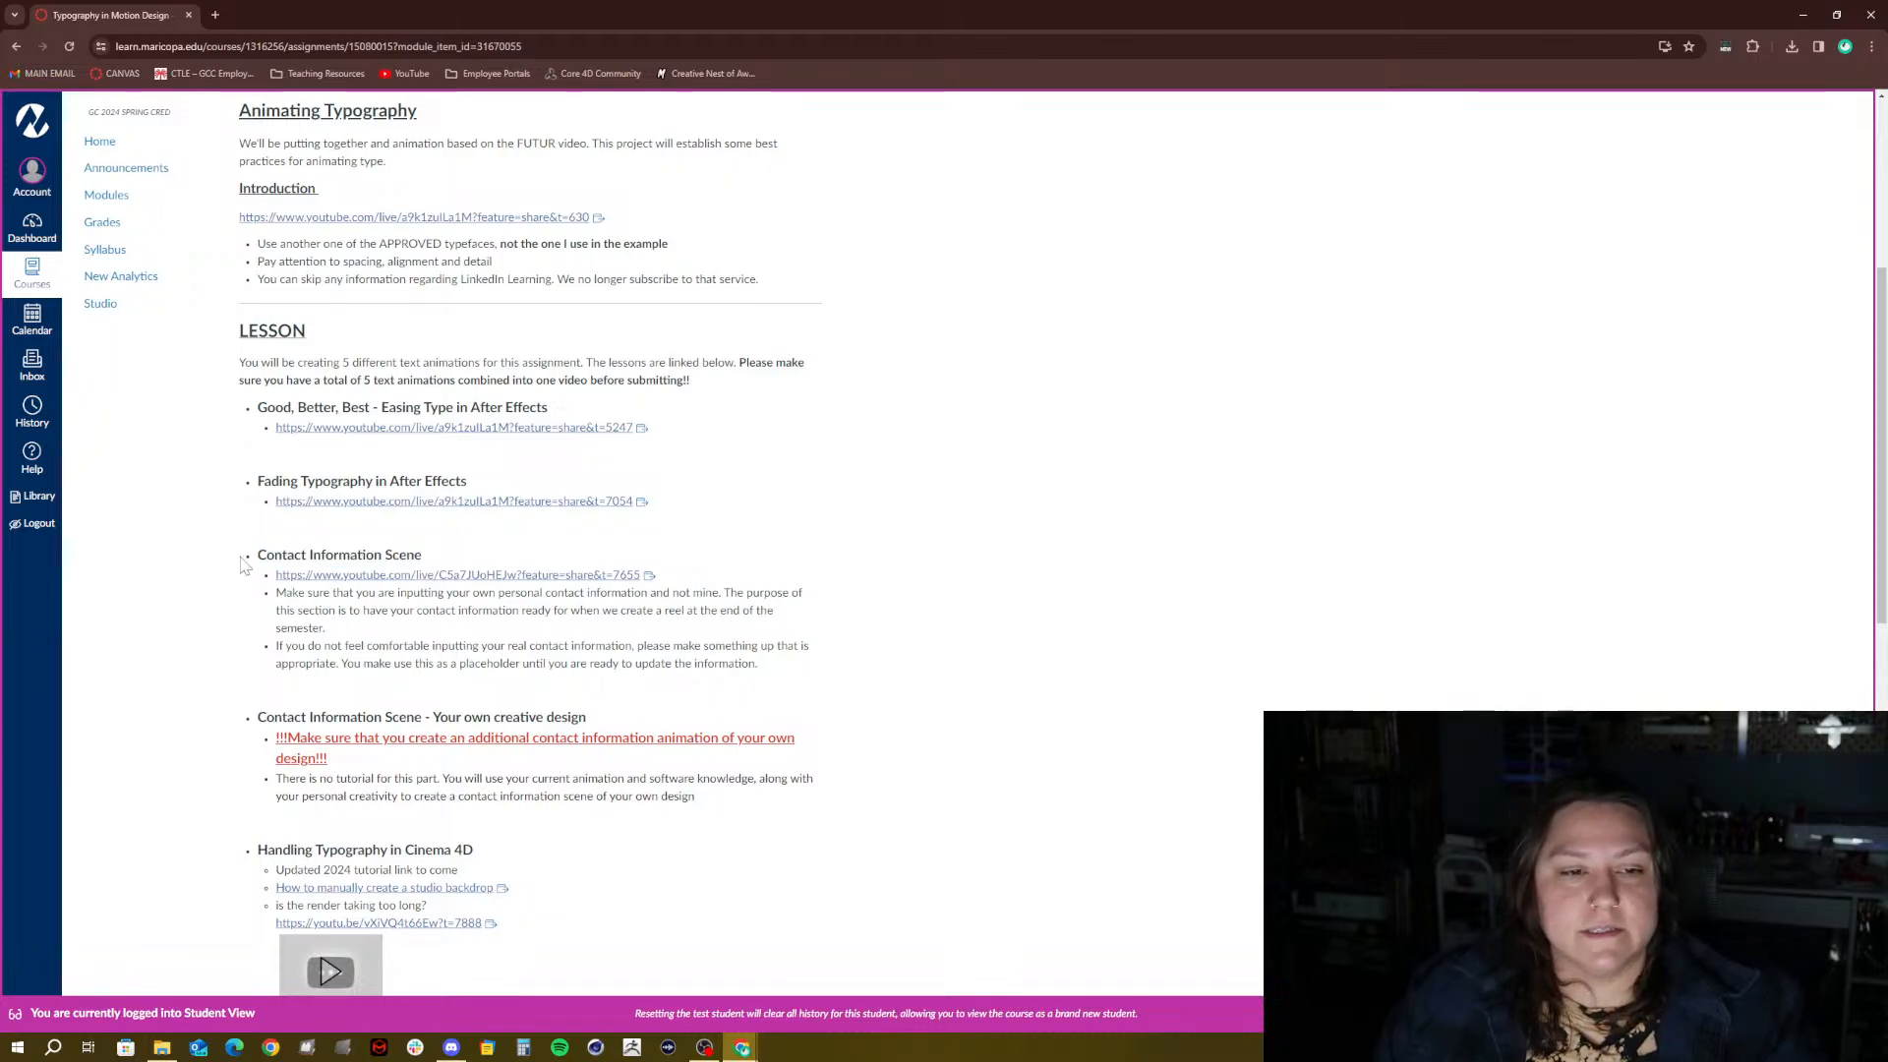
left_click_drag(335, 557, 258, 557)
left_click(406, 556)
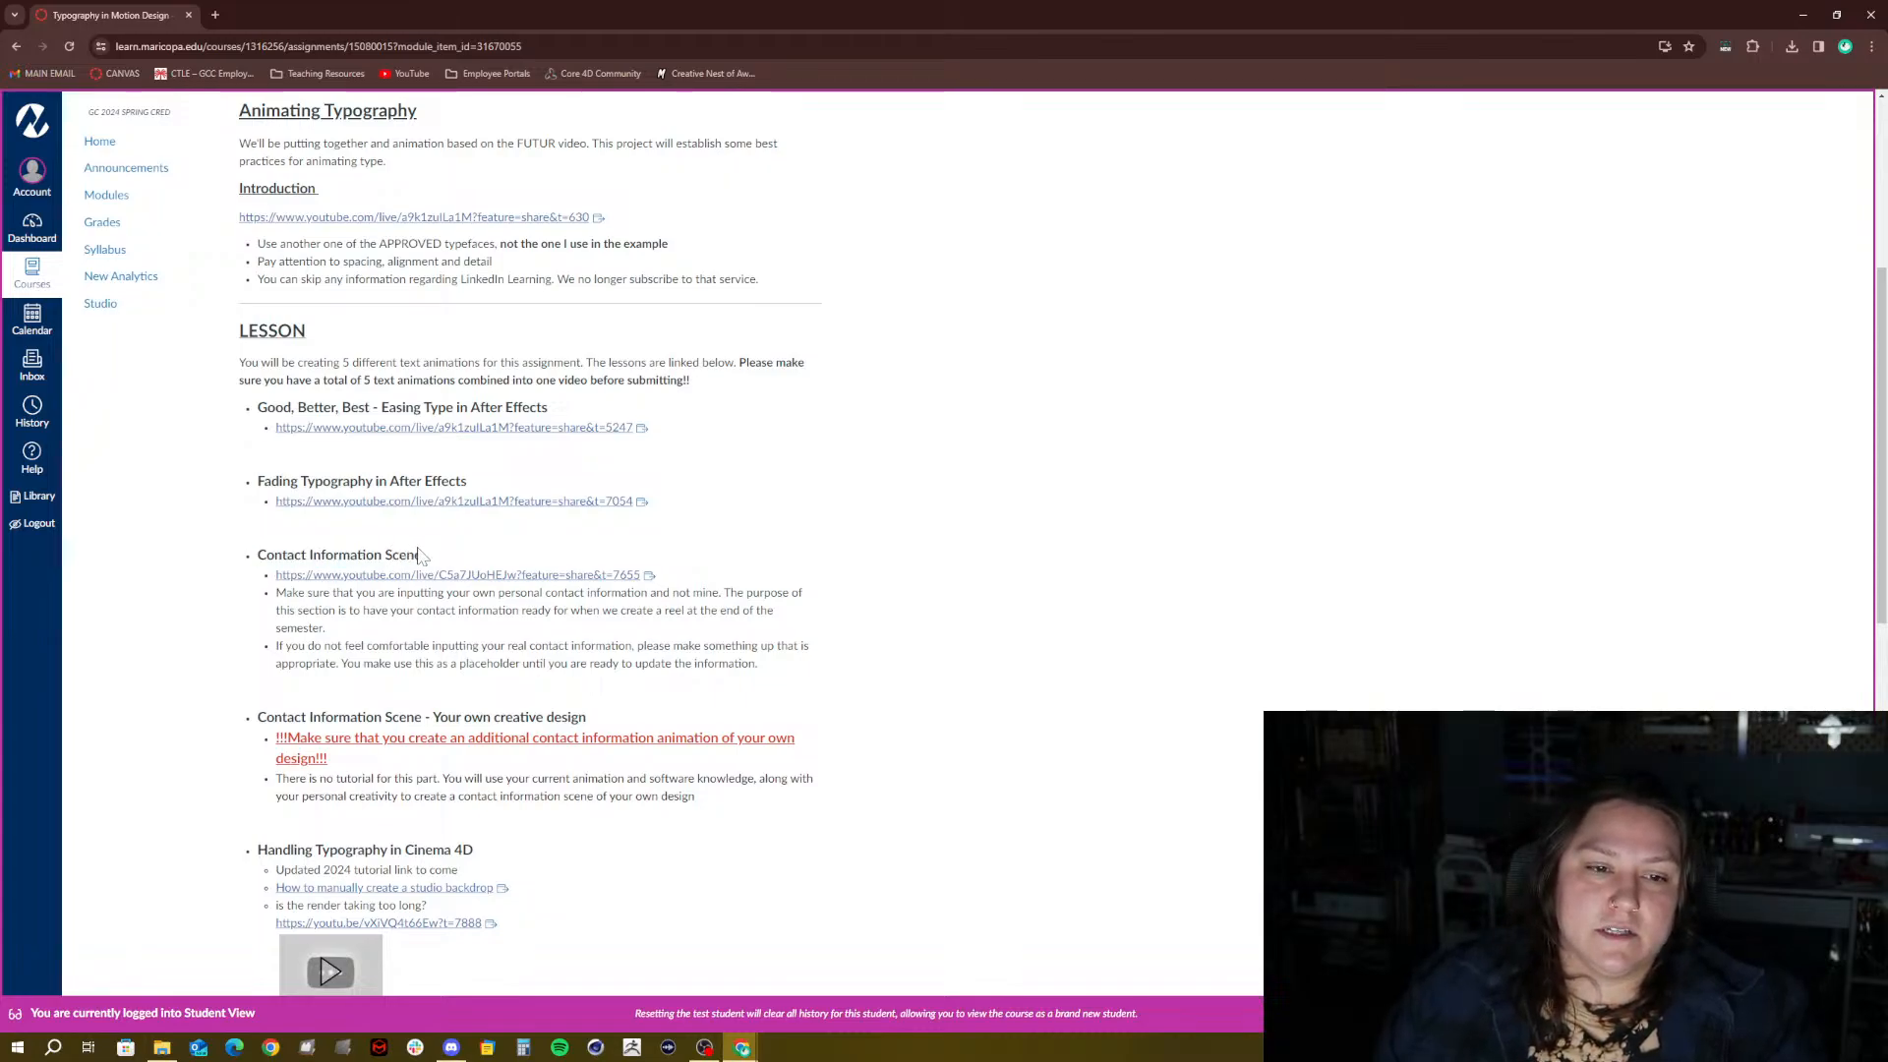
left_click_drag(414, 556, 257, 556)
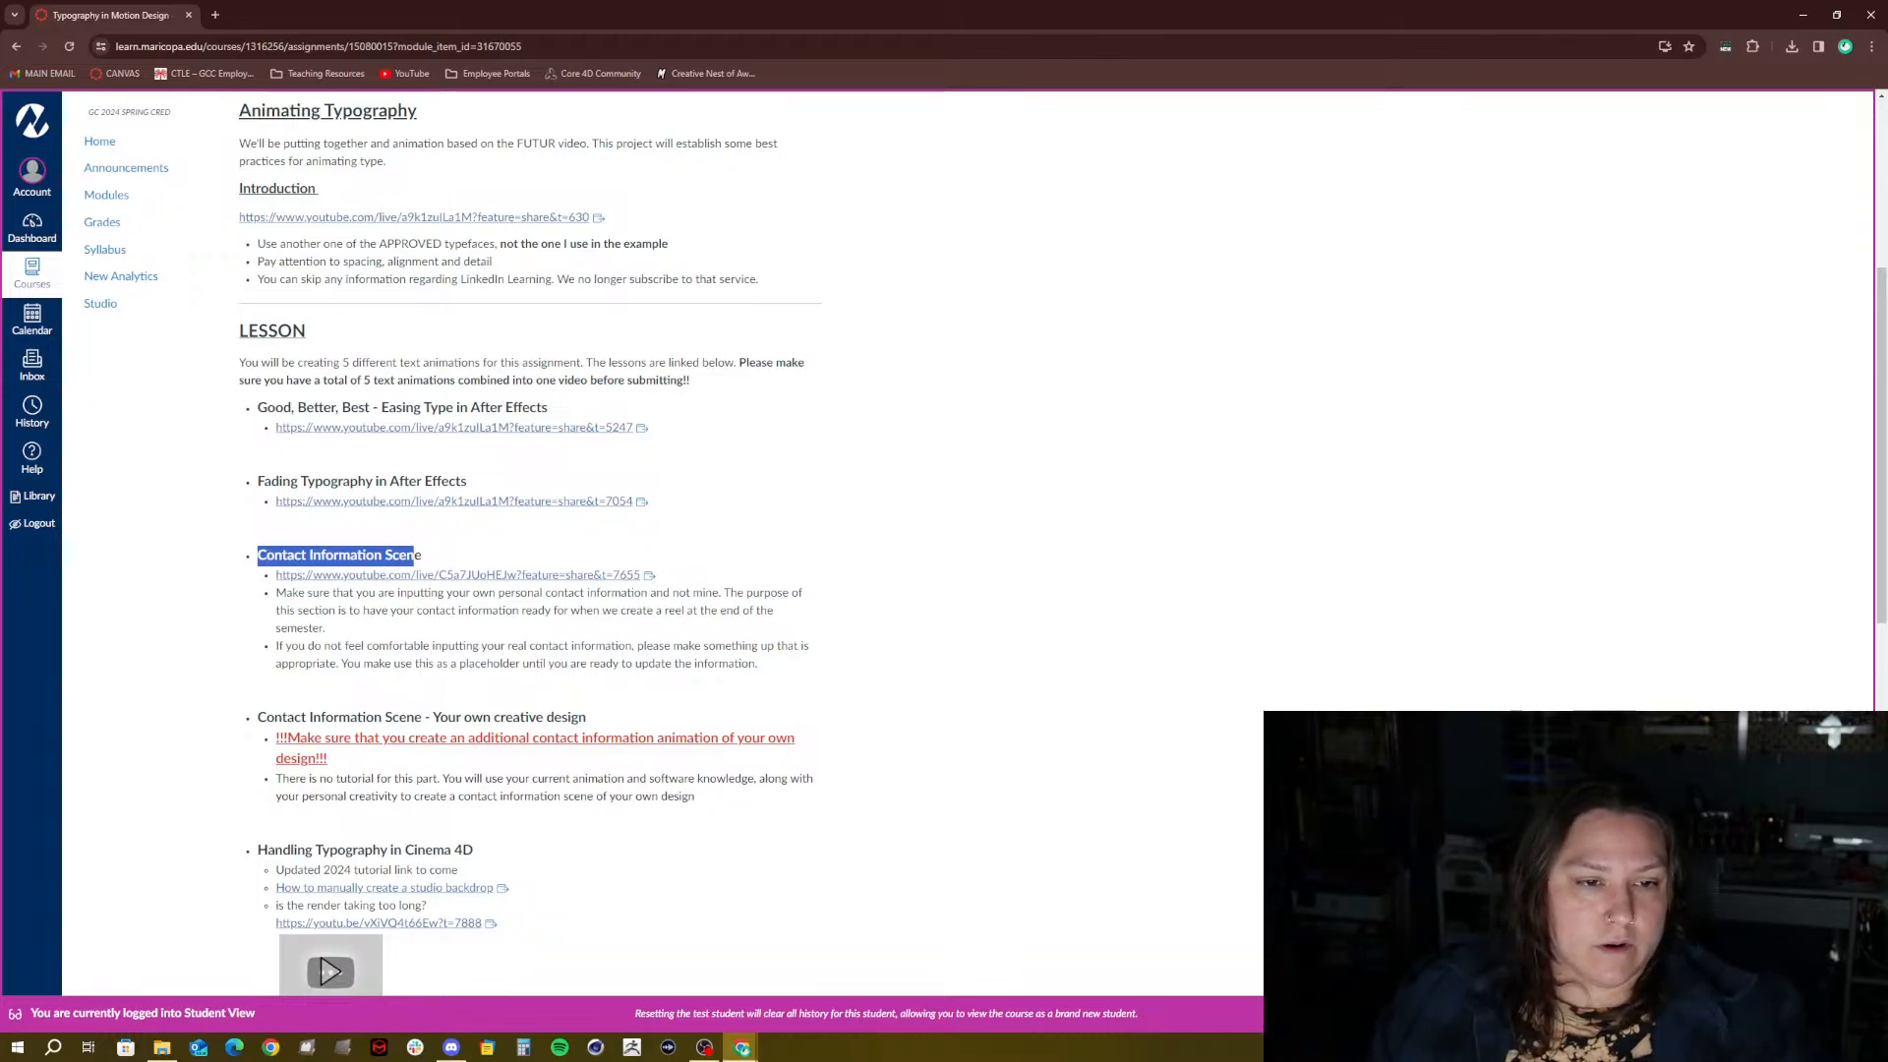
left_click(320, 557)
left_click_drag(415, 558, 258, 557)
left_click(443, 556)
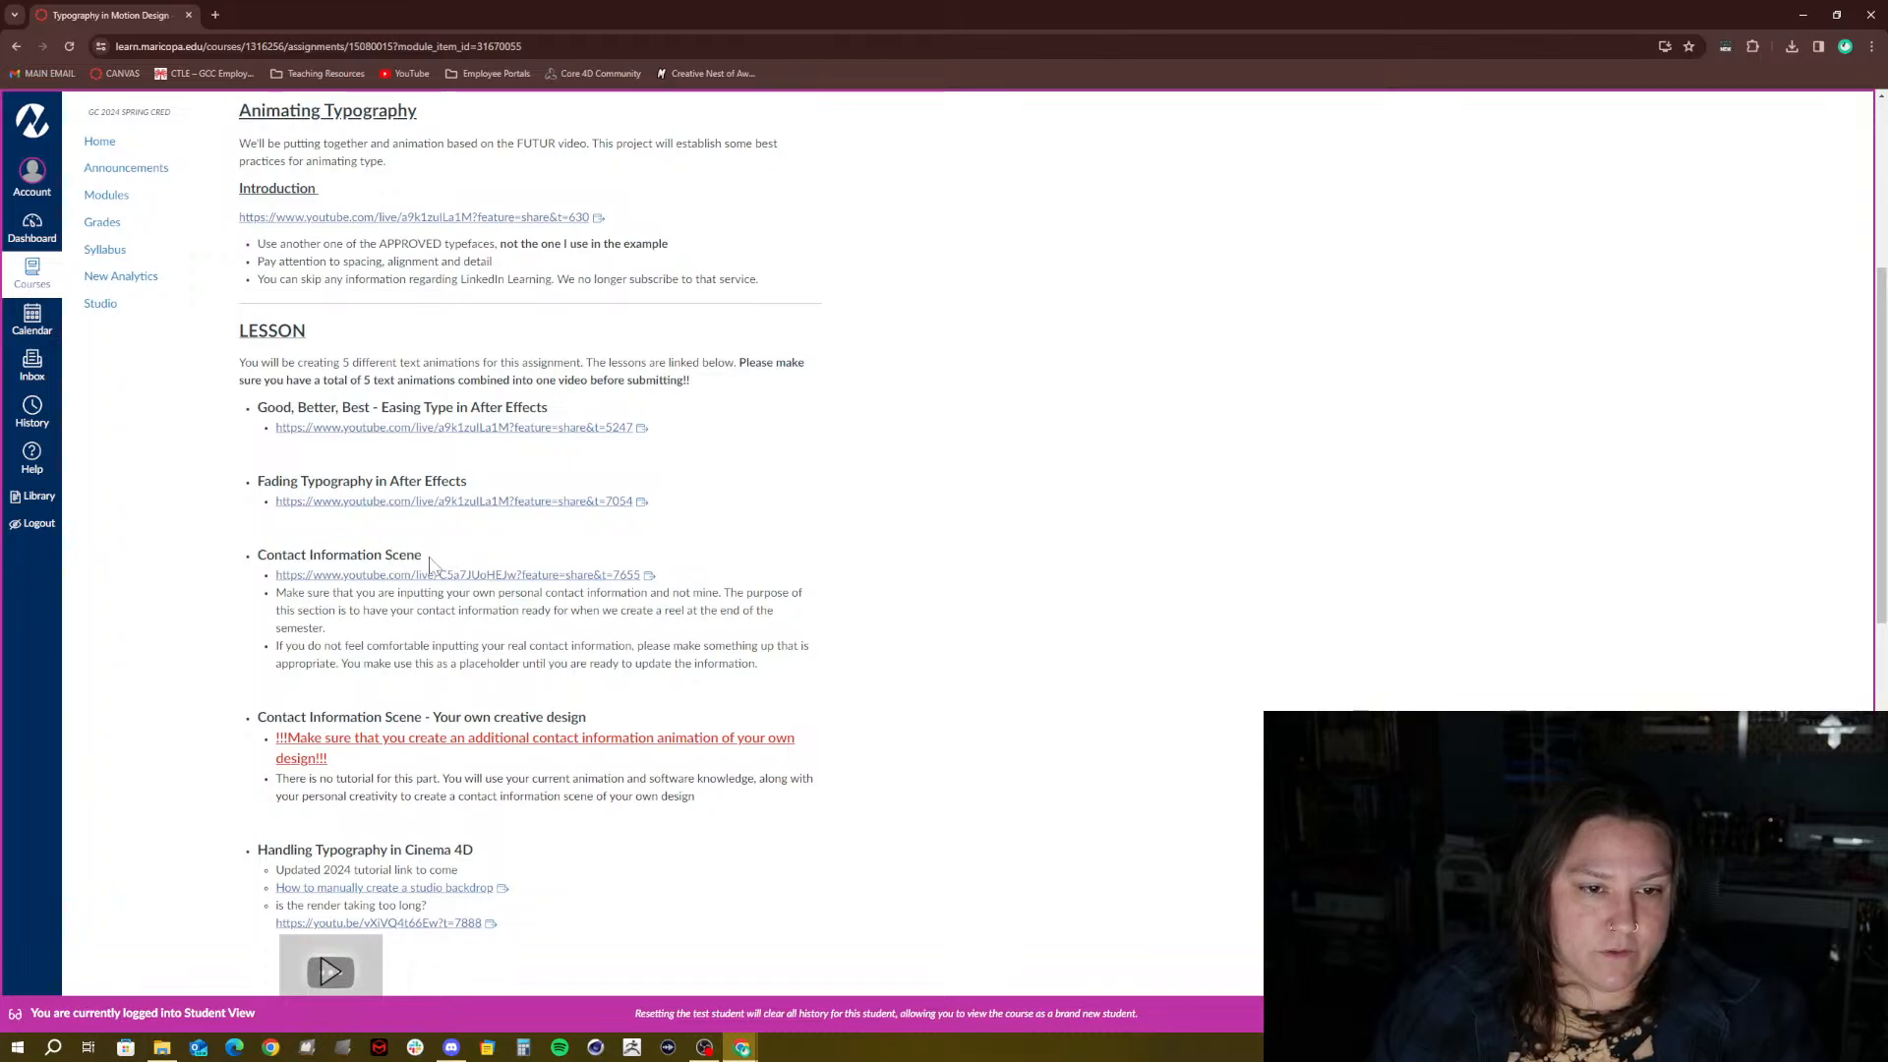
left_click_drag(415, 557, 258, 557)
scroll(280, 442, "down", 2)
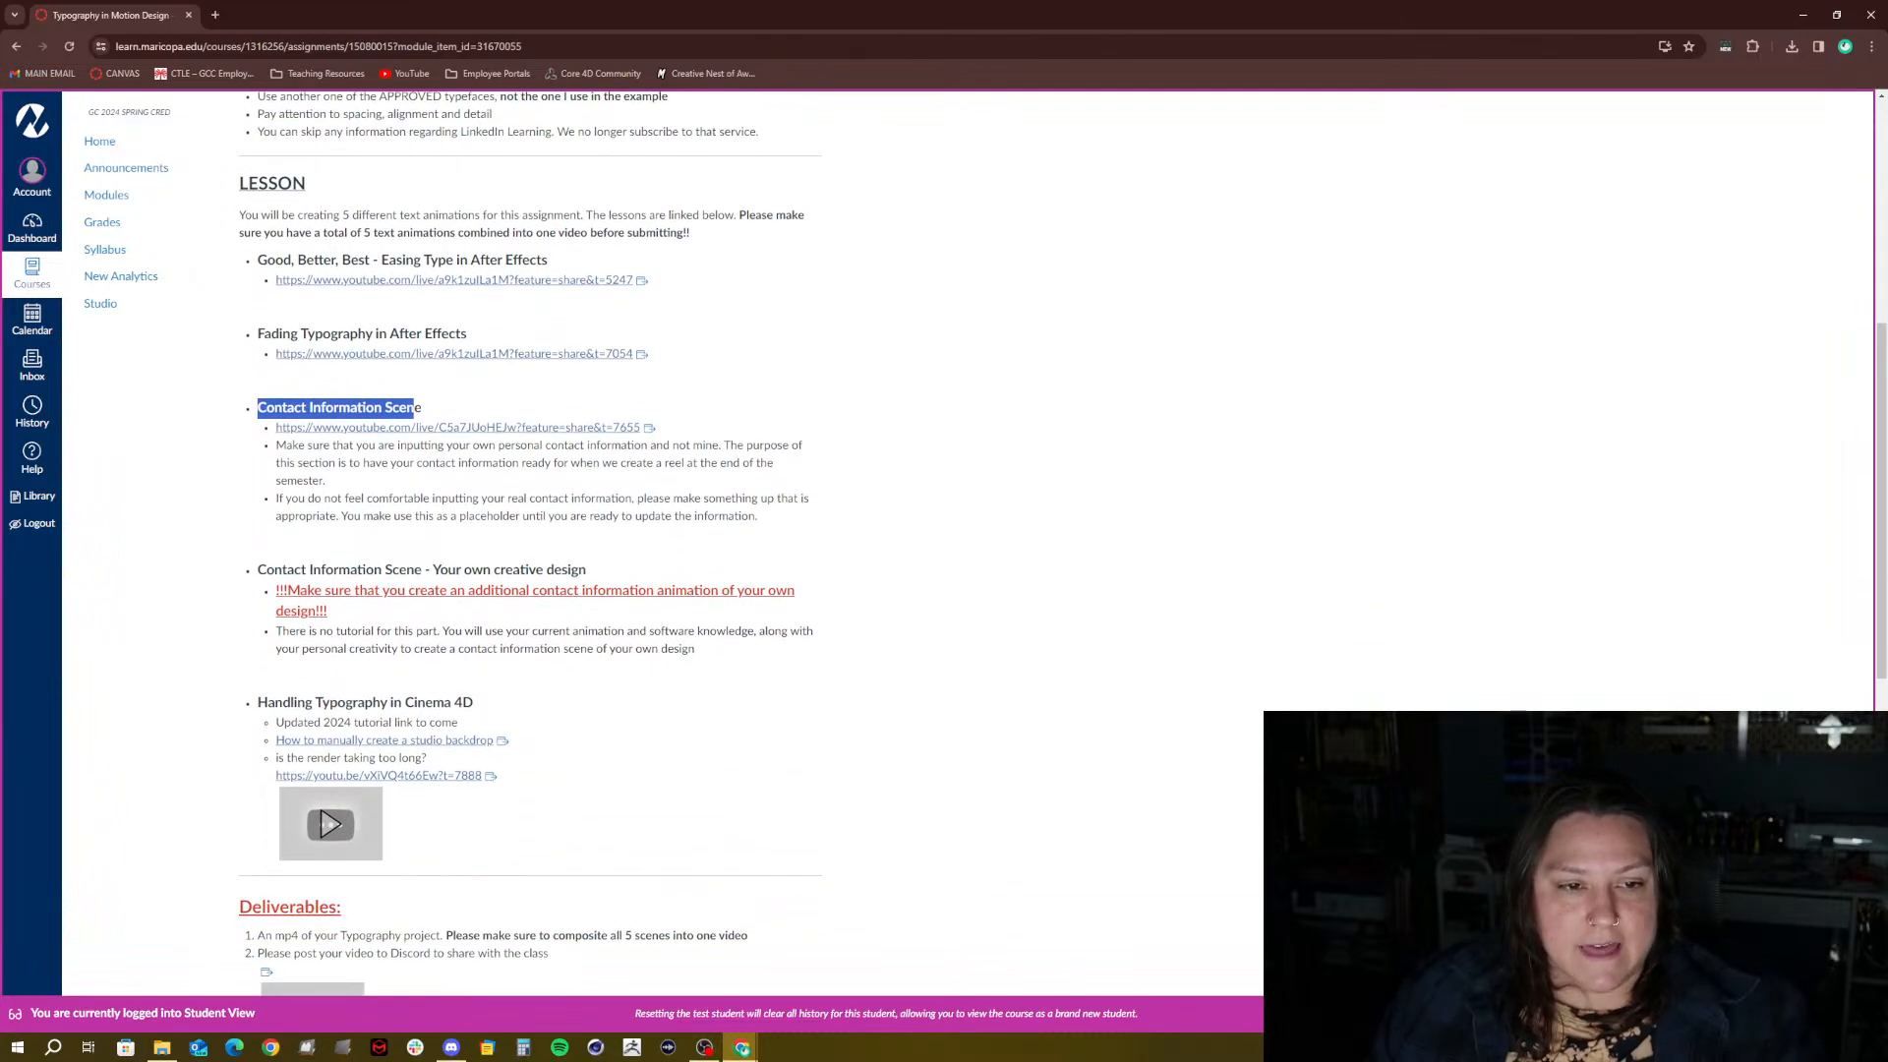
left_click(280, 442)
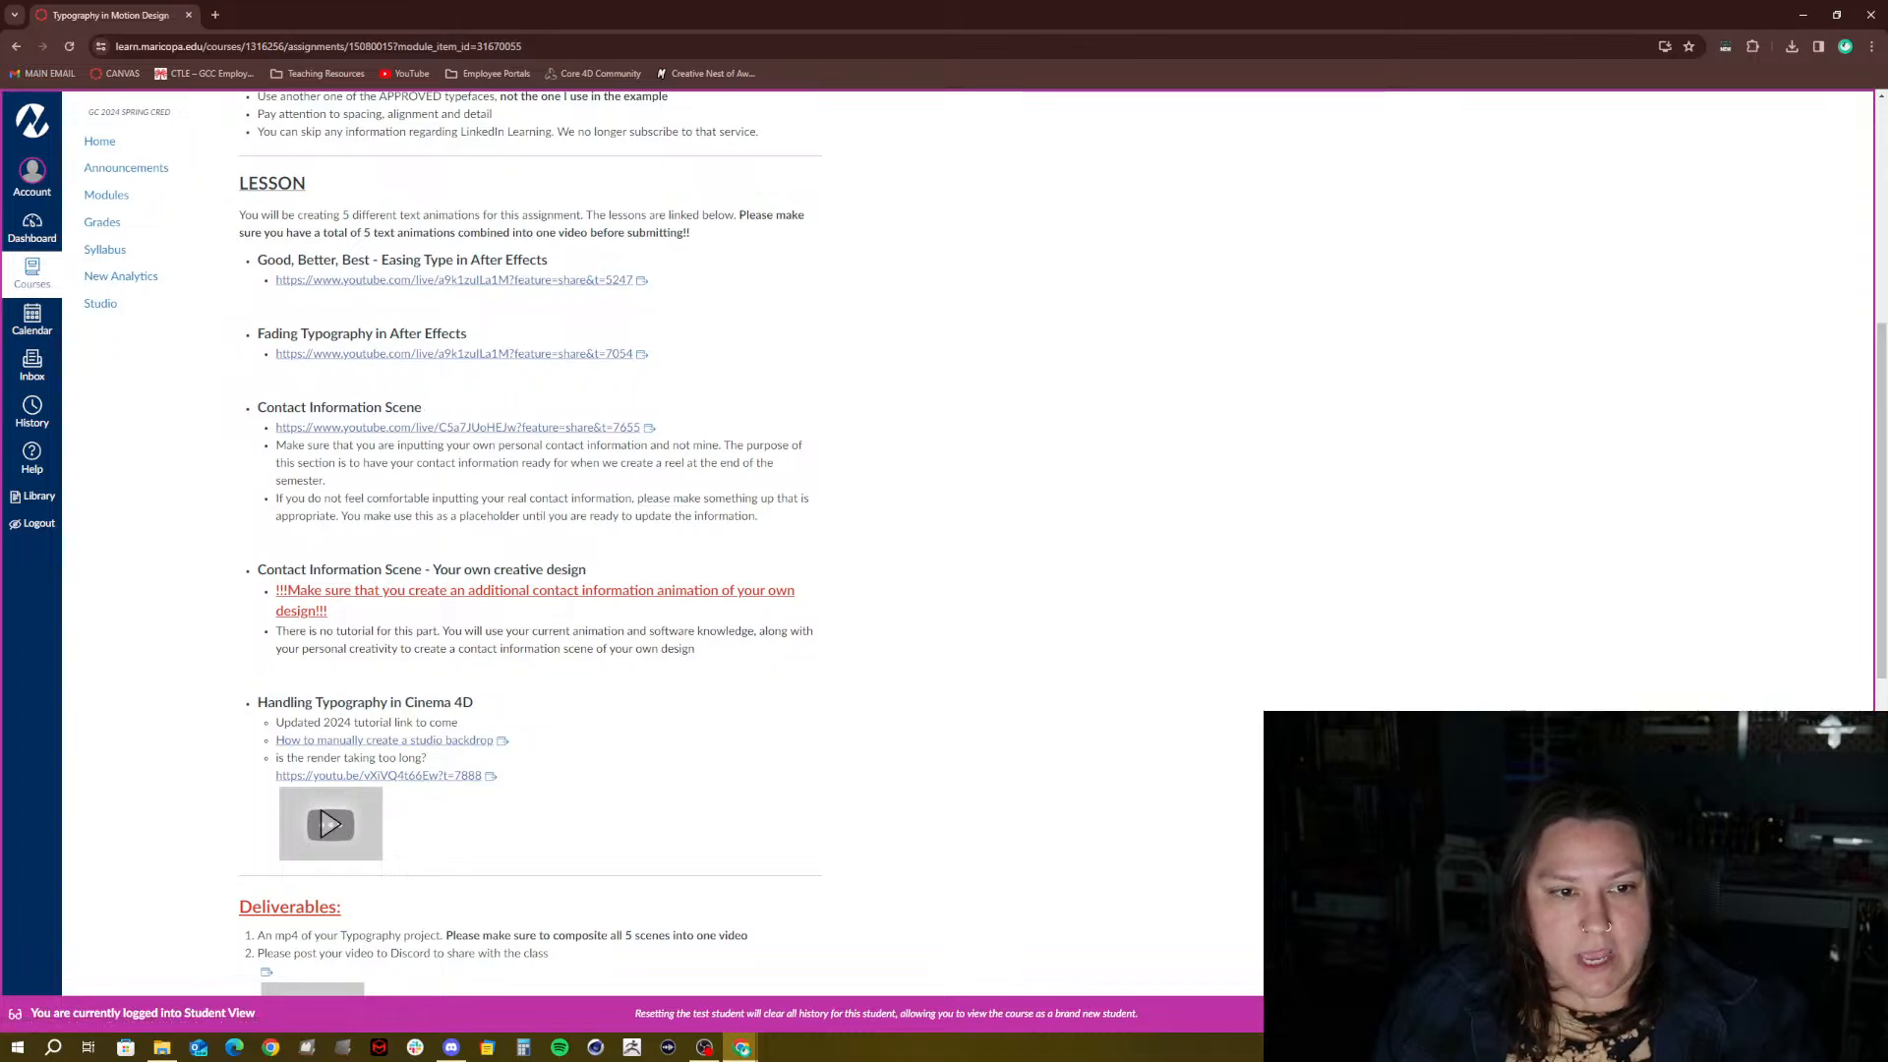
scroll(531, 540, "down", 1)
left_click_drag(258, 497, 587, 497)
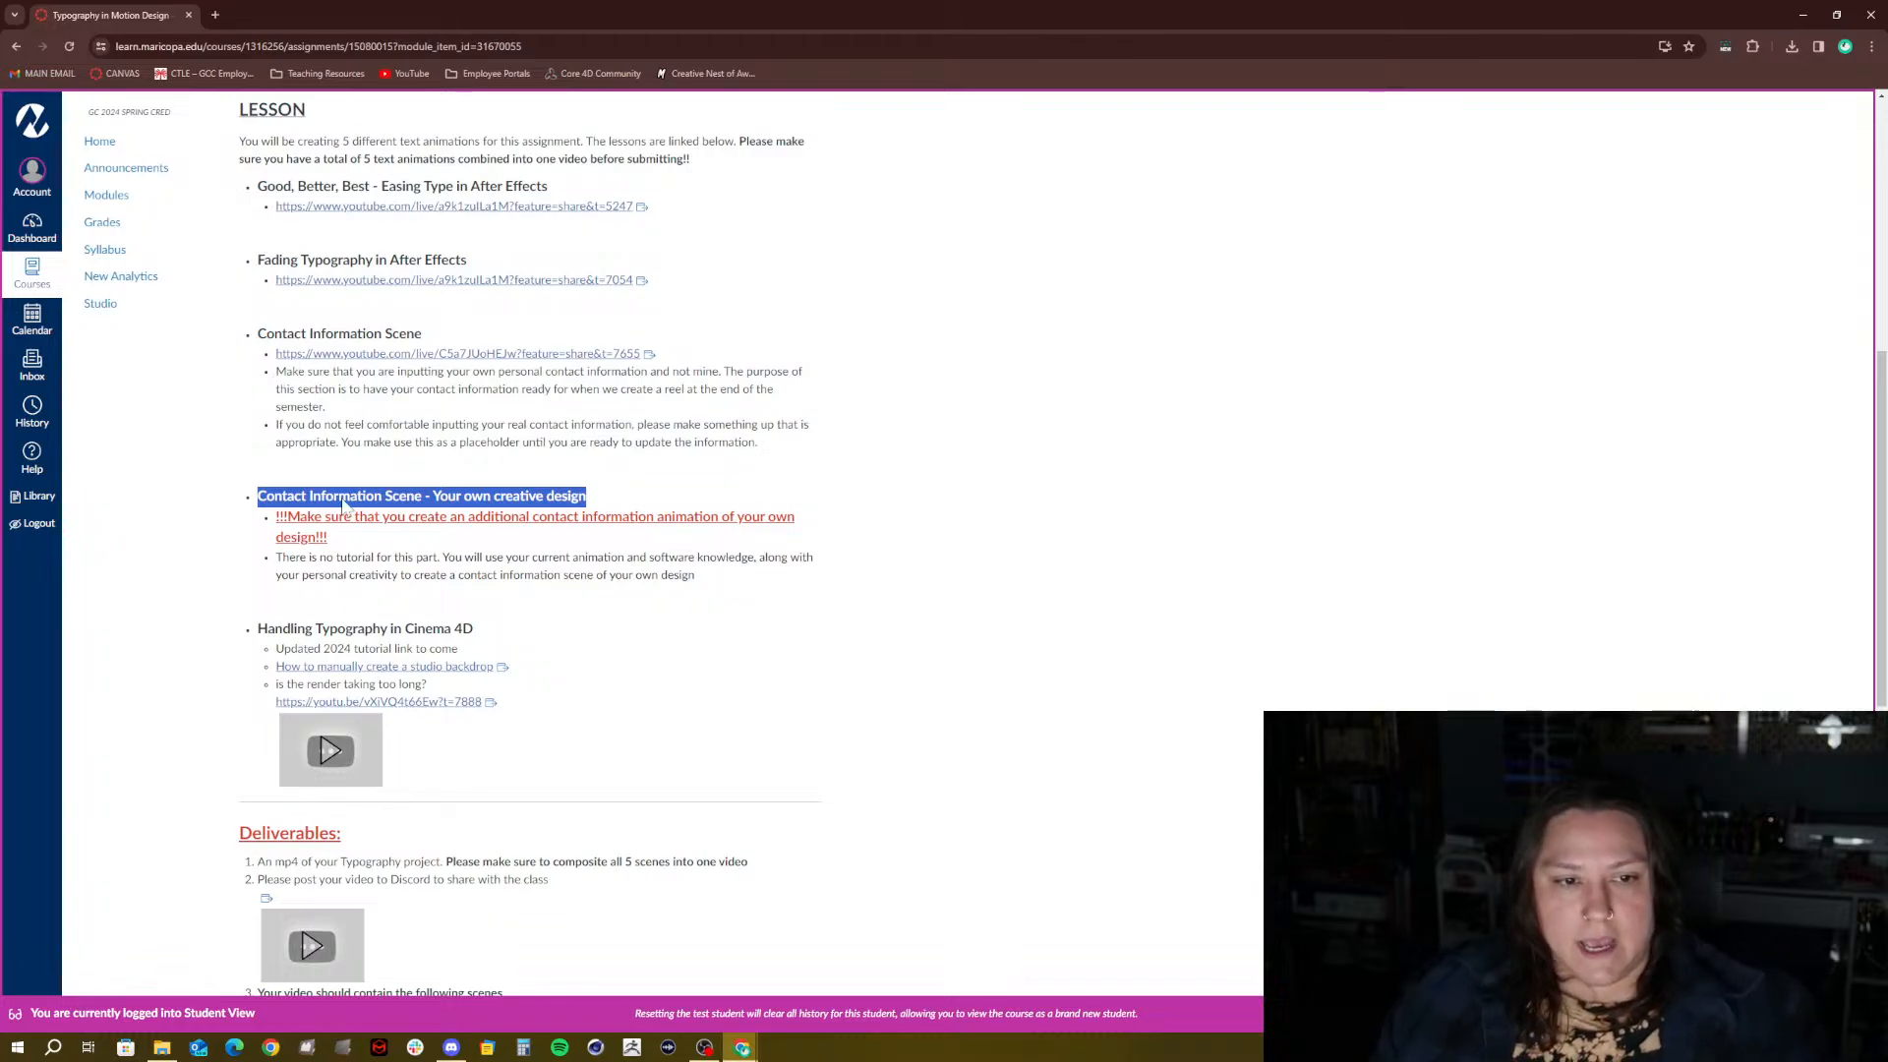
left_click(408, 545)
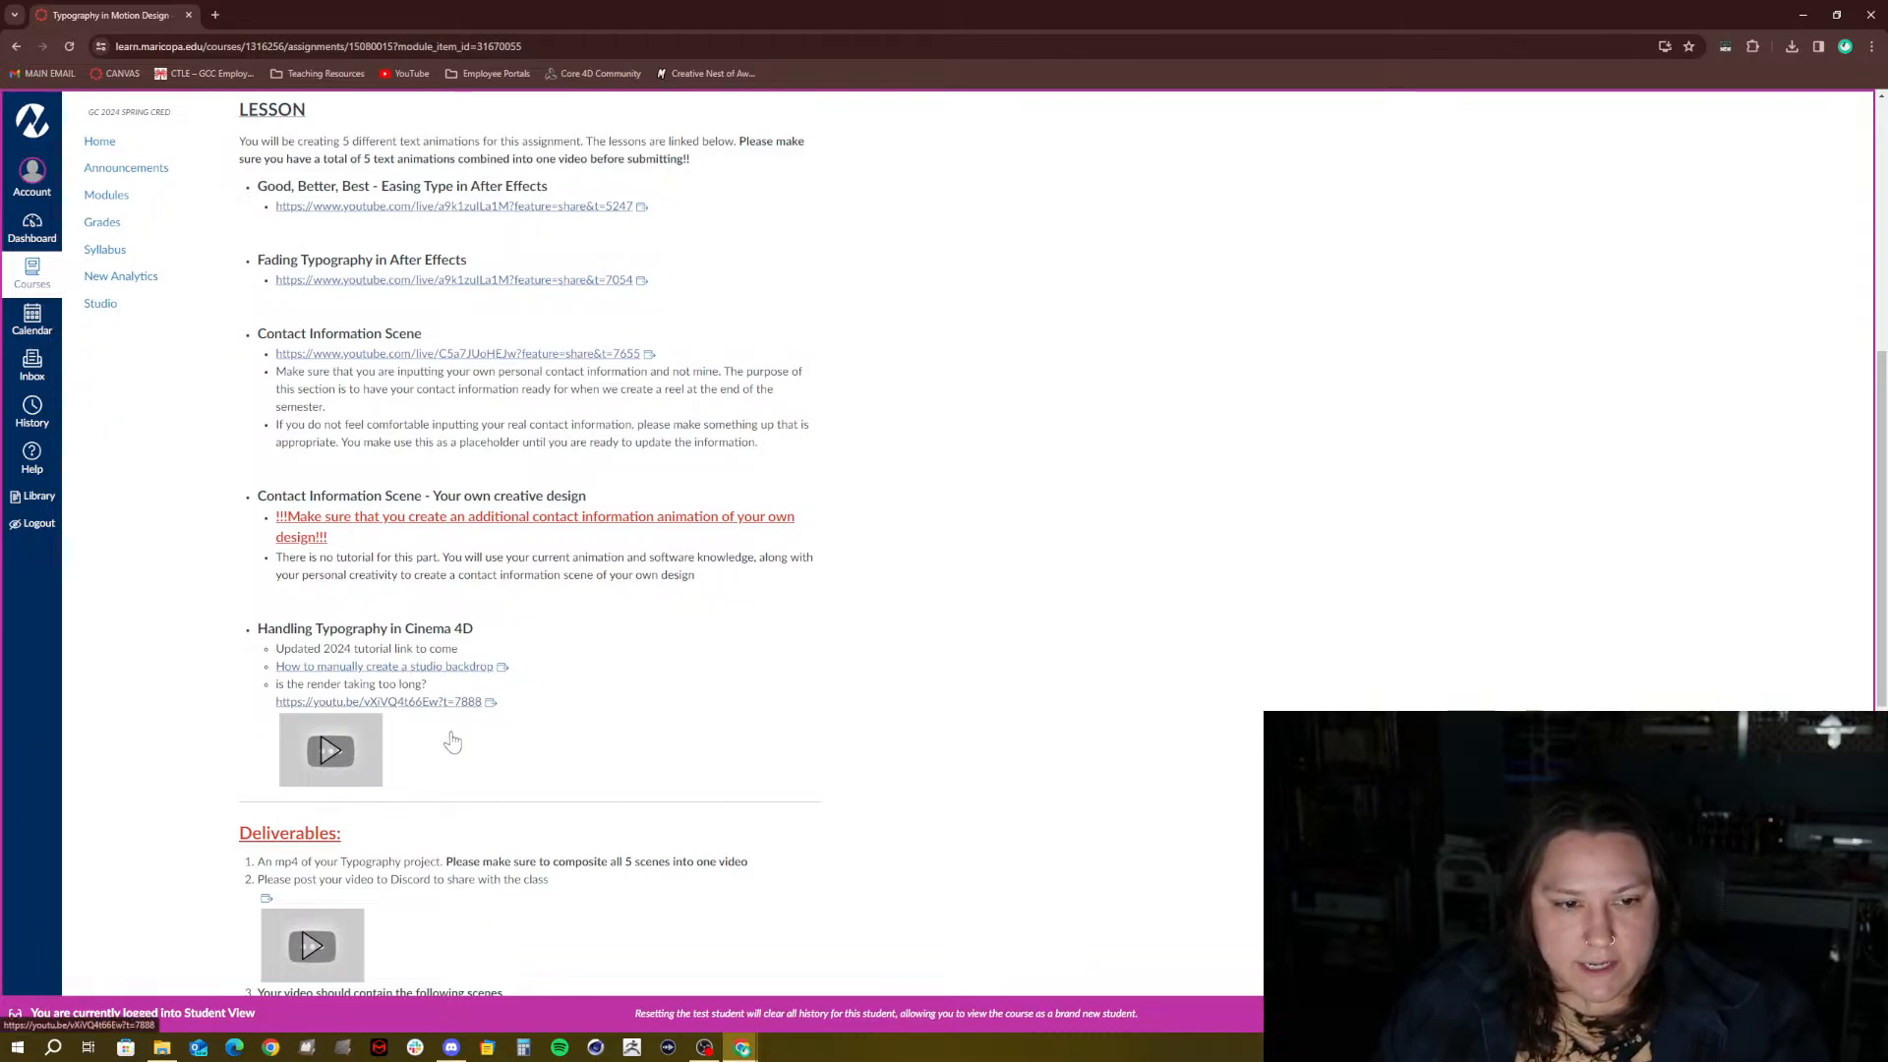
scroll(452, 742, "down", 2)
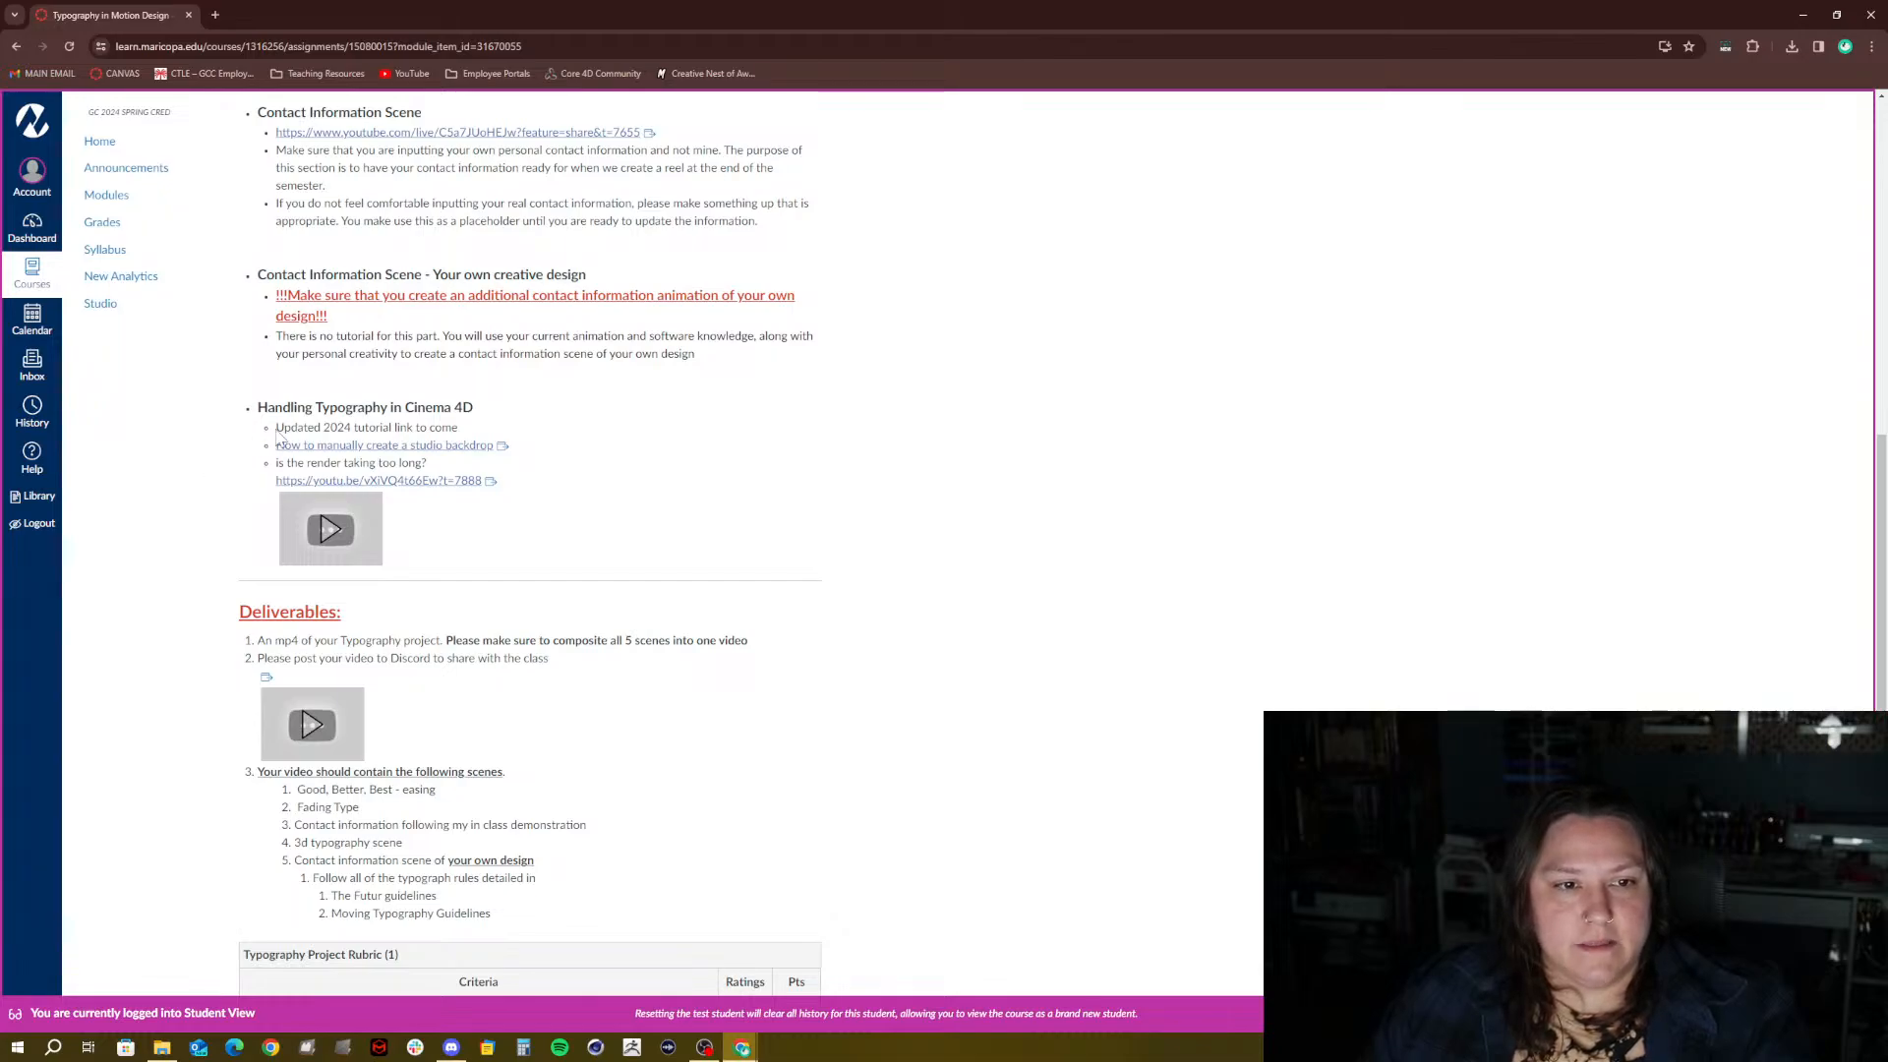
left_click_drag(277, 429, 479, 435)
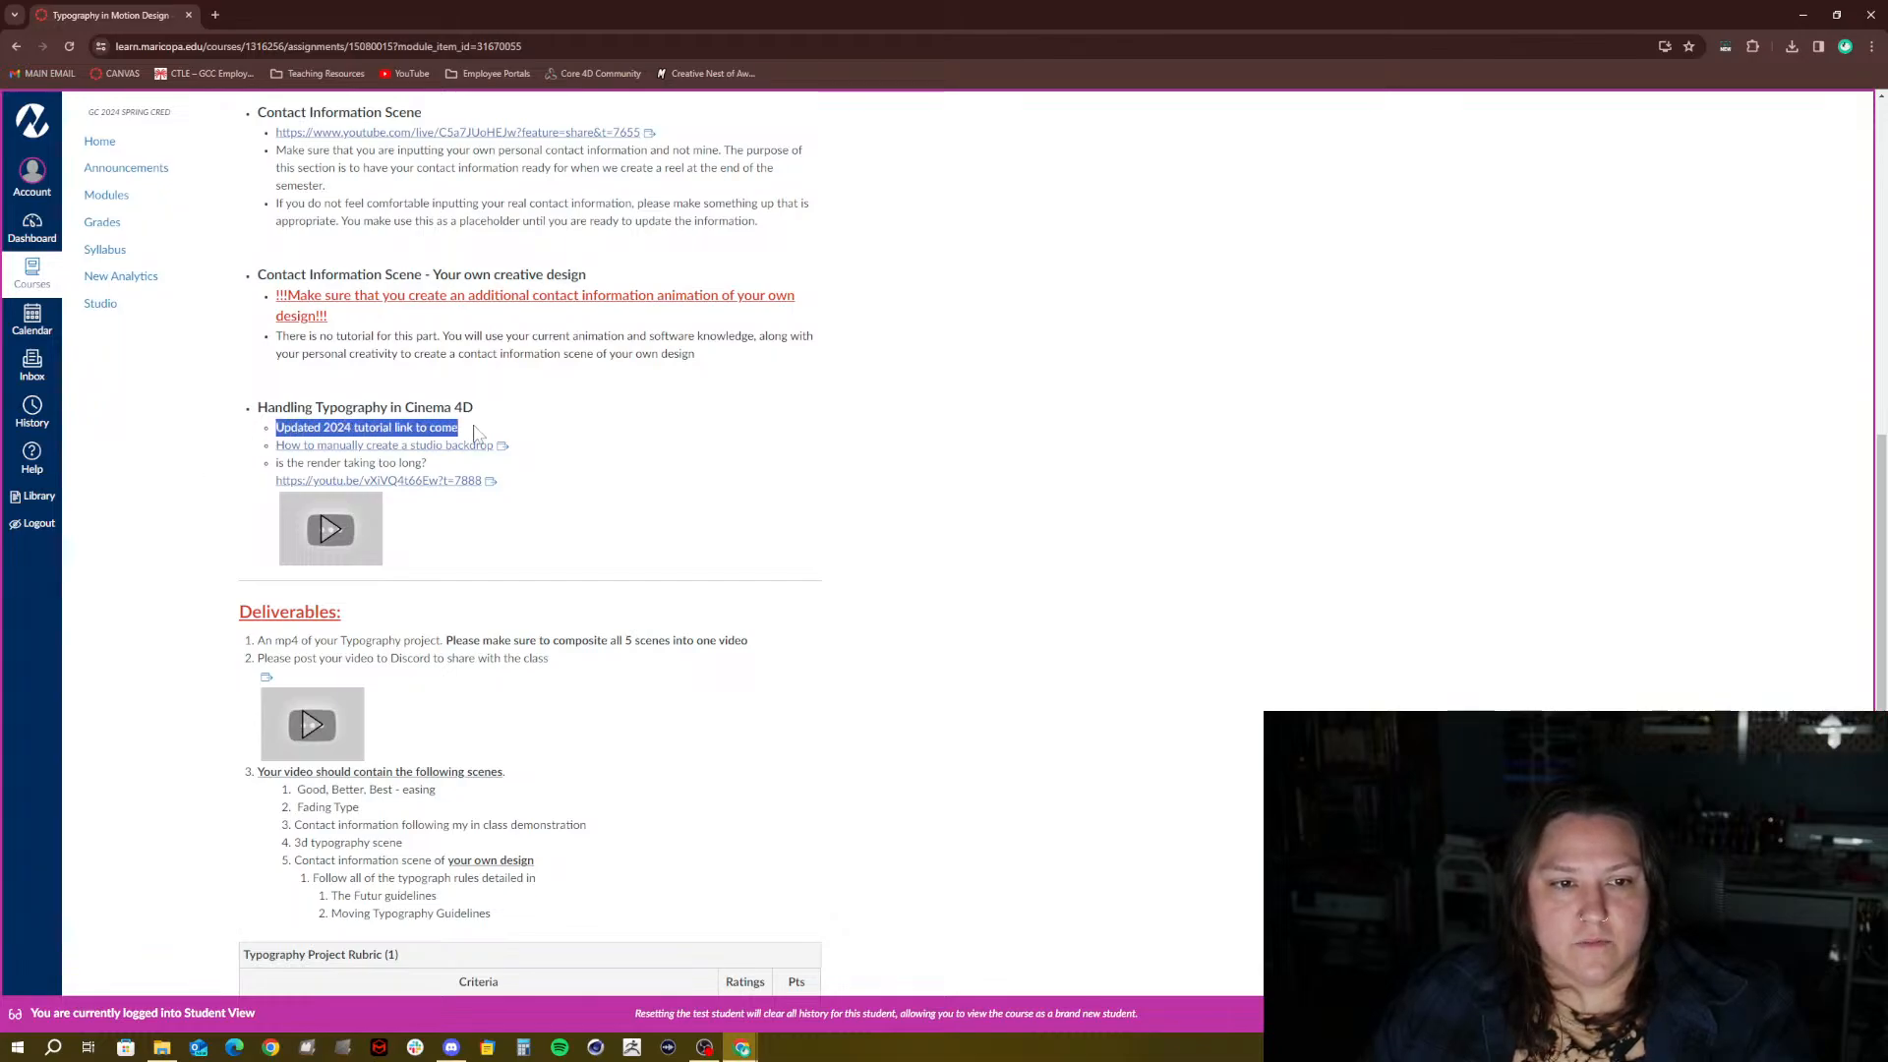
left_click(526, 434)
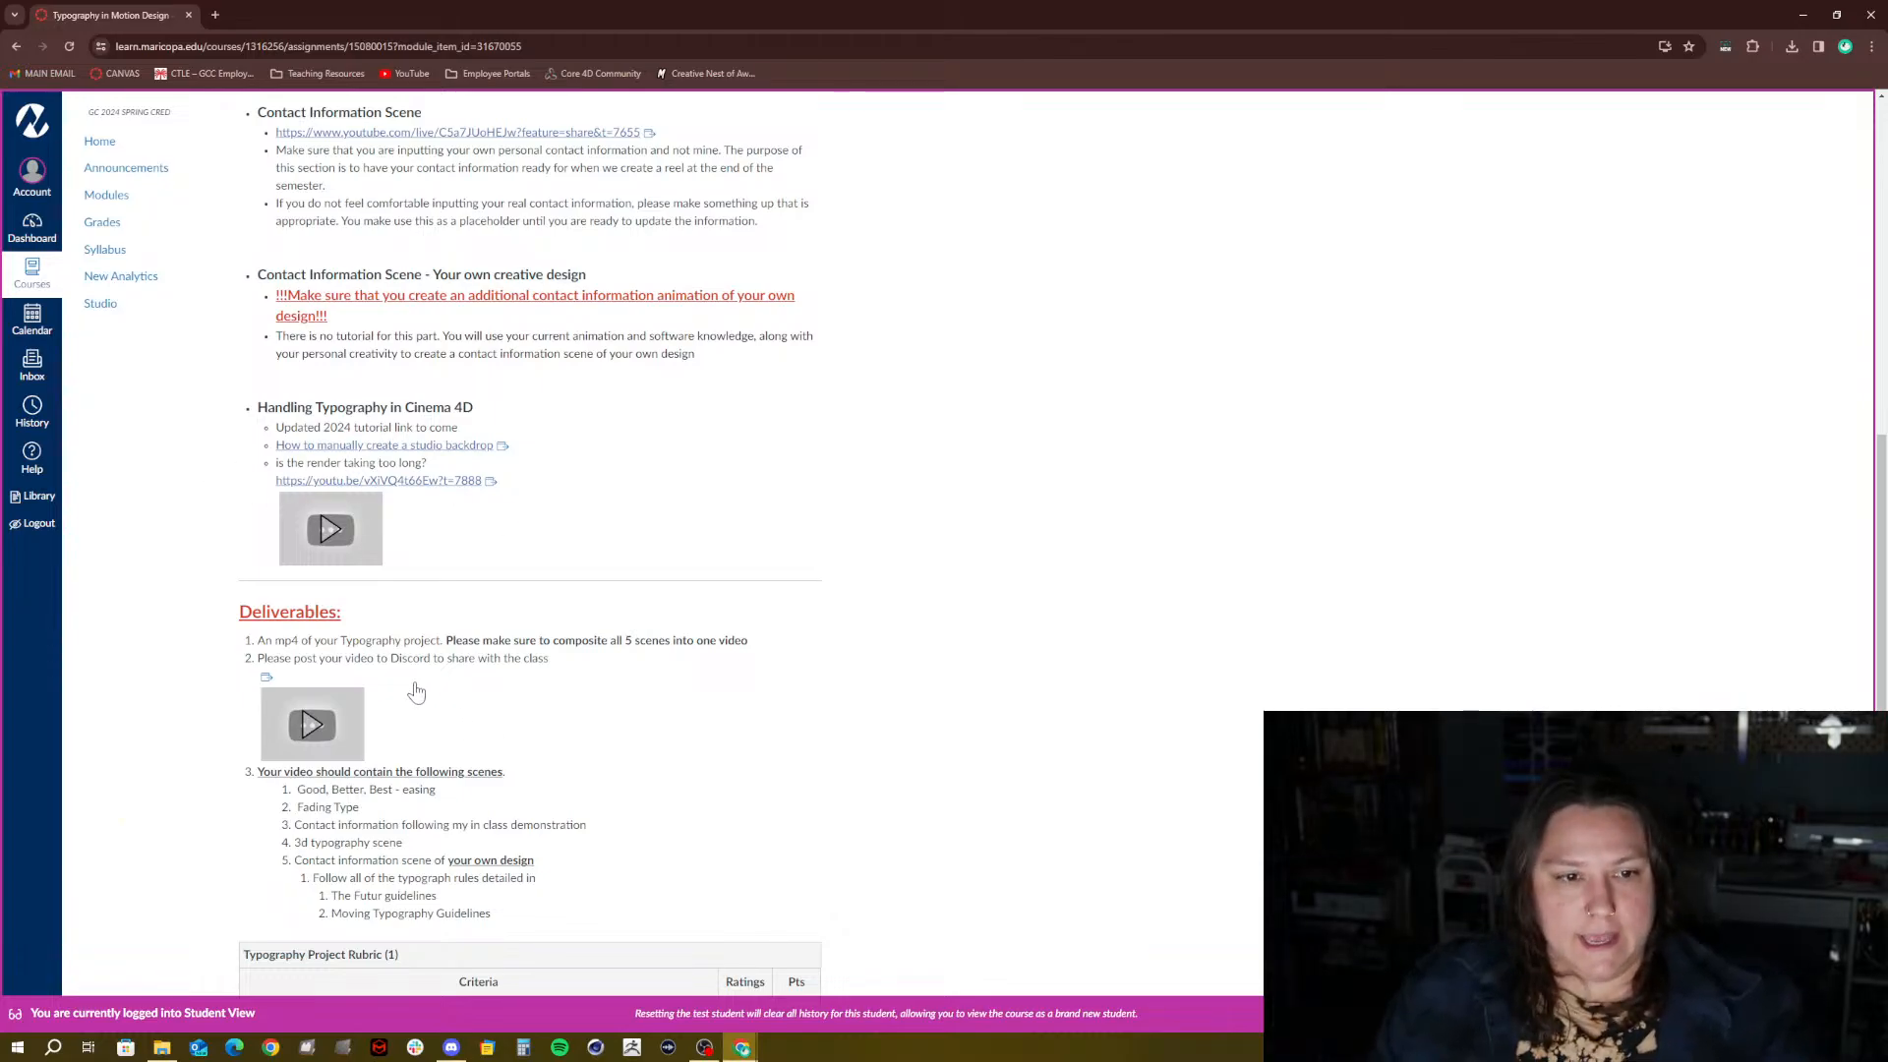
scroll(363, 470, "down", 3)
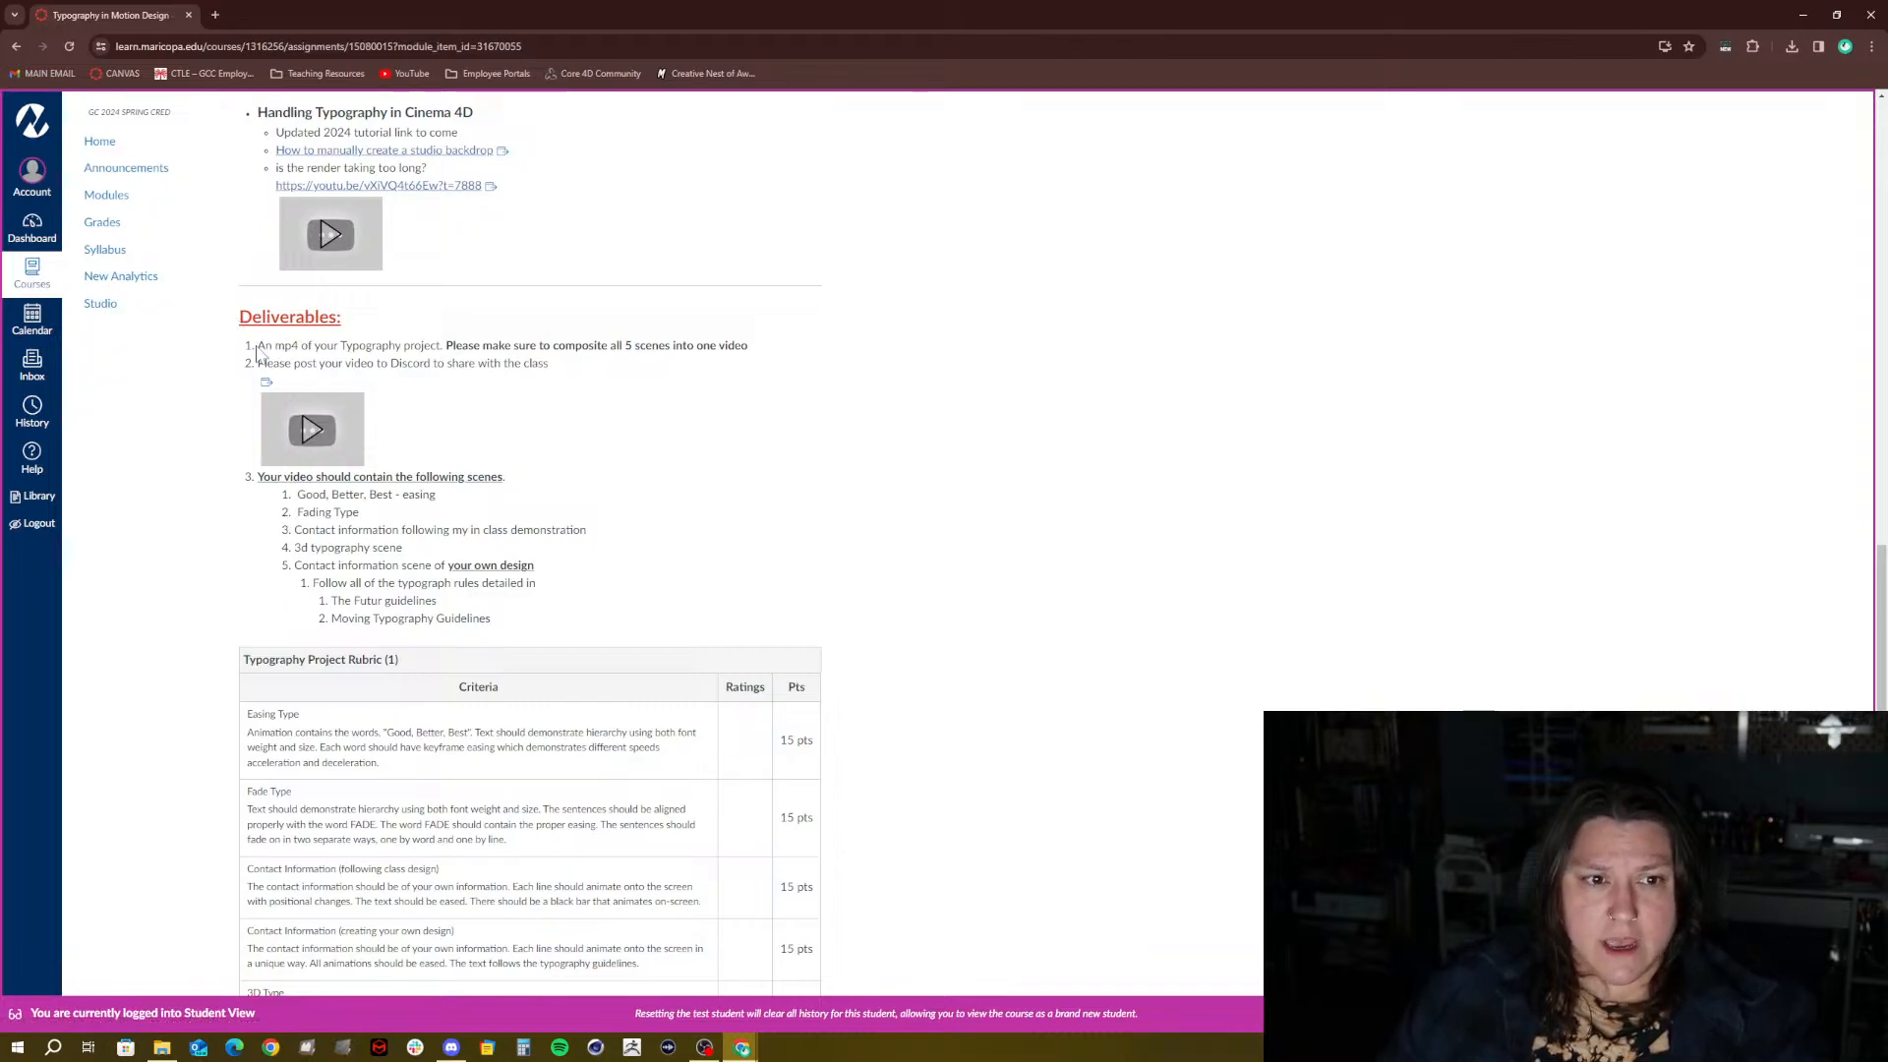
left_click_drag(257, 350, 633, 367)
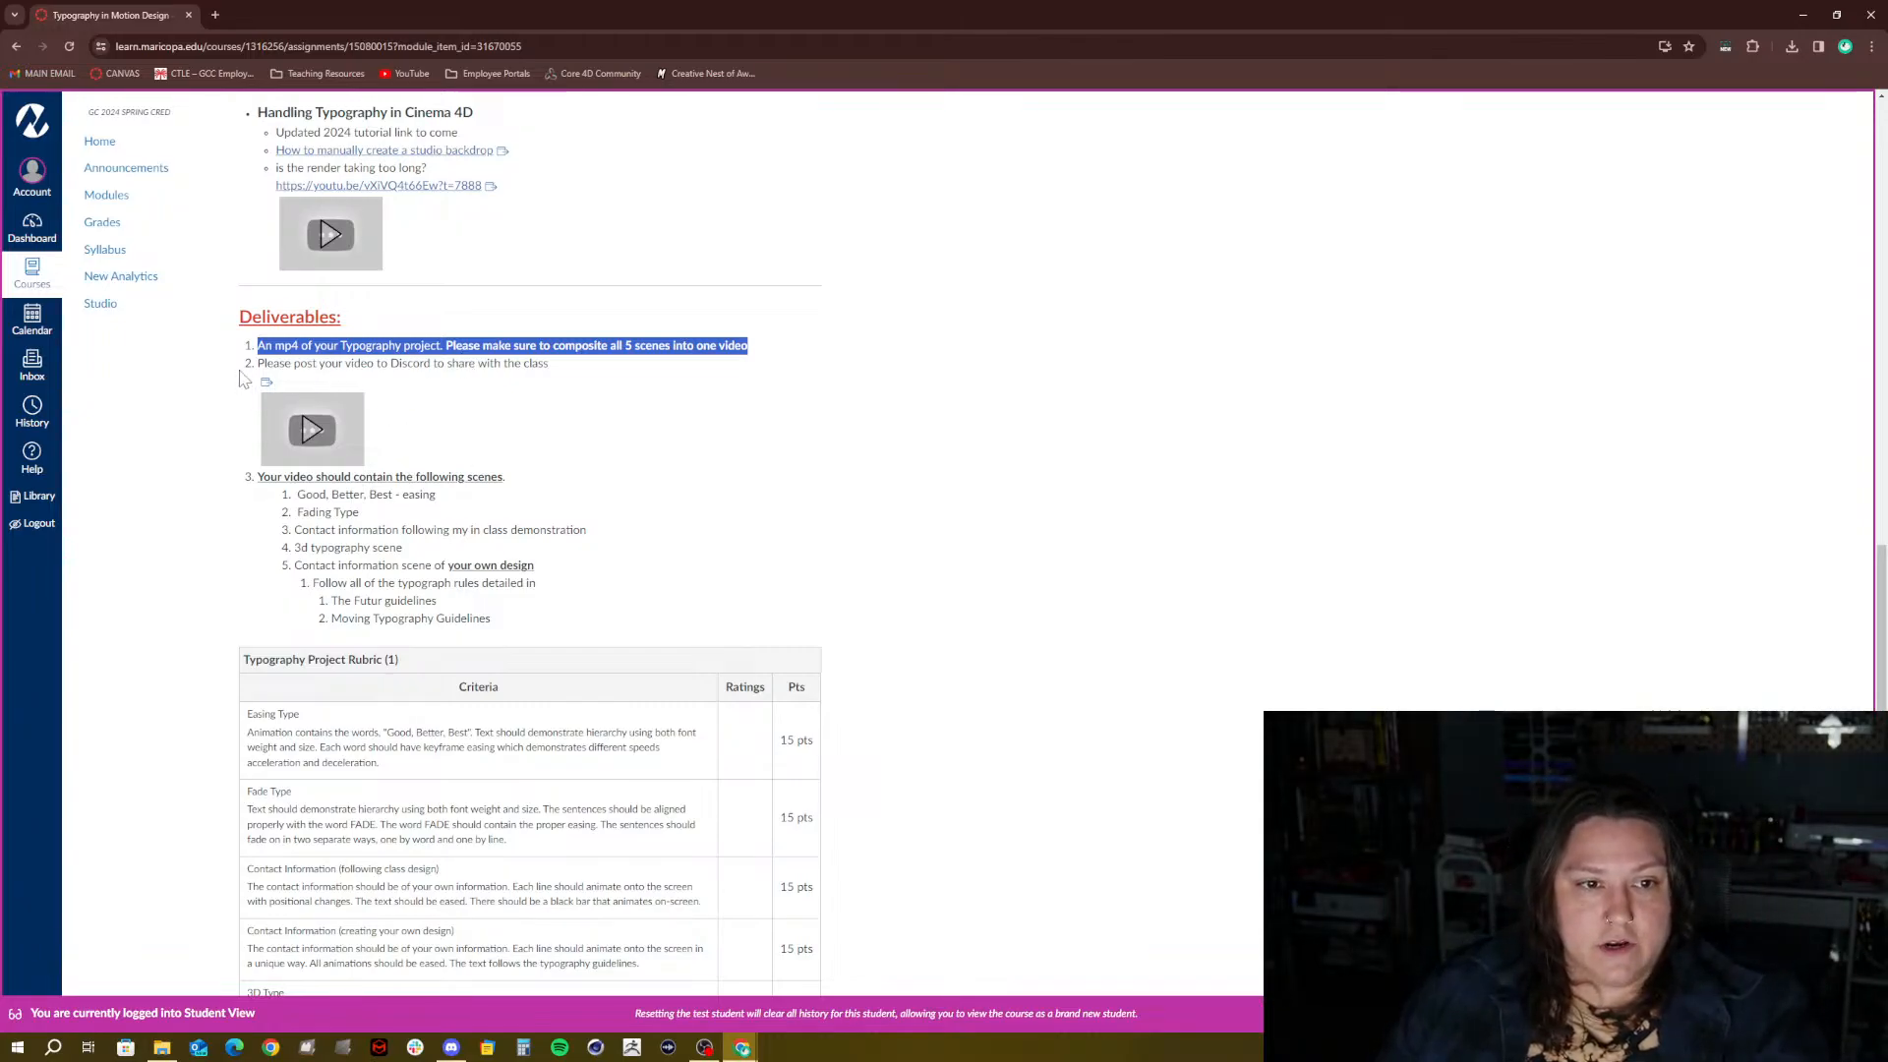
left_click(393, 378)
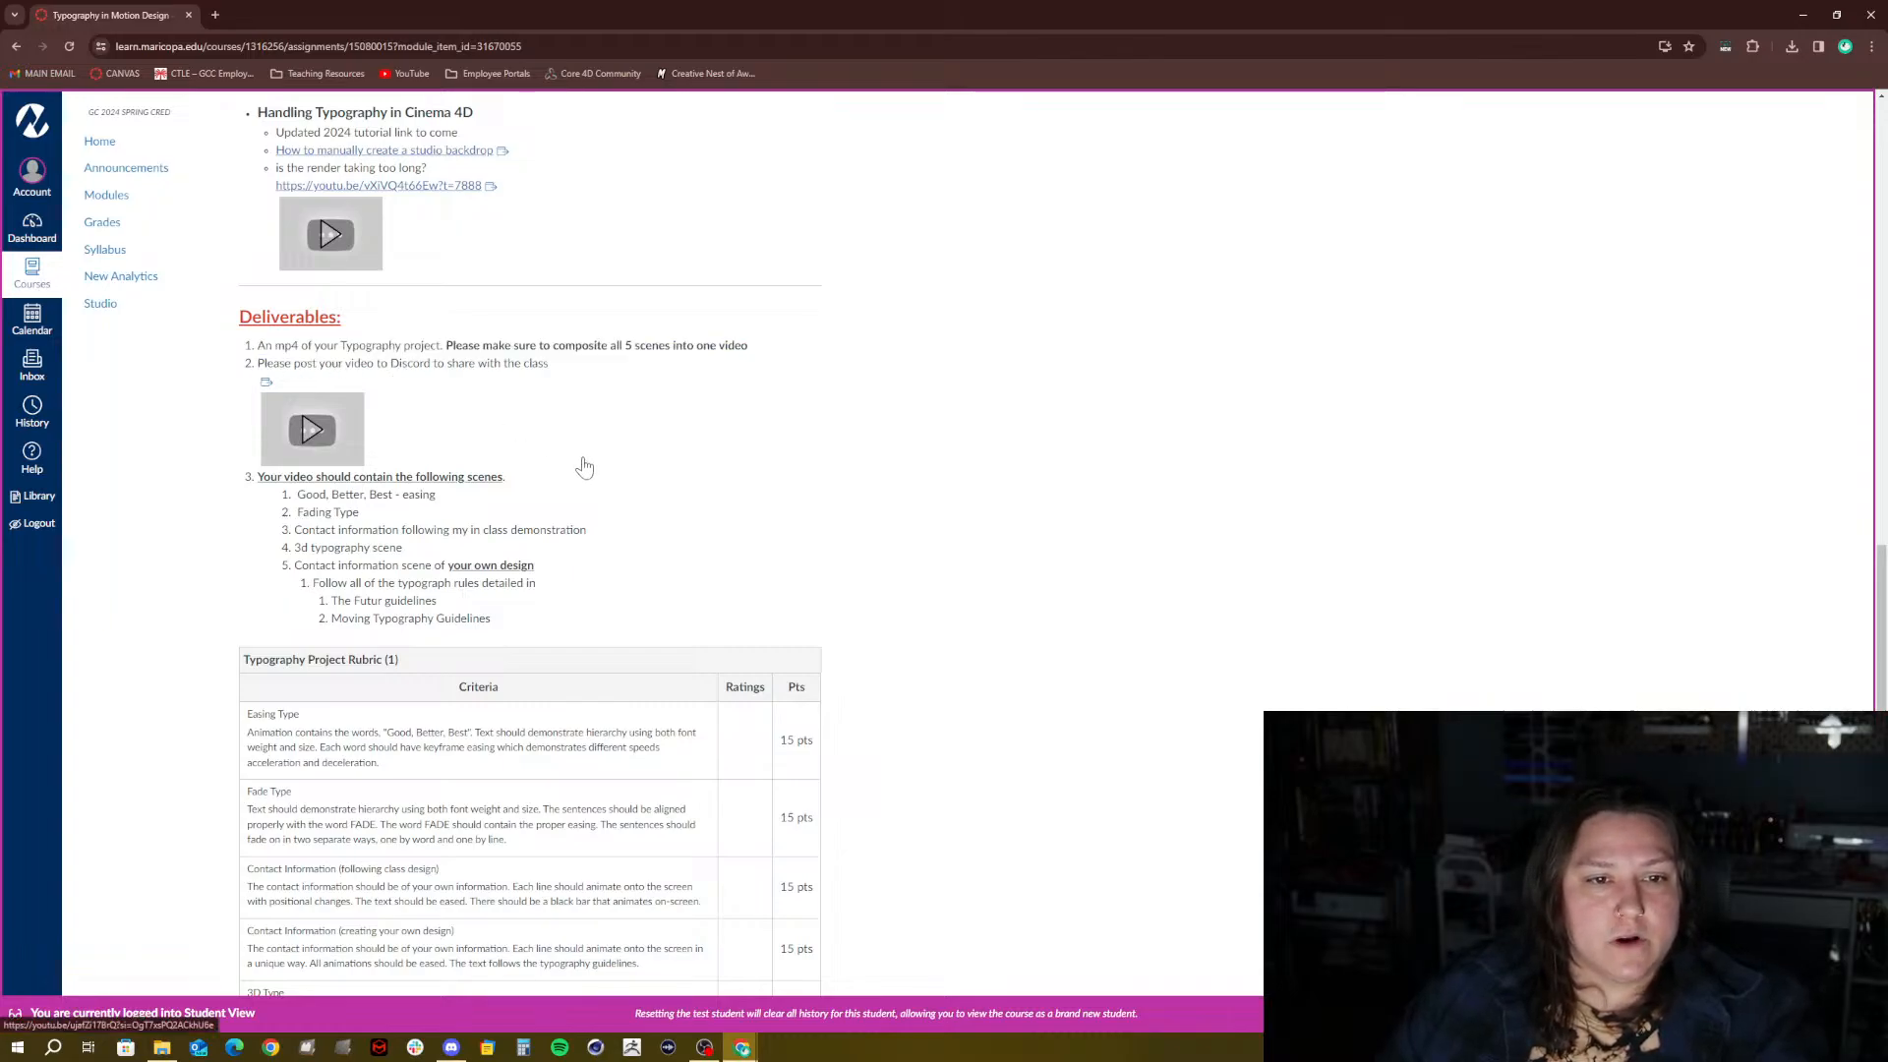
scroll(582, 462, "down", 1)
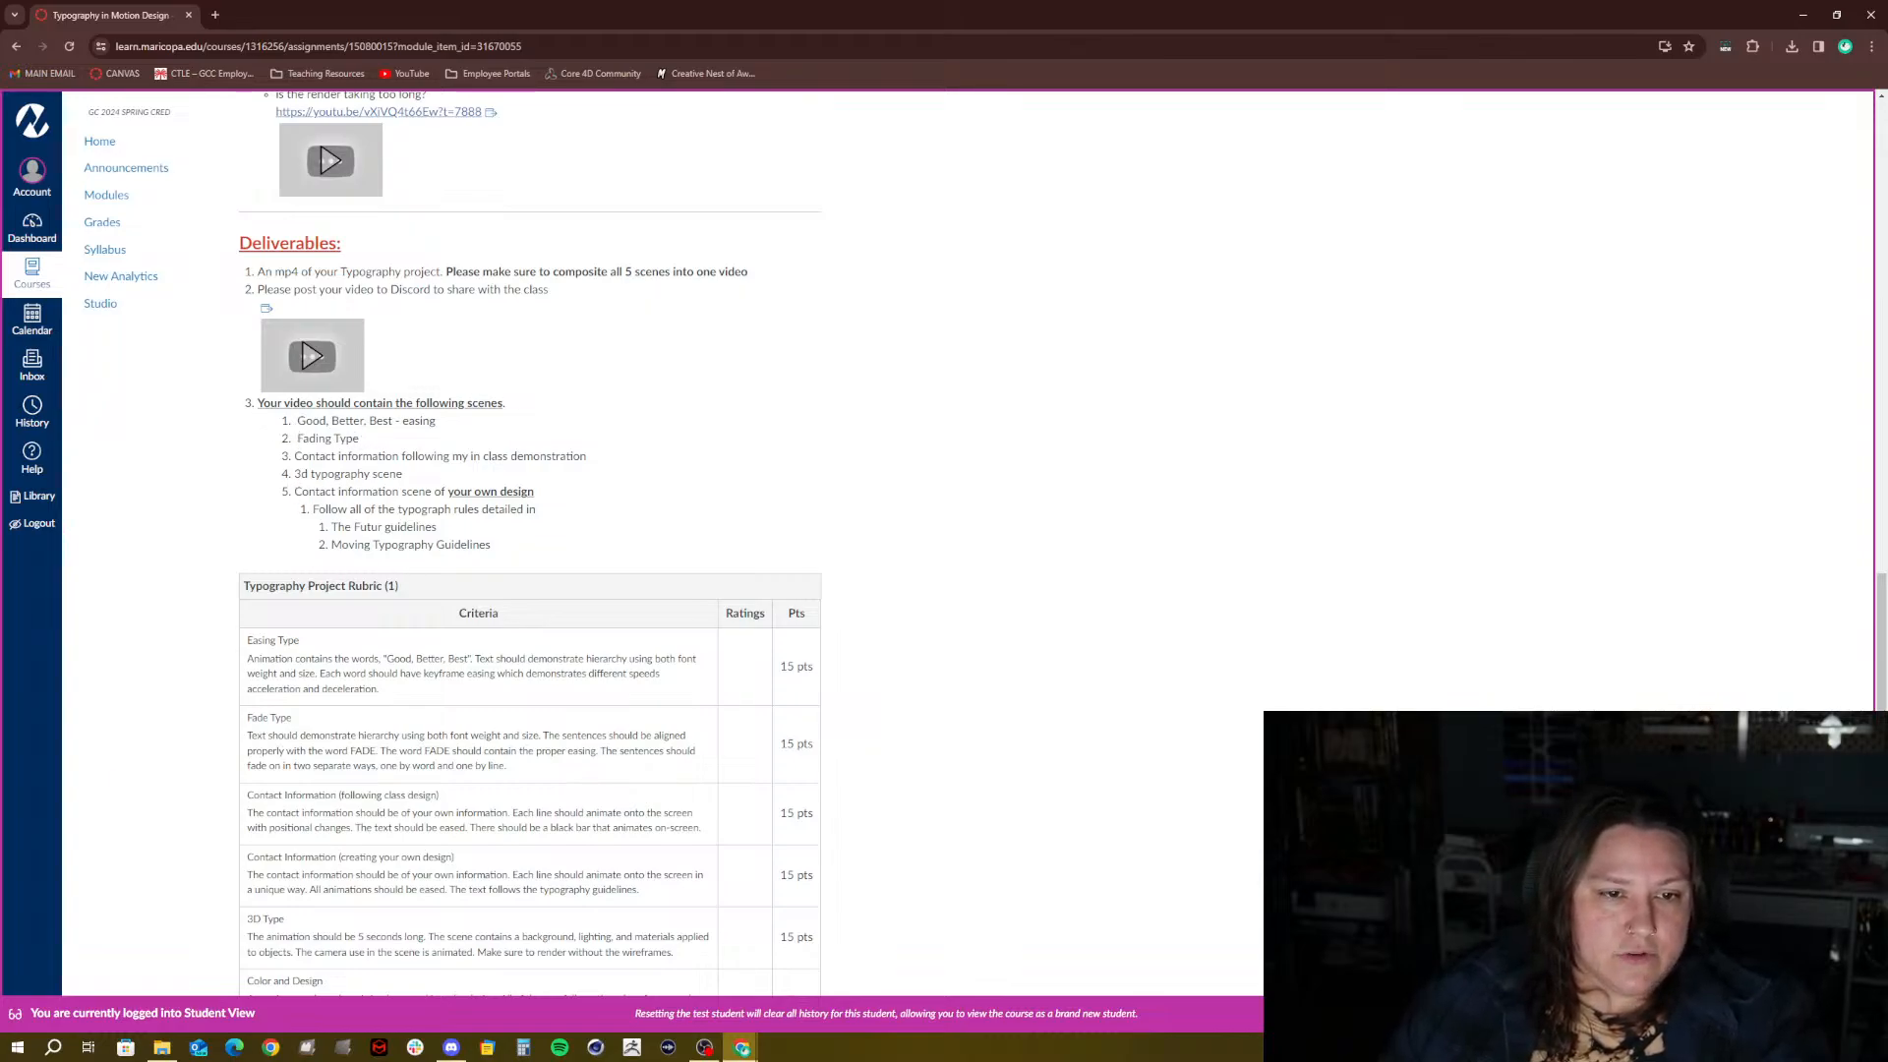
scroll(413, 491, "down", 2)
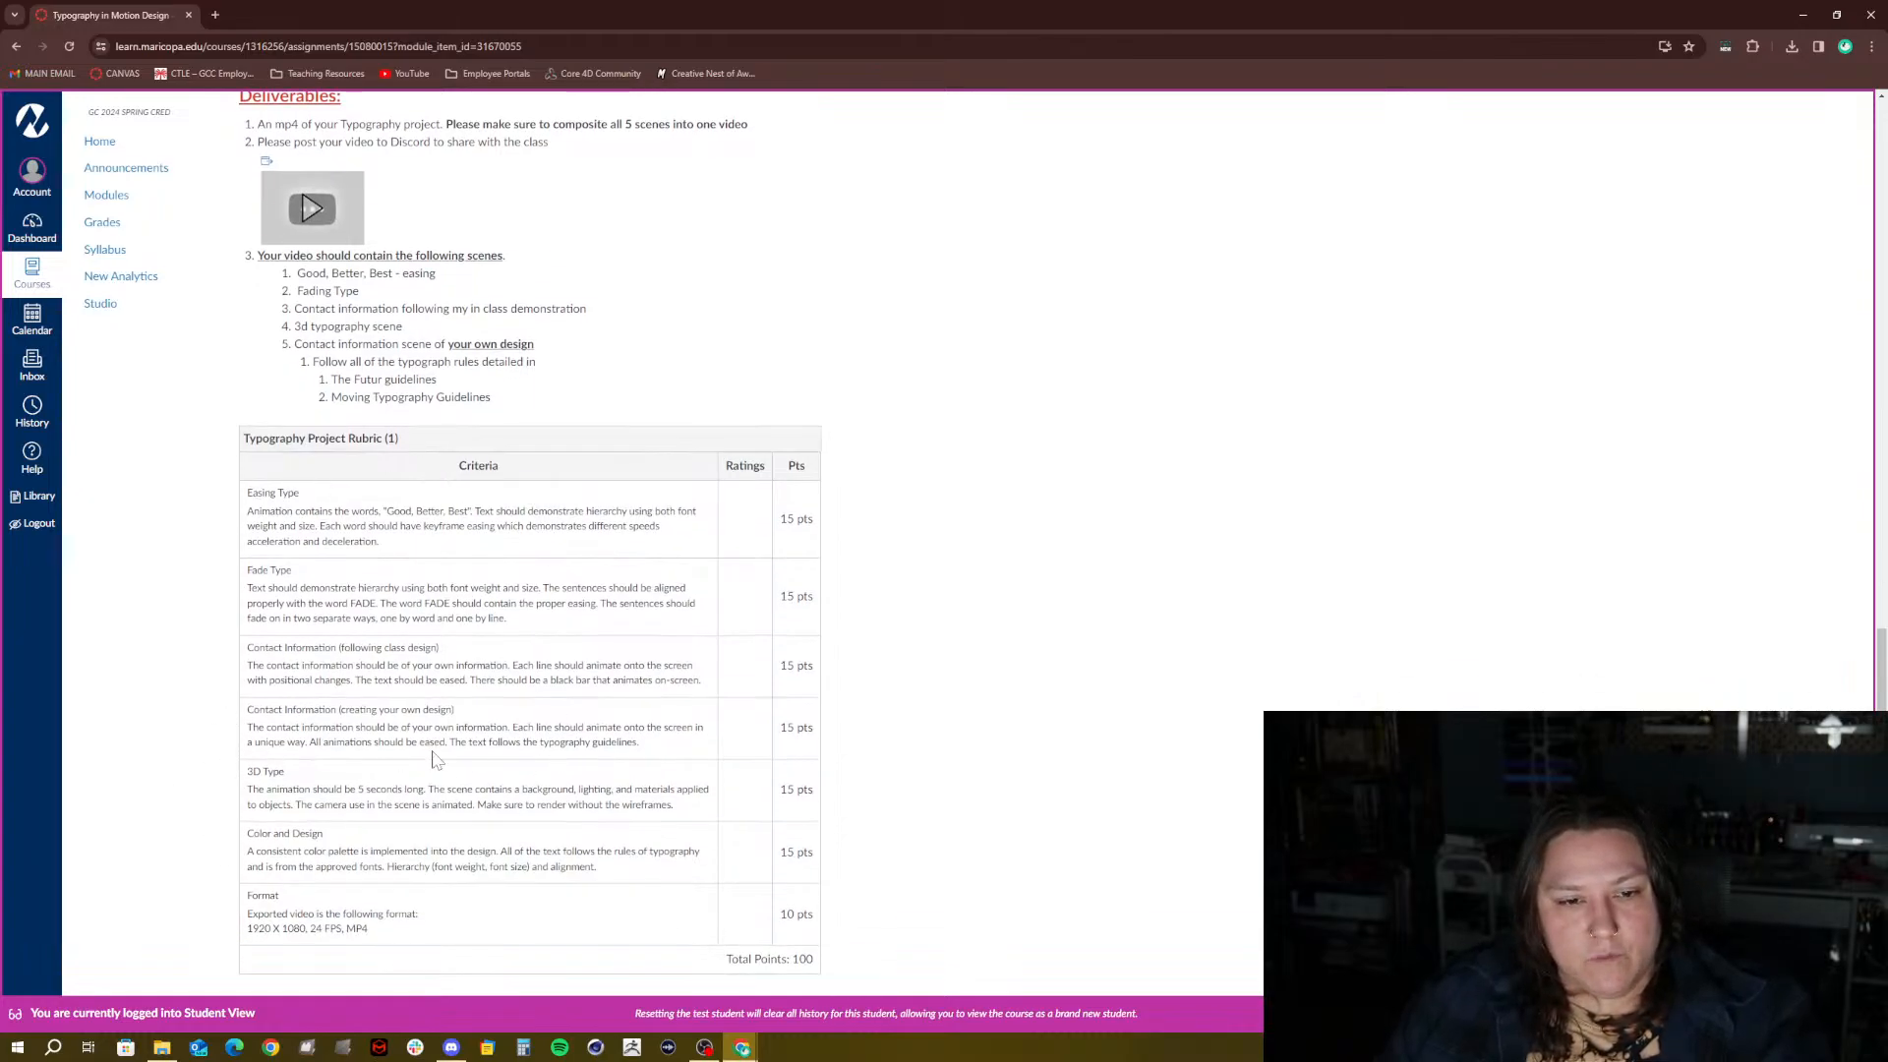
scroll(163, 706, "up", 14)
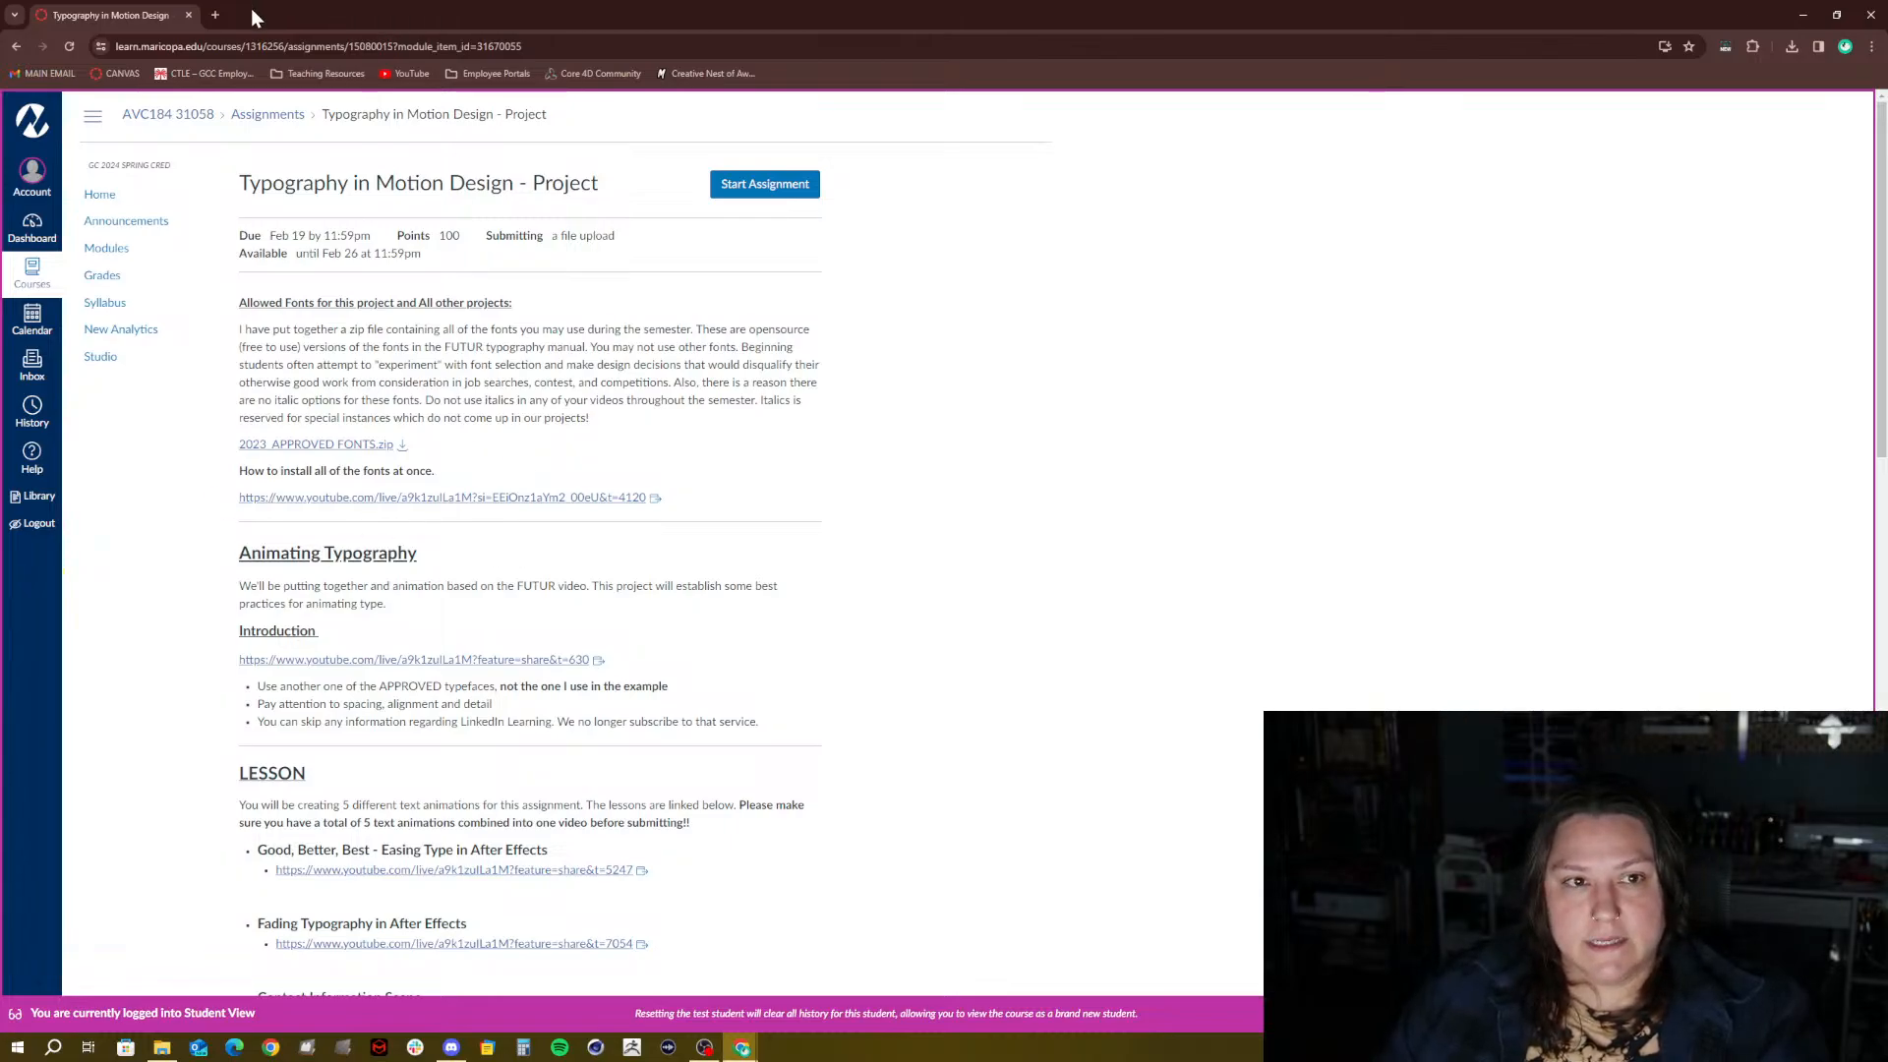
scroll(1115, 609, "down", 2)
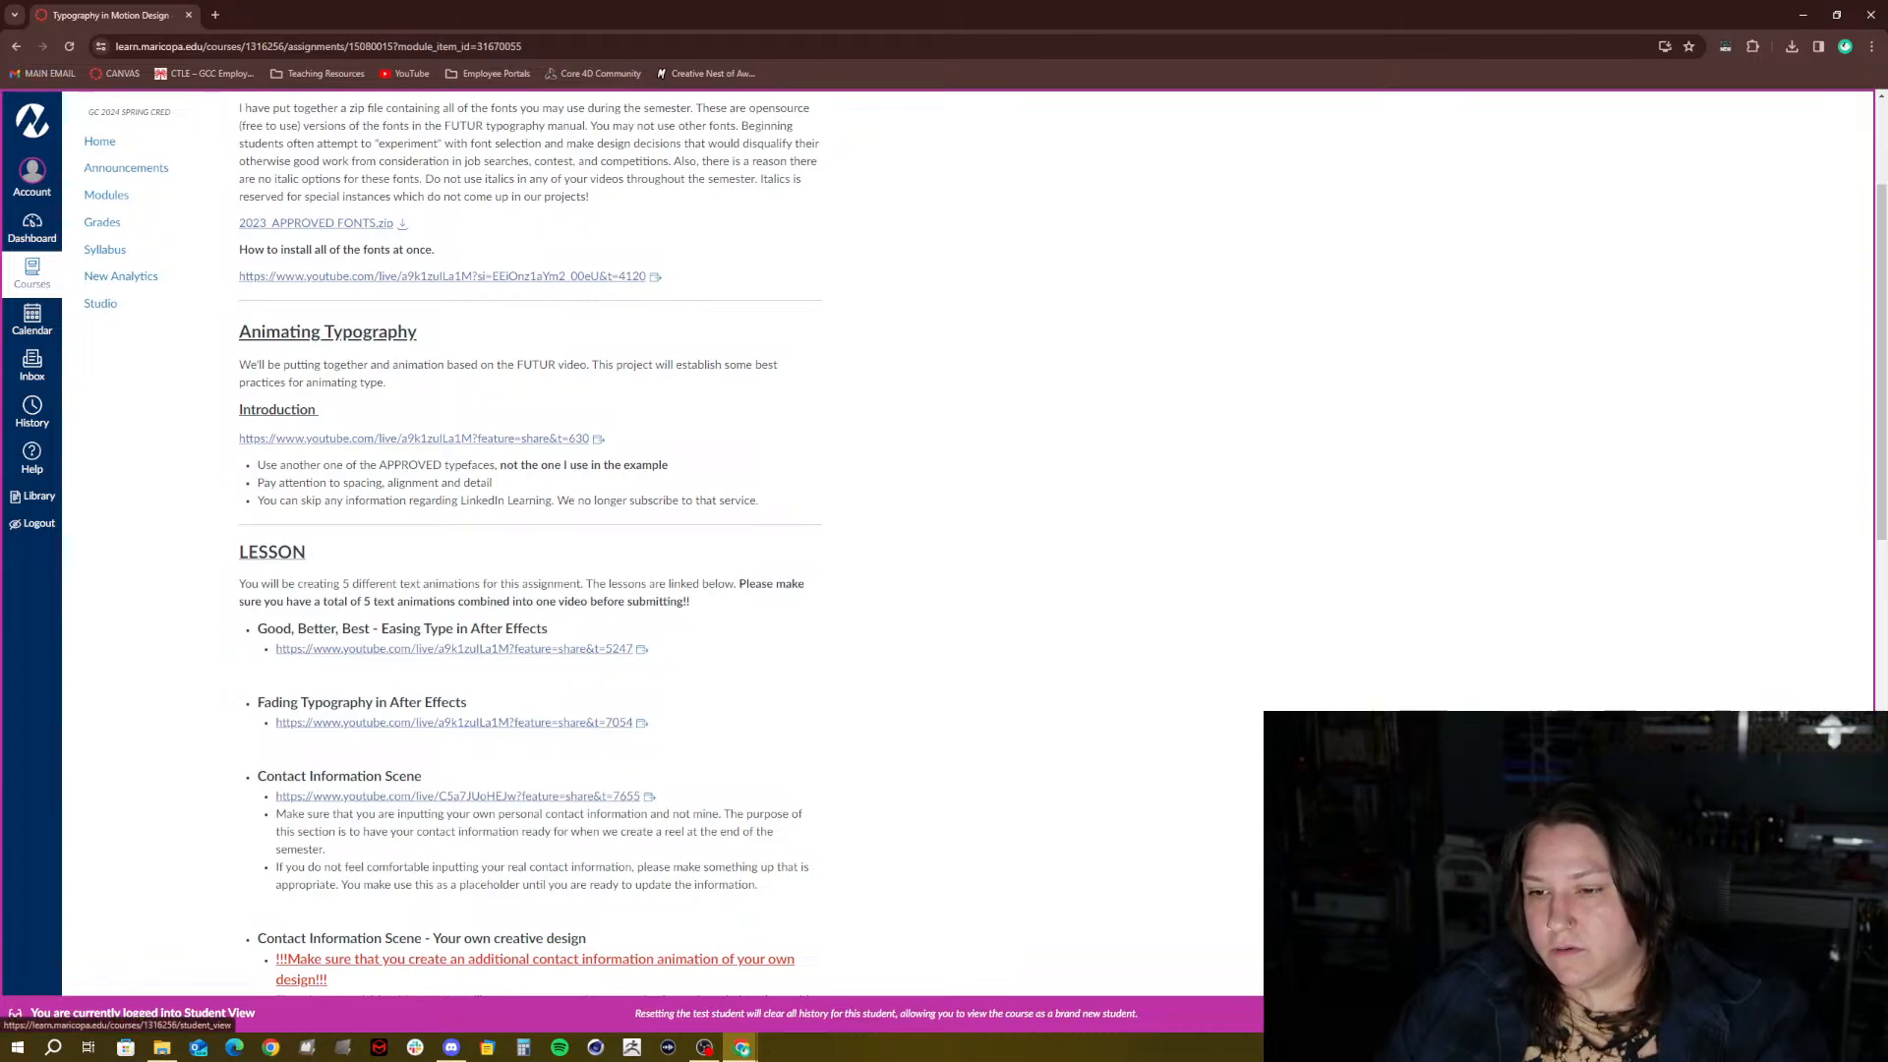
Exit Student View and drag the browser window aside to reveal the Spring 2024_AVC 184 folder
left_click(1807, 1014)
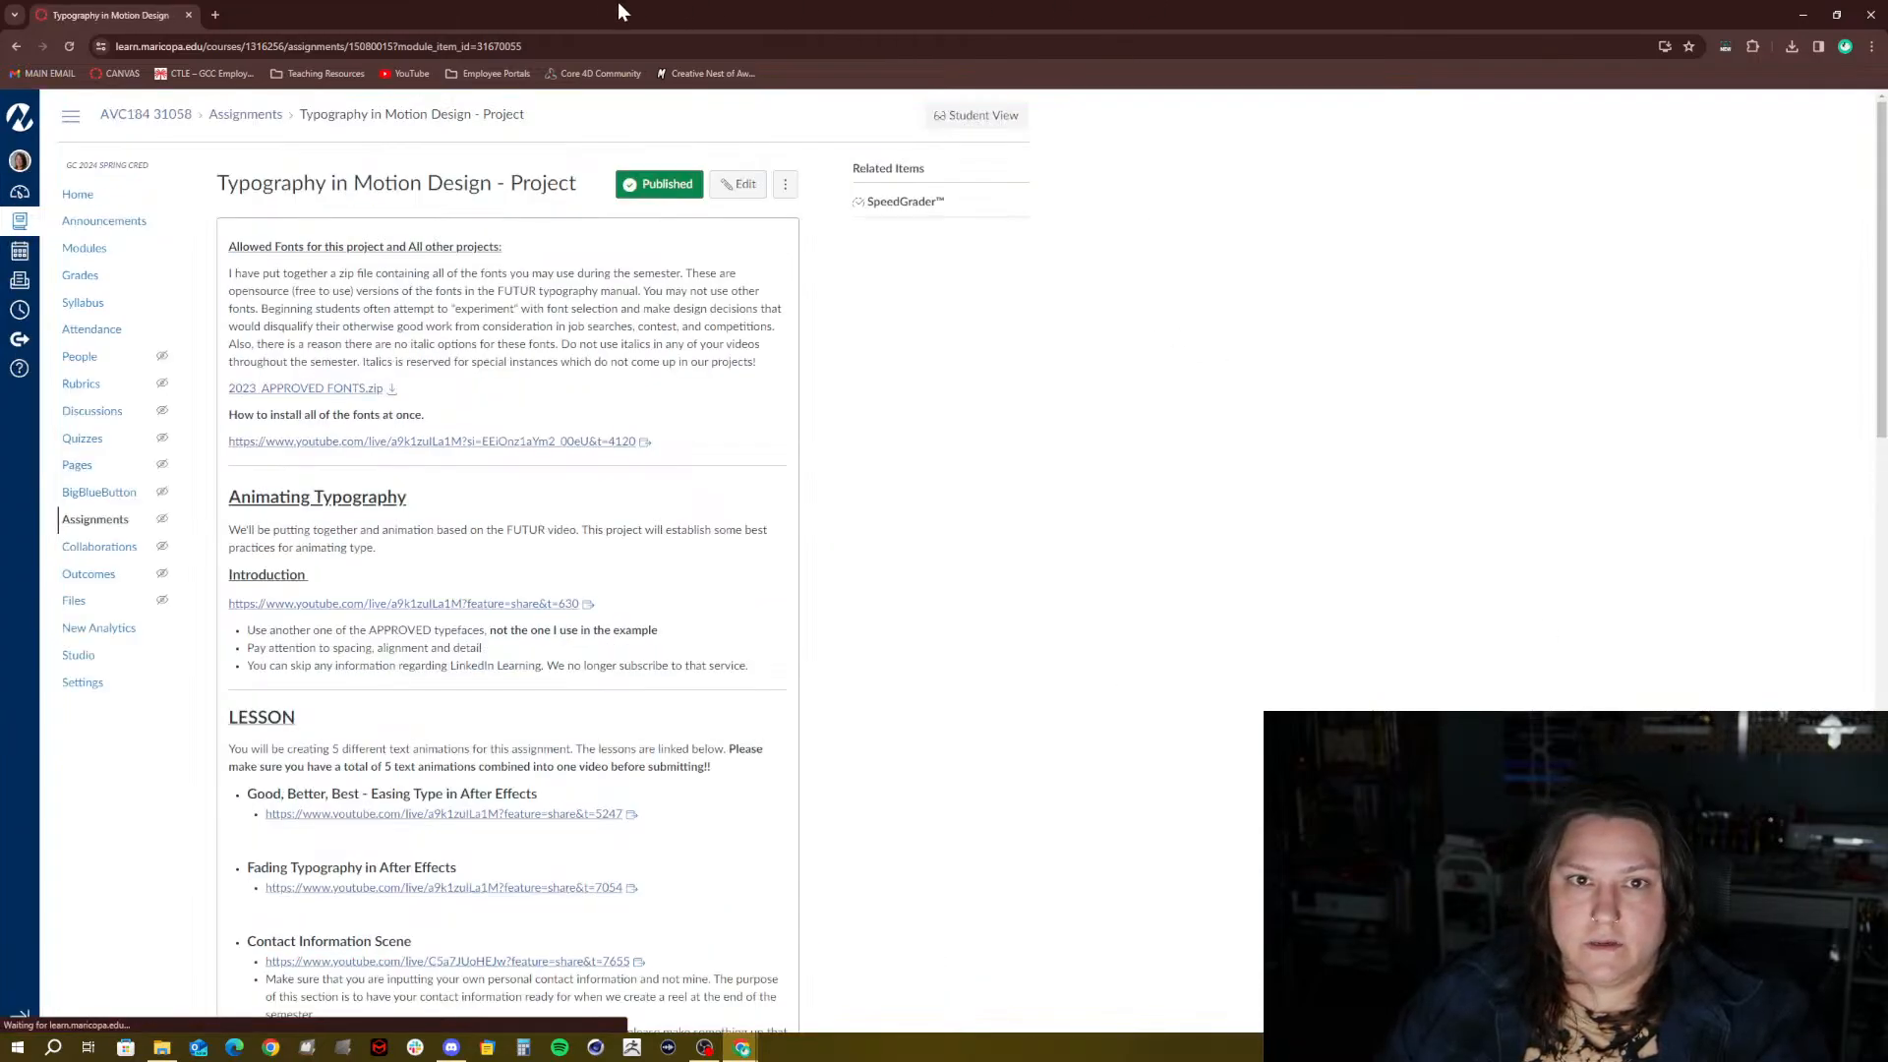
left_click_drag(116, 18, 1887, 11)
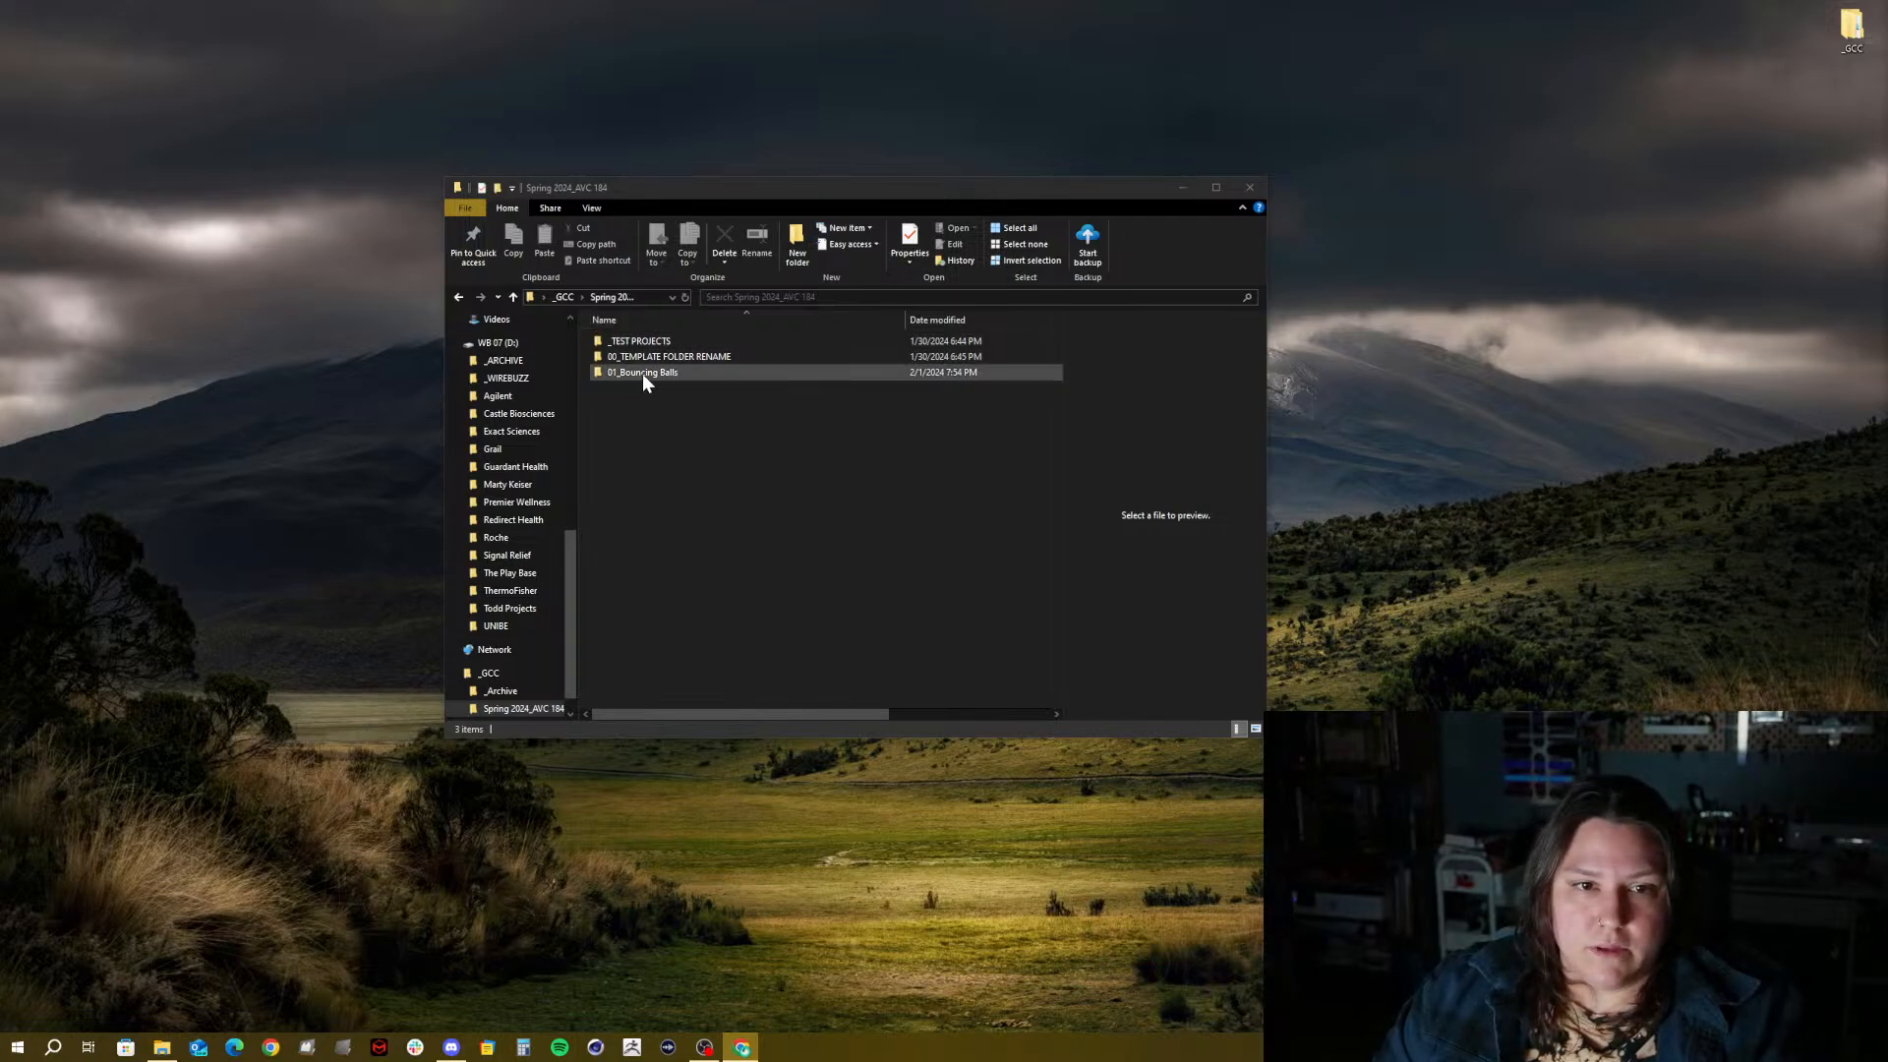
Copy 00_TEMPLATE FOLDER RENAME and paste a duplicate into Spring 2024_AVC 184
left_click(664, 440)
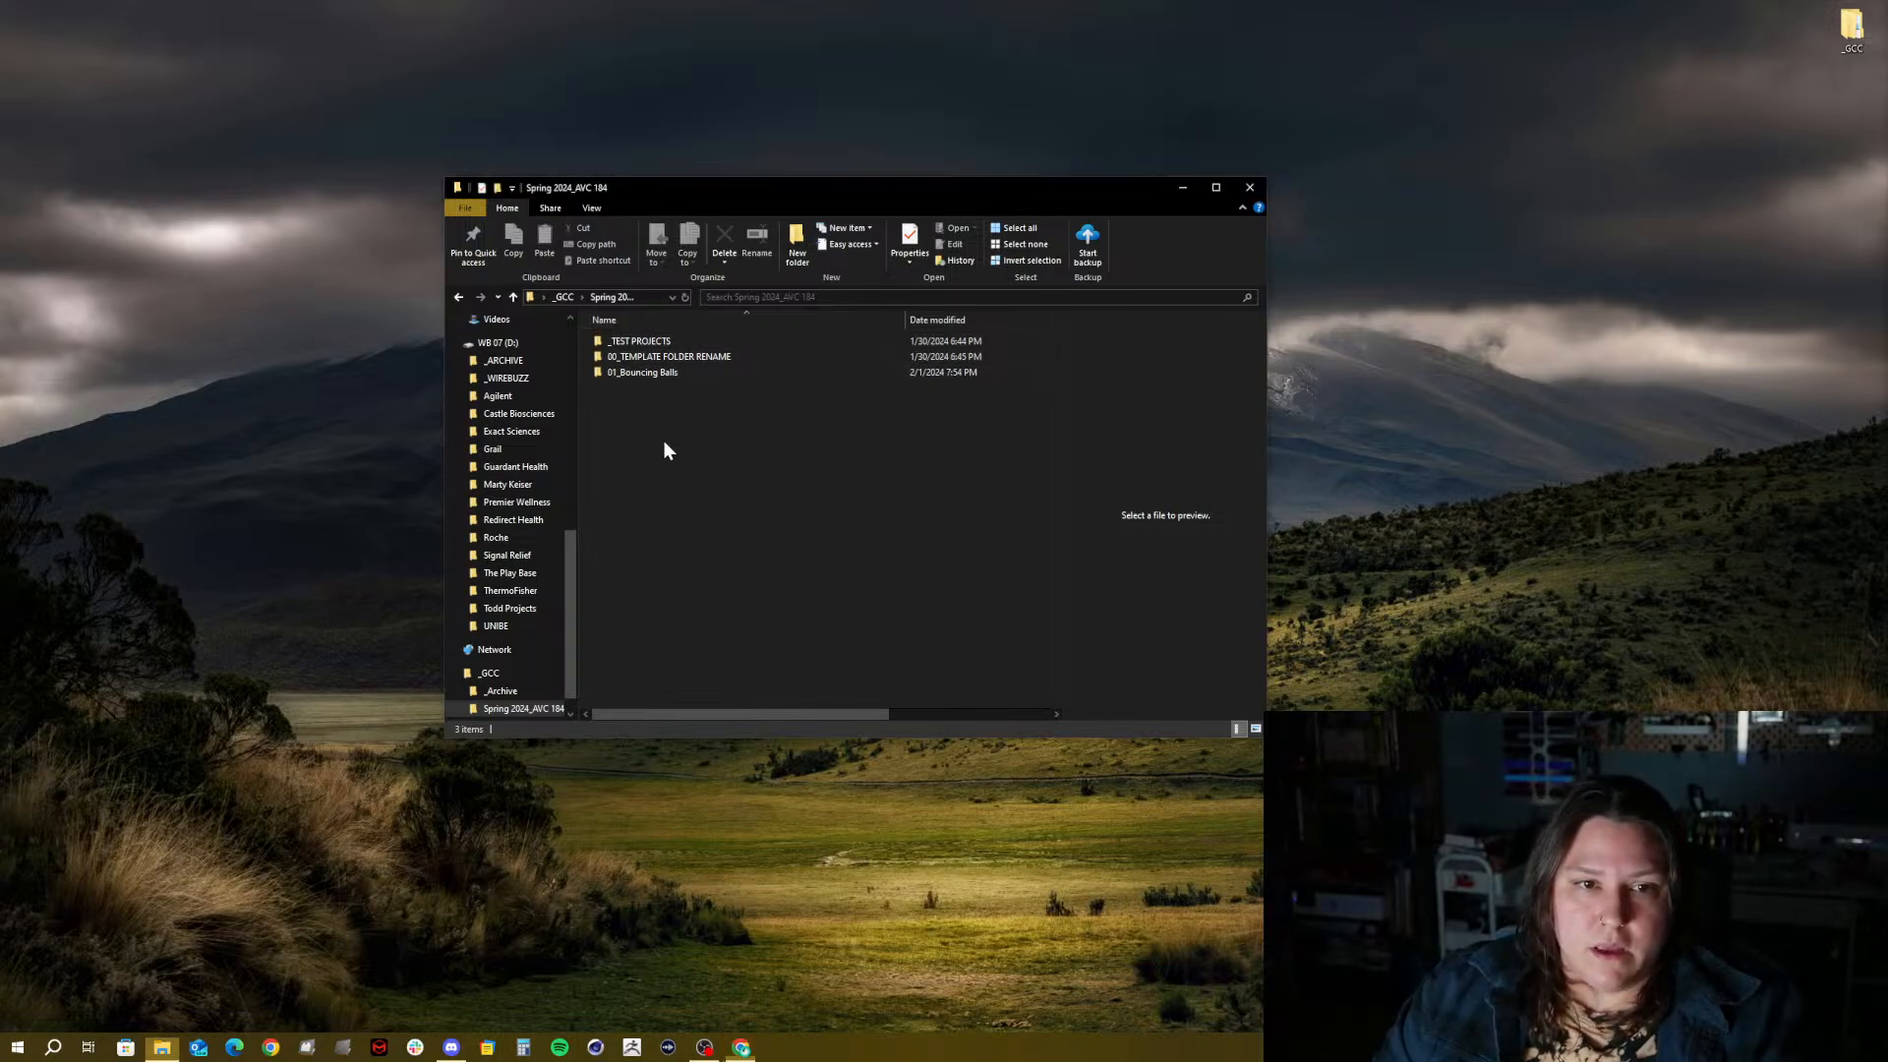
left_click(669, 360)
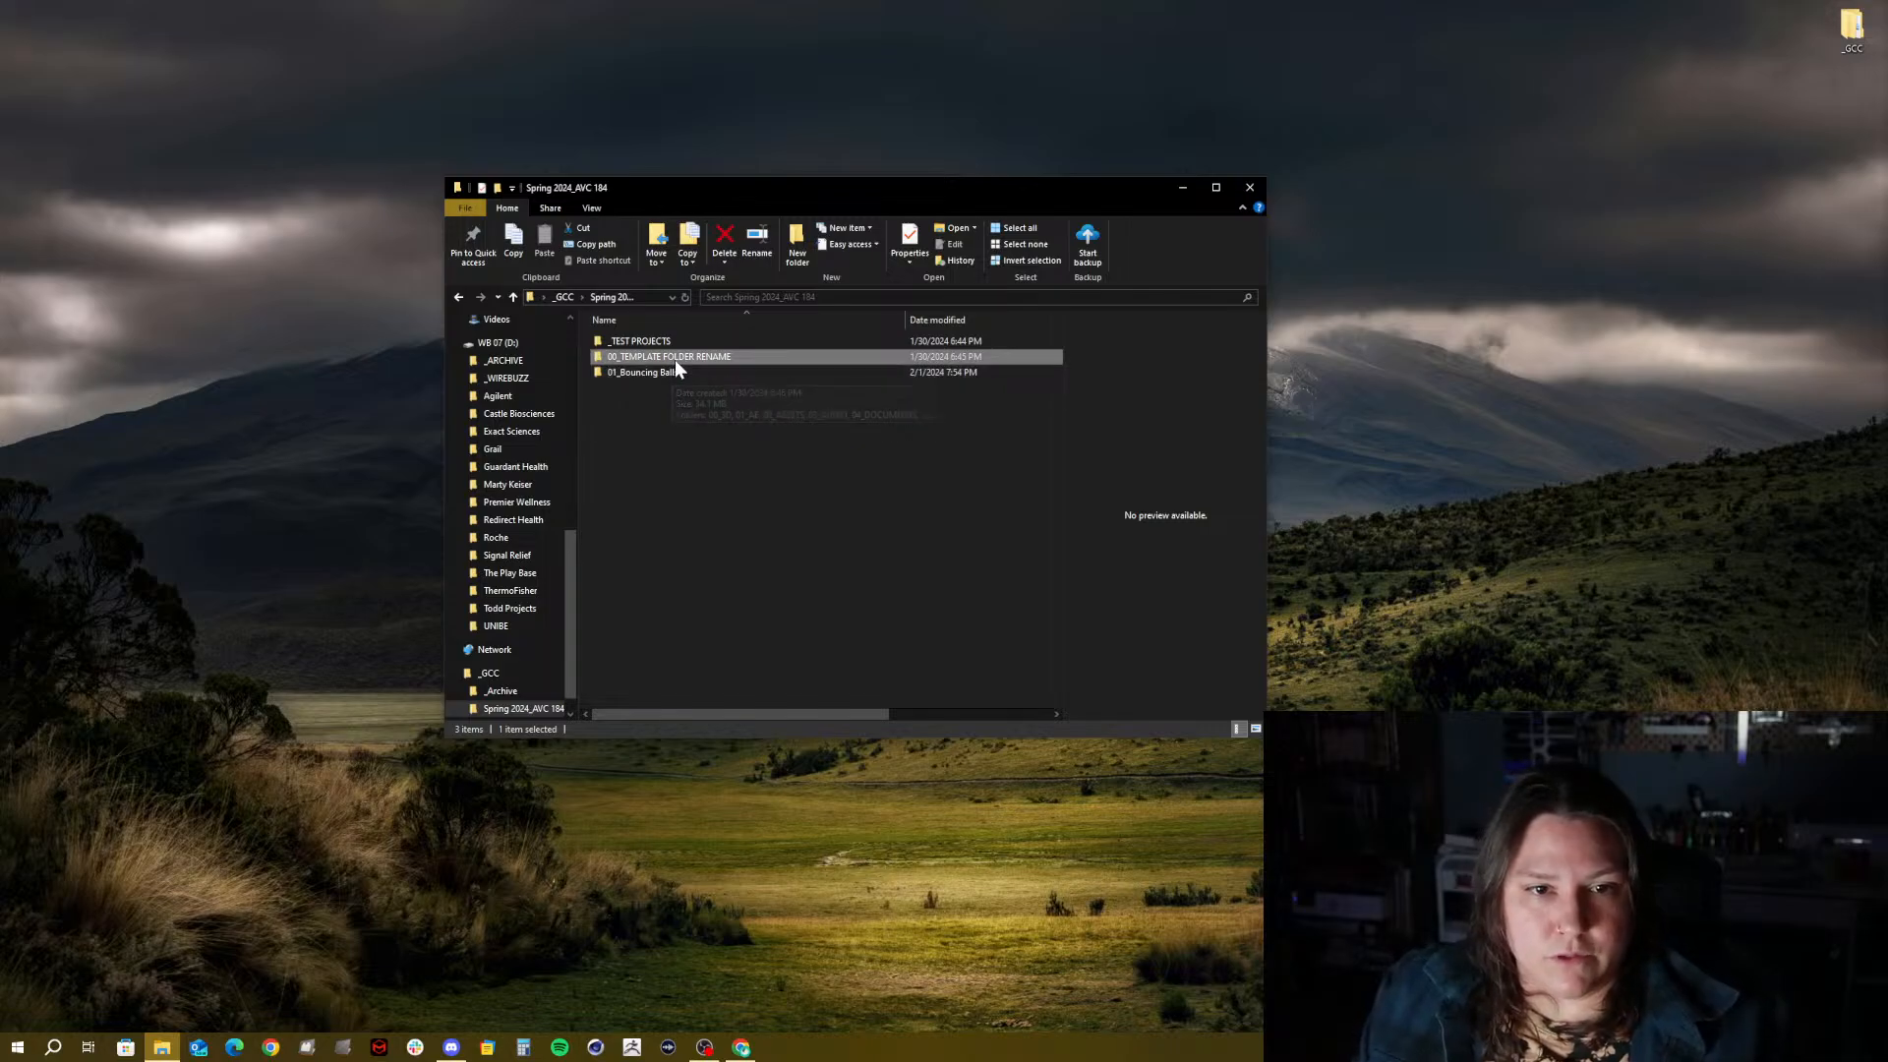
right_click(674, 358)
left_click(602, 432)
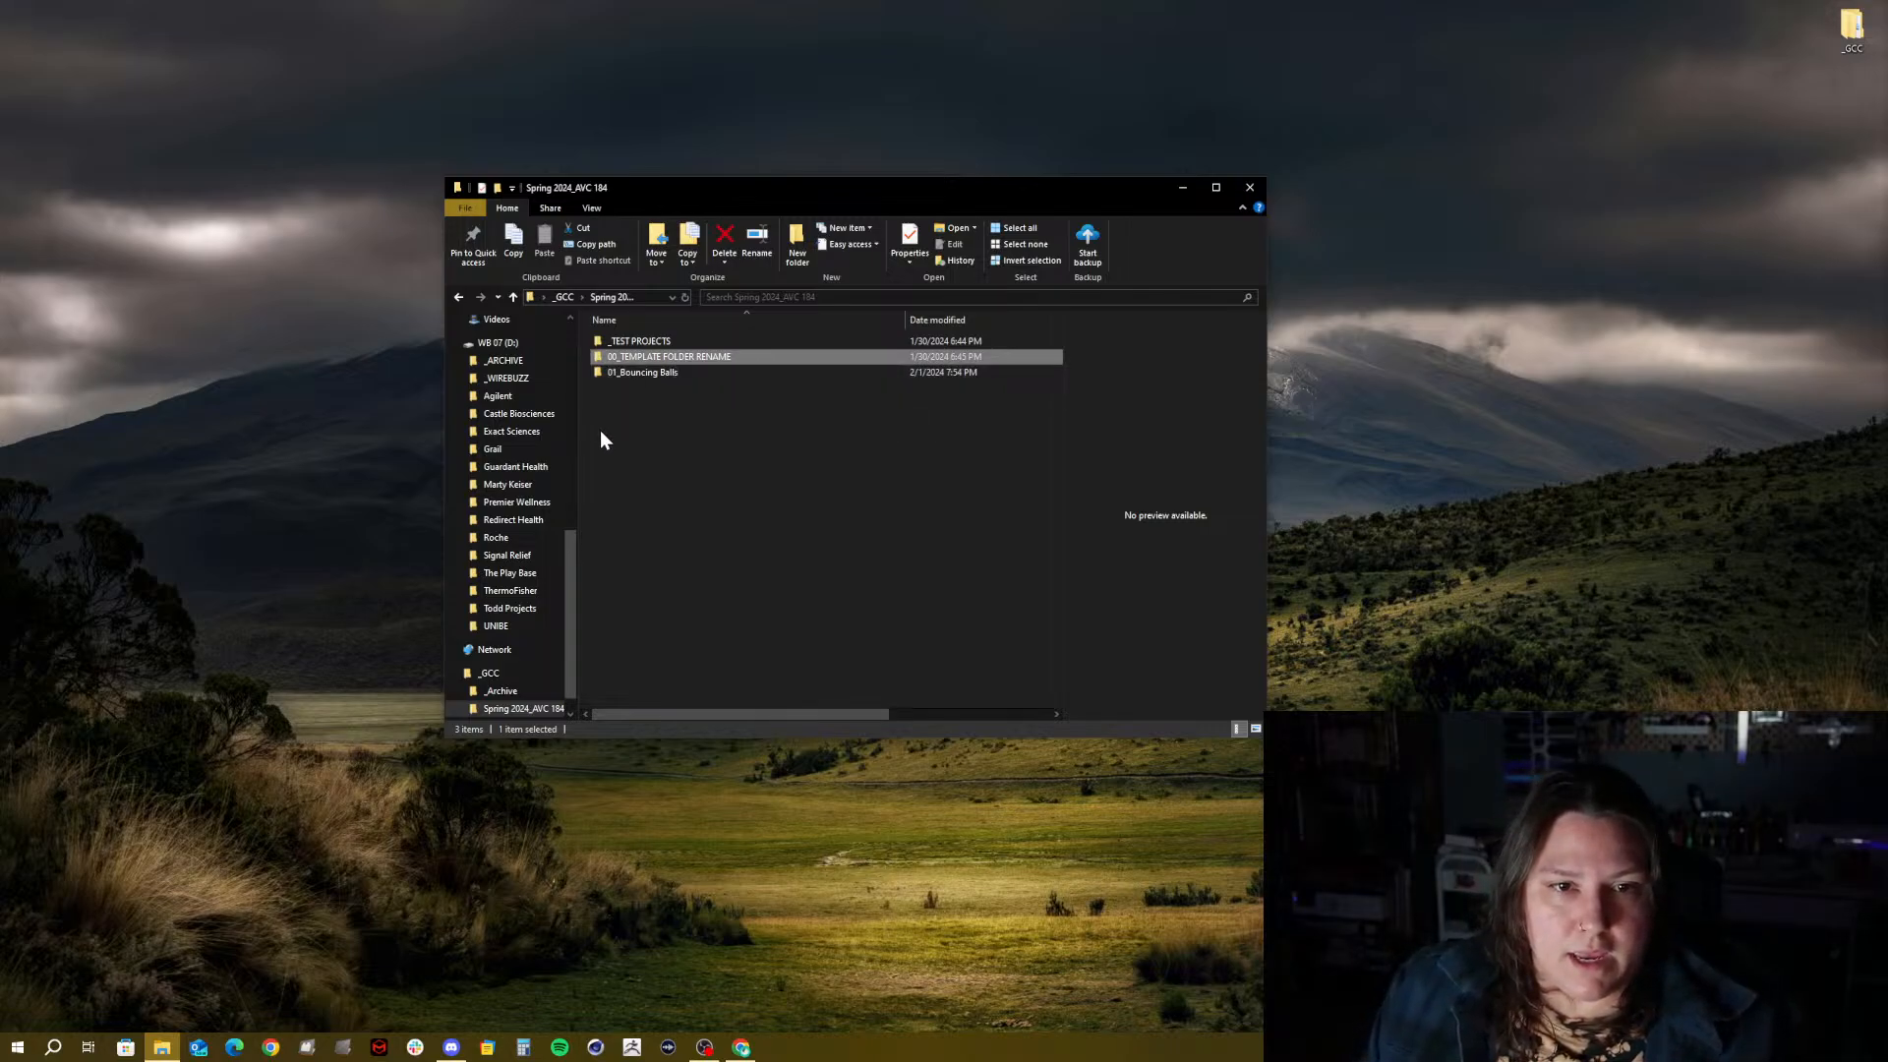
double_click(635, 357)
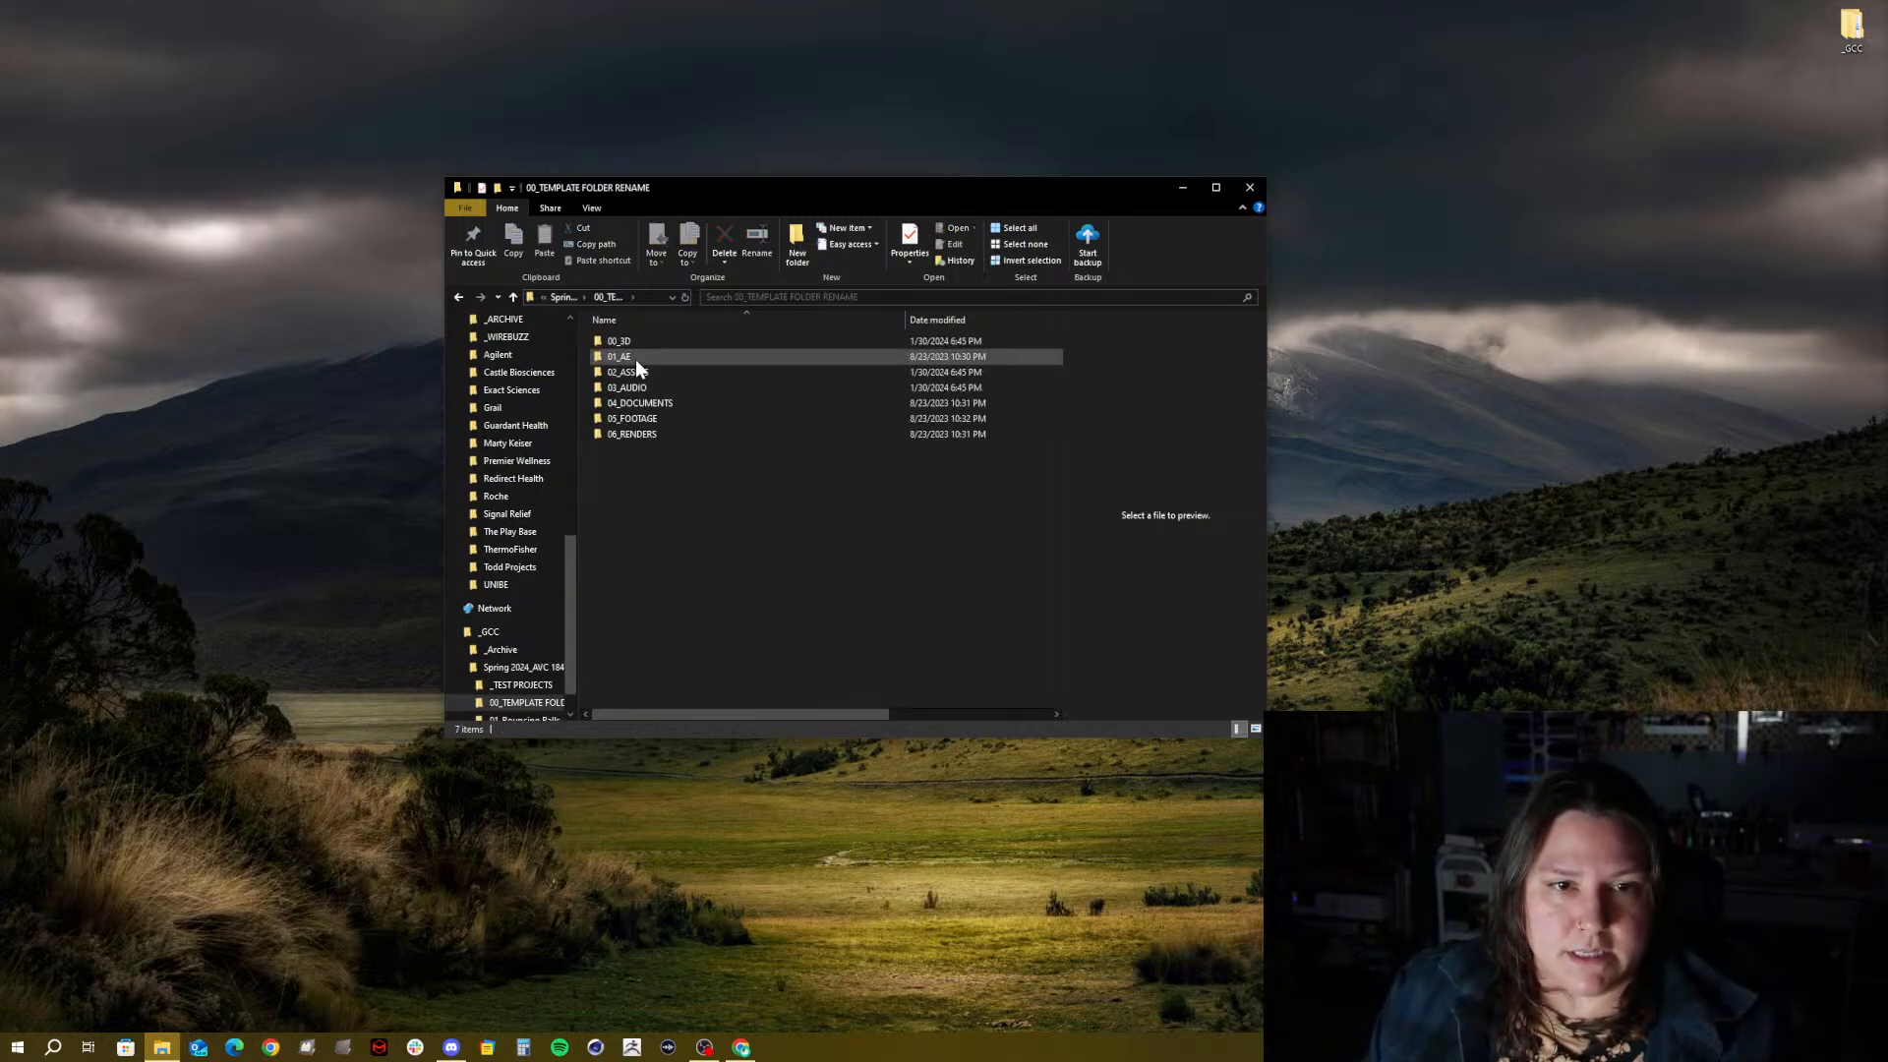
left_click(570, 298)
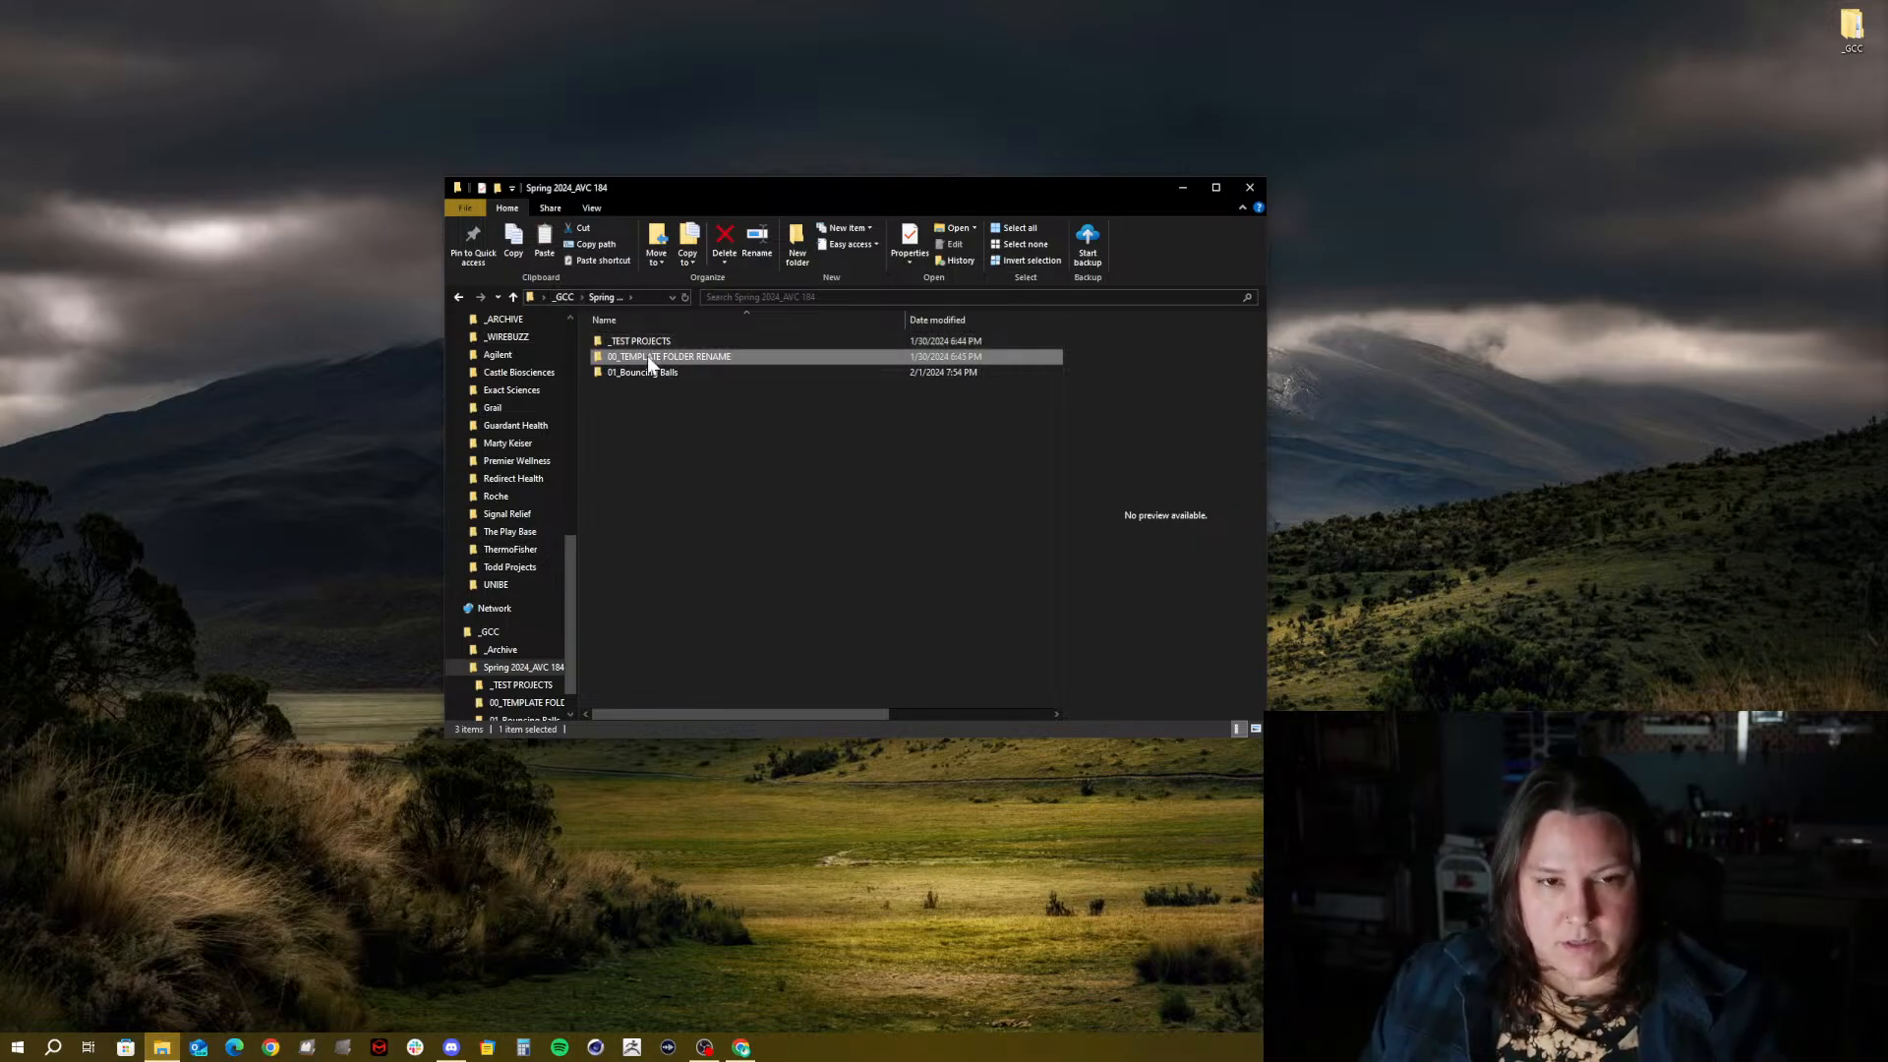
key("ctrl+v")
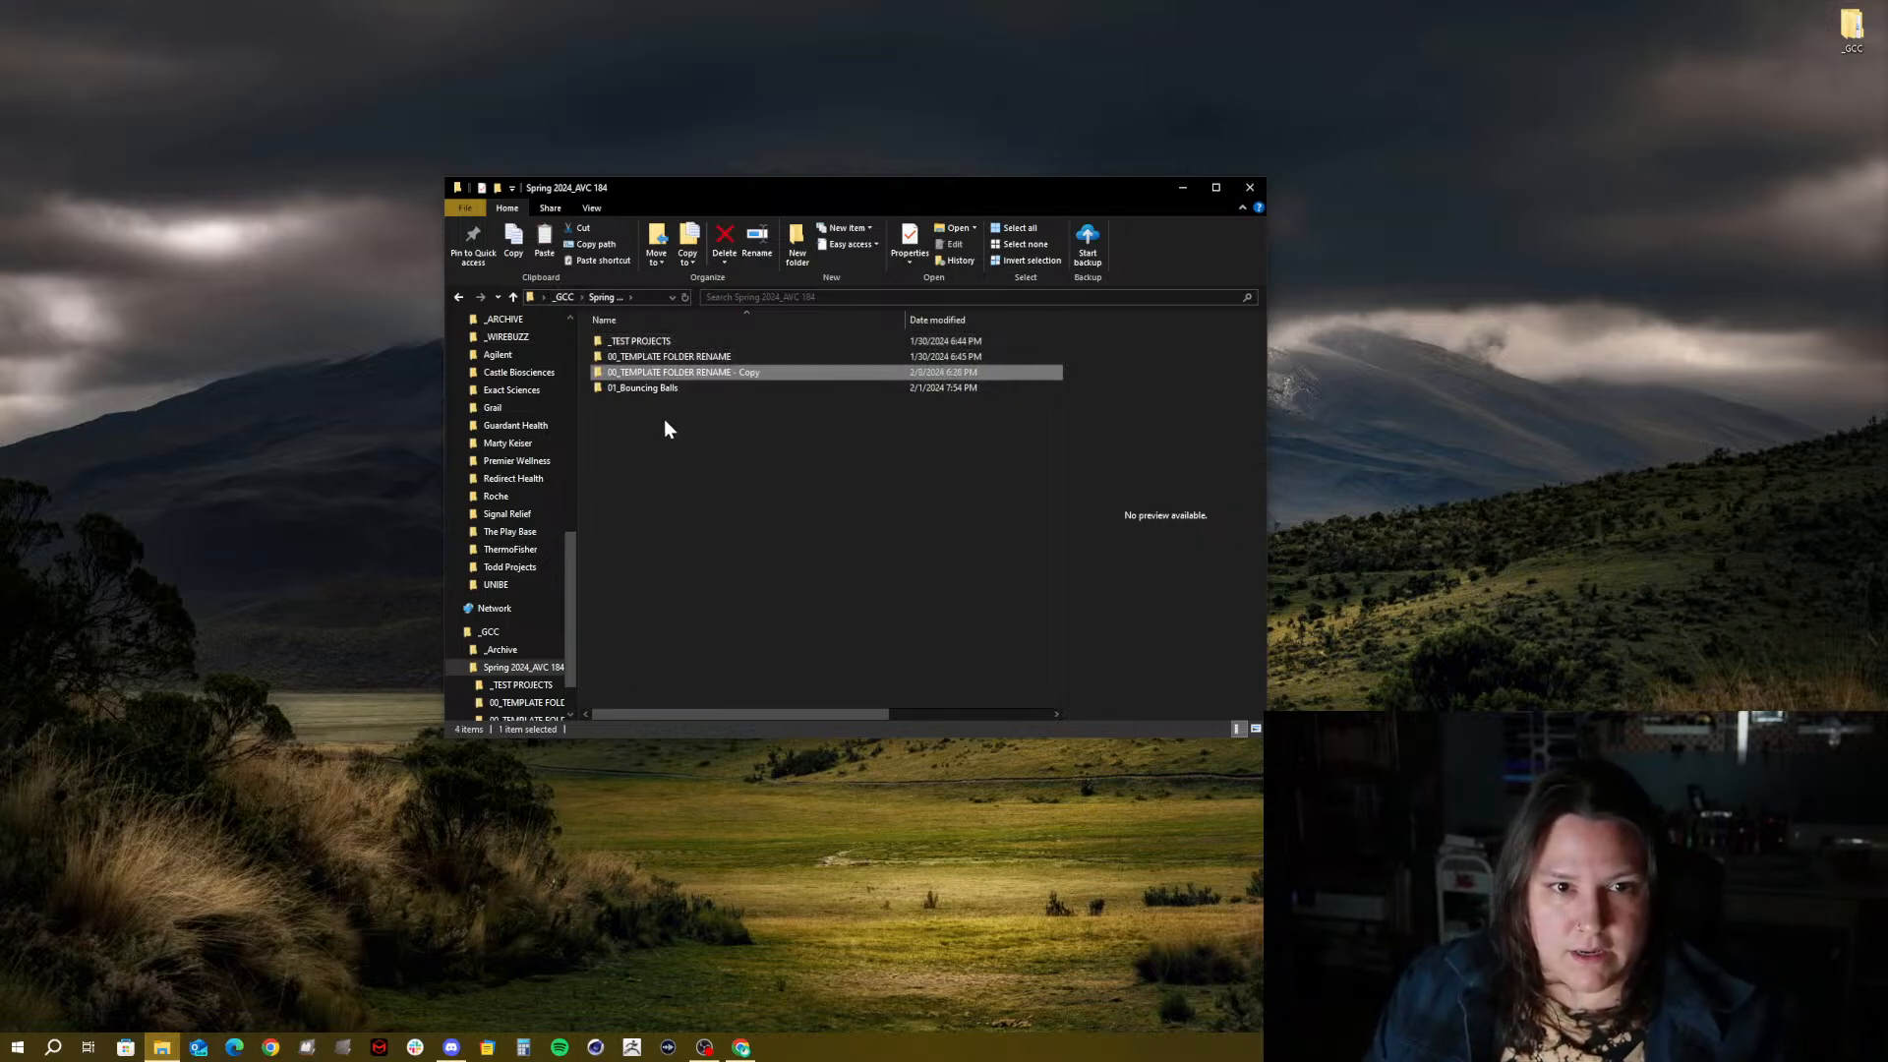
Rename the copied folder to 02_Typography
left_click(692, 372)
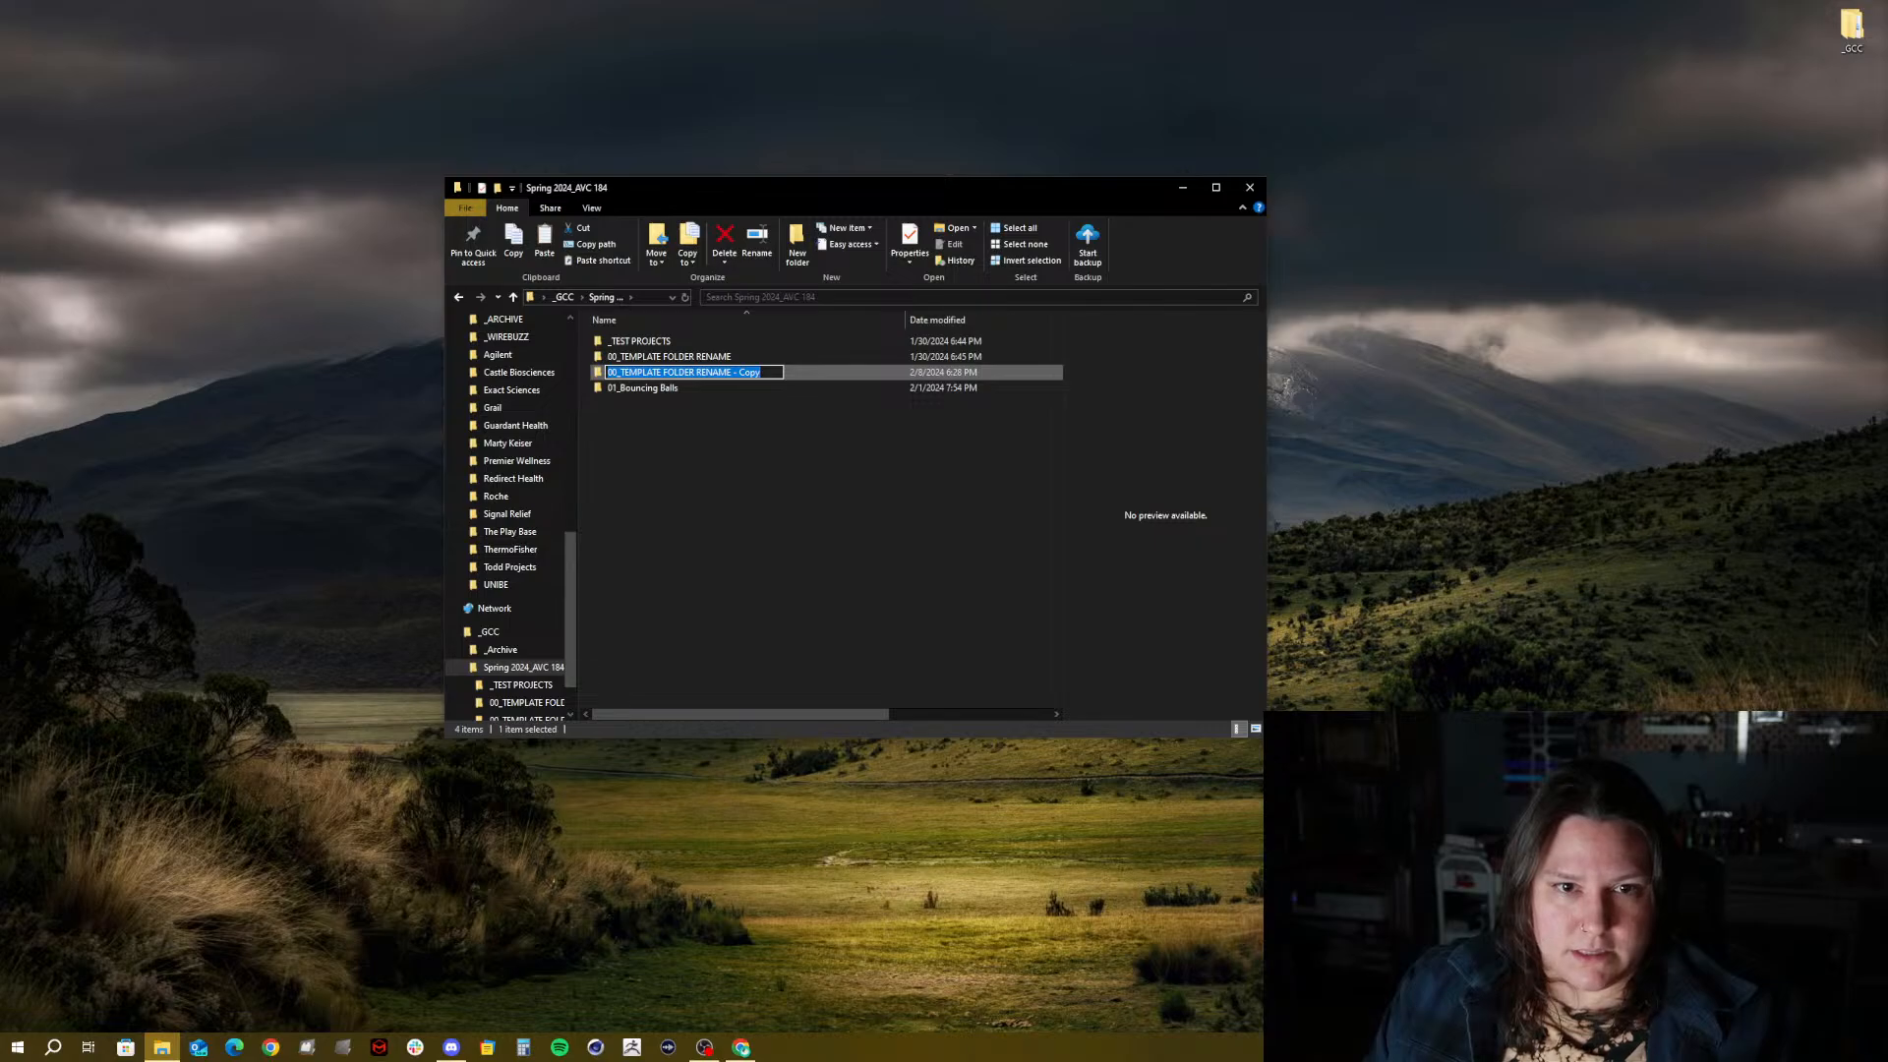
left_click(619, 373)
key("BackSpace")
key("BackSpace")
key("BackSpace")
key("BackSpace")
key("BackSpace")
key("BackSpace")
key("BackSpace")
key("BackSpace")
key("BackSpace")
key("BackSpace")
key("BackSpace")
key("BackSpace")
key("BackSpace")
key("BackSpace")
key("BackSpace")
key("BackSpace")
key("BackSpace")
key("BackSpace")
key("BackSpace")
key("BackSpace")
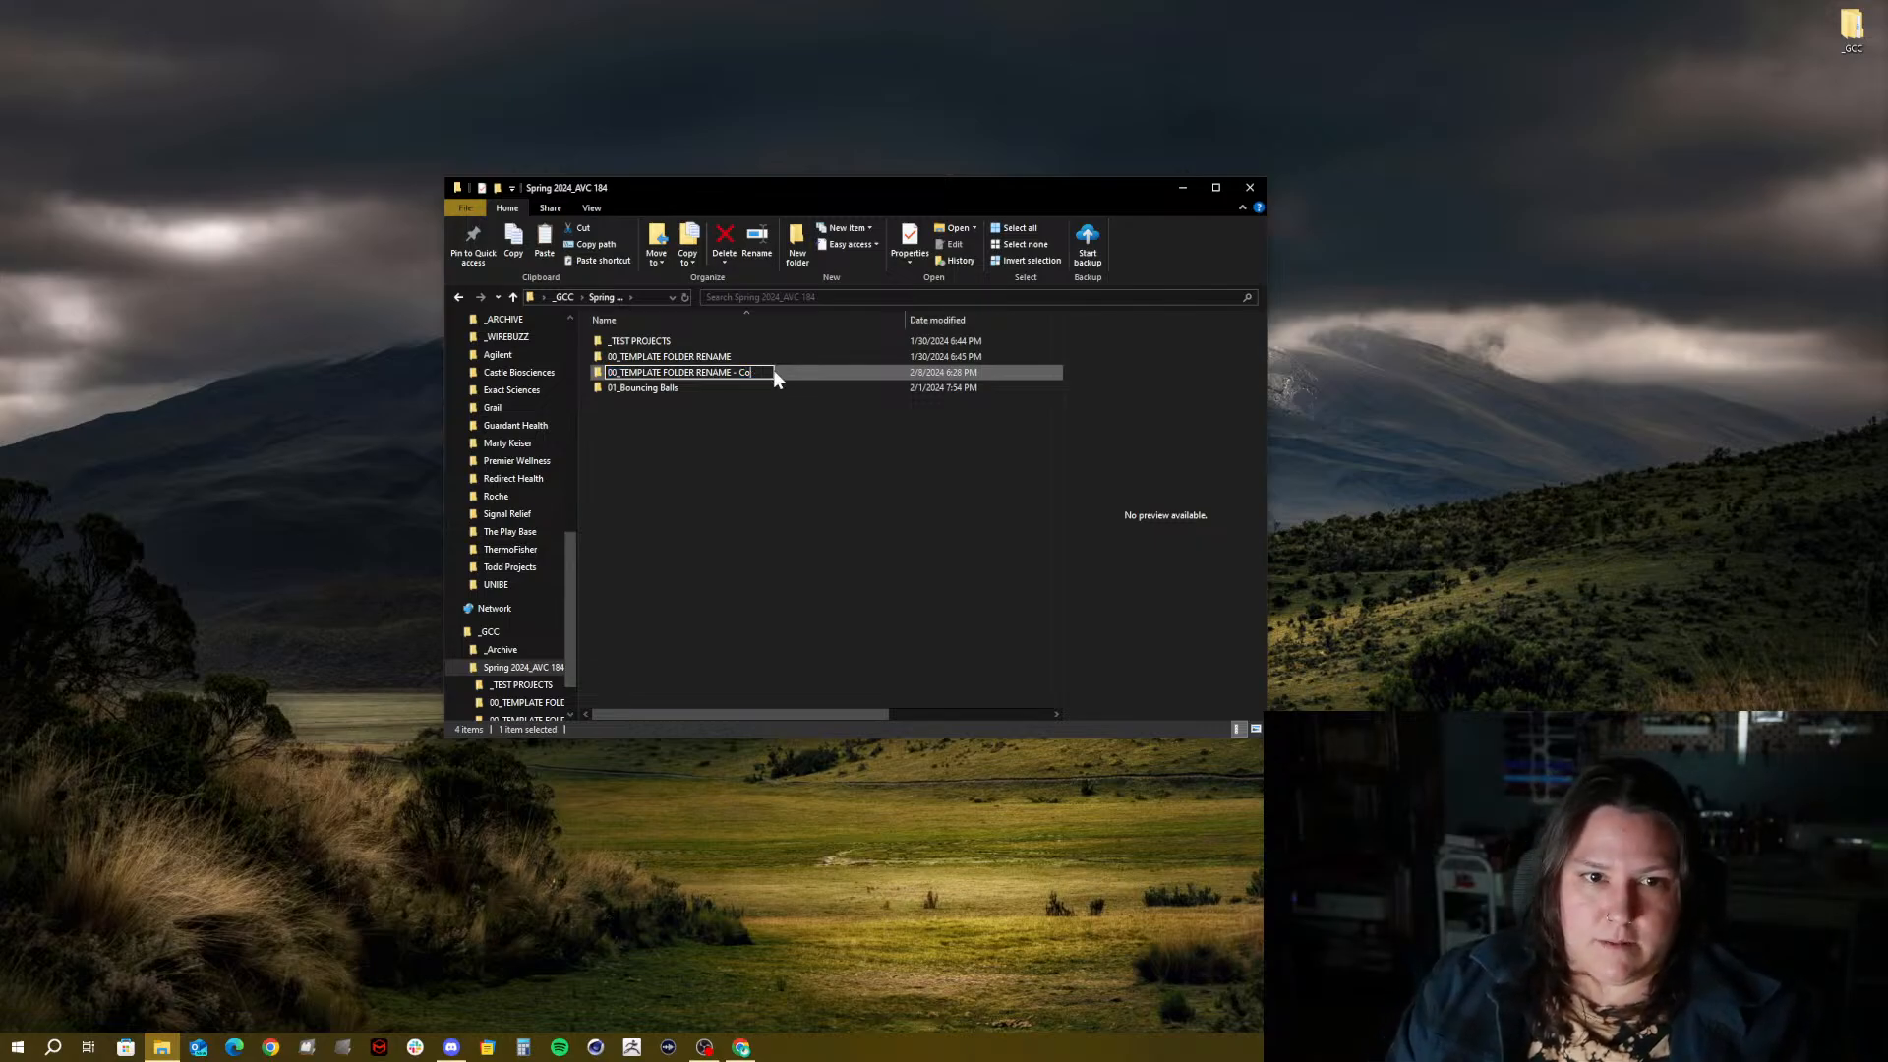
key("BackSpace")
key("BackSpace")
key("BackSpace")
key("BackSpace")
key("BackSpace")
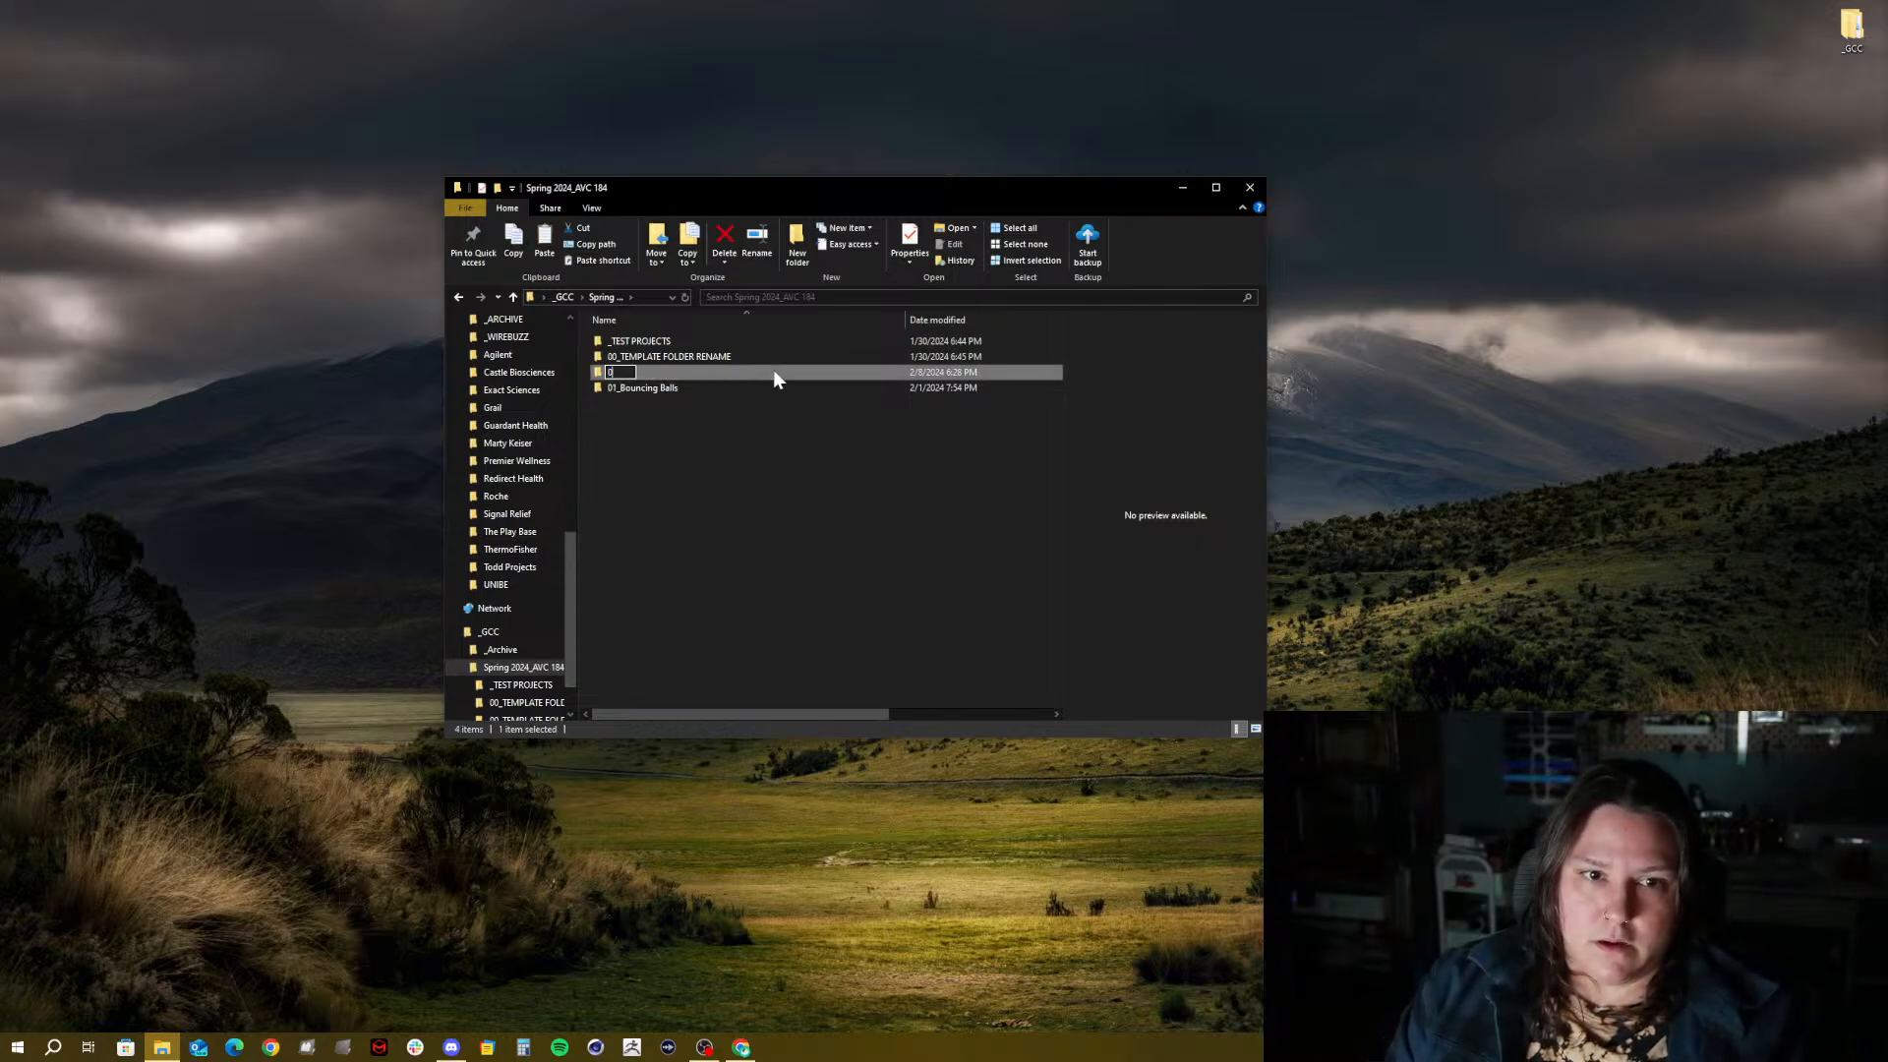
type("2_t")
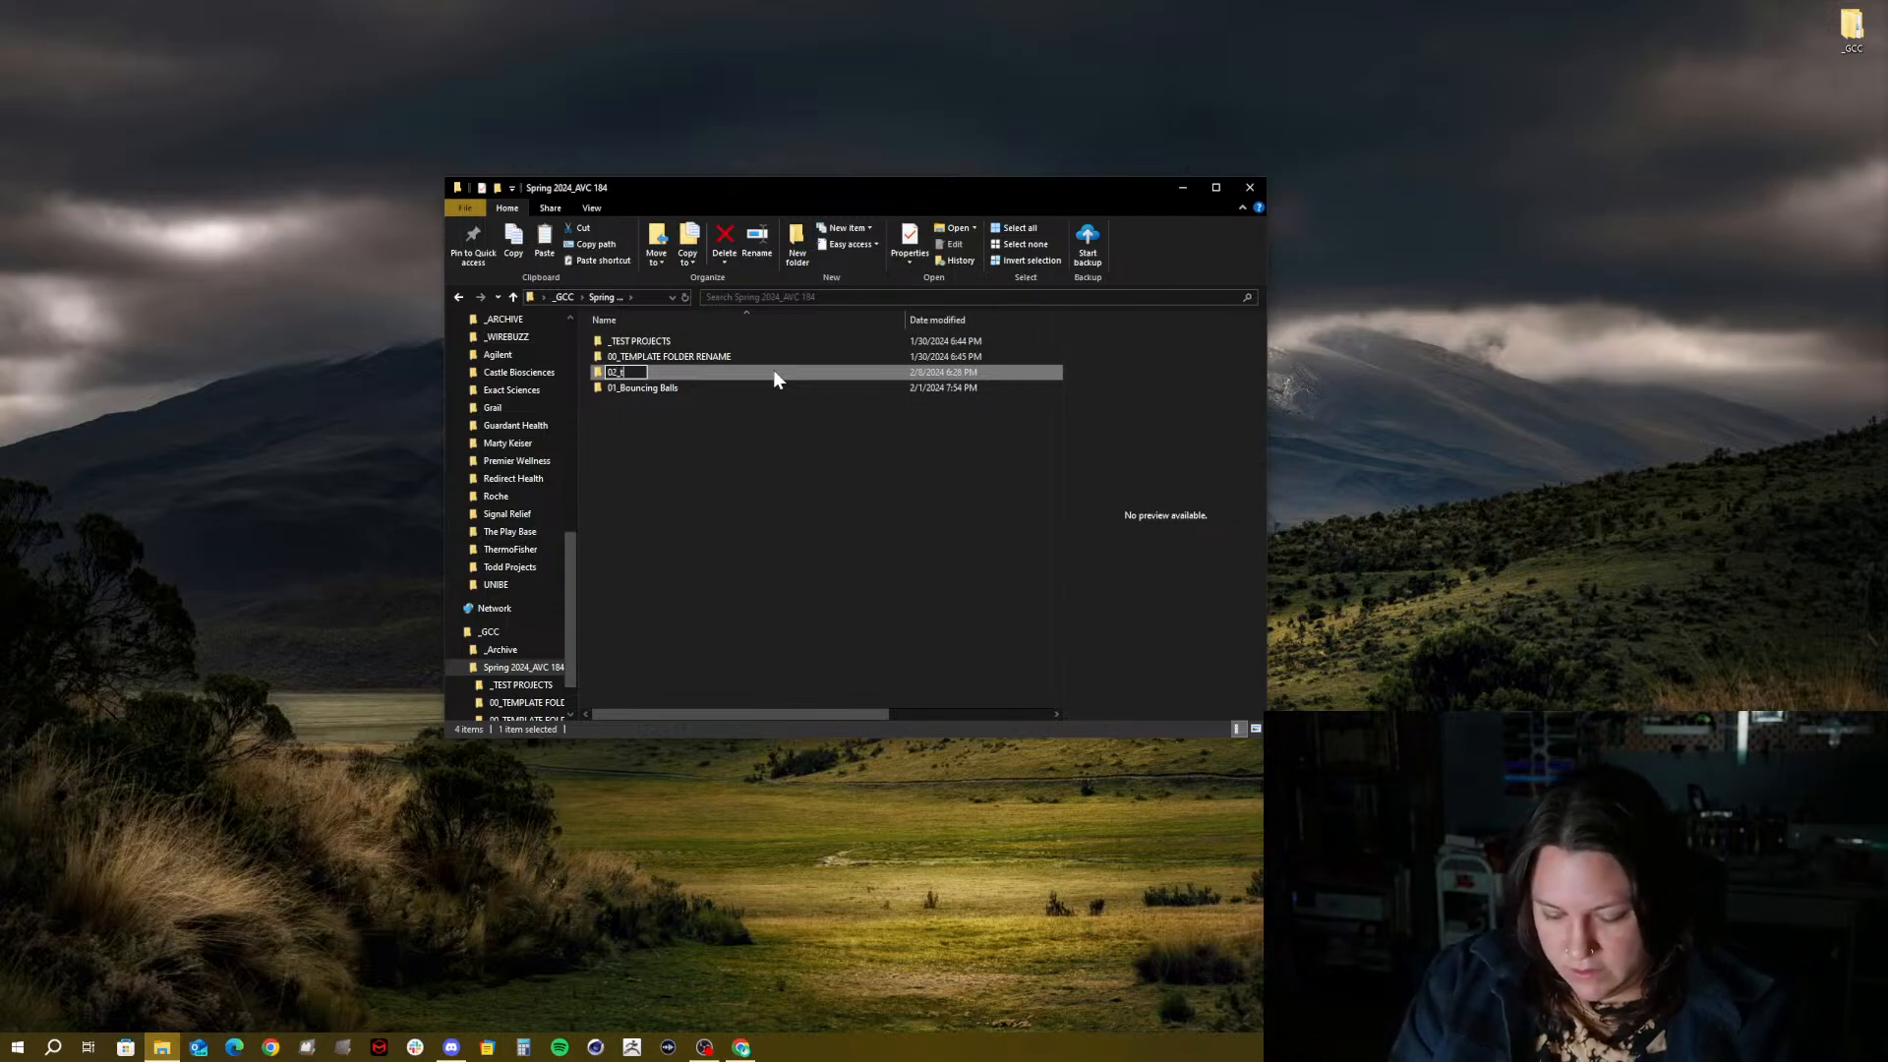
type("ypograp")
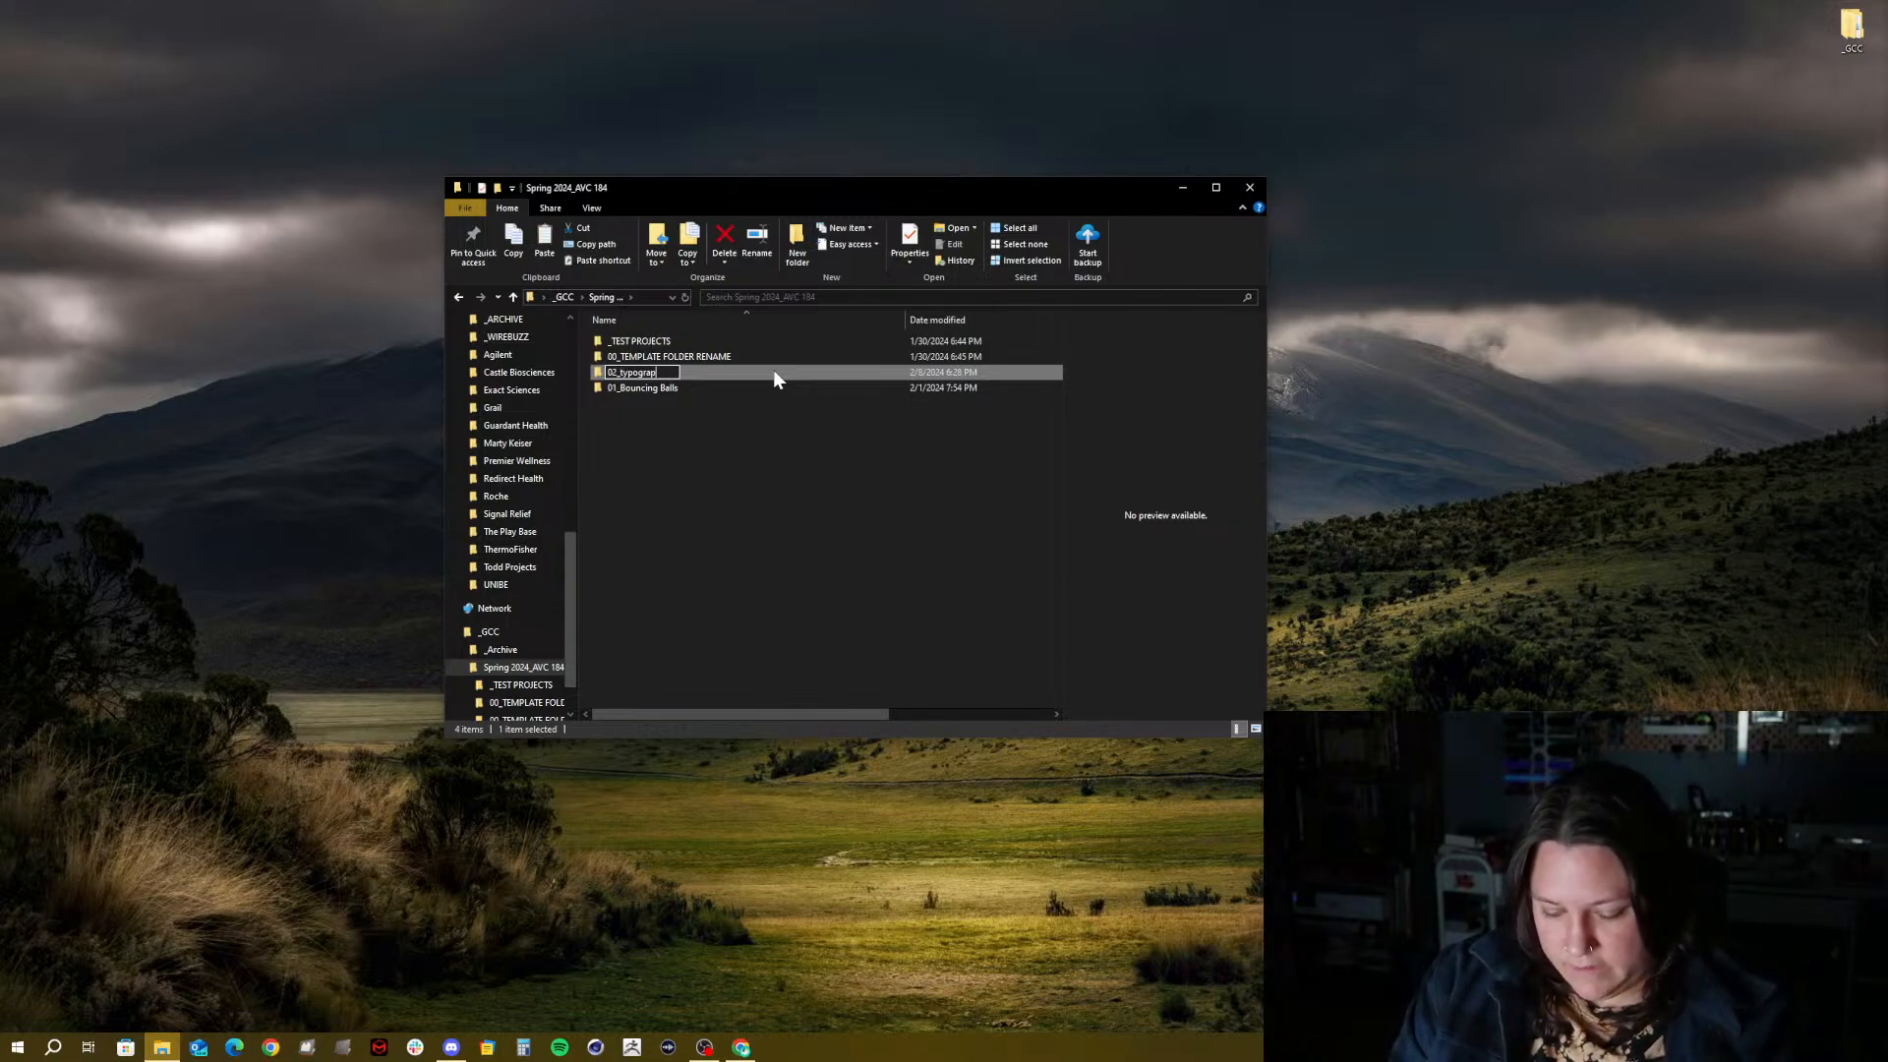
type("hy")
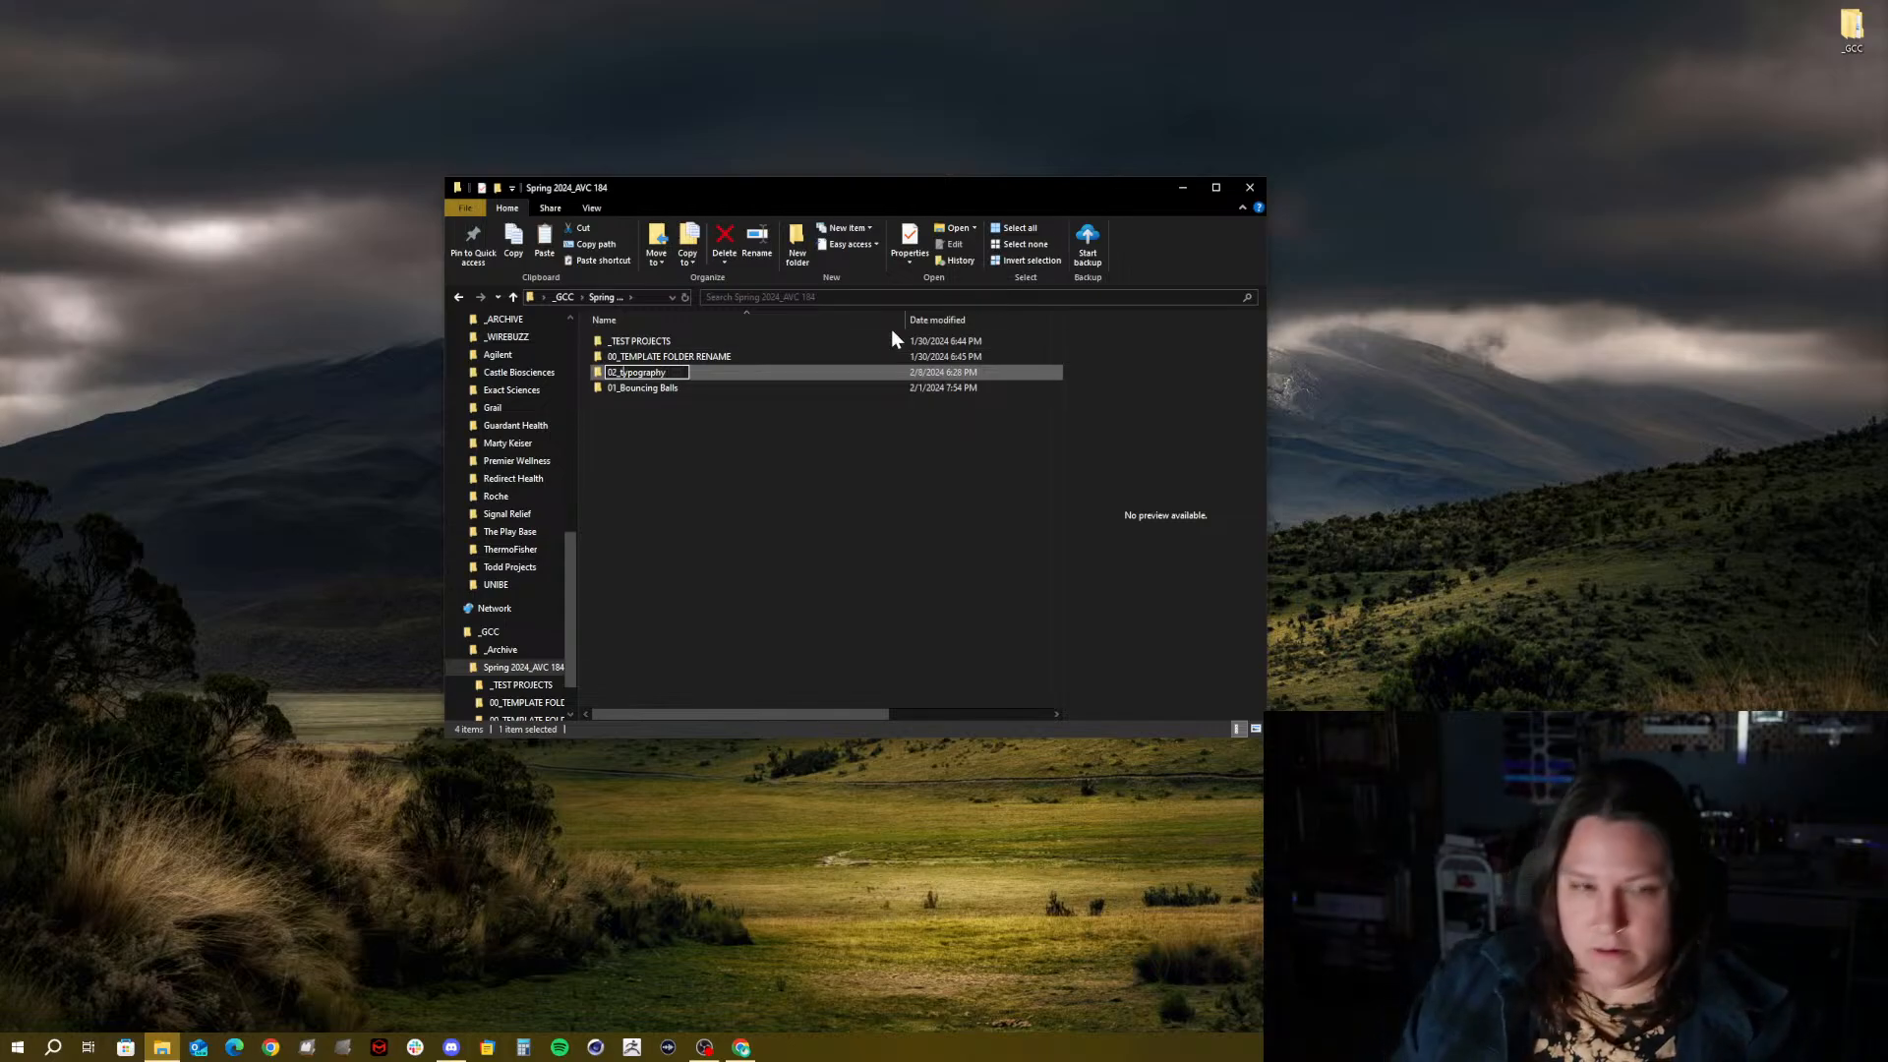
key("BackSpace")
type("T")
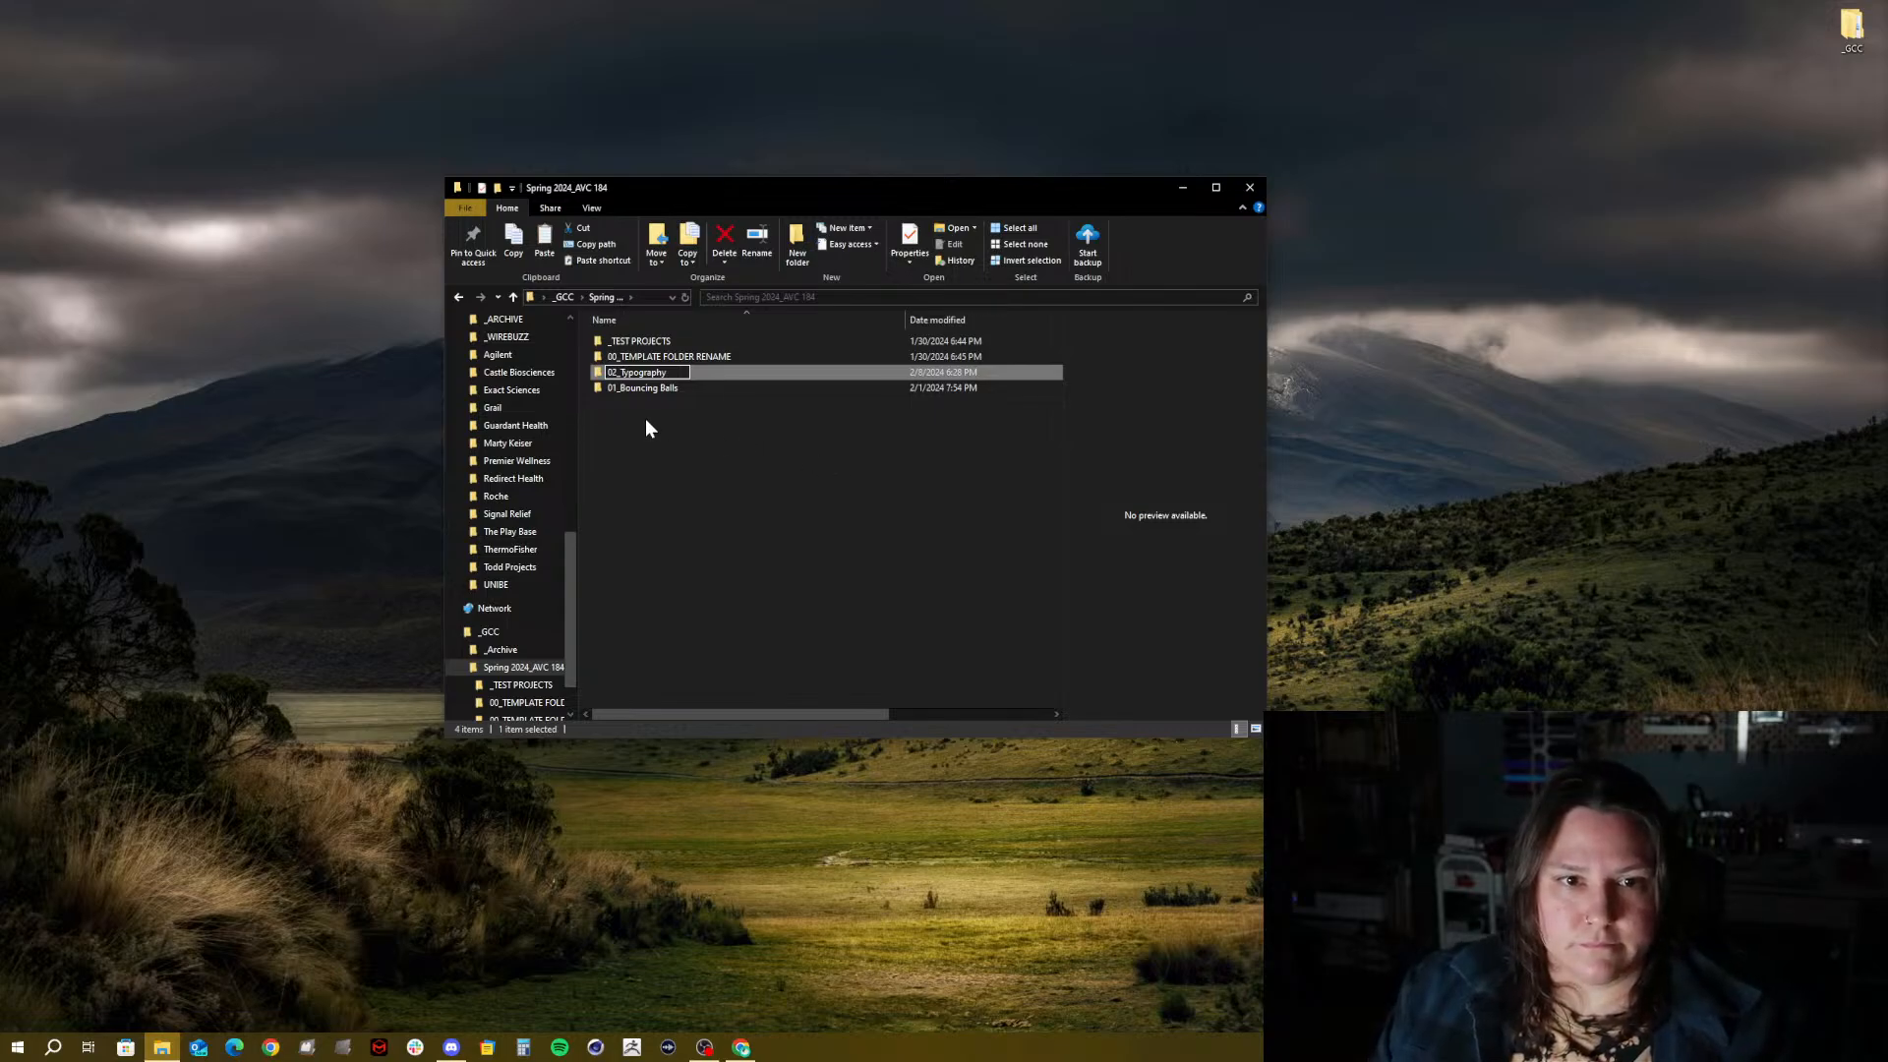
mouse_move(451, 1047)
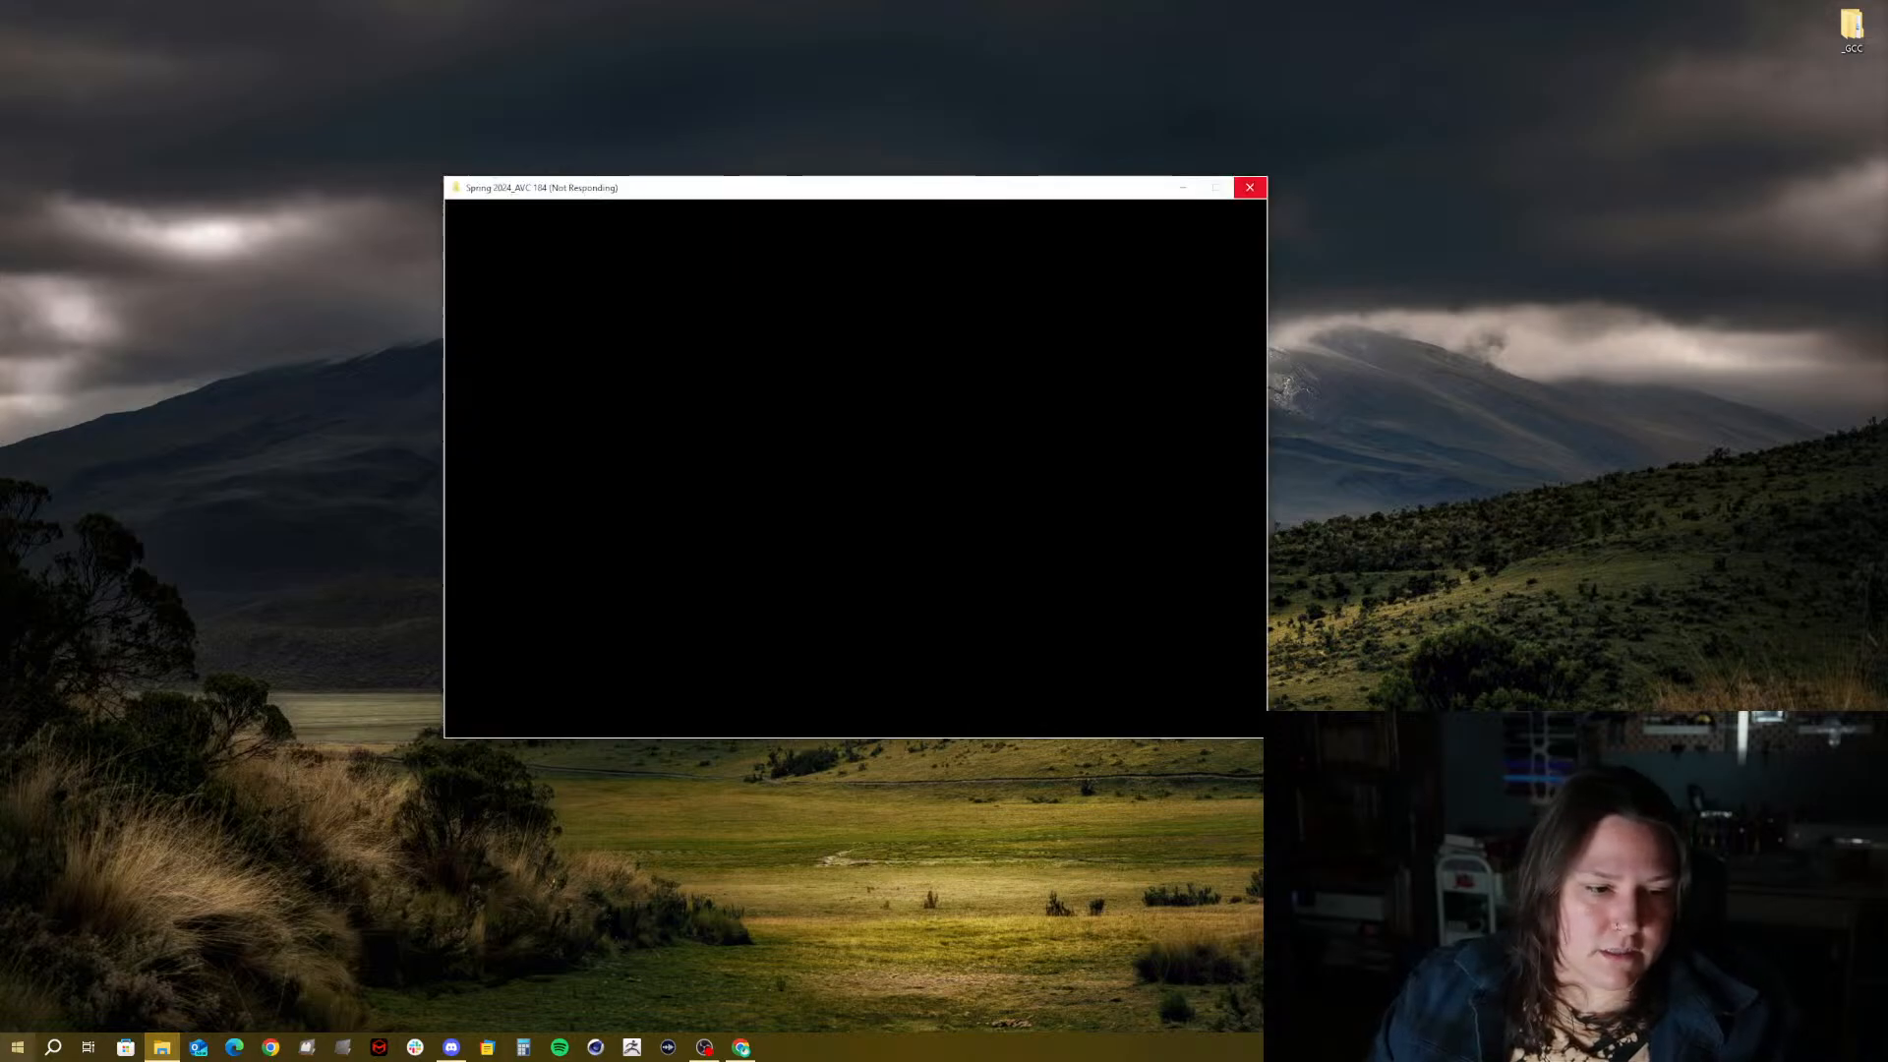
Expand the Maxon folder in the Start menu while the frozen Explorer window recovers
left_click(18, 1047)
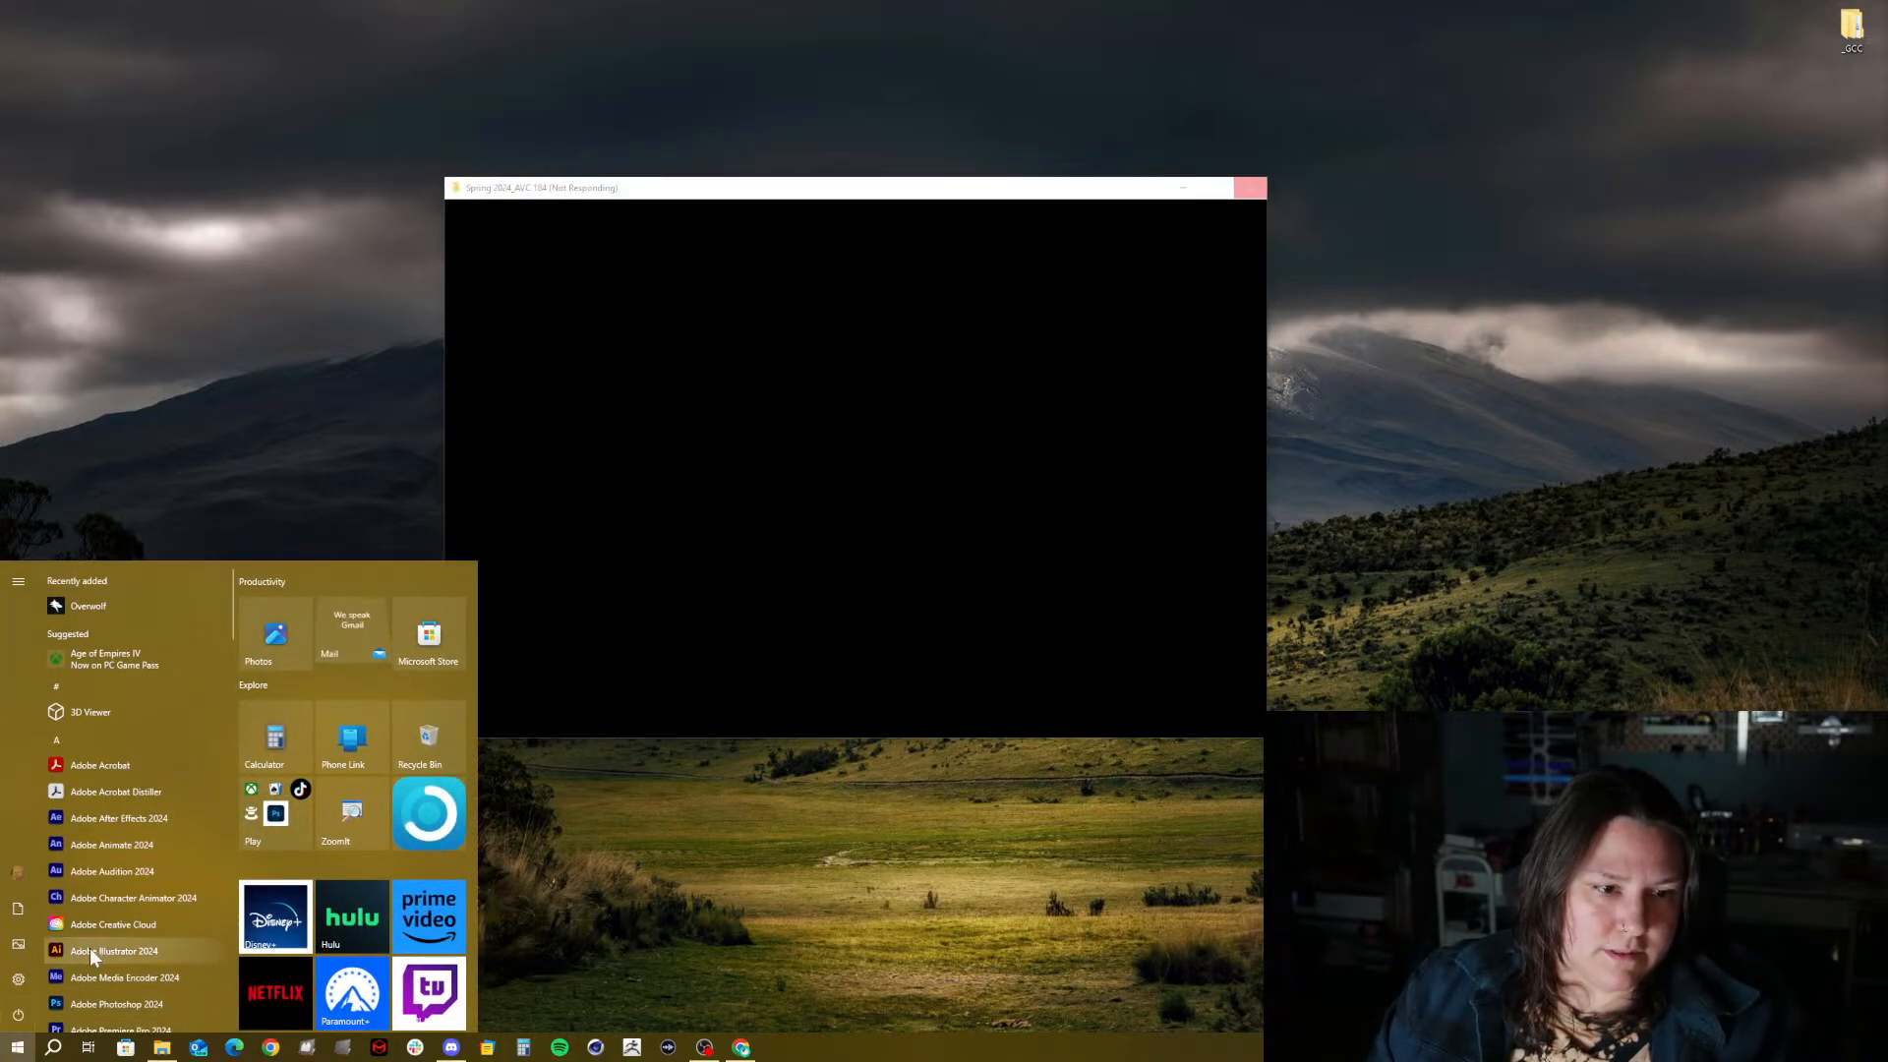
scroll(105, 875, "down", 5)
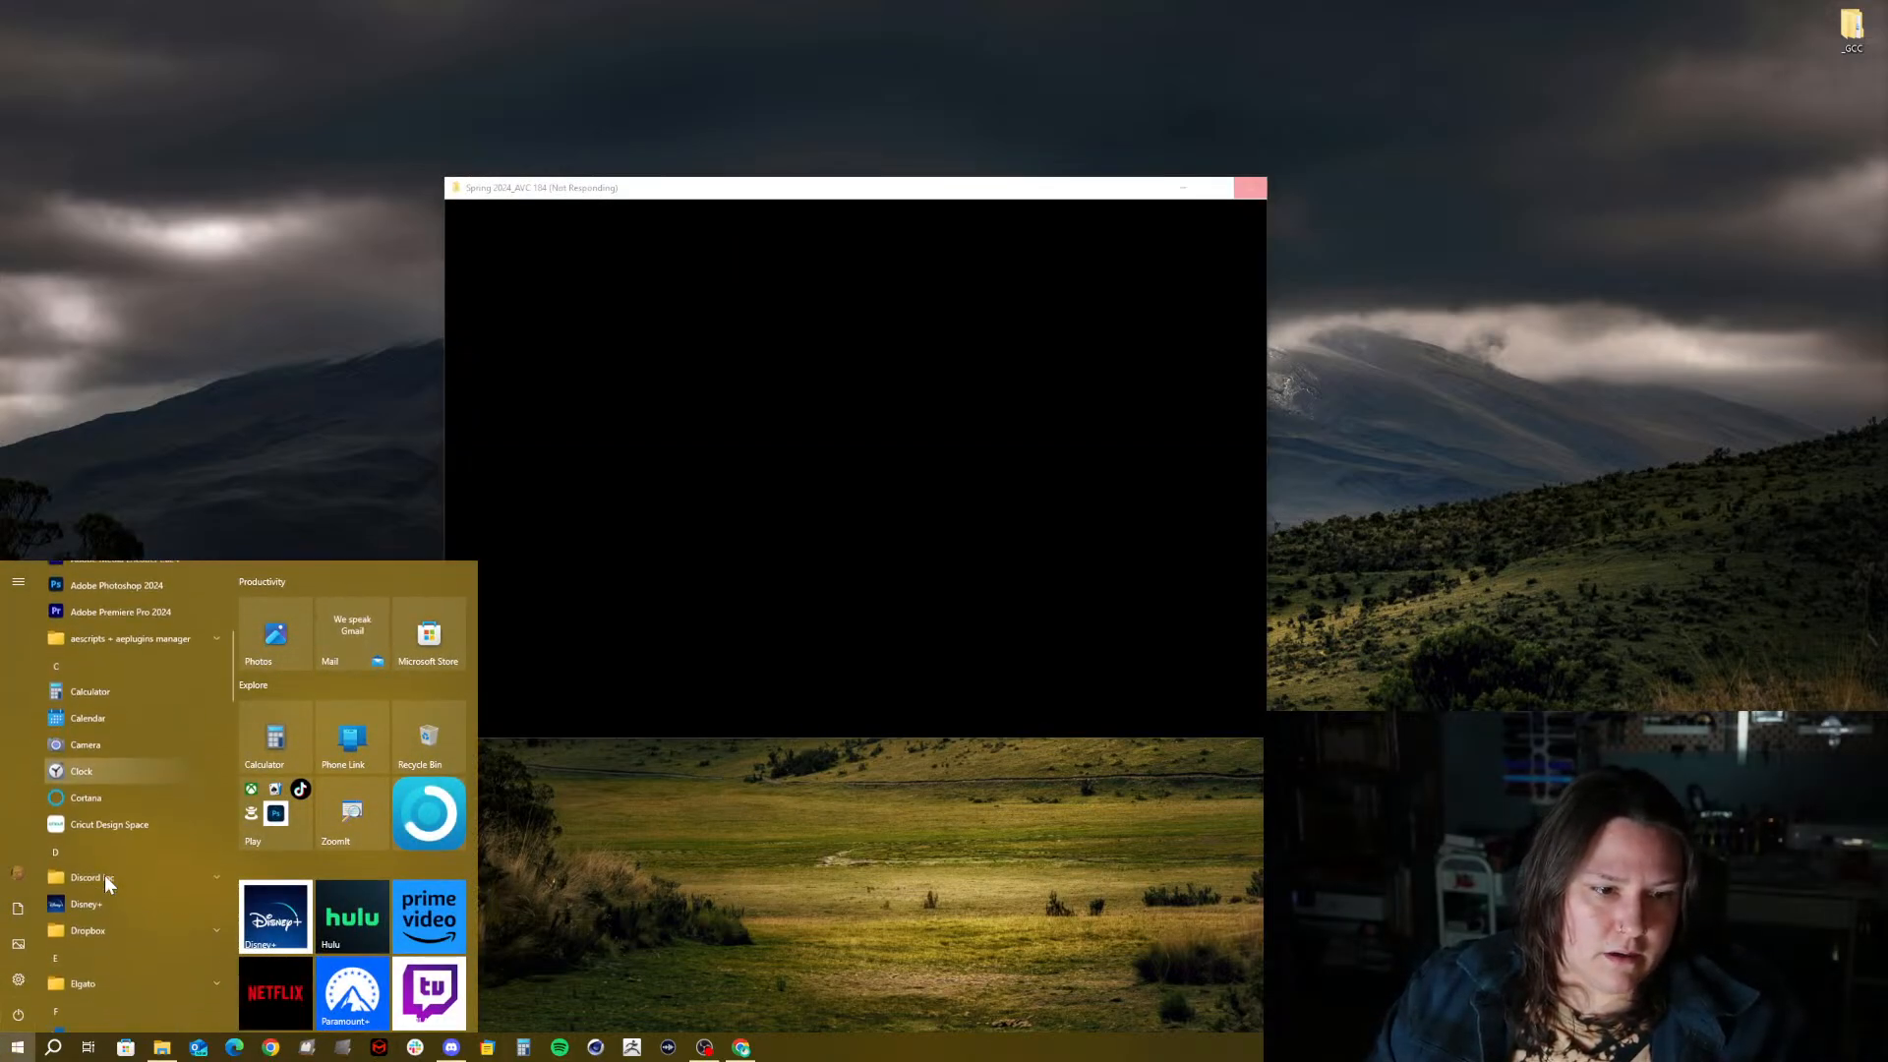
scroll(105, 875, "down", 5)
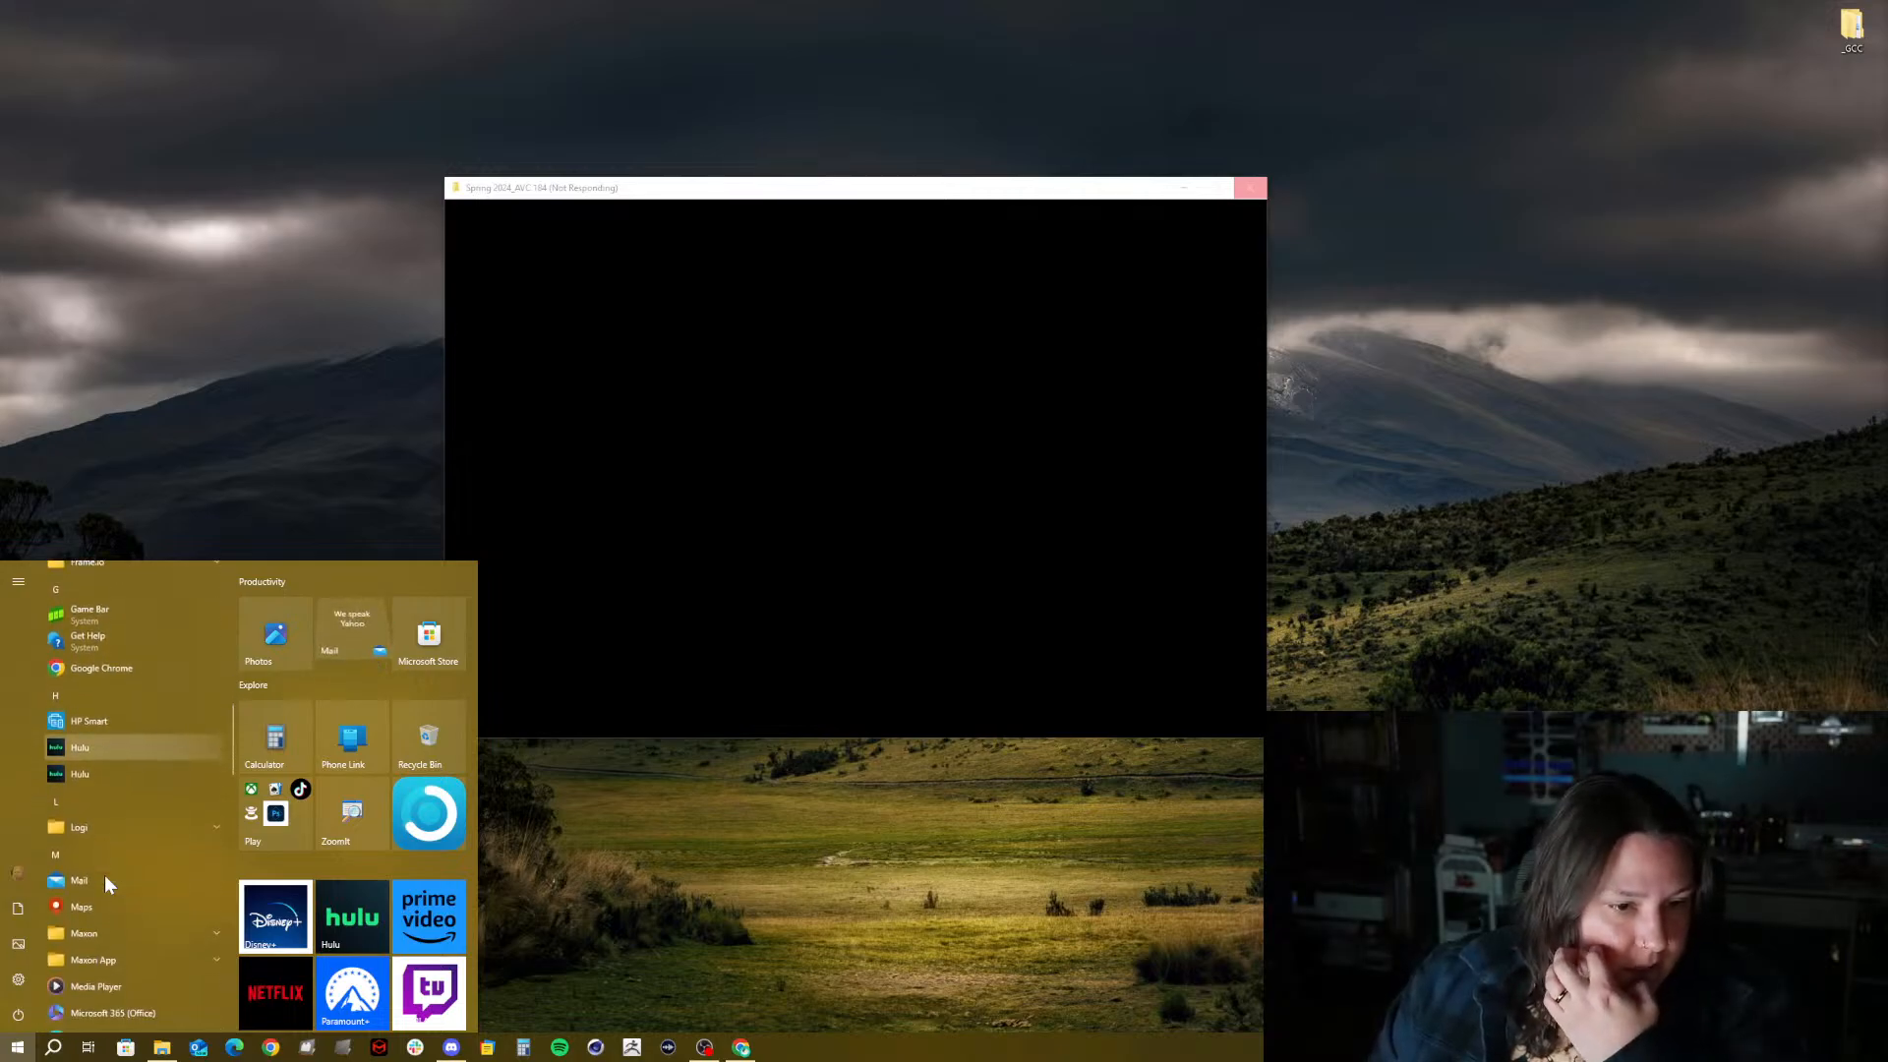
scroll(104, 875, "down", 3)
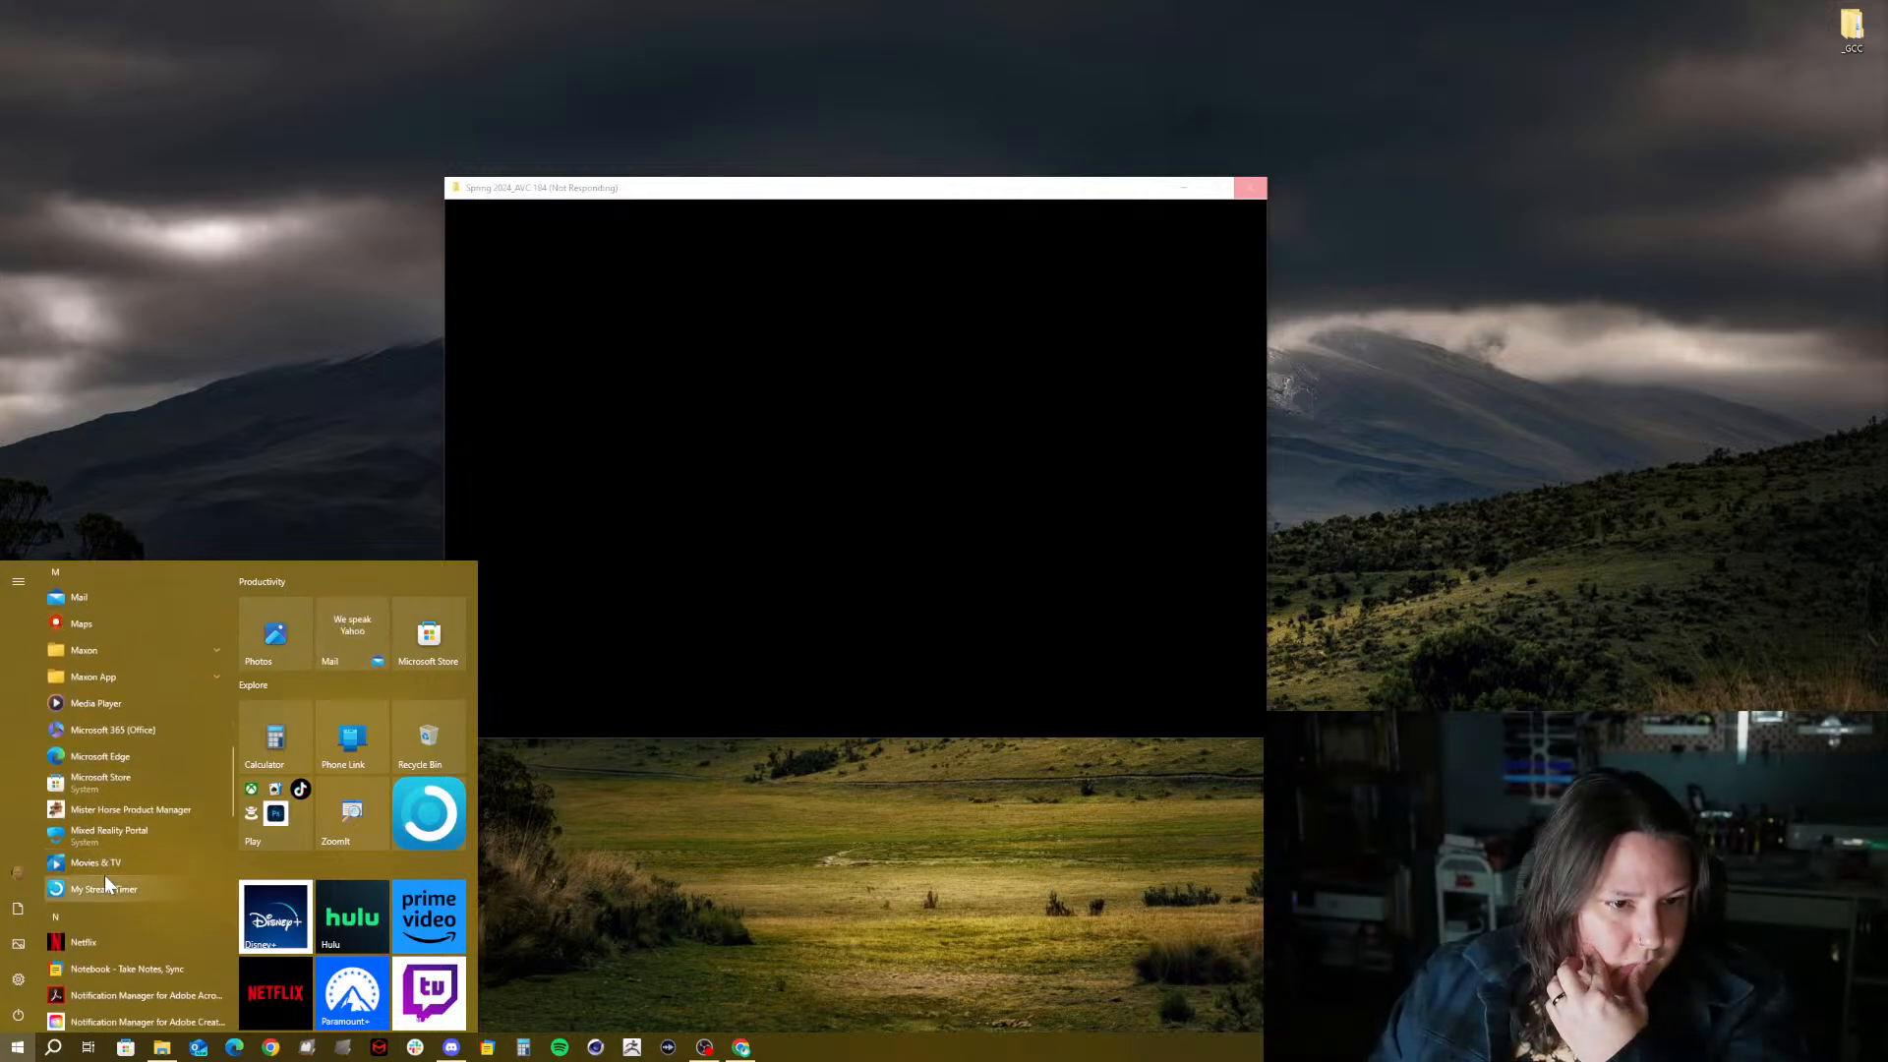
left_click(102, 647)
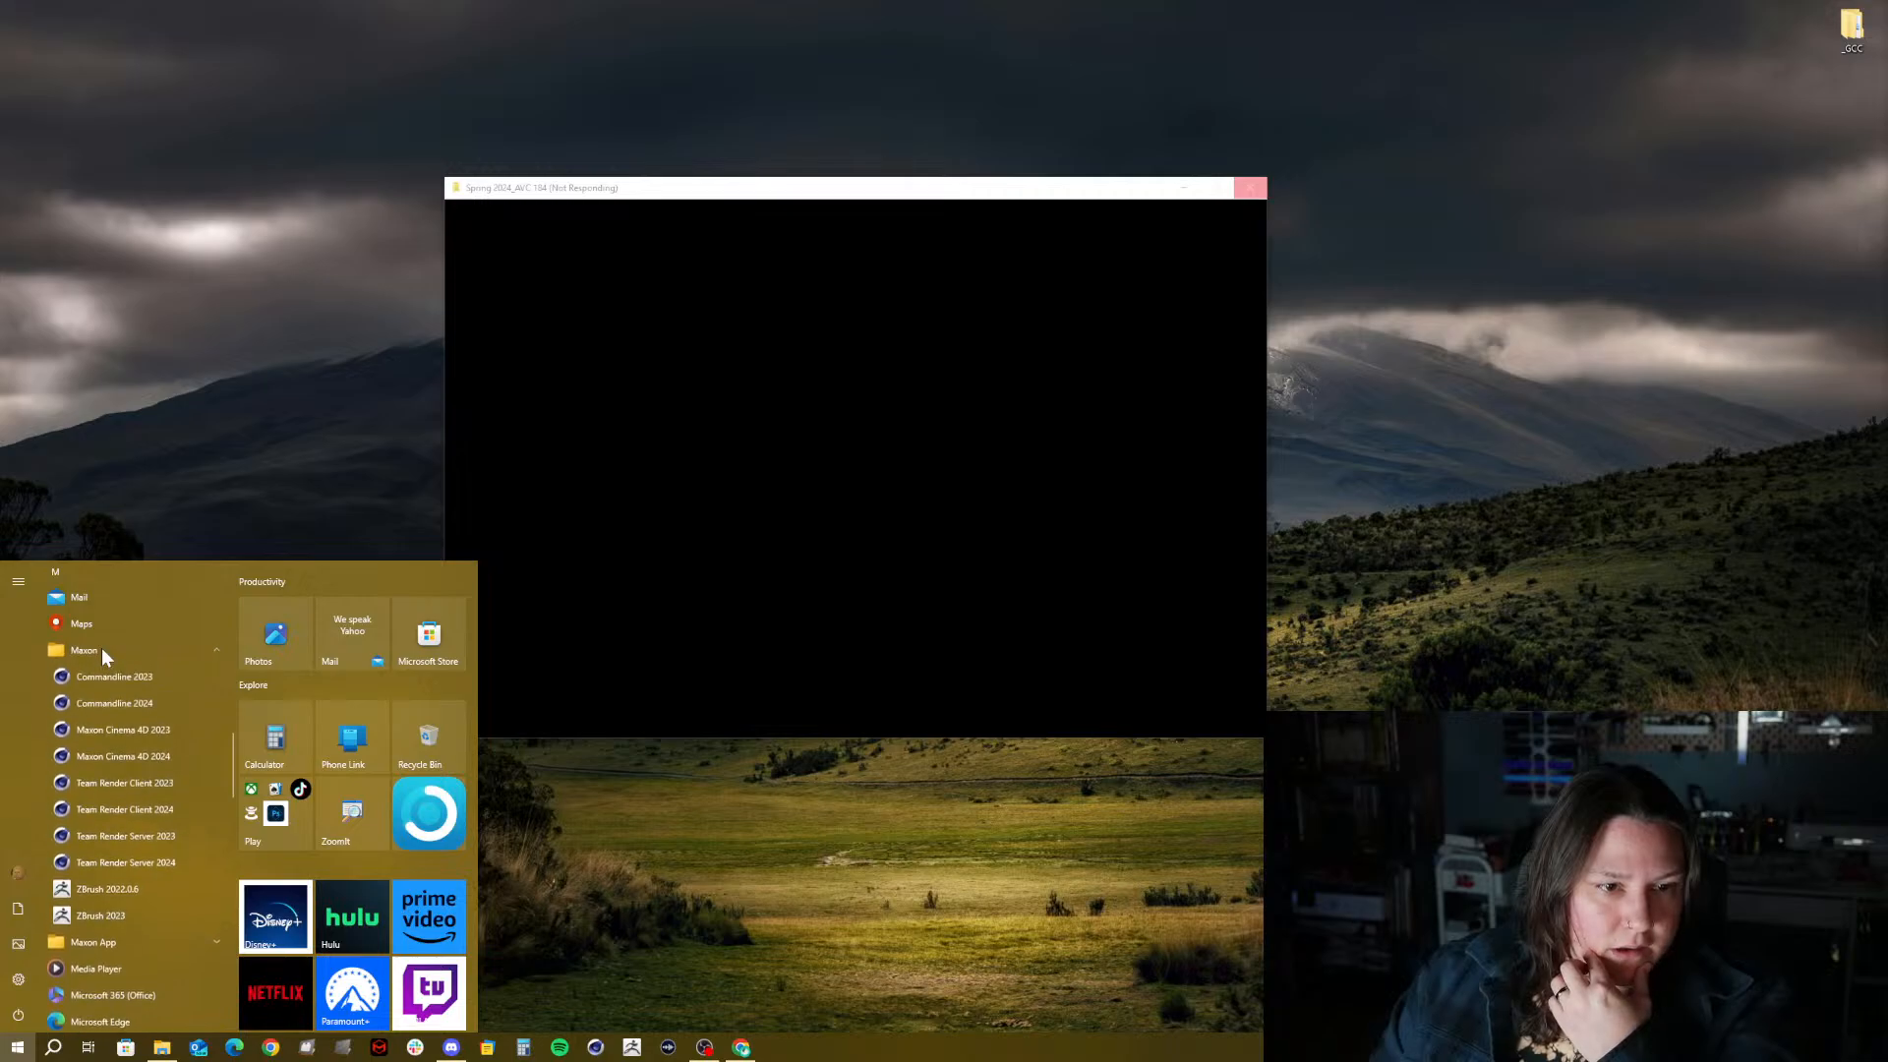
left_click(102, 650)
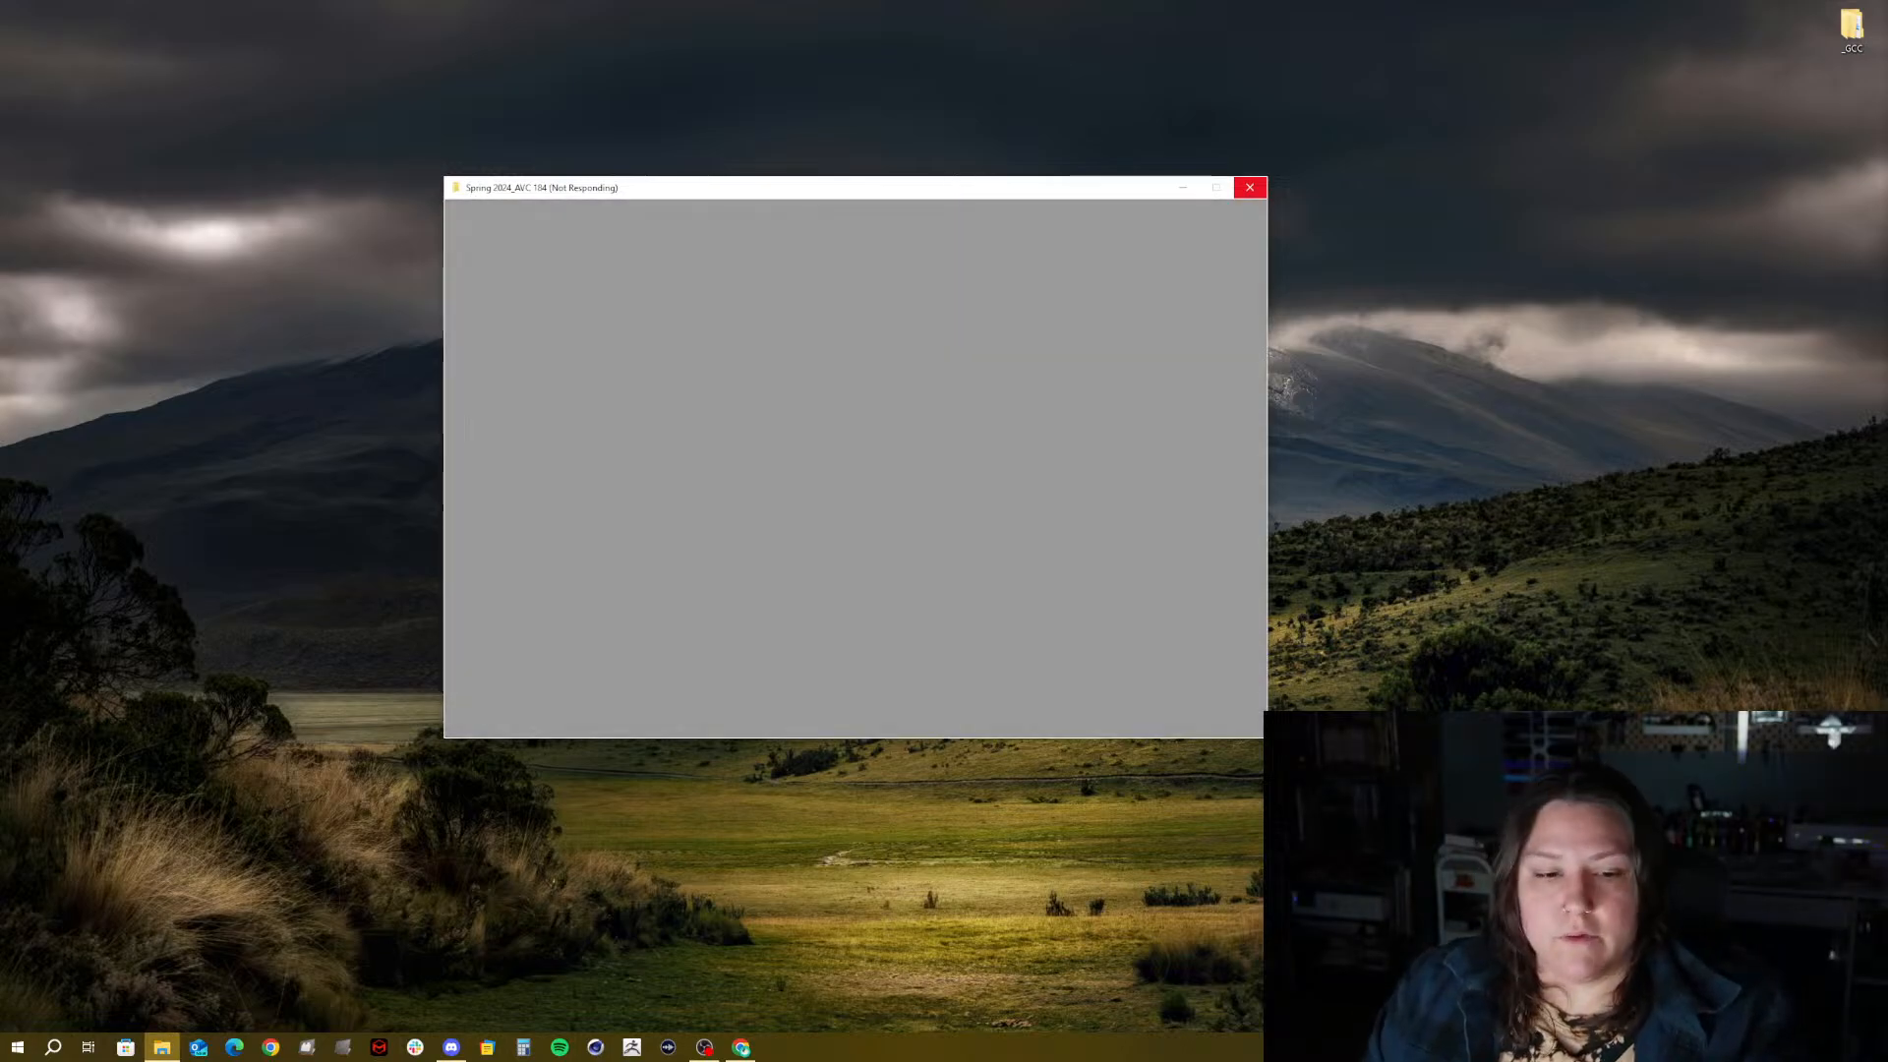
right_click(610, 1060)
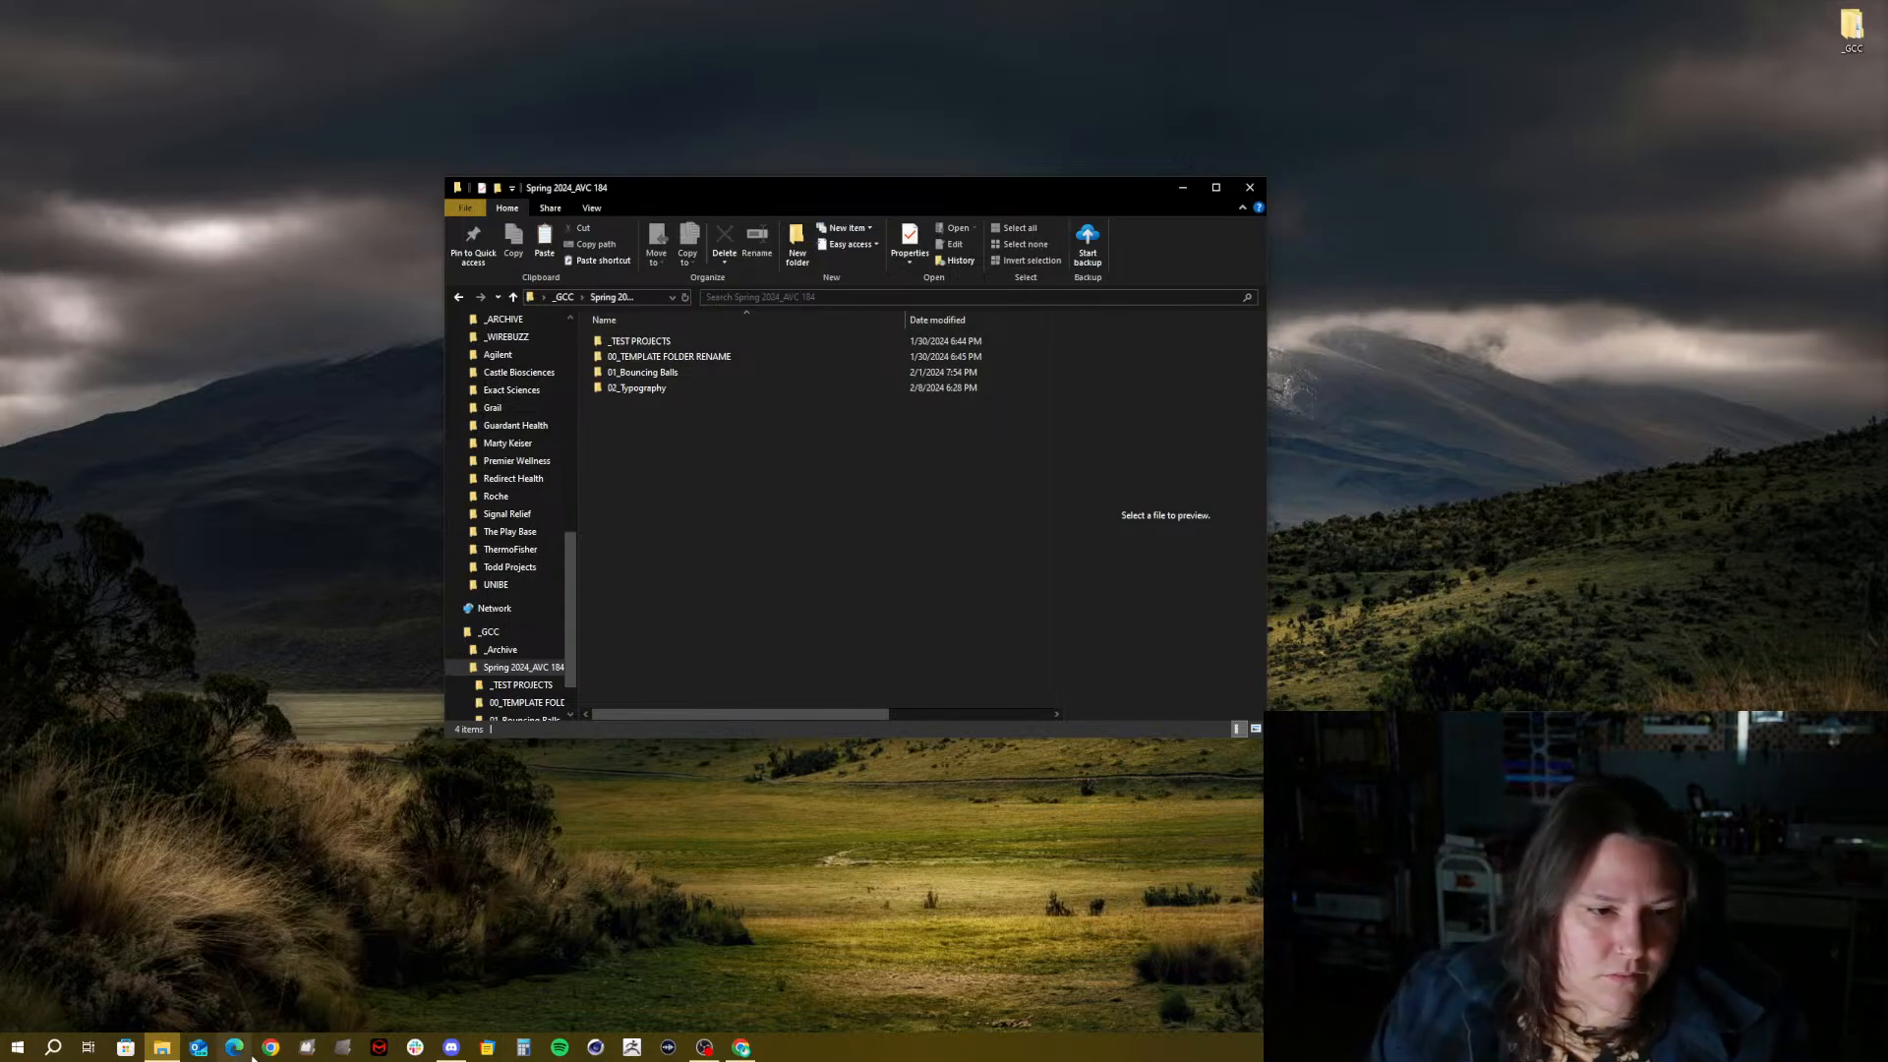
Launch Maxon Cinema 4D 2024 from the Start menu and bring its sign-in window into view
left_click(17, 1047)
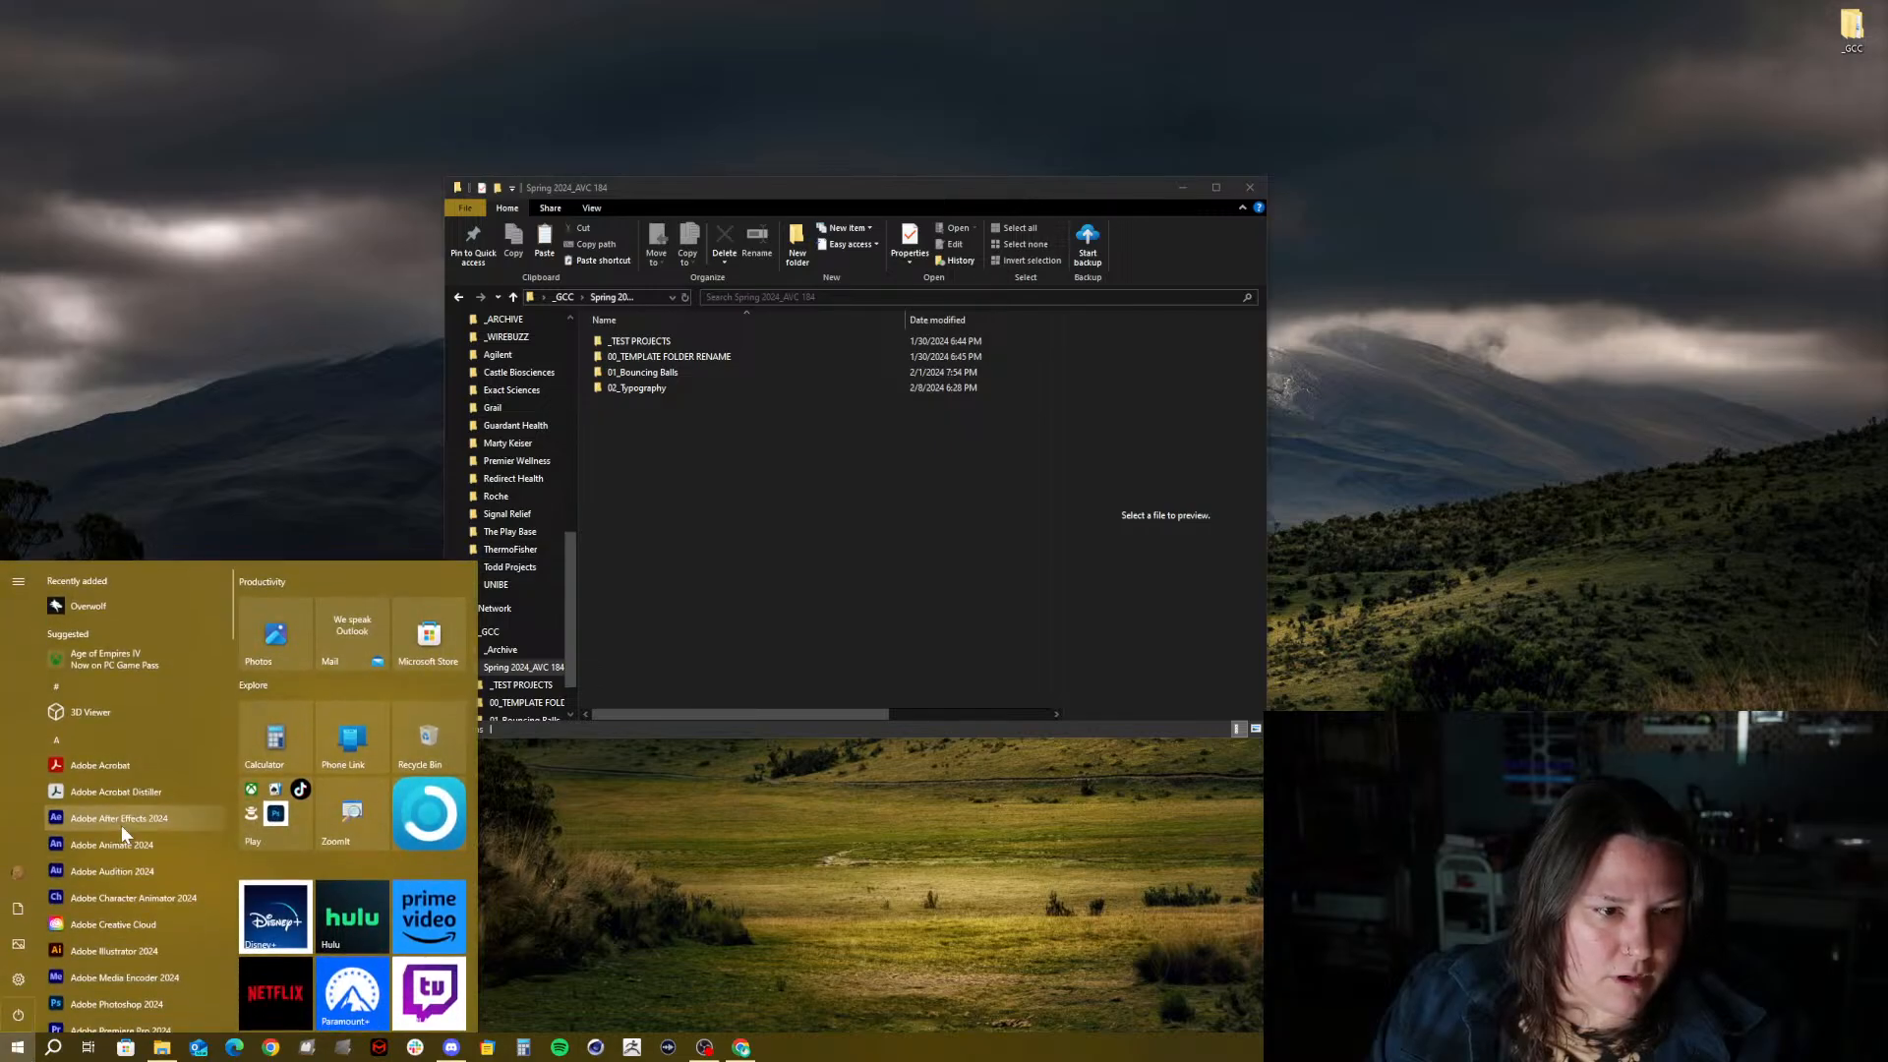
scroll(121, 824, "down", 10)
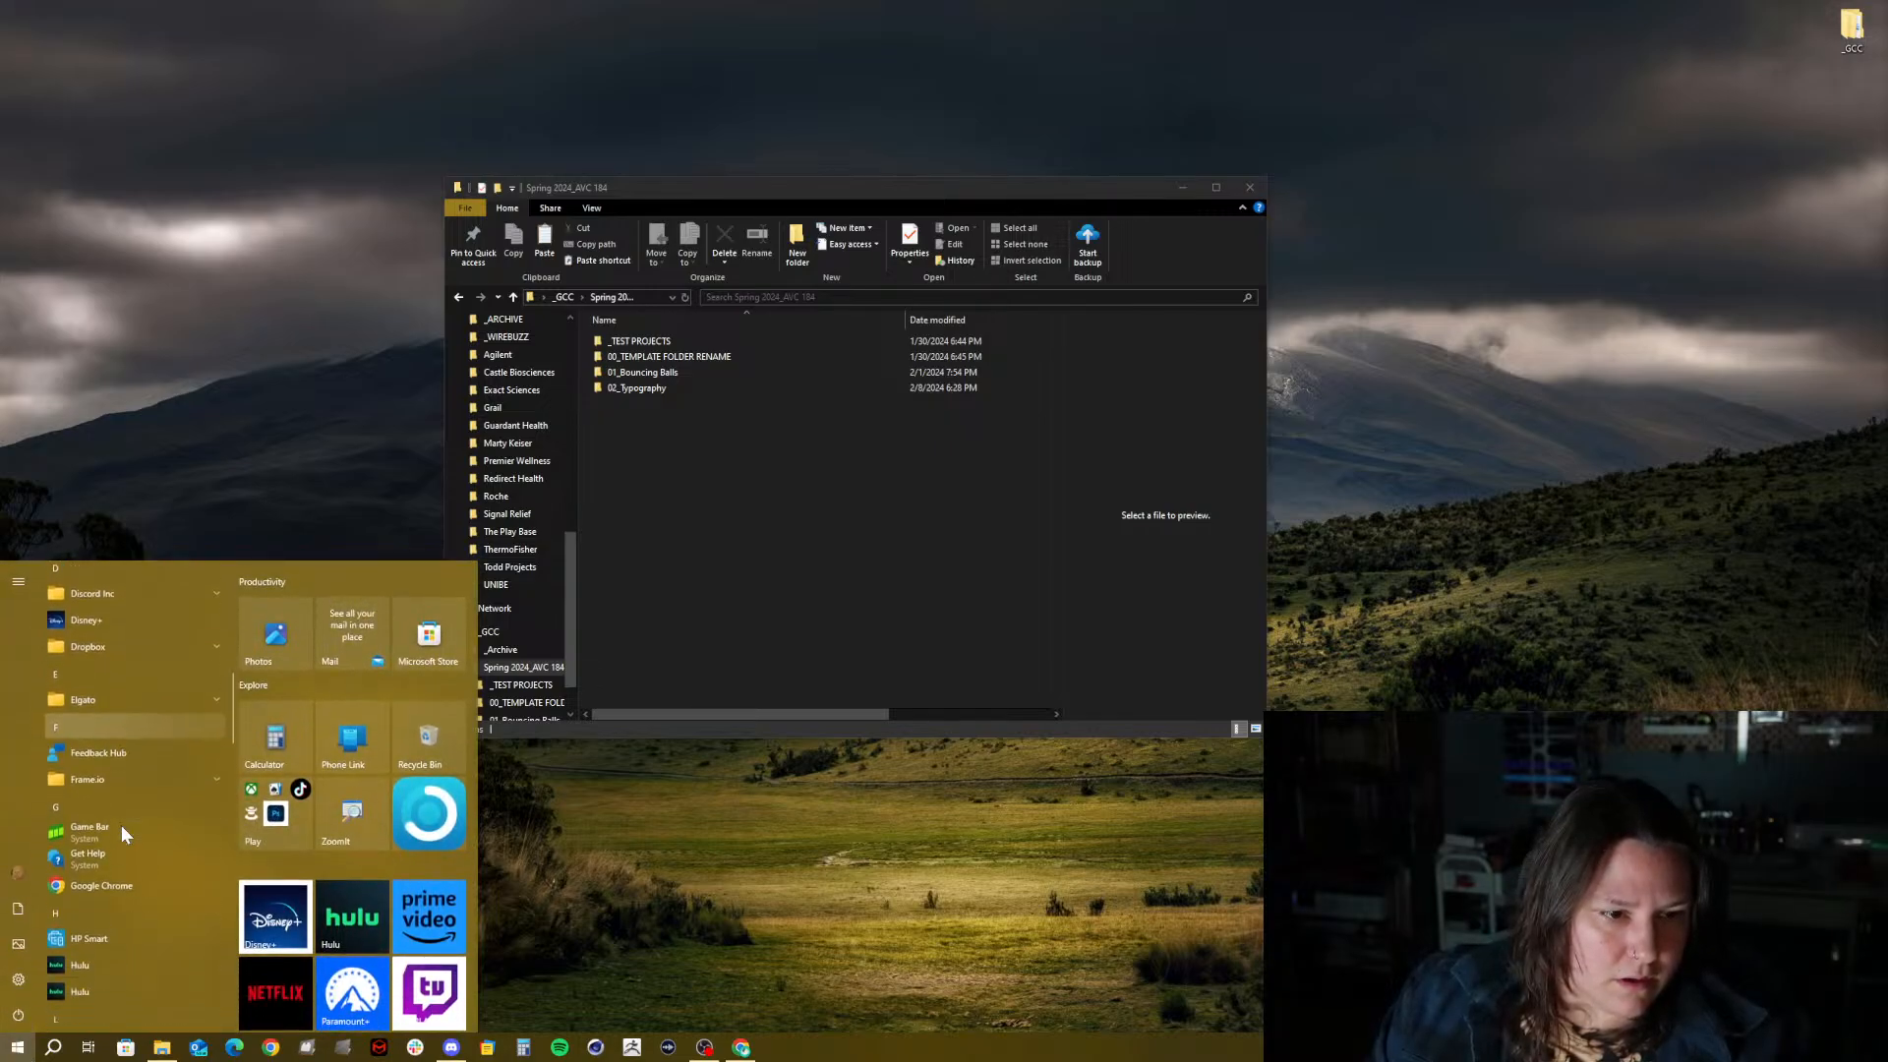
scroll(121, 824, "down", 2)
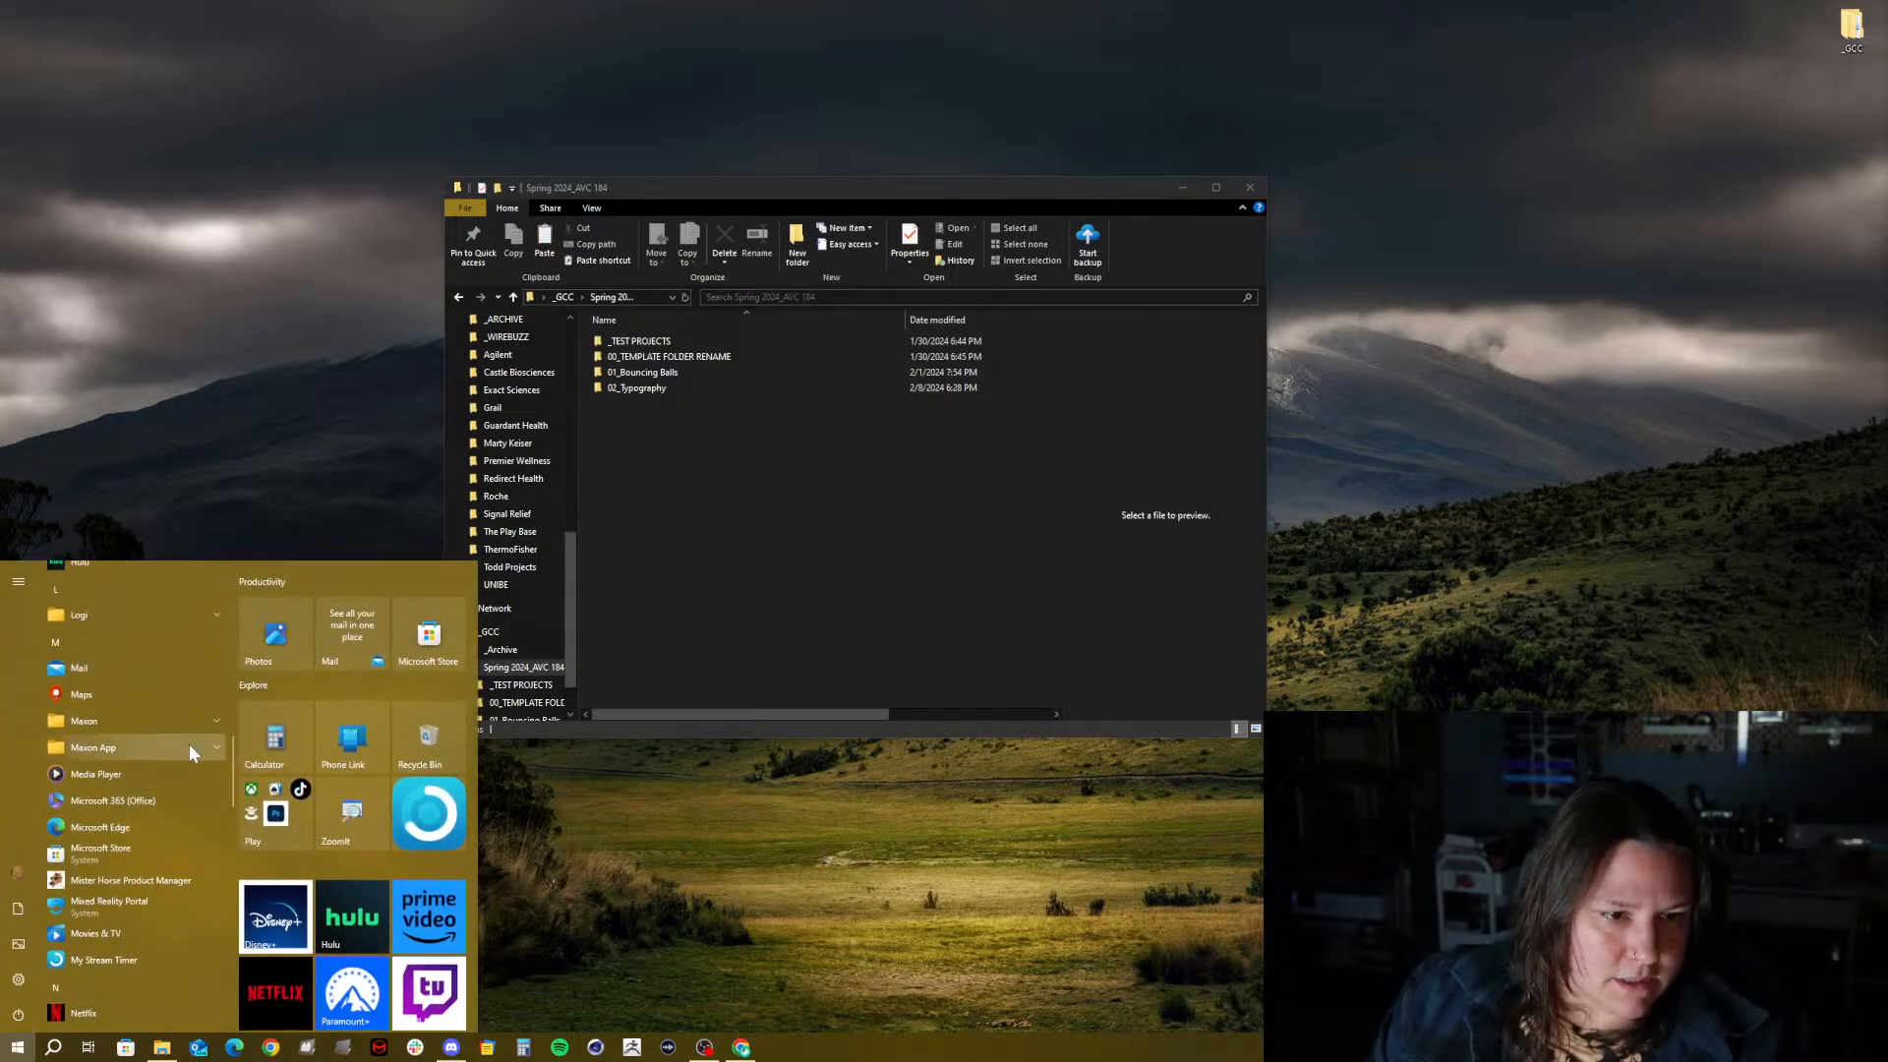
left_click(198, 746)
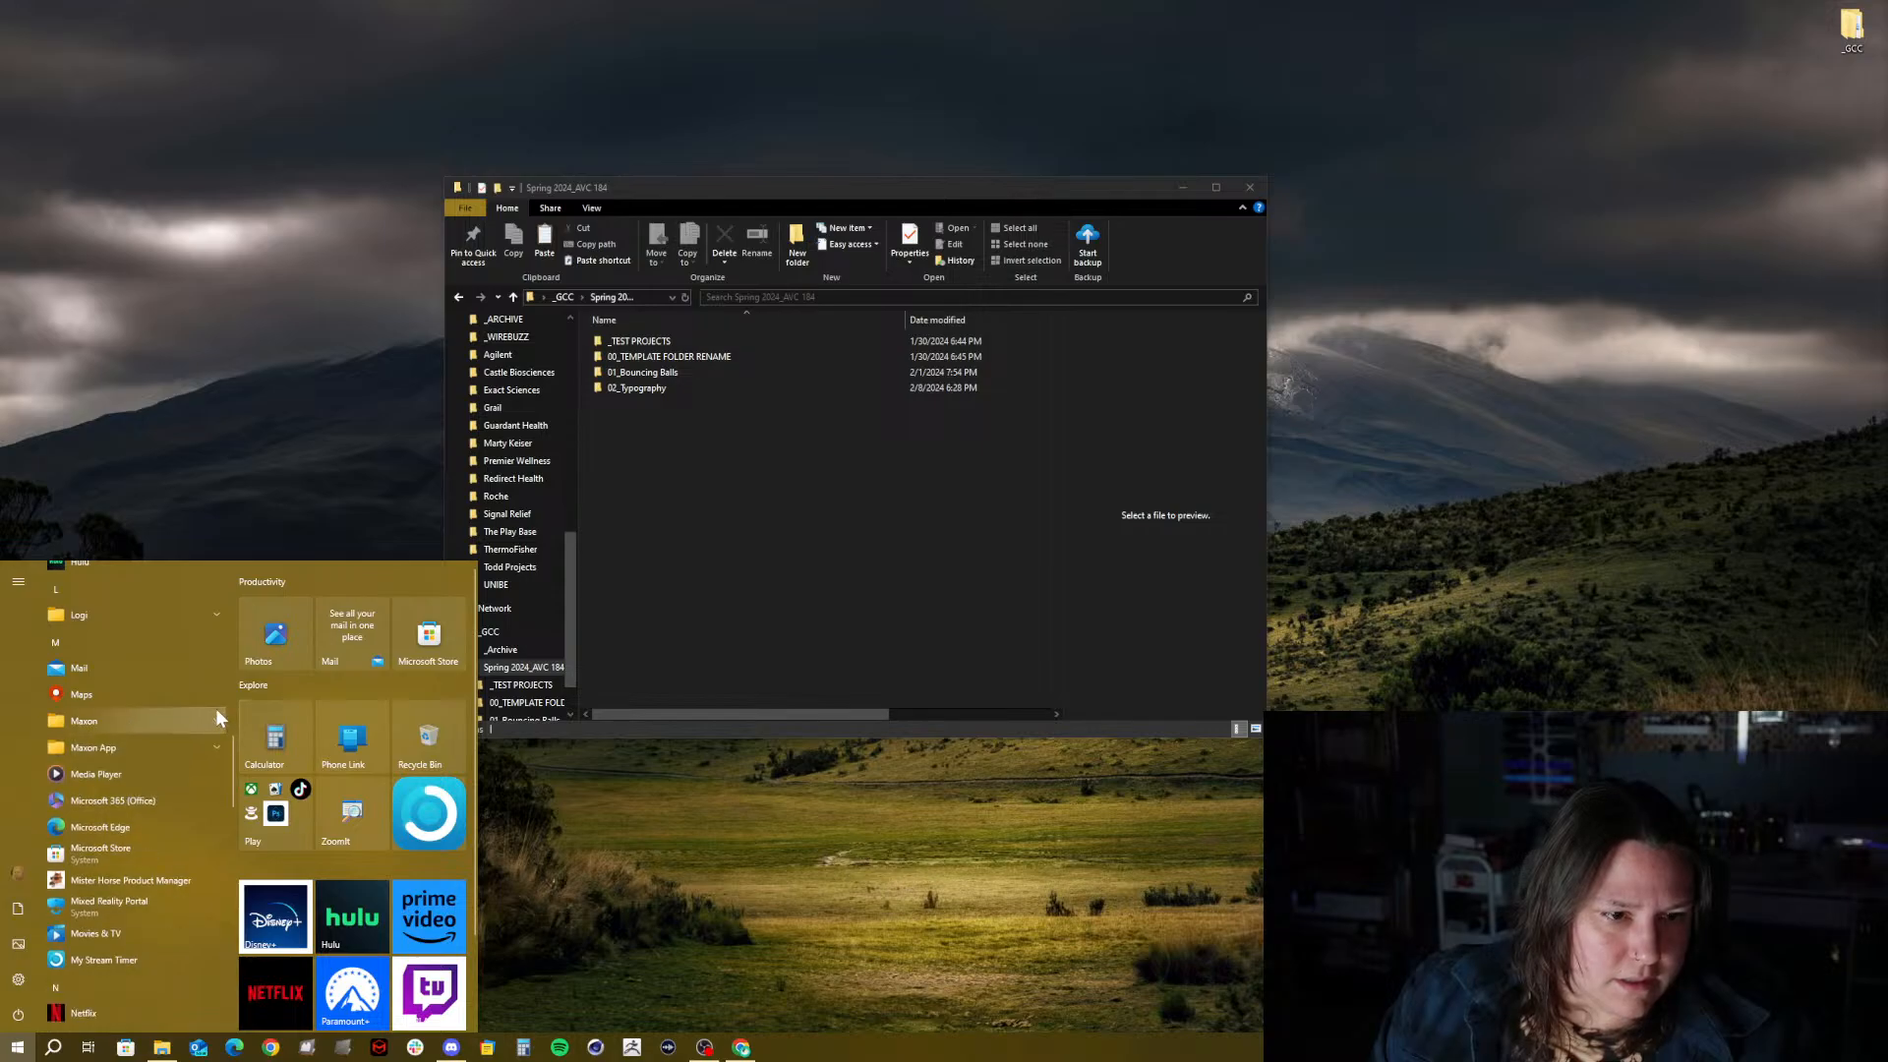
left_click(215, 720)
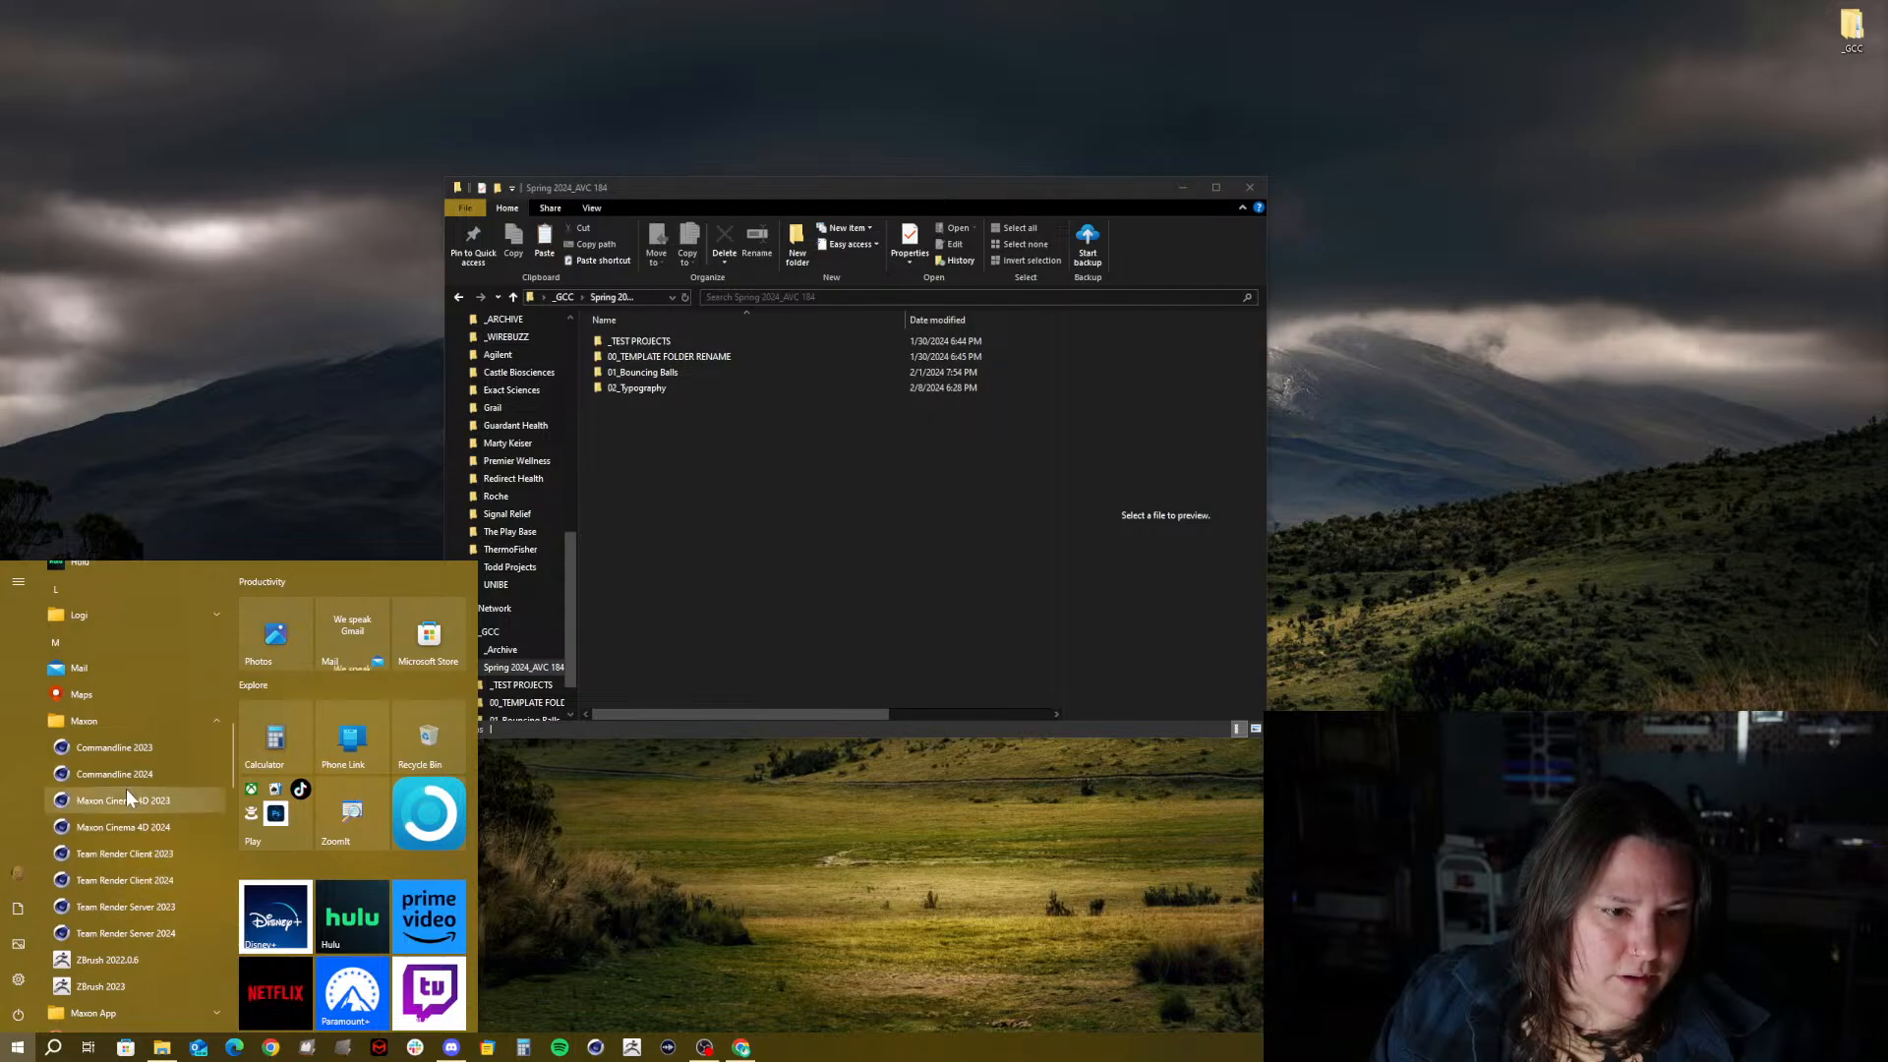
left_click(115, 824)
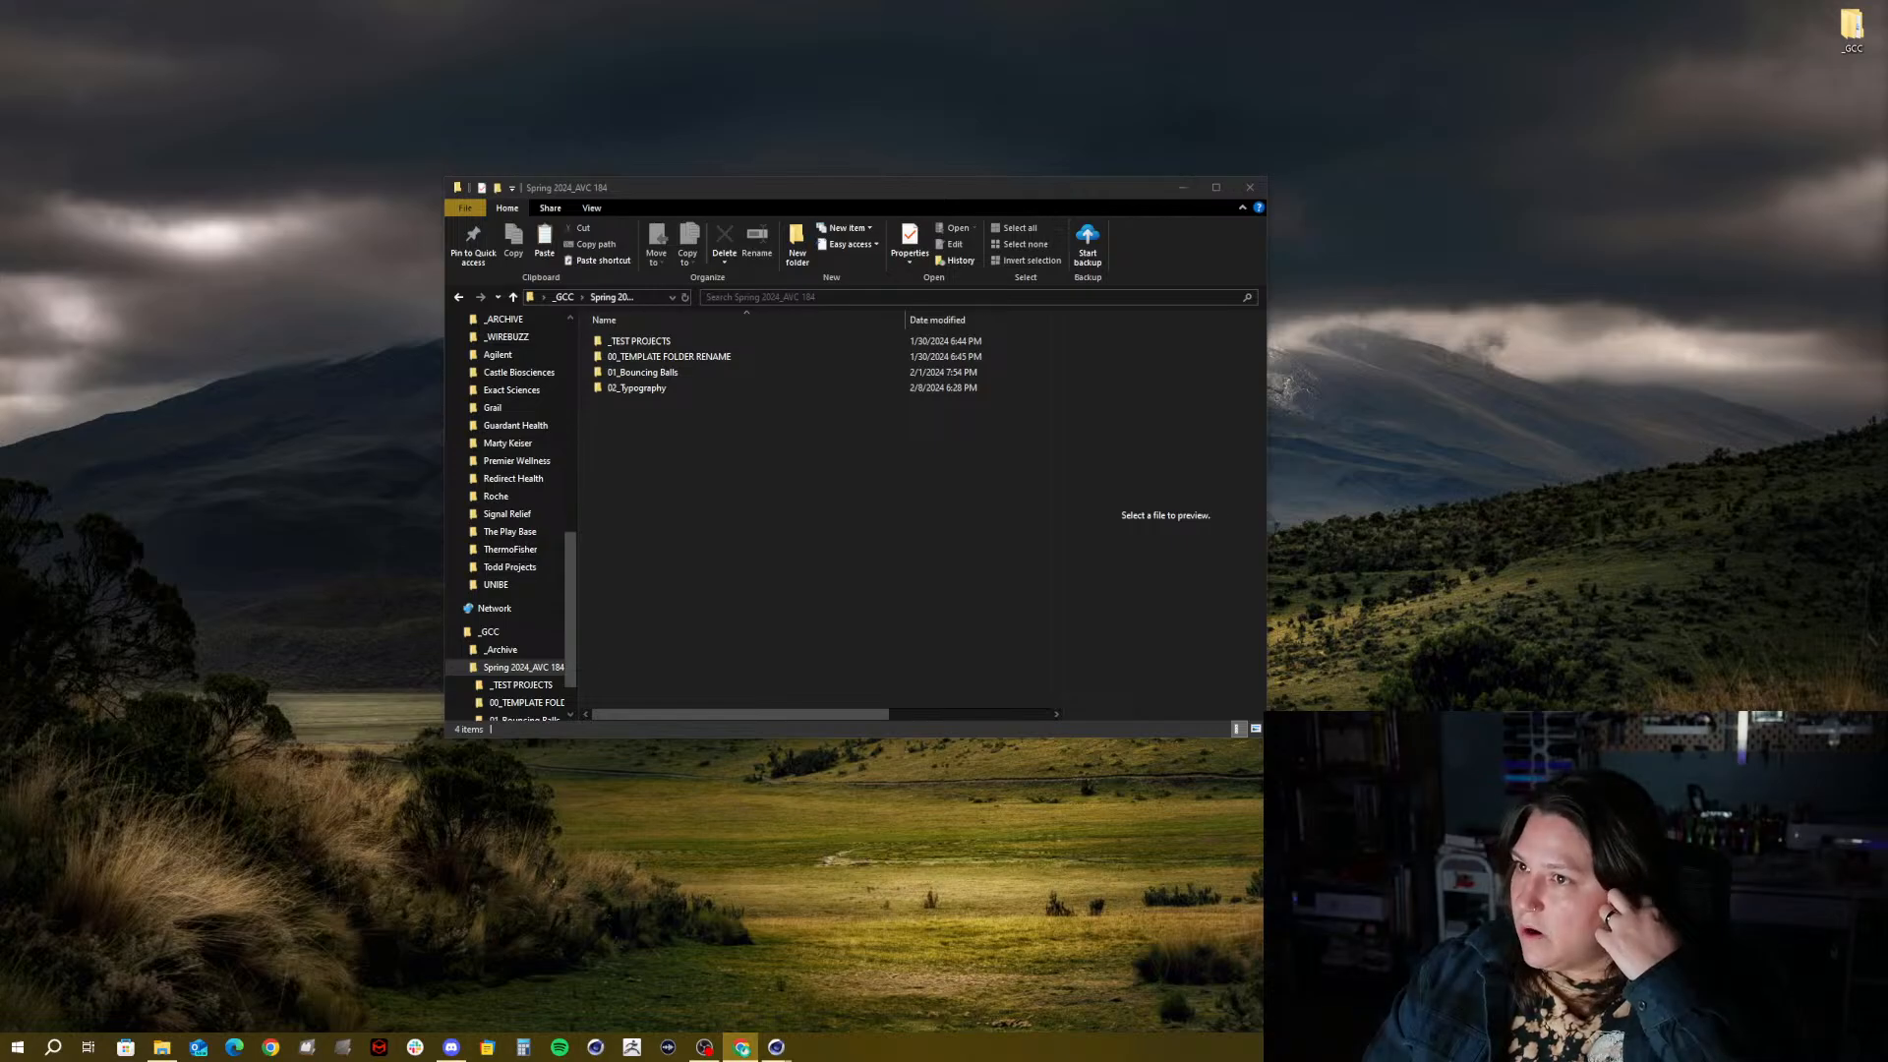
left_click_drag(1887, 30, 748, 109)
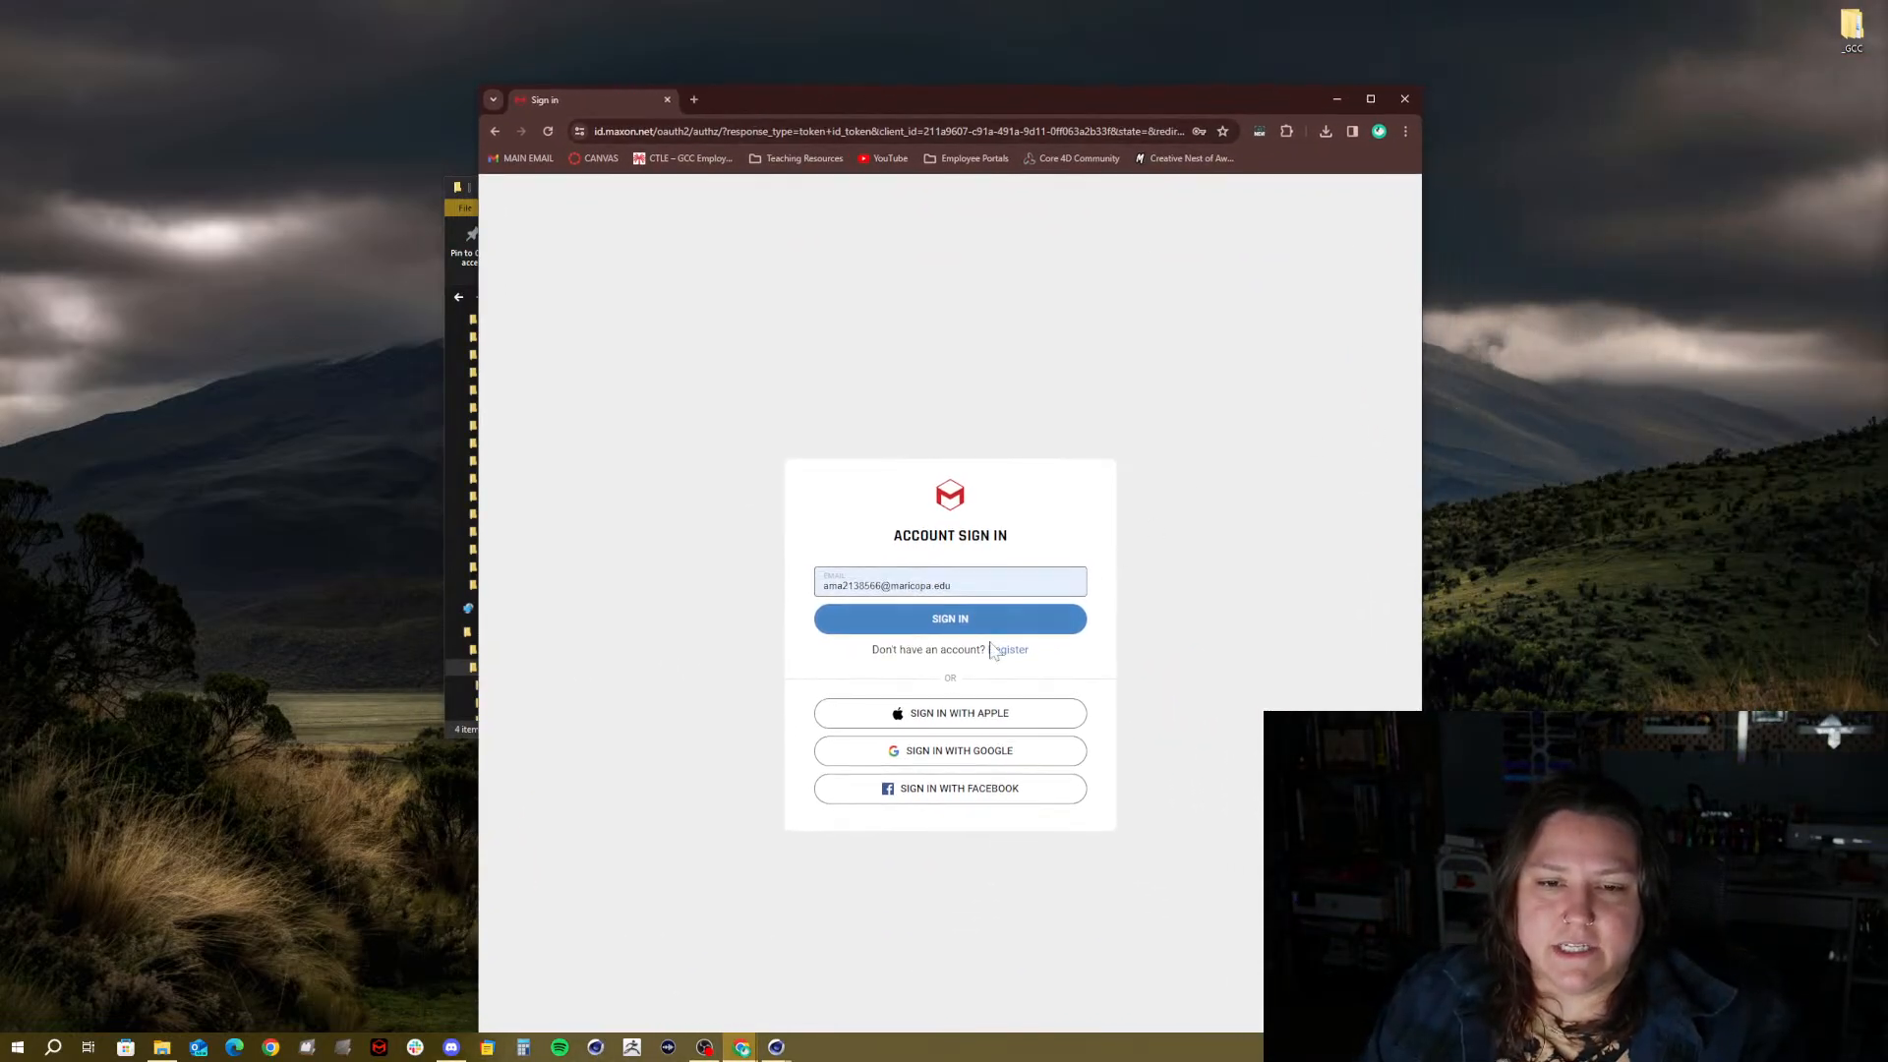
Sign in to the Maxon Account with the account e-mail and password, and maximize the Licenses page
left_click(942, 615)
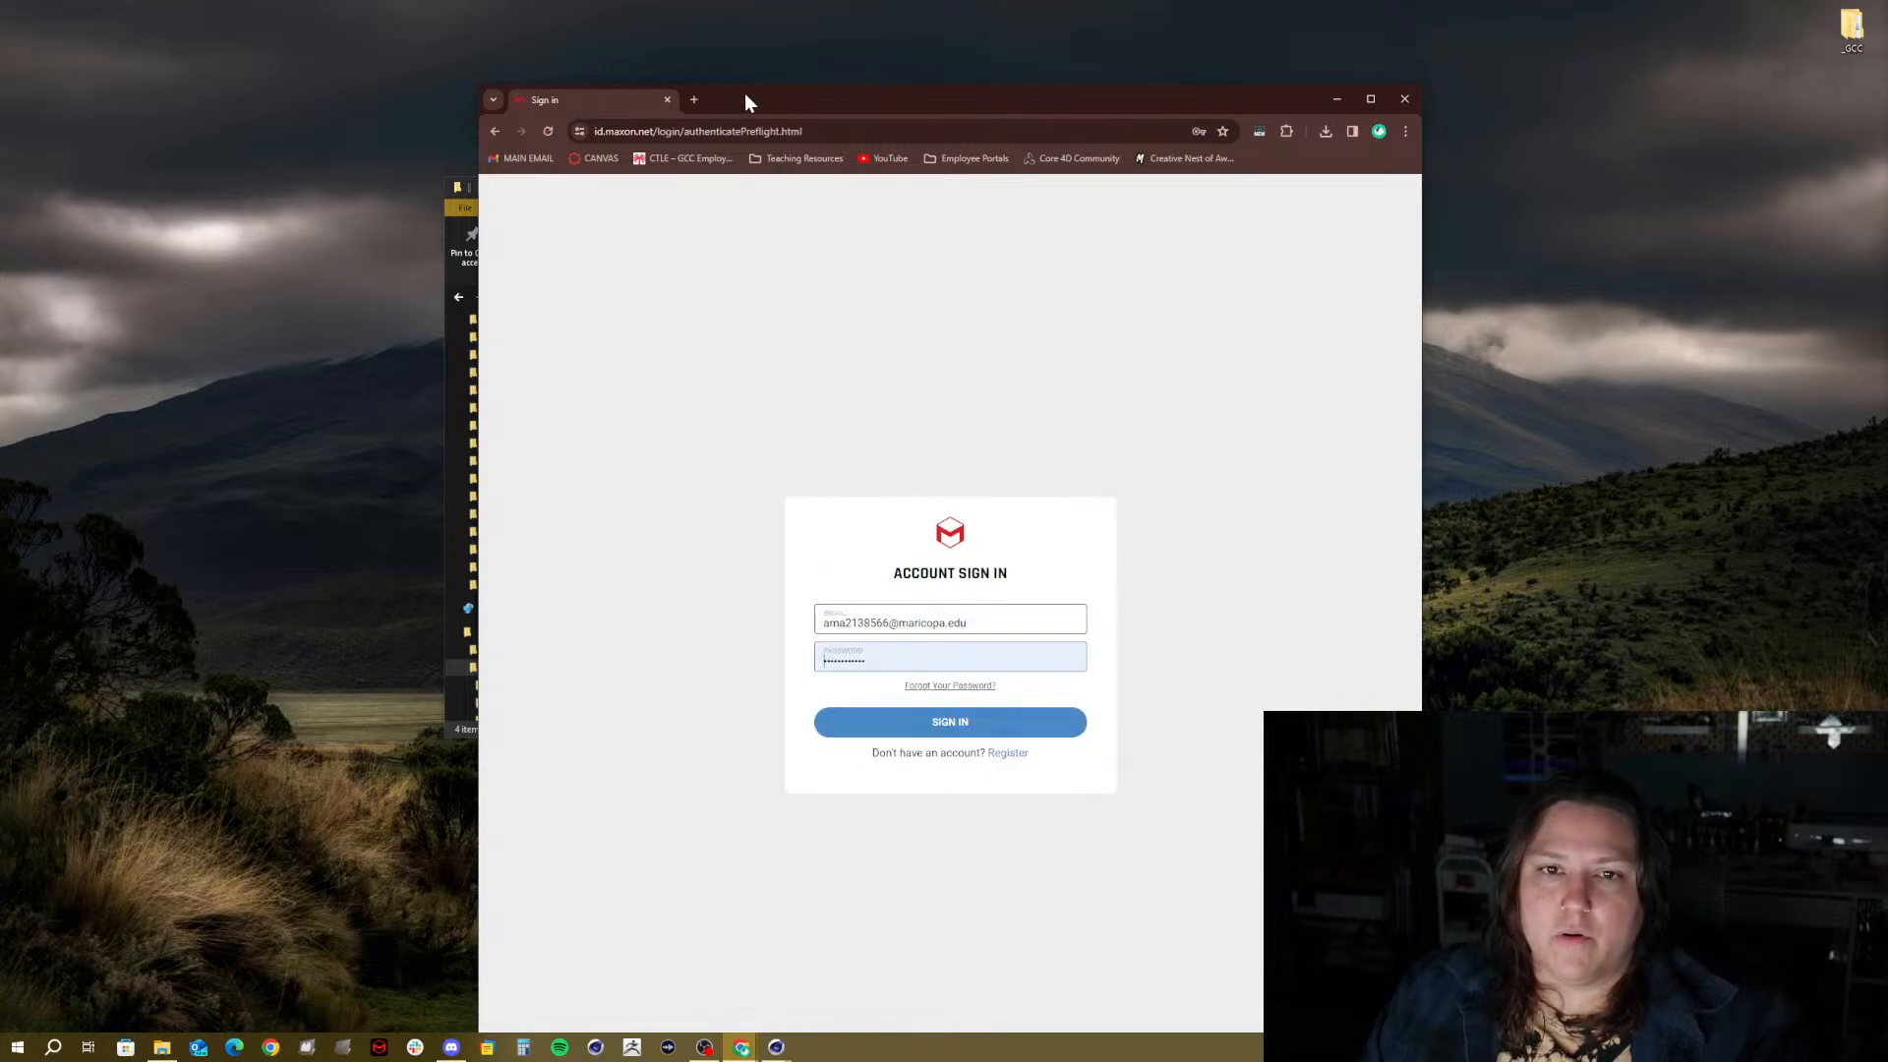
left_click_drag(598, 100, 673, 46)
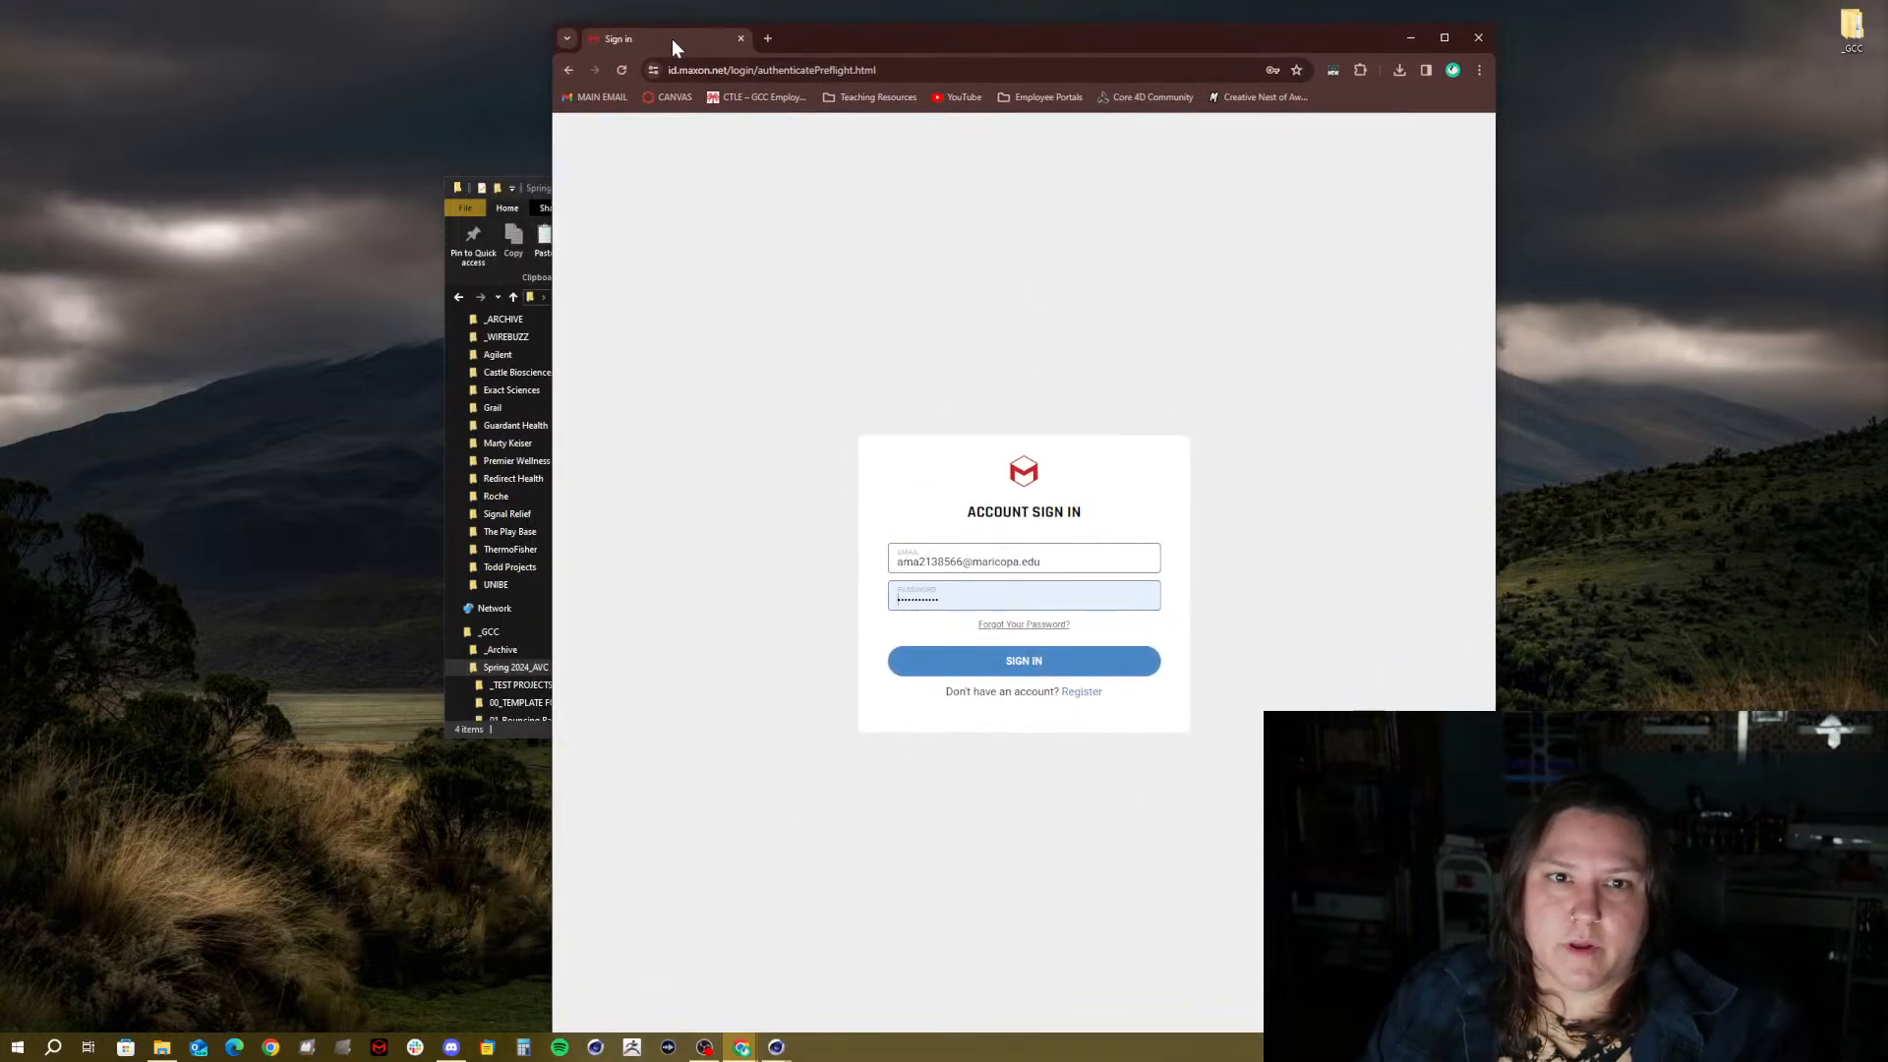
left_click(1013, 661)
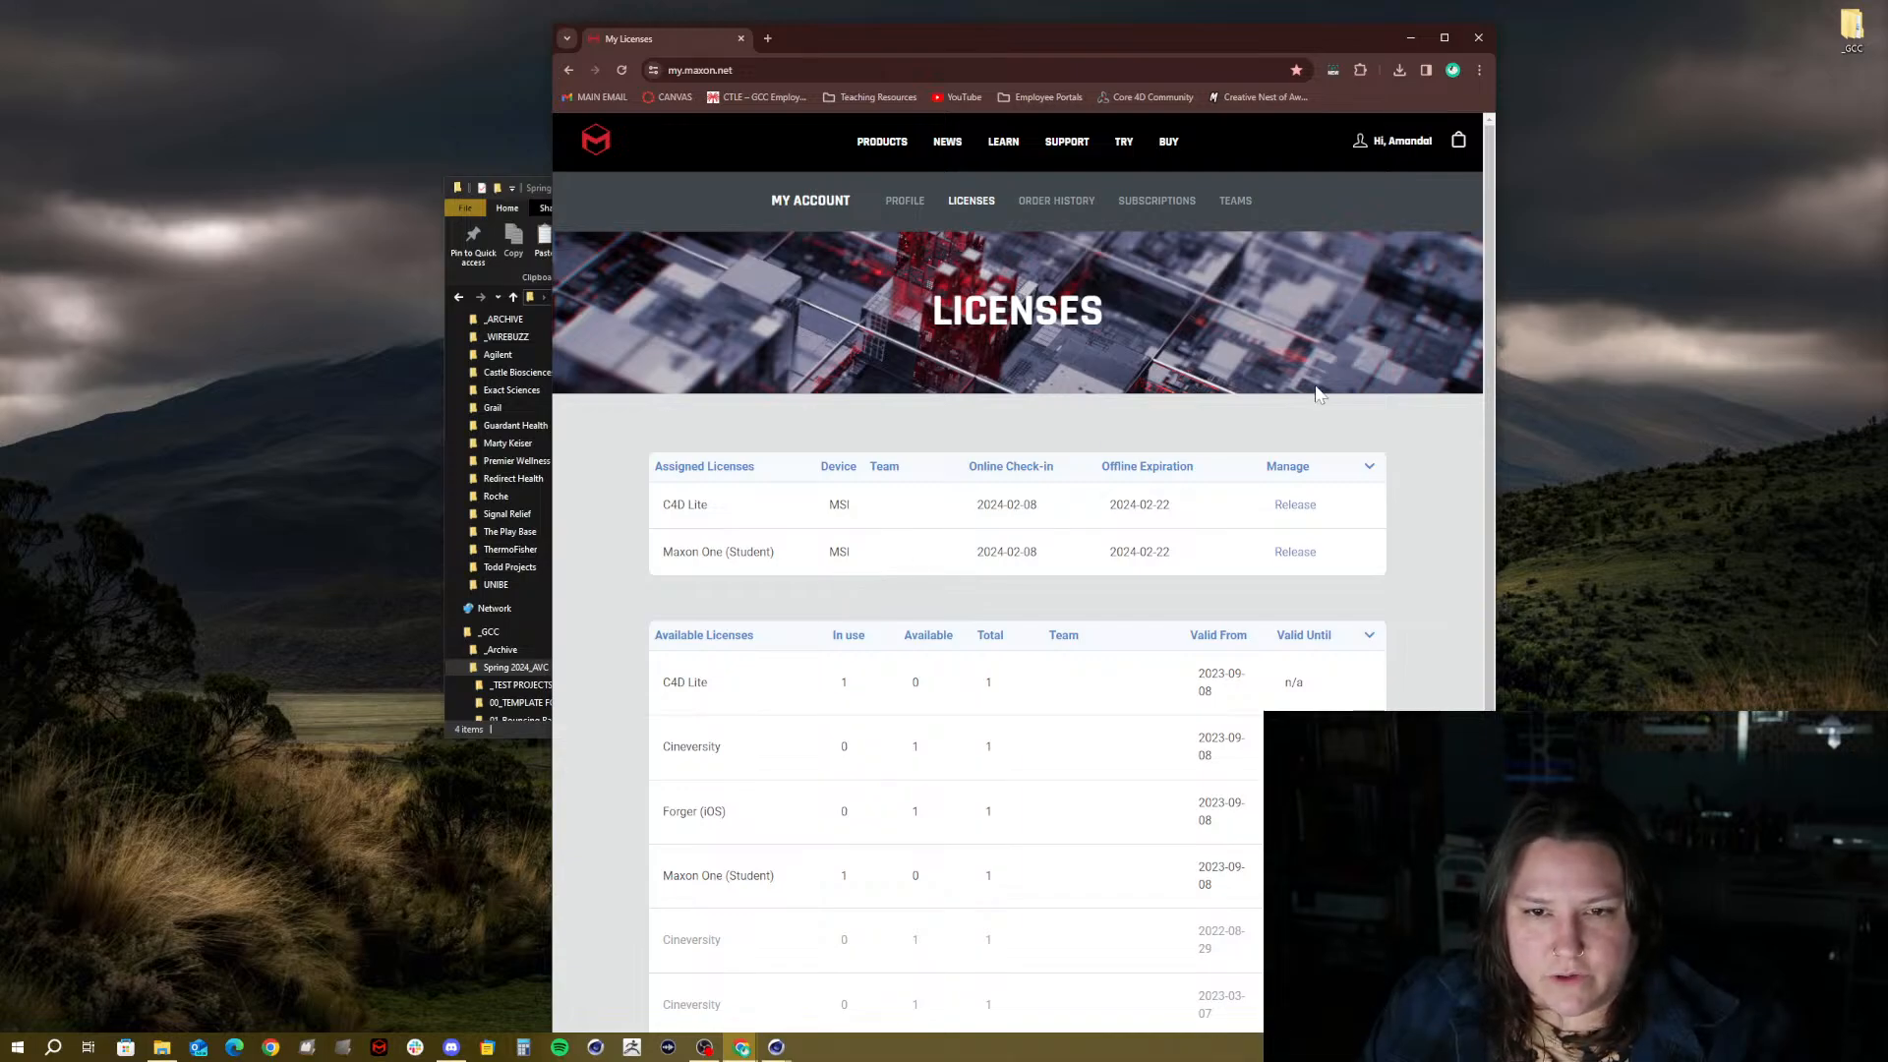
left_click_drag(667, 54, 477, 13)
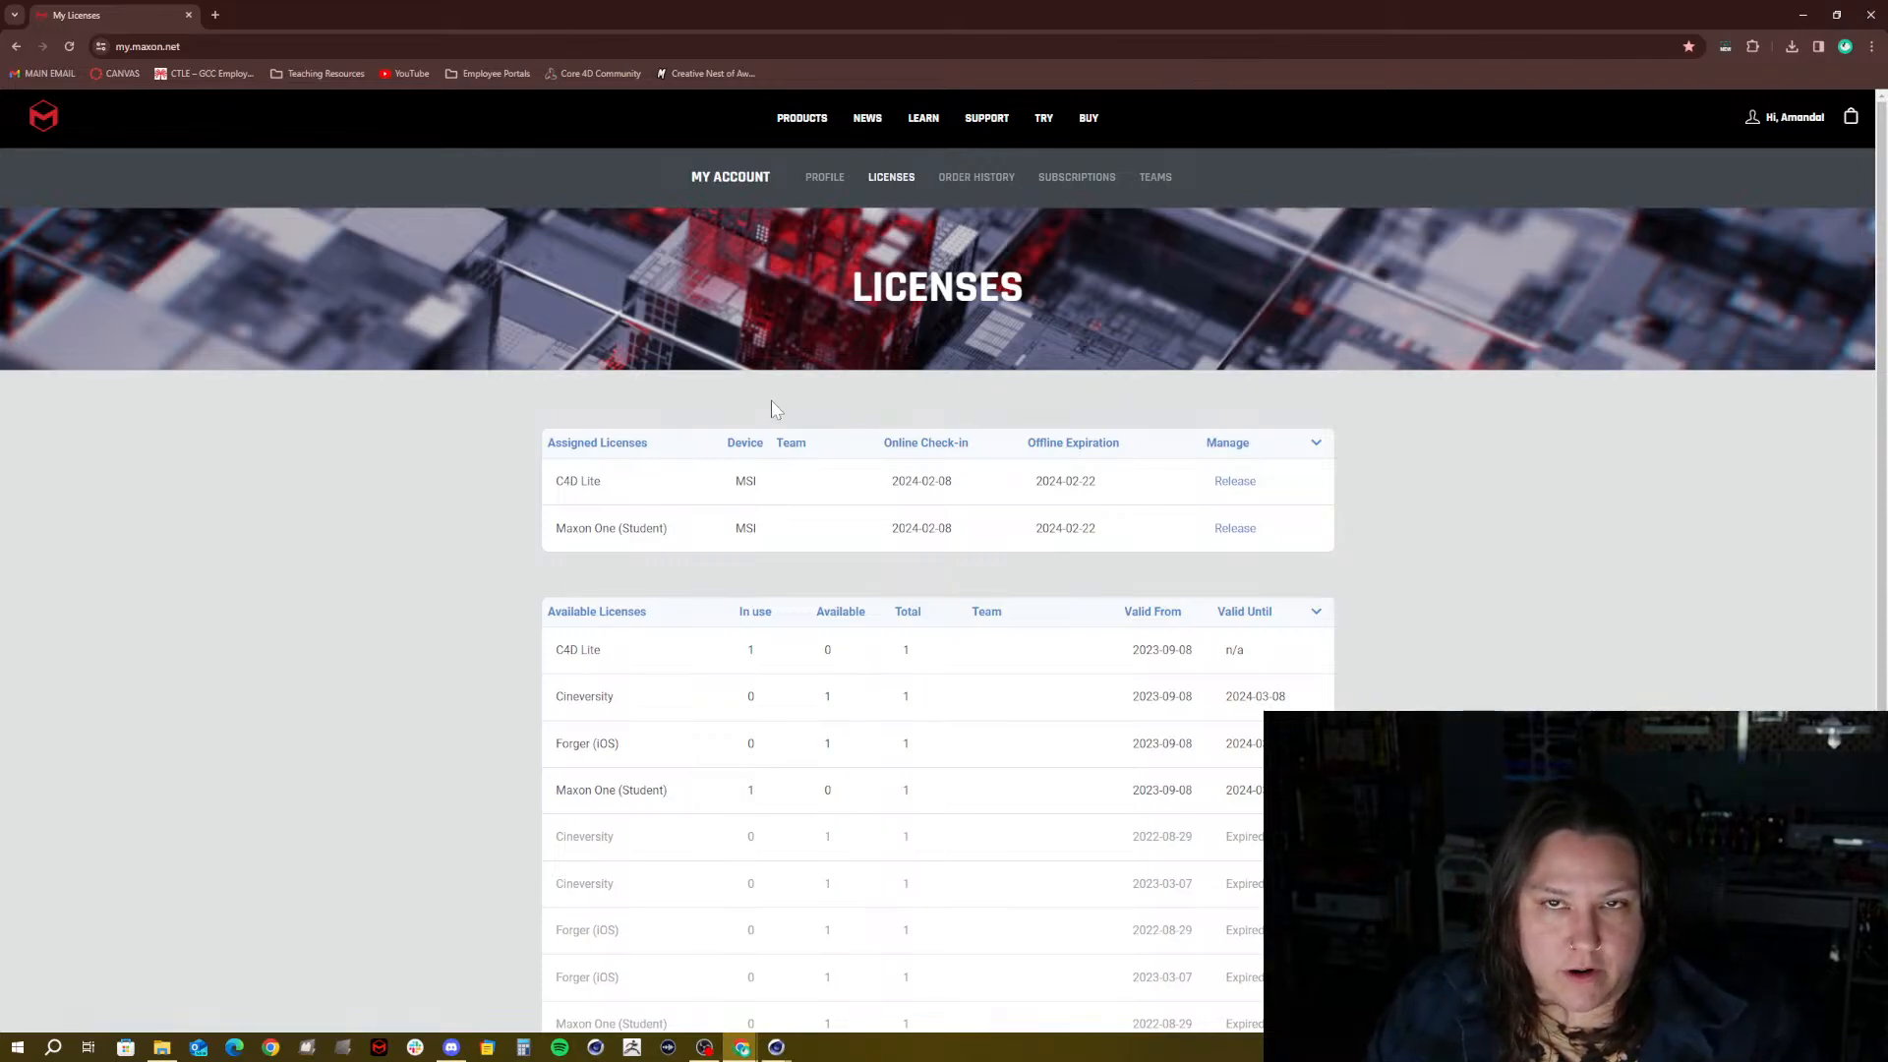
Release the C4D Lite license from this device
left_click(1233, 487)
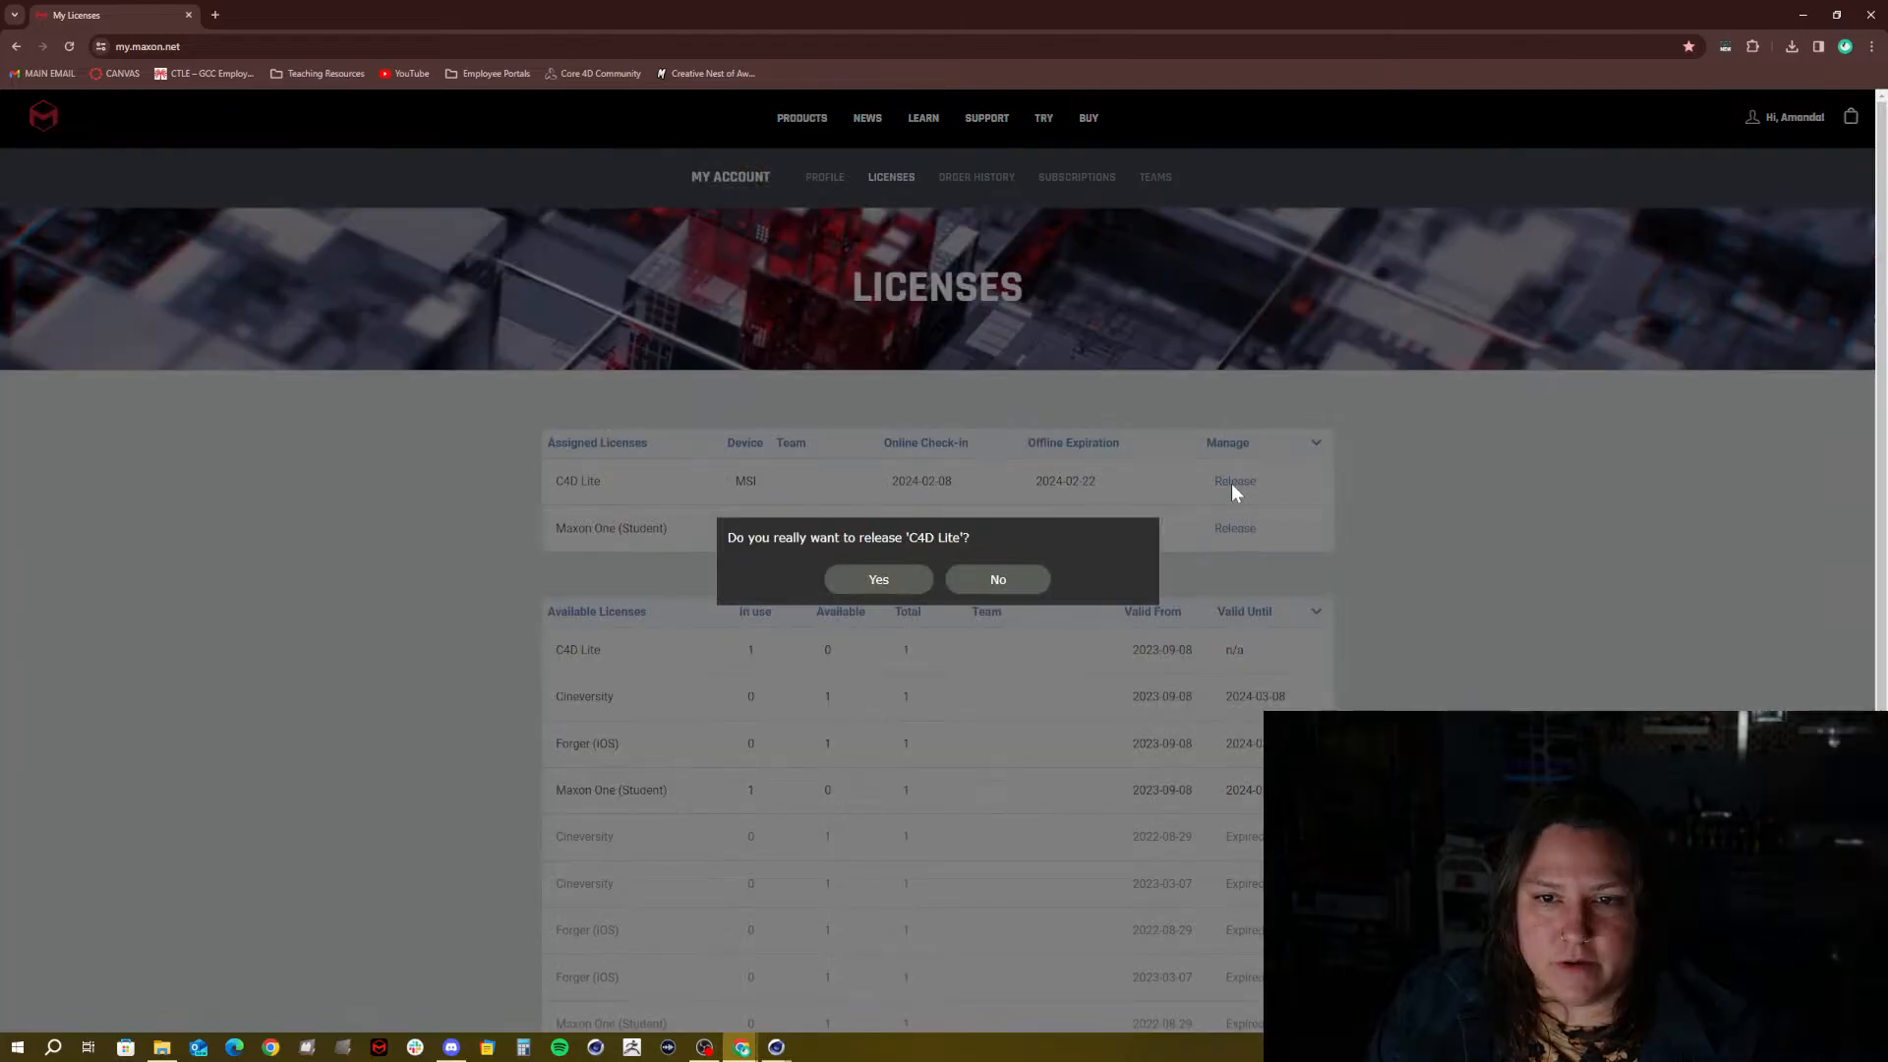
left_click(878, 579)
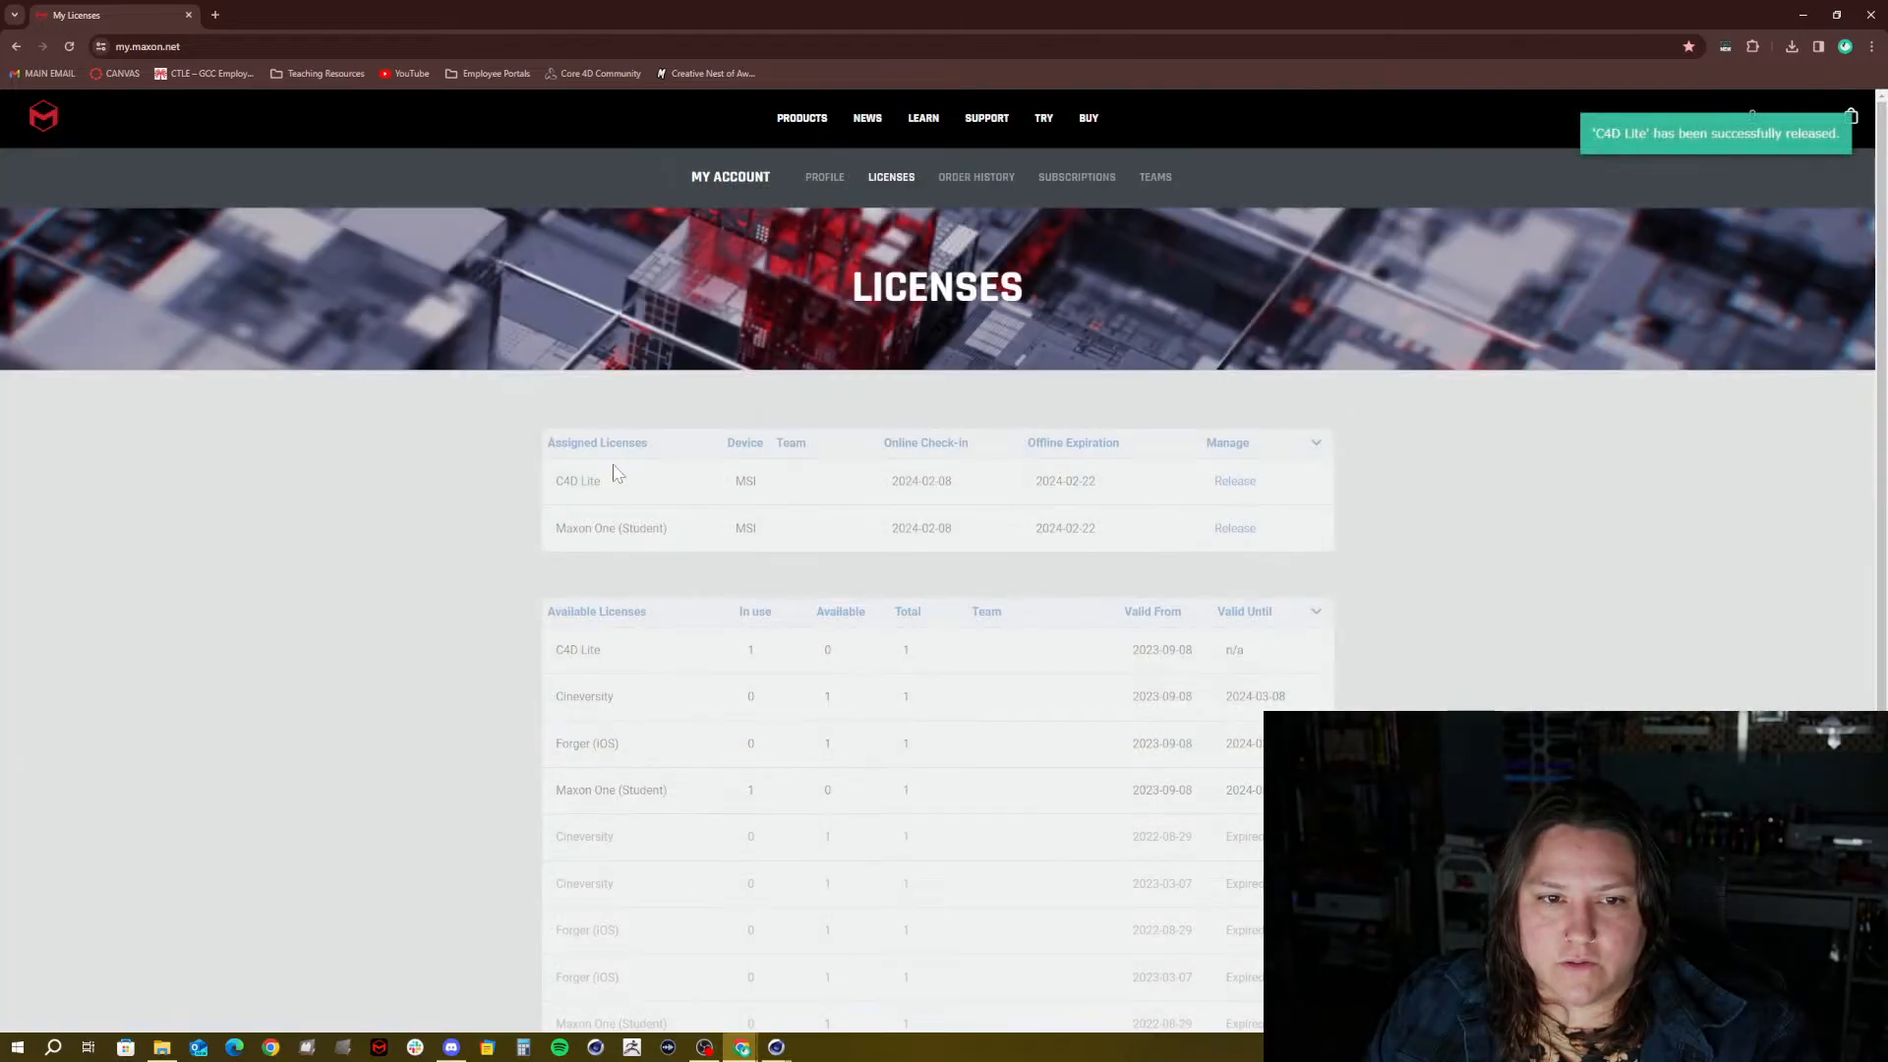
double_click(747, 482)
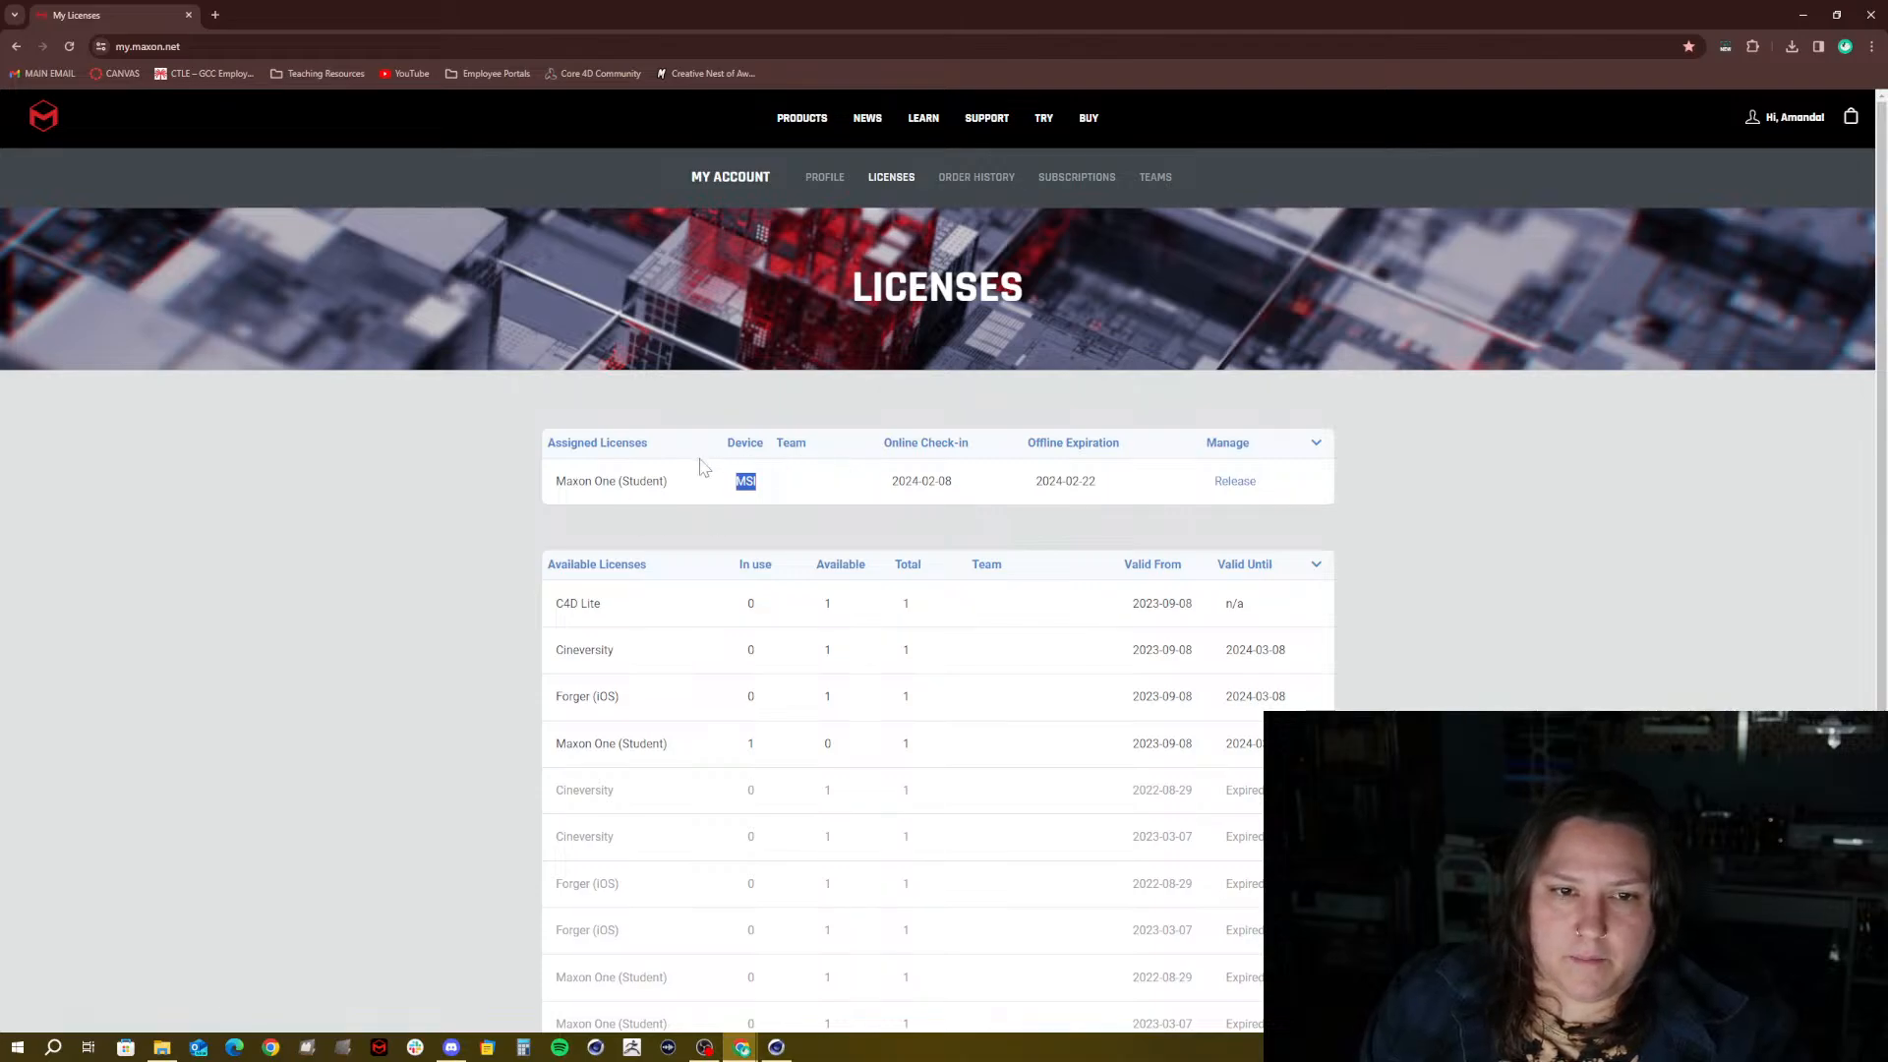
left_click(757, 492)
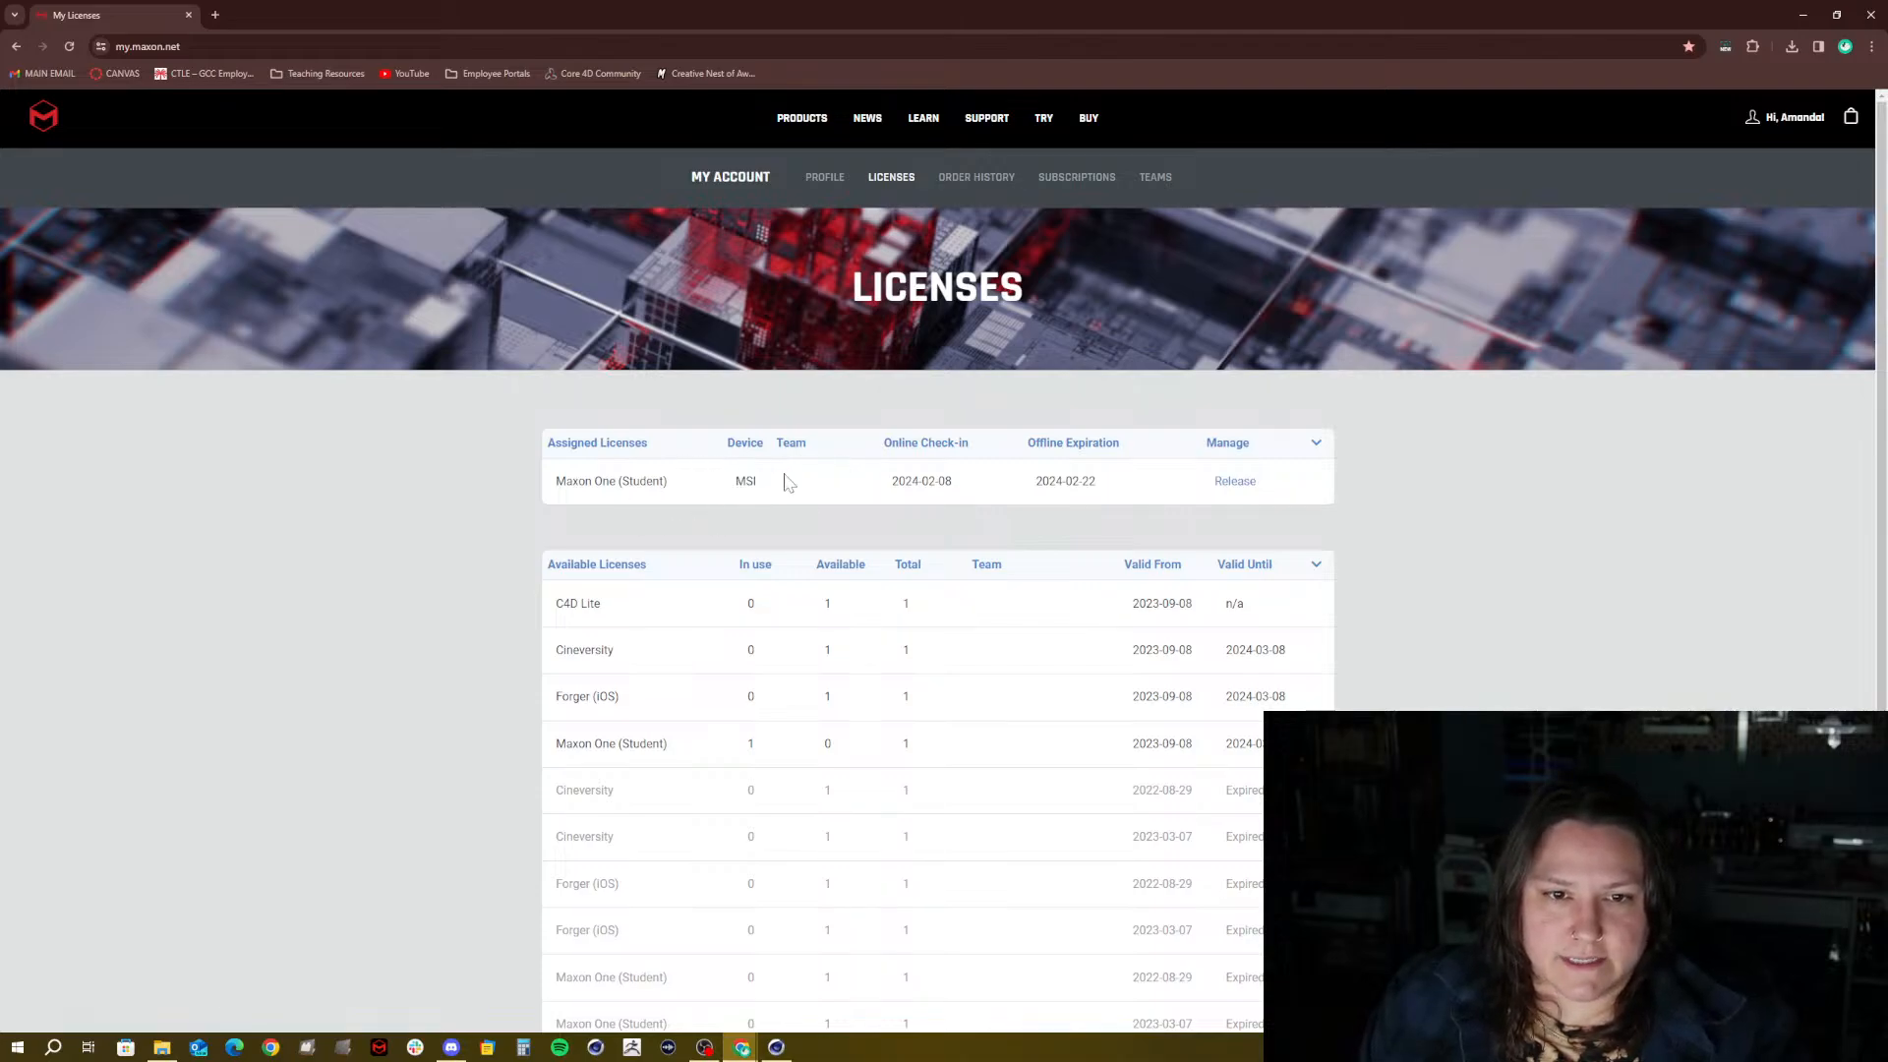
Release the Maxon One (Student) license and close the browser
left_click(1232, 486)
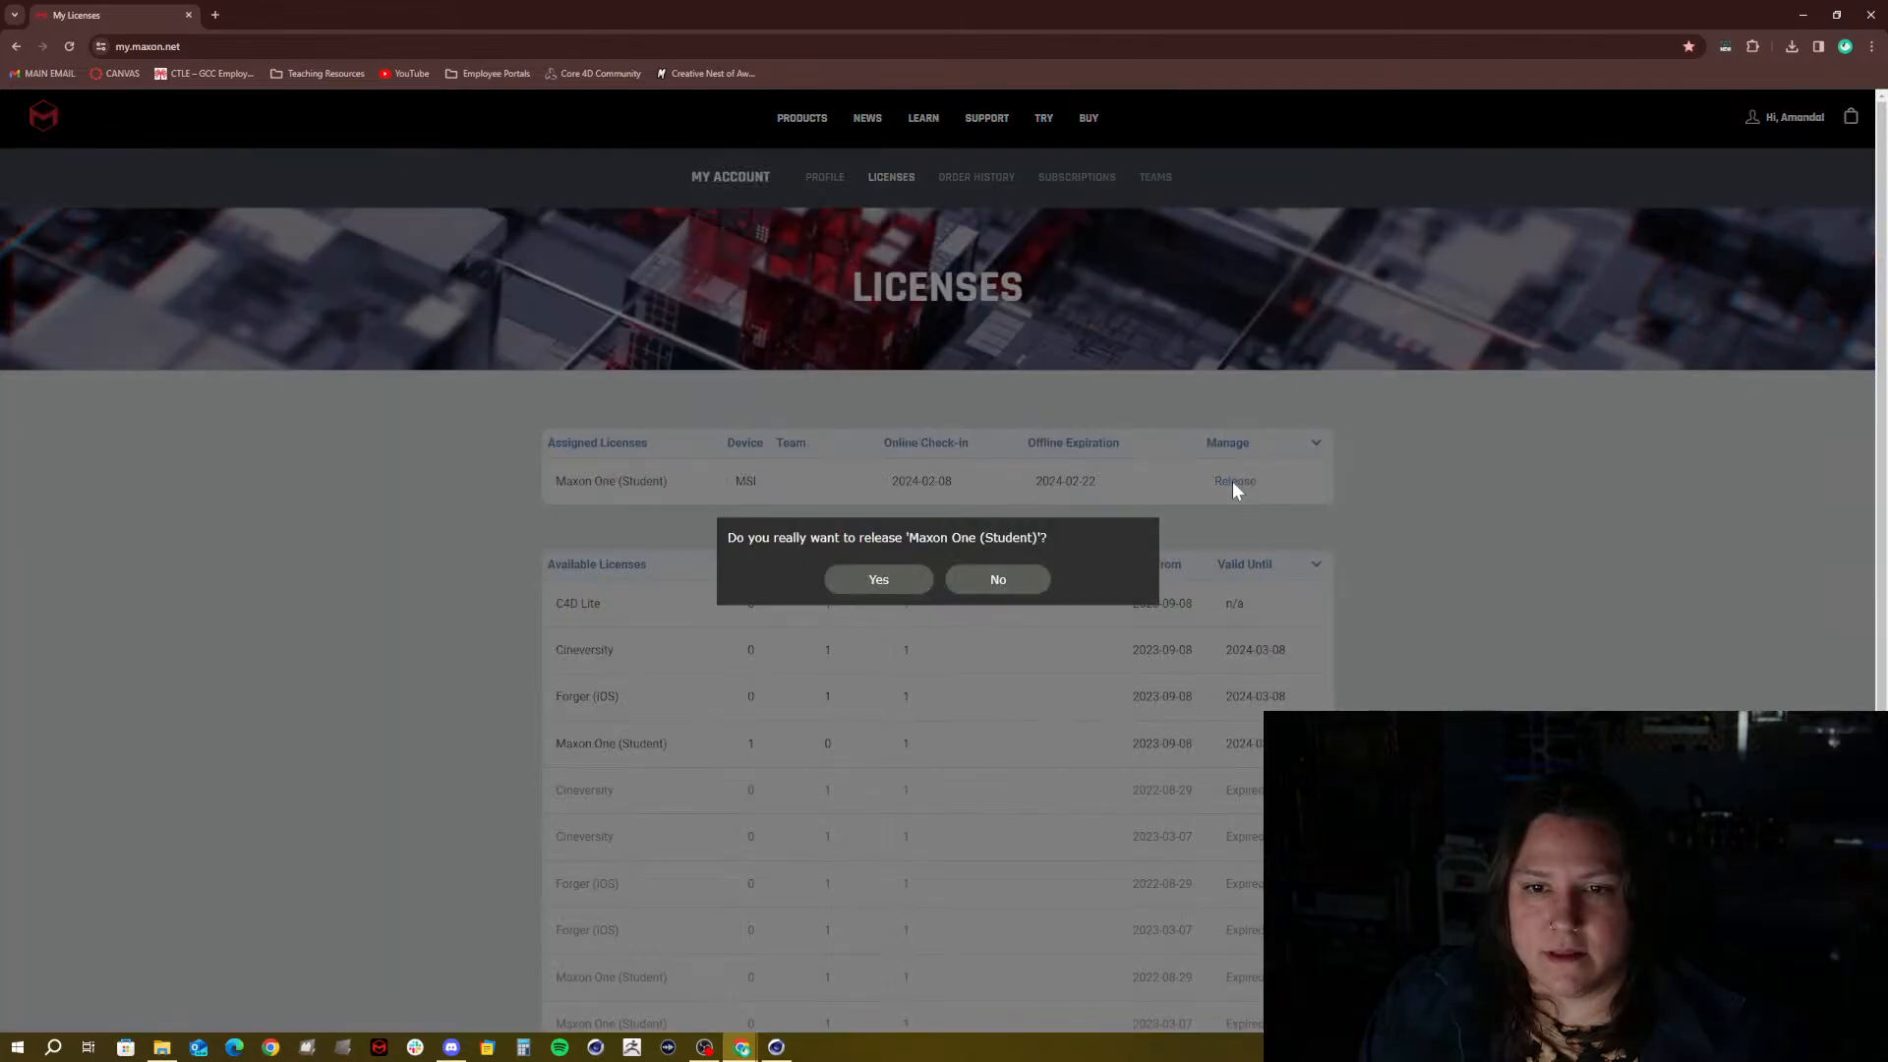
left_click(871, 582)
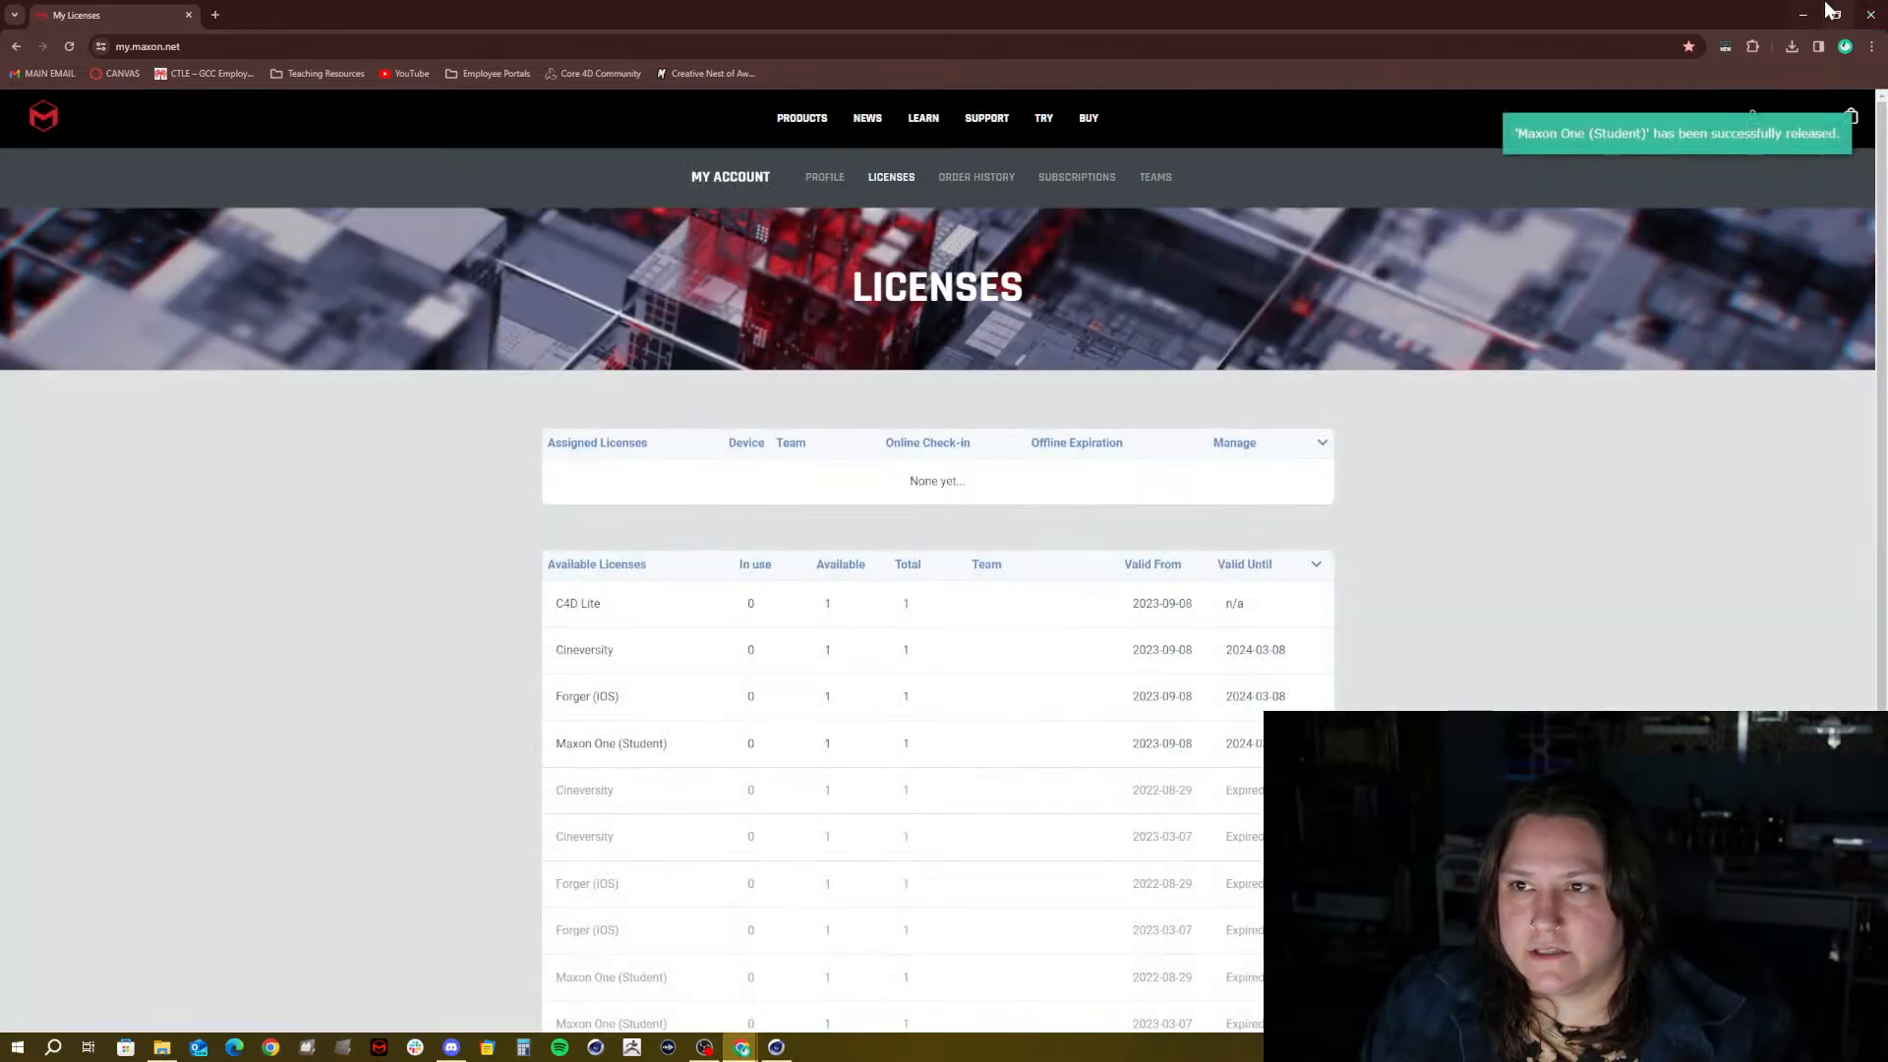
left_click(1866, 11)
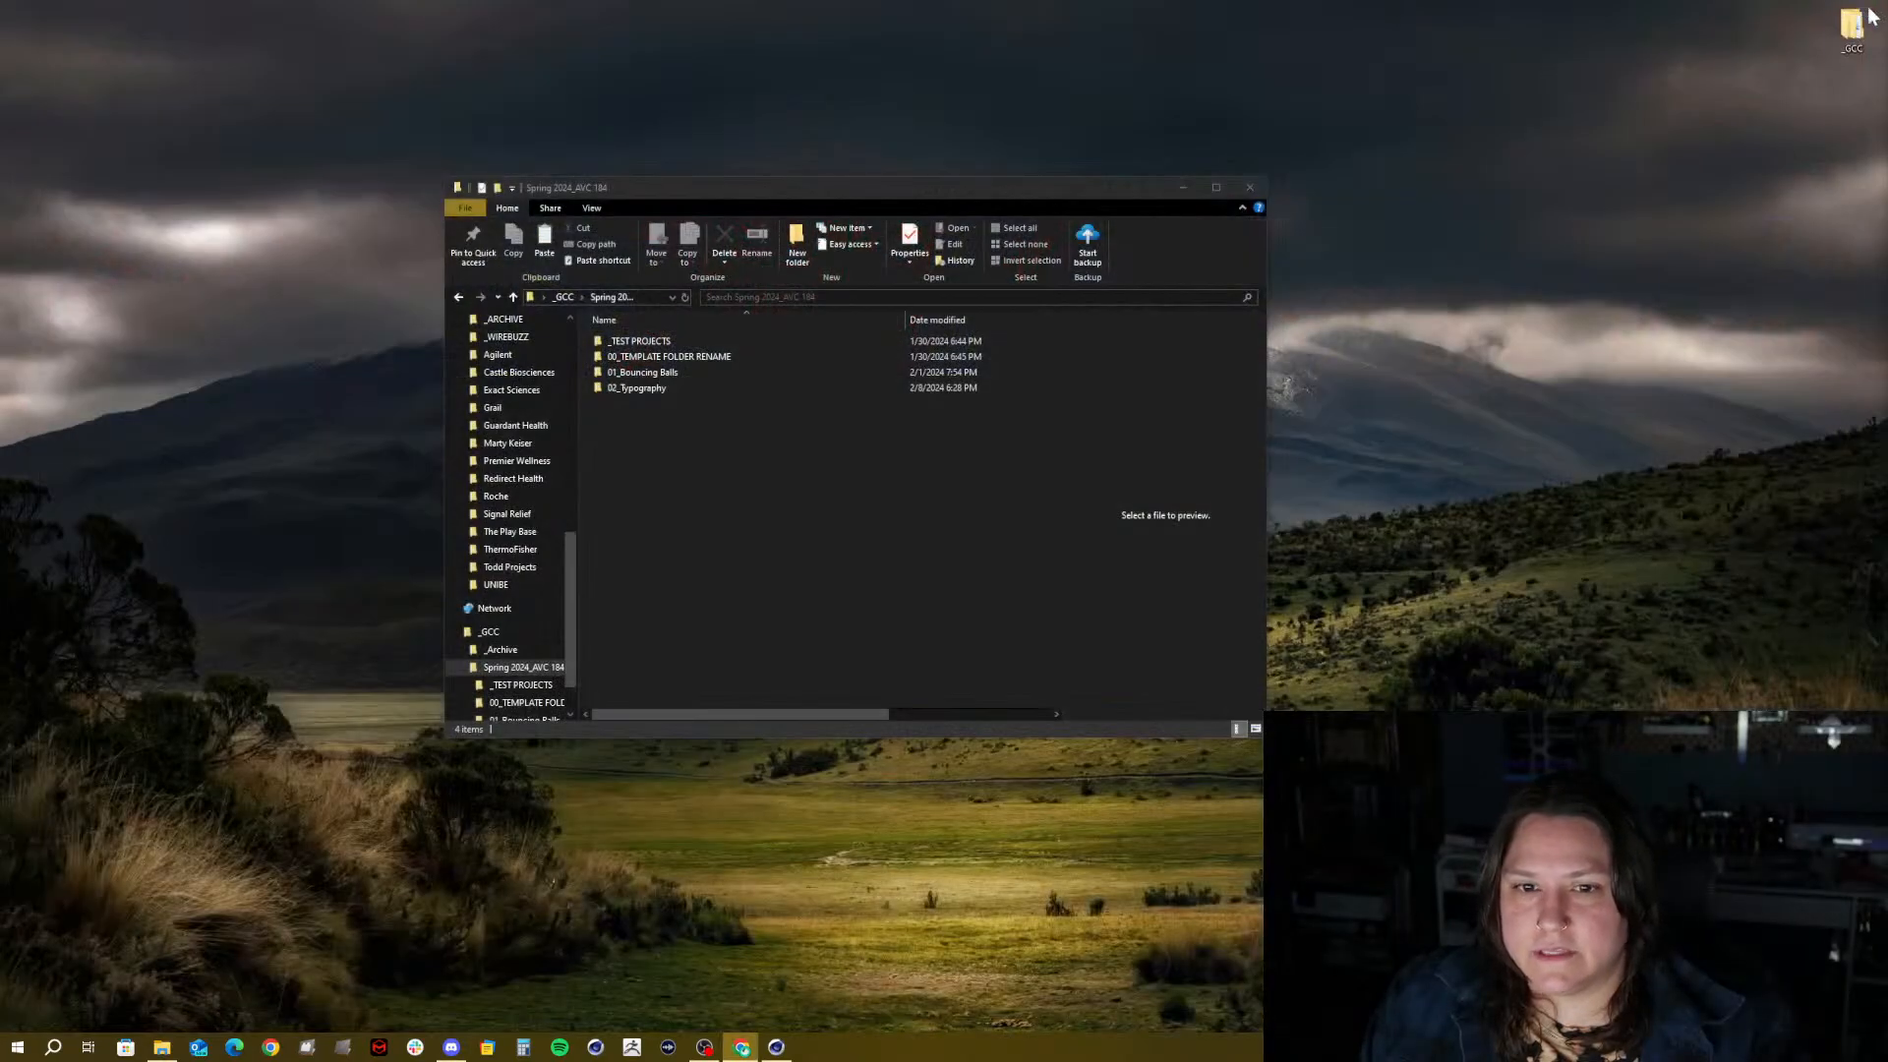
Close Cinema 4D and bring up the Maxon App from the taskbar
left_click(776, 1046)
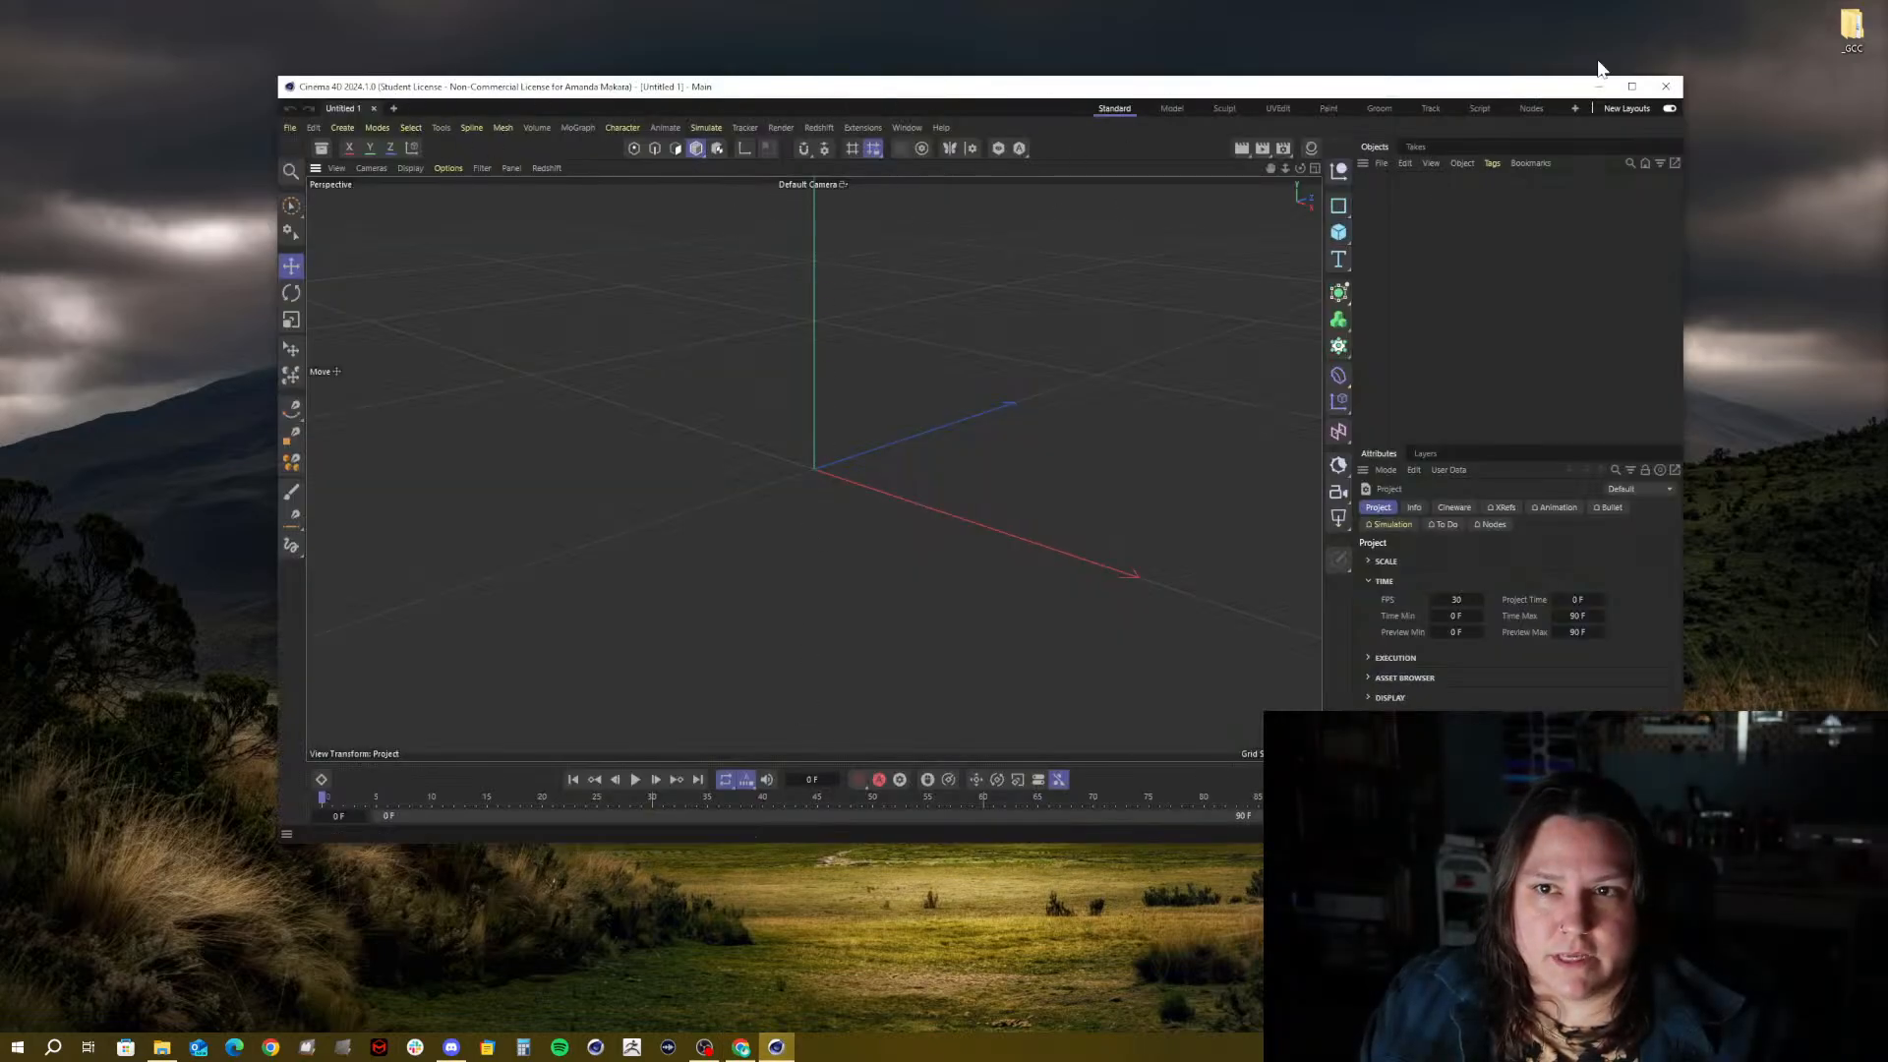
left_click(1666, 86)
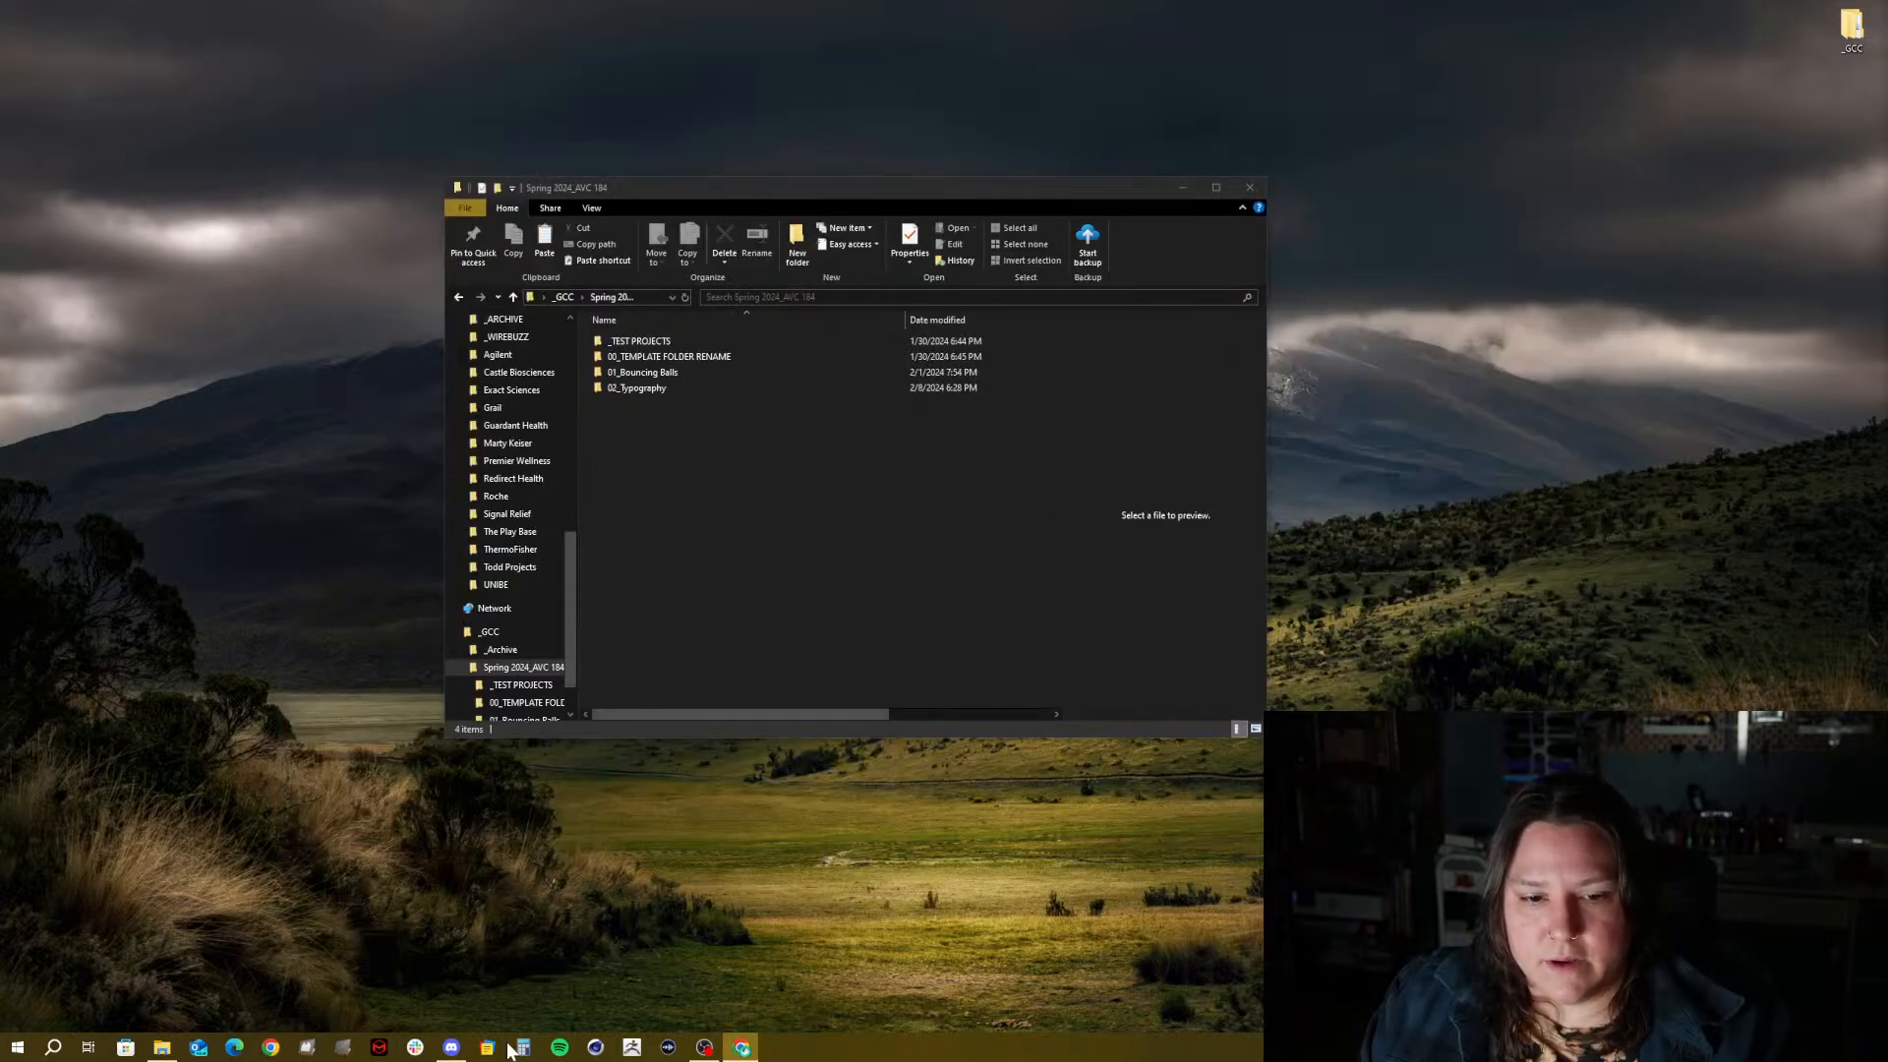
left_click(379, 1047)
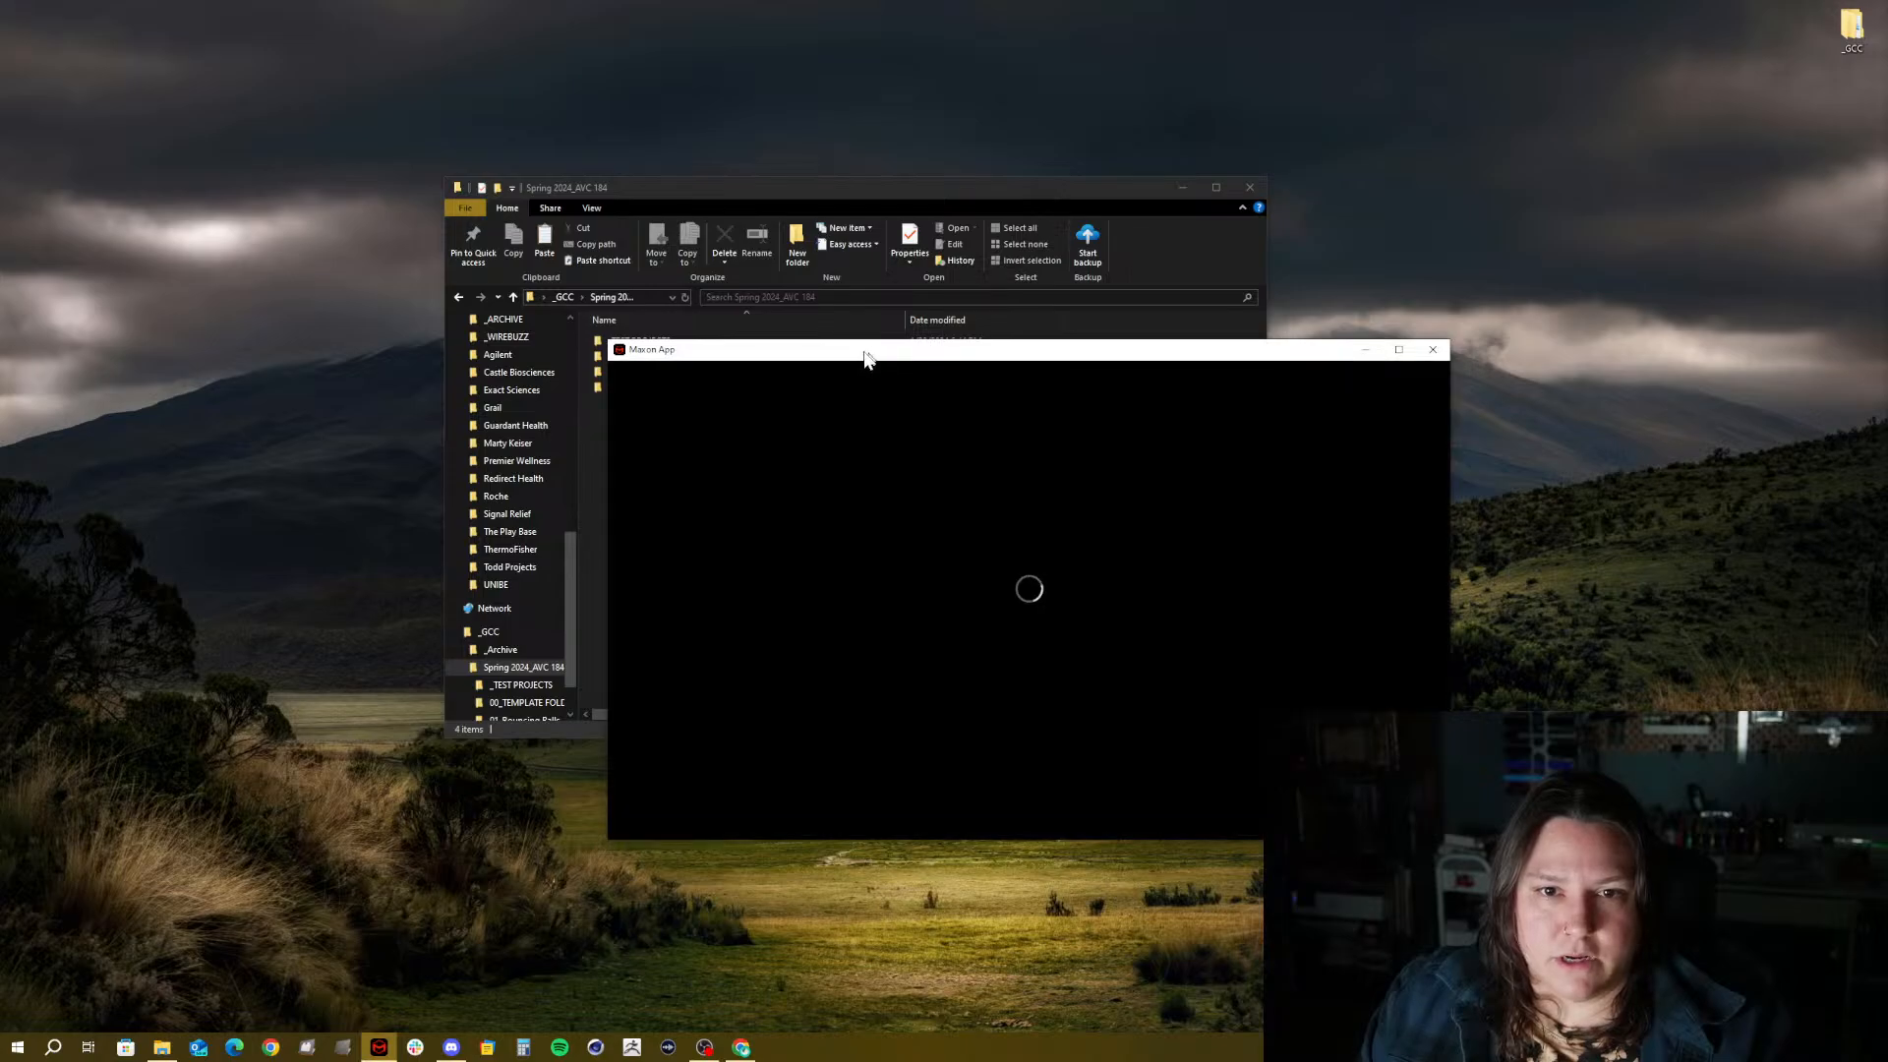
left_click_drag(871, 354, 680, 311)
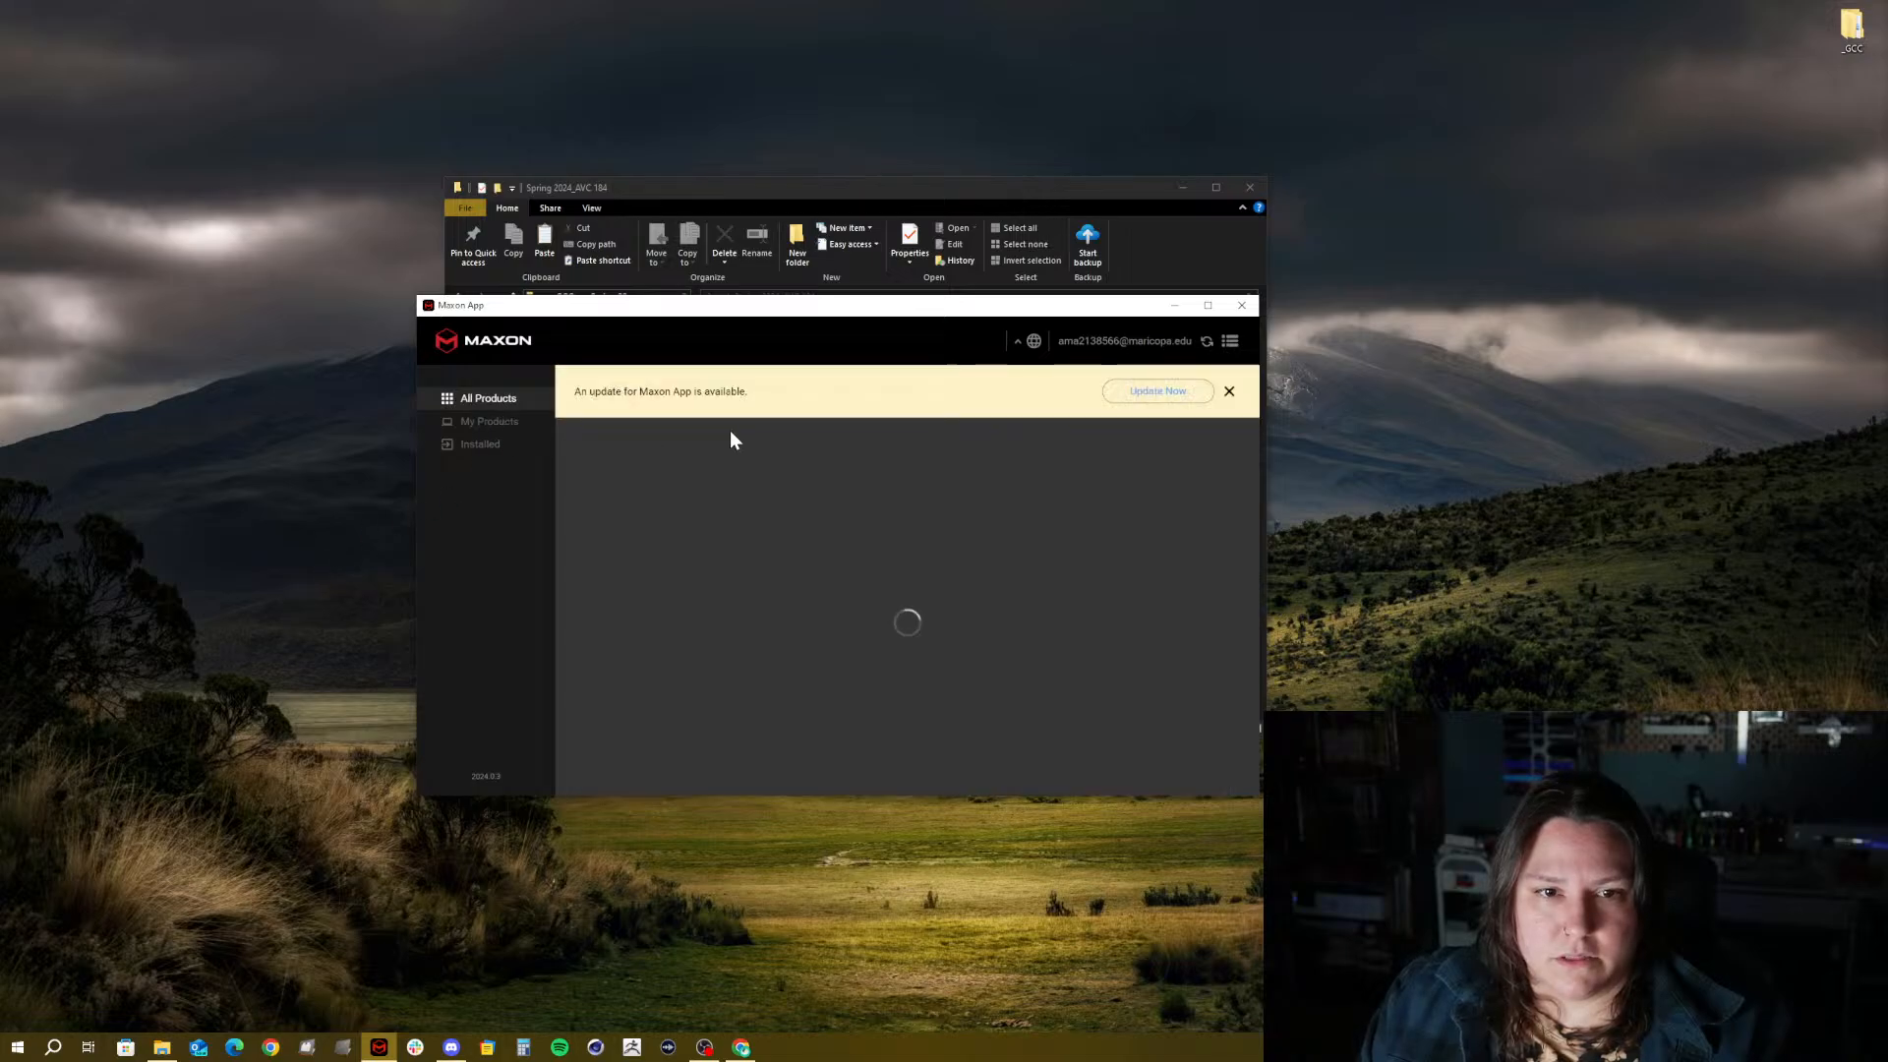
Dismiss the Maxon App update notice and open Cinema 4D's Learn More page from its options
left_click(1228, 393)
left_click(1206, 419)
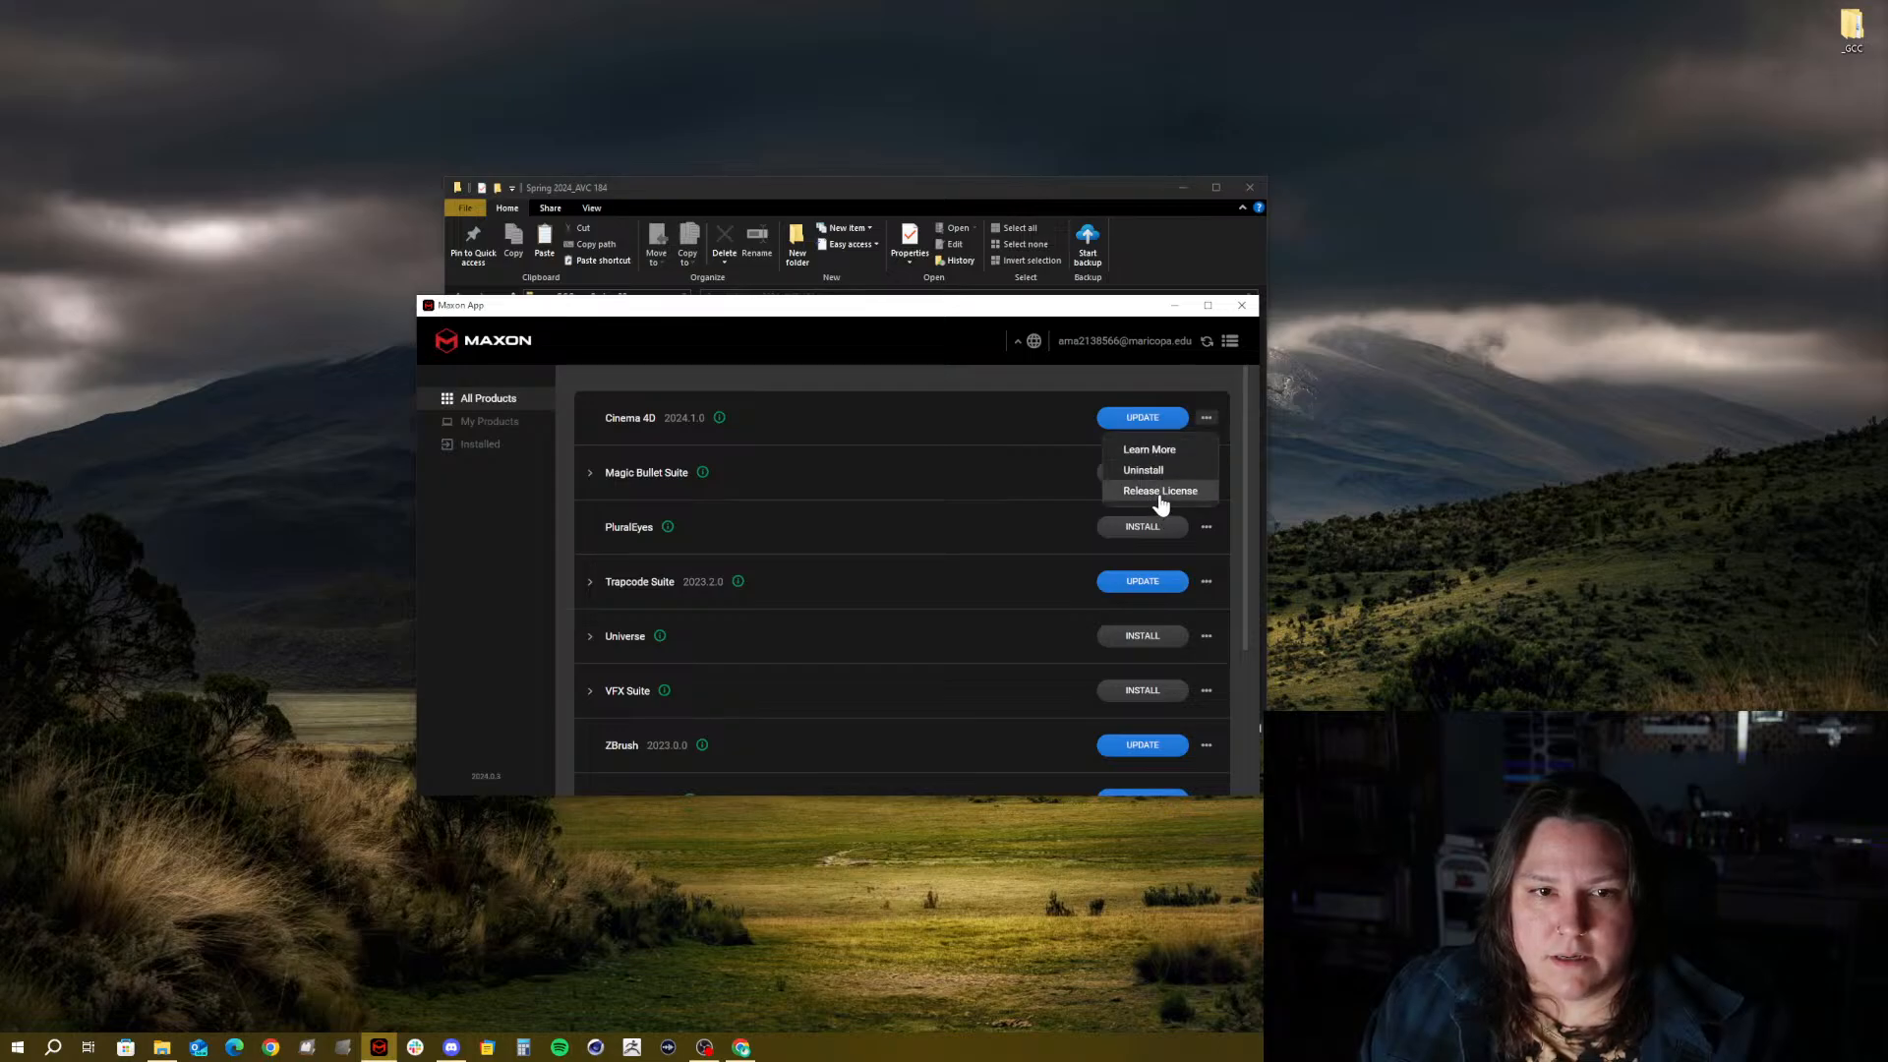
left_click(797, 416)
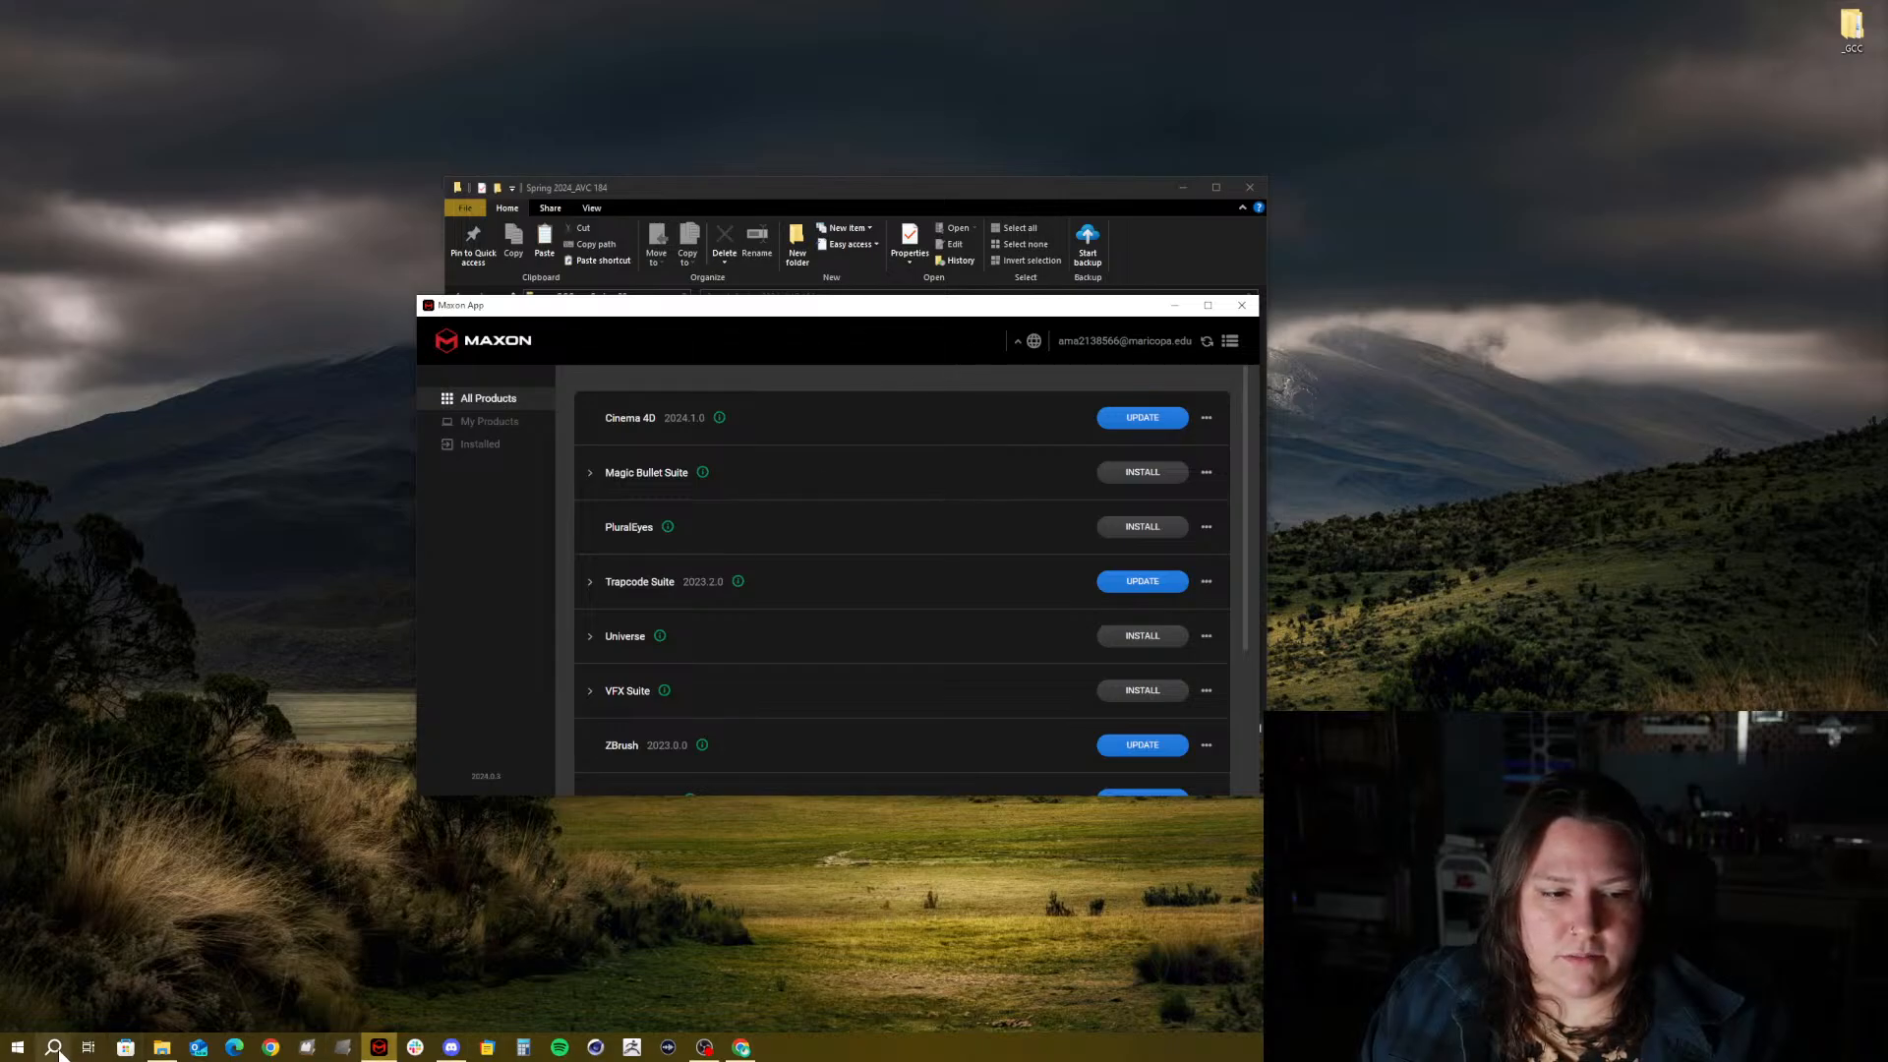
left_click(1206, 418)
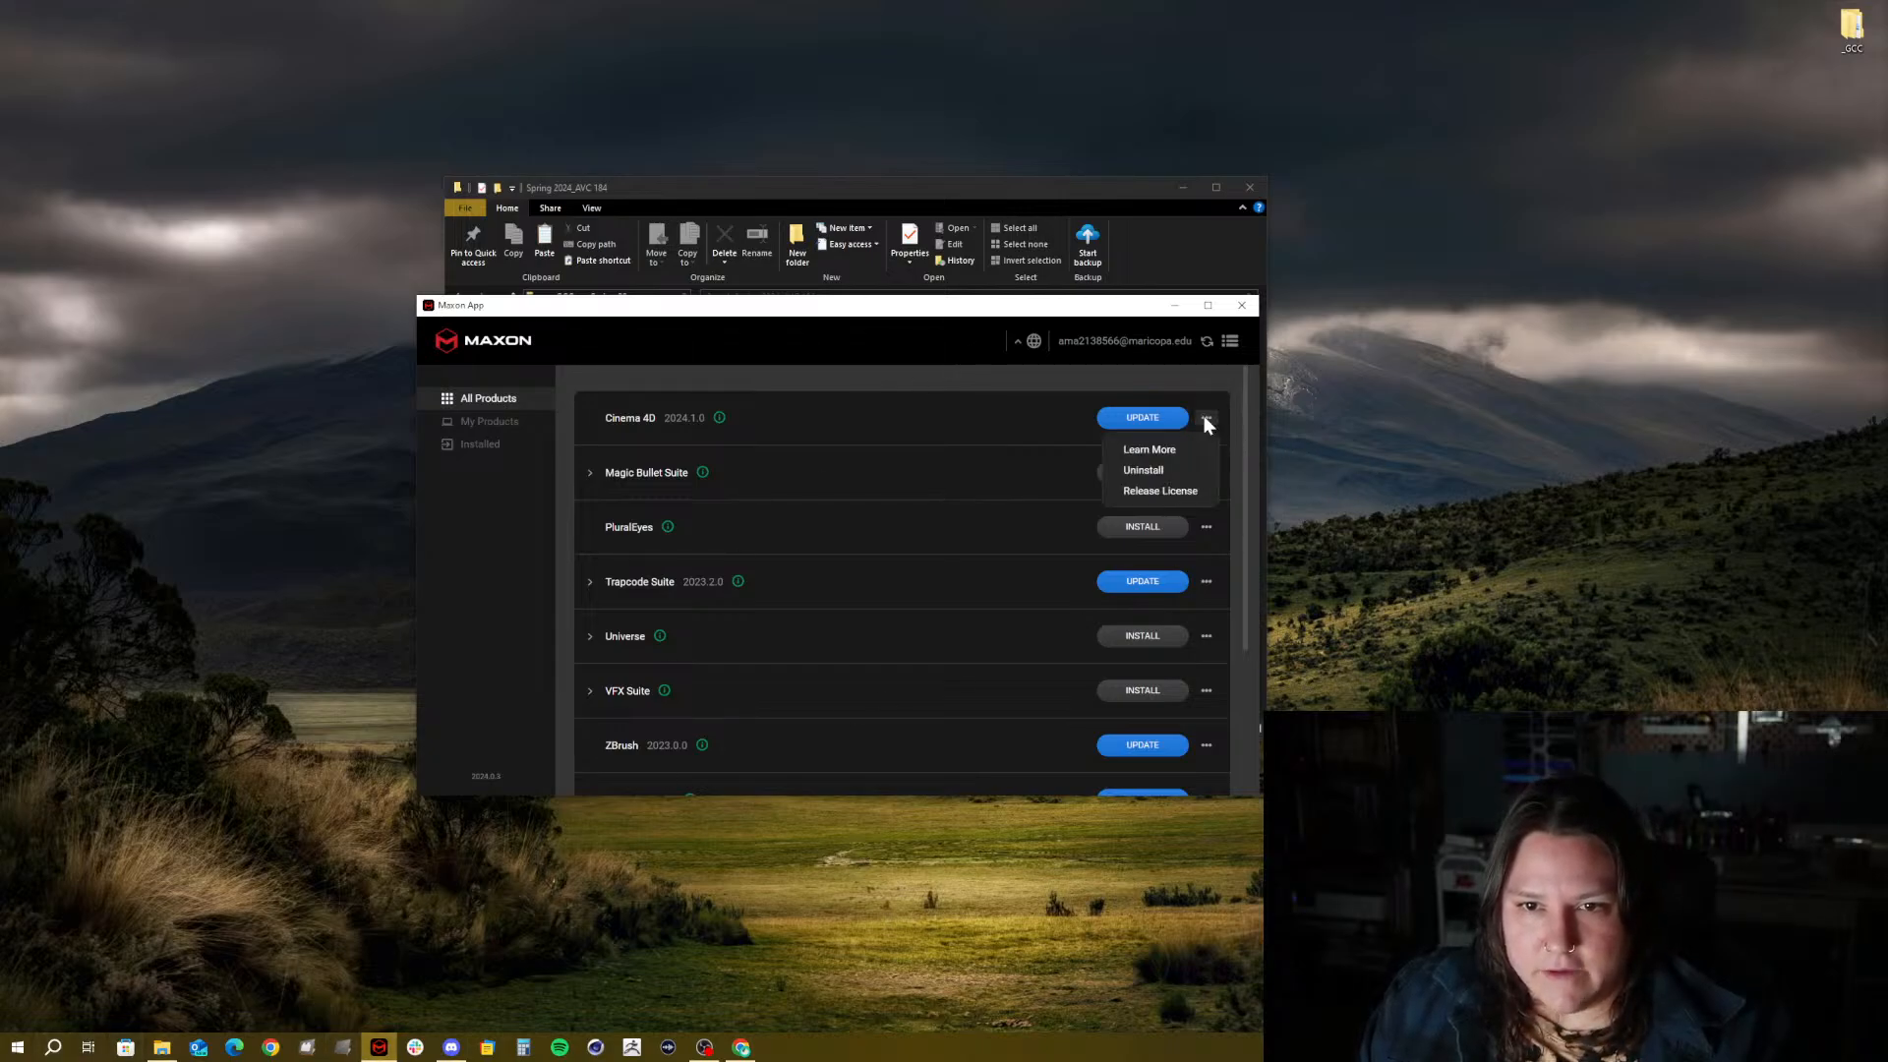
left_click(1167, 454)
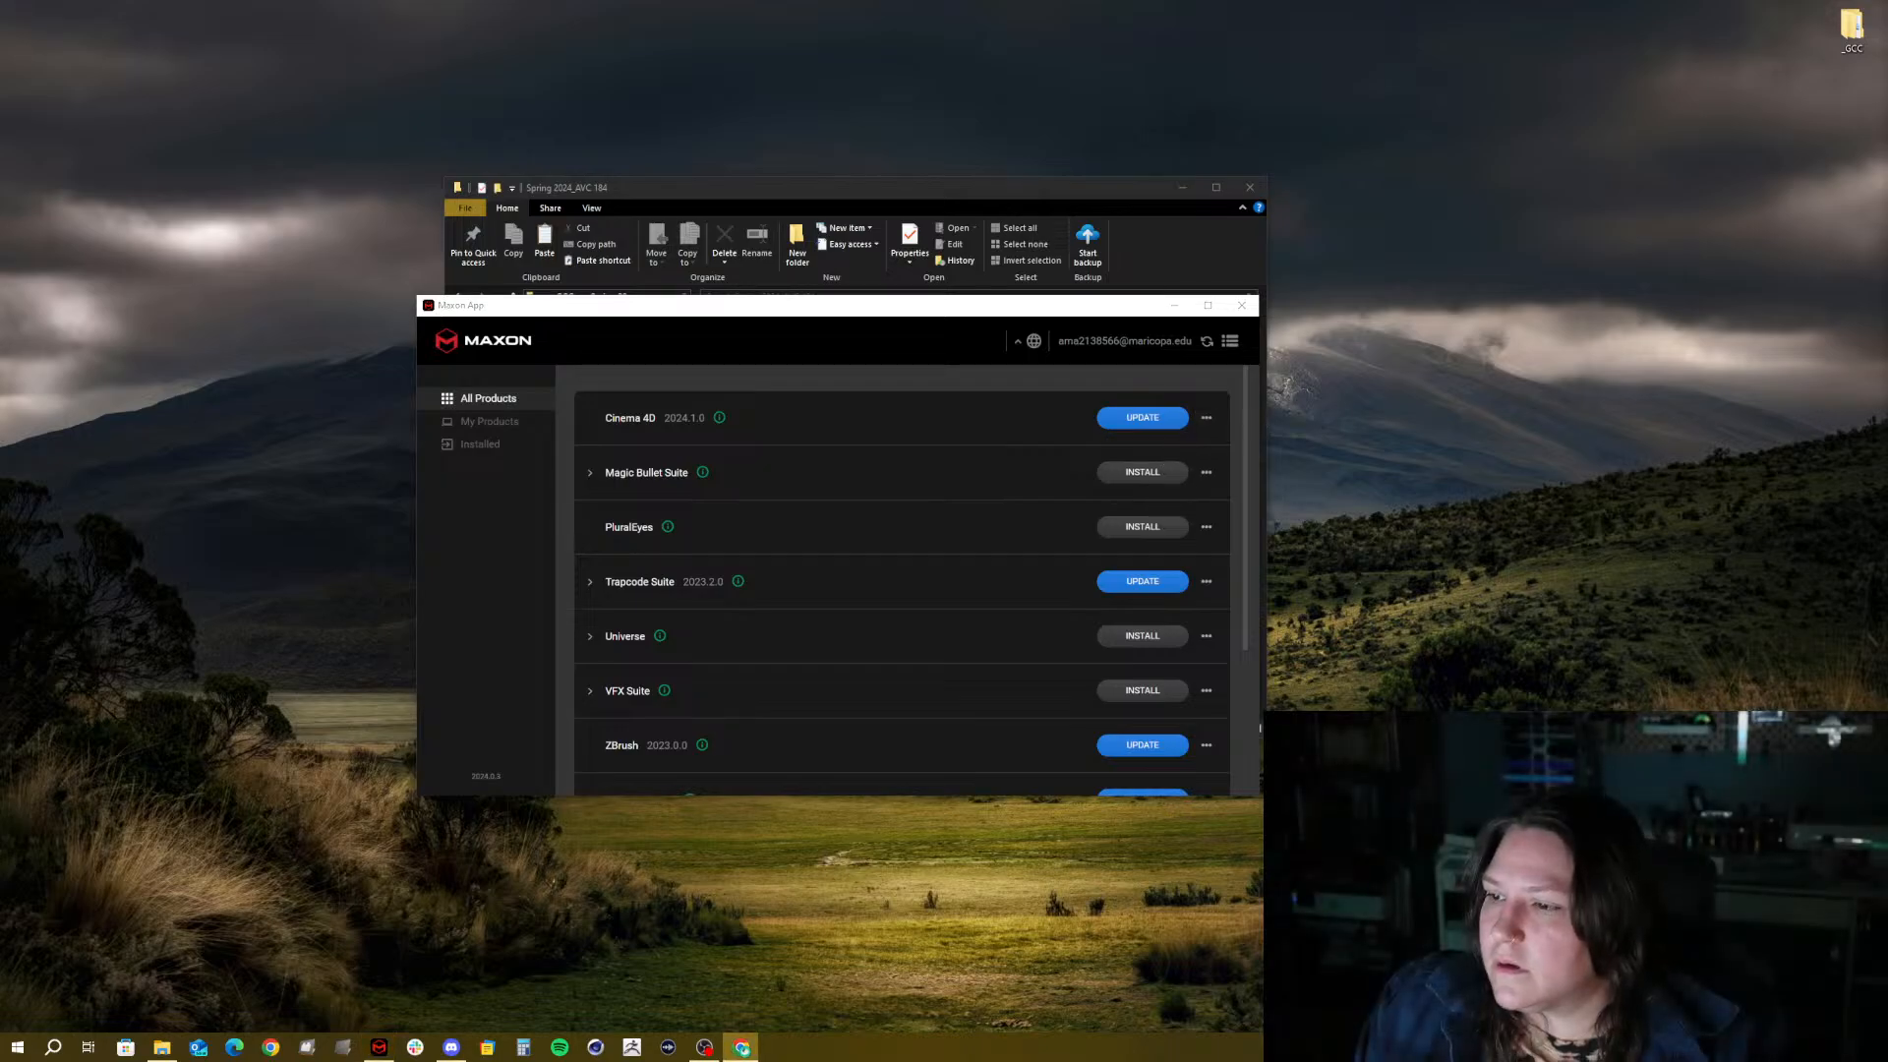
Close the Cinema 4D options menu and exit the Maxon App
left_click(1206, 417)
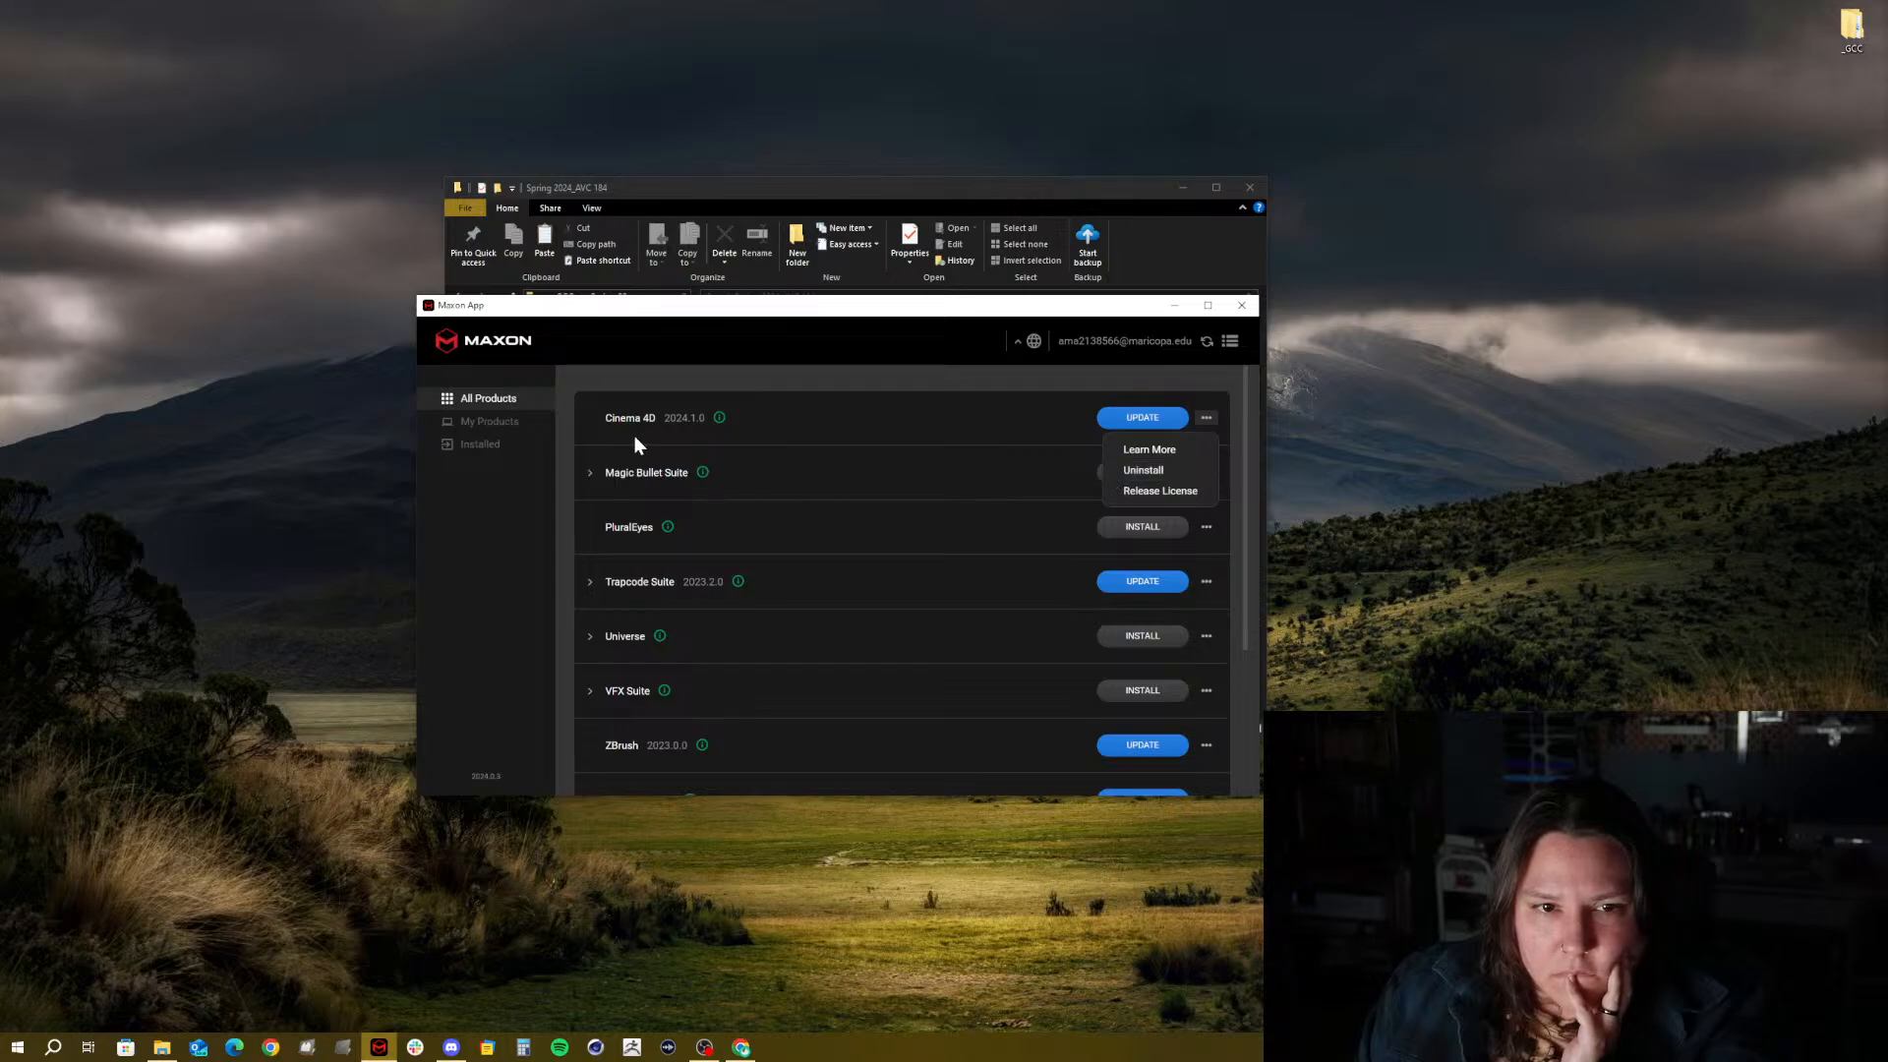
left_click(683, 421)
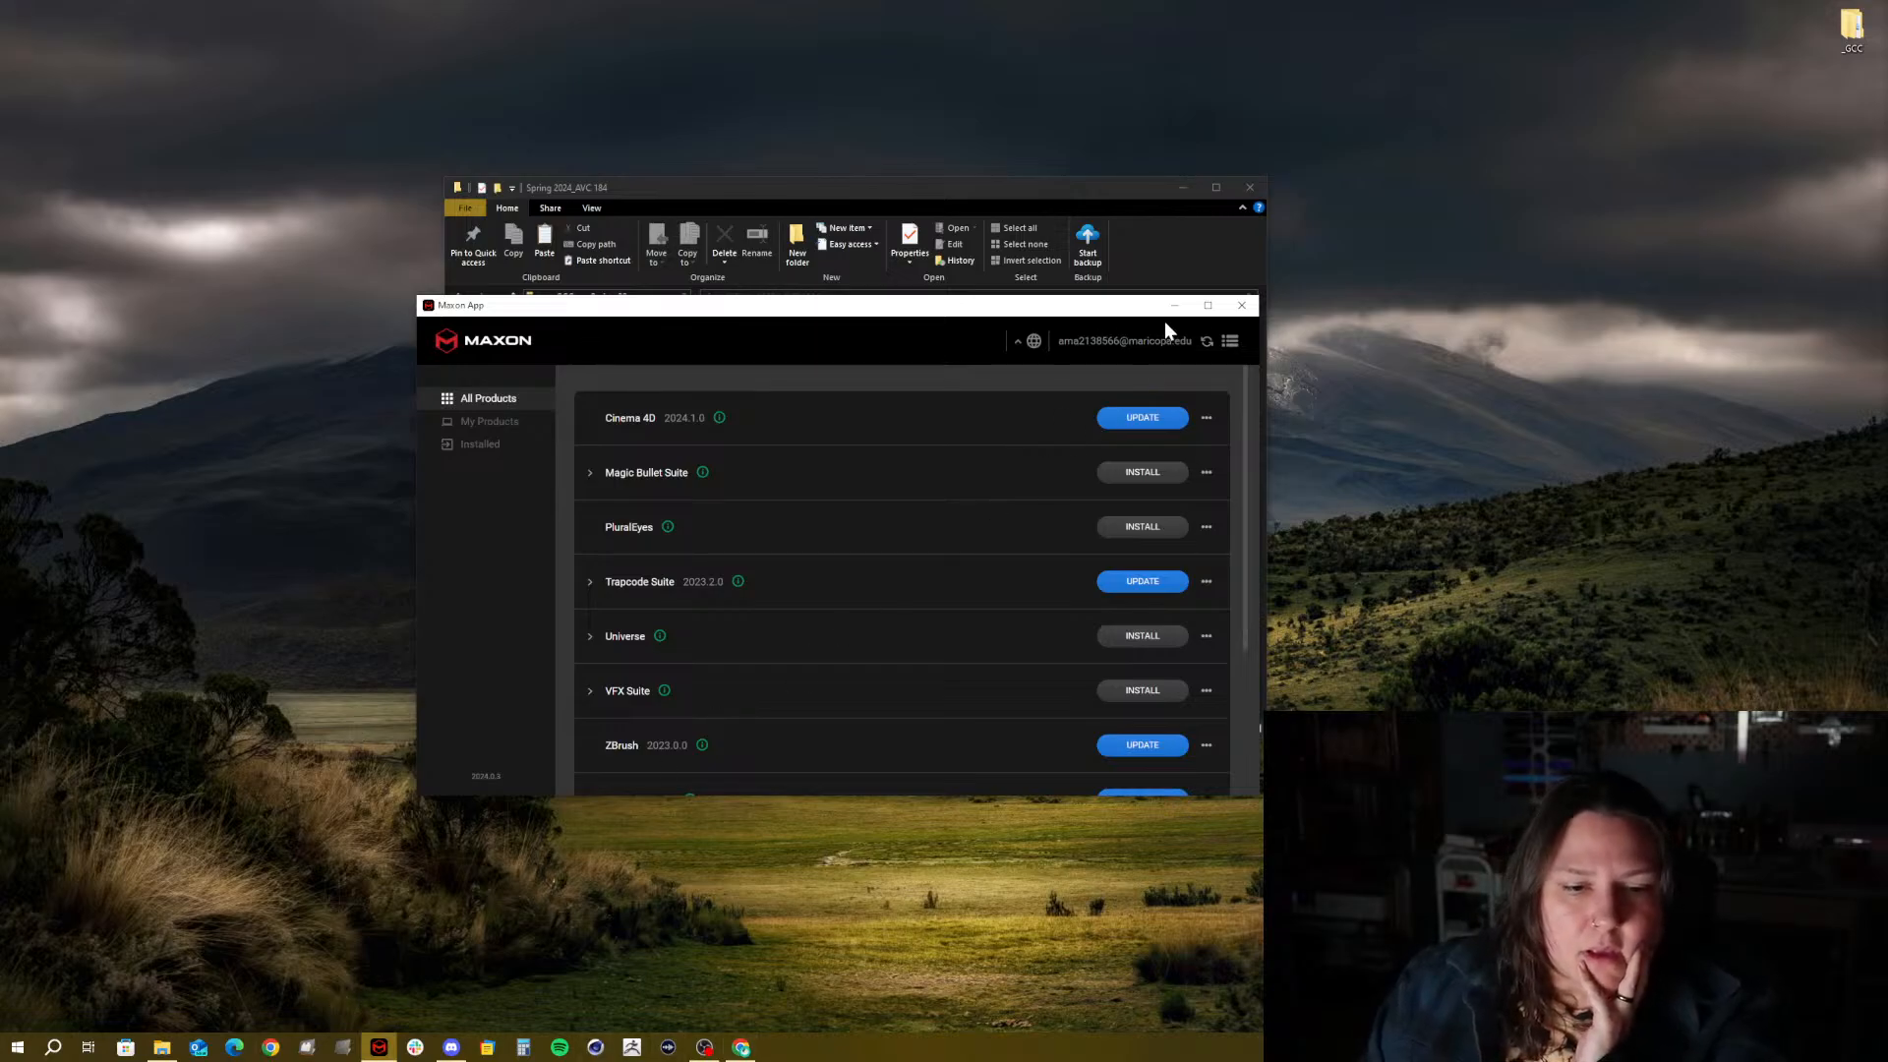
left_click(1245, 309)
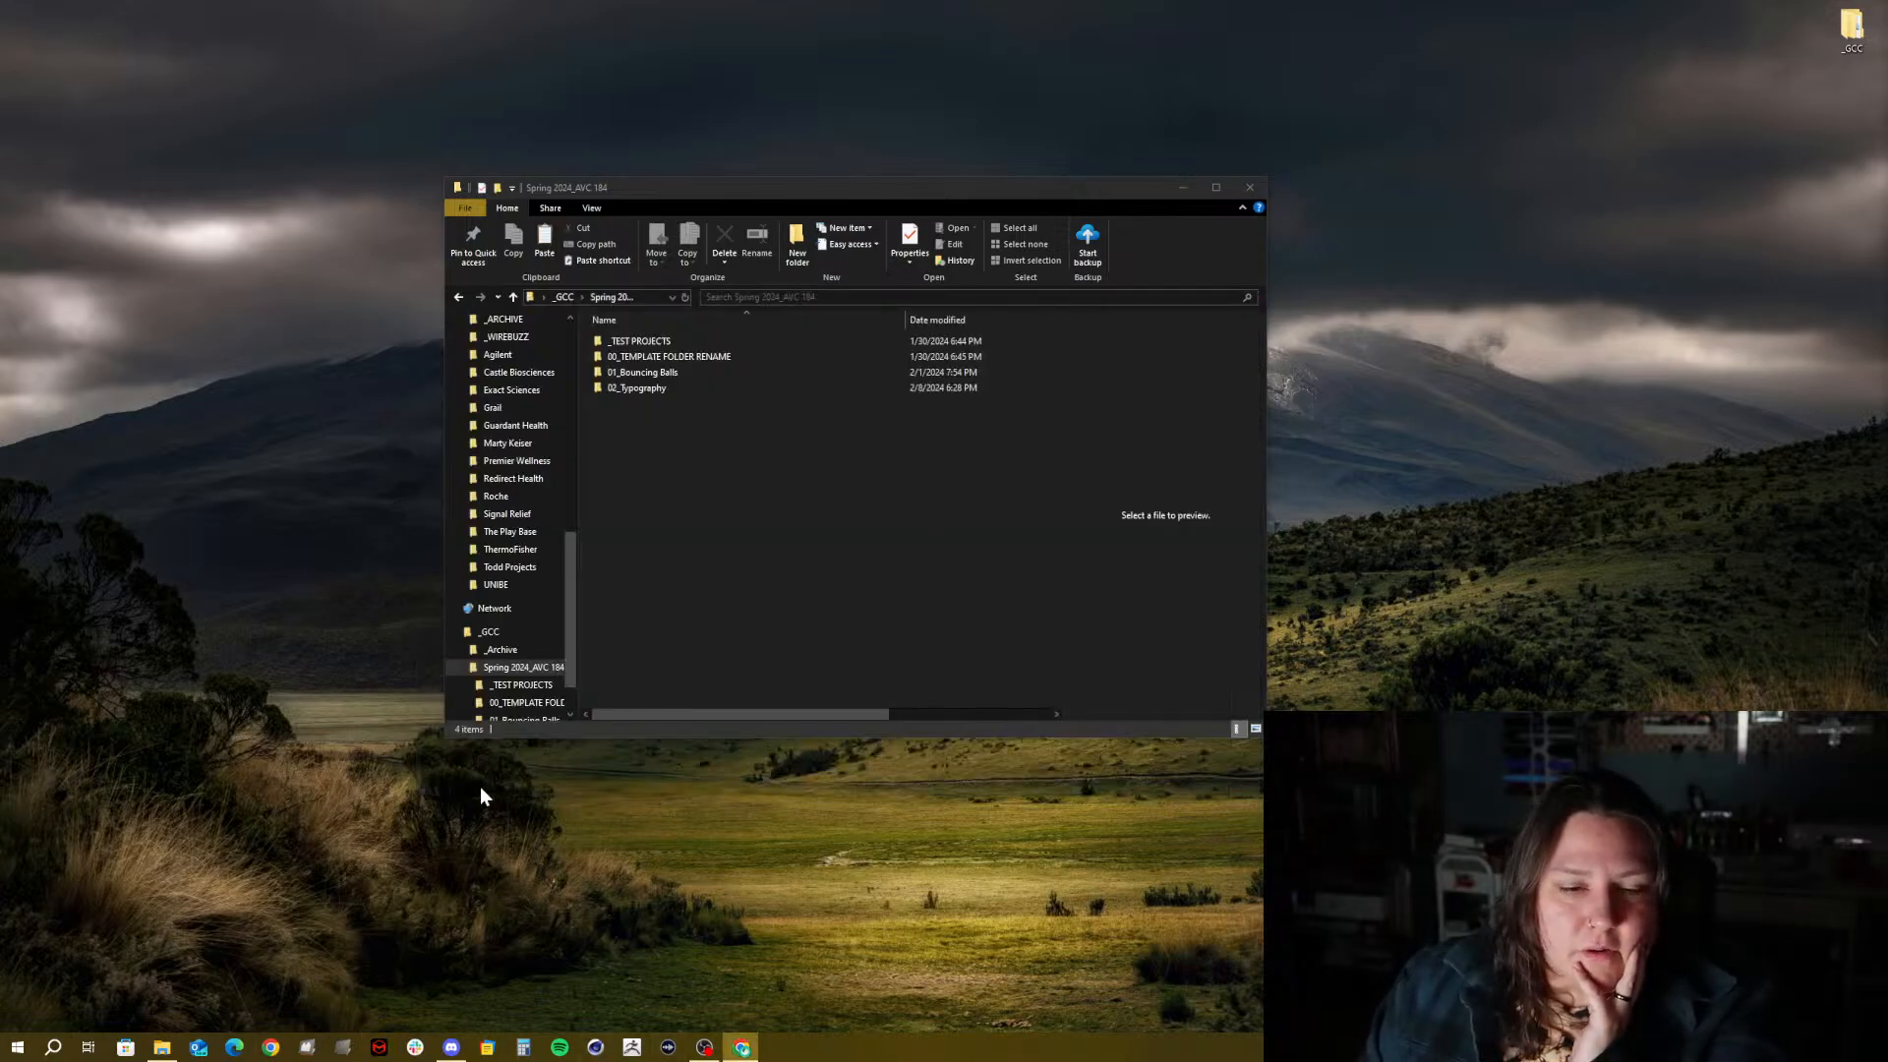
Unpin Cinema 4D from the taskbar and launch Maxon Cinema 4D 2024 from the Start menu's Maxon folder
right_click(593, 1048)
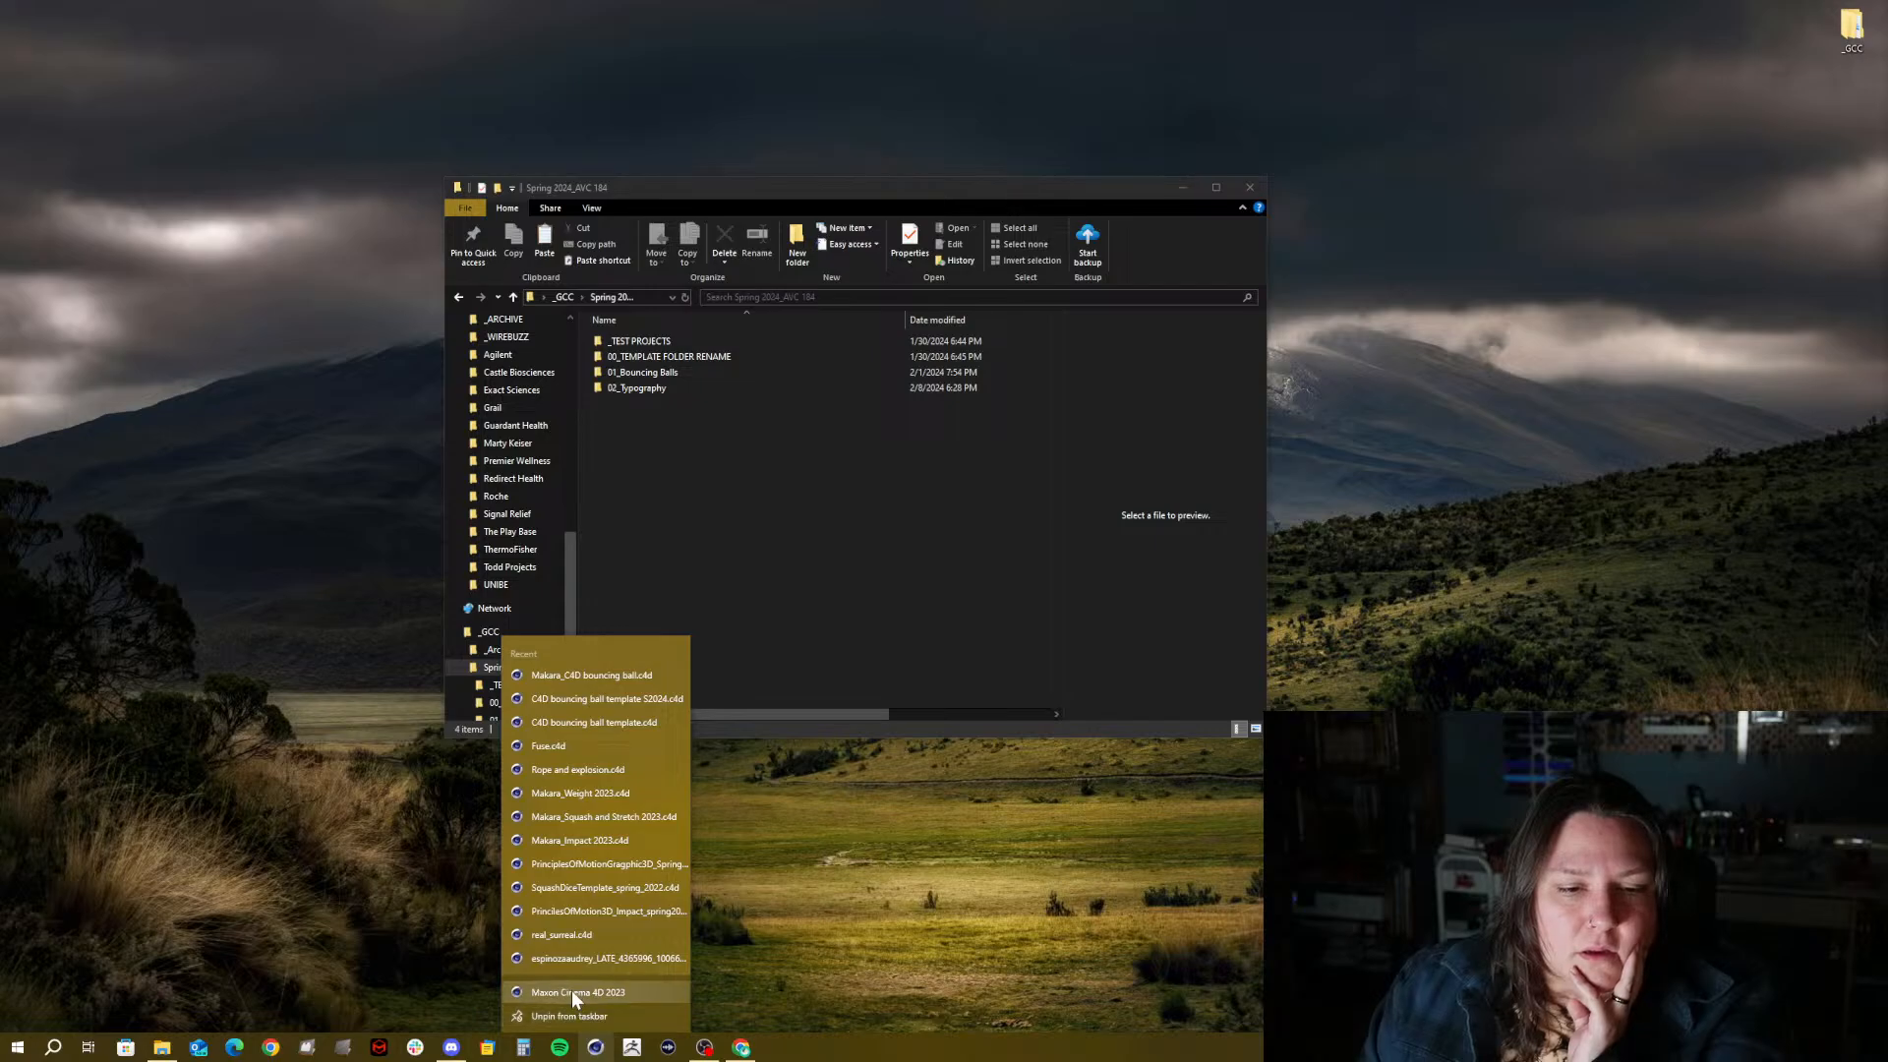
left_click(575, 1014)
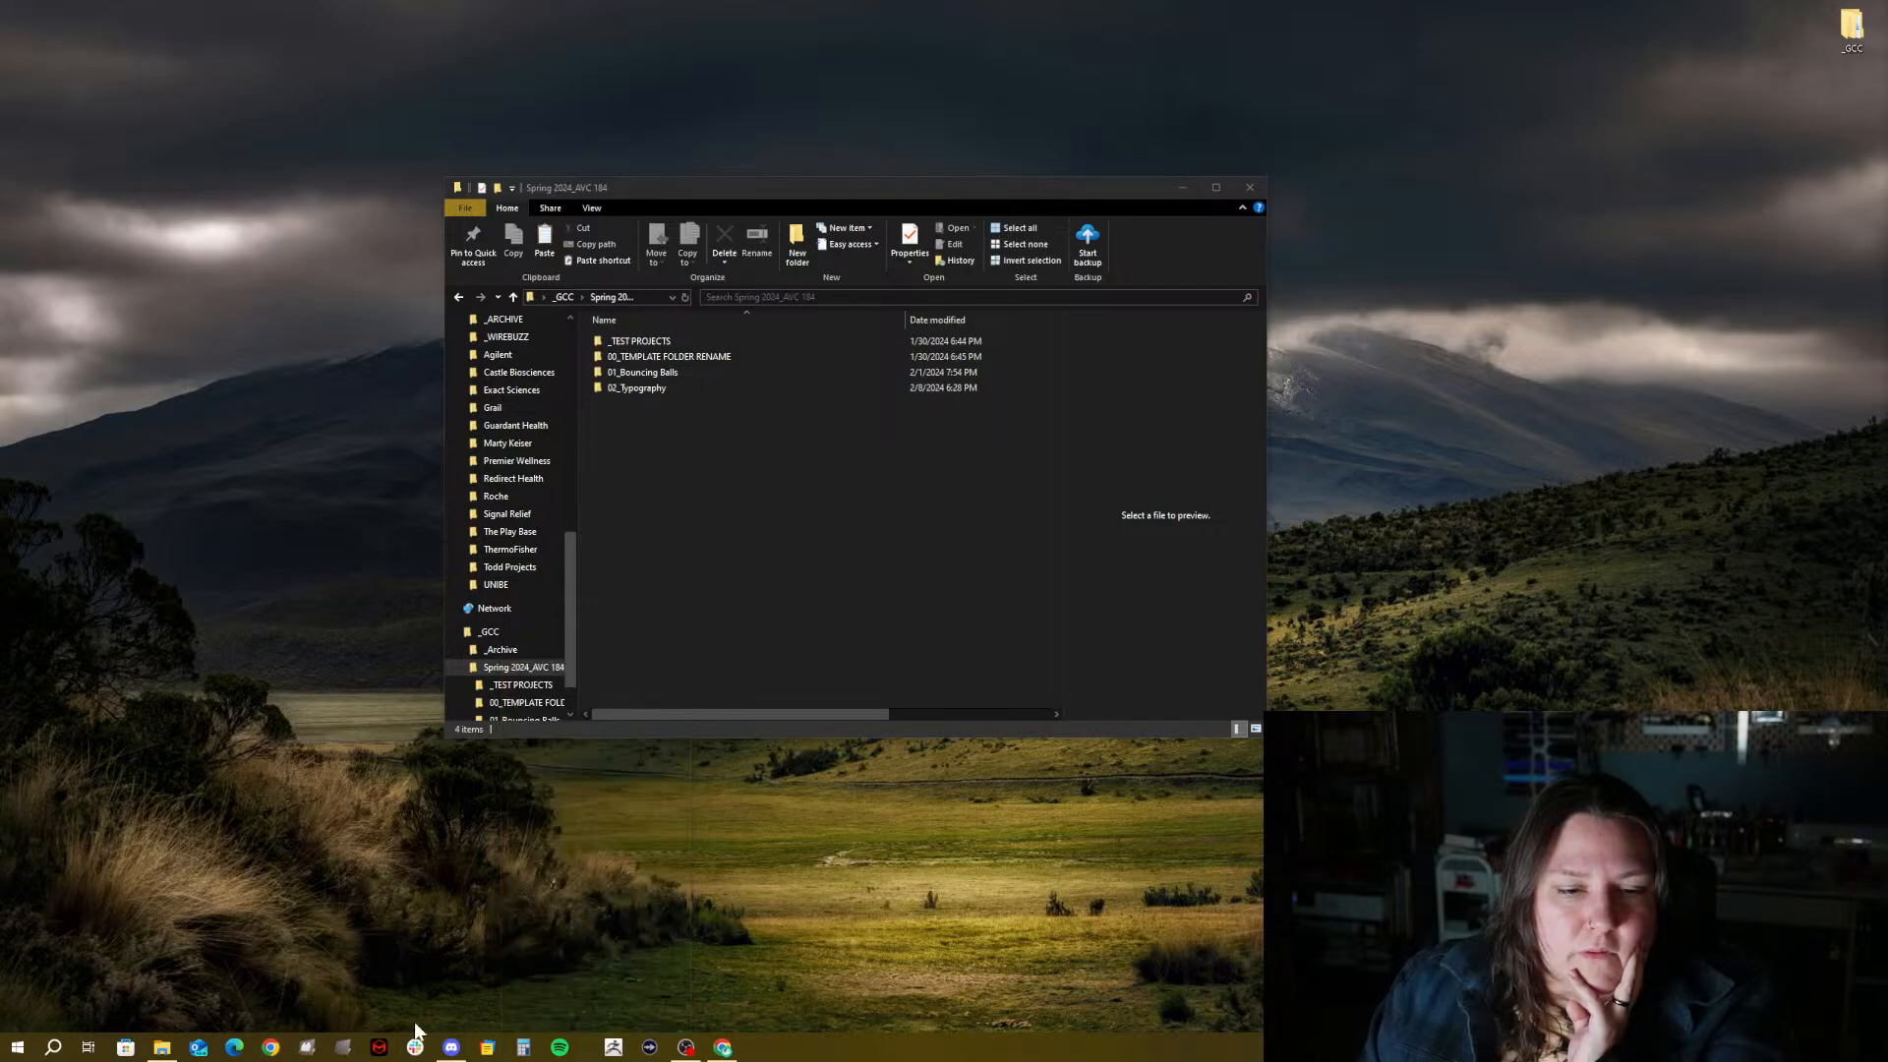
left_click(17, 1048)
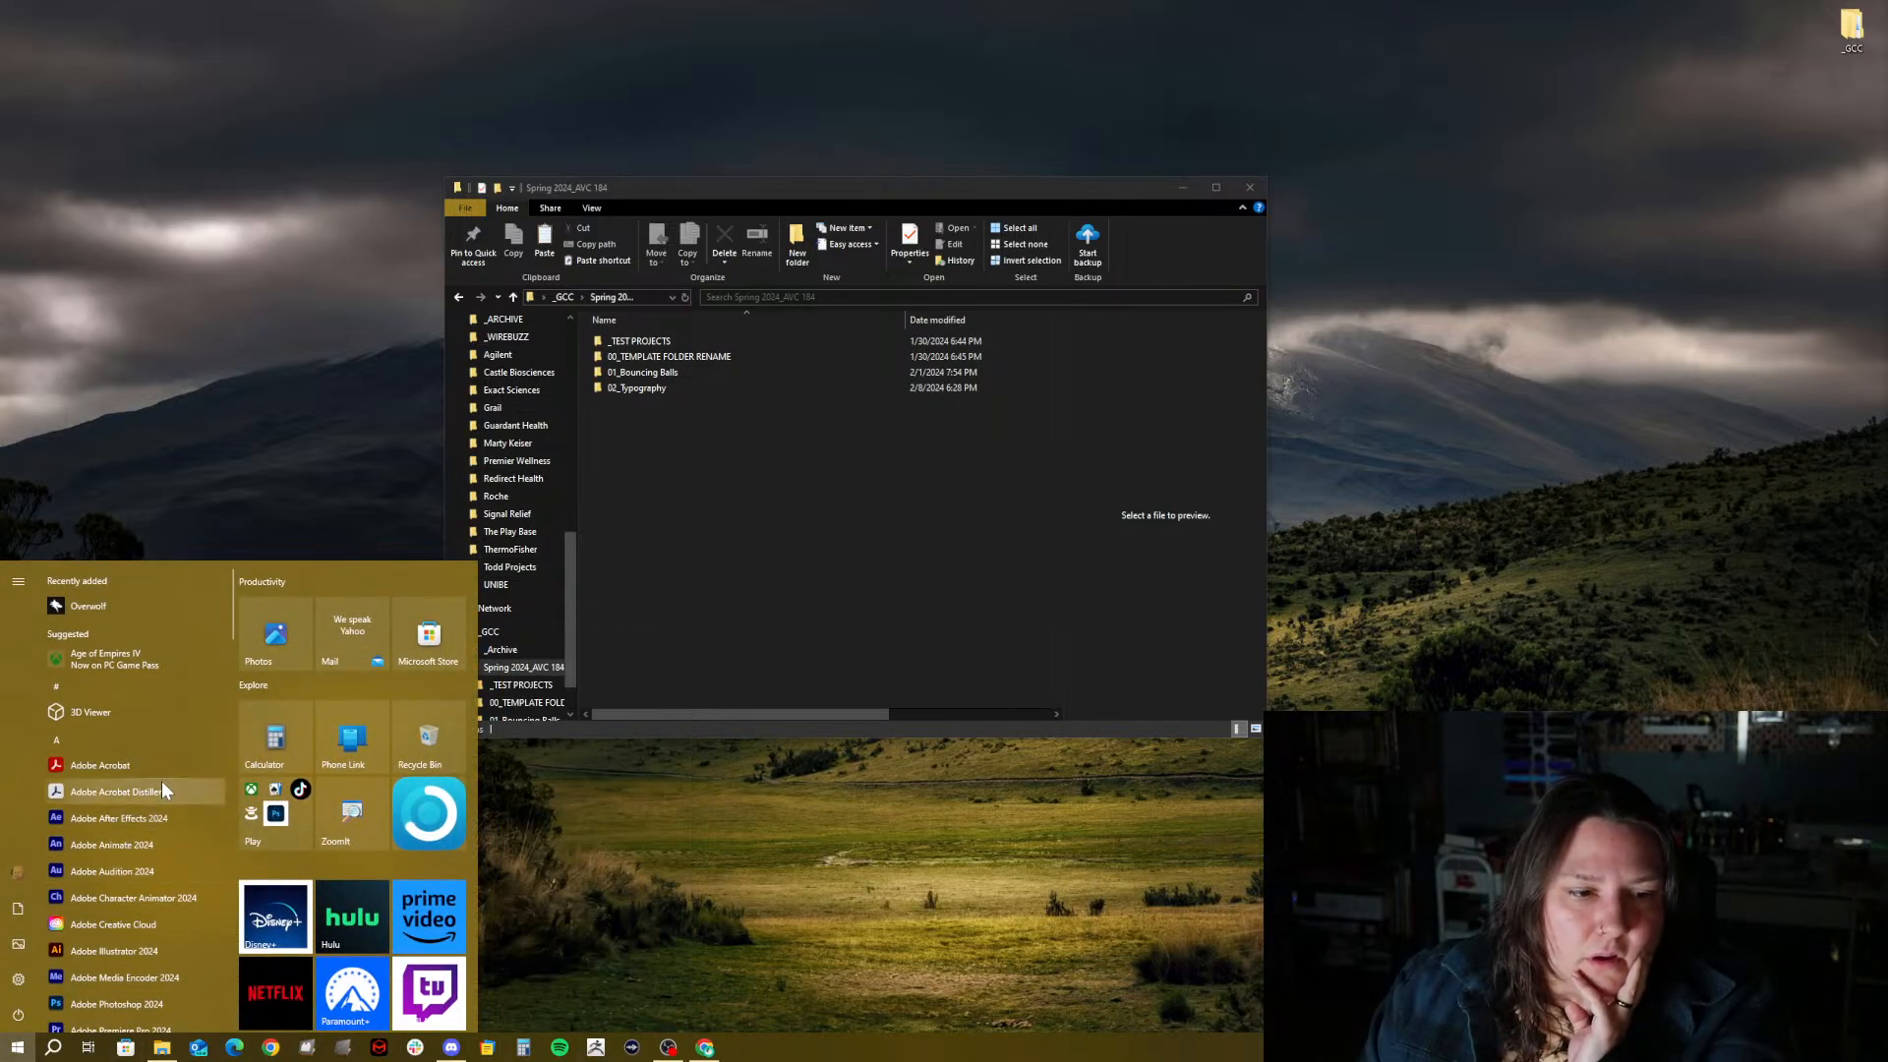
scroll(121, 817, "down", 5)
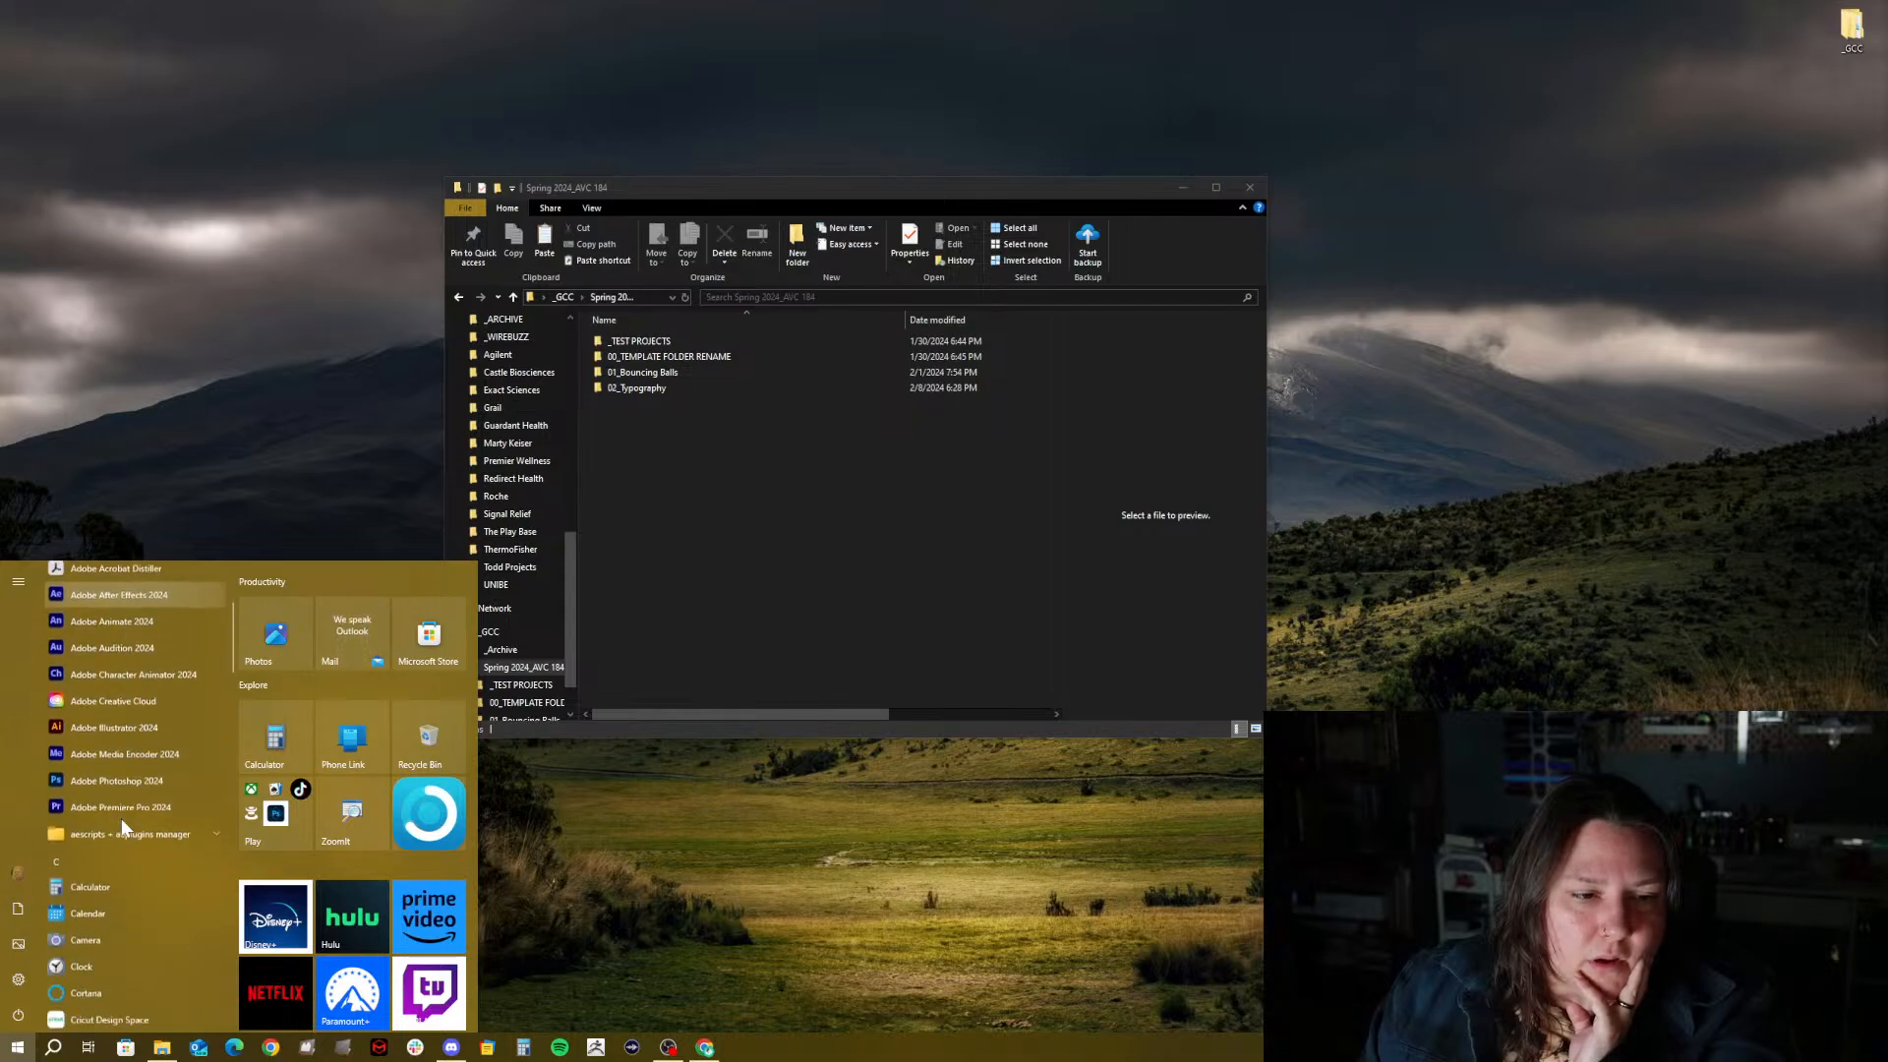
scroll(121, 818, "down", 3)
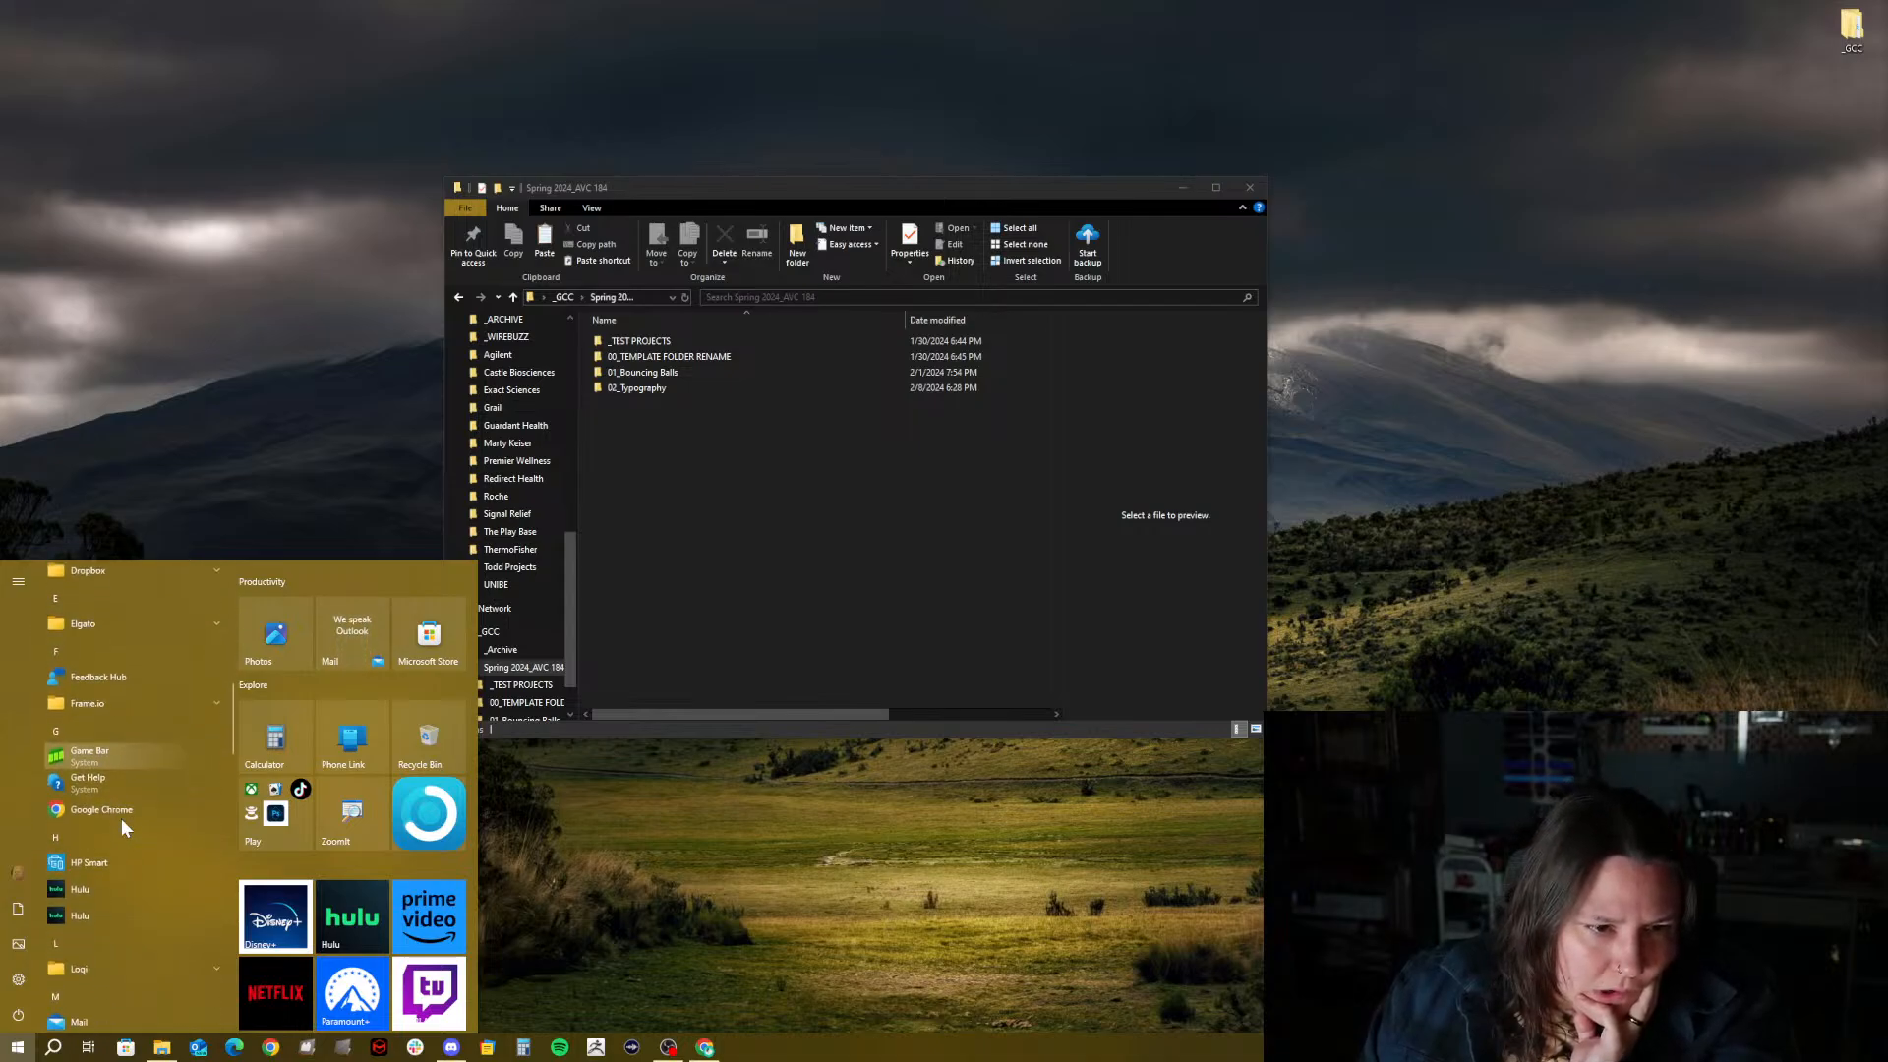
scroll(120, 827, "down", 3)
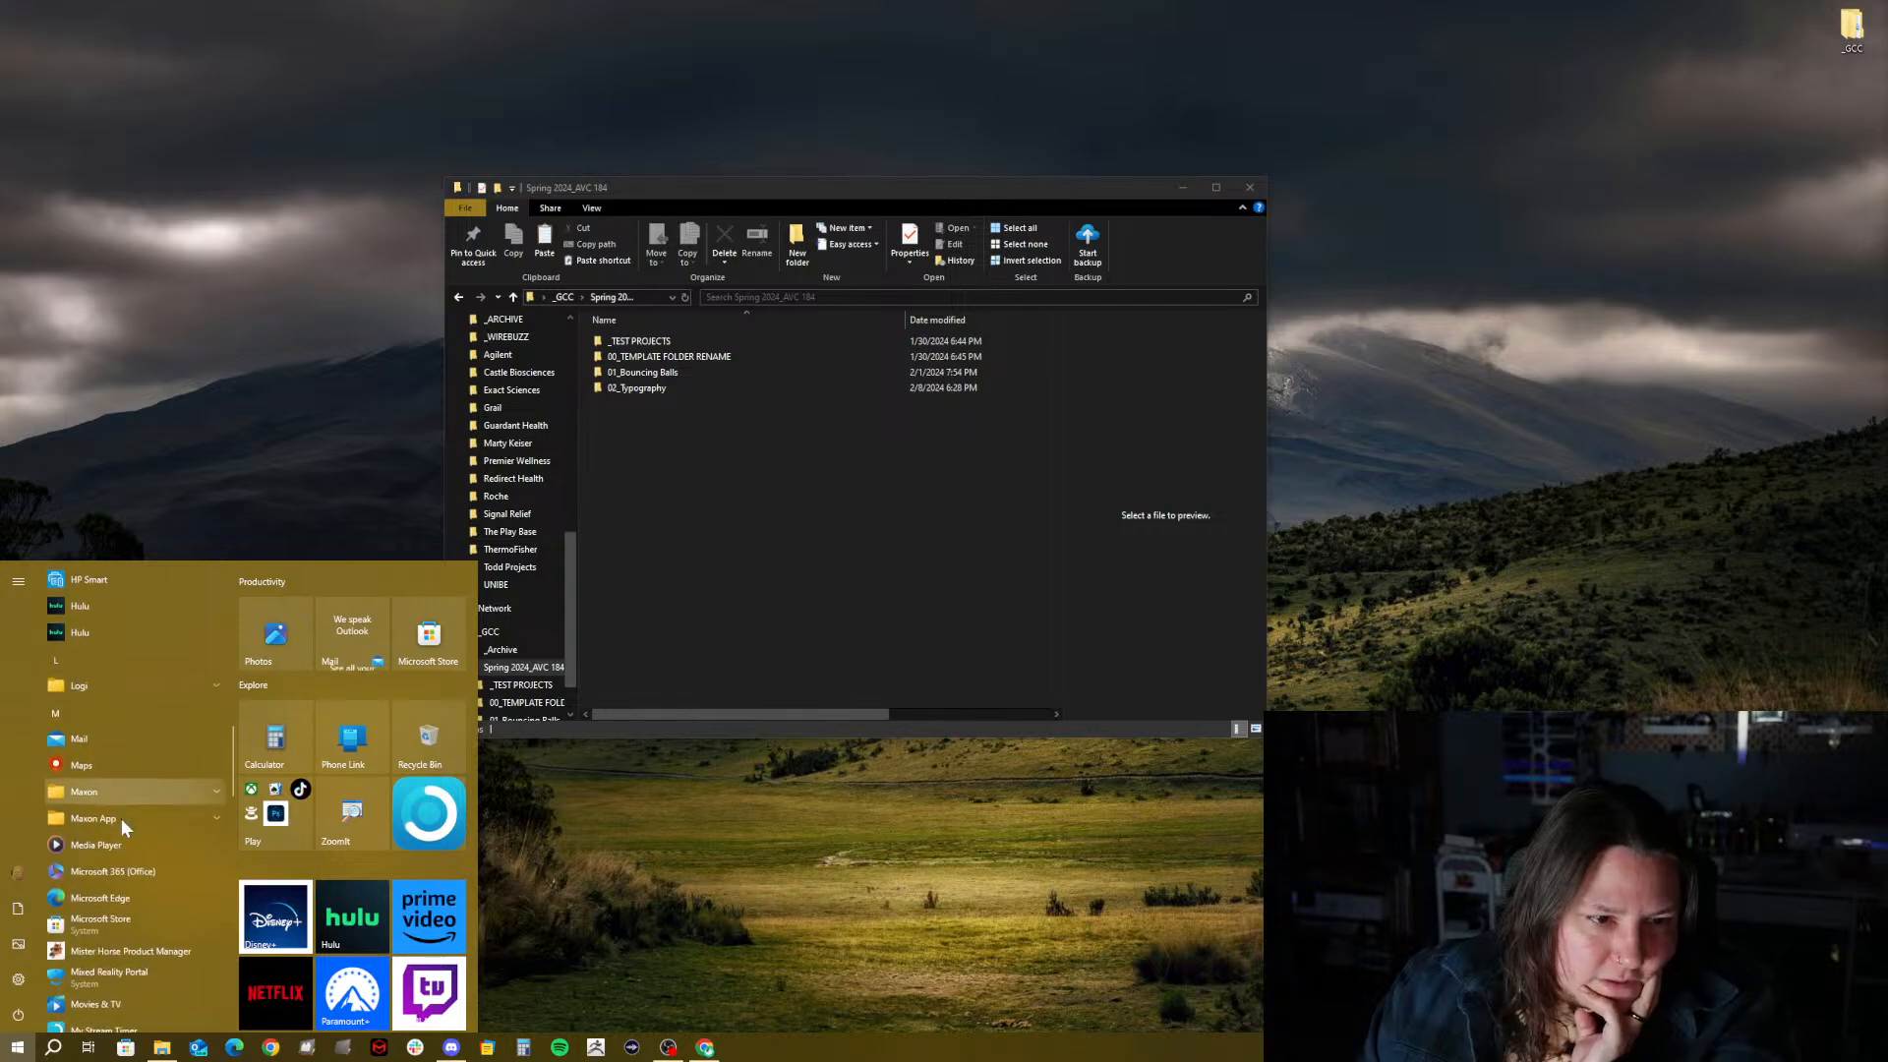
left_click(141, 792)
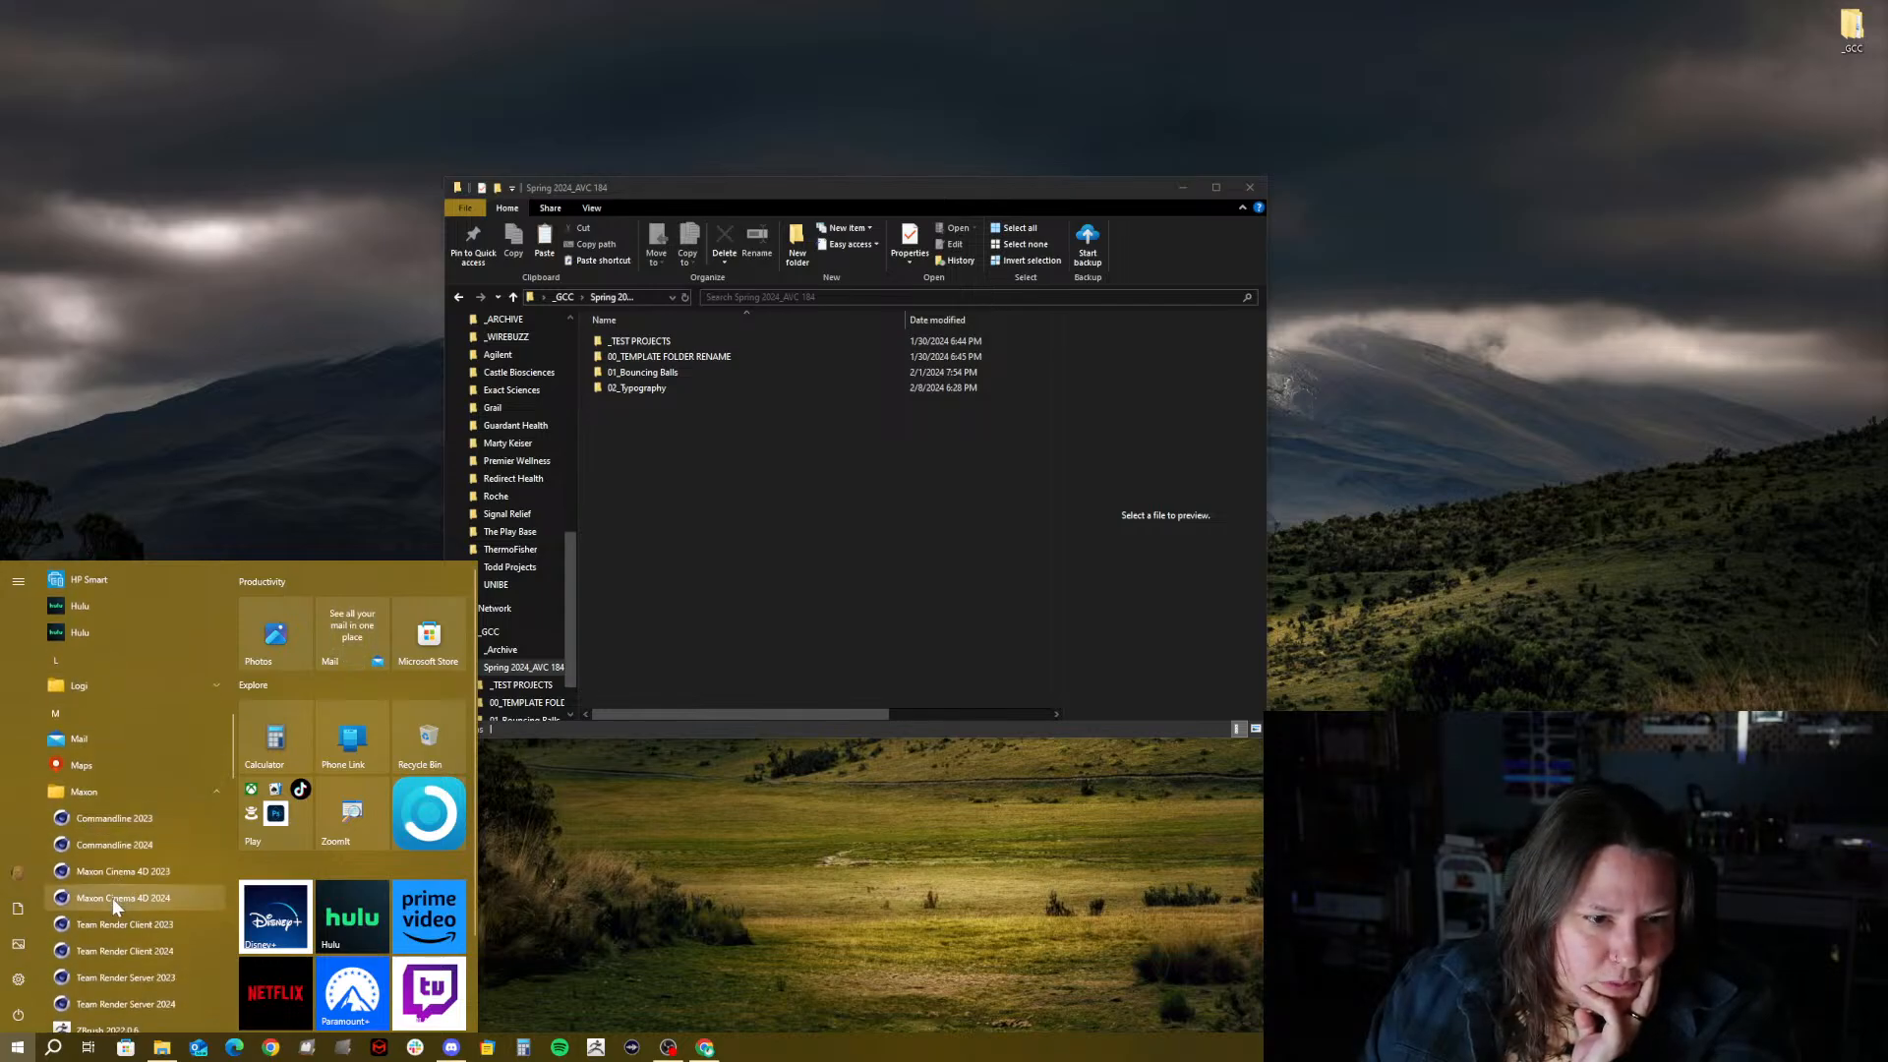
left_click(112, 898)
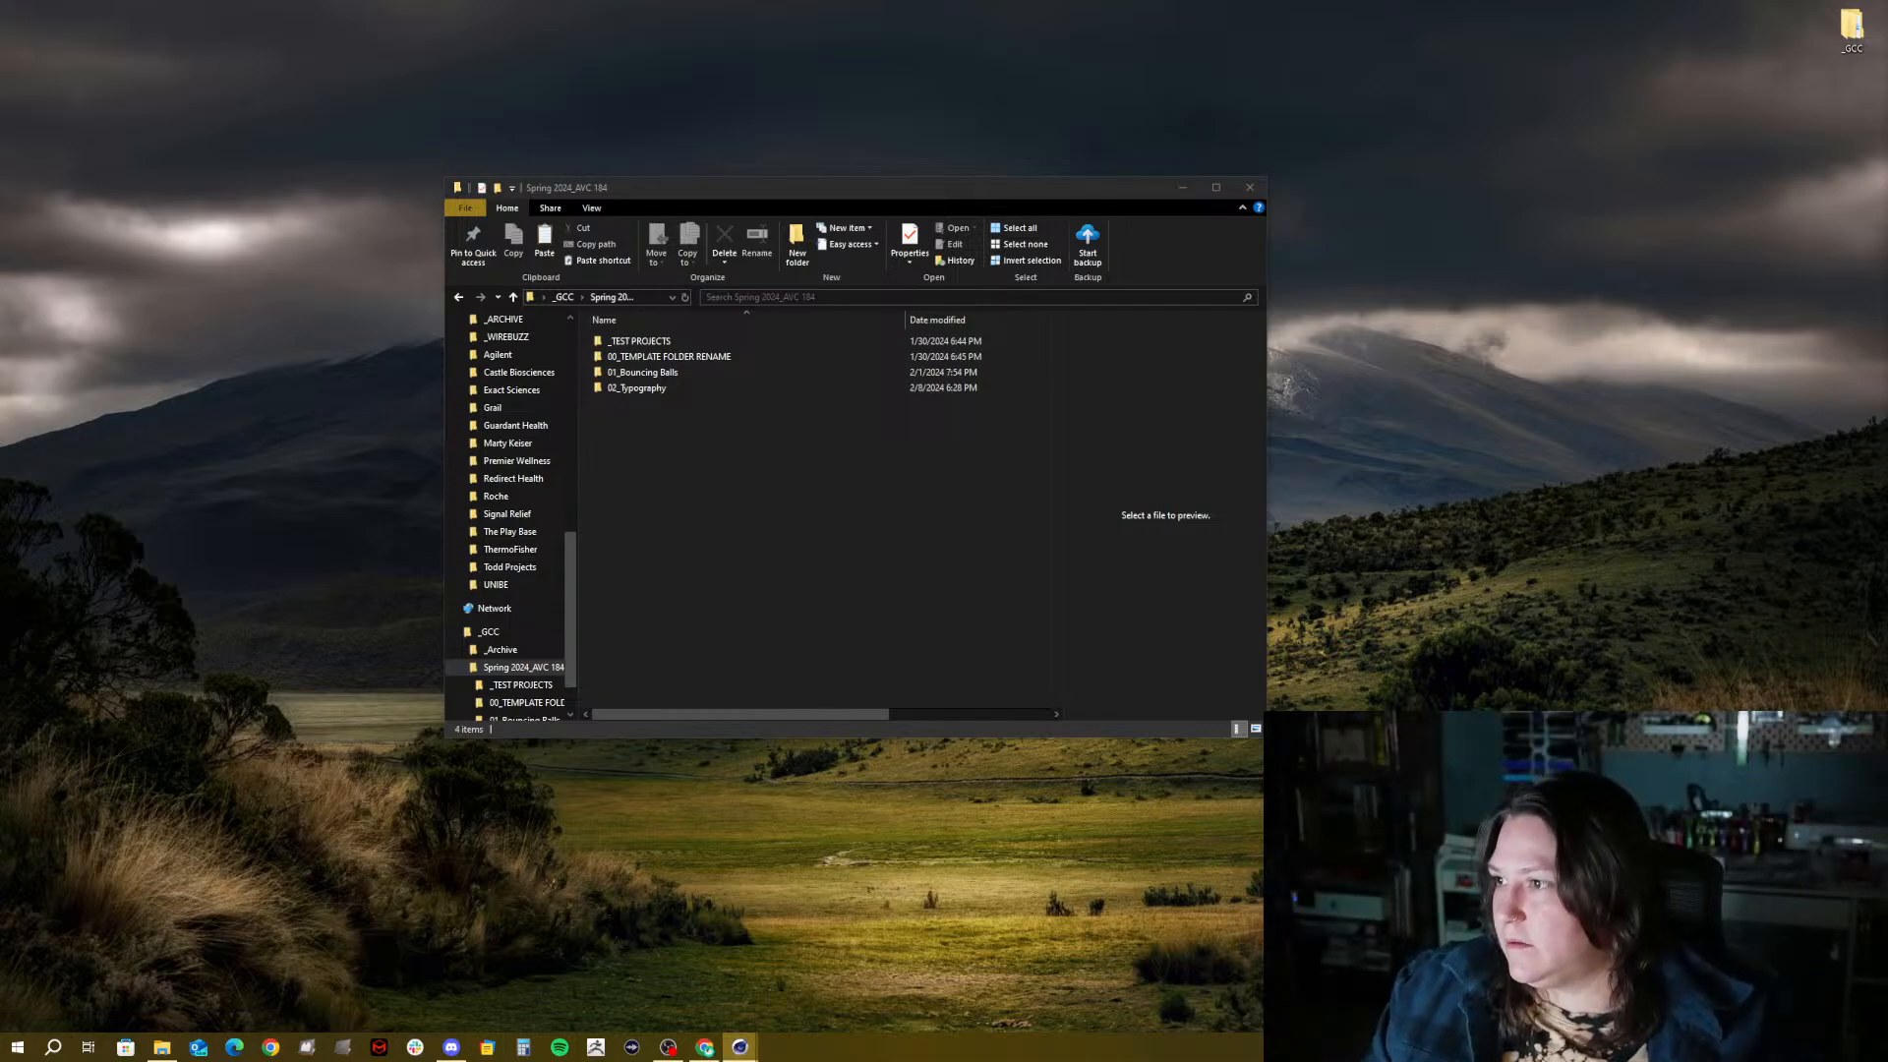
left_click_drag(1887, 39, 921, 246)
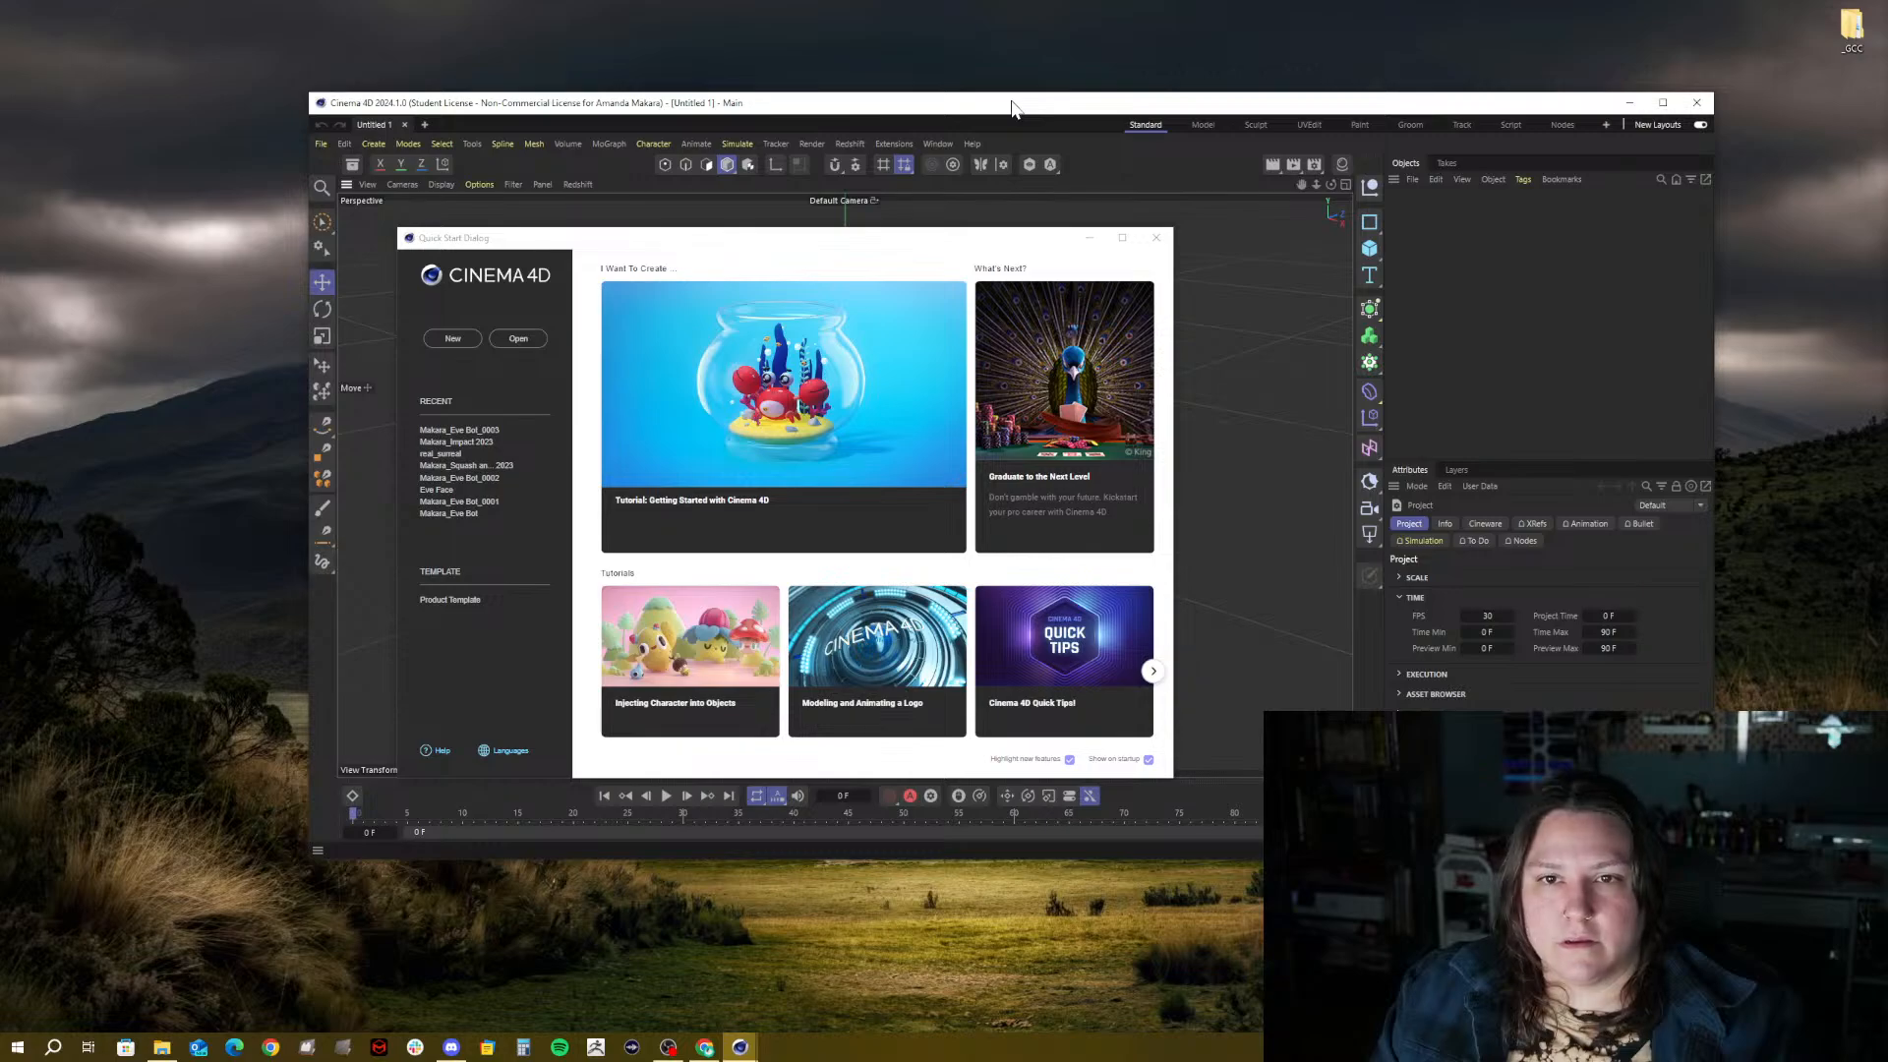
Maximize the Cinema 4D window and close the Quick Start dialog to reach the empty Untitled 1 scene
left_click_drag(1012, 101, 968, 97)
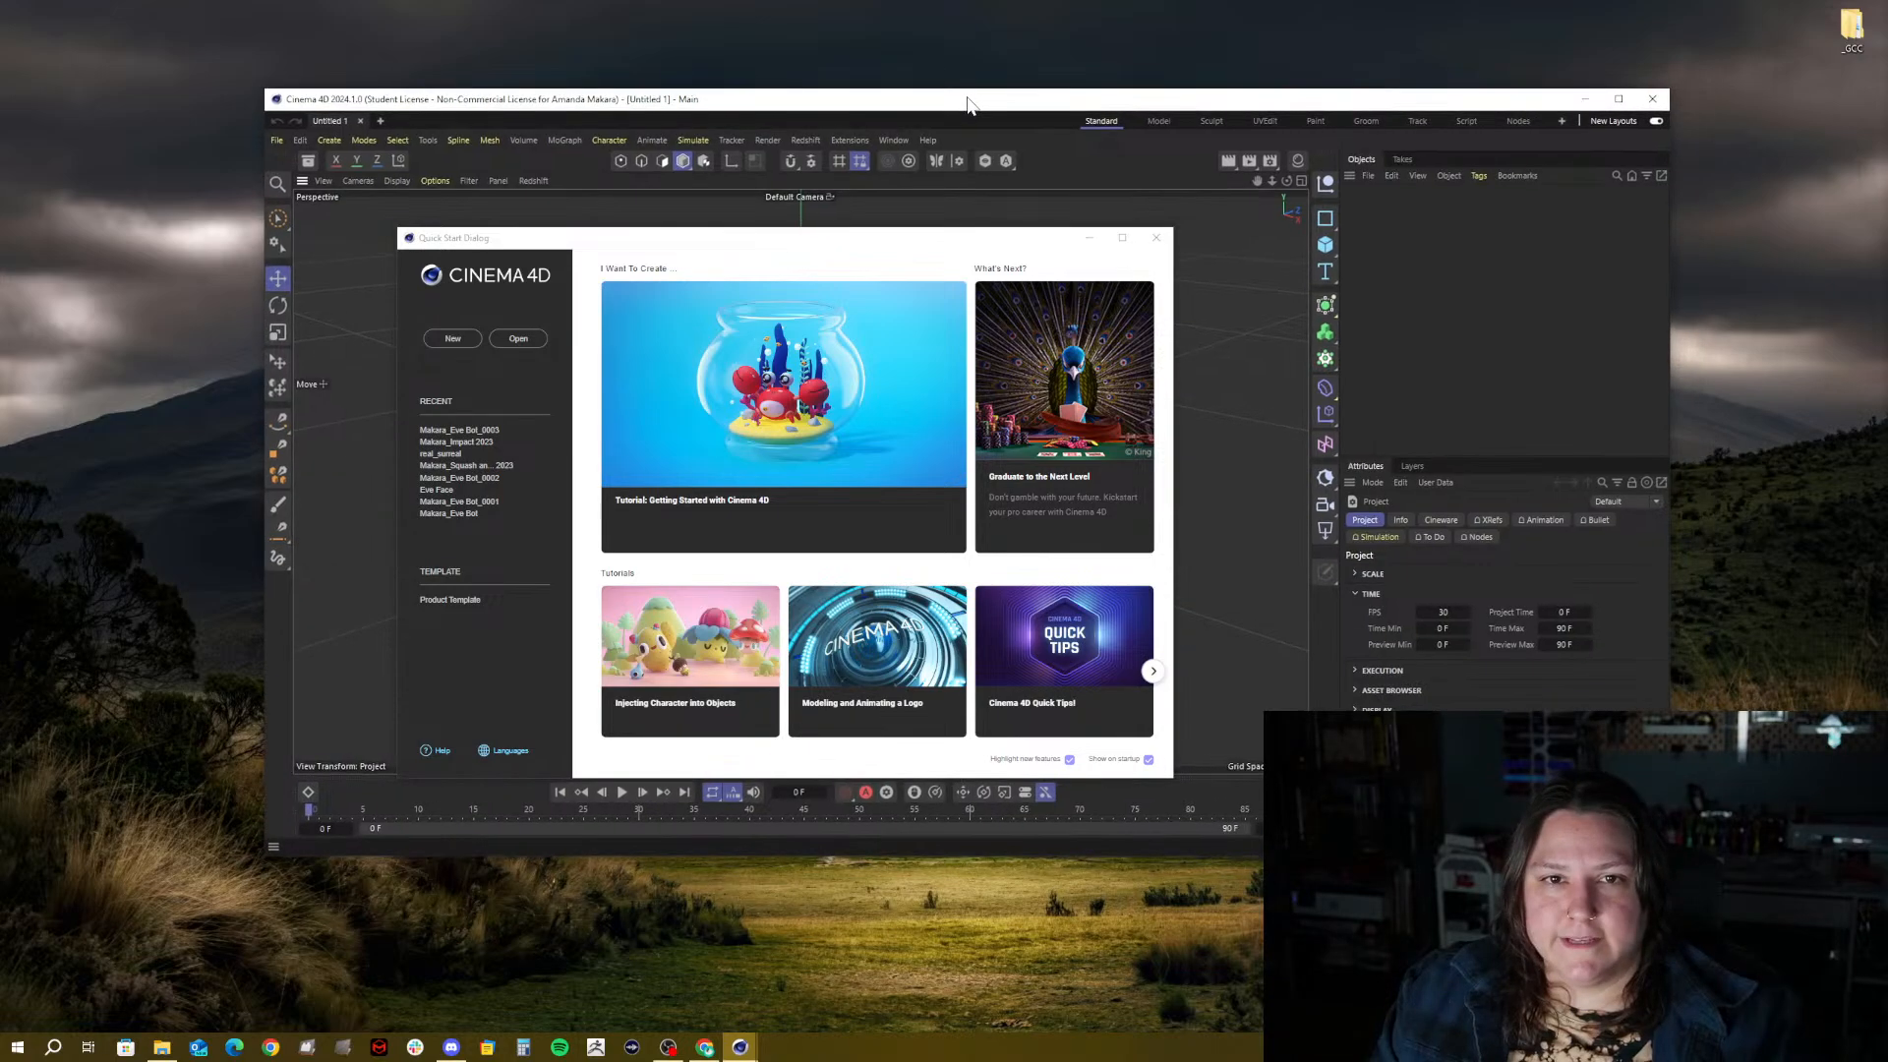
left_click(1620, 100)
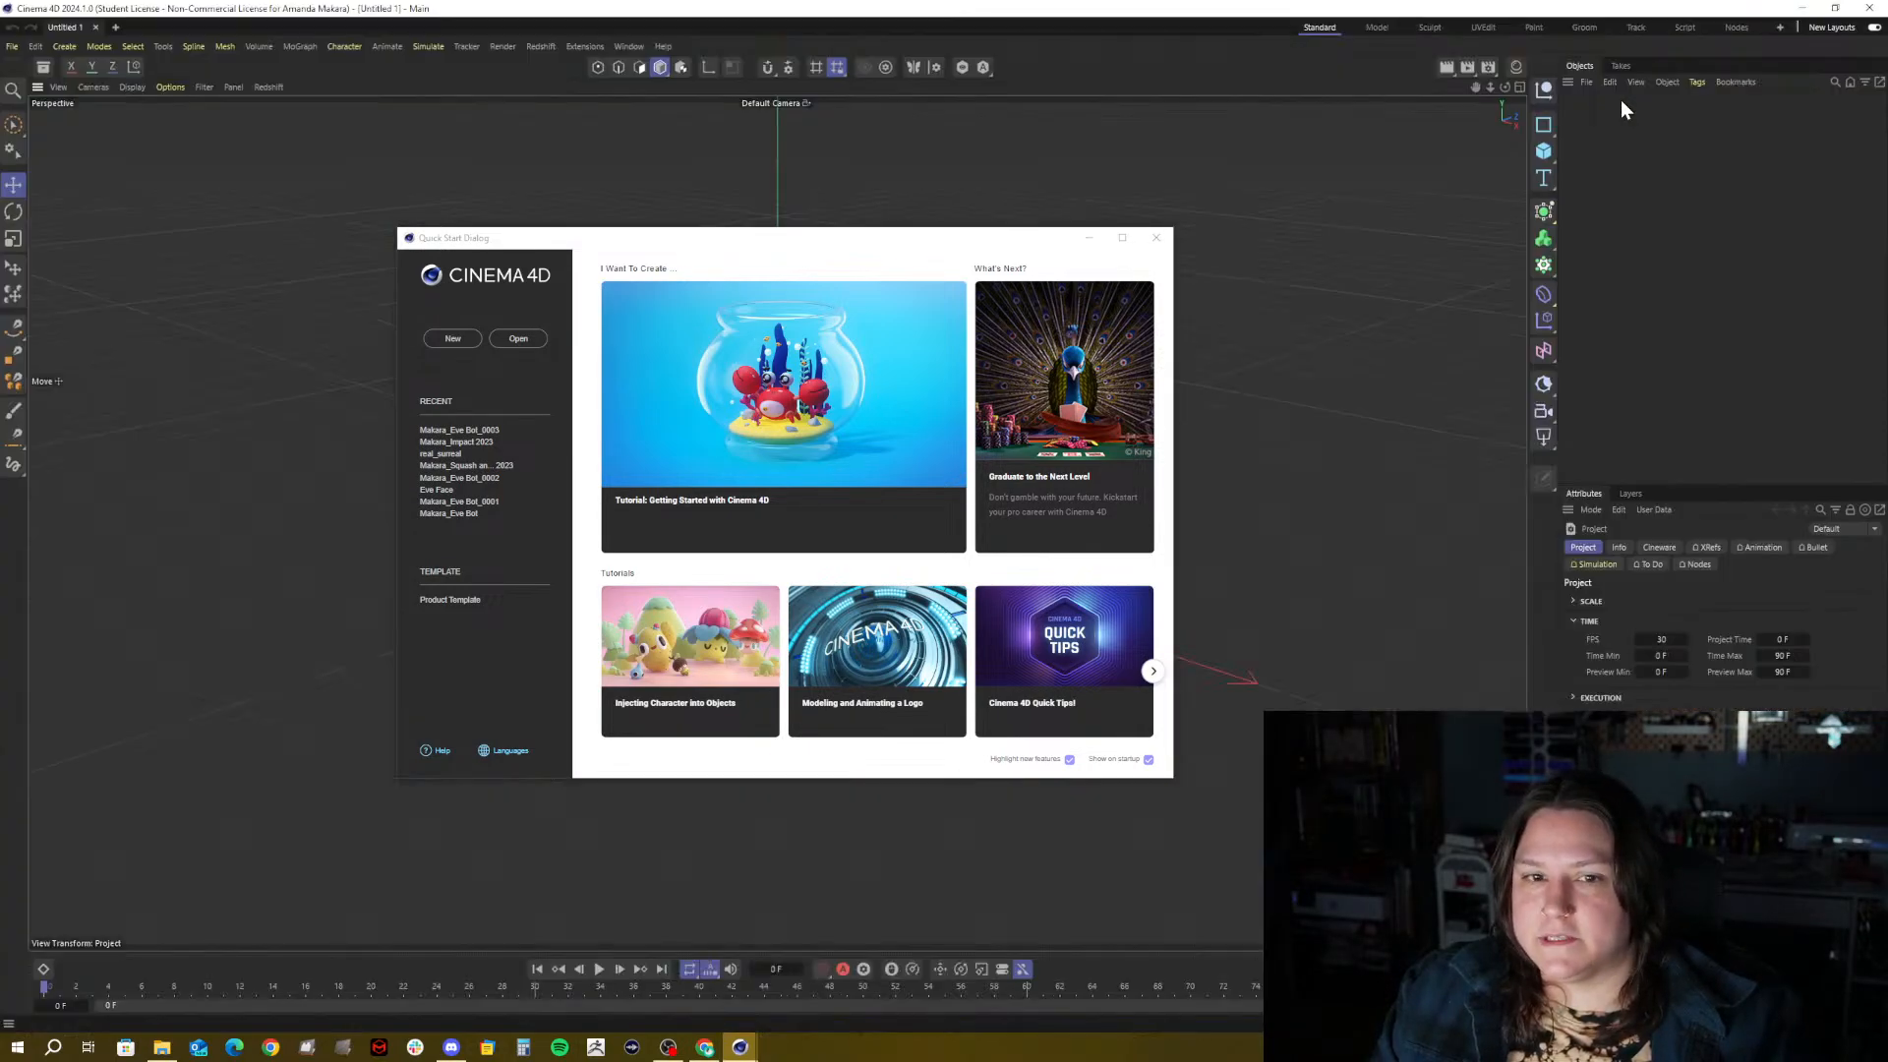
left_click(1155, 237)
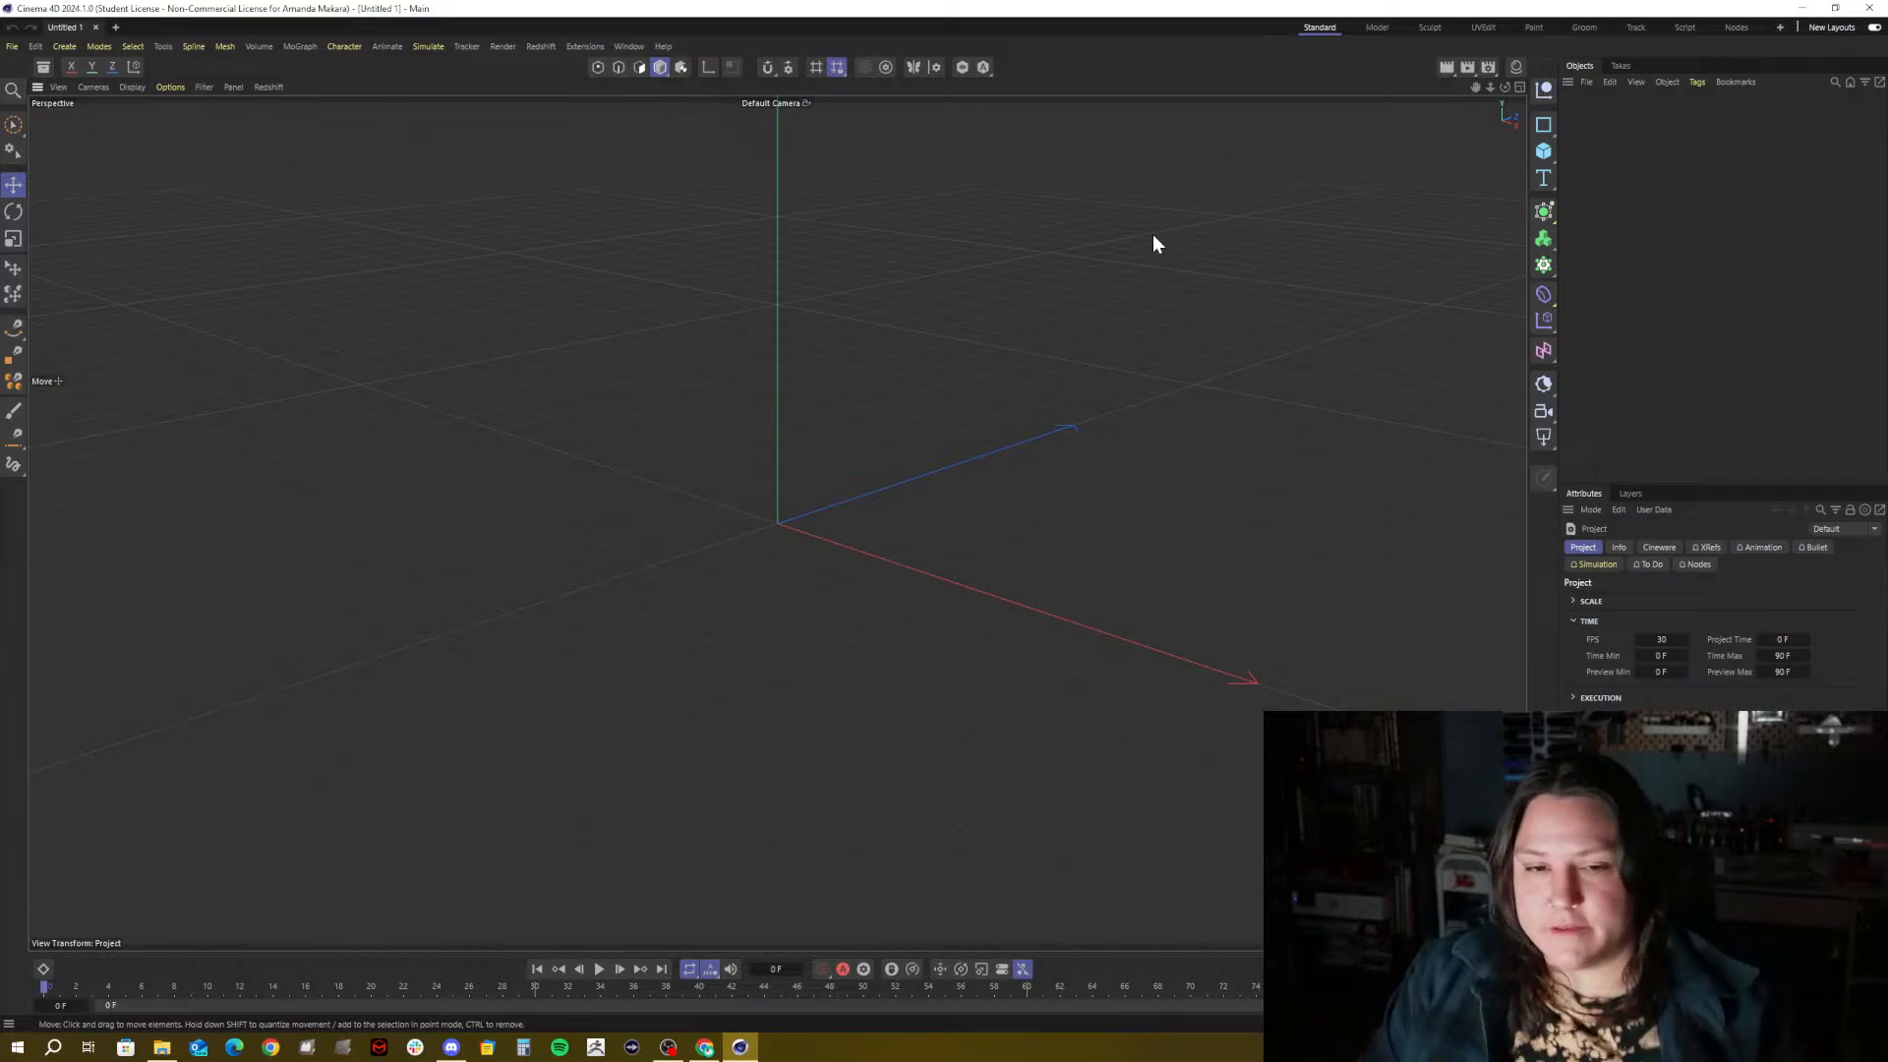
scroll(761, 366, "up", 1)
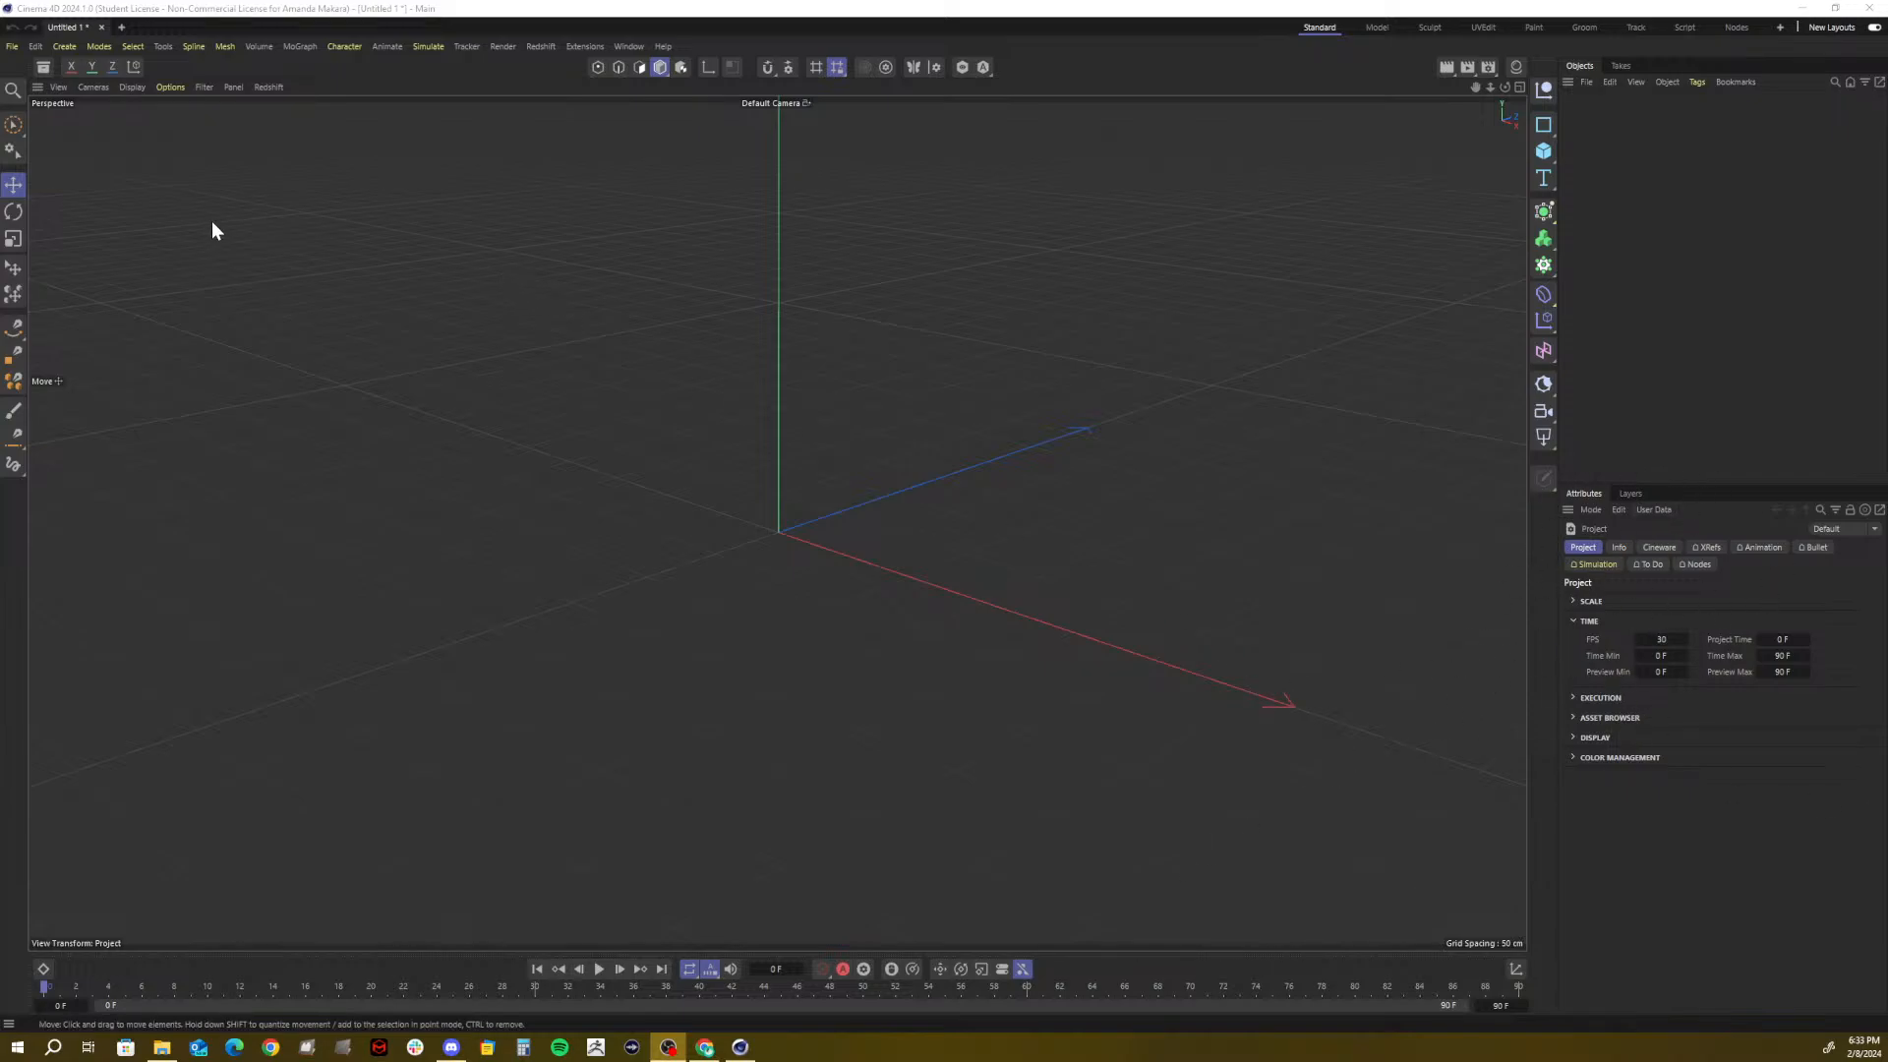
Save the project as 'Typography 3D' in 02_Typography > 00_3D > C4D Files
left_click(13, 45)
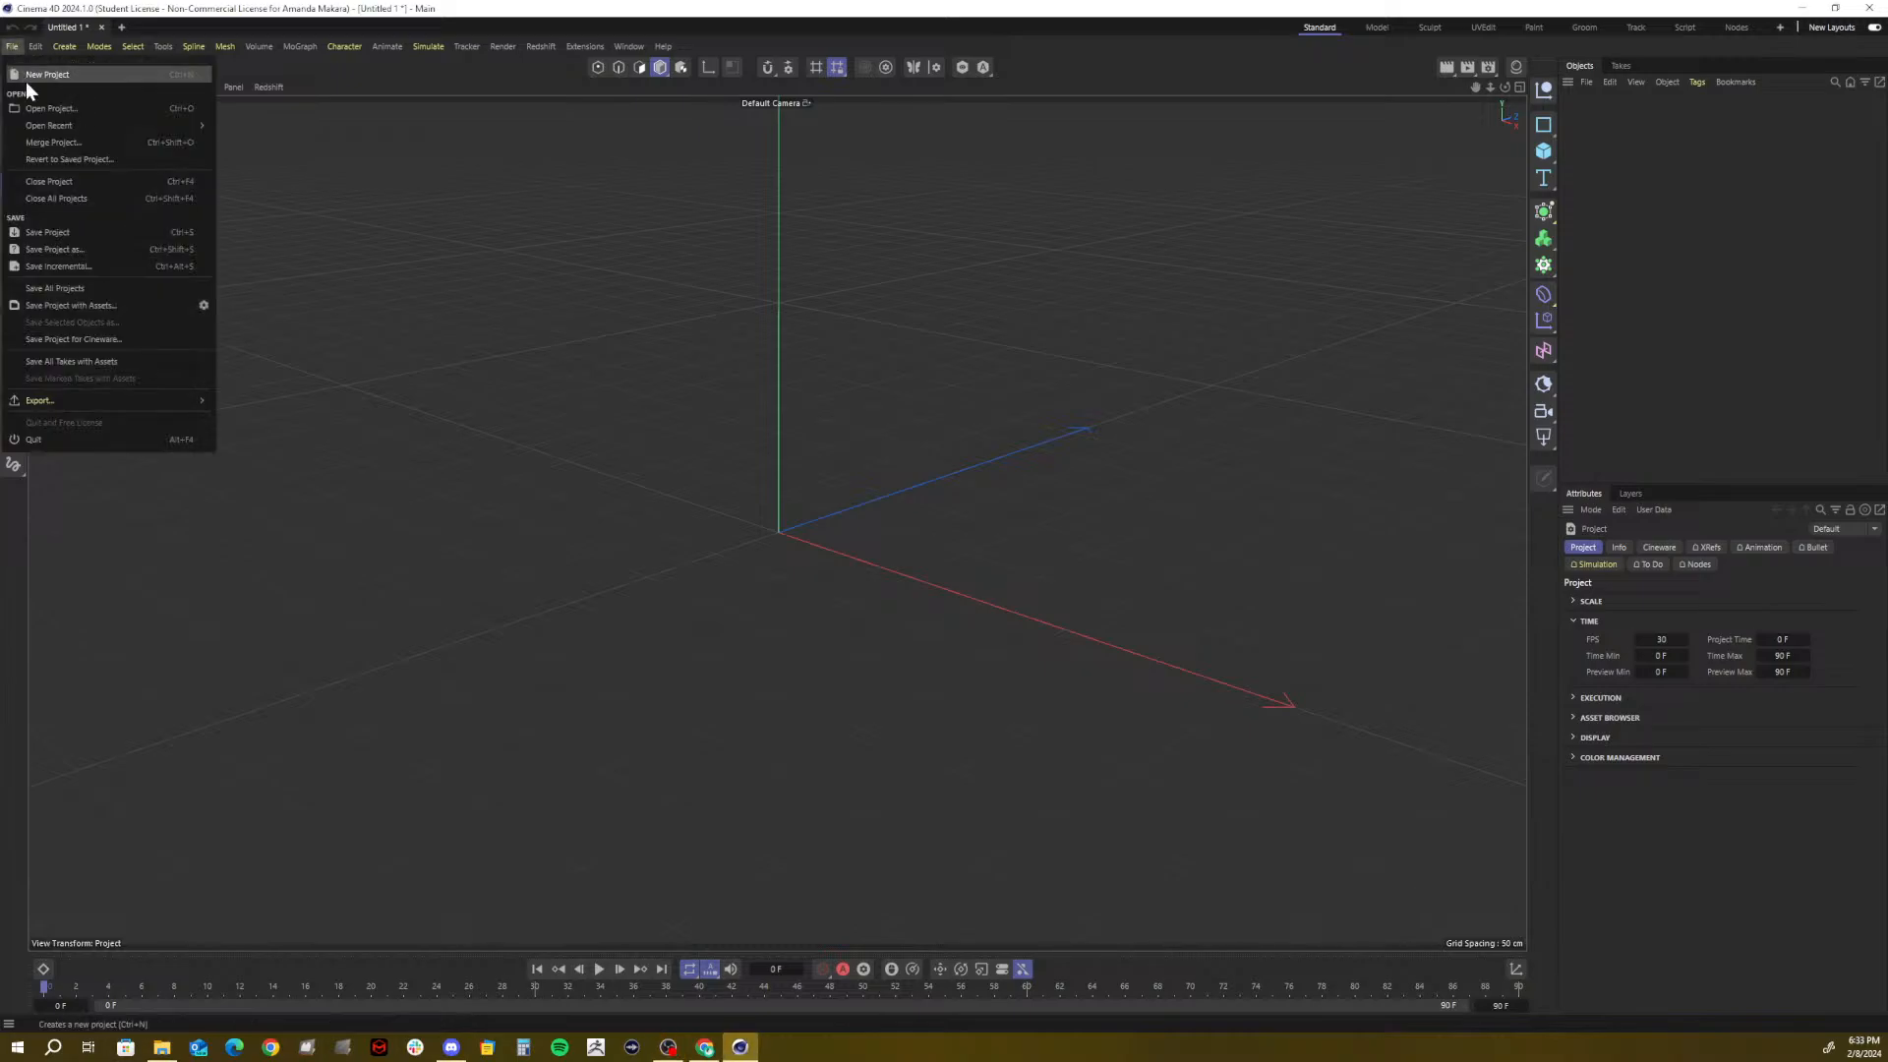
left_click(77, 248)
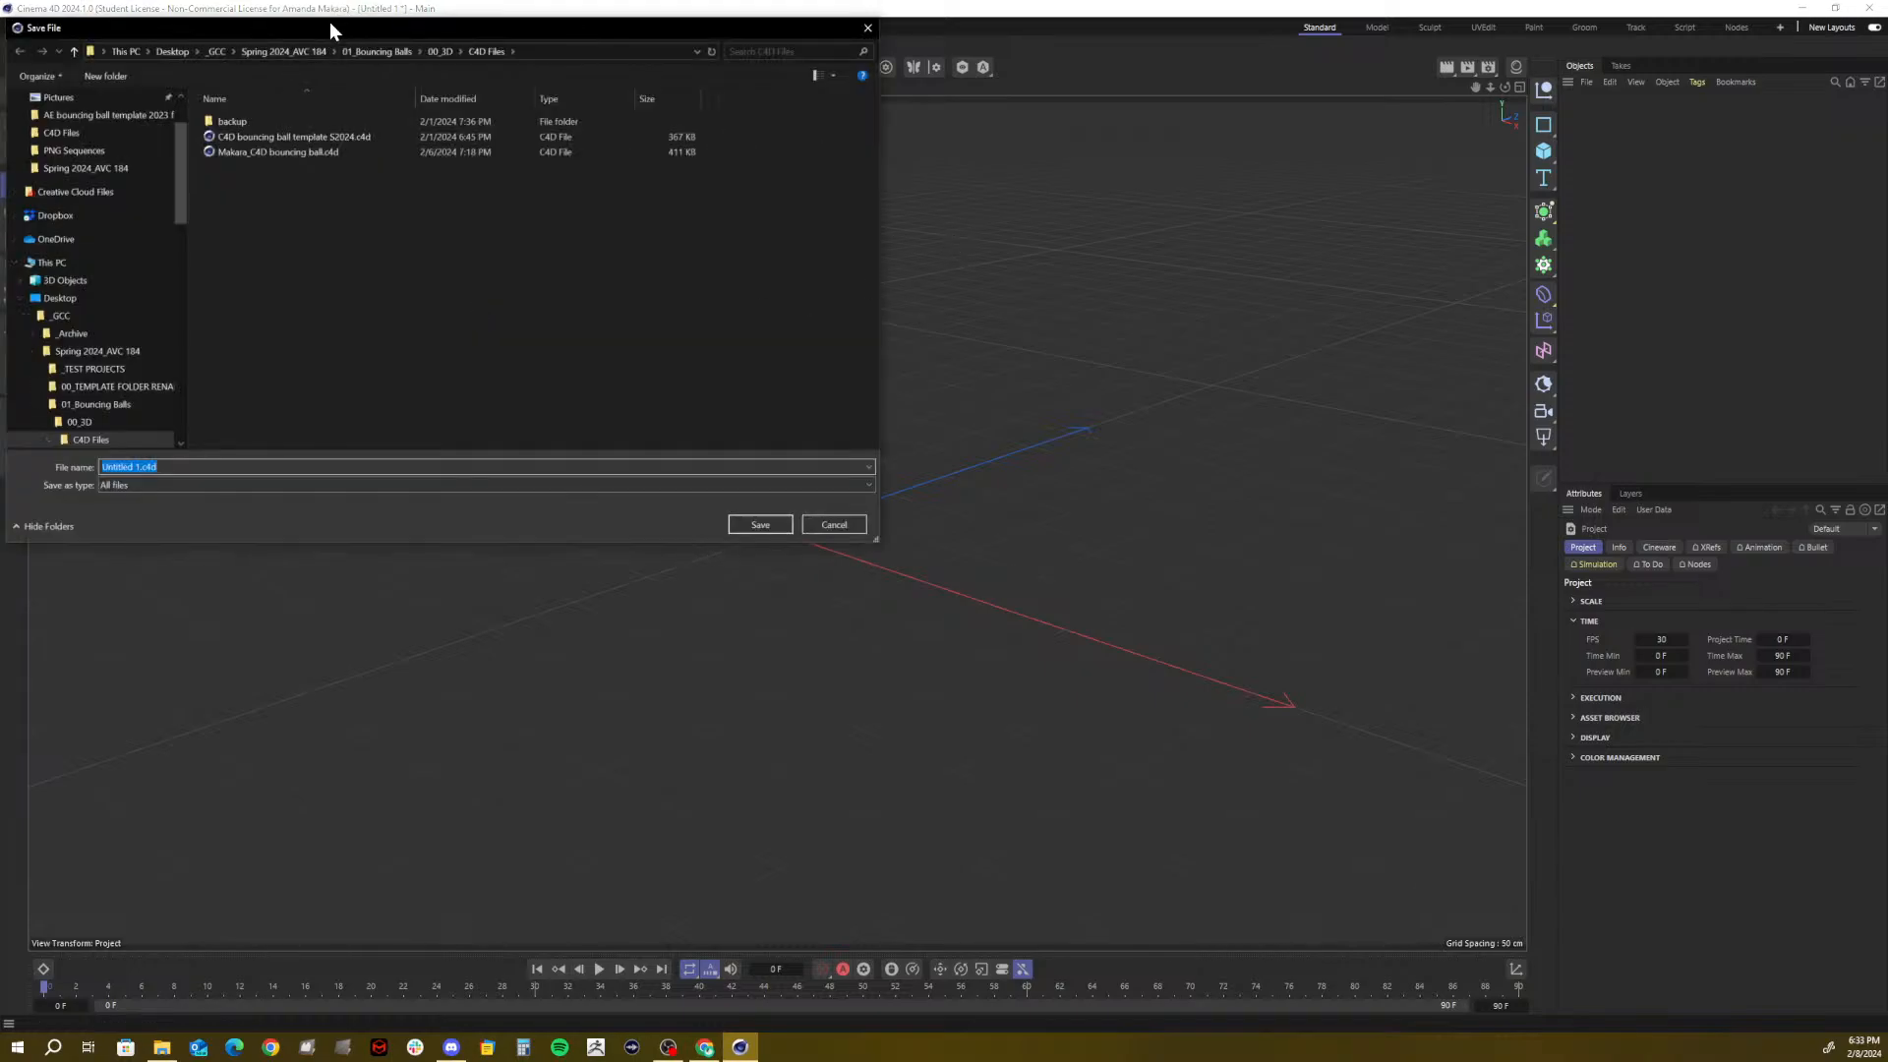
left_click_drag(495, 35, 829, 108)
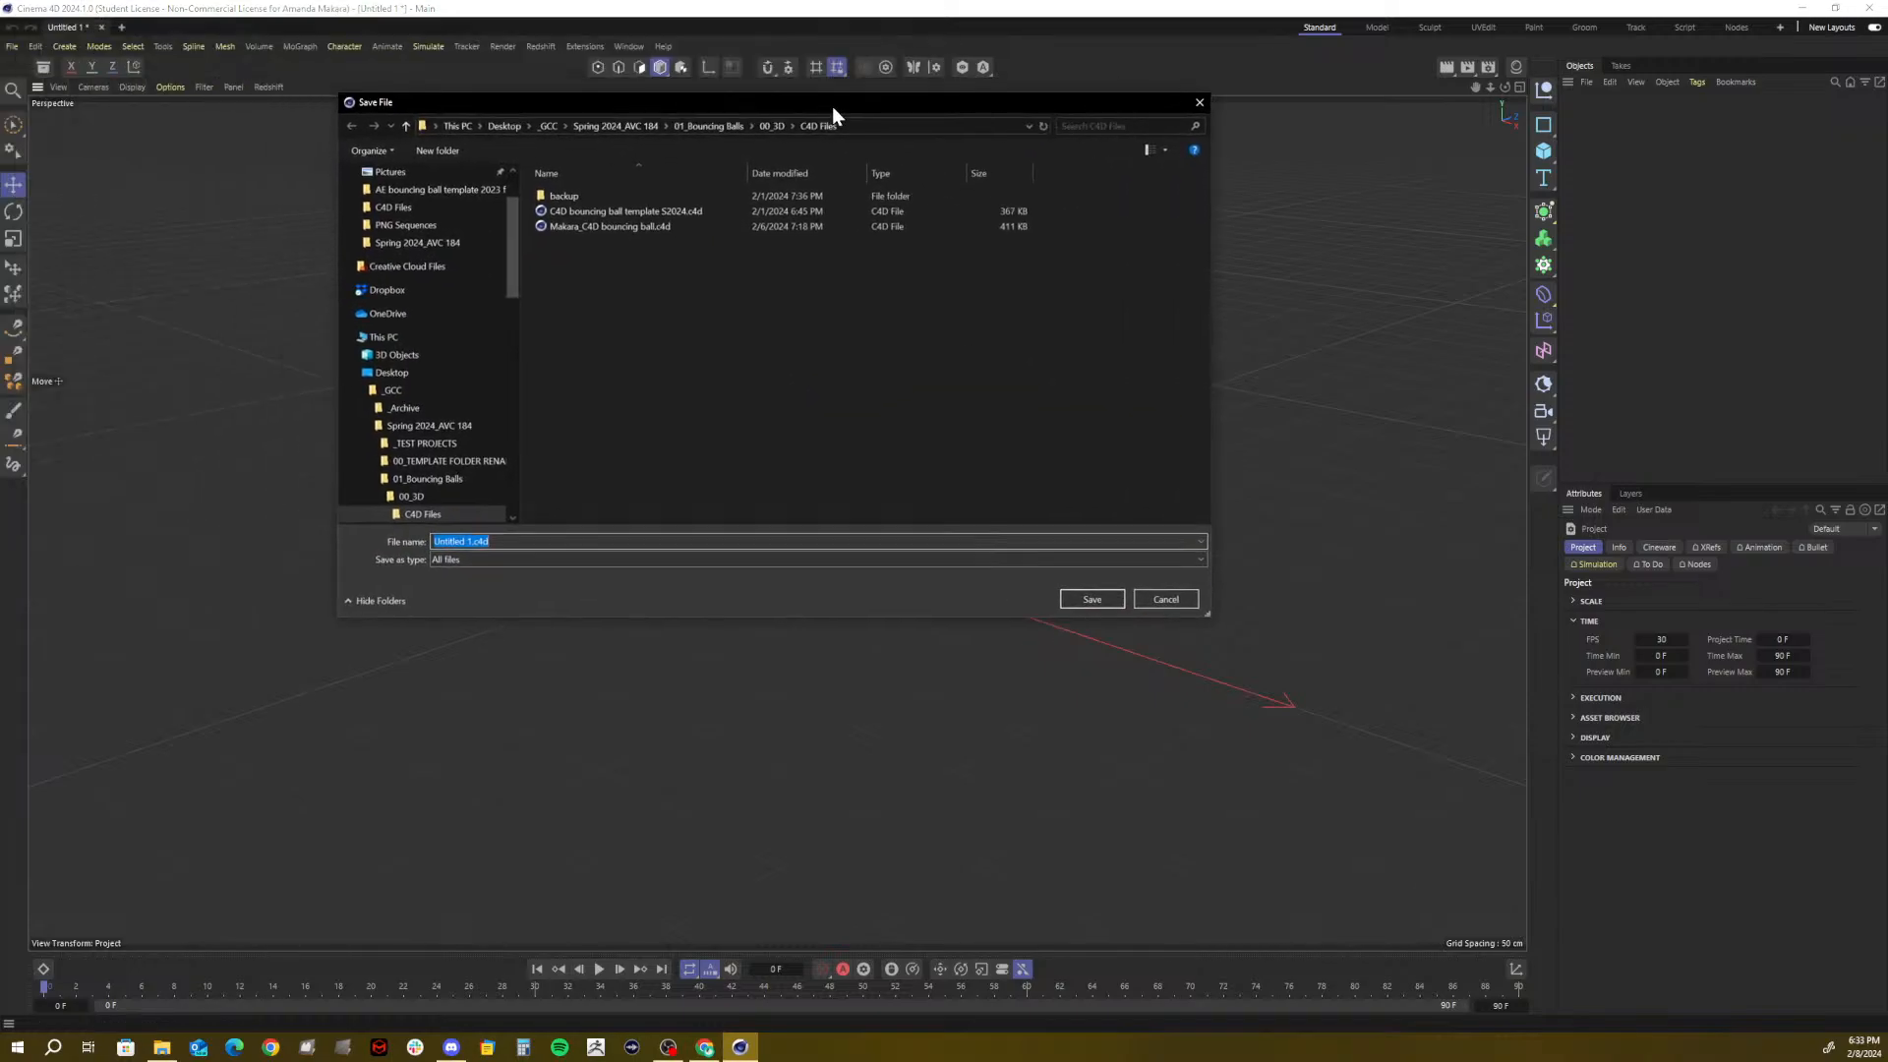
left_click(583, 131)
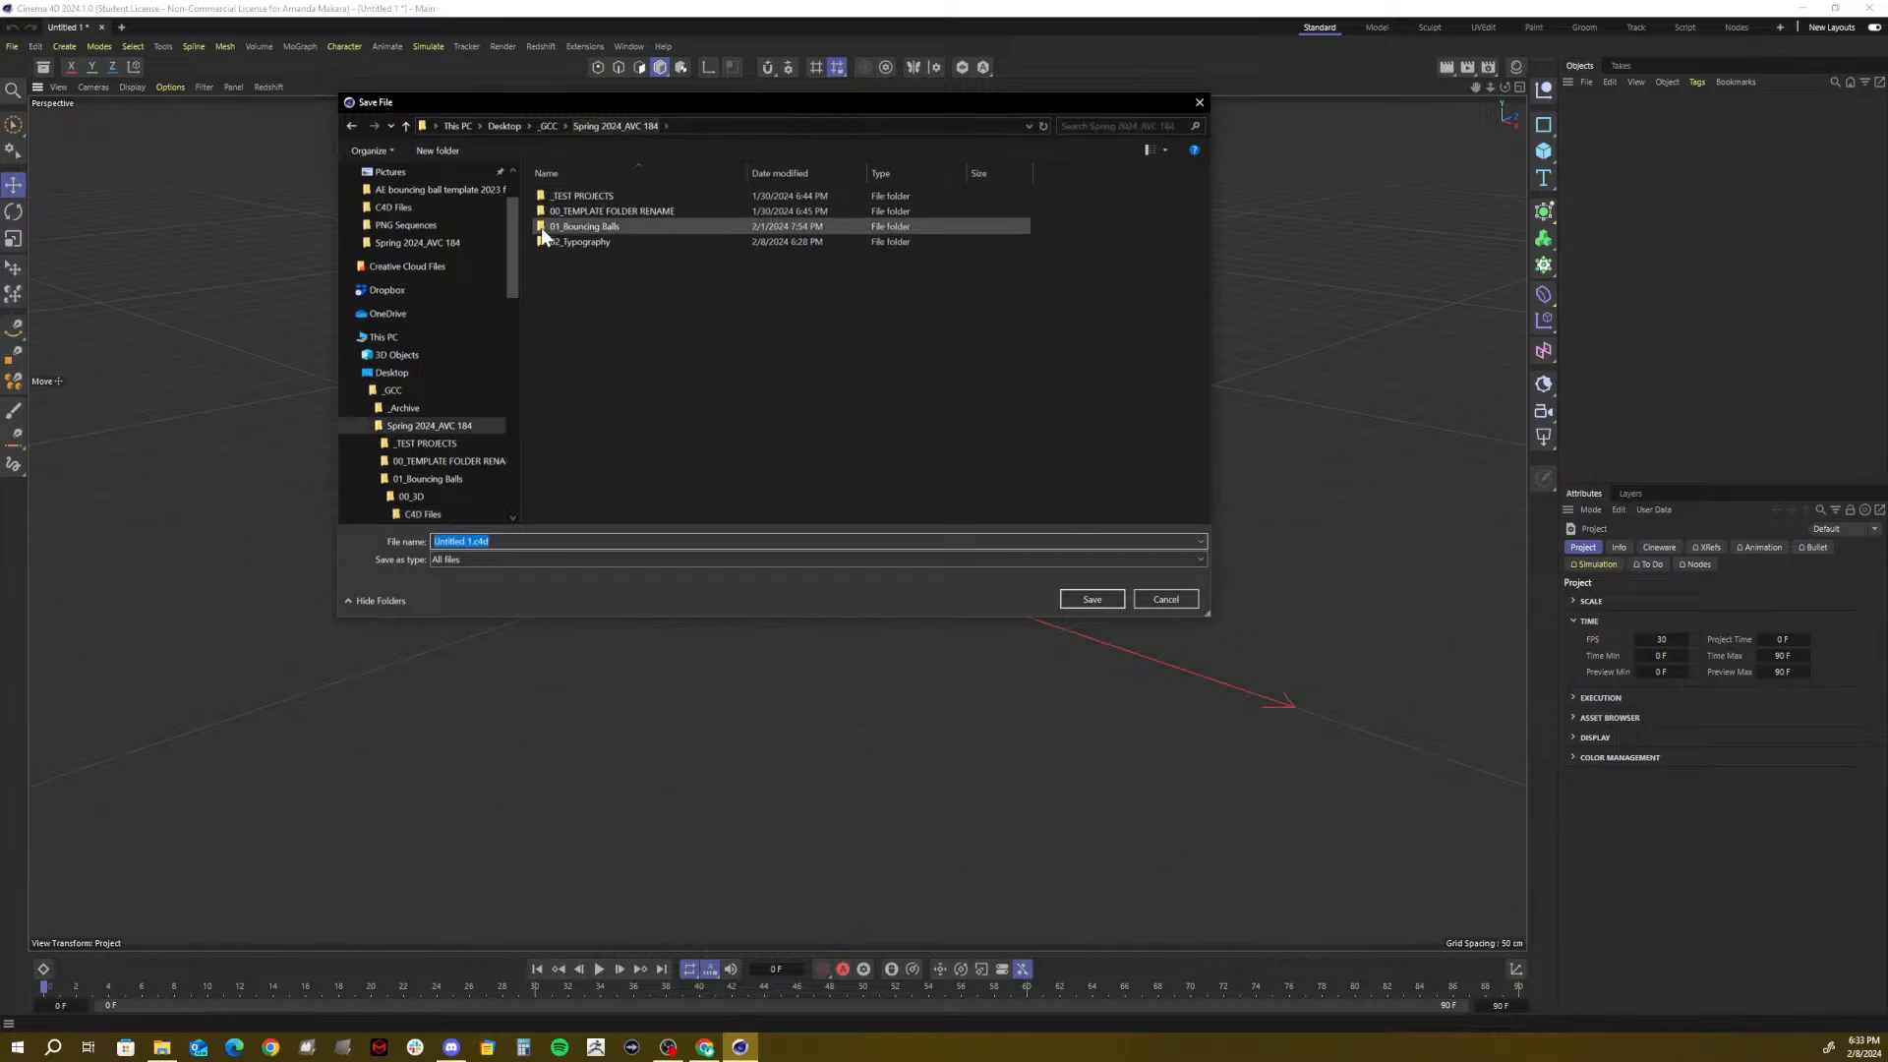
double_click(598, 239)
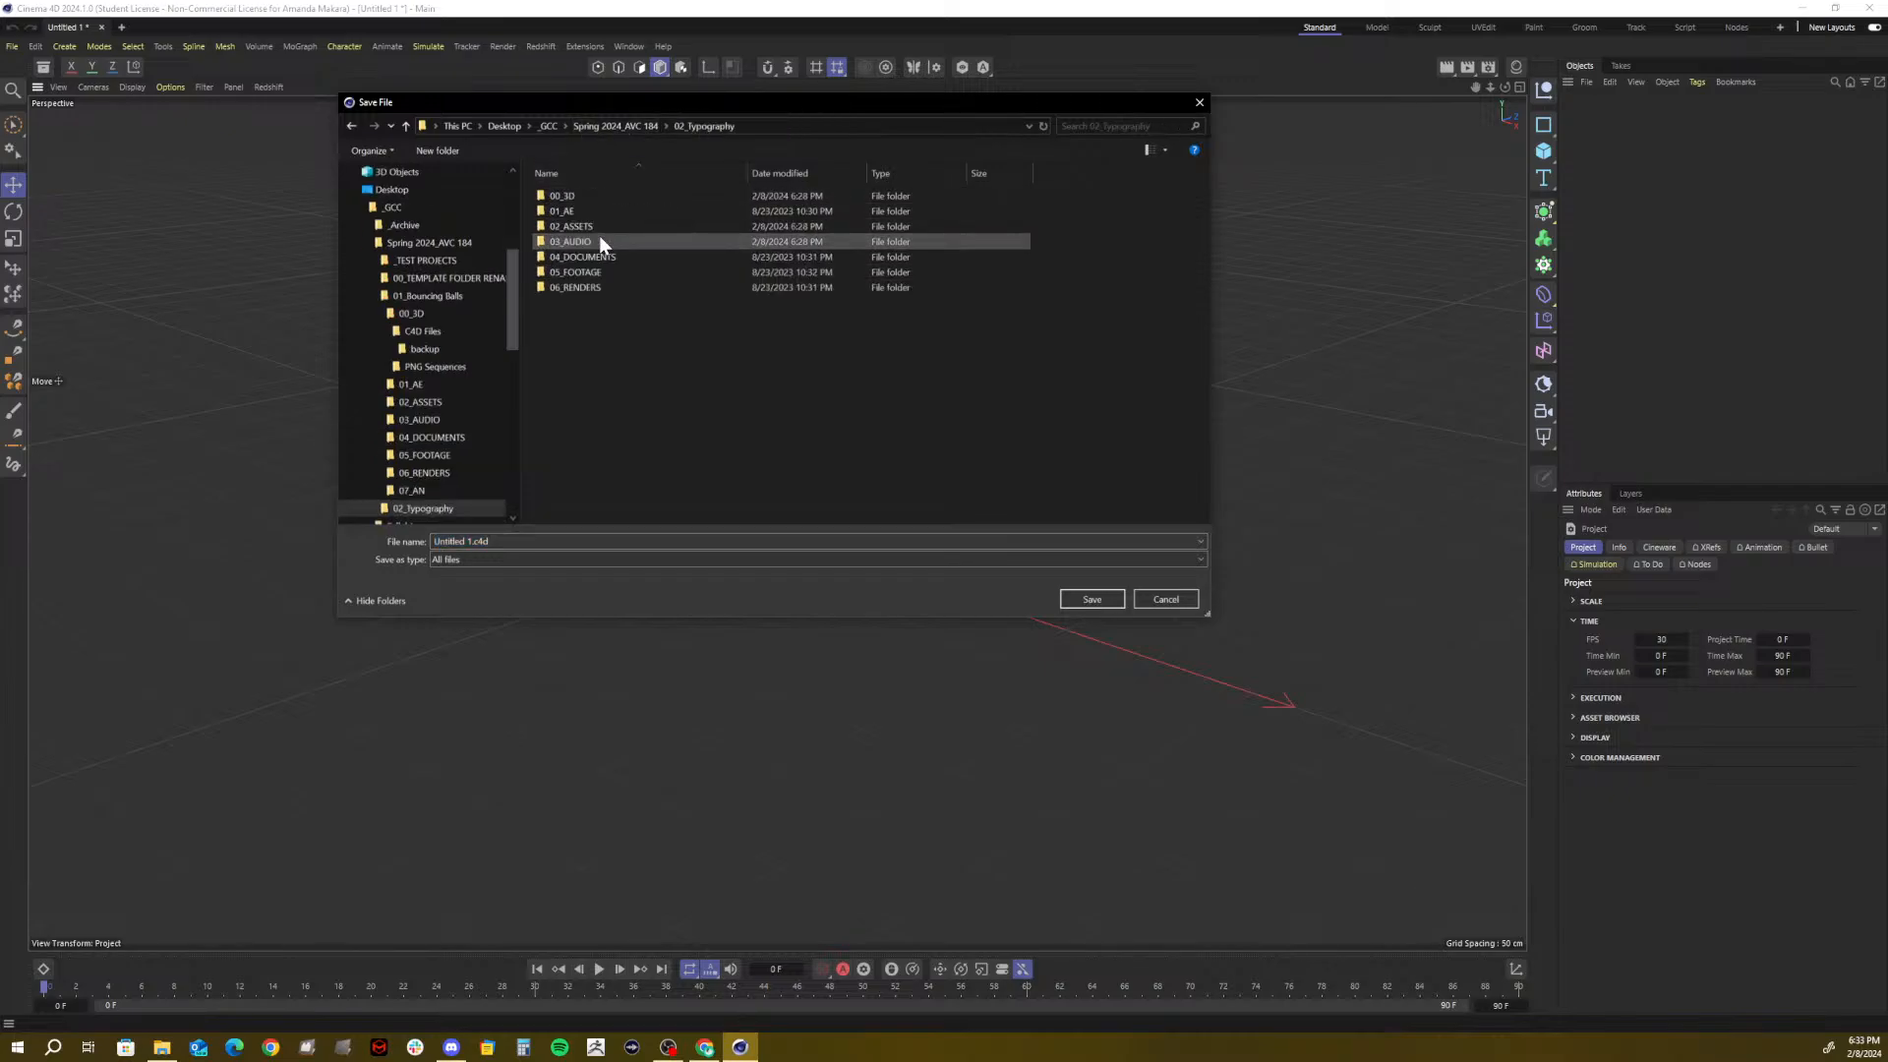
double_click(568, 191)
double_click(568, 190)
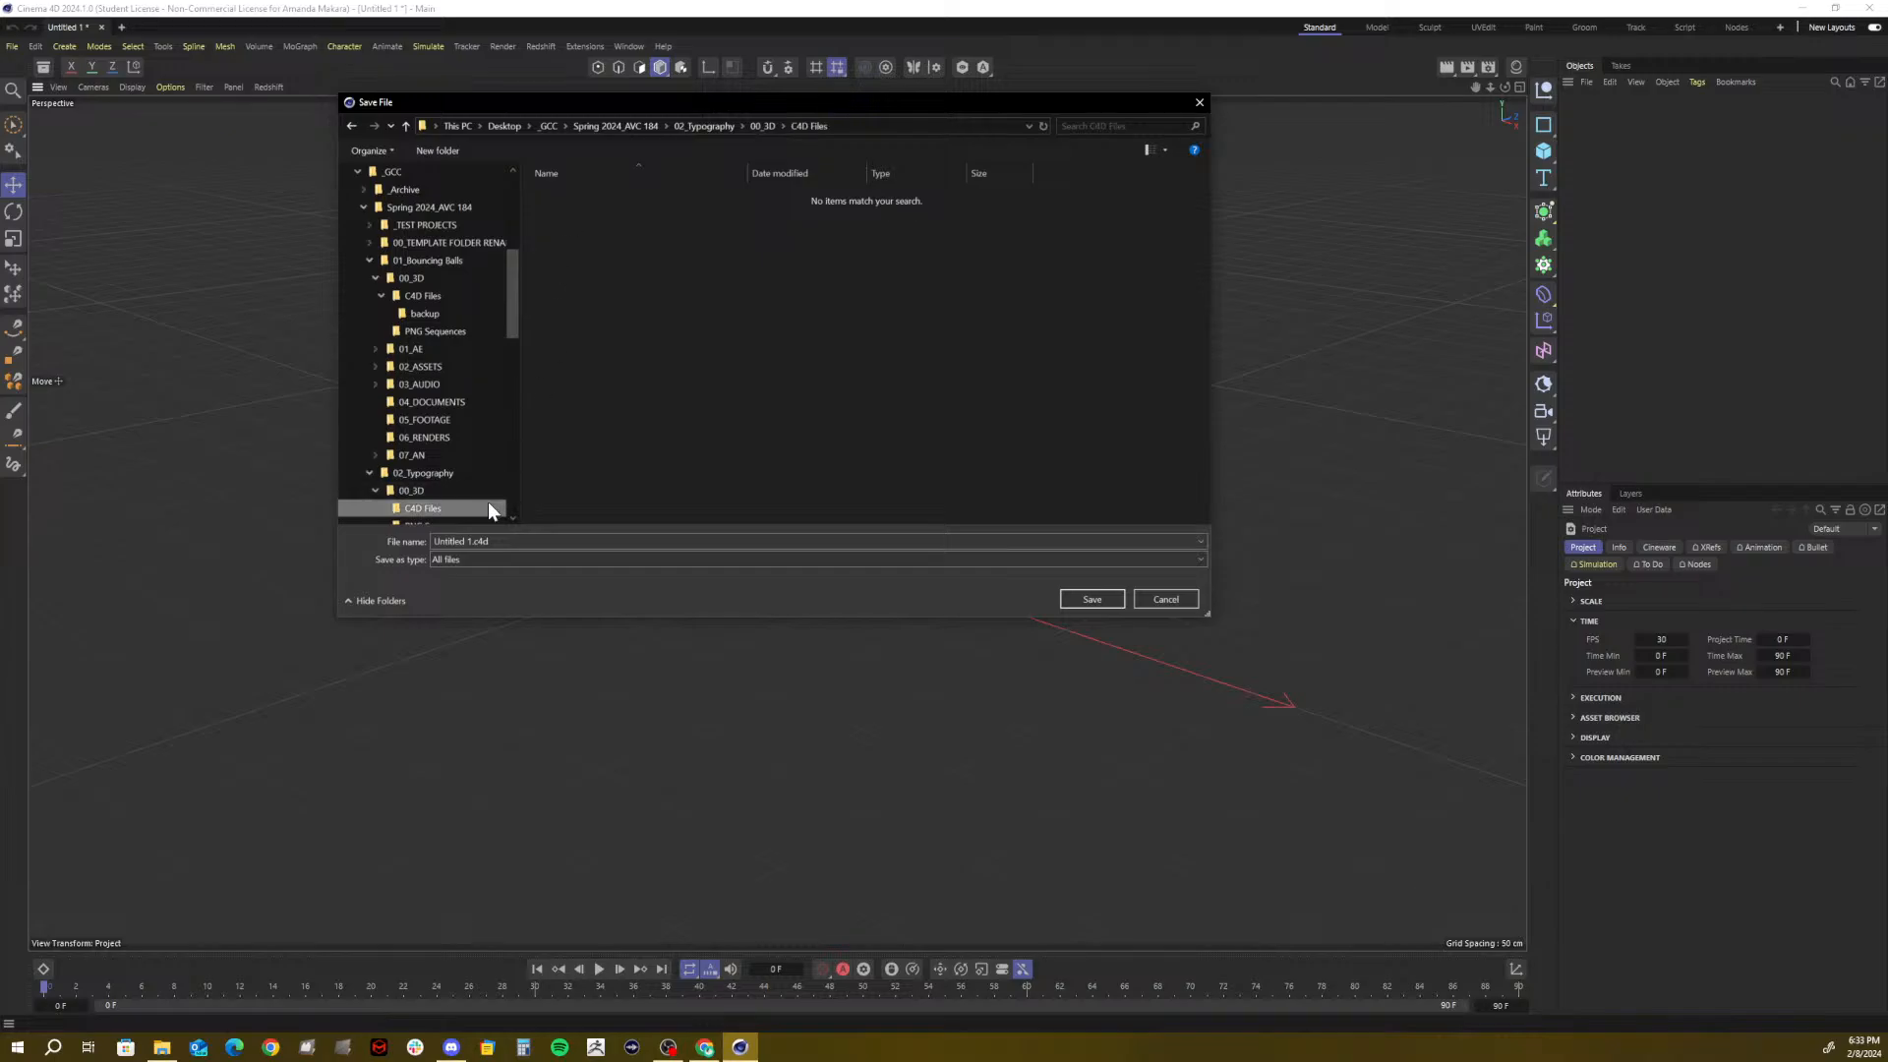
left_click_drag(503, 542, 394, 541)
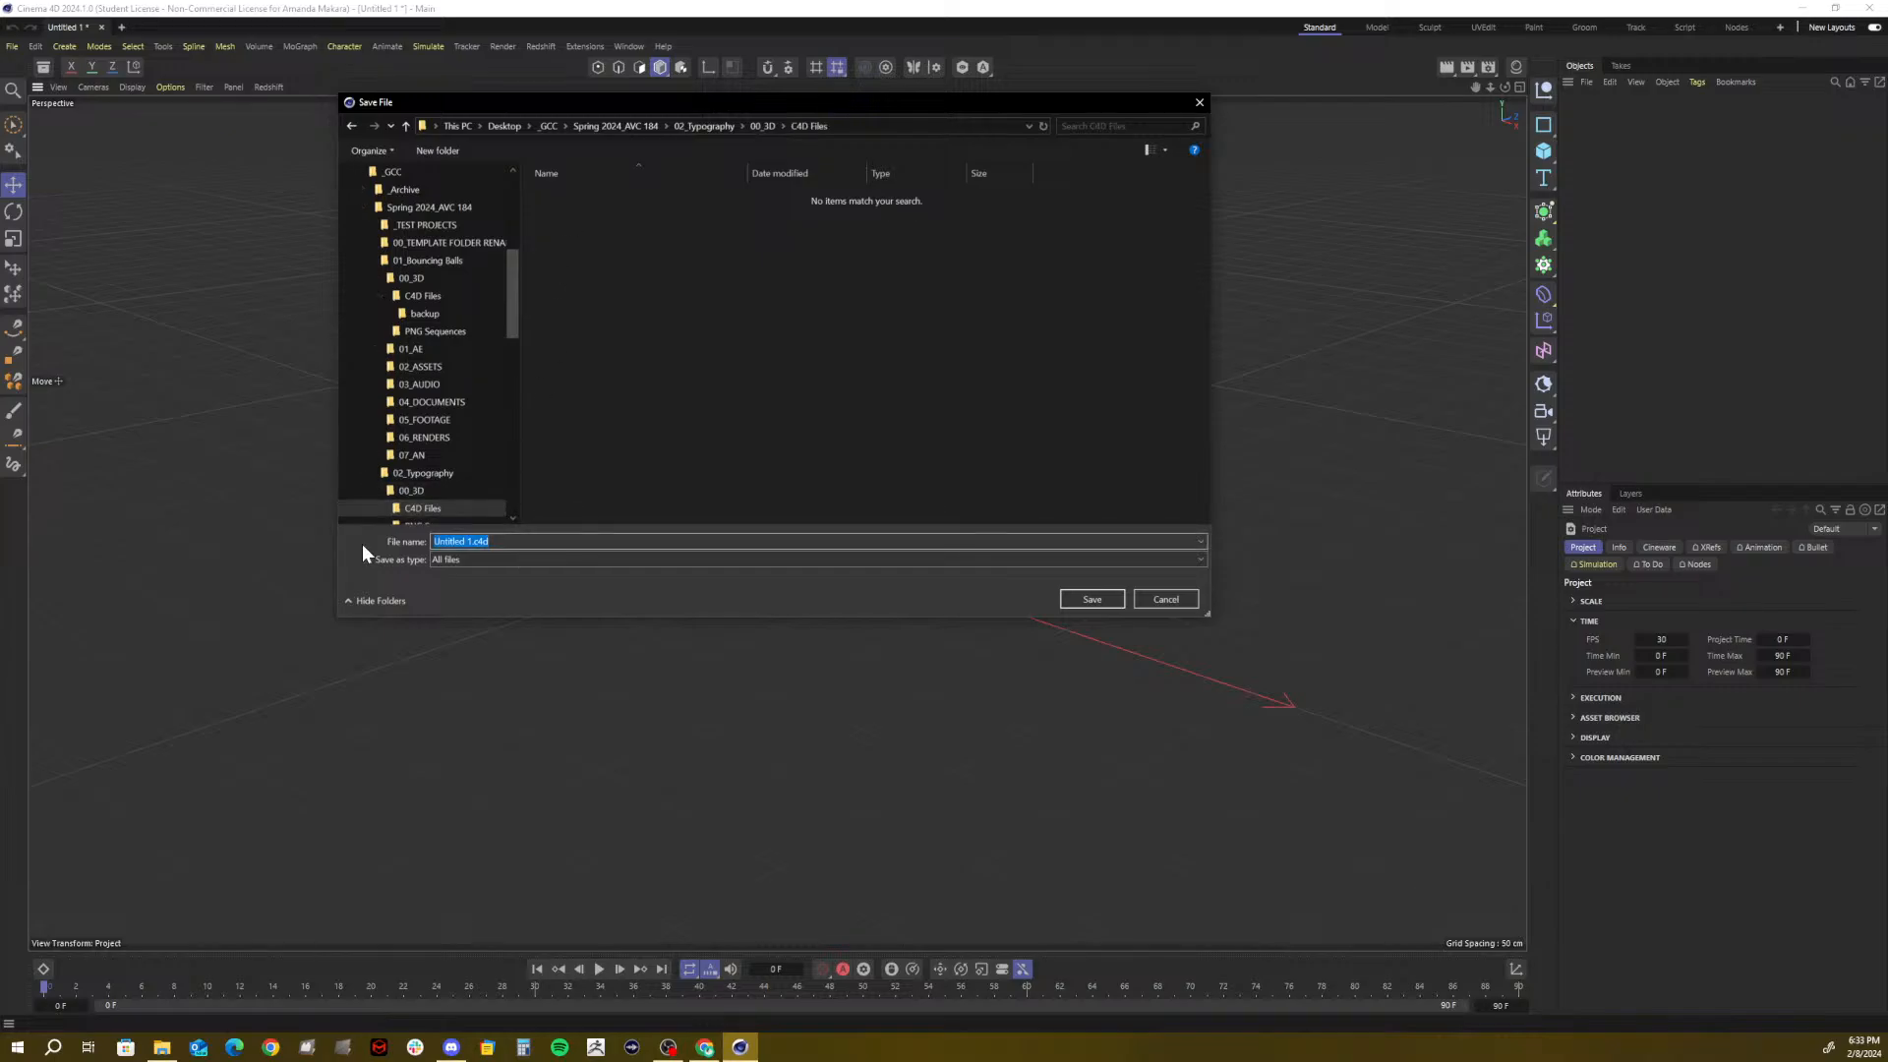
type("Typography 3D")
left_click(1114, 593)
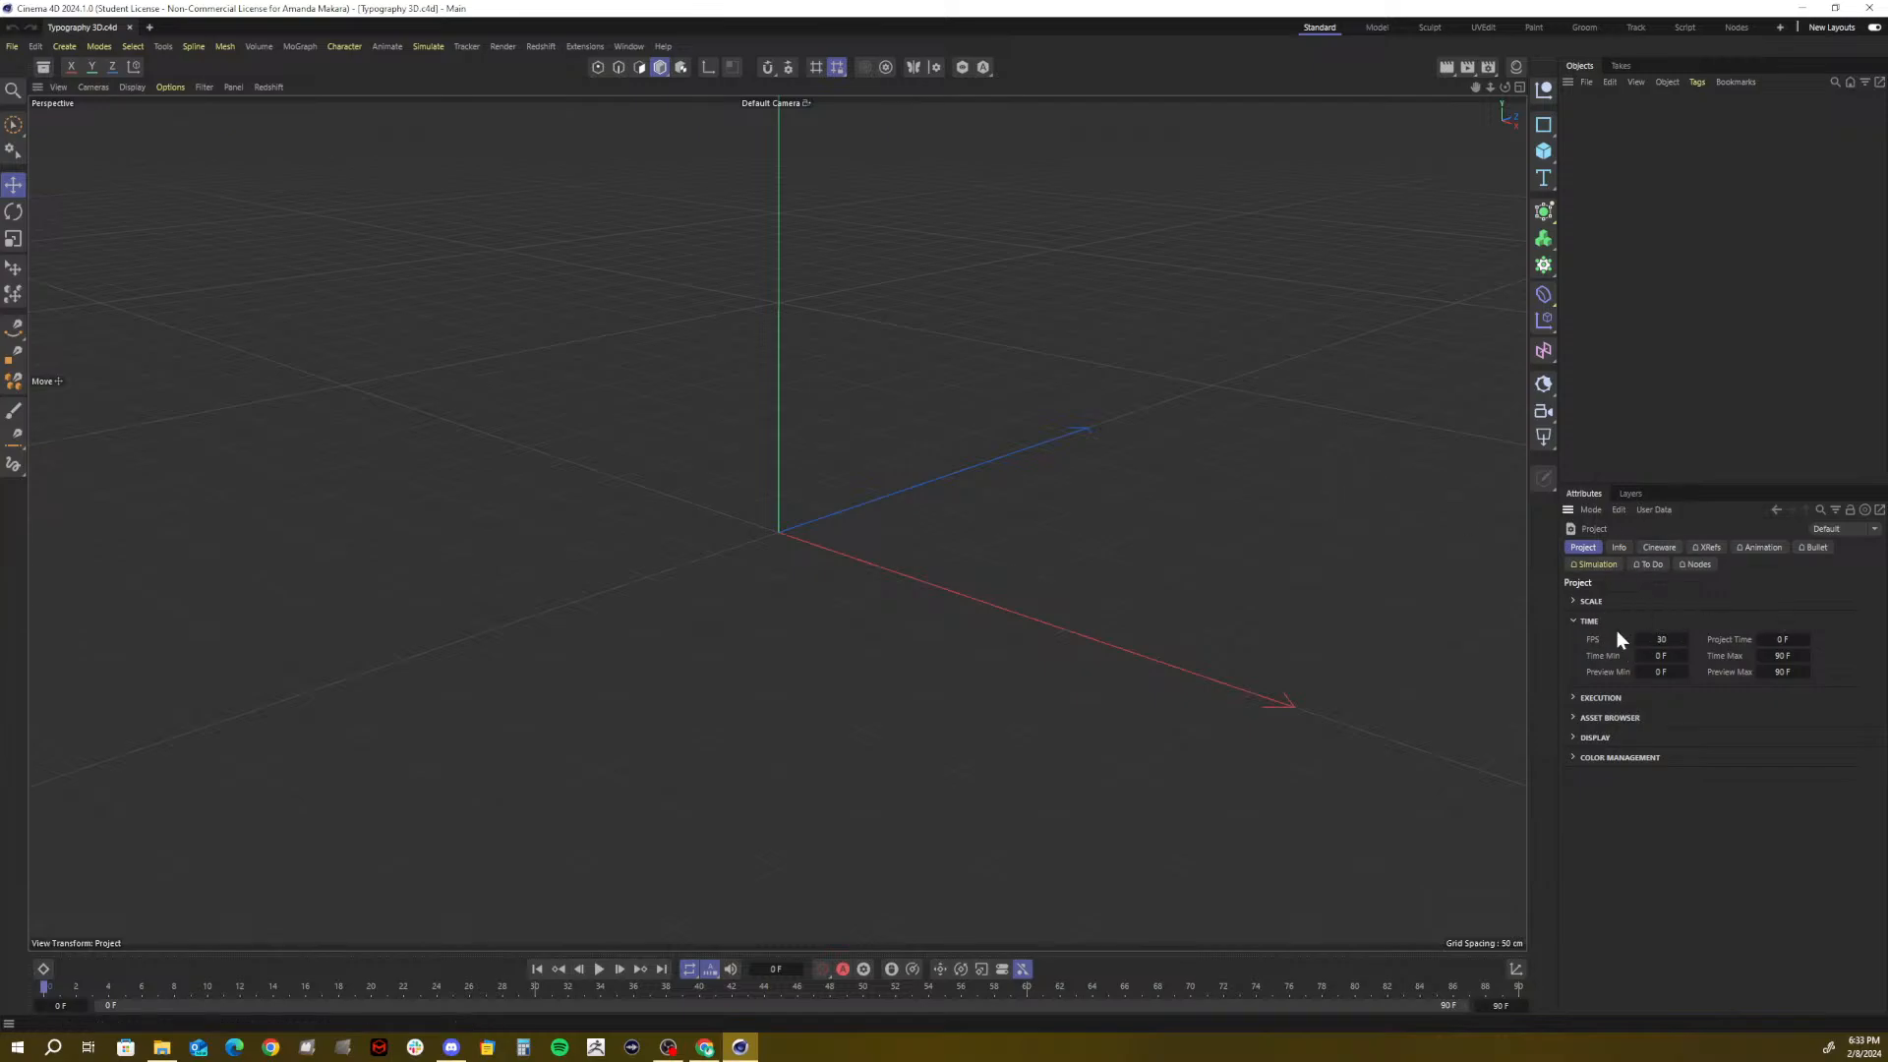
Set the project to 24 FPS with the end time 24*5, giving 120 frames
left_click(1661, 639)
left_click(1765, 656)
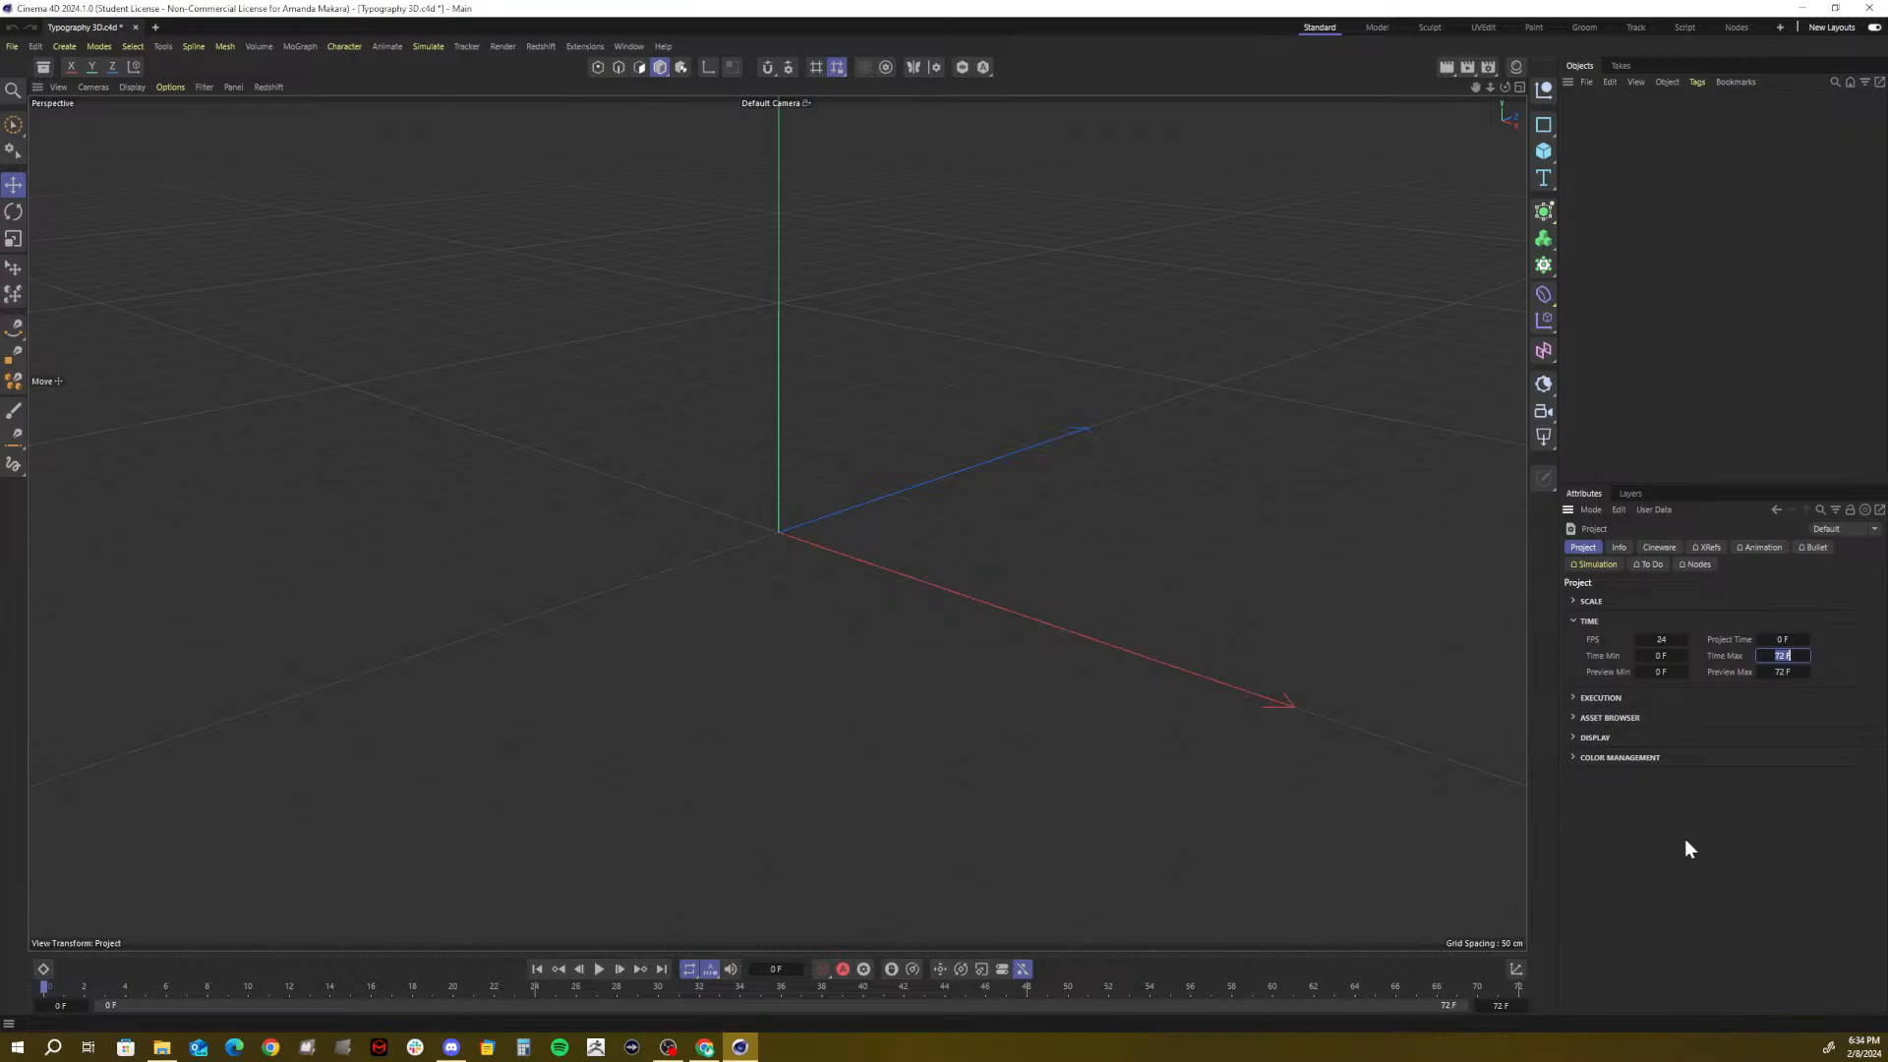
type("24*5")
key("Return")
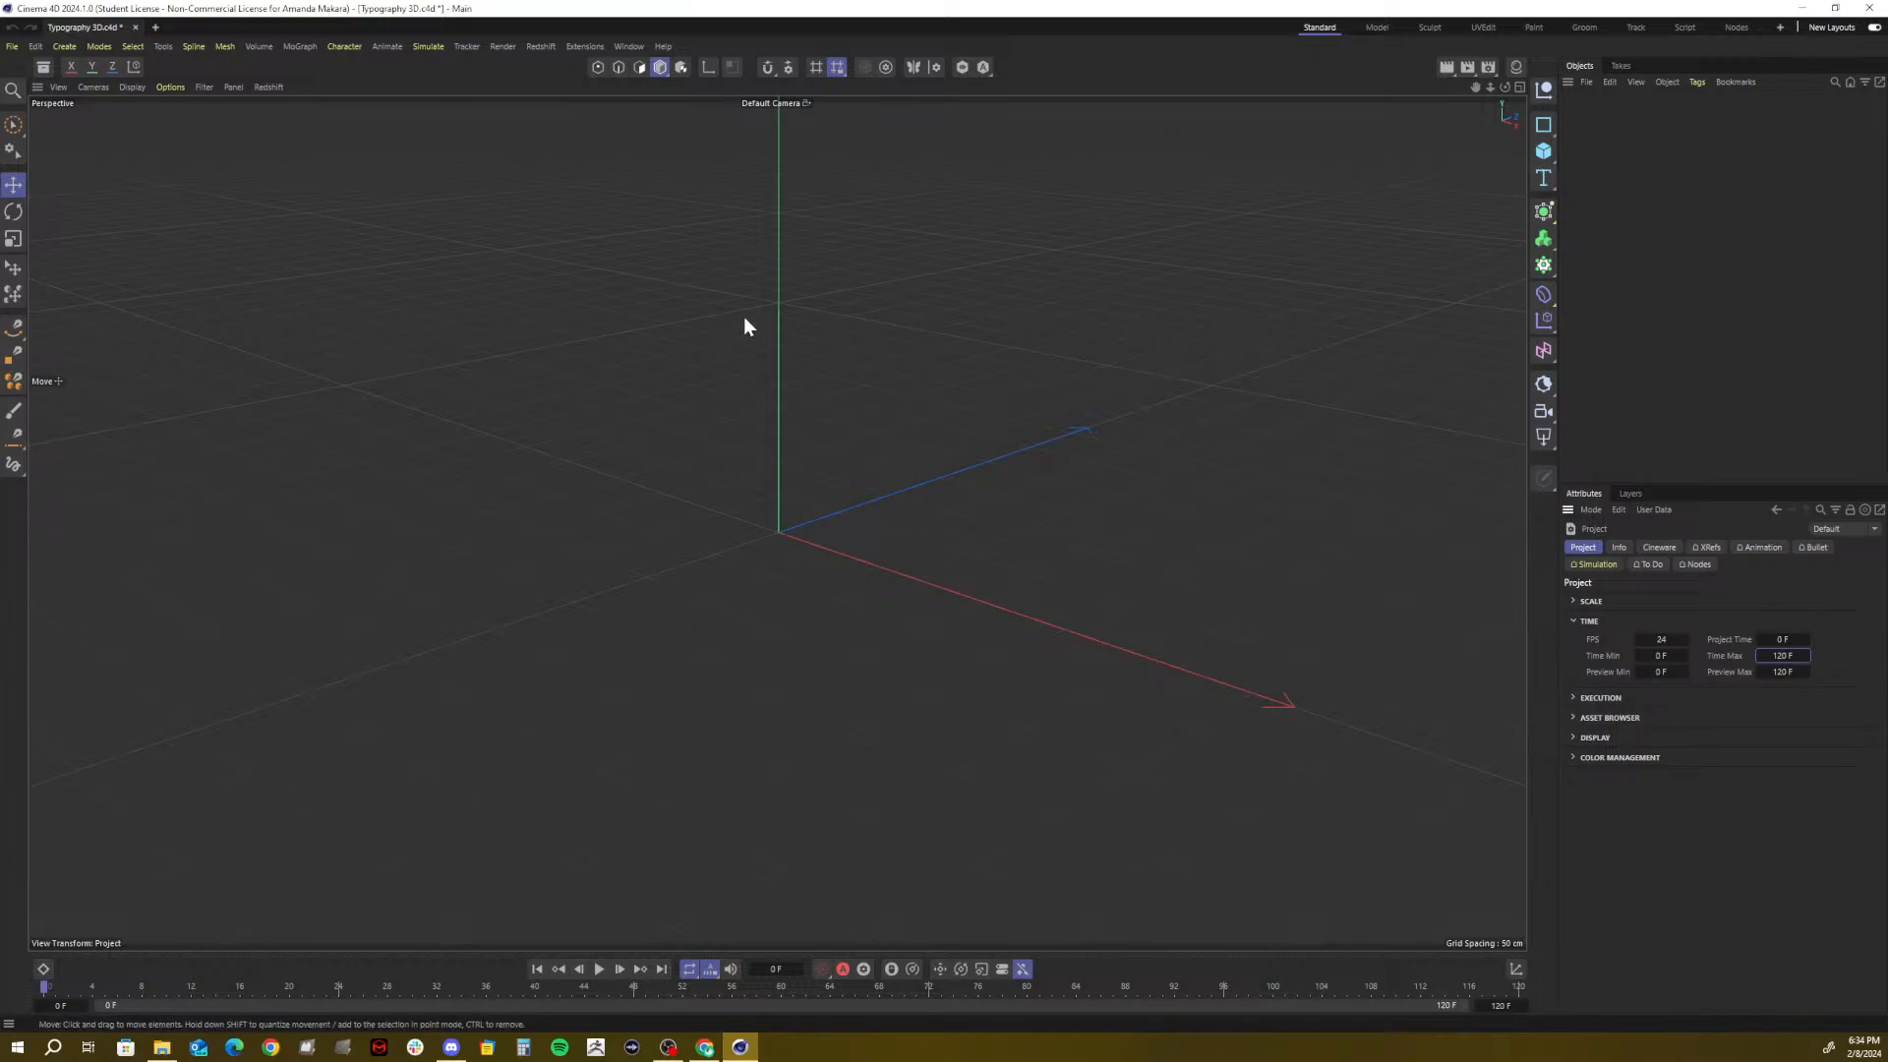
left_click(600, 397)
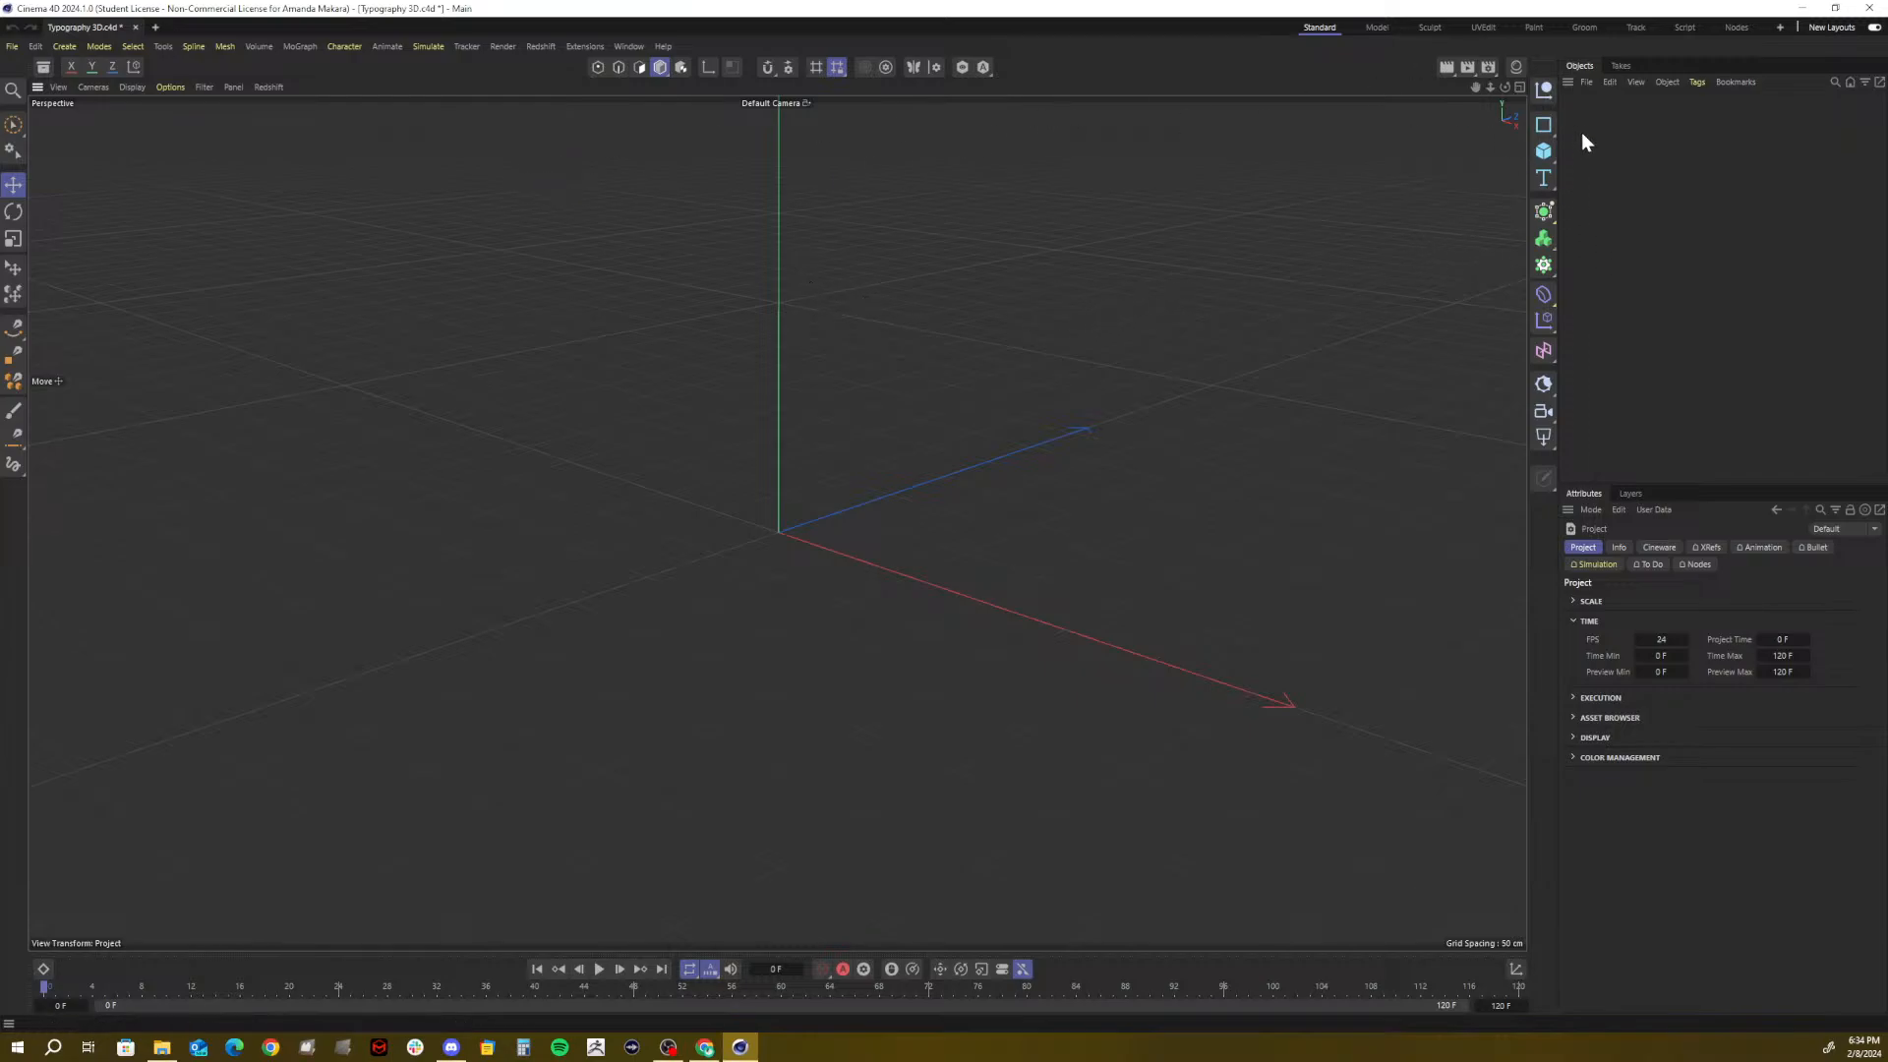
Add a default Backdrop object from the Cube primitives palette
left_click(1548, 151)
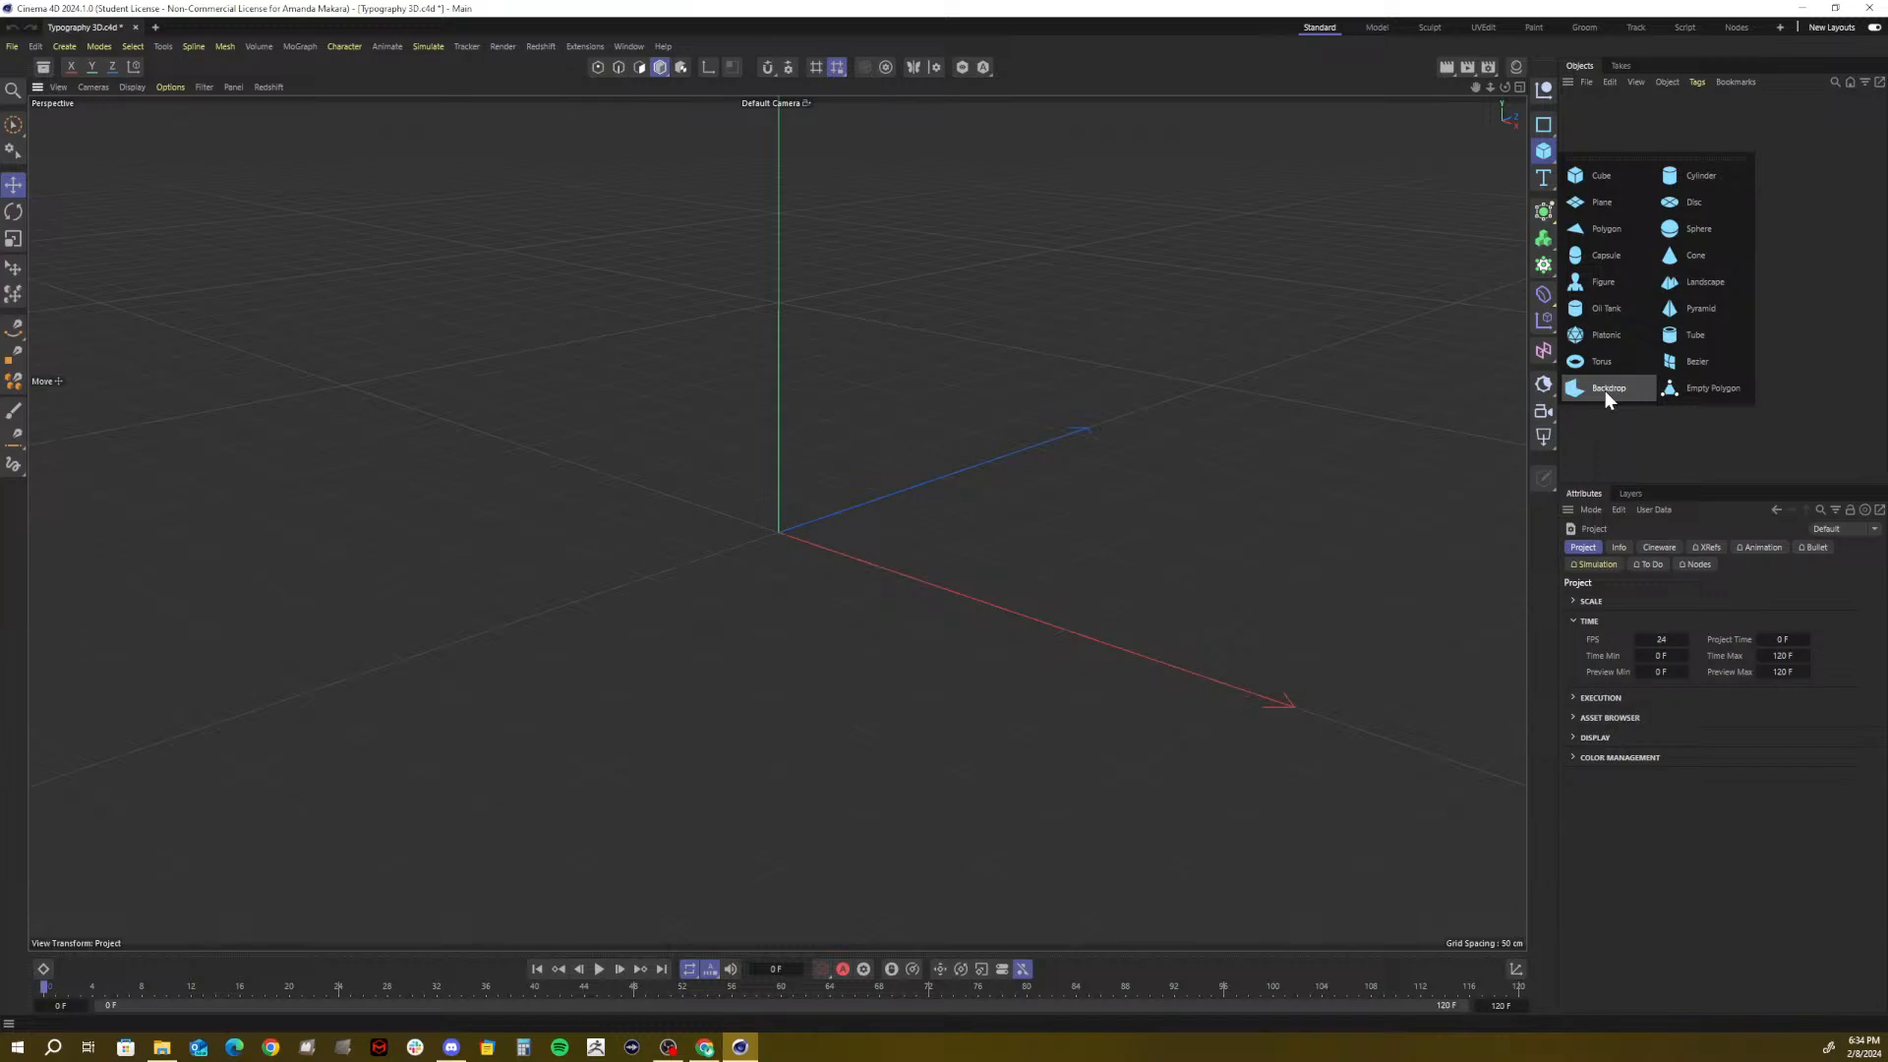
left_click(604, 339)
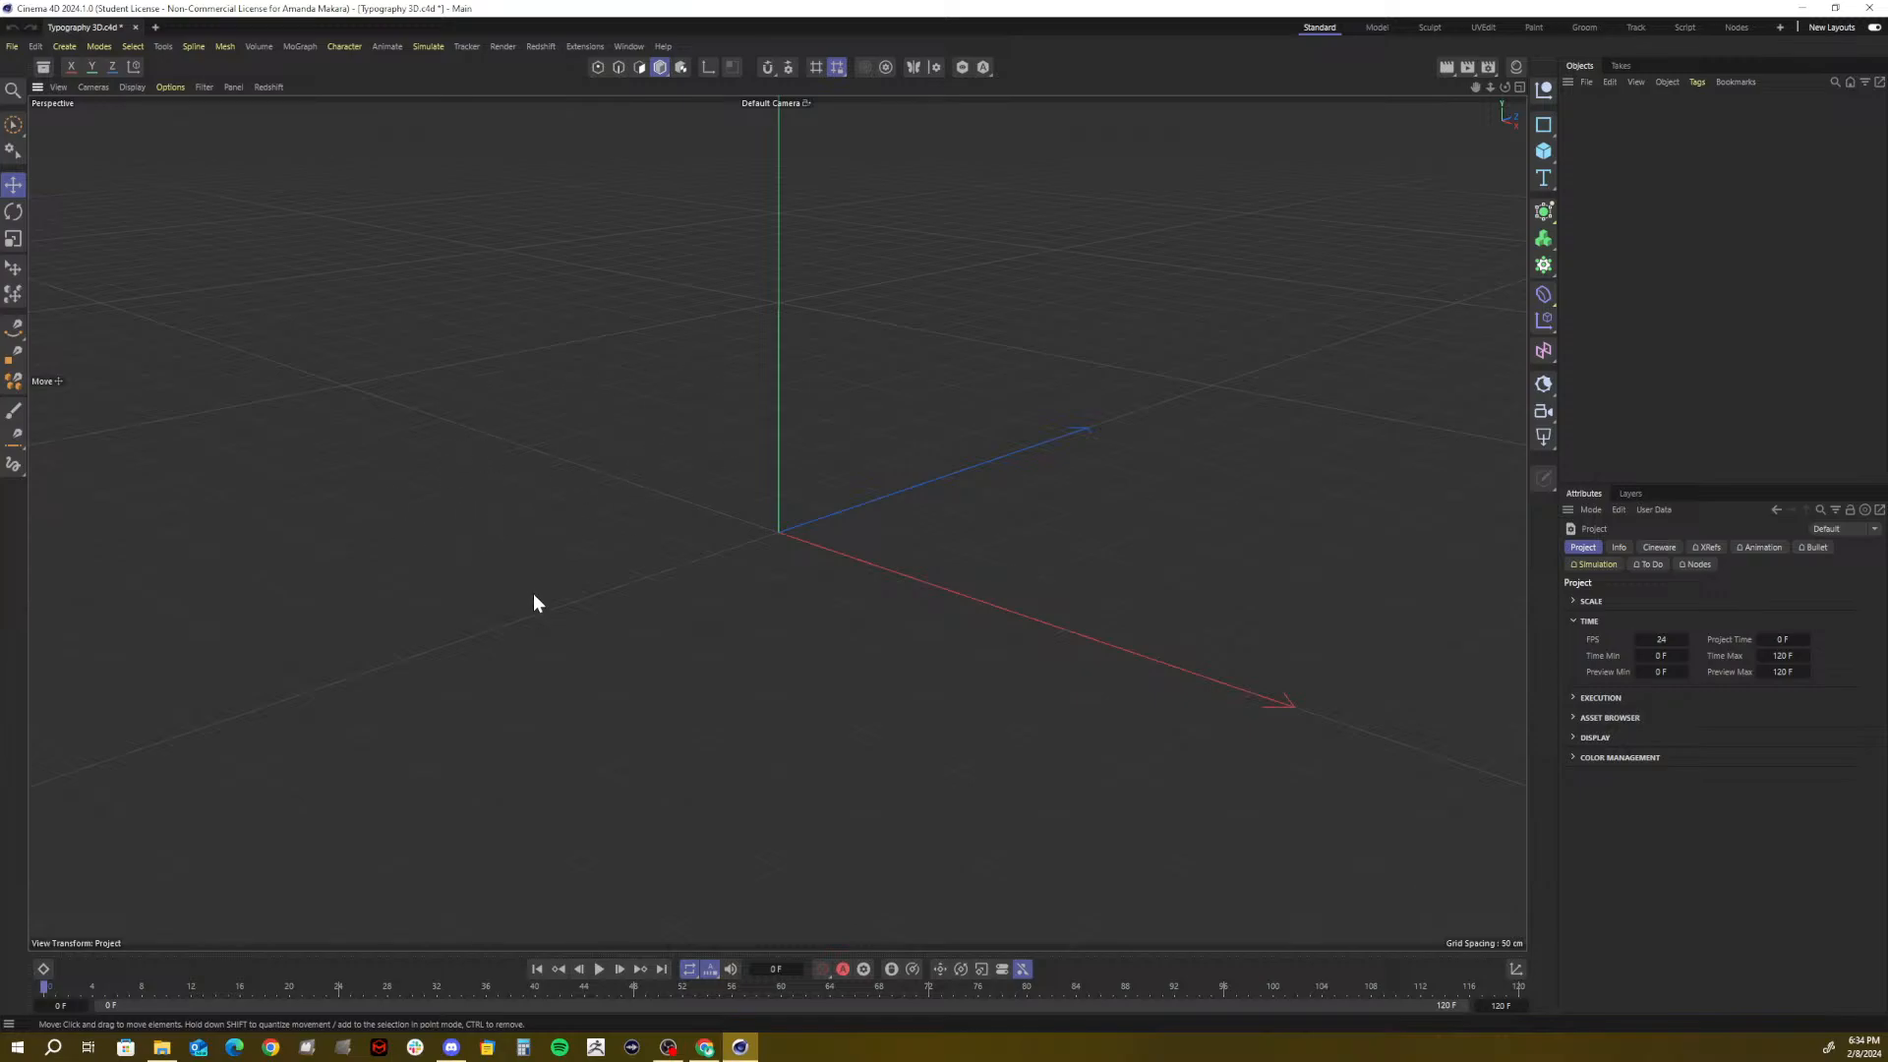
left_click(1548, 163)
left_click(1605, 387)
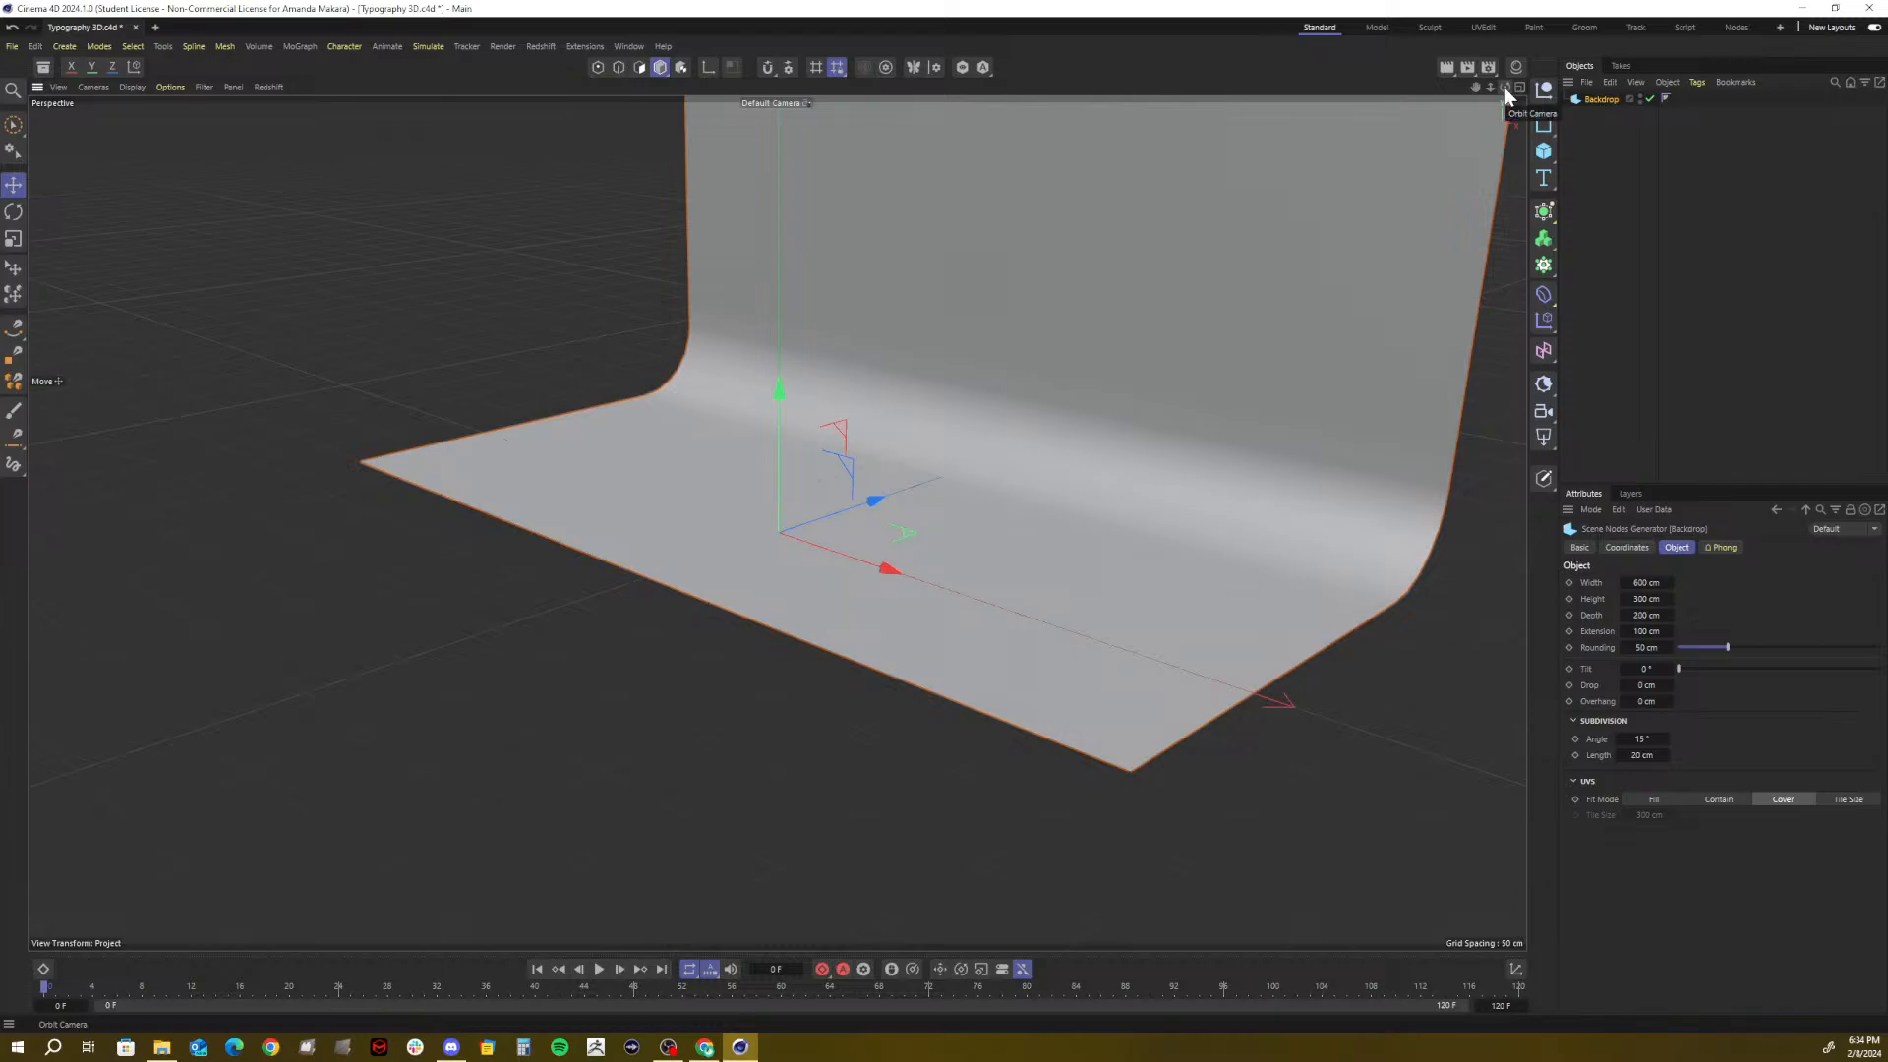
Orbit, pan and zoom the viewport to frame the Backdrop's curved wall from the front
mouse_move(1504, 86)
left_mouse_down()
mouse_move(1415, 94)
mouse_move(1504, 86)
left_mouse_up()
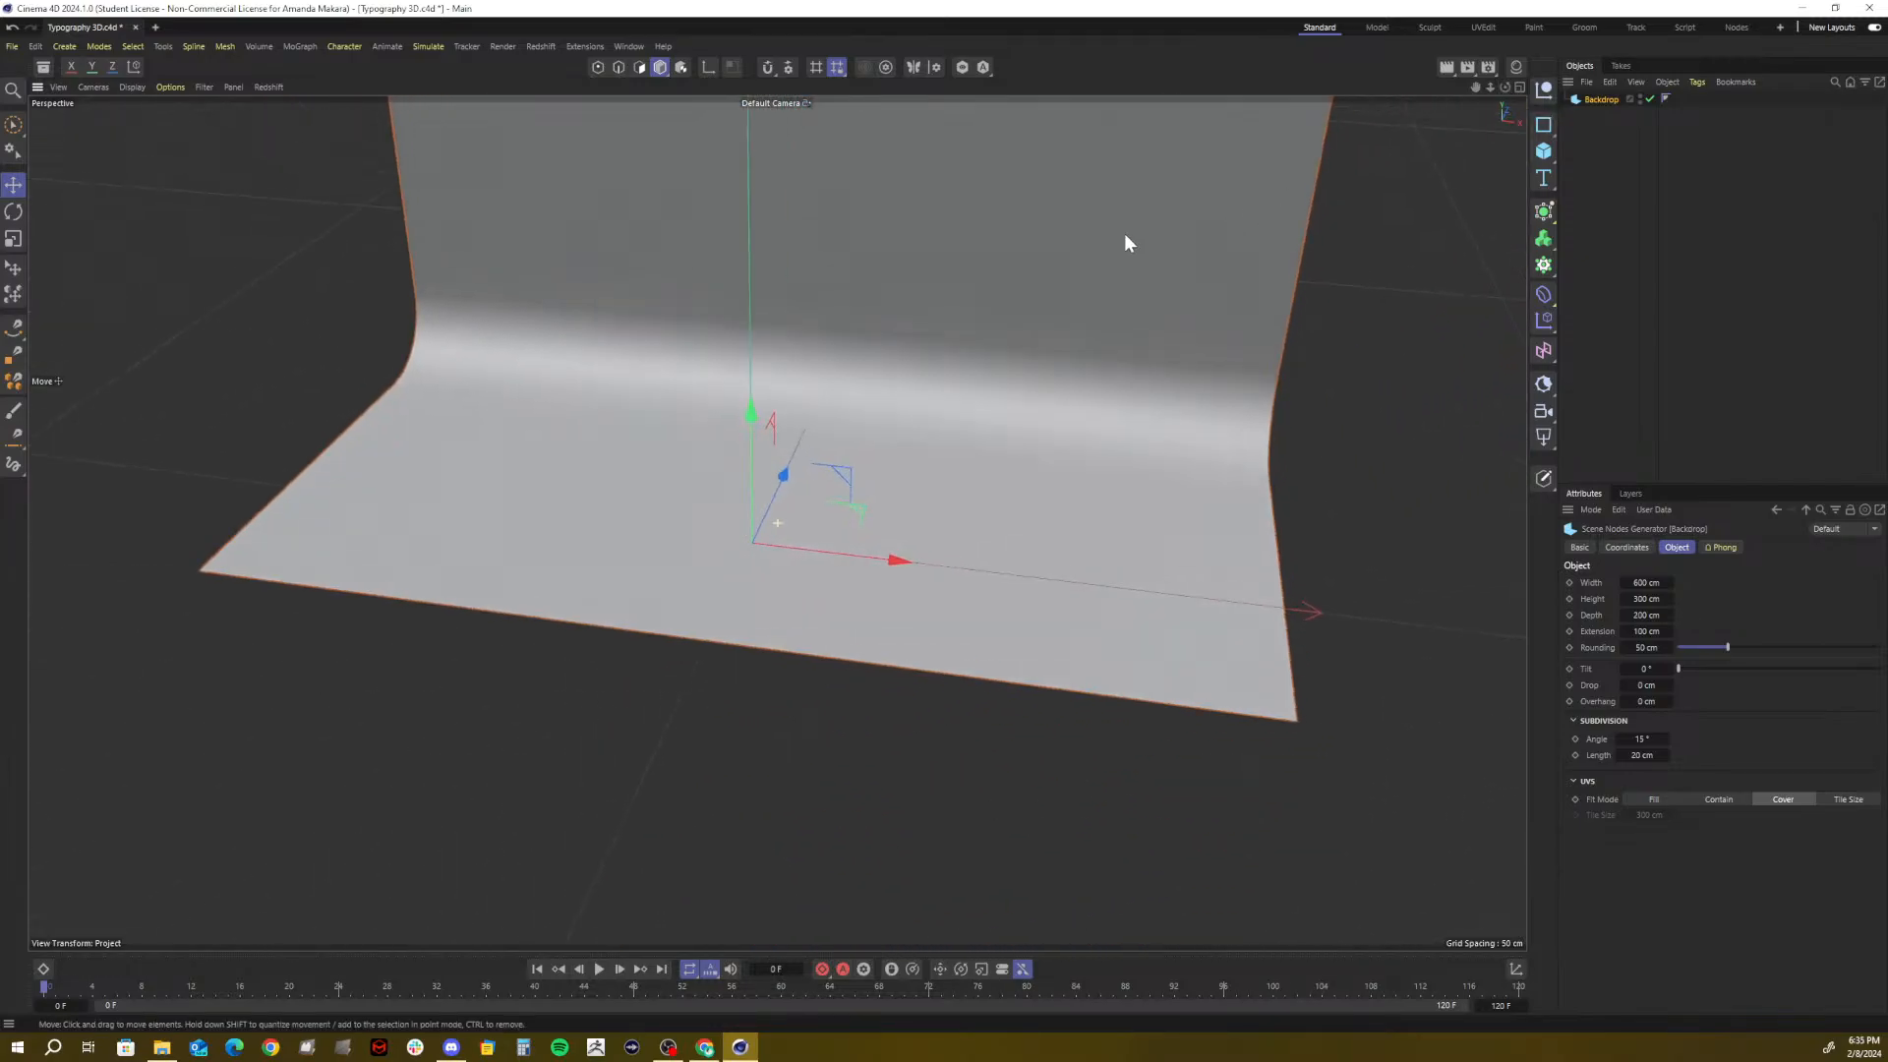
middle_click_drag(1125, 235, 1089, 282, "alt")
right_click_drag(1089, 281, 1026, 289, "alt")
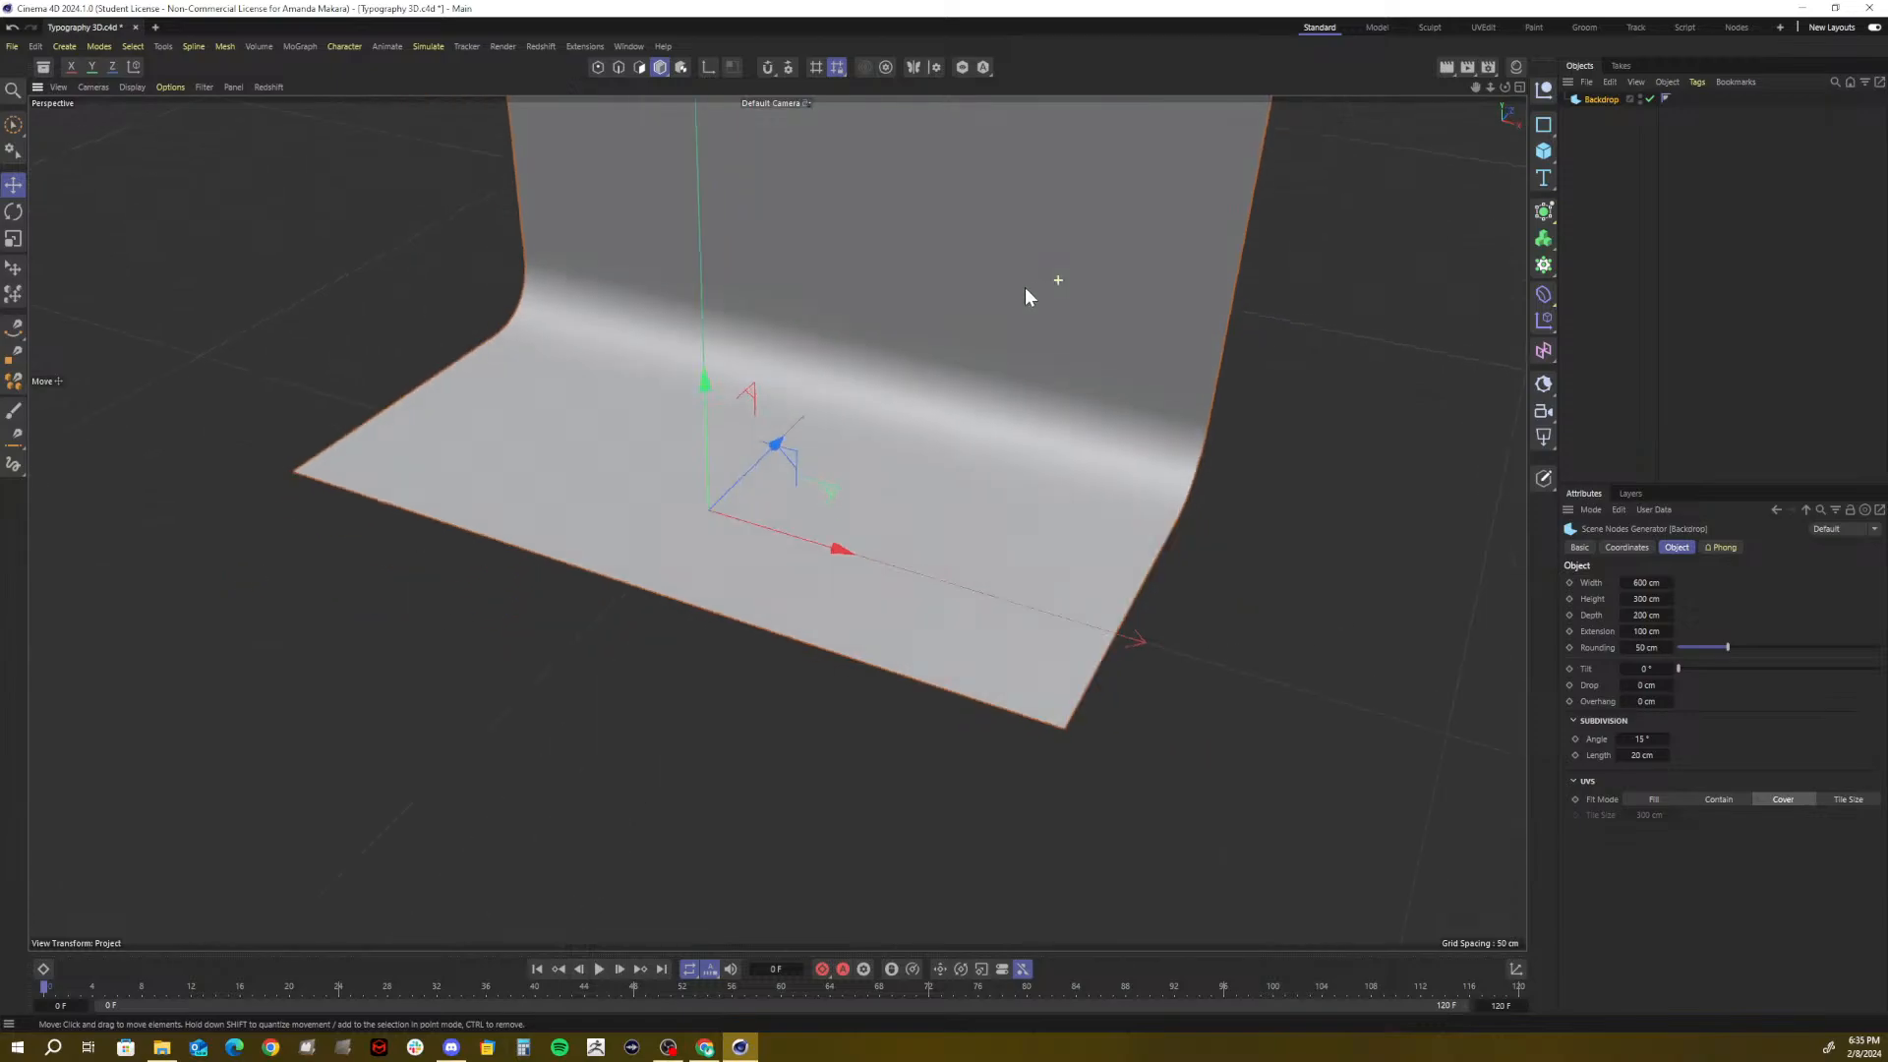
left_click_drag(1024, 295, 1058, 263, "alt")
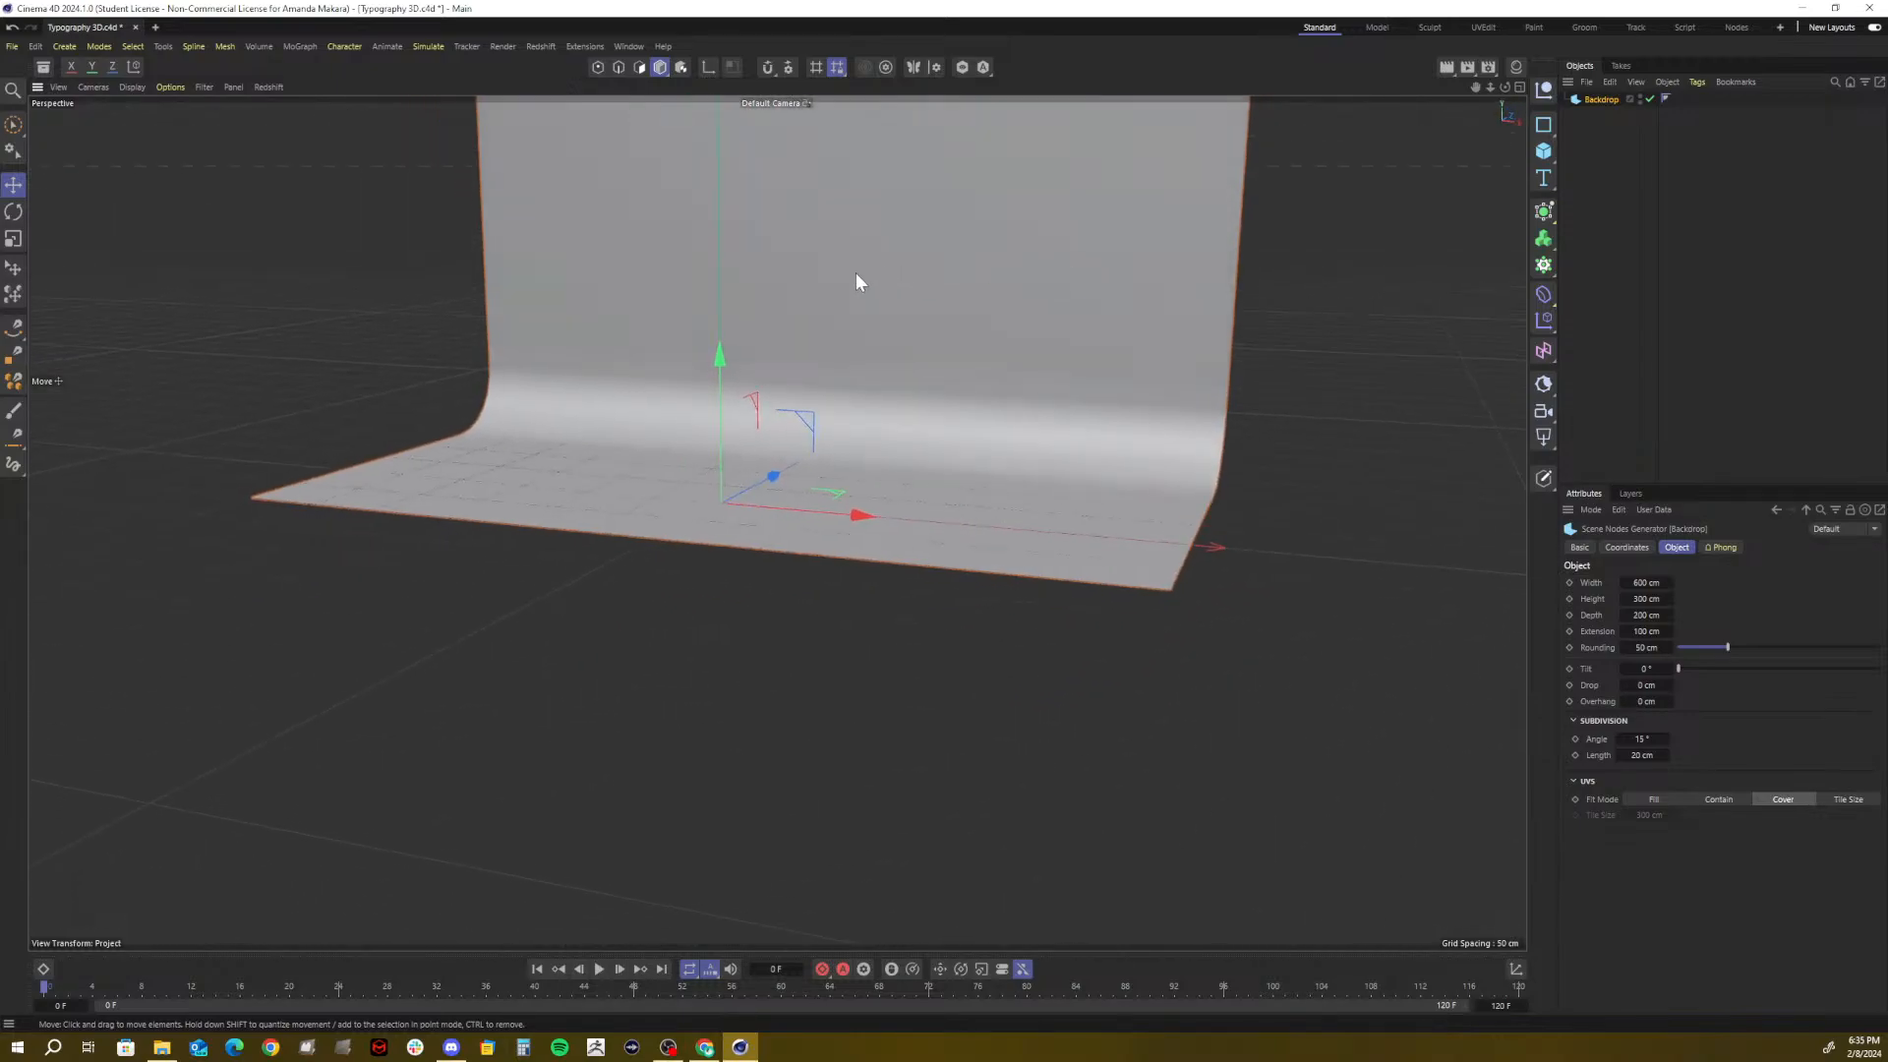
middle_click_drag(759, 254, 710, 396, "alt")
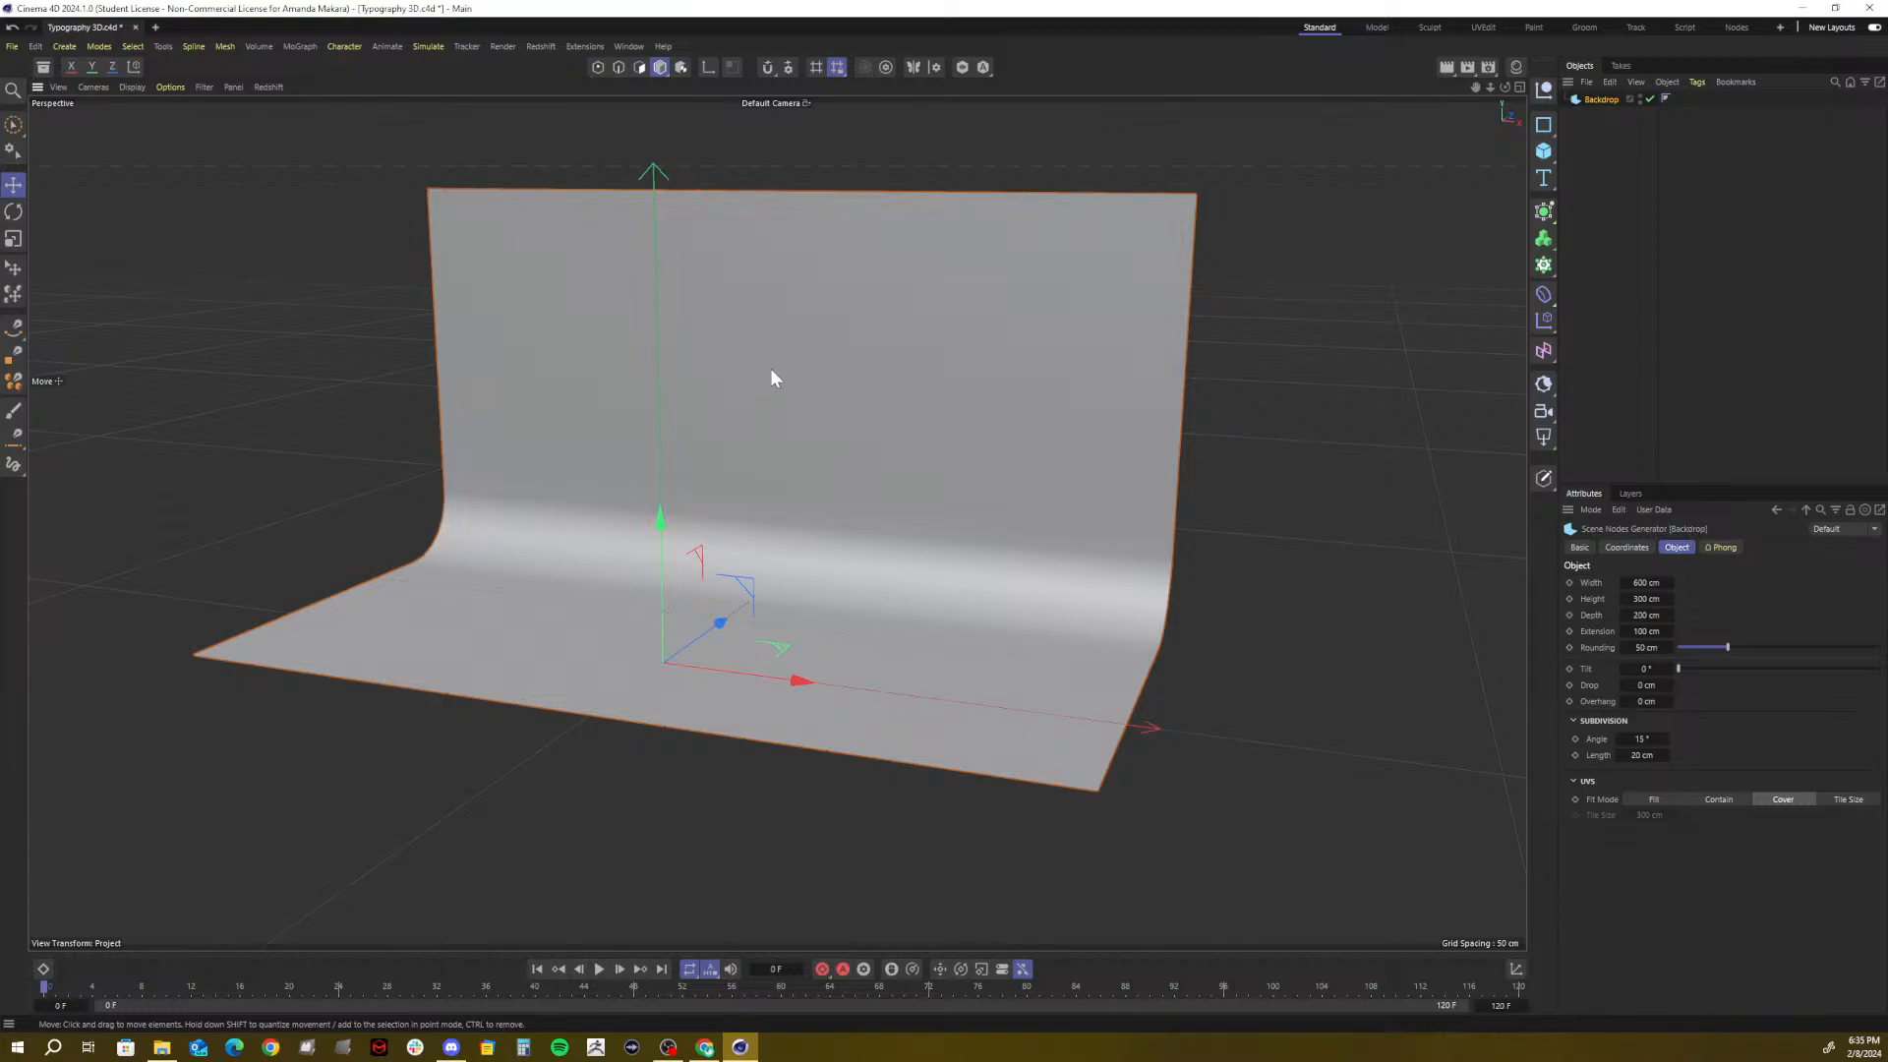
left_click_drag(771, 374, 895, 390, "alt")
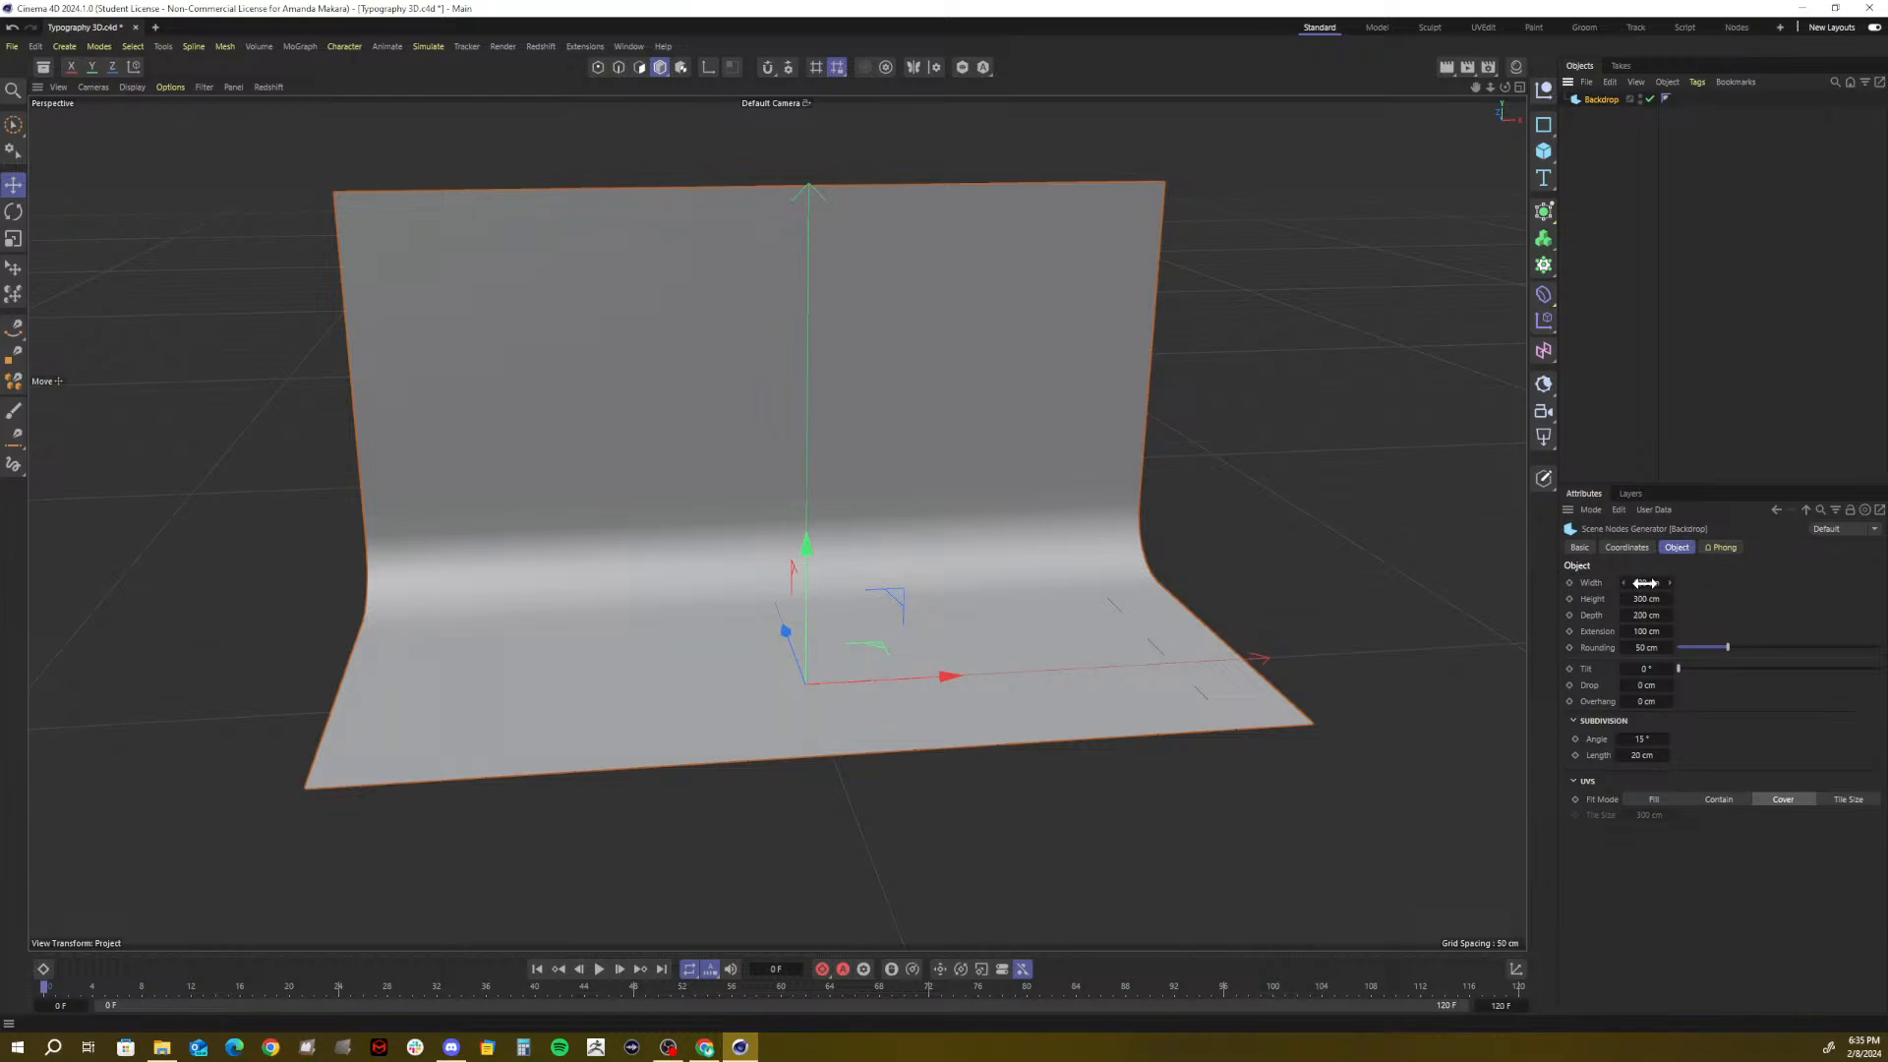
Set the Backdrop width to 1500 cm
left_click_drag(1644, 583, 1769, 583)
left_click_drag(1643, 597, 1681, 597)
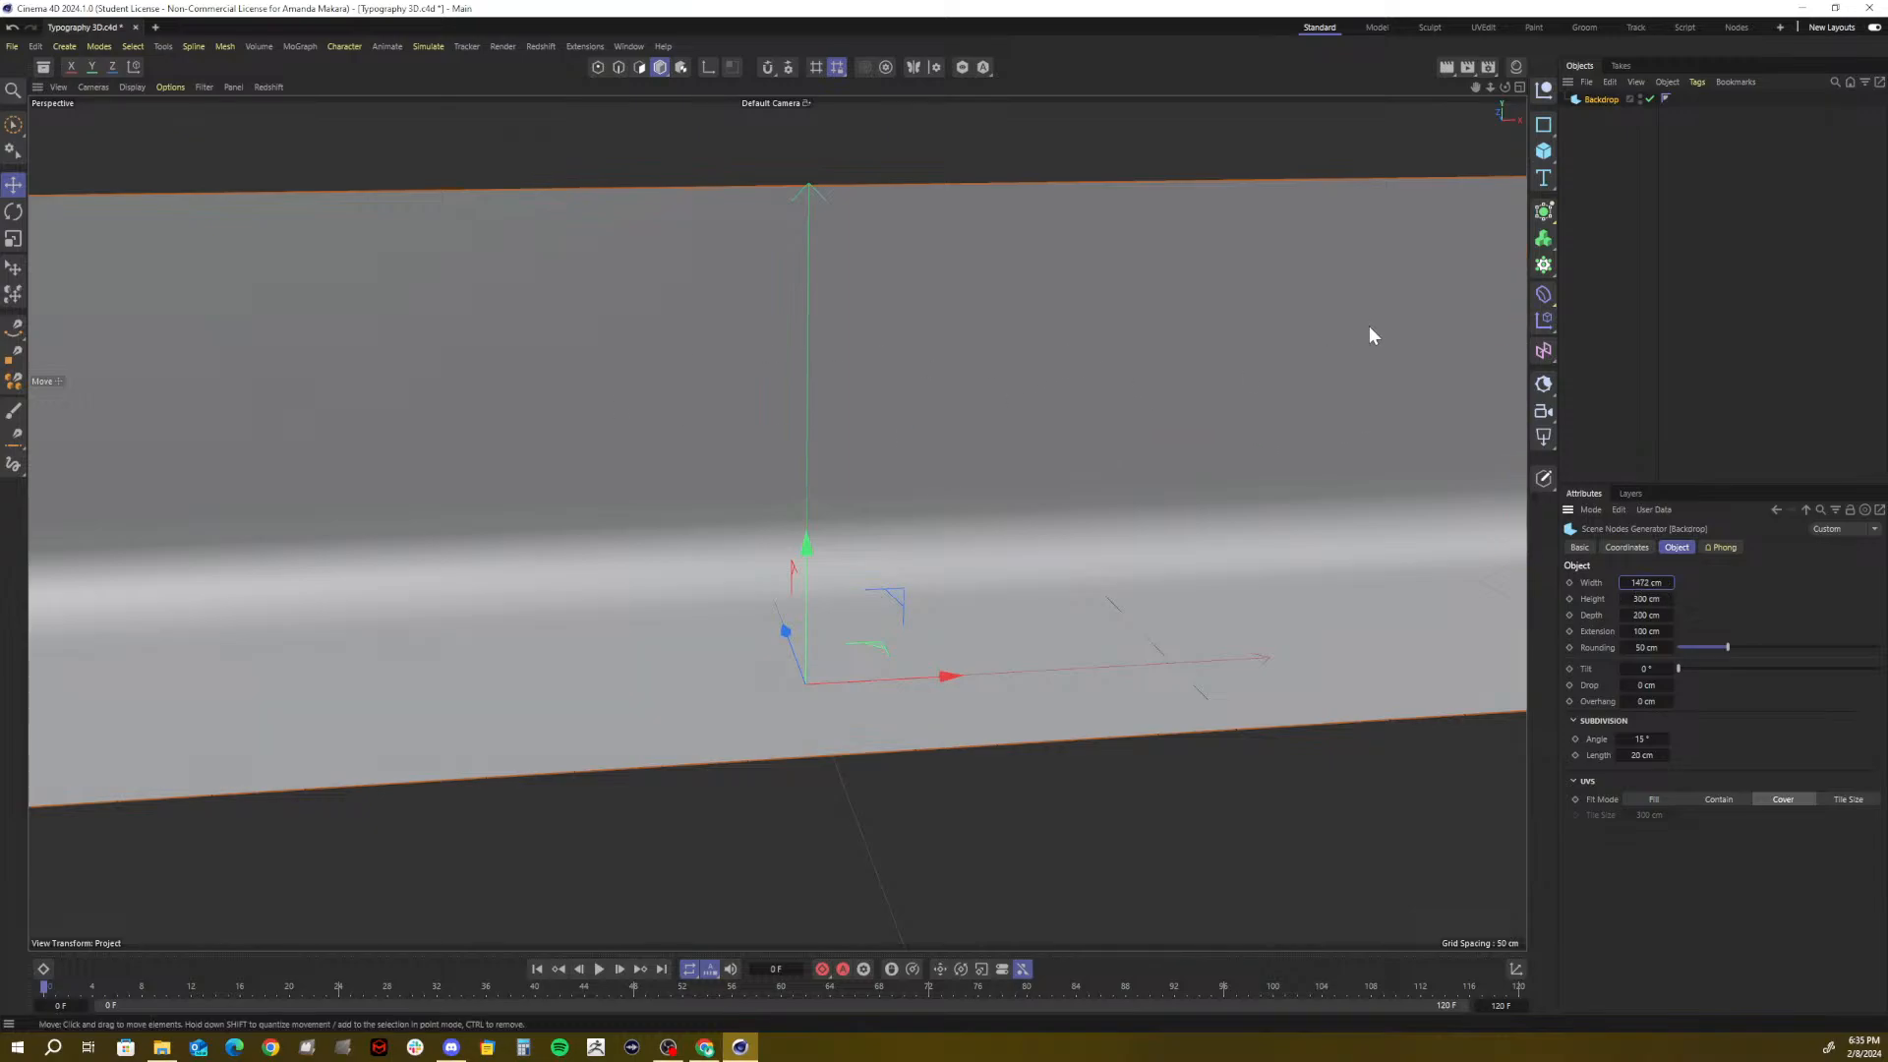
left_click(1646, 614)
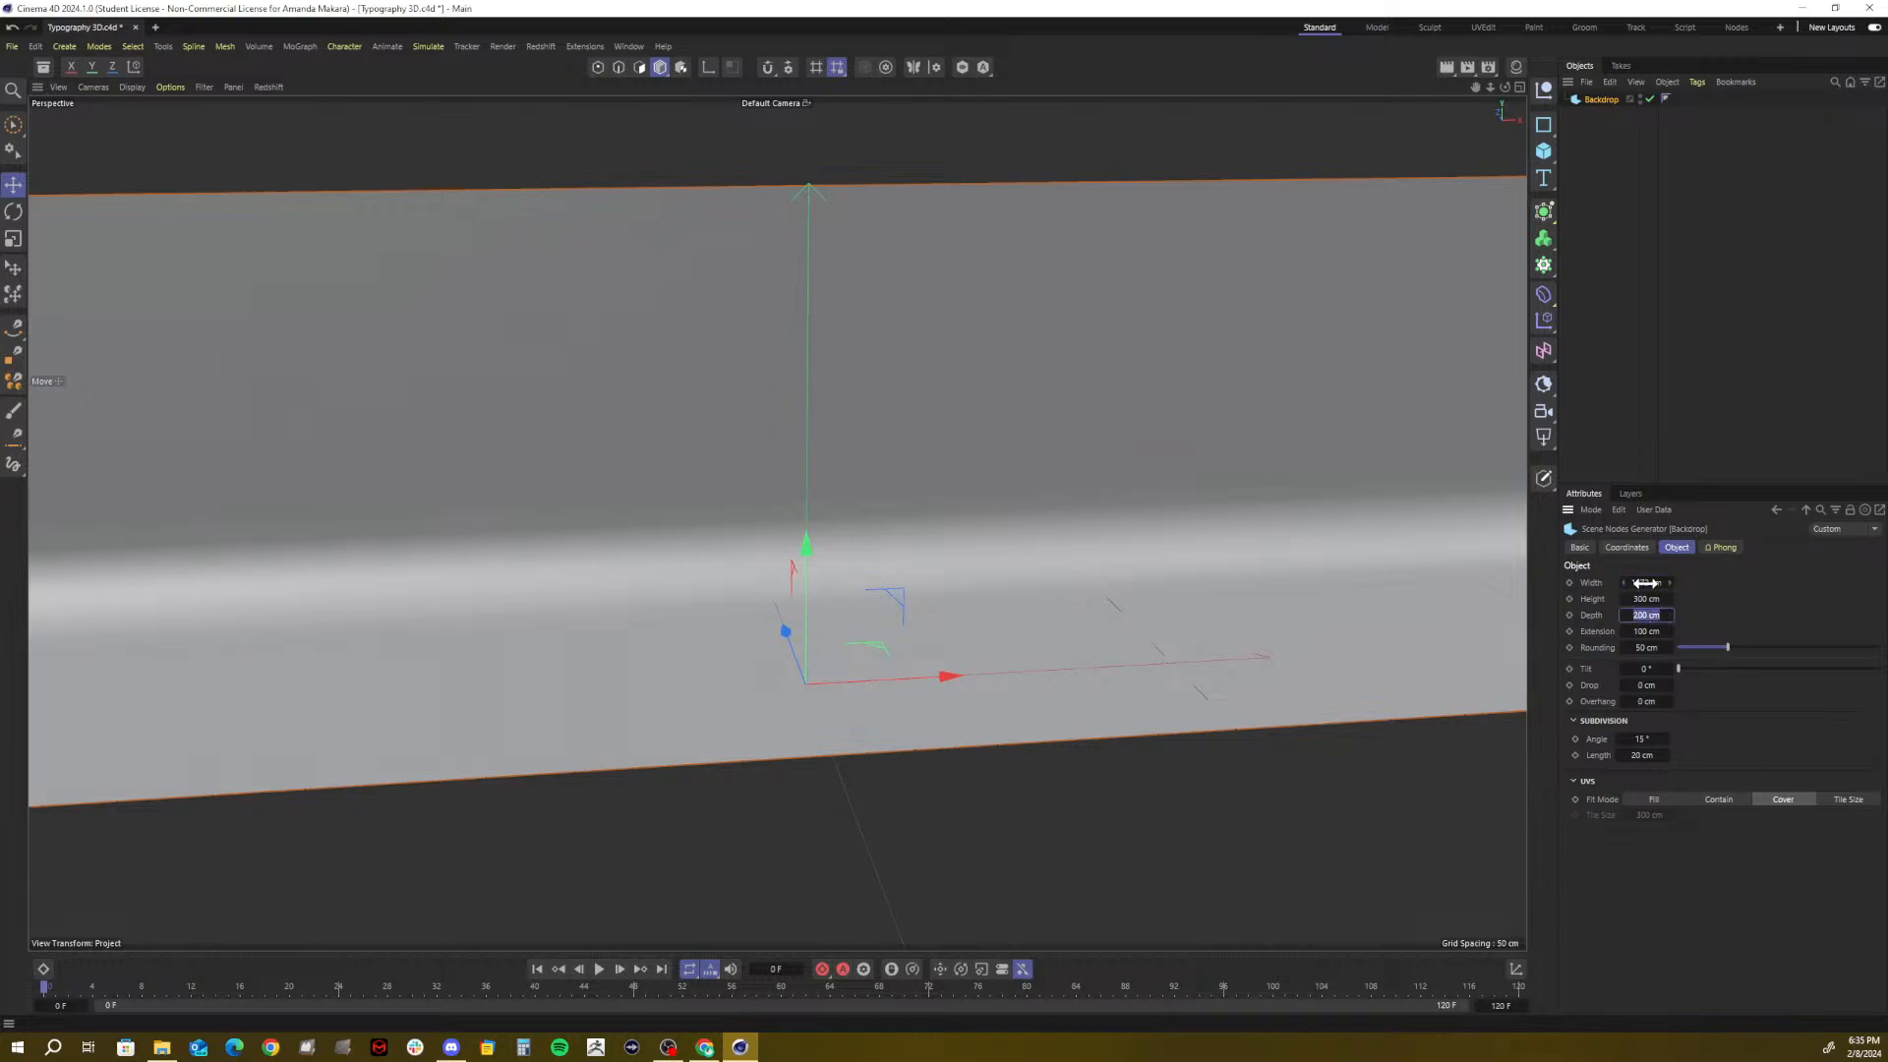
left_click(1646, 583)
type("1500")
Set the Backdrop height to 375 cm and scrub its depth up to about 421 cm
mouse_move(1647, 600)
left_mouse_down()
mouse_move(1571, 600)
mouse_move(1653, 598)
mouse_move(1632, 601)
left_mouse_up()
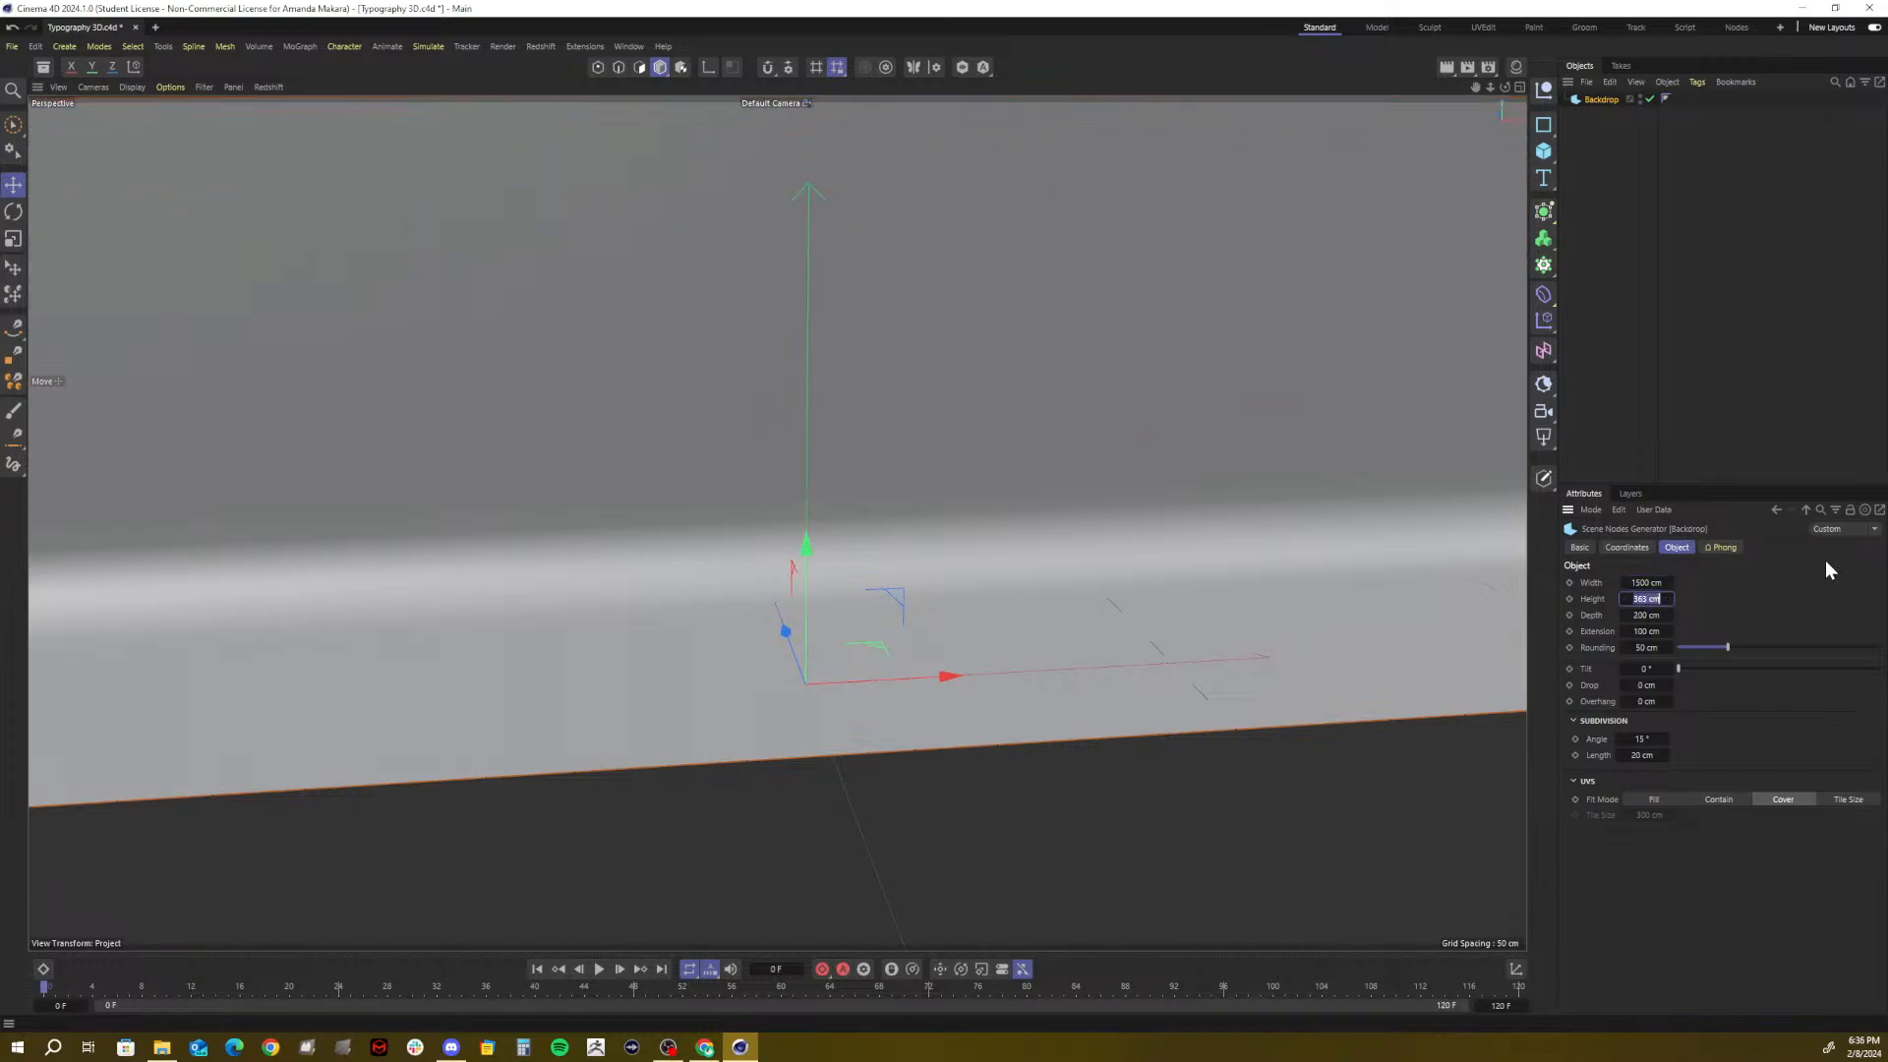
type("375")
key("Return")
left_click_drag(1643, 615, 1632, 615)
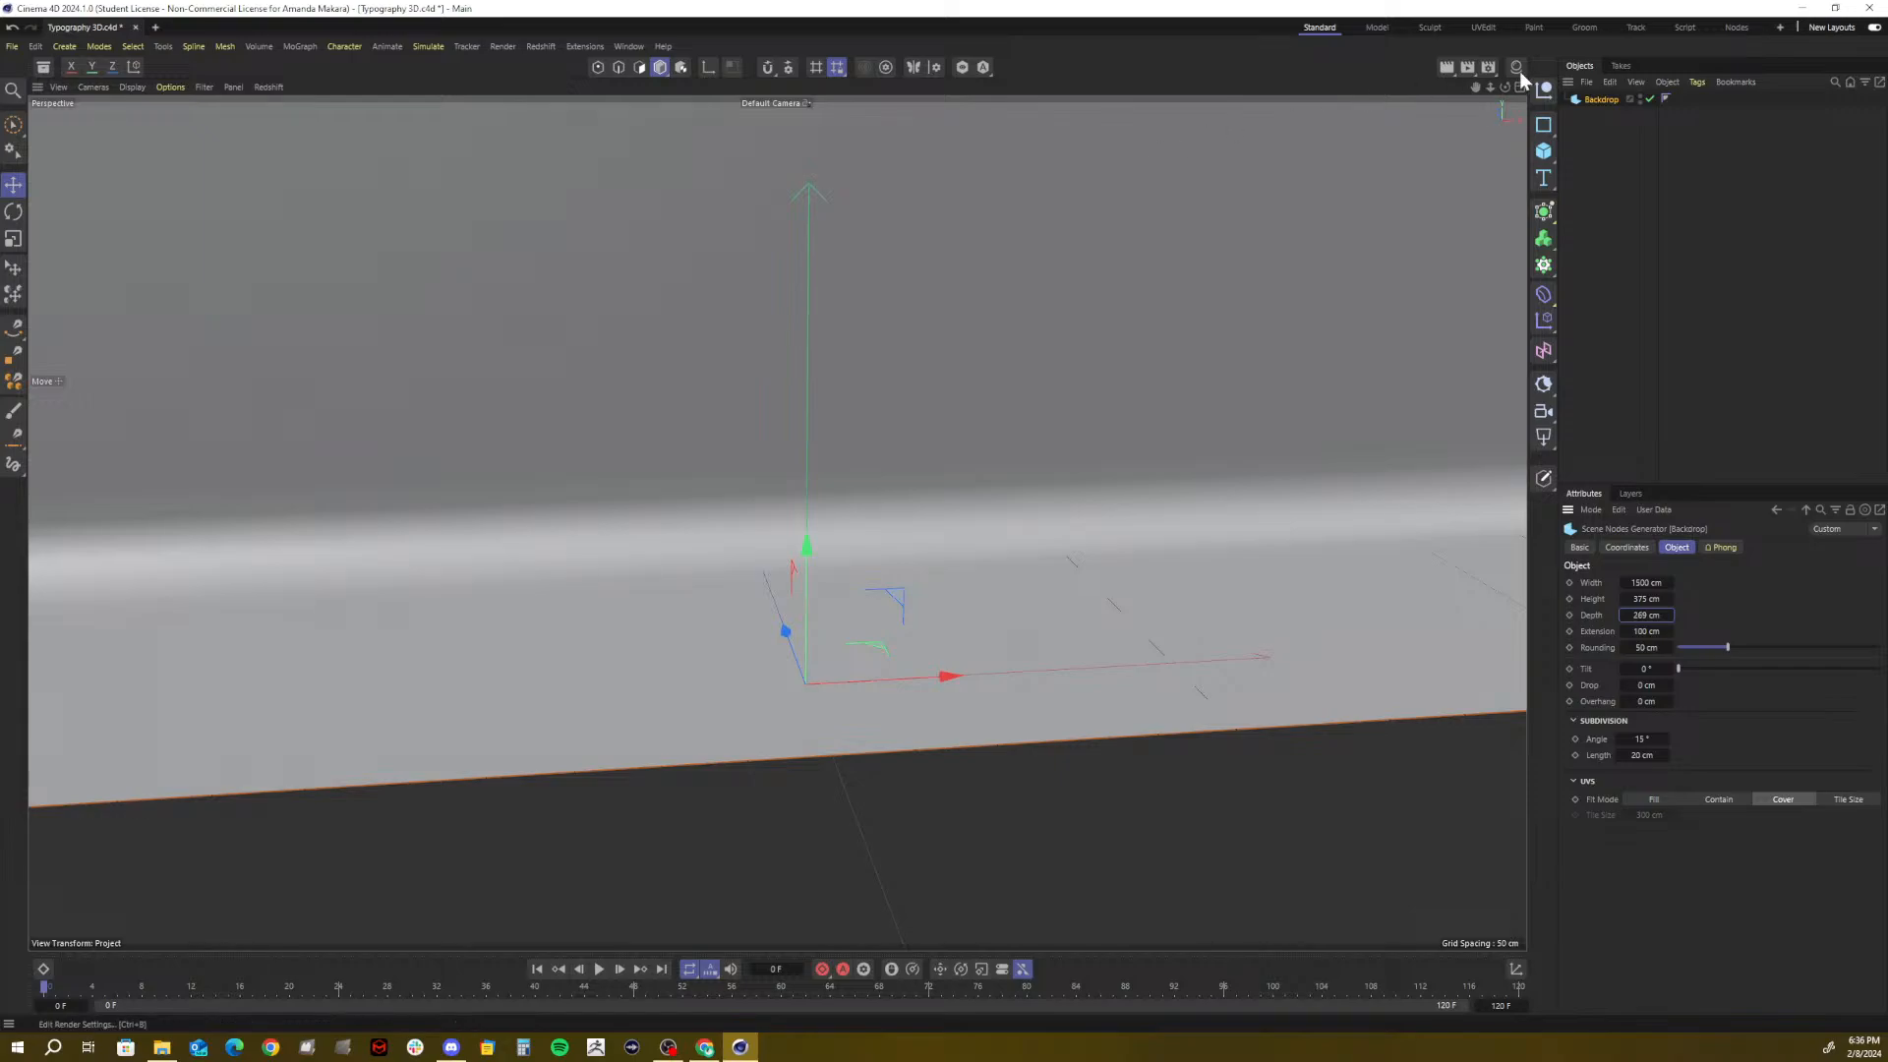
left_click_drag(1502, 87, 1524, 462)
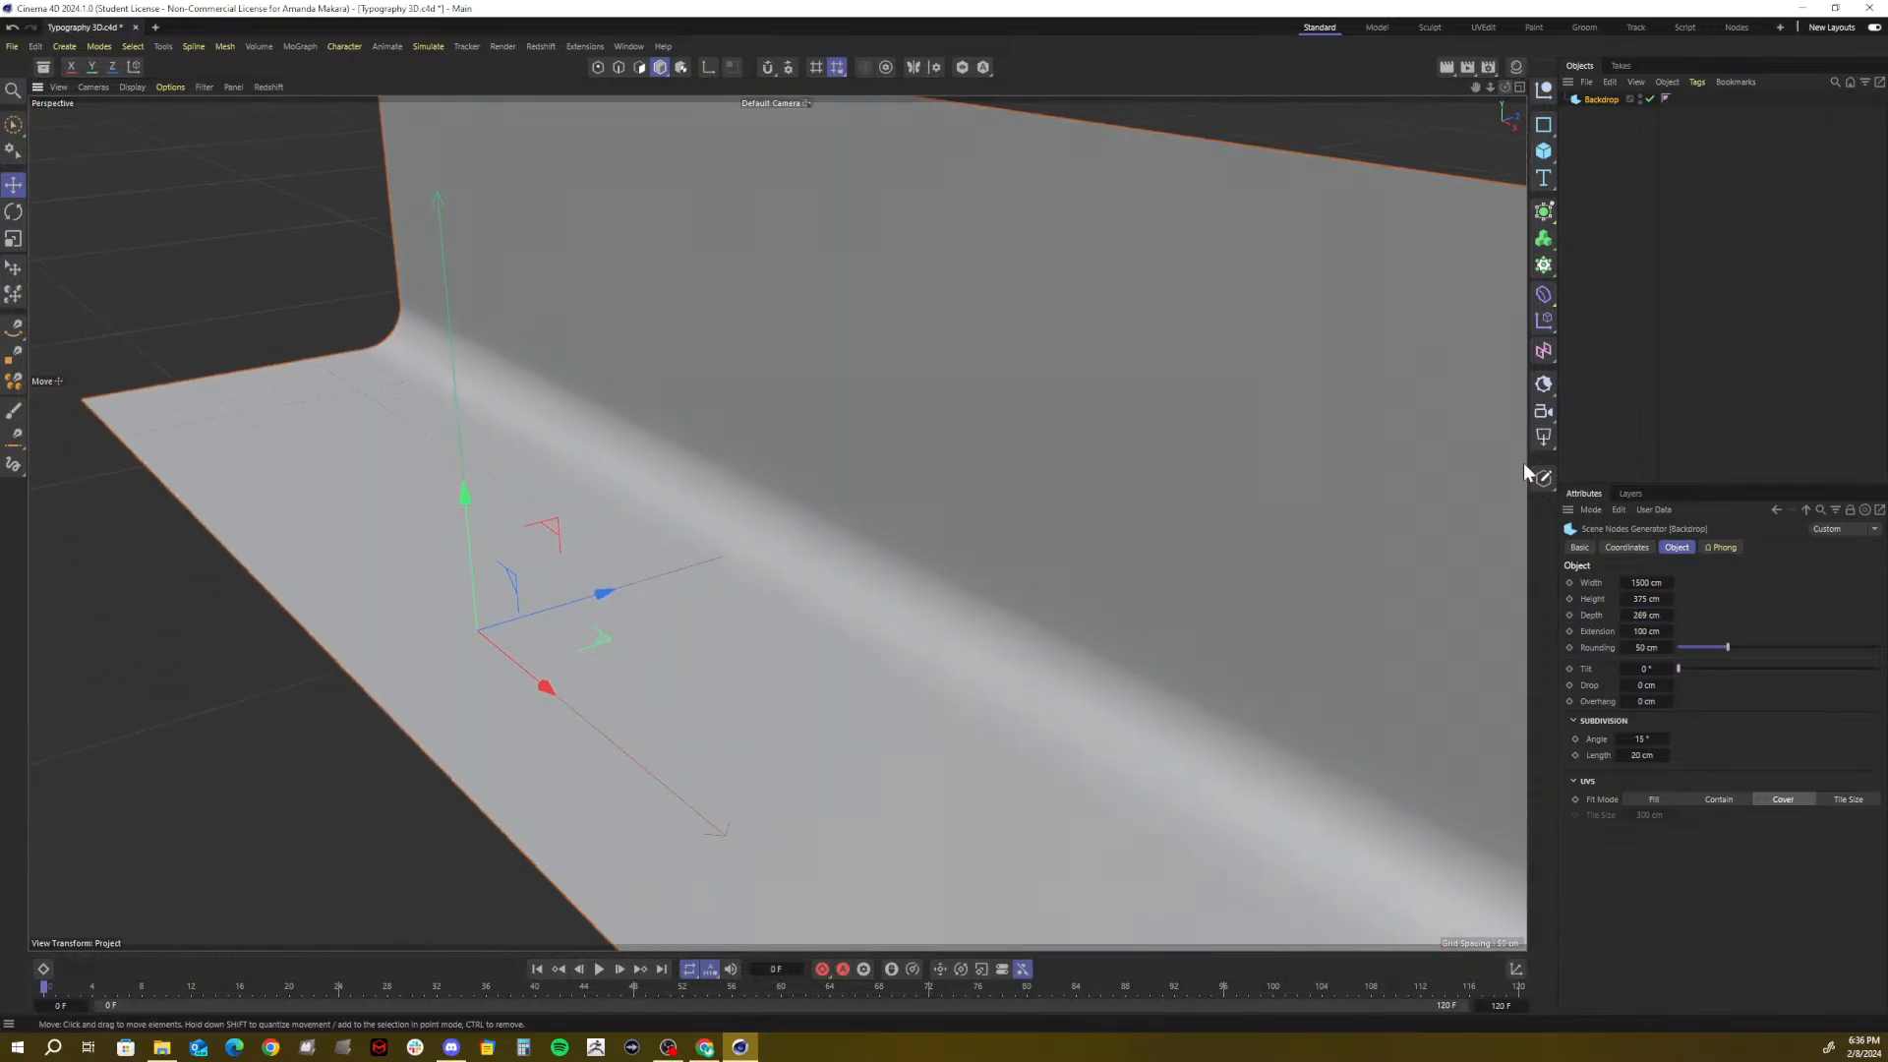
mouse_move(1646, 615)
left_mouse_down()
mouse_move(1691, 616)
mouse_move(1632, 615)
mouse_move(1651, 615)
left_mouse_up()
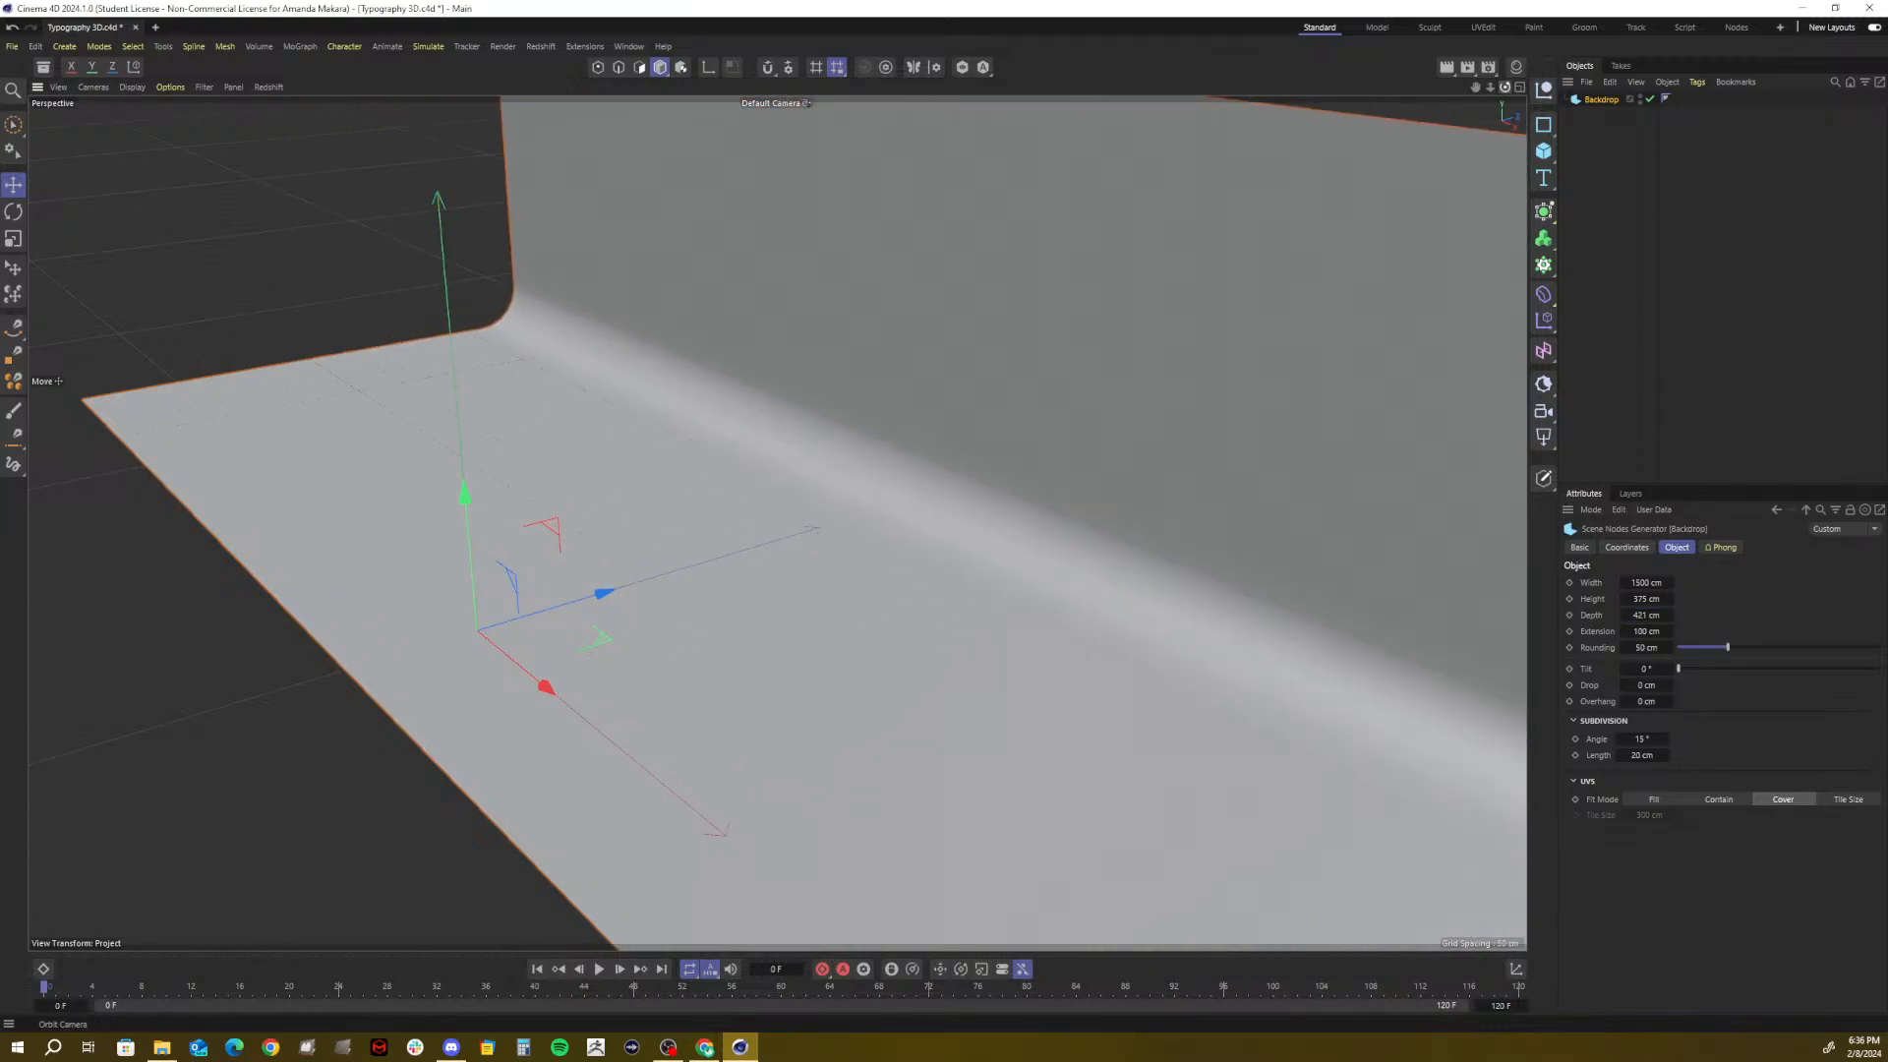
mouse_move(1504, 86)
left_mouse_down()
mouse_move(1475, 94)
mouse_move(1533, 91)
mouse_move(1515, 118)
mouse_move(1508, 91)
left_mouse_up()
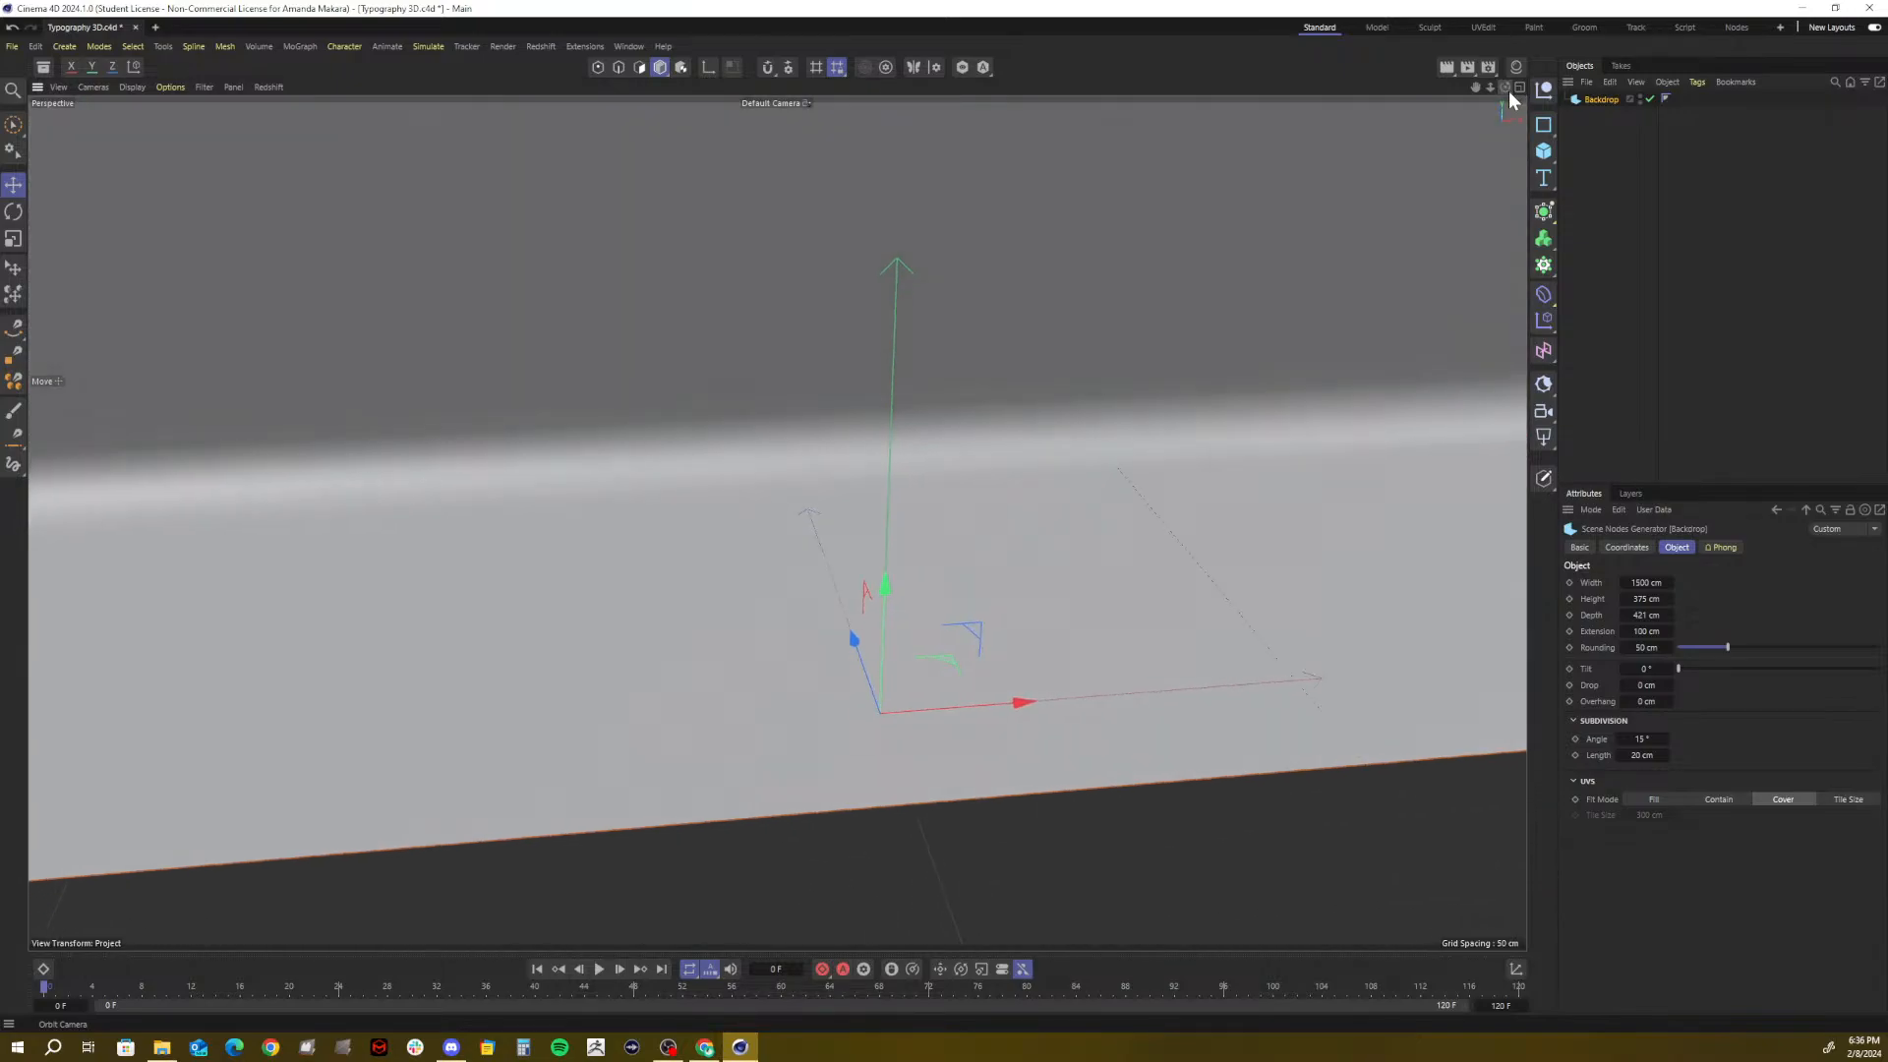
Set the Backdrop depth and extension both to 450 cm
left_click(1639, 614)
type("450")
key("Return")
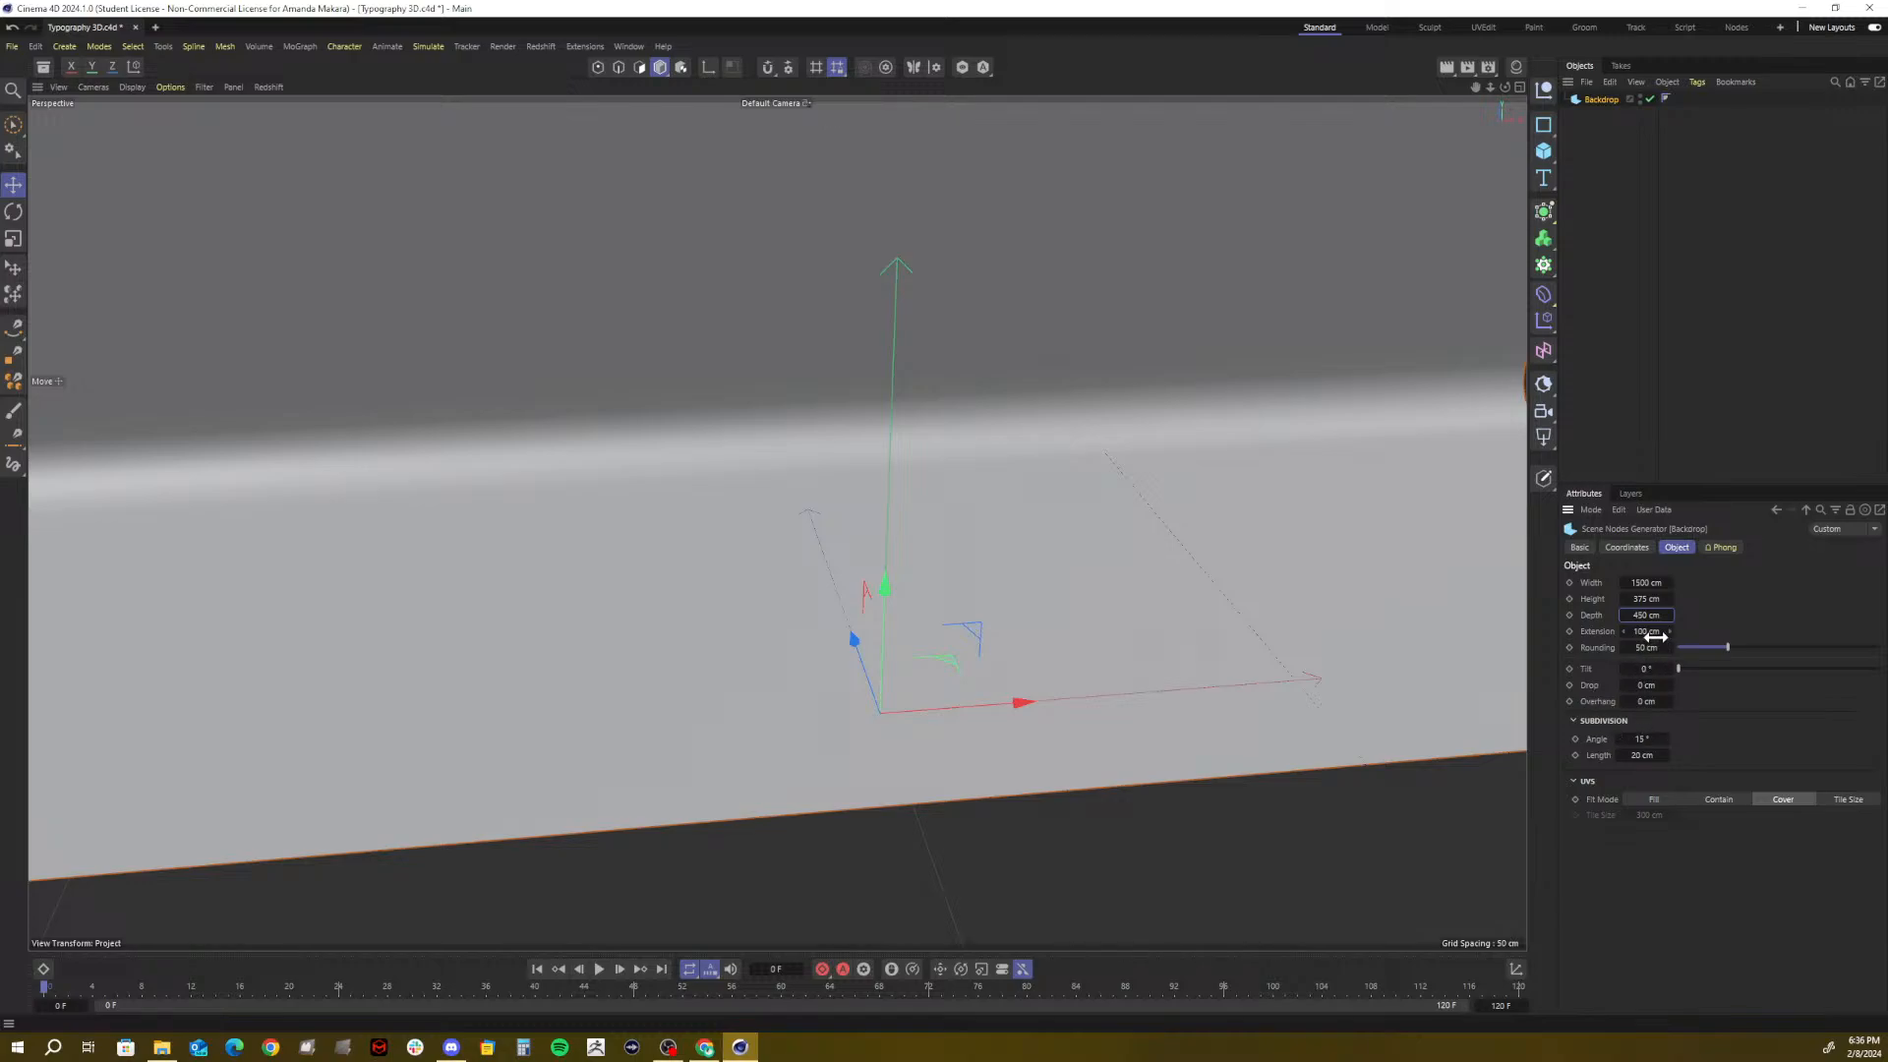
left_click_drag(1653, 631, 1730, 631)
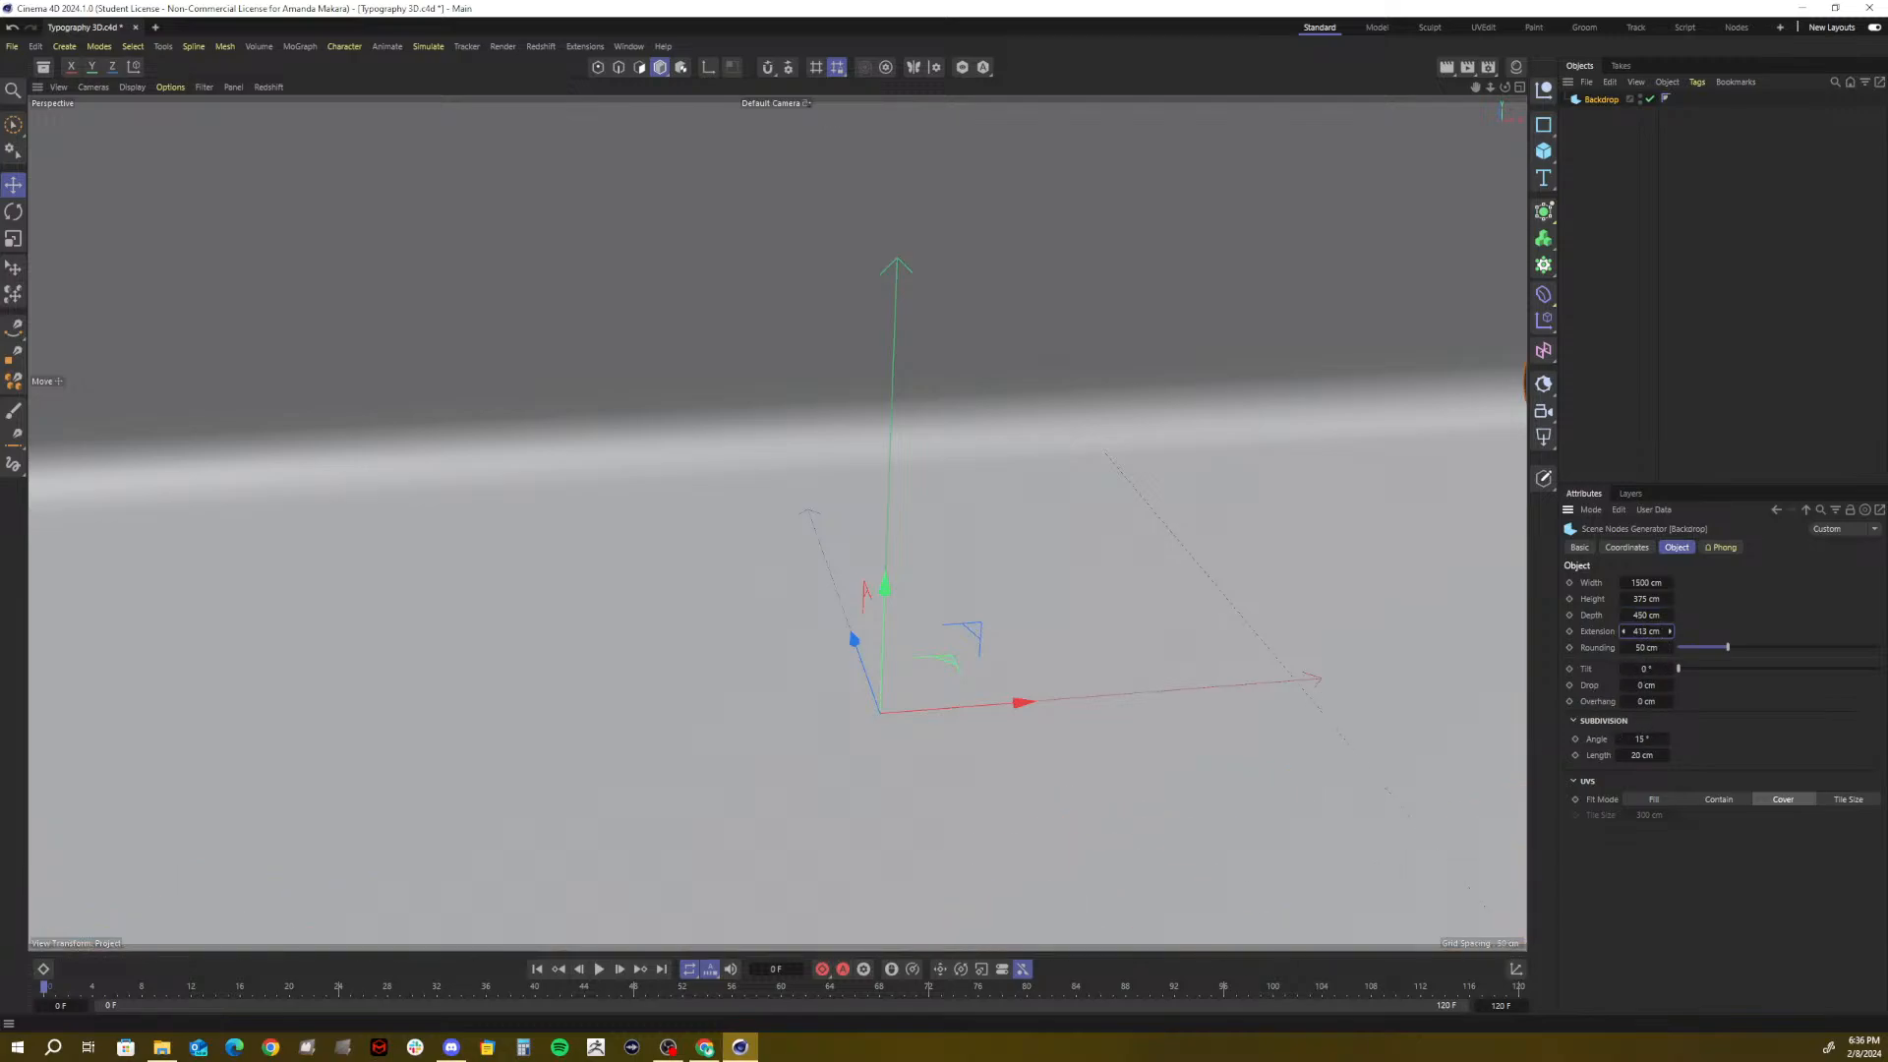
double_click(1642, 632)
type("450")
key("Return")
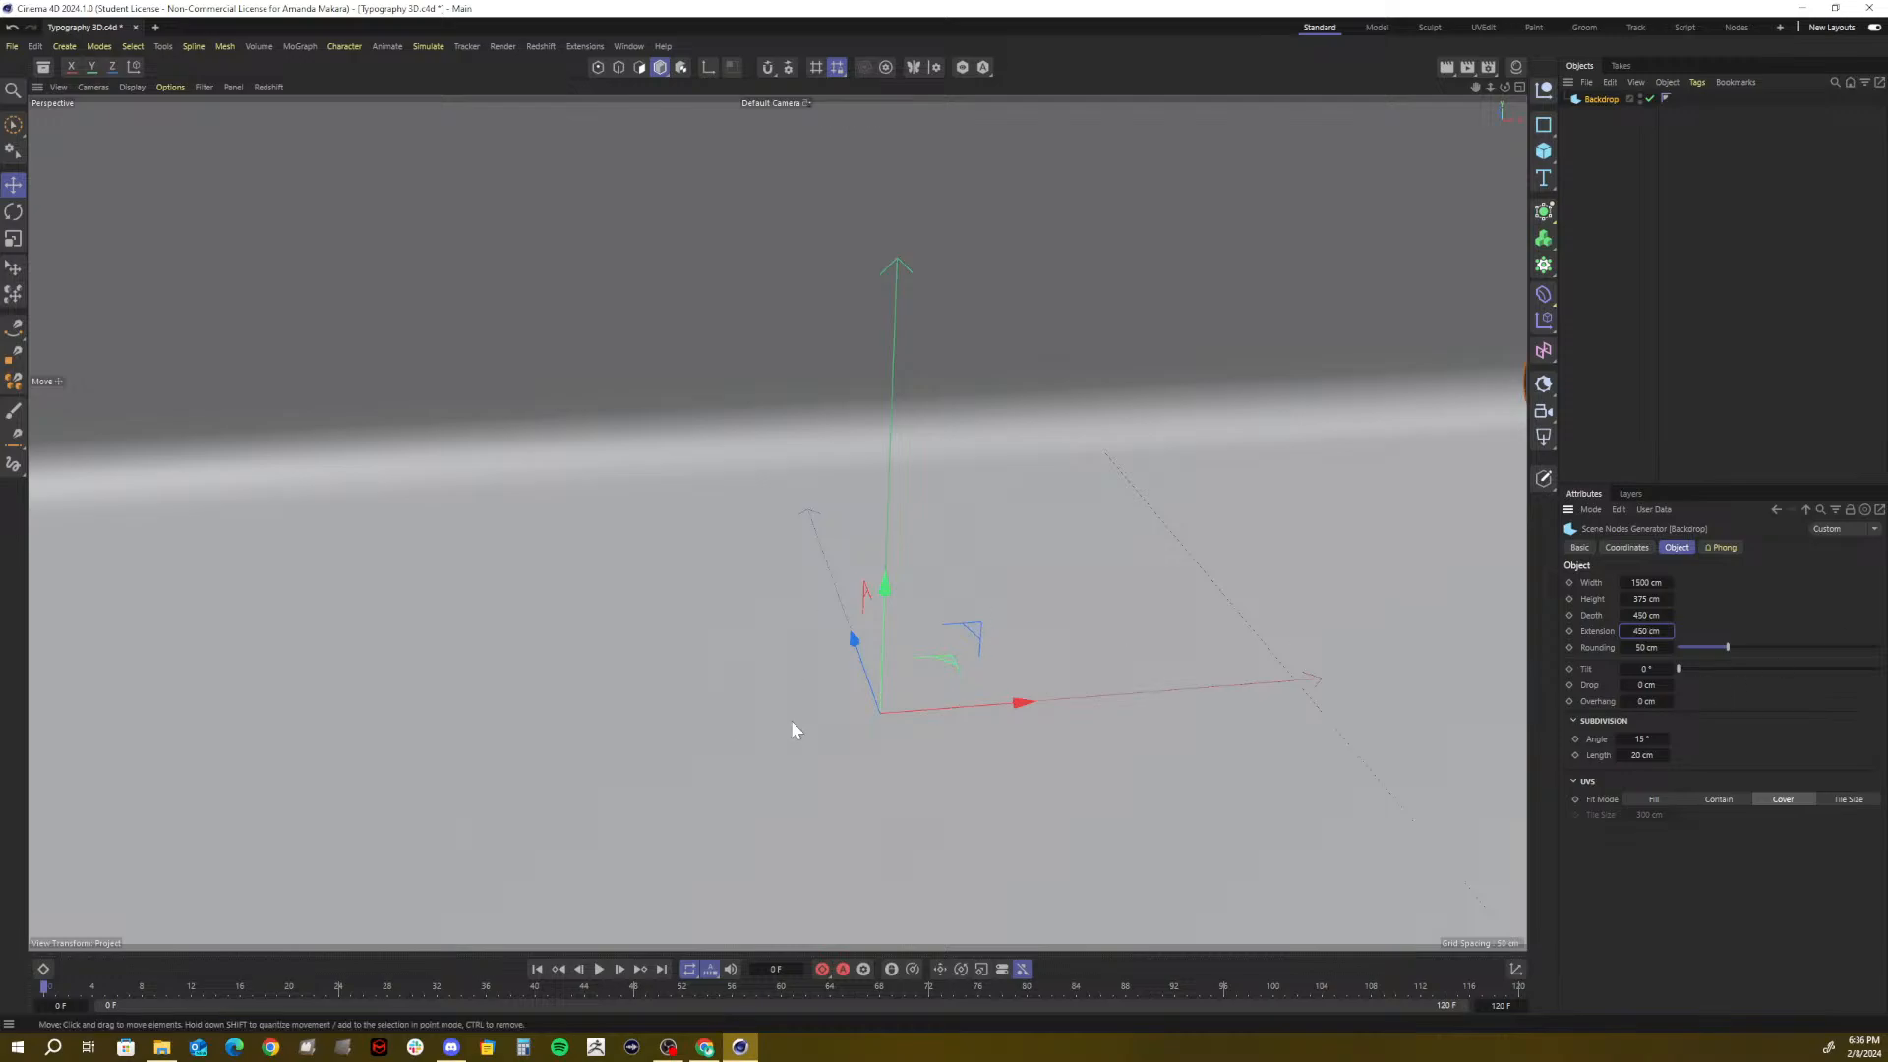
Try rounding values of 50 and 100 cm, settle on 150 cm, then deselect the Backdrop
left_click_drag(1646, 648, 1723, 648)
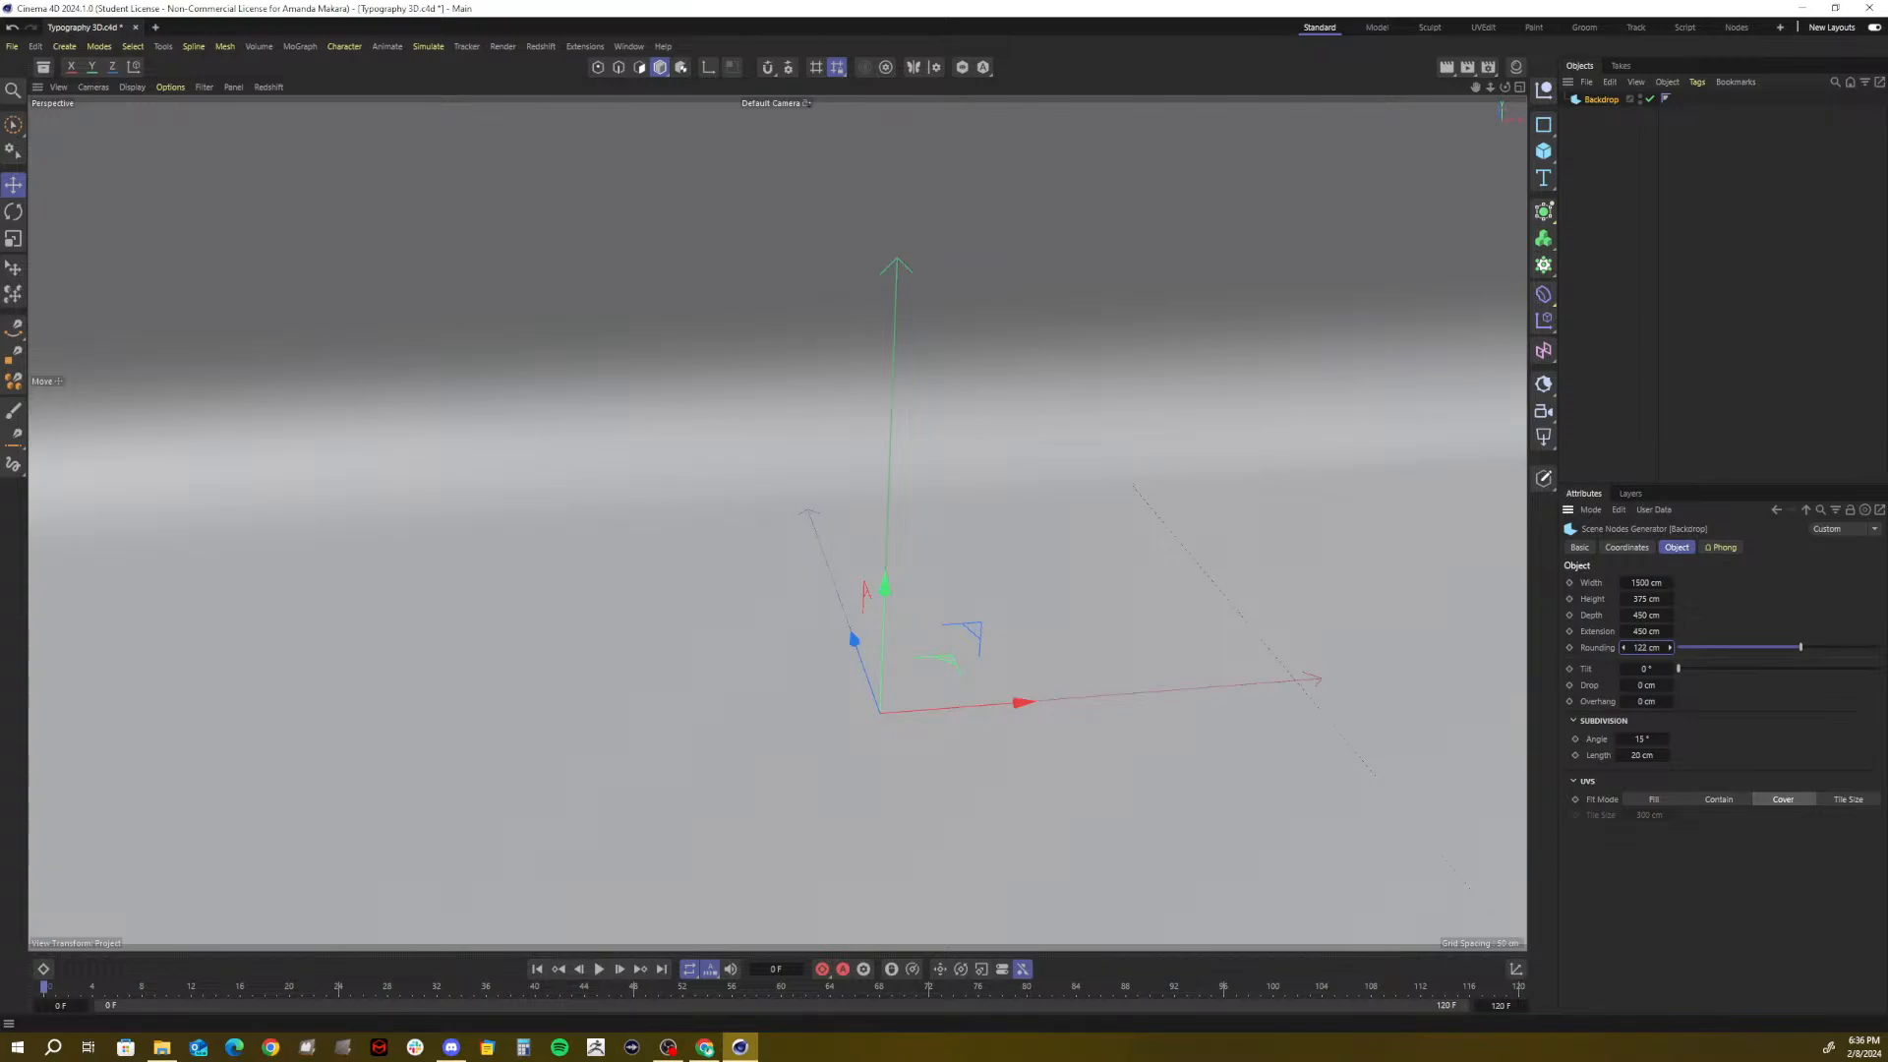
left_click(1631, 648)
type("50")
key("Return")
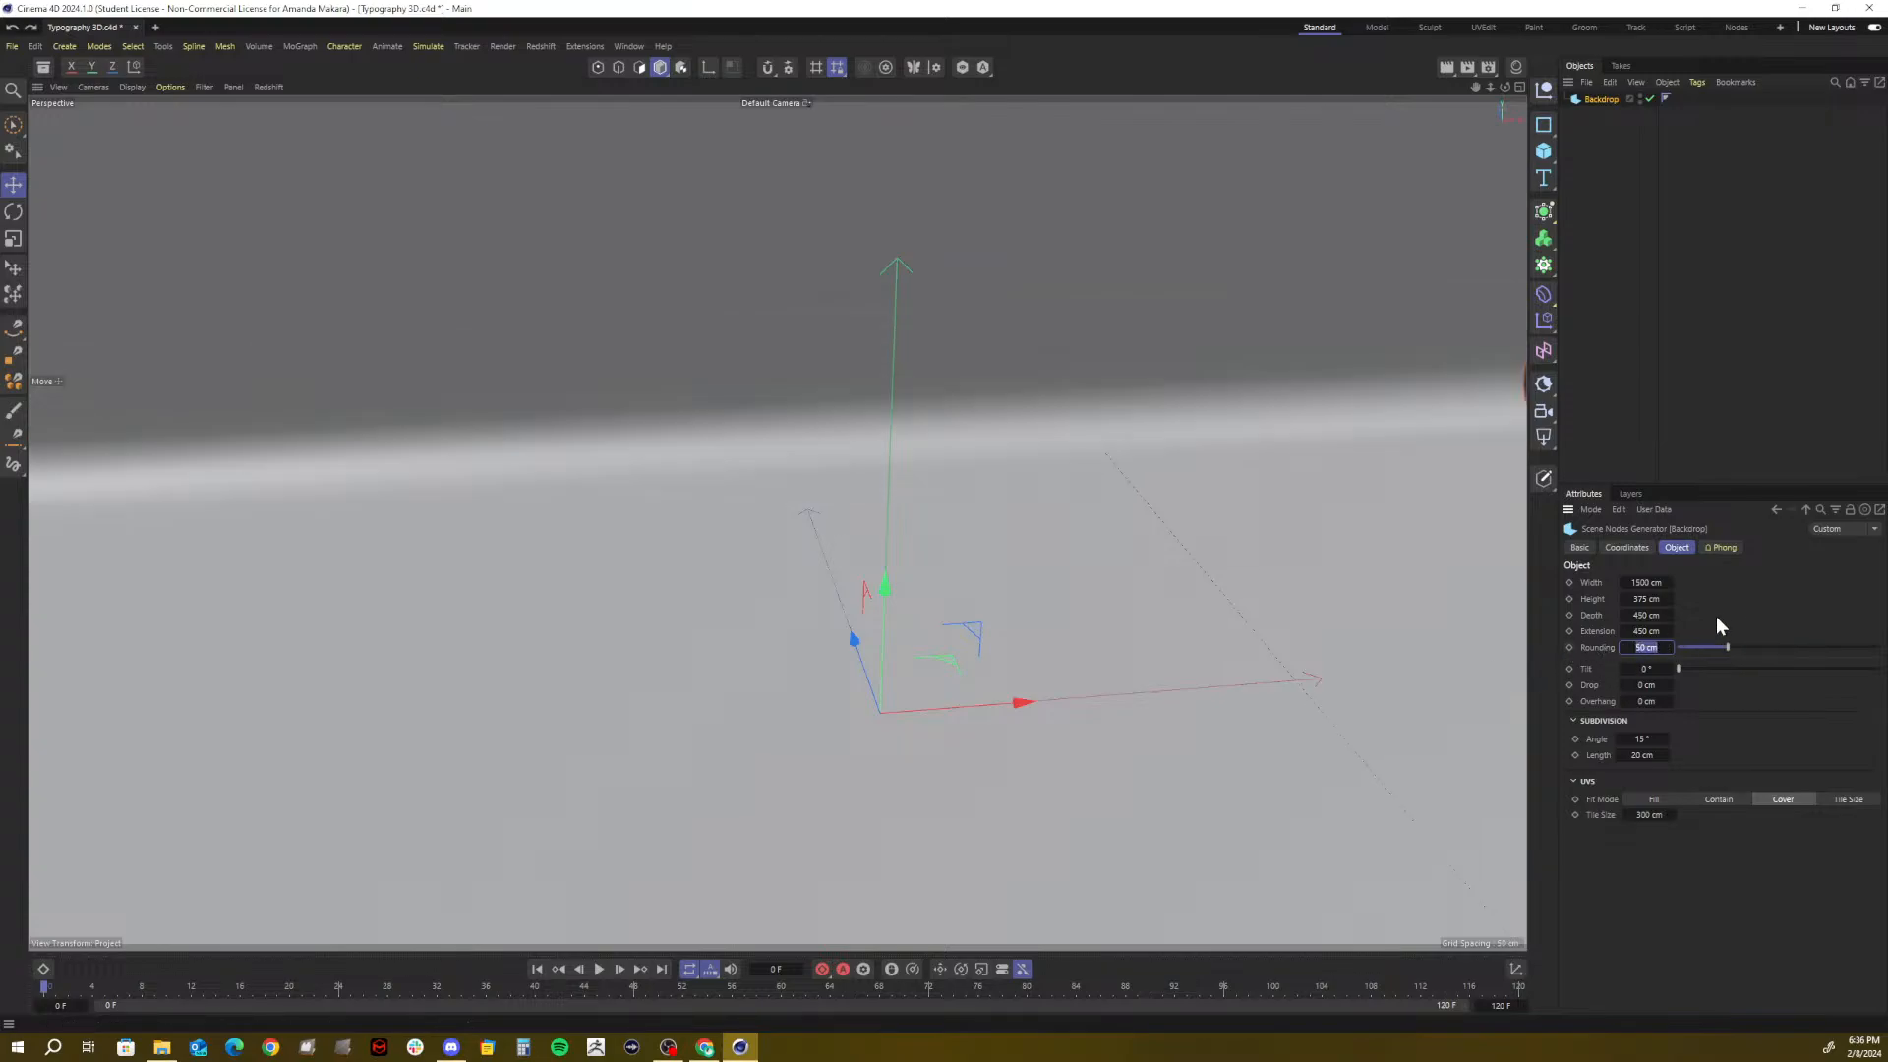
type("100")
key("Return")
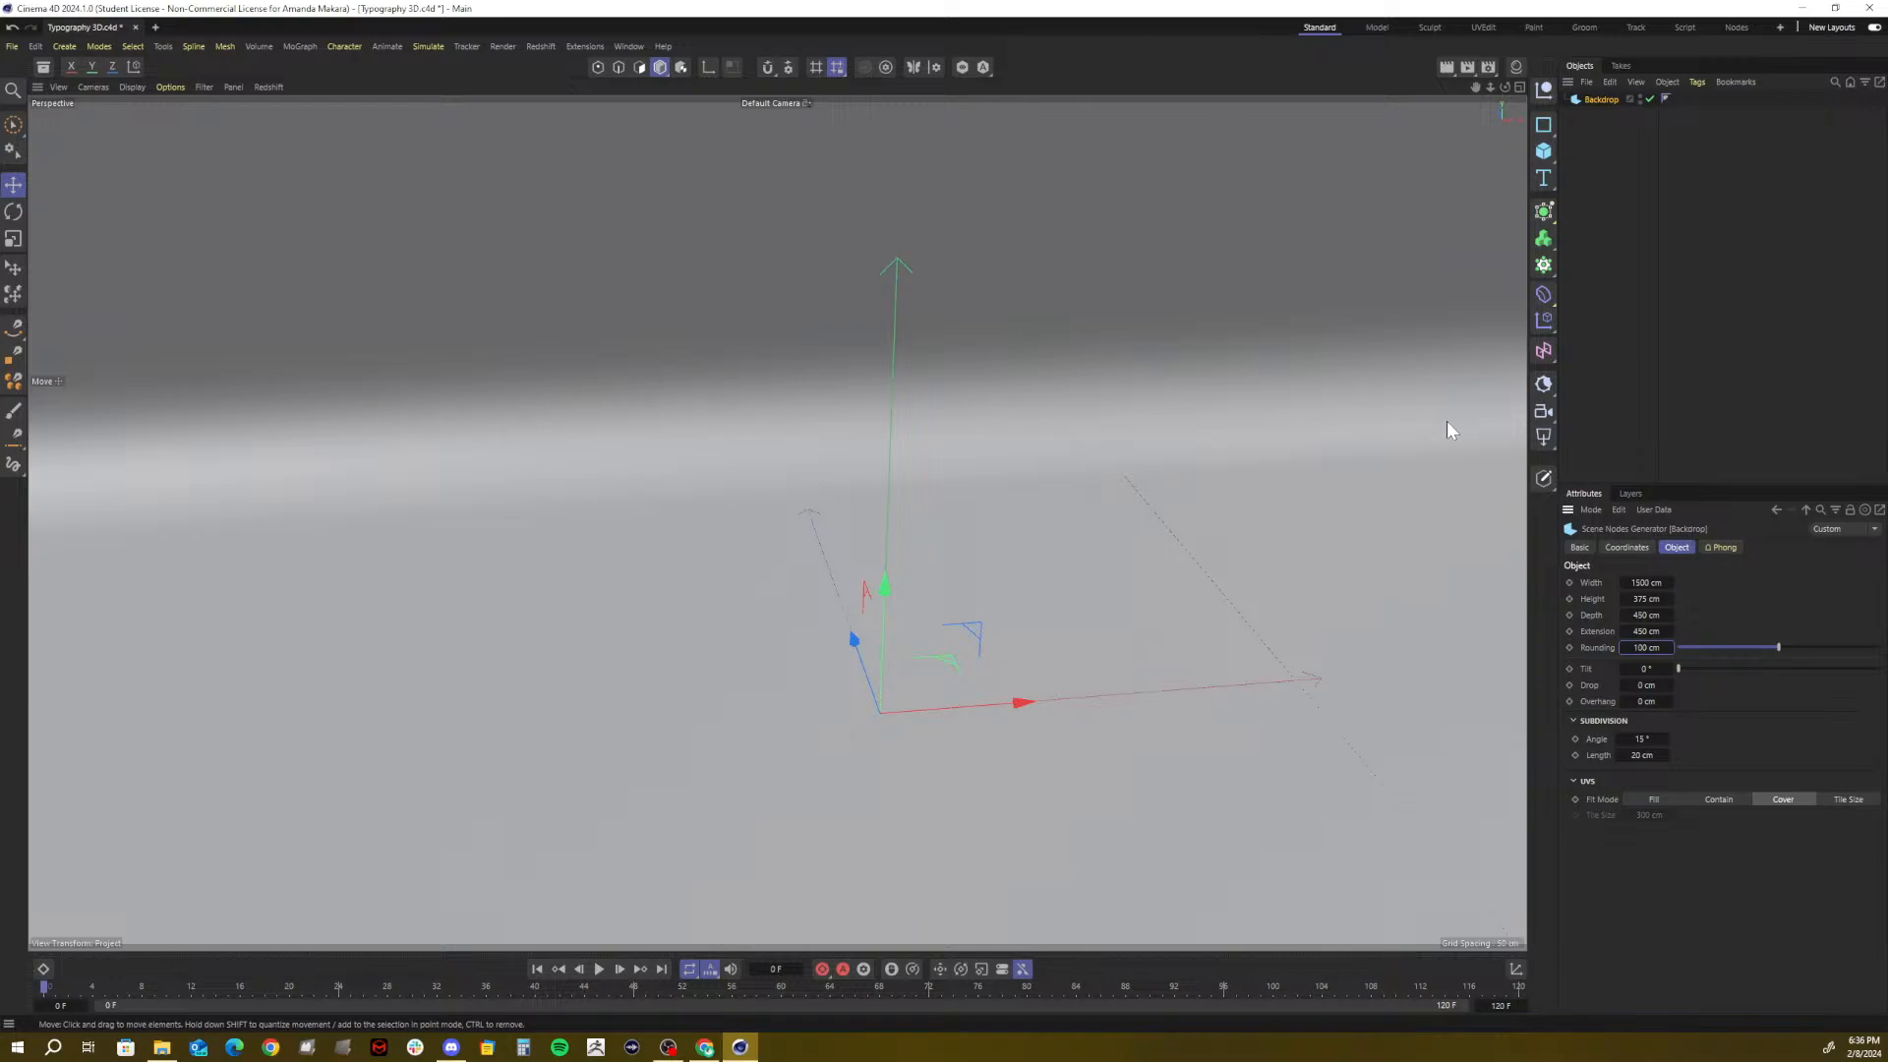
left_click(1636, 648)
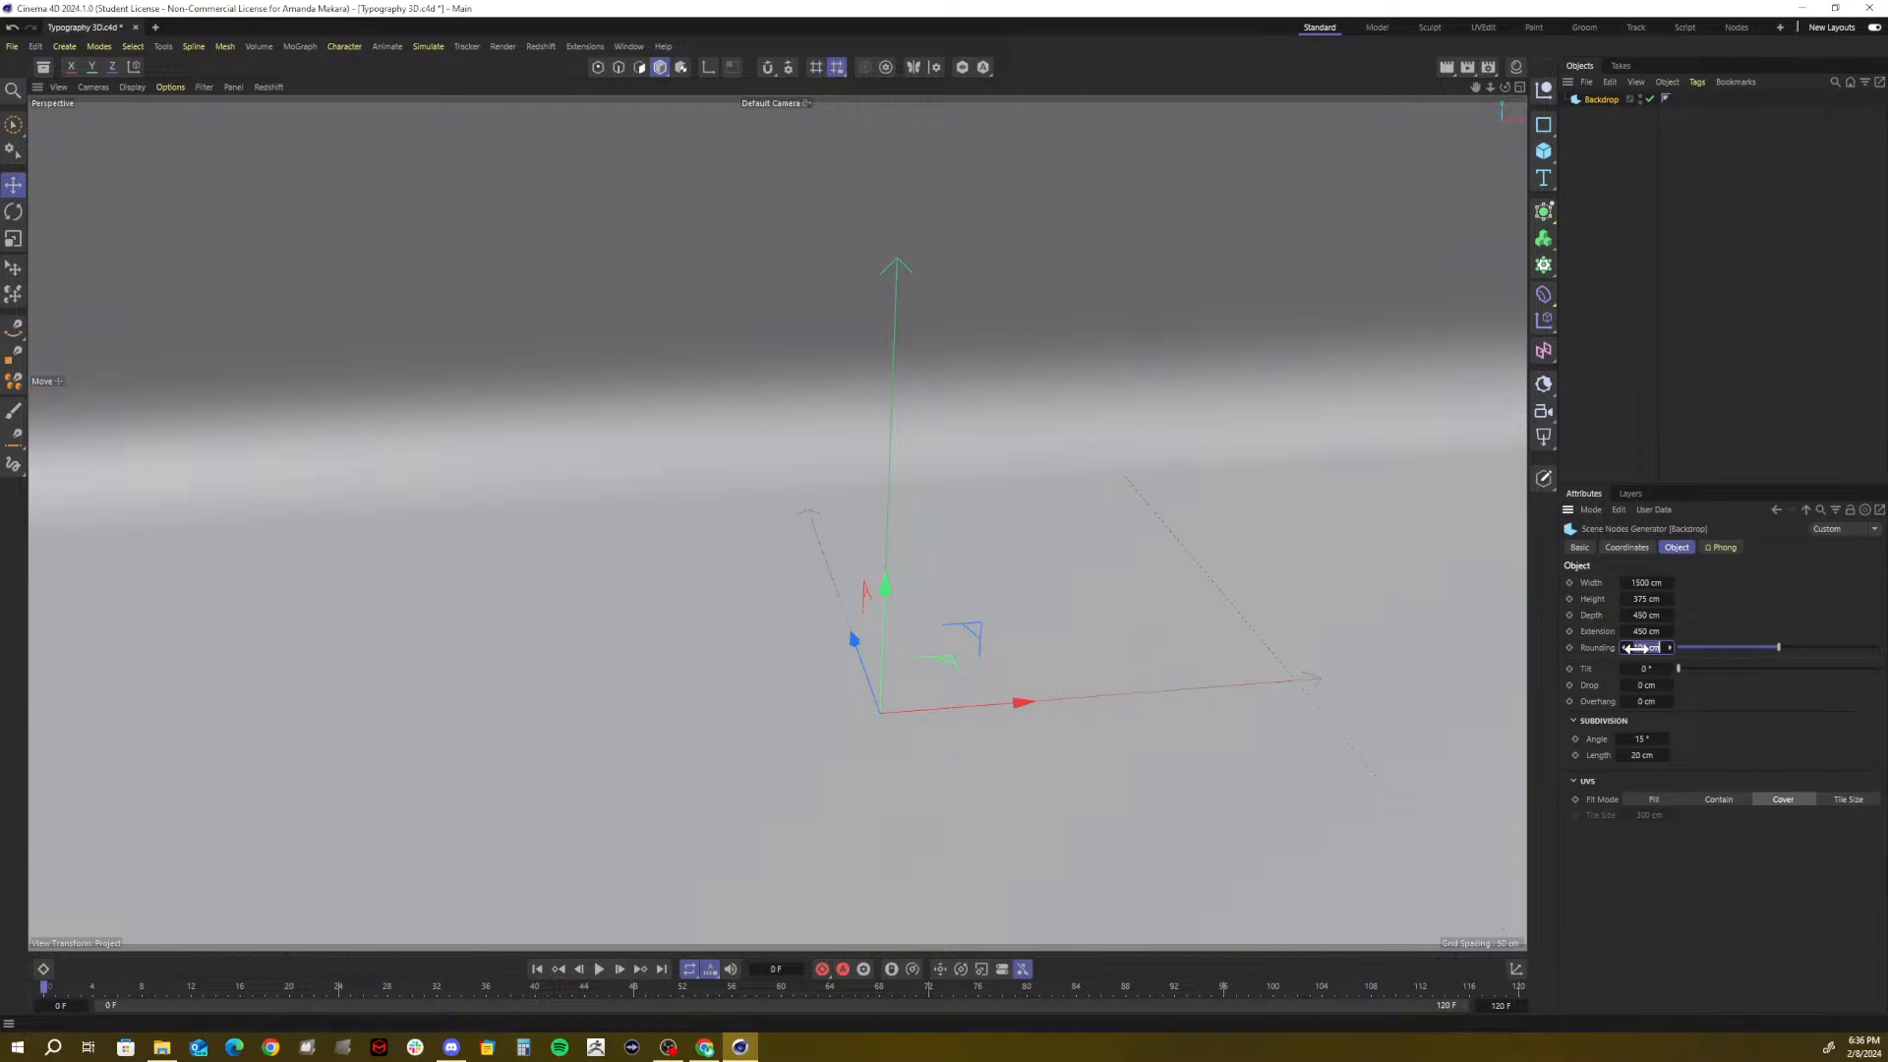
type("150")
key("Return")
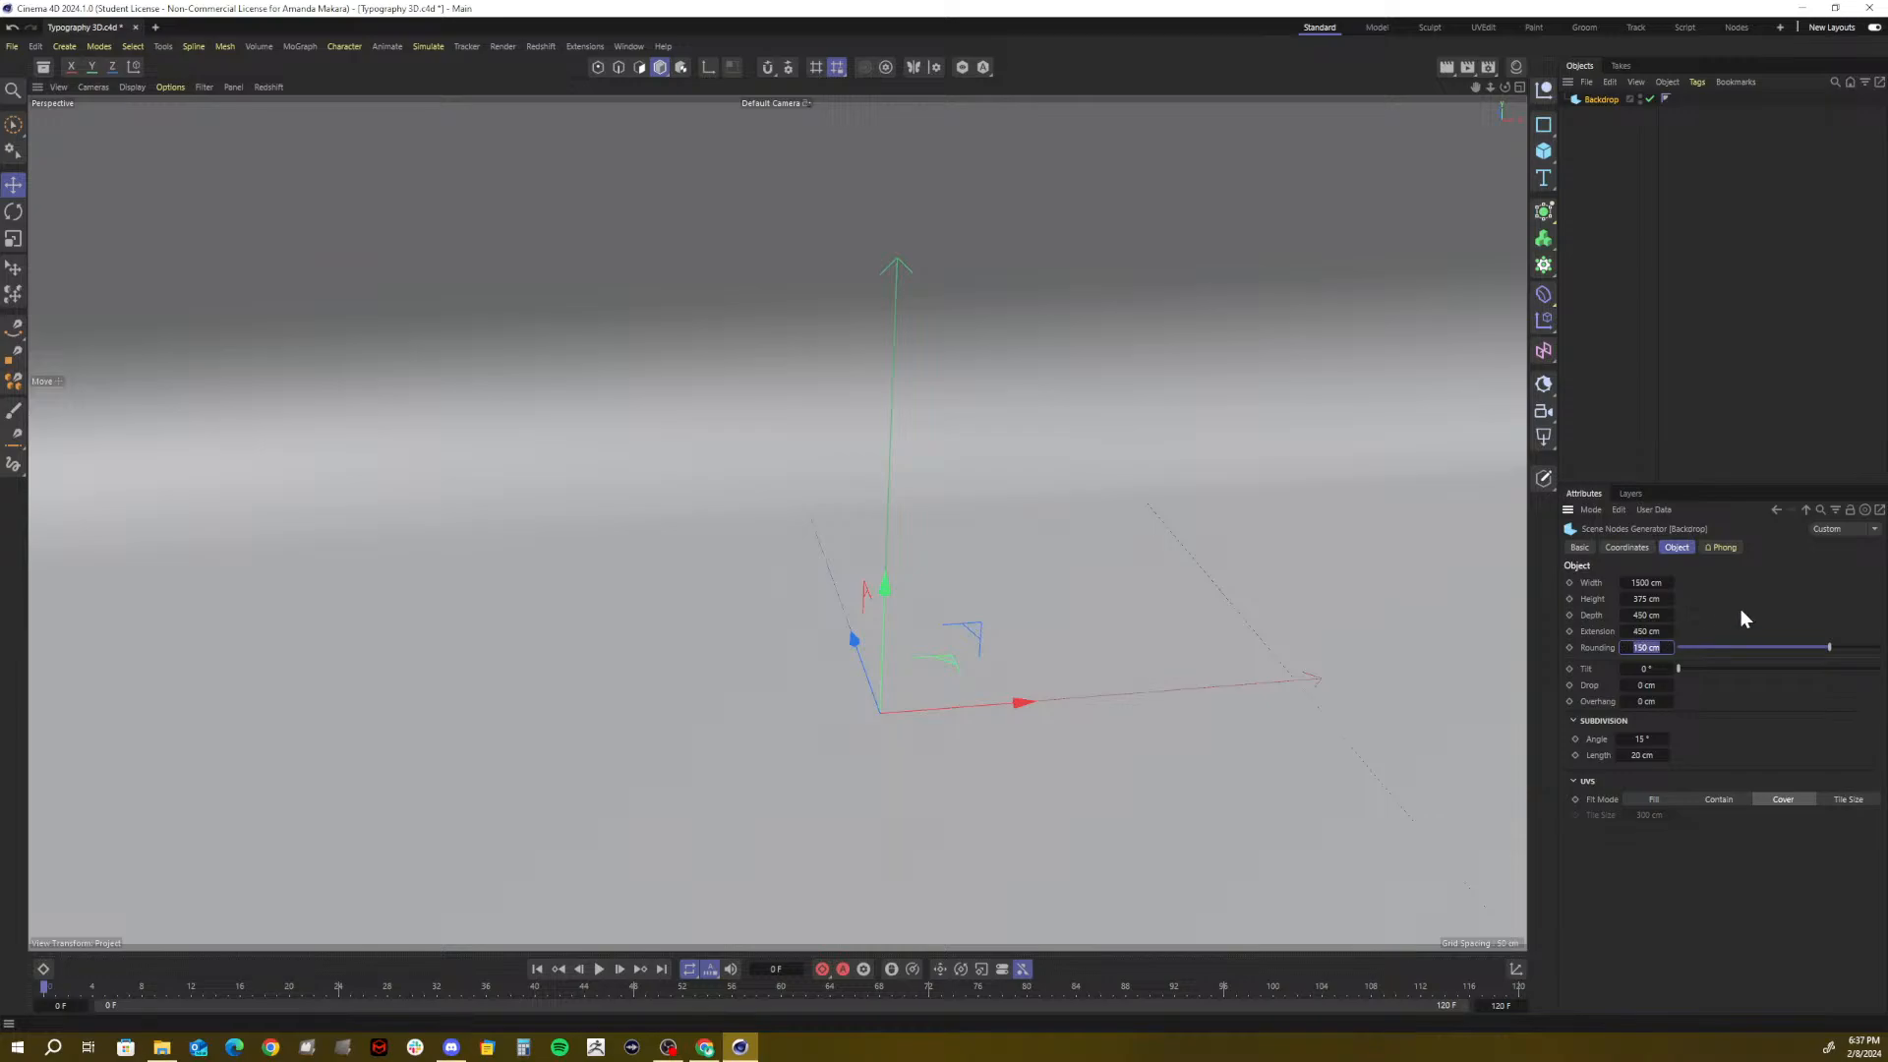
left_click(1625, 145)
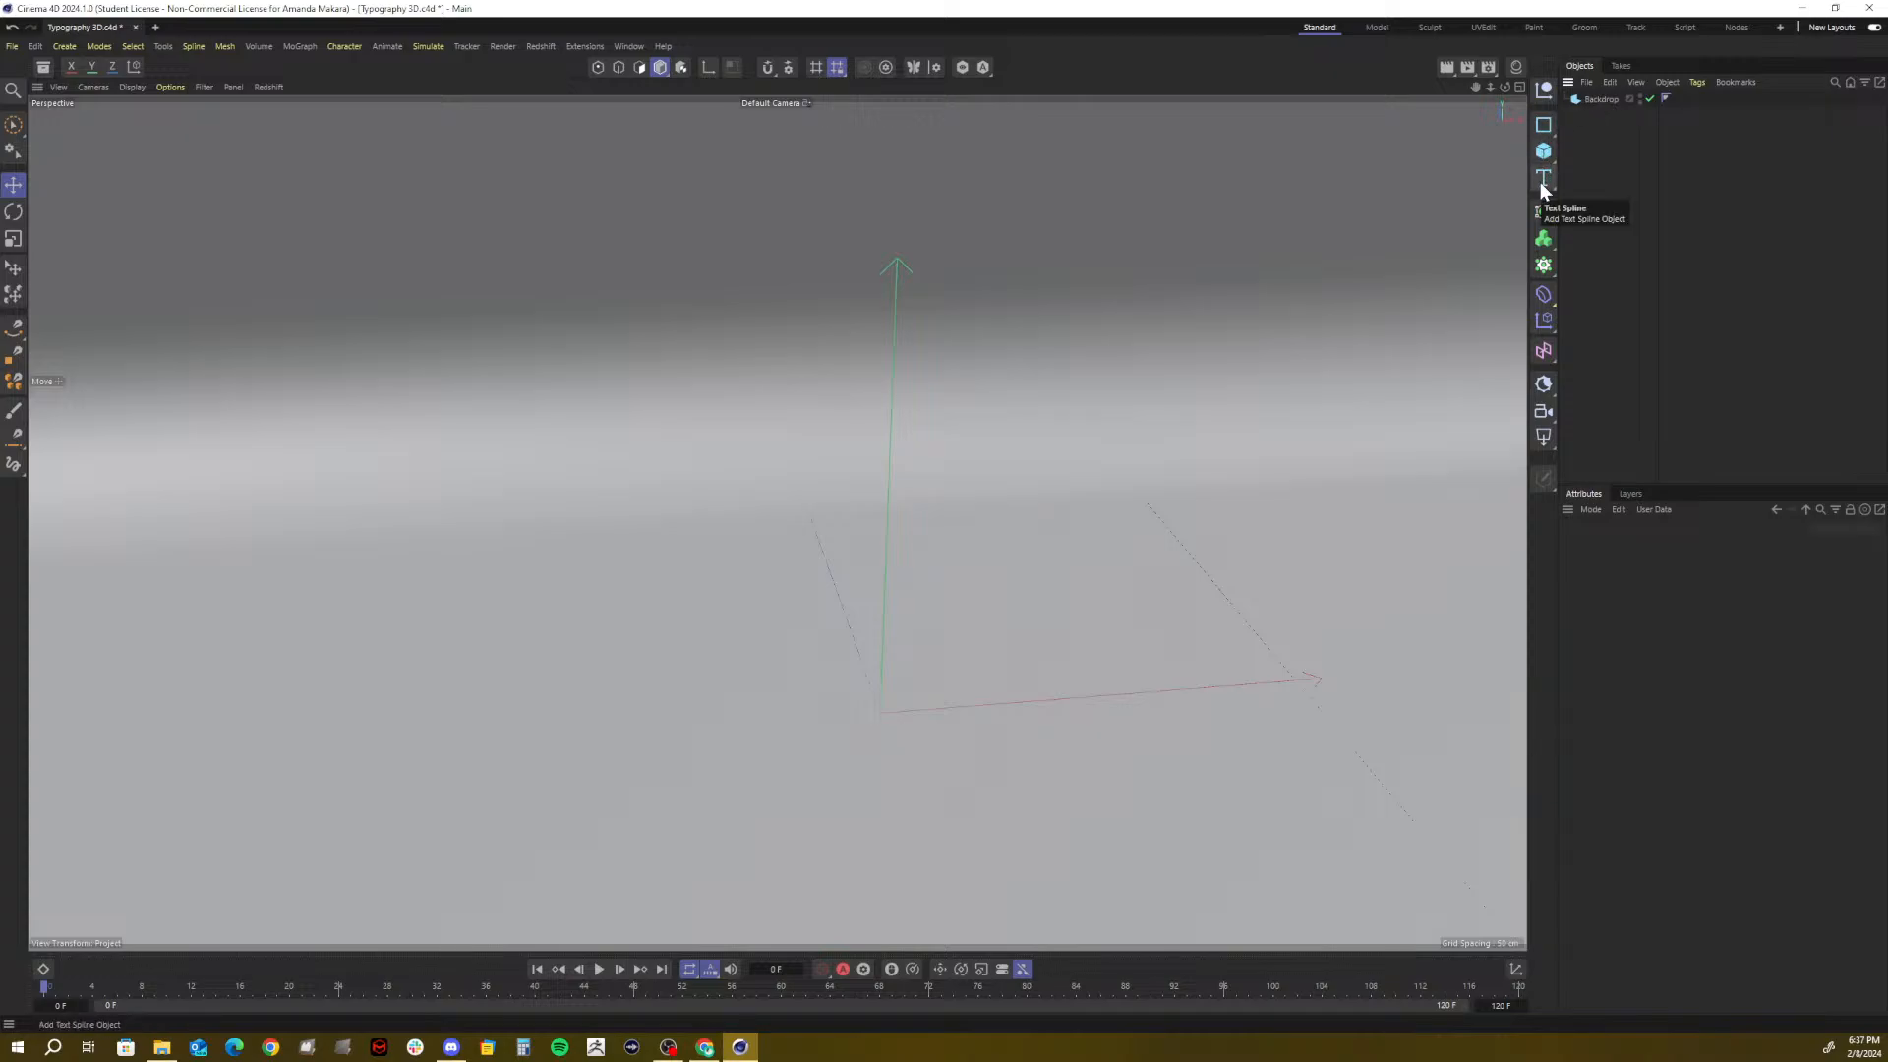
Add an extruded 3D Text object reading 'Text' in Segoe UI, 200 cm tall, 20 cm deep
left_click(1543, 157)
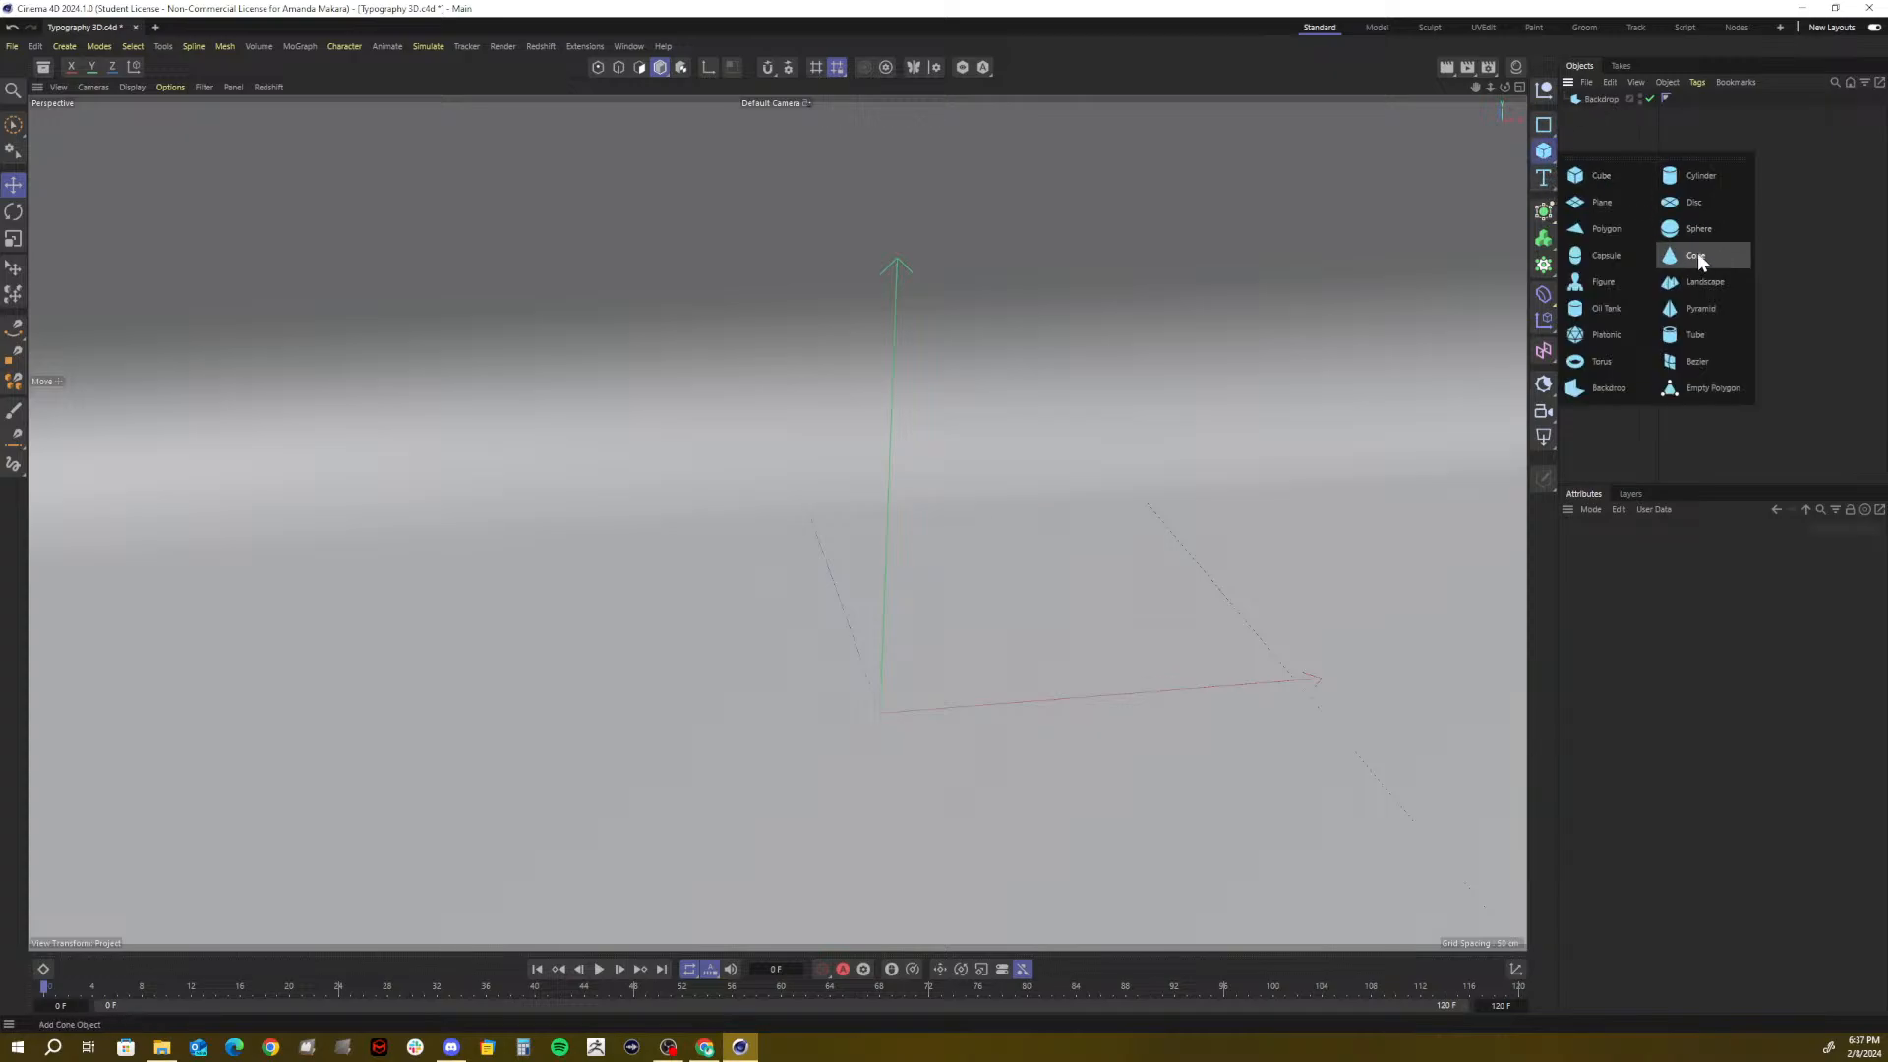
left_click(1542, 182)
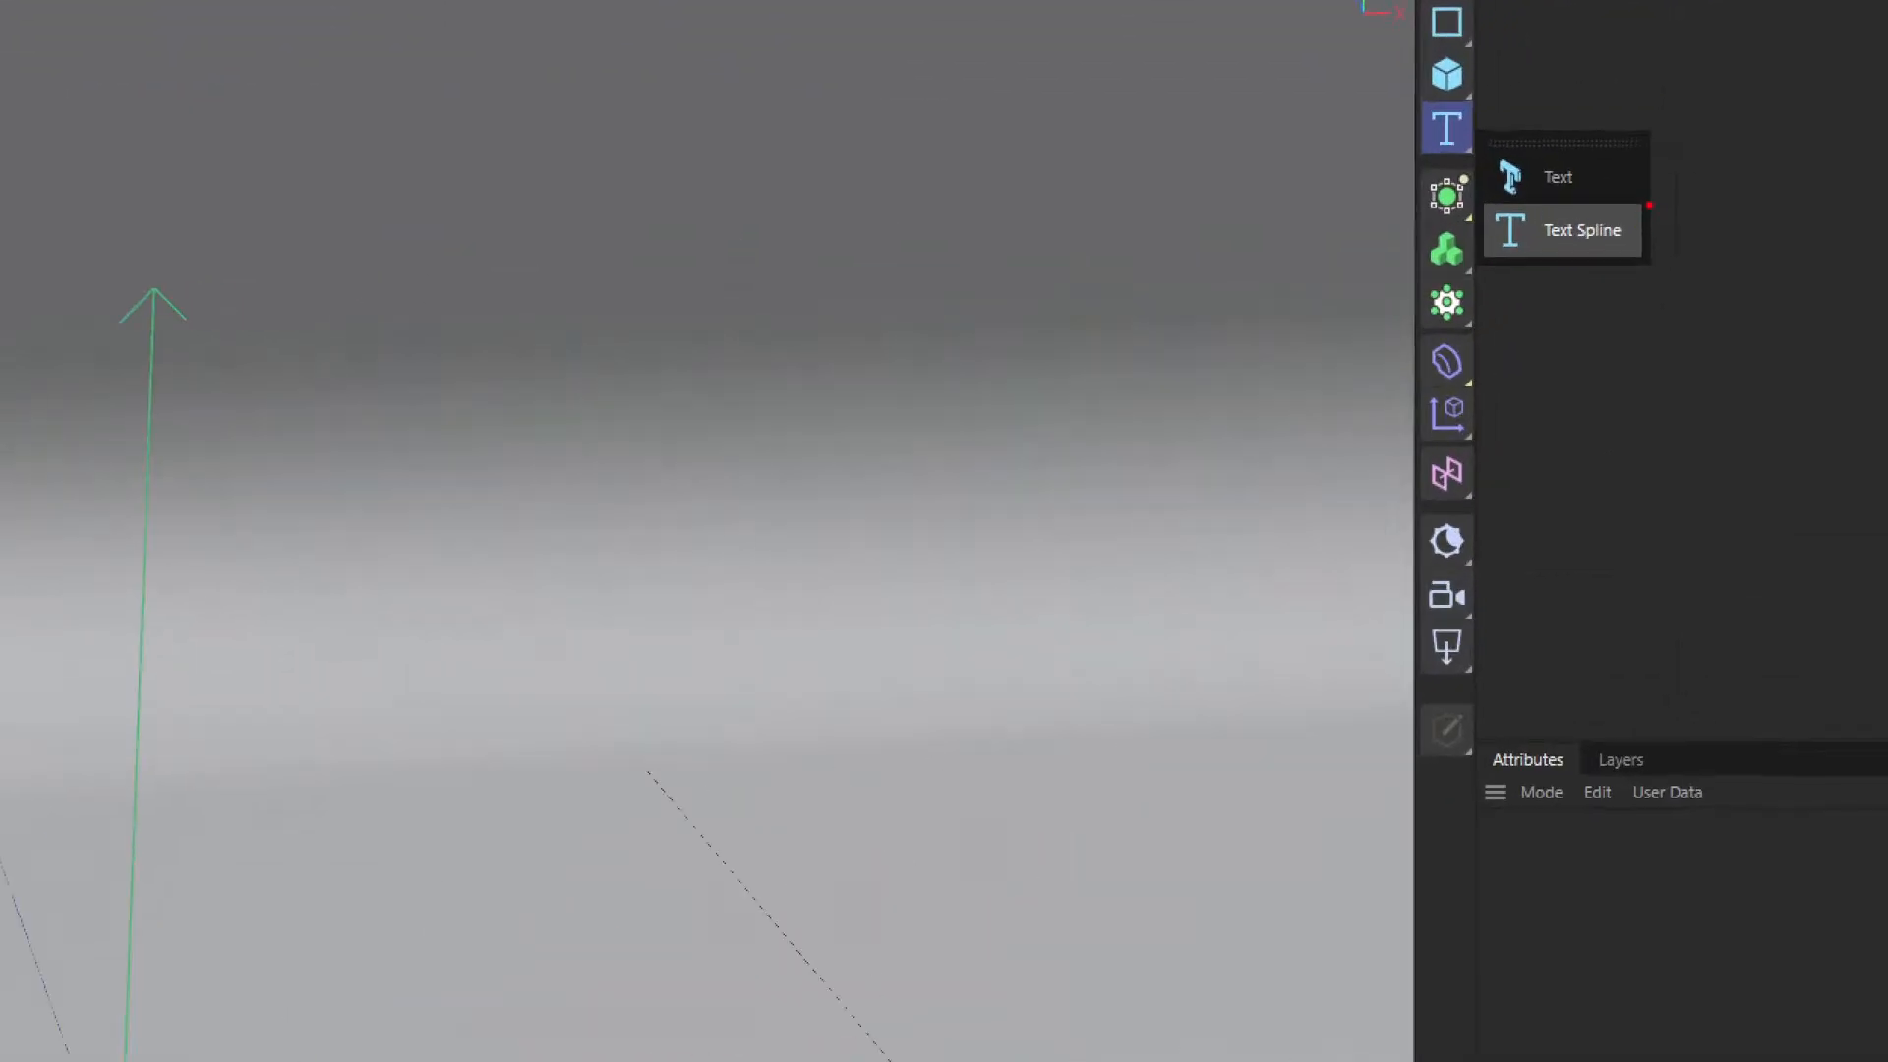
mouse_move(1649, 205)
left_mouse_down()
mouse_move(1455, 252)
mouse_move(1561, 180)
left_mouse_up()
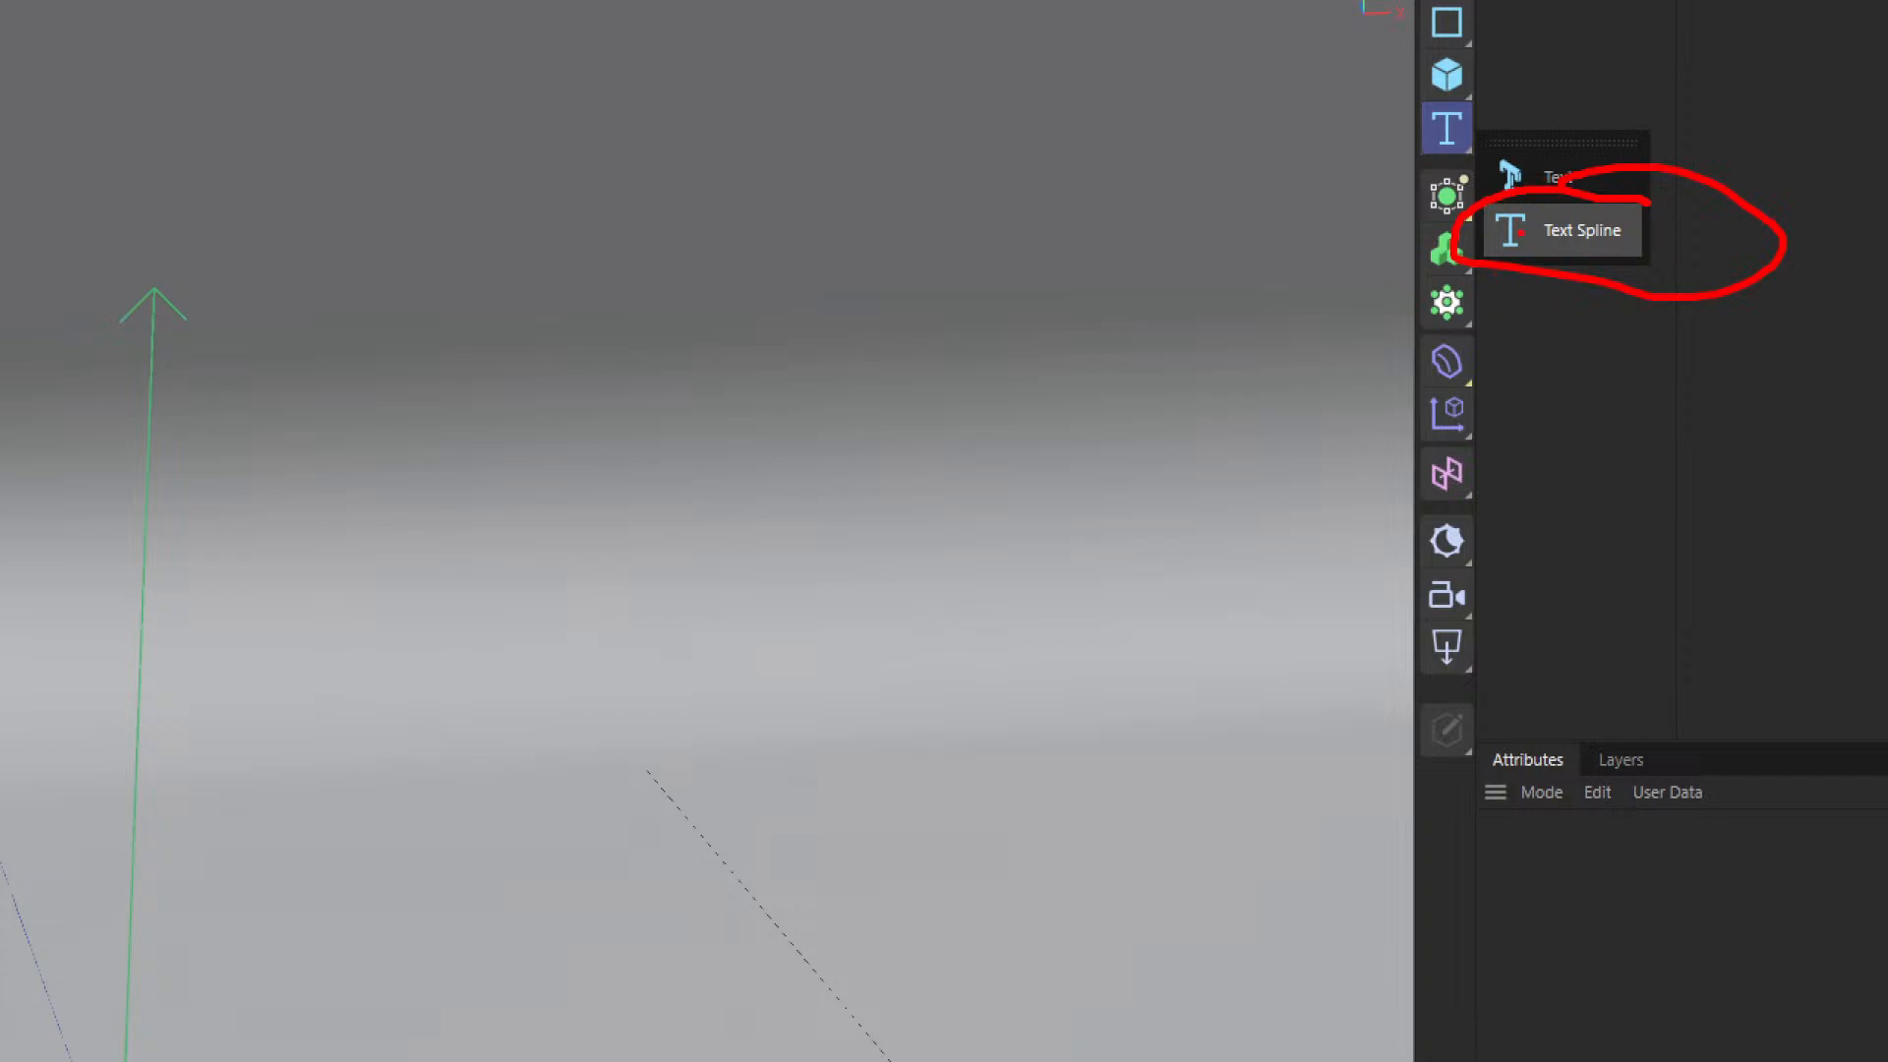
left_click_drag(1494, 211, 1600, 258)
left_click_drag(1617, 191, 1481, 260)
left_click_drag(1349, 155, 1480, 173)
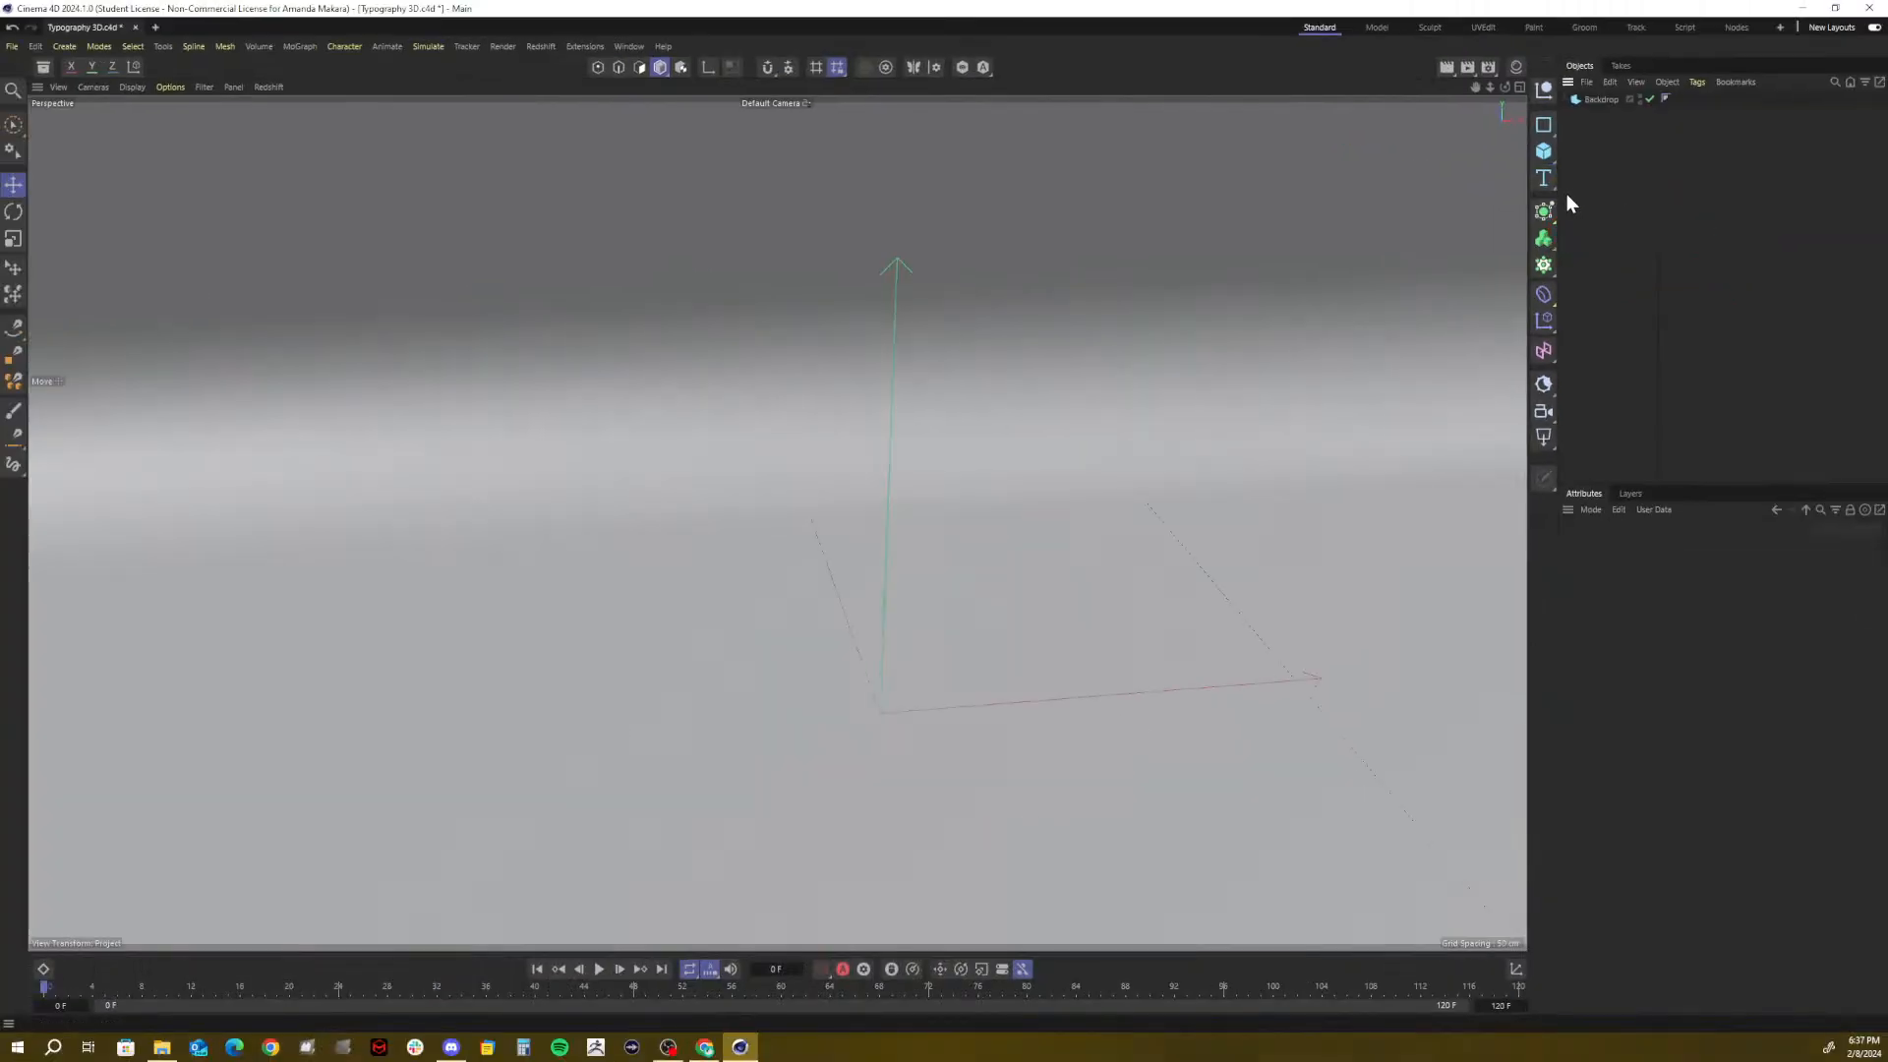
left_click(1553, 190)
left_click(1579, 195)
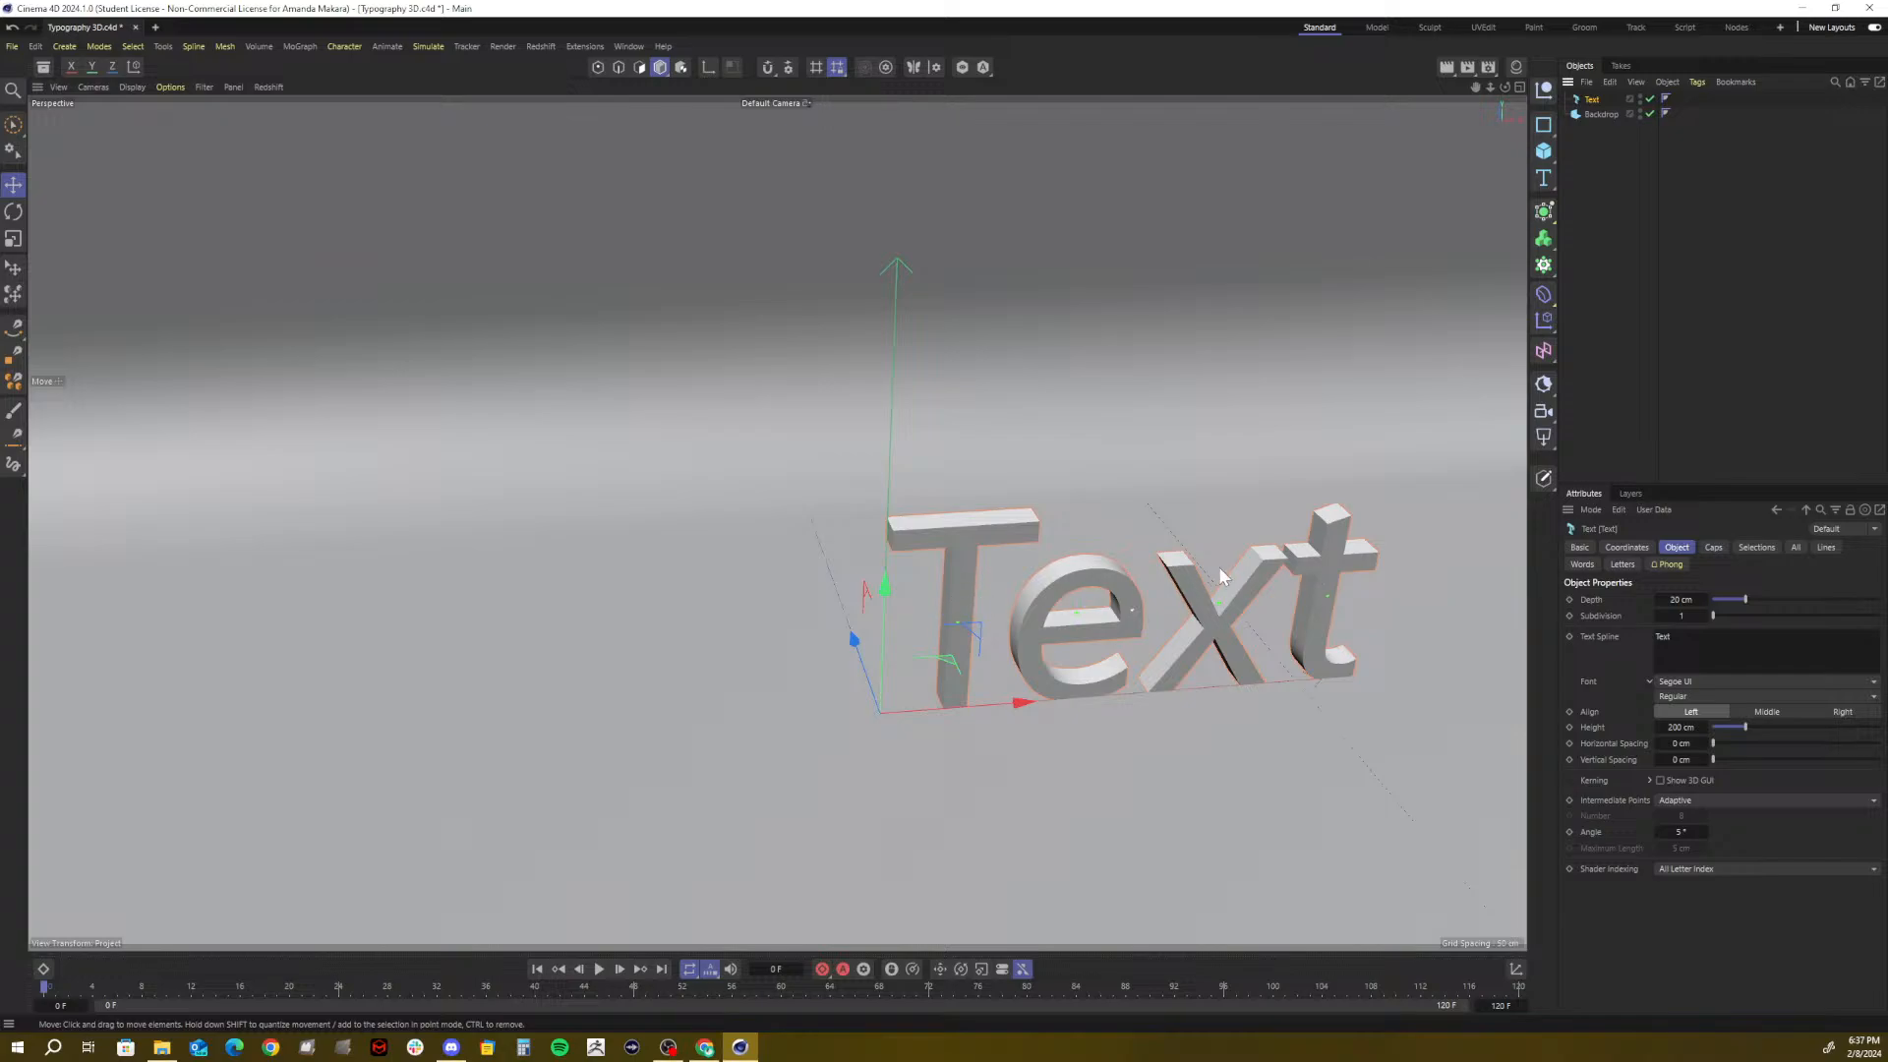
Delete the final 't' so the 3D text content reads 'Tex'
left_click(1686, 649)
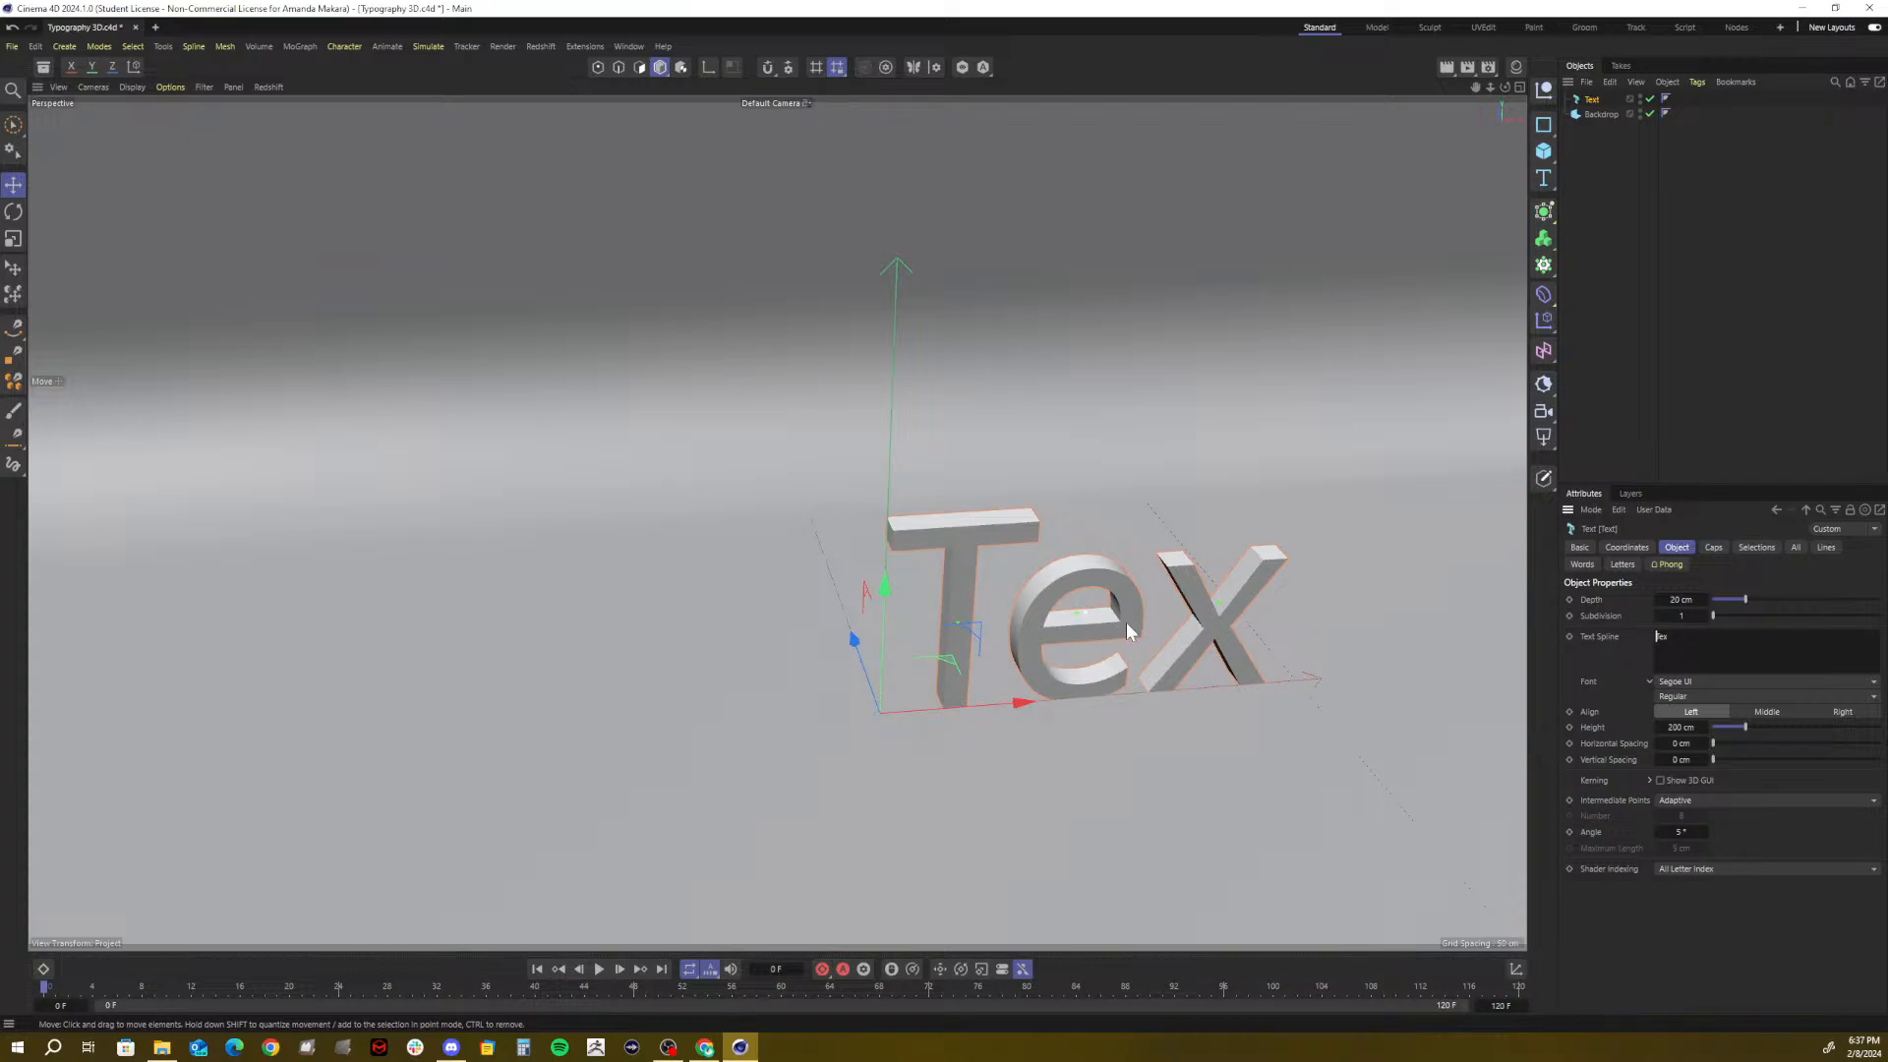
double_click(1660, 637)
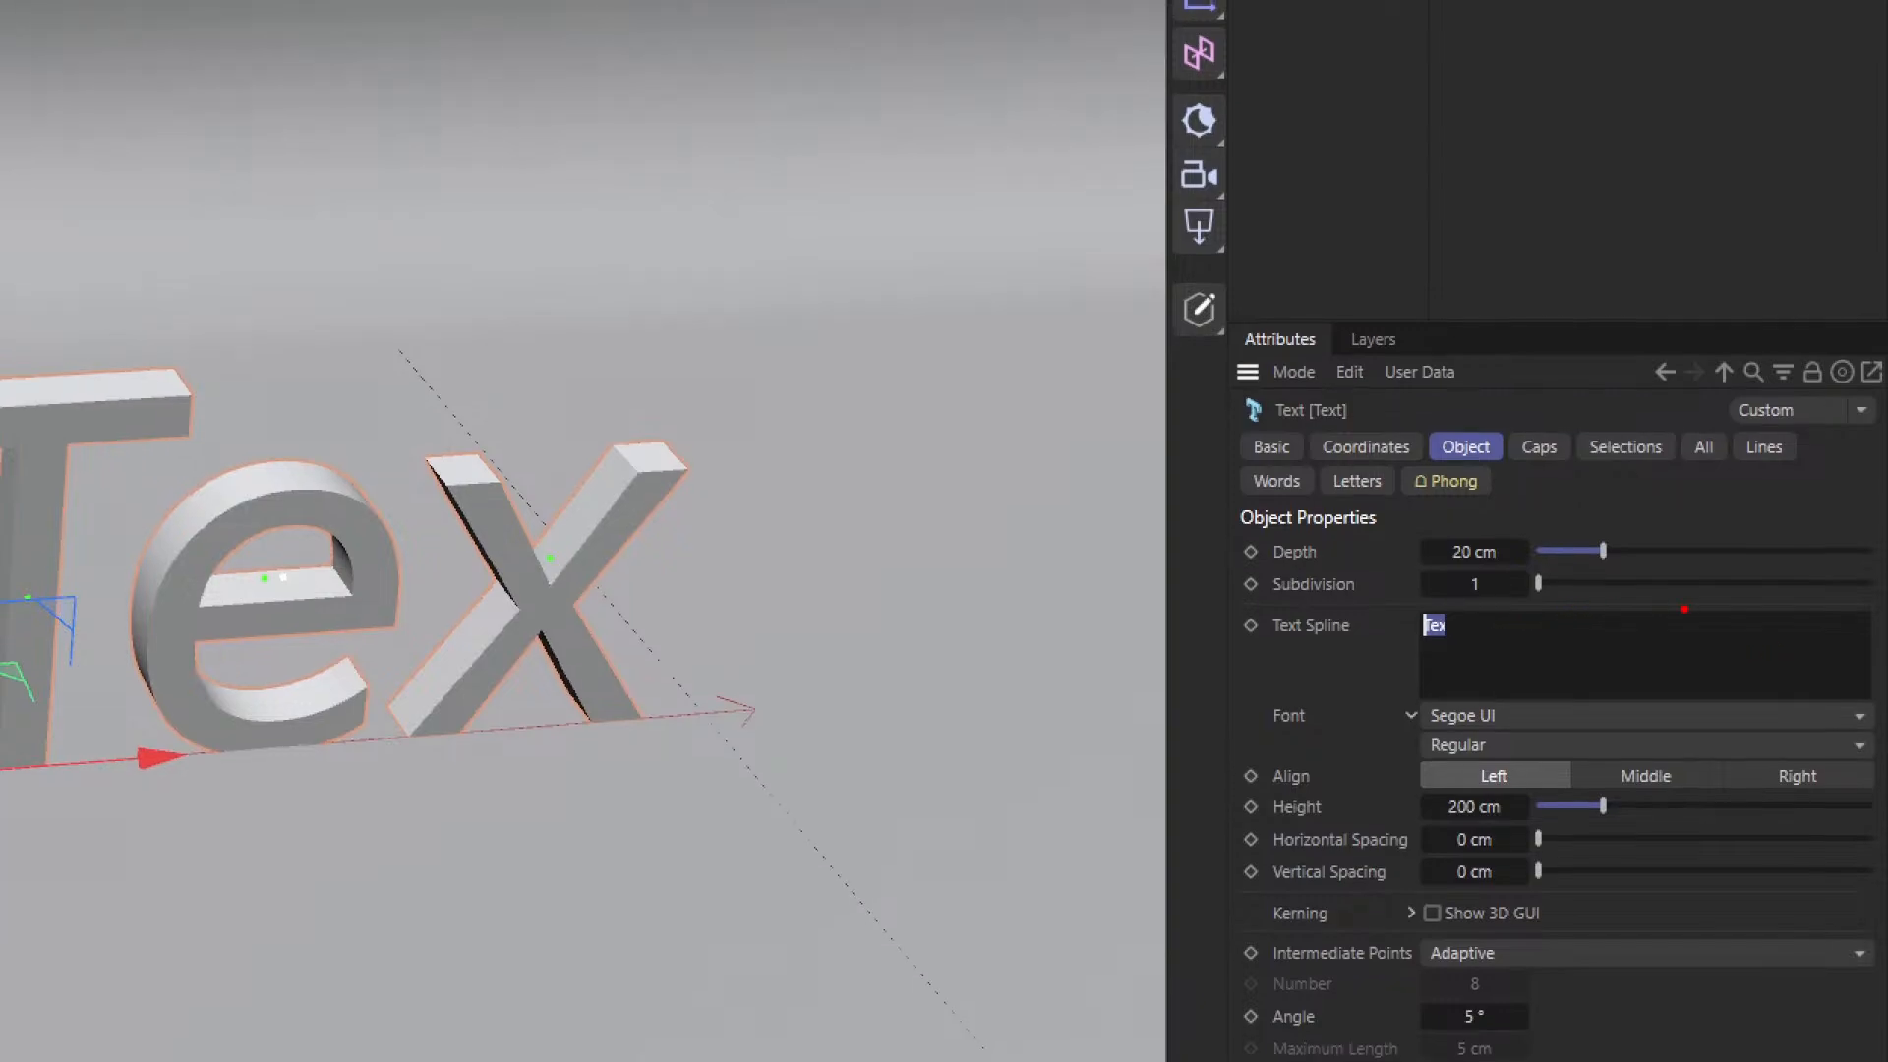
mouse_move(1679, 608)
left_mouse_down()
mouse_move(1438, 602)
mouse_move(1613, 745)
mouse_move(1602, 603)
left_mouse_up()
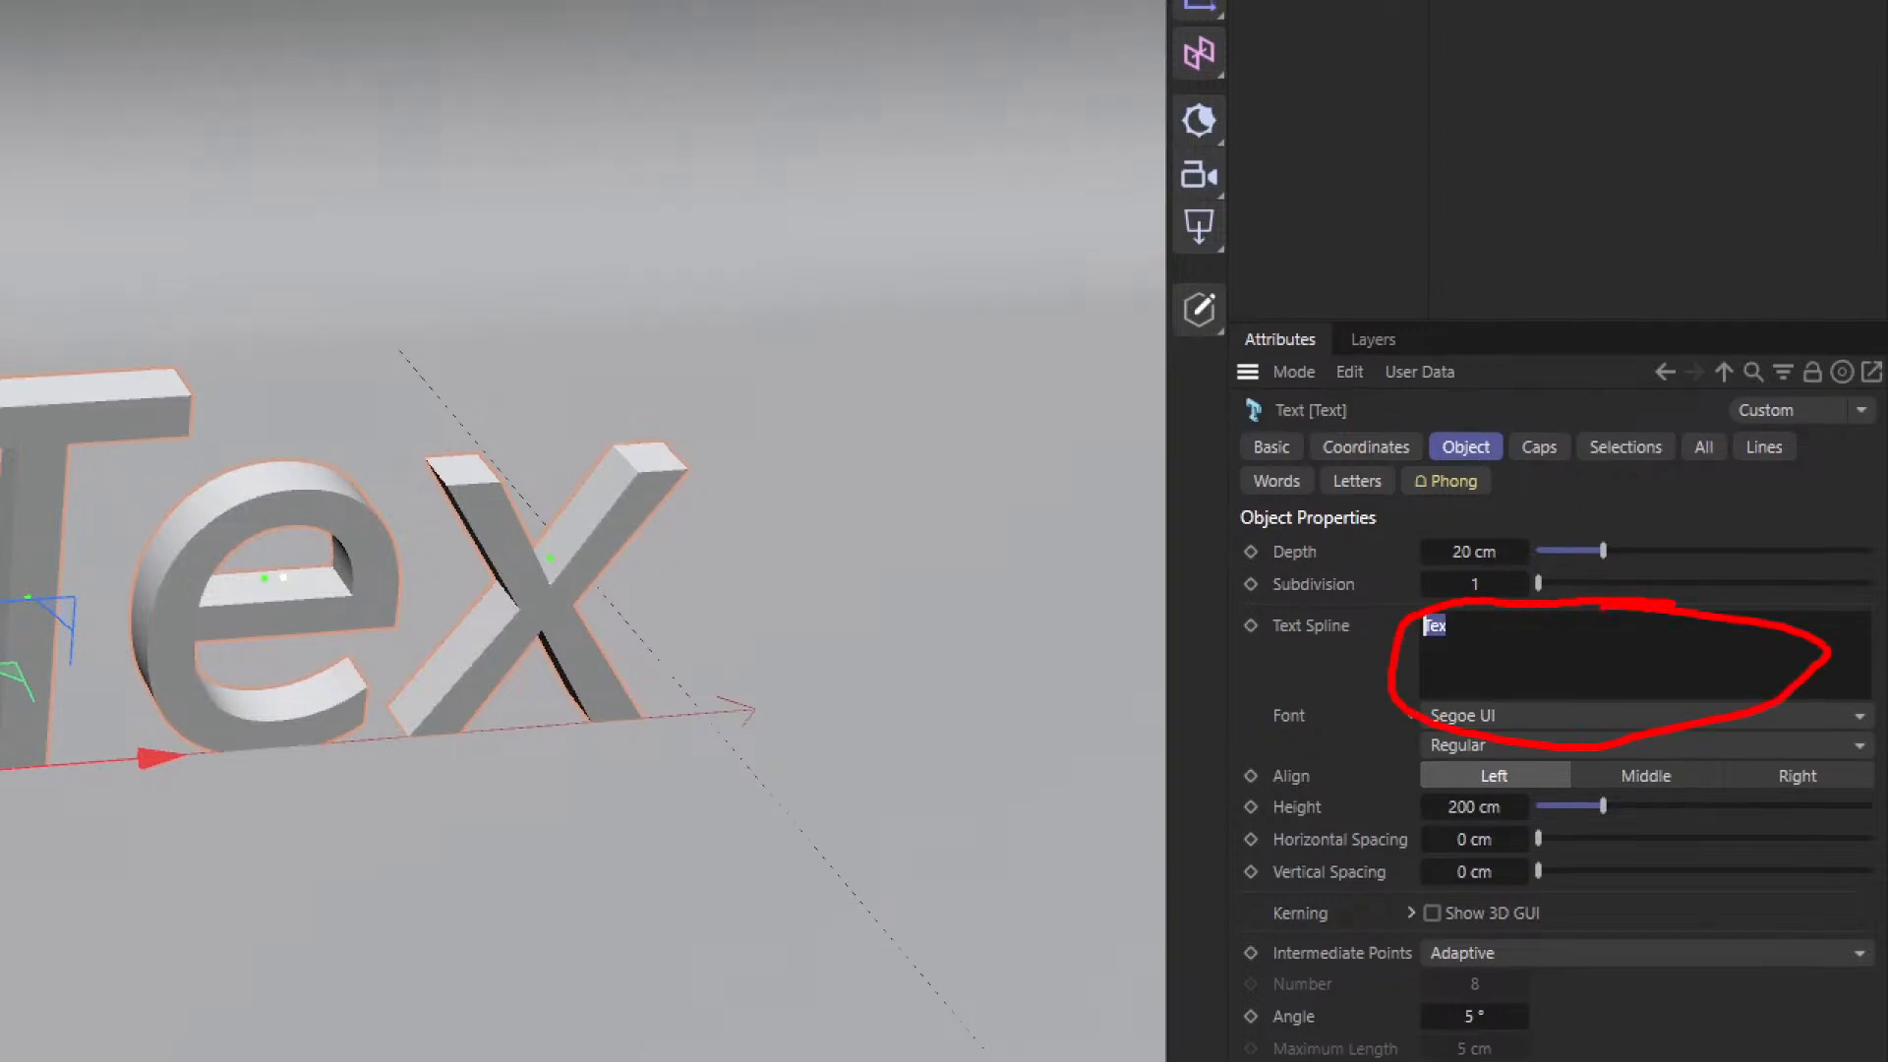
mouse_move(1503, 537)
left_mouse_down()
mouse_move(1412, 539)
mouse_move(1494, 572)
mouse_move(1496, 532)
left_mouse_up()
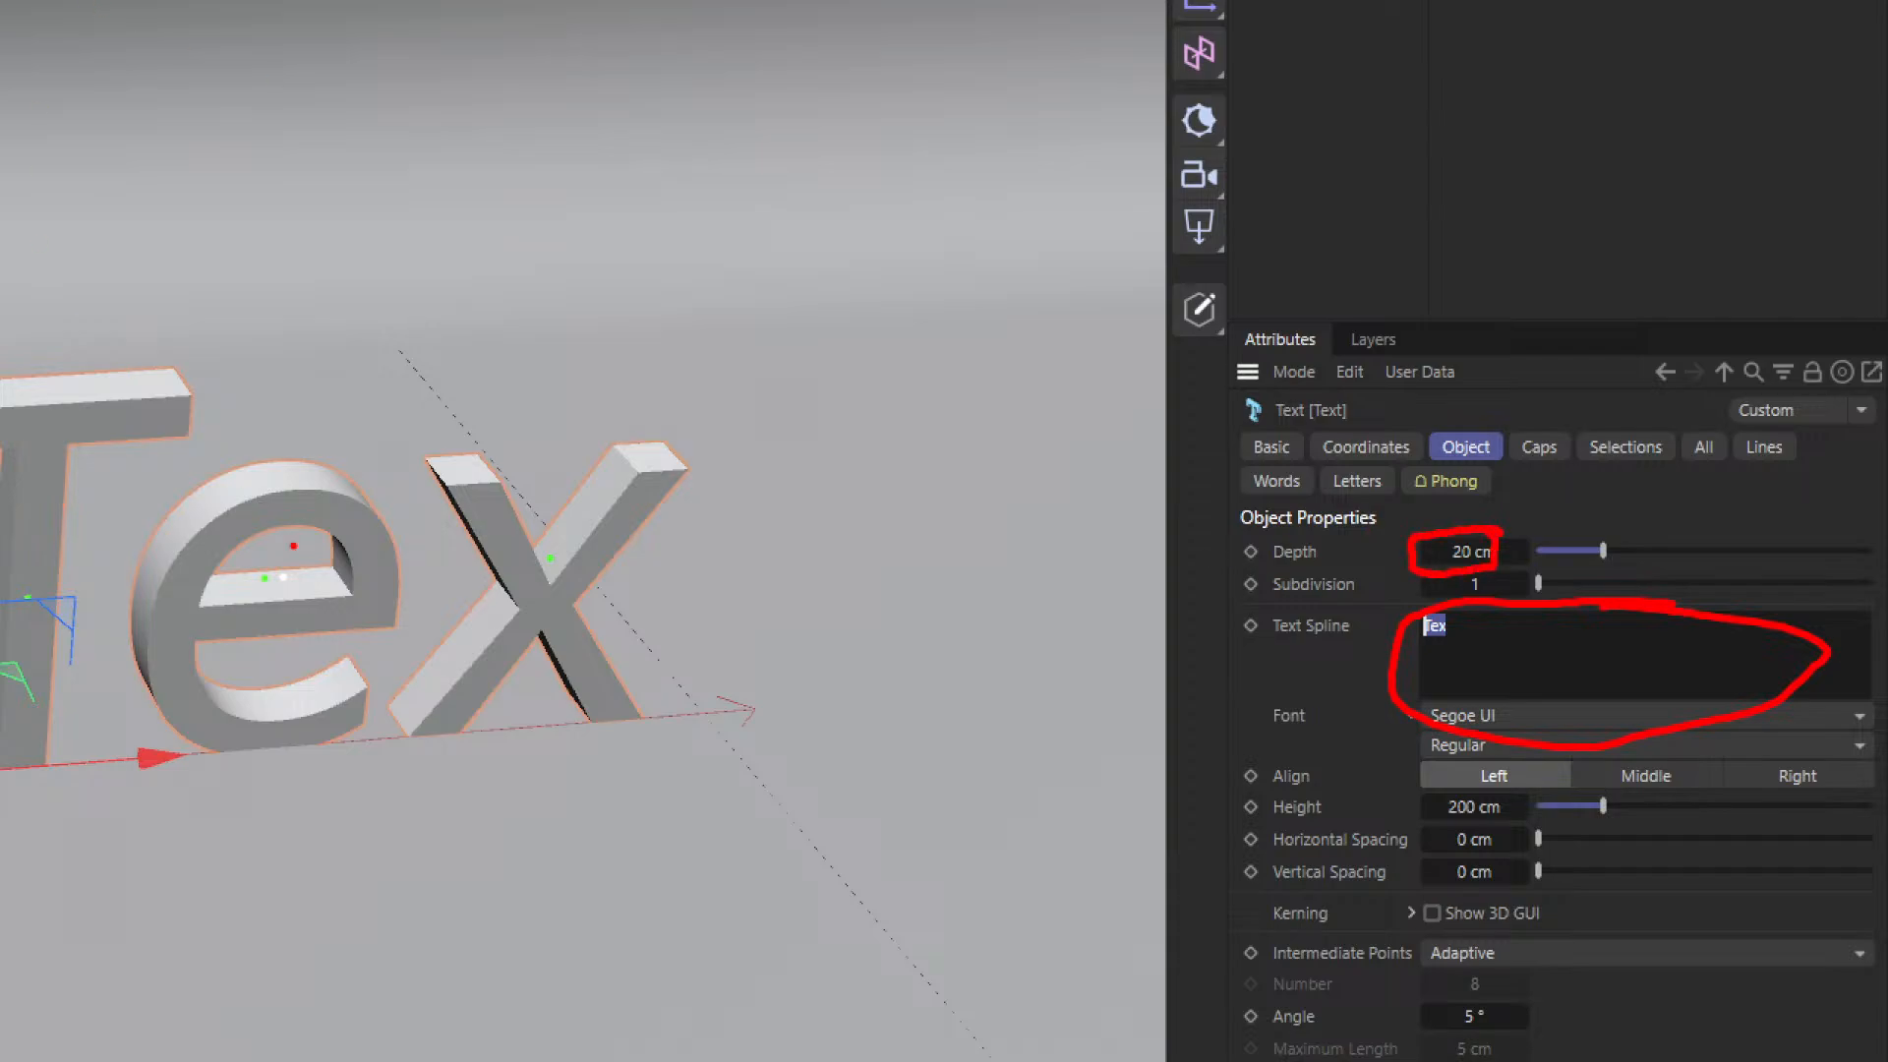
left_click_drag(434, 420, 466, 488)
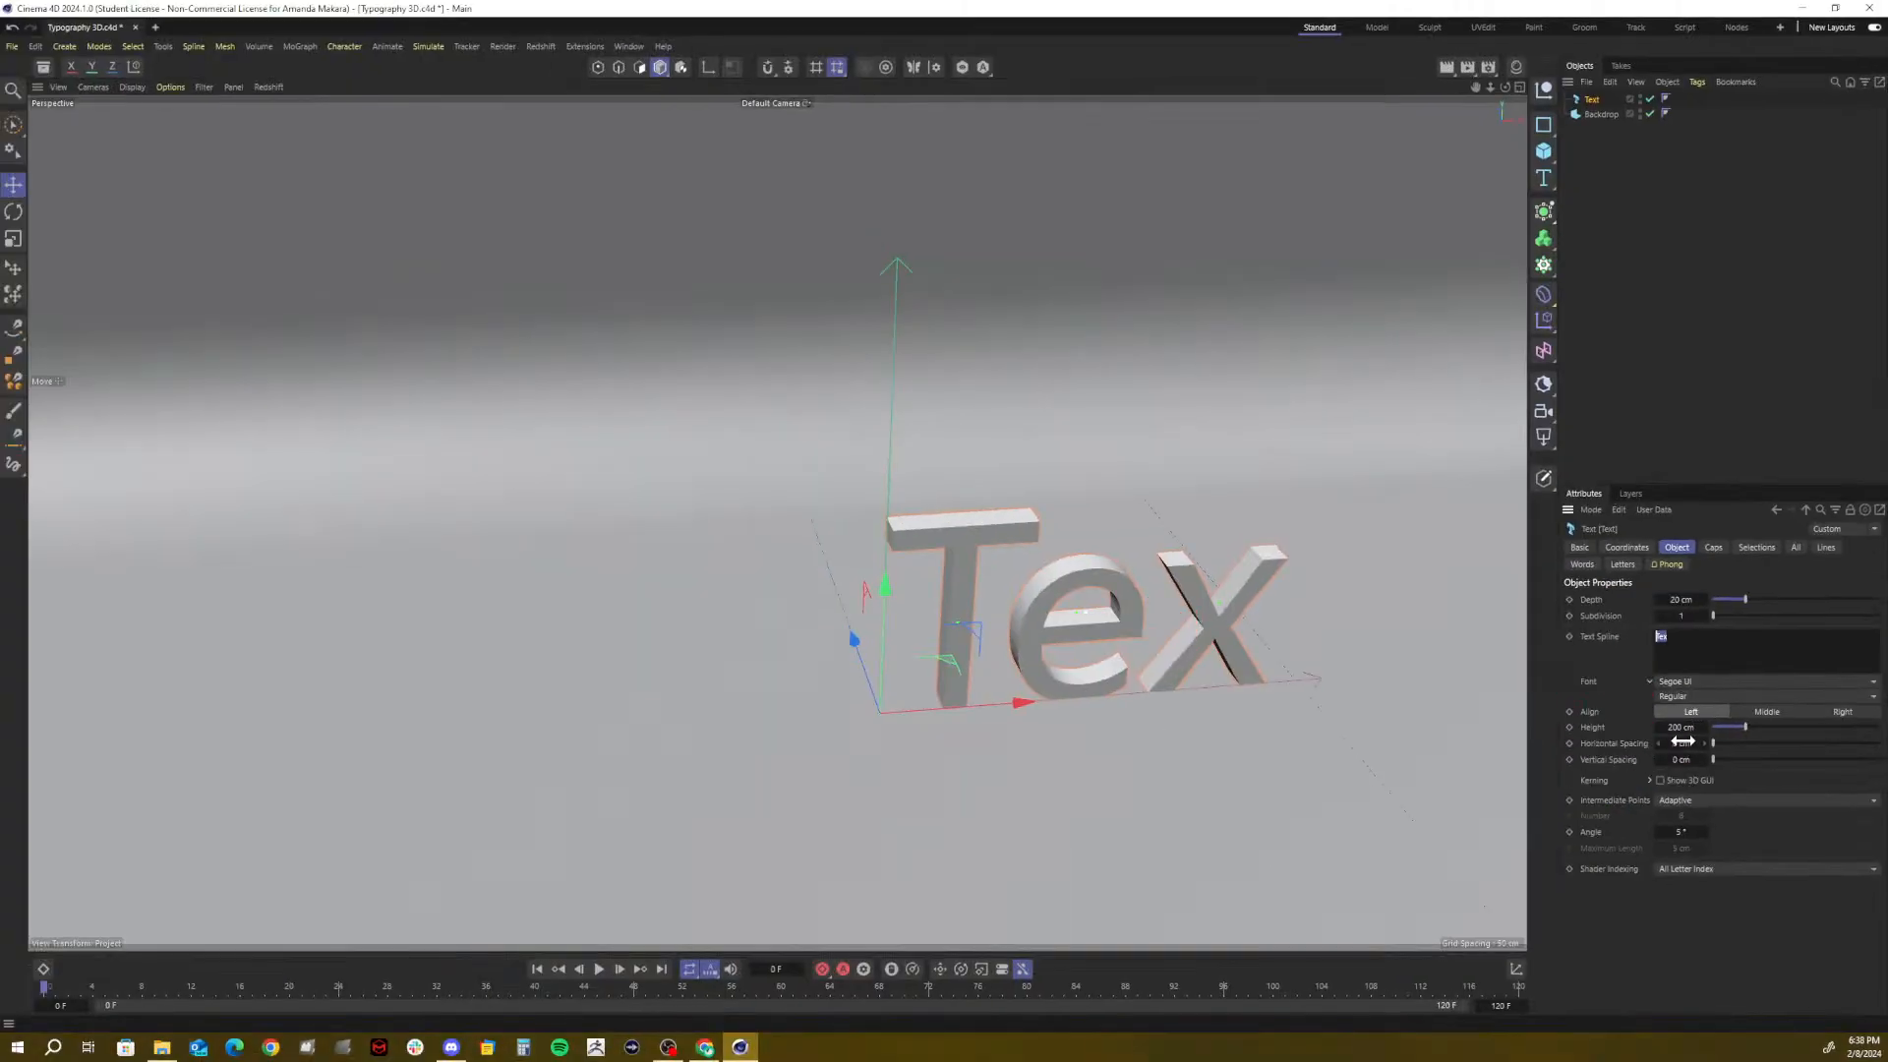
Test wider letter spacing and Kerning, then reset Horizontal Spacing to 0 cm
left_click_drag(1681, 743, 1661, 783)
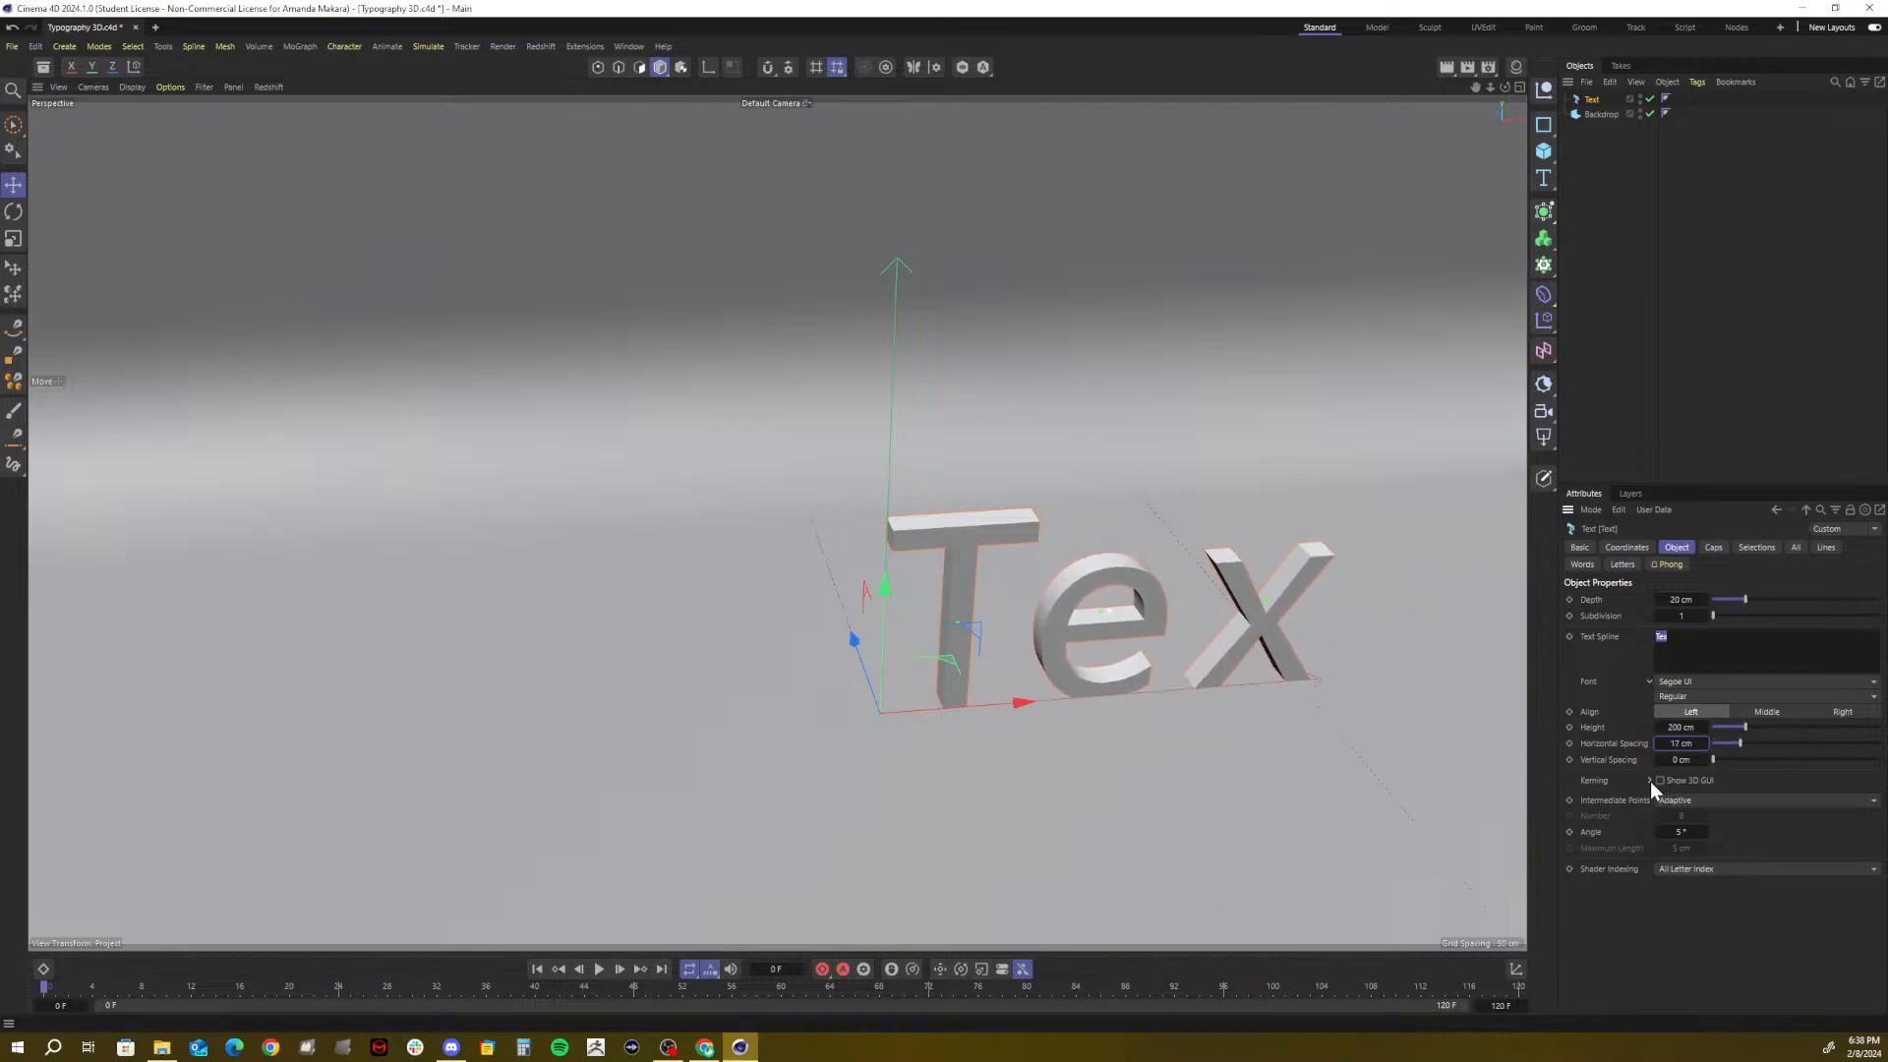
left_click(1650, 781)
left_click(1649, 781)
left_click(1672, 745)
type("0")
key("Return")
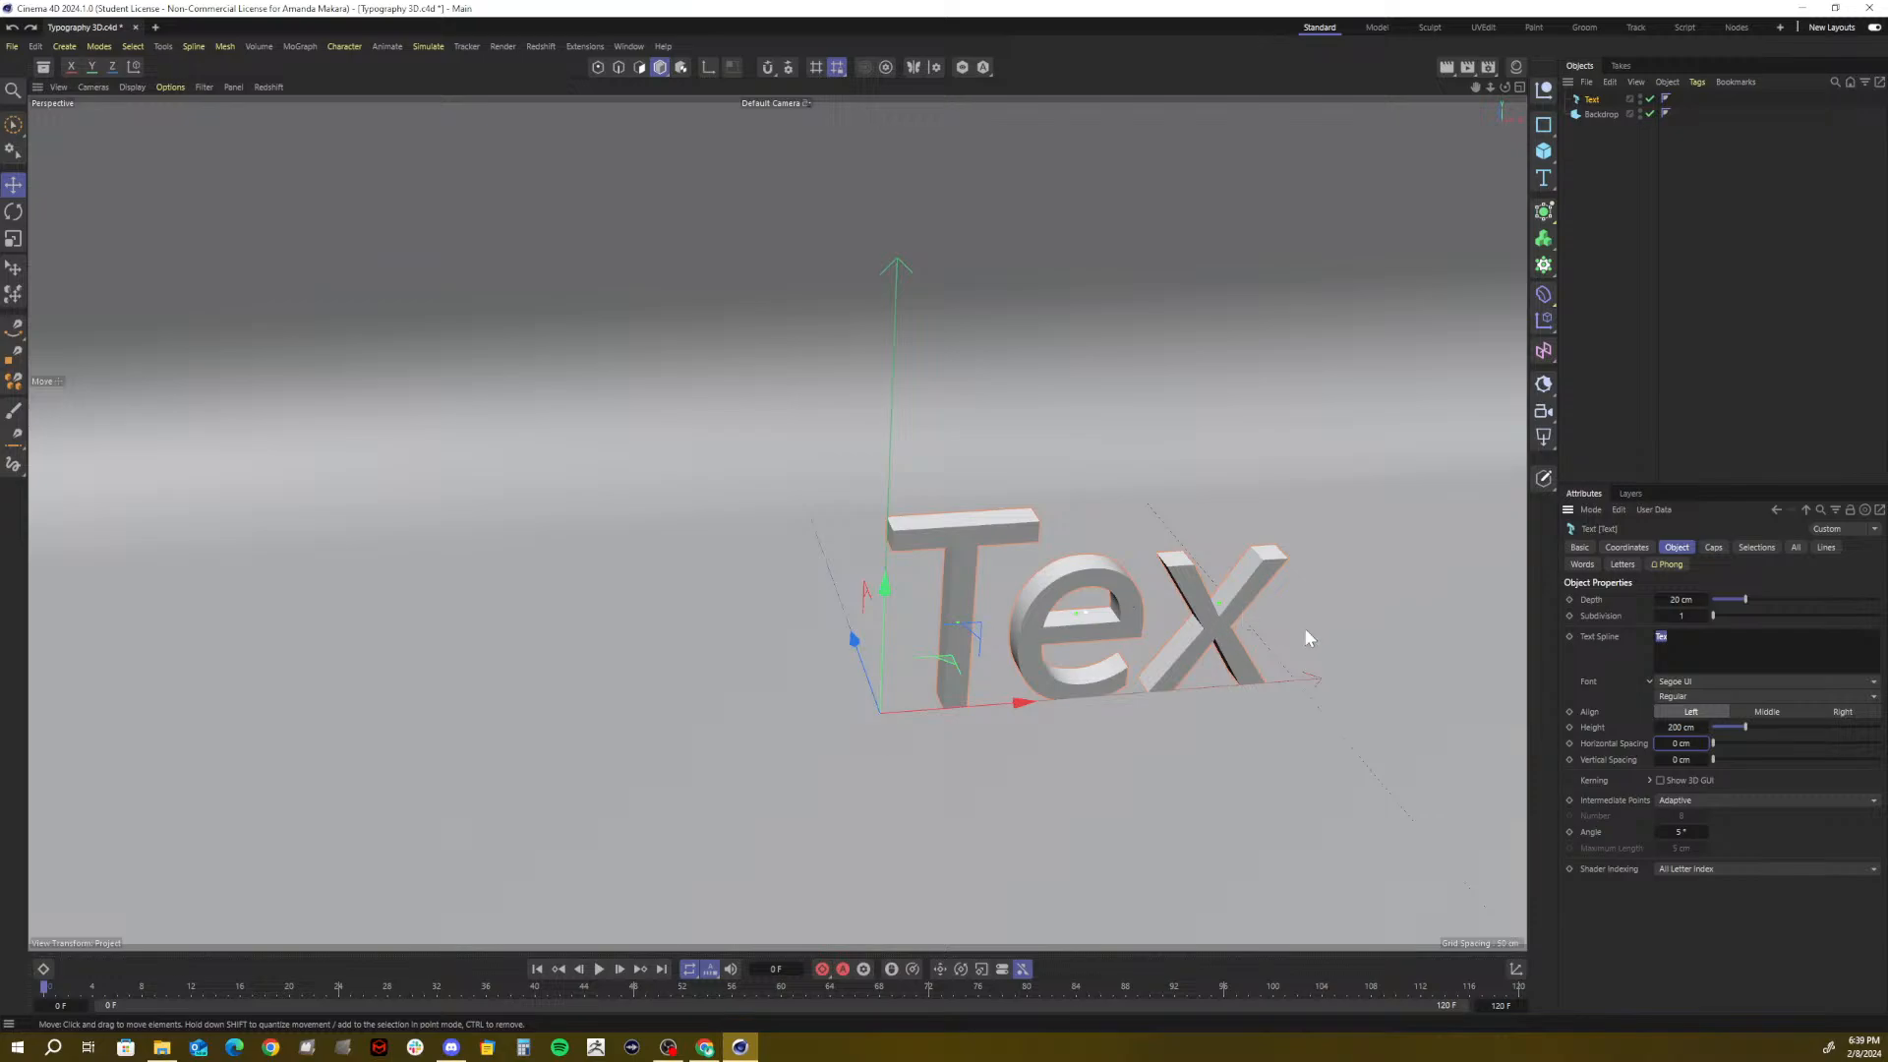
Reselect the Text object and orbit the viewport to see the text from another angle
key("m")
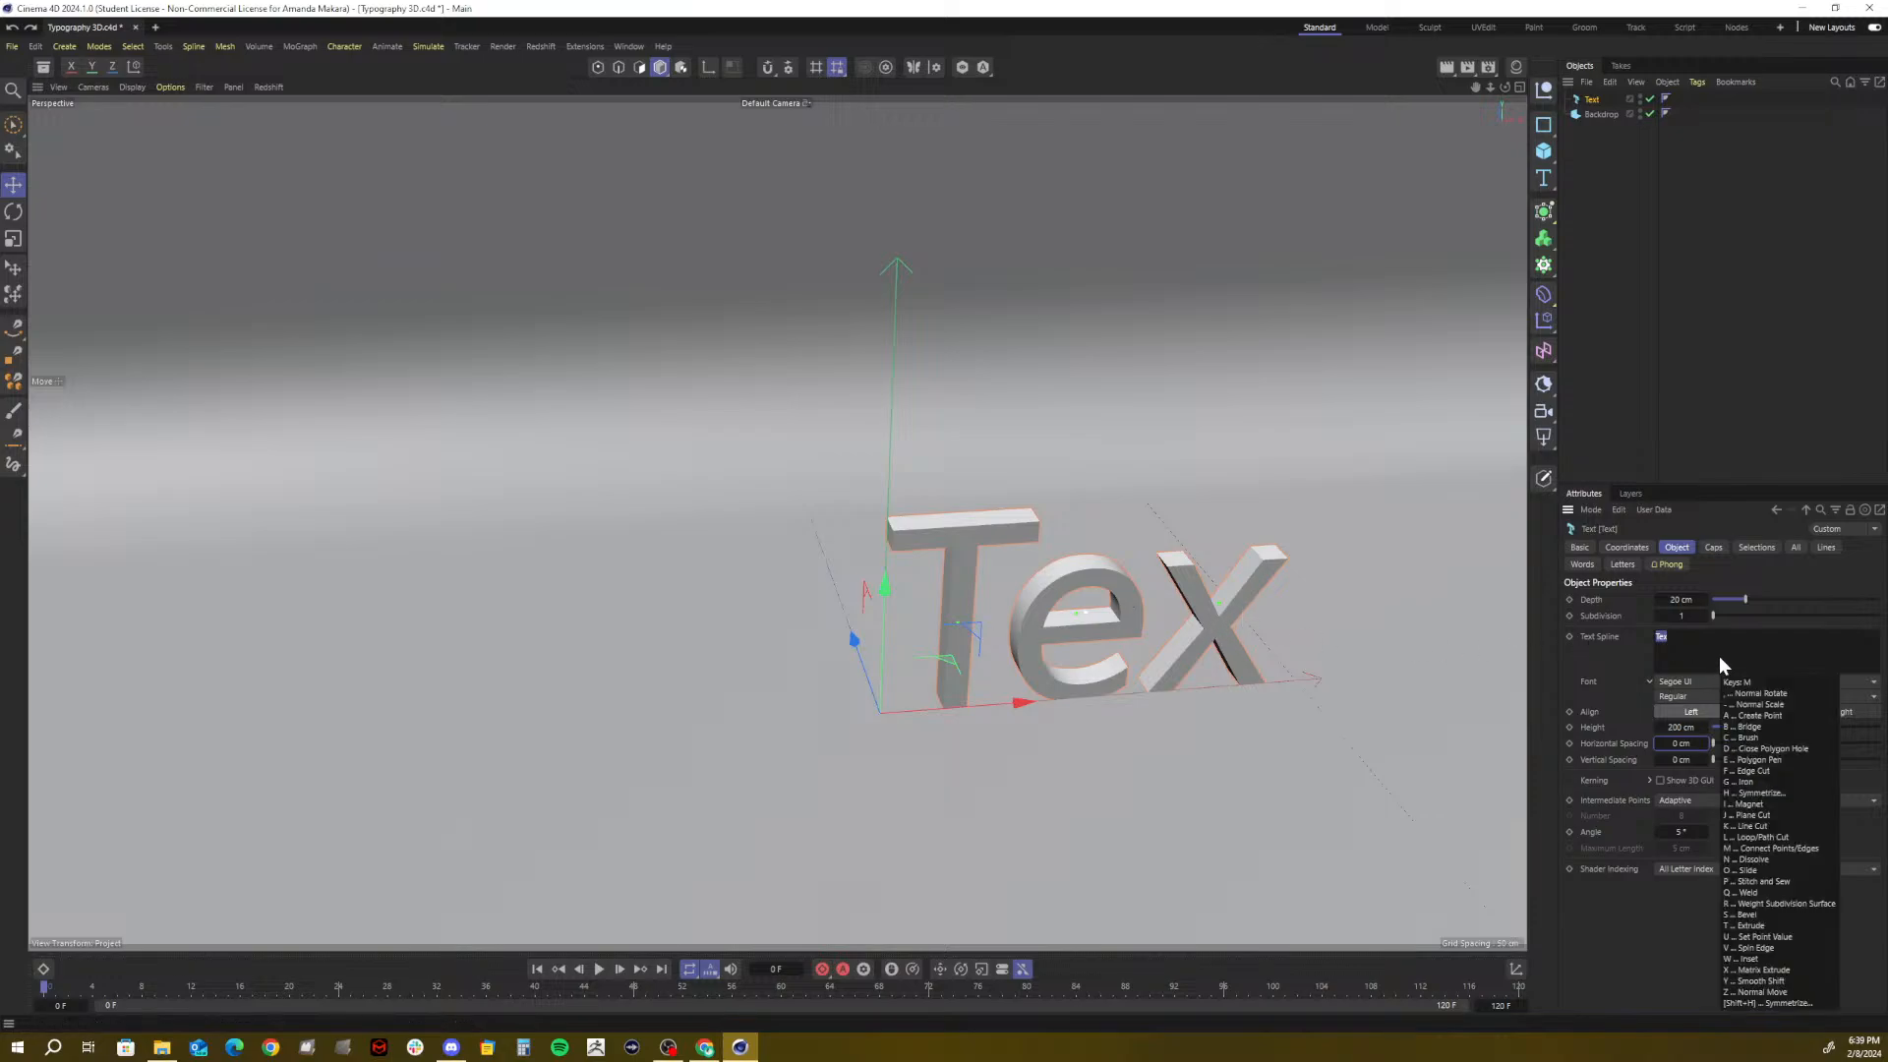
key("a")
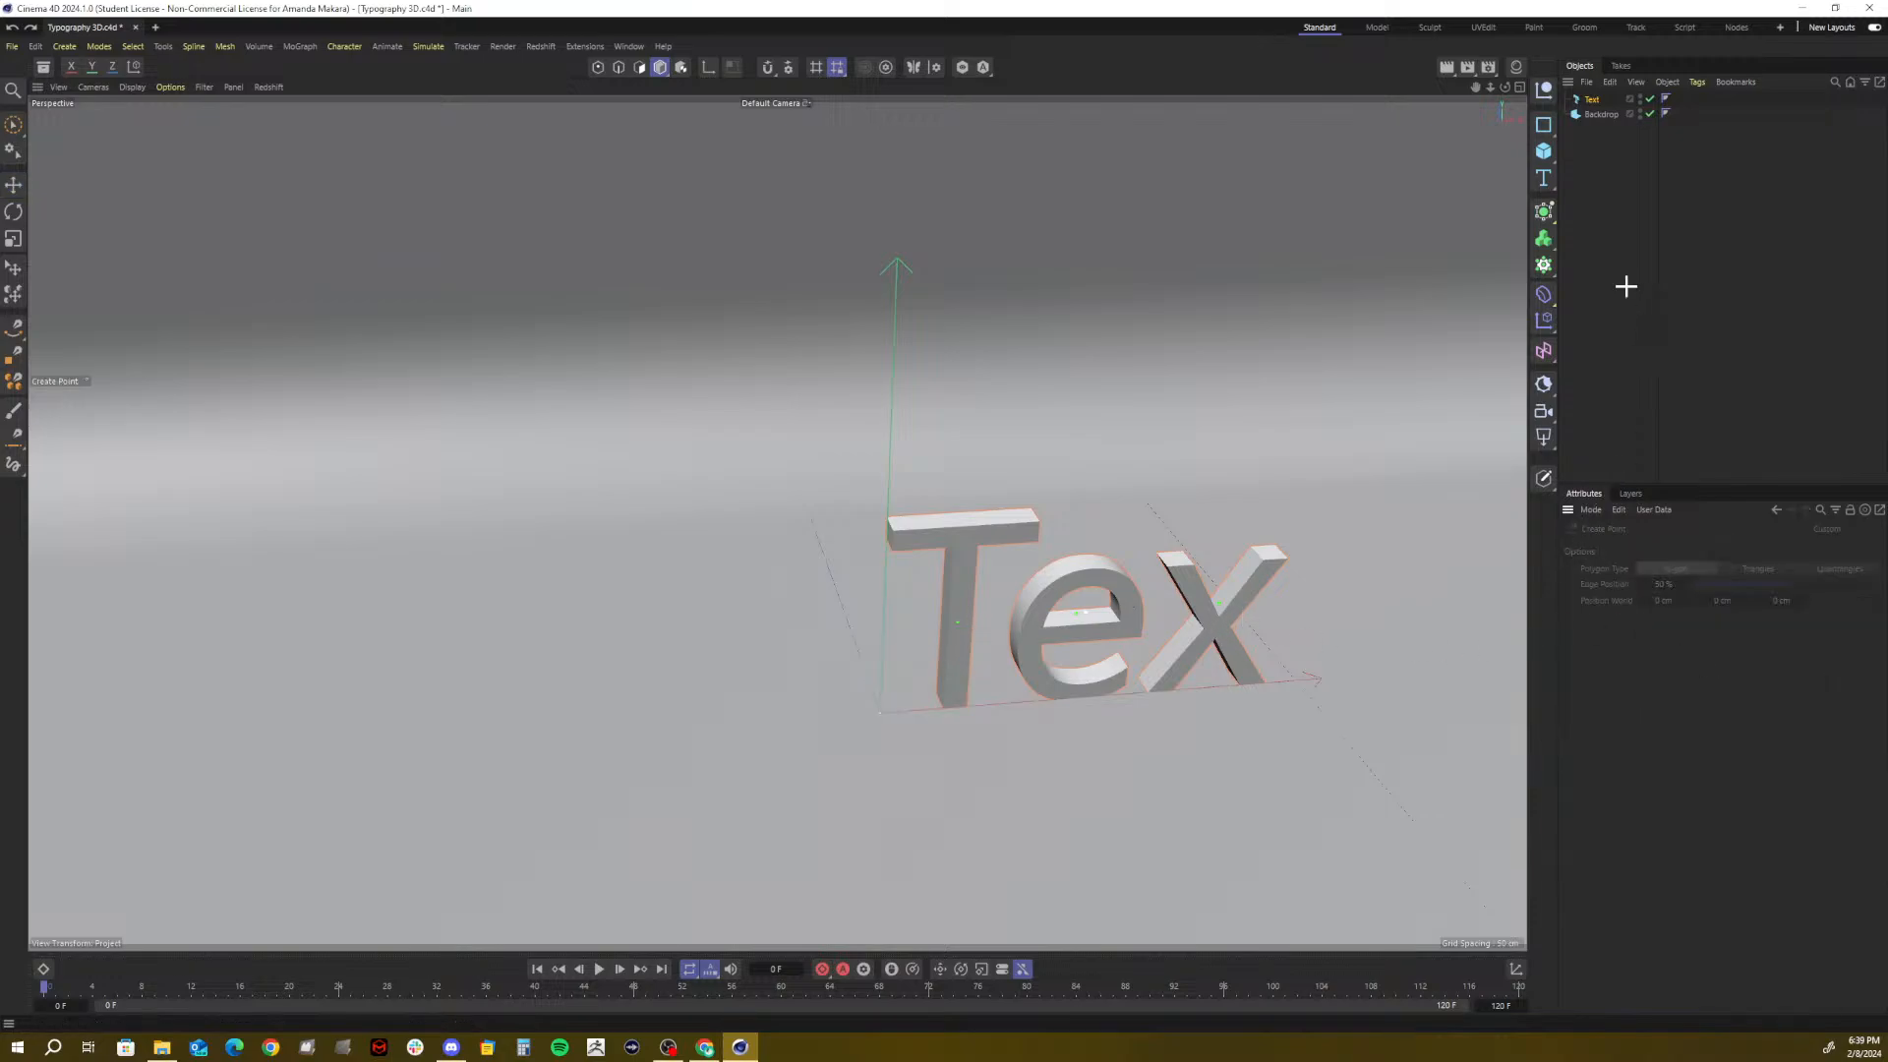
left_click(1591, 99)
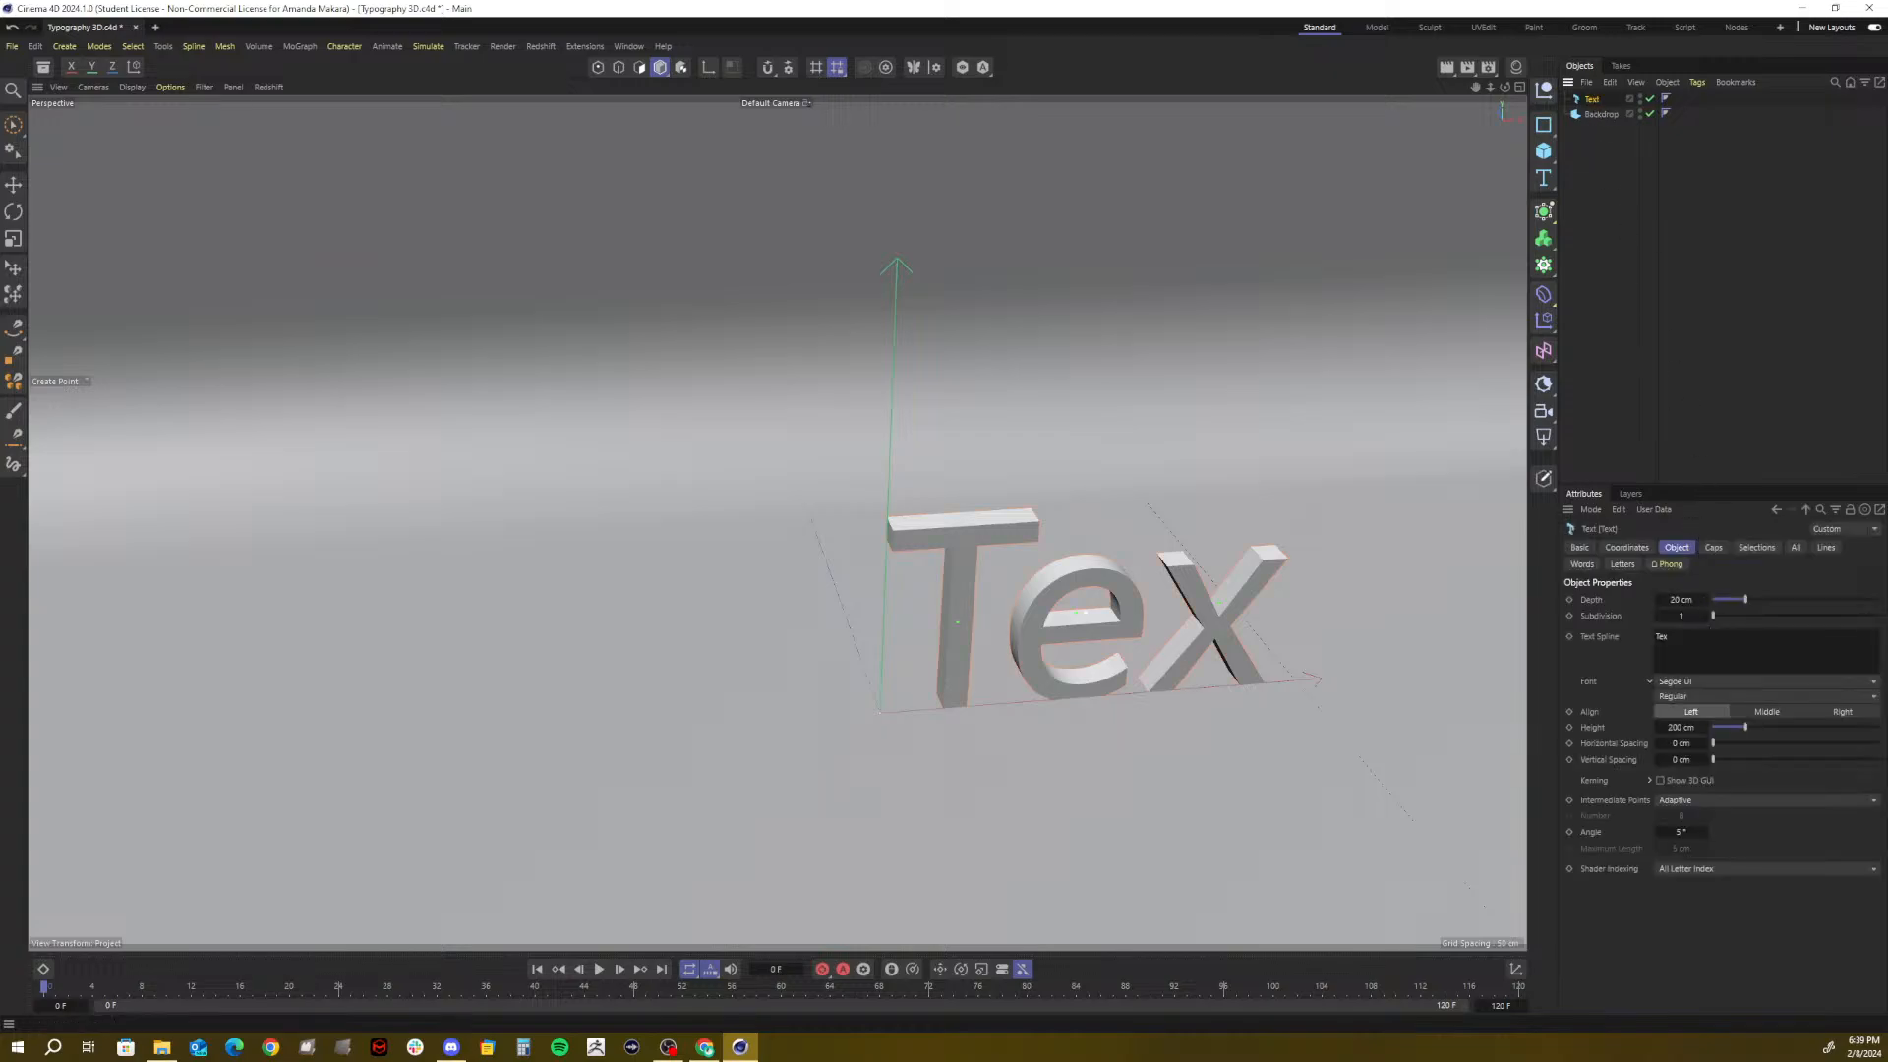
left_click(1668, 637)
mouse_move(1504, 86)
left_mouse_down()
mouse_move(1445, 108)
mouse_move(1497, 90)
left_mouse_up()
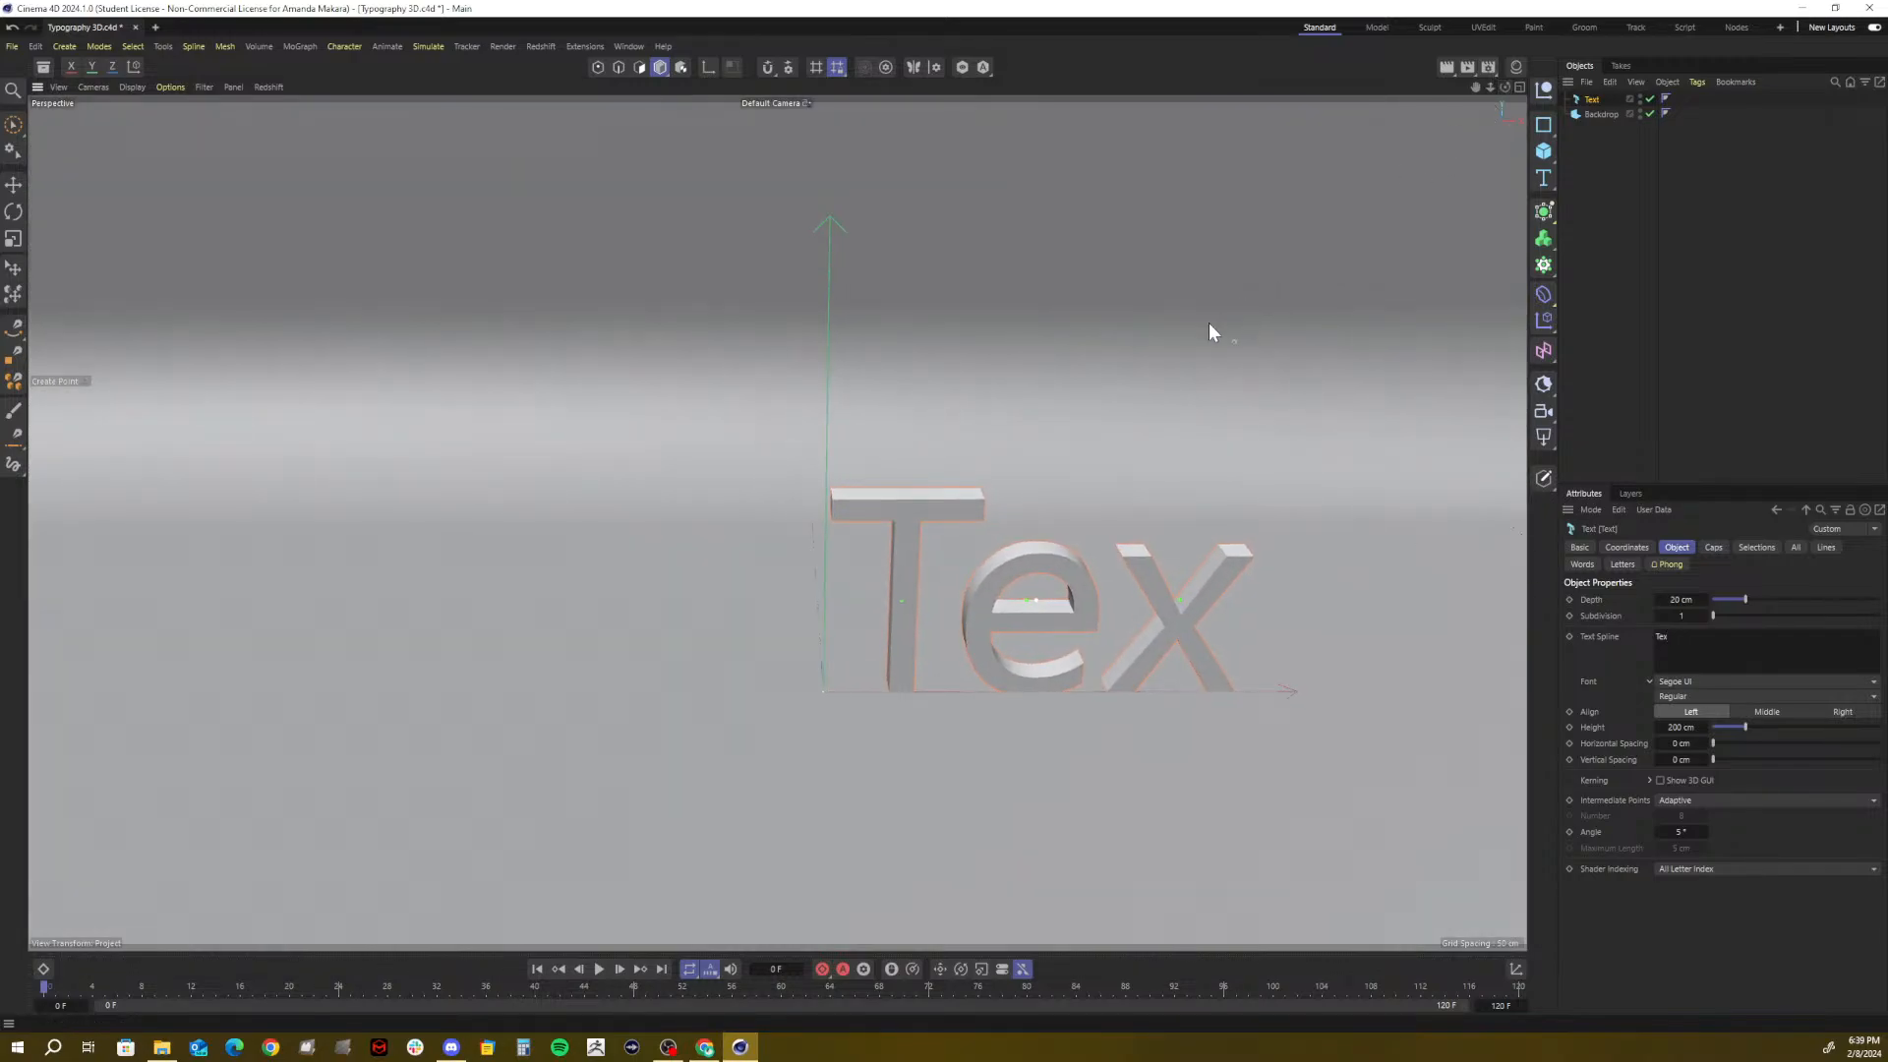
mouse_move(1271, 359)
left_mouse_down("alt")
mouse_move(1186, 369)
mouse_move(1330, 361)
mouse_move(1237, 356)
mouse_move(1301, 350)
left_mouse_up("alt")
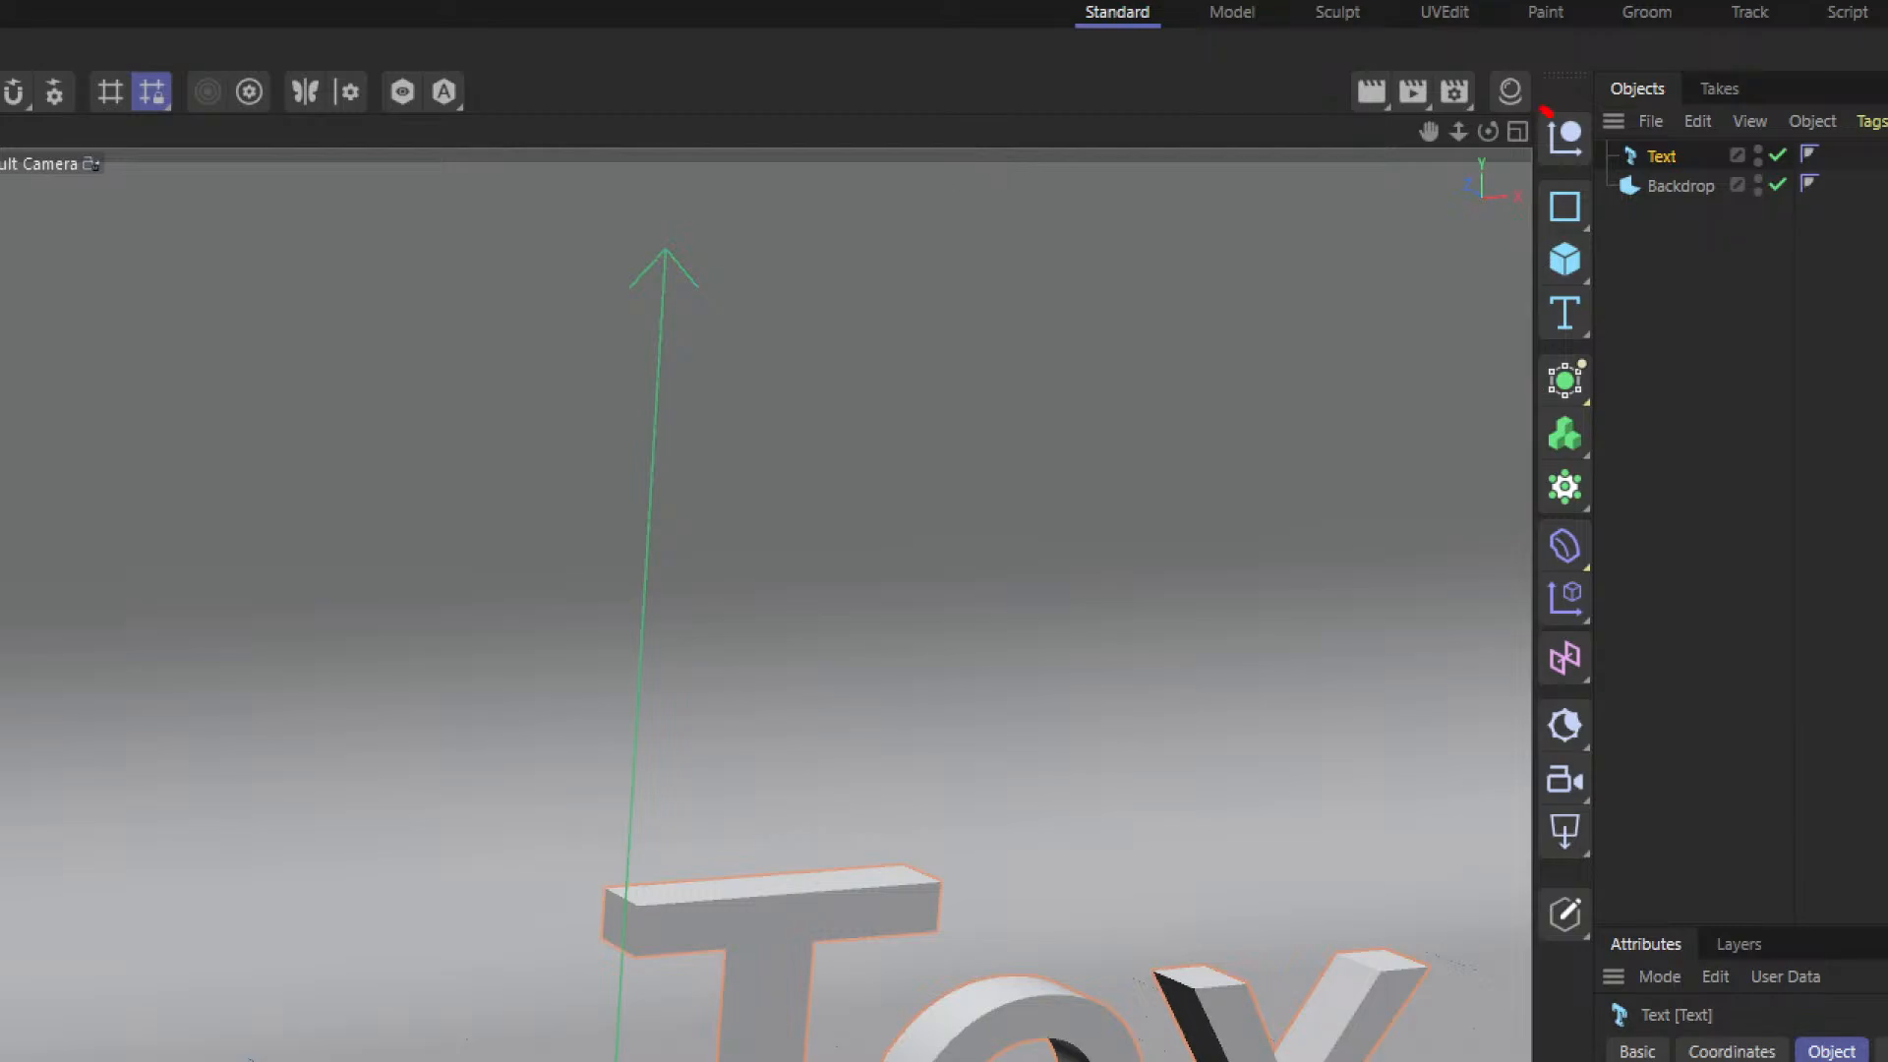
mouse_move(1544, 109)
left_mouse_down()
mouse_move(1516, 185)
mouse_move(1546, 106)
left_mouse_up()
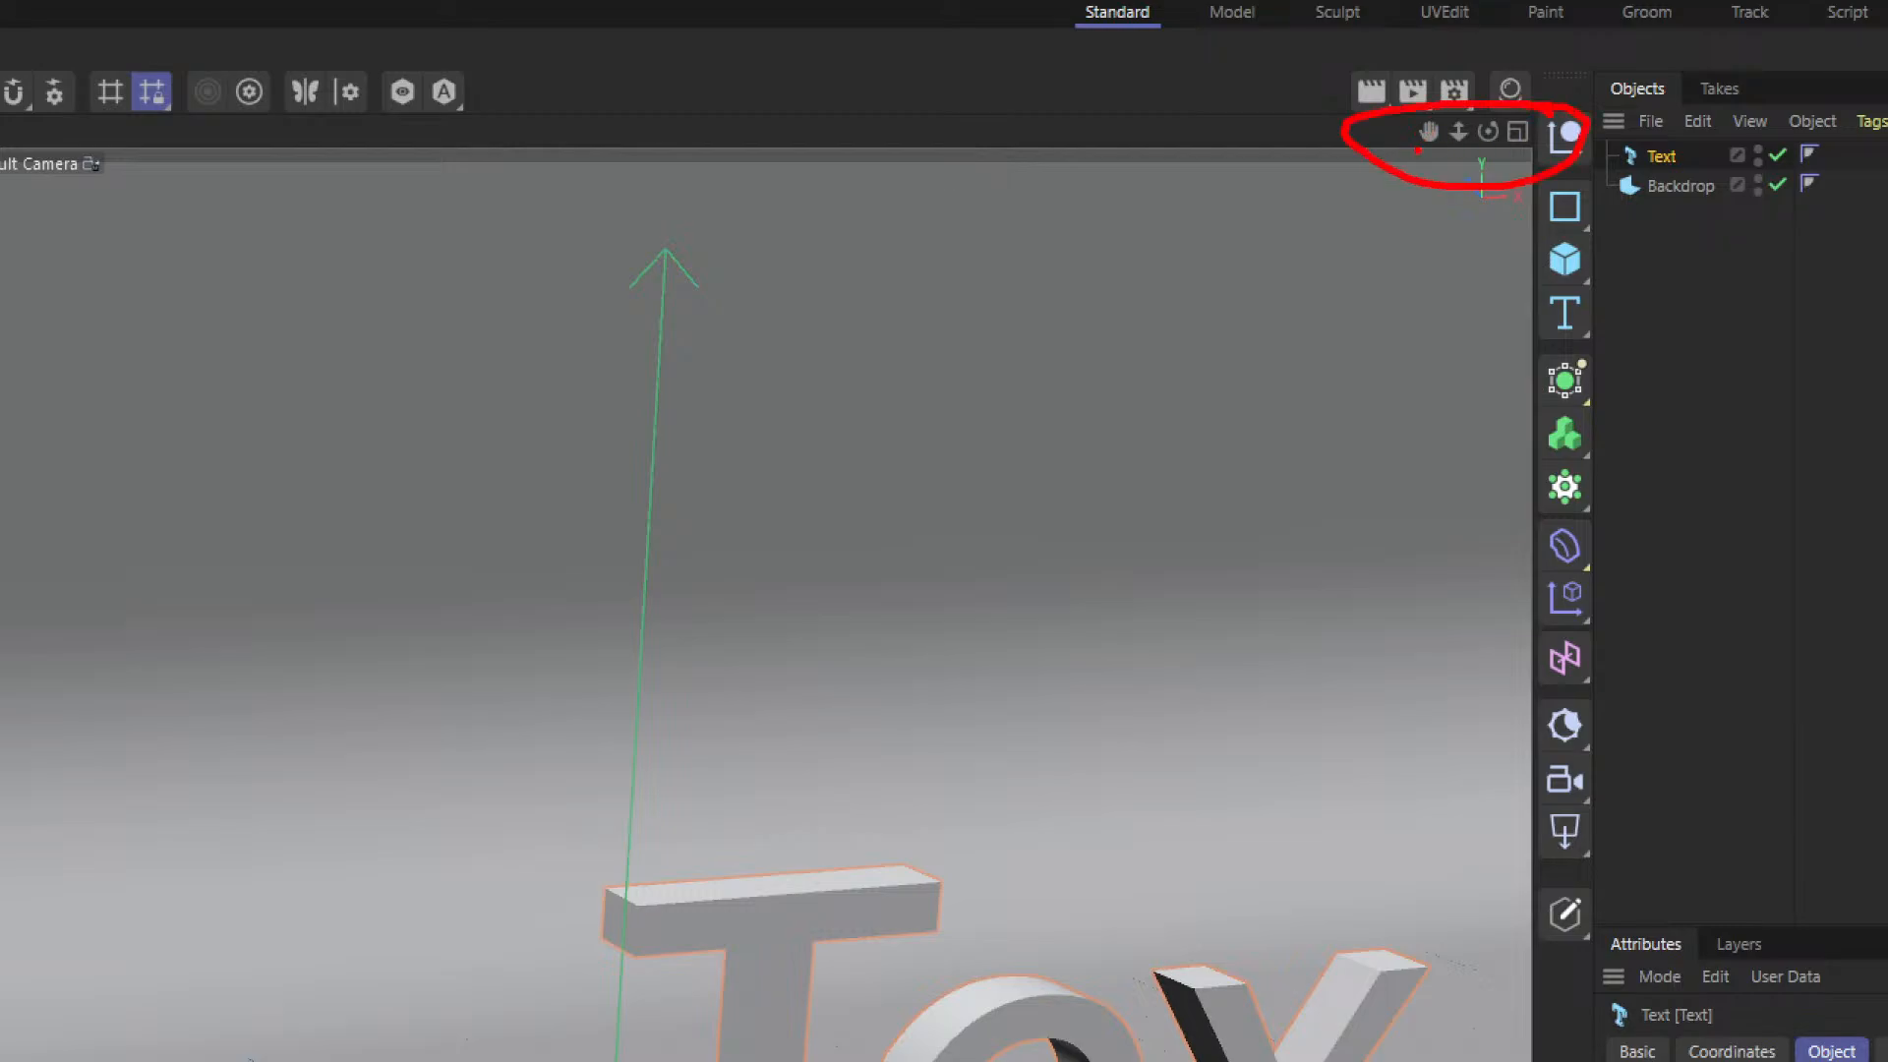
left_click_drag(1337, 204, 1422, 138)
mouse_move(1440, 292)
left_mouse_down()
mouse_move(1457, 146)
mouse_move(1586, 221)
left_mouse_up()
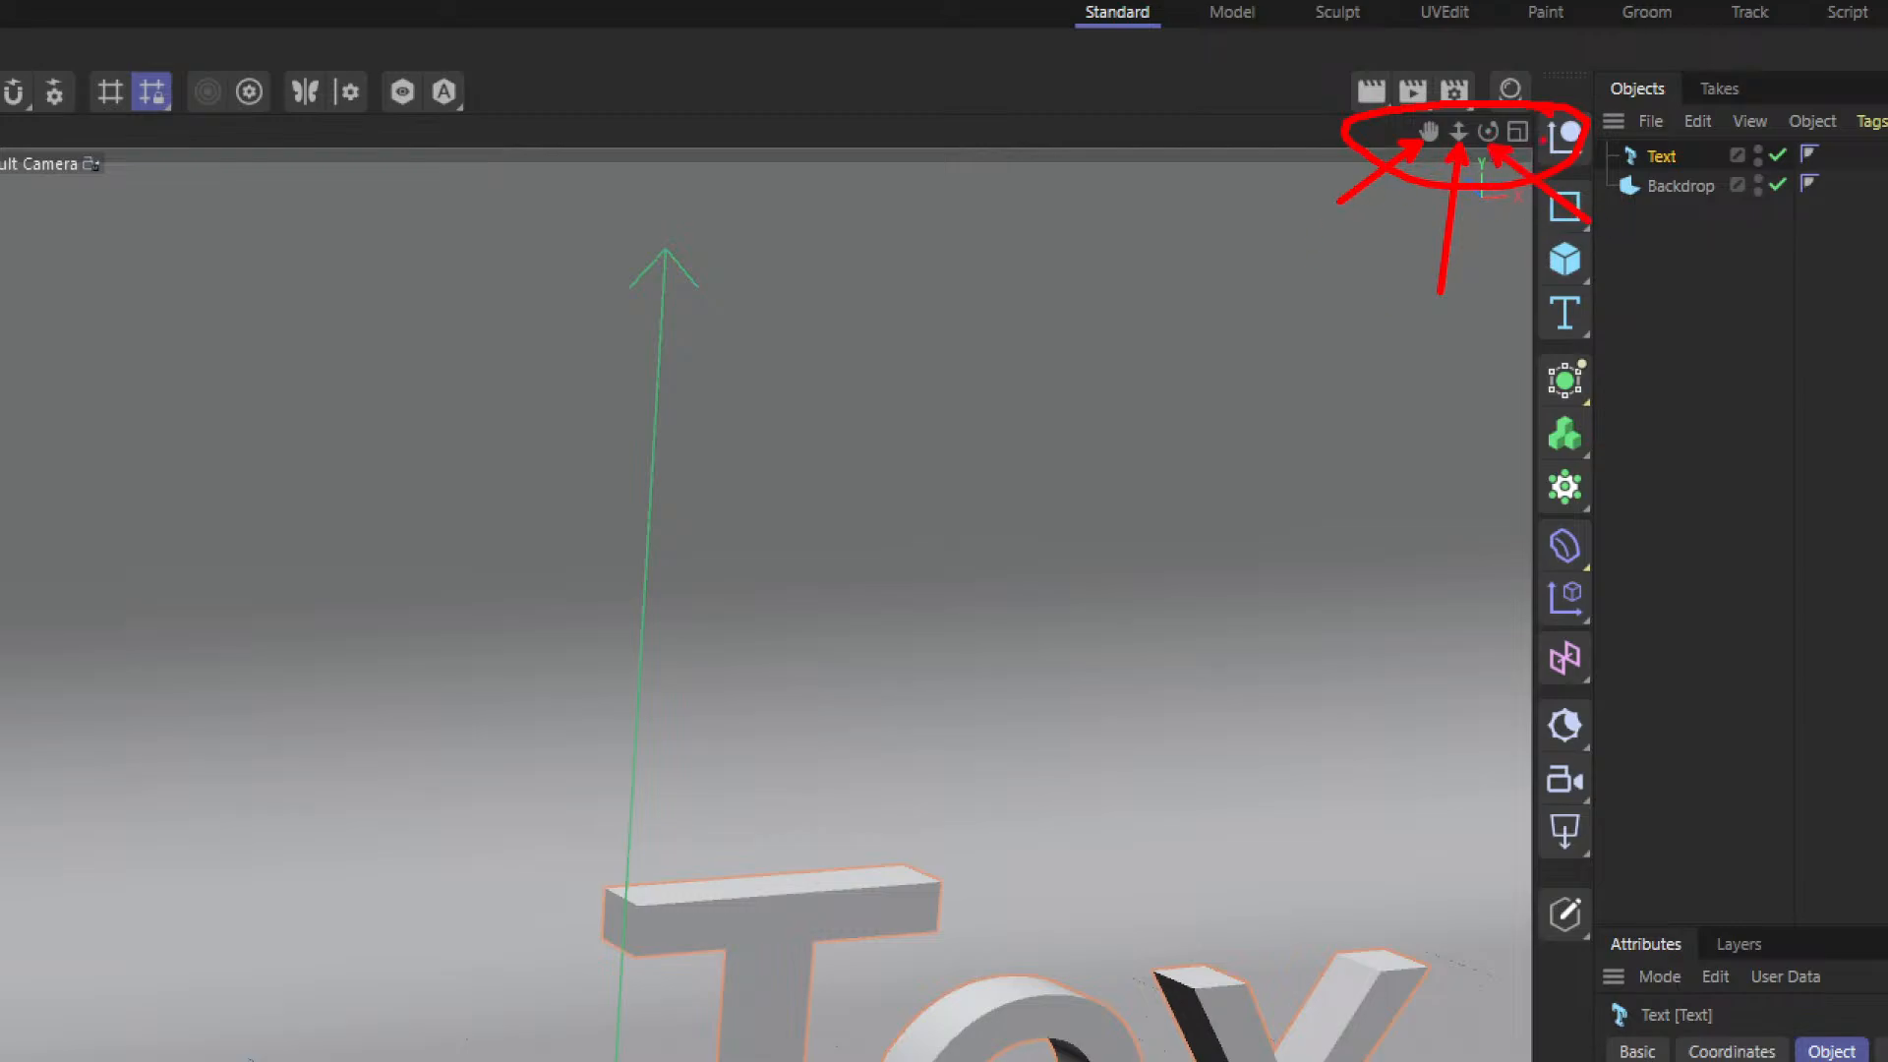
key("Escape")
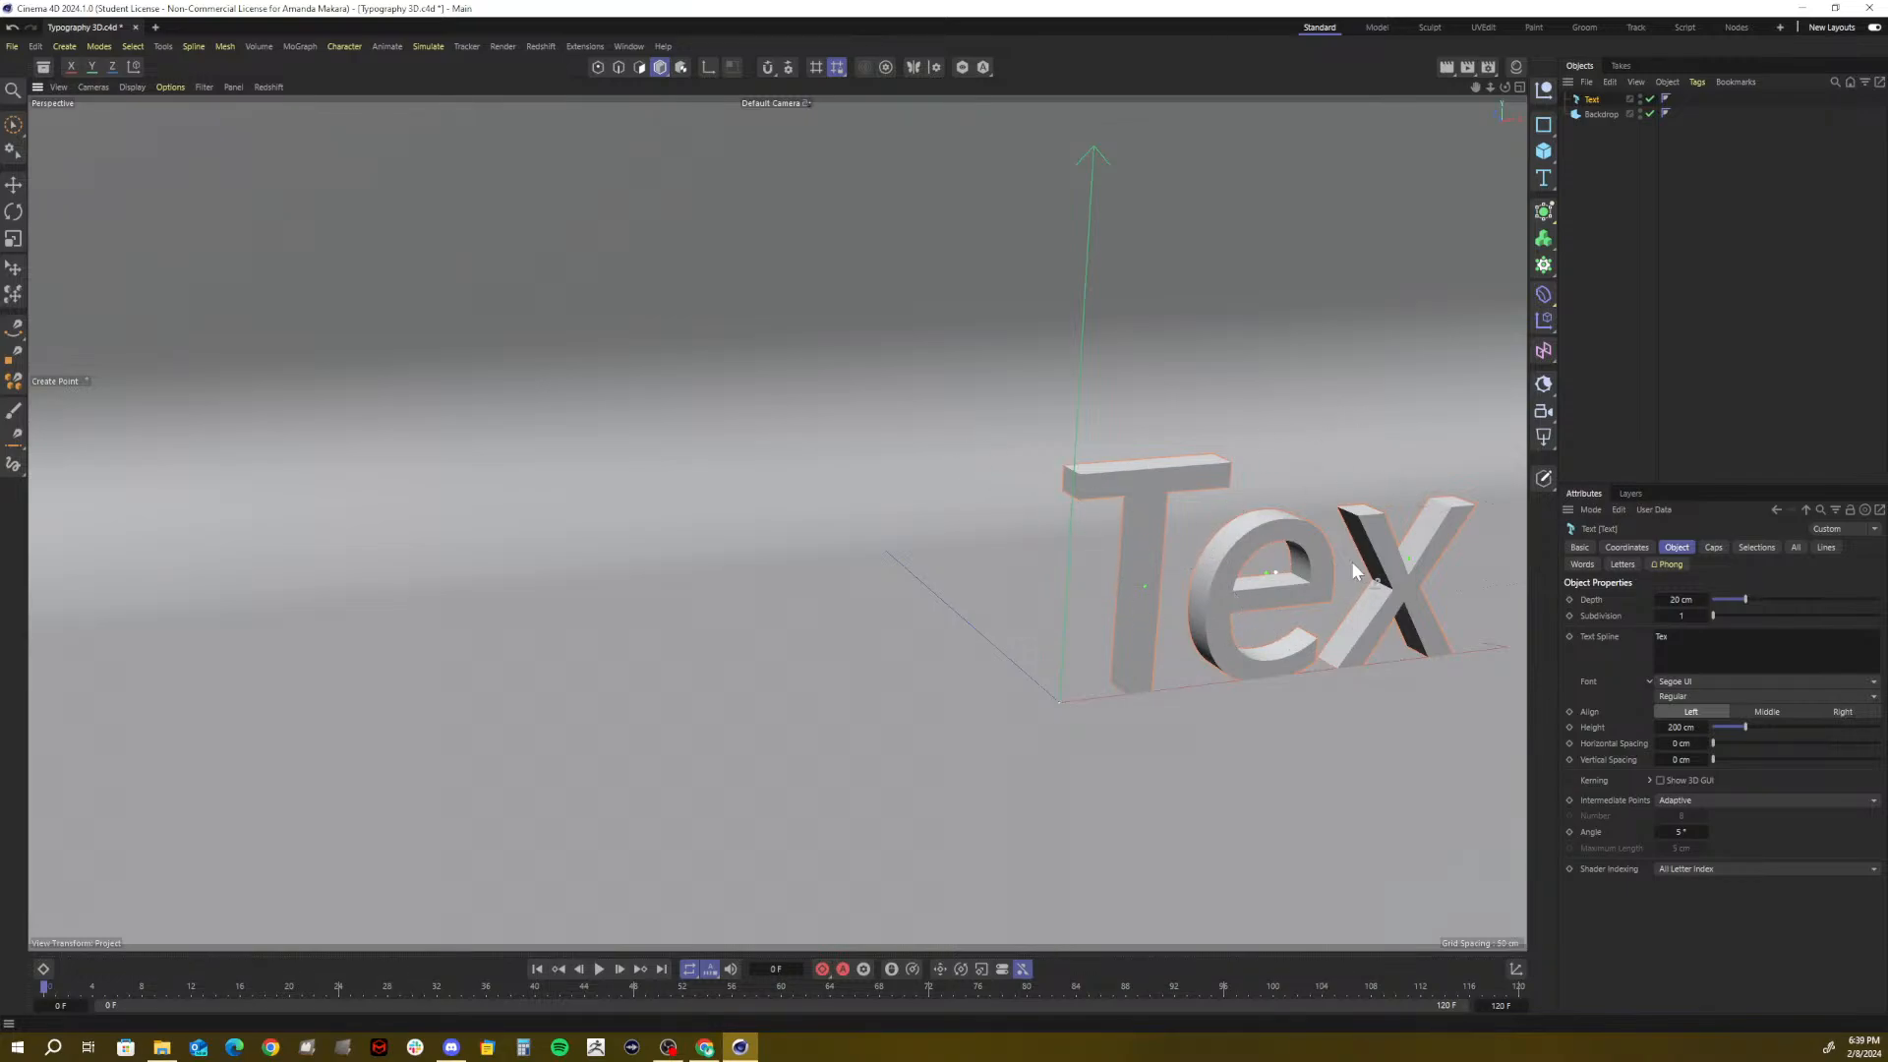
Replace the 'Tex' content with the author's full name
left_click(13, 125)
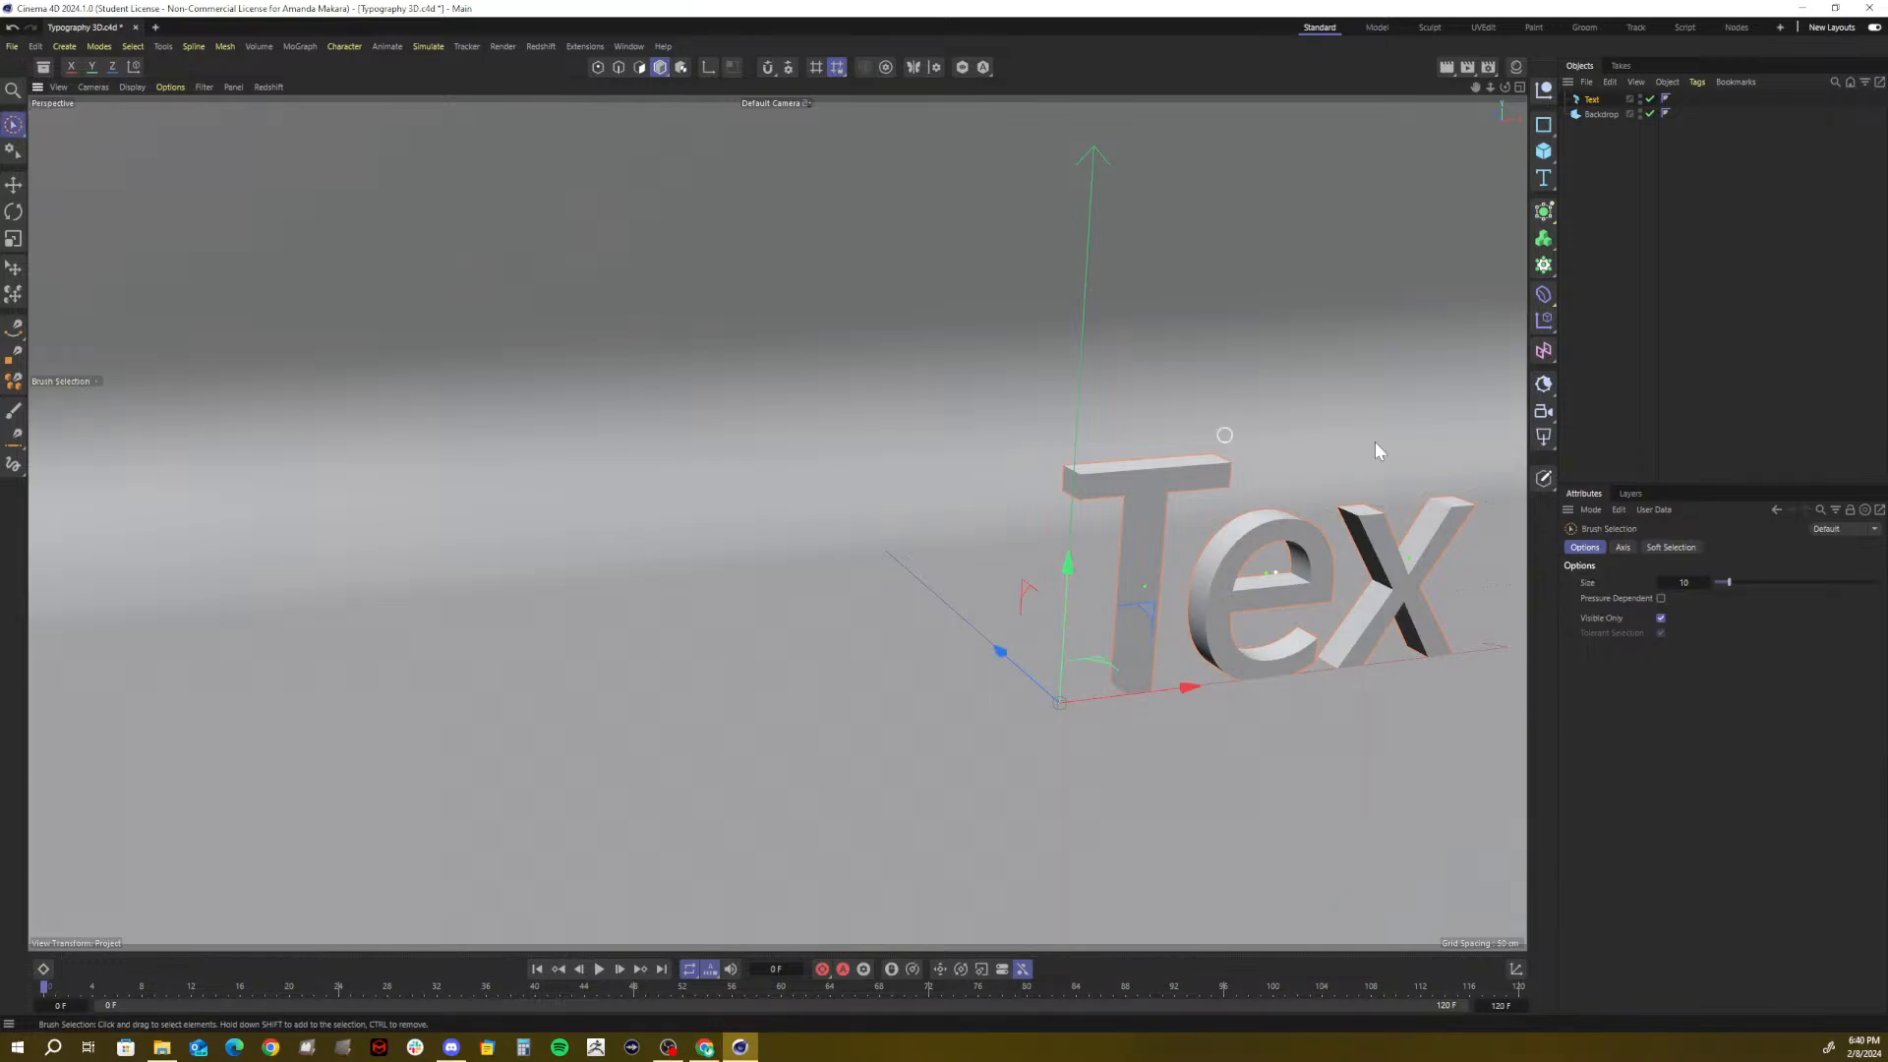
left_click(1655, 341)
left_click(1593, 100)
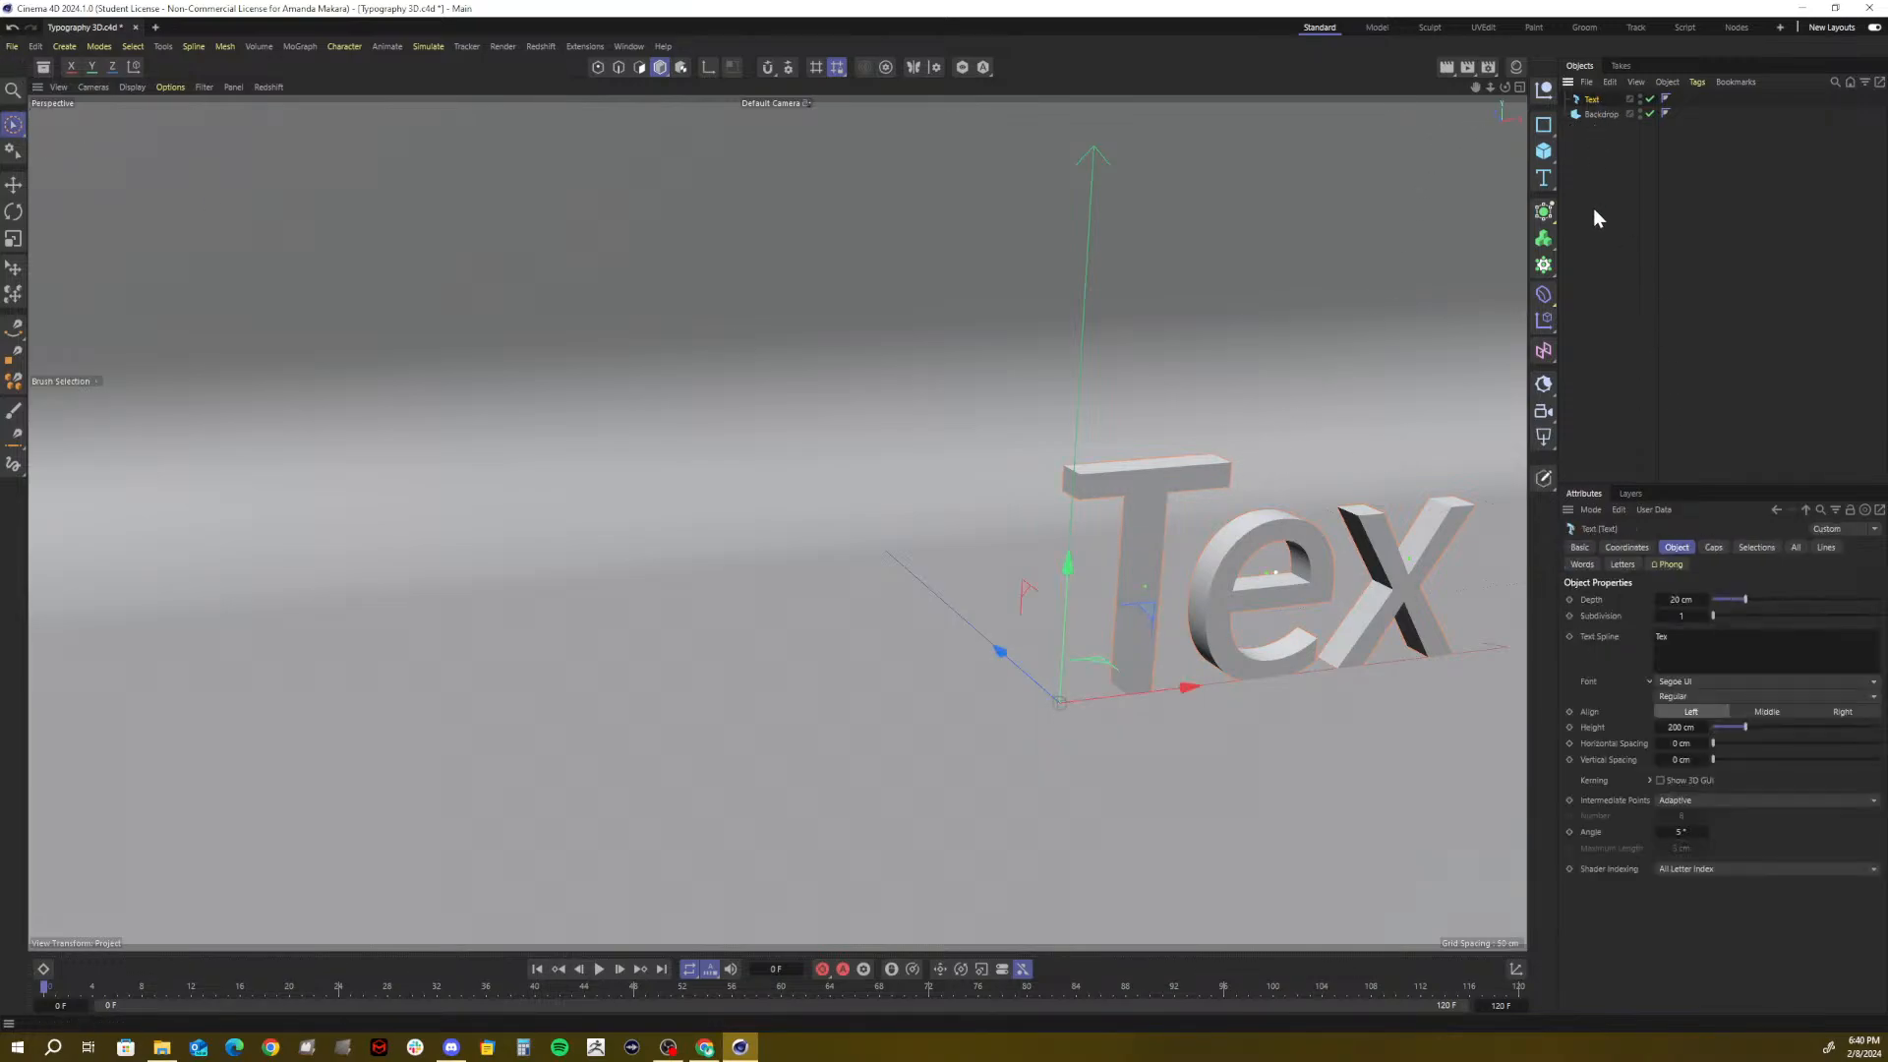
left_click_drag(1673, 637, 1604, 630)
left_click(1706, 890)
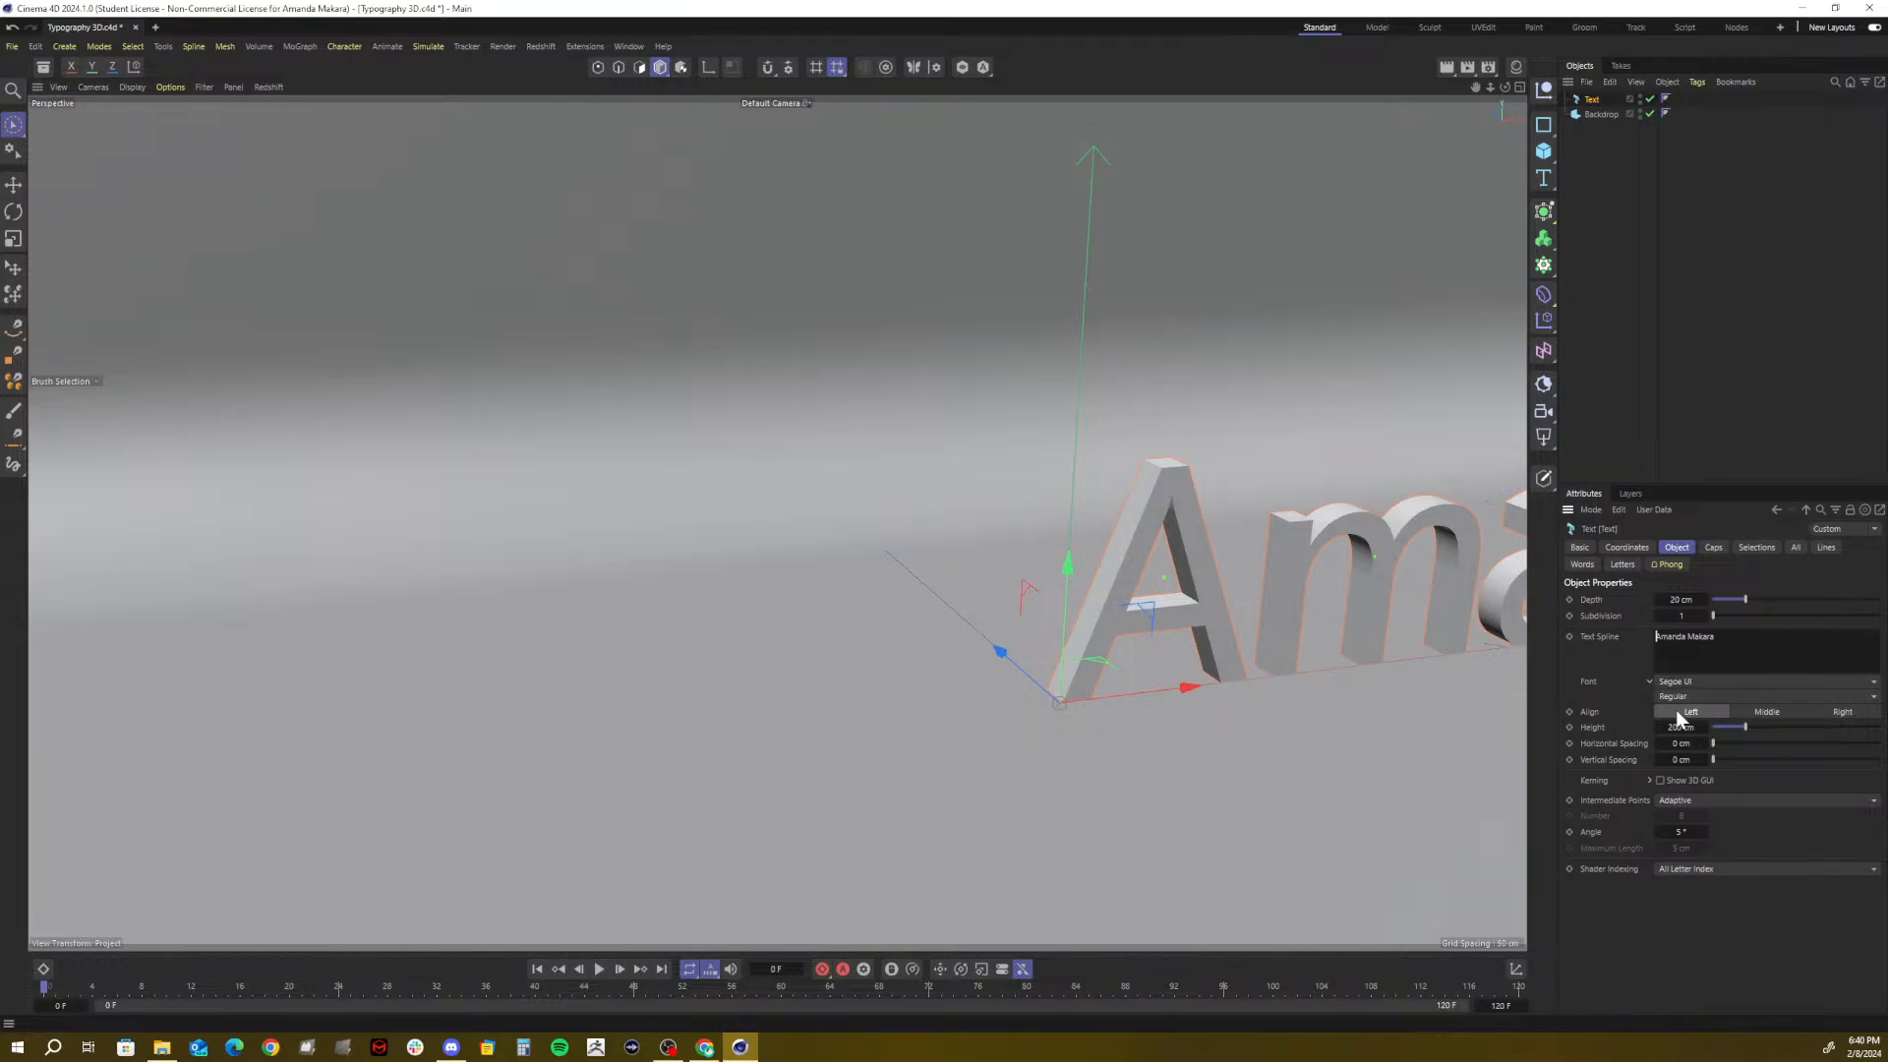
Set the text font to Poppins and zoom out to show the whole backdrop
left_click(1693, 682)
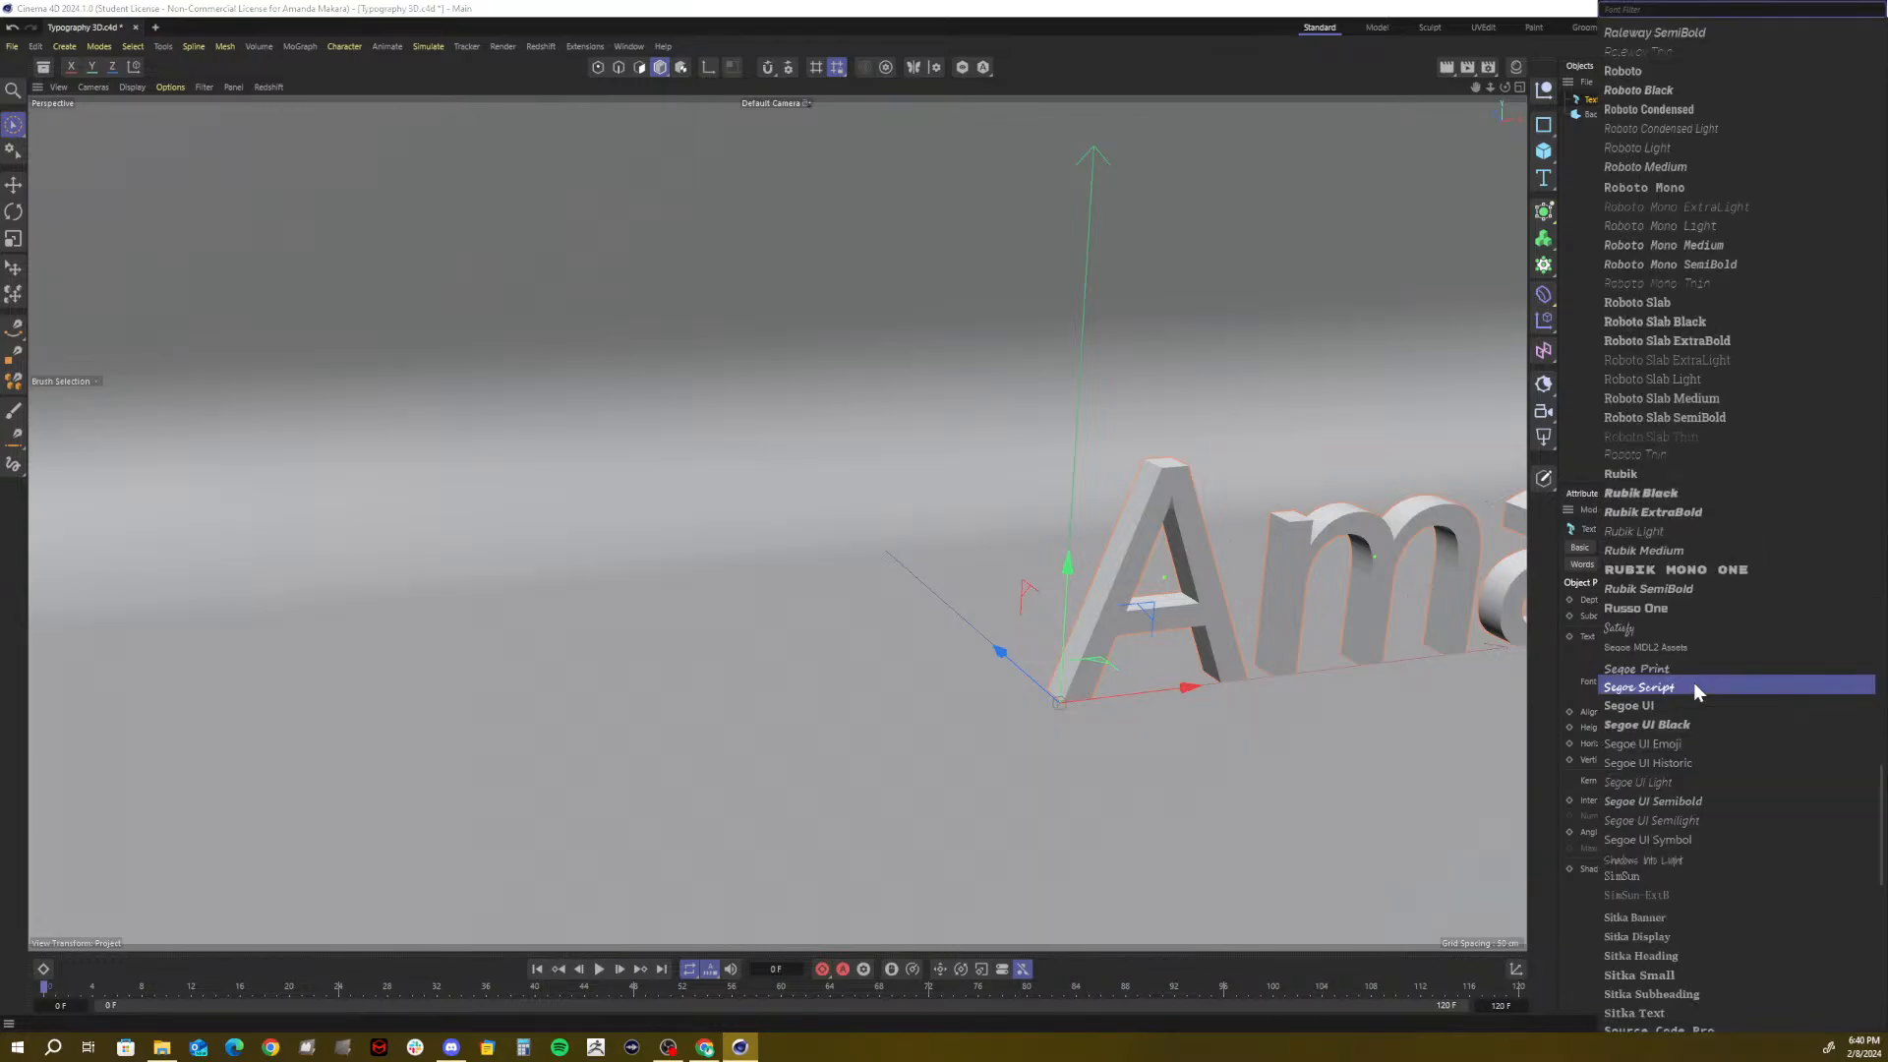
type("pop")
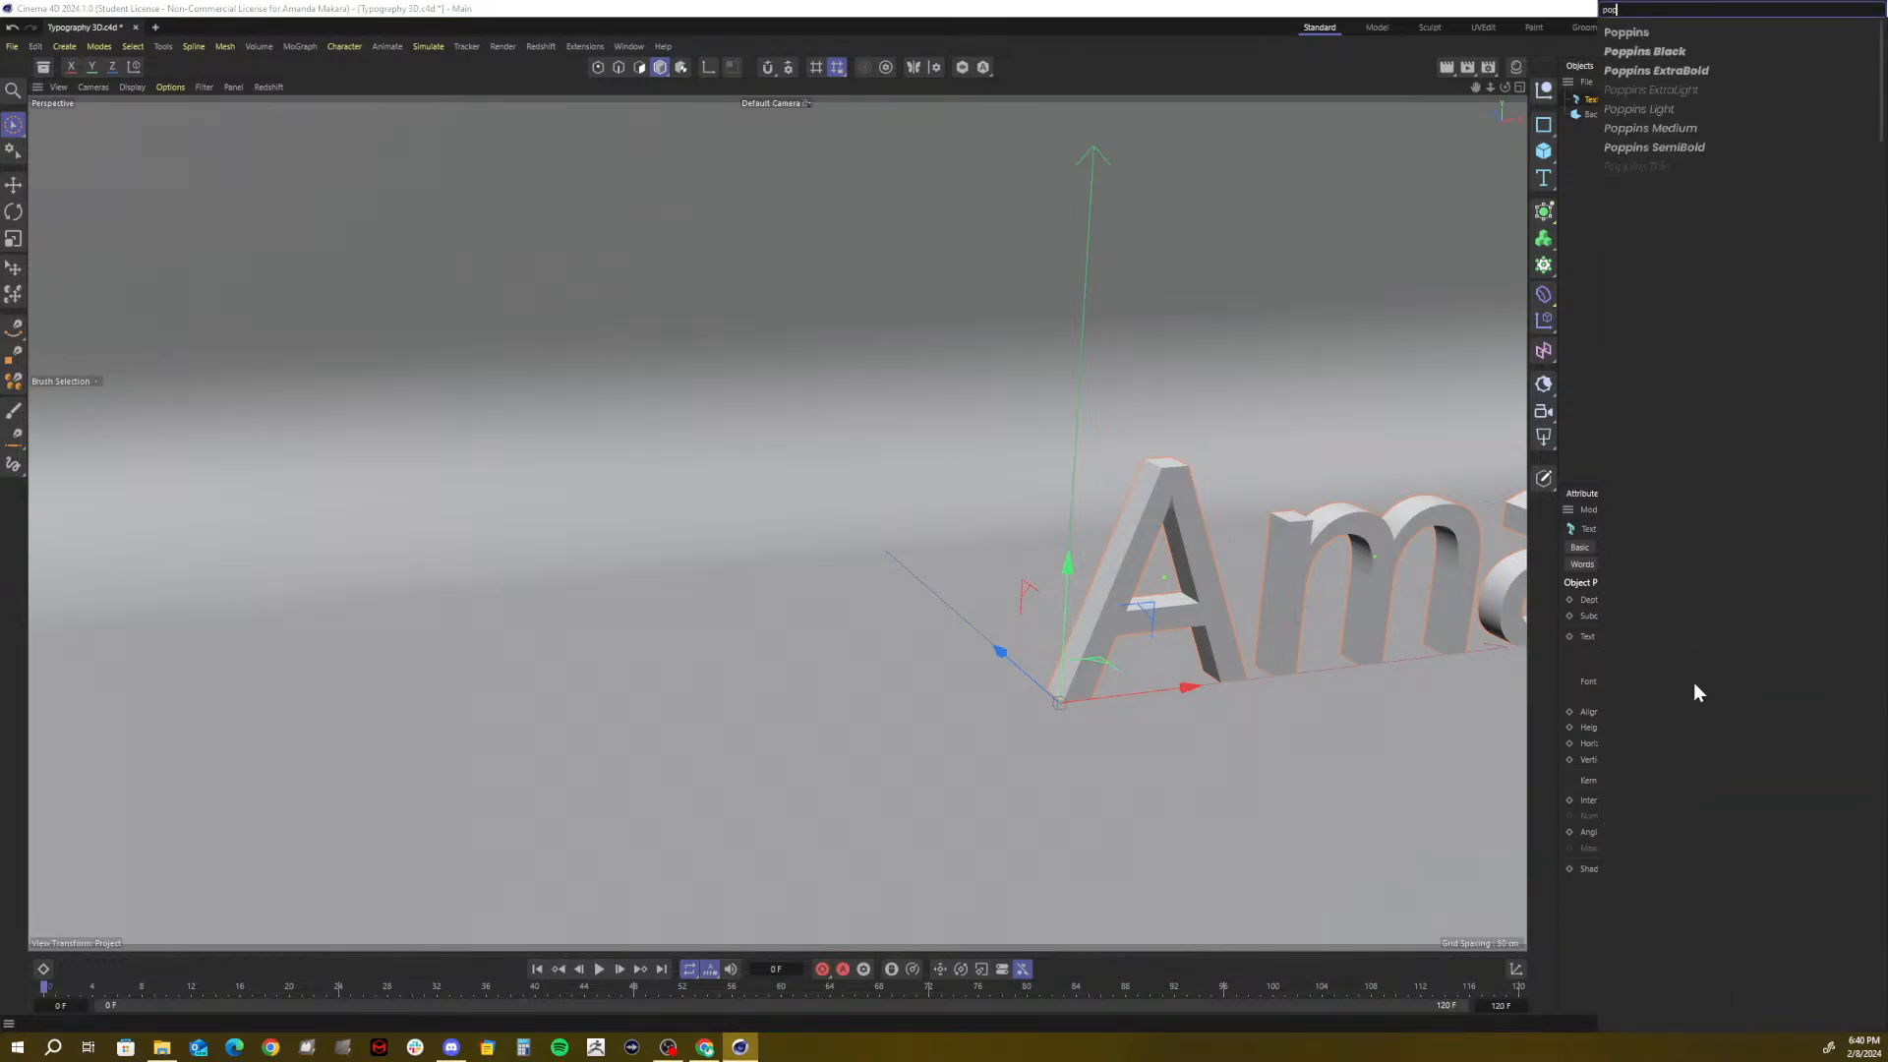
left_click(1632, 33)
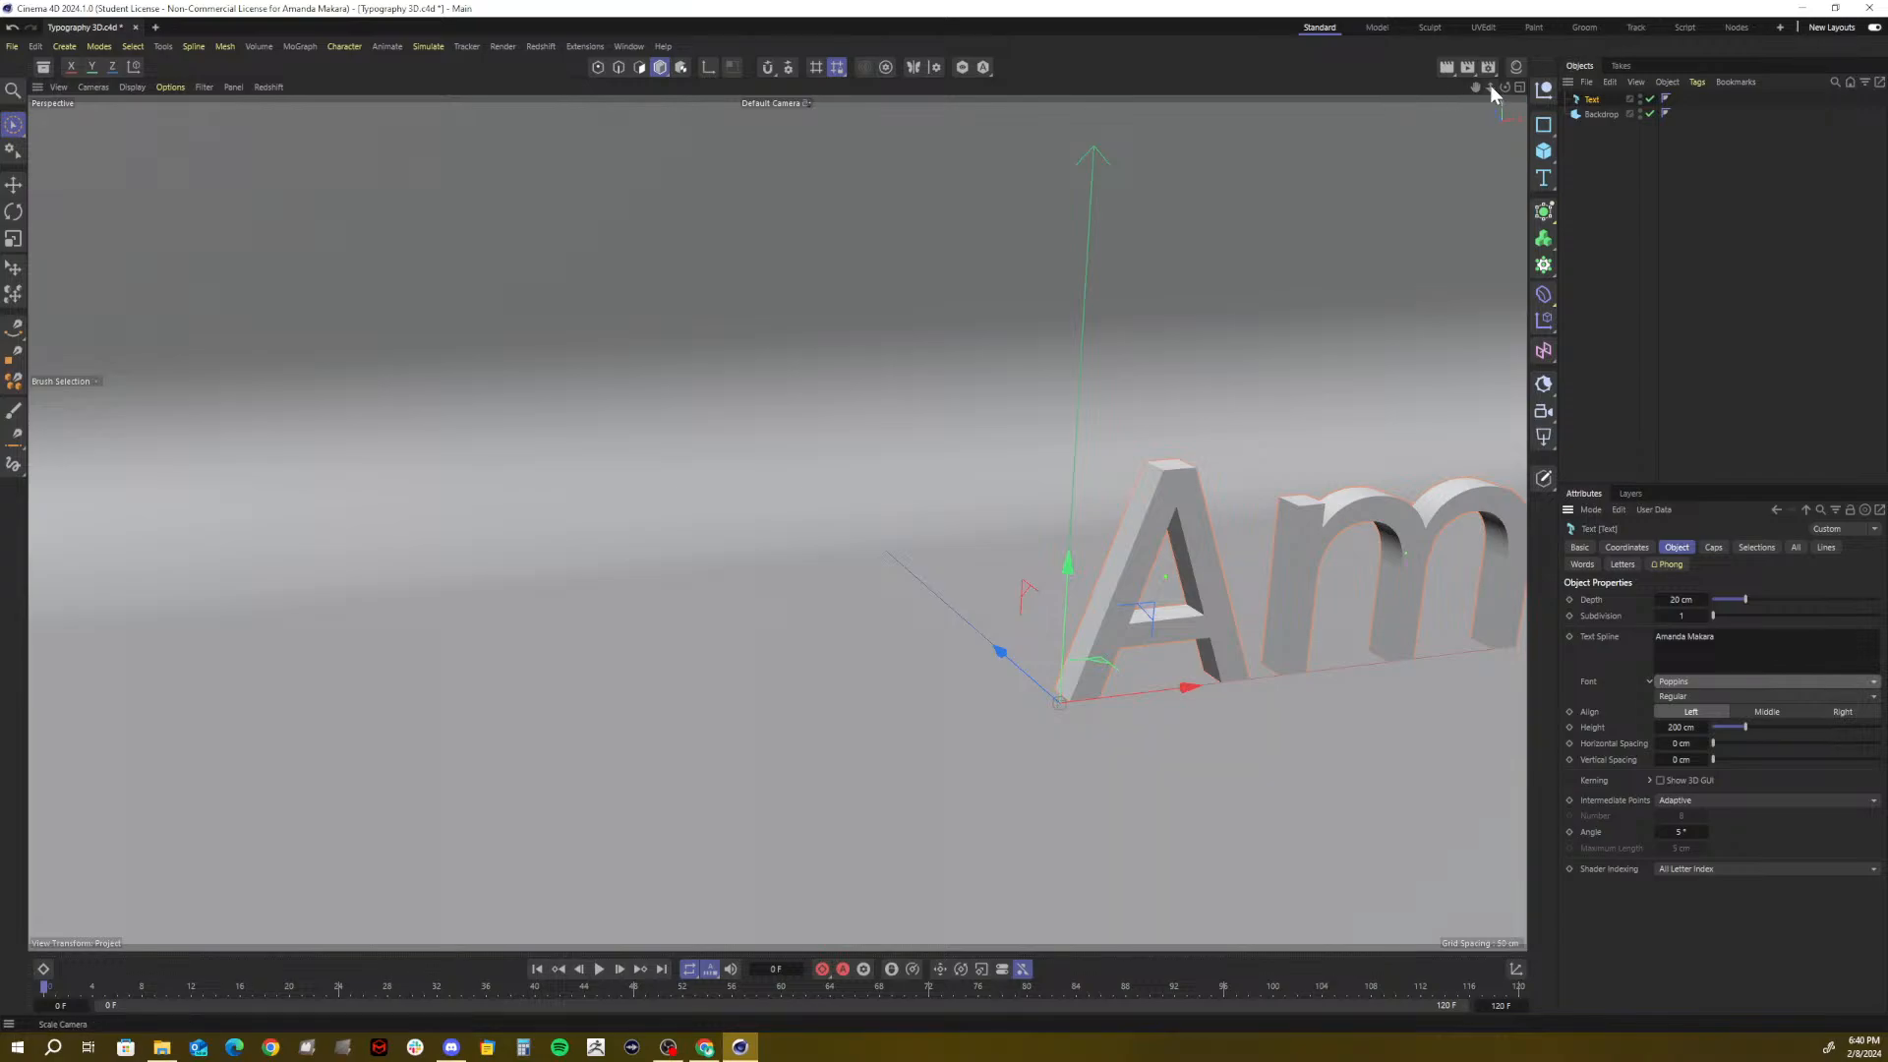
mouse_move(1490, 85)
left_mouse_down()
mouse_move(1411, 88)
mouse_move(1581, 87)
mouse_move(1493, 87)
left_mouse_up()
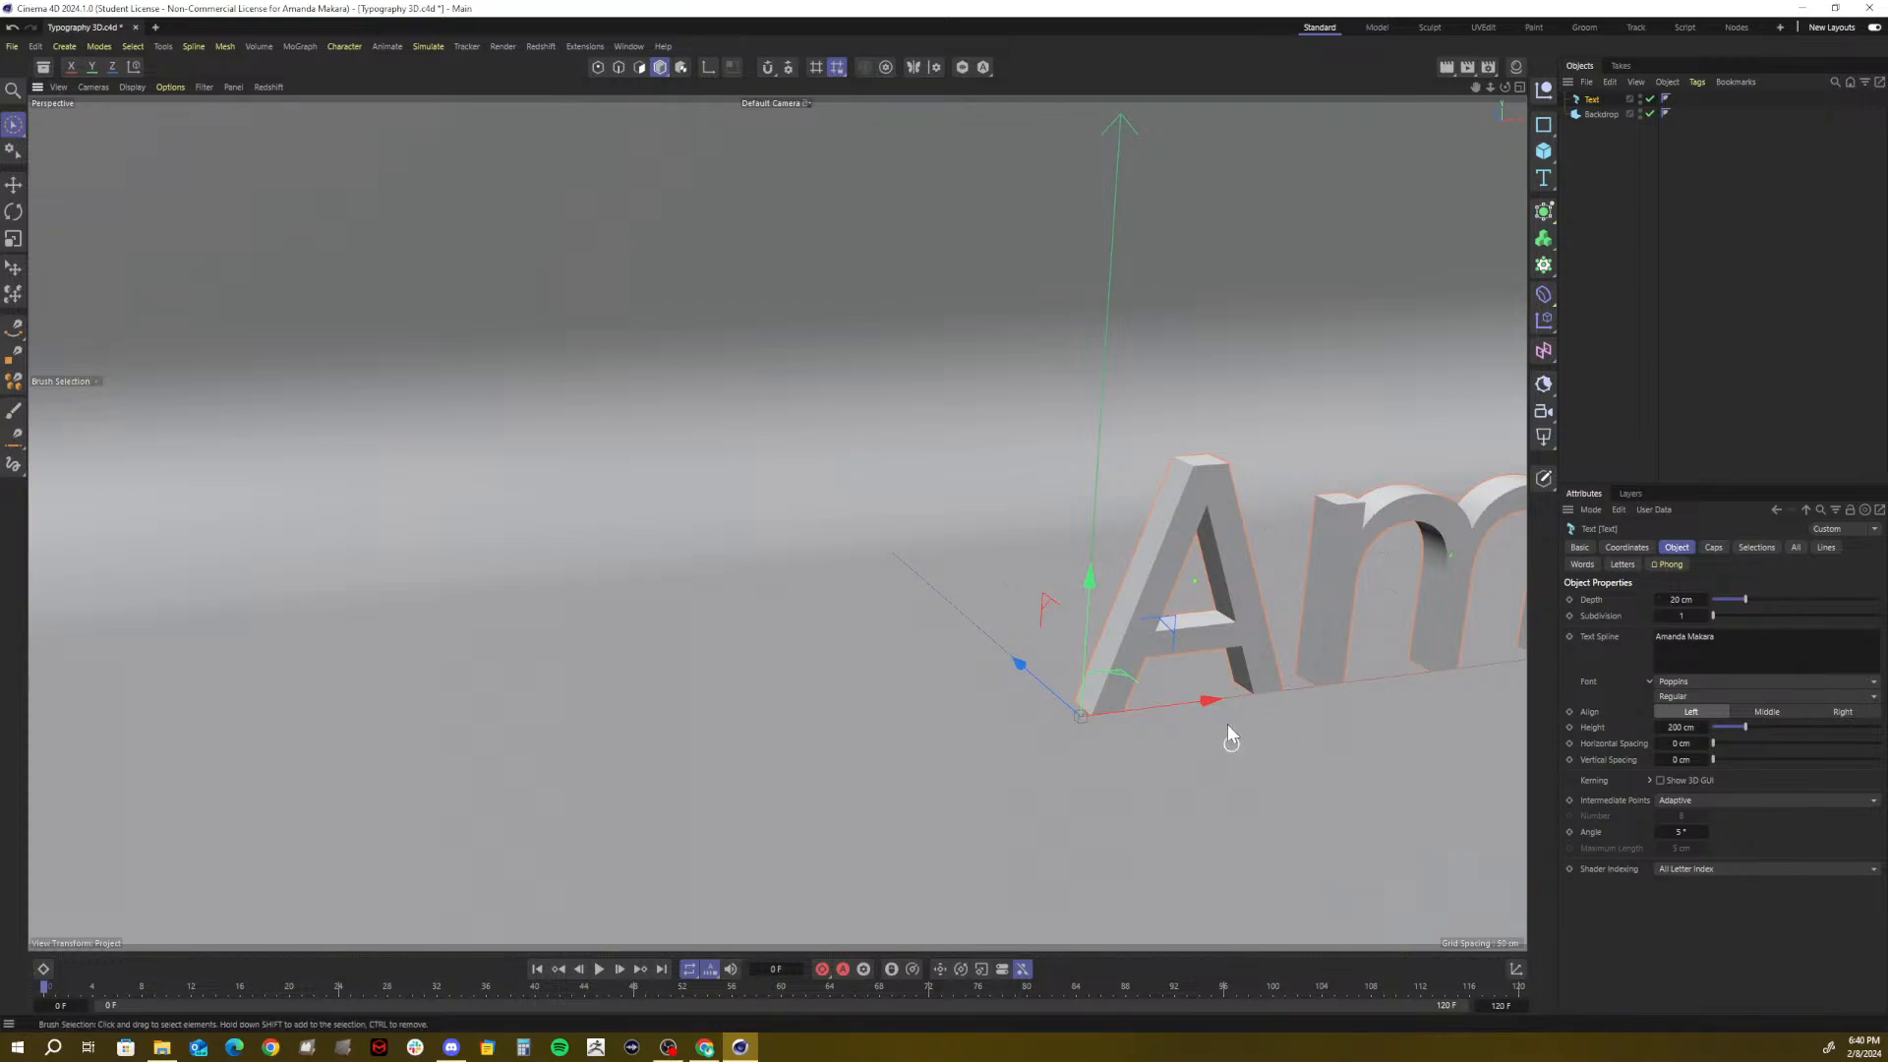
Change the Poppins font style from Bold to Regular
left_click(1772, 712)
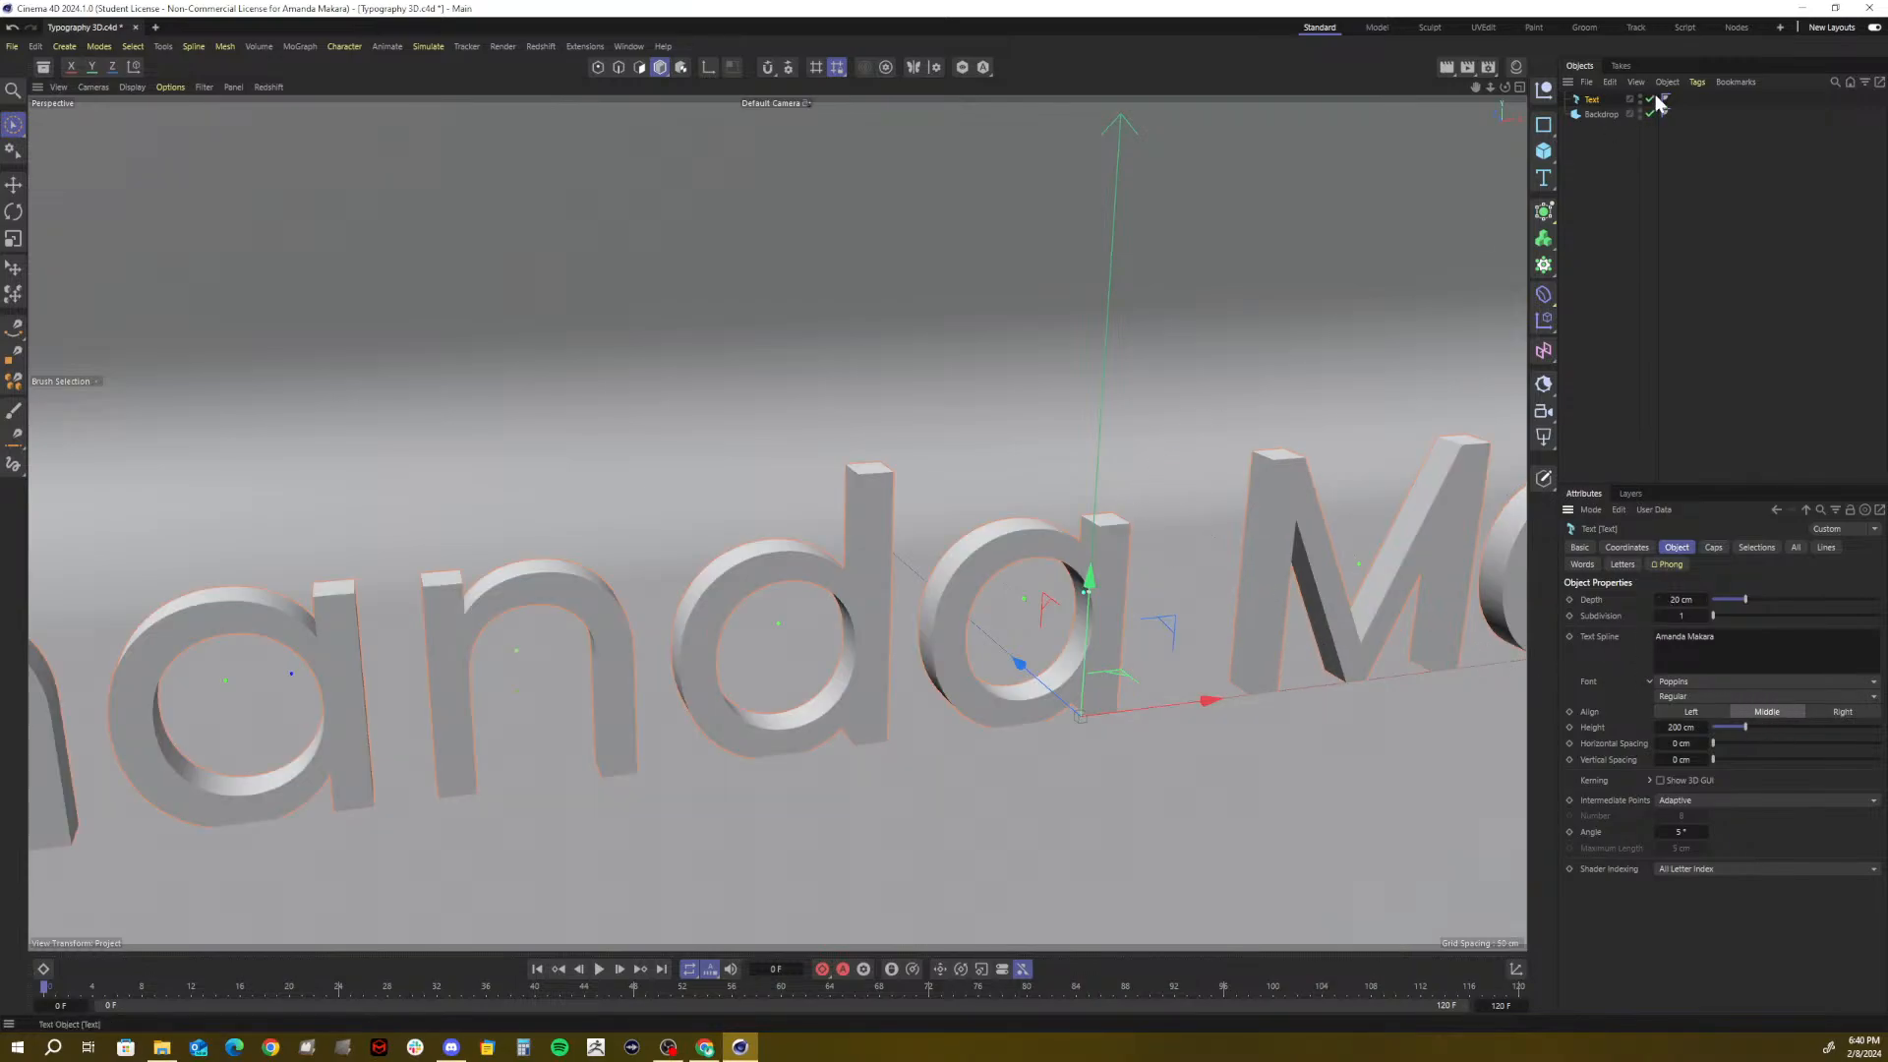
mouse_move(1490, 87)
left_mouse_down()
mouse_move(1308, 87)
mouse_move(1479, 88)
left_mouse_up()
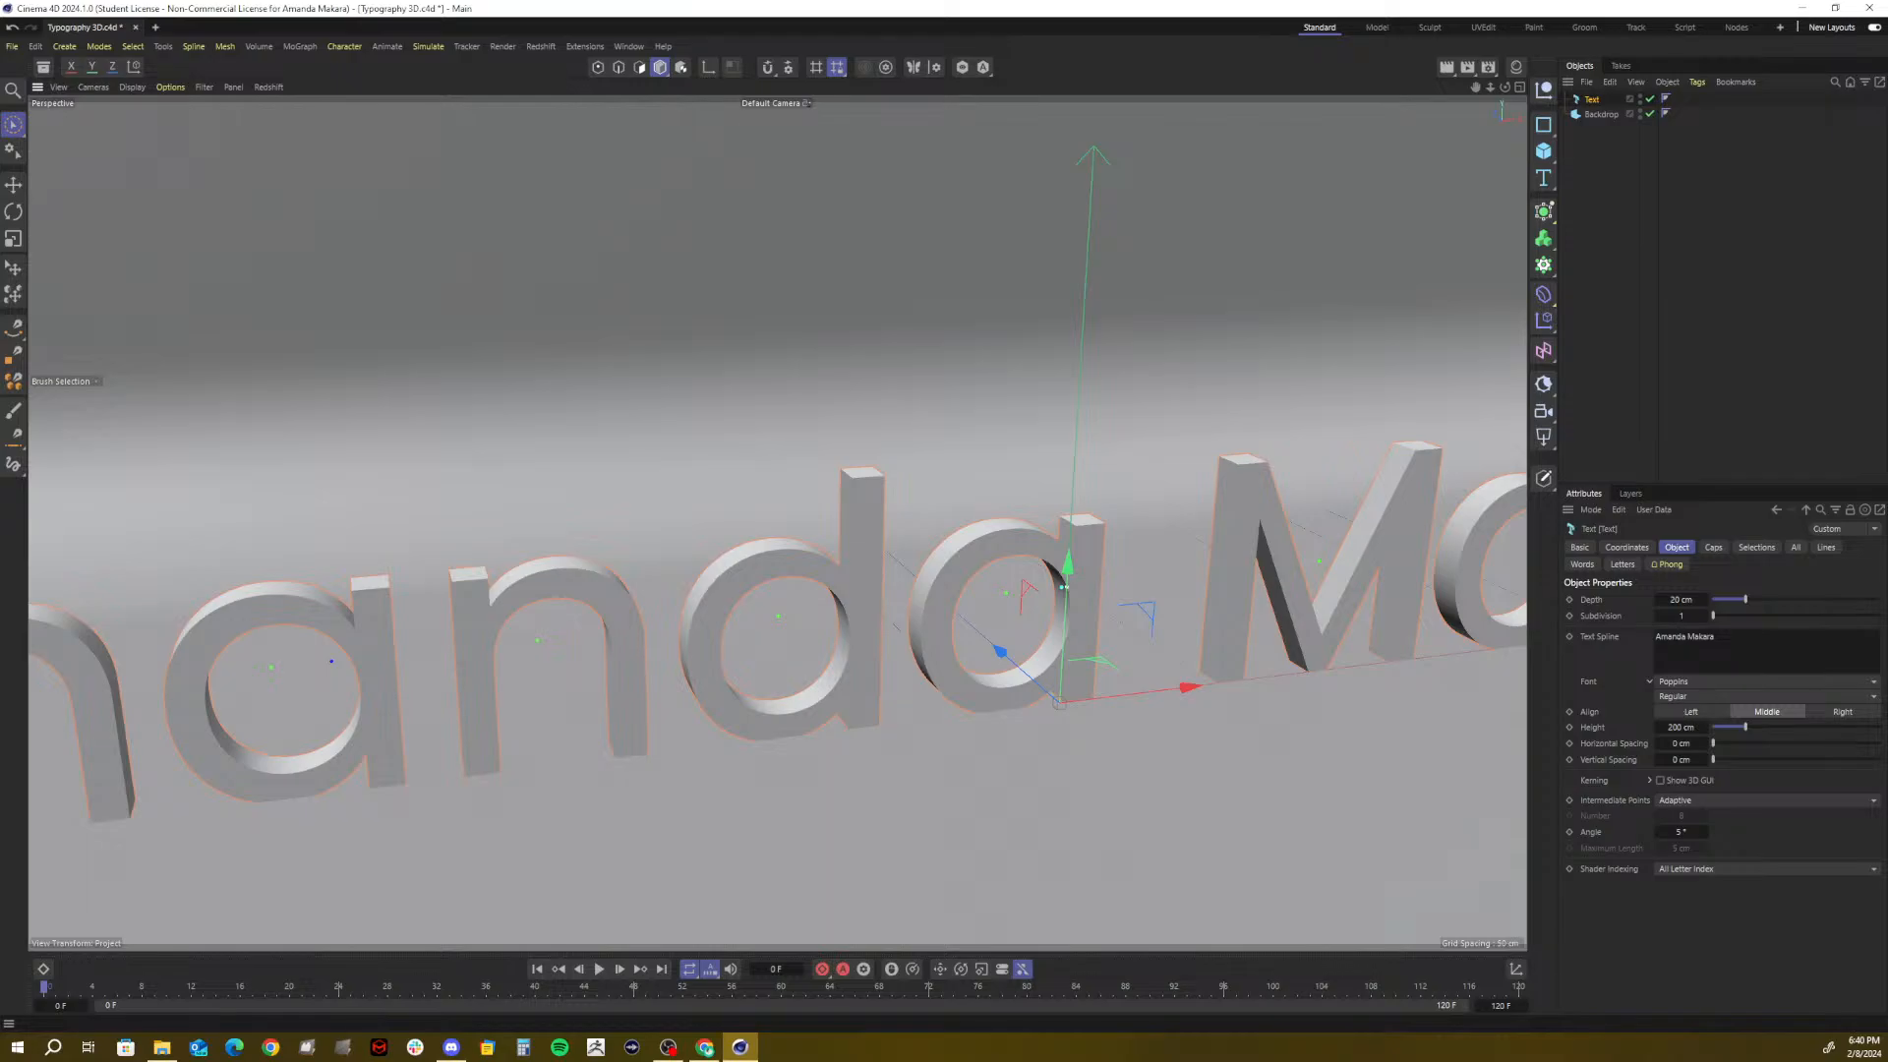
left_click(1685, 698)
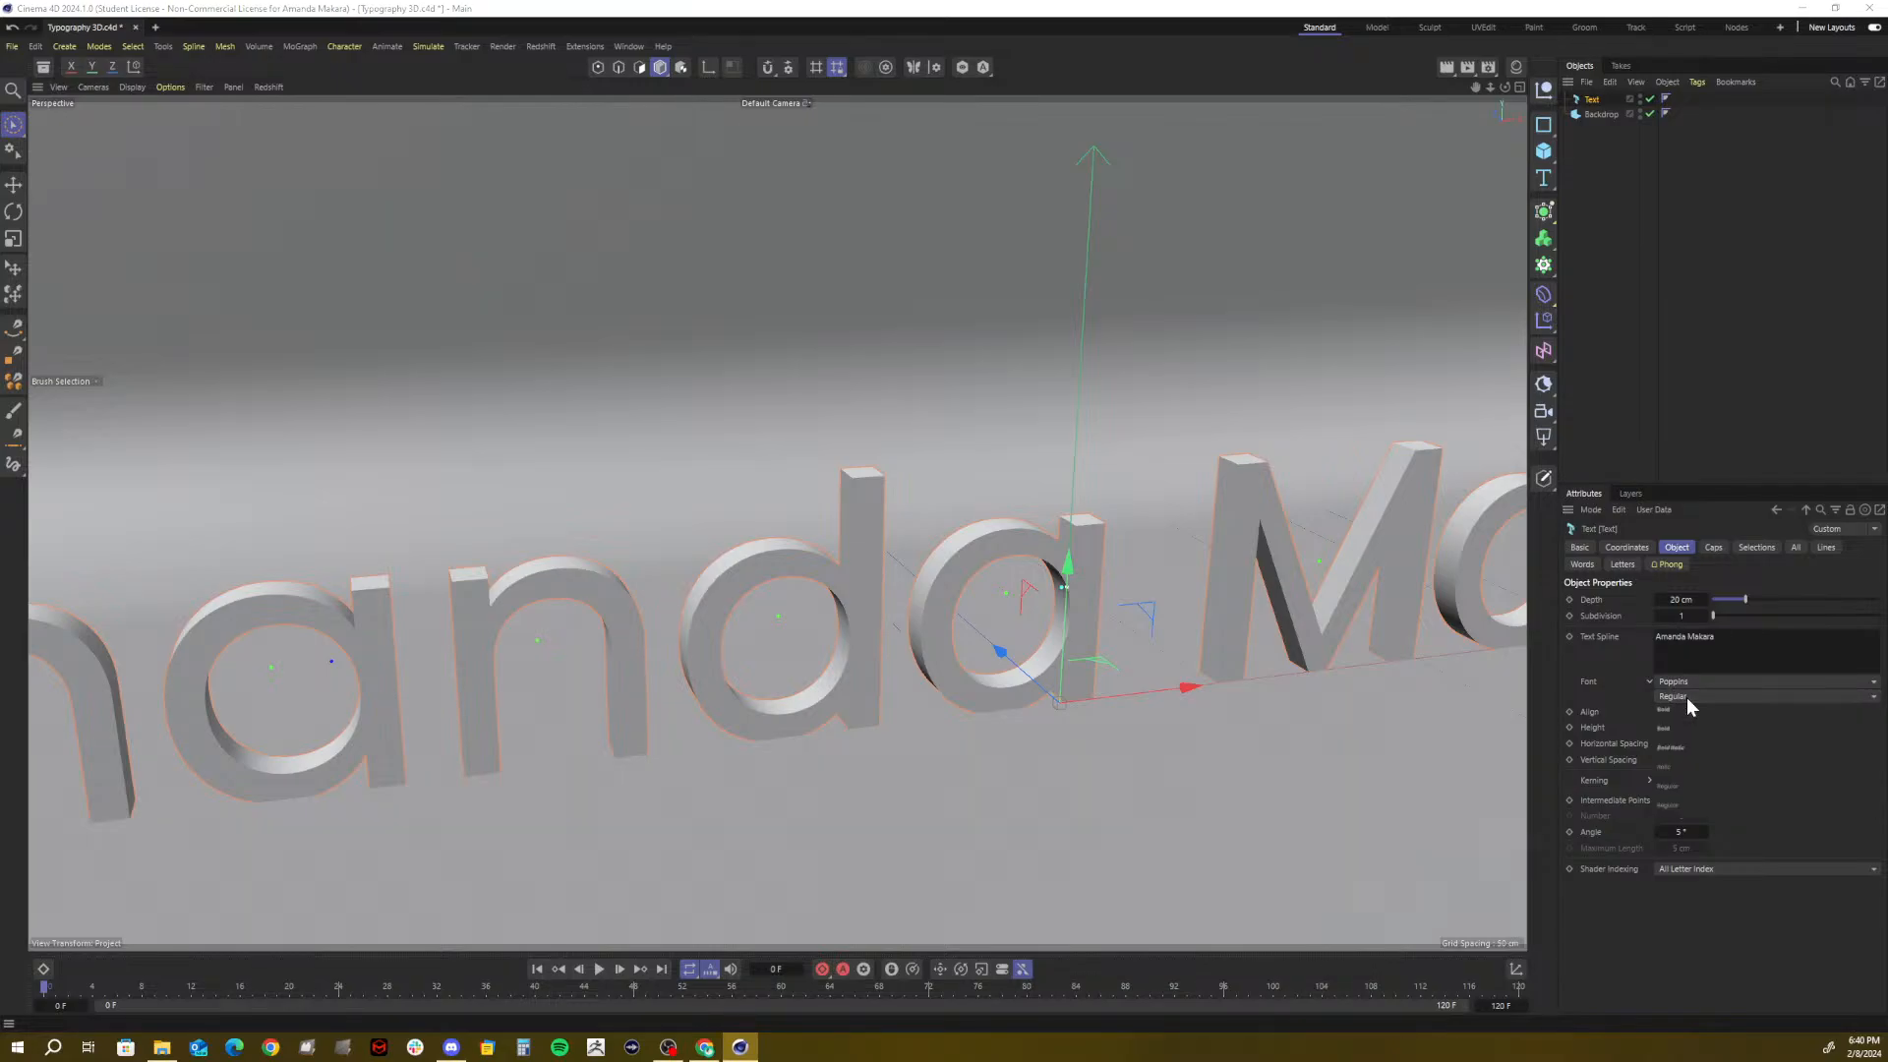
left_click(1664, 712)
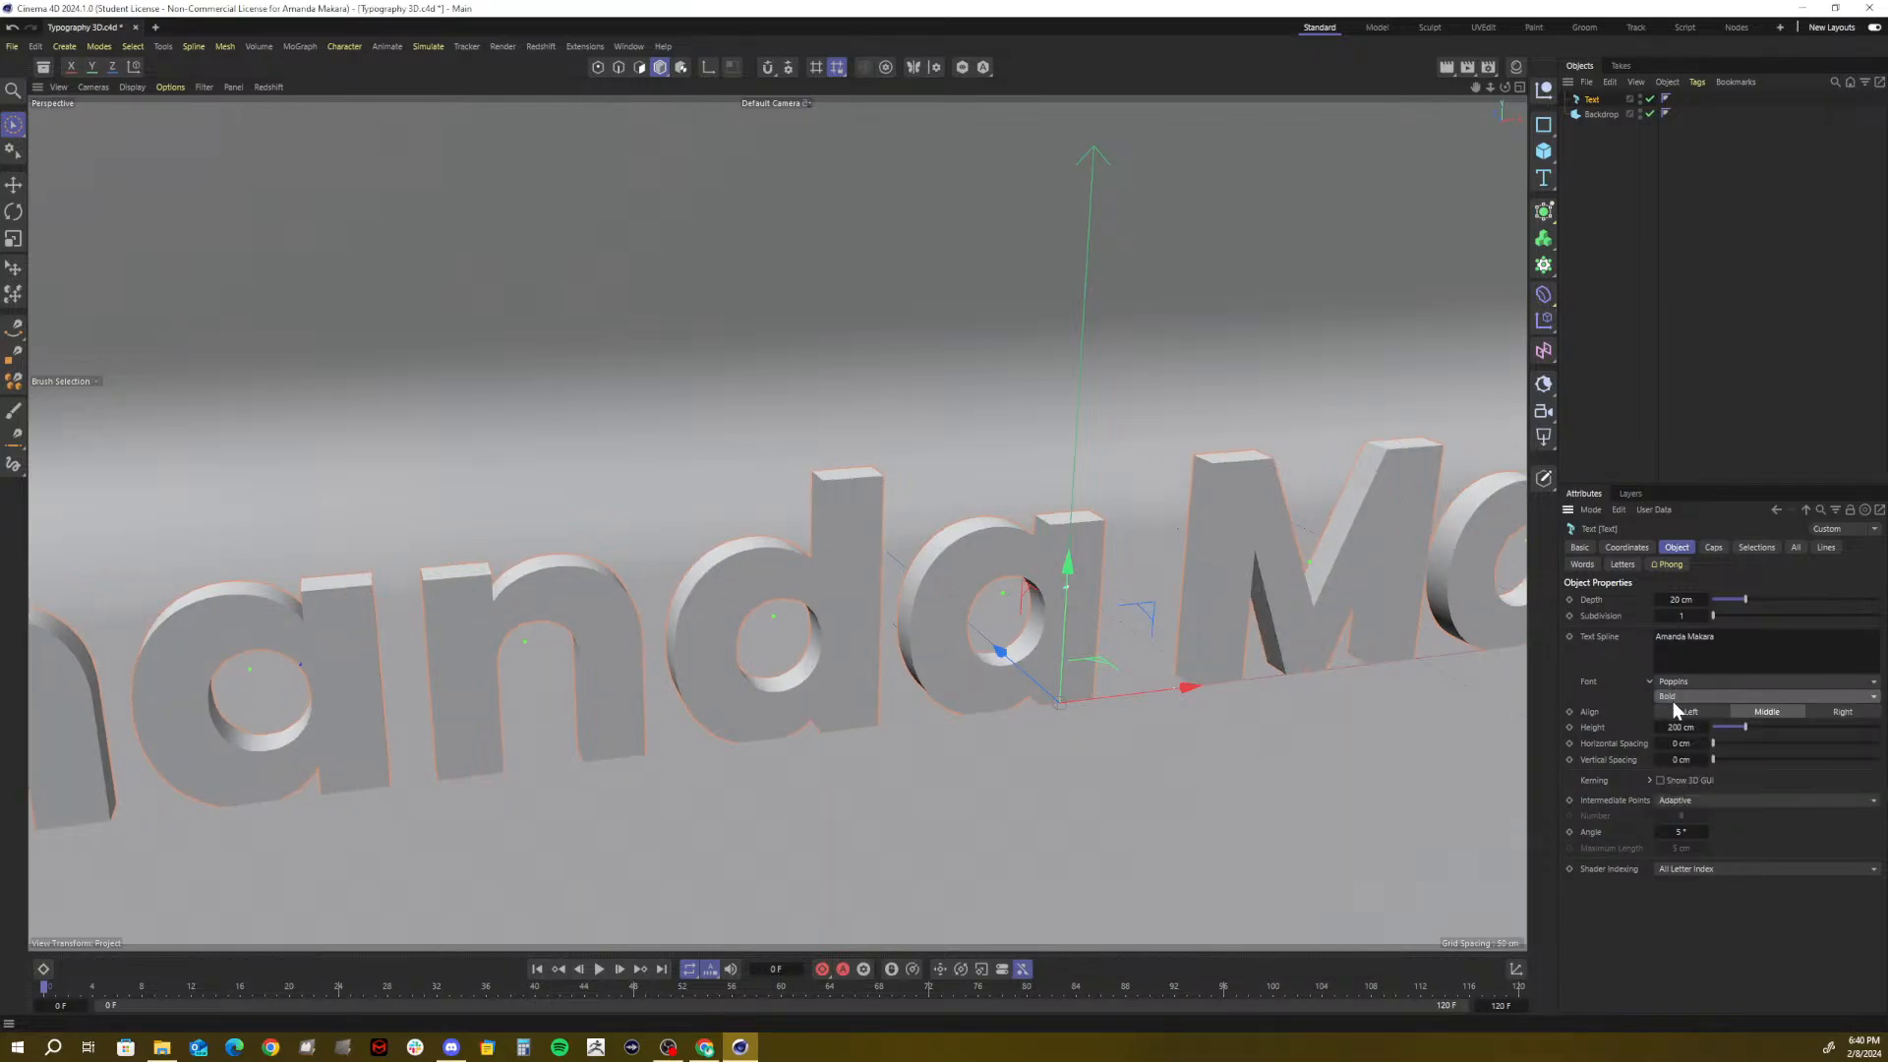
left_click(1673, 699)
left_click(1679, 734)
left_click(1681, 694)
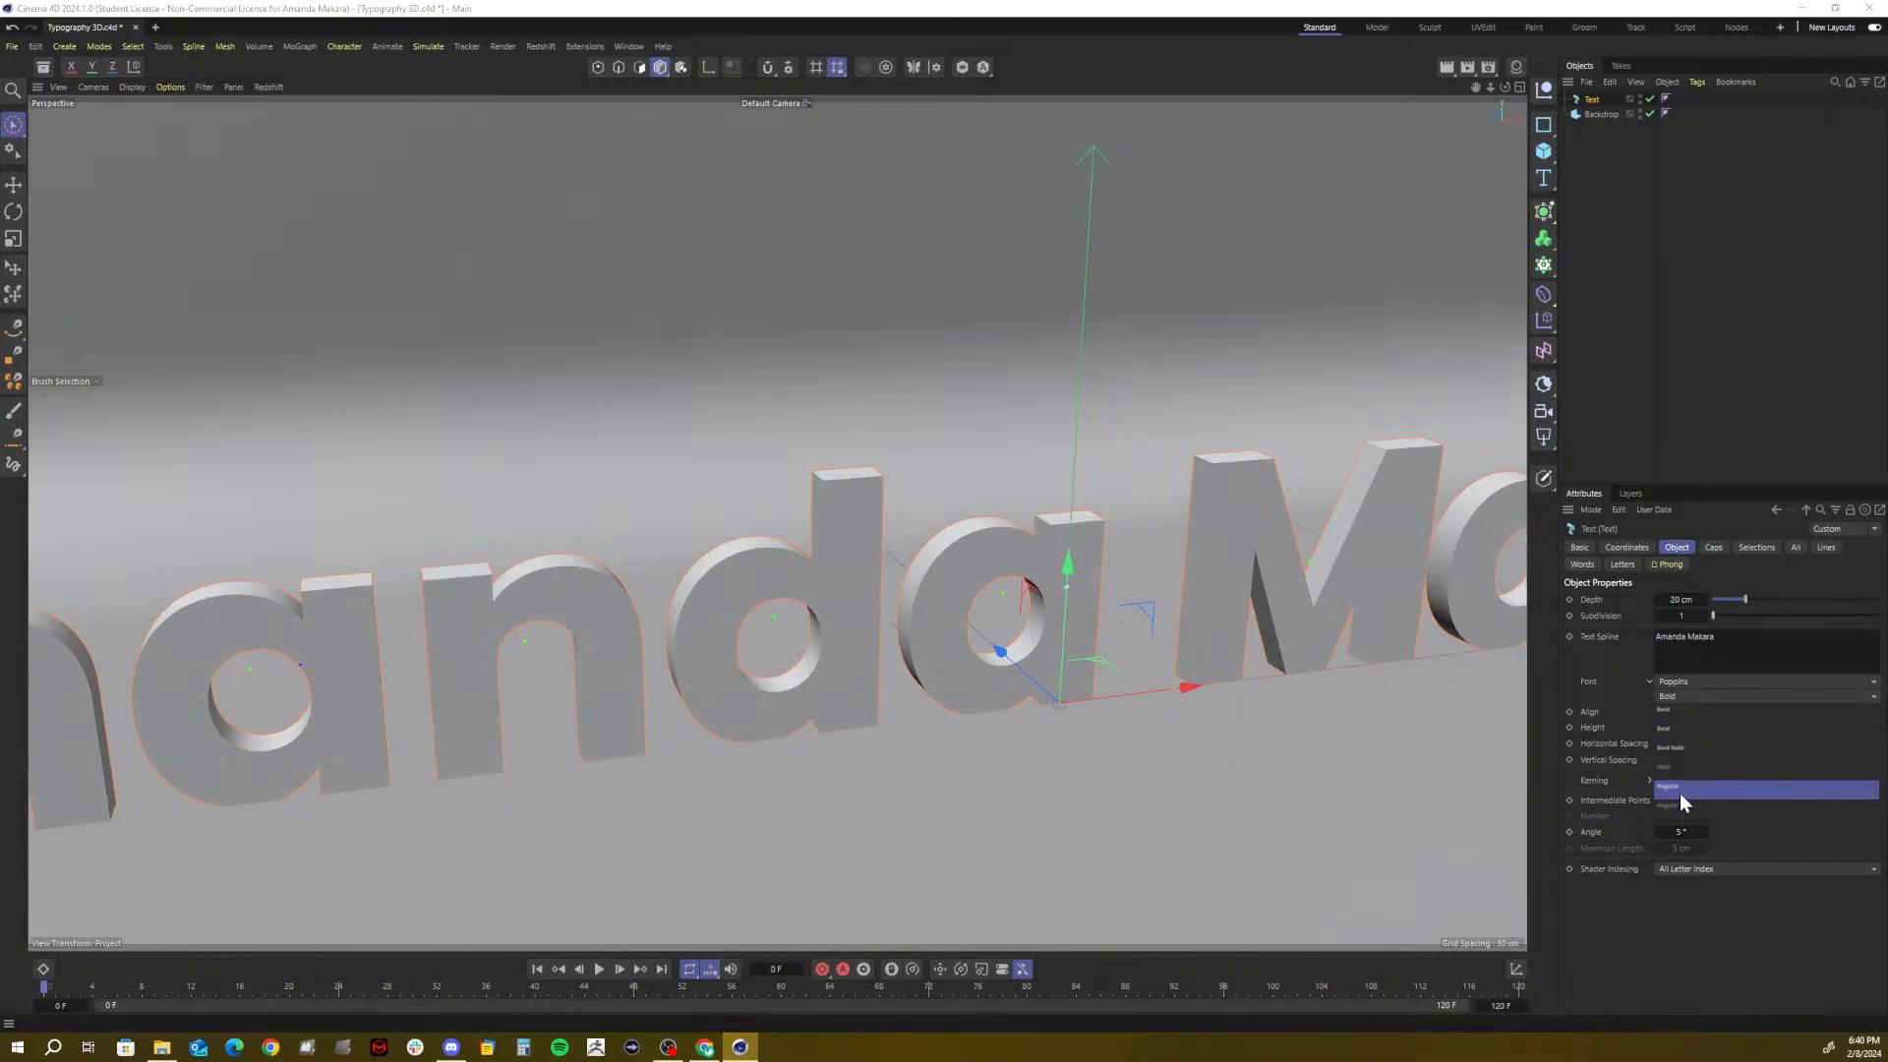
left_click(1680, 792)
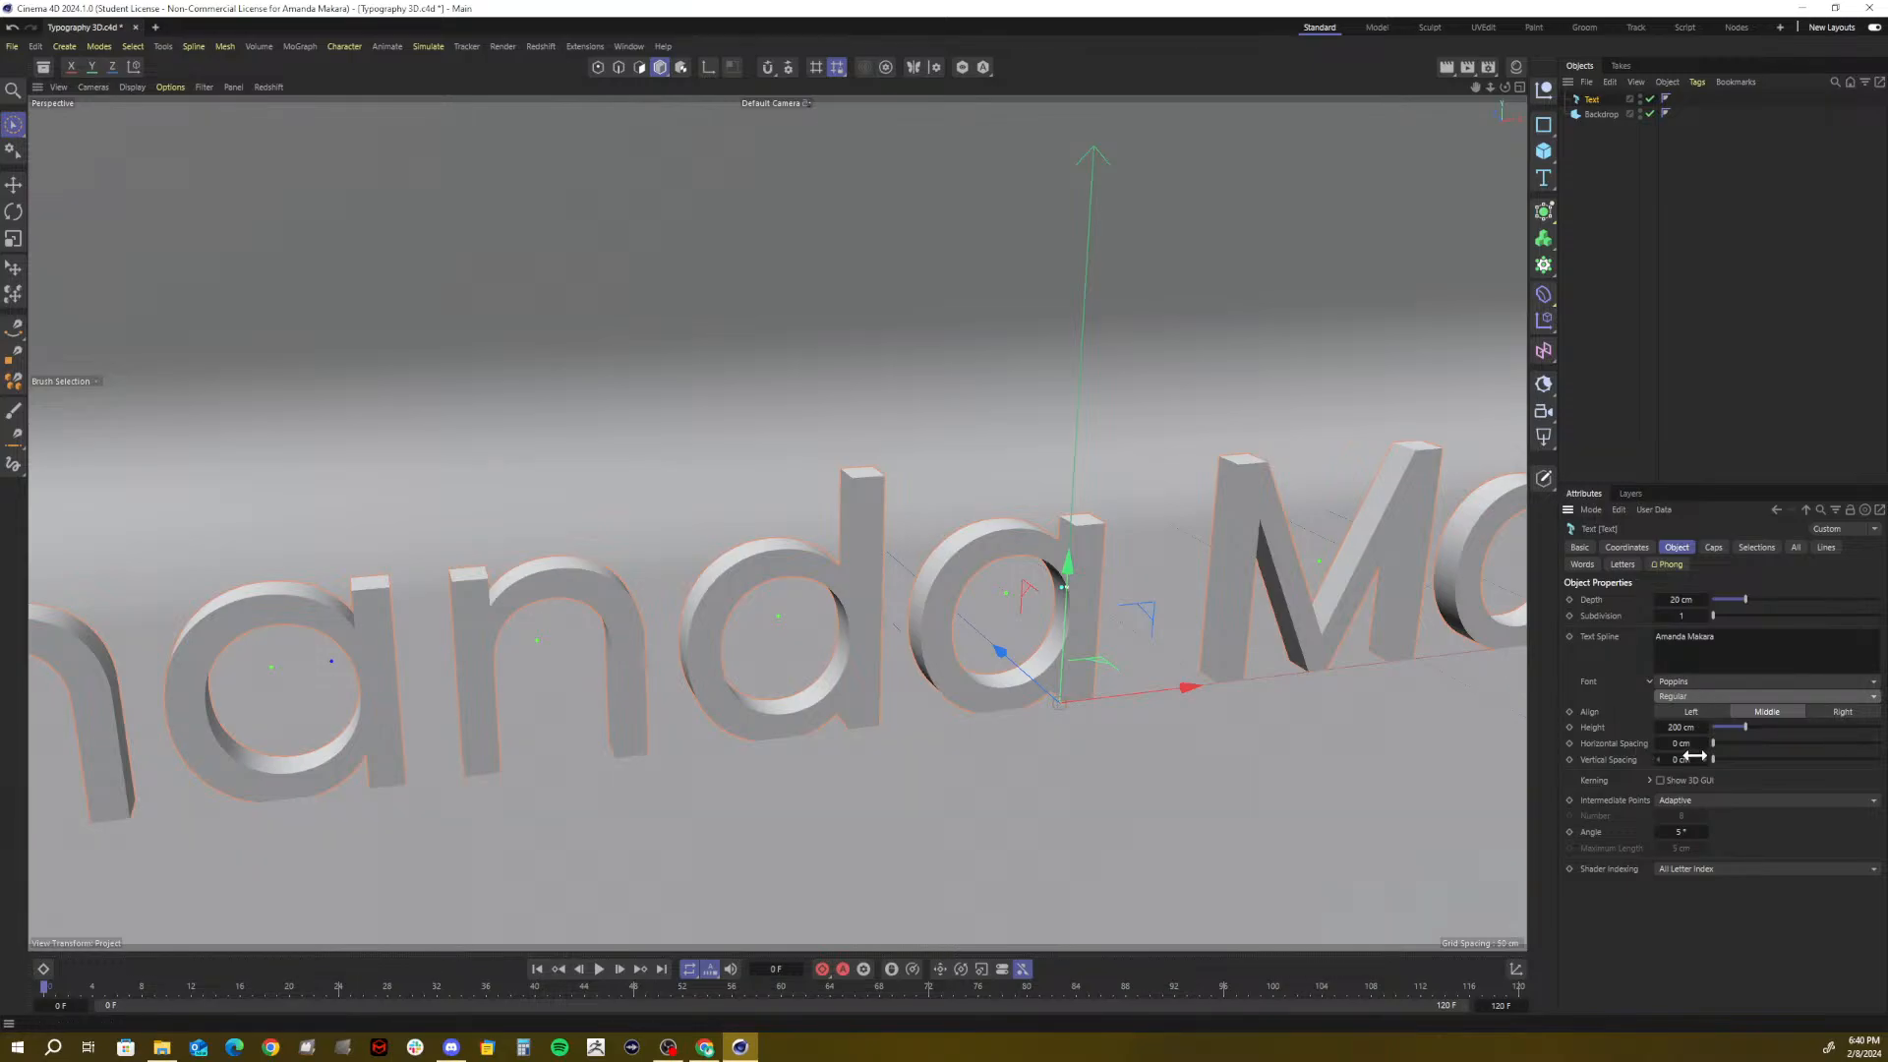
Set the text Height to 150 cm
left_click_drag(1679, 727, 1618, 727)
double_click(1678, 727)
type("1")
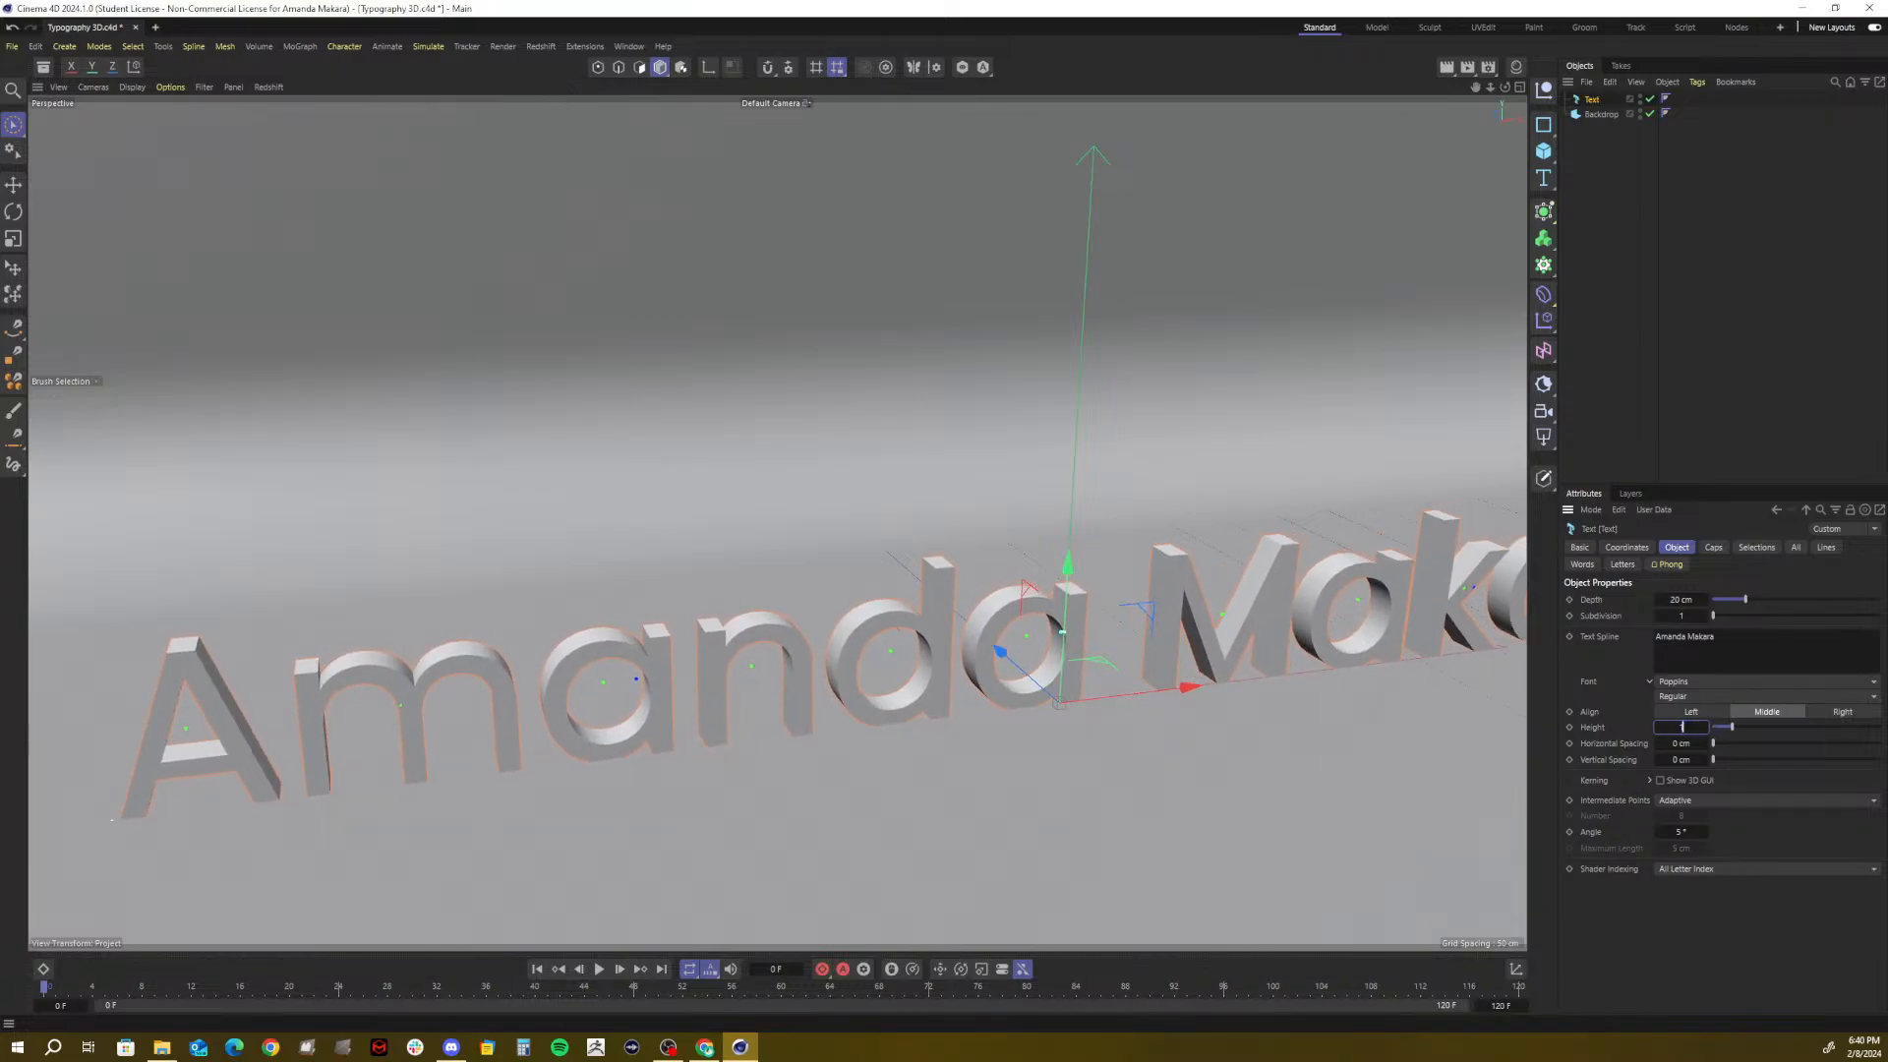
type("00")
key("Return")
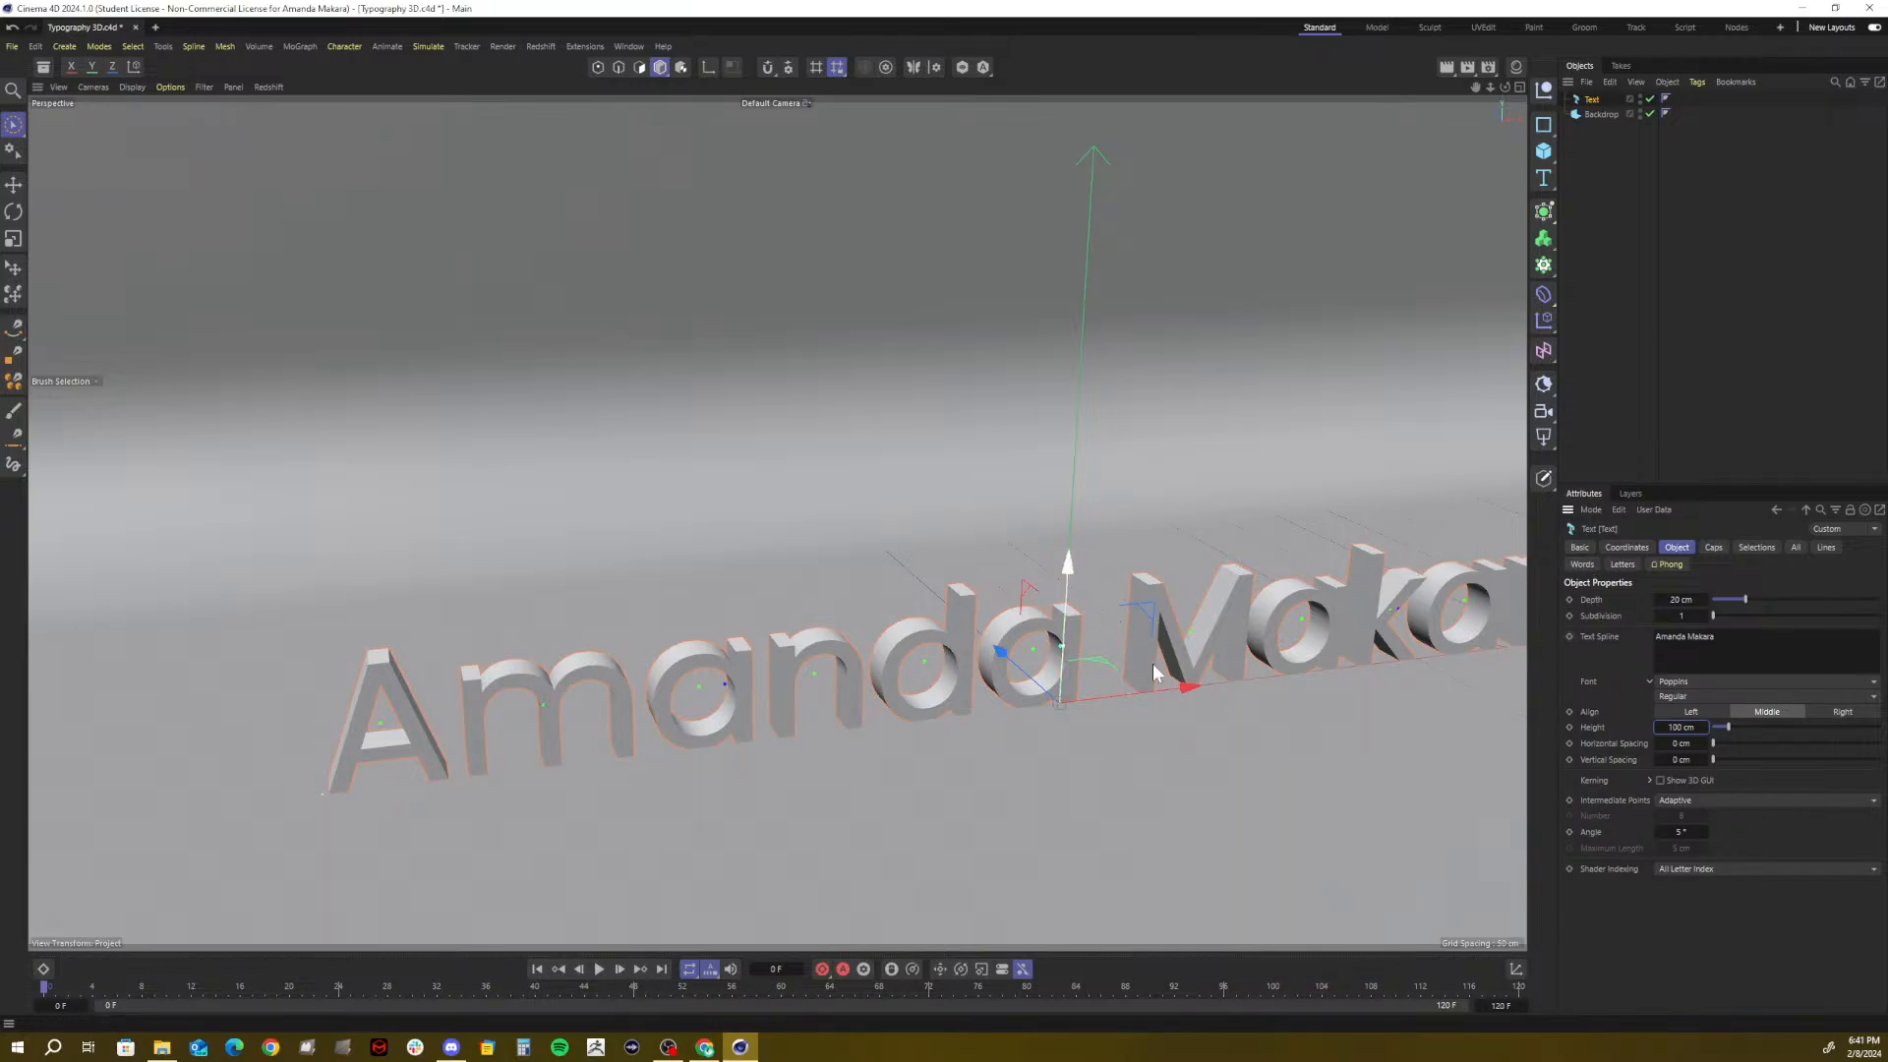
double_click(1680, 726)
type("150")
key("Return")
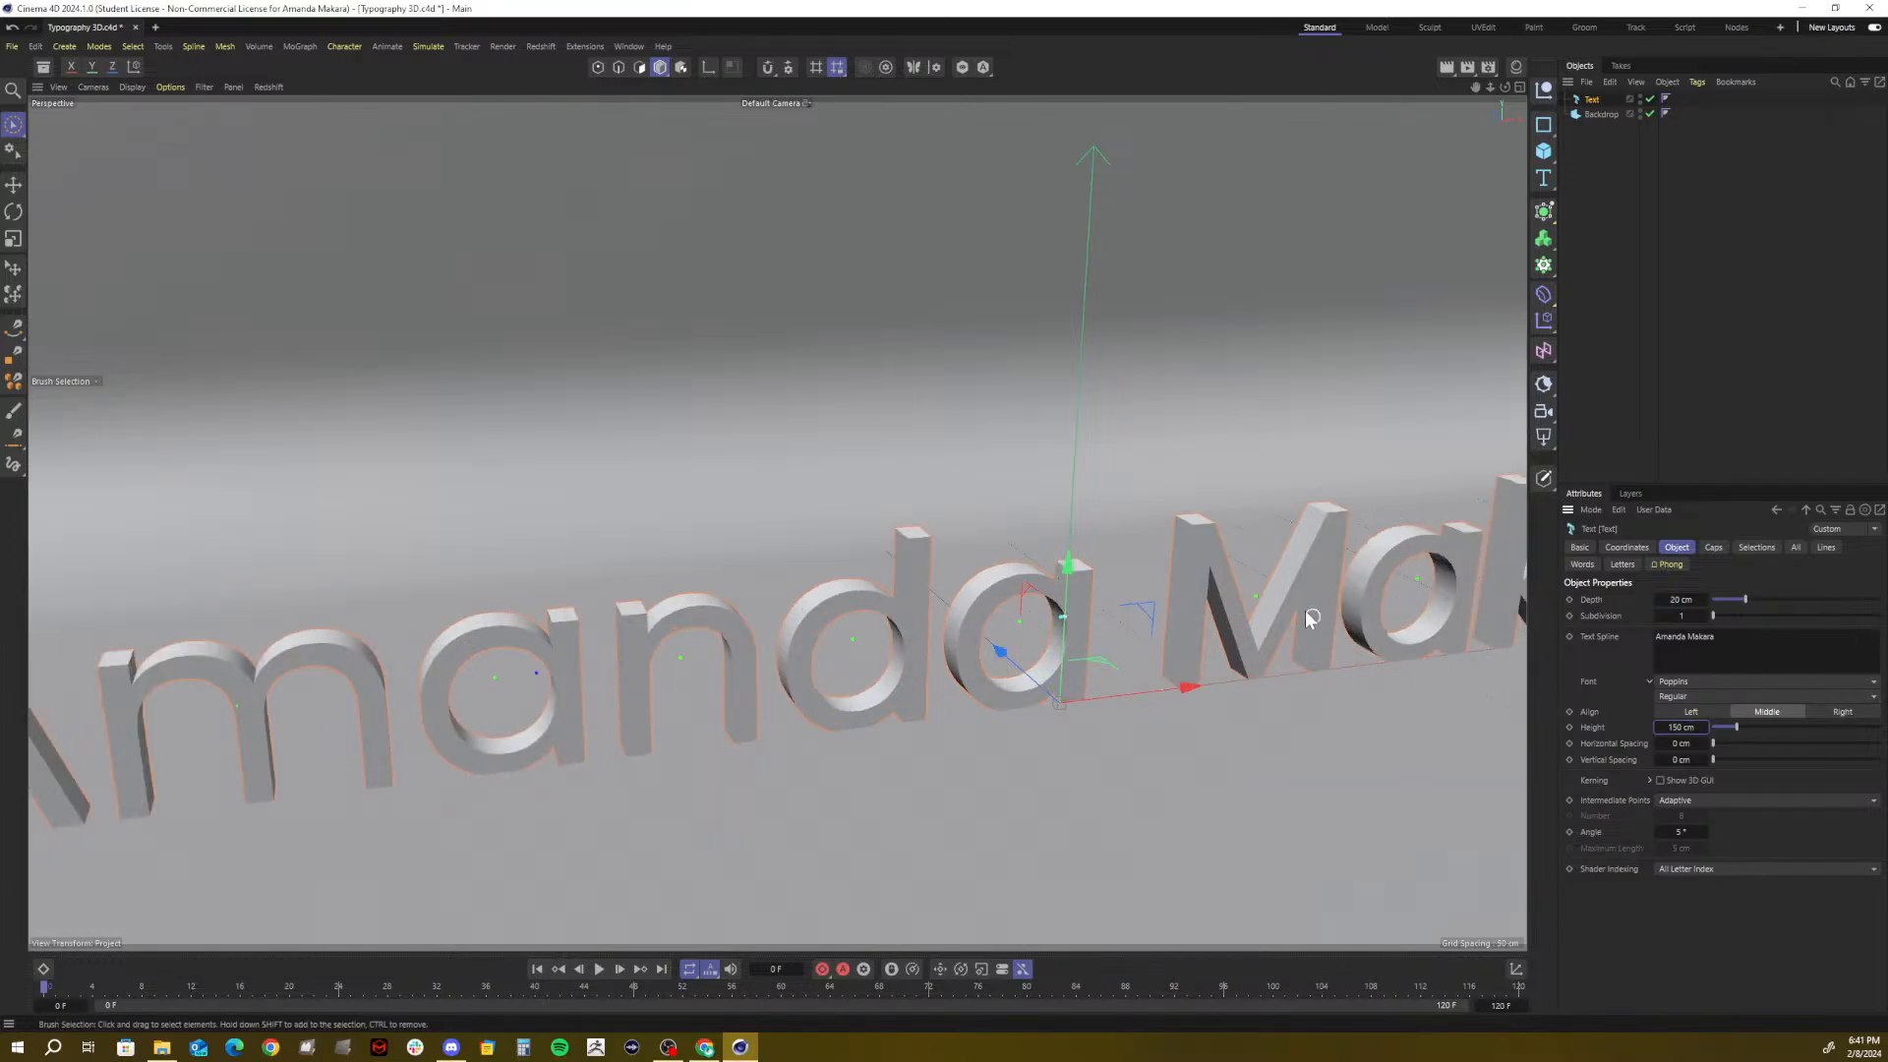
key("t")
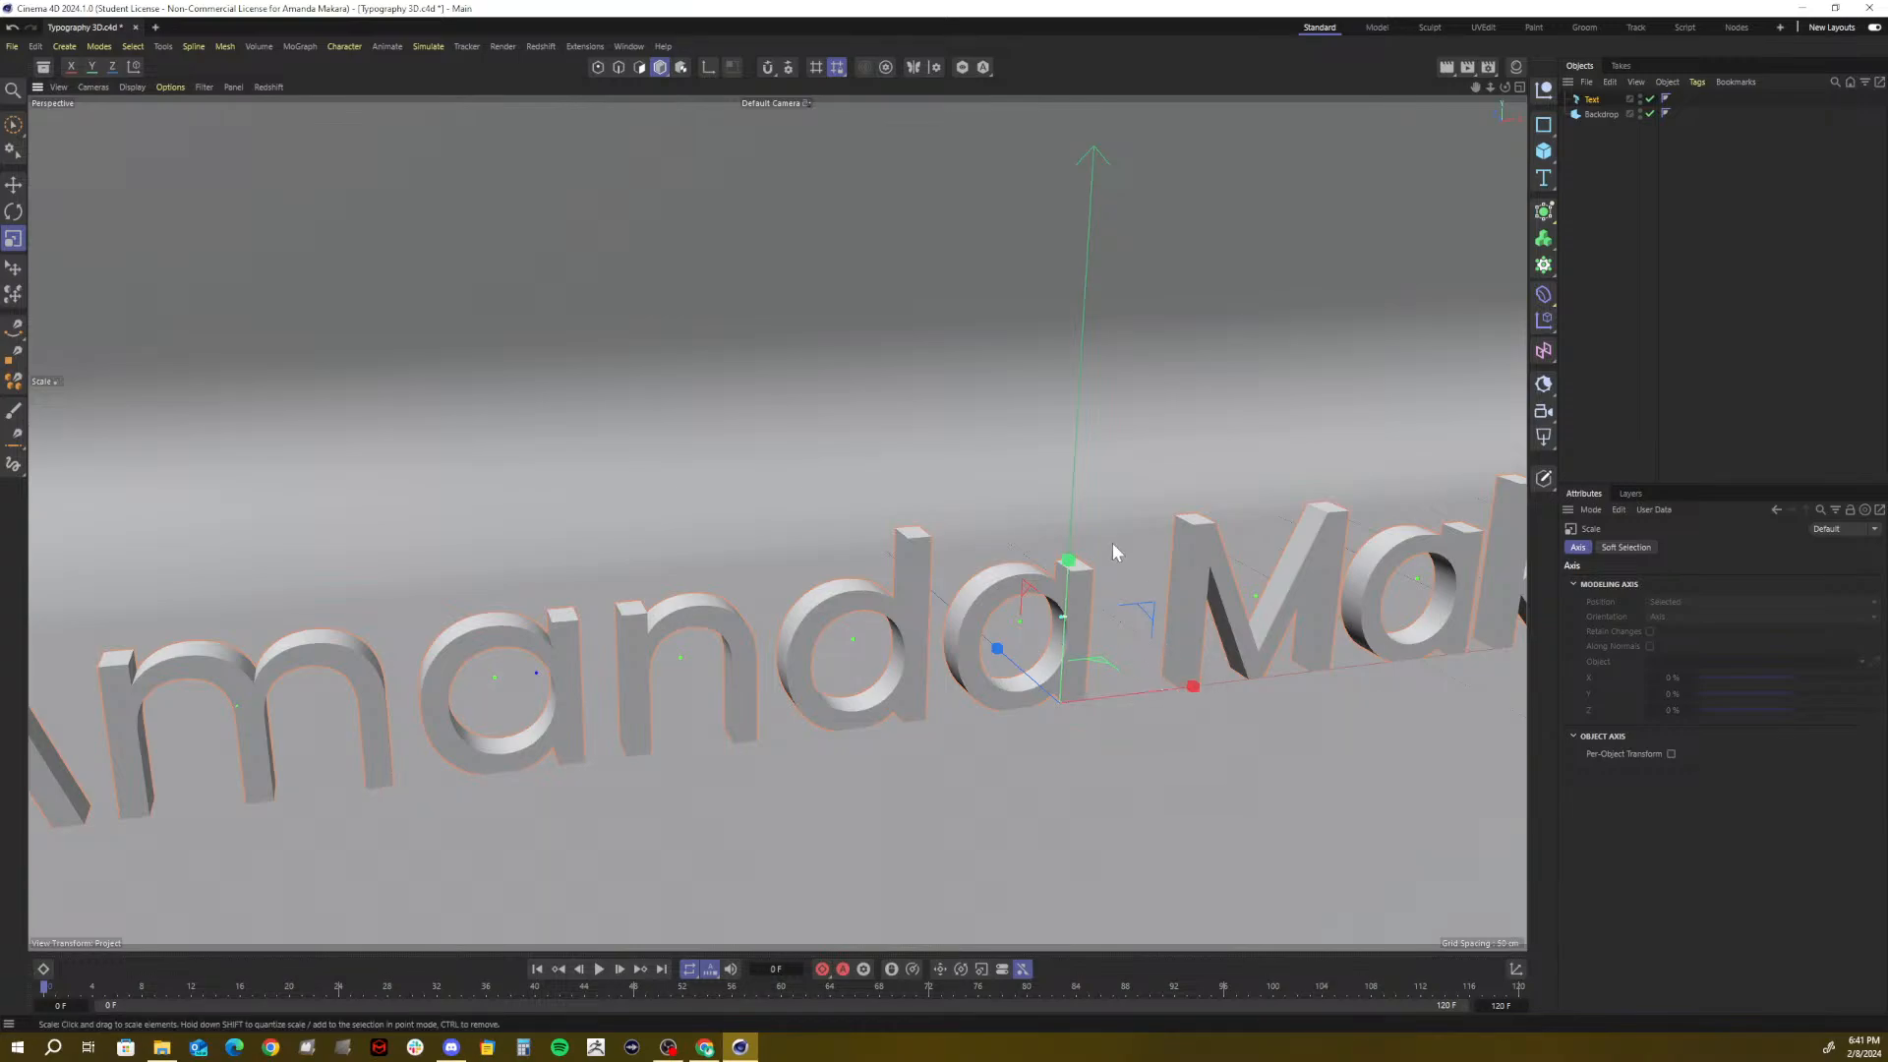
Scale the name text down to about 79% and zoom out to frame the backdrop
mouse_move(1152, 507)
left_mouse_down()
mouse_move(1106, 628)
mouse_move(1150, 541)
left_mouse_up()
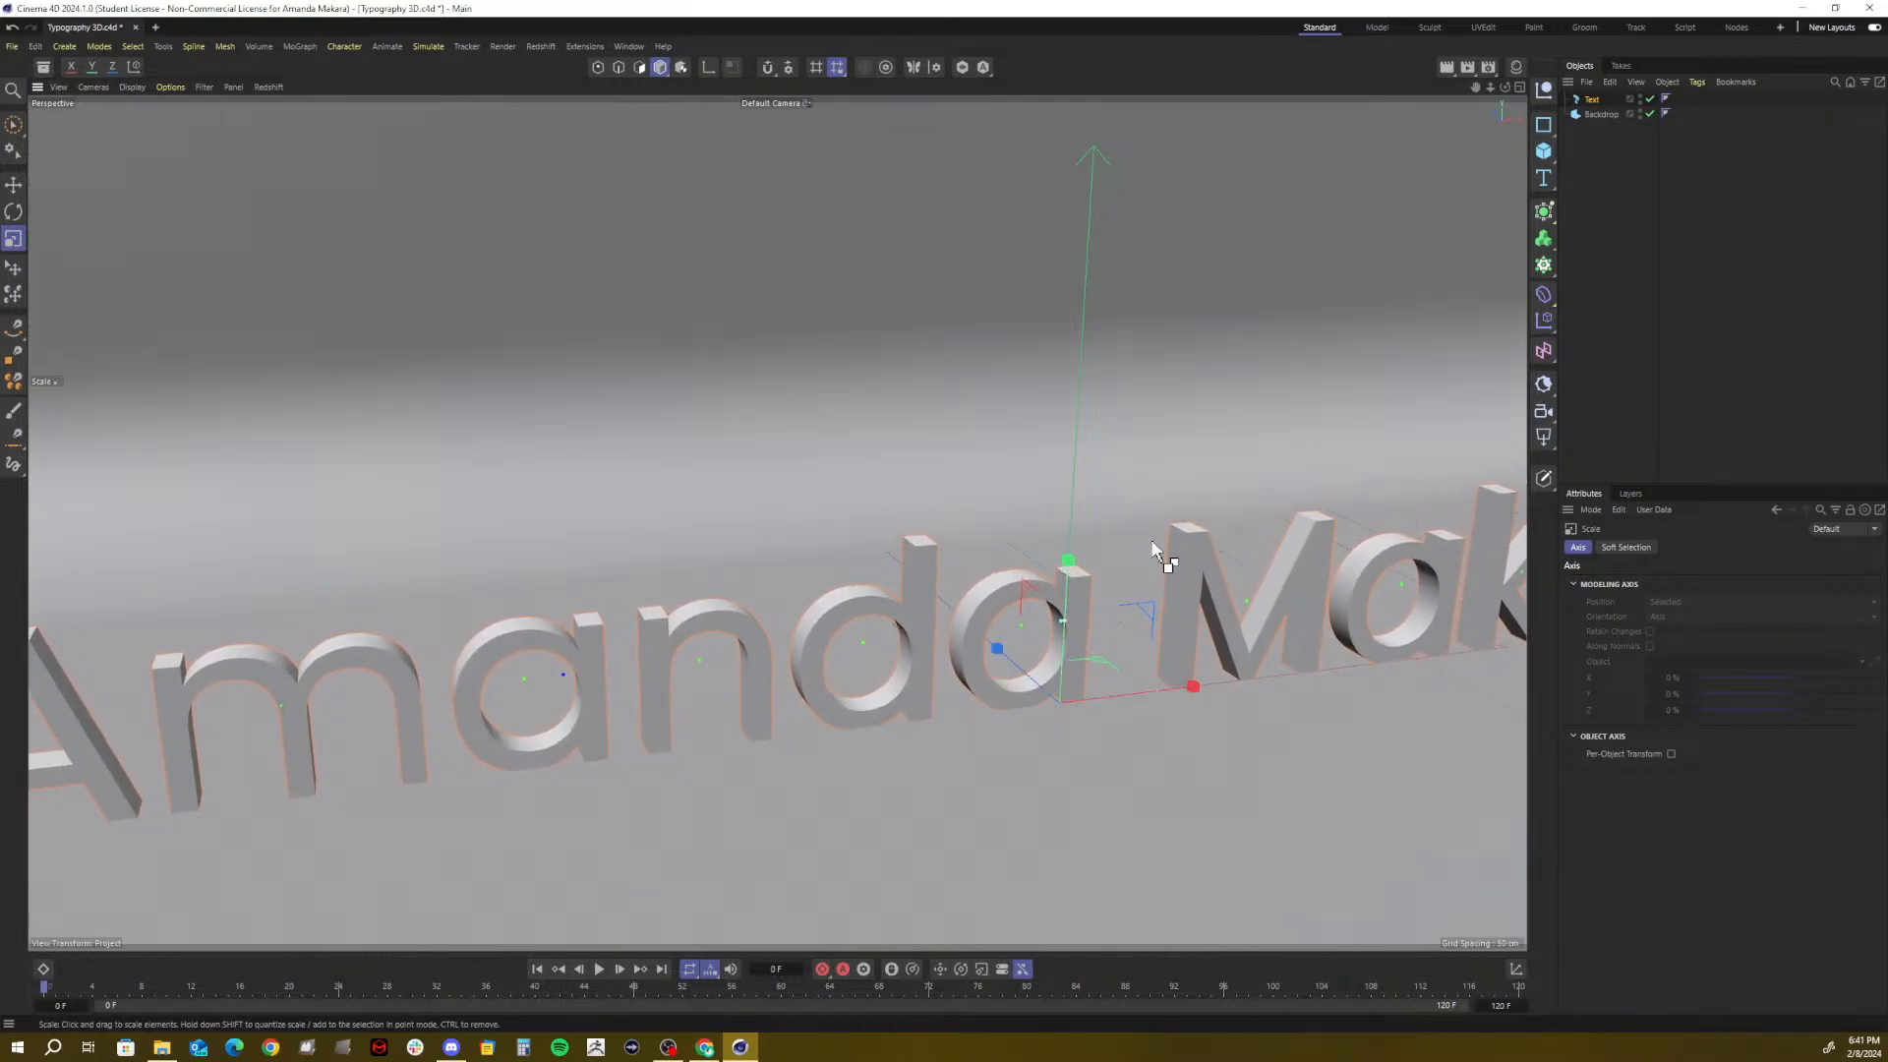
key("ctrl+z")
mouse_move(1055, 580)
left_mouse_down()
mouse_move(1062, 621)
mouse_move(1029, 495)
mouse_move(1065, 632)
mouse_move(1037, 521)
mouse_move(1069, 562)
left_mouse_up()
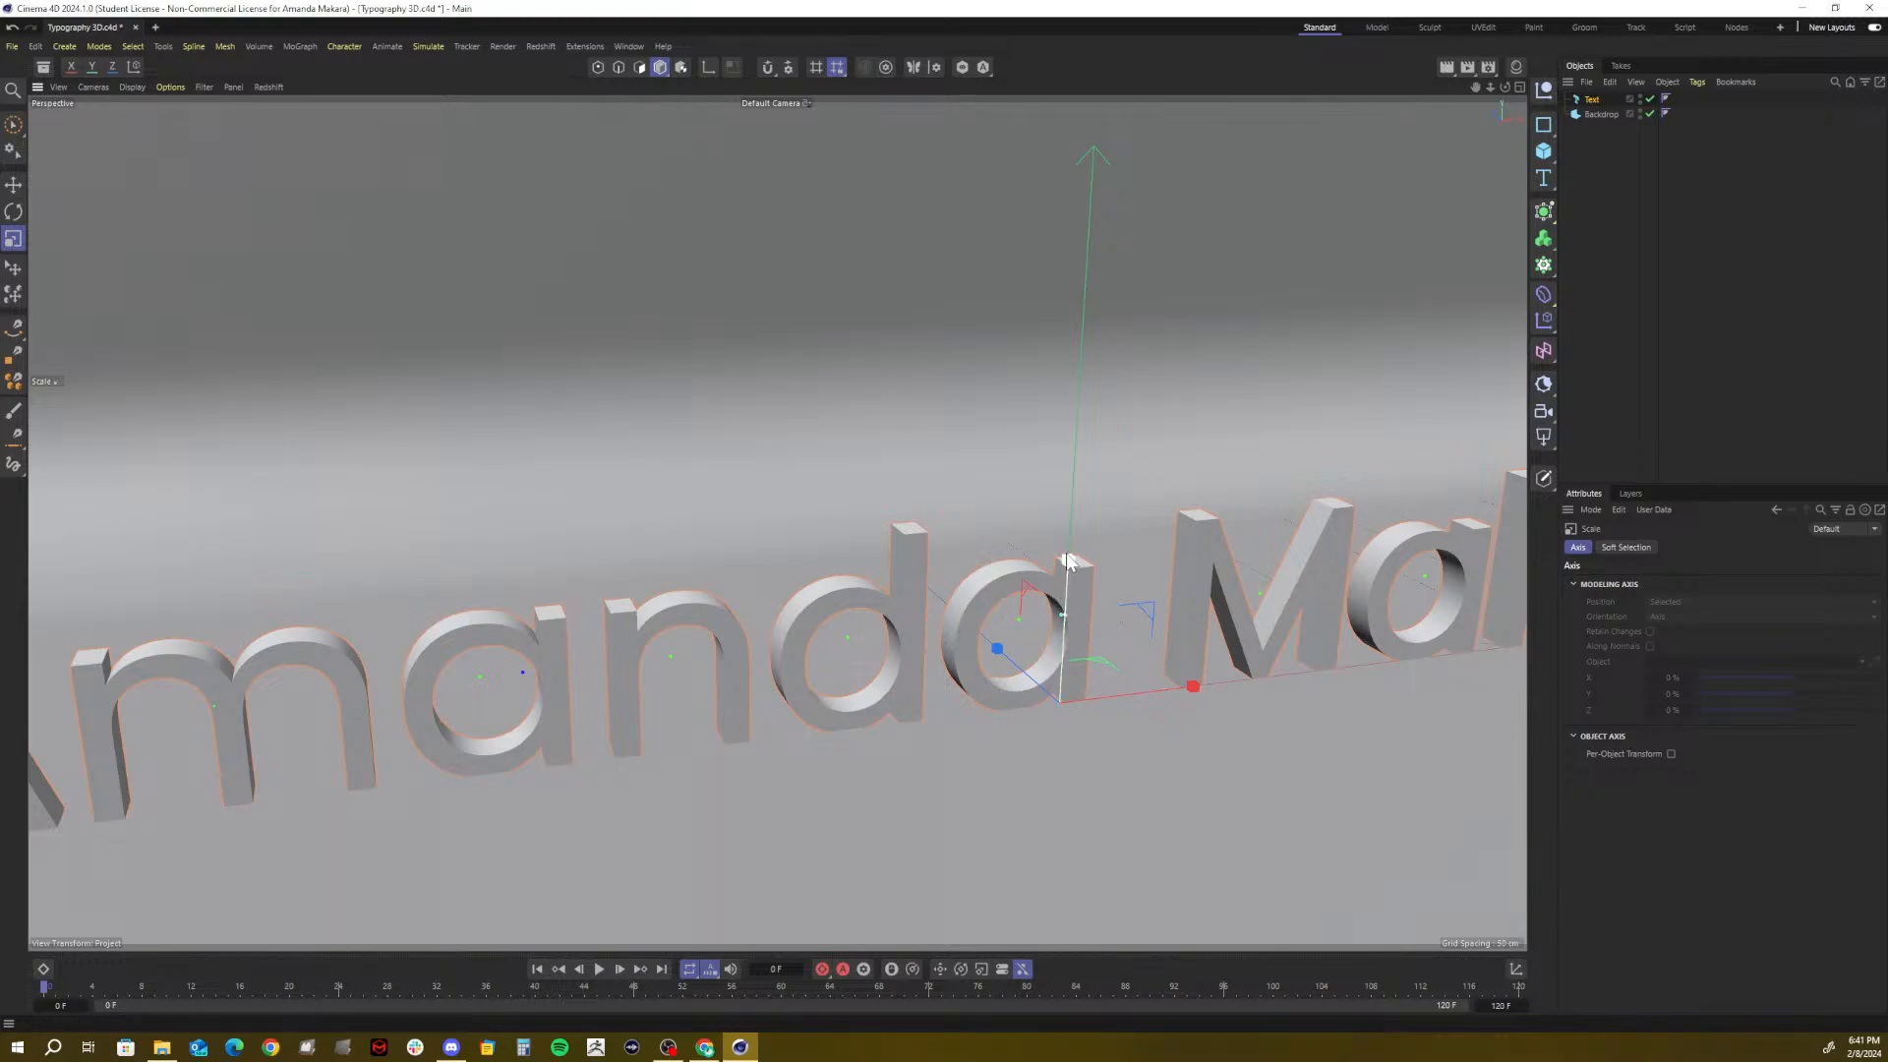
left_click_drag(1068, 561, 1066, 622)
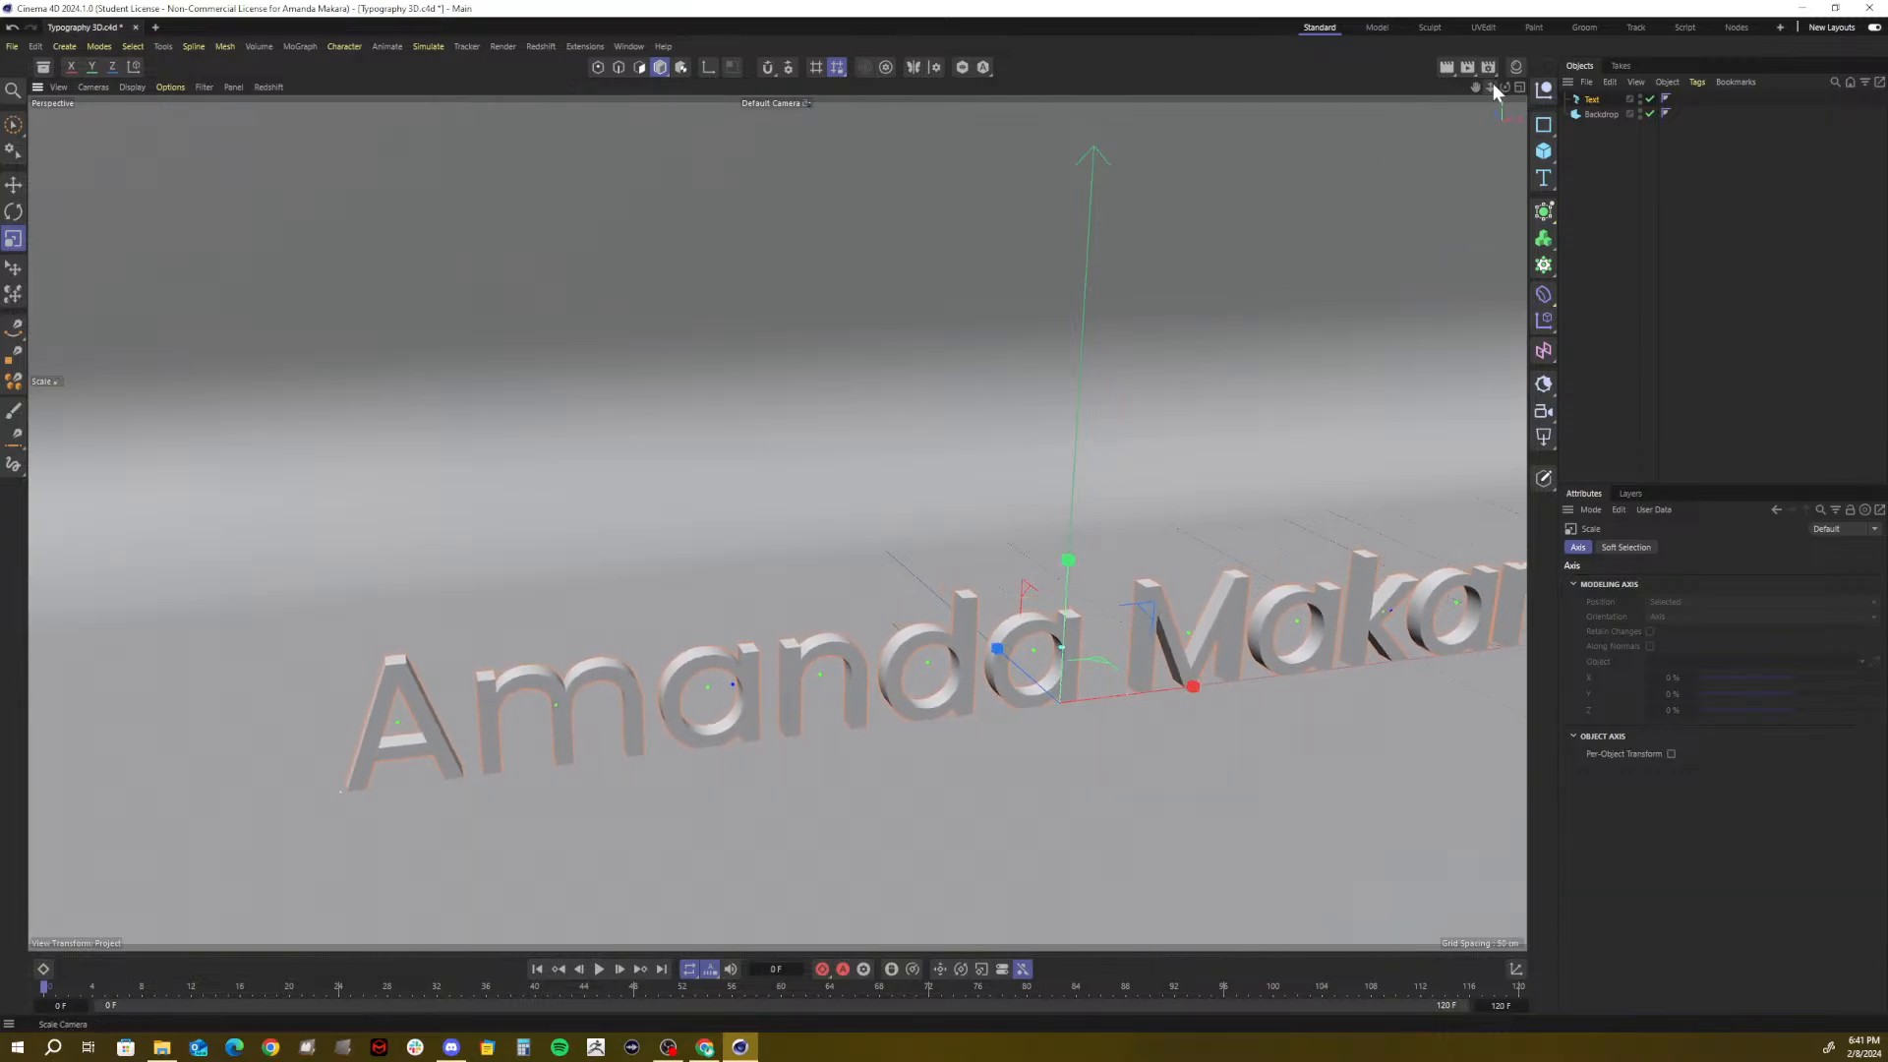
mouse_move(1491, 87)
left_mouse_down()
mouse_move(1509, 79)
mouse_move(1385, 86)
mouse_move(1504, 86)
left_mouse_up()
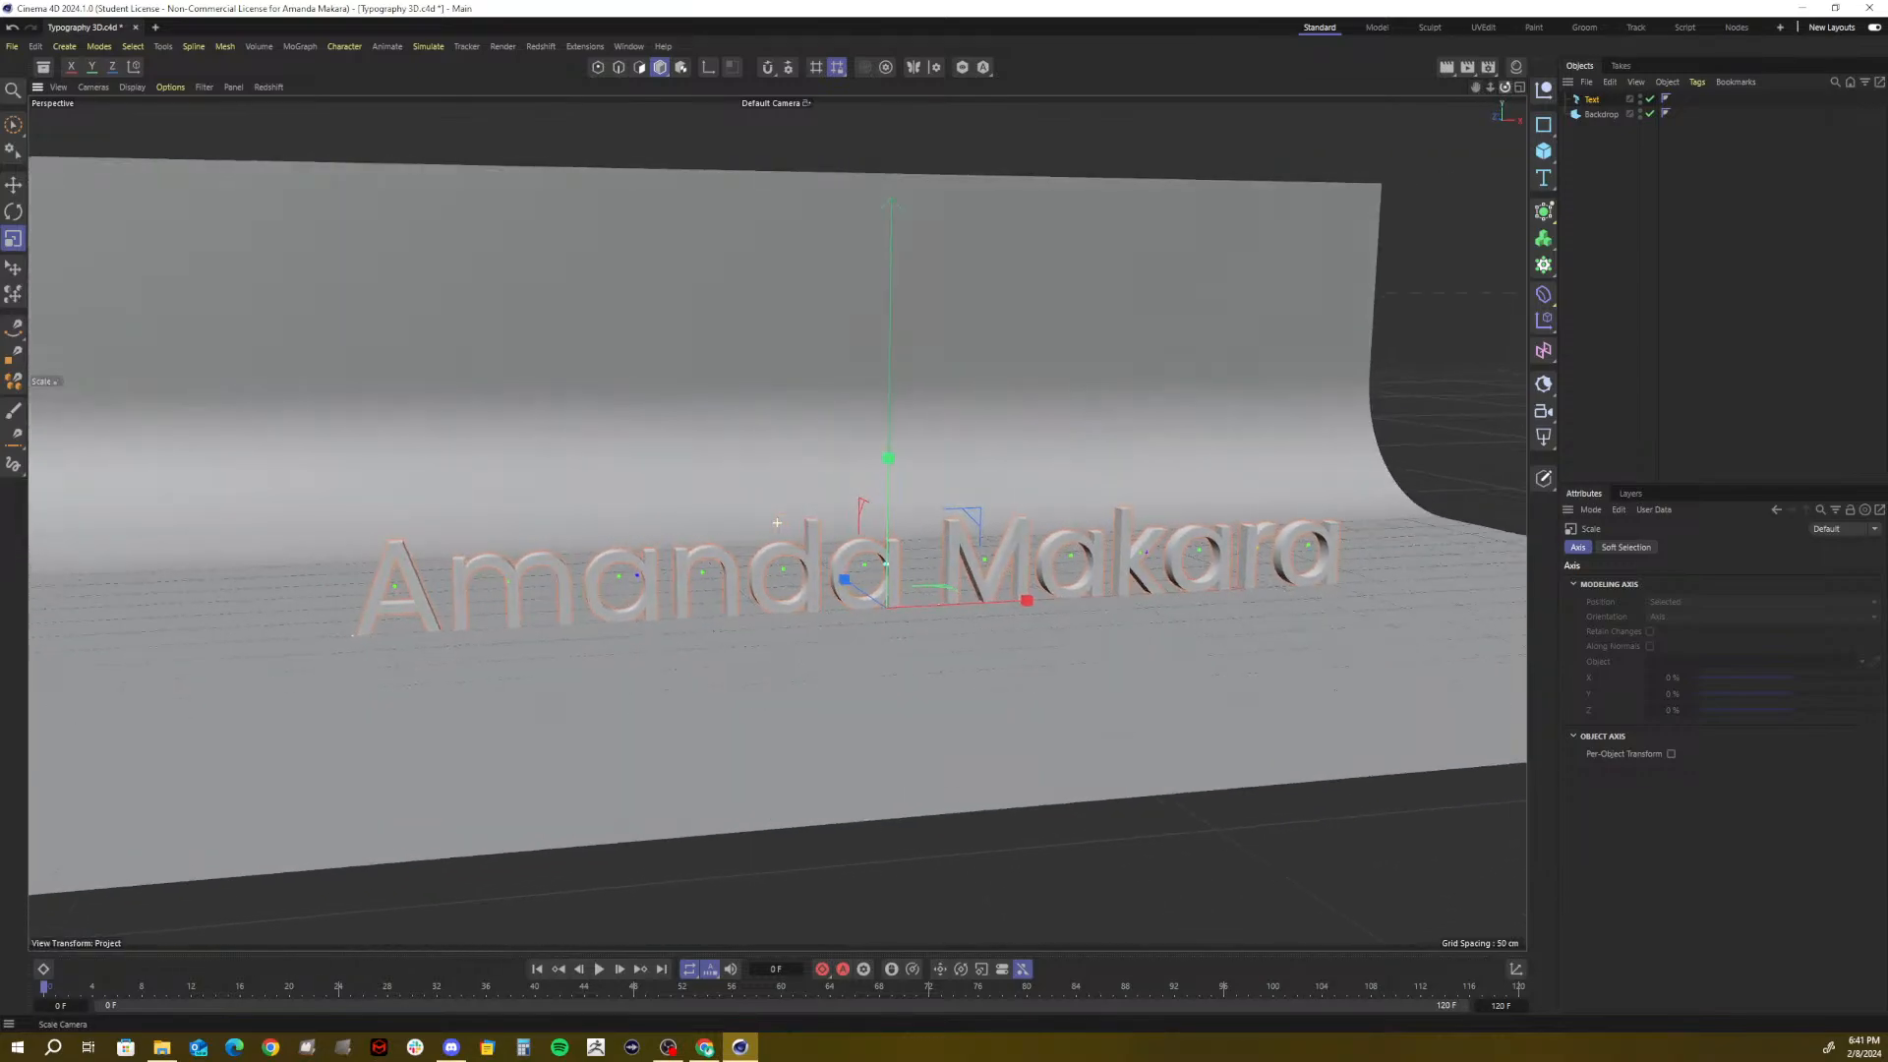
Give the Backdrop a height of 550 cm and a width of 2500 cm
left_click(1597, 115)
double_click(1642, 599)
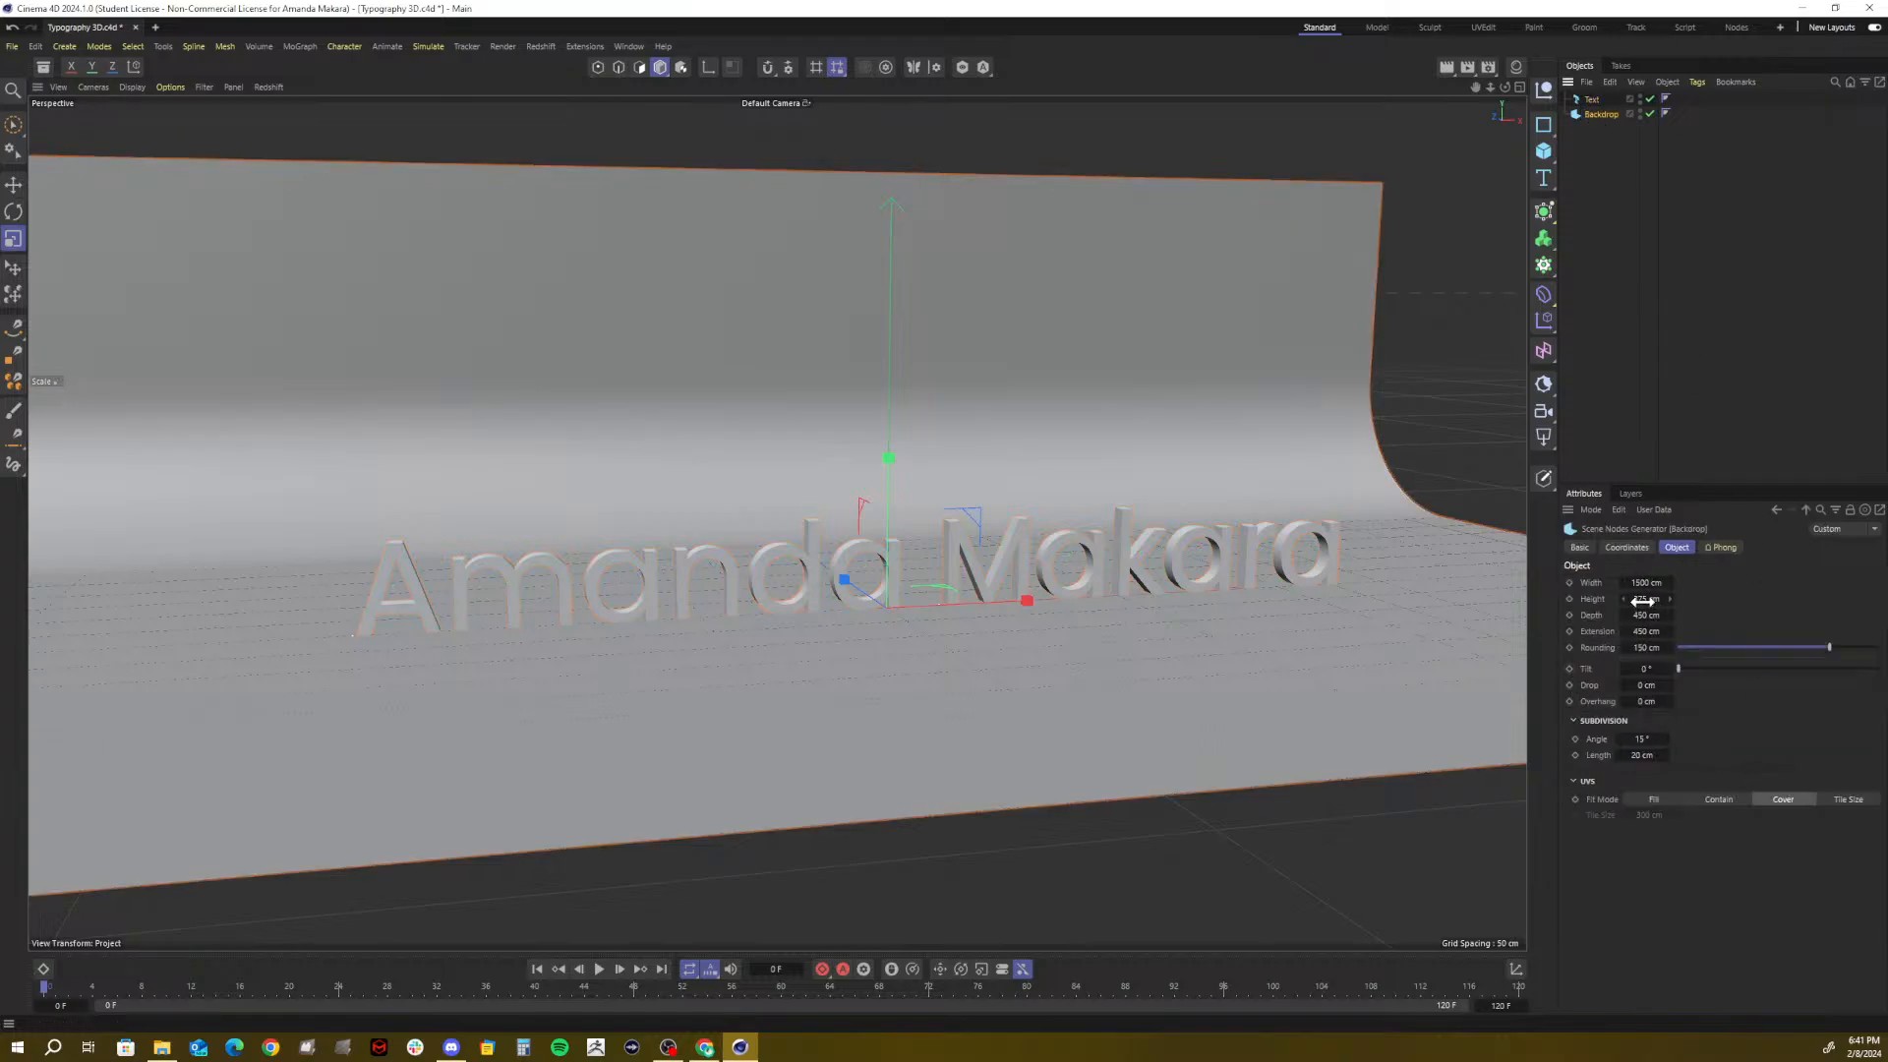
type("553")
key("Return")
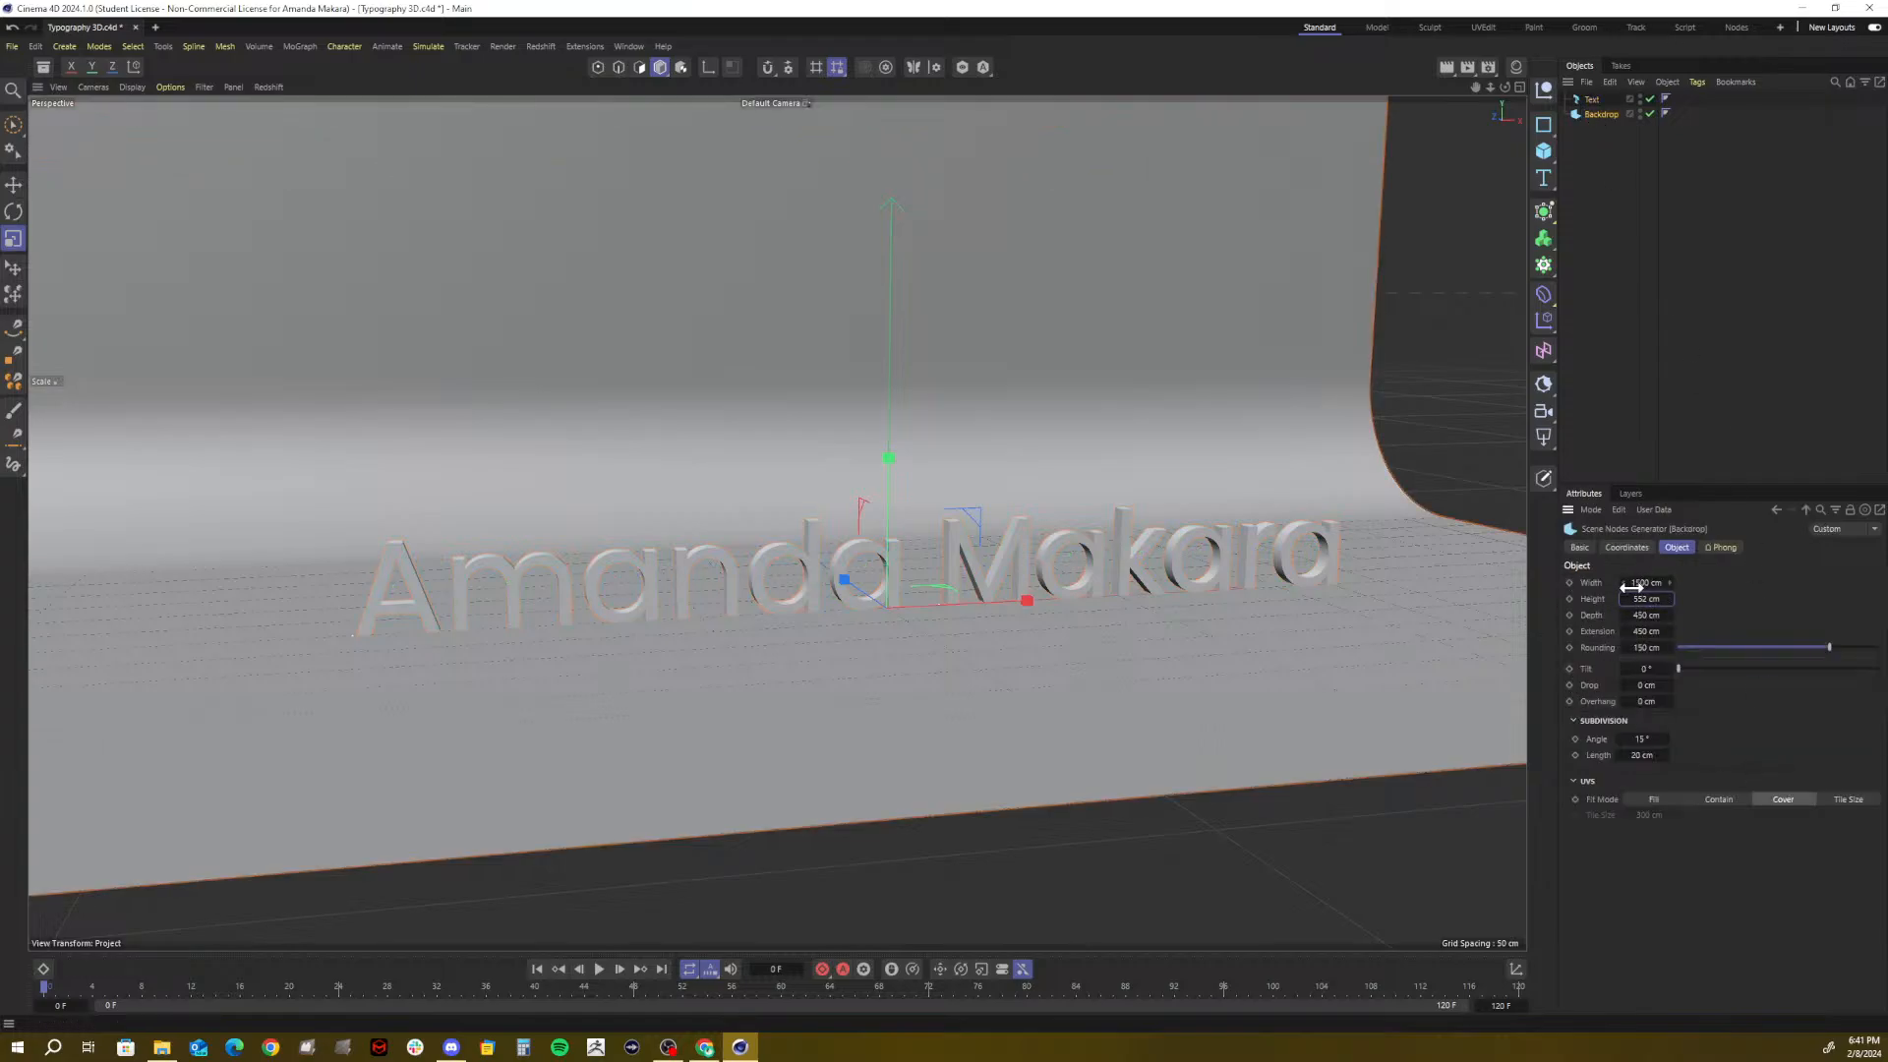
left_click_drag(1646, 593, 1653, 594)
double_click(1639, 583)
type("2500")
key("Return")
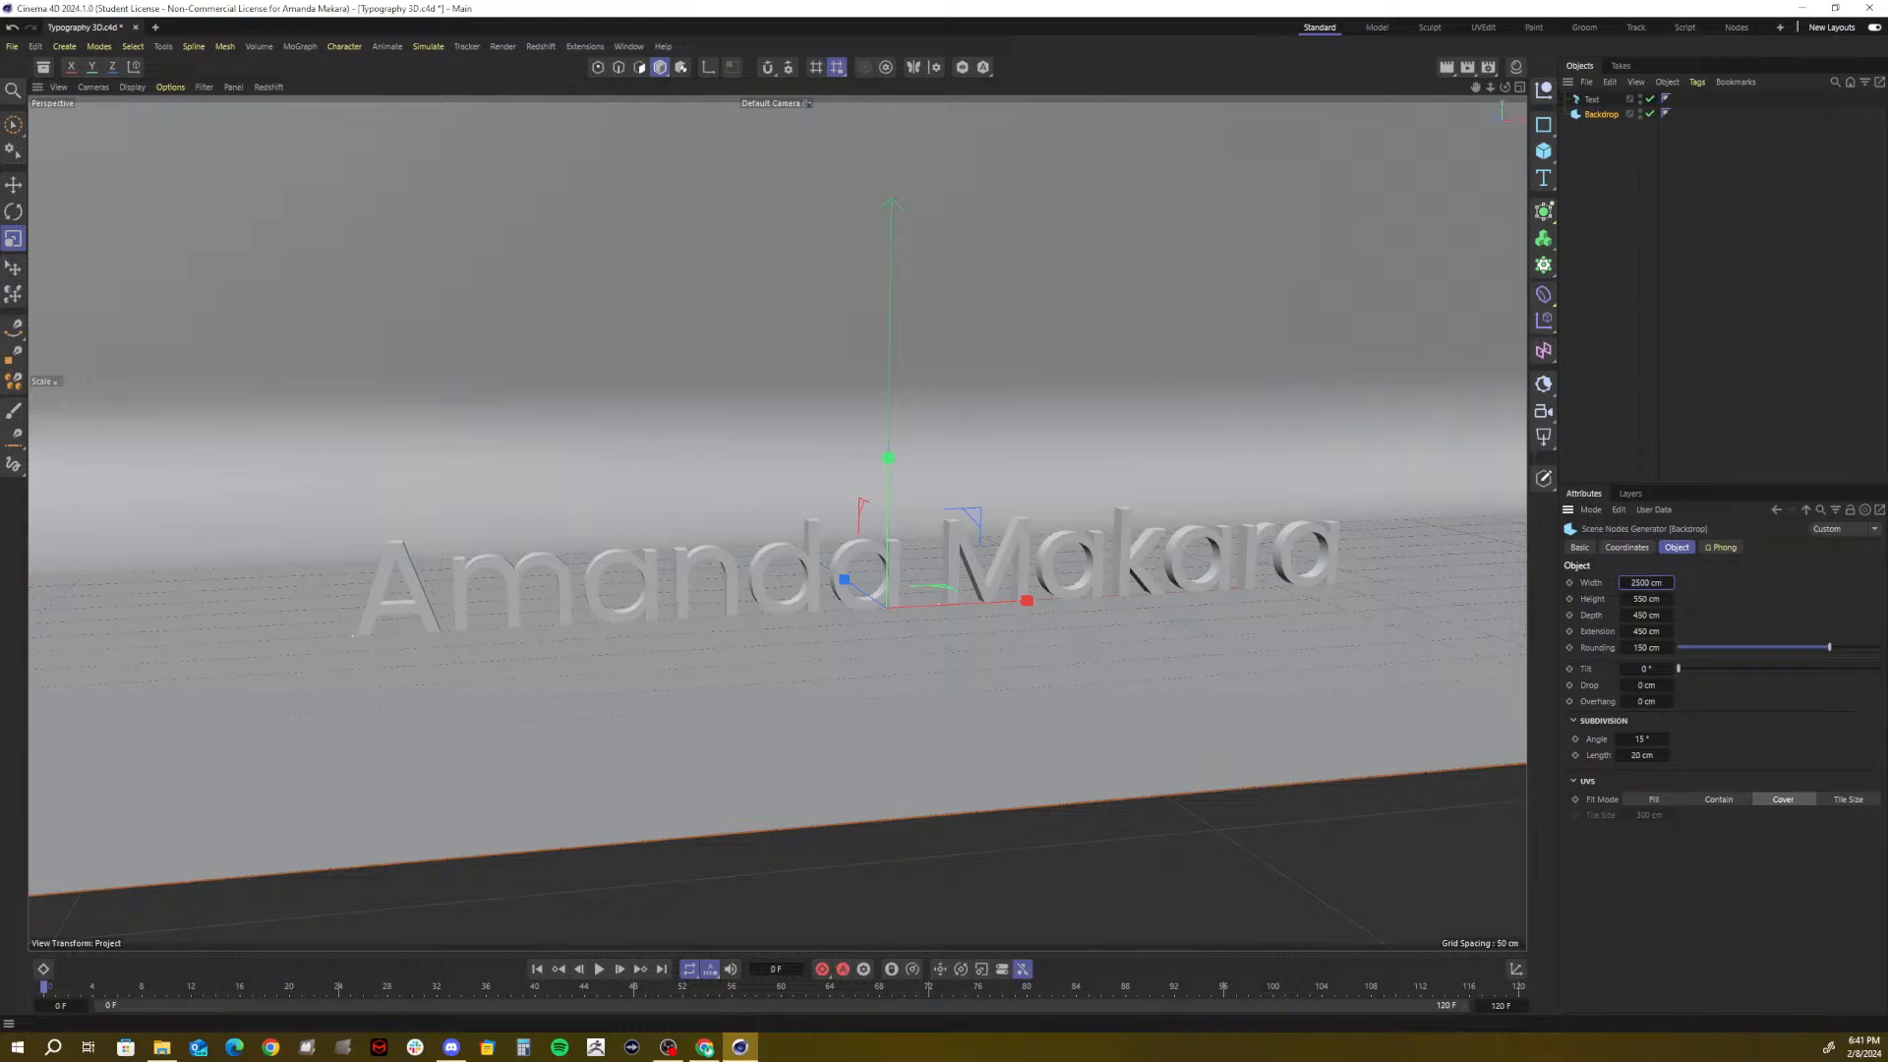
Raise the Backdrop's floor extension to 1000 cm
double_click(1648, 631)
type("500")
key("Return")
double_click(1645, 632)
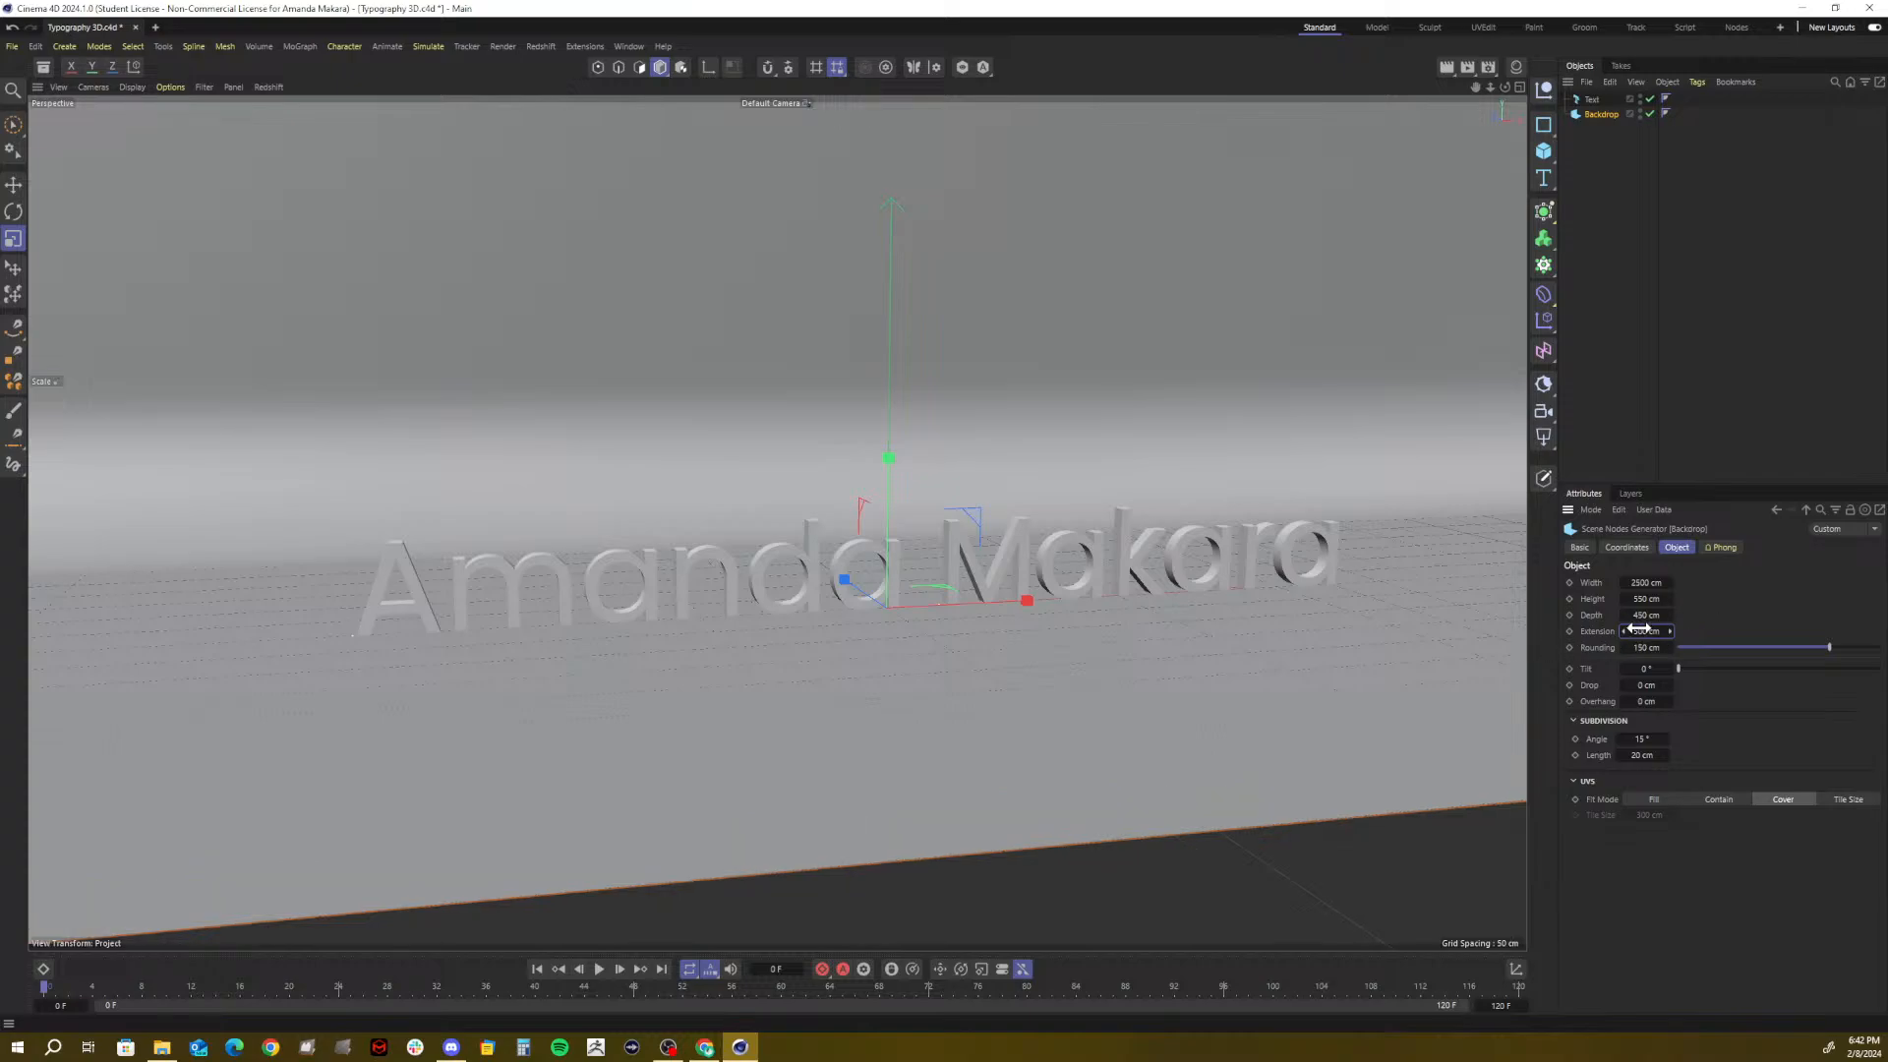
type("1000")
key("Return")
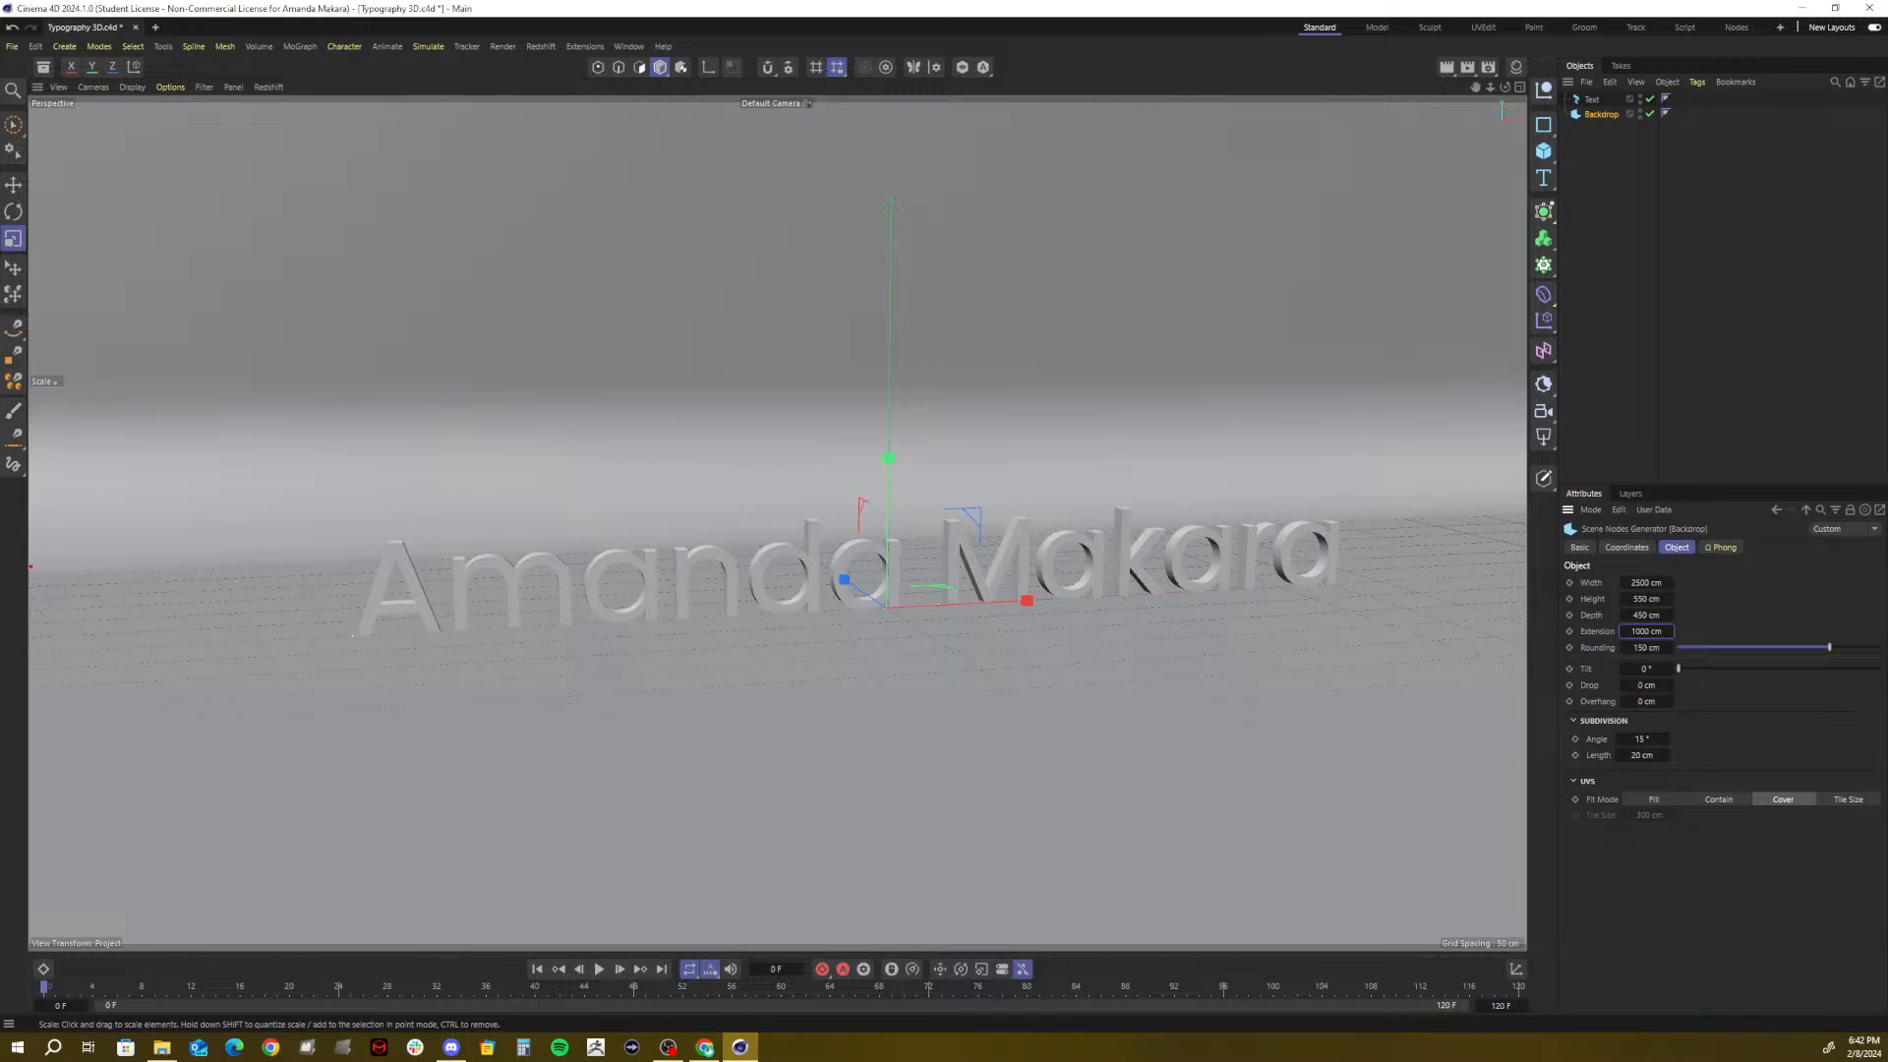
Accidentally enter a 1 cm extension, then undo the backdrop changes and recentre the view
left_click_drag(30, 567, 352, 576)
left_click_drag(1361, 544, 1514, 543)
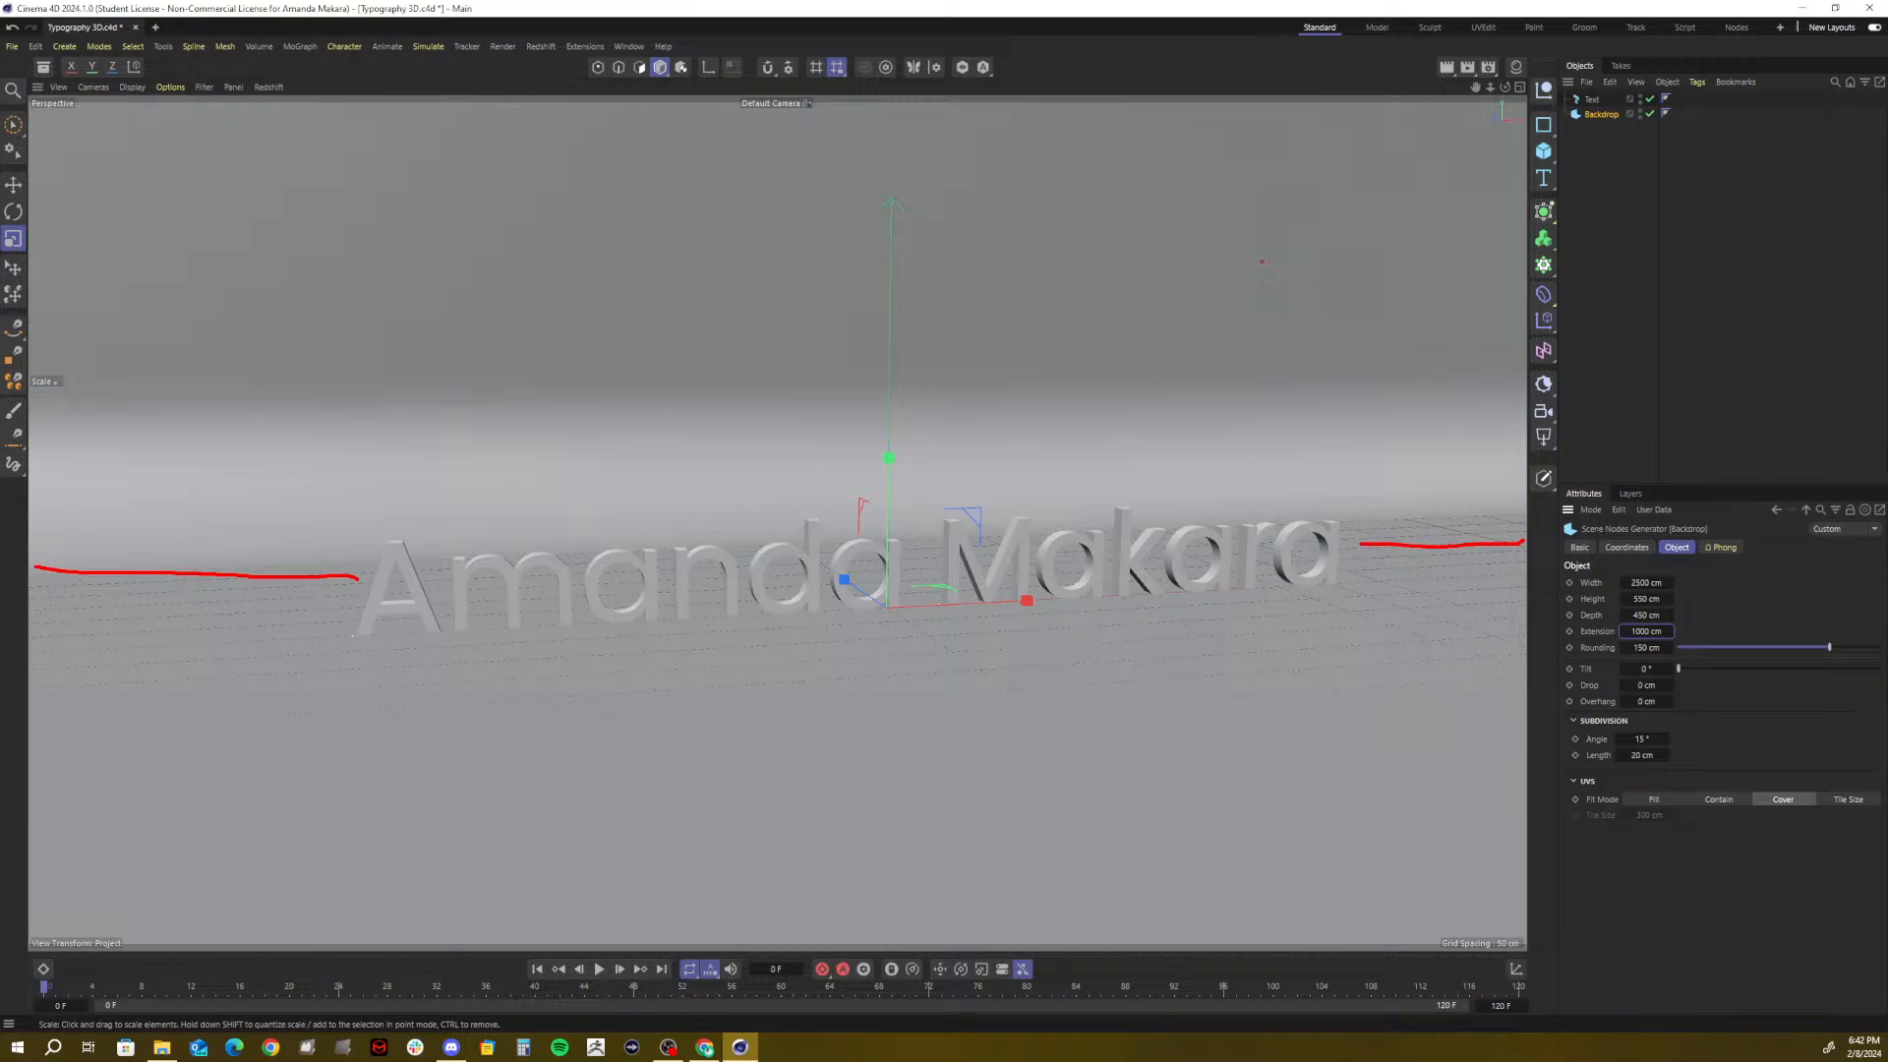
key("Escape")
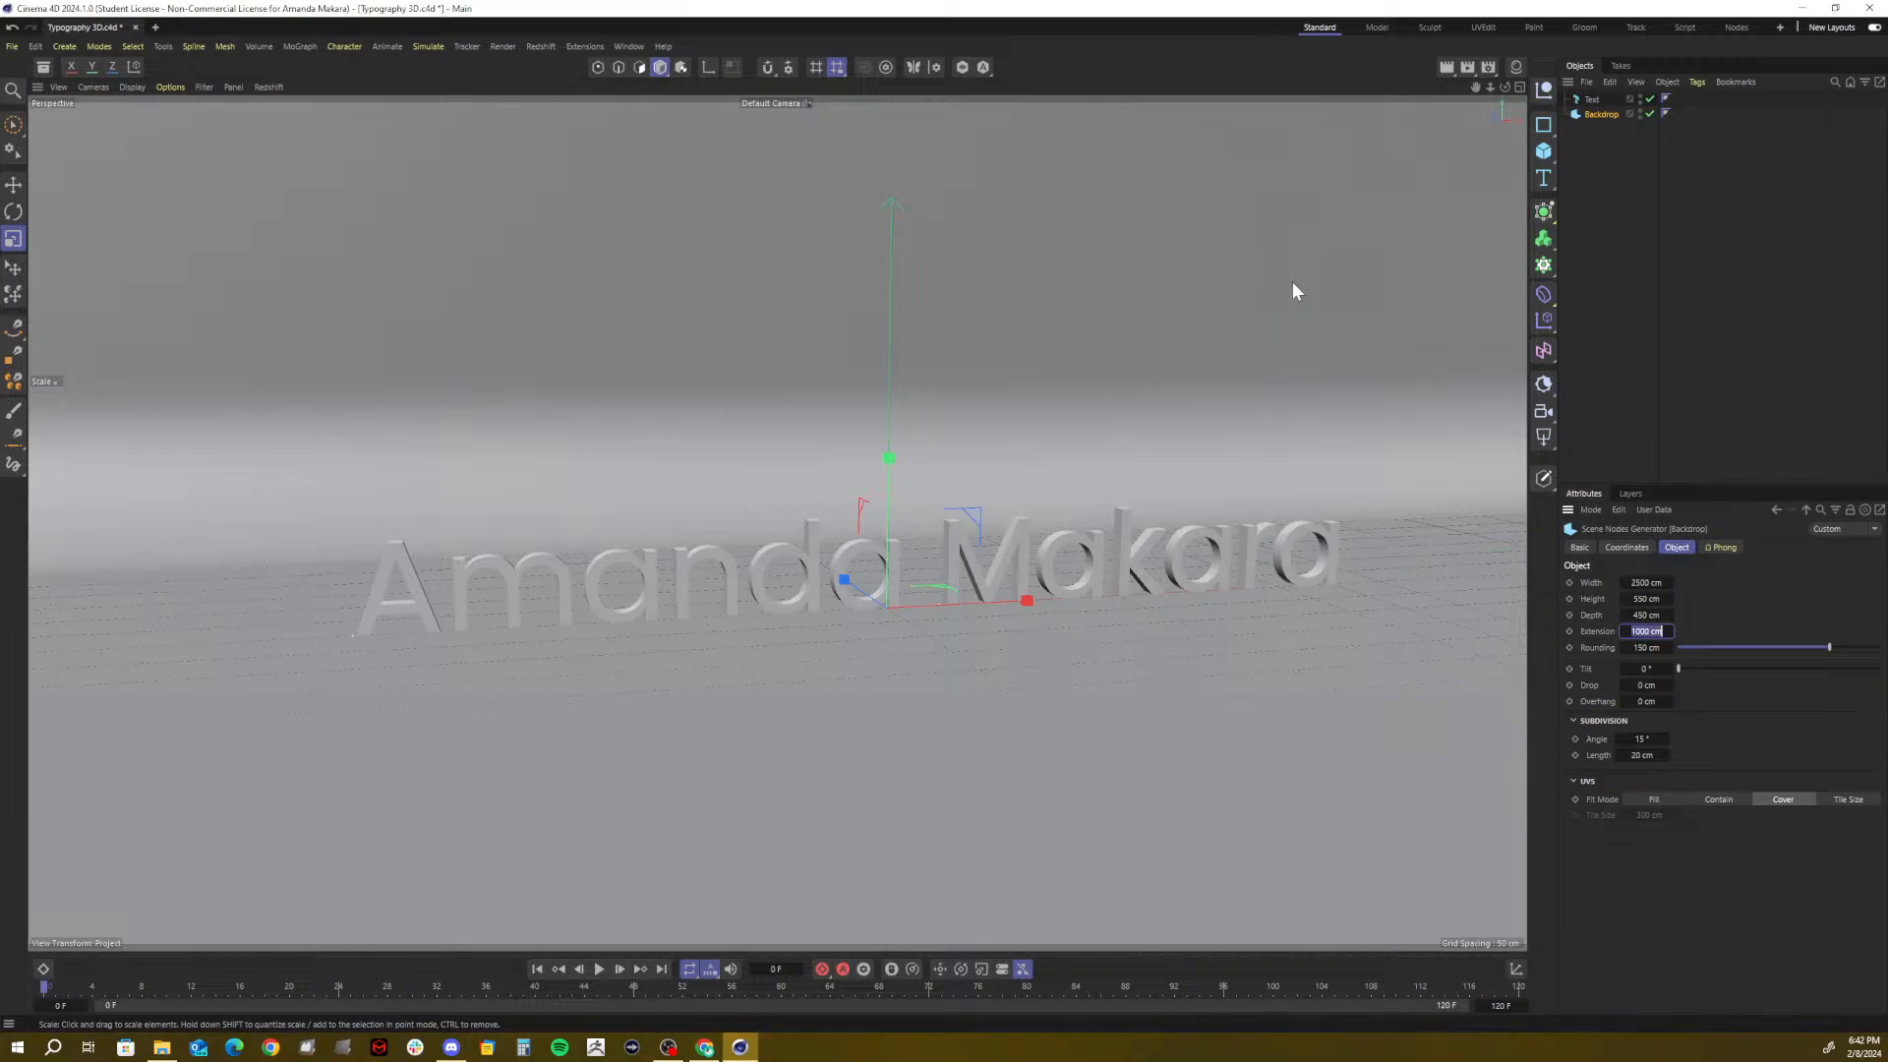
type("1")
key("Return")
middle_click_drag(1306, 450, 1257, 451, "alt")
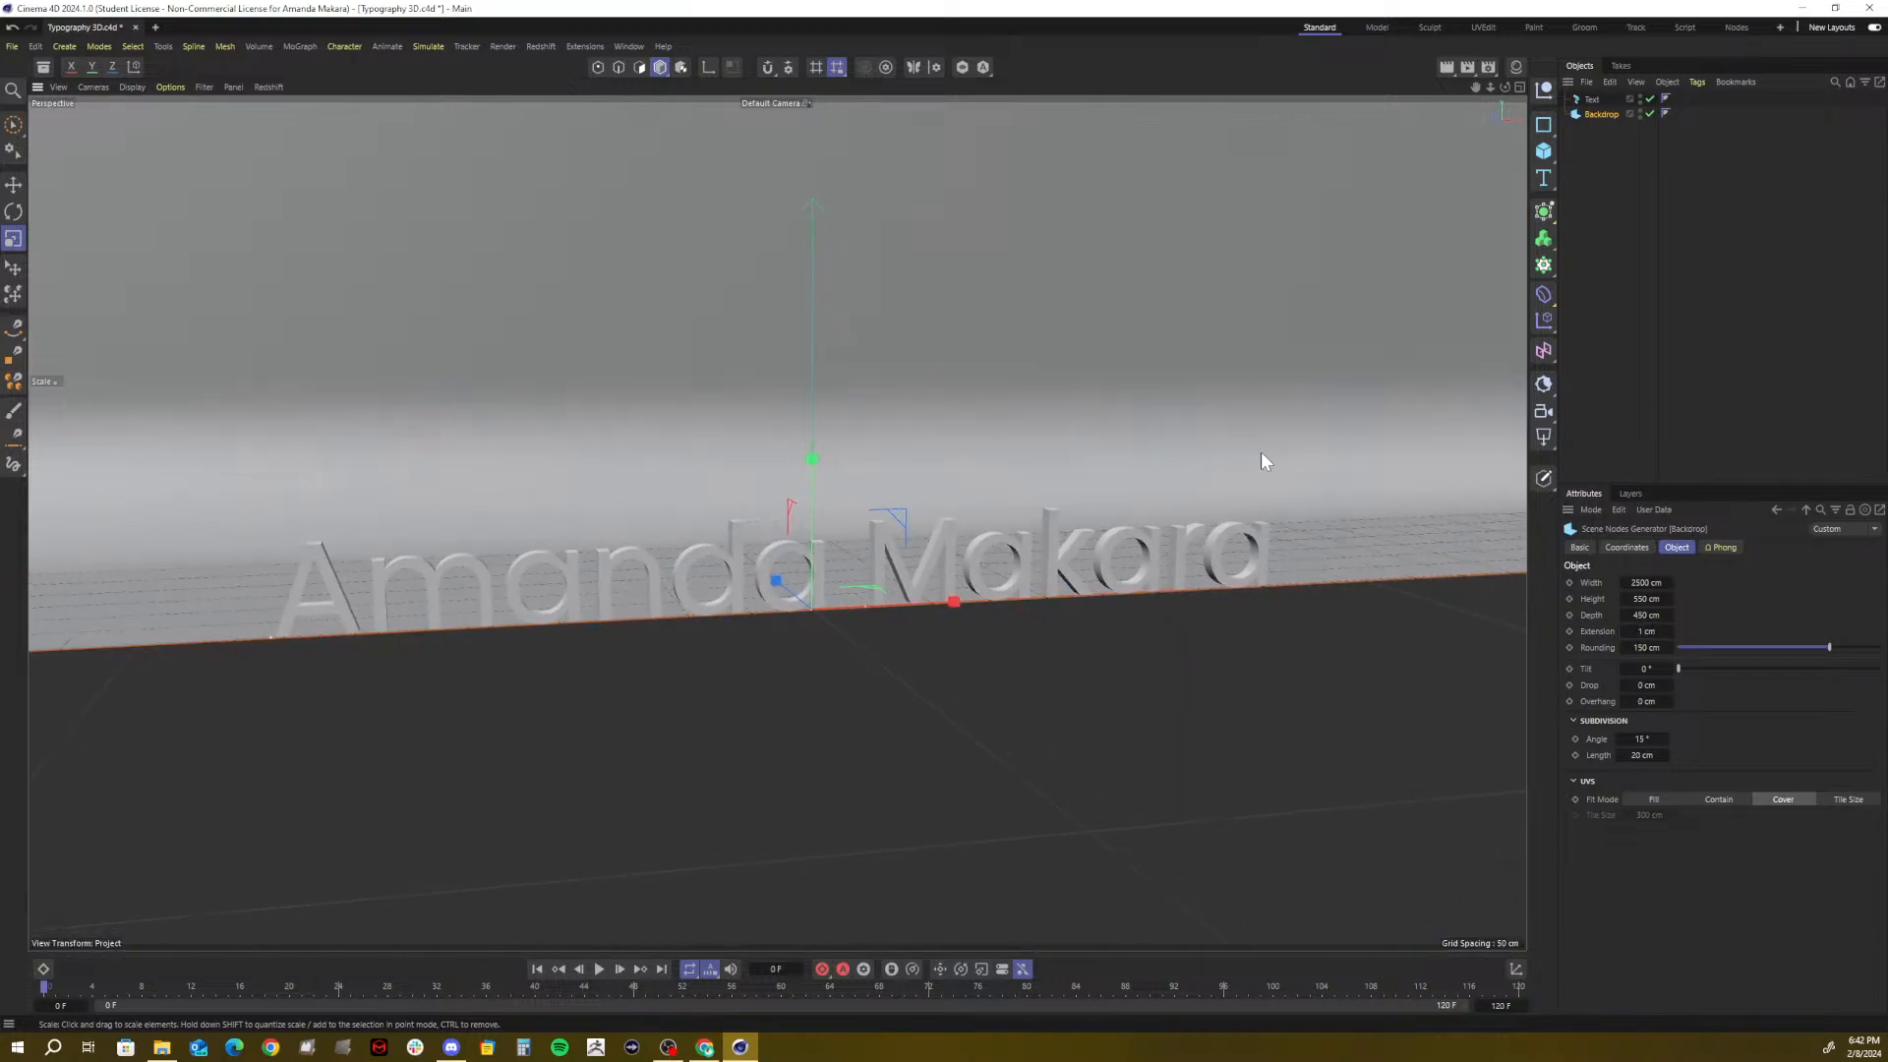
key("ctrl+z")
key("ctrl+z")
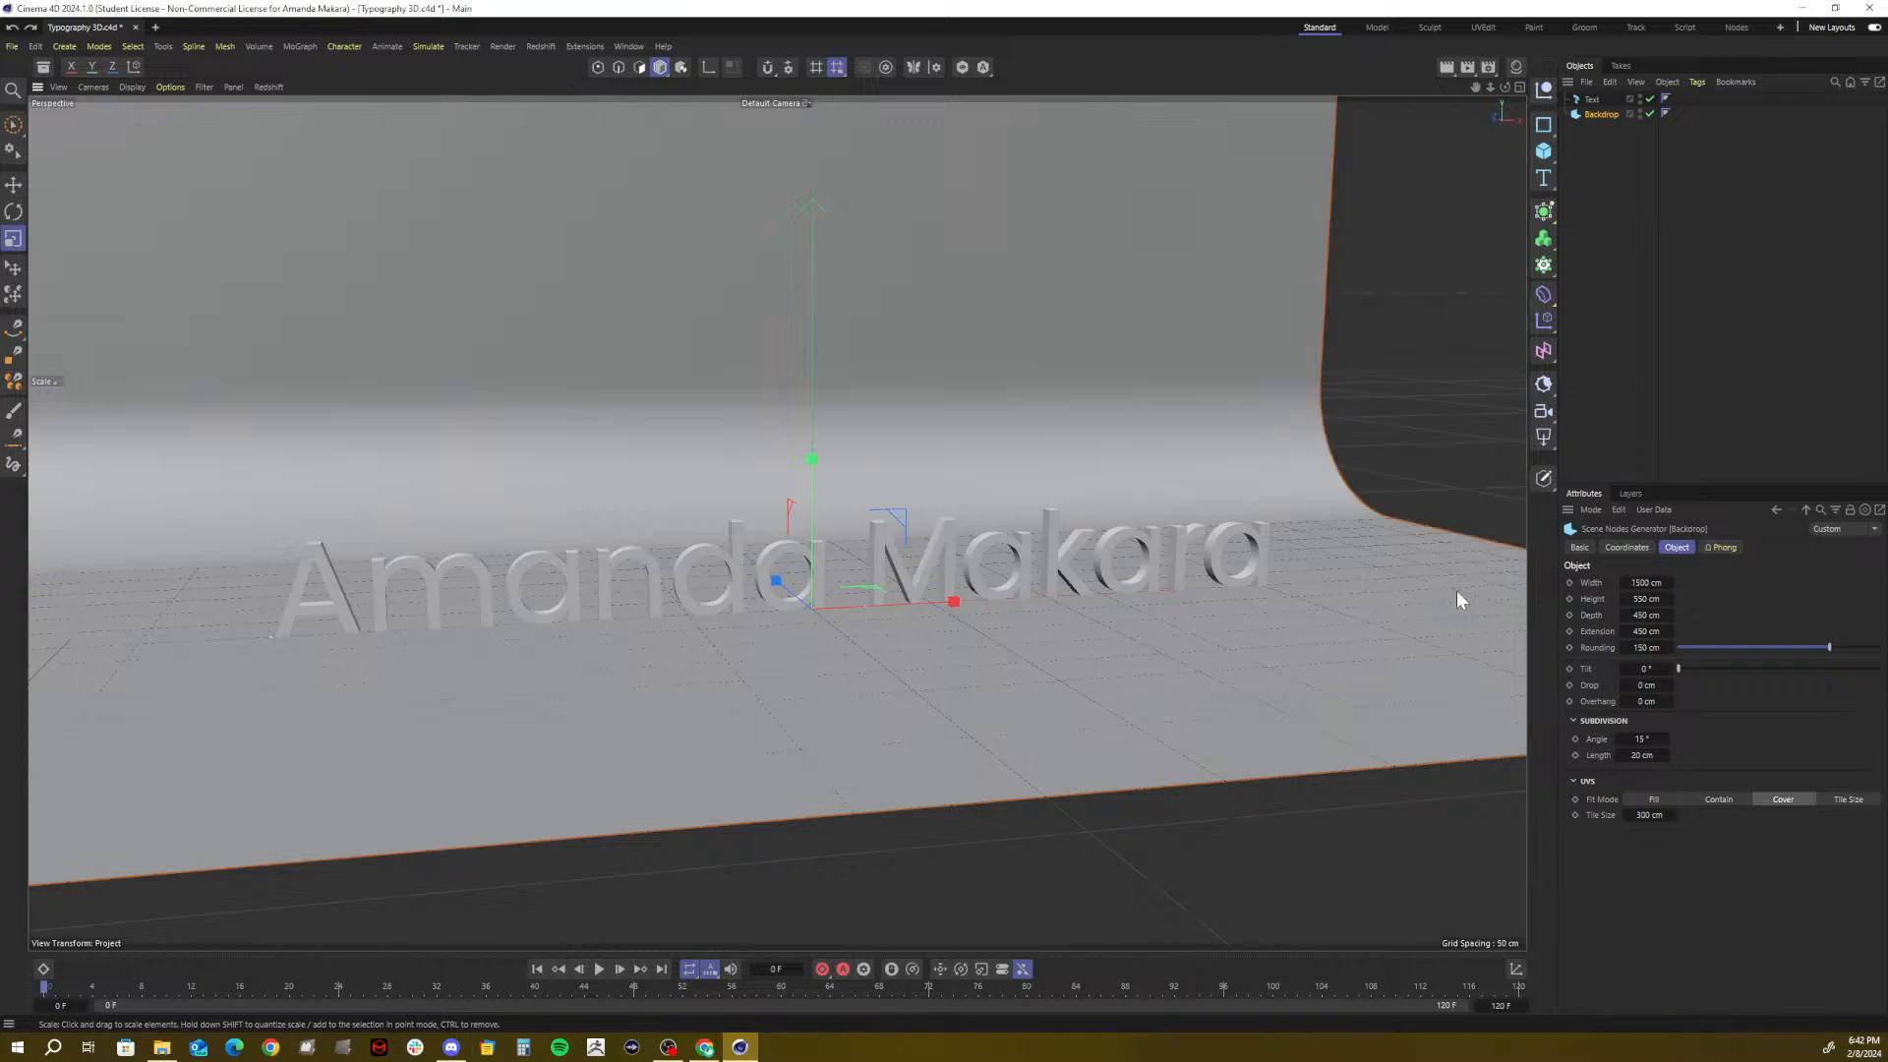
middle_click_drag(1459, 599, 1524, 600, "alt")
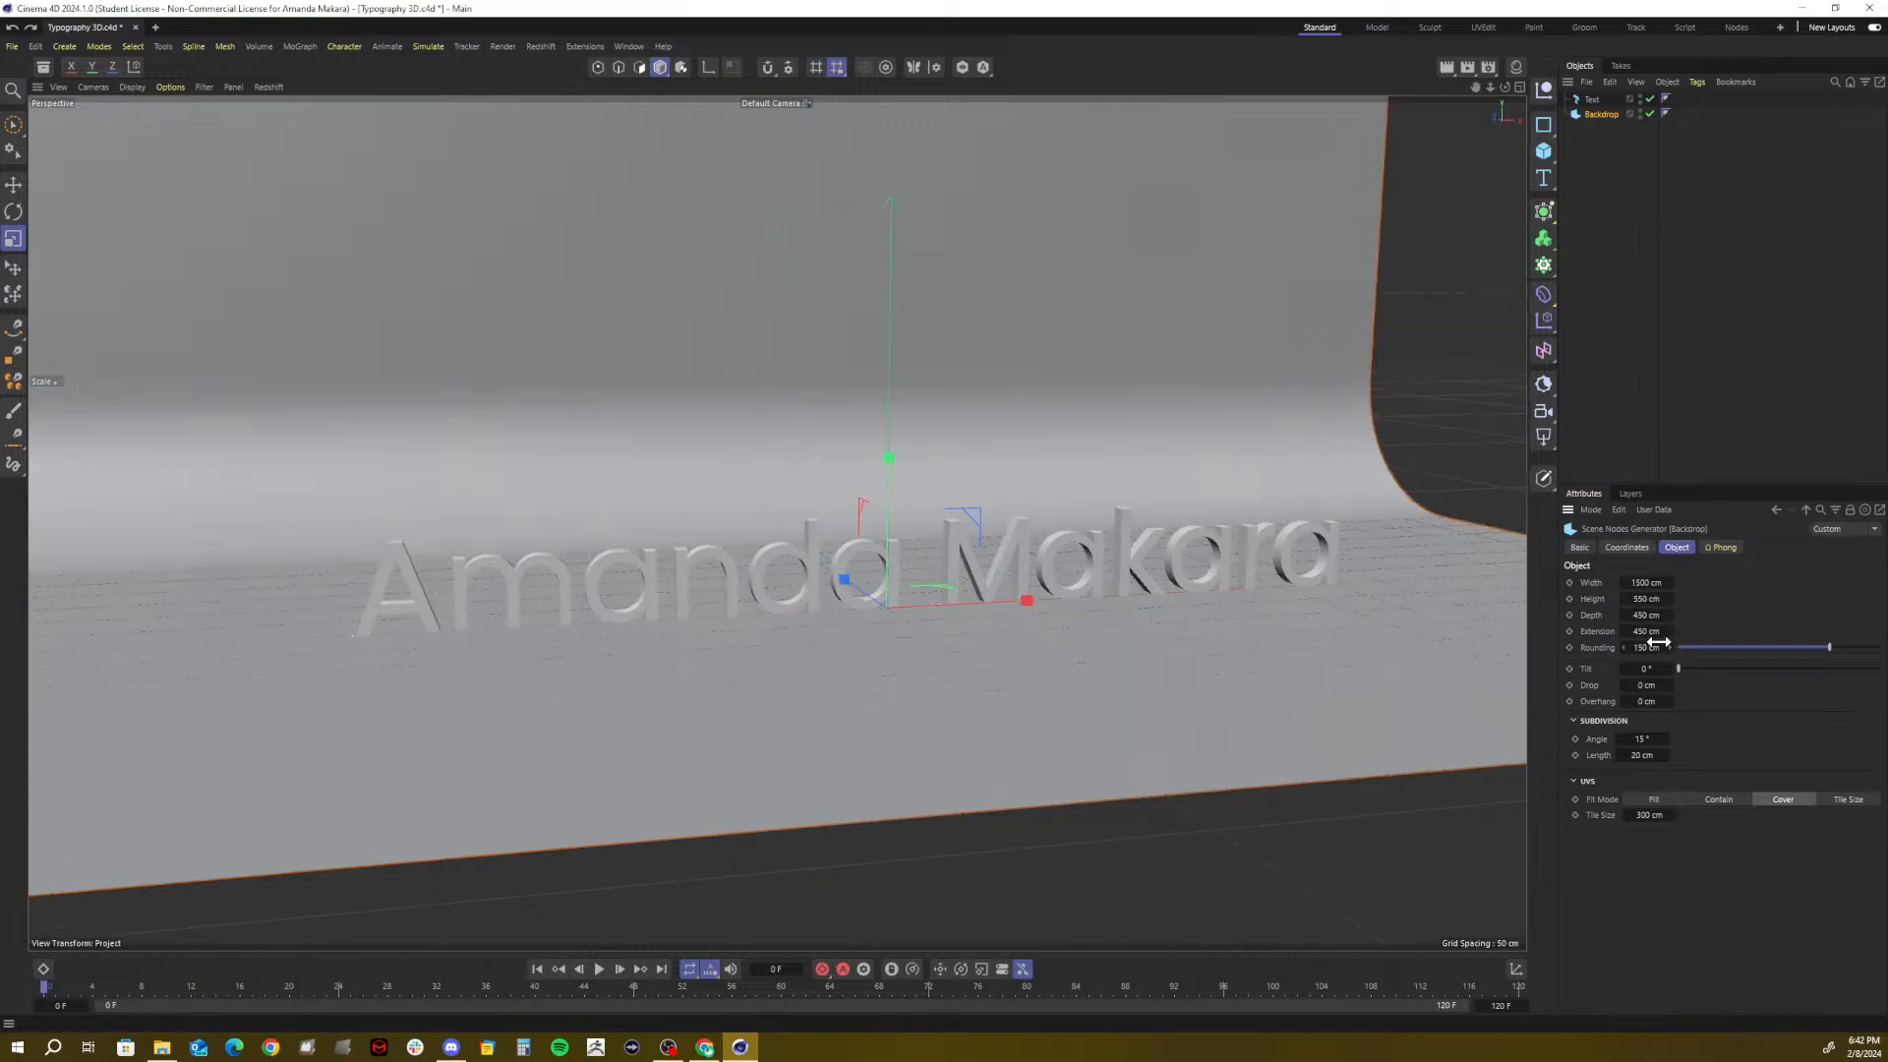
Reapply the 2500 cm backdrop width and 1000 cm floor extension
double_click(1651, 582)
type("2500")
key("Return")
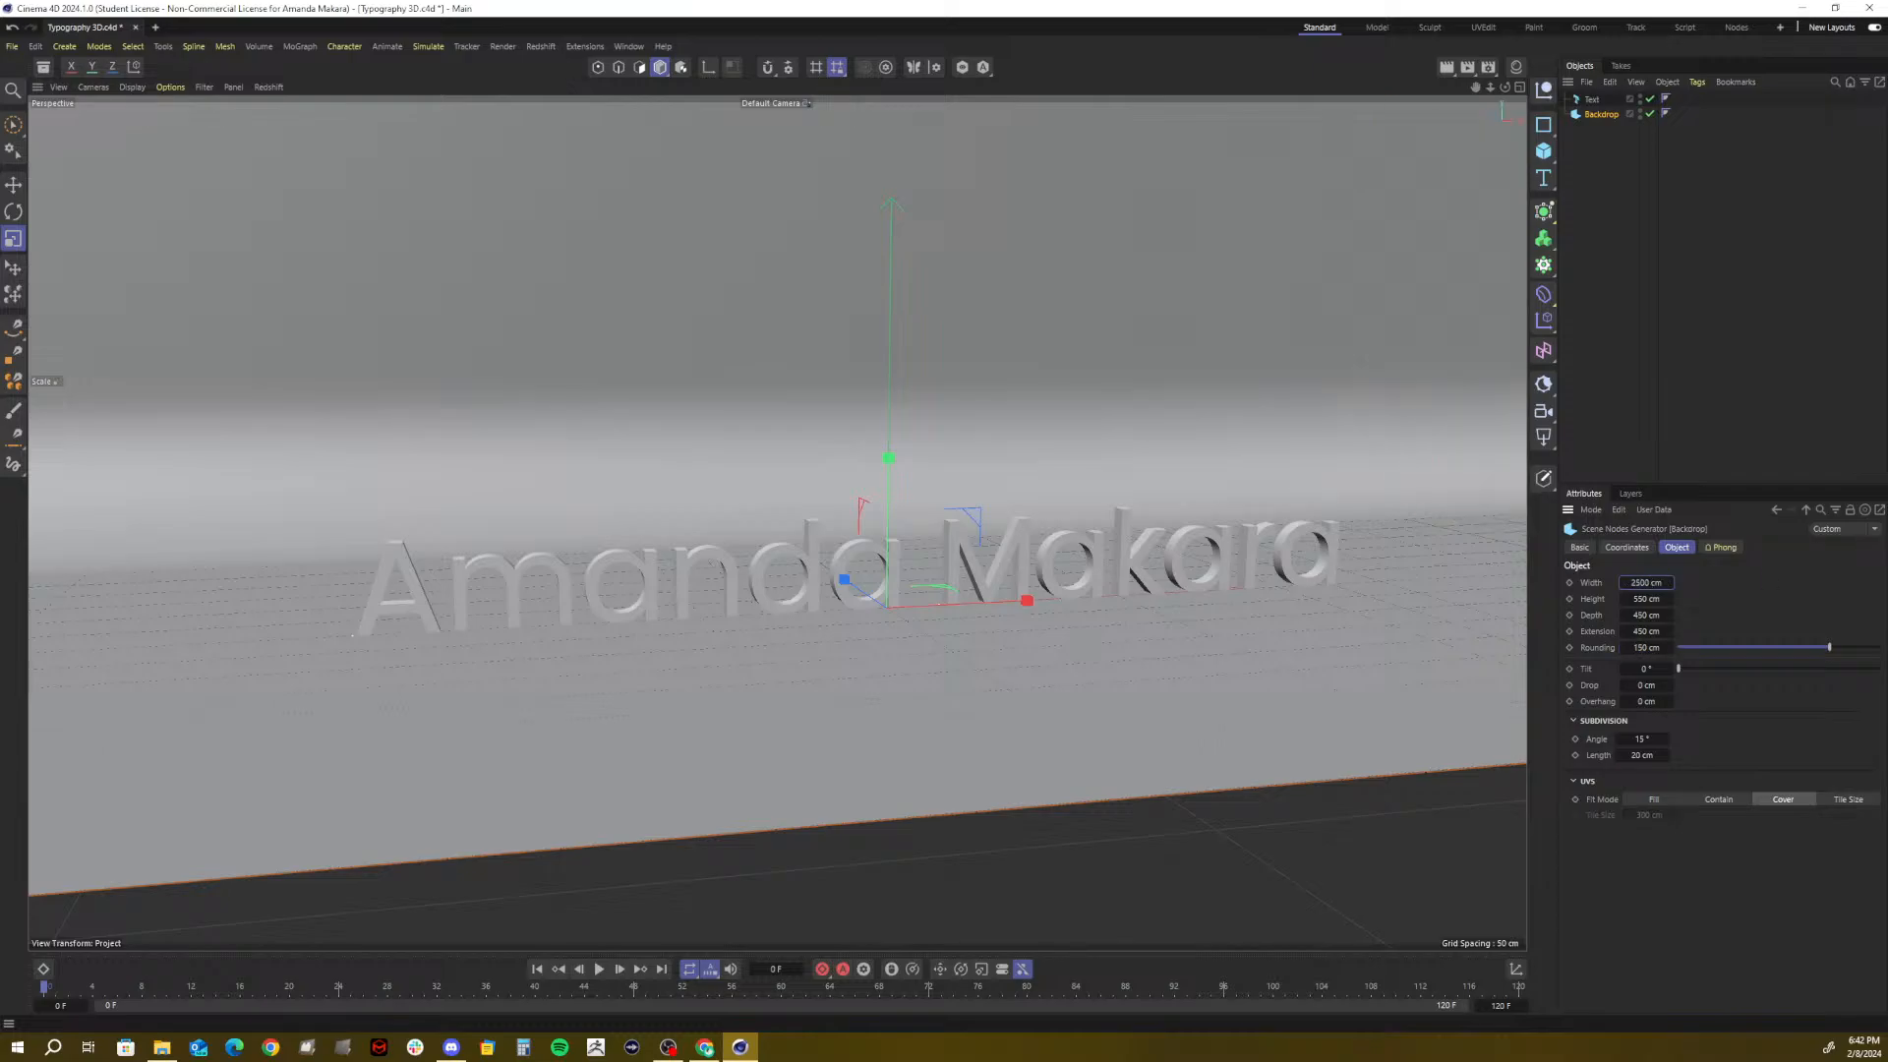
double_click(1646, 615)
key("Tab")
type("1000")
key("Return")
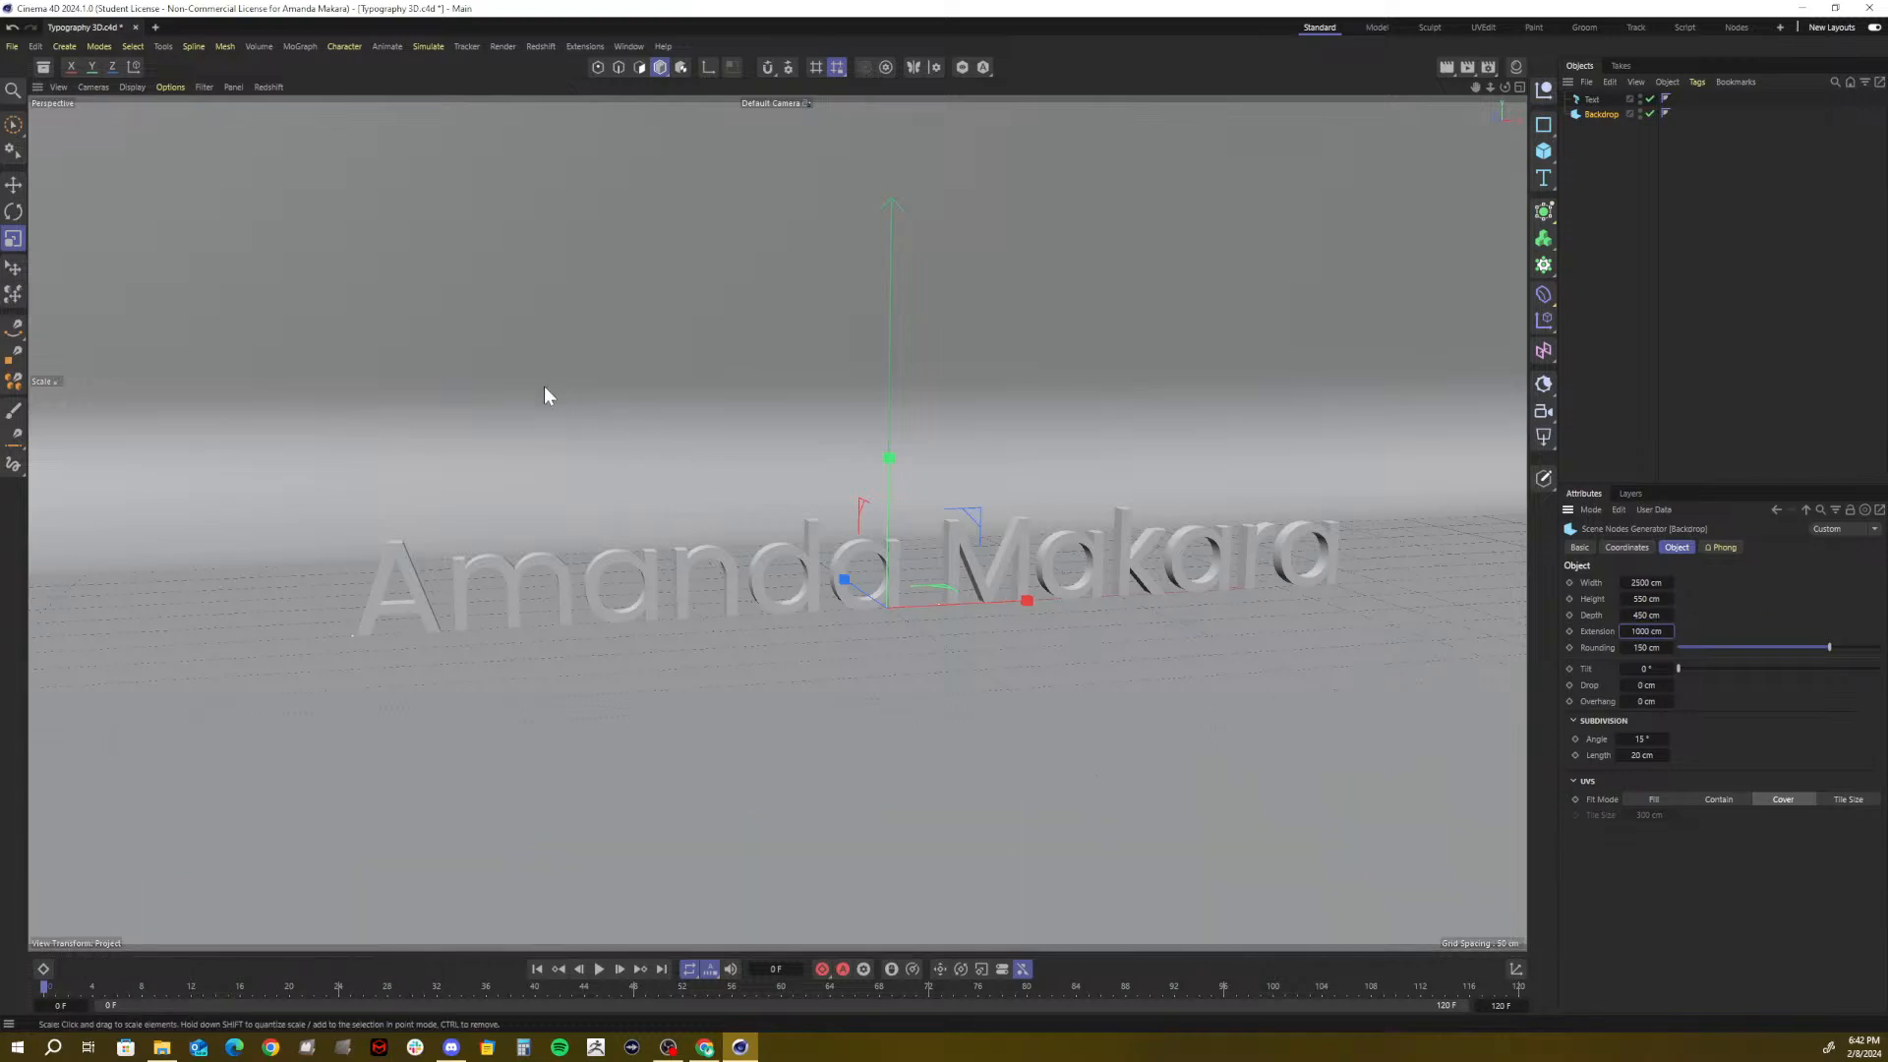
key("9")
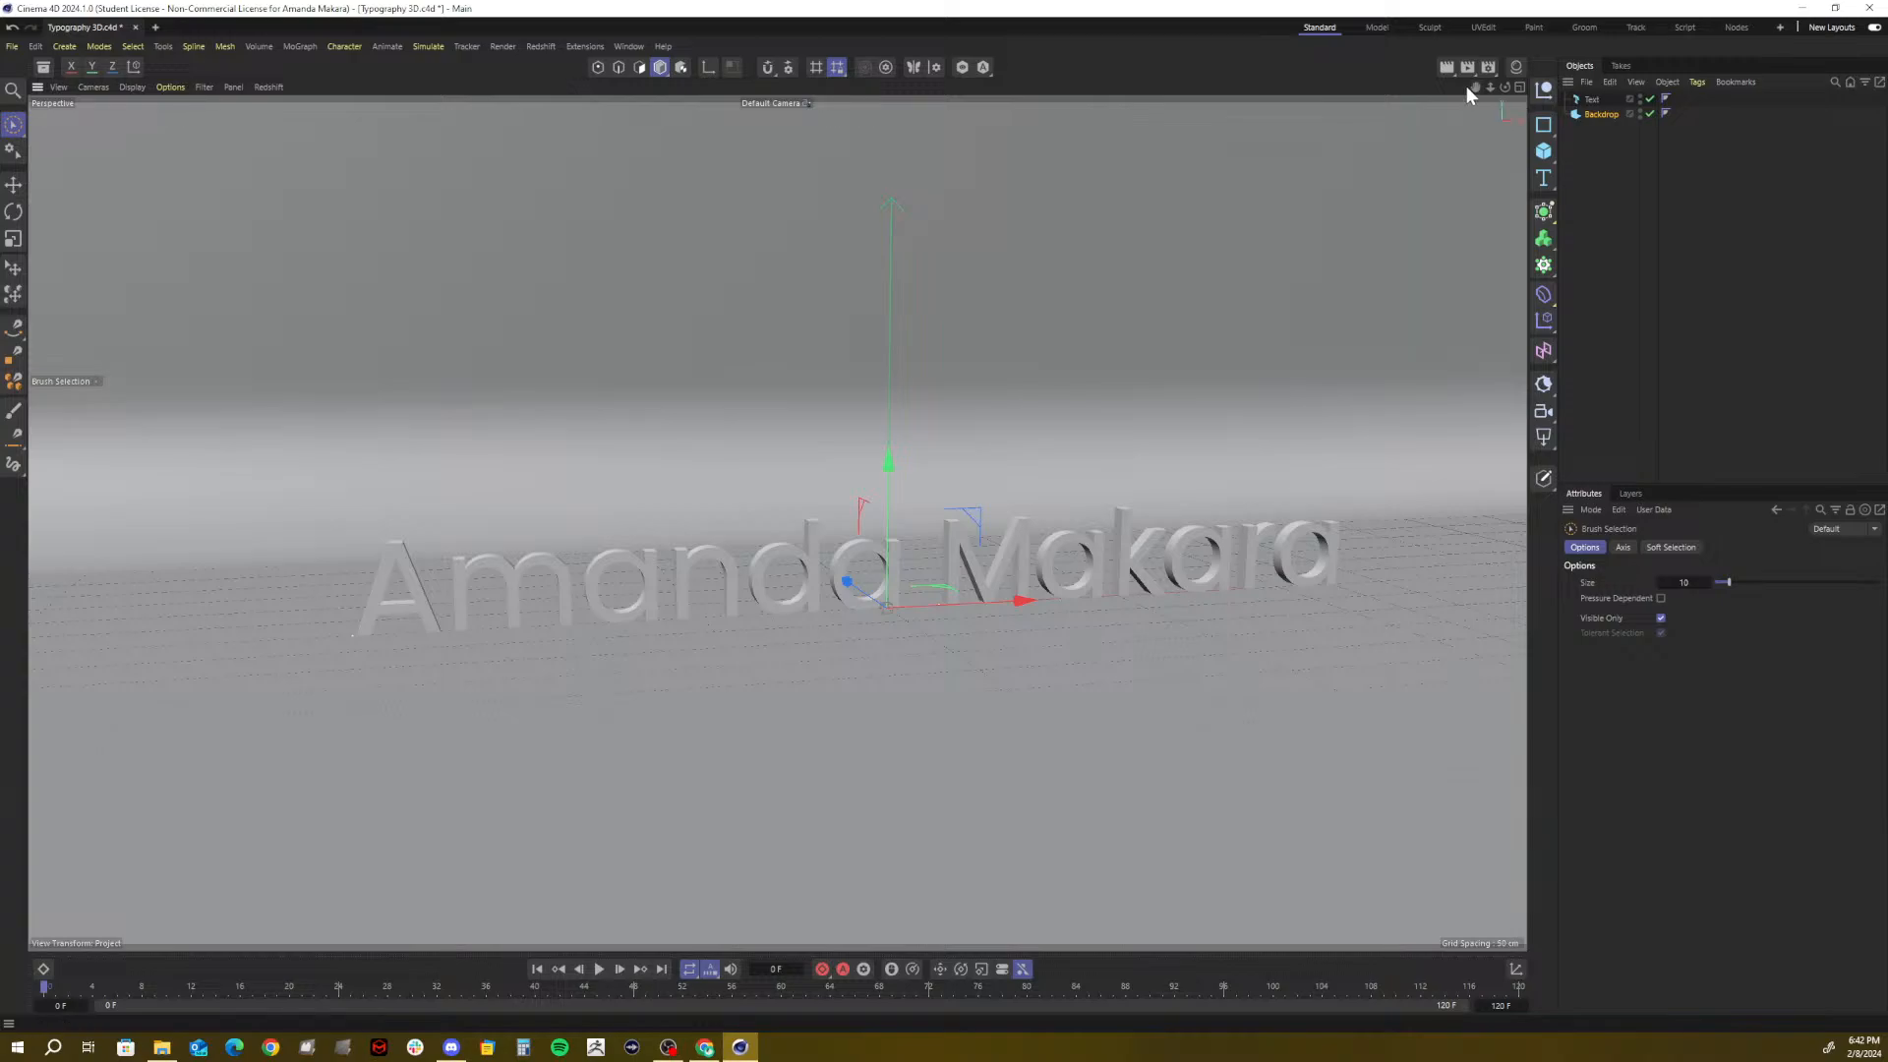
Set the name text's Depth to 25 cm and show the Text / Text Spline flyout
left_click_drag(1473, 82, 1422, 69)
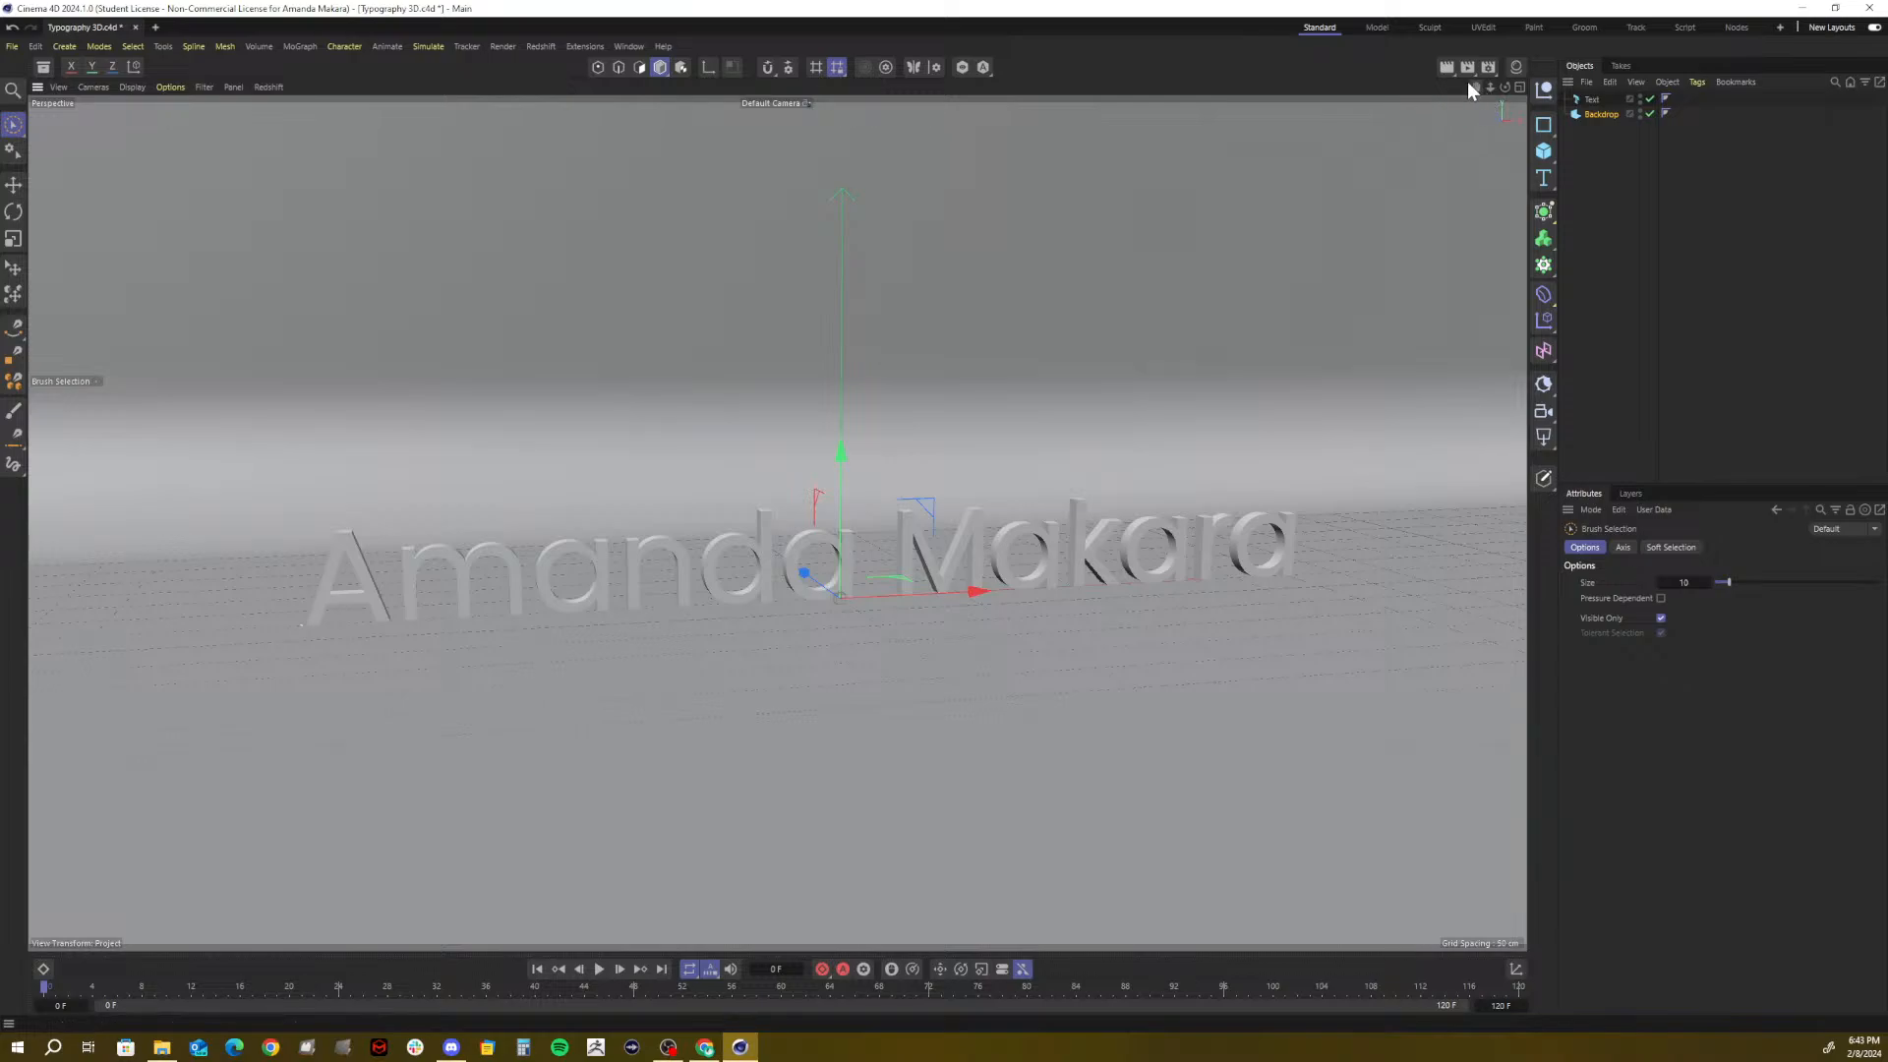
left_click_drag(1475, 87, 1476, 88)
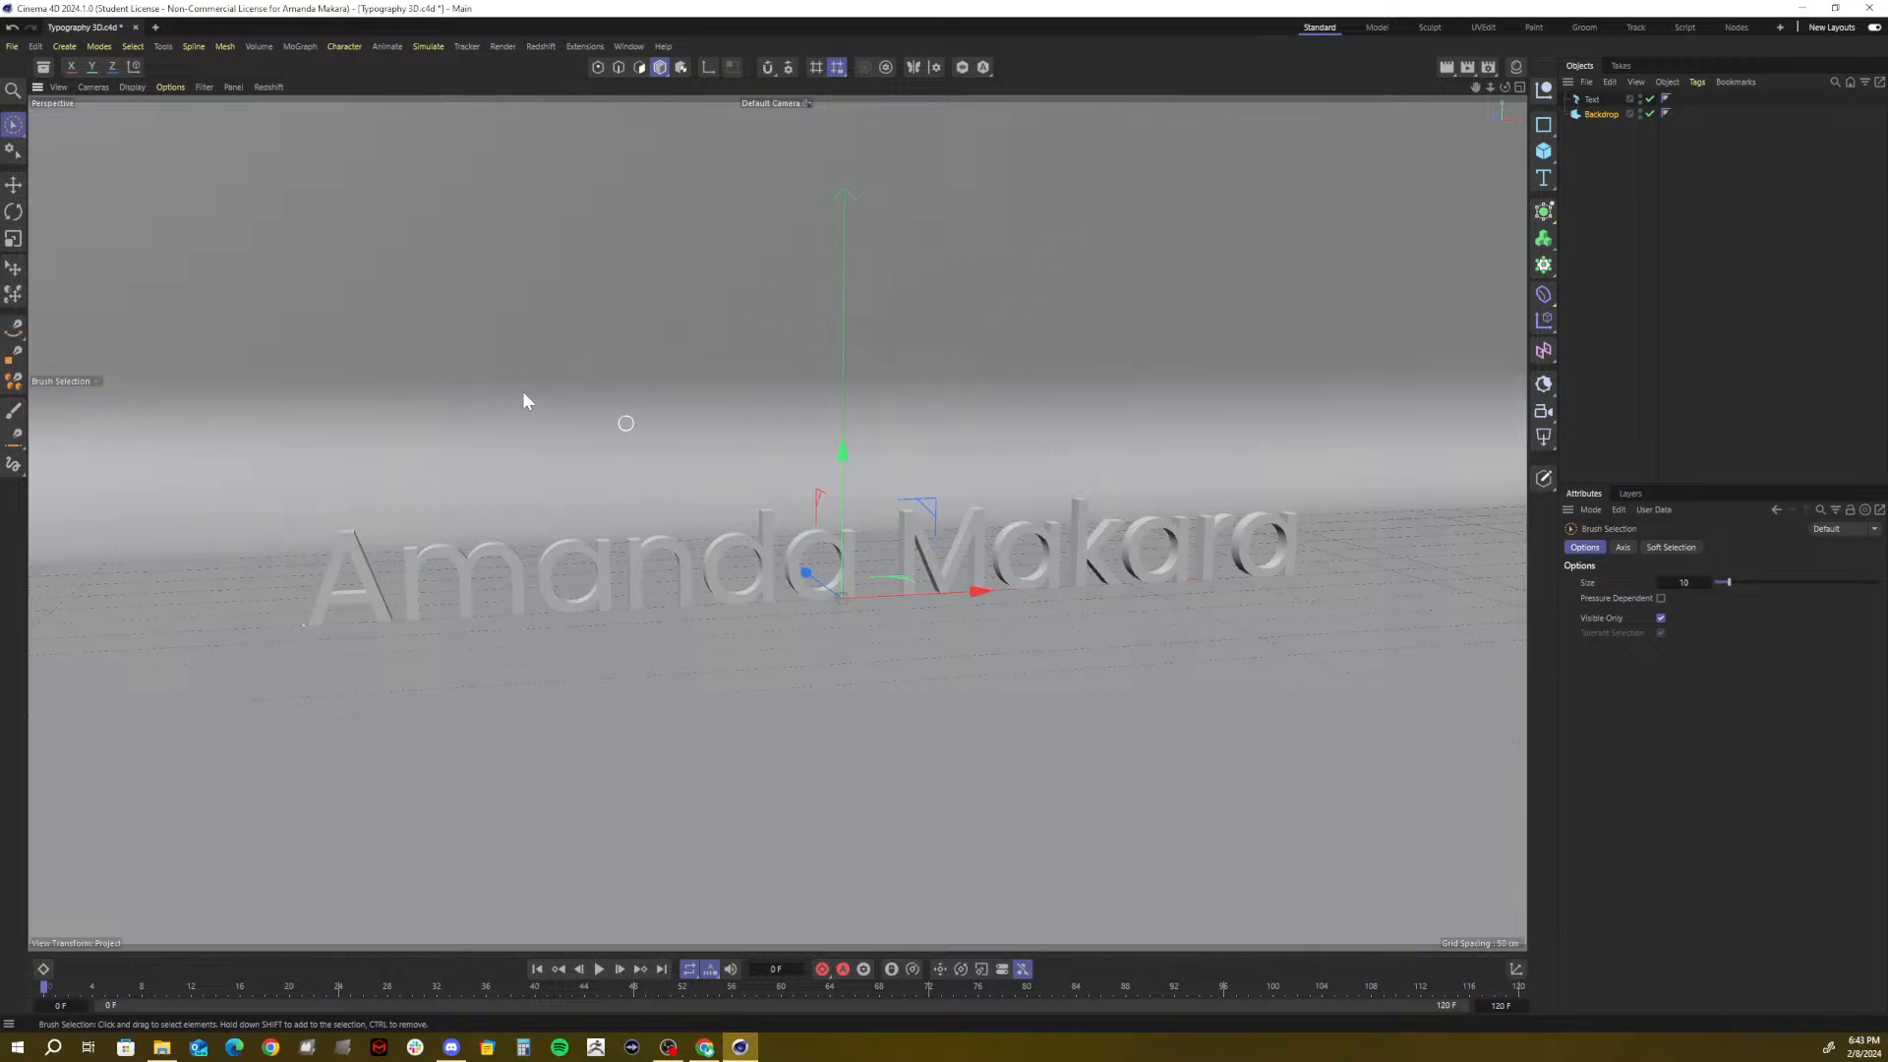
left_click(1590, 101)
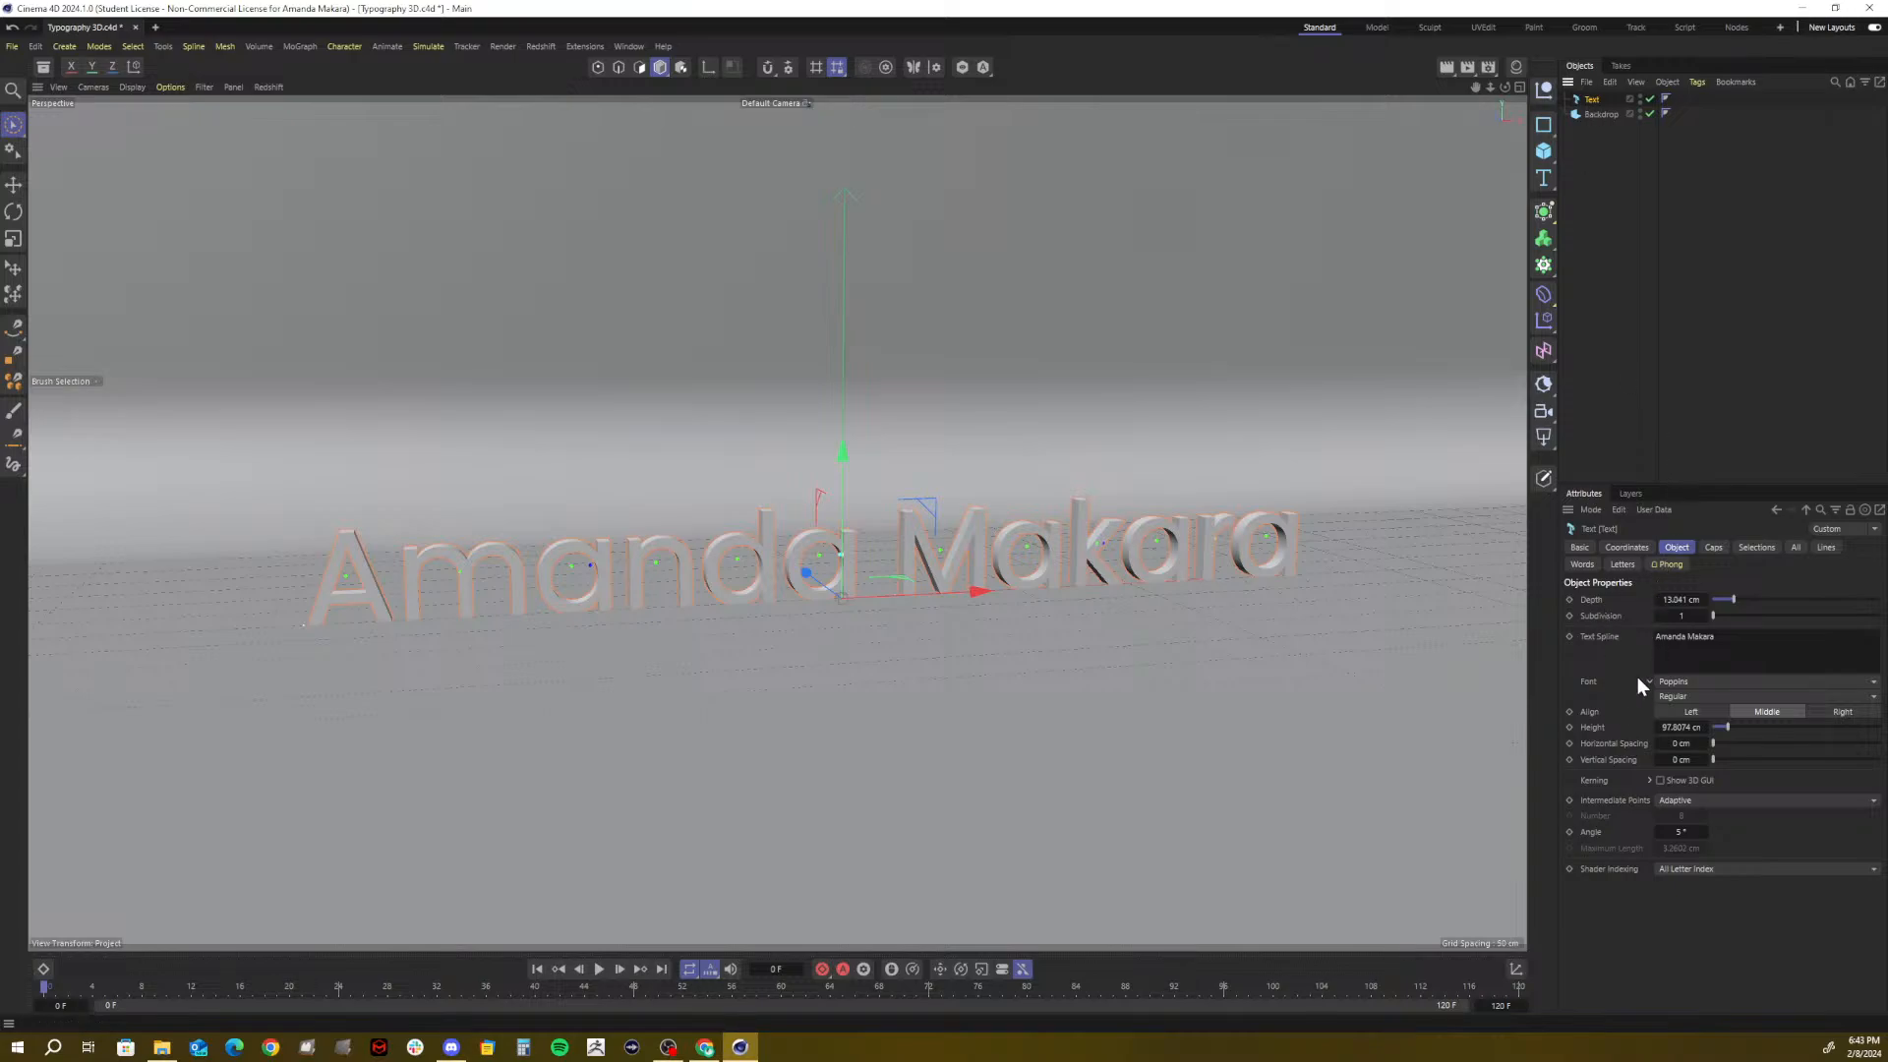
left_click(1689, 601)
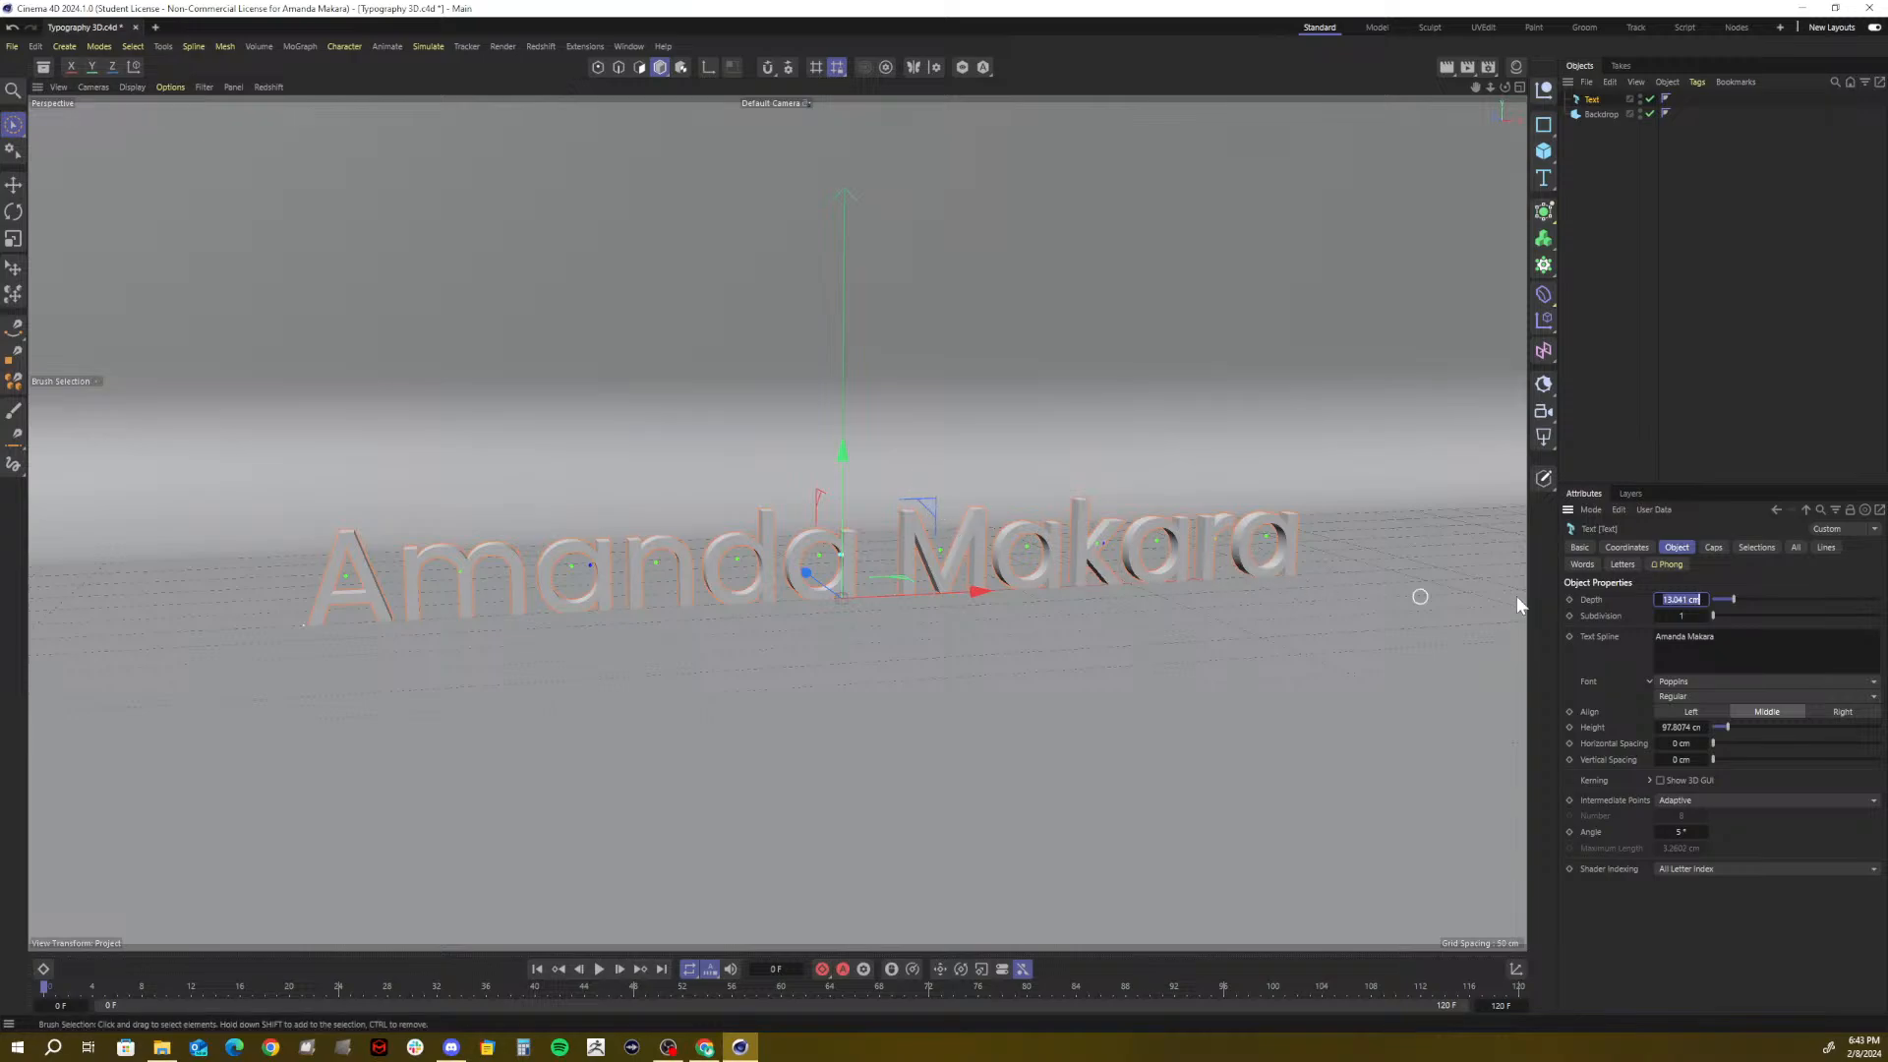
type("25")
key("Return")
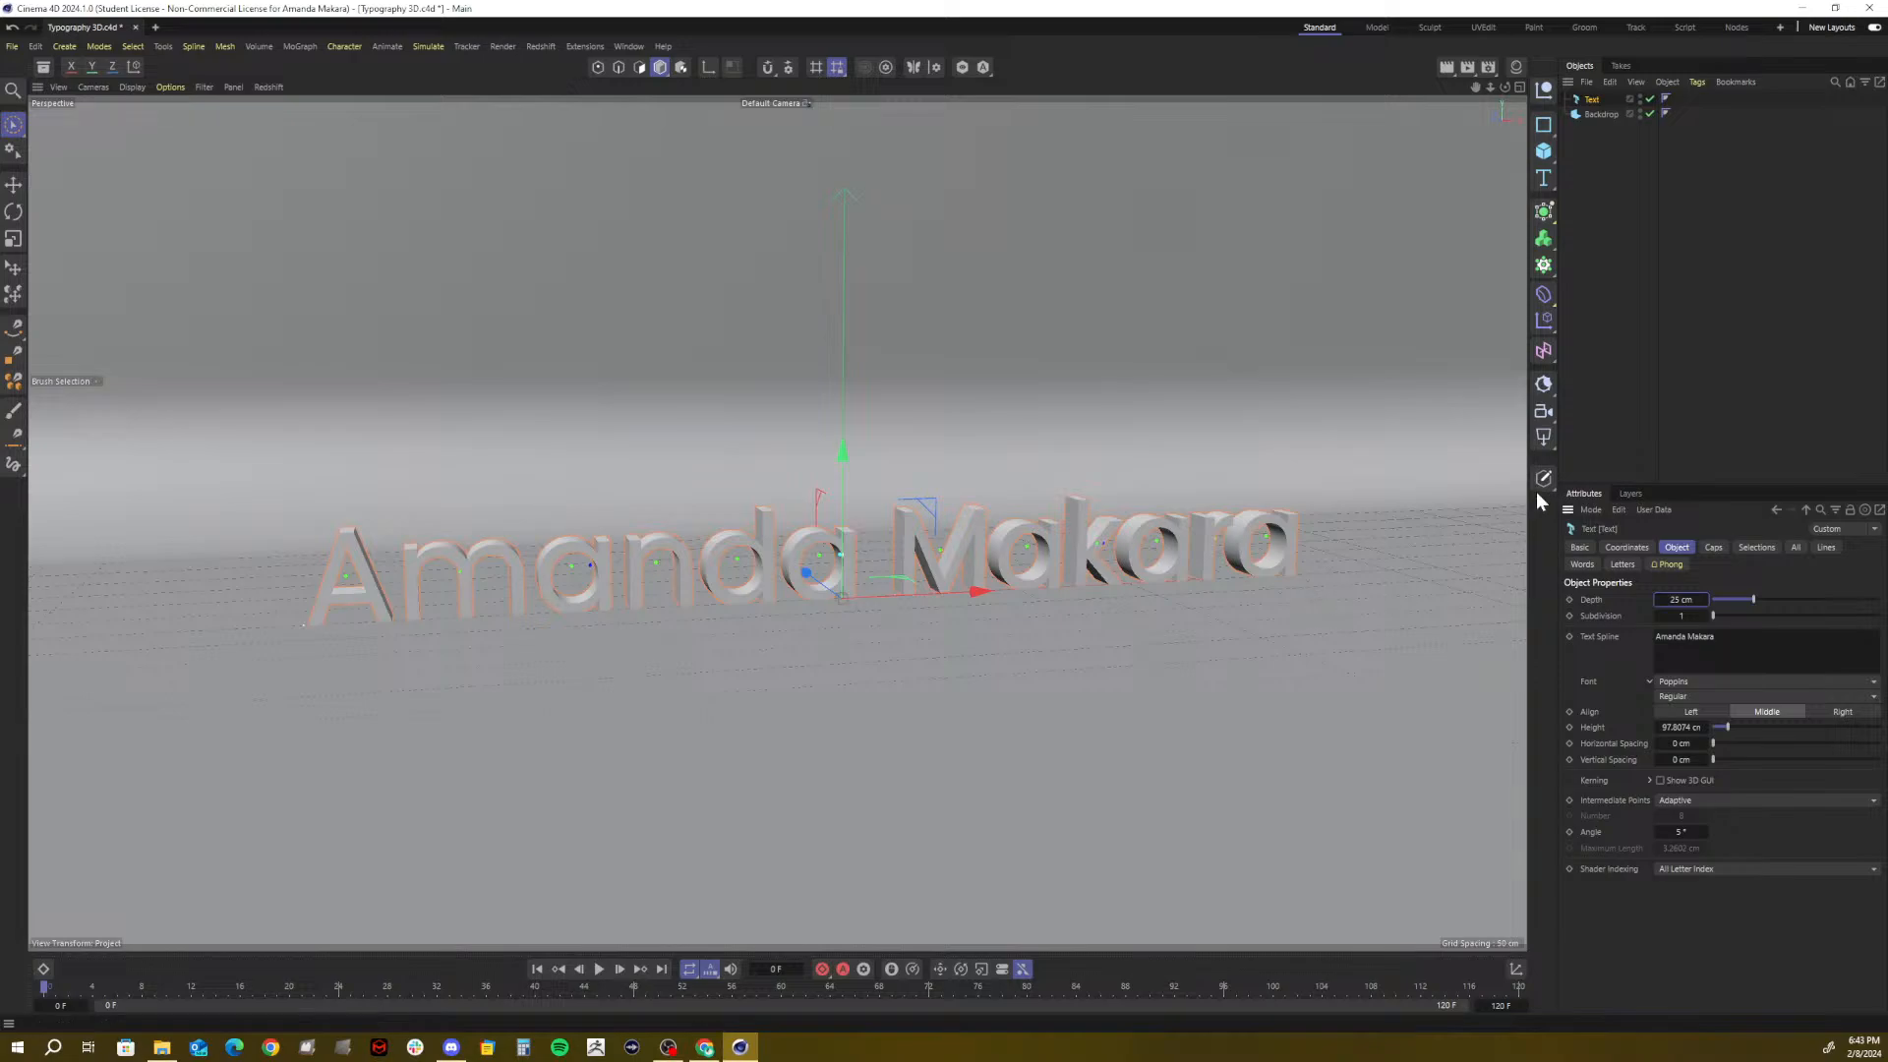
left_click(1542, 149)
left_click(1519, 173)
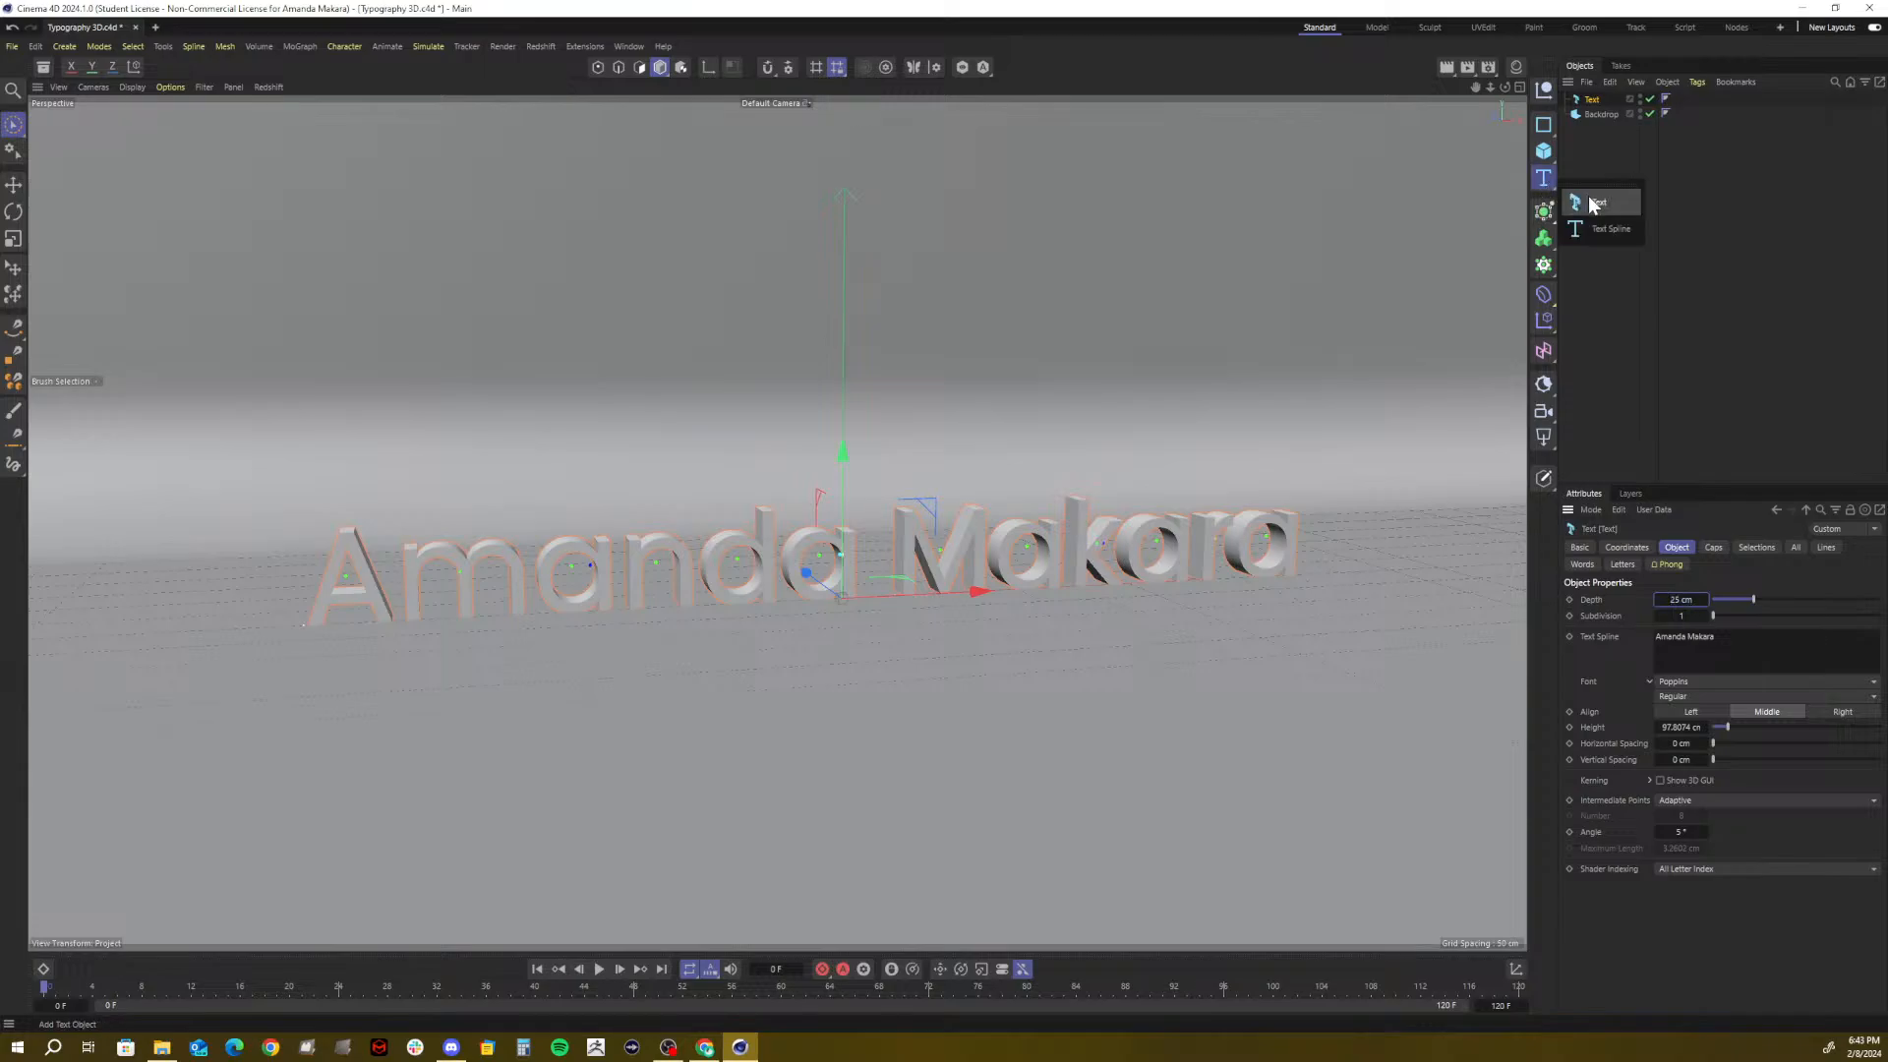
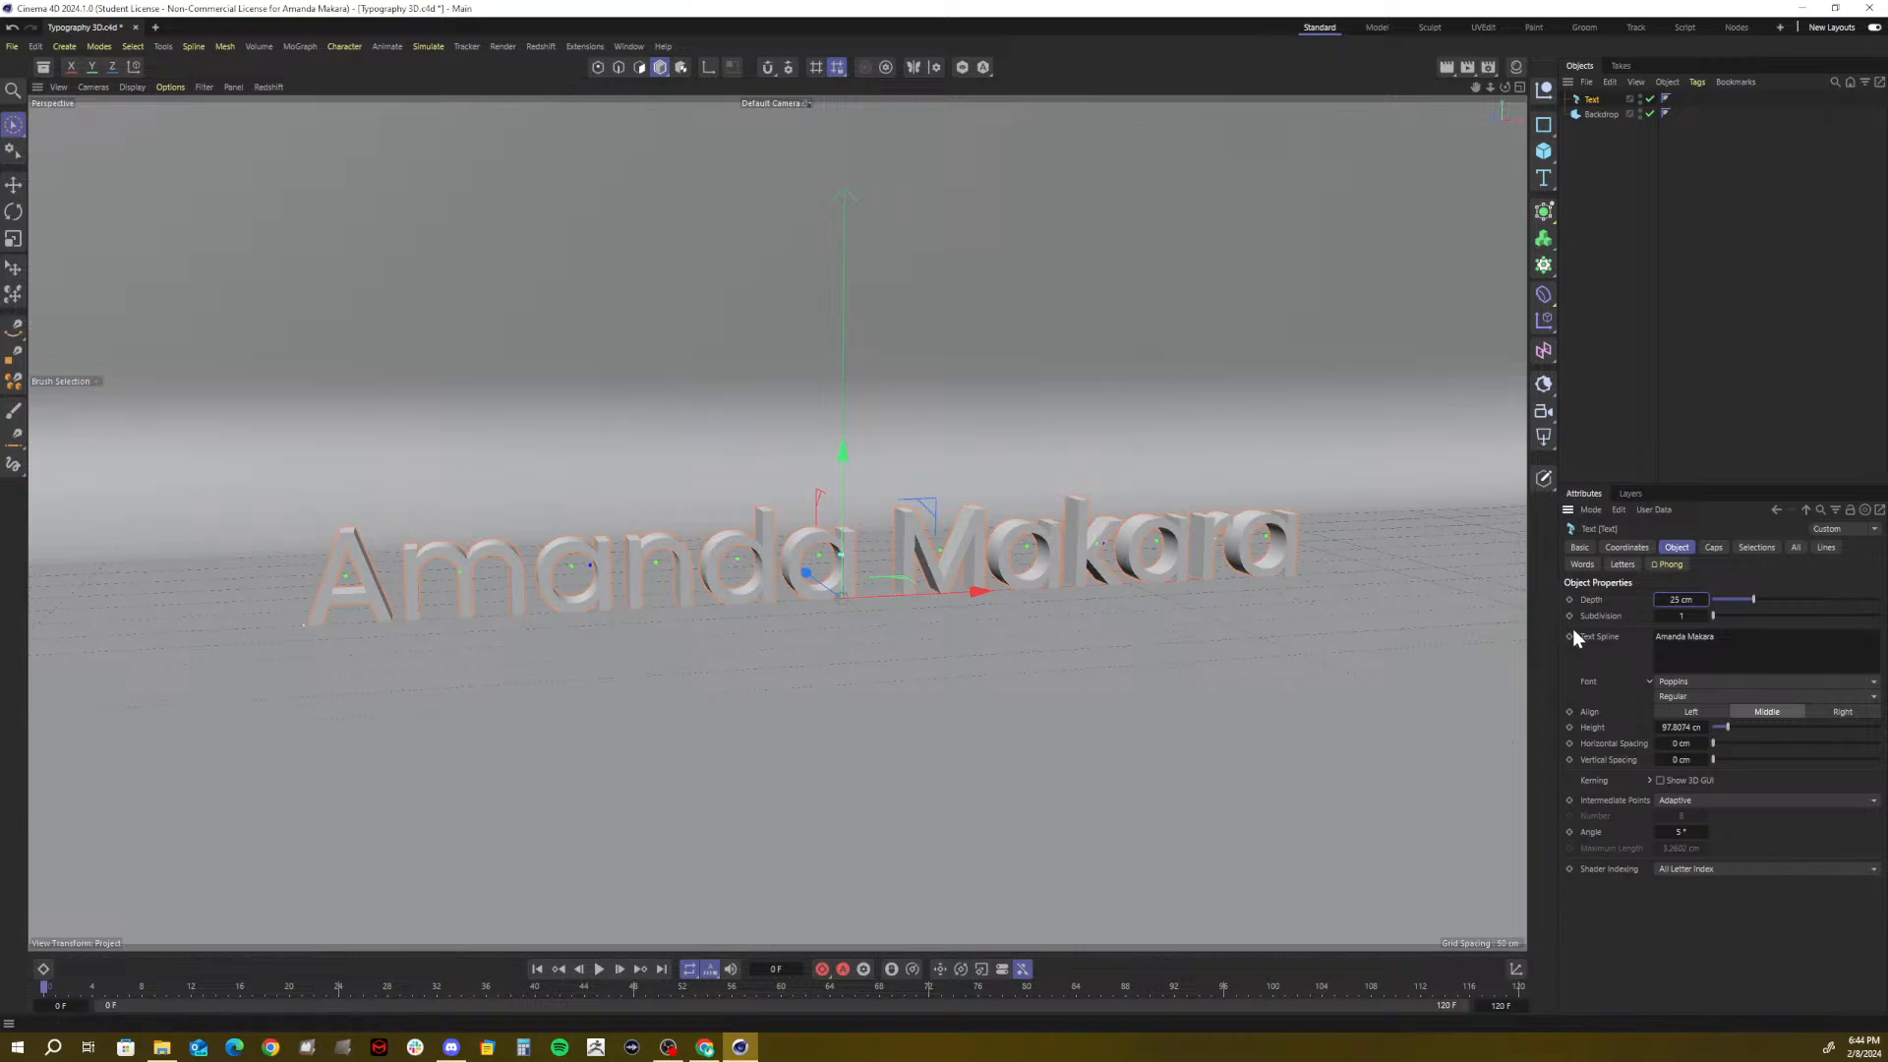
left_click(1671, 727)
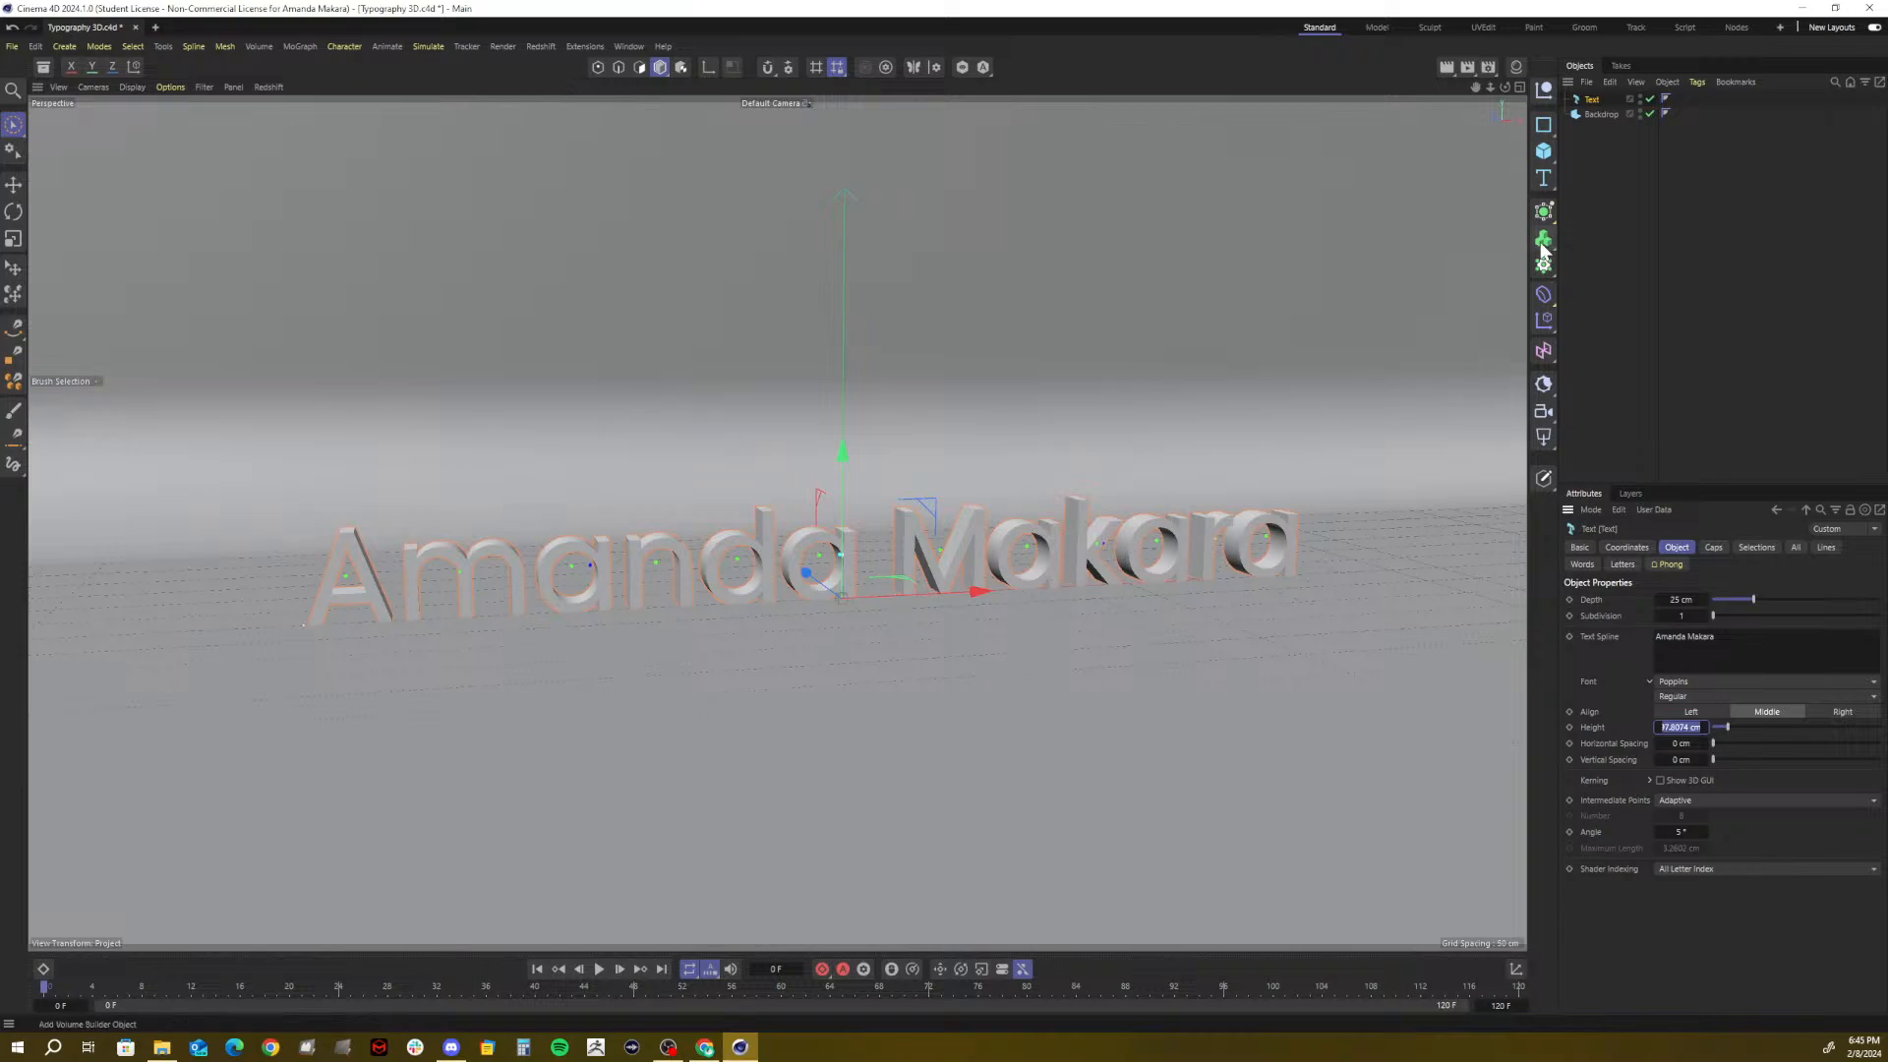
mouse_move(841, 450)
left_mouse_down()
mouse_move(842, 384)
mouse_move(834, 434)
mouse_move(846, 405)
mouse_move(842, 421)
left_mouse_up()
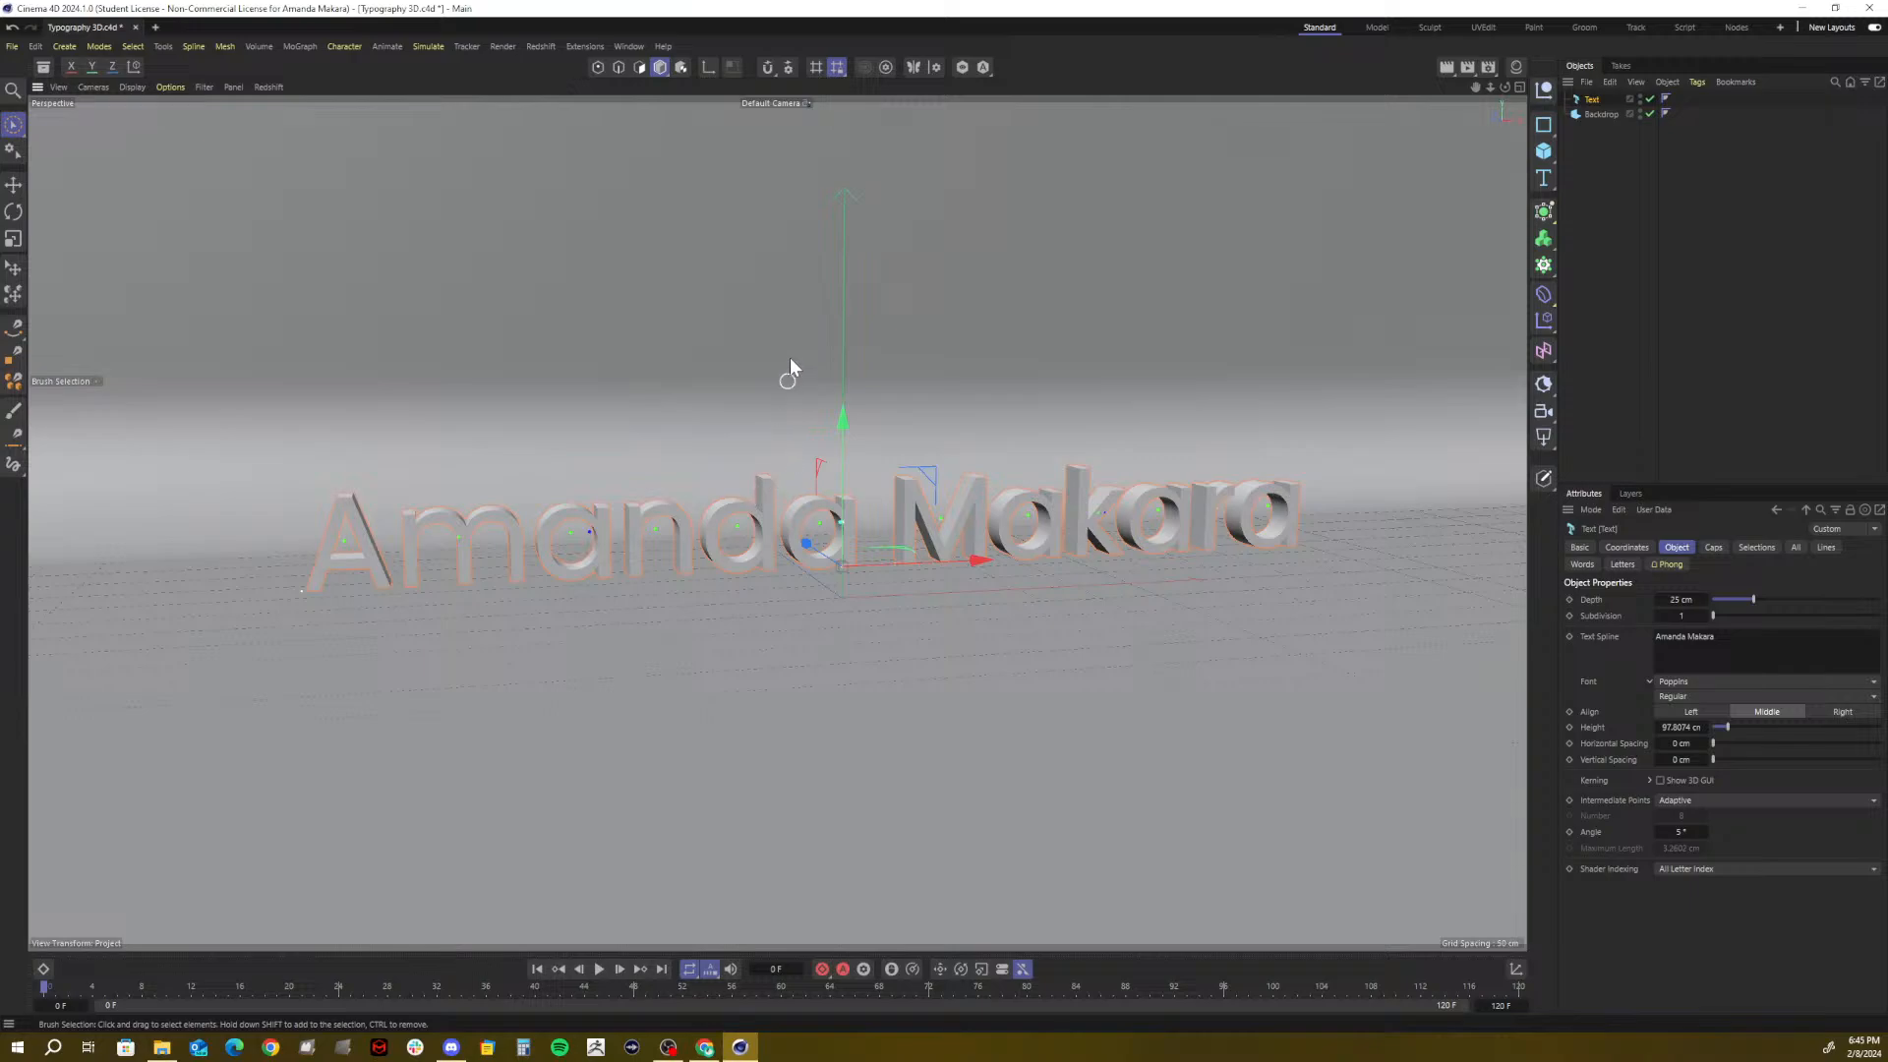
mouse_move(843, 423)
left_mouse_down()
mouse_move(831, 486)
mouse_move(830, 452)
left_mouse_up()
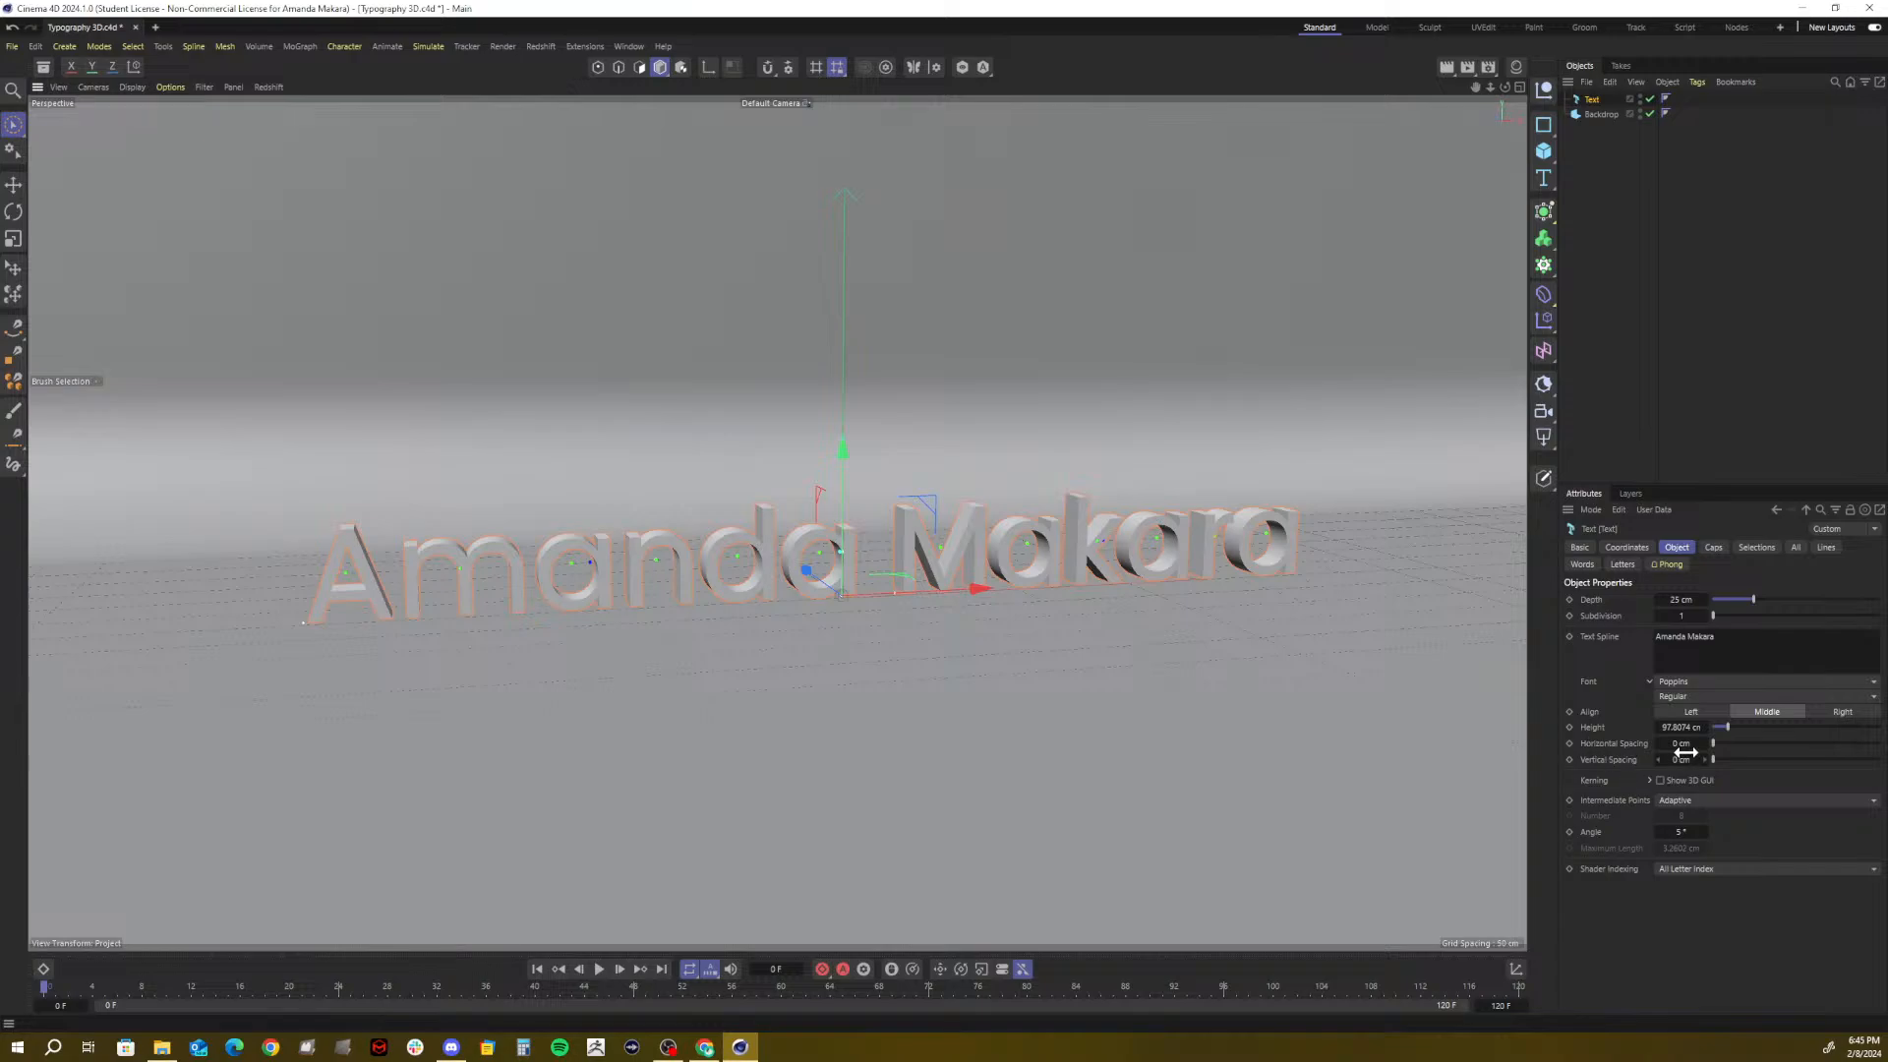
Set the text's Horizontal Spacing to 5 cm to spread the letters apart
mouse_move(1683, 744)
left_mouse_down()
mouse_move(1730, 744)
mouse_move(1678, 744)
left_mouse_up()
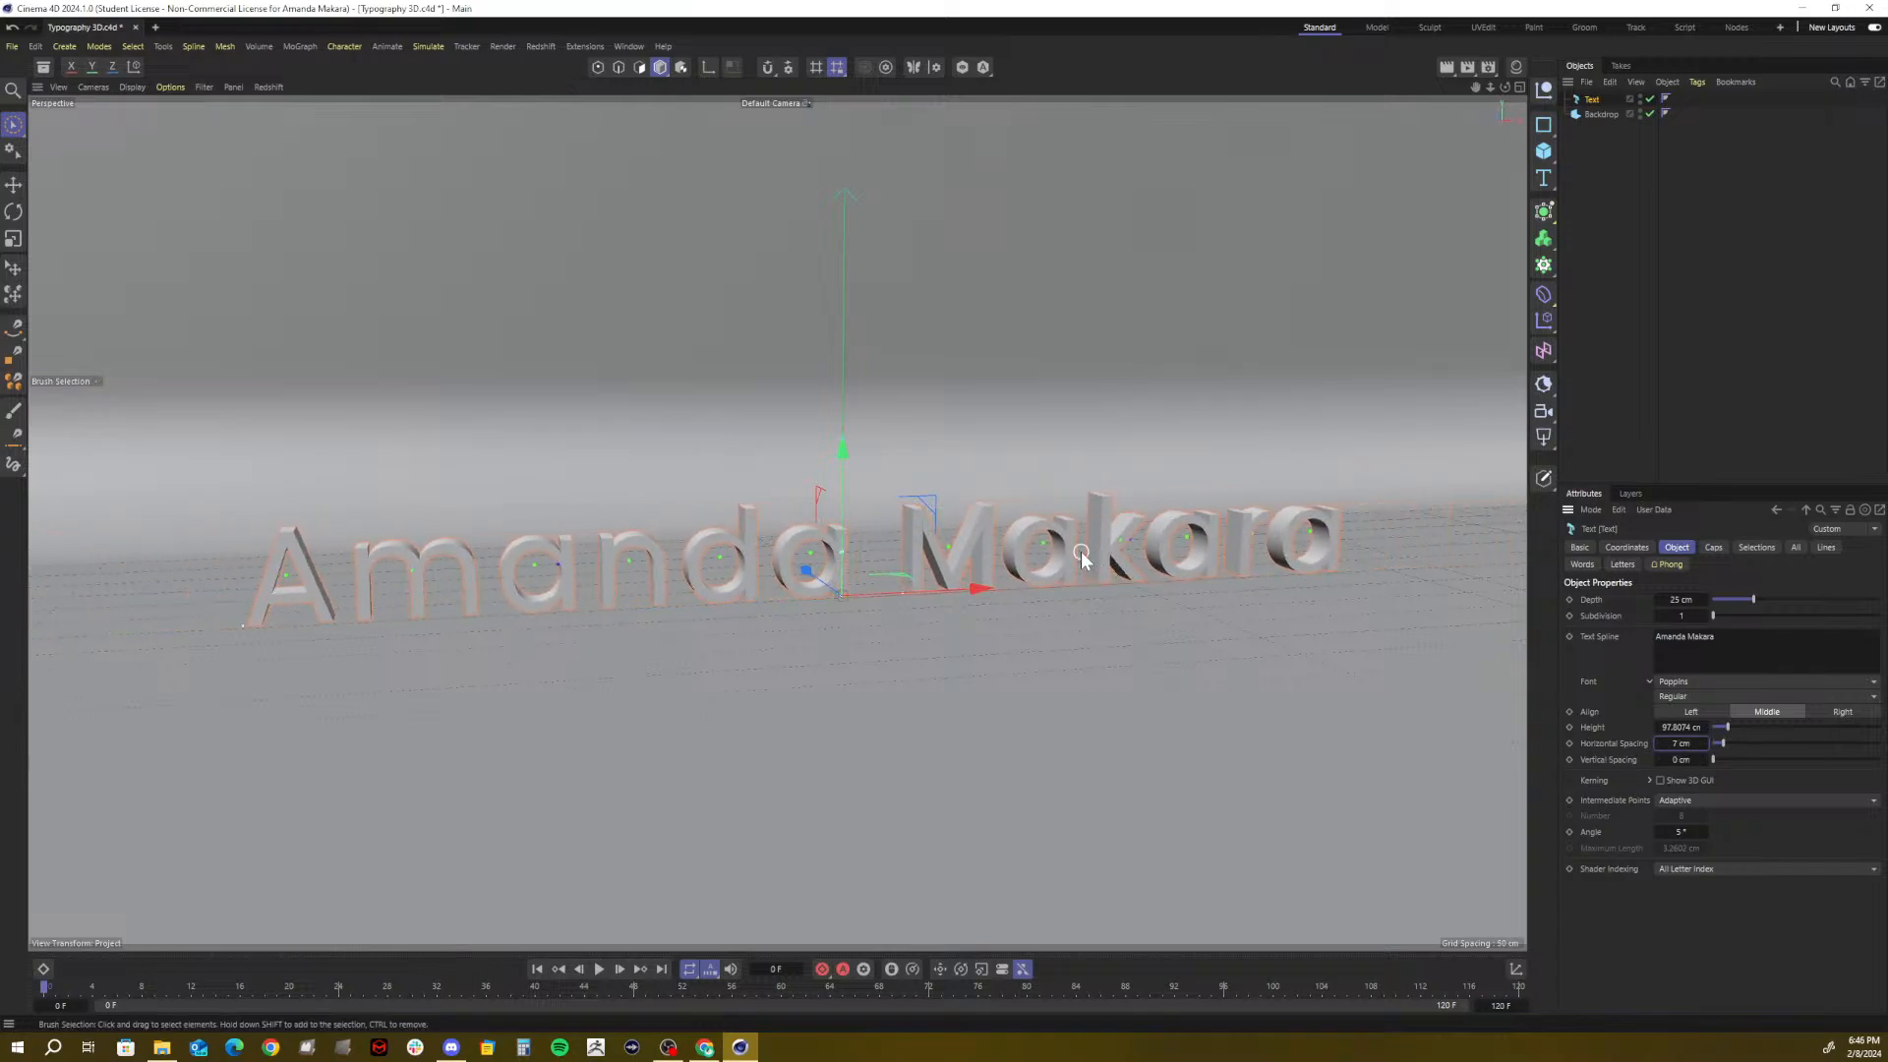
left_click(1676, 745)
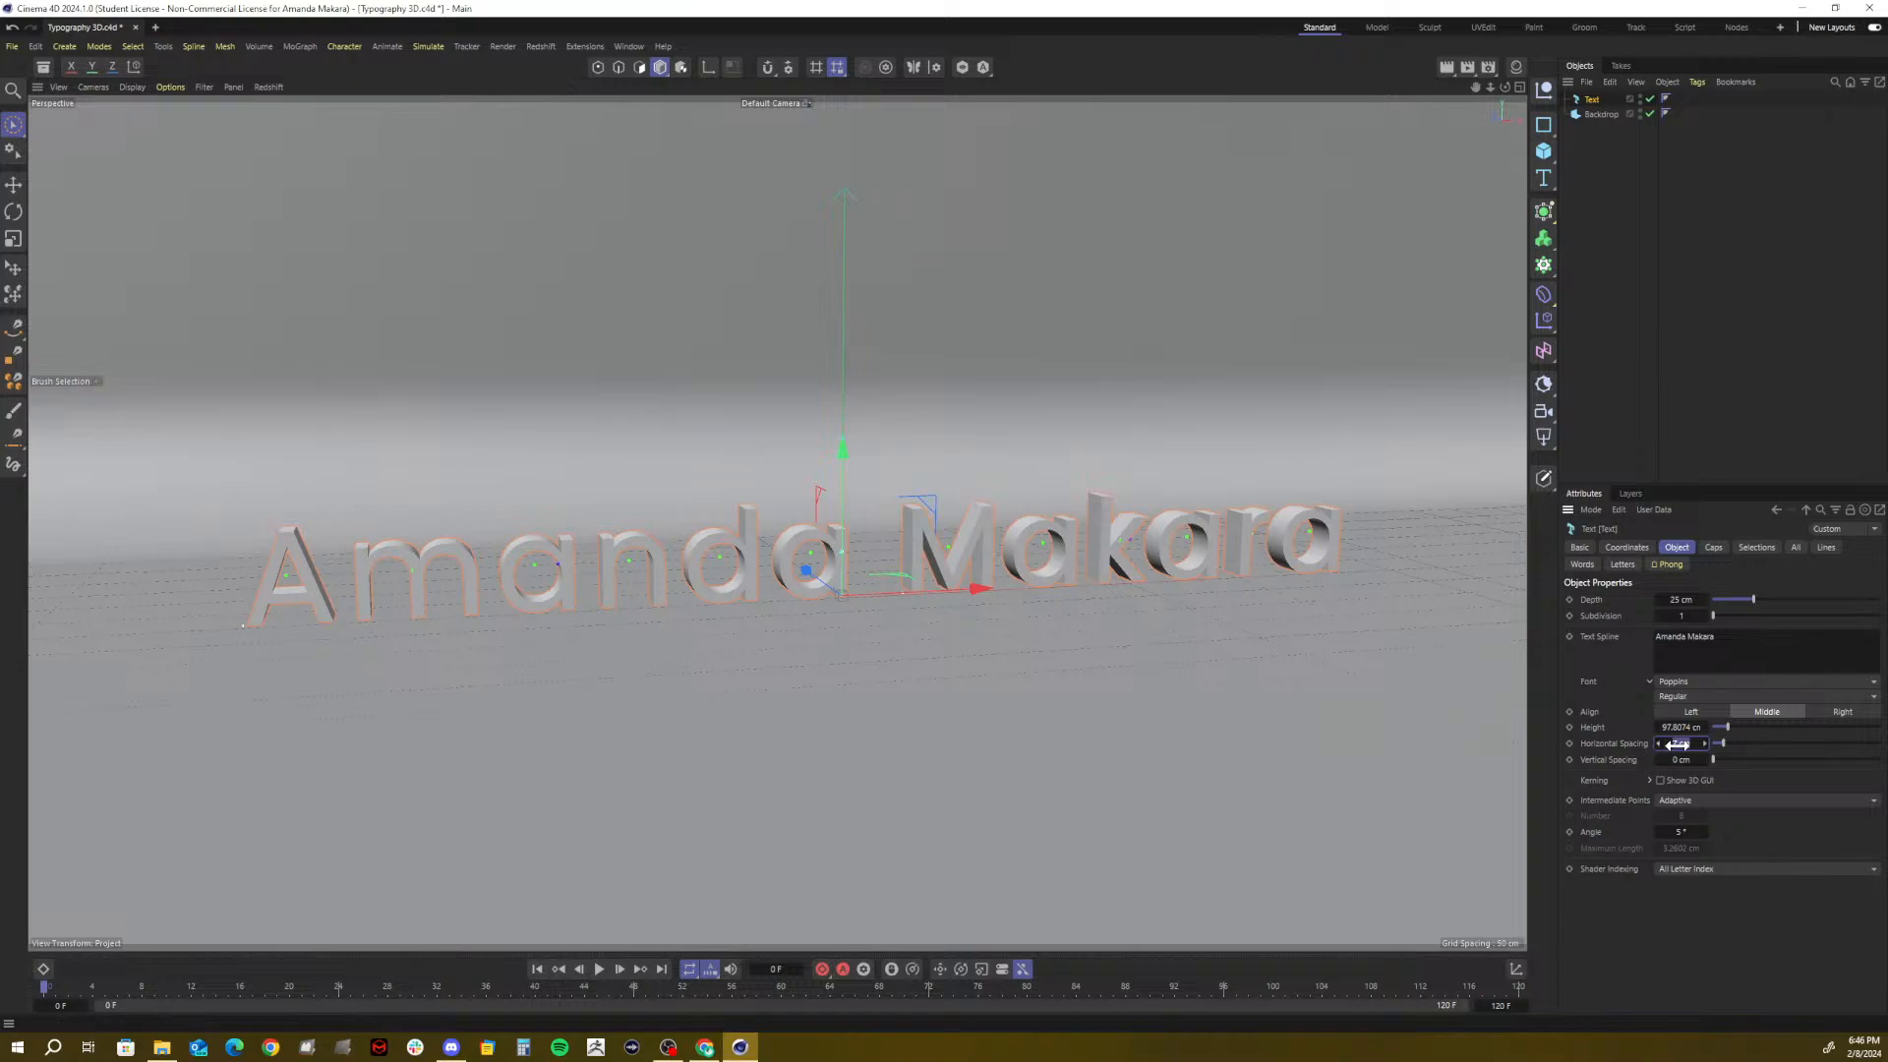
type("5")
key("Return")
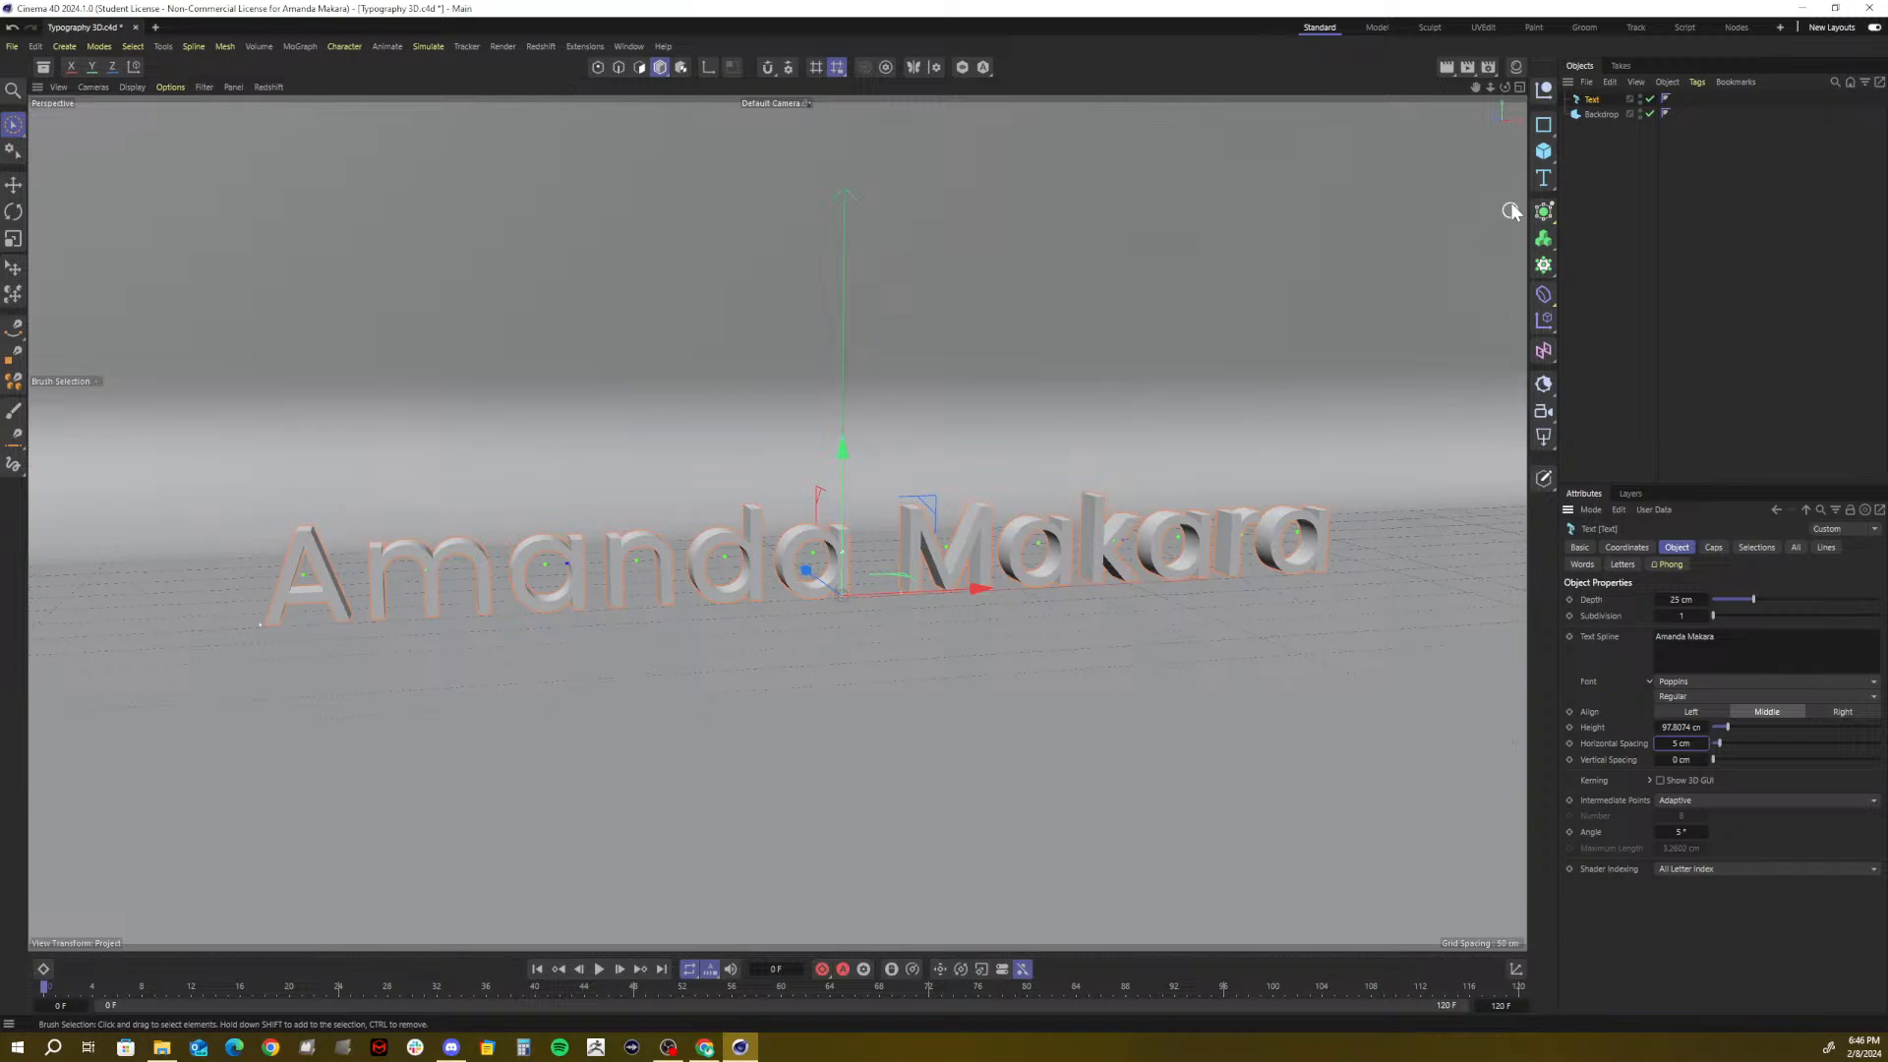
left_click(1587, 122)
left_click(1590, 100)
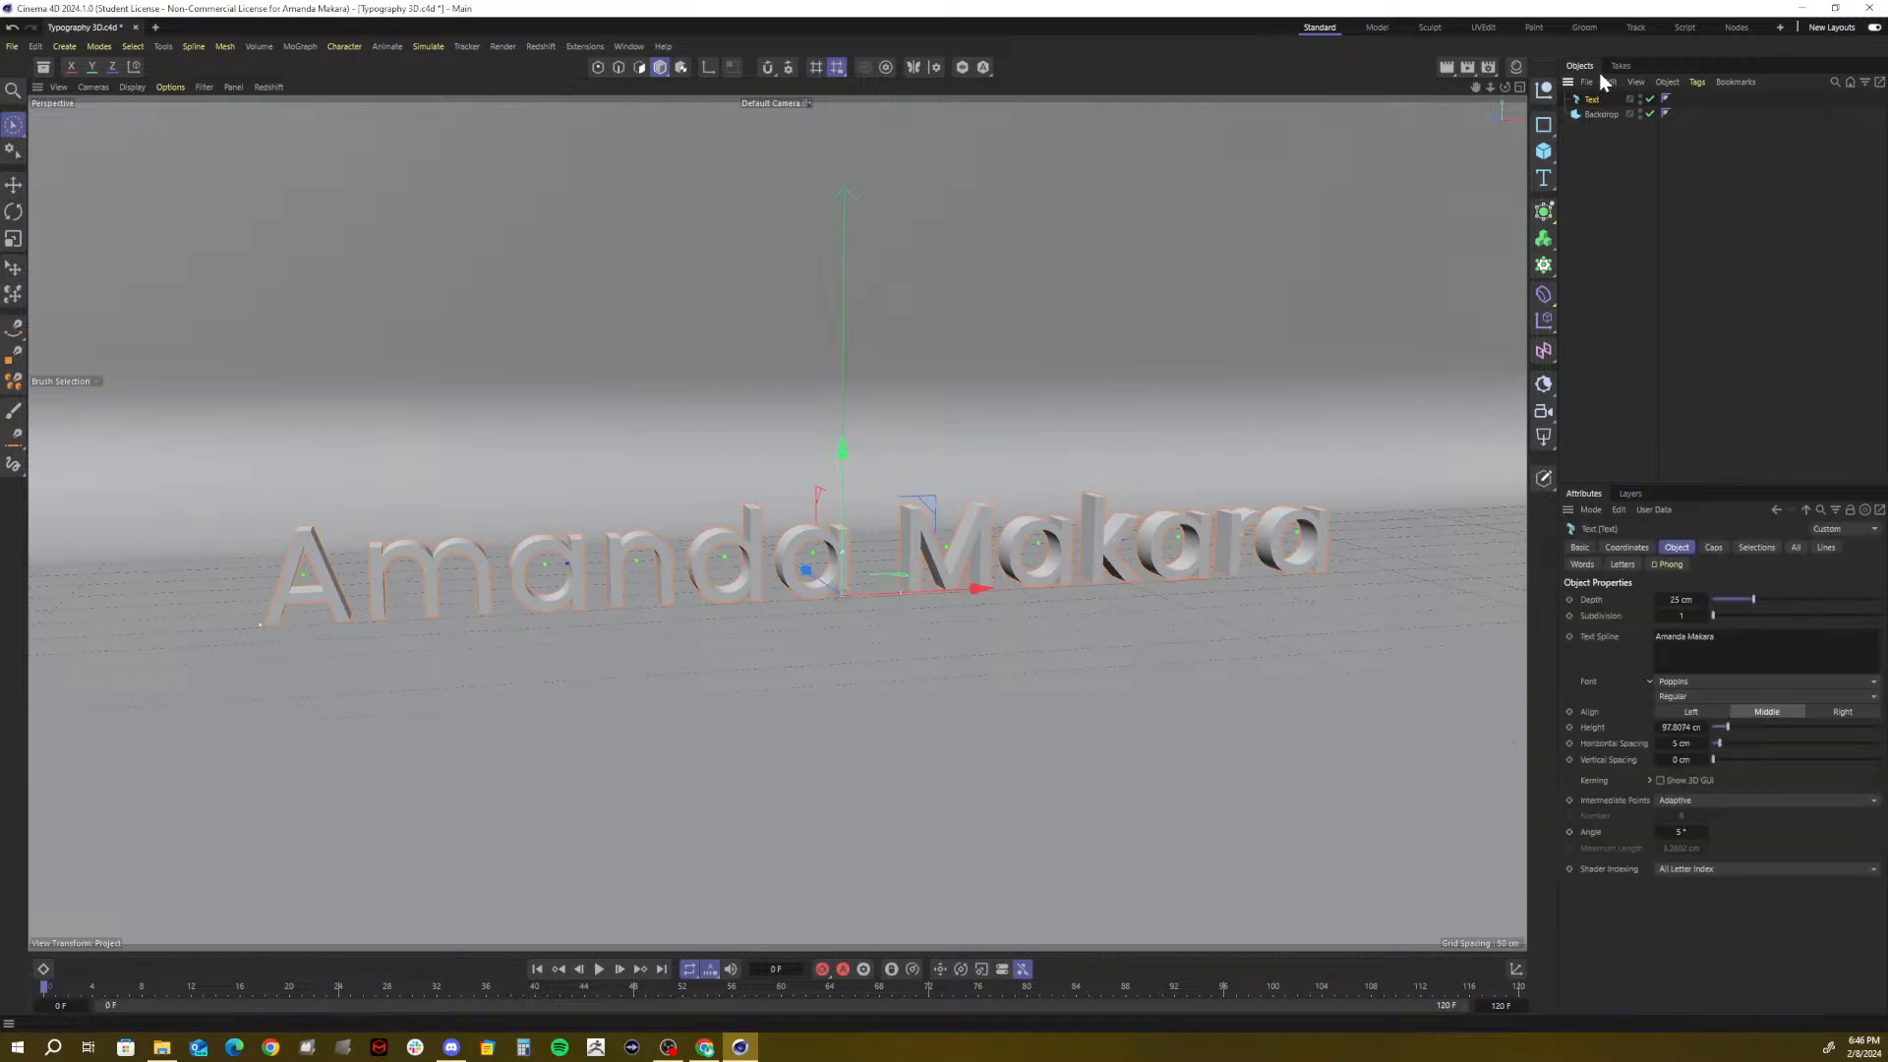
right_click(1590, 101)
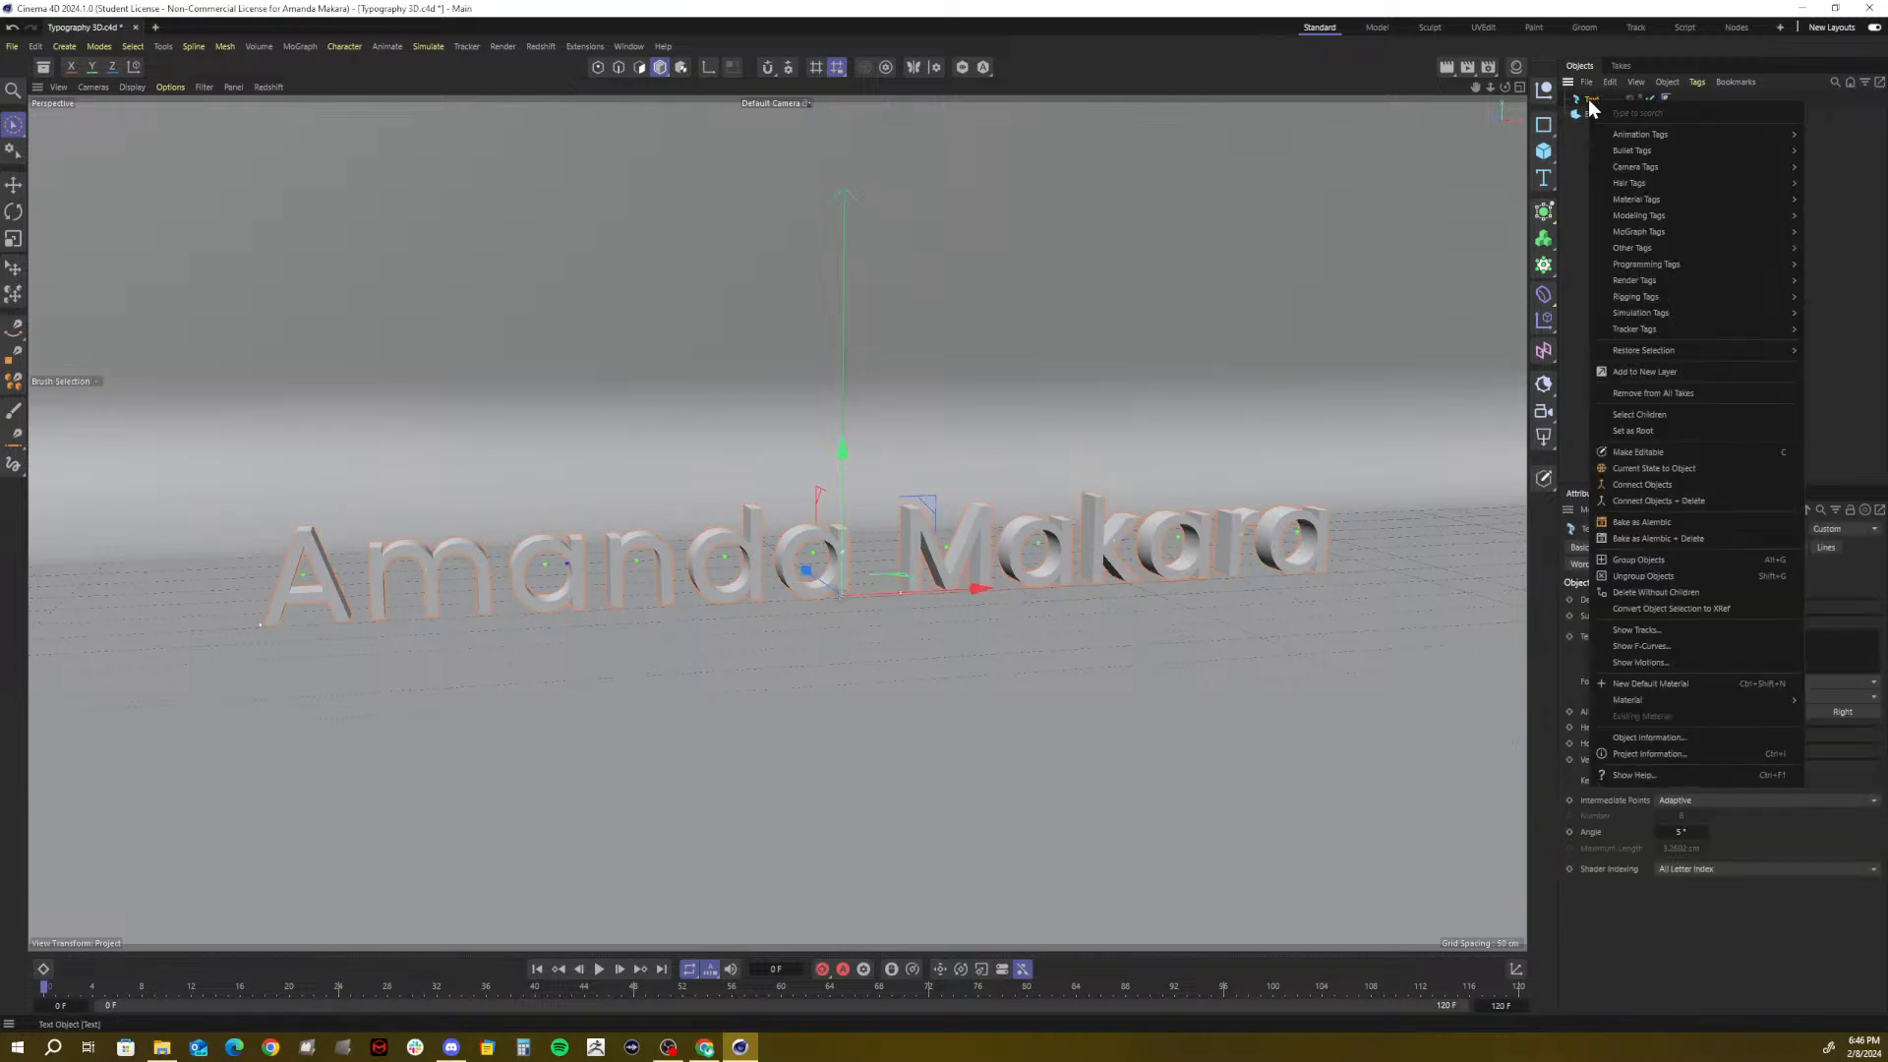
left_click(1589, 99)
key("c")
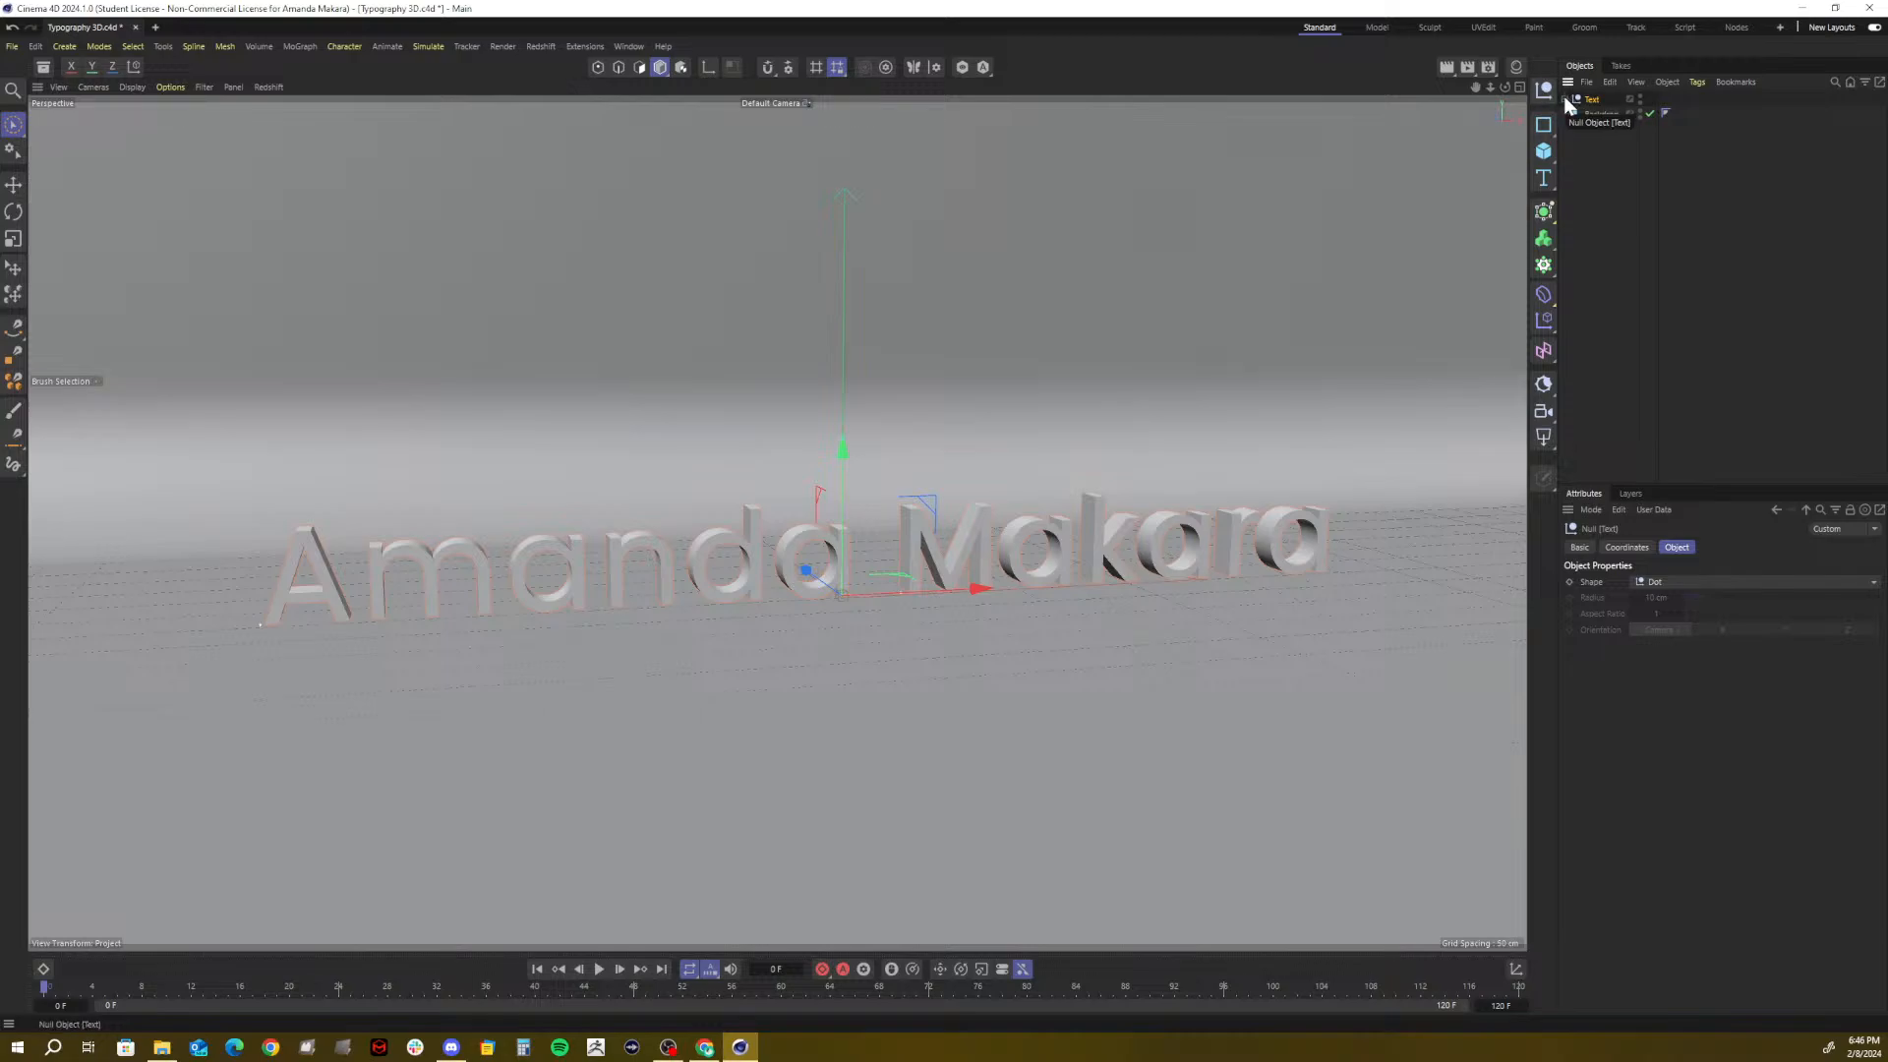
left_click_drag(1563, 103, 1564, 104)
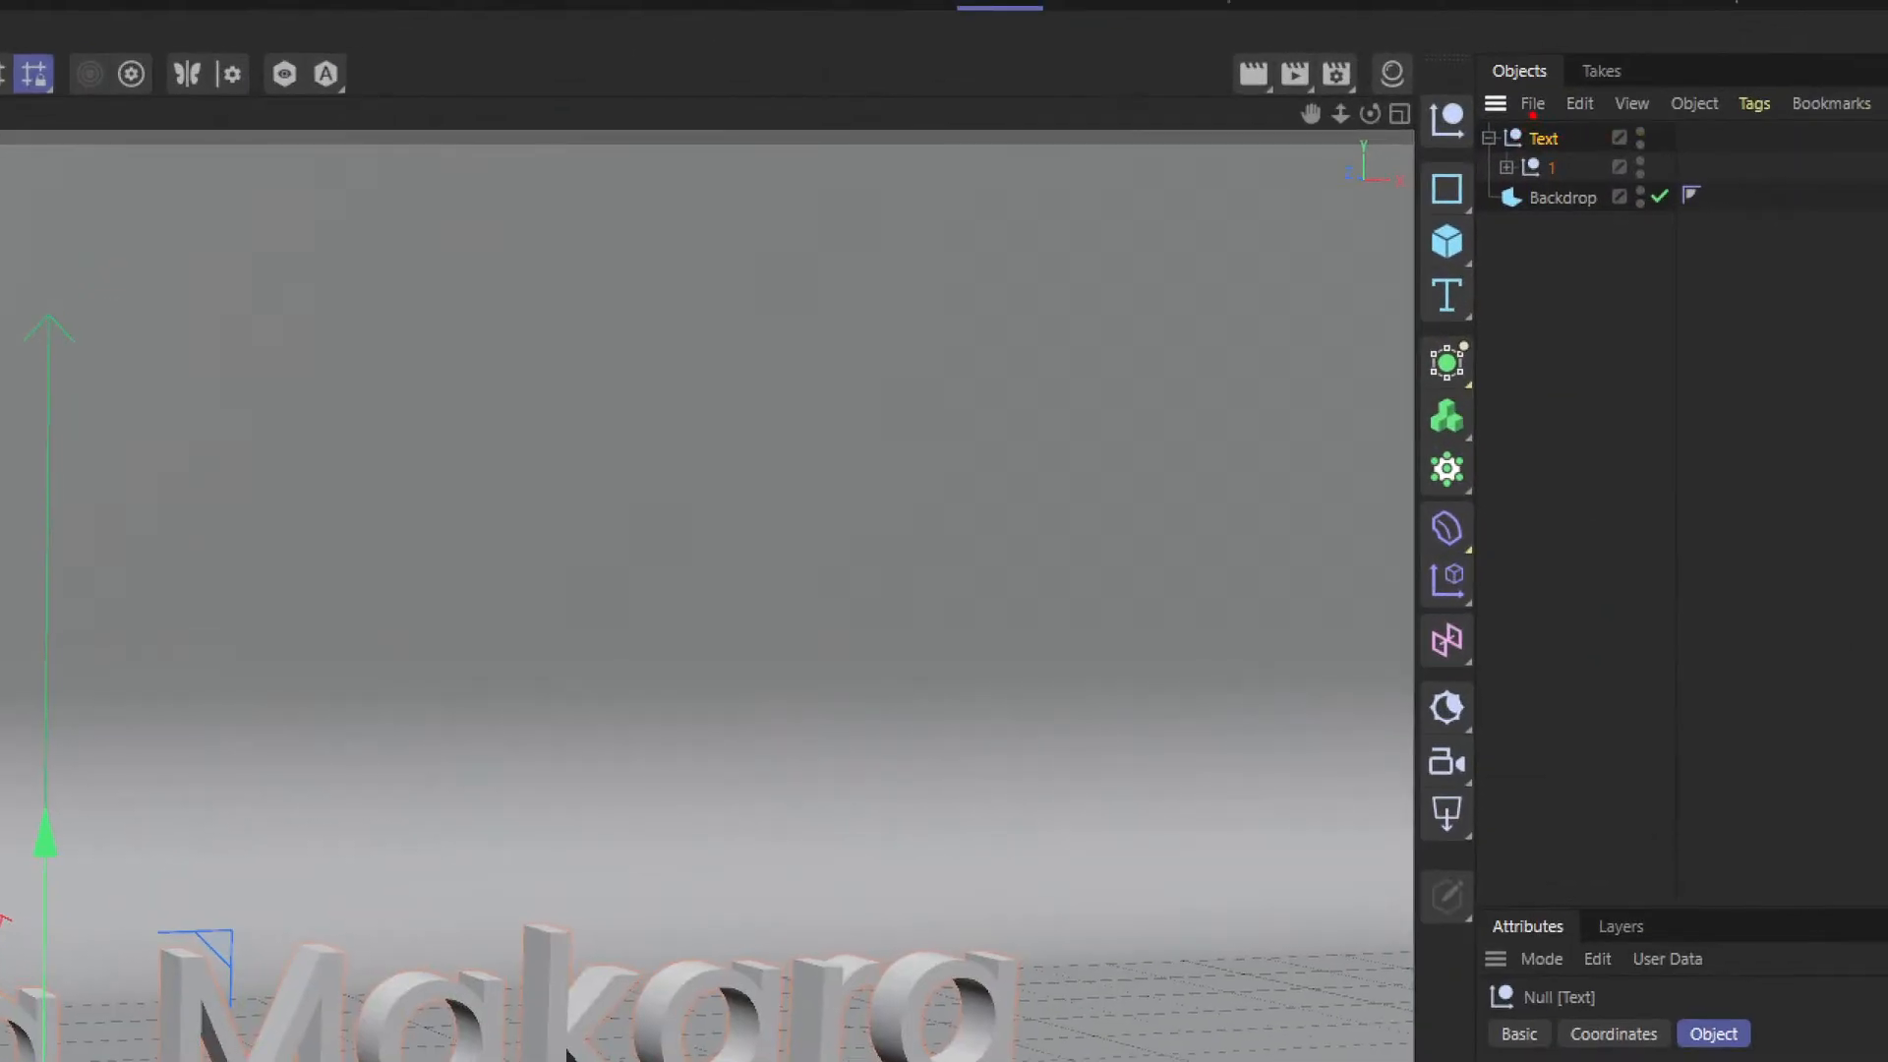
mouse_move(1532, 115)
left_mouse_down()
mouse_move(1614, 147)
mouse_move(1544, 101)
mouse_move(1585, 158)
left_mouse_up()
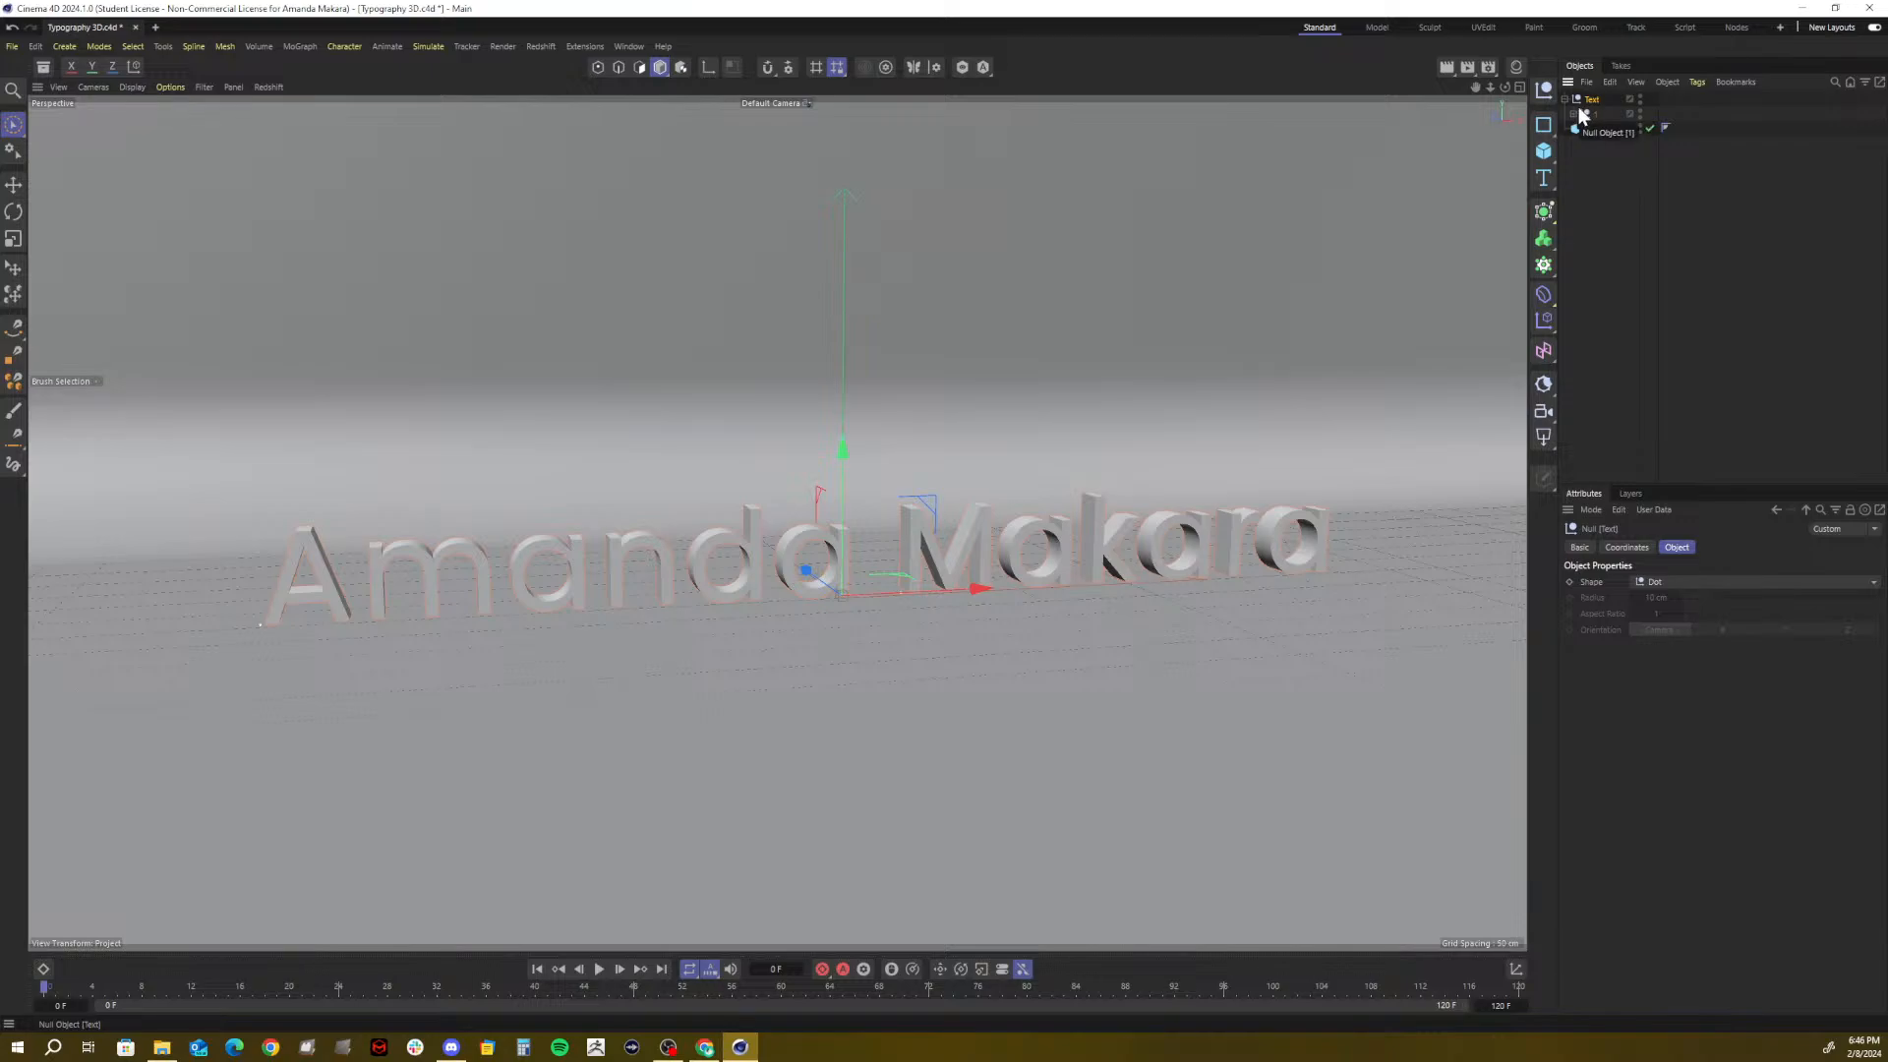
left_click(1506, 168)
left_click(1582, 141)
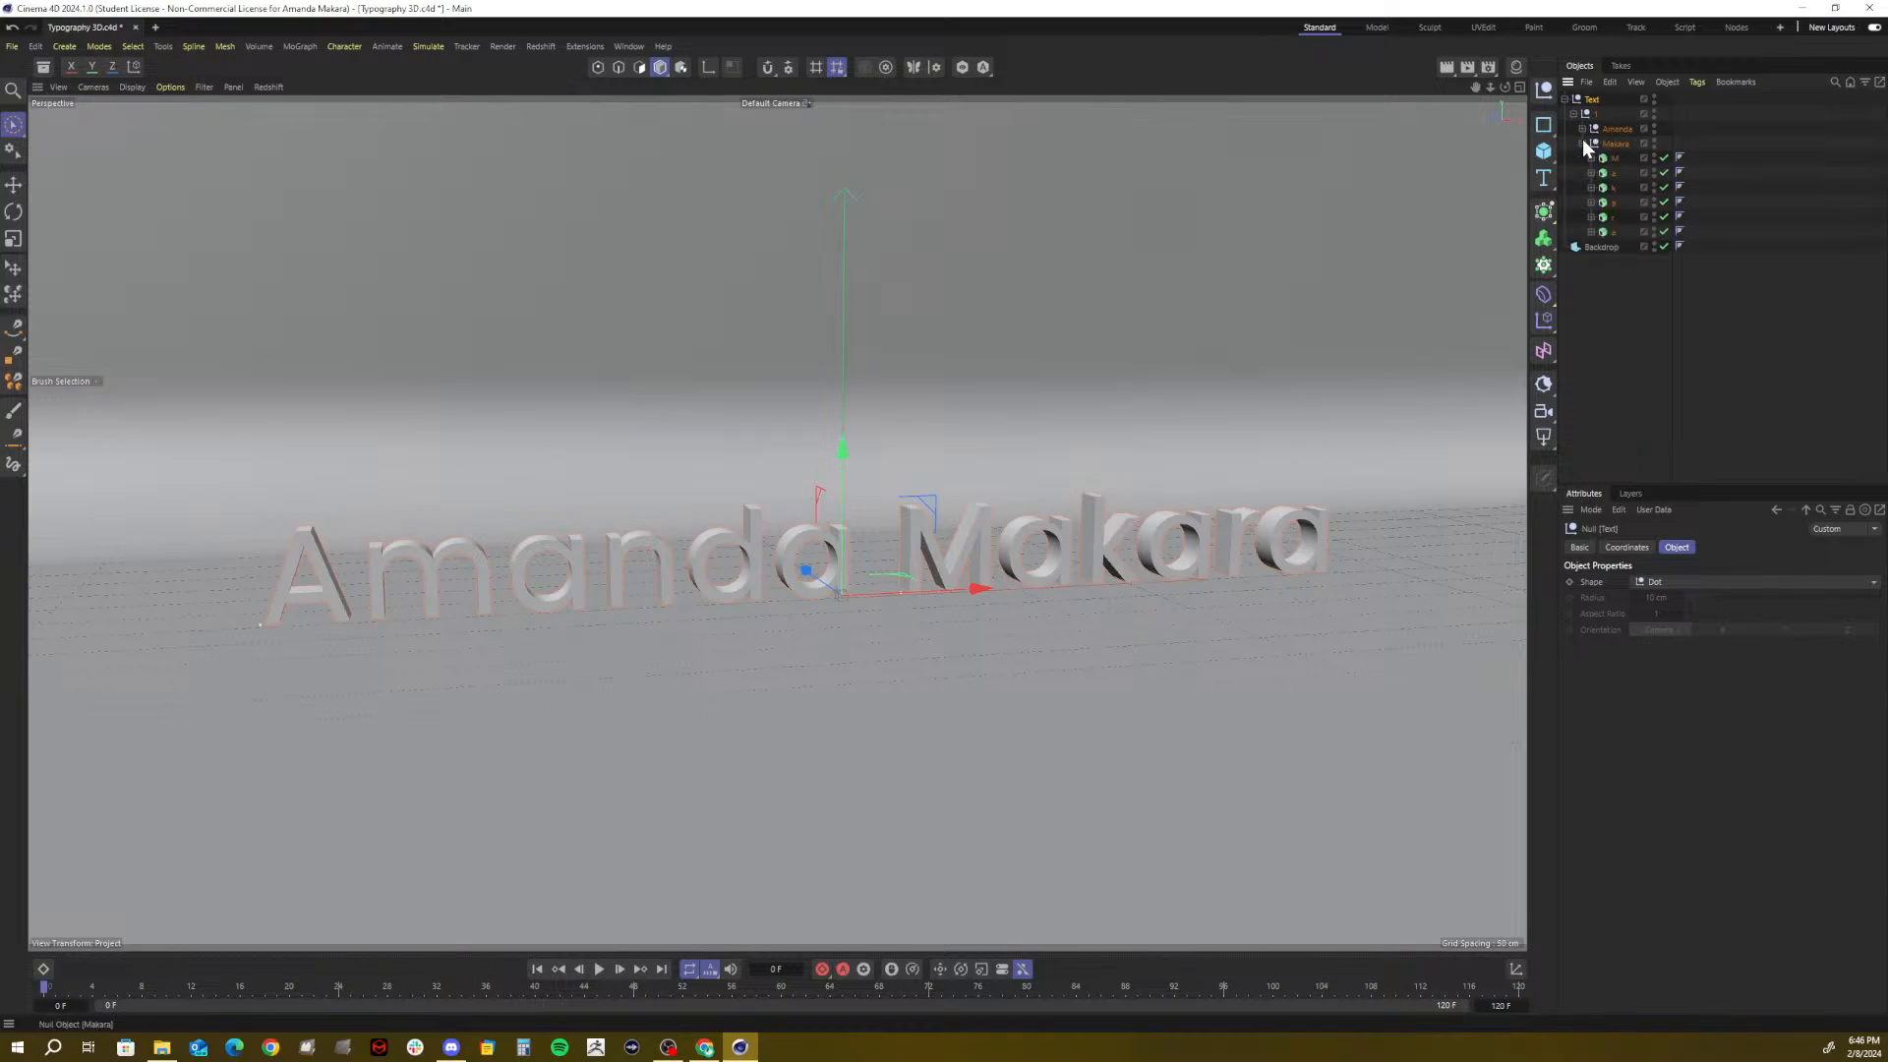
left_click(1583, 130)
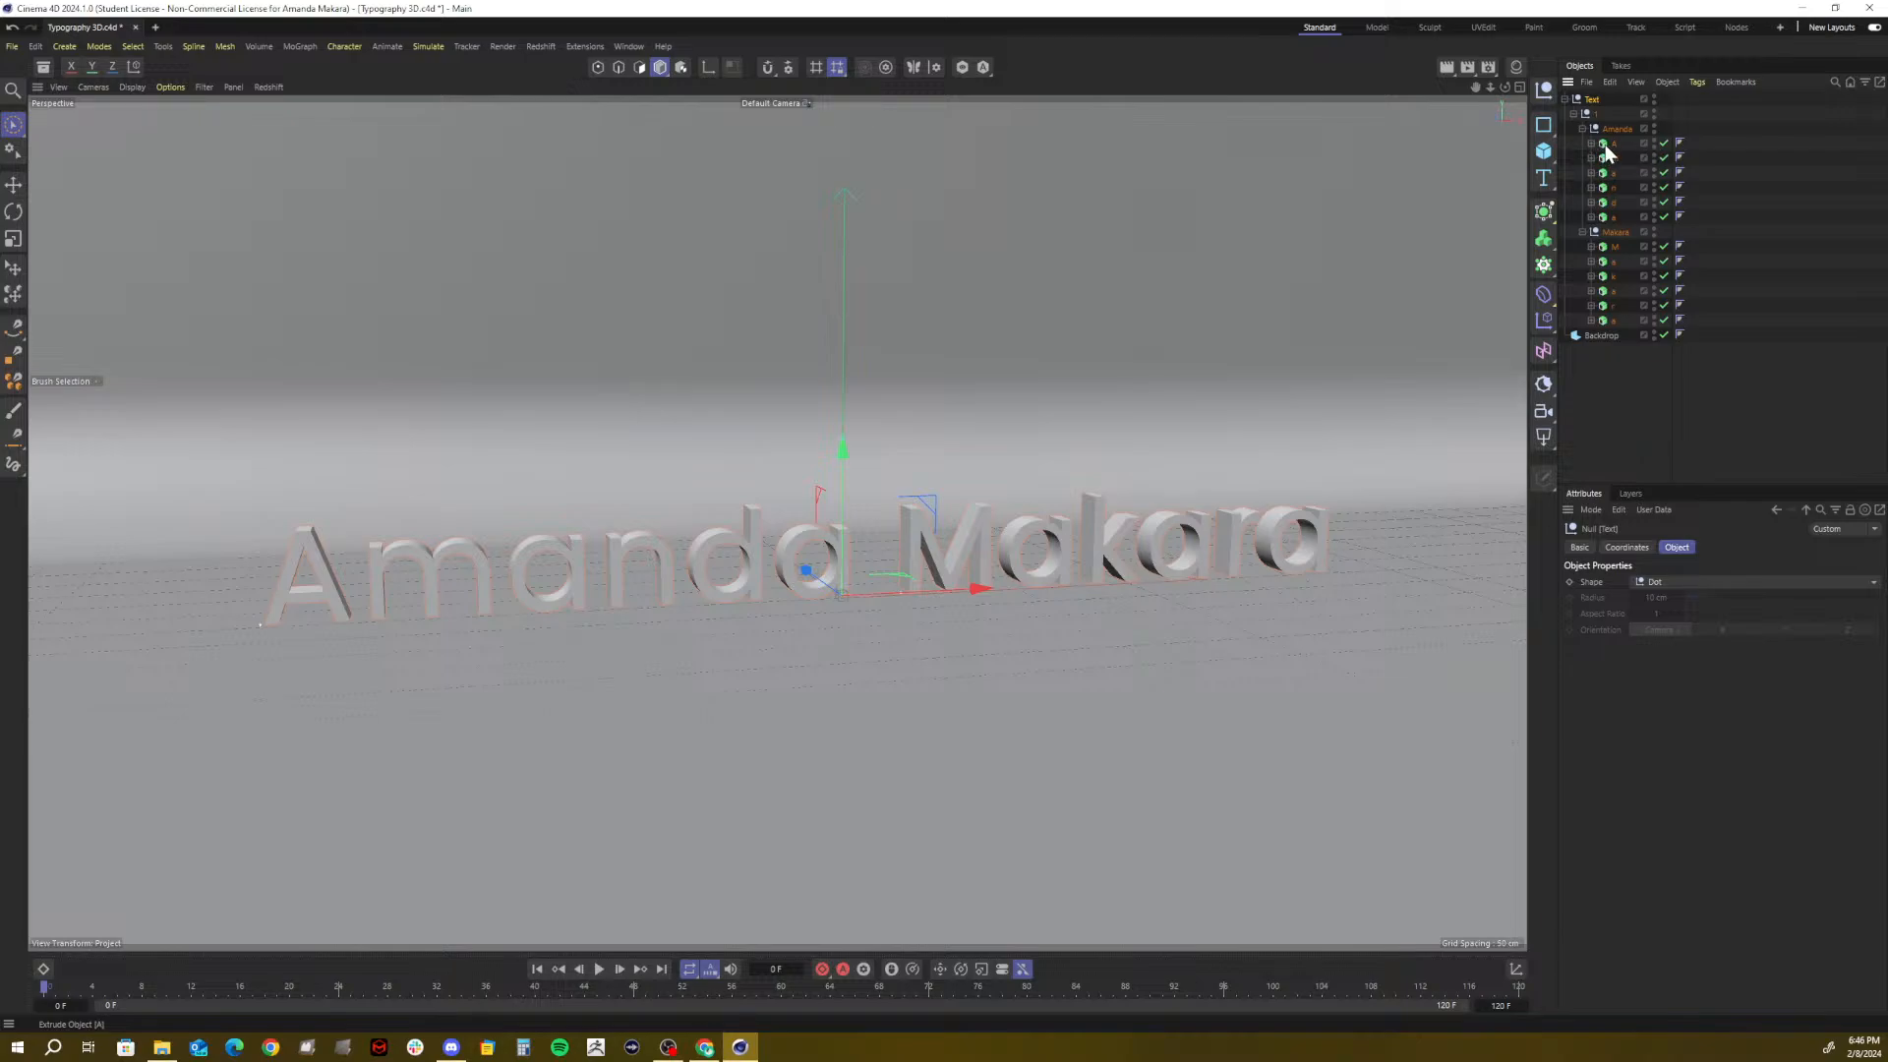
Test-move the letter A and the Backdrop, undoing each move
left_click(1613, 144)
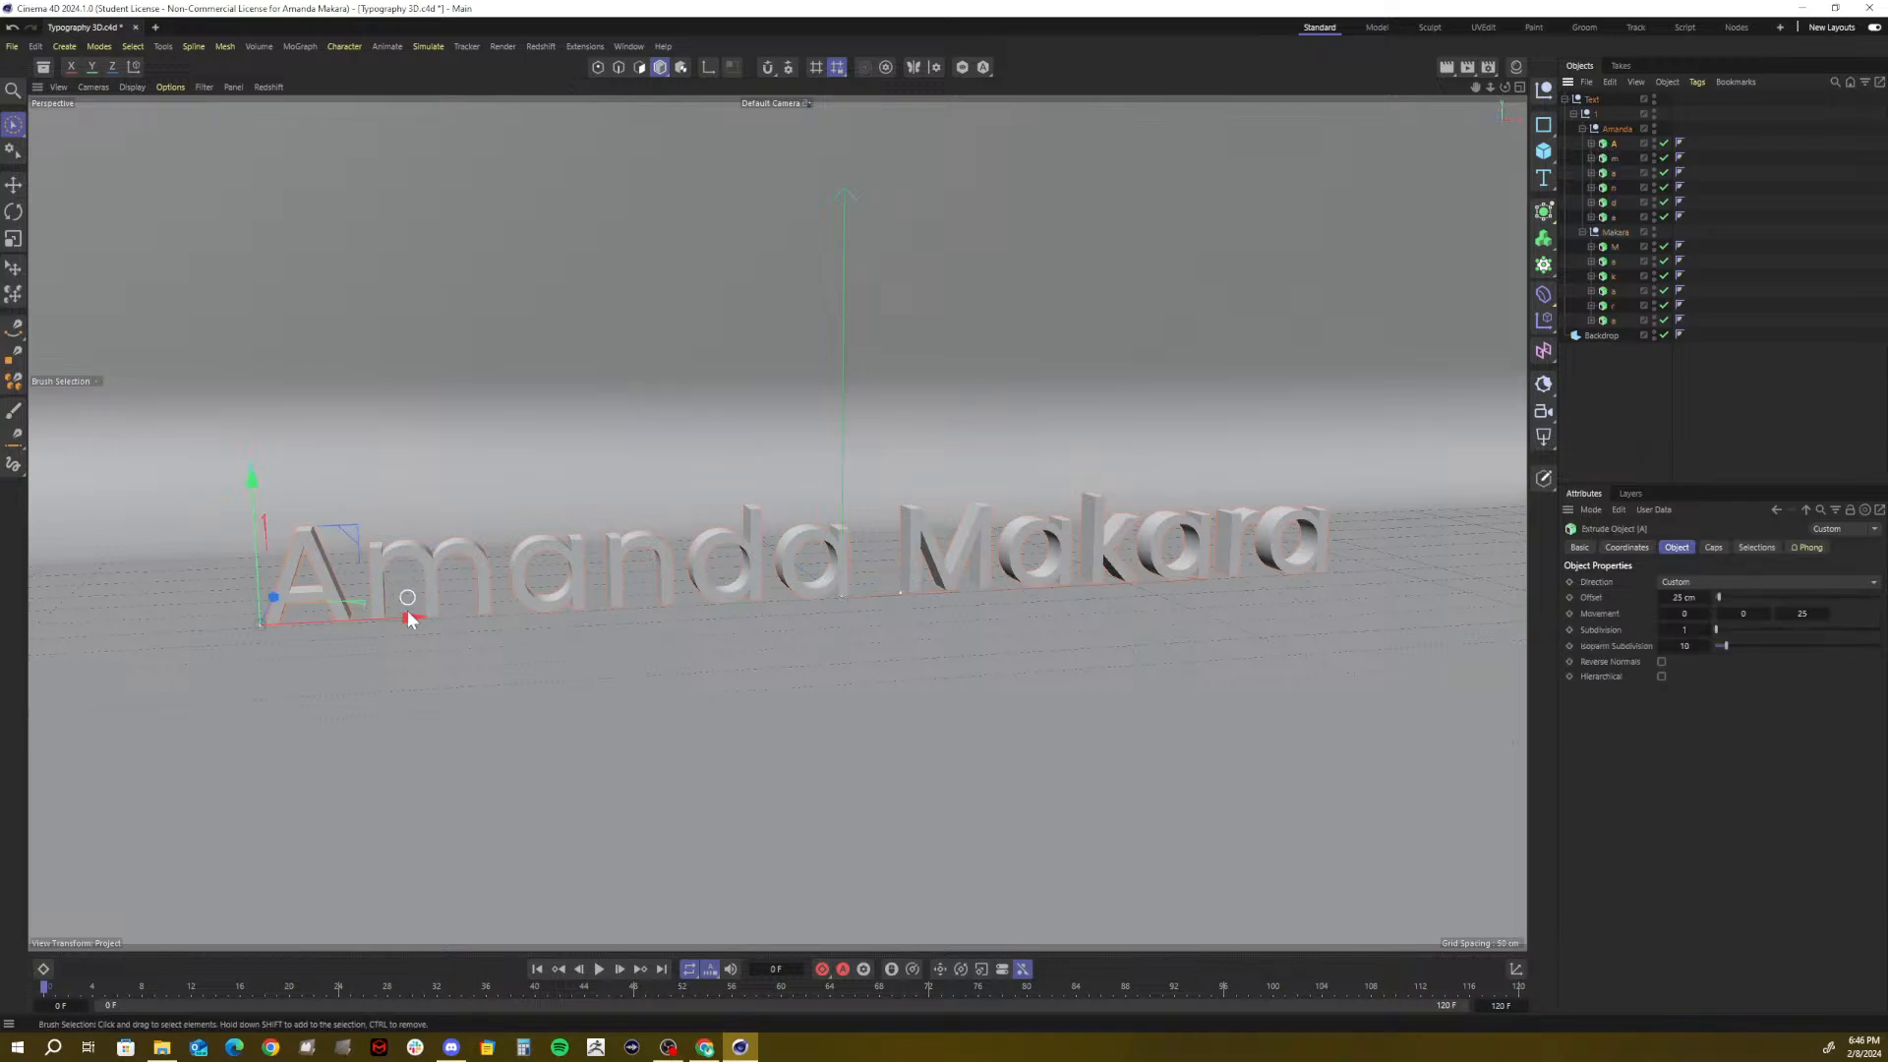
mouse_move(410, 618)
left_mouse_down()
mouse_move(356, 634)
mouse_move(413, 623)
mouse_move(379, 622)
left_mouse_up()
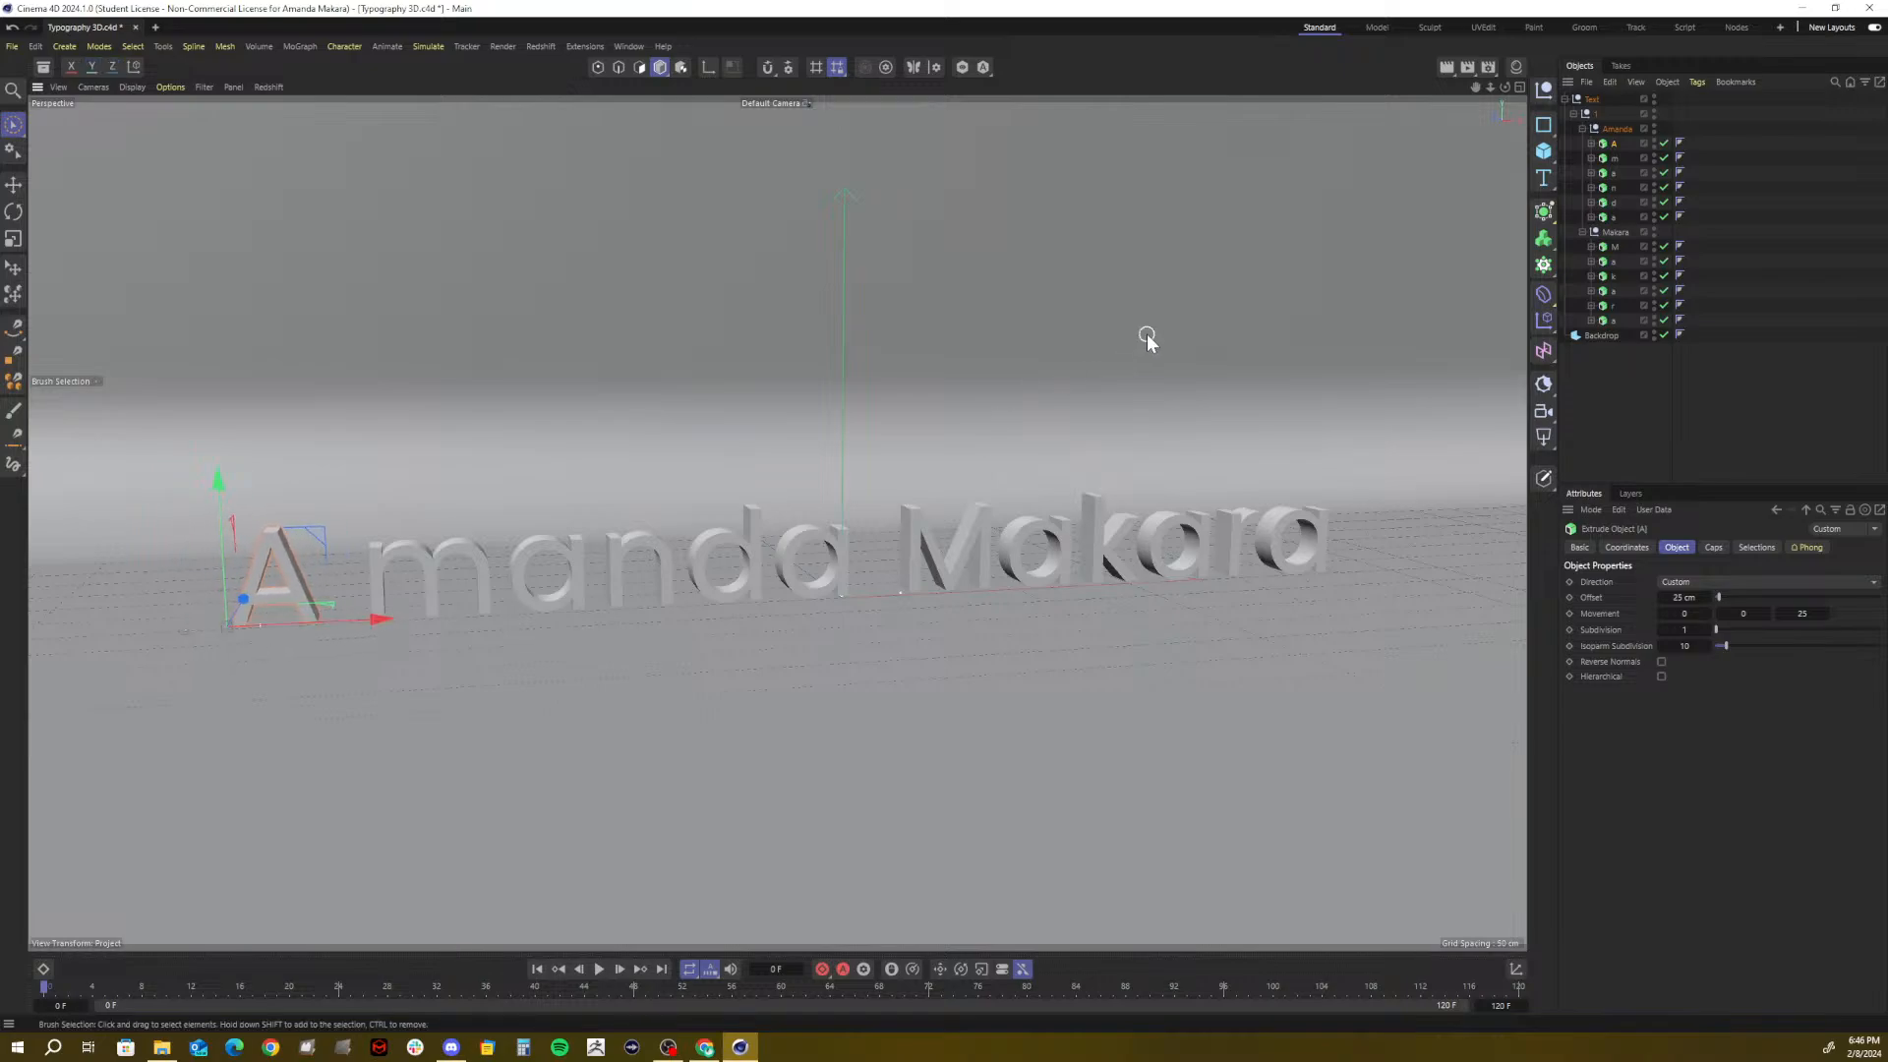
left_click(1614, 158)
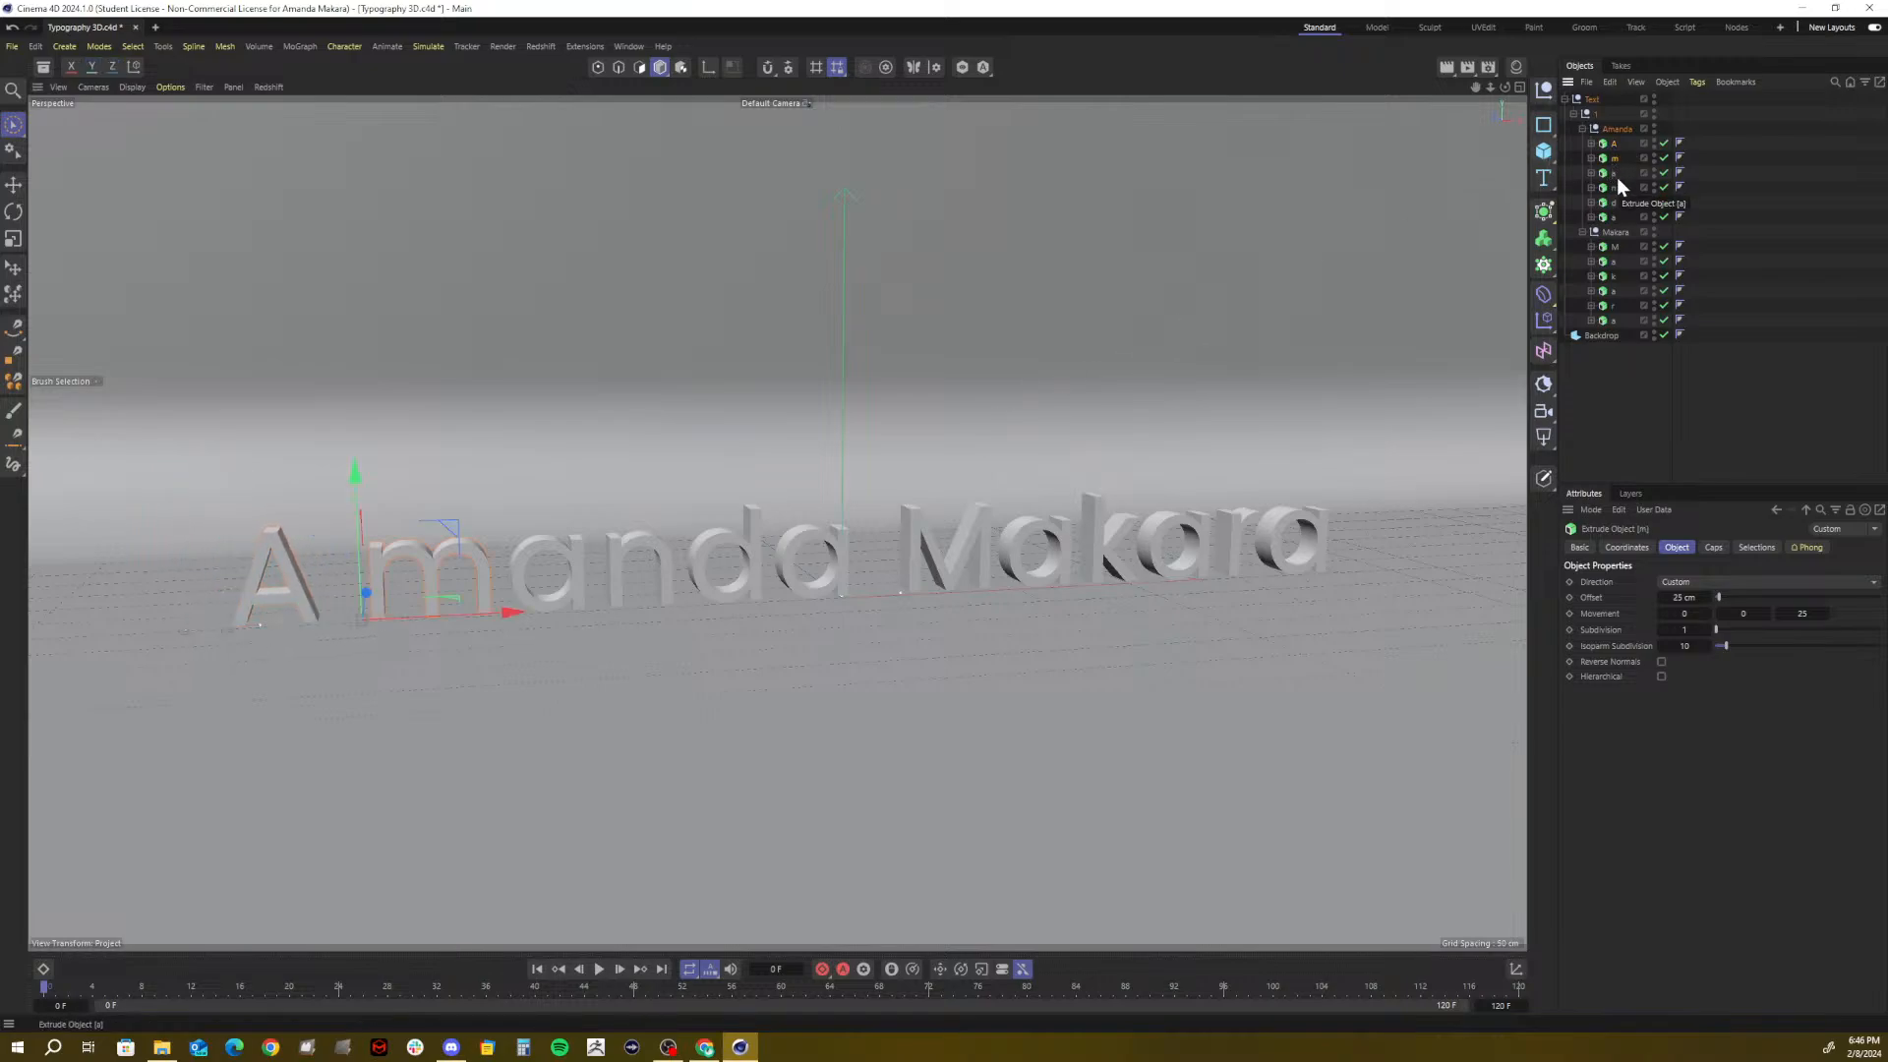
key("ctrl+z")
key("ctrl+z")
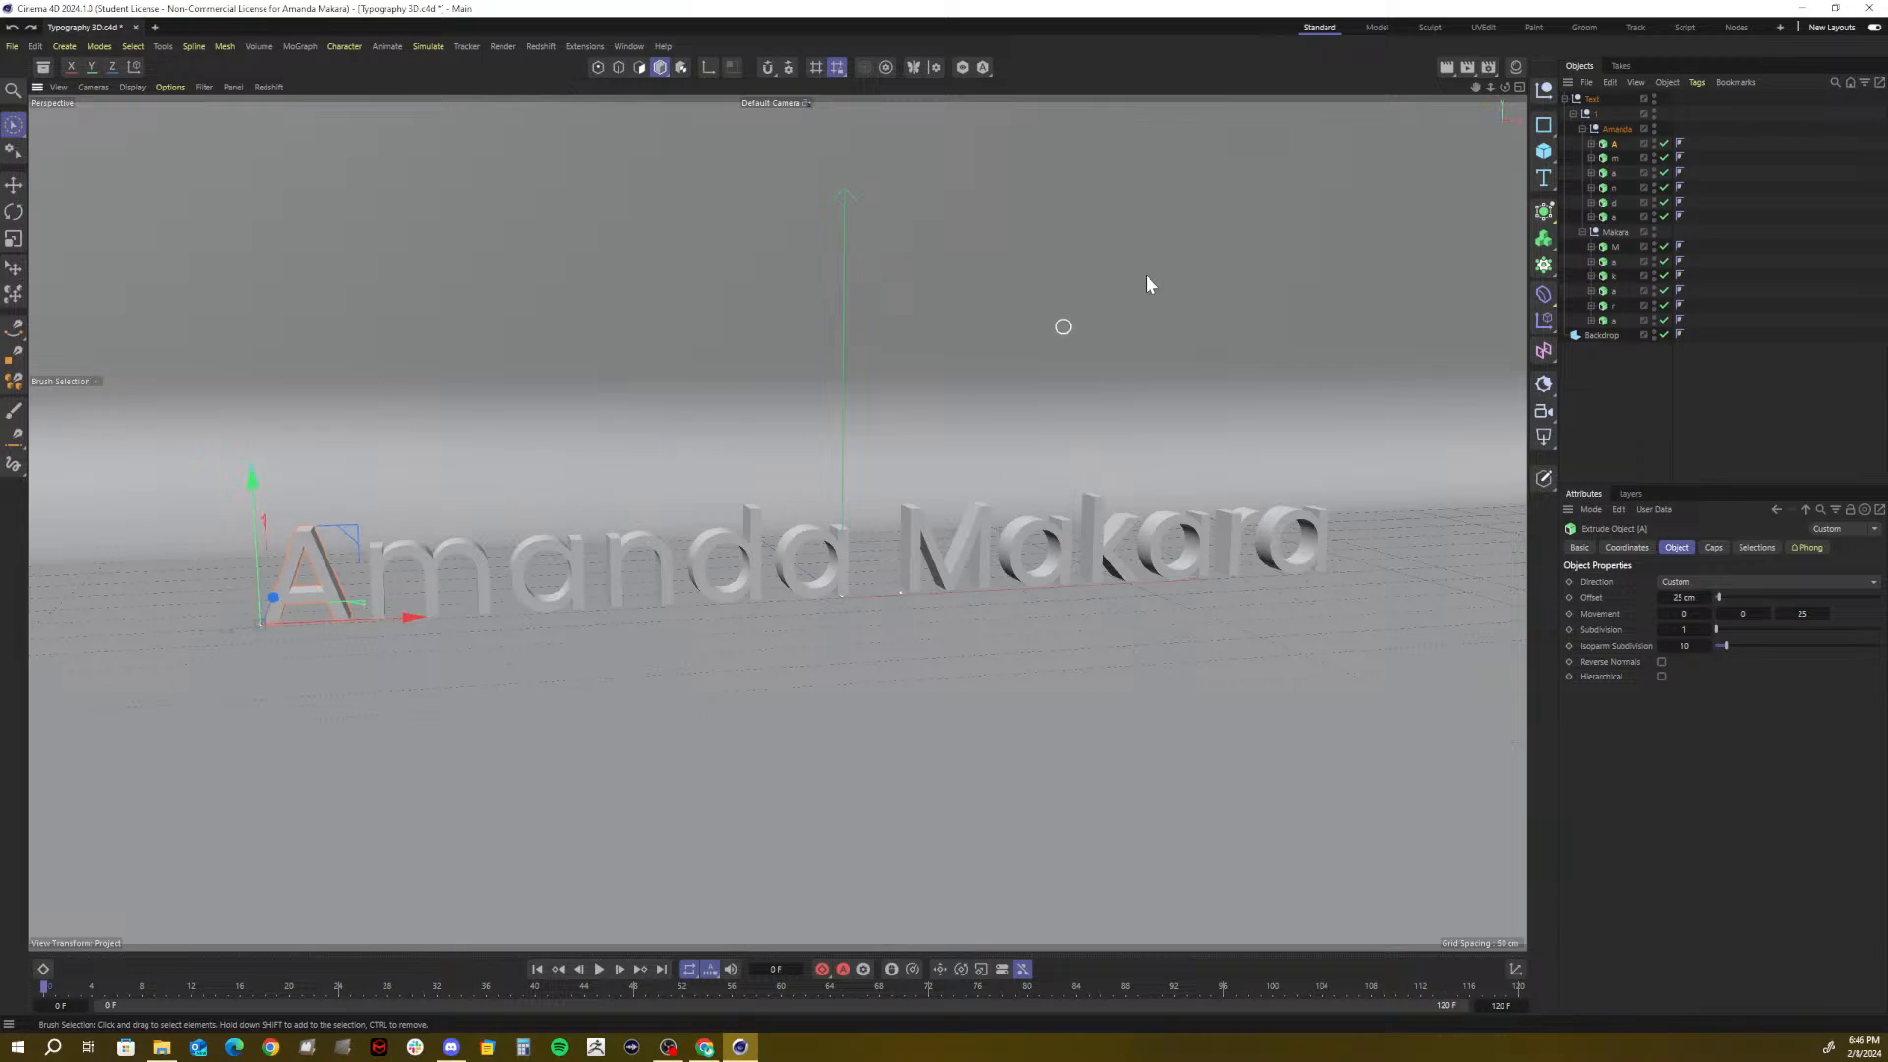
left_click(1608, 193)
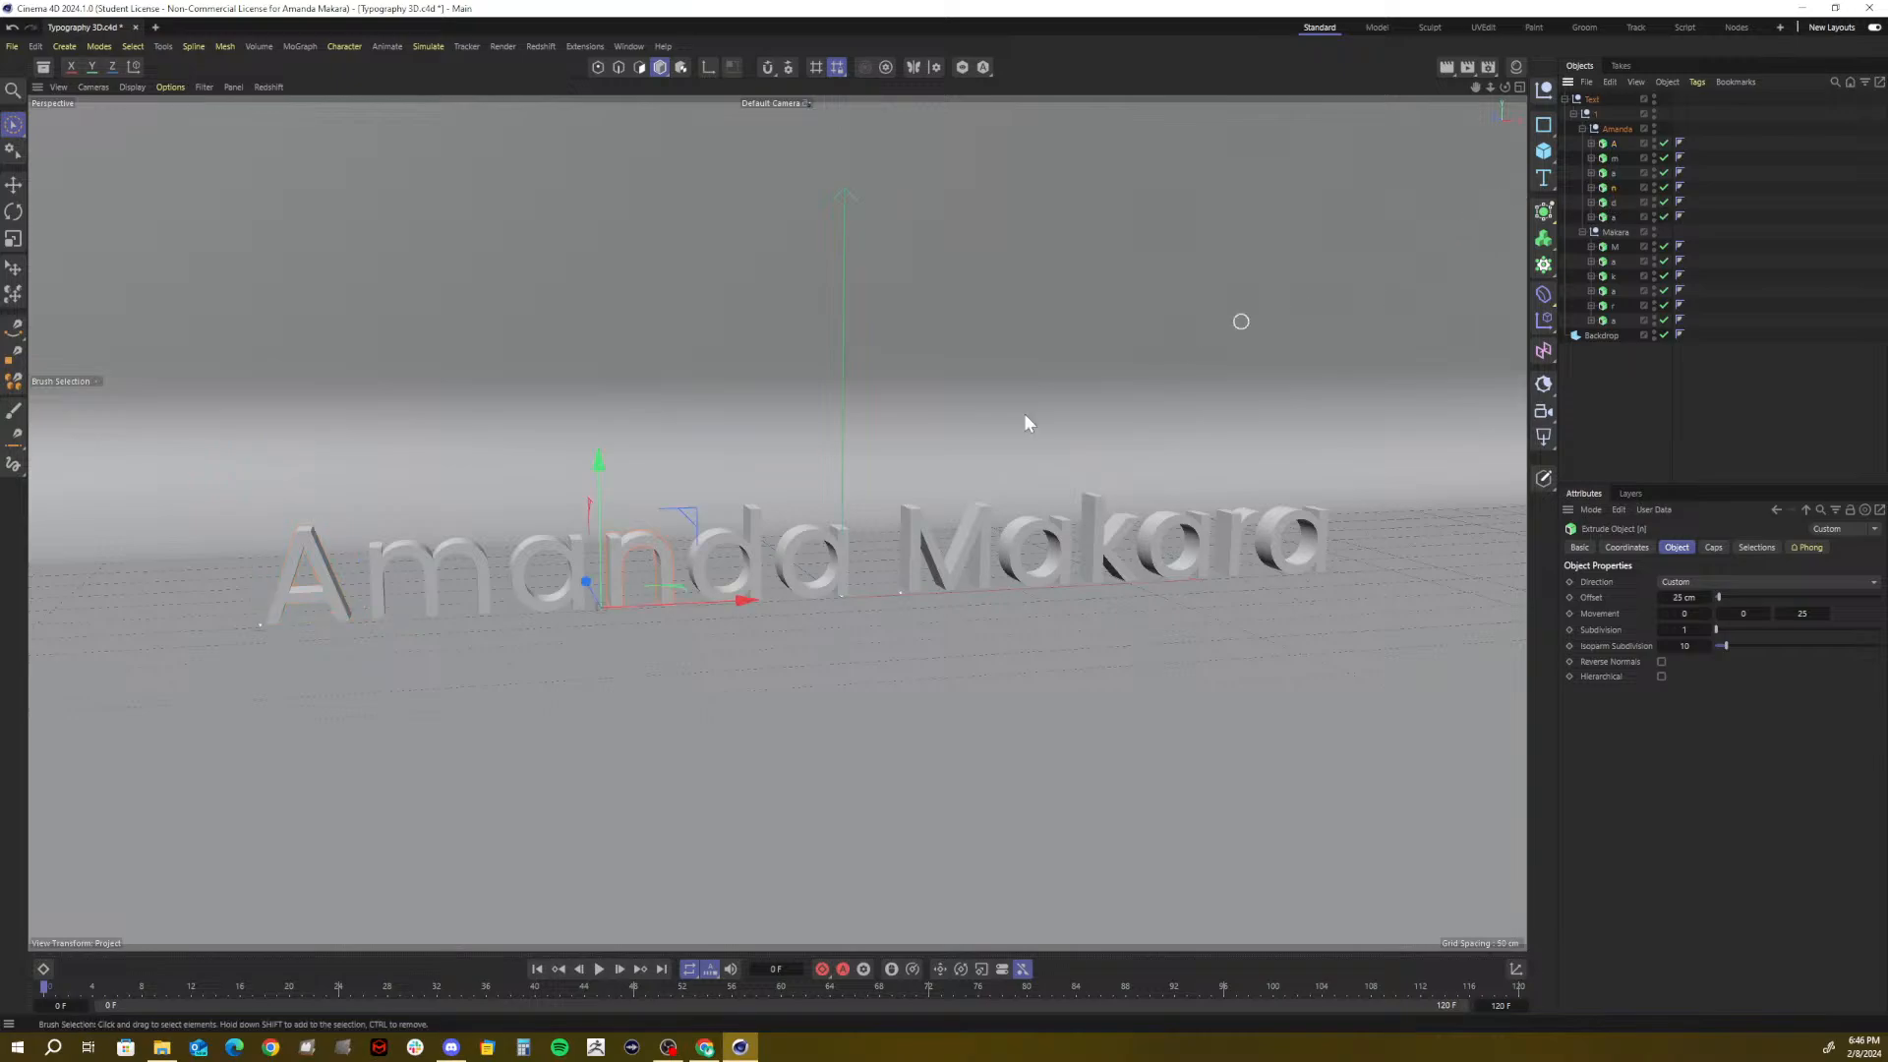
left_click(588, 471)
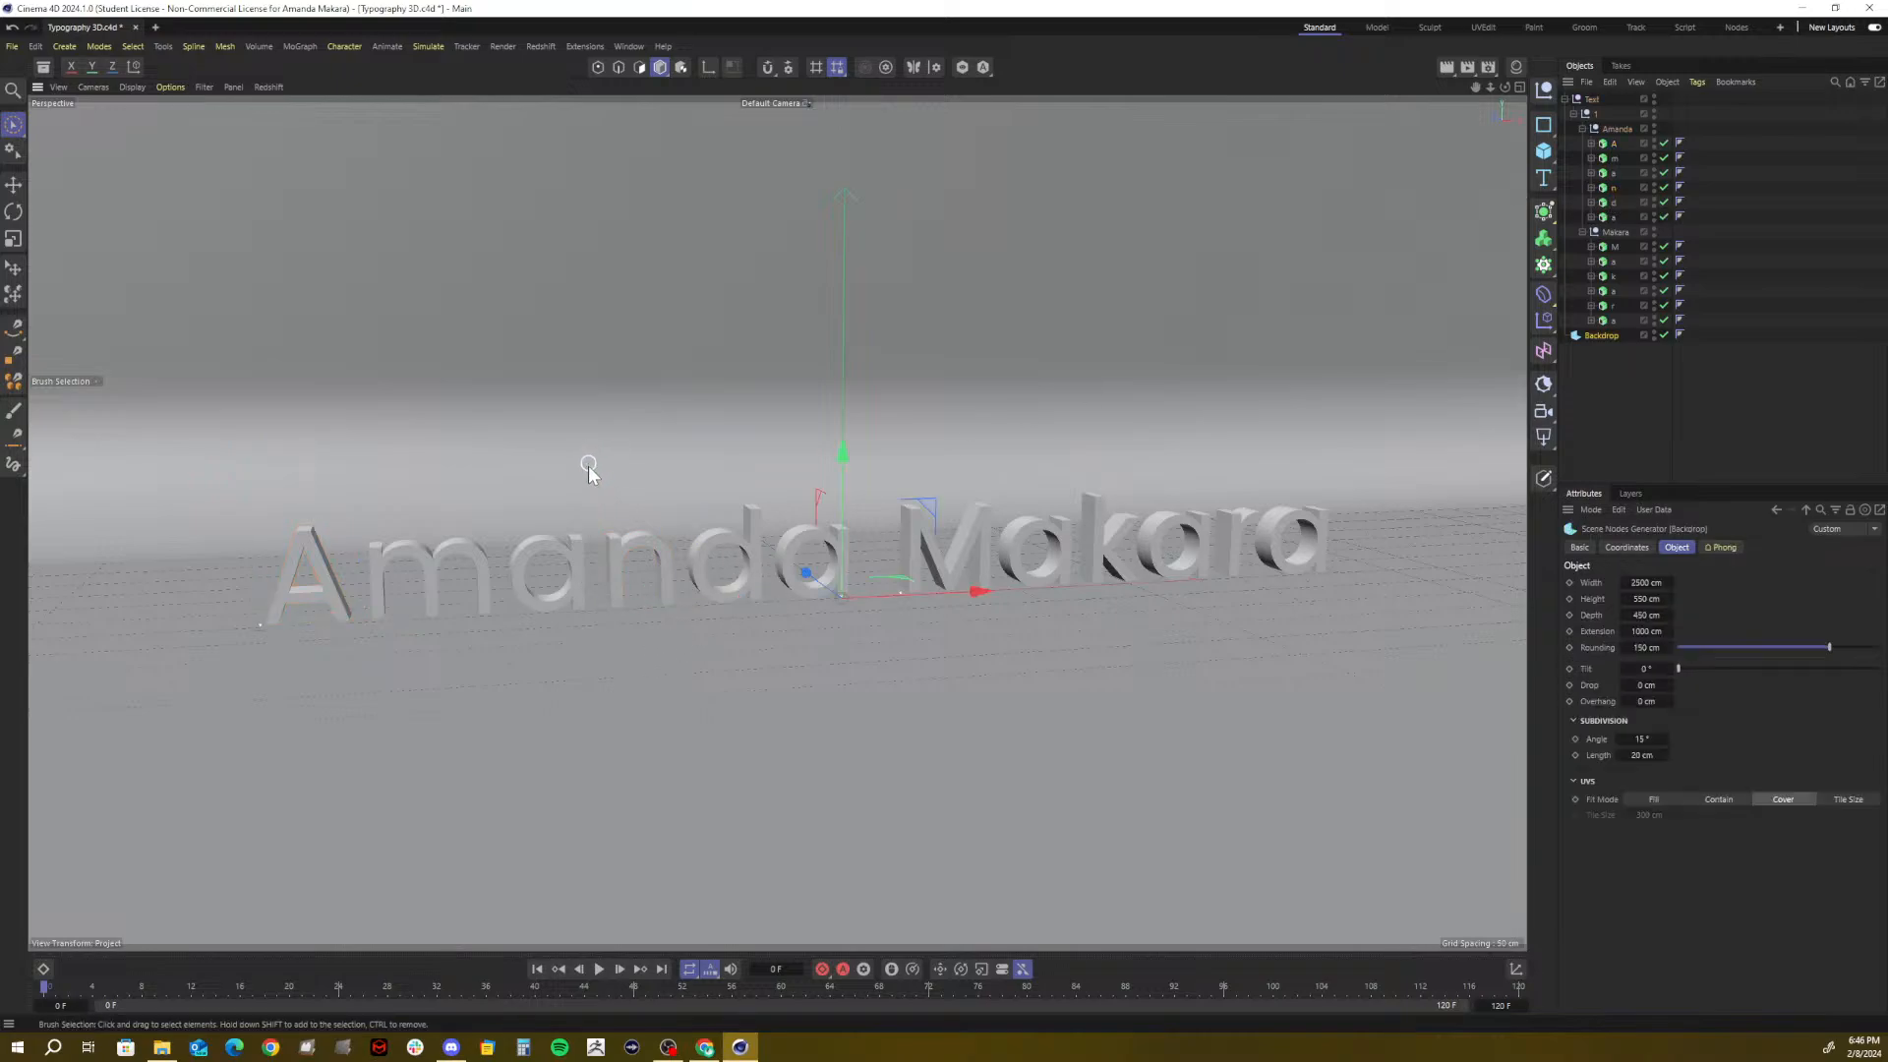
left_click_drag(851, 456, 853, 422)
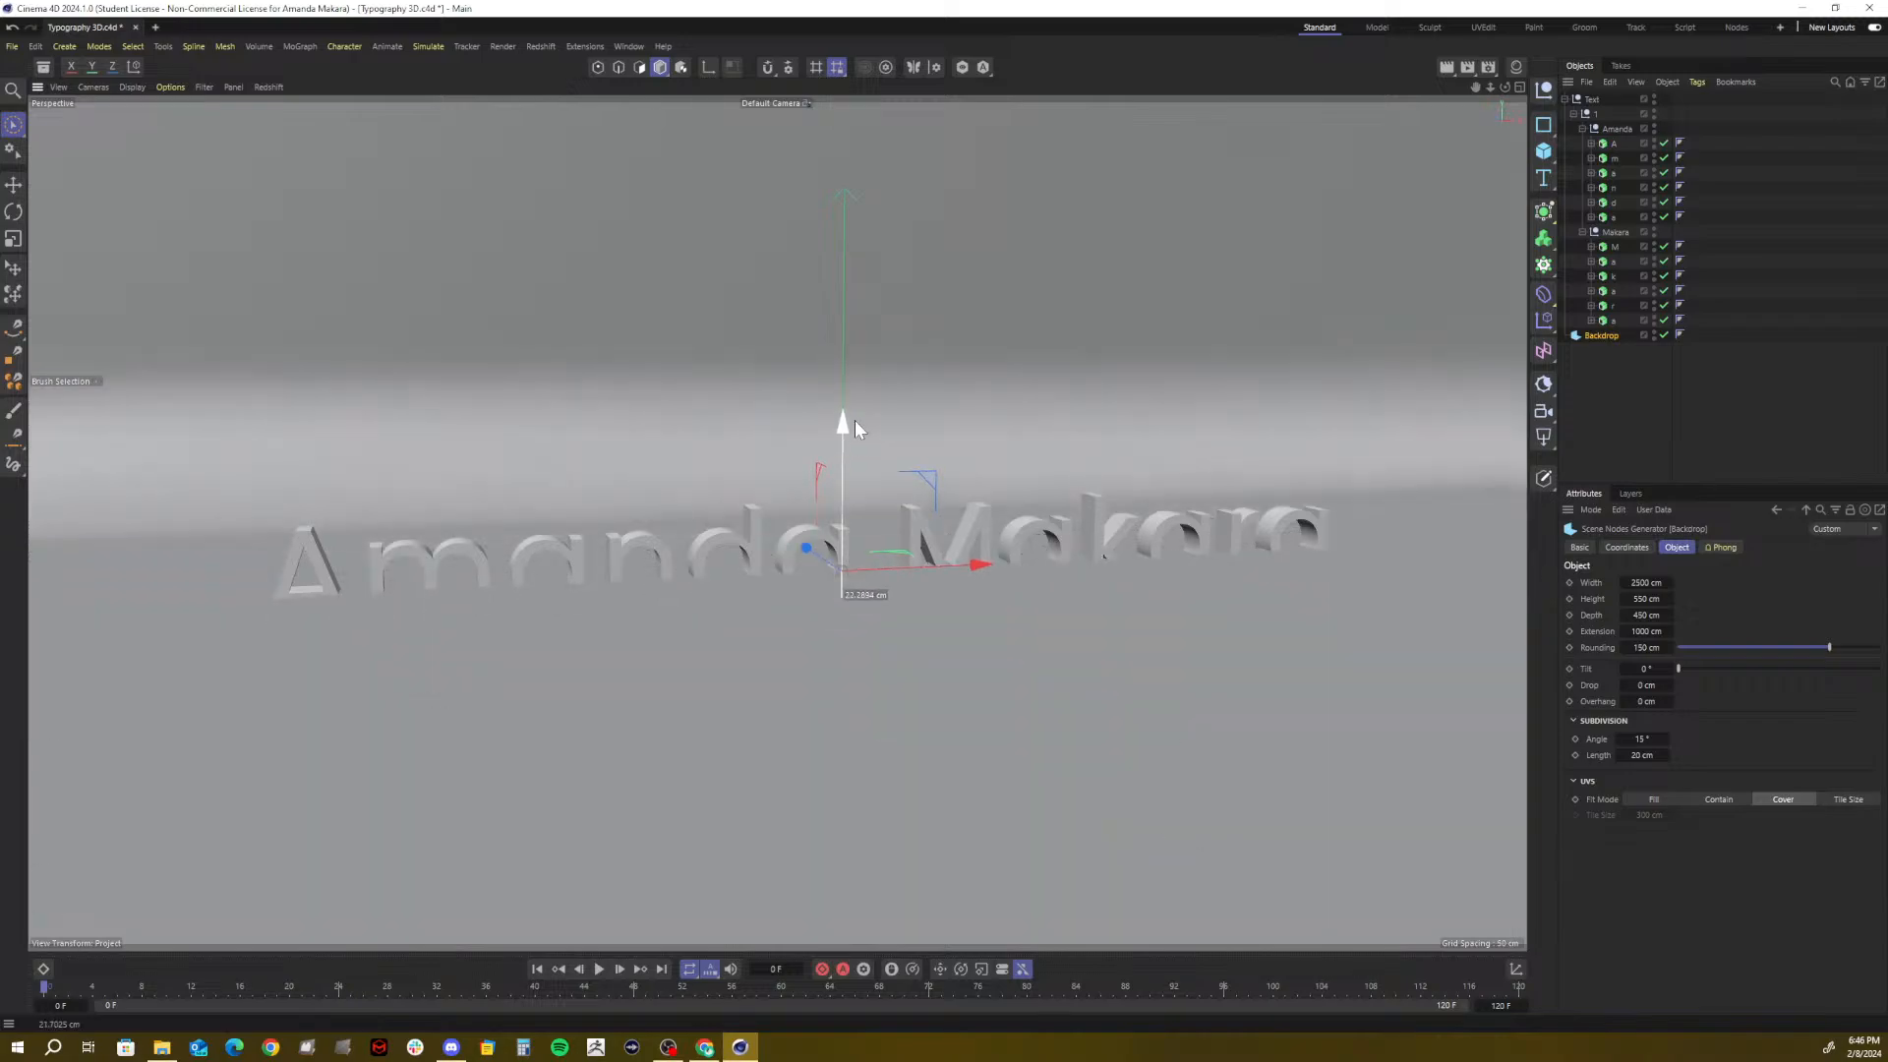
key("ctrl+z")
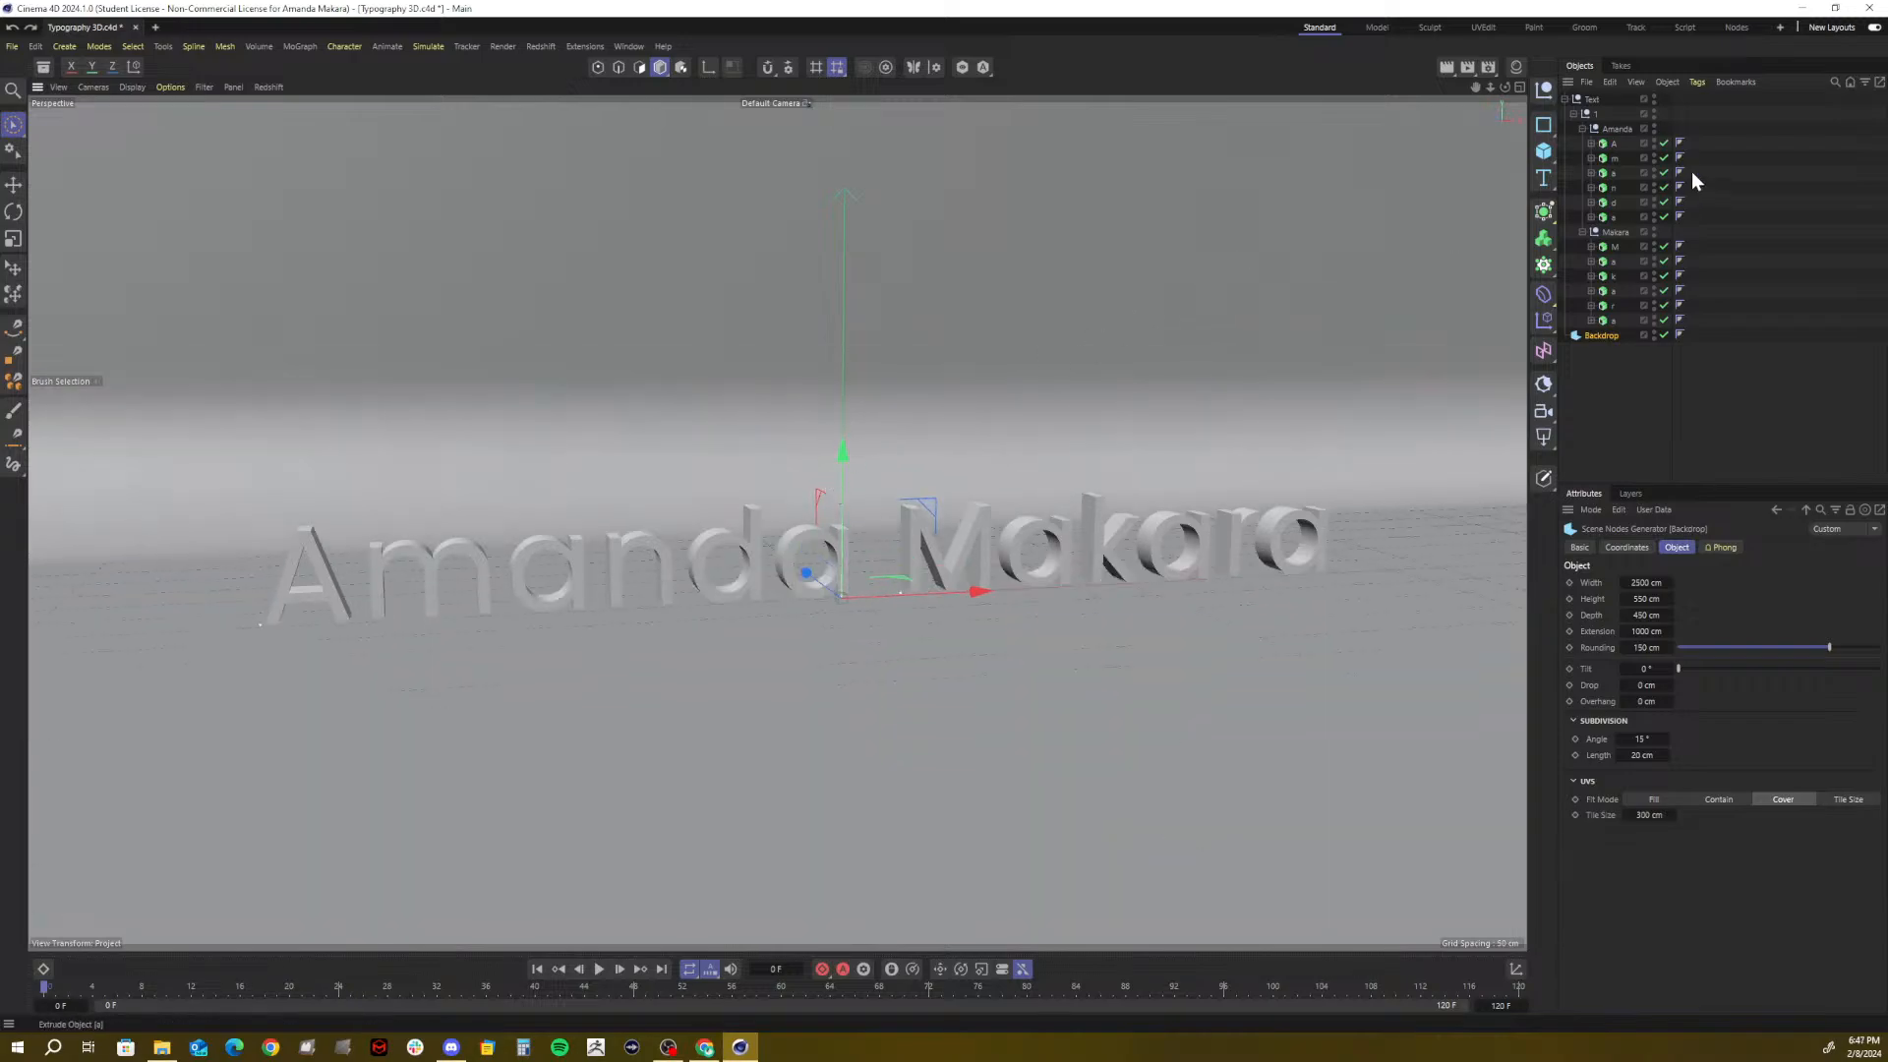
left_click(1614, 143)
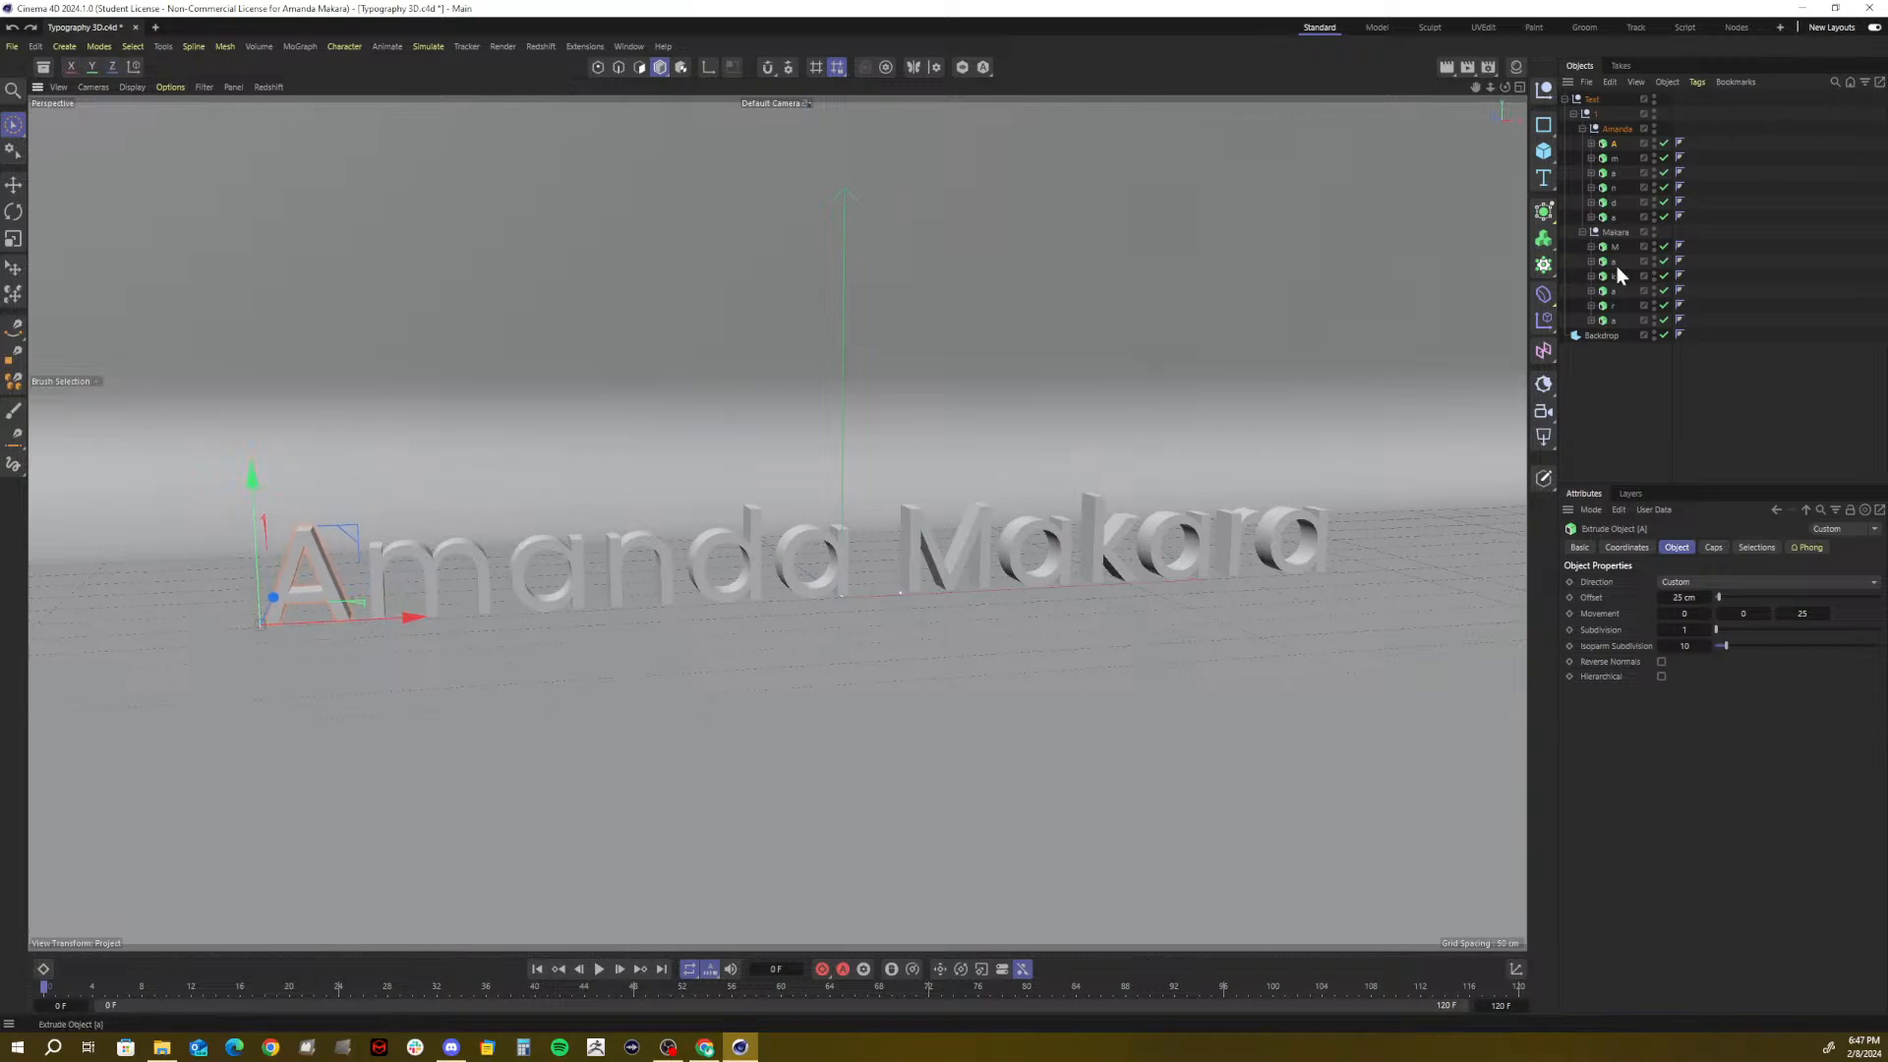
left_click(1659, 374)
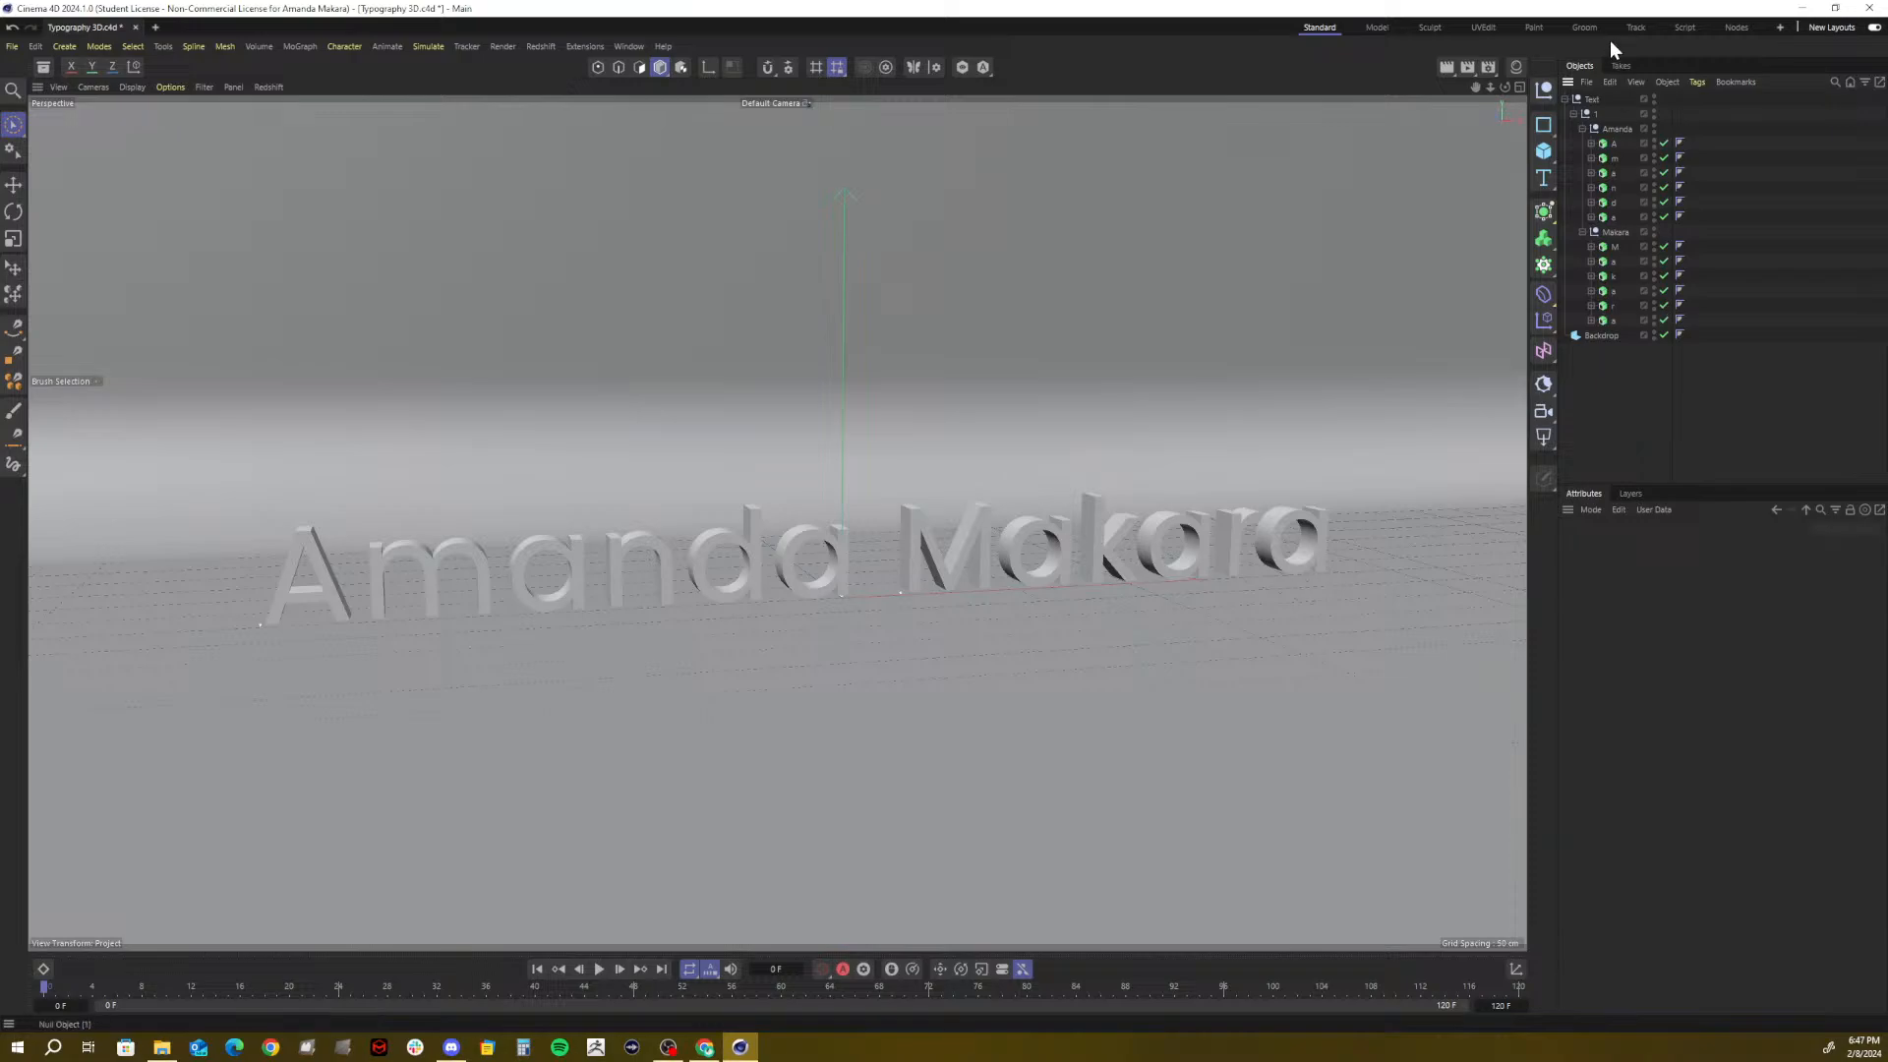
Collapse the Text hierarchy, browse the camera, light and sky flyouts, and save Typography 3D.c4d
left_click(1563, 100)
left_click(1550, 417)
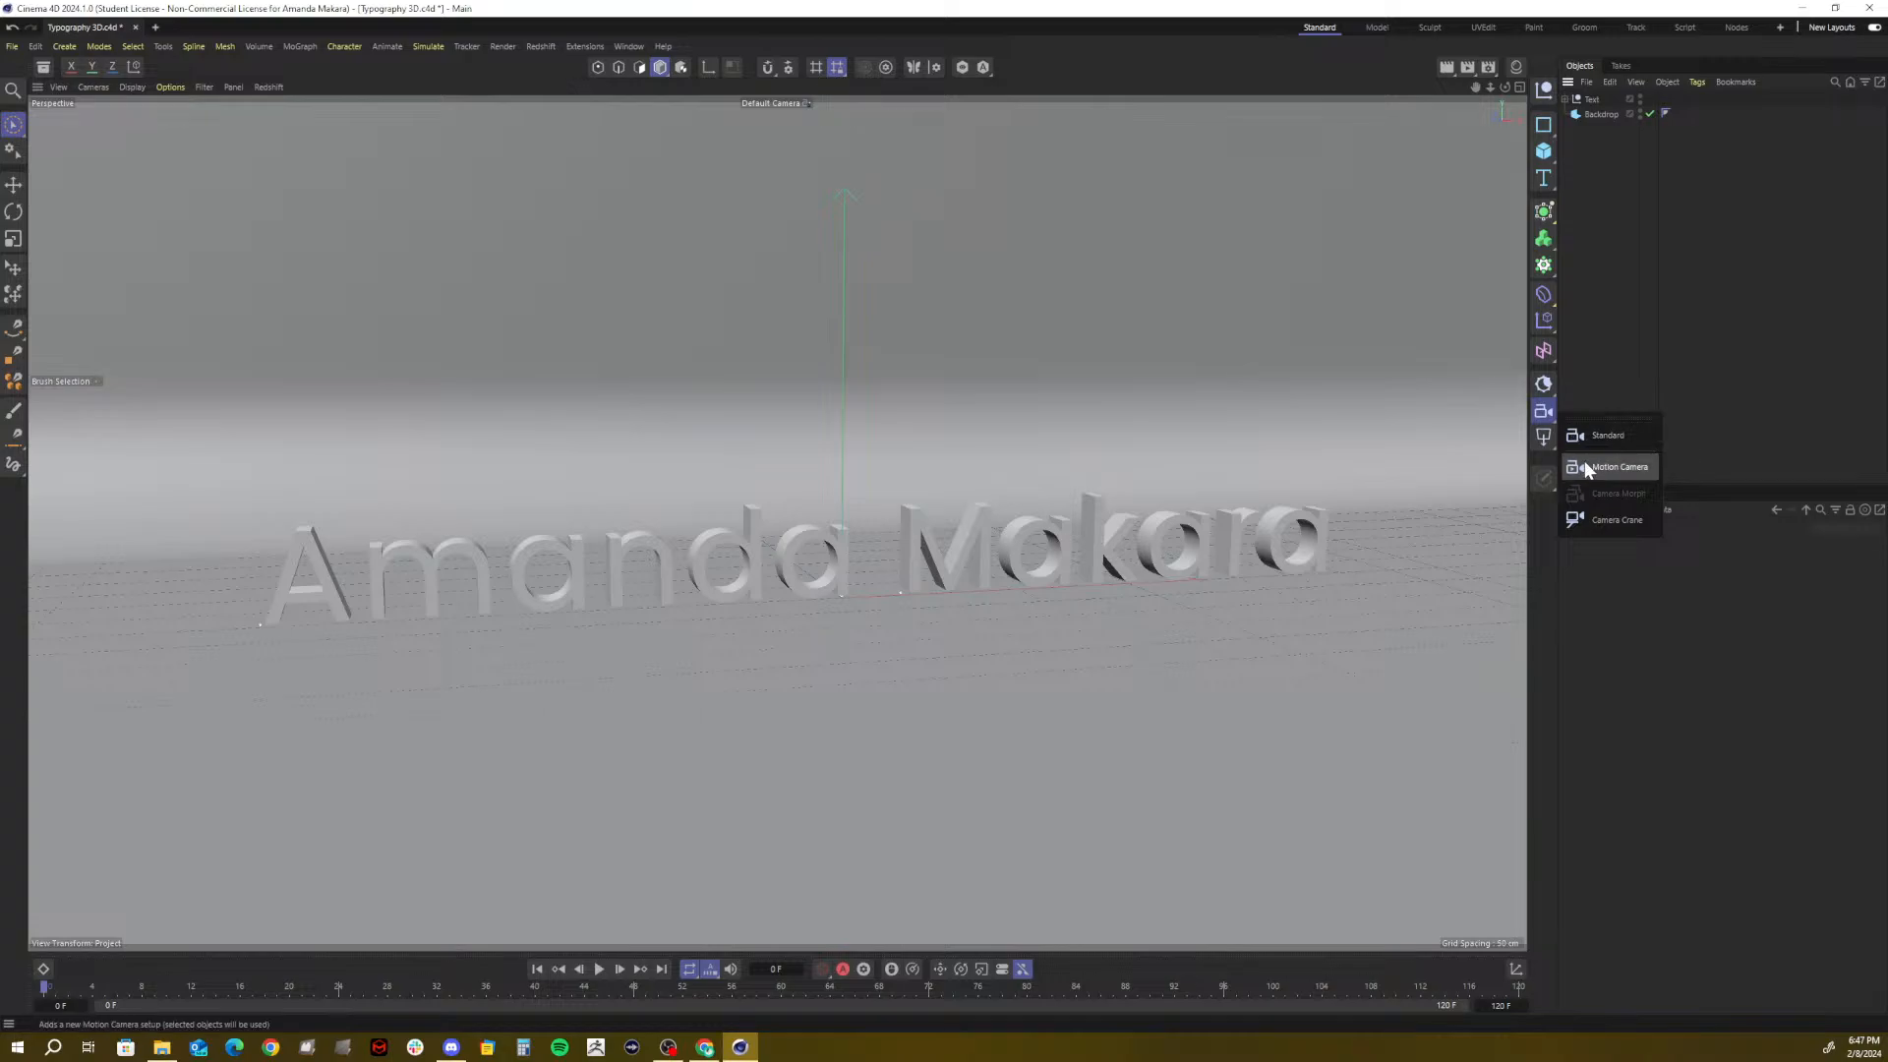
left_click(1549, 409)
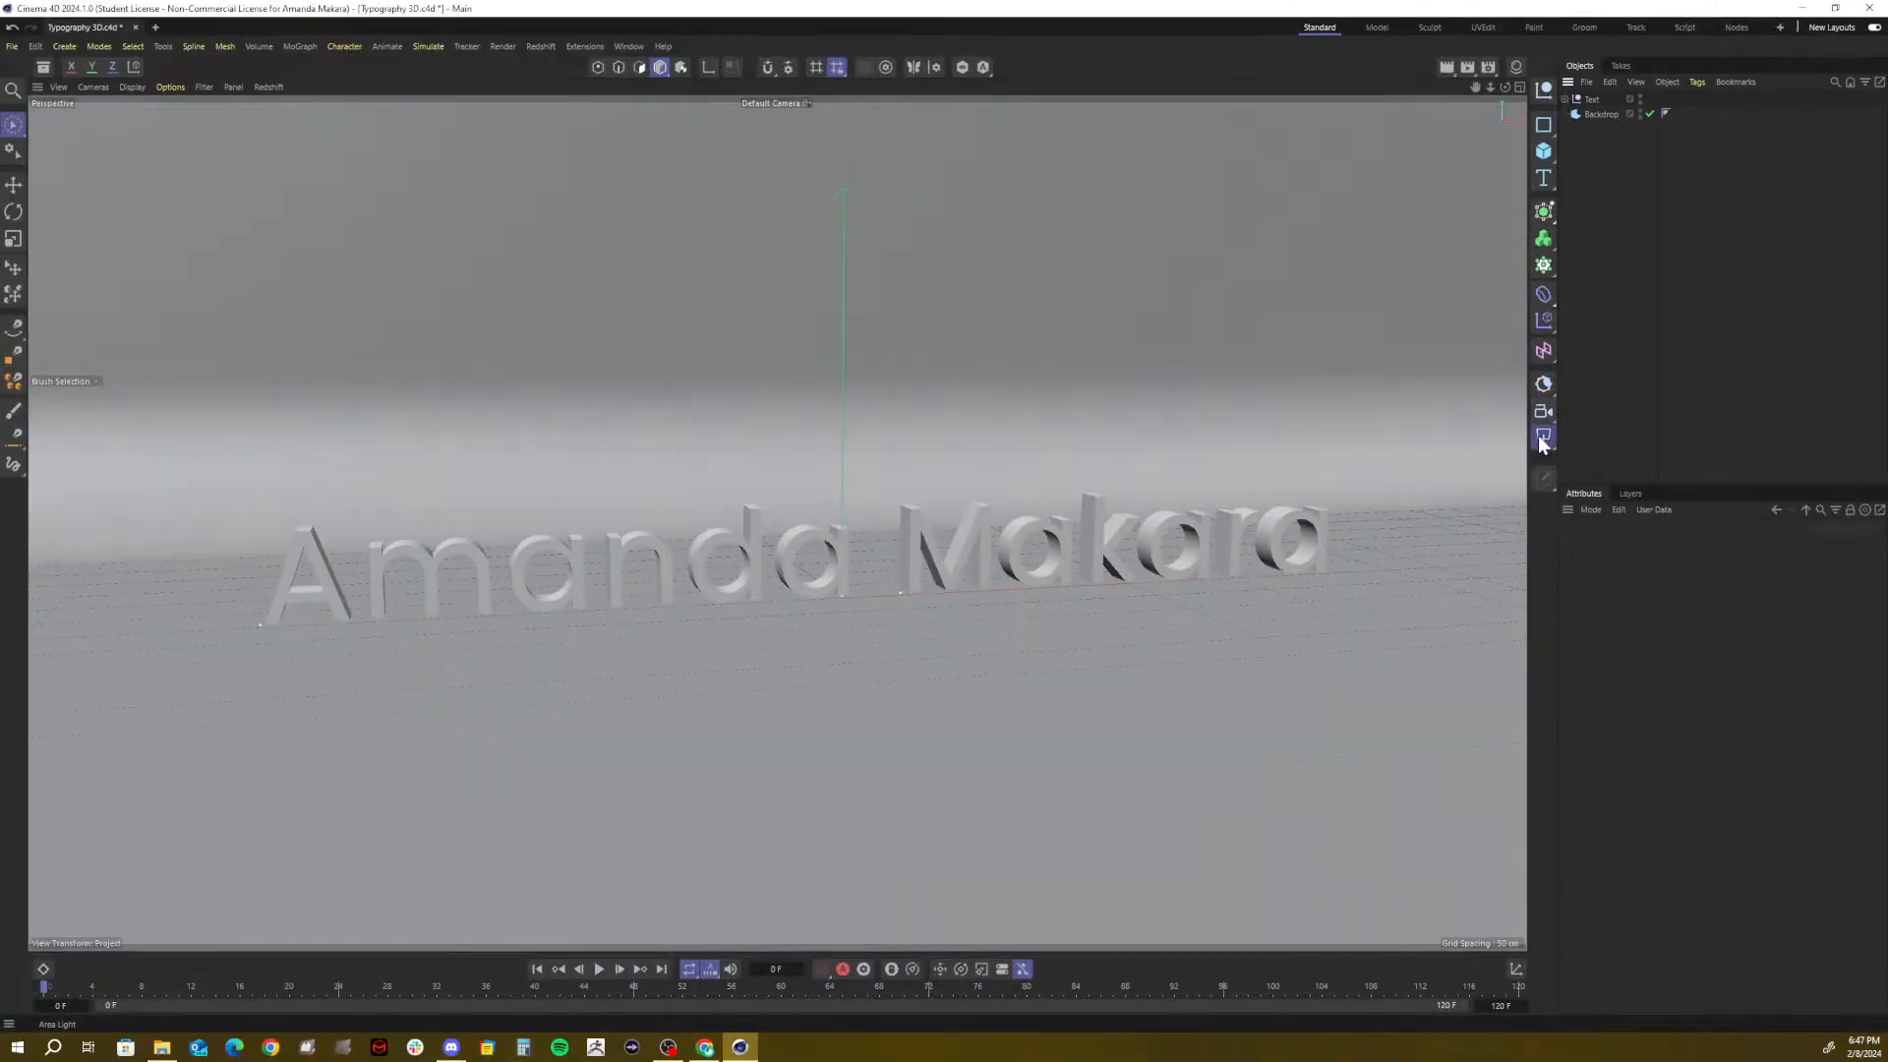
left_click(1542, 441)
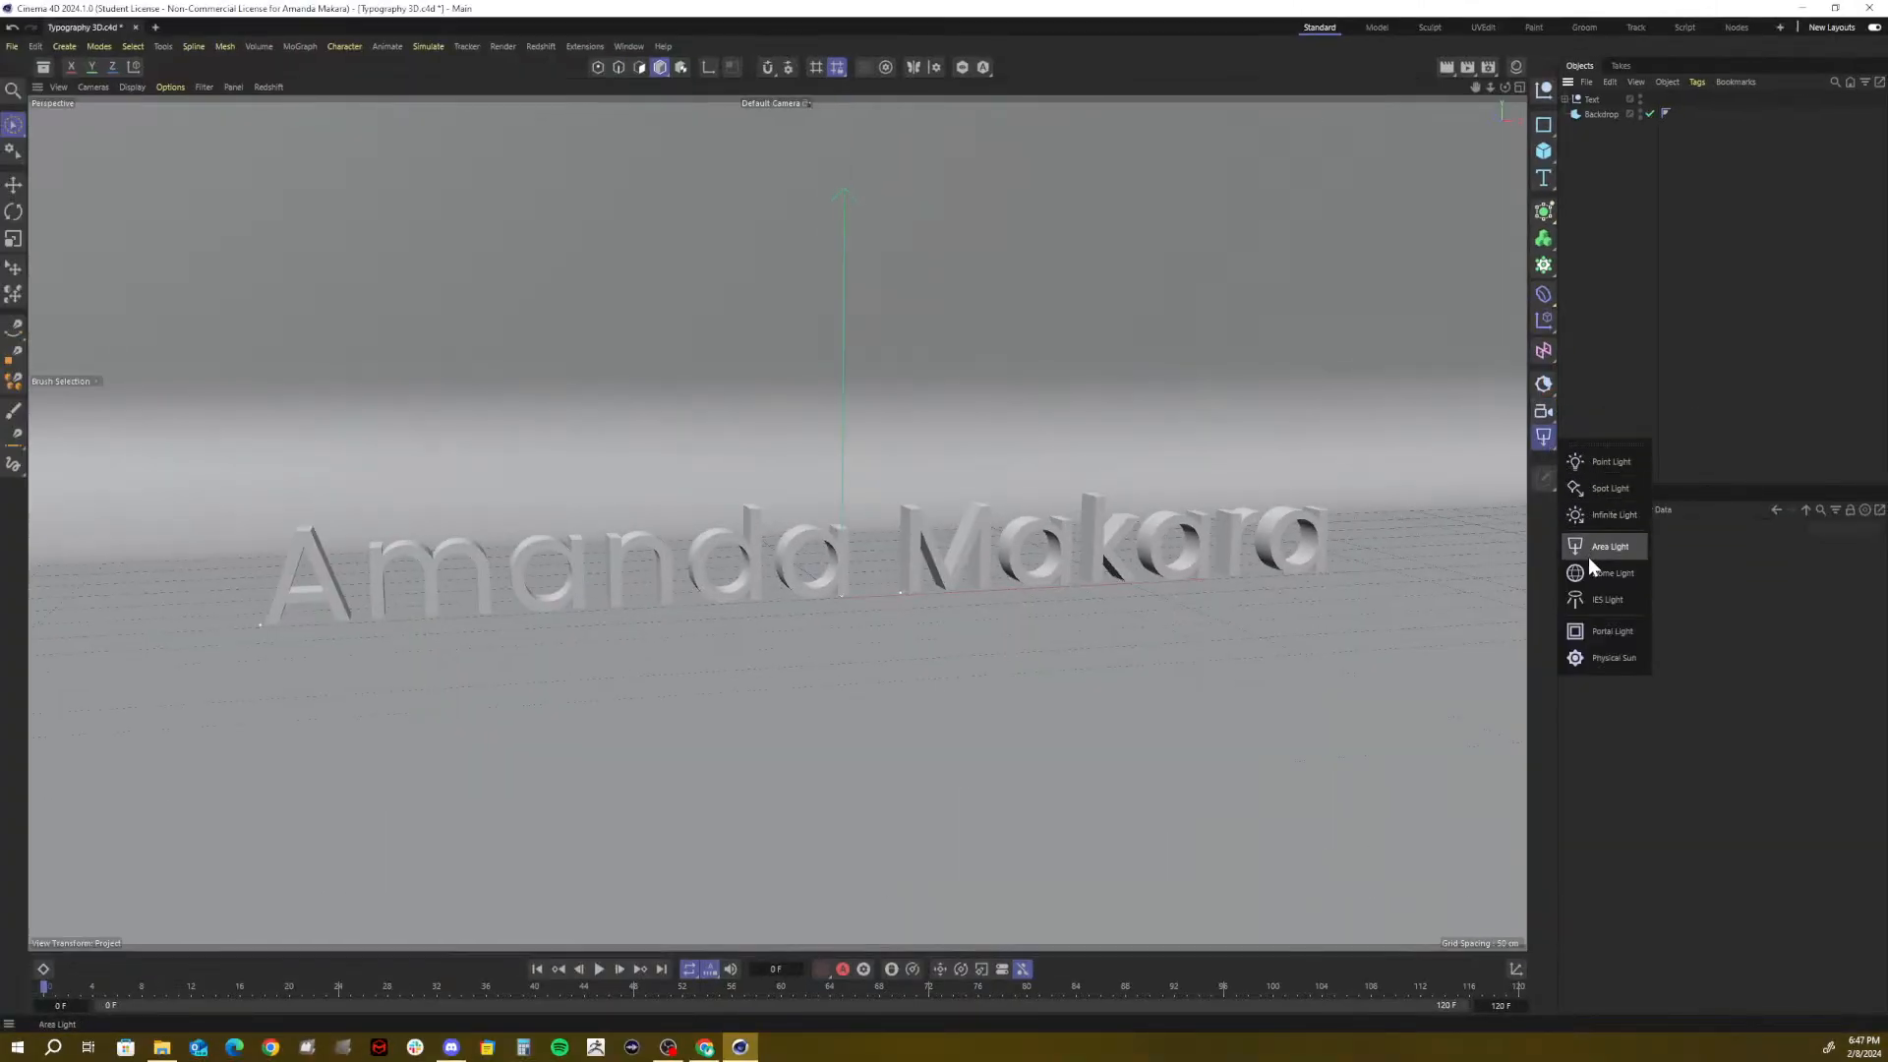
left_click(1542, 385)
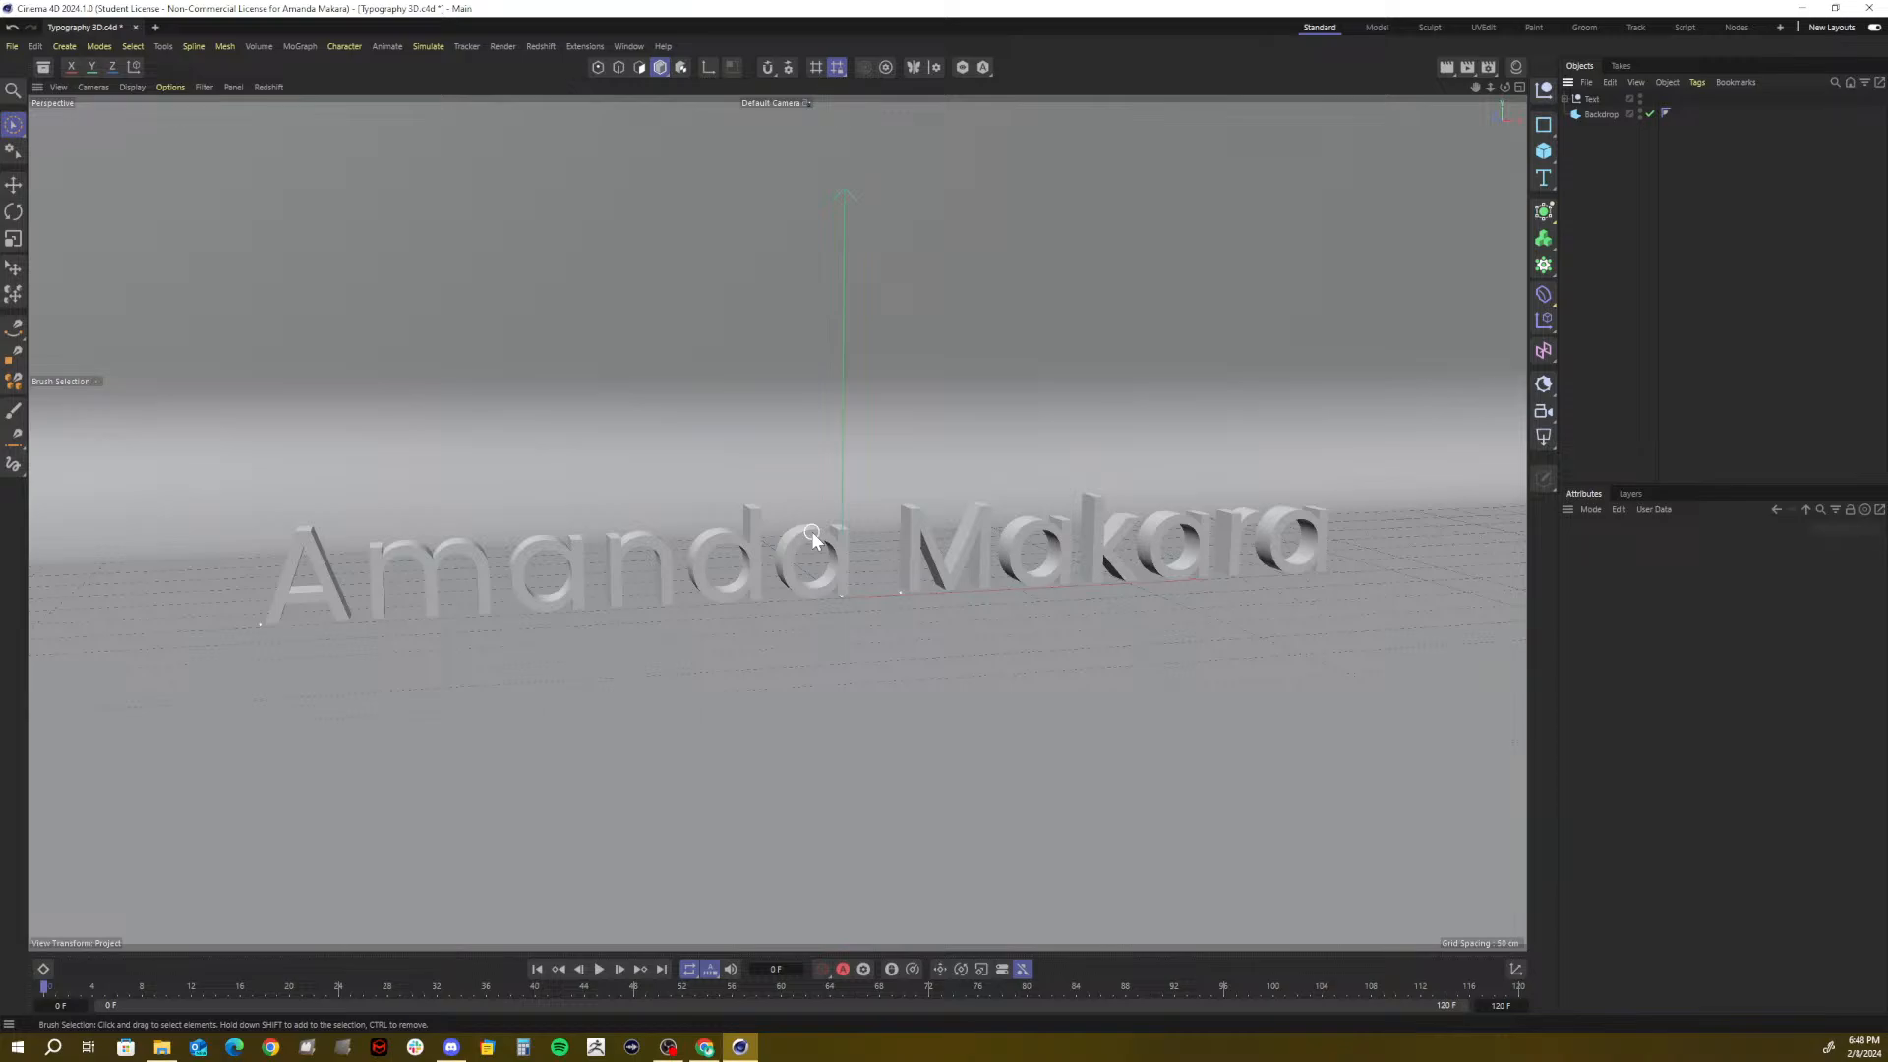
key("ctrl+s")
Search 'target' in Commander and add a Target Camera with its target null
key("shift+c")
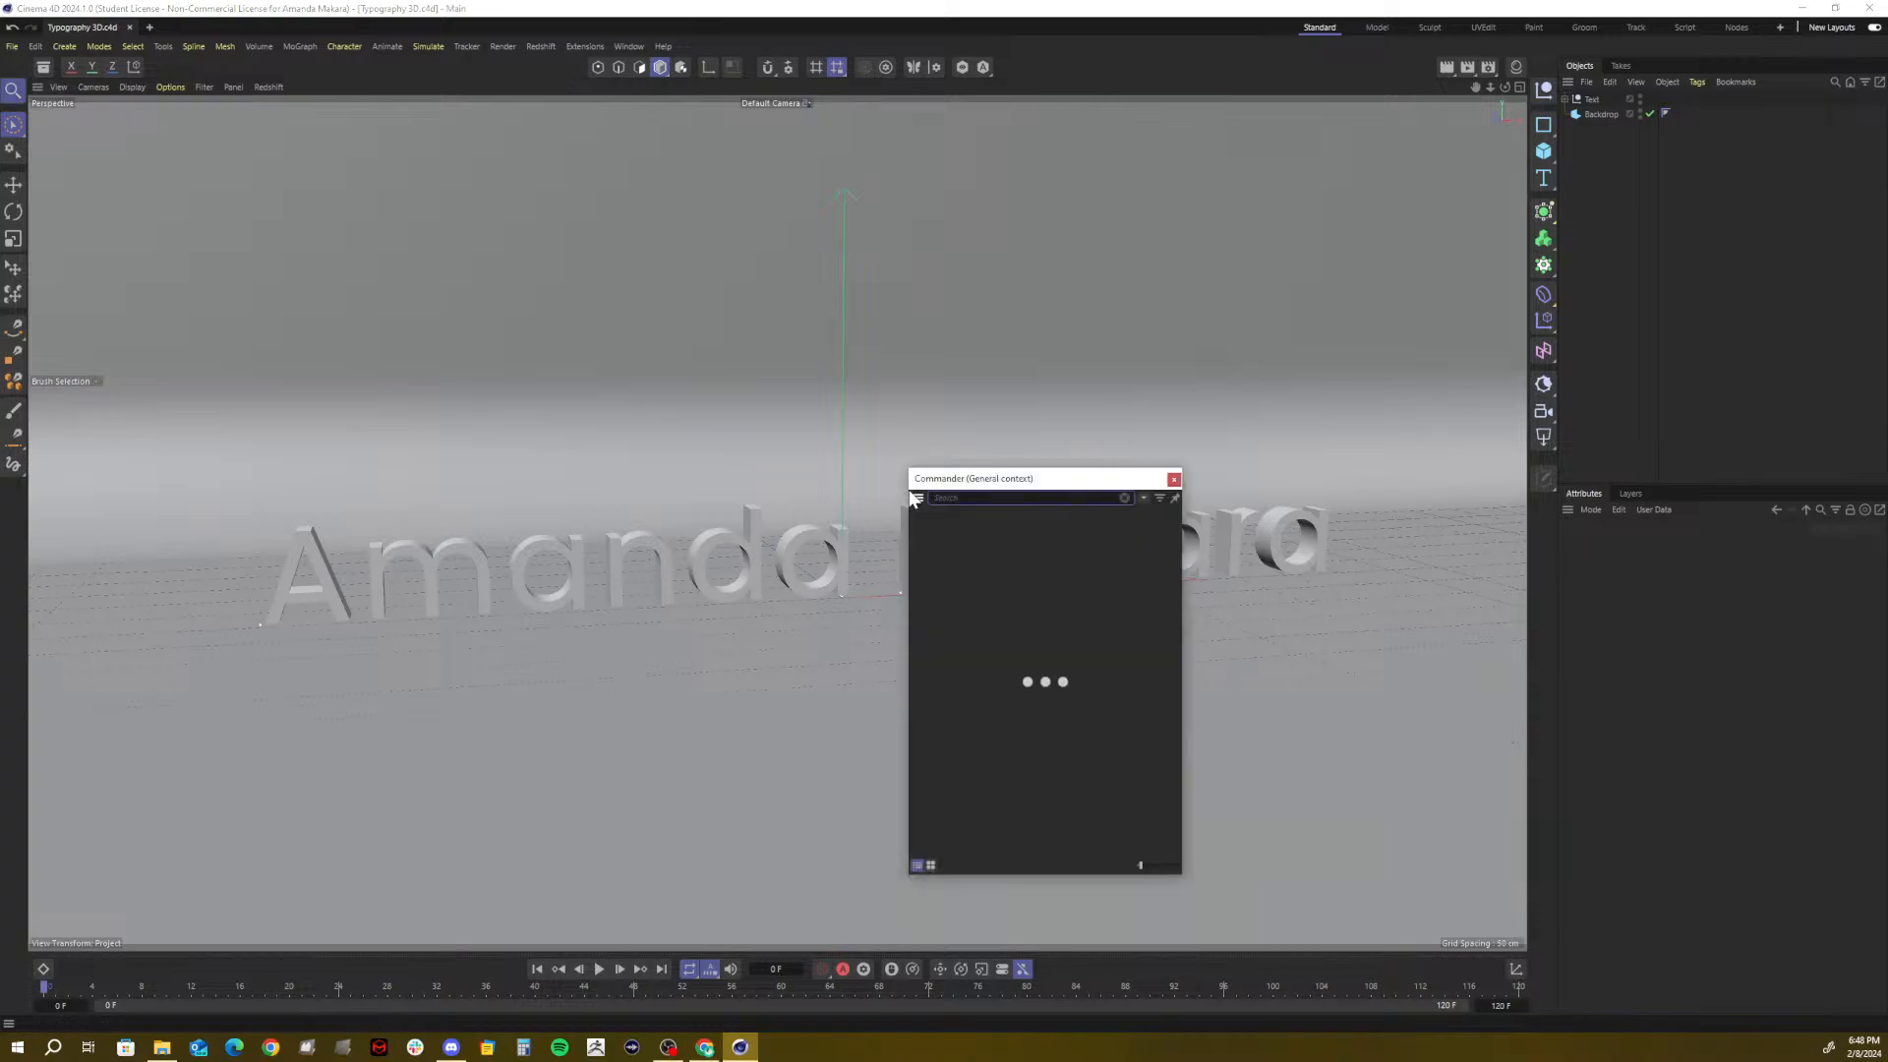
left_click_drag(964, 482, 798, 369)
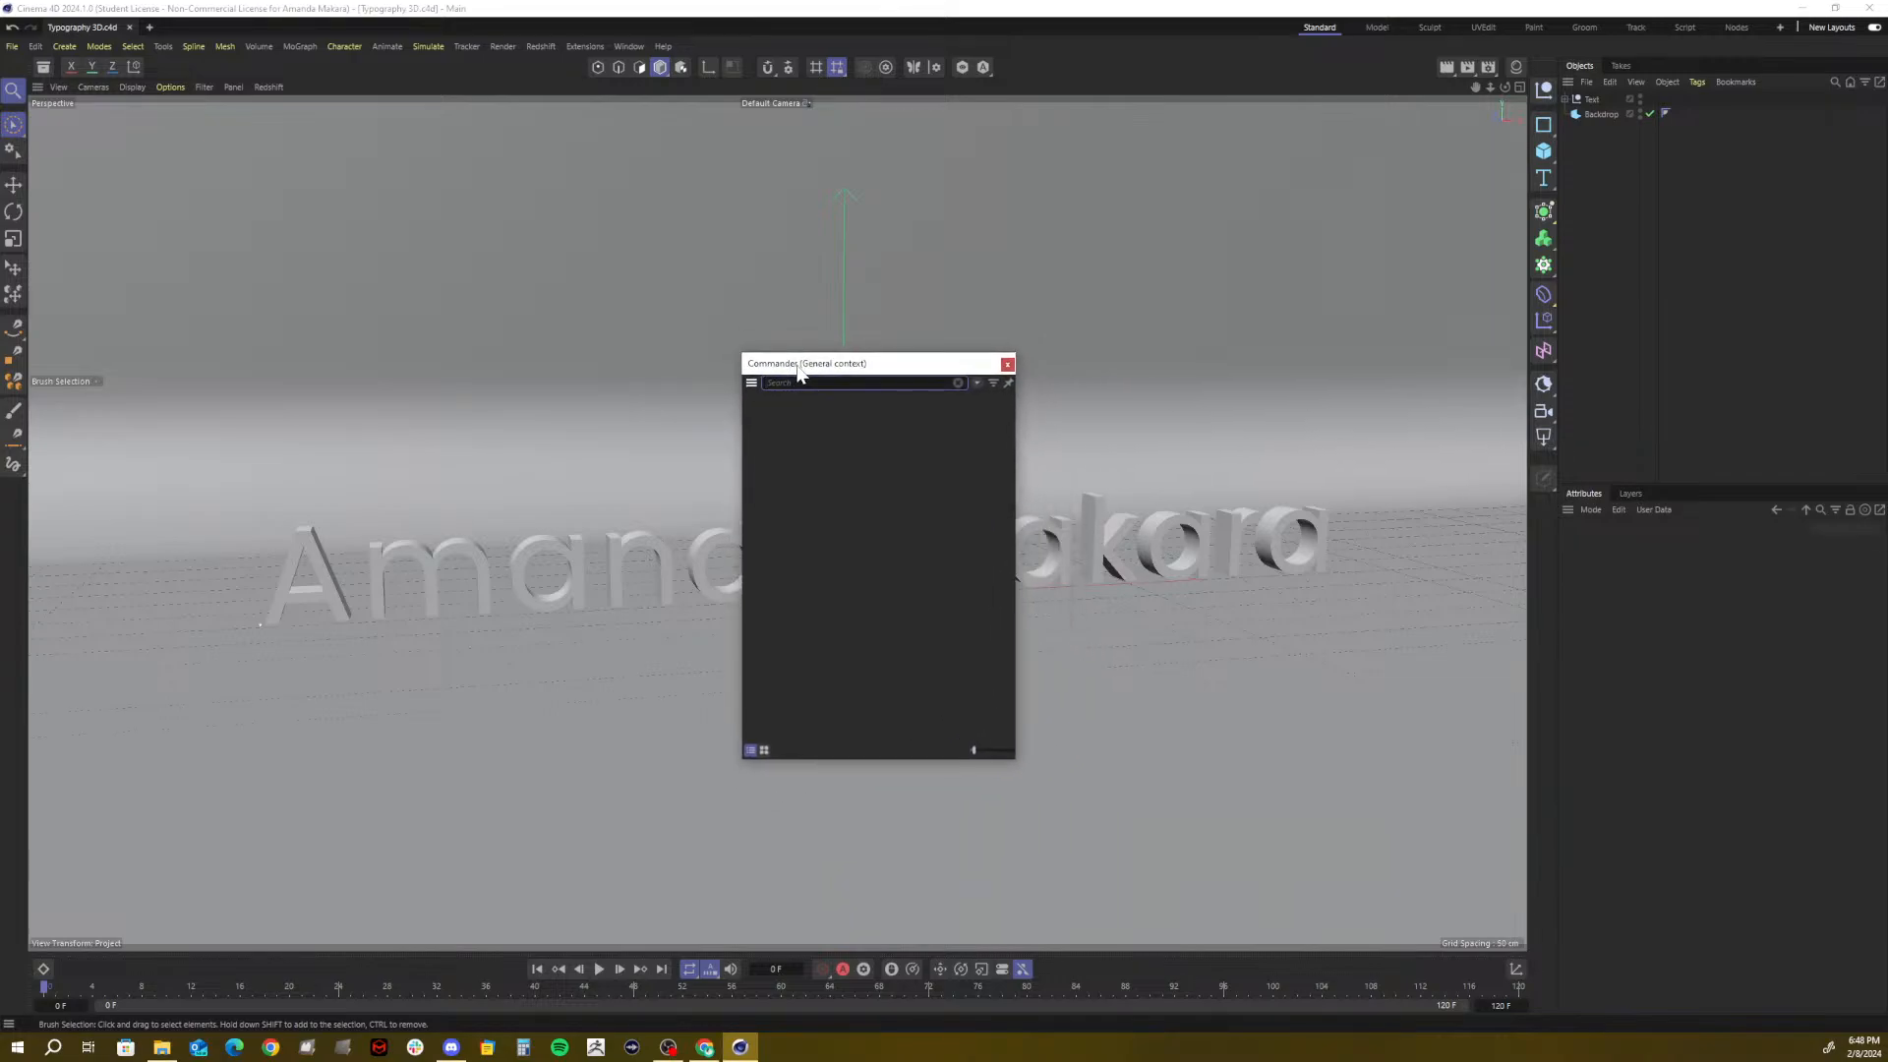
type("target")
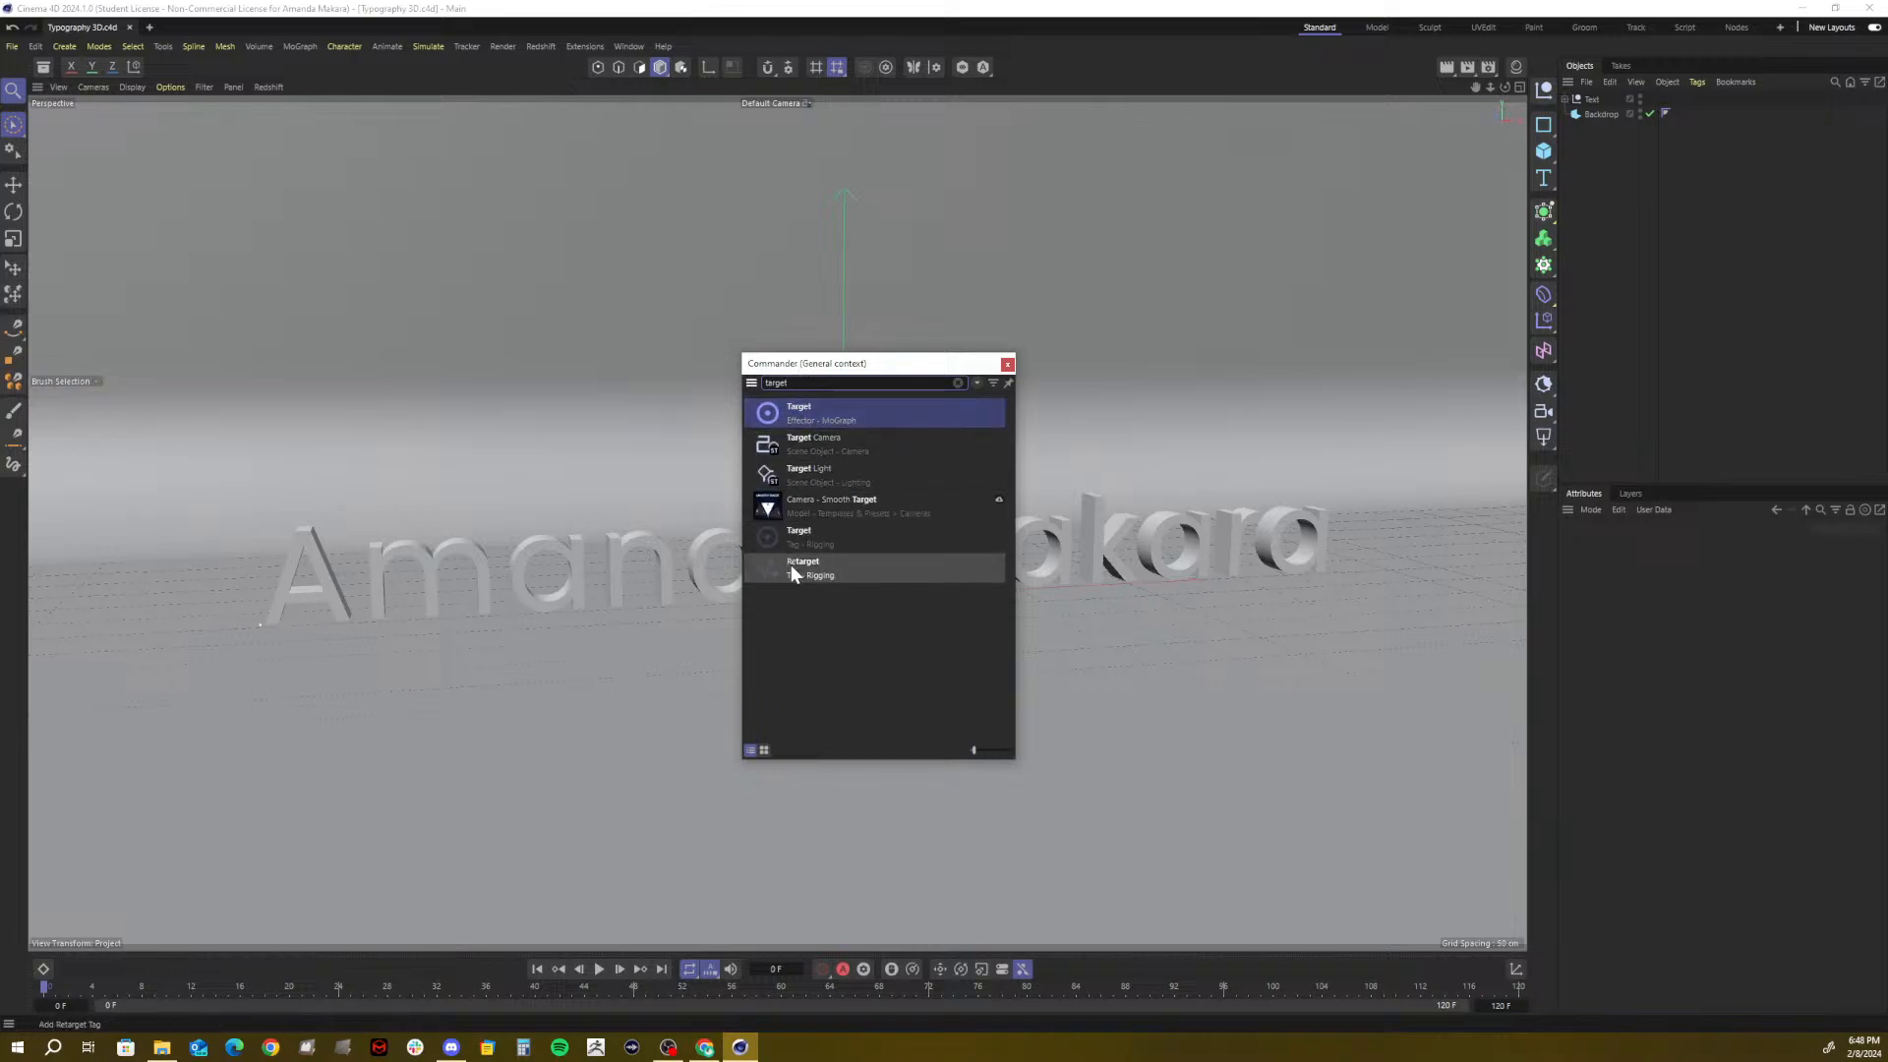
left_click(834, 443)
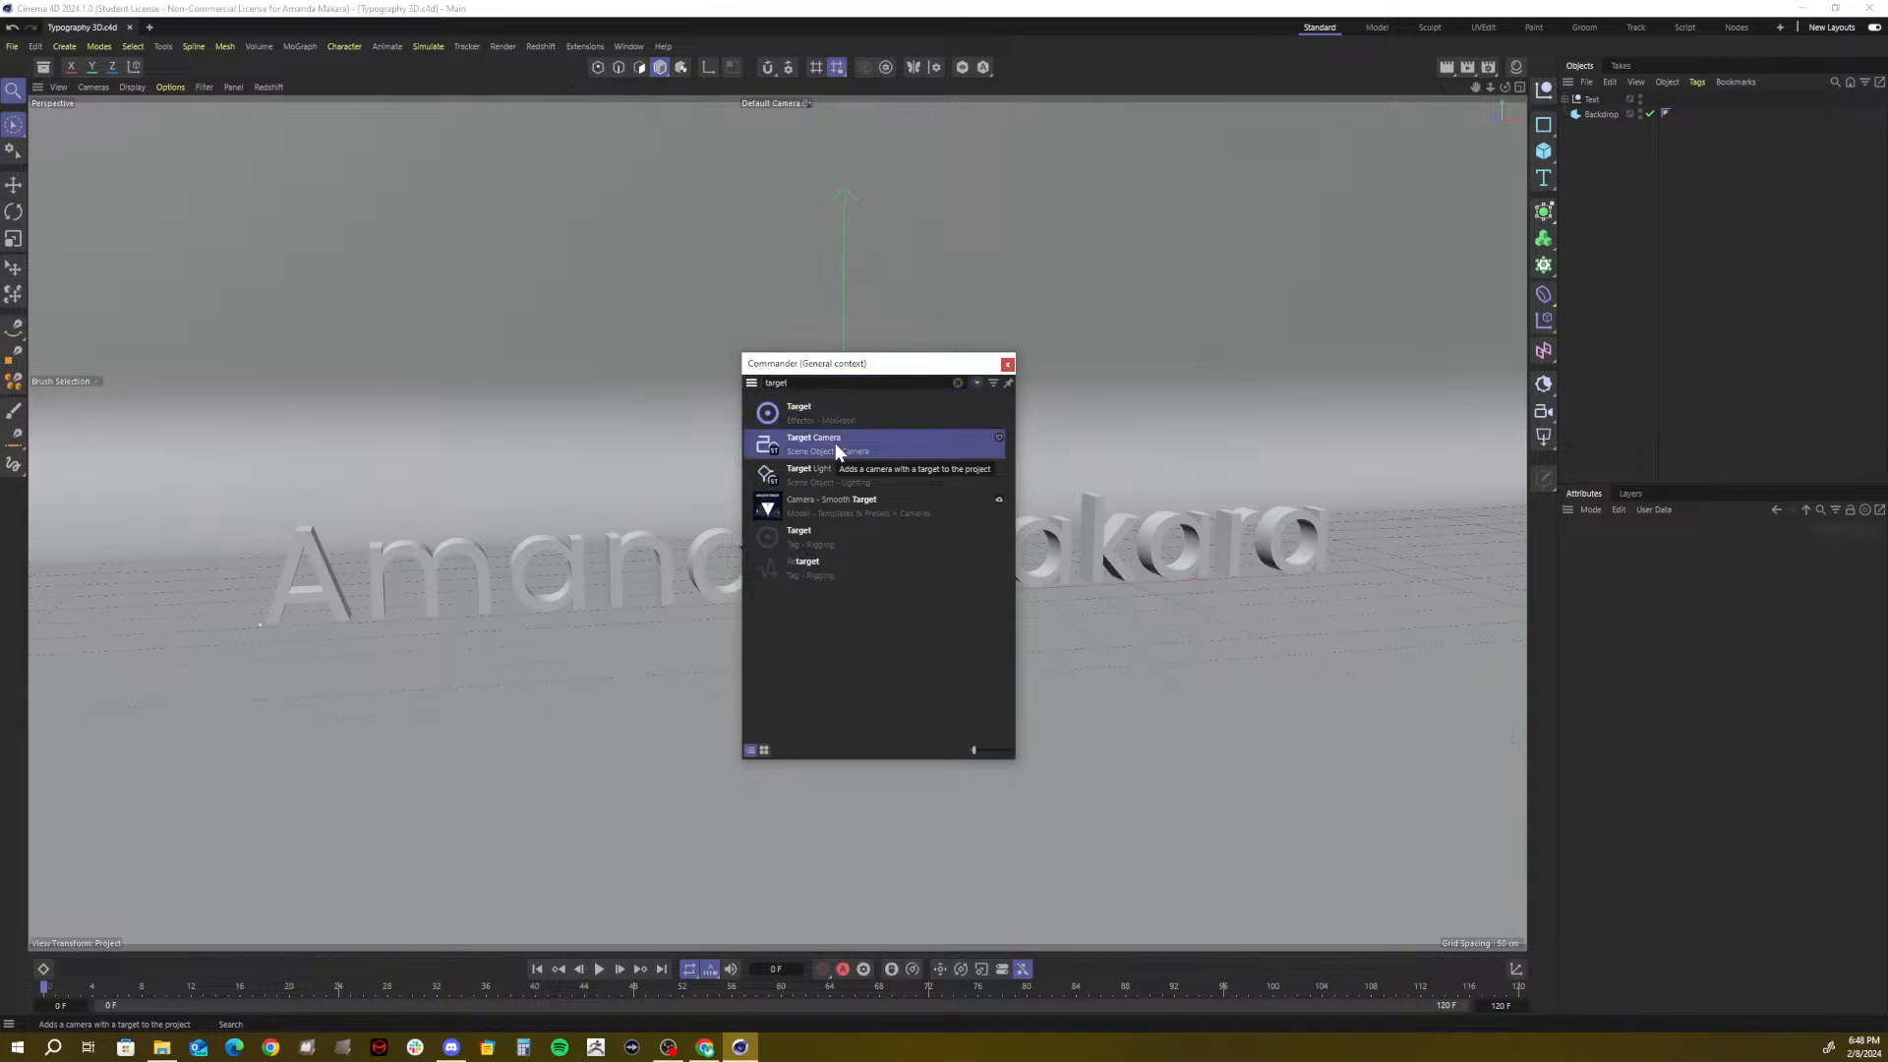
left_click(834, 443)
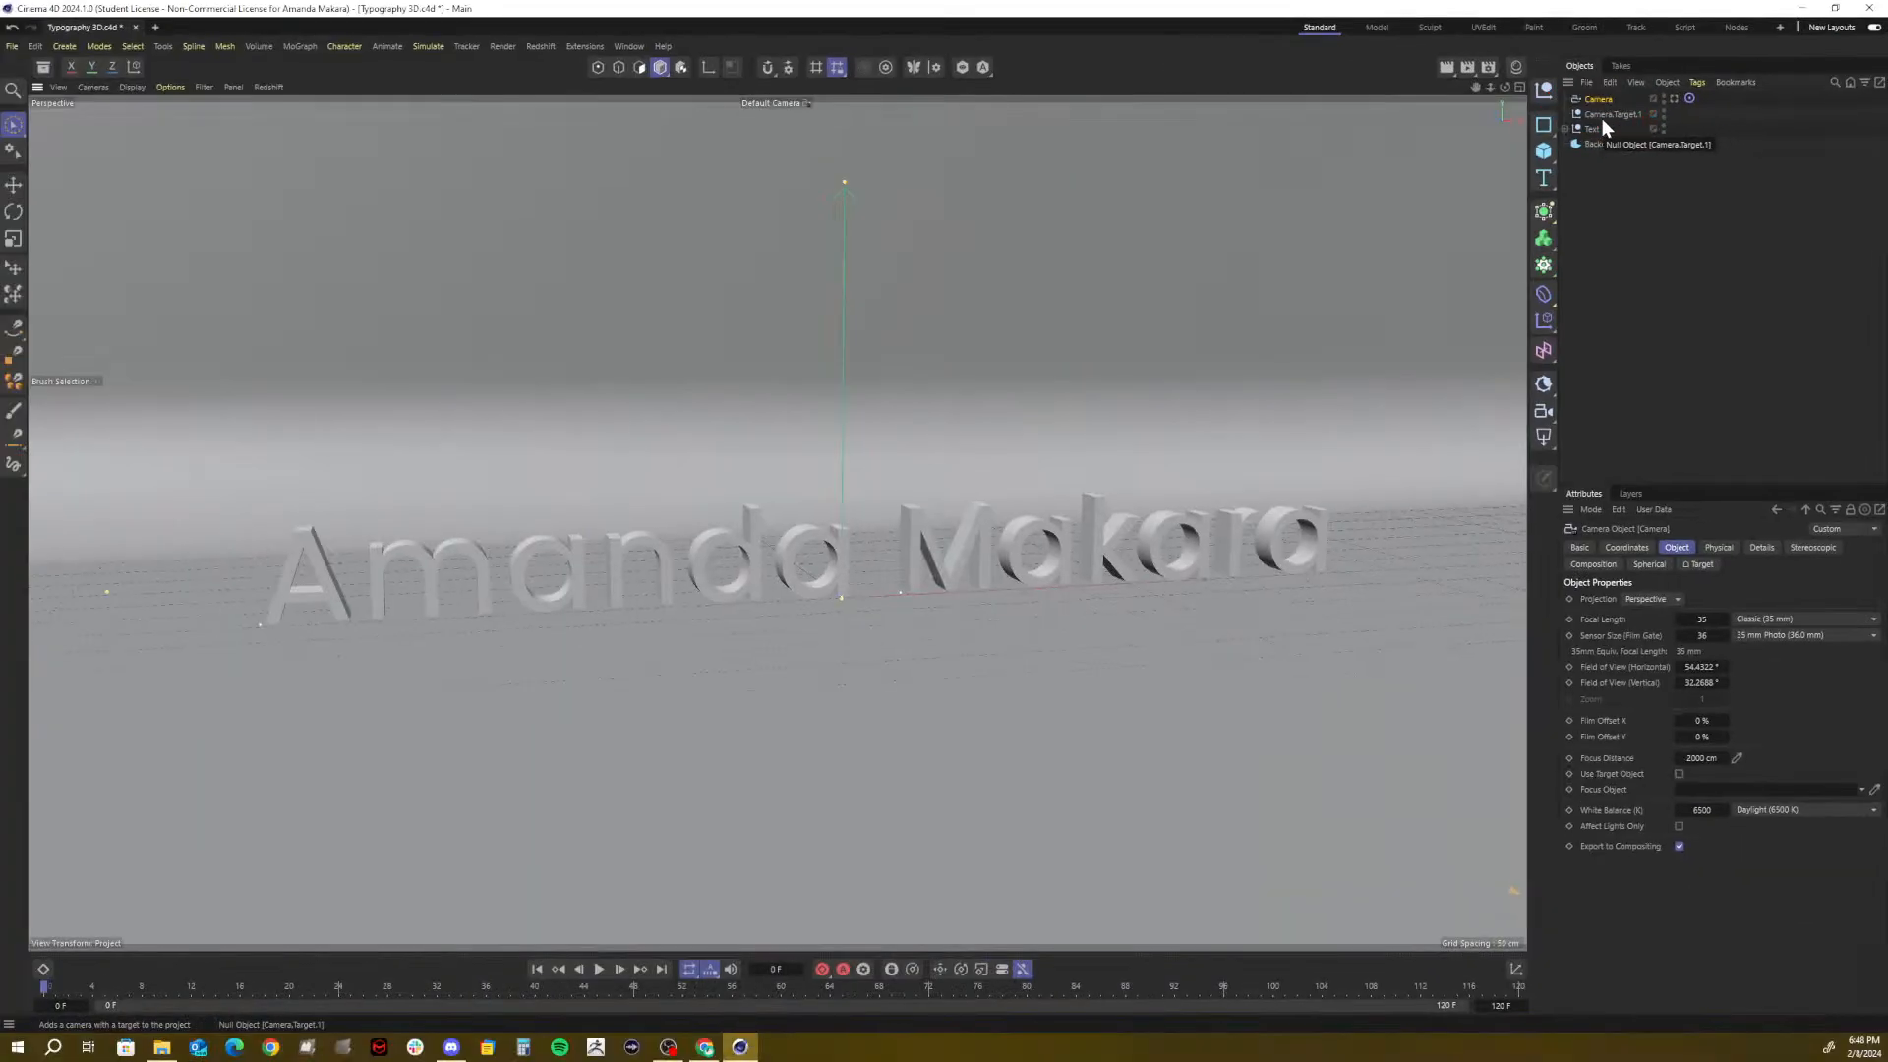
Select Camera.Target.1 and try moving it in the viewport
left_click(1604, 115)
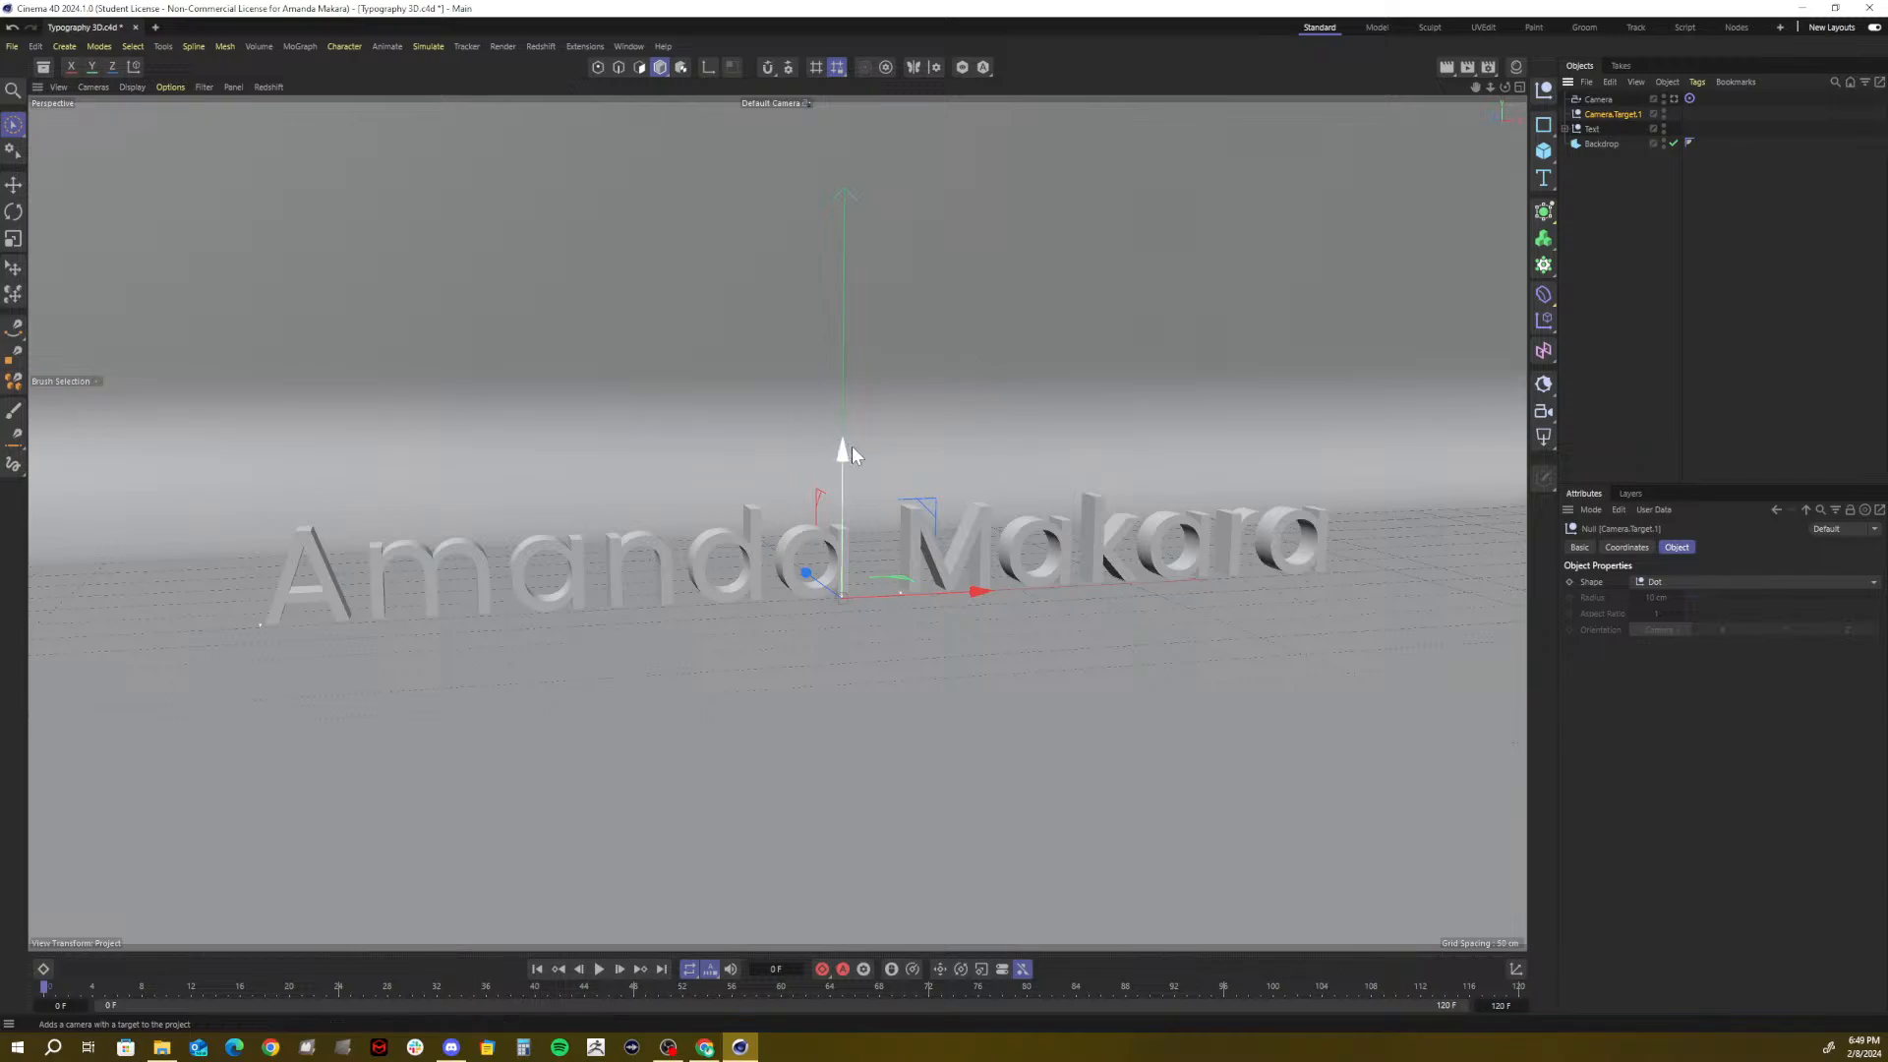
mouse_move(850, 445)
left_mouse_down()
mouse_move(845, 292)
mouse_move(841, 450)
mouse_move(845, 321)
mouse_move(861, 450)
left_mouse_up()
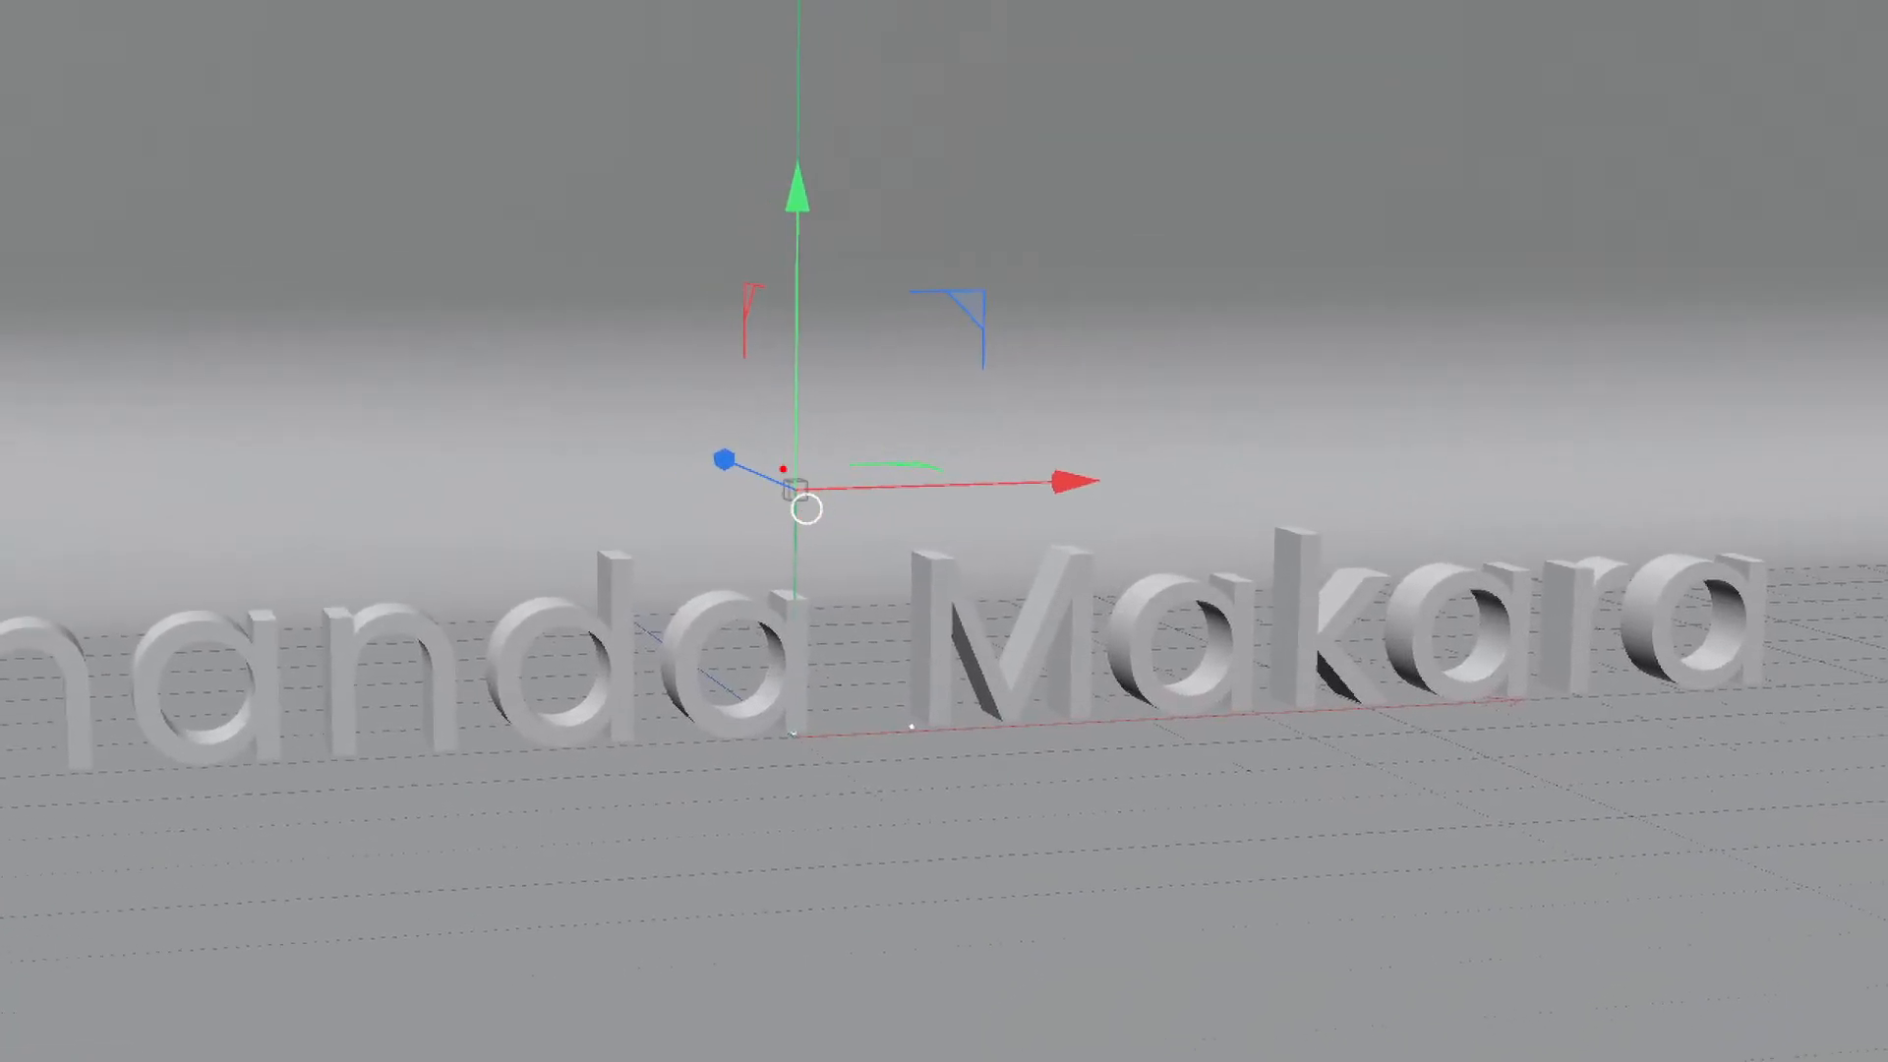
mouse_move(803, 463)
left_mouse_down()
mouse_move(781, 501)
mouse_move(800, 462)
left_mouse_up()
key("Escape")
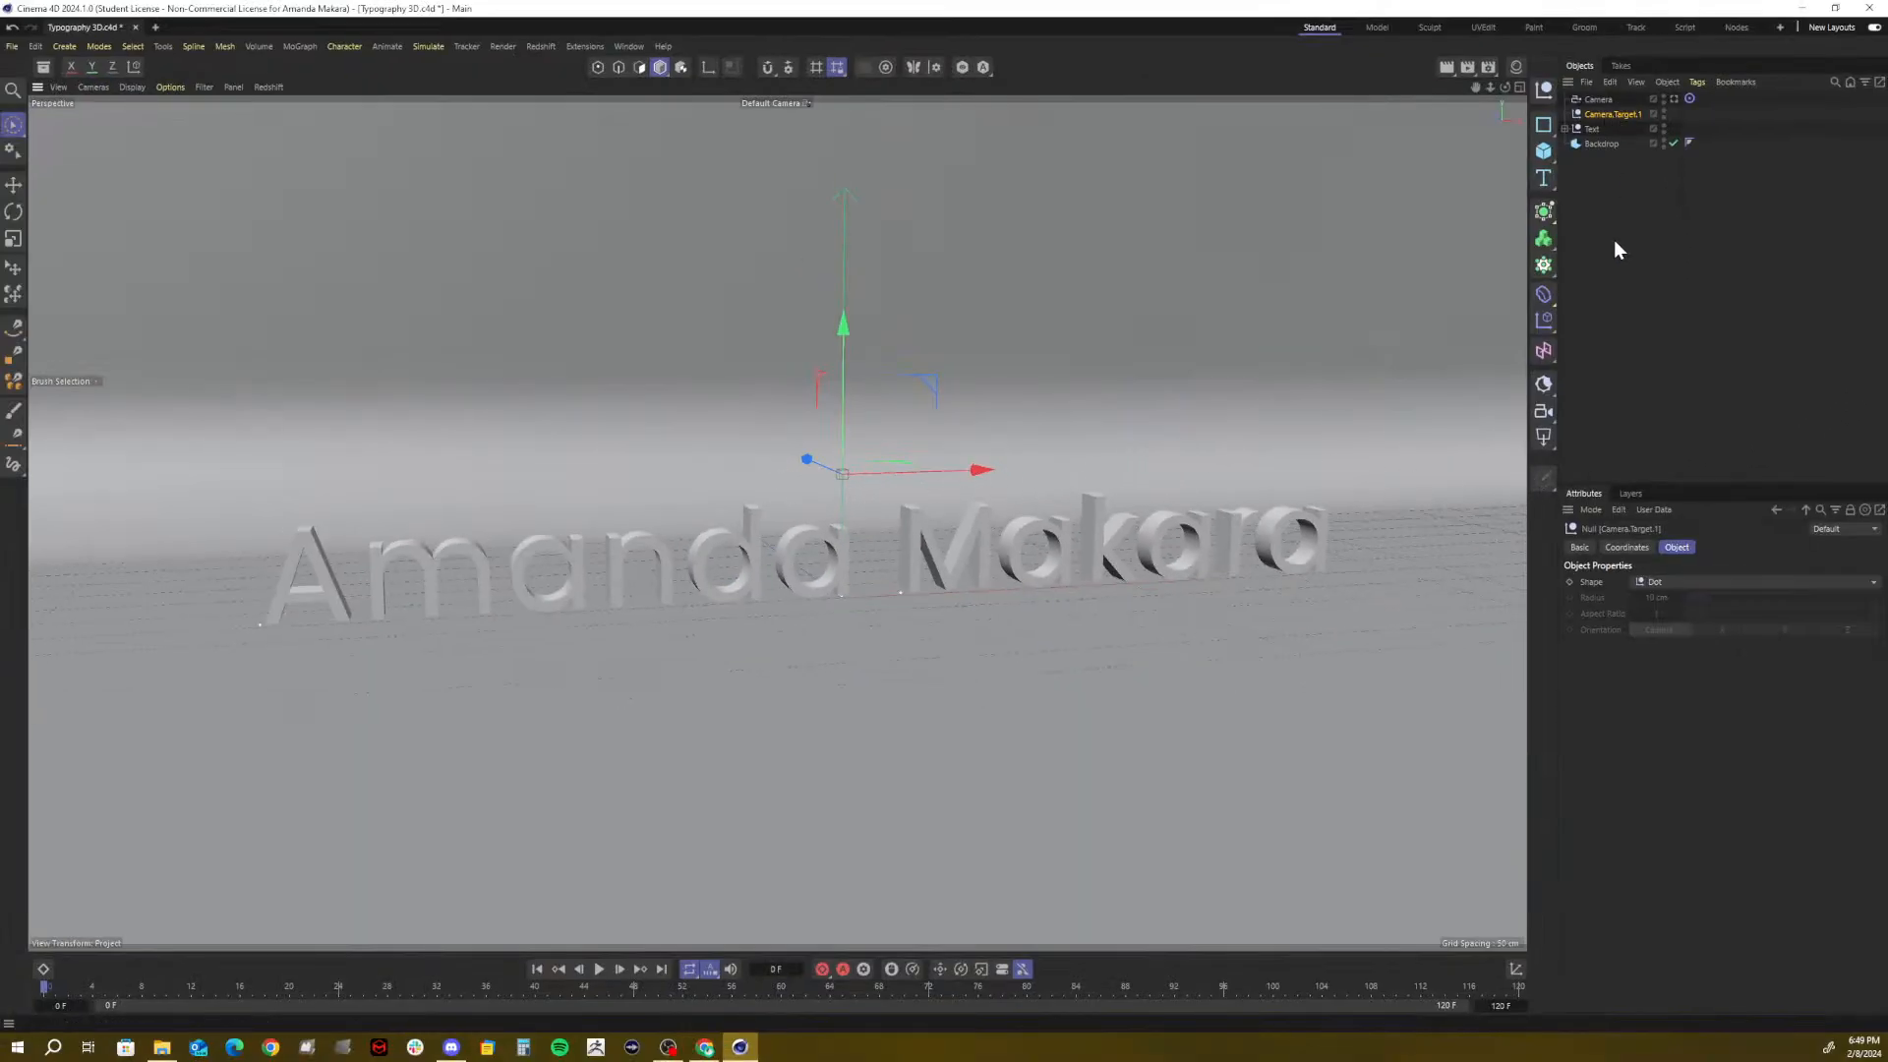
Change the target's display shape to Octagon, then Star, and lower it onto the text
left_click(1683, 584)
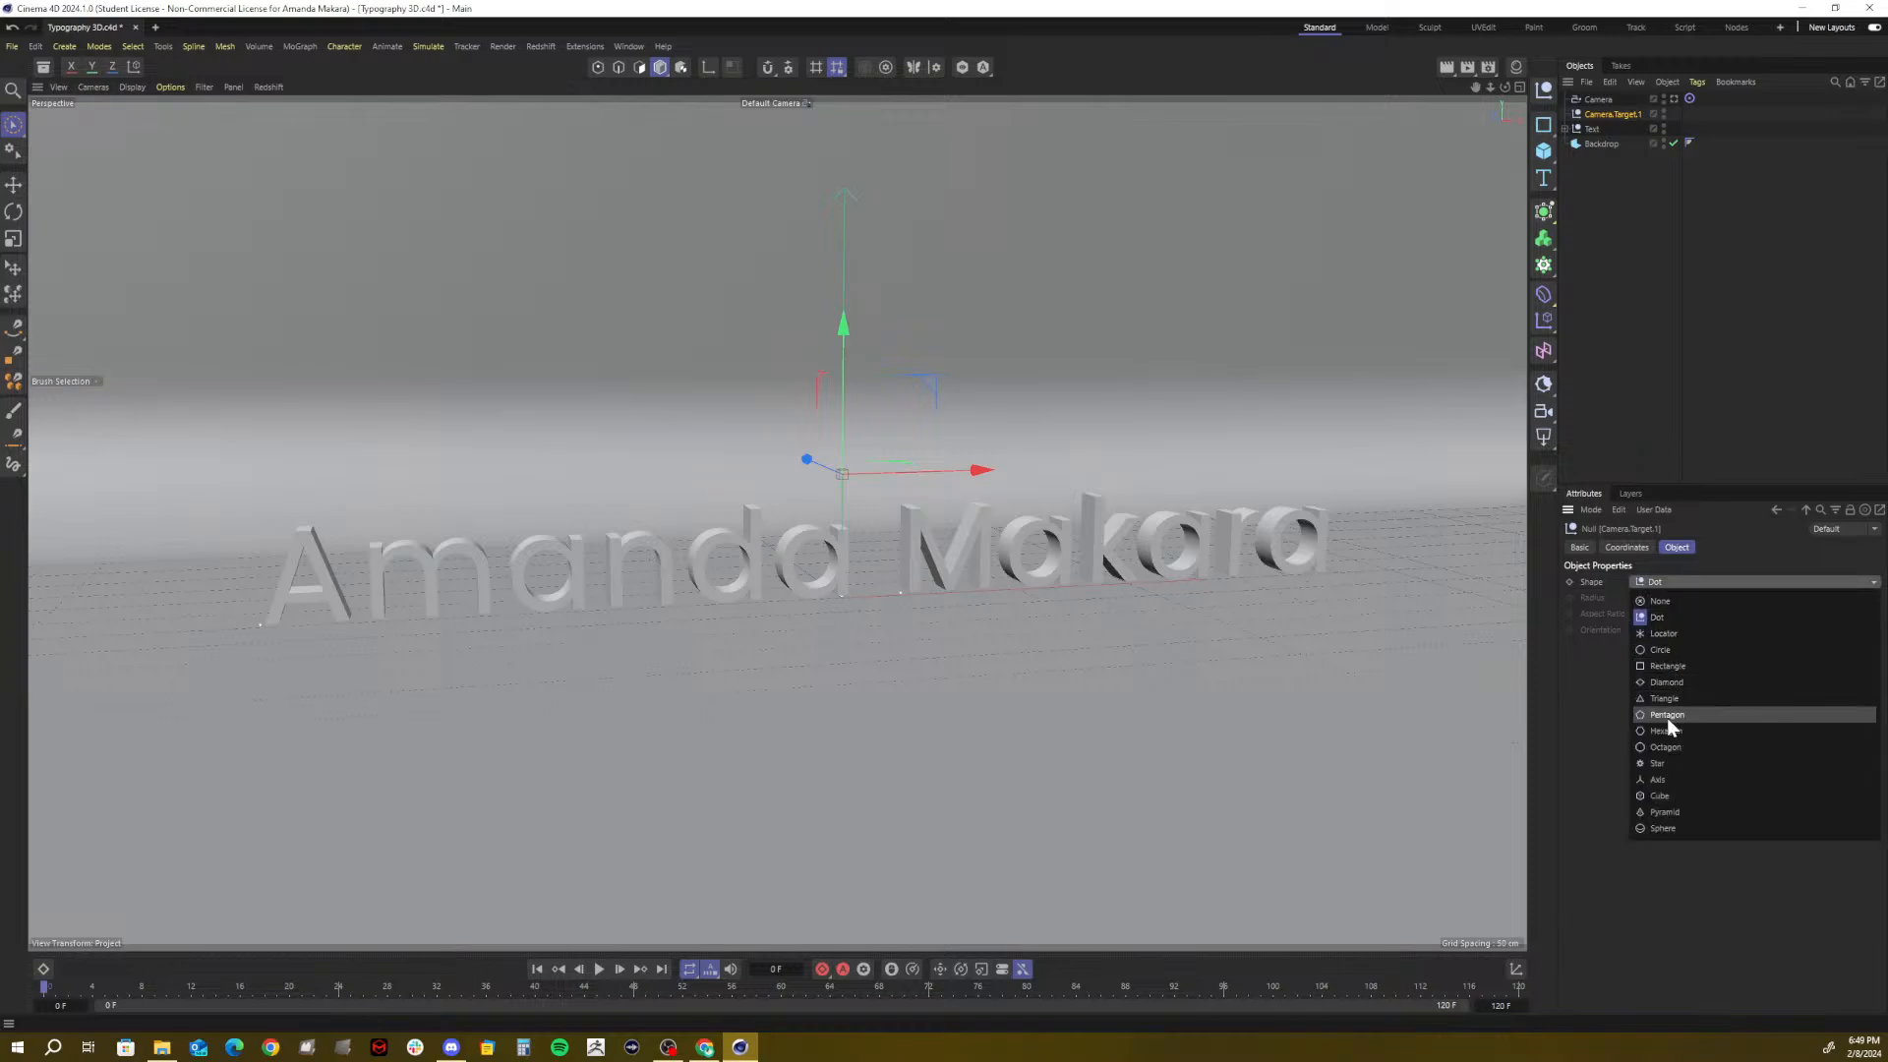
left_click(1661, 747)
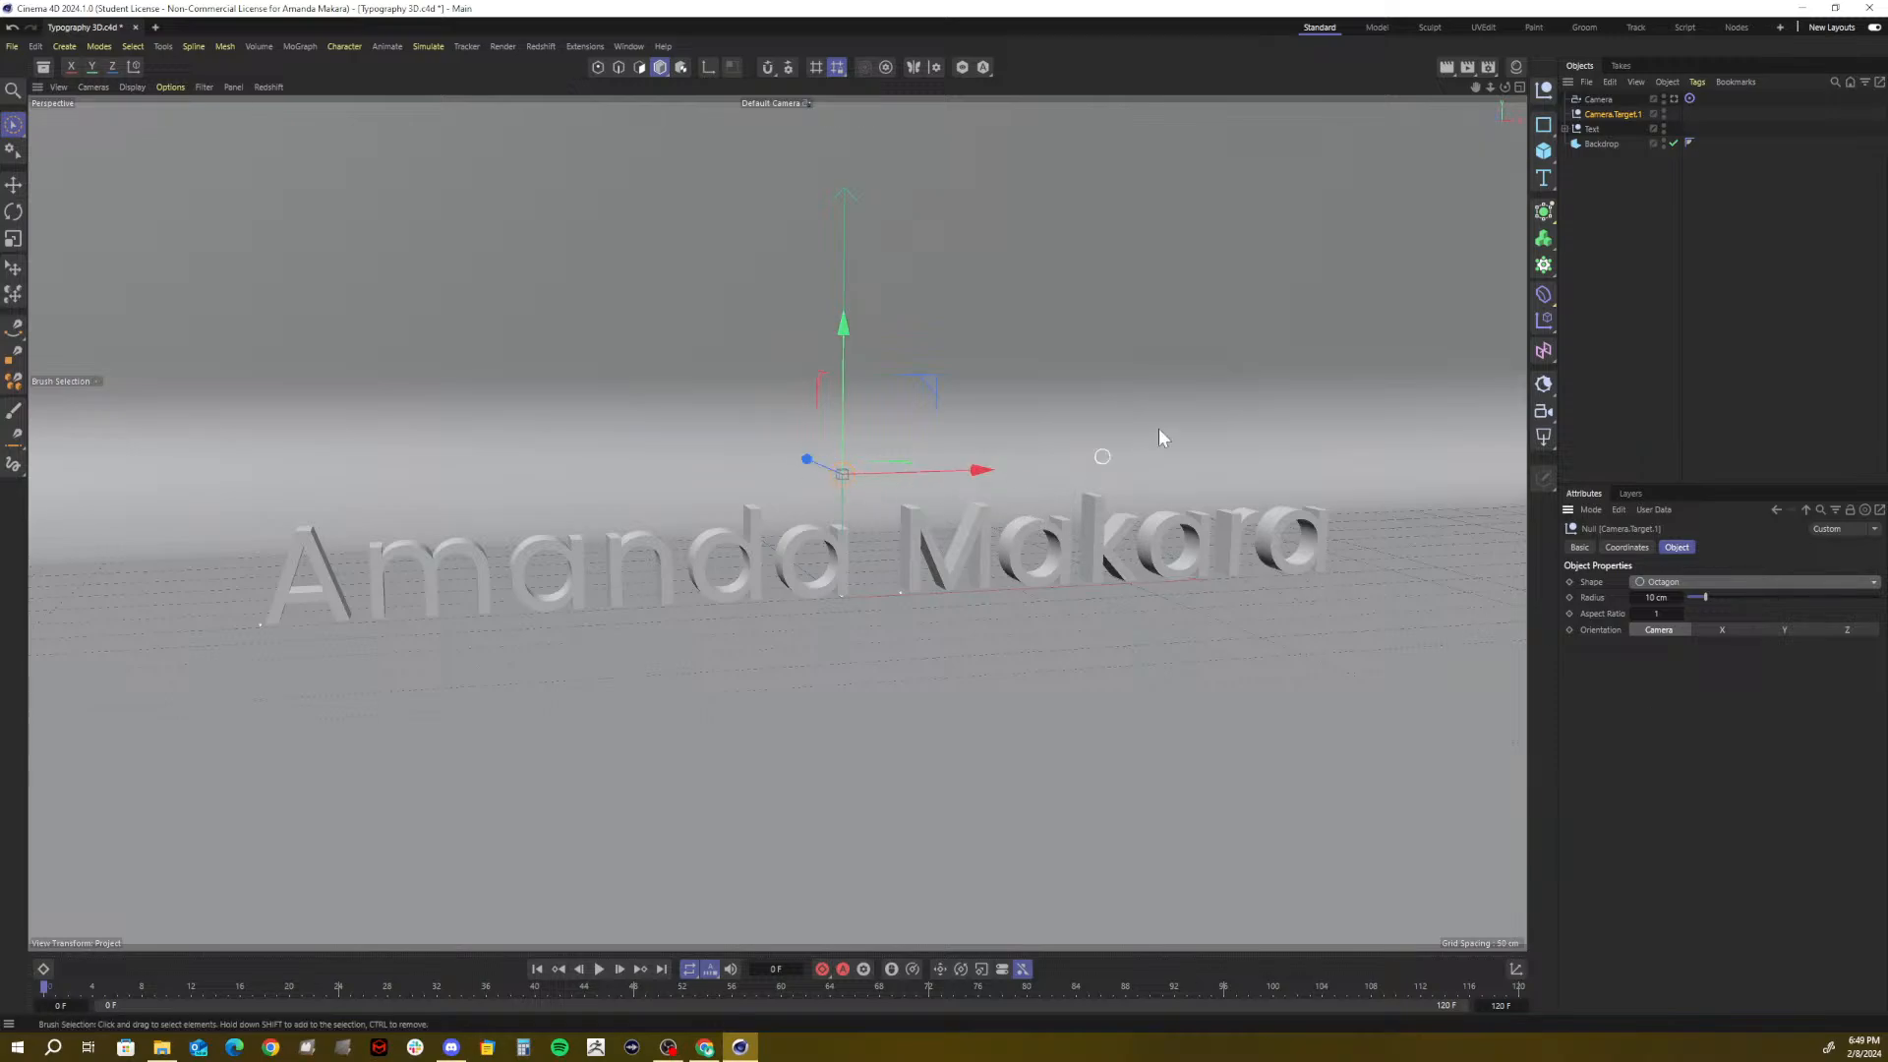
left_click(1712, 582)
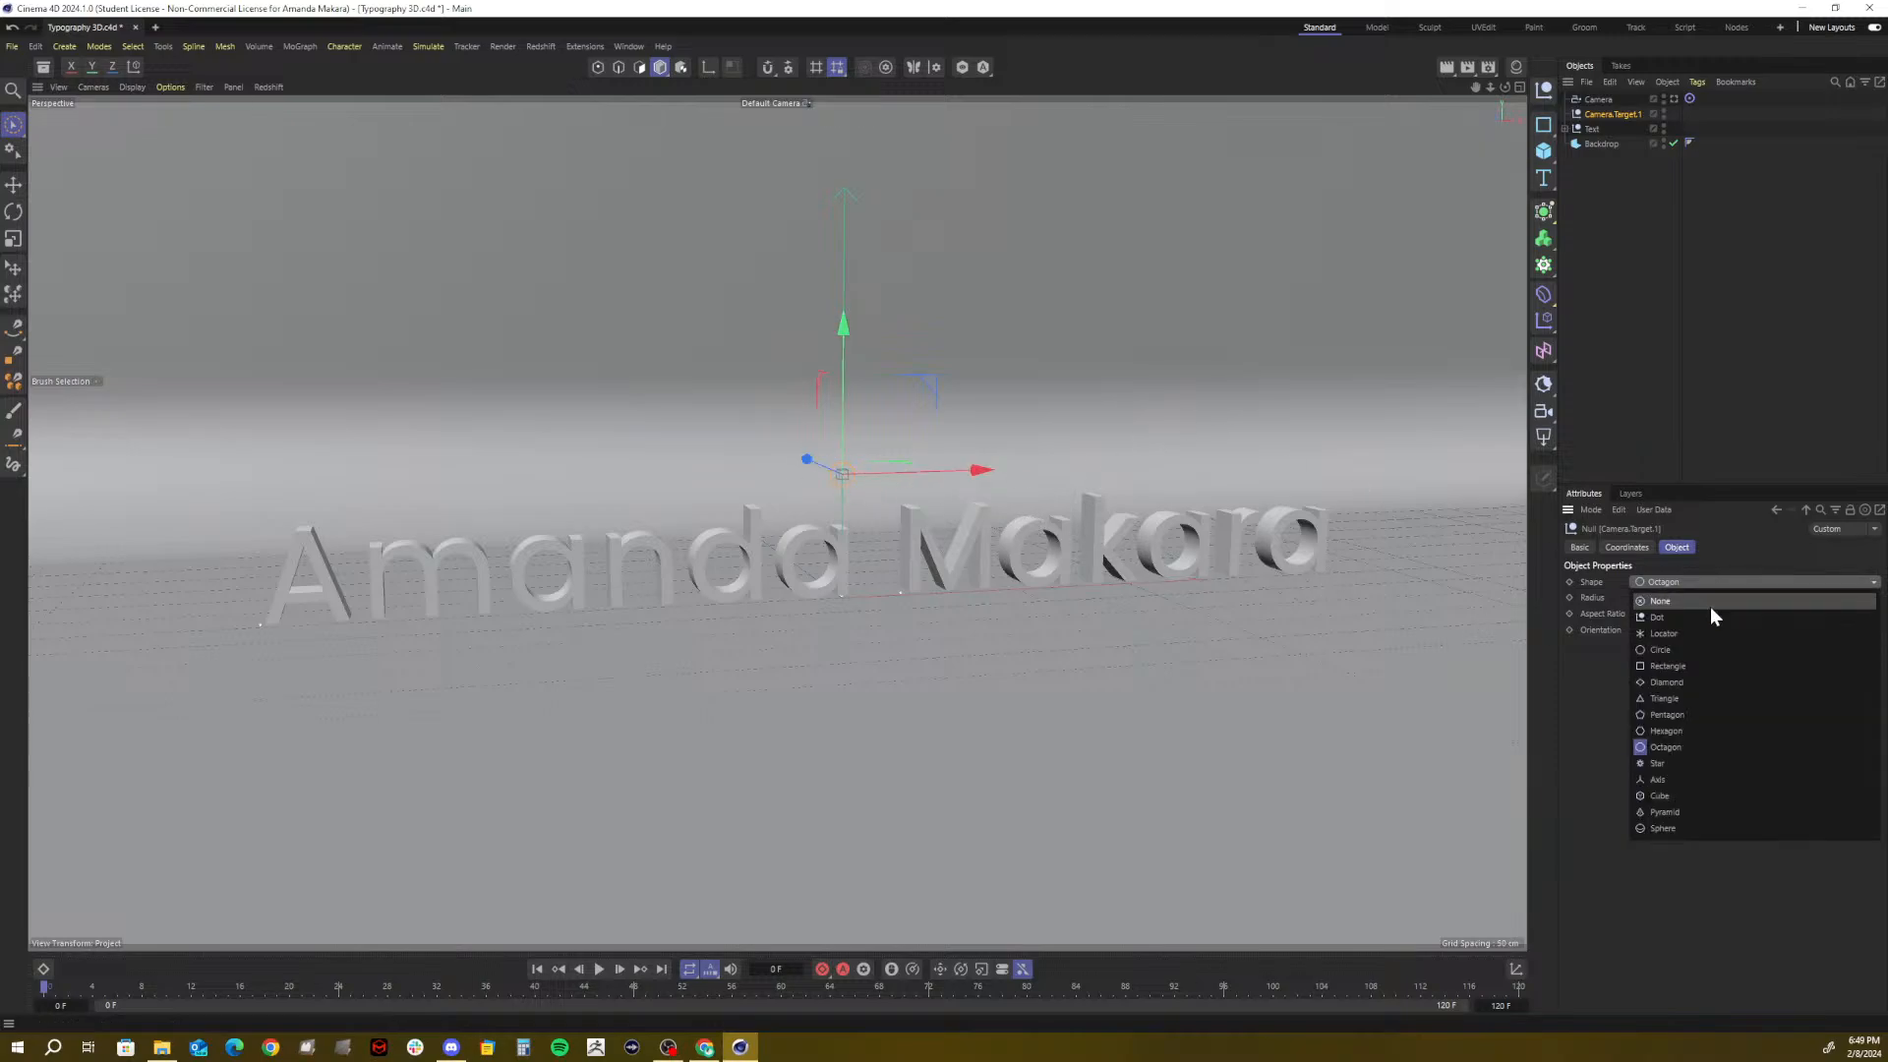
left_click(1672, 763)
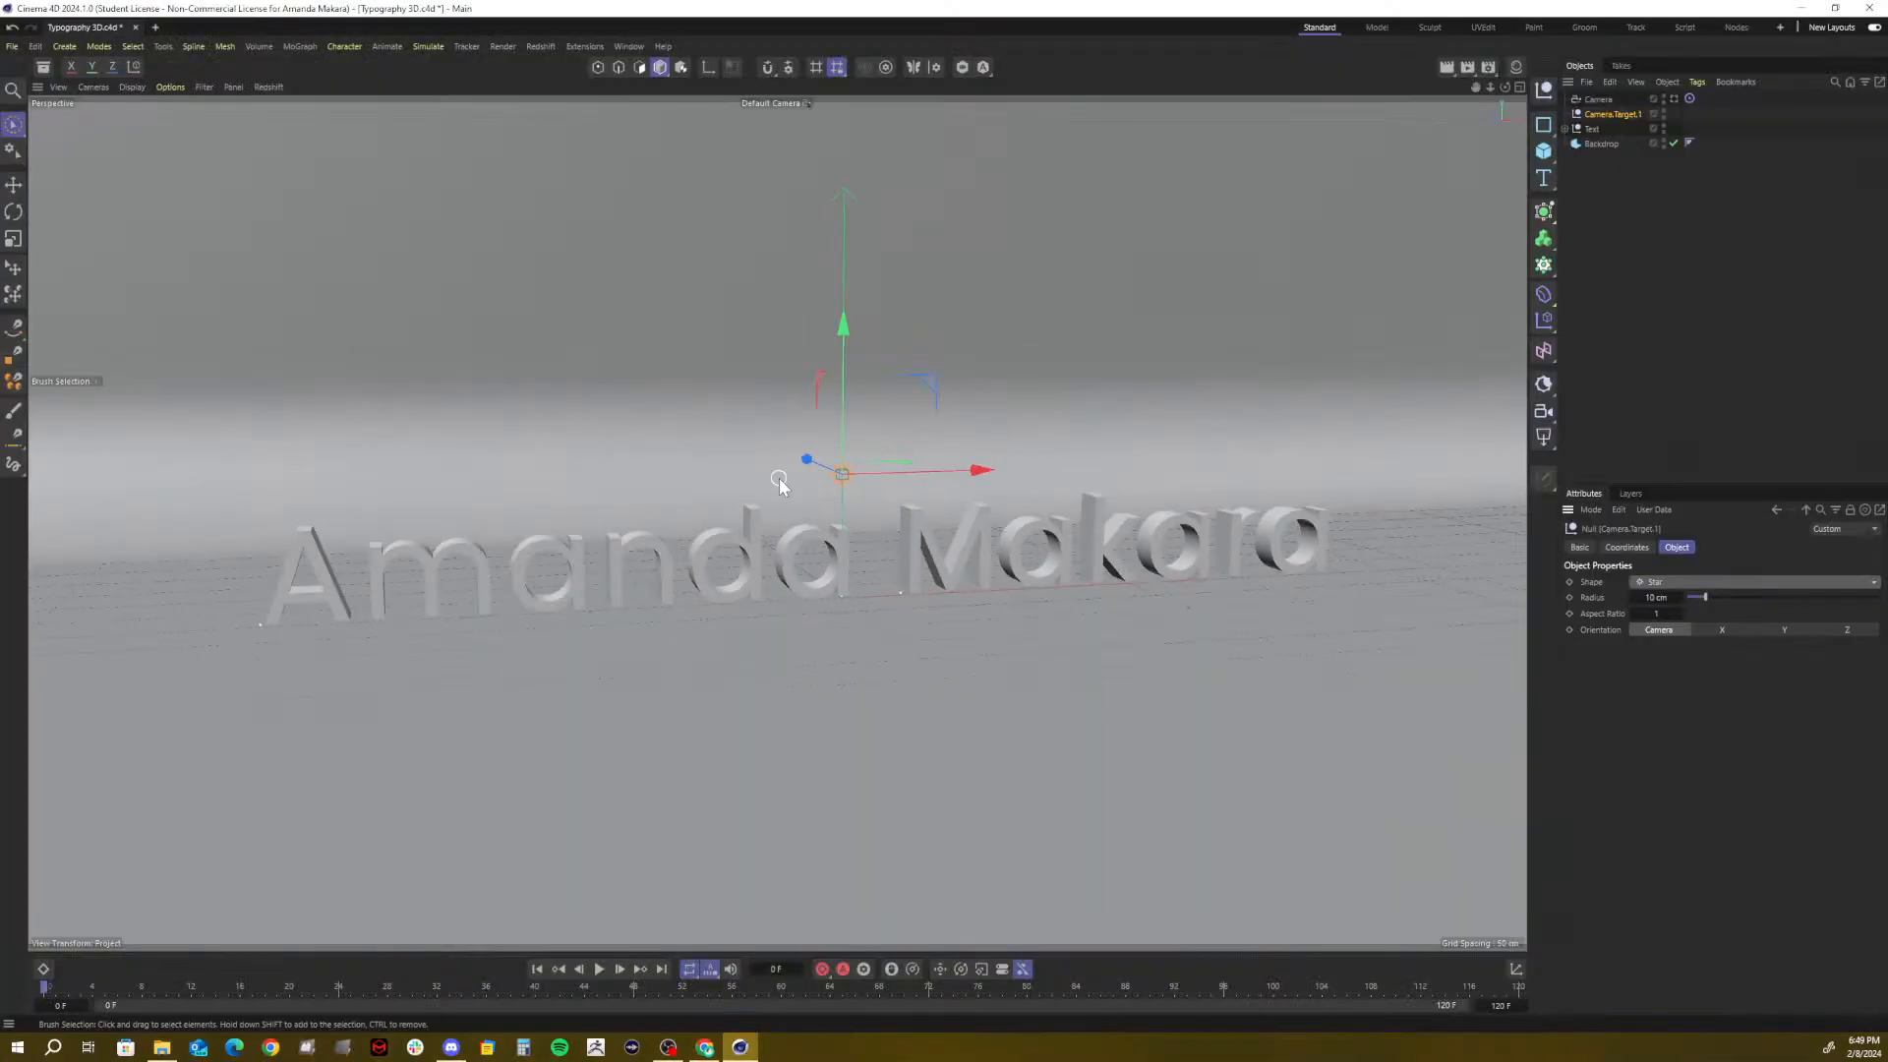
left_click_drag(843, 326, 839, 432)
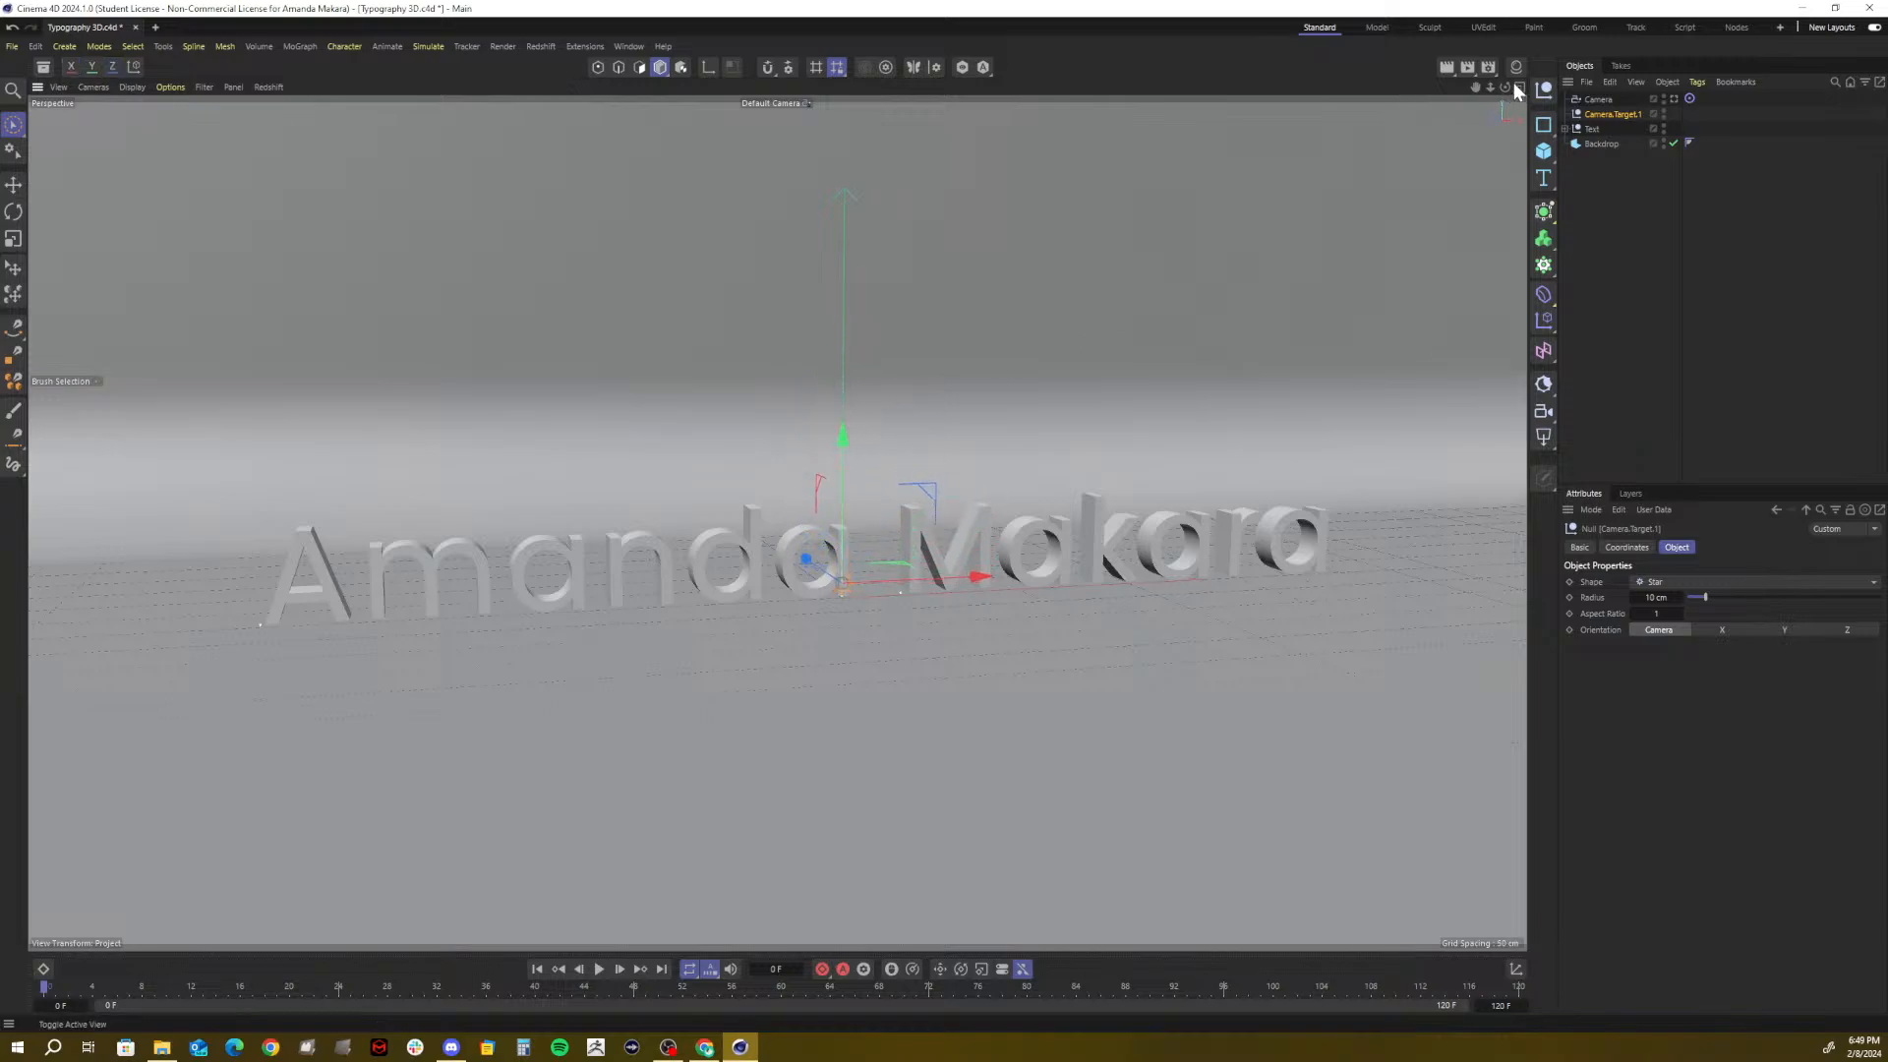
Shift the camera target slightly in depth and about 30 cm sideways onto the text
left_click_drag(1504, 87, 1477, 142)
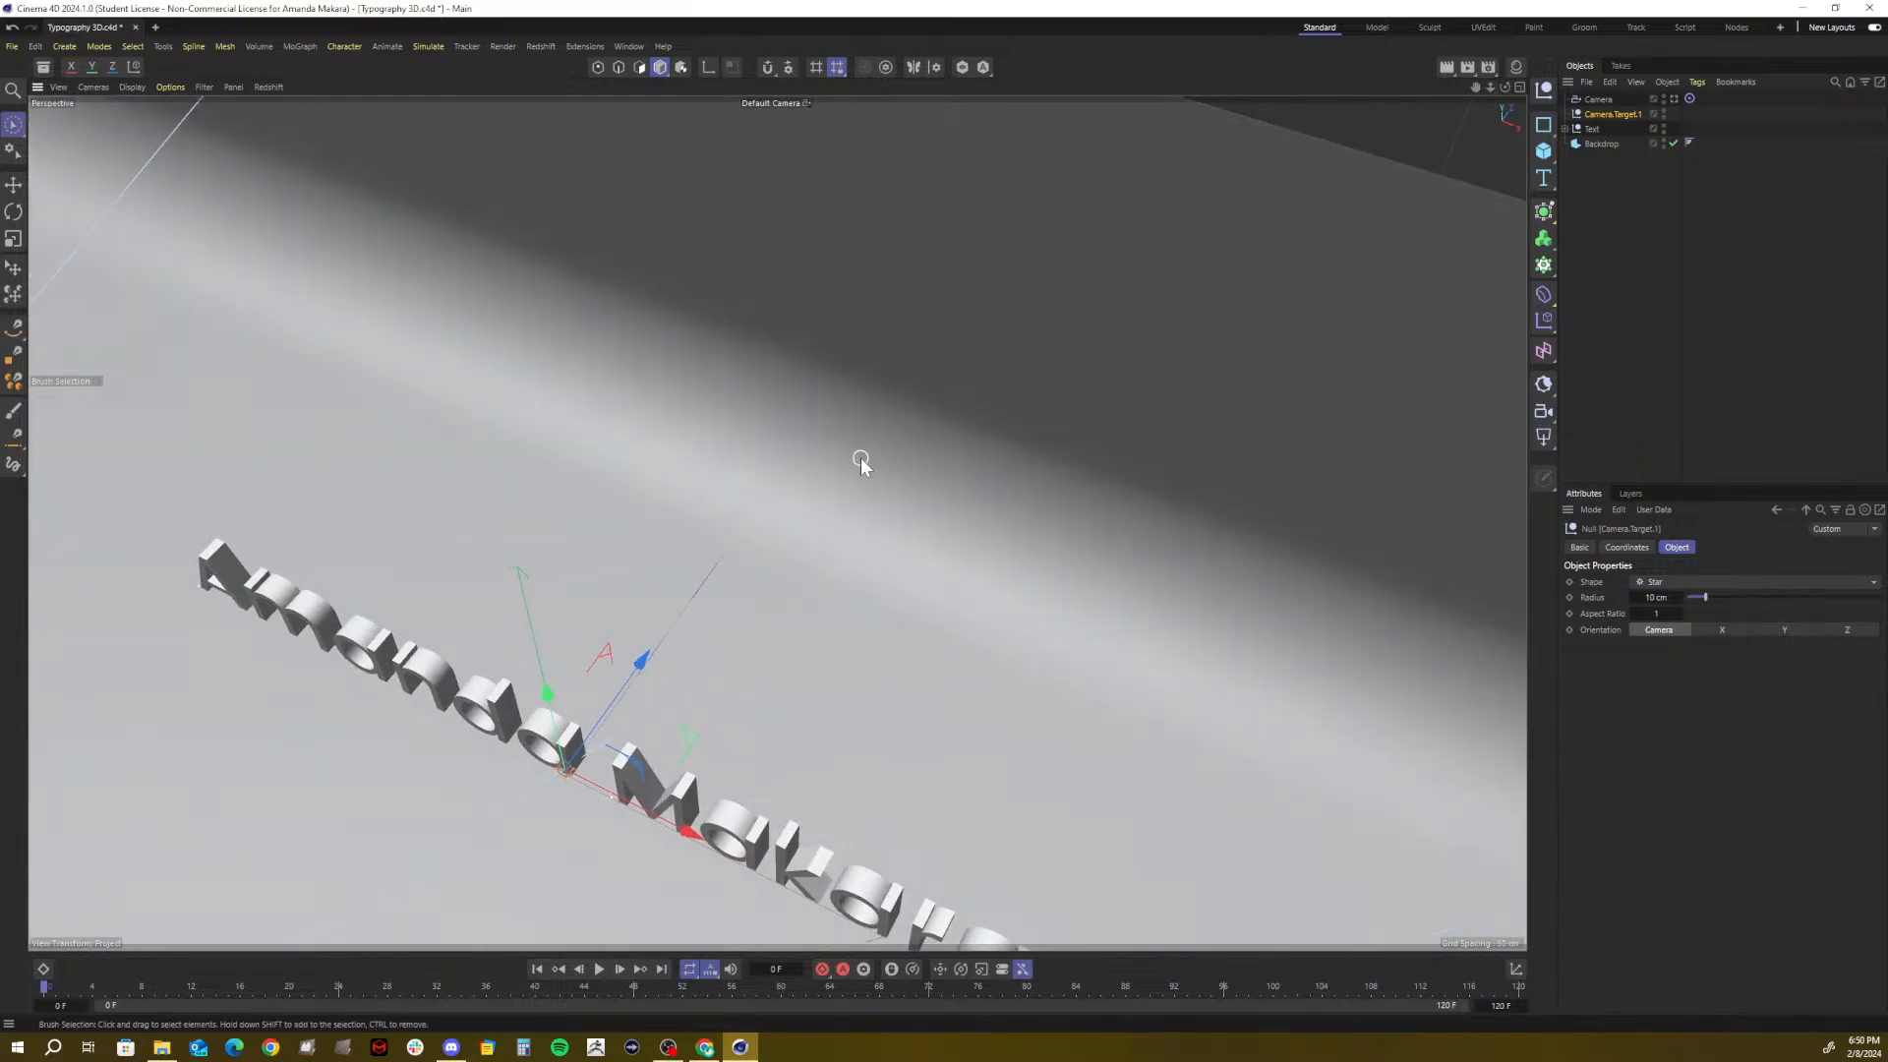
left_click_drag(639, 661, 647, 650)
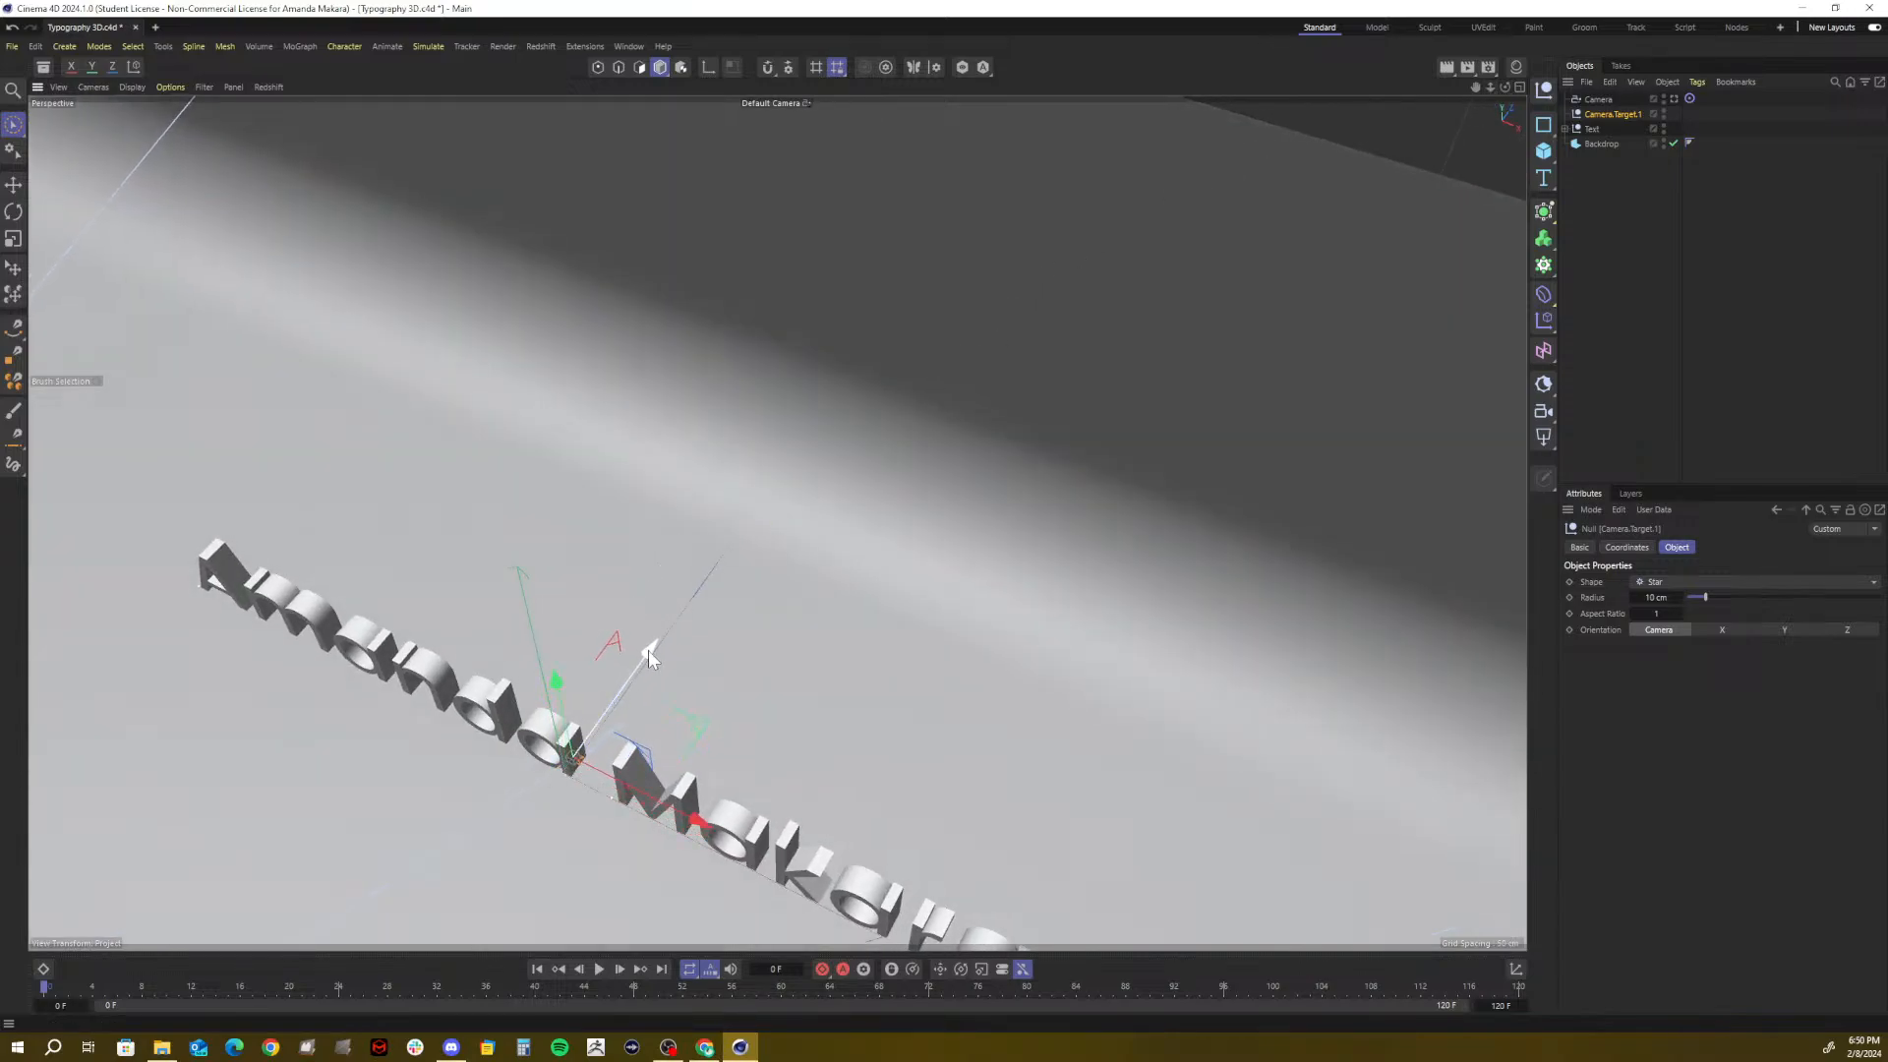
left_click_drag(695, 819, 727, 824)
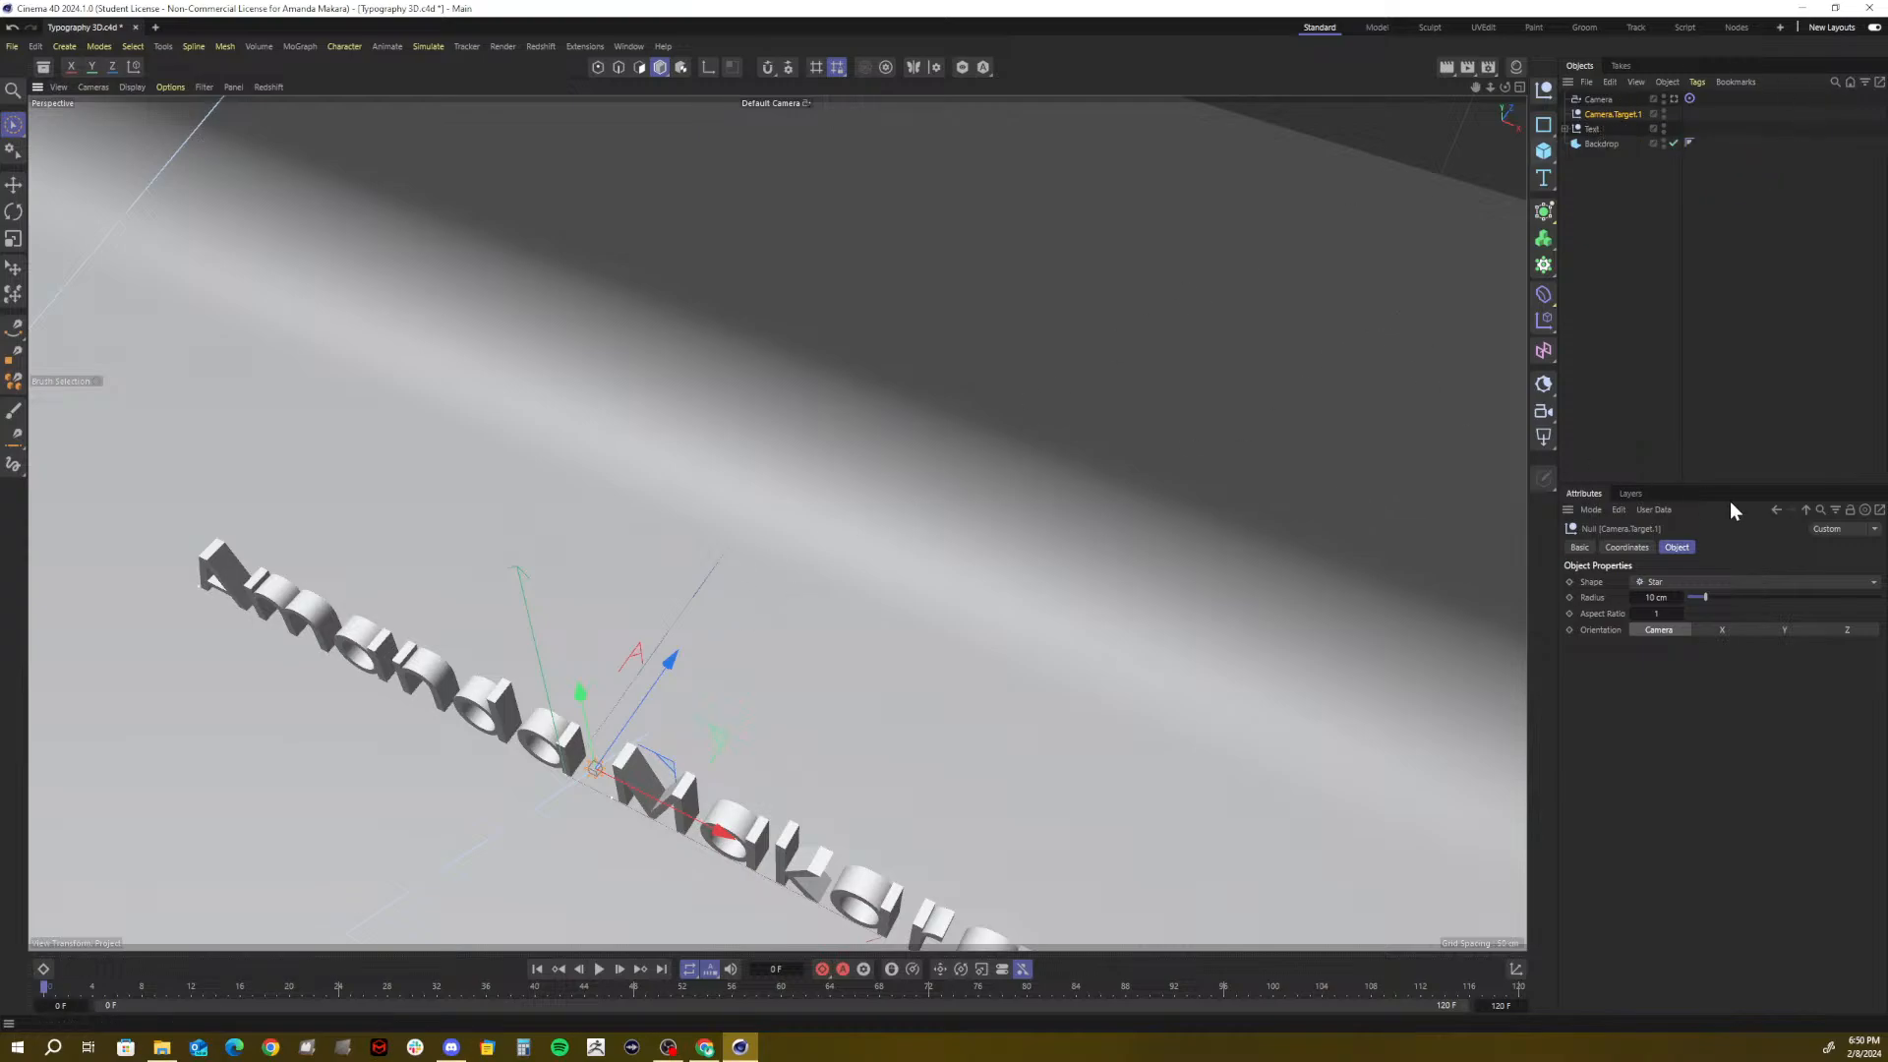
left_click(1631, 550)
left_click(1573, 545)
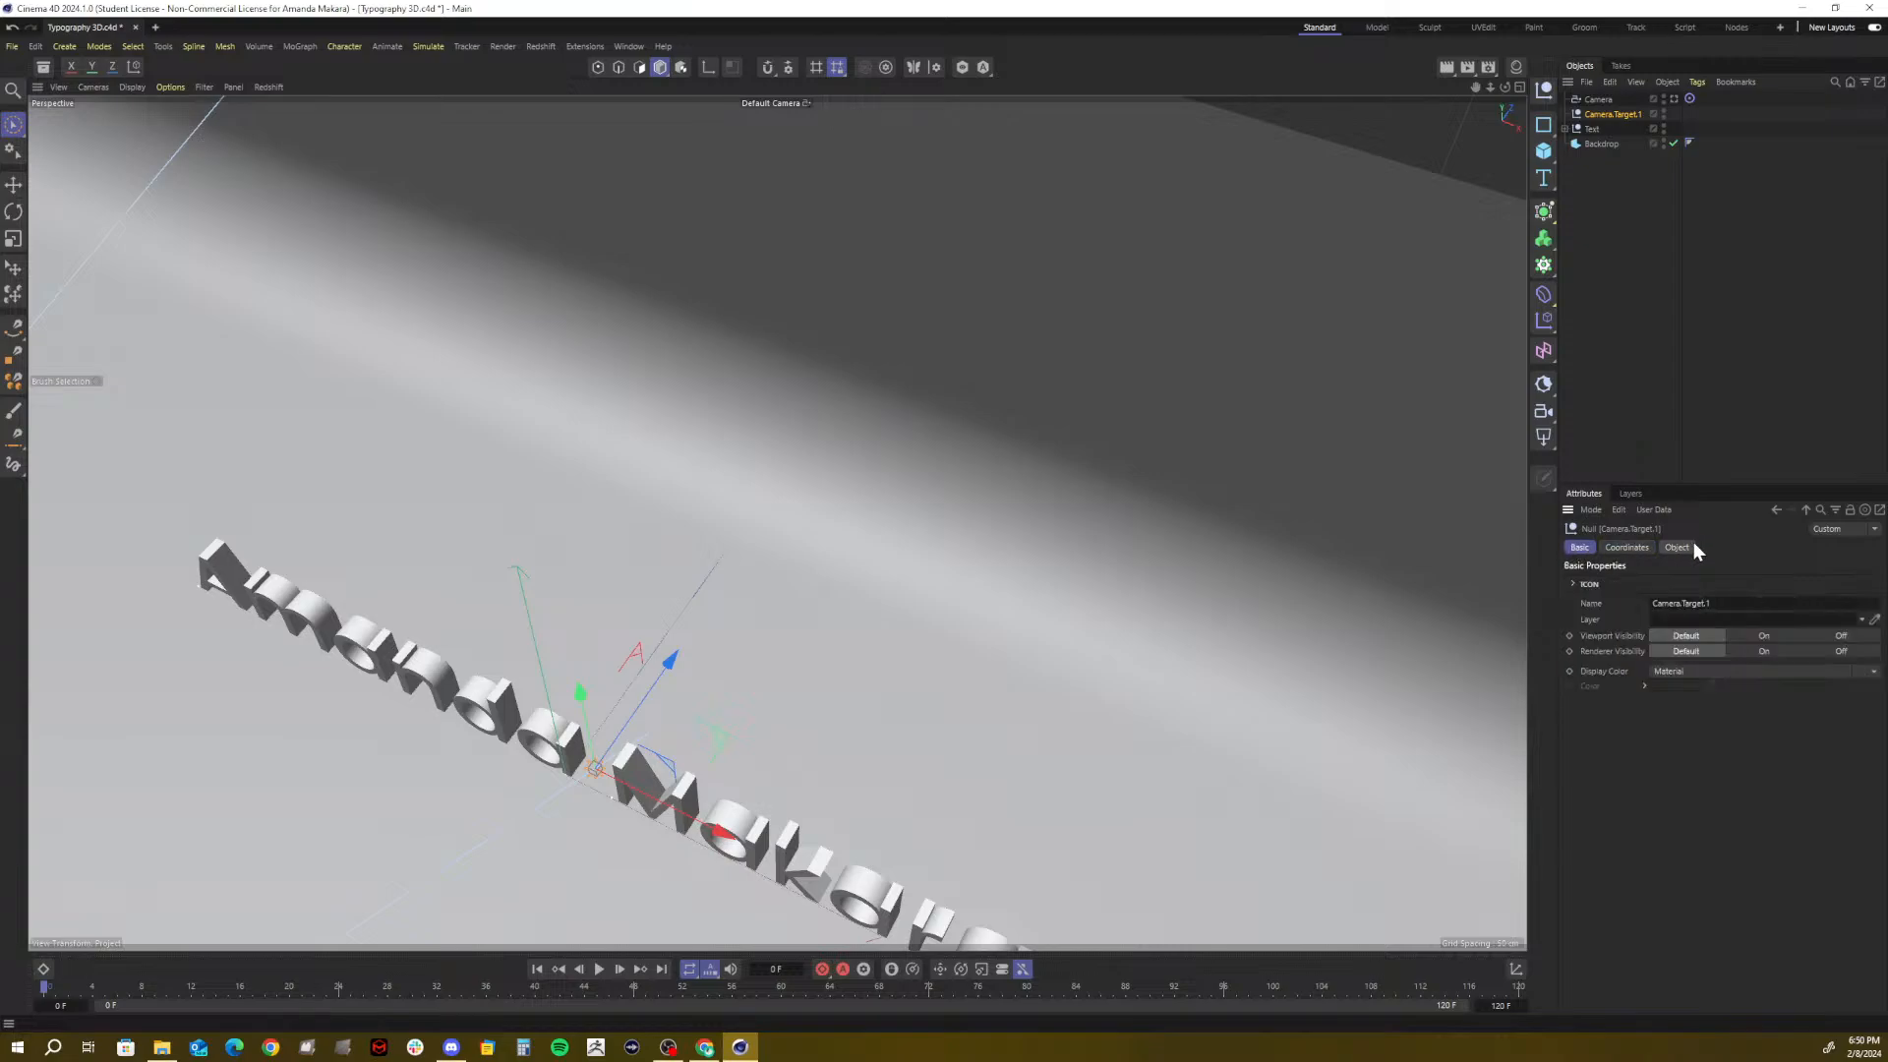
Reorder the Text object below the Backdrop in the Object Manager
left_click(1597, 103)
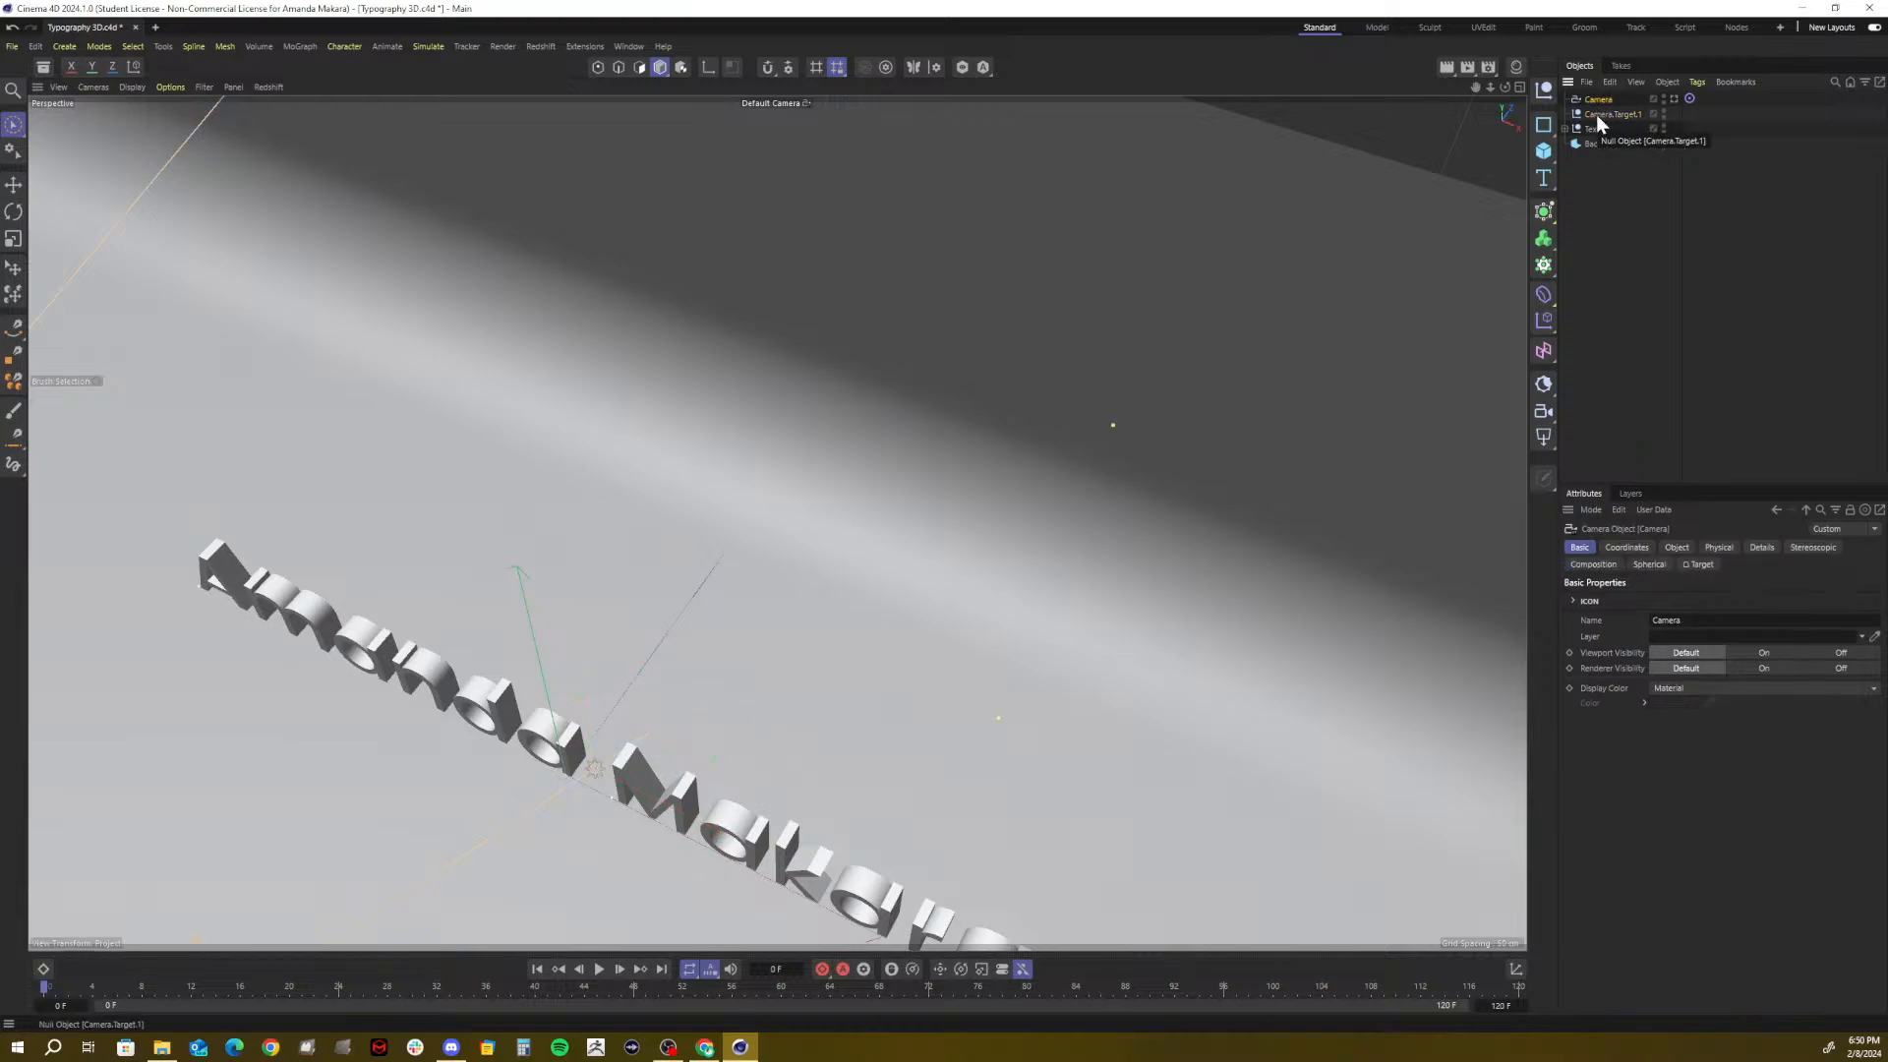
left_click(1596, 114)
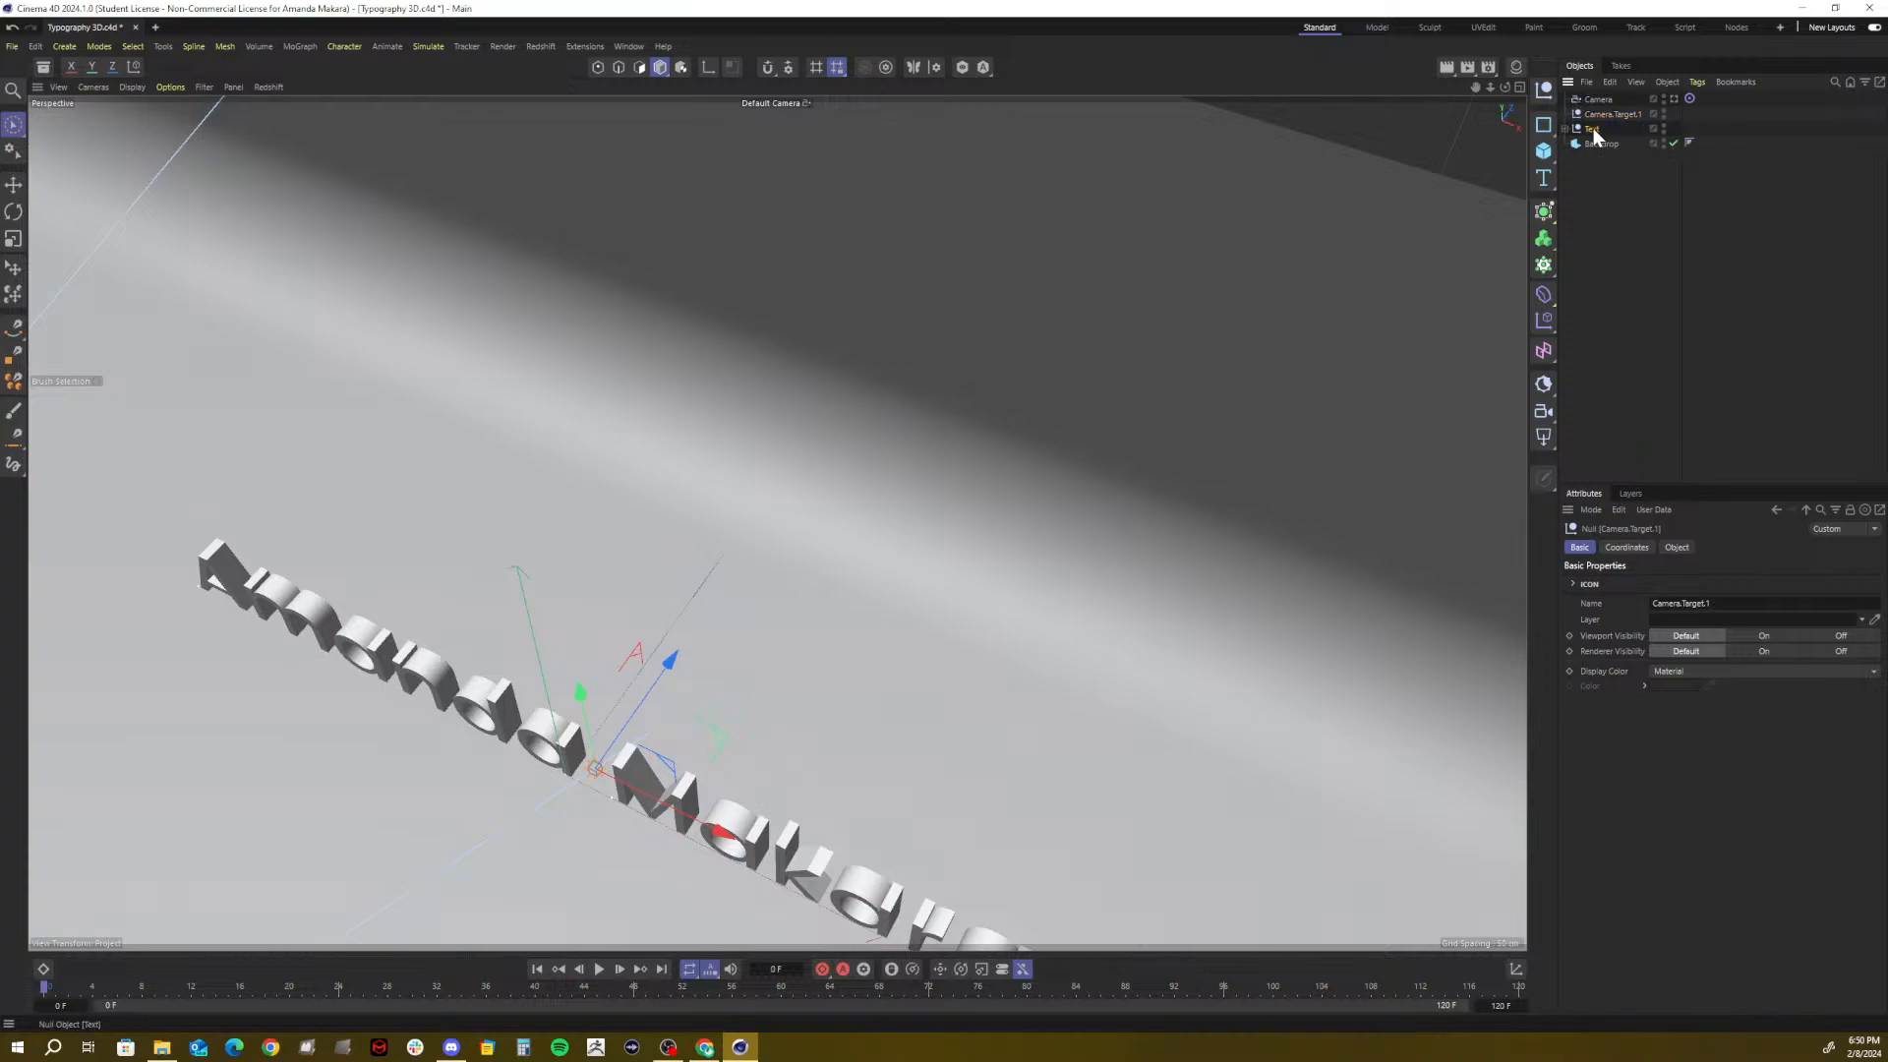
left_click_drag(1593, 130, 1631, 422)
left_click_drag(1596, 206, 1592, 129)
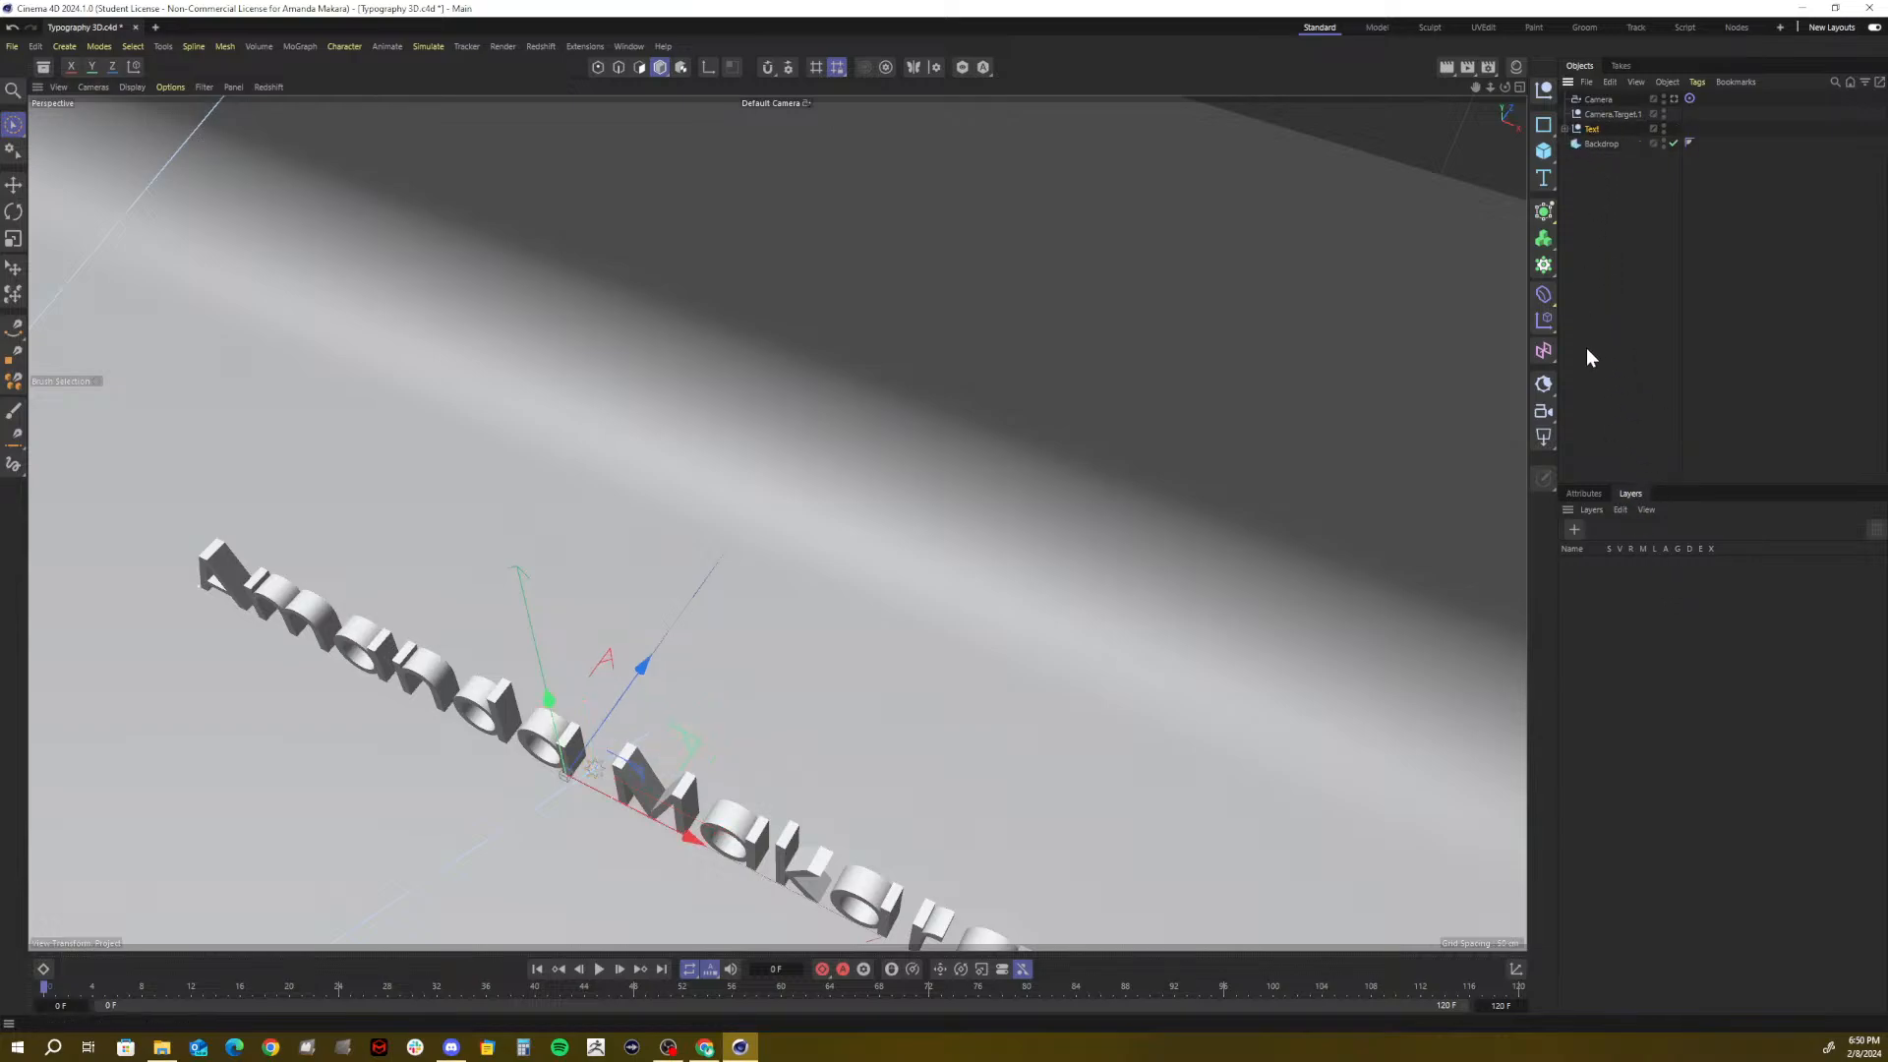
Set Camera.Target.1's display shape to None, then select Camera
left_click(1603, 114)
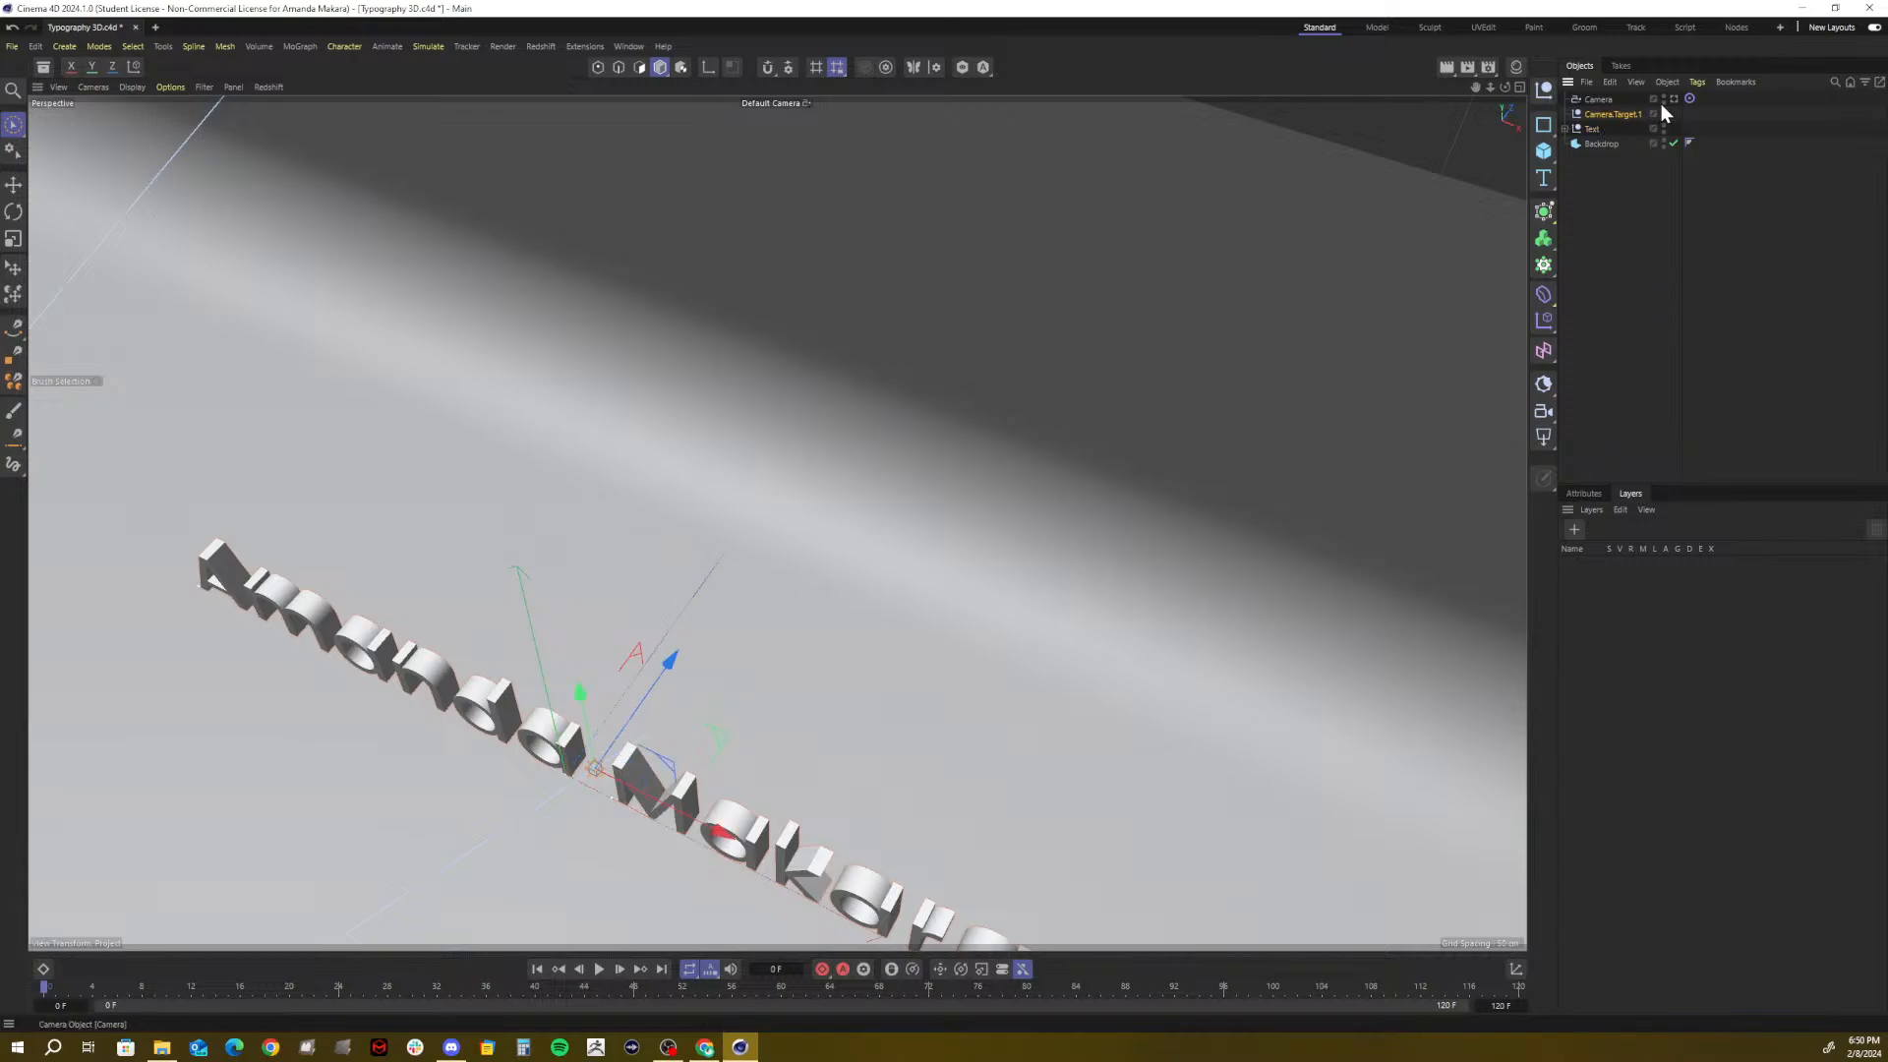
left_click(1593, 491)
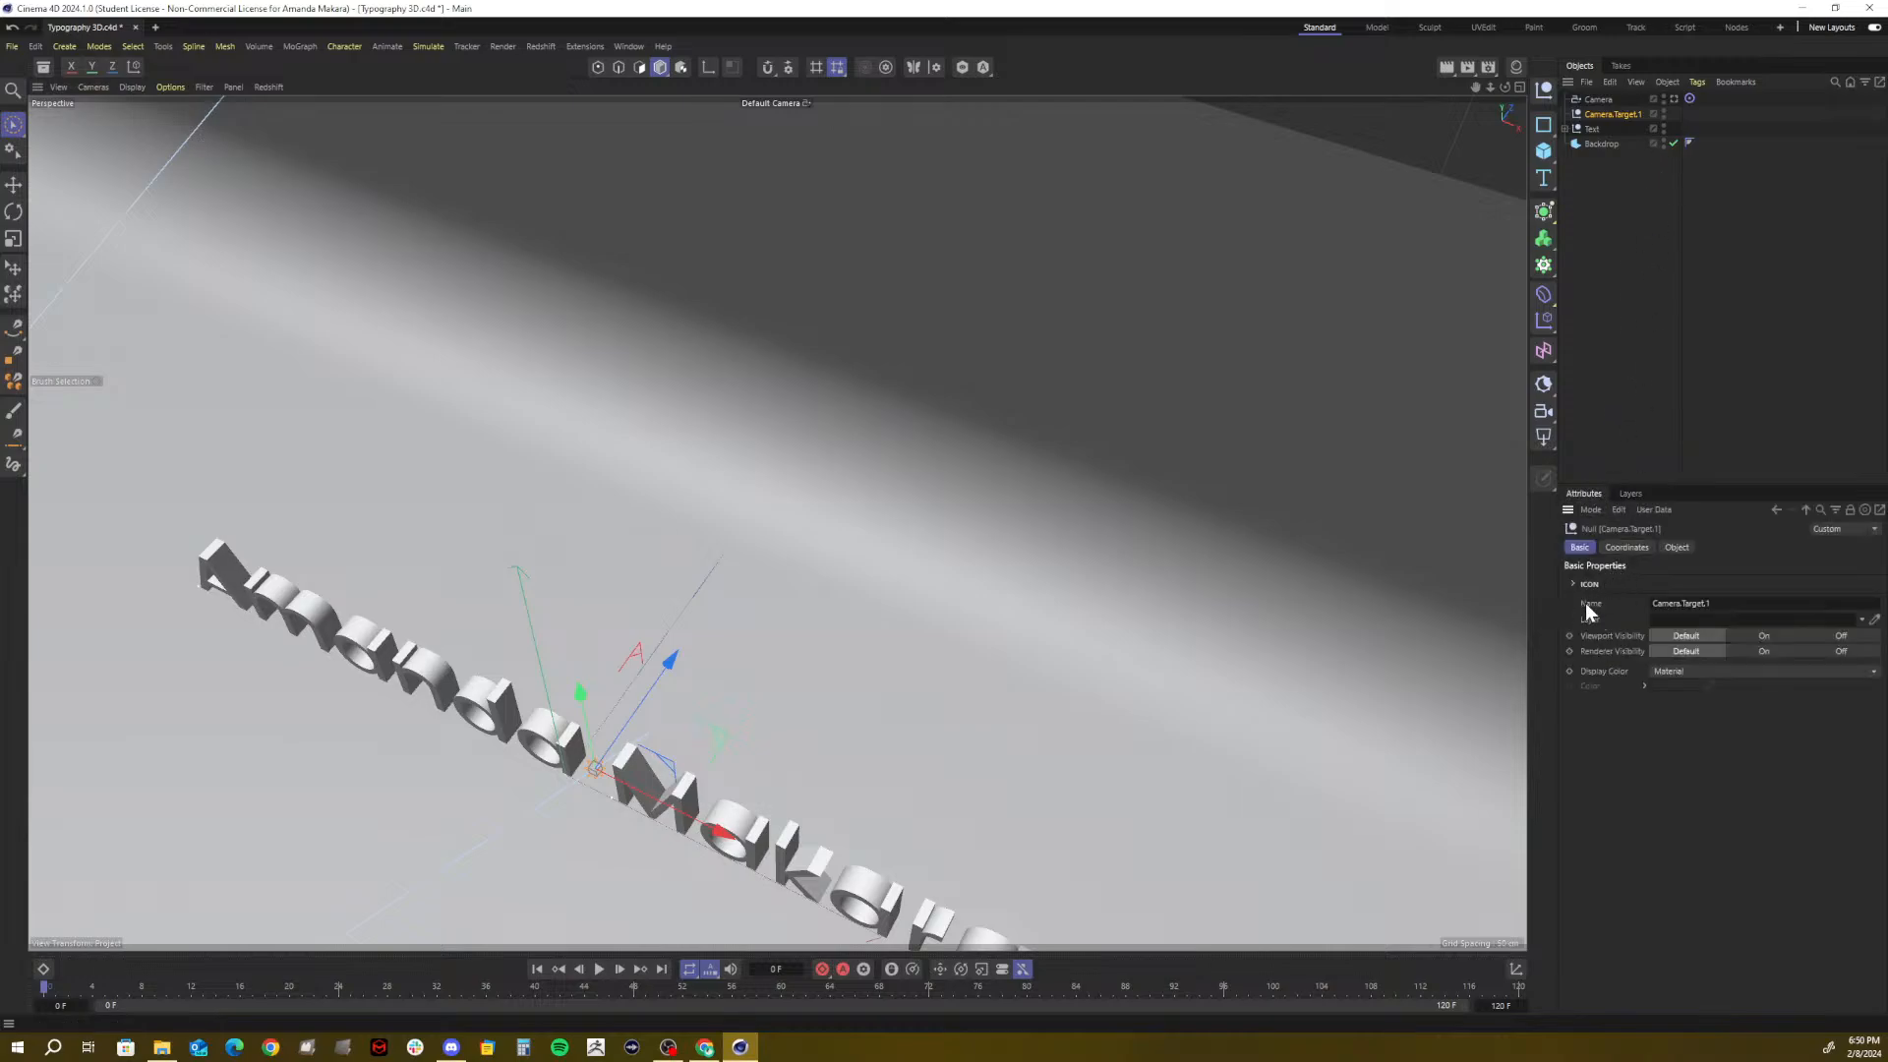
left_click(1618, 546)
left_click(1678, 548)
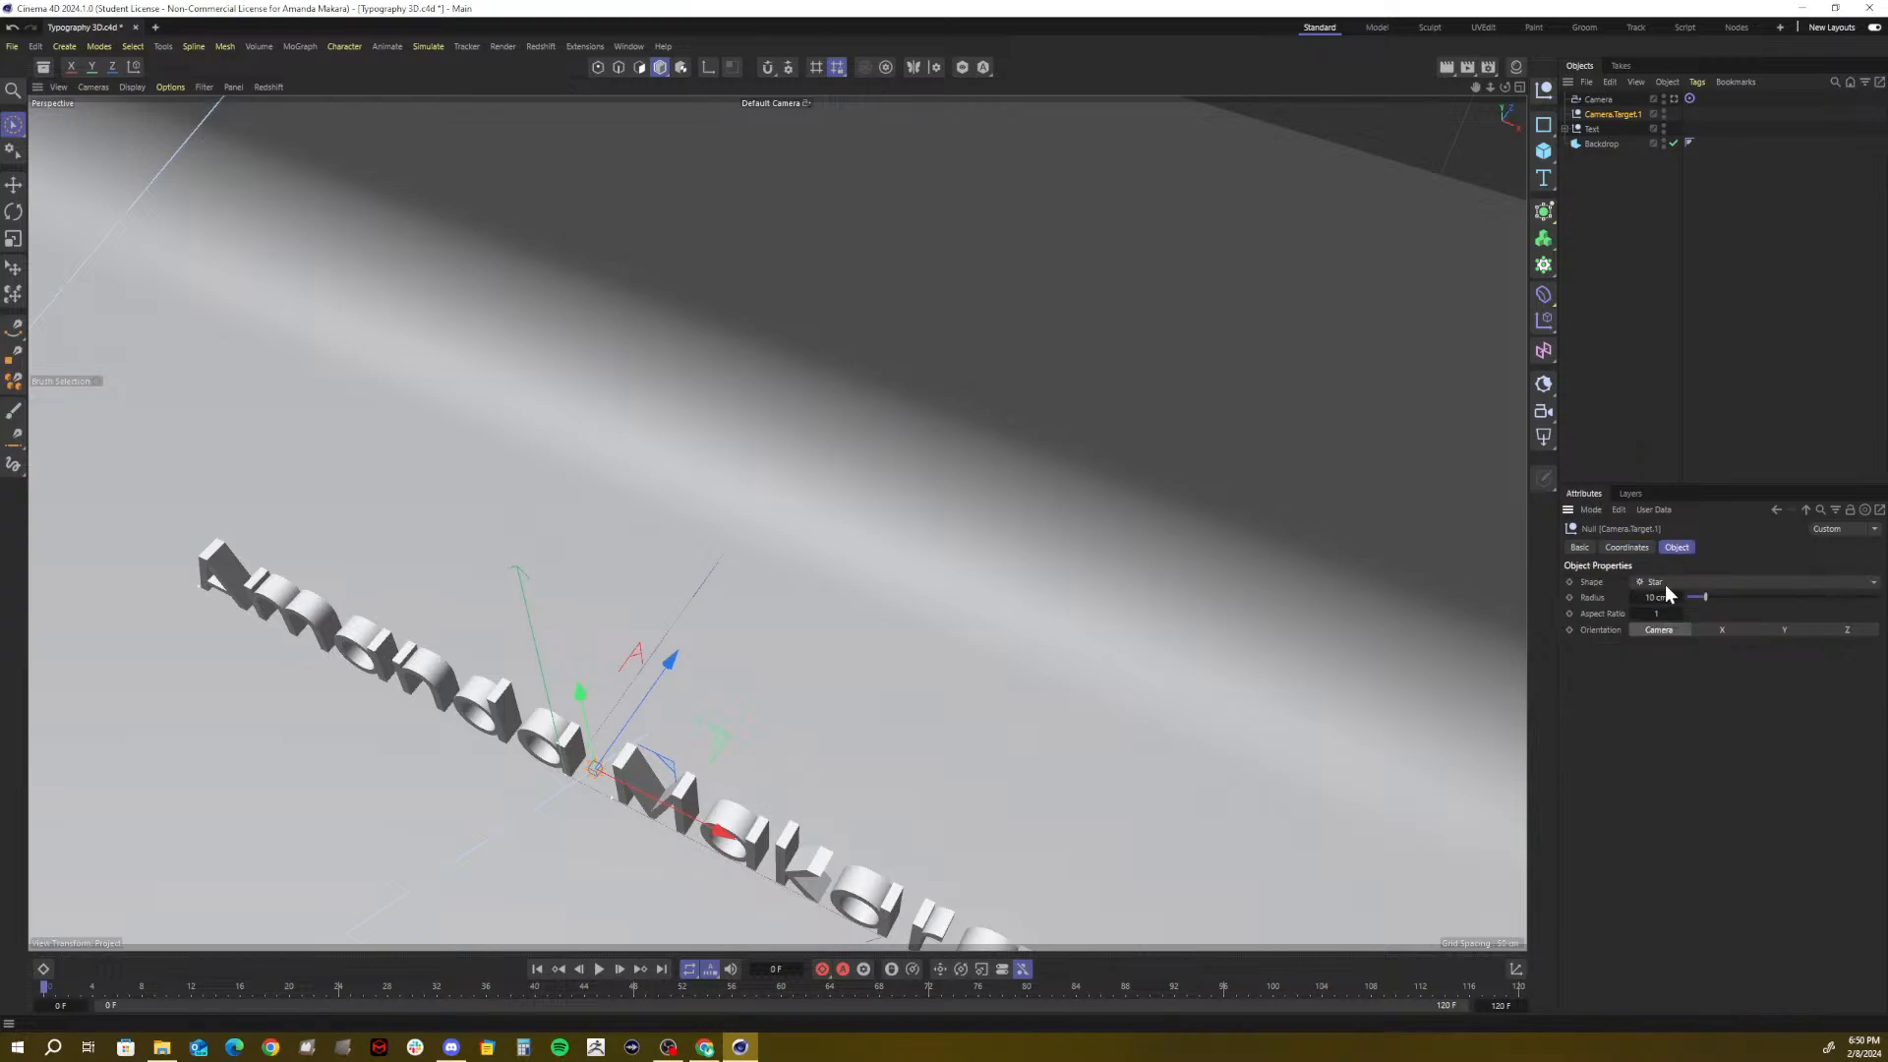
left_click(1665, 582)
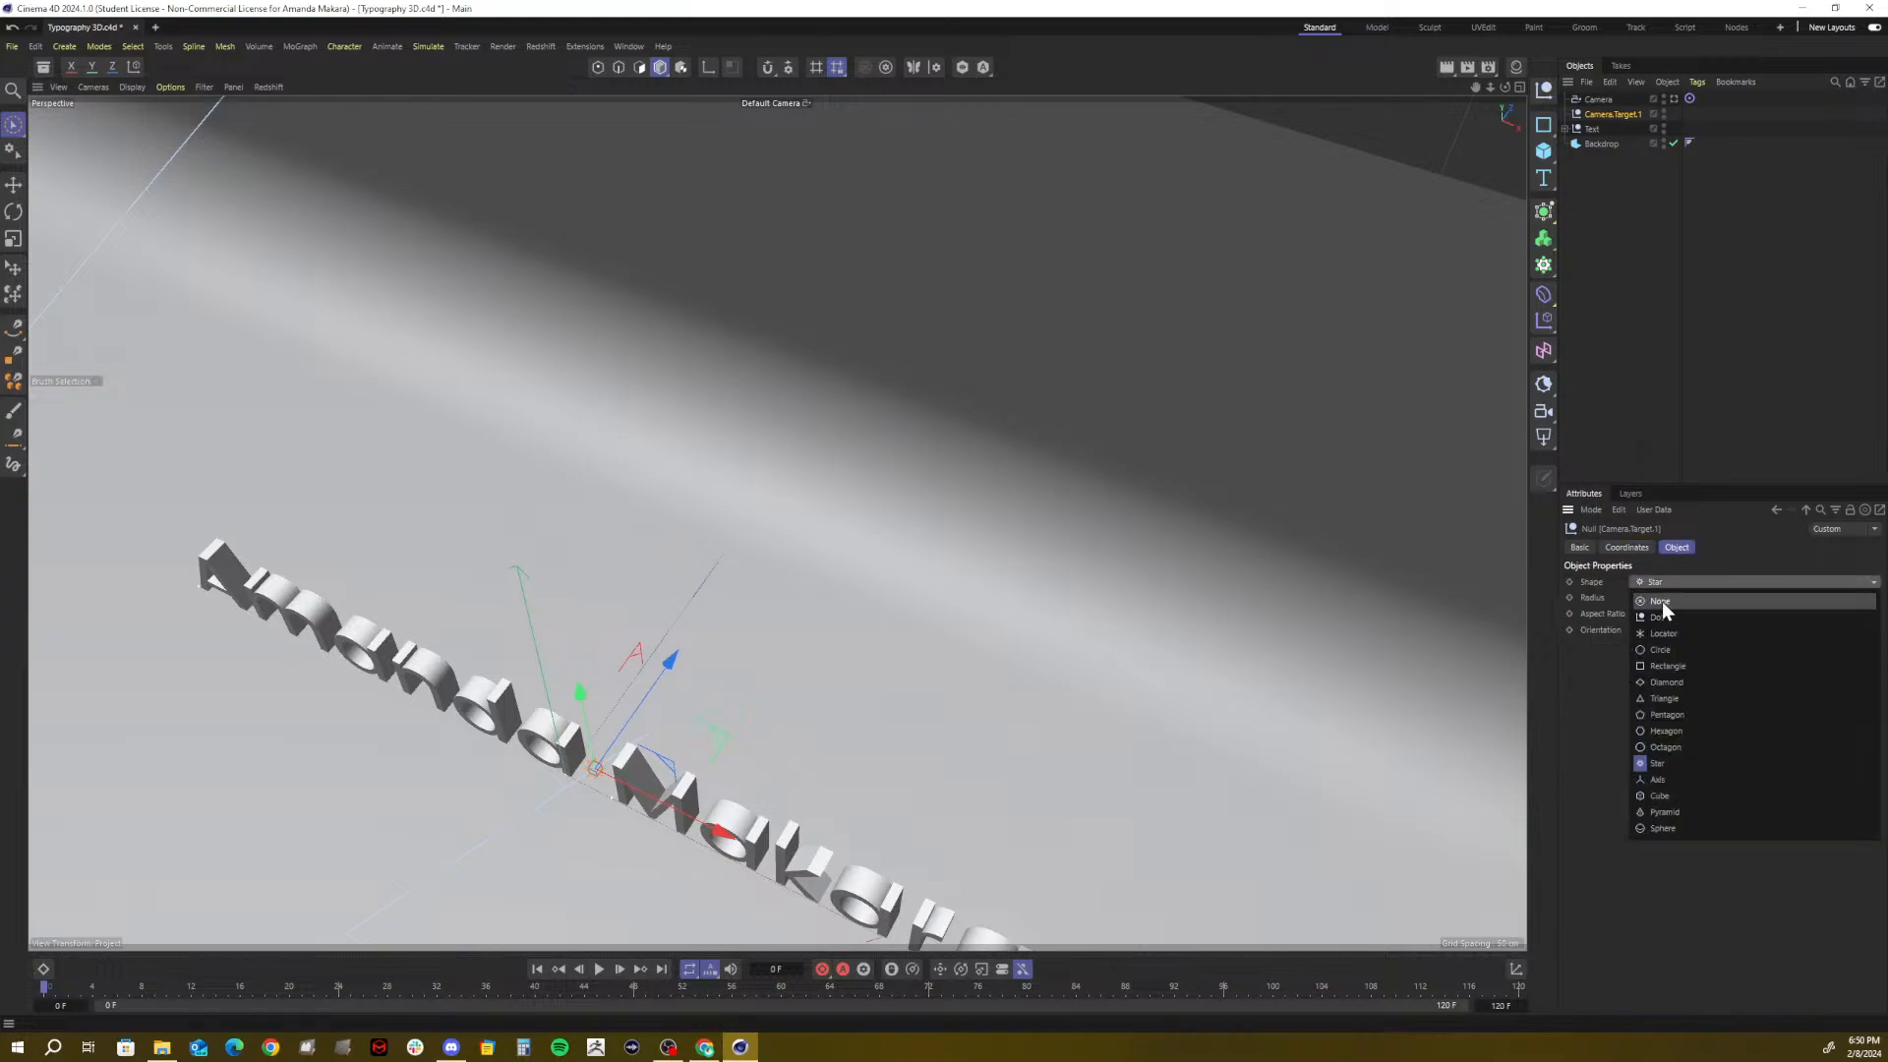
left_click(1661, 599)
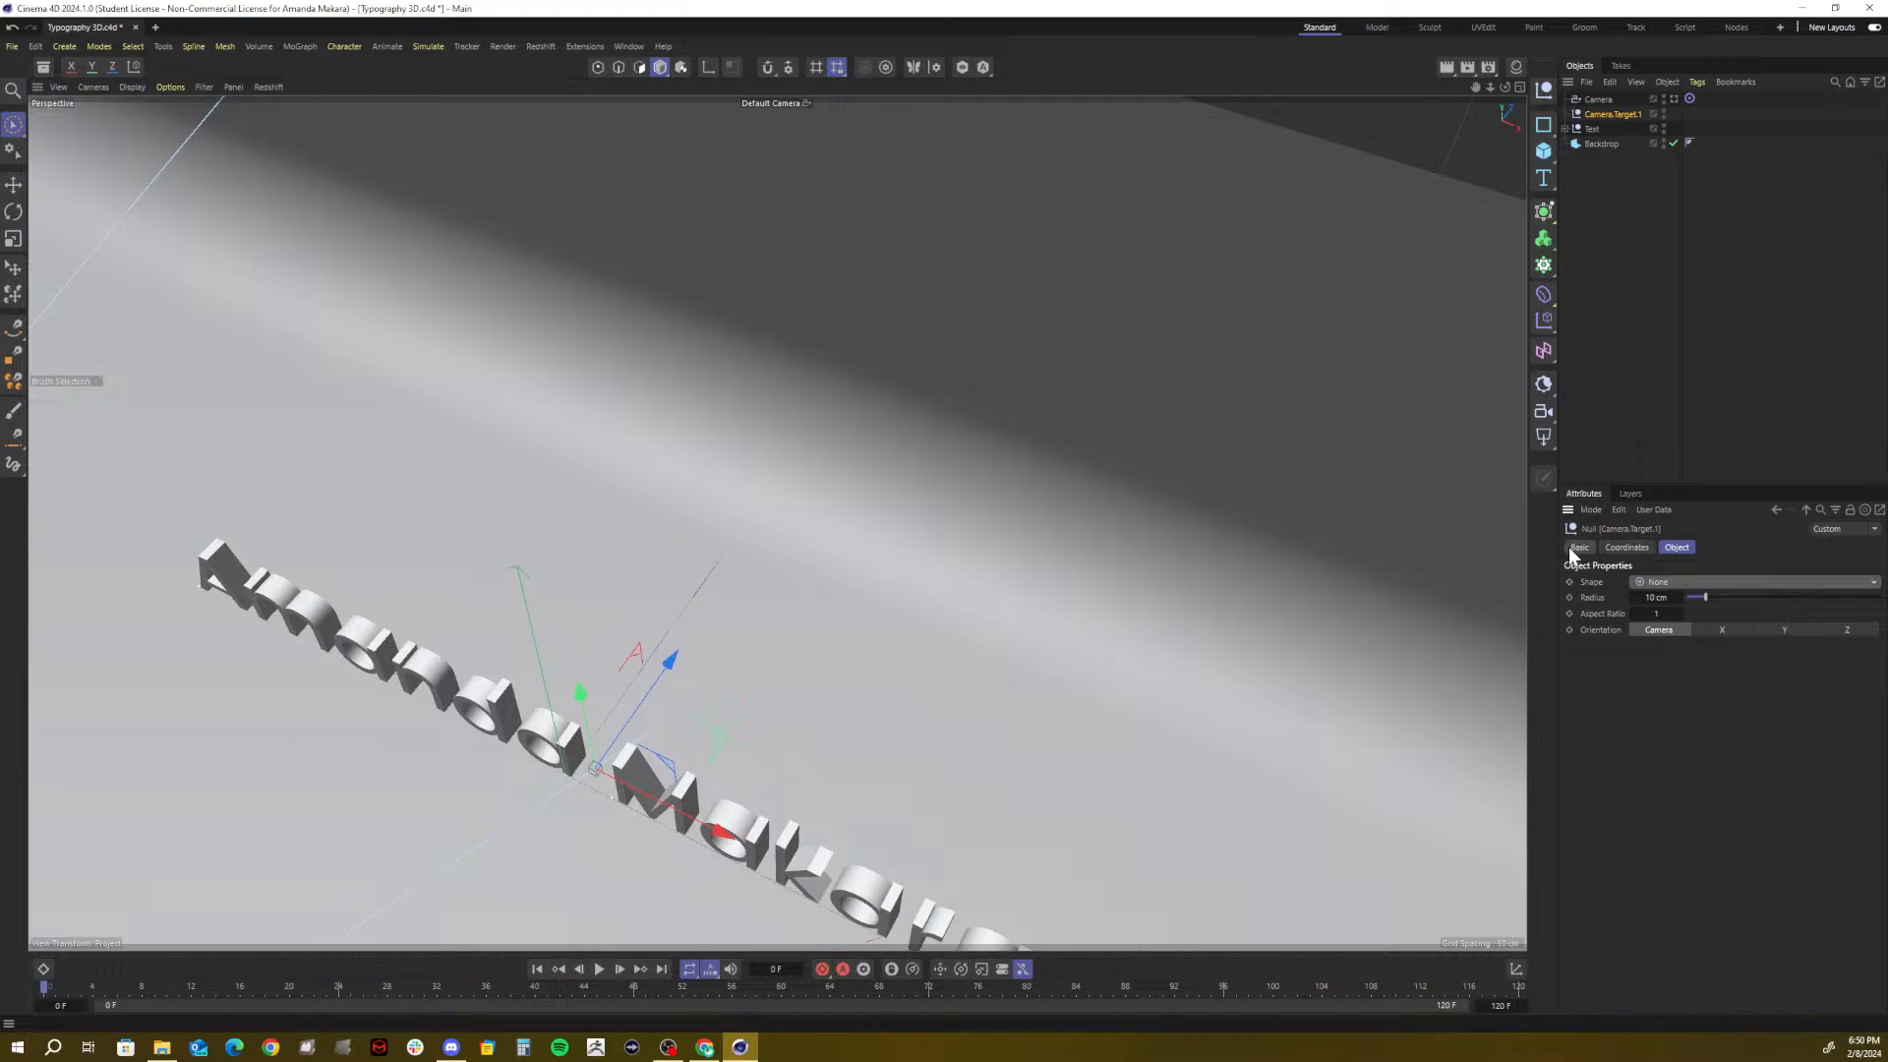
left_click(1608, 102)
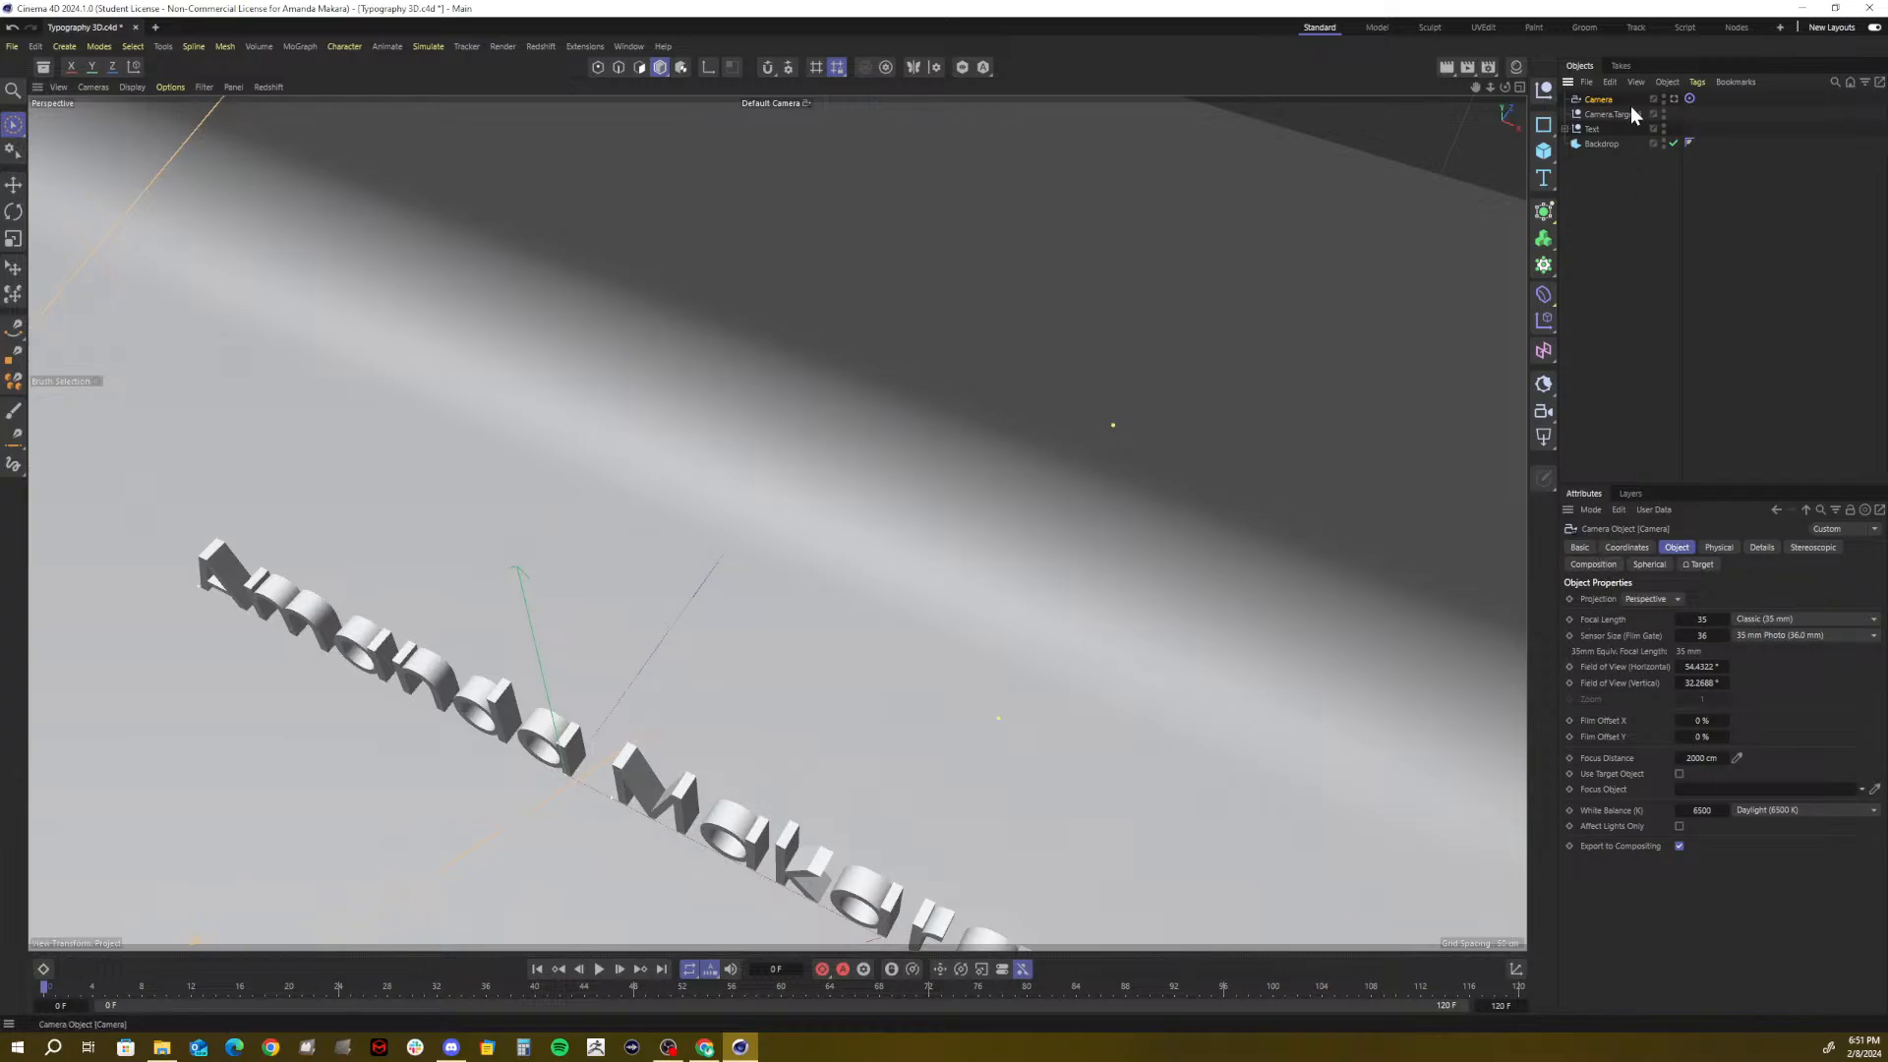
left_click(1603, 115)
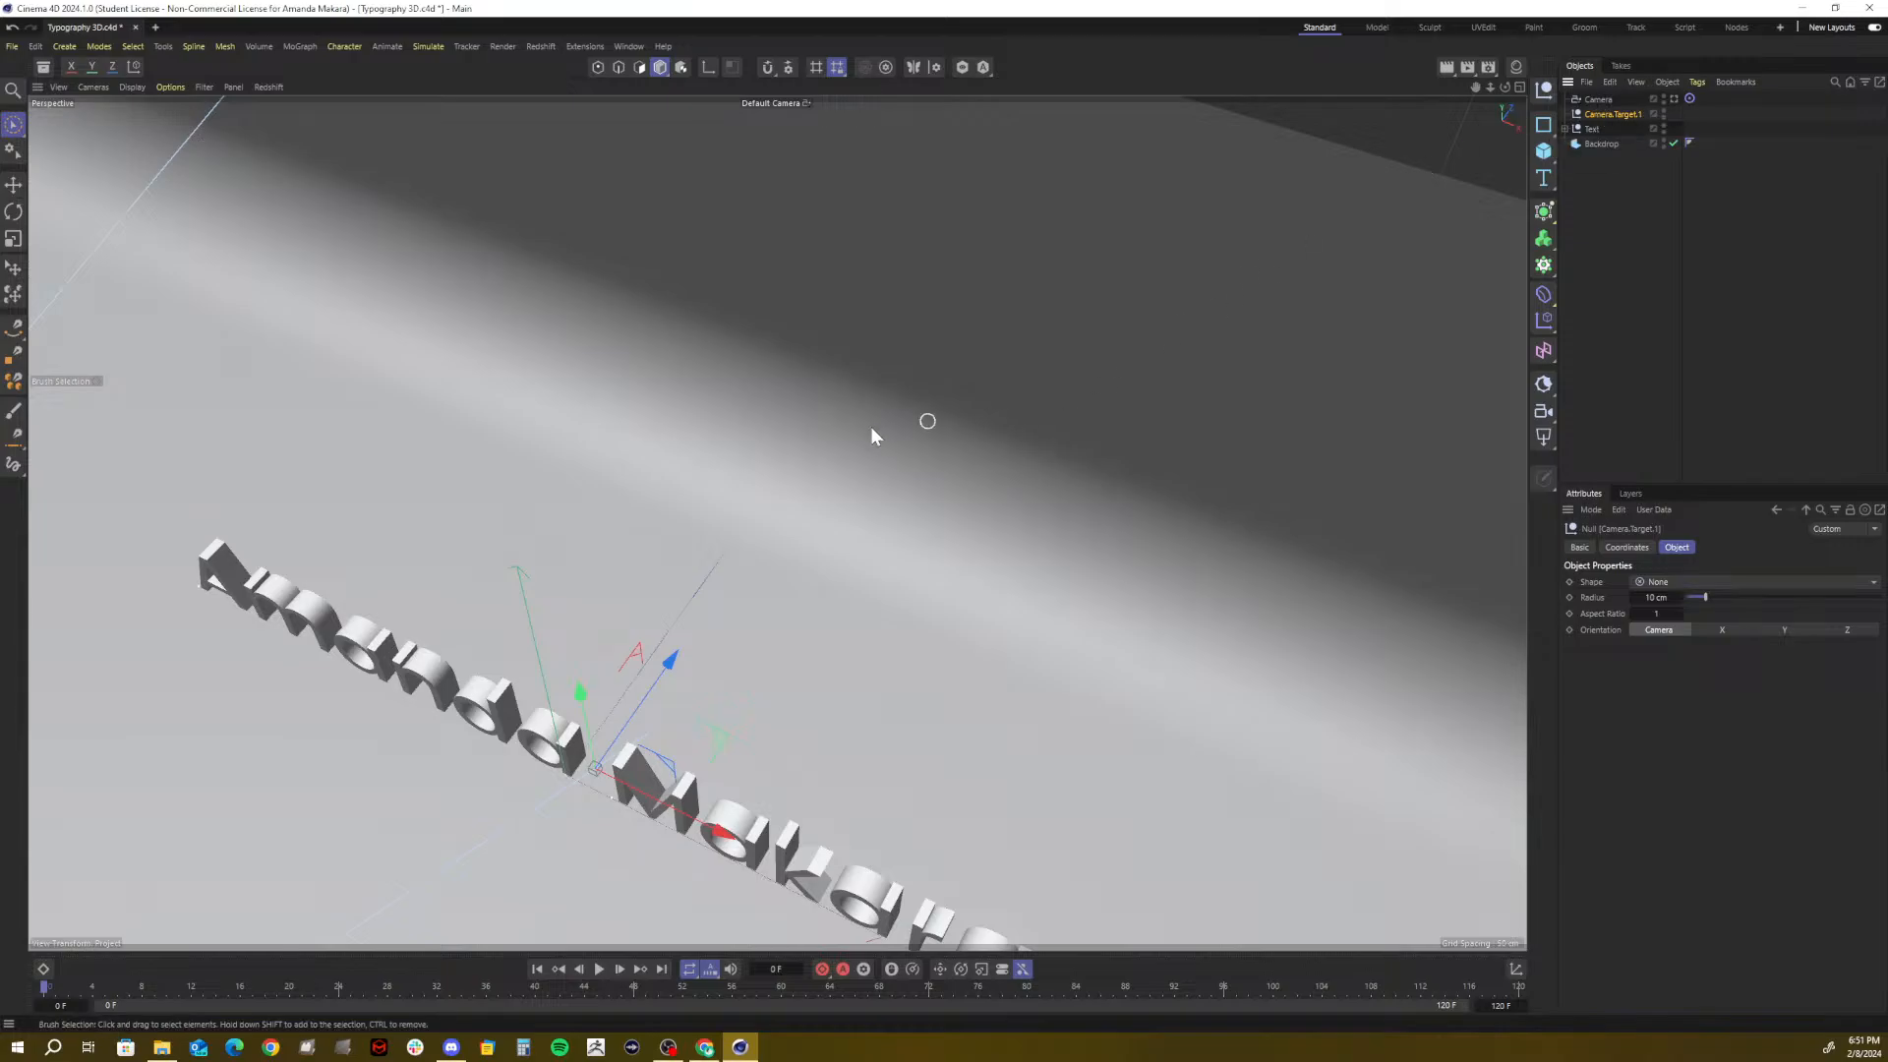
mouse_move(1504, 87)
left_mouse_down()
mouse_move(1376, 29)
mouse_move(1504, 89)
mouse_move(1671, 39)
mouse_move(1455, 216)
mouse_move(1598, 110)
mouse_move(1460, 87)
left_mouse_up()
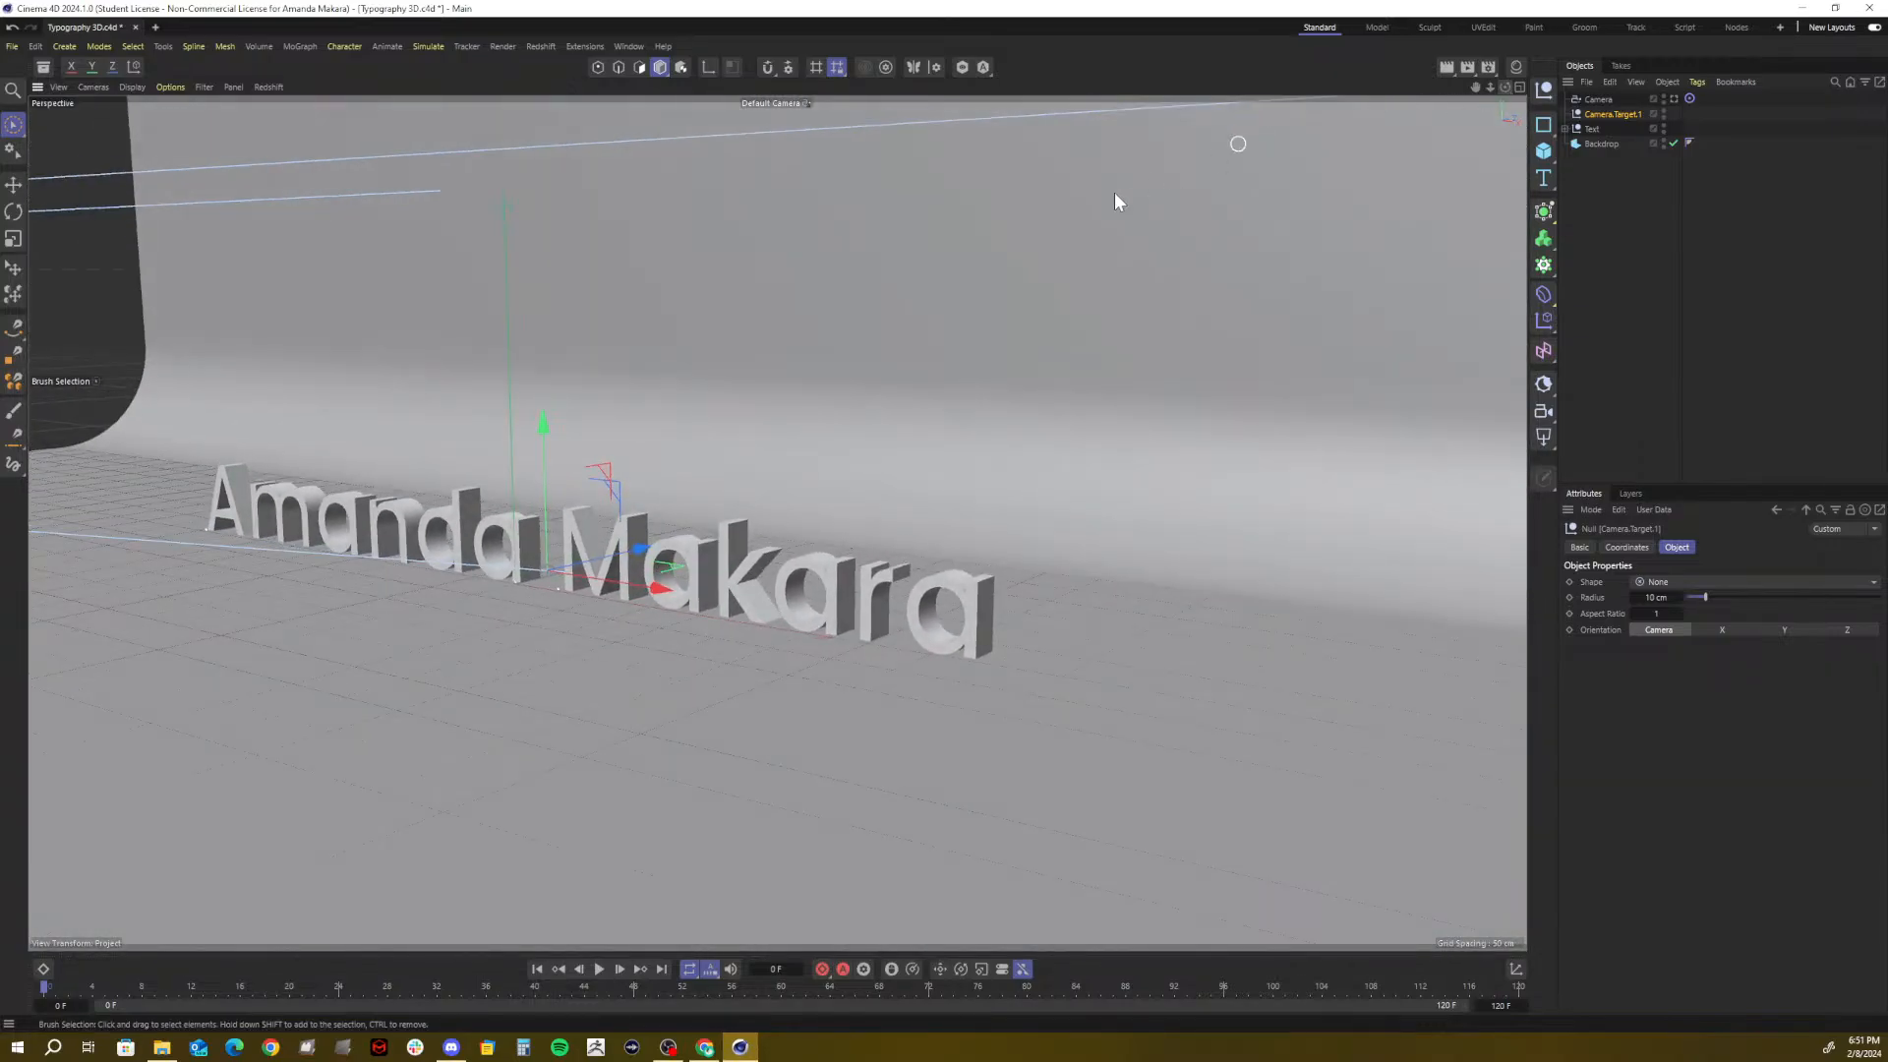
left_click(1594, 100)
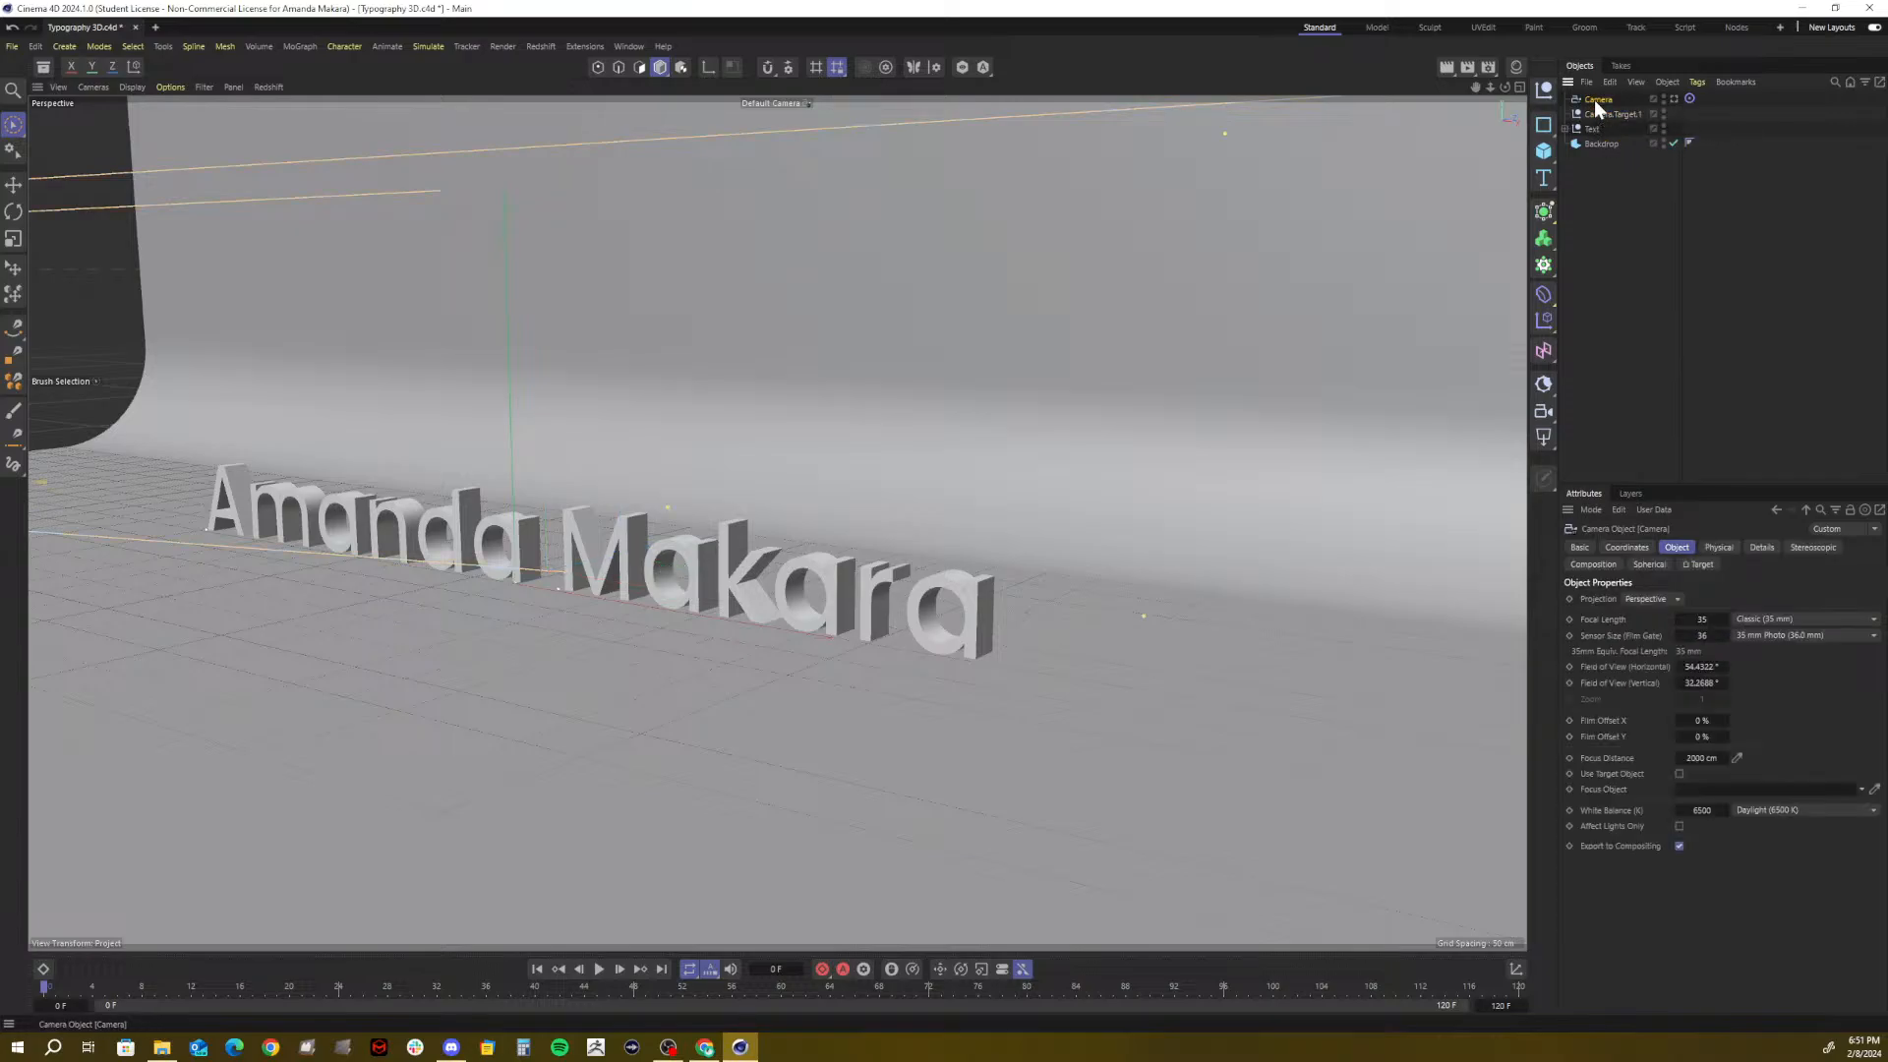
left_click(1605, 115)
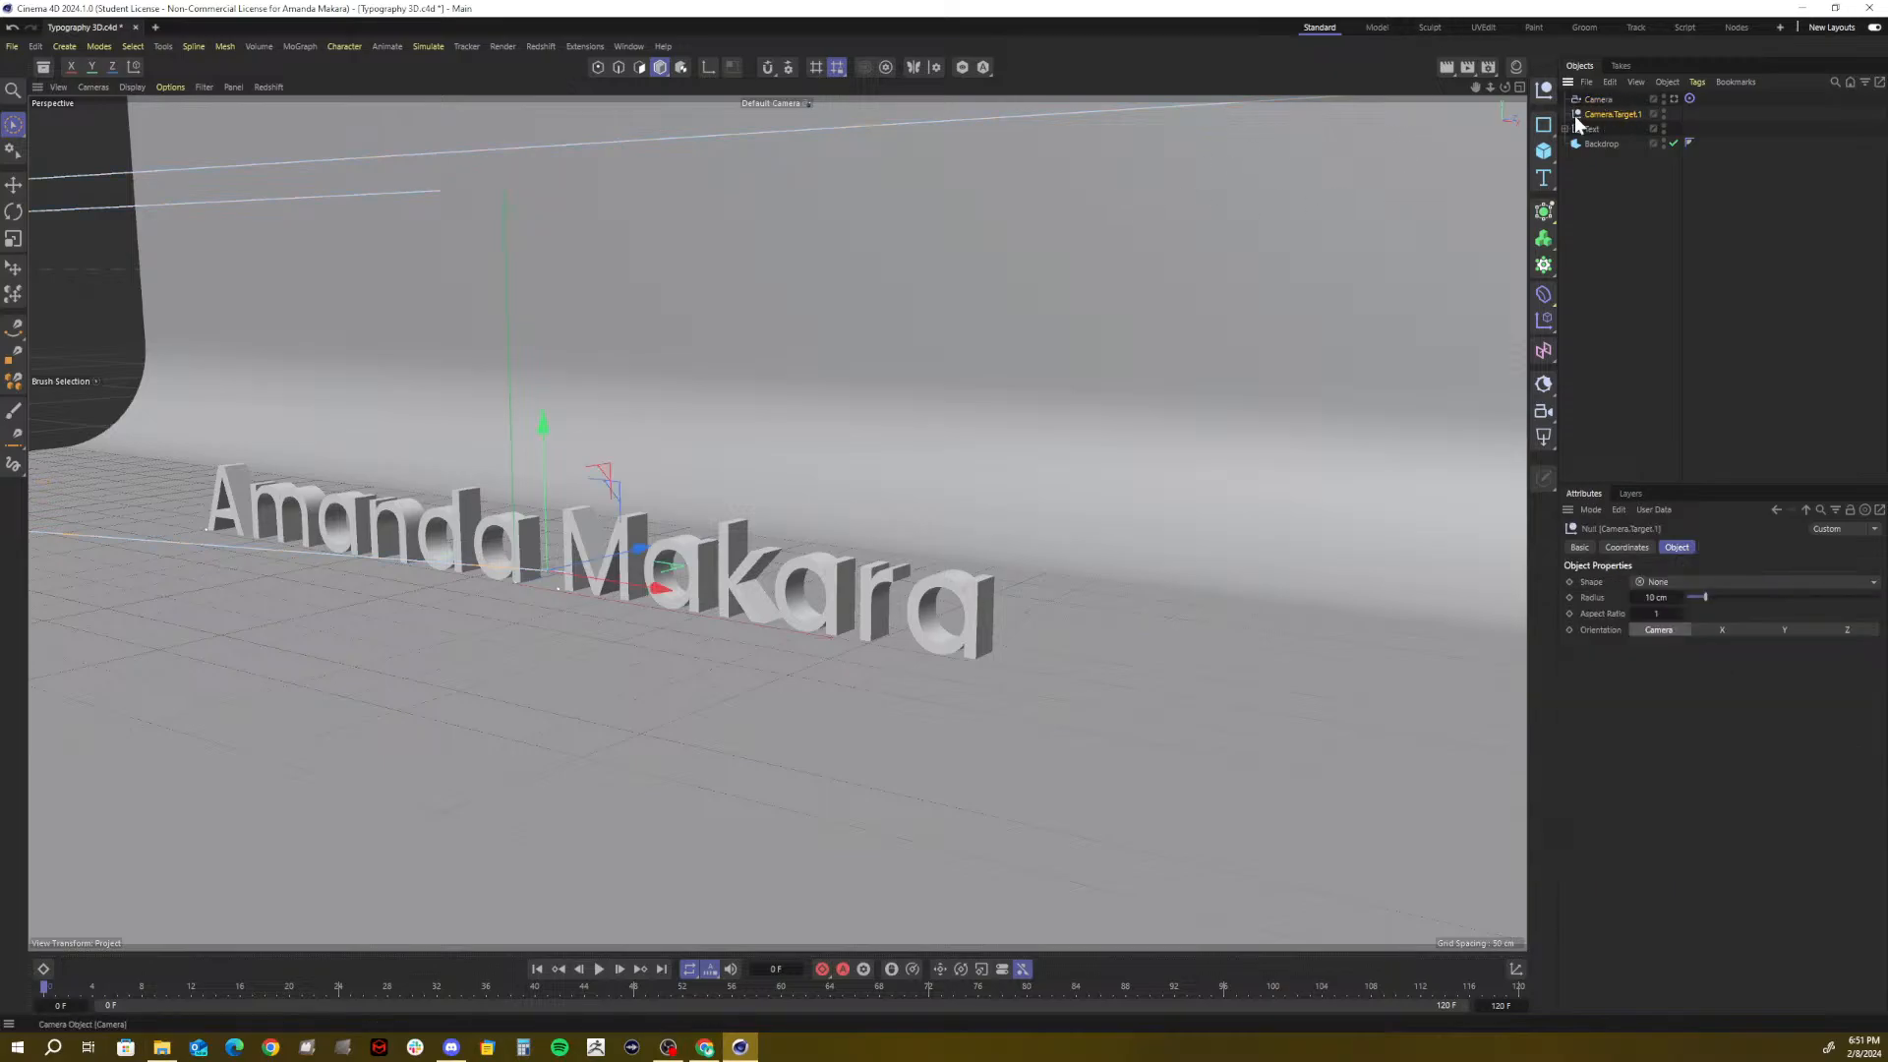
left_click(1590, 102)
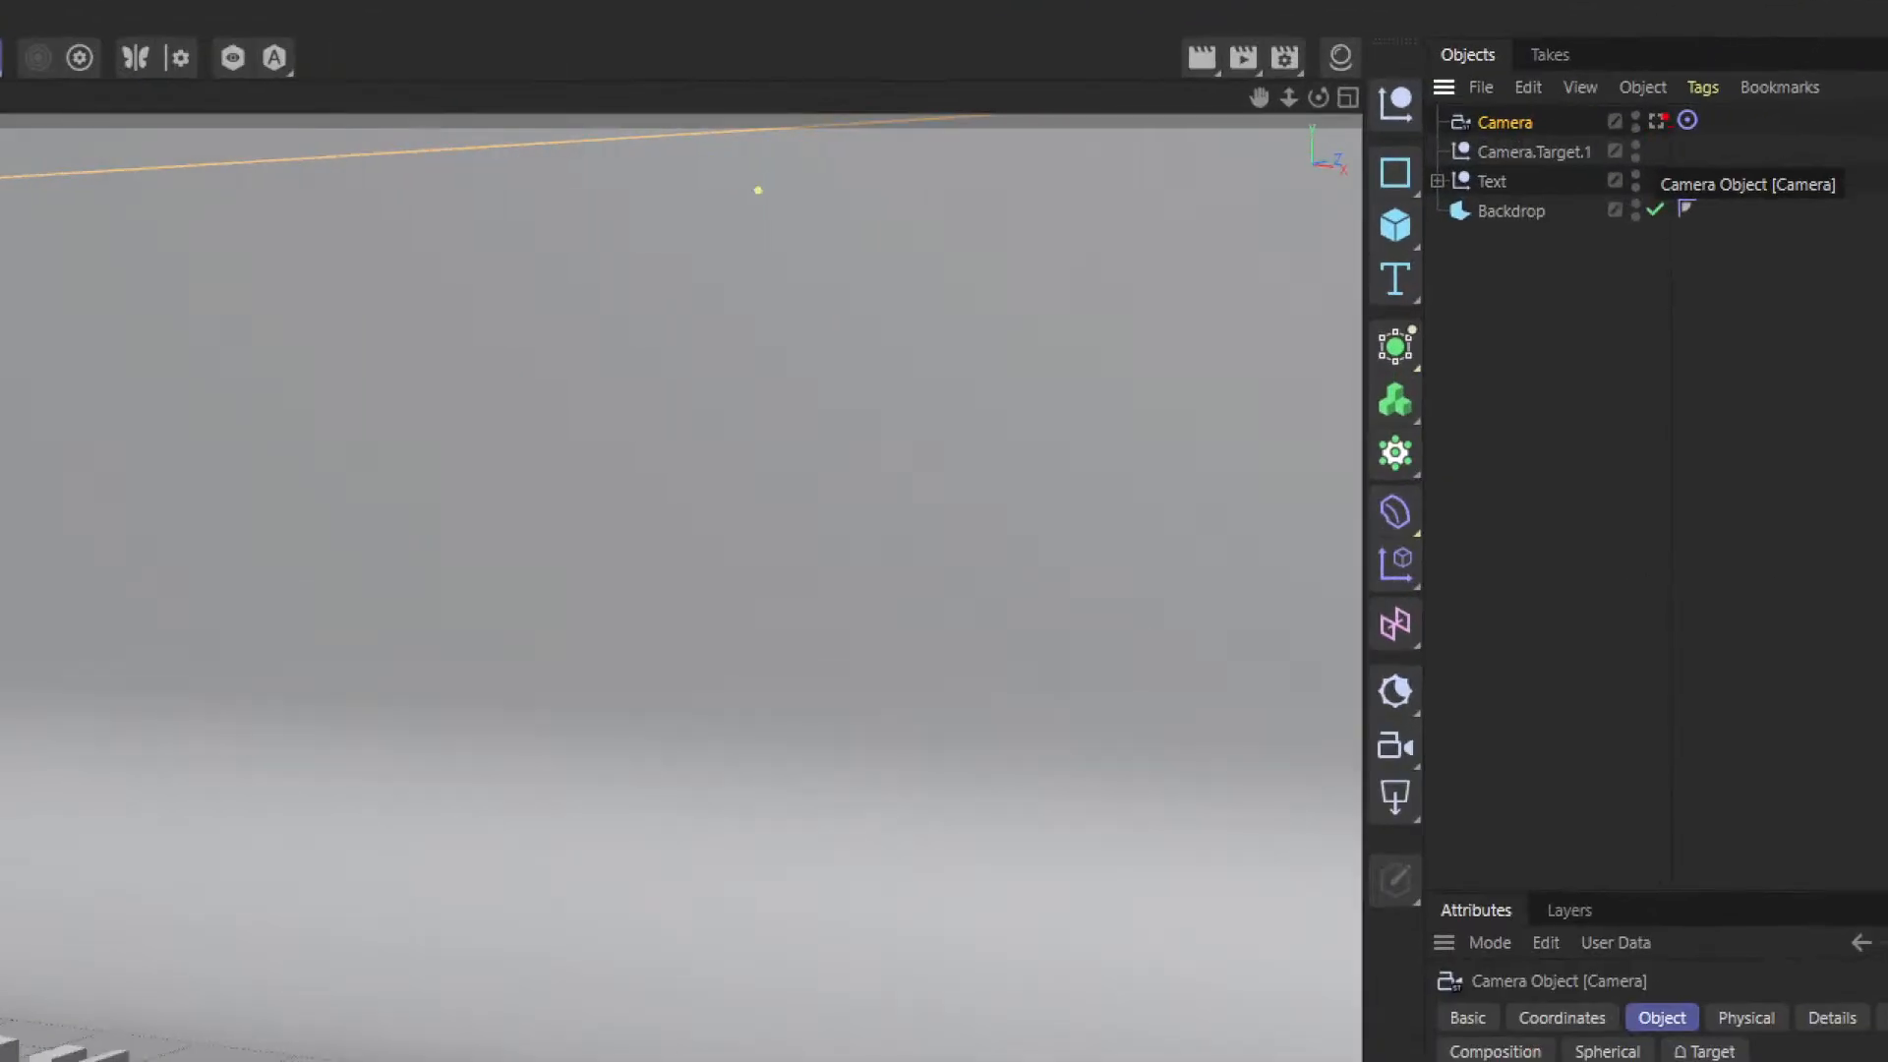
left_click(1661, 119)
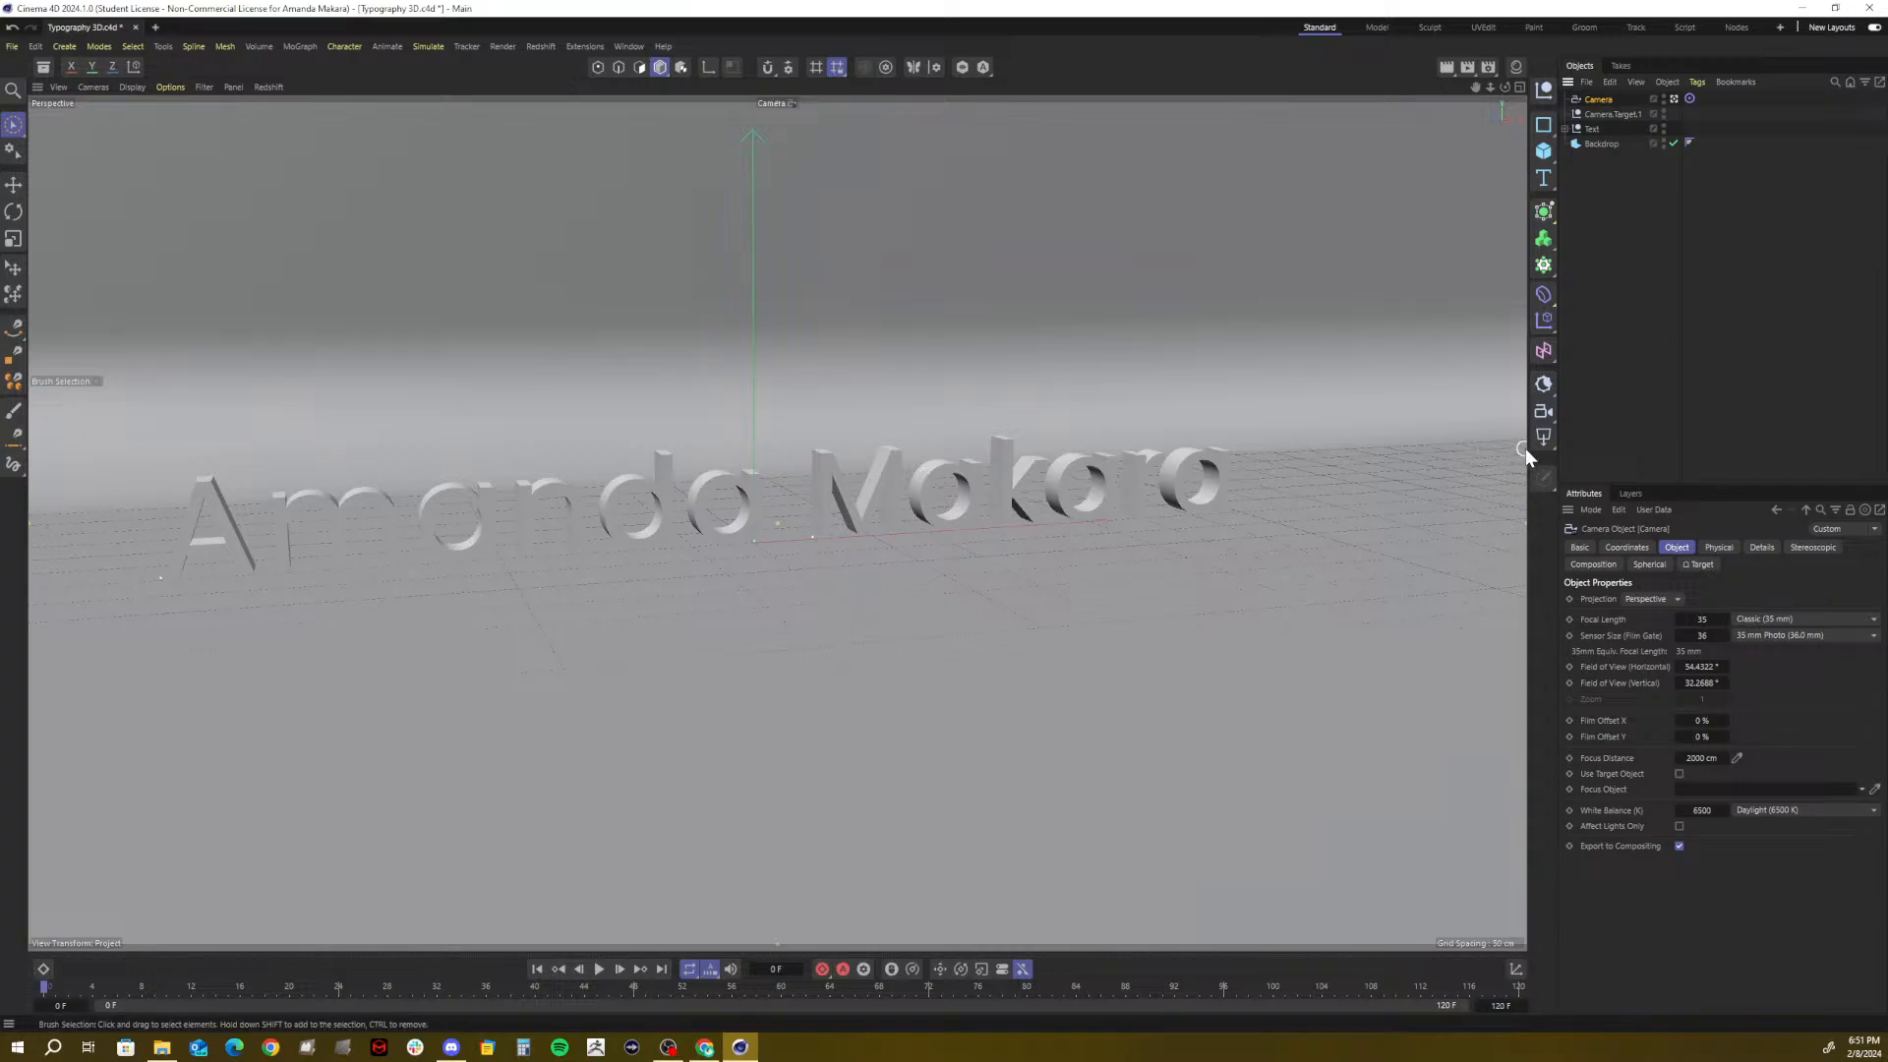
left_click(1620, 114)
mouse_move(916, 513)
left_mouse_down()
mouse_move(800, 515)
mouse_move(918, 513)
left_mouse_up()
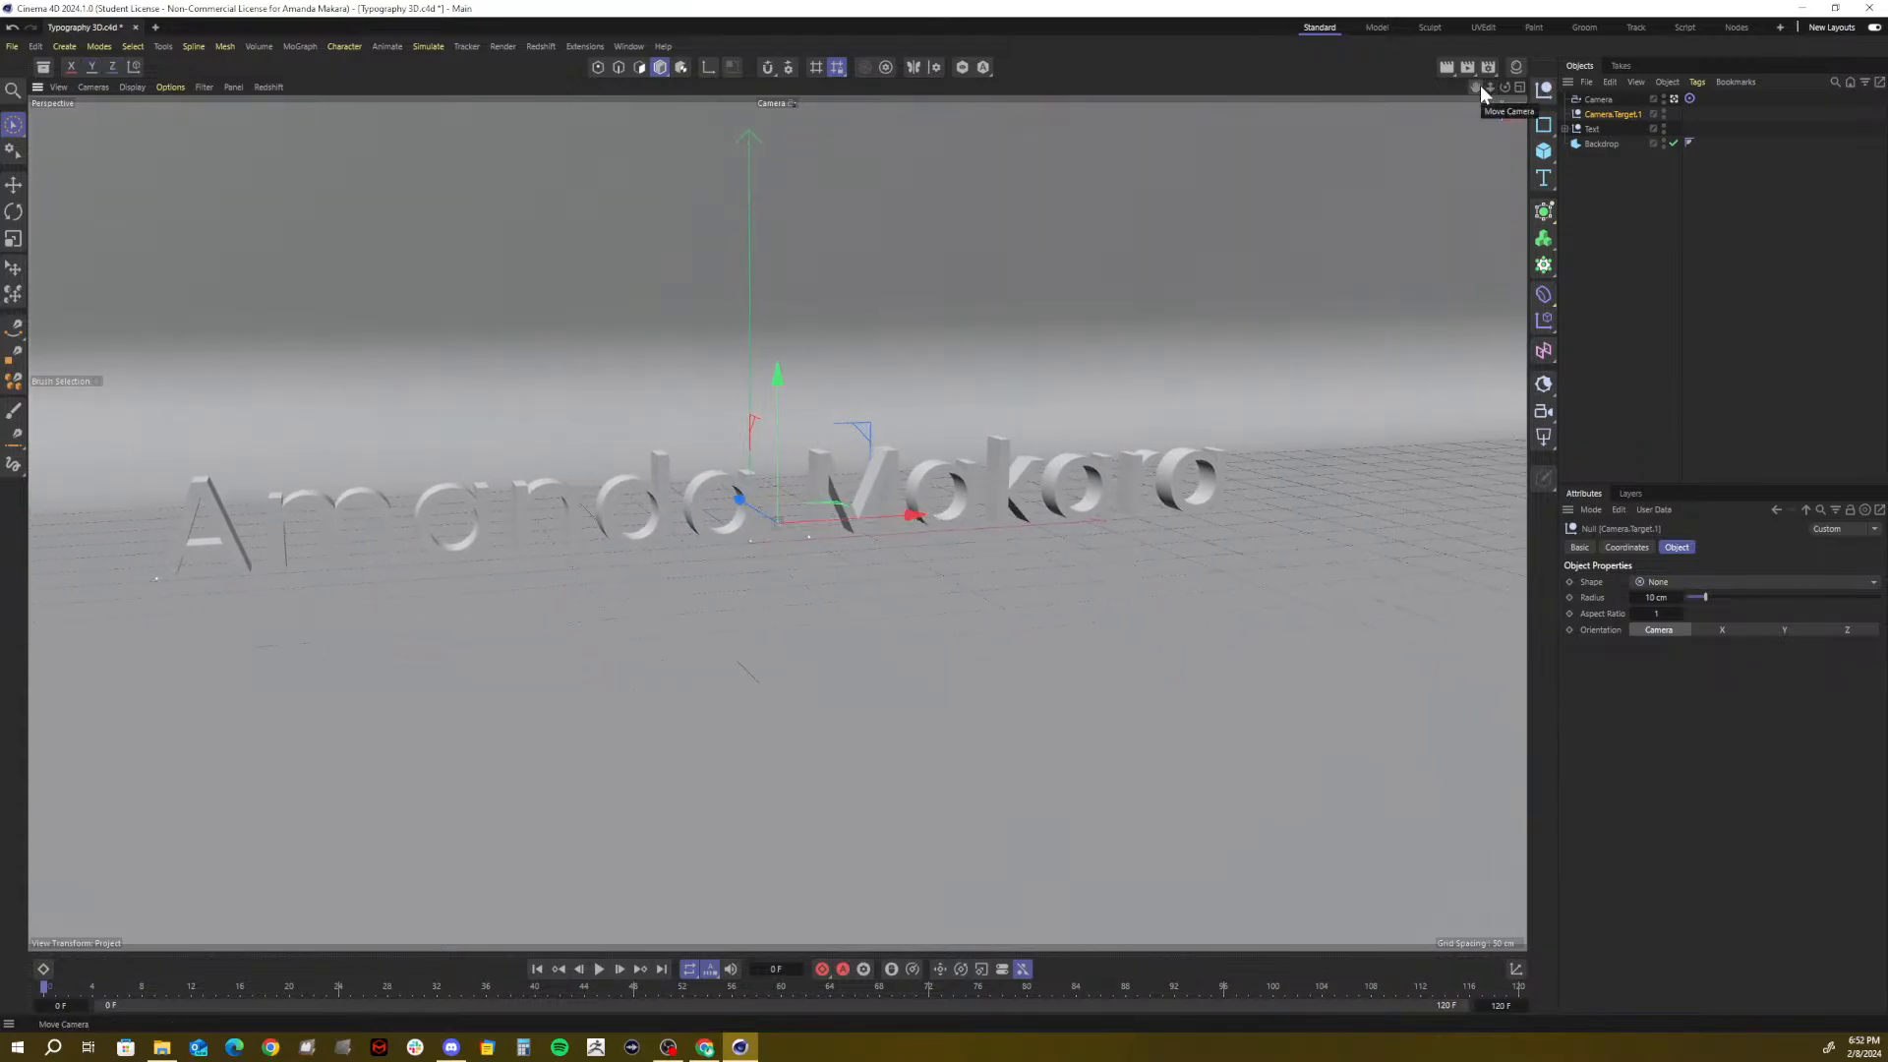
left_click(1622, 99)
left_click(1592, 99)
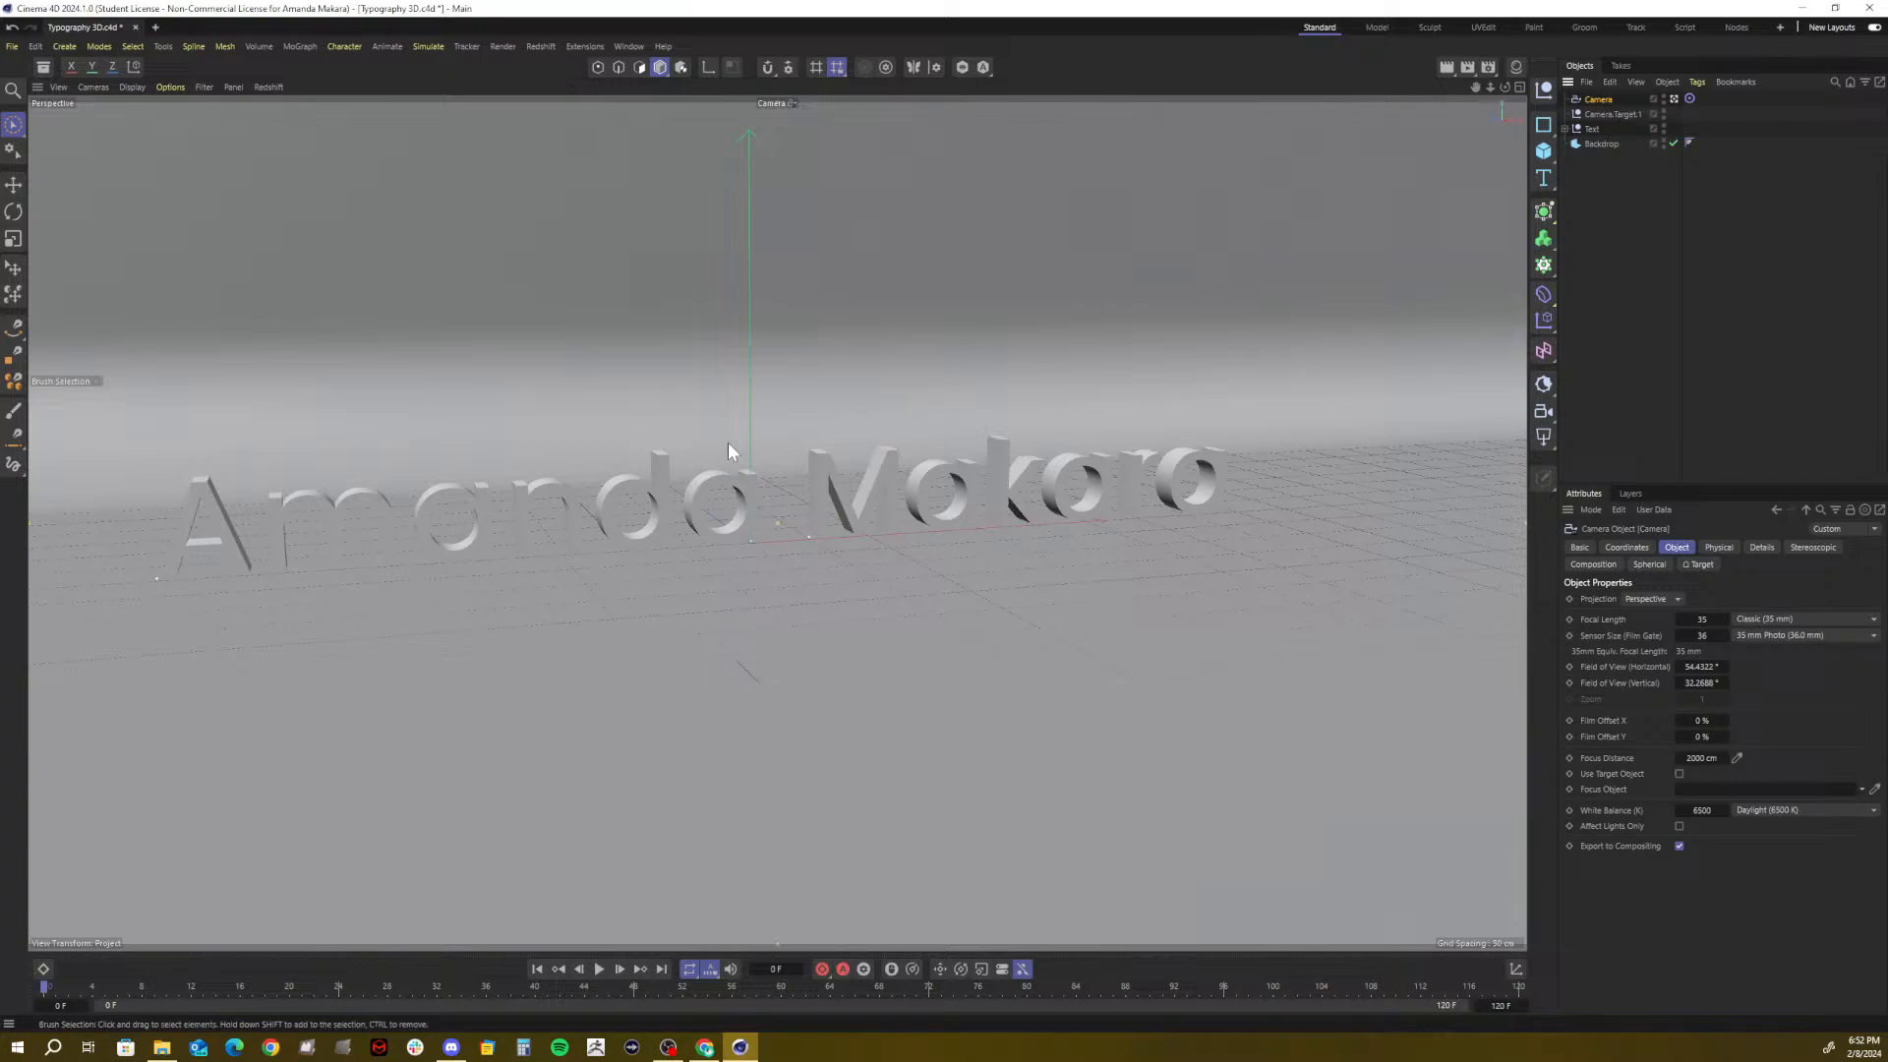
left_click_drag(692, 422, 316, 373, "alt")
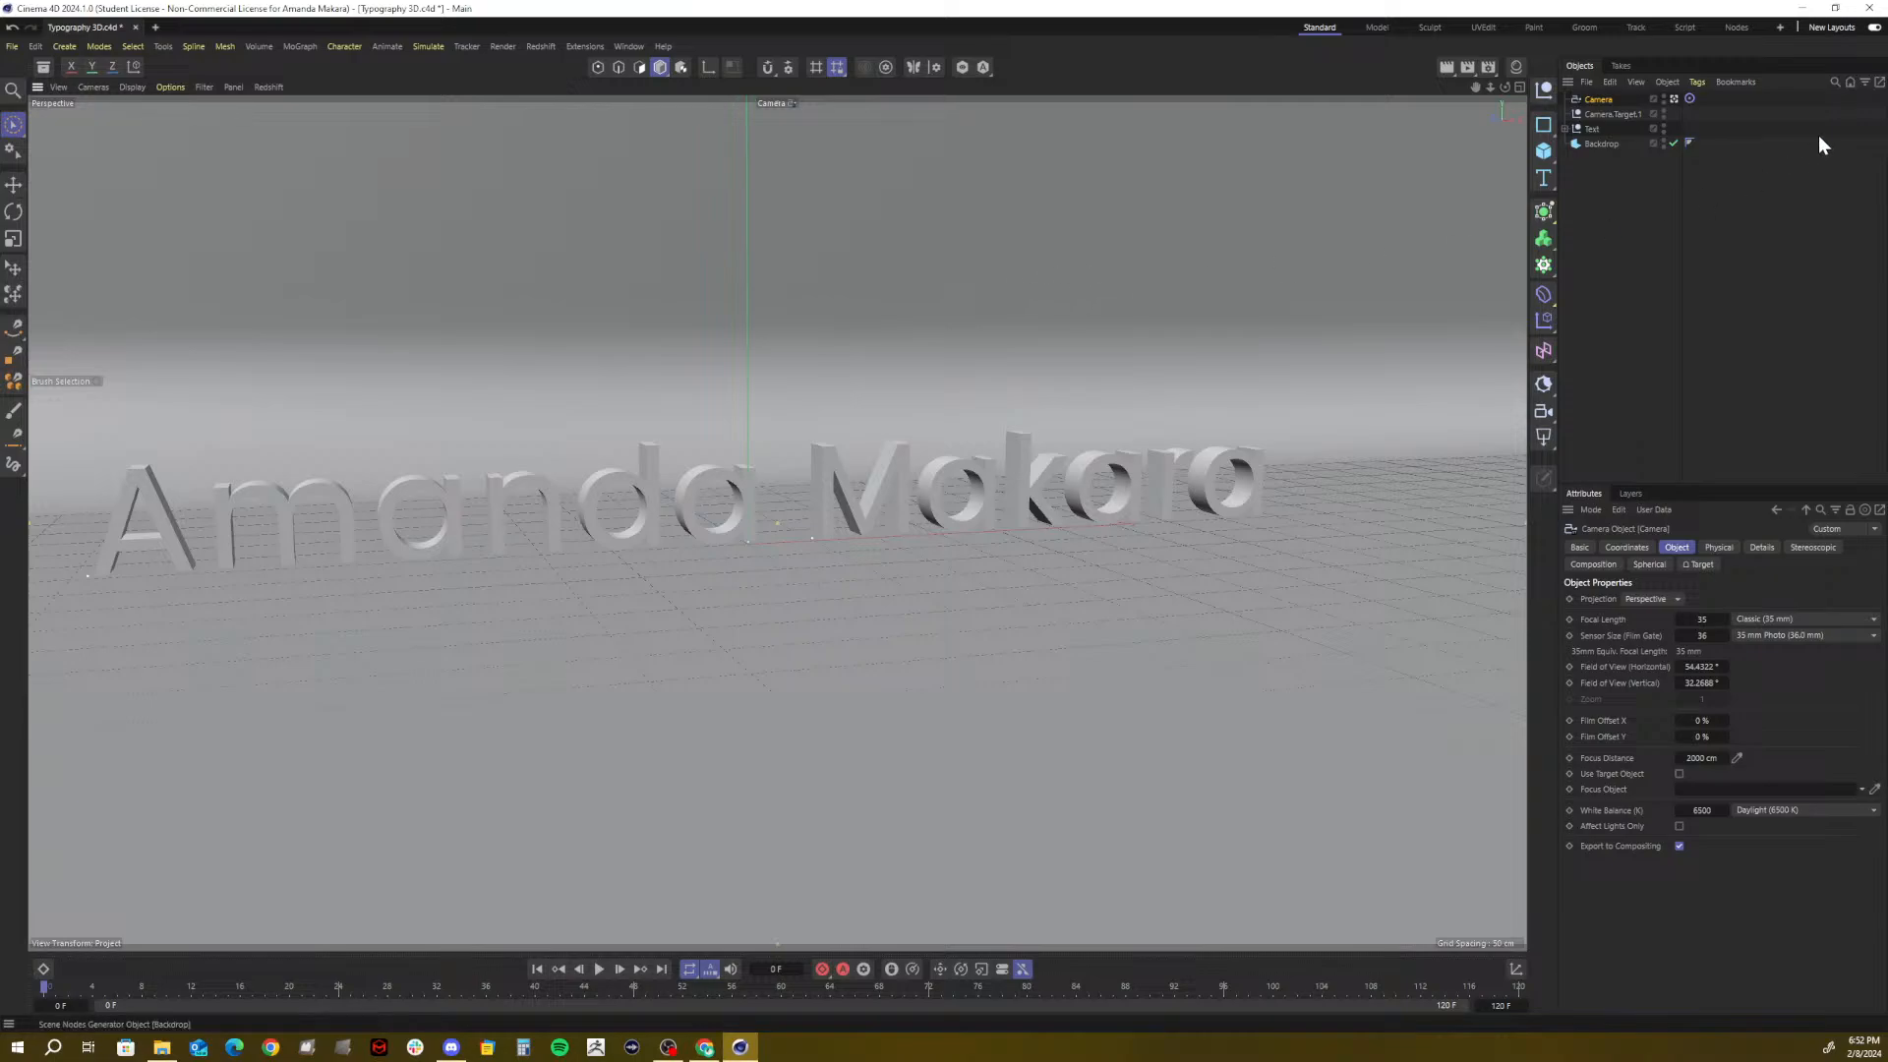
Slide Camera.Target.1 along X to centre the camera view on the text
left_click(1591, 129)
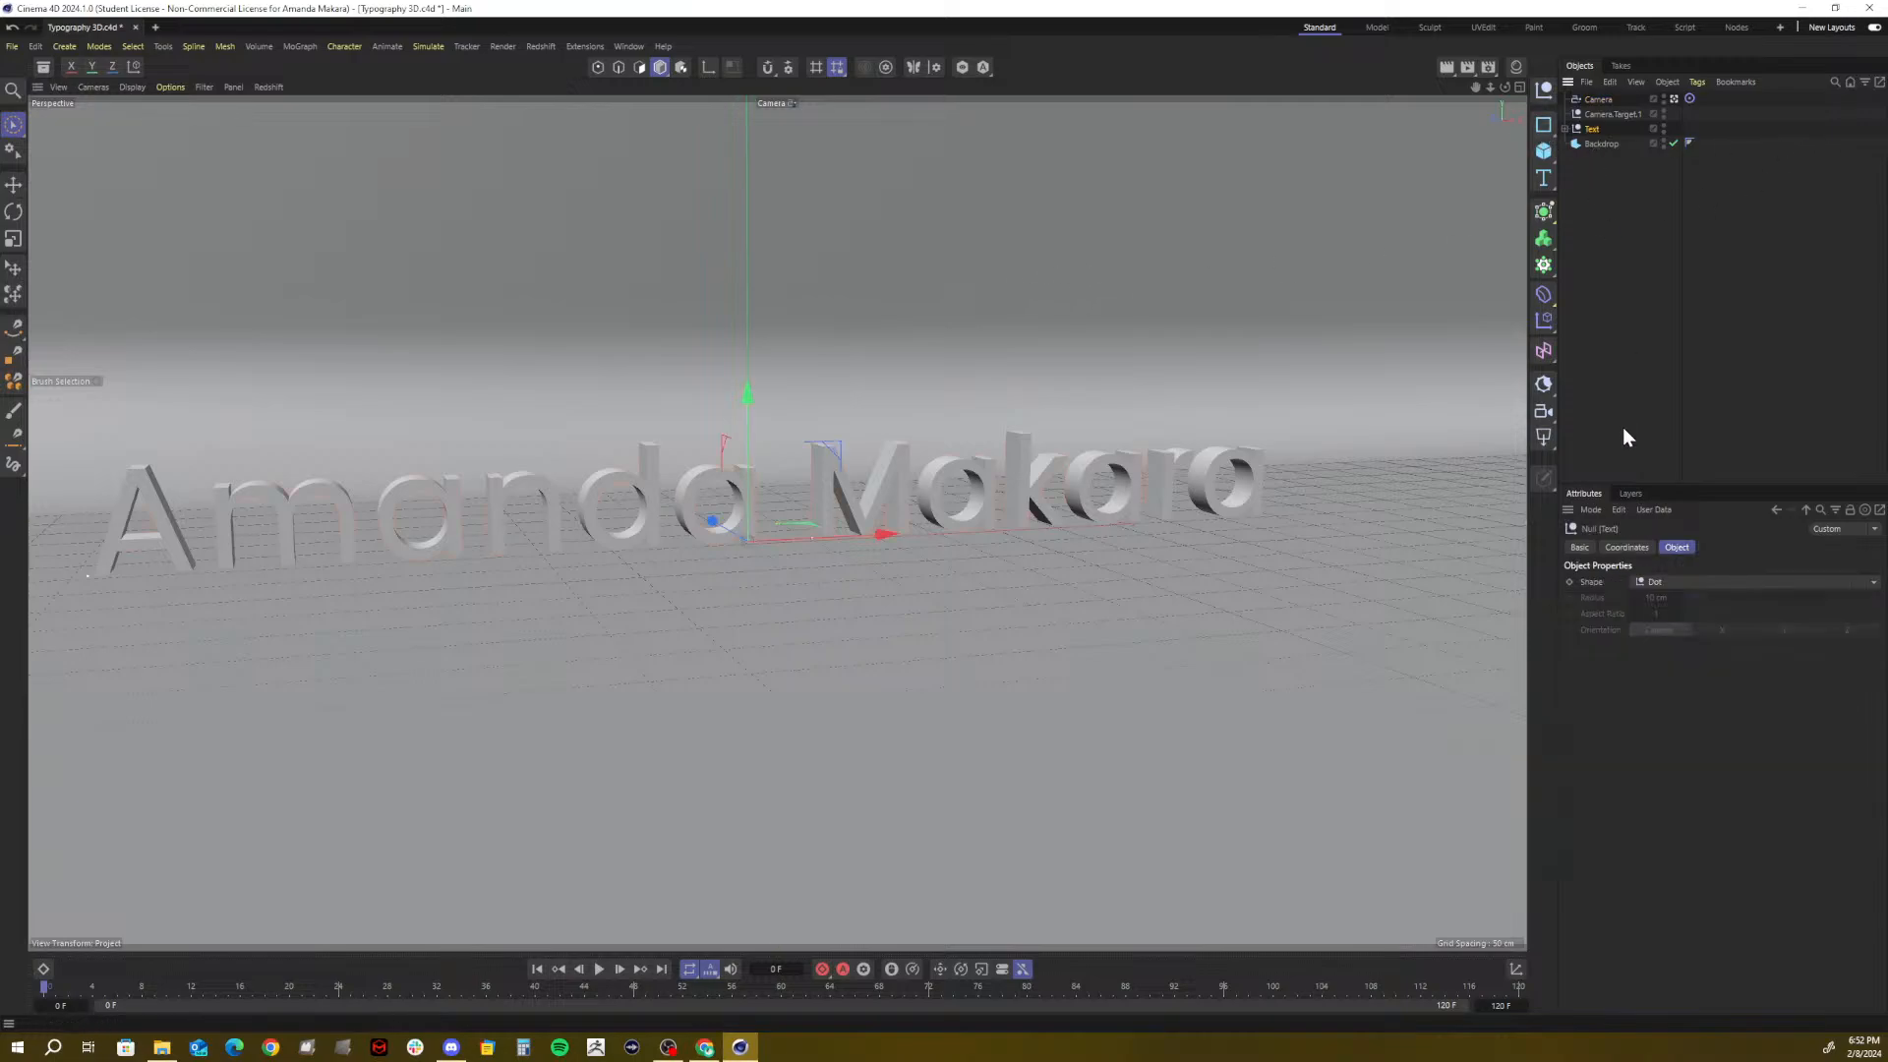
left_click(1582, 548)
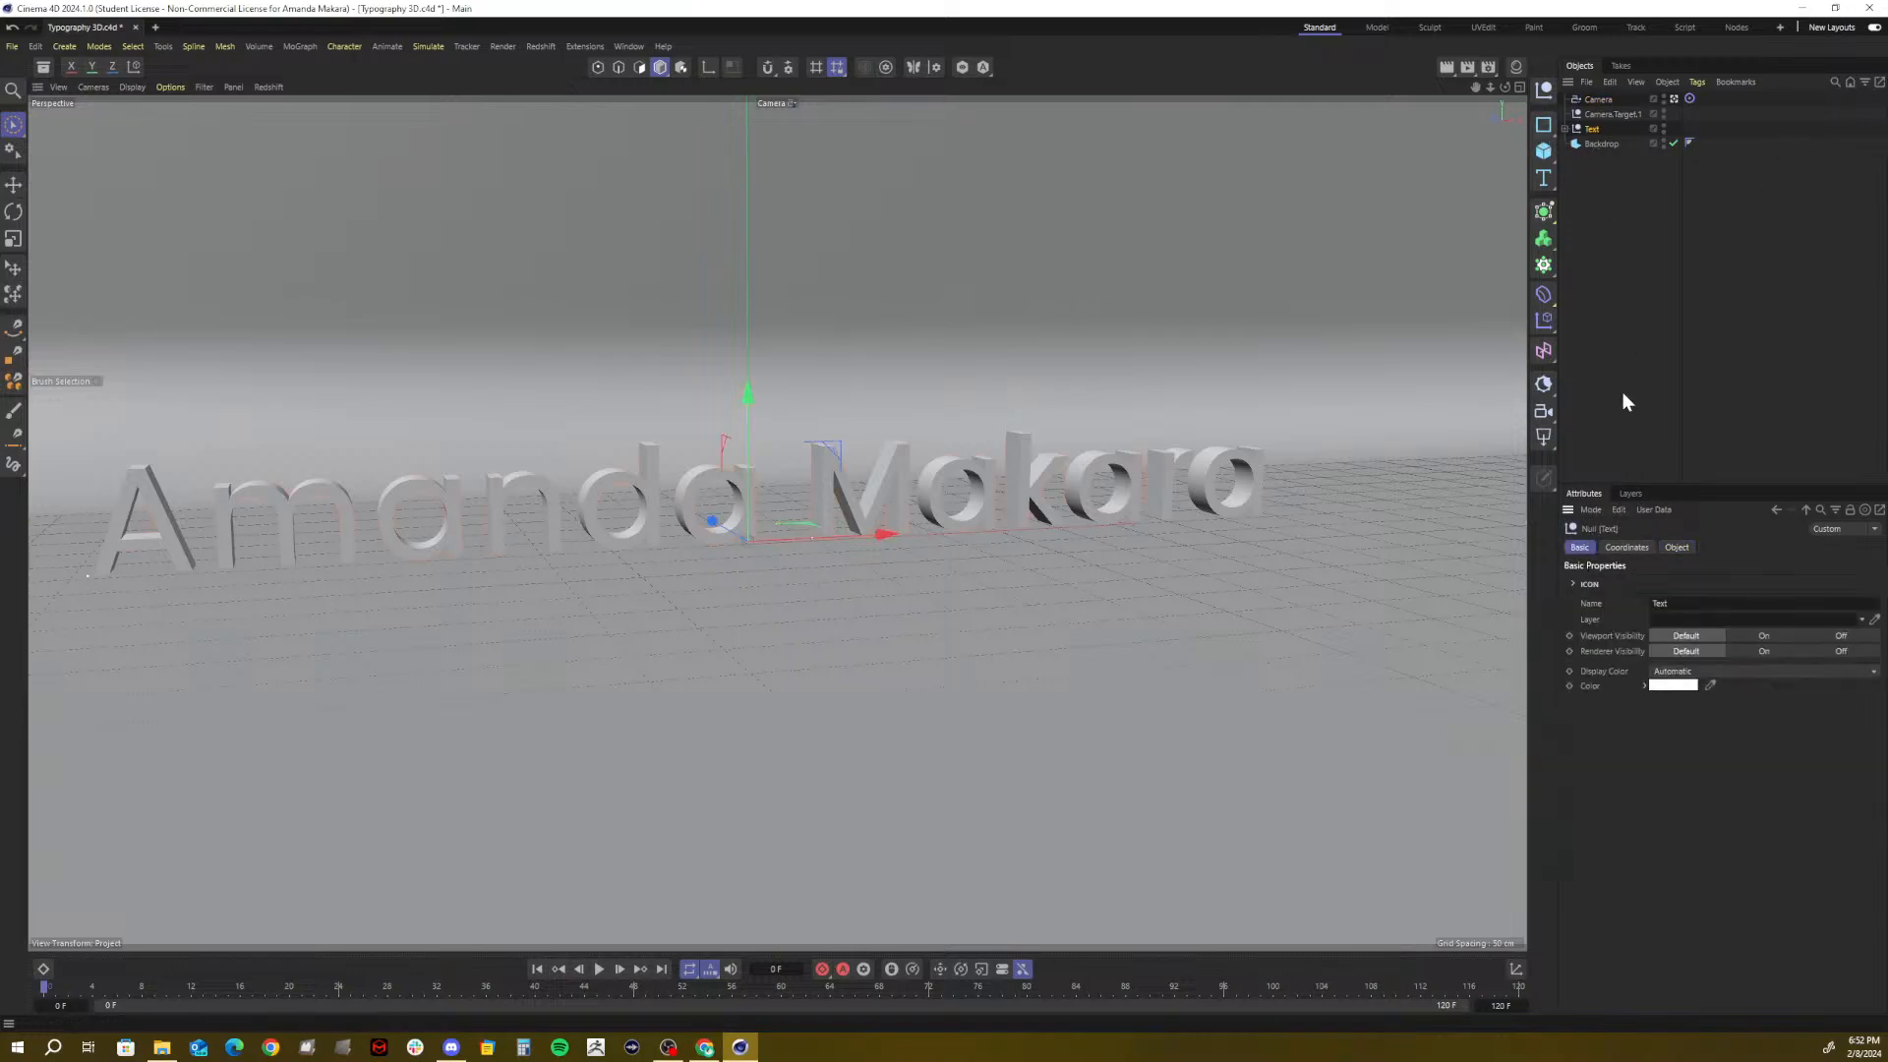
left_click_drag(1594, 130, 1677, 618)
left_click(1590, 114)
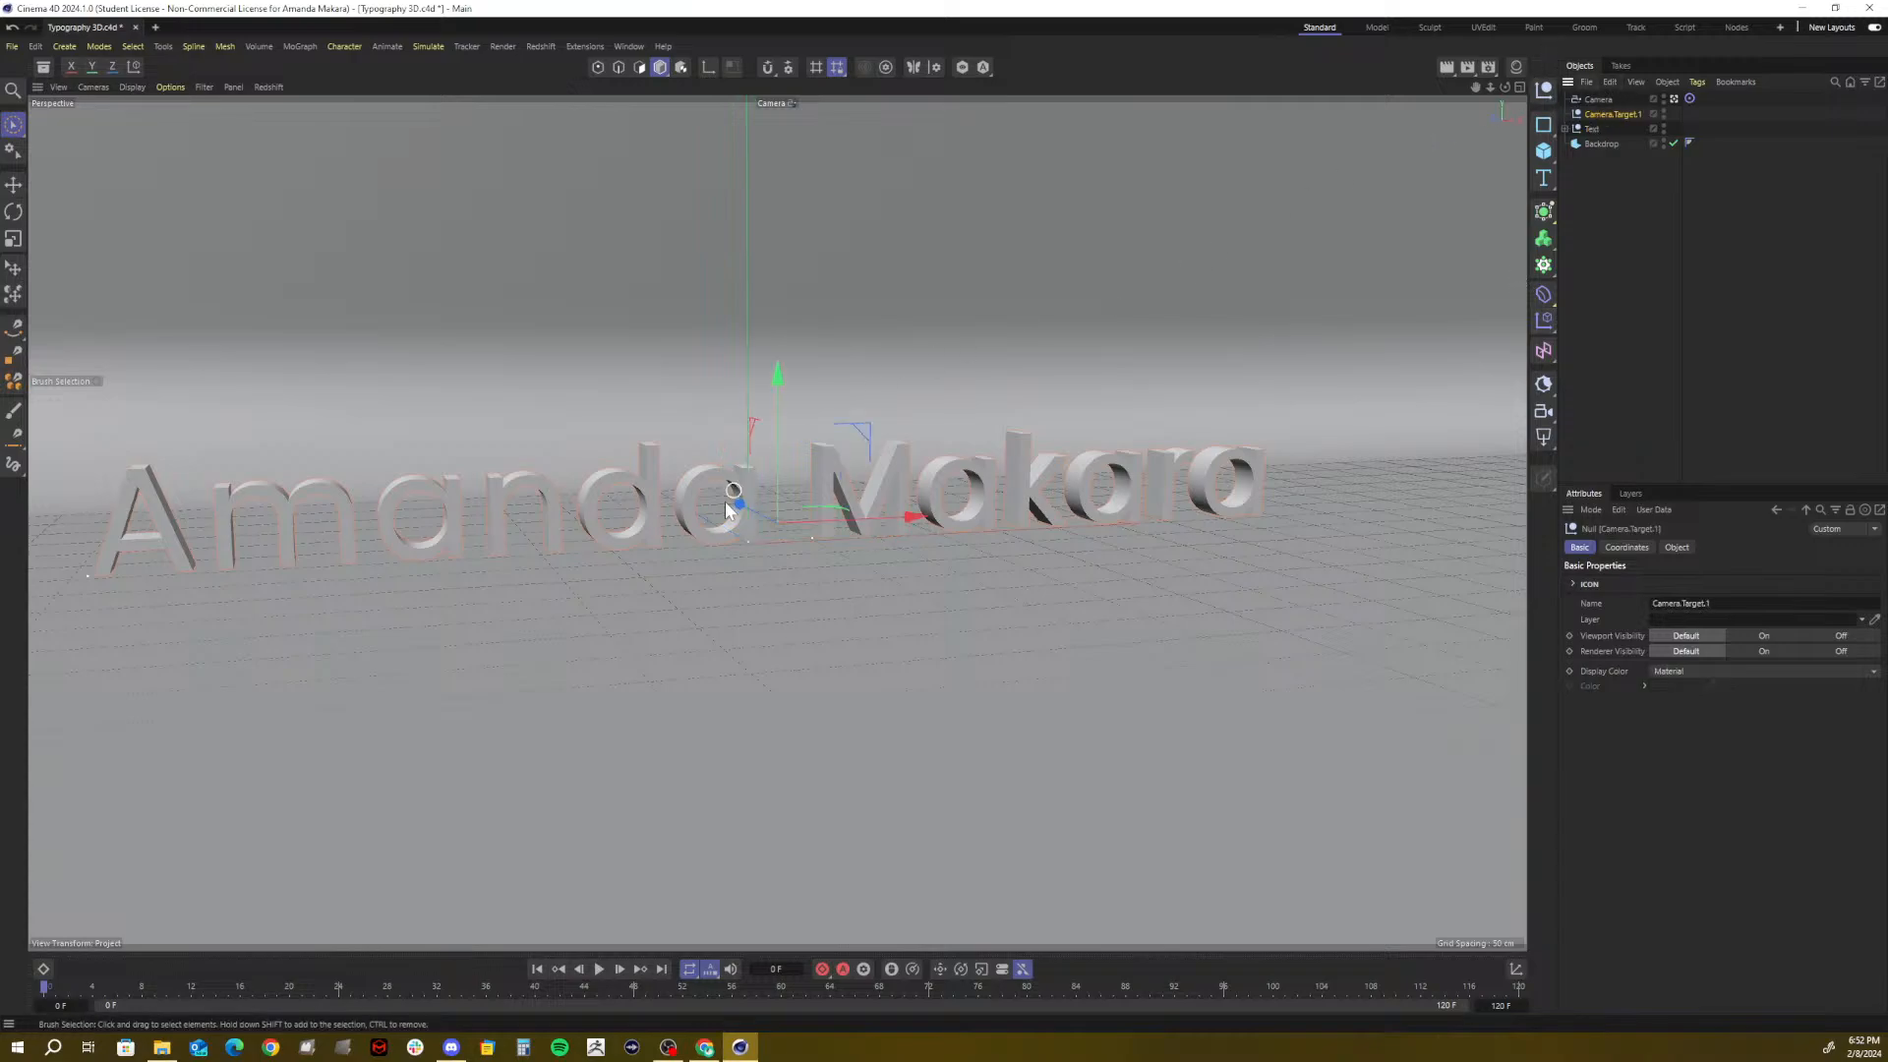
left_click_drag(898, 512, 787, 528)
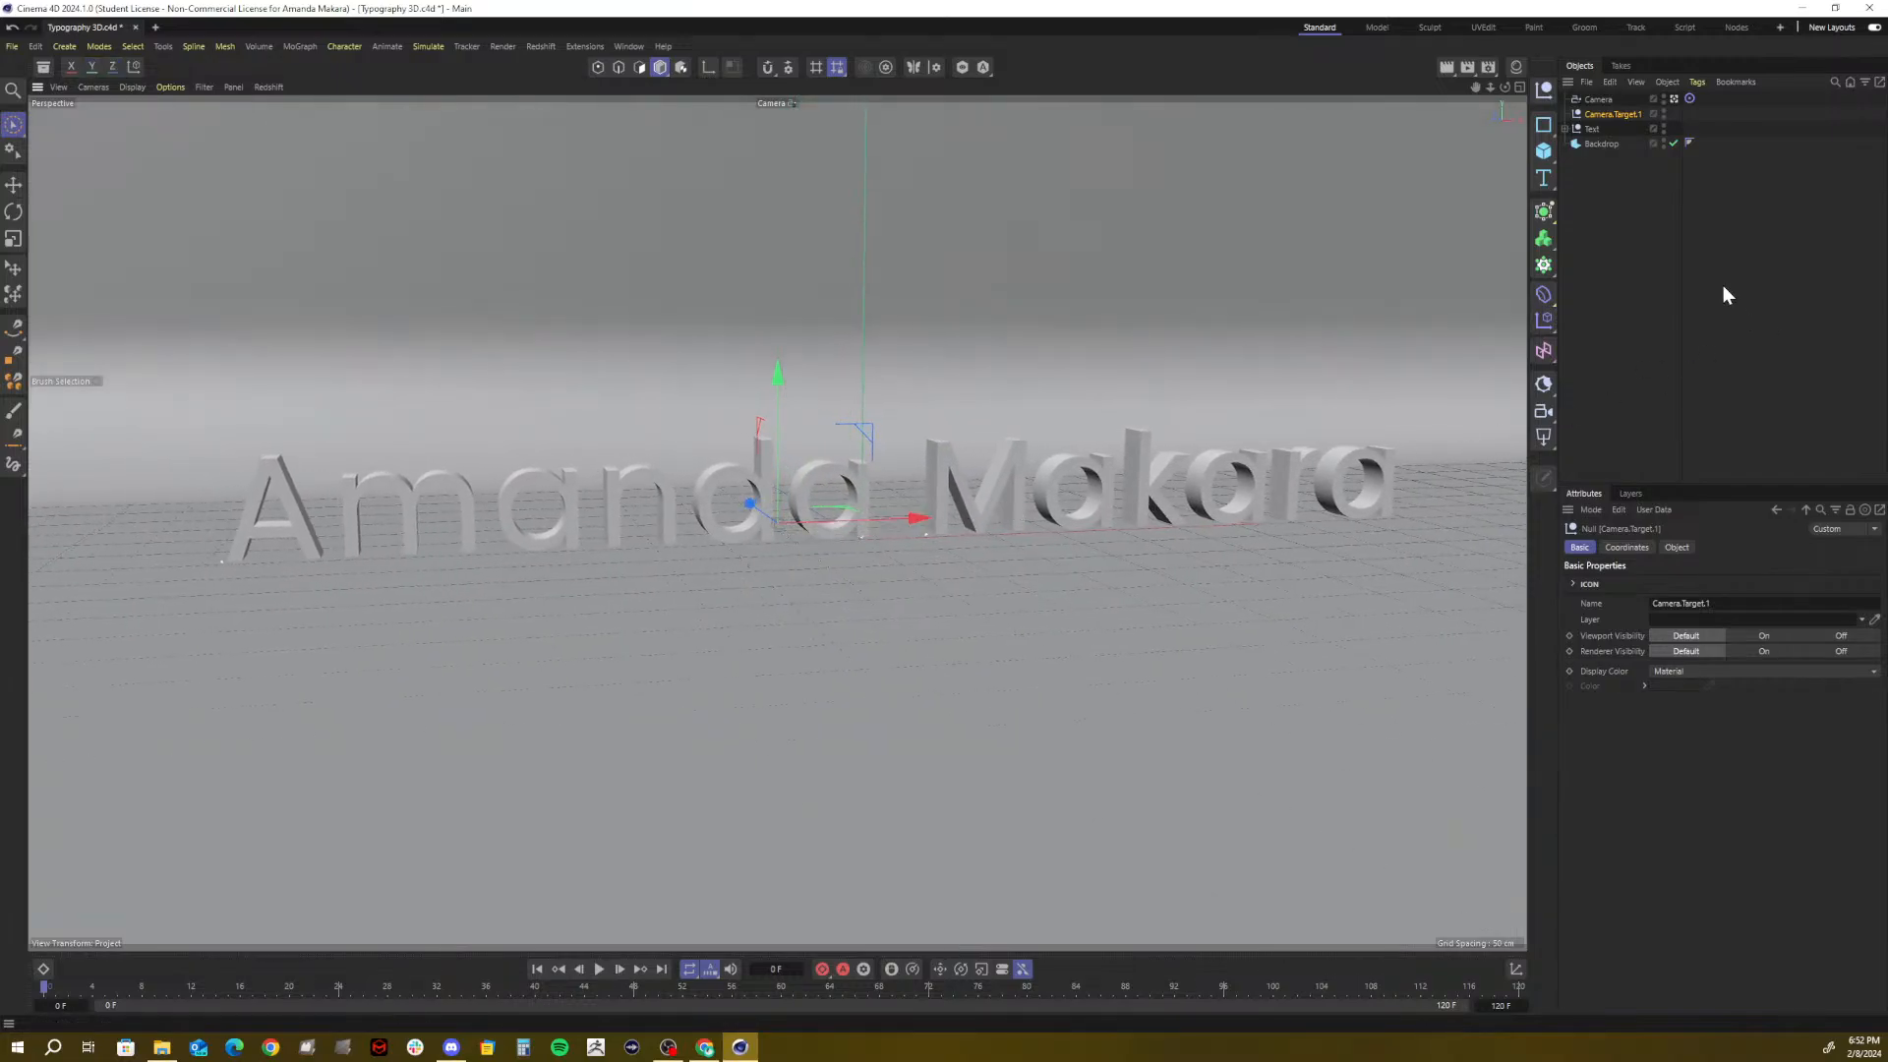
left_click(1608, 101)
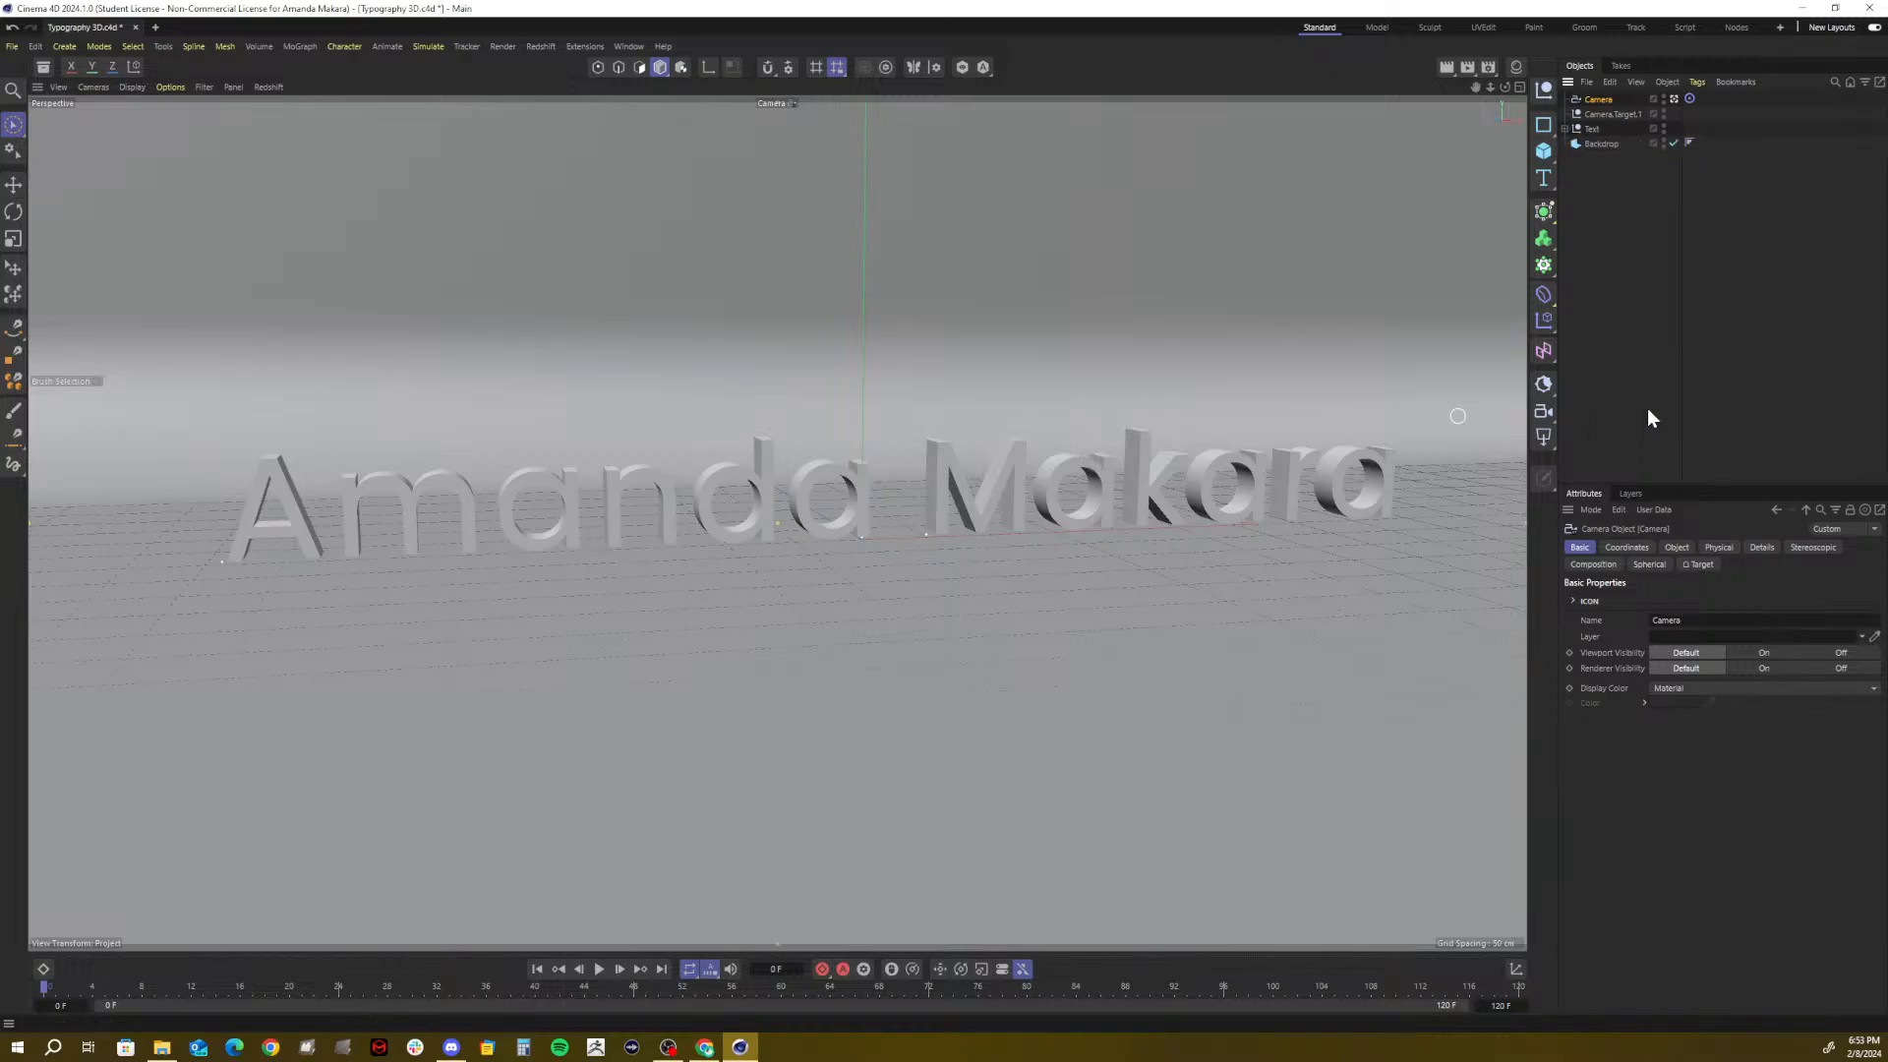
Set the camera's X position to -450 cm in its Coordinates tab
left_click(1625, 546)
mouse_move(1632, 619)
left_mouse_down()
mouse_move(1868, 618)
mouse_move(1618, 619)
left_mouse_up()
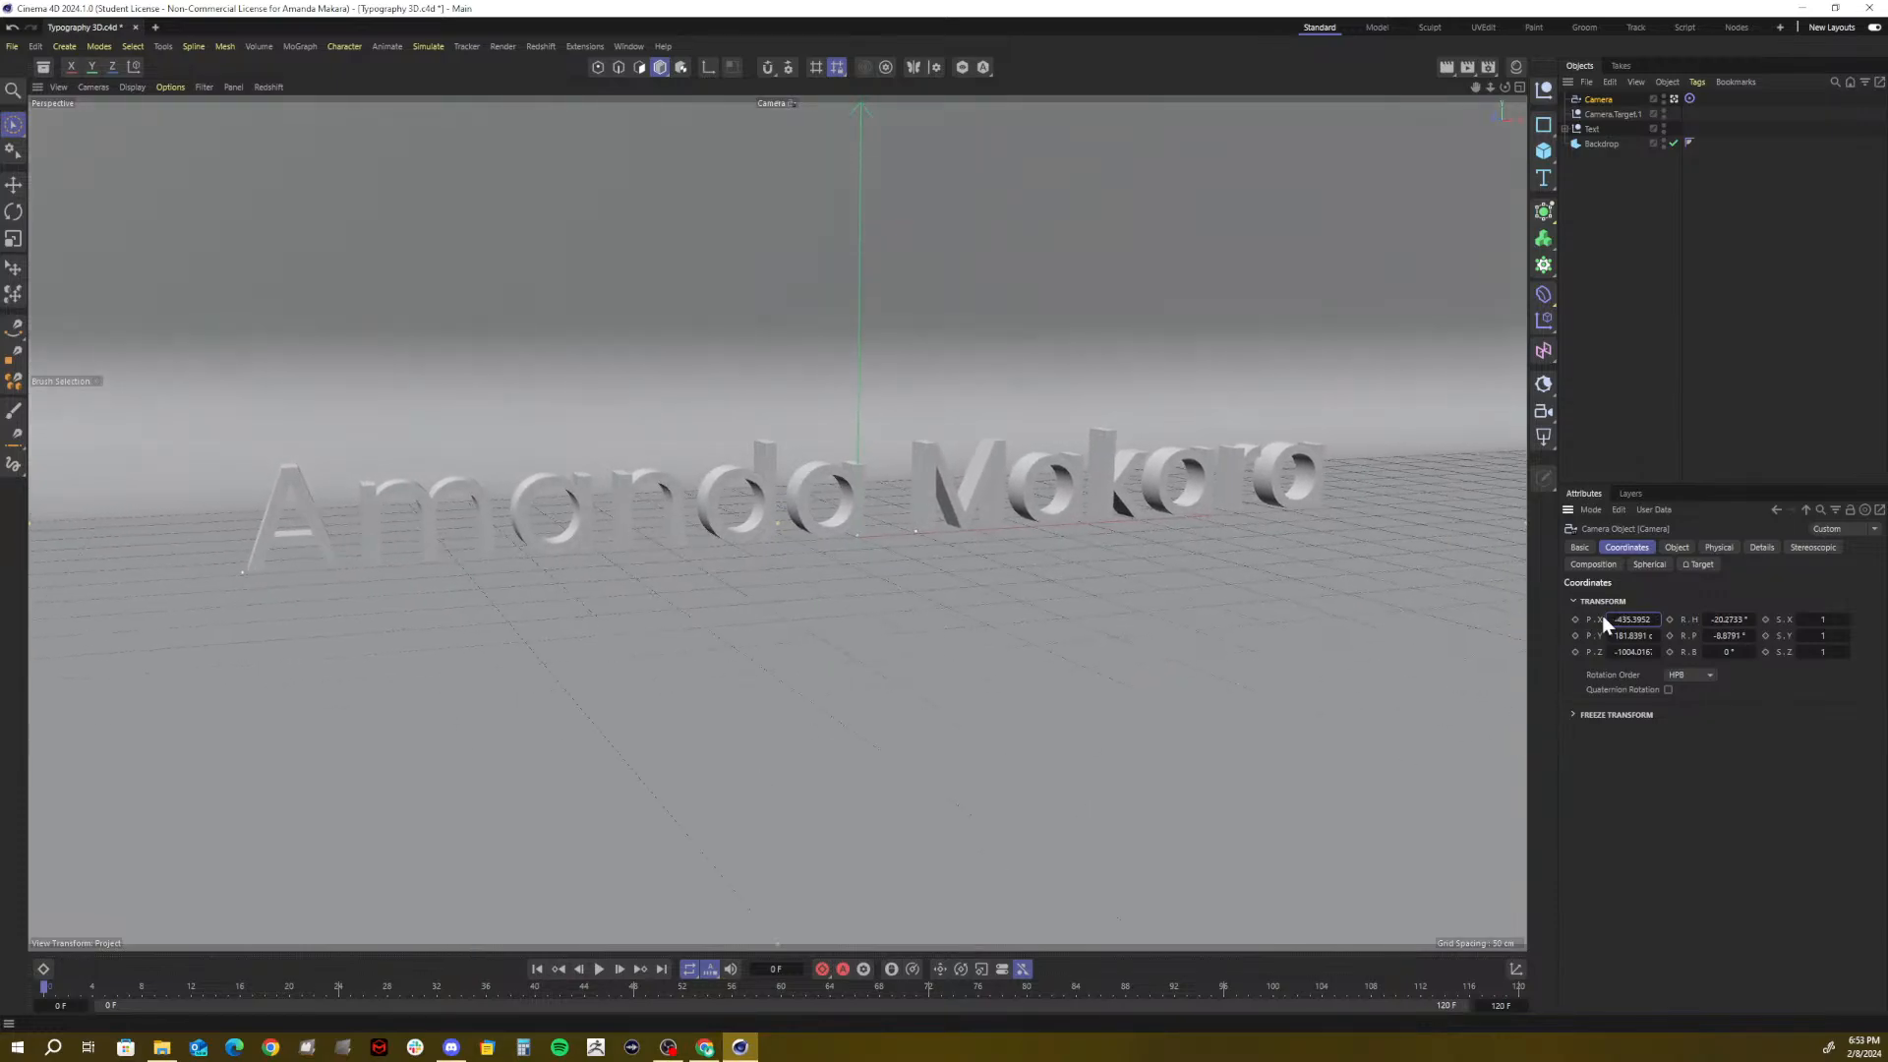
left_click(1617, 619)
type("-450")
key("Return")
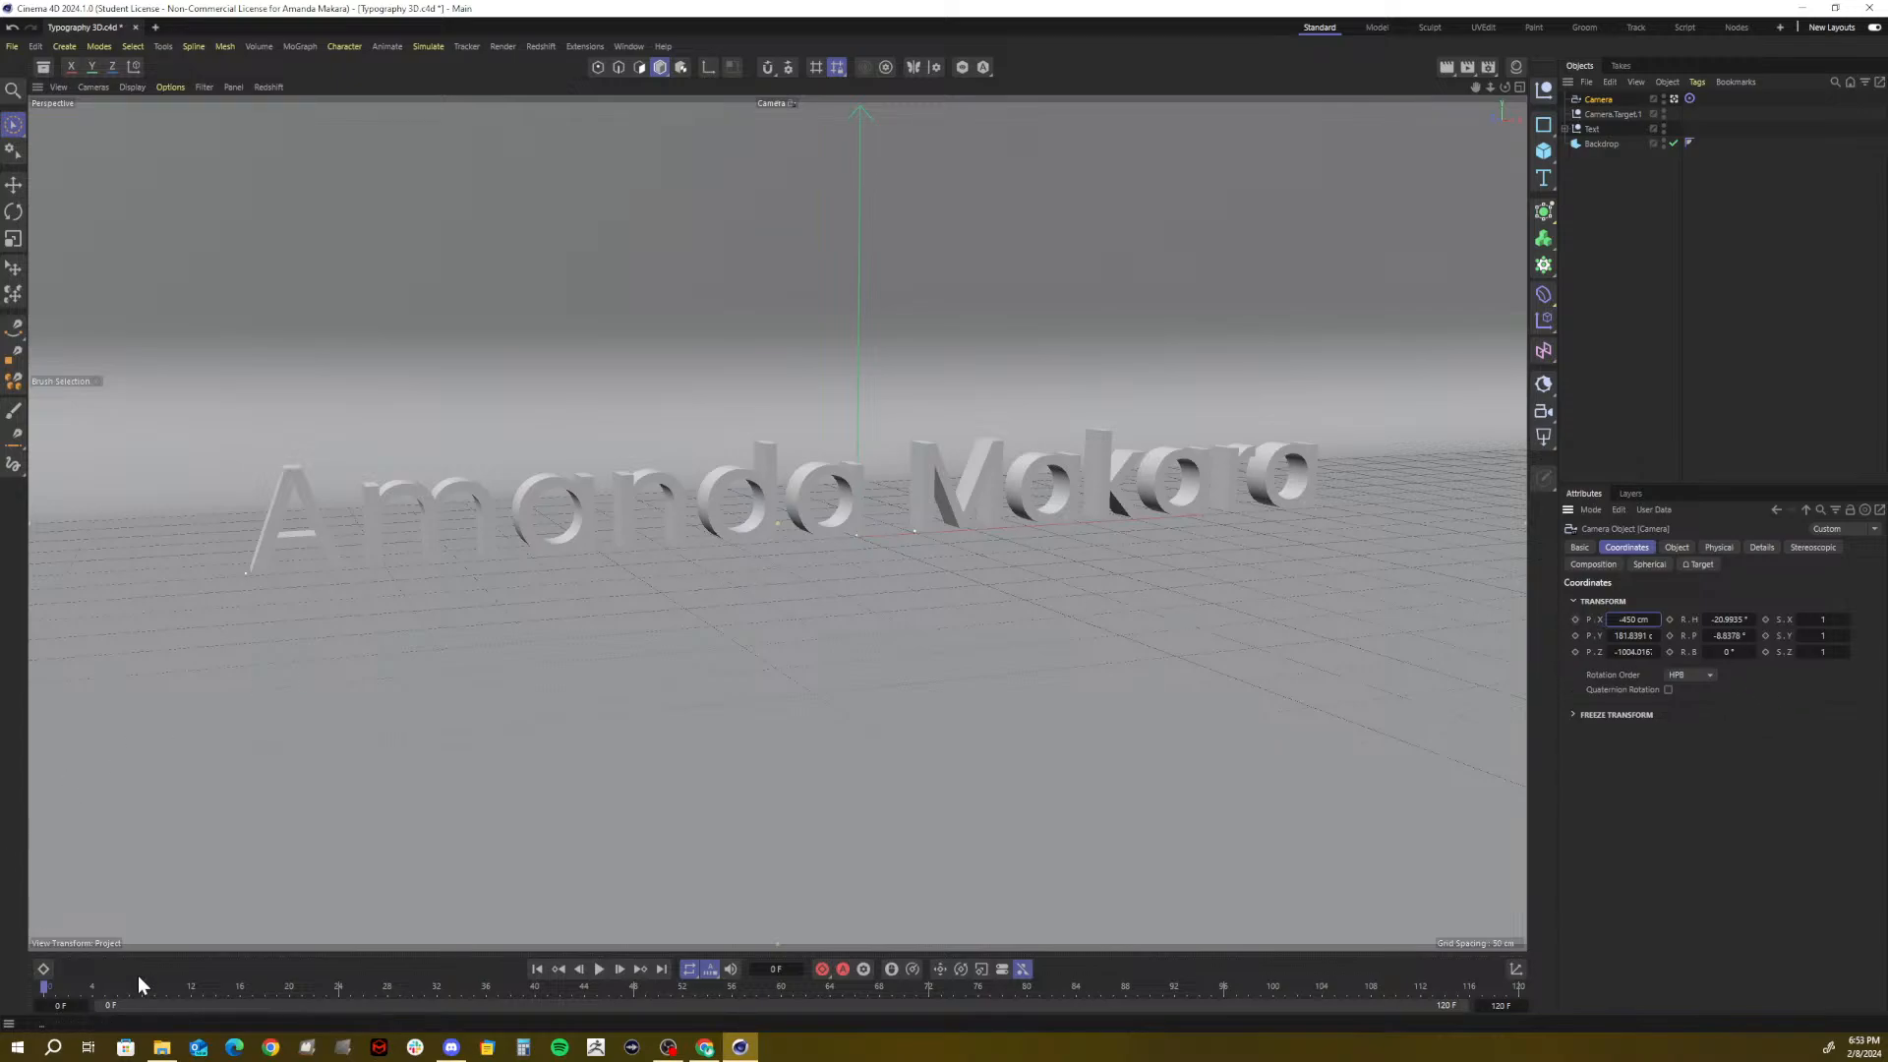
Open and enlarge the Dope Sheet, then key the camera's X position at frame 0
left_click(43, 968)
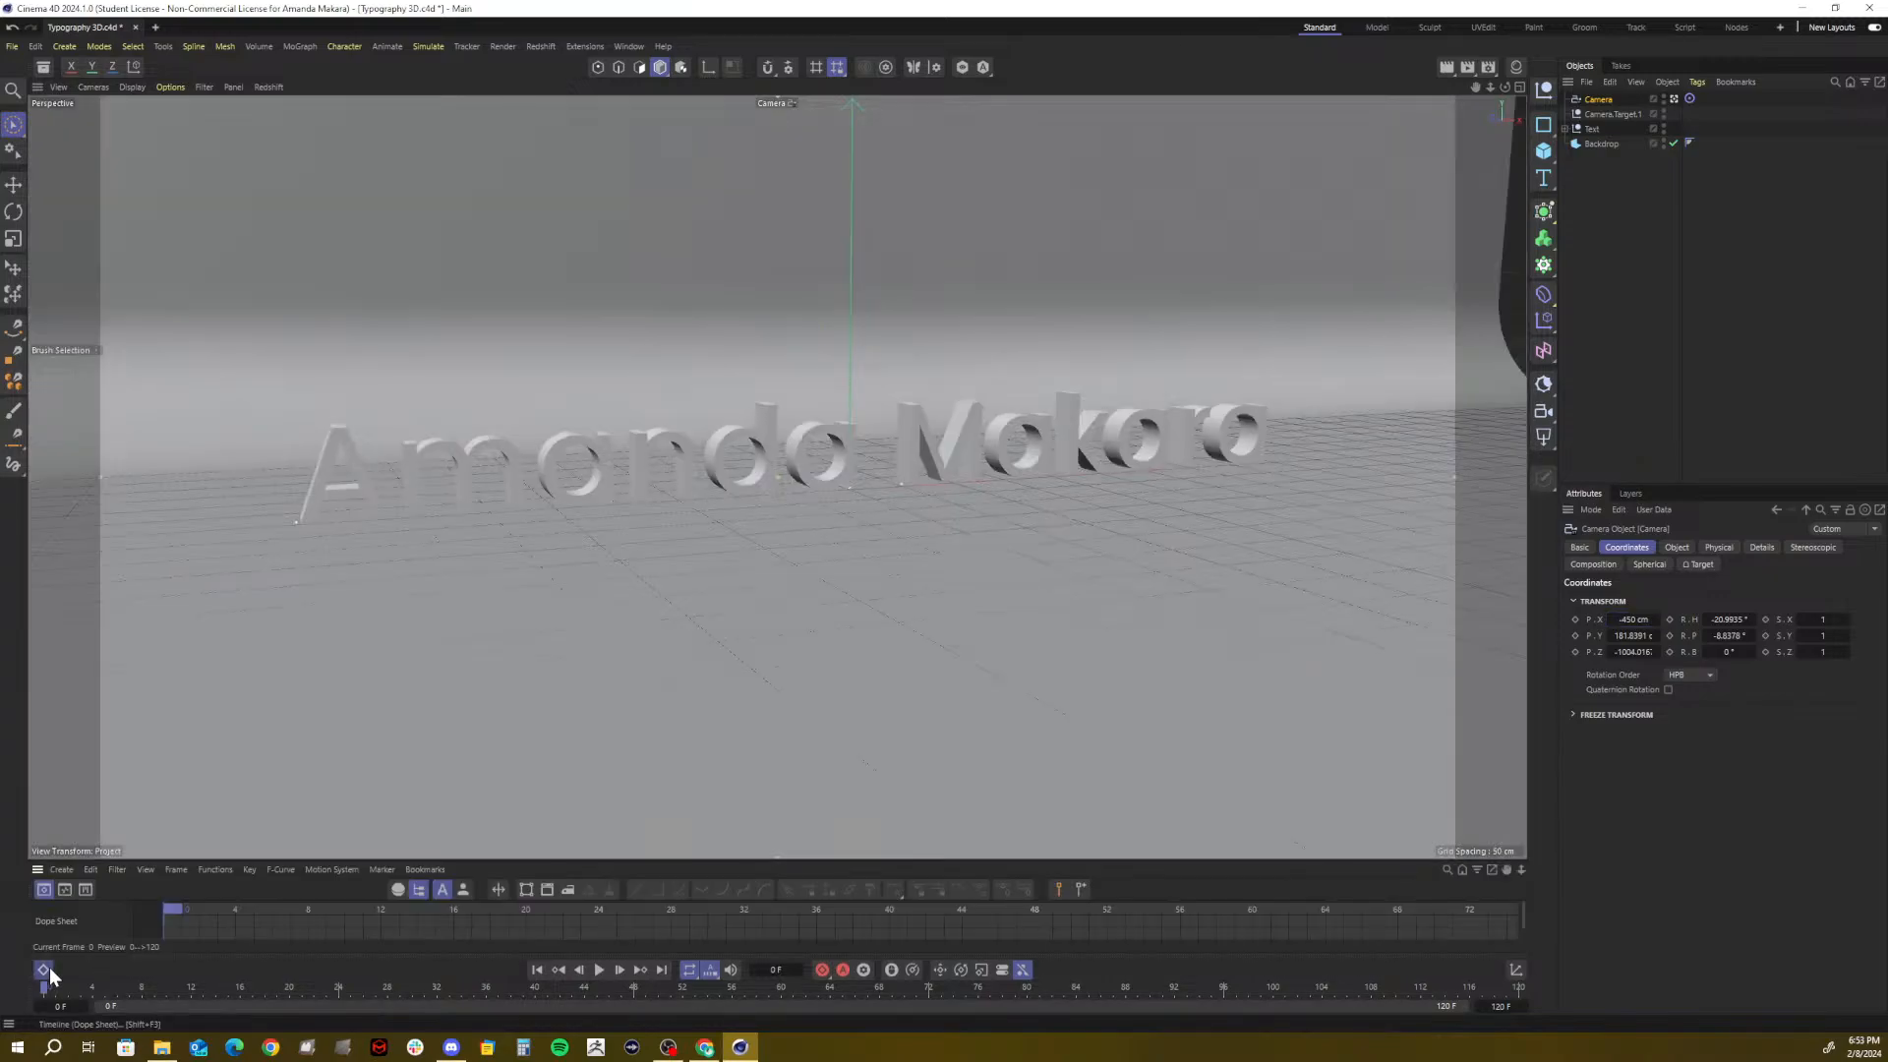
left_click_drag(201, 860, 218, 718)
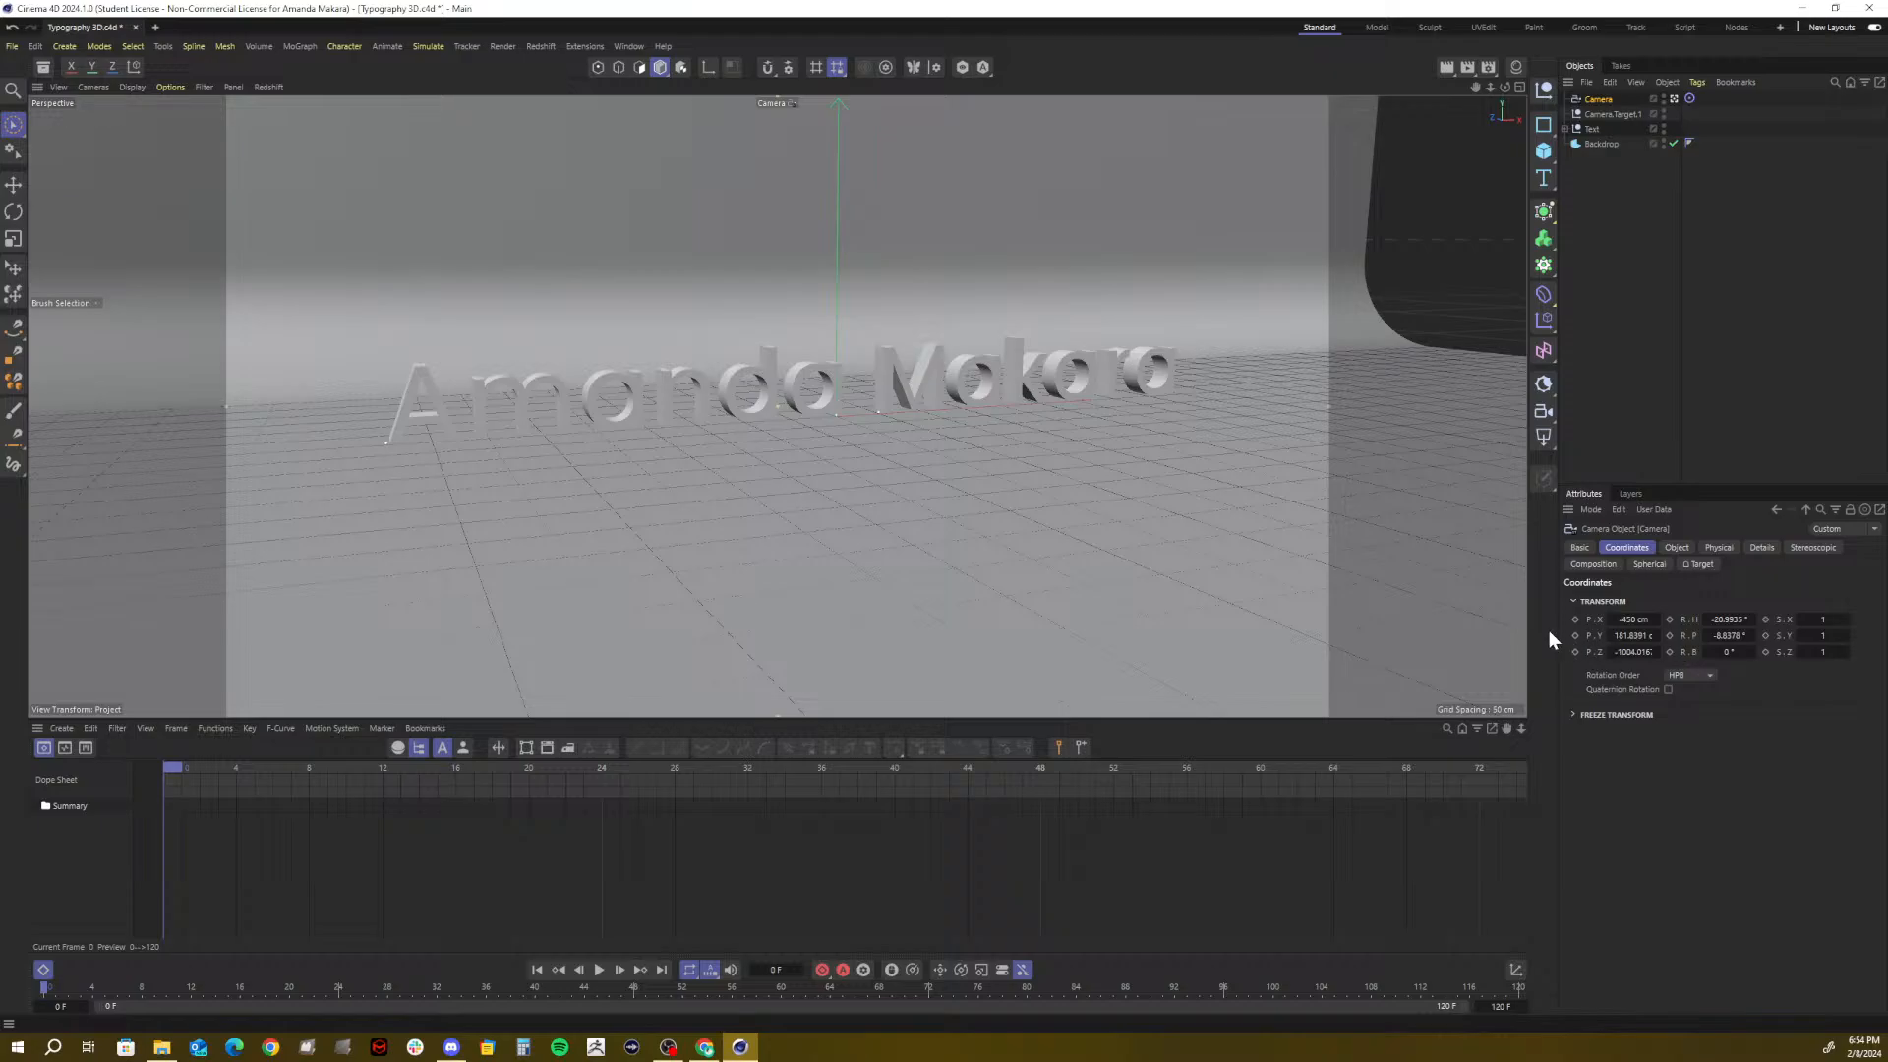
left_click(1574, 620)
At frame 120, orbit the camera to face the lettering head-on (about X 127, Z -962 cm)
left_click_drag(181, 764, 1886, 835)
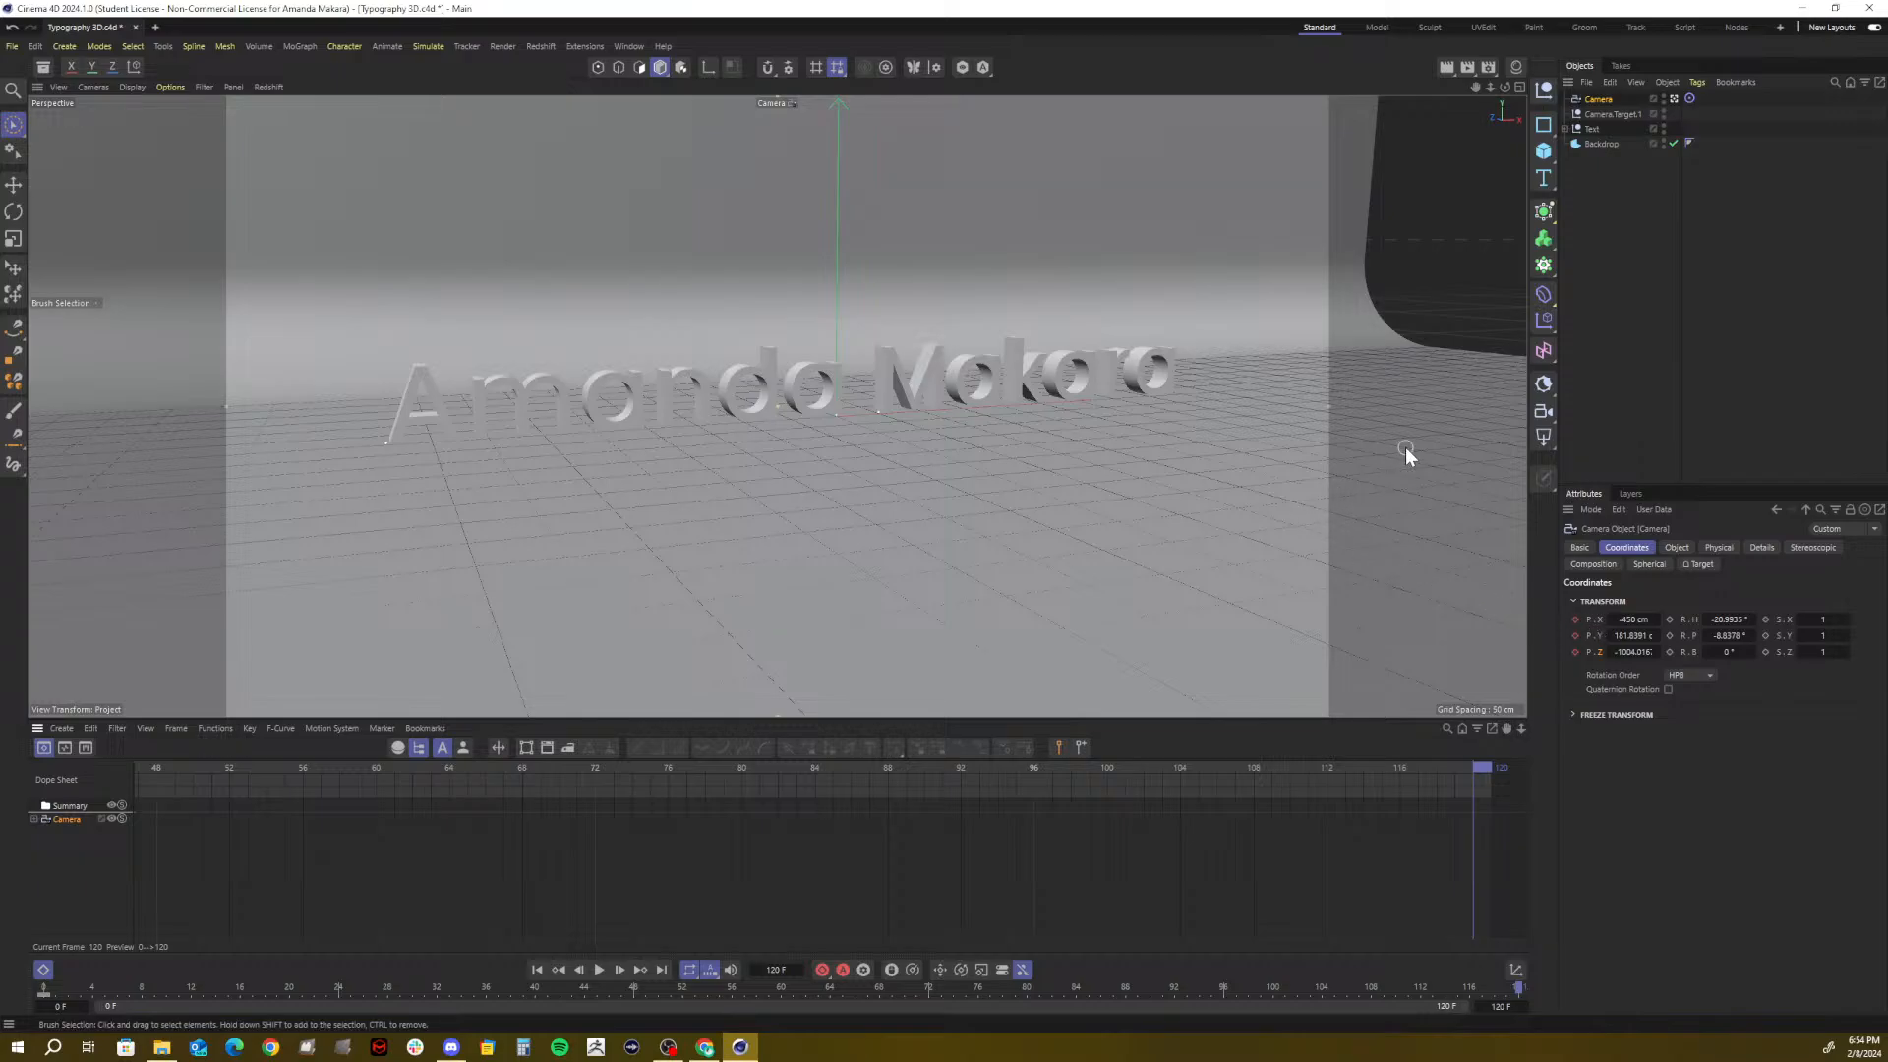
left_click_drag(1405, 446, 987, 438, "alt")
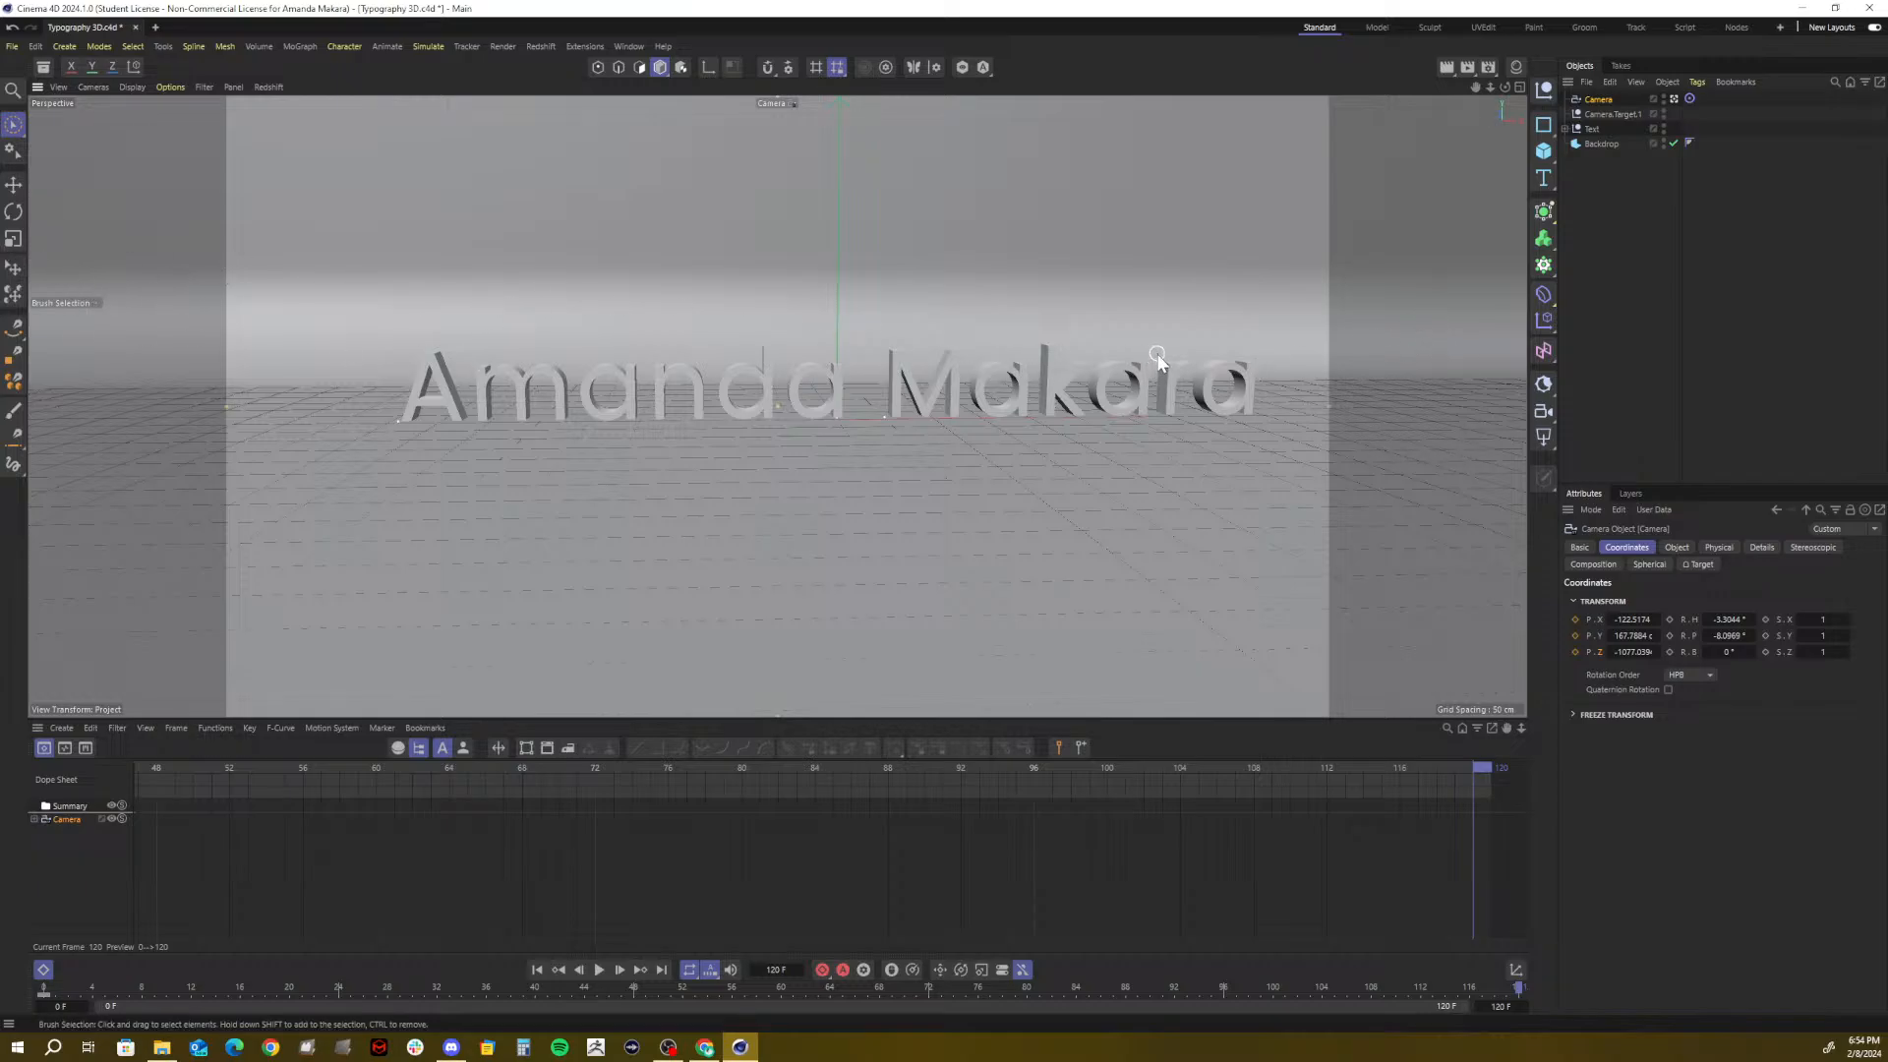
left_click_drag(1130, 423, 1185, 416, "alt")
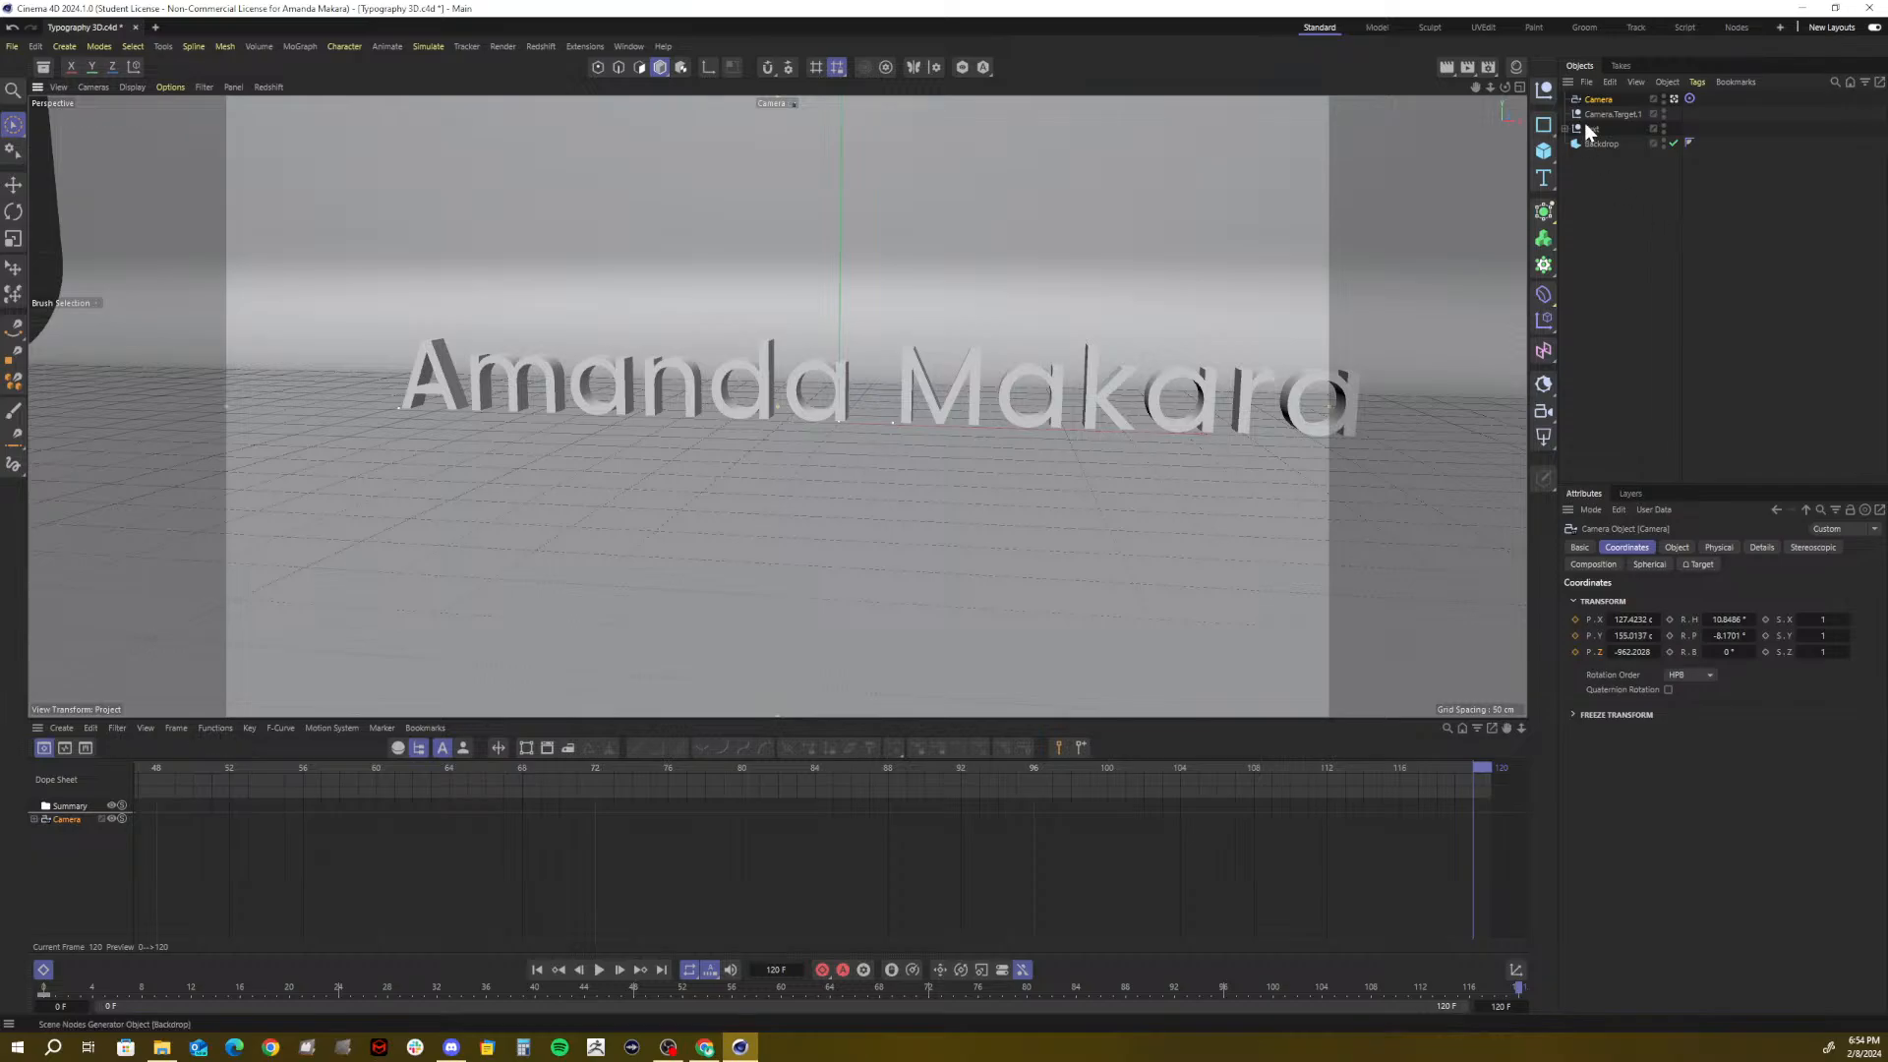
Move Camera.Target.1 along X and key its X, Y and Z position at frame 120
left_click(1608, 115)
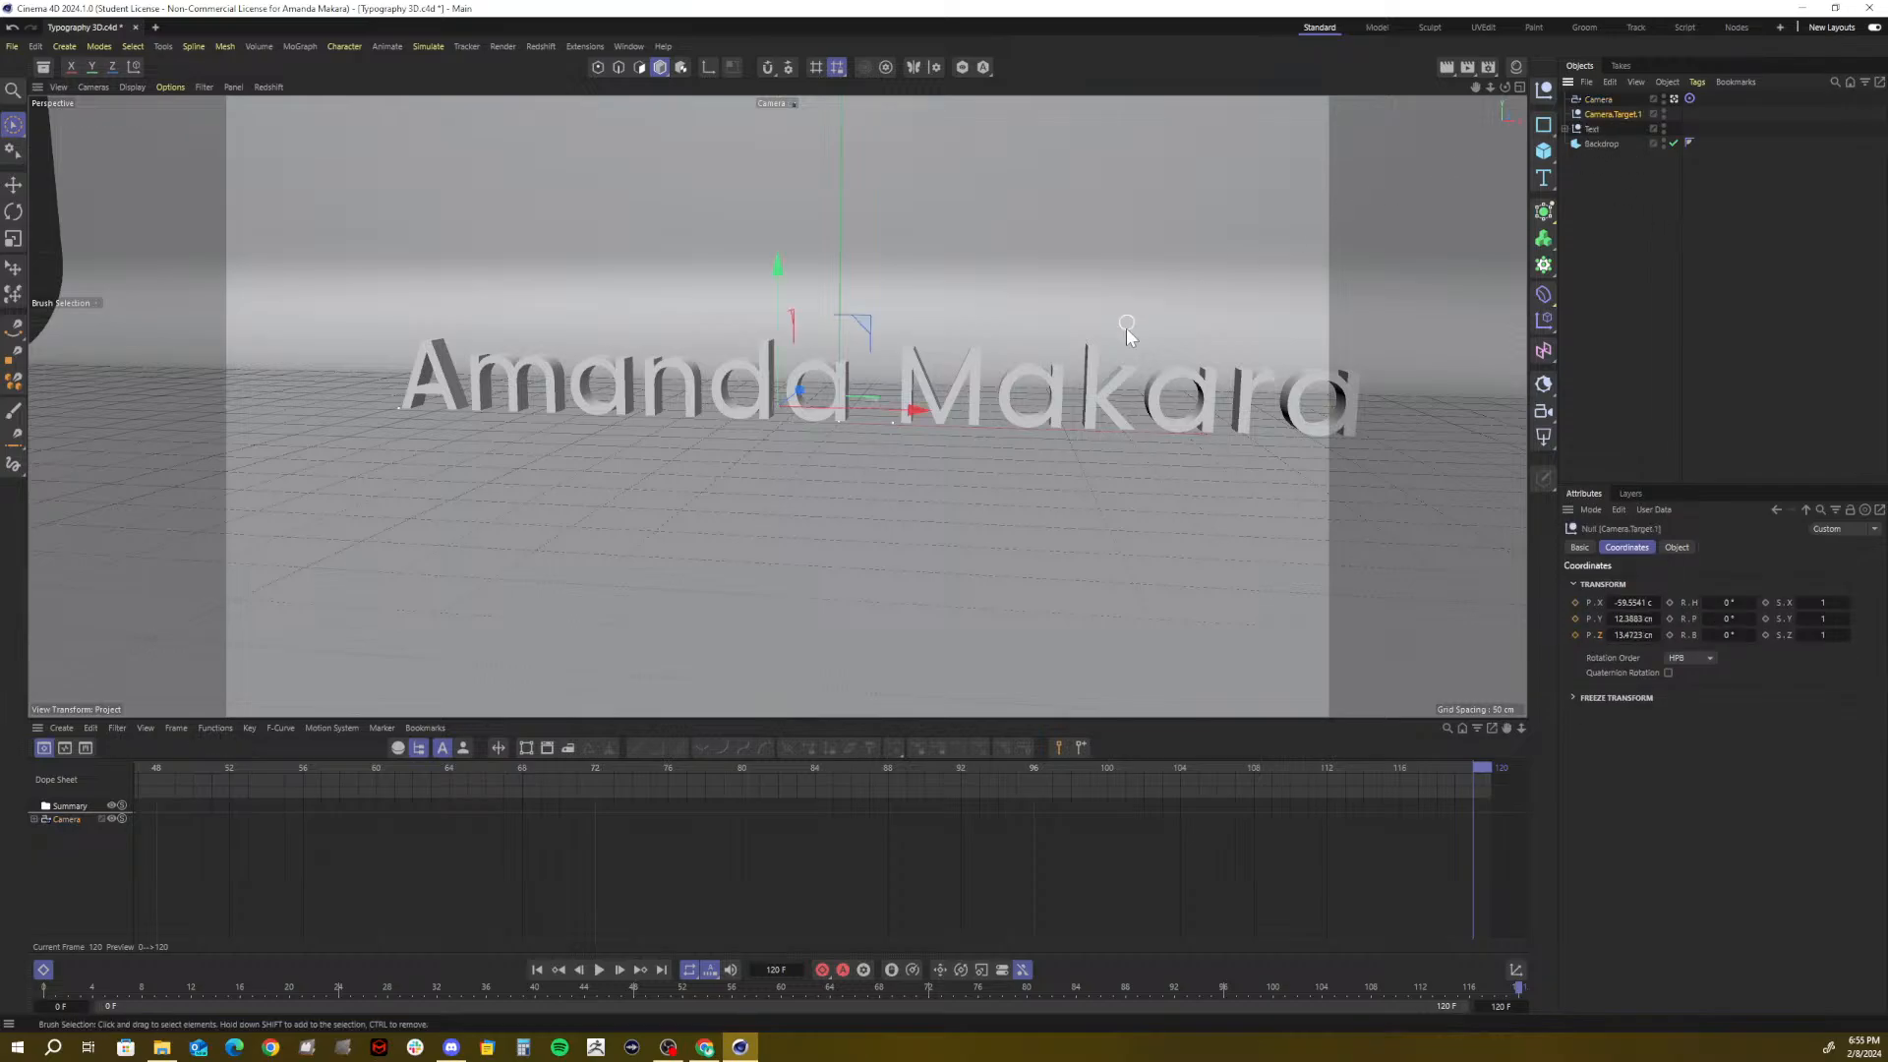
left_click_drag(915, 411, 988, 407)
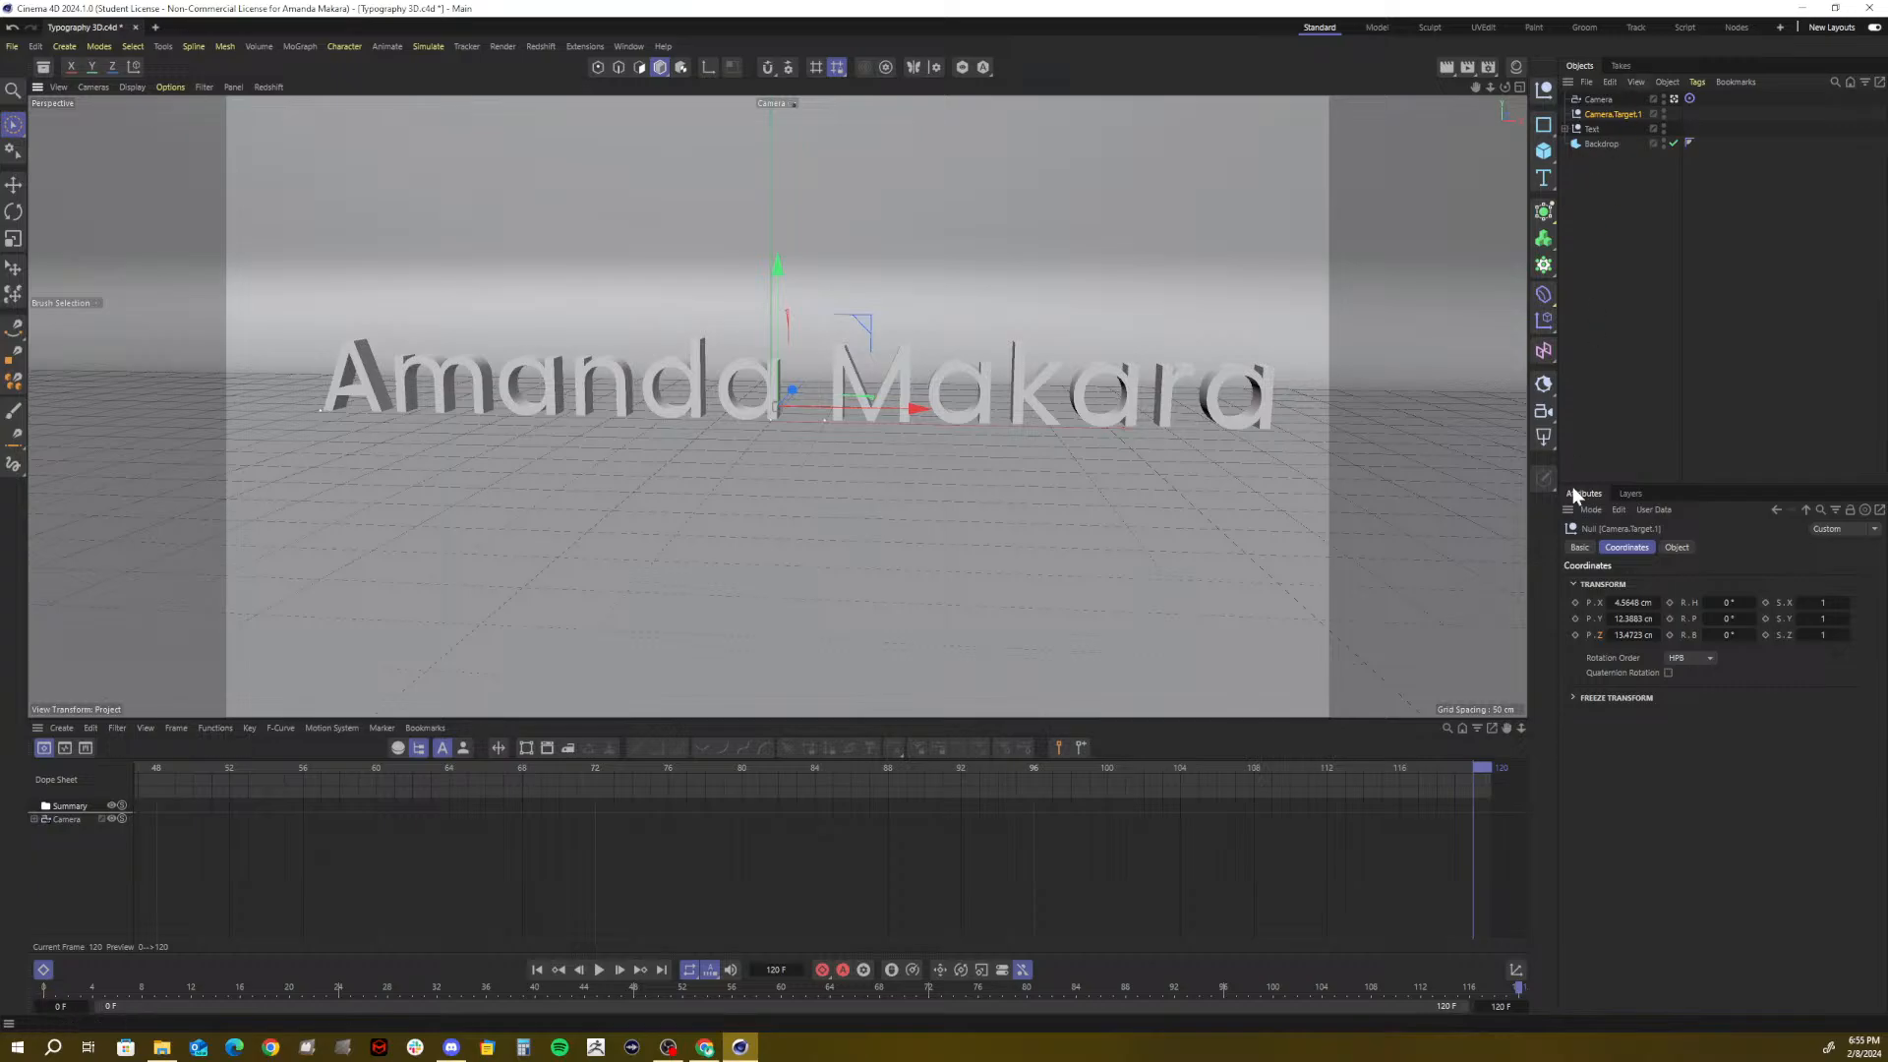
left_click(1574, 634)
left_click(1575, 618)
left_click(1575, 601)
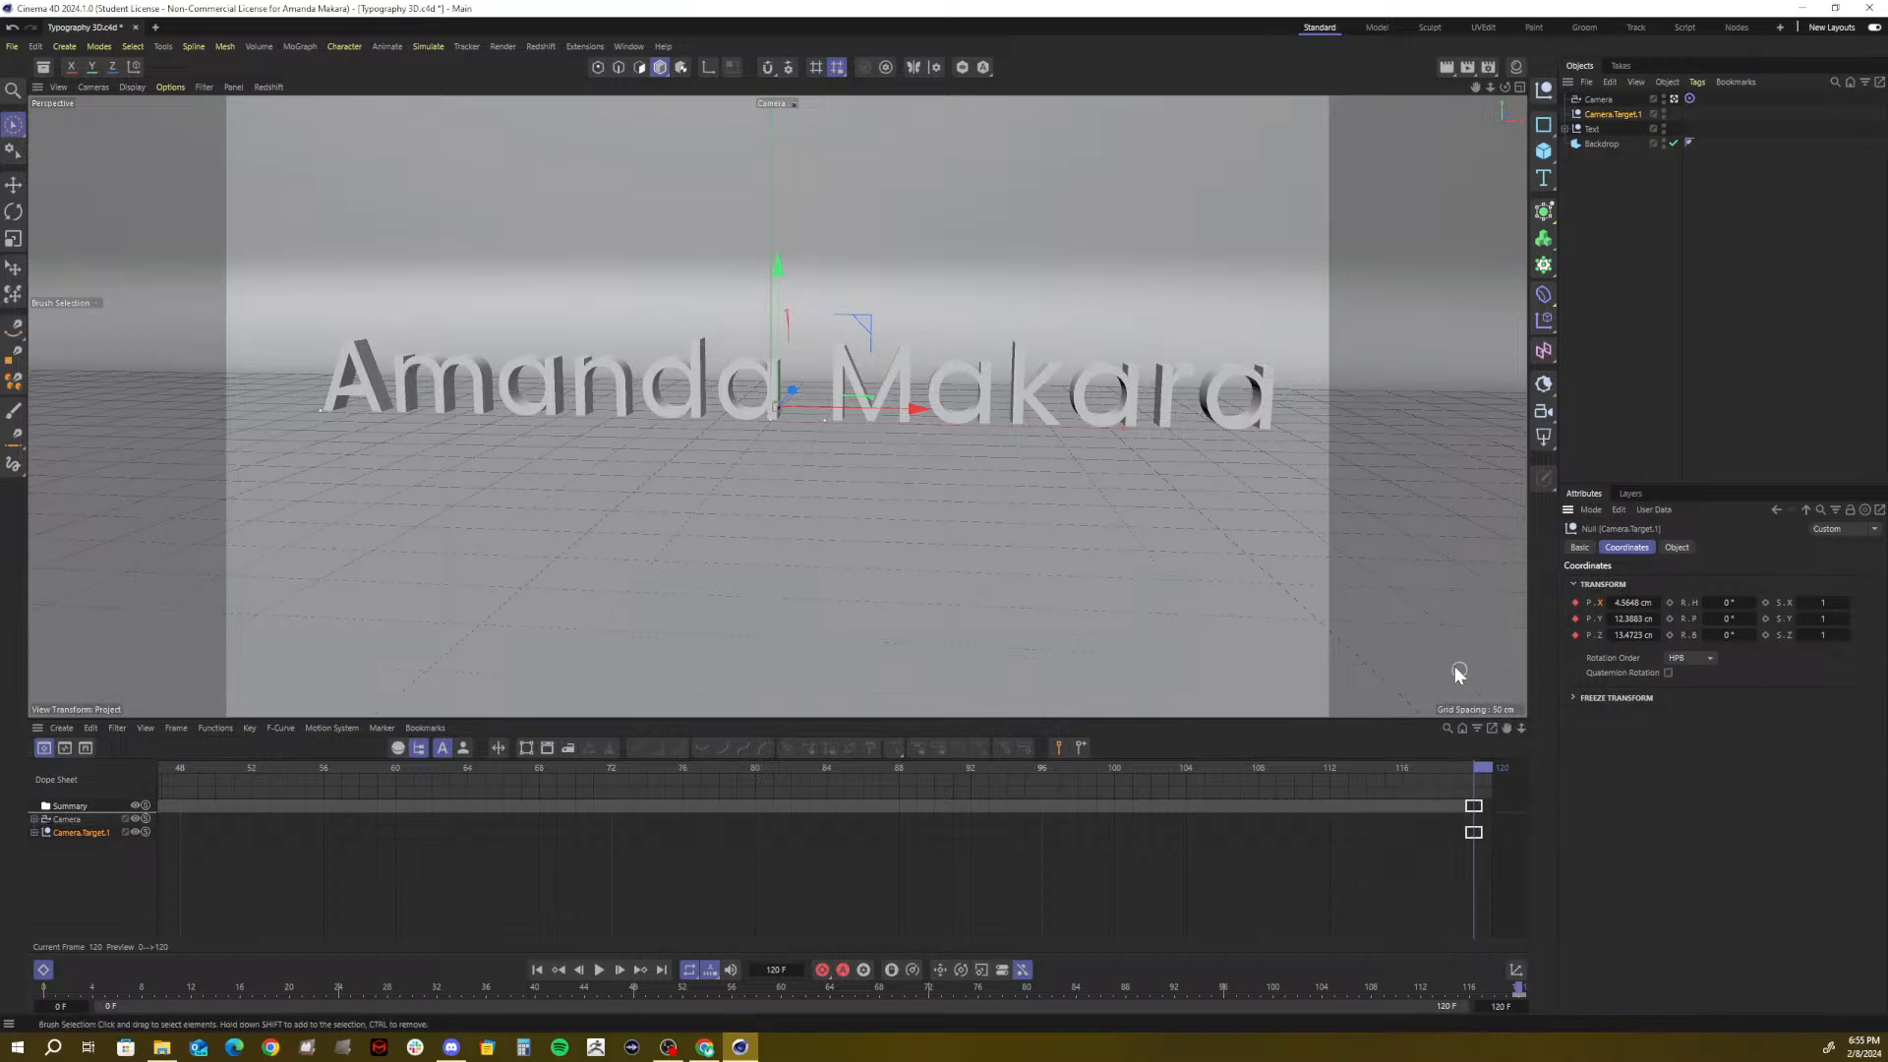
Scrub and play the camera animation, then return to frame 0
left_click_drag(1382, 773, 2, 845)
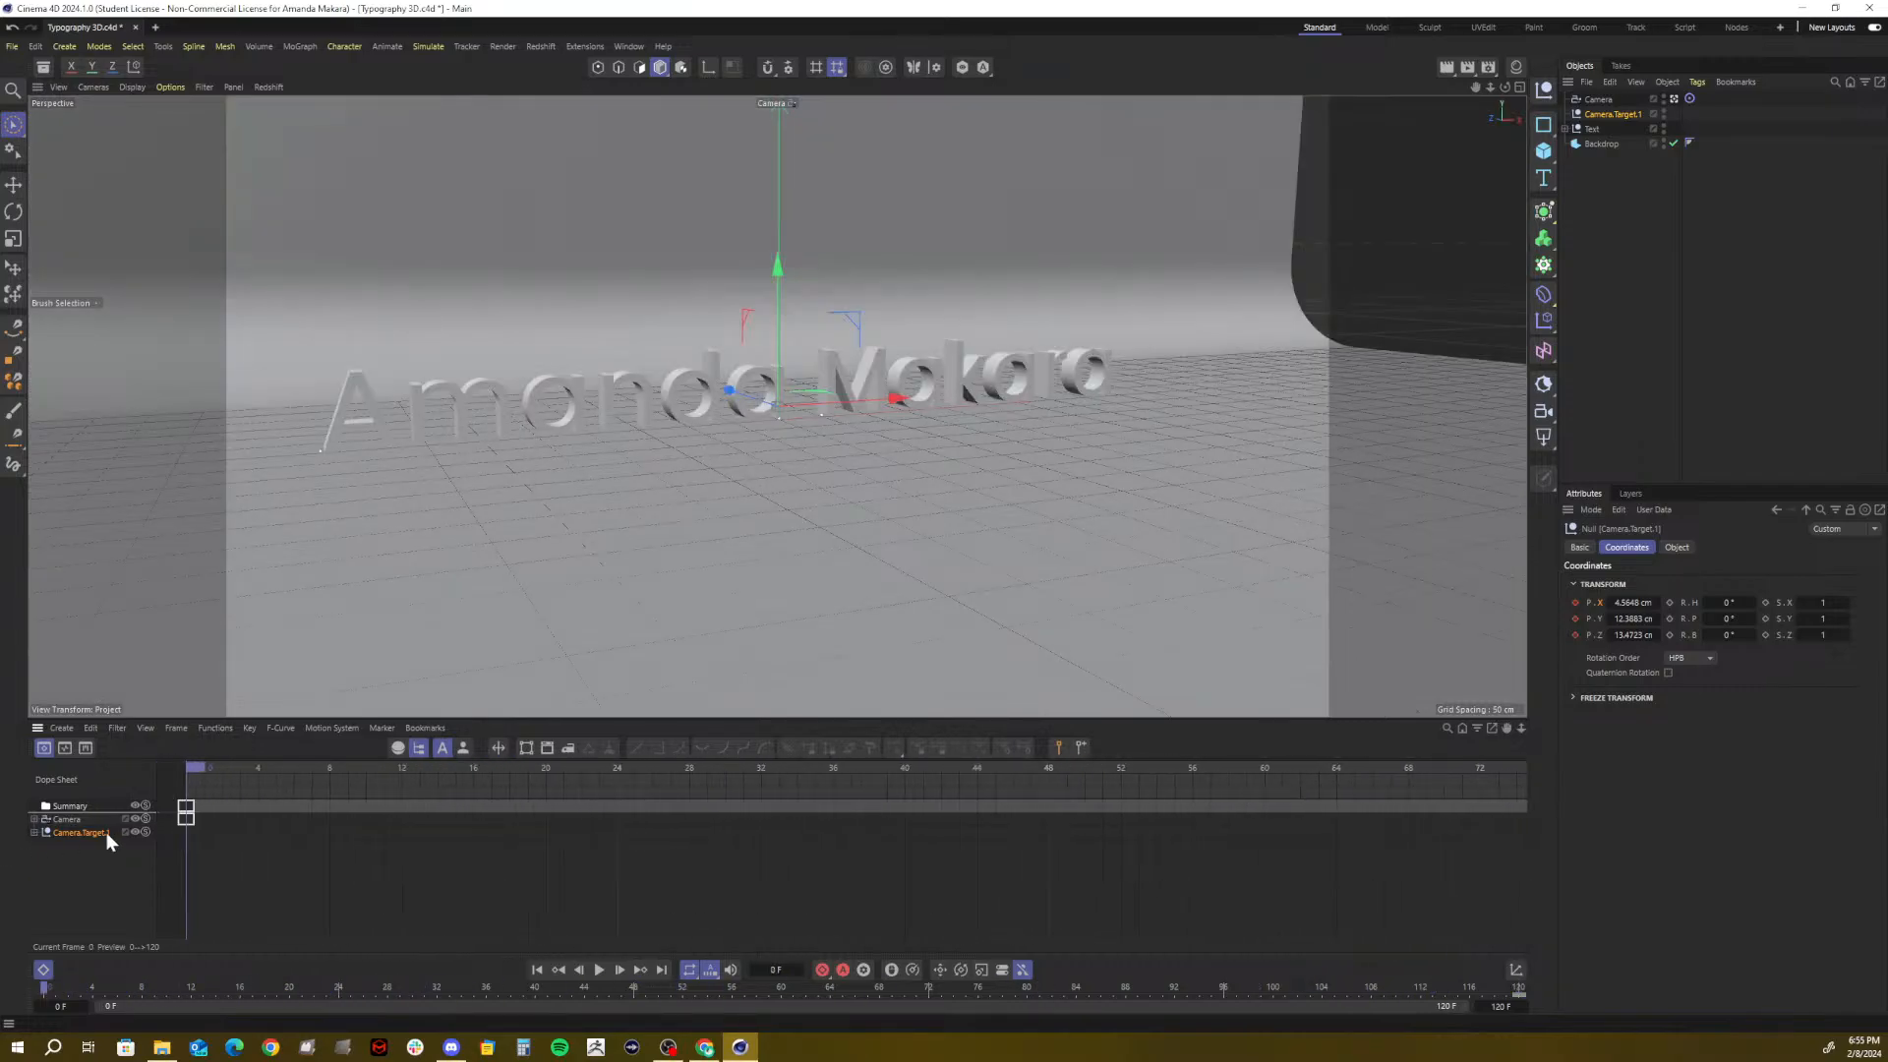
left_click(604, 970)
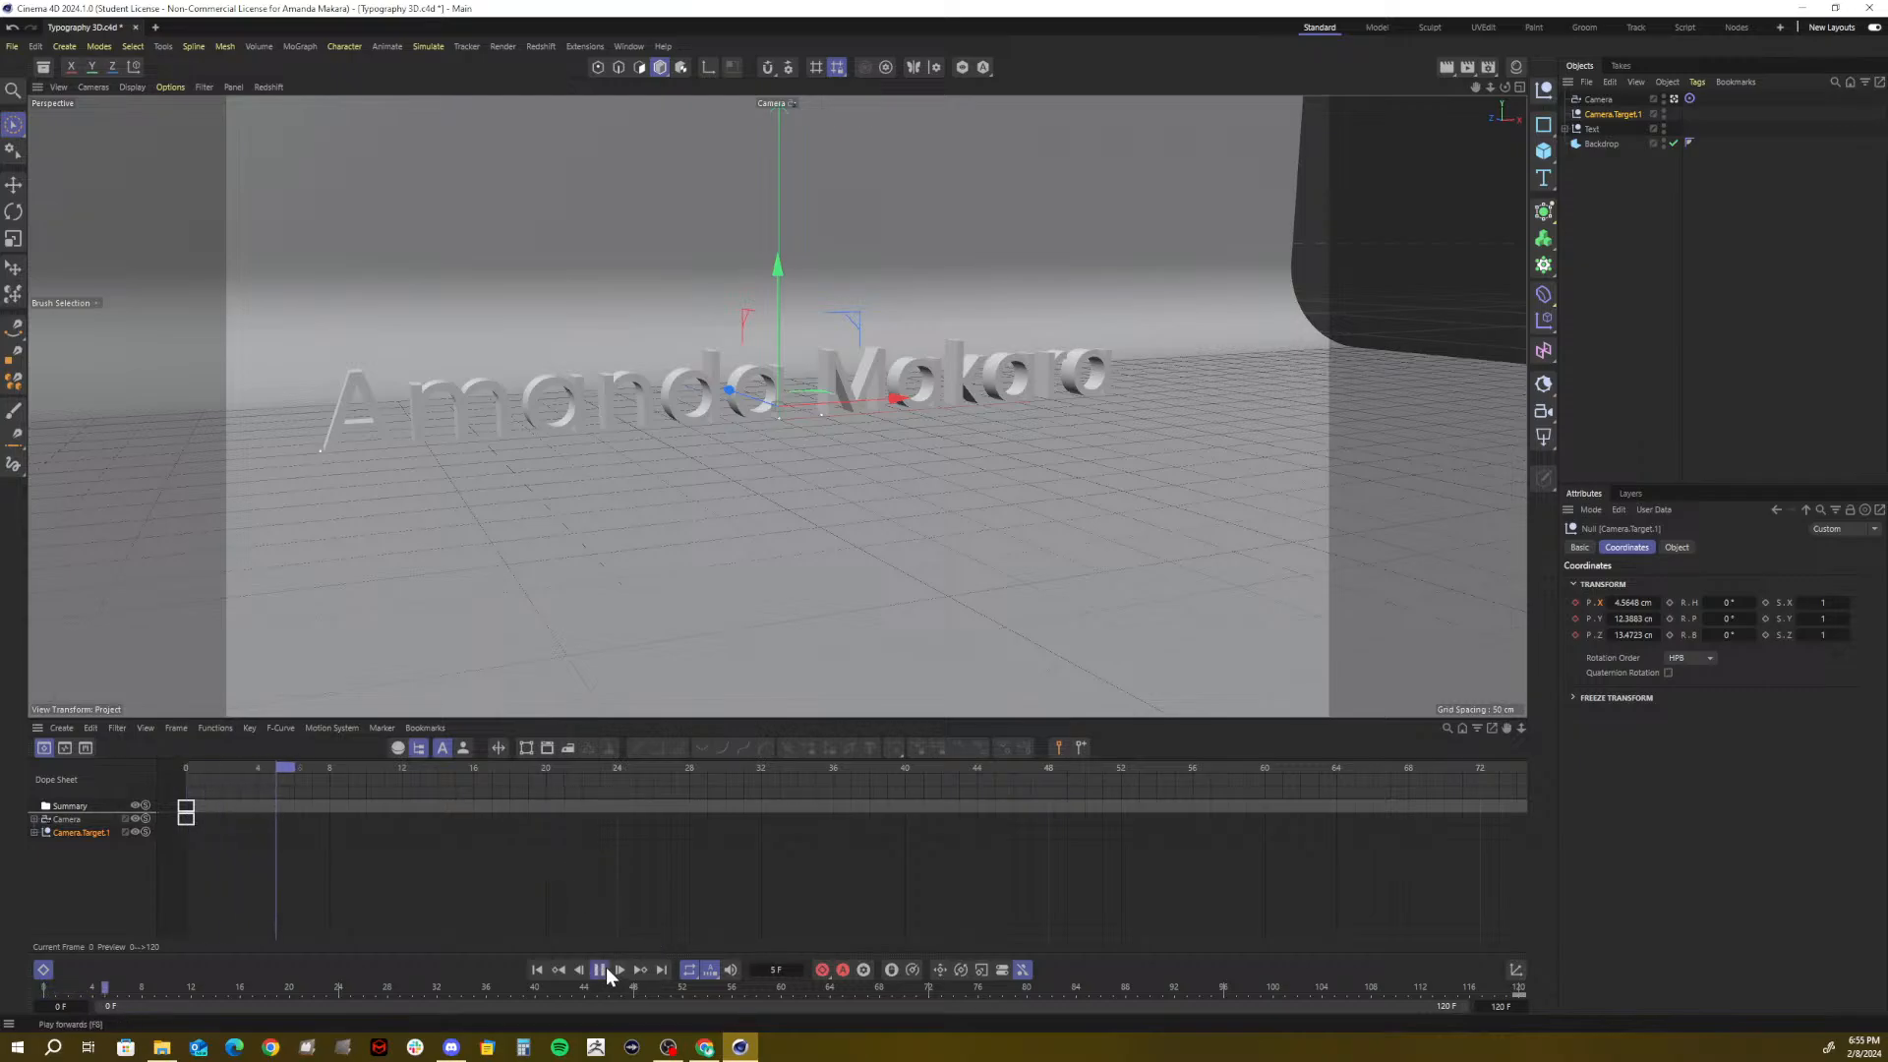
left_click(604, 971)
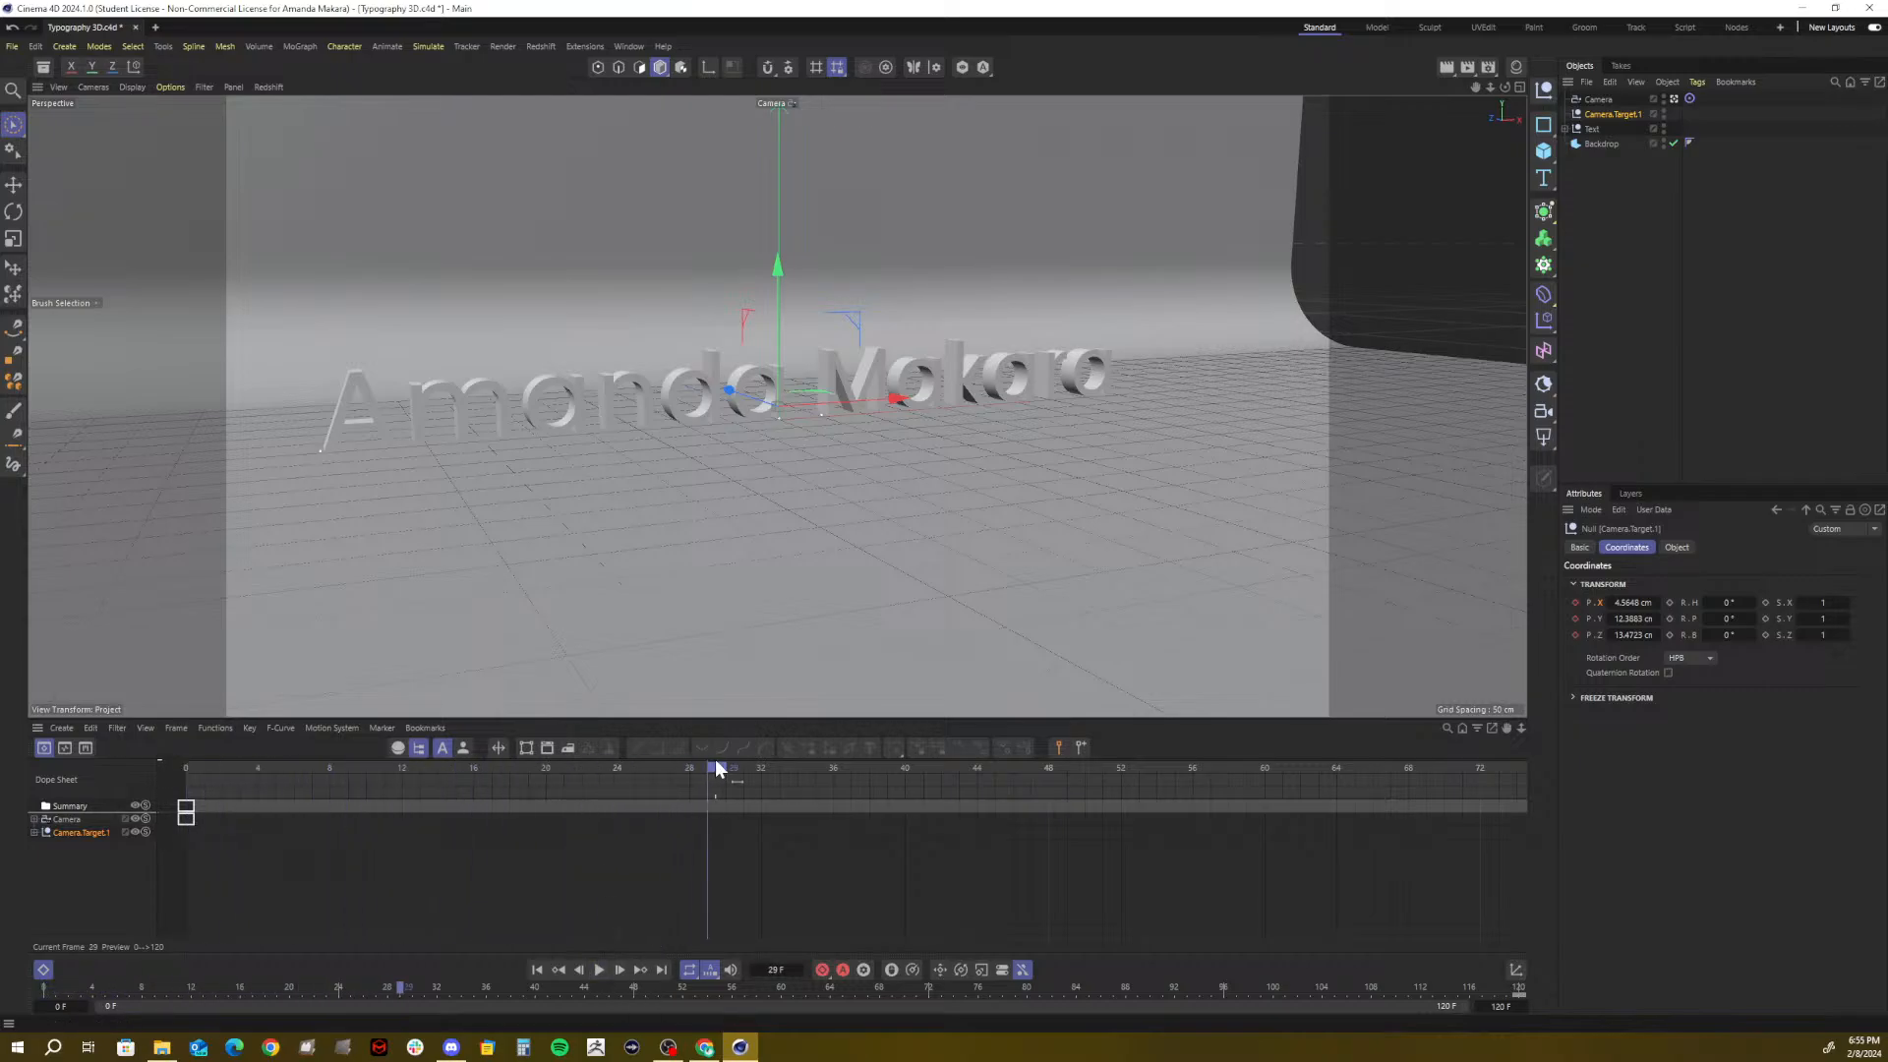
left_click_drag(720, 766, 142, 774)
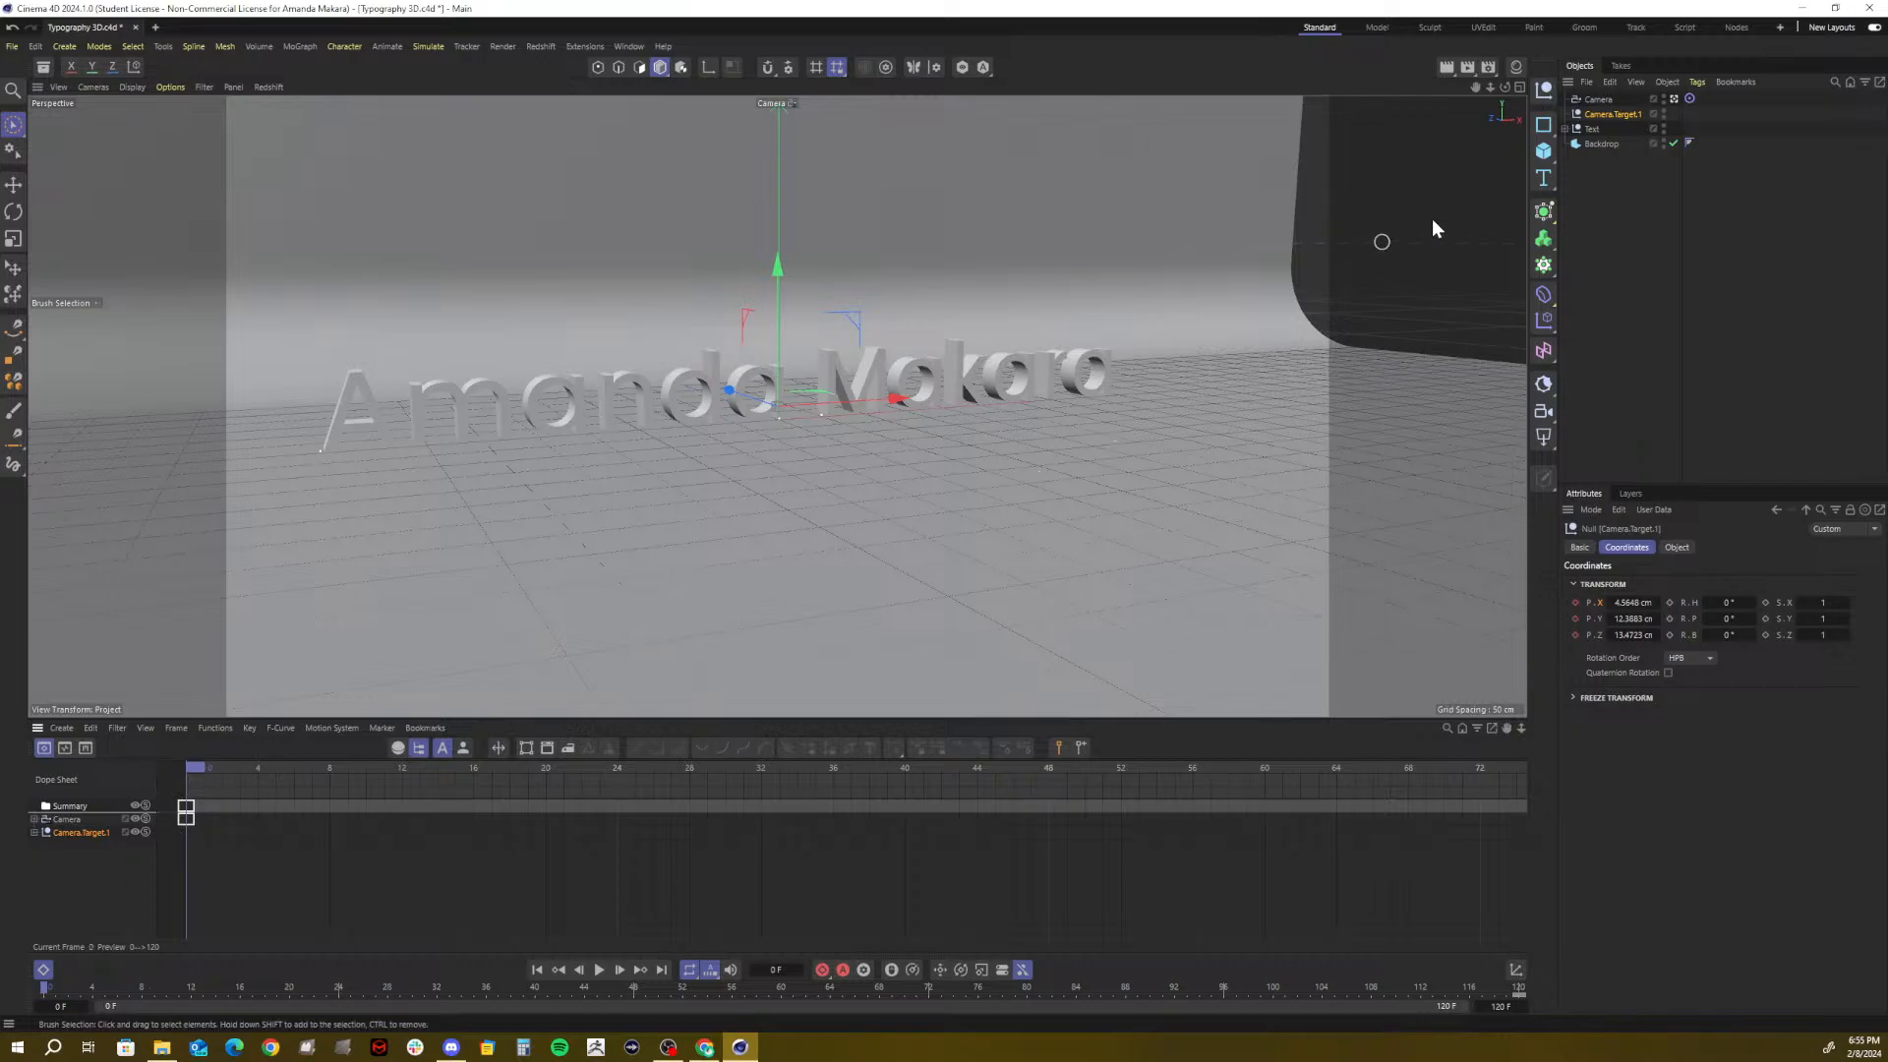
Delete the keyframes on Camera.Target.1
left_click(1590, 100)
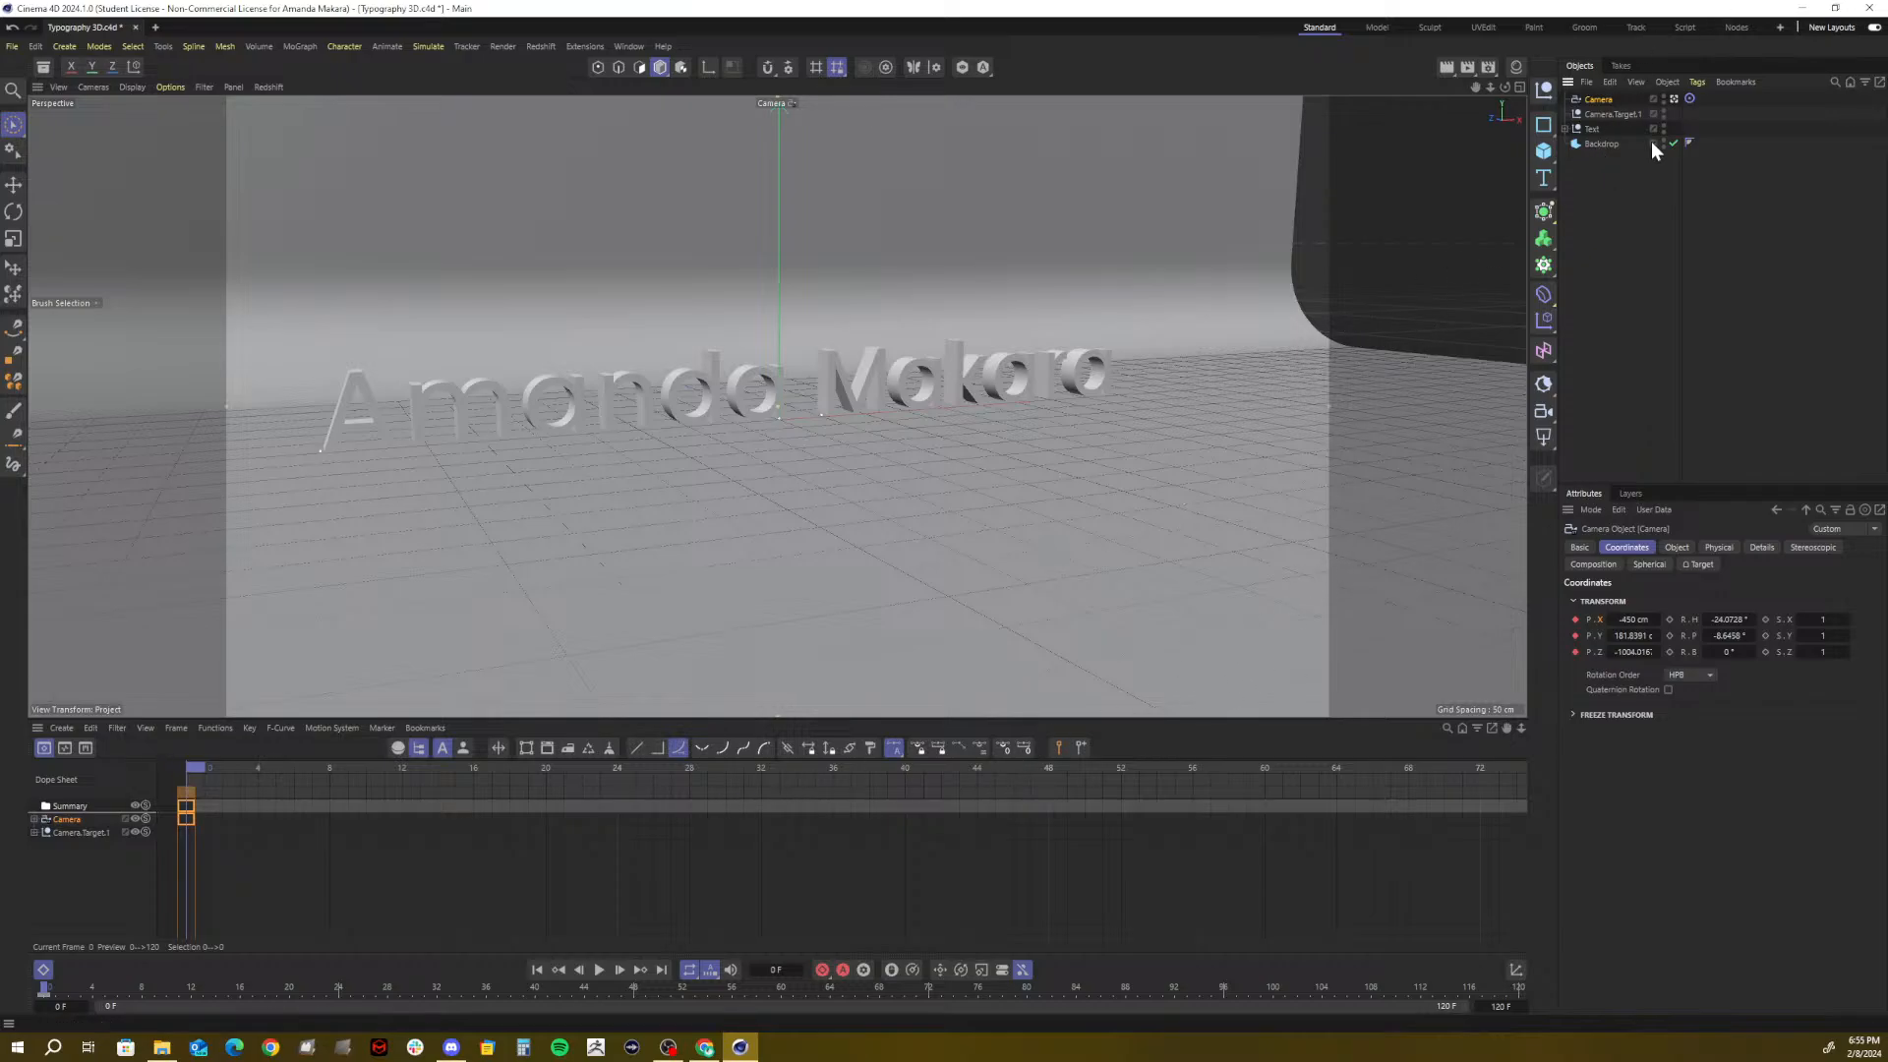
left_click(1613, 114)
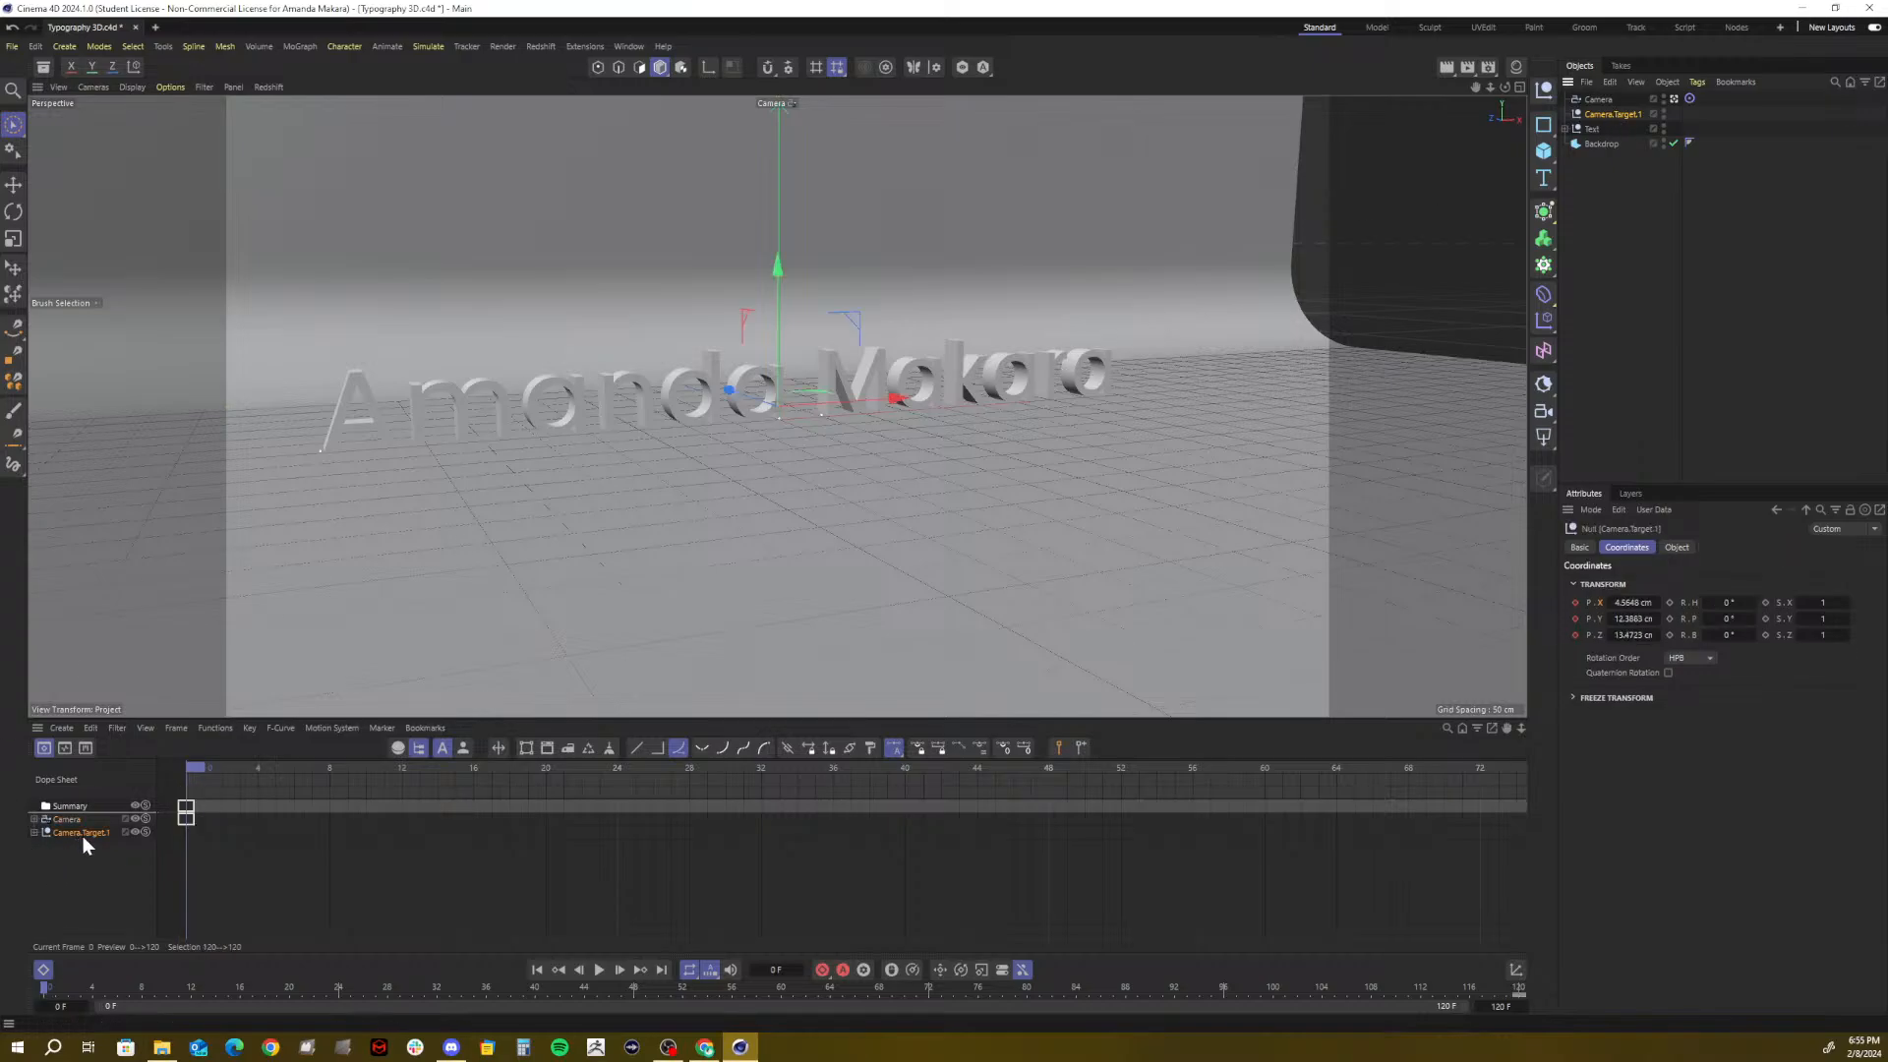
key("Delete")
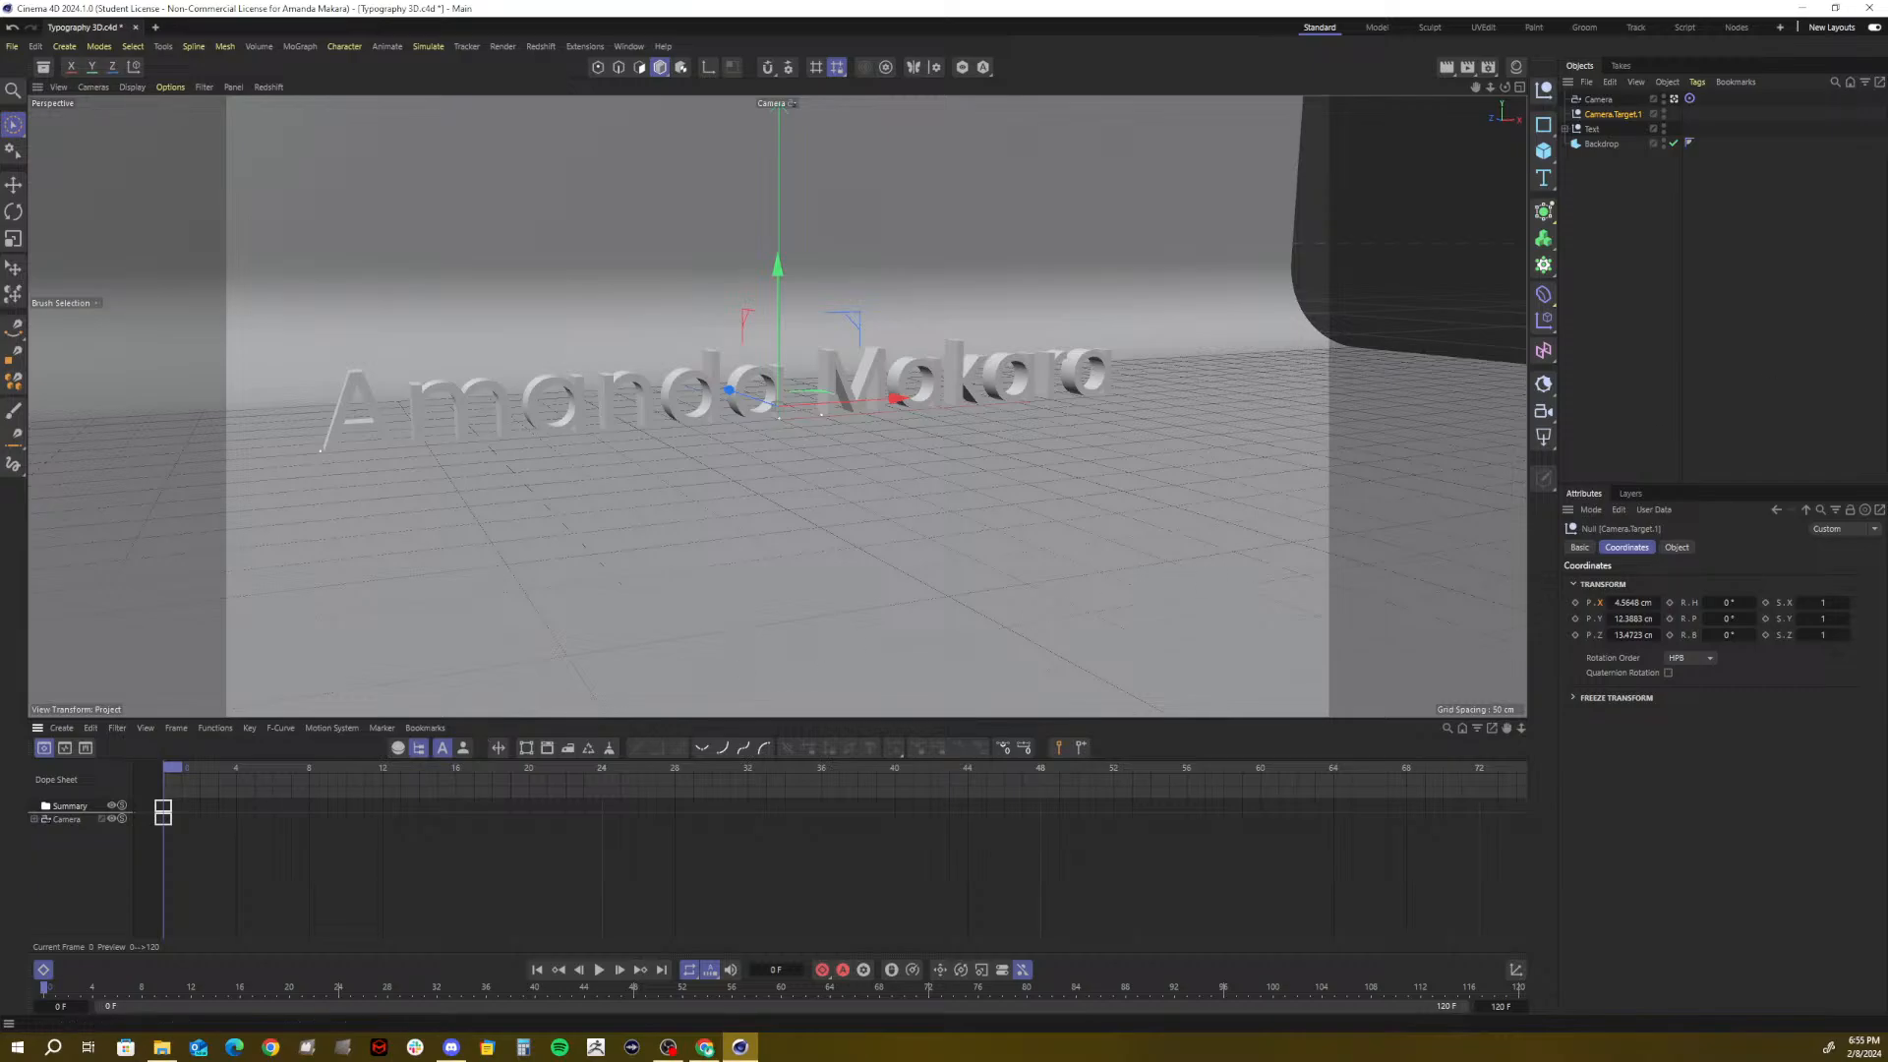
Dolly the camera closer and orbit it to frame the text more frontally, near X -336, Z -754 cm
left_click(1597, 100)
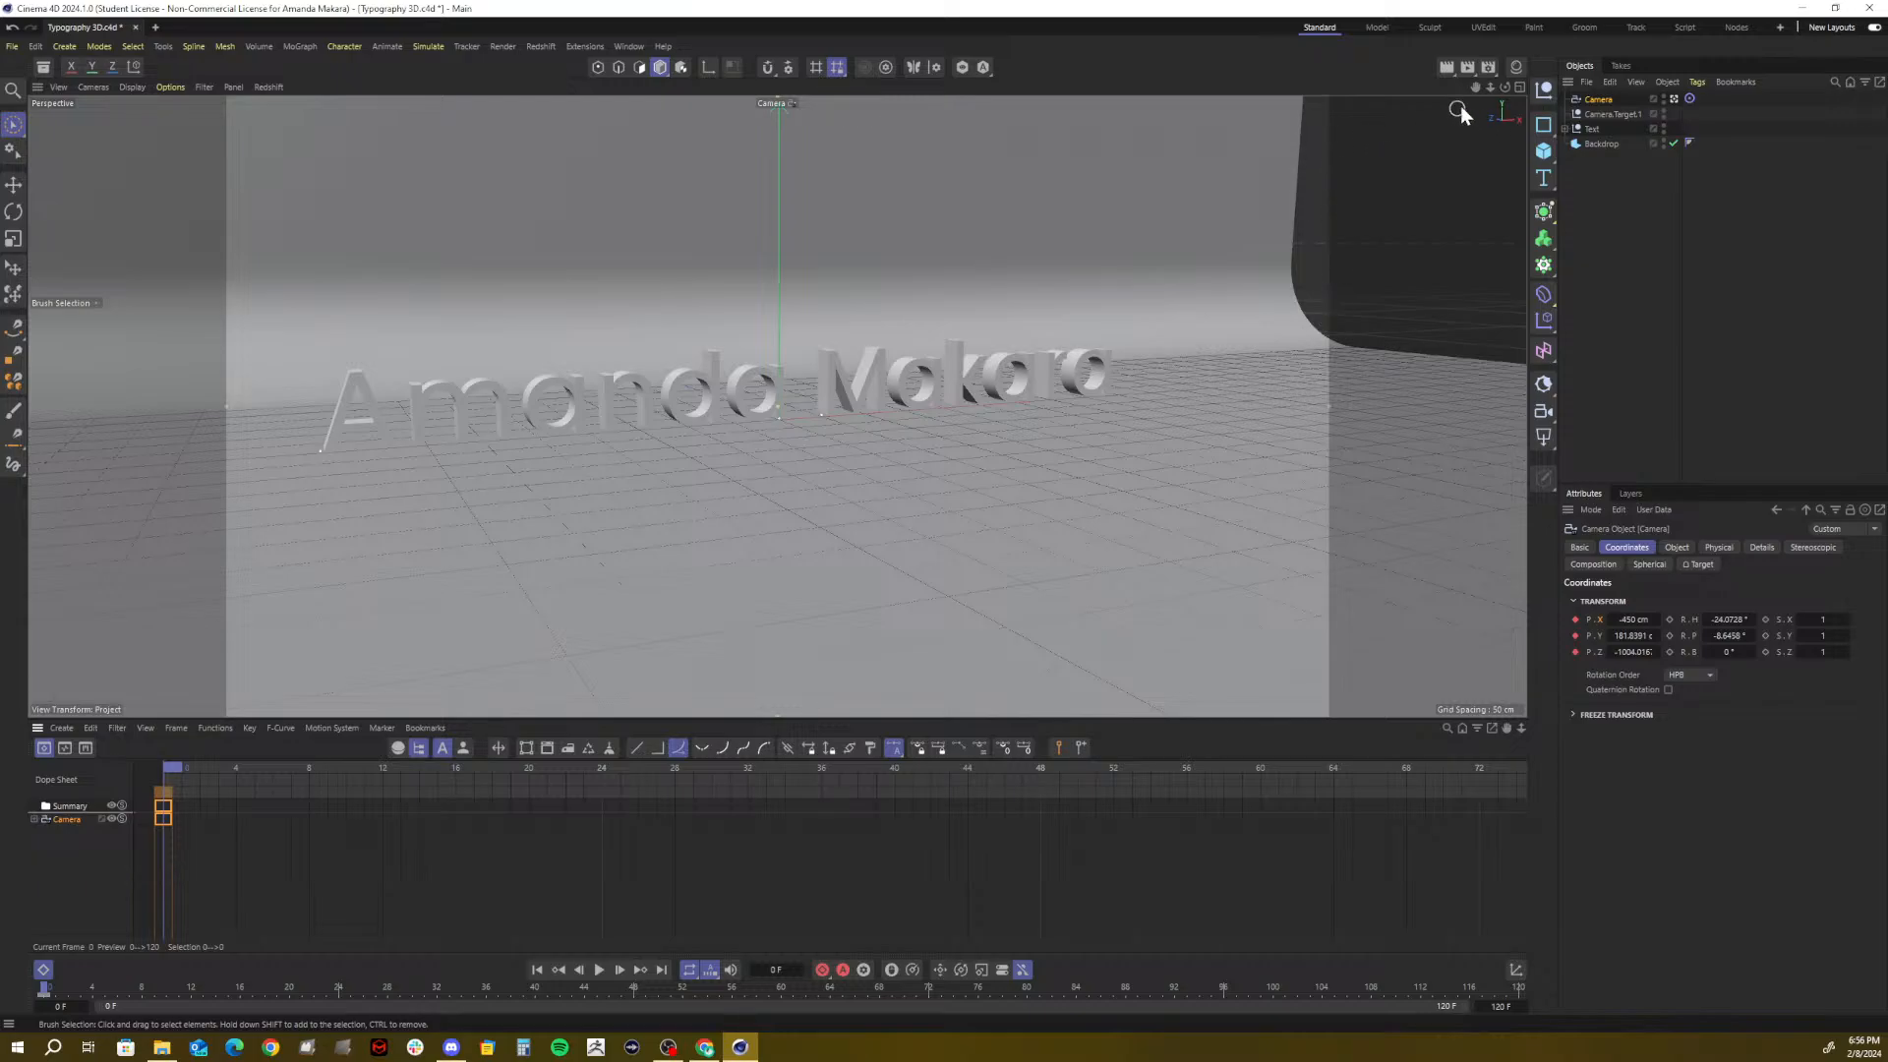
mouse_move(1493, 93)
left_mouse_down()
mouse_move(1514, 89)
mouse_move(1486, 83)
left_mouse_up()
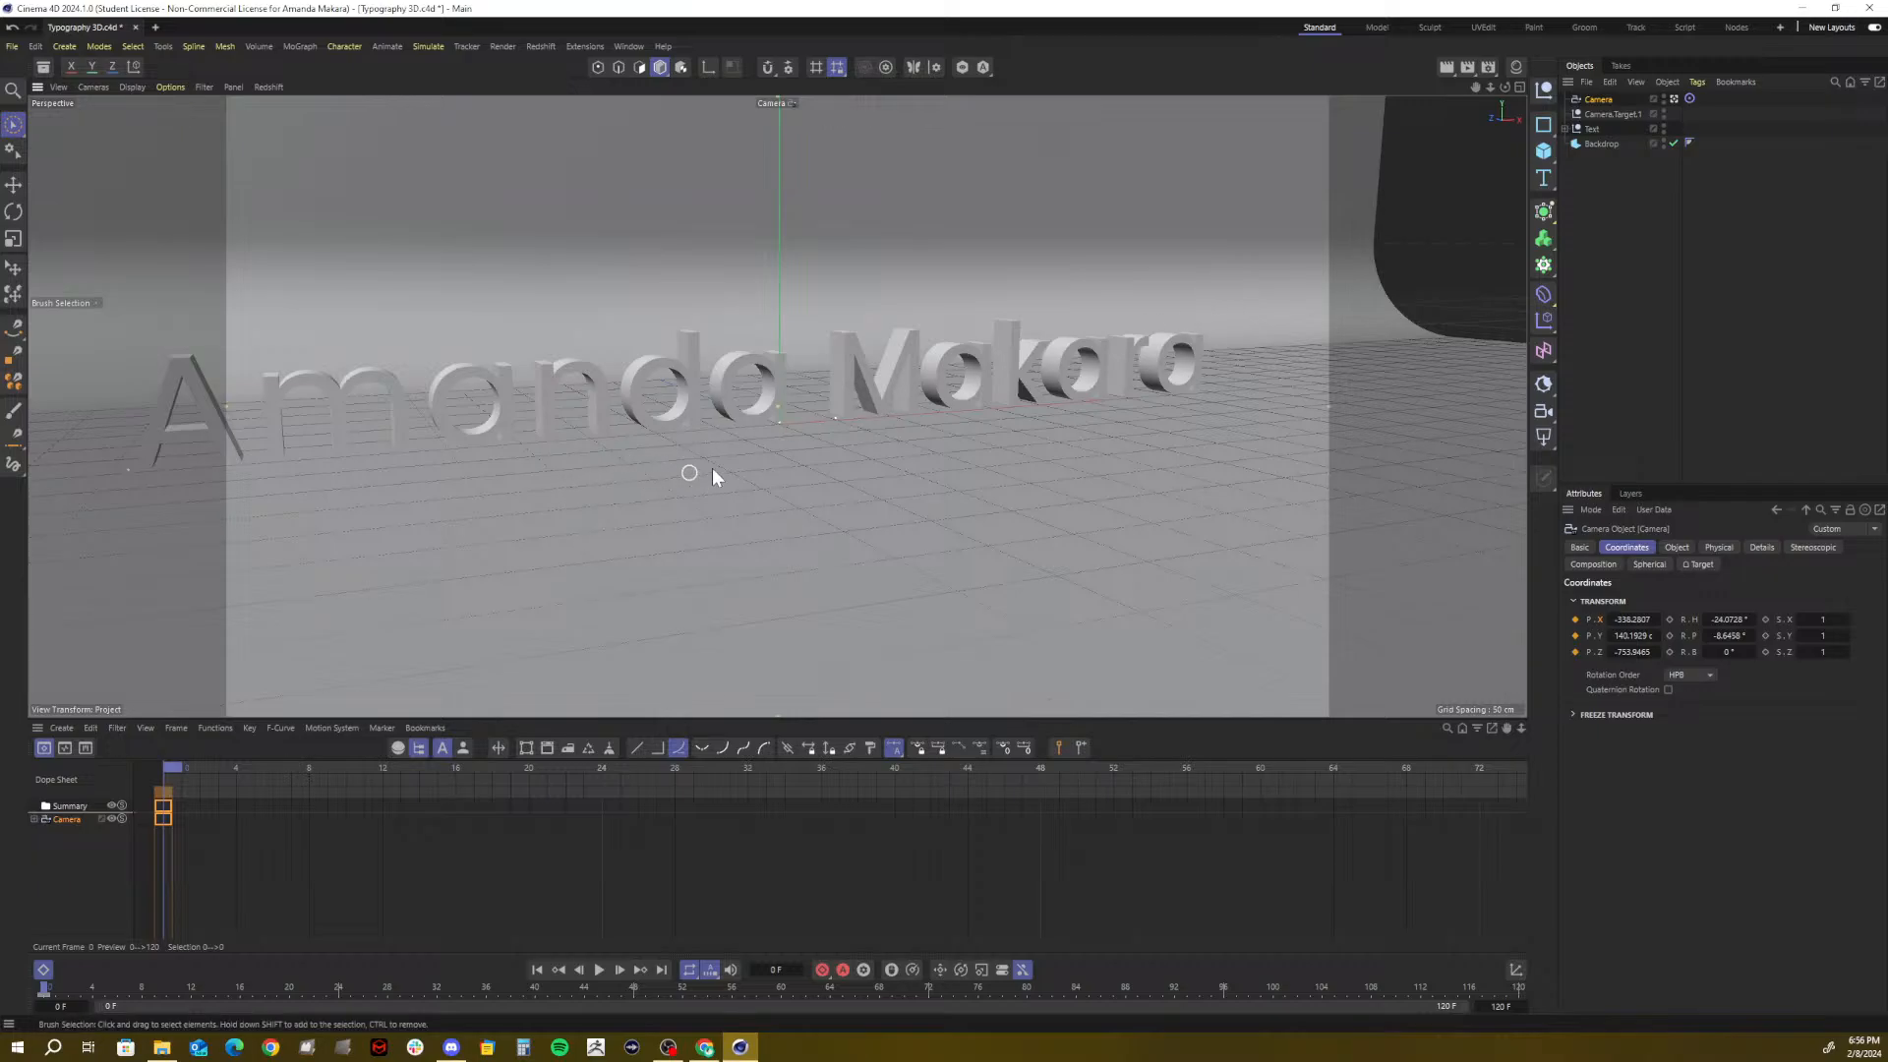
left_click(573, 492)
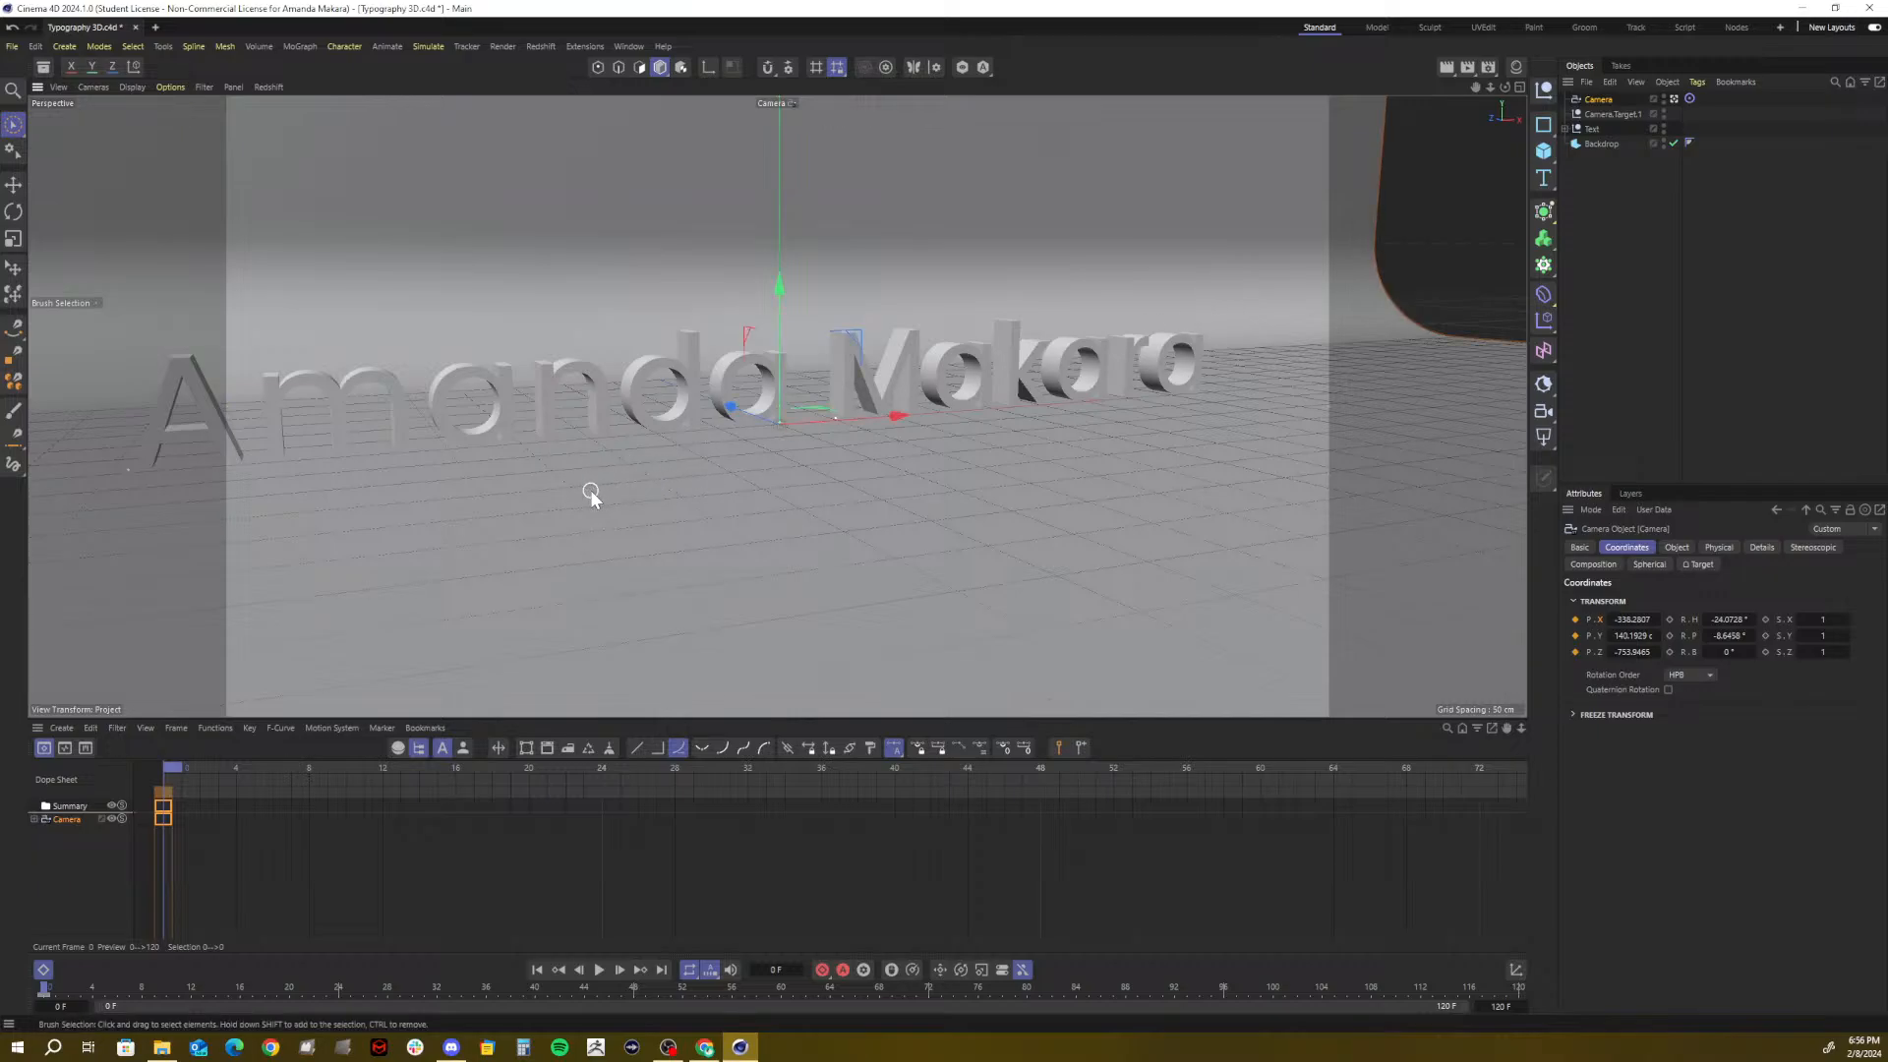
left_click_drag(544, 489, 348, 497, "alt")
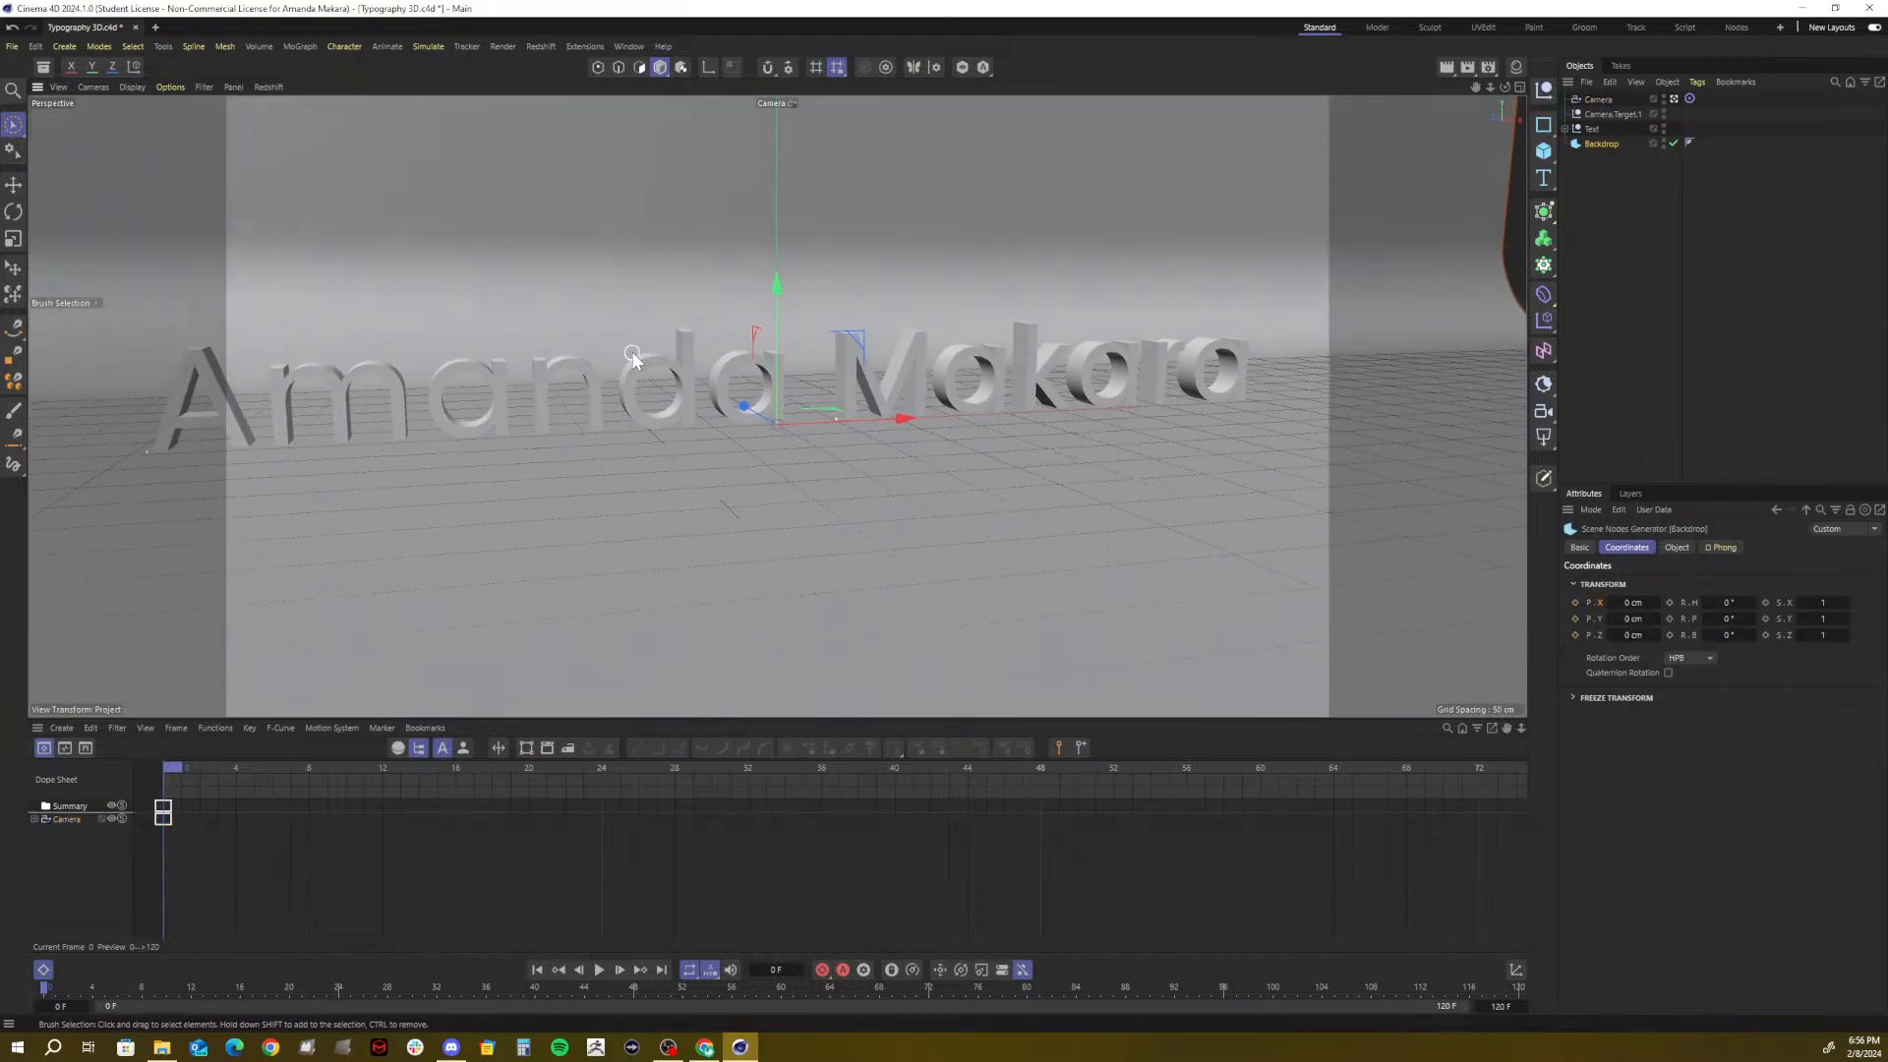
left_click_drag(631, 351, 669, 426, "alt")
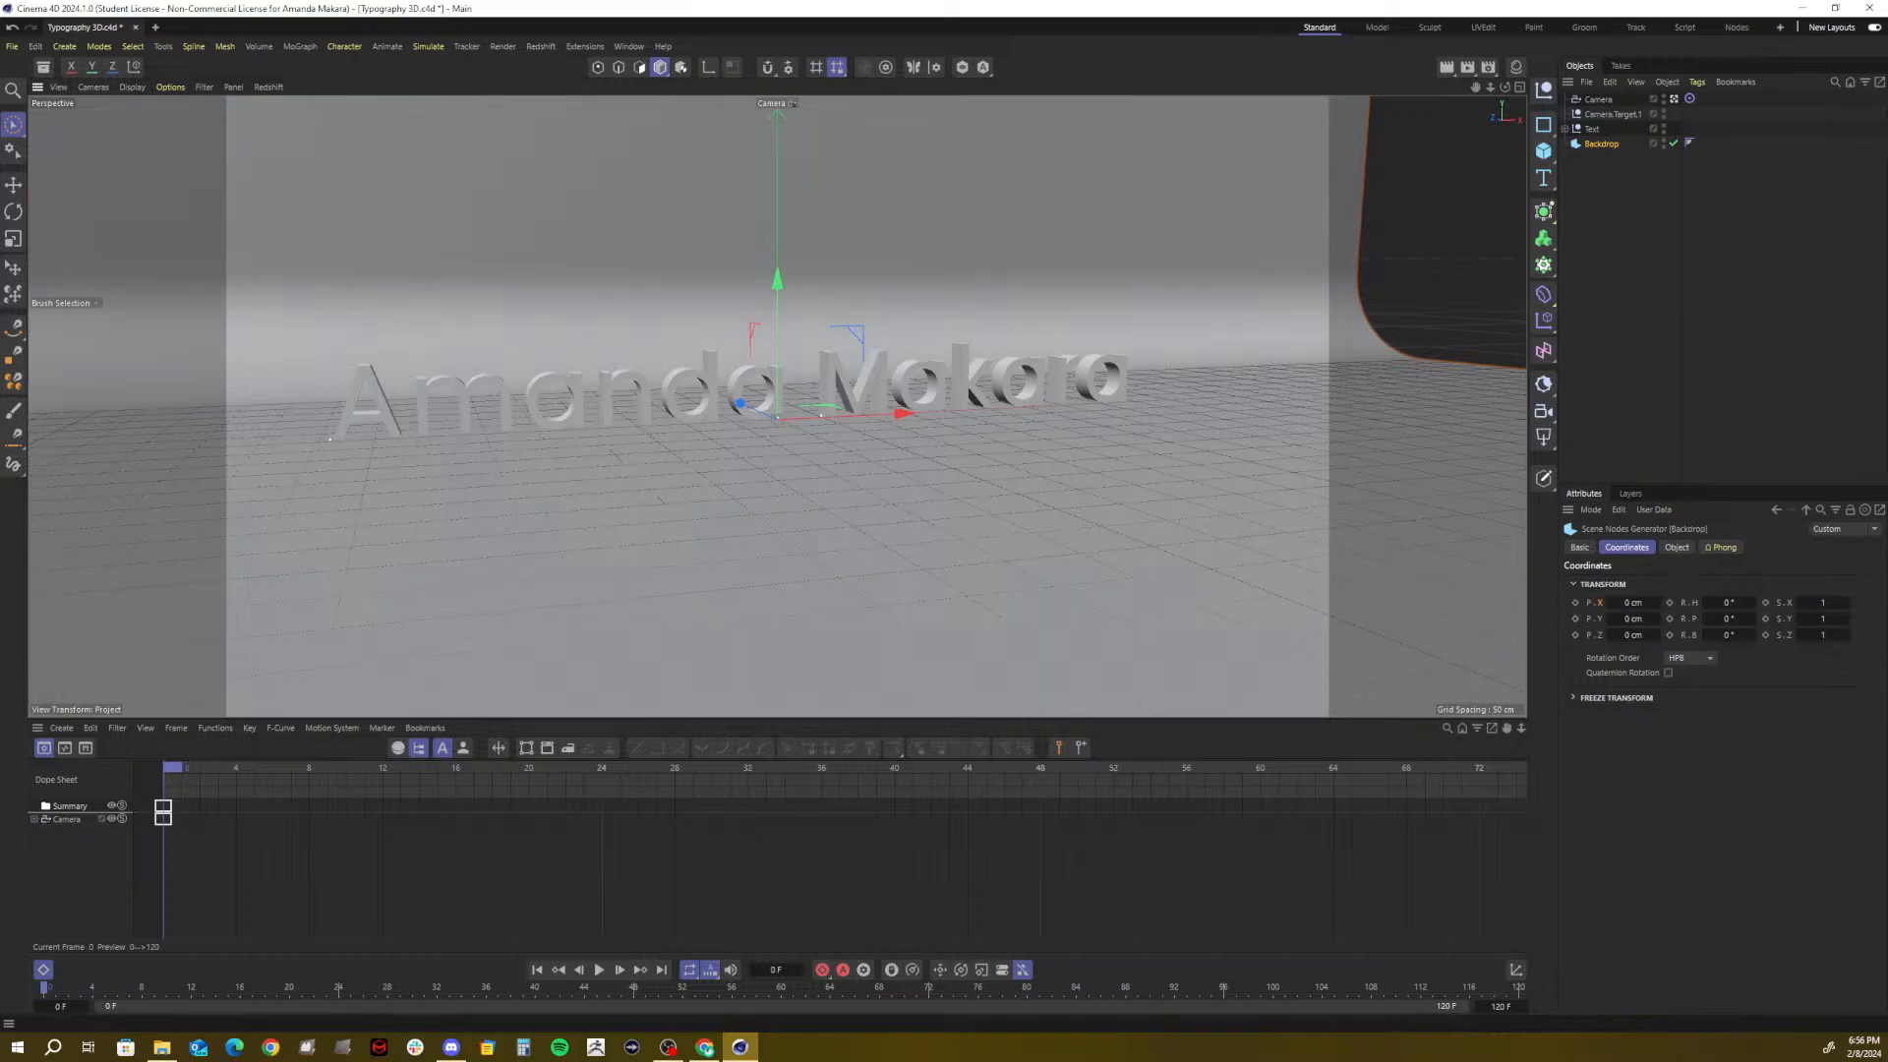
Key the camera's X and Z position at frame 0
left_click(1592, 103)
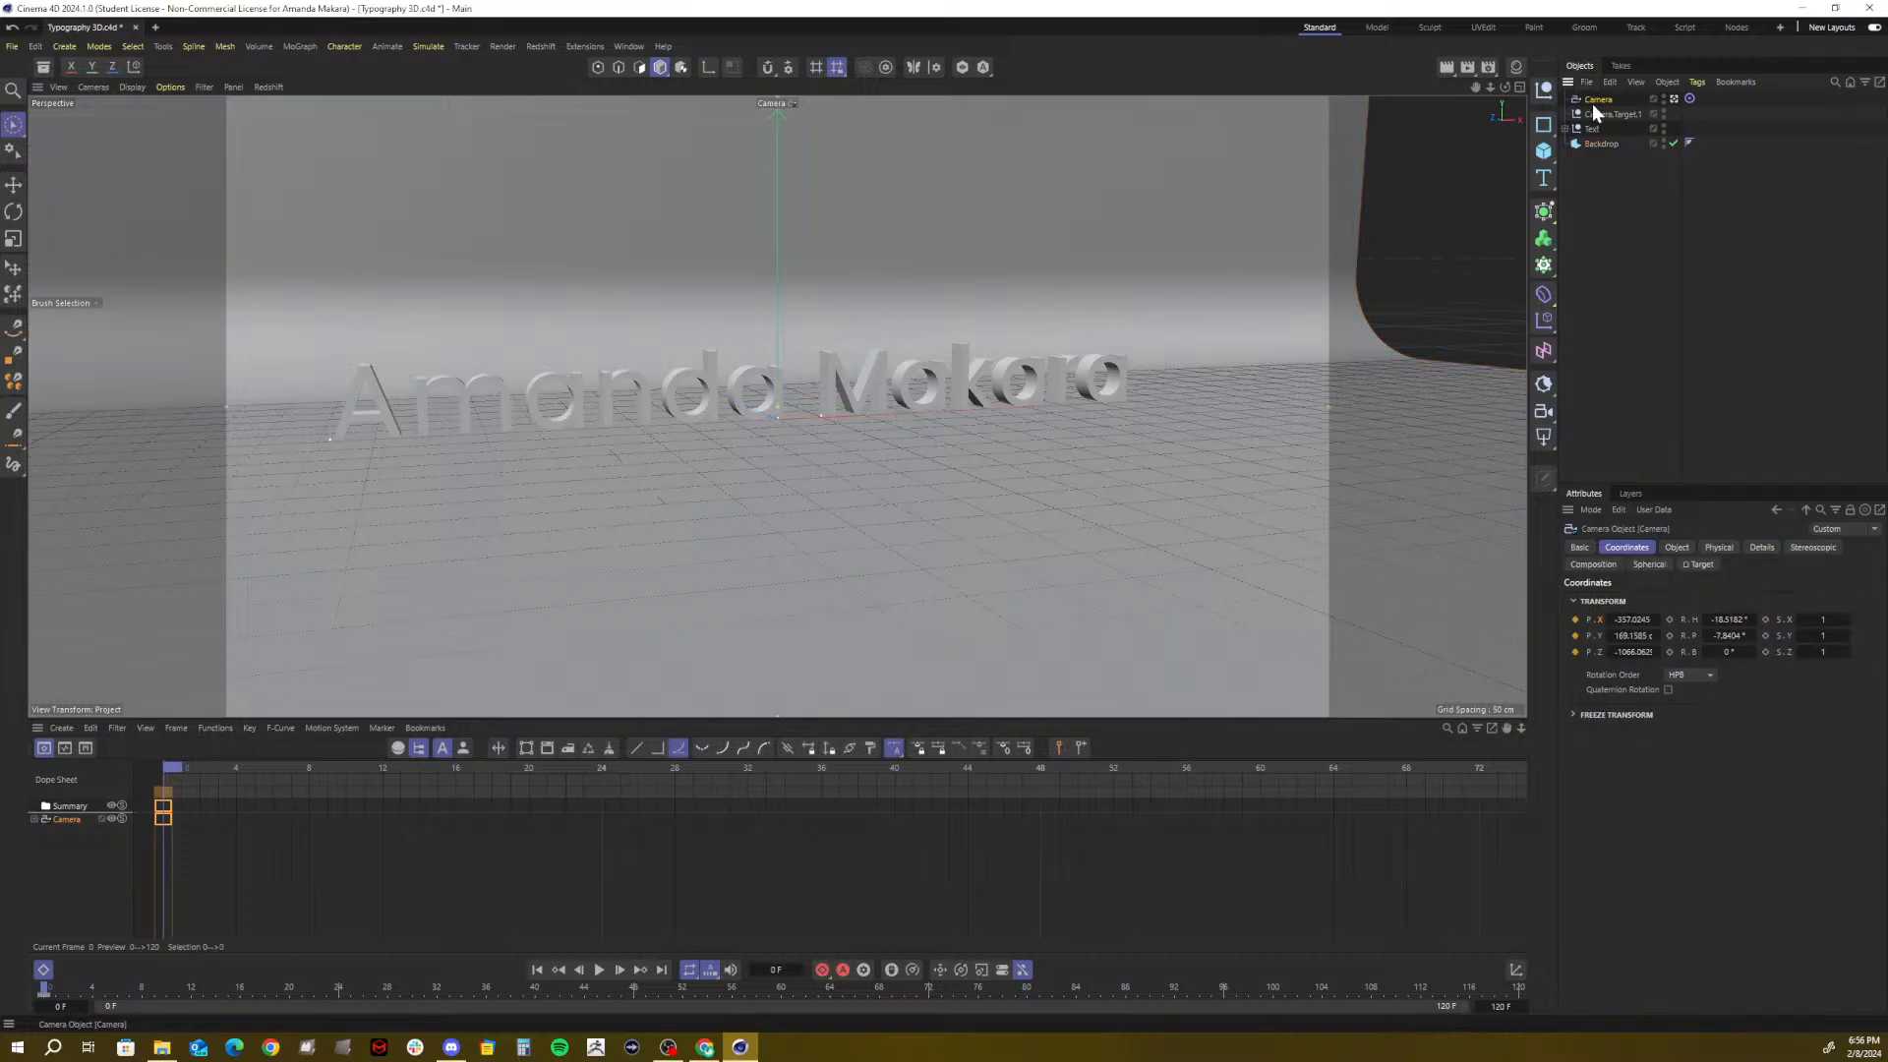
left_click(1574, 619)
left_click(1574, 652)
At frame 120, orbit and pull back the camera to a frontal view and key its X and Z position
left_click_drag(172, 773, 1724, 826)
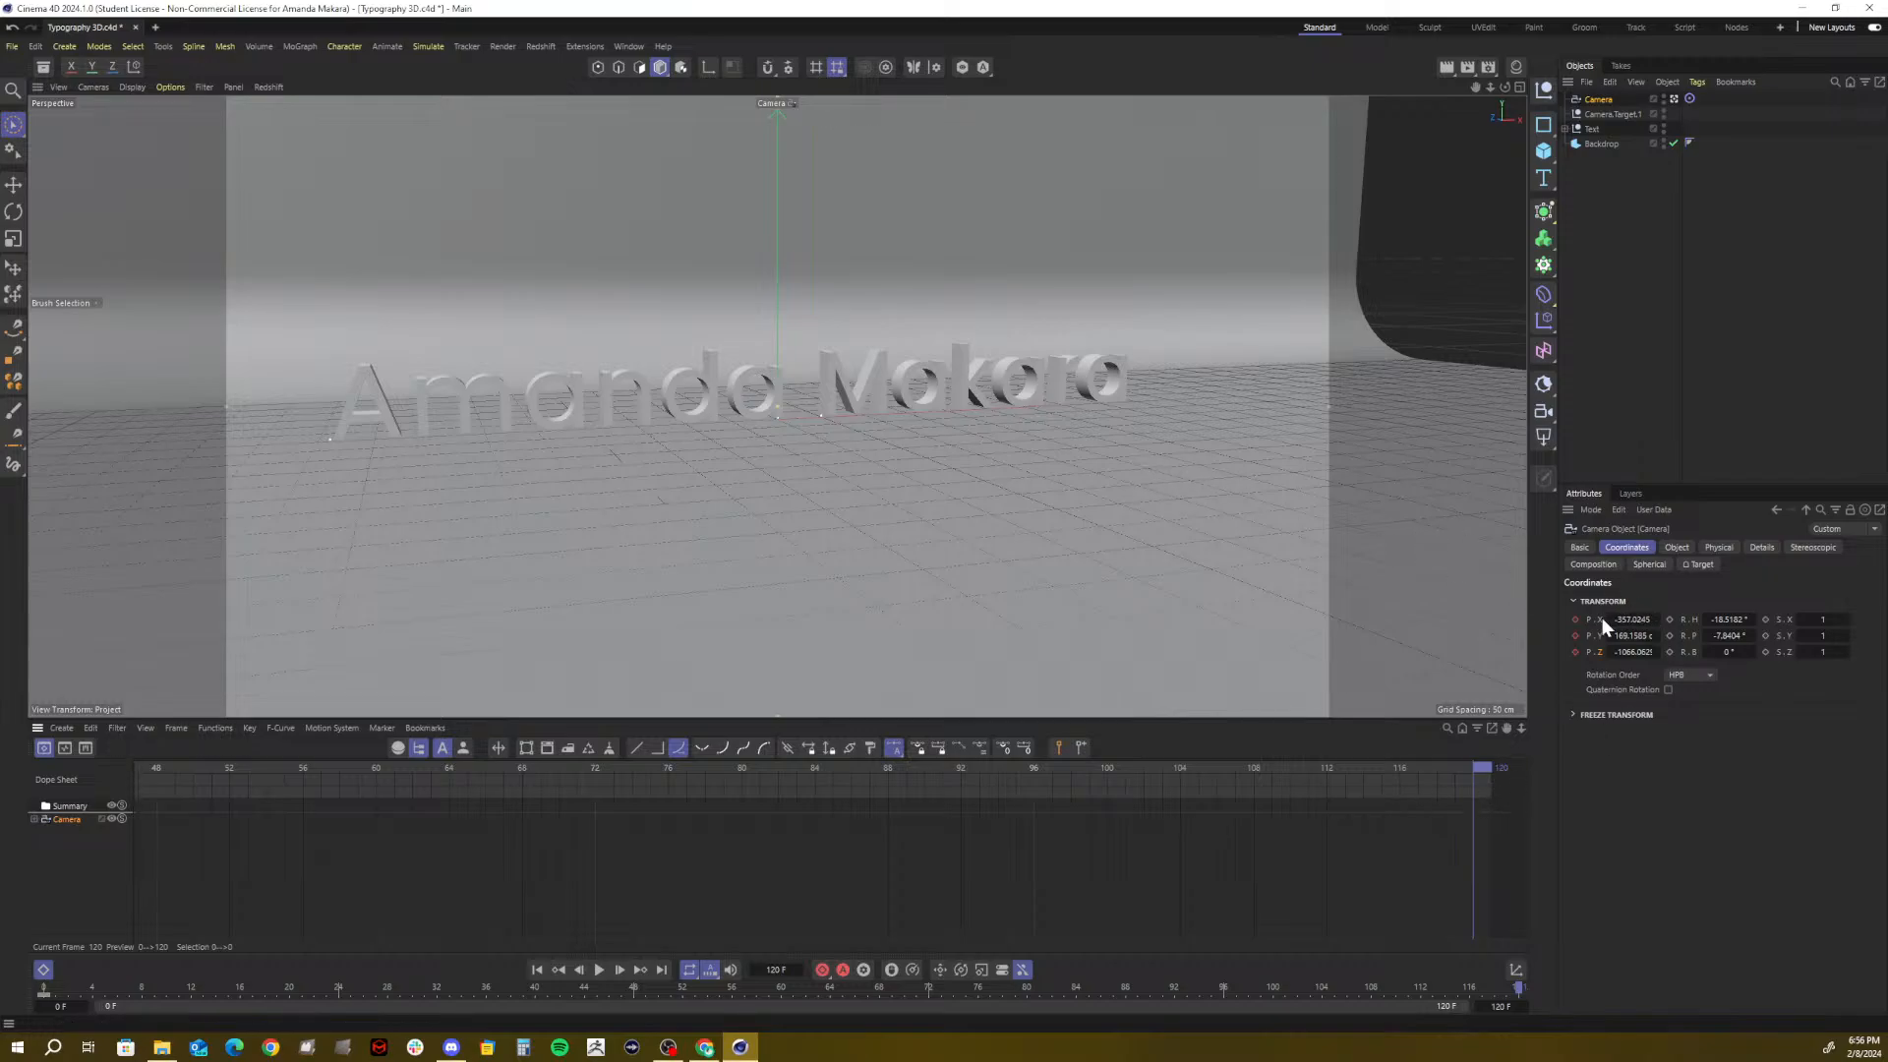
left_click_drag(1283, 410, 517, 435, "alt")
mouse_move(820, 425)
right_mouse_down("alt")
mouse_move(782, 422)
mouse_move(838, 415)
right_mouse_up("alt")
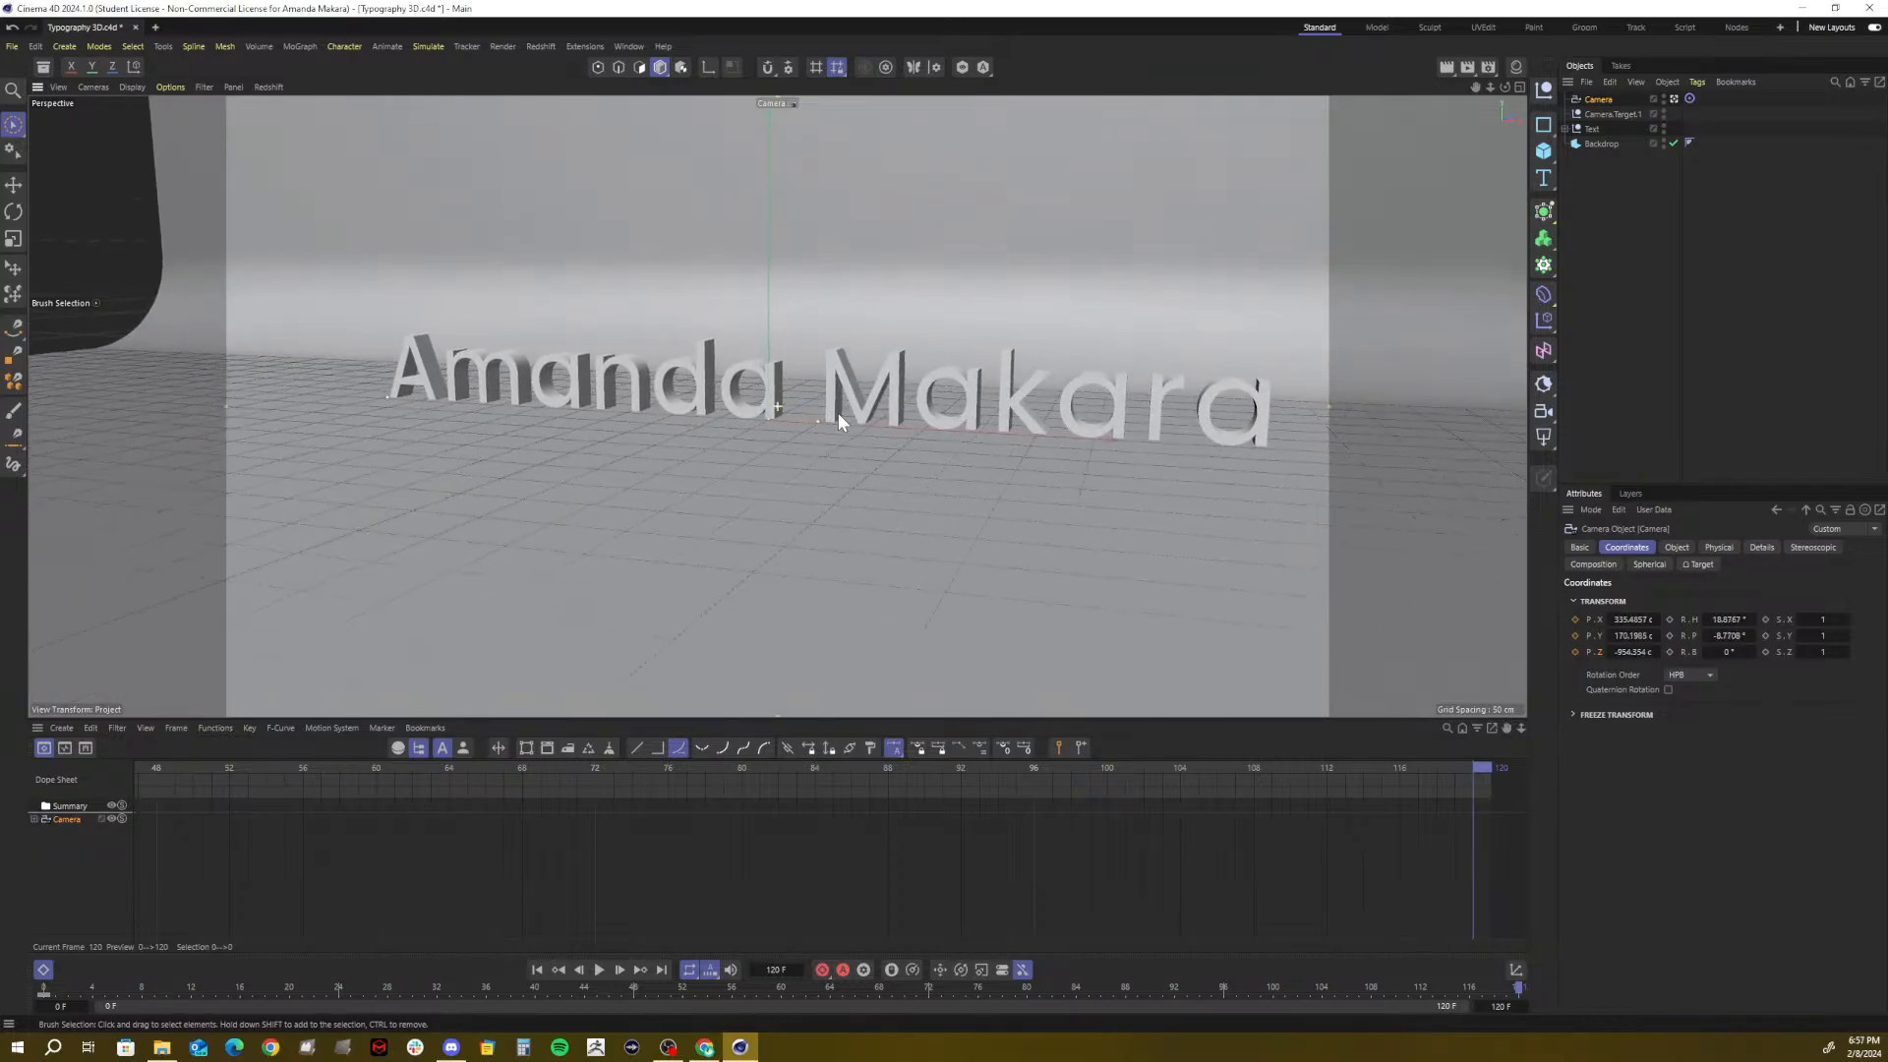
left_click_drag(837, 419, 813, 423, "alt")
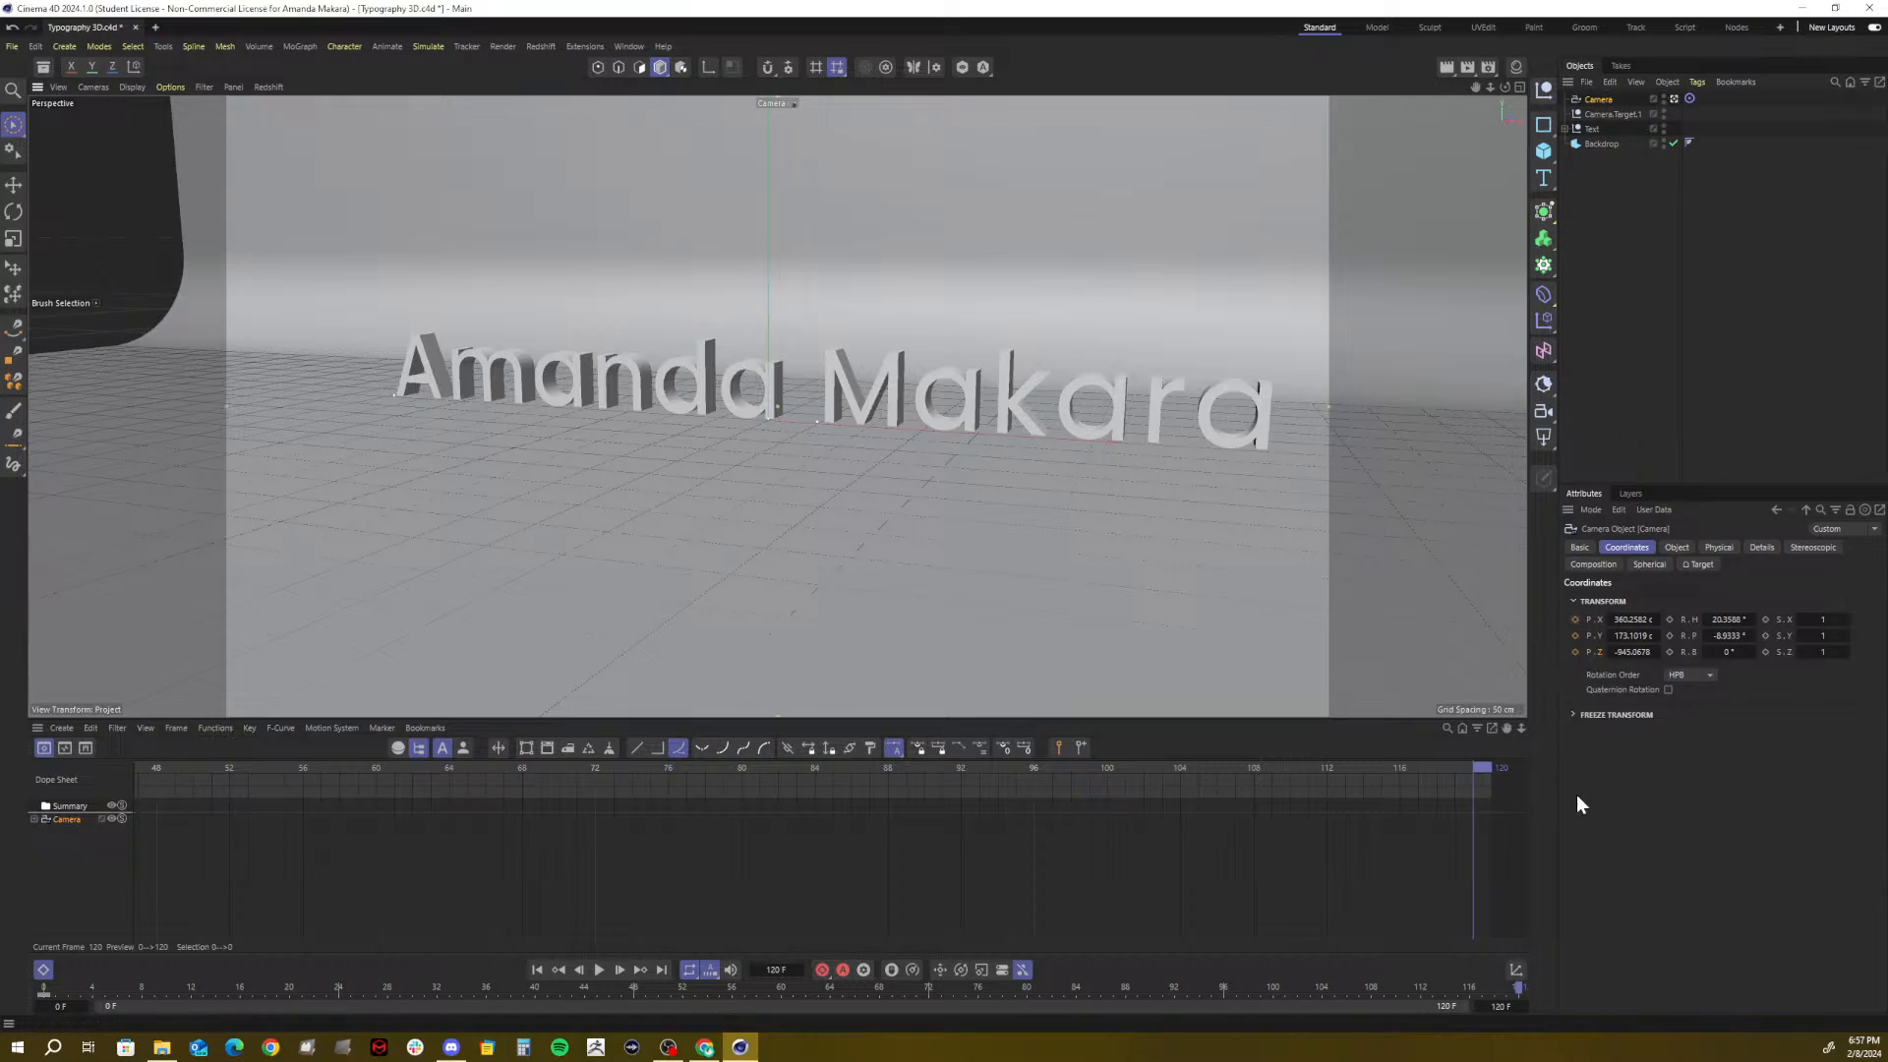
left_click(1575, 619)
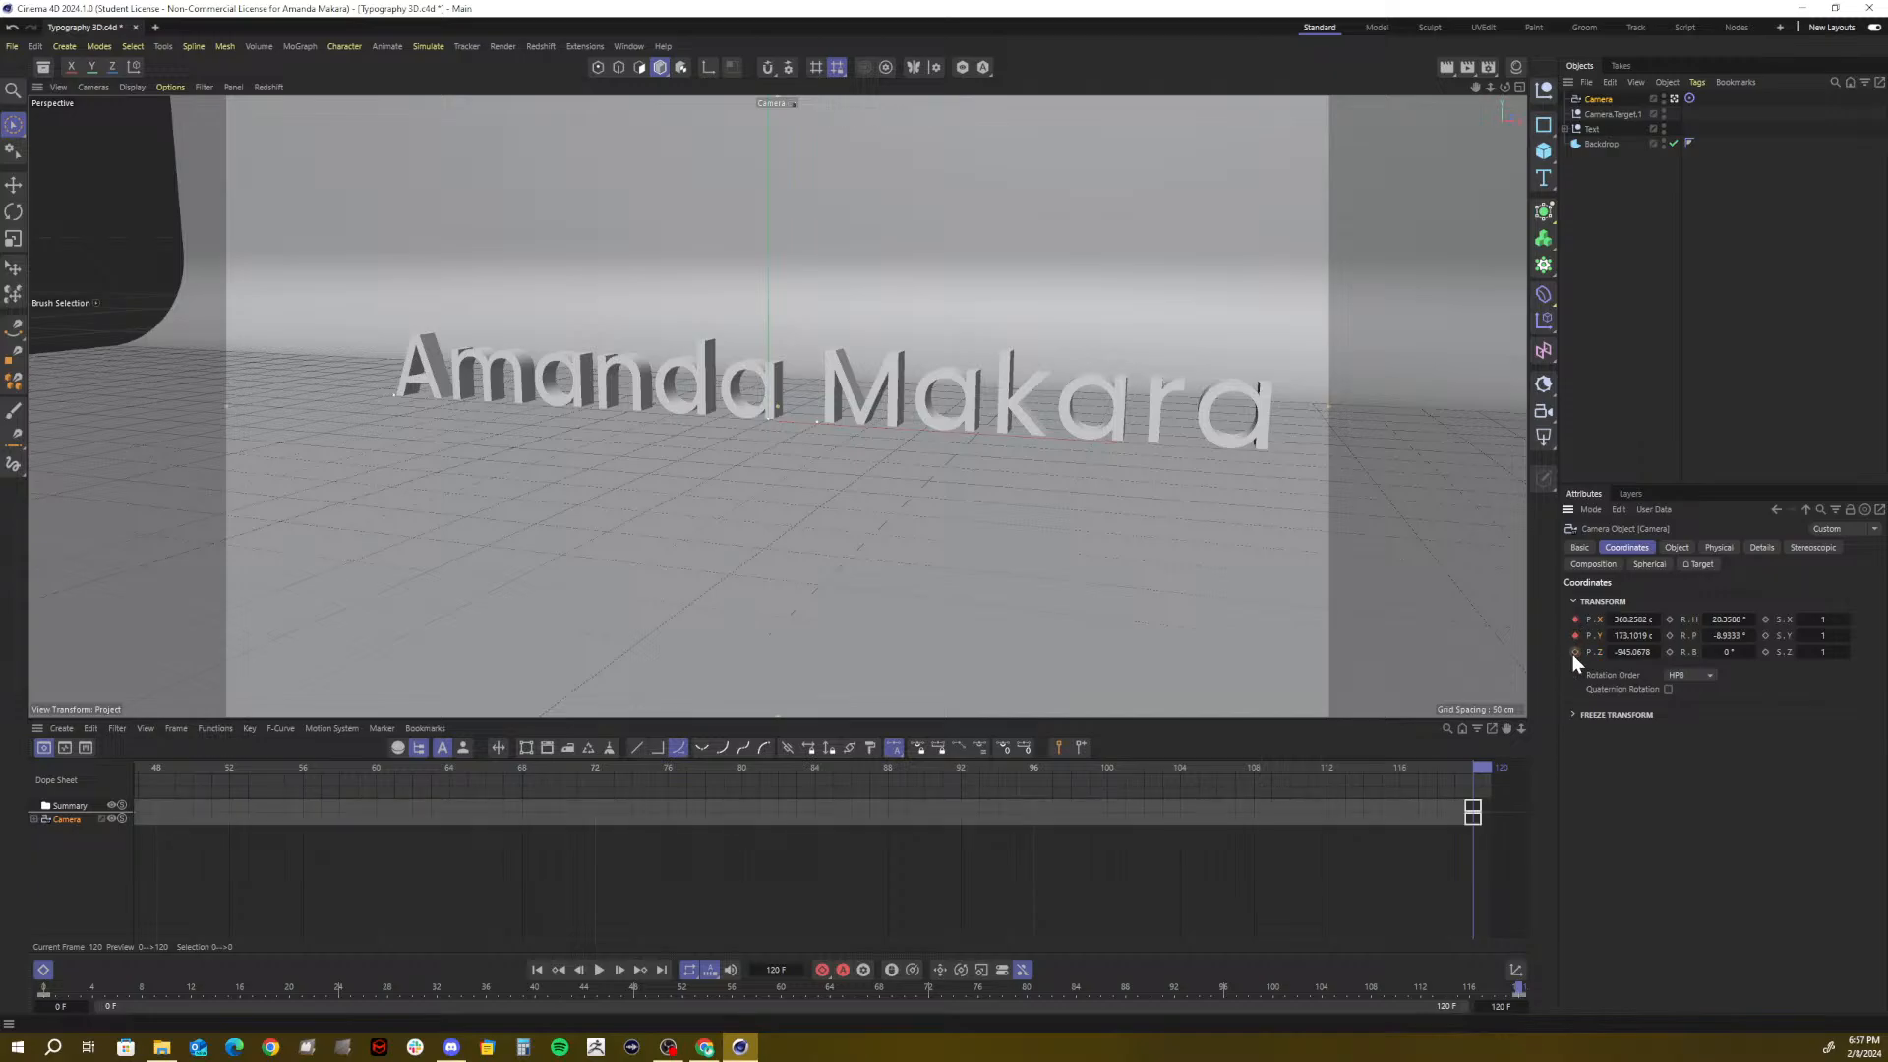
left_click(1574, 651)
Fit all keys in the timeline and play the camera animation from frame 0
key("h")
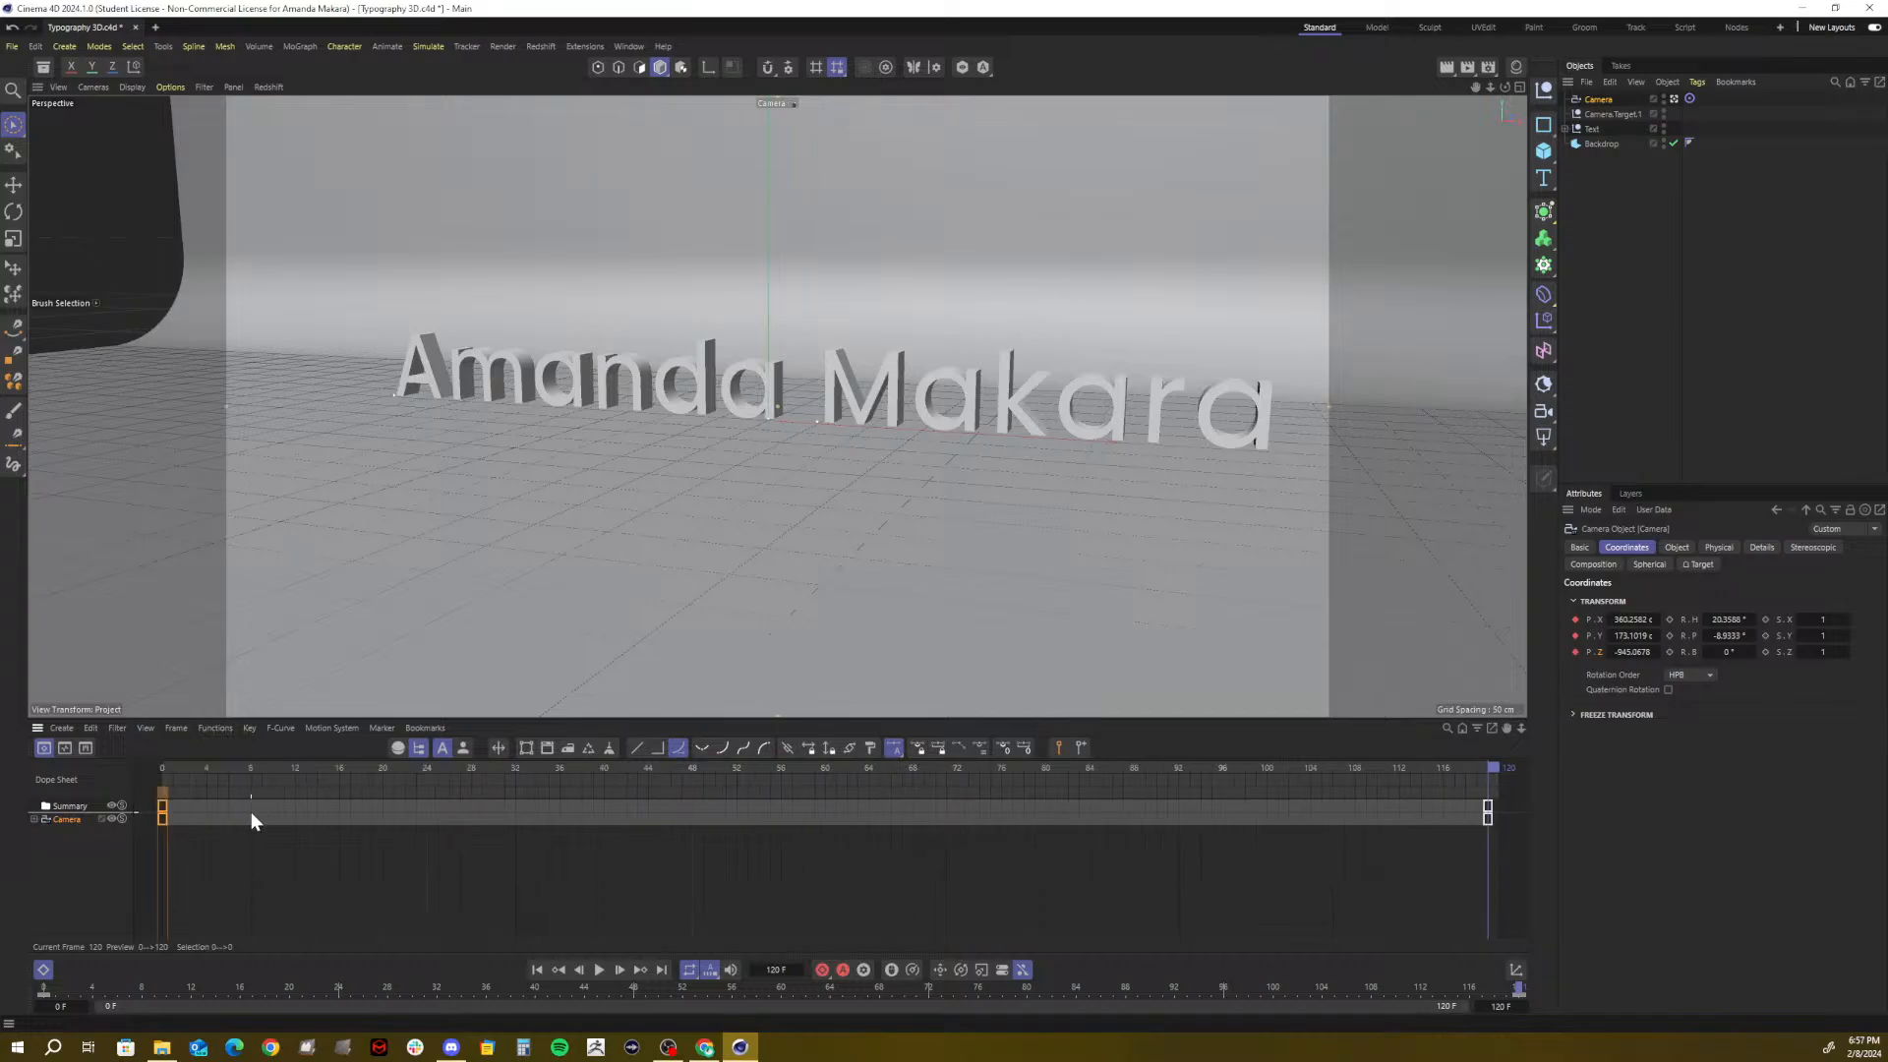
left_click(158, 766)
key("F8")
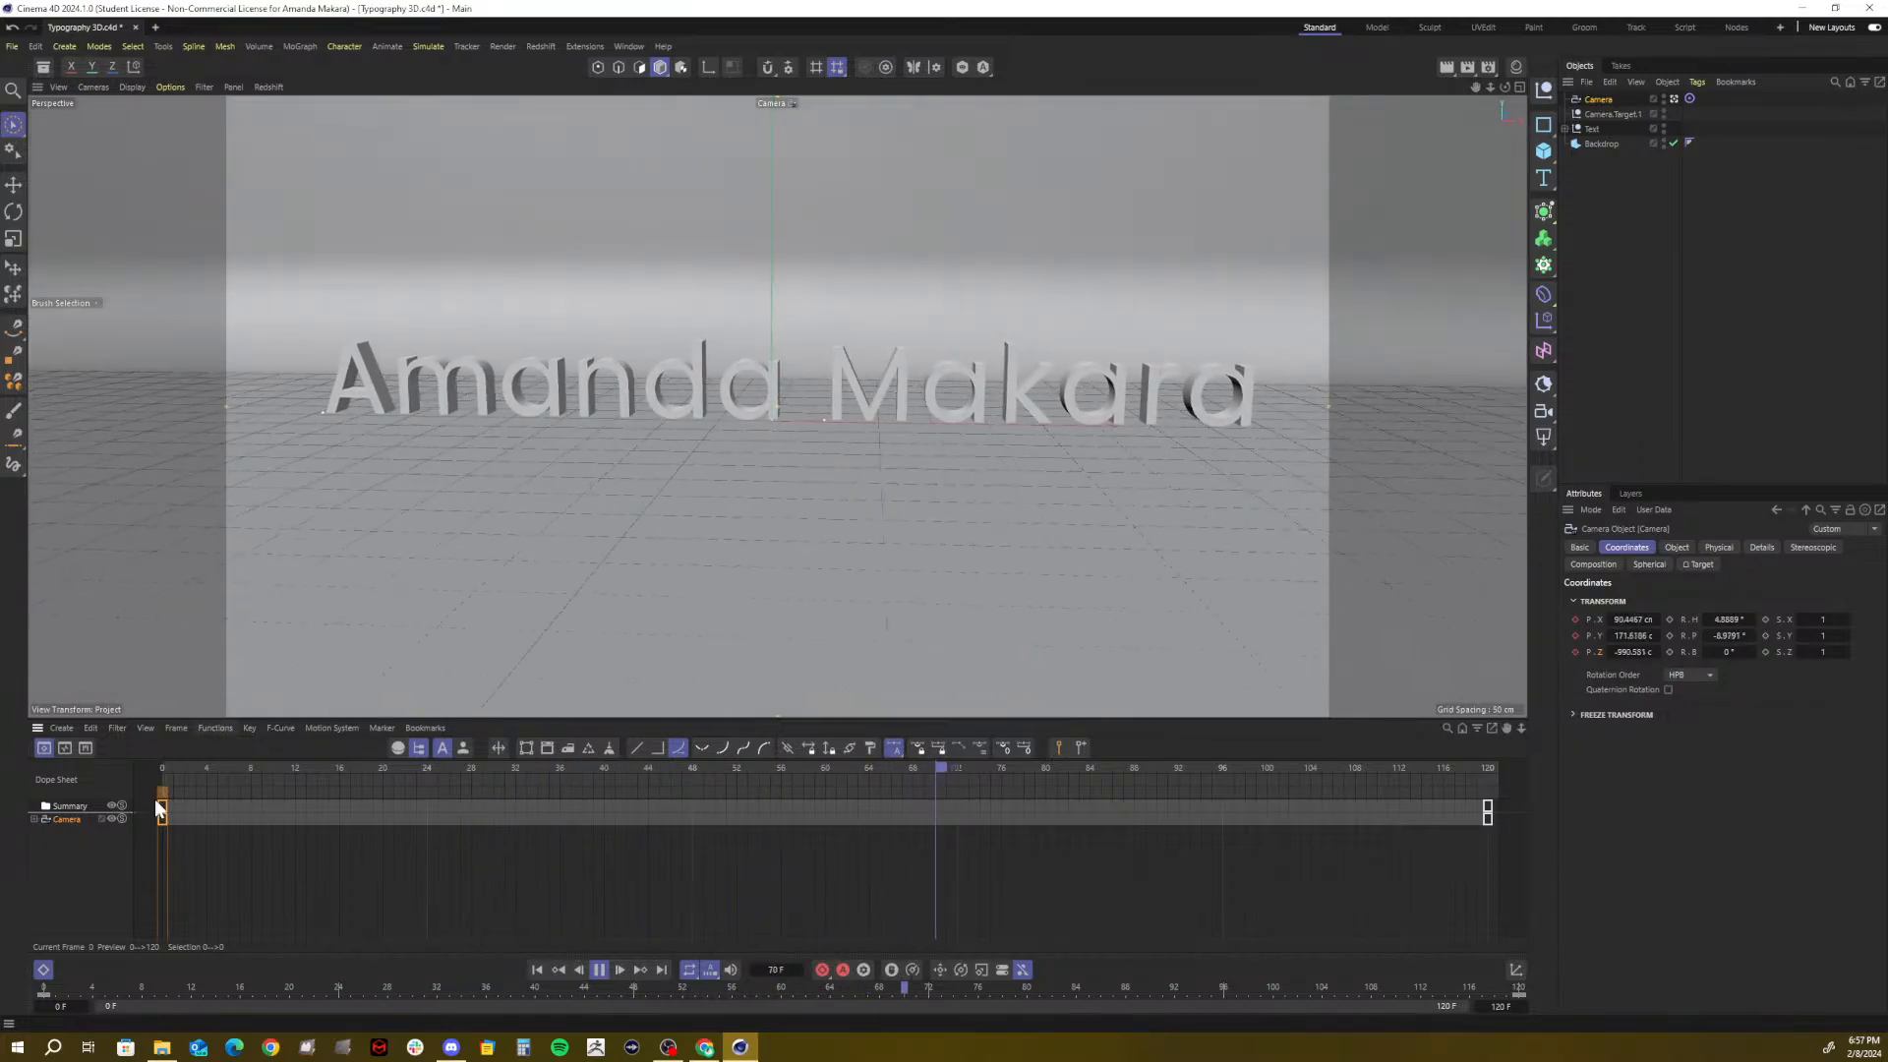
left_click(80, 822)
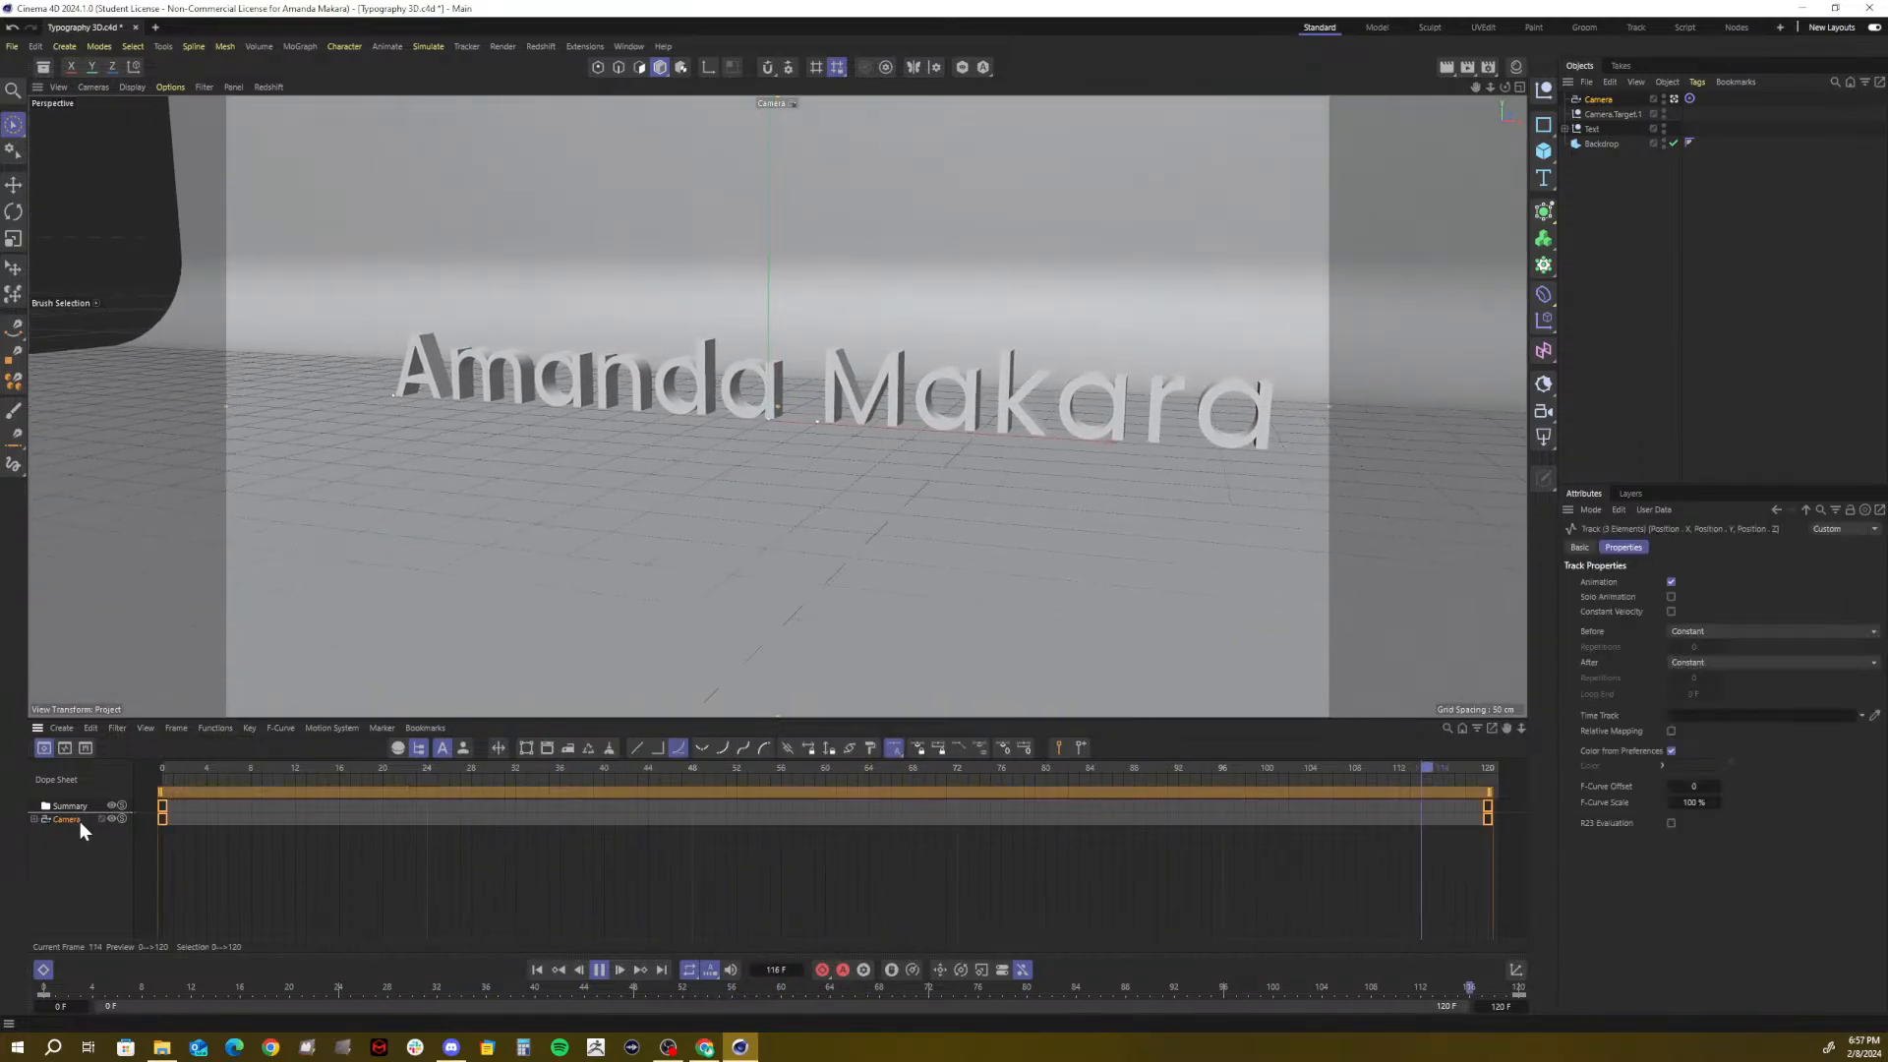
key("F8")
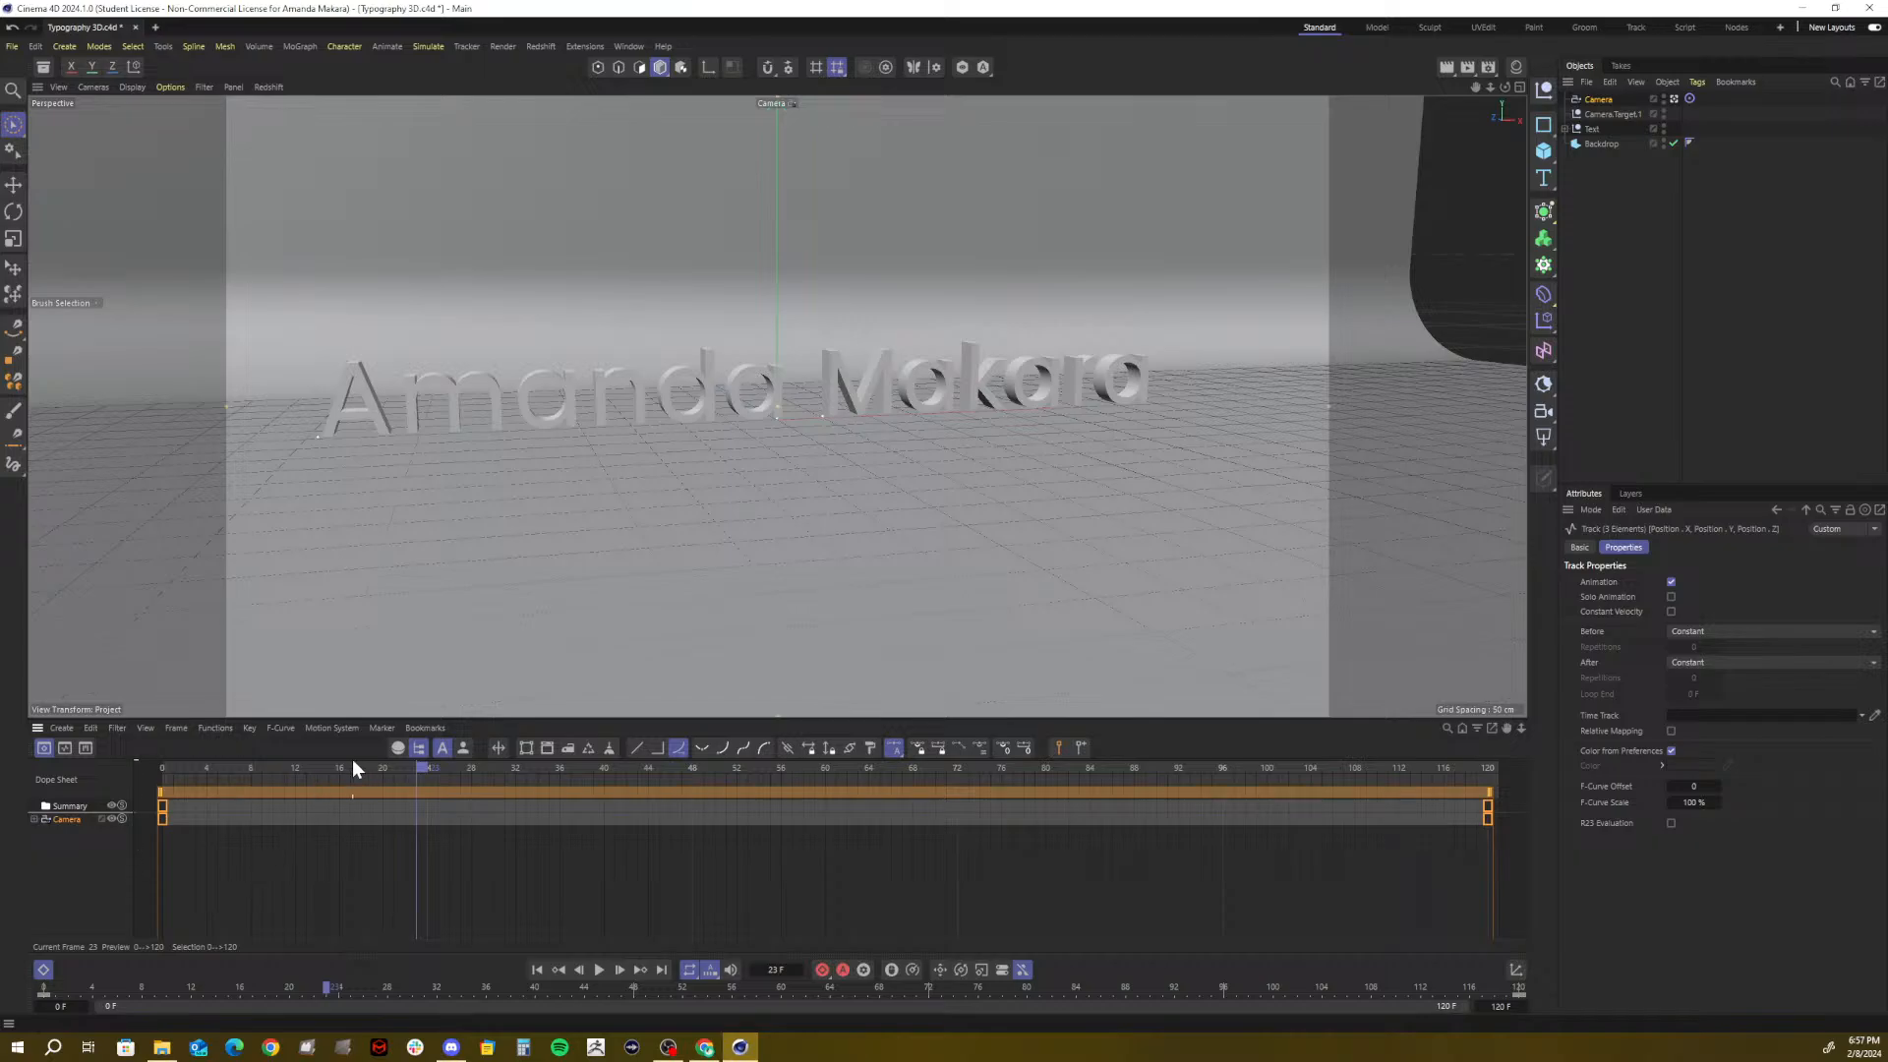
left_click_drag(340, 768, 86, 865)
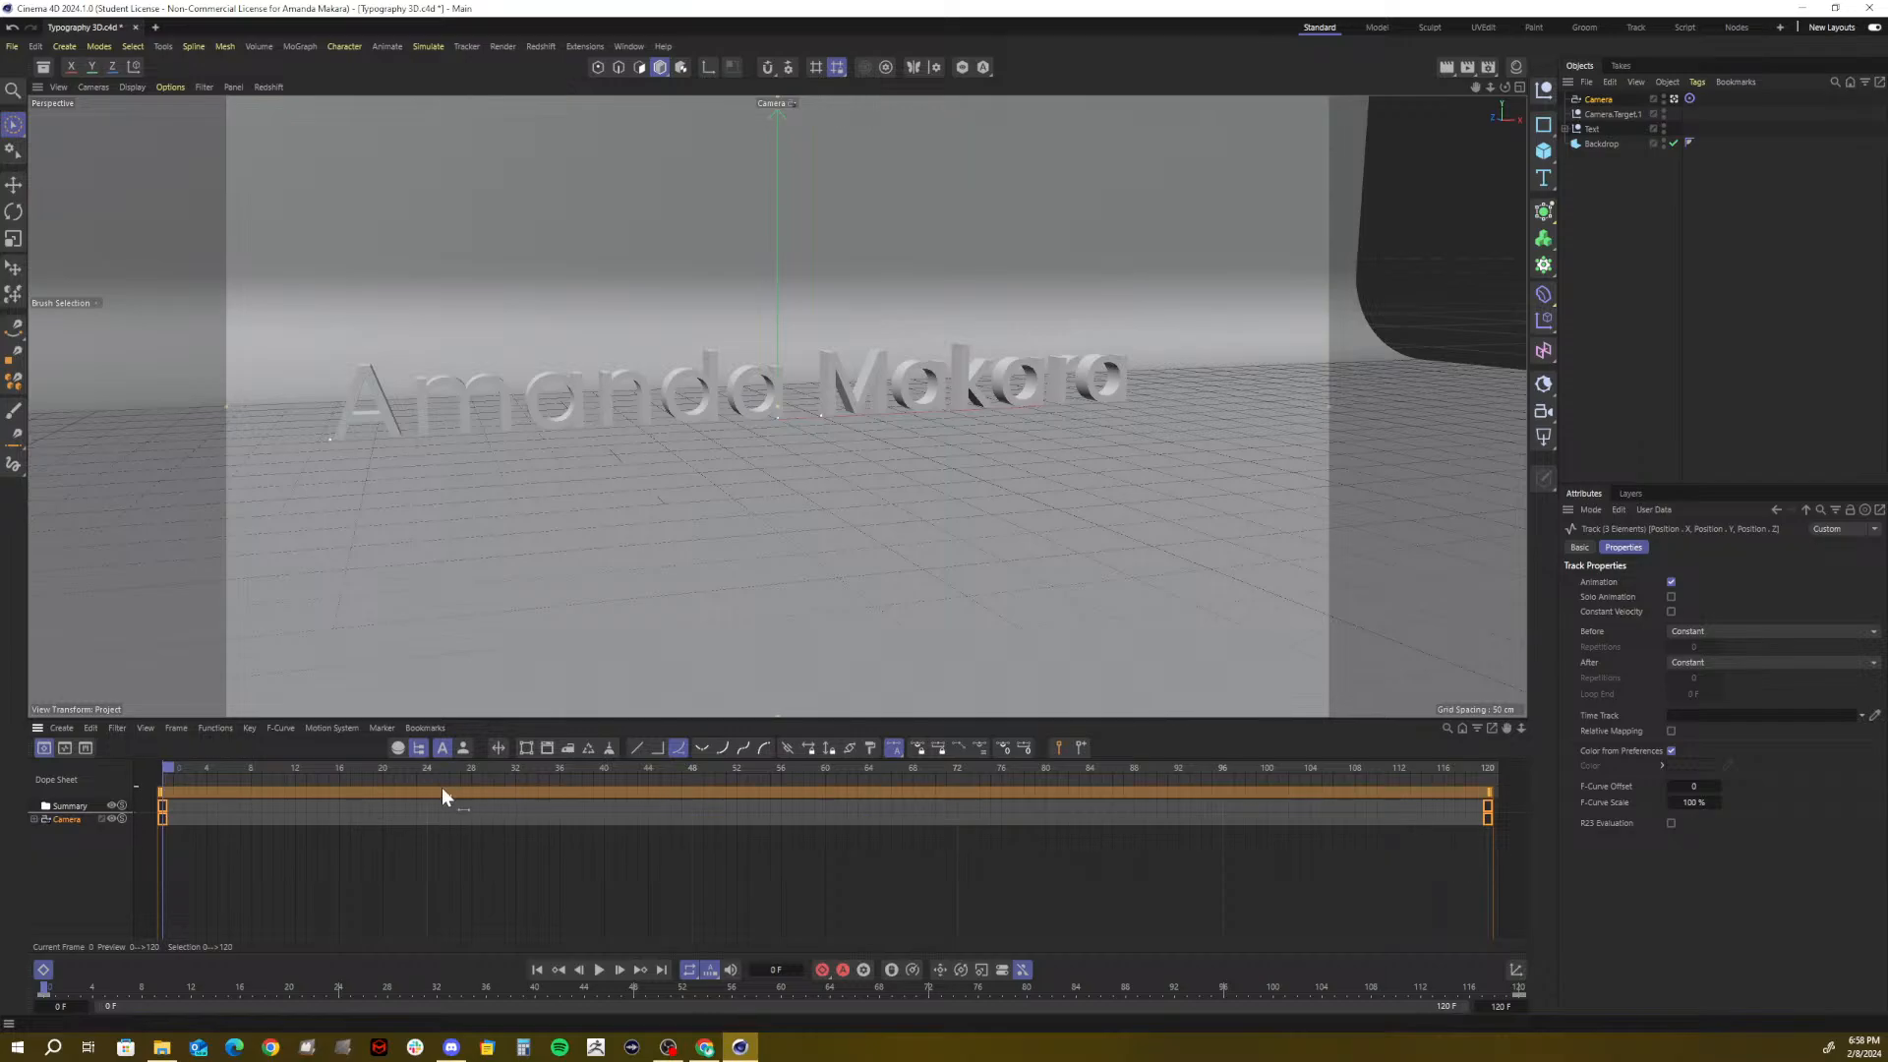
key("F8")
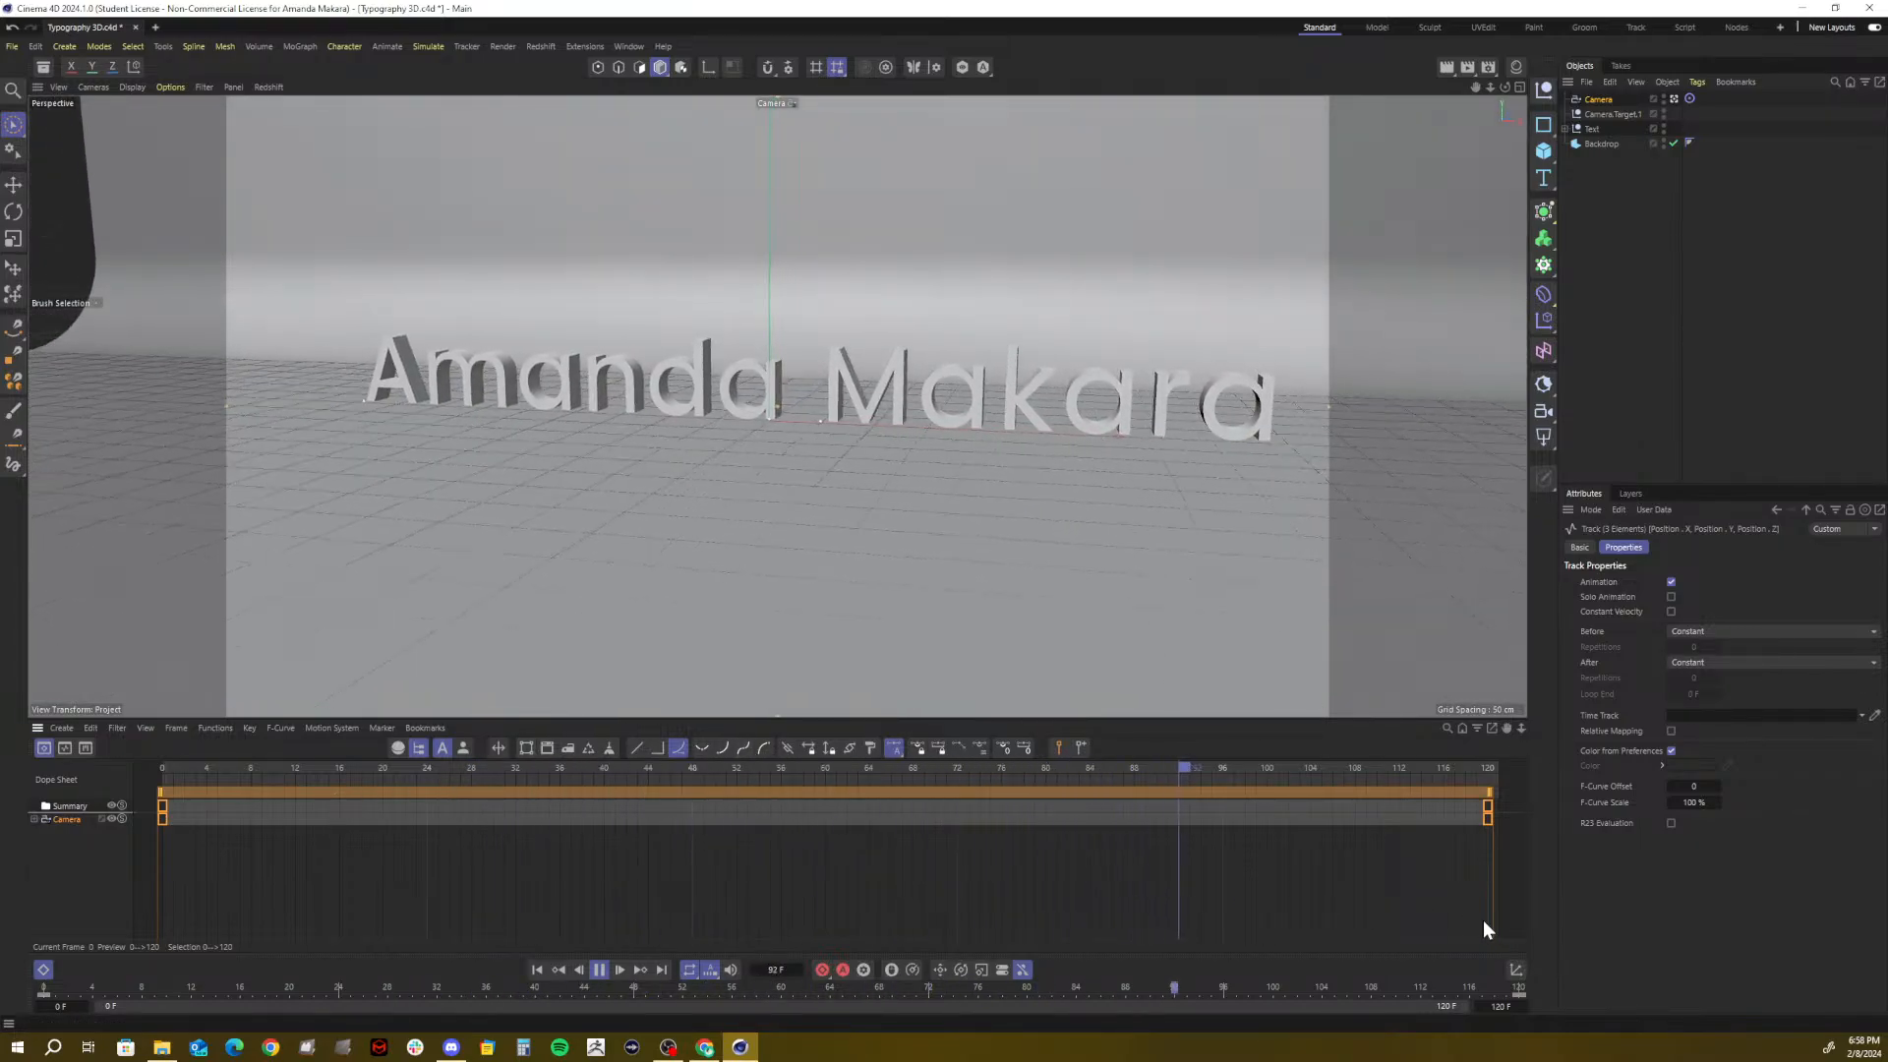
key("F8")
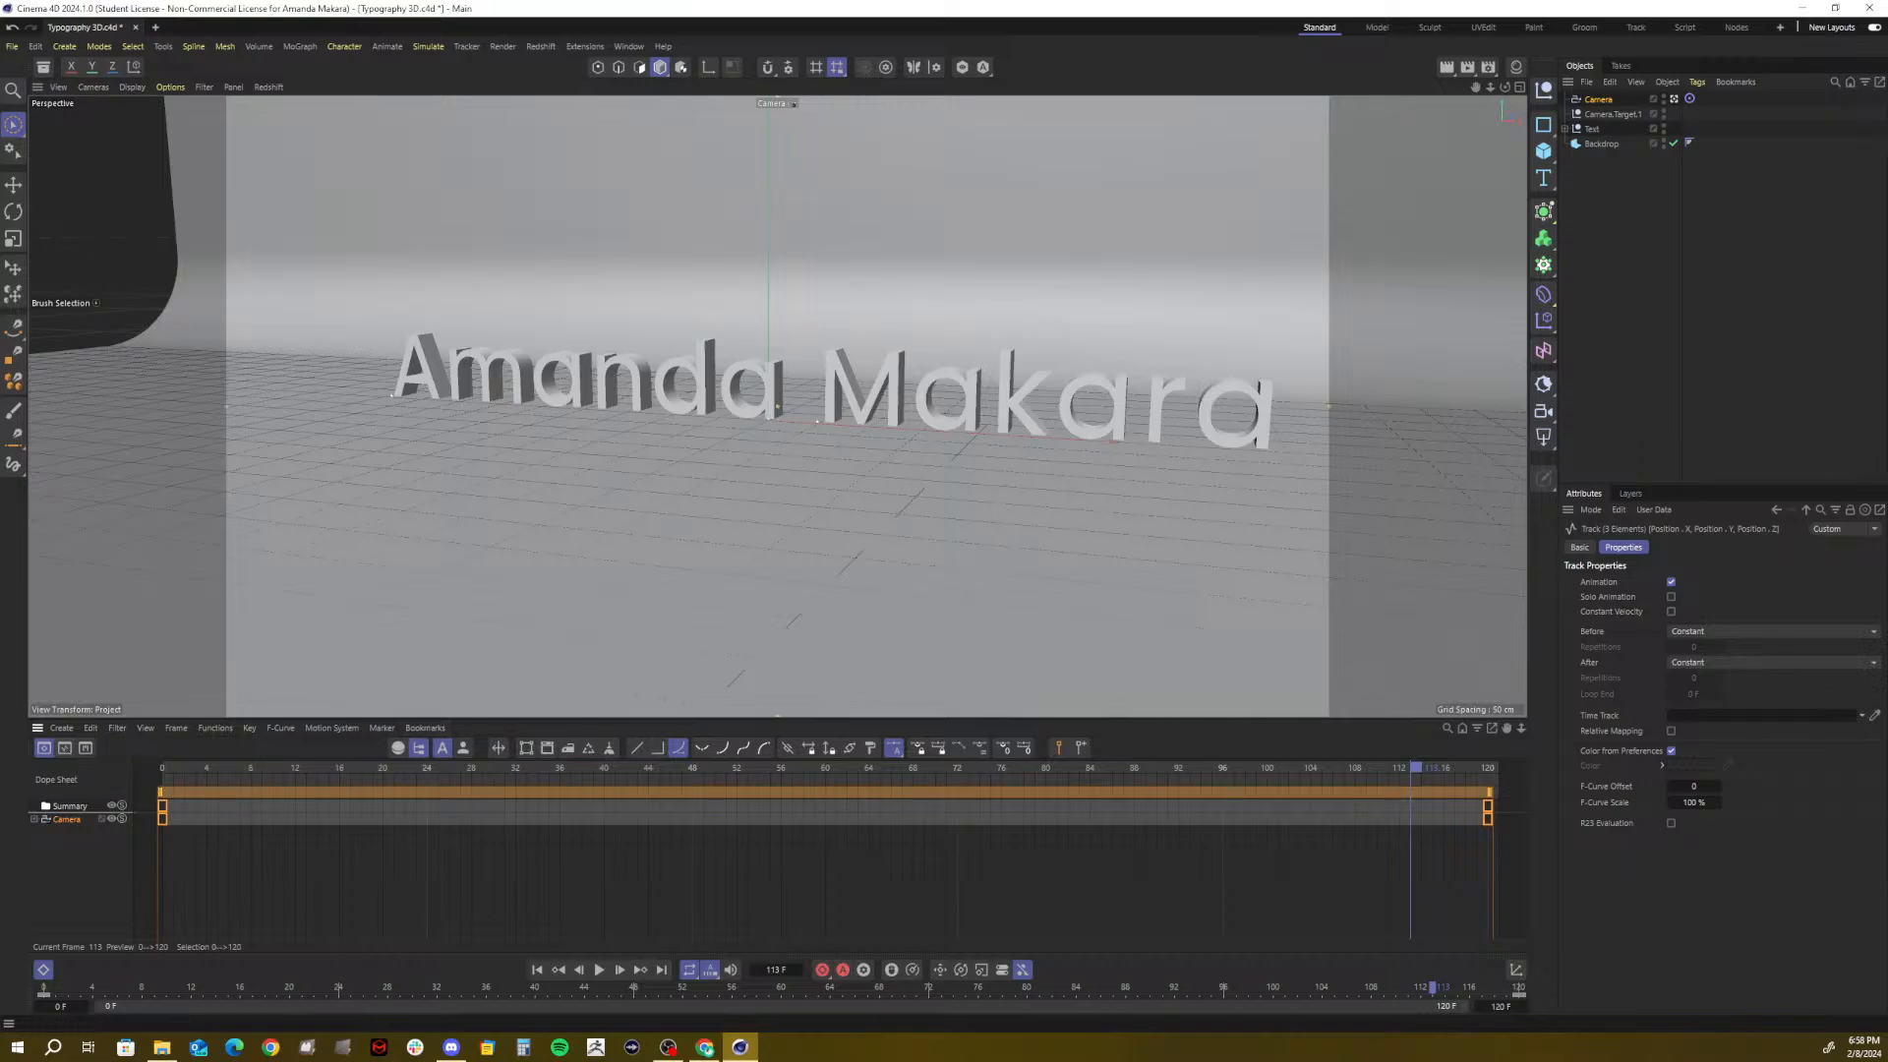
left_click_drag(1886, 95, 490, 86)
Maximize Chrome, show Google Images results for '3d environment', then minimize the browser
left_click(1303, 79)
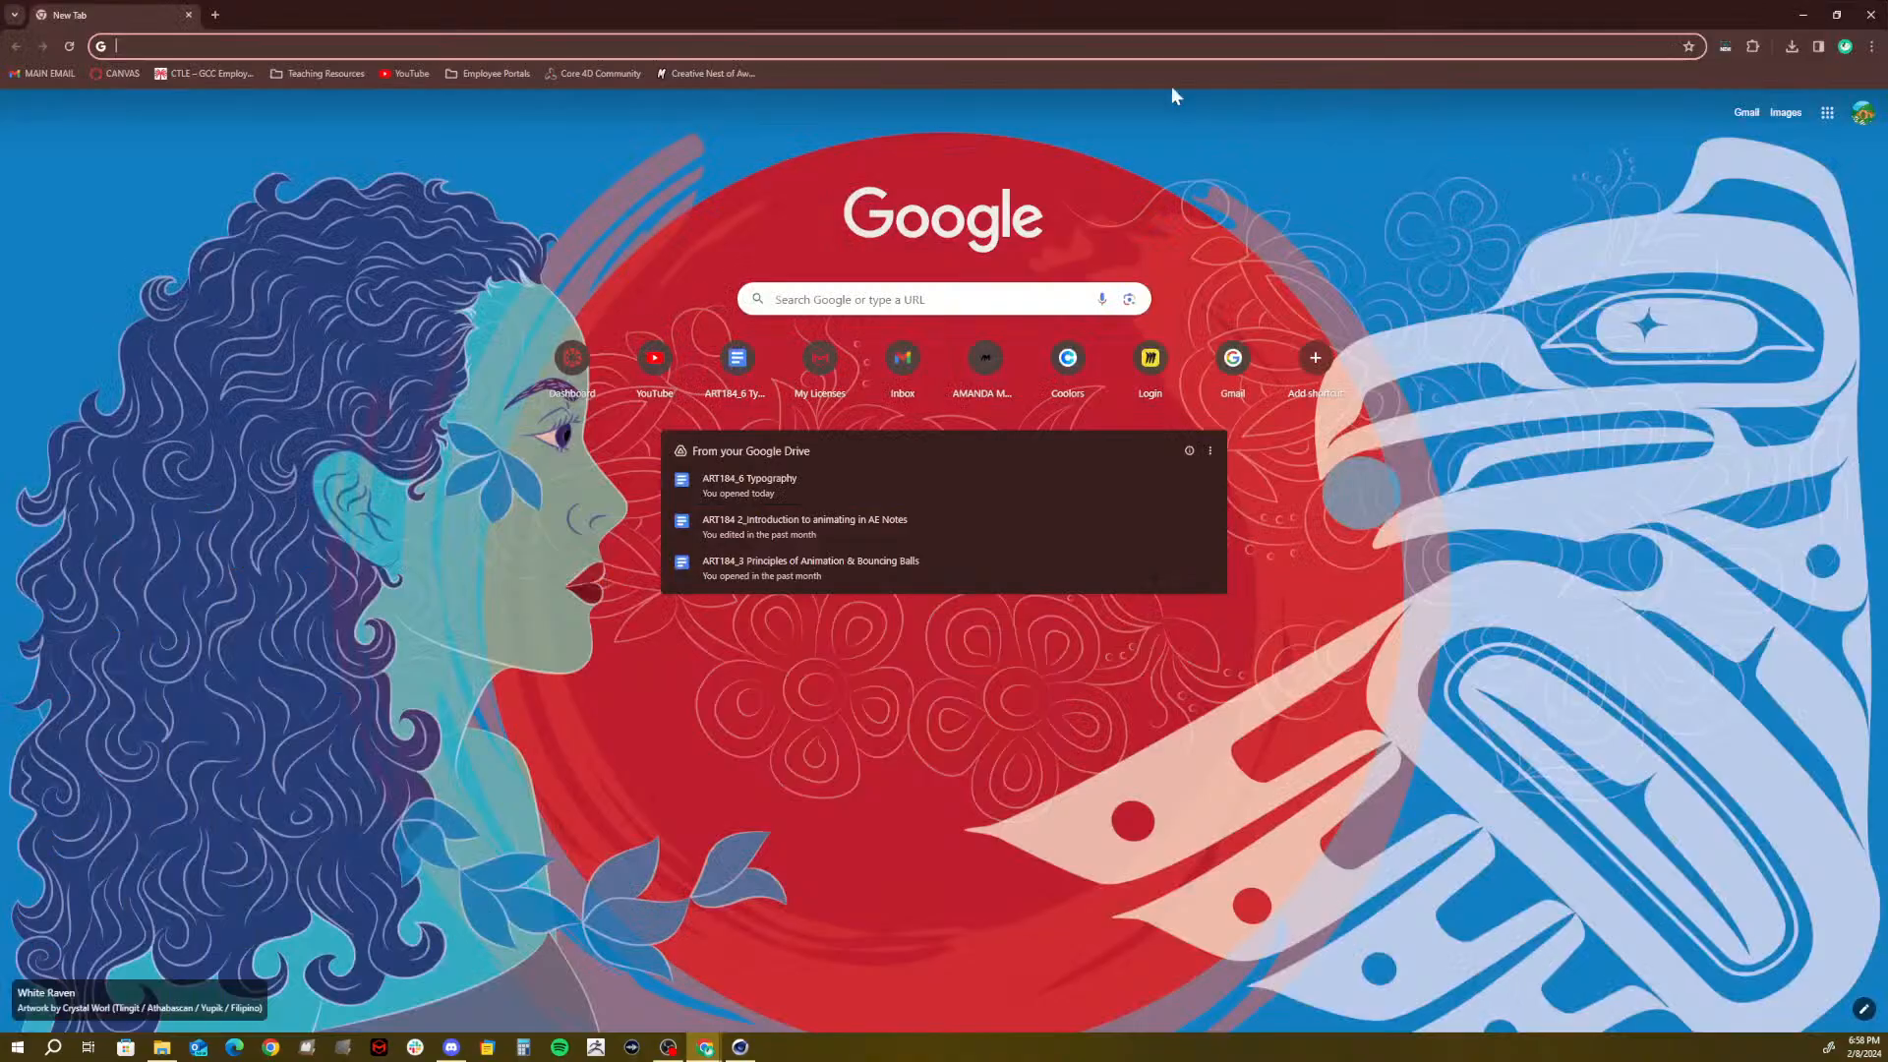
type("3d envi")
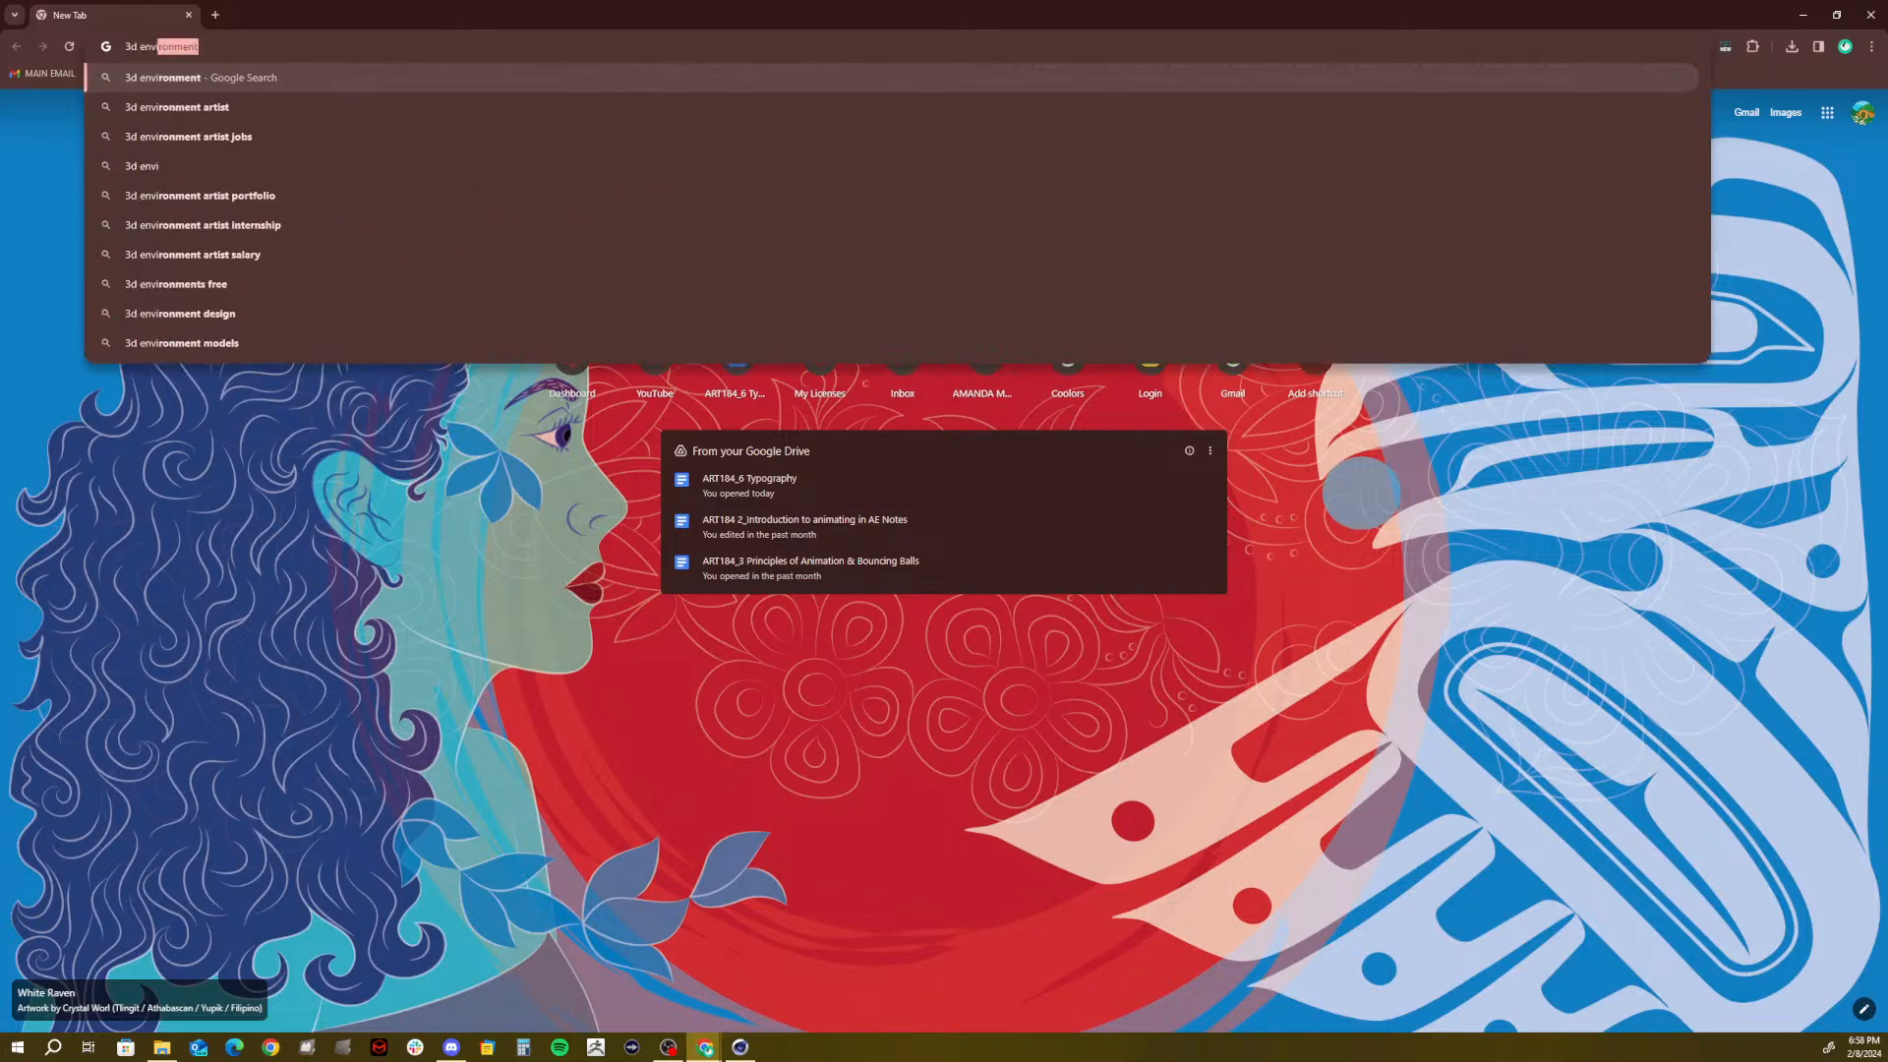
type("ronment")
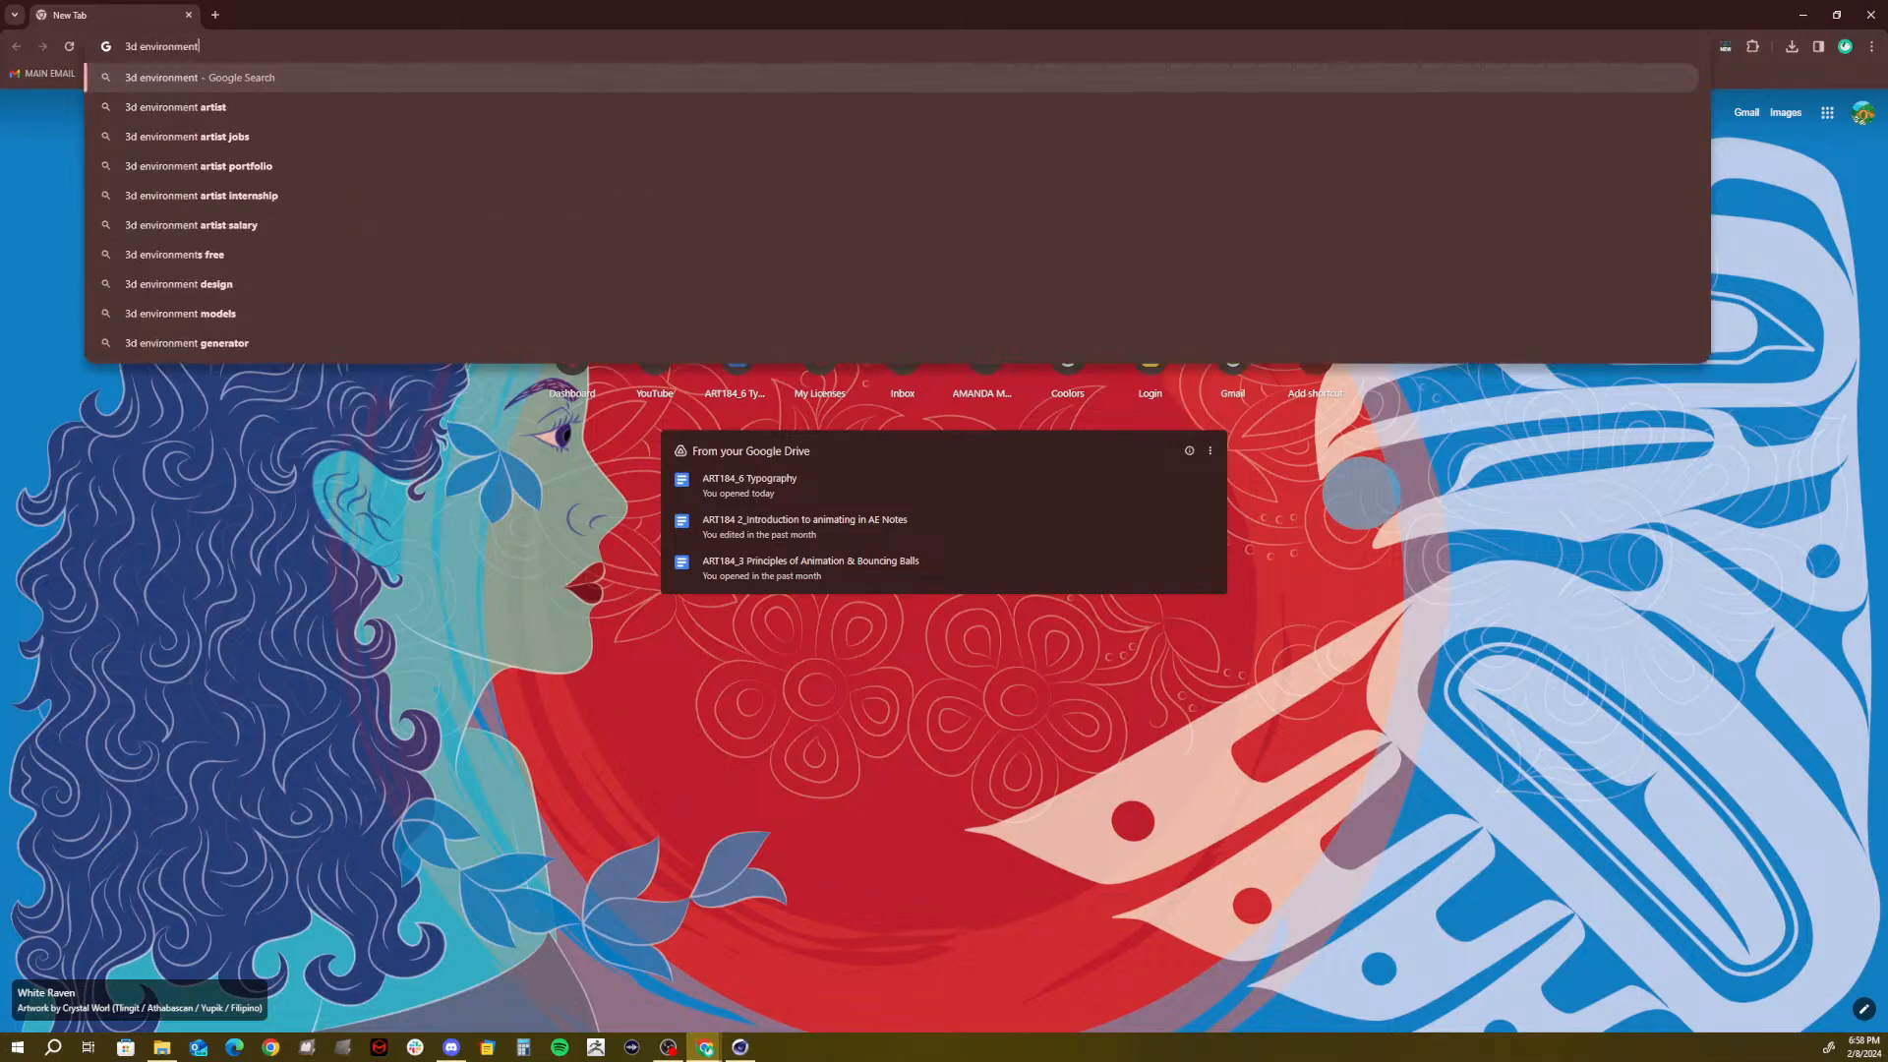
key("Return")
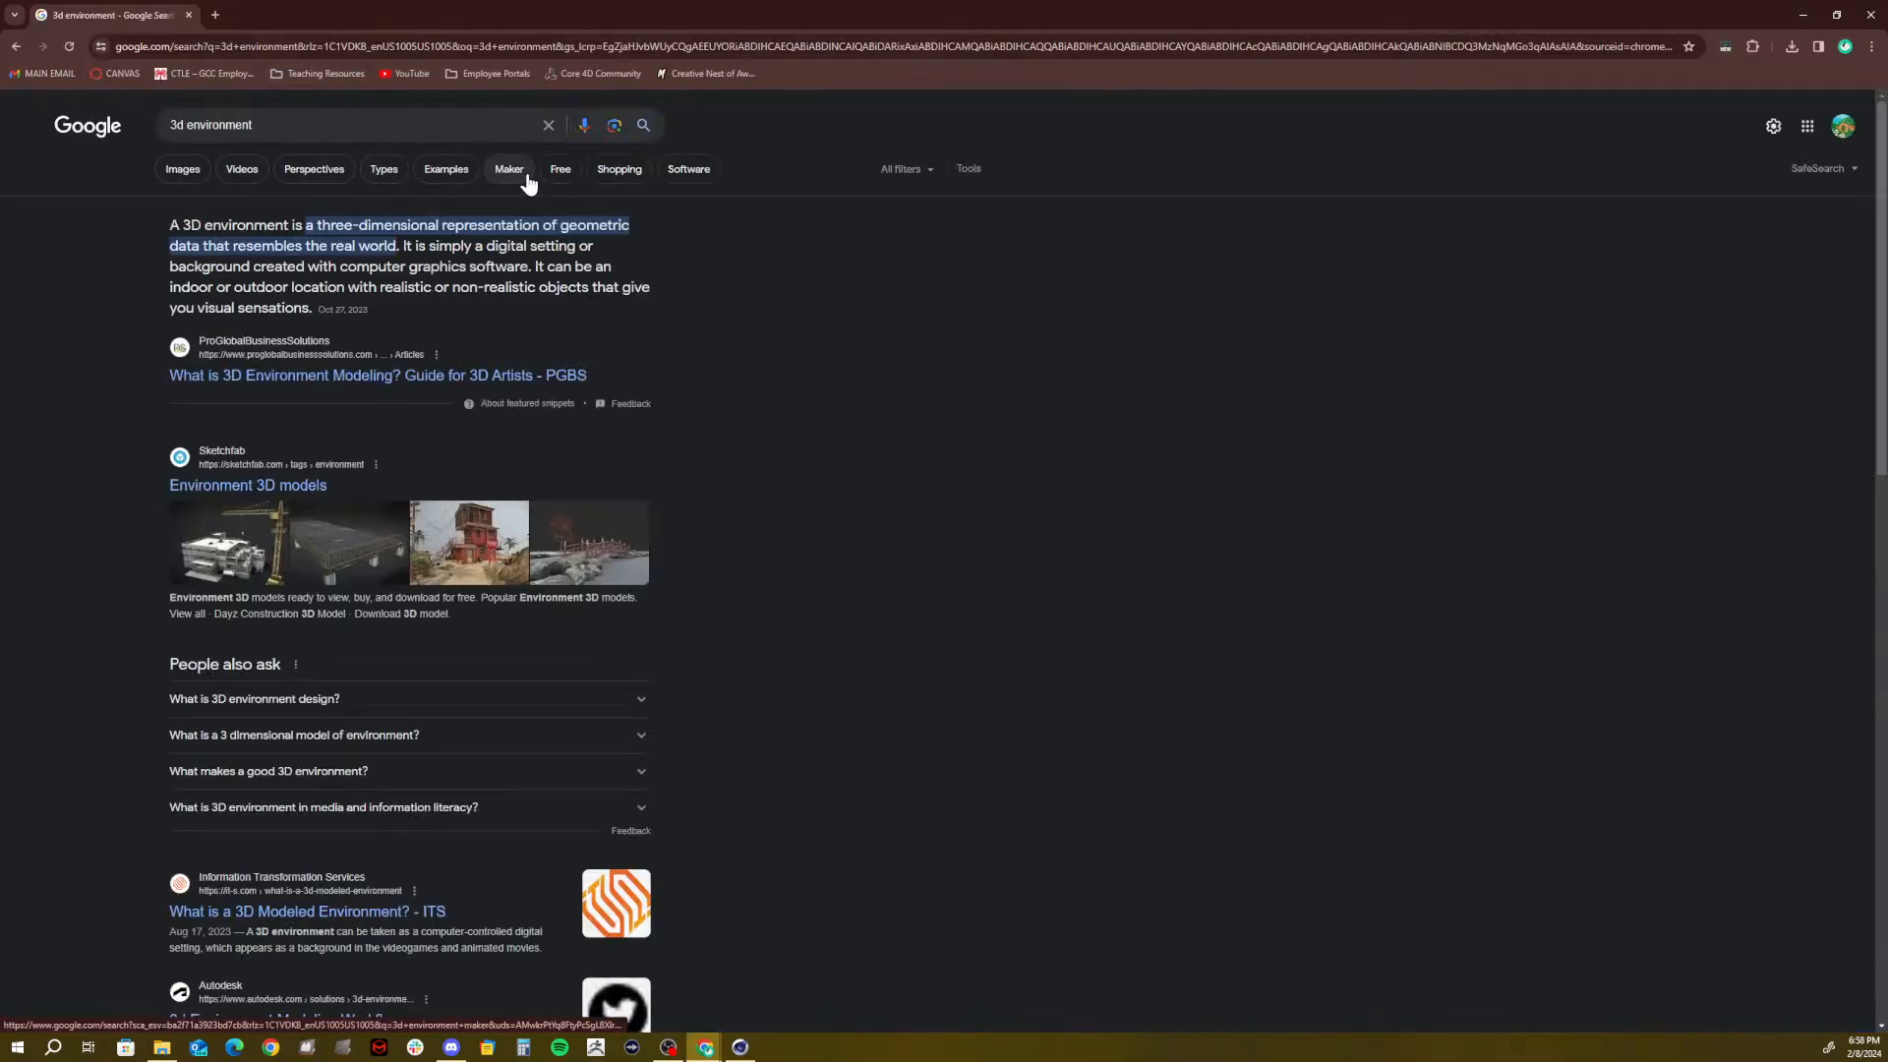
left_click(175, 173)
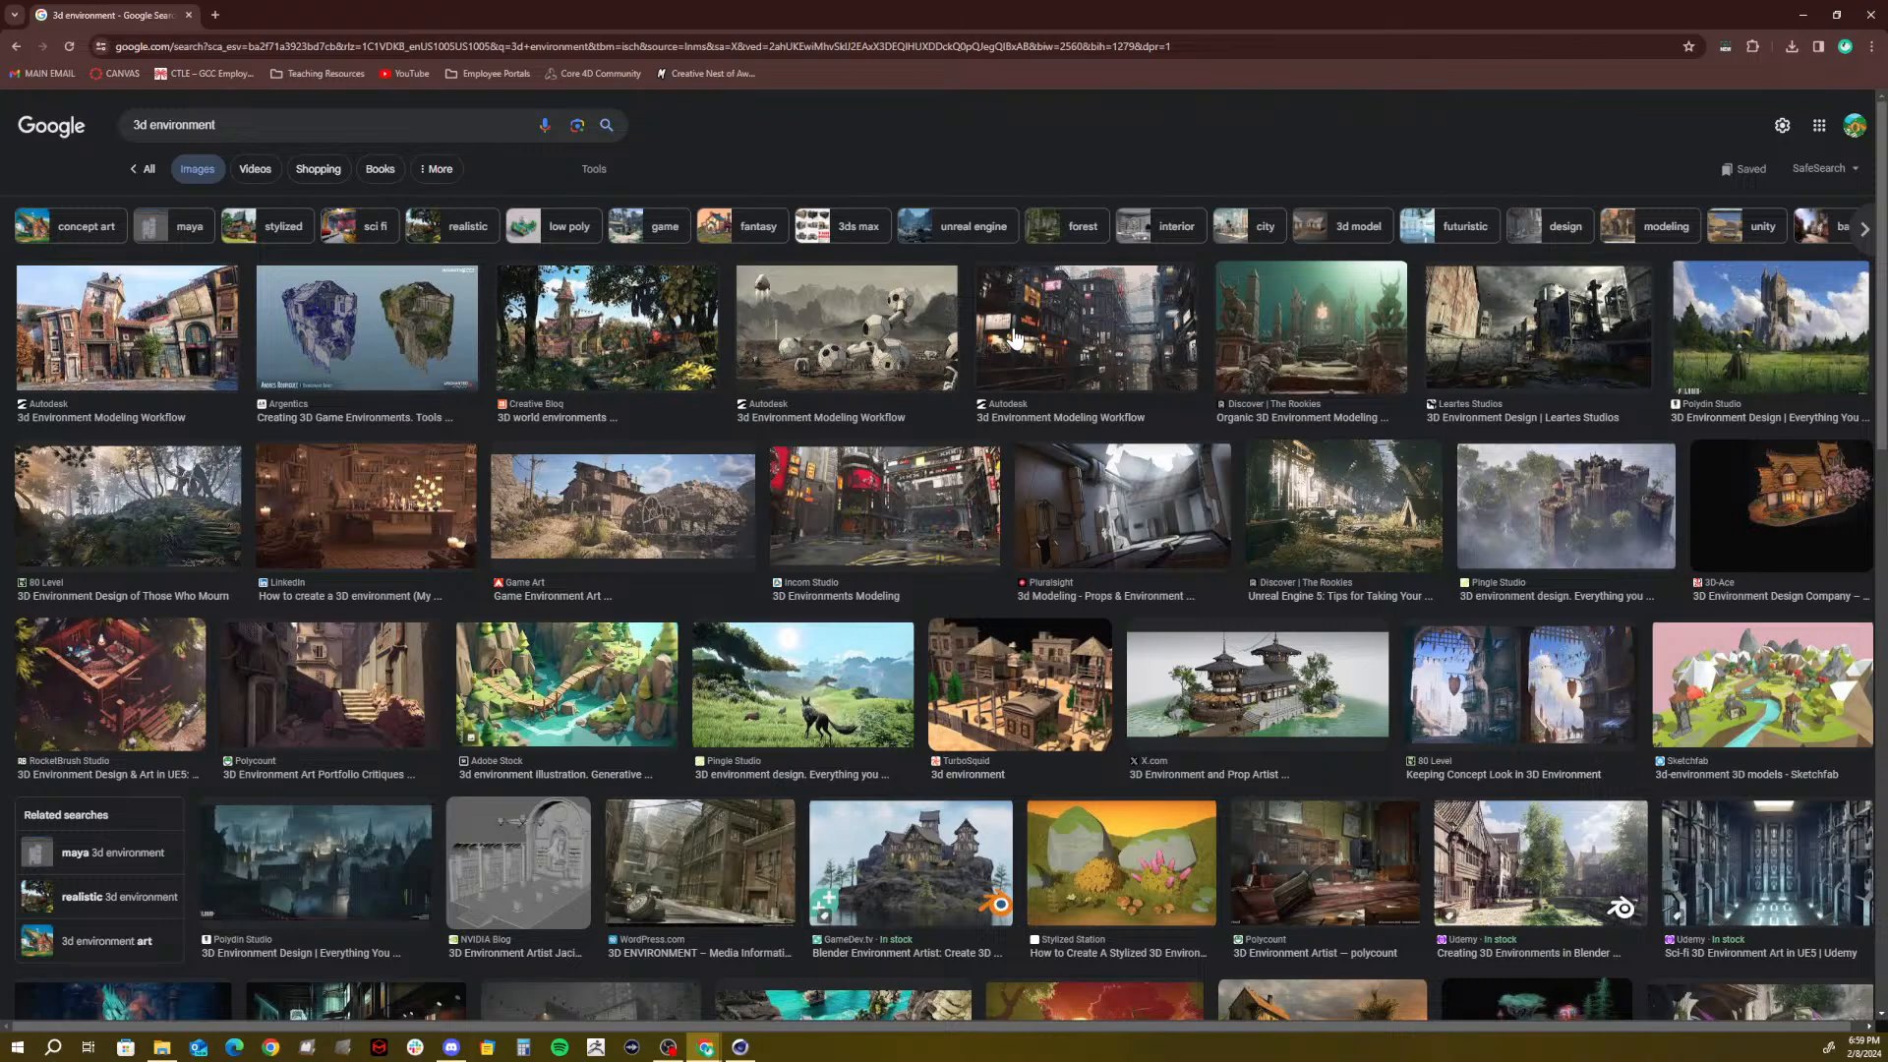
left_click(1803, 14)
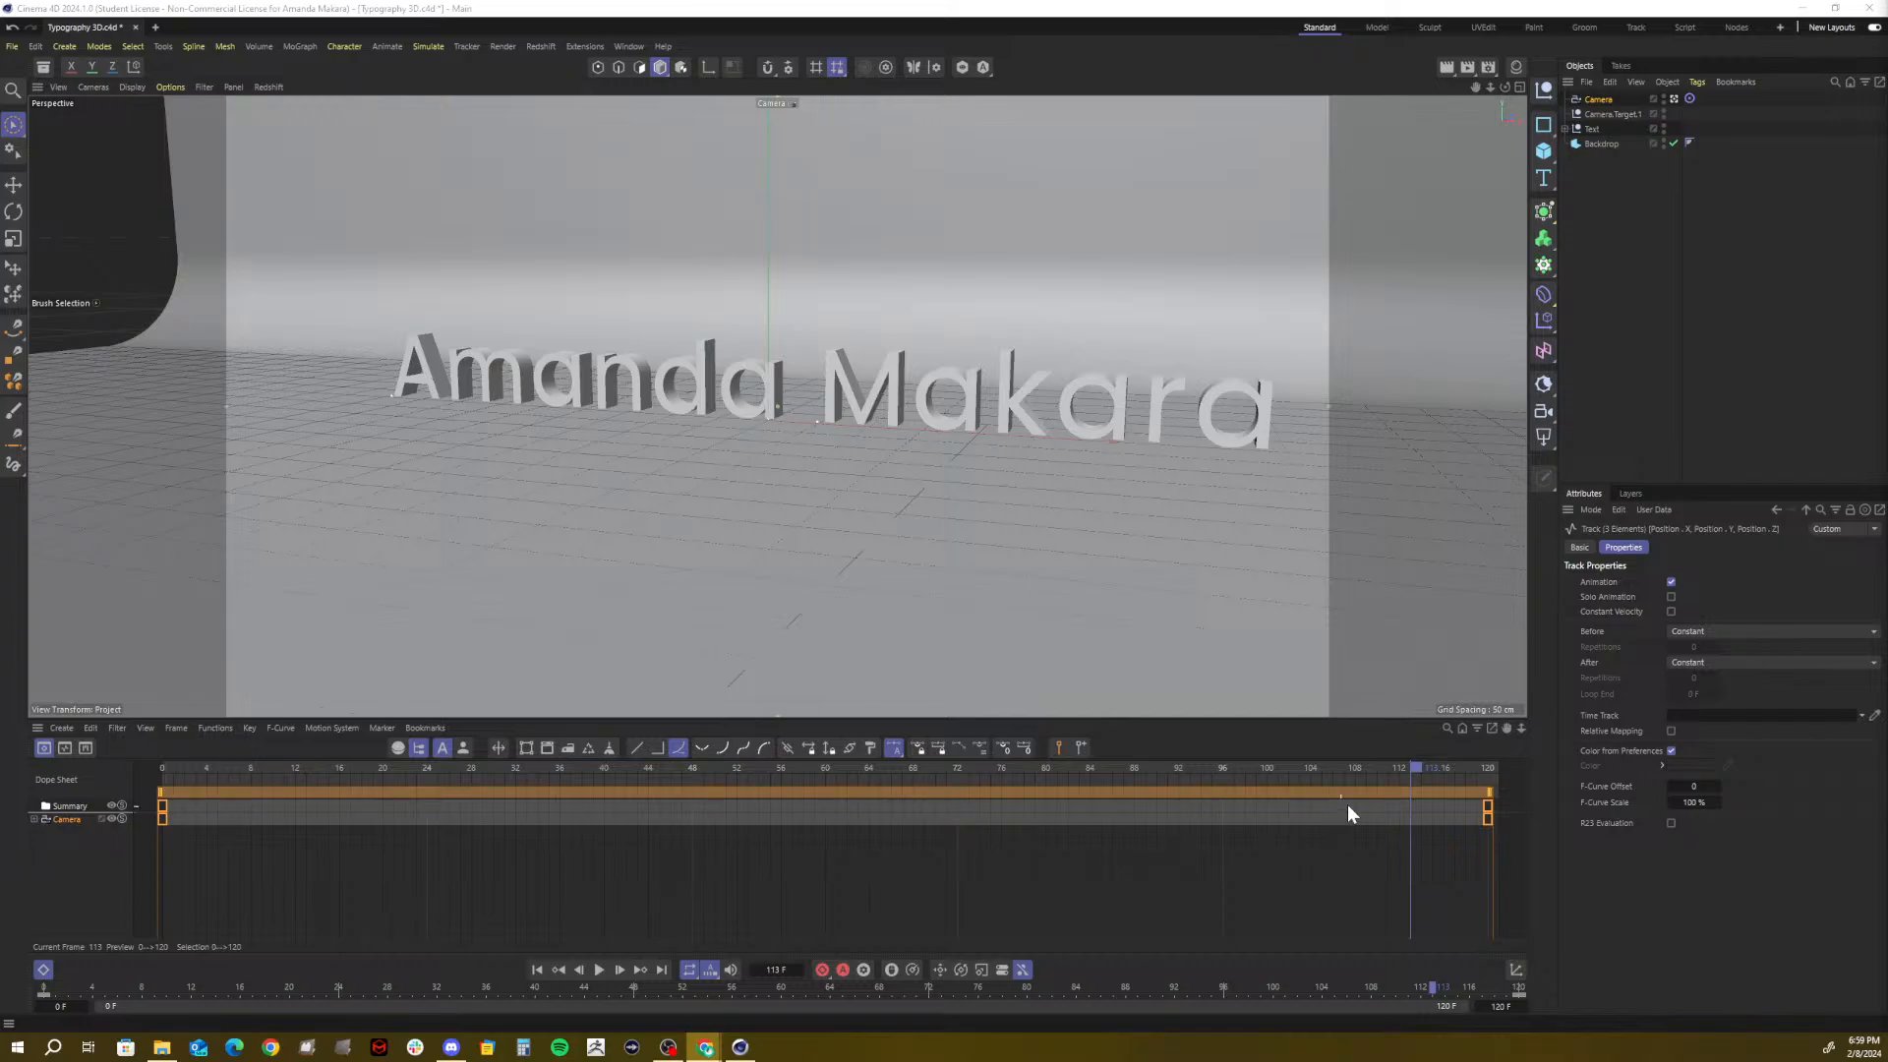
In F-Curve Mode, switch the camera's position keys to Linear interpolation and scrub back to frame 0
left_click_drag(1478, 768, 1514, 771)
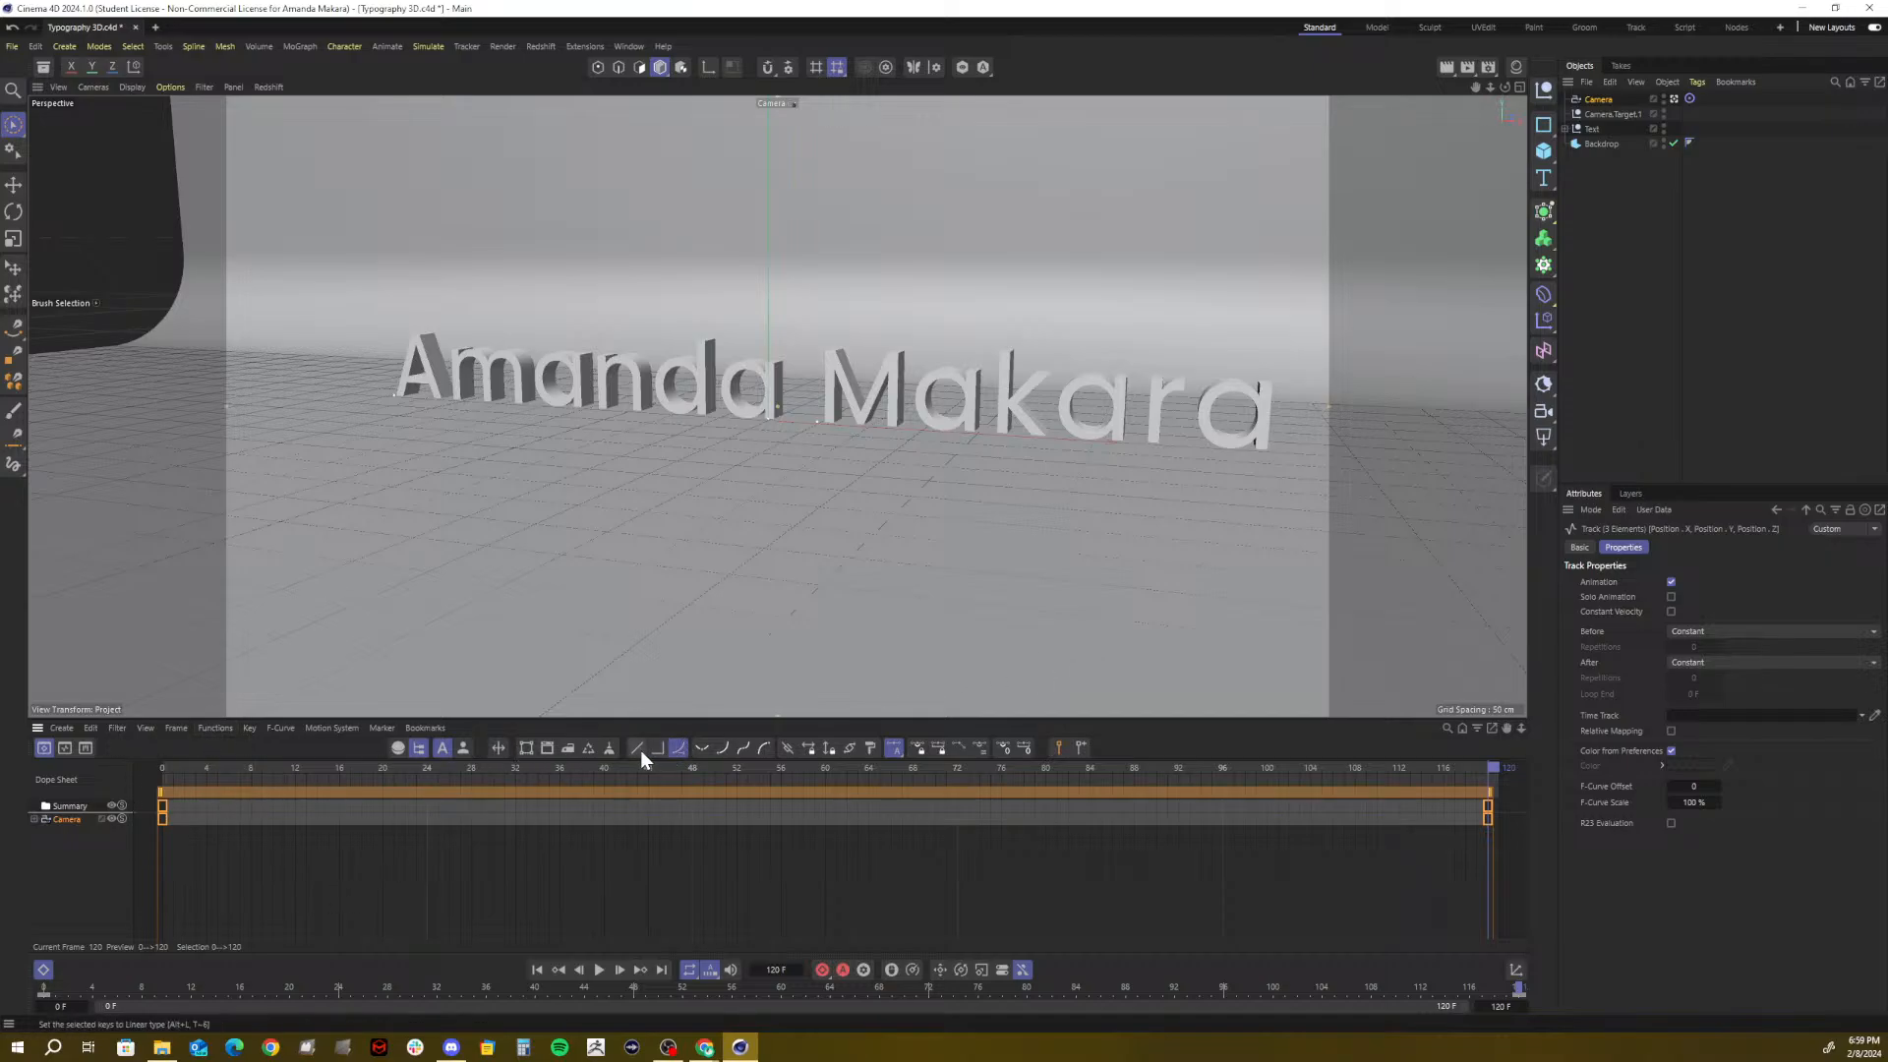
left_click(64, 748)
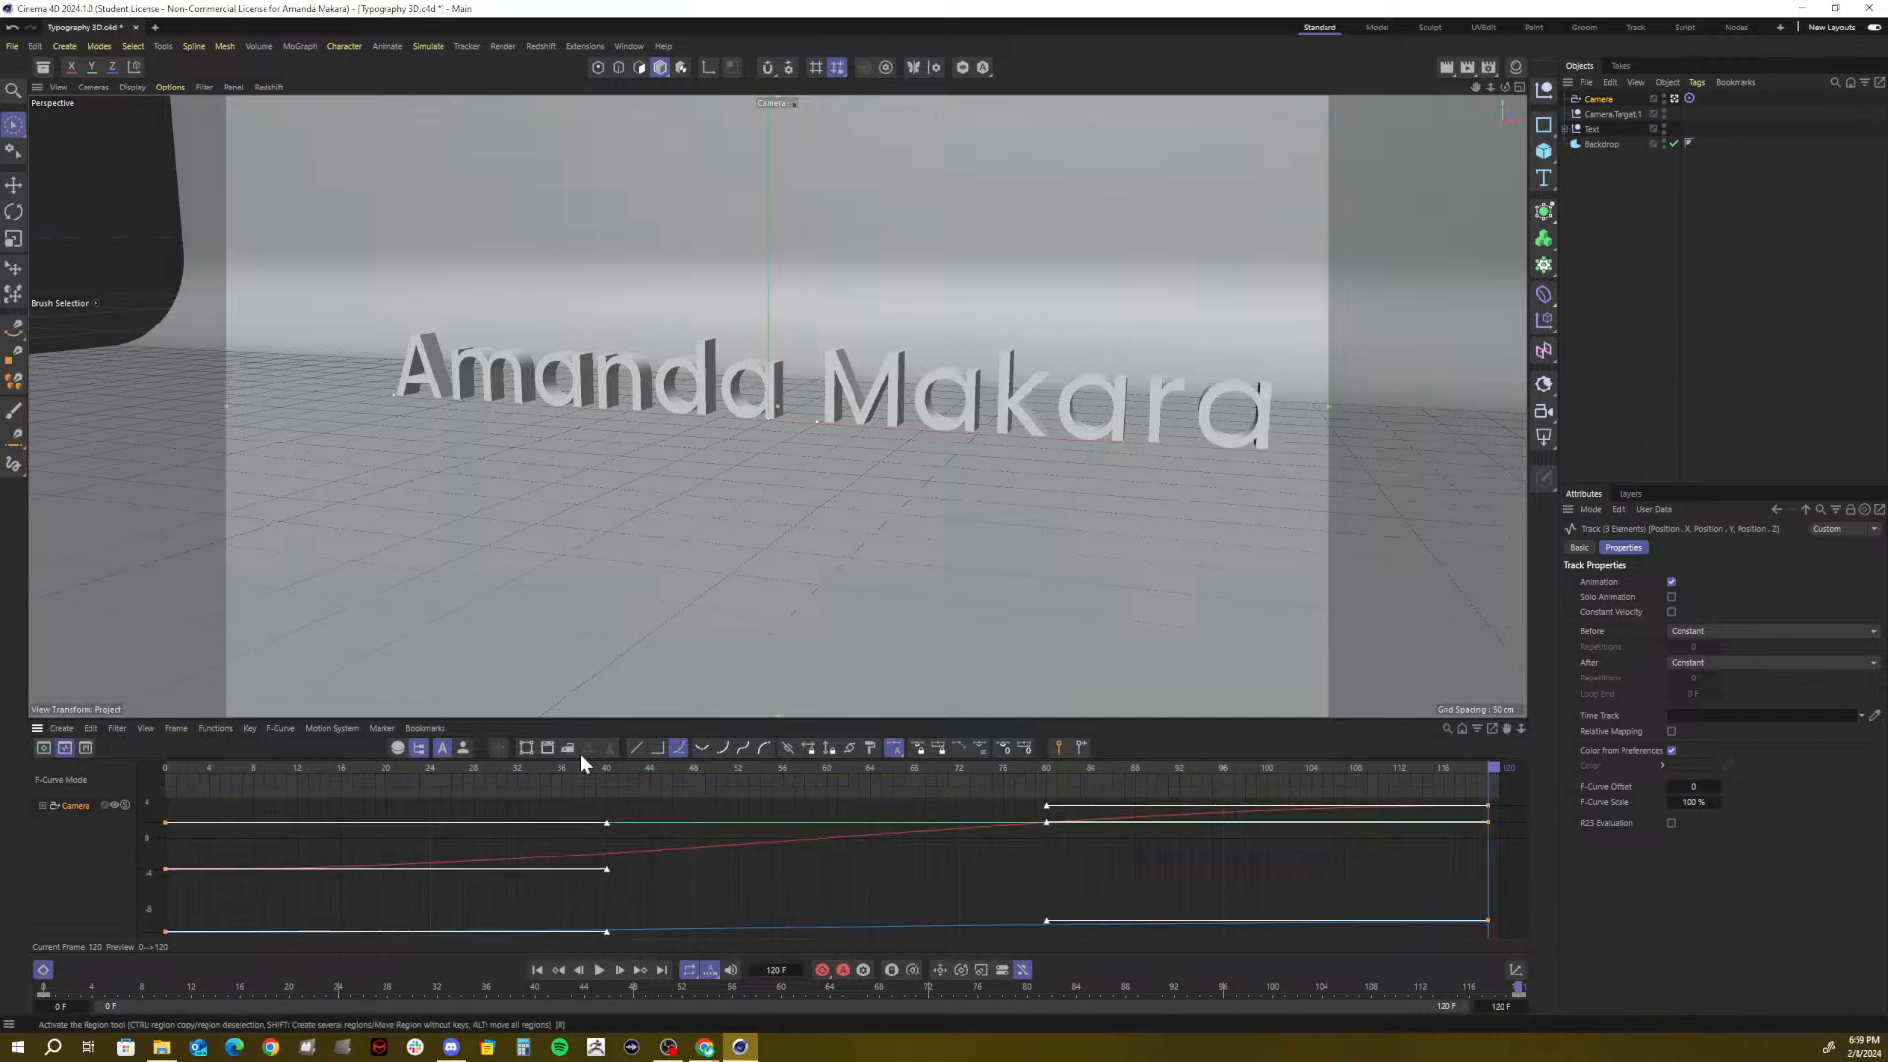
left_click(633, 750)
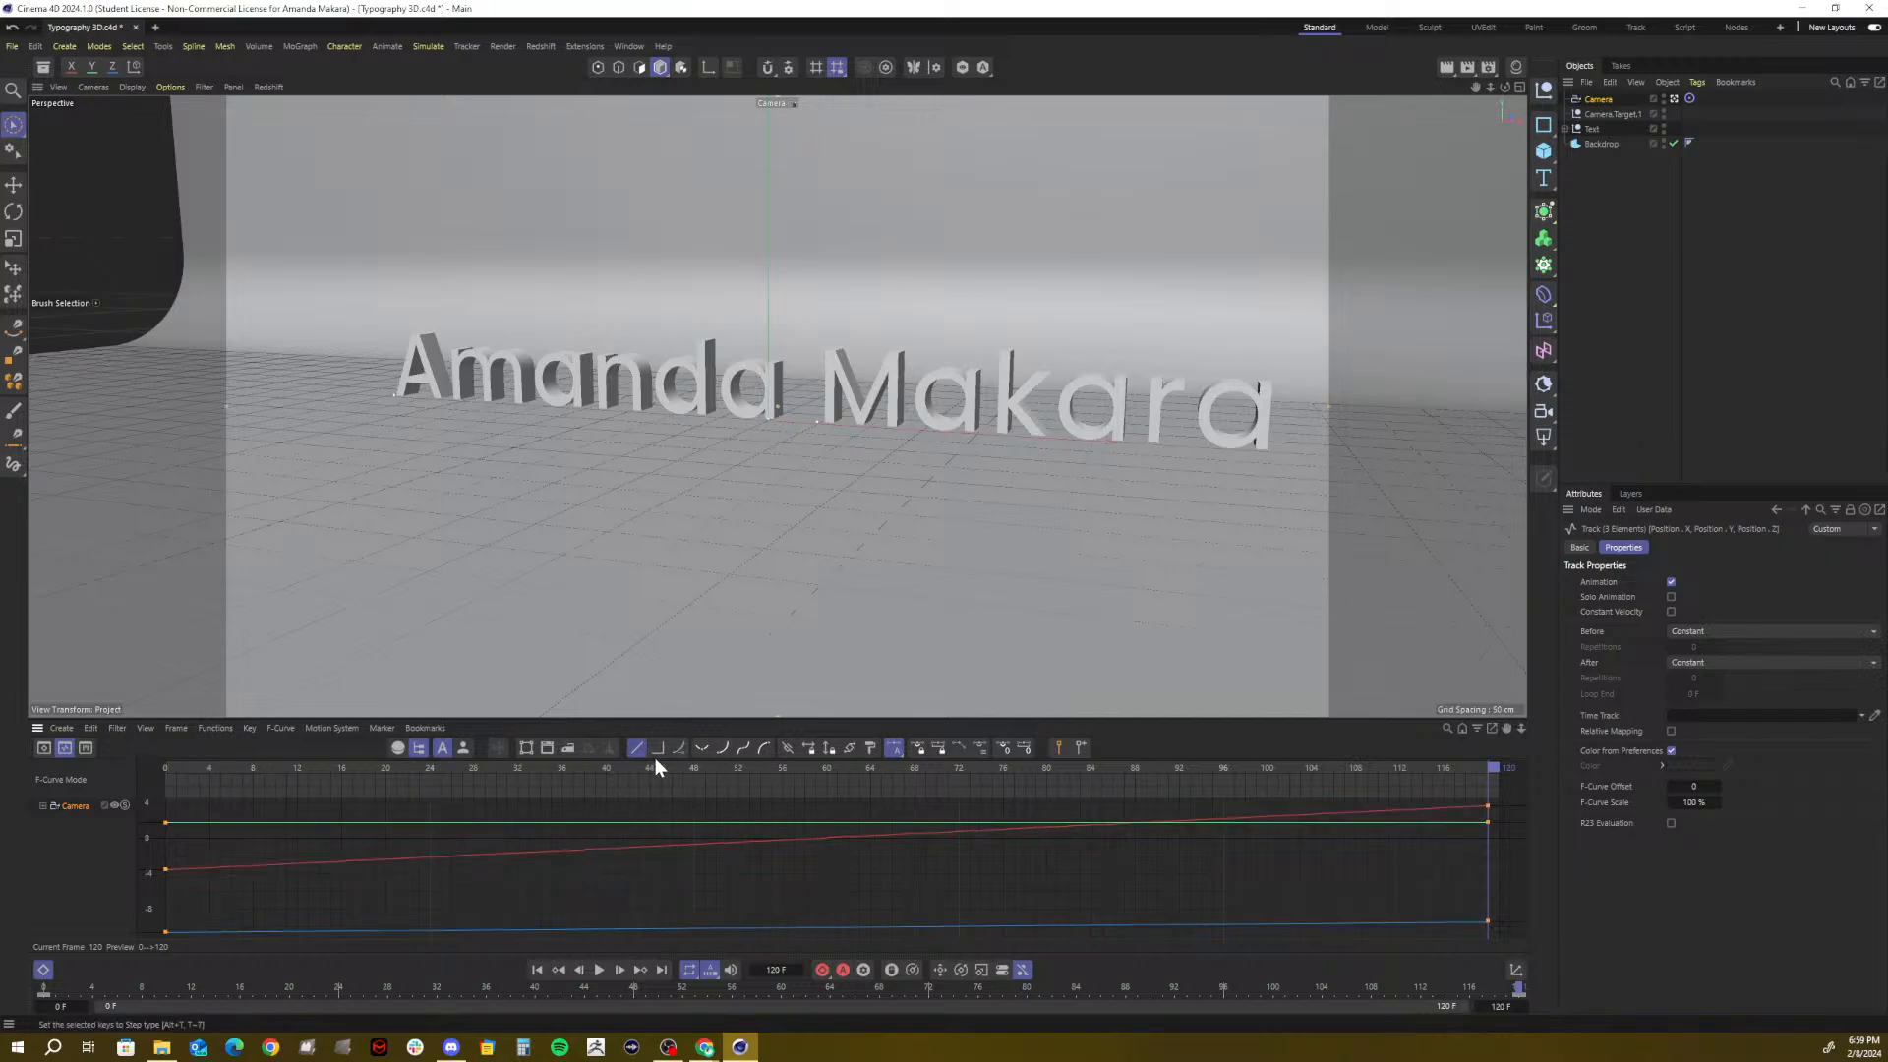
left_click_drag(310, 767, 138, 788)
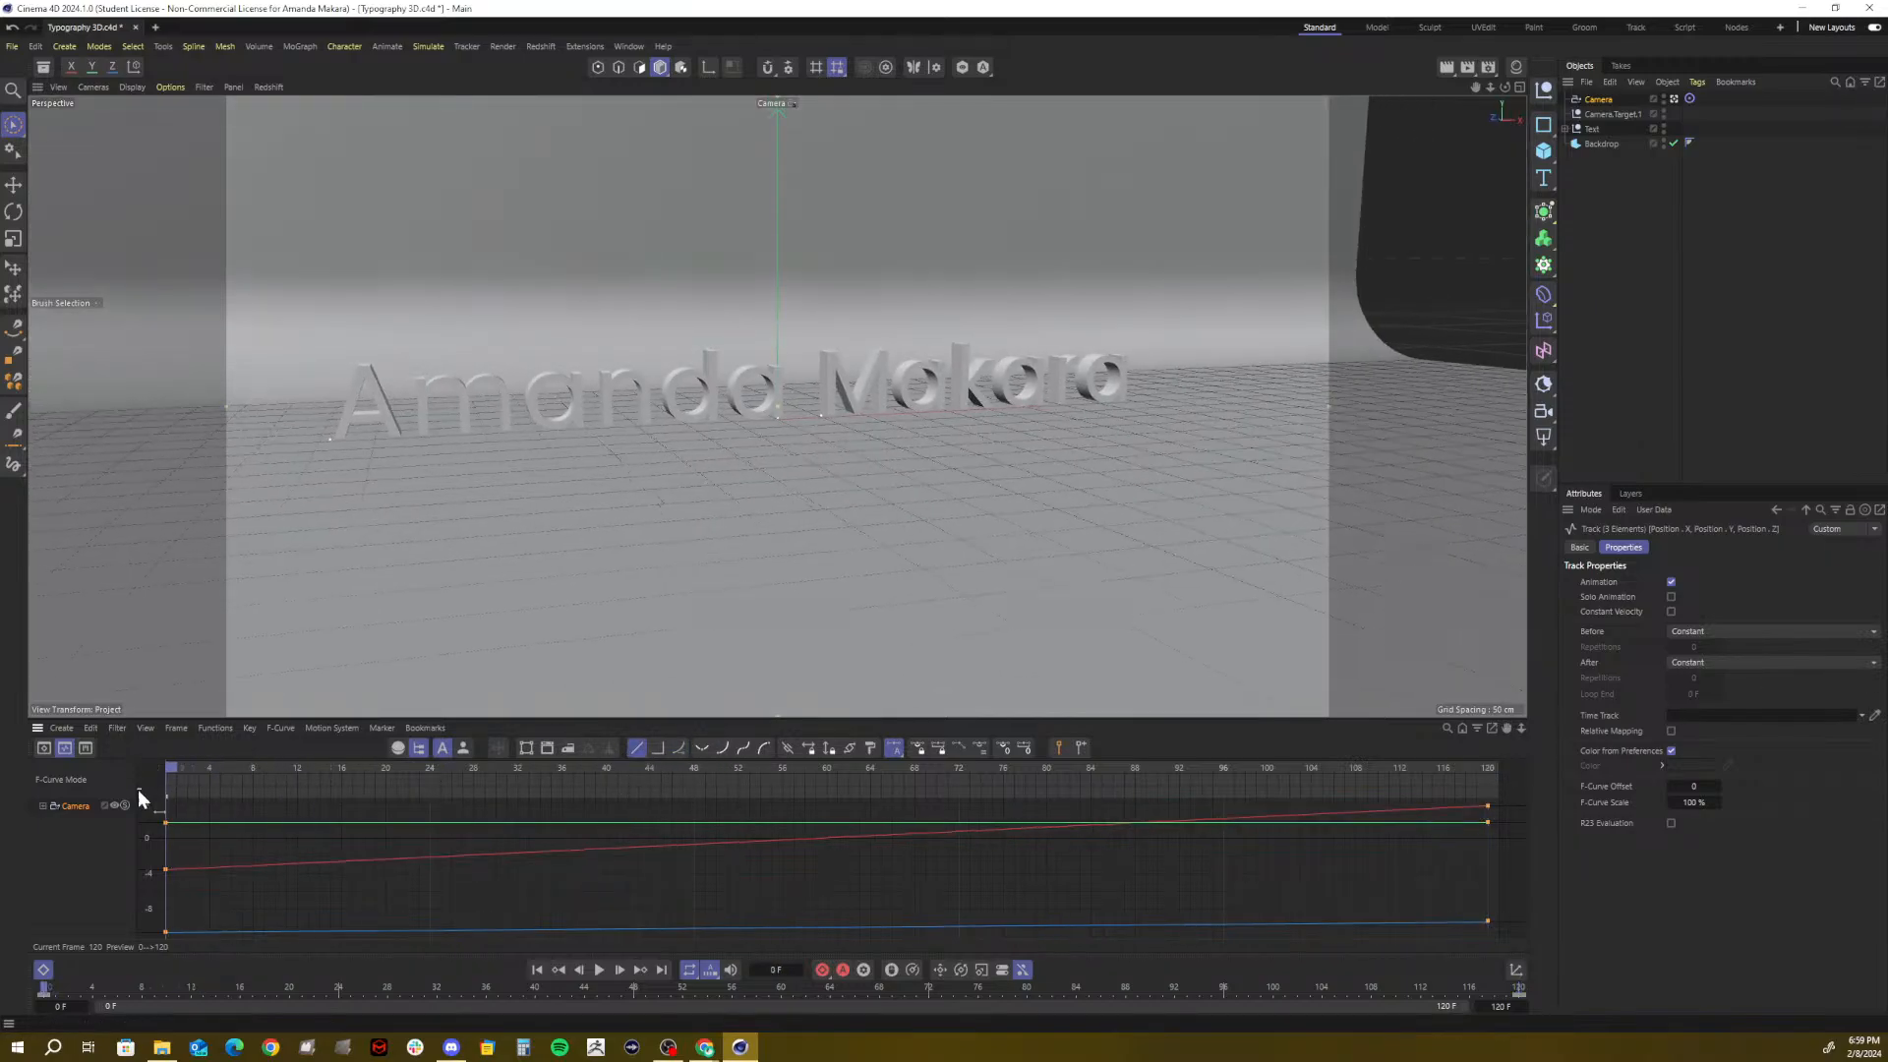
Play the camera animation and try a preview range starting at frame 4
key("F8")
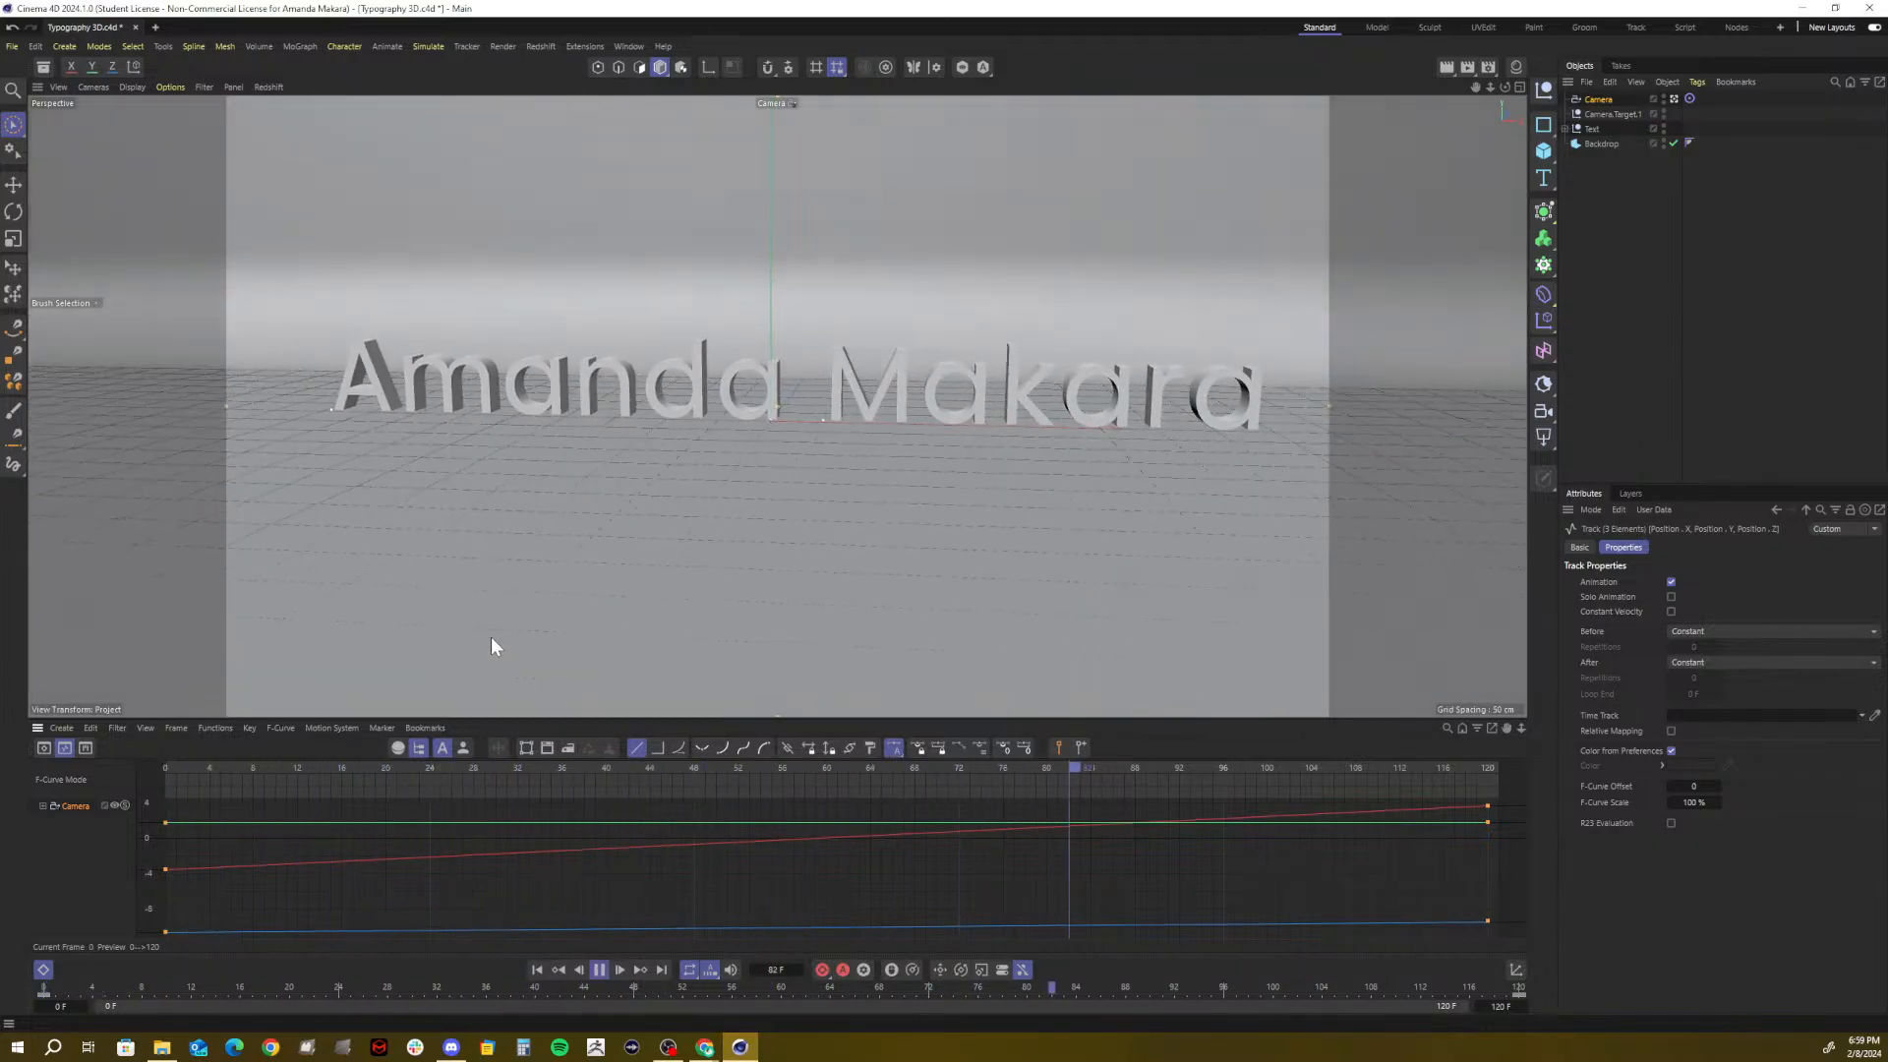
key("t")
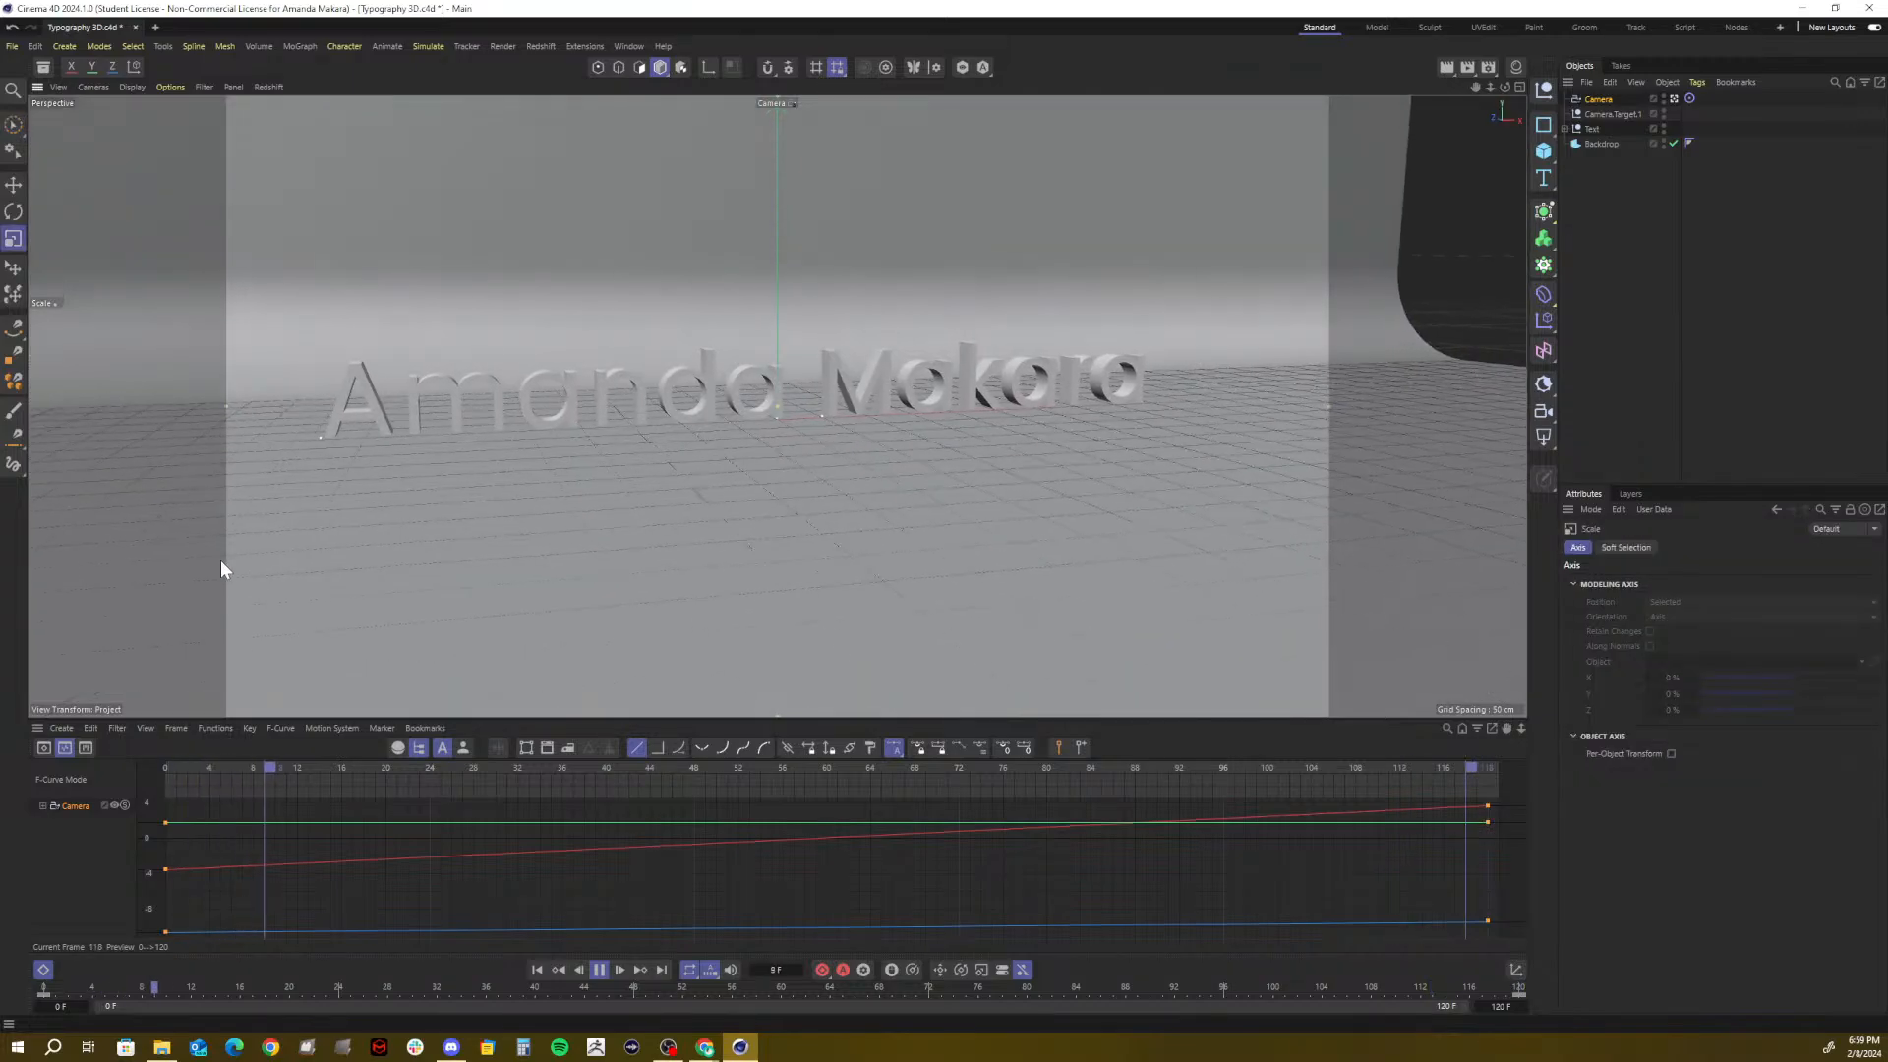
key("F8")
left_click(215, 767)
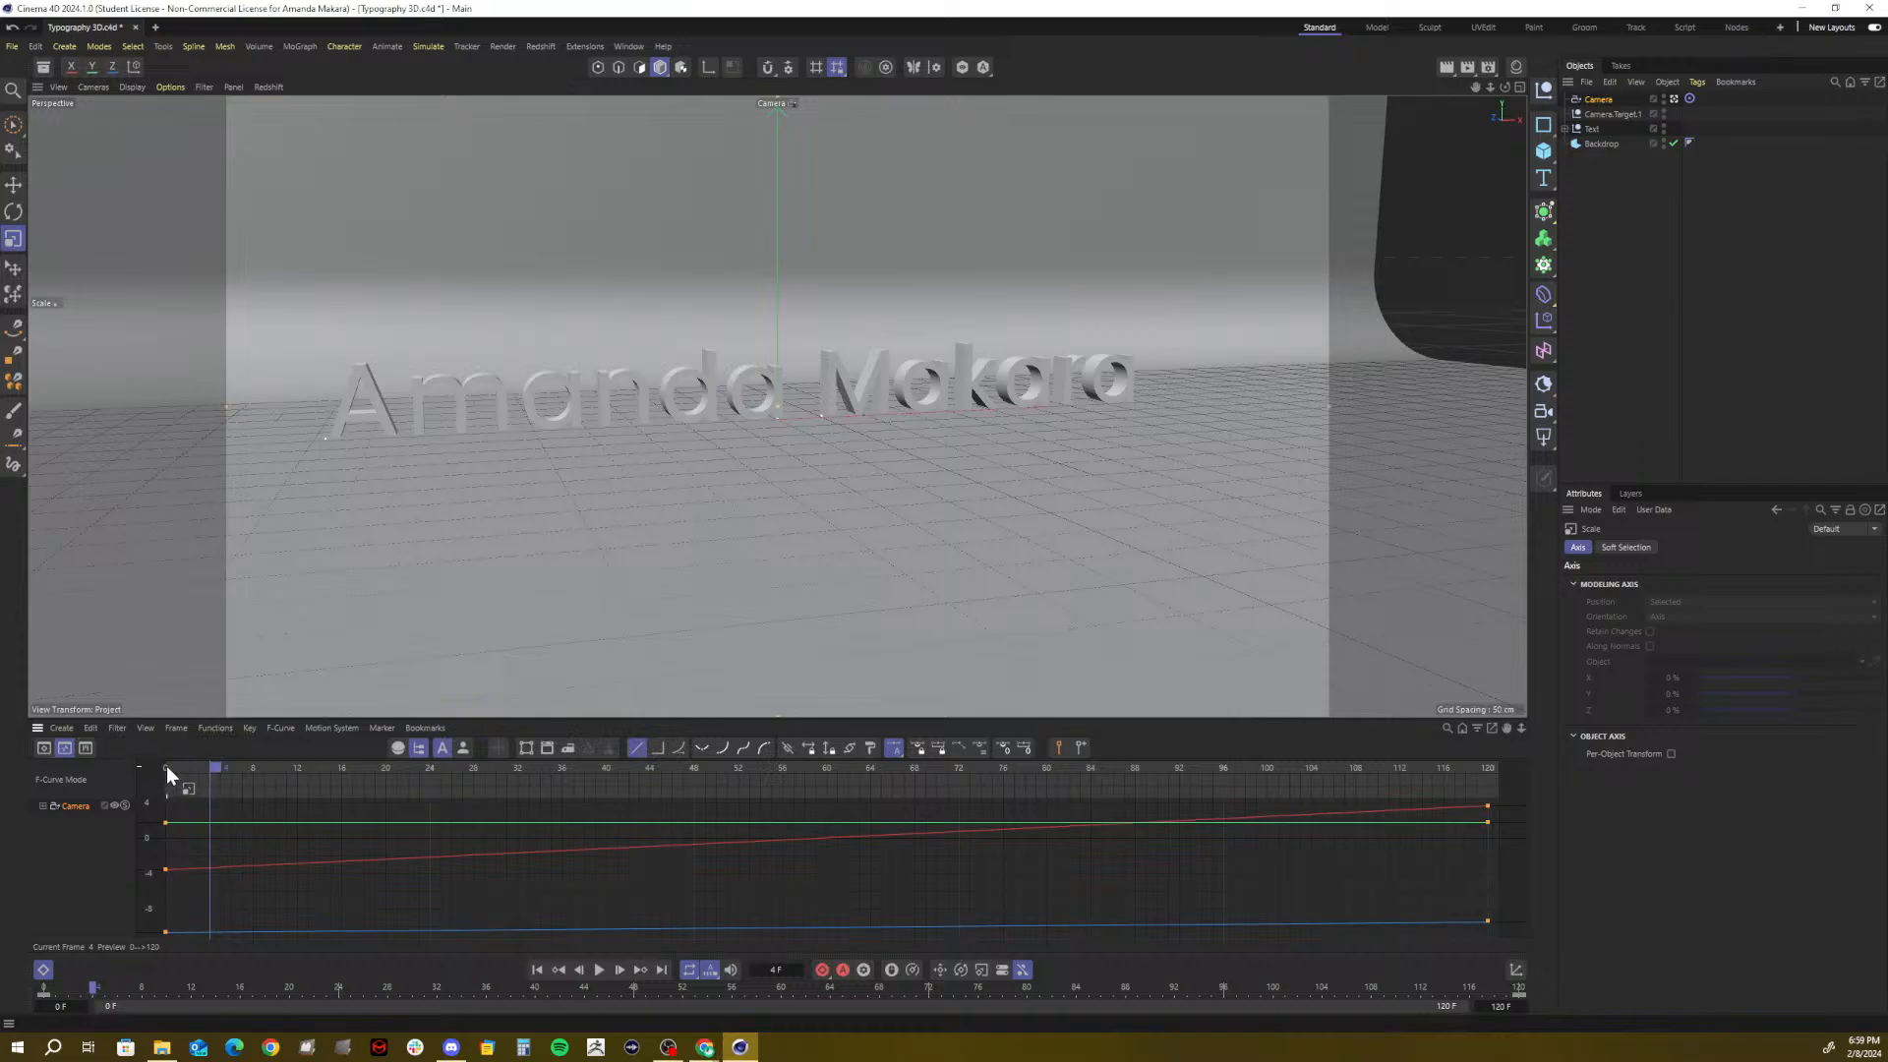
left_click_drag(167, 764, 216, 771)
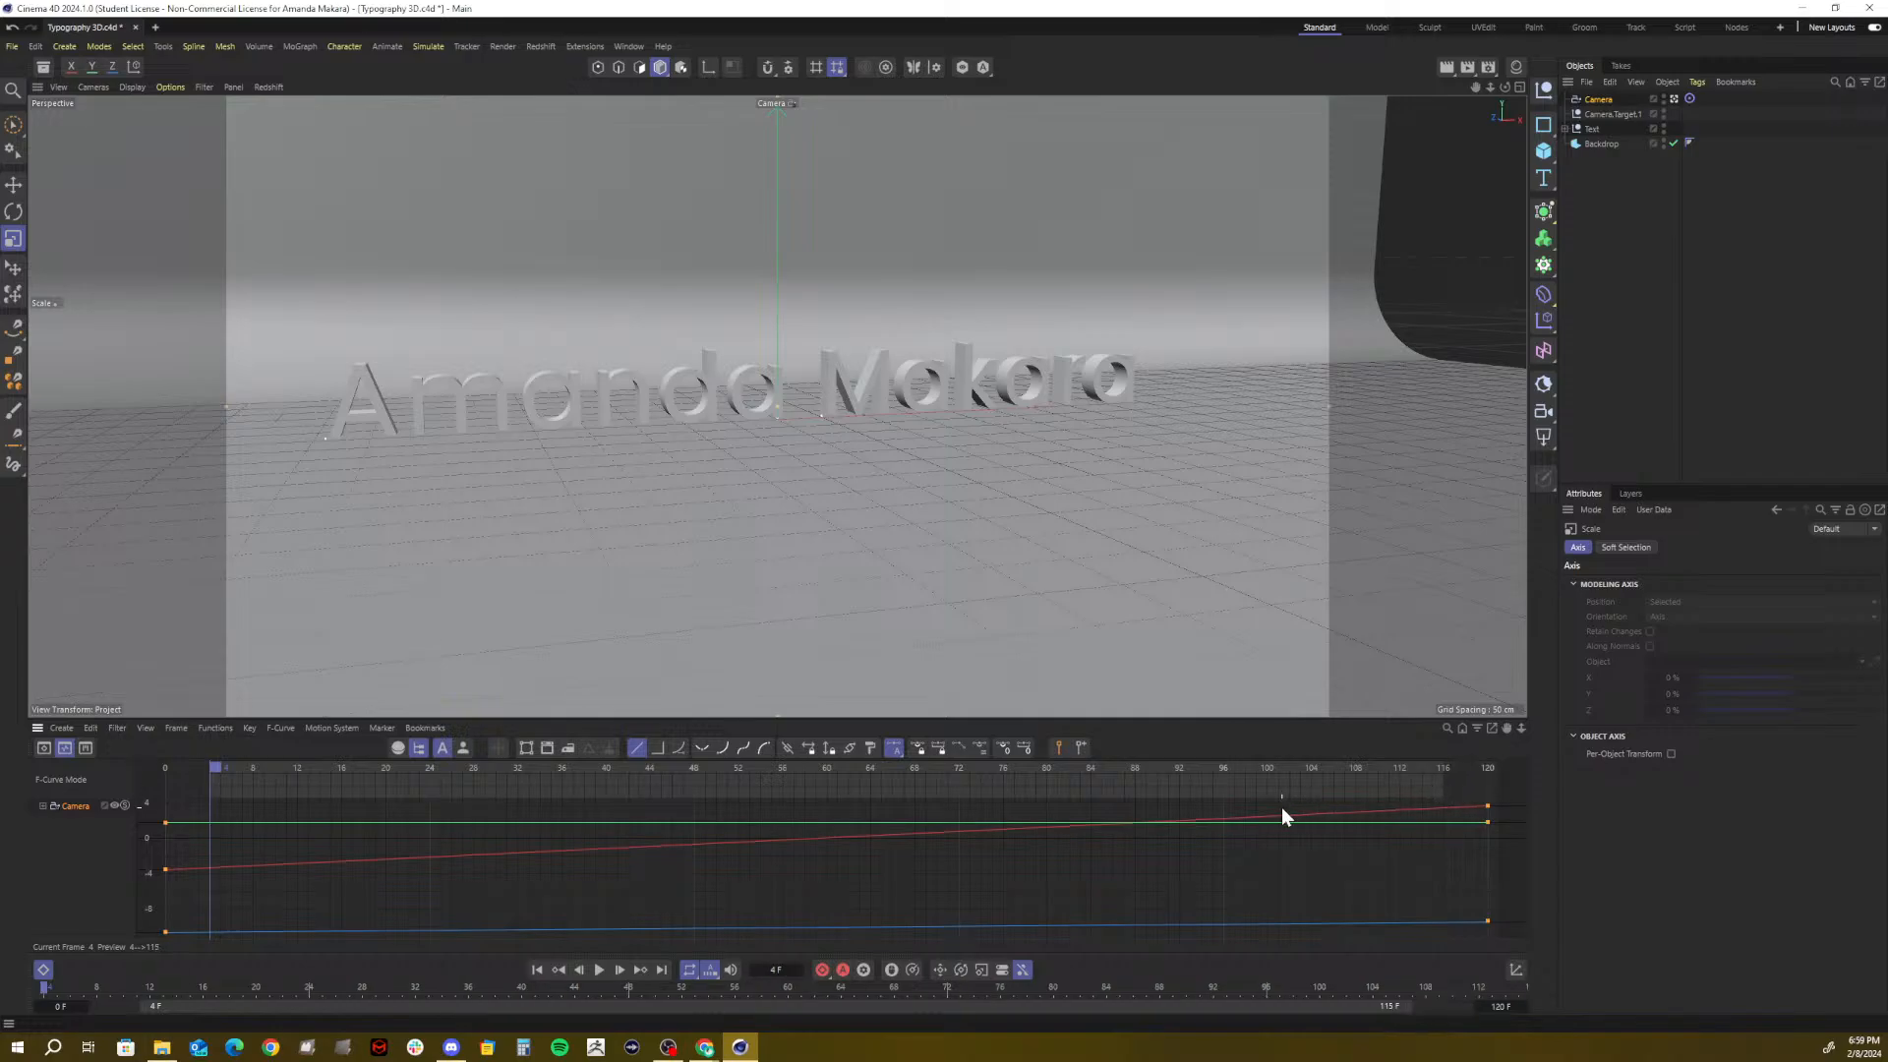
key("F8")
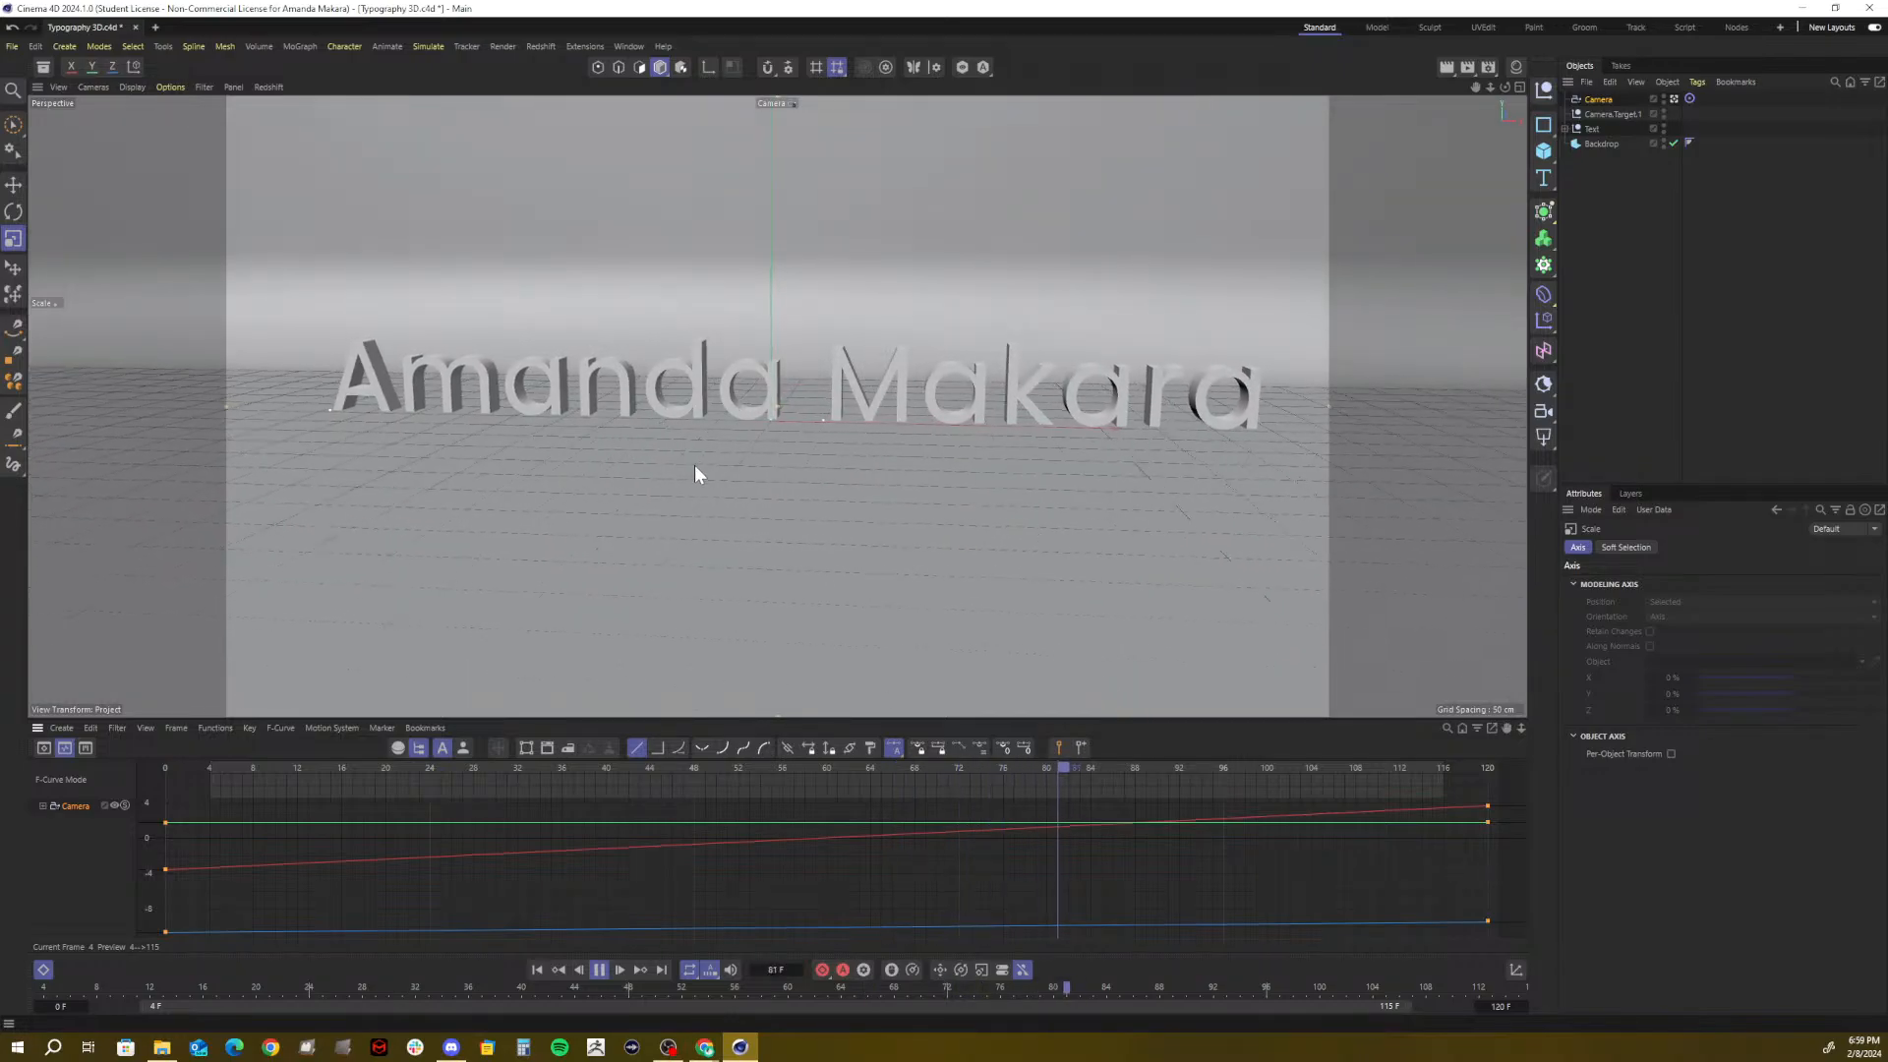
key("F8")
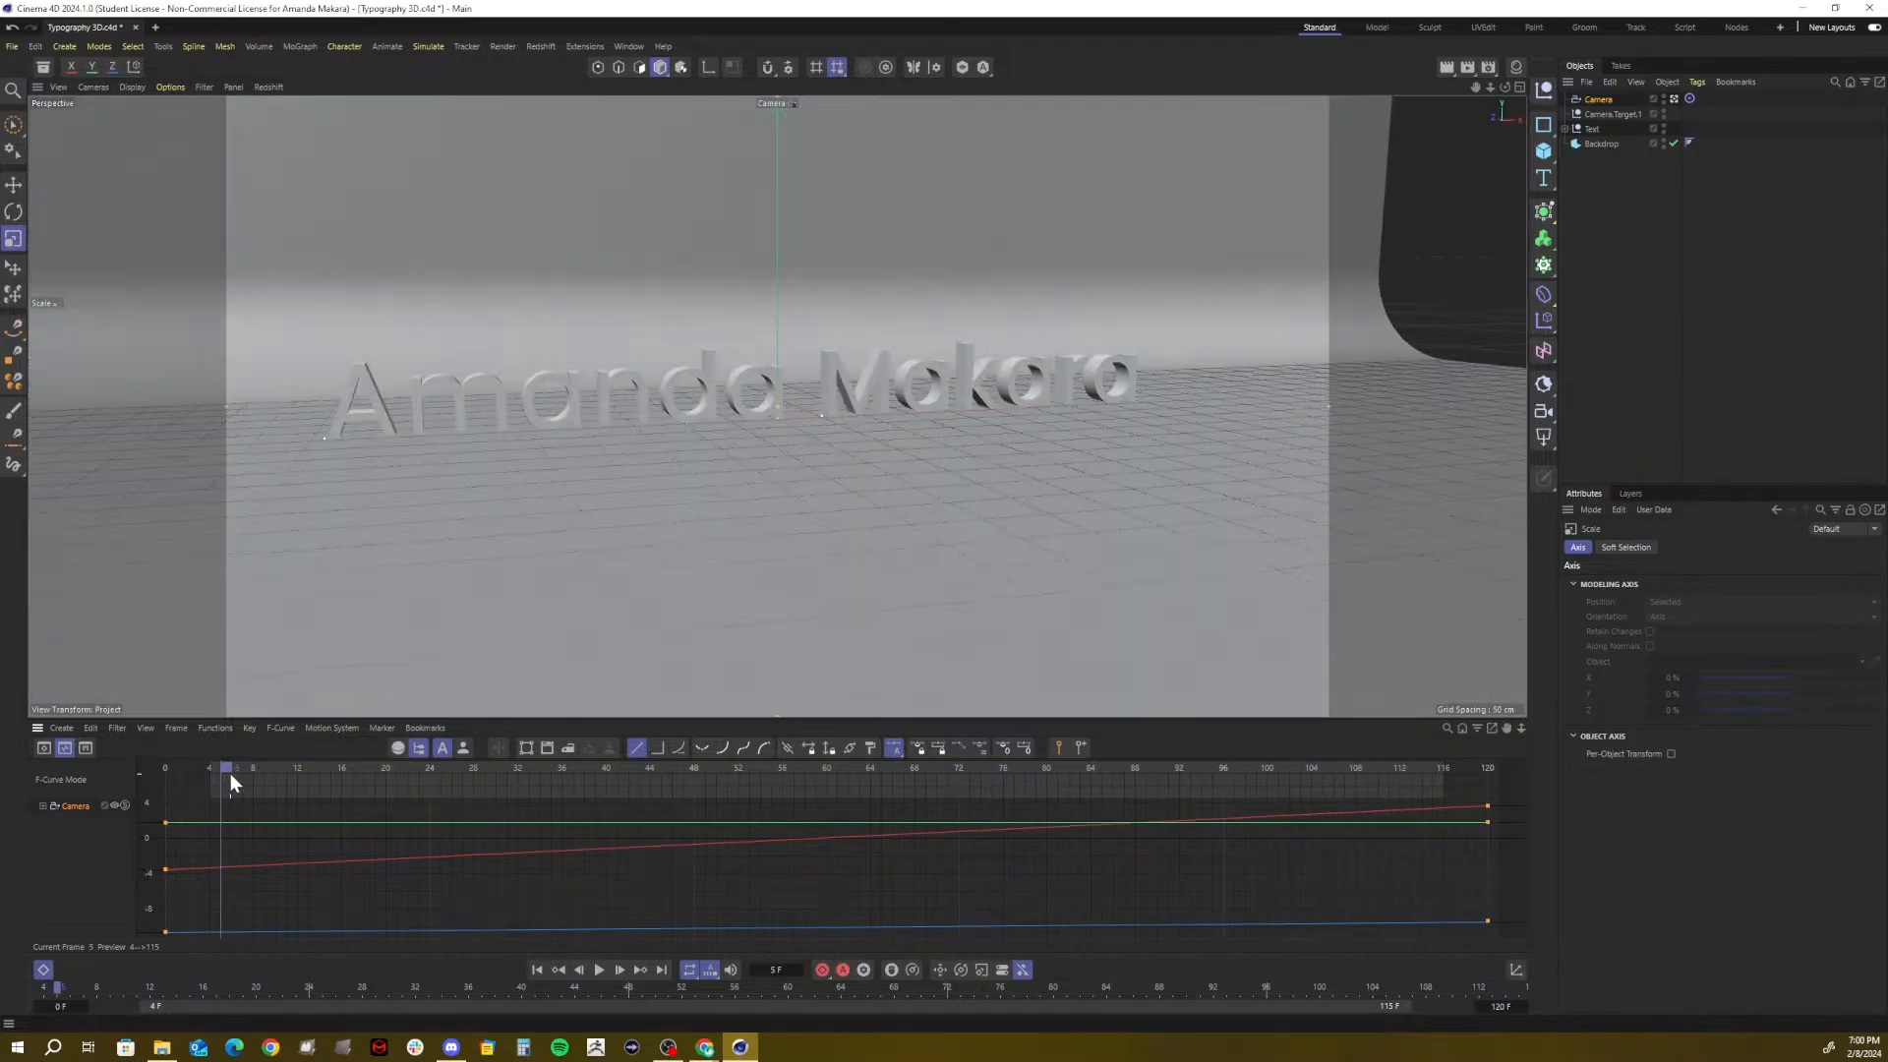
Reset the preview range to frames 0–120 and switch the camera keys to Spline interpolation
left_click_drag(215, 769, 184, 786)
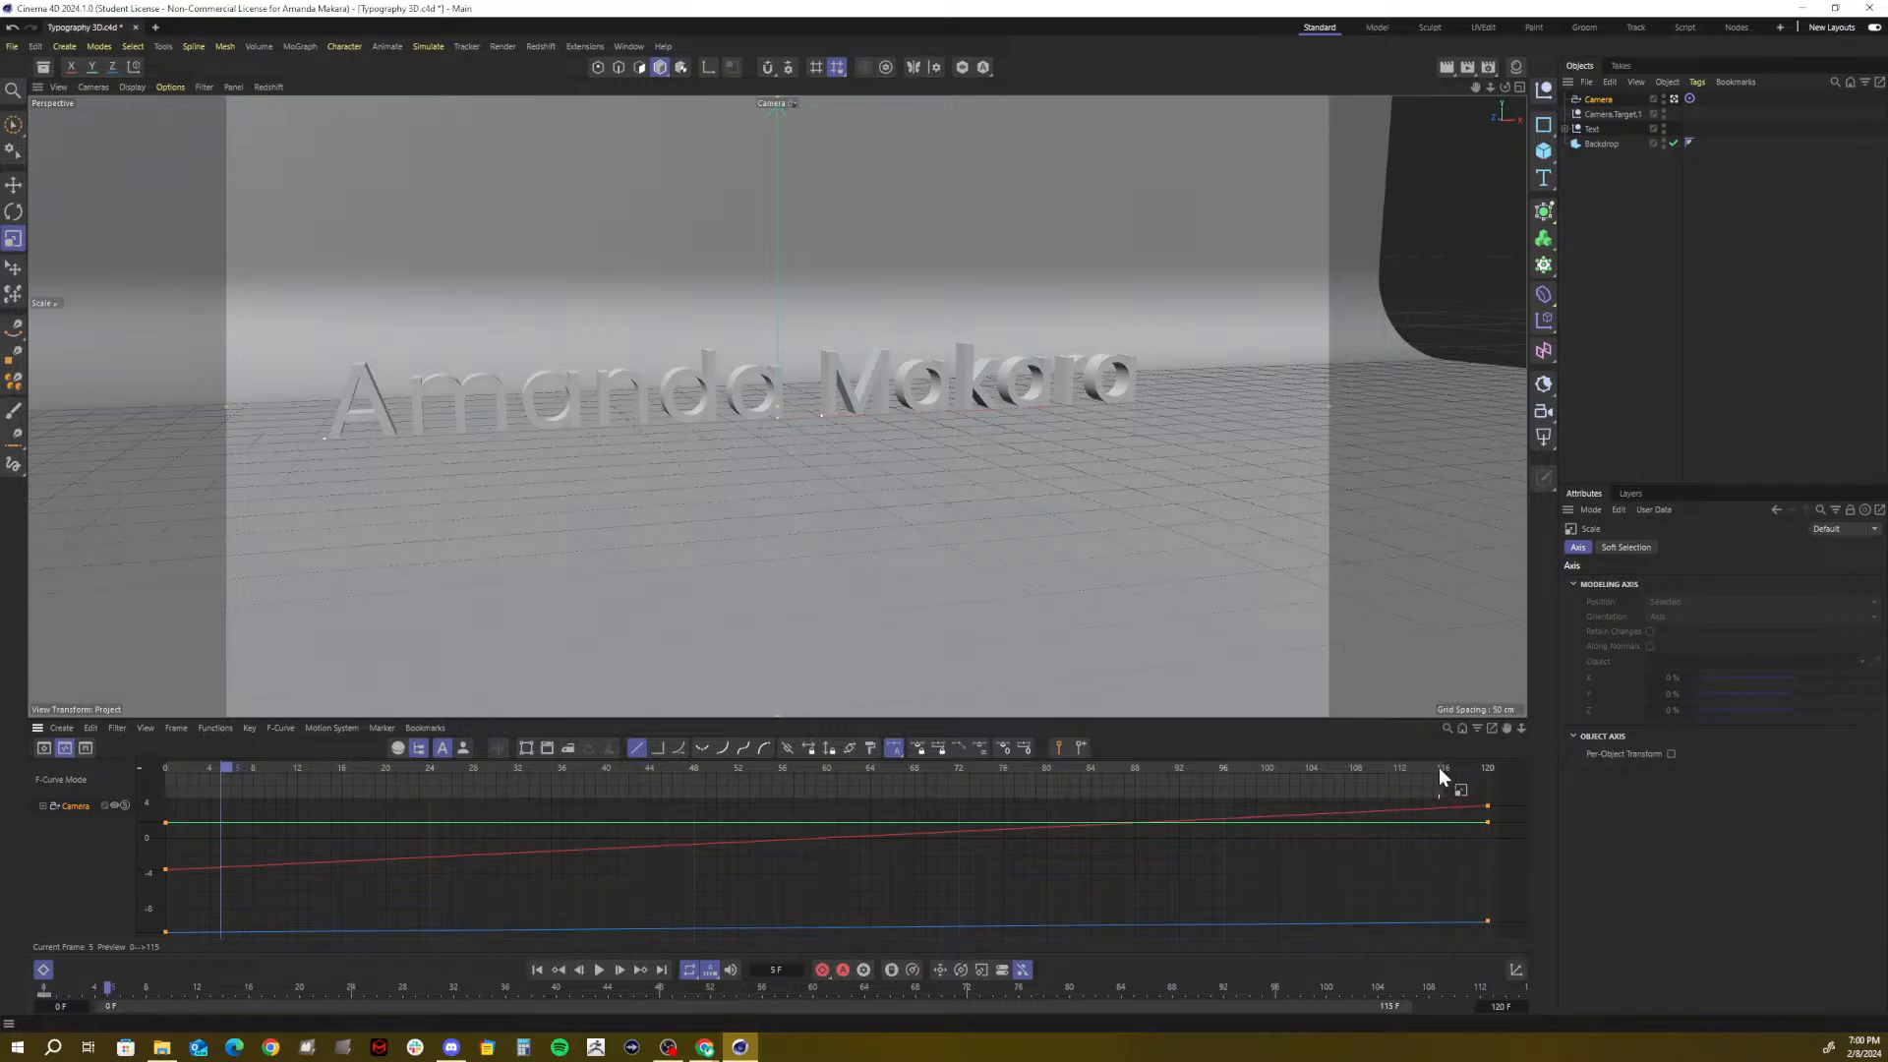
left_click_drag(1437, 769, 1520, 769)
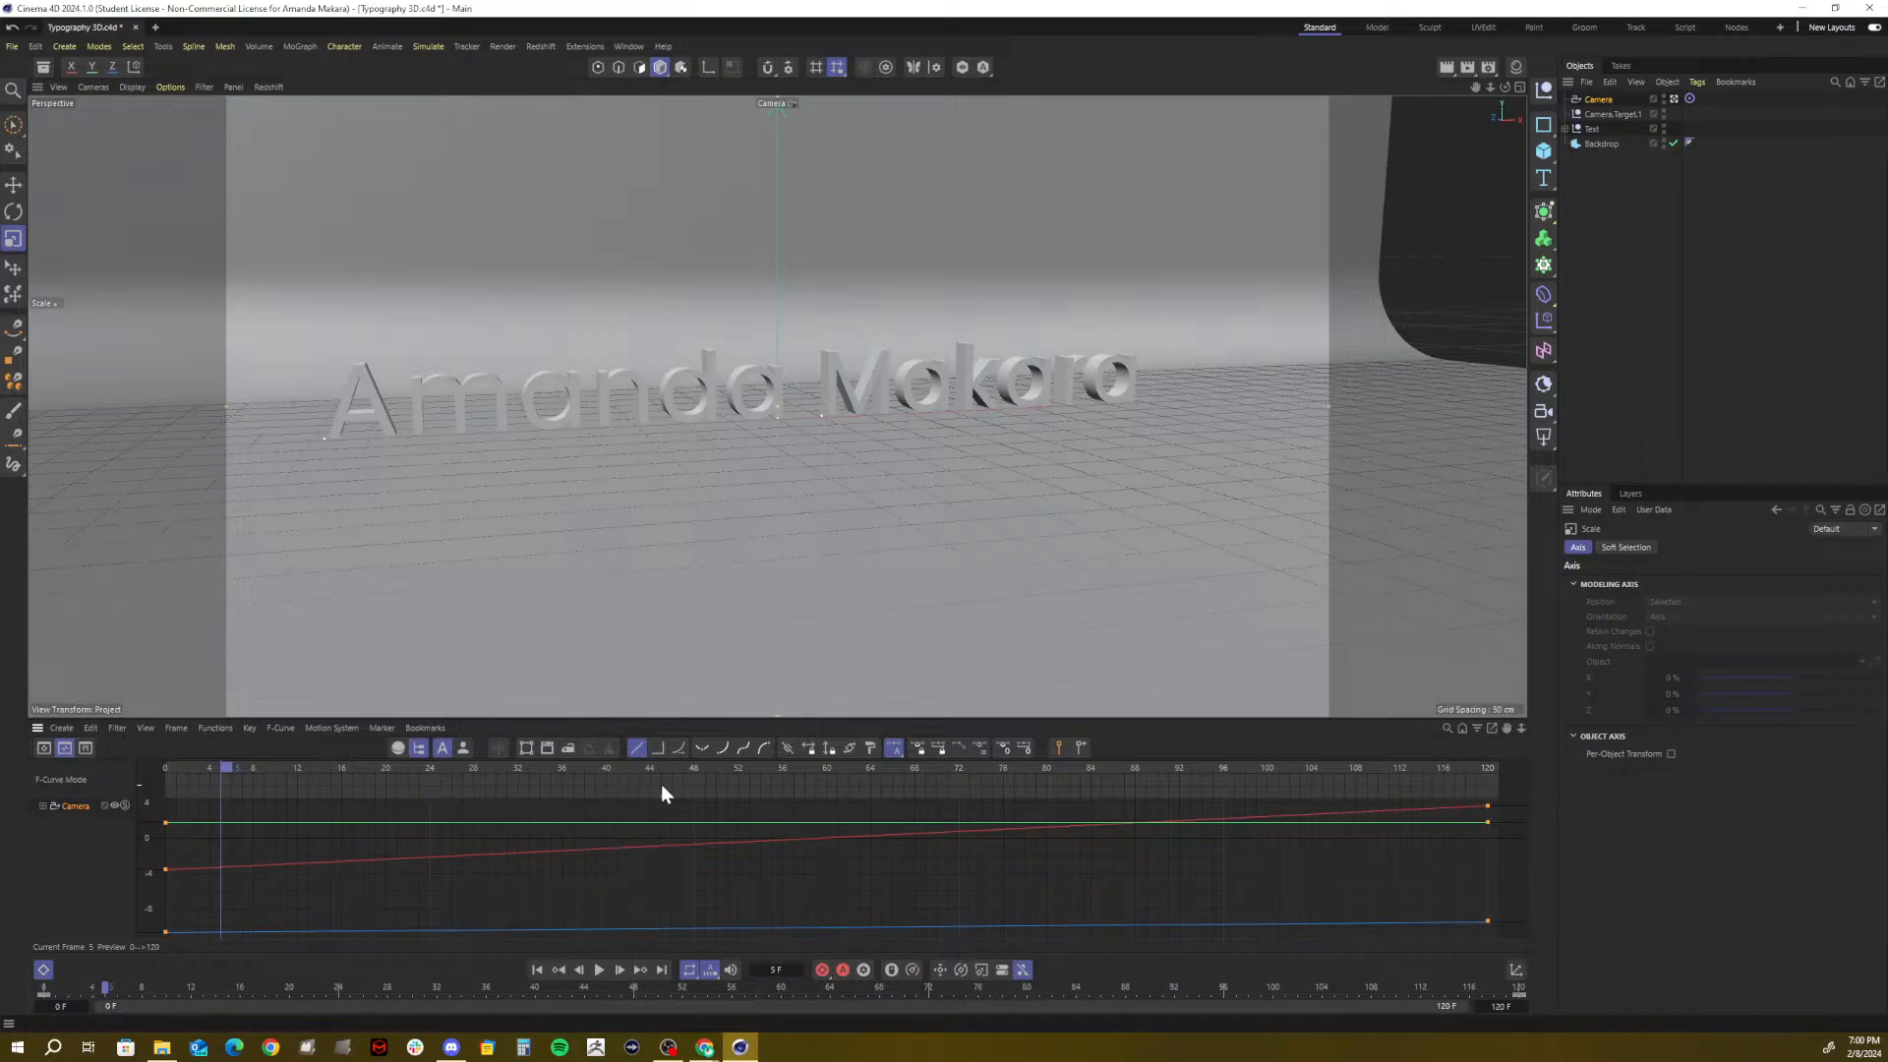
left_click(679, 749)
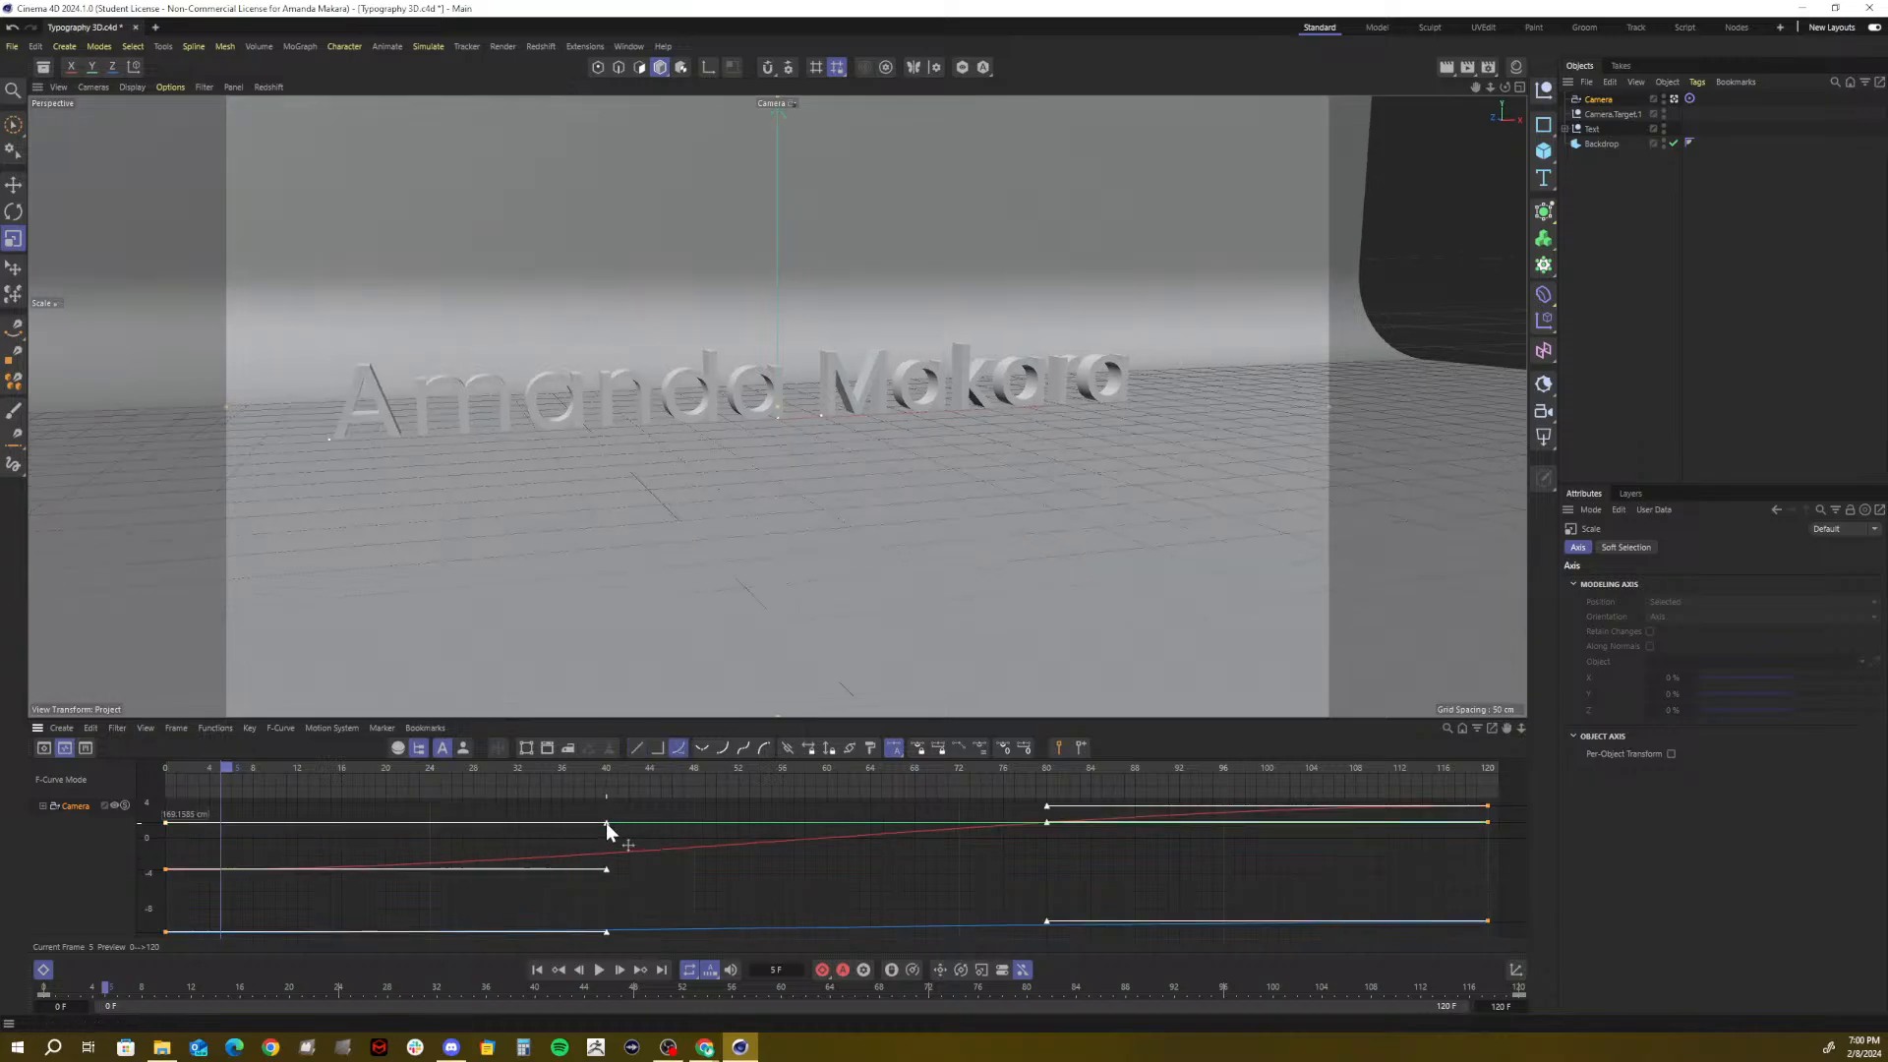
left_click_drag(606, 823, 769, 829)
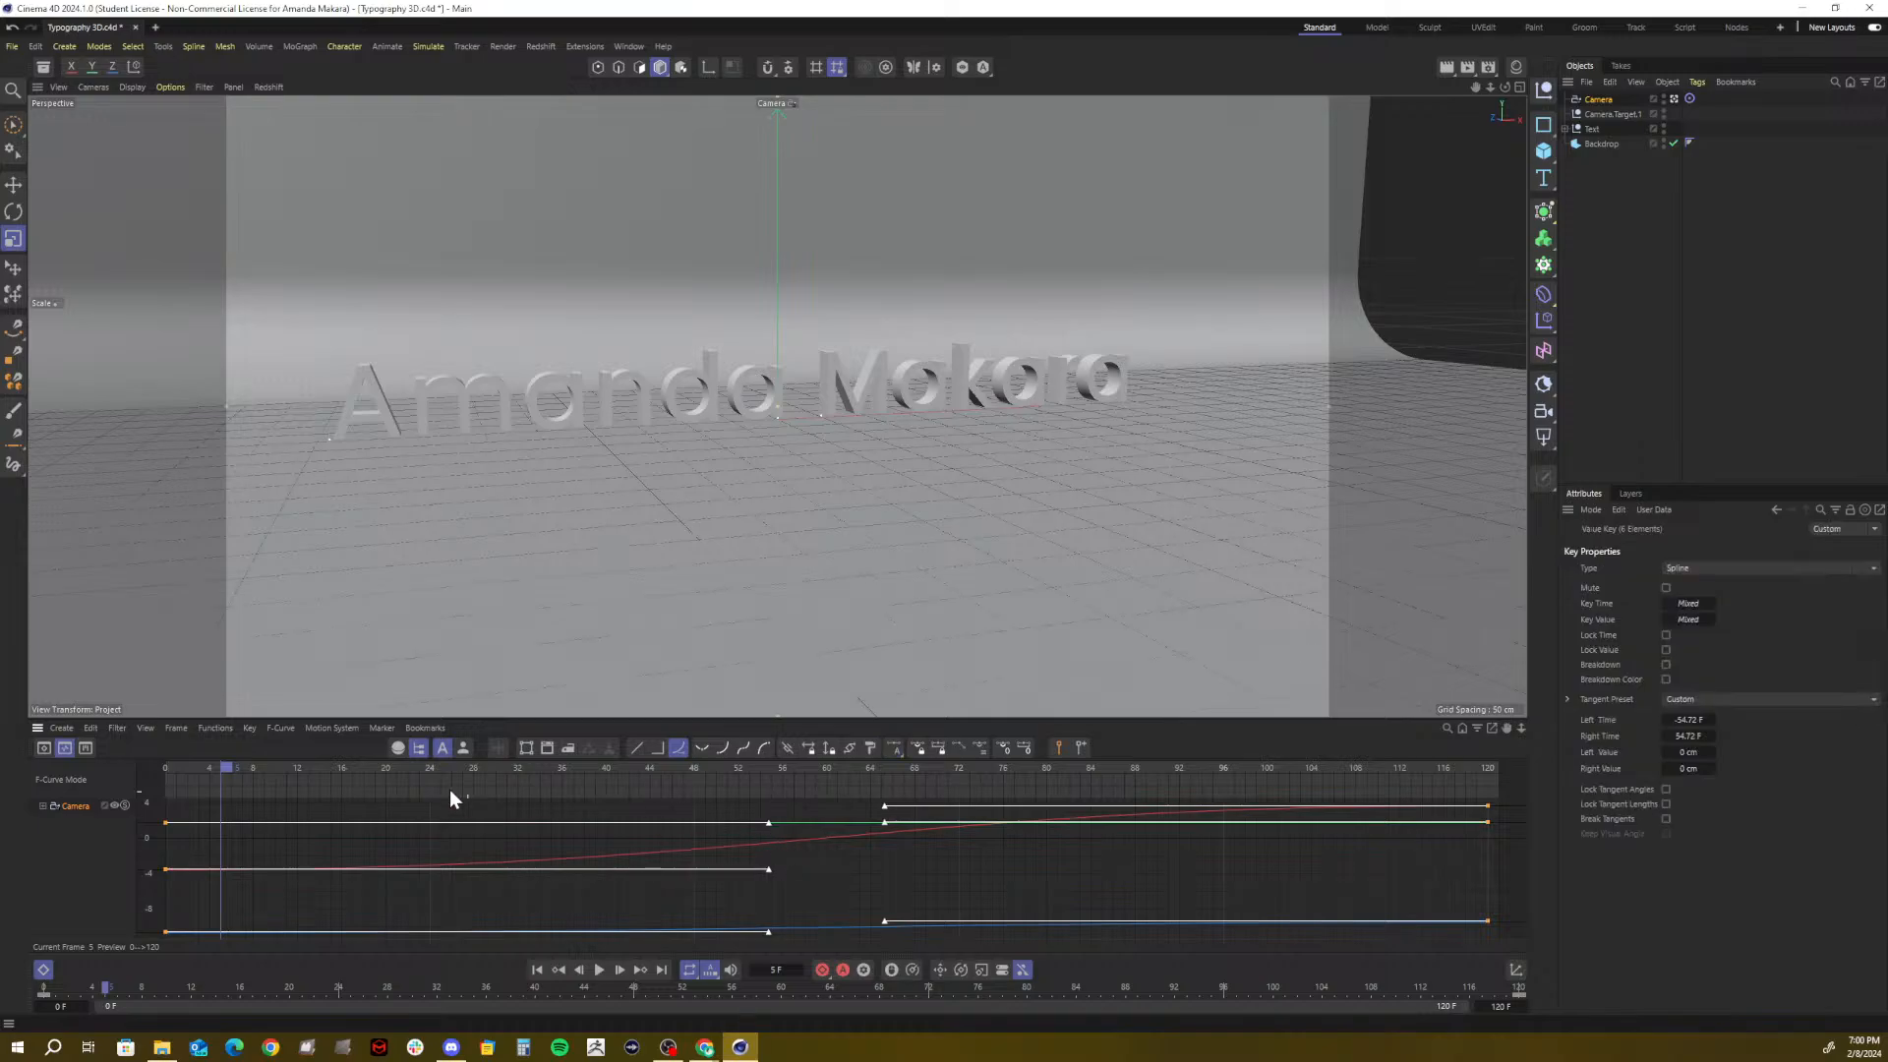
key("F8")
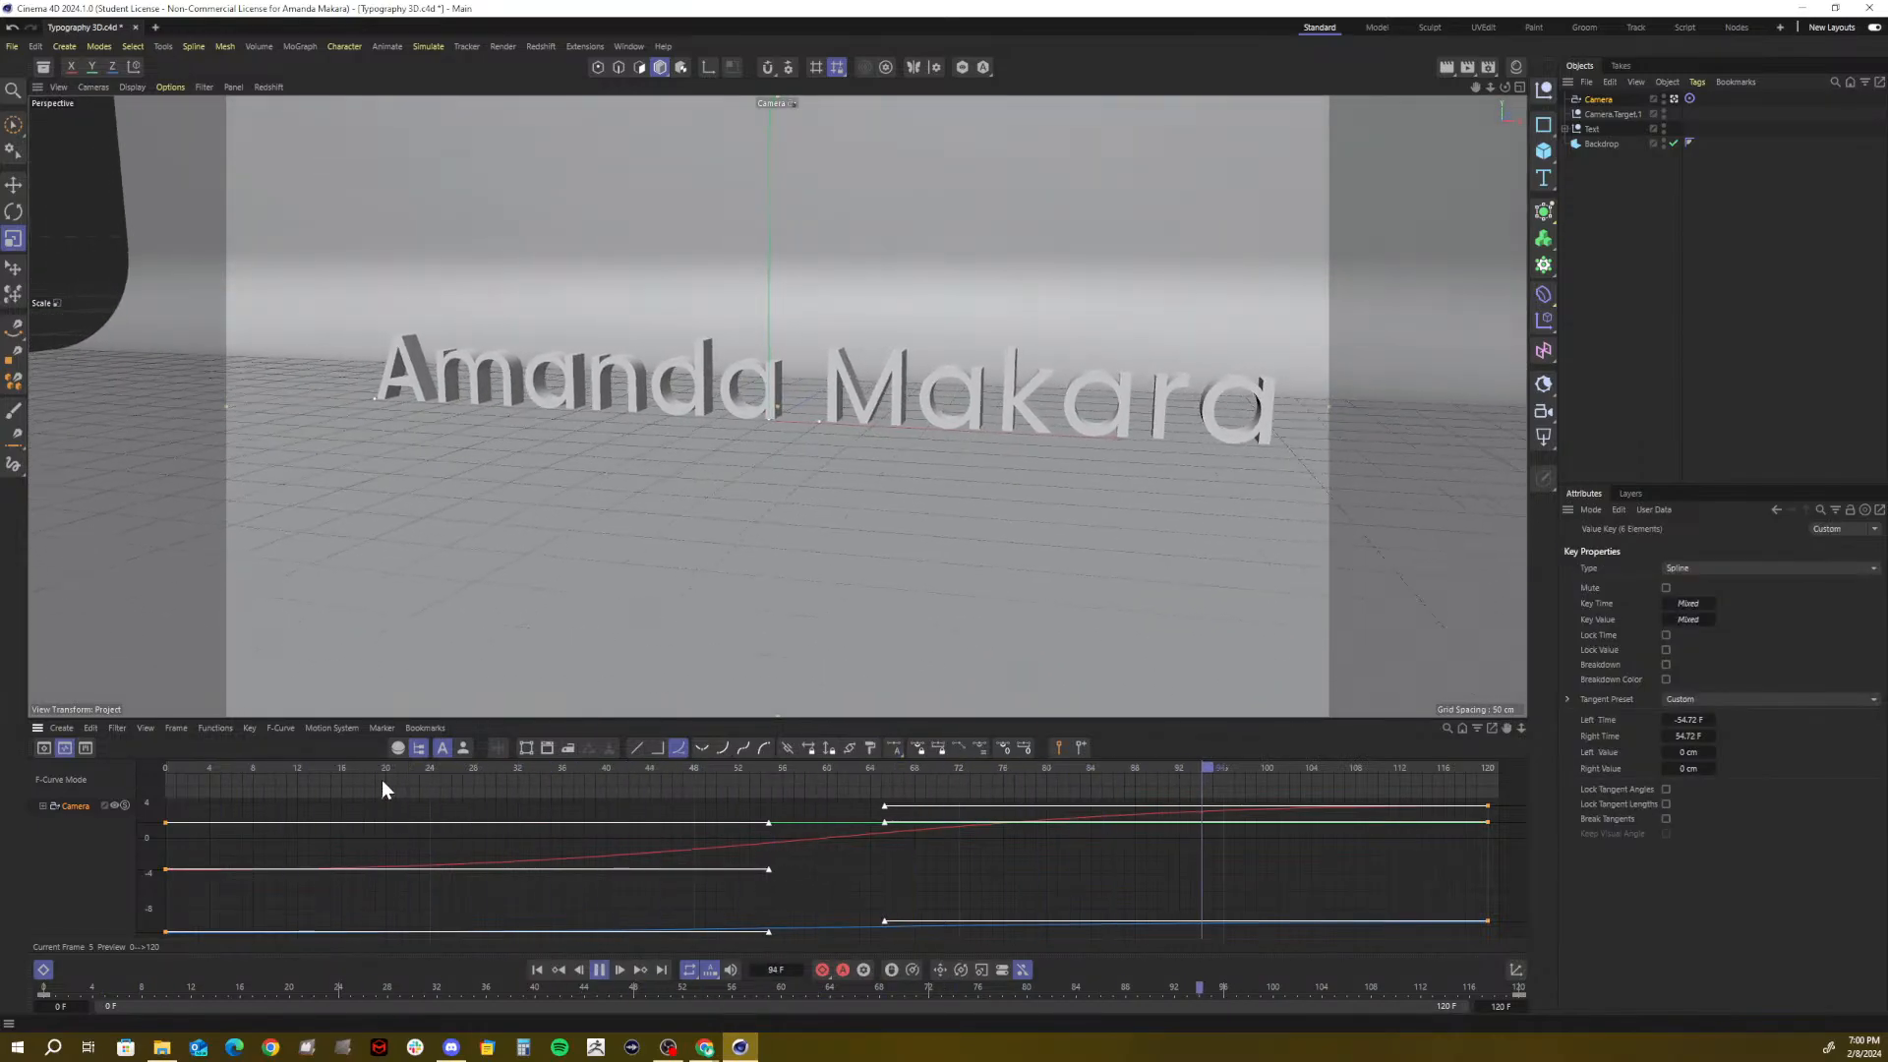
key("space")
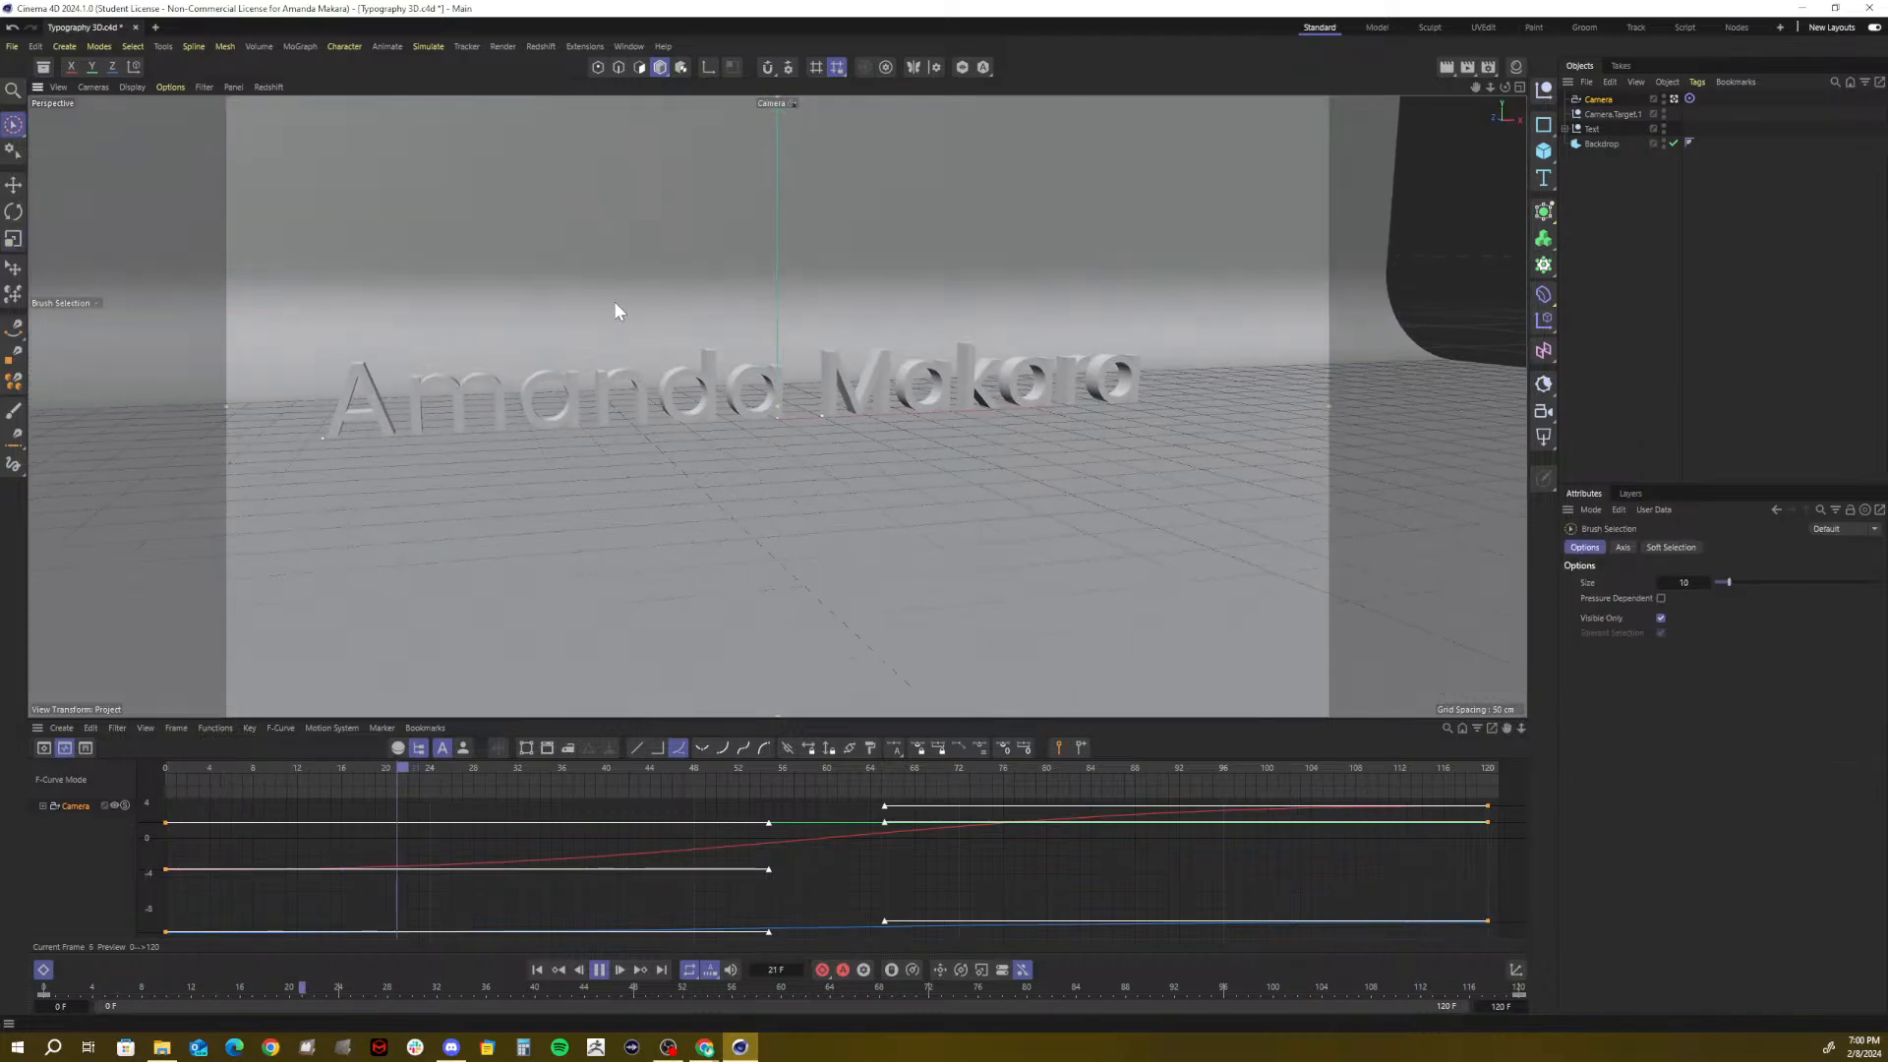
key("space")
left_click(818, 492)
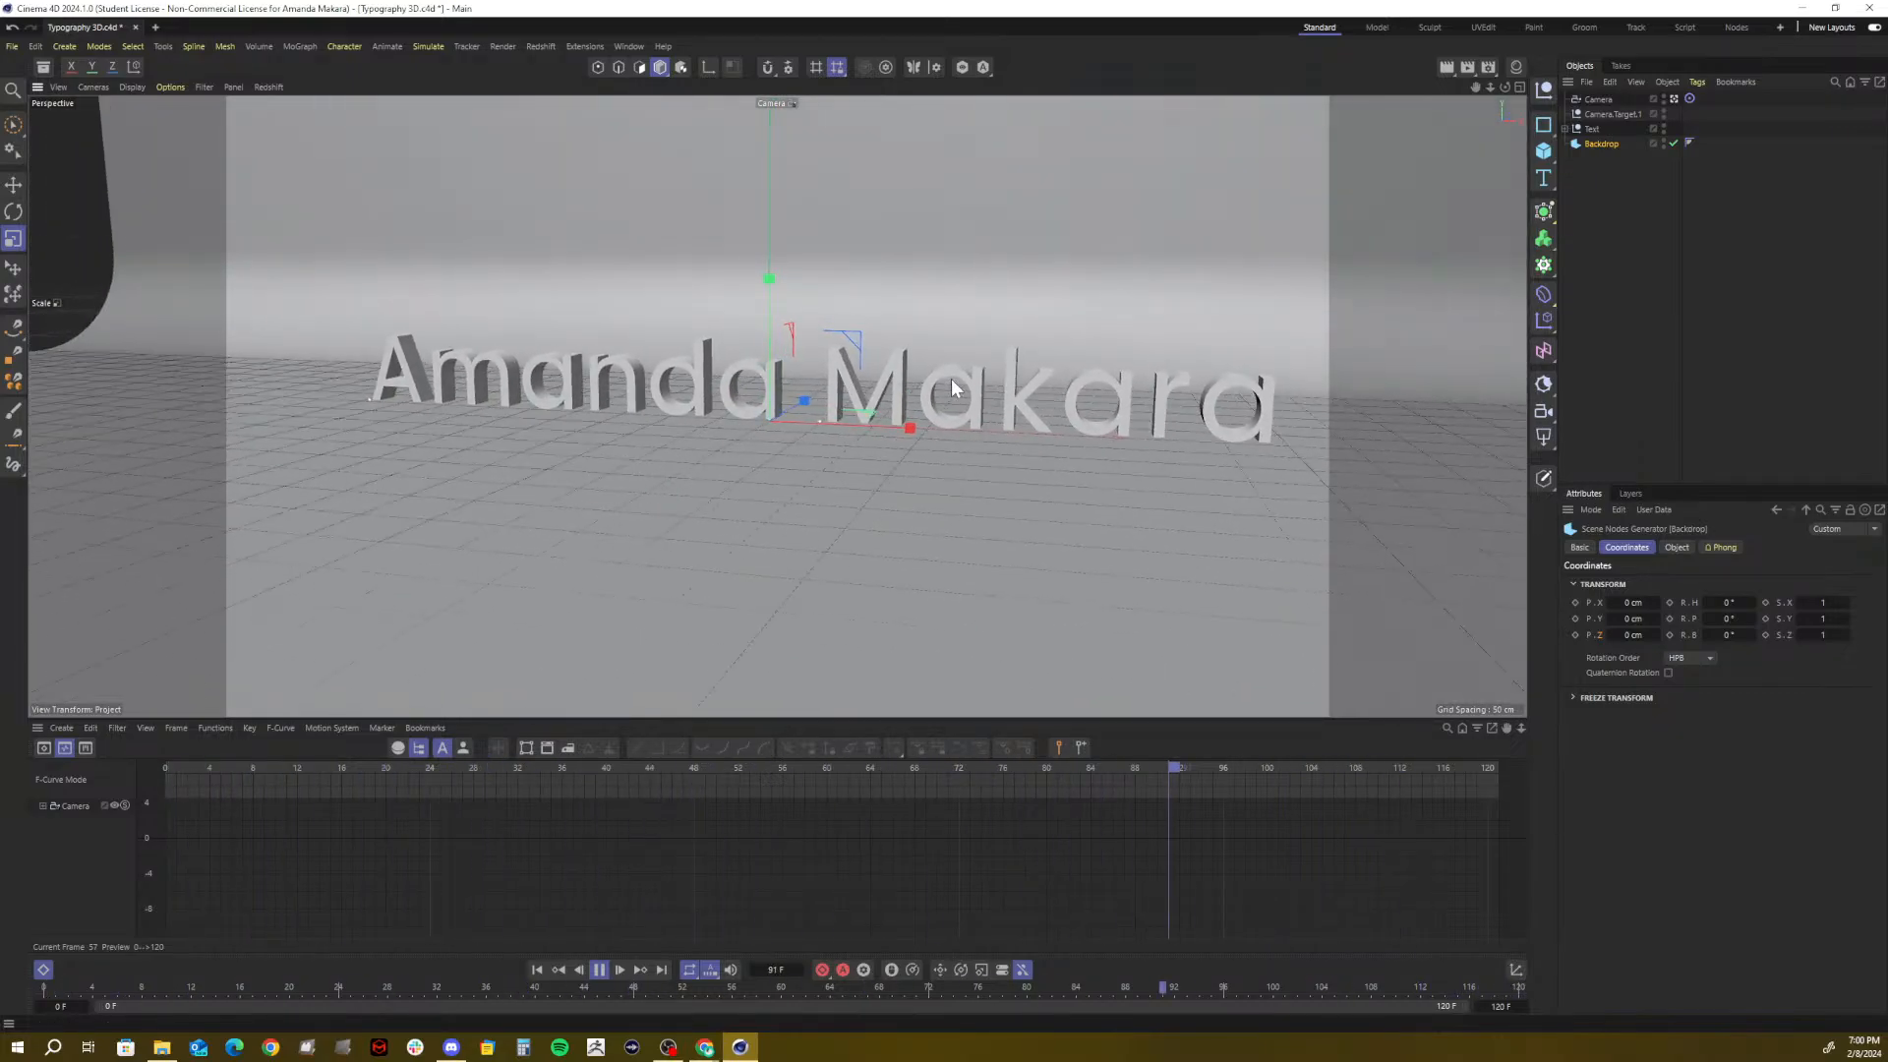
key("9")
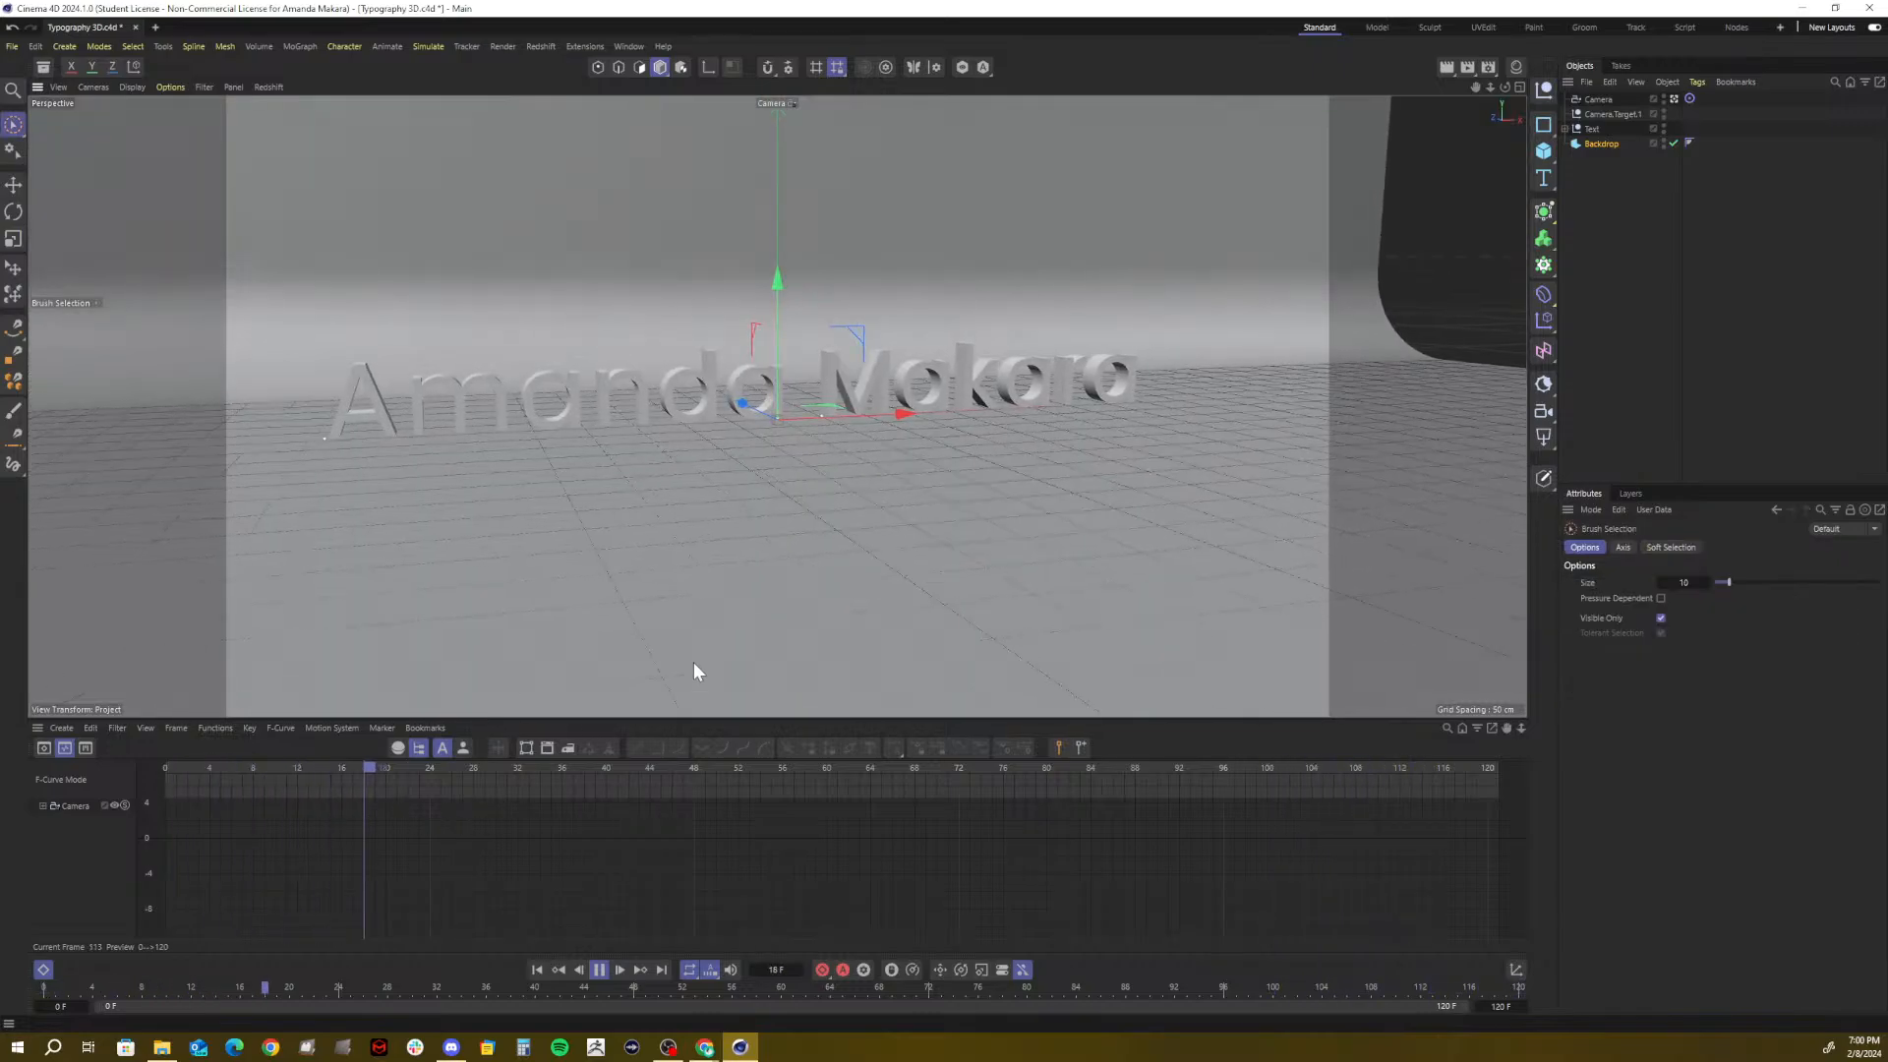
left_click(602, 967)
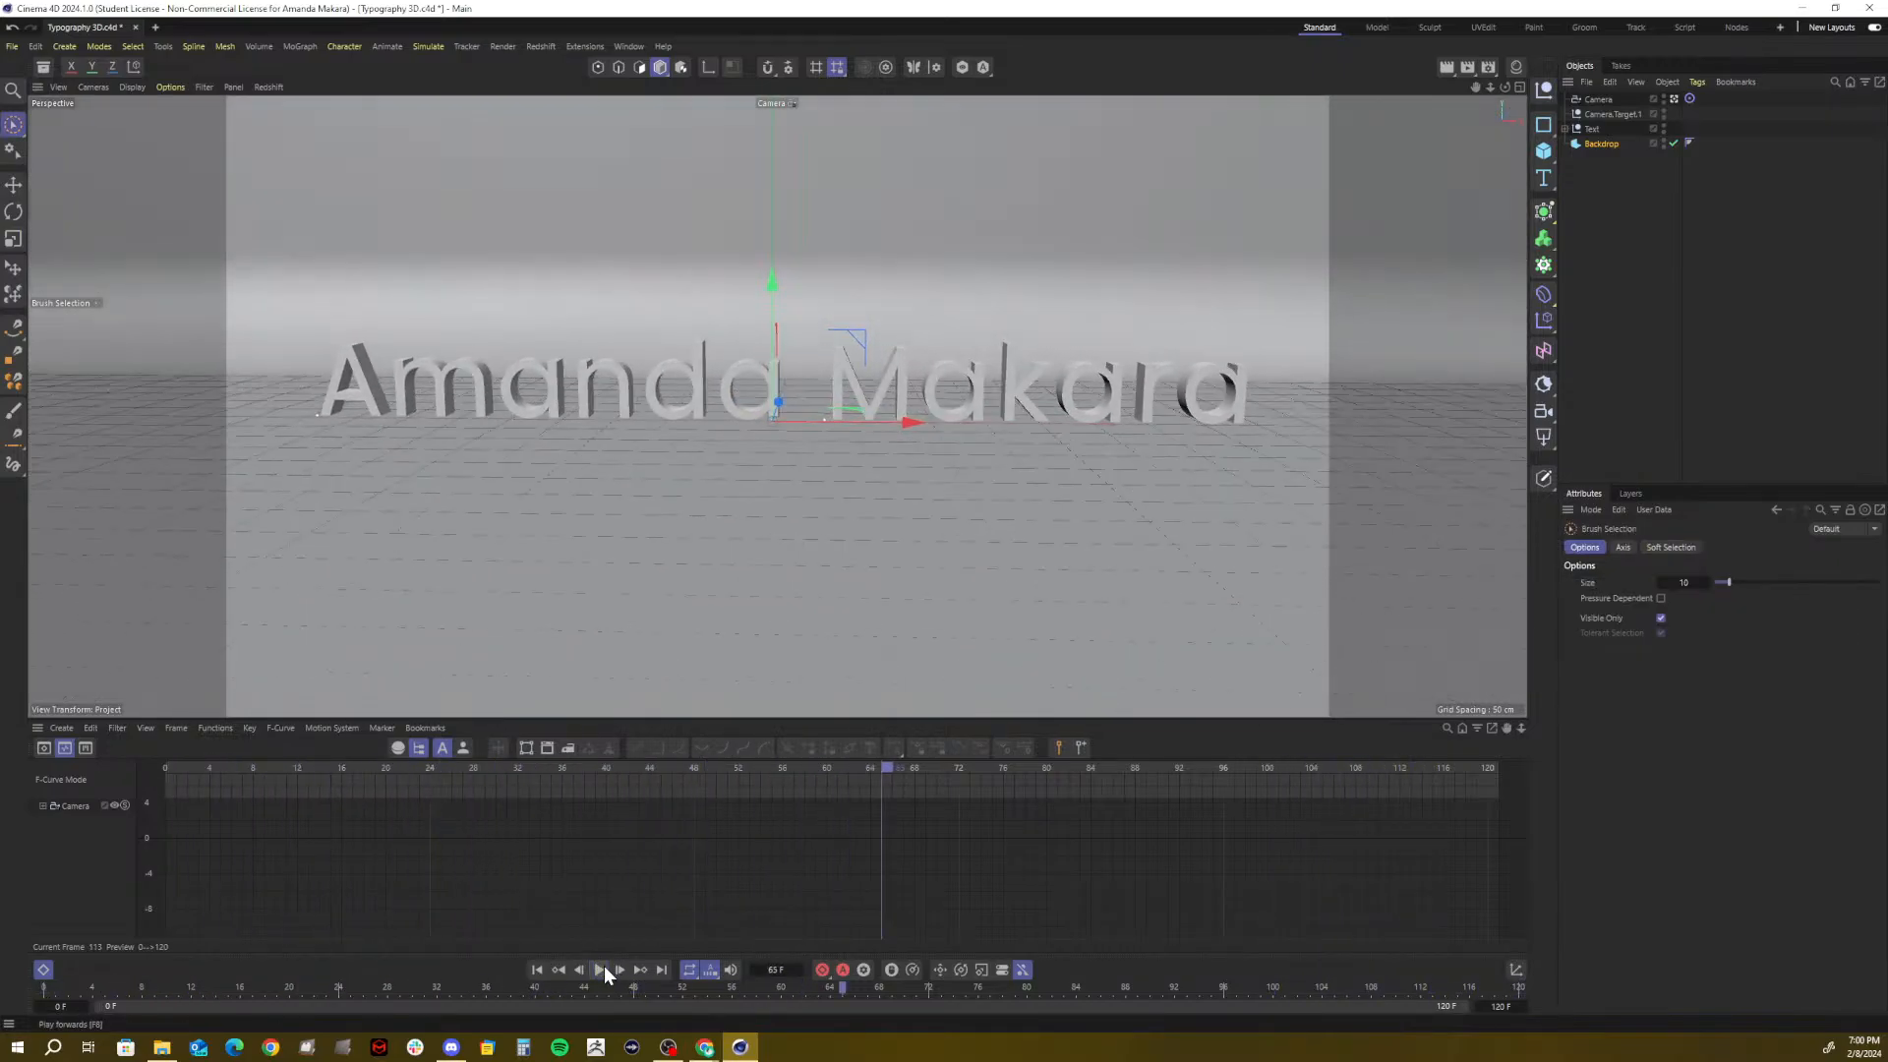
left_click_drag(742, 765, 444, 777)
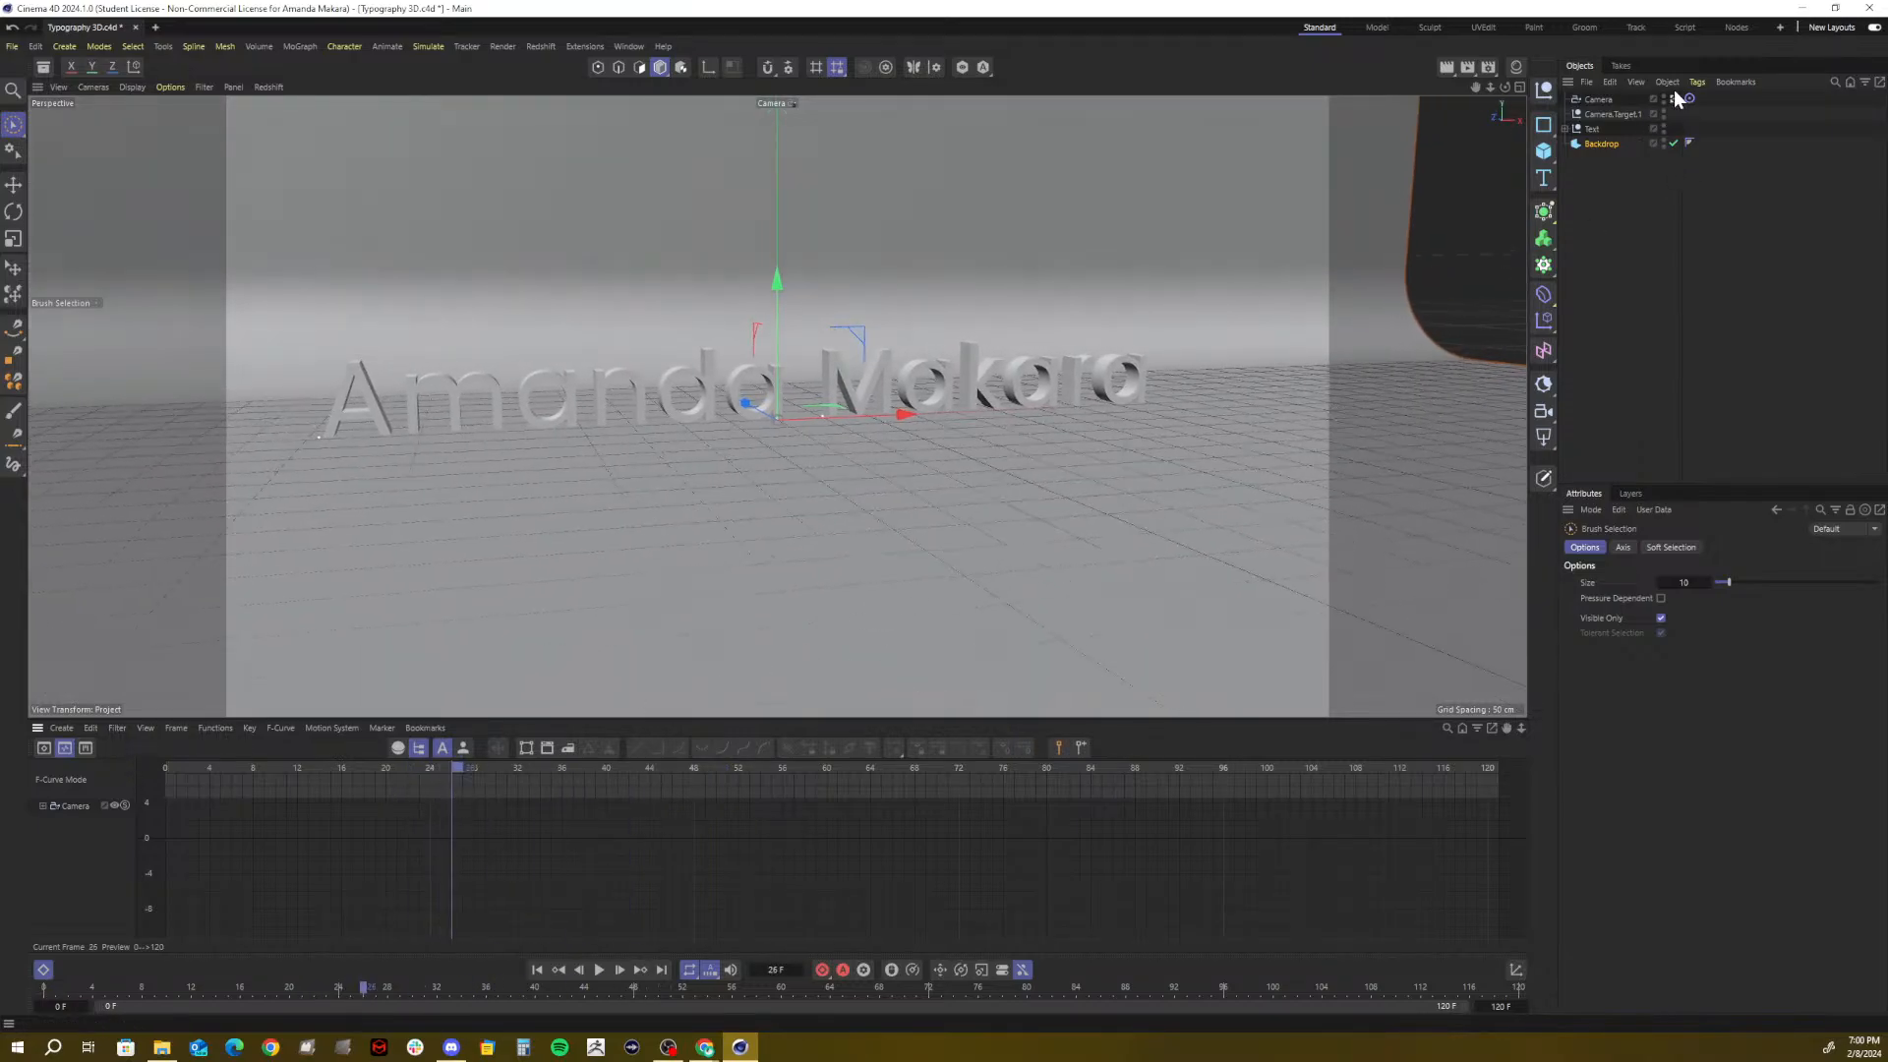
left_click(1595, 100)
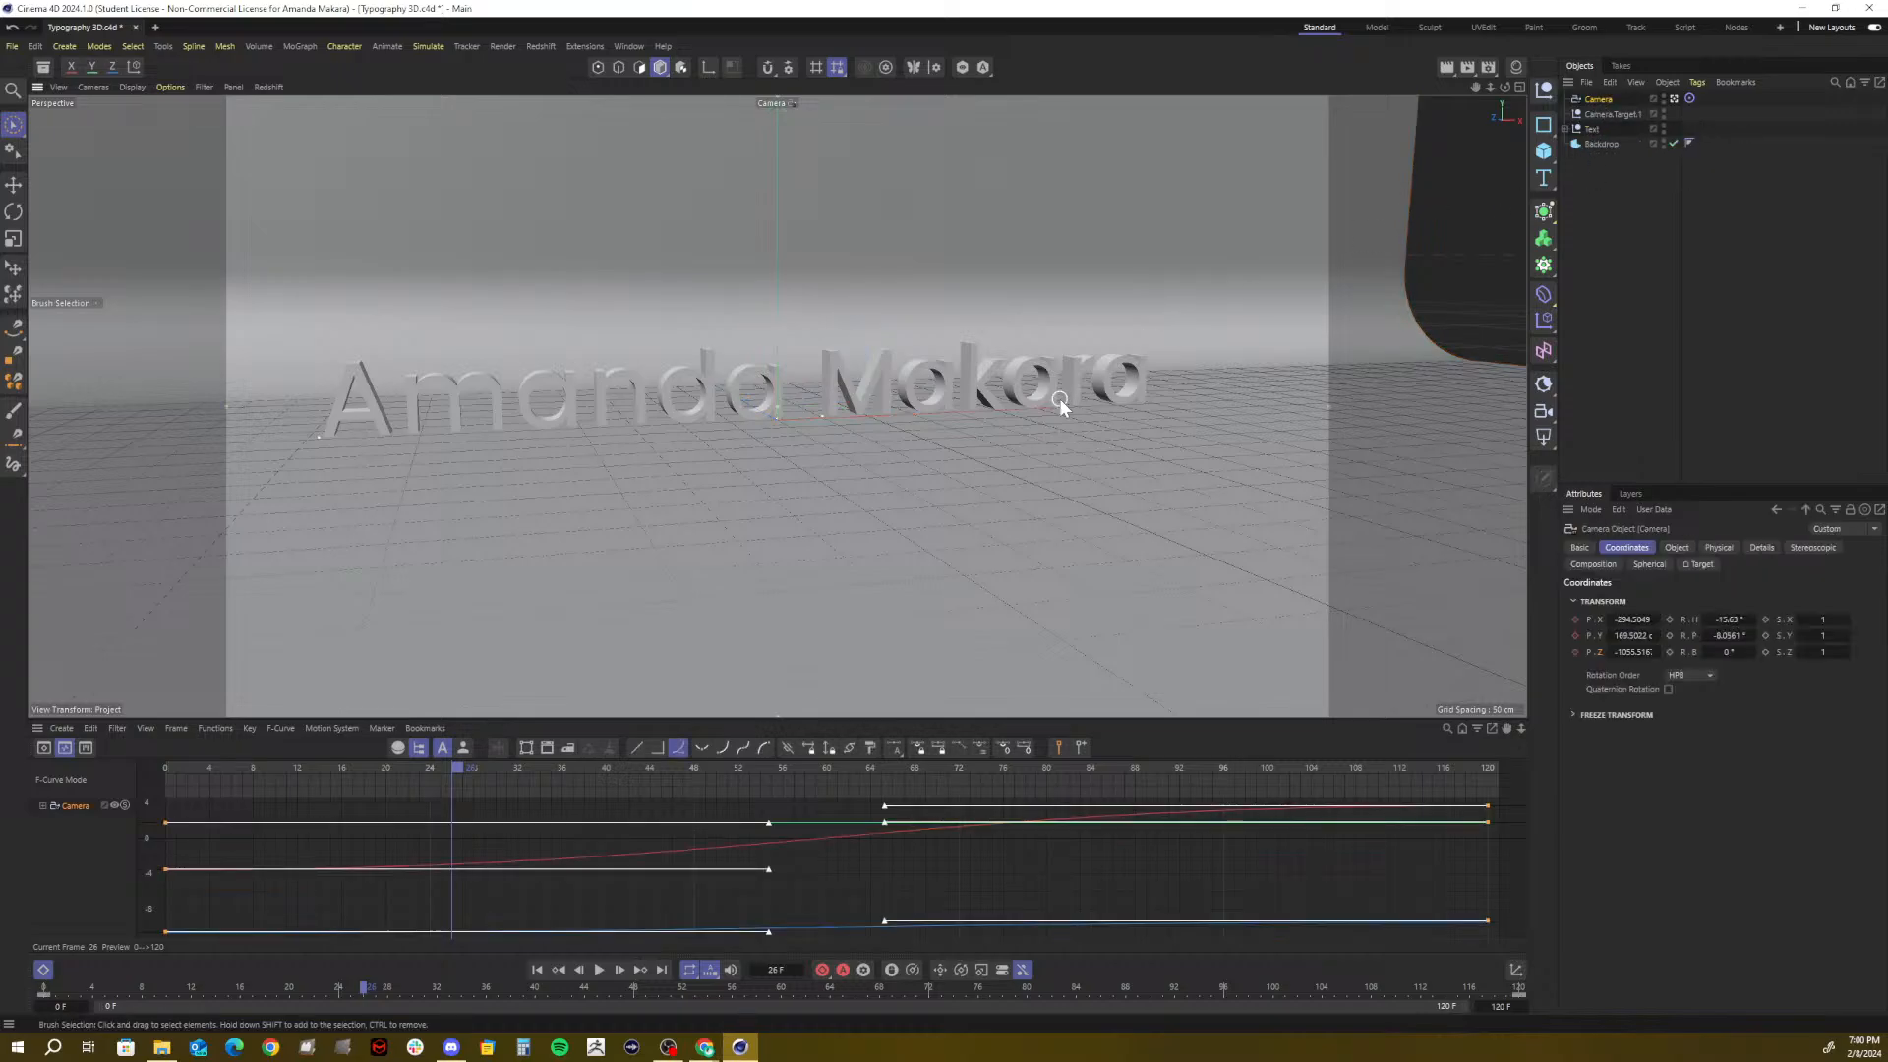
Add a Protection tag to the Camera via Commander's 'protec' search, then exit camera view and zoom out
key("shift+c")
type("tag")
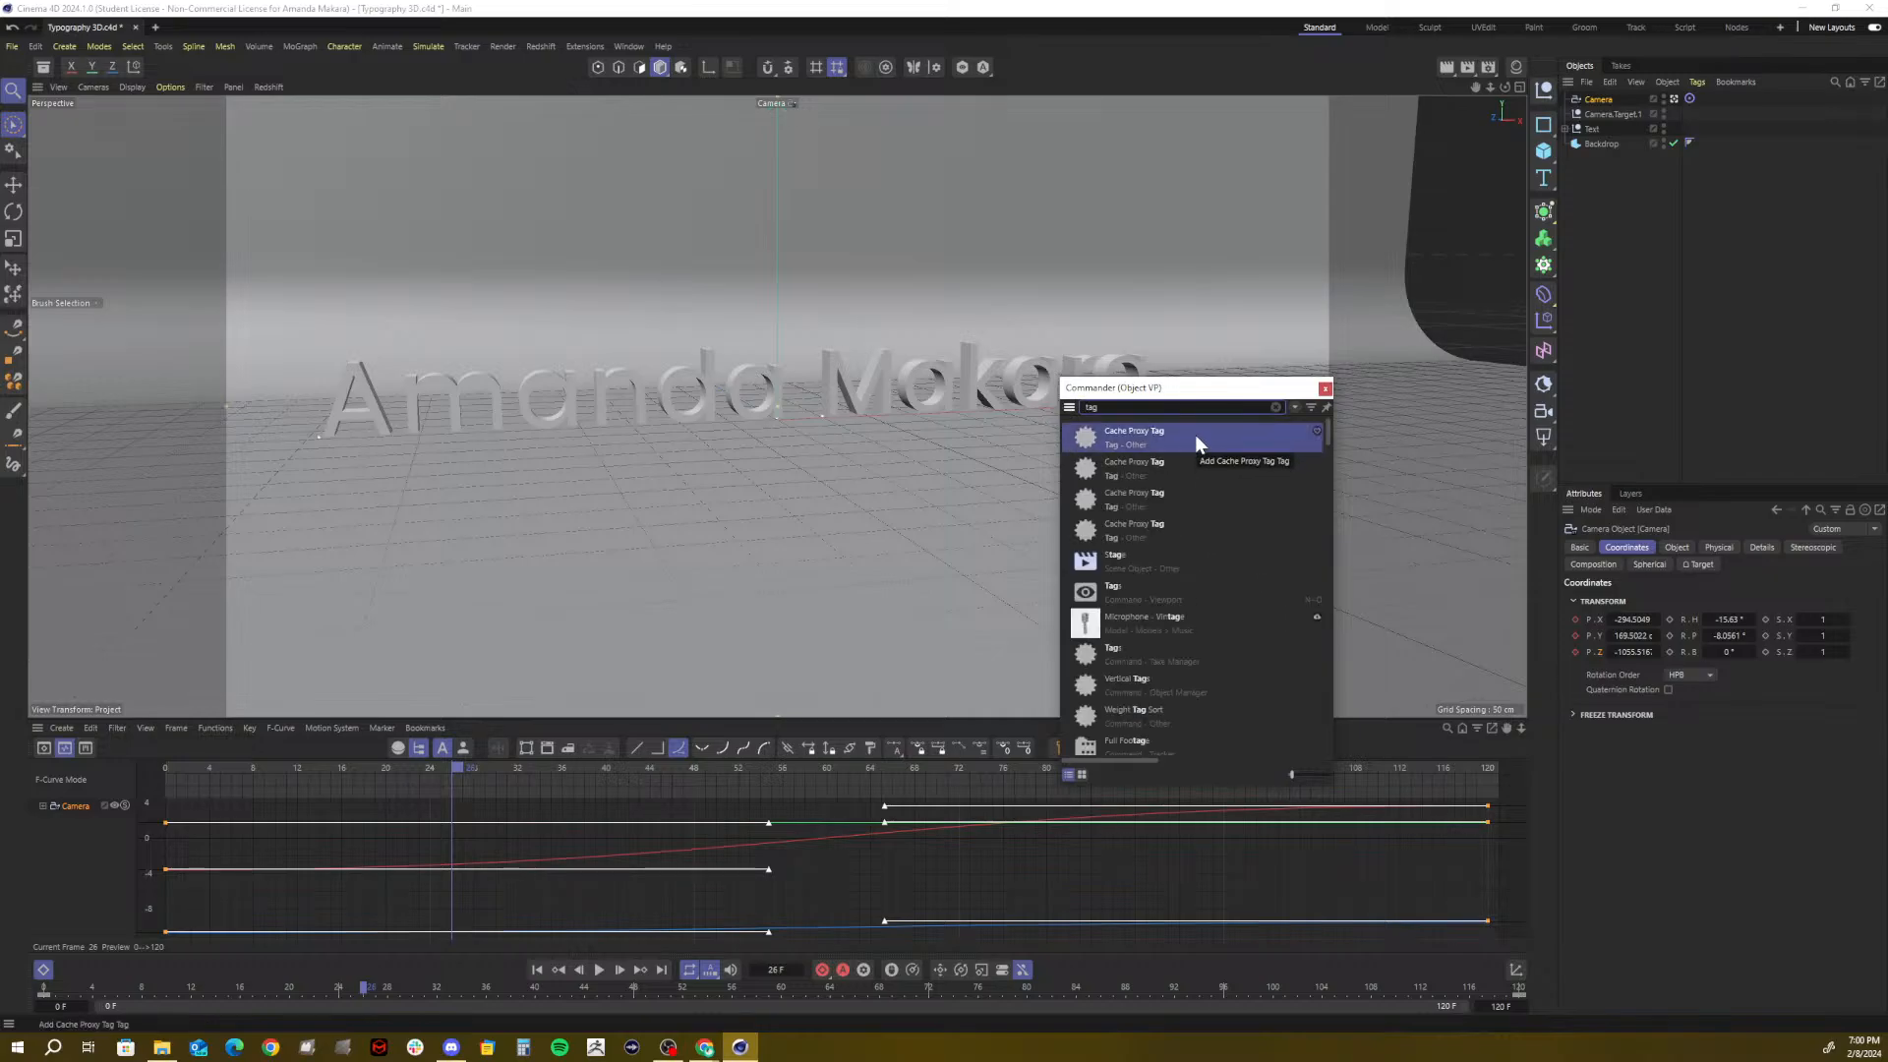
key("BackSpace")
key("BackSpace")
key("BackSpace")
type("protec")
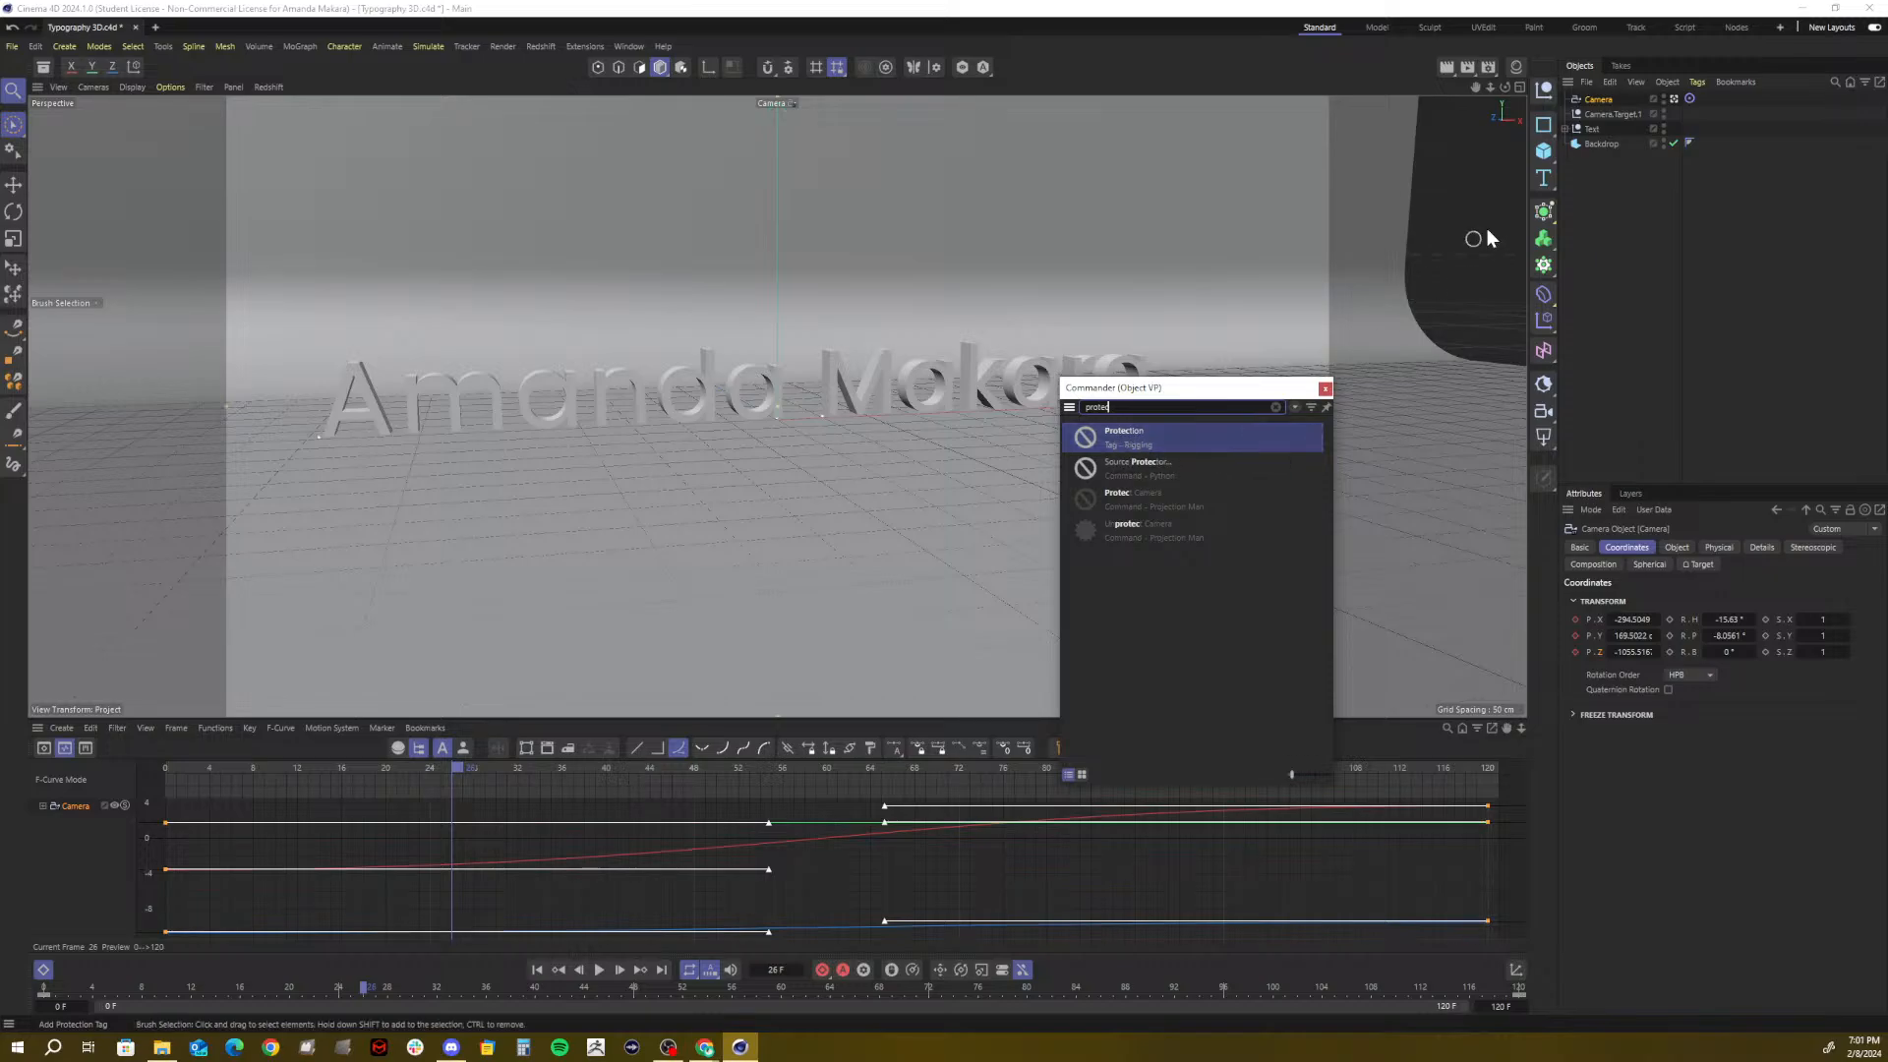
left_click(1129, 442)
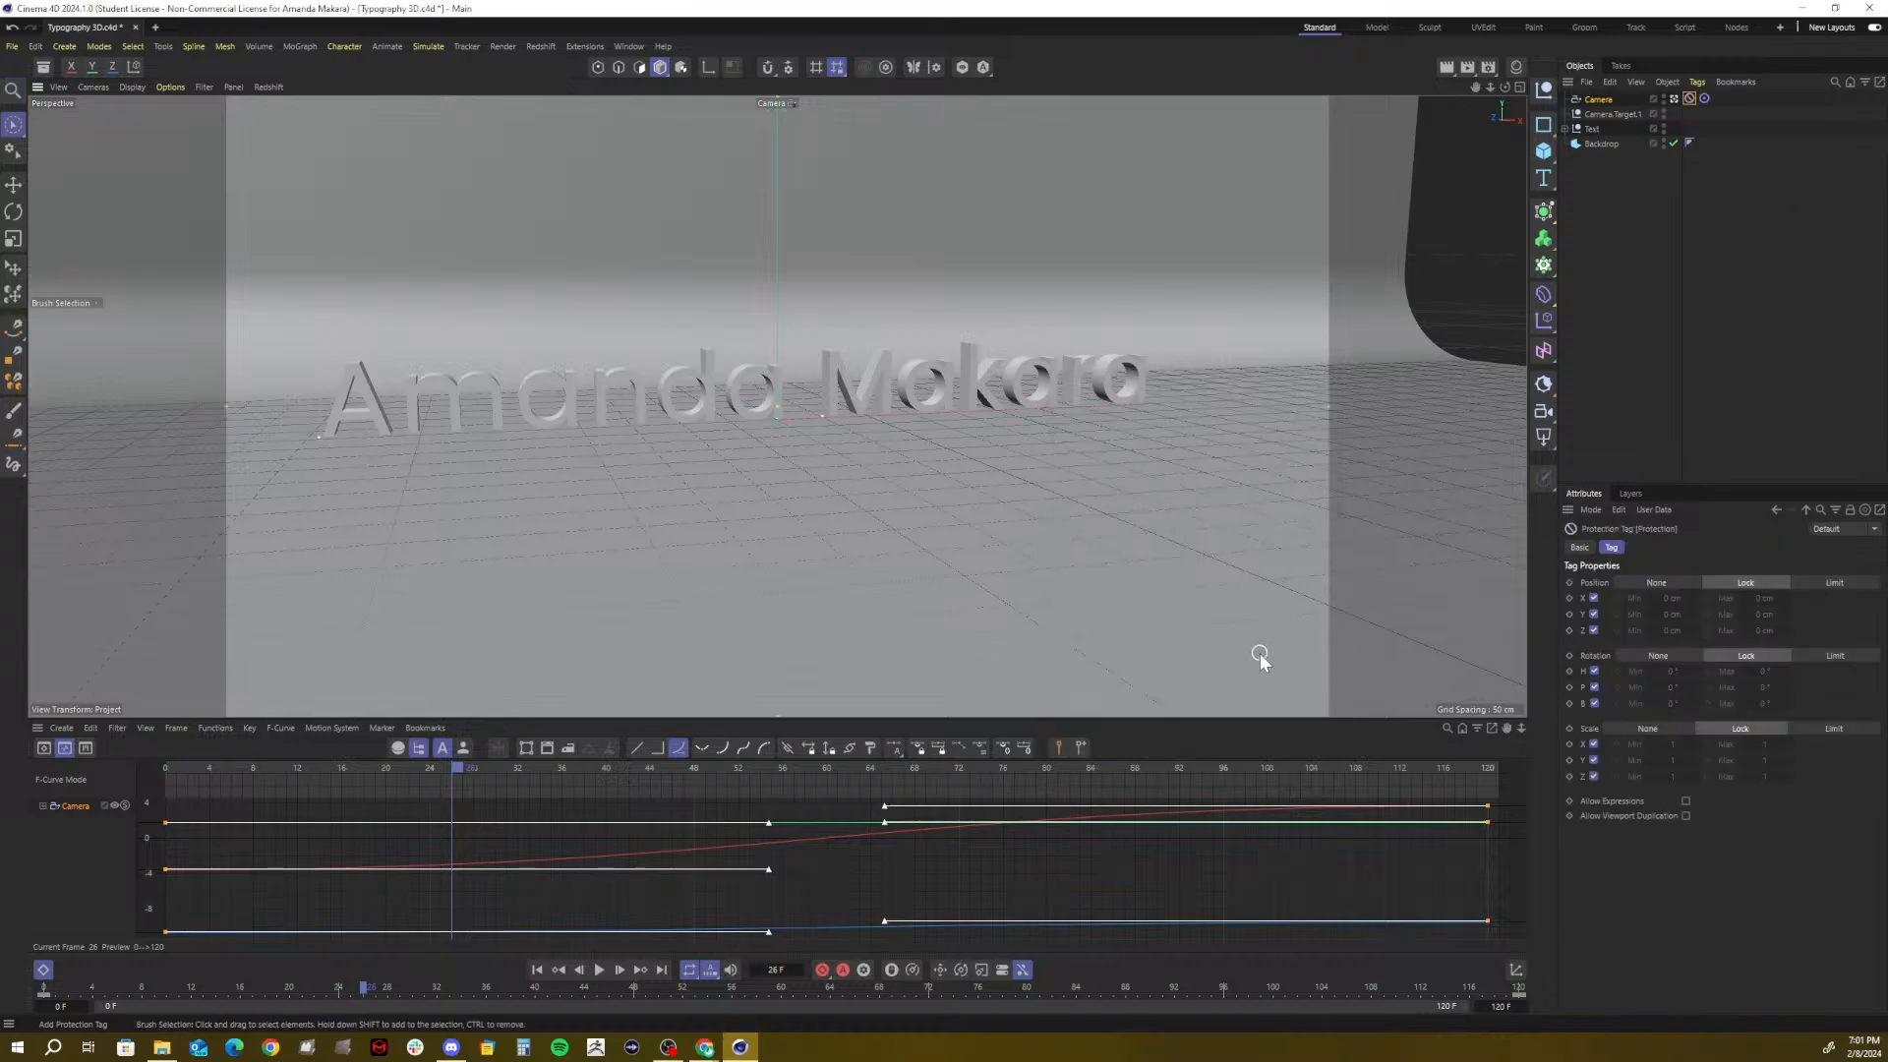
left_click(1675, 100)
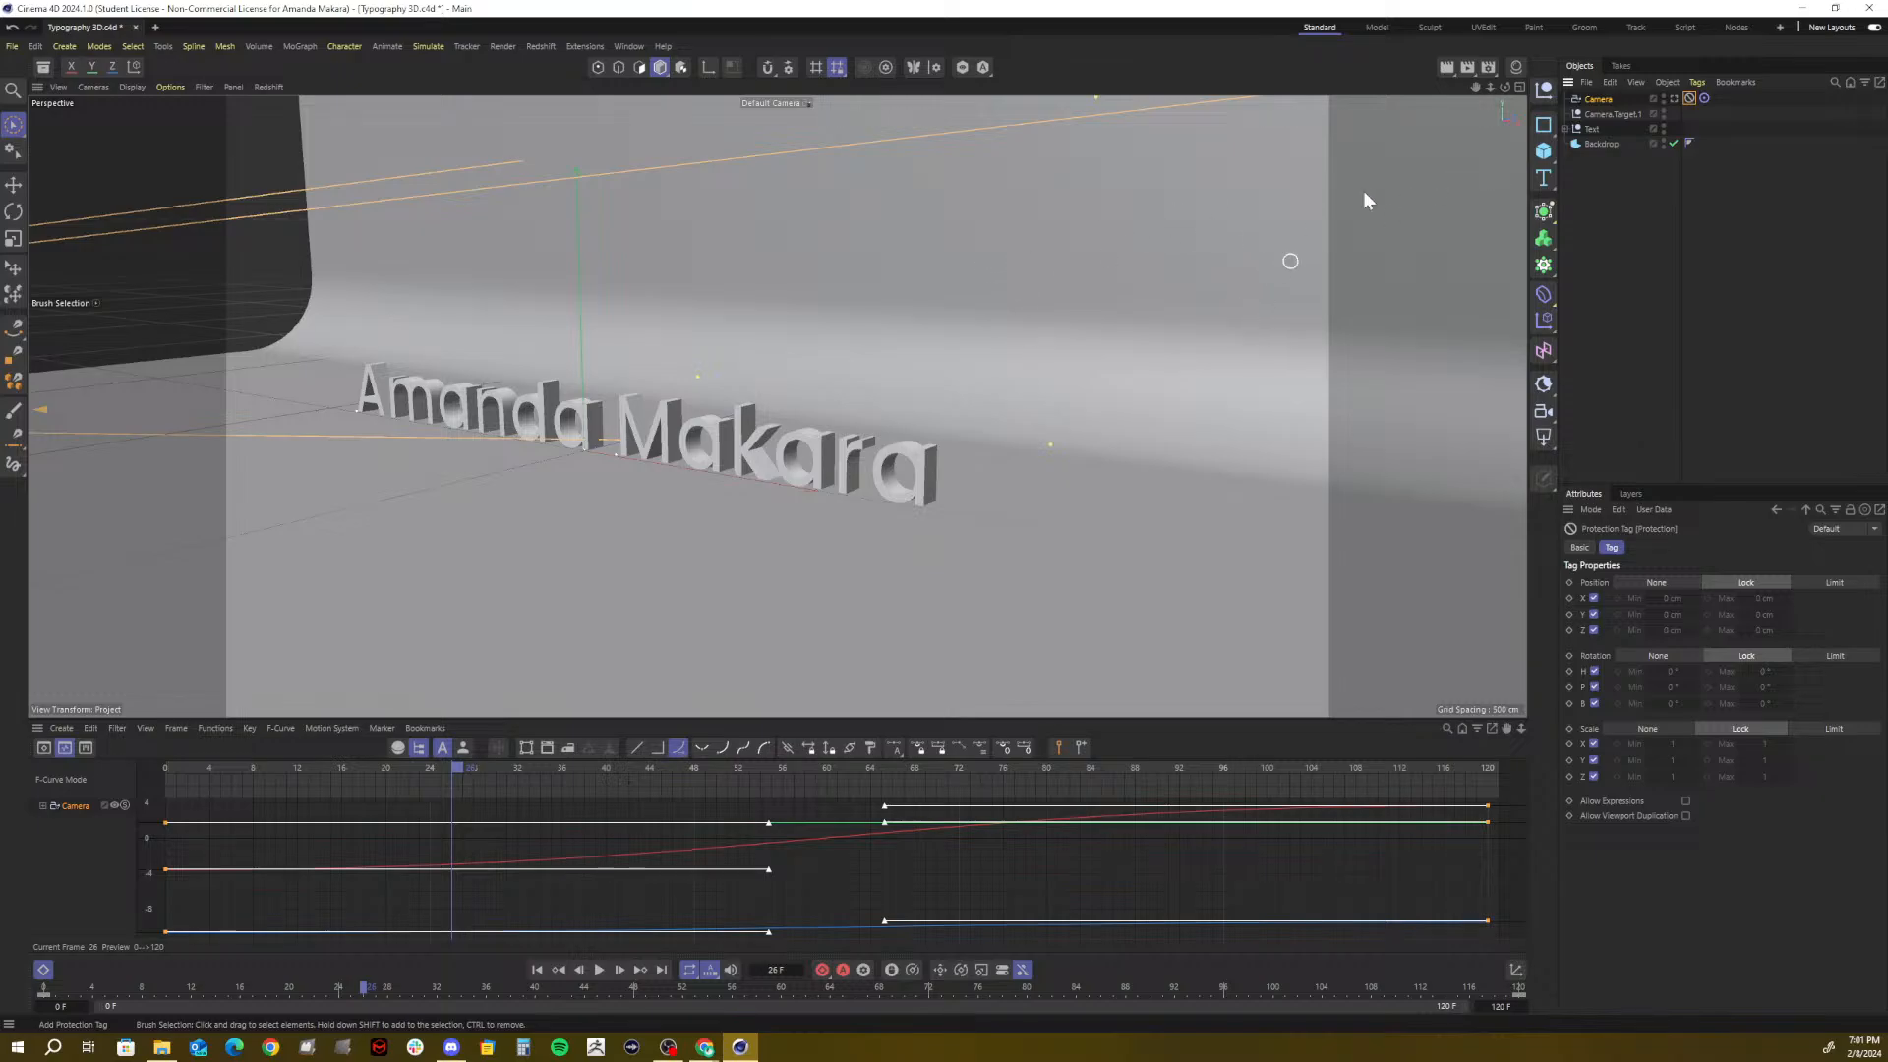
mouse_move(1490, 87)
left_mouse_down()
mouse_move(1342, 91)
mouse_move(1386, 91)
left_mouse_up()
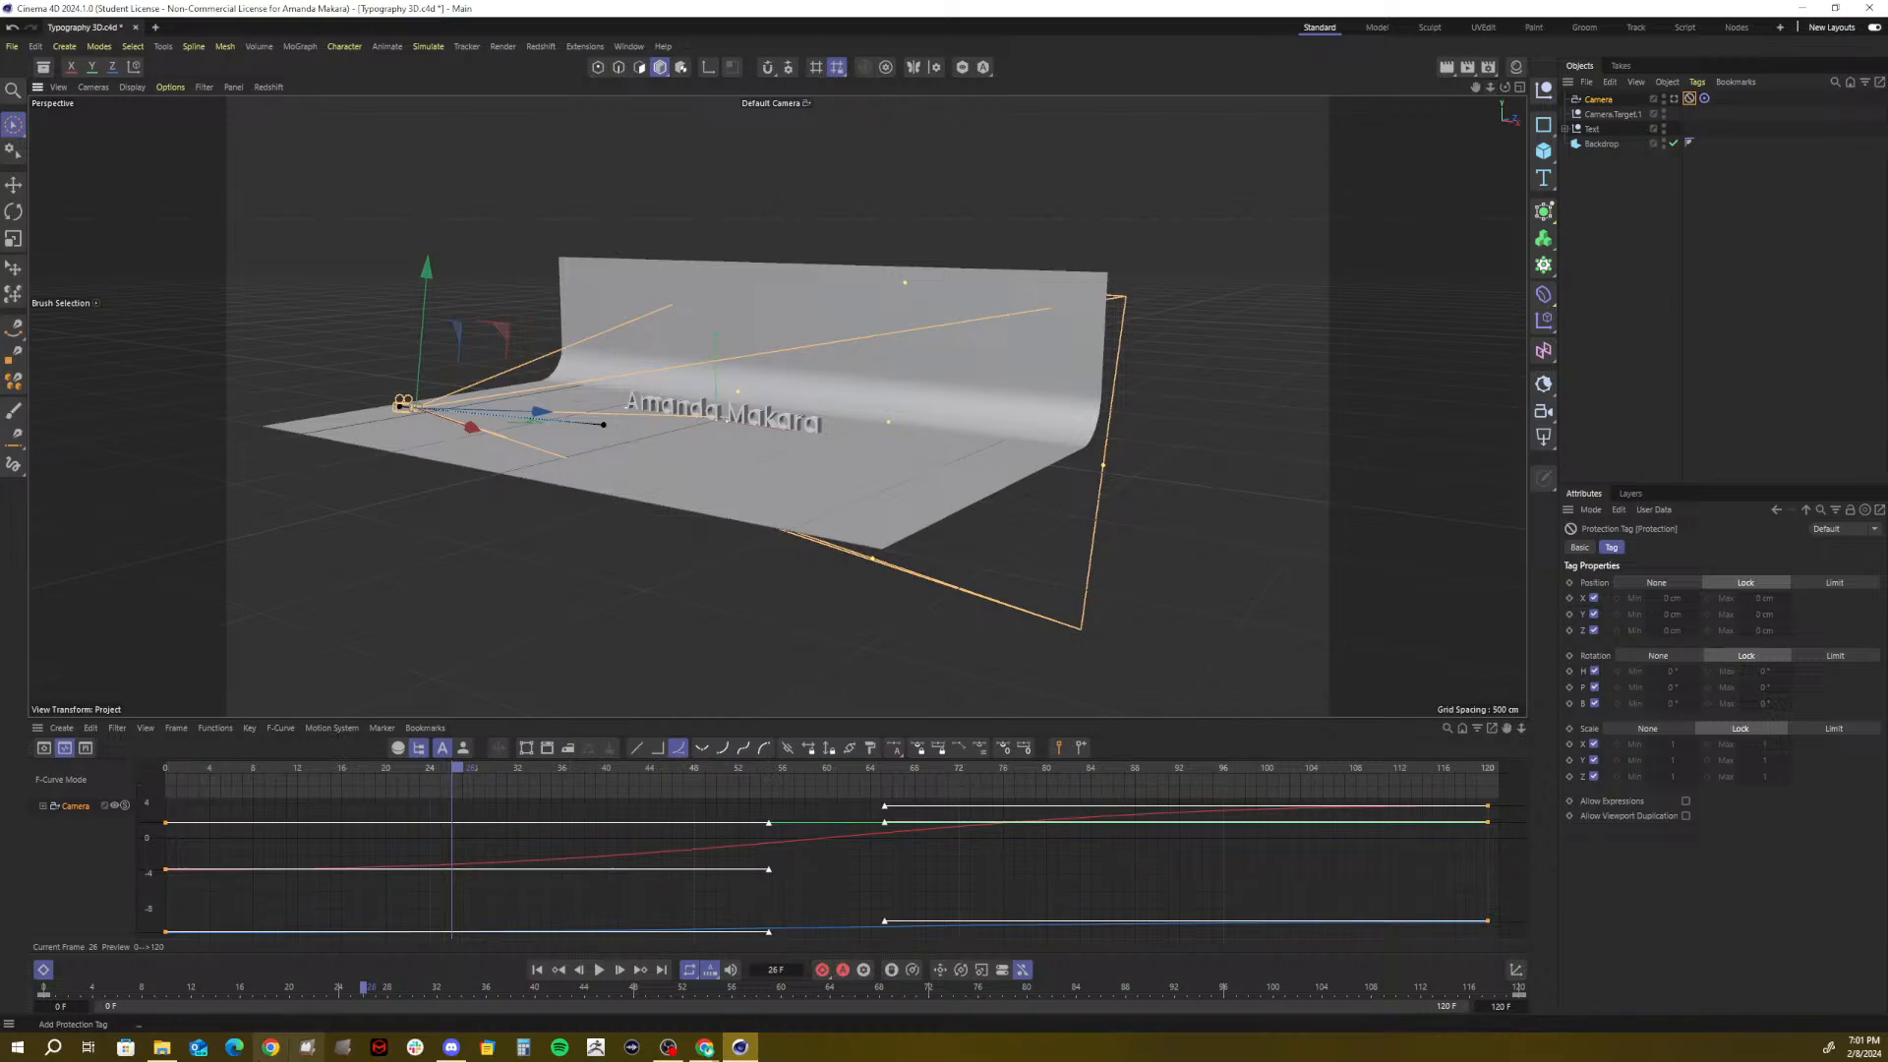
Play the camera animation, delete the Camera's Protection tag, and play it again
left_click_drag(428, 768, 32, 837)
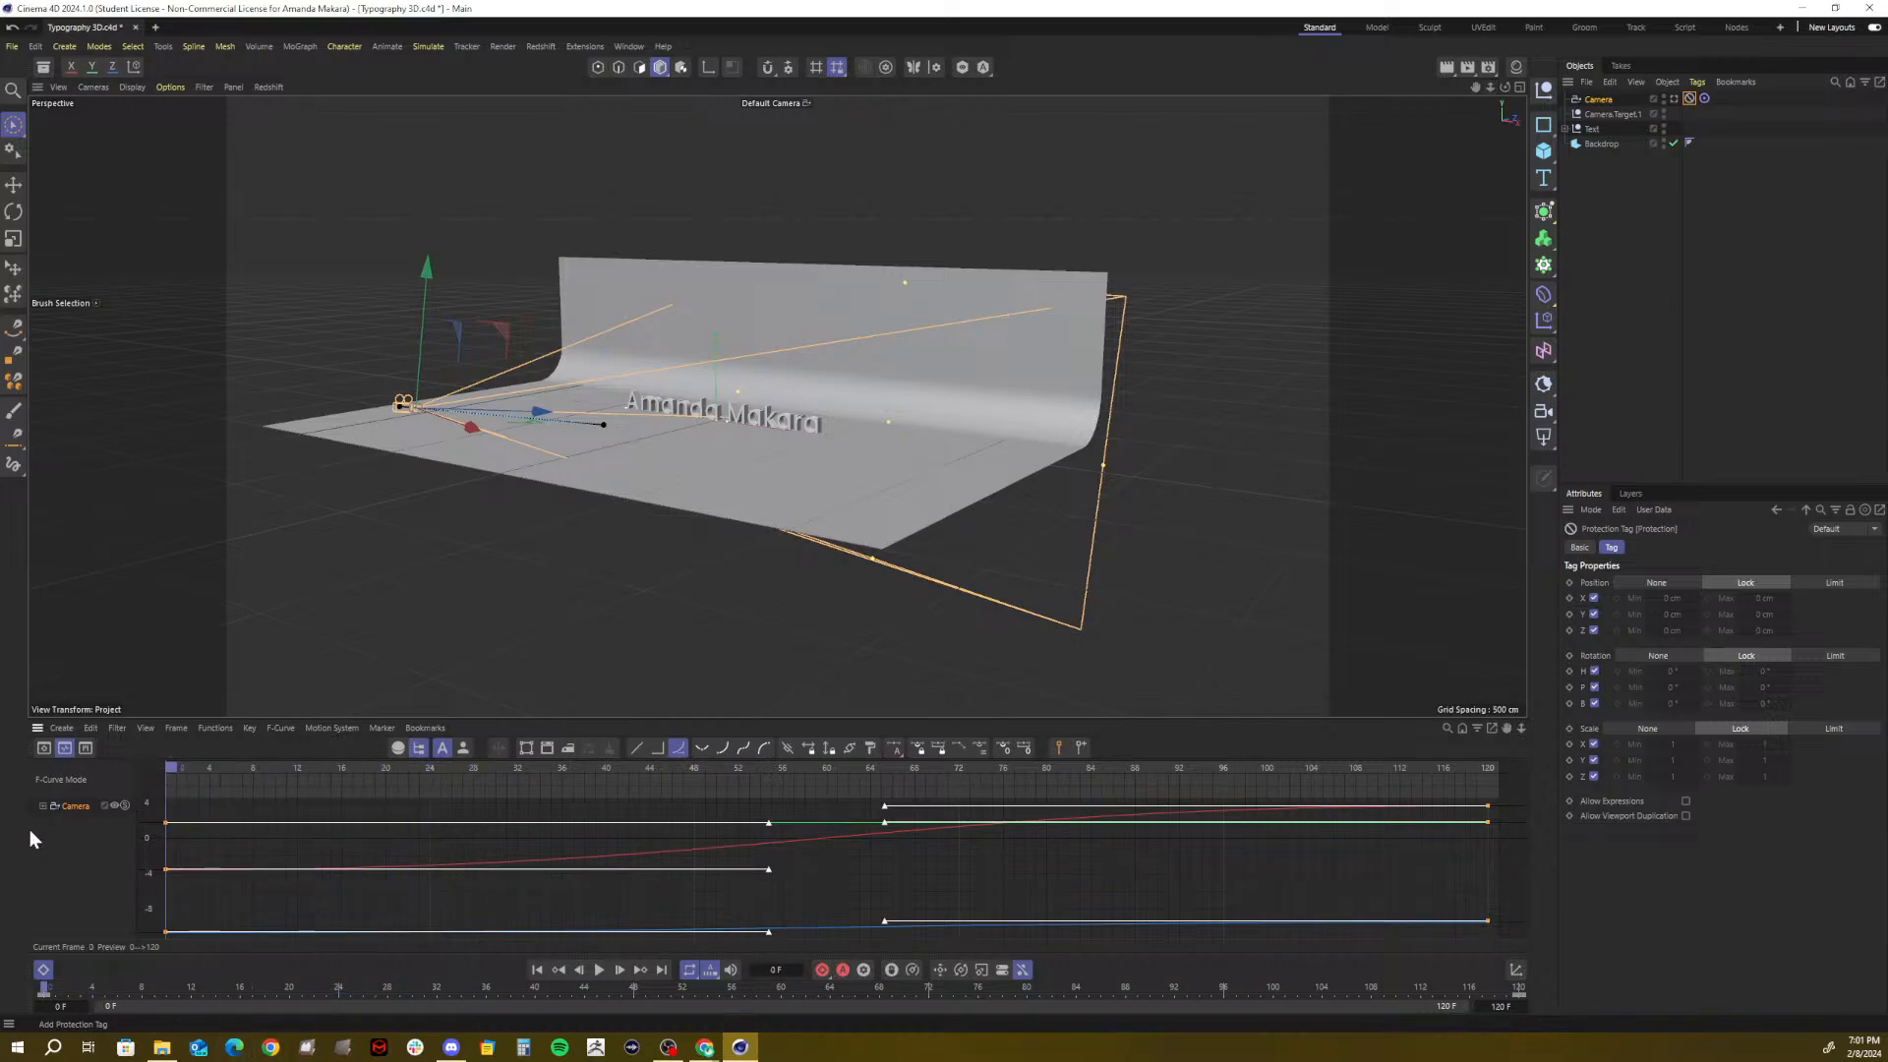
left_click(599, 969)
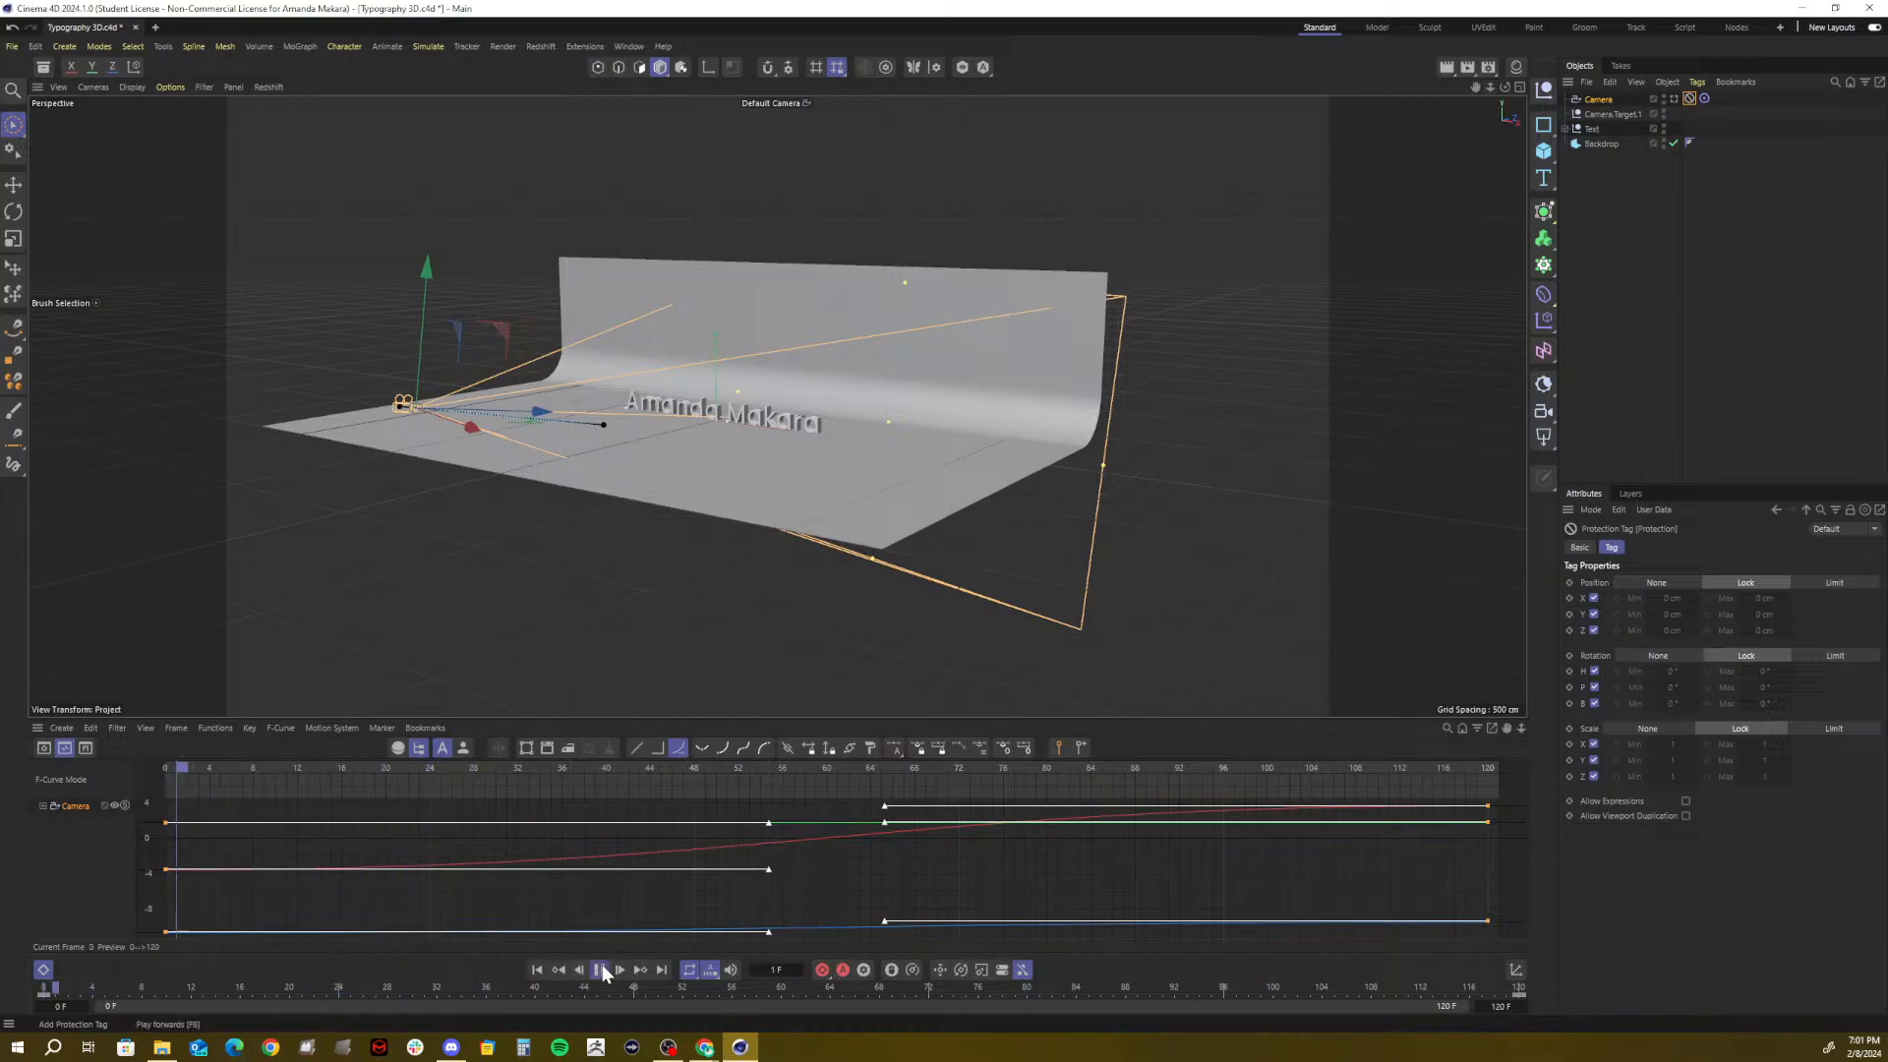
left_click(599, 969)
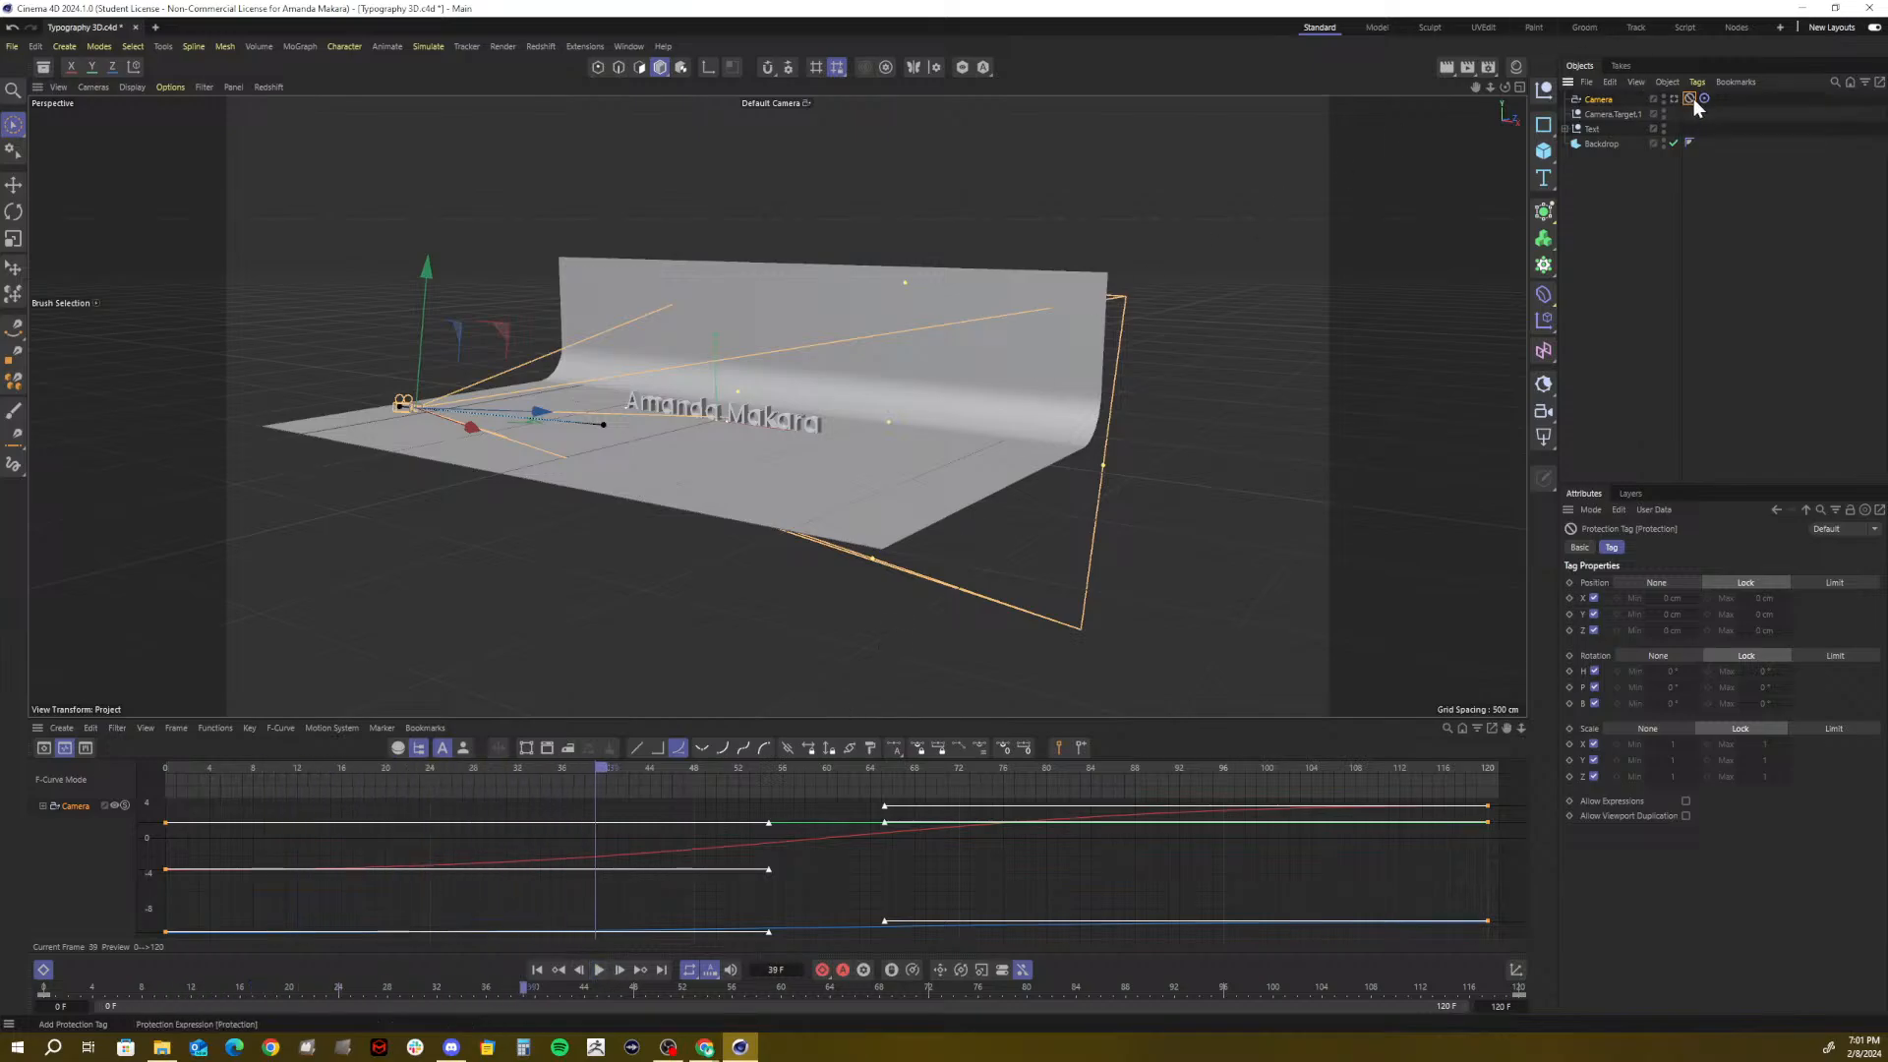
key("Delete")
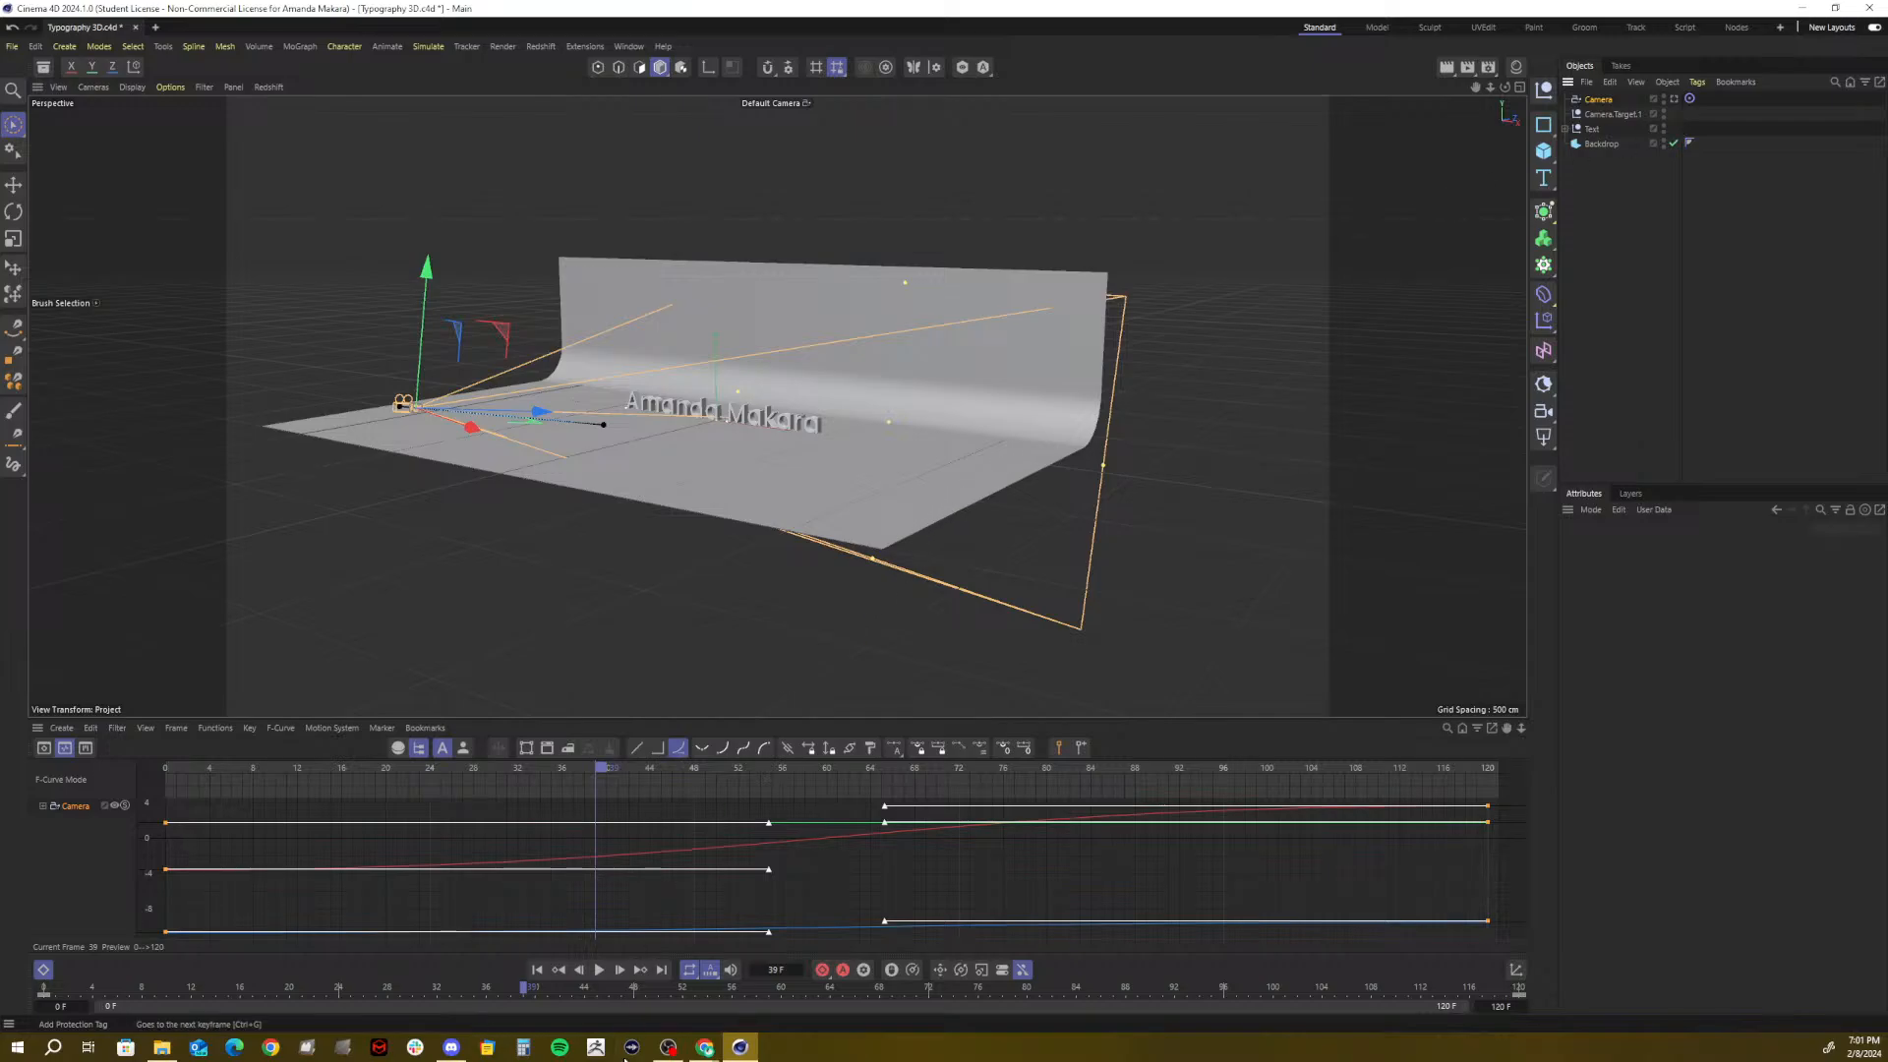
left_click(598, 971)
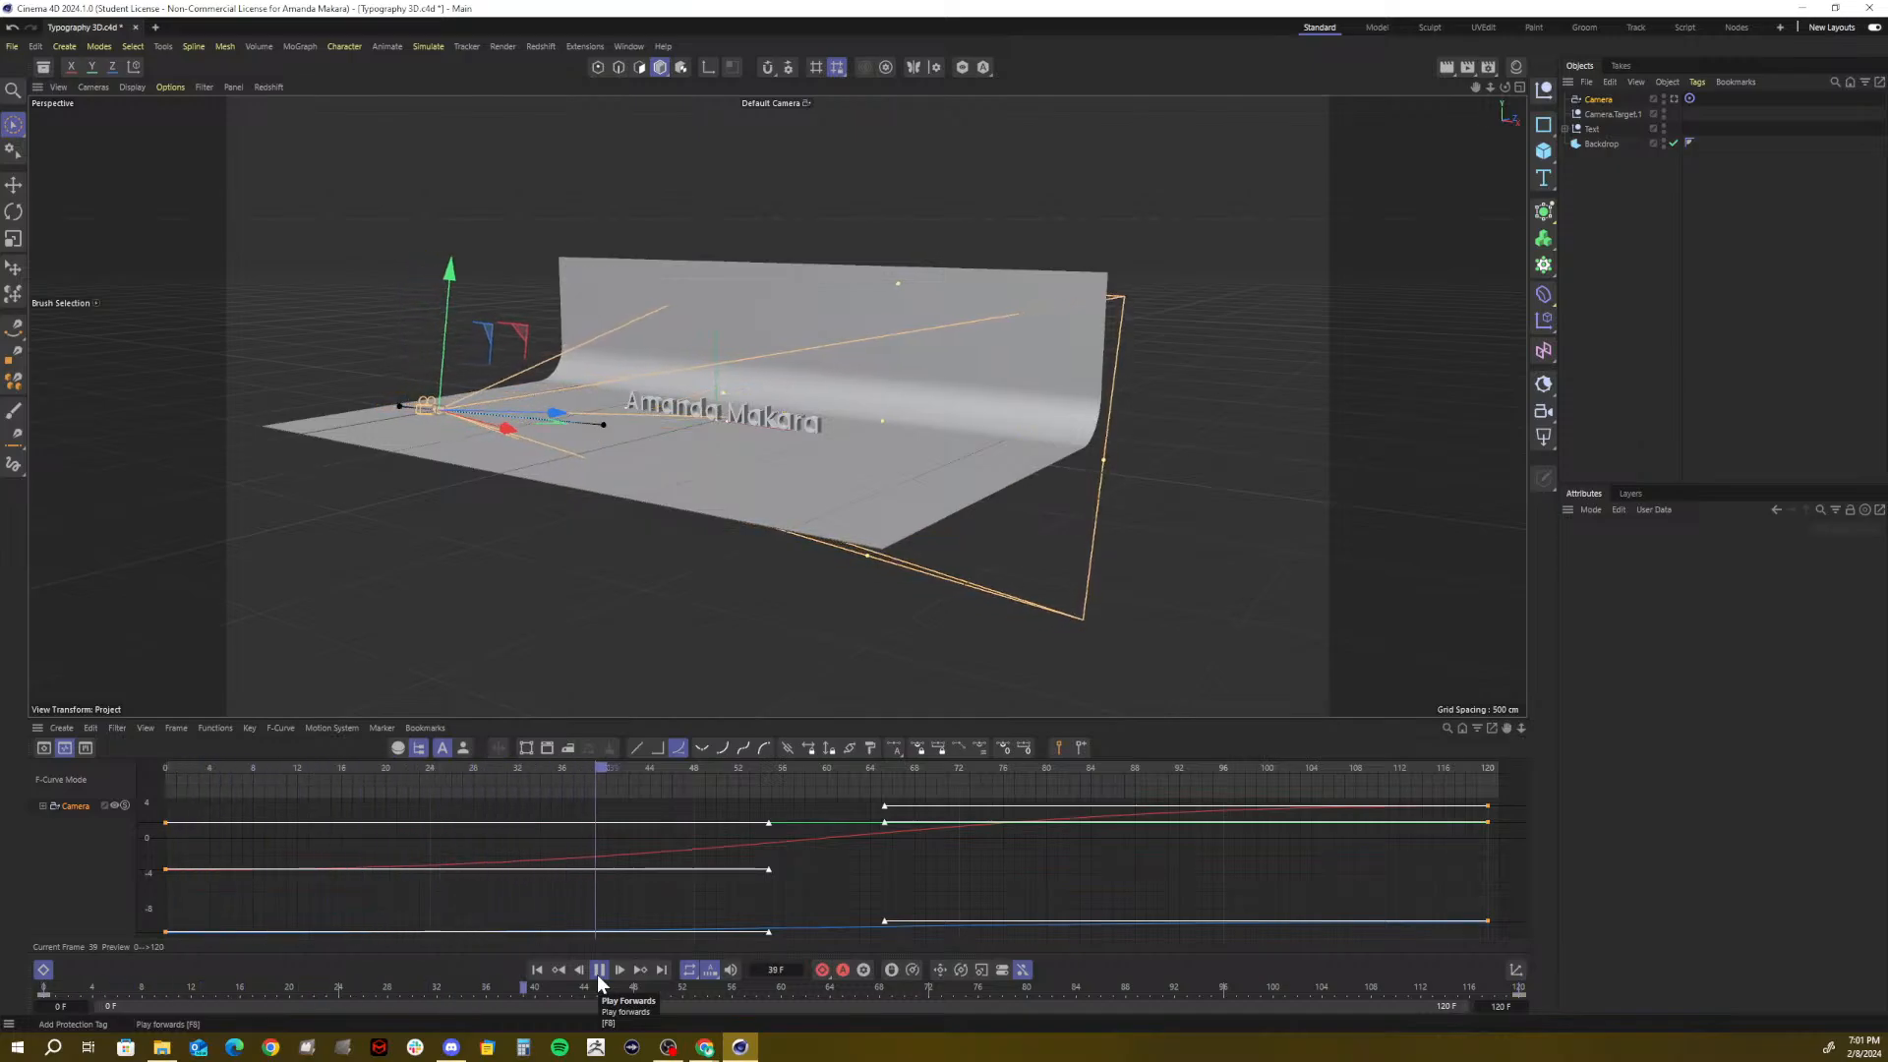
left_click(598, 974)
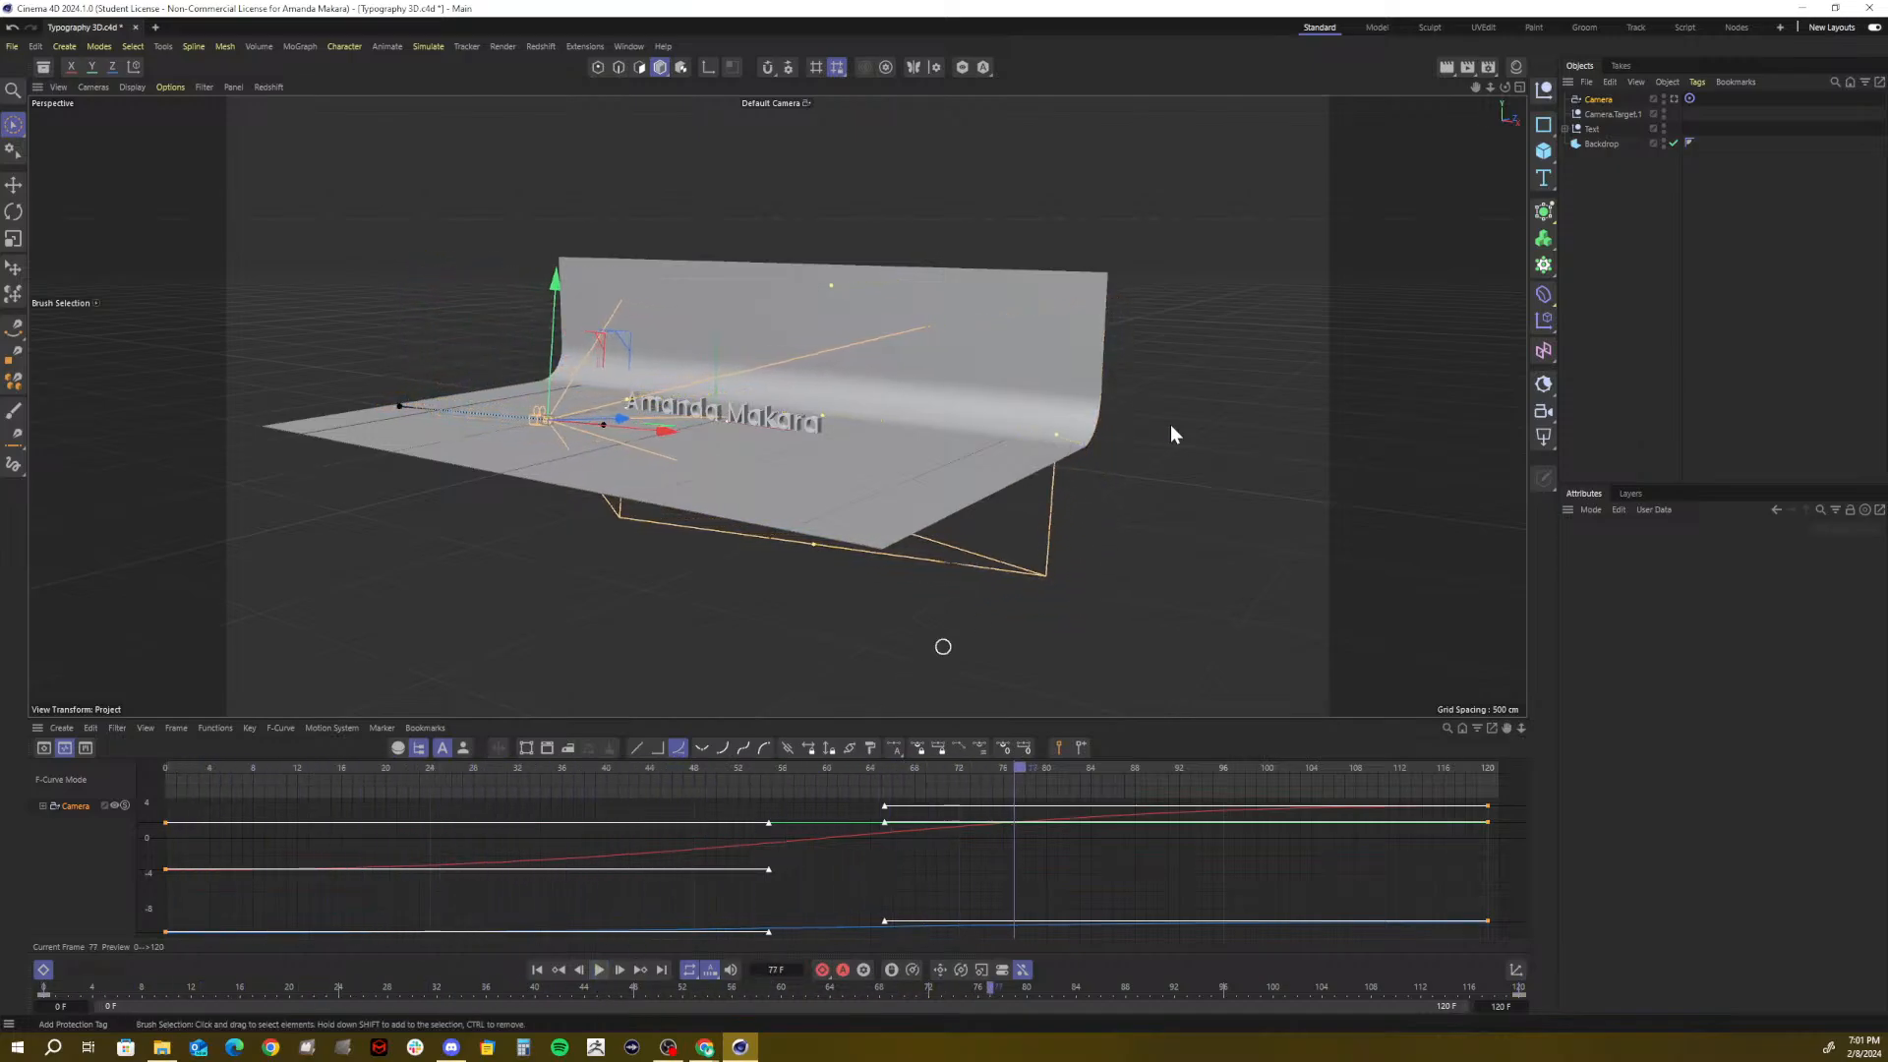
Shrink the timeline panel to enlarge the viewport and zoom in on the backdrop and text
left_click(1594, 99)
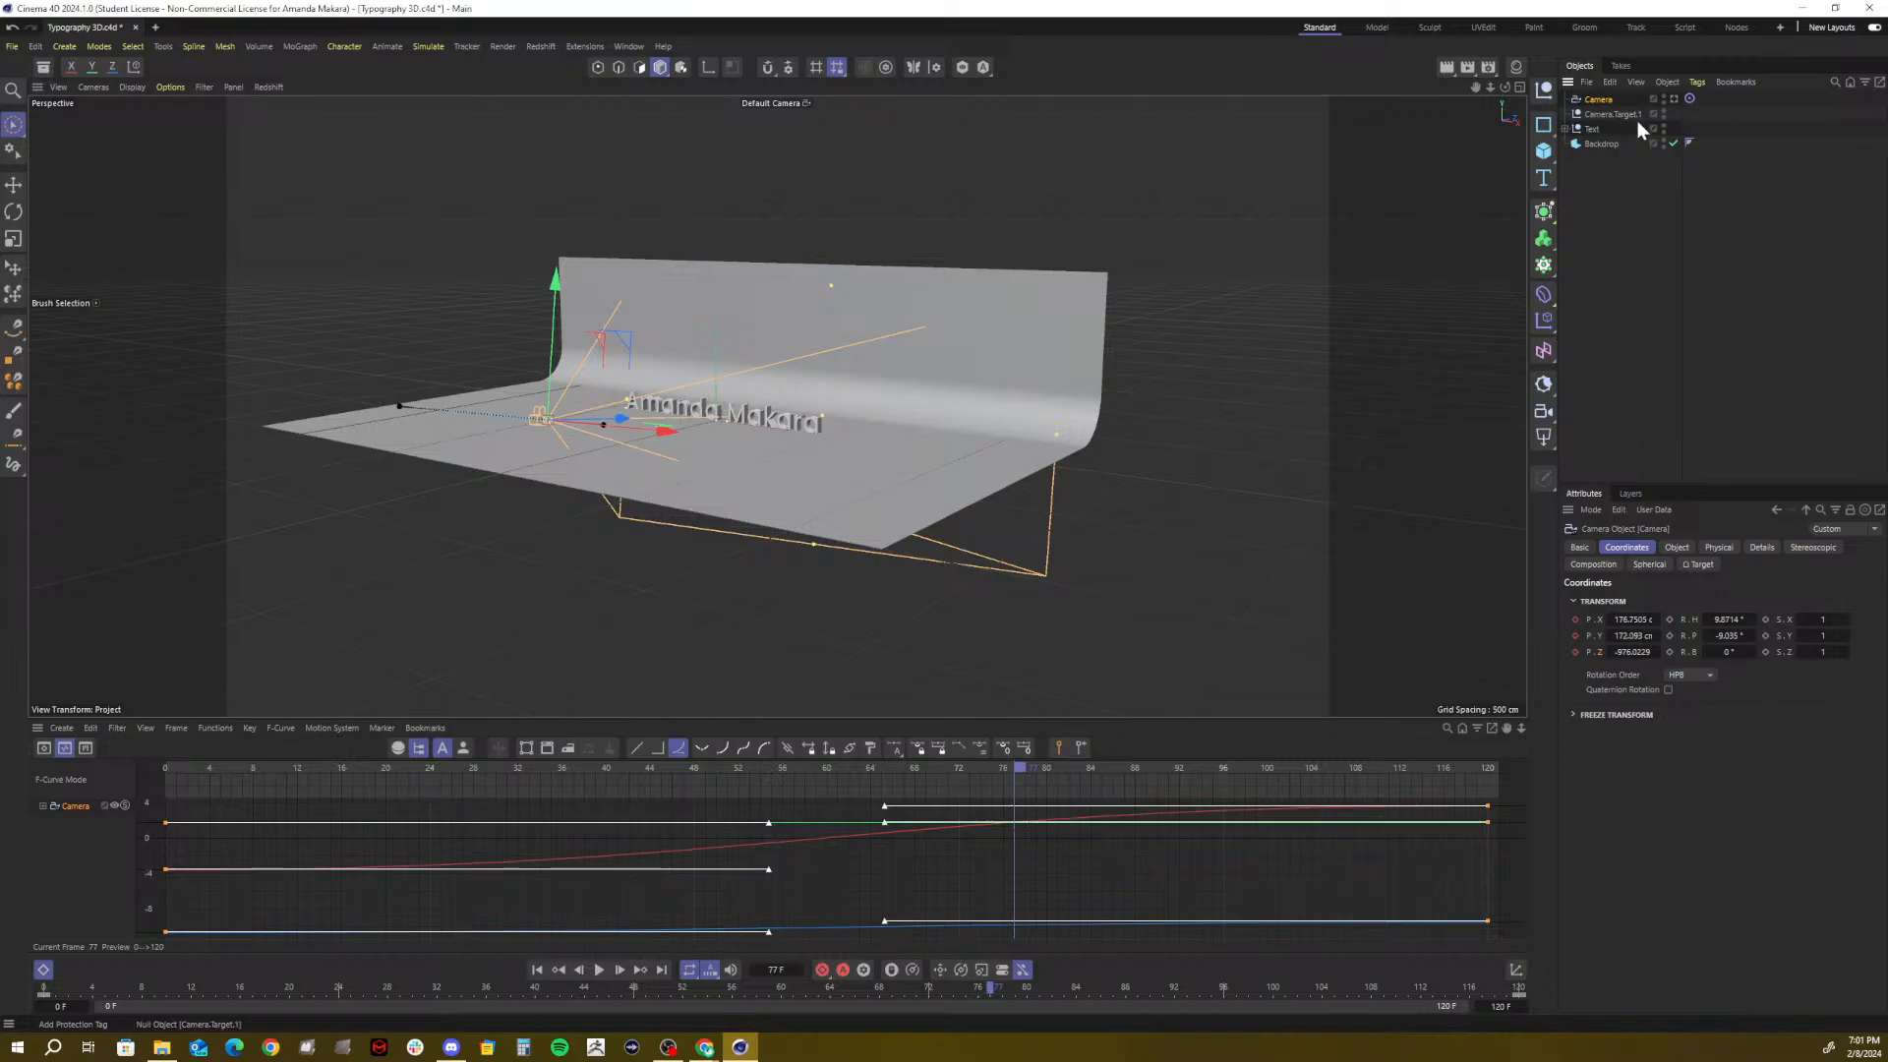
left_click(1638, 271)
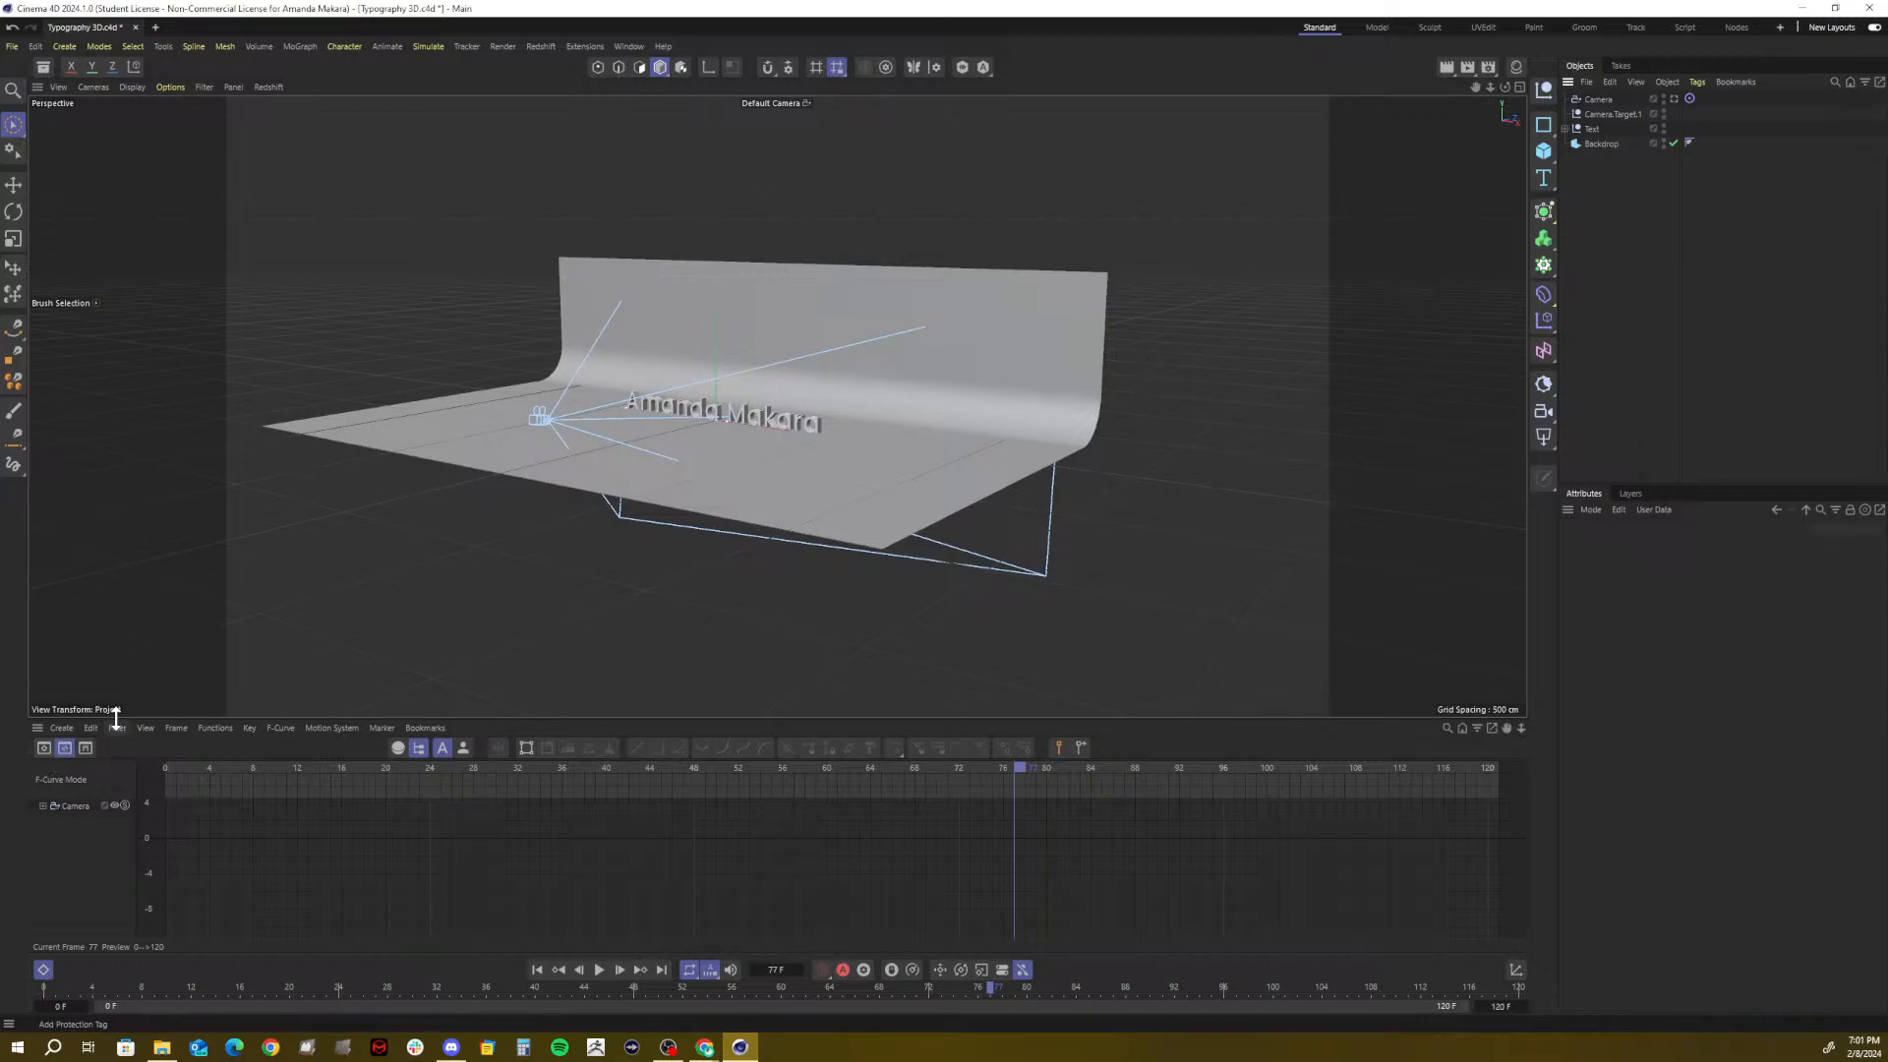
left_click_drag(126, 720, 127, 832)
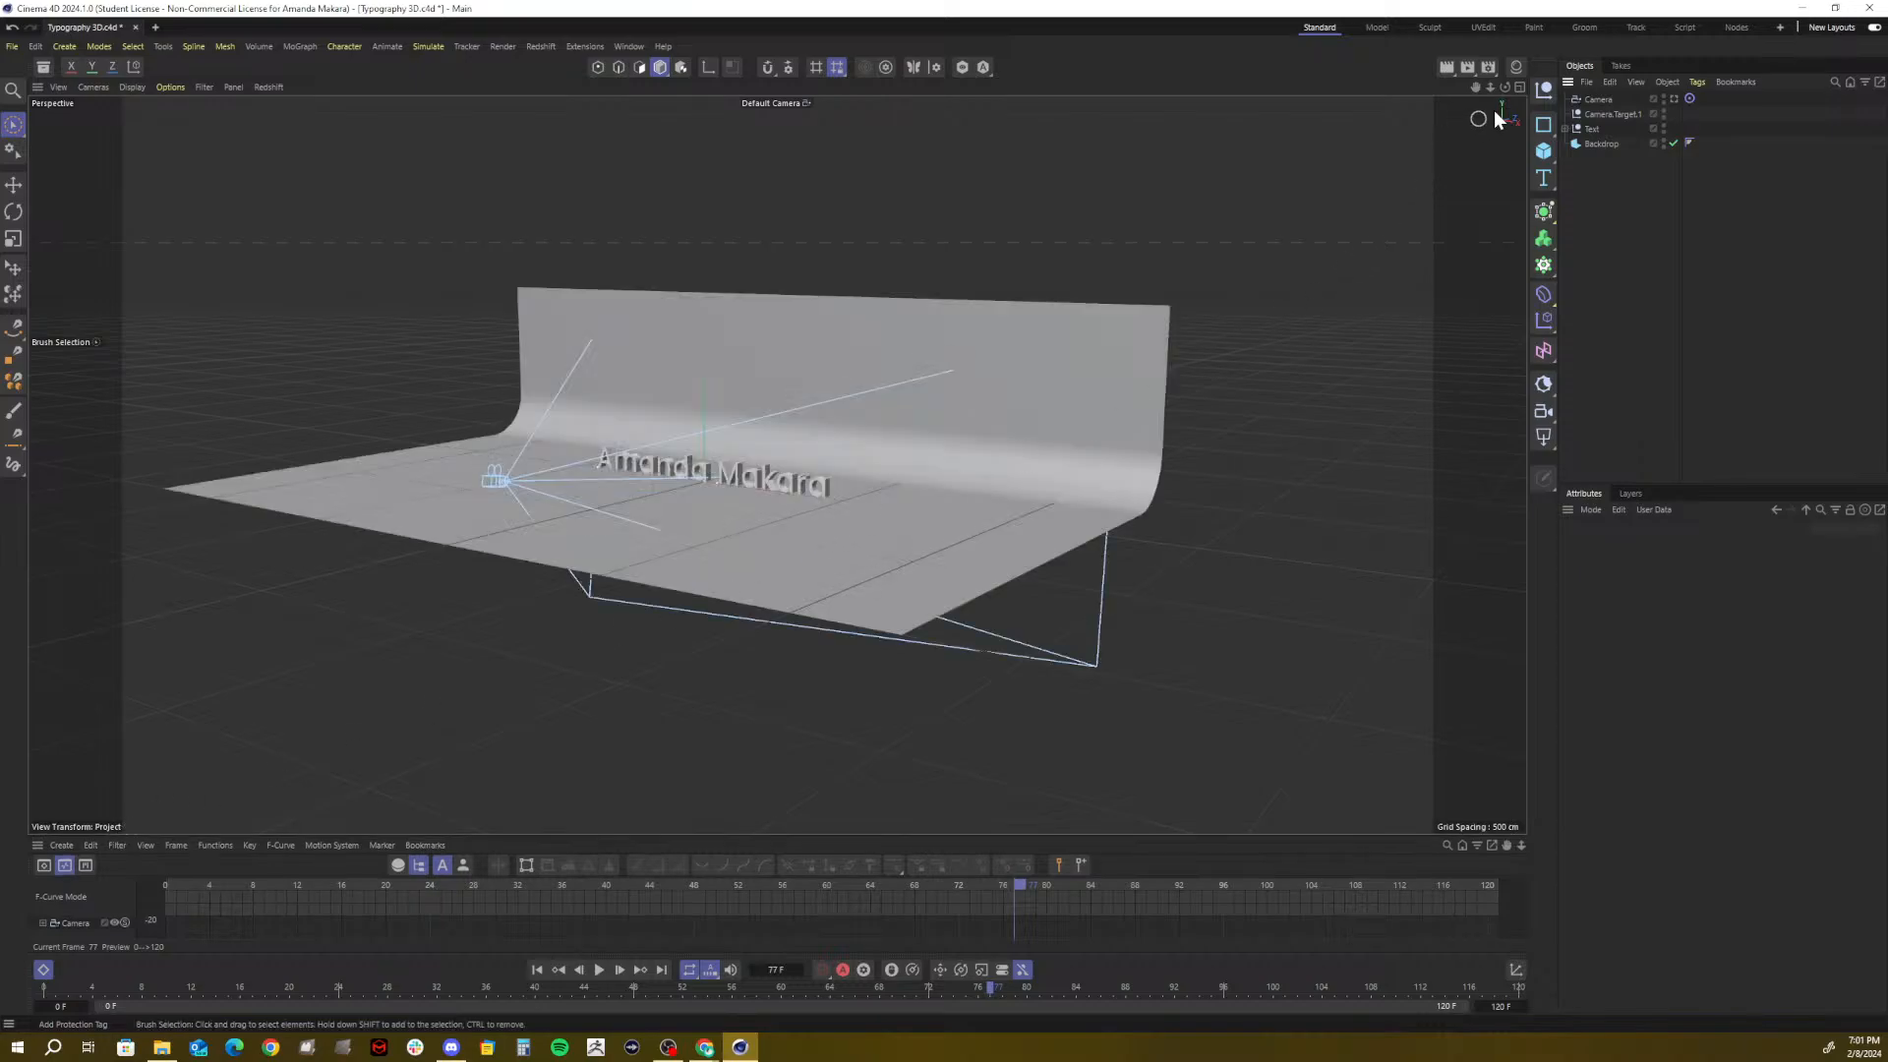
mouse_move(1490, 88)
left_mouse_down()
mouse_move(1632, 89)
mouse_move(1371, 92)
mouse_move(1455, 91)
left_mouse_up()
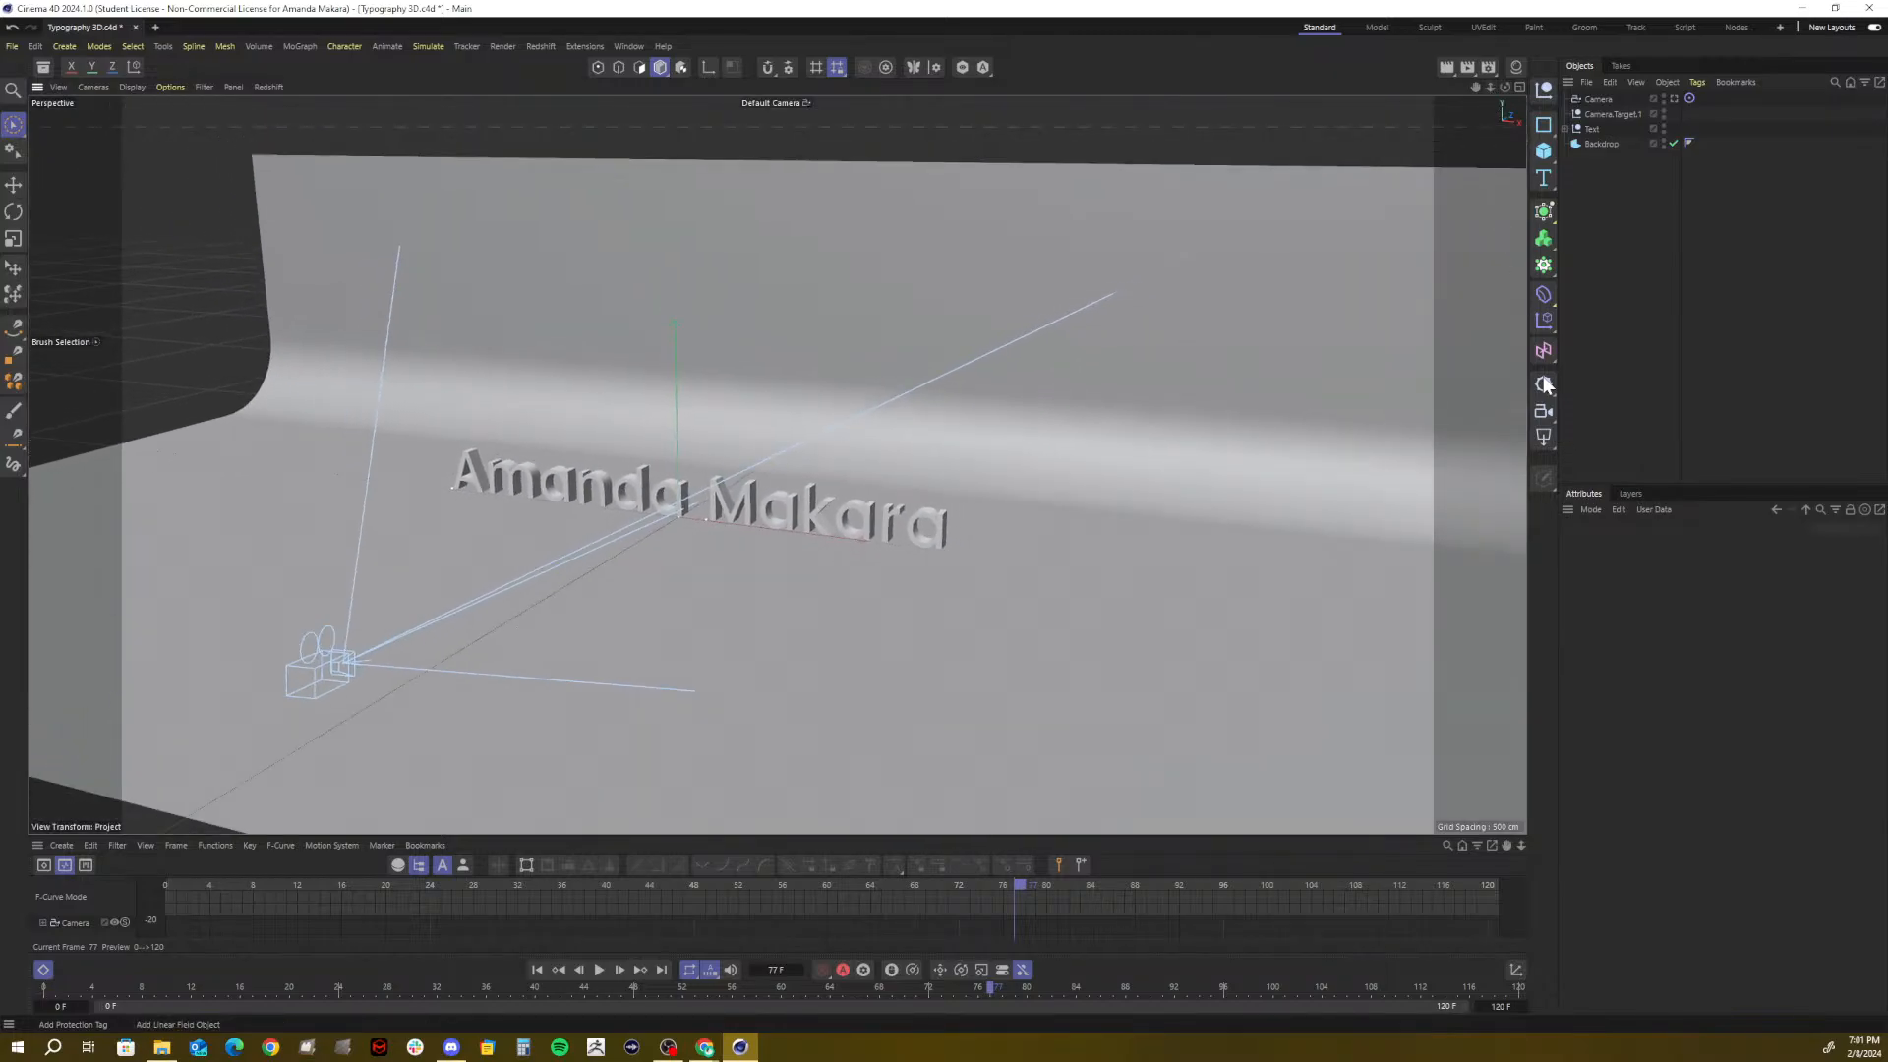
Add an RS Spot Light, pull it forward toward the camera, and bring a Chrome window over the scene
left_click(1540, 437)
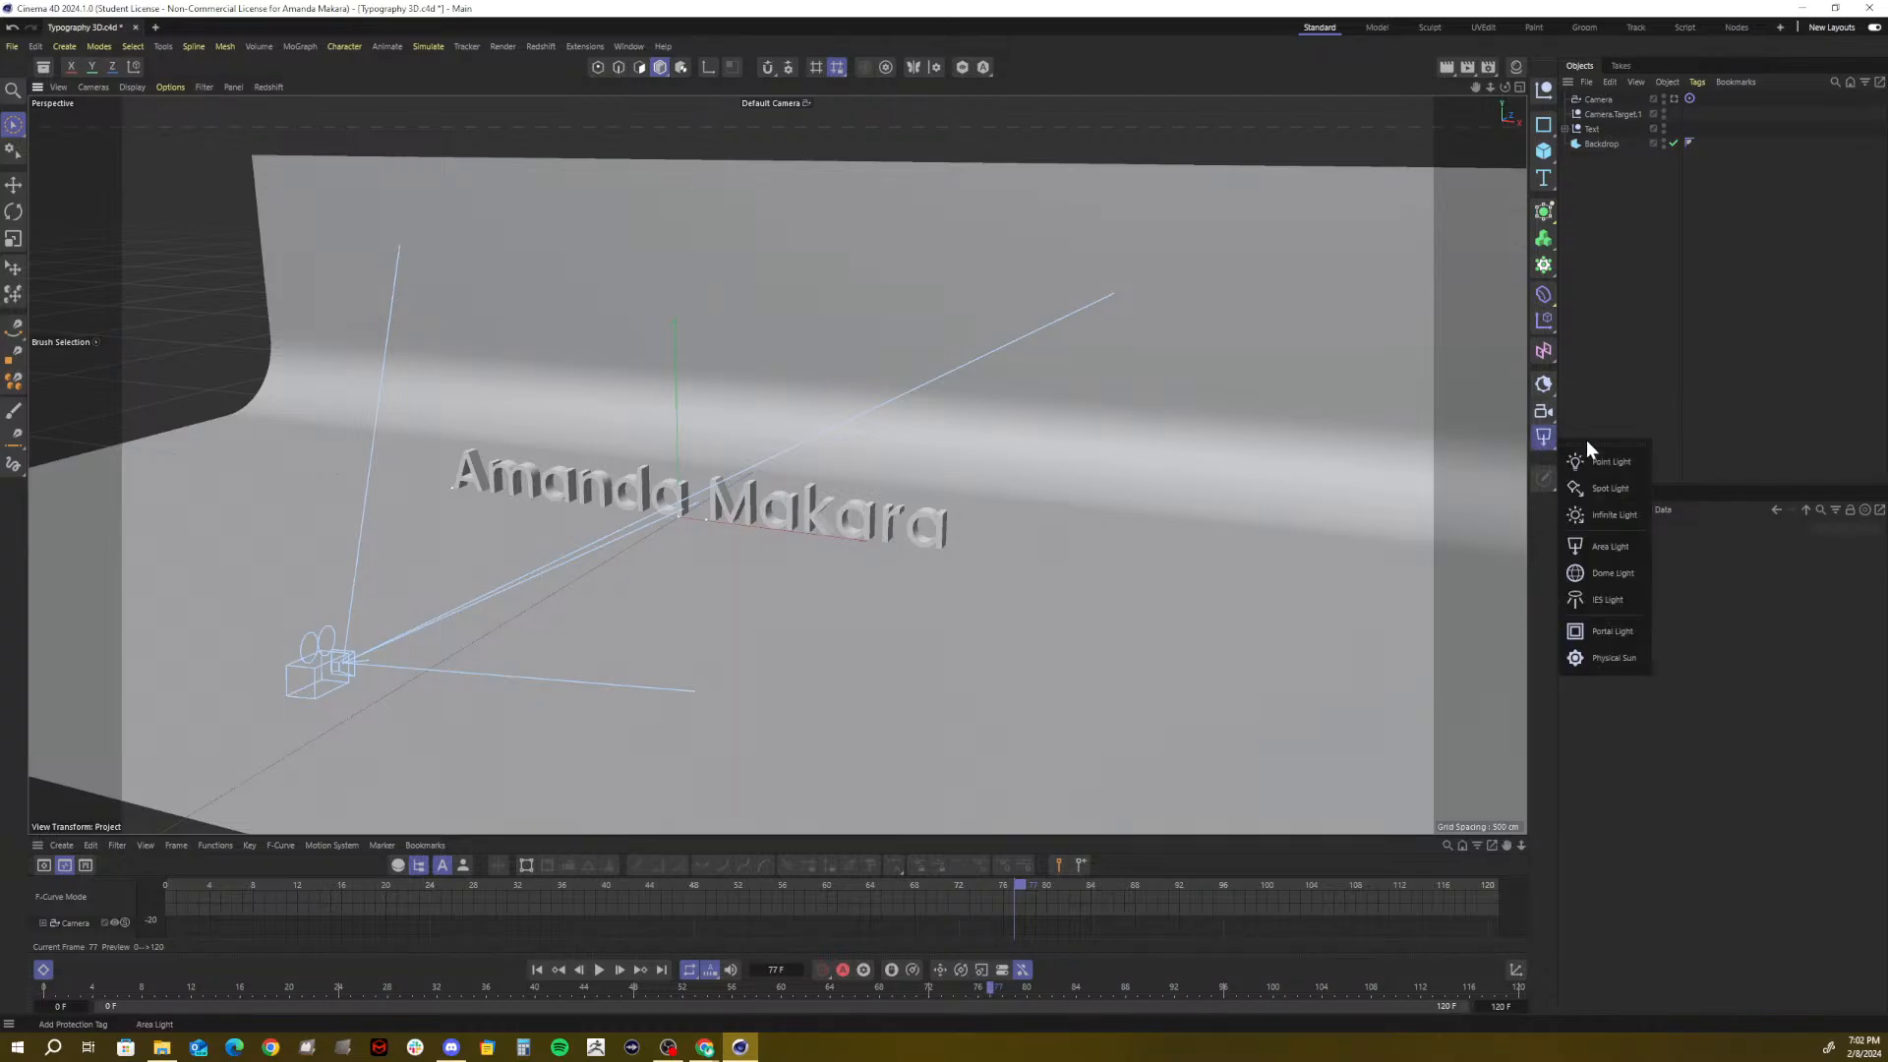
left_click(1595, 489)
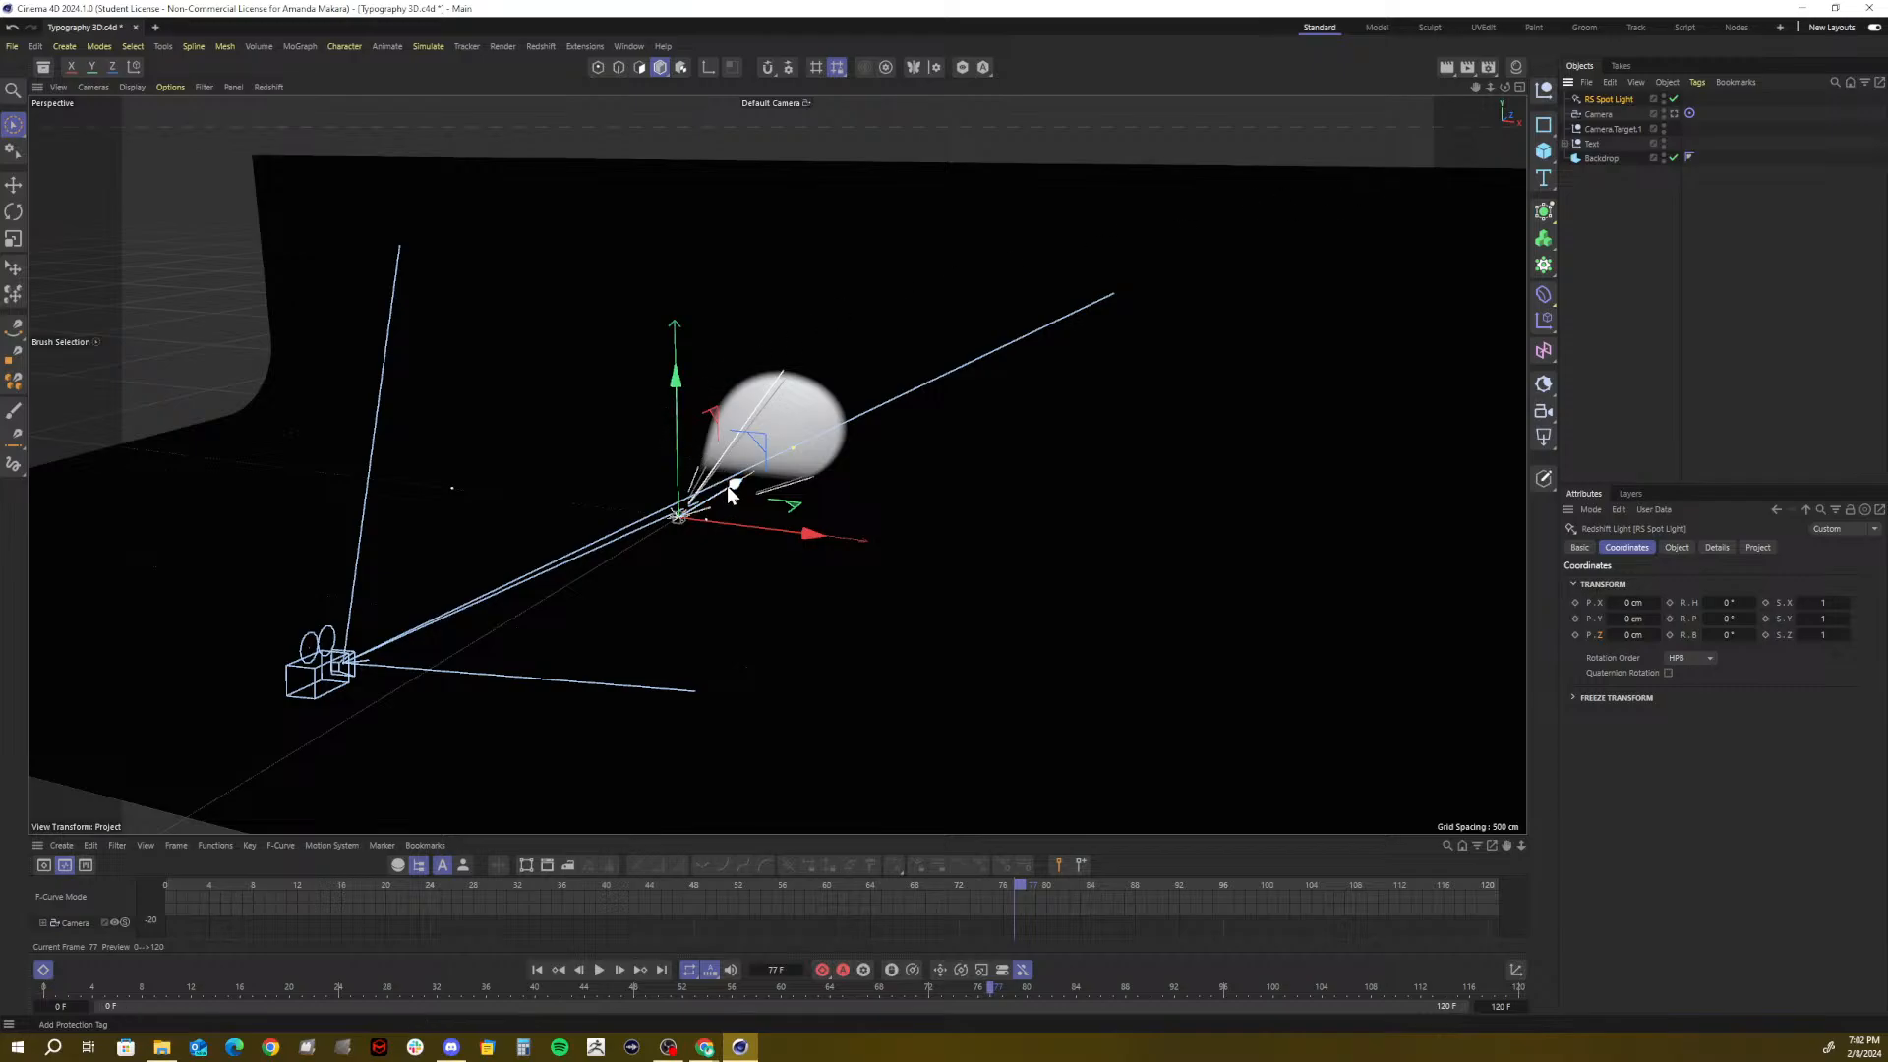
left_click_drag(733, 484, 439, 574)
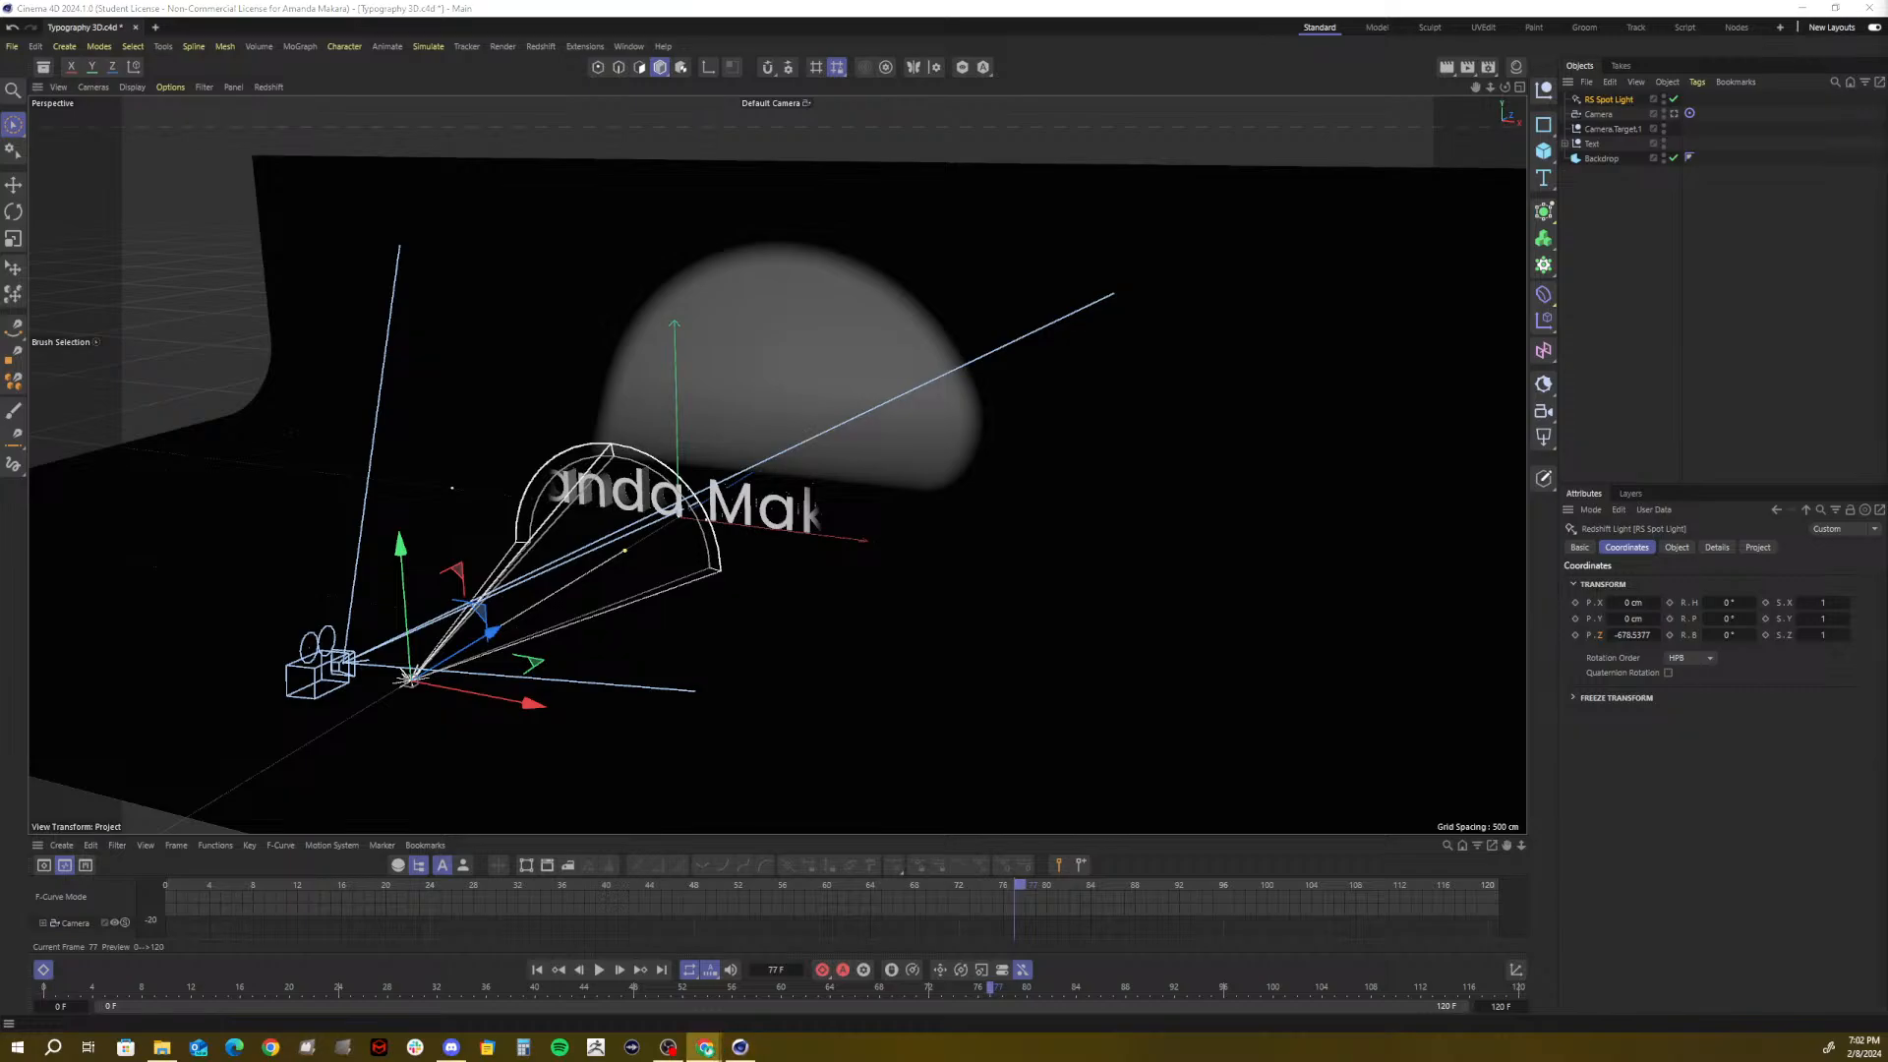
left_click_drag(1887, 575, 823, 22)
Maximize Chrome and run a Google search for 'lighting', then refine it to 'studio lighting'
left_click(1342, 16)
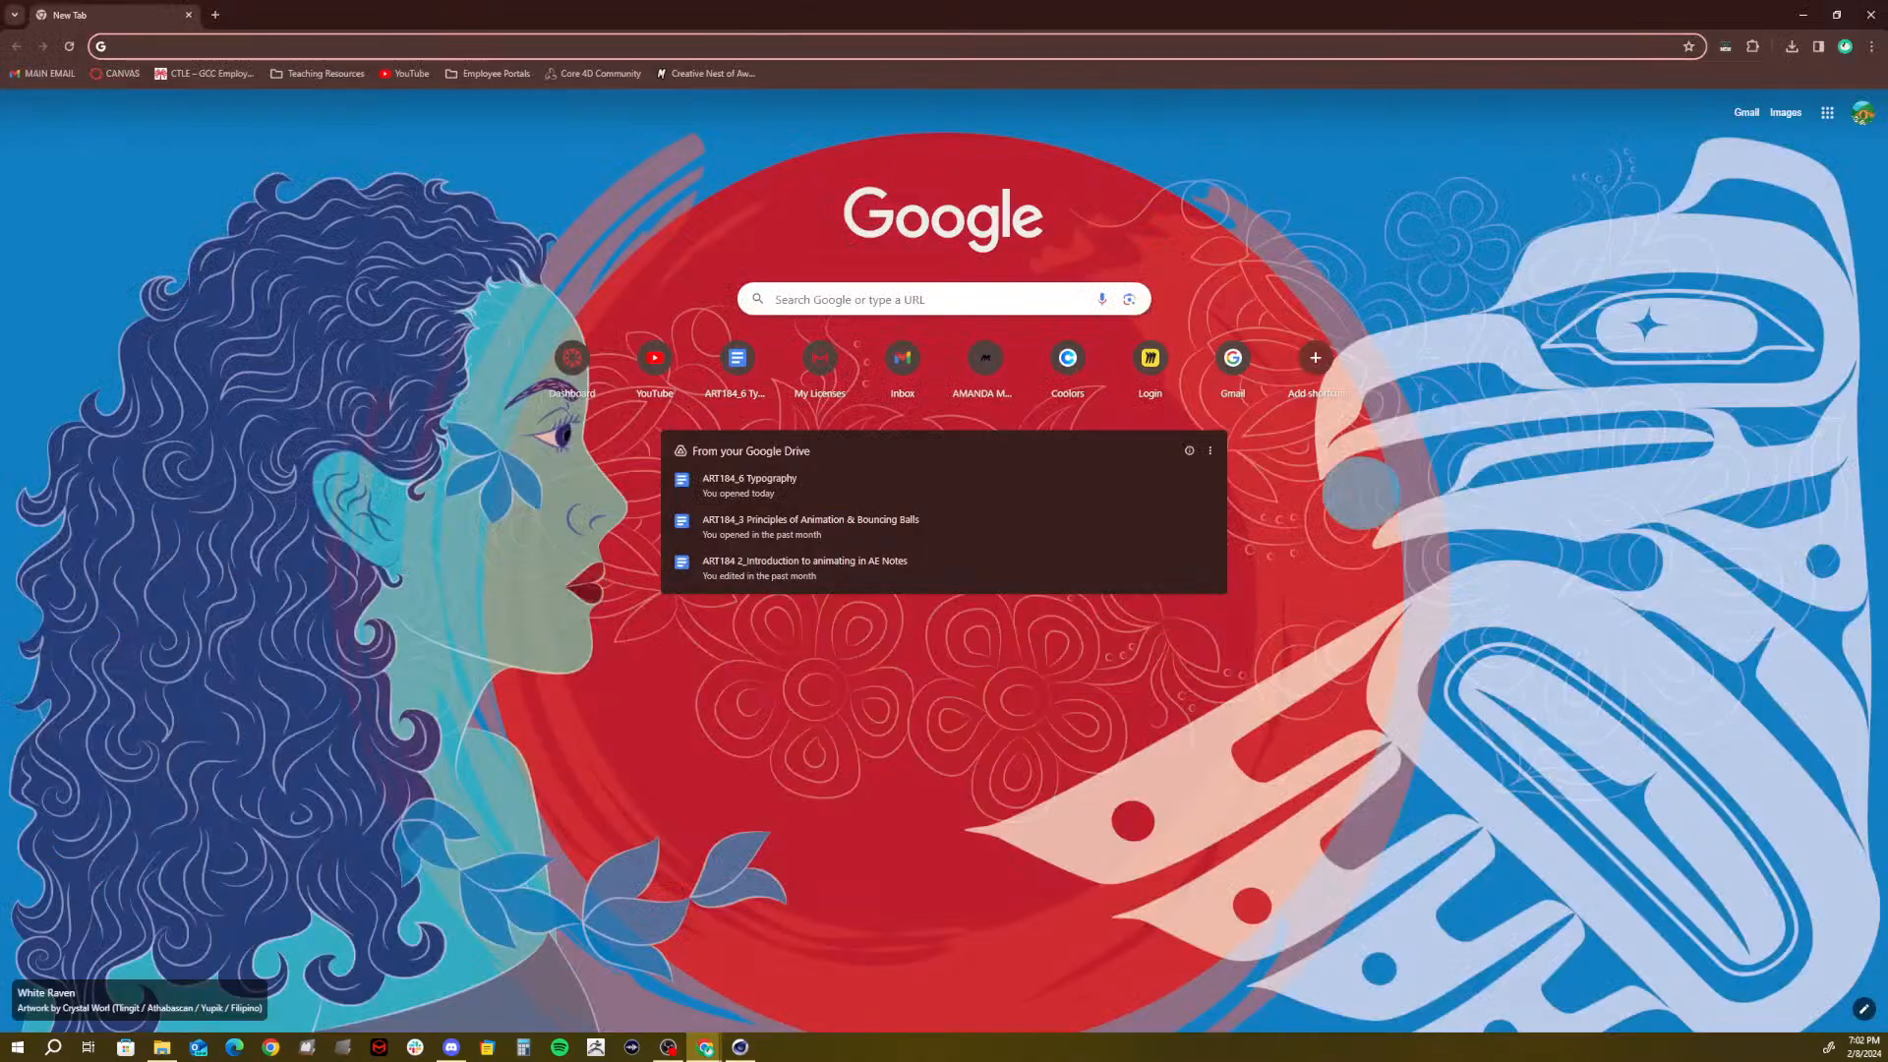
left_click(787, 46)
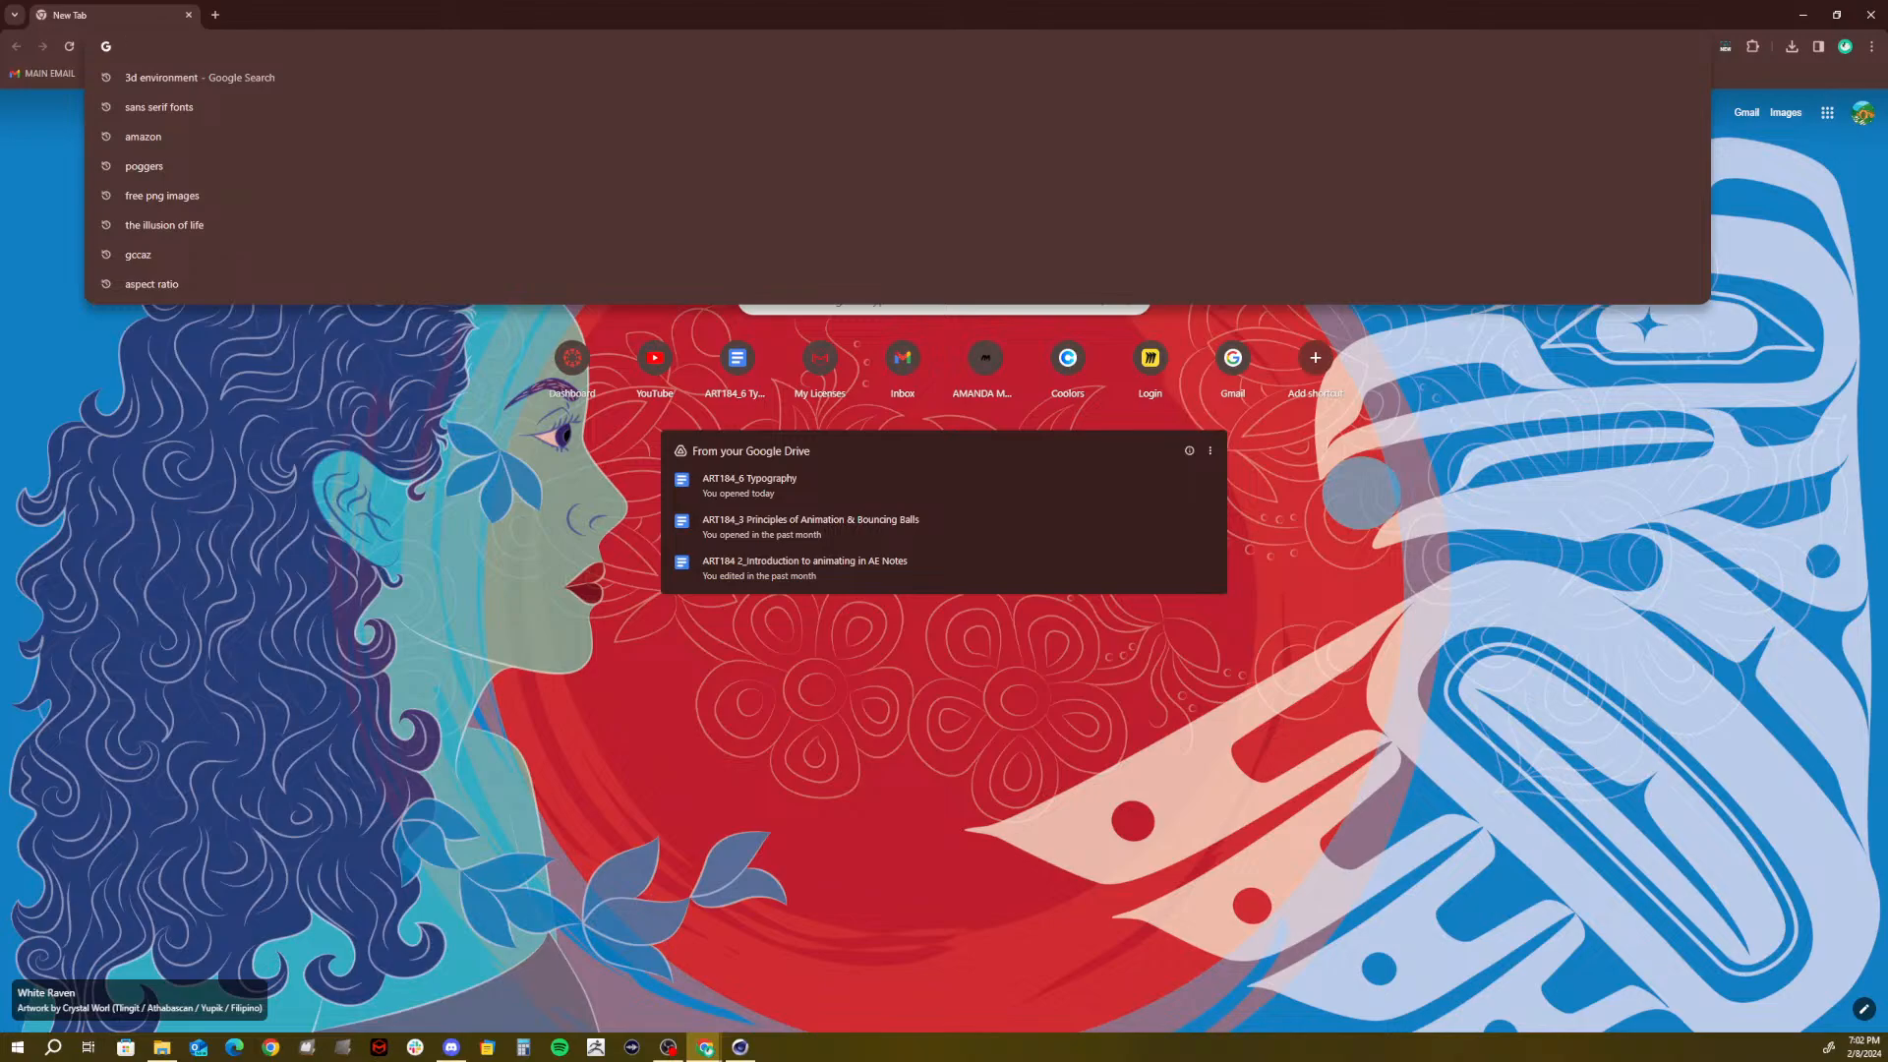
type("lighting")
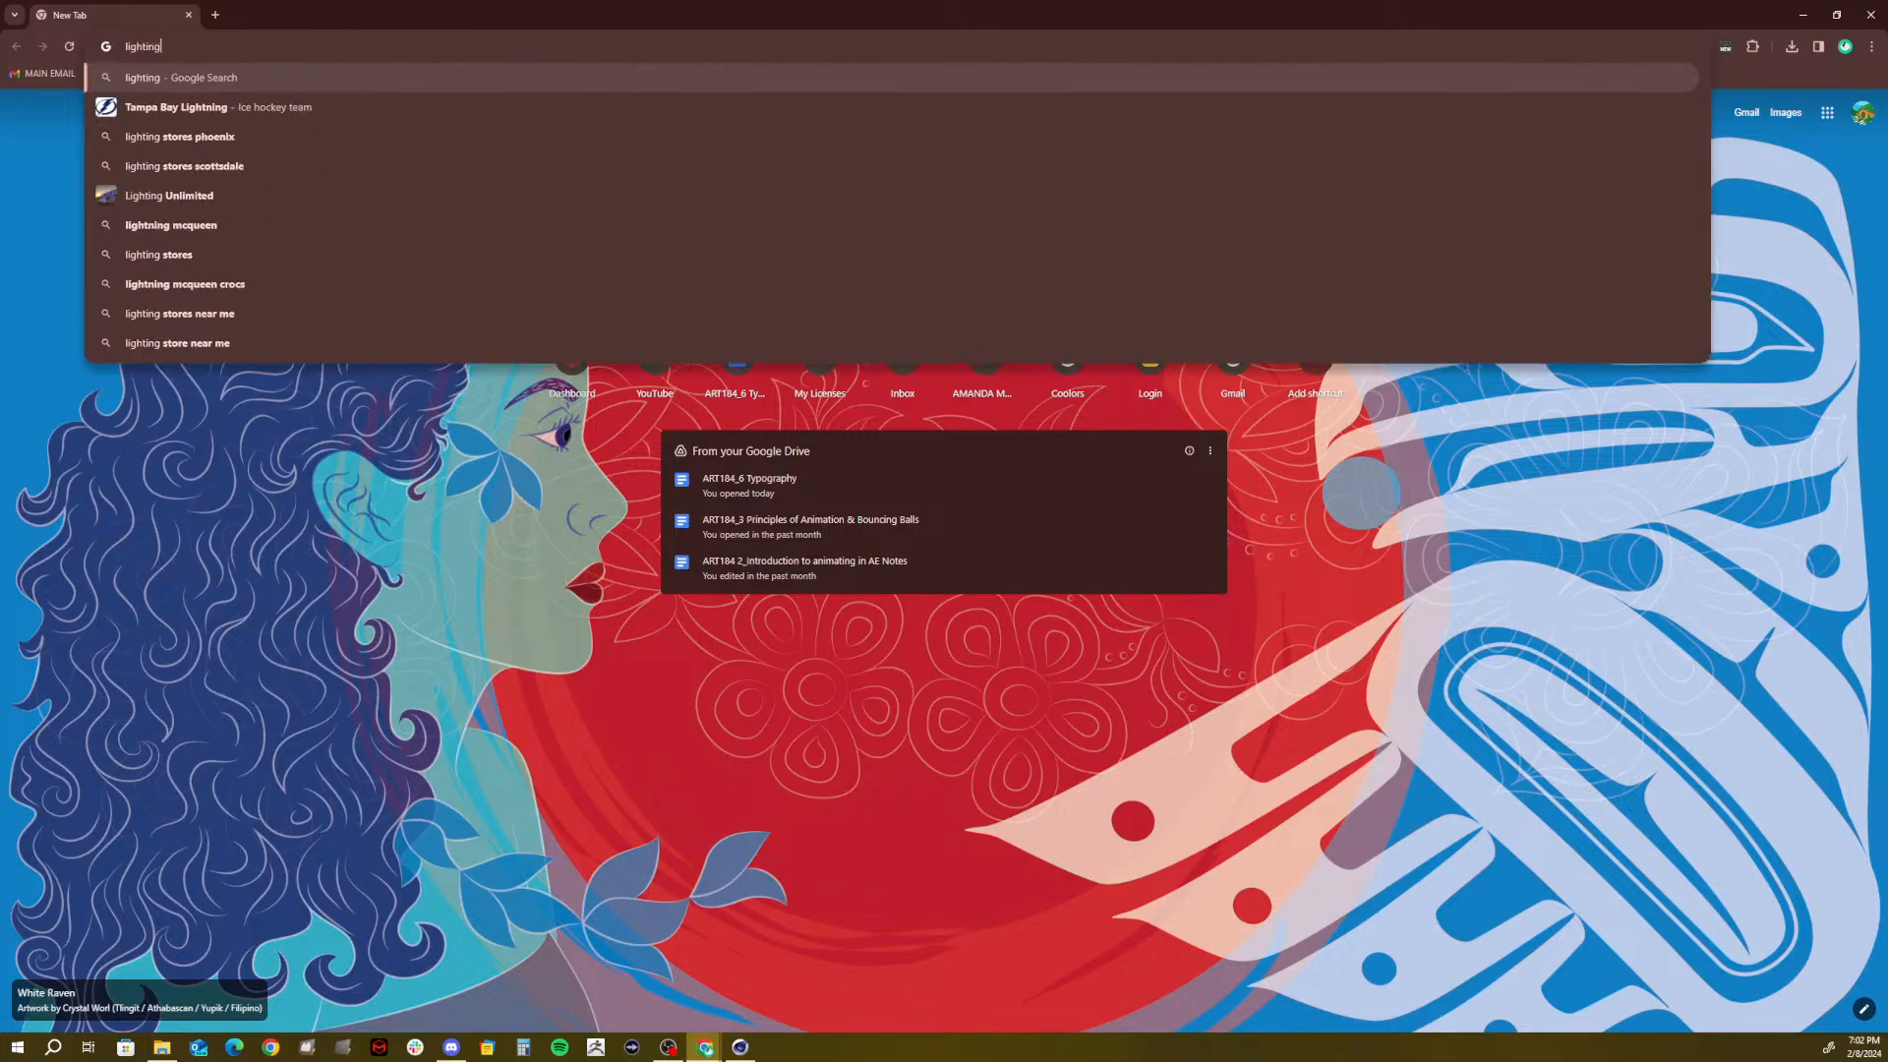
key("Return")
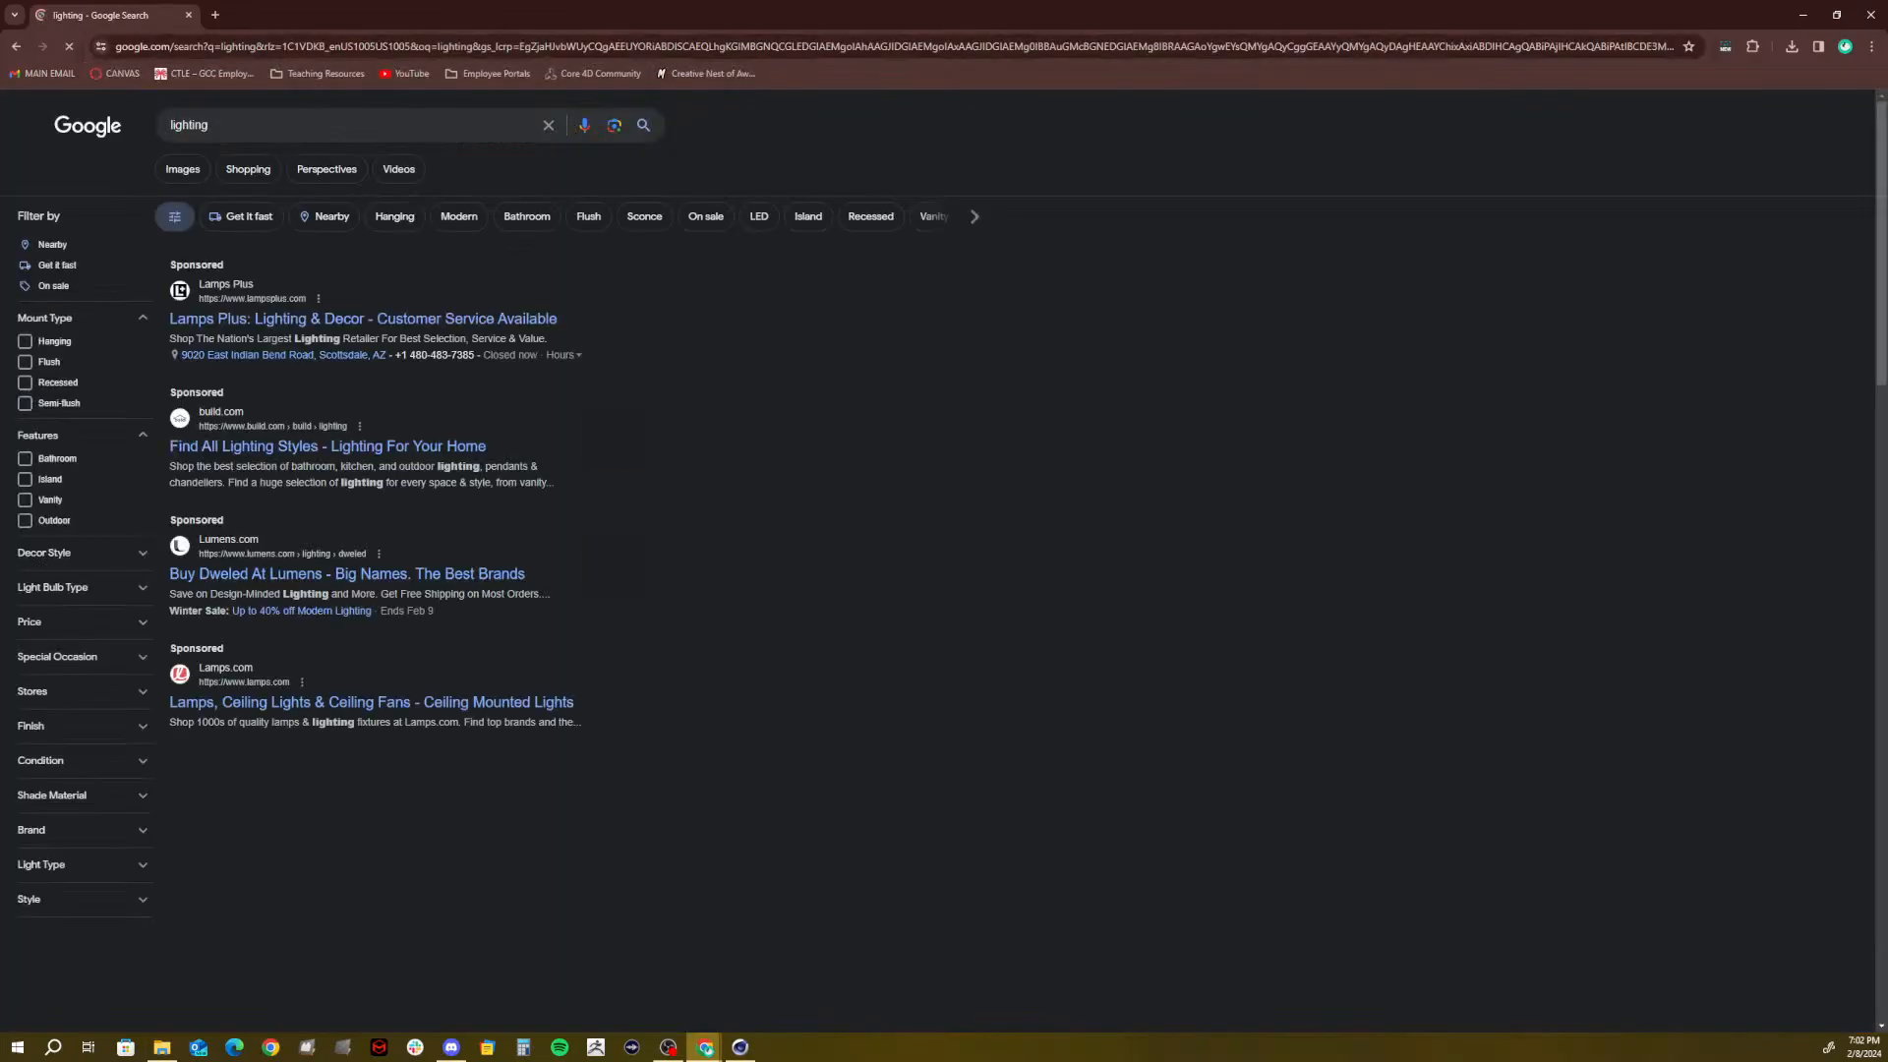
left_click(254, 123)
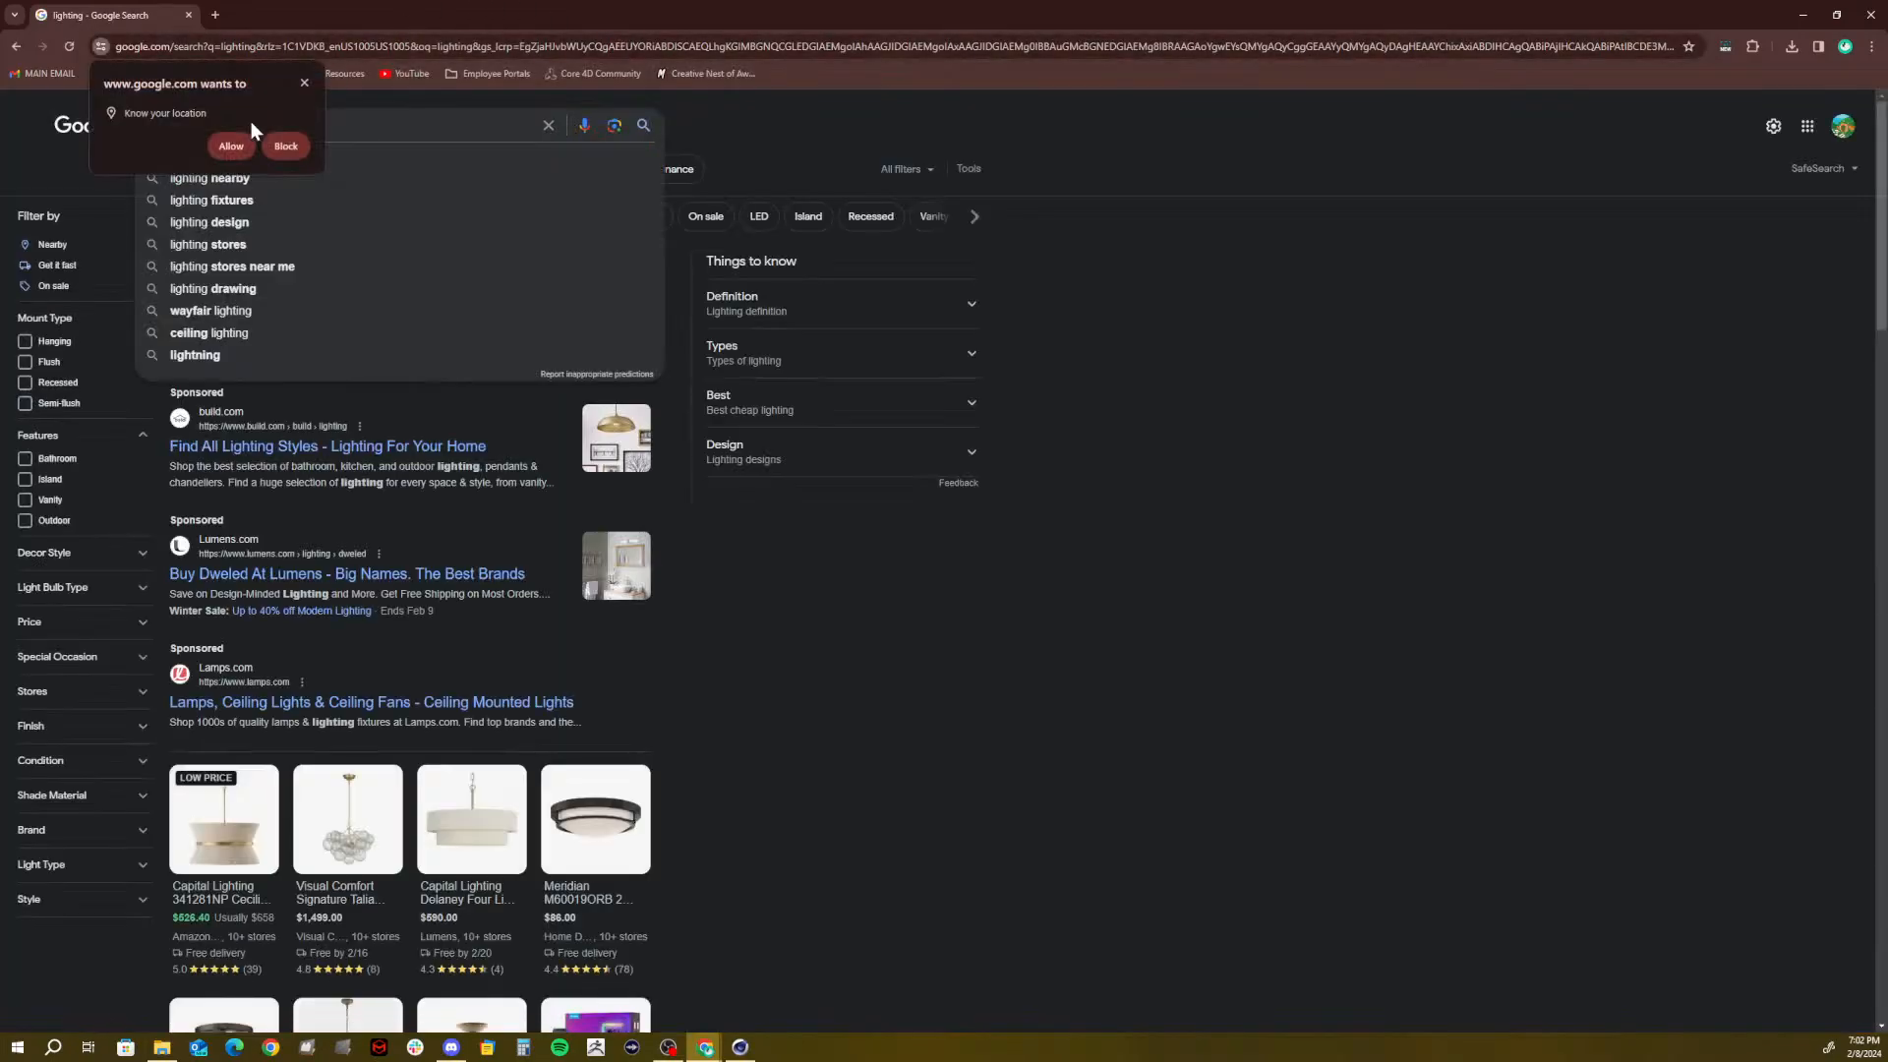
left_click(305, 82)
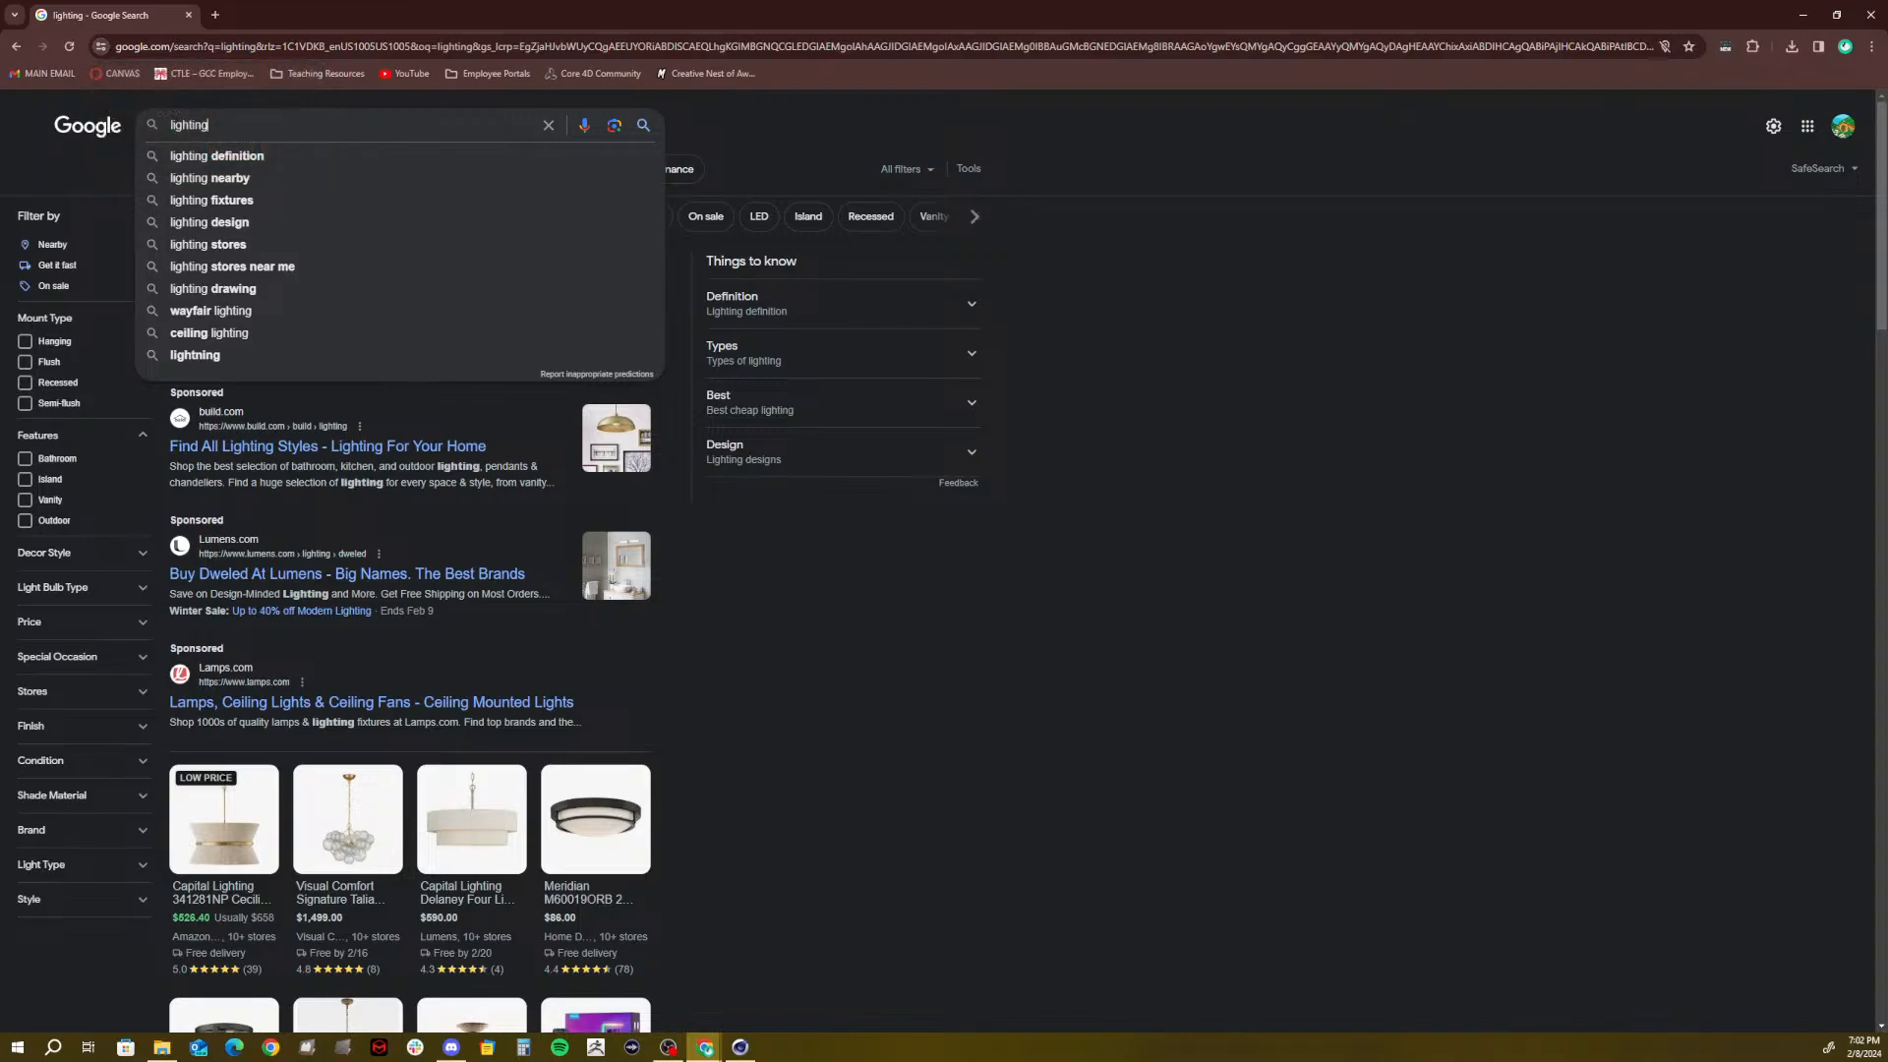
left_click_drag(211, 125, 83, 148)
type("studio ;o")
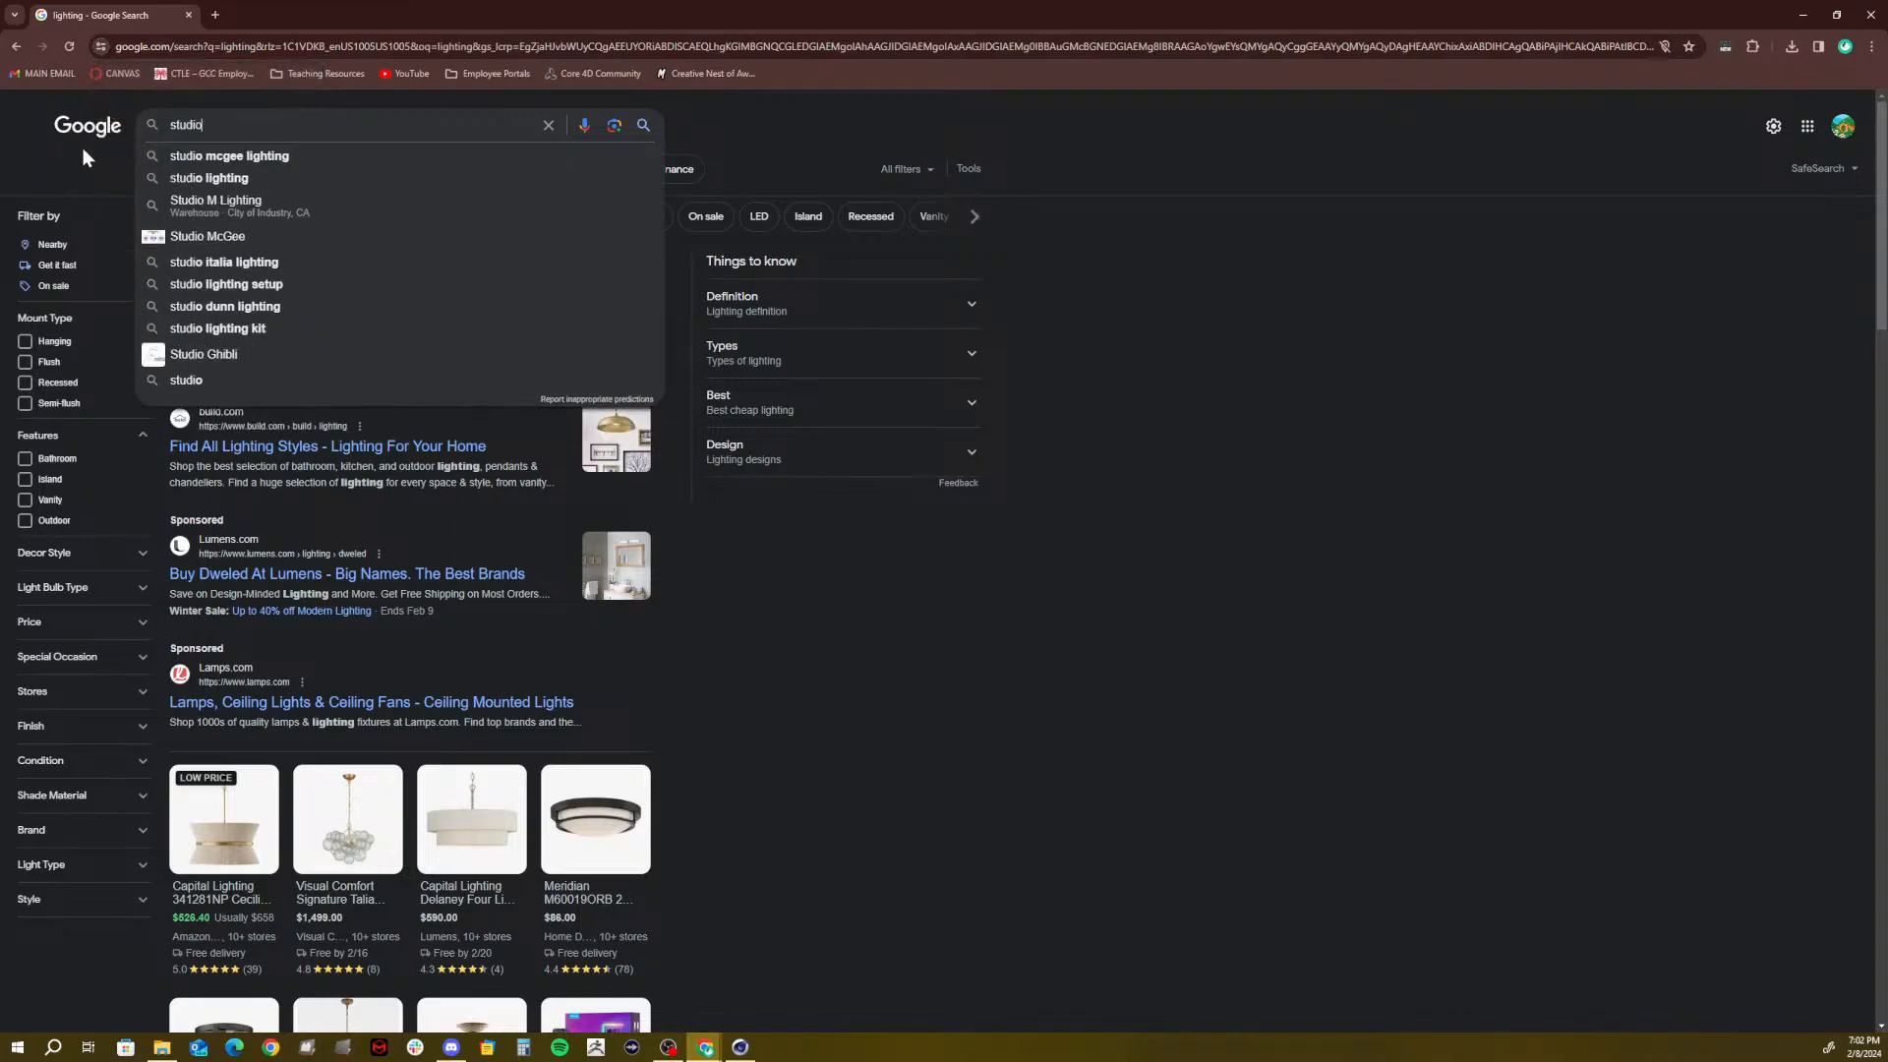
key("BackSpace")
key("BackSpace")
type("lighting")
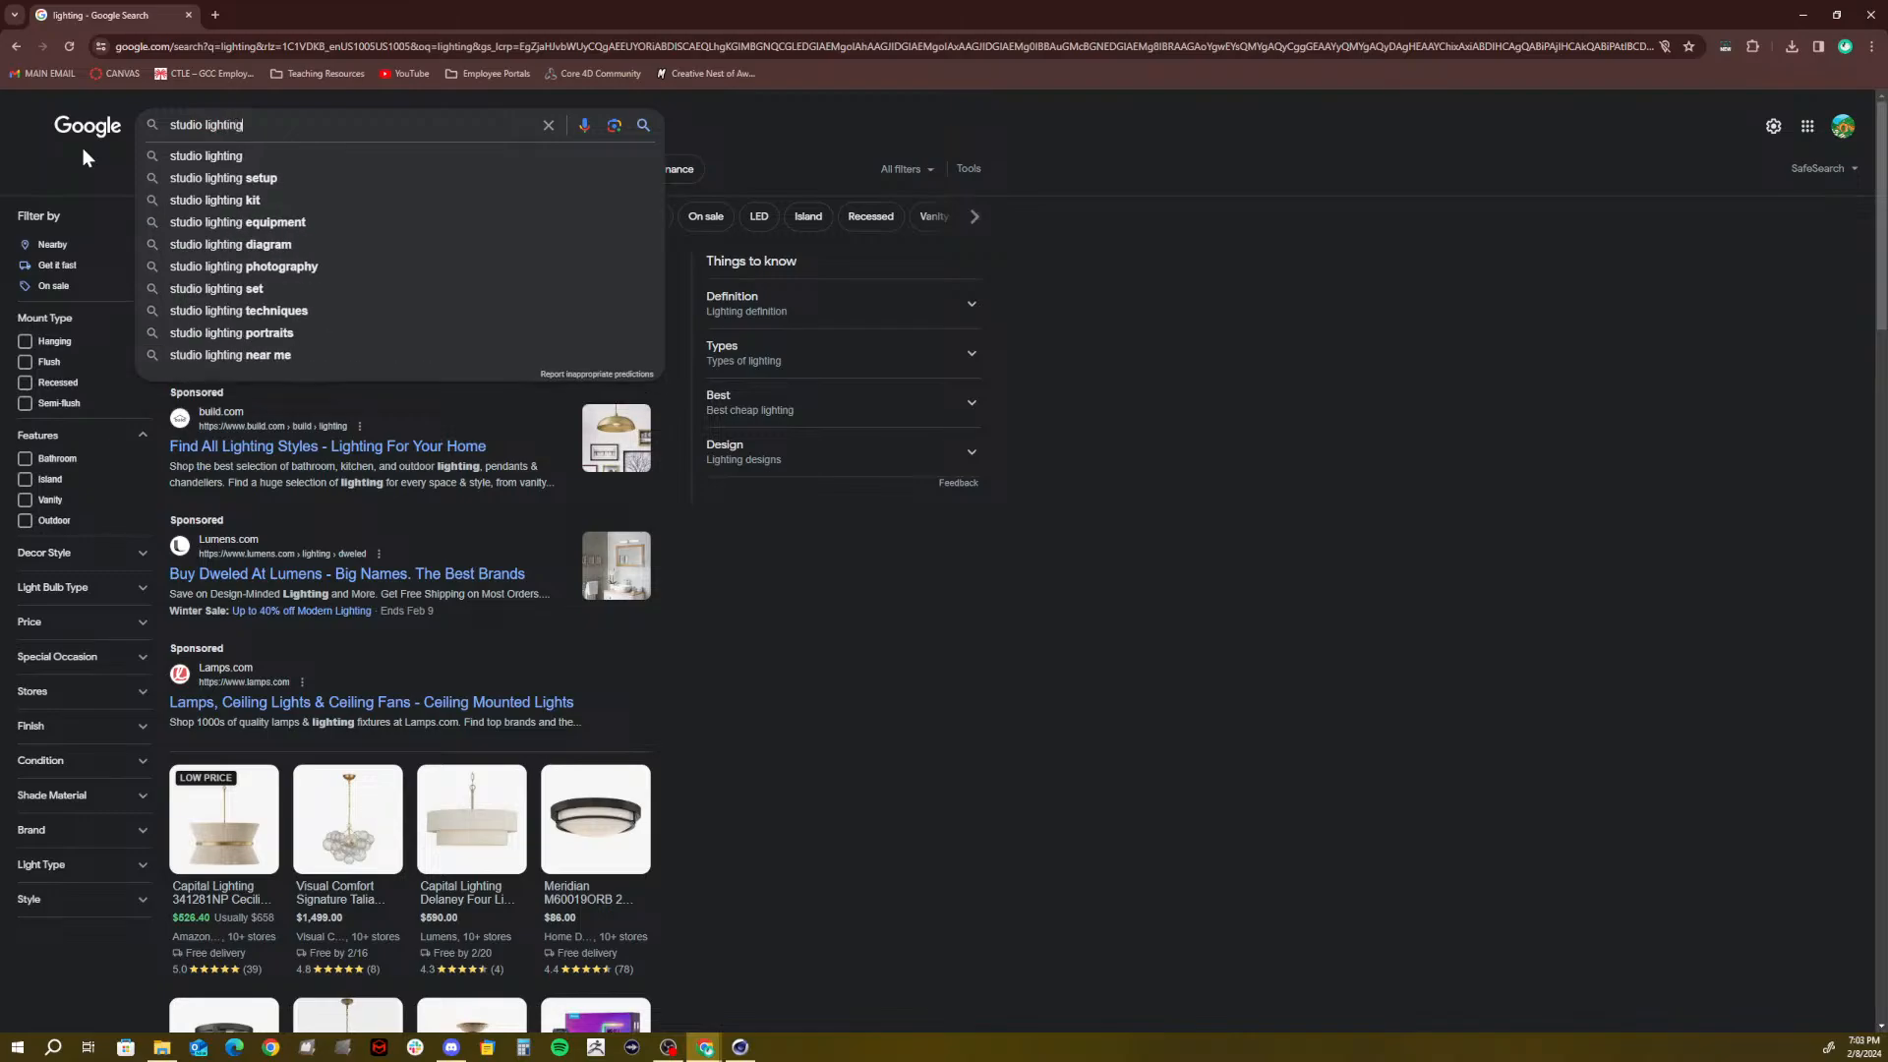
key("Return")
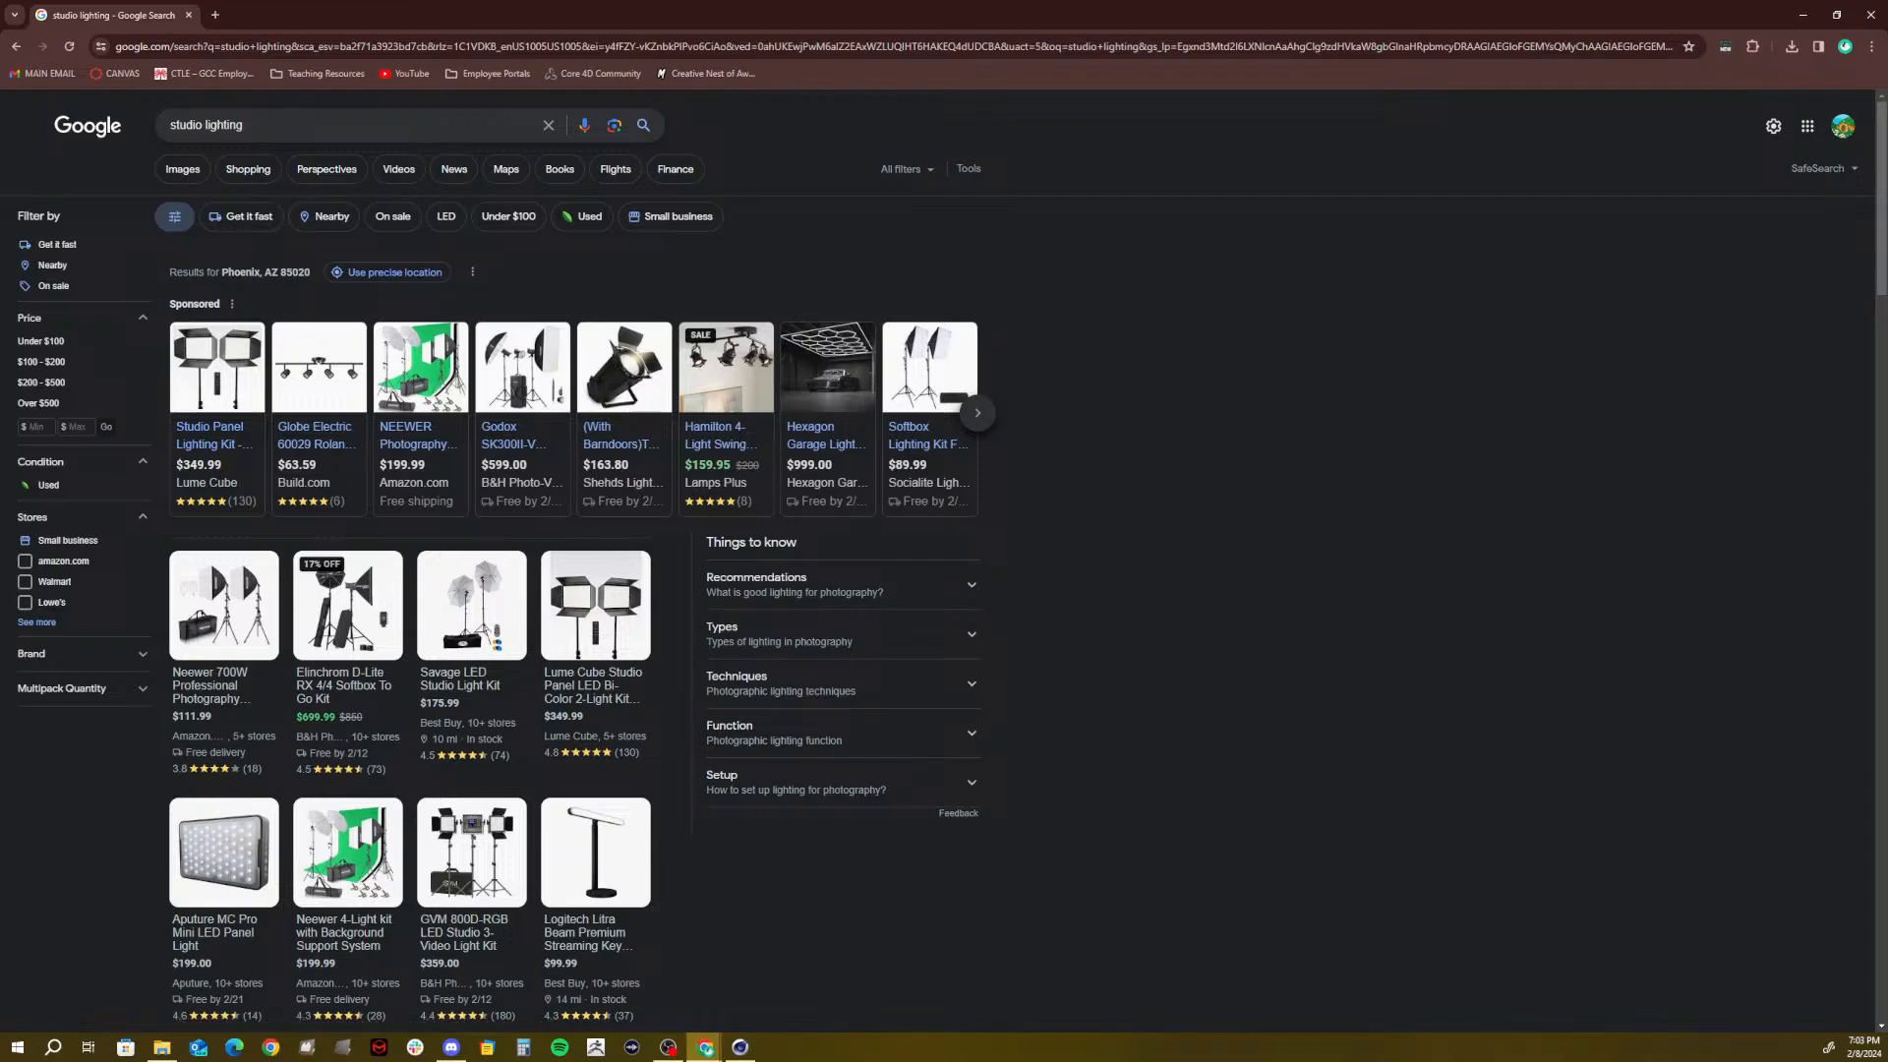
Search images for 'studio lighting setup diagram' and preview the Fstoppers three-light diagram
left_click(287, 118)
type("set")
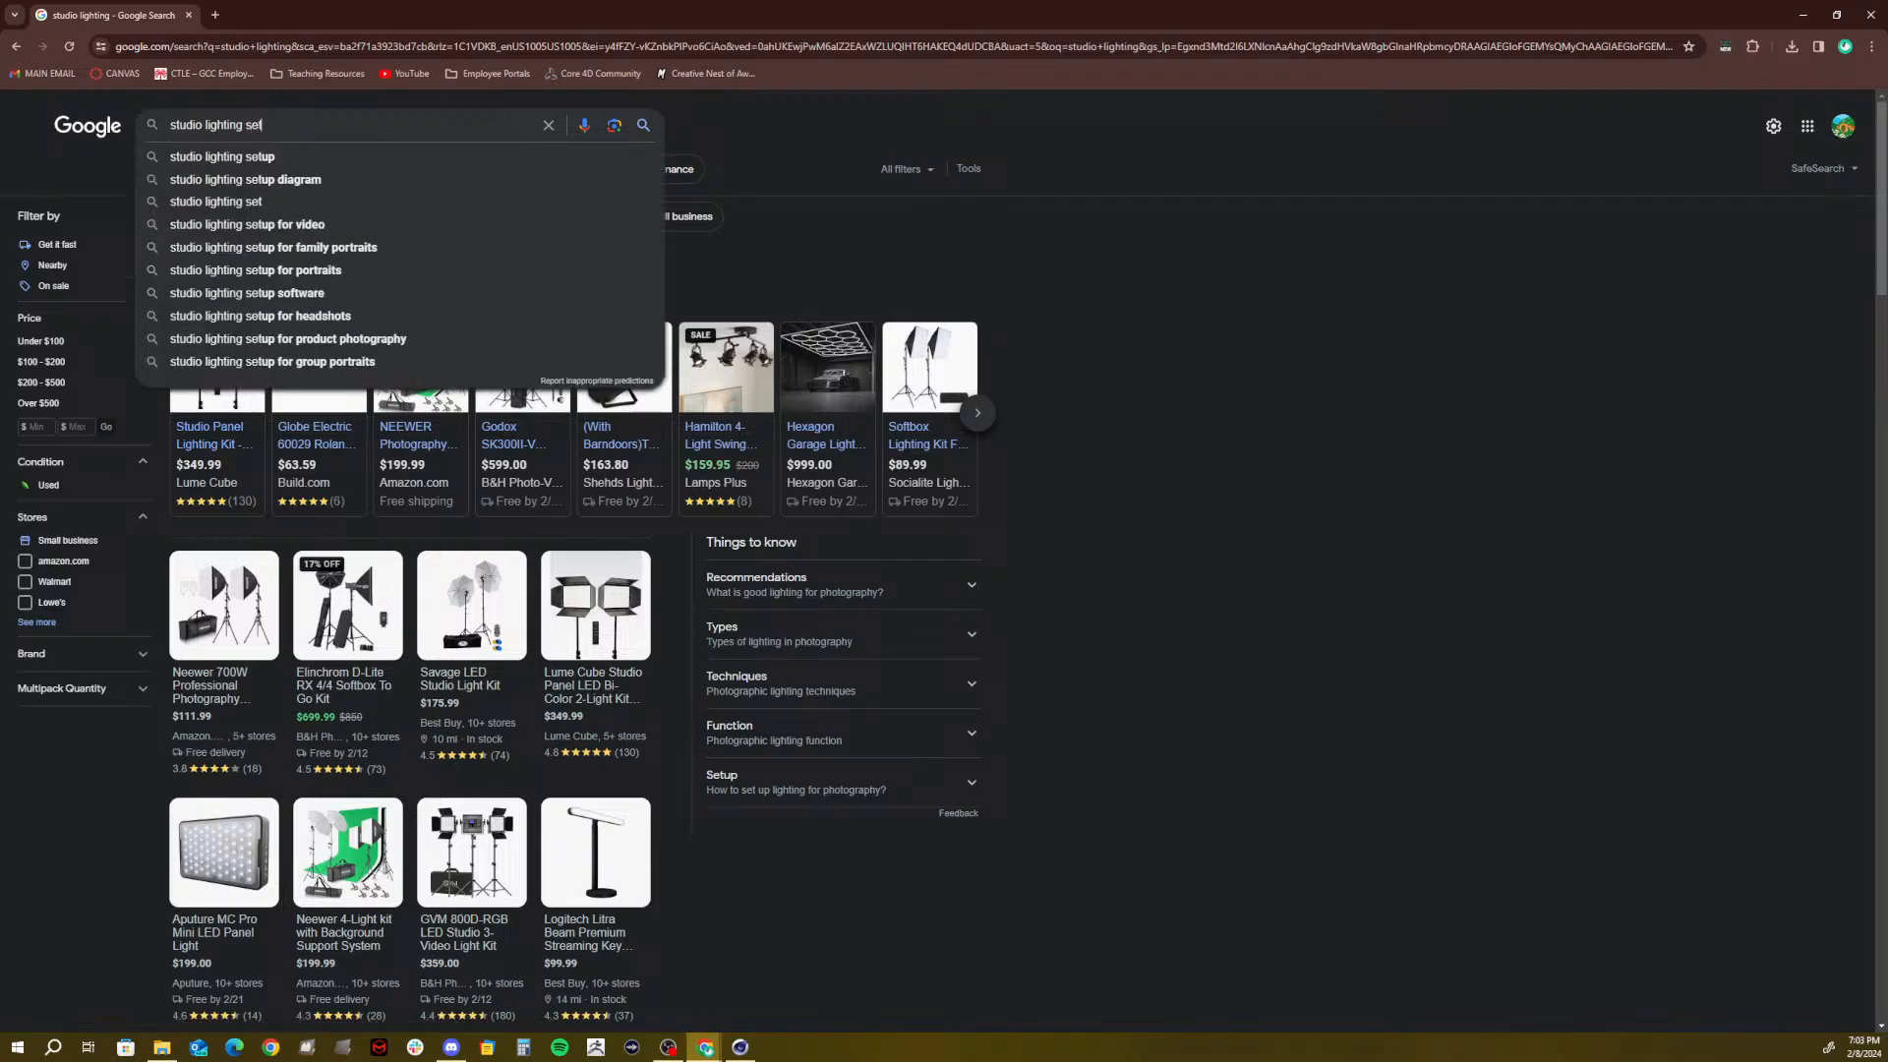
left_click(311, 180)
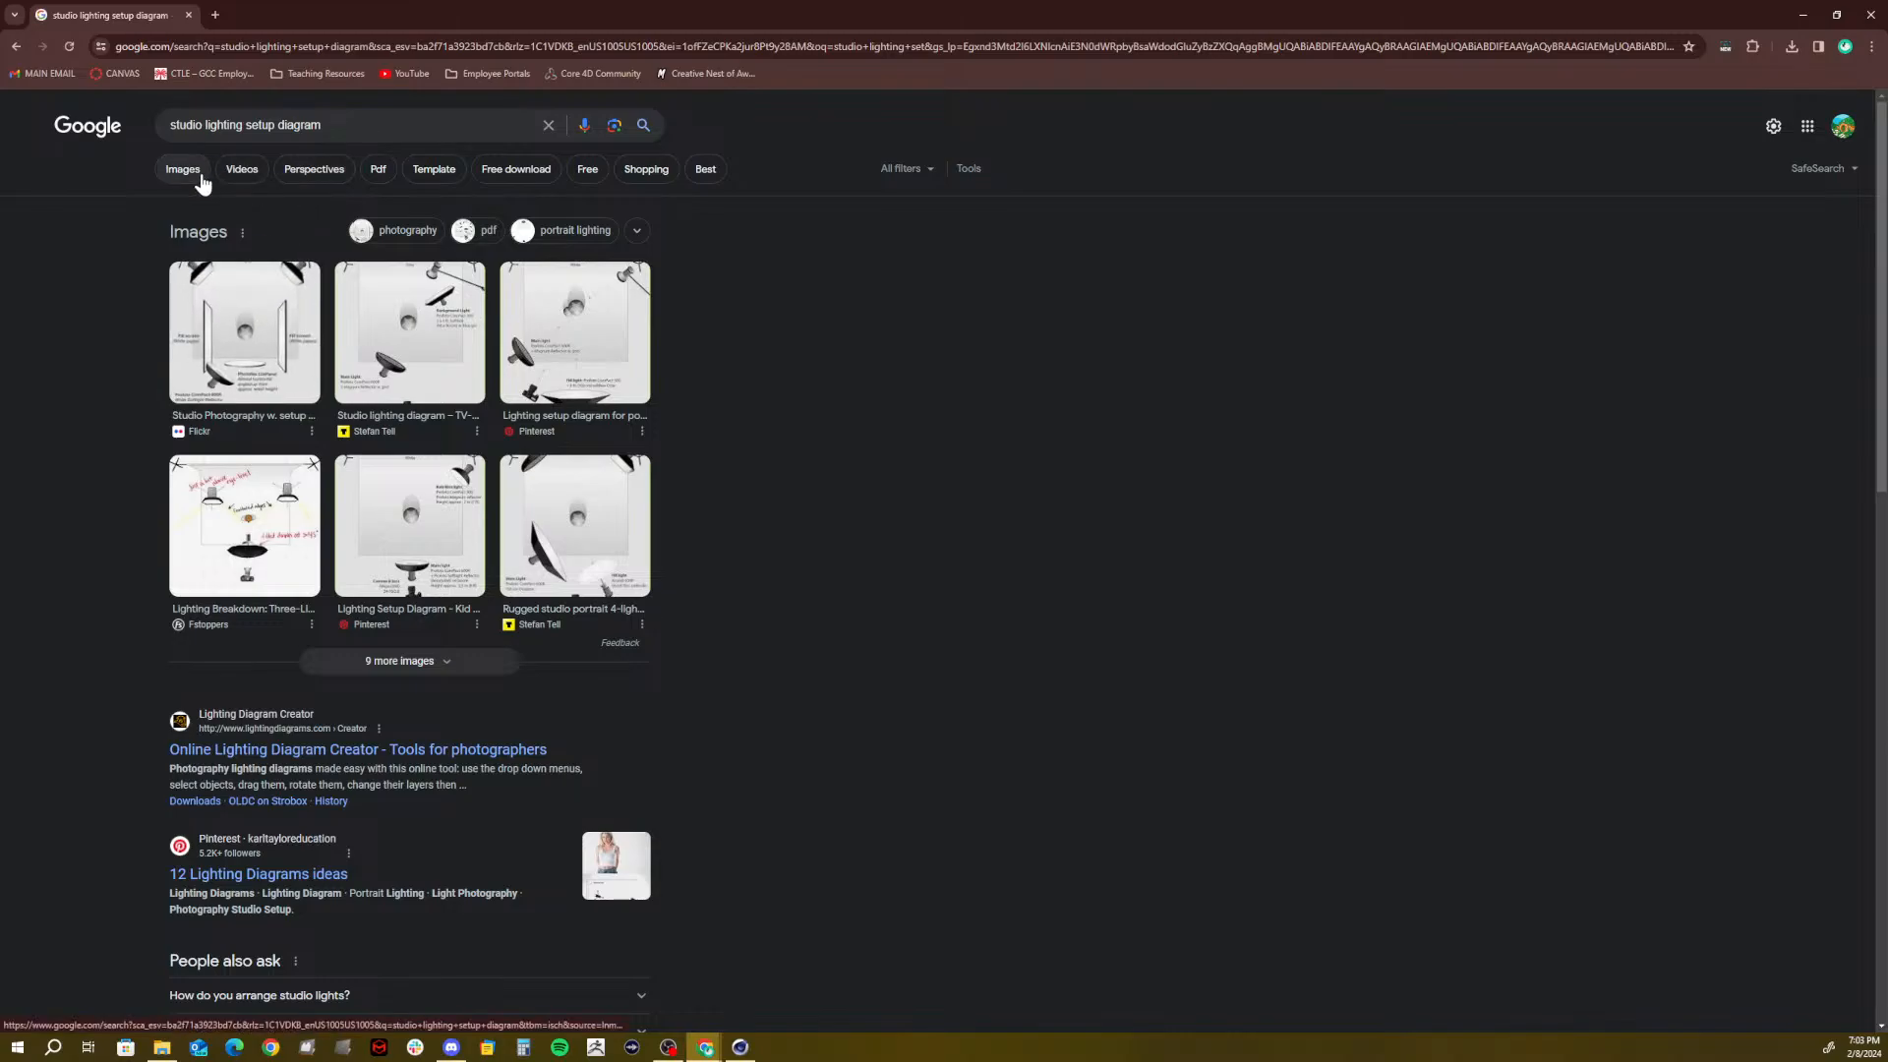
left_click(201, 172)
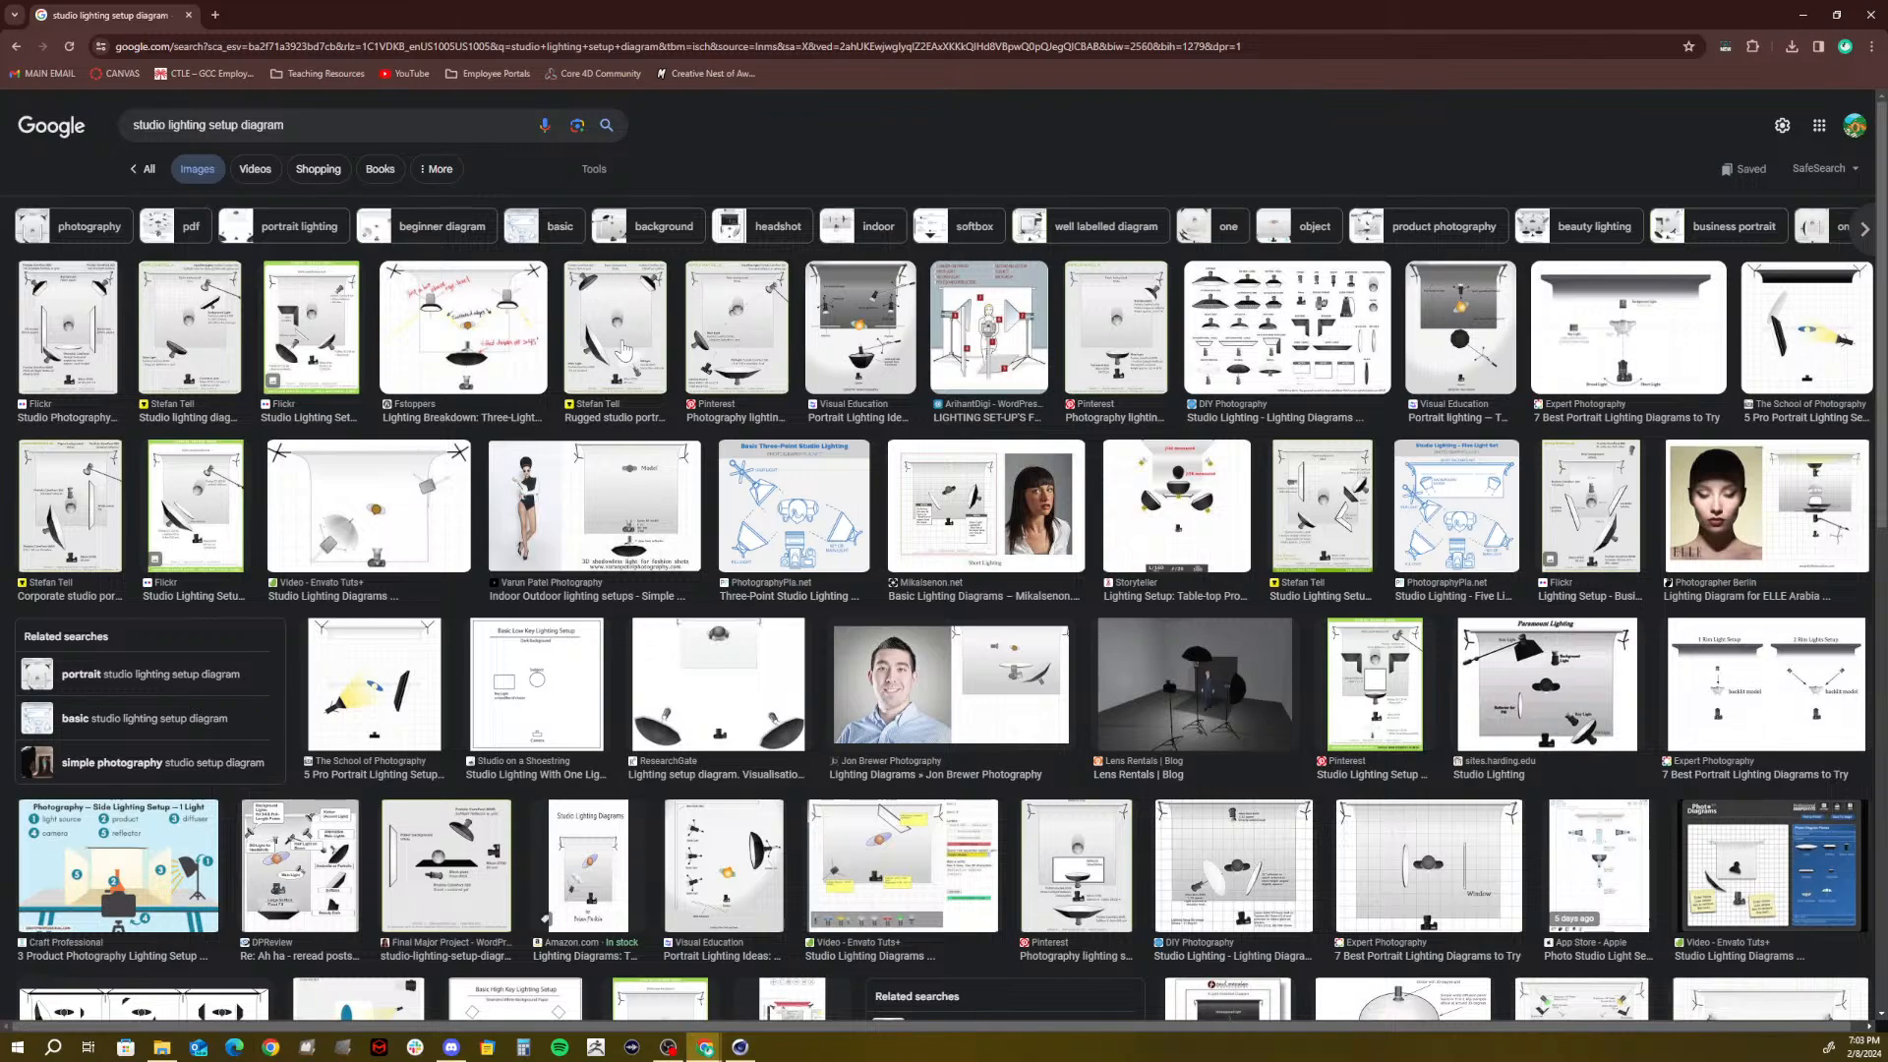
left_click(488, 343)
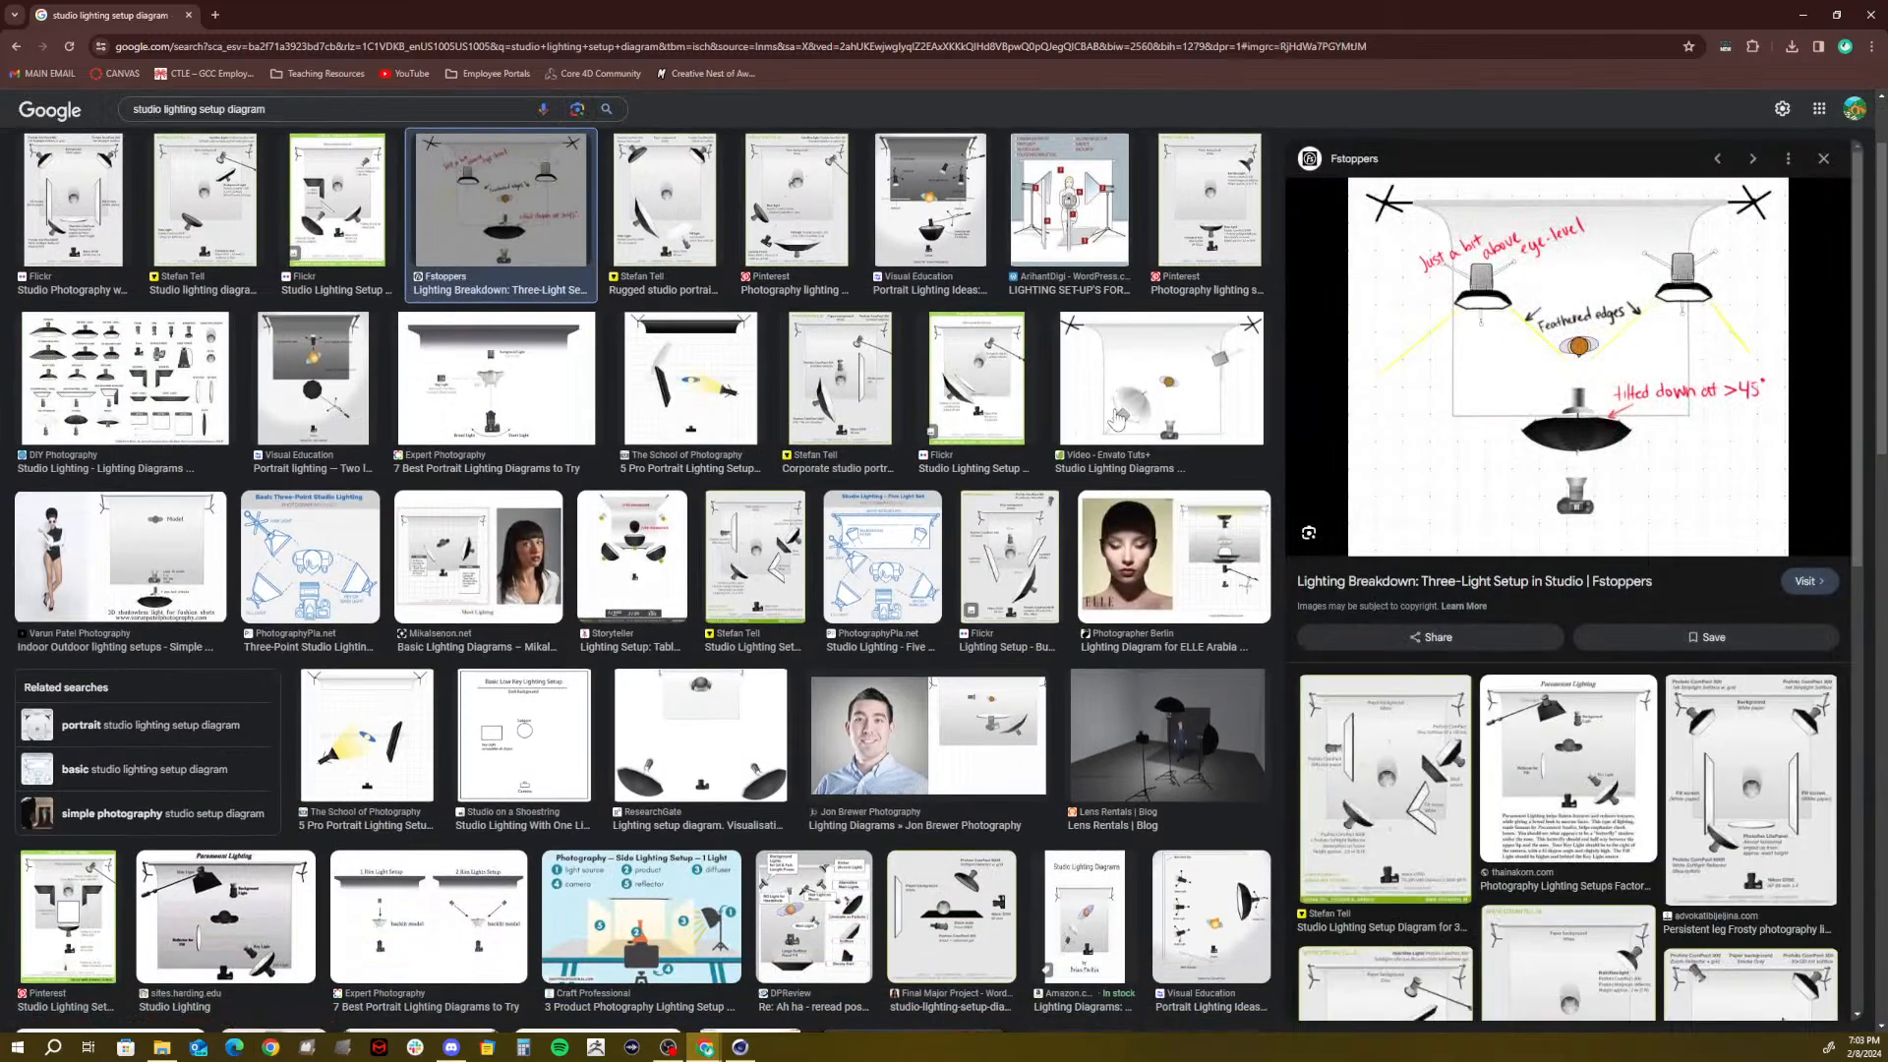
left_click(1578, 368)
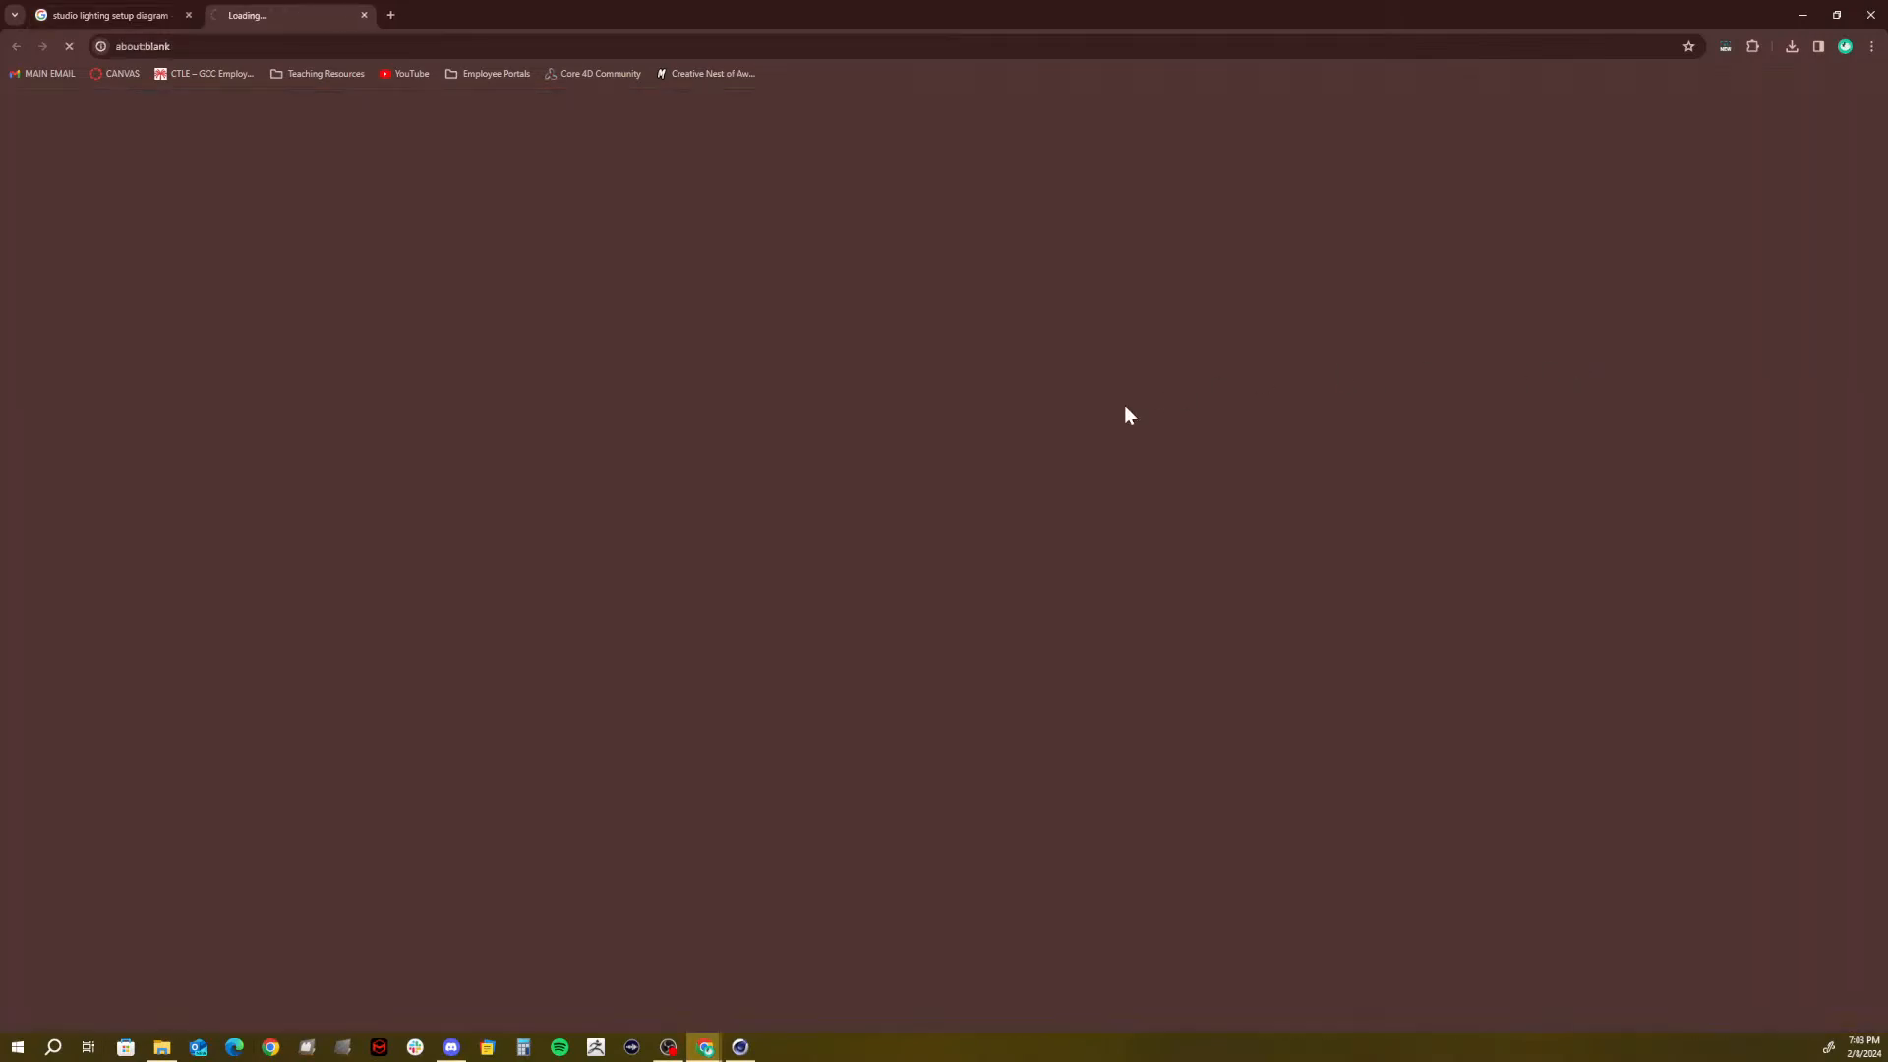
scroll(715, 544, "down", 1)
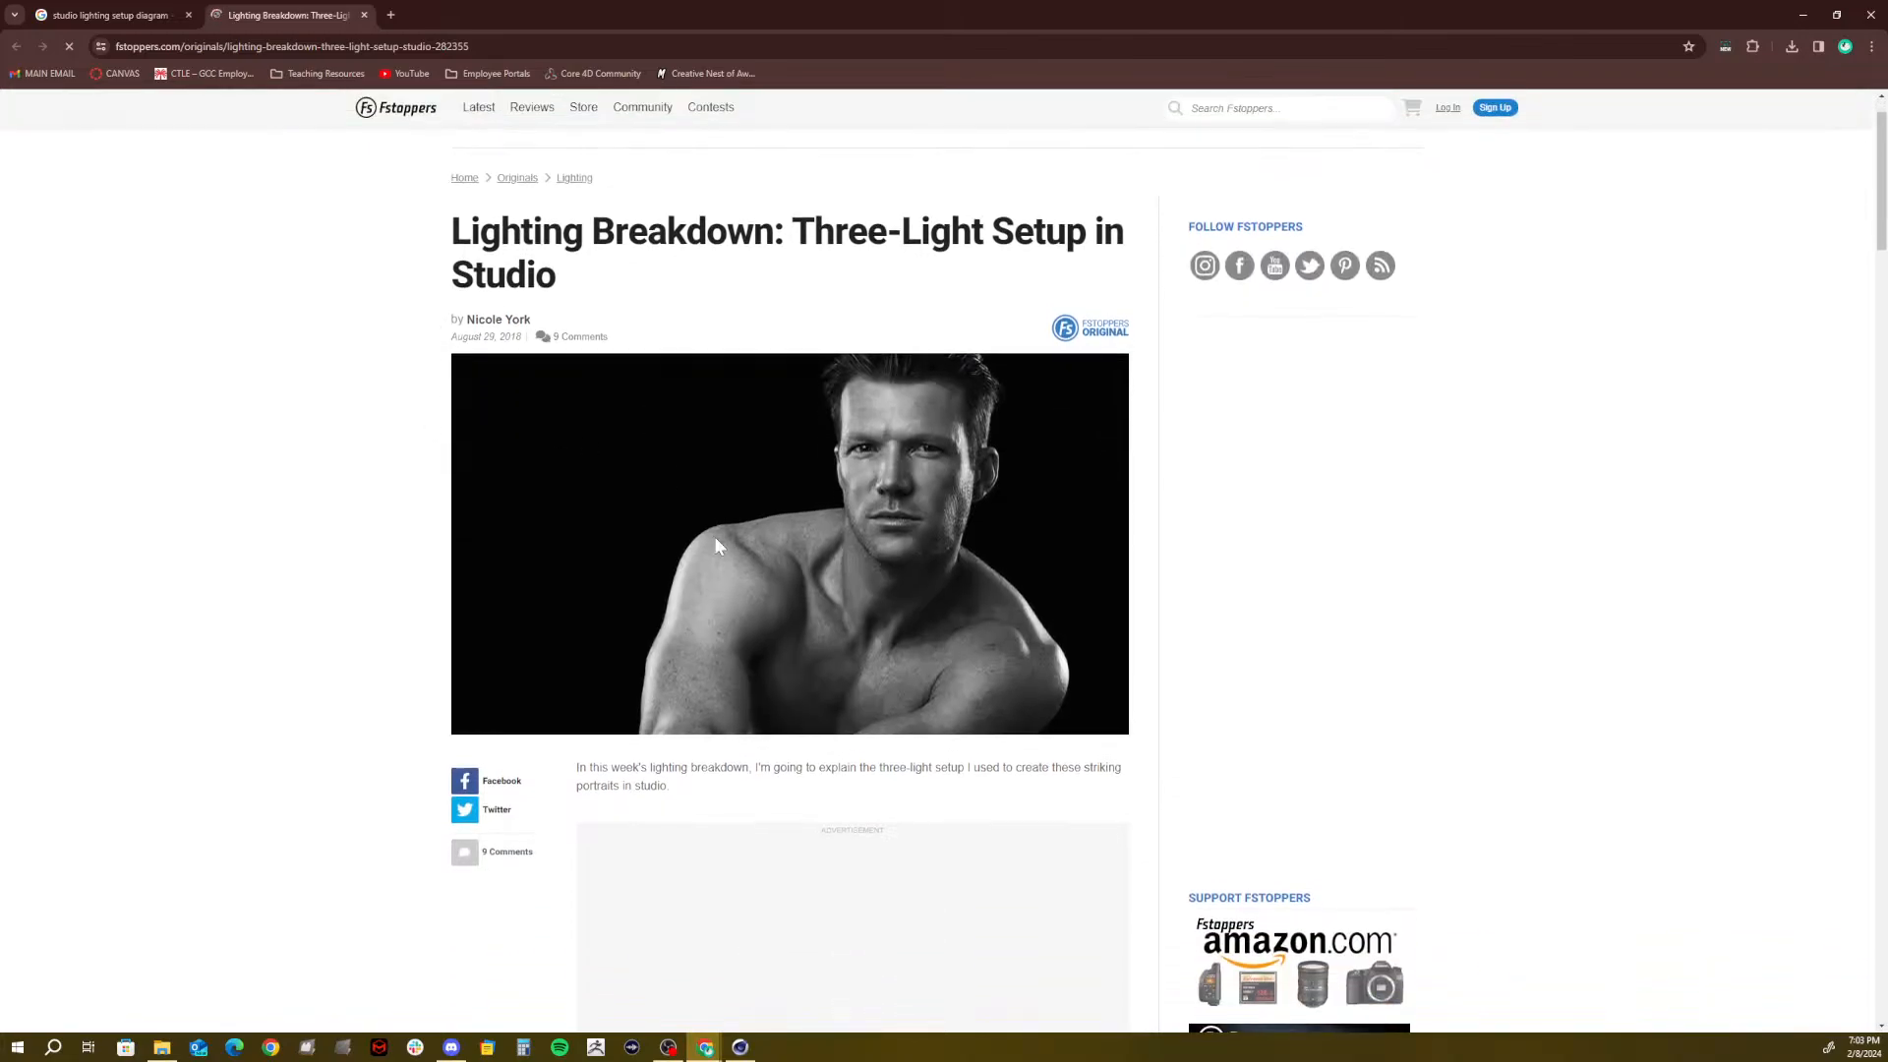
scroll(715, 546, "down", 9)
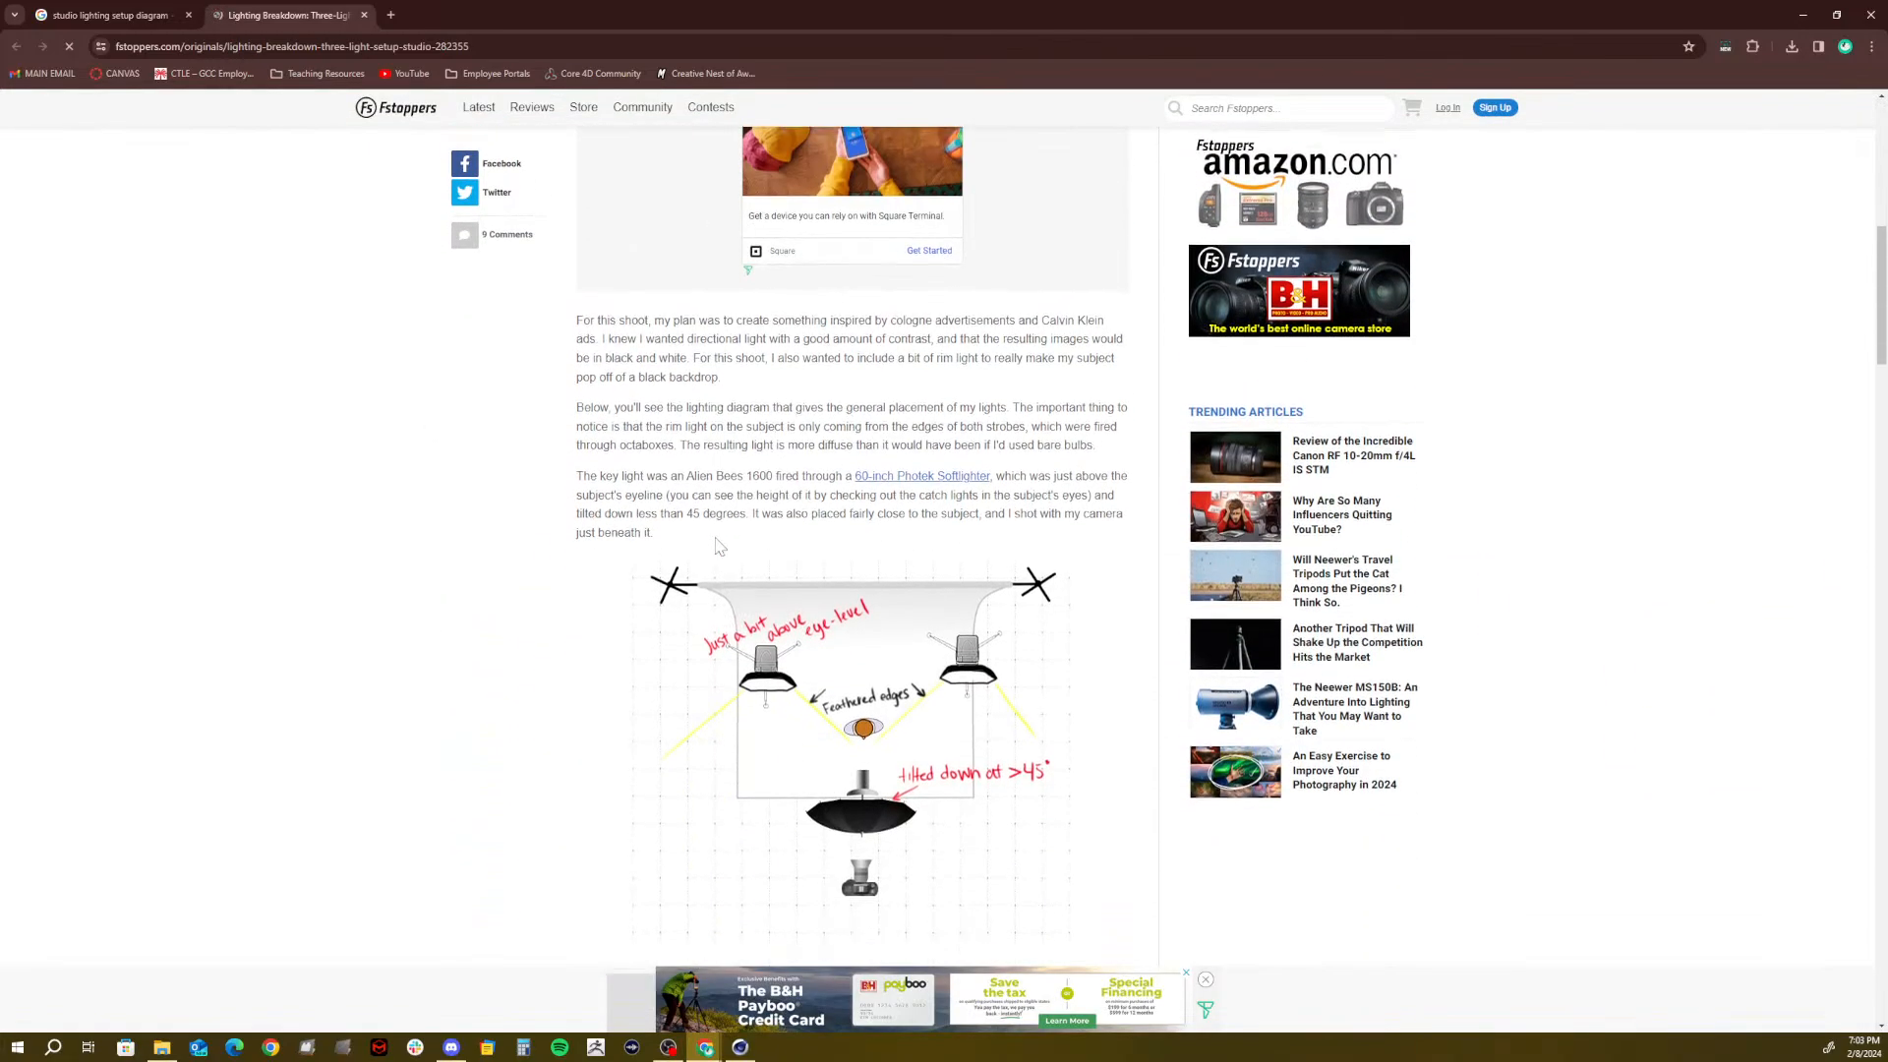
scroll(717, 546, "down", 3)
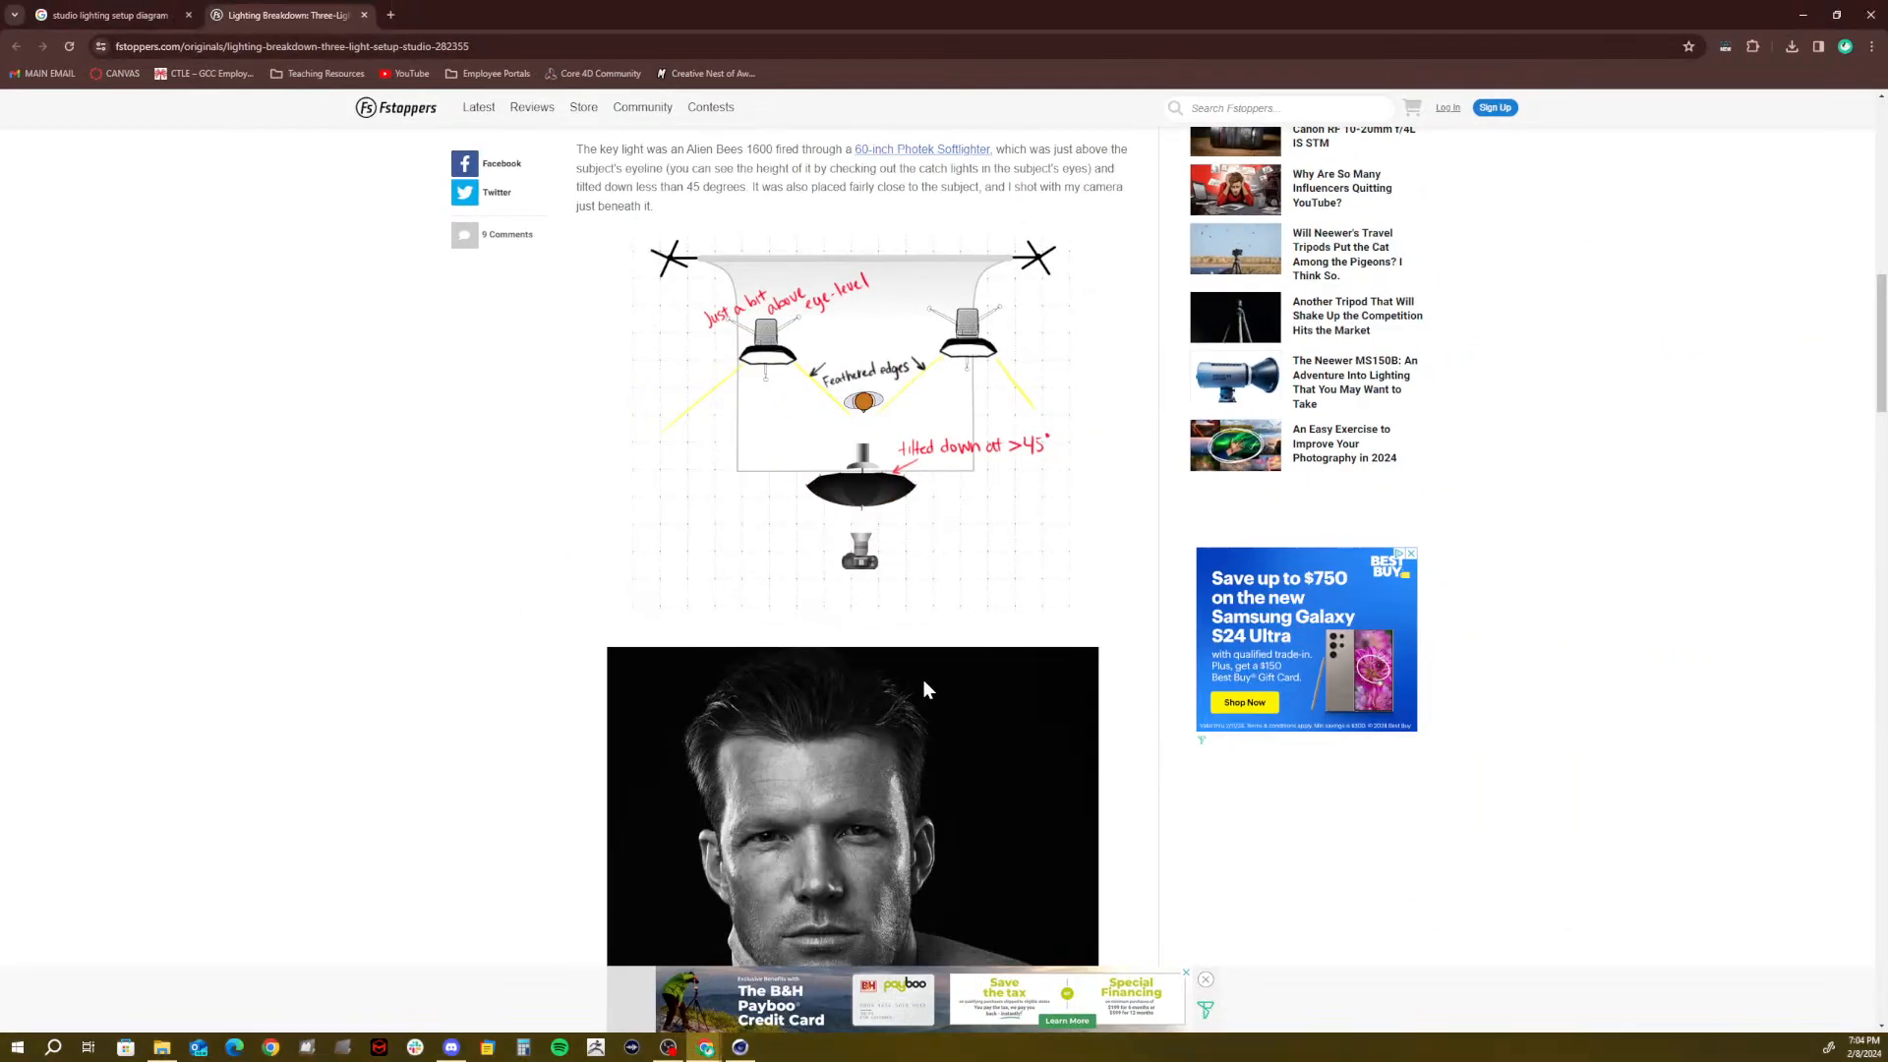
scroll(951, 1025, "down", 1)
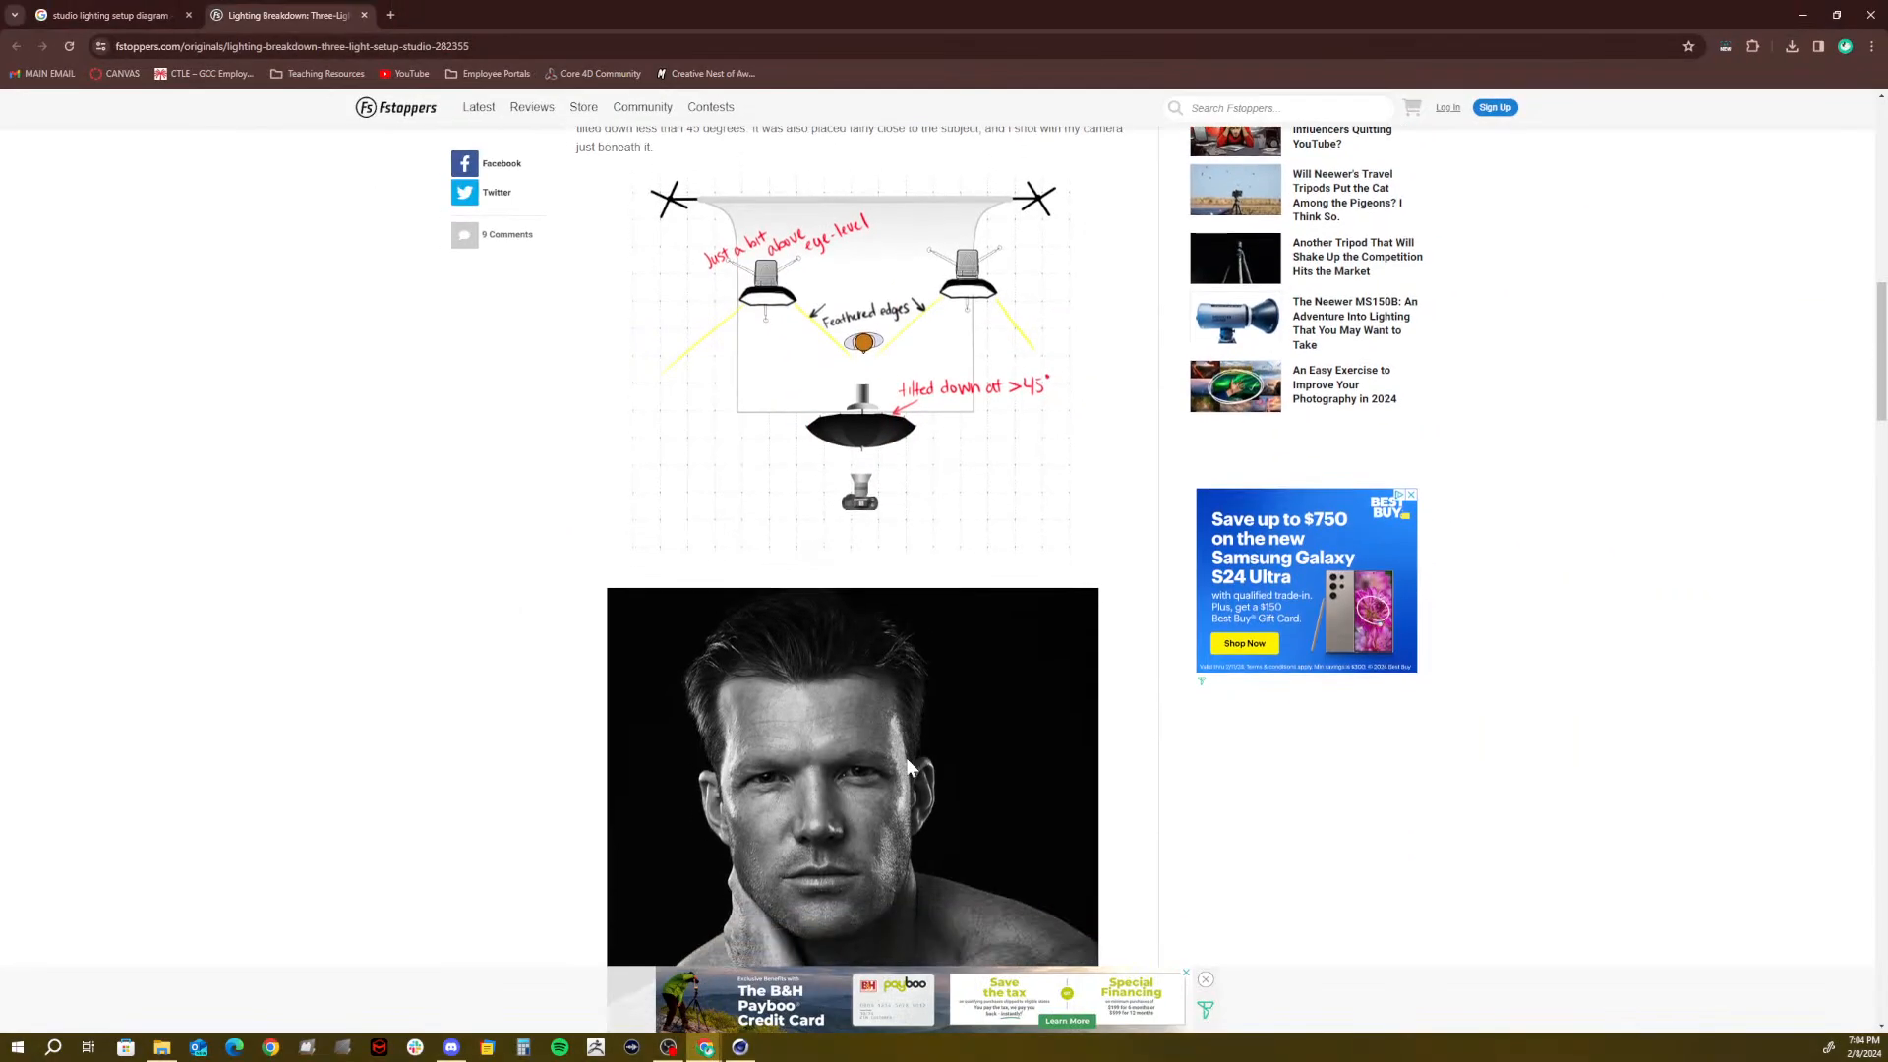
scroll(909, 766, "down", 2)
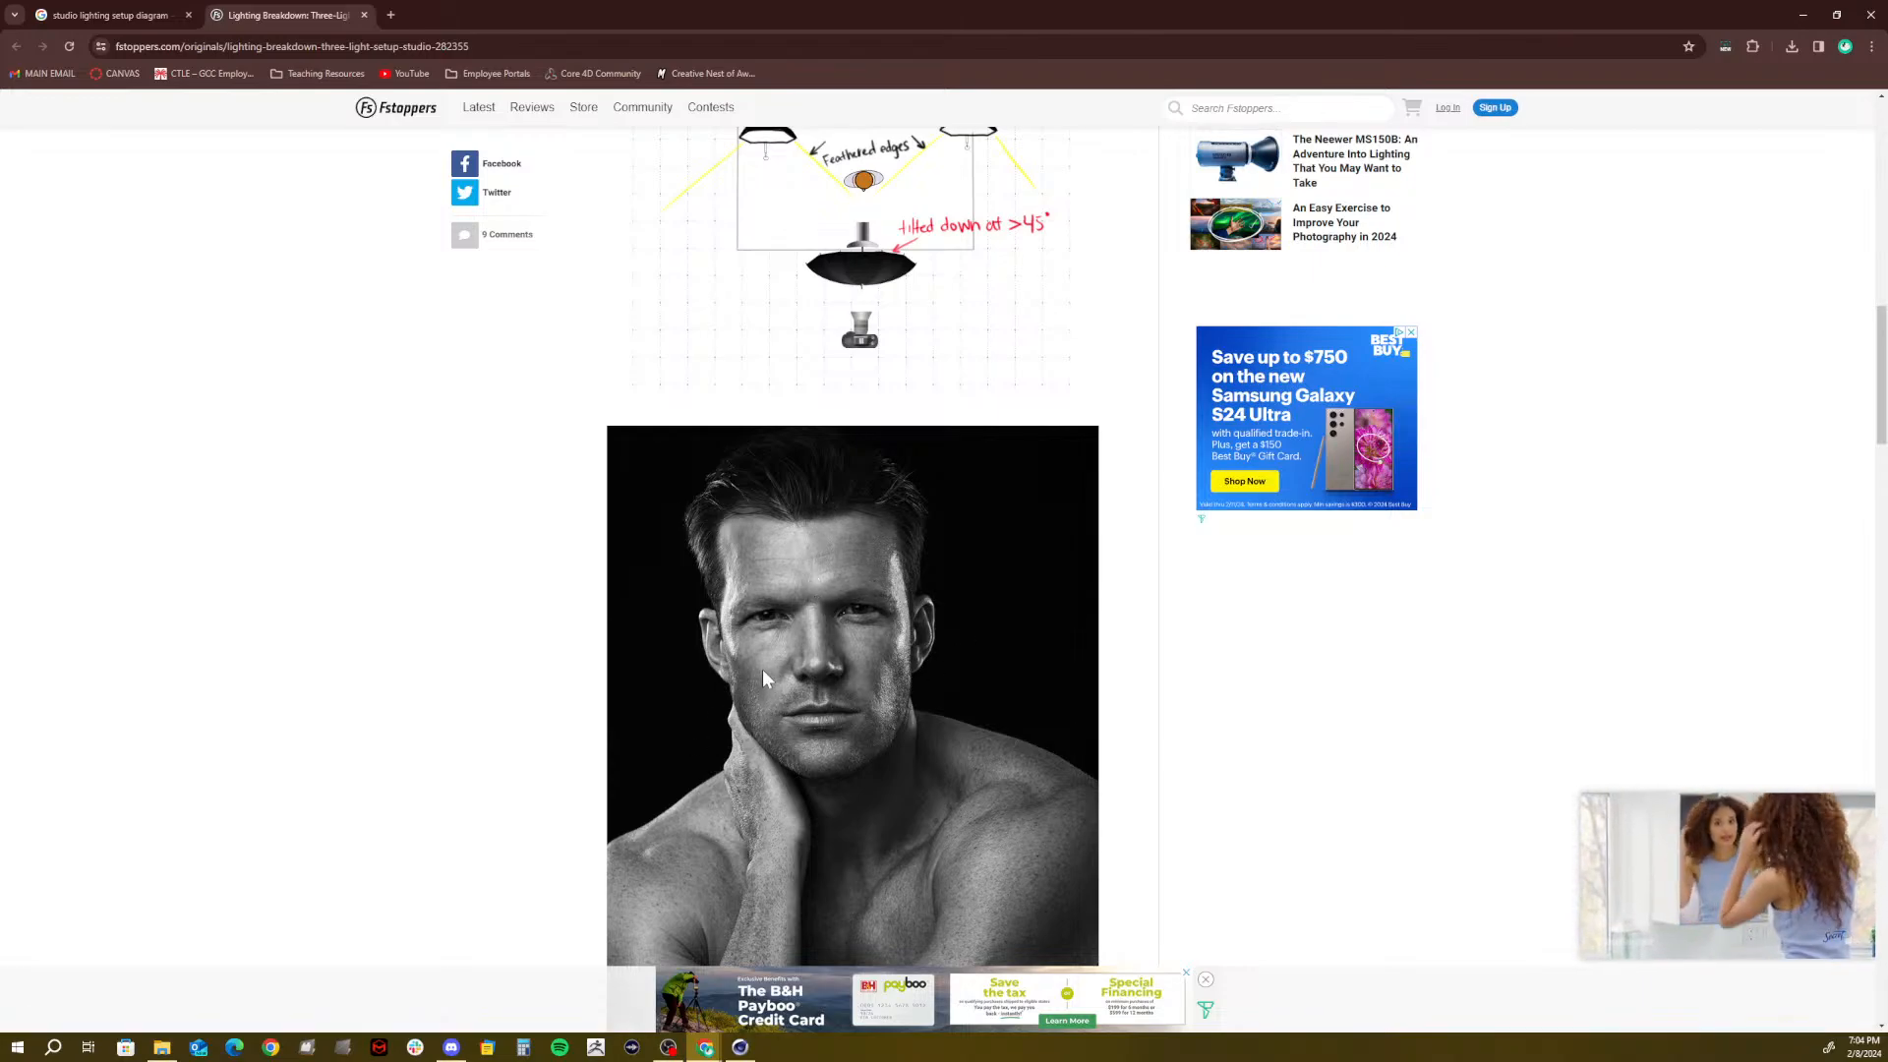
scroll(799, 633, "up", 5)
scroll(799, 640, "up", 3)
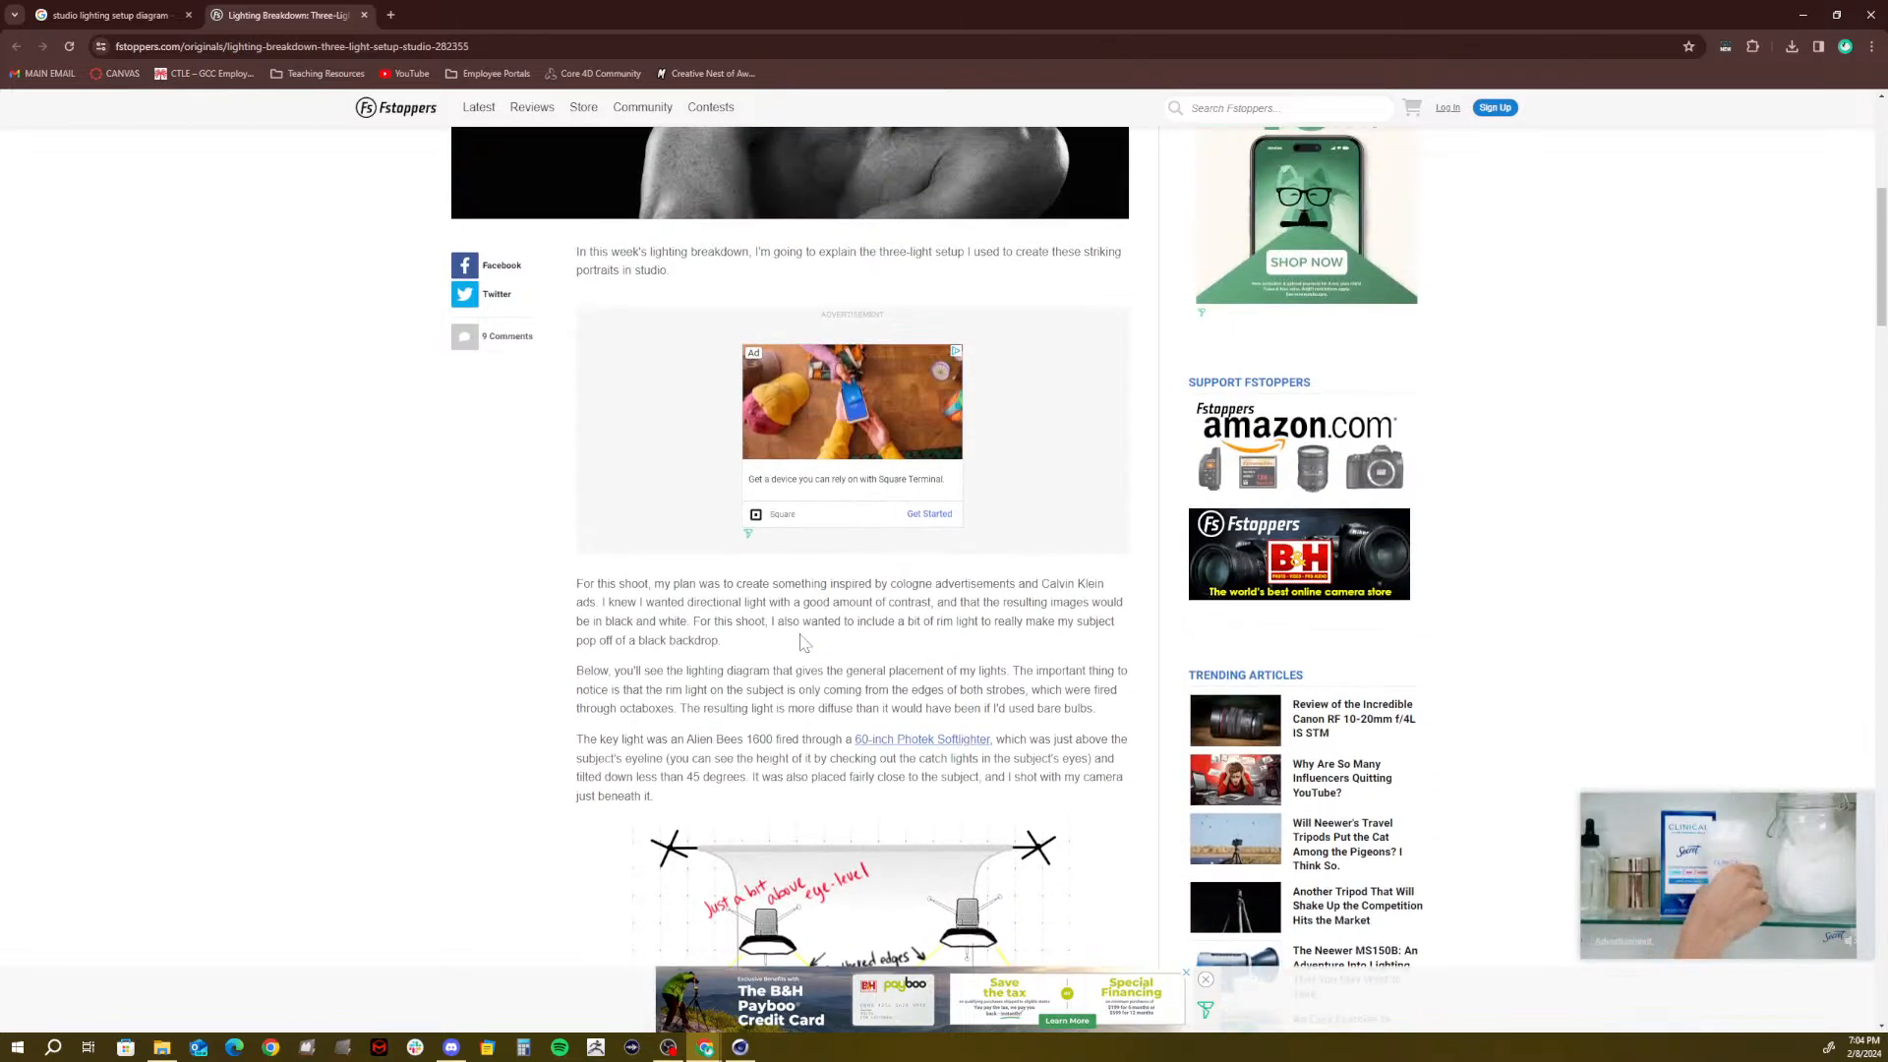
scroll(590, 324, "up", 1)
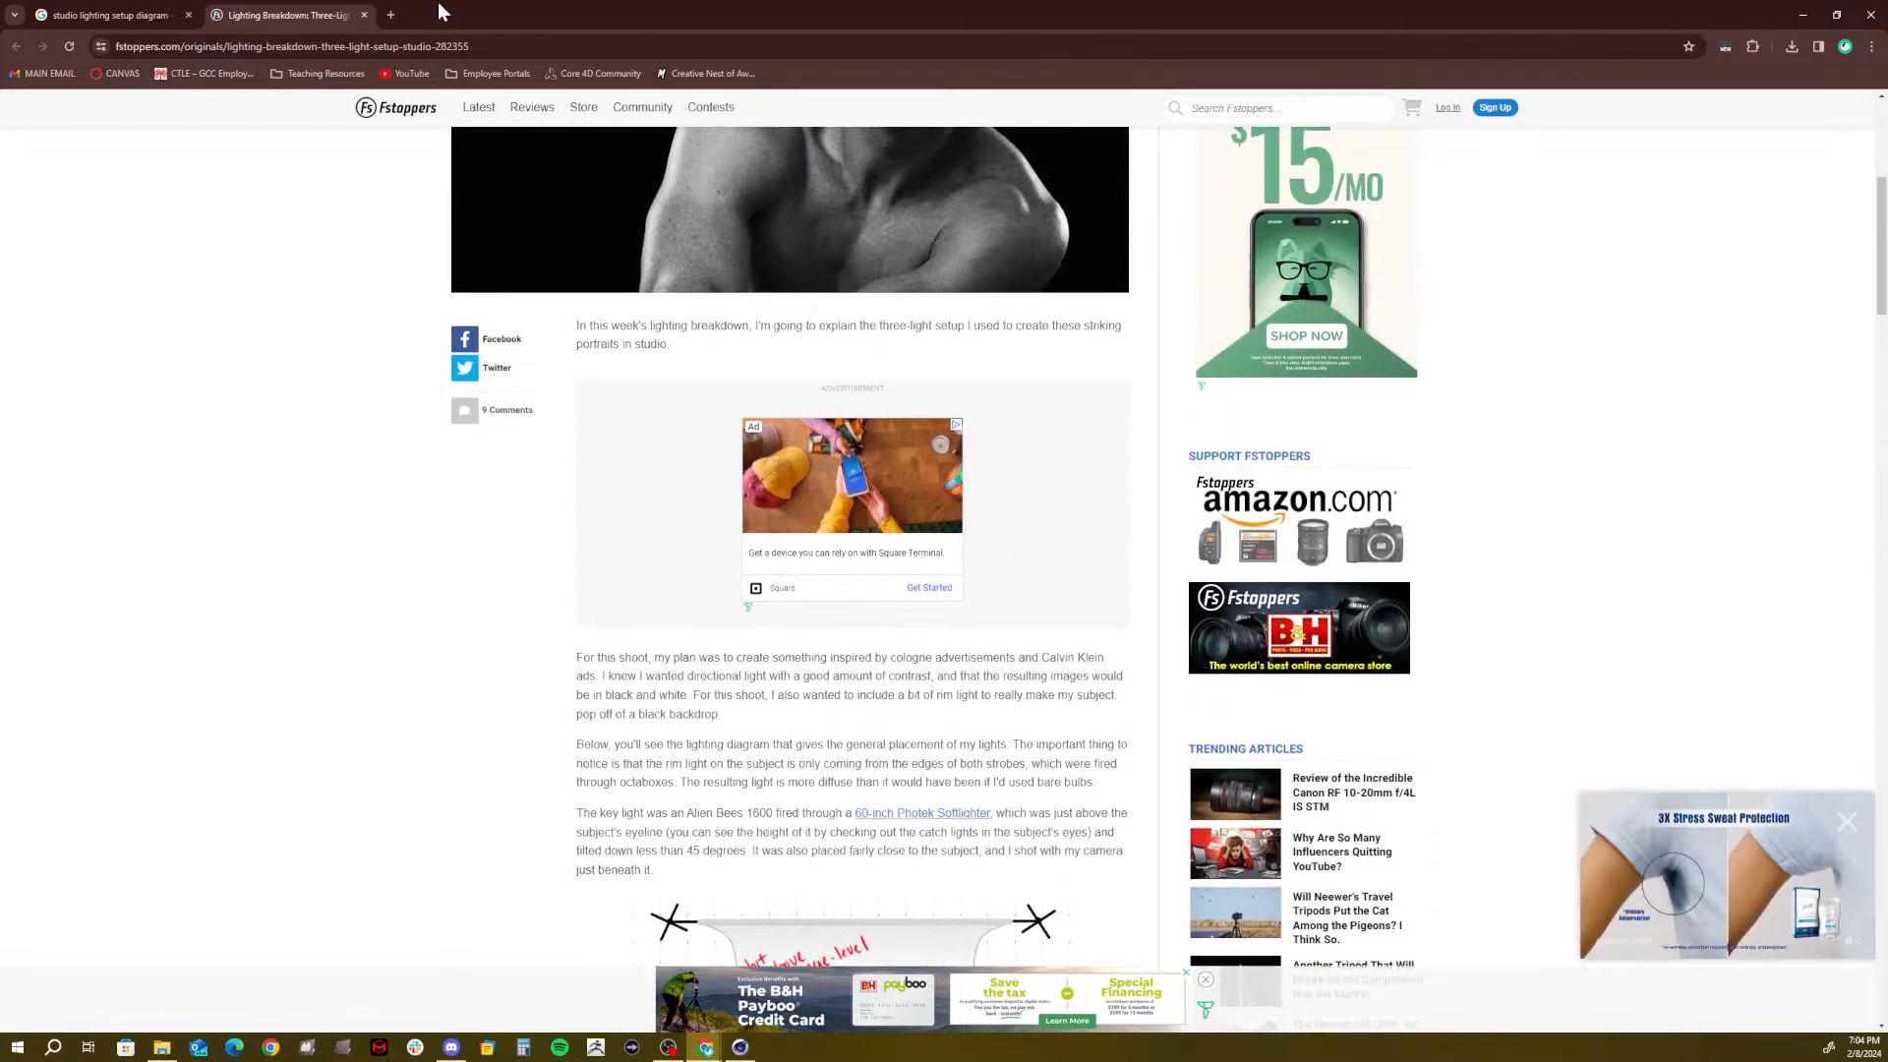
left_click(365, 16)
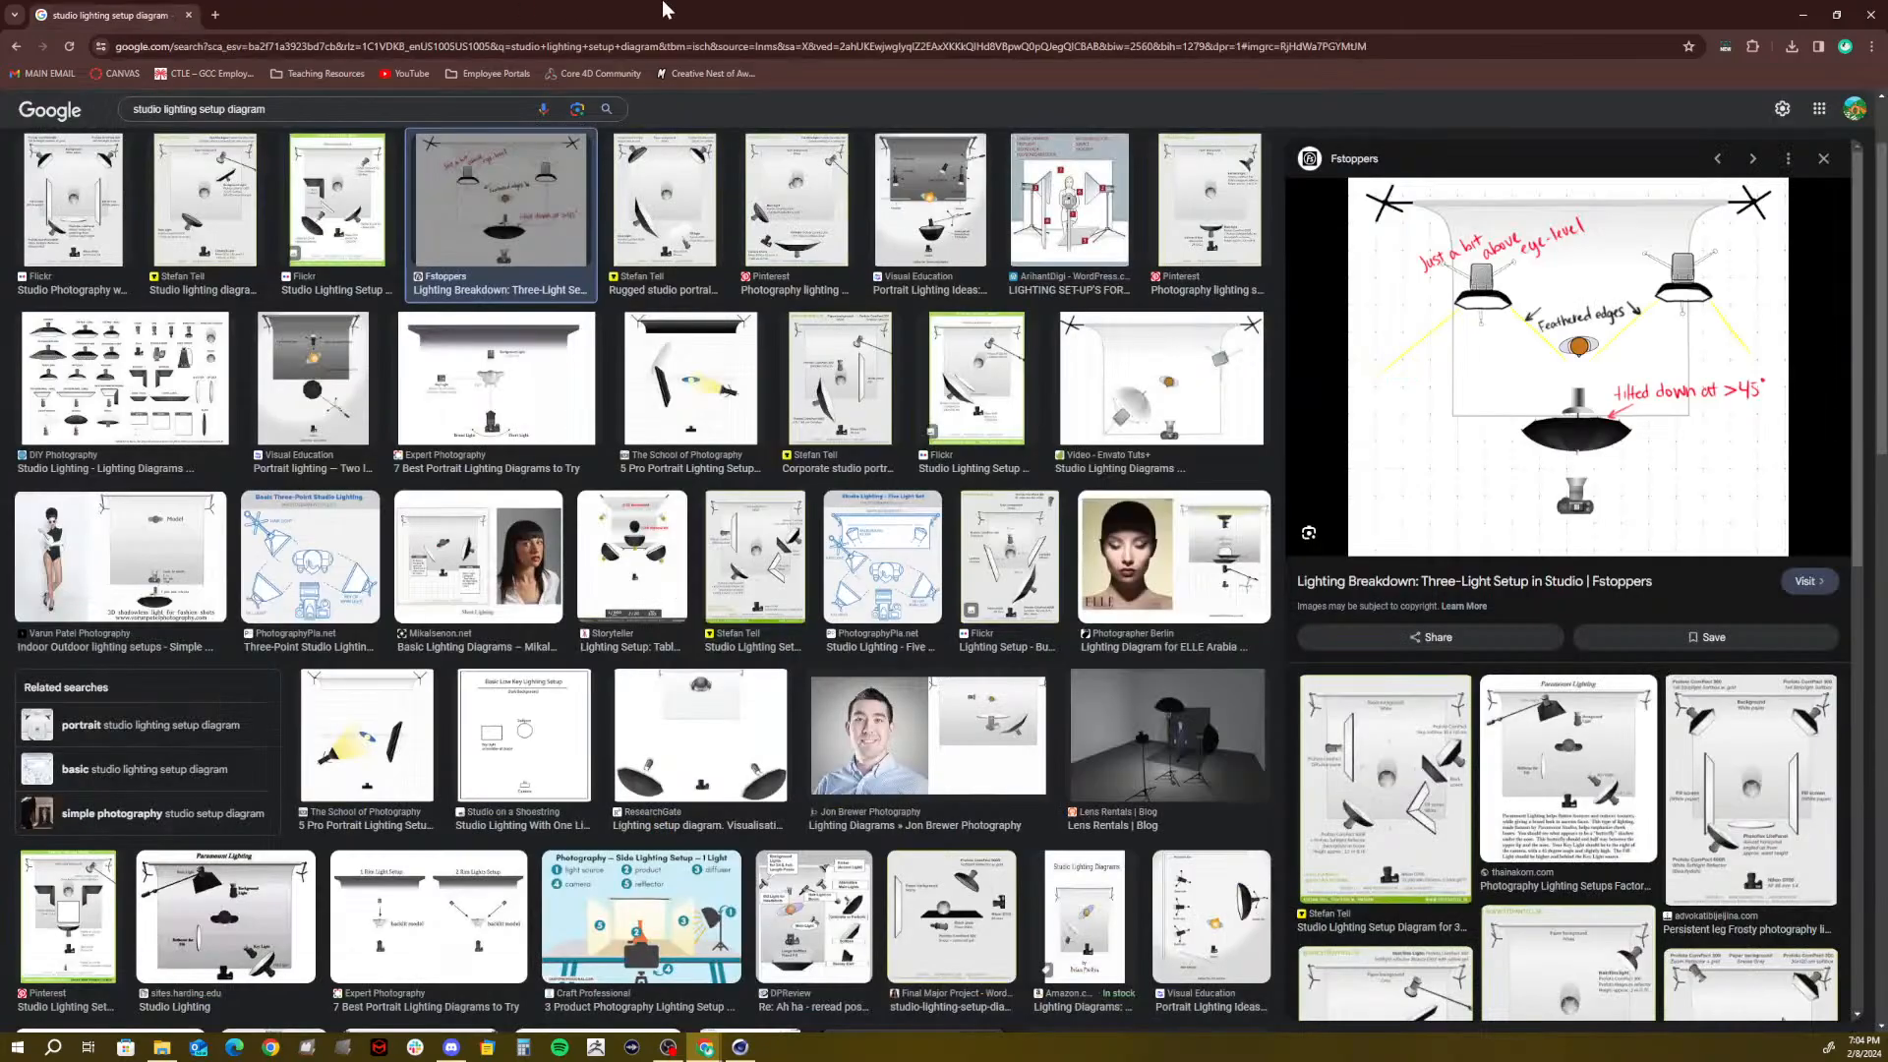
Close Chrome and move the spot light up to about Y 175 cm and back to Z -855 cm
left_click(1870, 13)
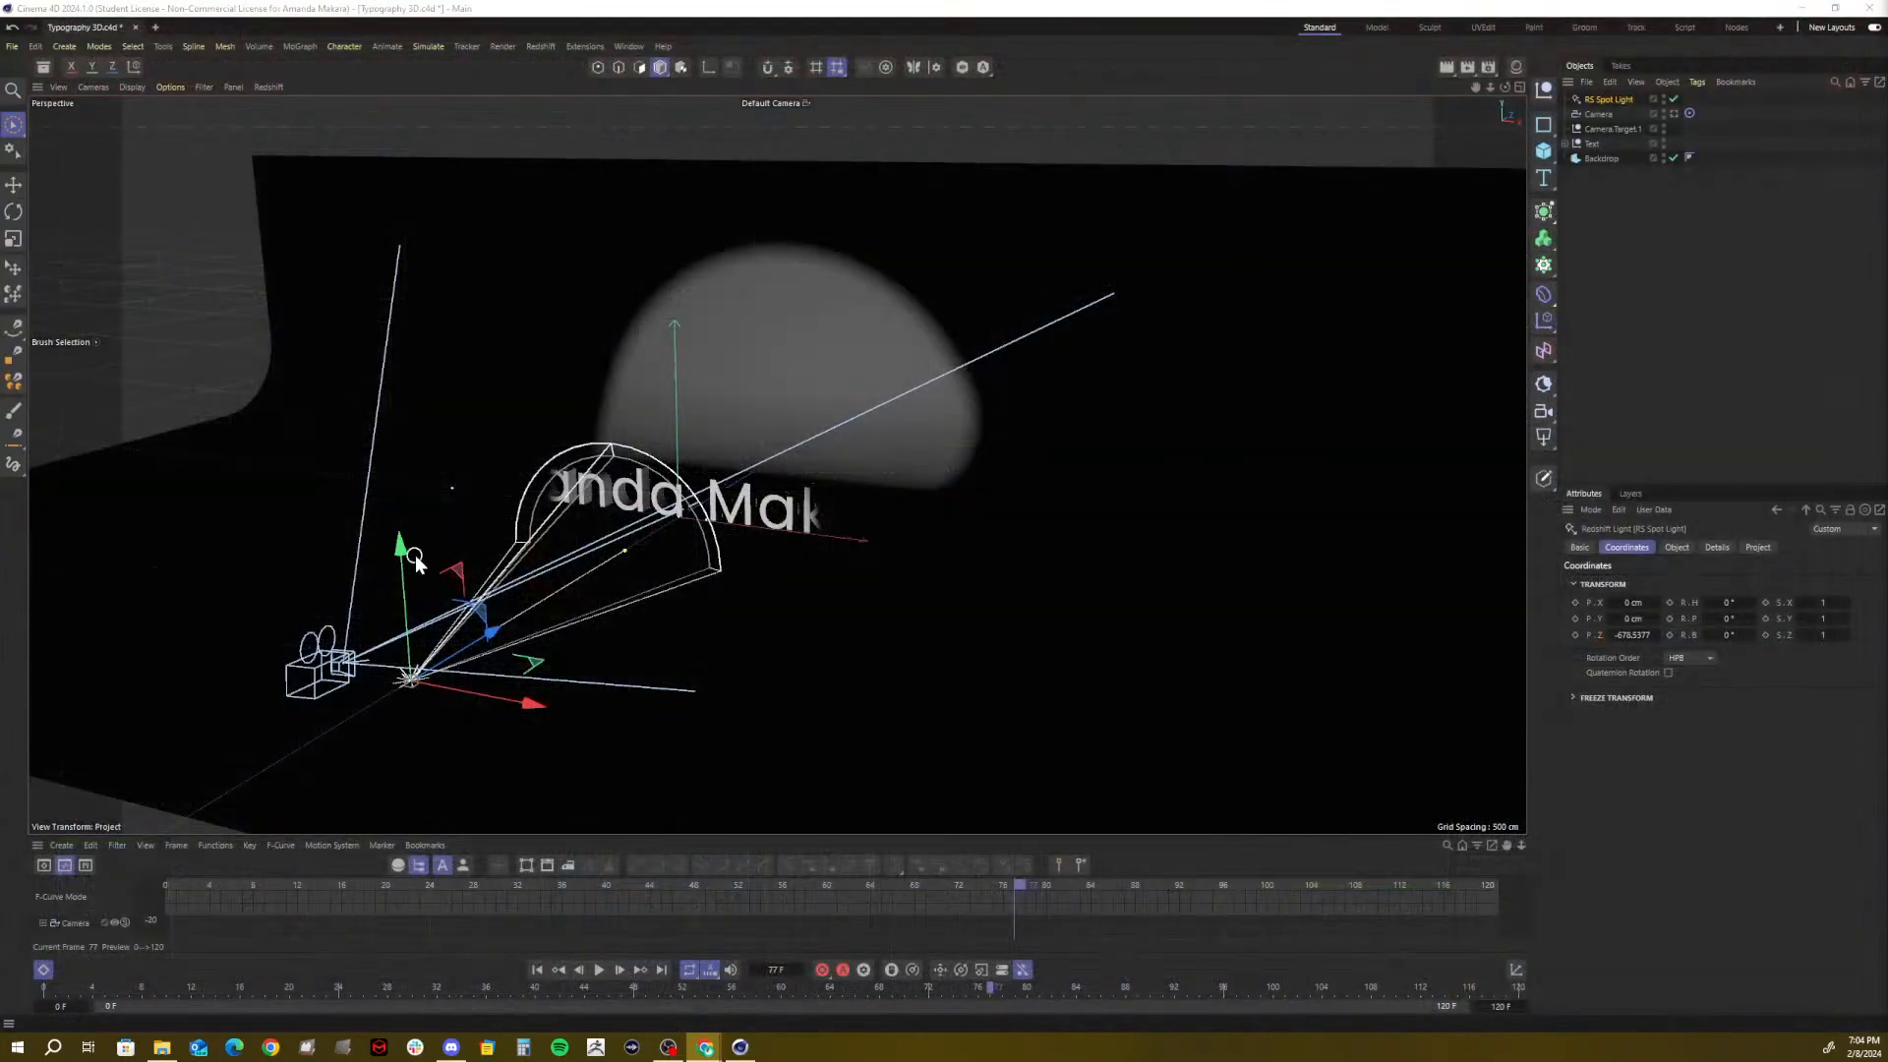
left_click_drag(409, 556, 414, 452)
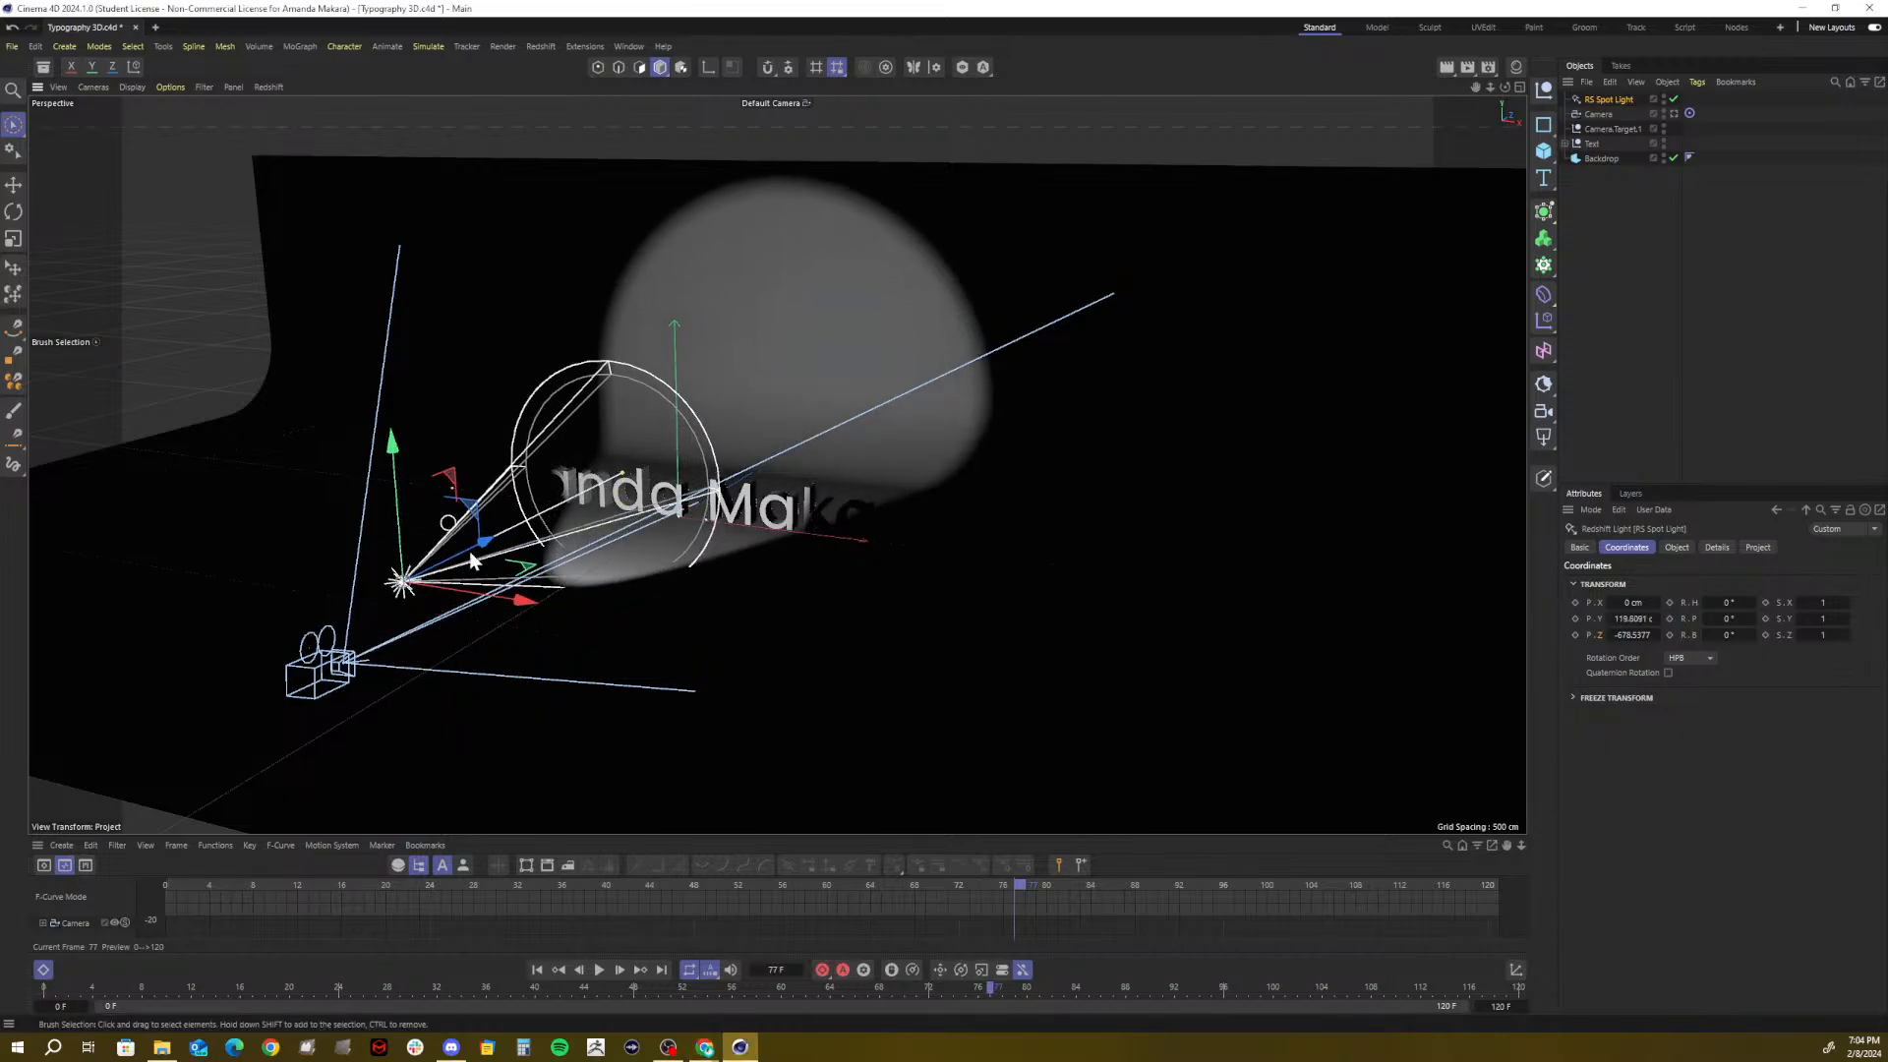
left_click_drag(473, 511, 269, 441)
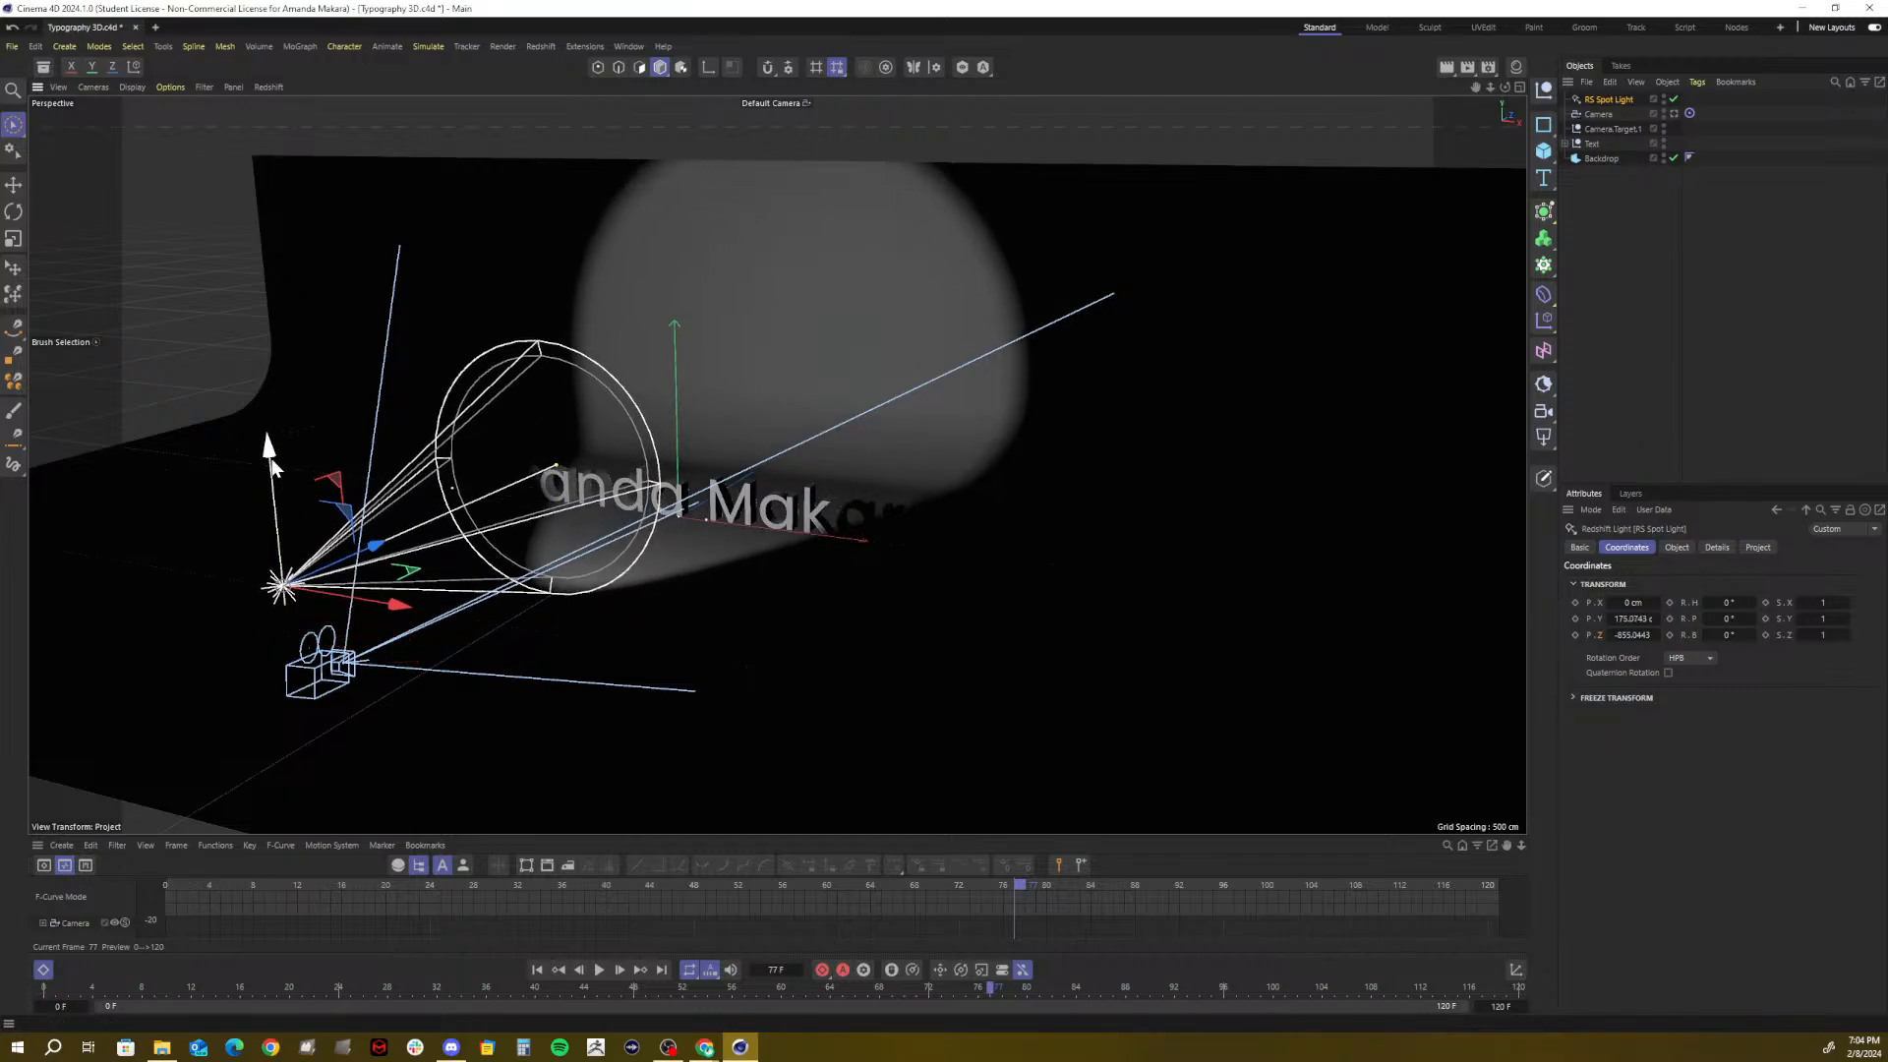
Switch to four views and raise the spot light to about Y 217 cm in the side view
left_click(1519, 87)
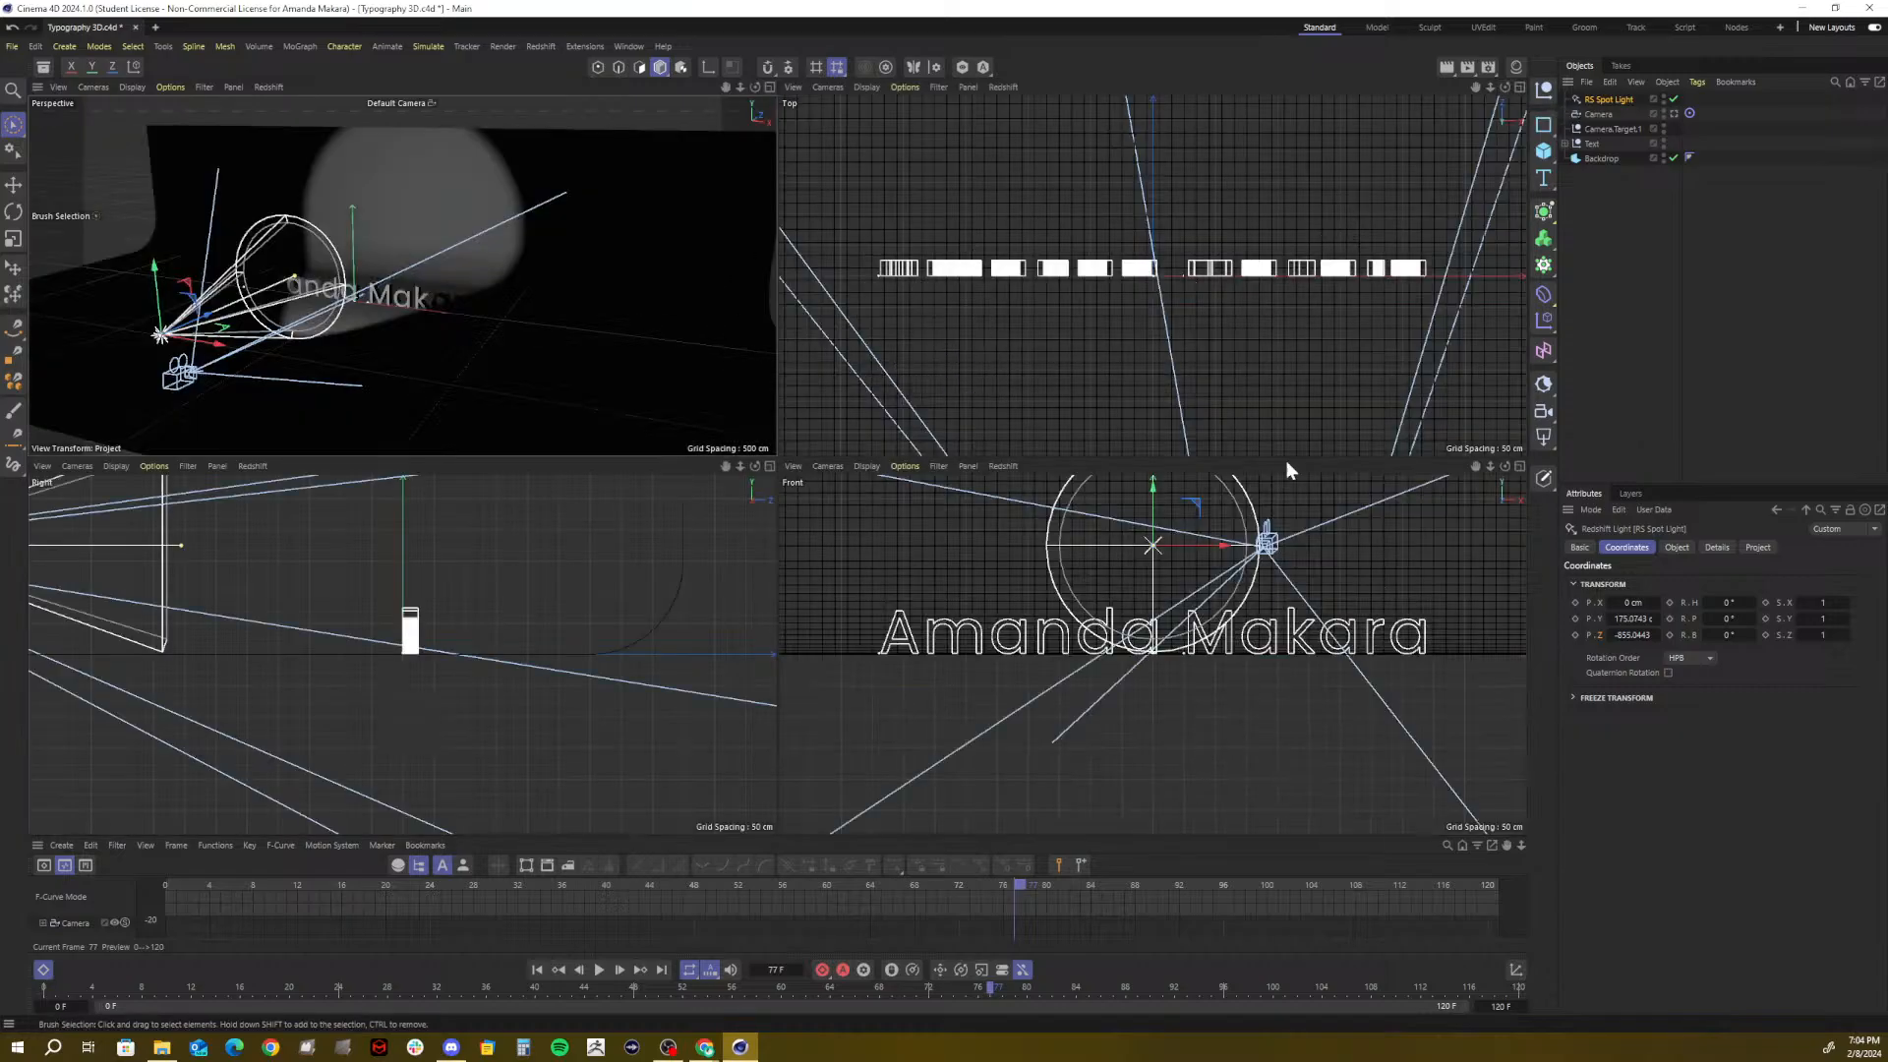
mouse_move(740, 466)
left_mouse_down()
mouse_move(678, 470)
mouse_move(721, 468)
left_mouse_up()
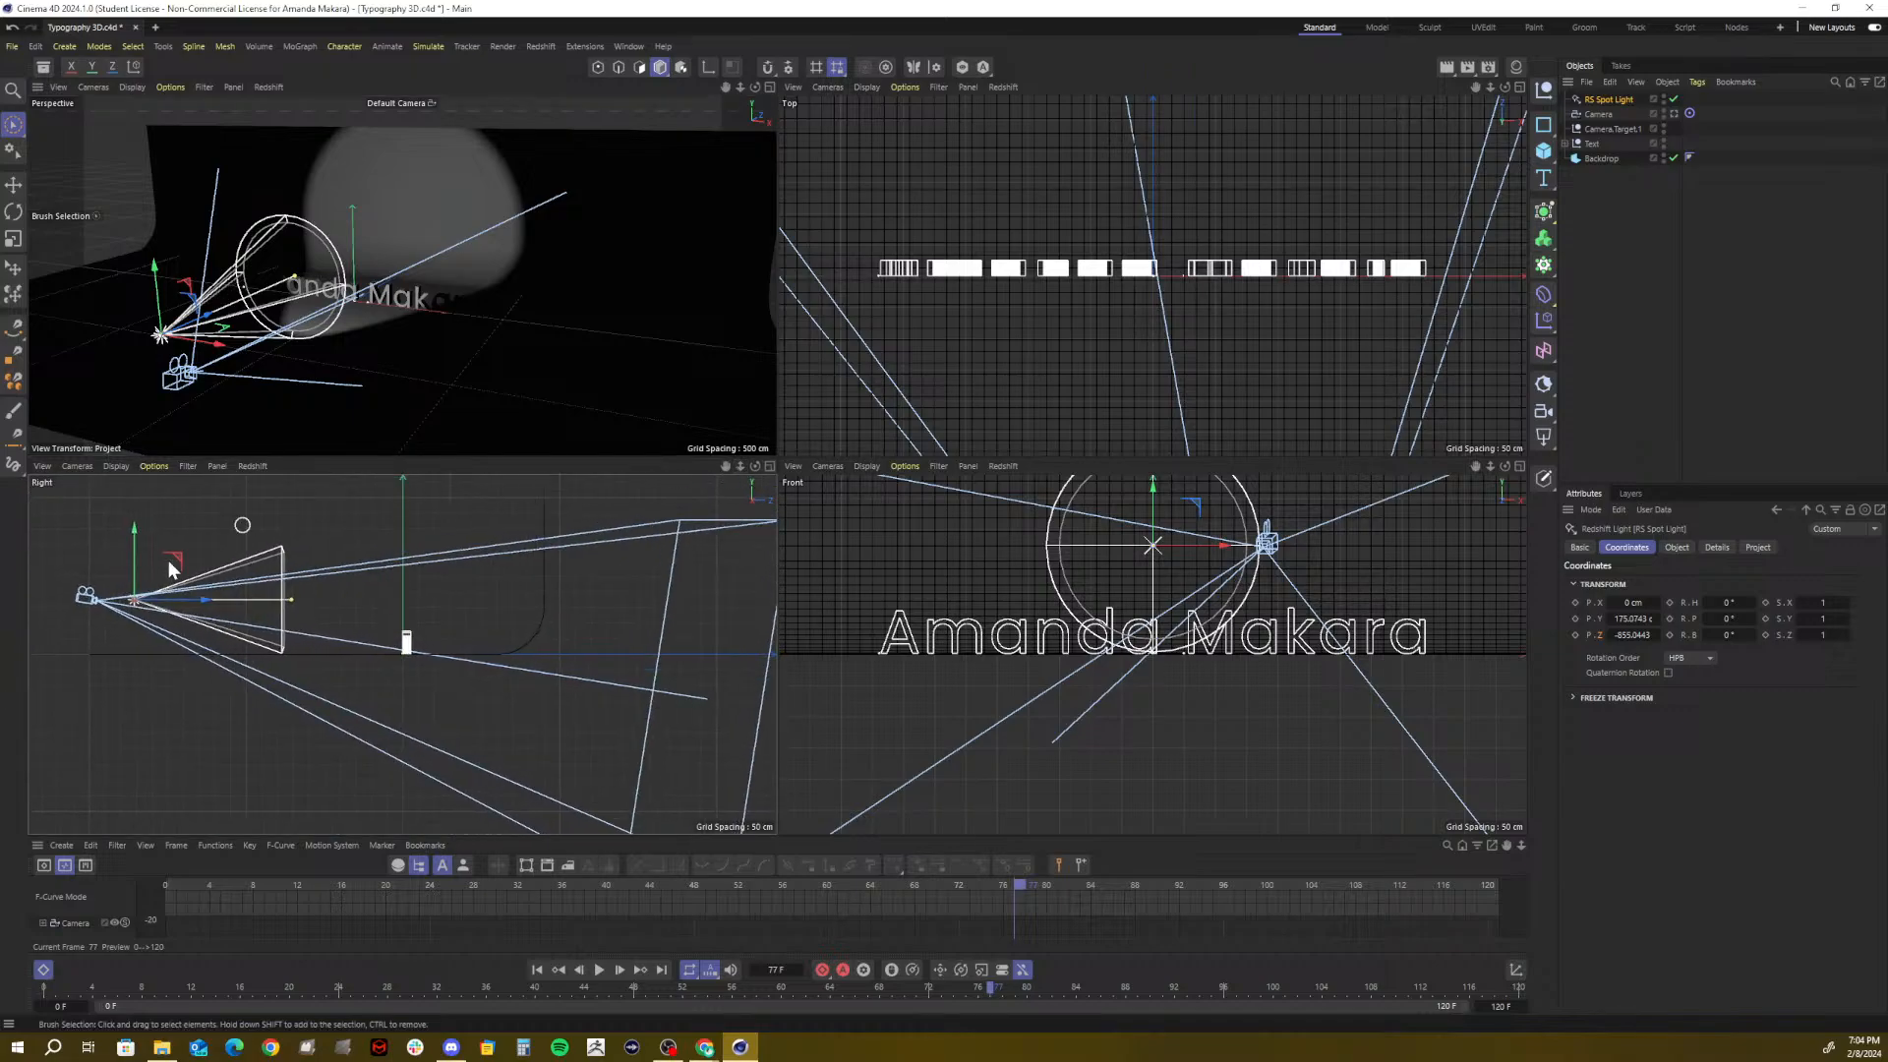
mouse_move(137, 533)
left_mouse_down()
mouse_move(138, 497)
mouse_move(138, 521)
left_mouse_up()
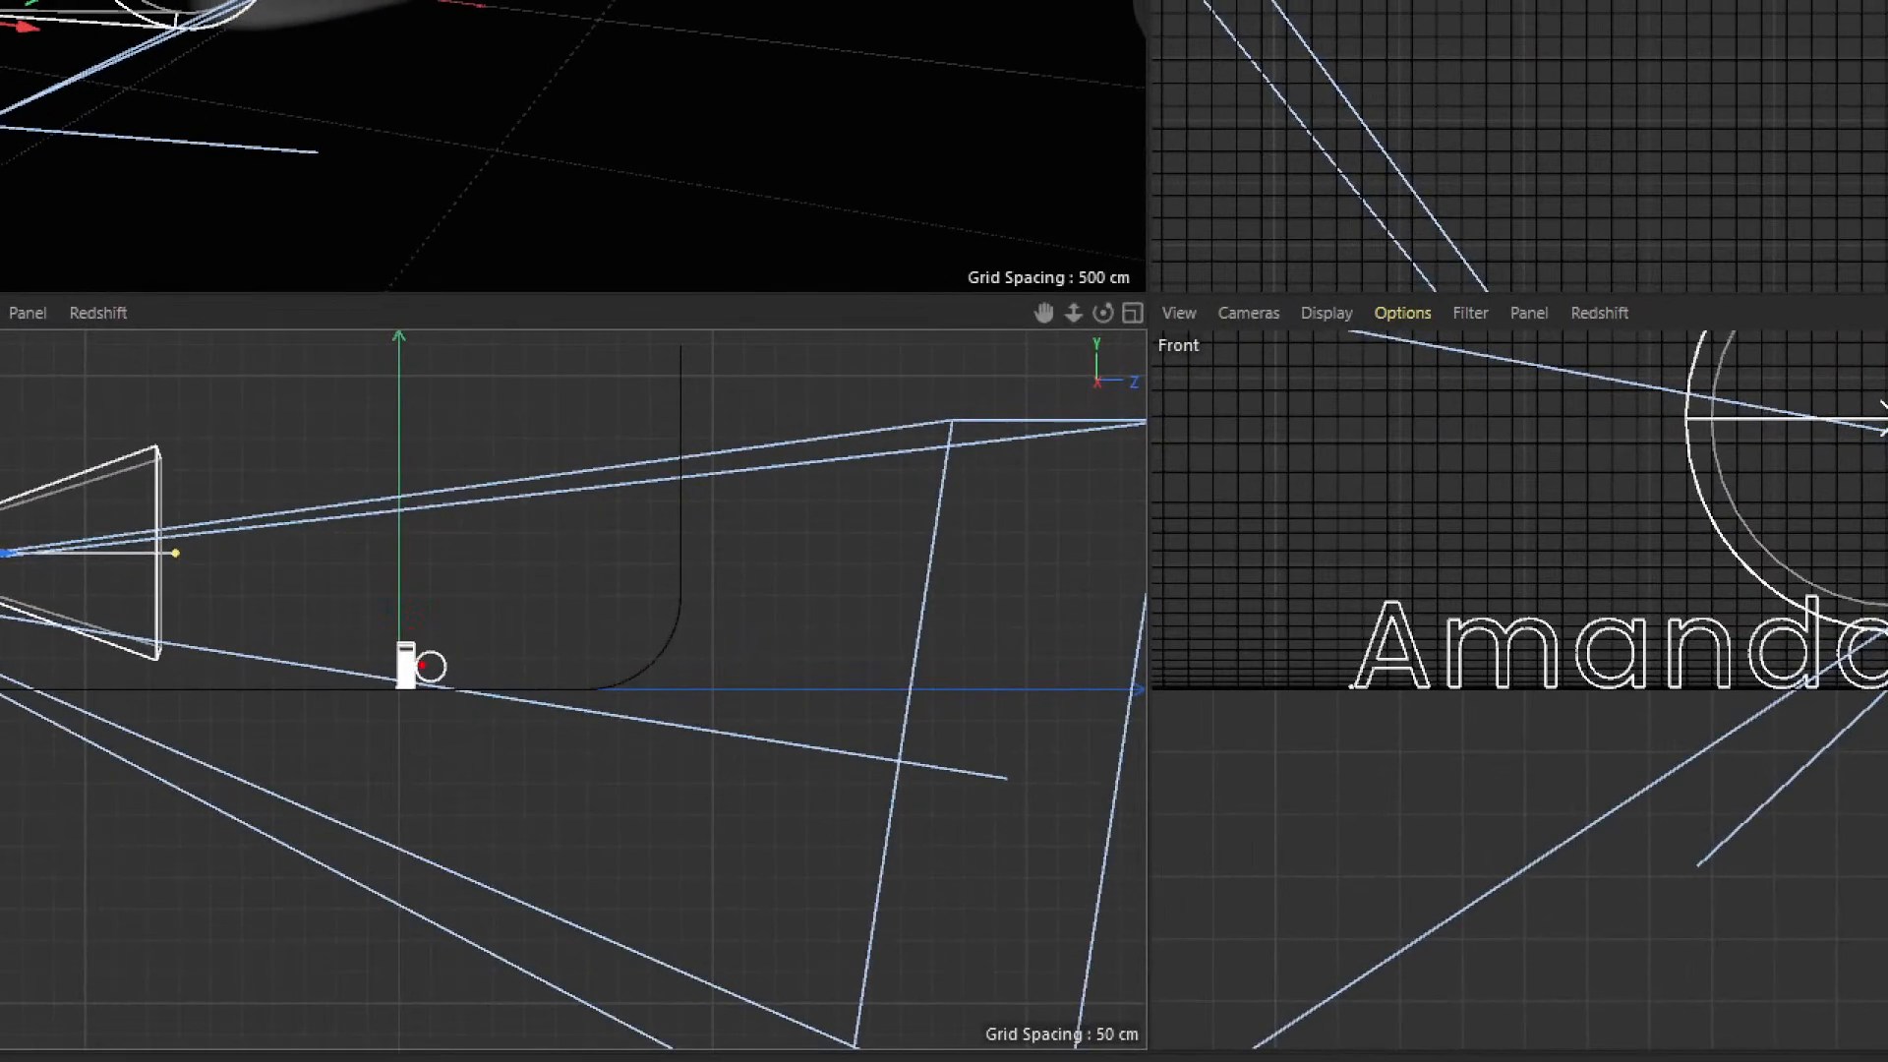
mouse_move(432, 653)
left_mouse_down()
mouse_move(376, 634)
mouse_move(431, 669)
left_mouse_up()
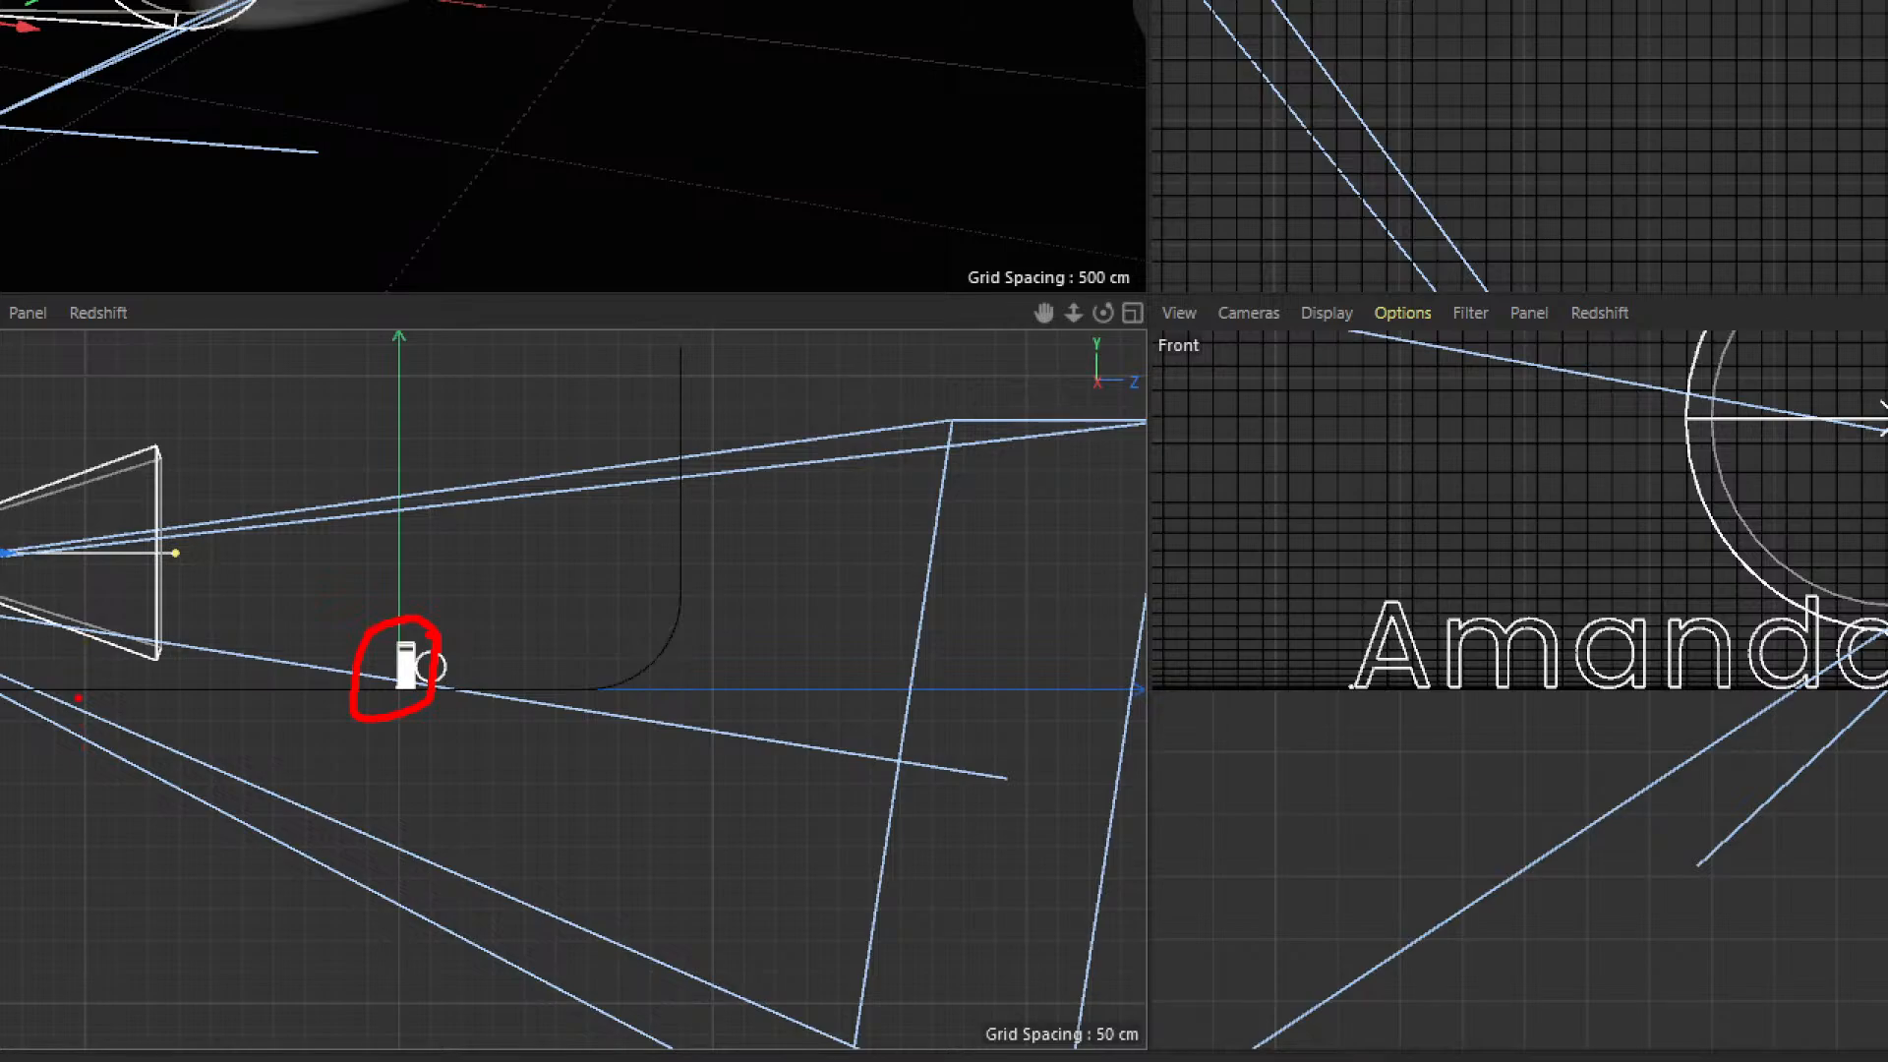
mouse_move(79, 694)
left_mouse_down()
mouse_move(536, 678)
mouse_move(657, 634)
mouse_move(737, 379)
mouse_move(685, 335)
left_mouse_up()
key("Escape")
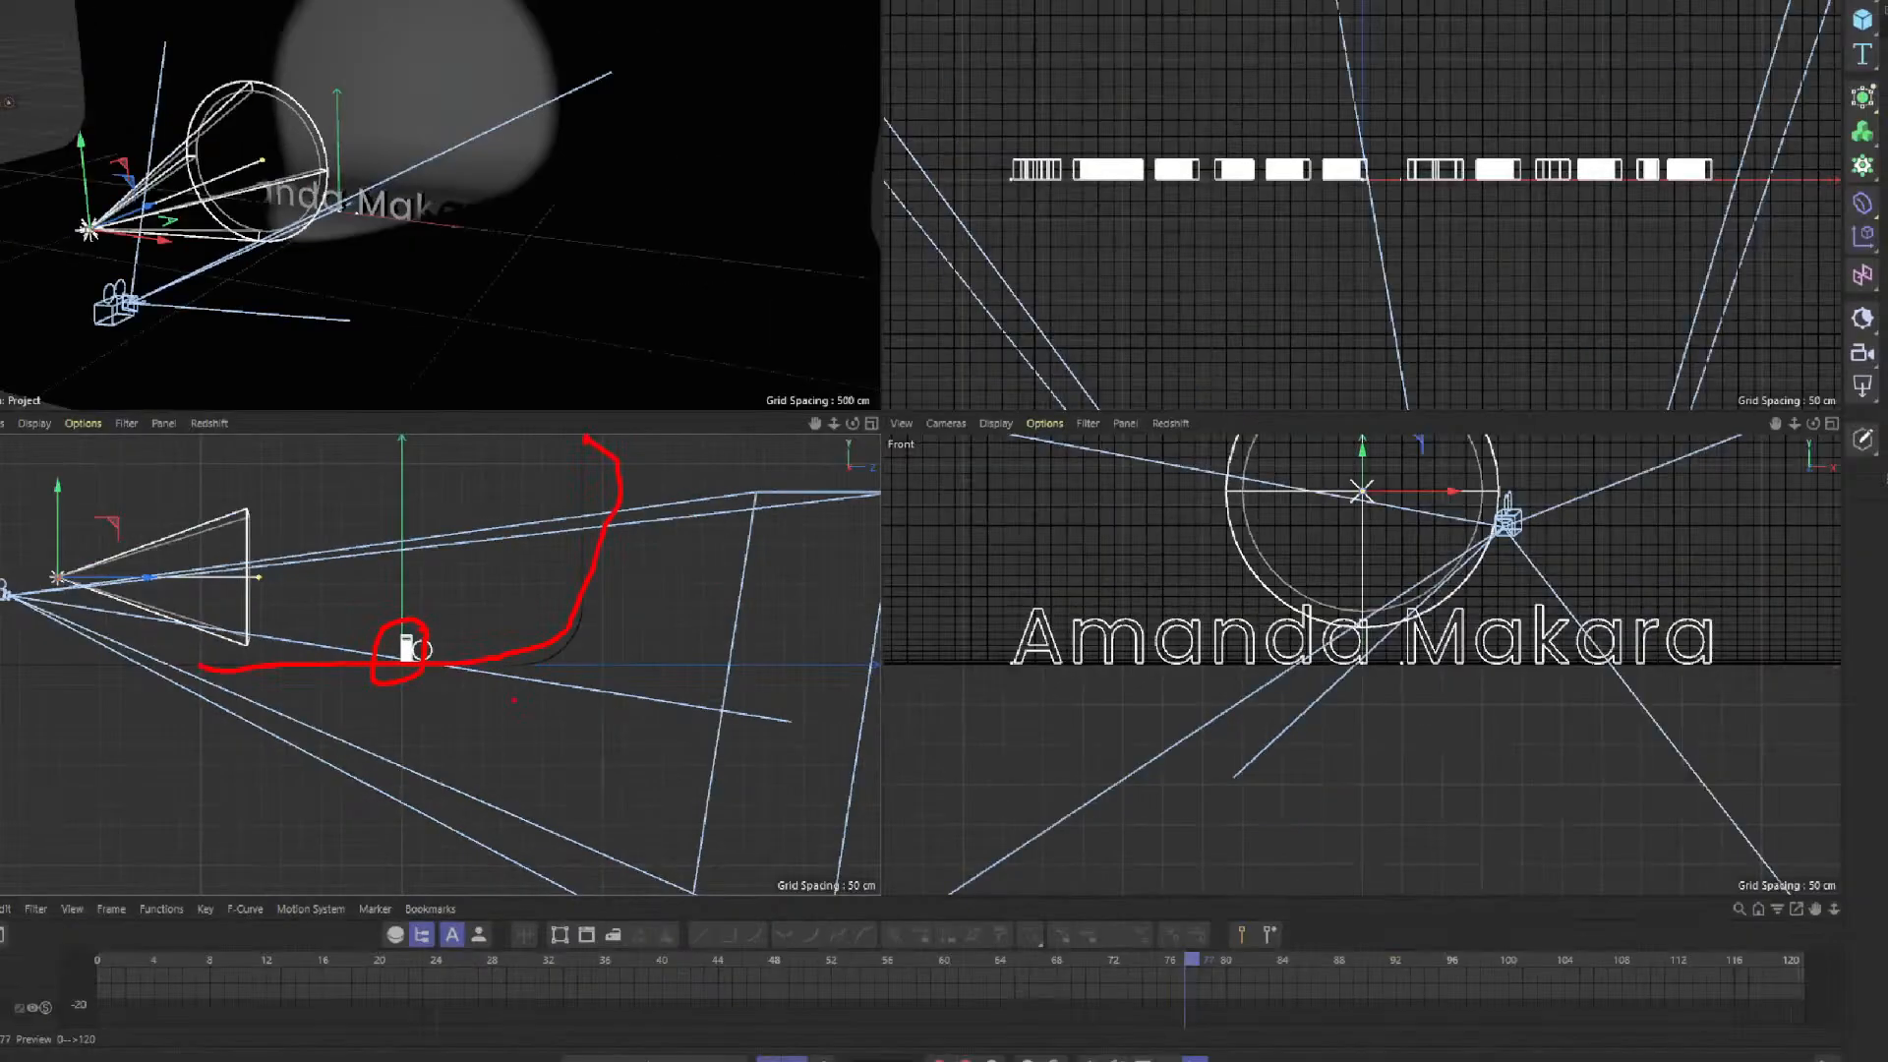
Move the spot light forward to about Z -766 cm and tilt it about 5.8 degrees
left_click_drag(196, 590, 221, 586)
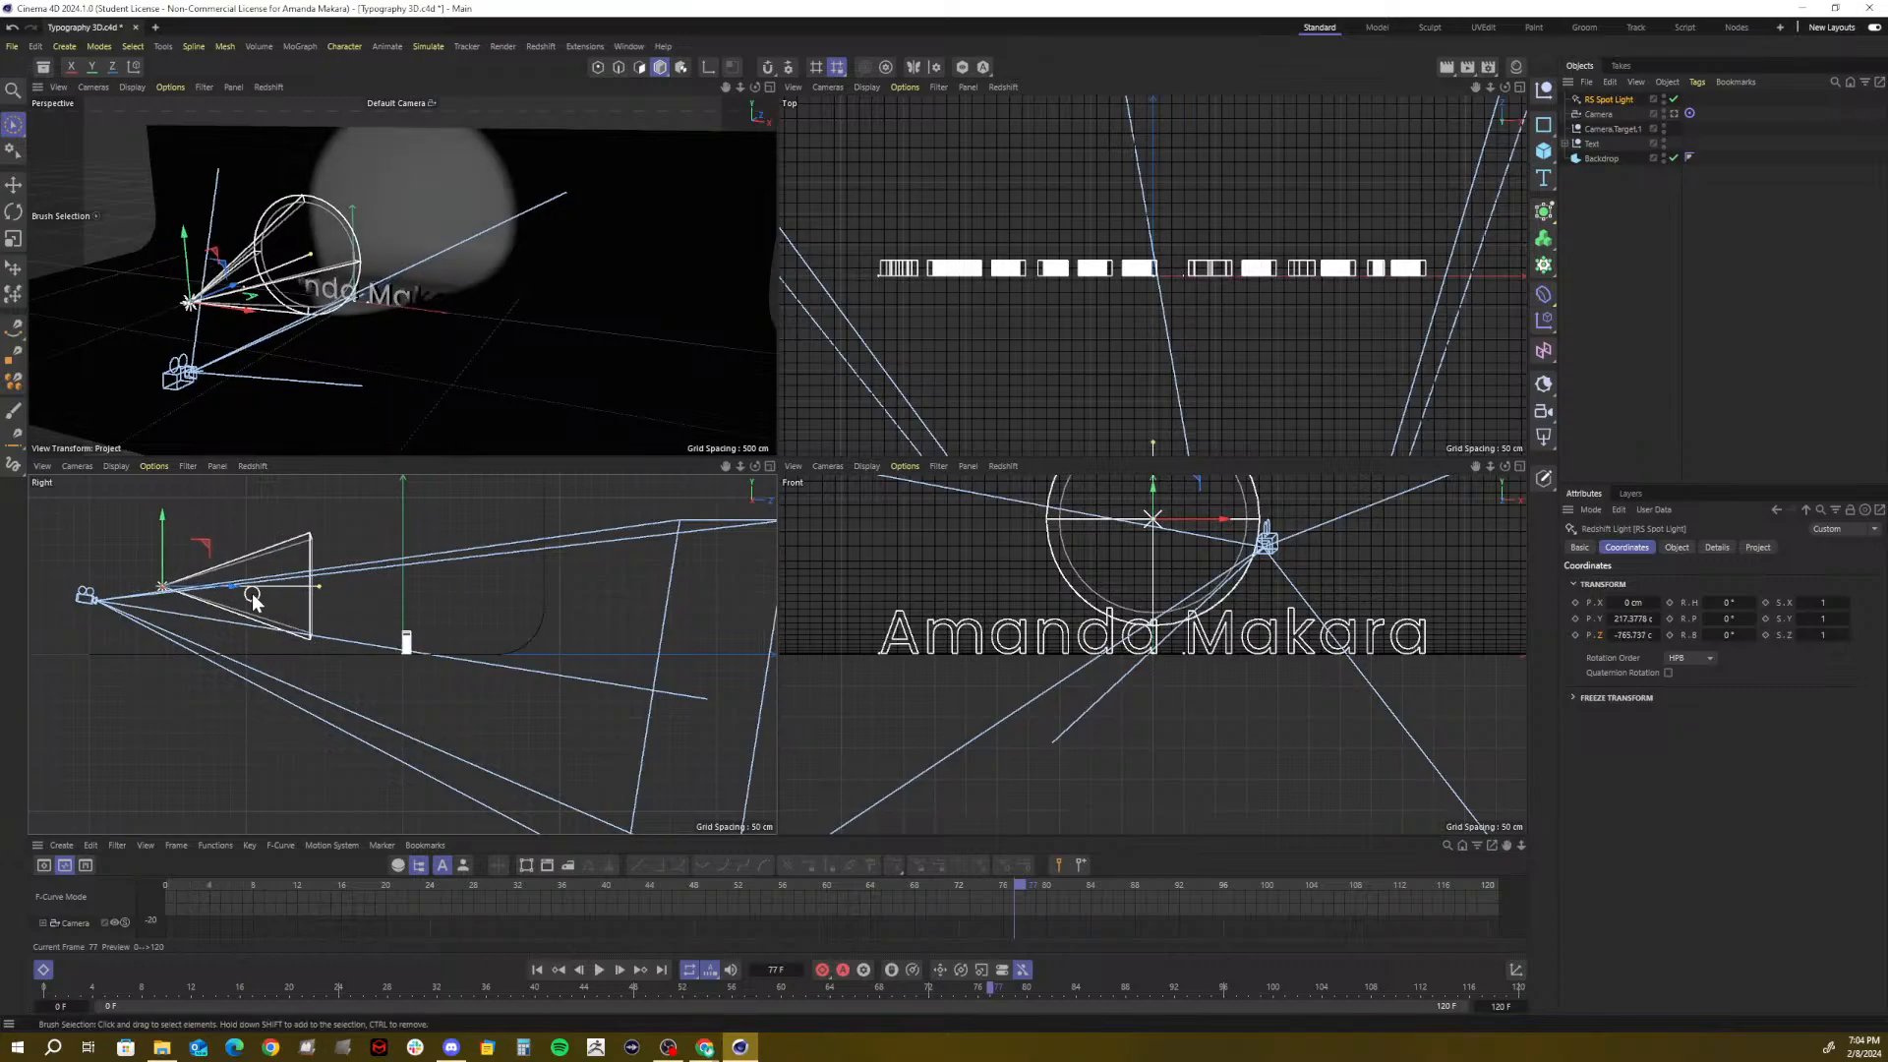
key("r")
left_click_drag(184, 552, 193, 562)
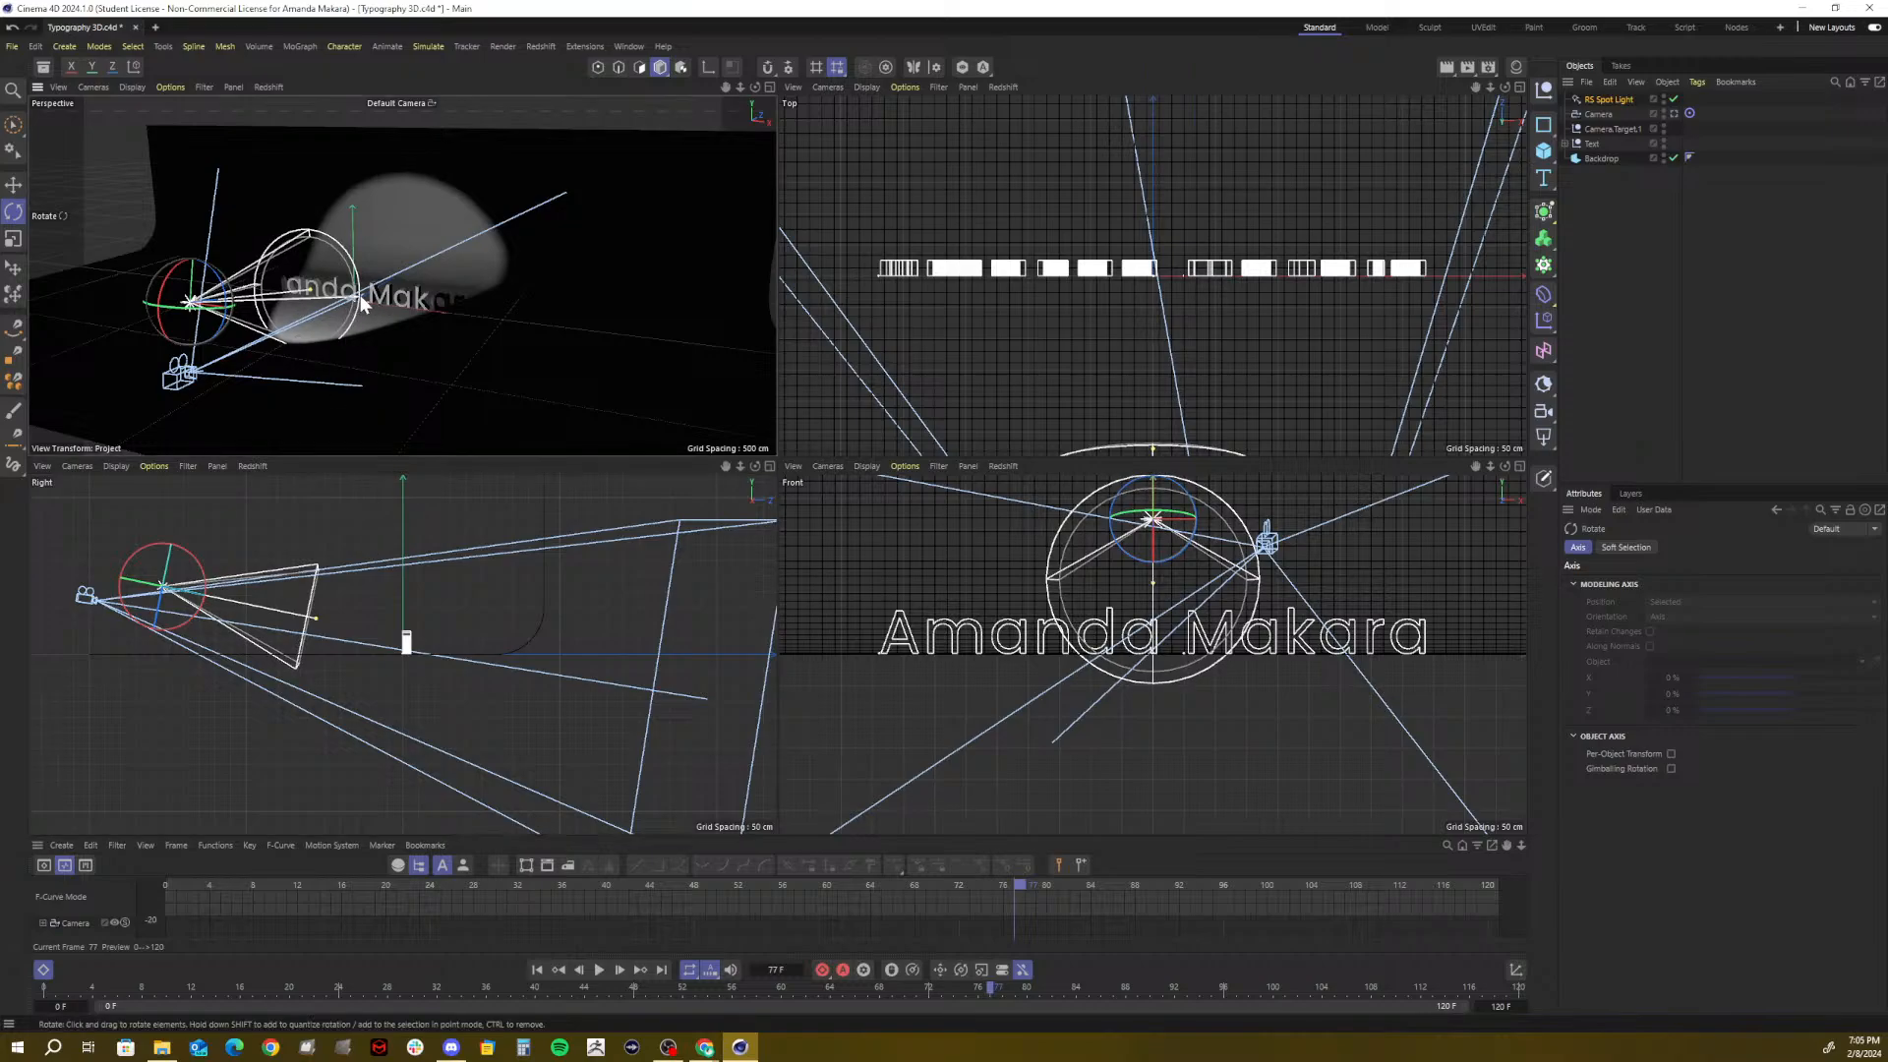
Maximize the perspective view, re-aim the spot light to about -12.2° pitch, and open its Object settings
left_click(769, 86)
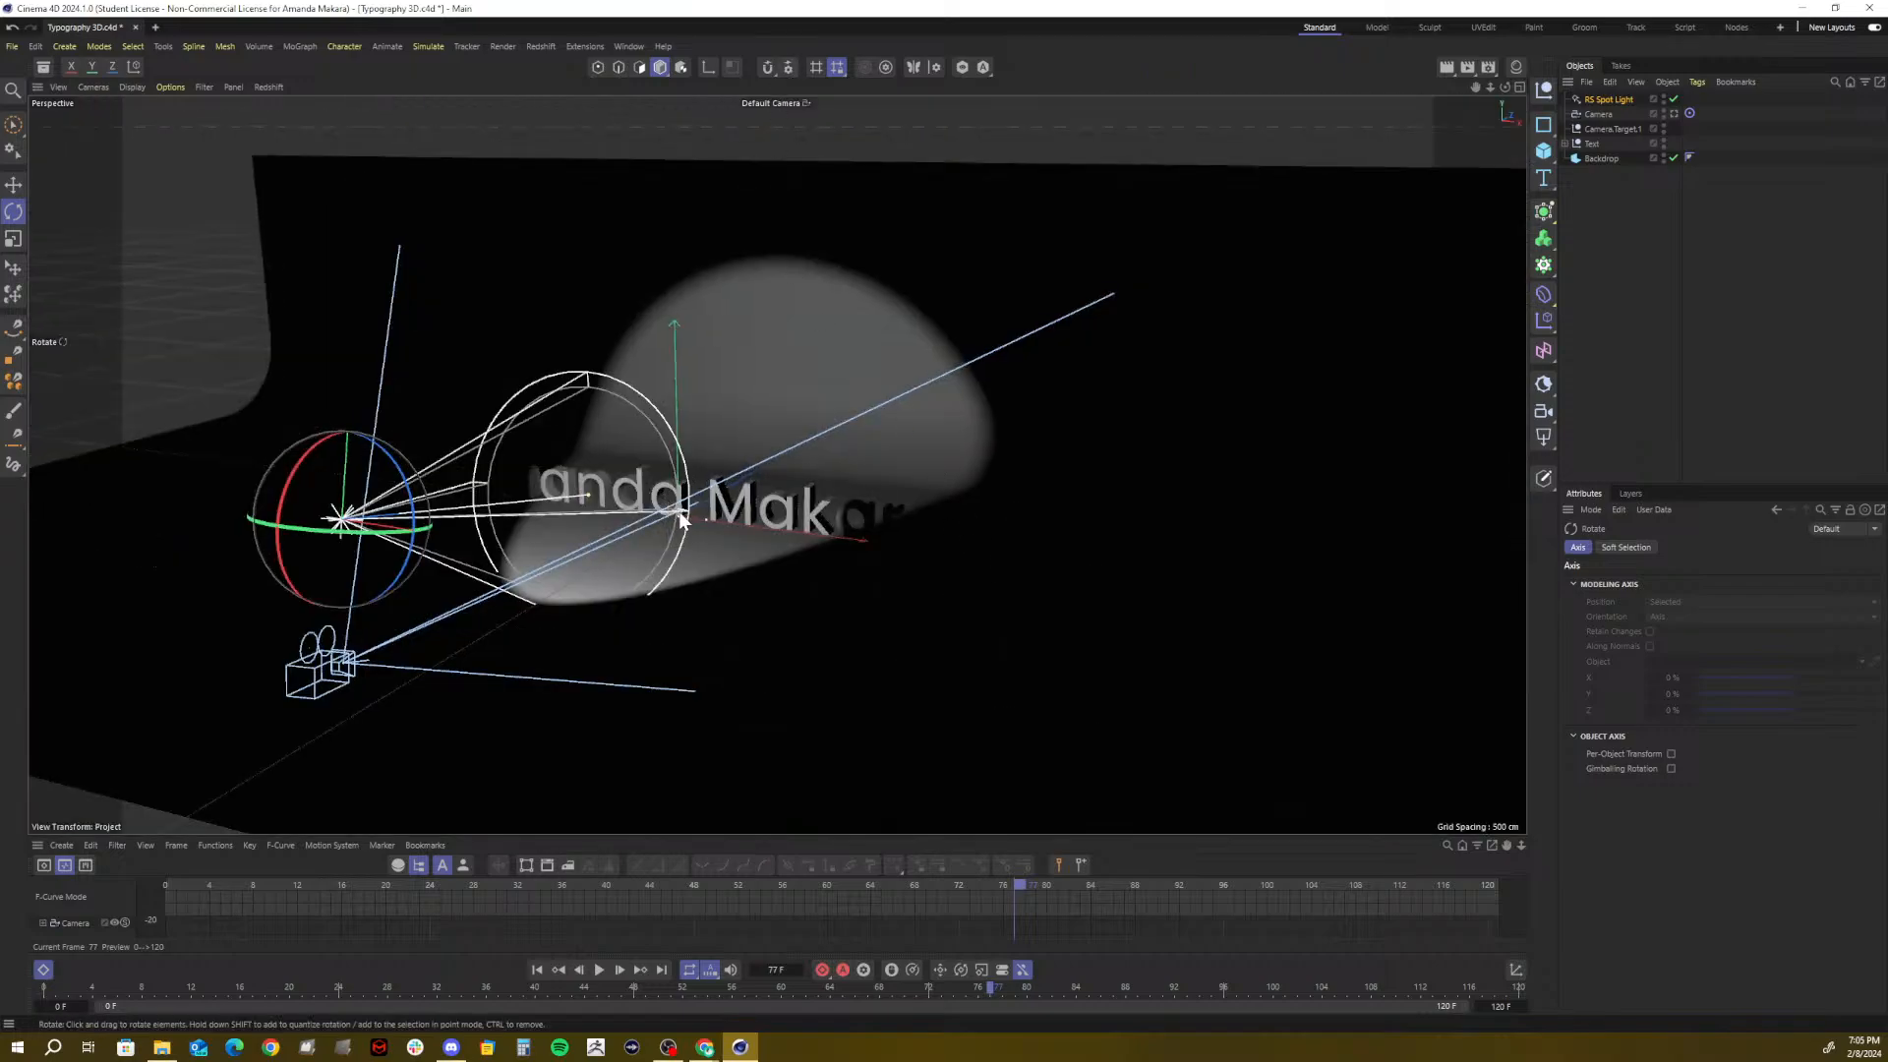
left_click_drag(698, 512, 587, 506)
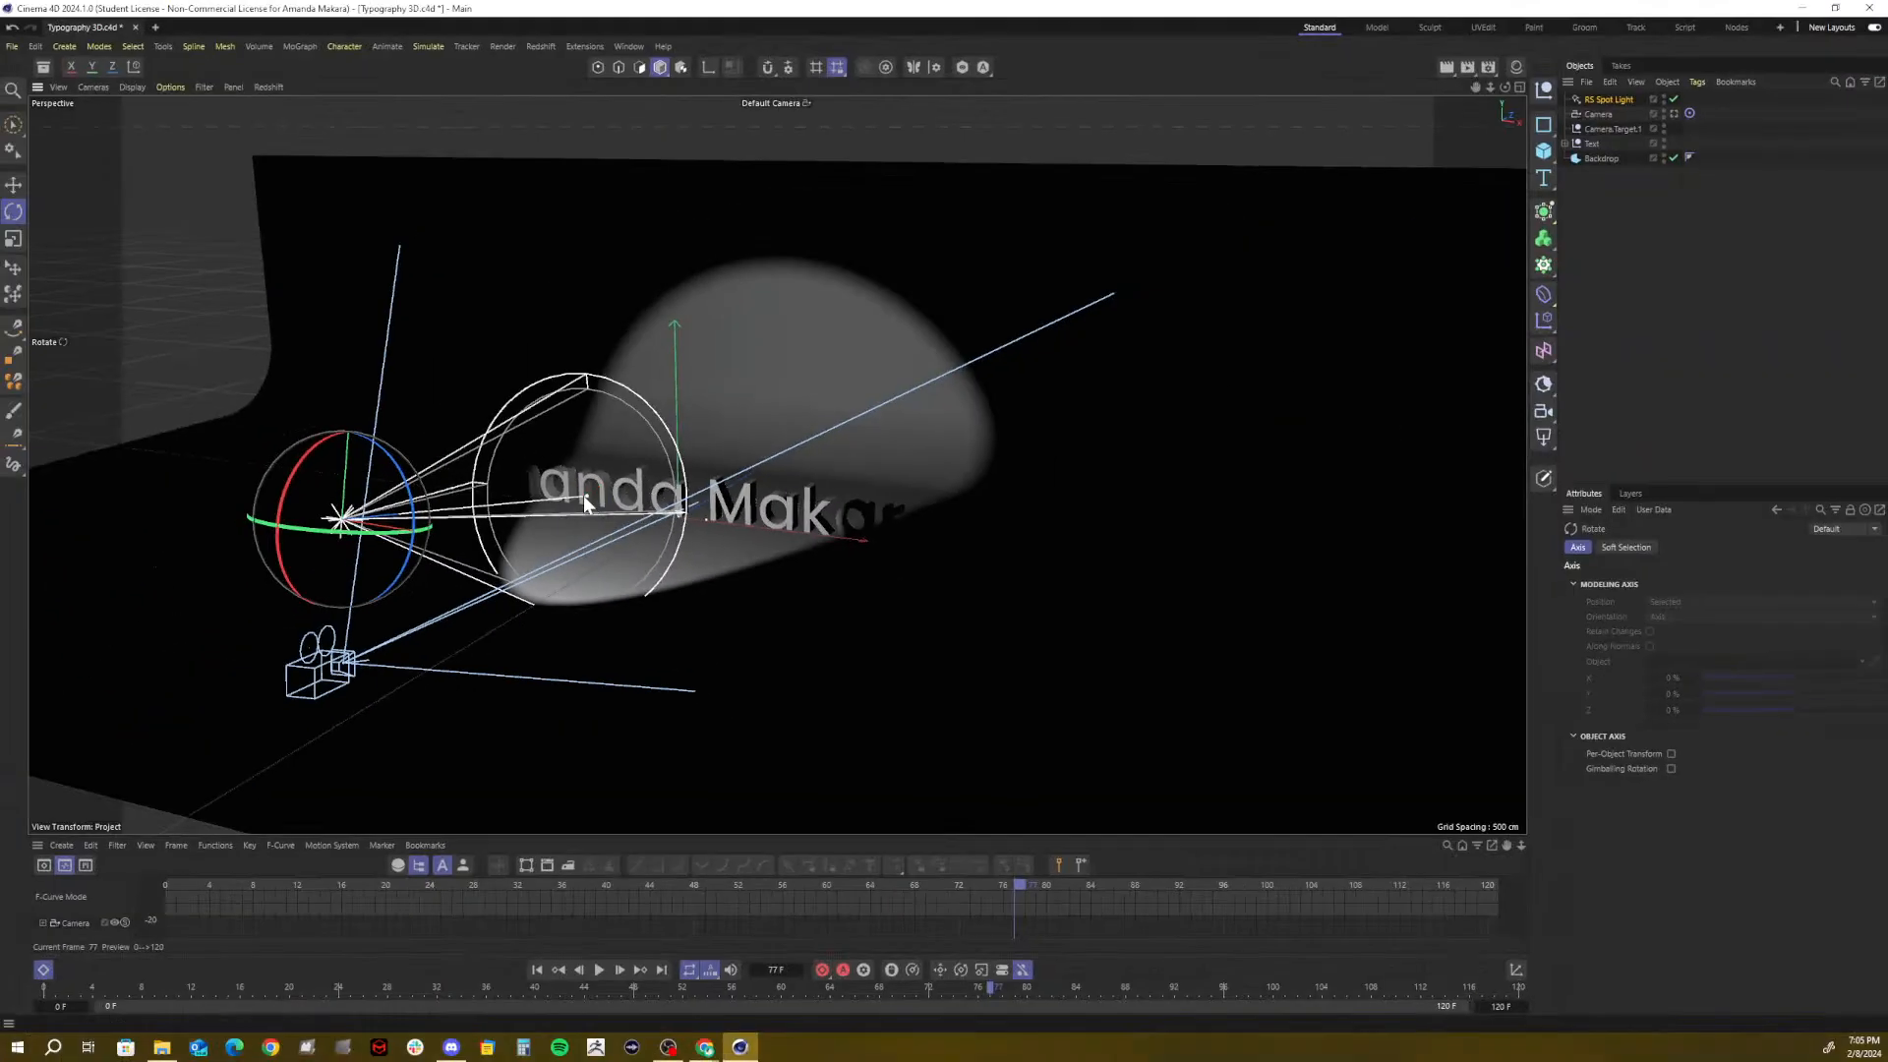
mouse_move(588, 494)
left_mouse_down()
mouse_move(742, 433)
mouse_move(657, 460)
mouse_move(731, 417)
mouse_move(580, 463)
mouse_move(720, 431)
mouse_move(647, 459)
left_mouse_up()
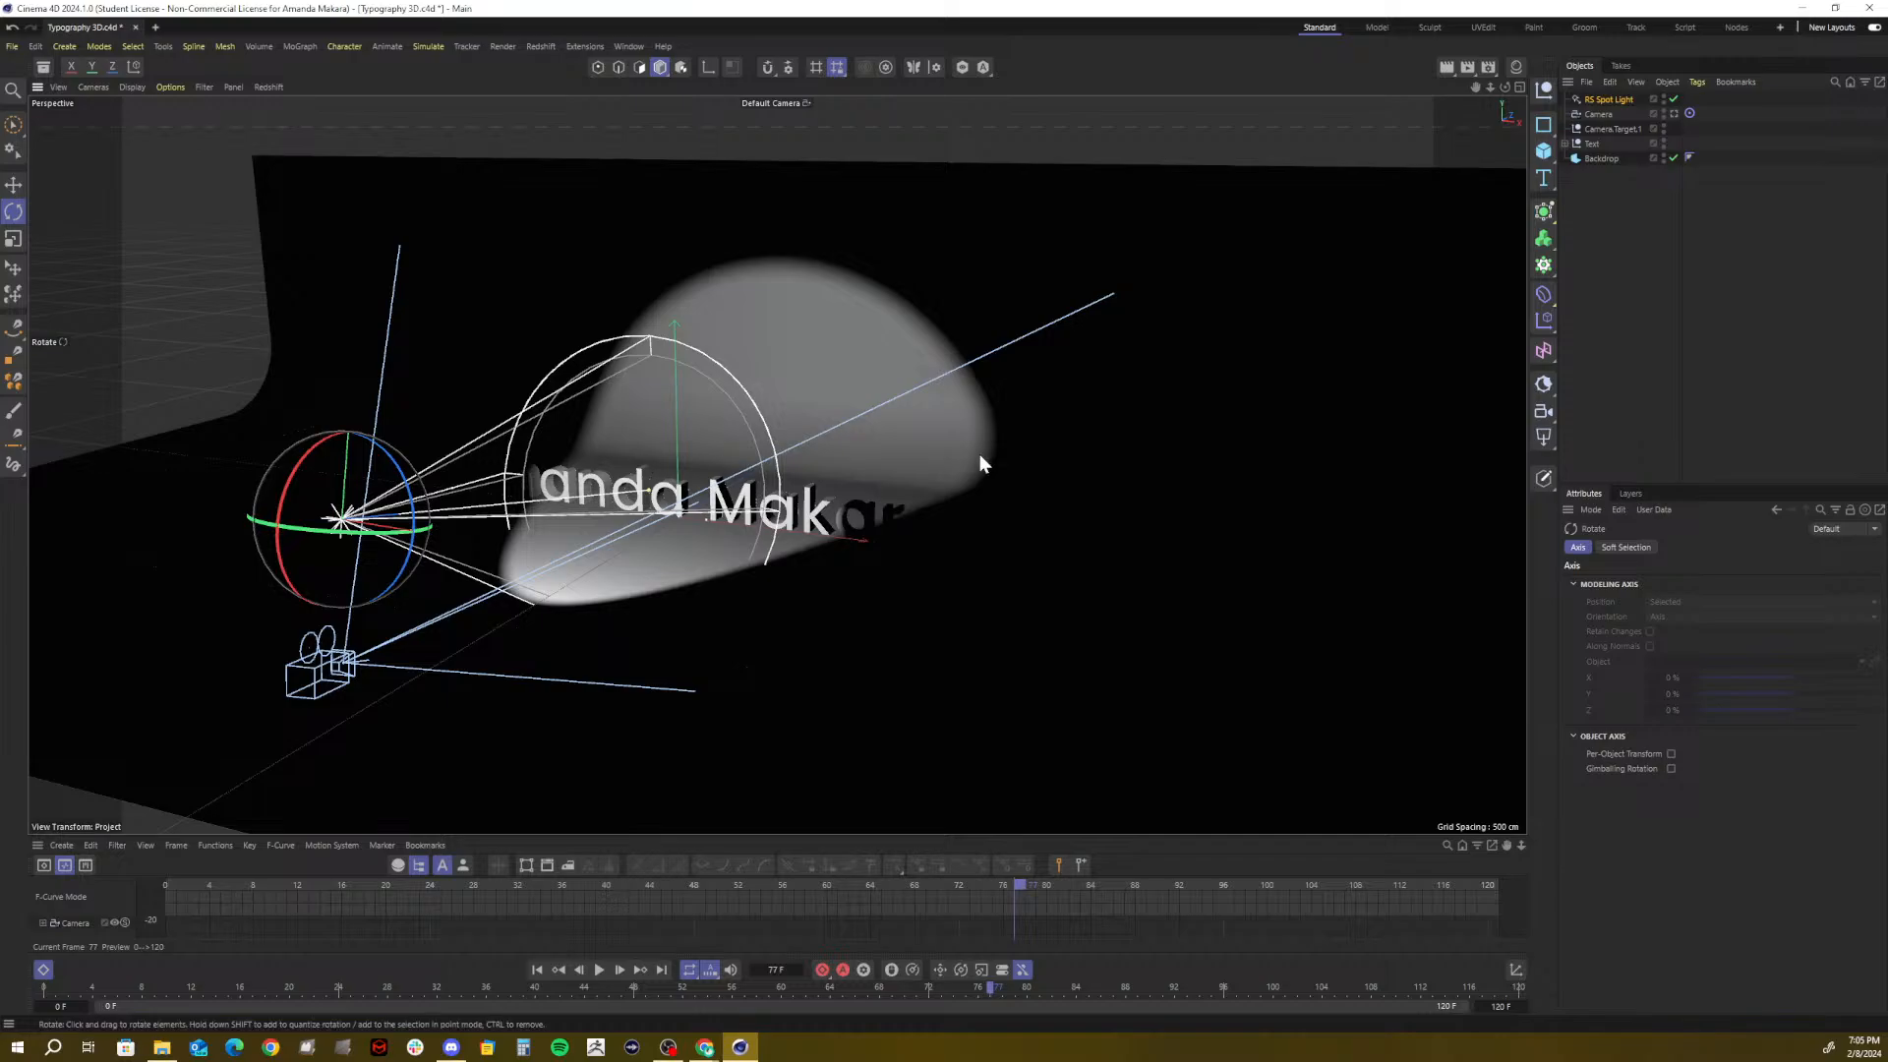
left_click(1611, 100)
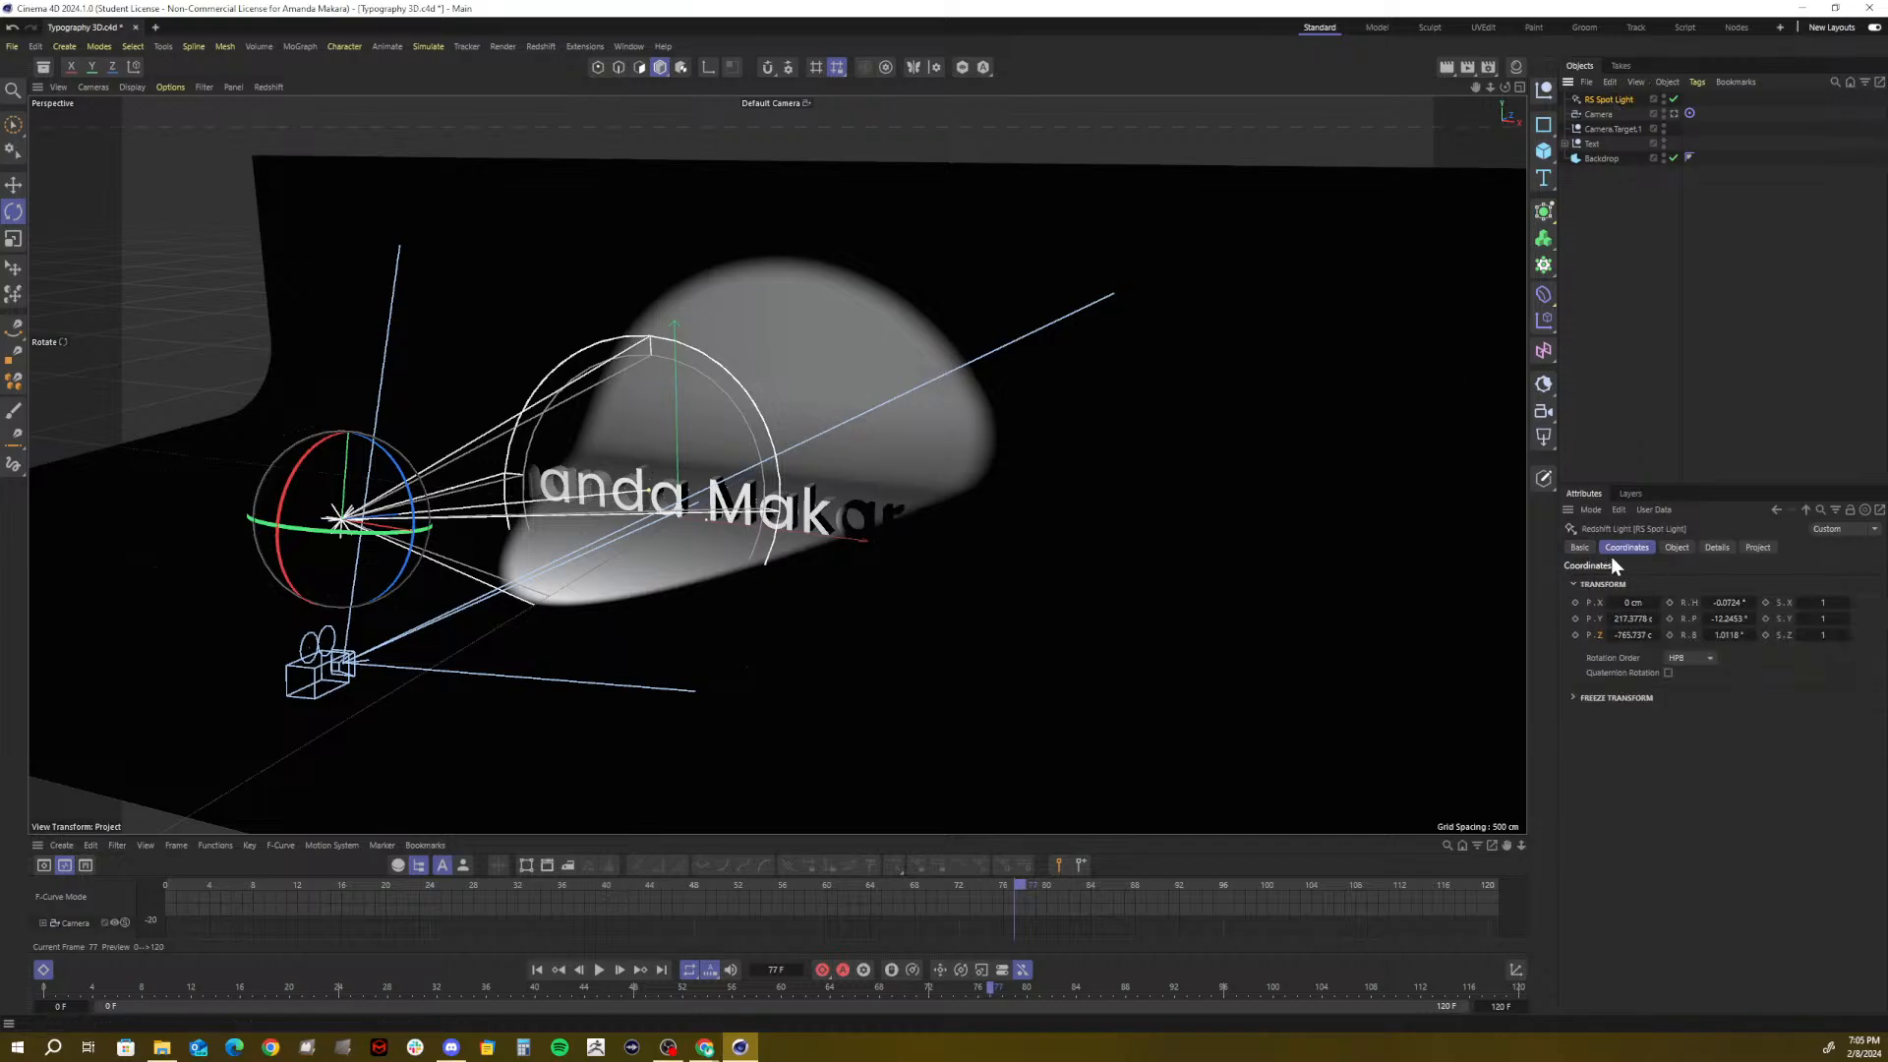
left_click(1676, 548)
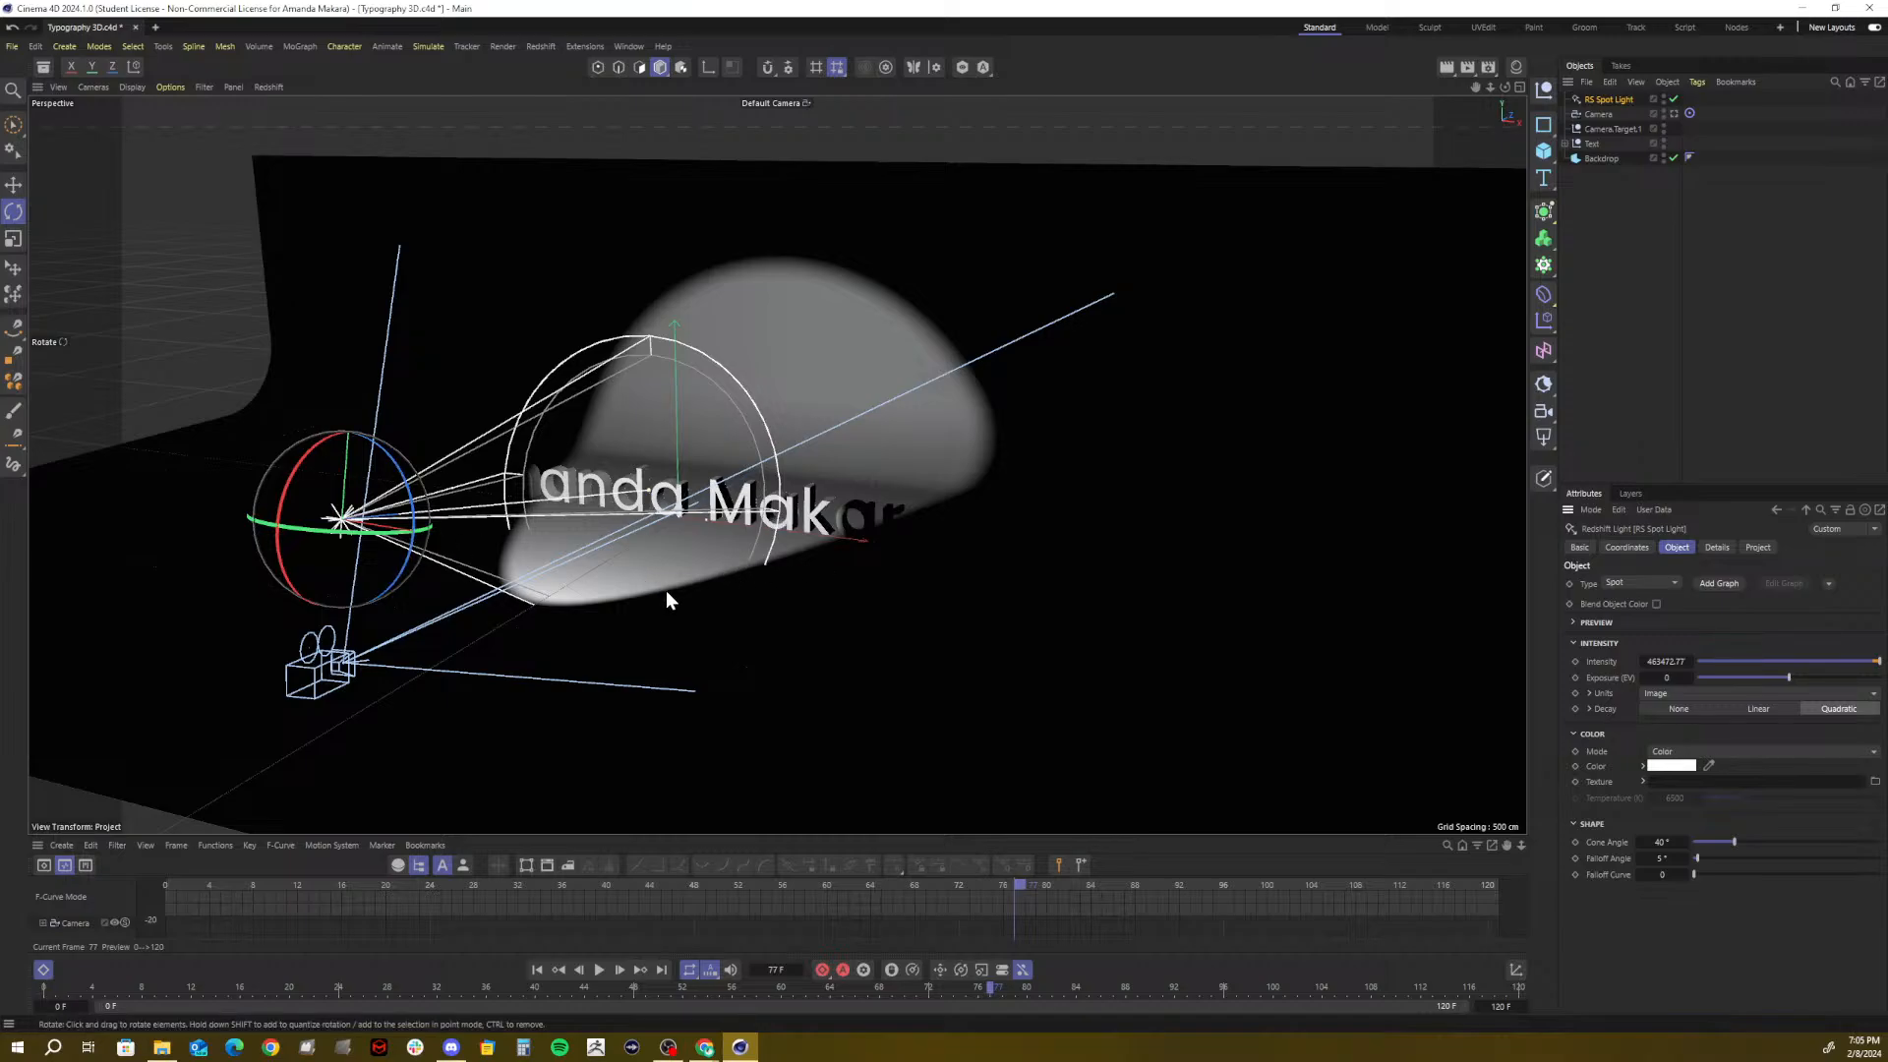
Set the spot light's exposure to 0.25 EV
key("e")
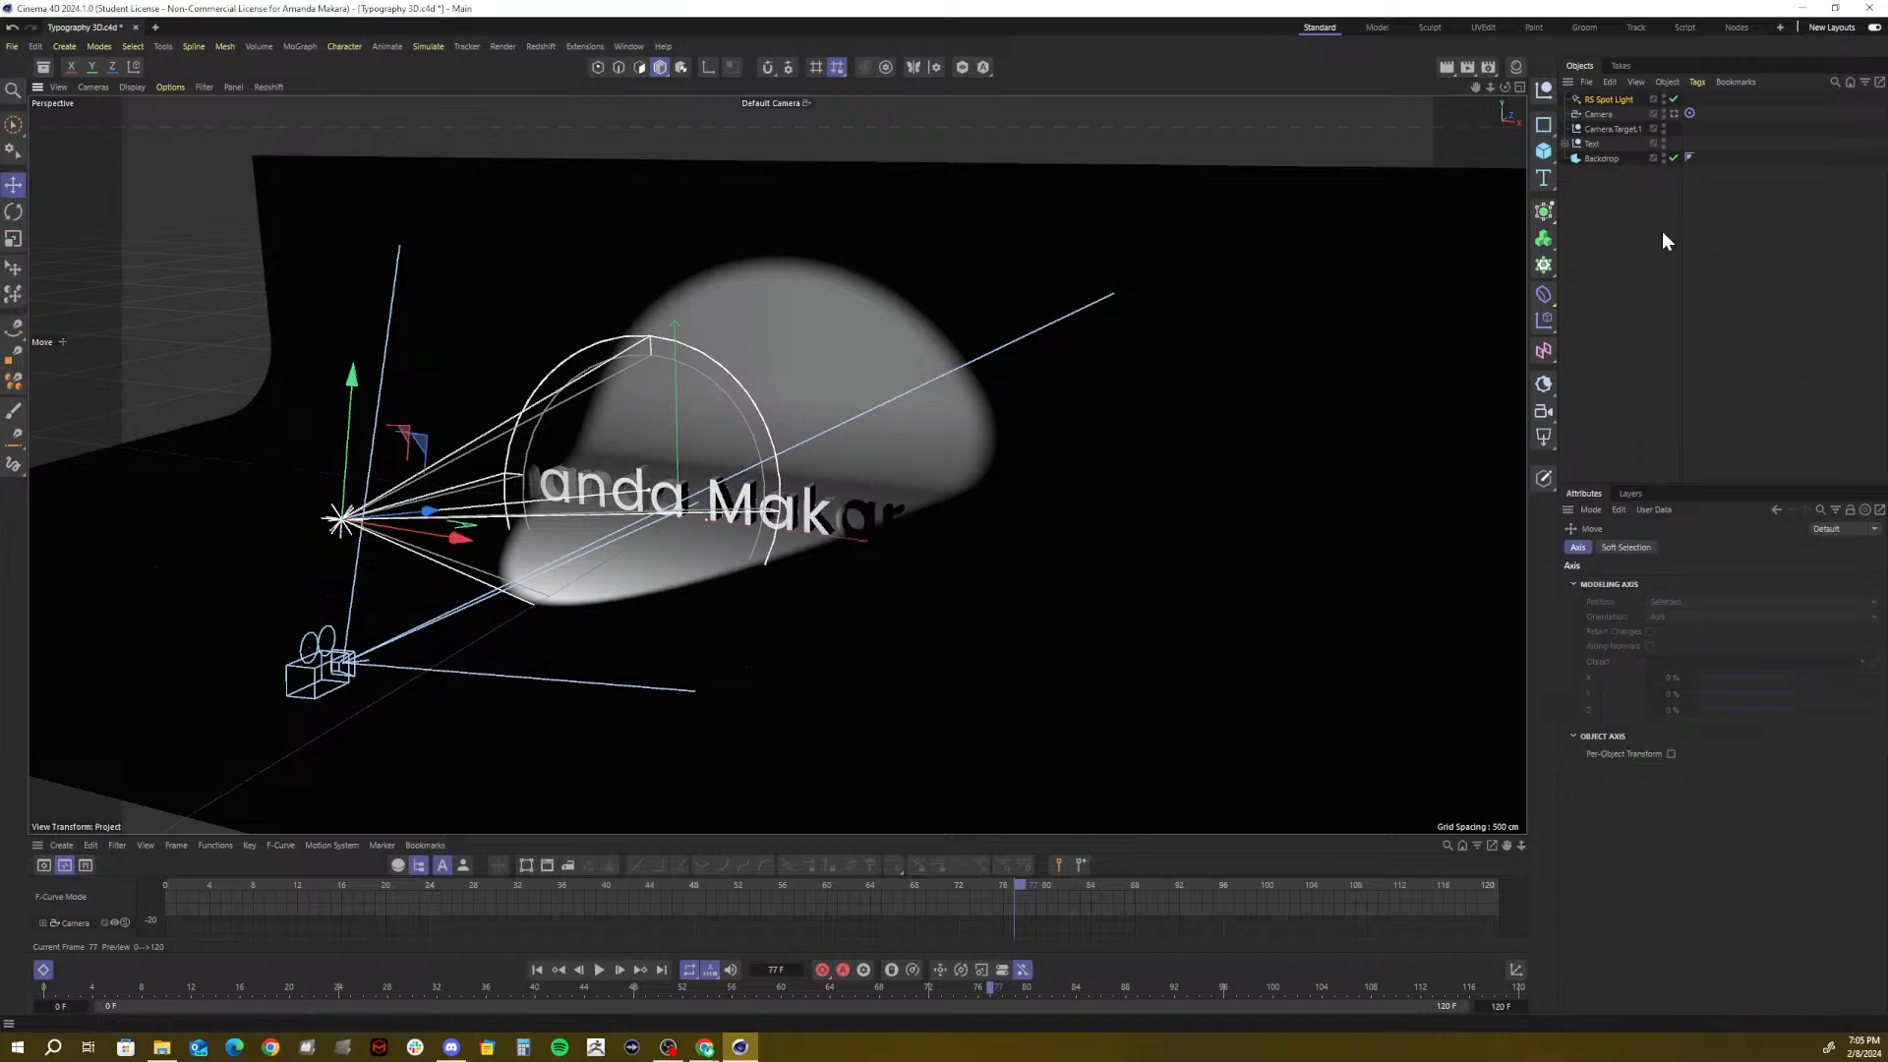
left_click(1609, 100)
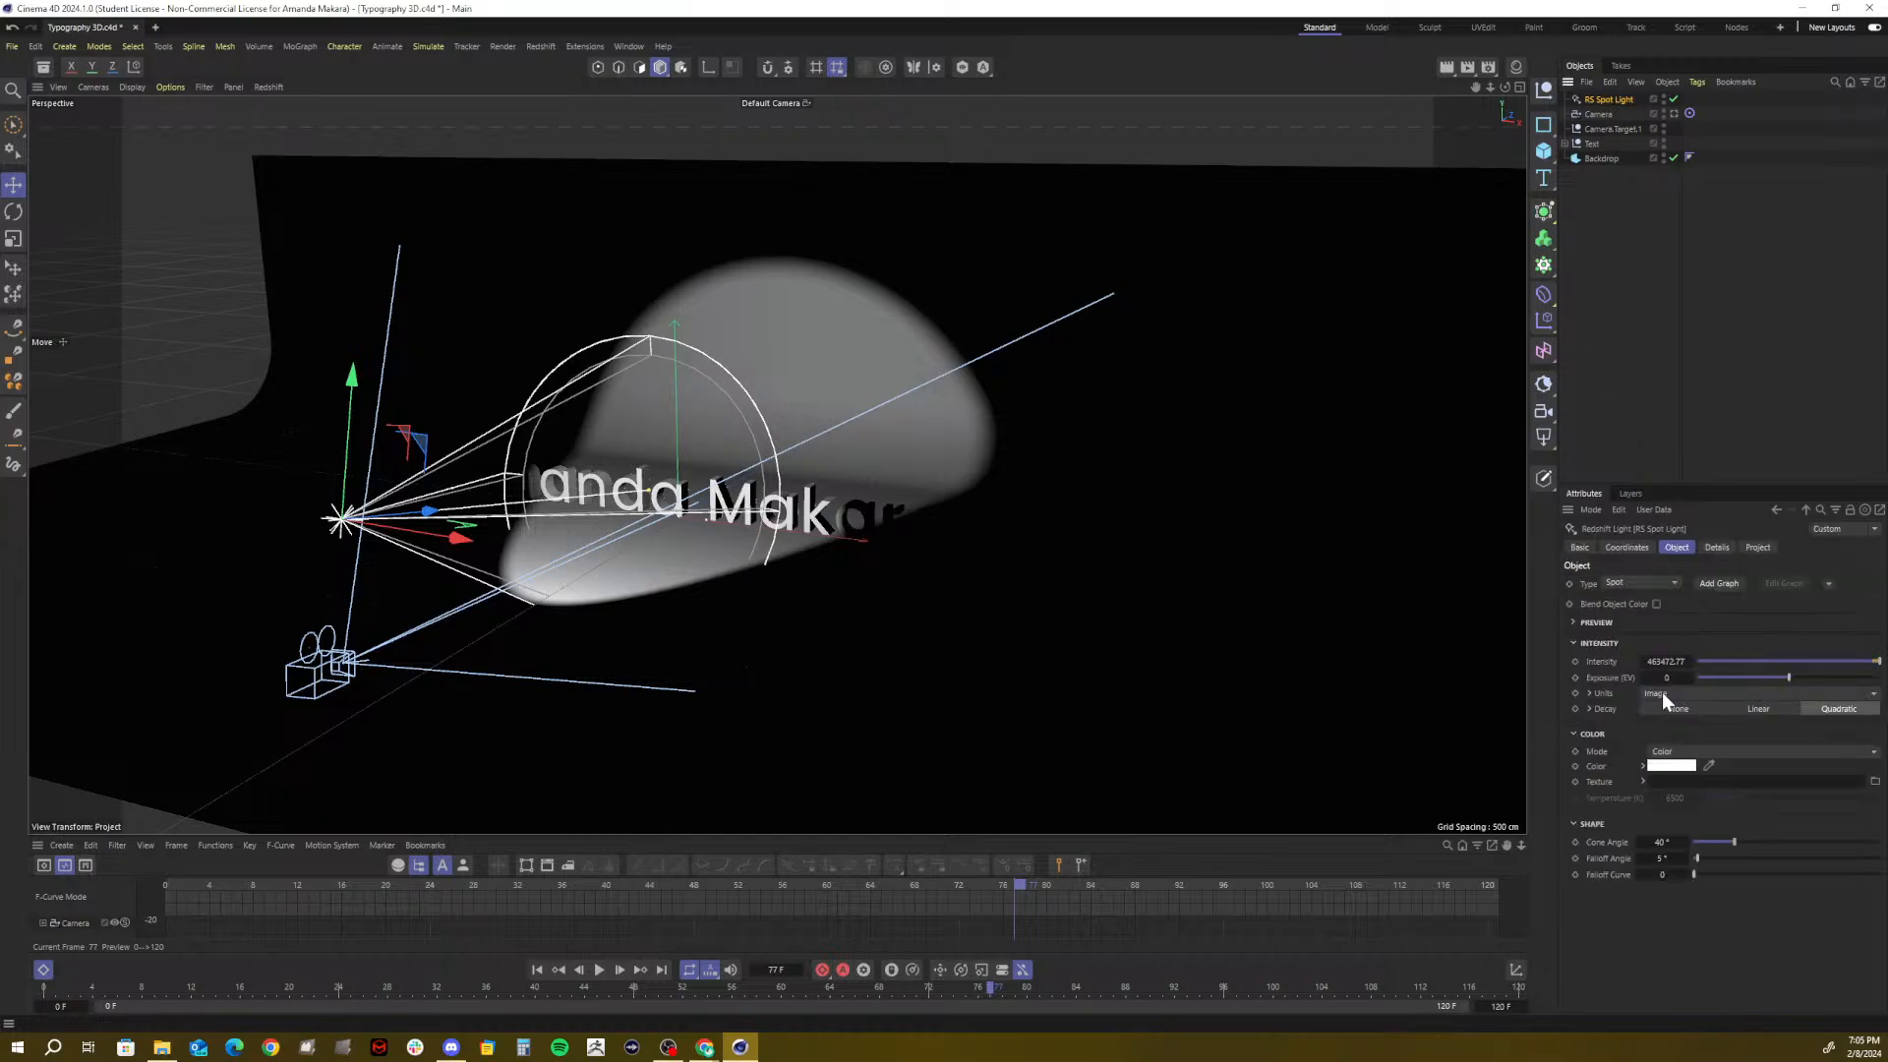
mouse_move(1787, 677)
left_mouse_down()
mouse_move(1811, 675)
mouse_move(1790, 679)
left_mouse_up()
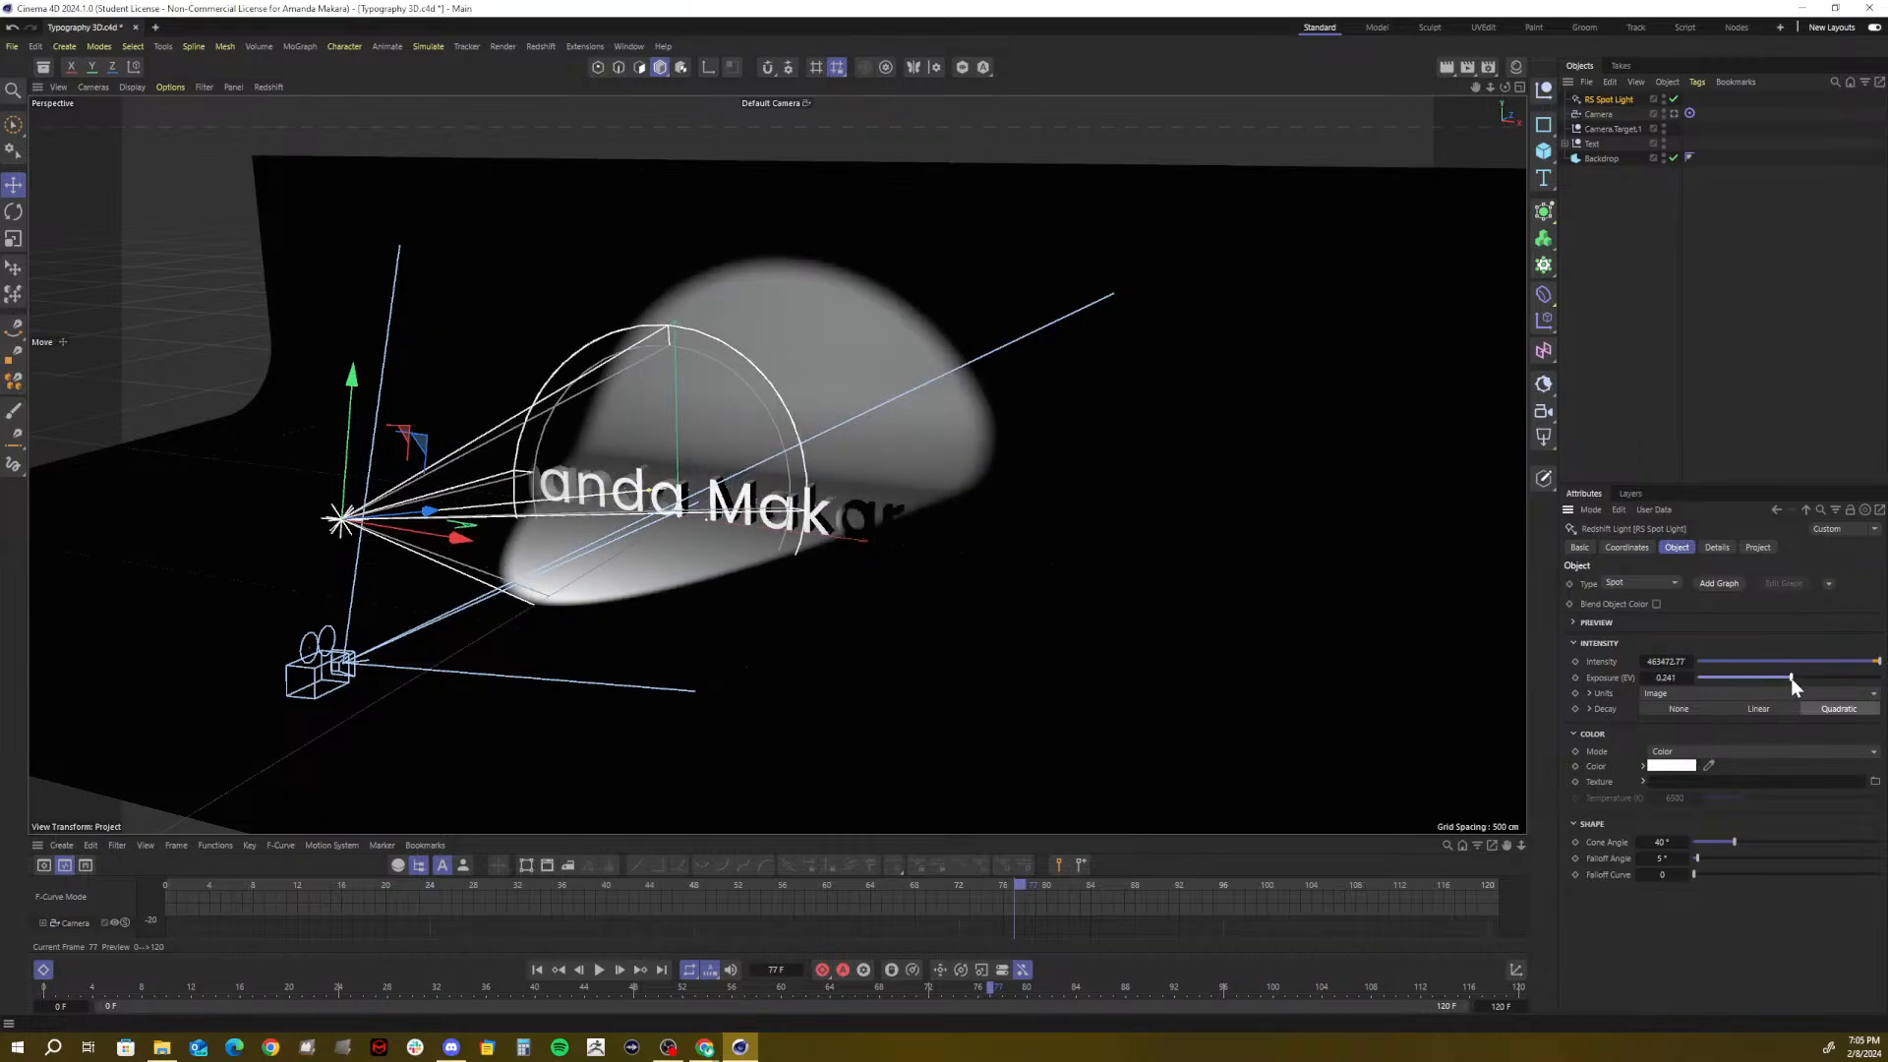
left_click(1681, 678)
type("1")
key("Return")
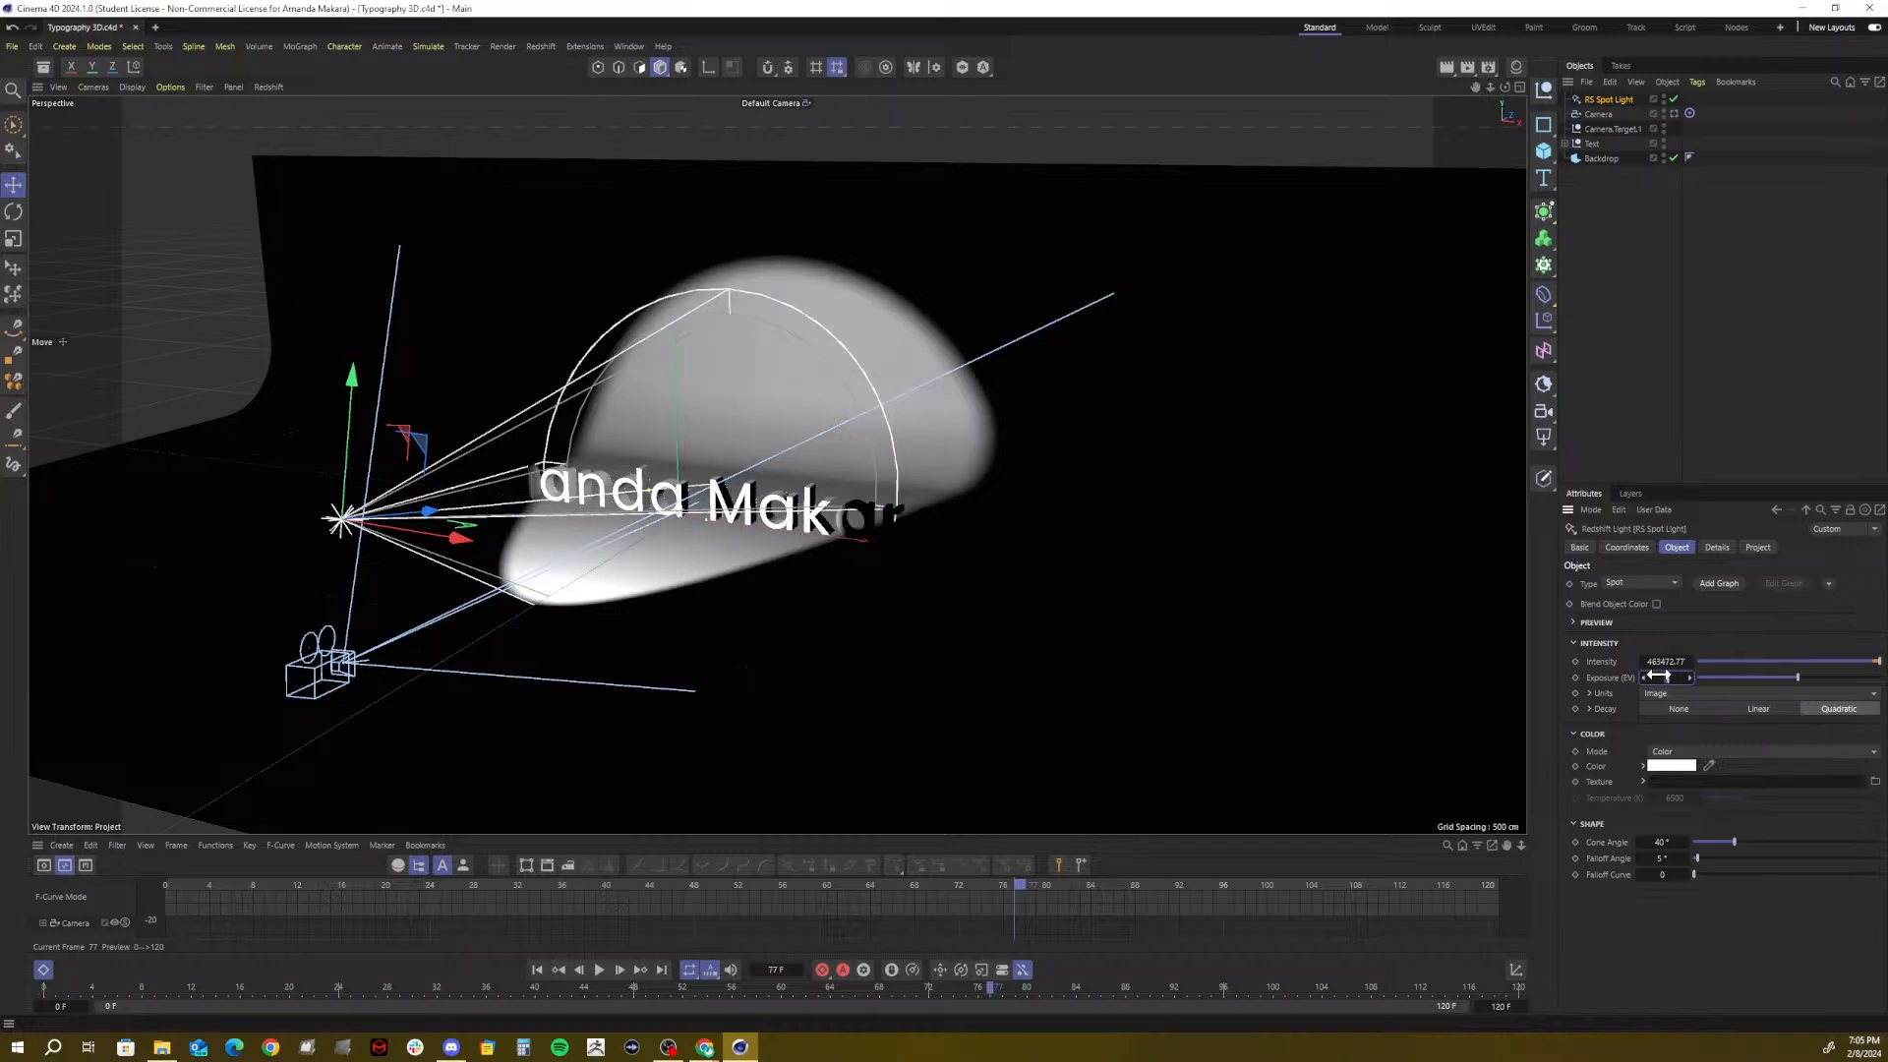
left_click_drag(1659, 676, 1658, 677)
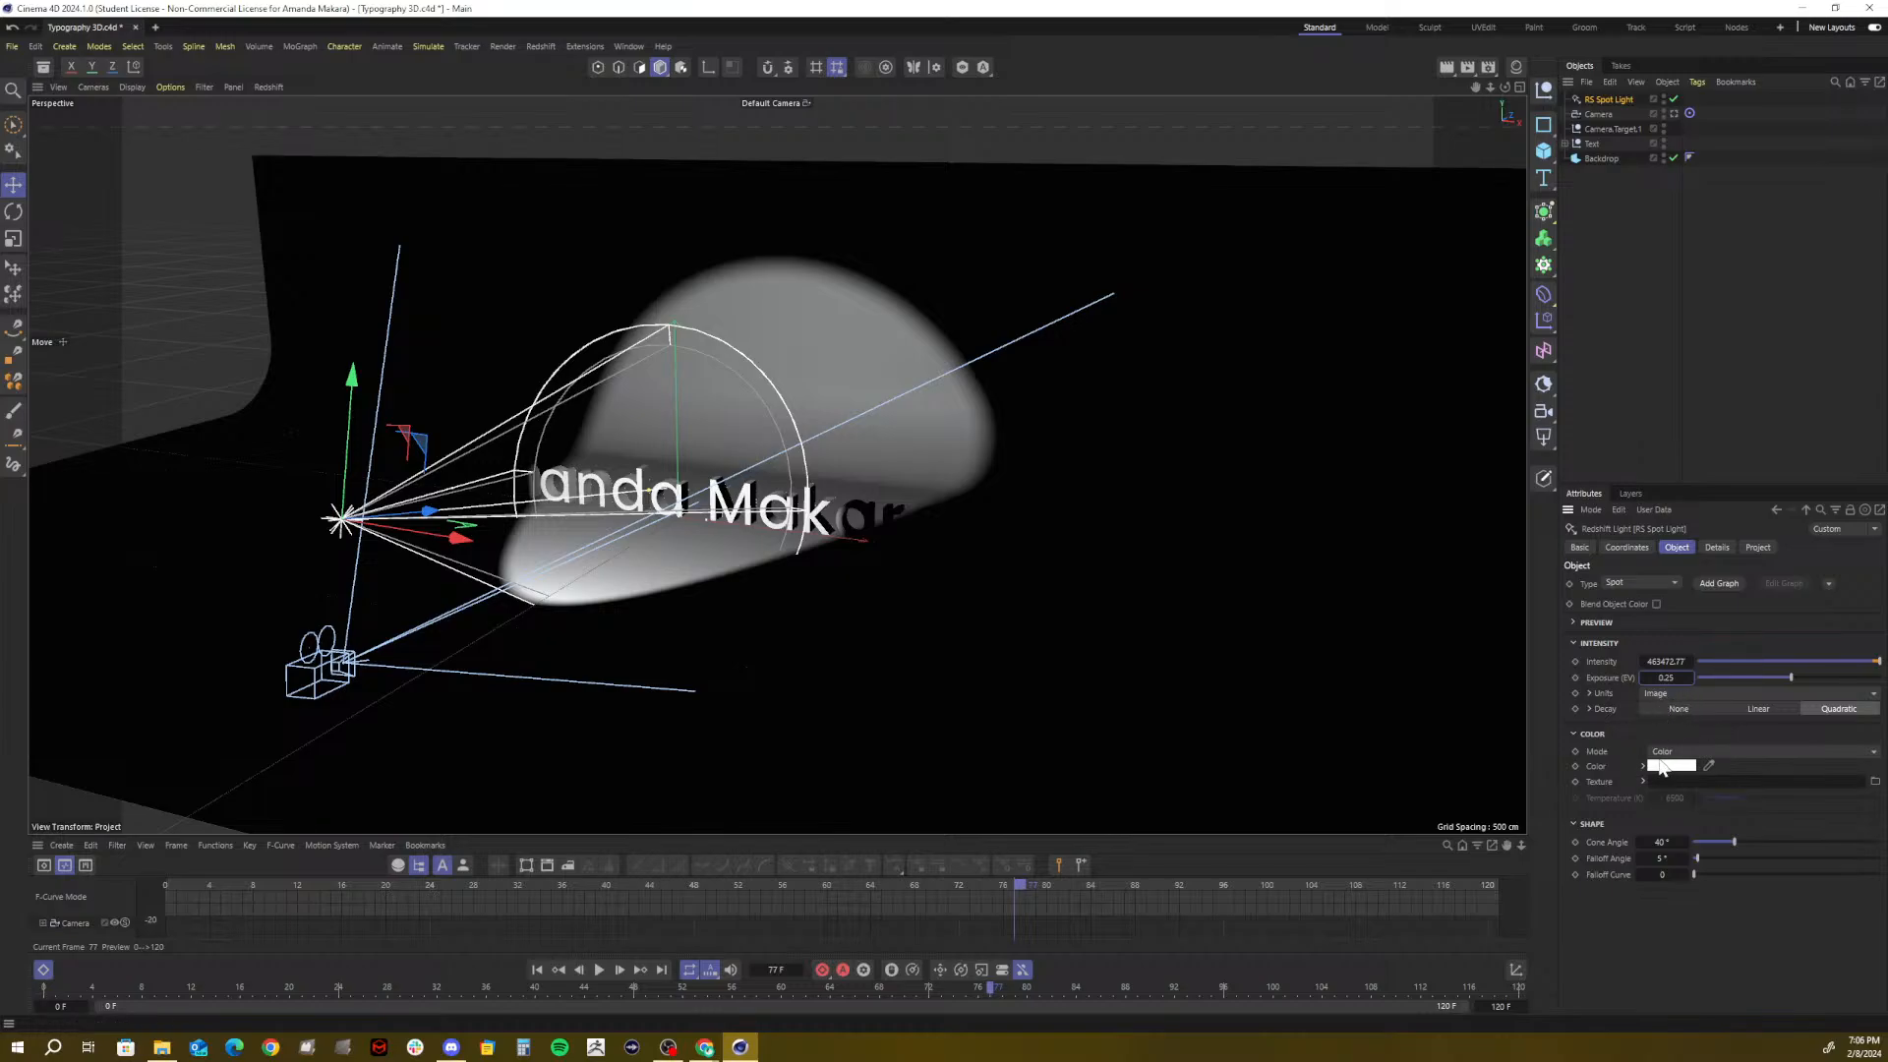
Try red and pale pink tints in the Color Chooser, keeping the light plain white
left_click(1661, 766)
left_click(1615, 862)
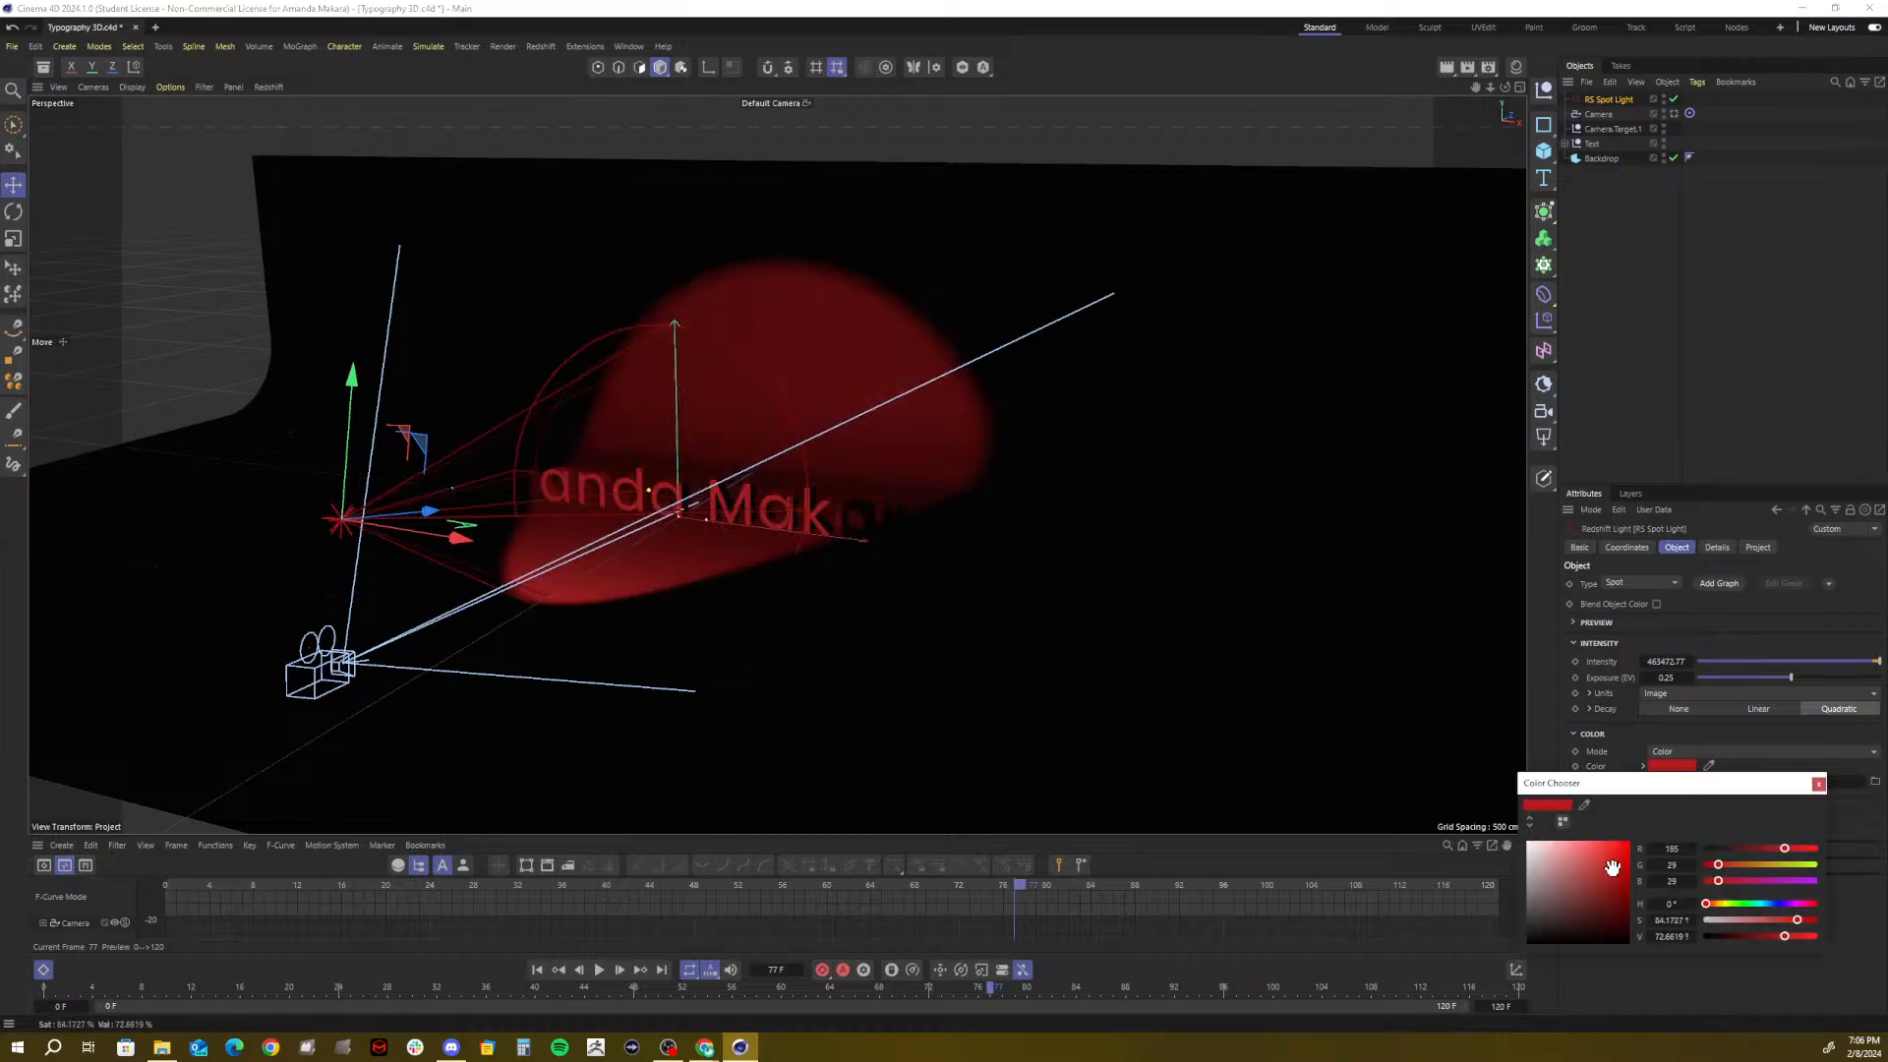
left_click_drag(1613, 868, 1525, 839)
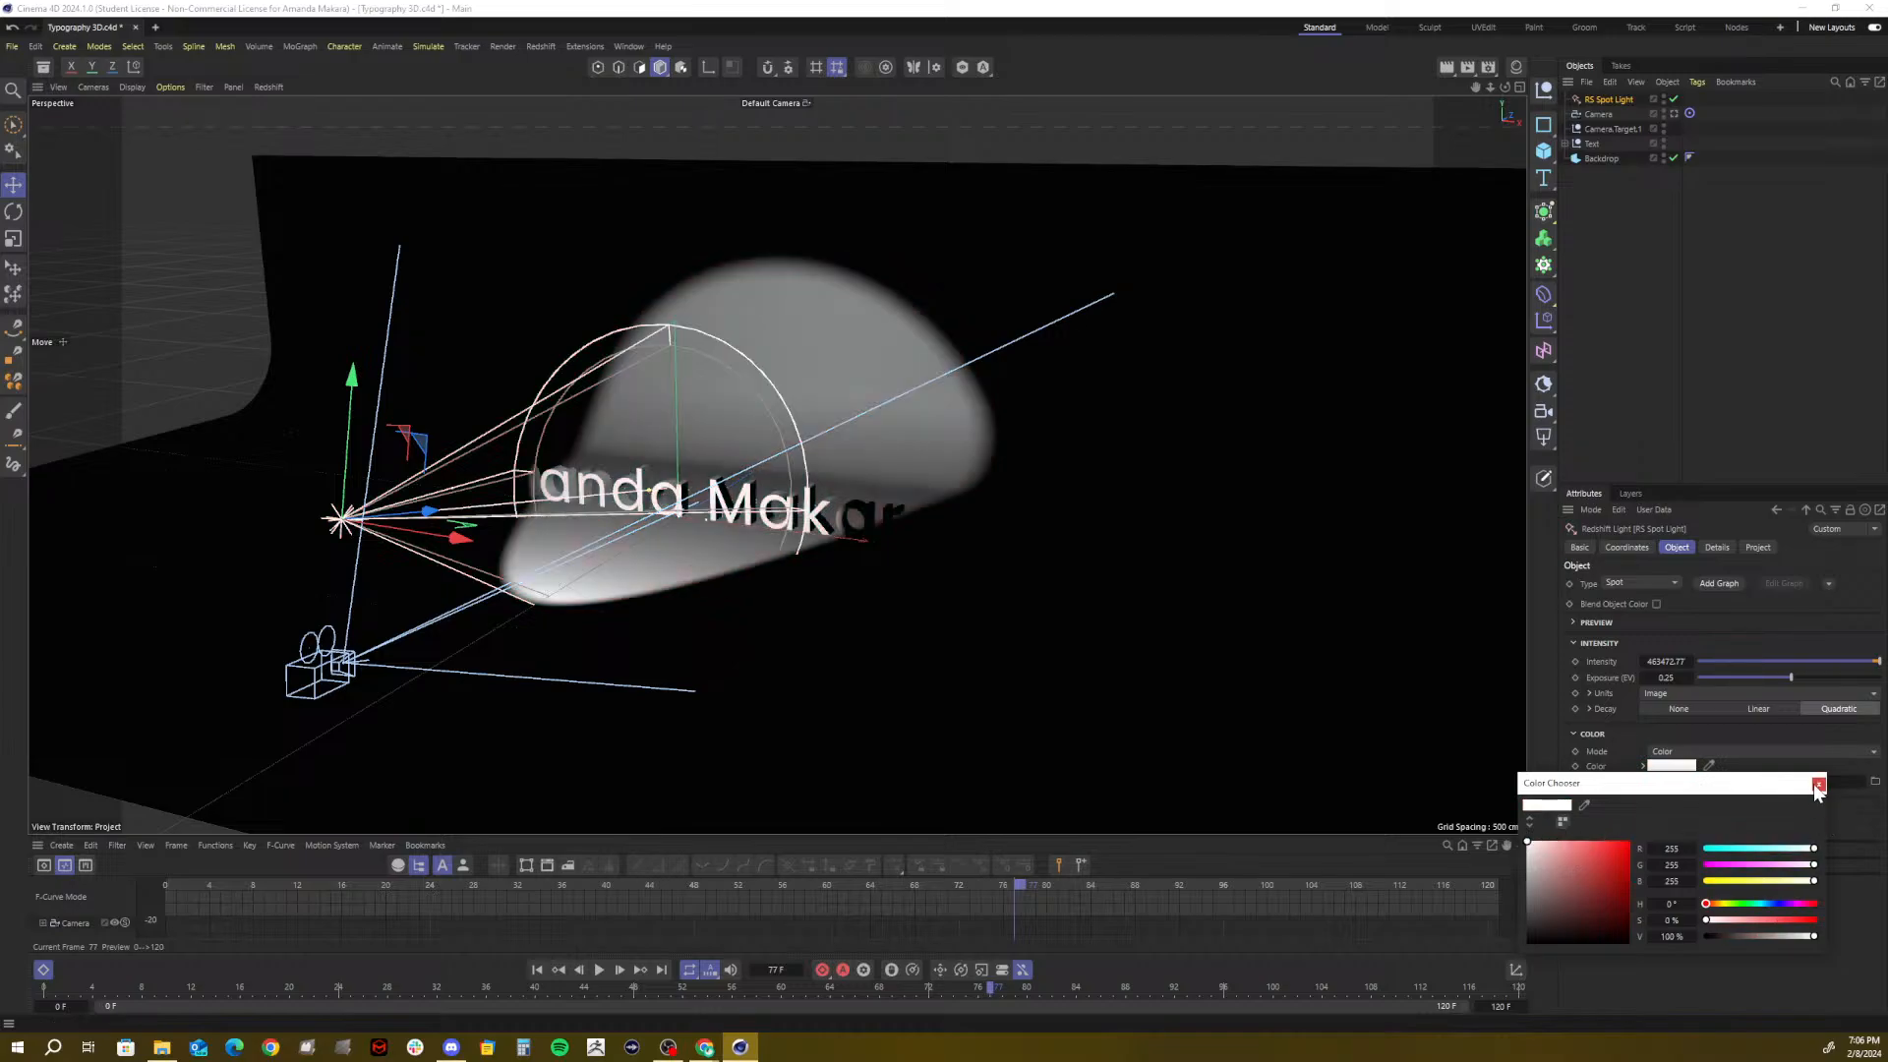
left_click(1817, 783)
left_click(1717, 753)
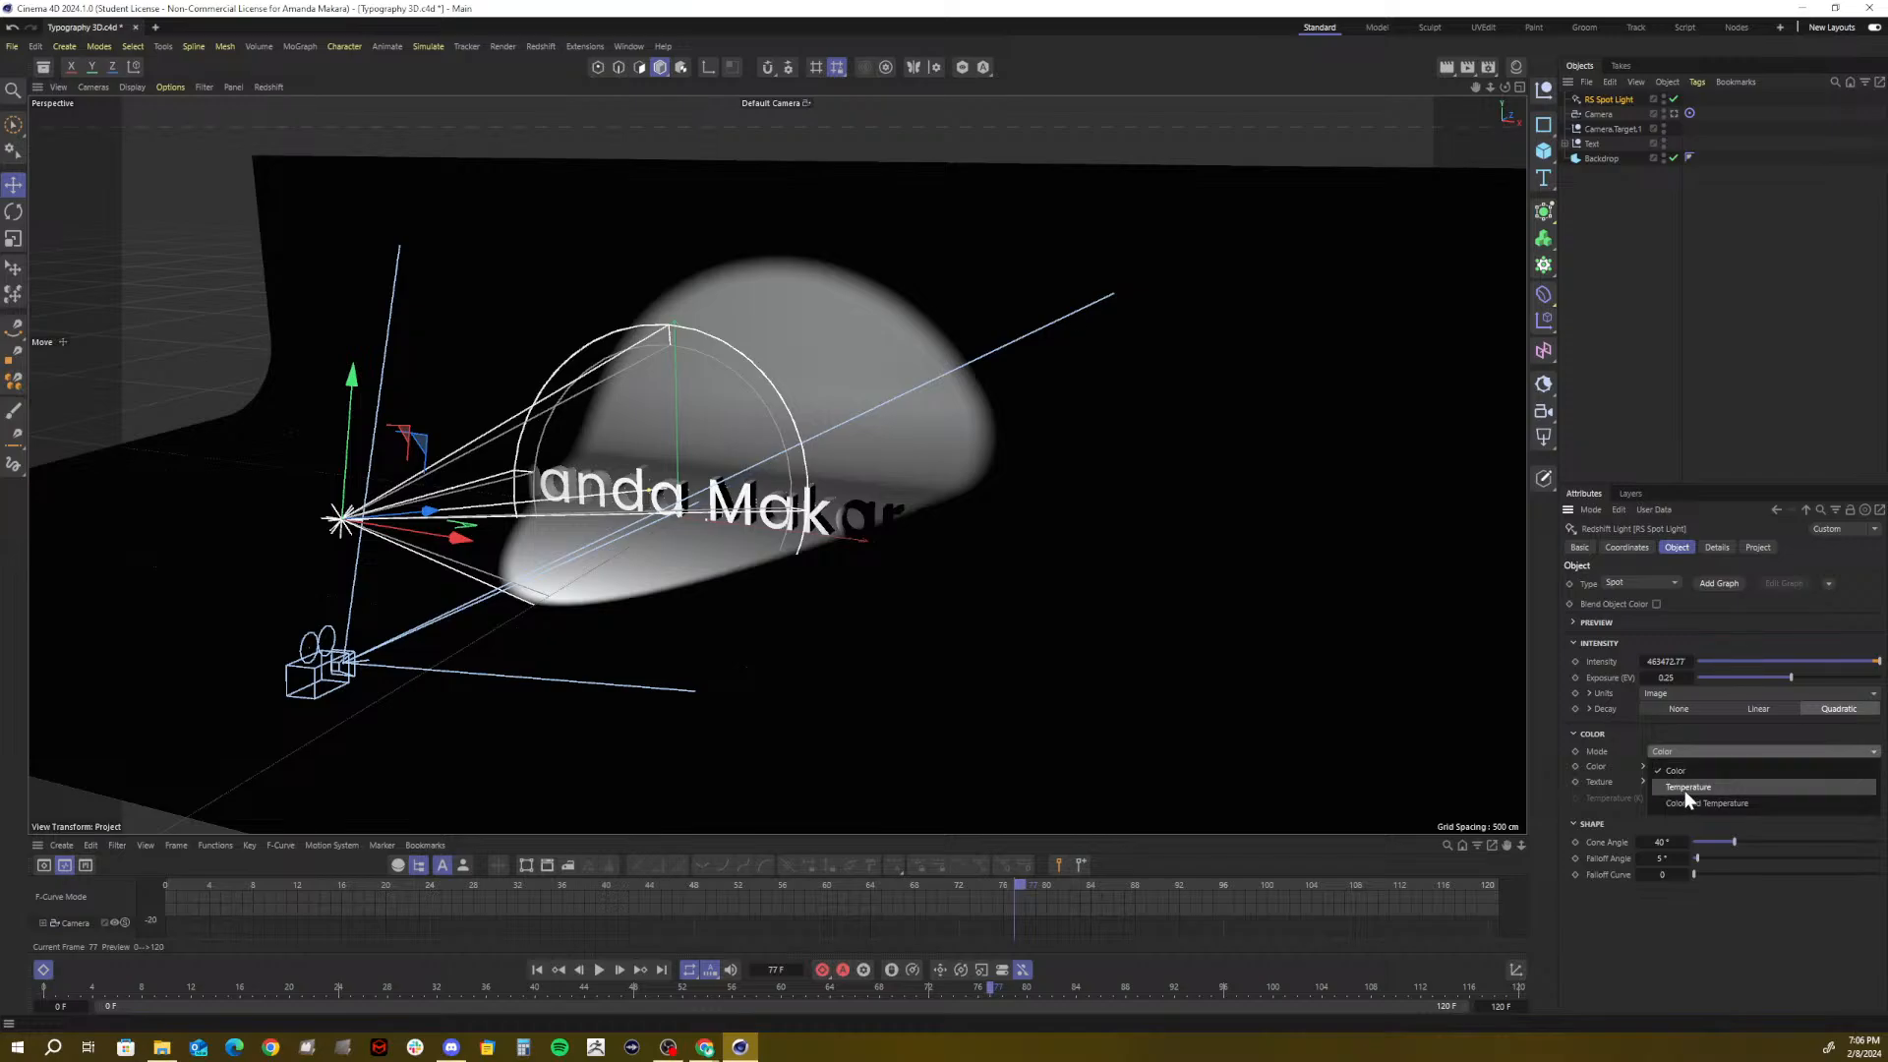
Set the spot light's Color Mode to Temperature and warm it to about 6030 K
left_click(1684, 790)
left_click(1692, 749)
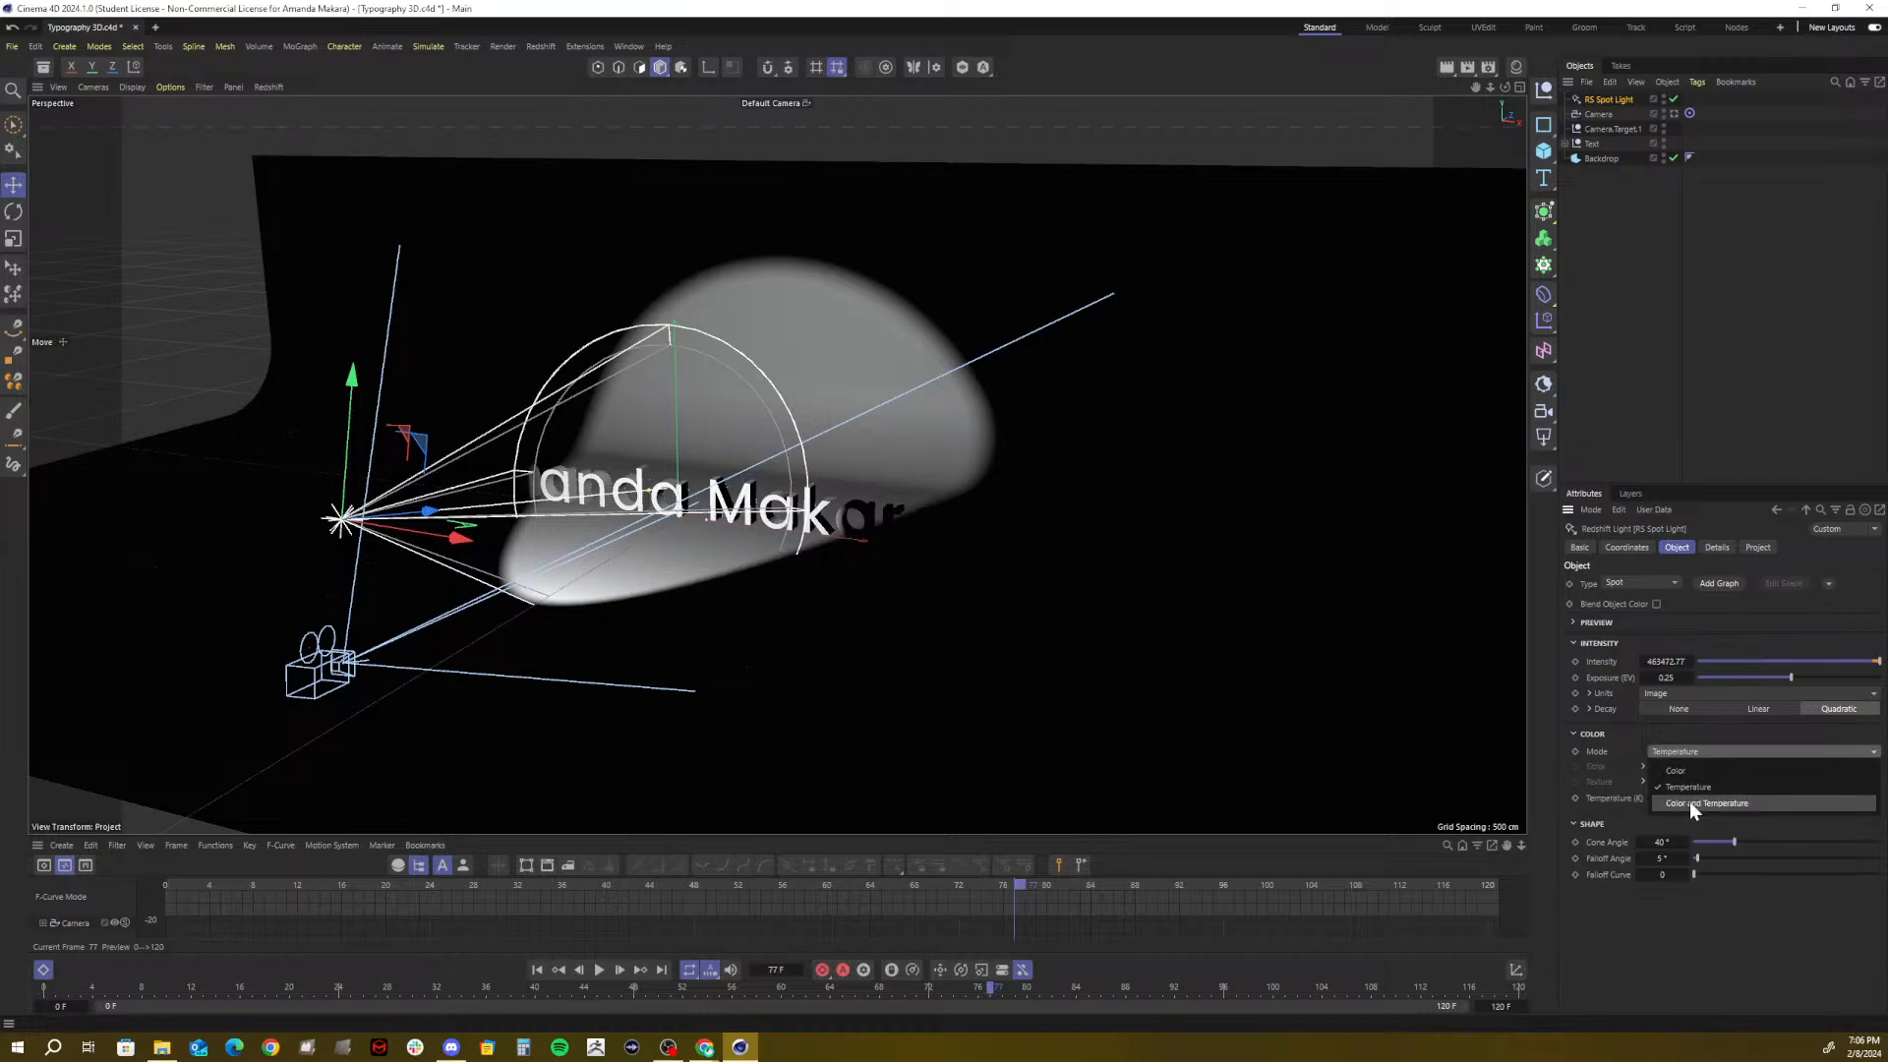
left_click(1689, 801)
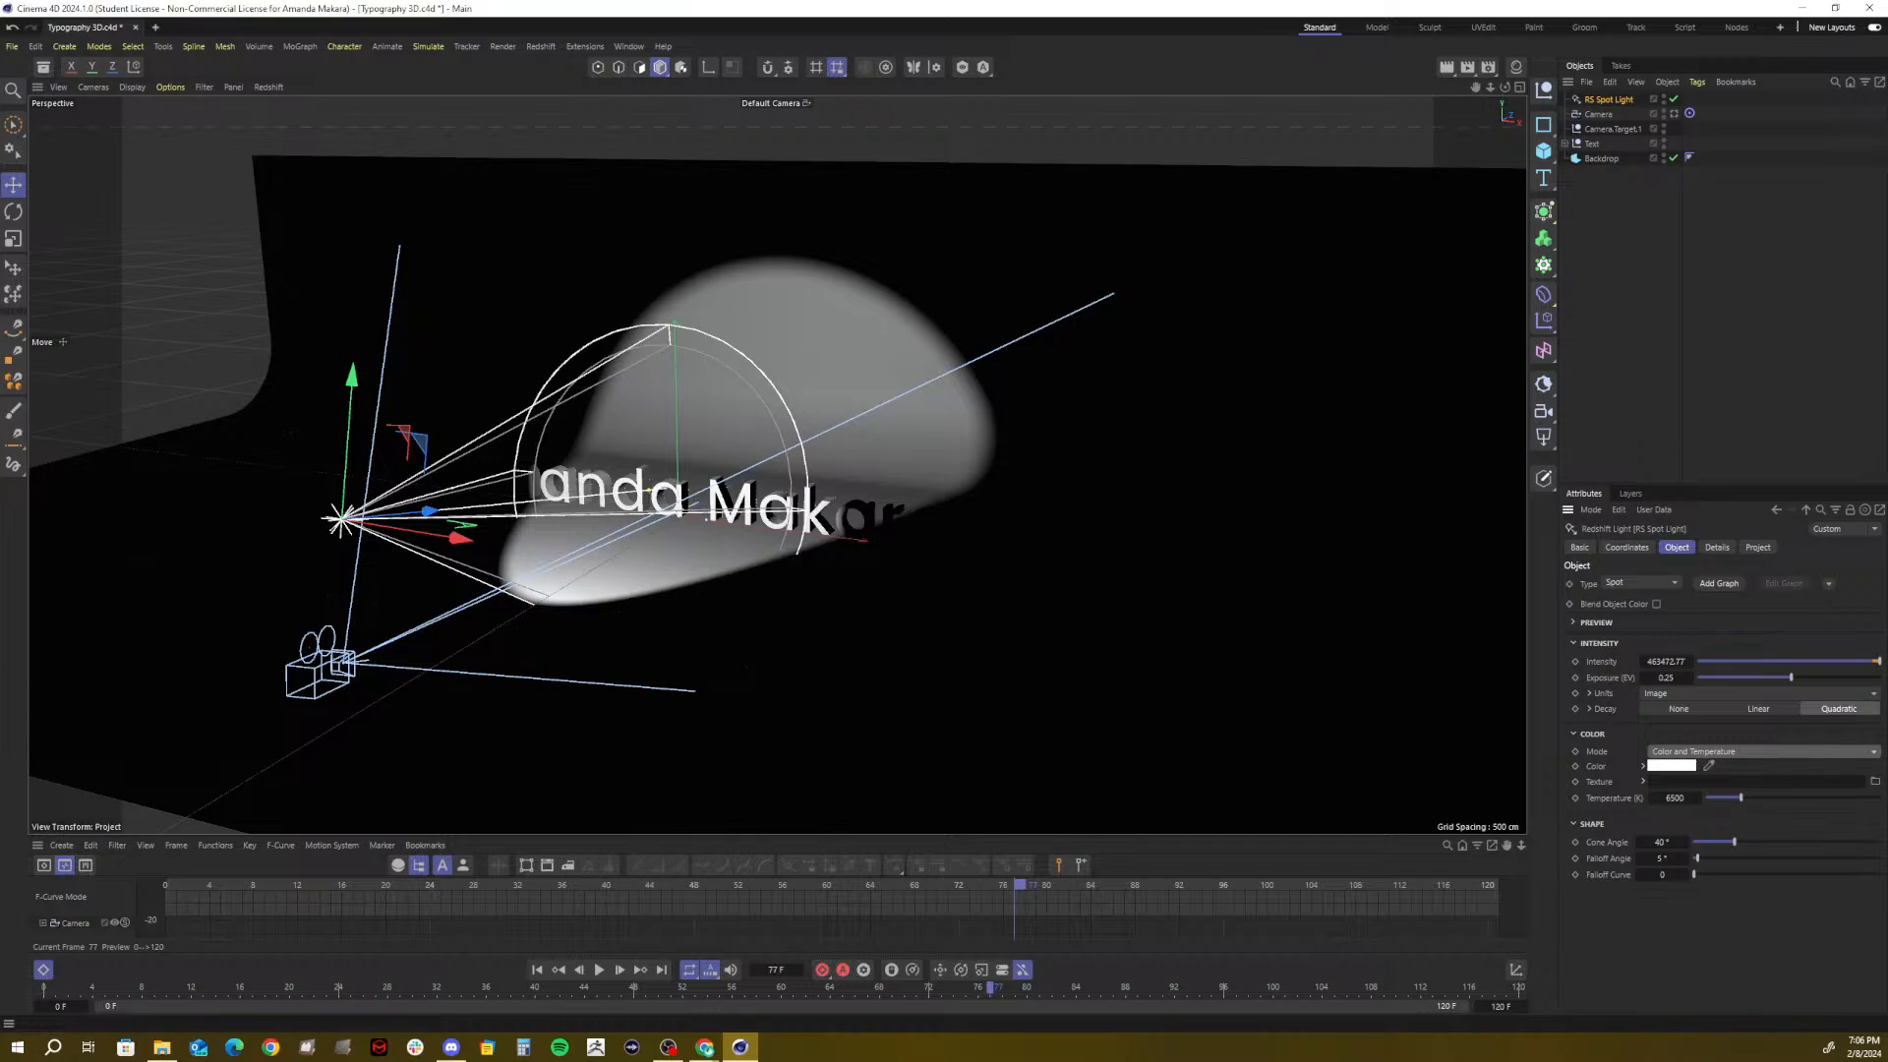
left_click_drag(1740, 797, 1738, 798)
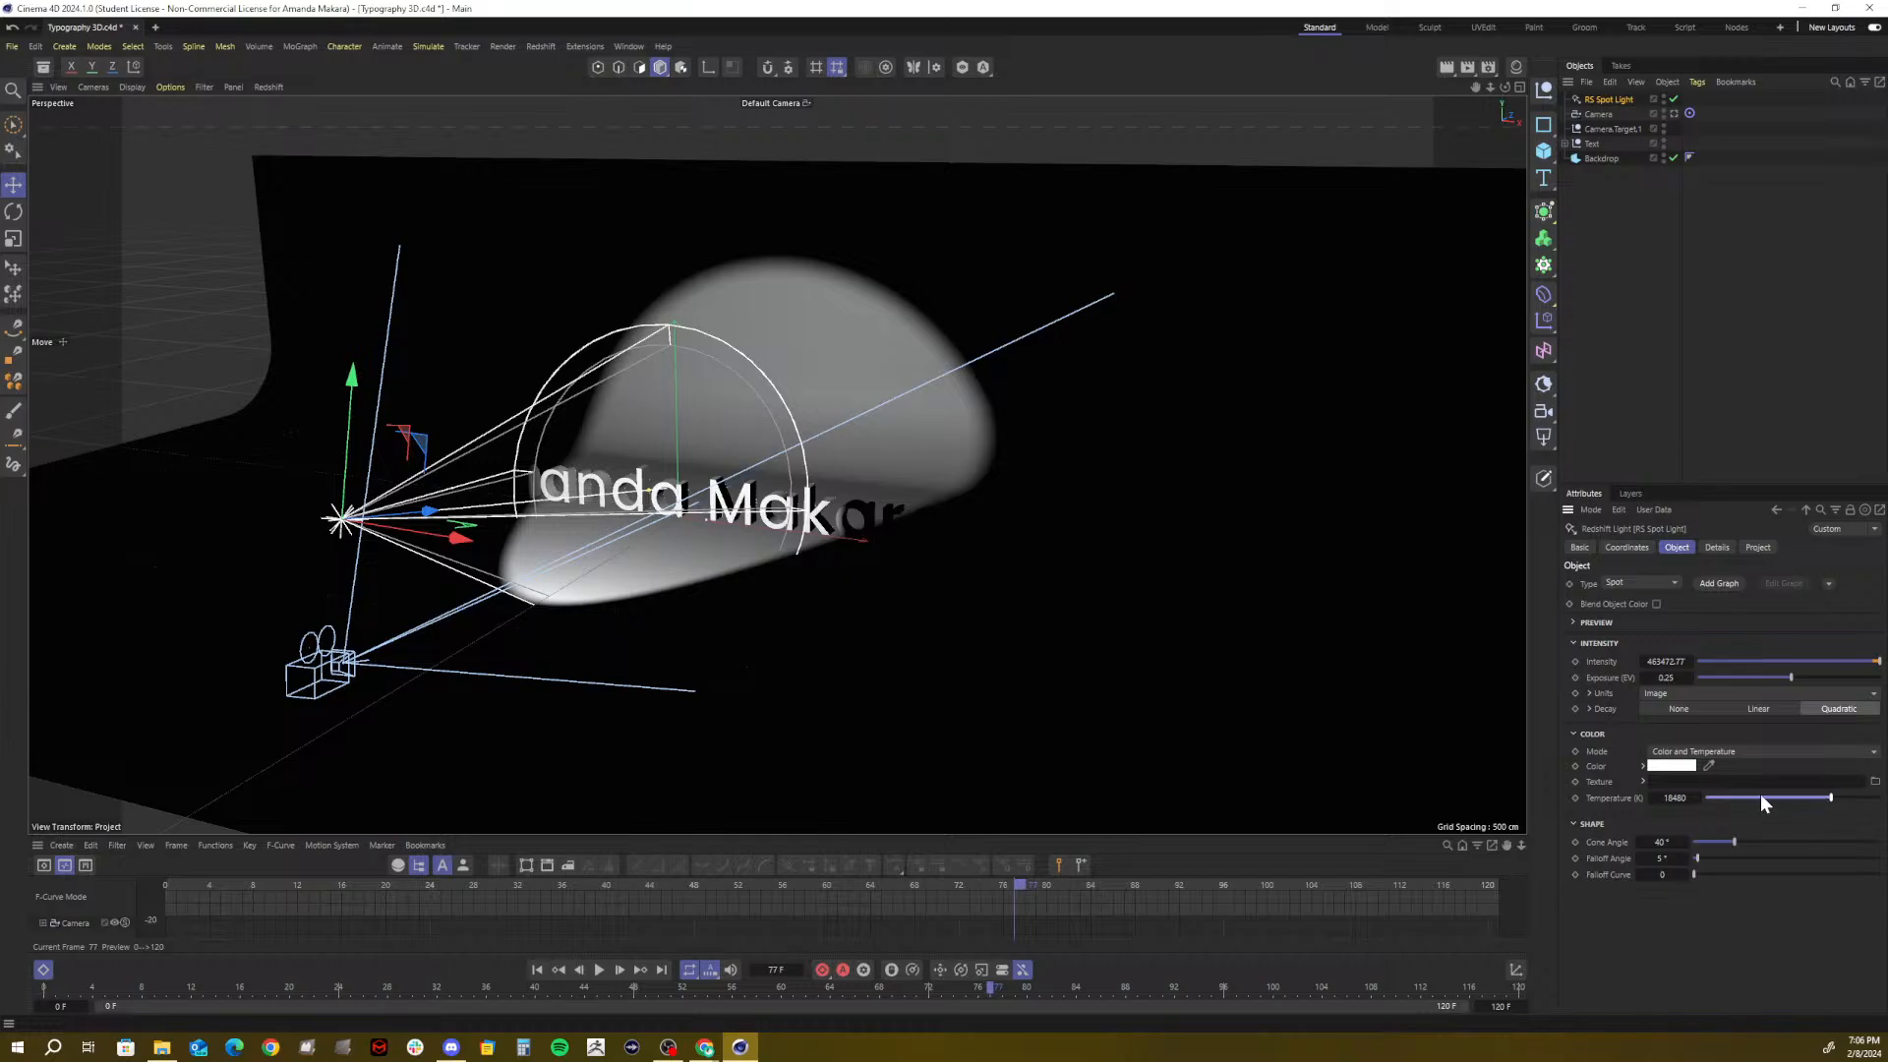
key("ctrl+z")
left_click(1718, 753)
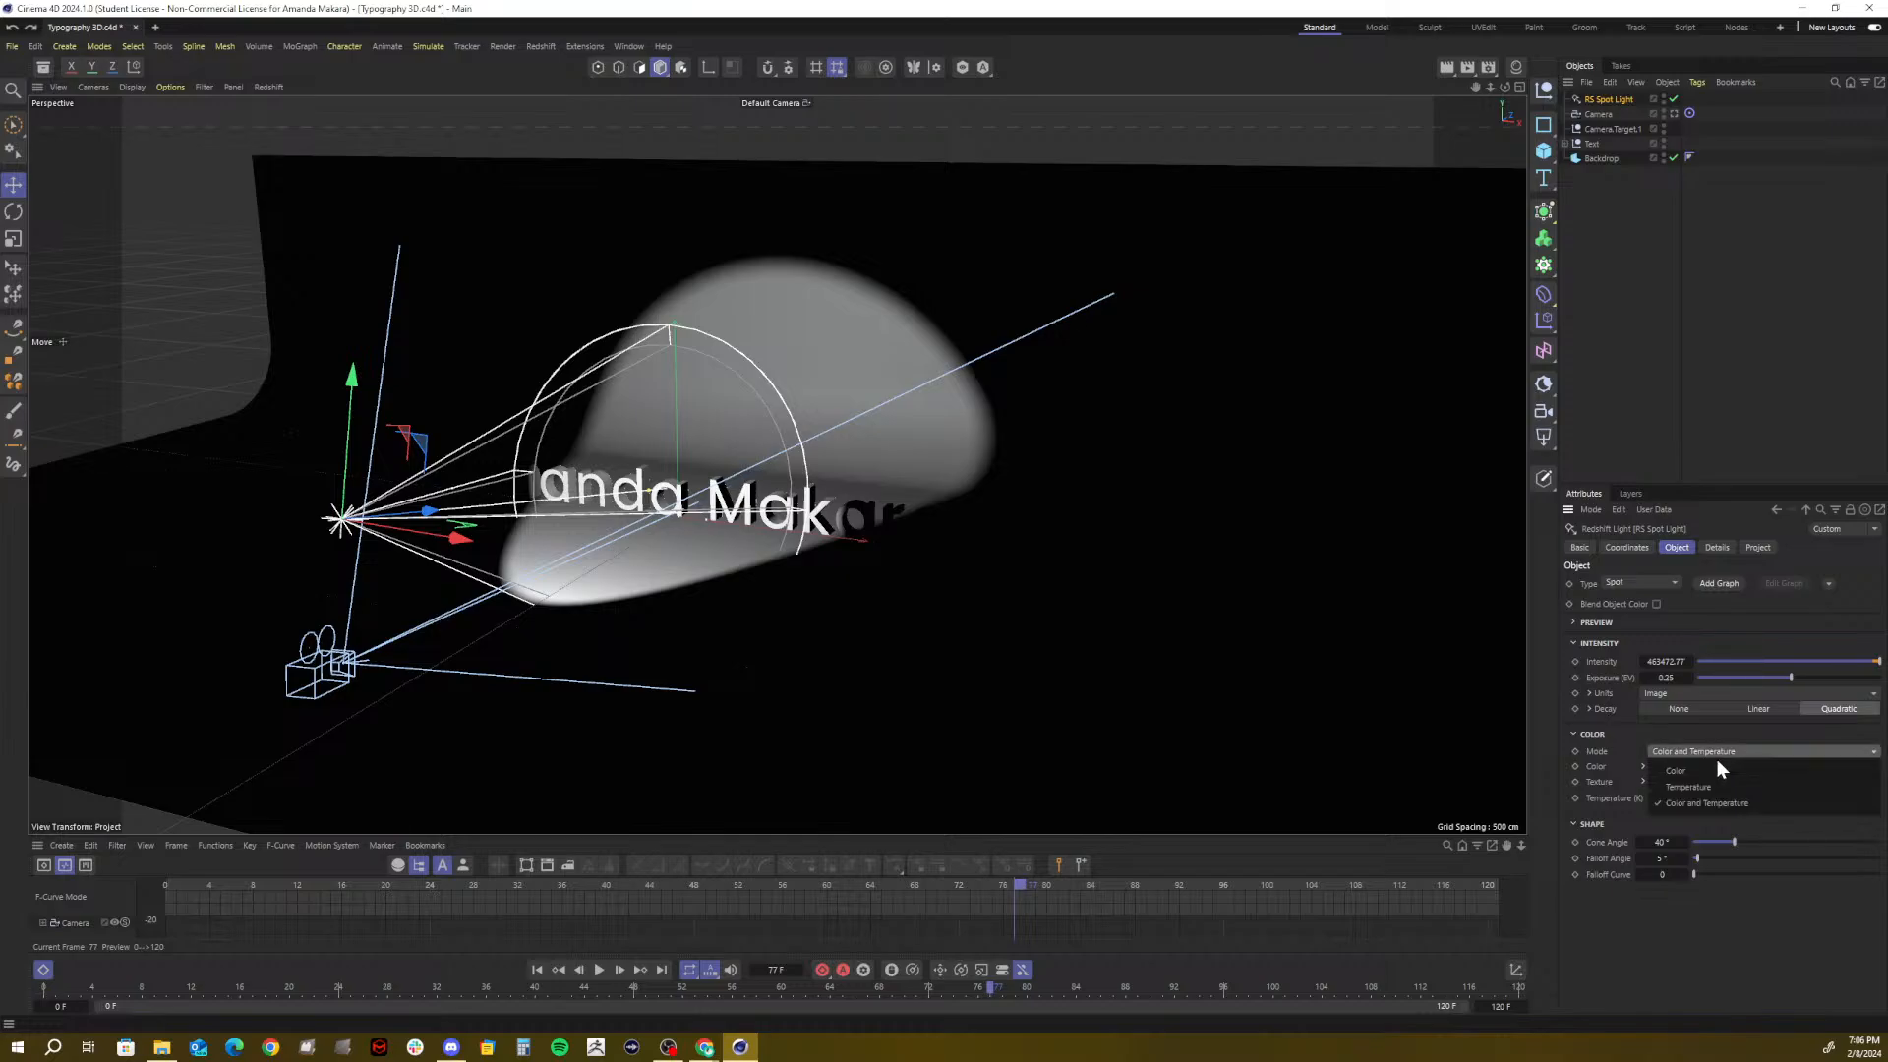
left_click(1701, 772)
left_click(1714, 751)
left_click(1687, 786)
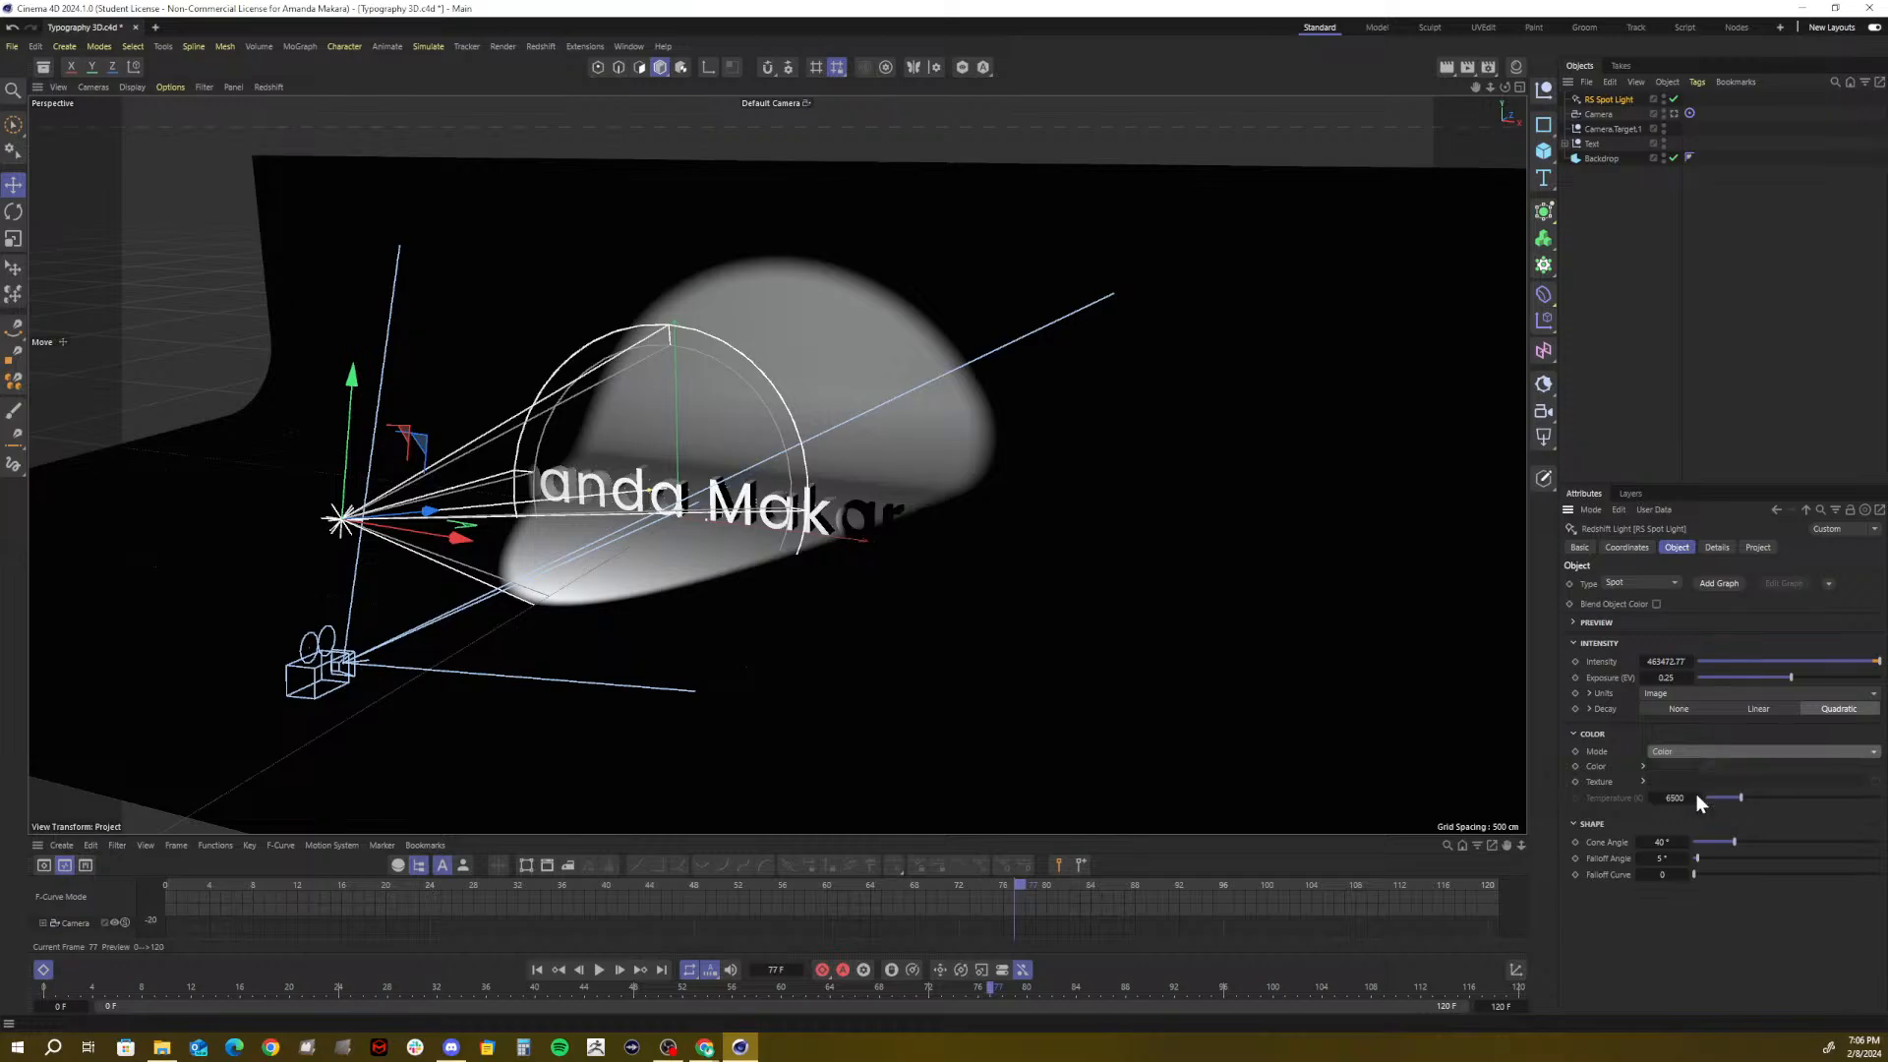
left_click_drag(1742, 798, 1737, 804)
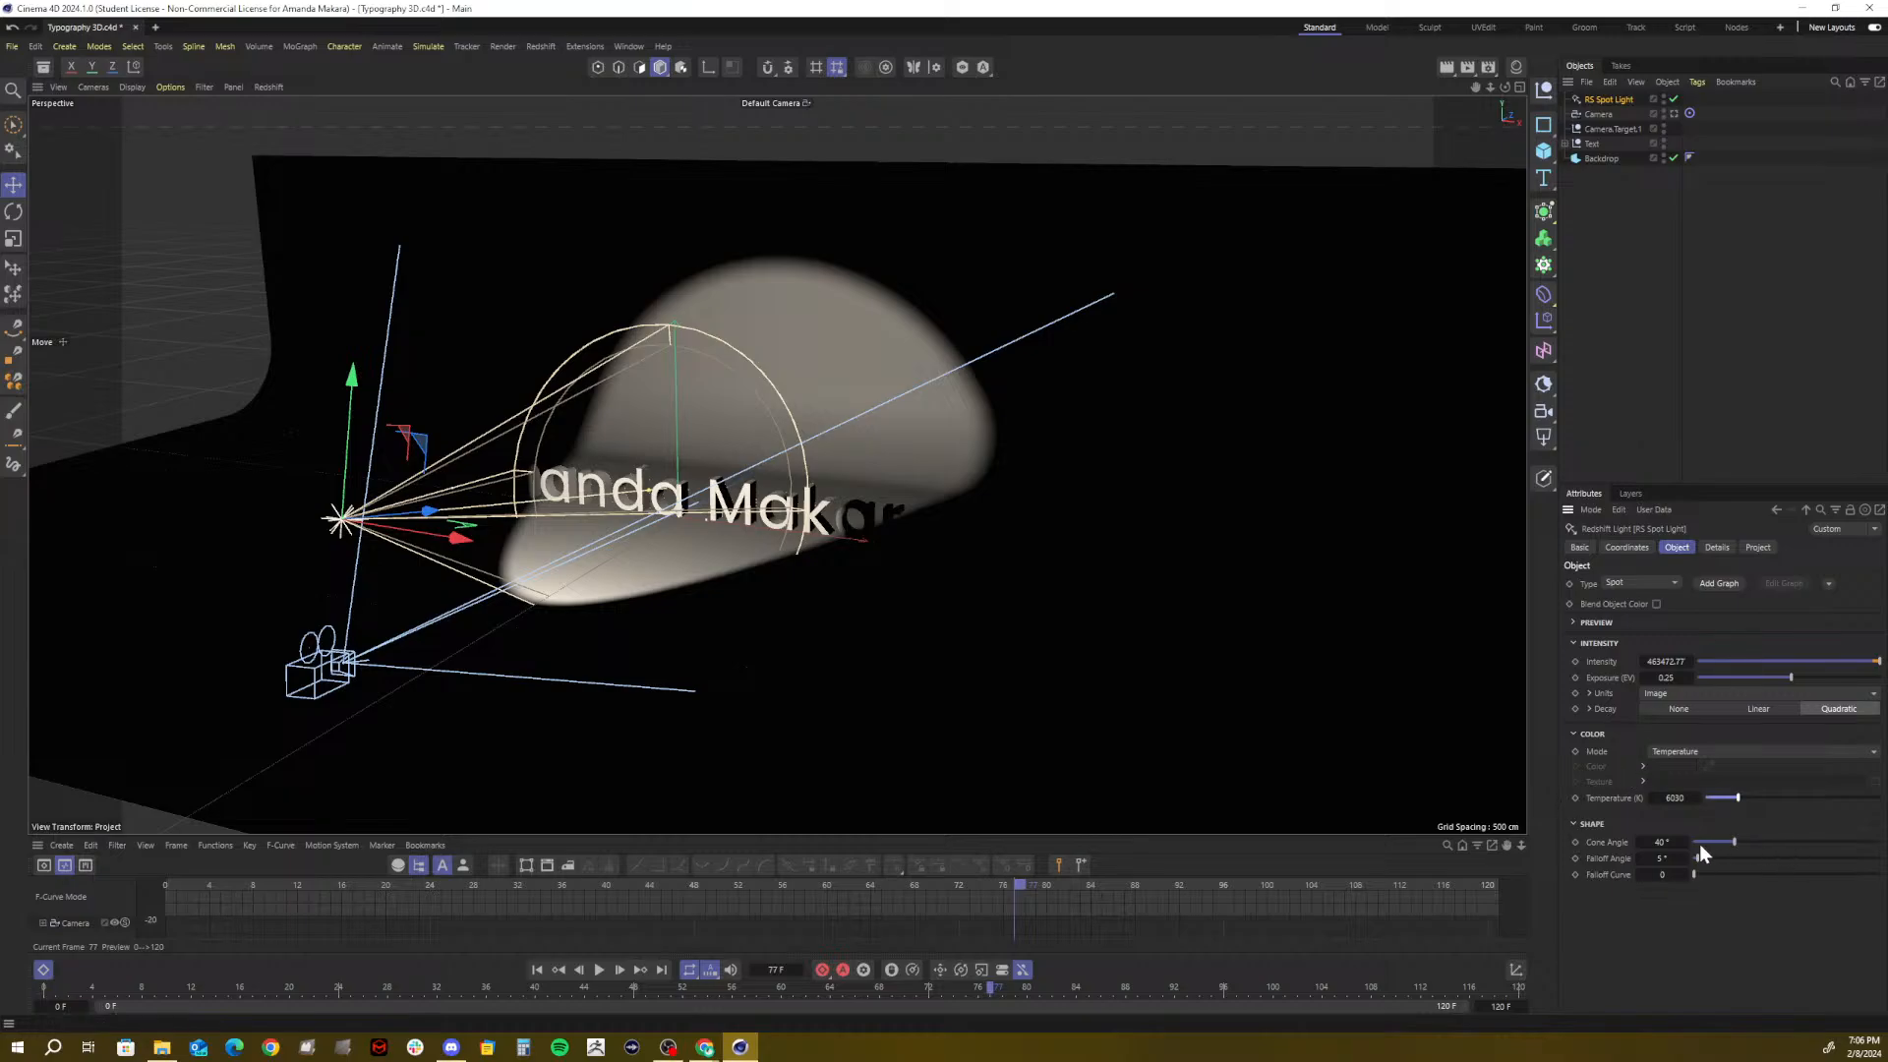
Widen the spot light's cone angle to 70° and move the light to the left
left_click_drag(1661, 843, 1675, 842)
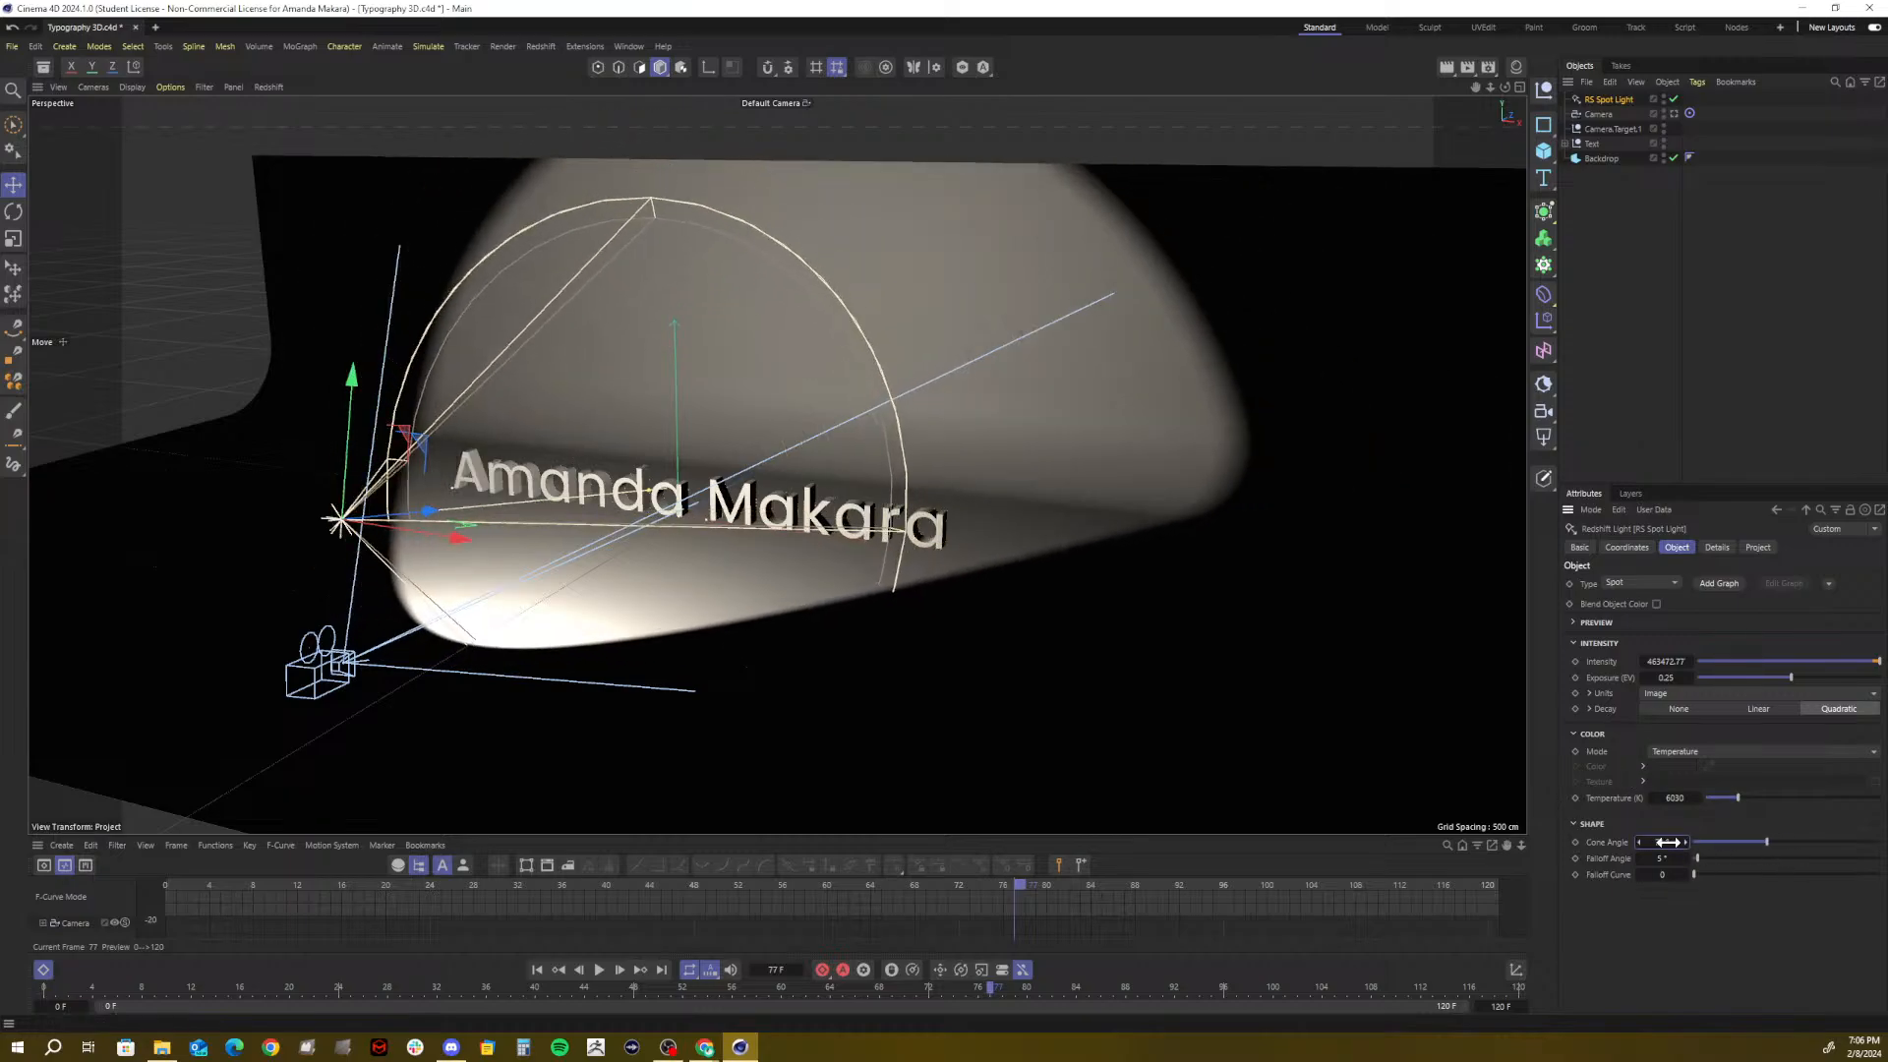
left_click(1668, 842)
type("70")
key("Return")
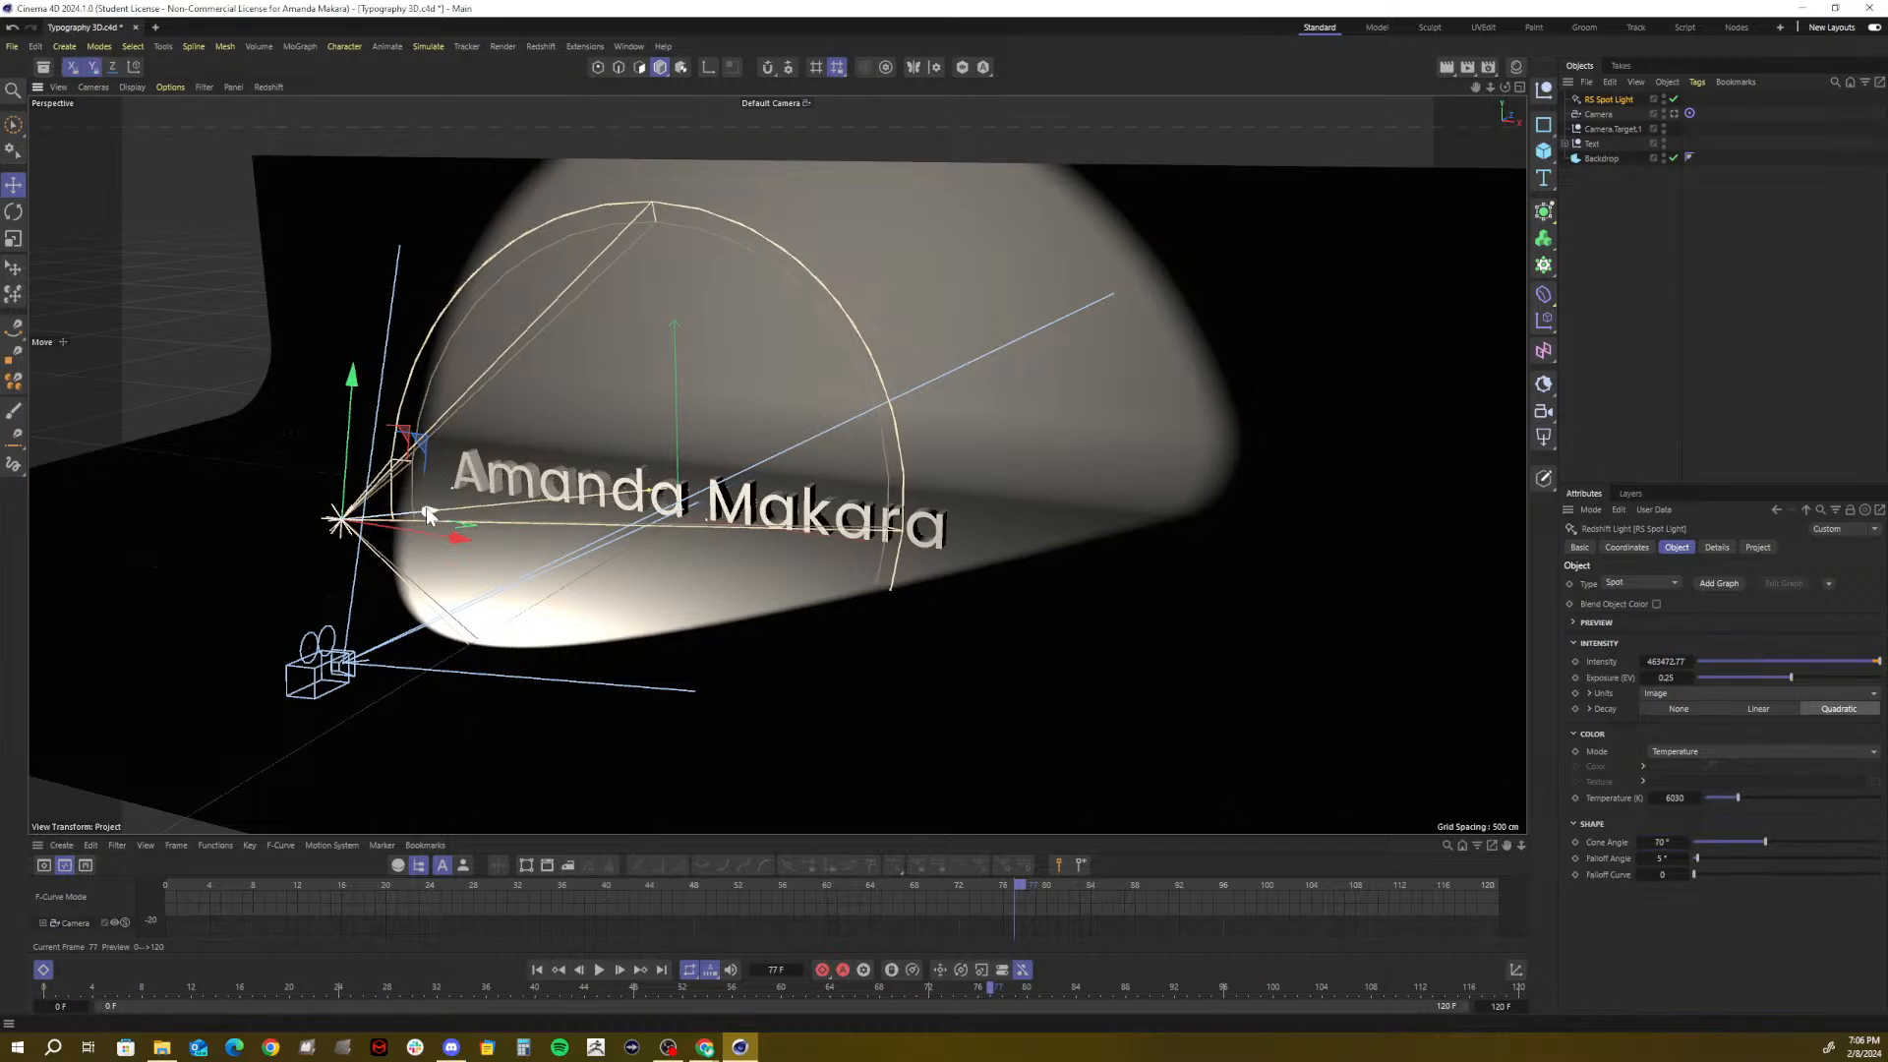
left_click_drag(435, 513, 373, 524)
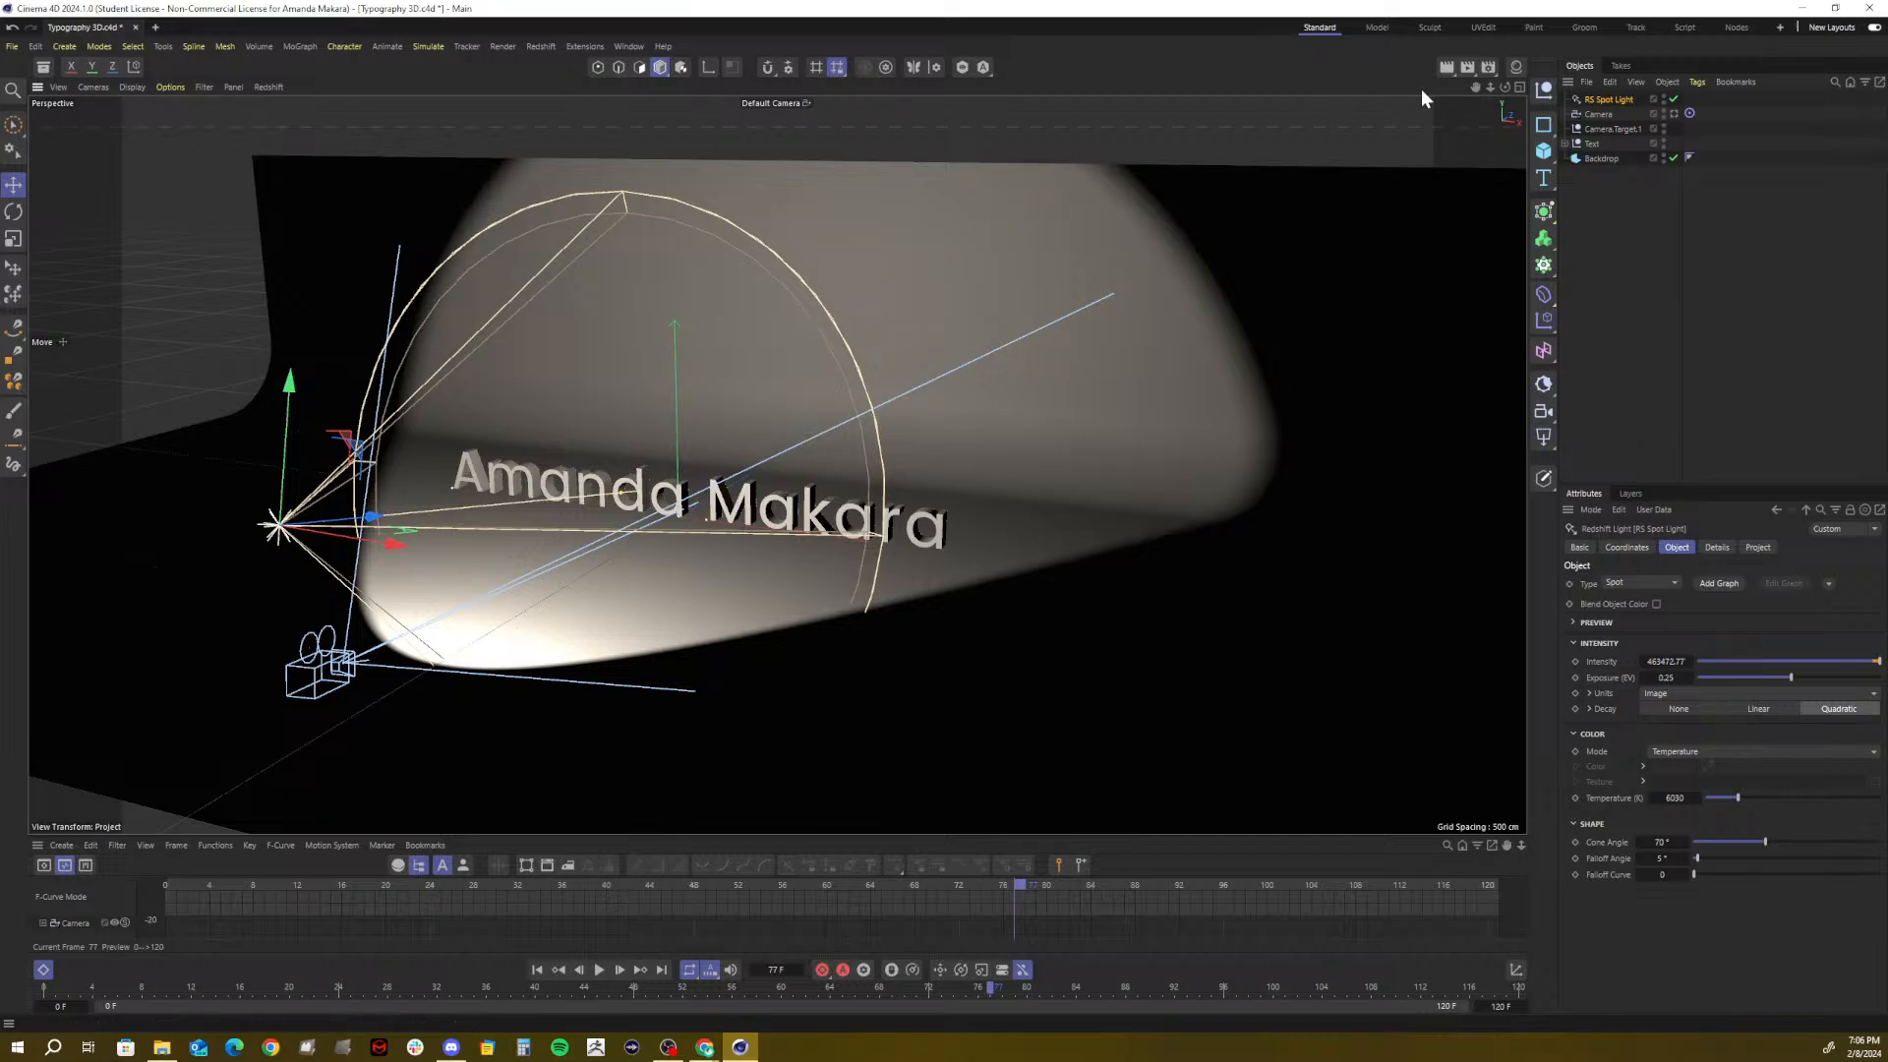
In four views, slide the spot light left in the Top view and rotate it about 16°
left_click(1517, 87)
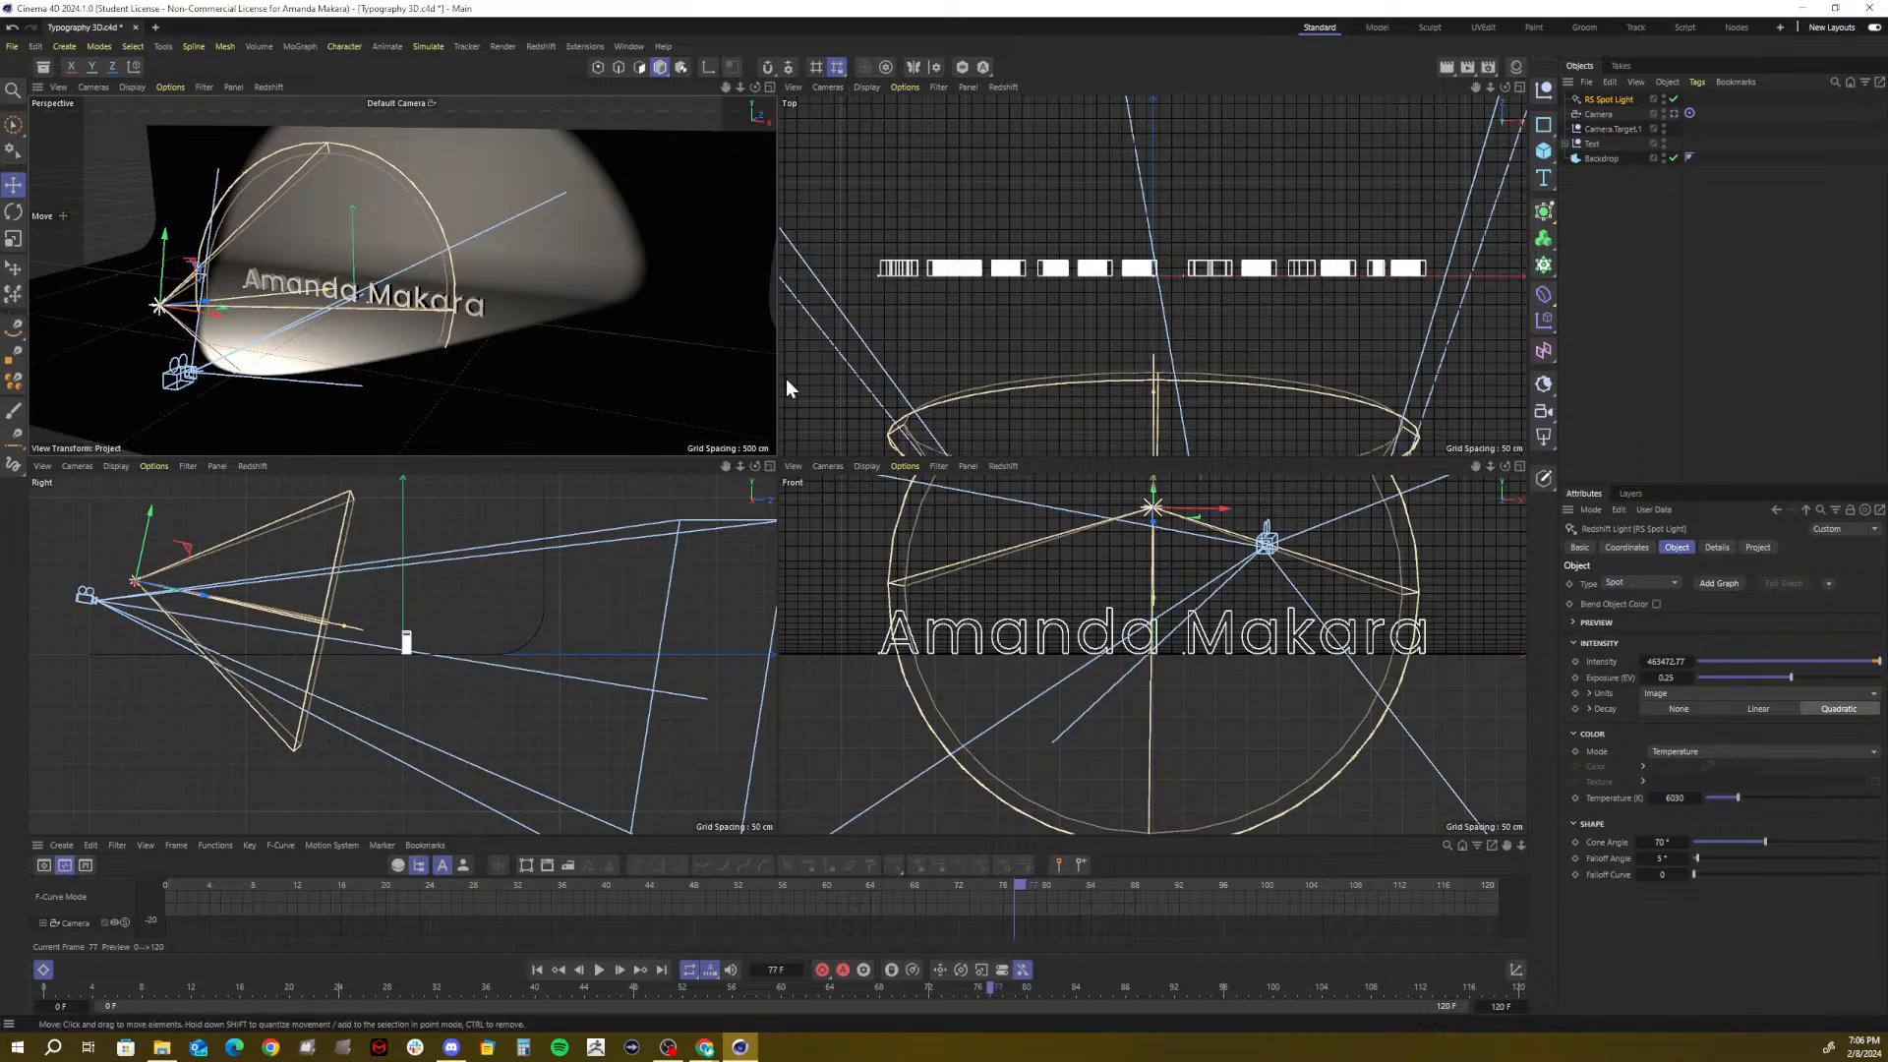
mouse_move(1489, 84)
left_mouse_down()
mouse_move(1435, 93)
mouse_move(1498, 87)
left_mouse_up()
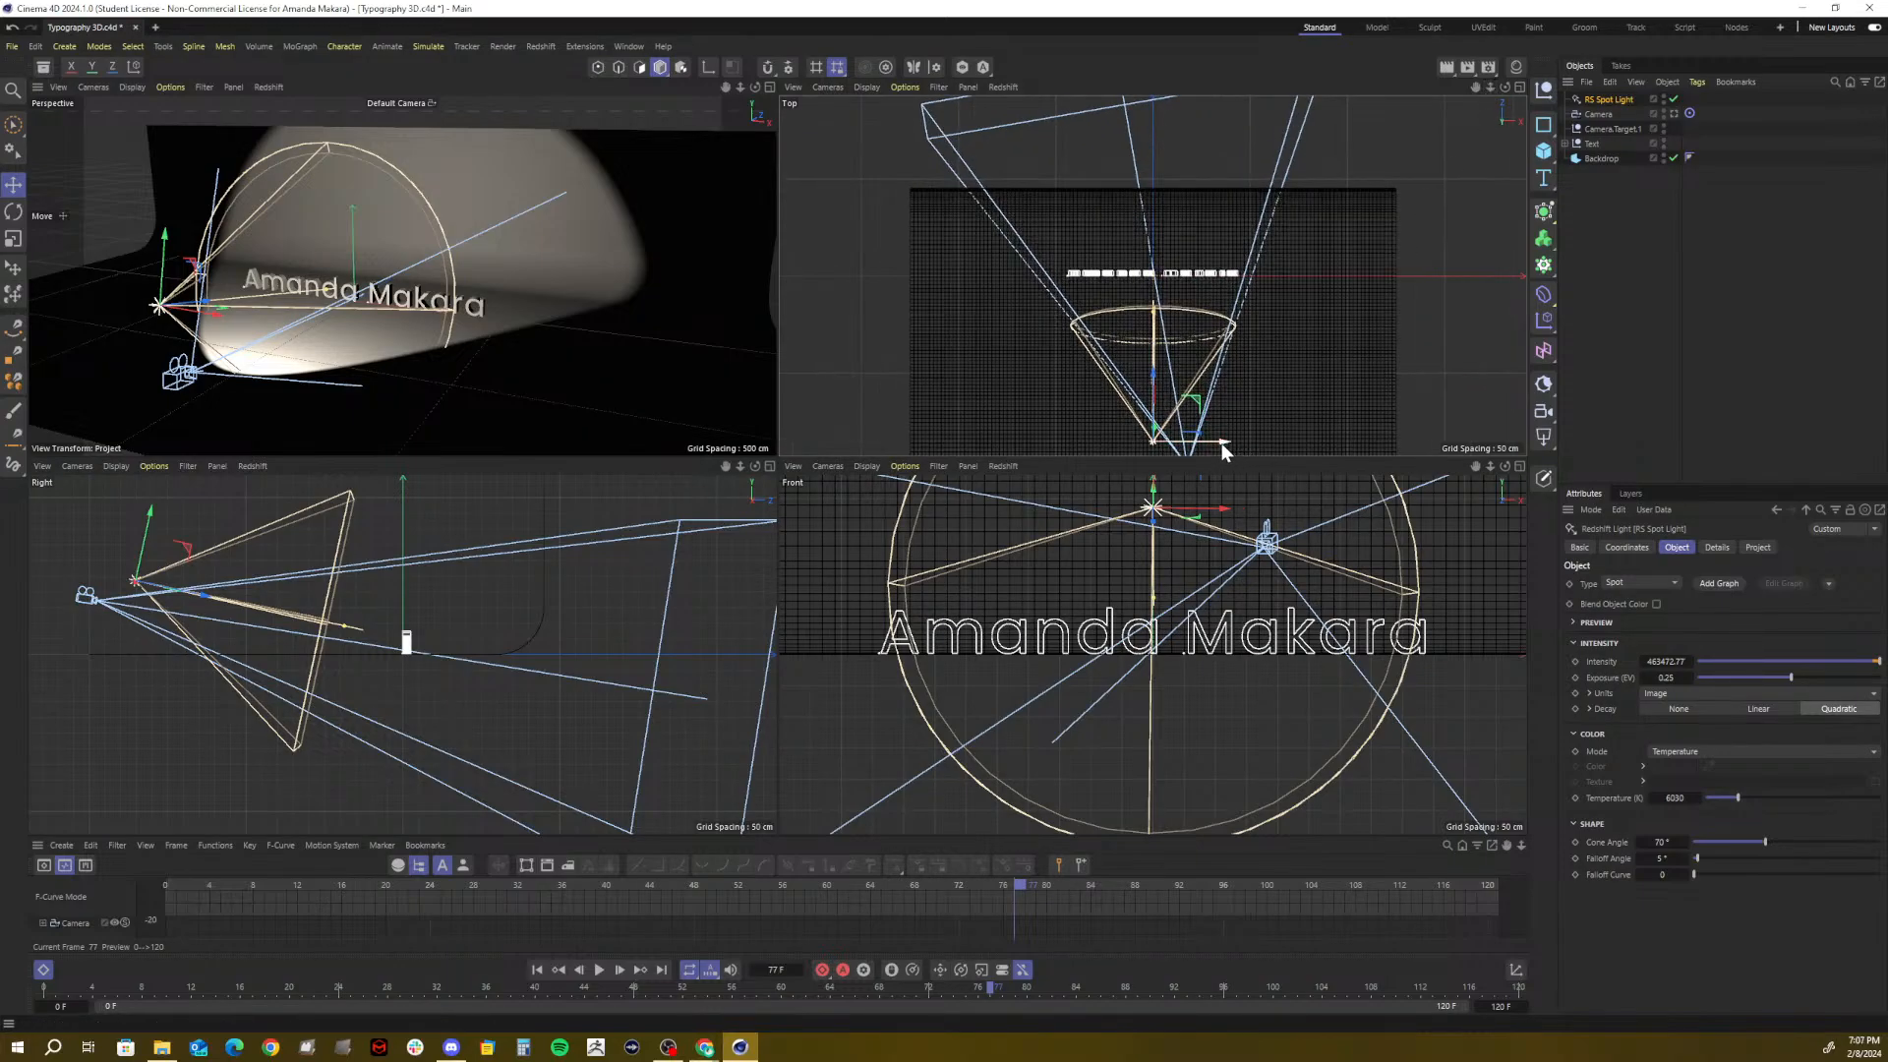
left_click_drag(1224, 449, 1142, 441)
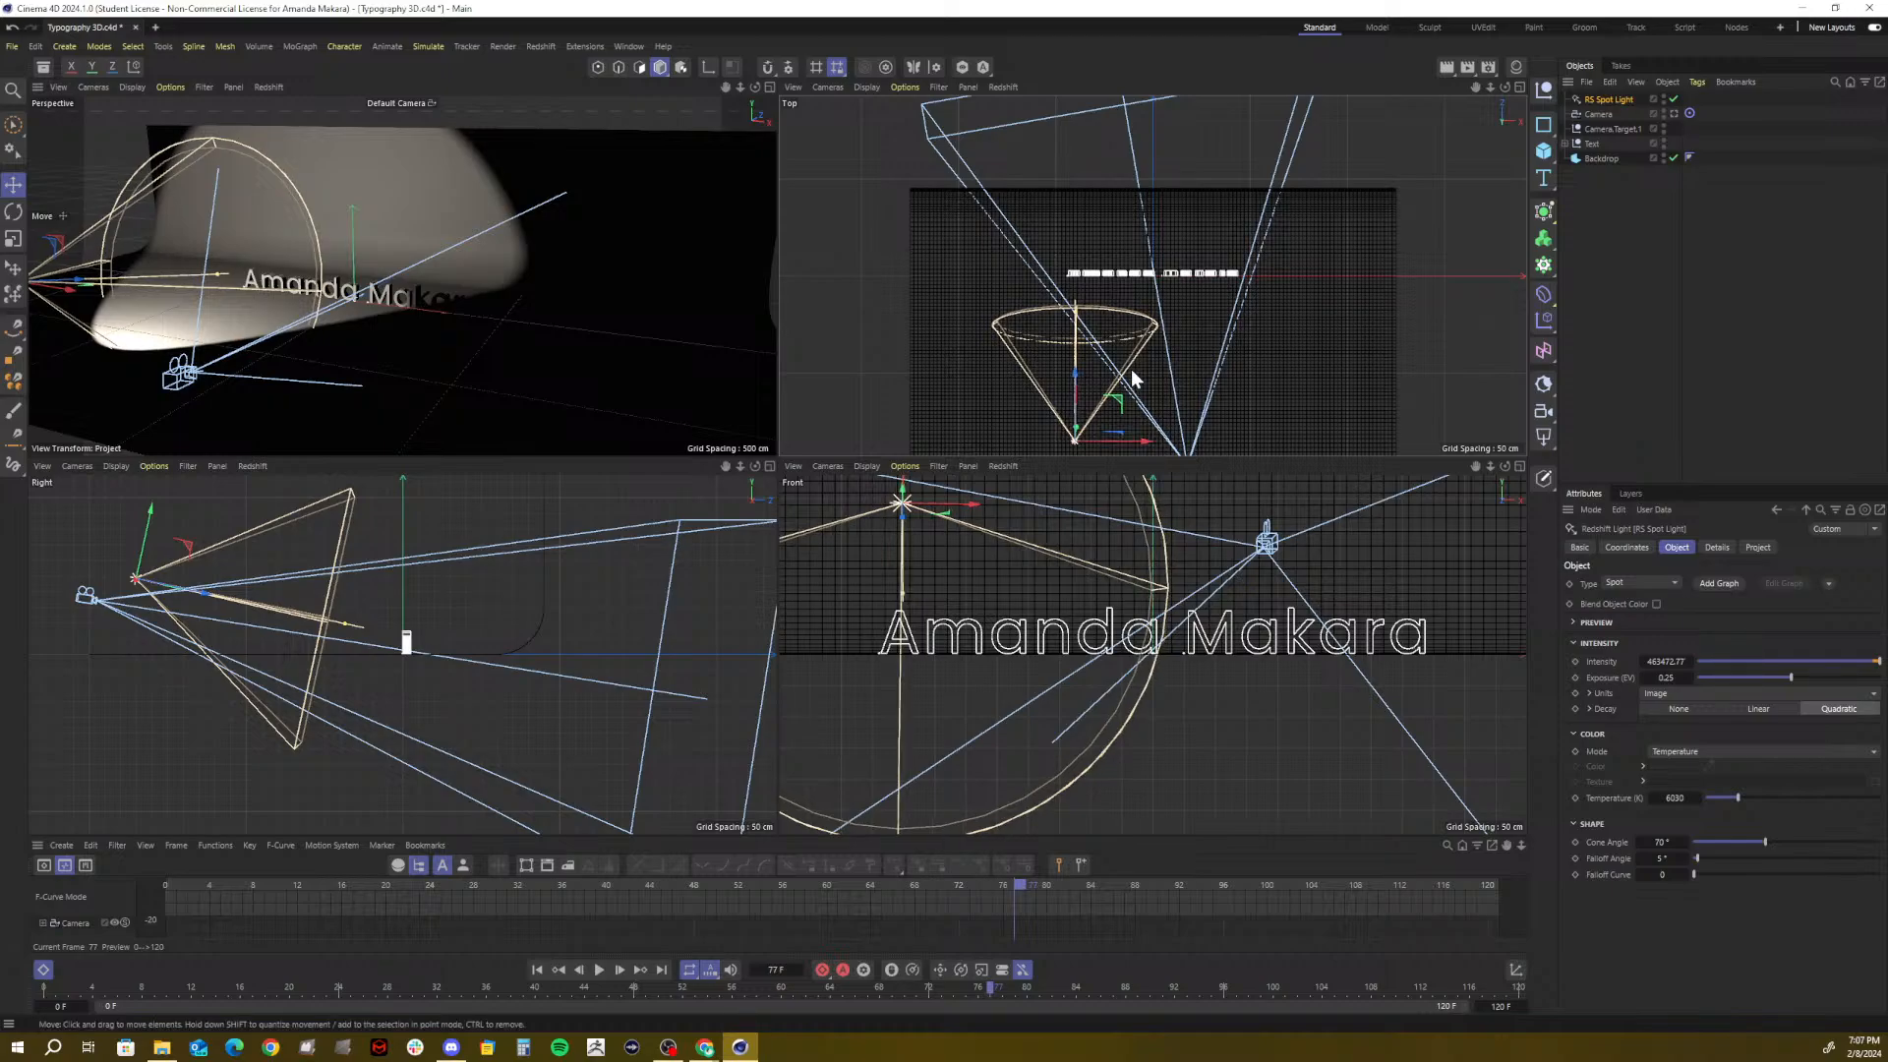
key("r")
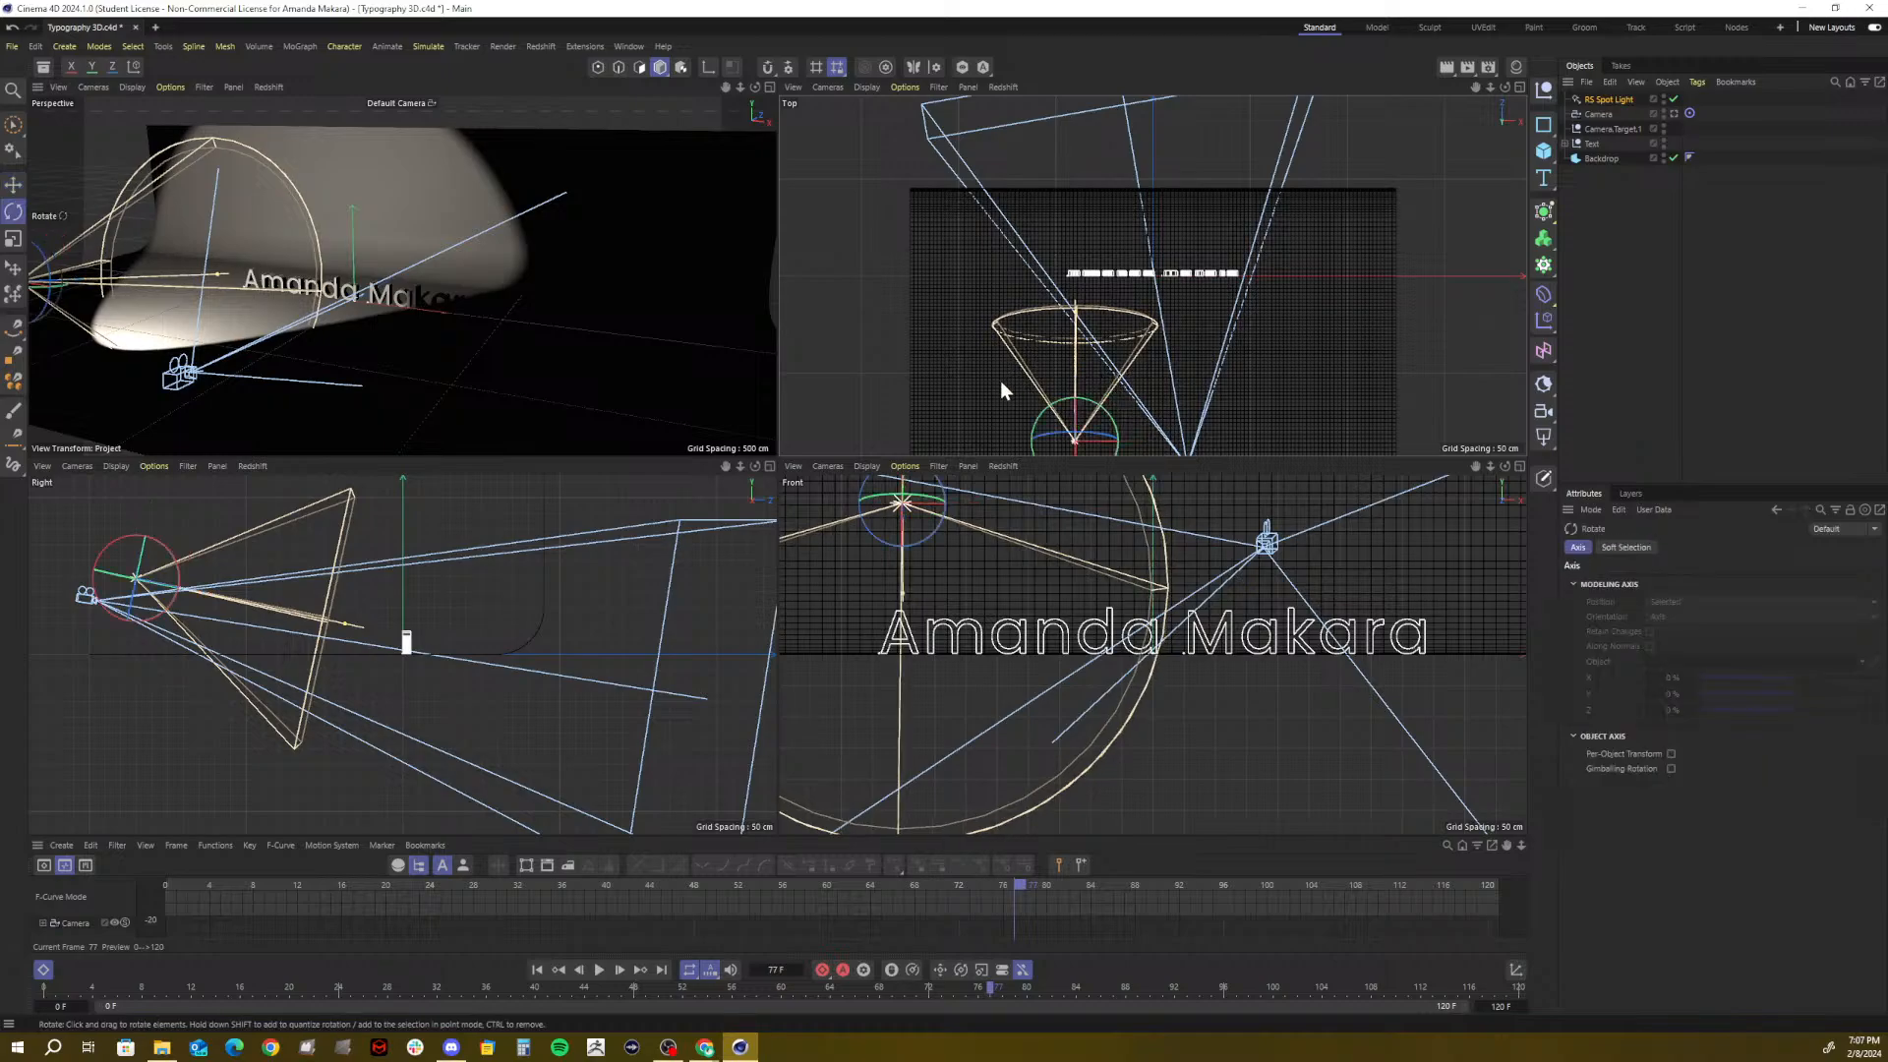
left_click_drag(1067, 408, 1082, 406)
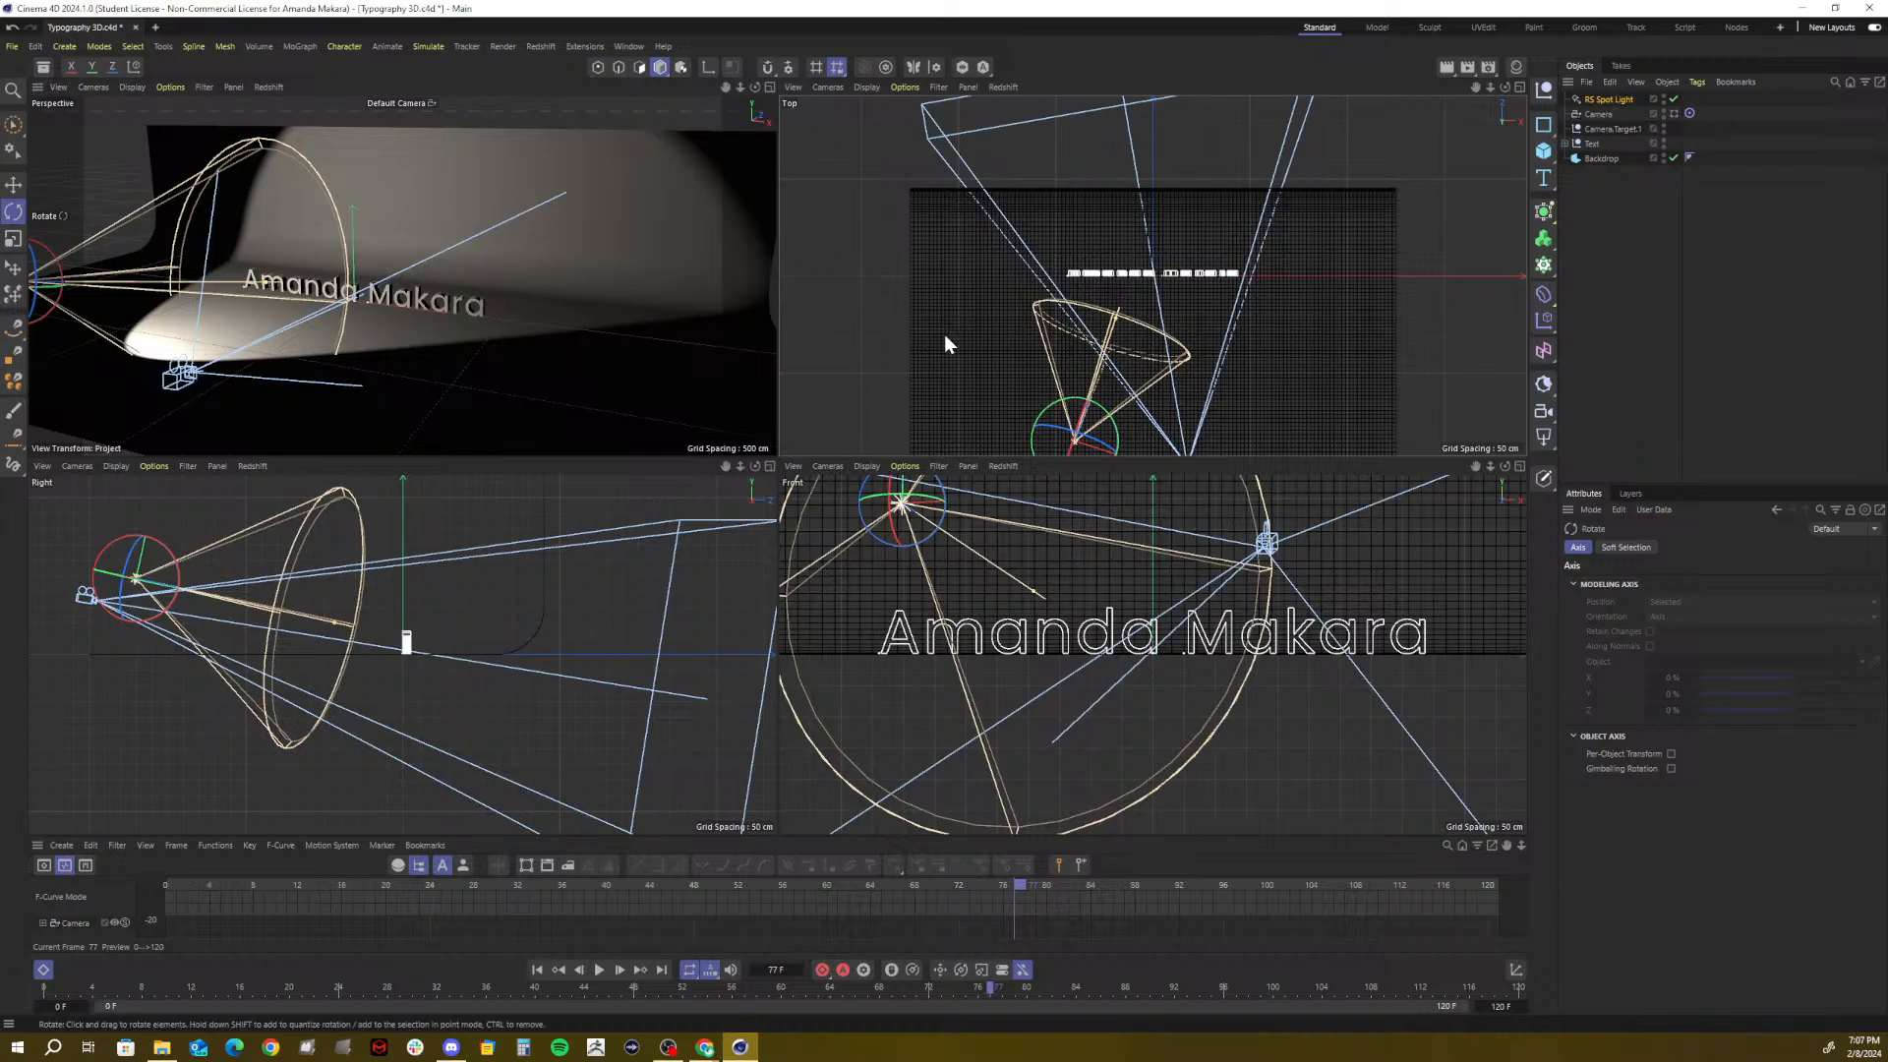
left_click_drag(1490, 90, 1490, 90)
key("e")
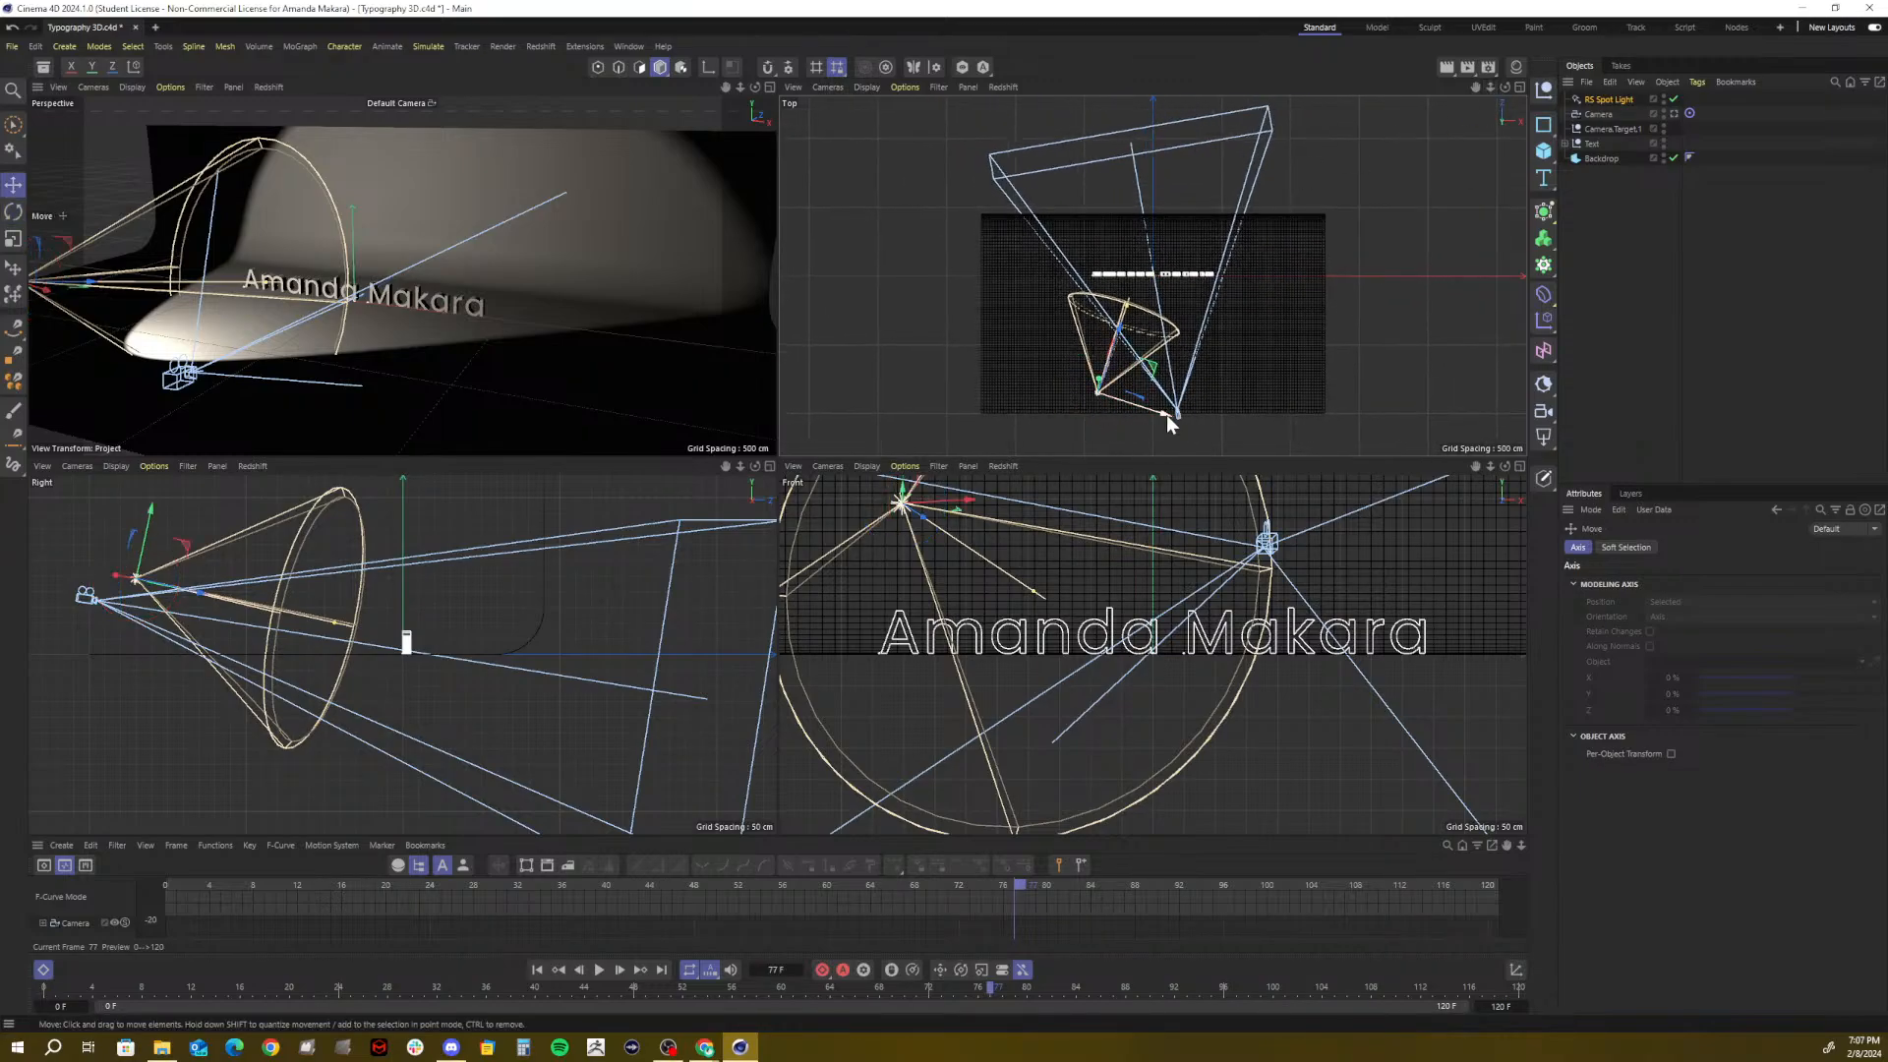
Duplicate the spot light into RS Spot Light.1 on the right, angled toward the text
left_click_drag(1168, 418, 1234, 340, "ctrl")
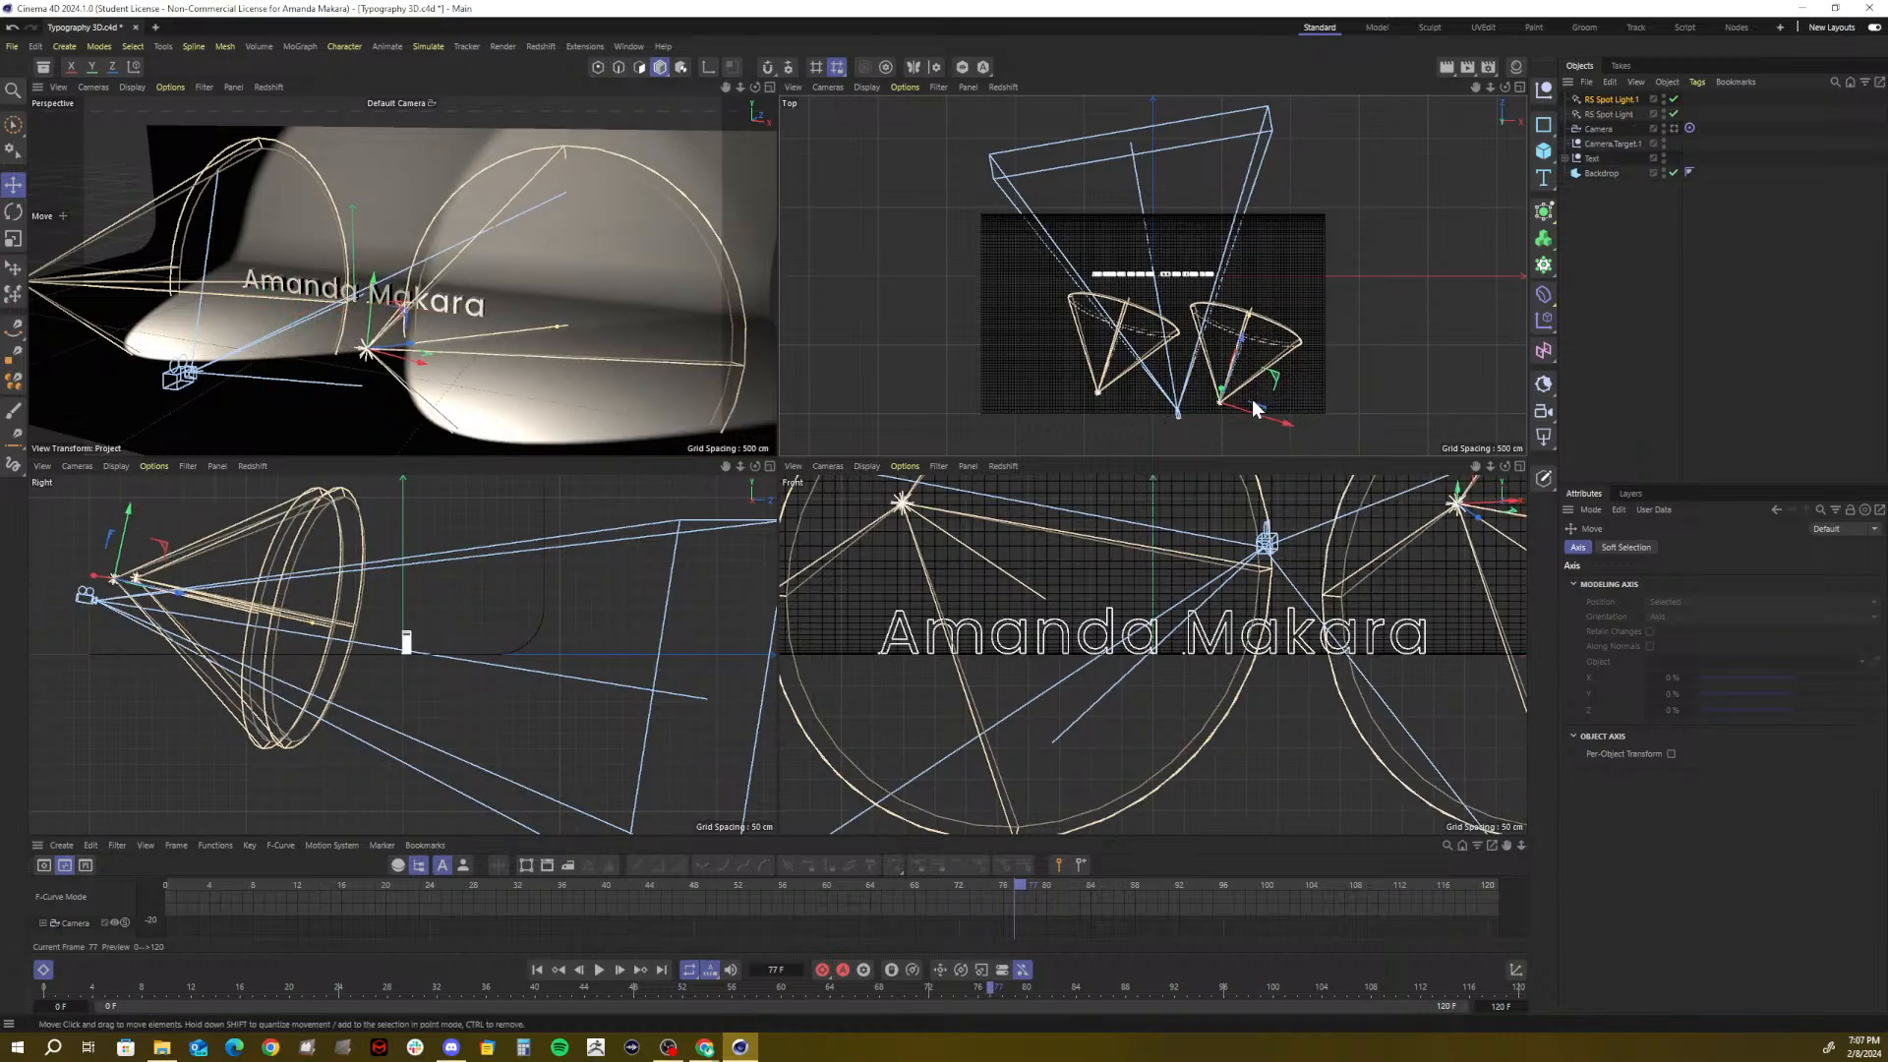
key("r")
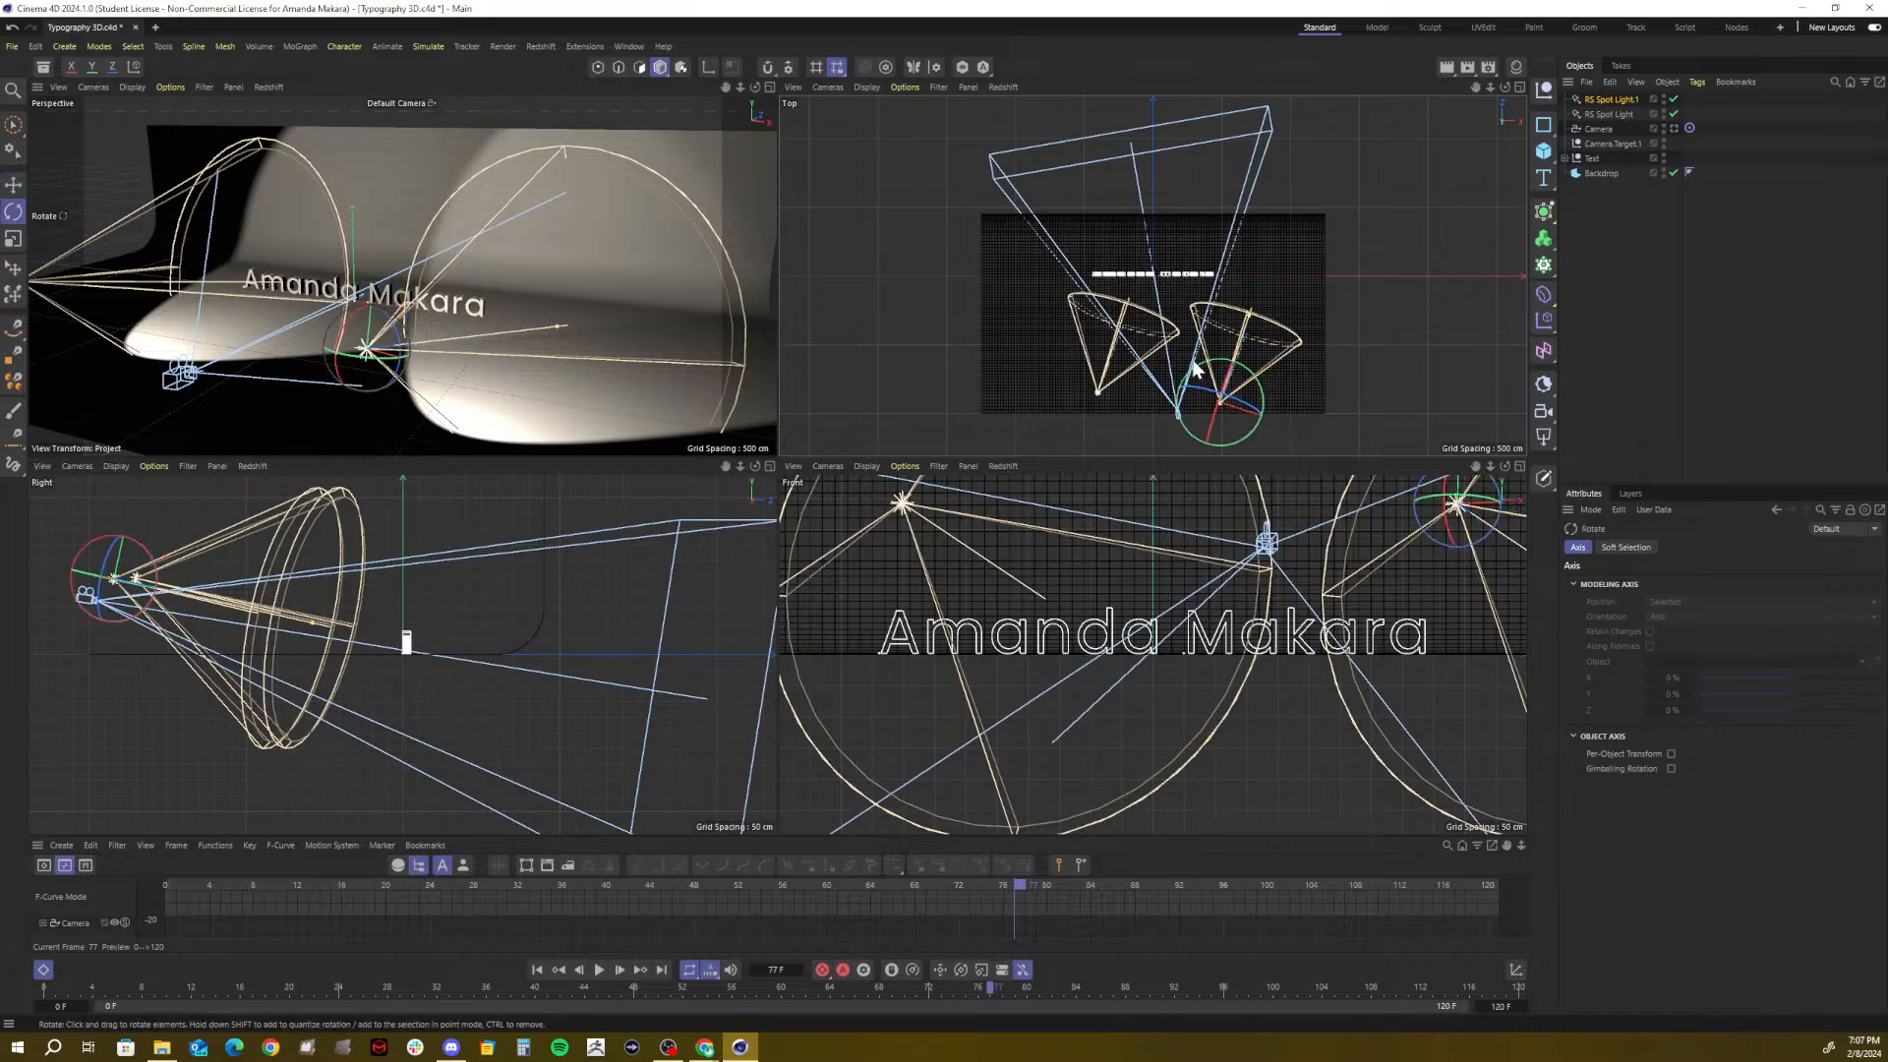
left_click_drag(1198, 370, 1175, 392)
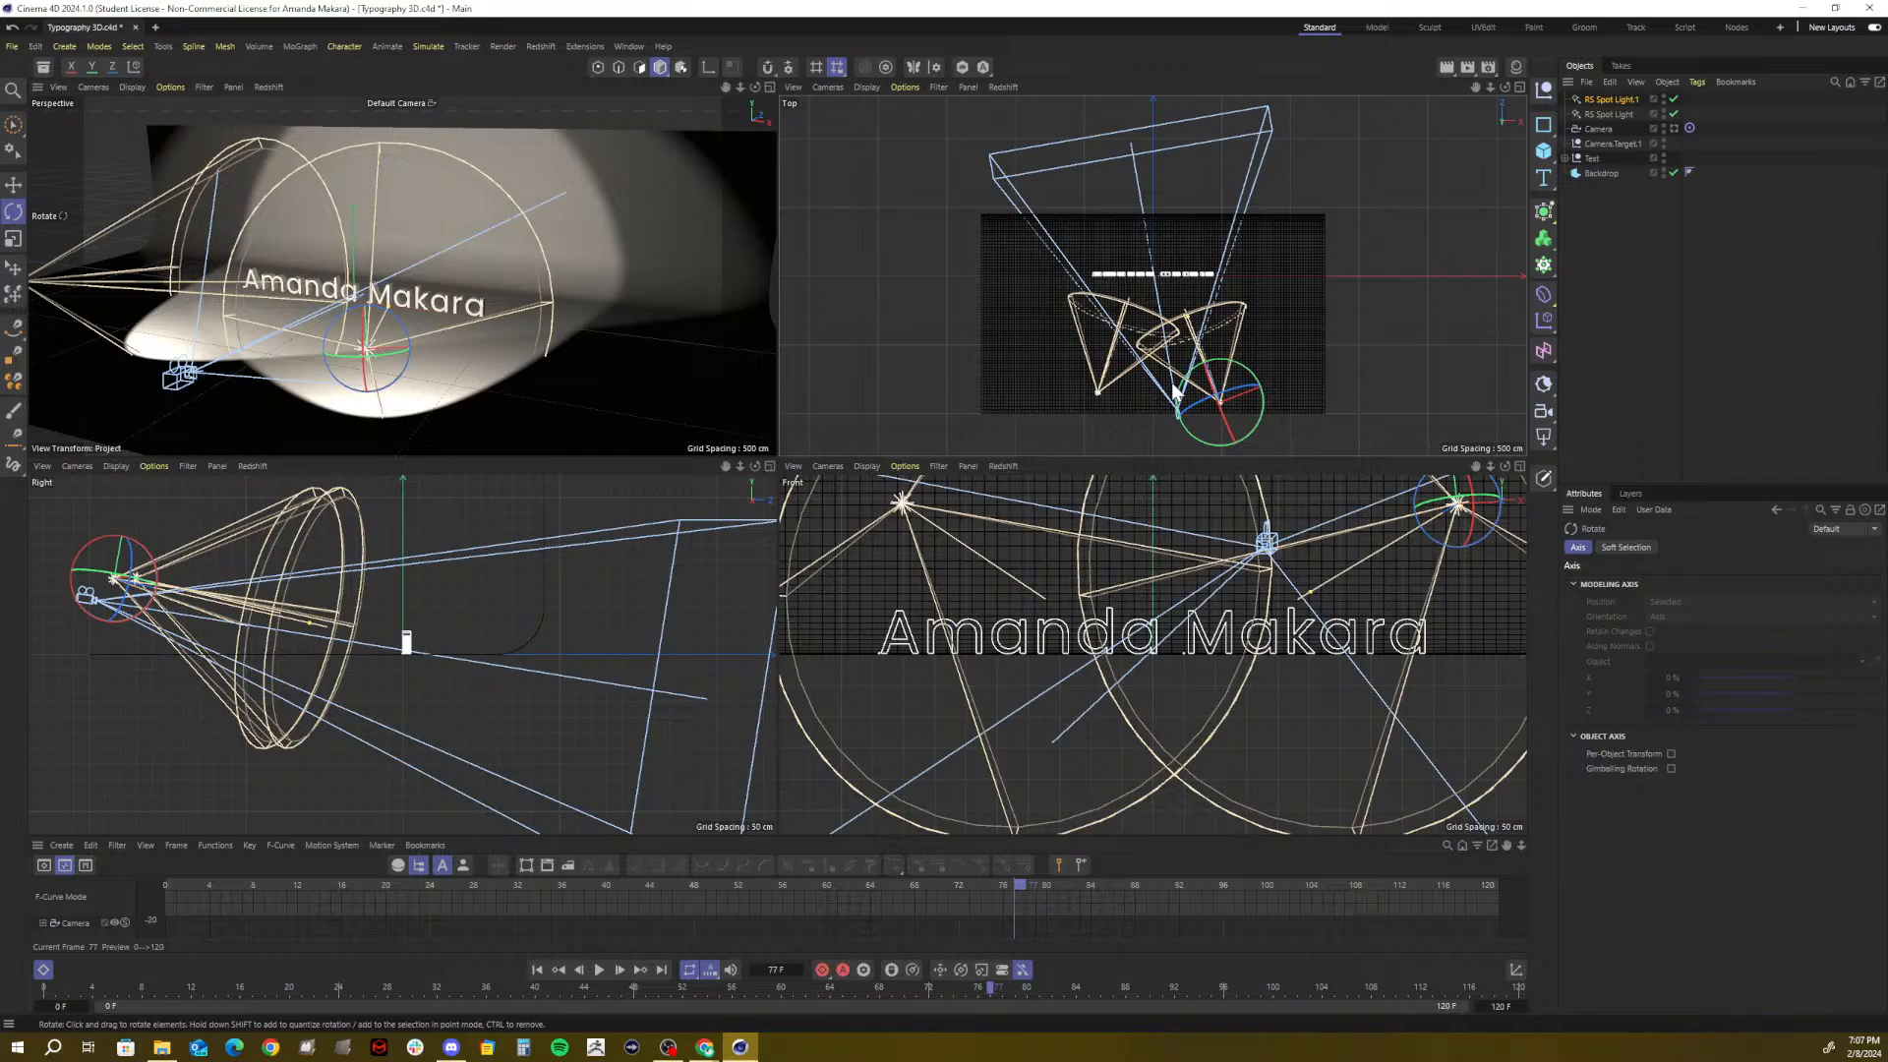
Slide the copied spot light sideways across the backdrop and turn it slightly
key("e")
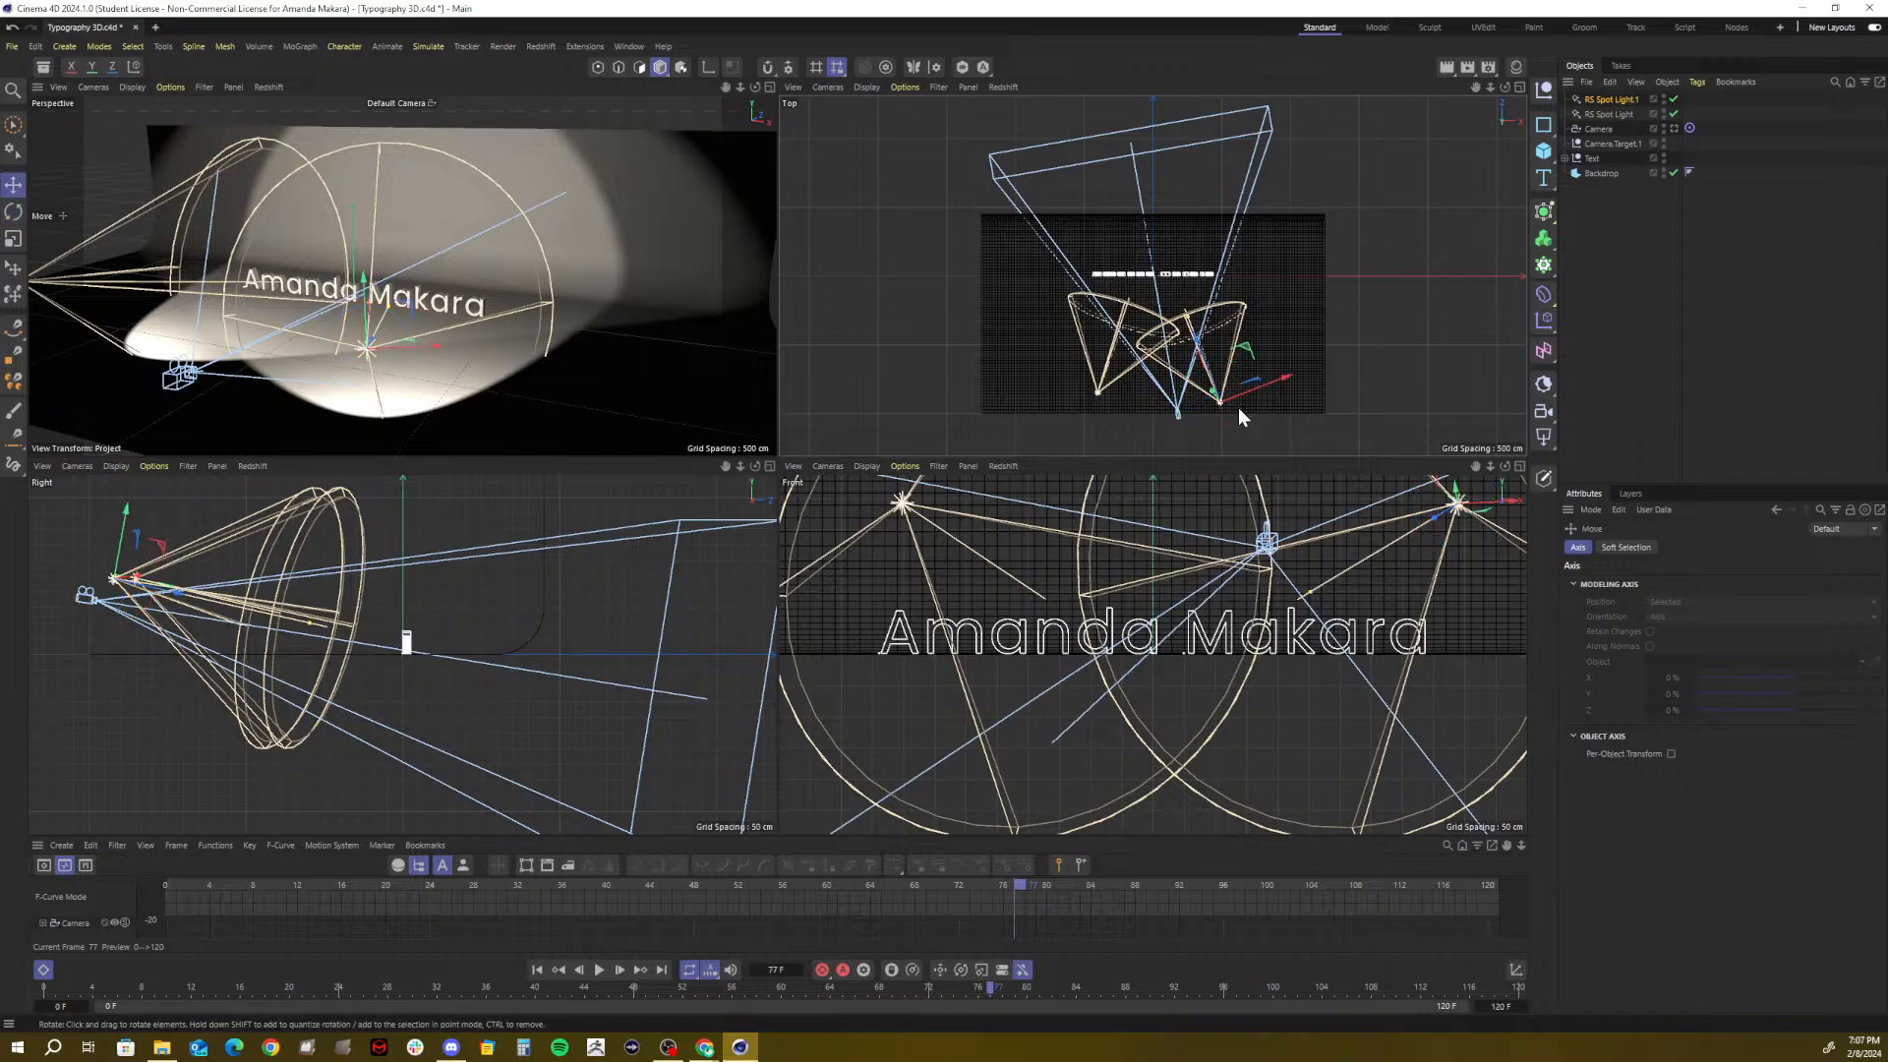
left_click_drag(1282, 376, 1314, 362)
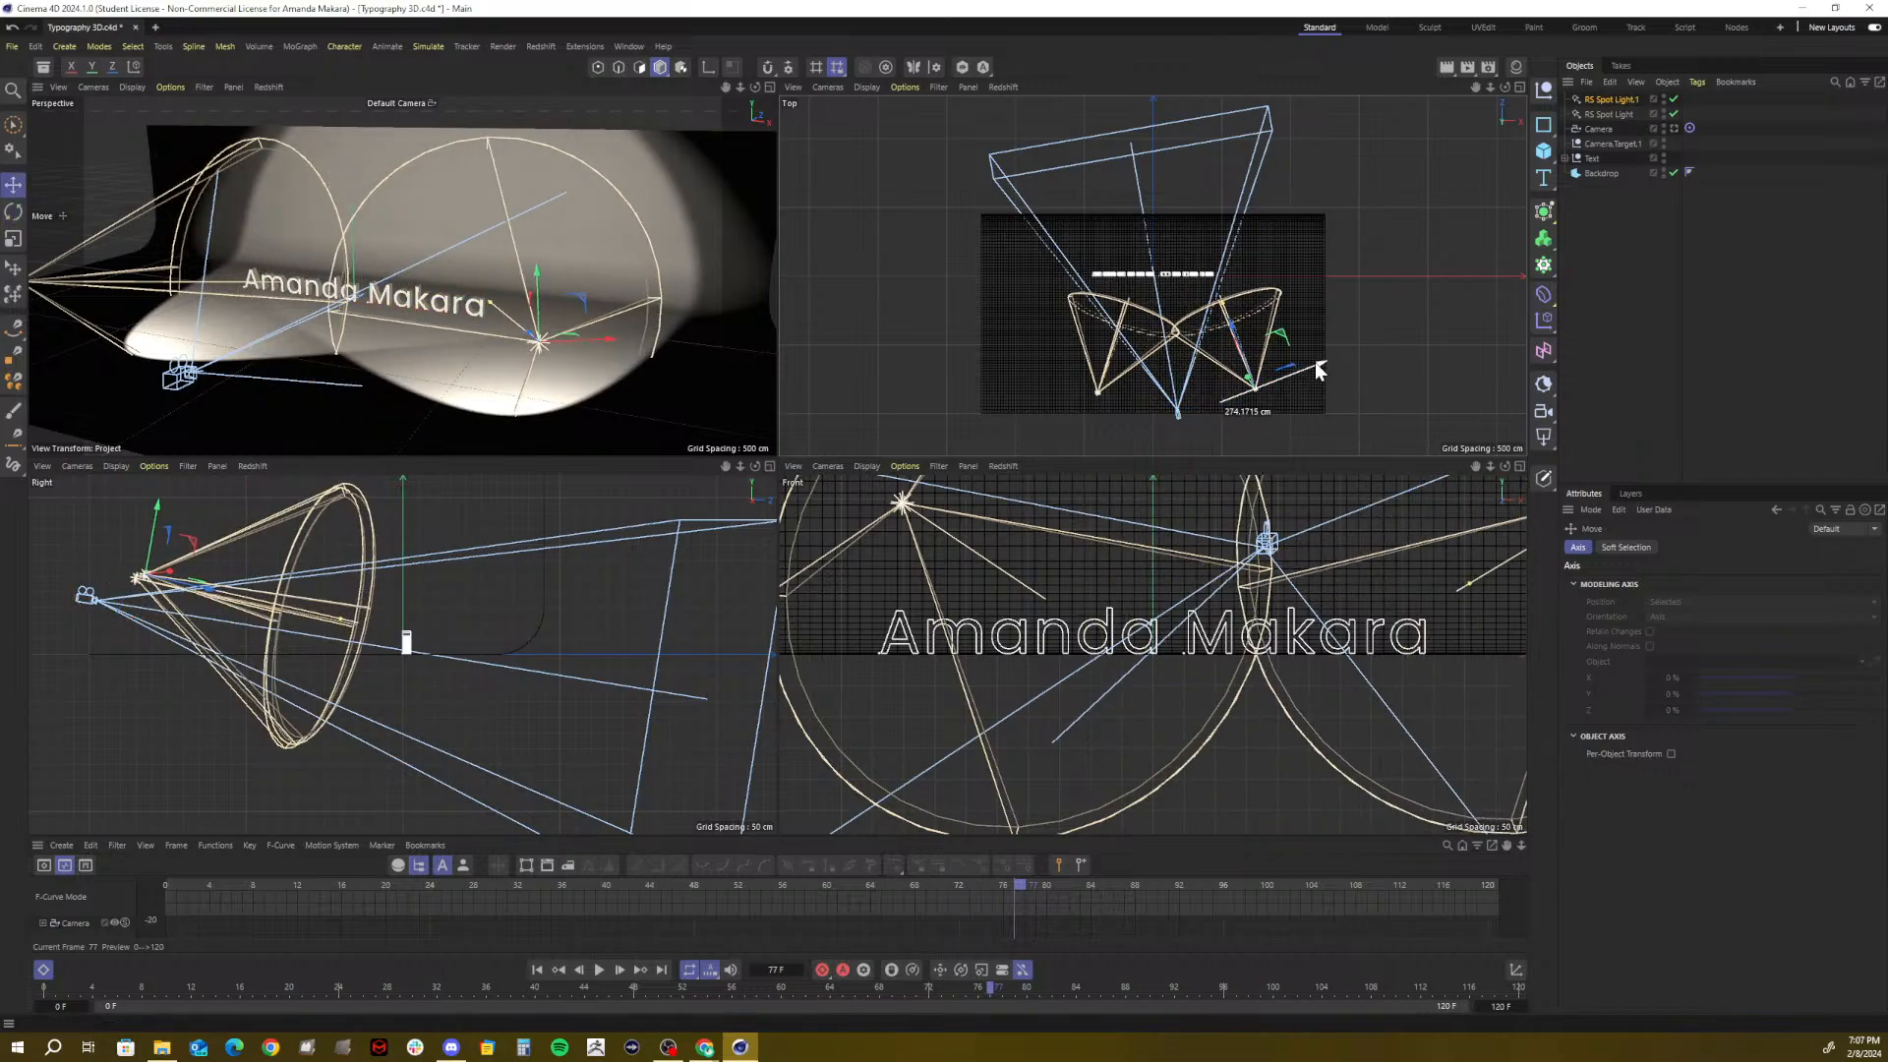
key("r")
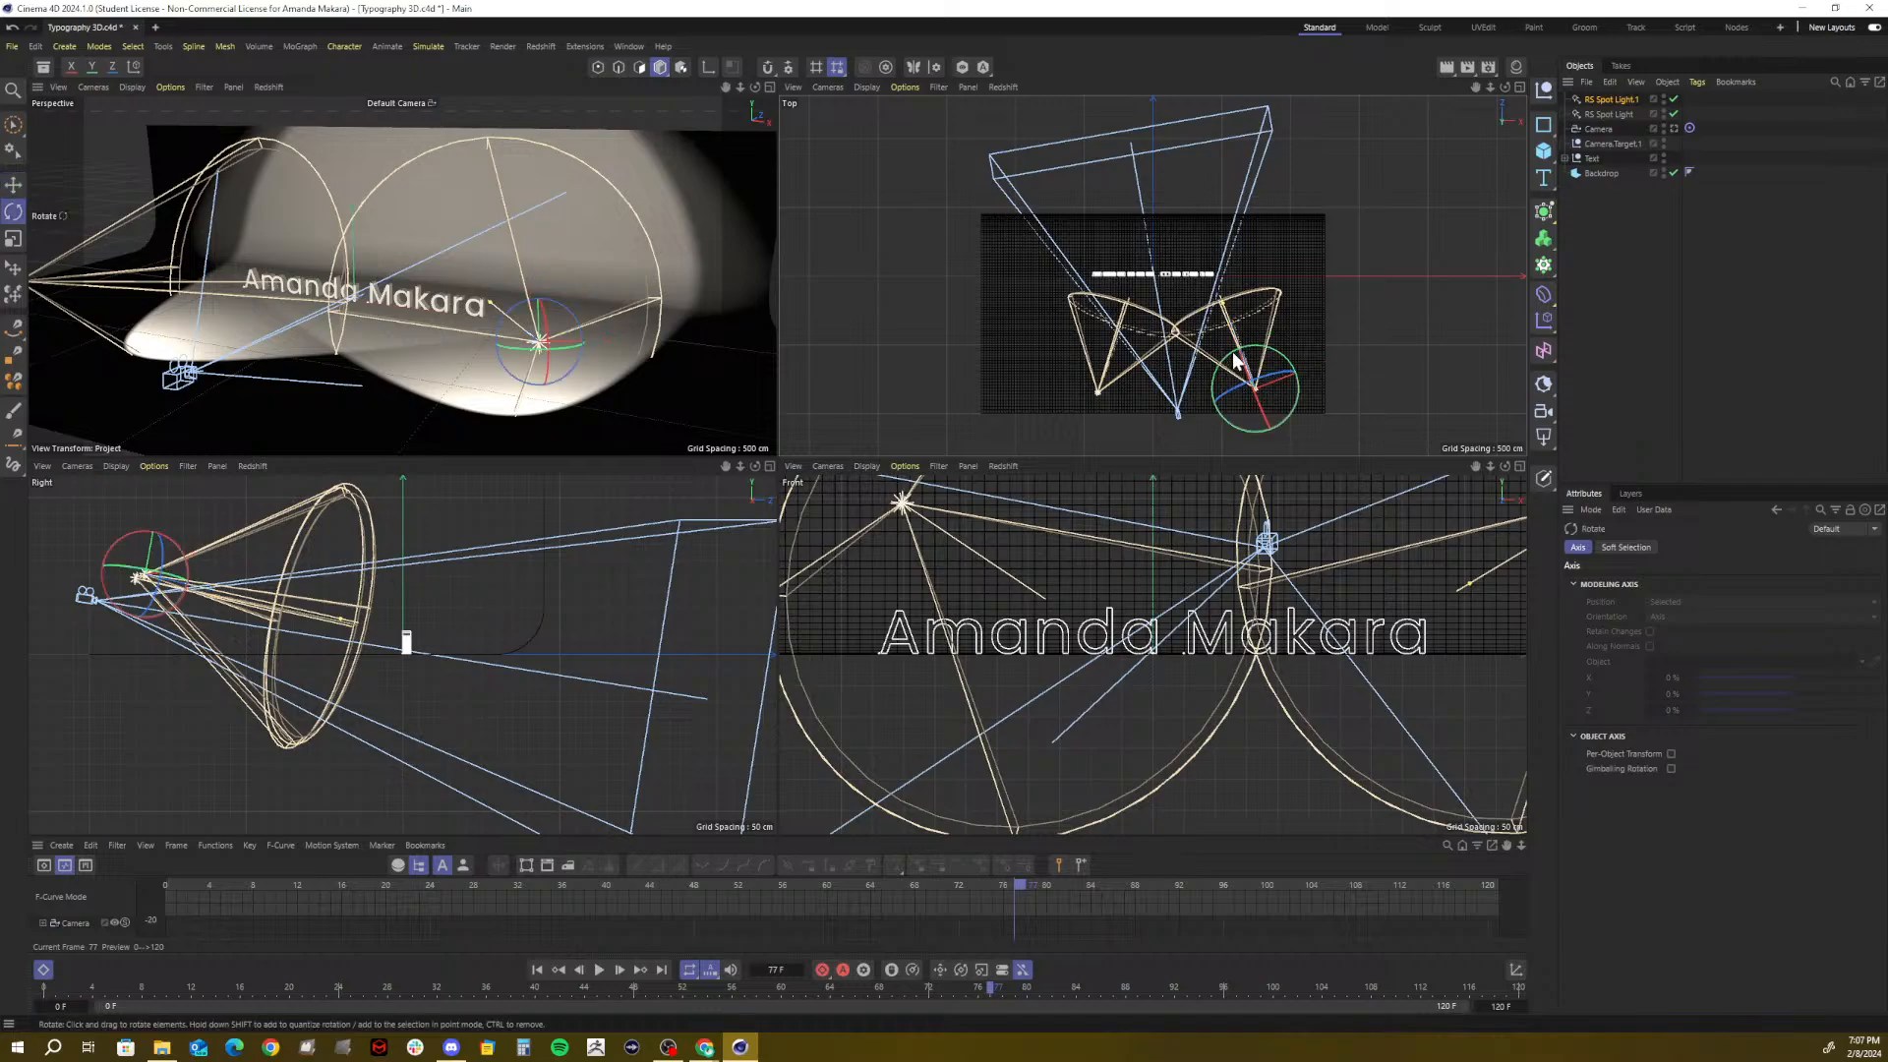
left_click_drag(1241, 358, 1067, 364)
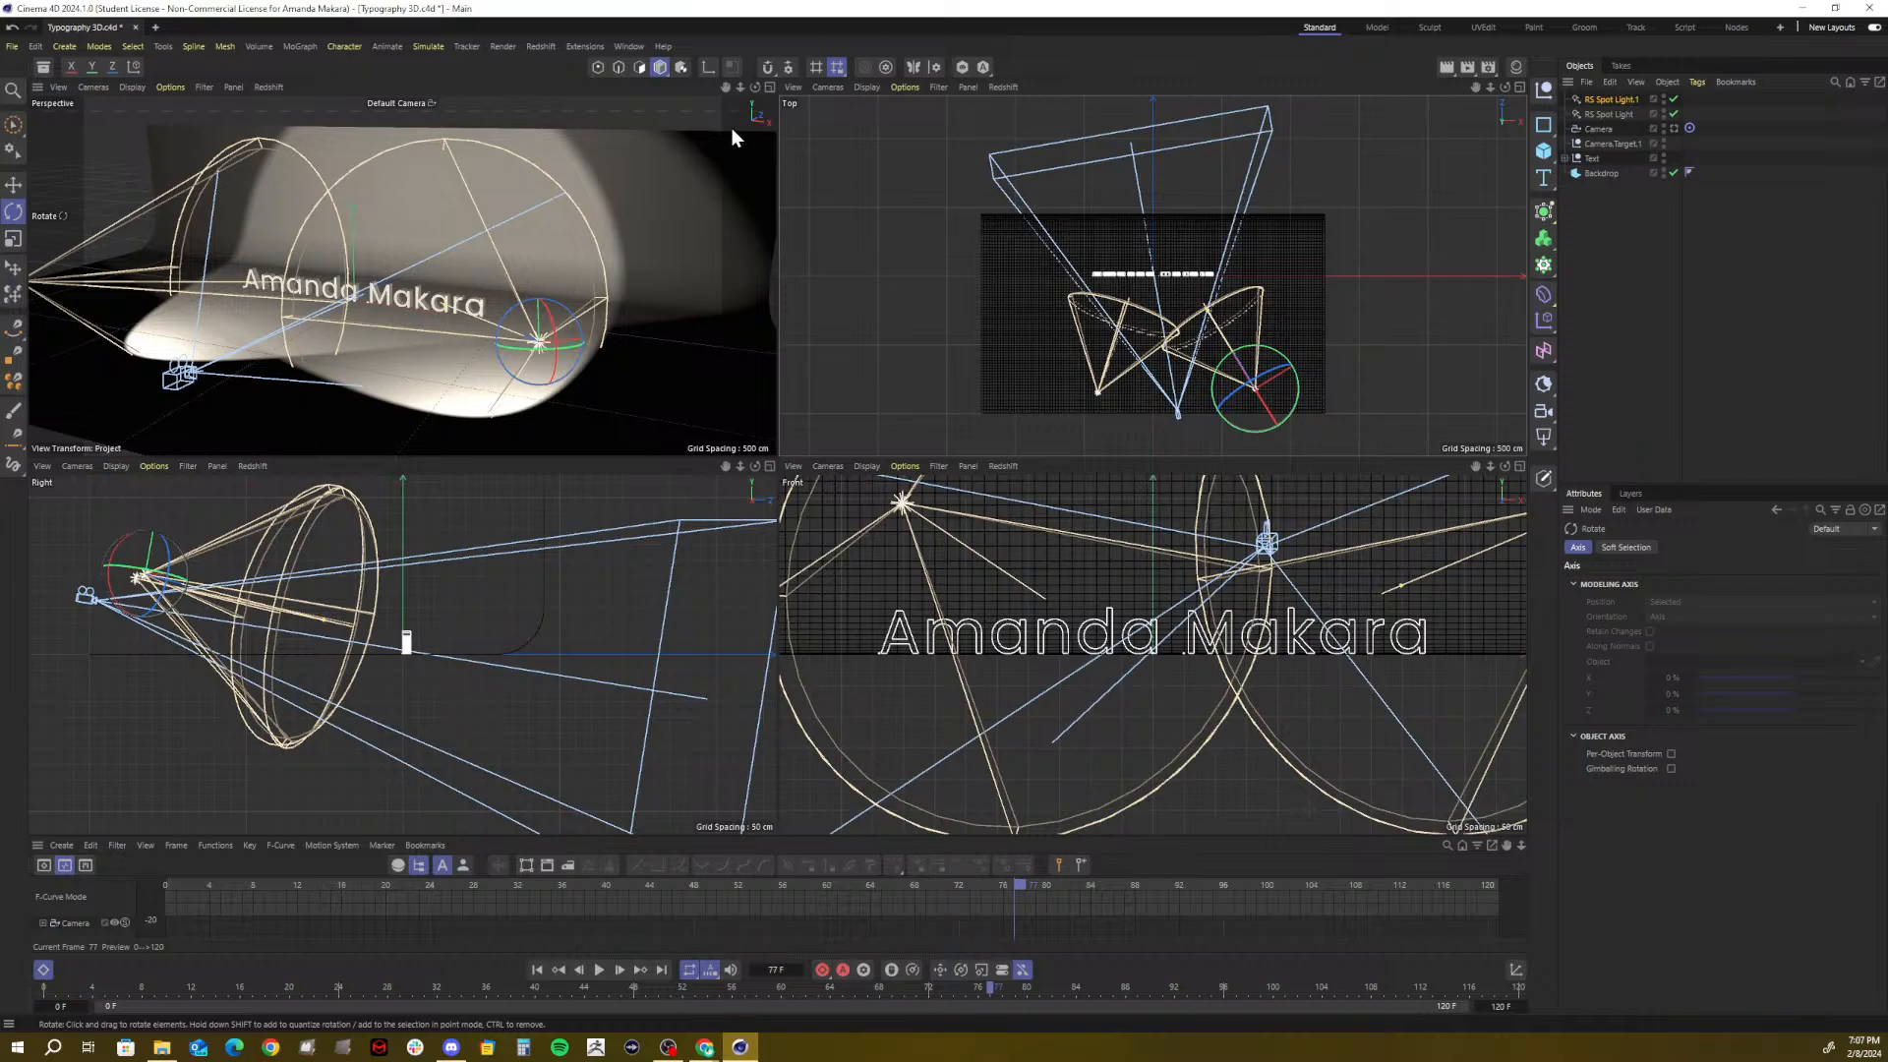
Maximize the perspective view and rename the spot lights with _MAIN and _KEY suffixes
left_click(768, 86)
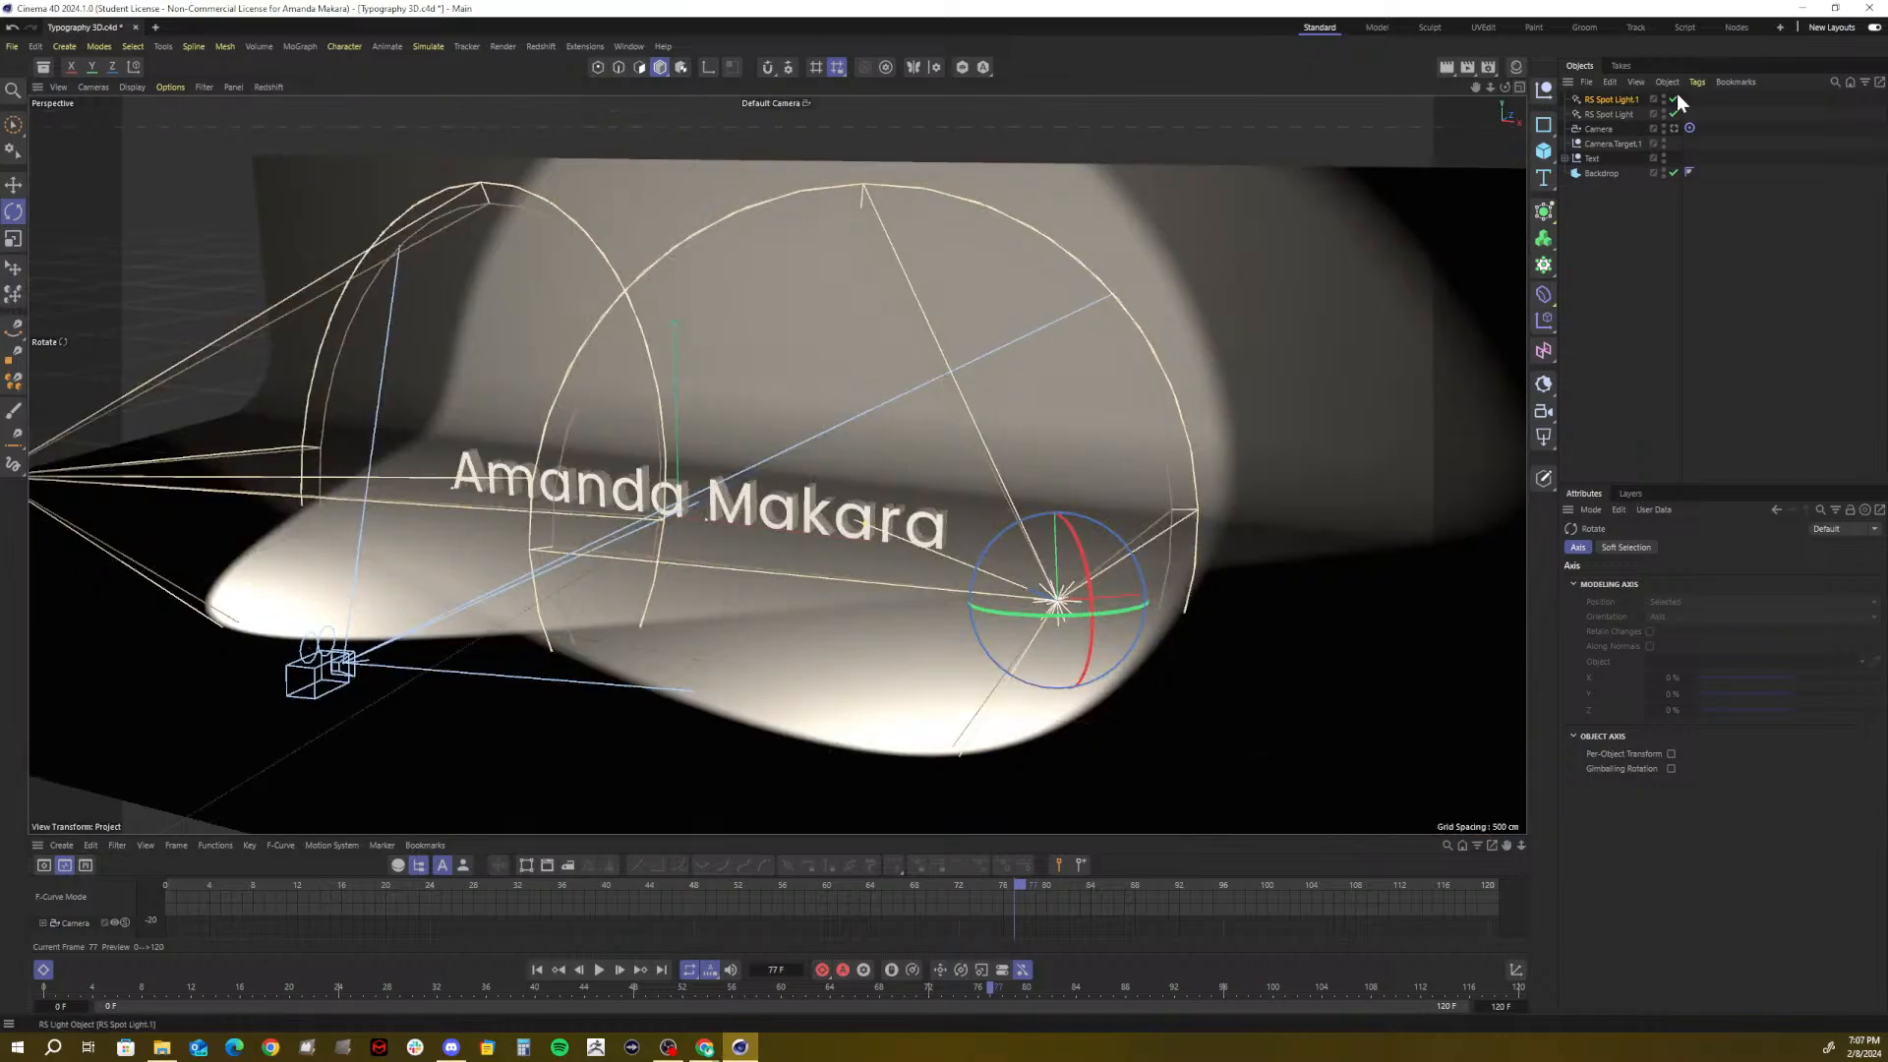
left_click(1596, 100)
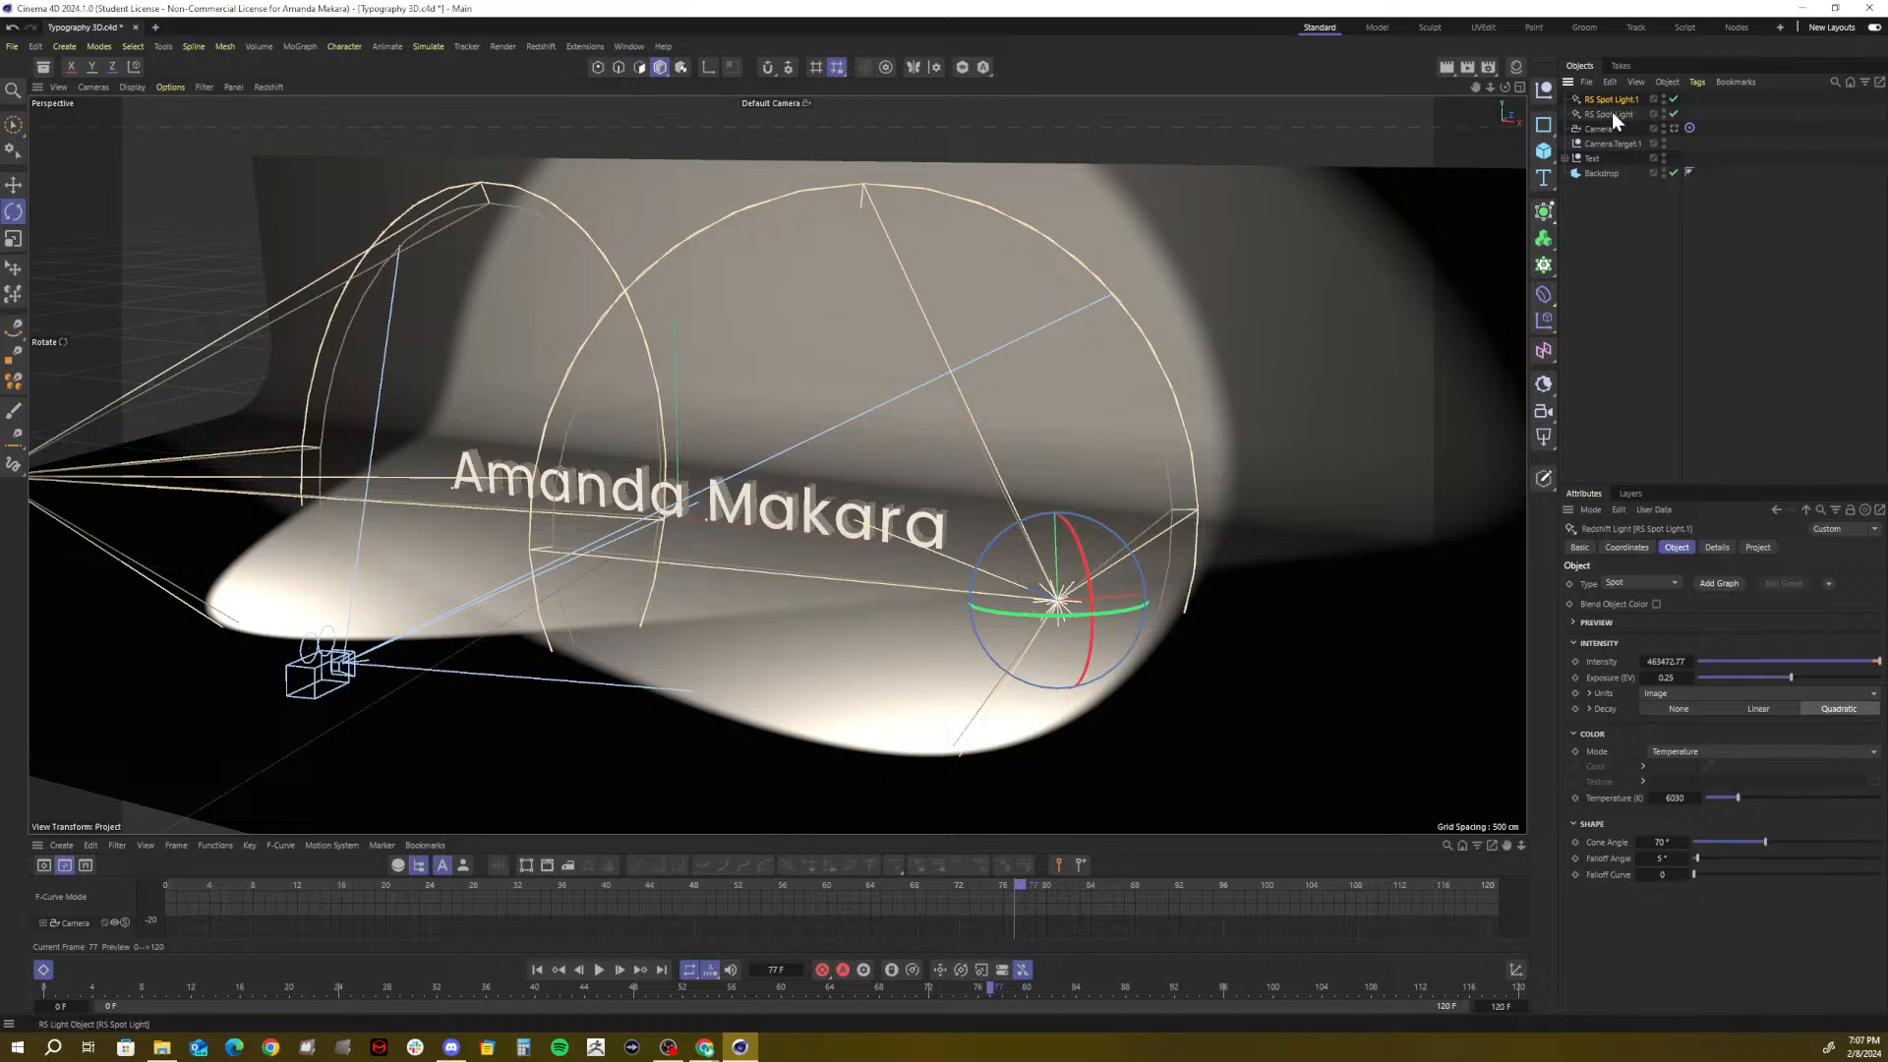
double_click(1612, 113)
key("Right")
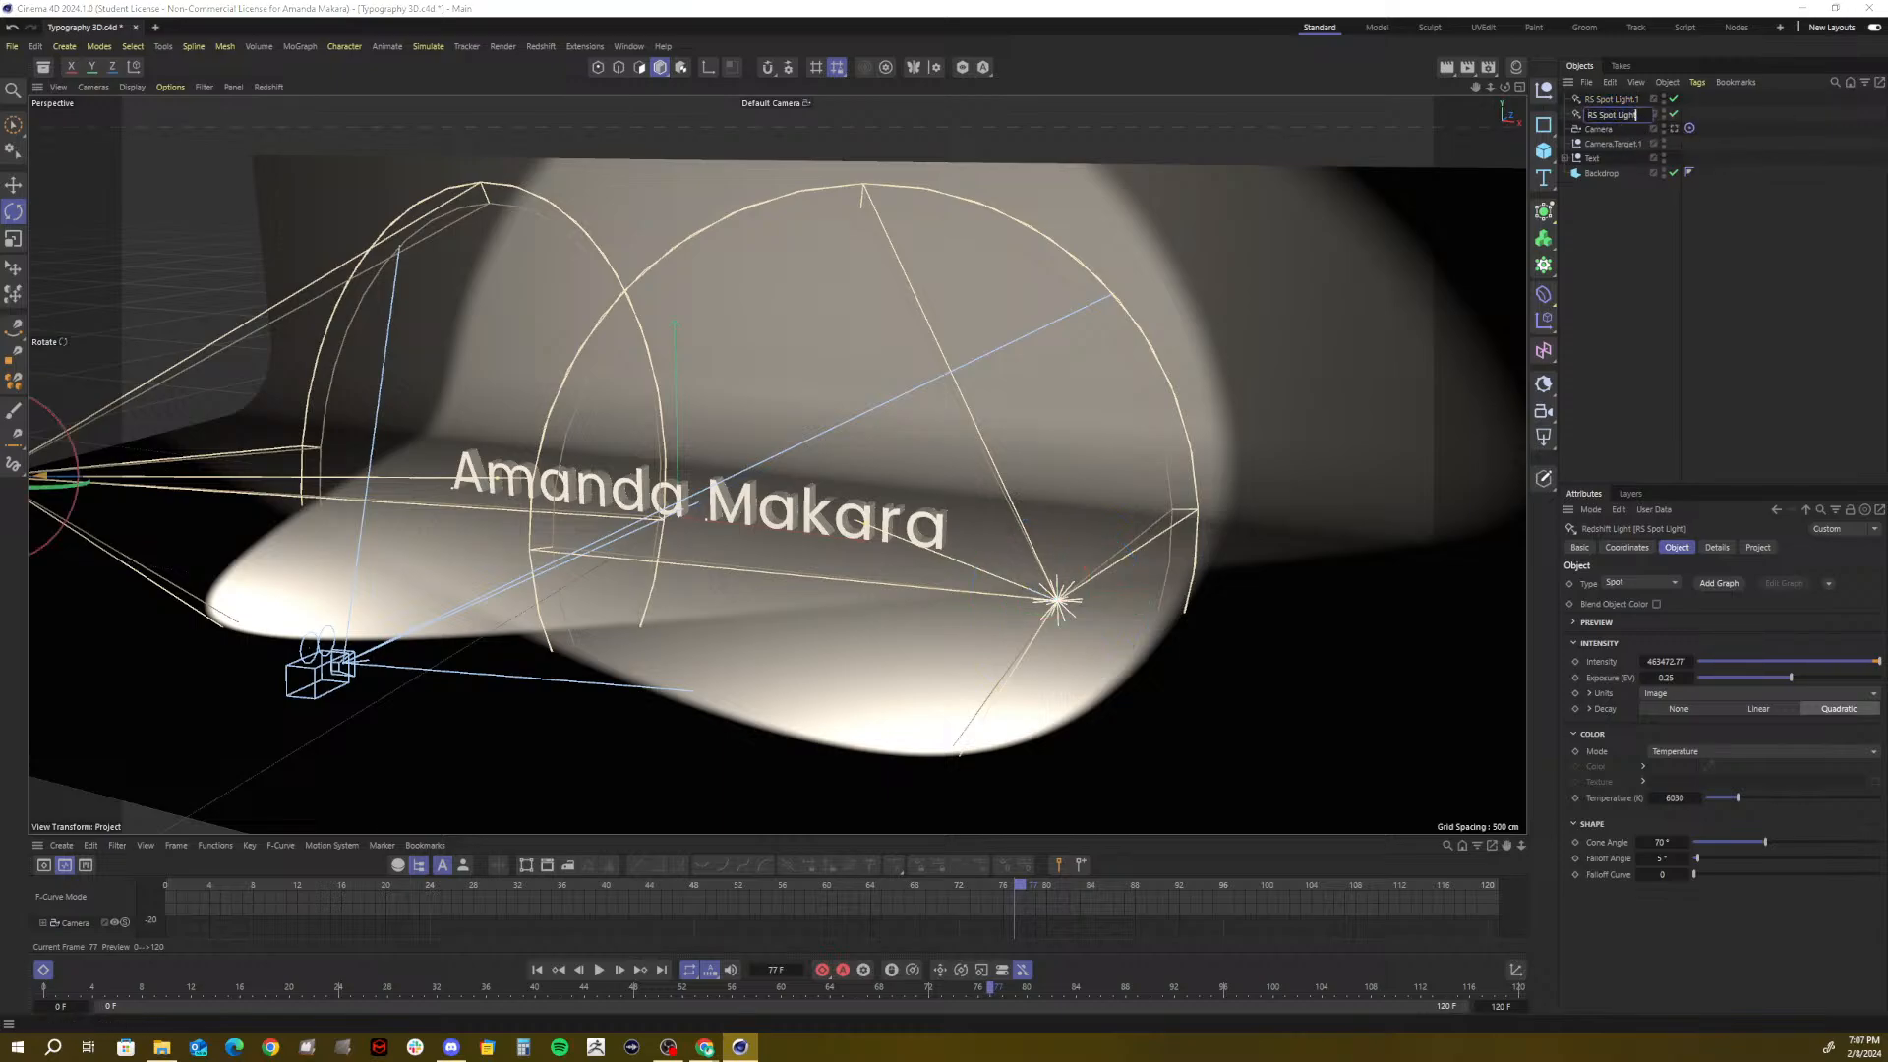
type("_MAIN")
double_click(1618, 101)
key("Right")
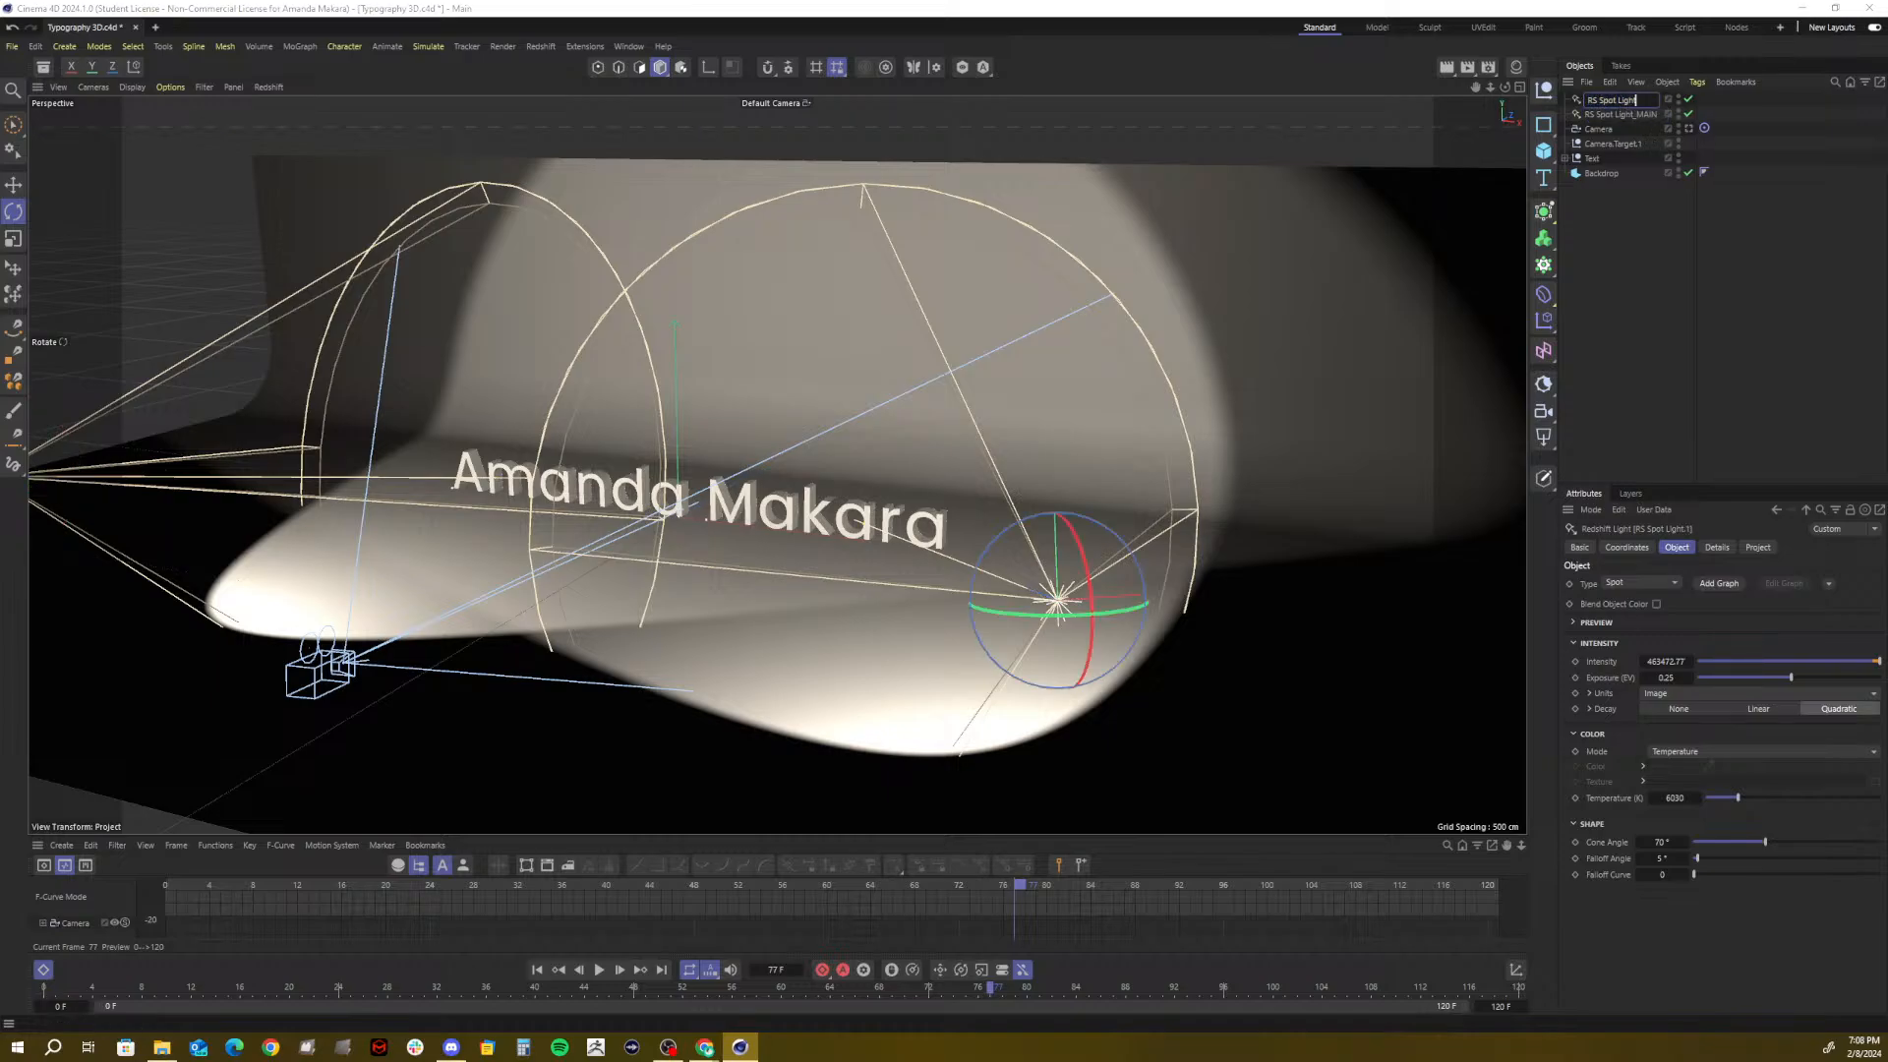
type("_KEY")
left_click(1593, 252)
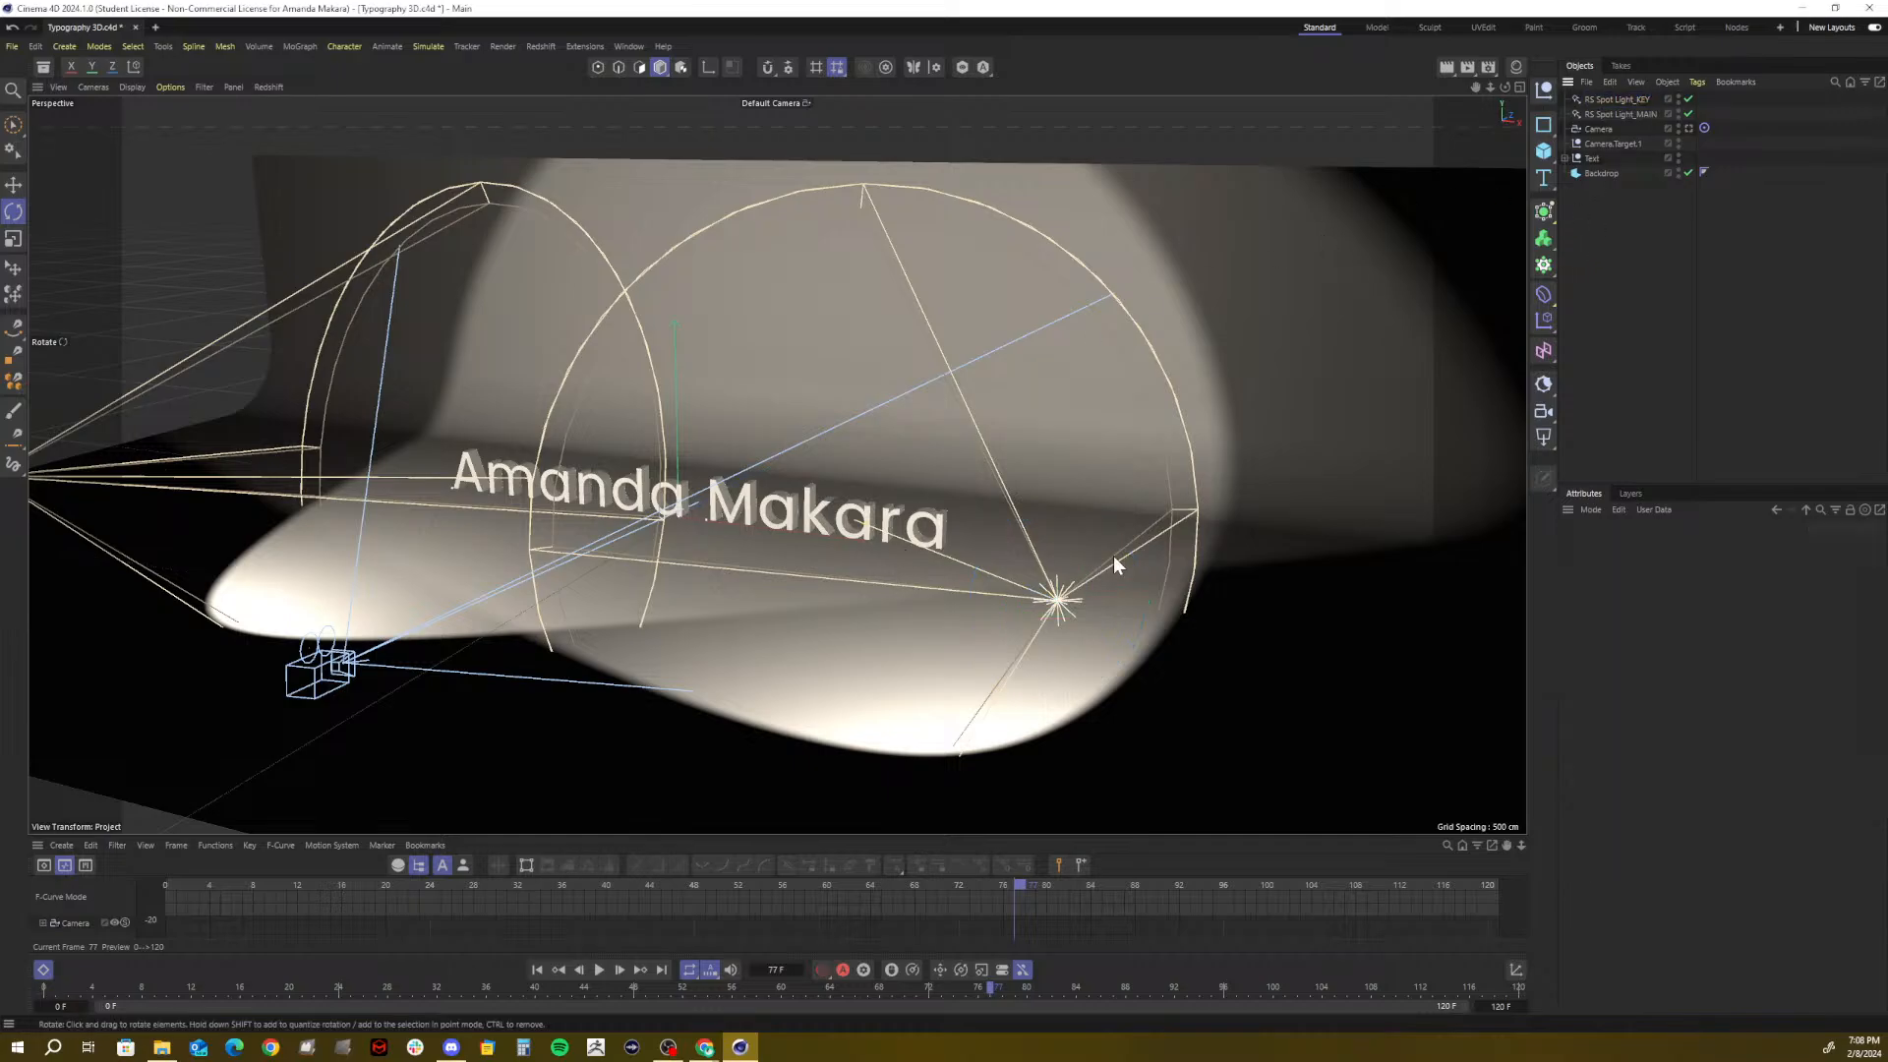
Begin renaming the other spot light as the Fill light
left_click(1640, 114)
double_click(1642, 115)
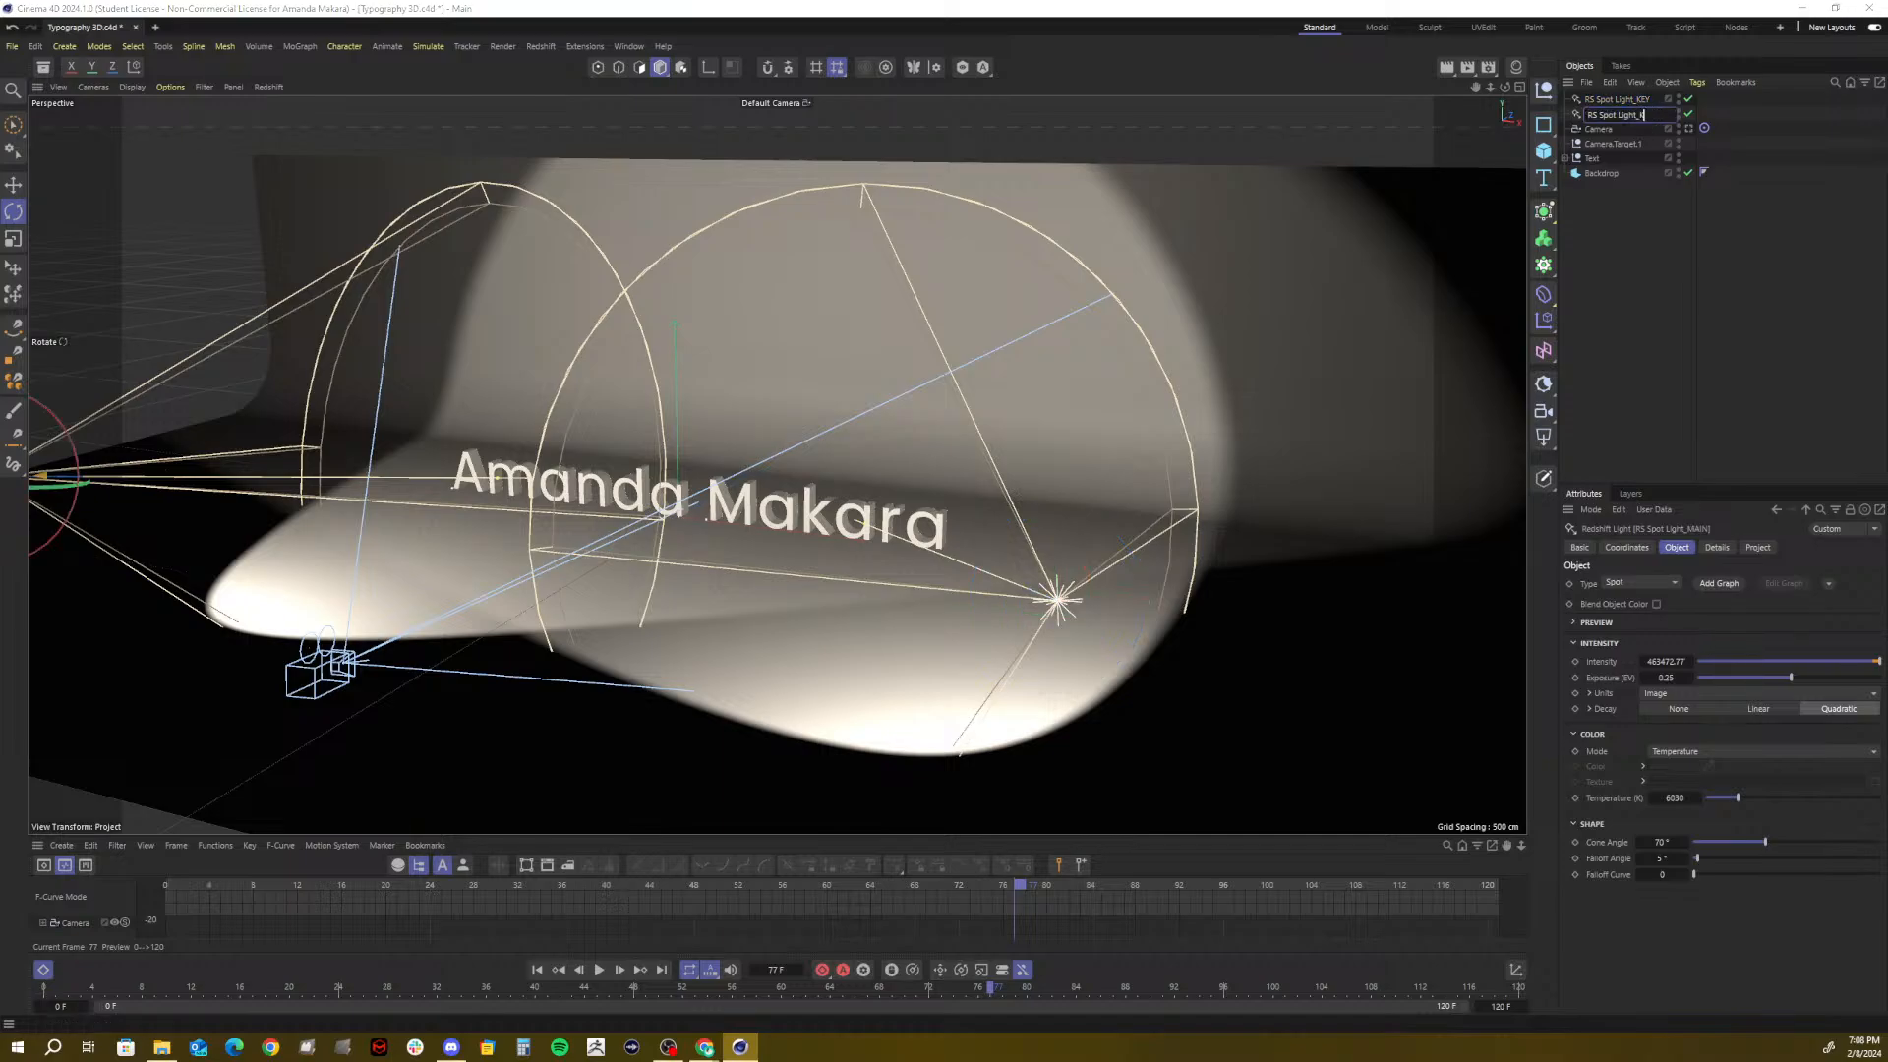
double_click(1645, 100)
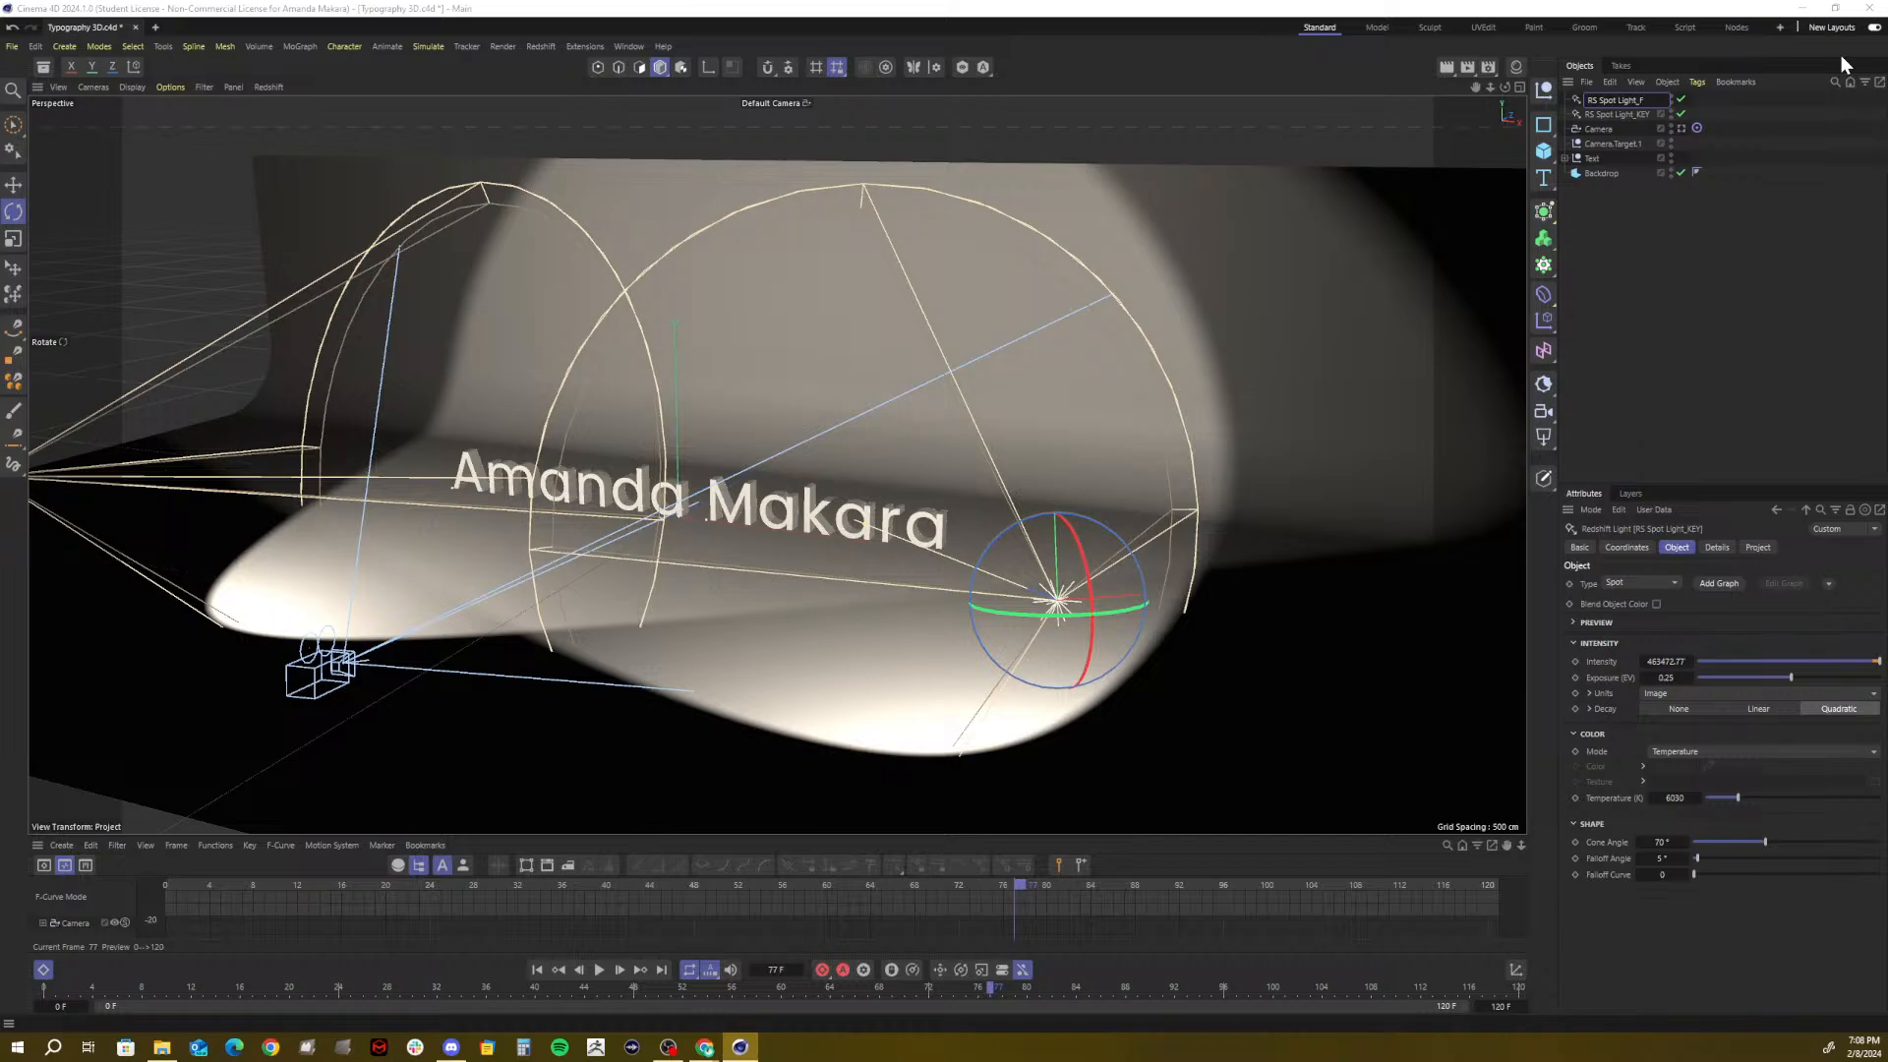
type("Fill")
type("LL")
type("IL")
type("L")
Name the fill spot RS Spot Light_FILL, set its intensity to 75000 and nudge its temperature
left_click(1575, 277)
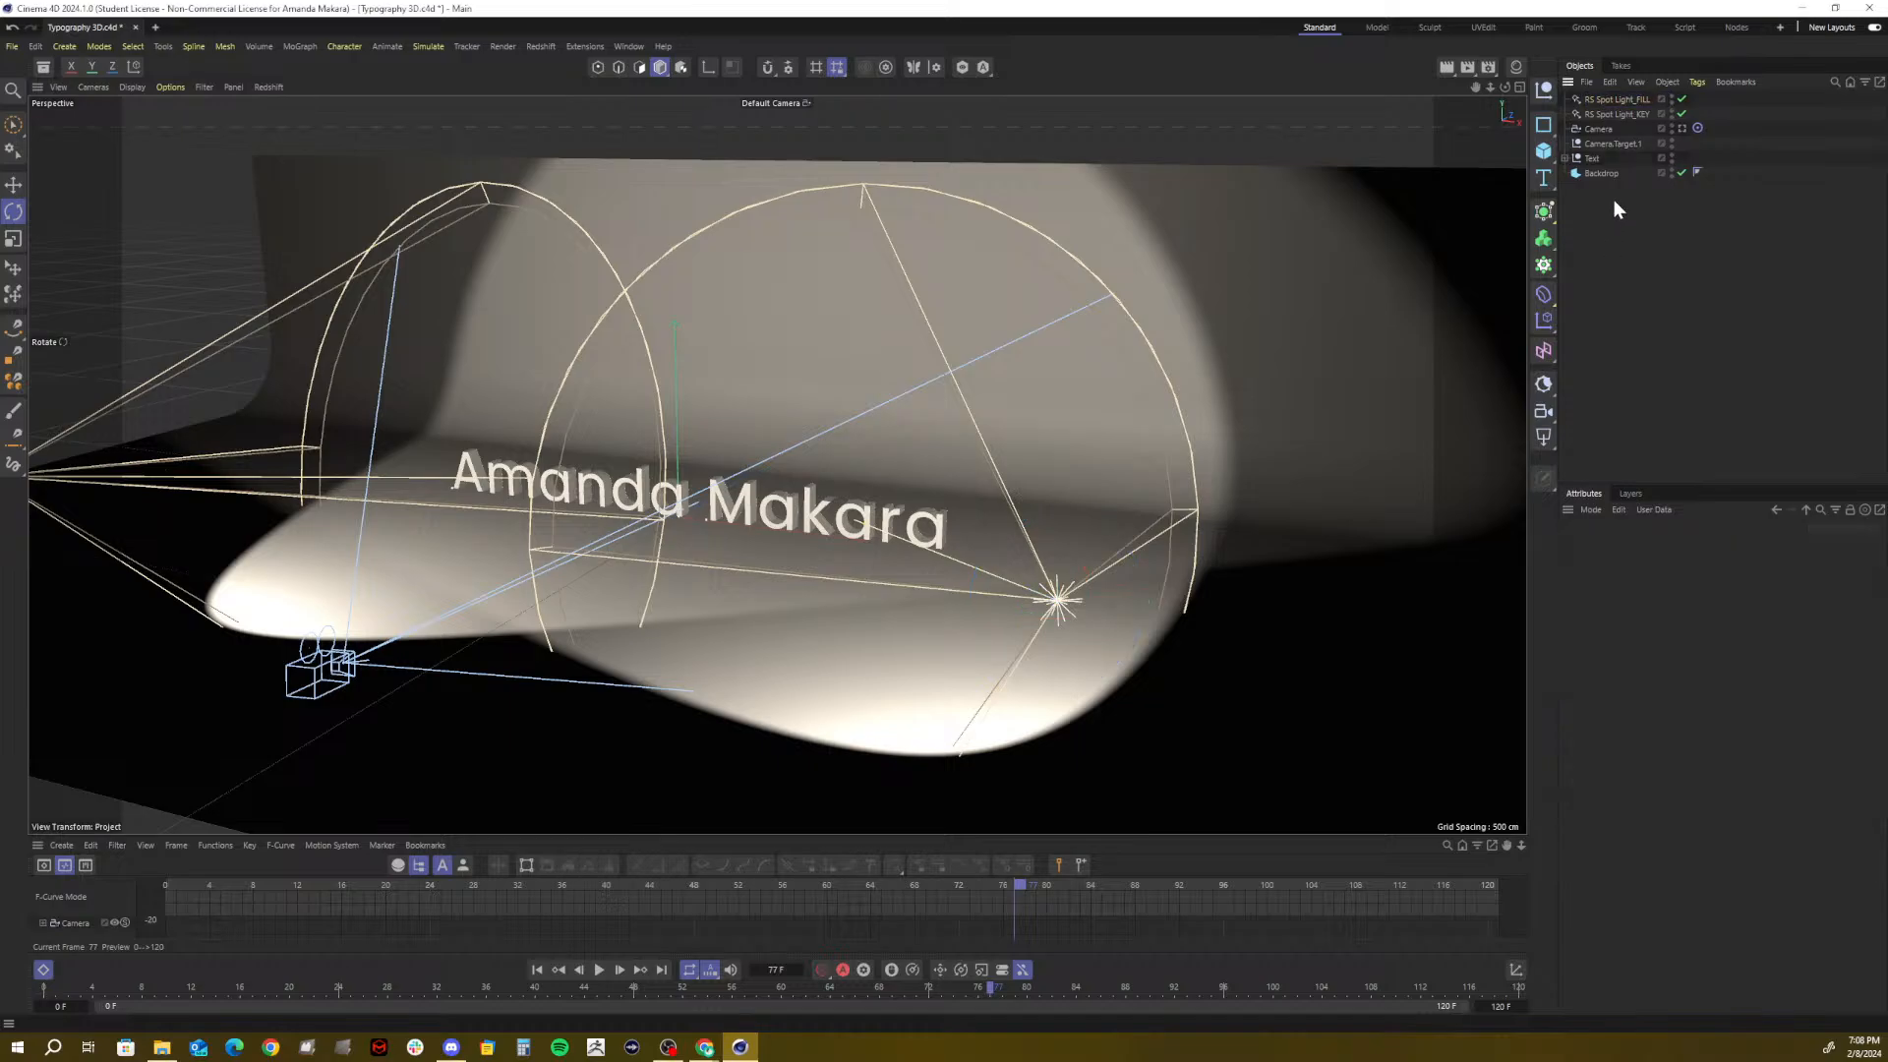
left_click(1625, 97)
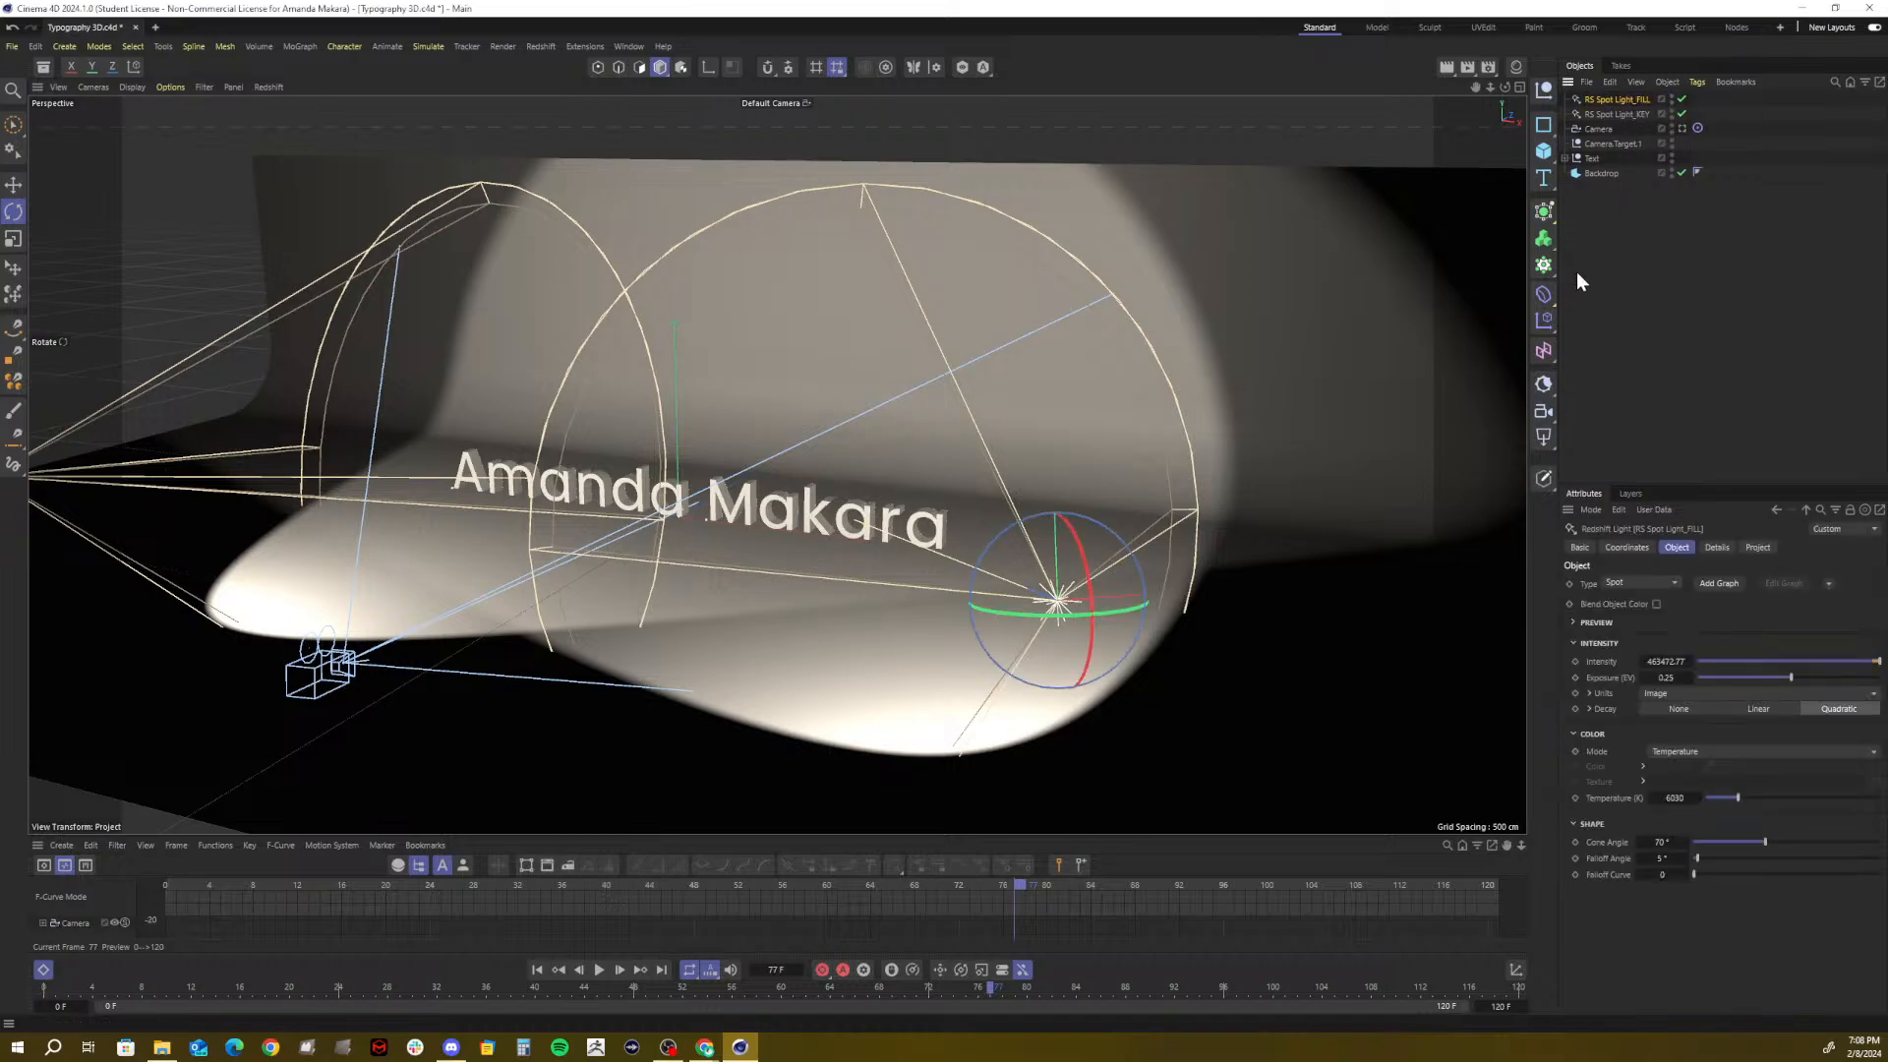
left_click_drag(1876, 662, 1833, 657)
left_click(1666, 658)
type("750")
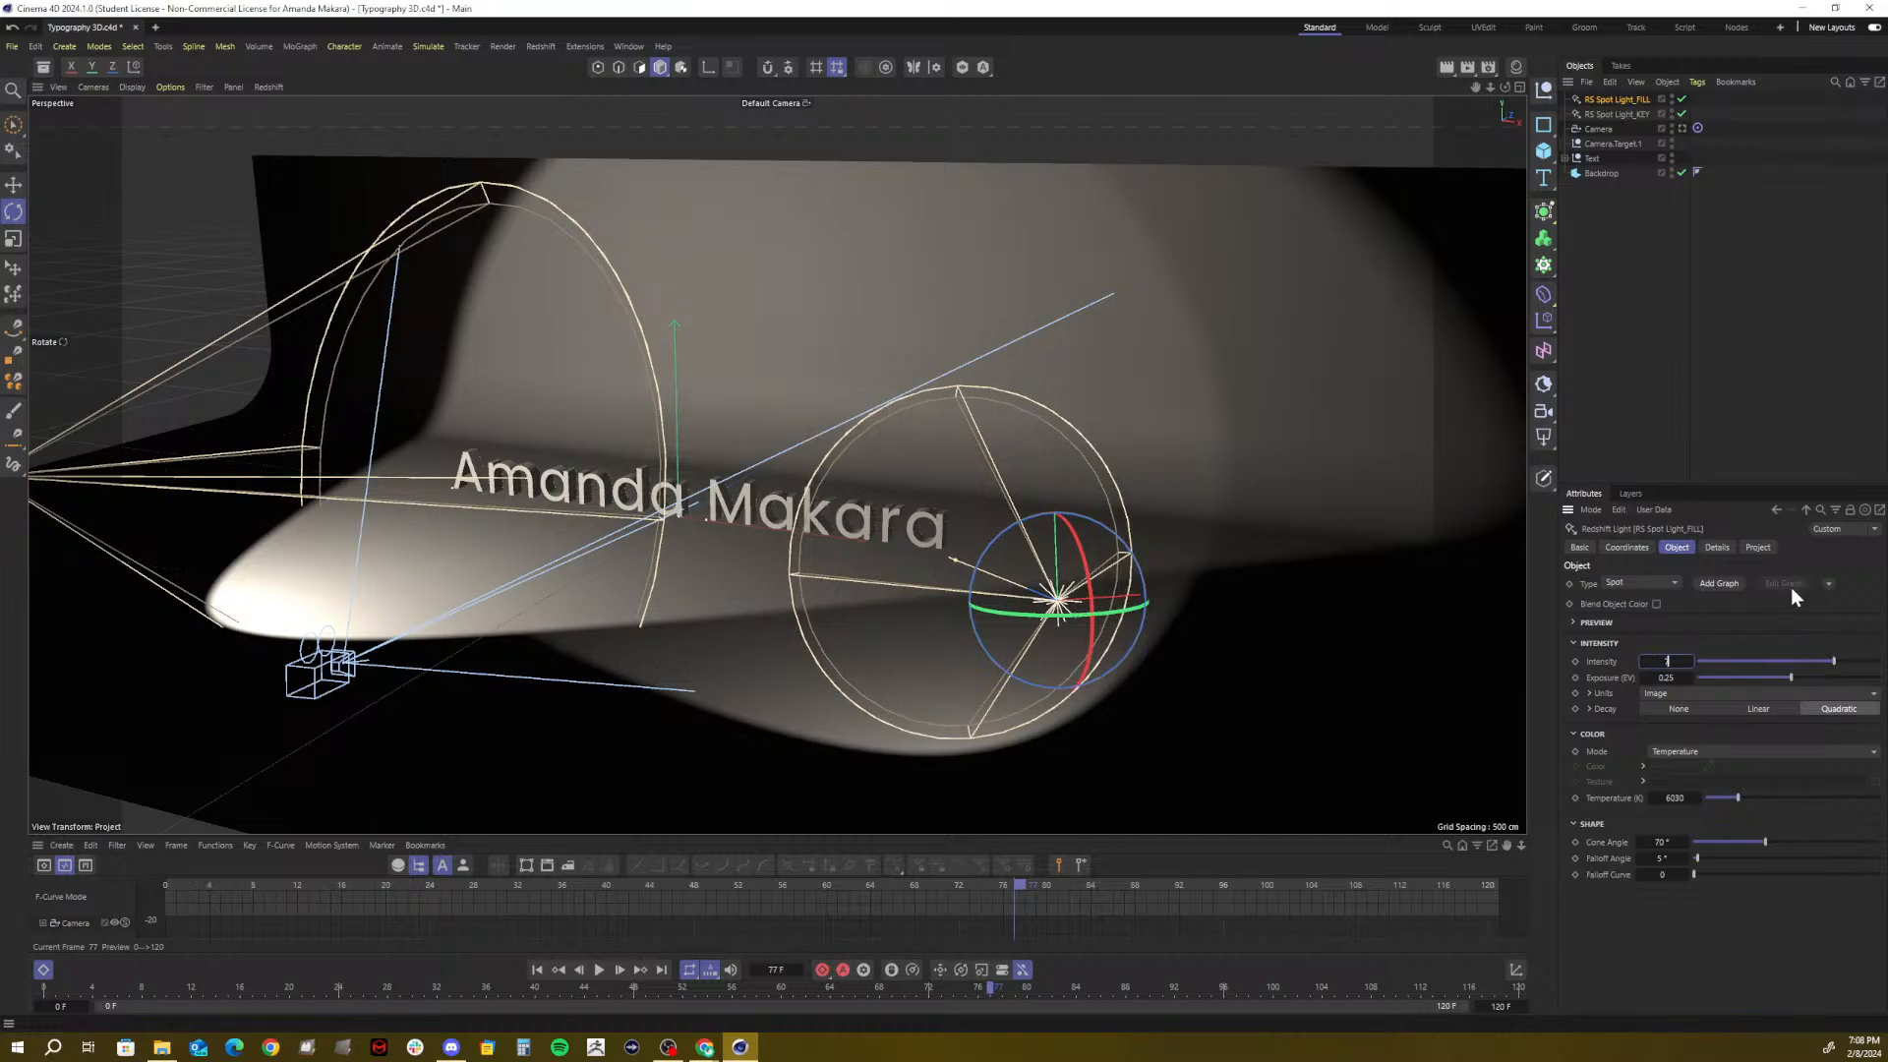
type("00")
key("Return")
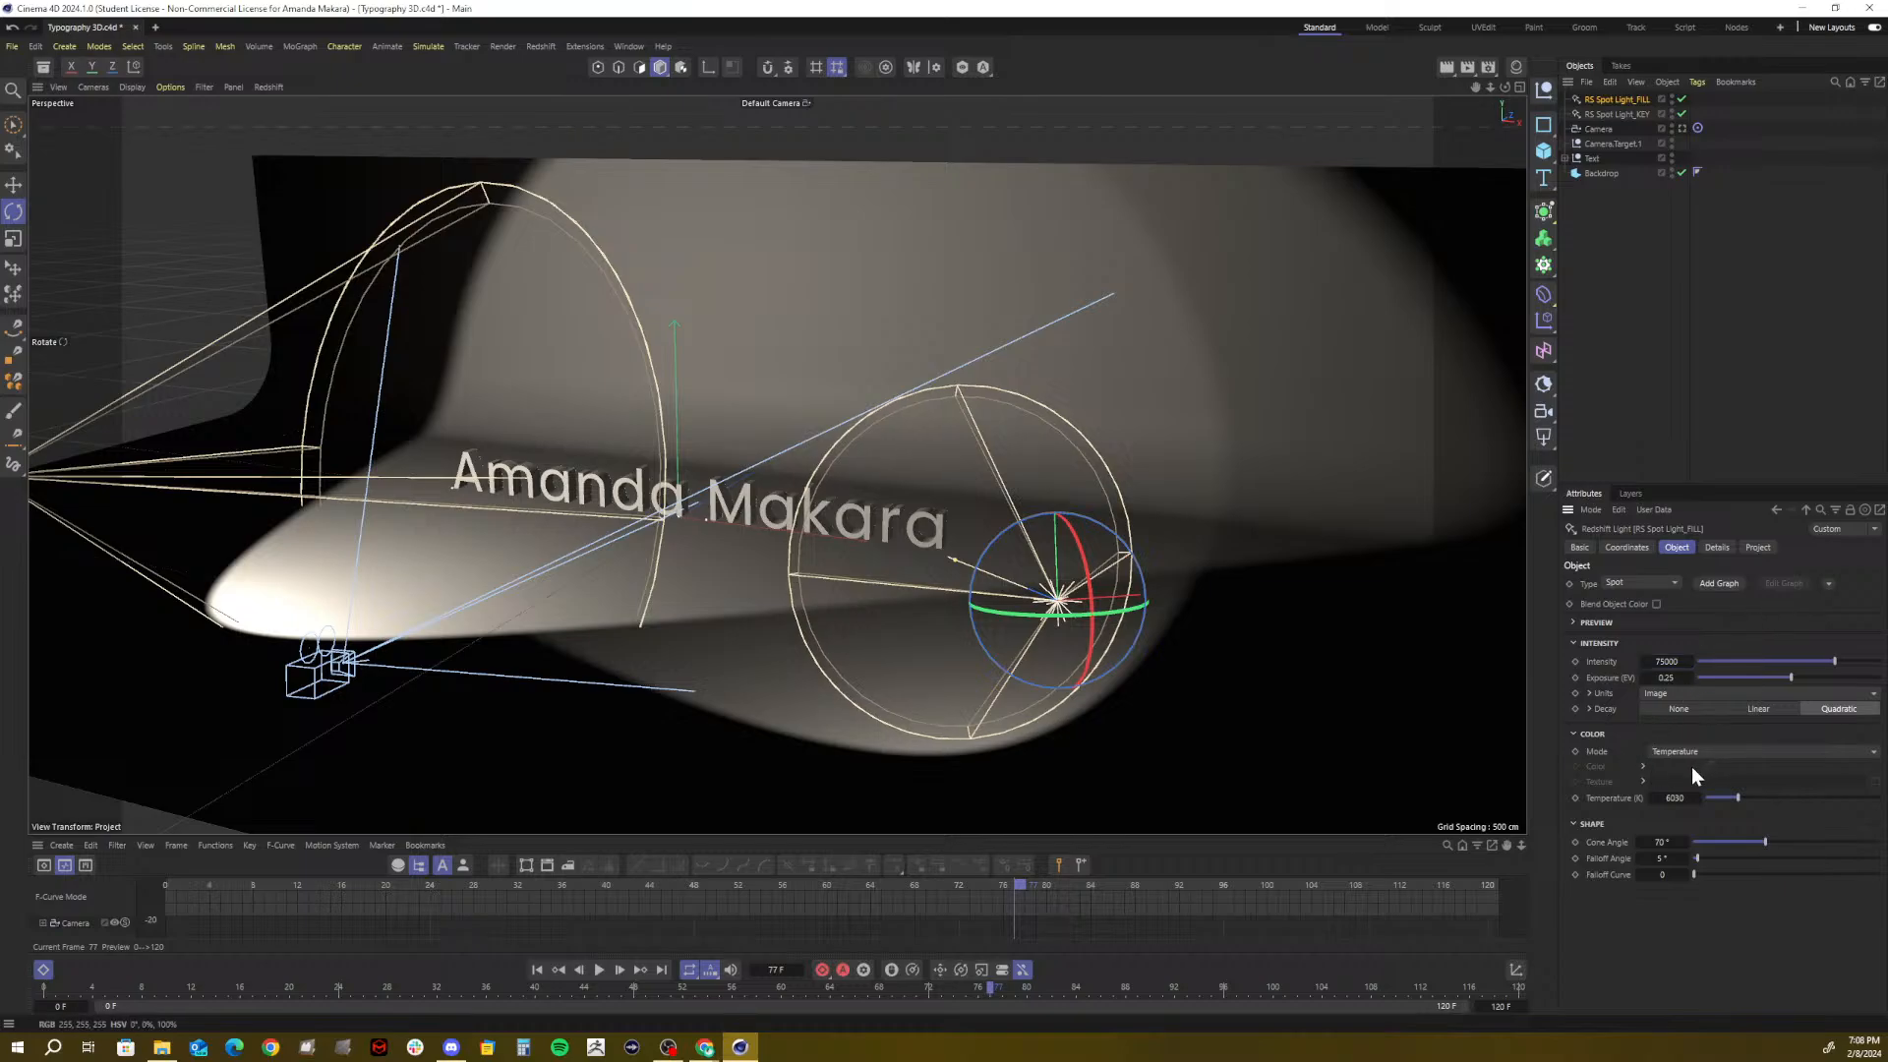
left_click_drag(1736, 799, 1738, 796)
Switch the fill light's colour mode to Color and tint it pale pink (hue 300°)
left_click(1666, 747)
left_click(1672, 765)
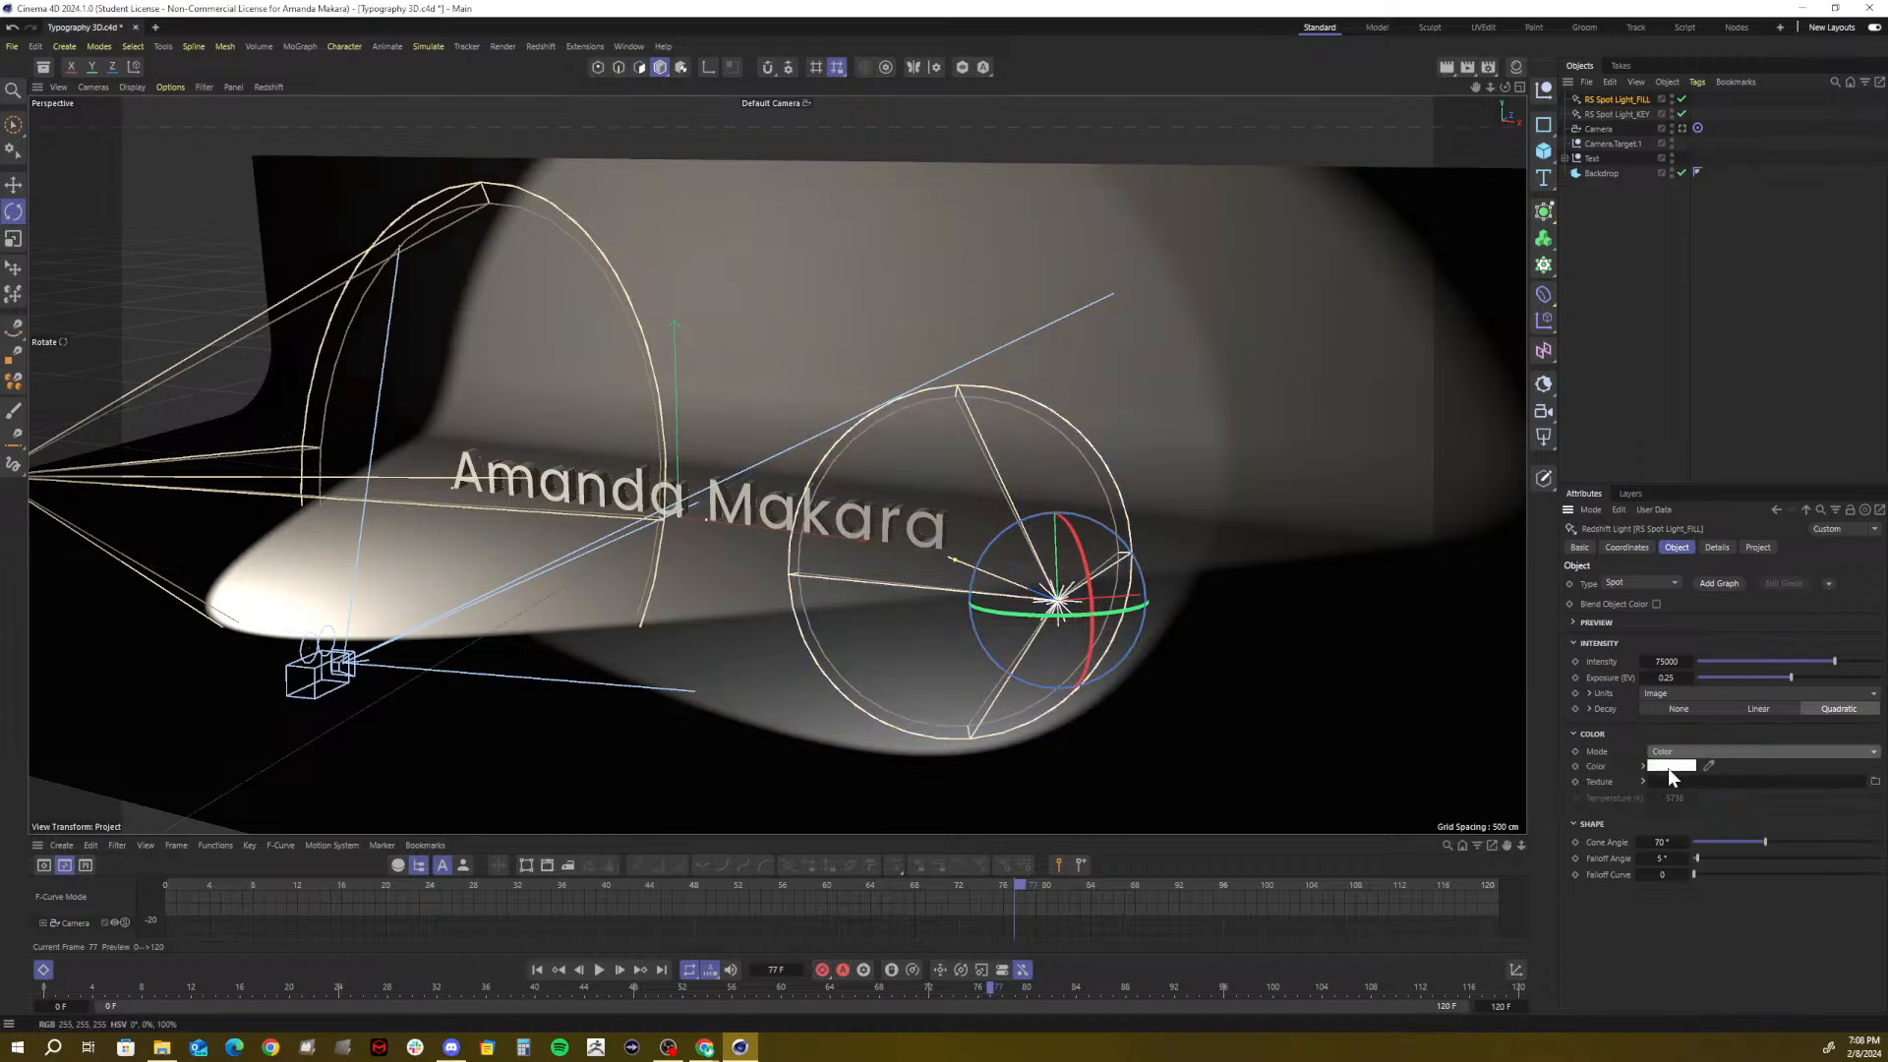
left_click(1669, 766)
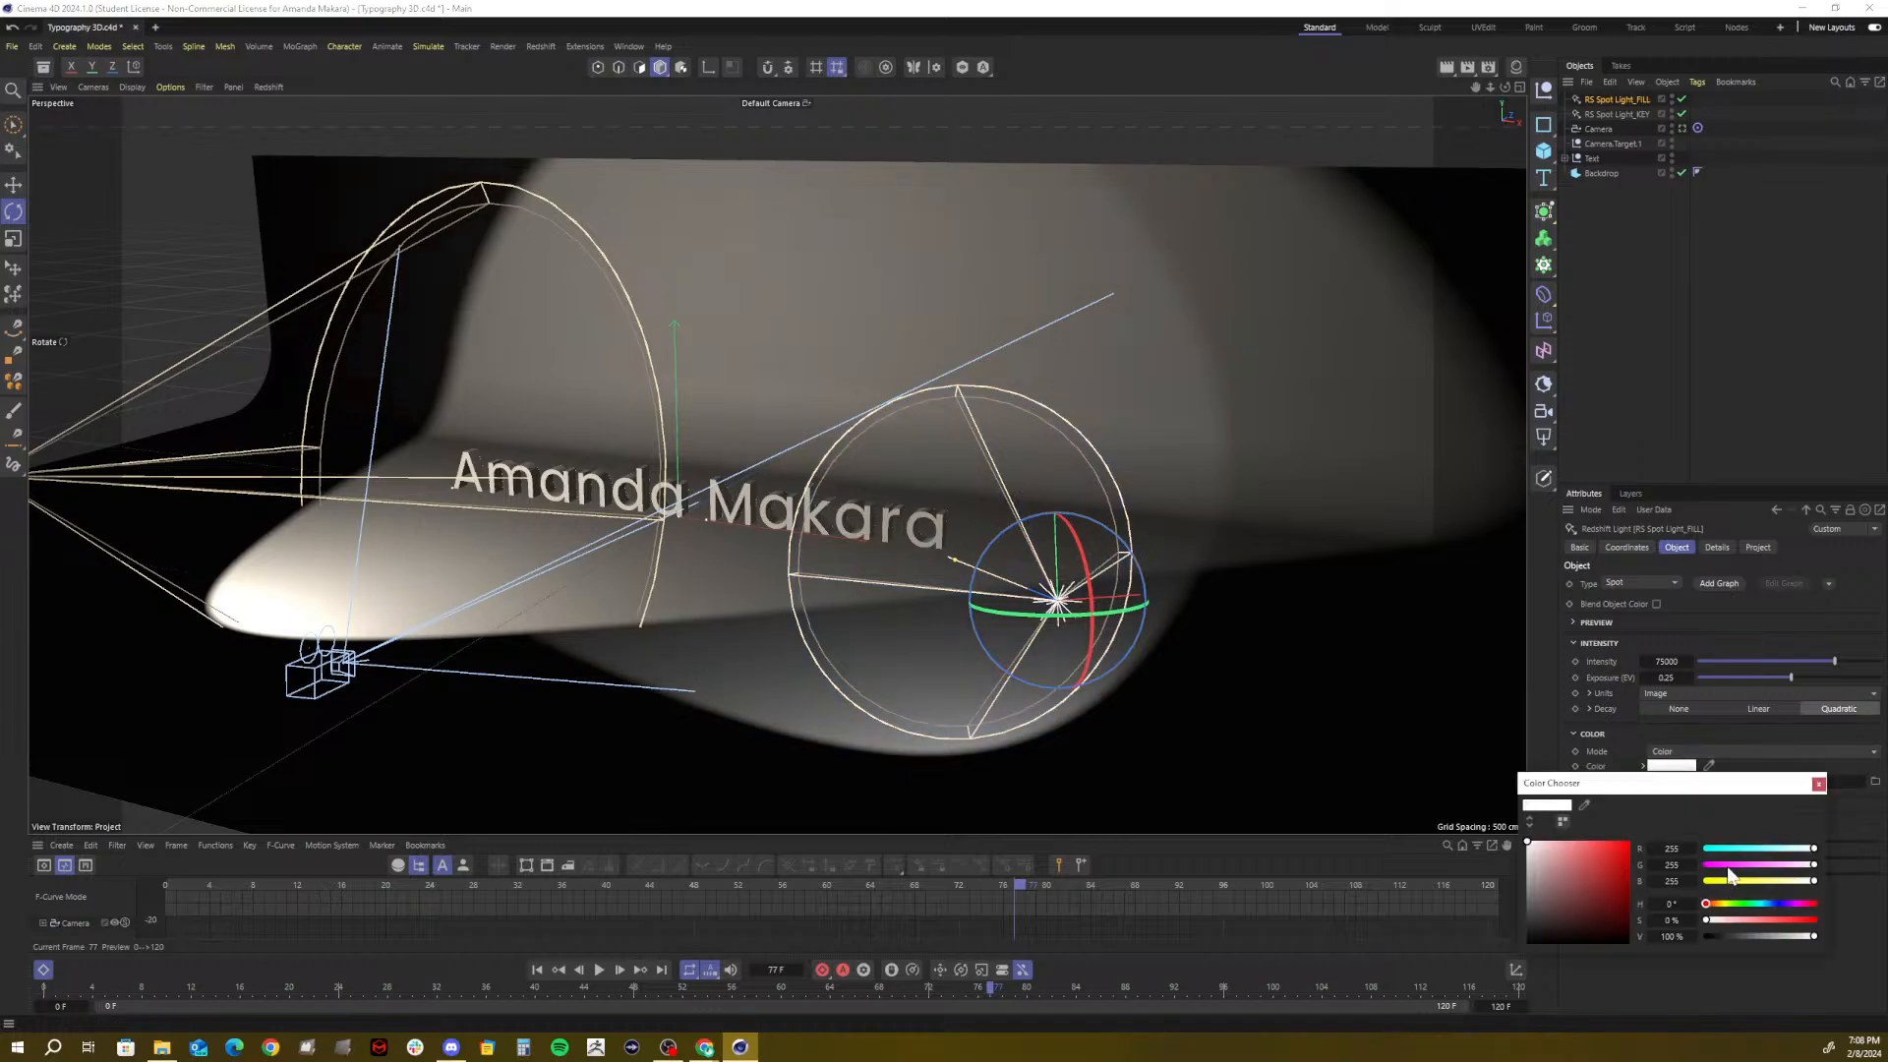
left_click_drag(1740, 865, 1791, 865)
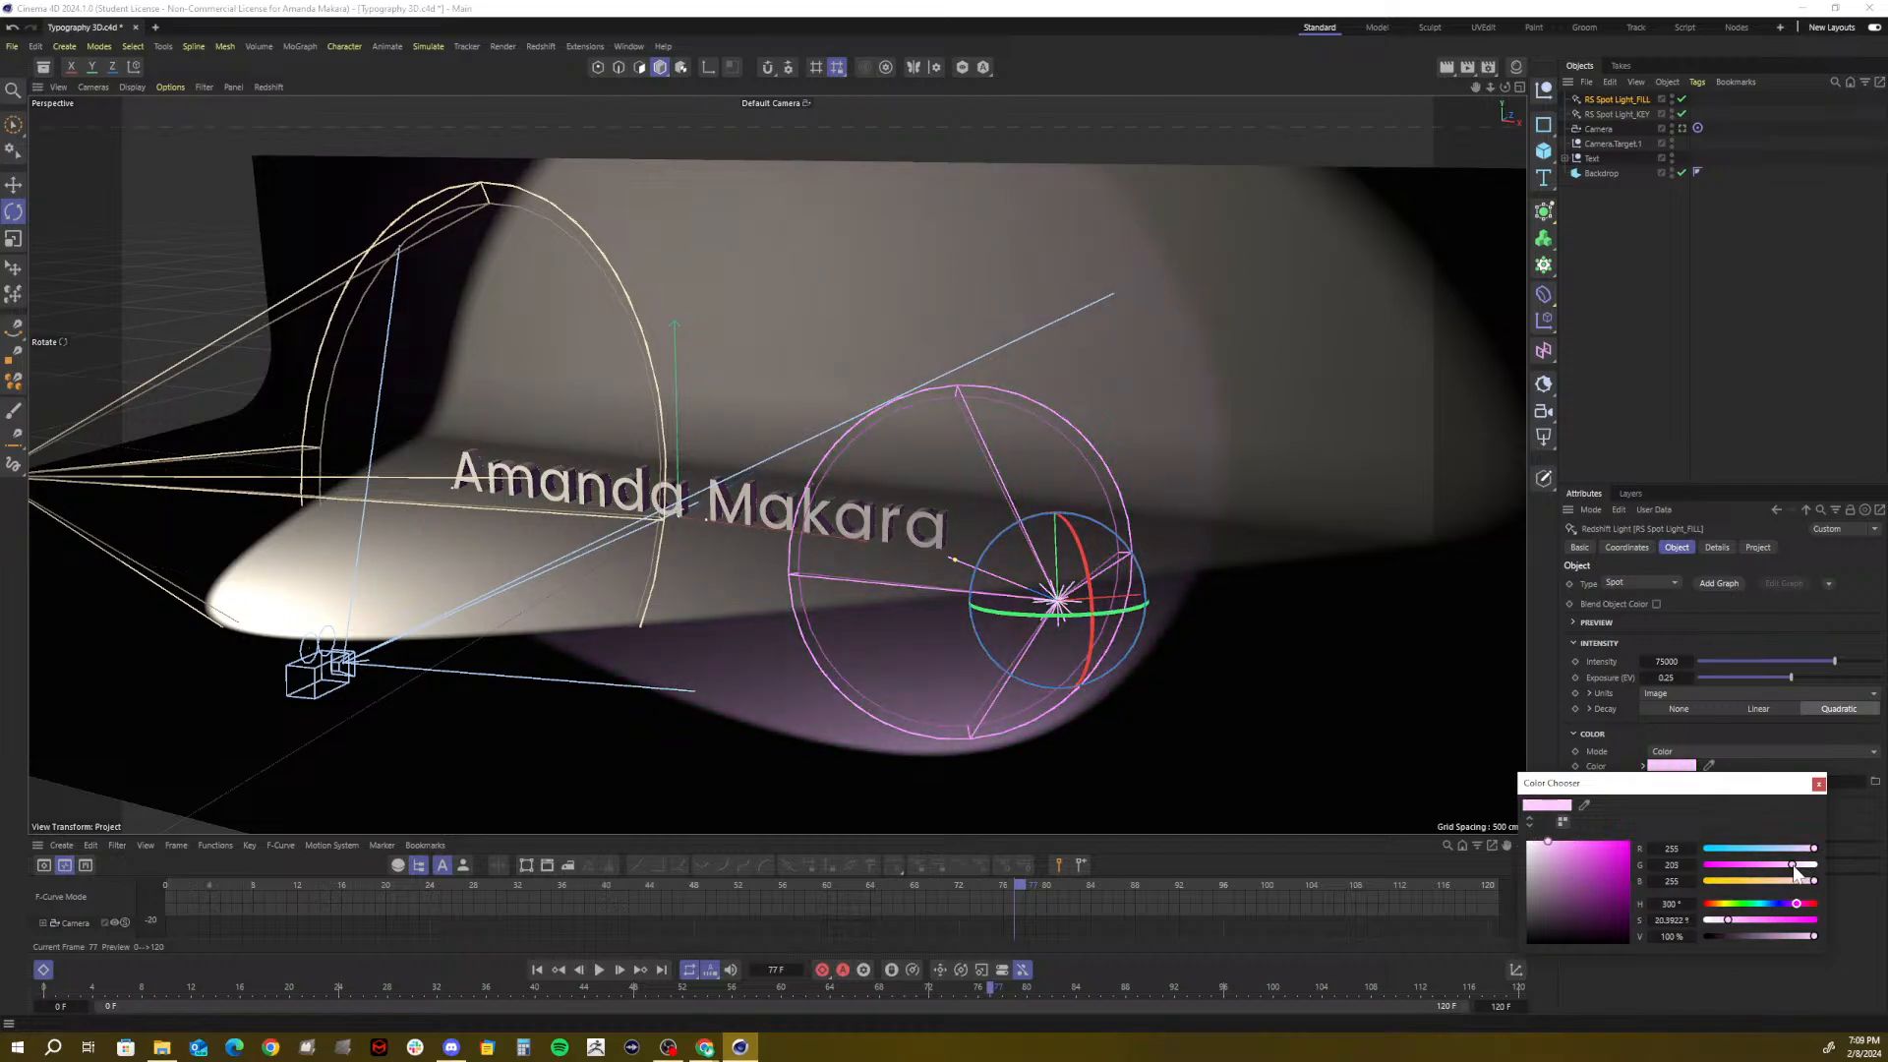
left_click(1818, 784)
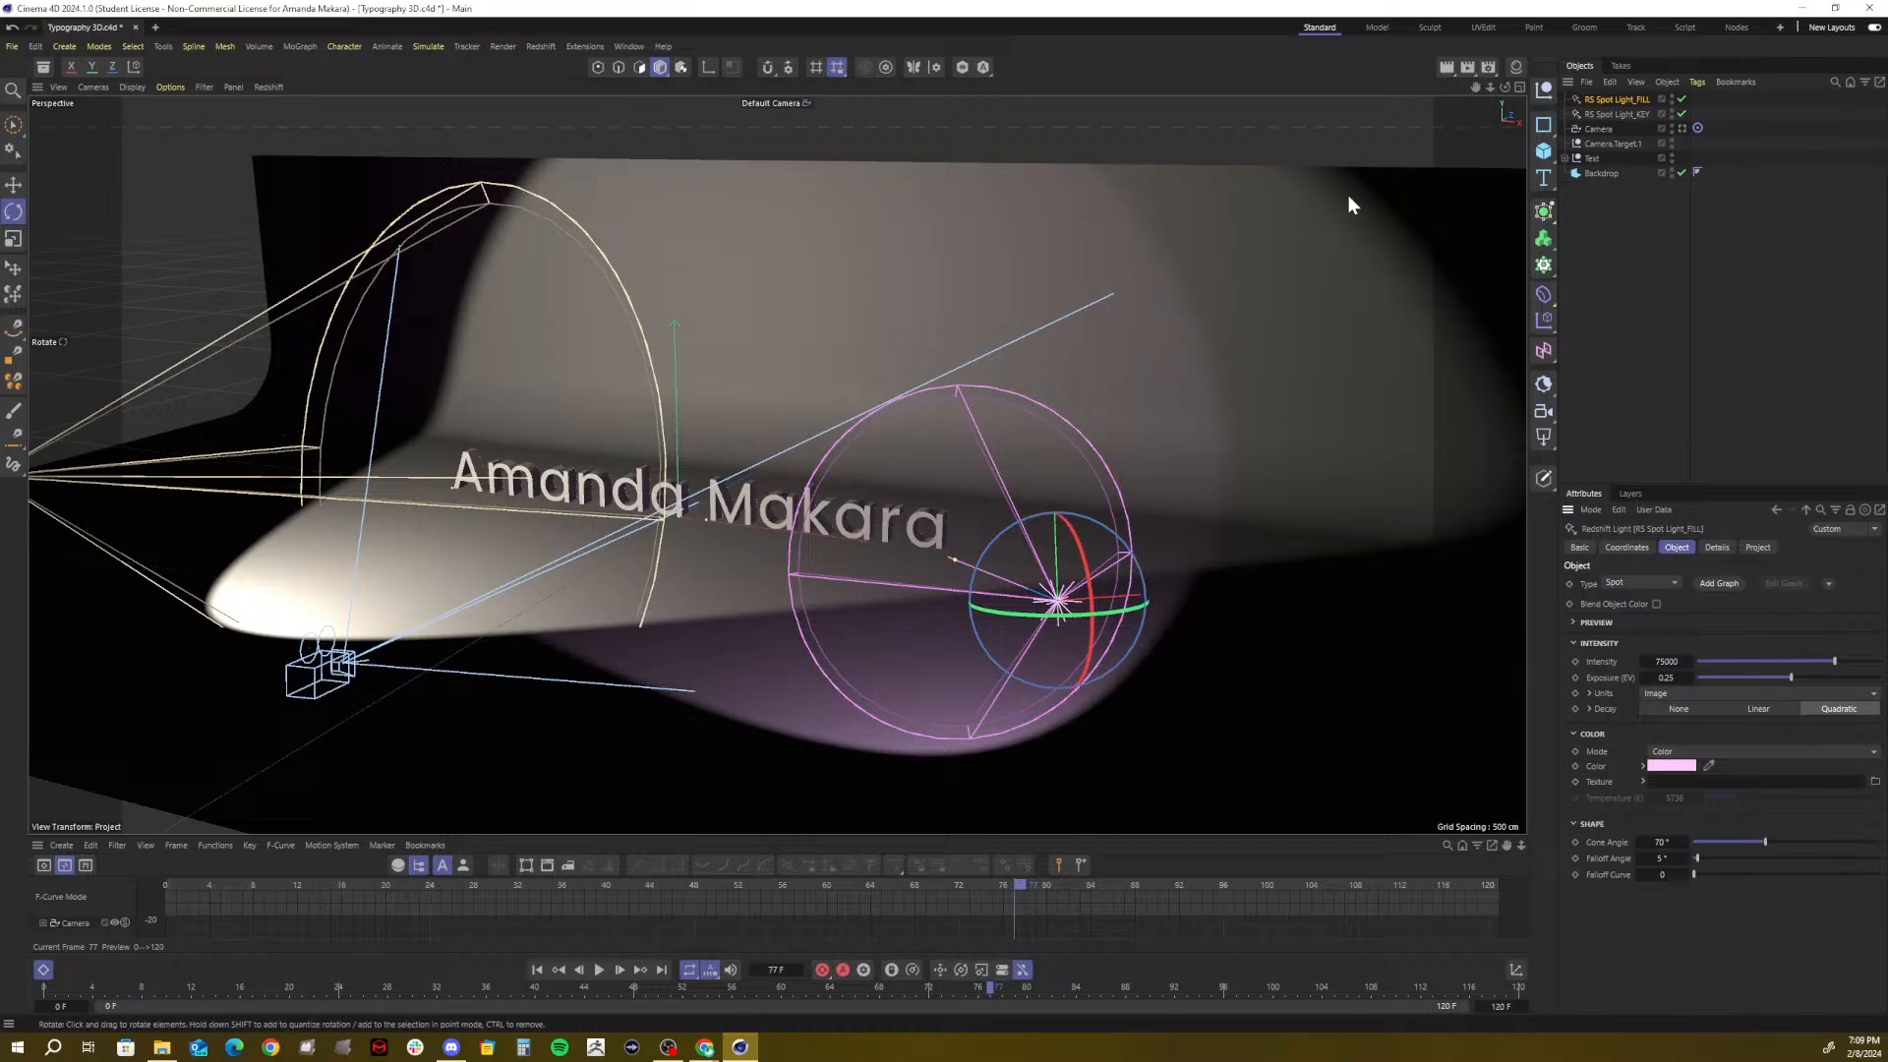
View through the scene Camera and preview the render with fill intensity 85000
left_click(1681, 128)
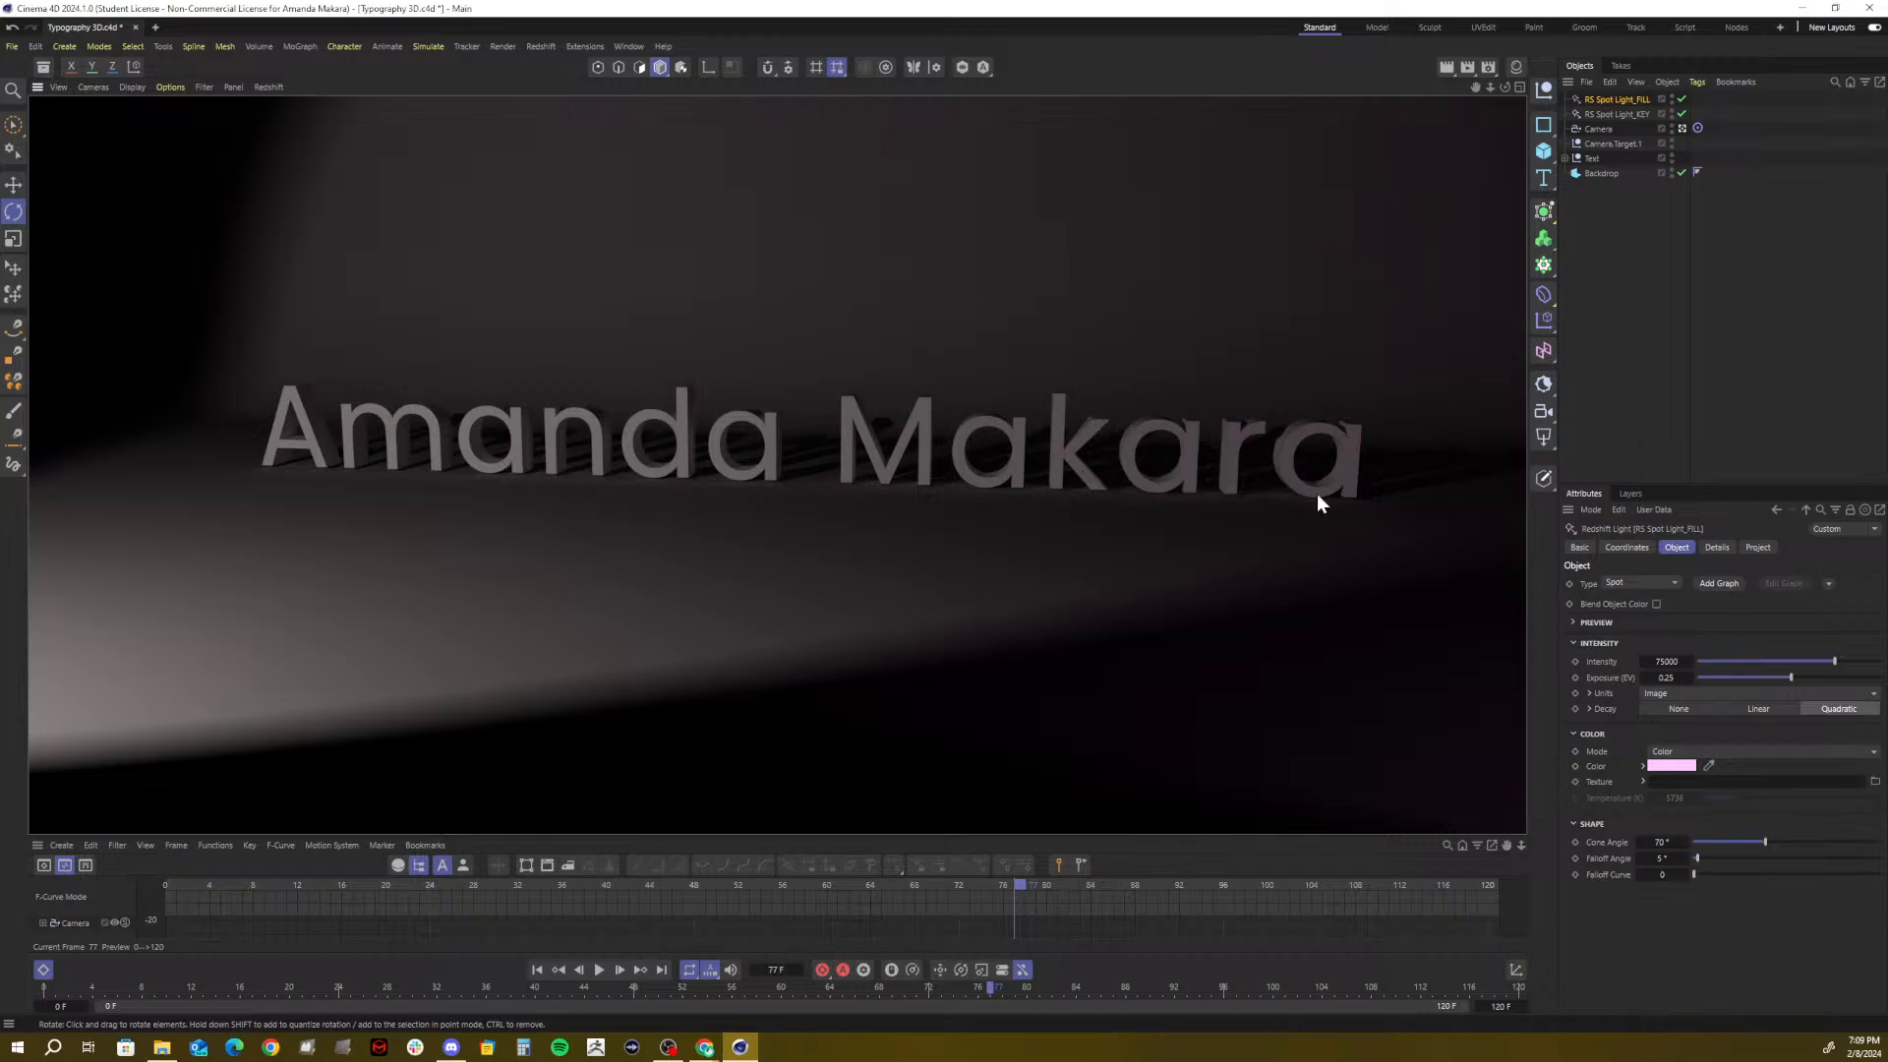
double_click(1679, 661)
type("85000")
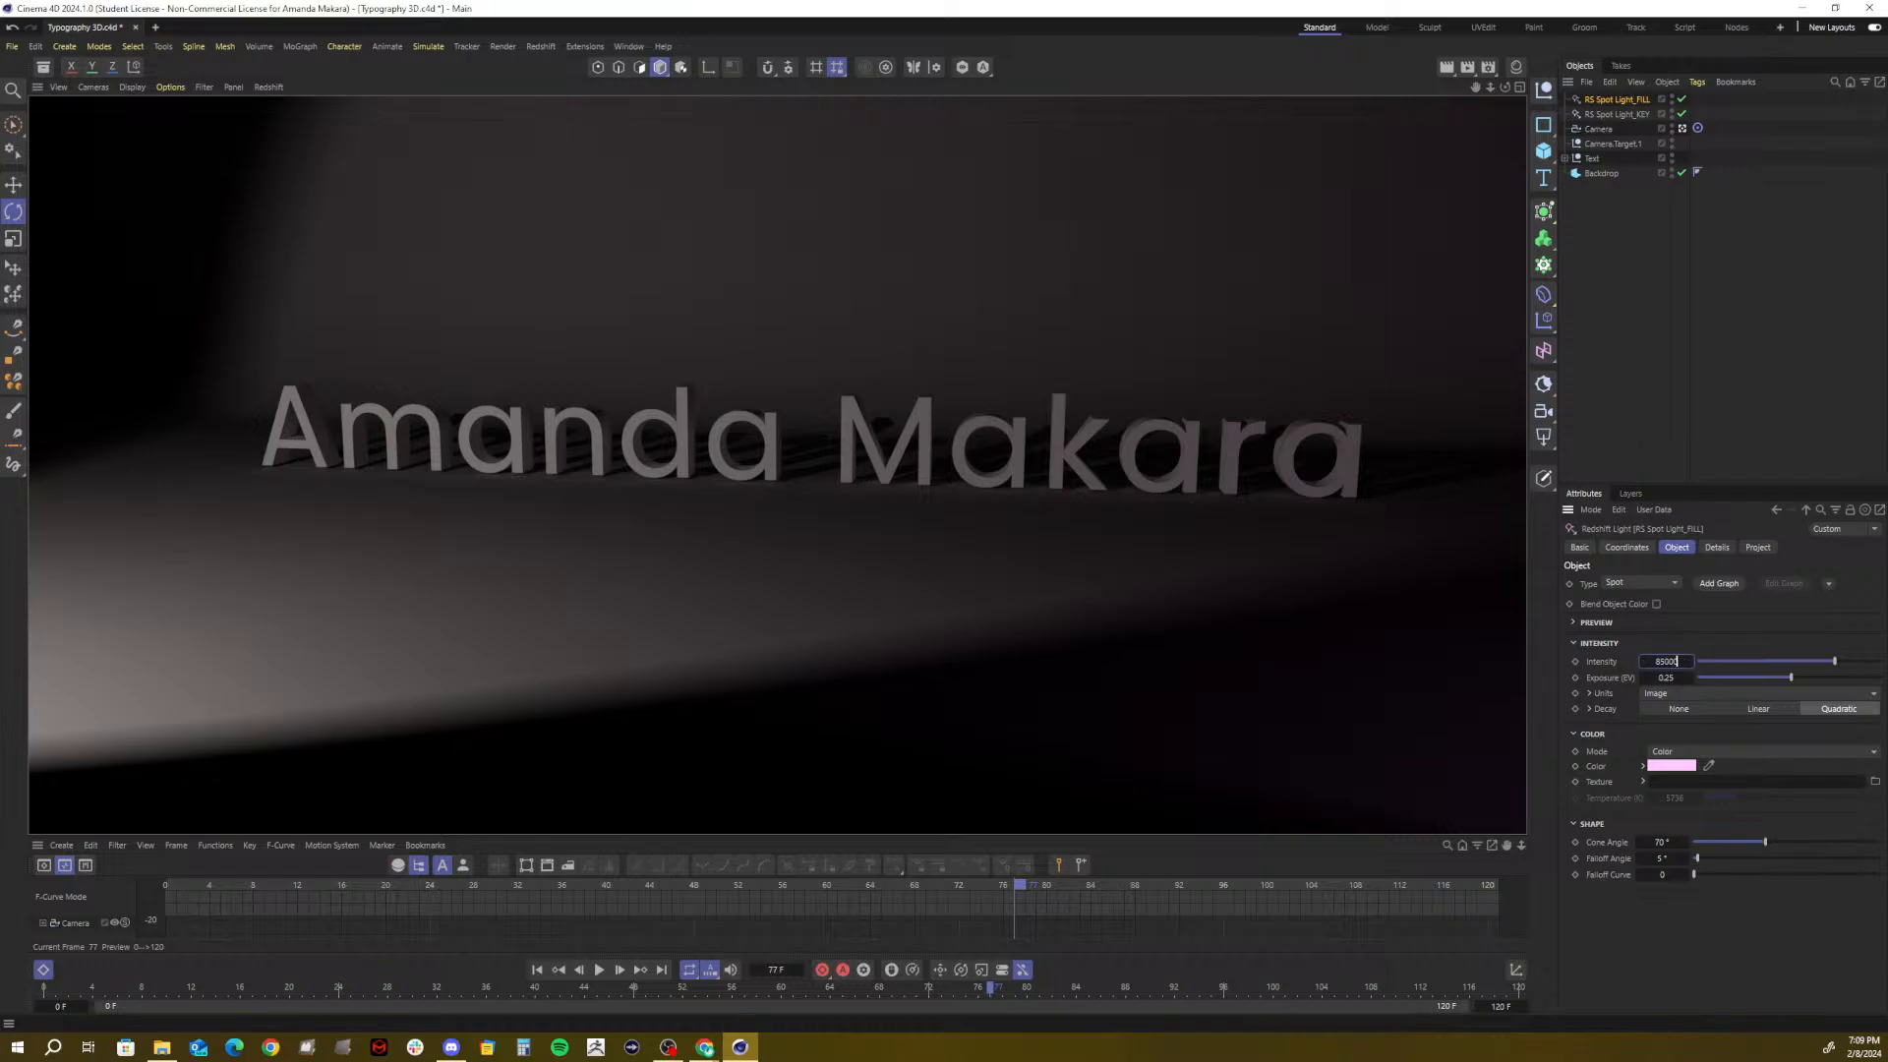
key("Return")
left_click(1469, 397)
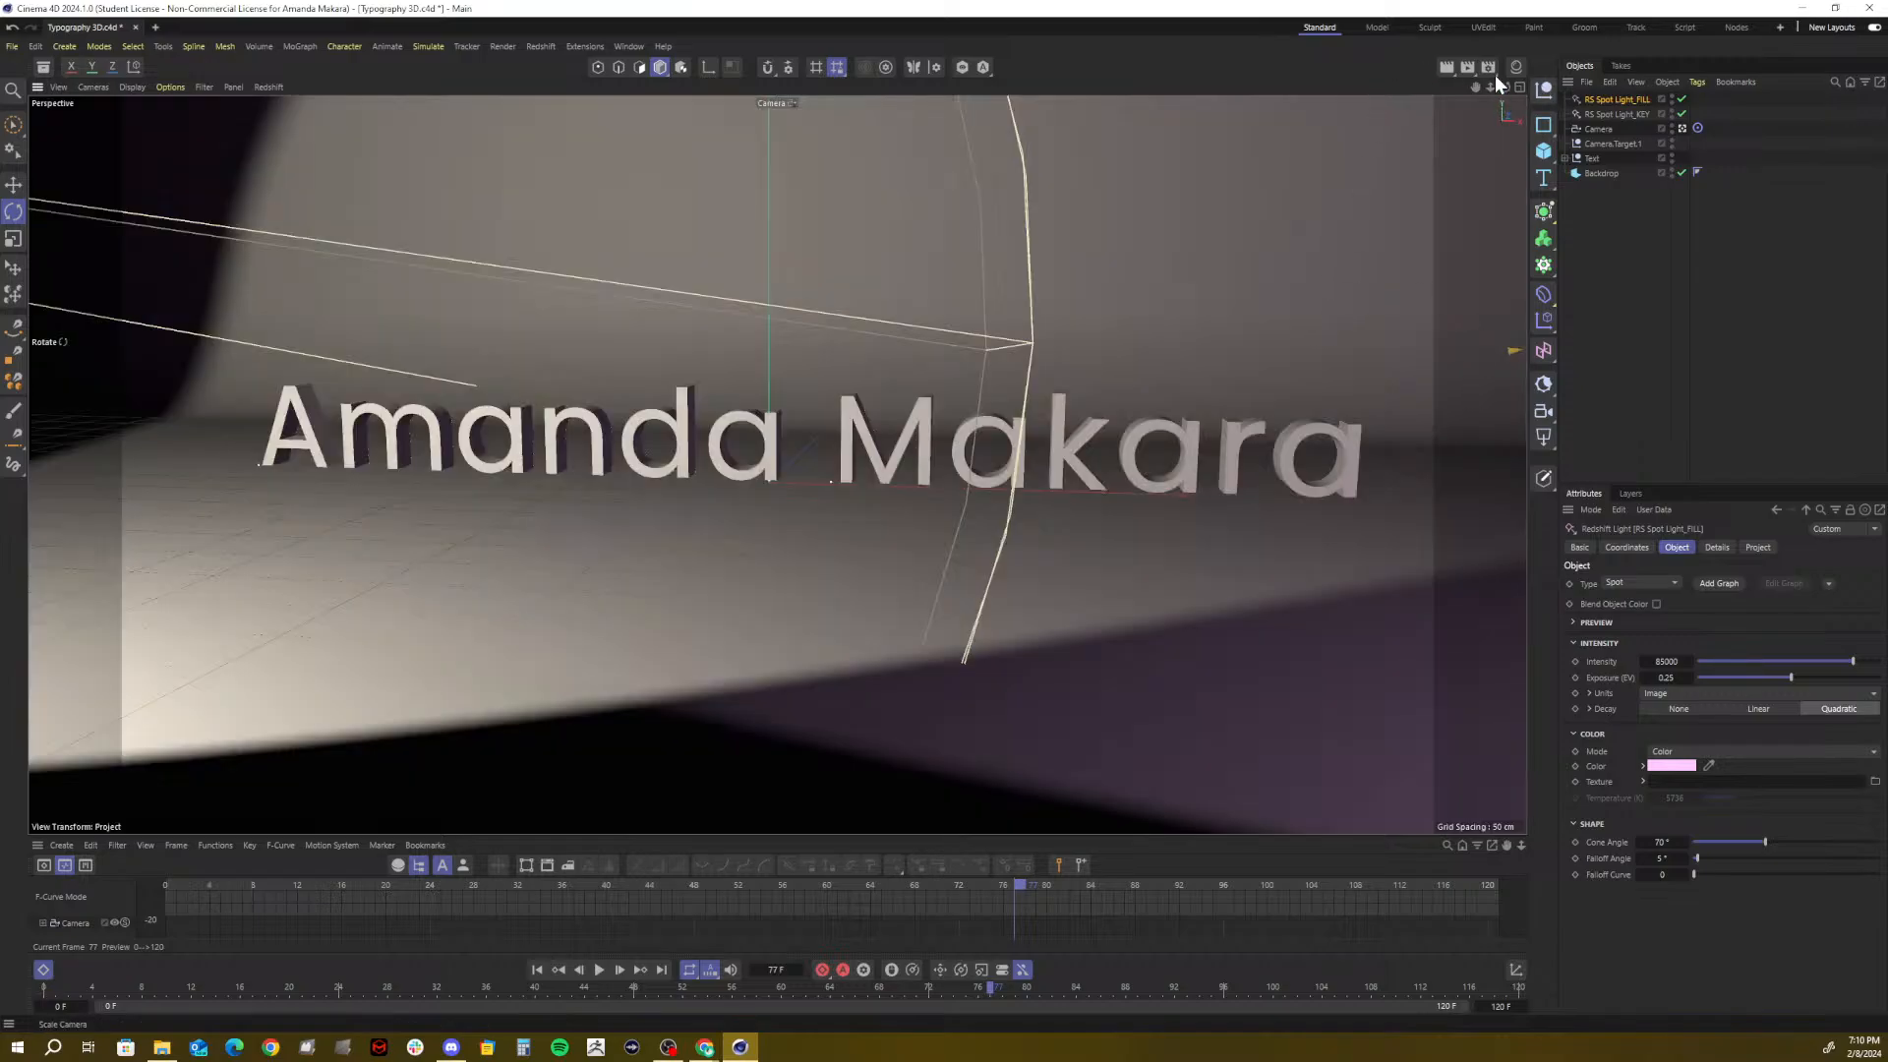
left_click_drag(1489, 88, 1405, 88)
Return to the default view and give the fill spot a 48.1° cone and about 94177 intensity
left_click(1680, 127)
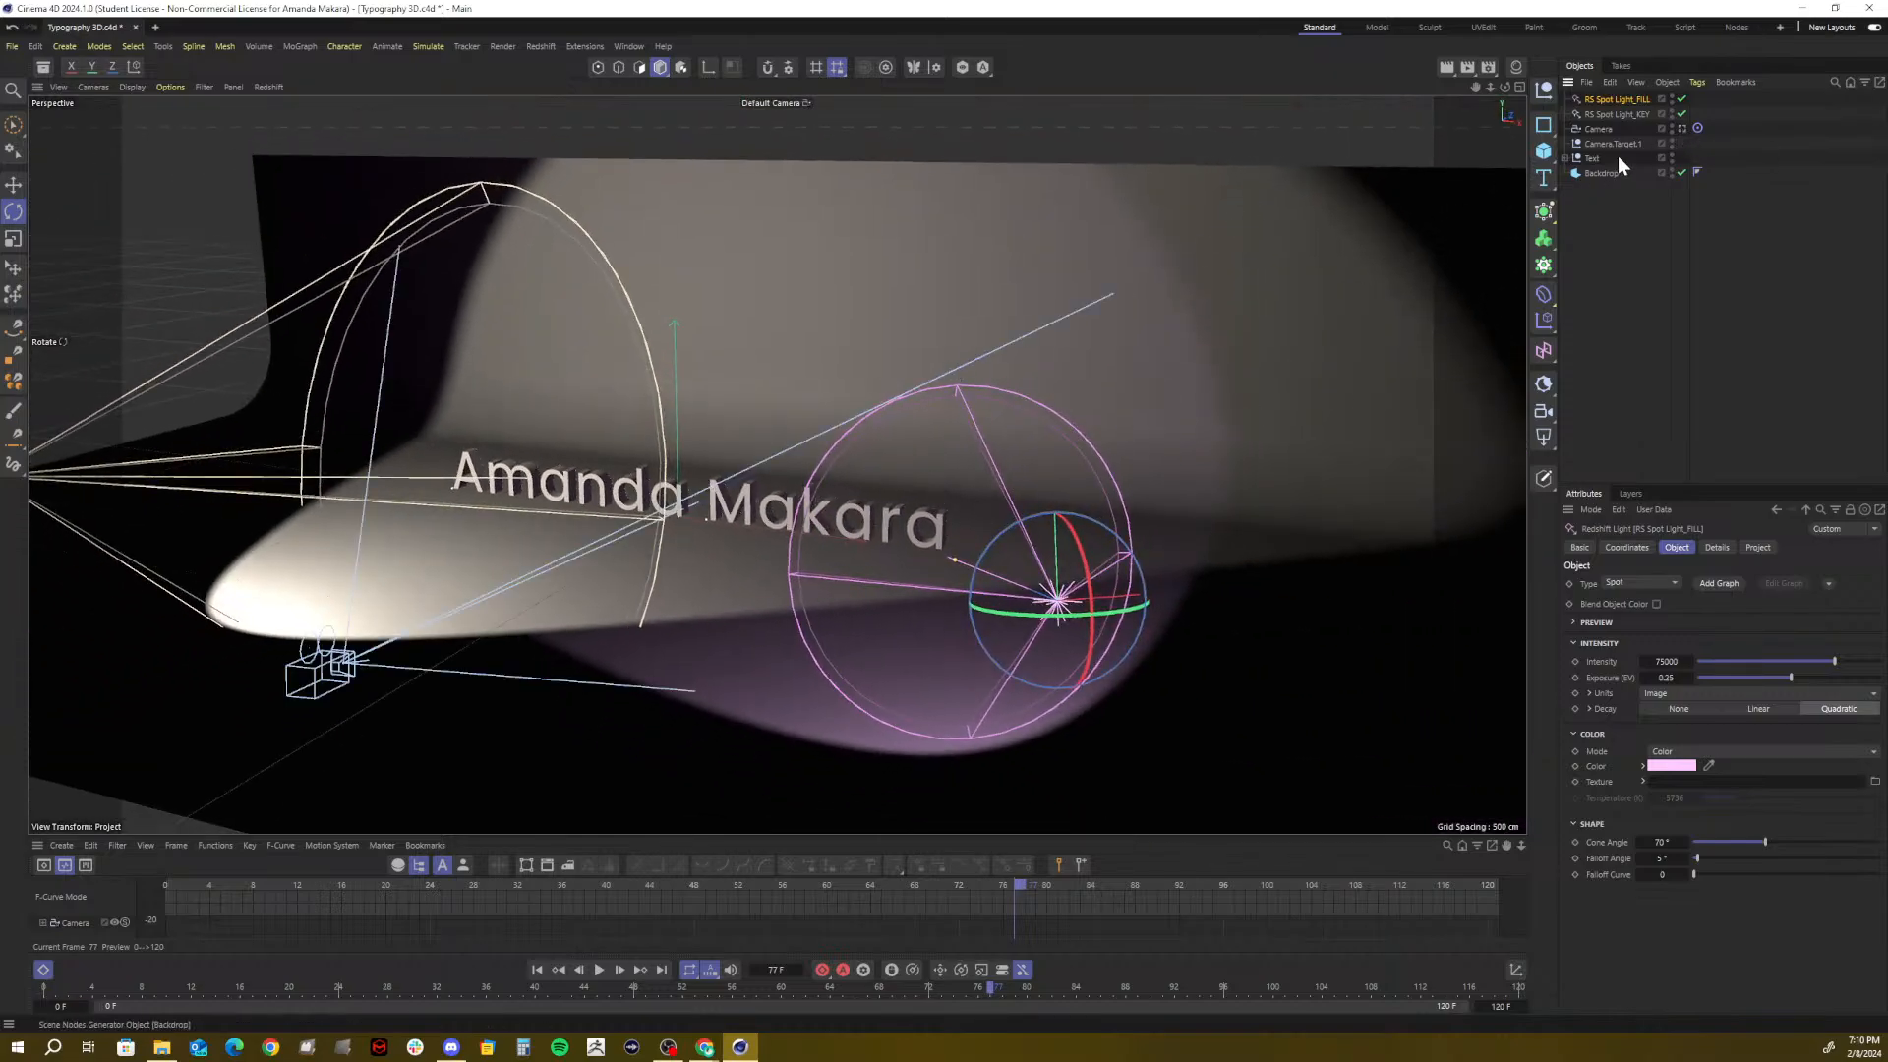
left_click(1607, 131)
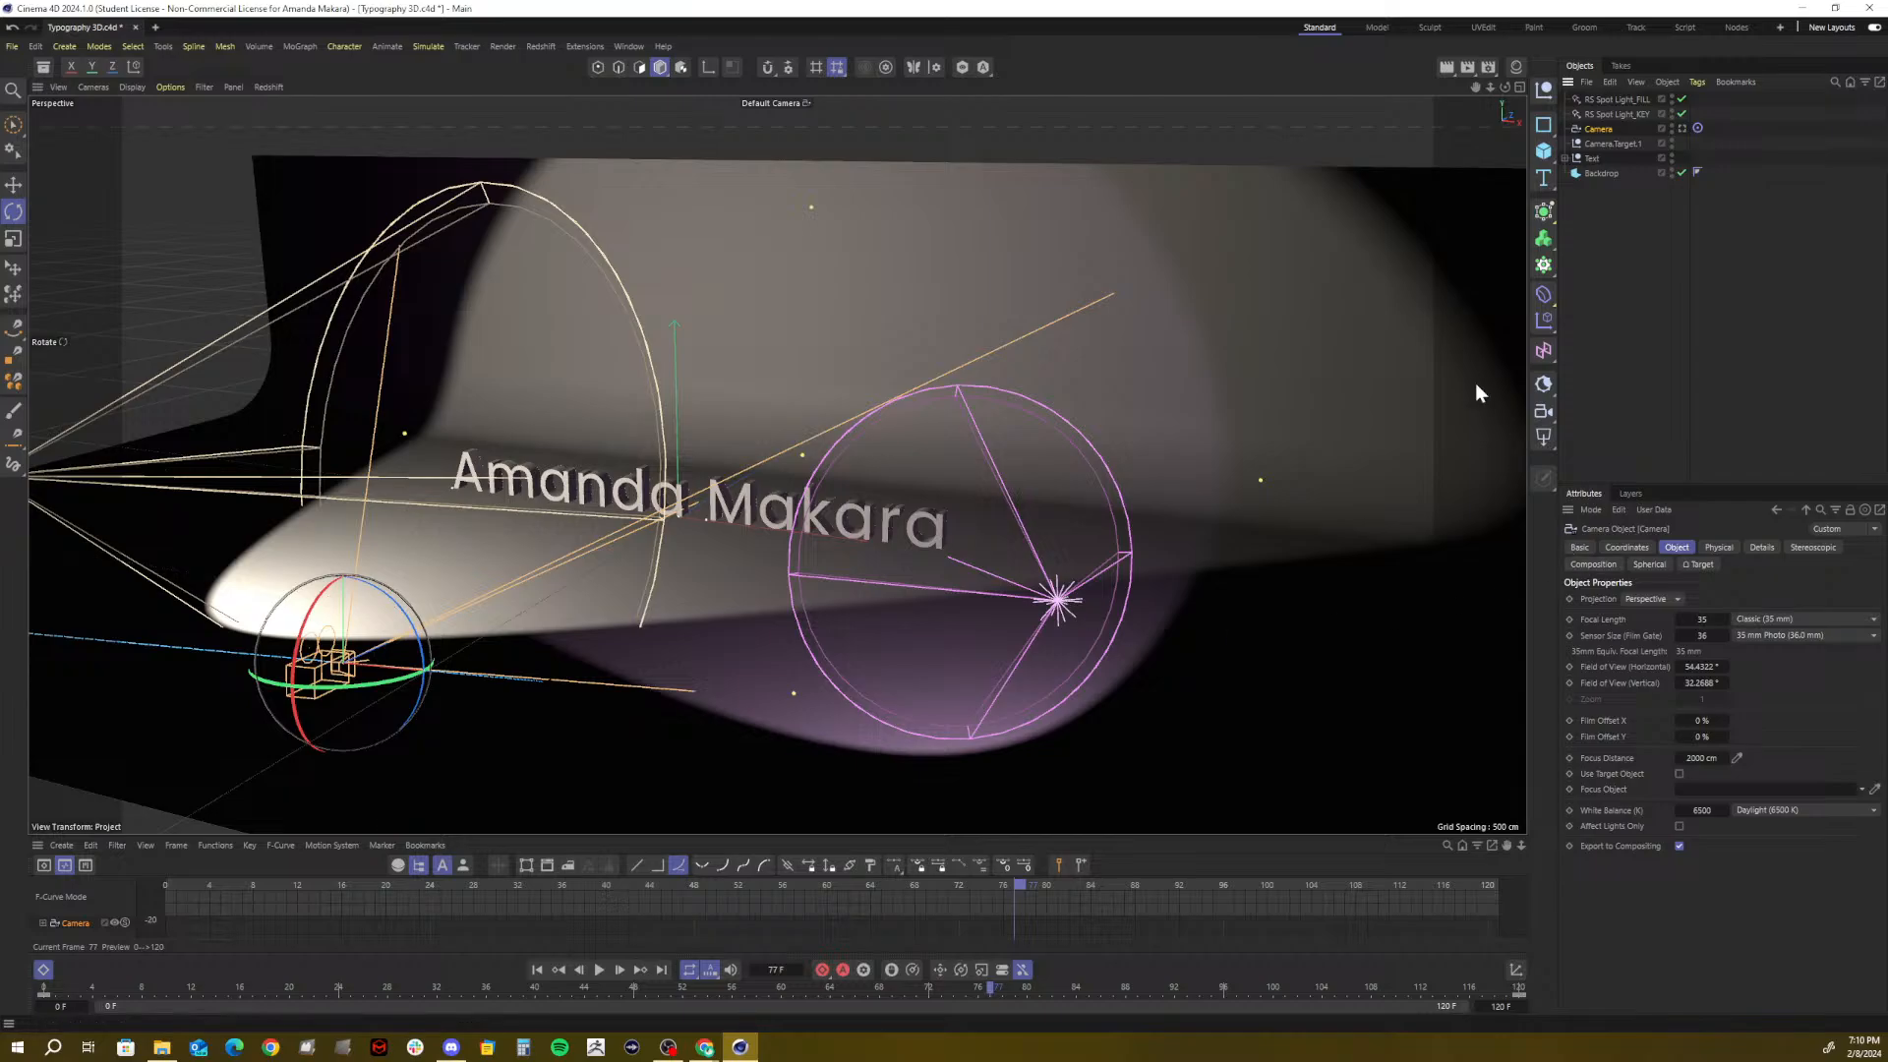
left_click(1614, 99)
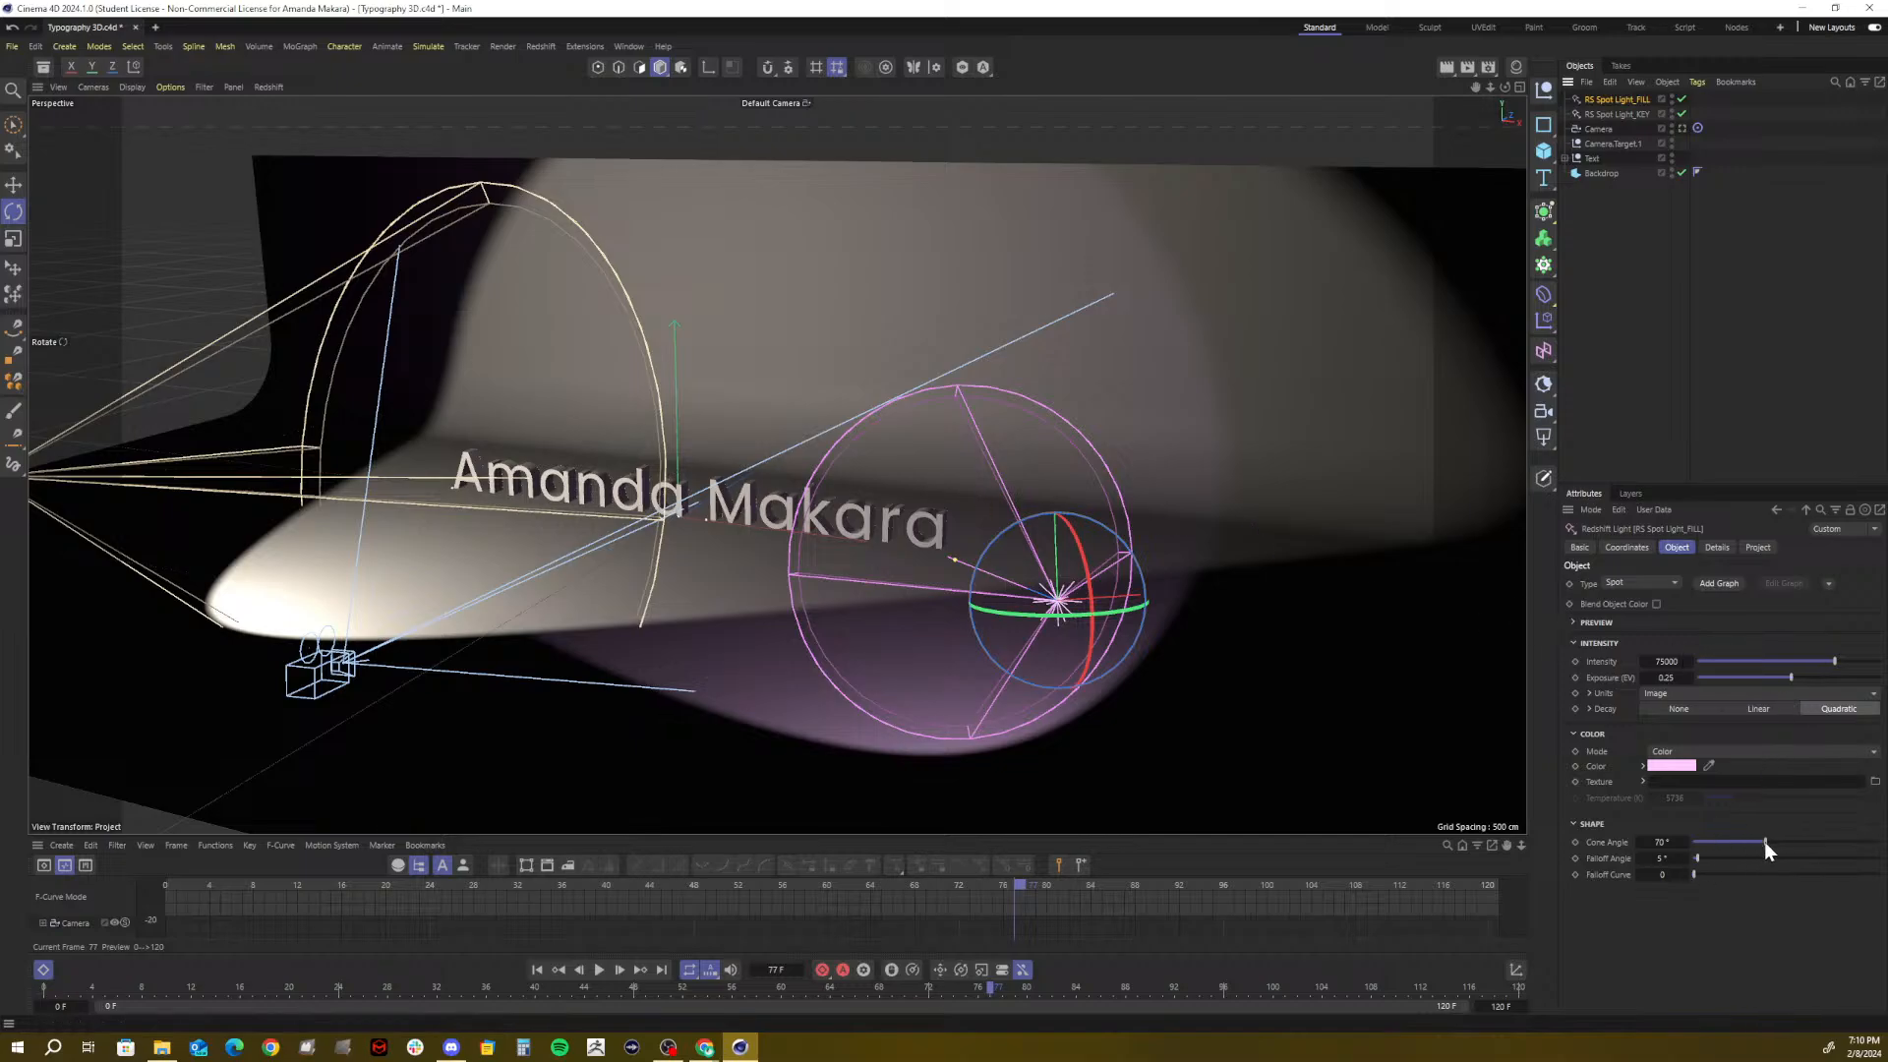
left_click_drag(1764, 841, 1742, 845)
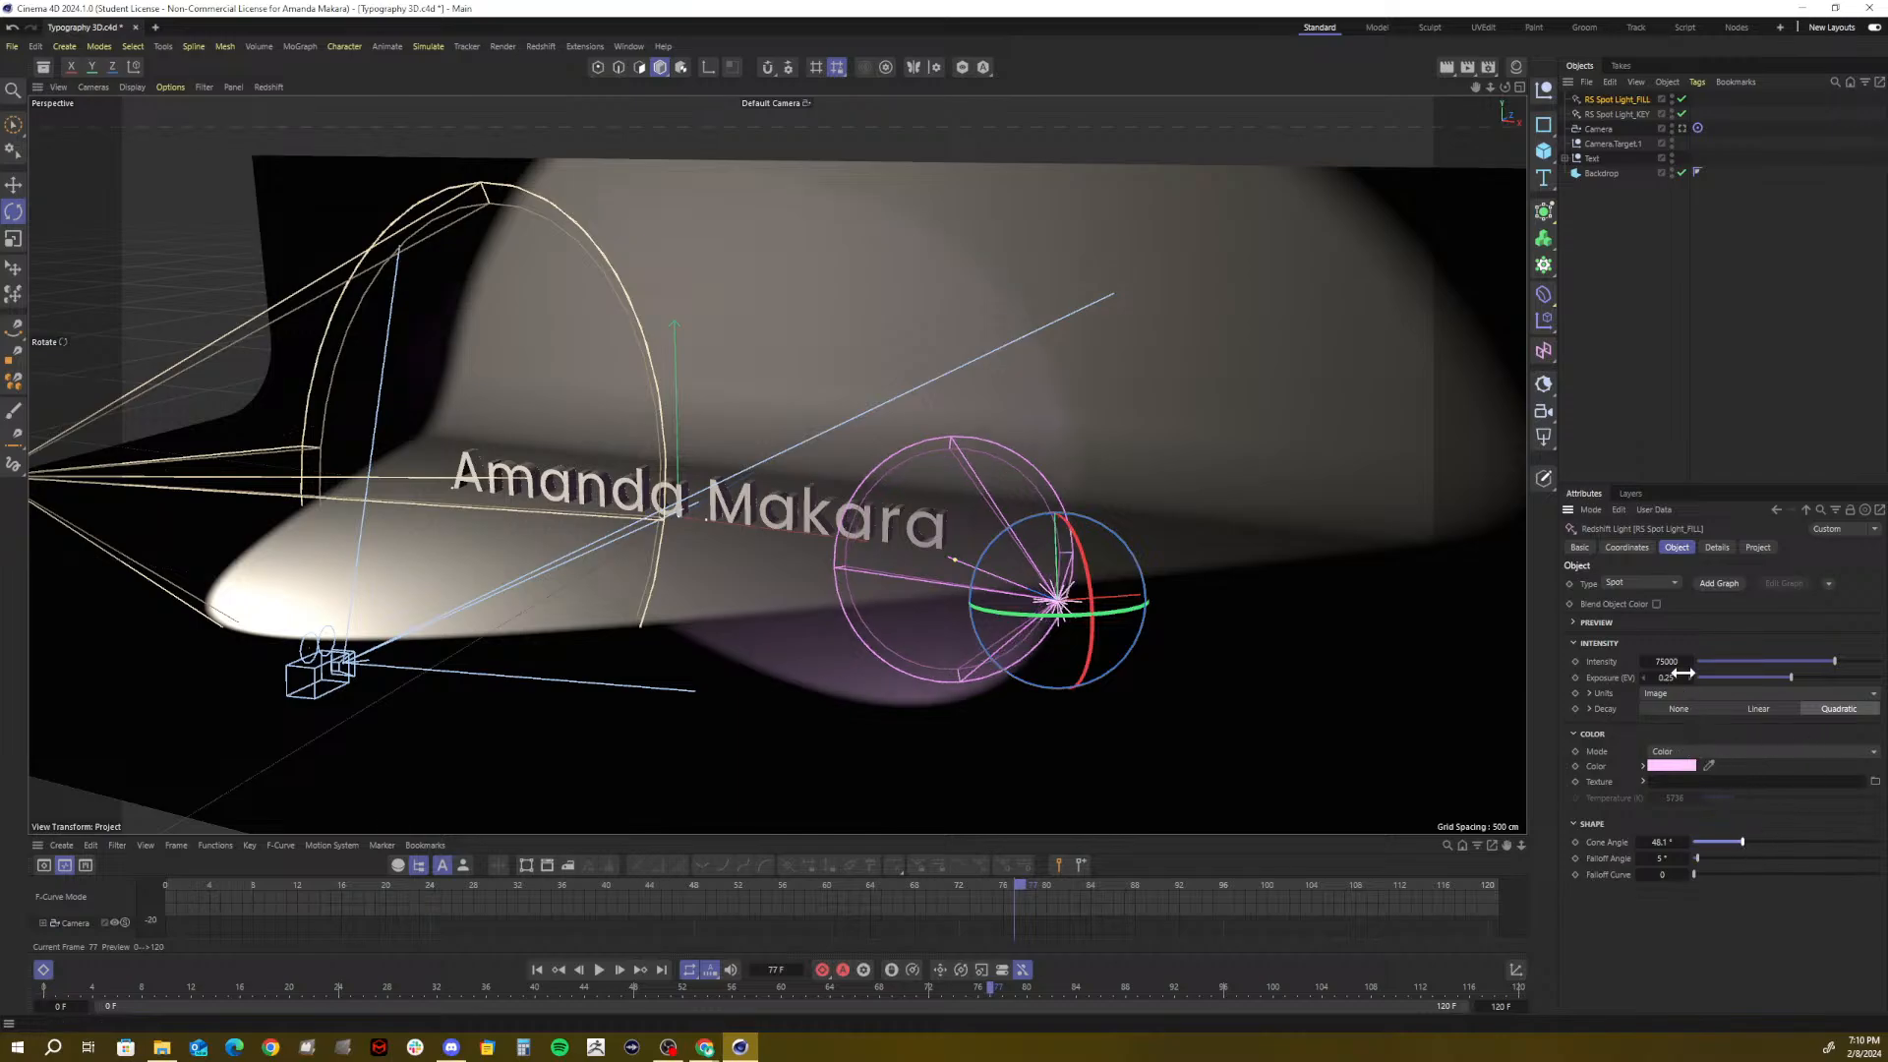
left_click_drag(1838, 662, 1865, 658)
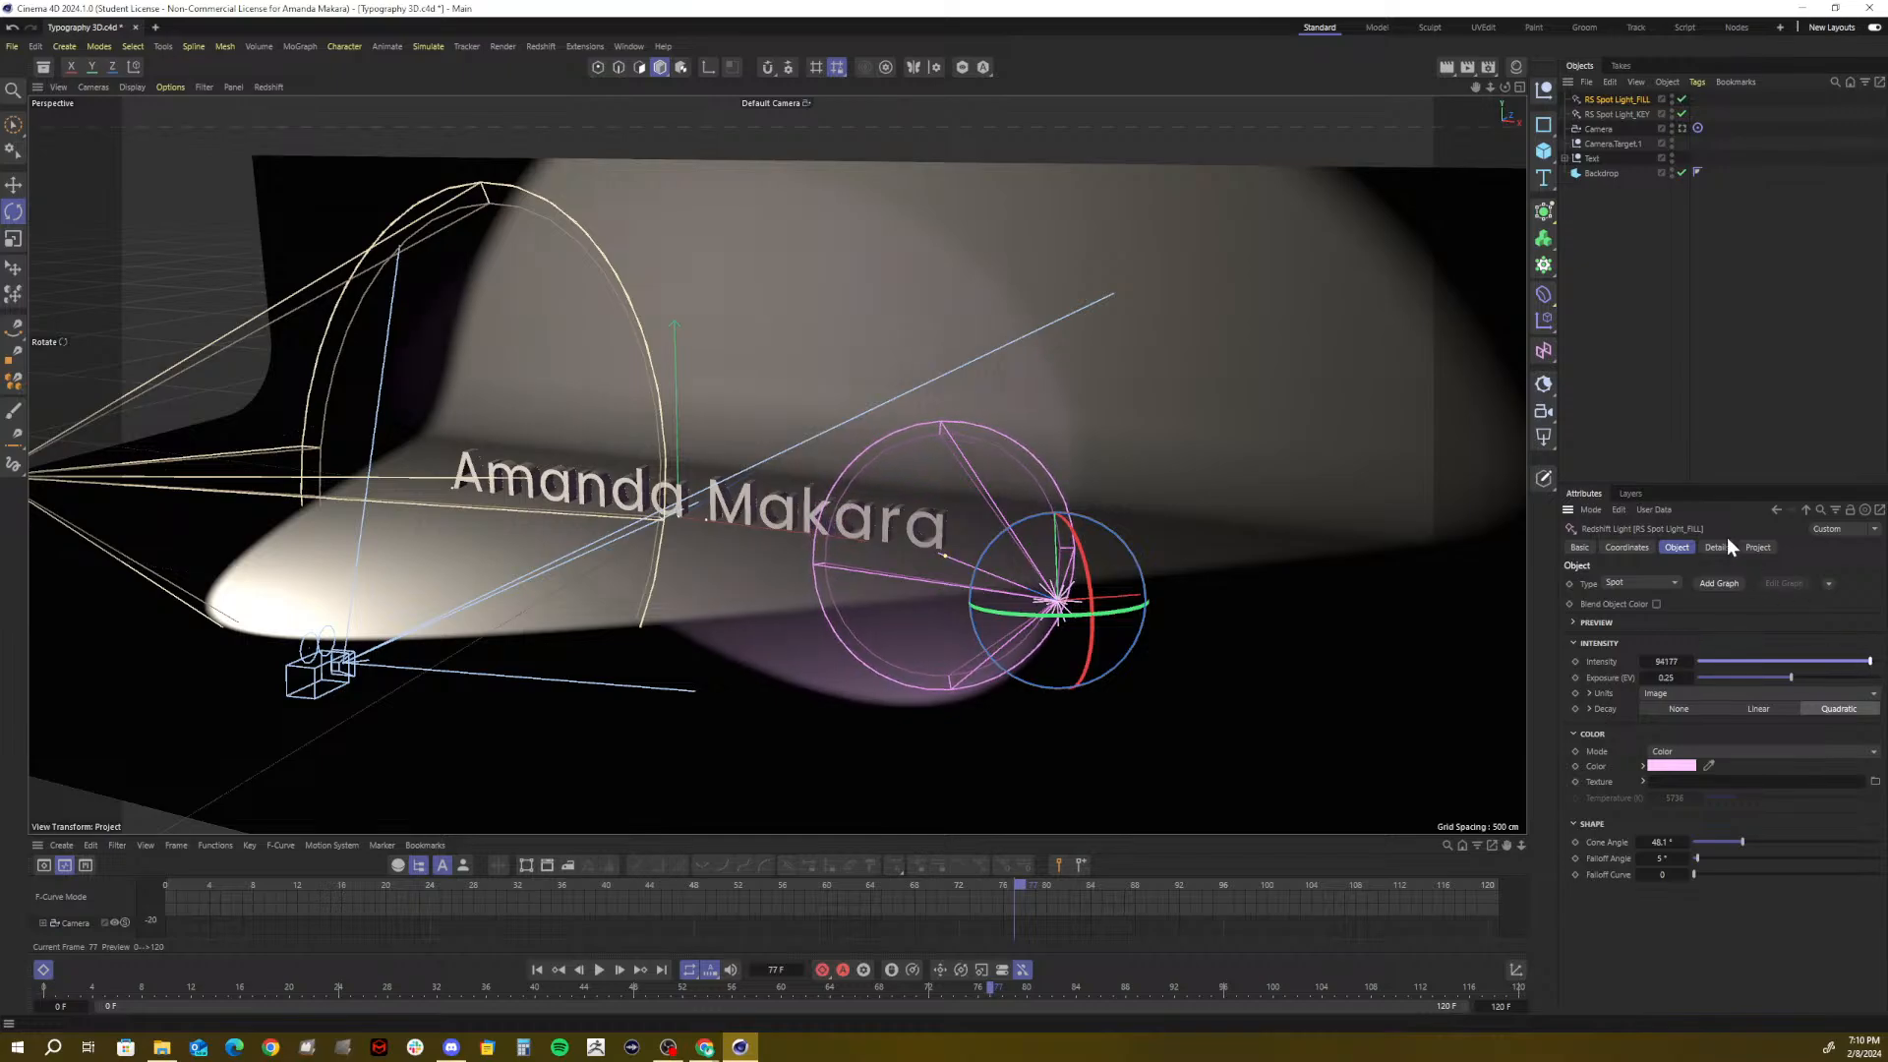
Try Area and Point types on the fill light, revert to Spot, and show its Details
left_click(1621, 582)
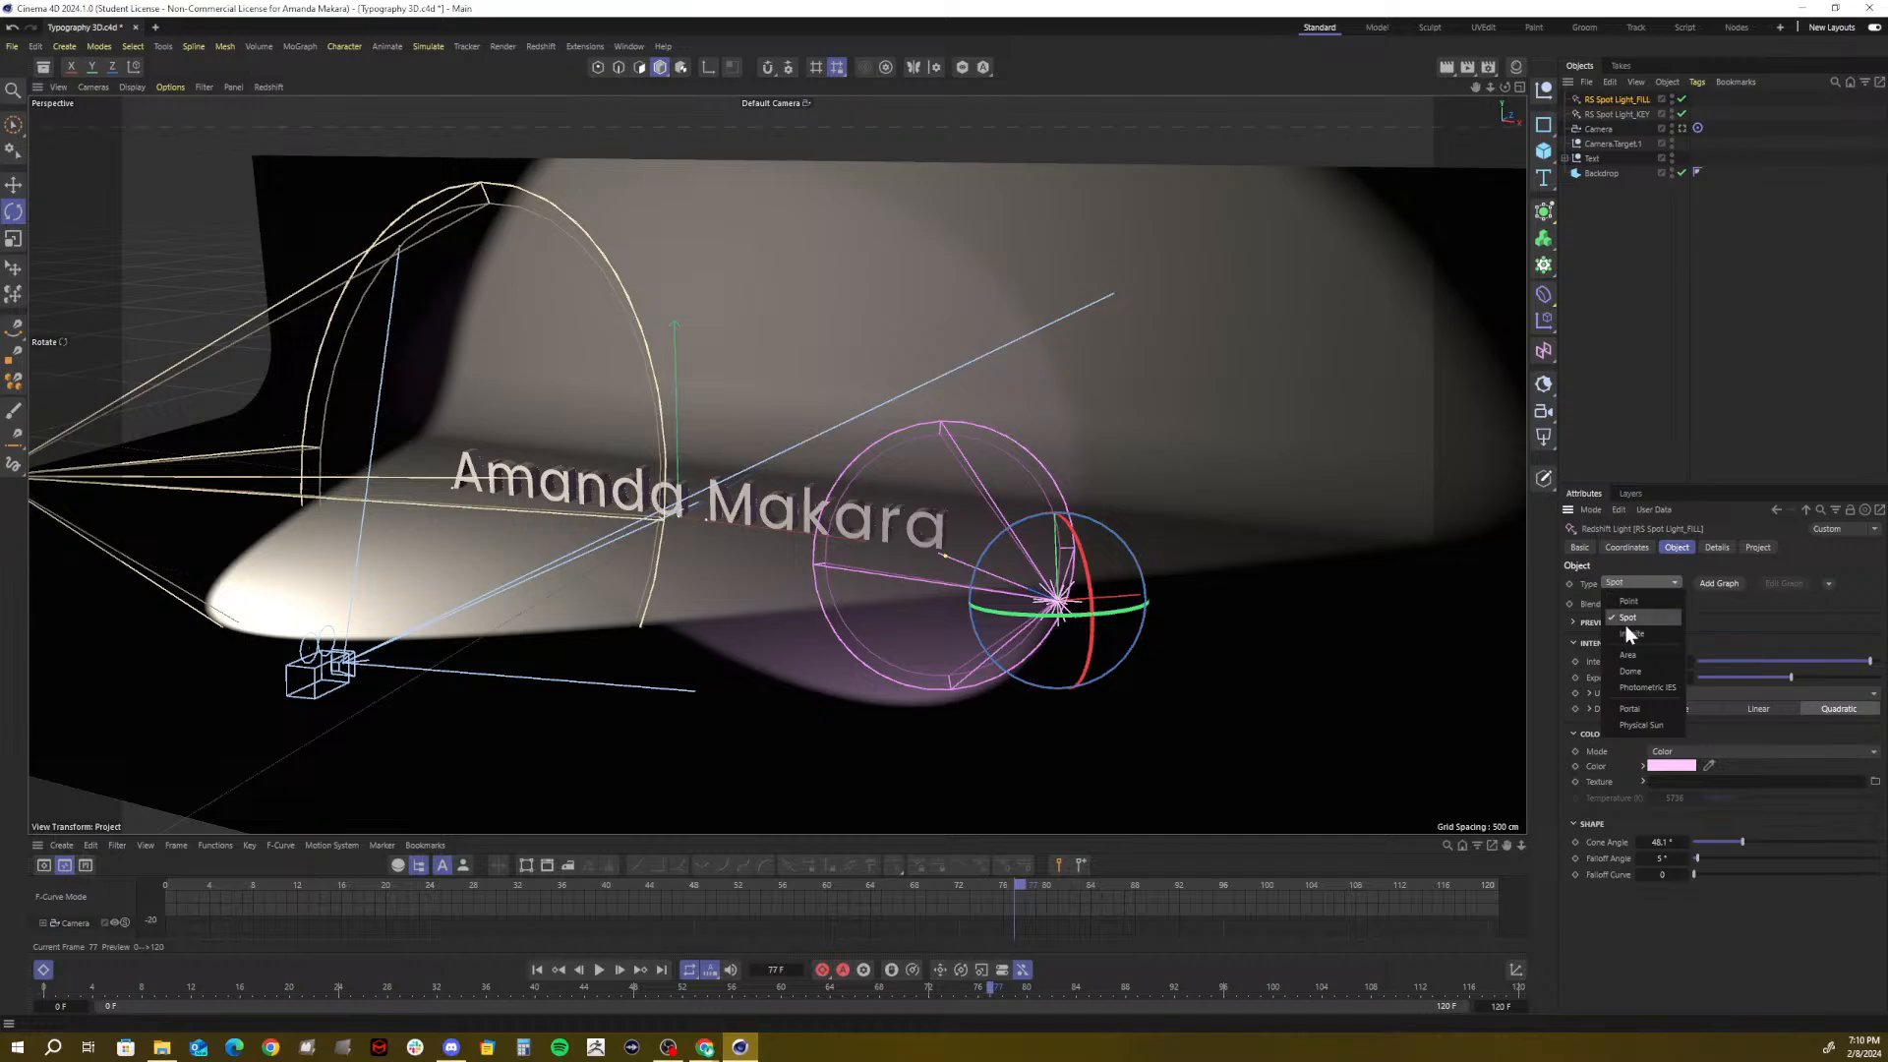
left_click(1629, 655)
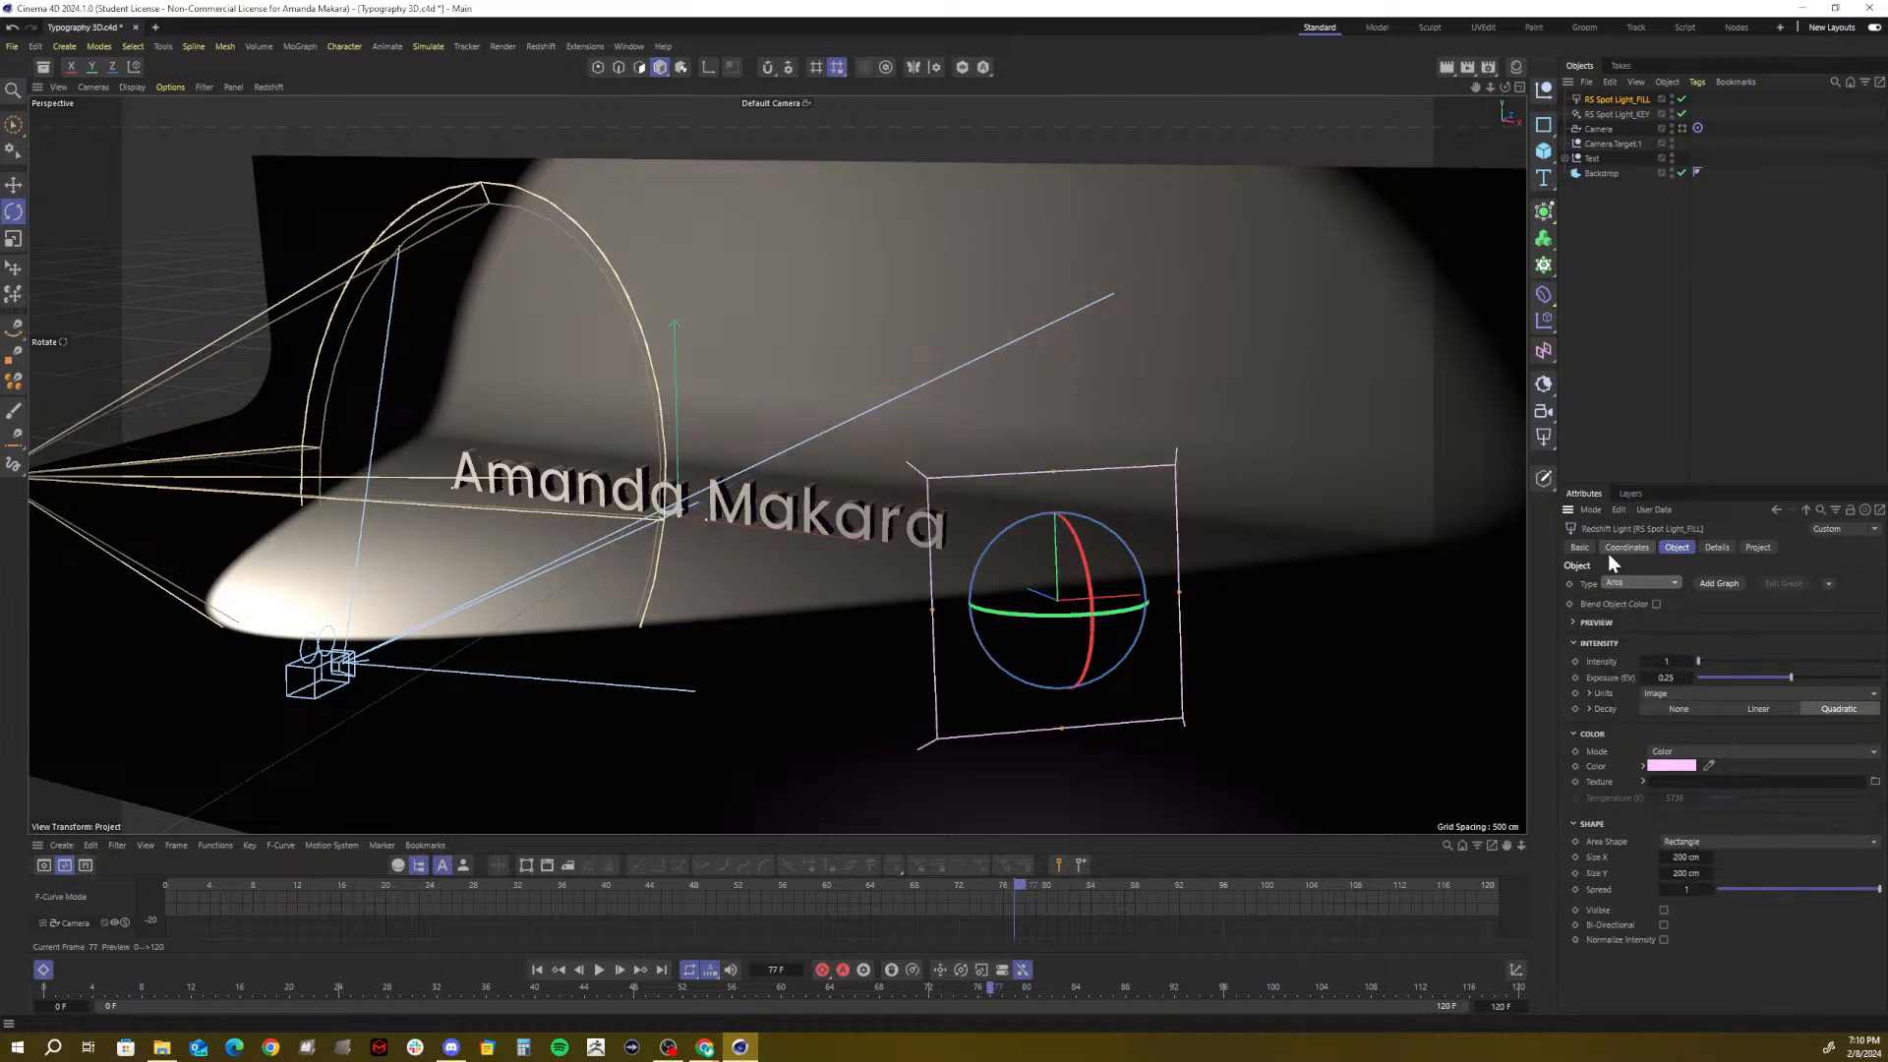
left_click(1618, 581)
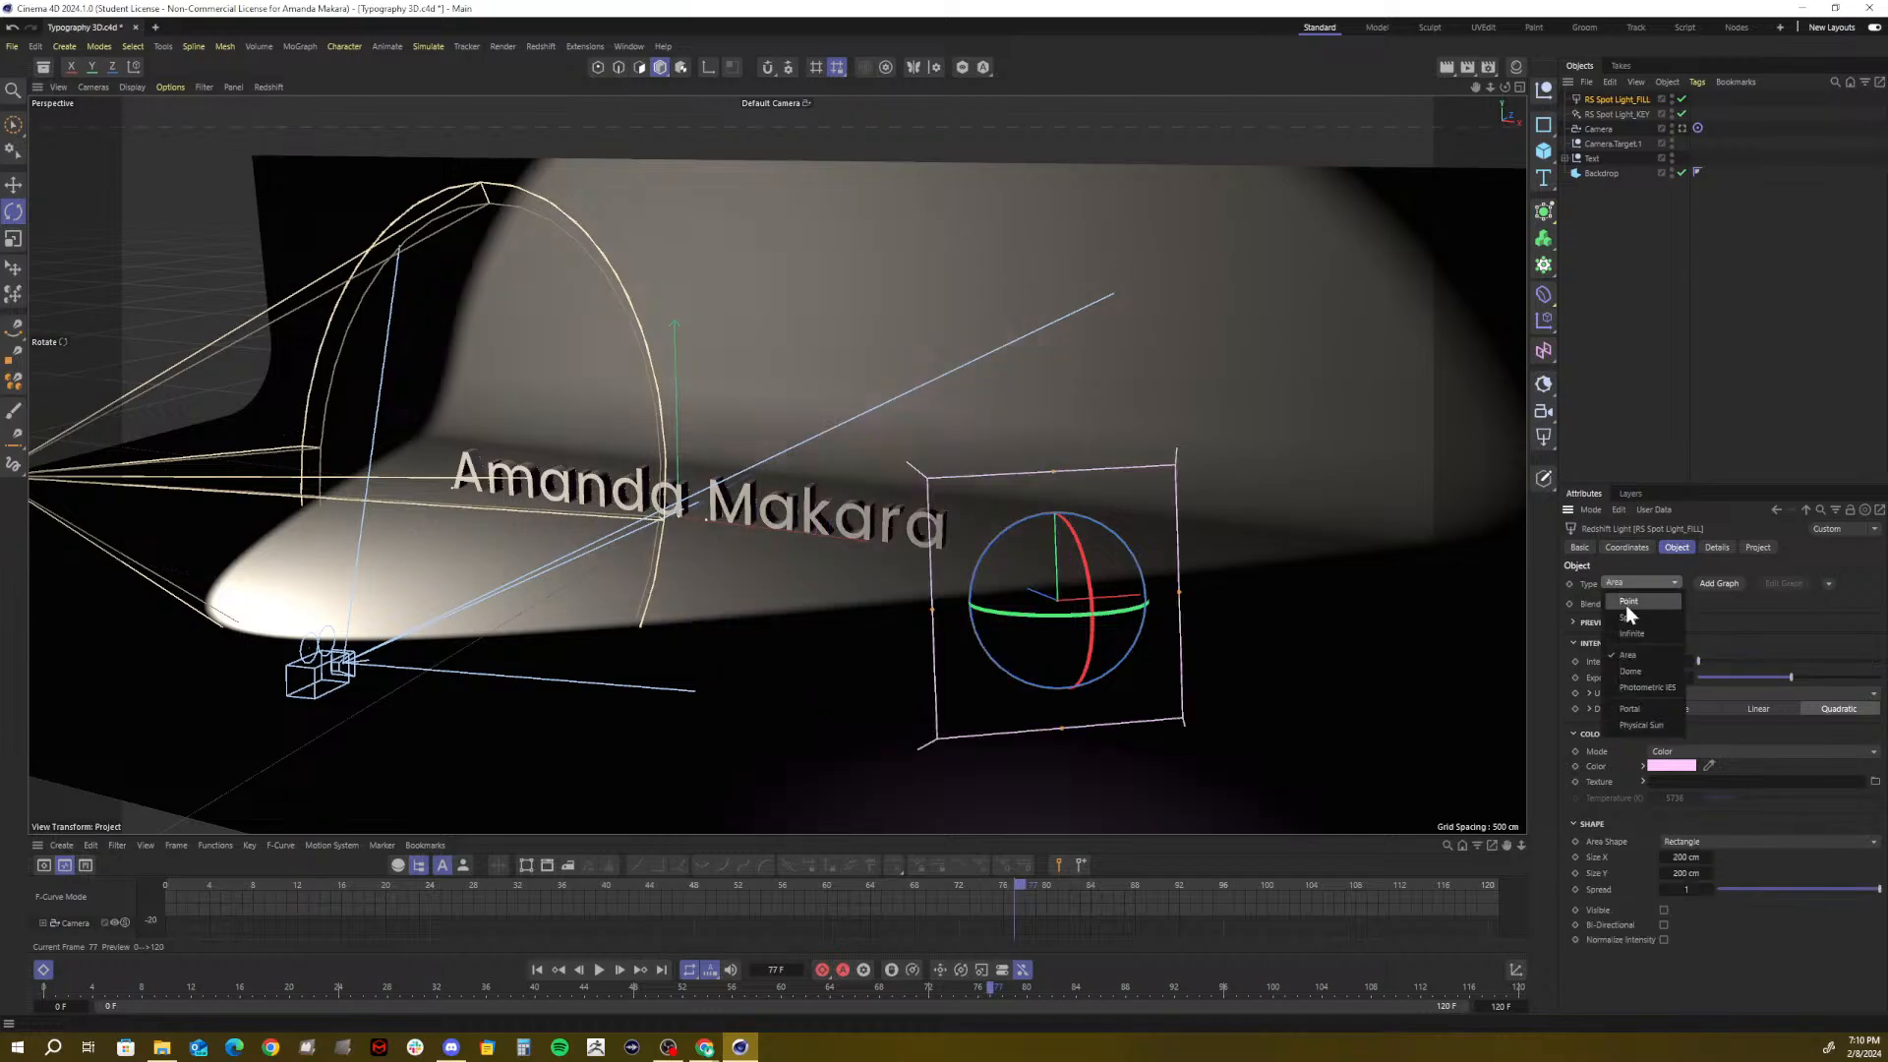
left_click(1631, 617)
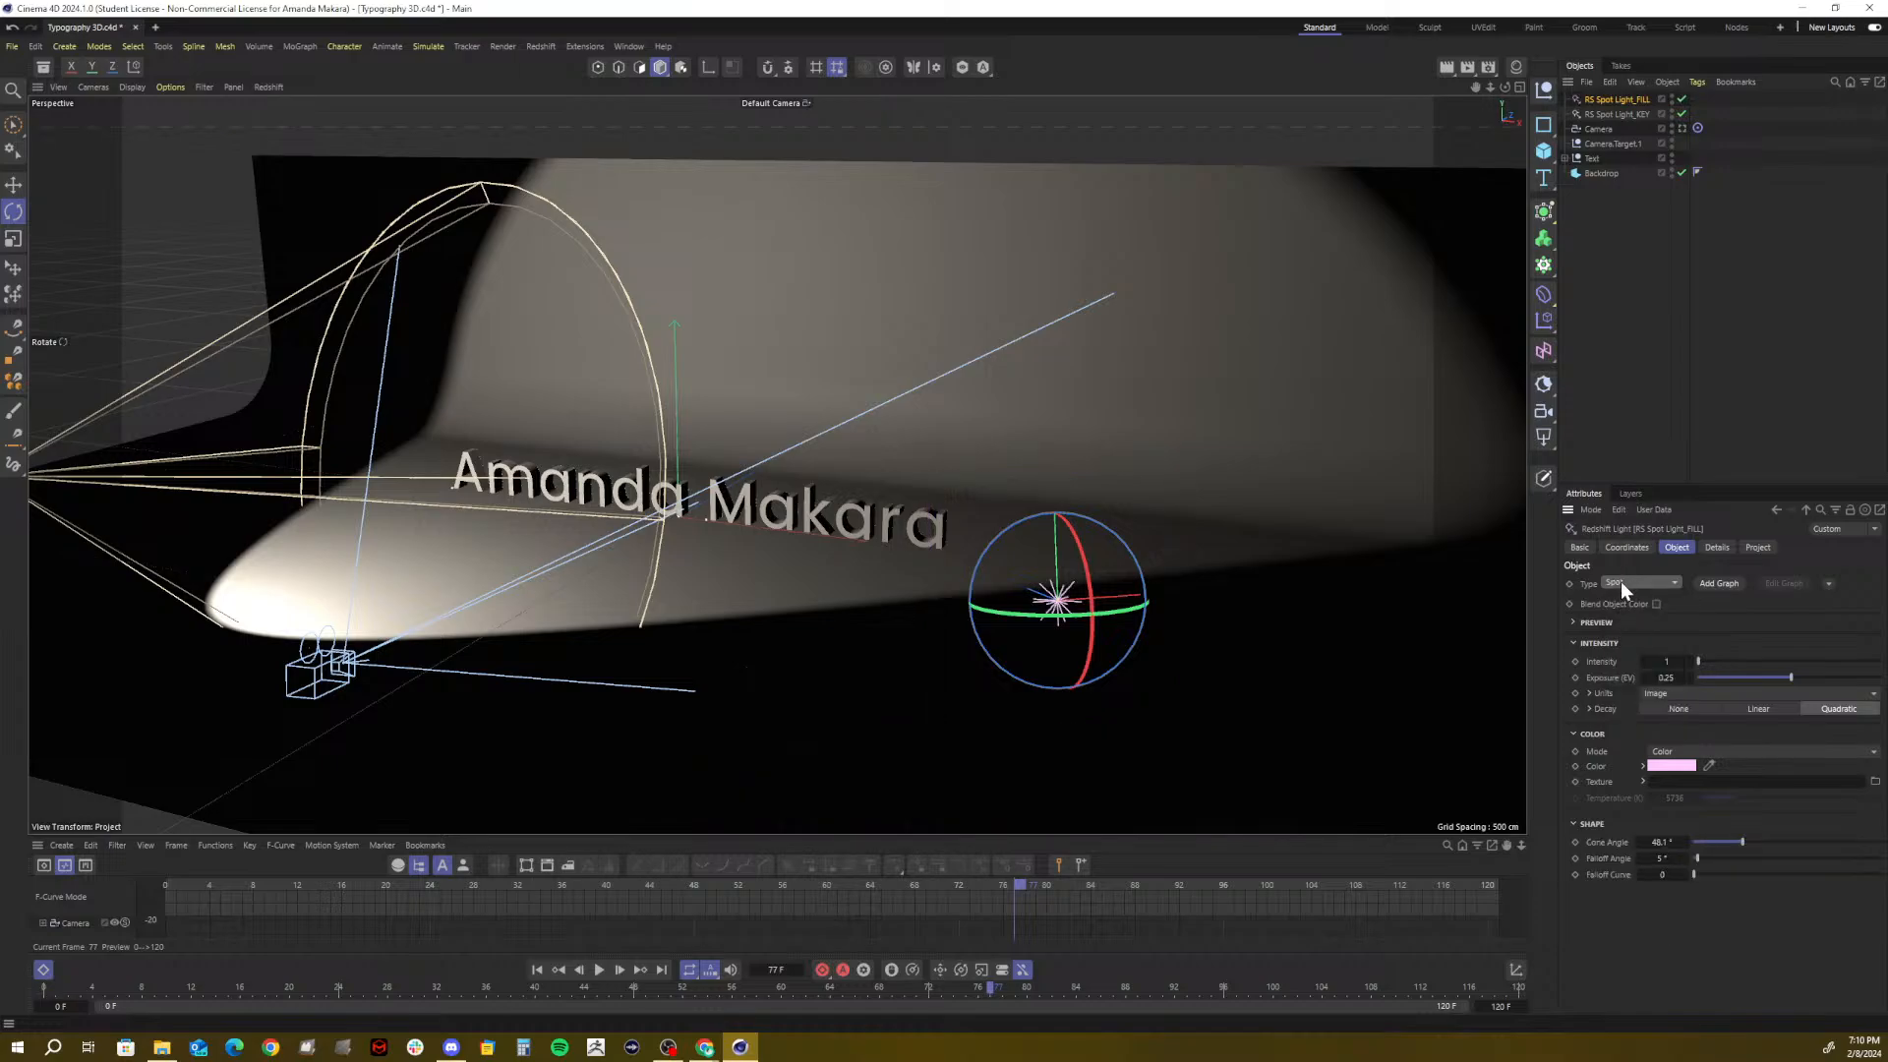
left_click(1620, 581)
left_click(1620, 599)
left_click(1624, 580)
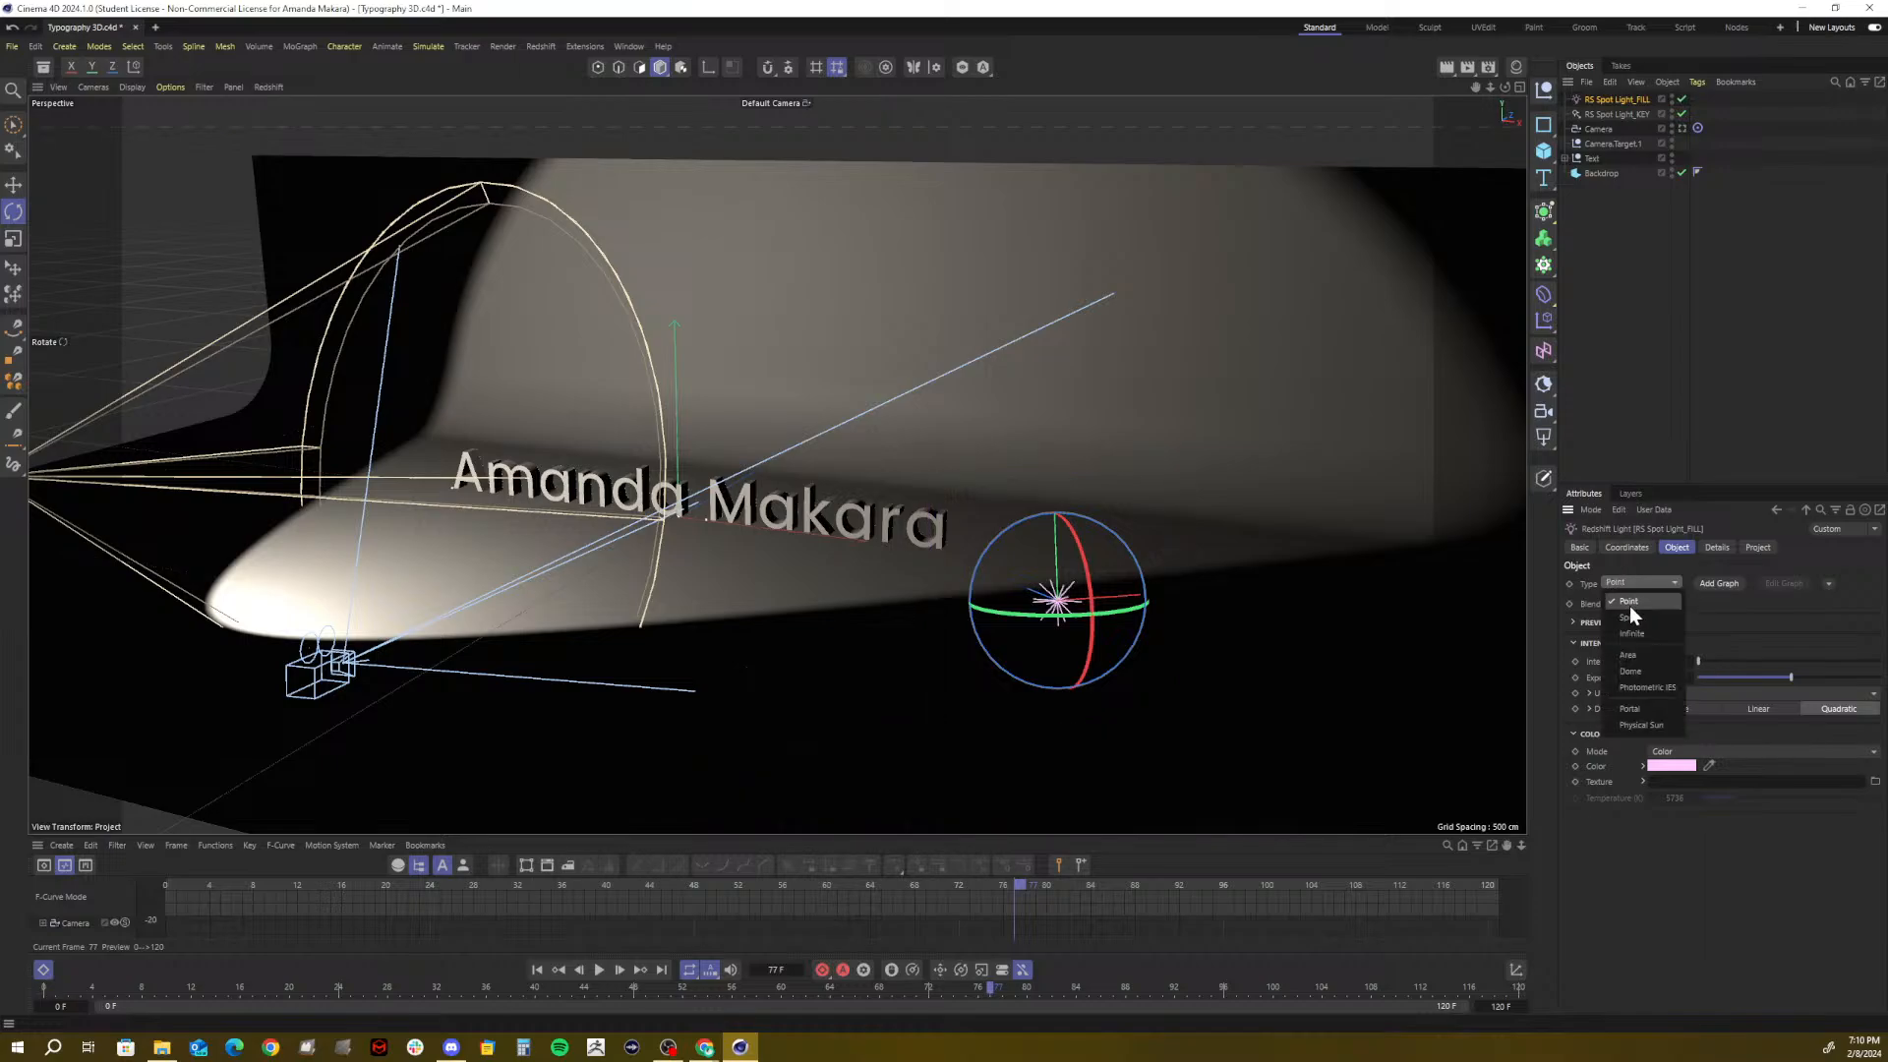
left_click(1628, 655)
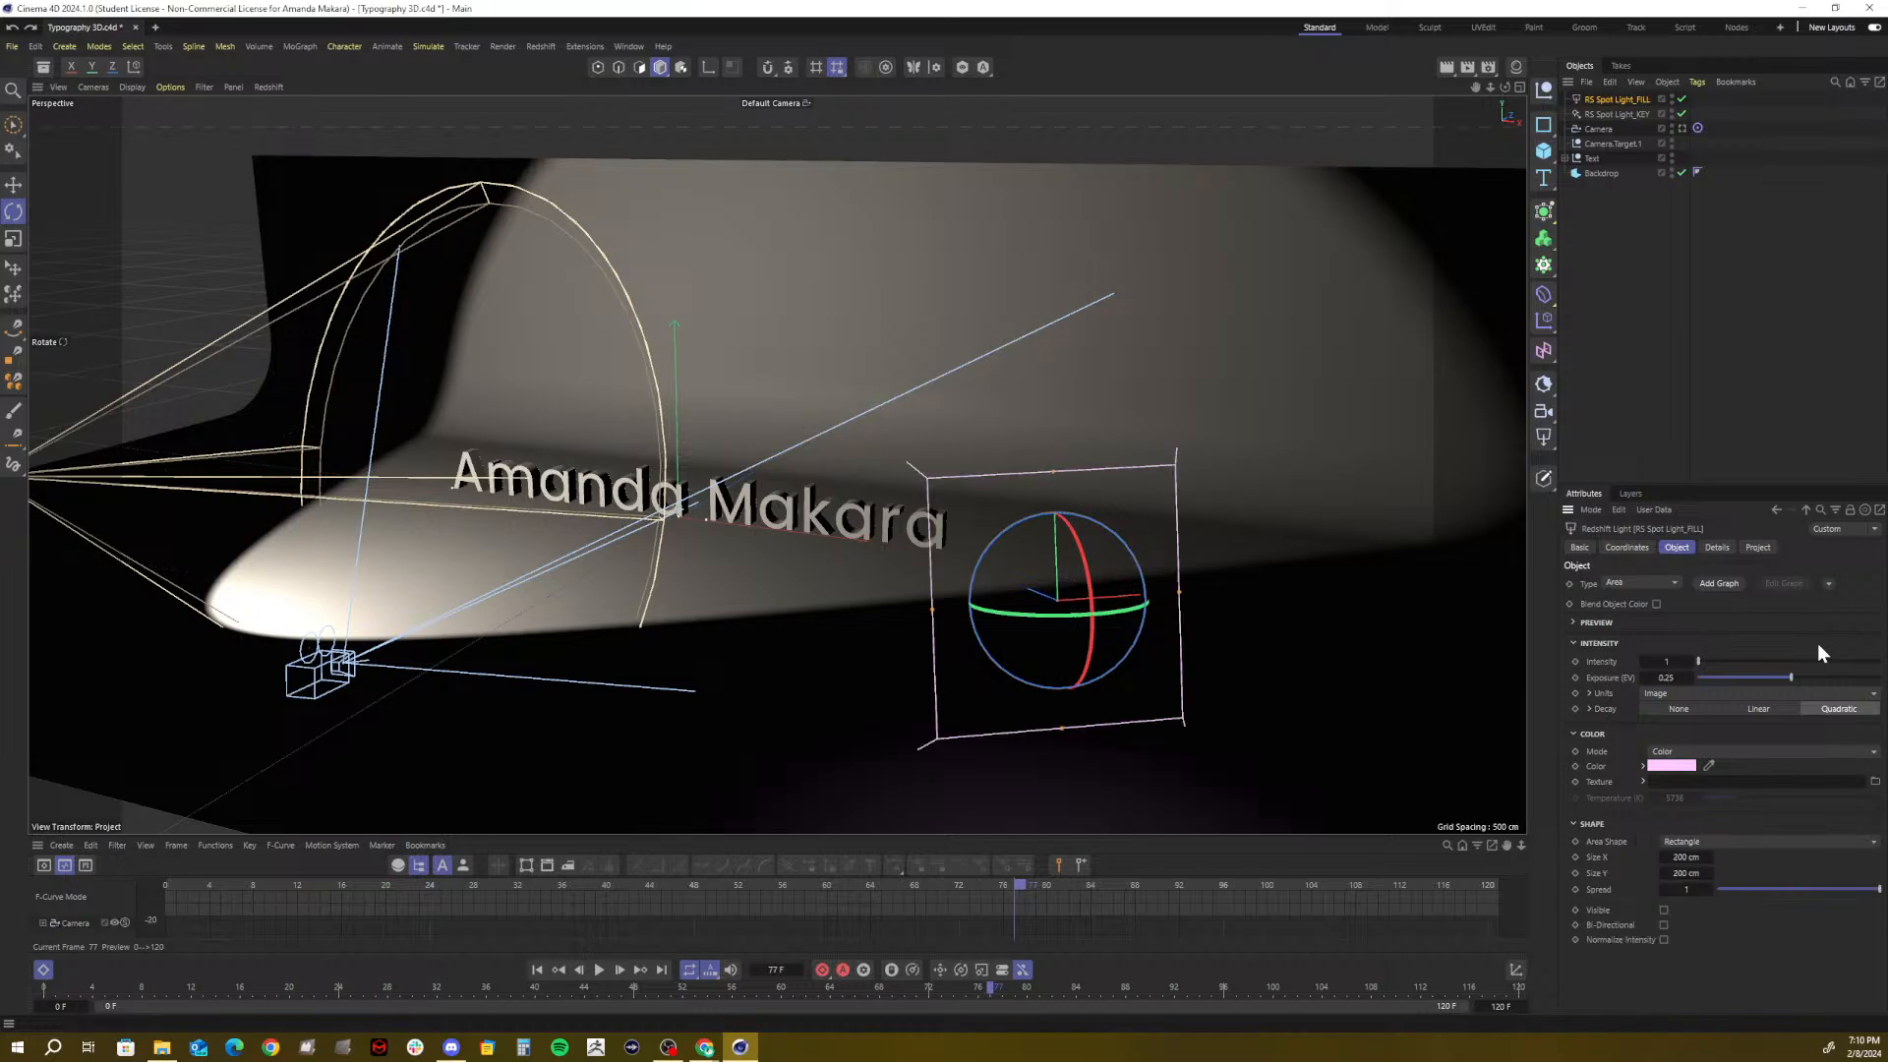
key("ctrl+z")
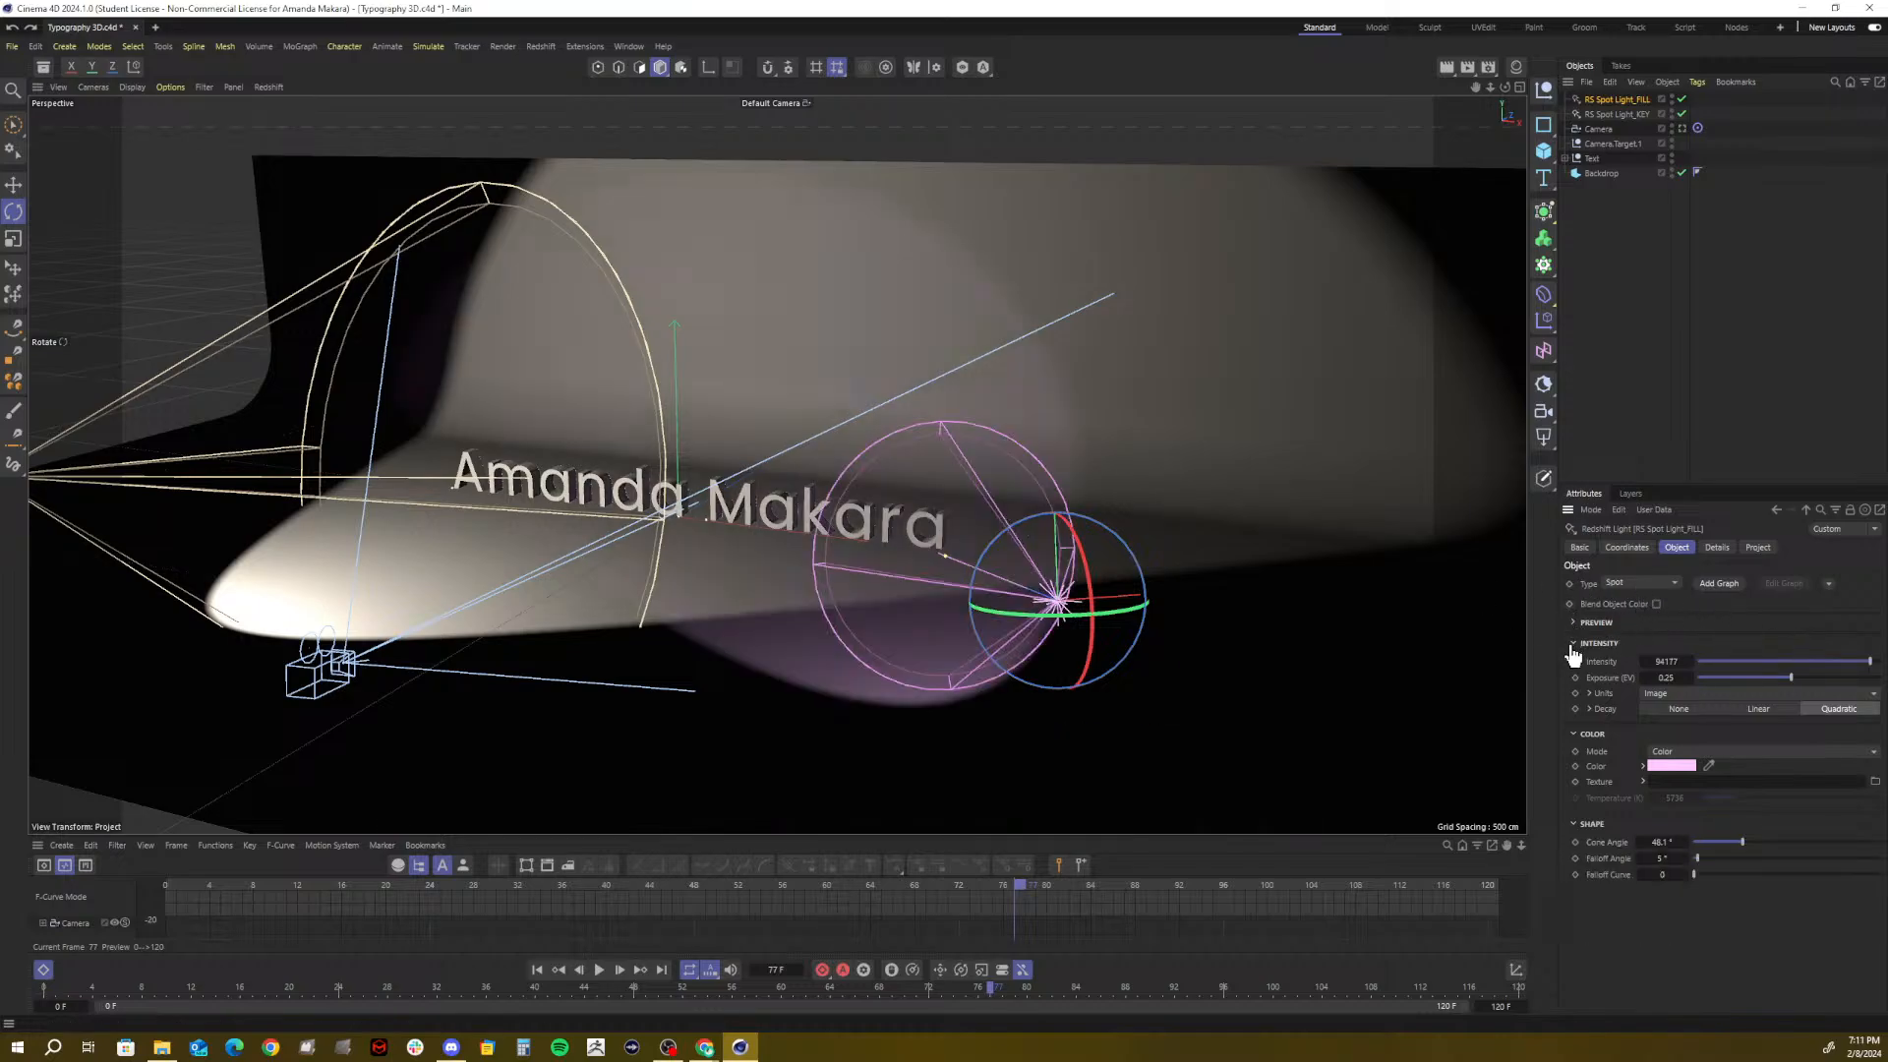
left_click(1718, 548)
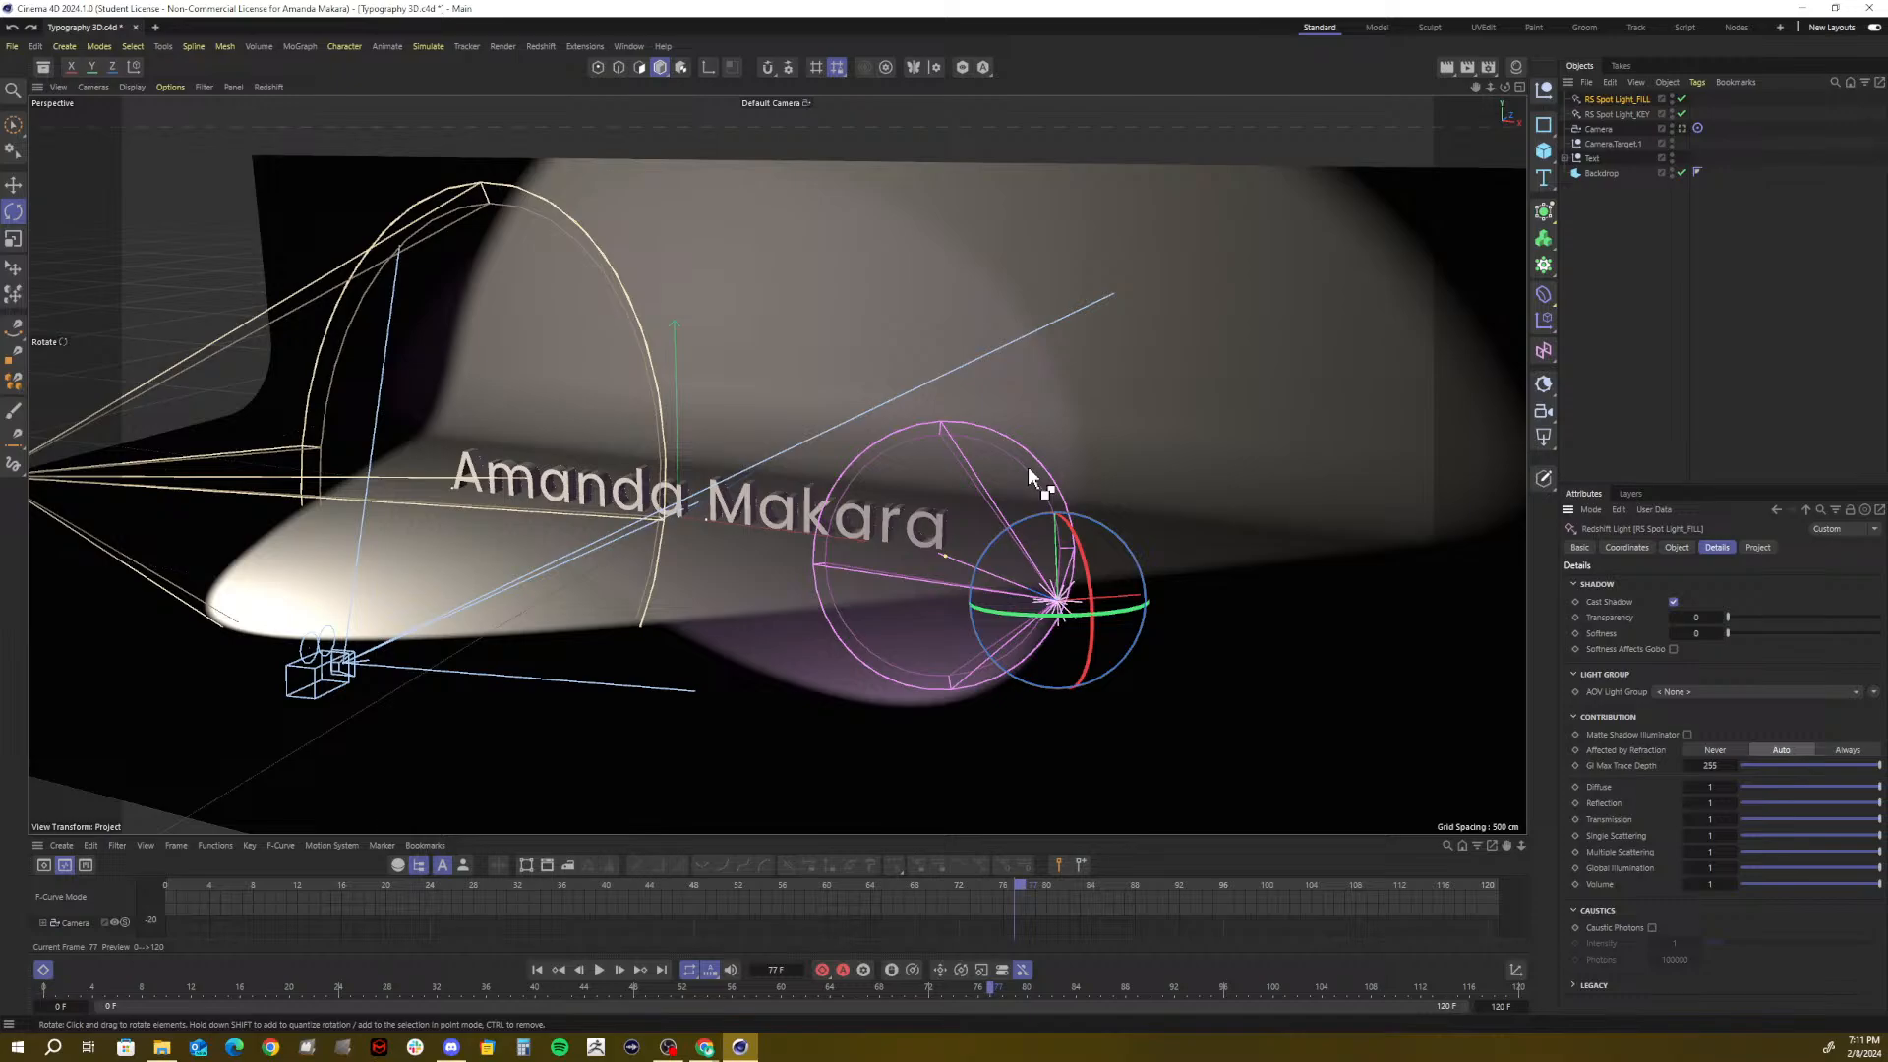
Open Project Settings with Ctrl+D, browse Info, Cineware, XRefs and Animation, ending on Project
key("ctrl+d")
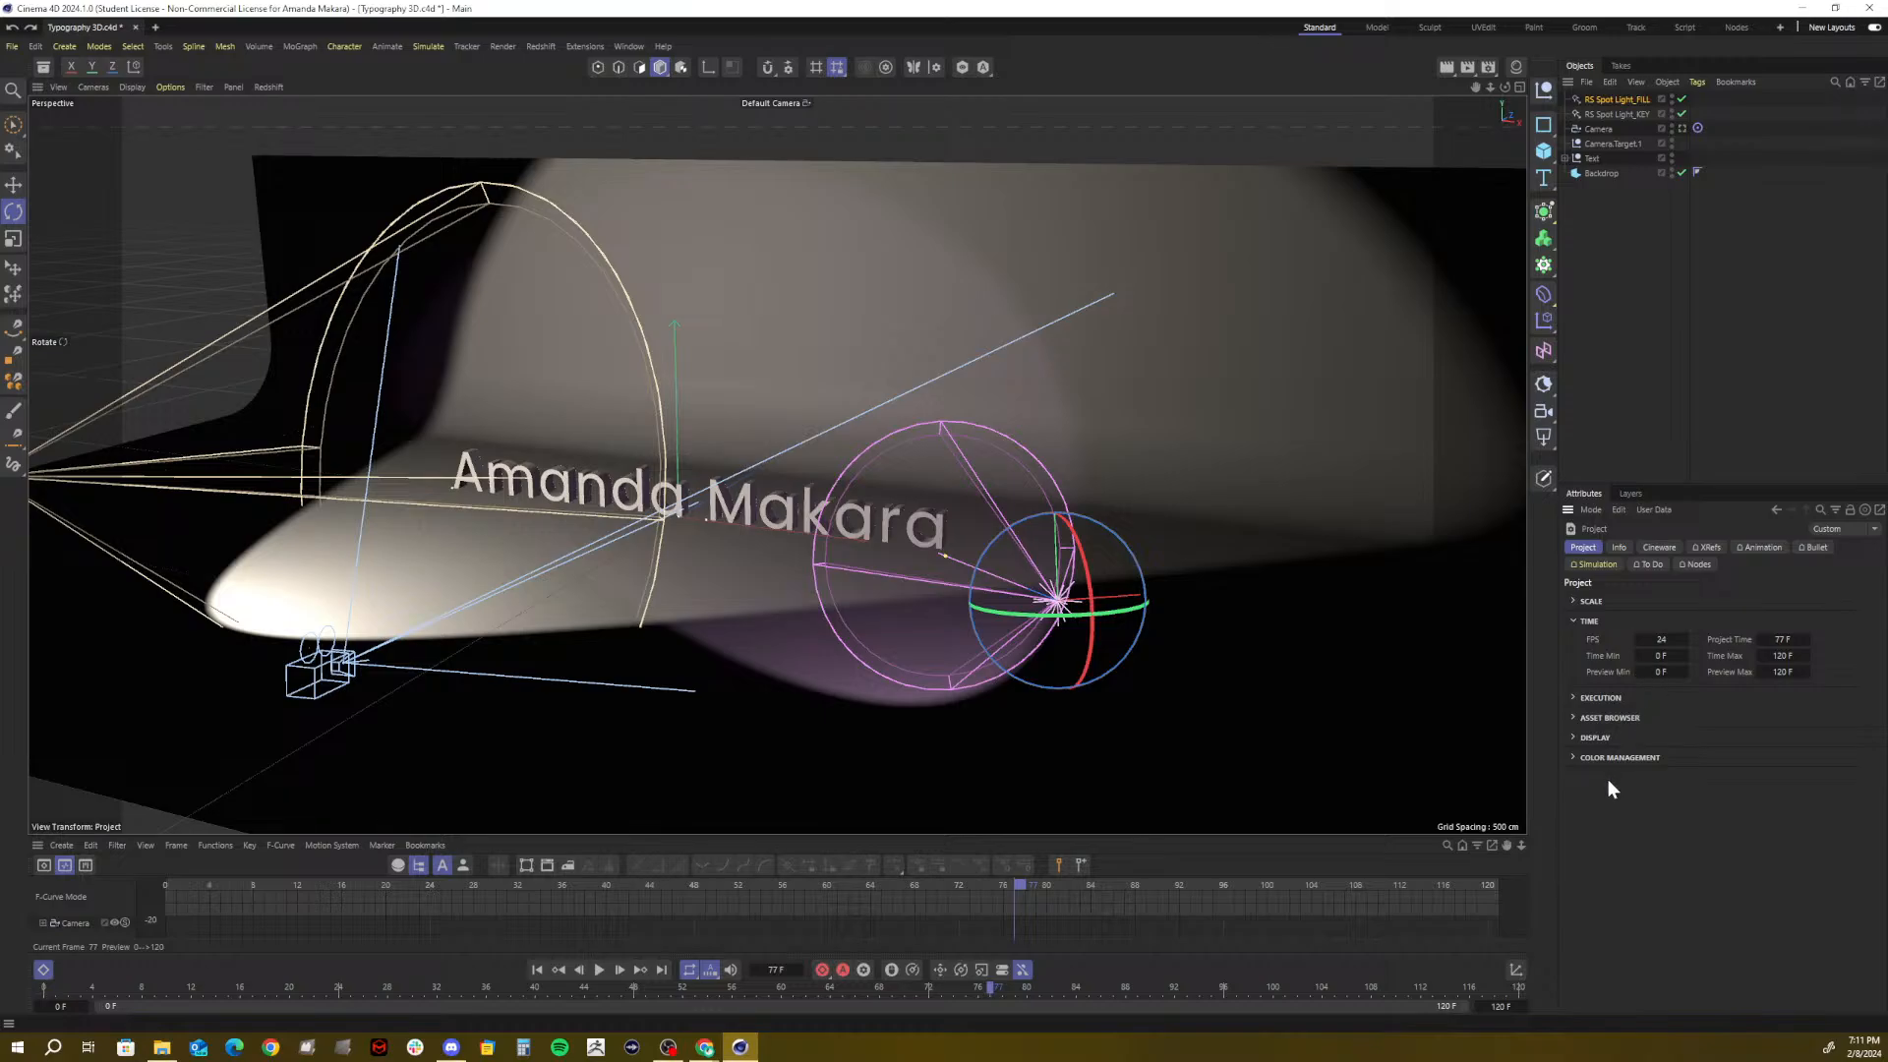
left_click(1618, 546)
left_click(1655, 547)
left_click(1710, 546)
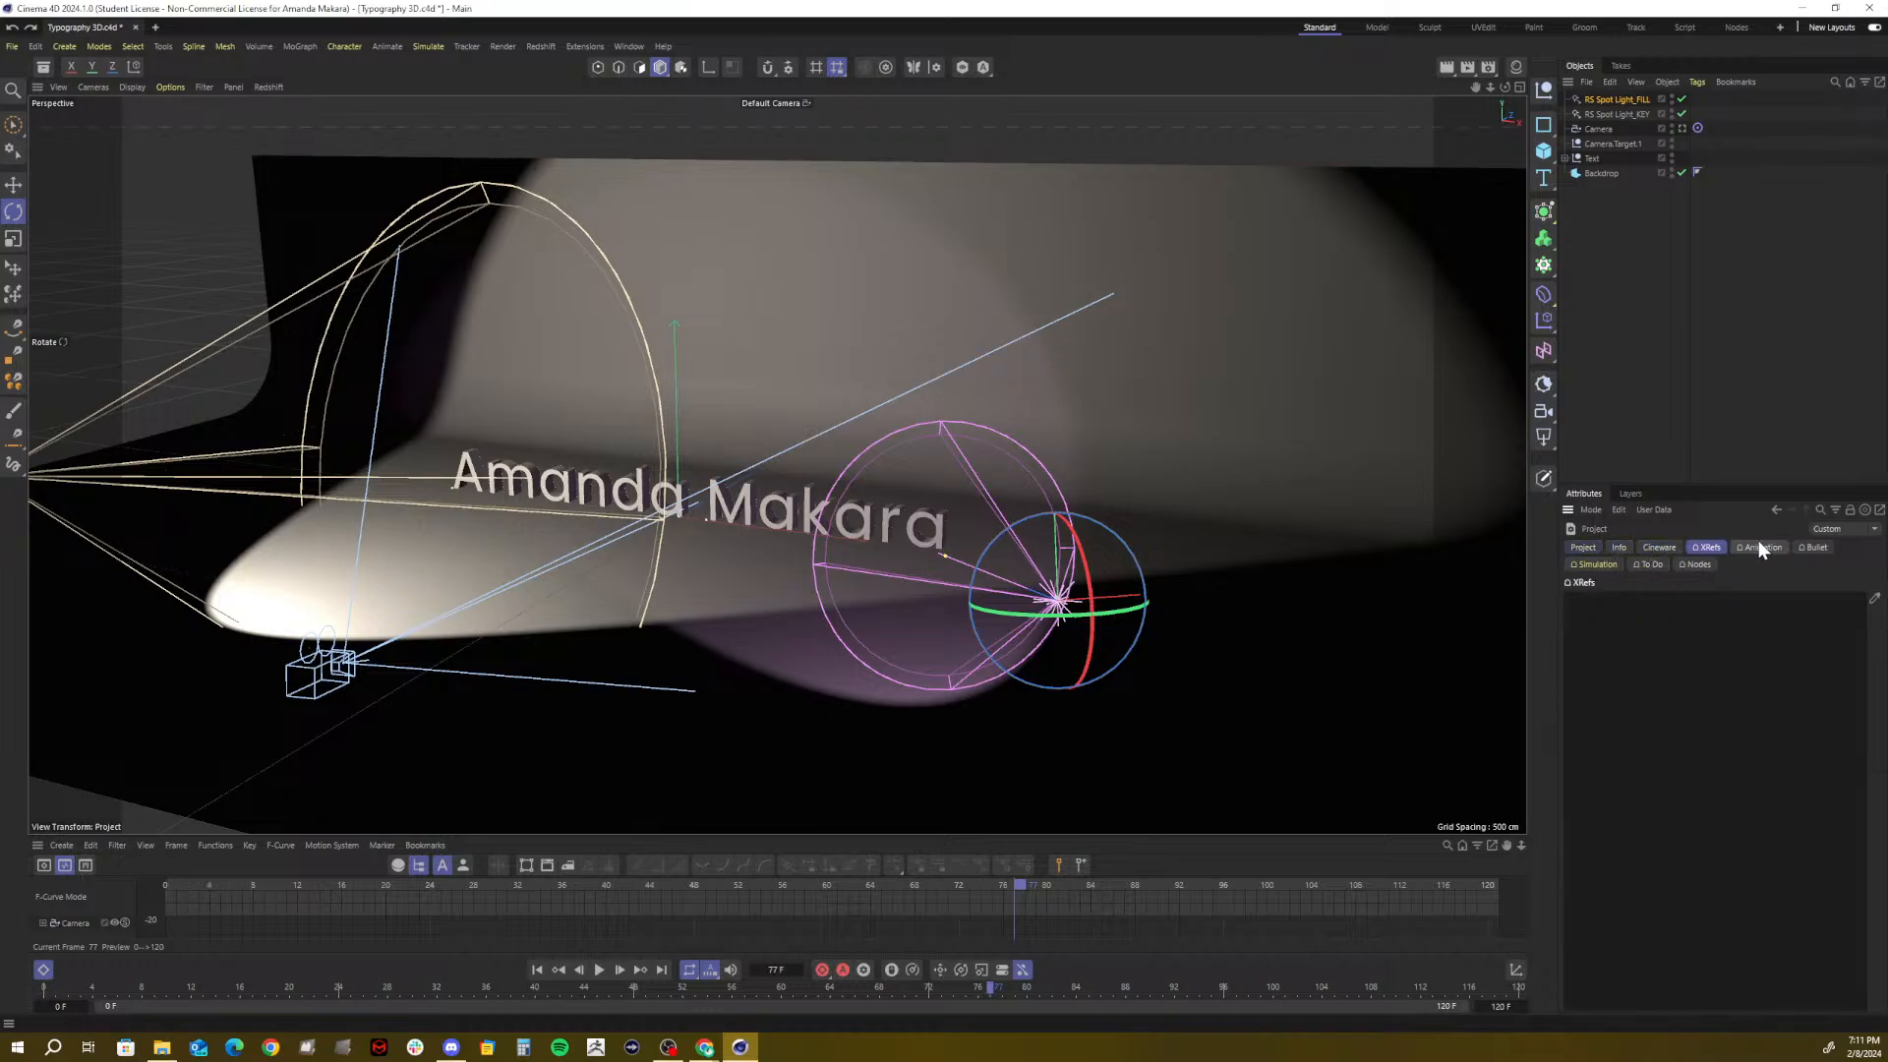
left_click(1758, 547)
left_click(1584, 546)
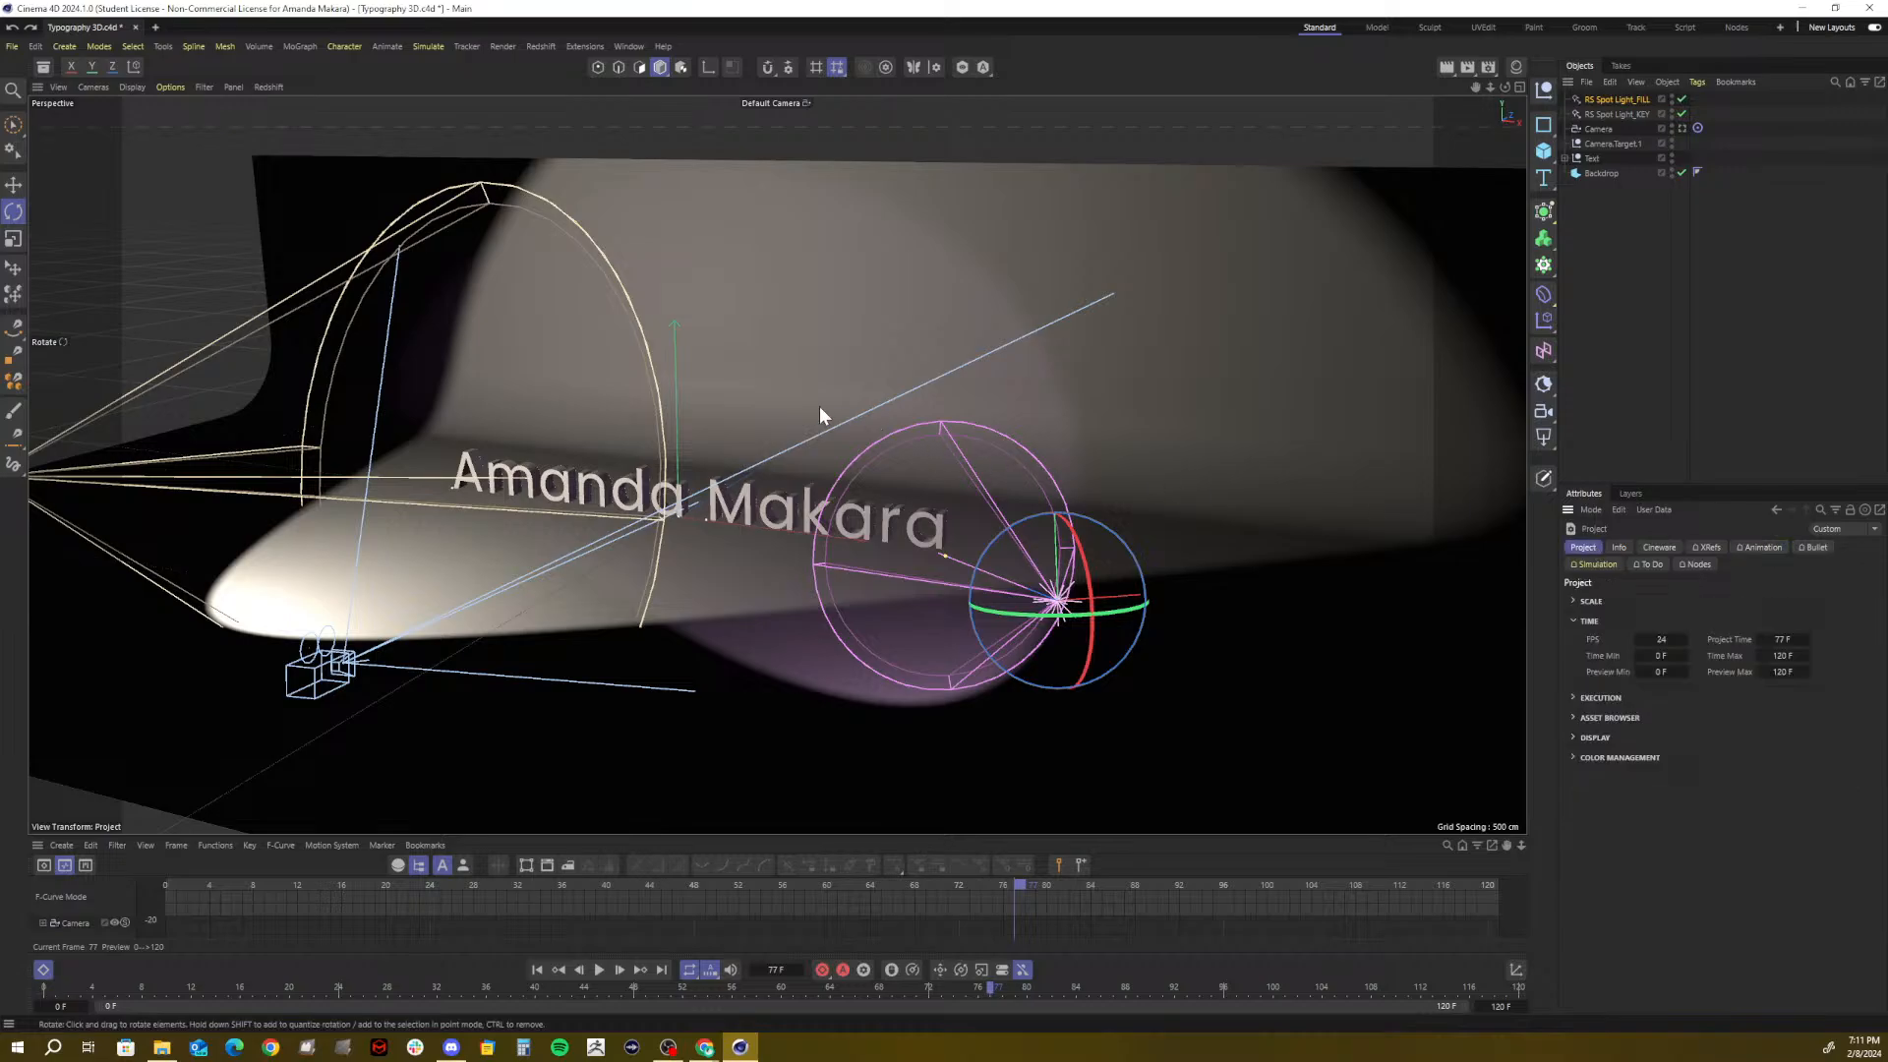
key("shift+c")
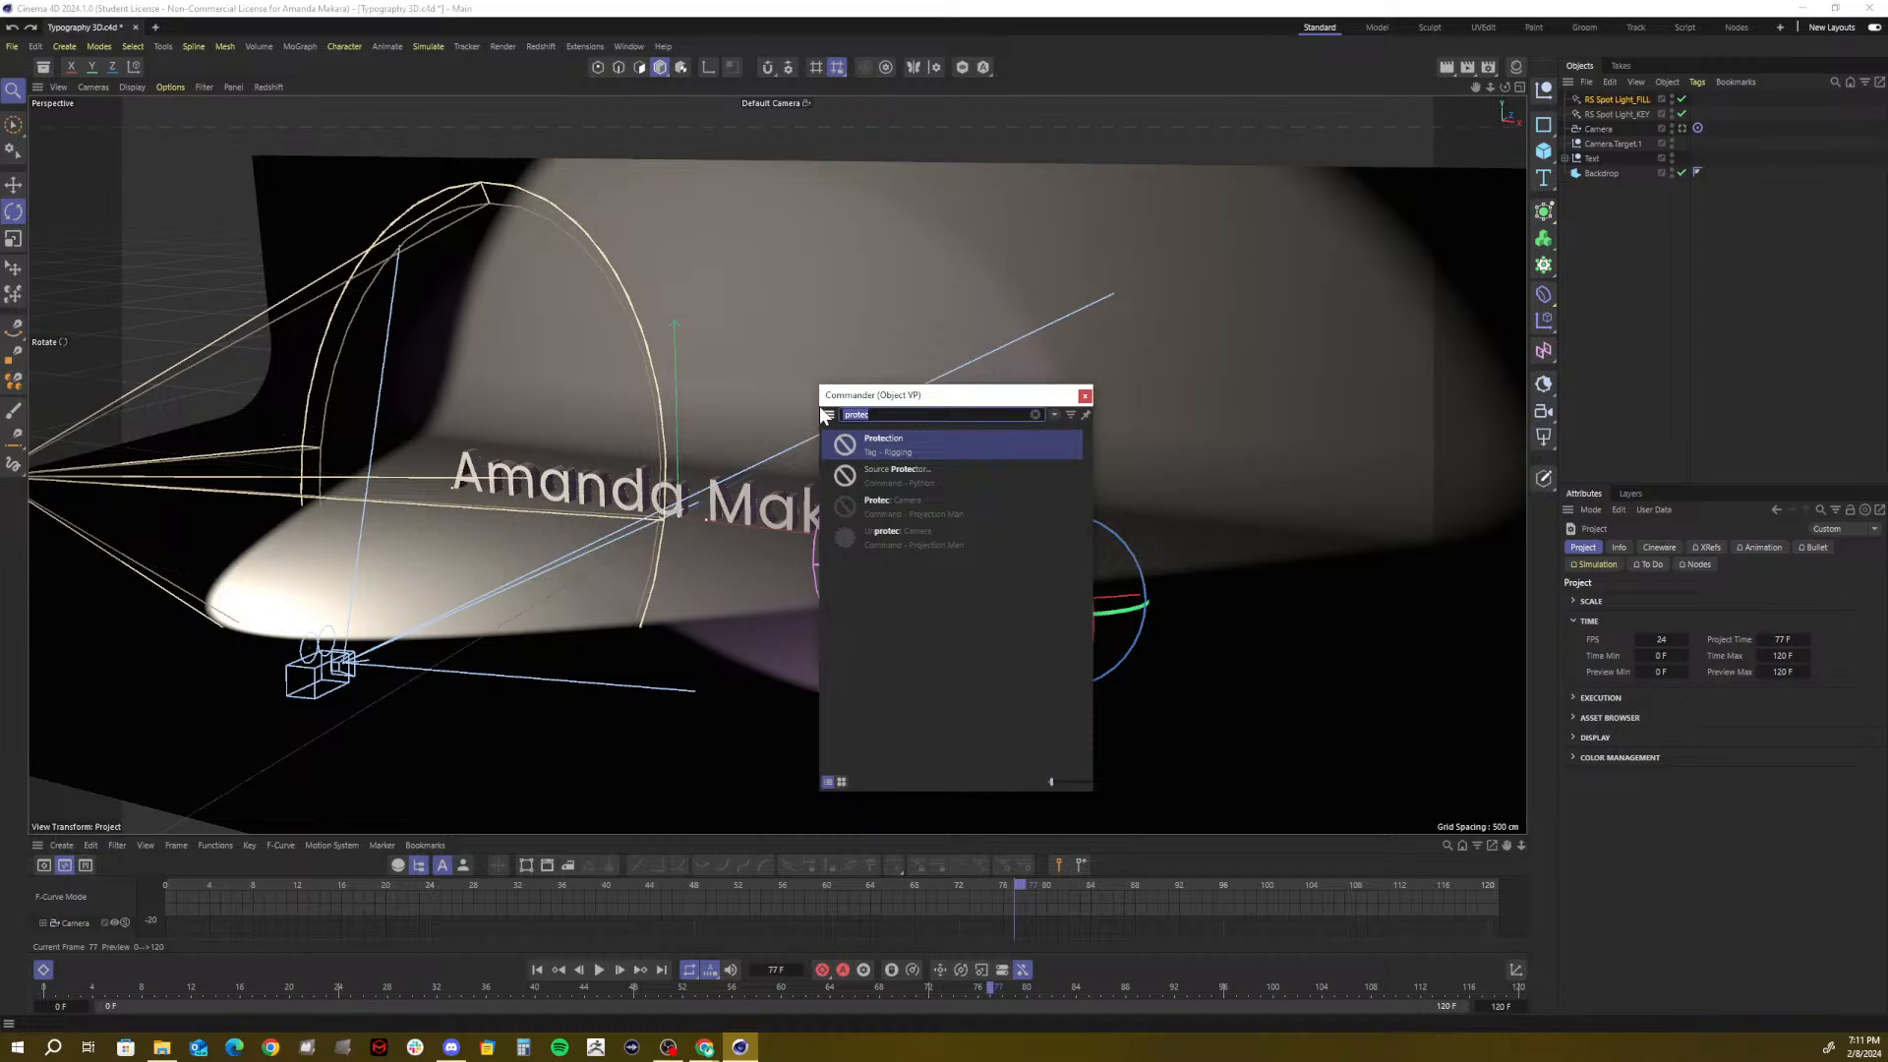
type("view")
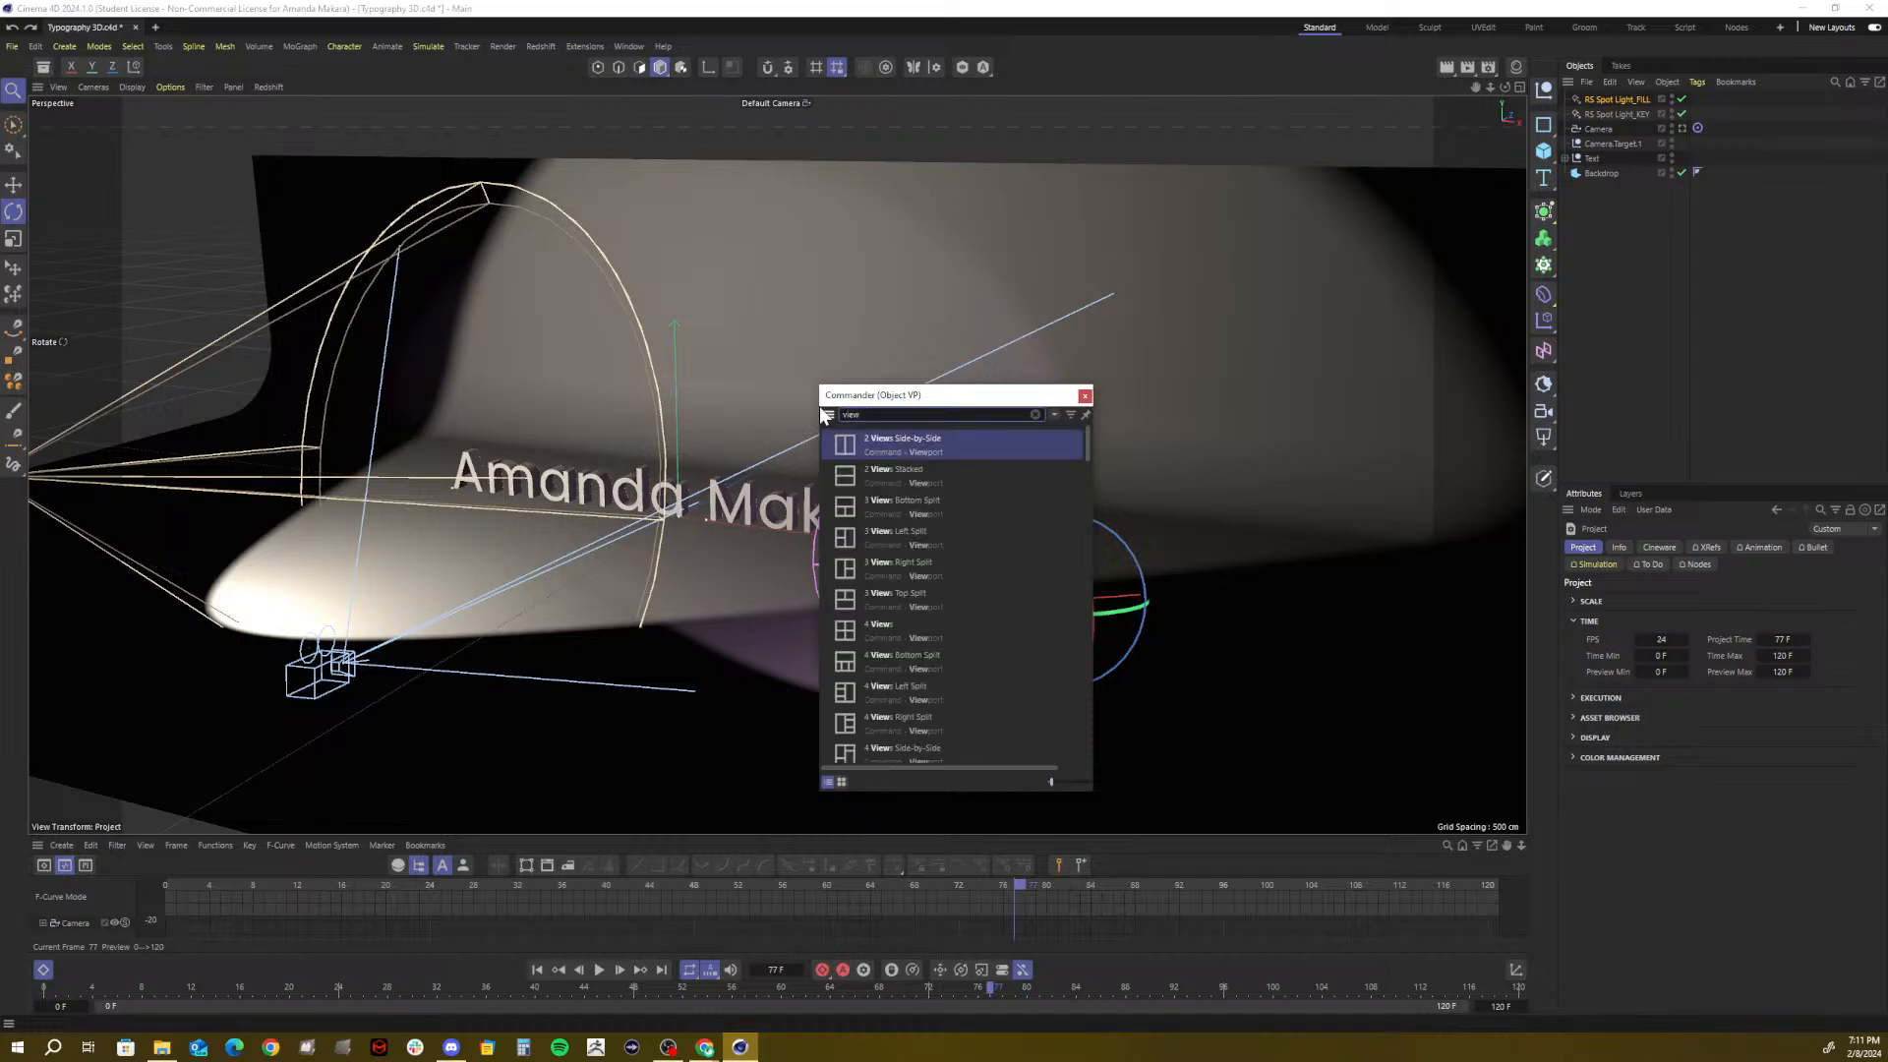
type("port")
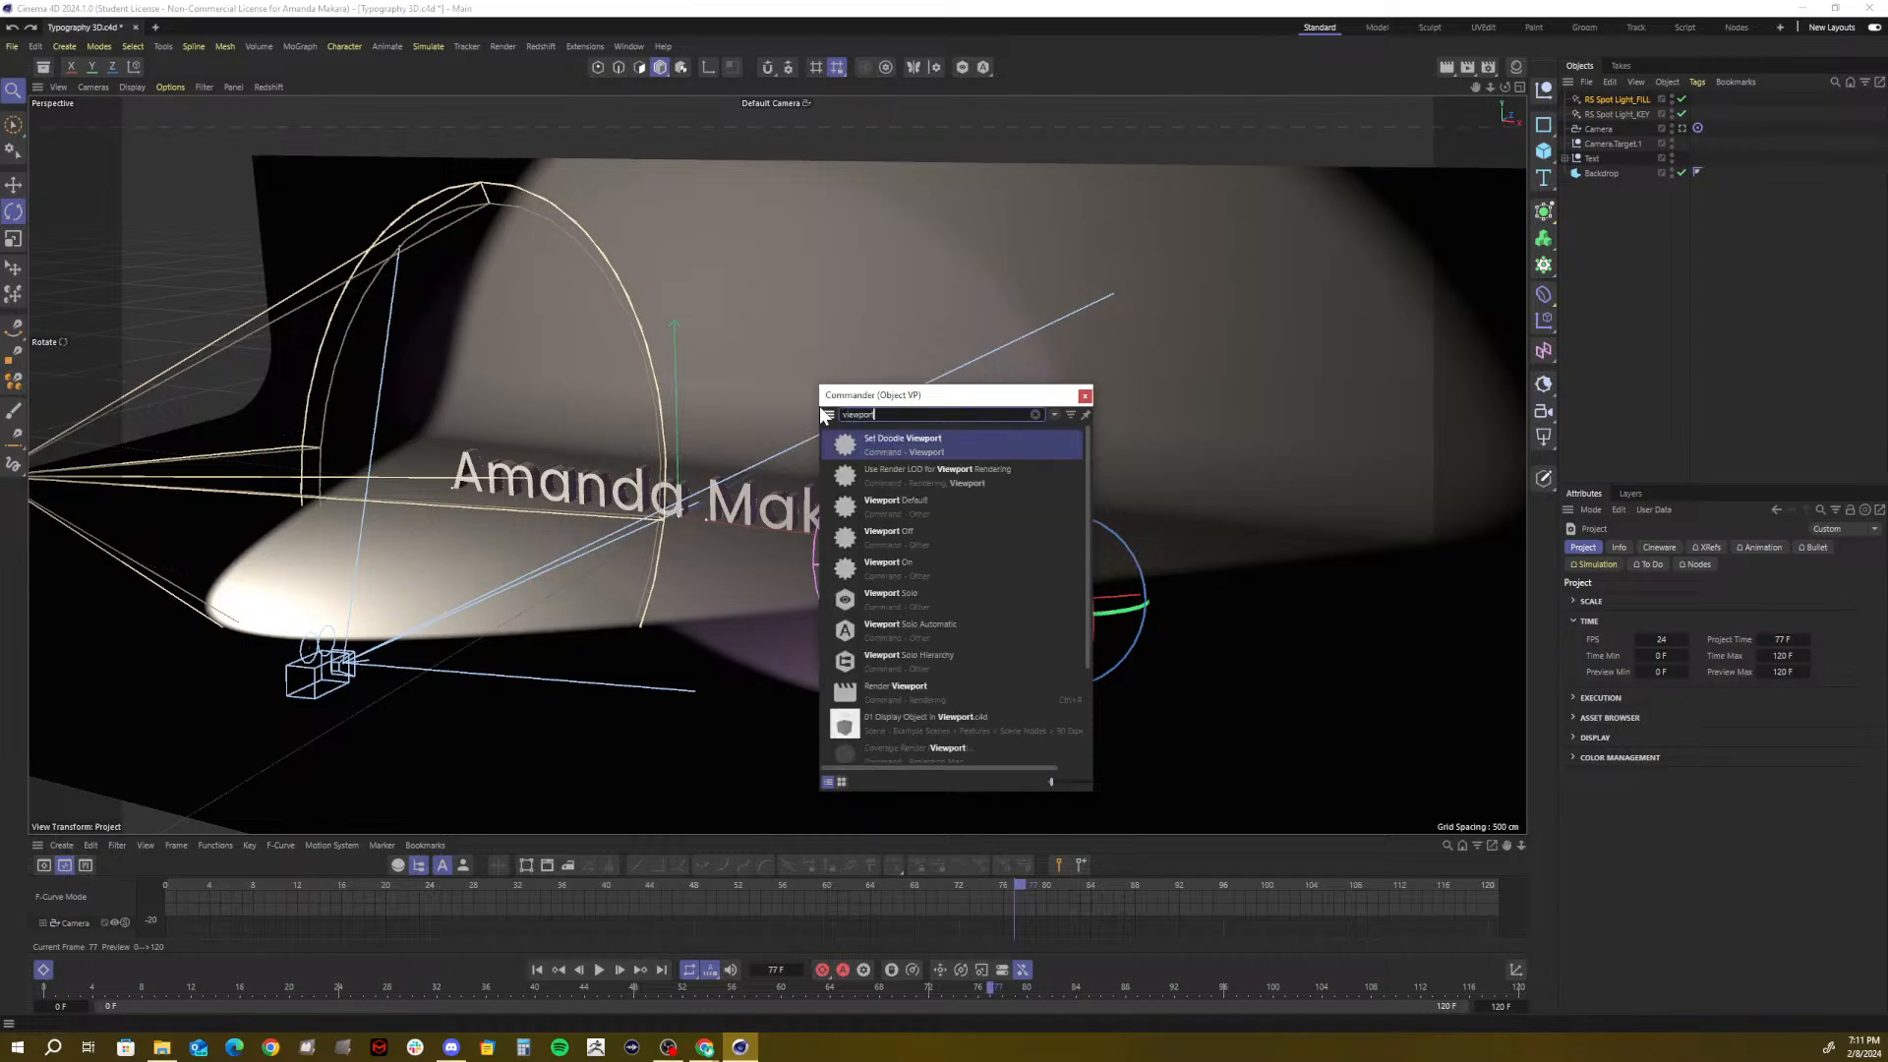
type(" se")
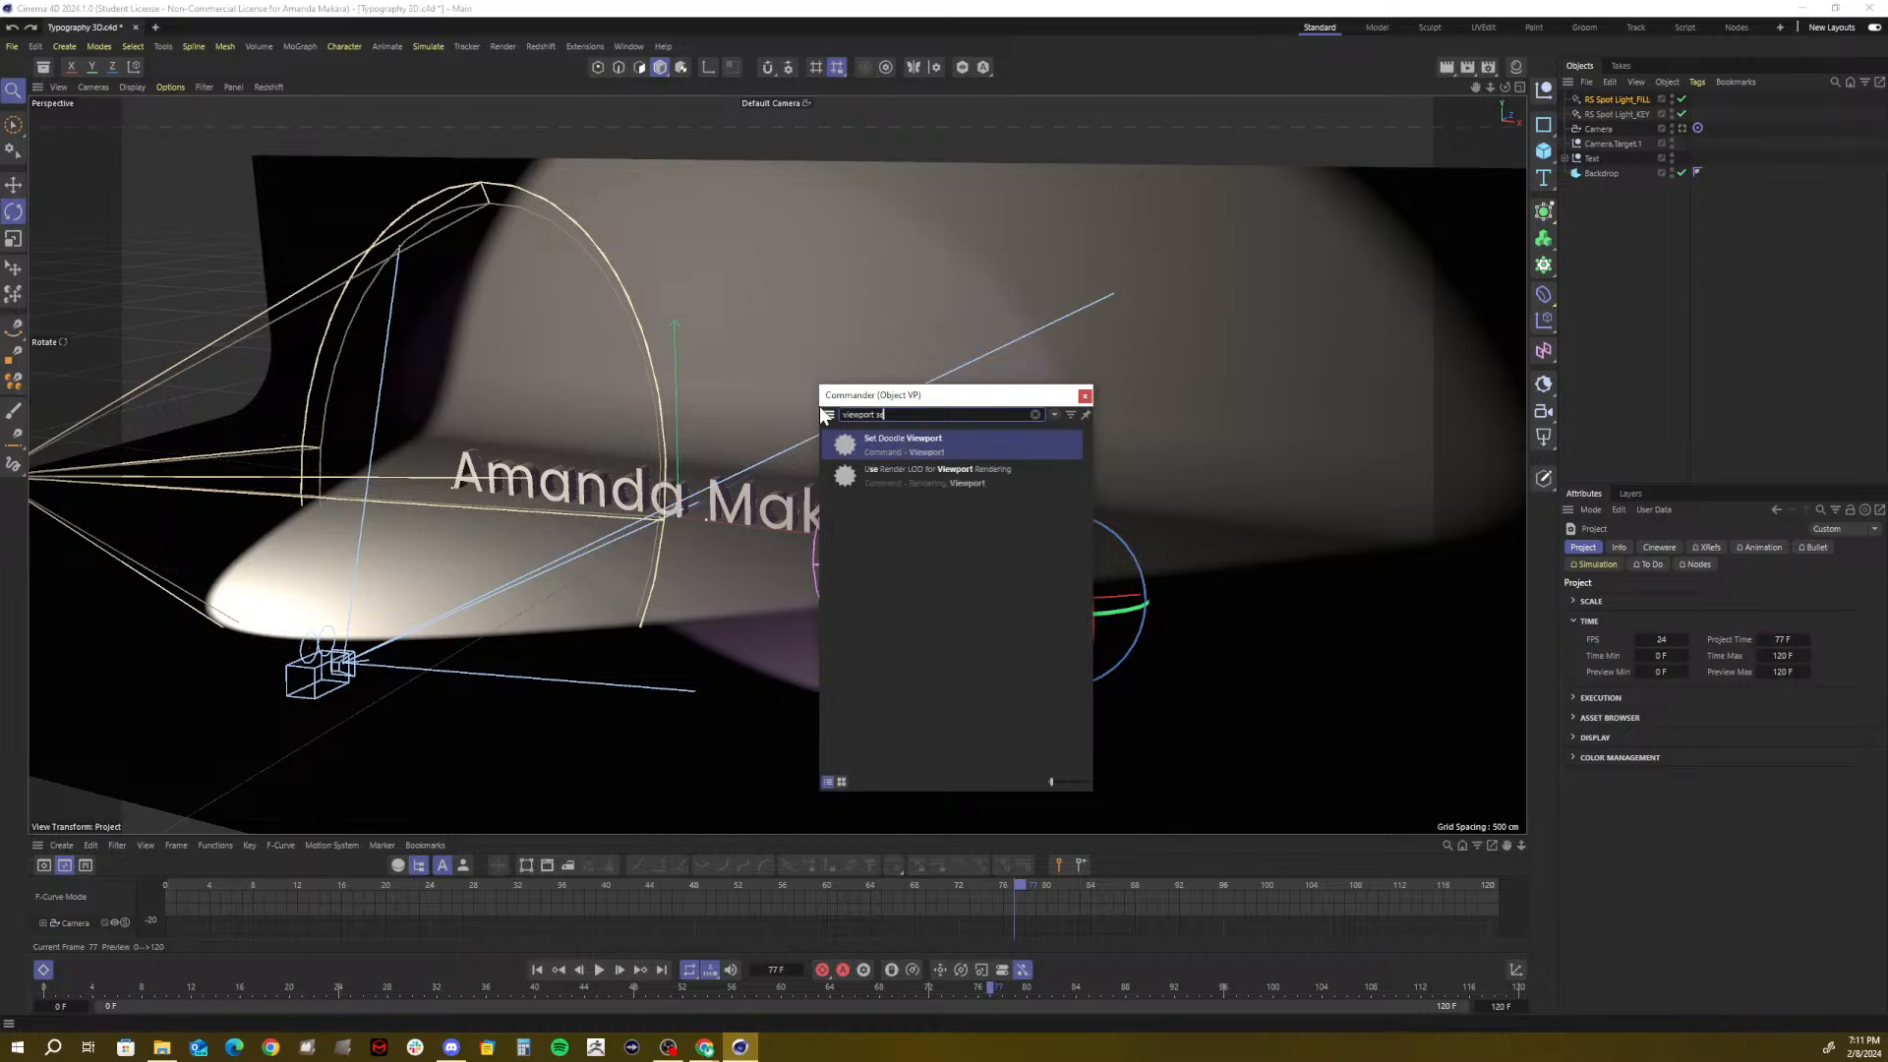
key("BackSpace")
left_click(888, 444)
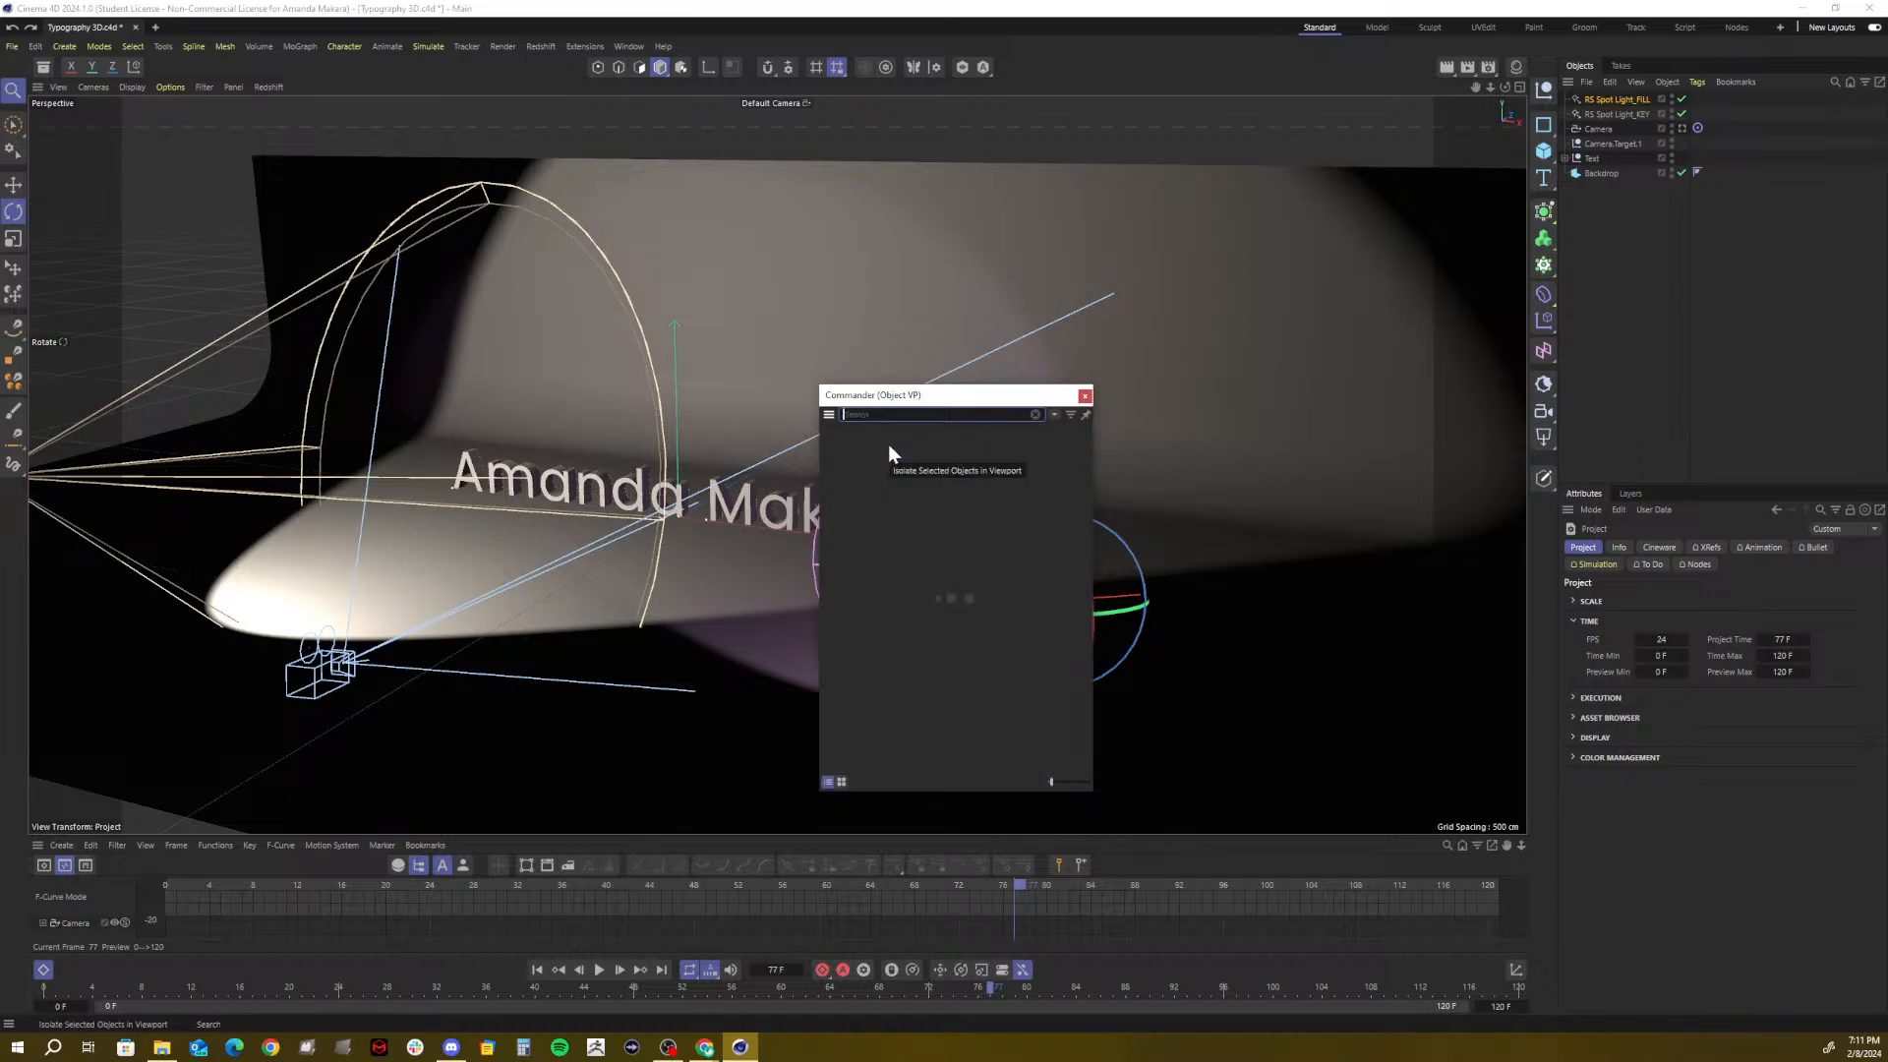
type("sett")
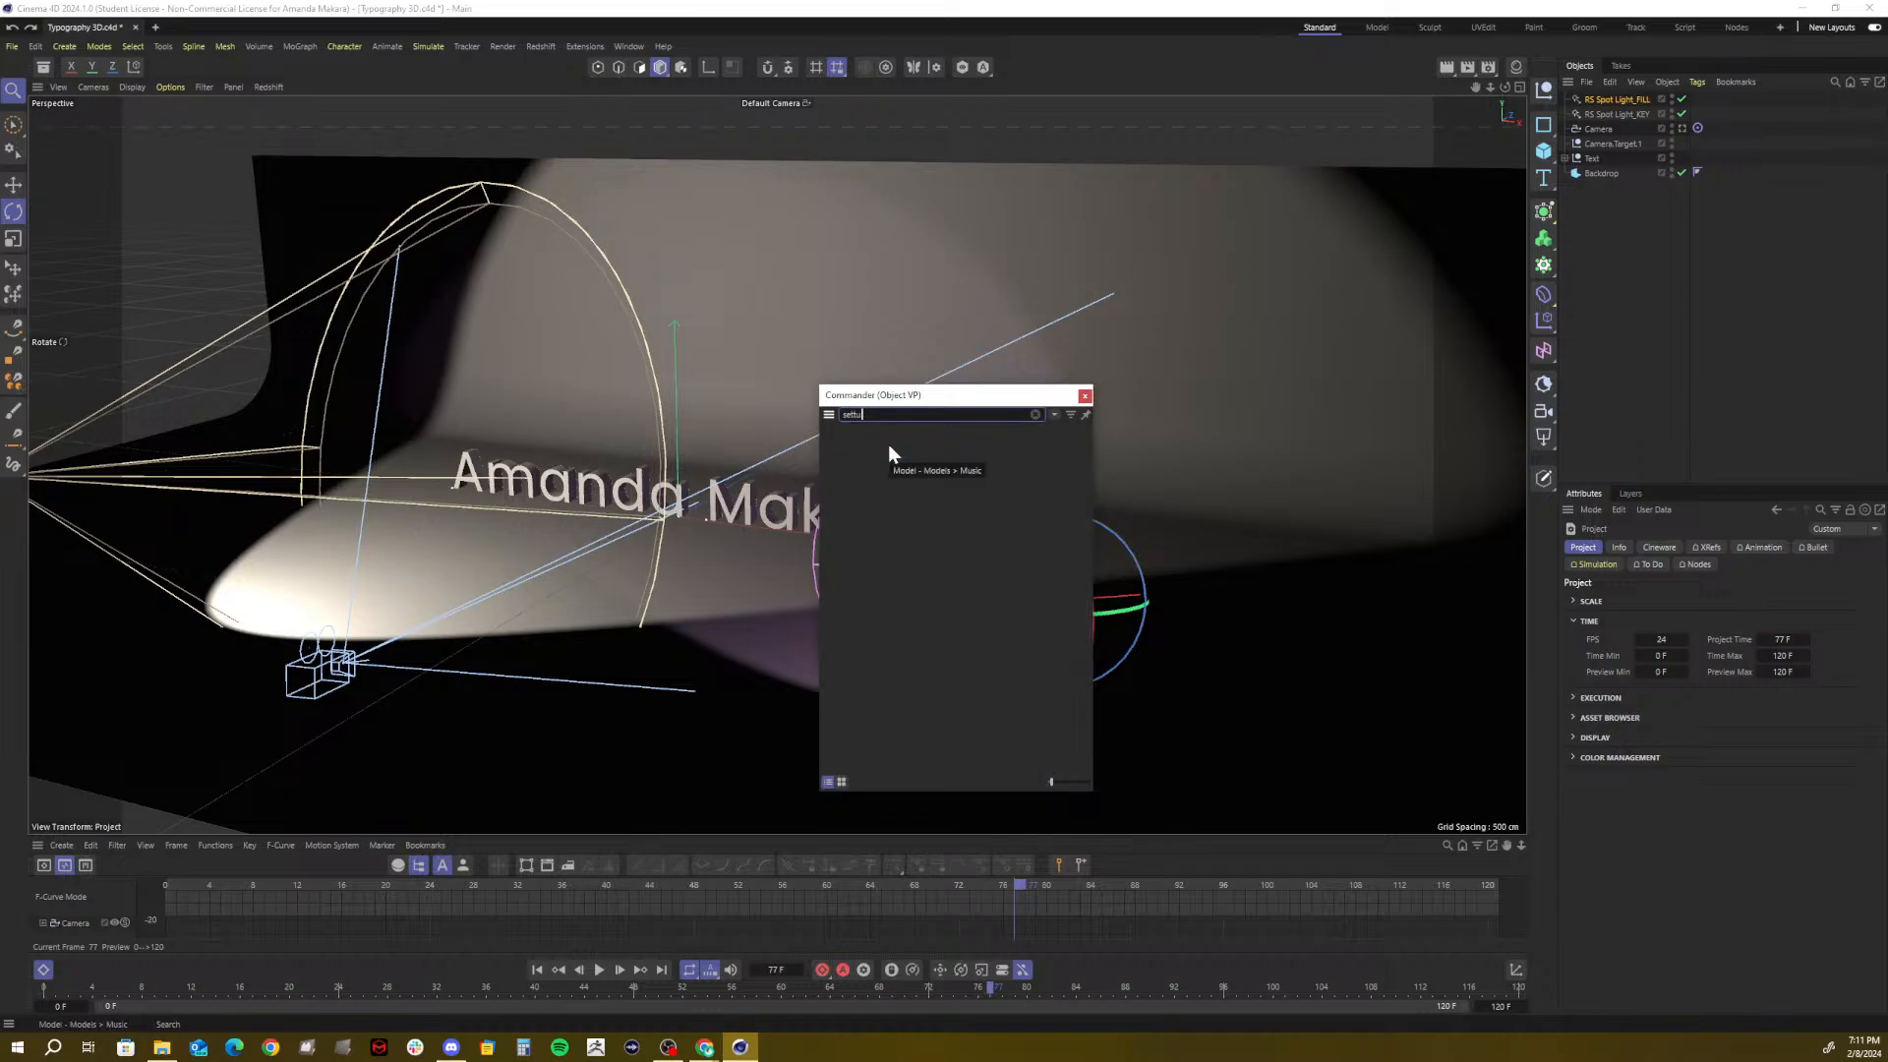
type("ings")
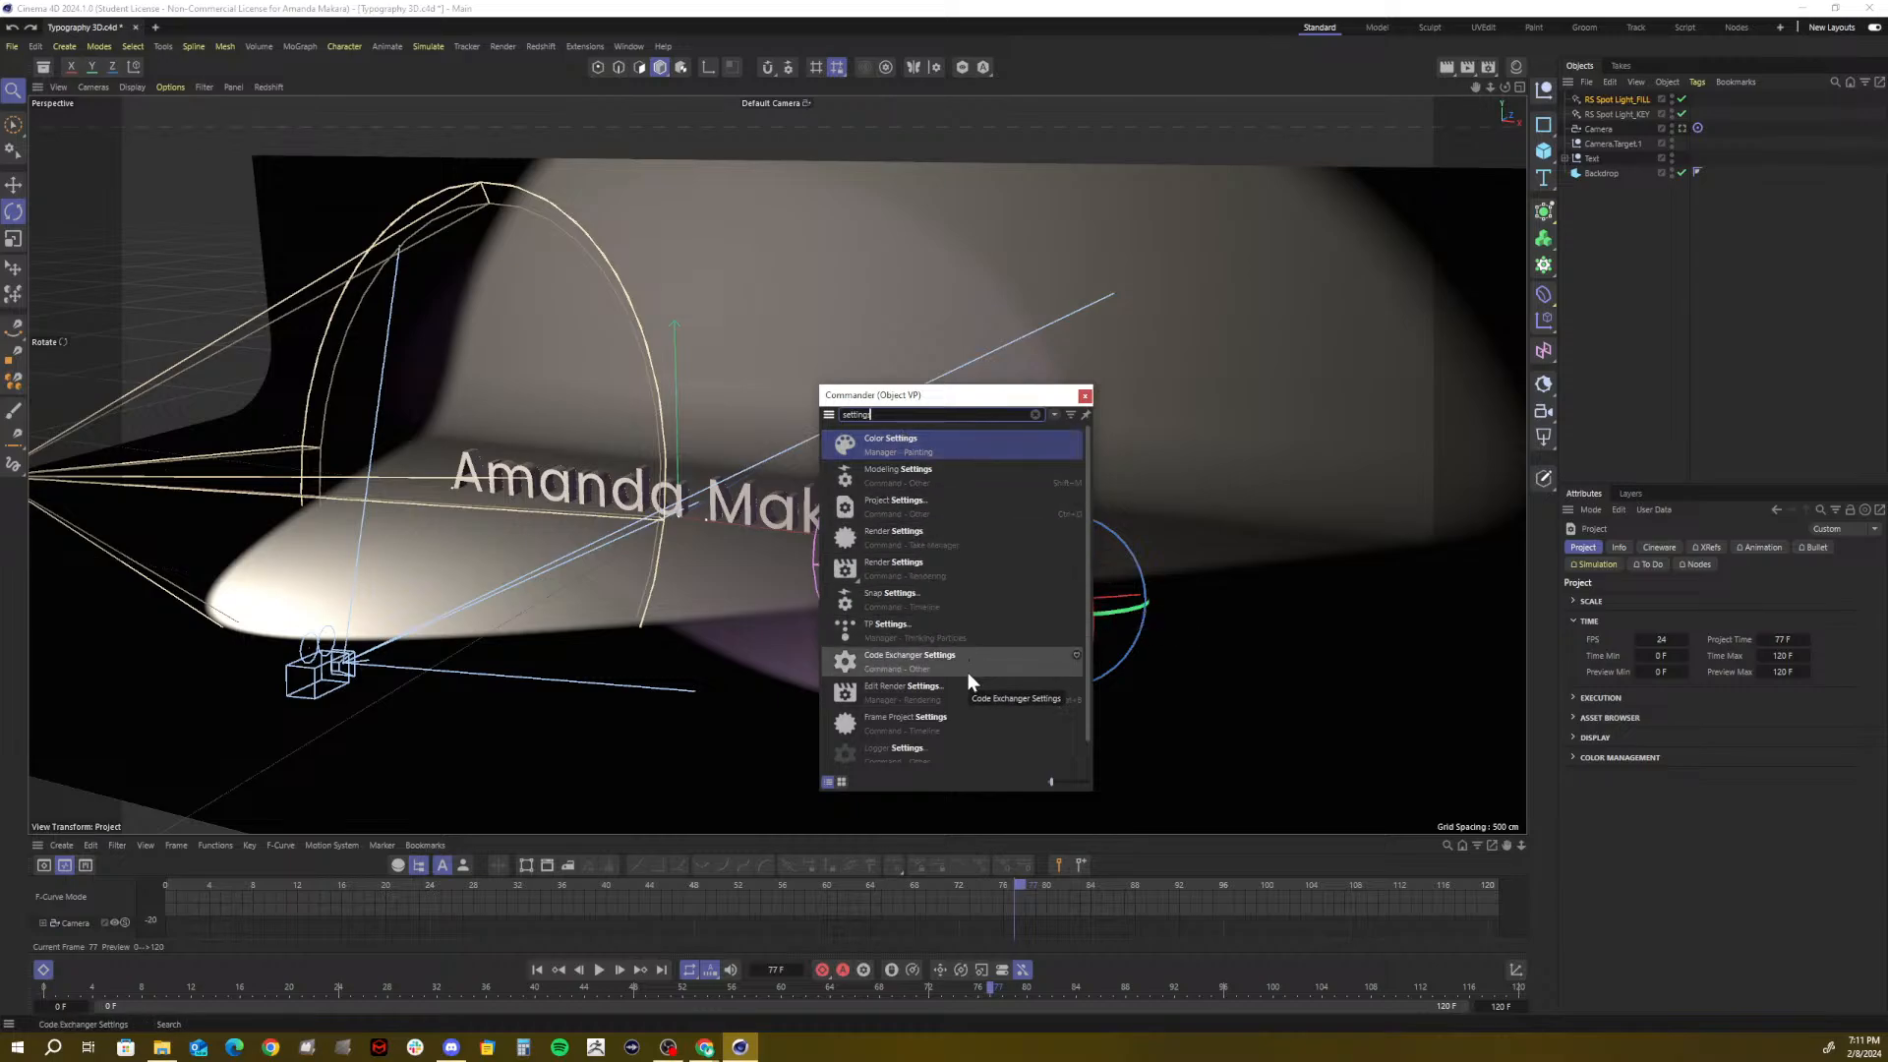
scroll(968, 677, "down", 1)
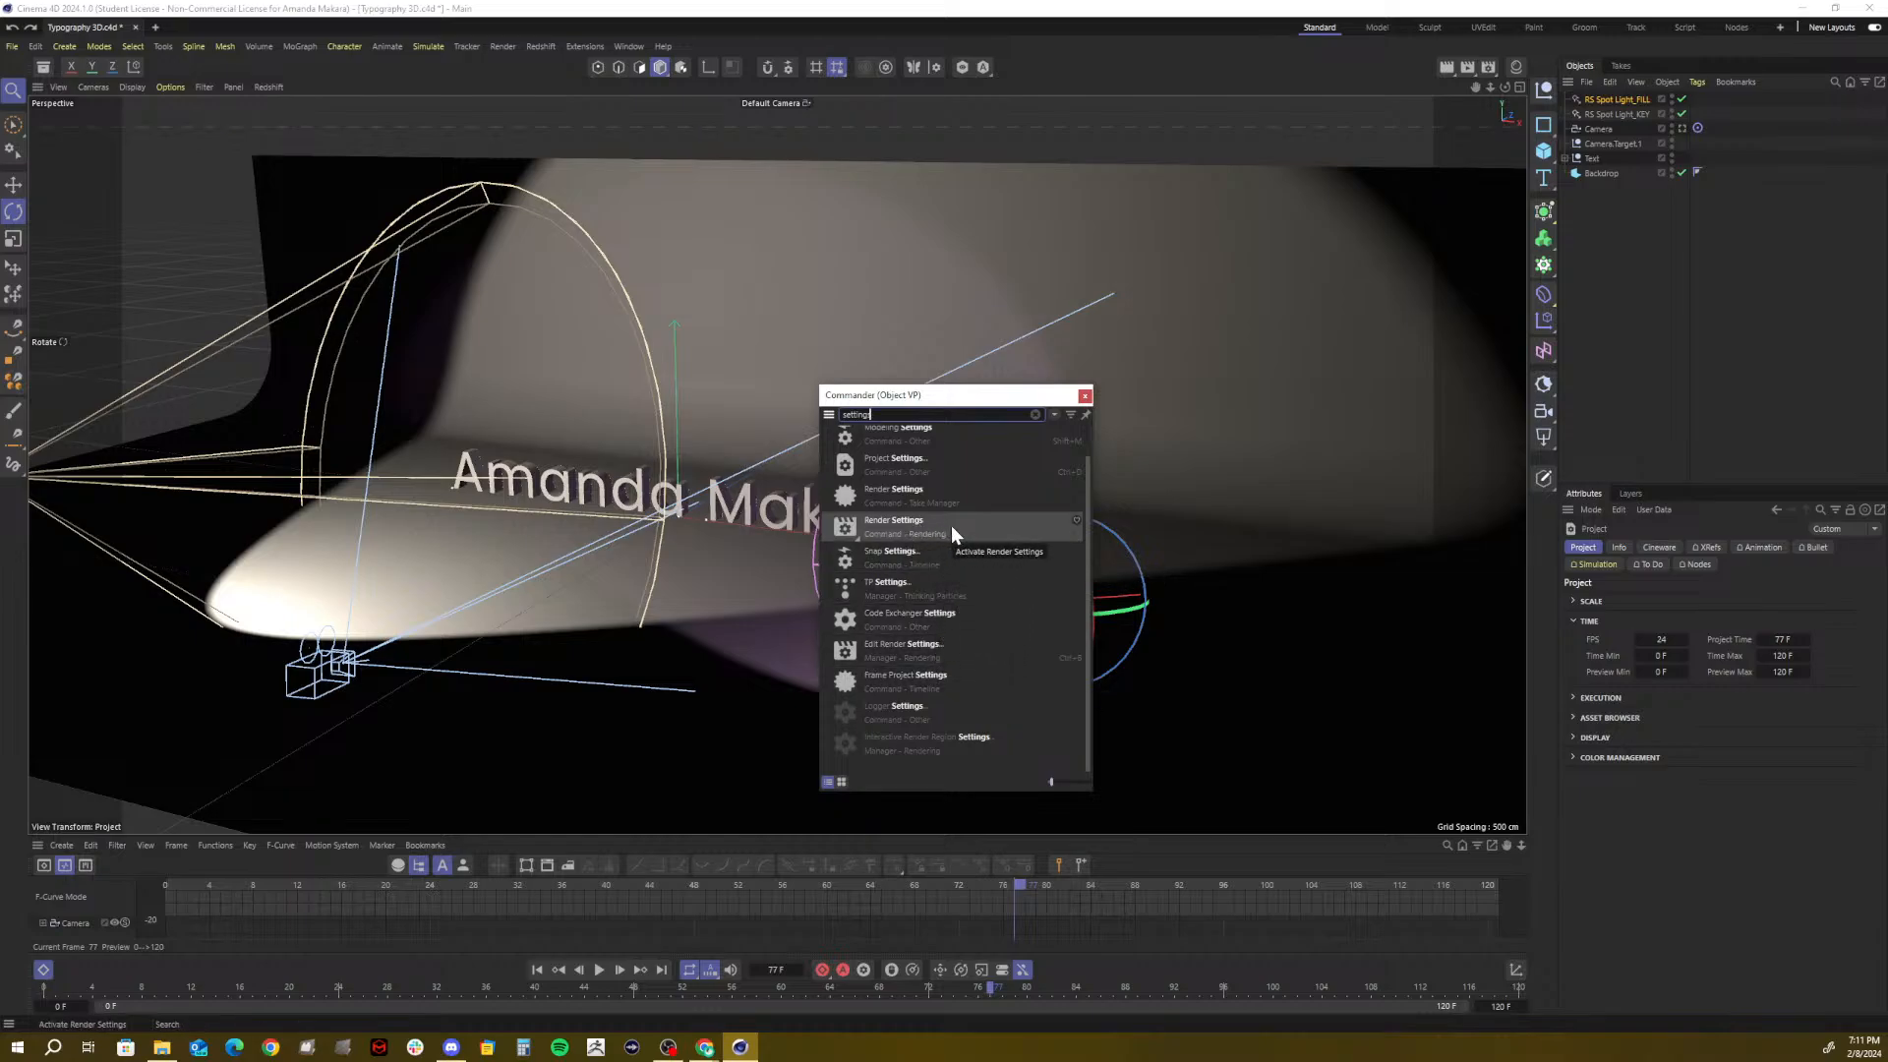
scroll(952, 525, "up", 1)
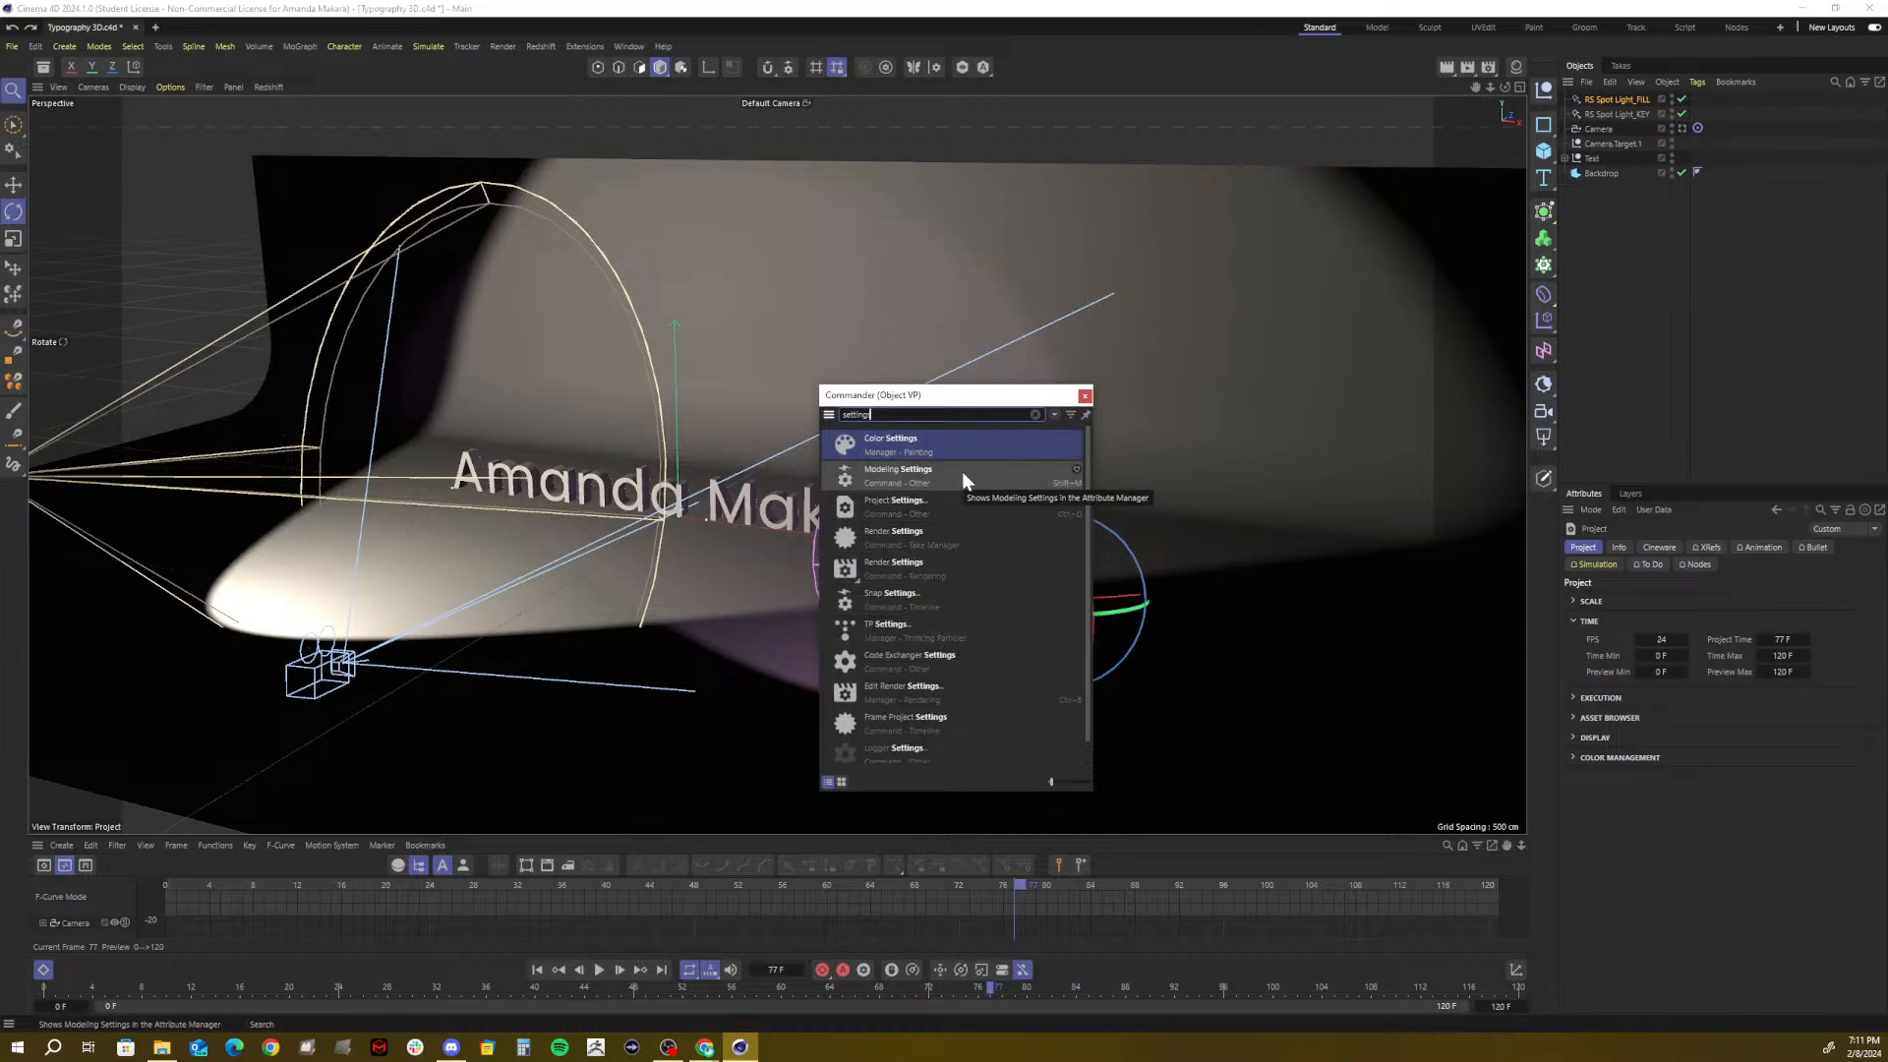
scroll(1056, 690, "down", 1)
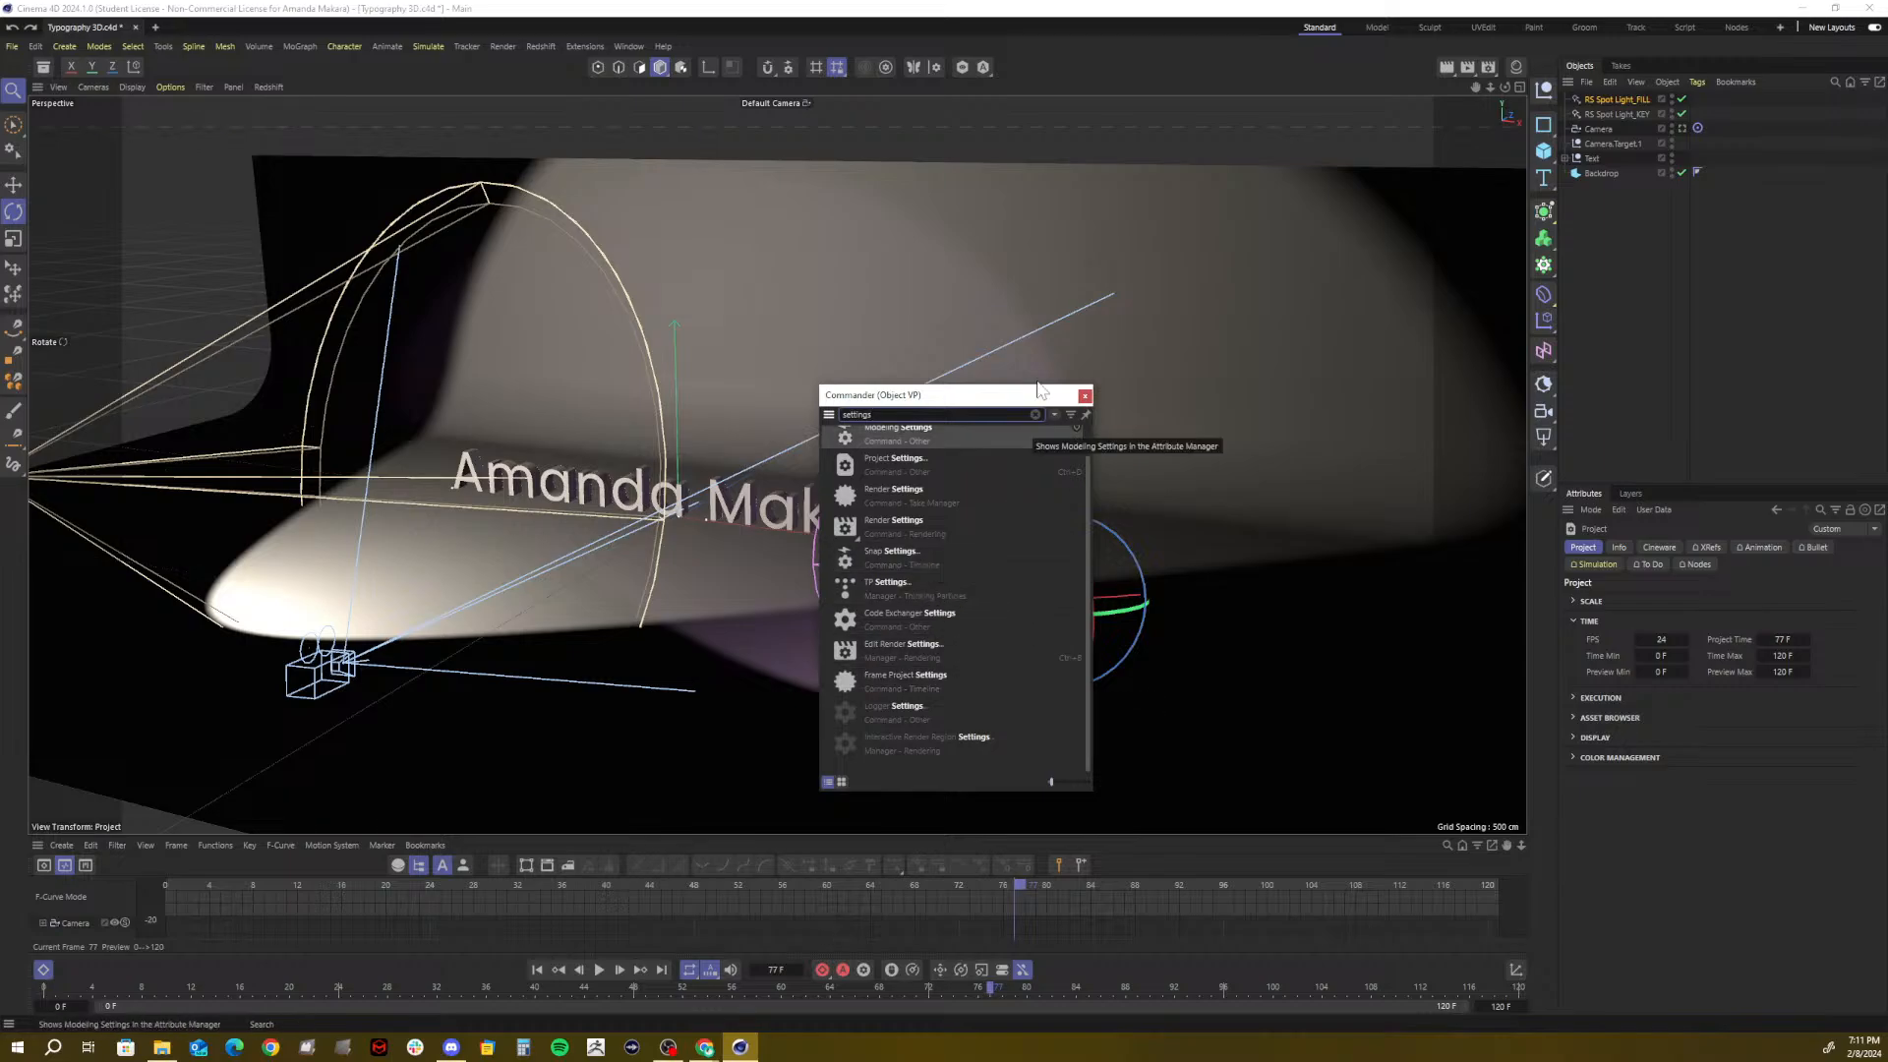
left_click(1084, 397)
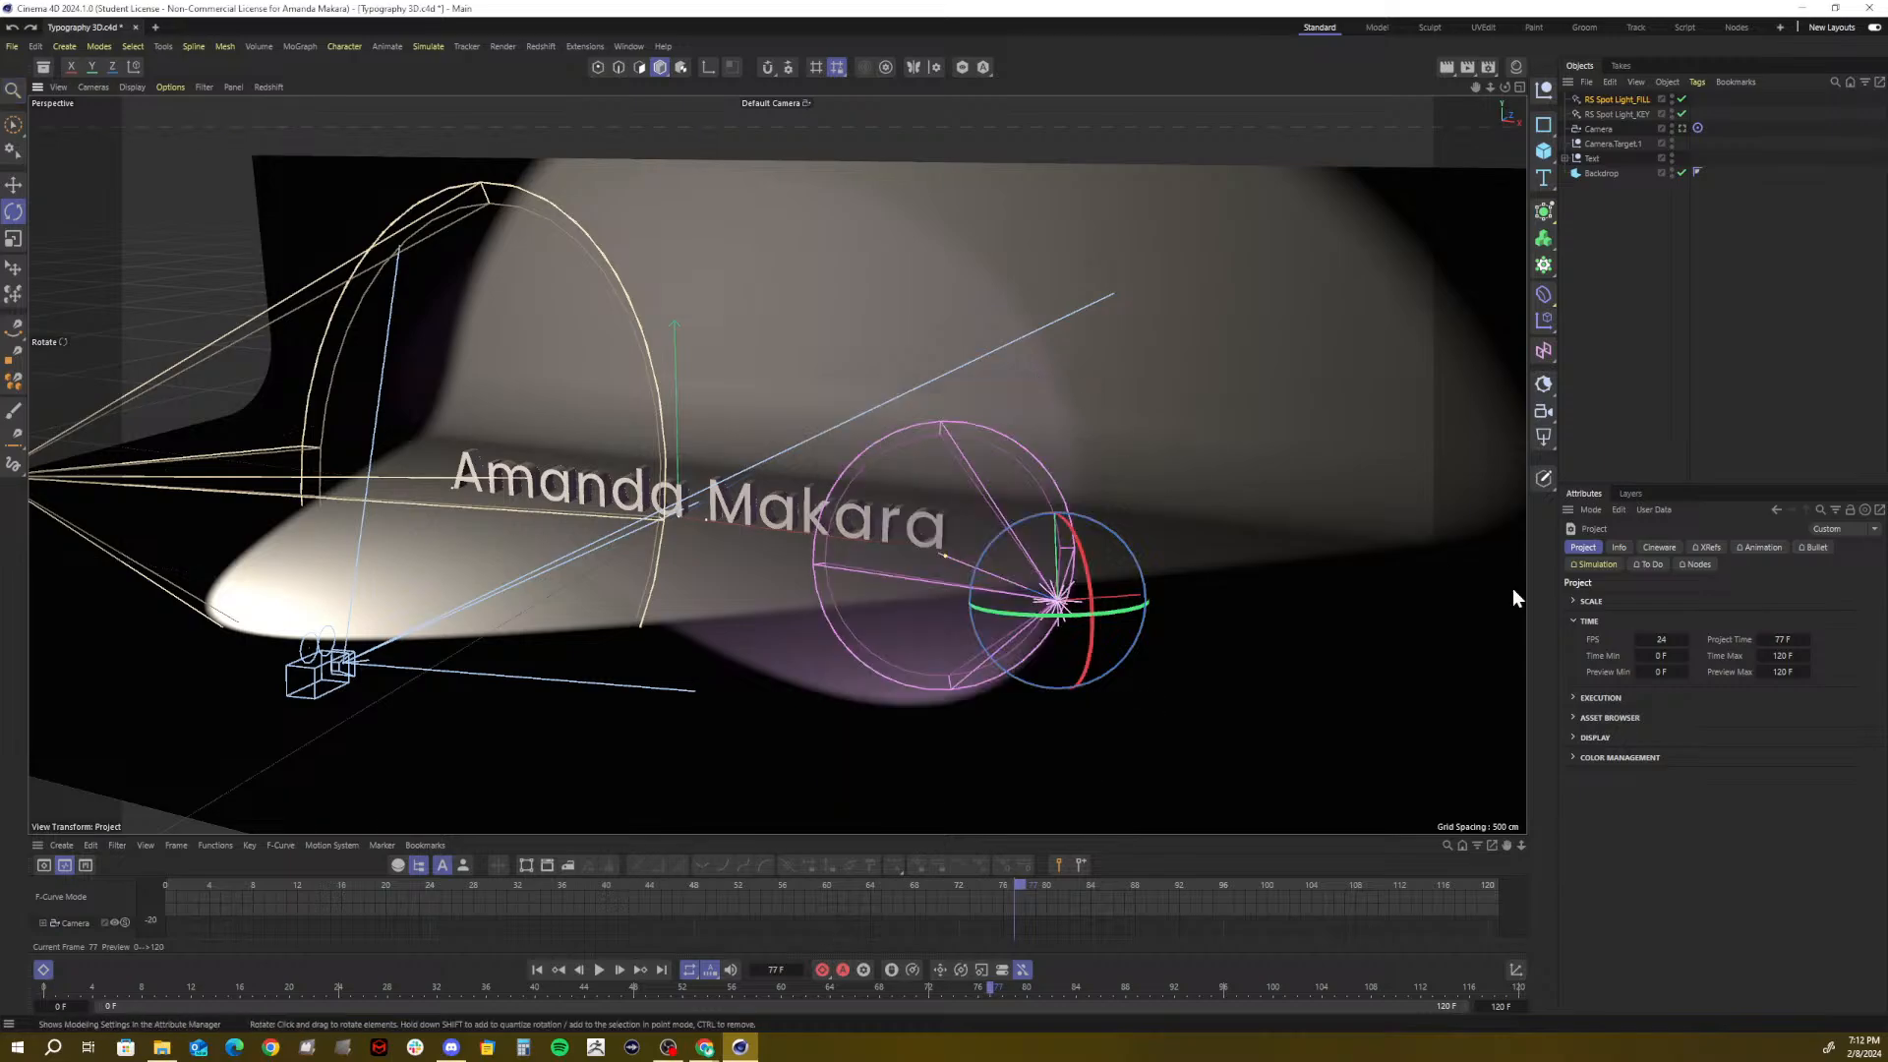
left_click(1575, 755)
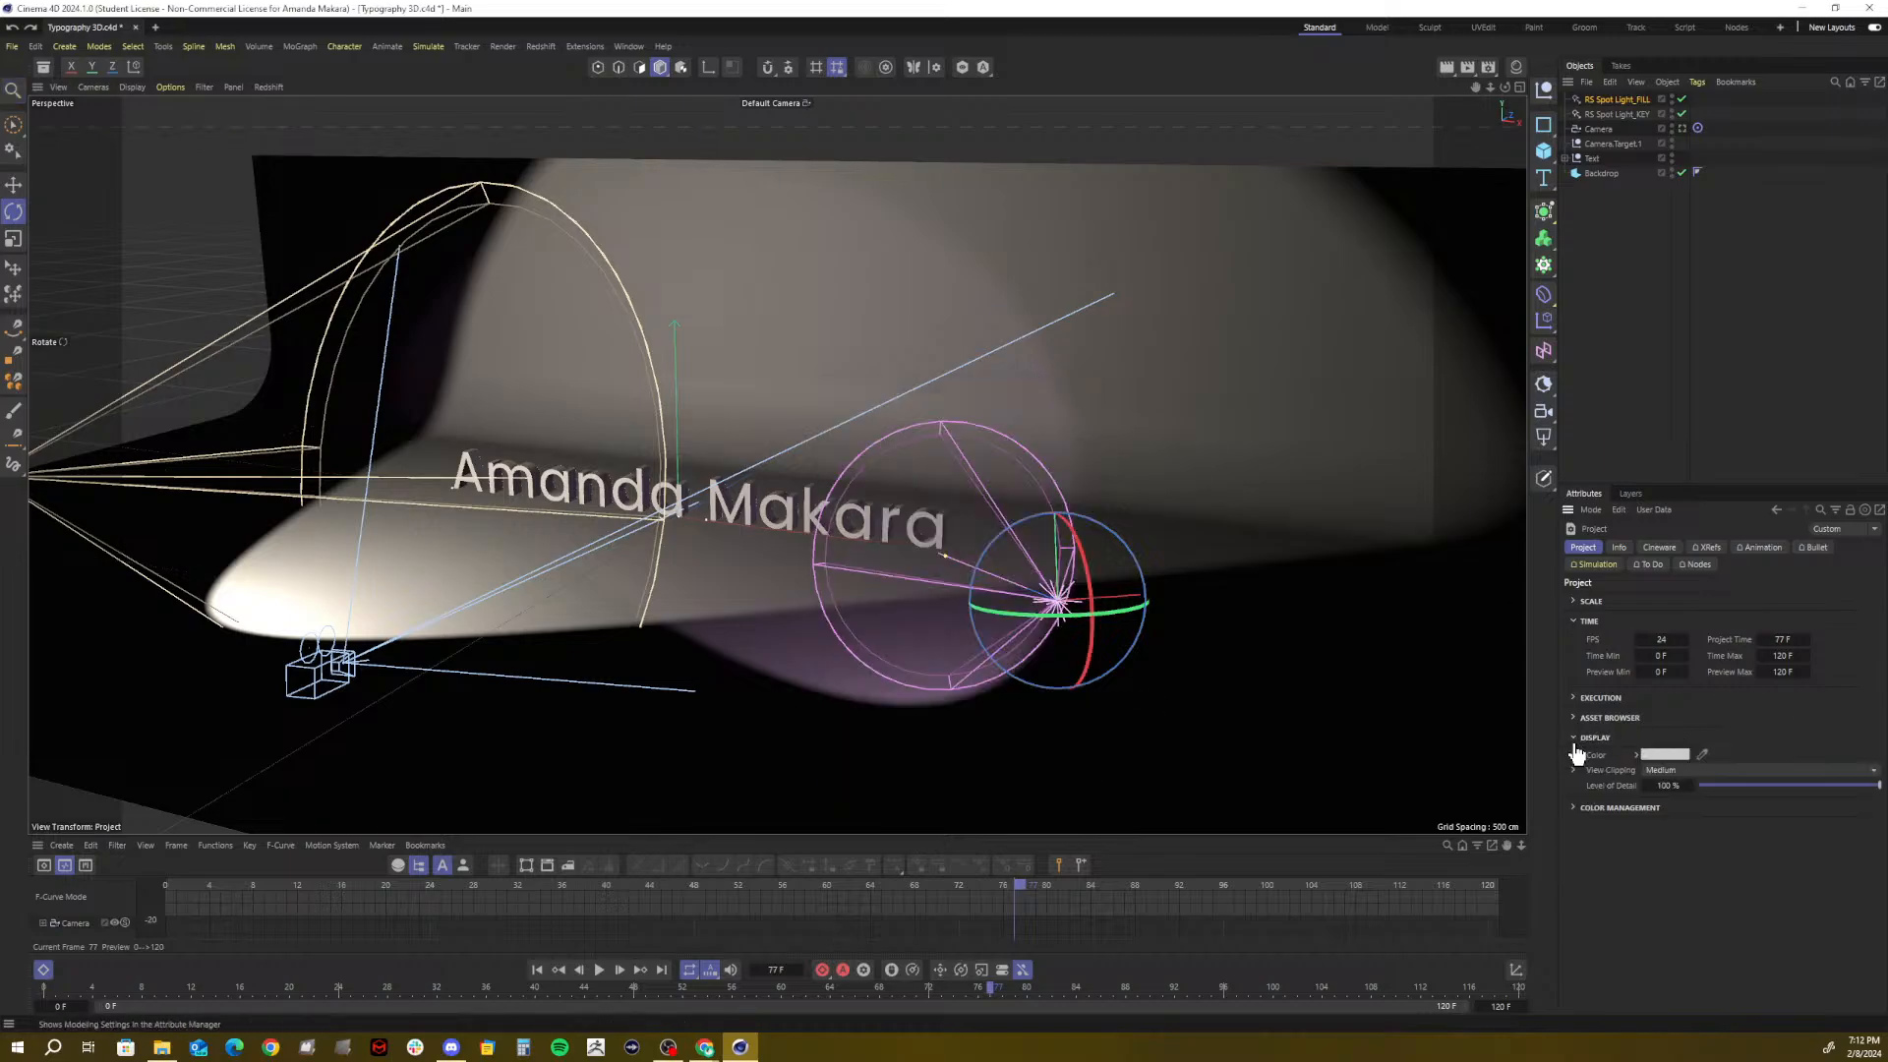
left_click(1575, 756)
left_click(1576, 759)
left_click(1575, 758)
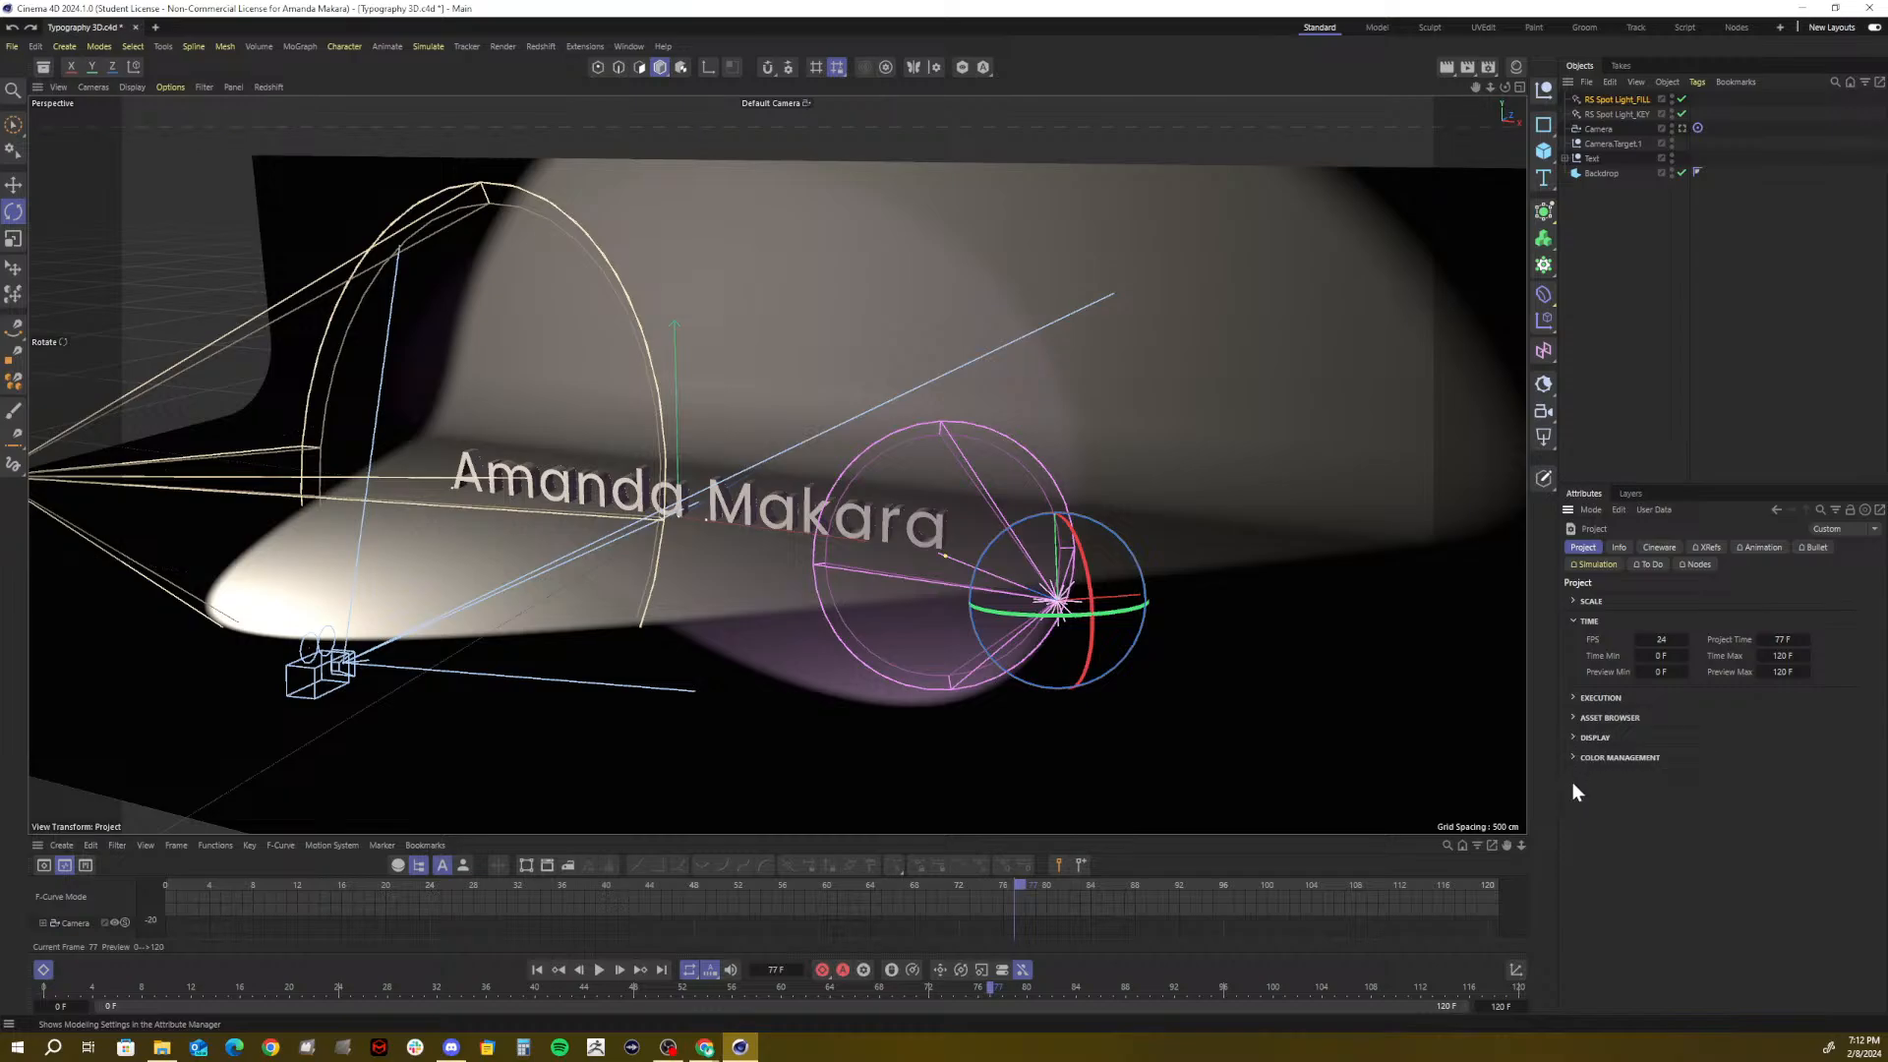
Select RS Spot Light_FILL, then search the Asset Browser for 'metallic'
left_click(1616, 98)
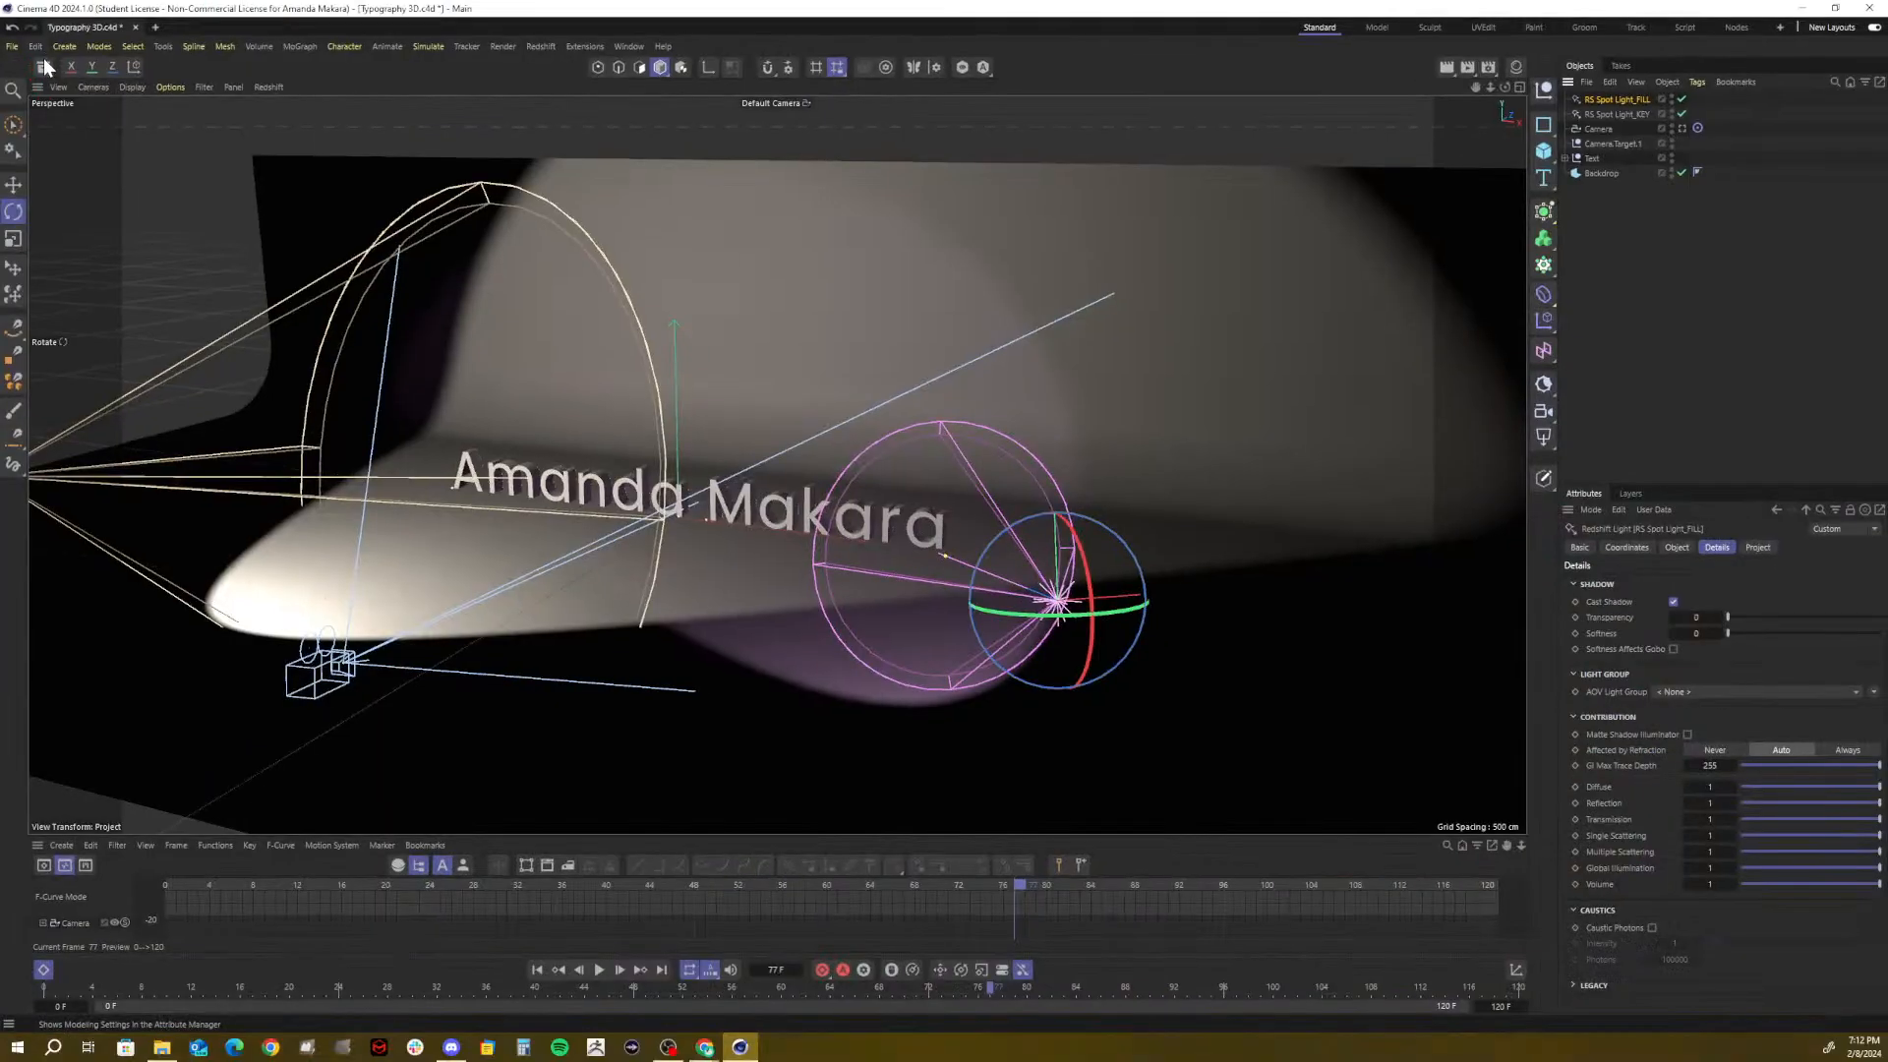
left_click(42, 68)
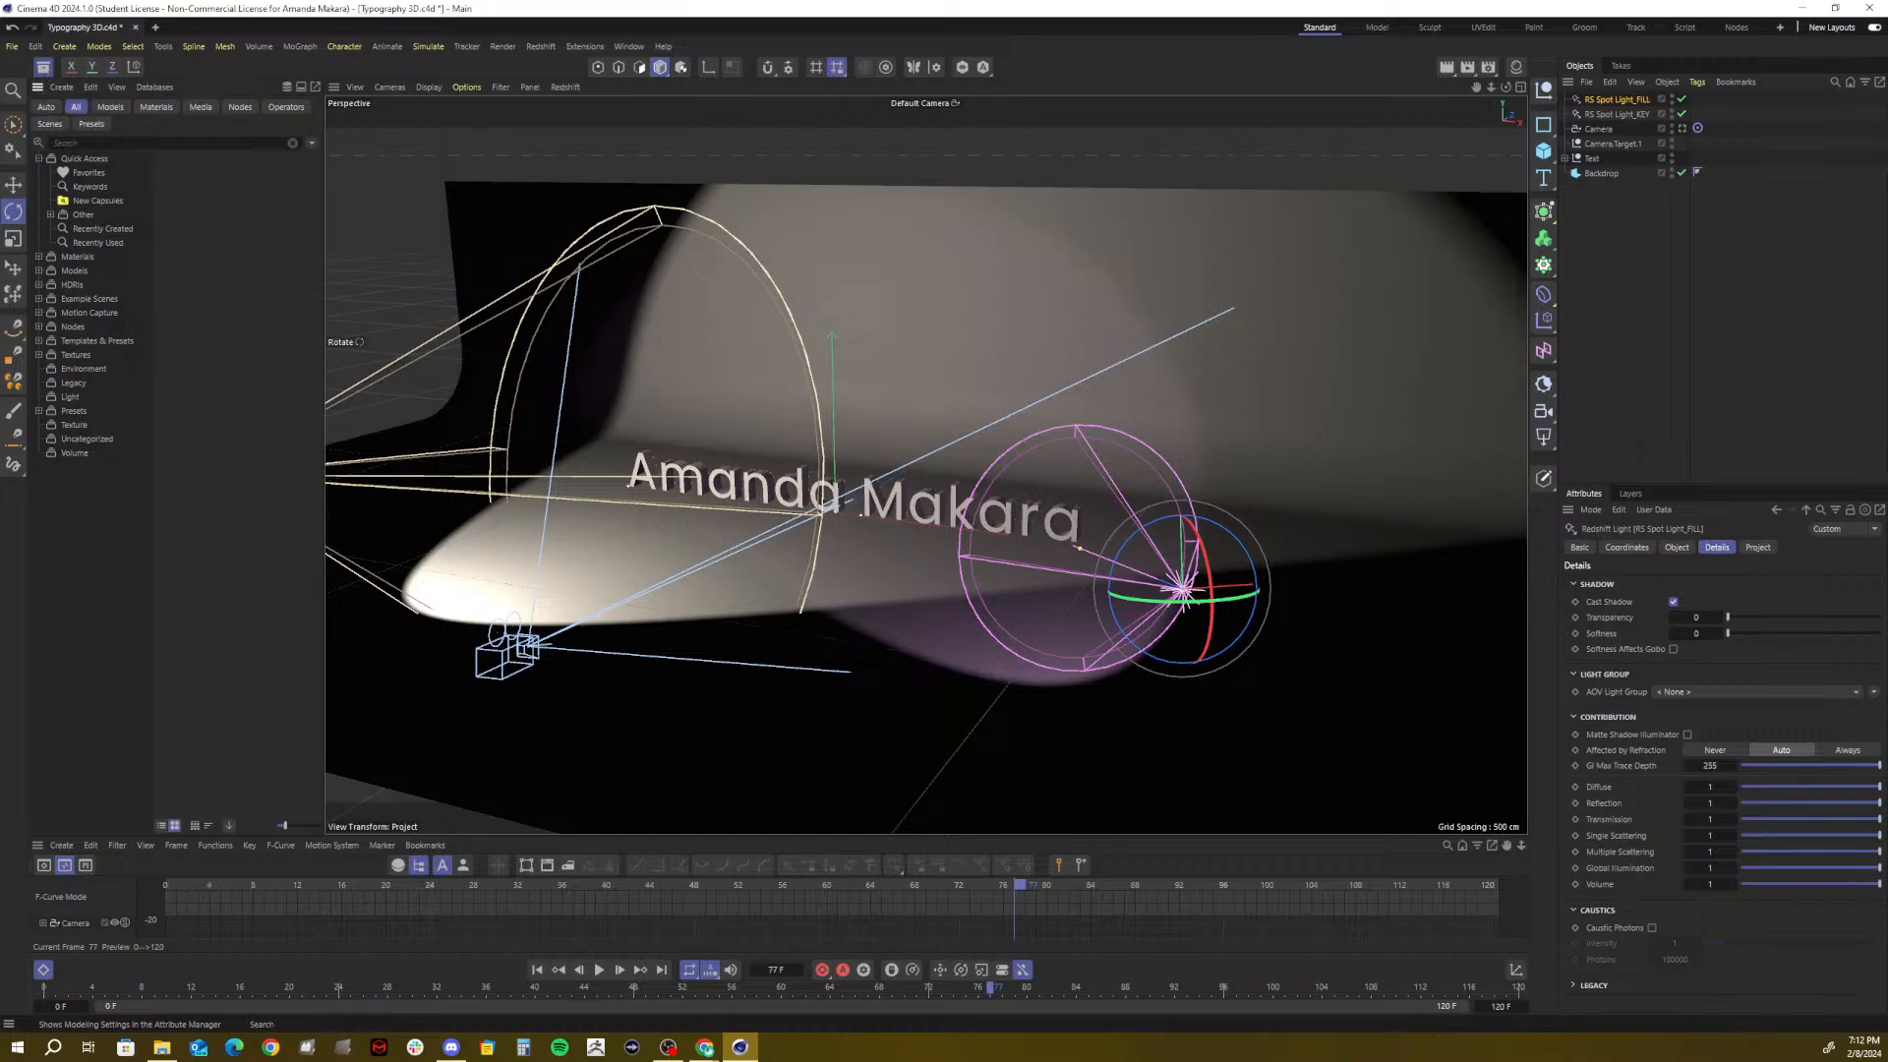
left_click(67, 143)
type("me")
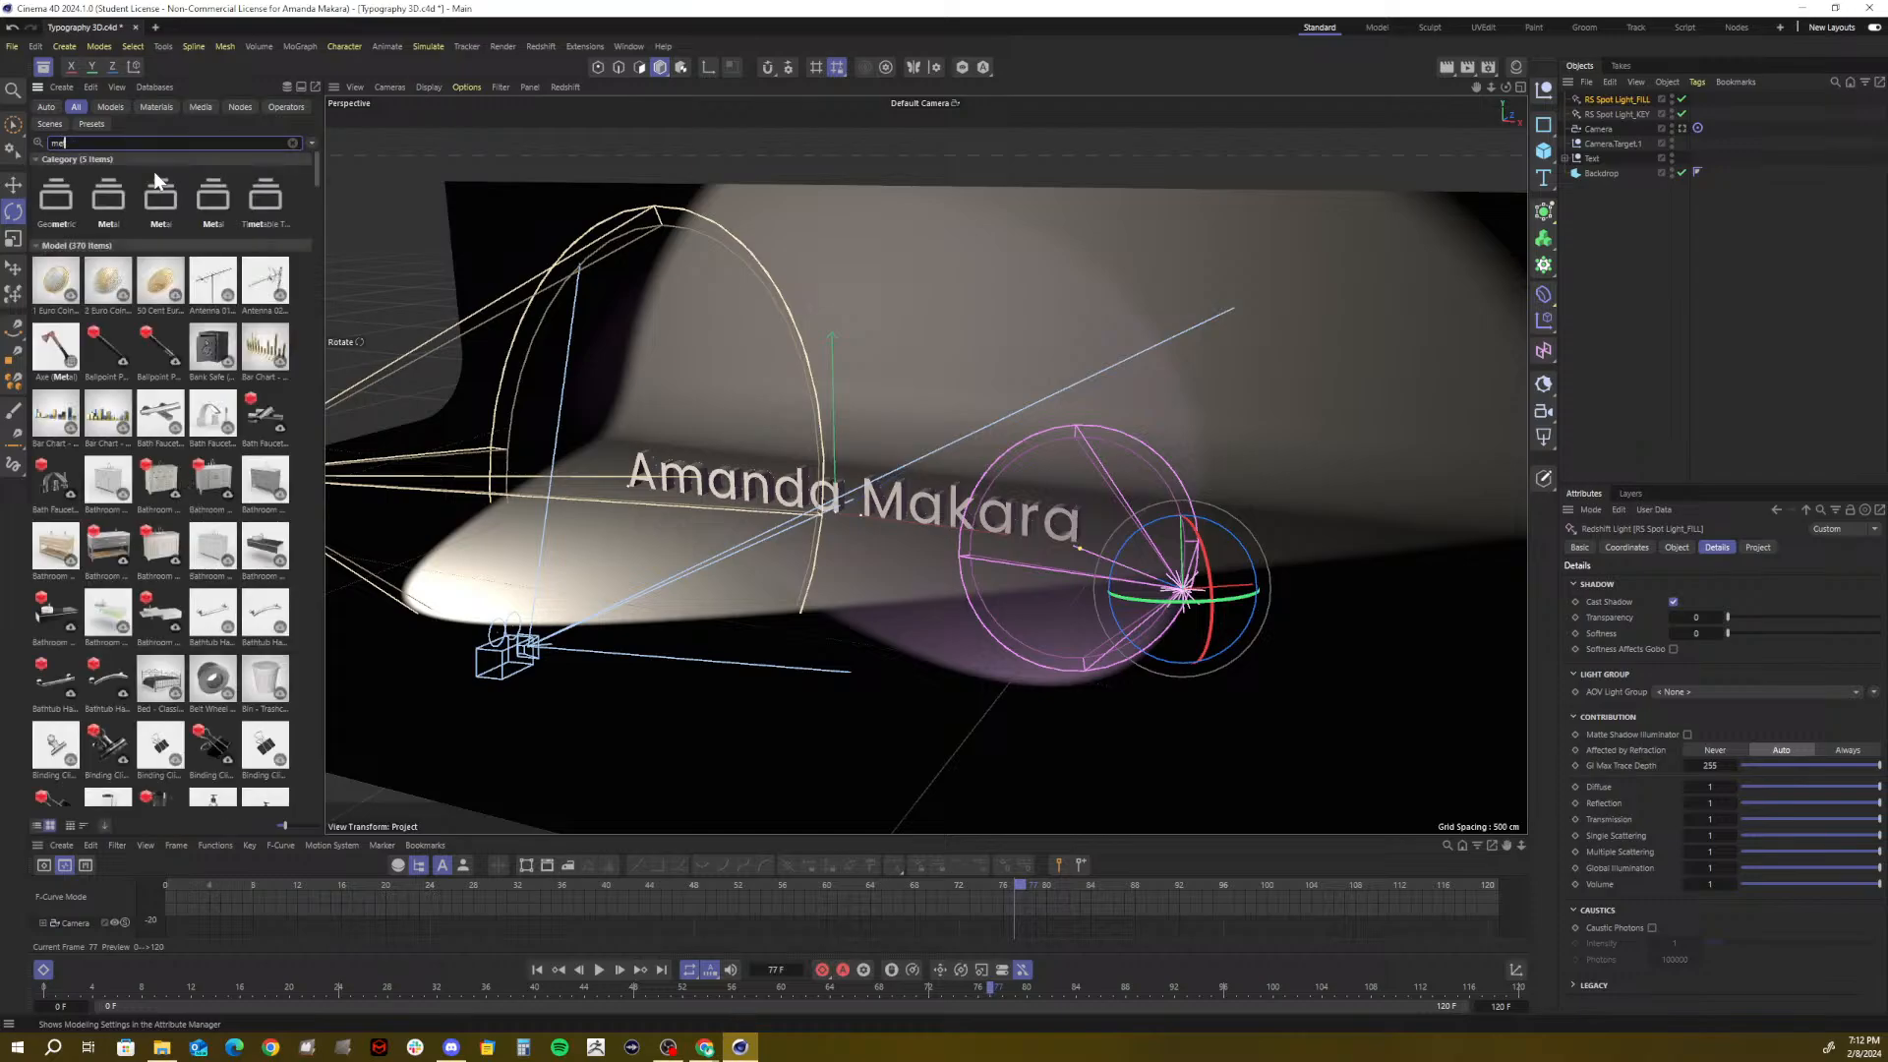
type("tallic")
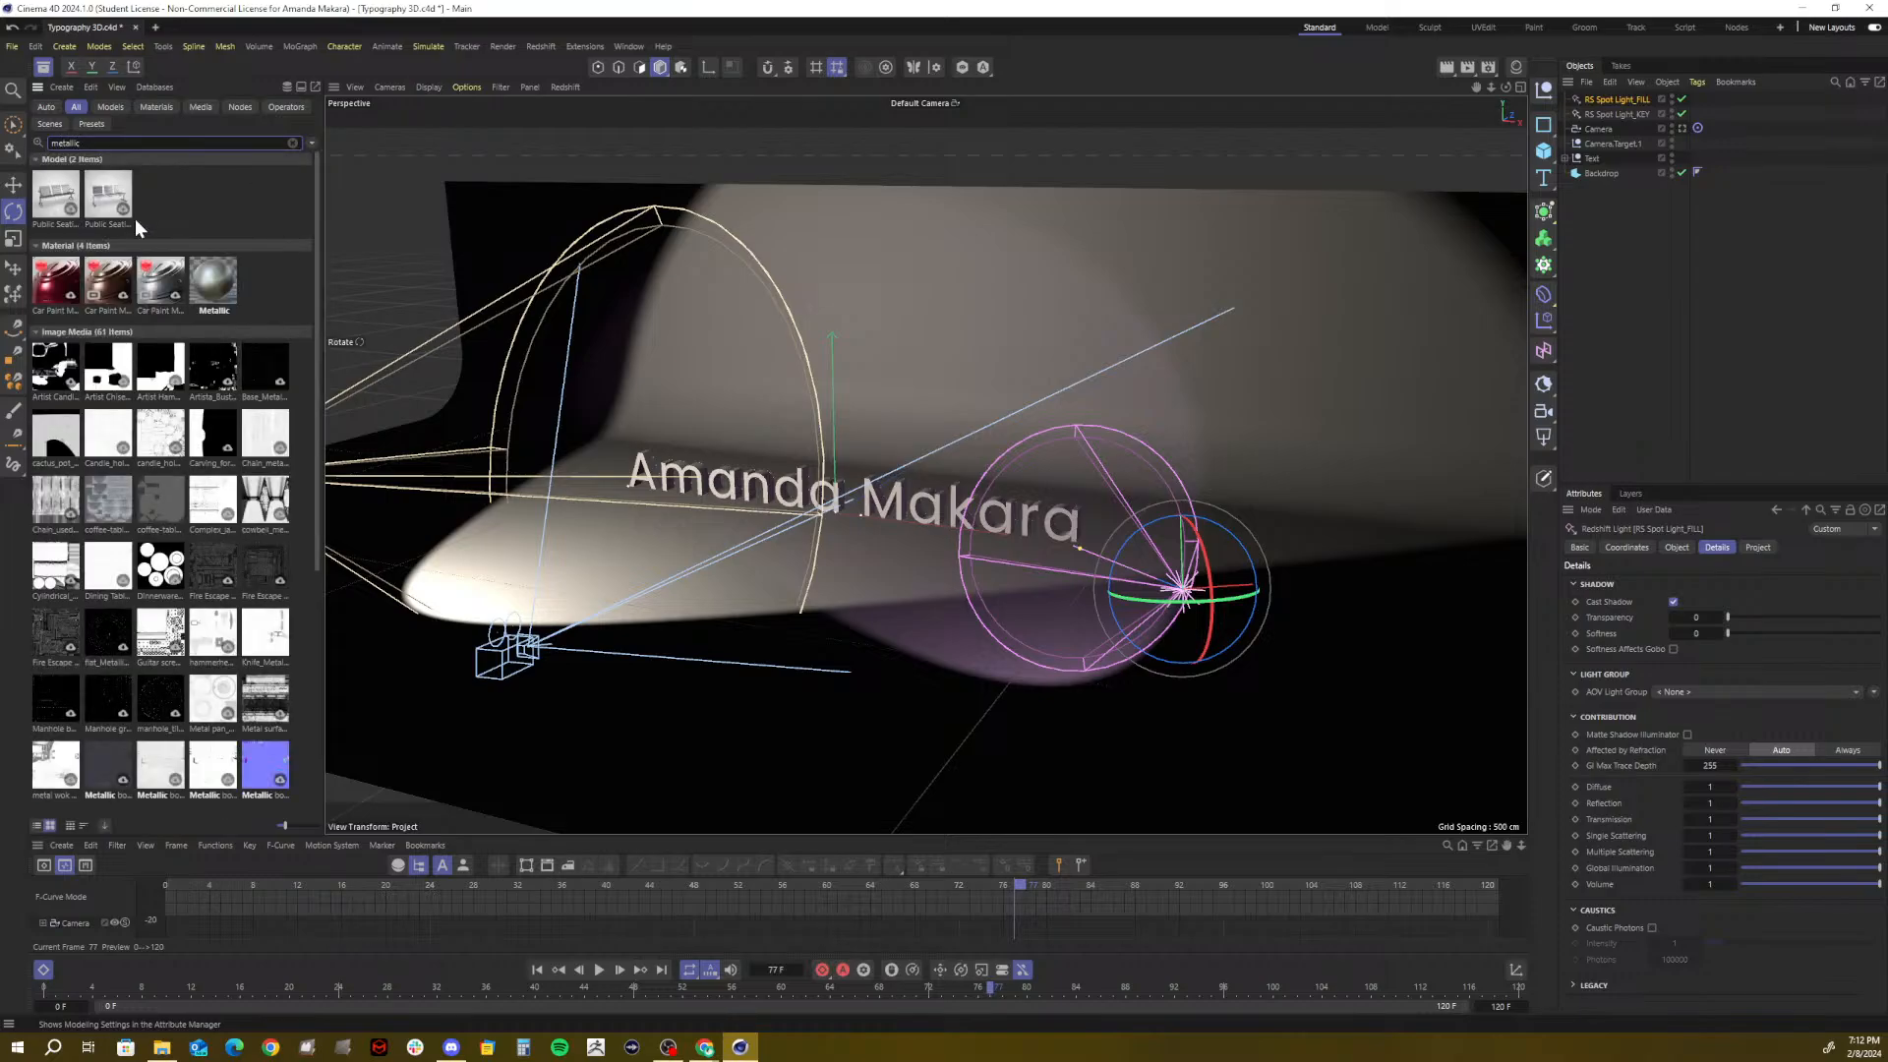
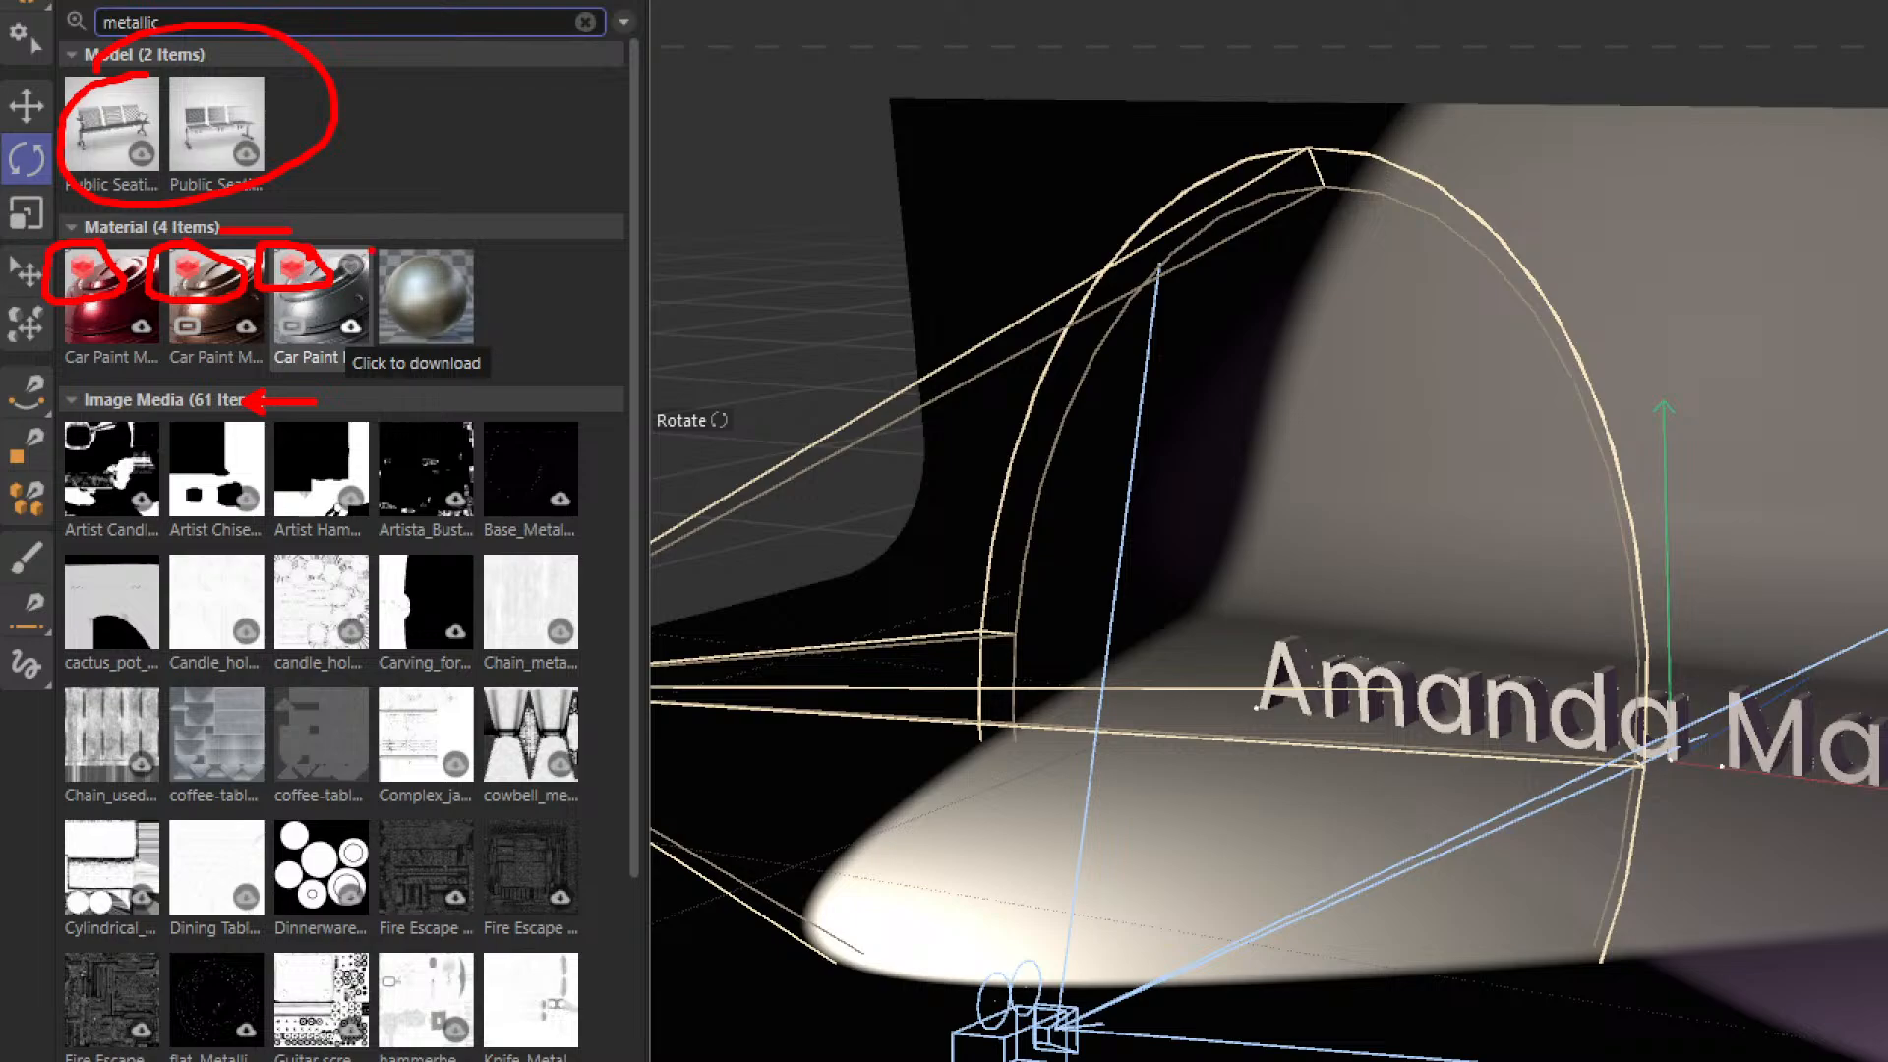
mouse_move(371, 249)
left_mouse_down("ctrl")
mouse_move(510, 342)
mouse_move(483, 345)
left_mouse_up("ctrl")
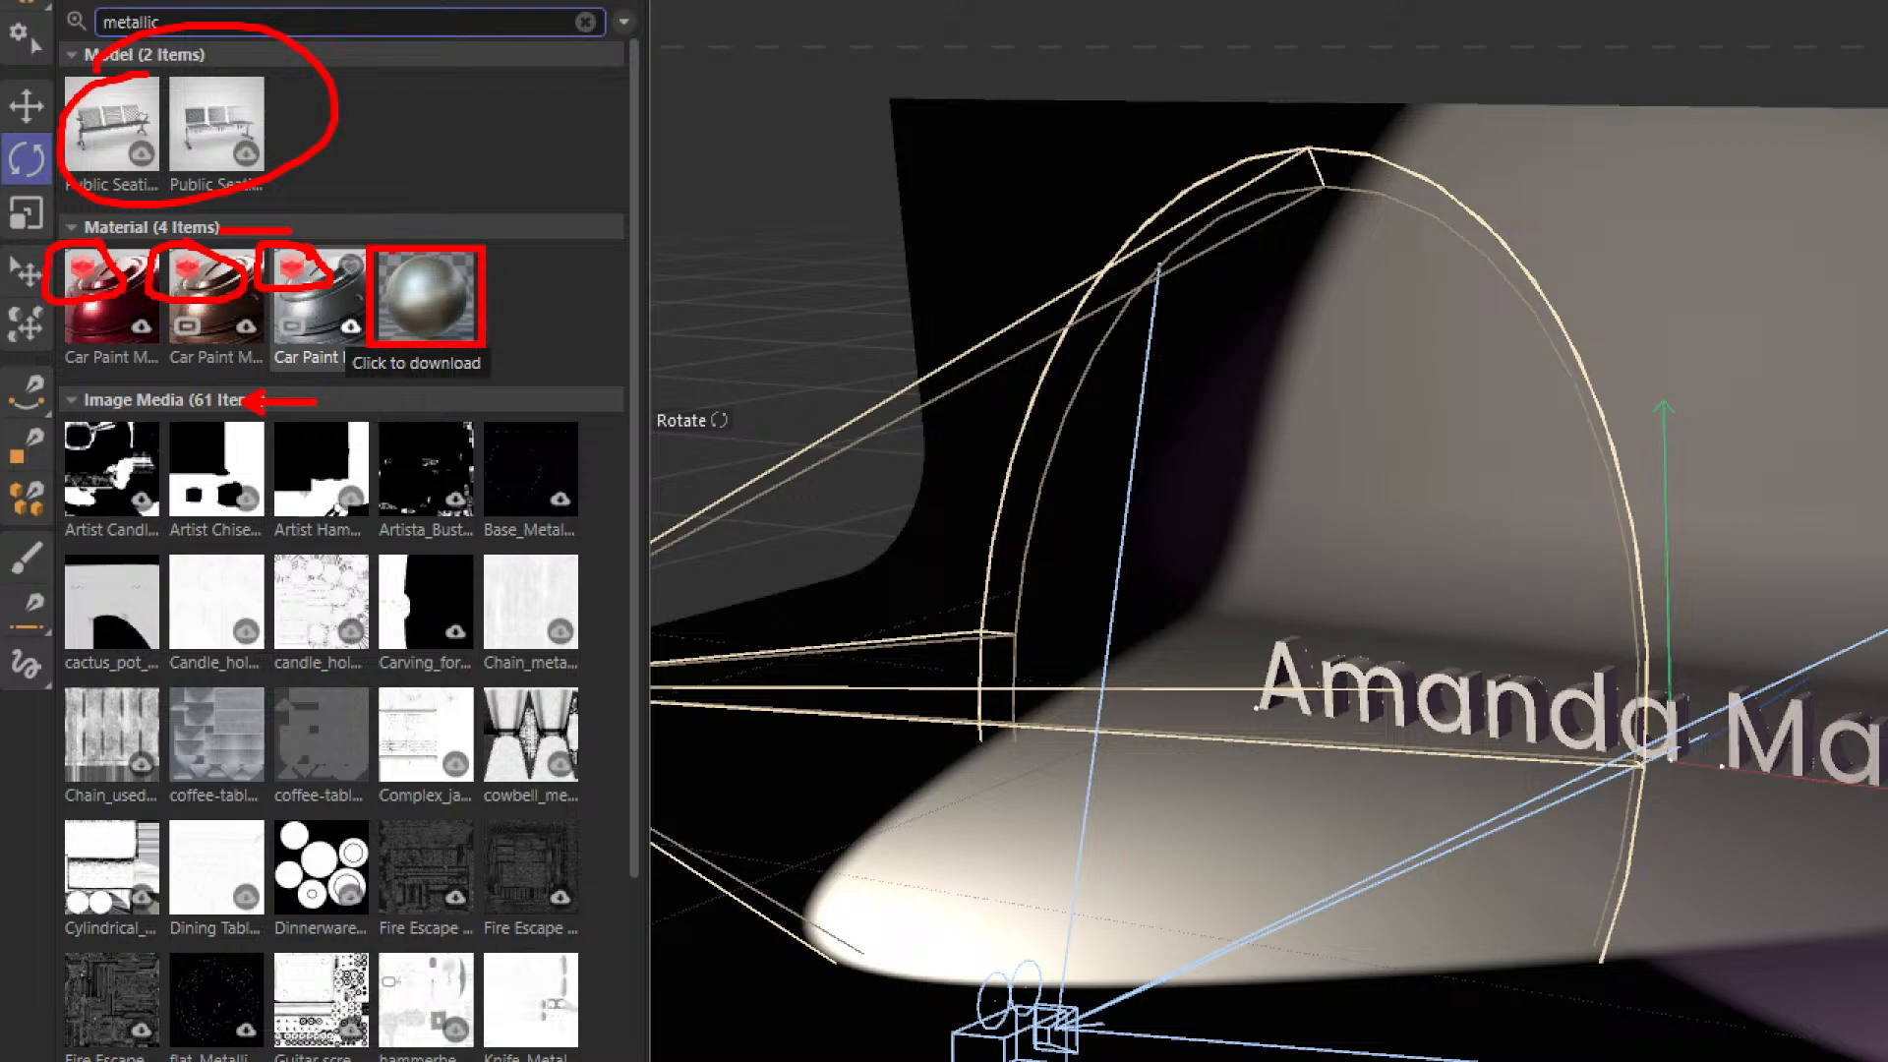
left_click_drag(359, 275, 529, 187, "ctrl")
key("Escape")
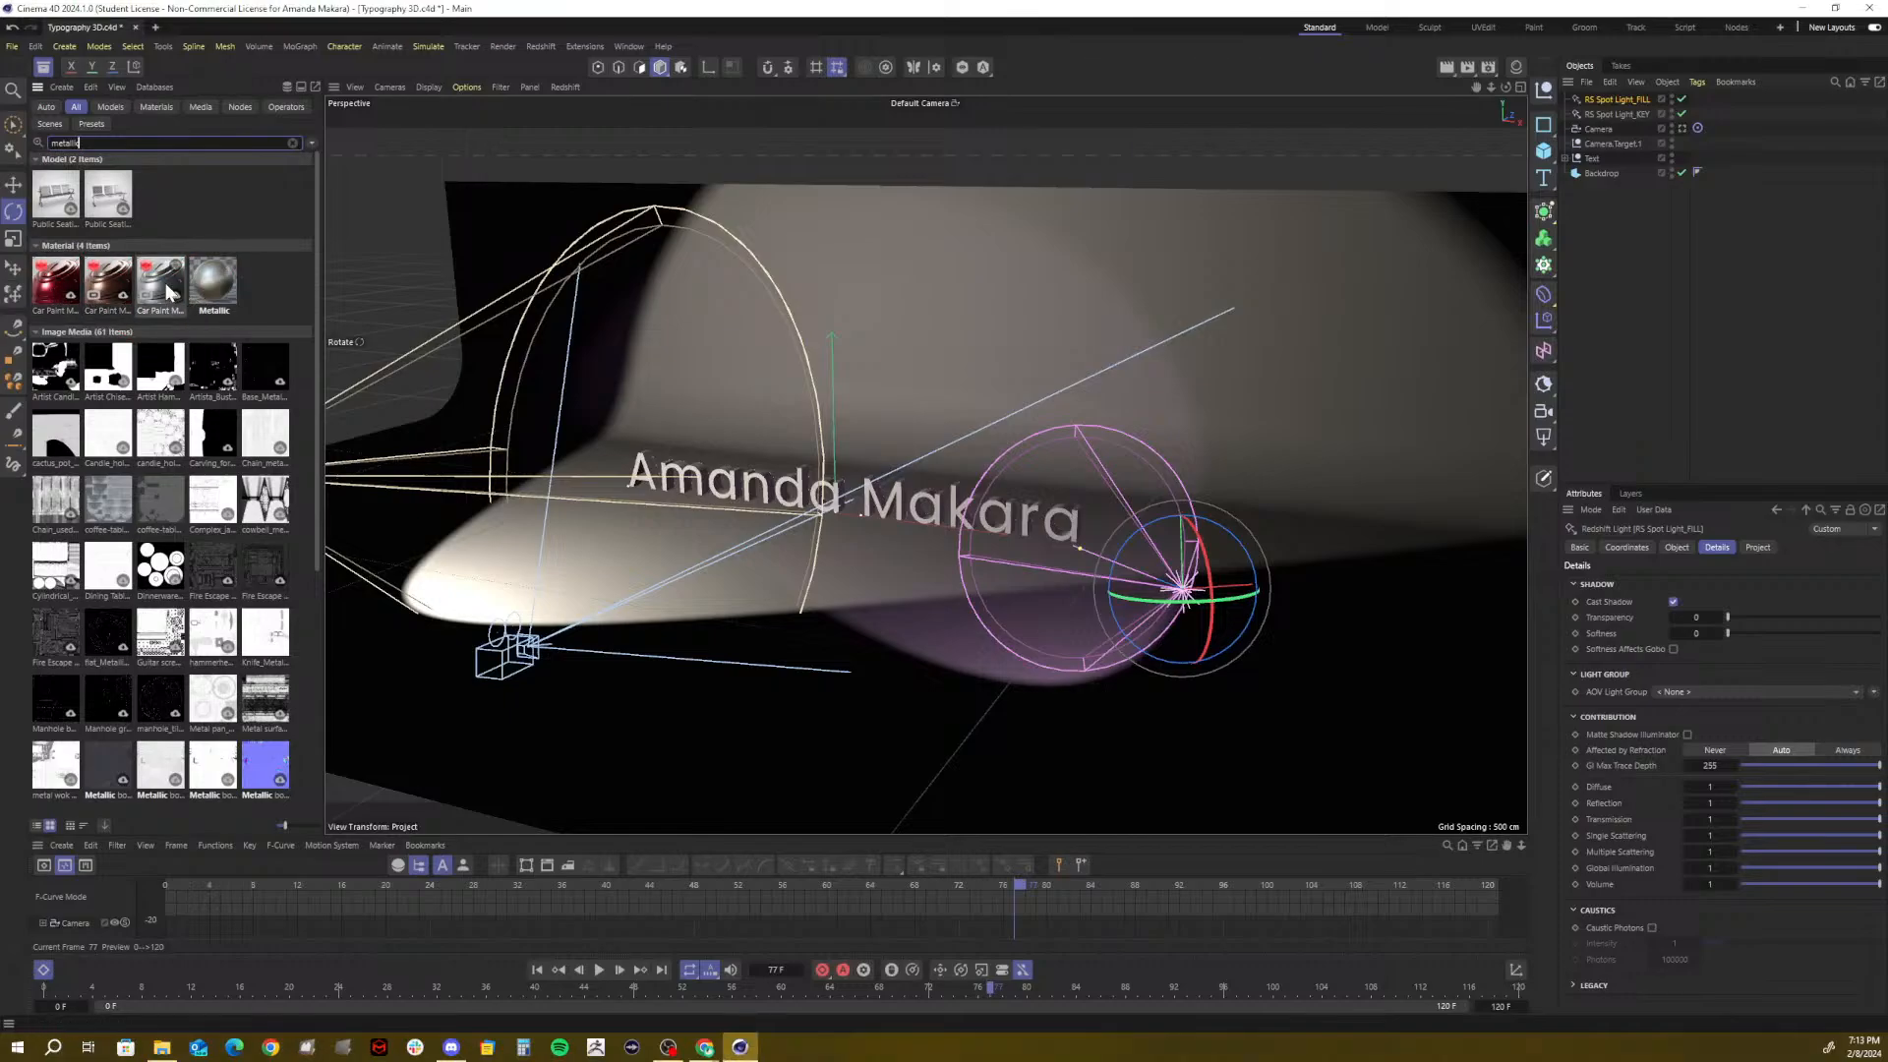
mouse_move(170, 291)
left_mouse_down()
mouse_move(622, 403)
mouse_move(758, 470)
mouse_move(1314, 393)
mouse_move(1636, 162)
mouse_move(1595, 158)
left_mouse_up()
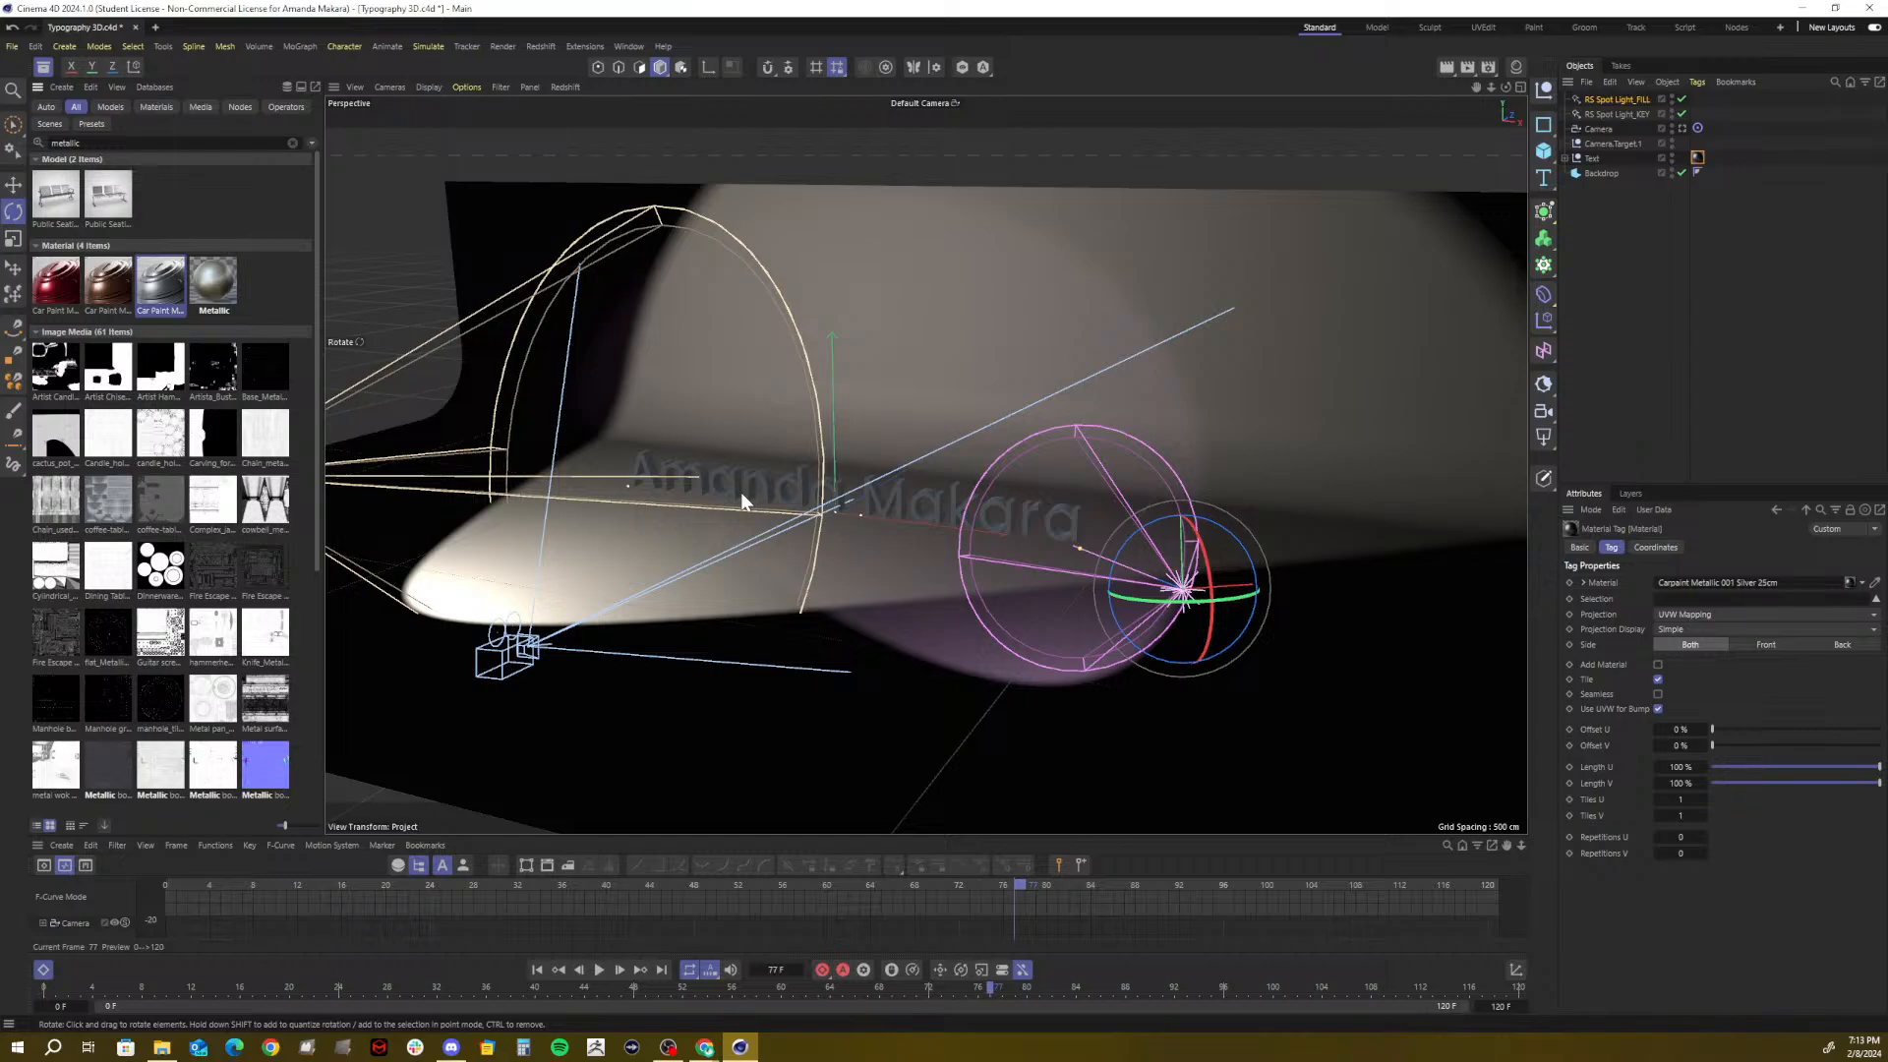
left_click(1680, 128)
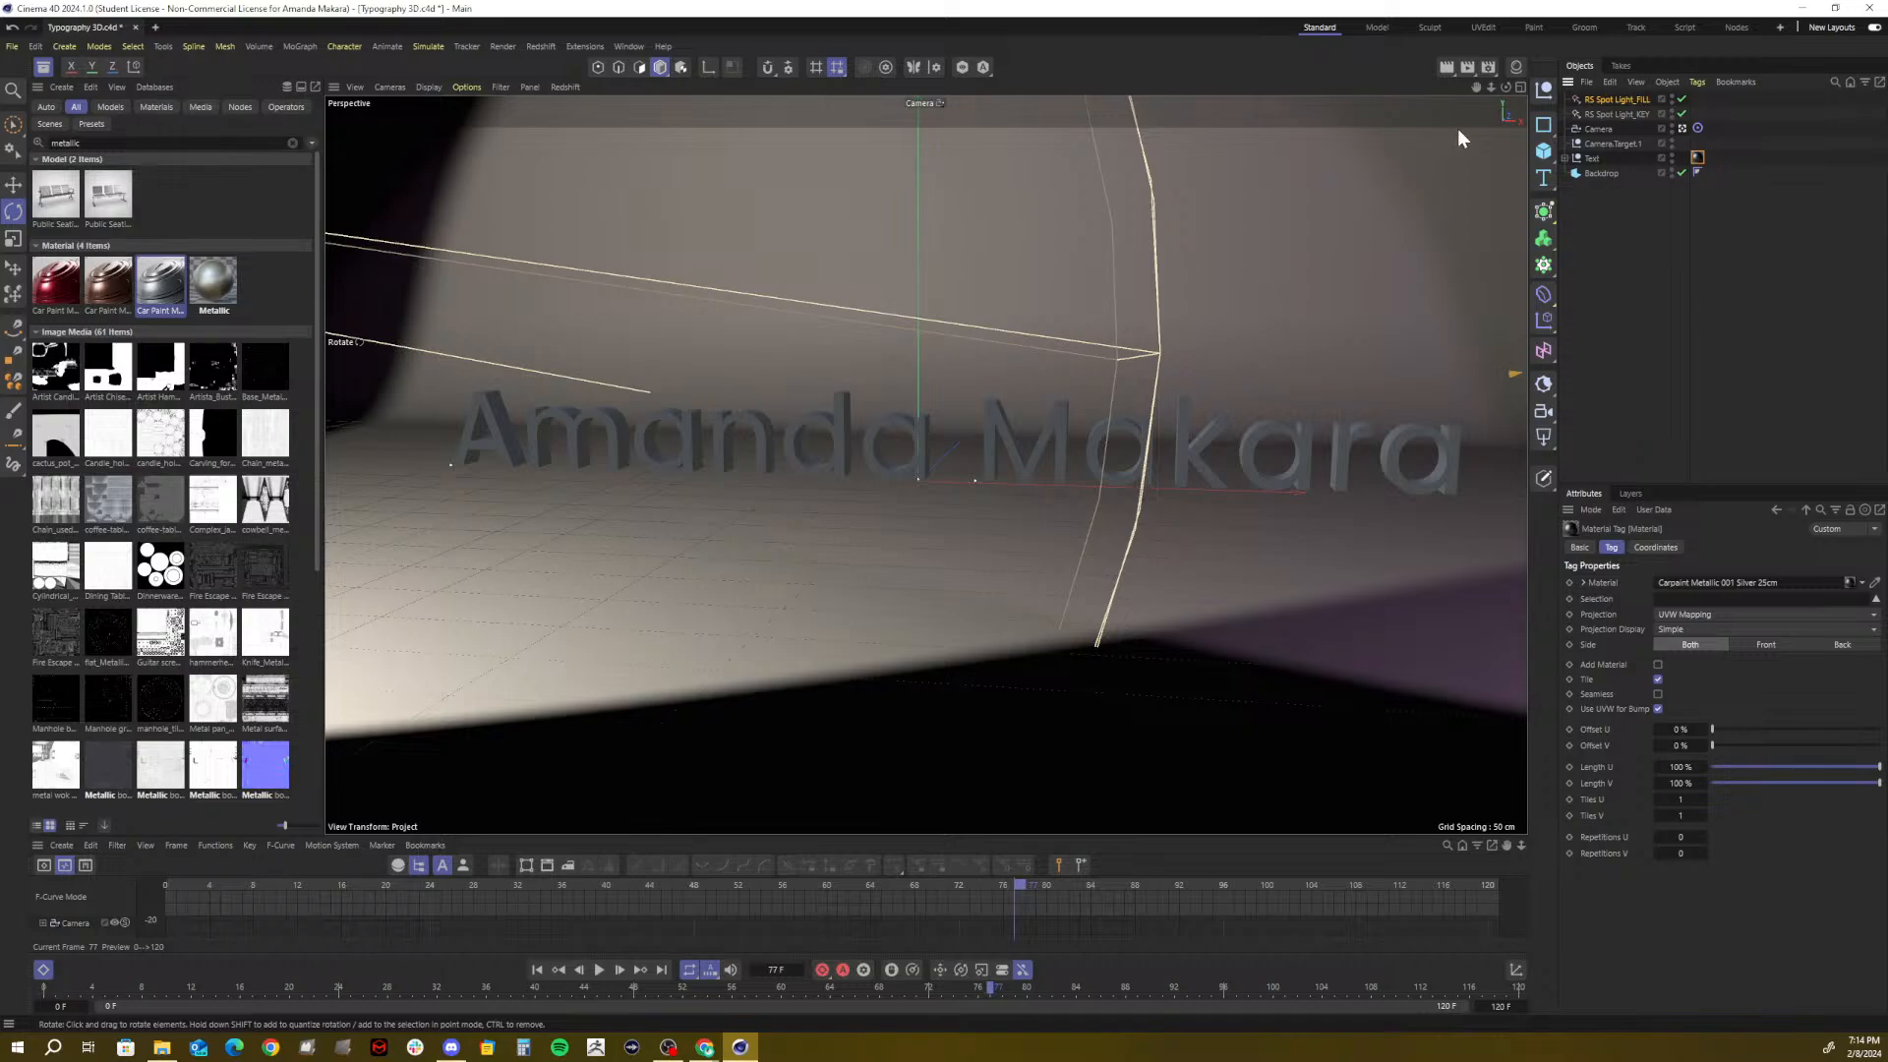
Run a Render Region preview over the word Makara, then end it
left_click(1449, 69)
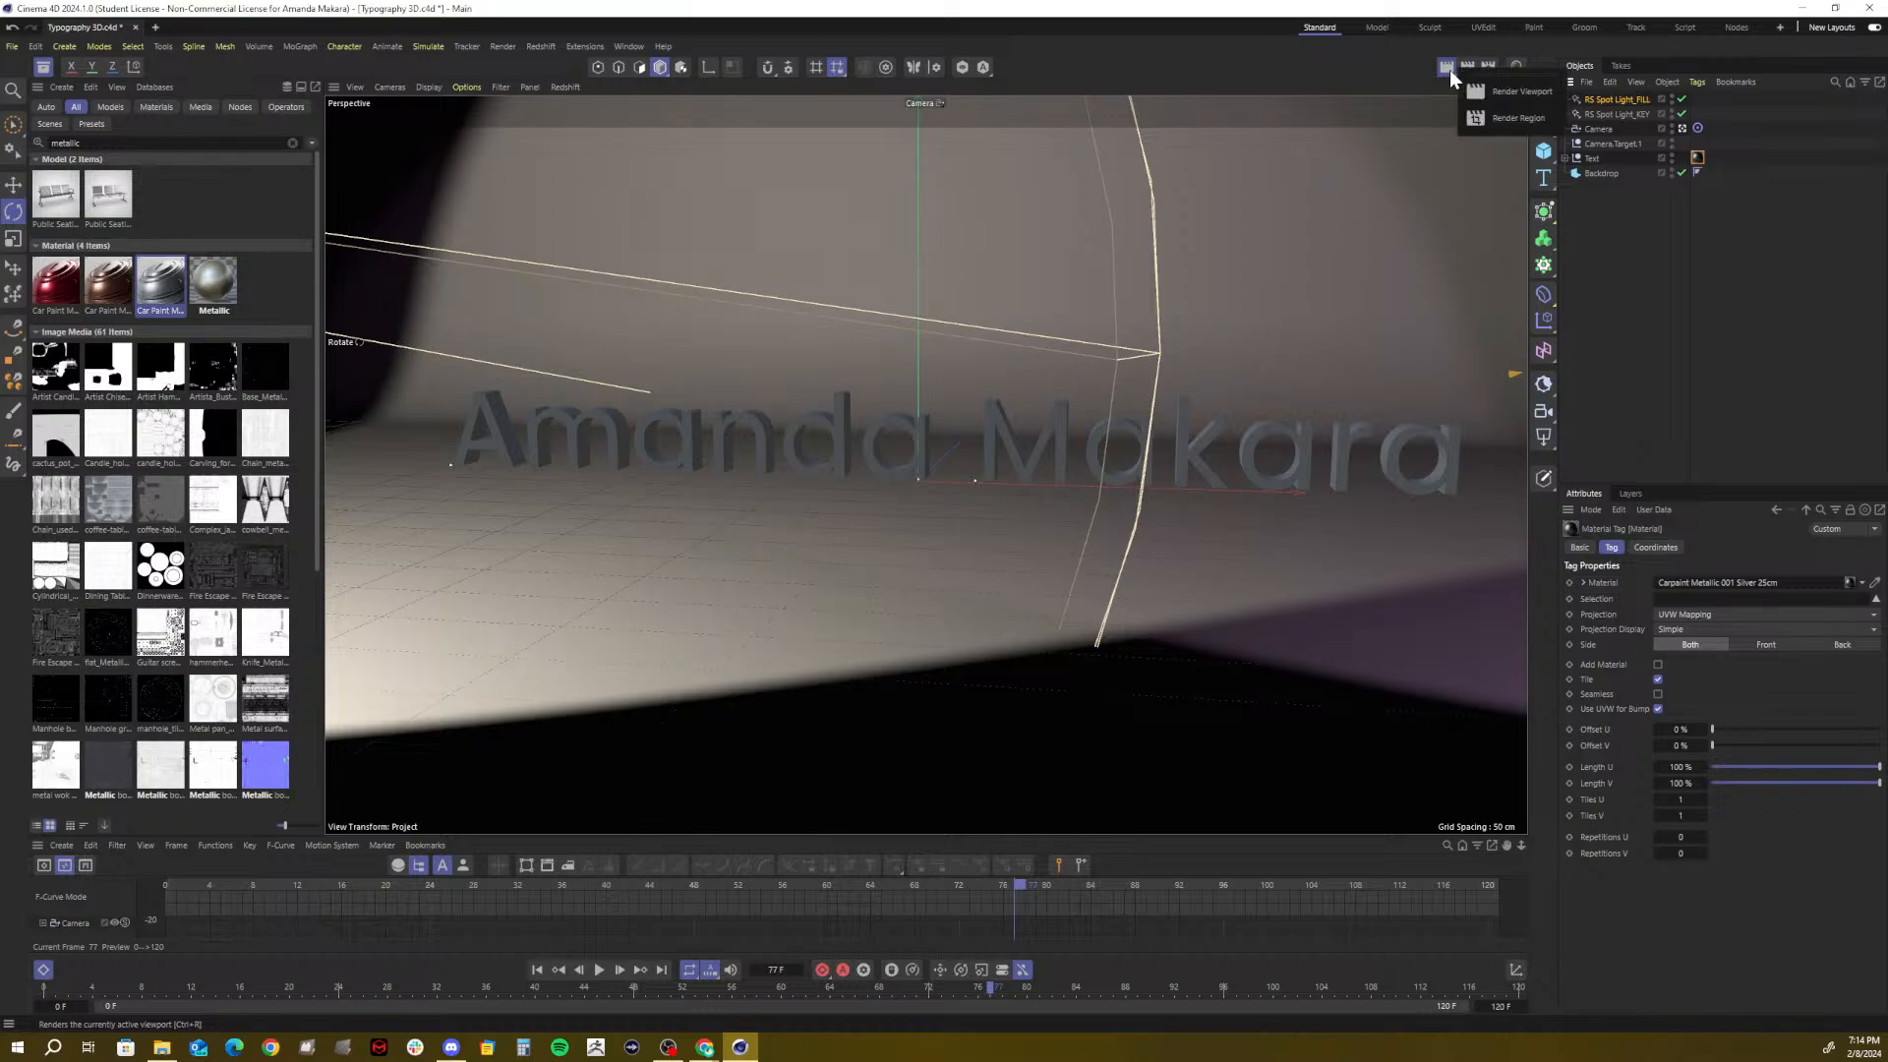
left_click(1496, 118)
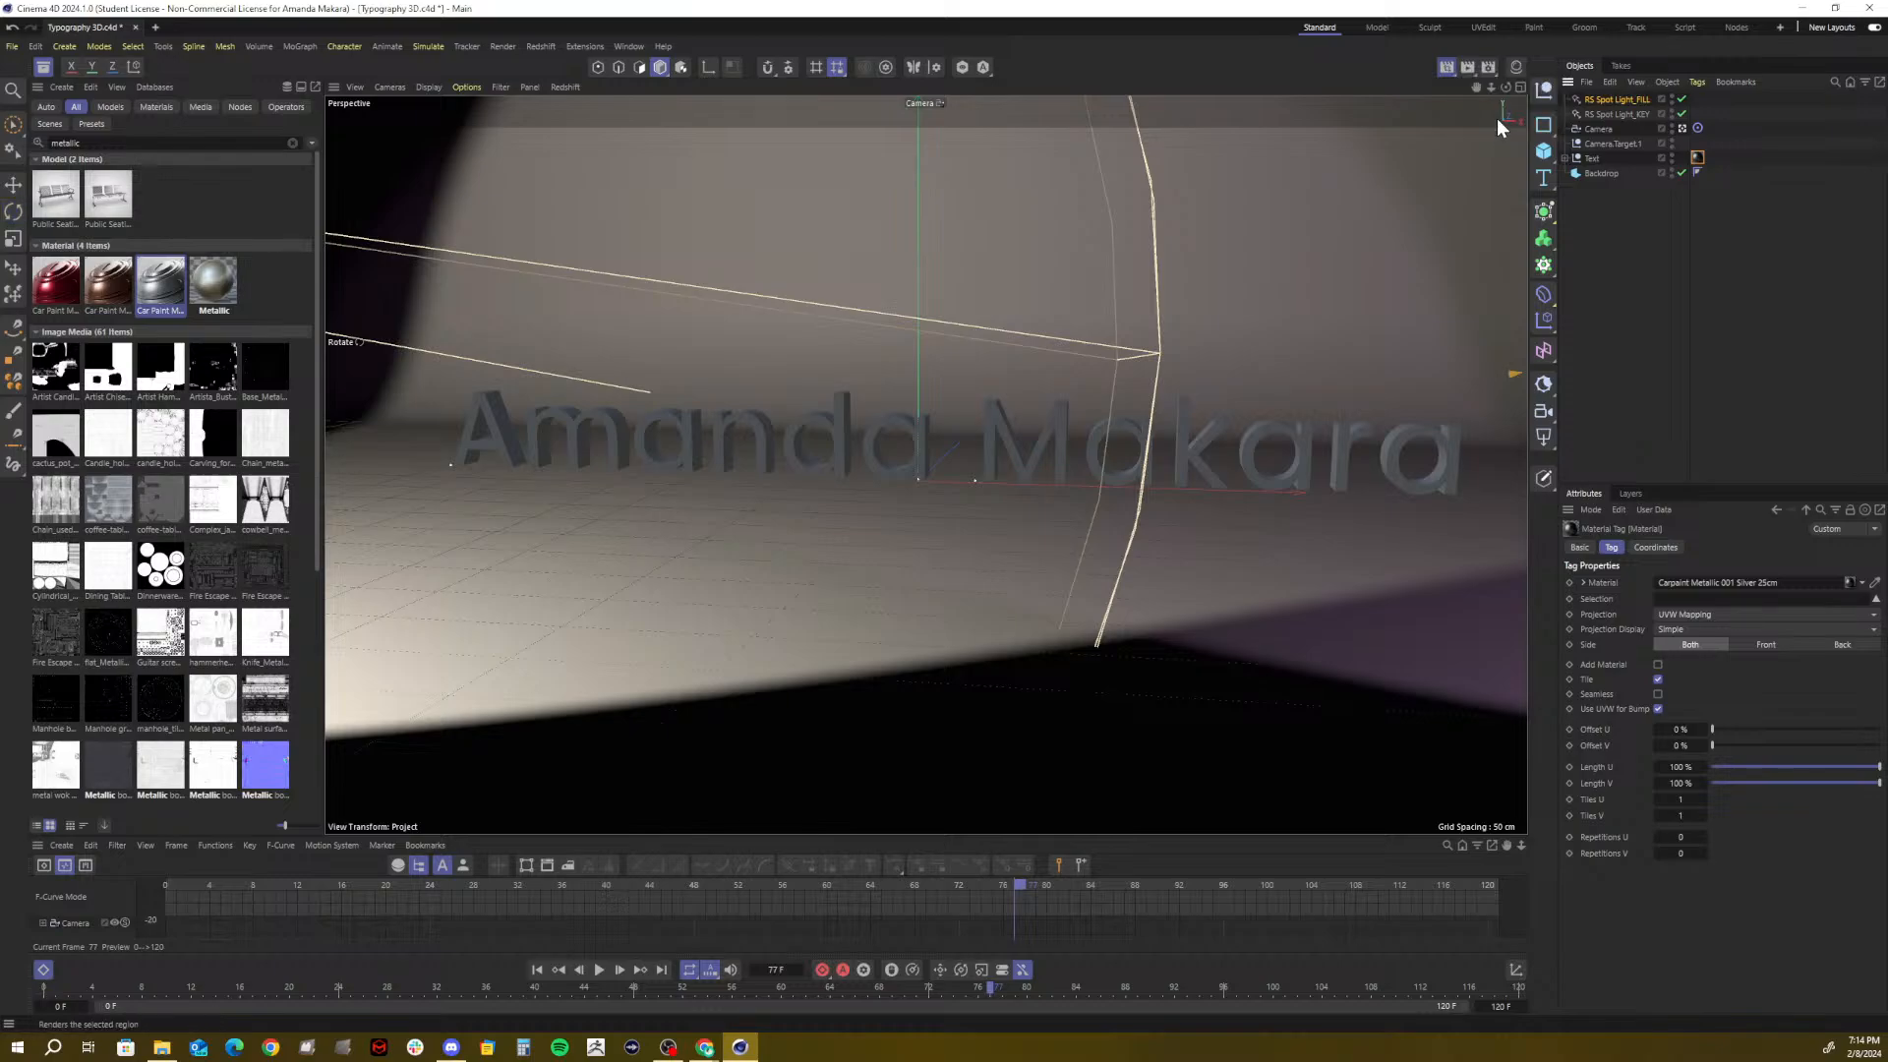
left_click_drag(967, 289, 1510, 669)
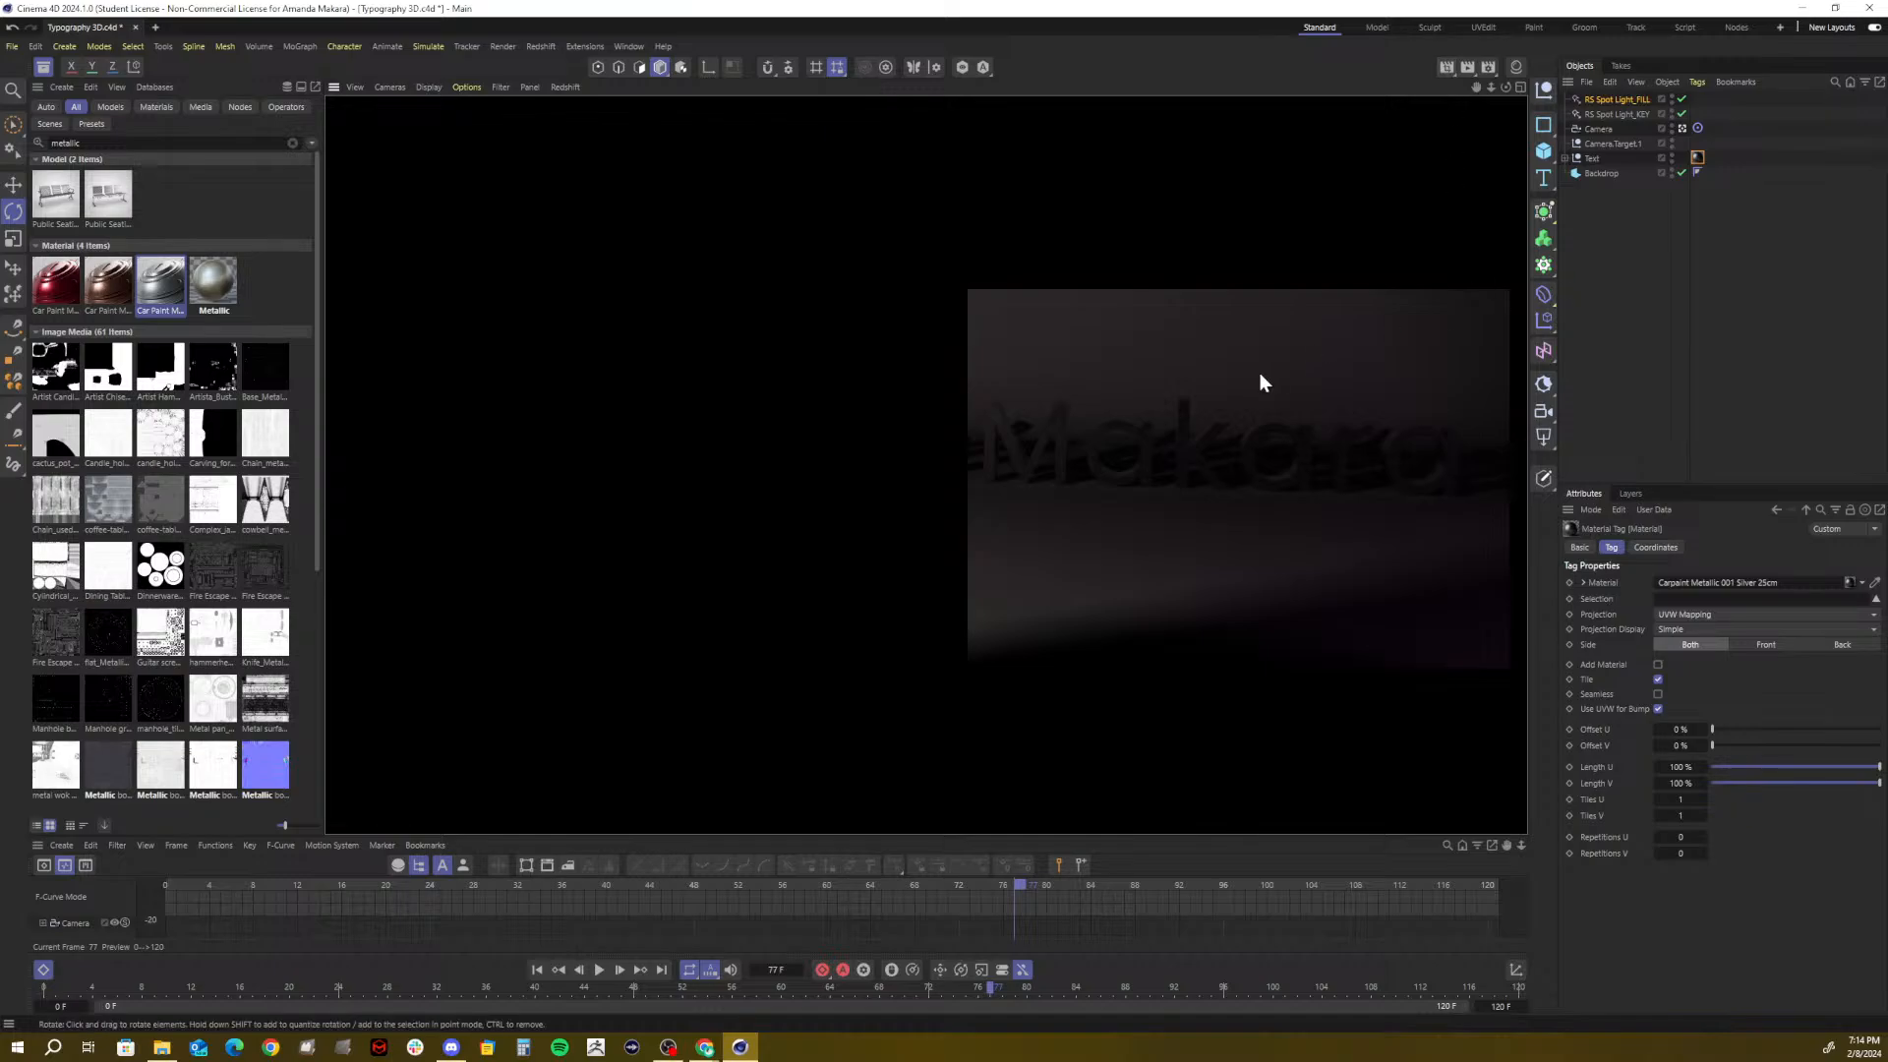
left_click(994, 367)
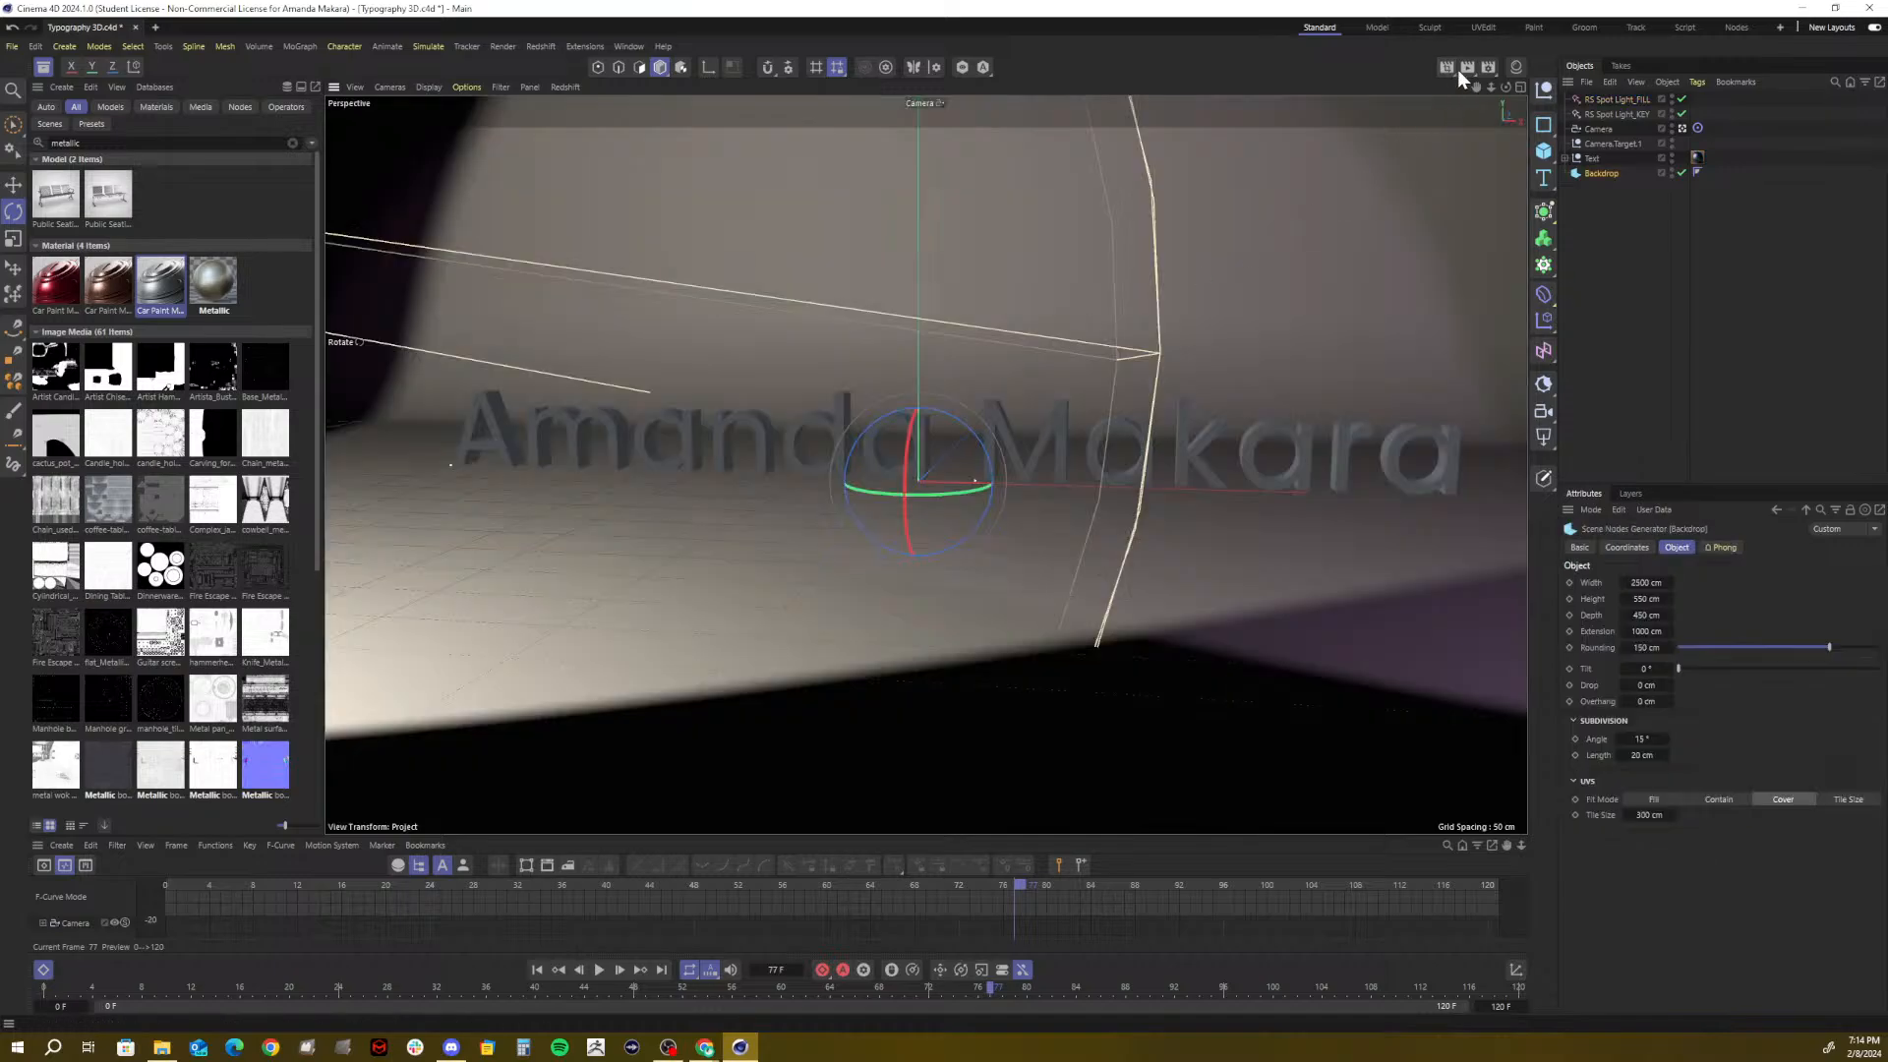
Undo a trial dolly and switch the viewport back to the Default Camera
left_click_drag(1447, 65, 1510, 92)
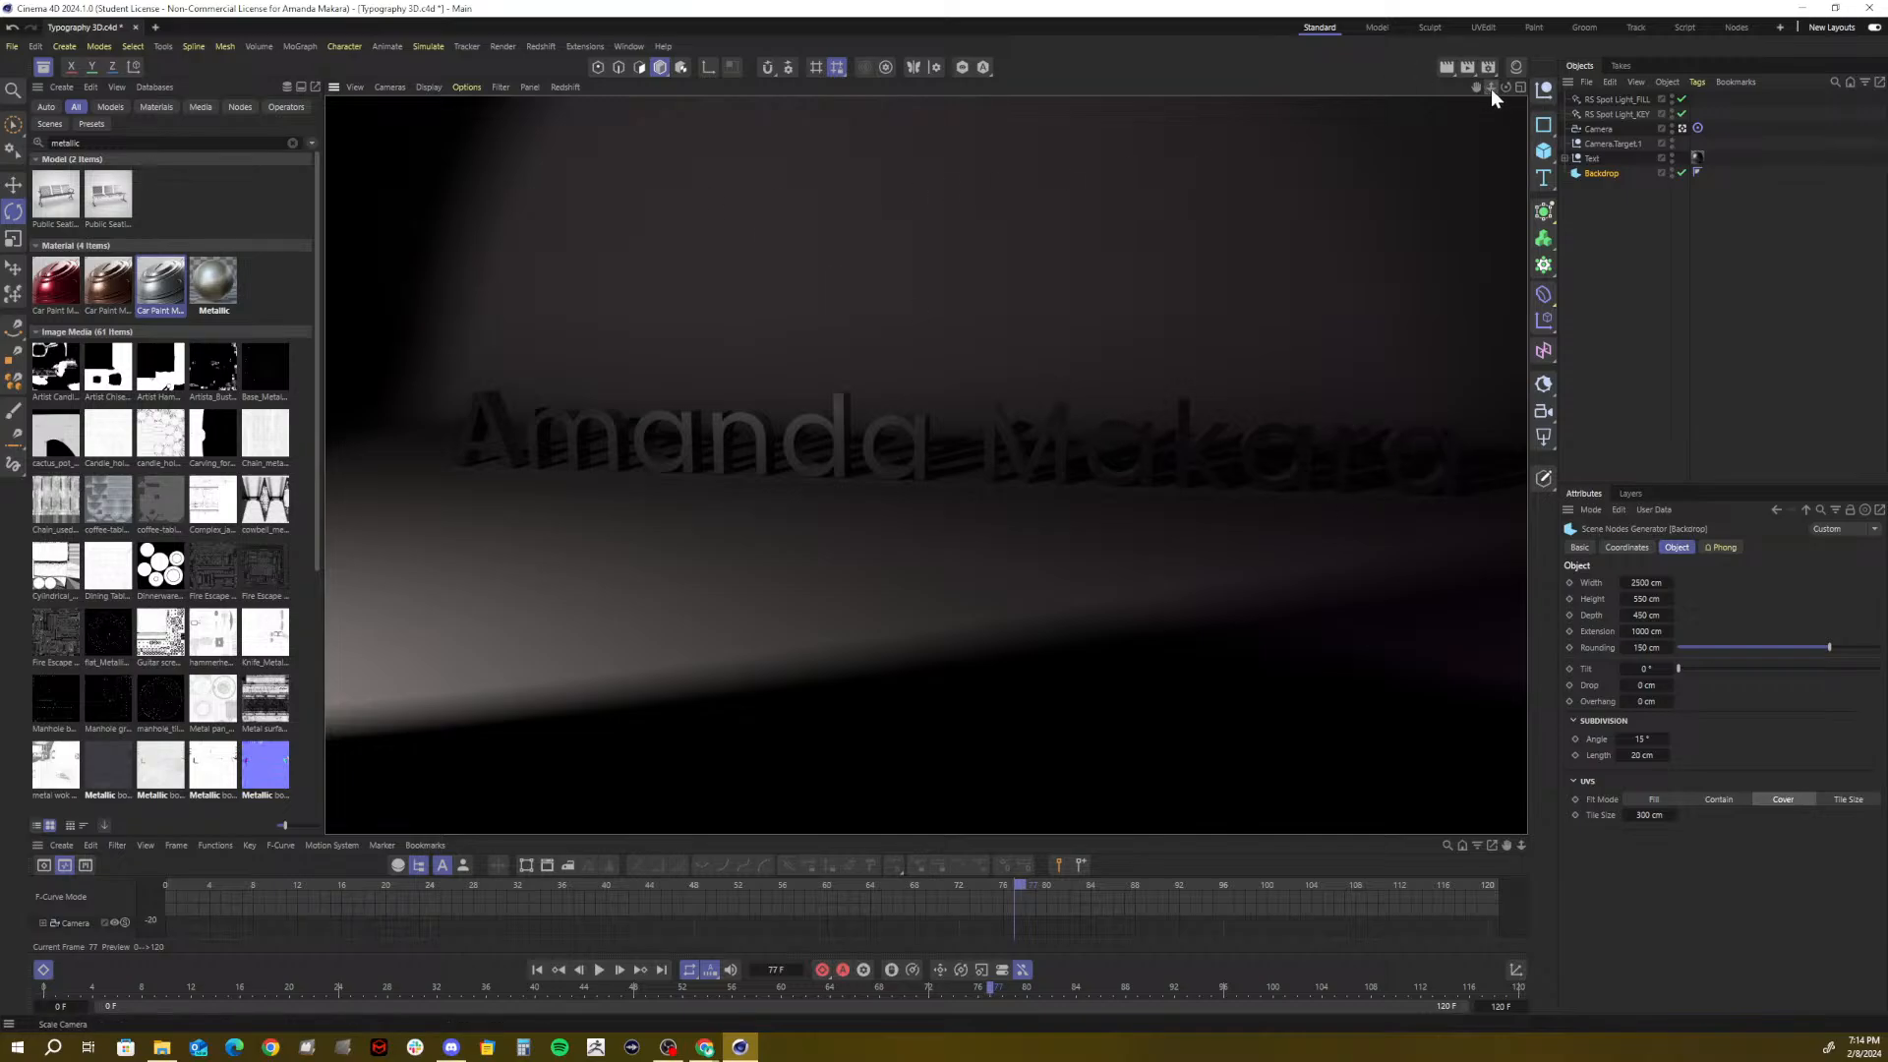
mouse_move(1491, 88)
left_mouse_down()
mouse_move(1357, 88)
mouse_move(1494, 90)
left_mouse_up()
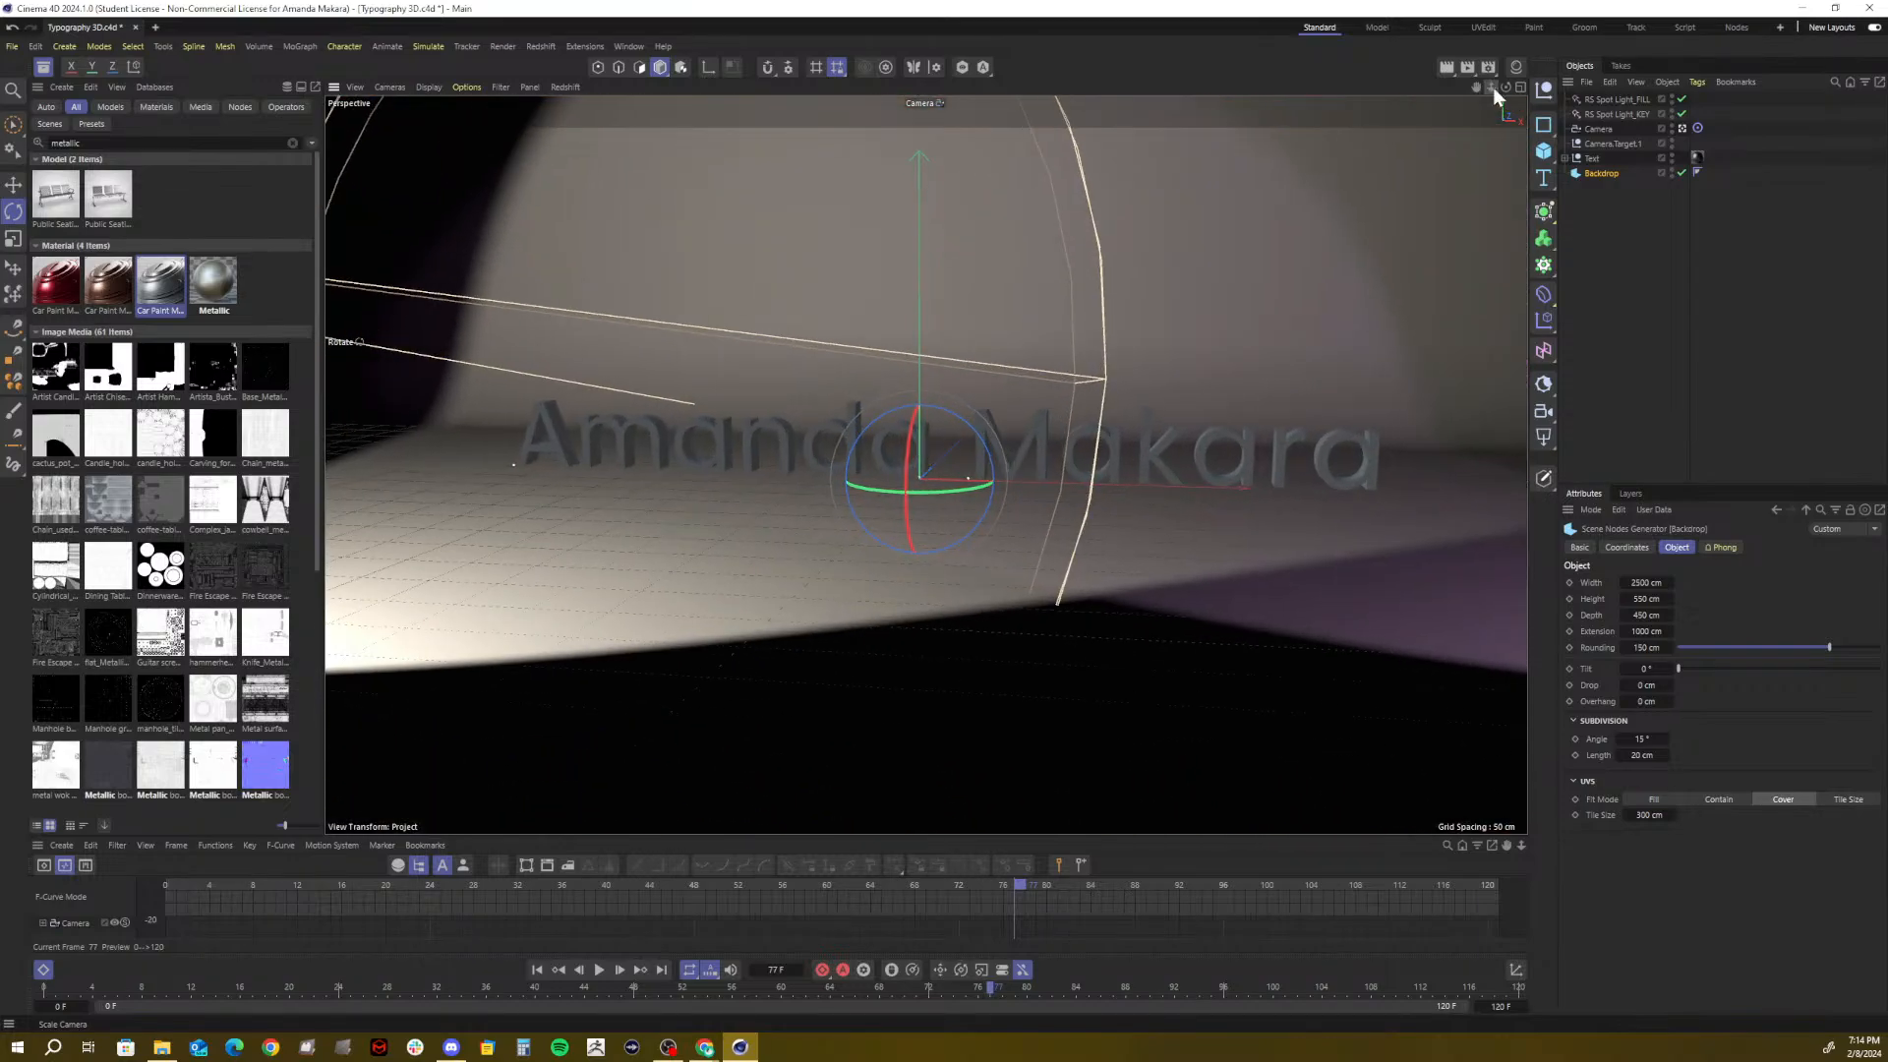
key("ctrl+z")
key("ctrl+z")
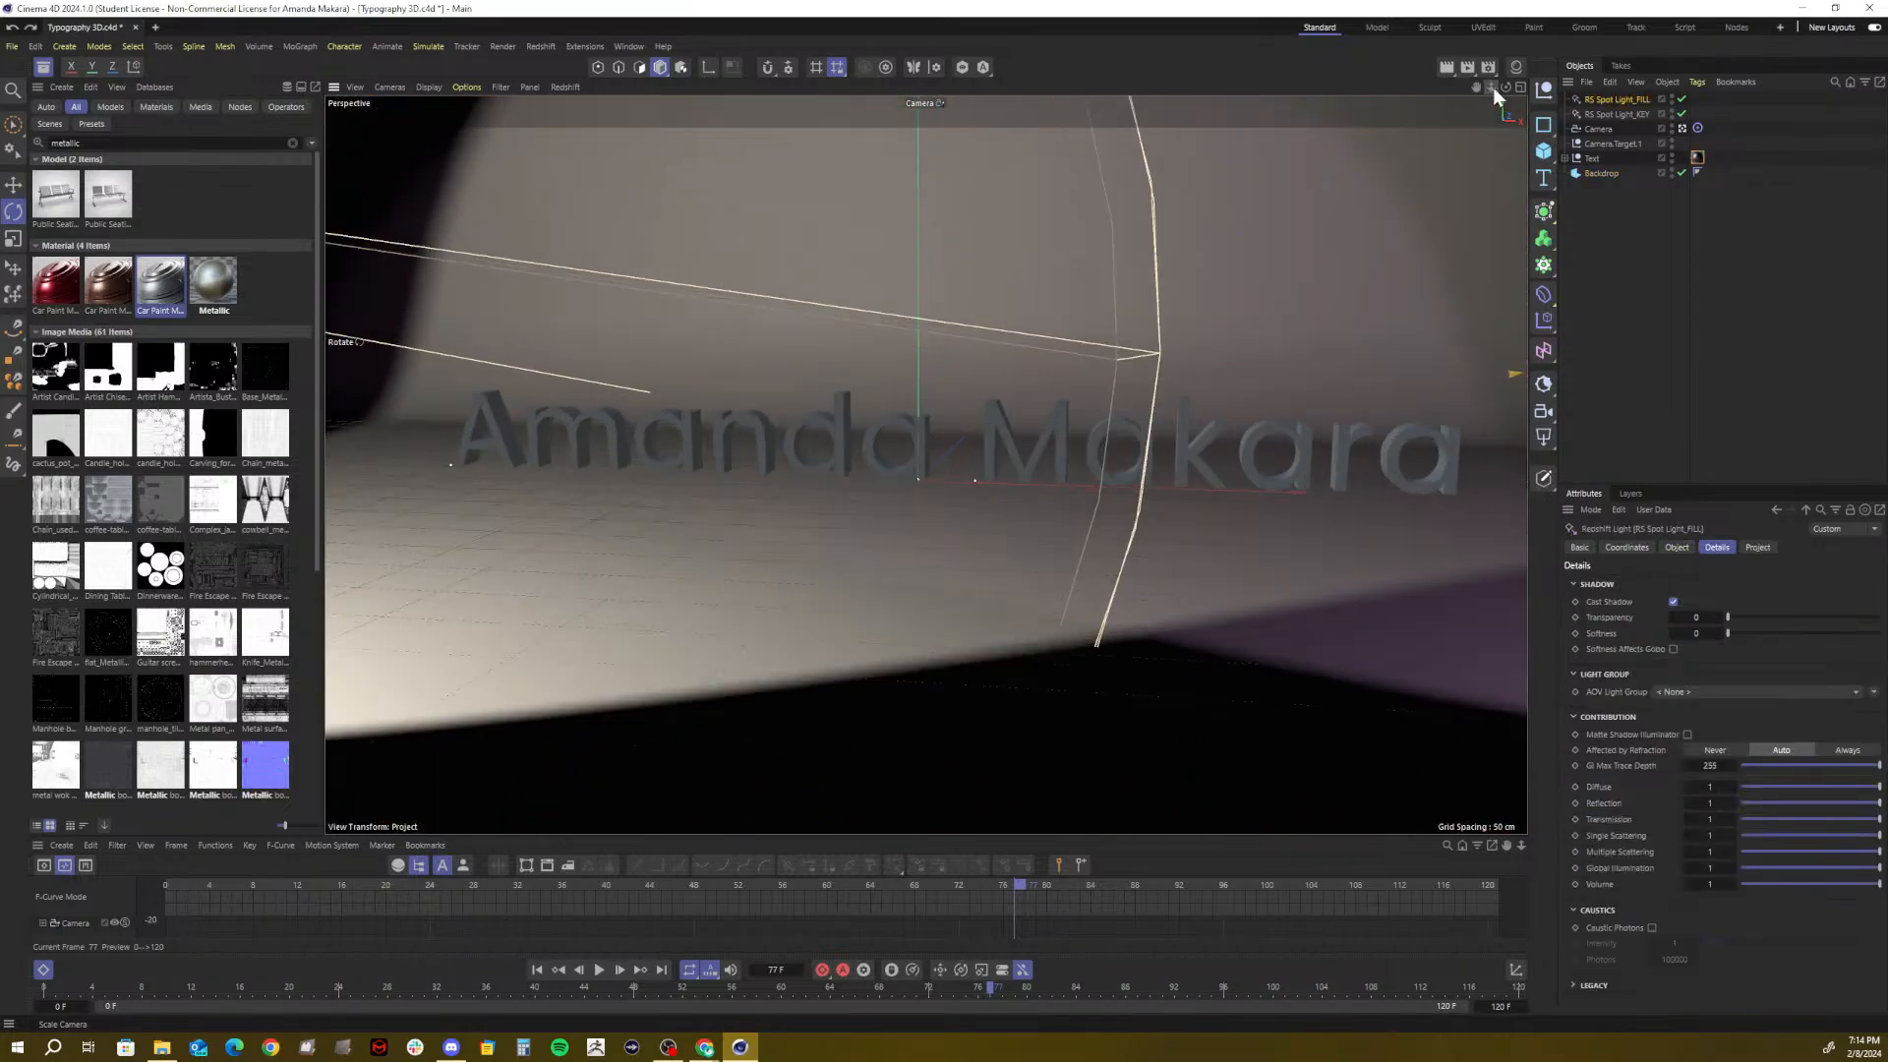
left_click(1682, 128)
left_click(1683, 128)
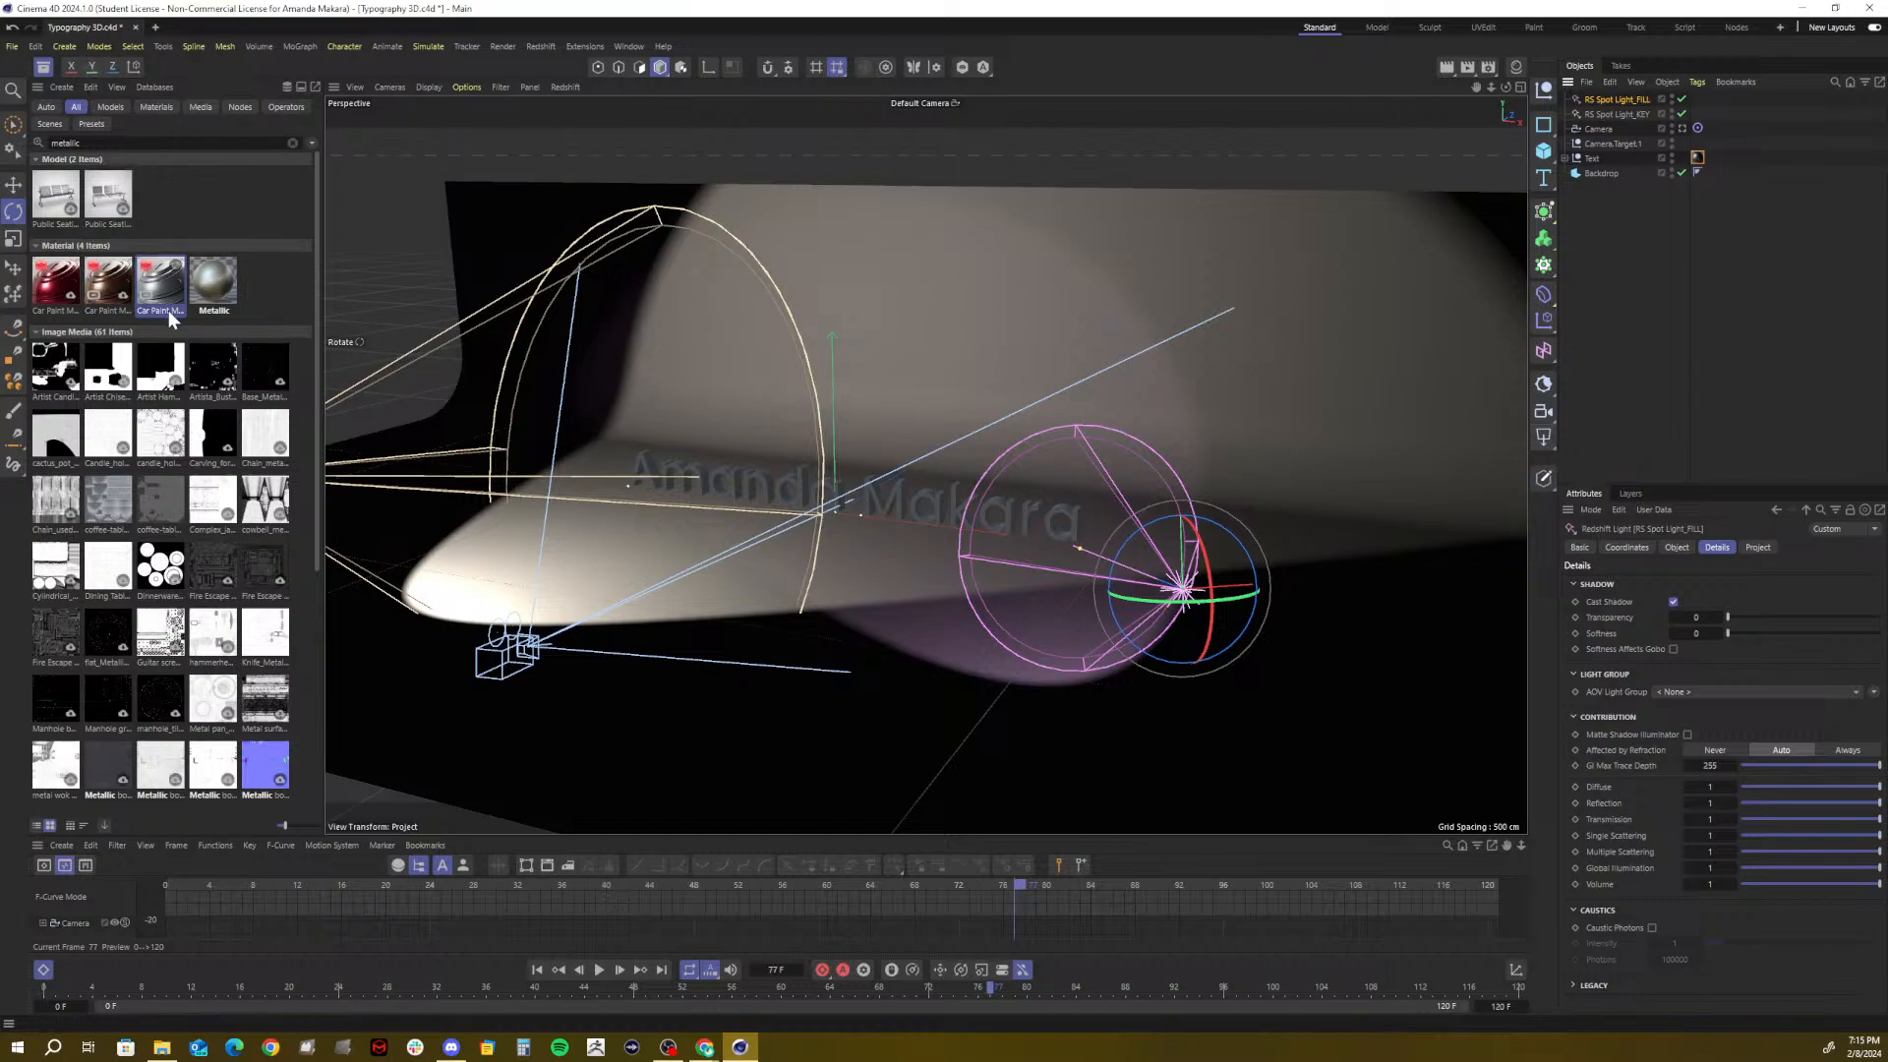
Clear the 'metallic' search, browse the Plaster materials, and apply Plaster Fine 004 LightBluishGrey to the Backdrop
left_click(66, 142)
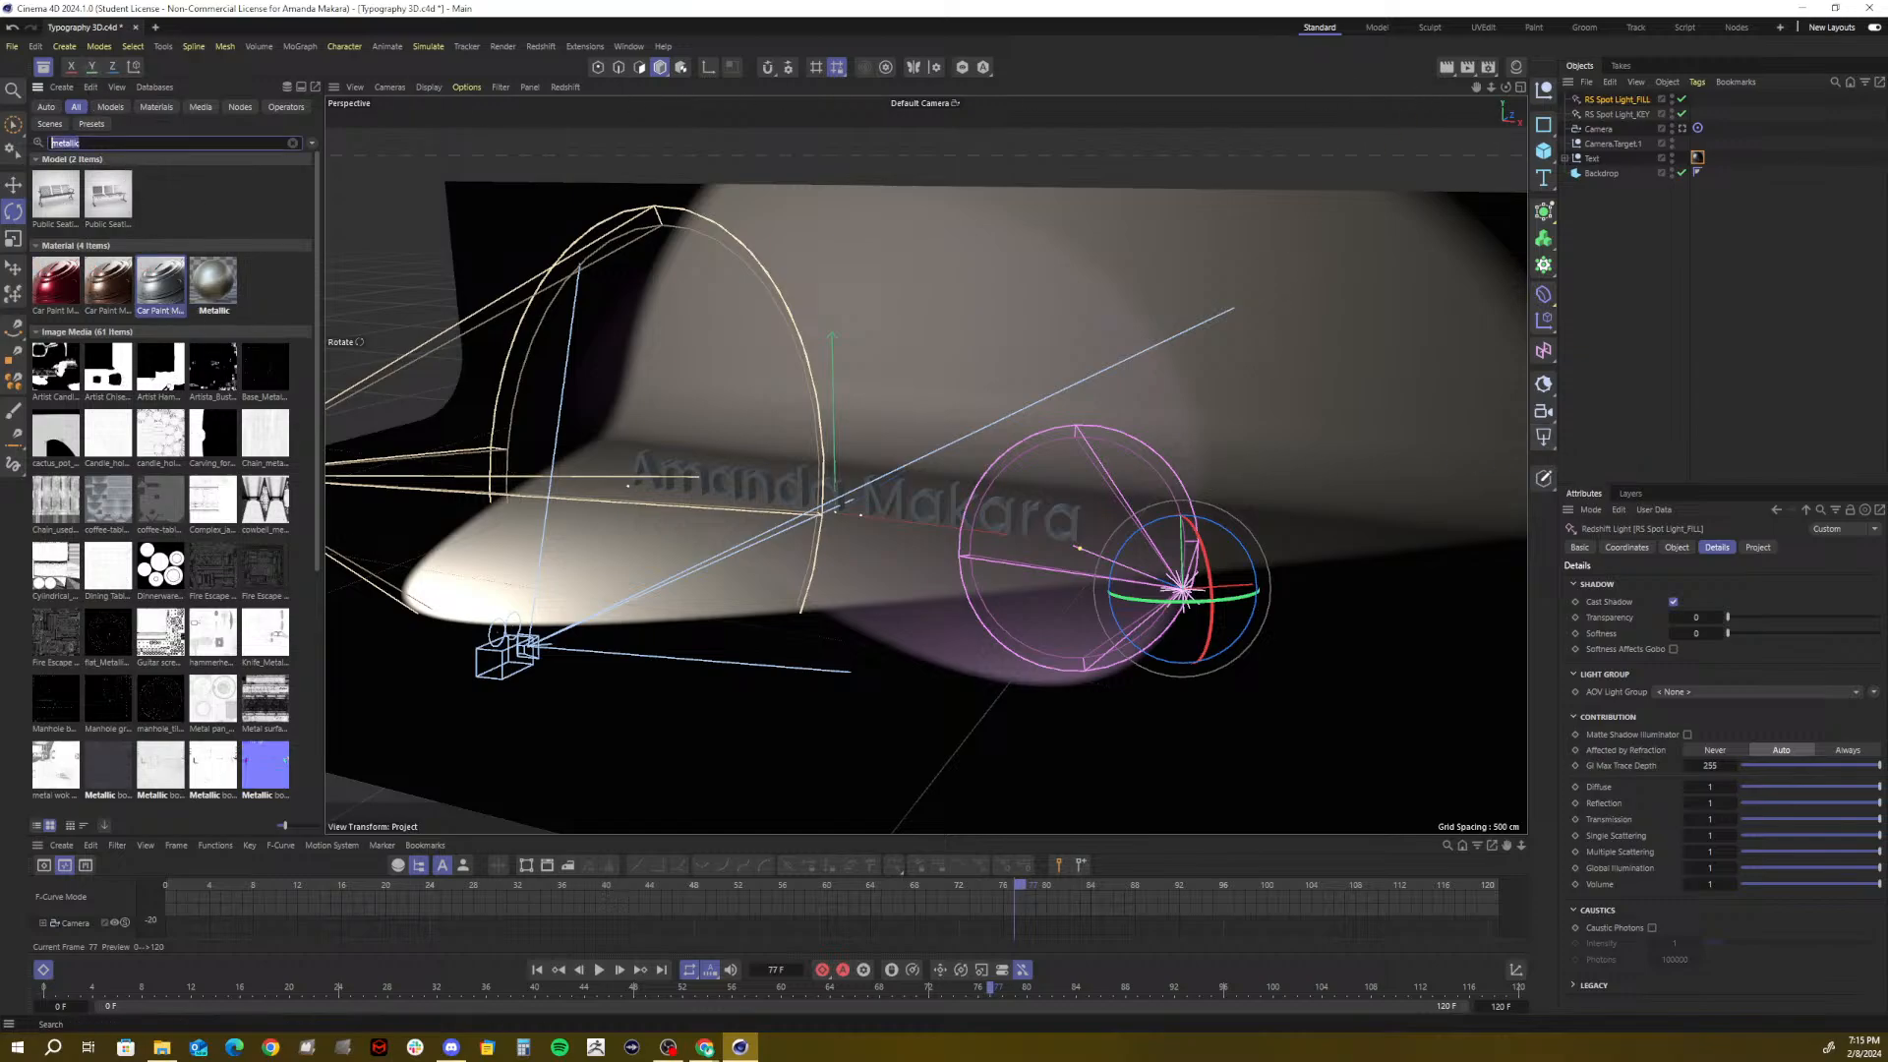
key("BackSpace")
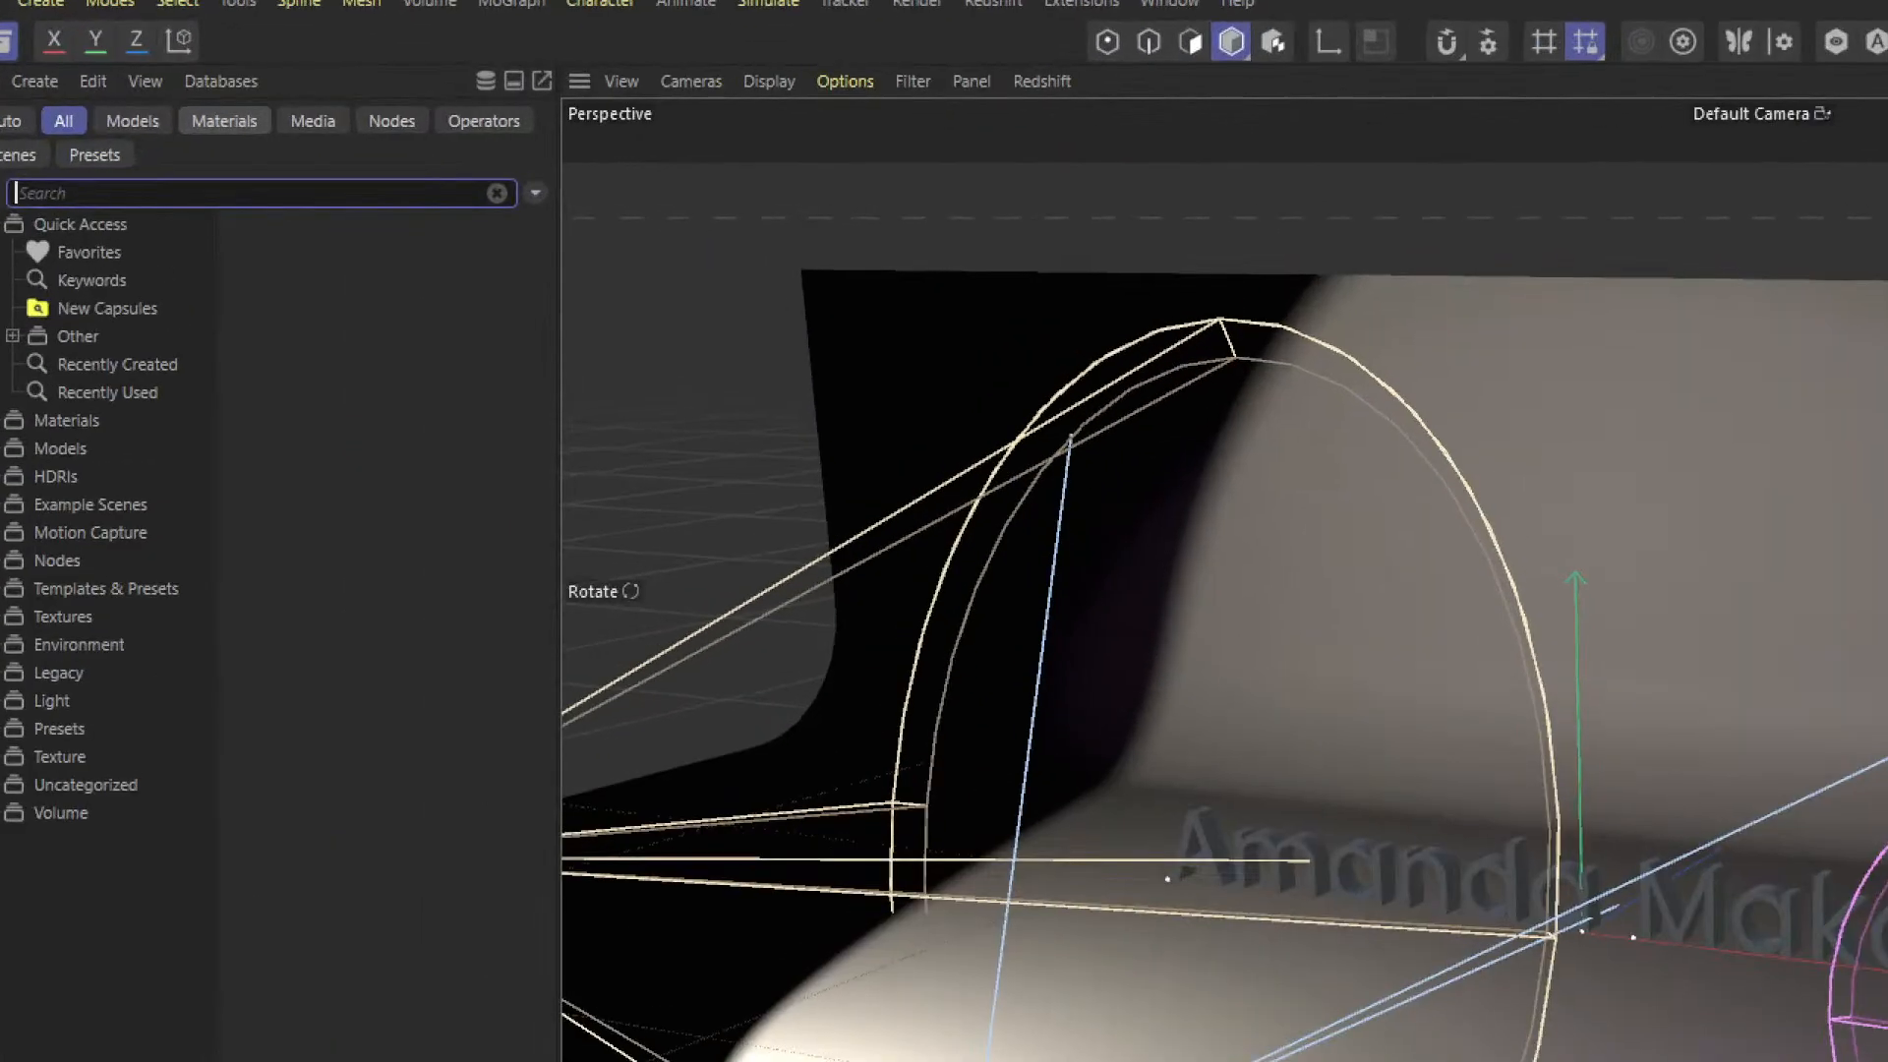
left_click(226, 120)
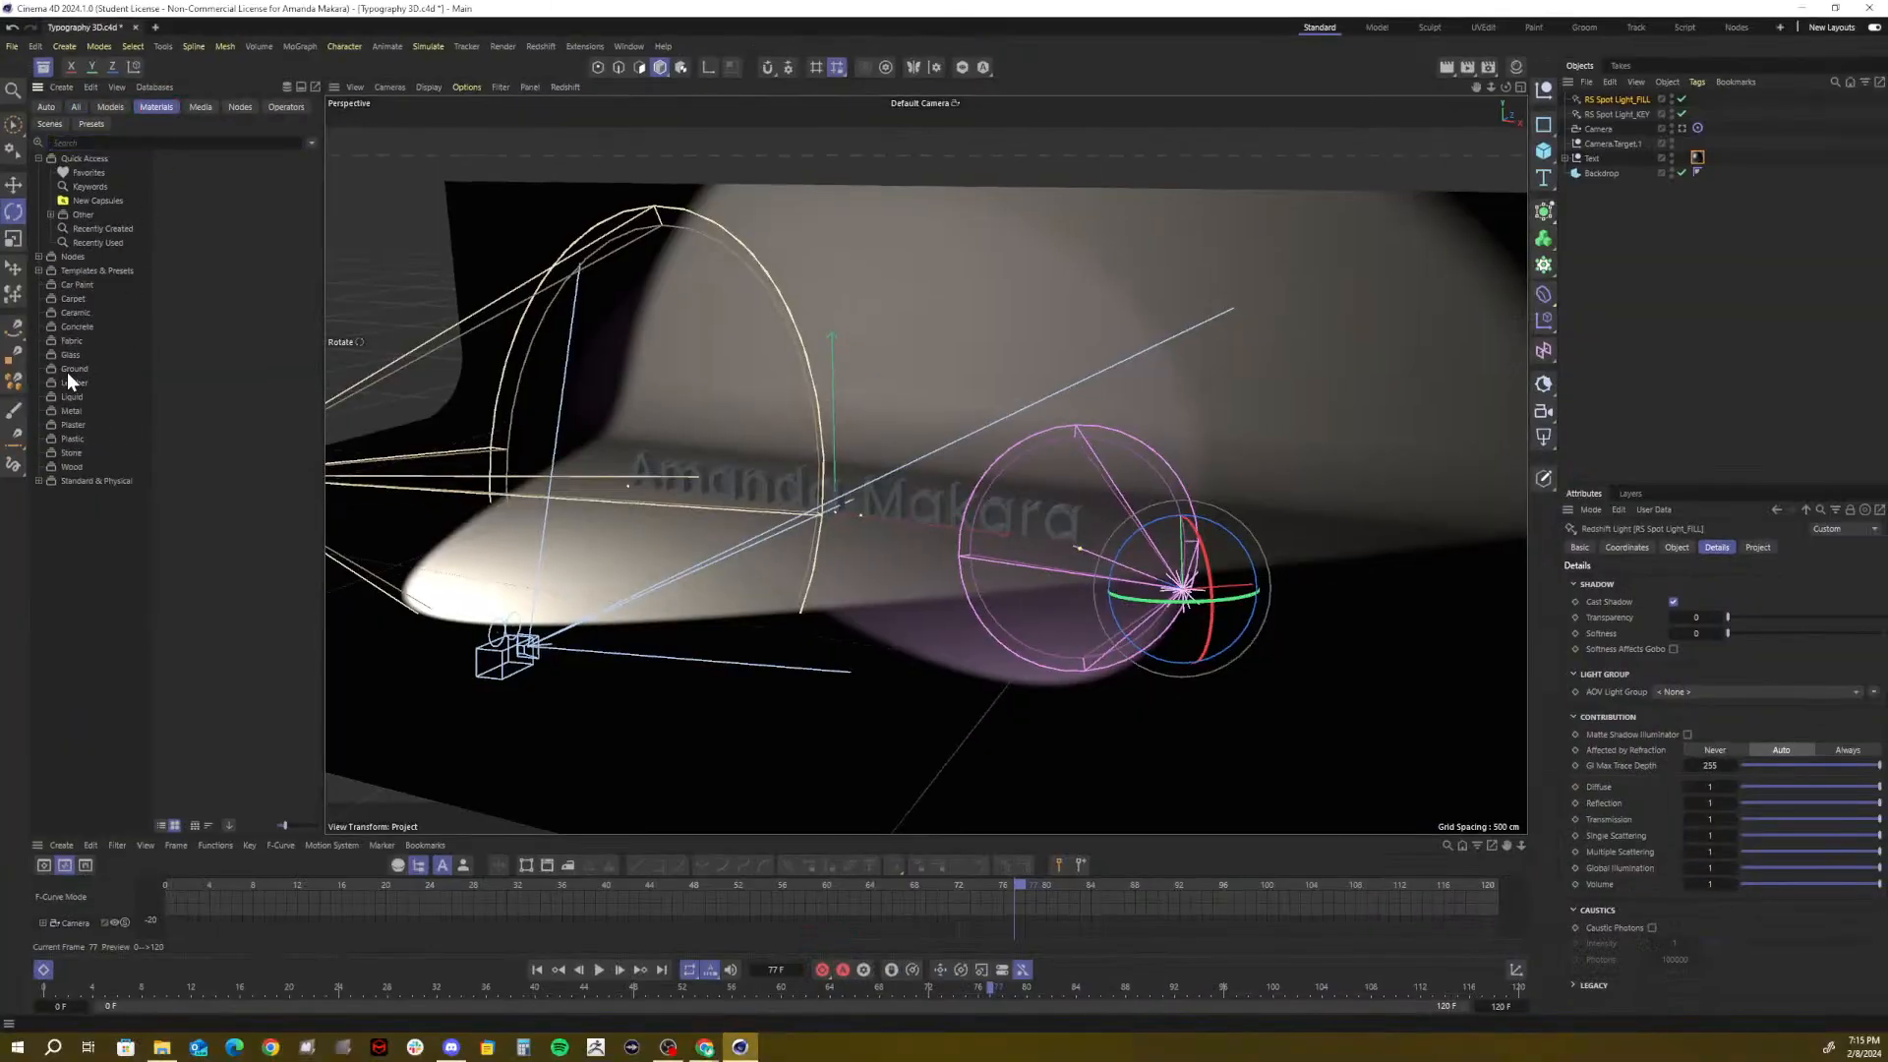
left_click(69, 370)
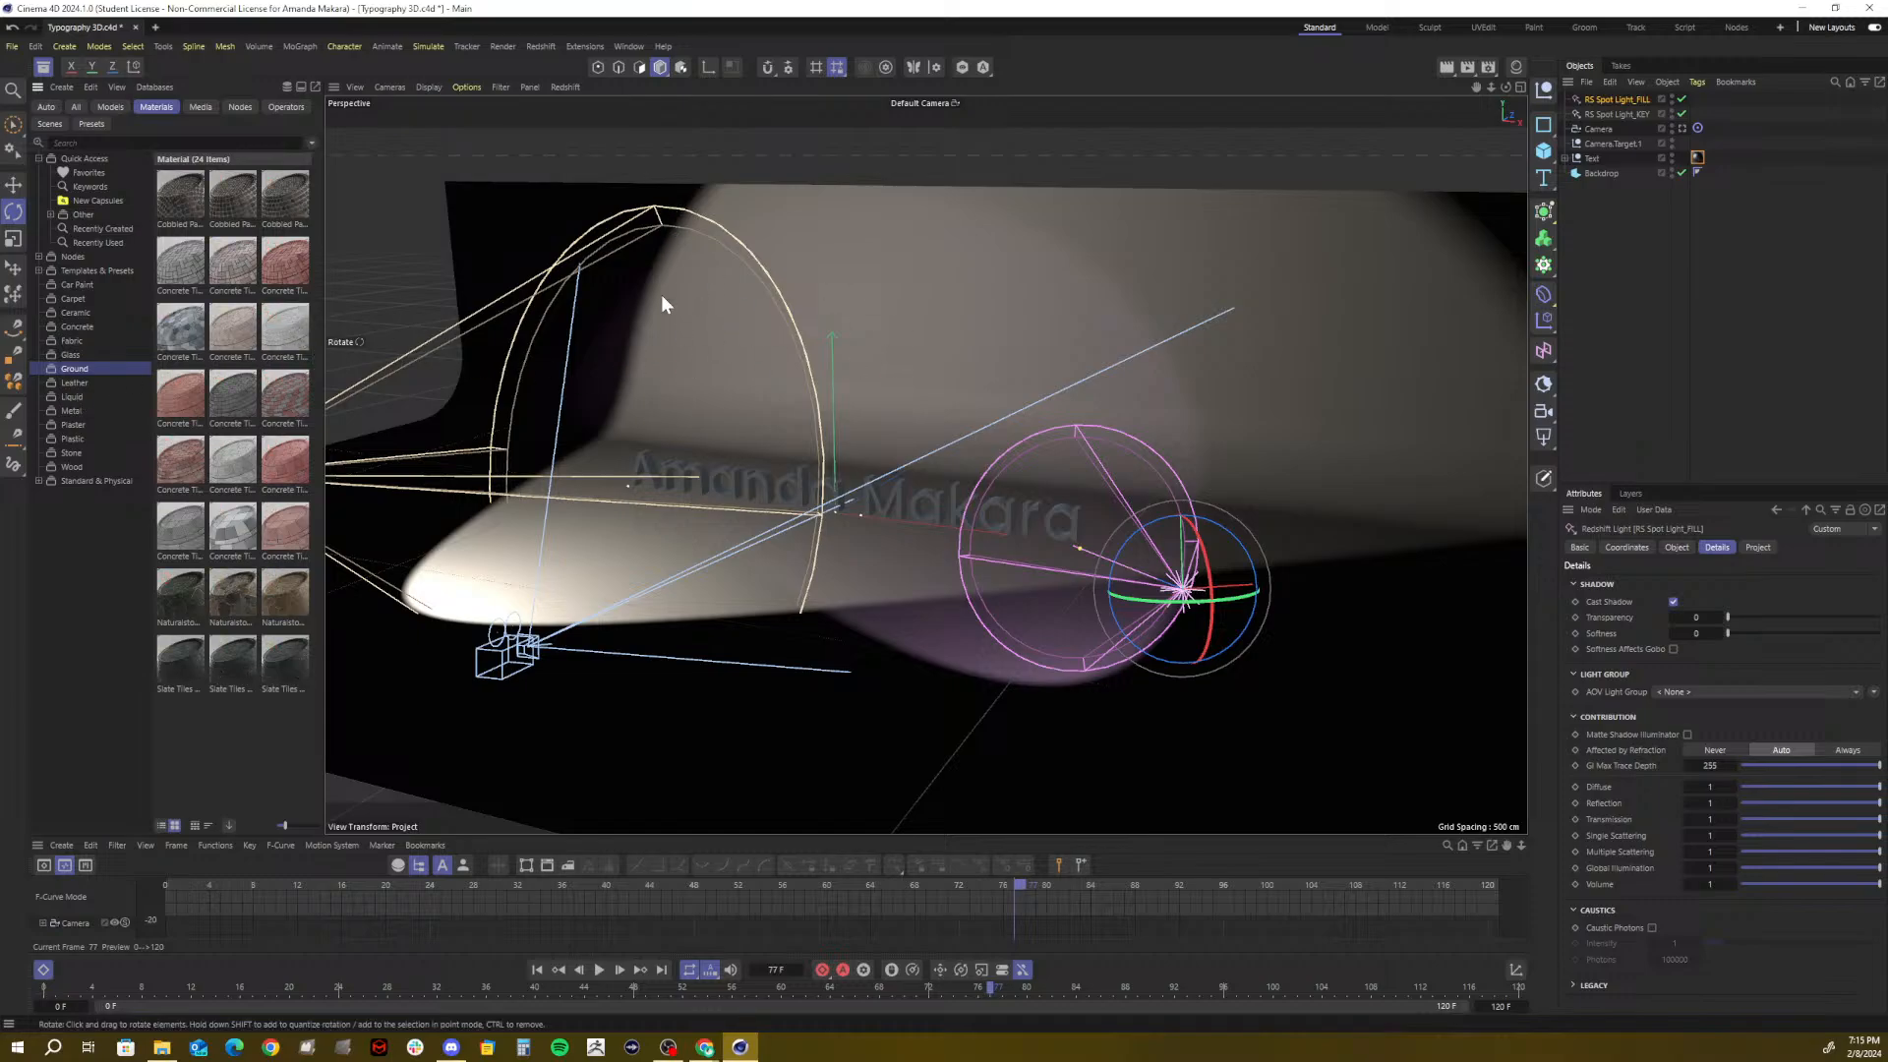
left_click(71, 425)
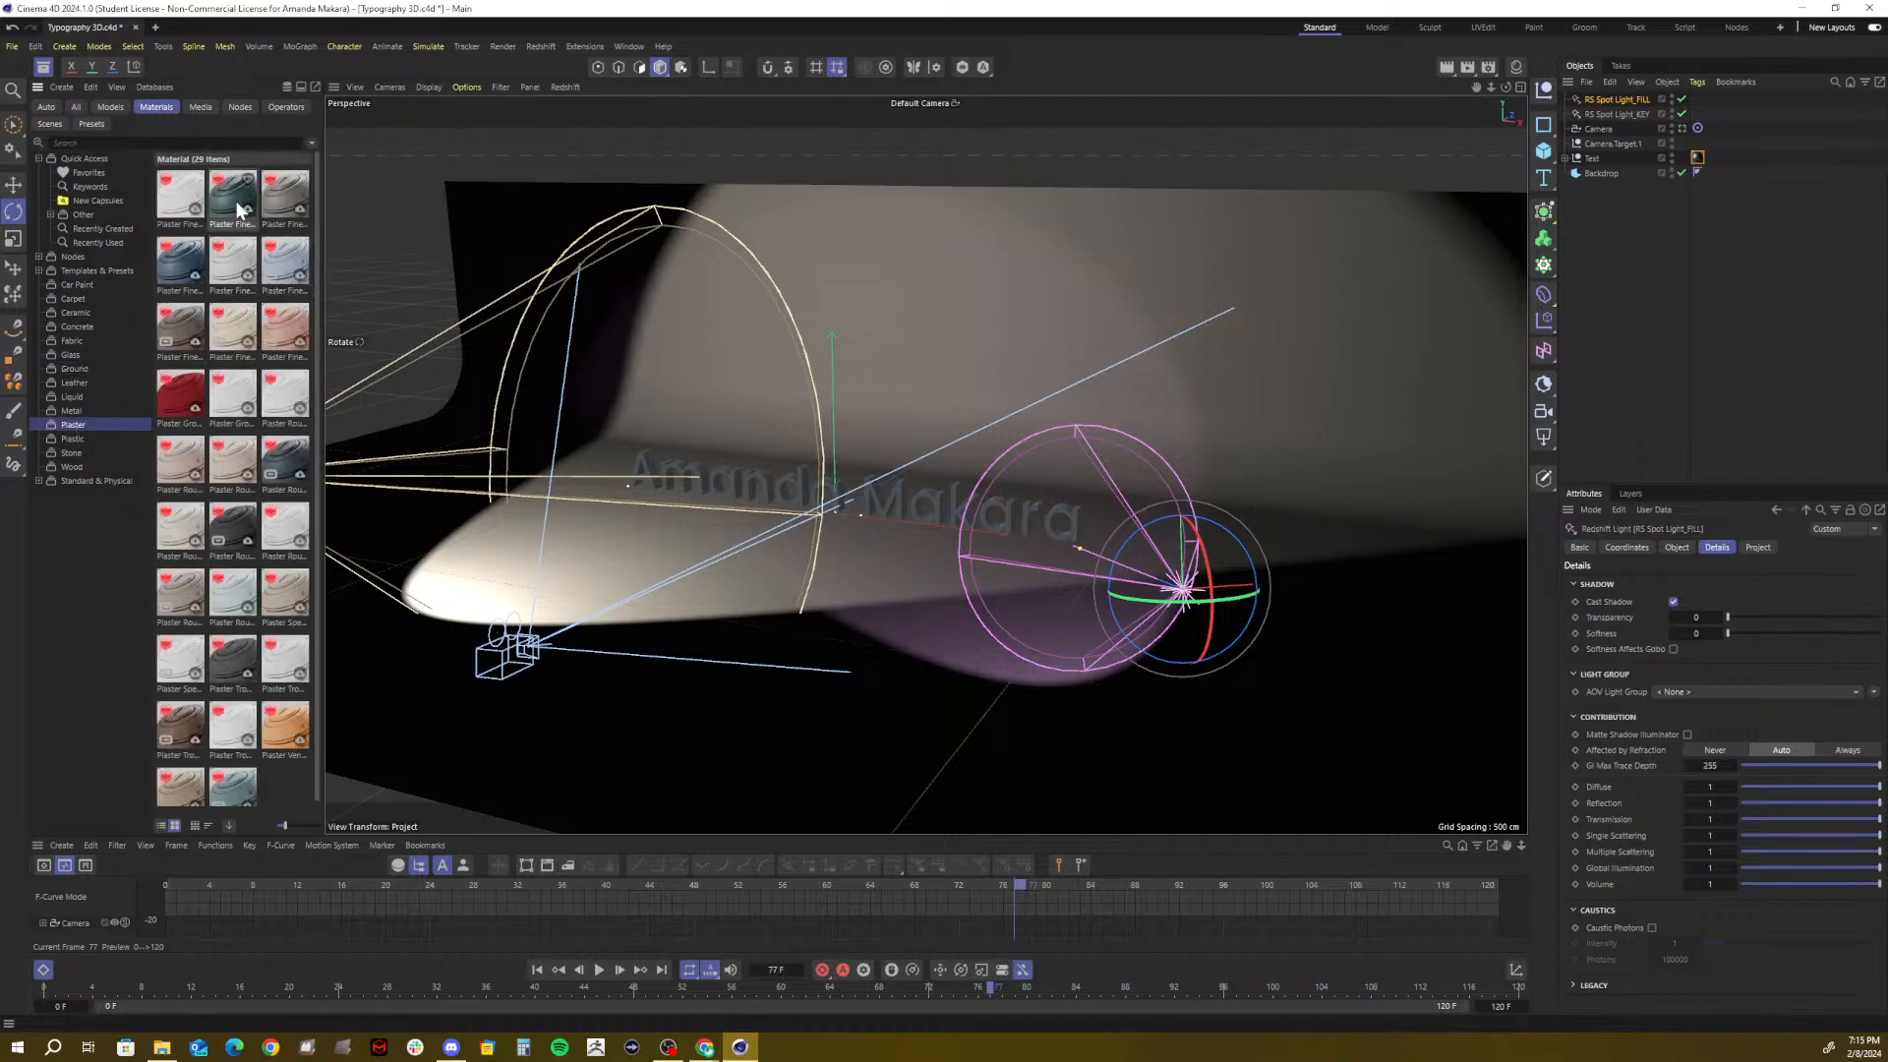
left_click_drag(284, 270, 669, 330)
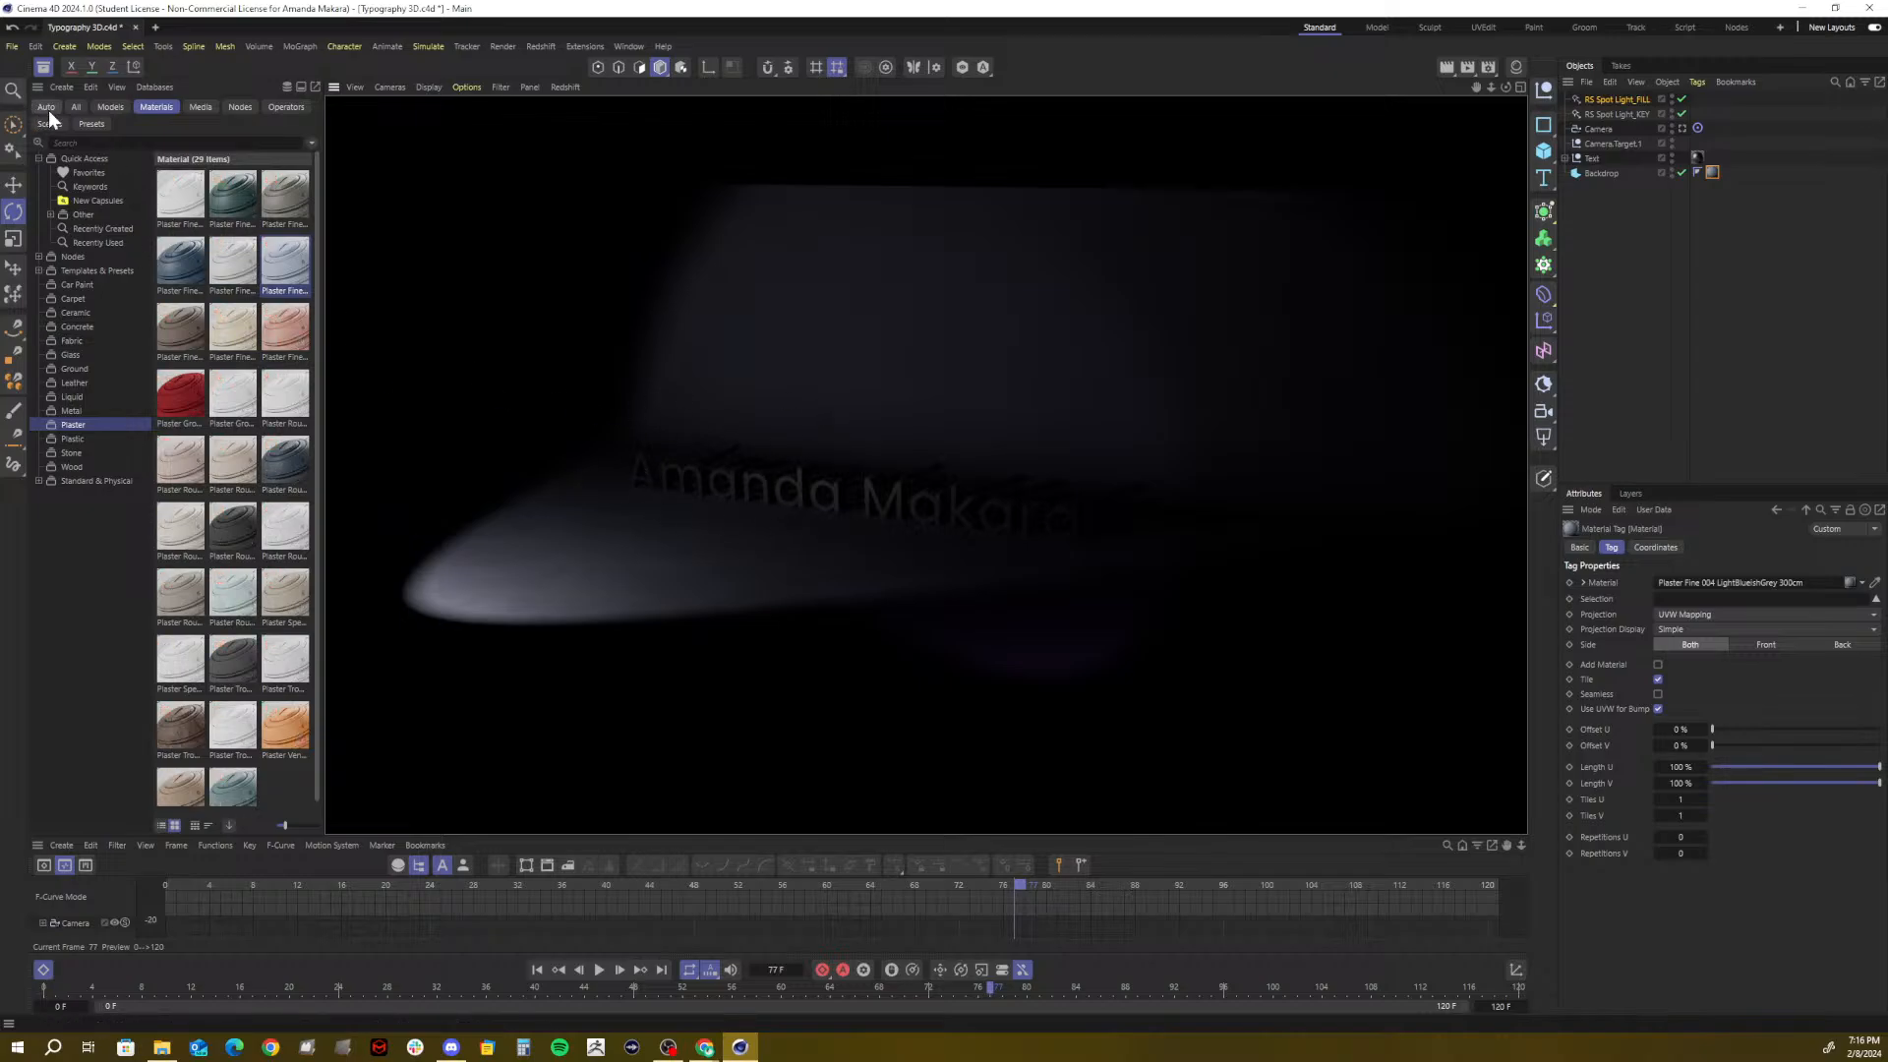
Close the Asset Browser and add an RS Area Light to the scene
left_click(75, 699)
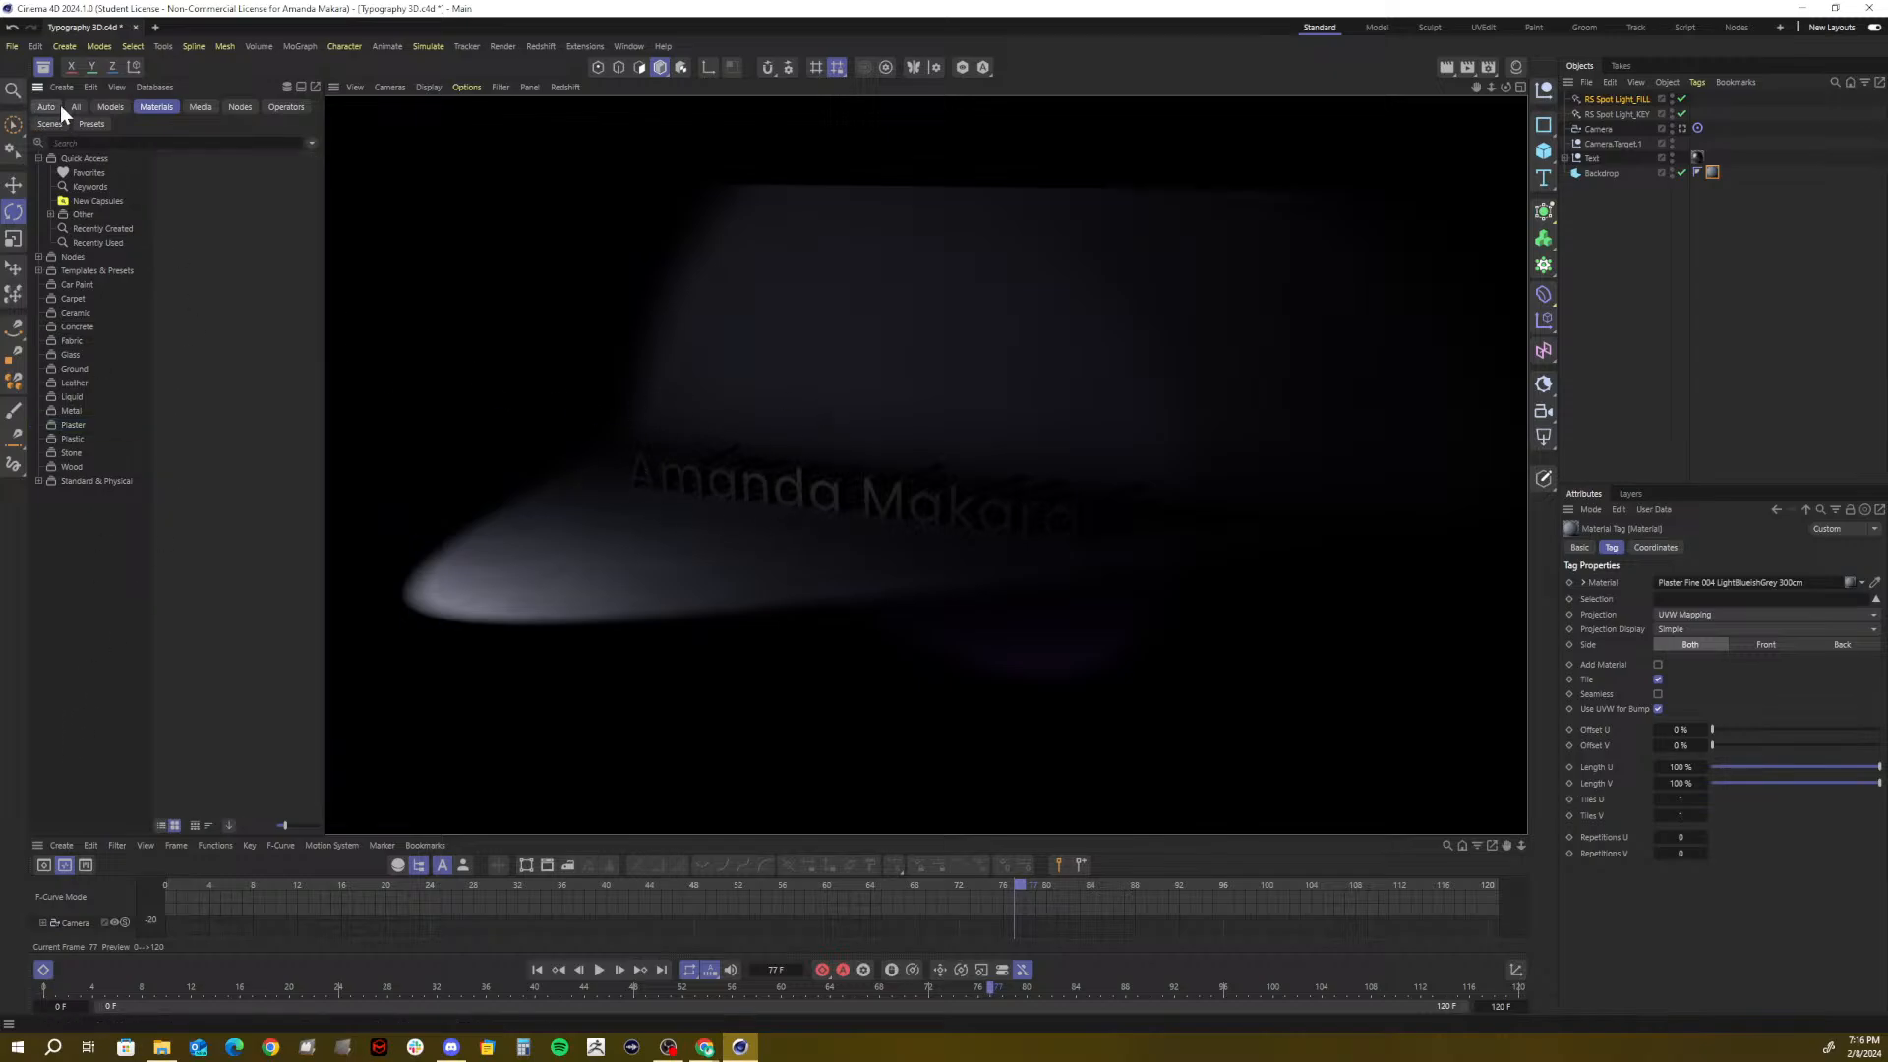
left_click(43, 67)
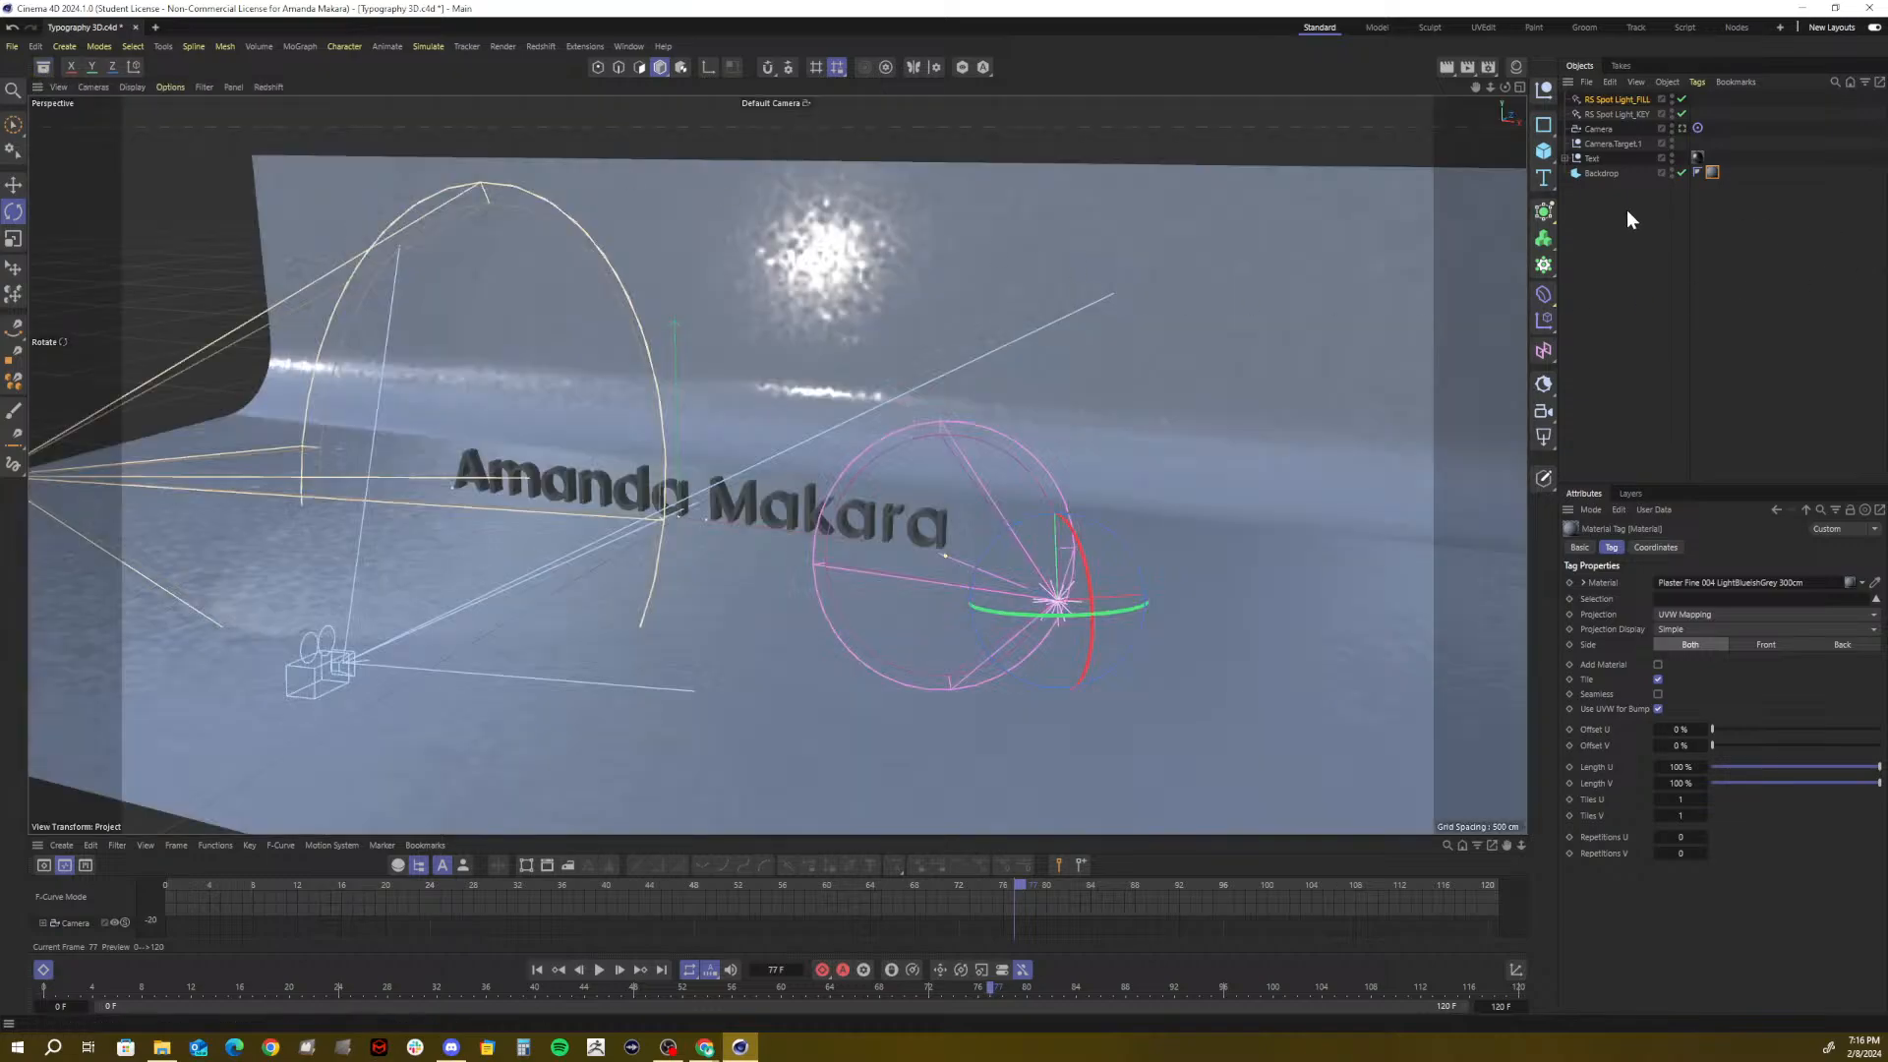
left_click(1551, 444)
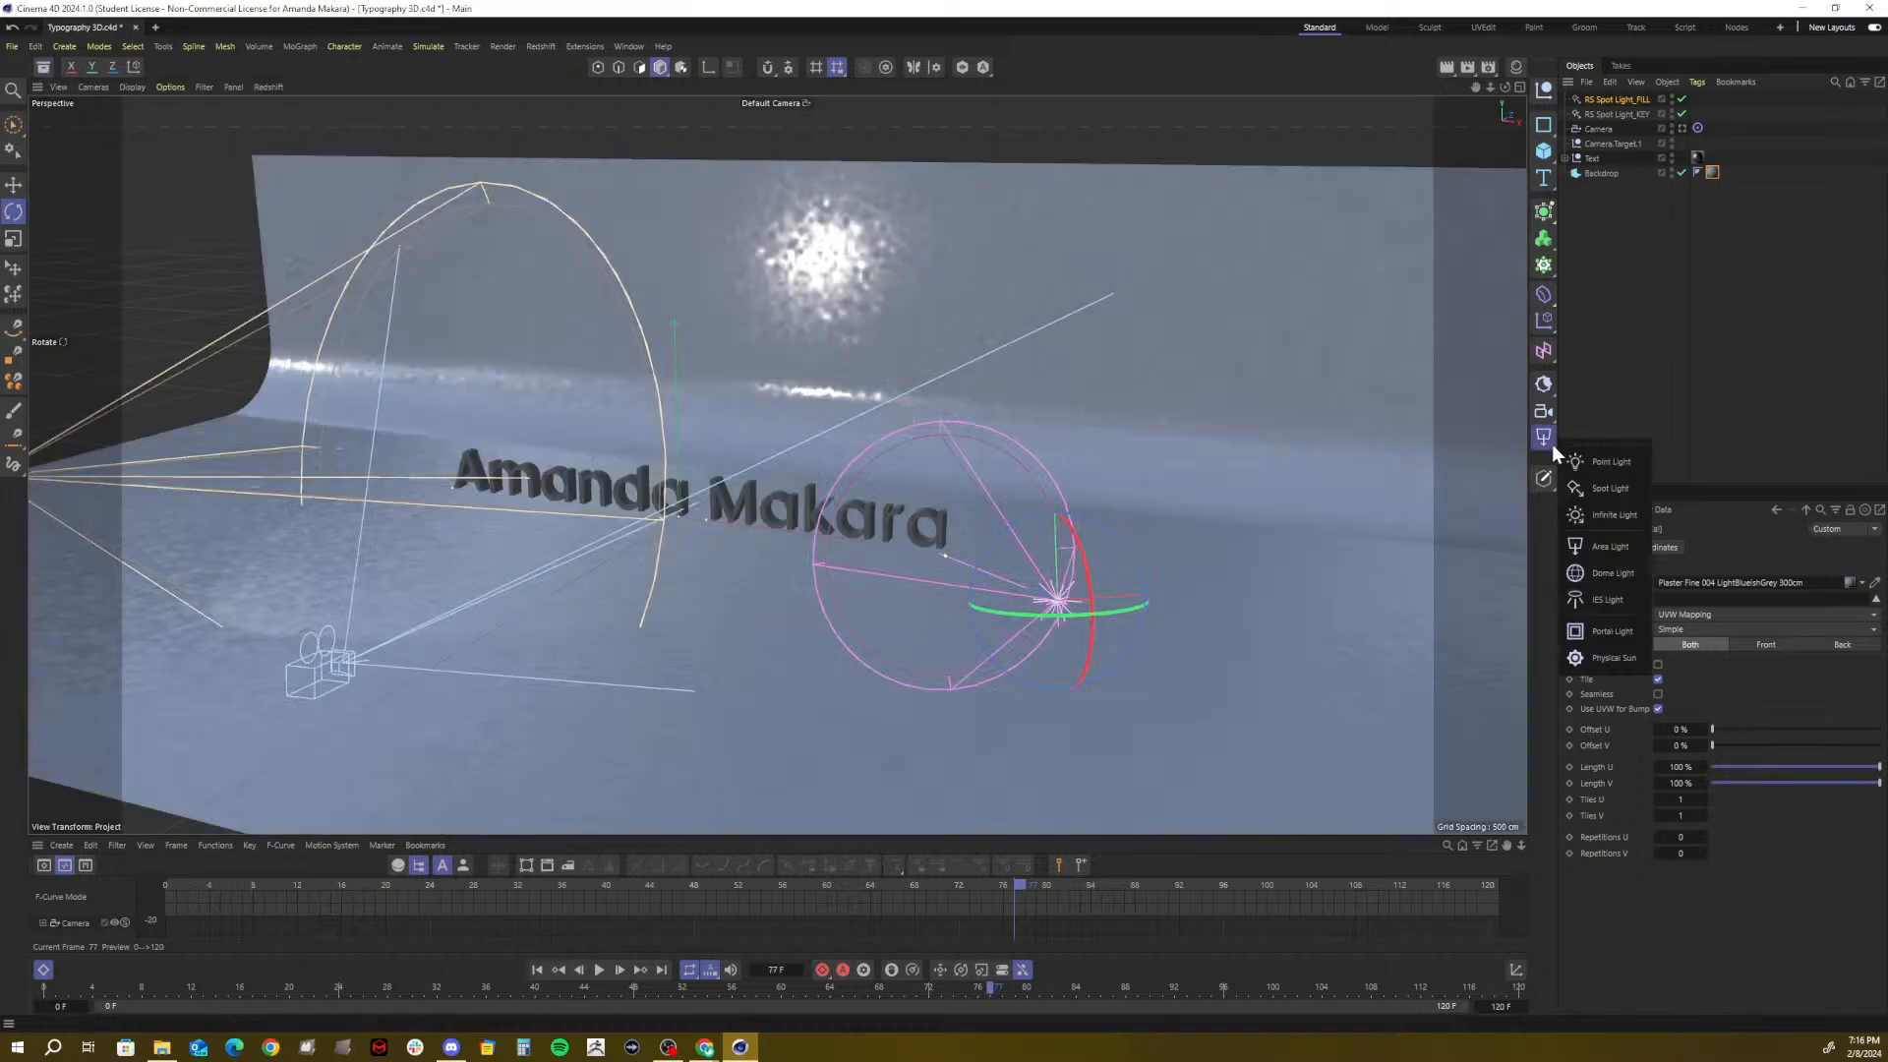
left_click(1577, 546)
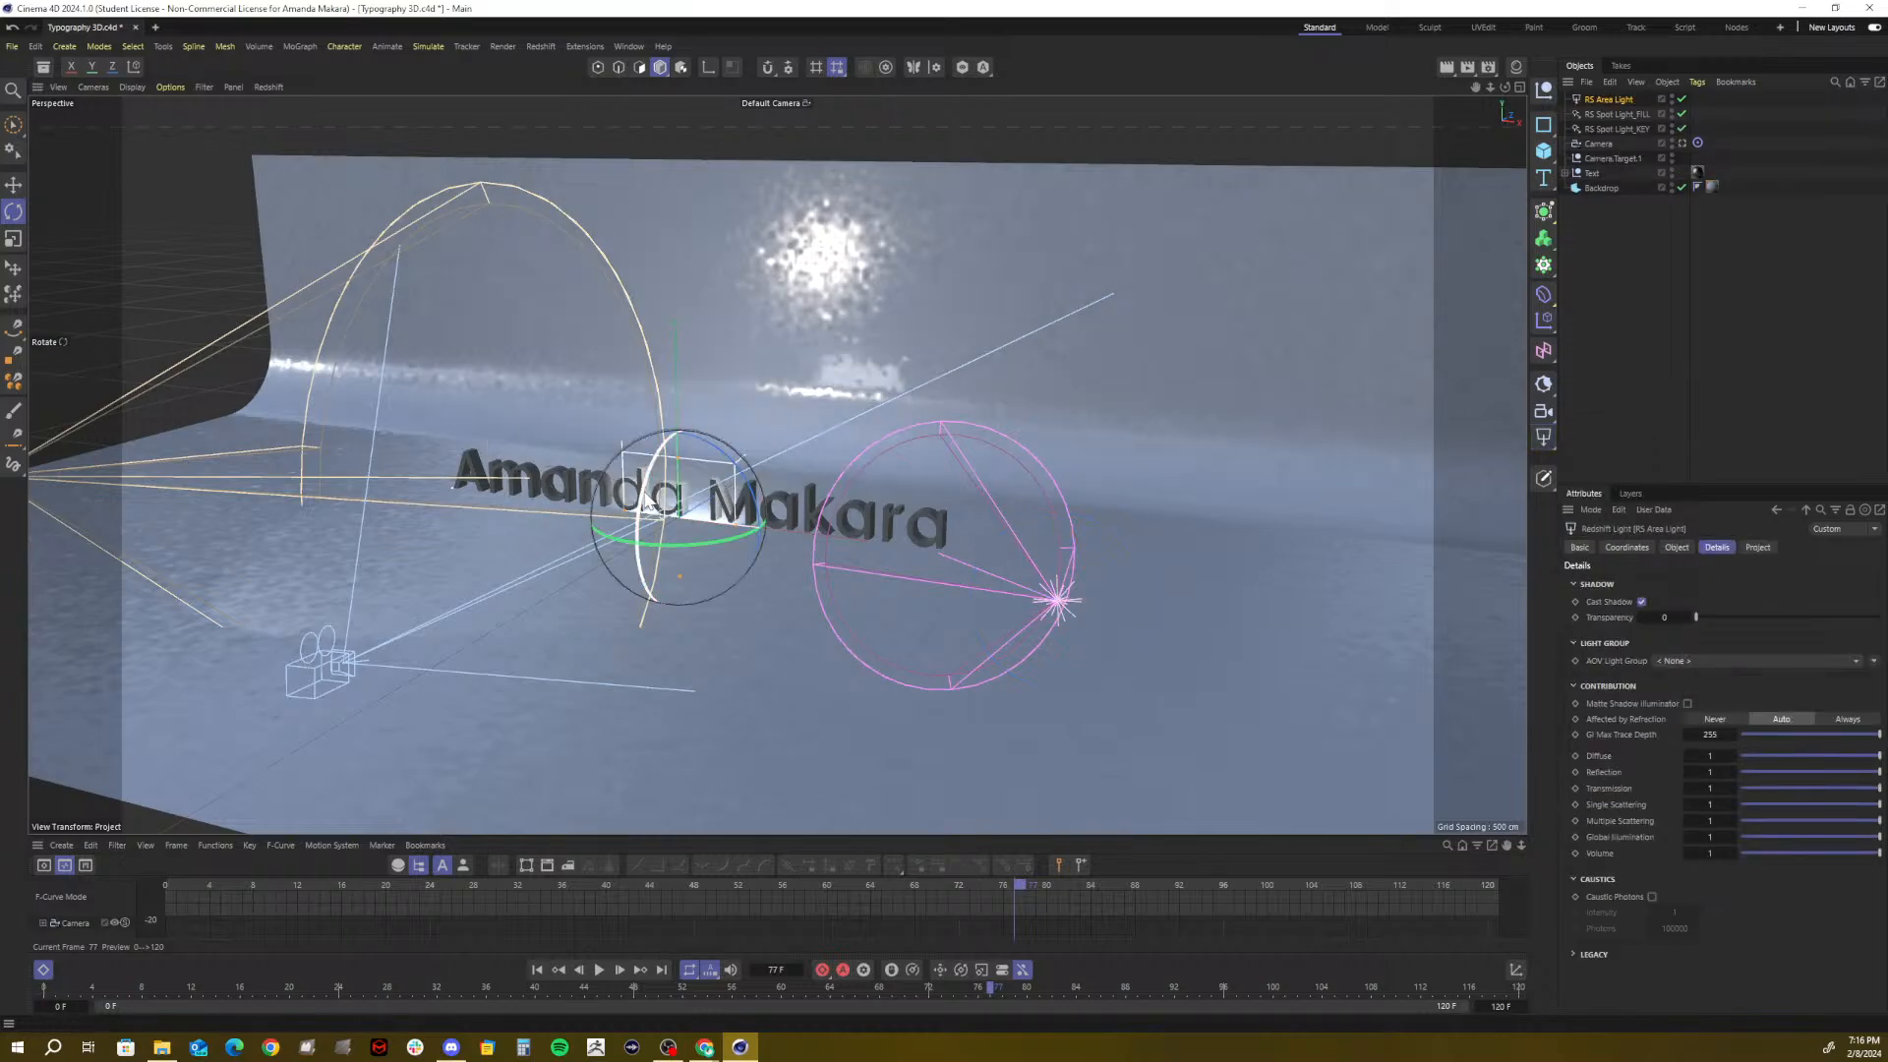
Raise the area light above the text and try rotating it by hand, undoing the attempts
key("e")
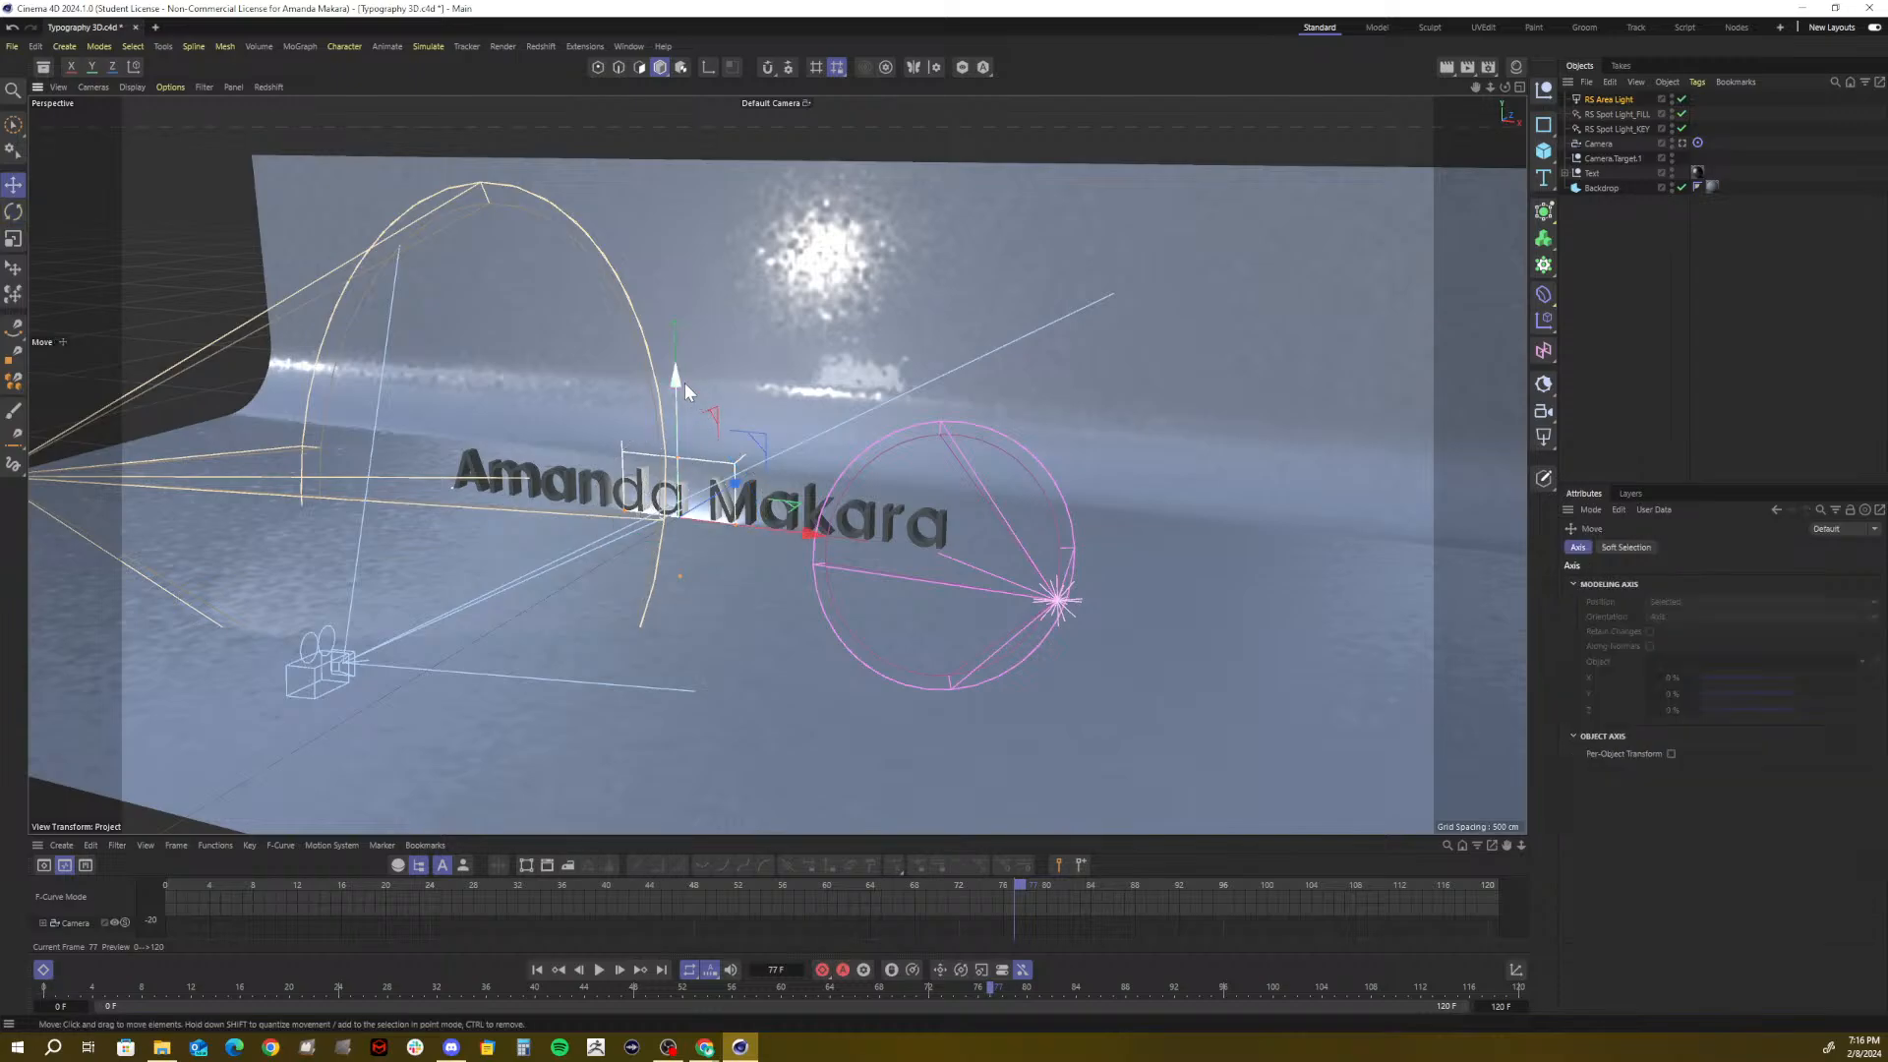
left_click_drag(685, 344, 653, 124)
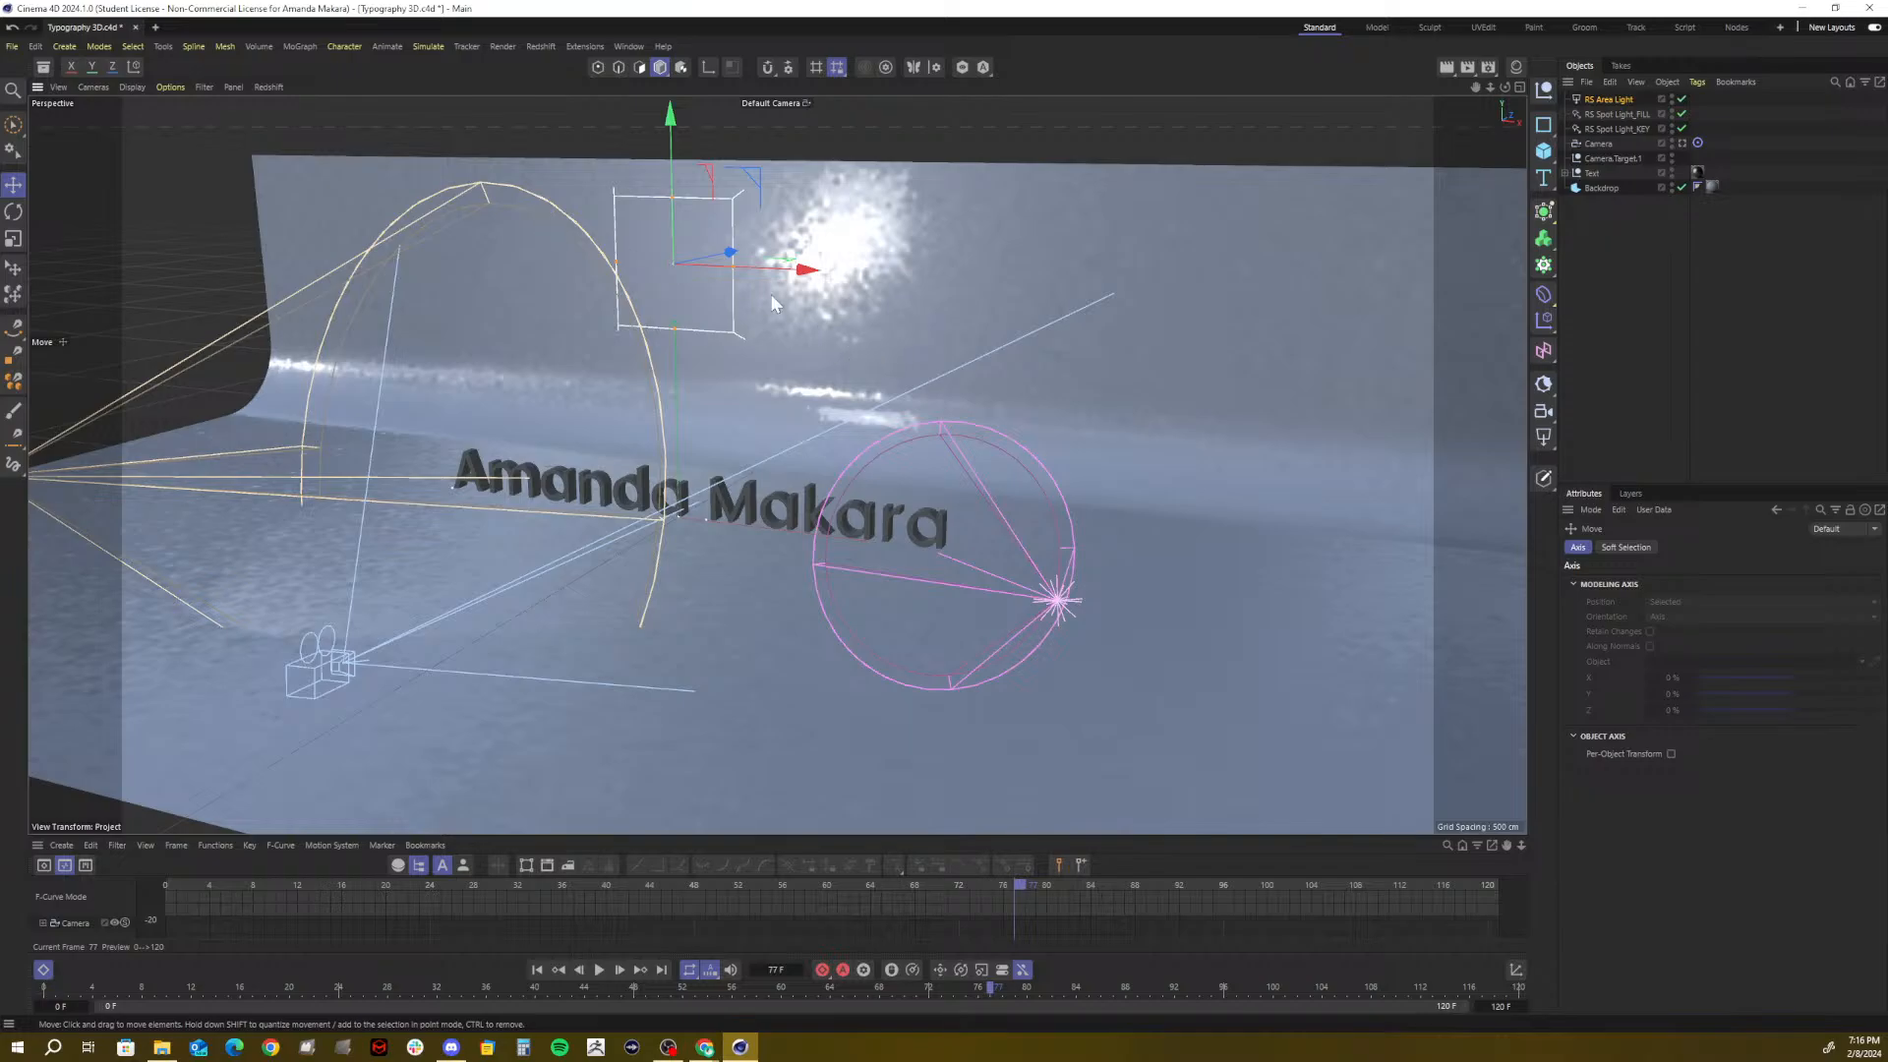
key("r")
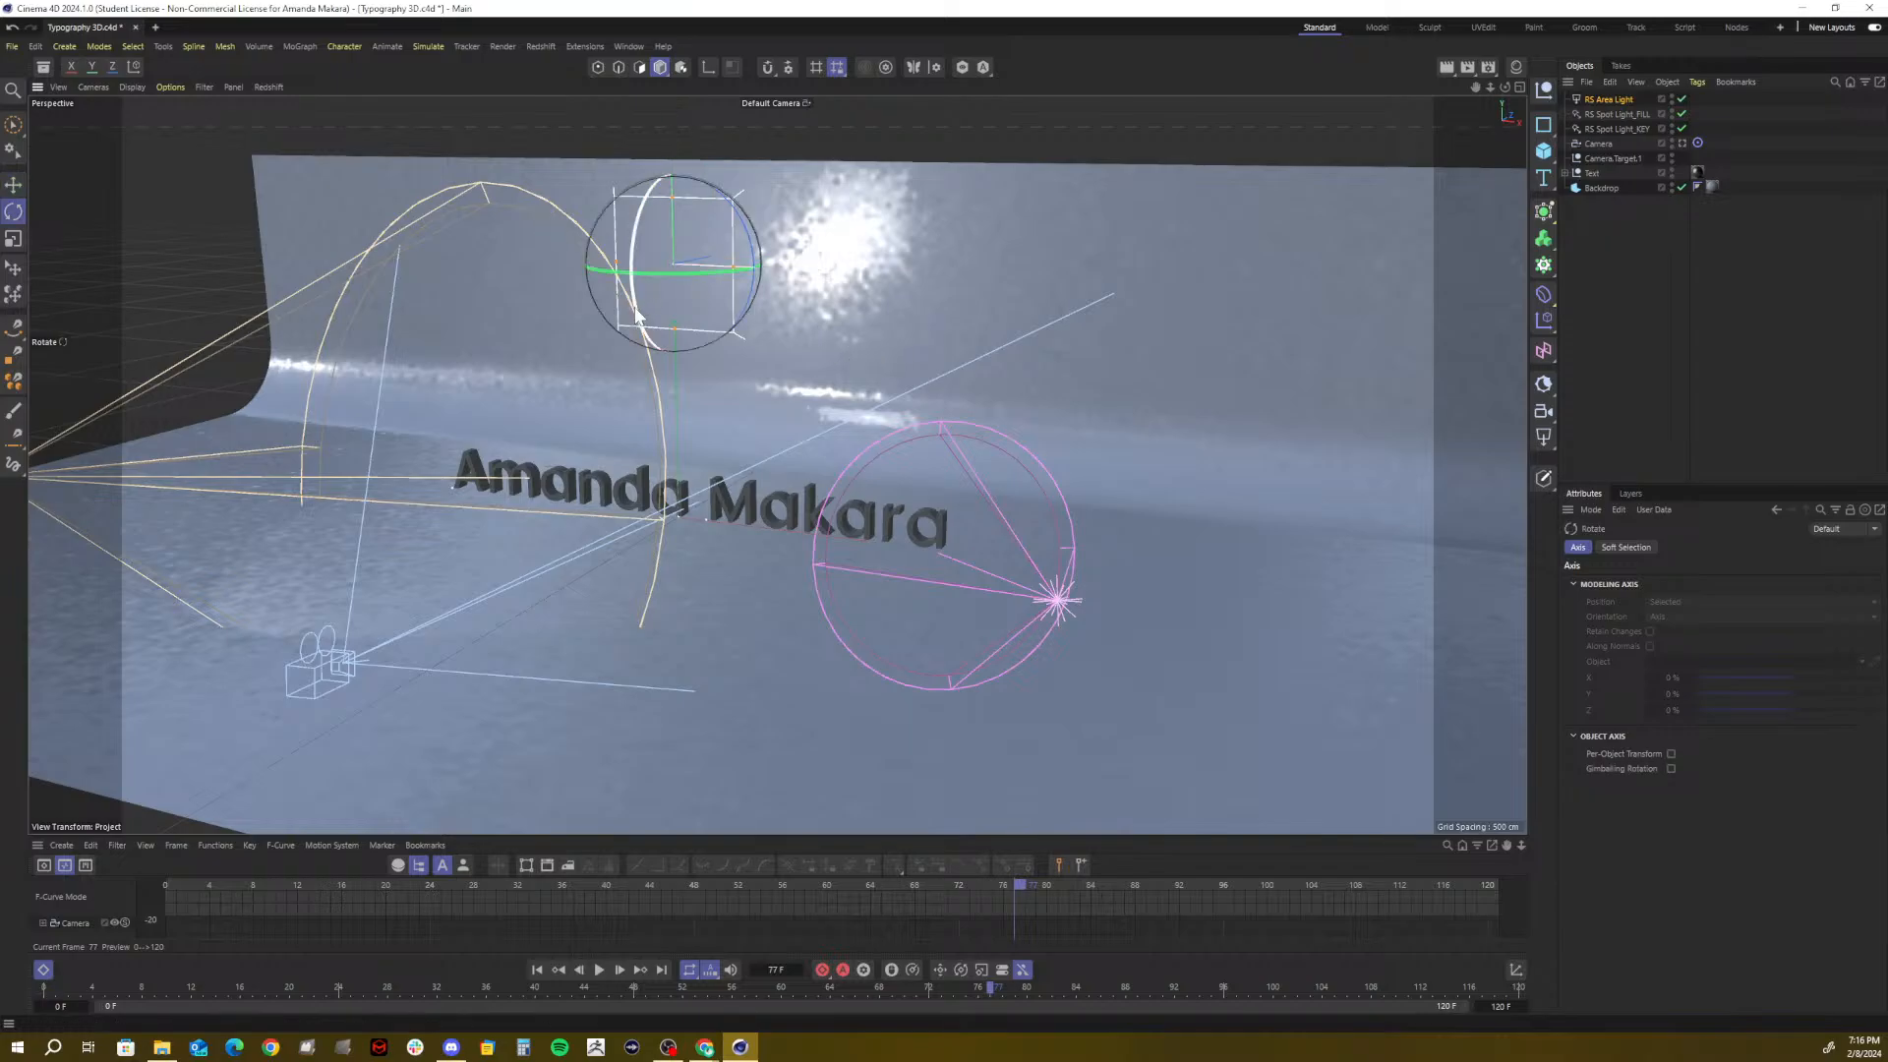
left_click_drag(636, 315, 655, 222)
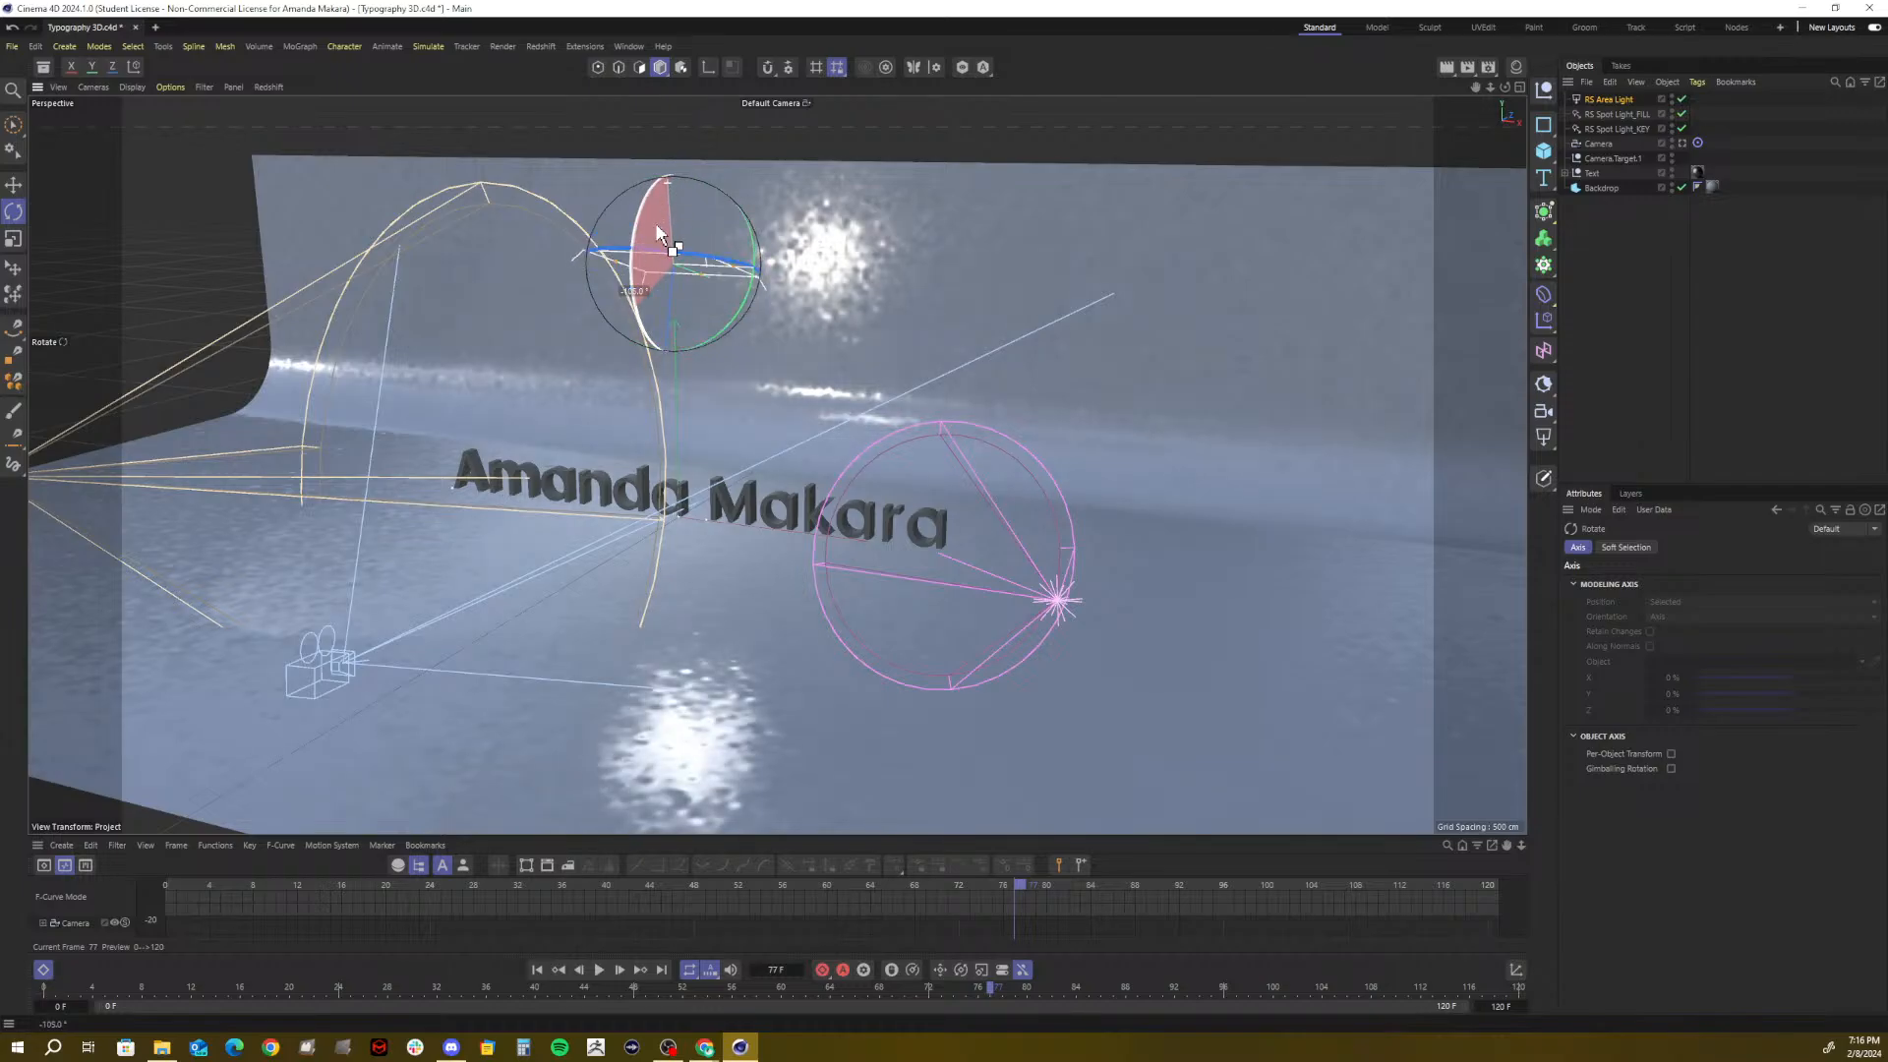
key("ctrl+z")
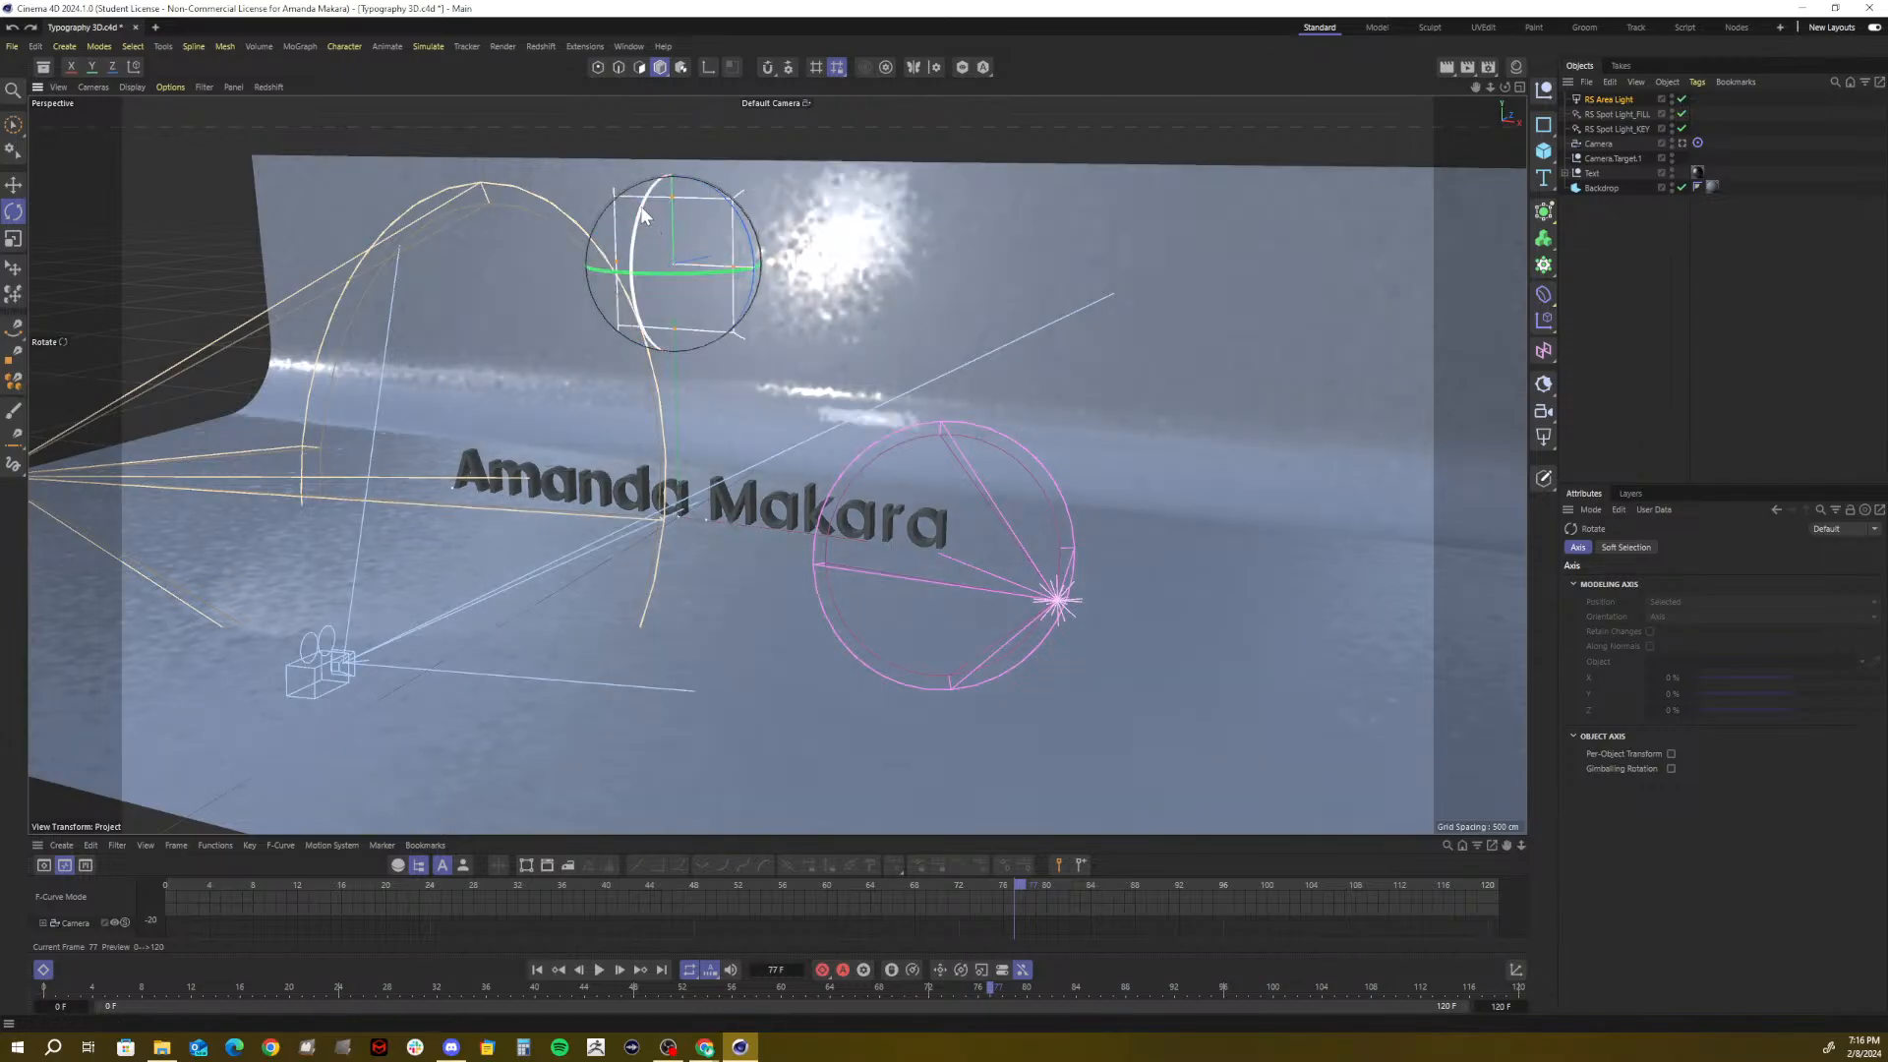
mouse_move(640, 205)
left_mouse_down()
mouse_move(680, 167)
mouse_move(659, 209)
left_mouse_up()
left_click_drag(645, 206, 689, 175)
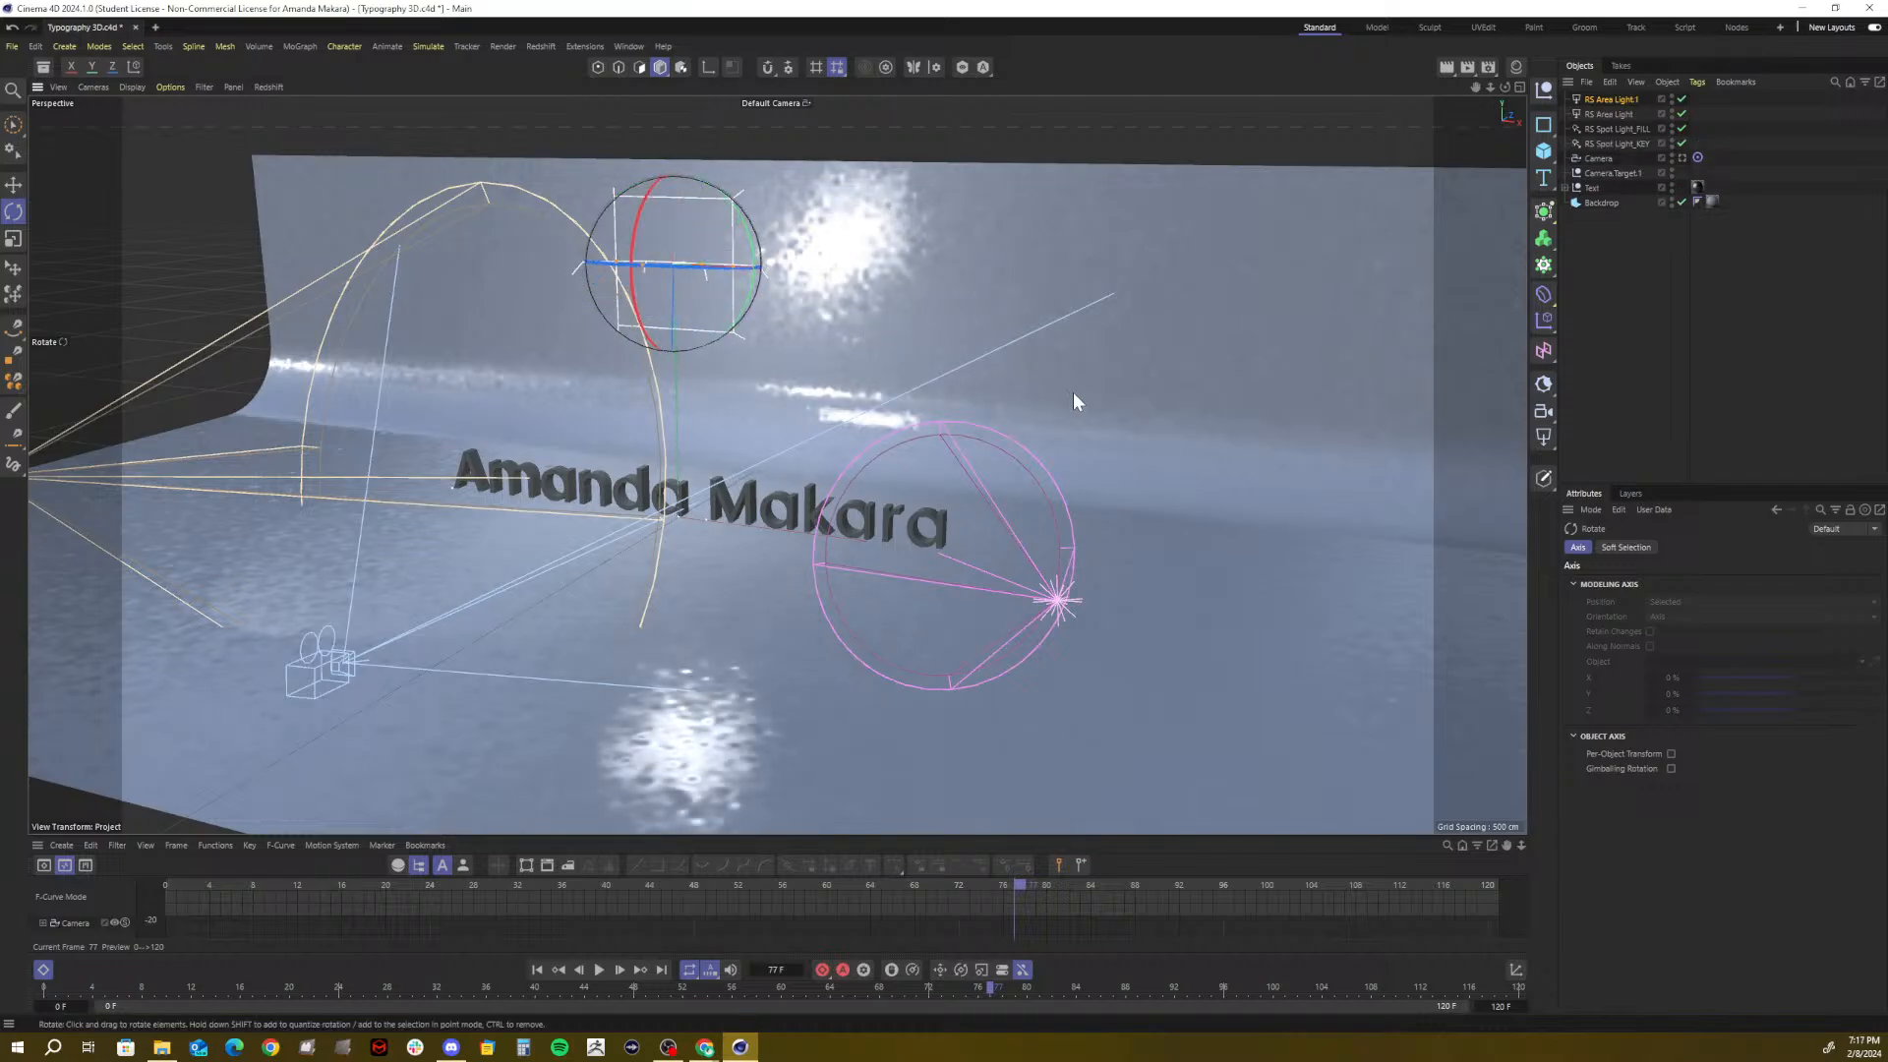
key("ctrl+z")
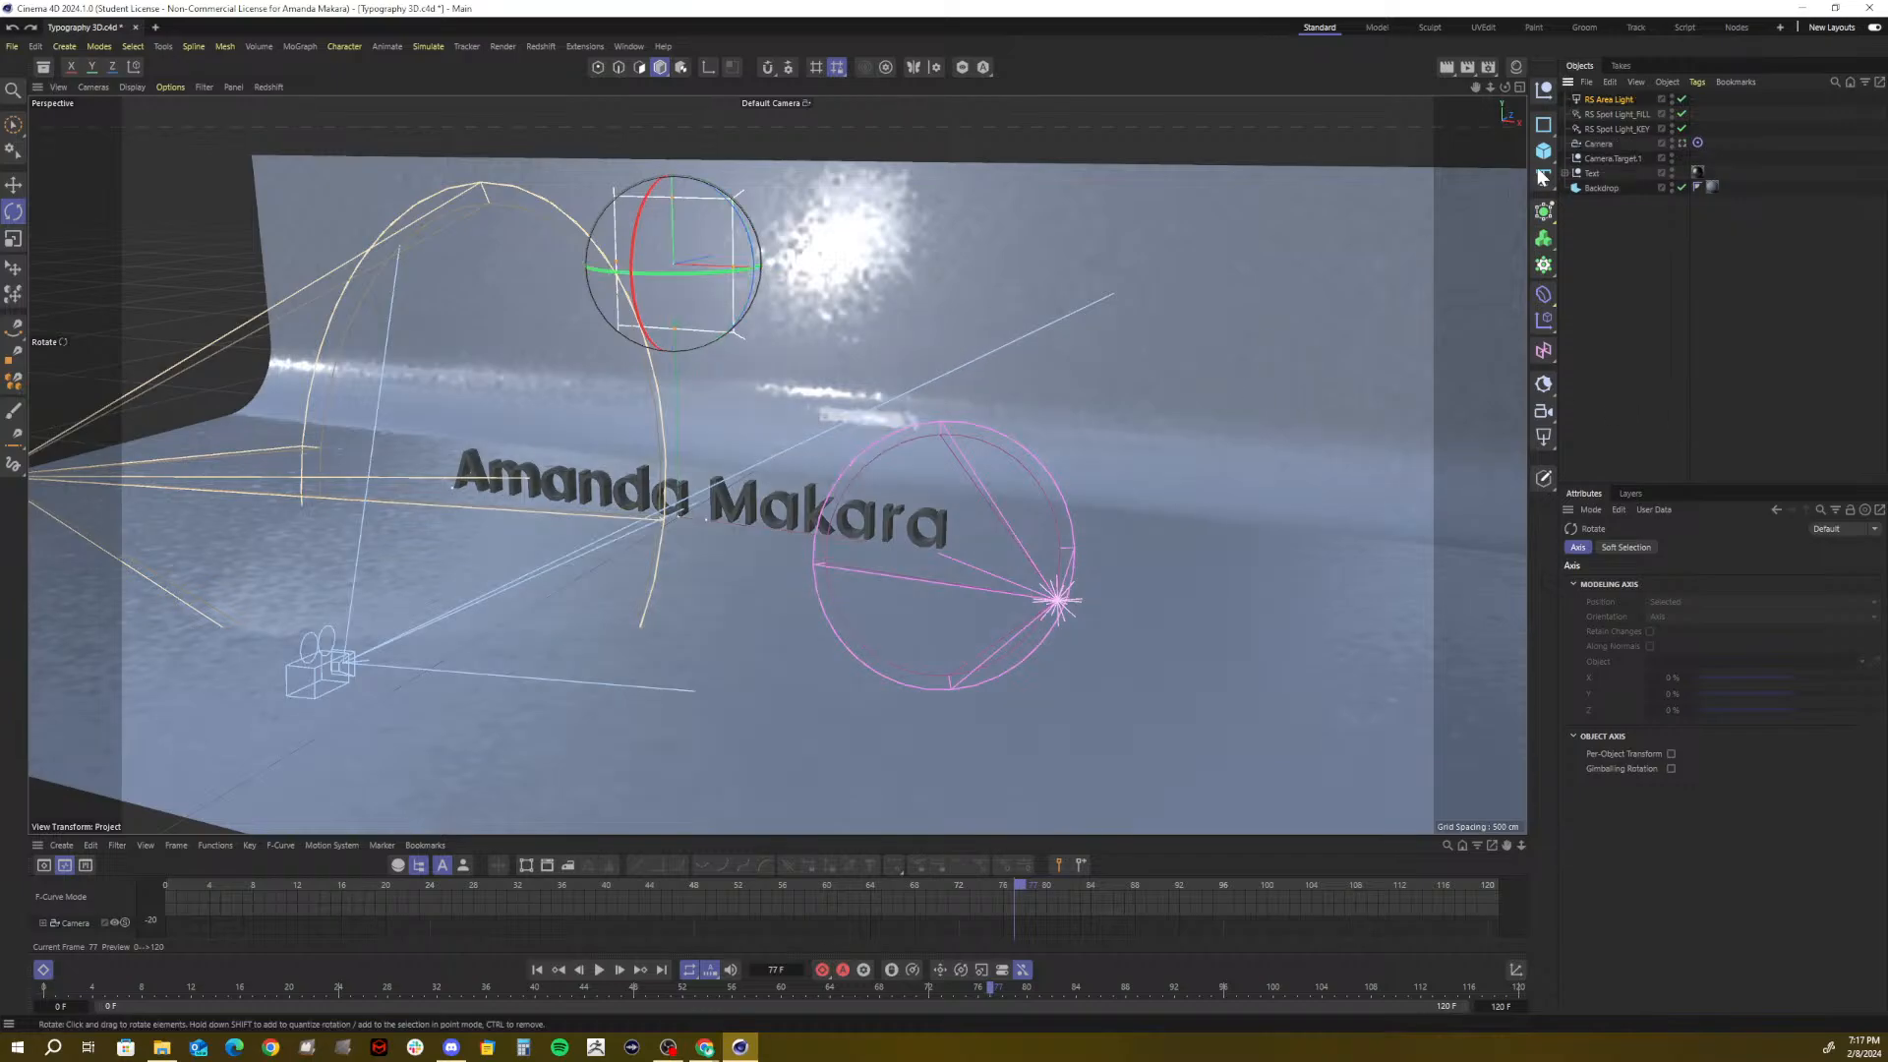
In the light's Coordinates, set rotation pitch to 90 then -90 so it faces down
left_click(1618, 98)
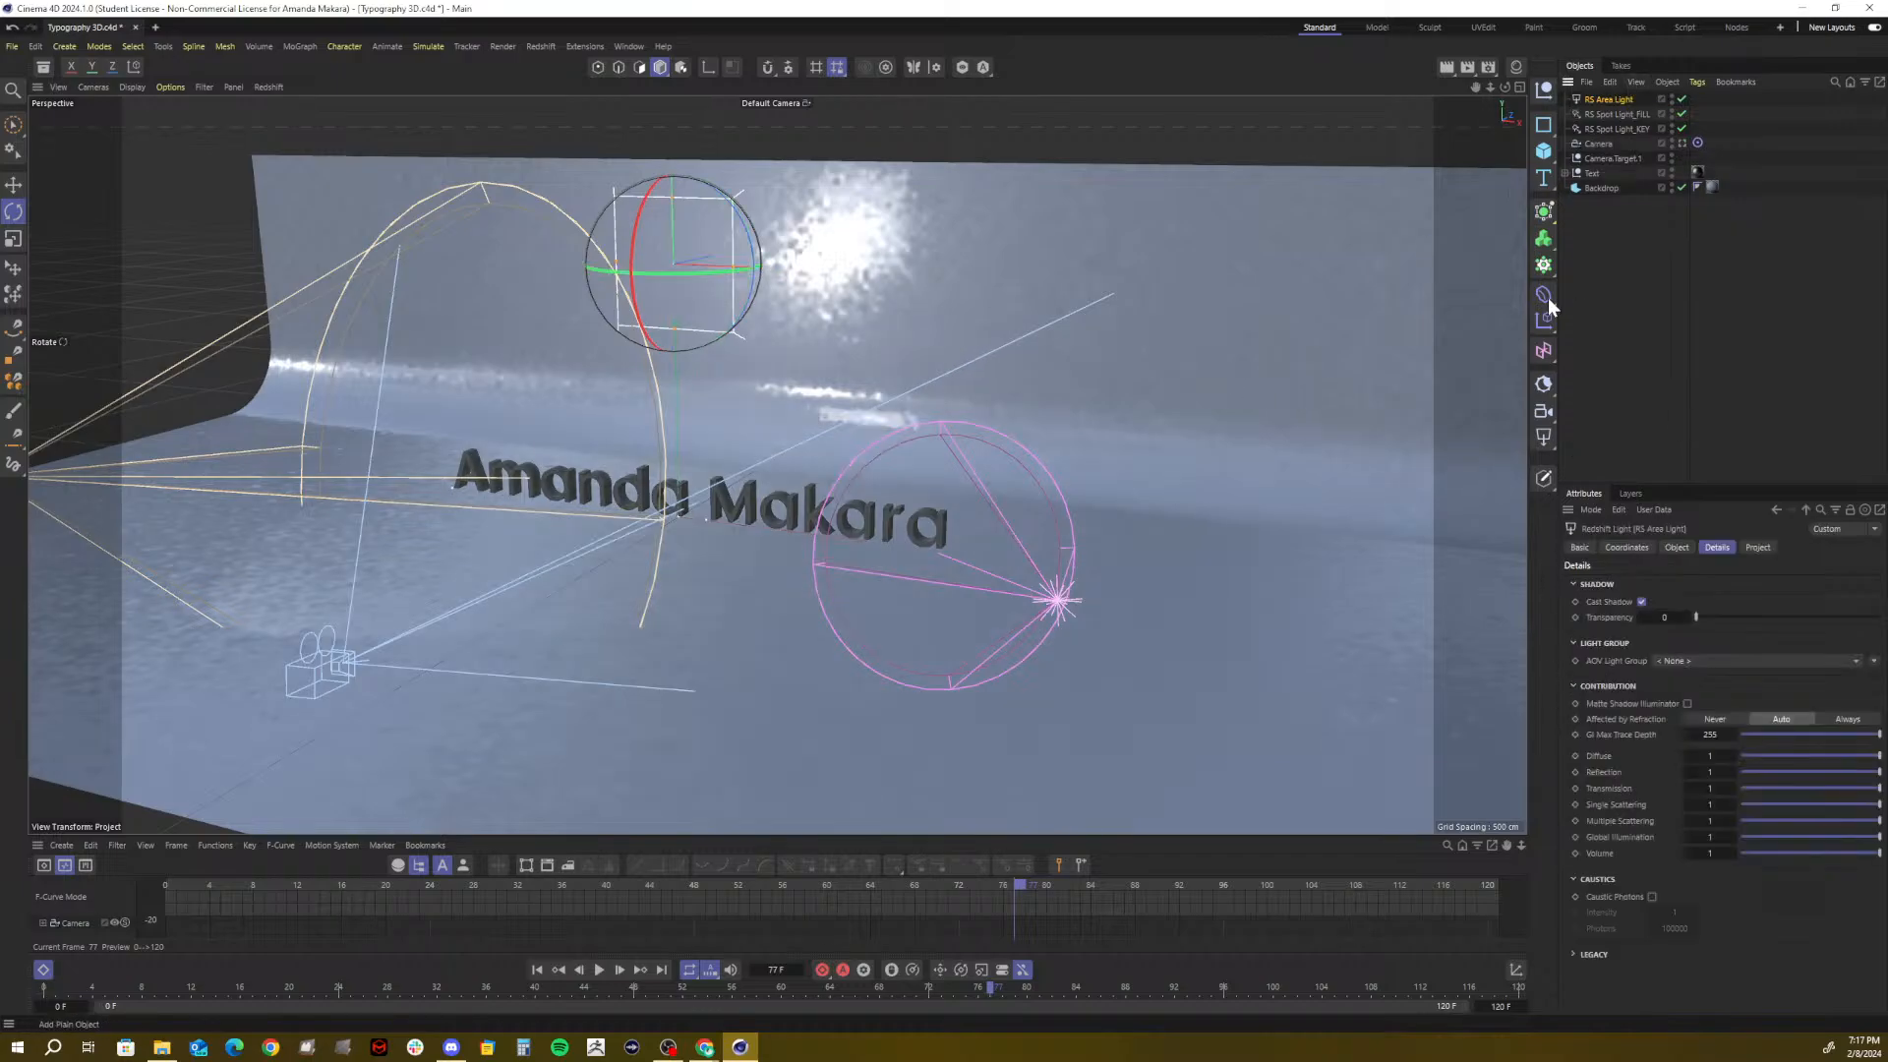
left_click(1627, 547)
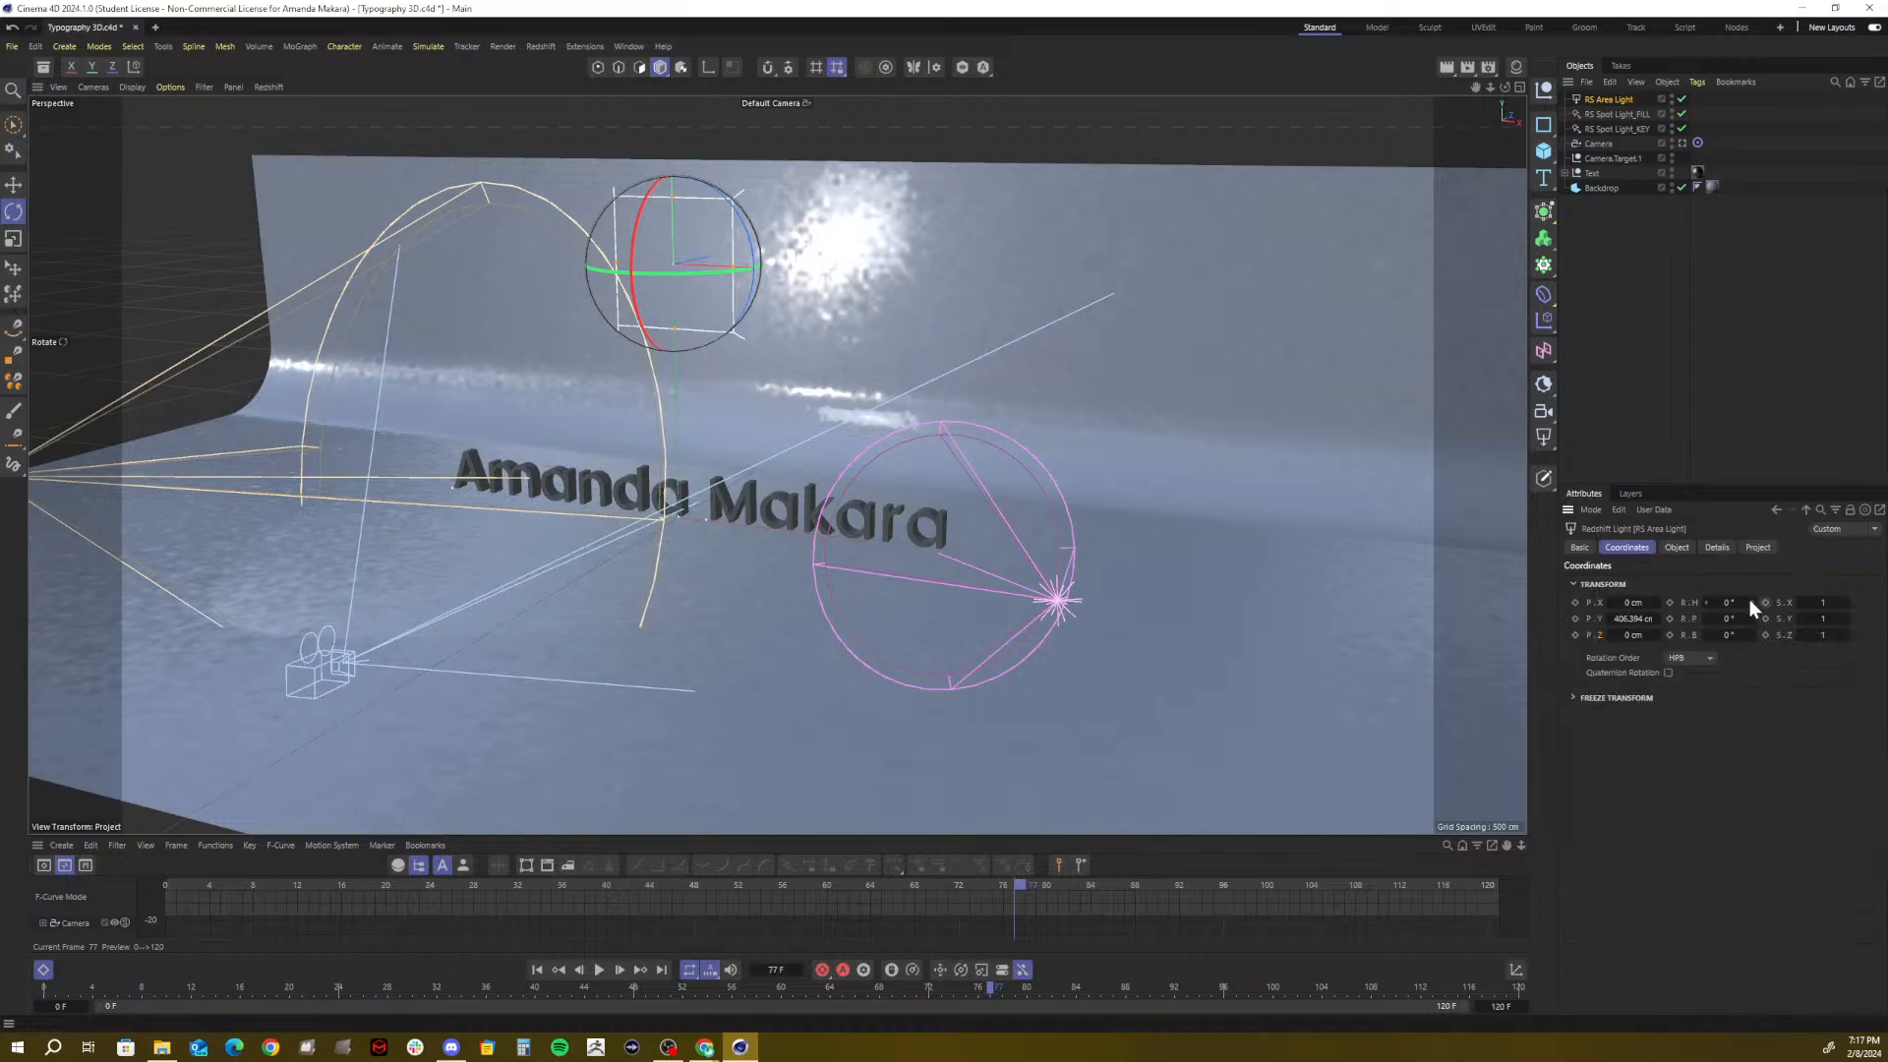
left_click_drag(1751, 603, 1707, 619)
key("ctrl+z")
double_click(1724, 620)
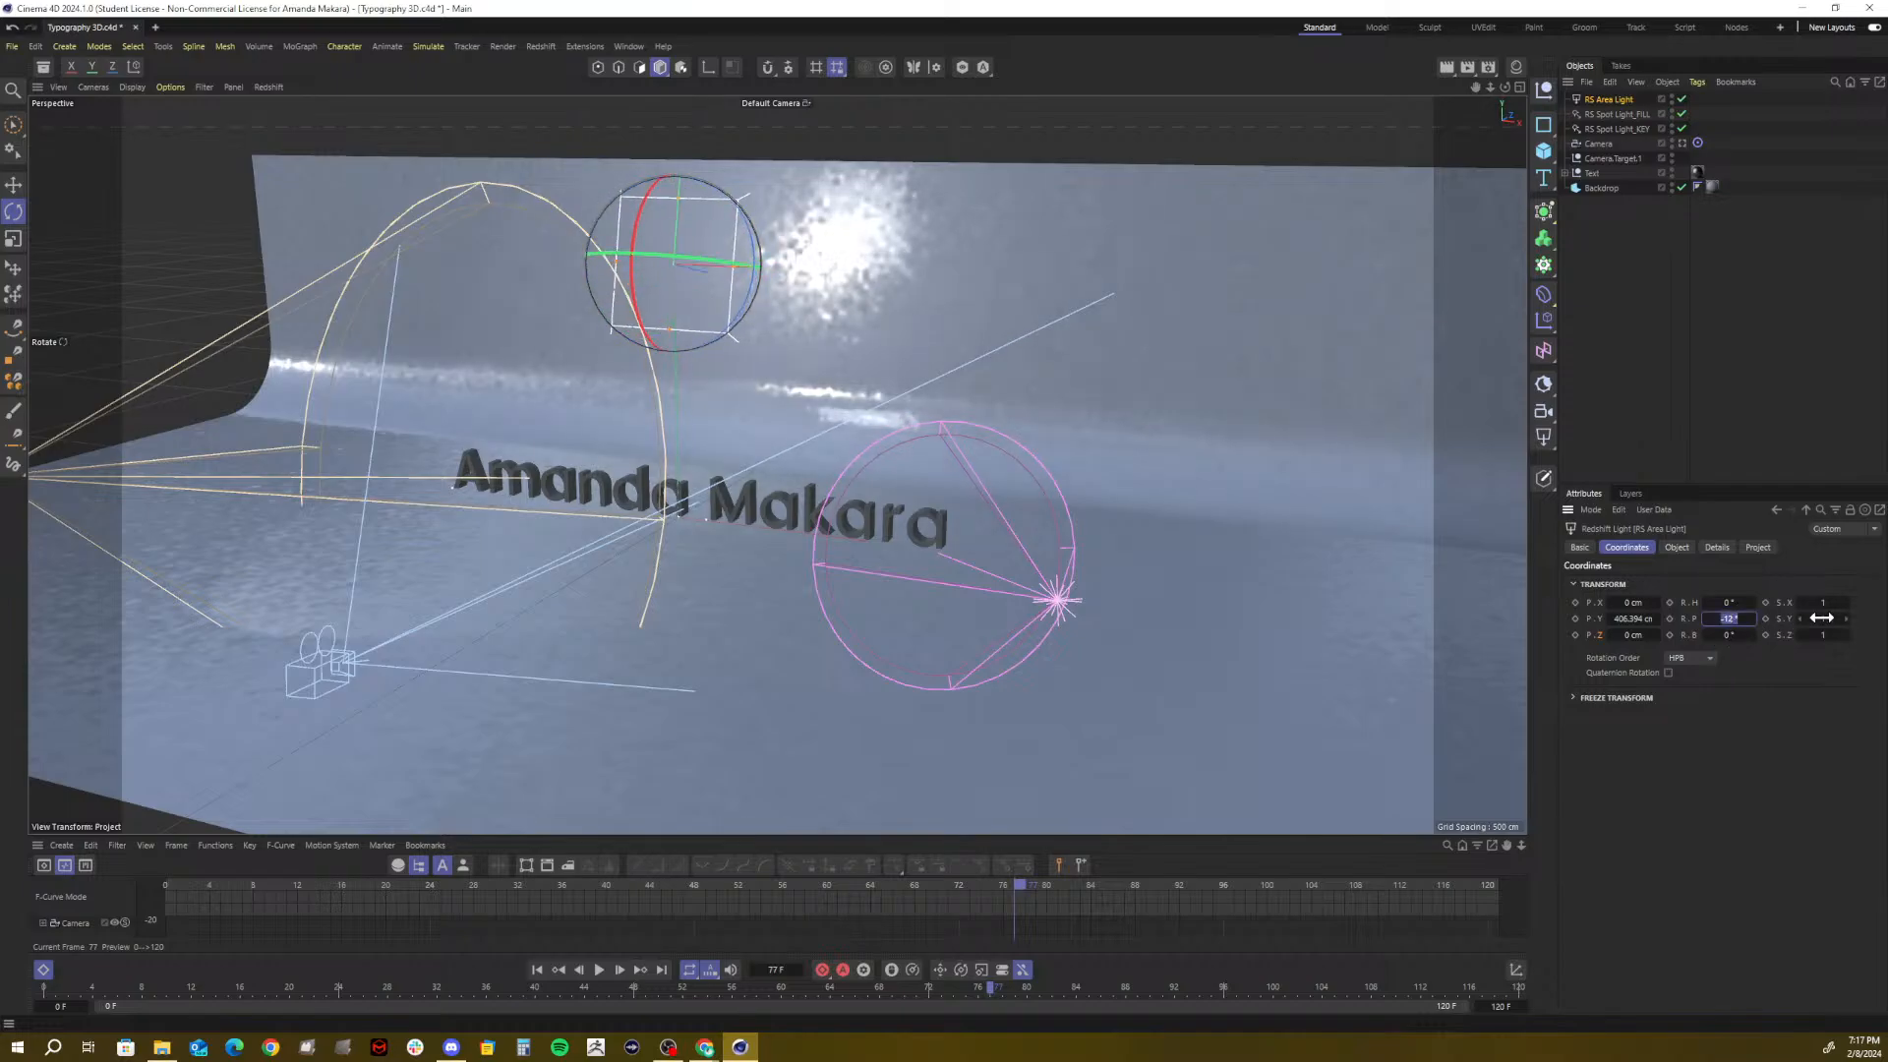
type("90")
key("Return")
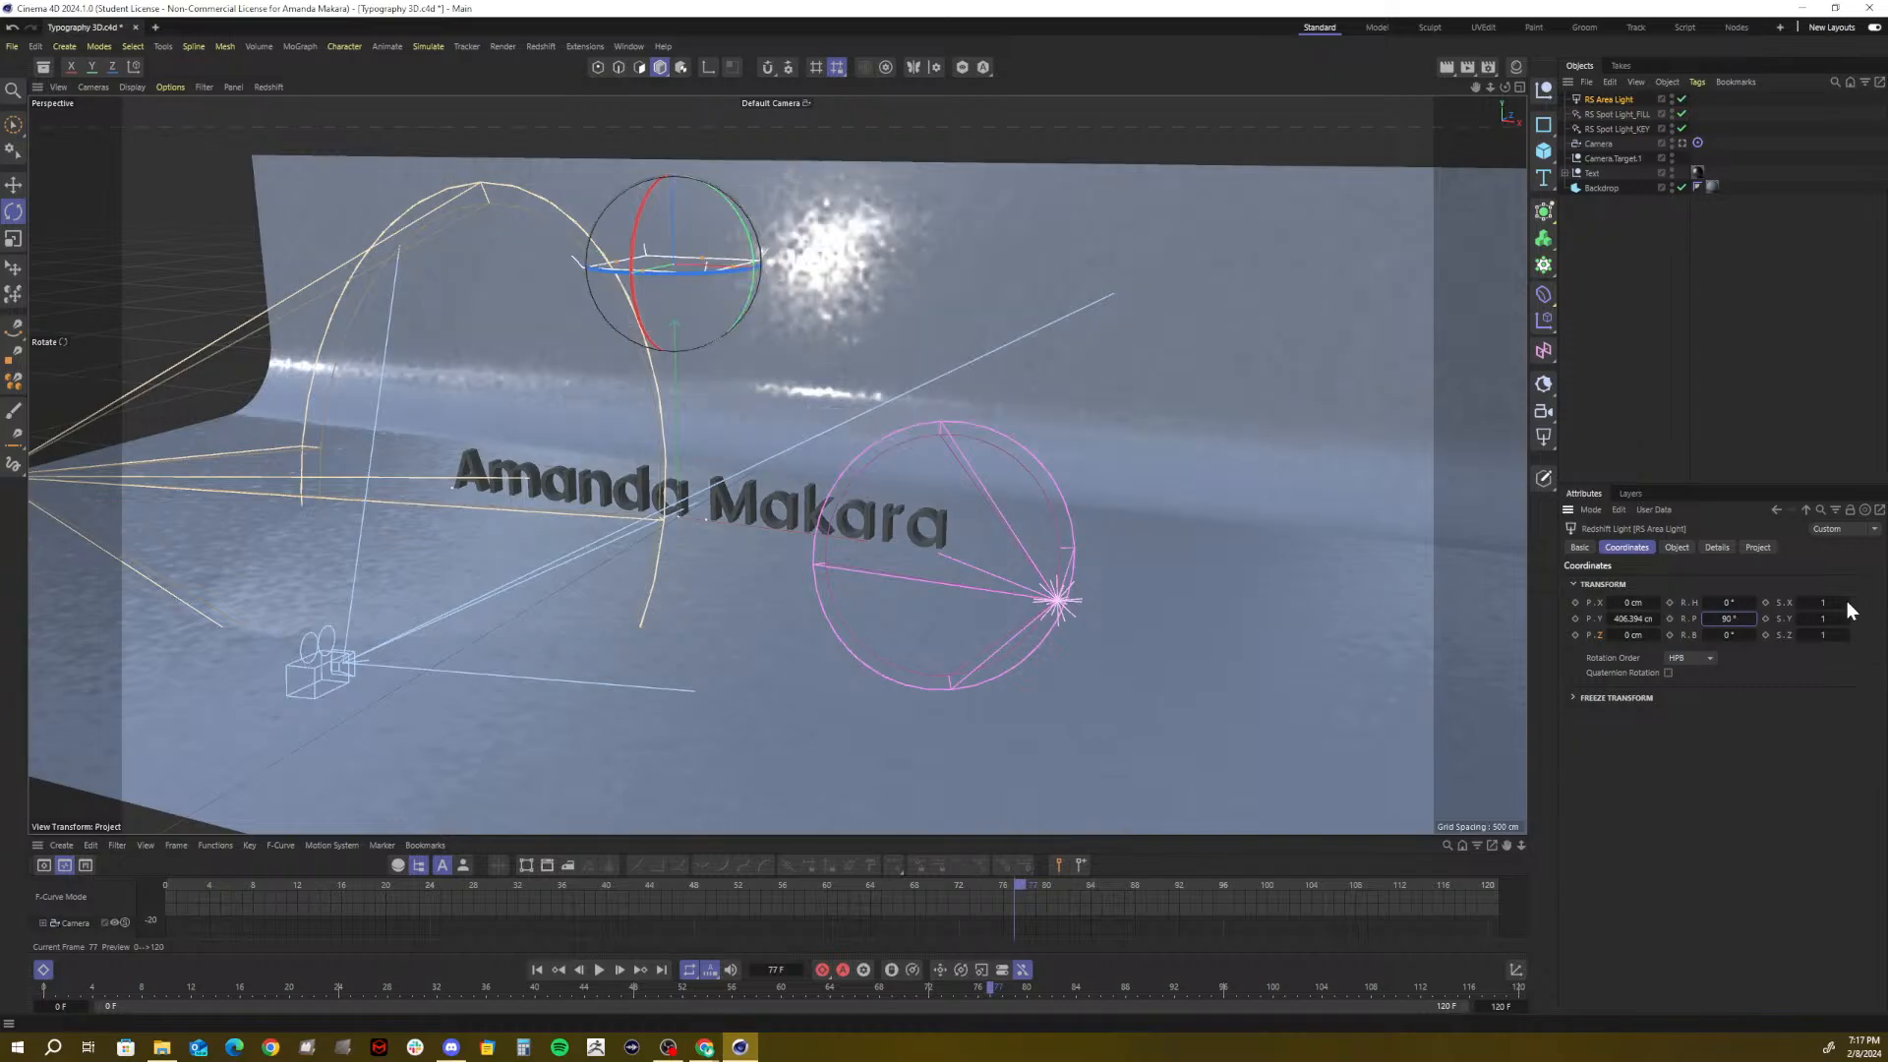
double_click(1728, 618)
type("-90")
key("Return")
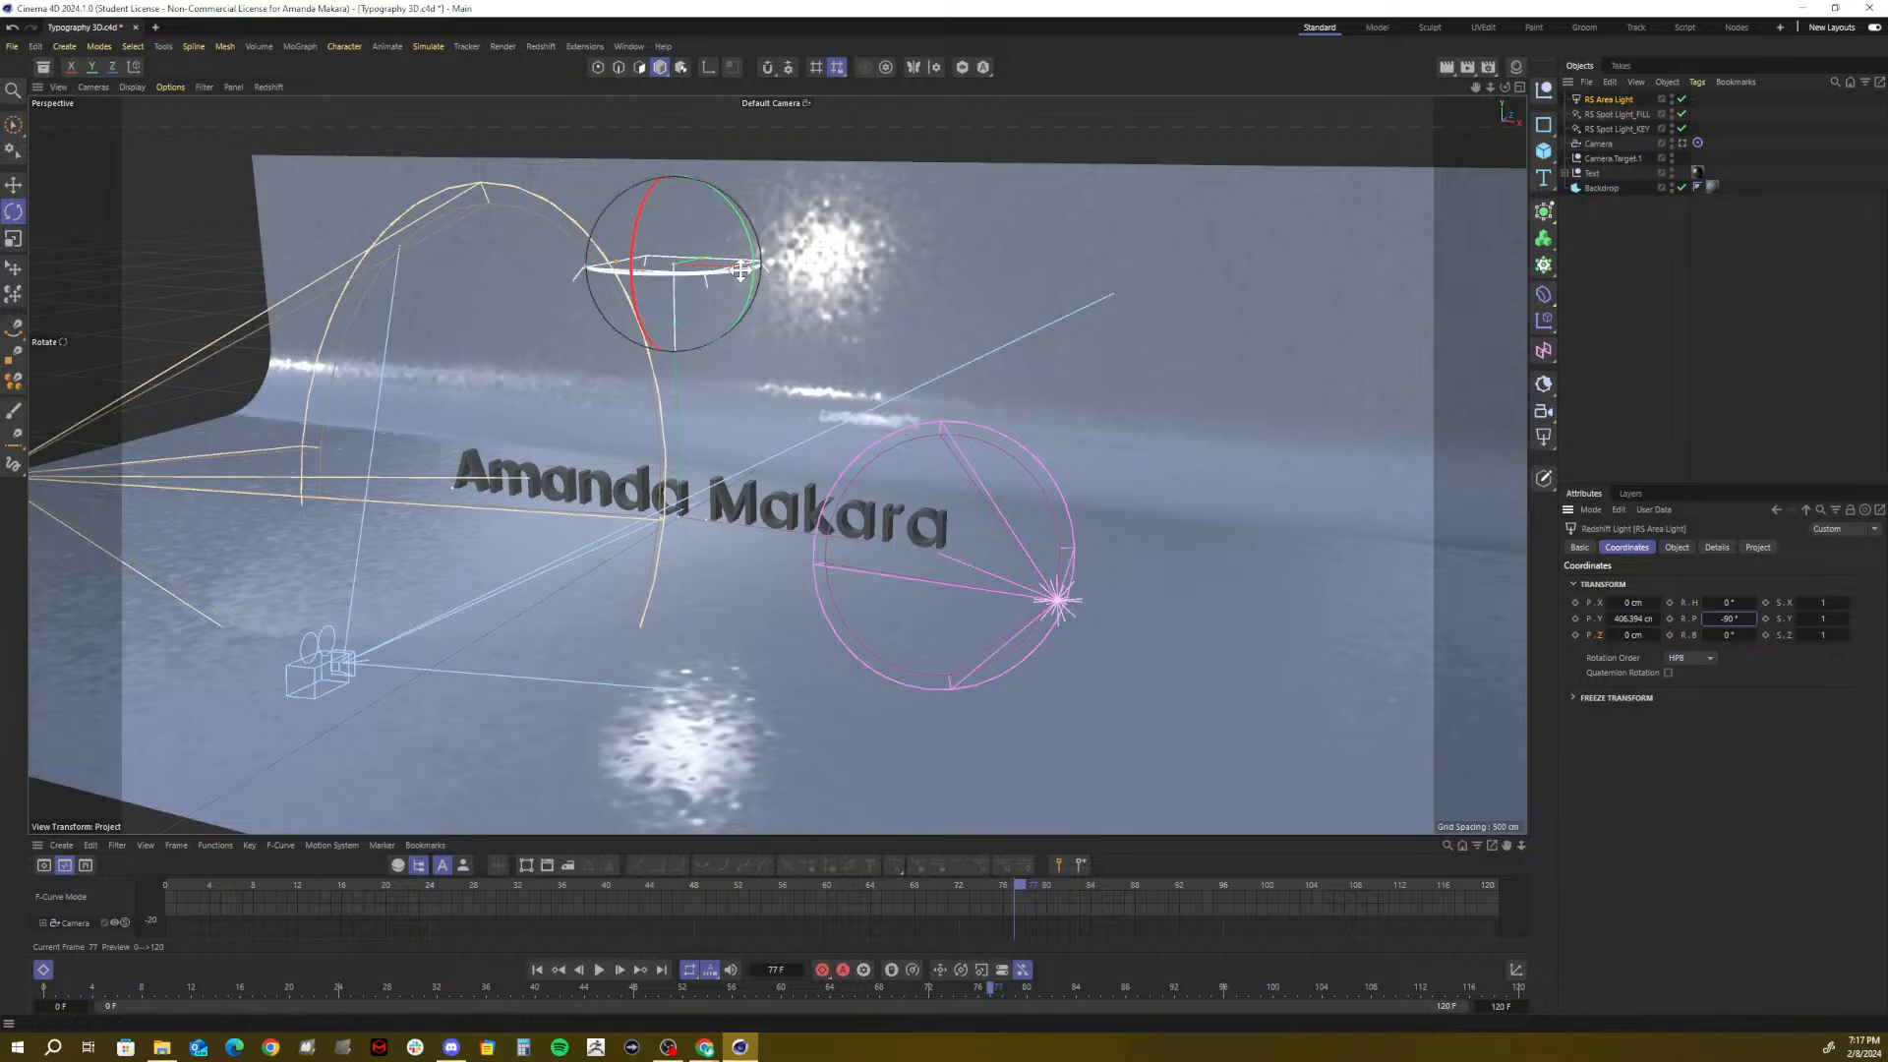
mouse_move(1504, 86)
left_mouse_down()
mouse_move(1445, 93)
mouse_move(1507, 95)
left_mouse_up()
In the maximized Top view, stretch the area light wider and taller to cover the whole text
left_click(1520, 86)
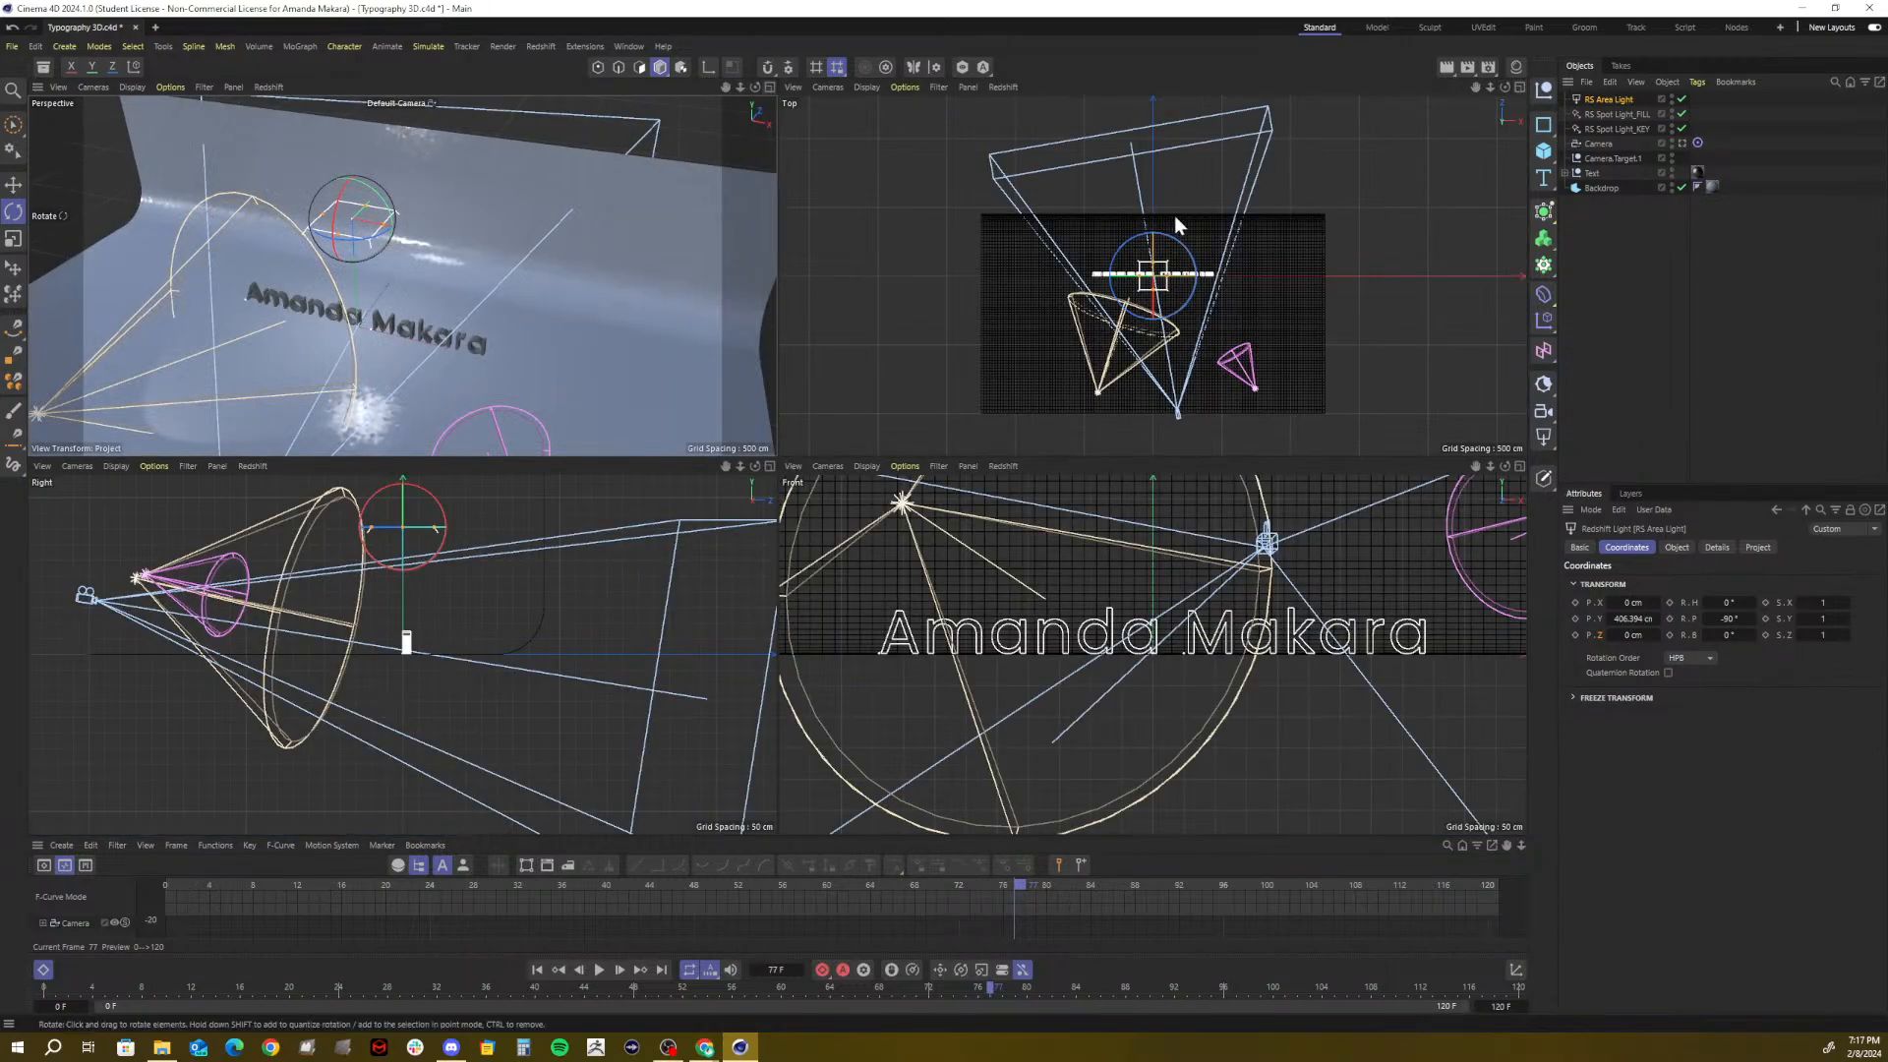
left_click(1013, 125)
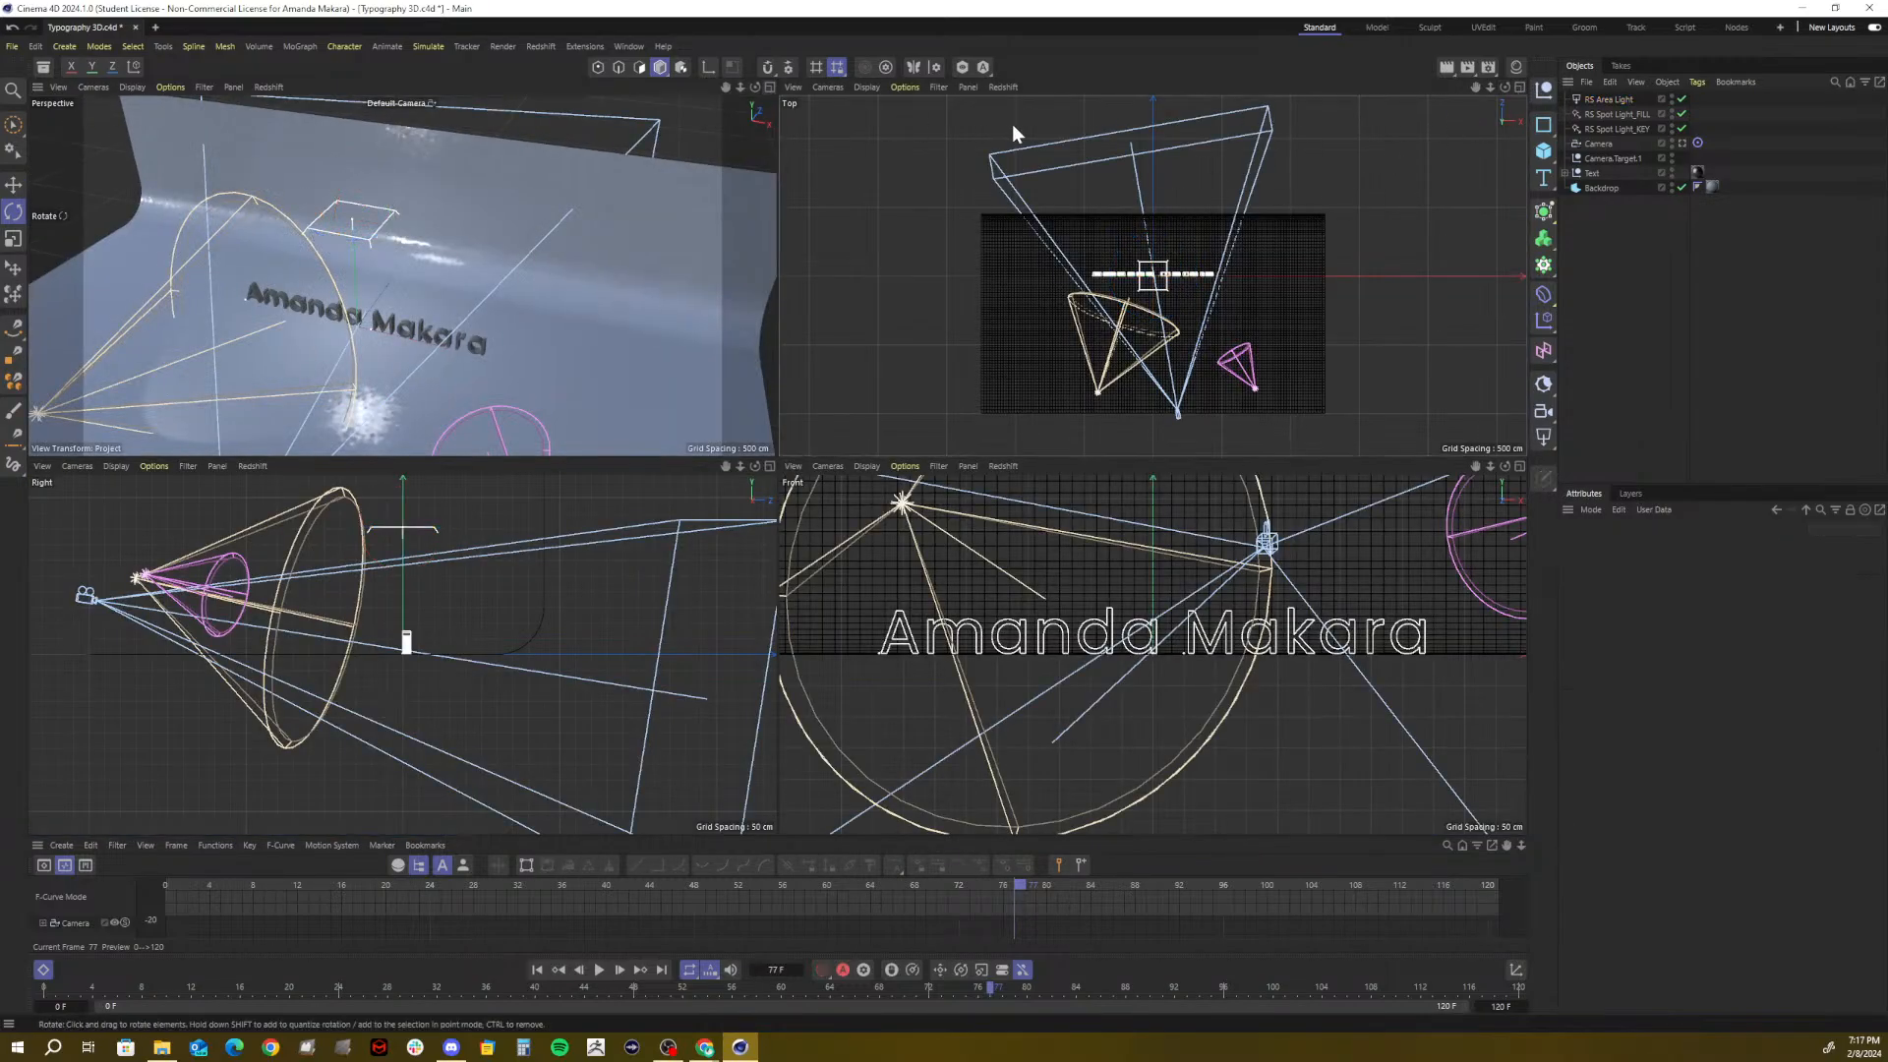
left_click(1519, 87)
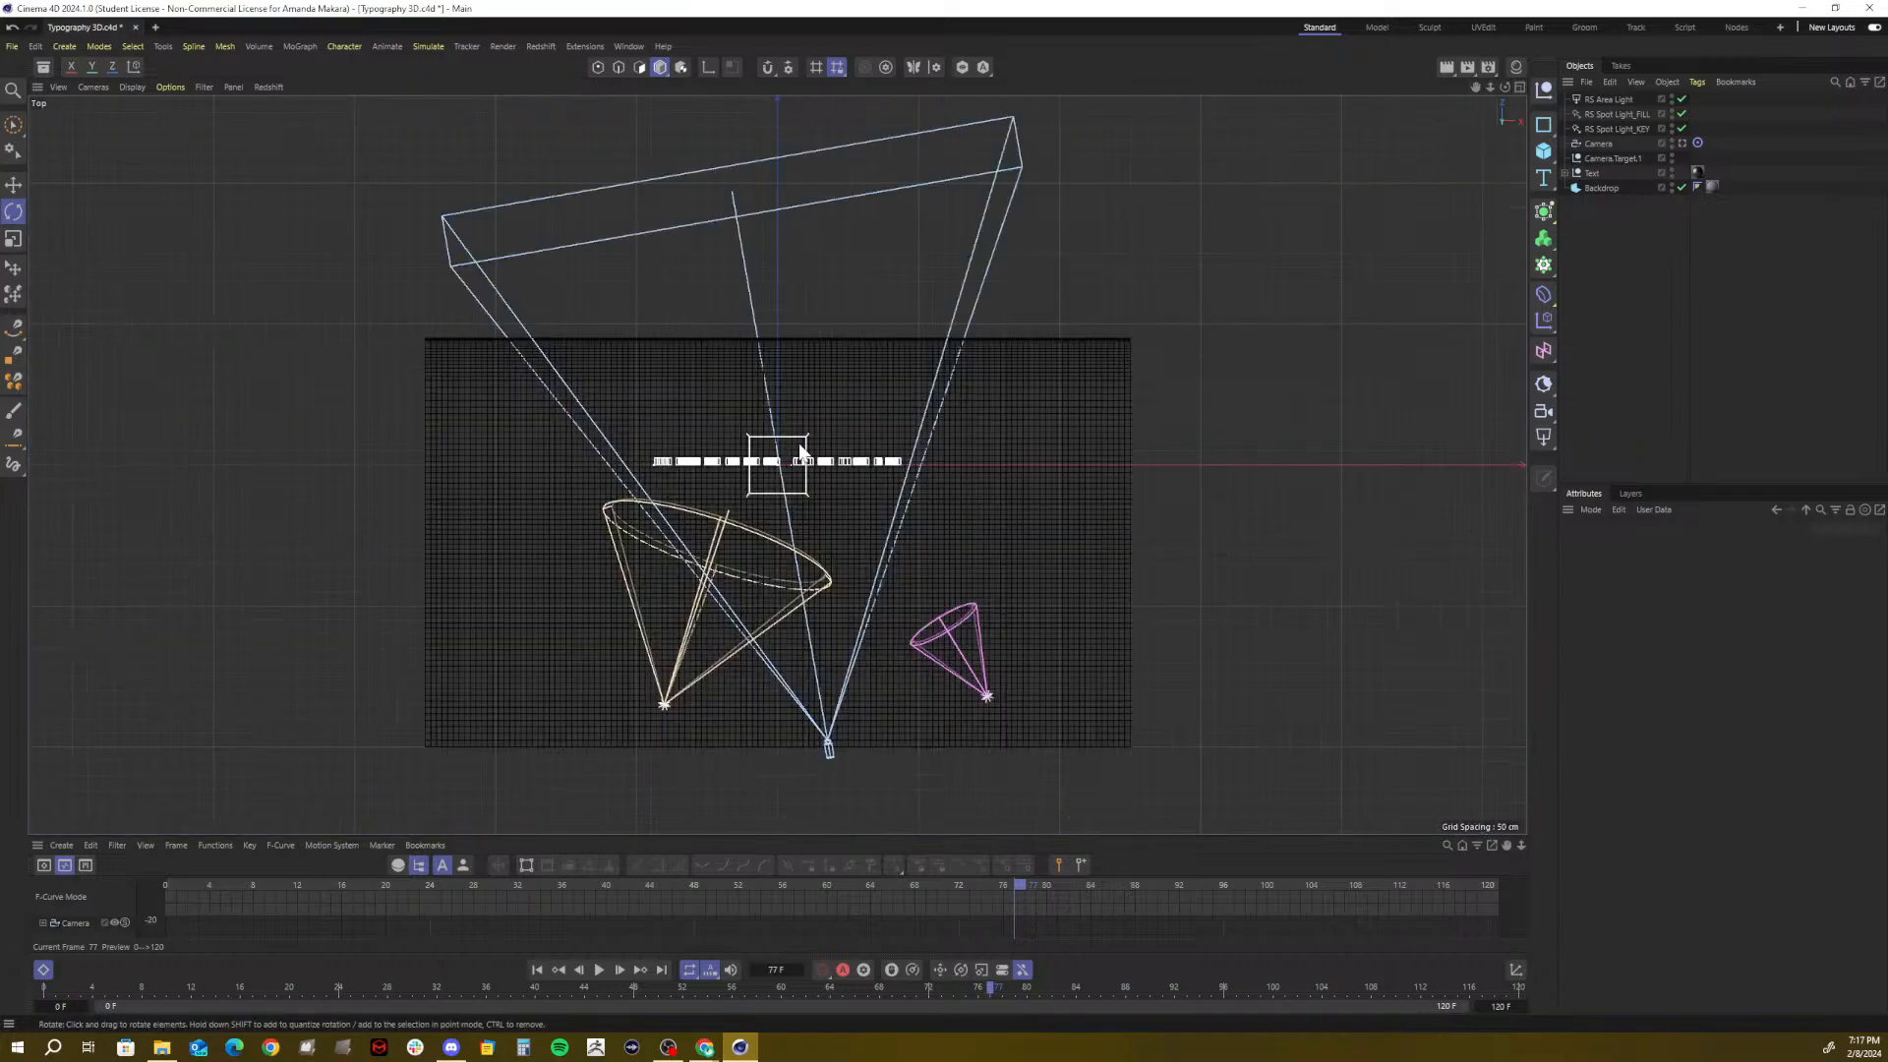
left_click(1602, 99)
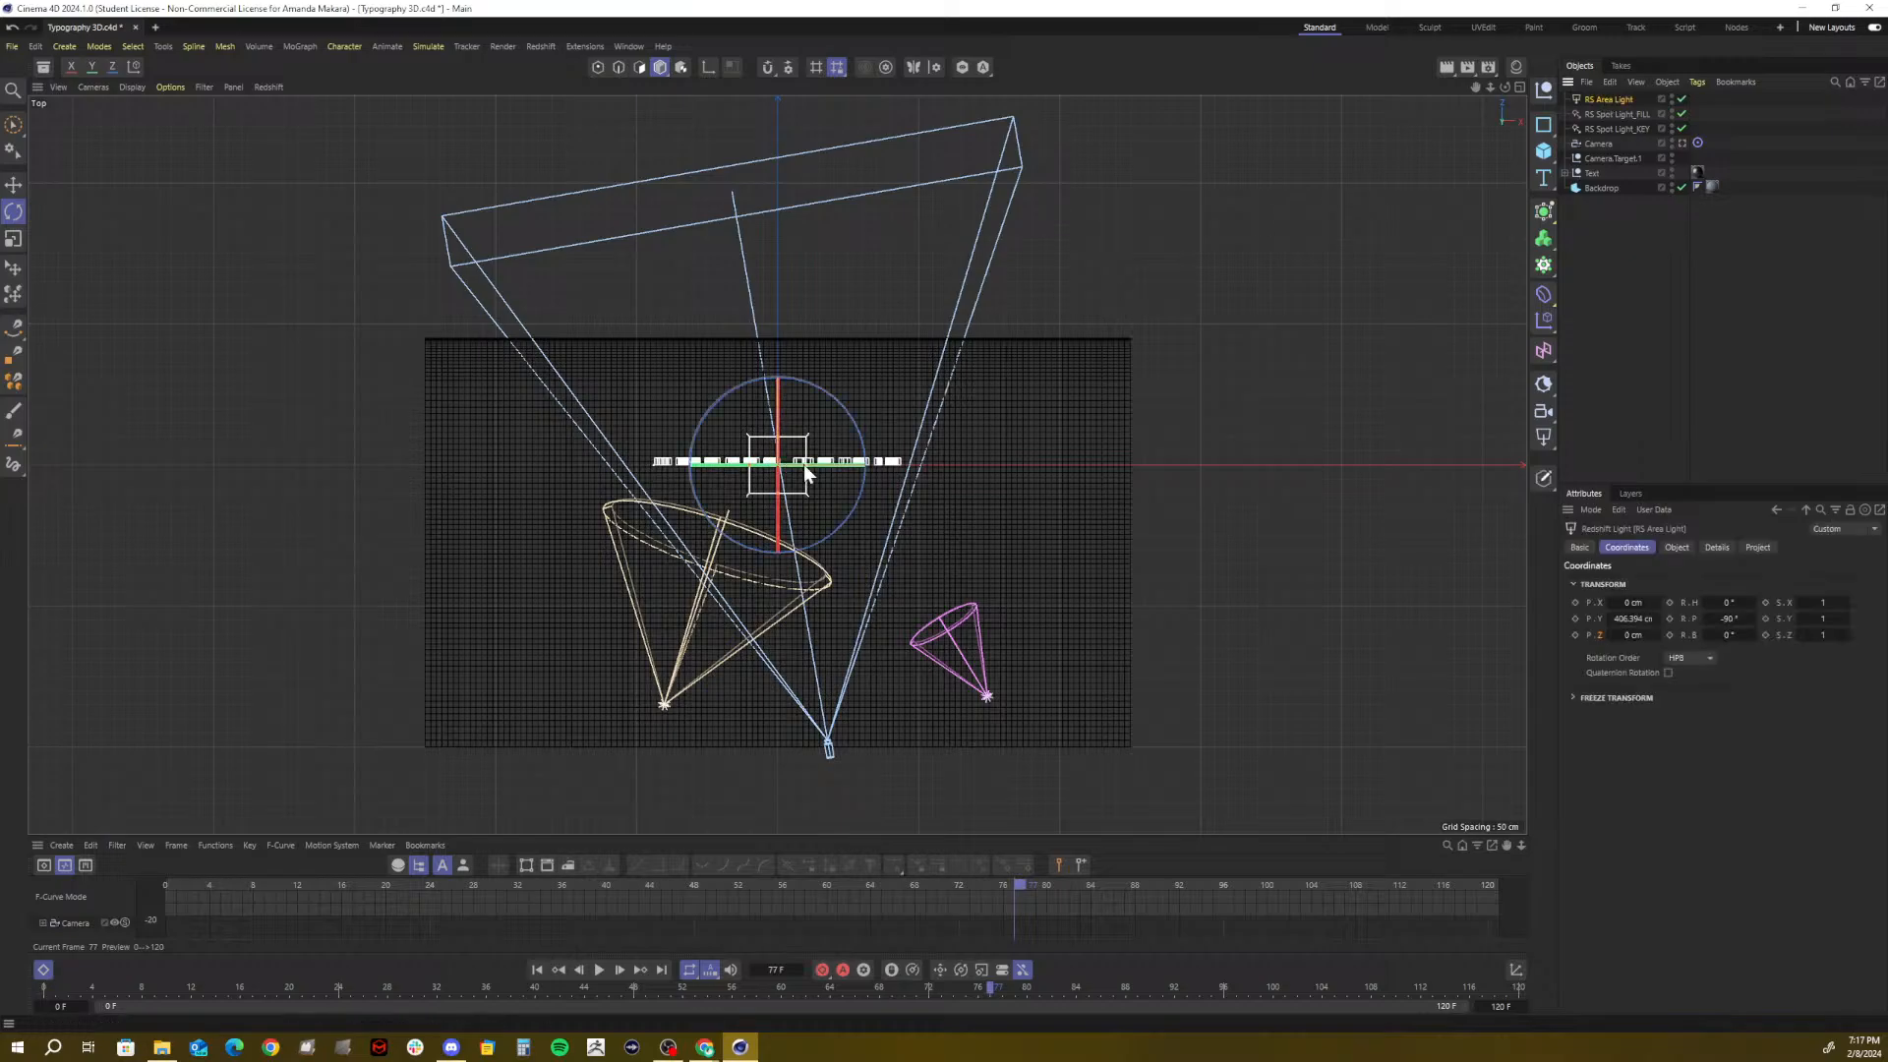
left_click_drag(1490, 87, 1607, 86)
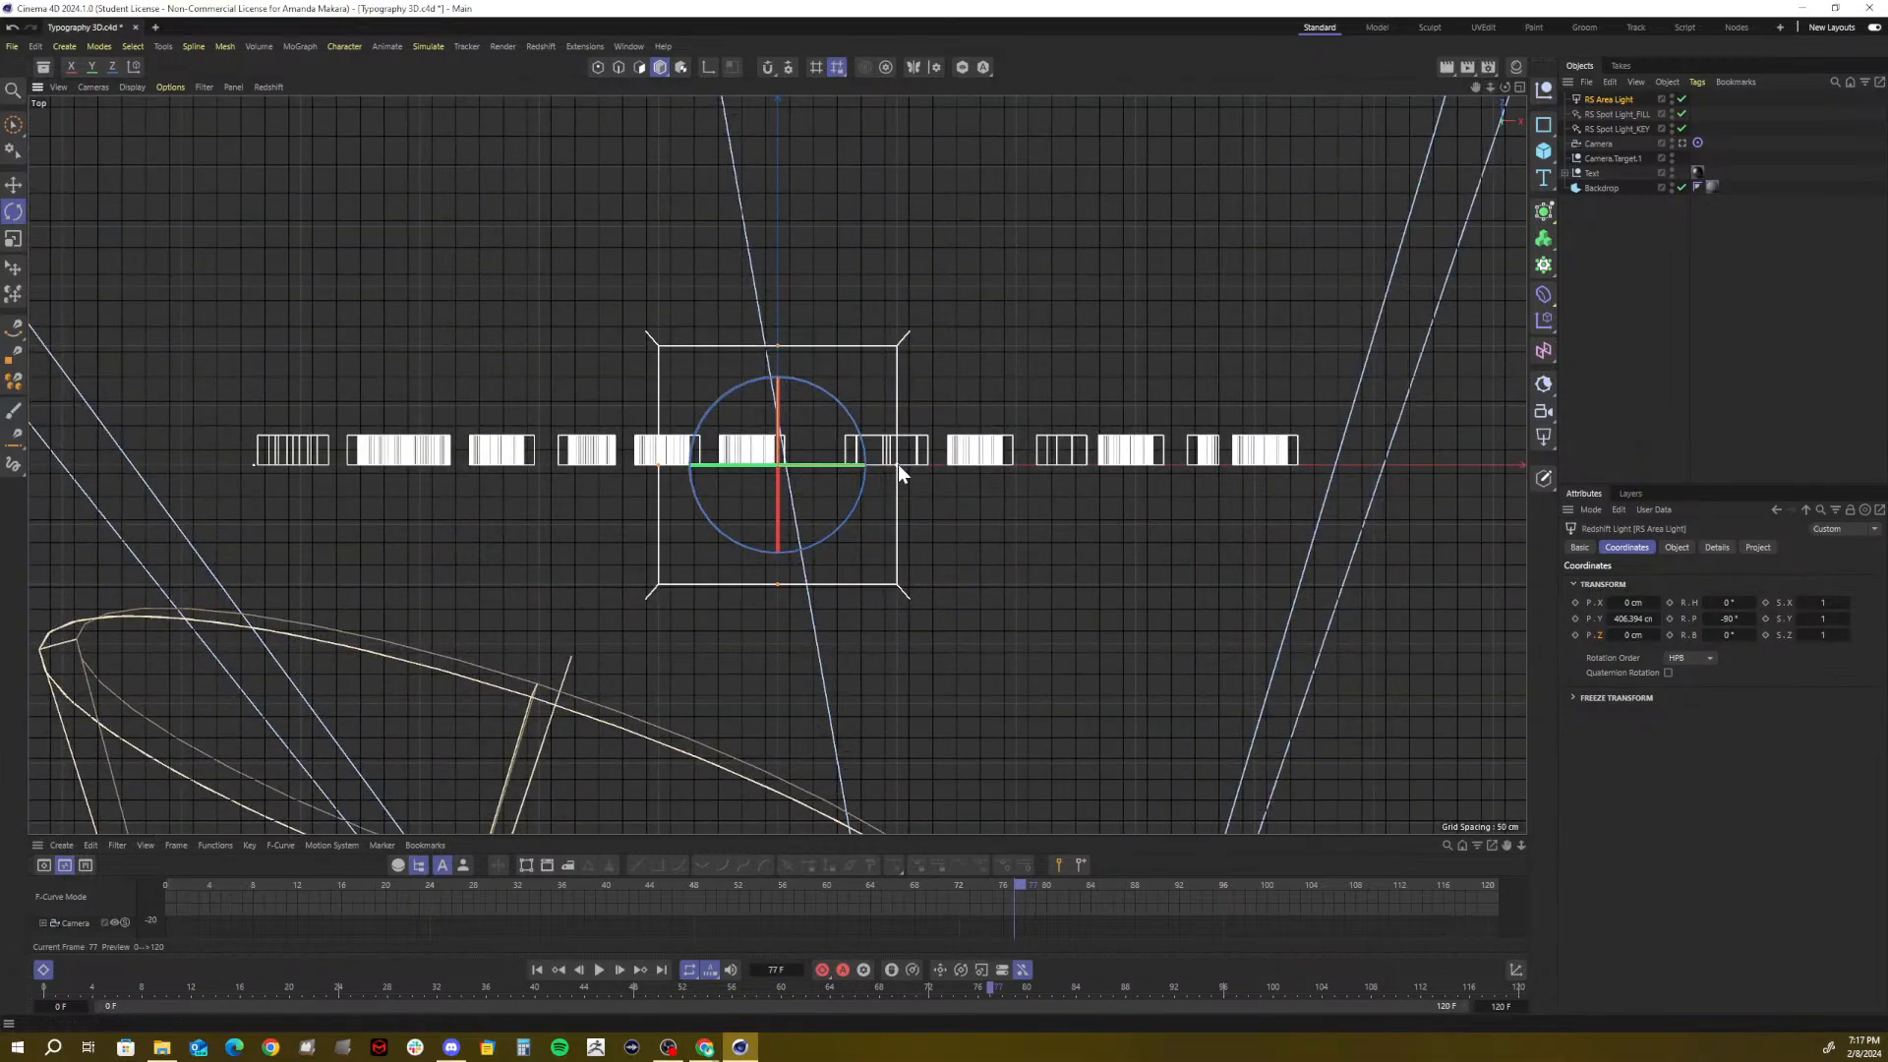
left_click_drag(899, 464, 997, 467)
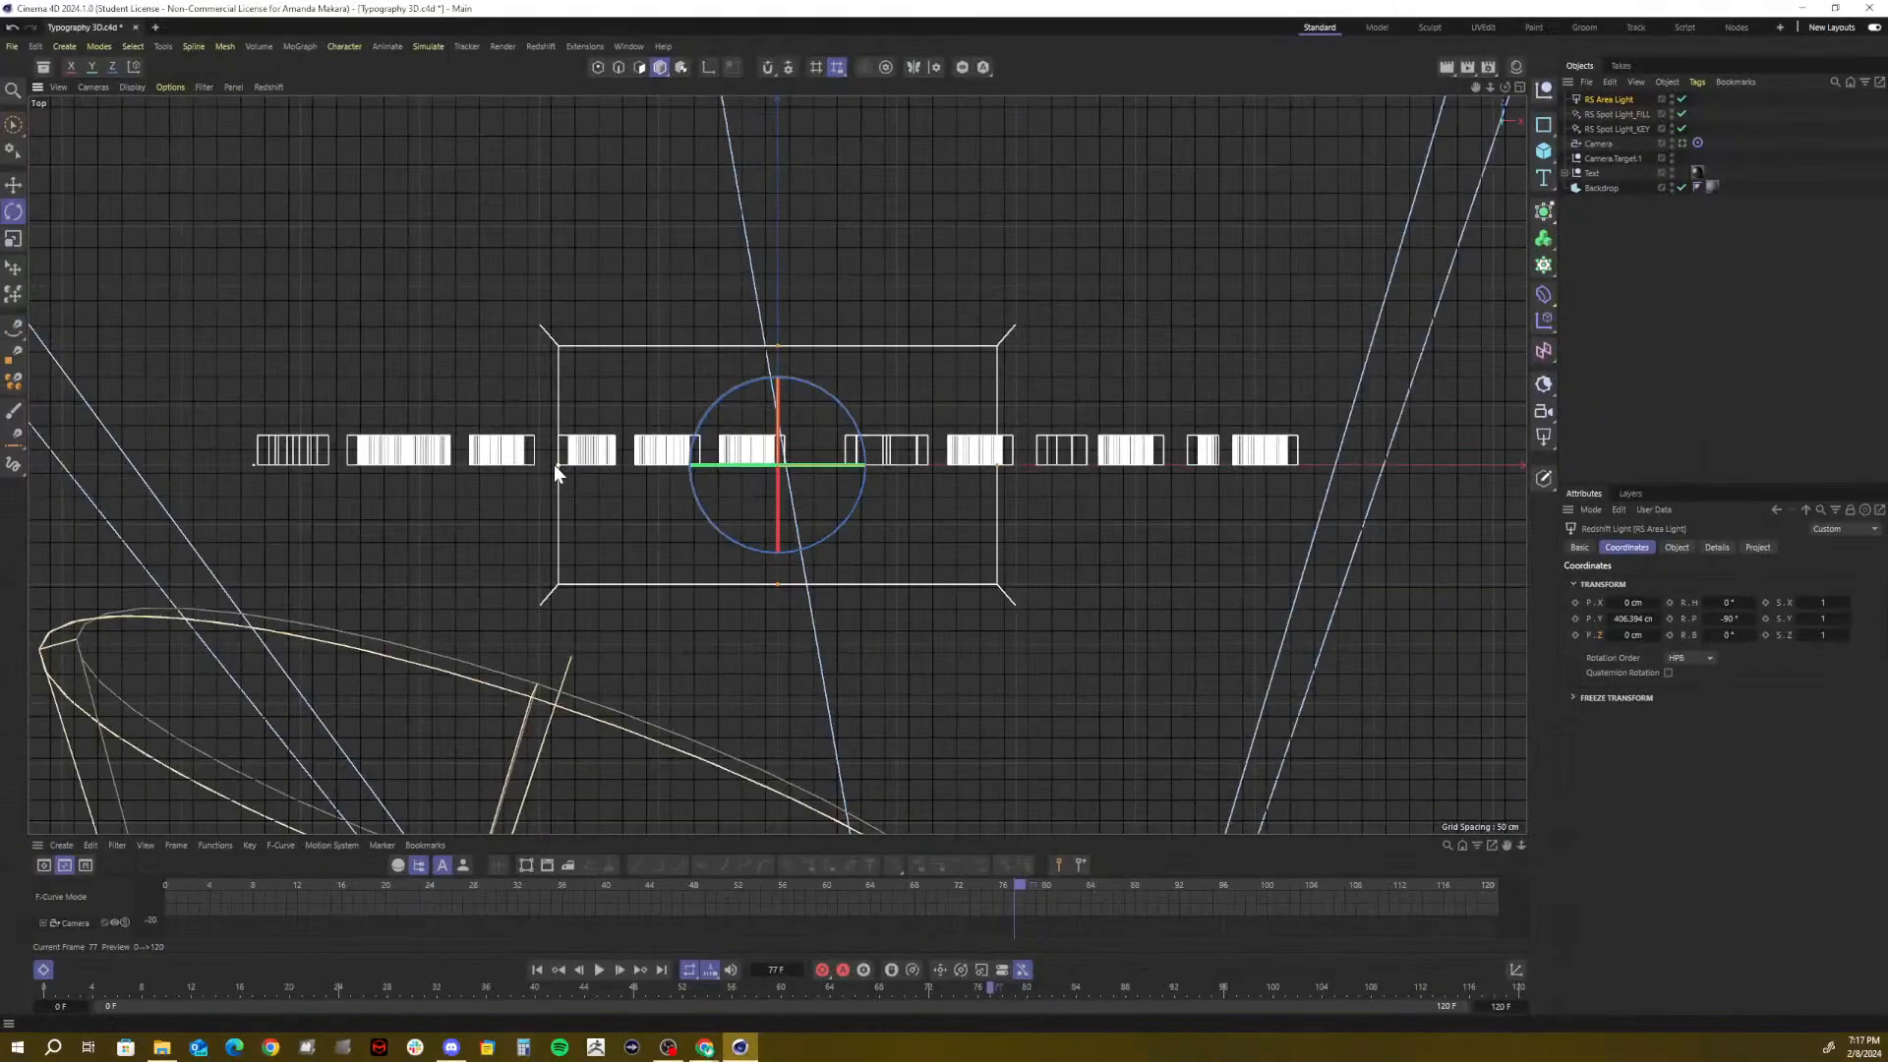
left_click_drag(554, 464, 135, 442)
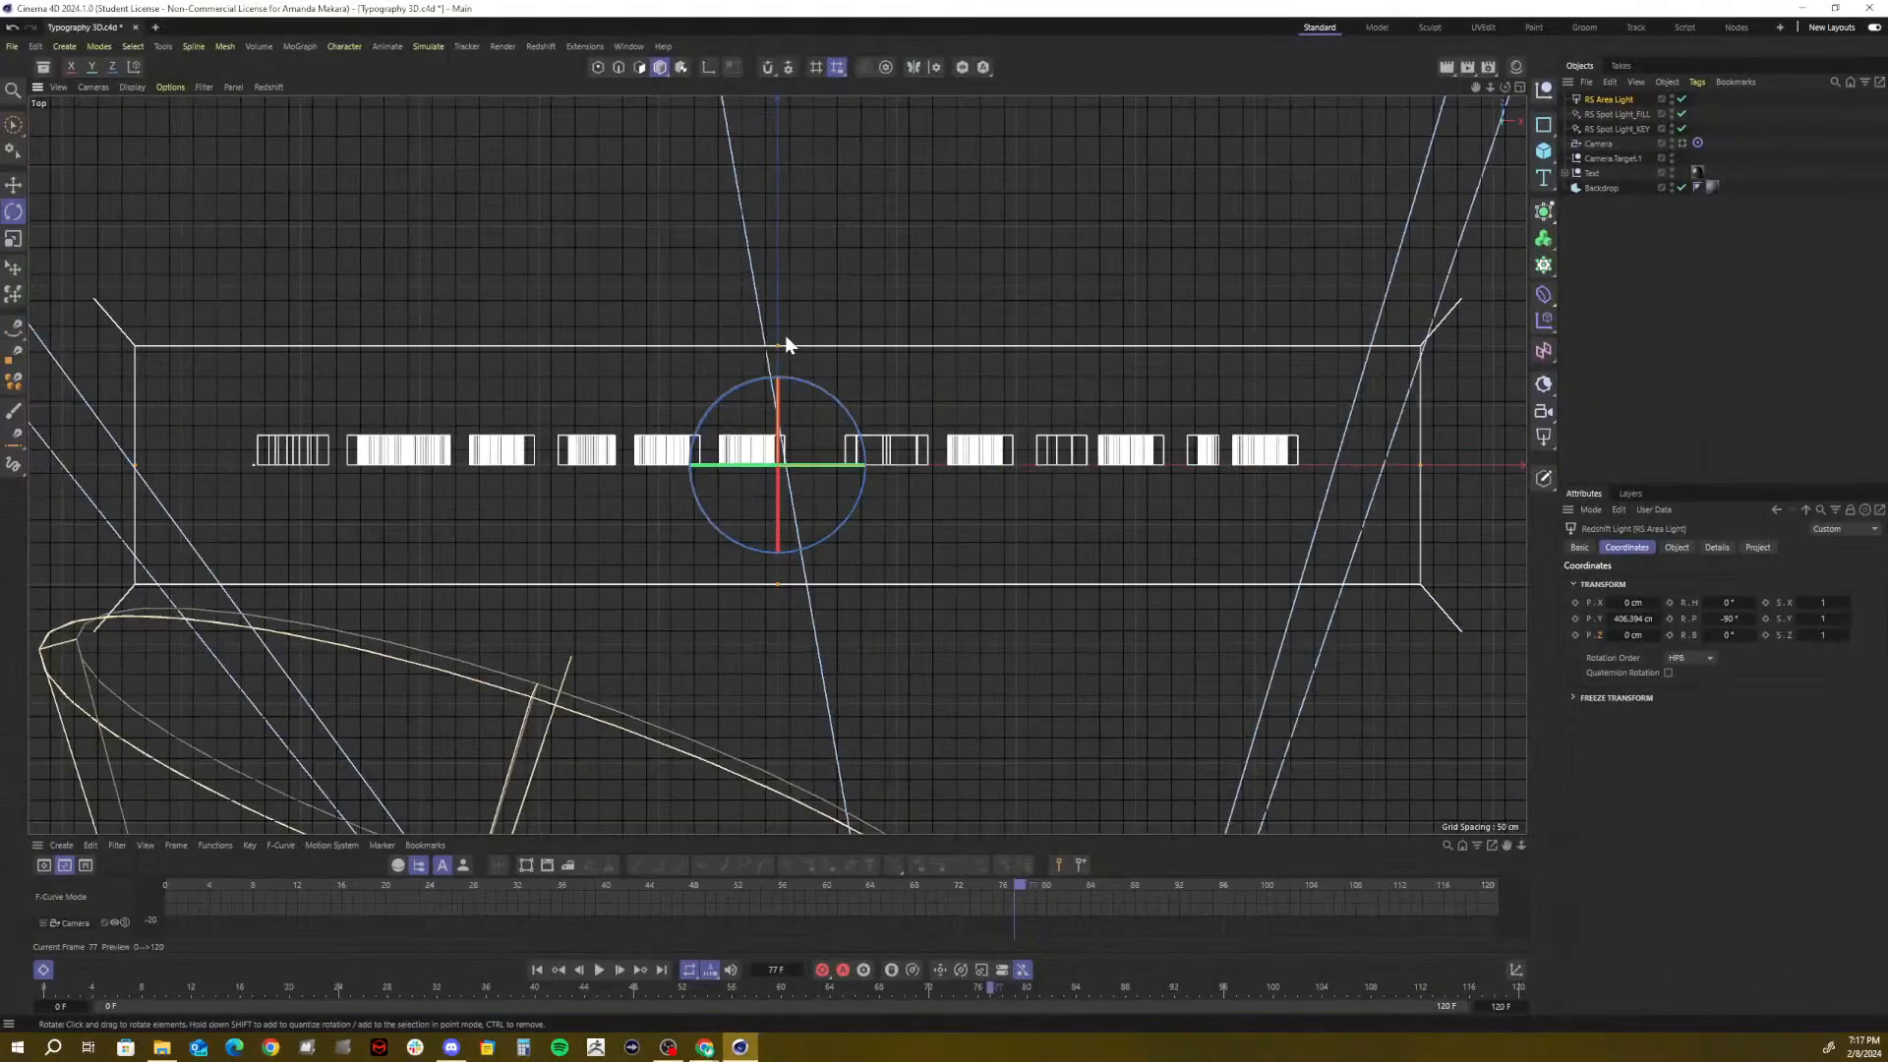
left_click_drag(785, 344, 798, 216)
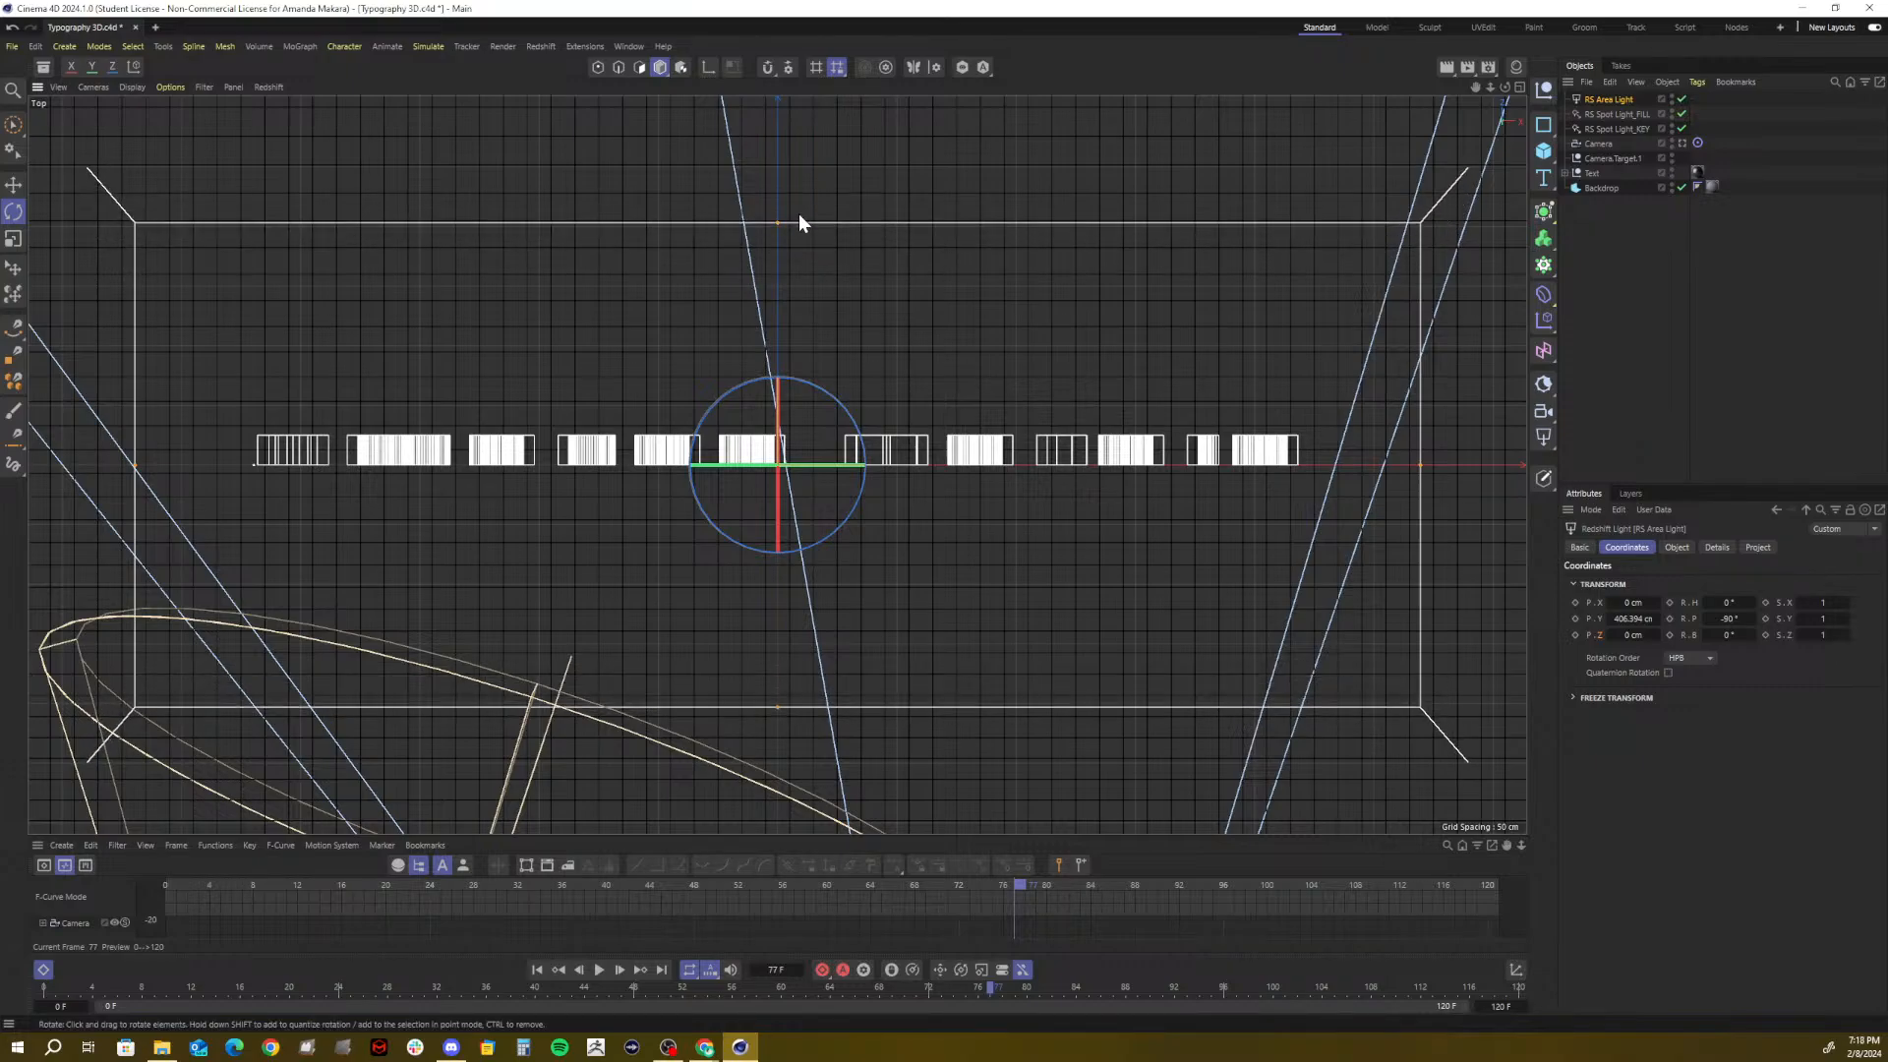
Return to the full Perspective view looking through the scene Camera
left_click(1519, 87)
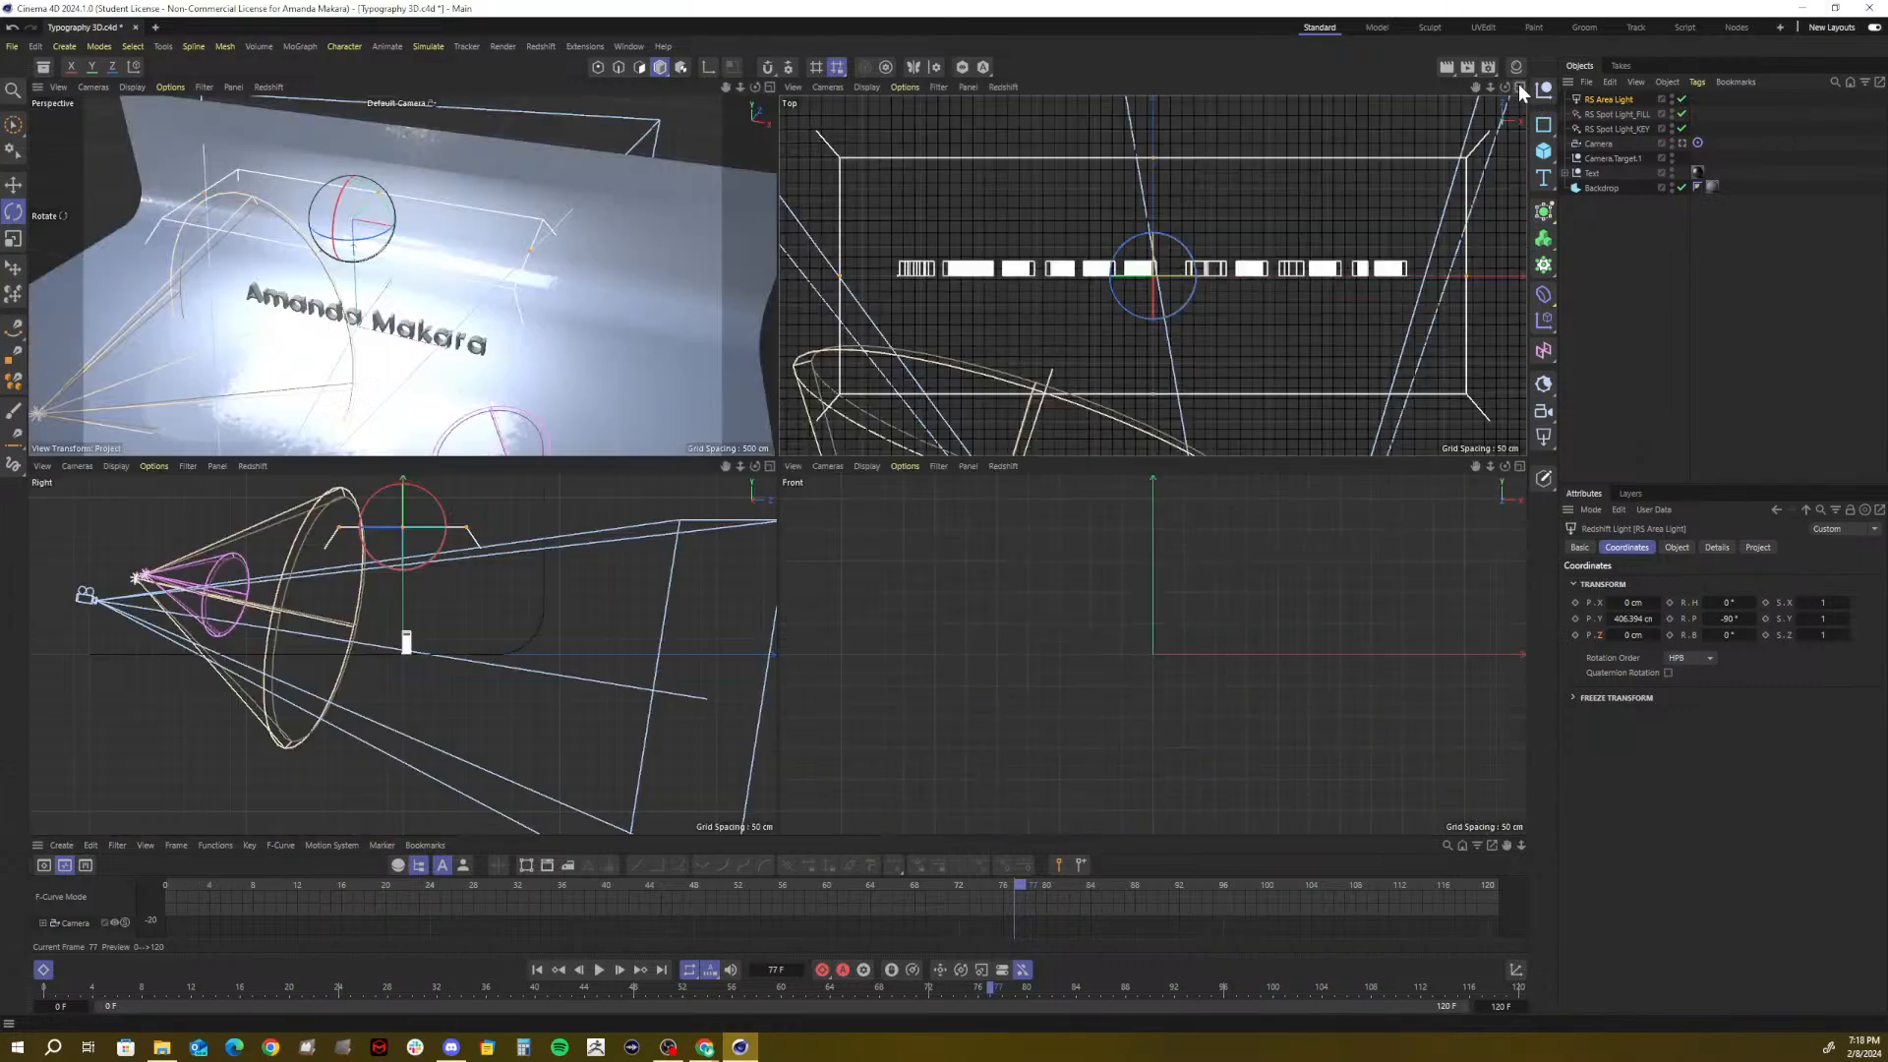
left_click(769, 86)
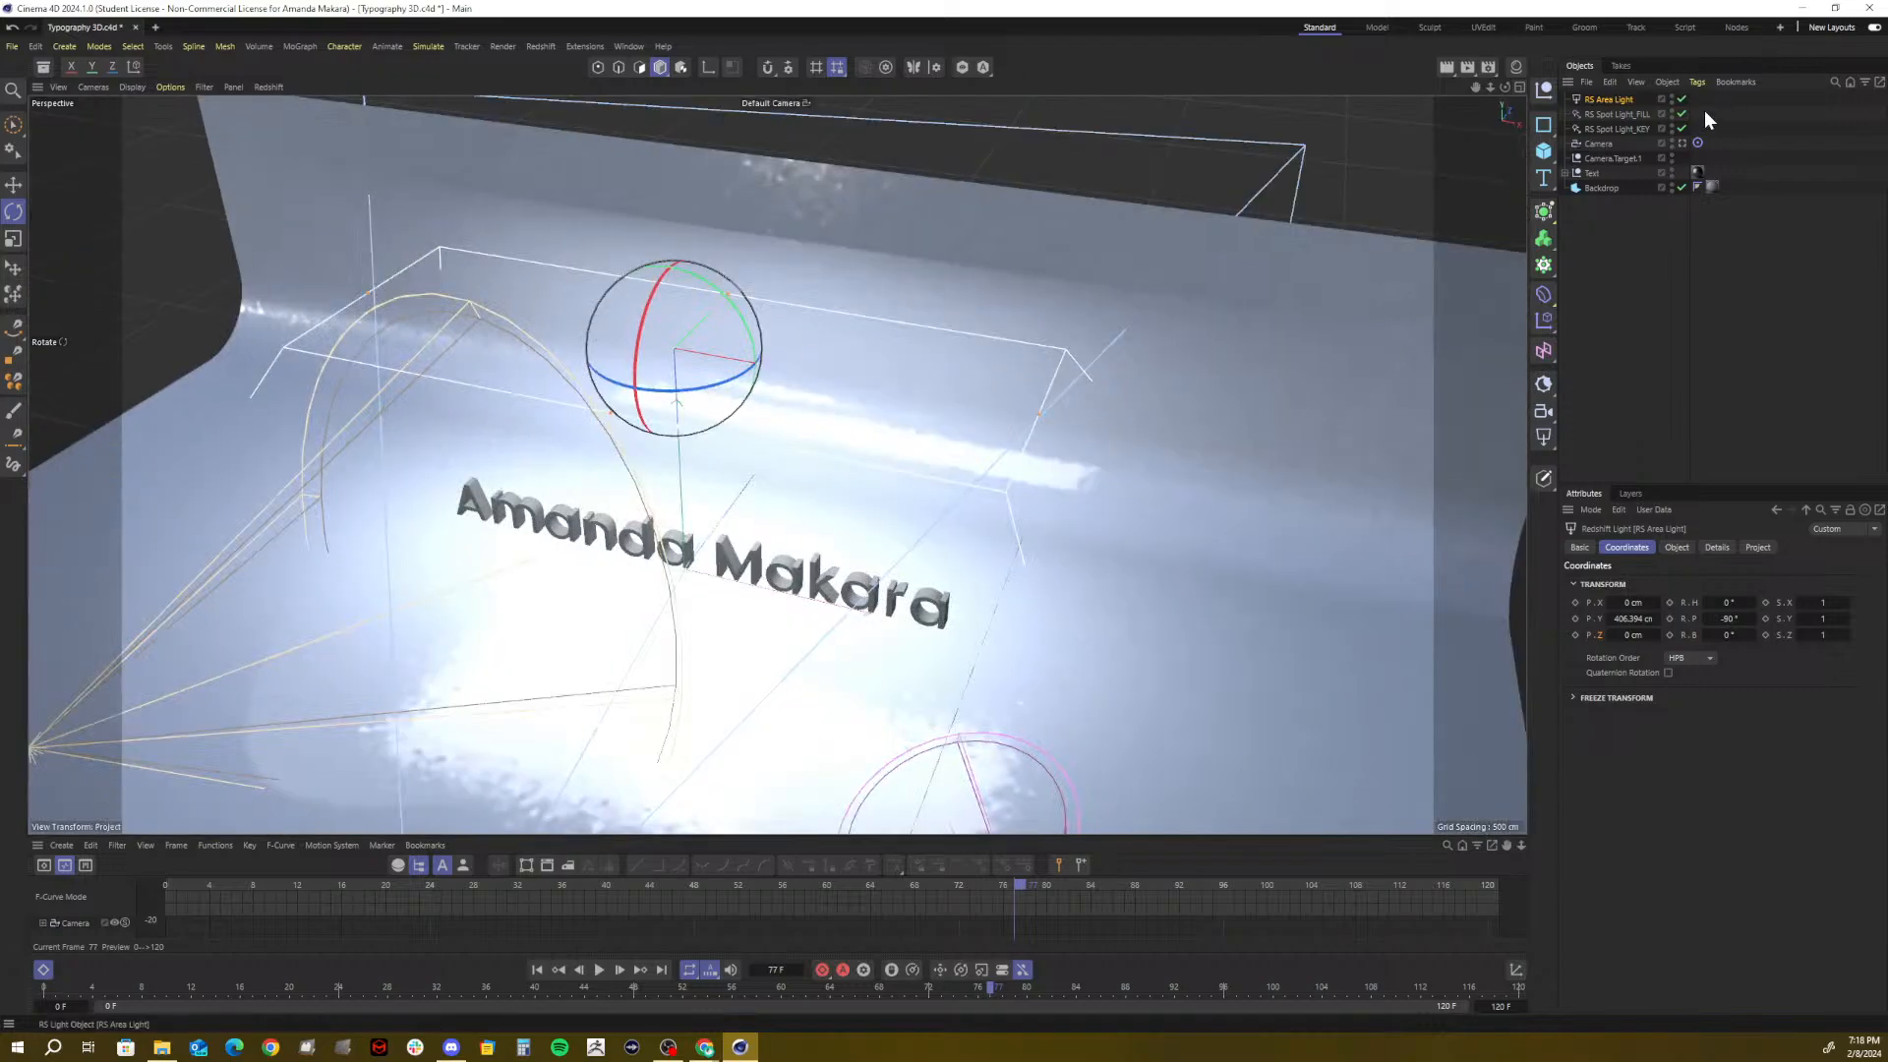
left_click(1681, 143)
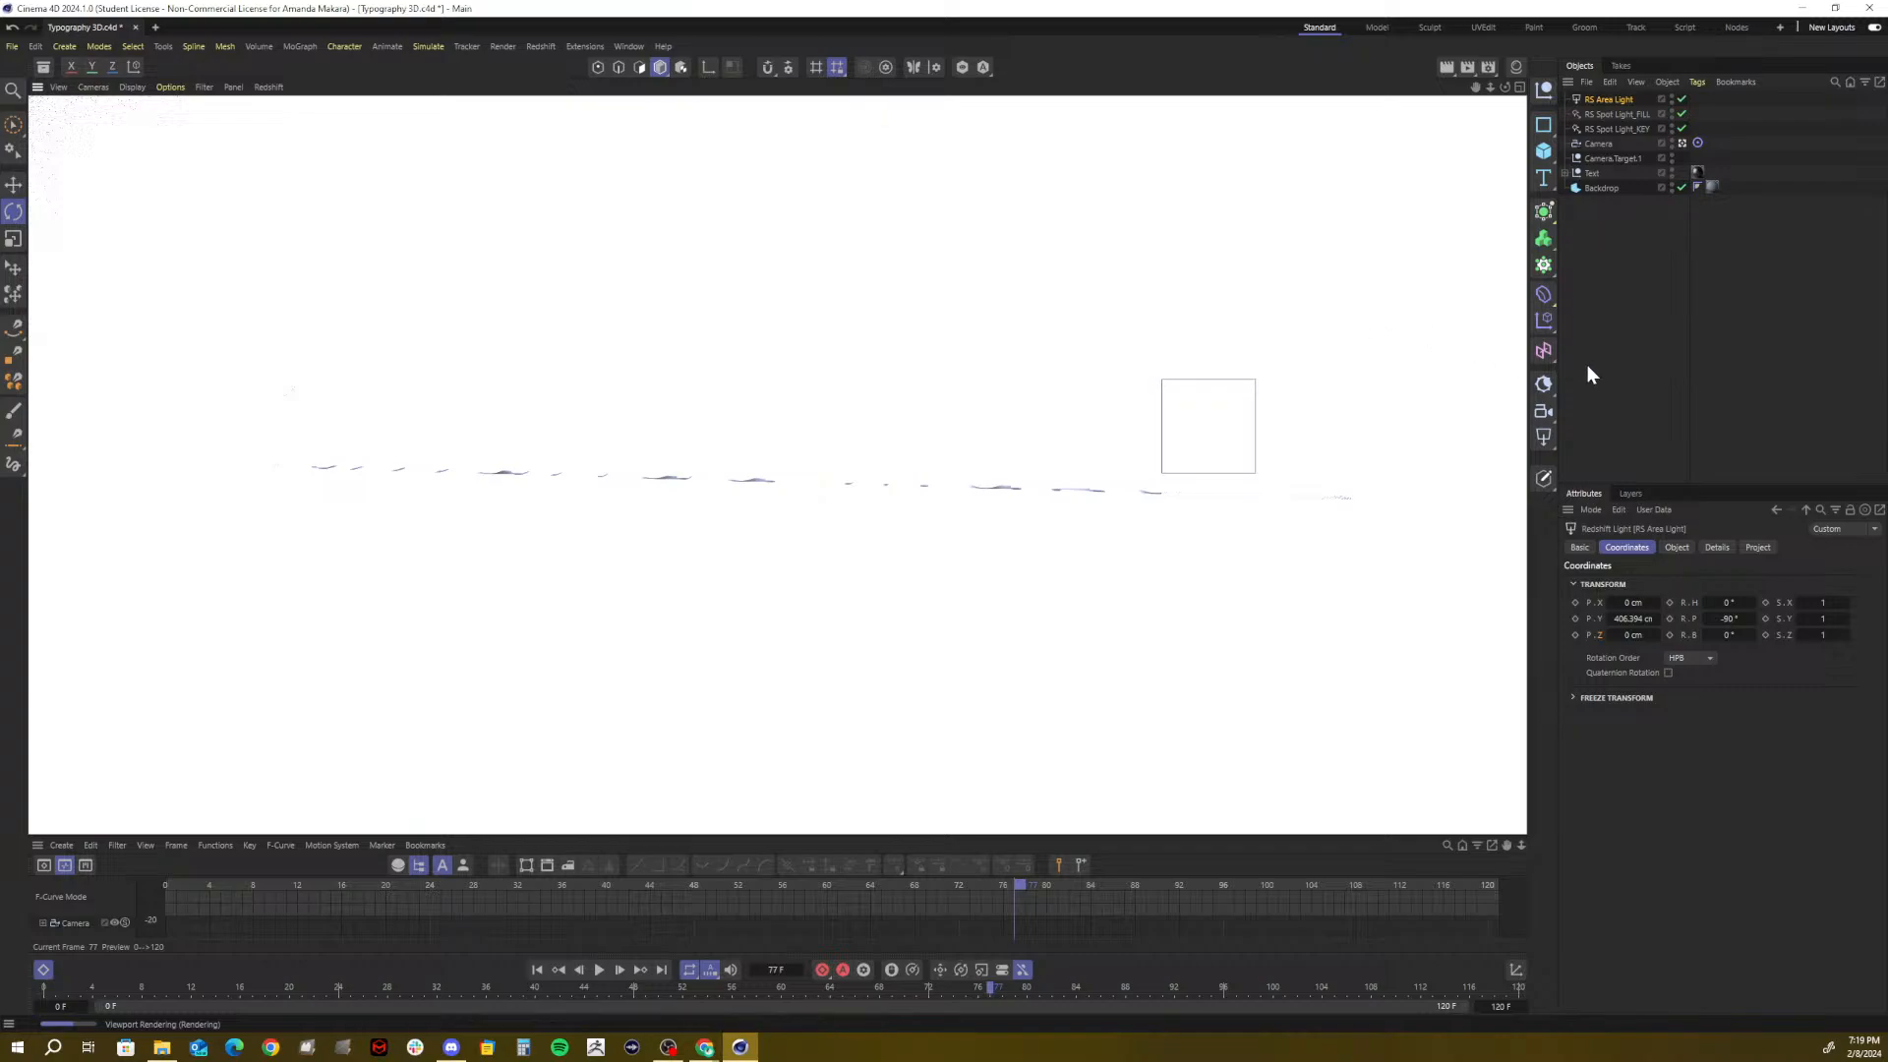
Stop the viewport render and lower the RS Area Light's intensity to about 23
left_click(1392, 384)
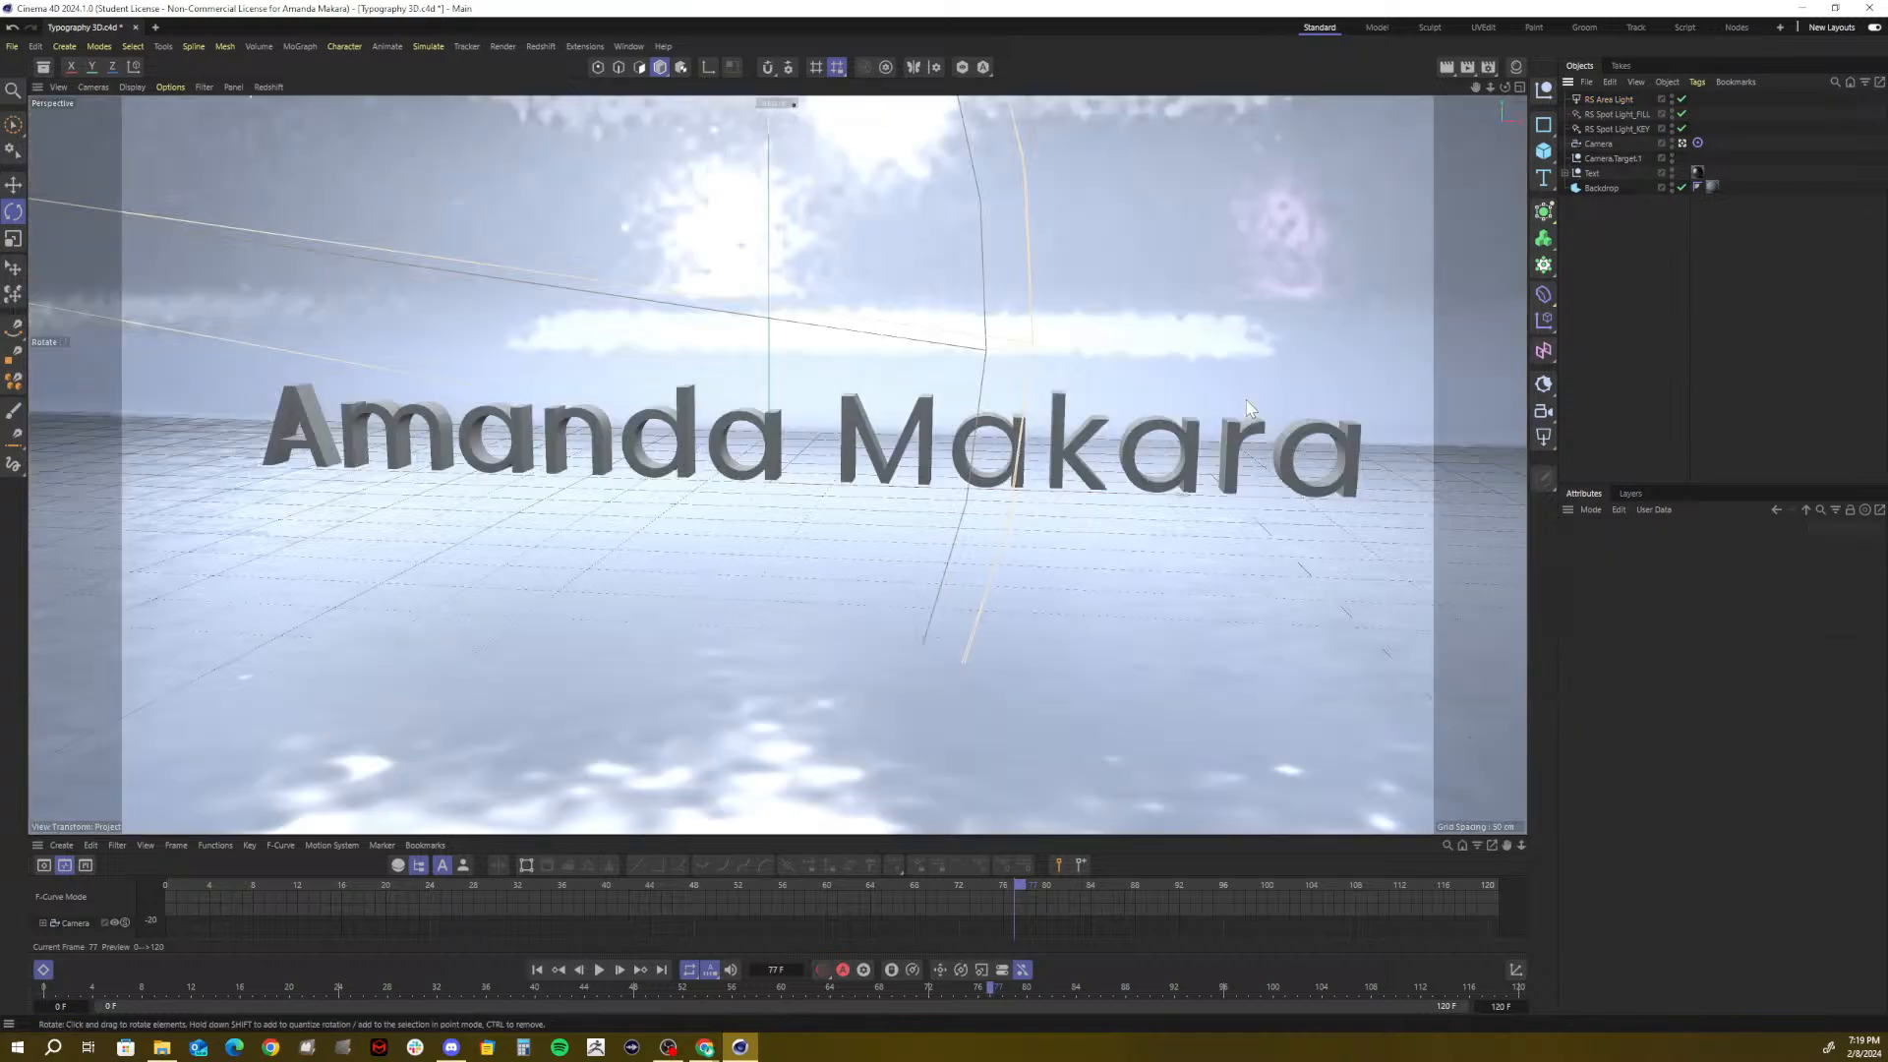
left_click(1608, 100)
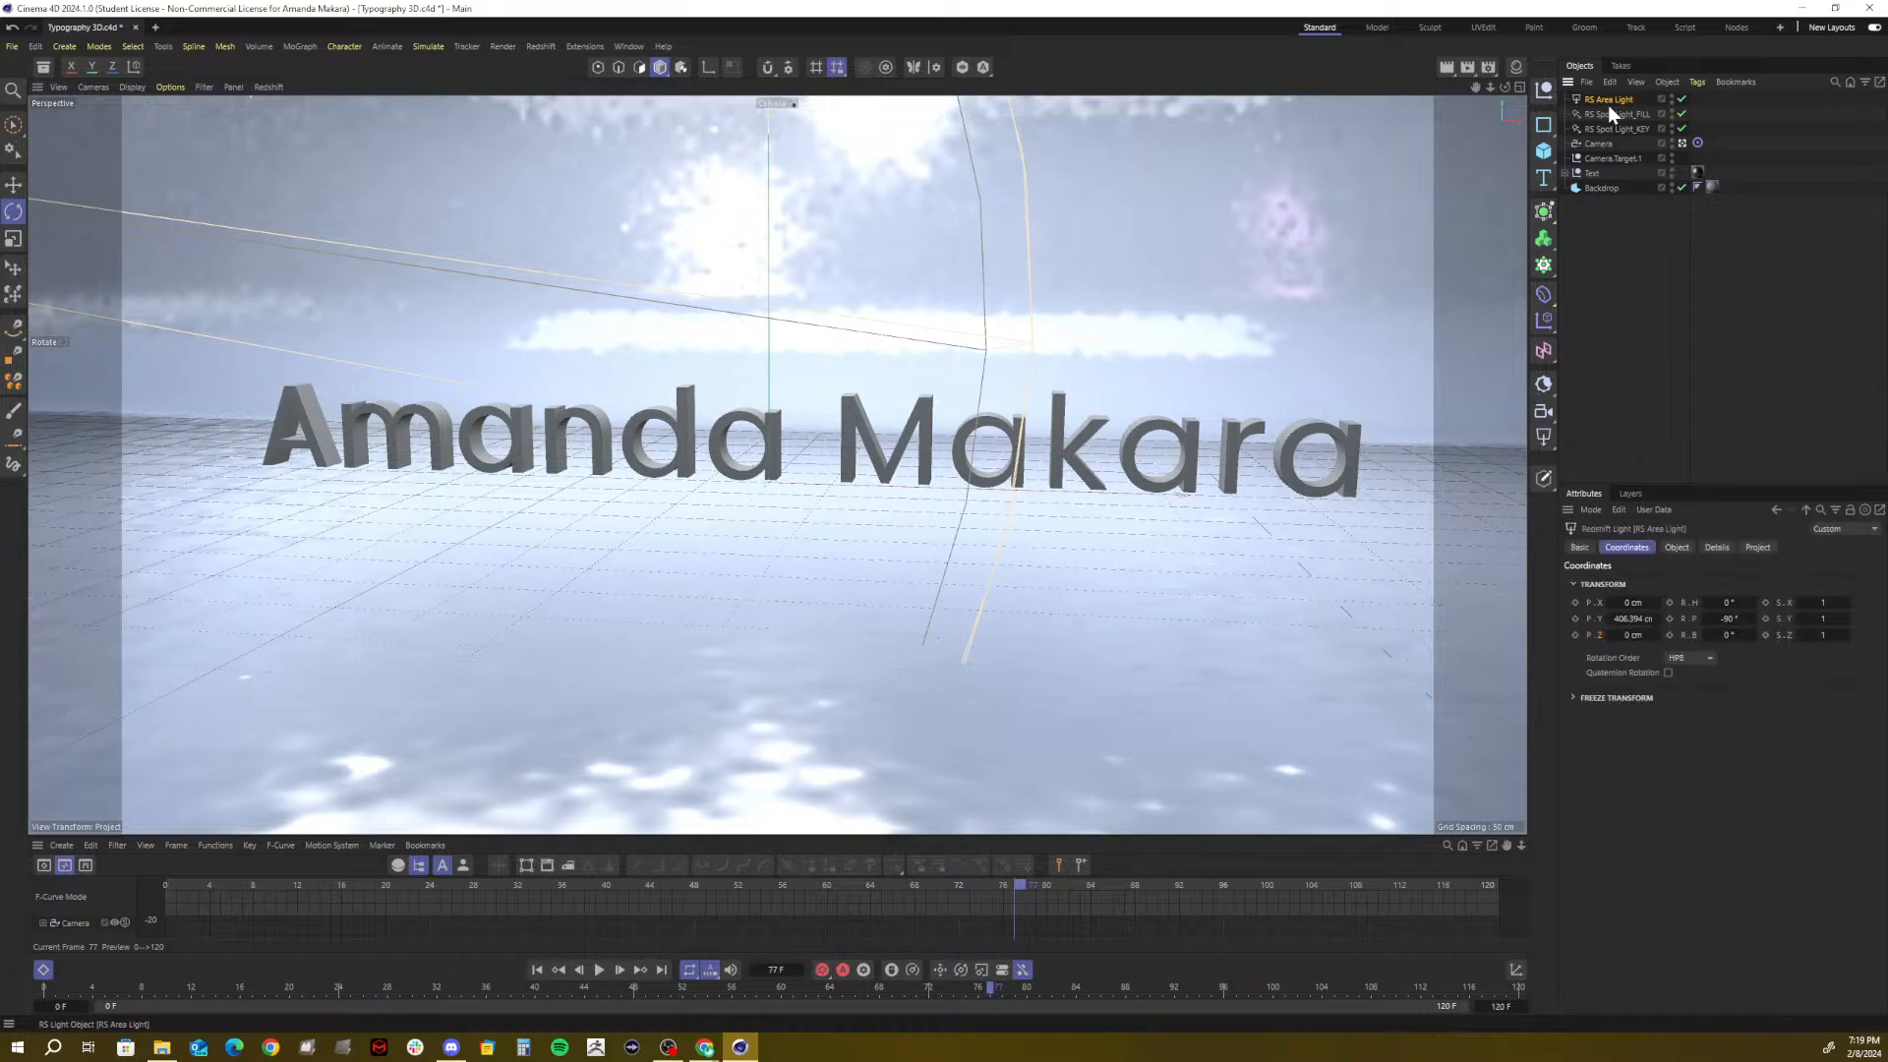
left_click(1677, 549)
left_click_drag(1809, 661, 1740, 670)
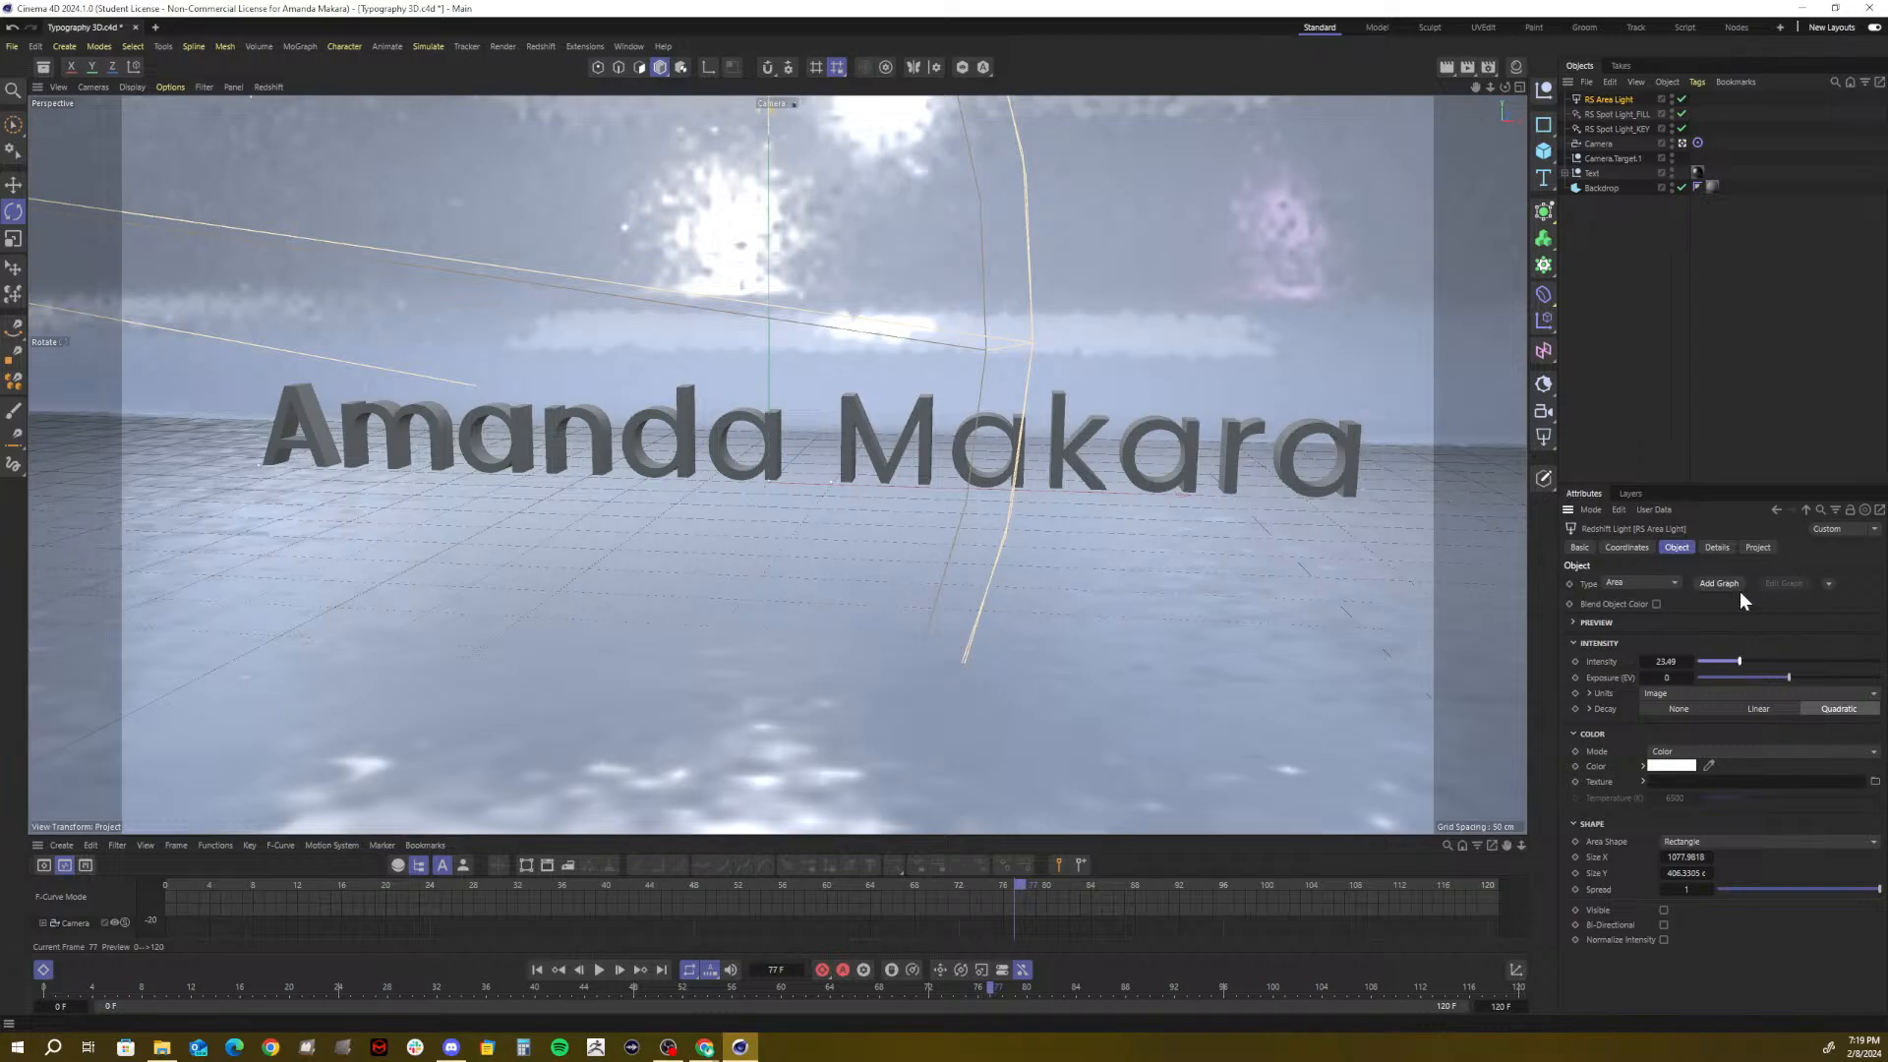
Preview a Render Region around the text, then clear it
left_click(1448, 68)
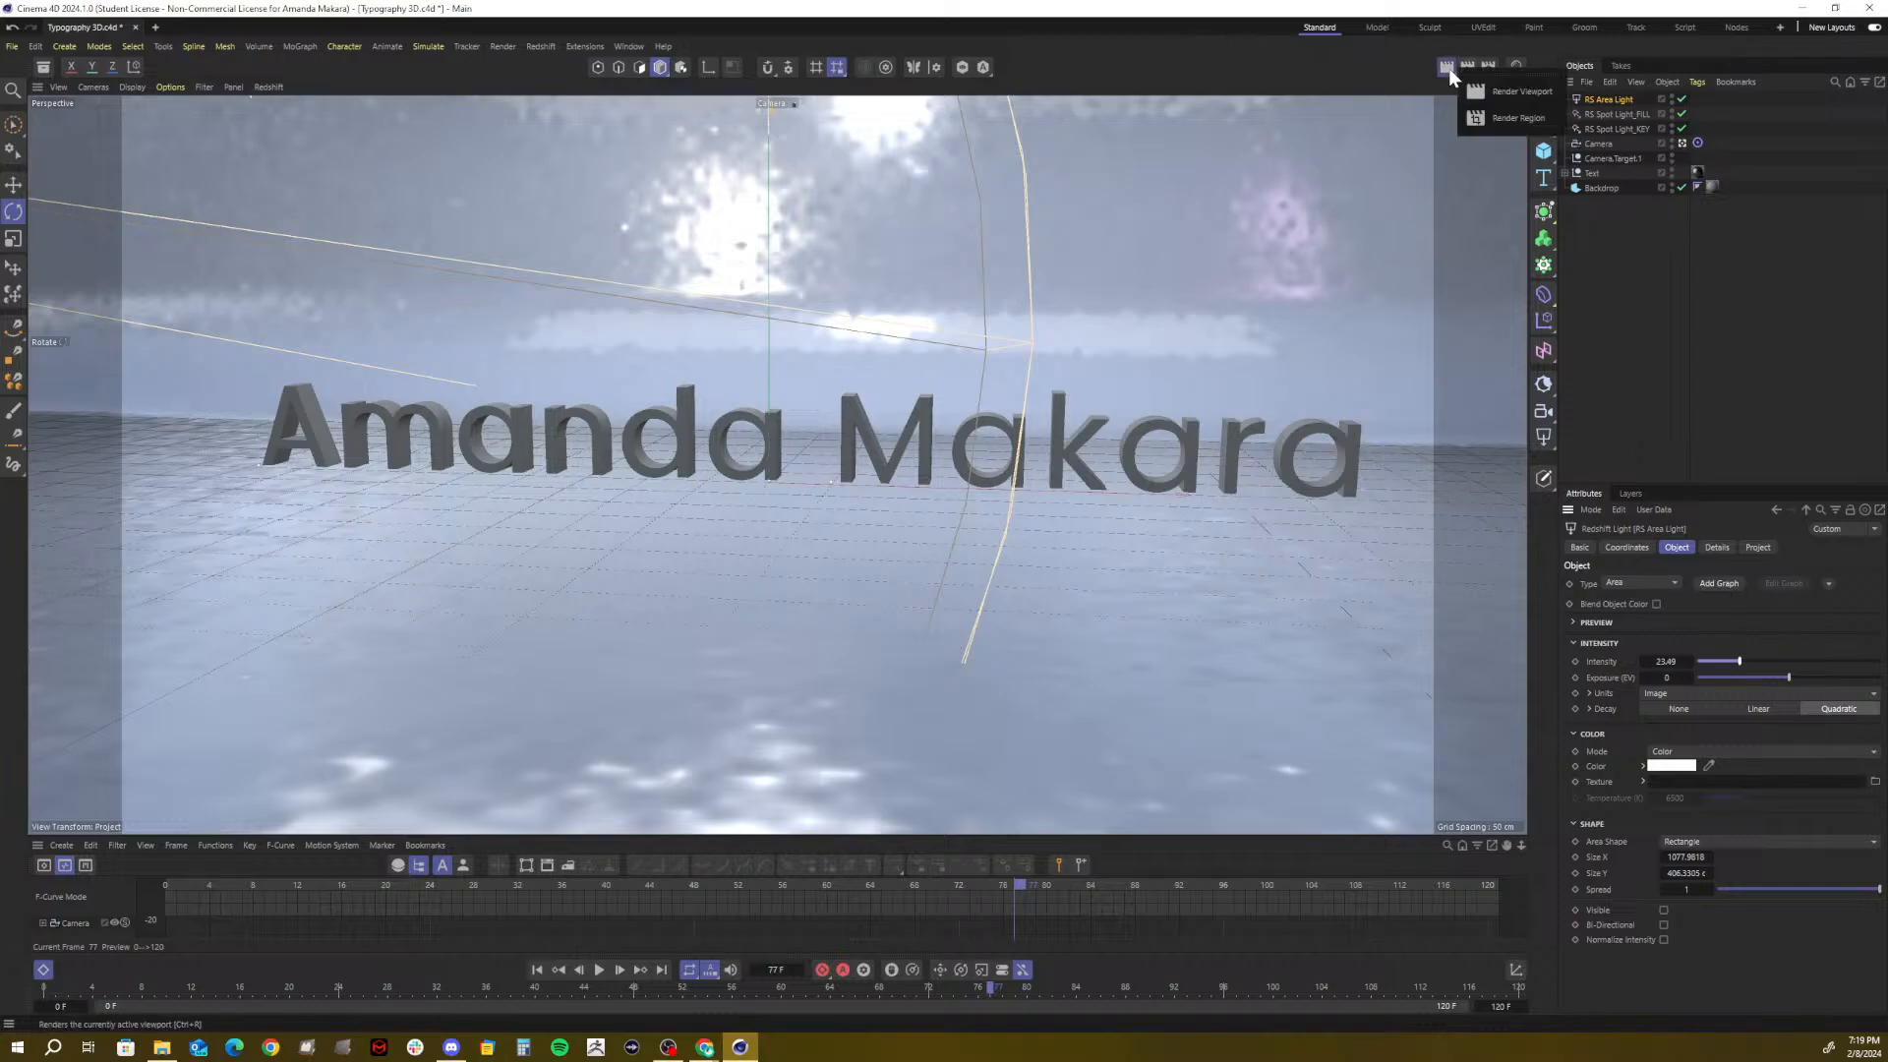
left_click(1501, 116)
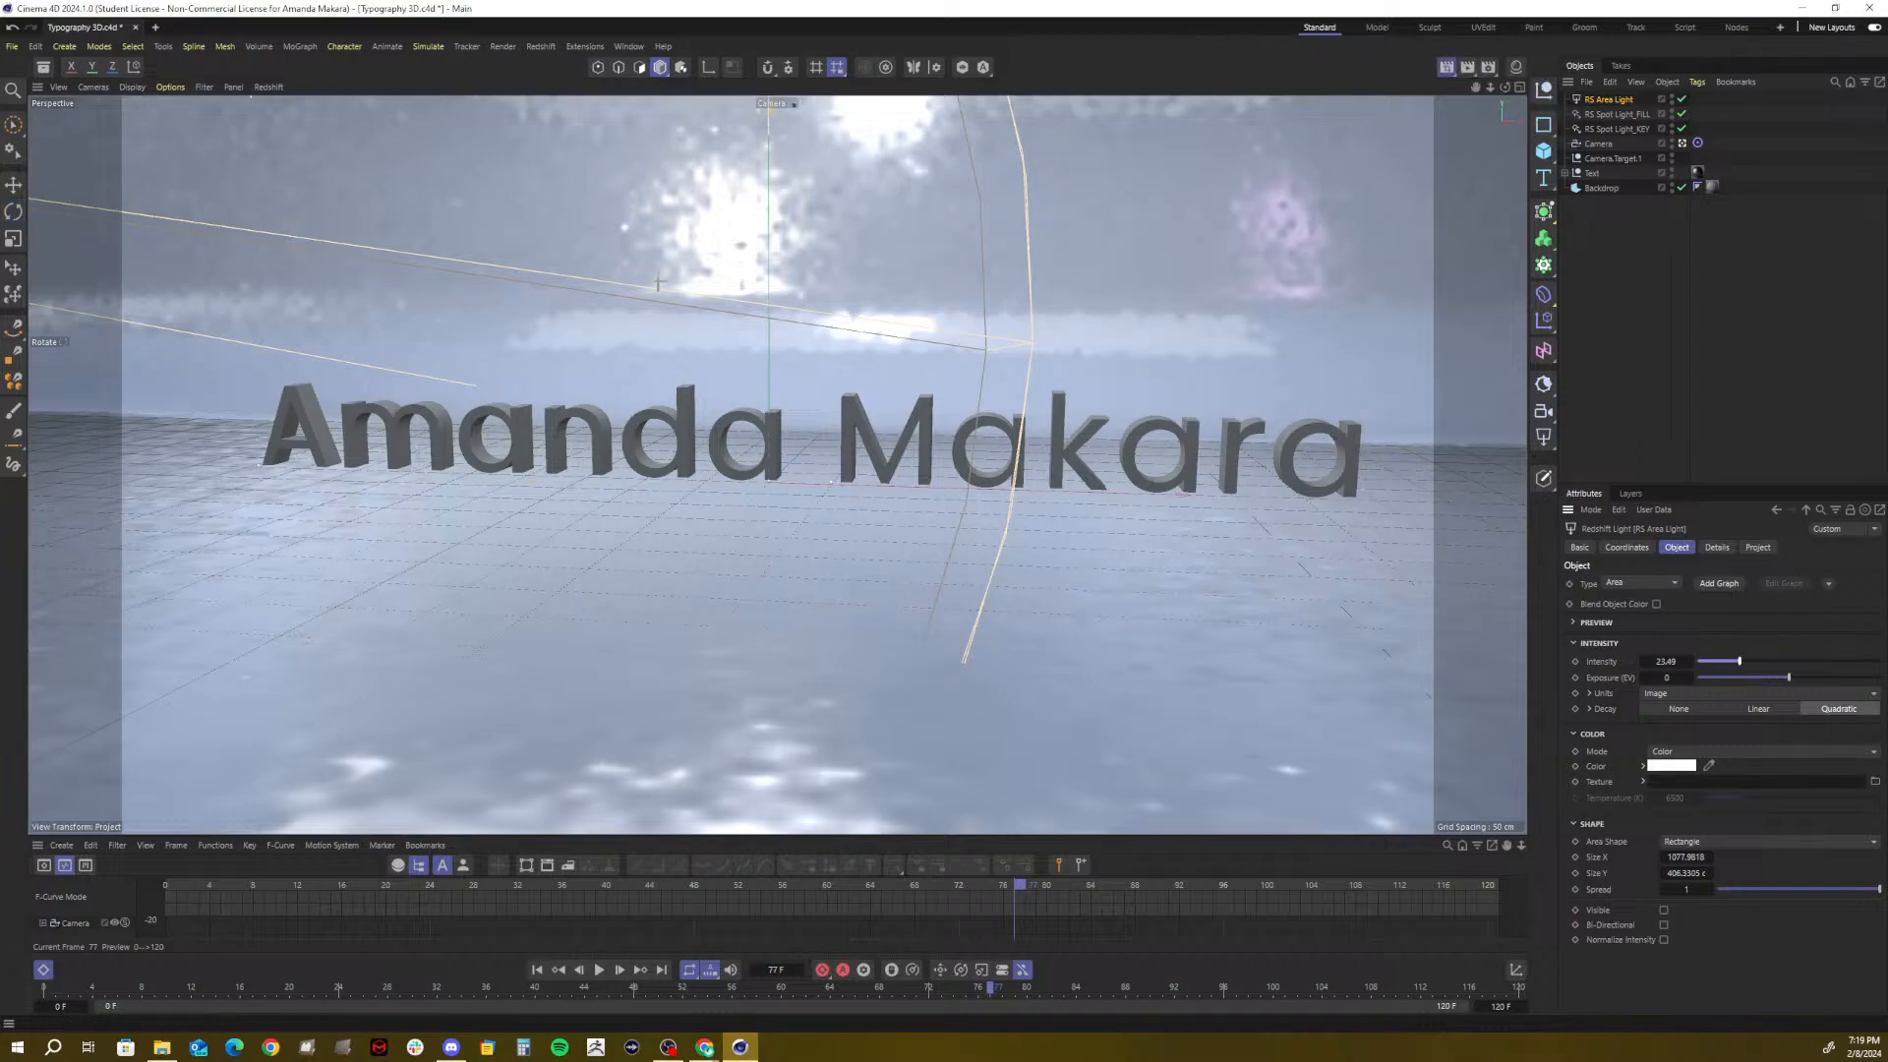
left_click_drag(661, 273, 1140, 568)
key("r")
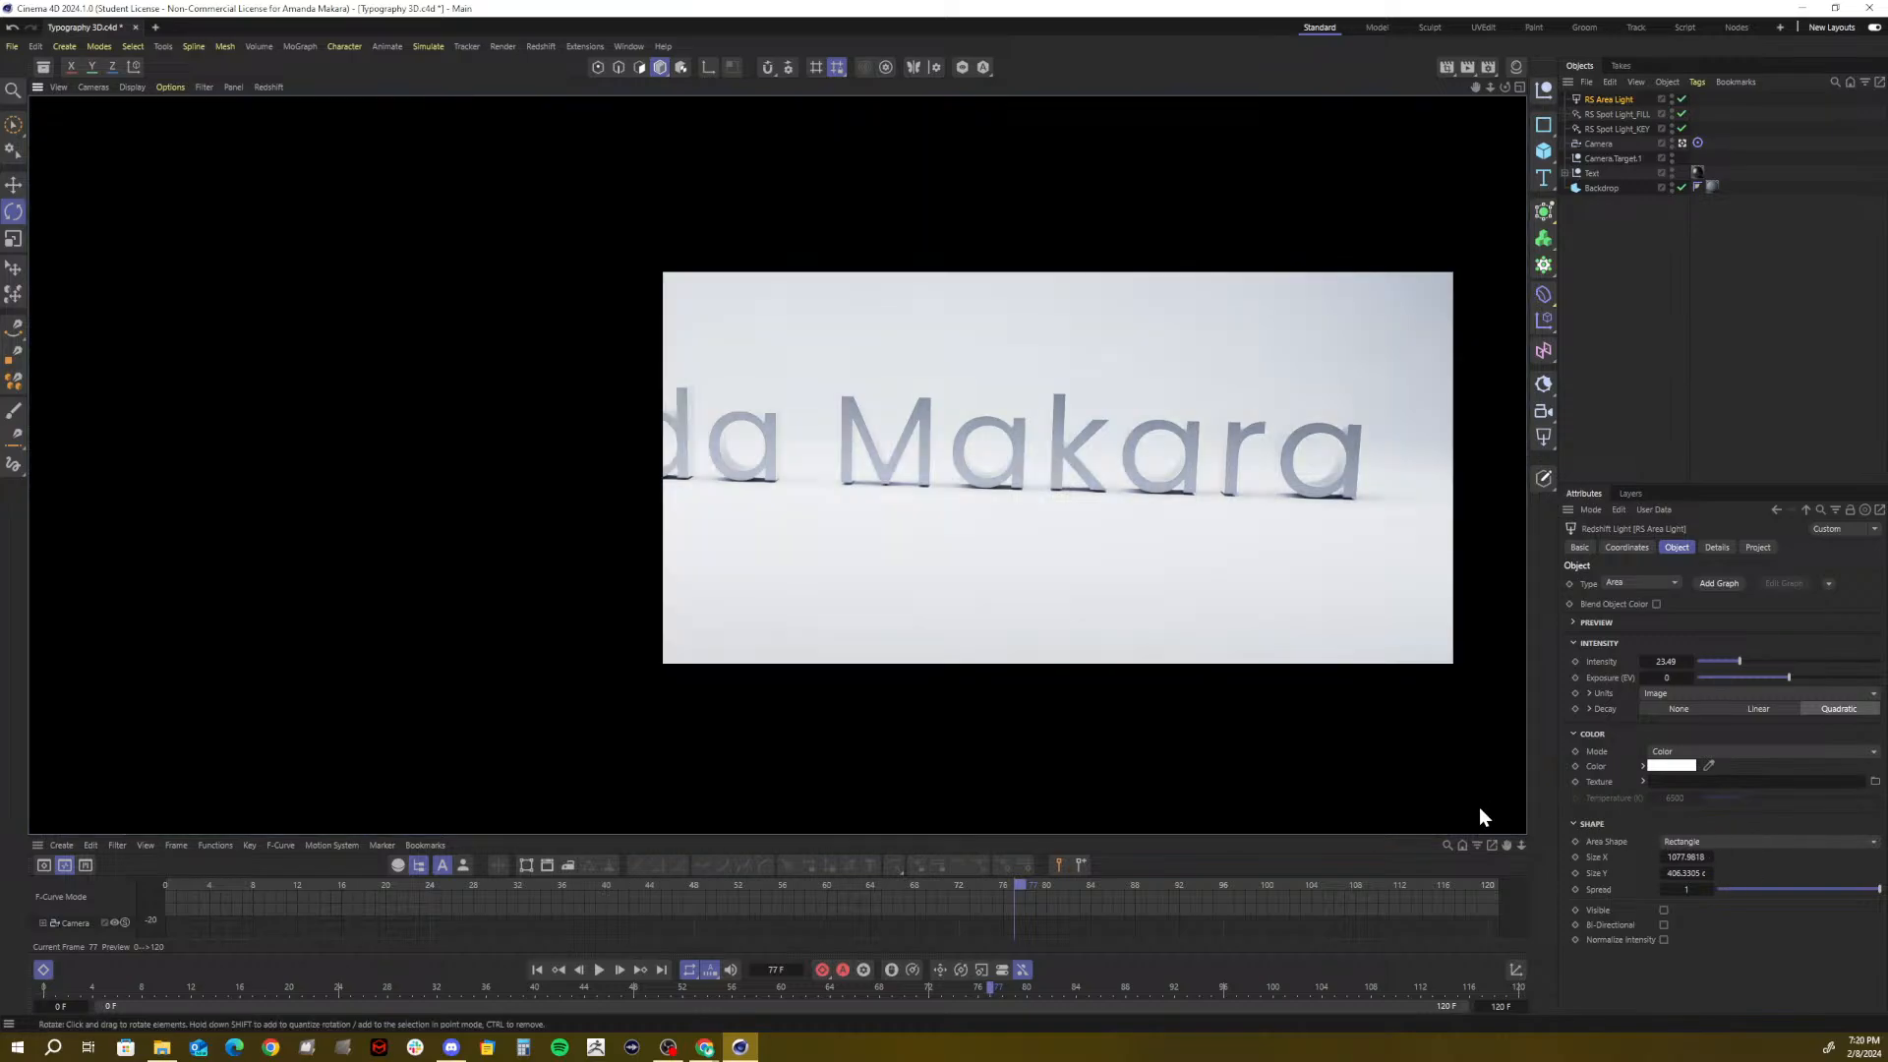
Switch the area light's Color Mode to Temperature and warm it slightly
left_click(1669, 752)
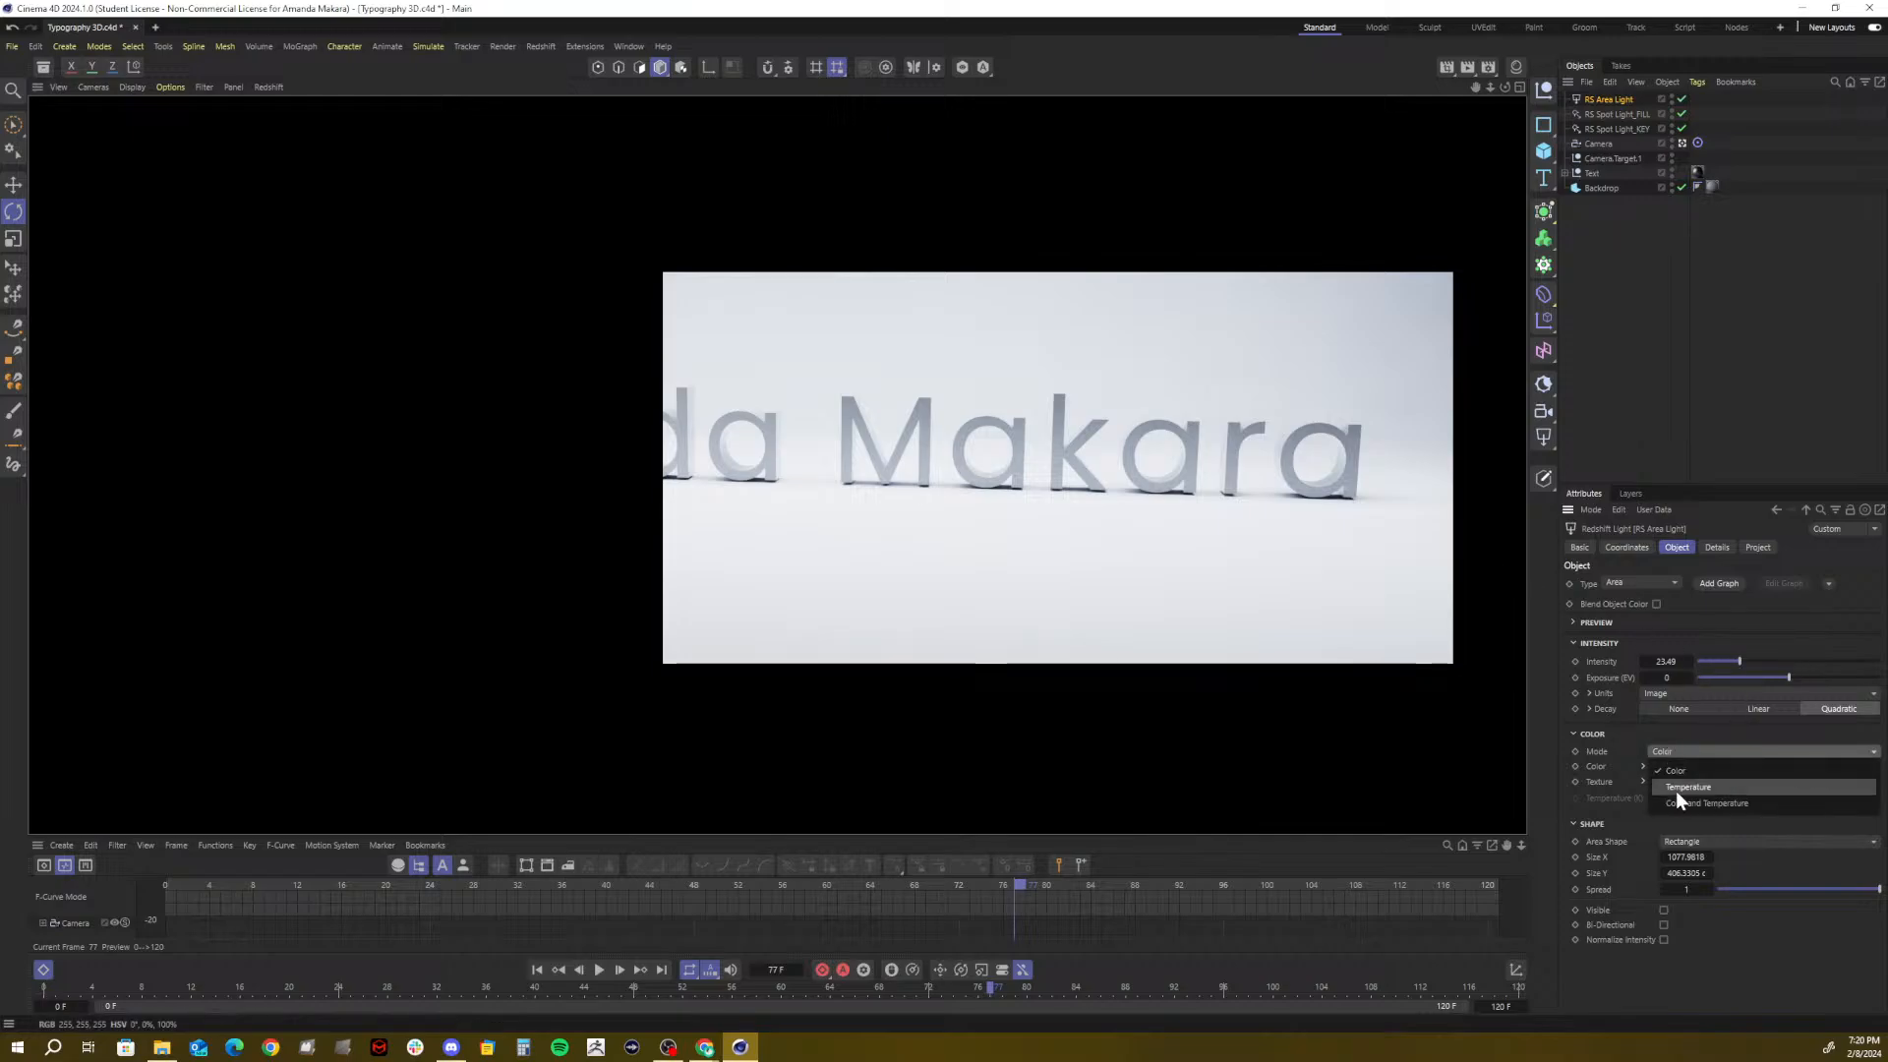
left_click(1683, 786)
left_click_drag(1733, 796, 1725, 800)
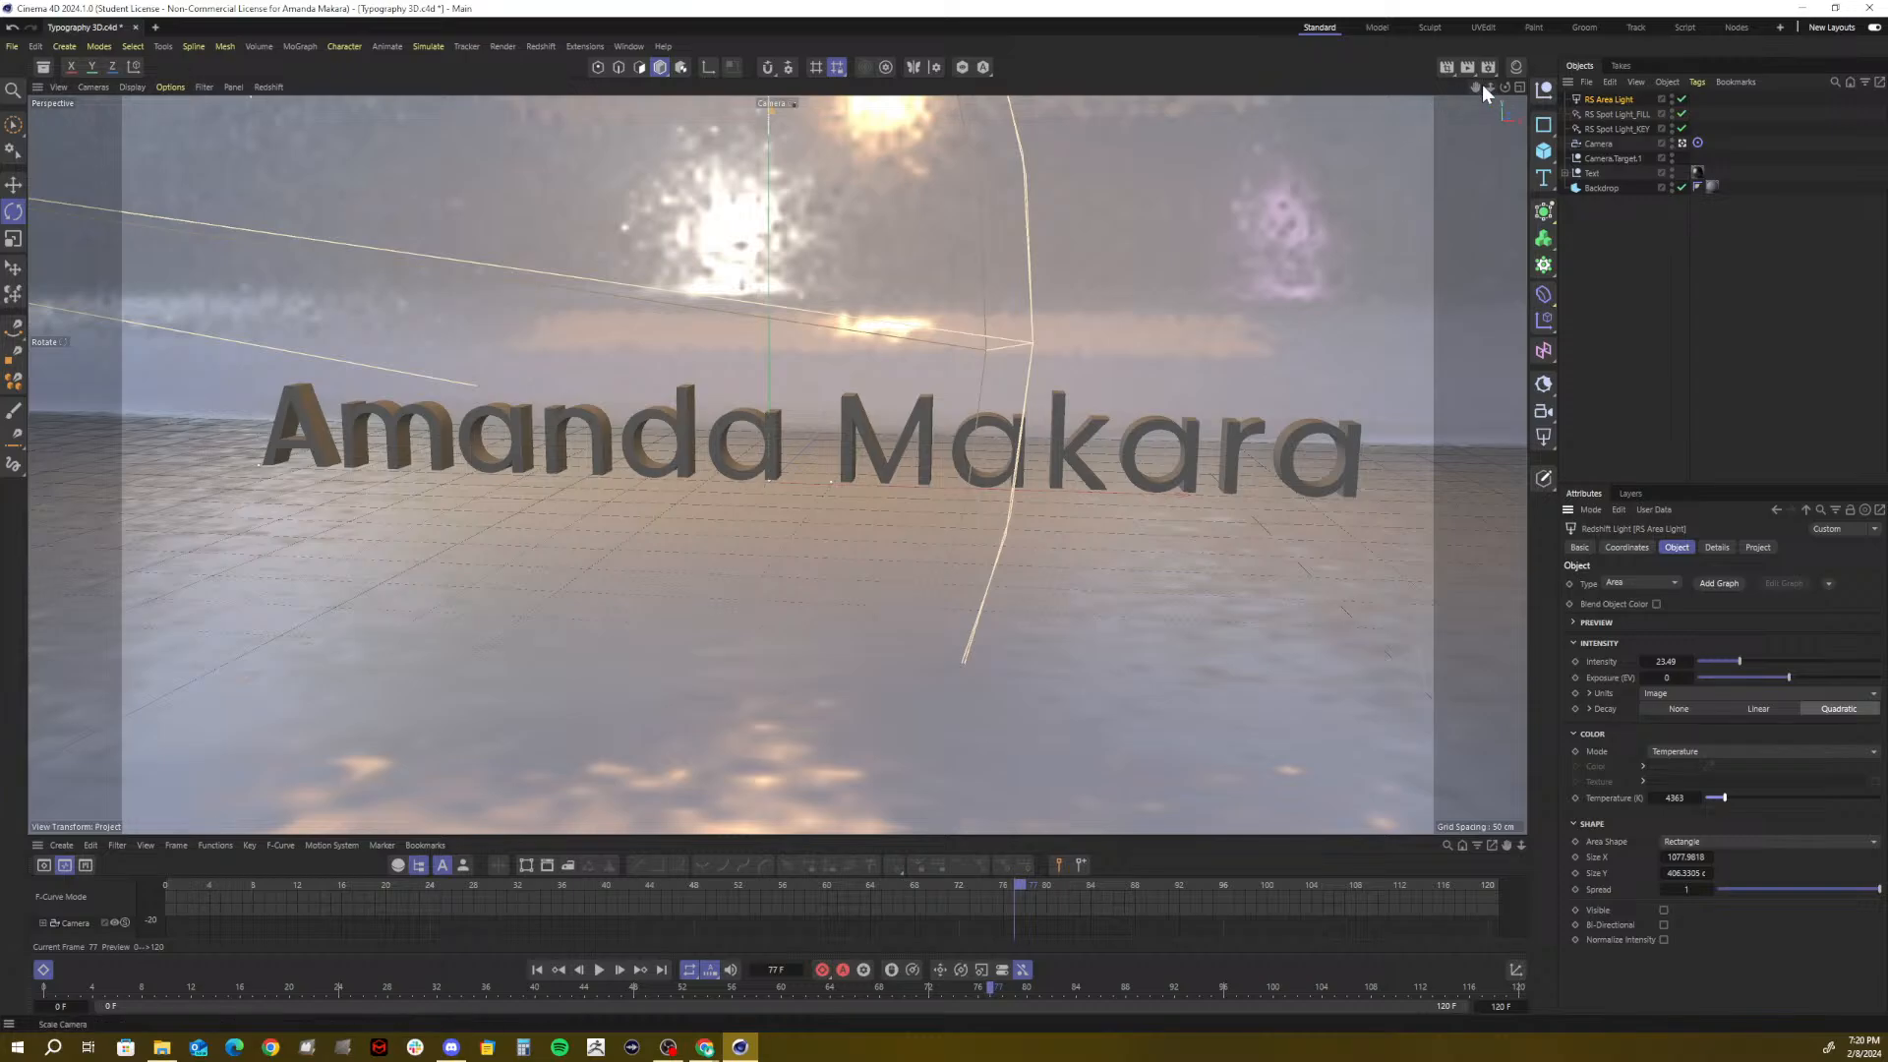
In the editor view, narrow the area light and raise it higher above the text
left_click_drag(1483, 85, 1420, 95)
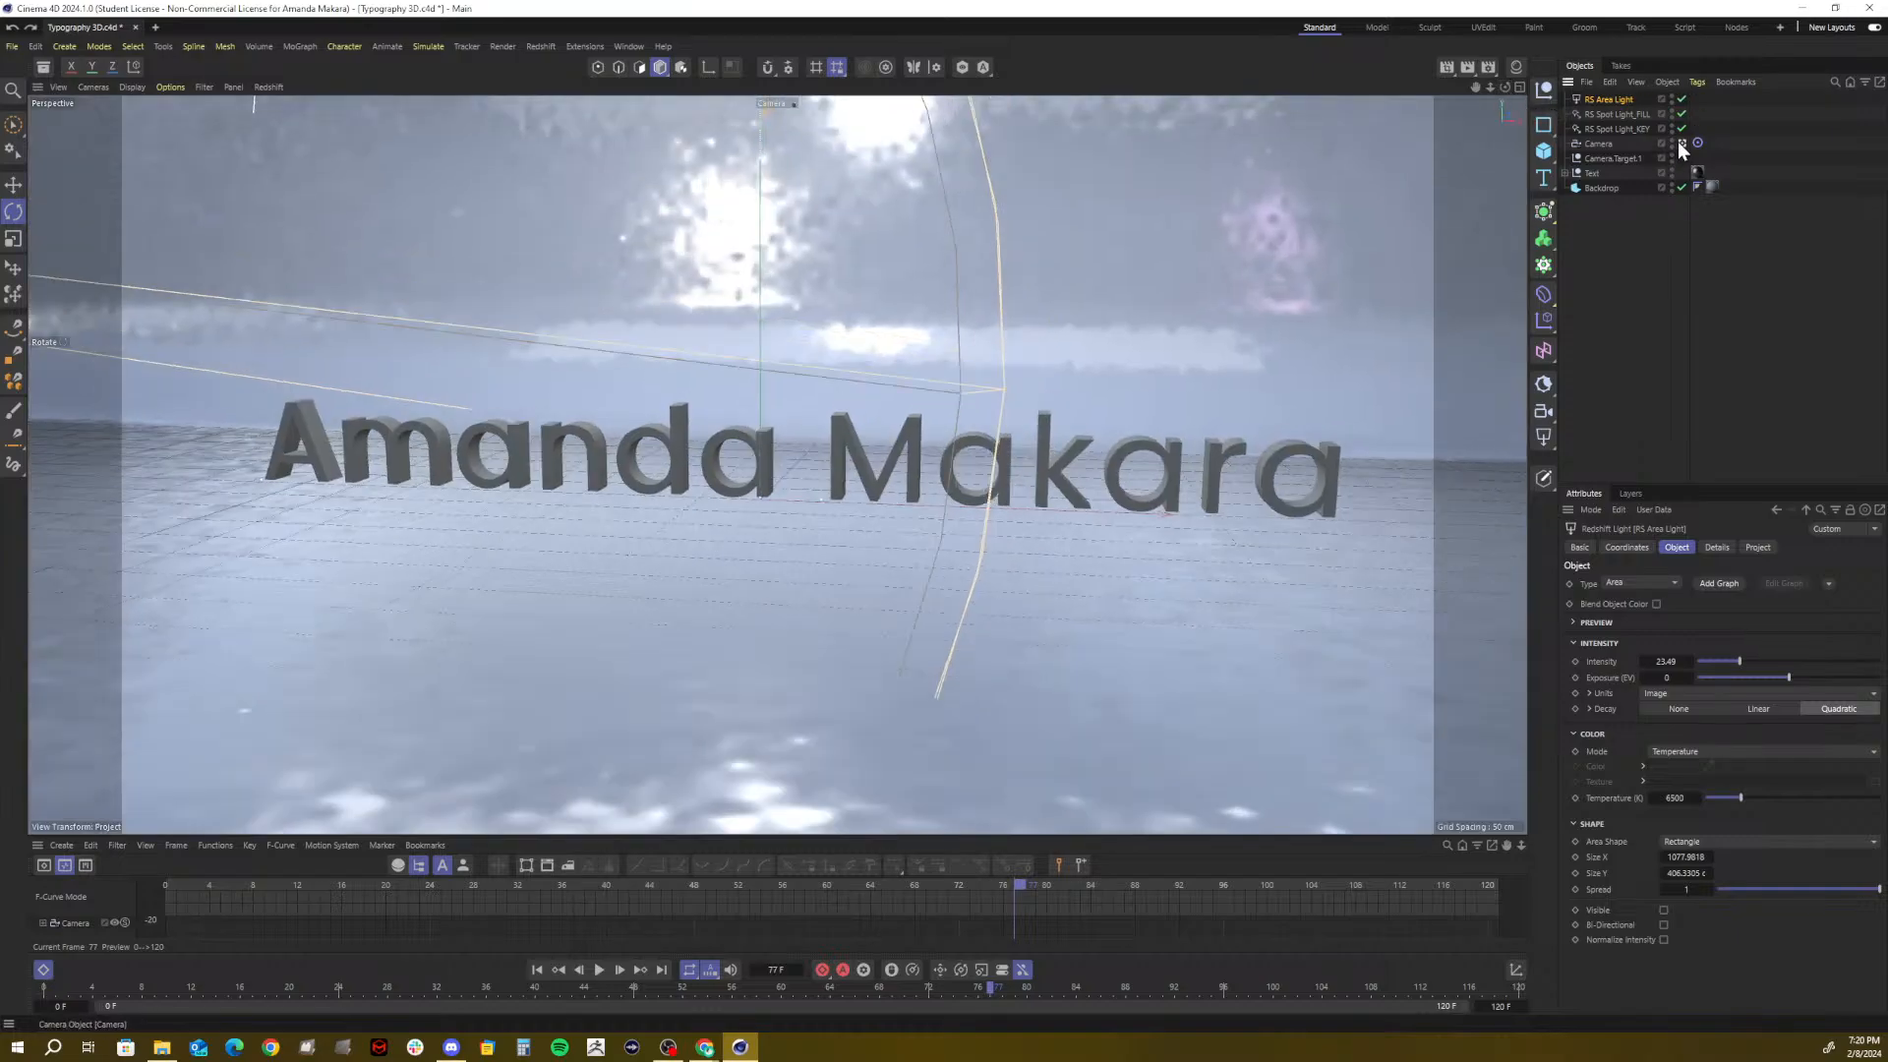
left_click(1679, 141)
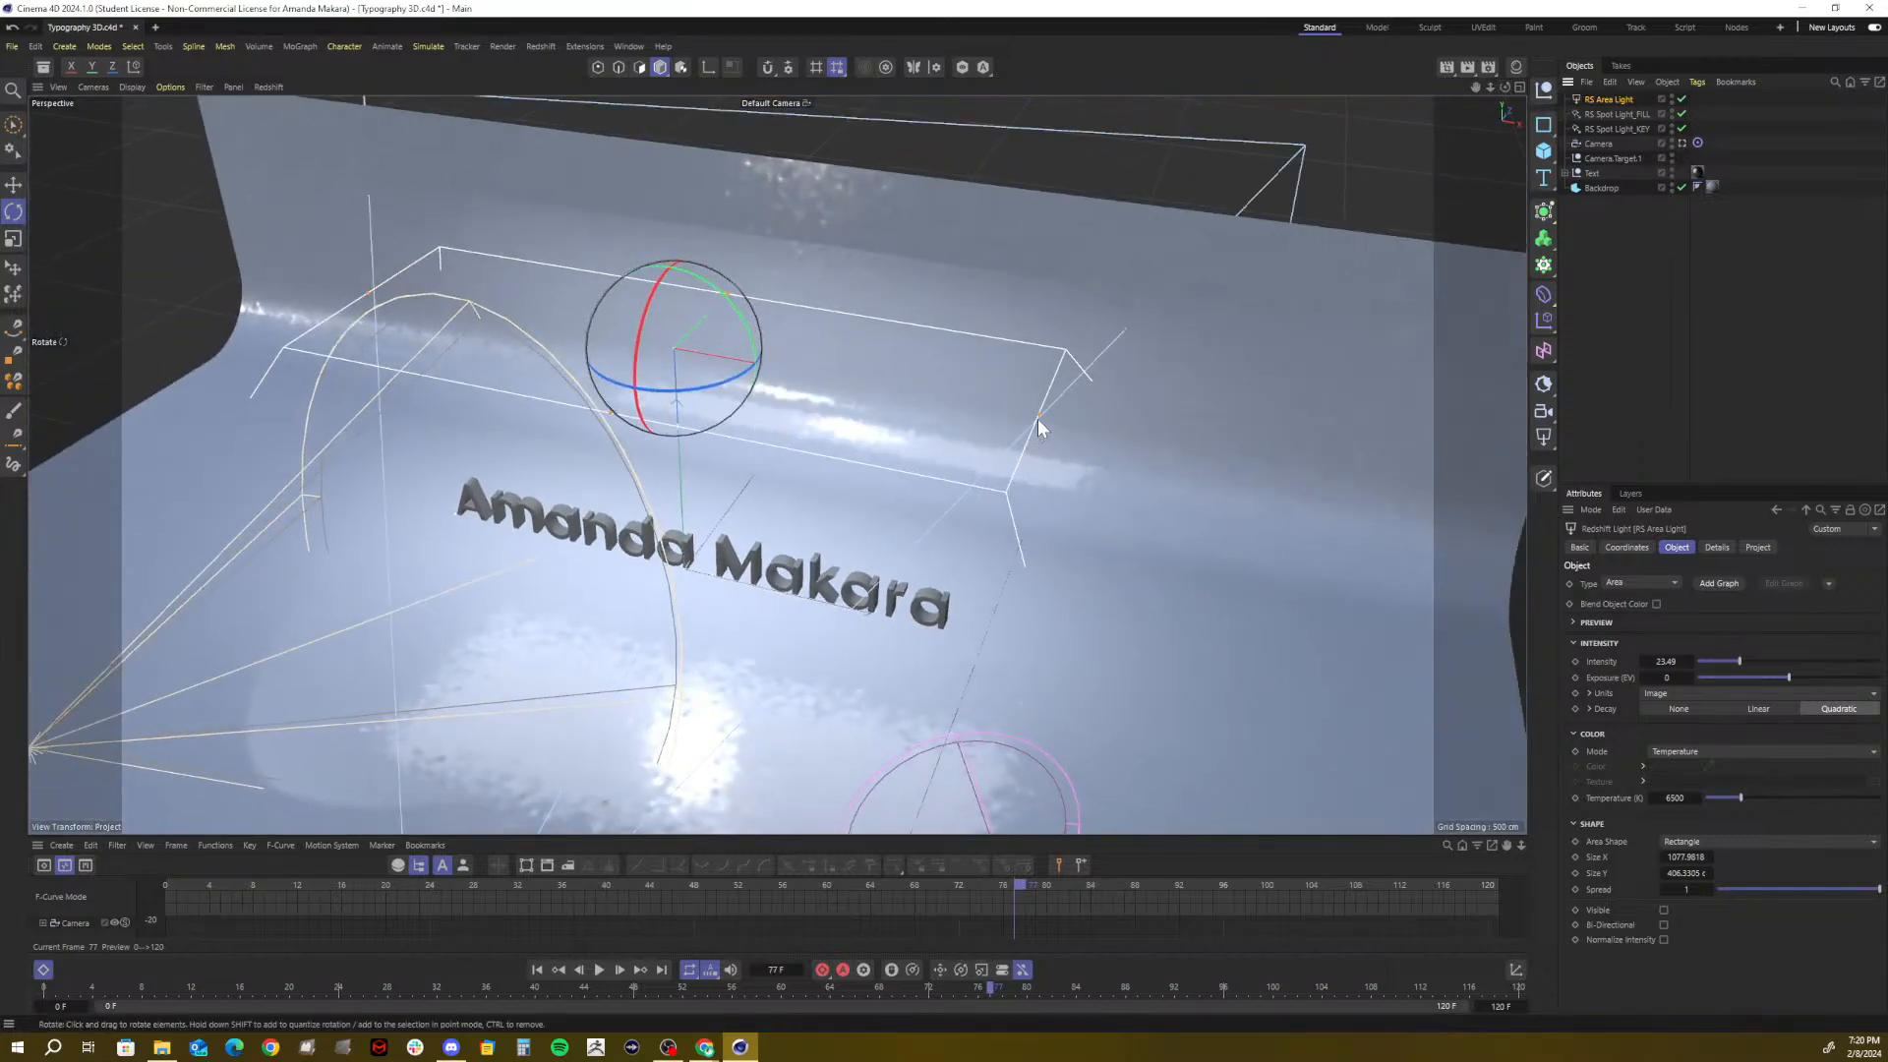
left_click_drag(1038, 413, 838, 380)
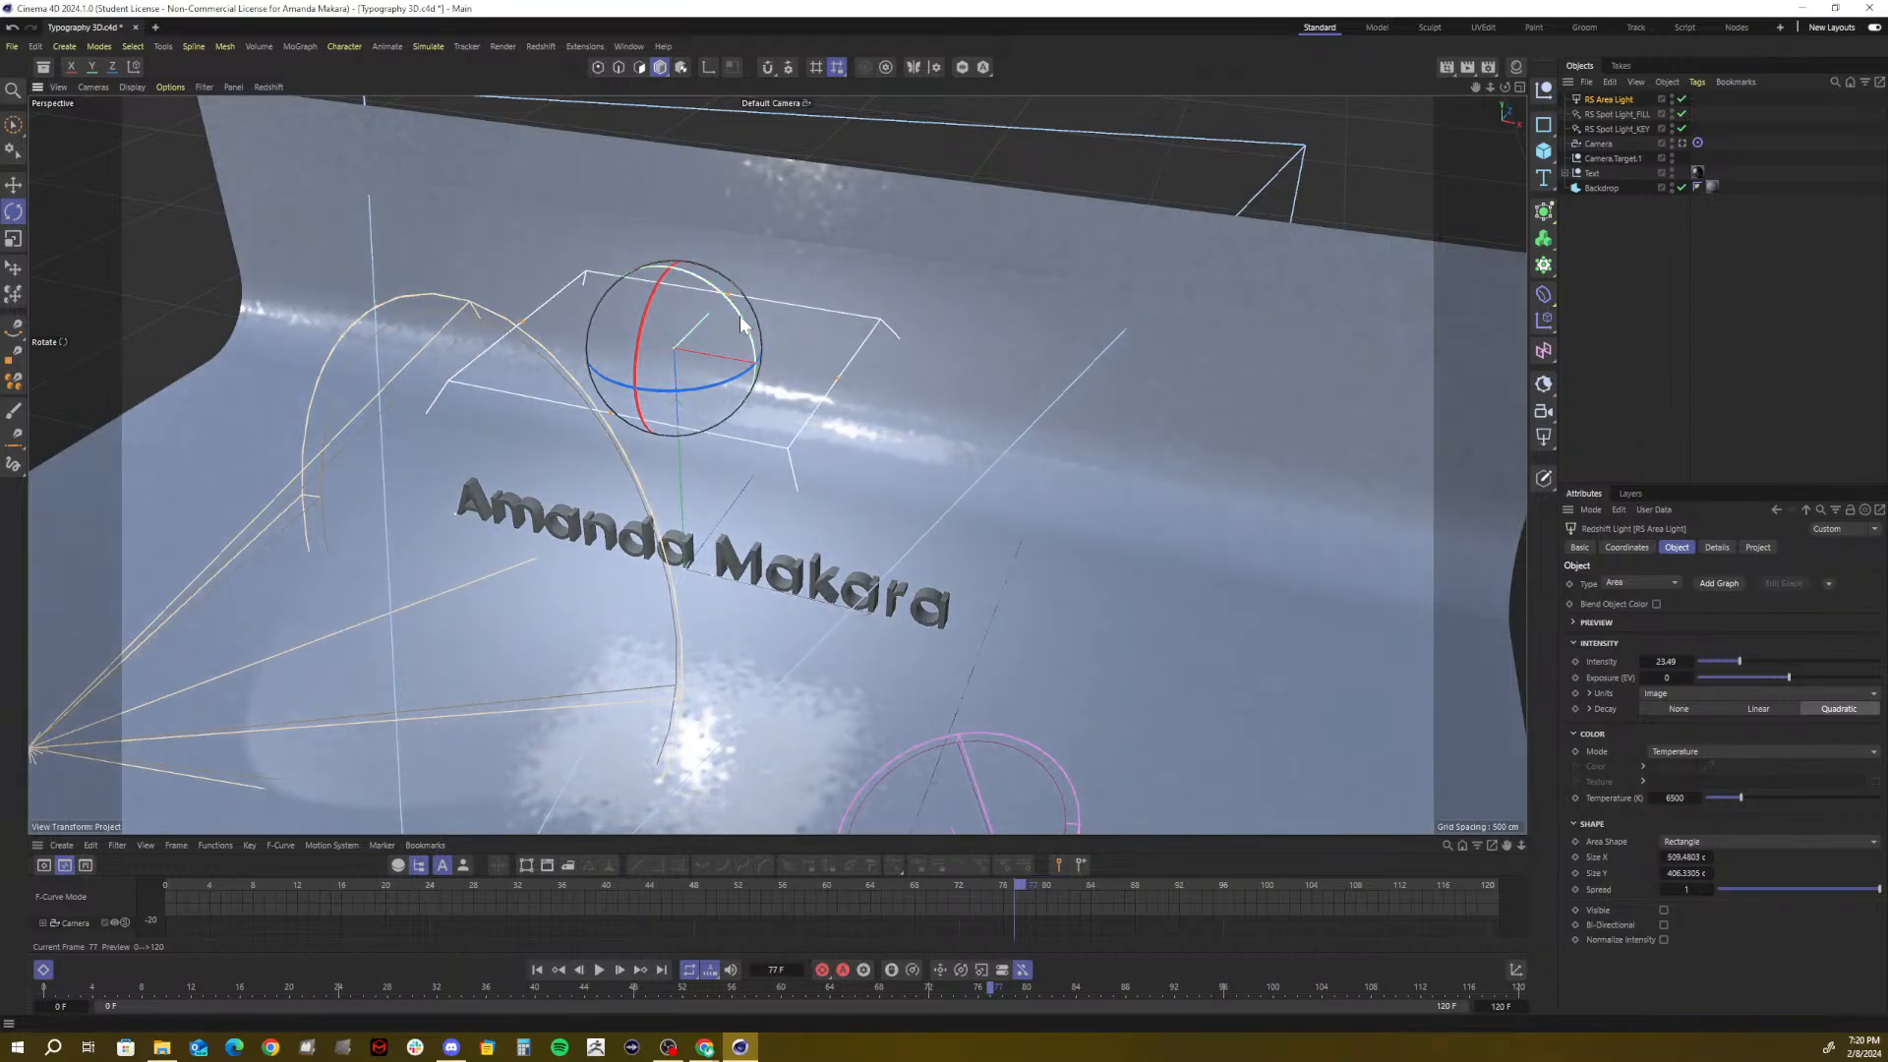
key("e")
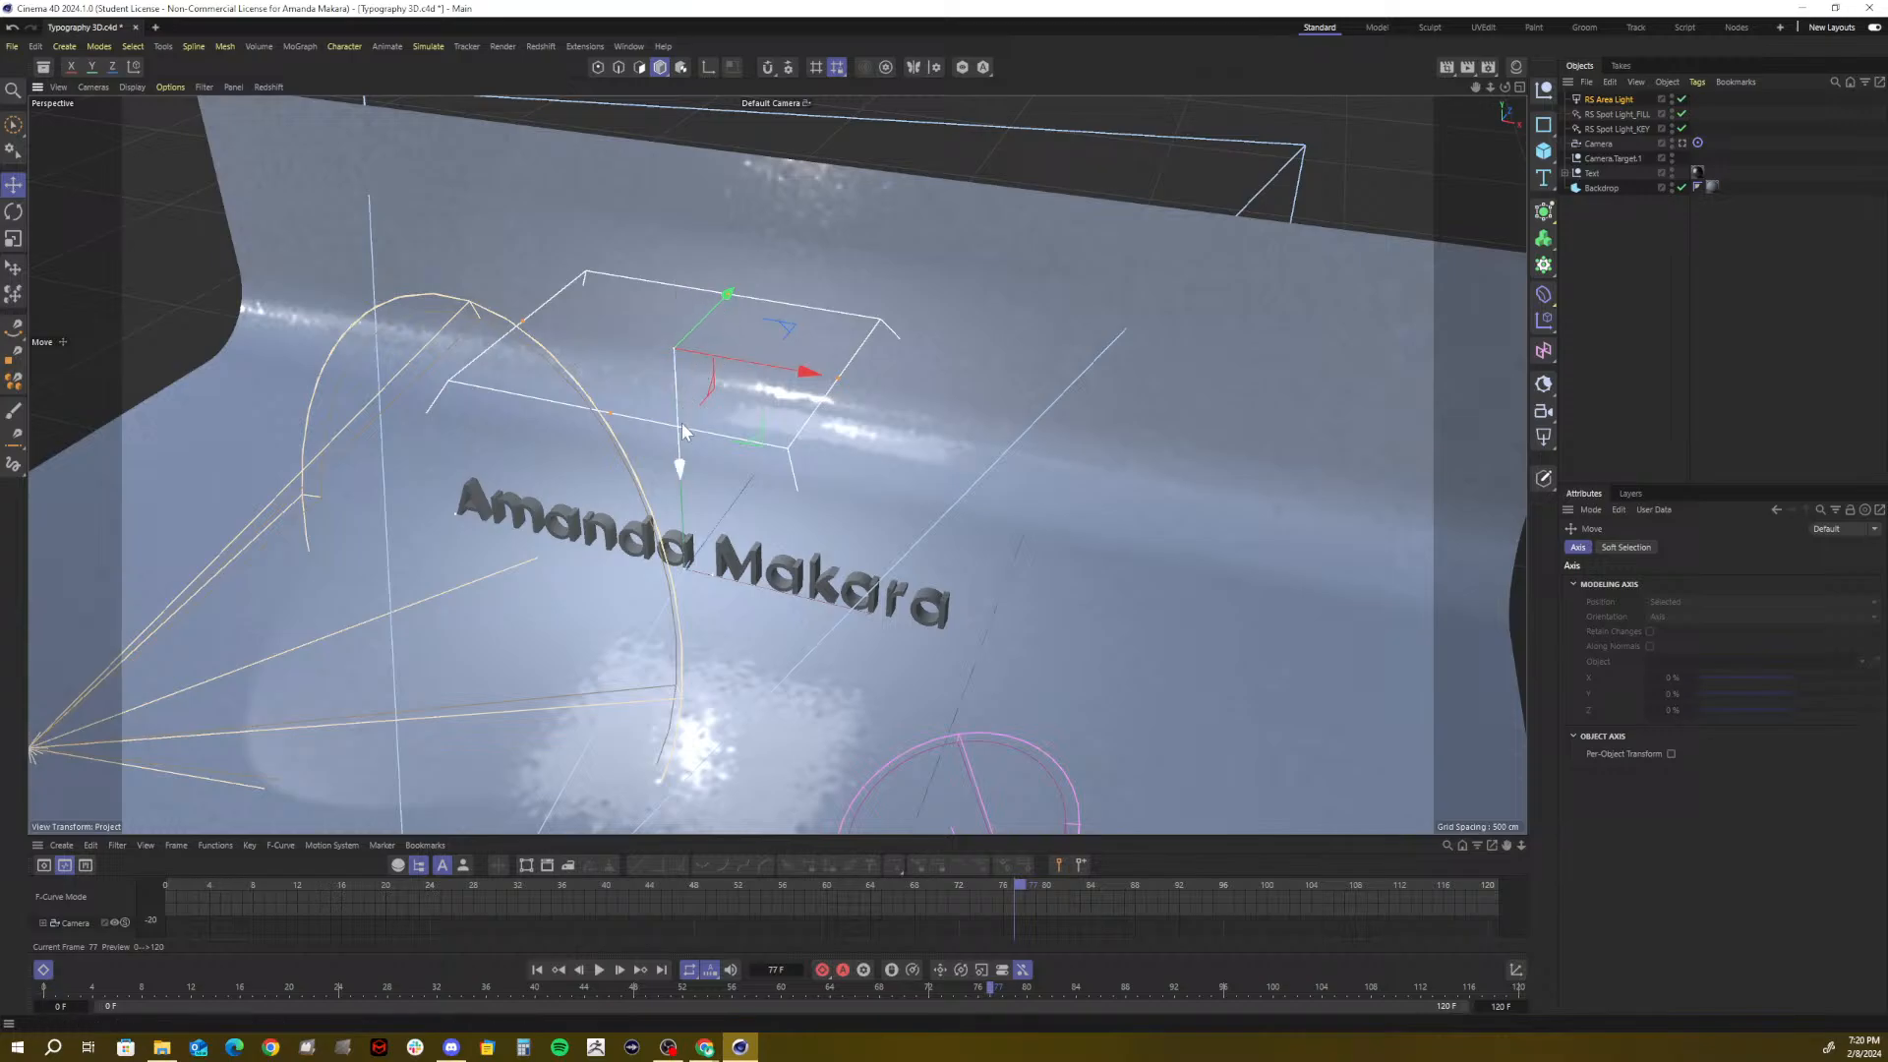
left_click_drag(682, 462, 682, 234)
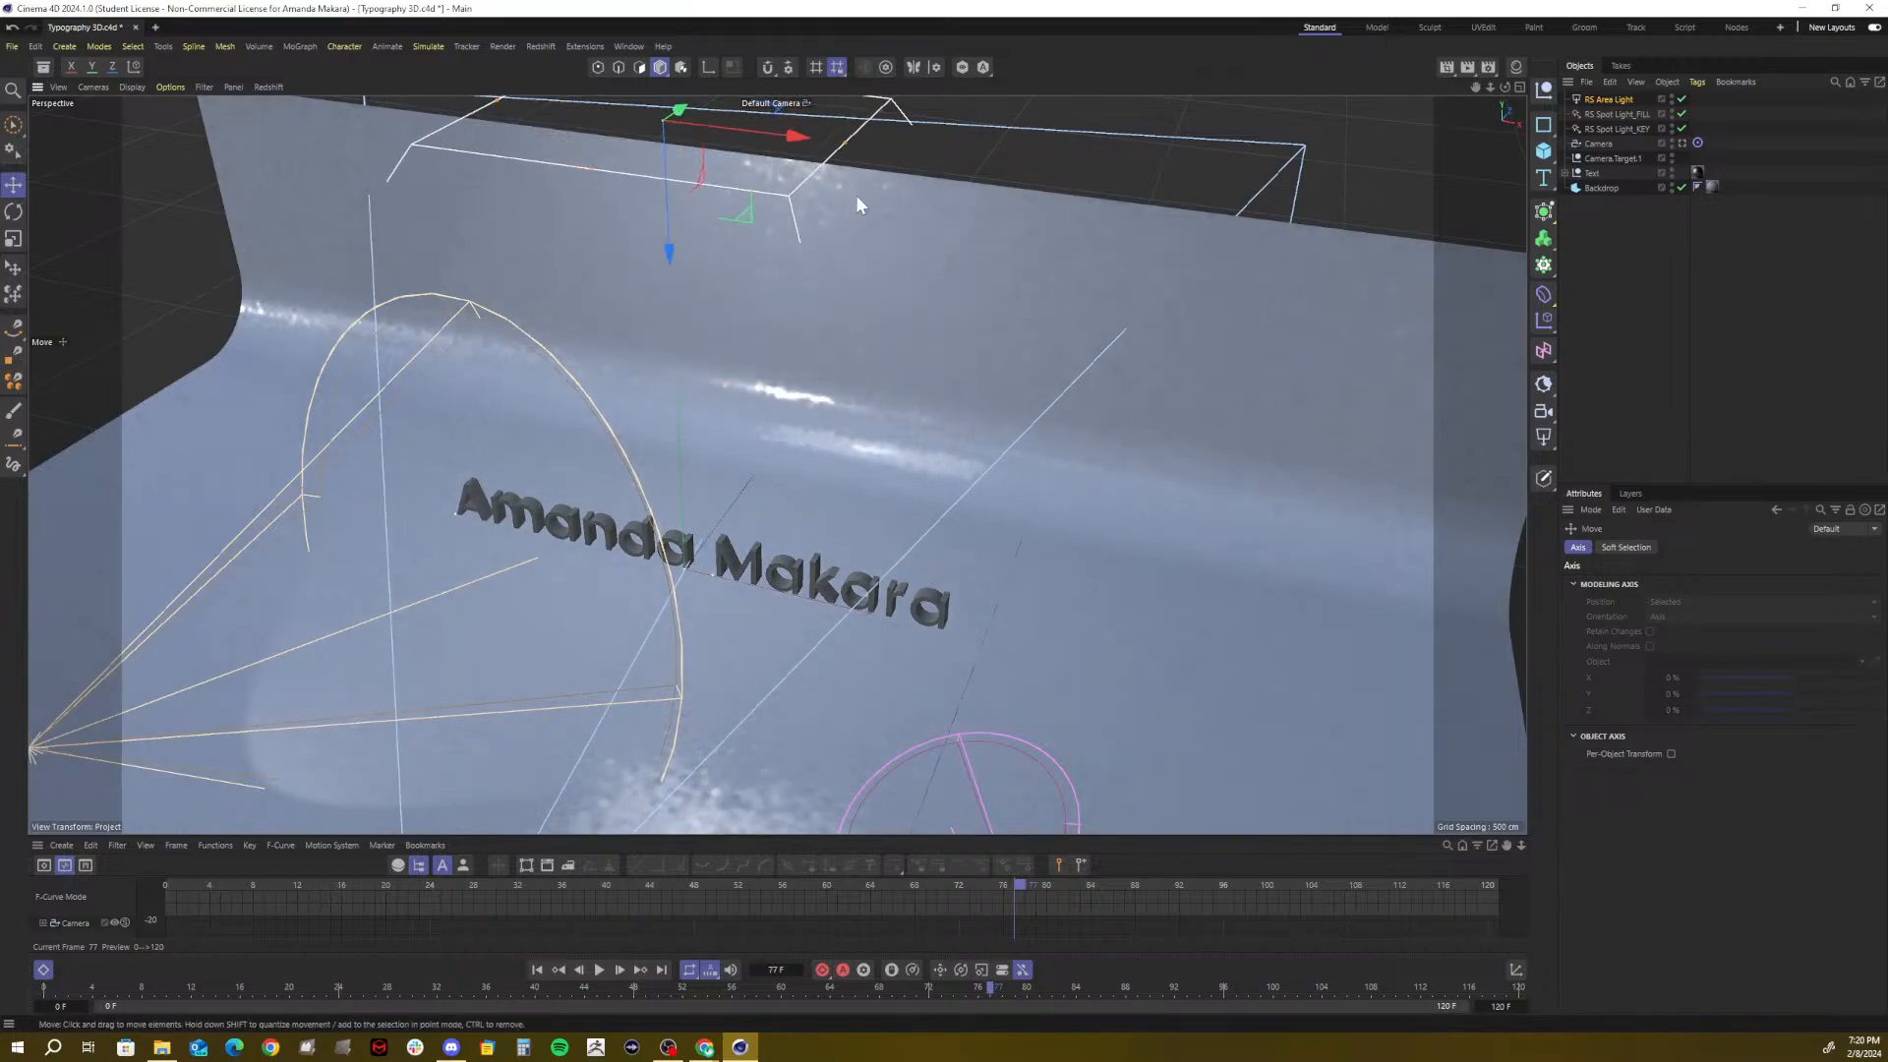
Look through the scene Camera and render a preview region over Makara
left_click(1683, 142)
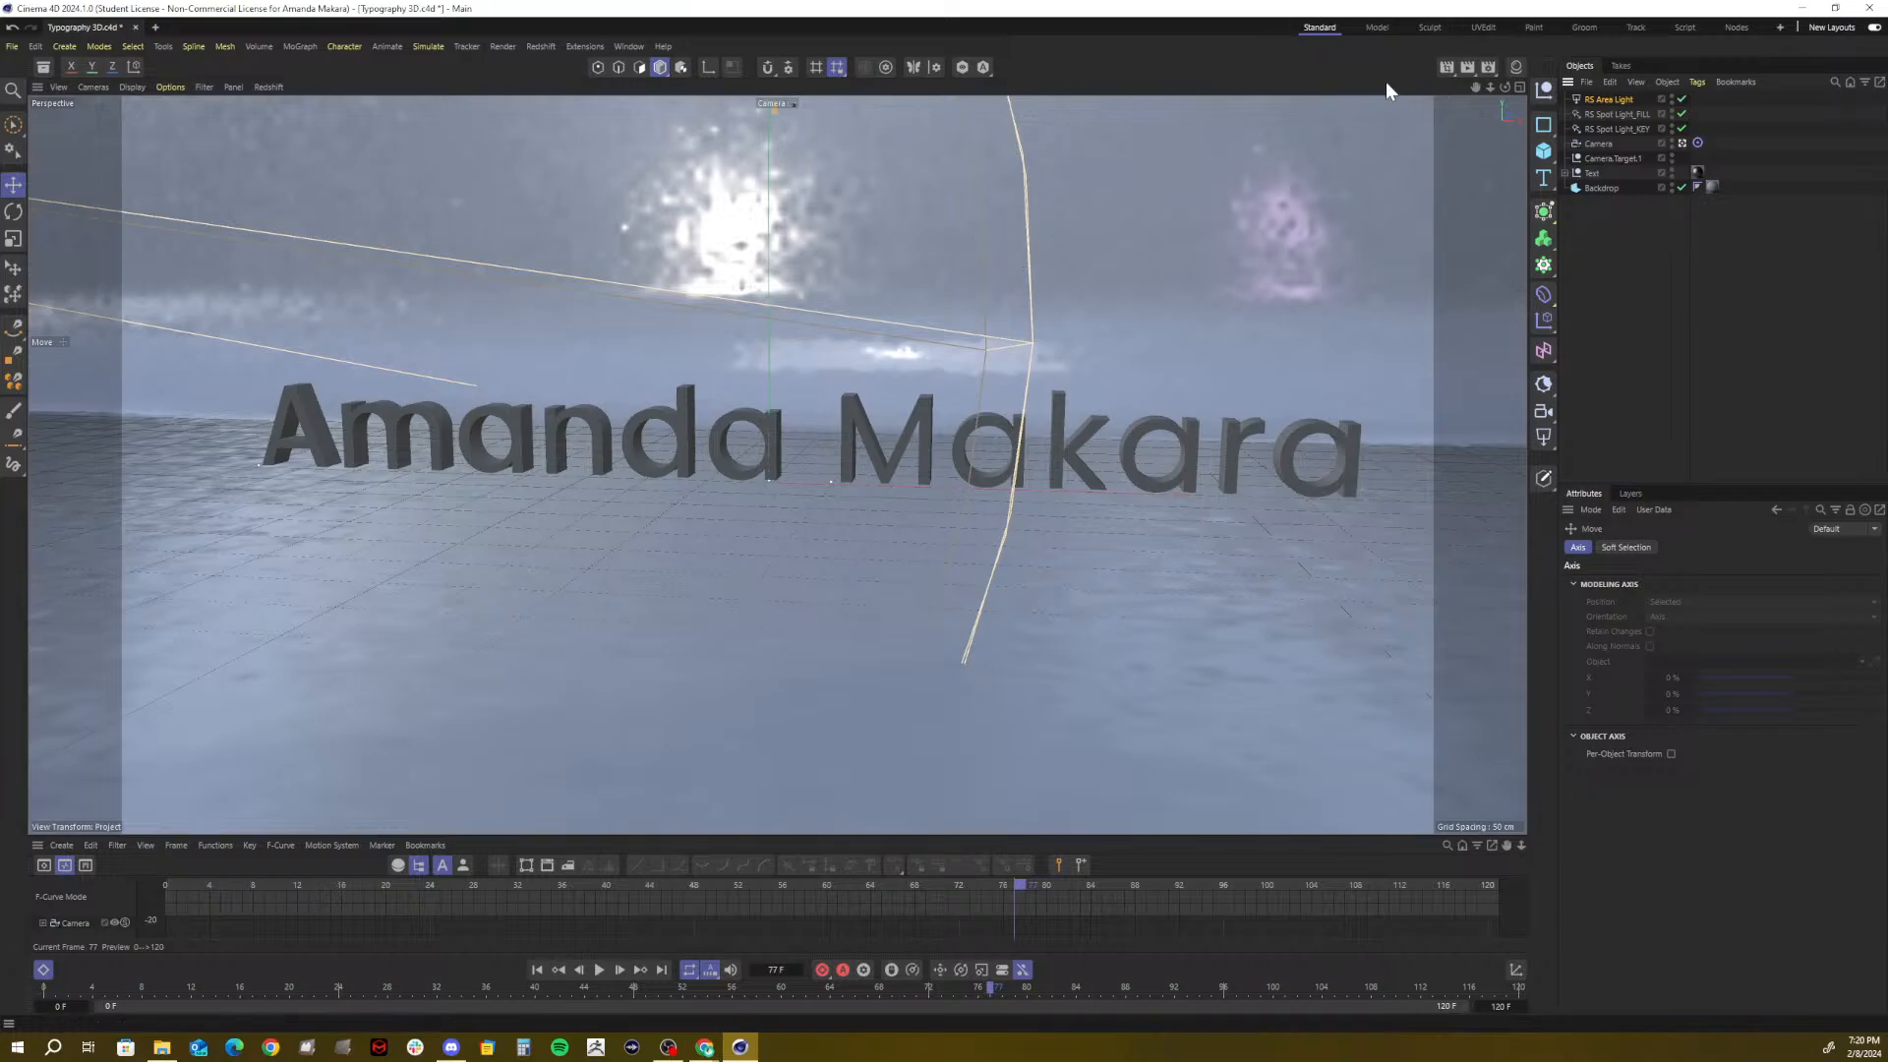
left_click(1435, 69)
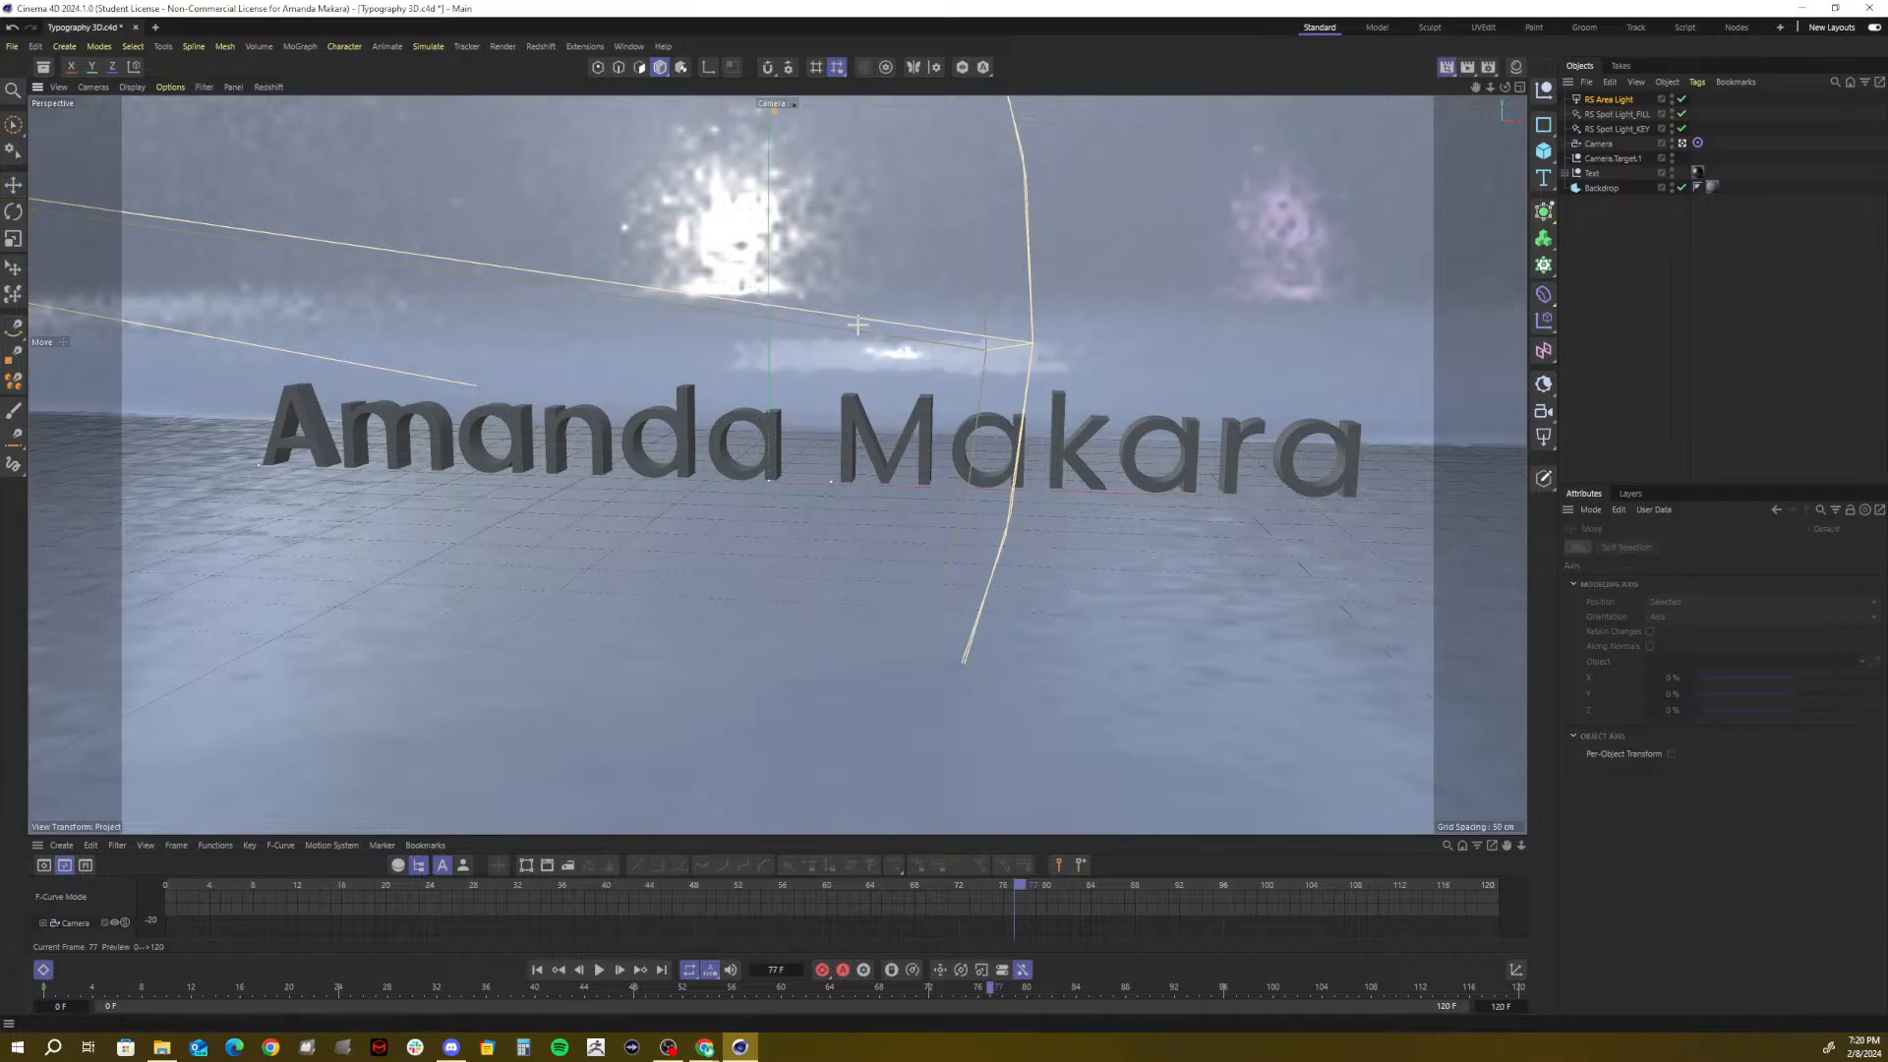
left_click_drag(855, 322, 1153, 522)
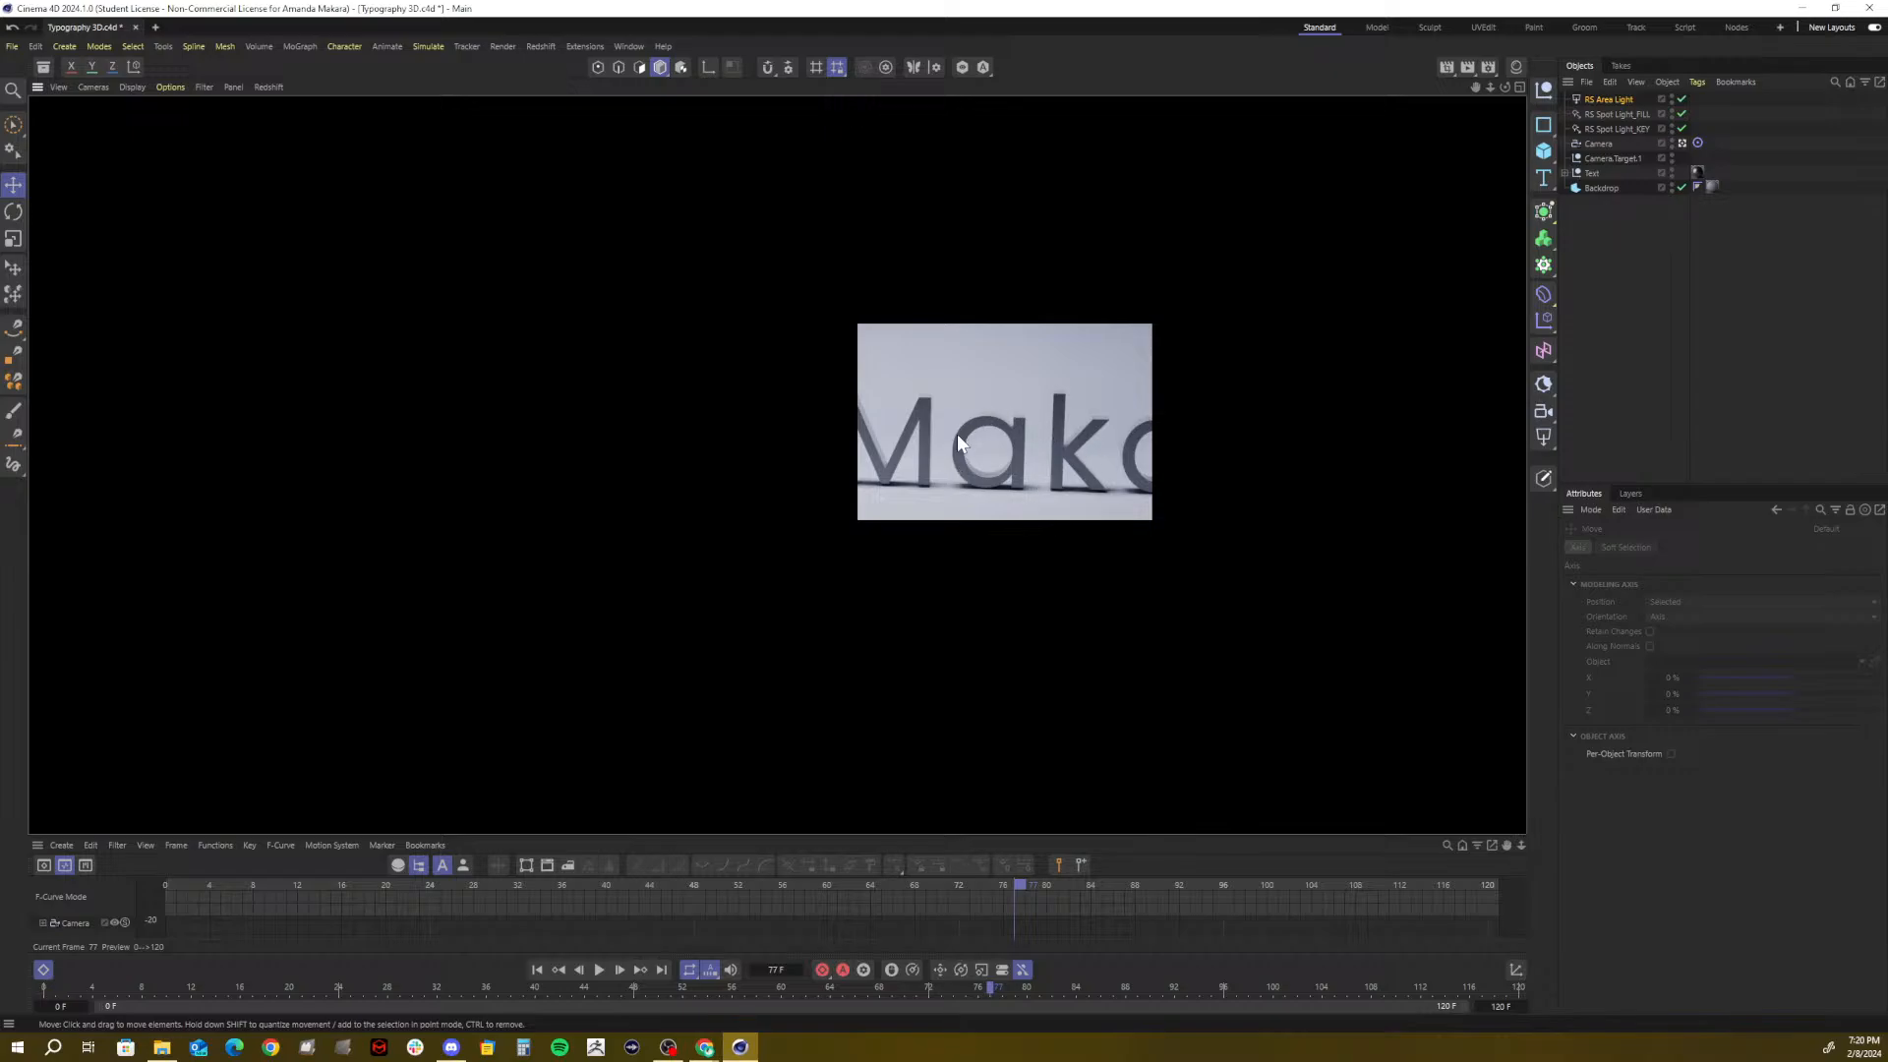
Clear the region preview, open Render Settings, and try Standard then Redshift as renderer
left_click(1070, 440)
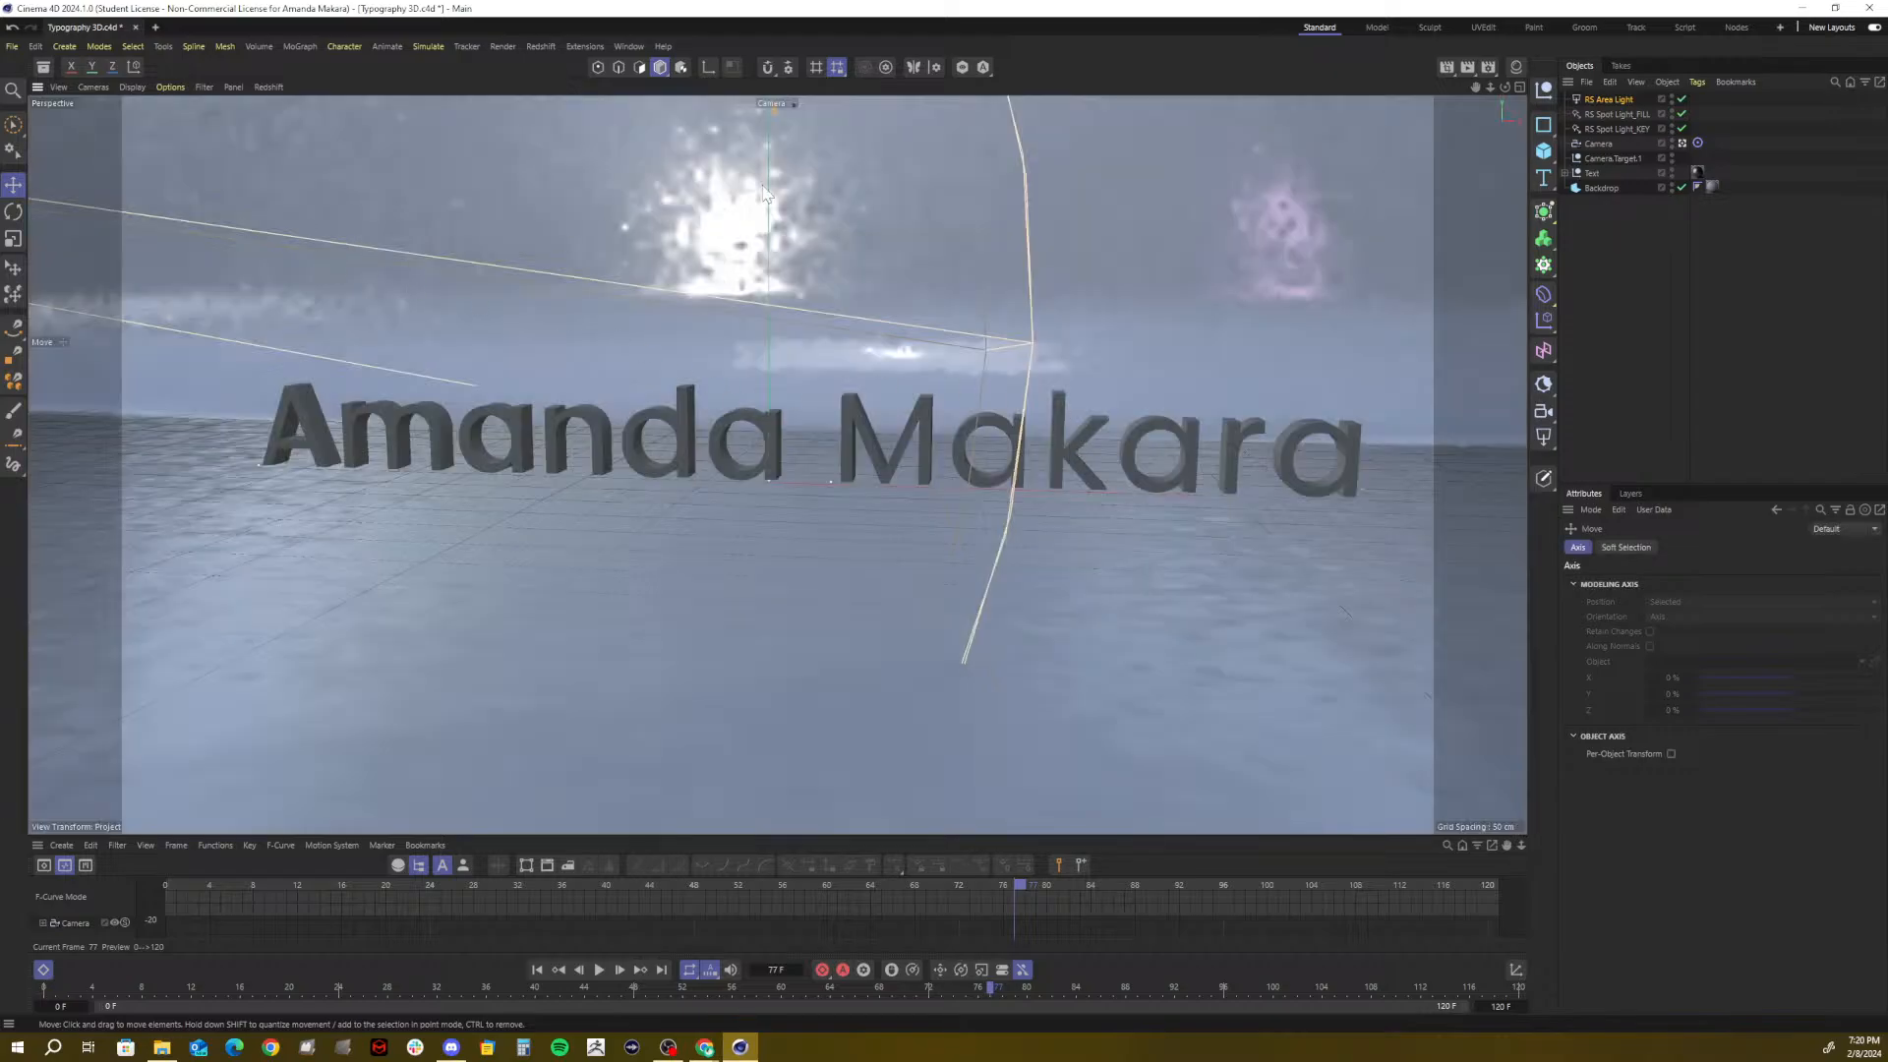
left_click(1483, 74)
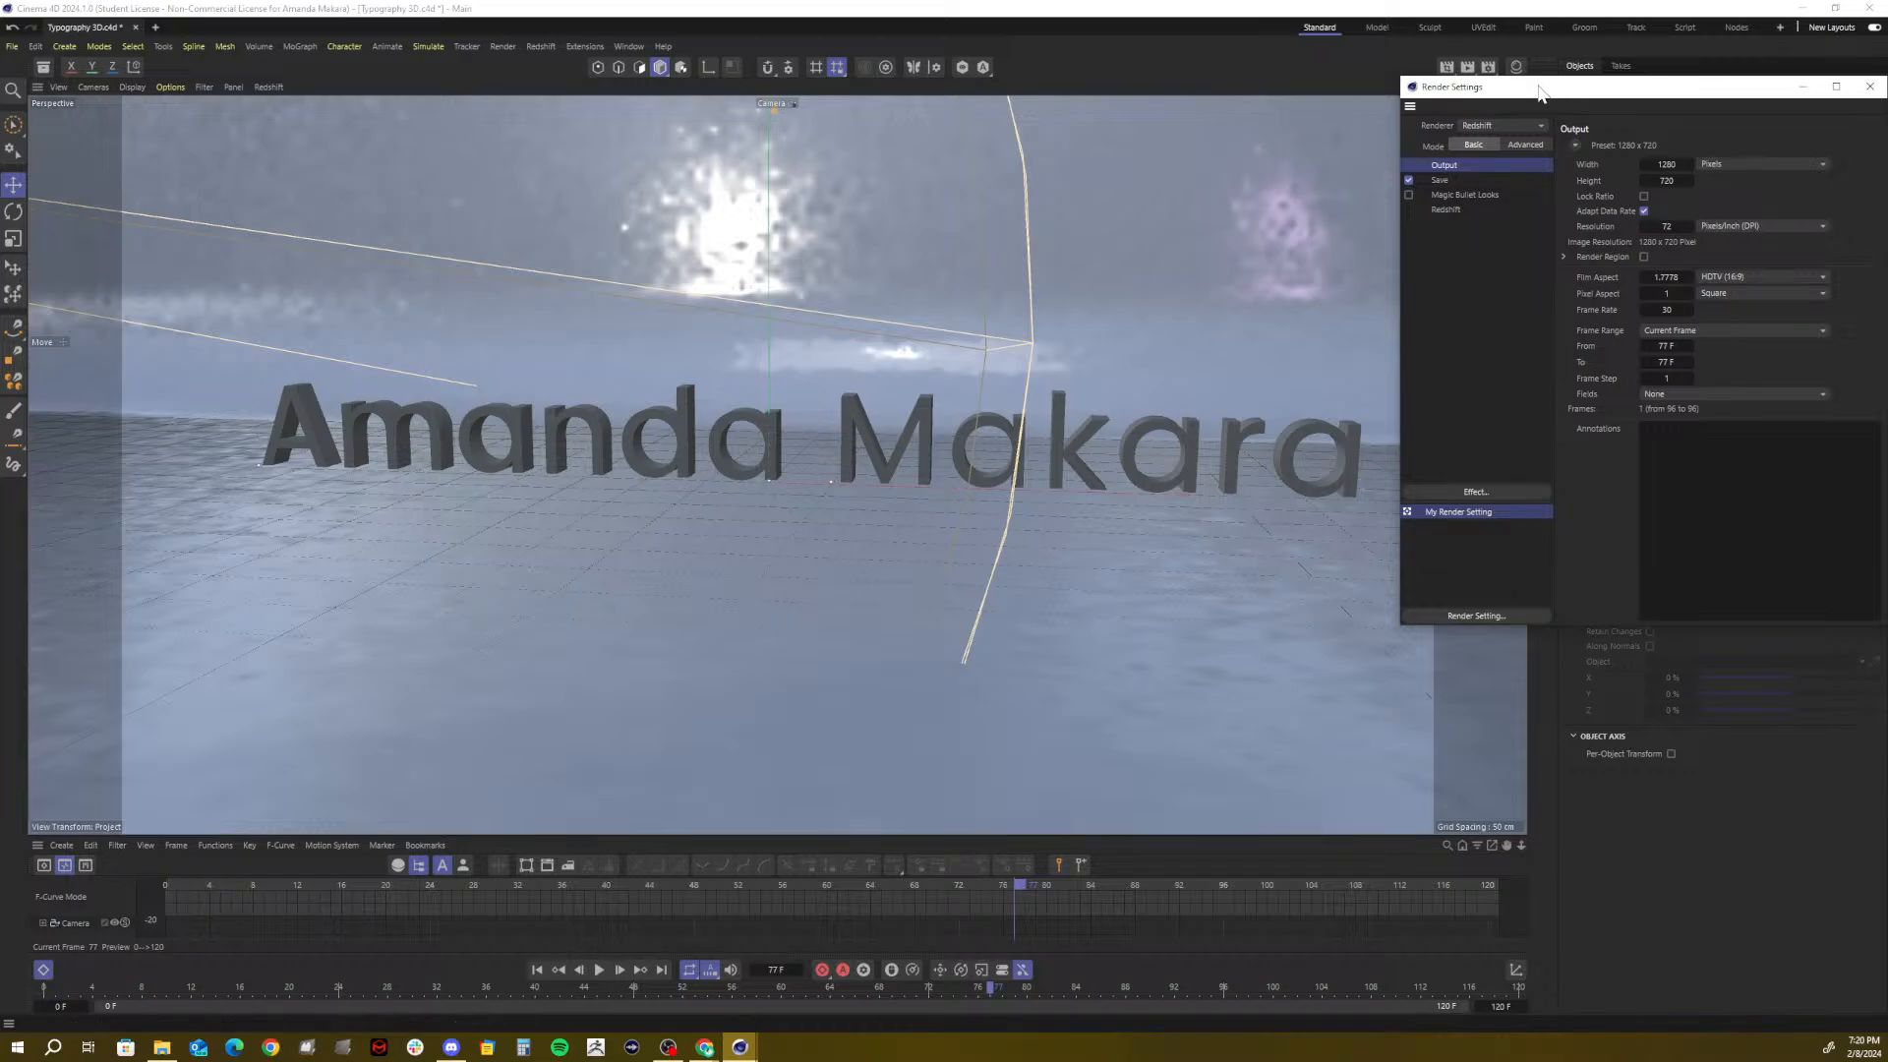
left_click_drag(1540, 92, 717, 237)
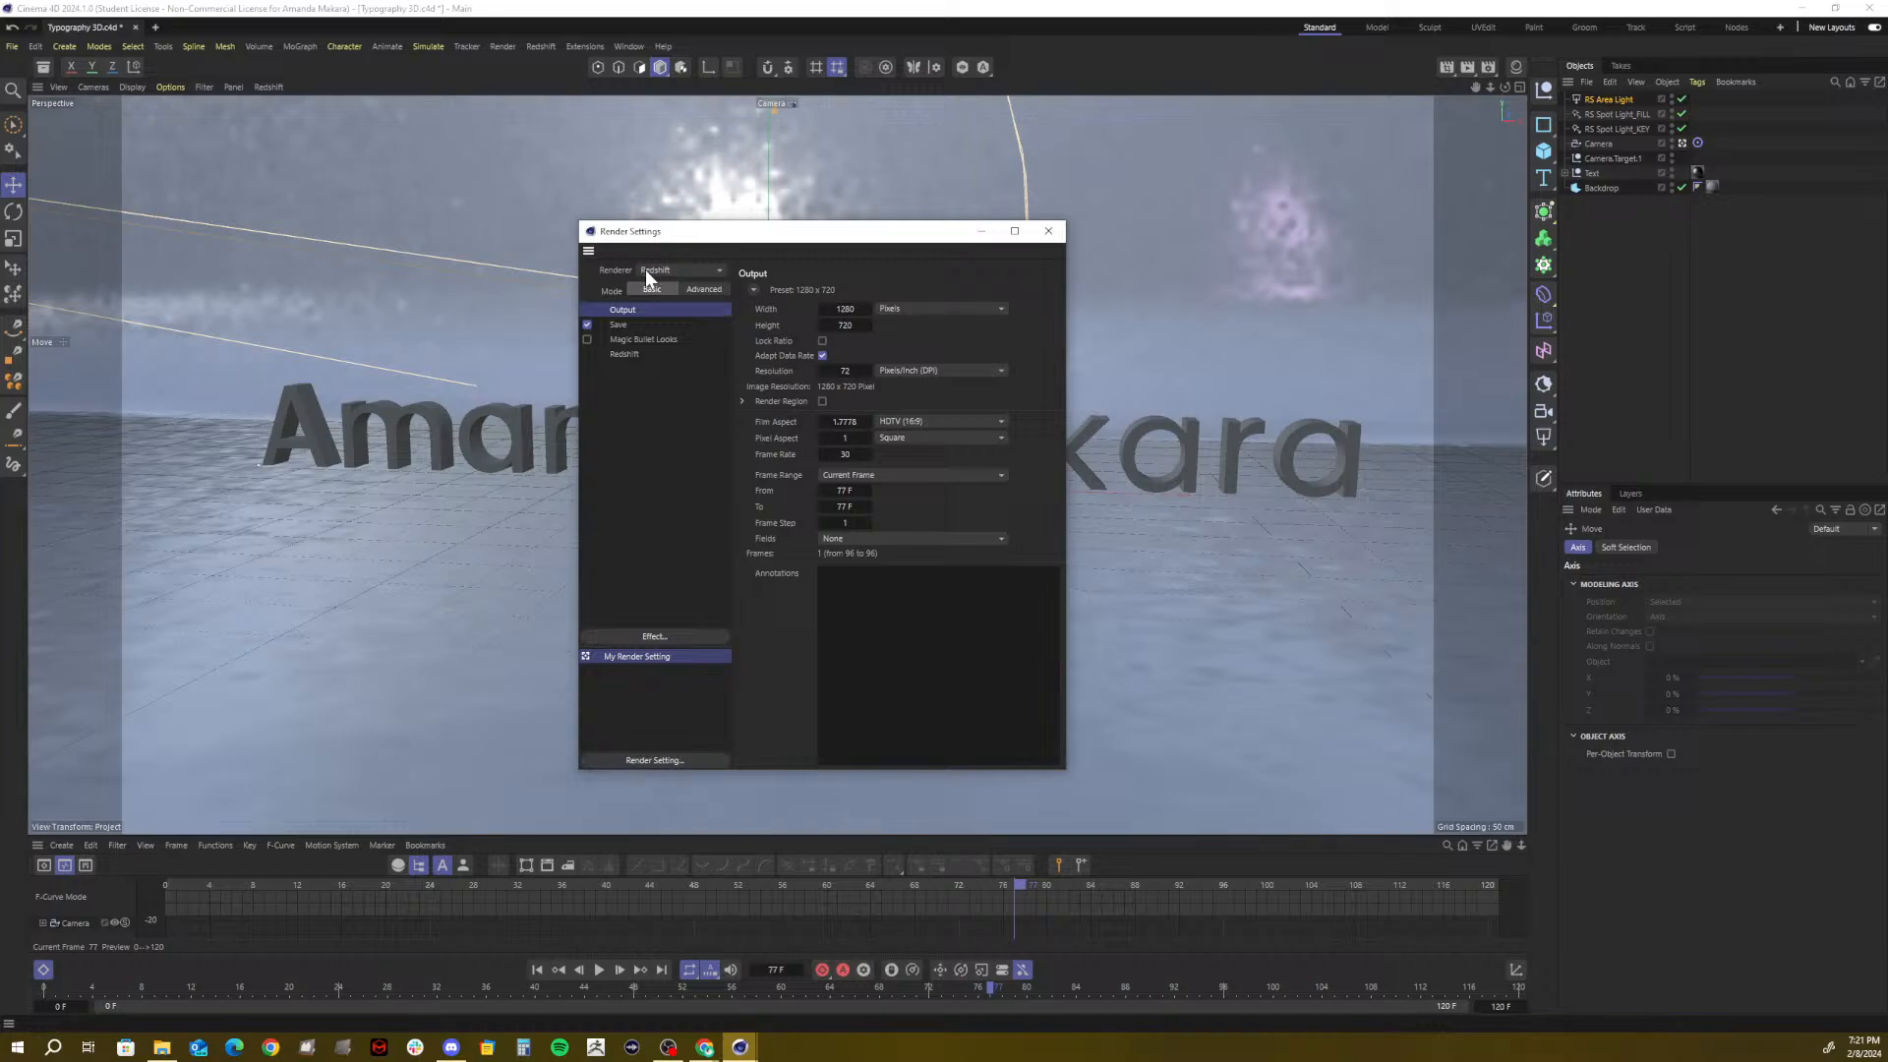
left_click(645, 270)
left_click(649, 304)
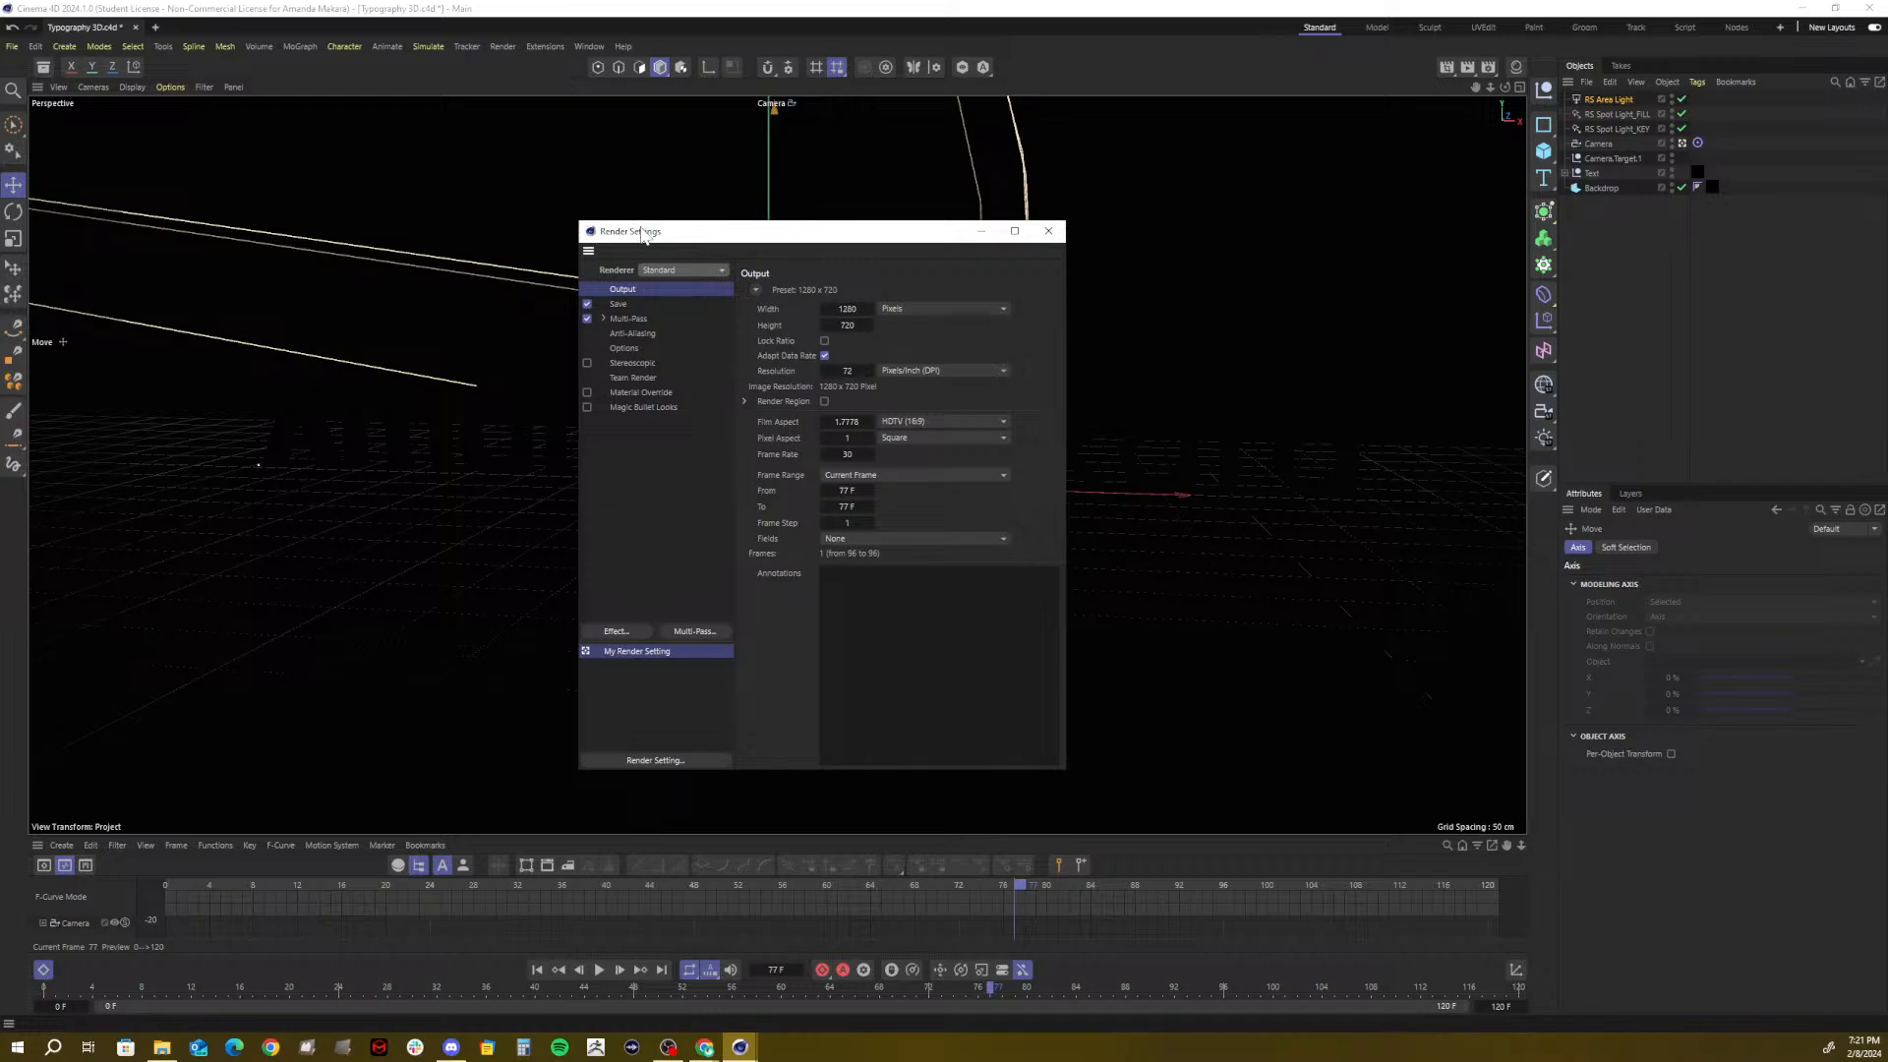
left_click(675, 272)
left_click(692, 295)
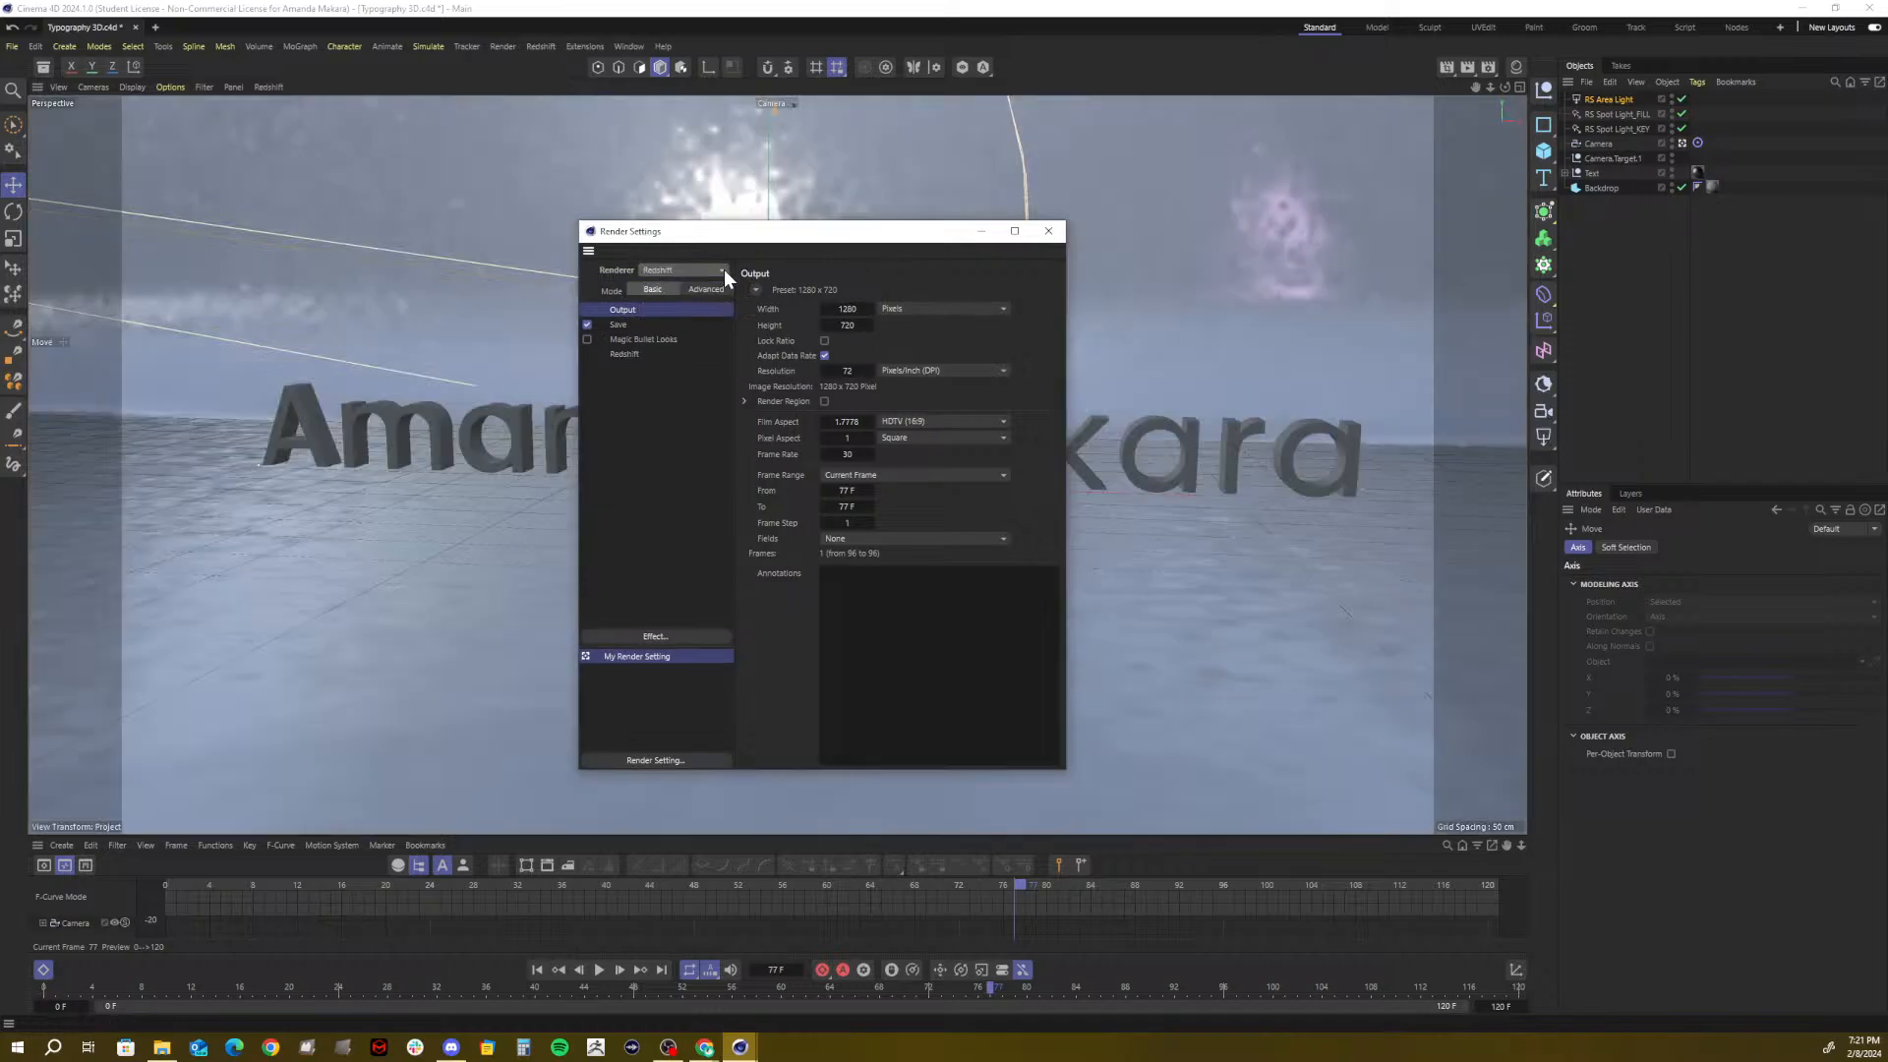
Set the renderer to Viewport Renderer and close Render Settings
left_click(672, 268)
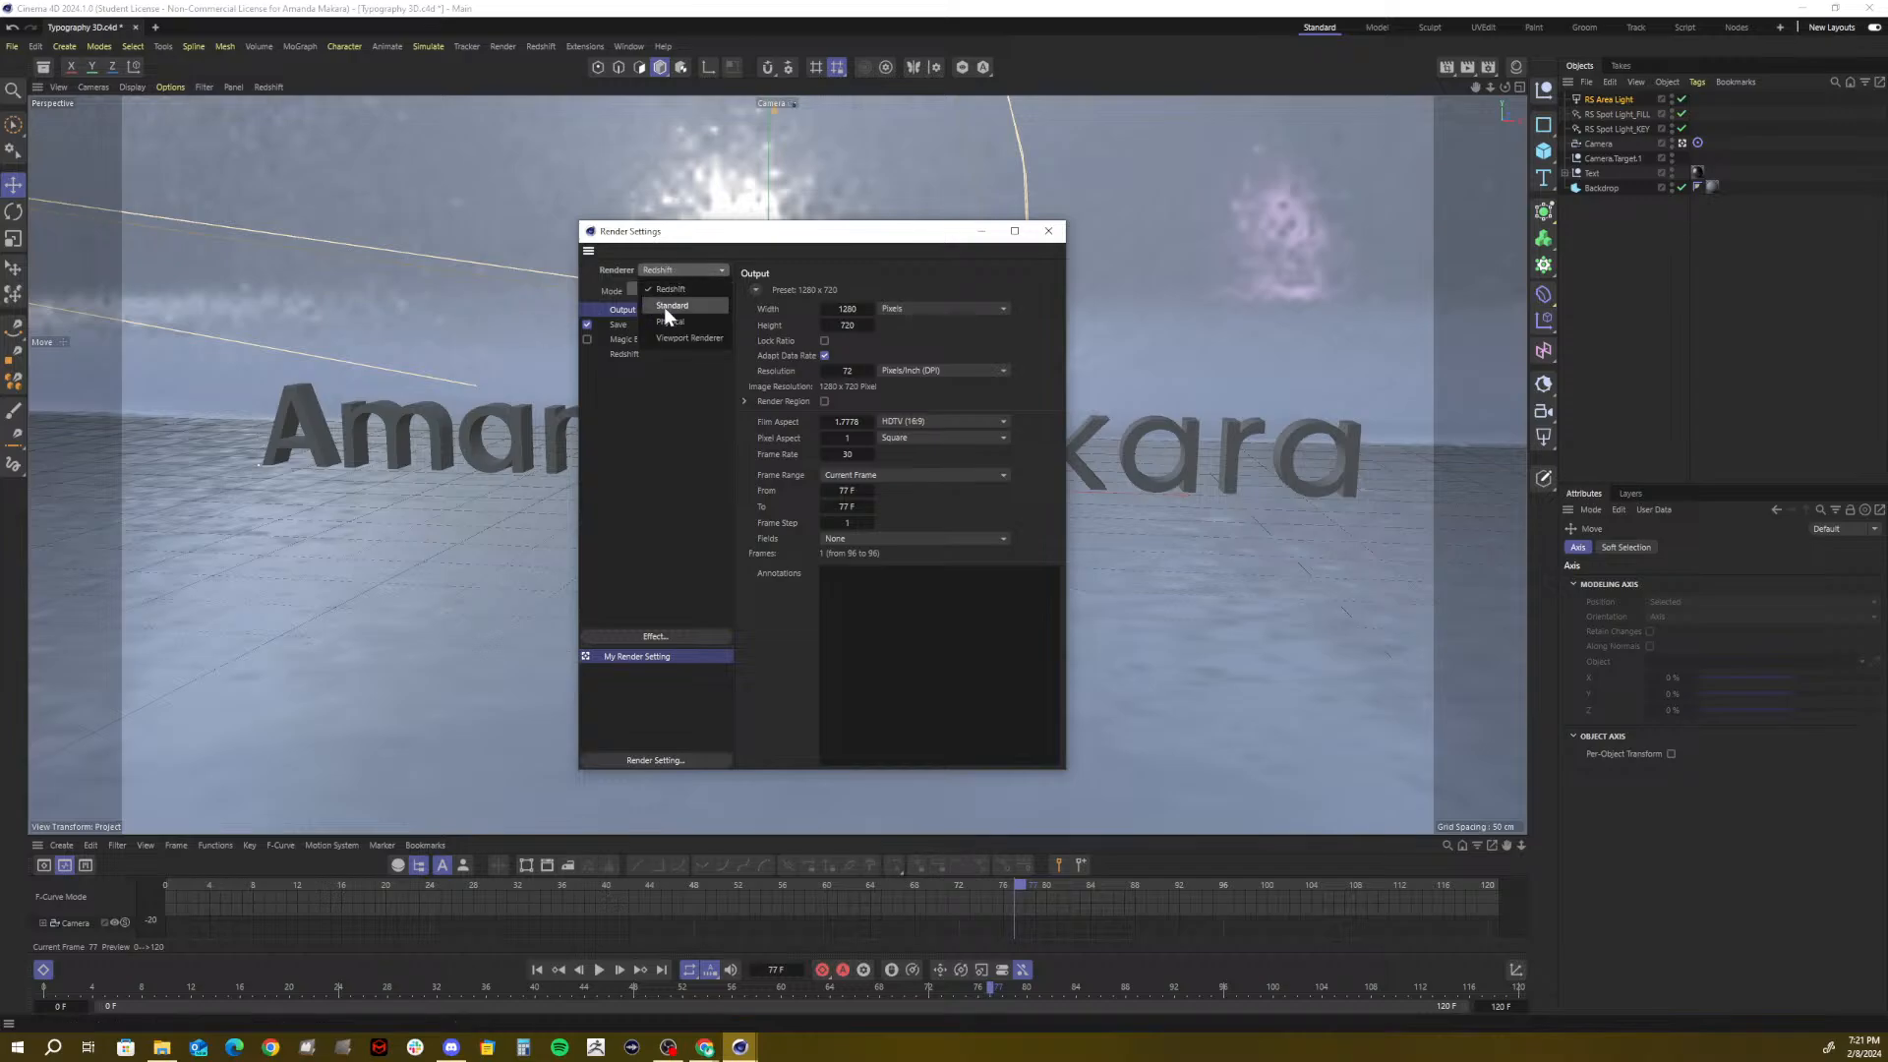
left_click(663, 307)
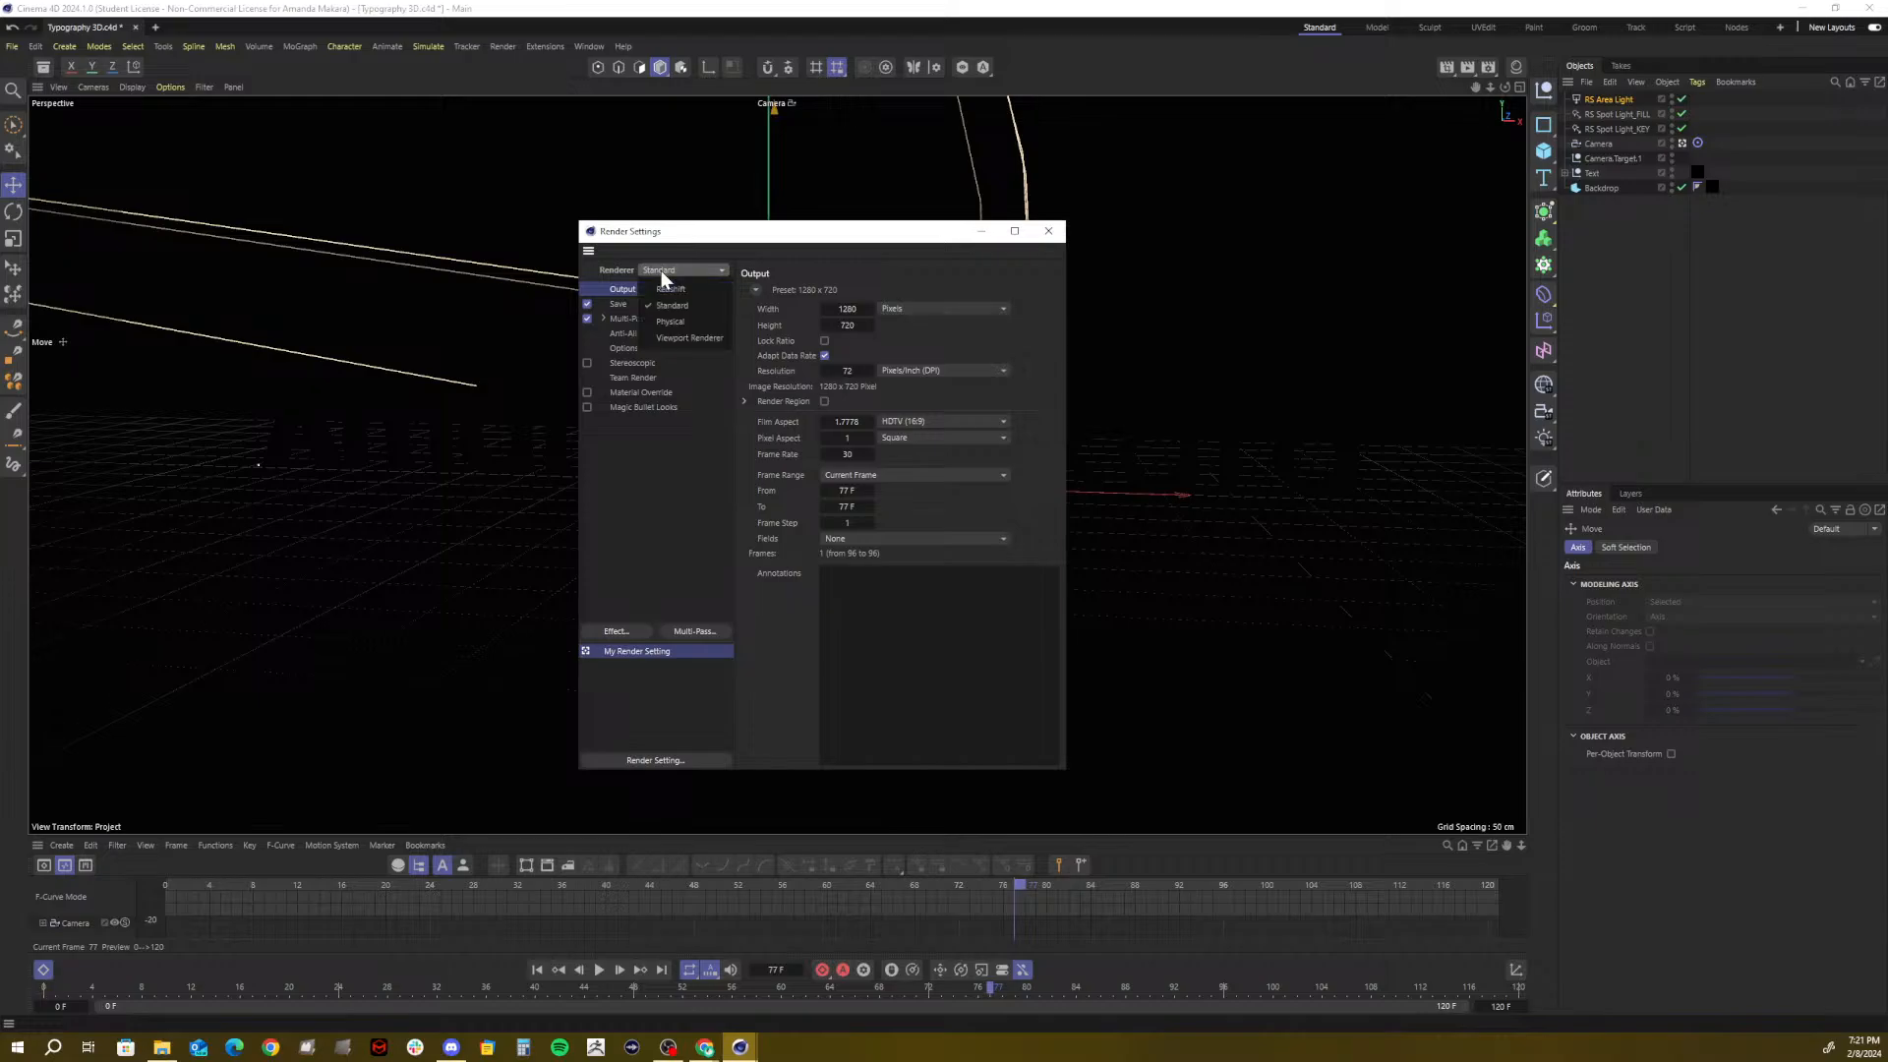
left_click(676, 339)
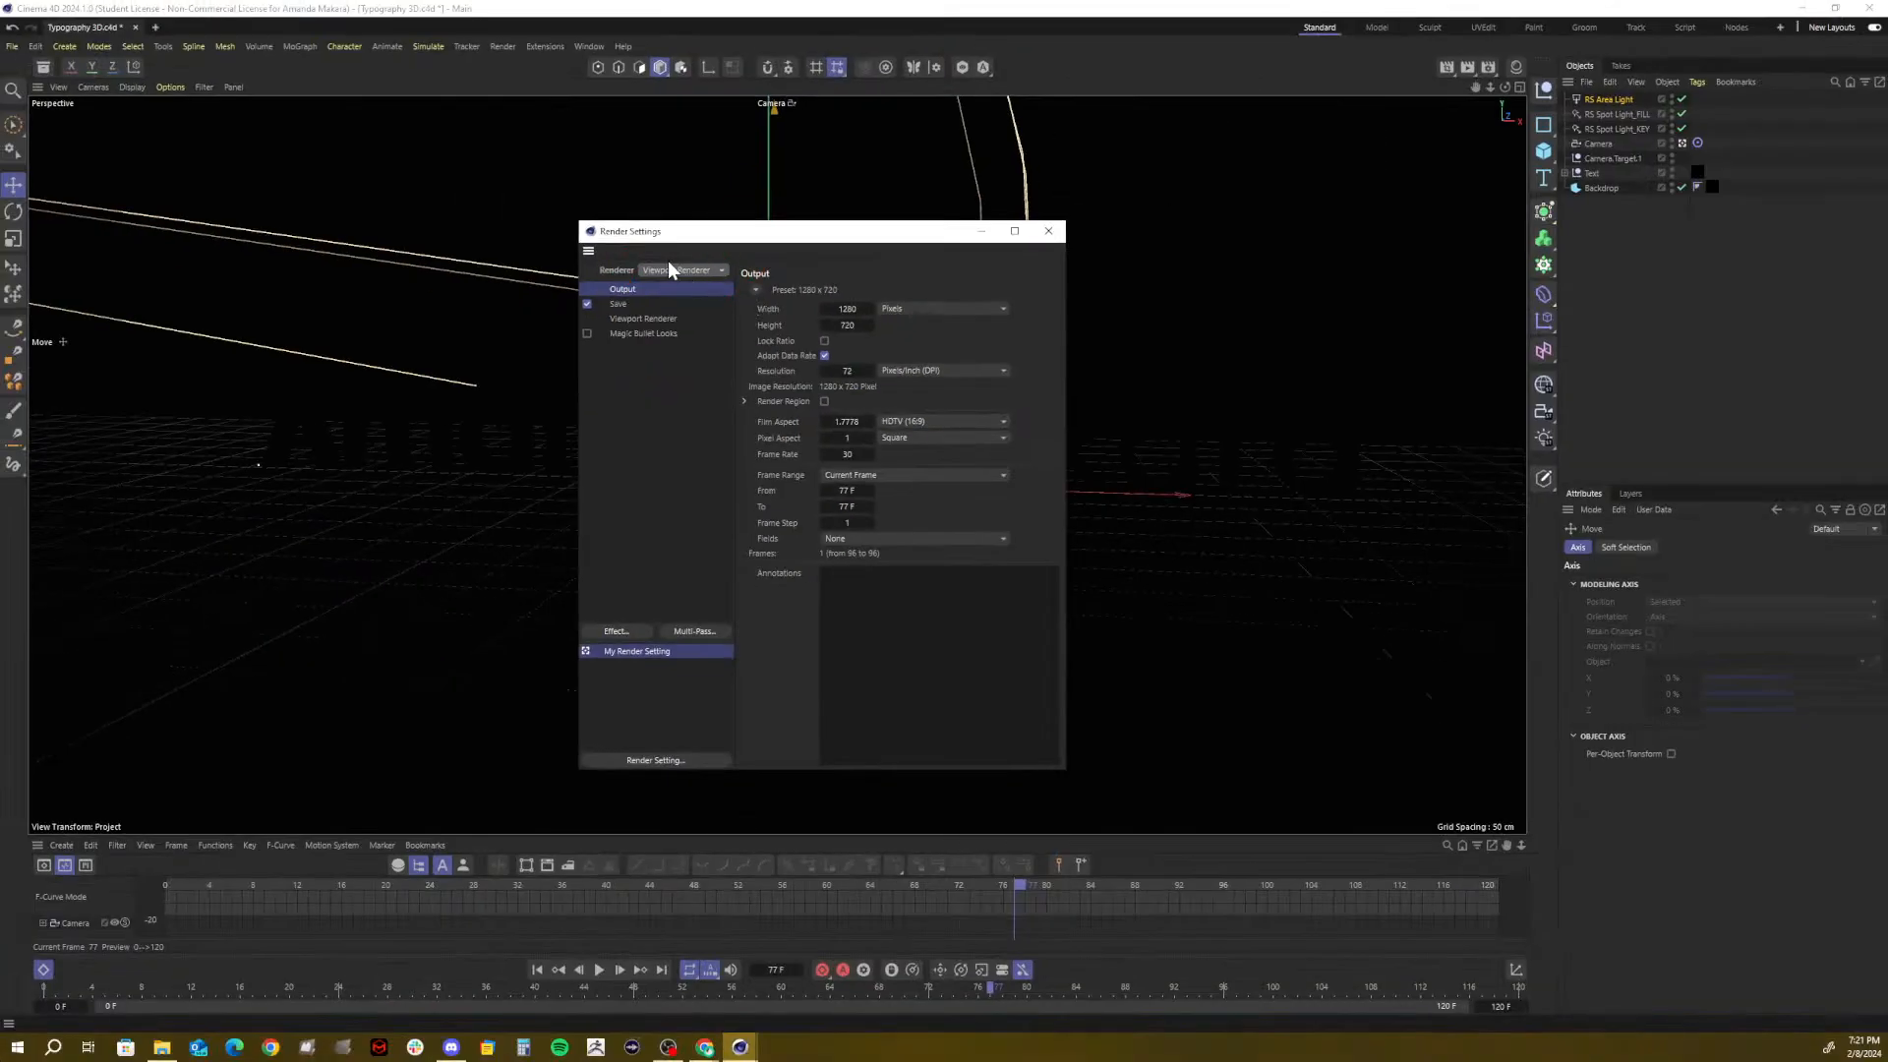
left_click(980, 232)
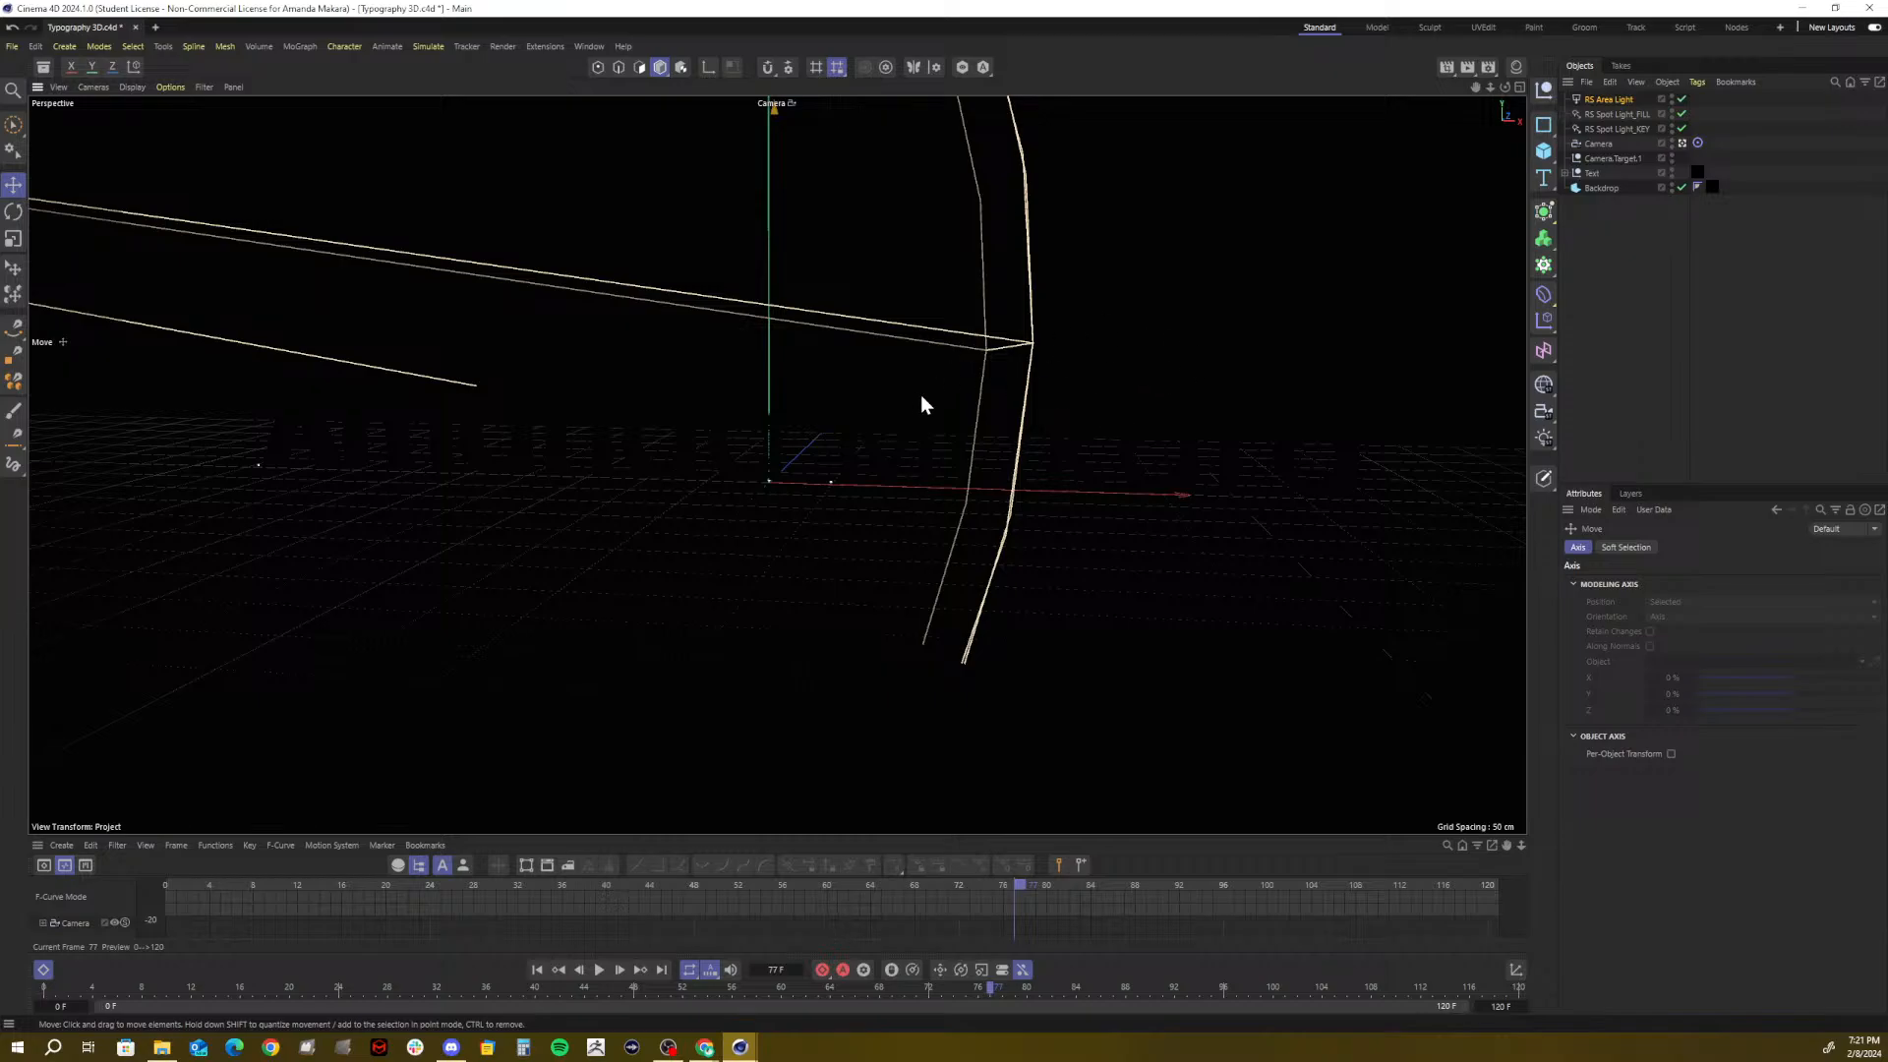
key("n")
In Render Settings, set output width to 1920 and frame rate to 24
left_click(1534, 90)
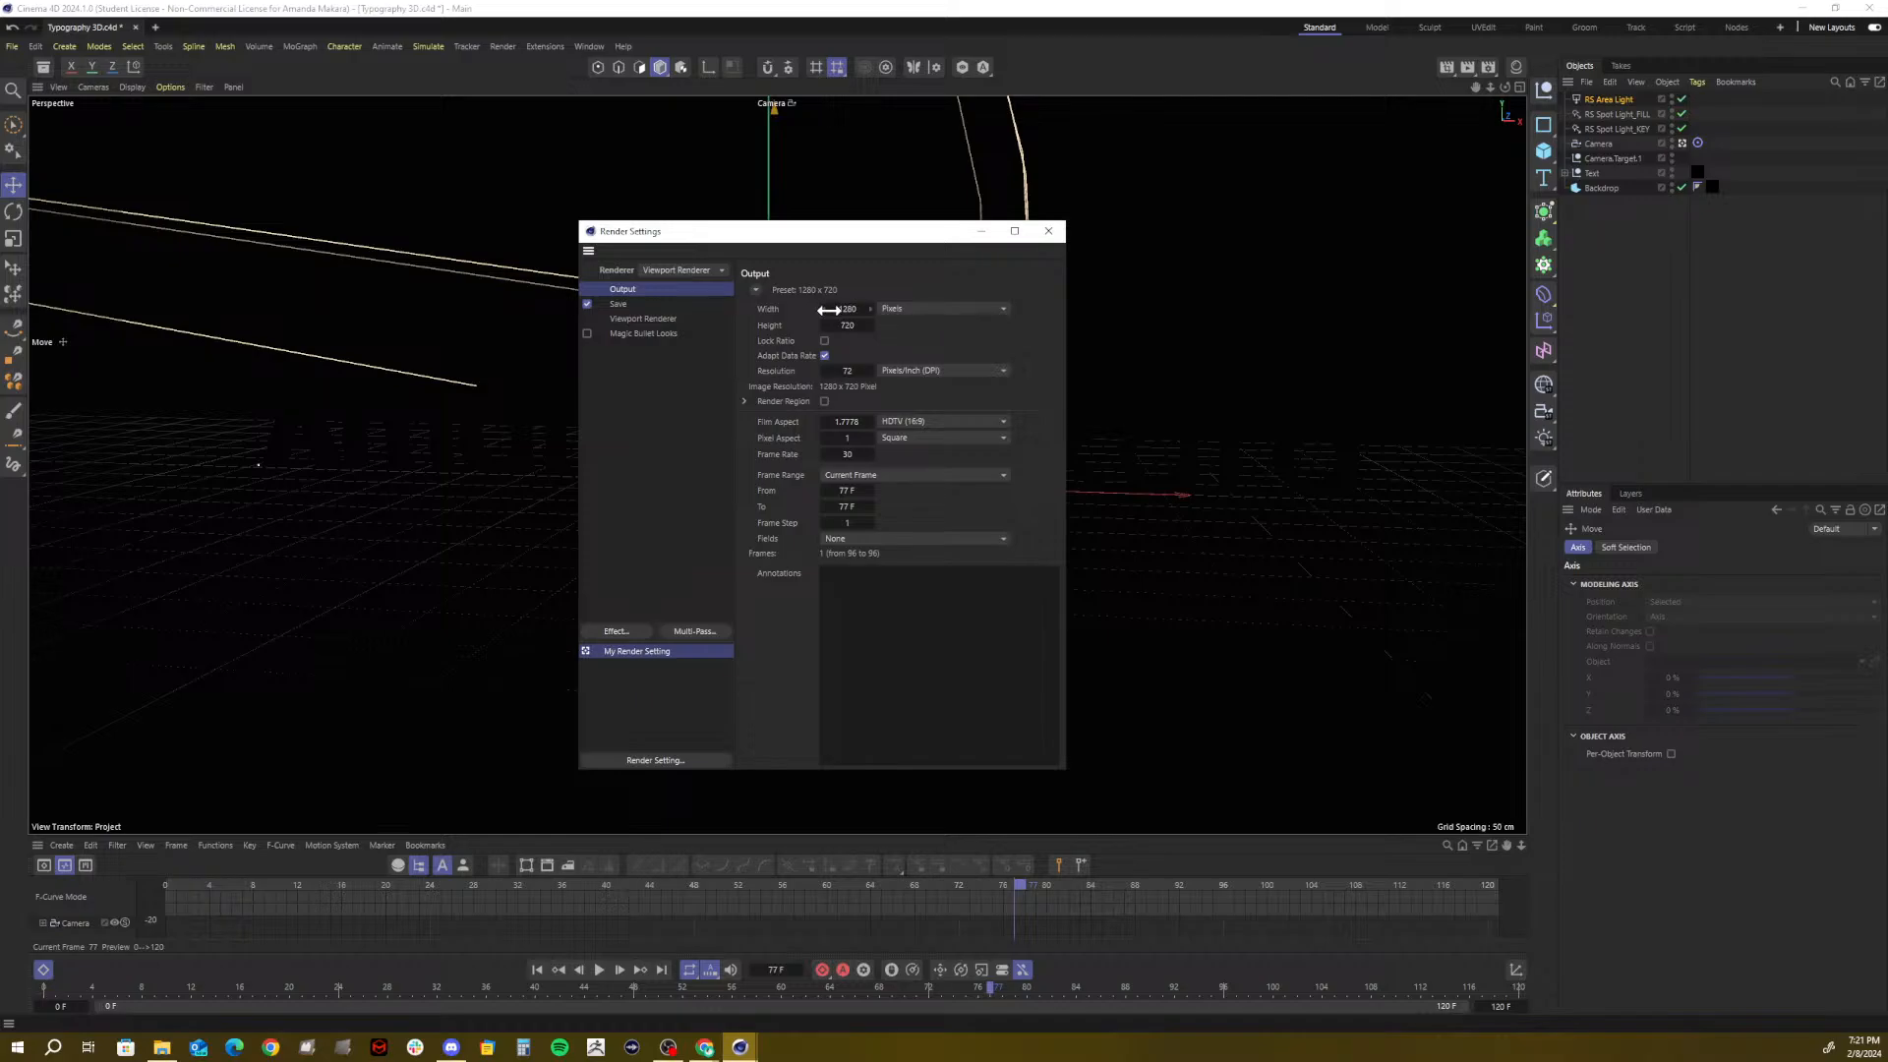
left_click_drag(842, 308, 842, 308)
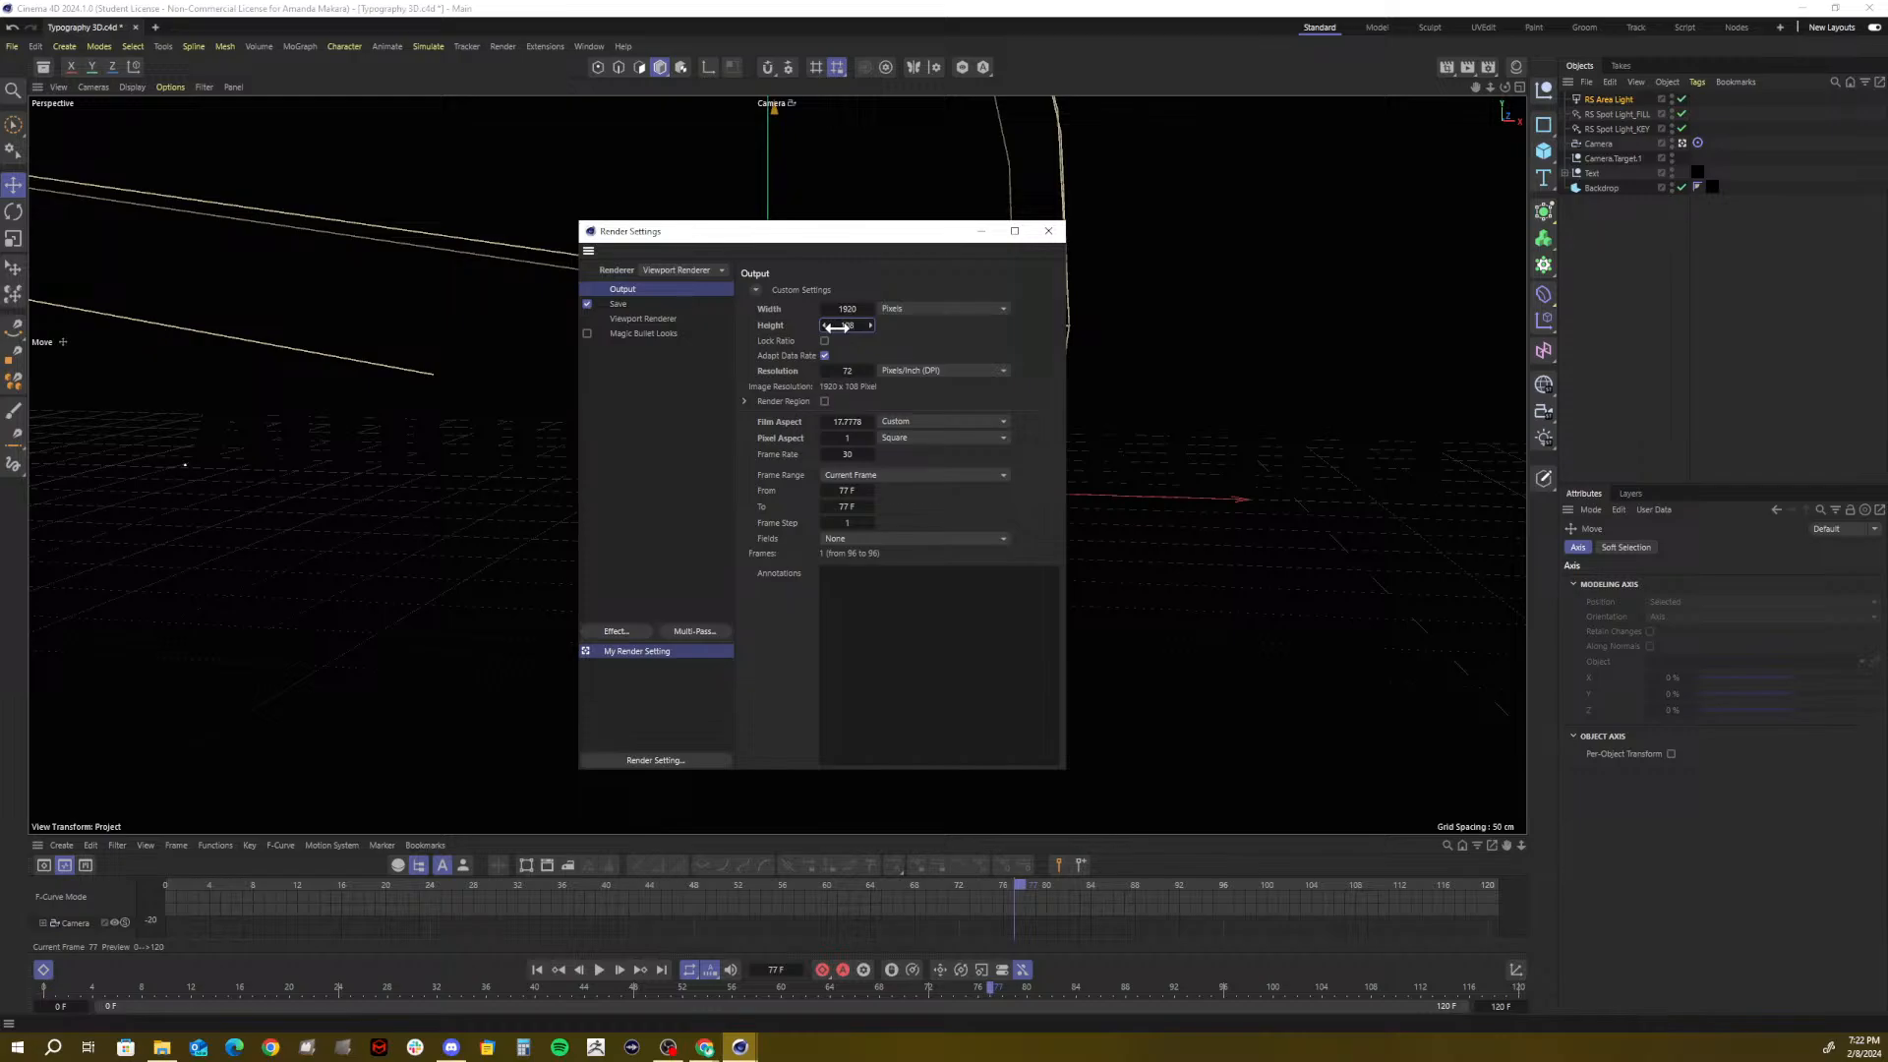
left_click(857, 474)
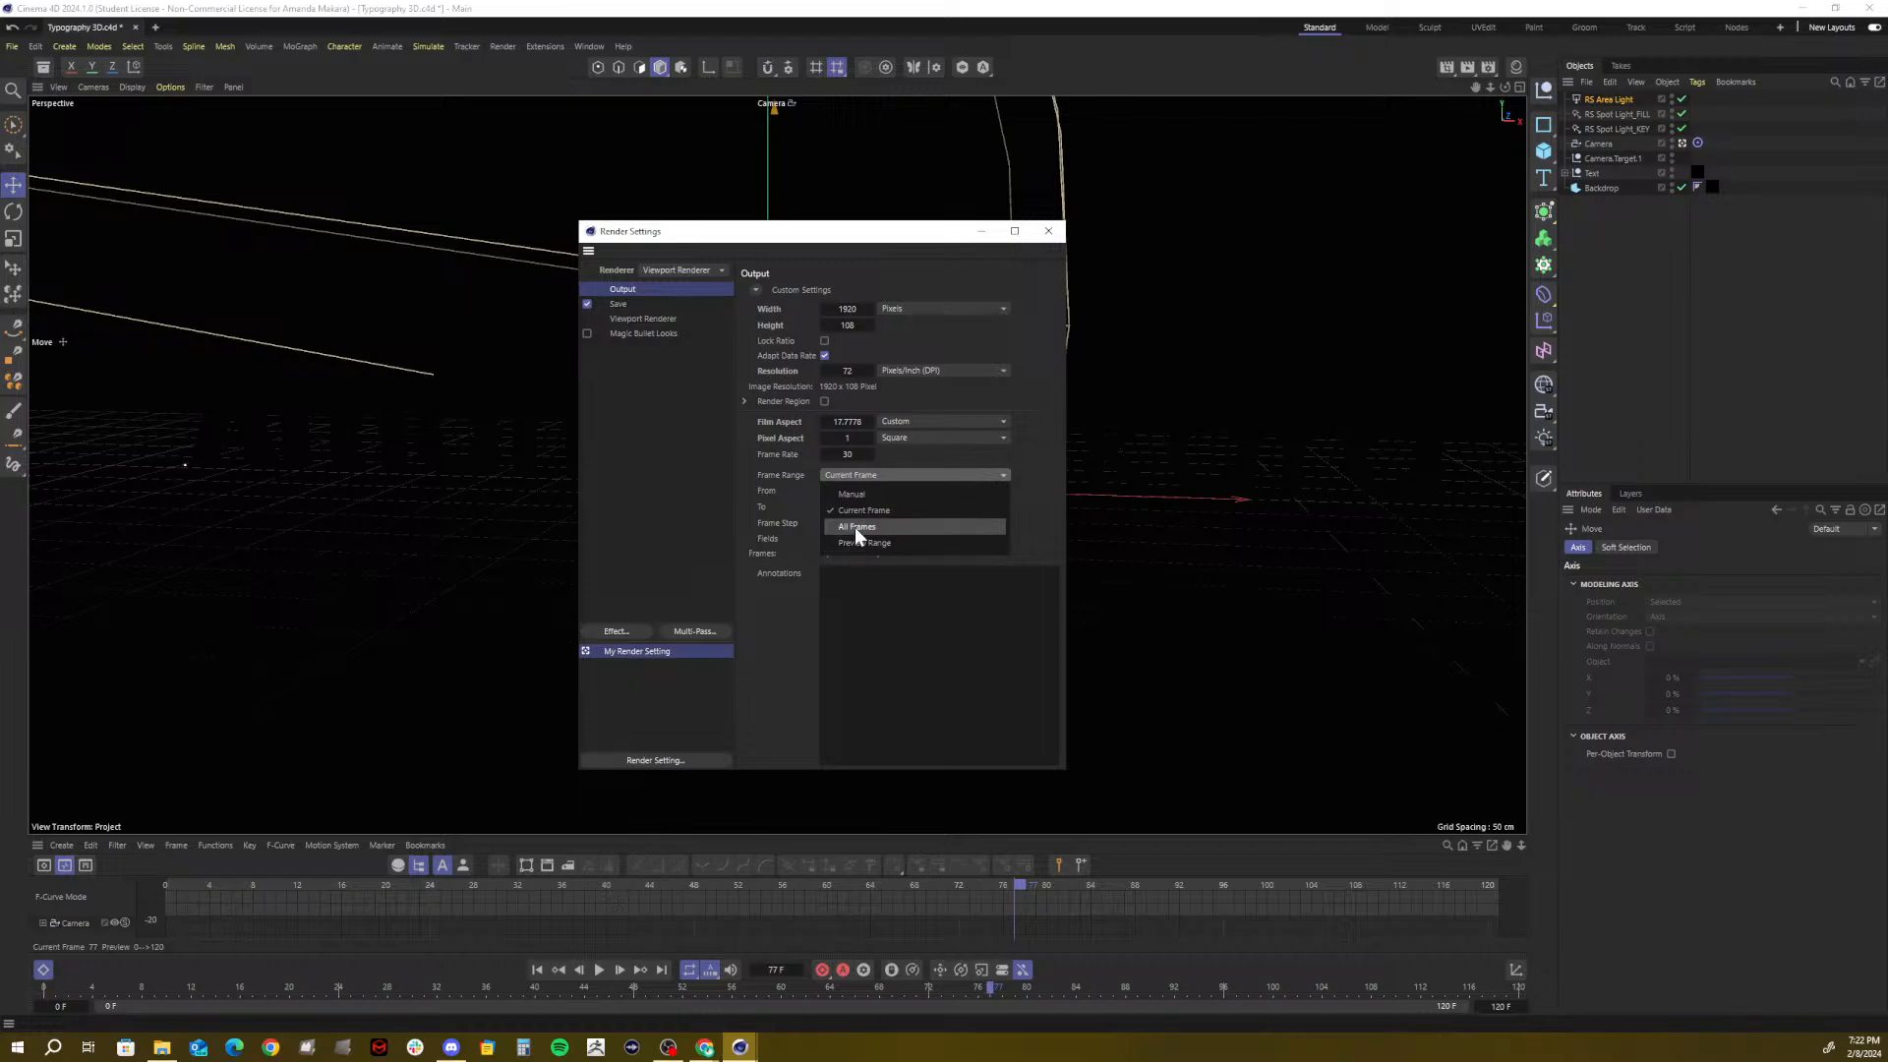
left_click(806, 486)
double_click(852, 456)
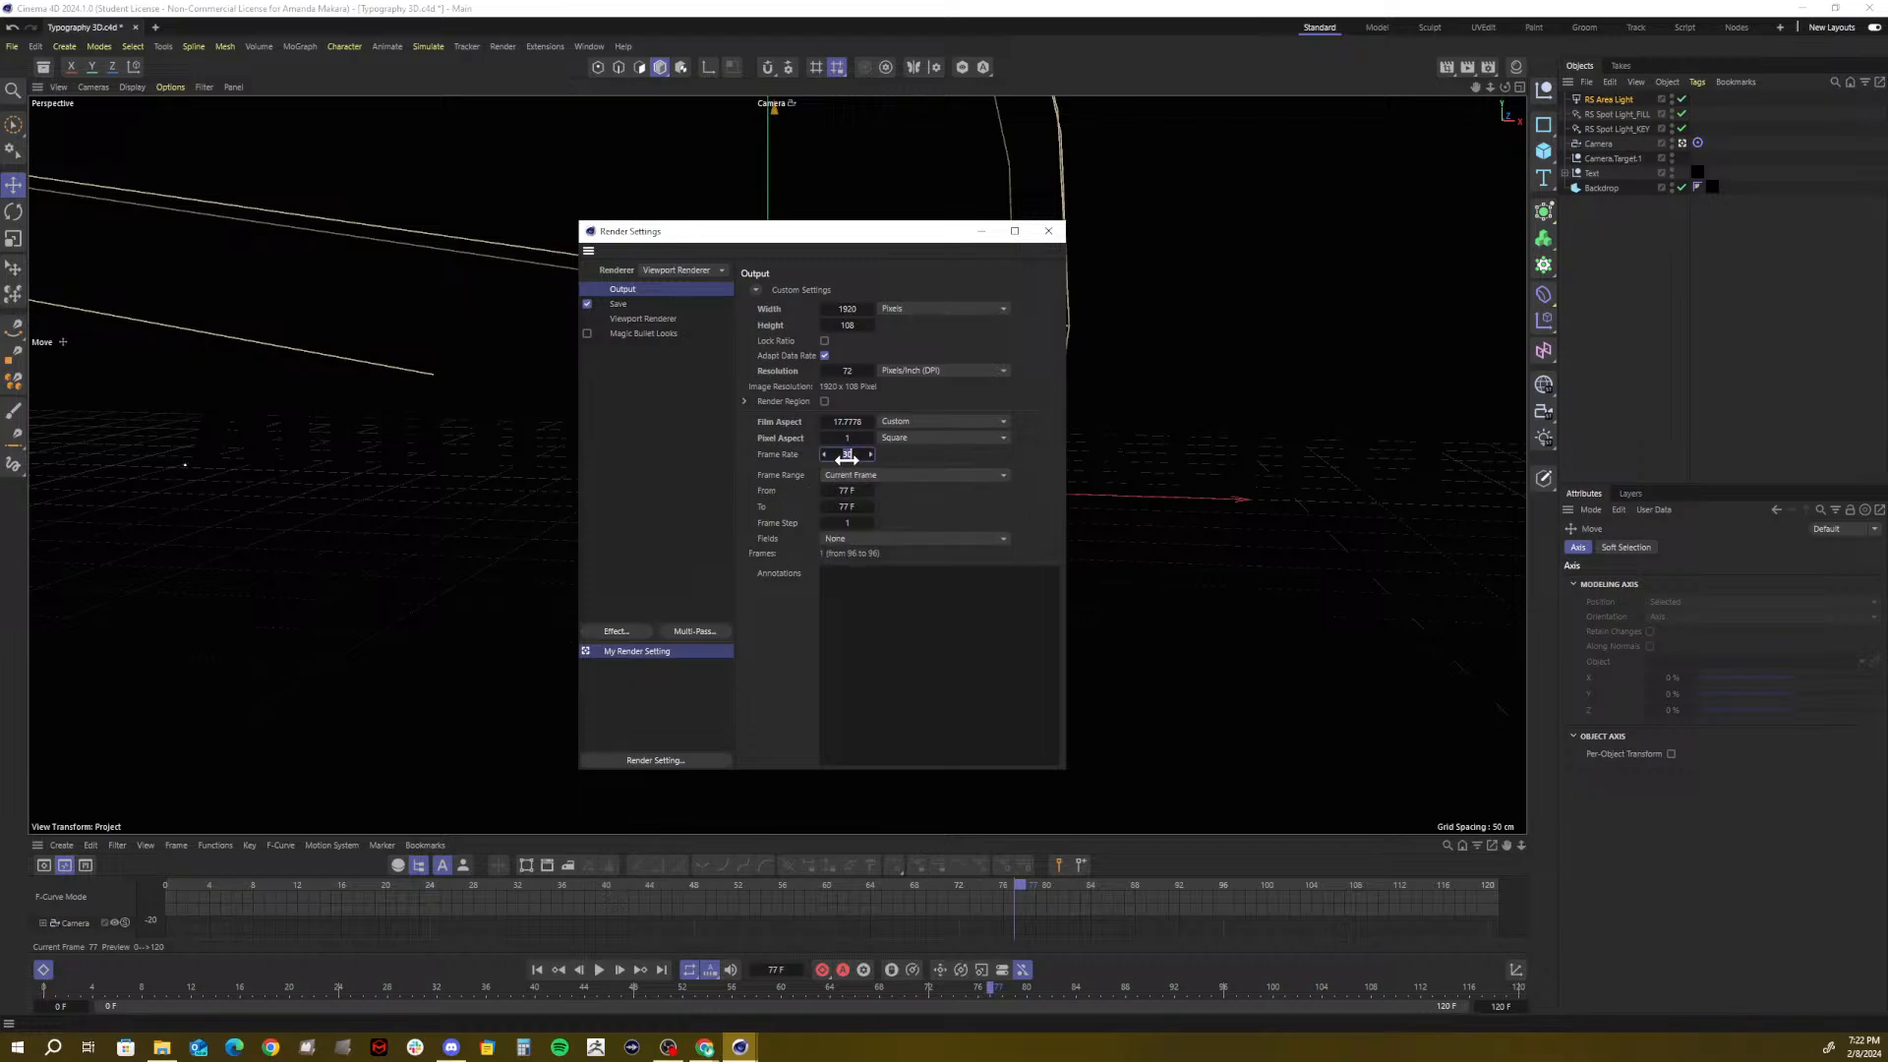
type("24")
key("Return")
Try All Frames, keep Frame Range on Current Frame, and show the Save options
left_click(835, 475)
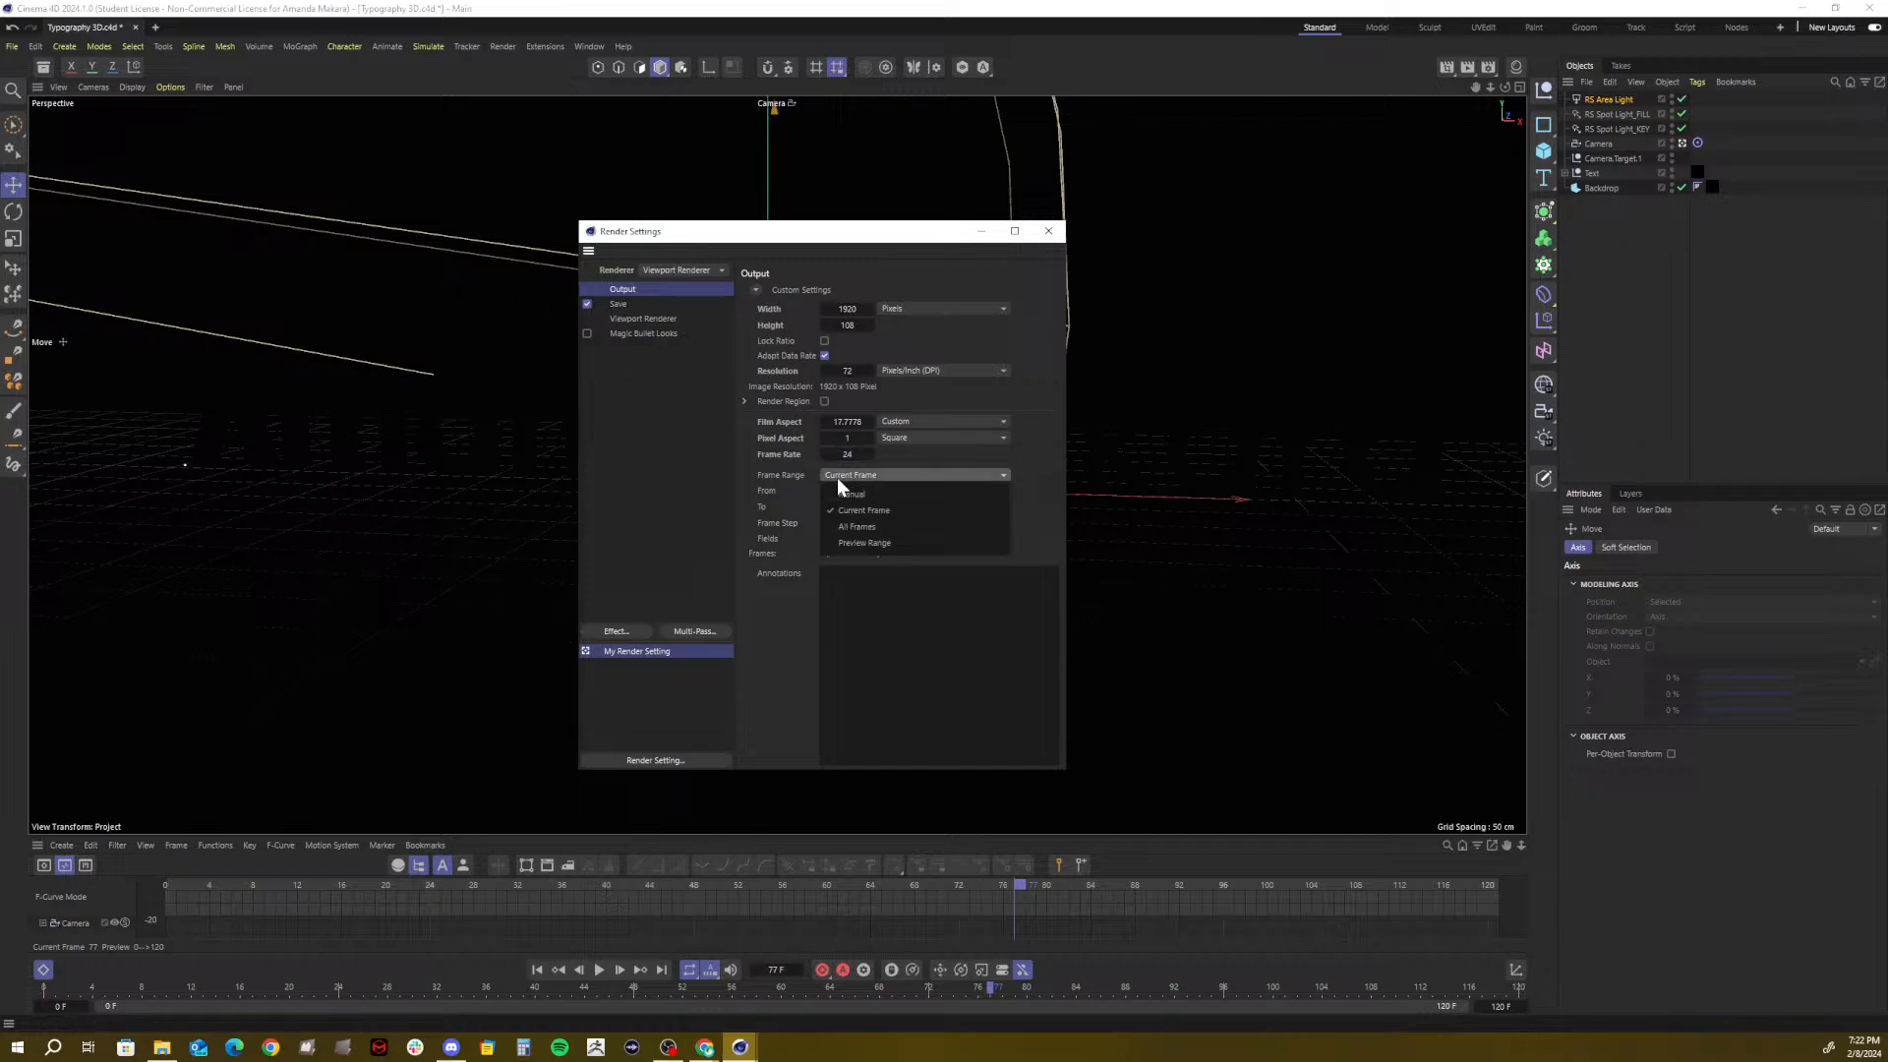
left_click(863, 522)
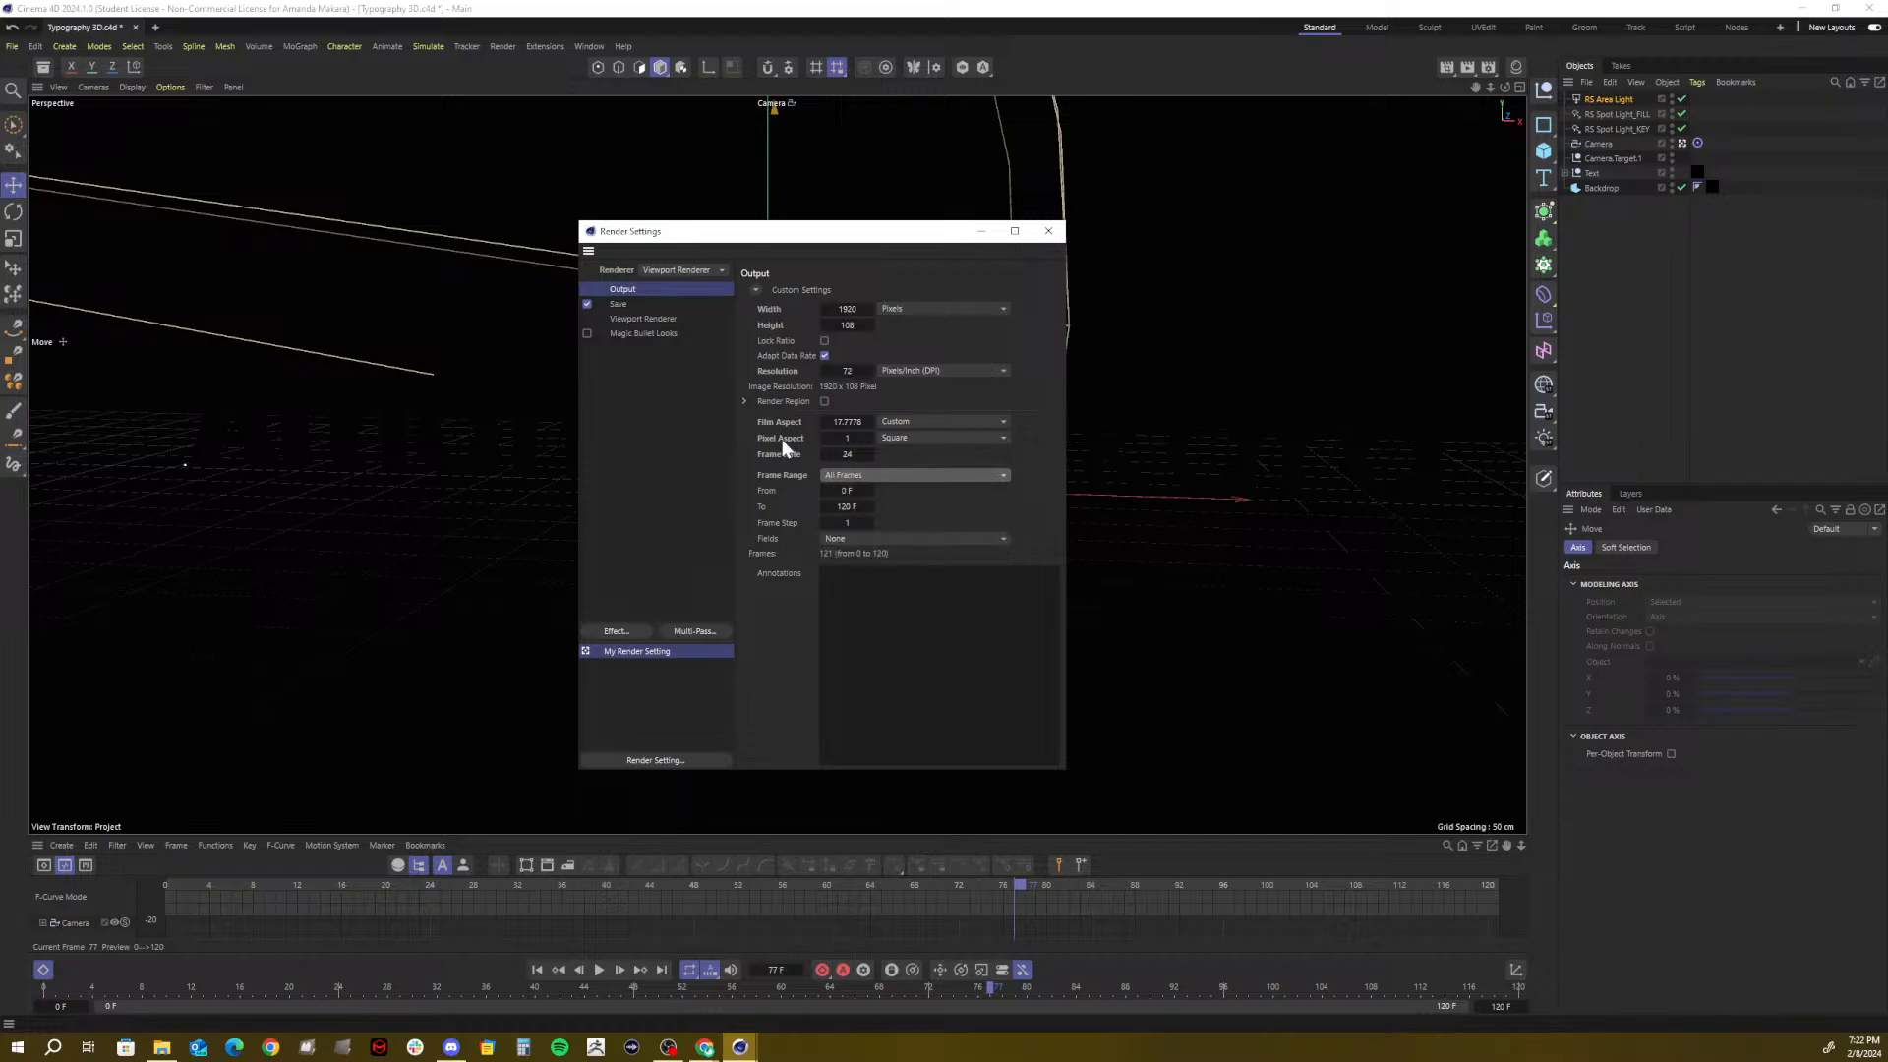
left_click(873, 476)
left_click(859, 510)
left_click(623, 304)
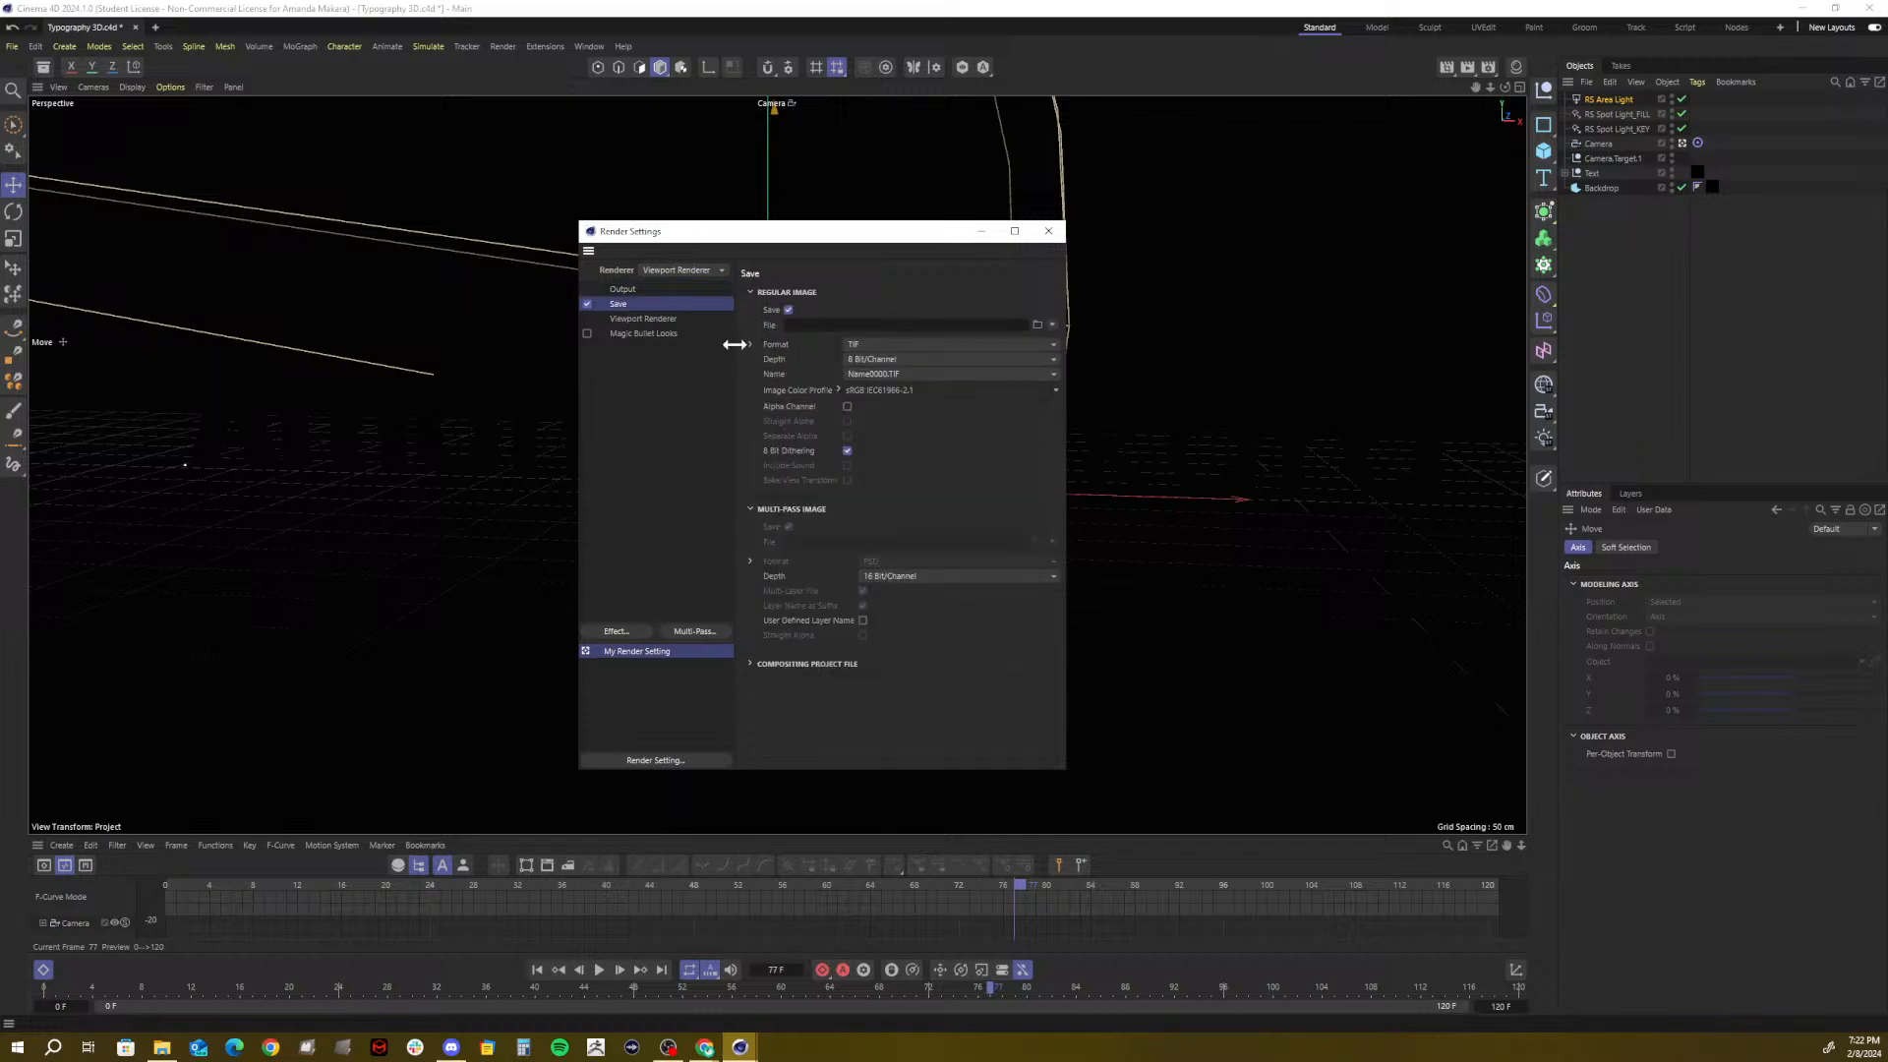
Set the save path to Desktop/_GCC/Spring 2024_AVC 184/02_Typography/00_3D/PNG Sequences
left_click(1039, 323)
left_click_drag(884, 251, 676, 249)
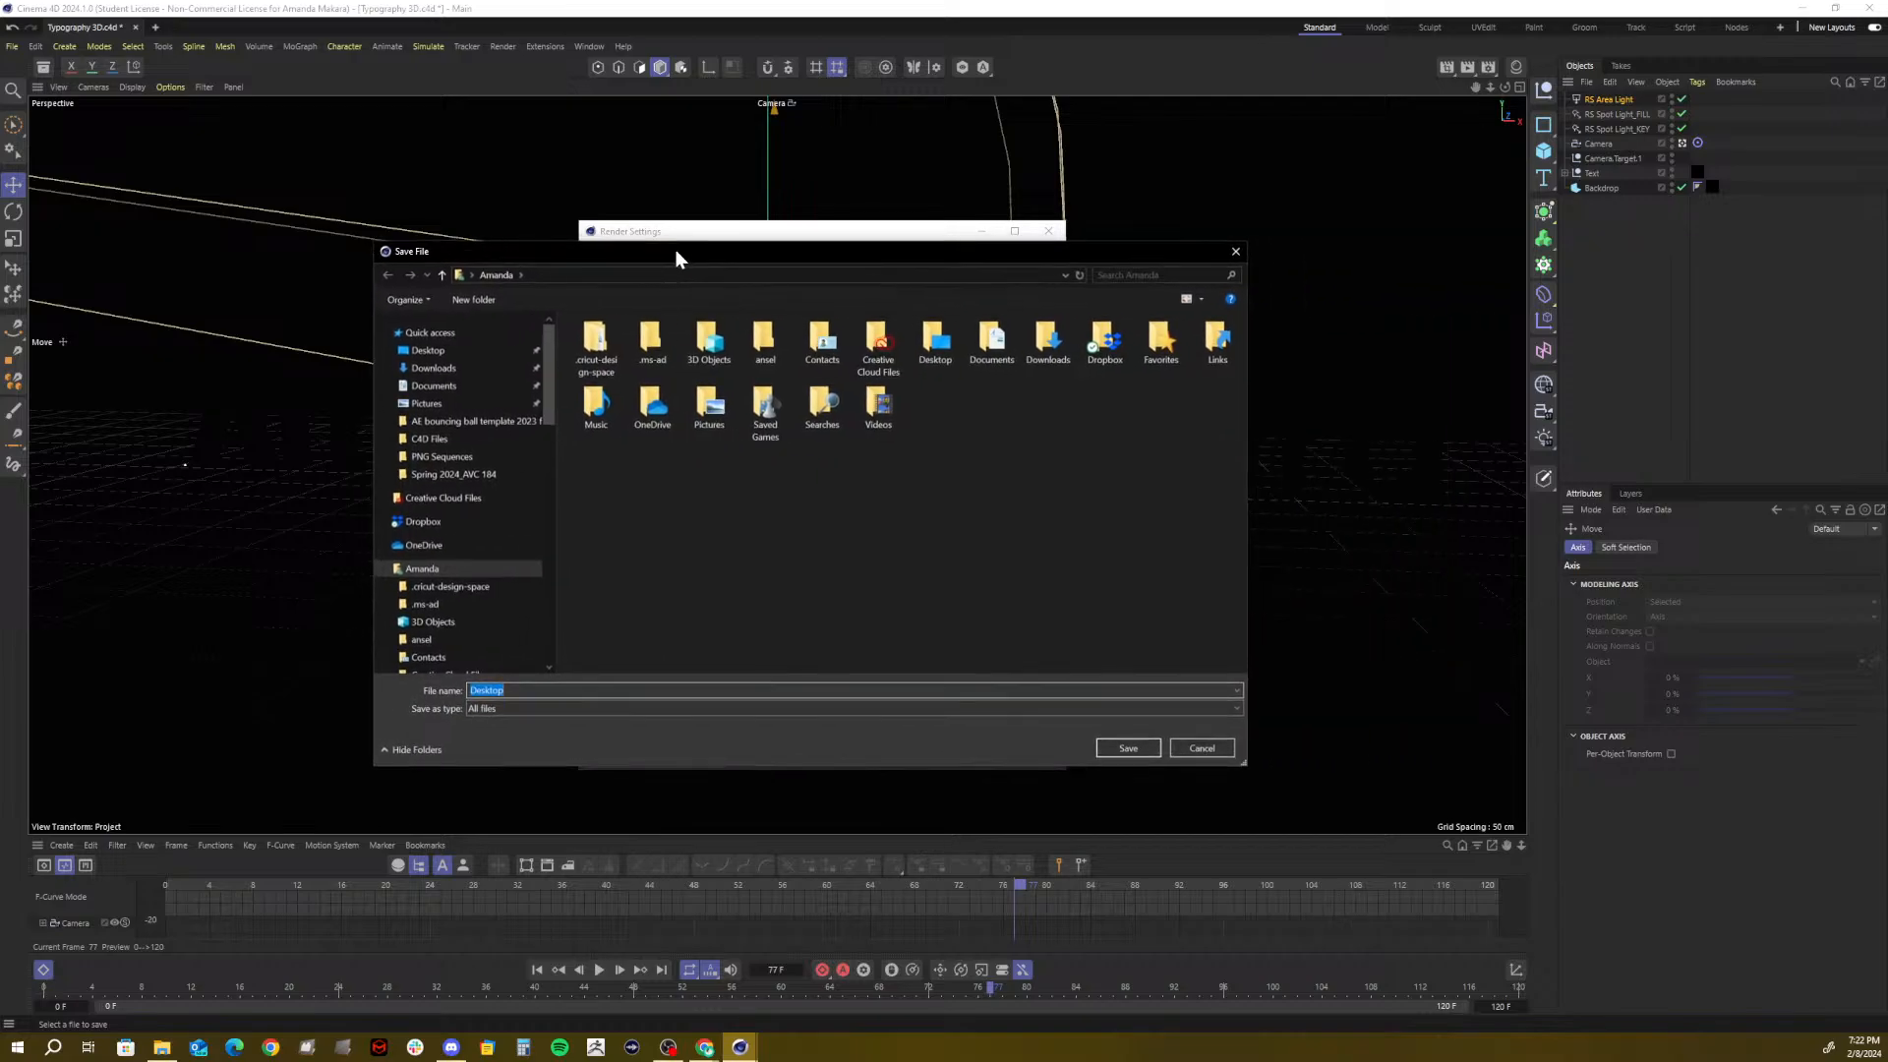
left_click(430, 352)
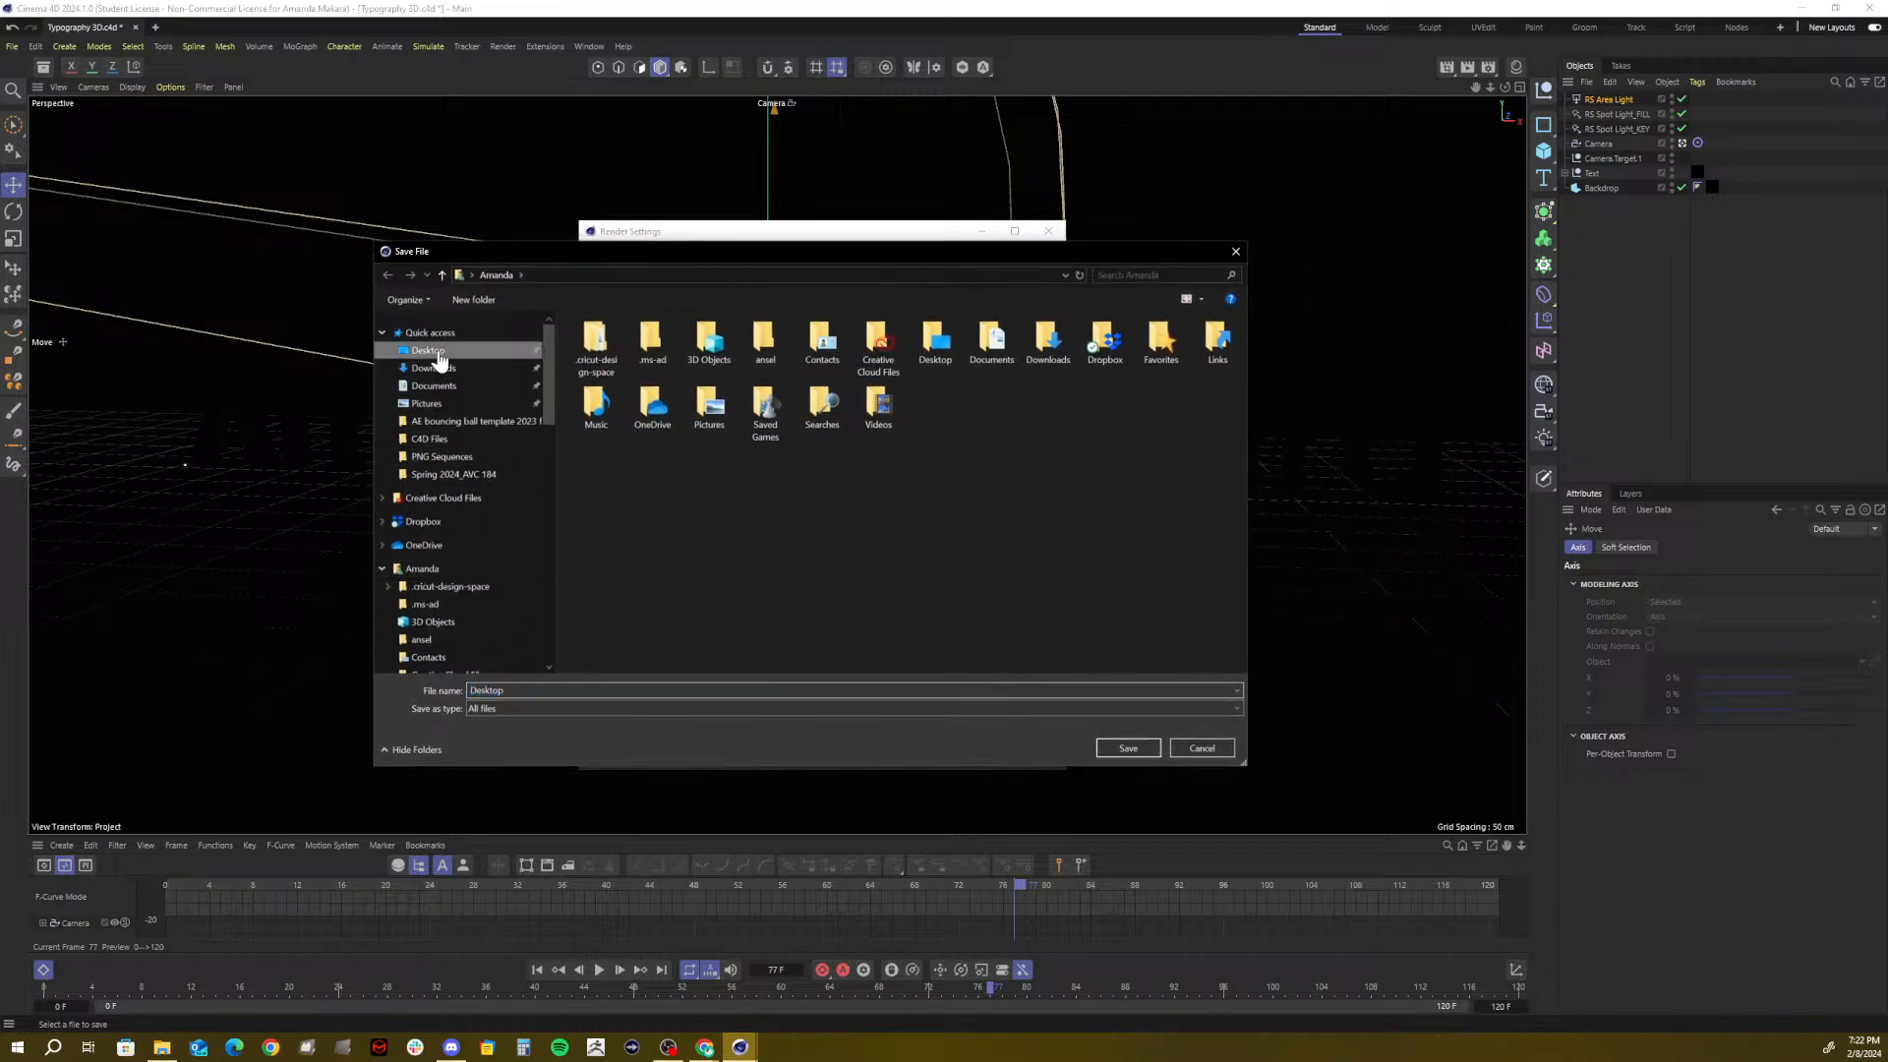
double_click(606, 356)
double_click(686, 373)
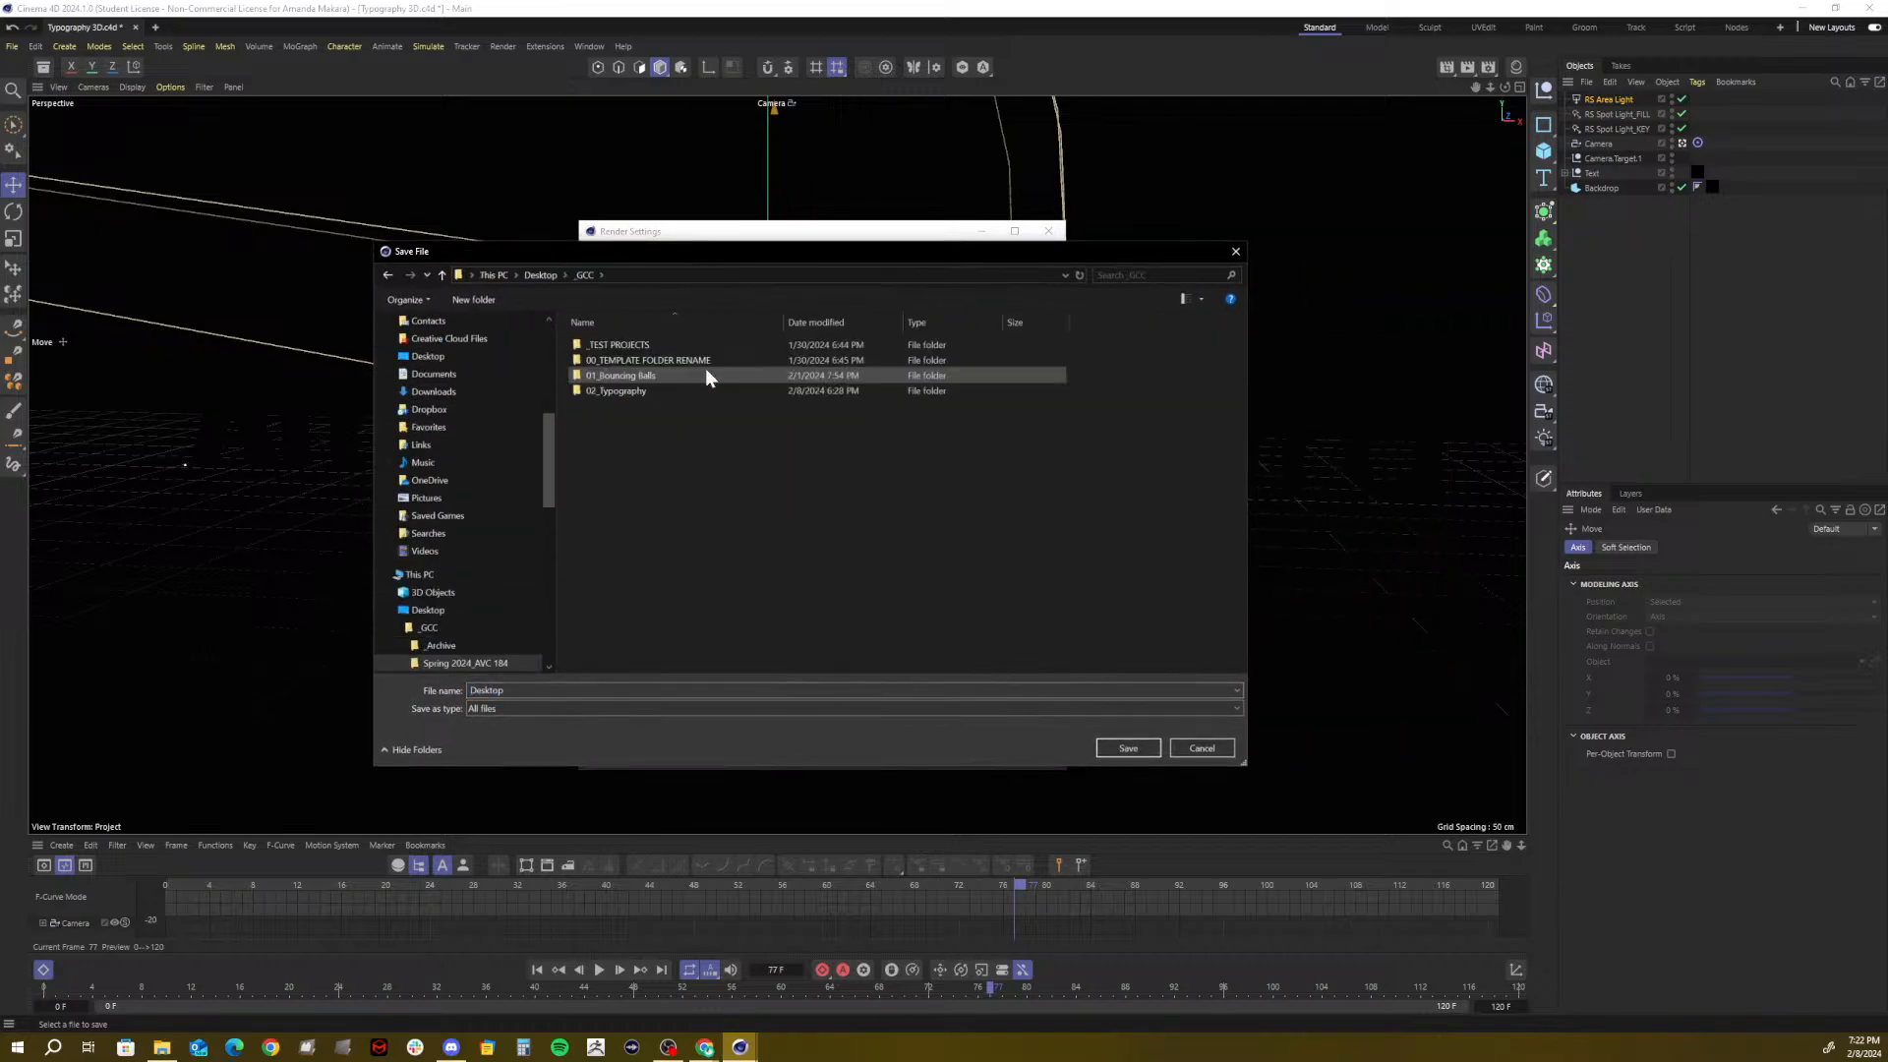
double_click(623, 385)
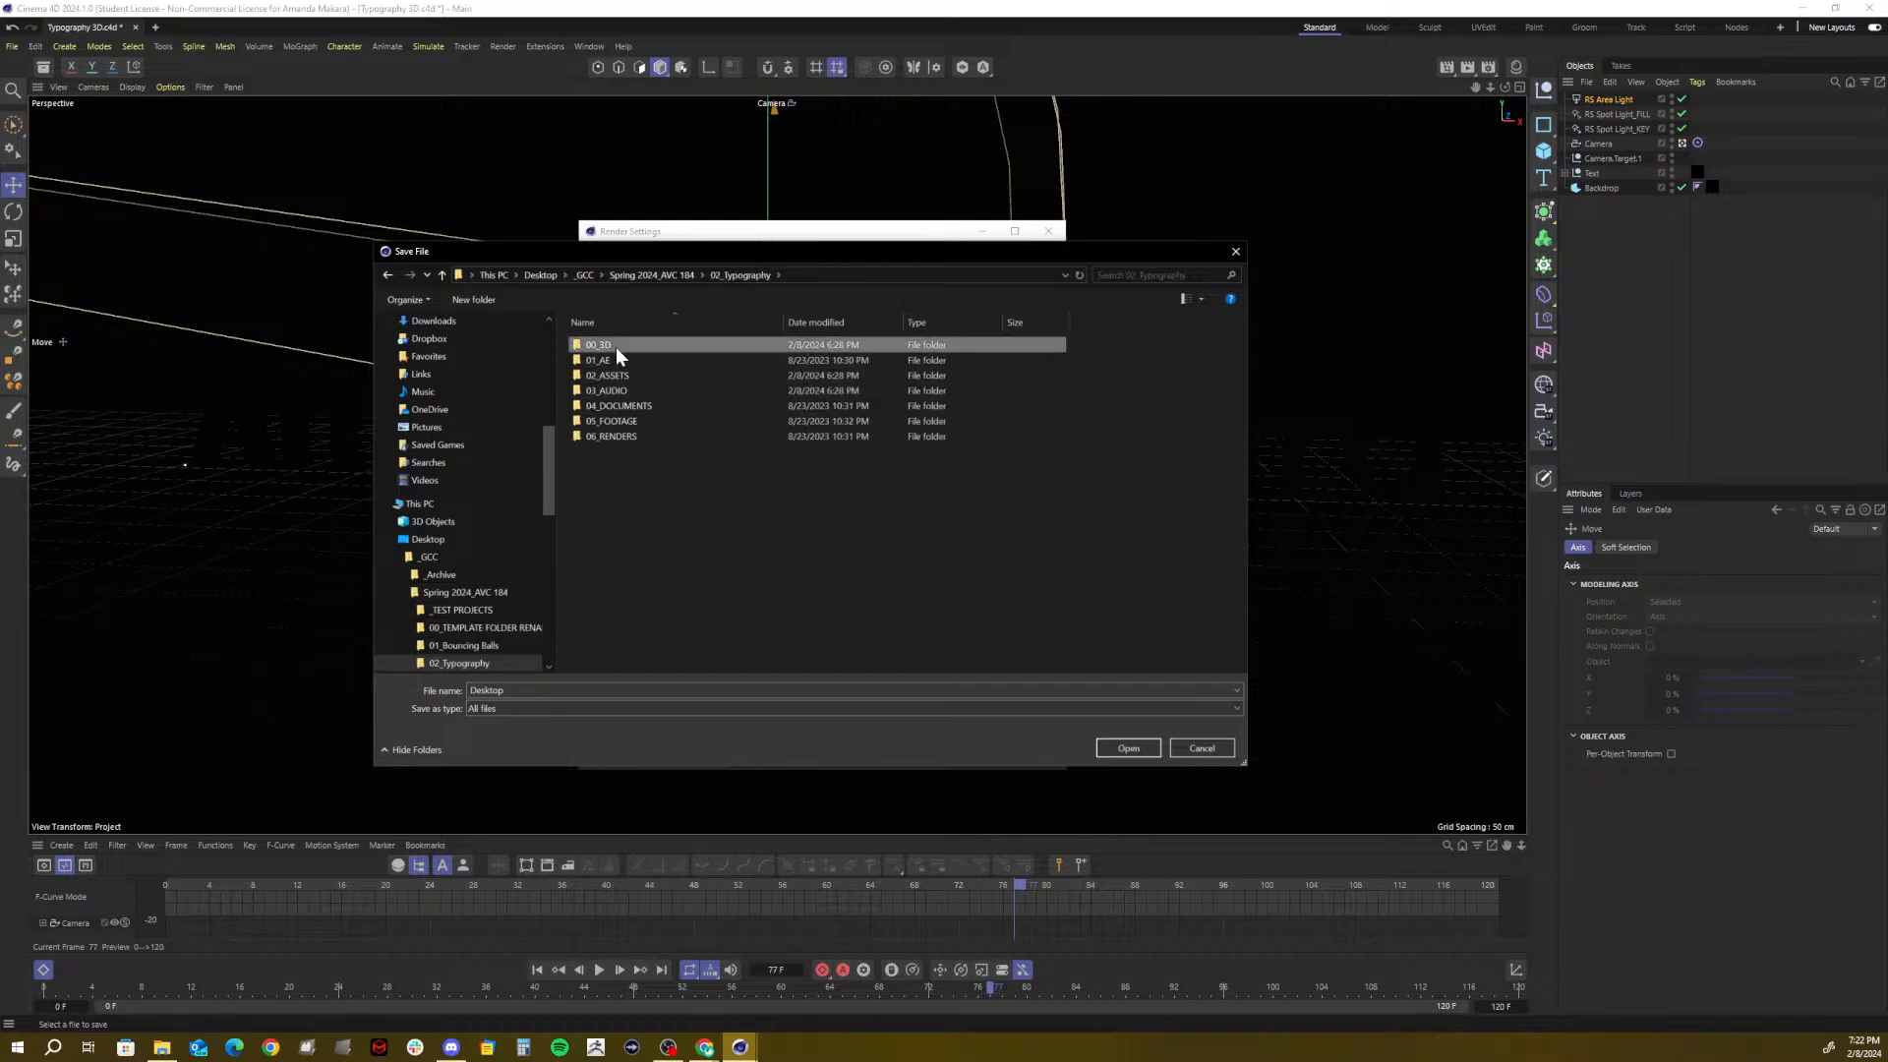
double_click(616, 346)
double_click(619, 360)
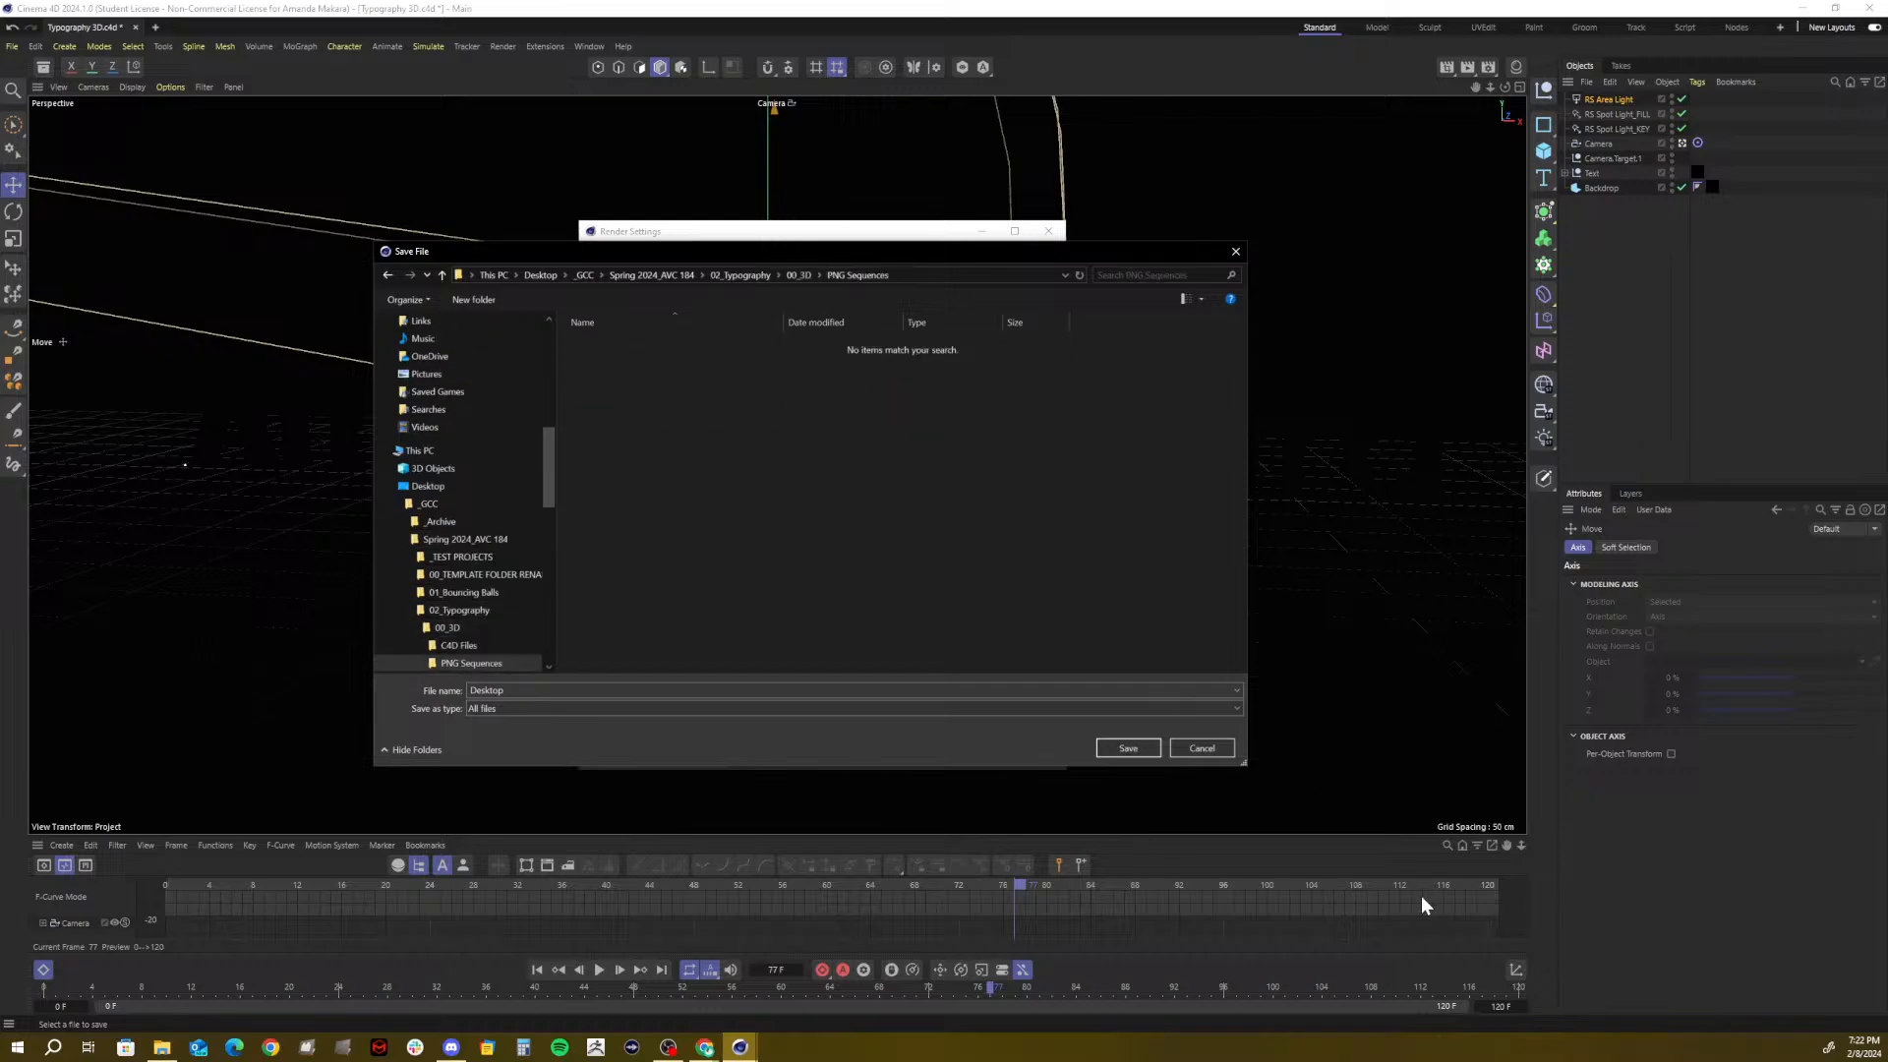
left_click(1138, 747)
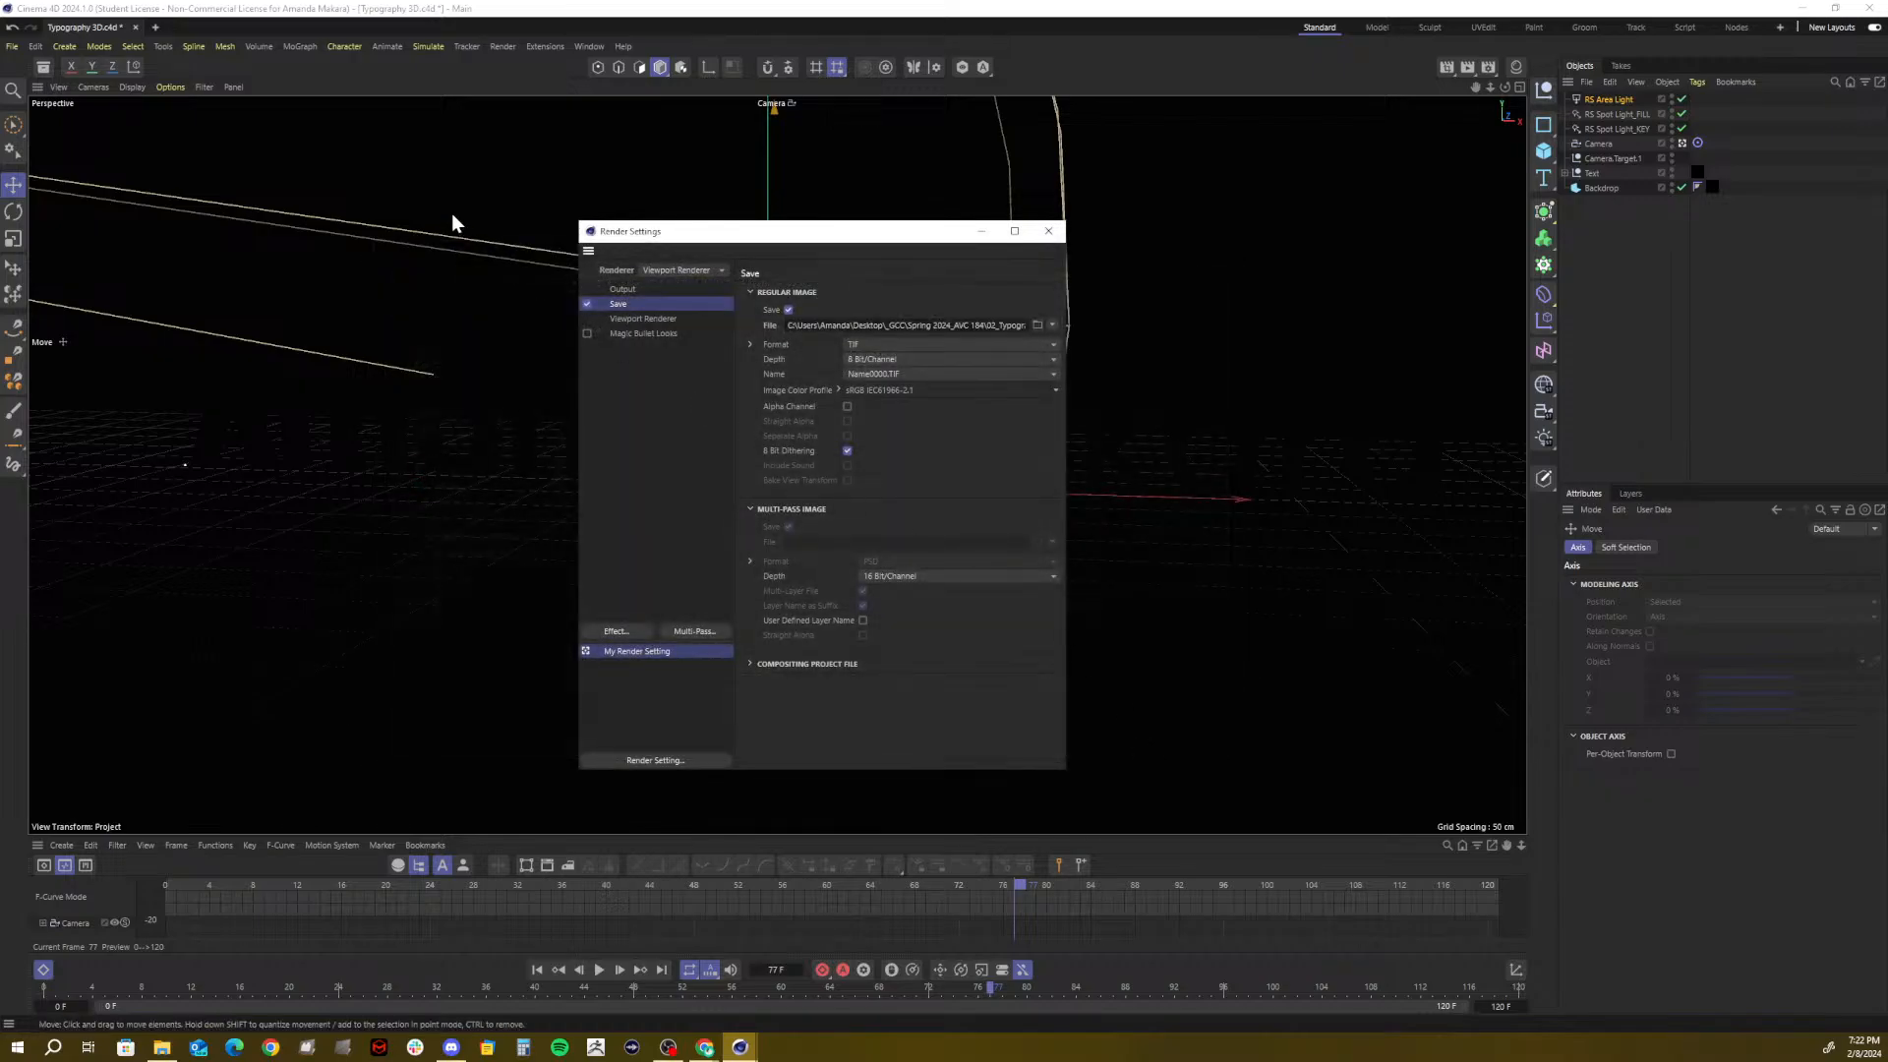
Set the image format to PNG with Alpha Channel, then show the Viewport Renderer options
left_click(876, 346)
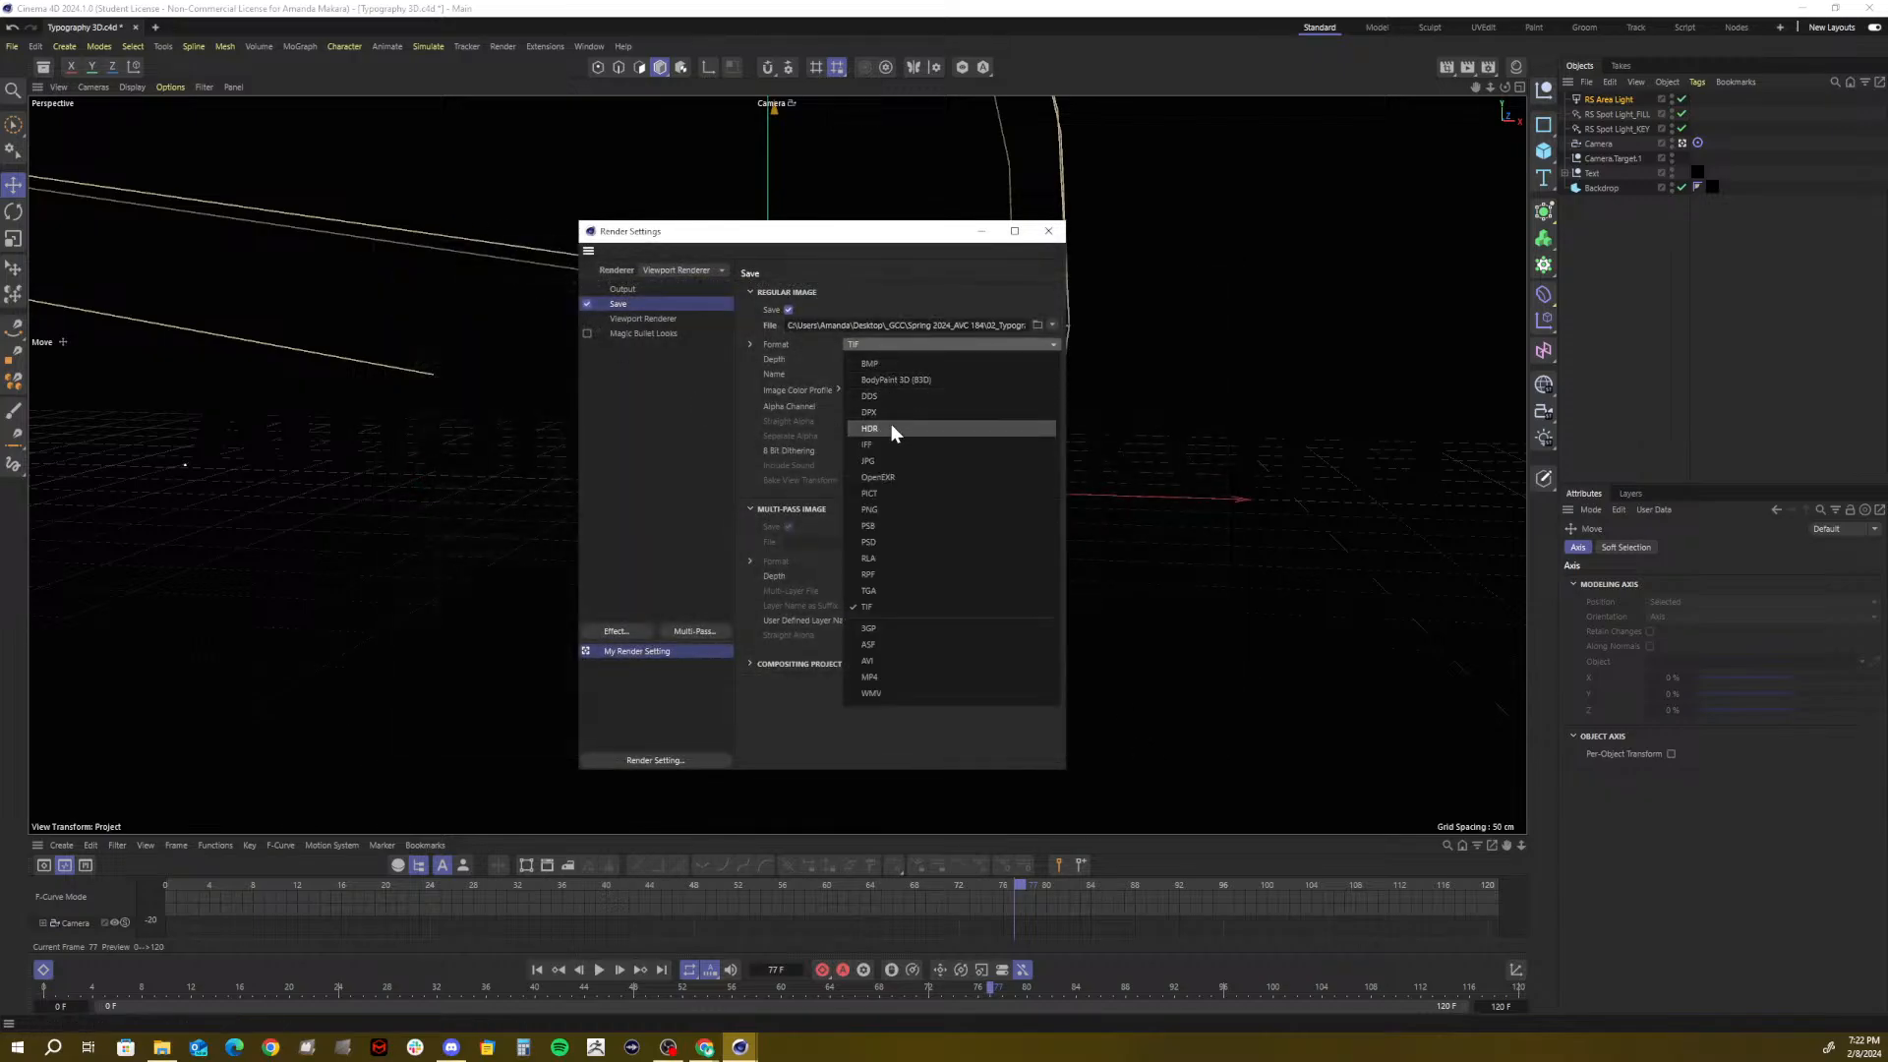
left_click(872, 503)
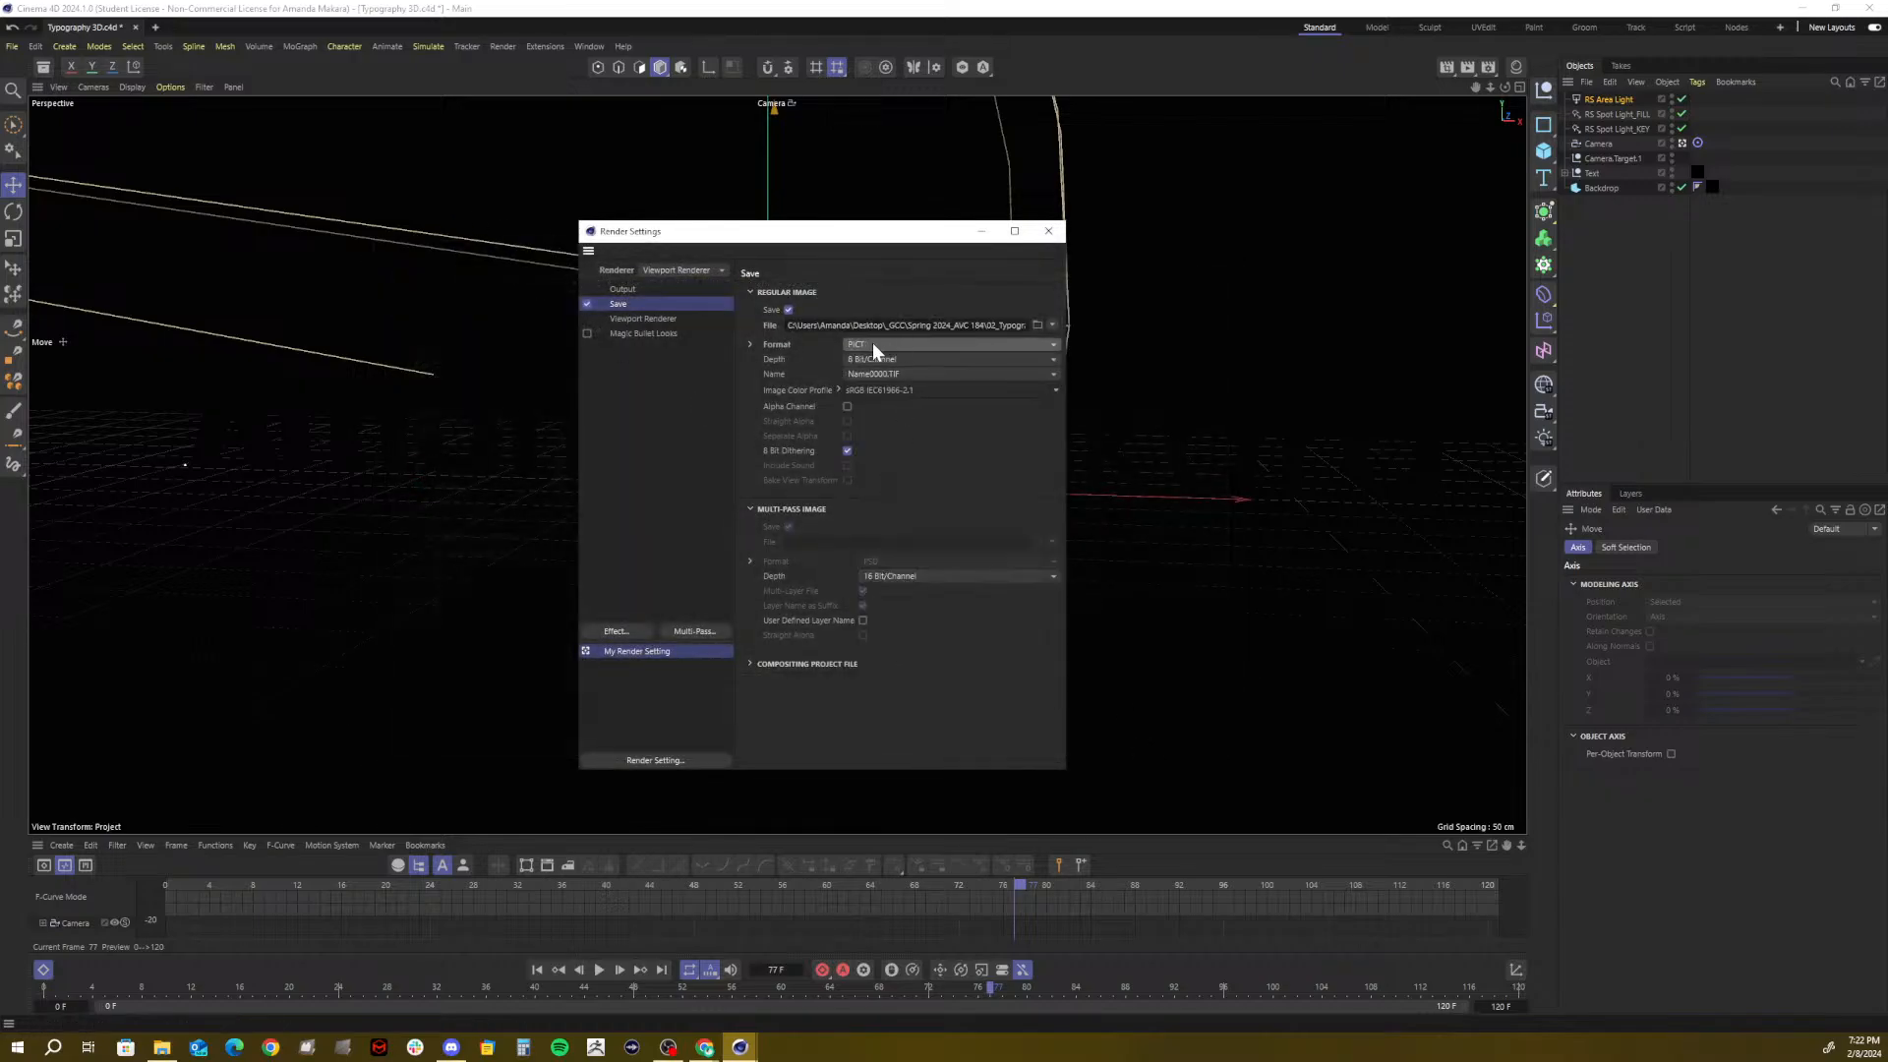
left_click(871, 343)
left_click(875, 505)
left_click(847, 406)
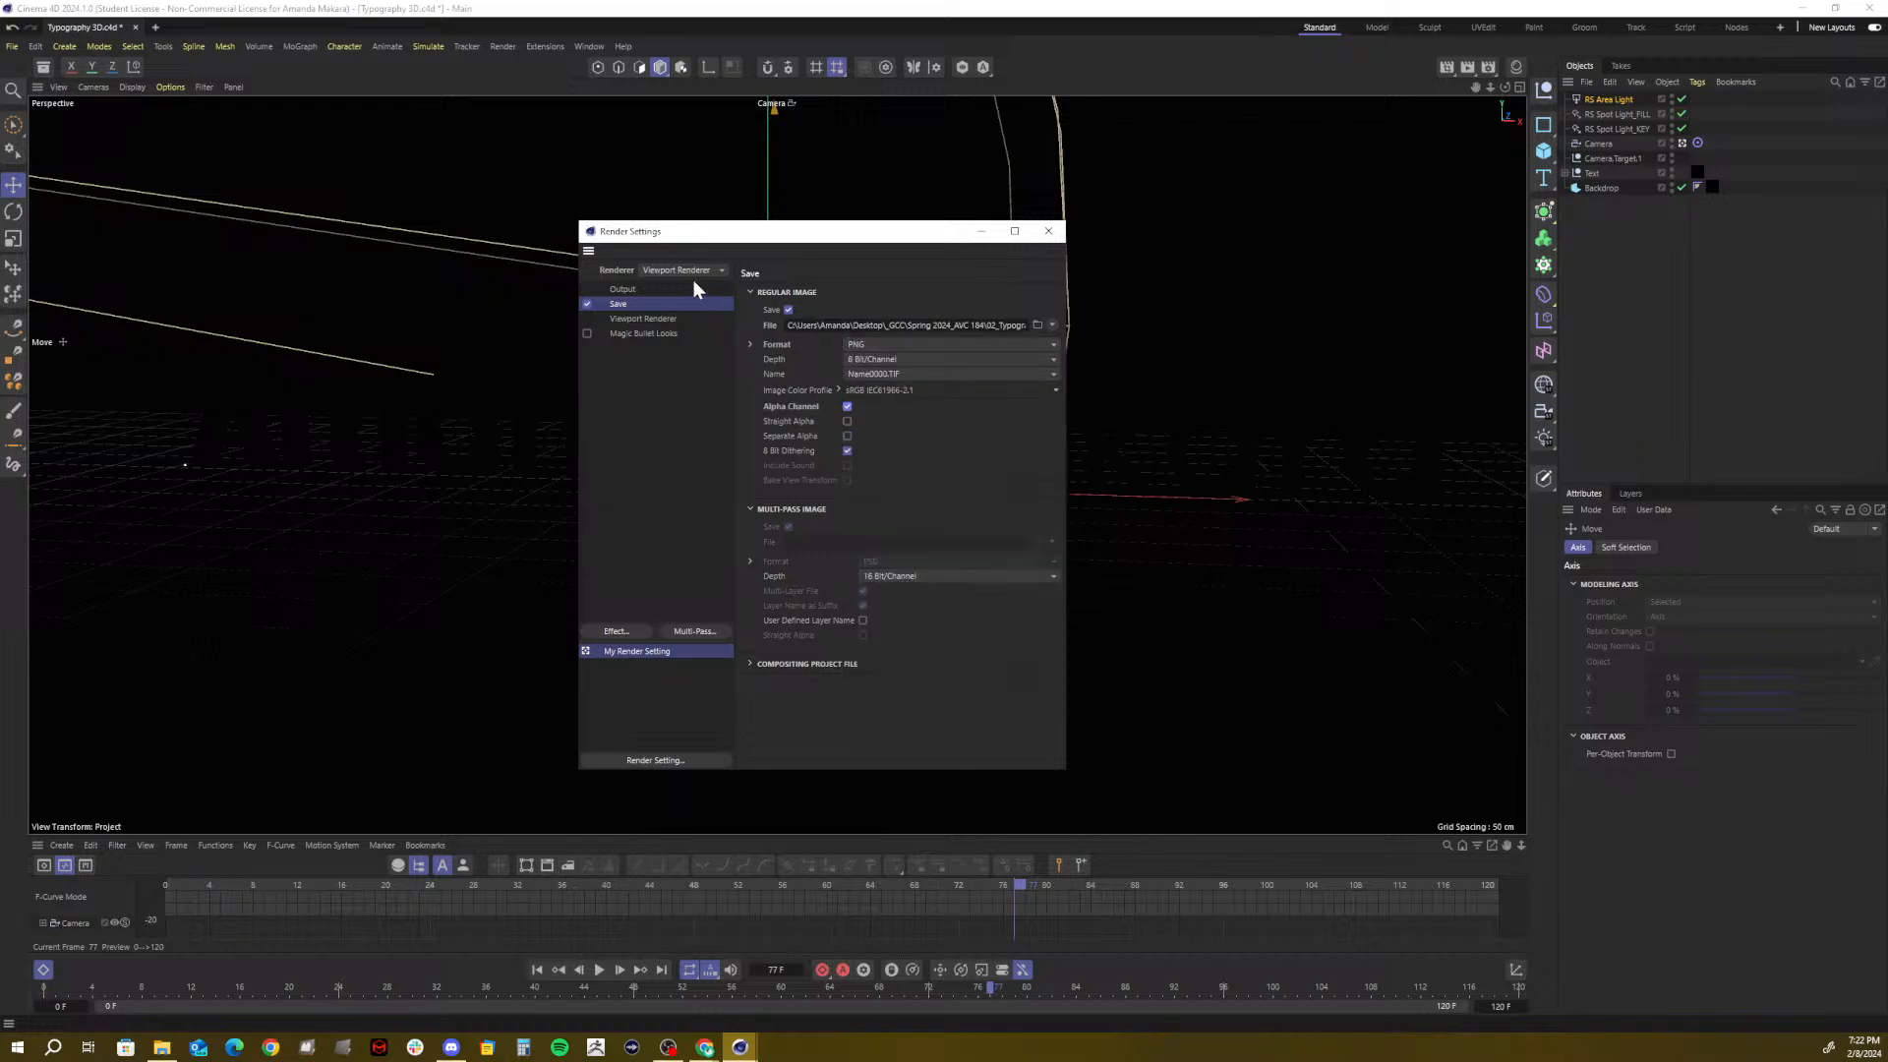
left_click(643, 321)
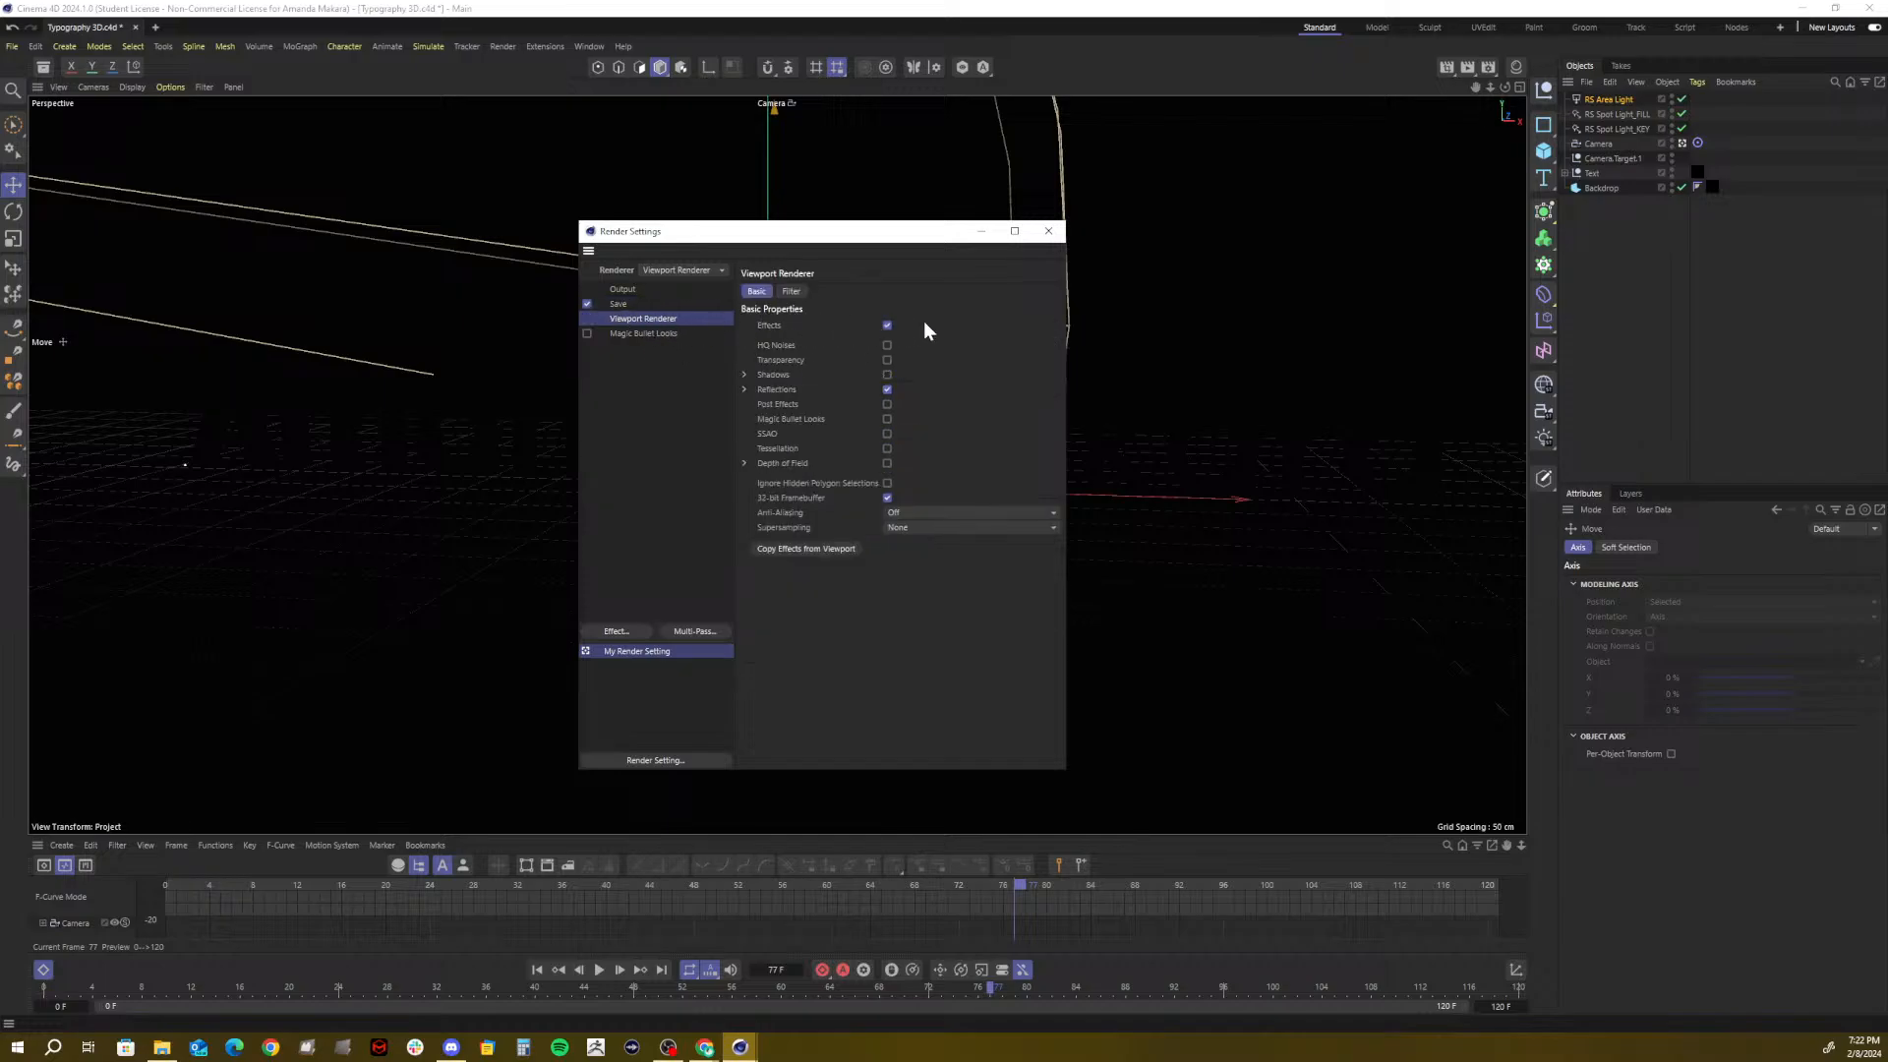
Enable Transparency and Geometry Only for the Viewport Renderer, then close Render Settings
left_click(886, 360)
left_click(788, 293)
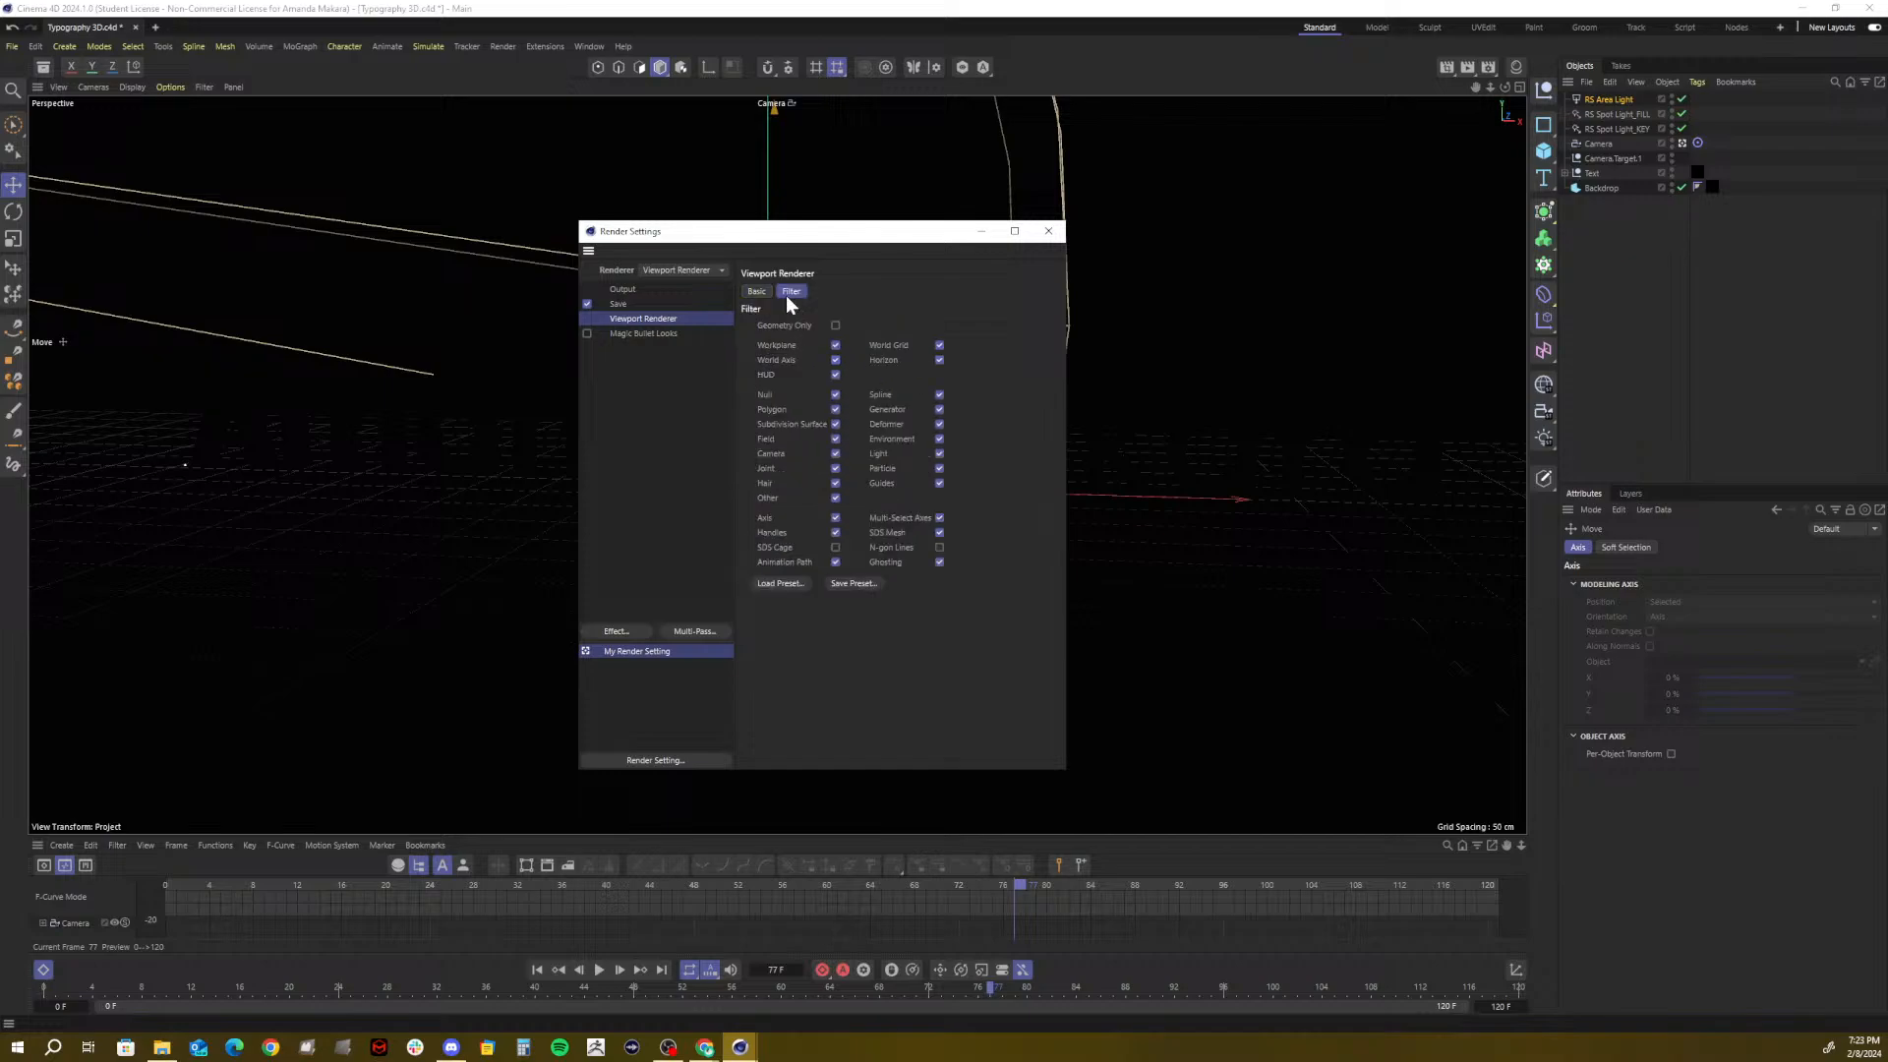
left_click(835, 325)
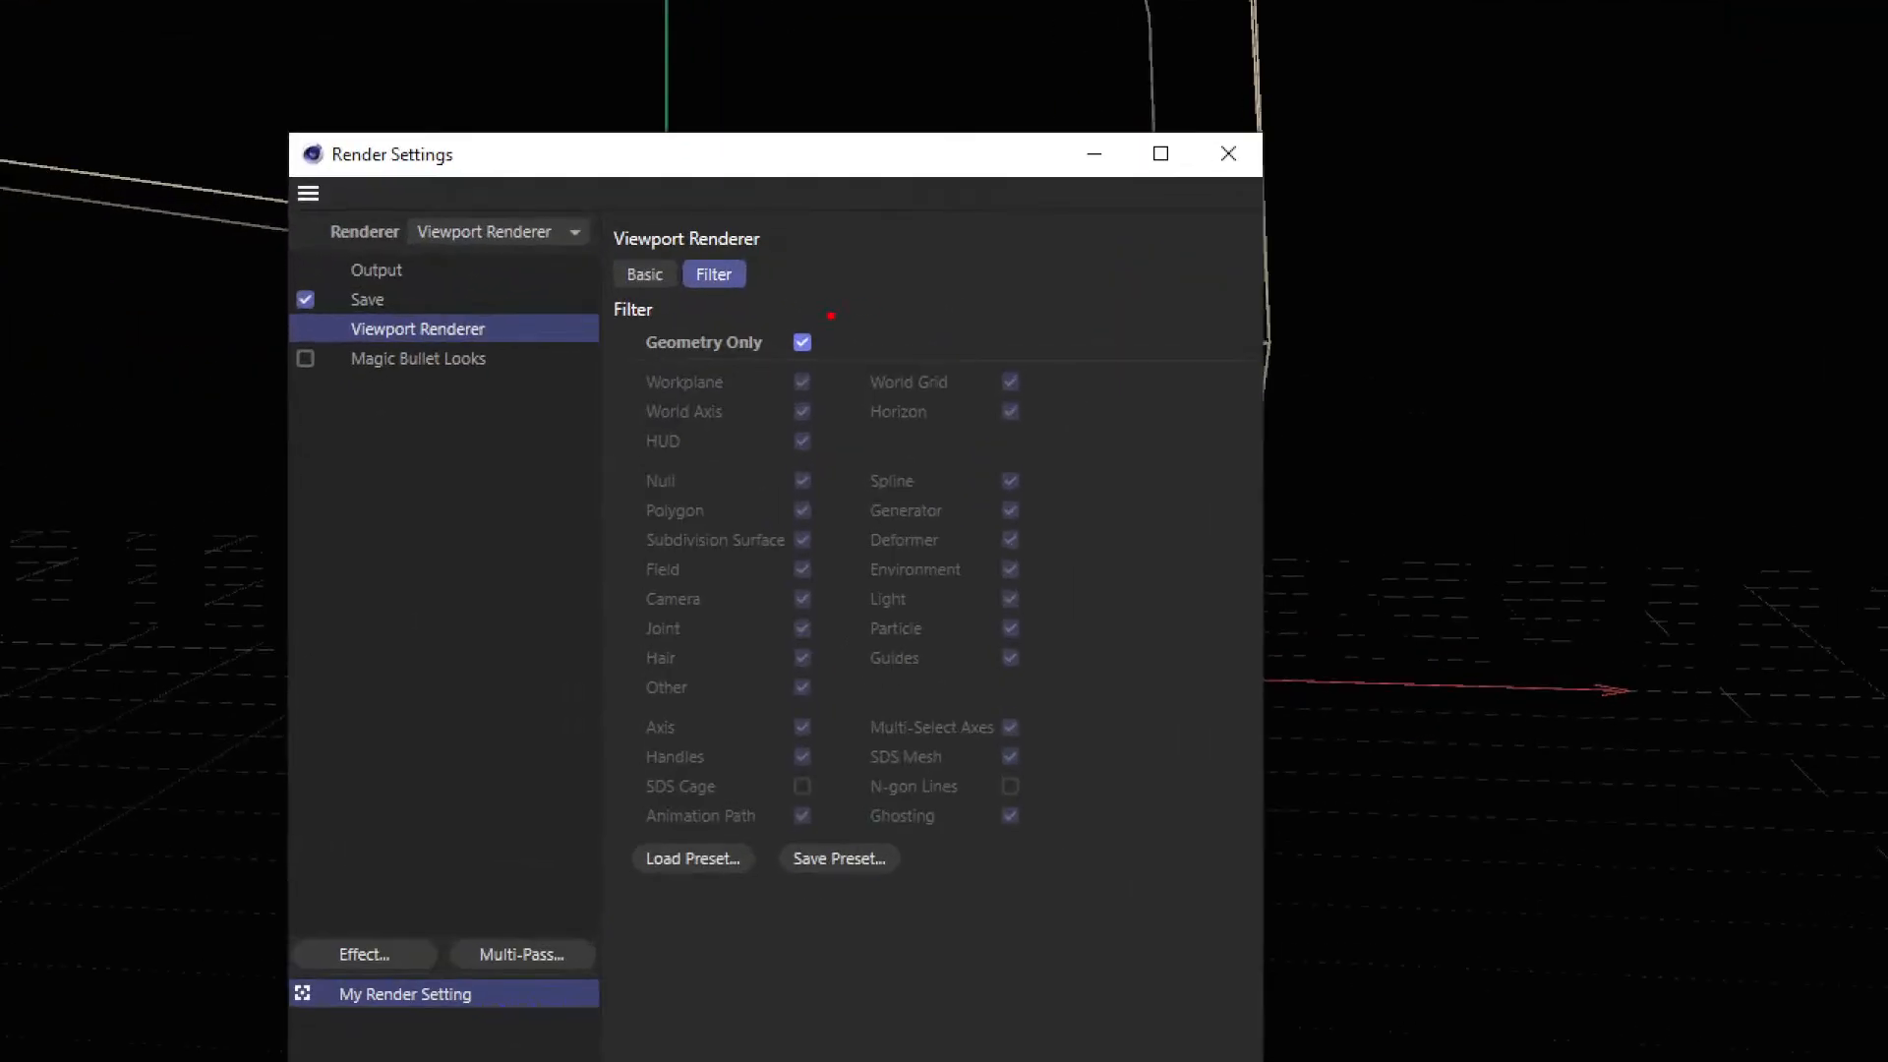
mouse_move(831, 315)
left_mouse_down()
mouse_move(889, 330)
mouse_move(795, 273)
left_mouse_up()
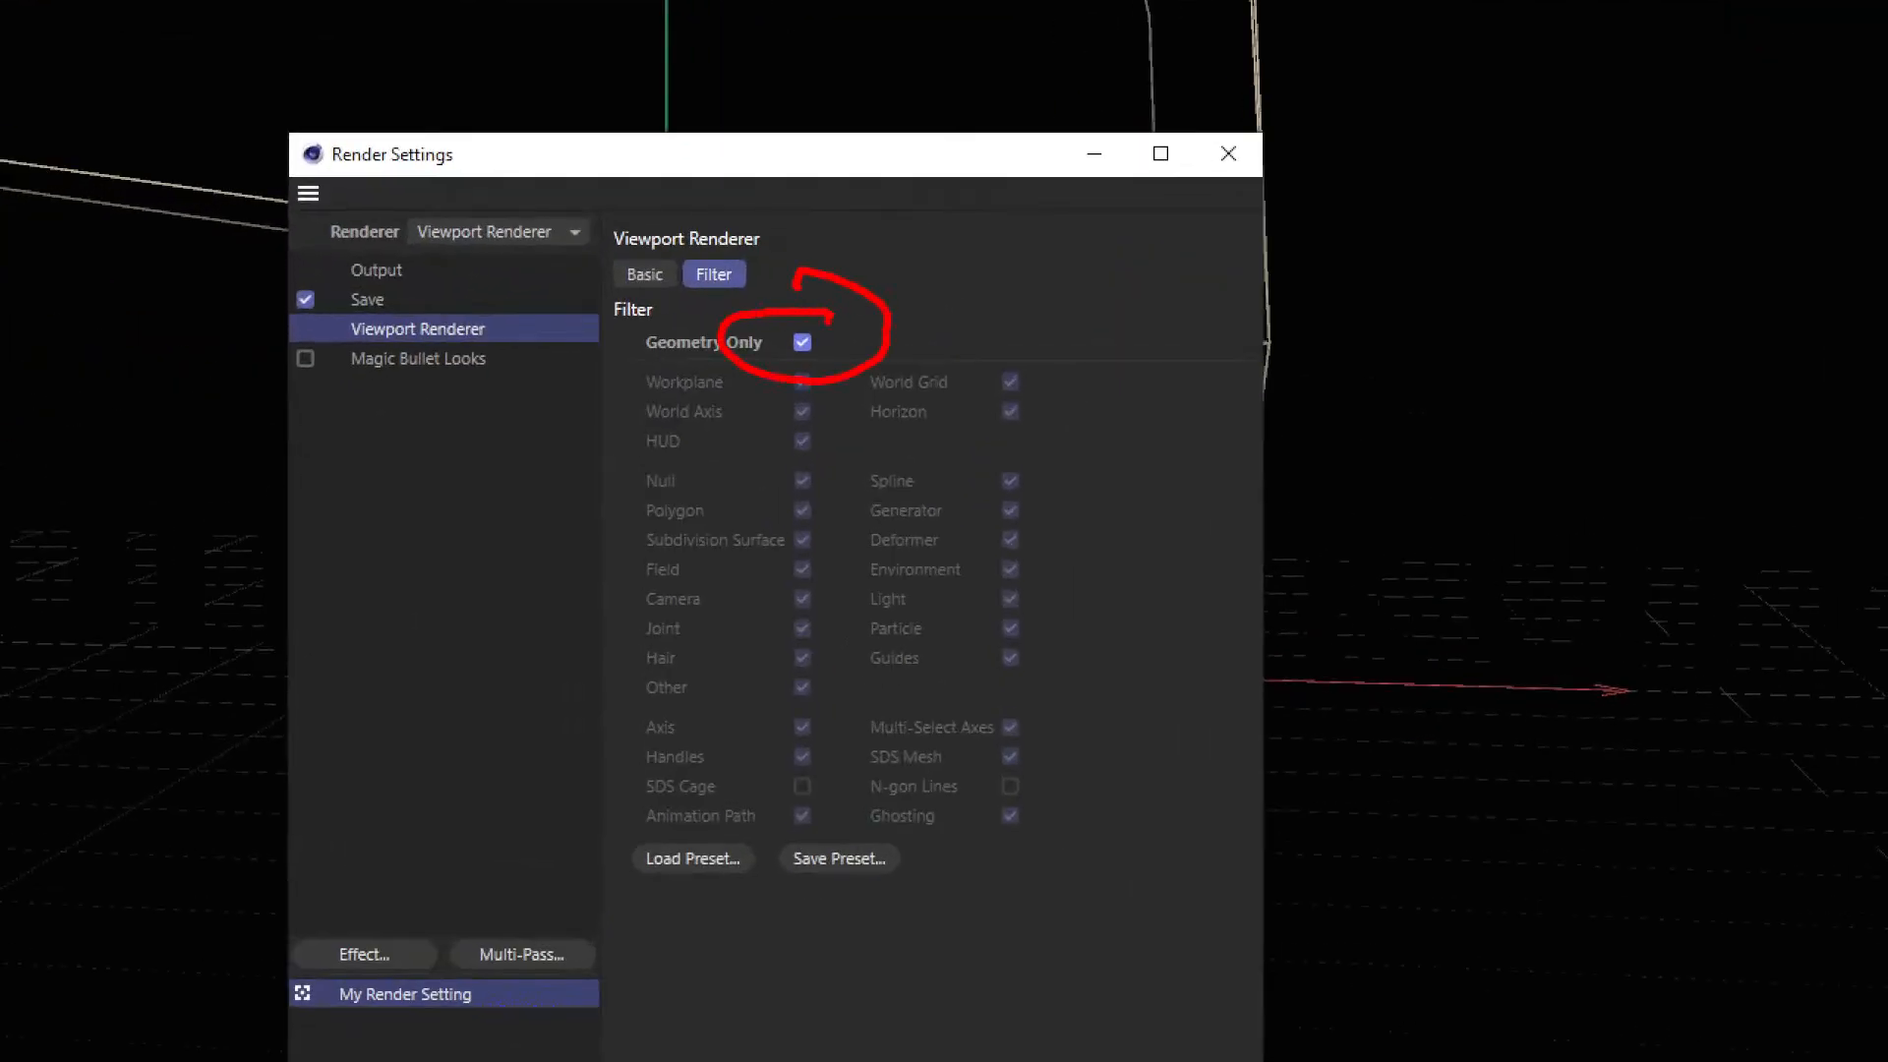
key("Escape")
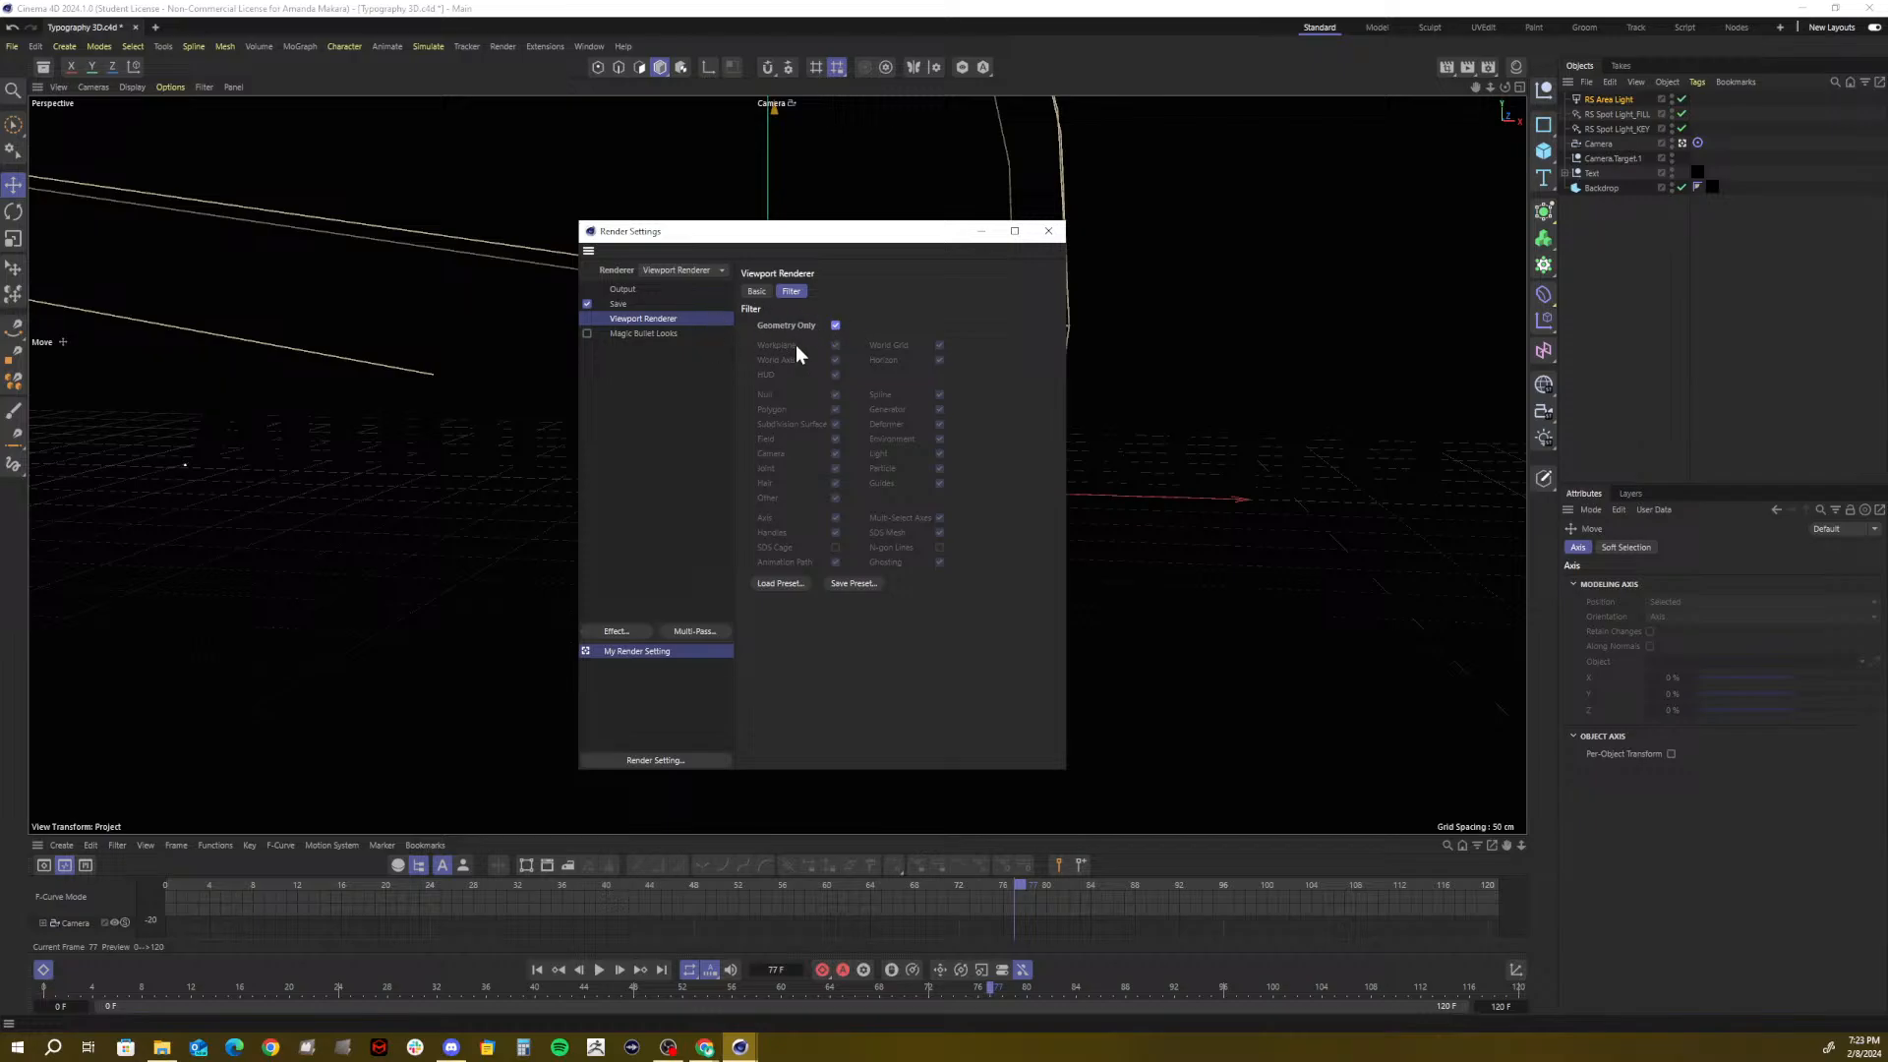
left_click(627, 303)
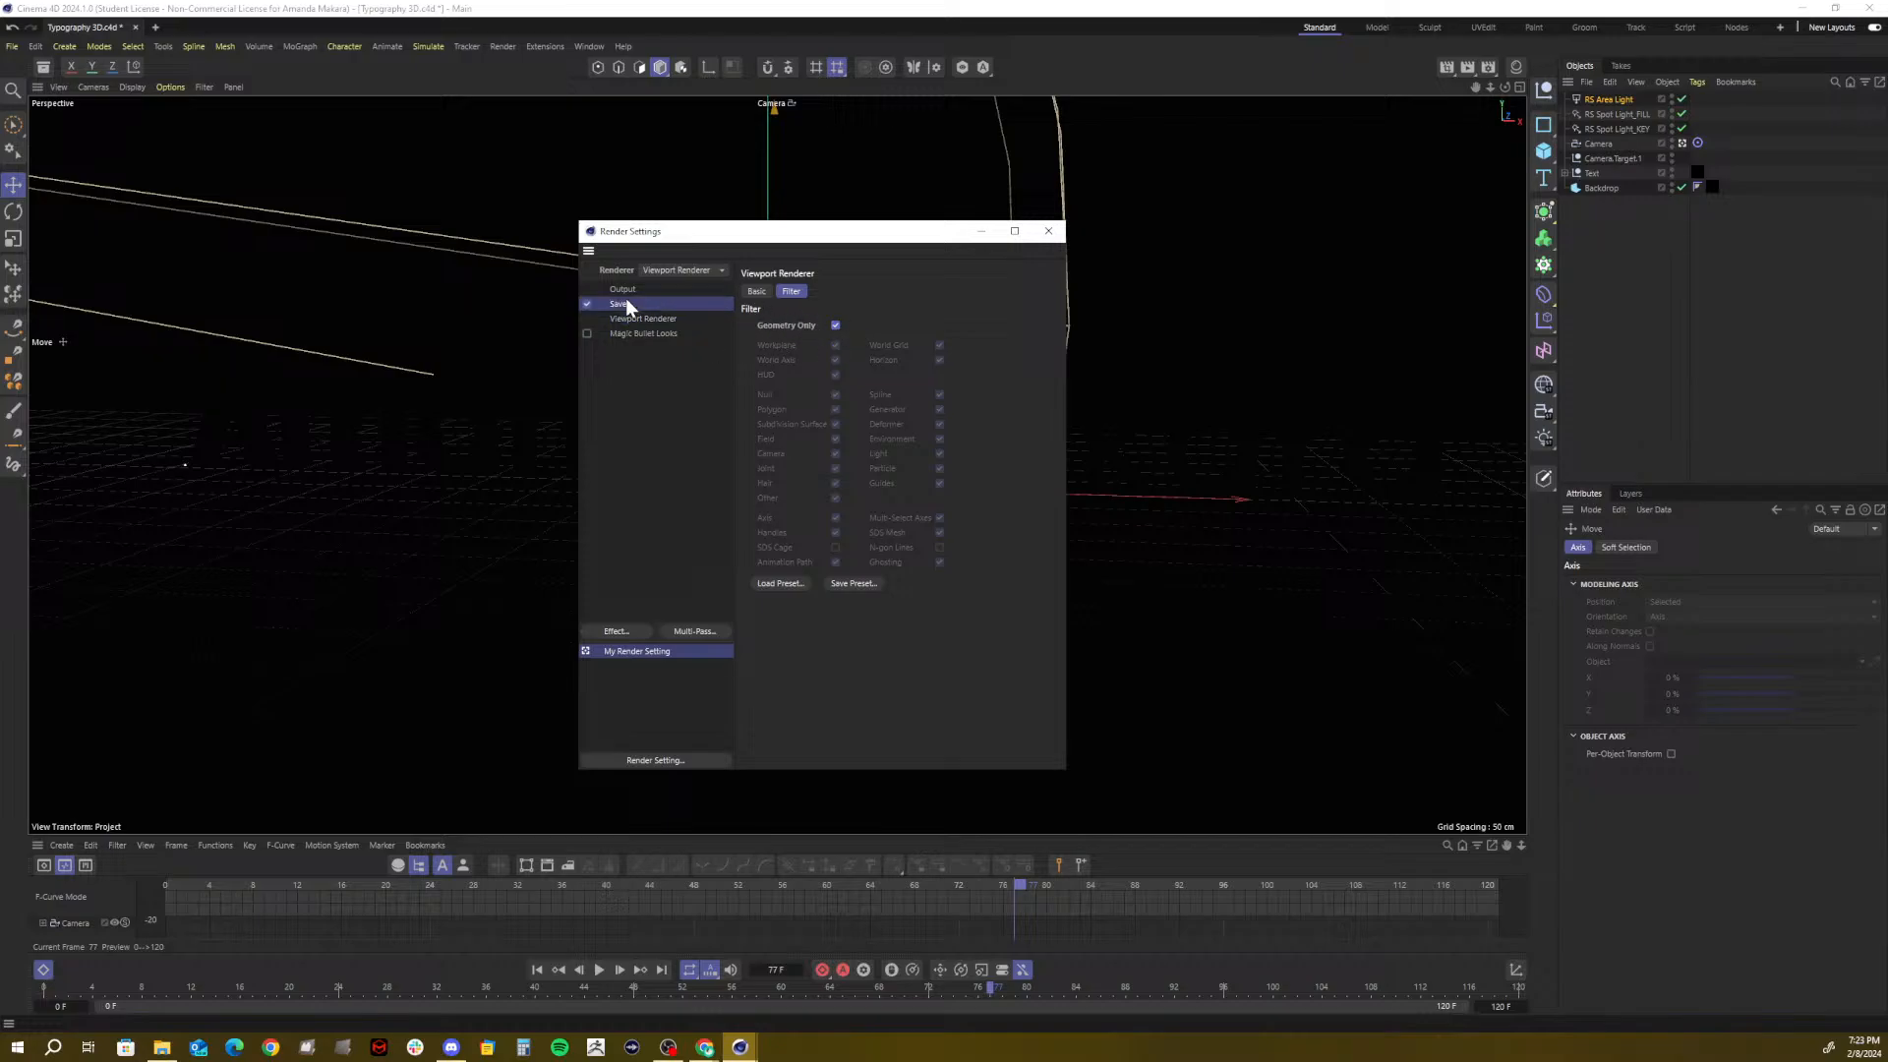
left_click(623, 290)
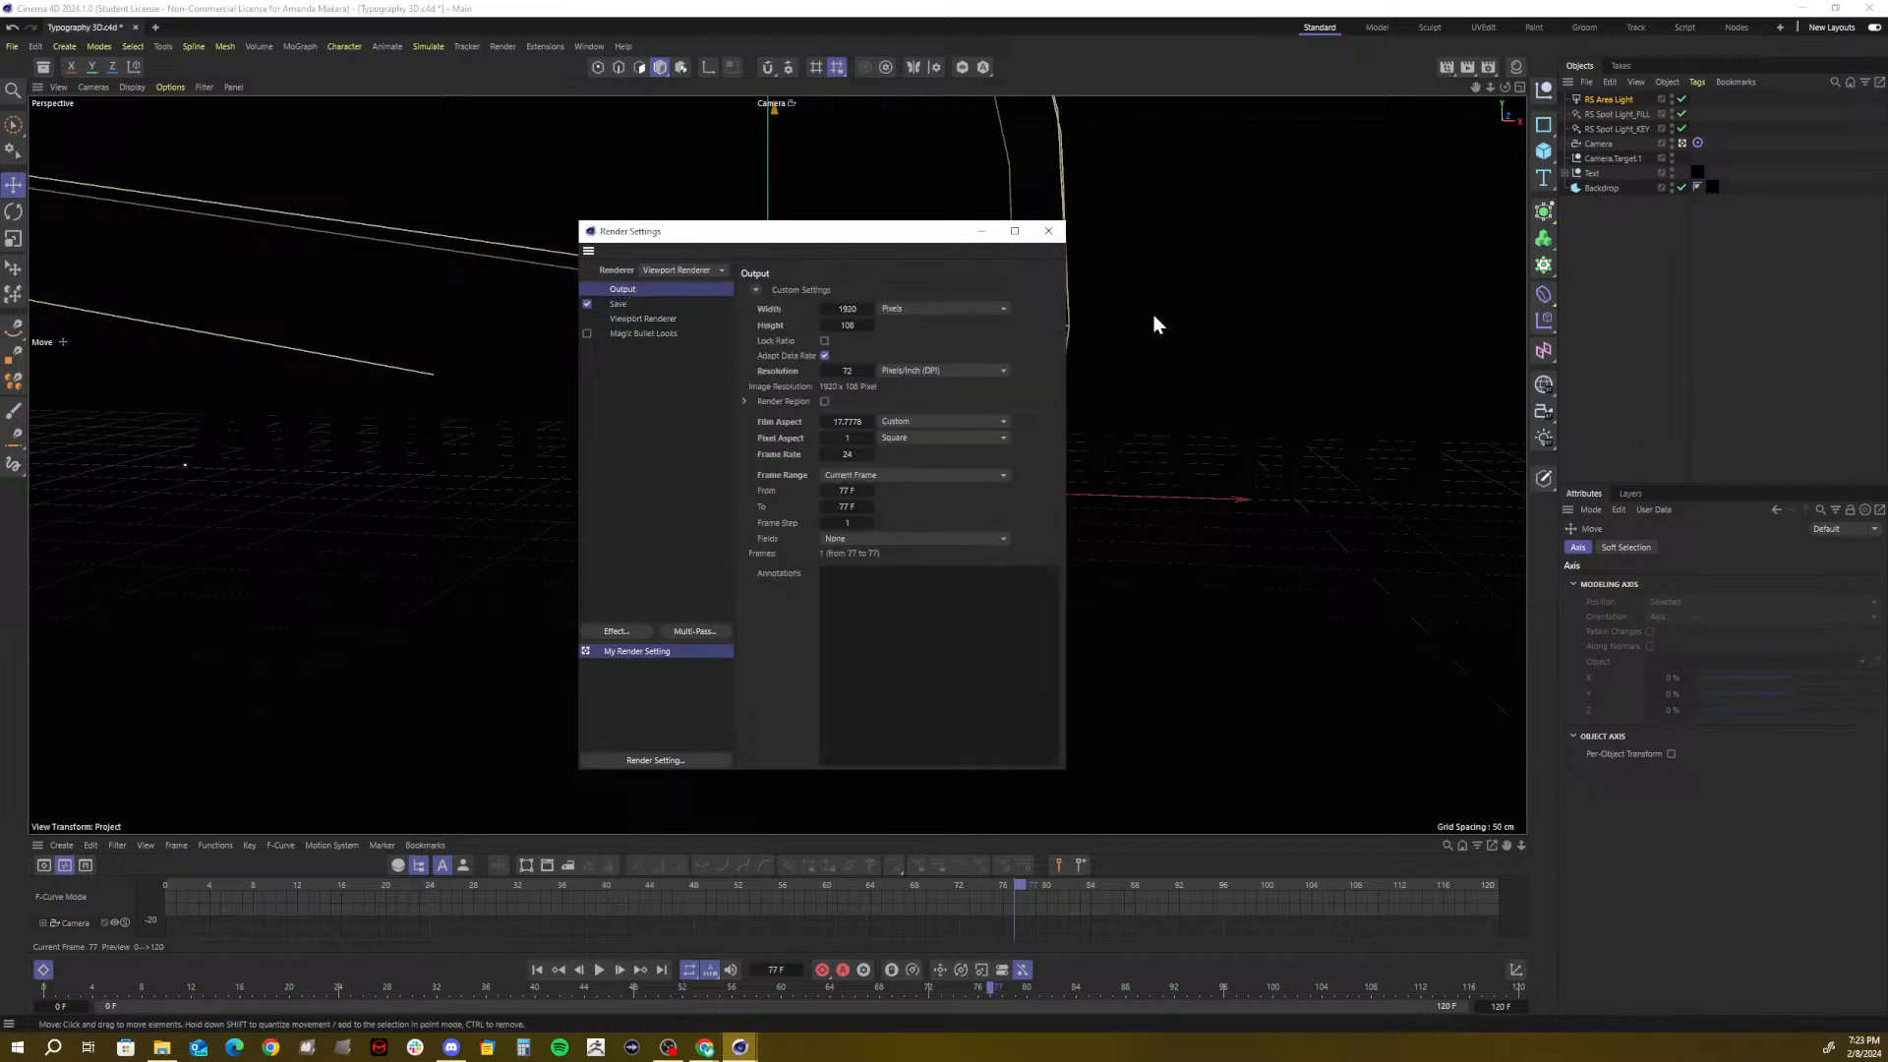
left_click(1048, 231)
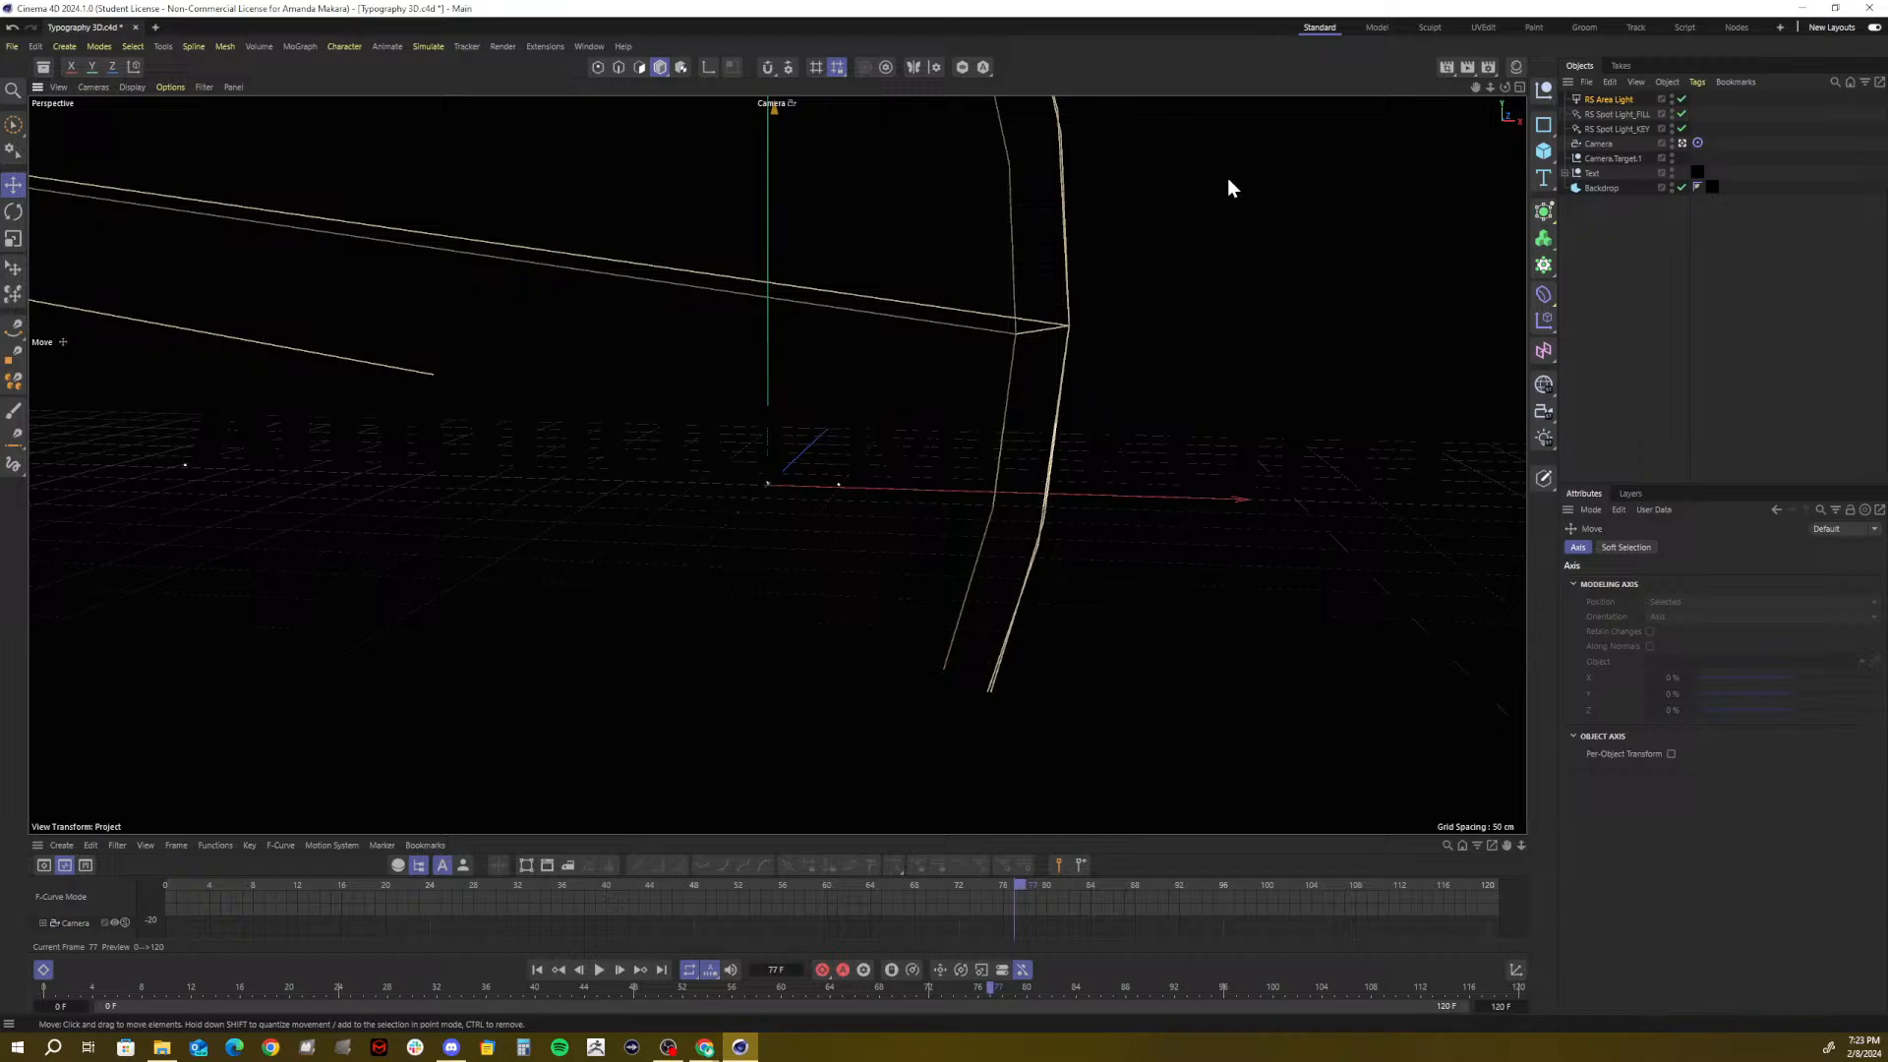
Render a test frame to the Picture Viewer, check its resolution in History, then close it
left_click(1467, 68)
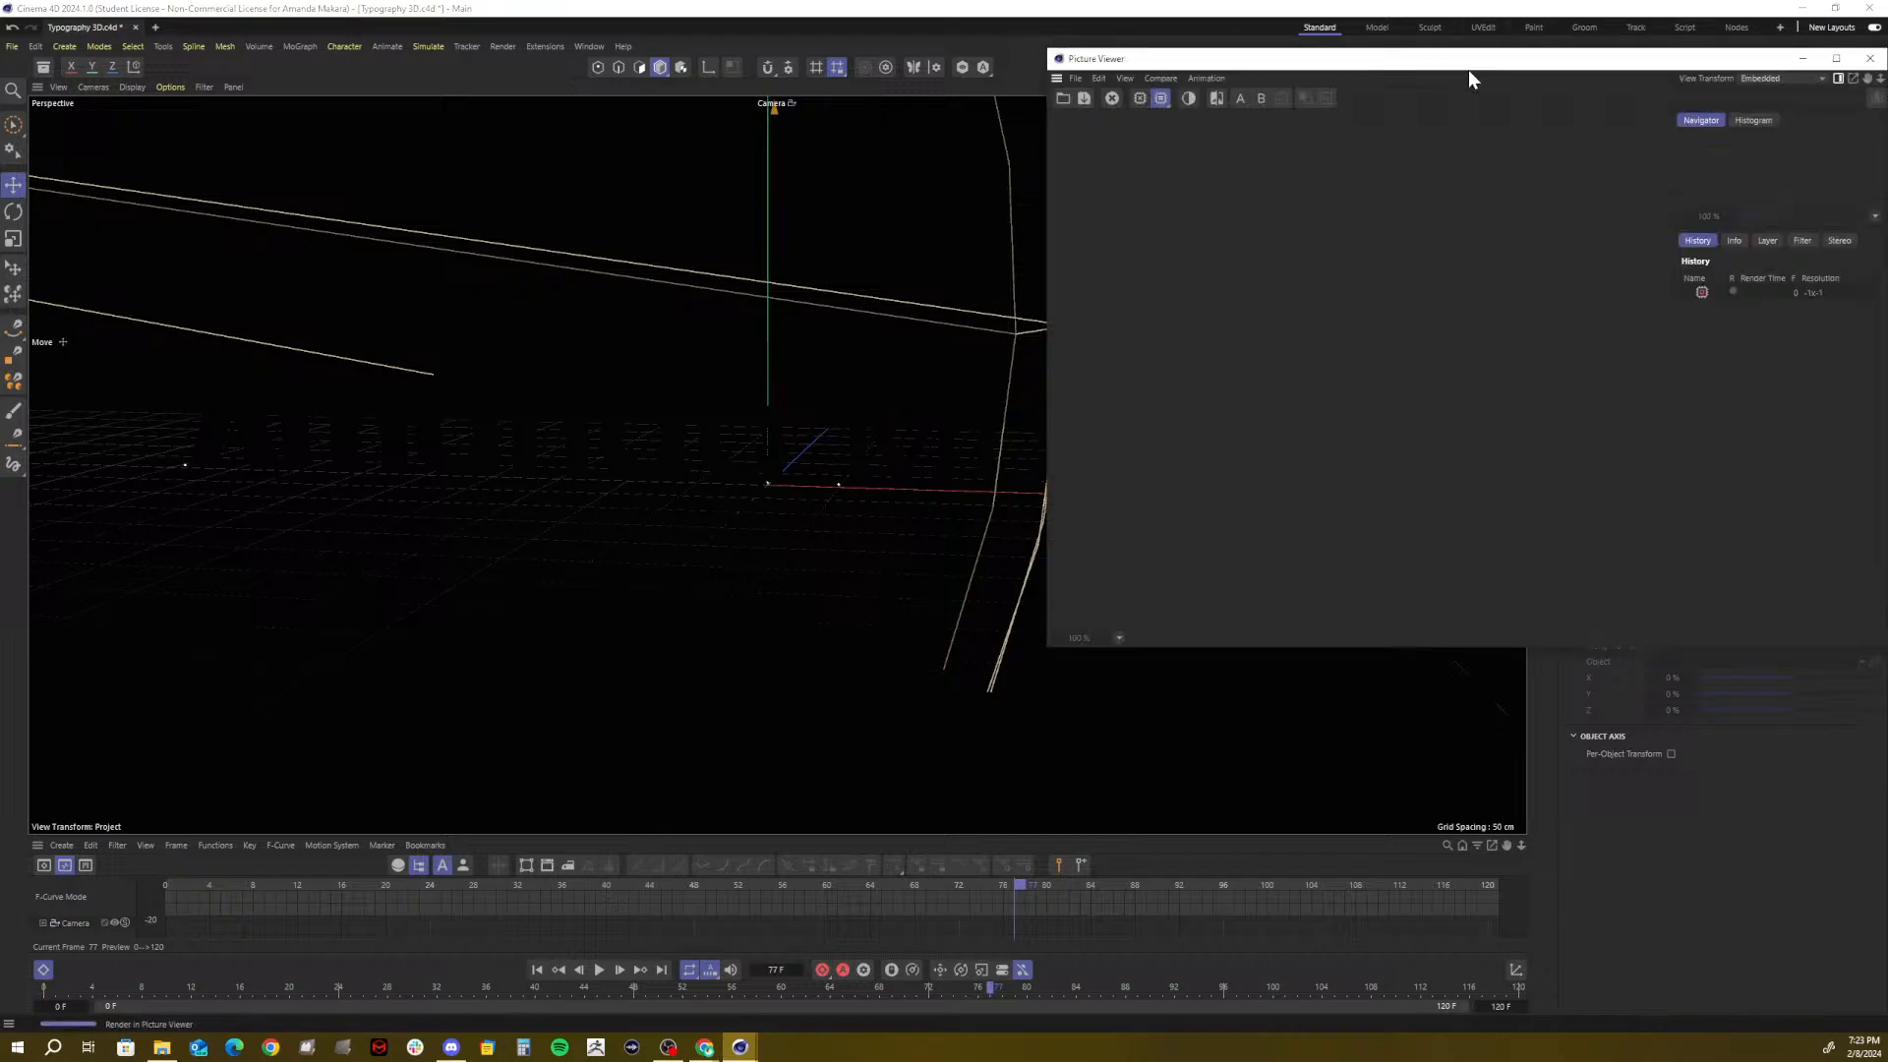
left_click_drag(1468, 77, 968, 180)
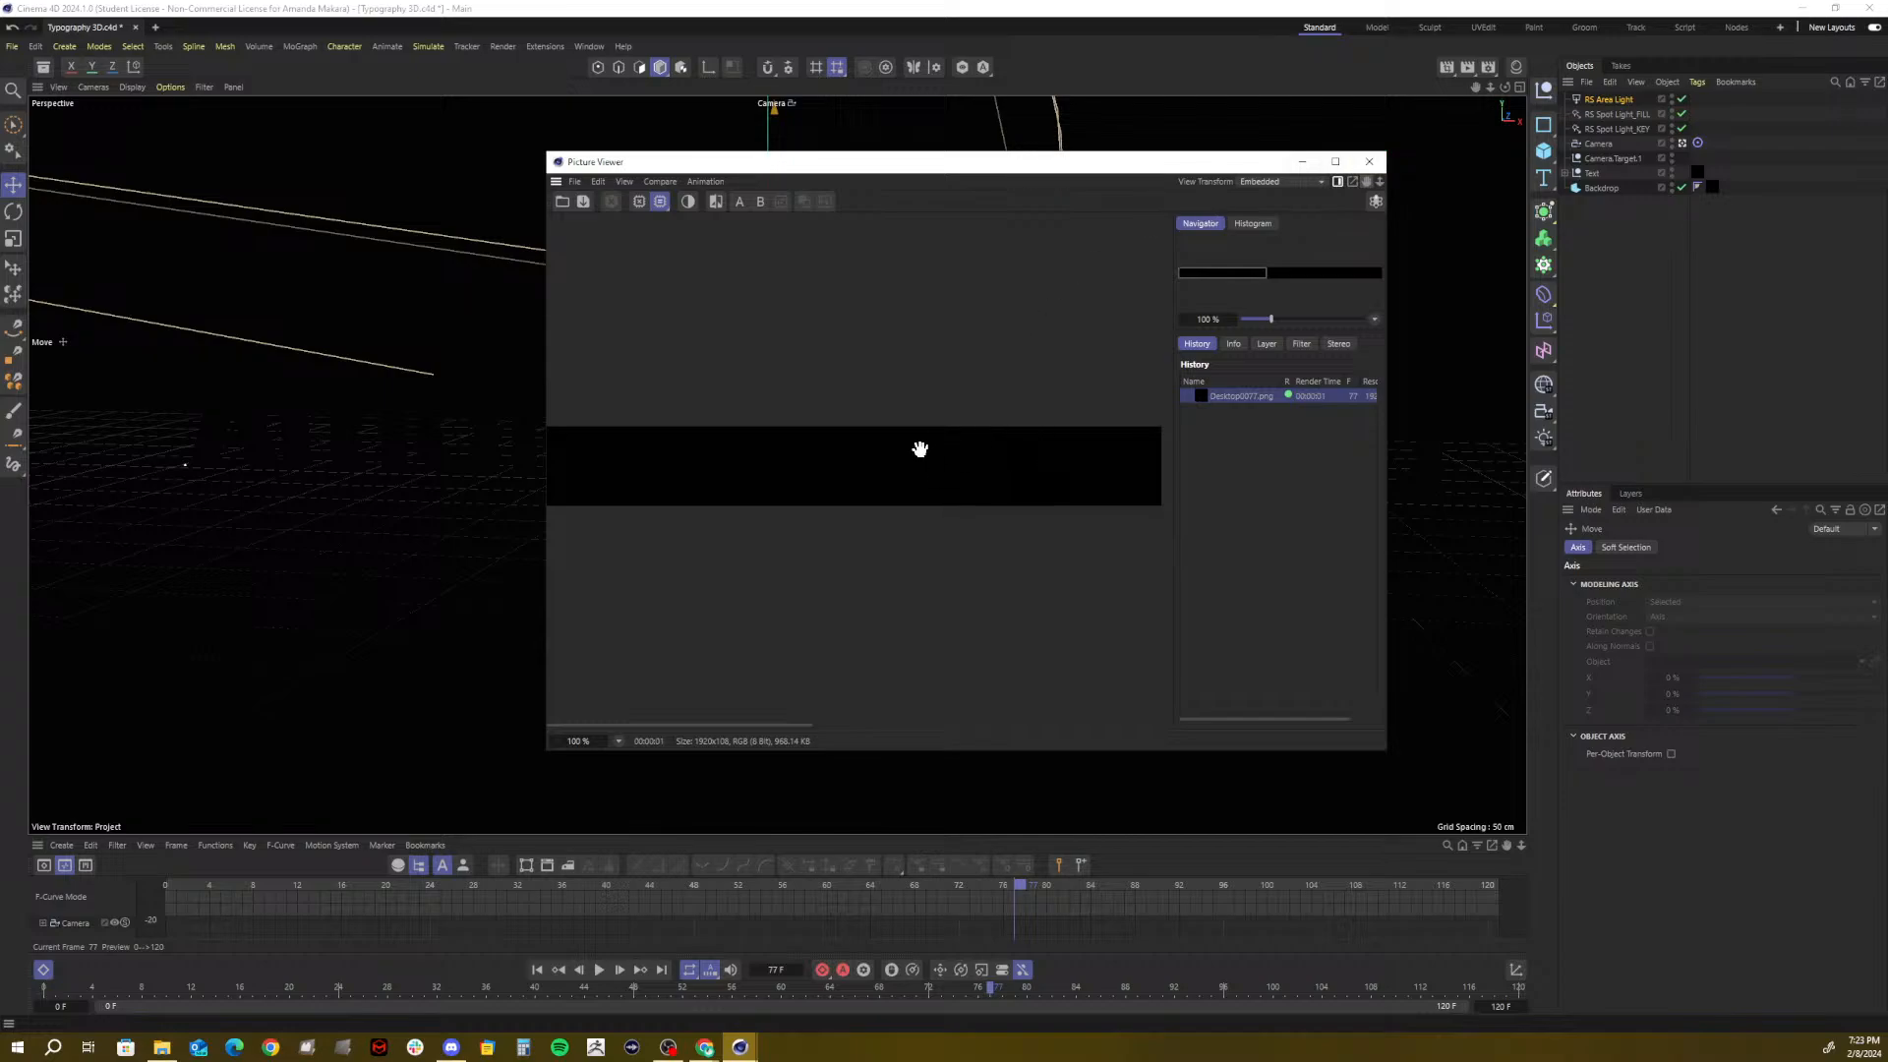
scroll(920, 450, "down", 4)
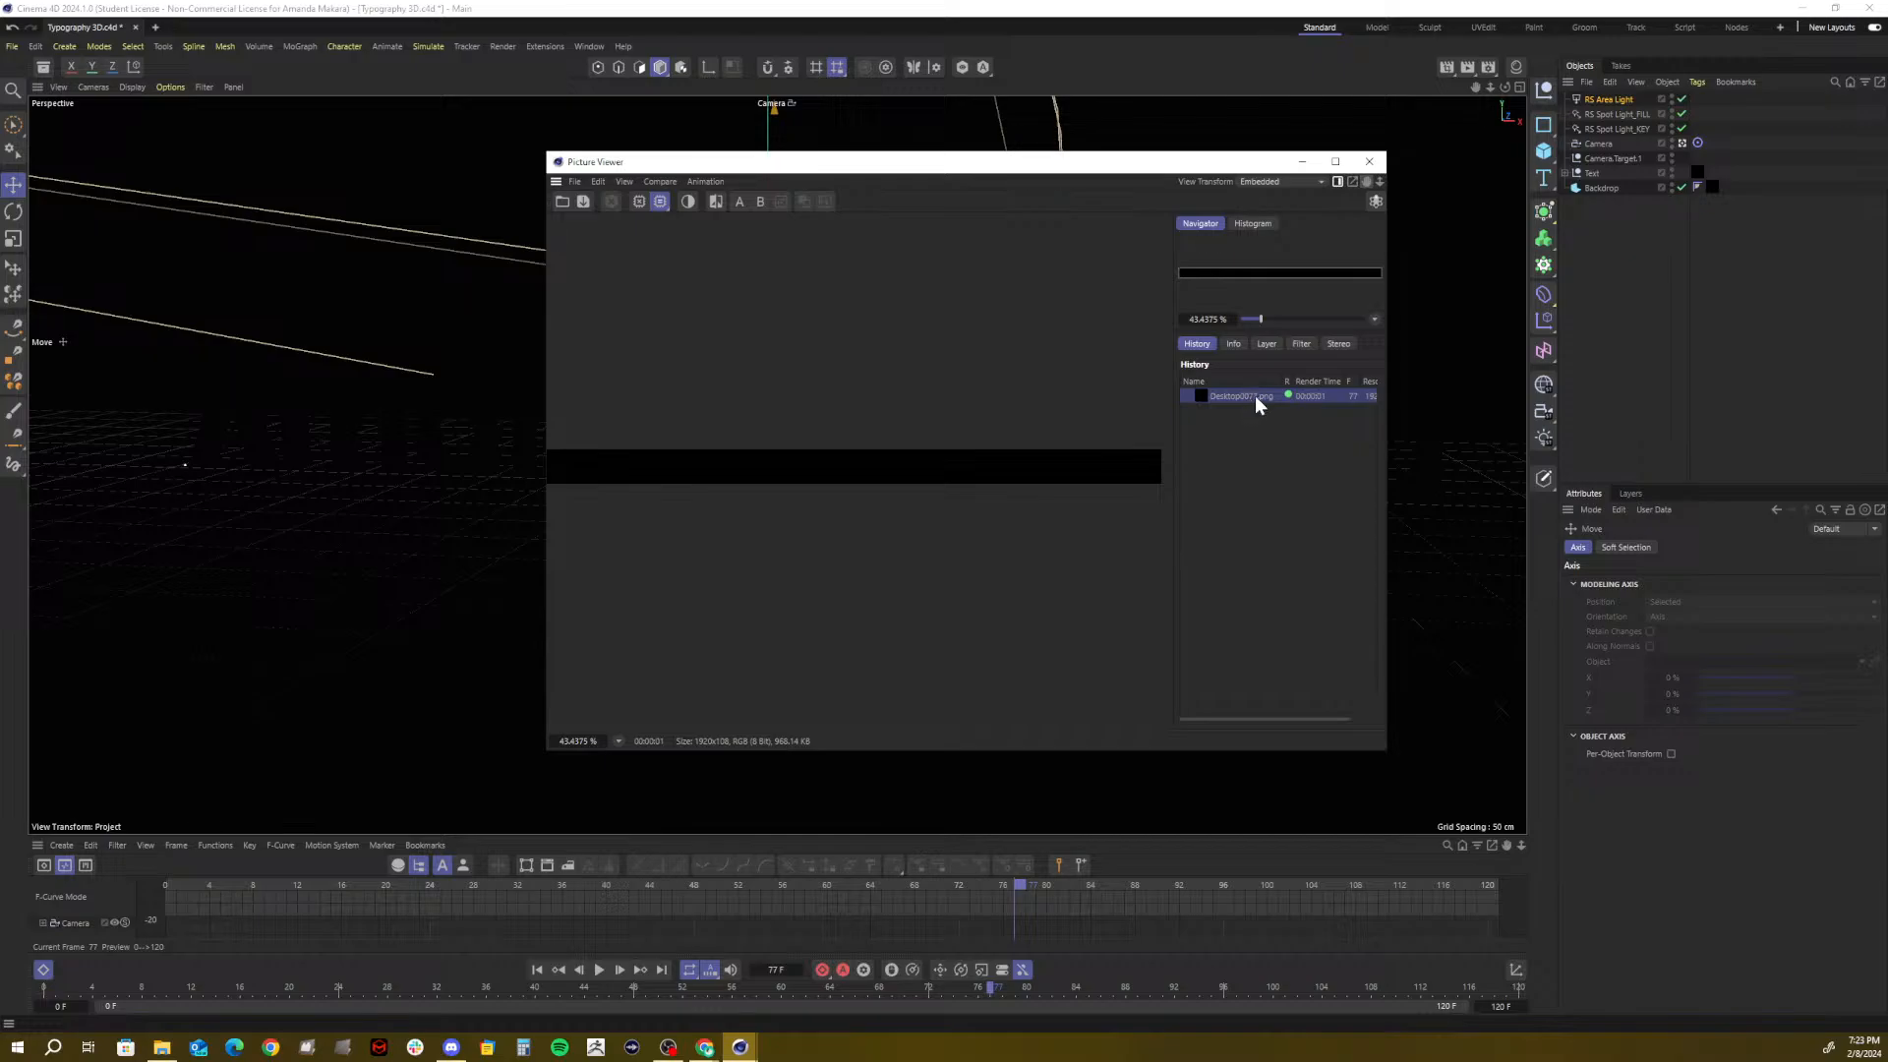
left_click_drag(1251, 717, 1289, 718)
left_click_drag(1245, 720, 1327, 713)
left_click(1368, 161)
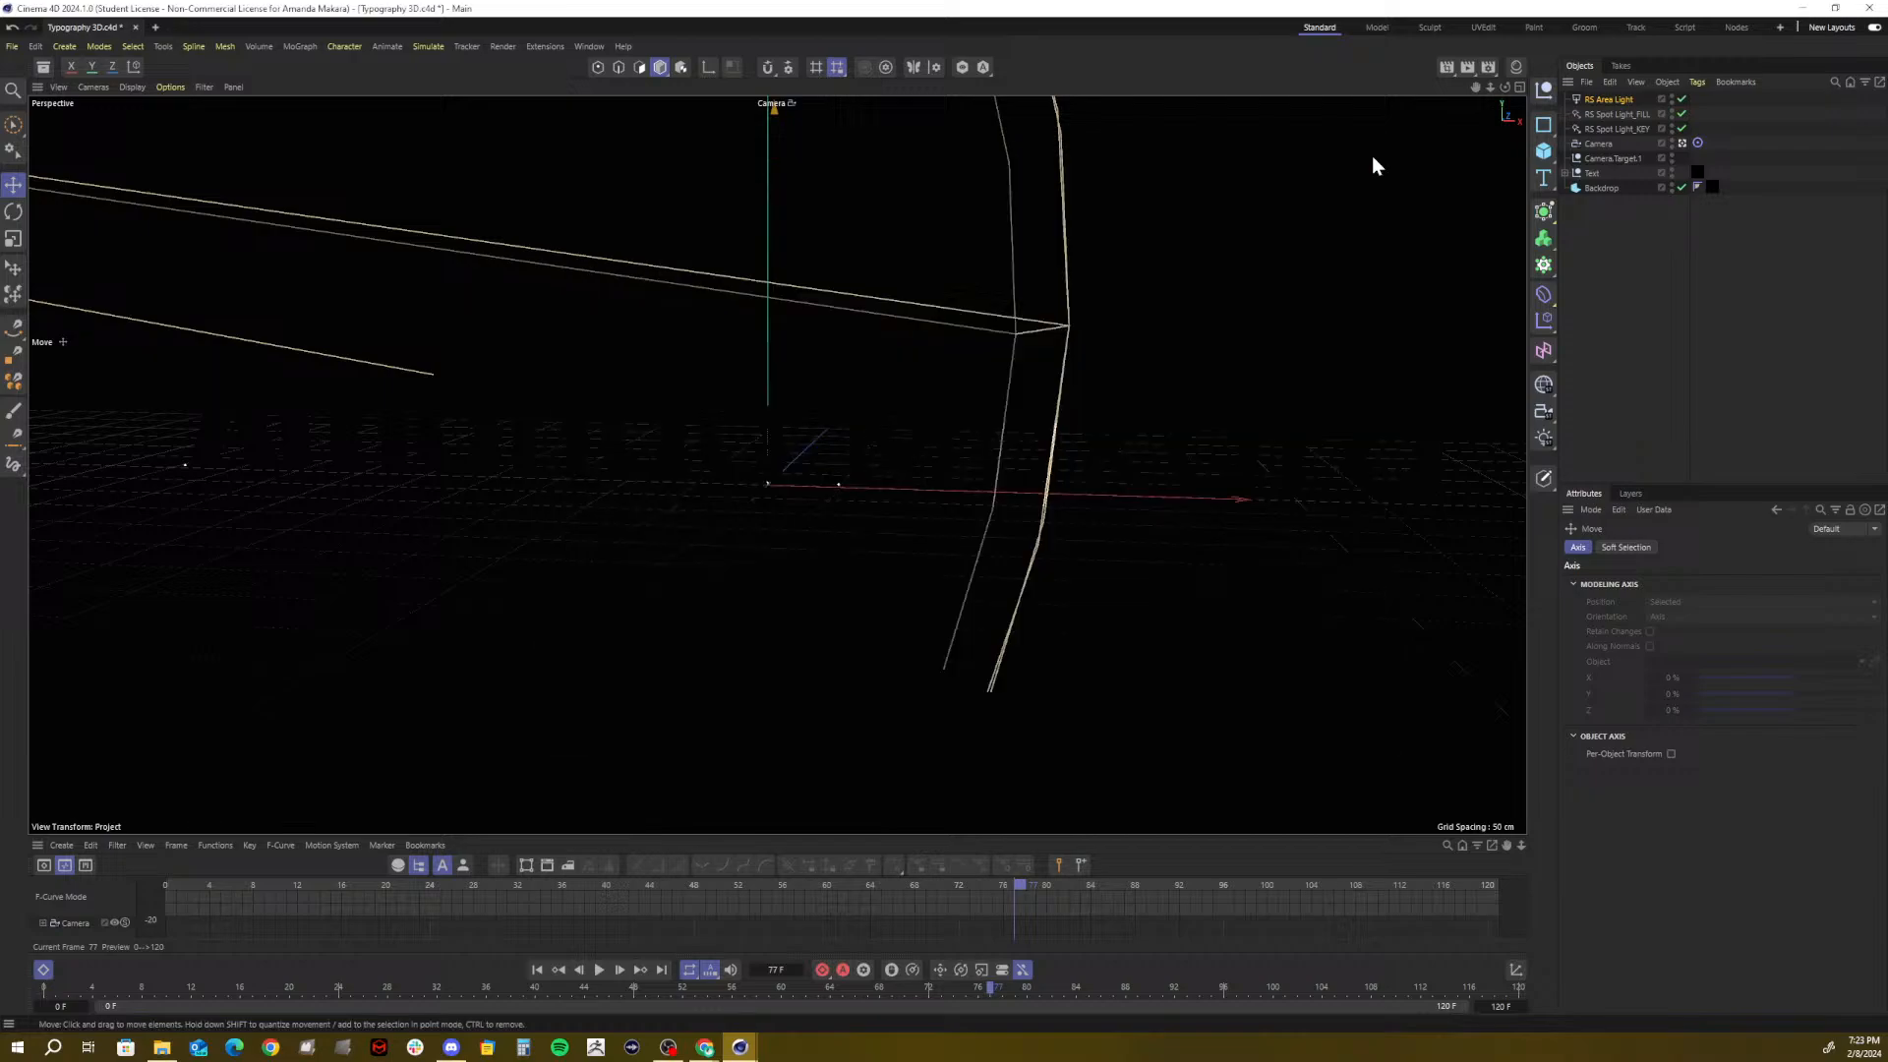
Set the render output height to 1080 for a 1920 x 1080 frame
left_click(1491, 68)
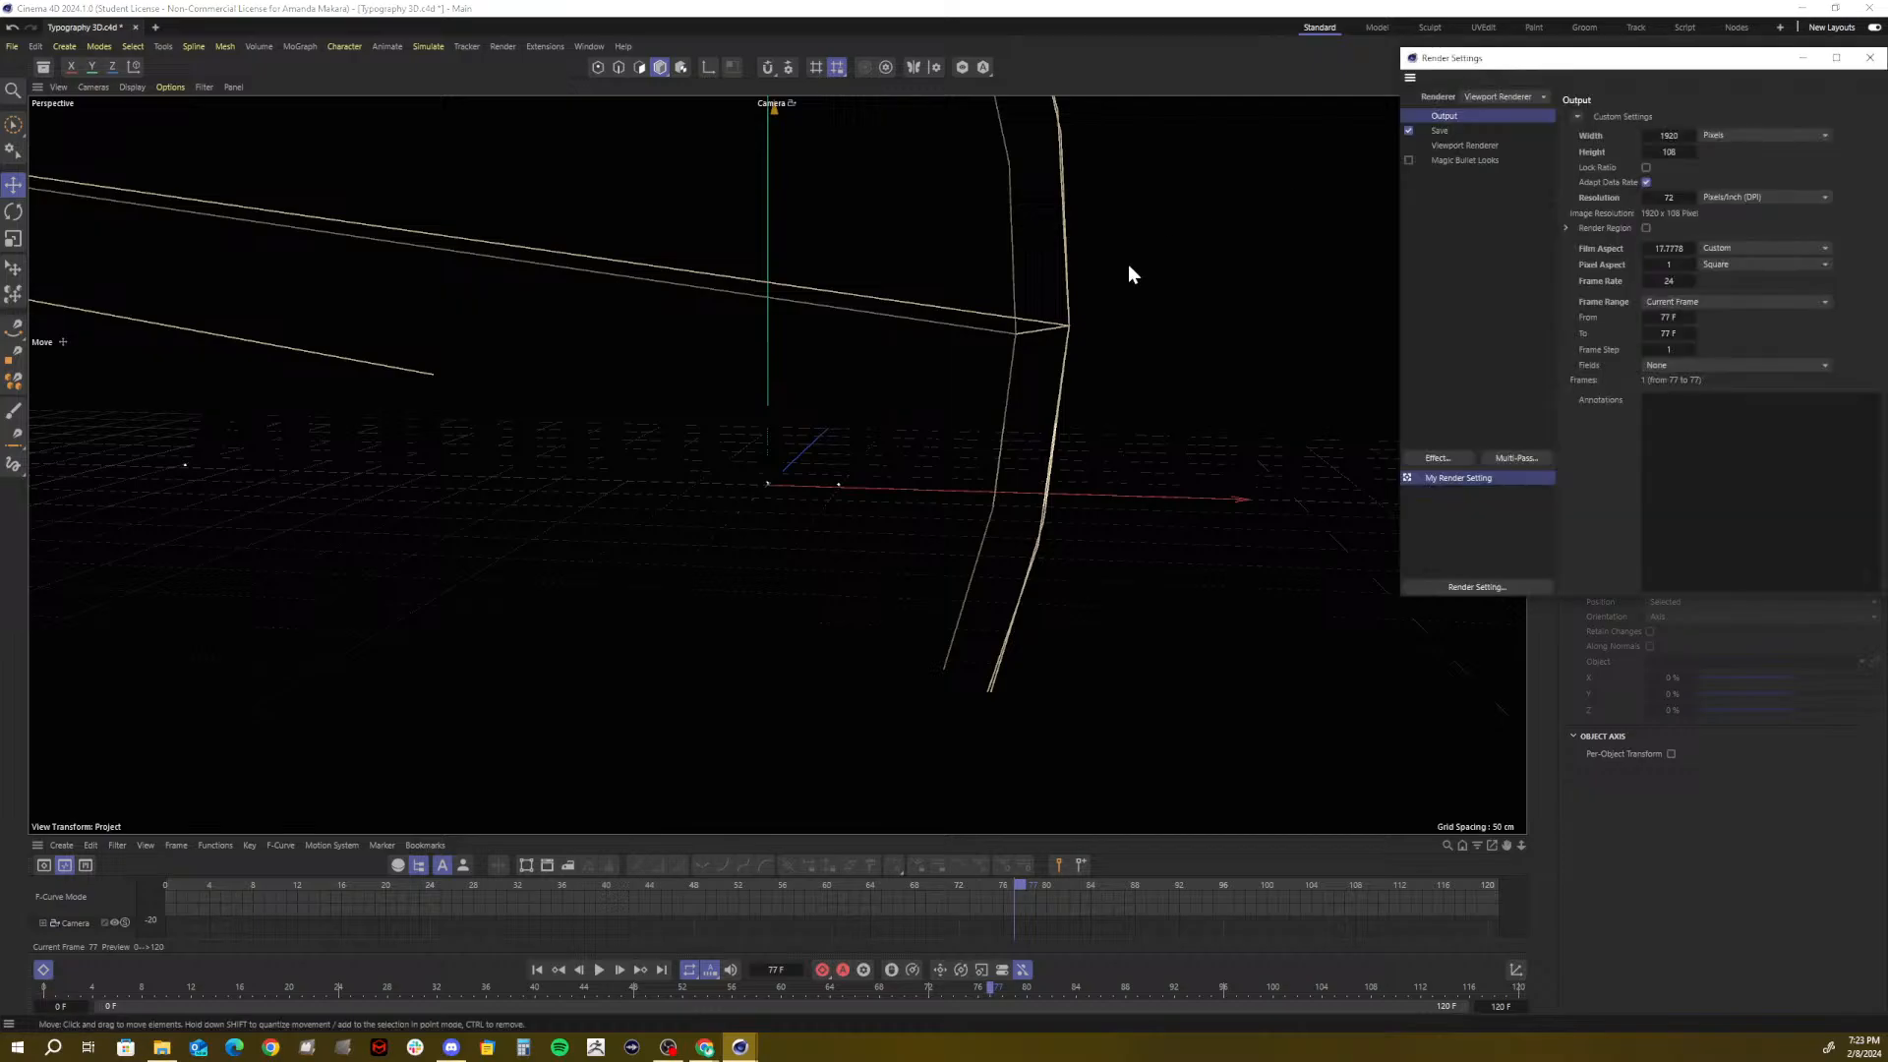
left_click_drag(1567, 59, 949, 234)
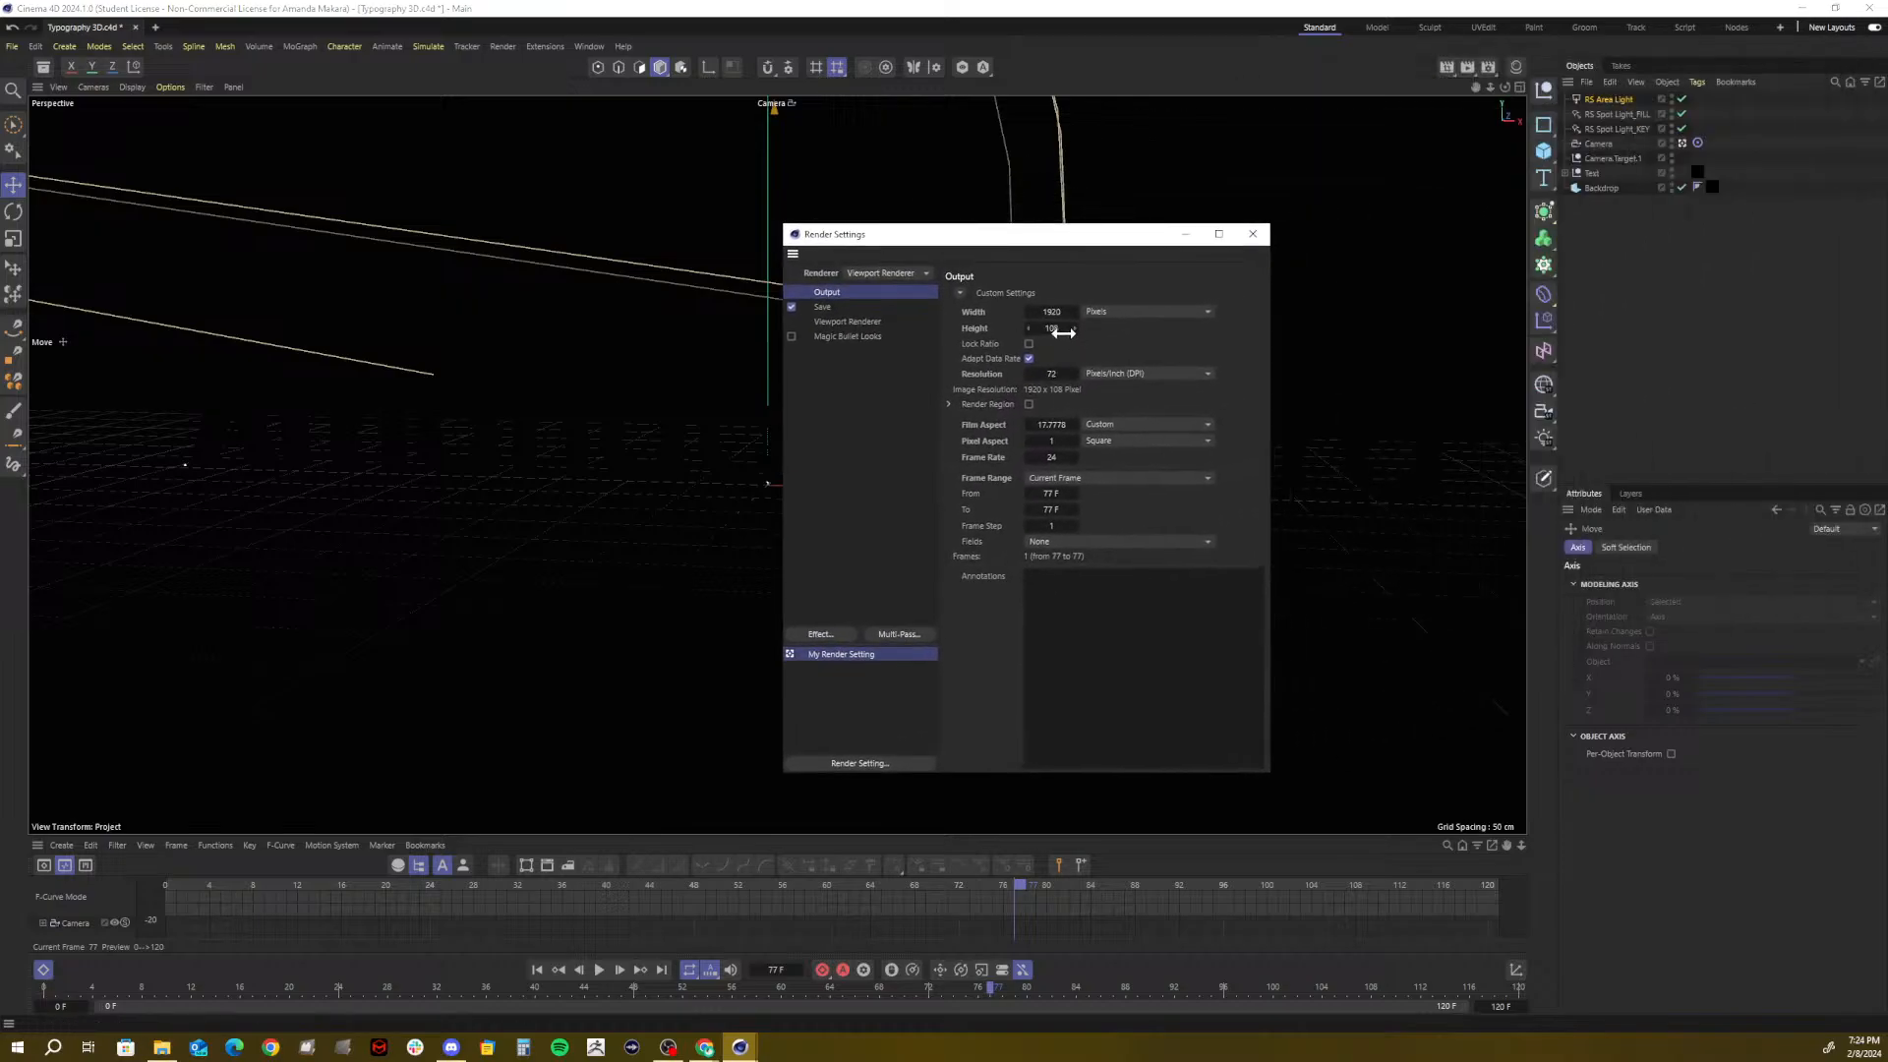
left_click(1061, 330)
type("1080")
key("Return")
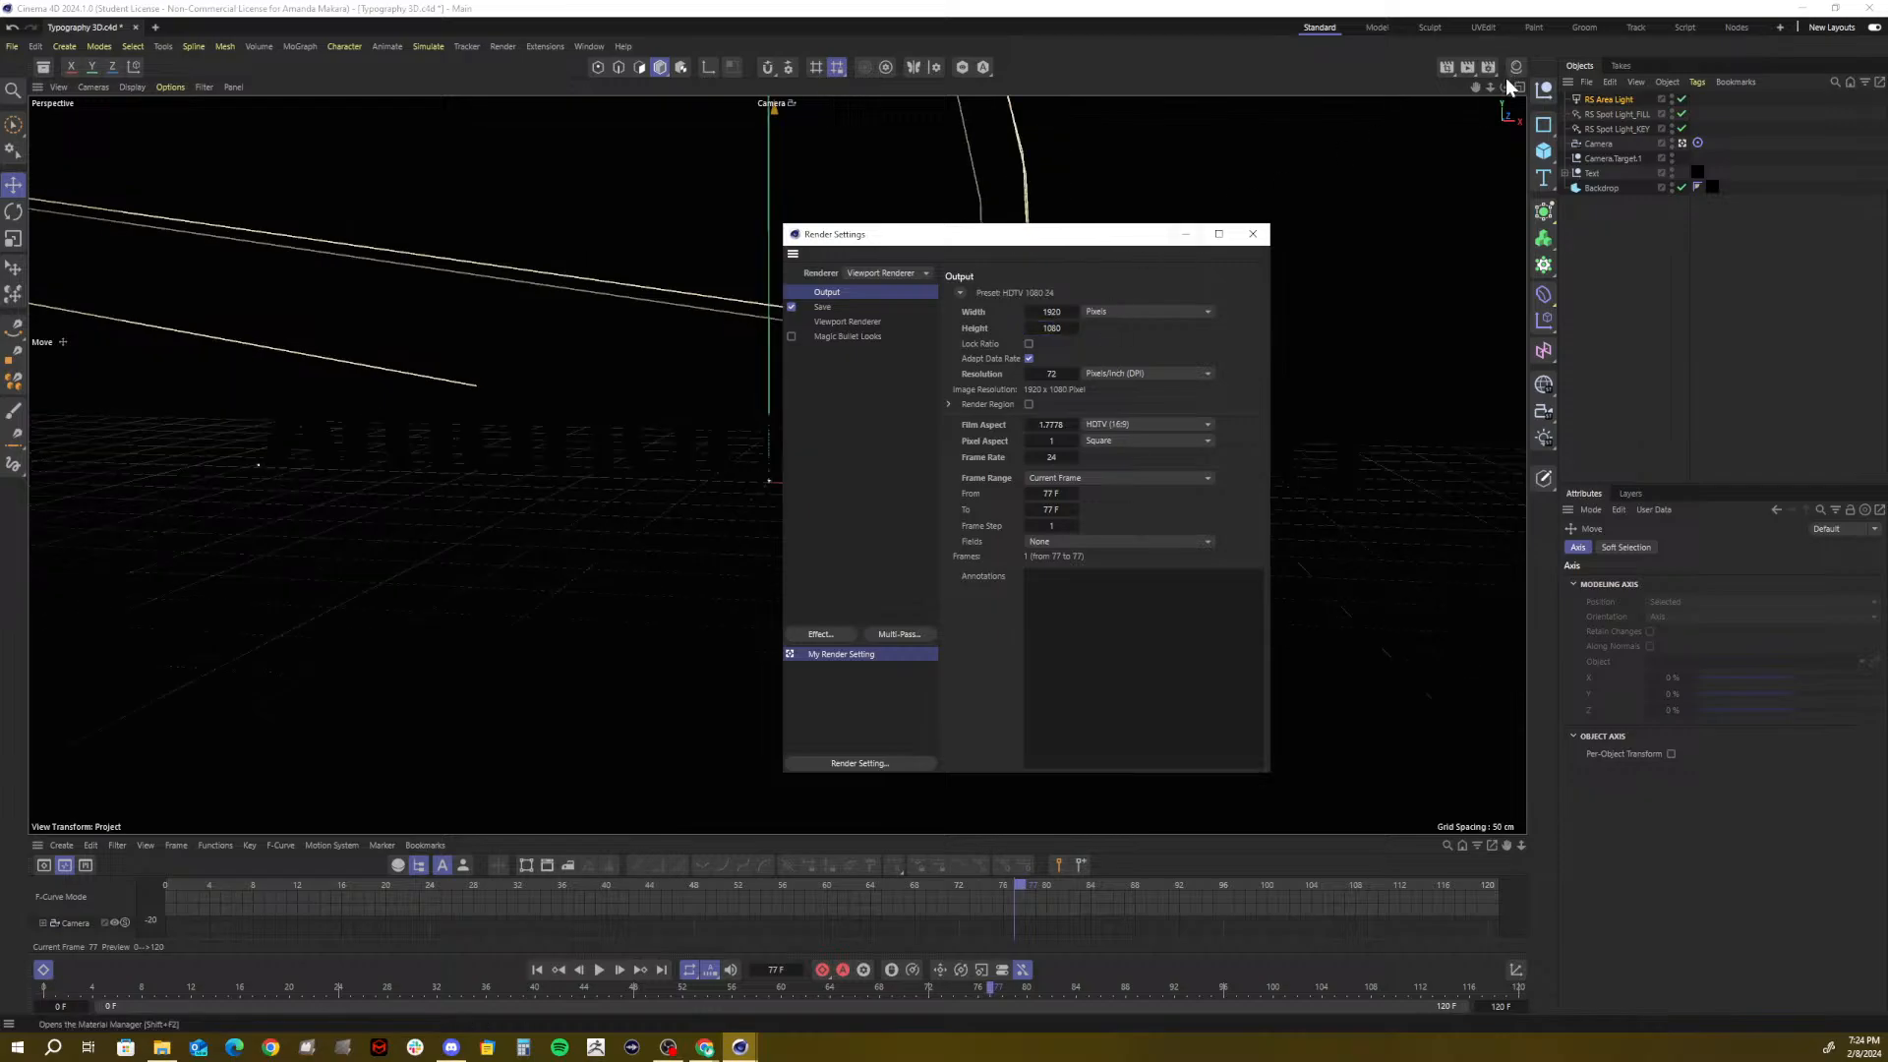
left_click(1253, 234)
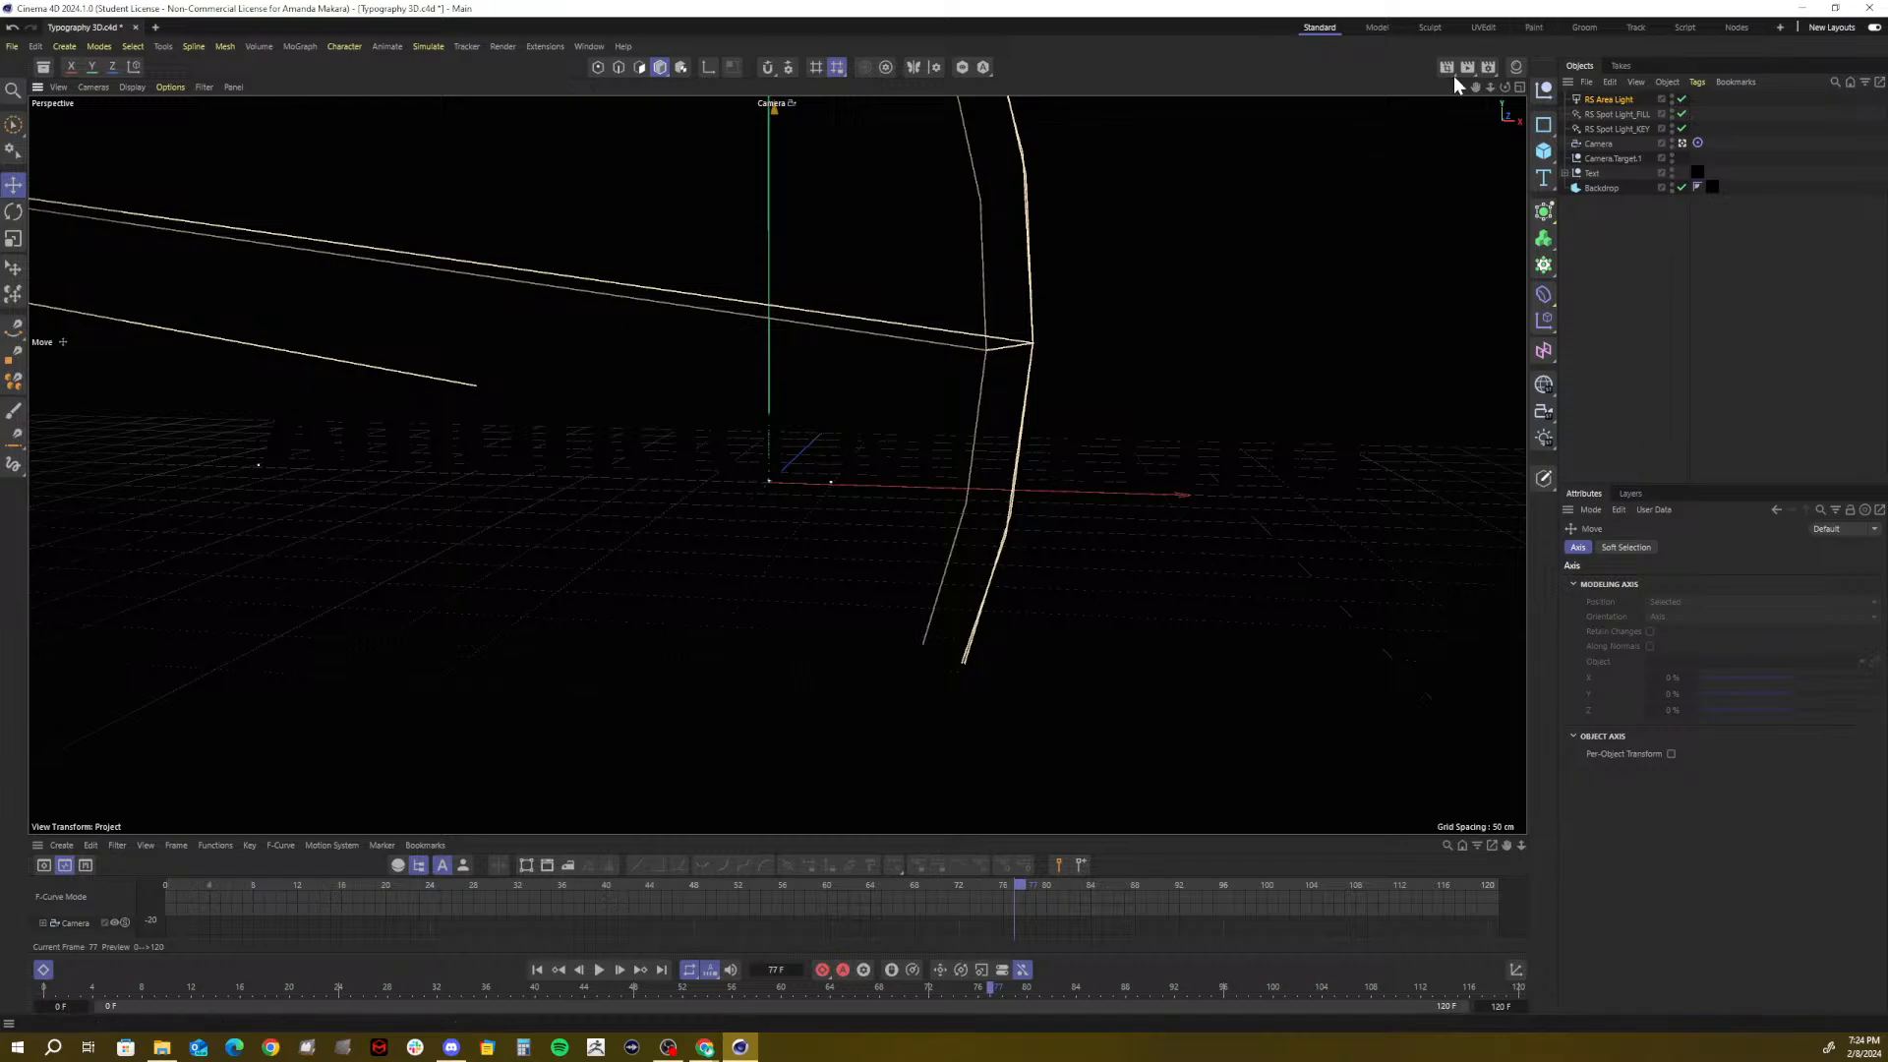
Re-render frame 77, overwriting Desktop0077.png, and close the Picture Viewer
left_click(1466, 67)
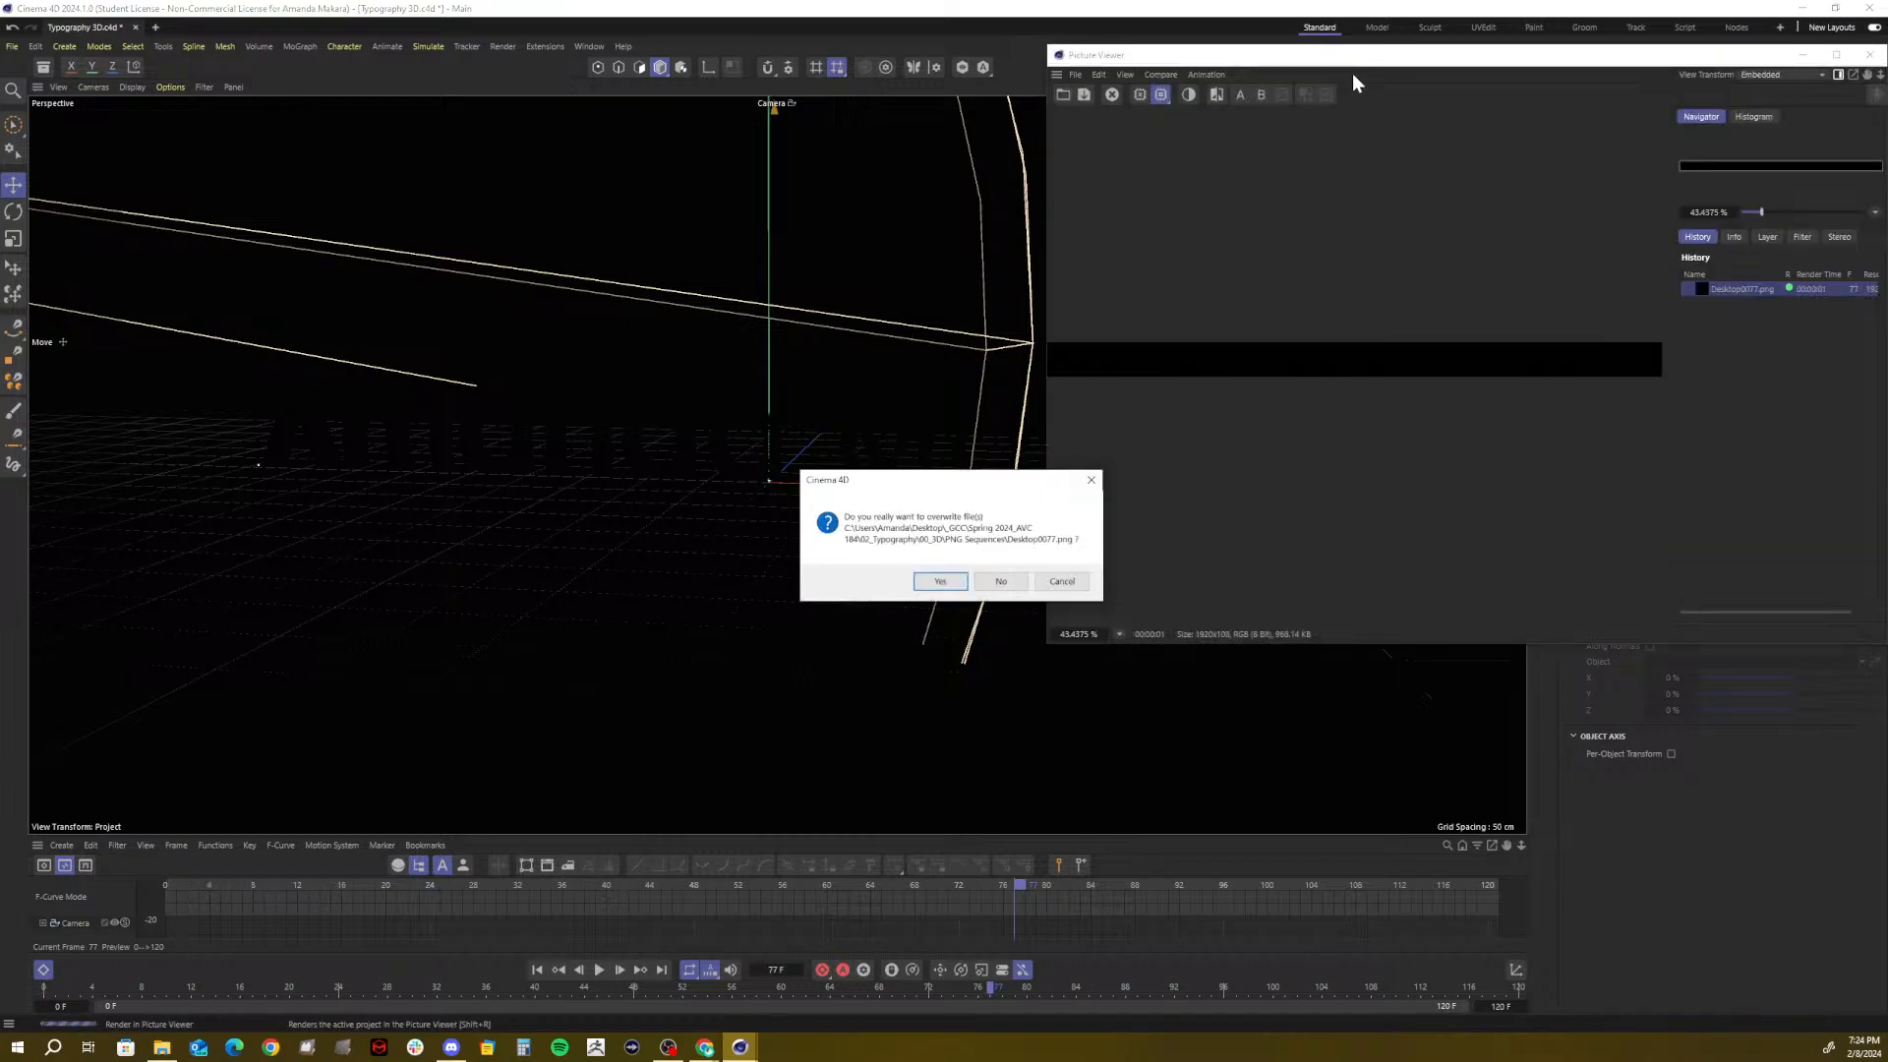
left_click(940, 581)
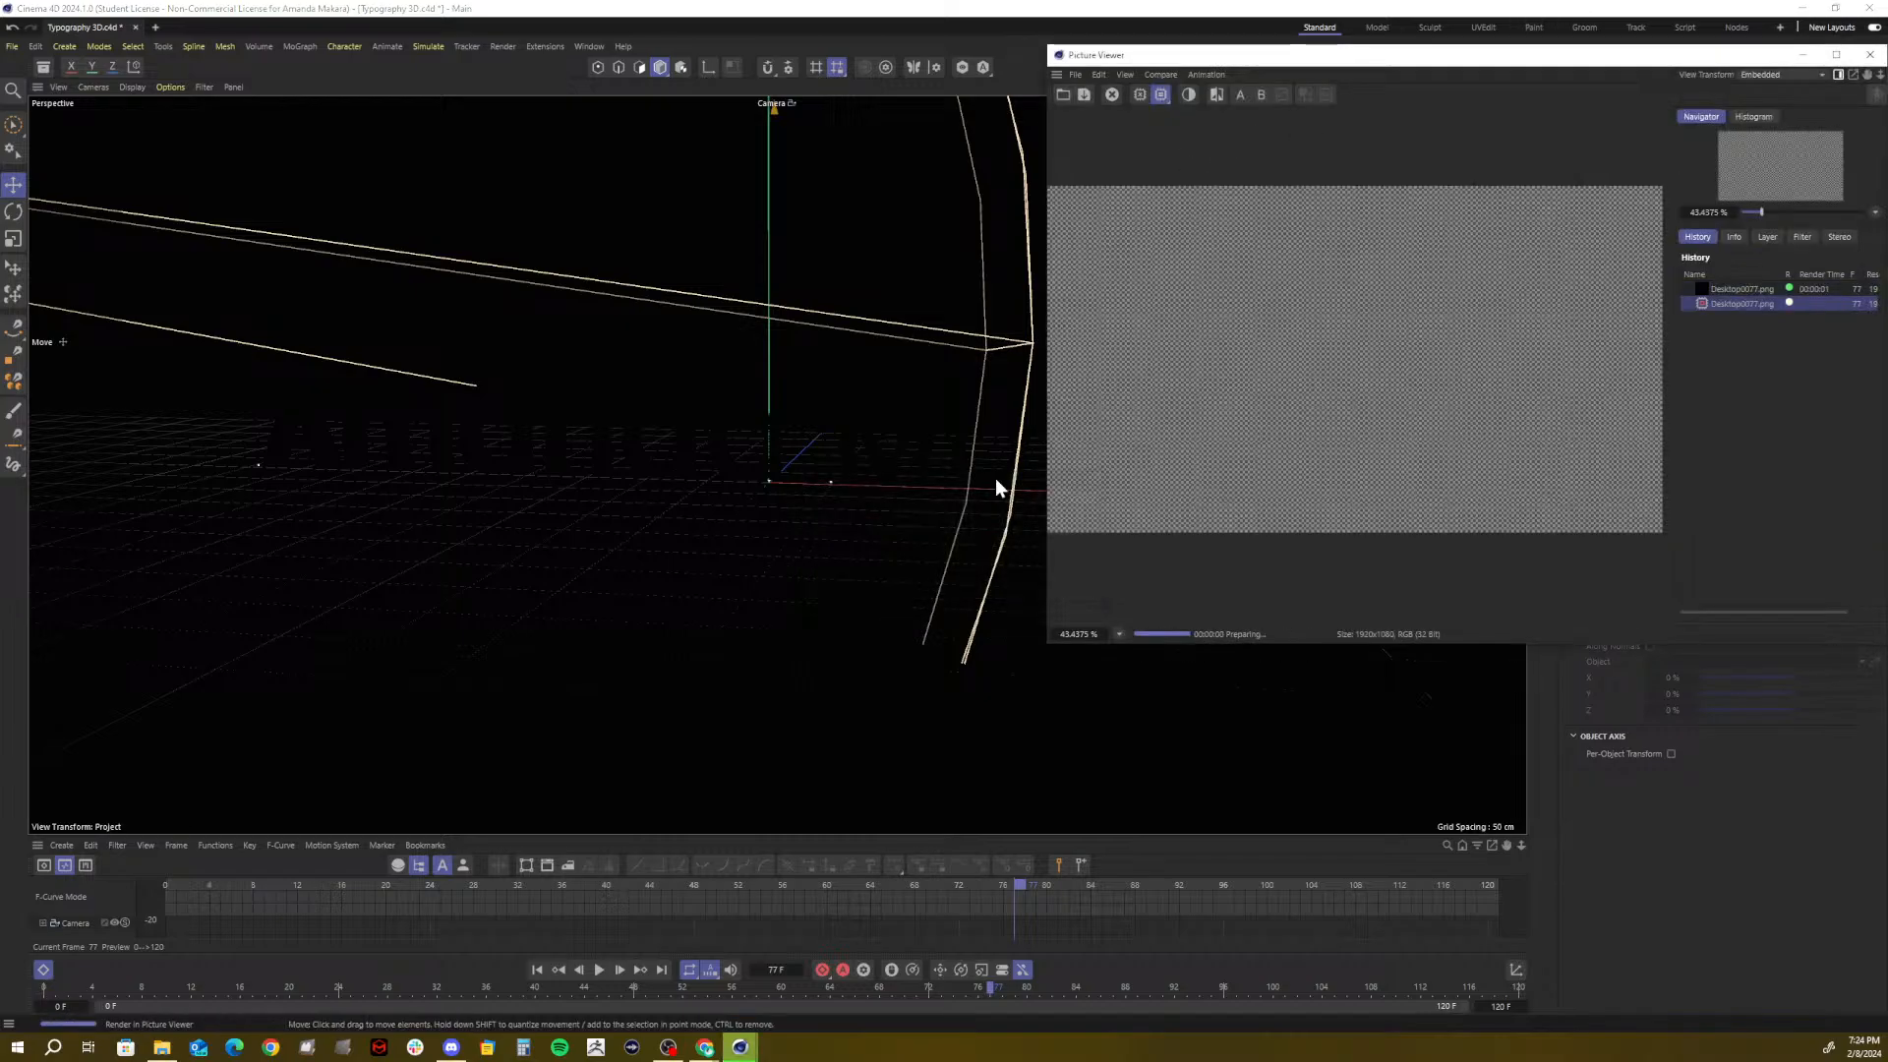
left_click_drag(1317, 57, 813, 177)
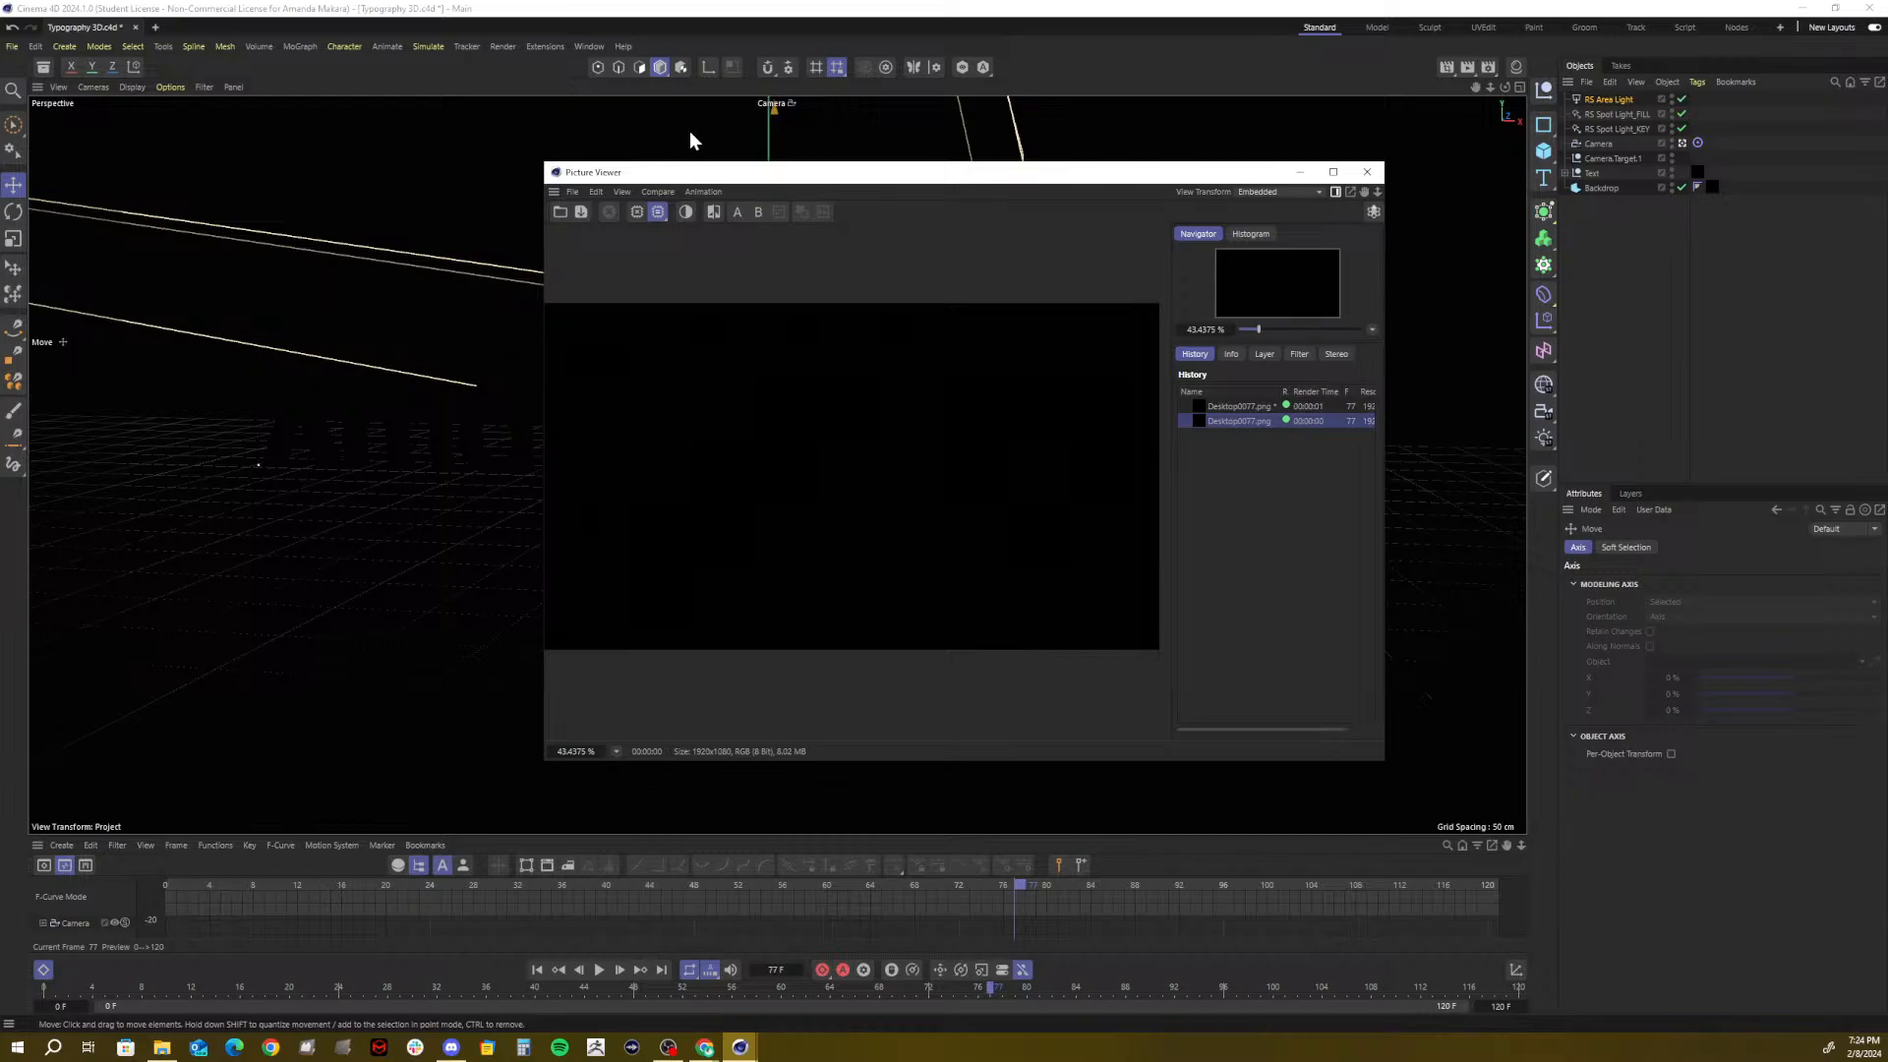
left_click(1370, 169)
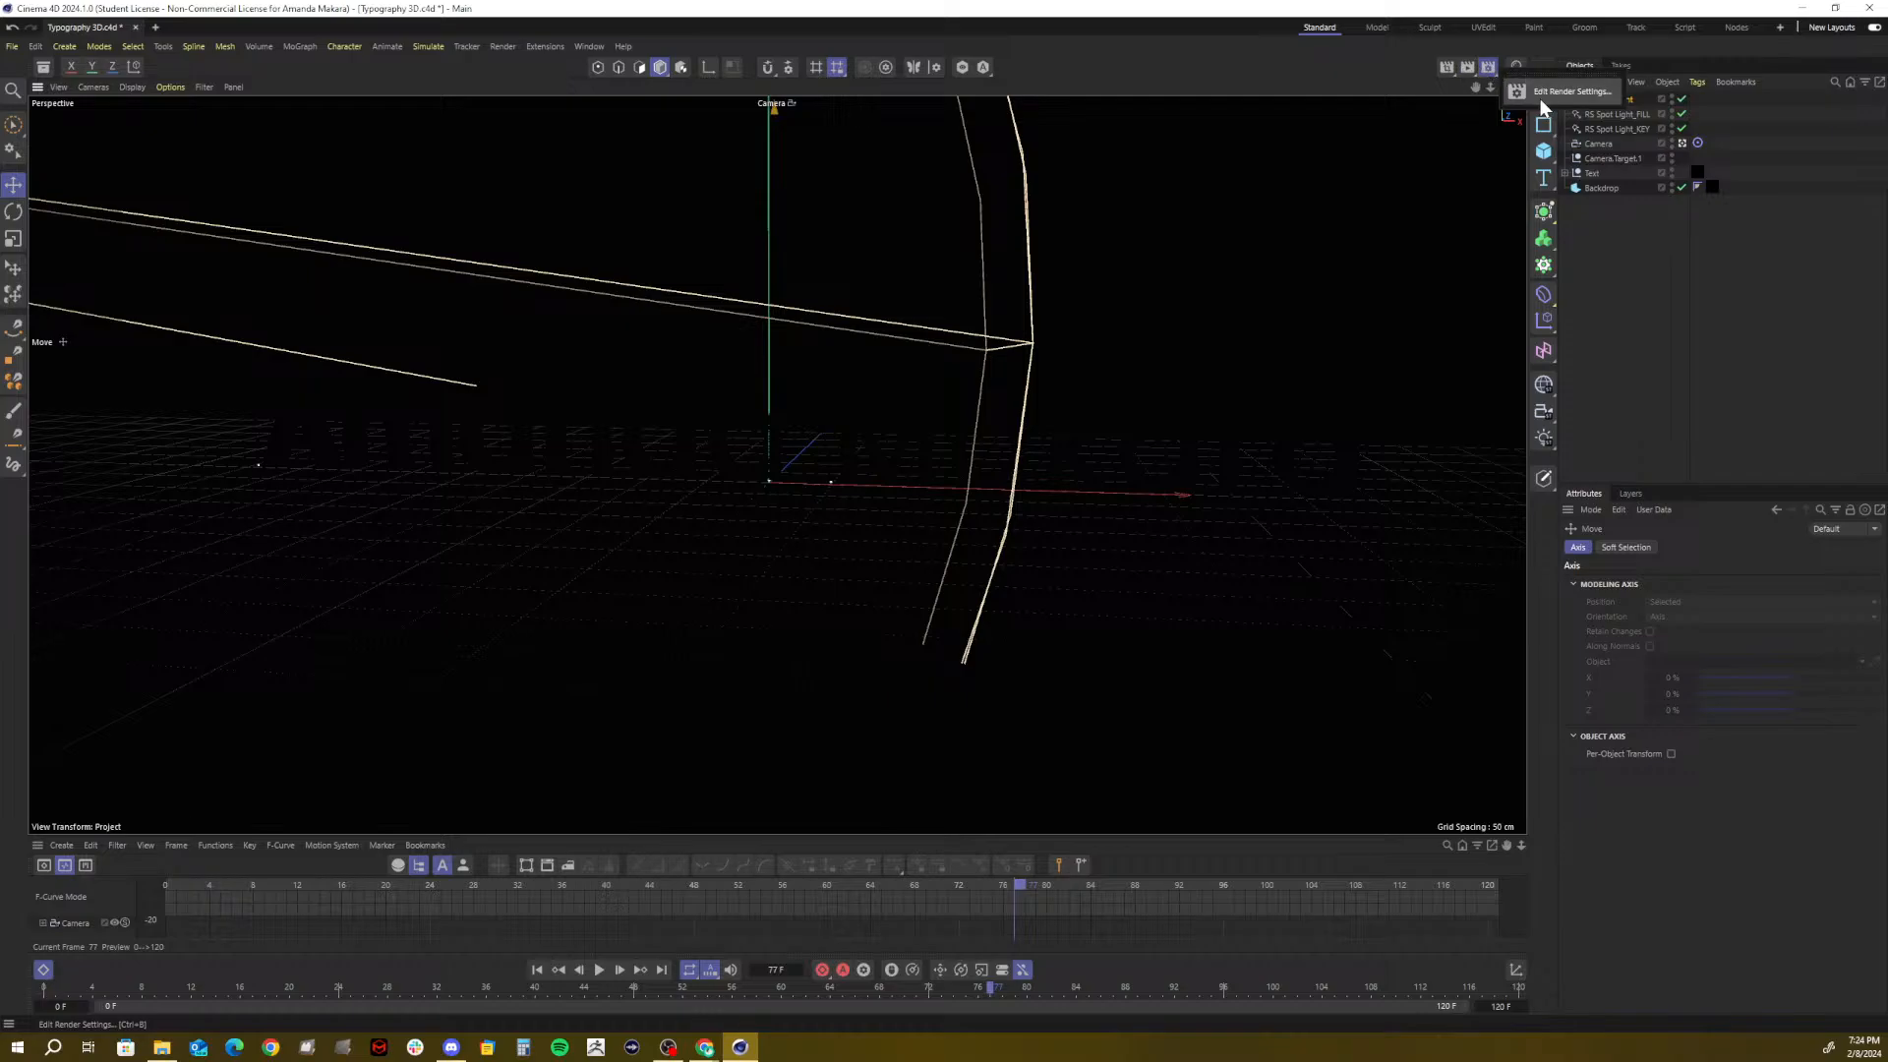
Try the Standard and Viewport Renderer options in the Renderer dropdown
left_click(1479, 67)
left_click_drag(1533, 89, 812, 227)
left_click(792, 266)
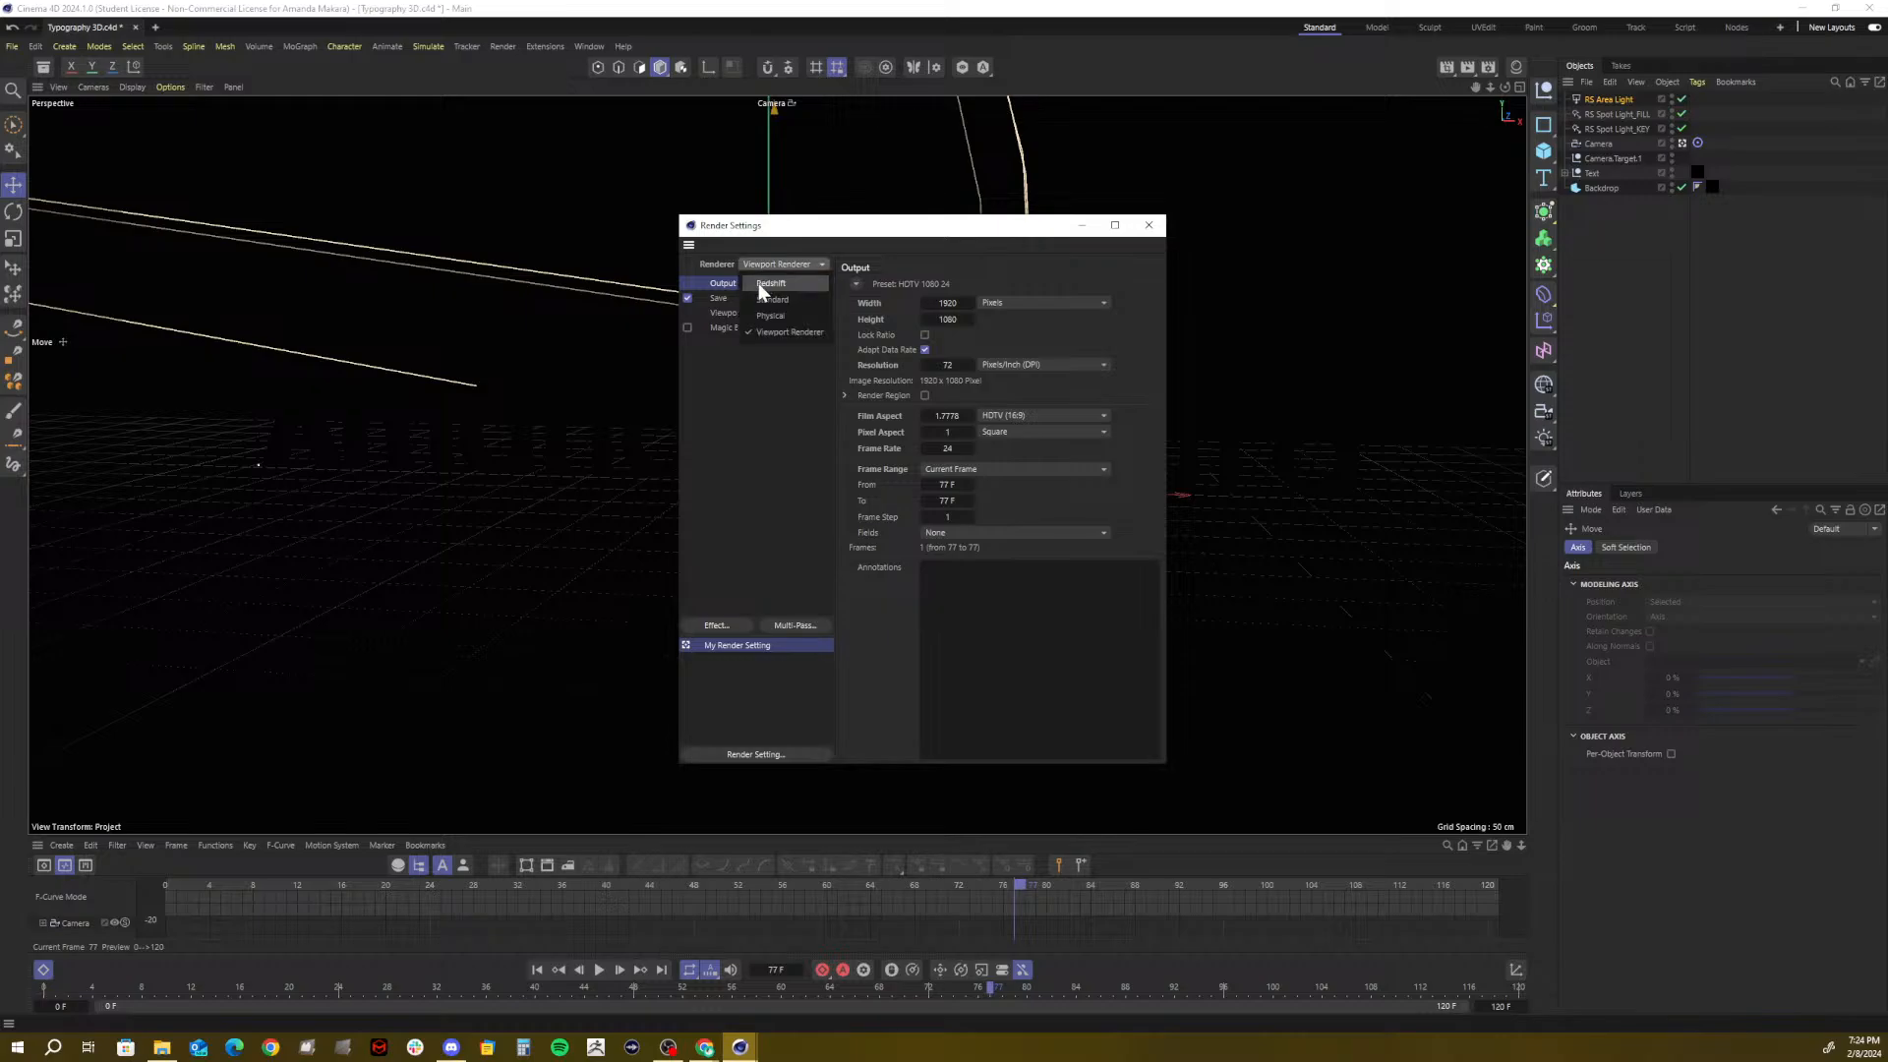
left_click(772, 300)
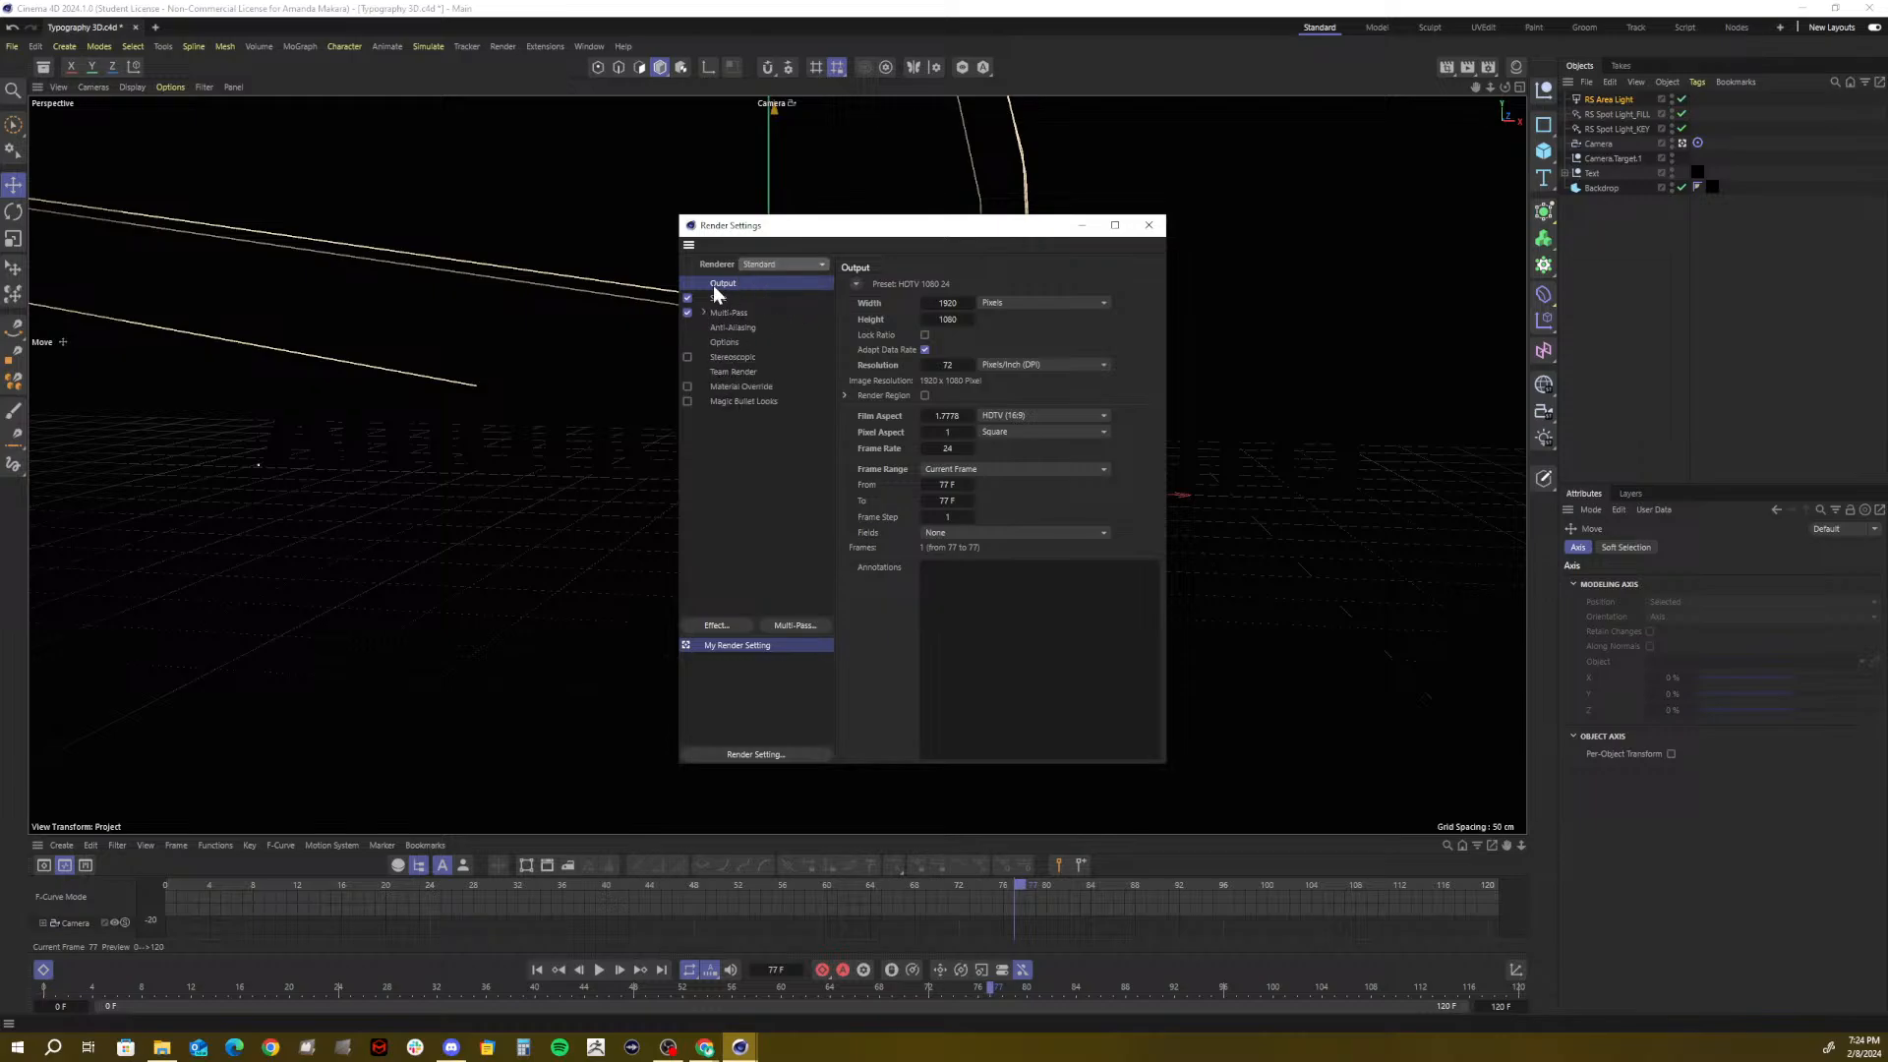
left_click(784, 266)
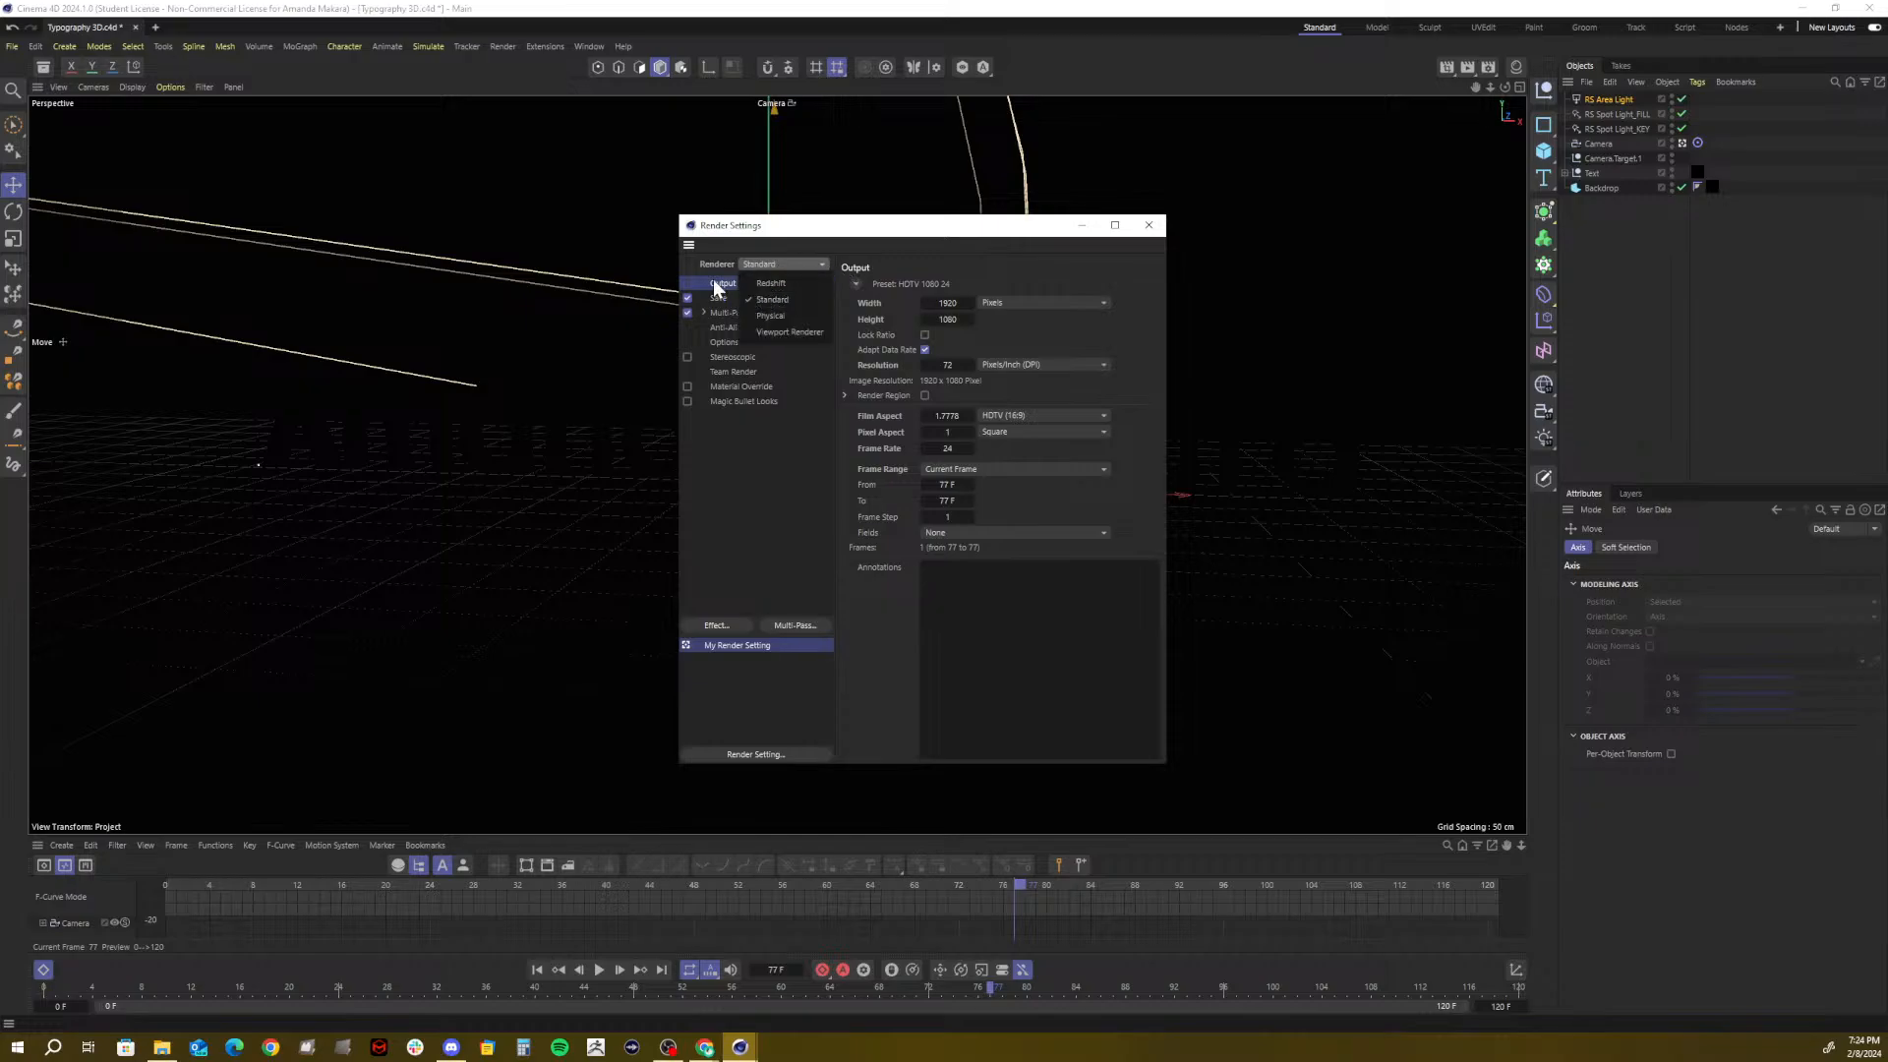
left_click(715, 285)
left_click(758, 264)
left_click(792, 326)
Review the Viewport Renderer settings, then switch the renderer back to Redshift and close the settings
left_click(726, 299)
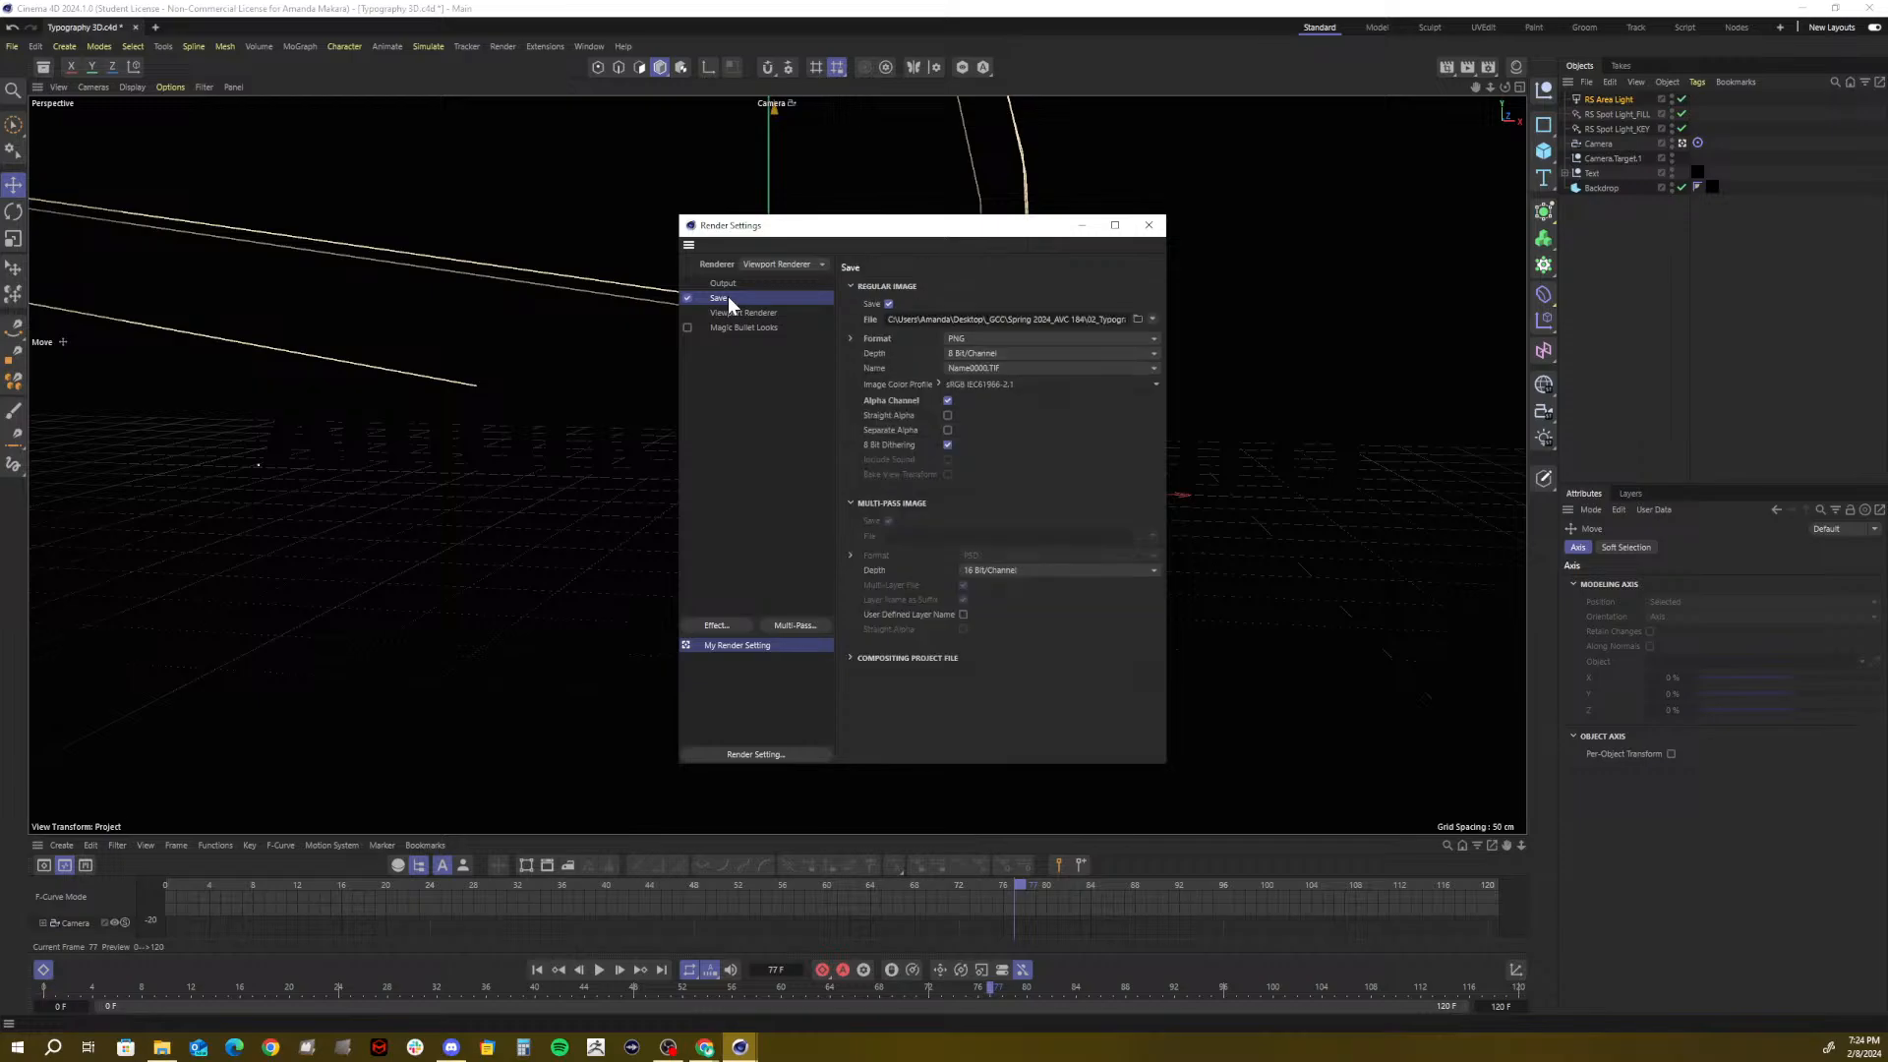
left_click(719, 310)
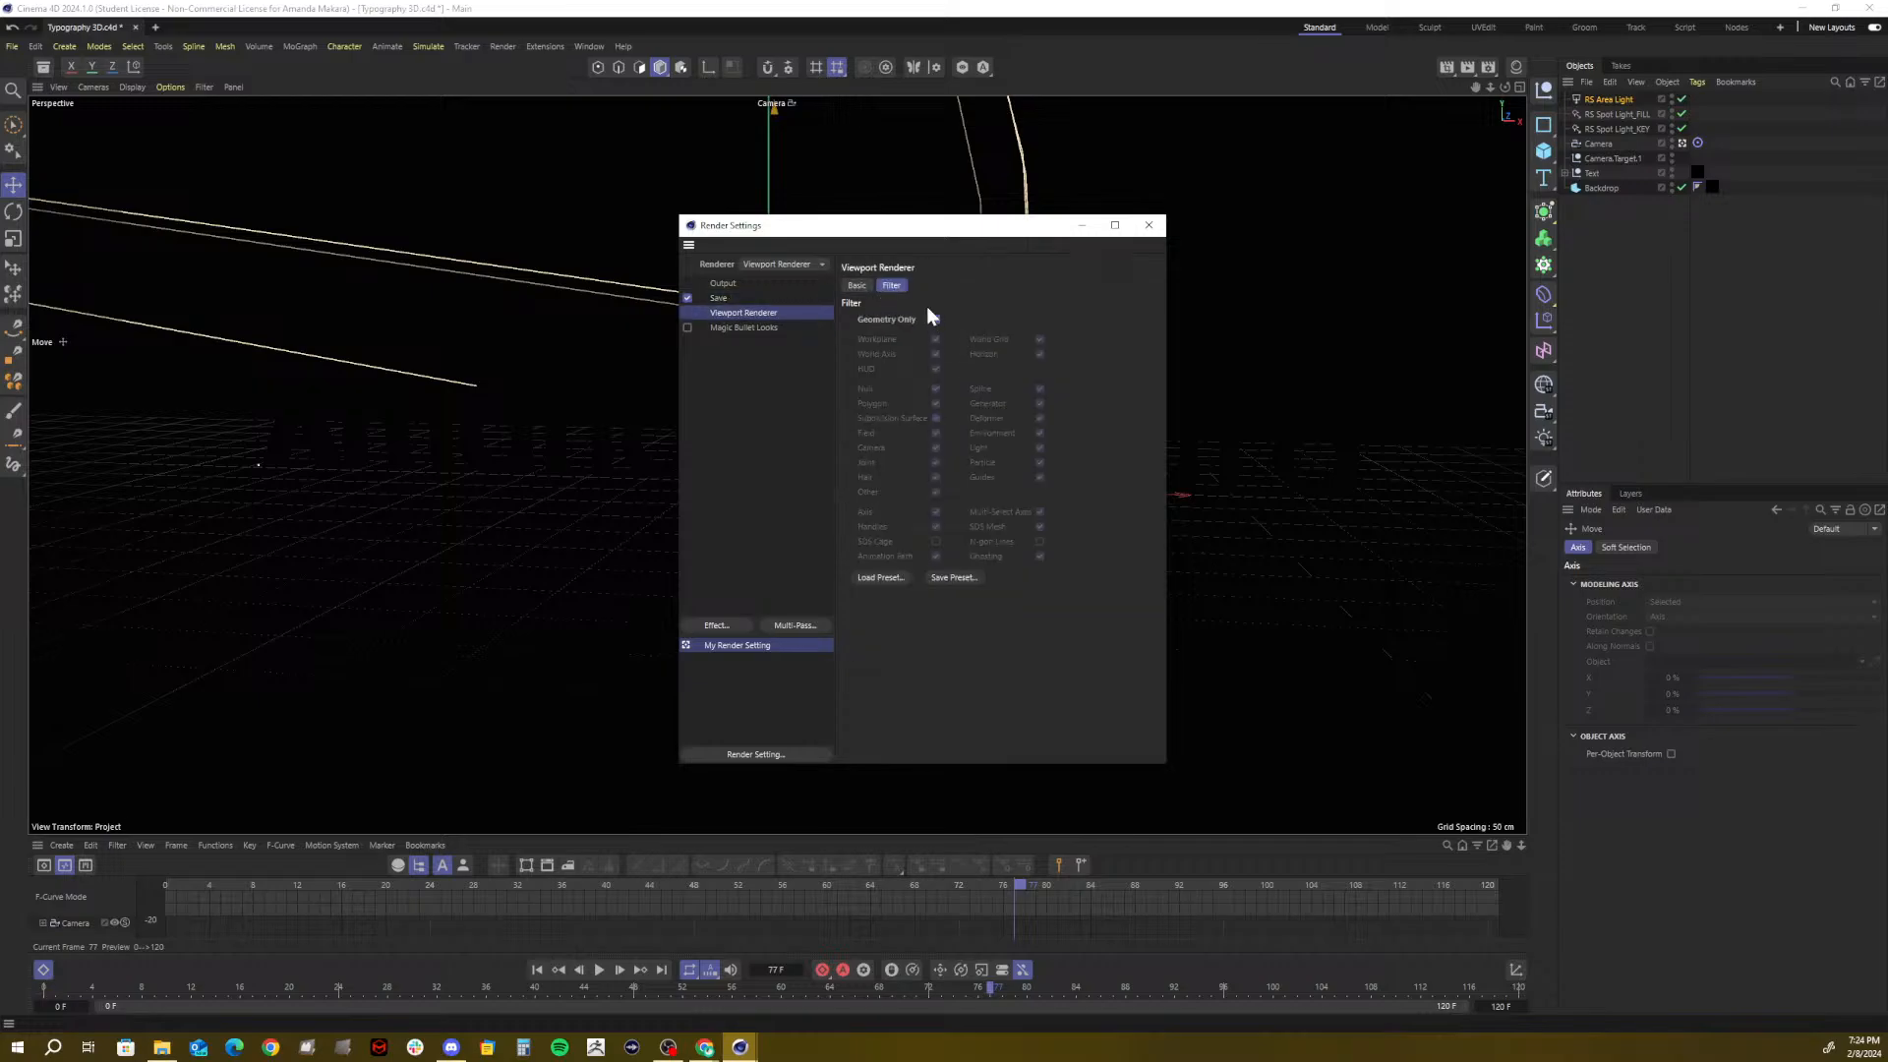
left_click(854, 287)
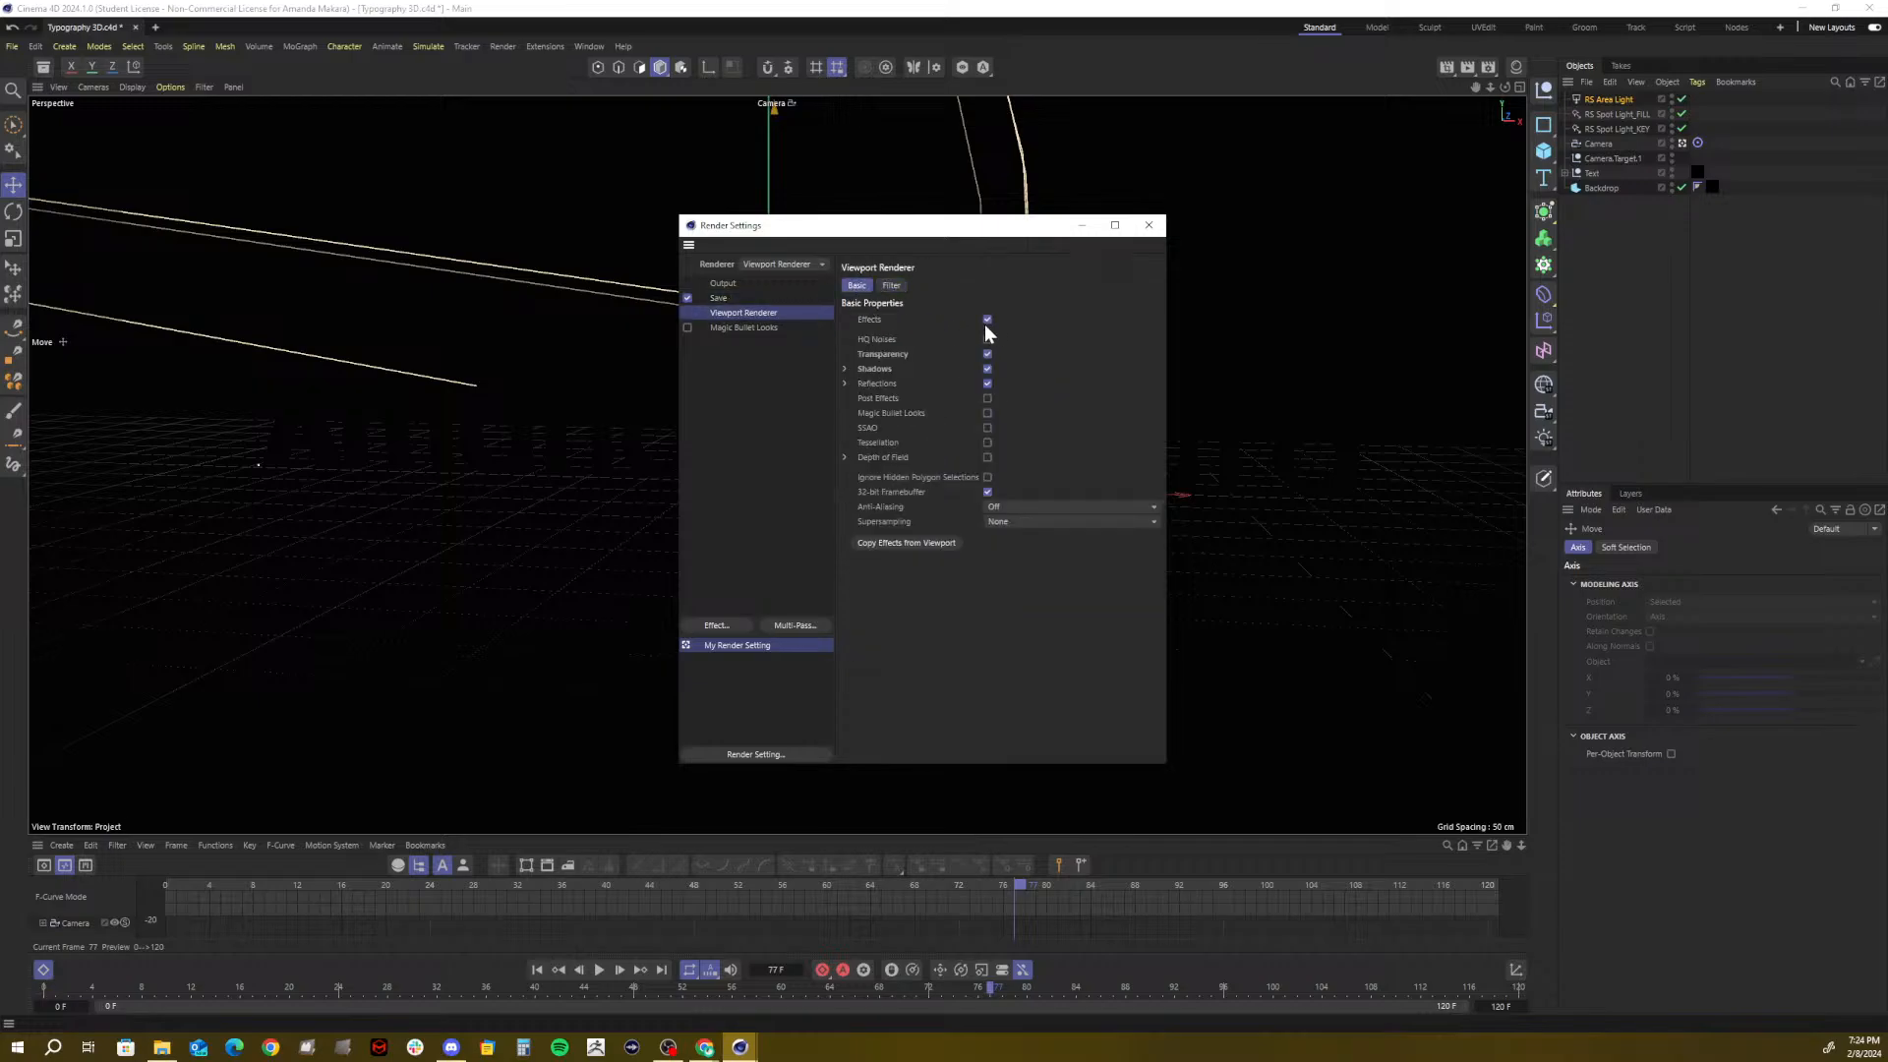
left_click(724, 285)
left_click(782, 264)
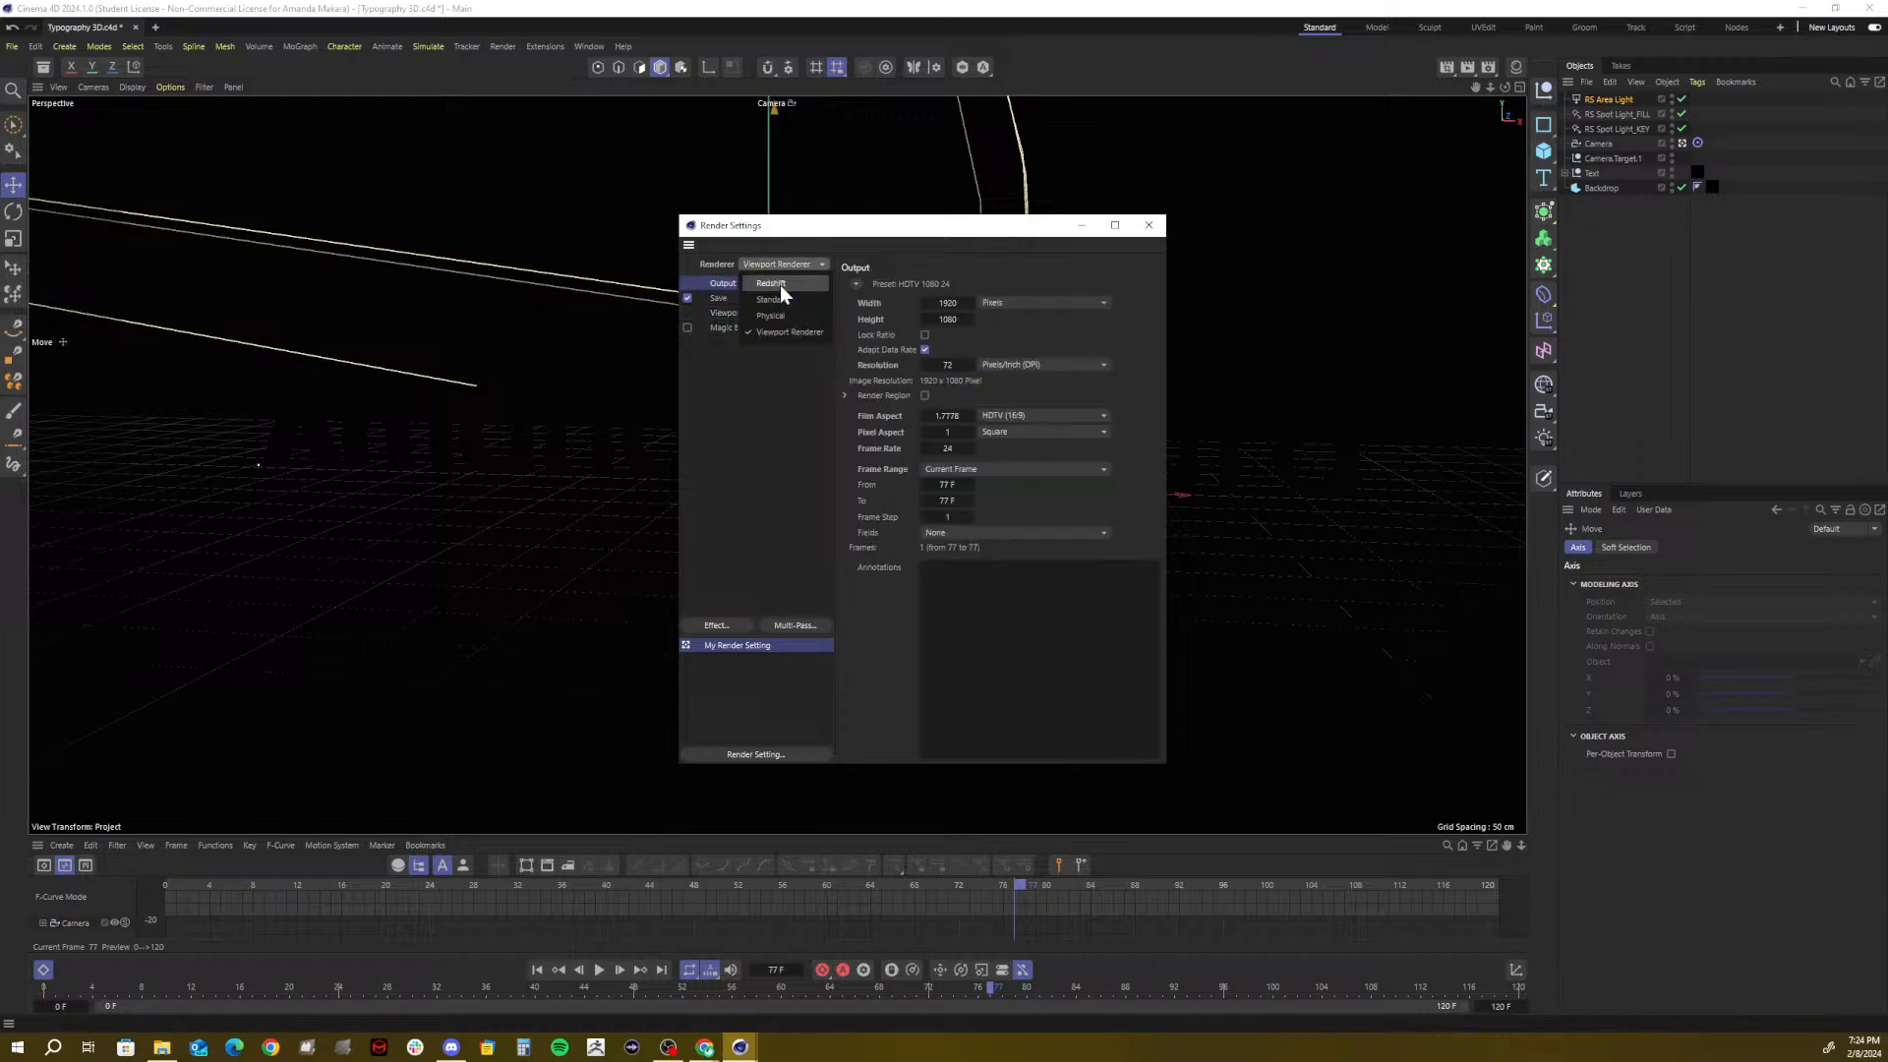
left_click(773, 283)
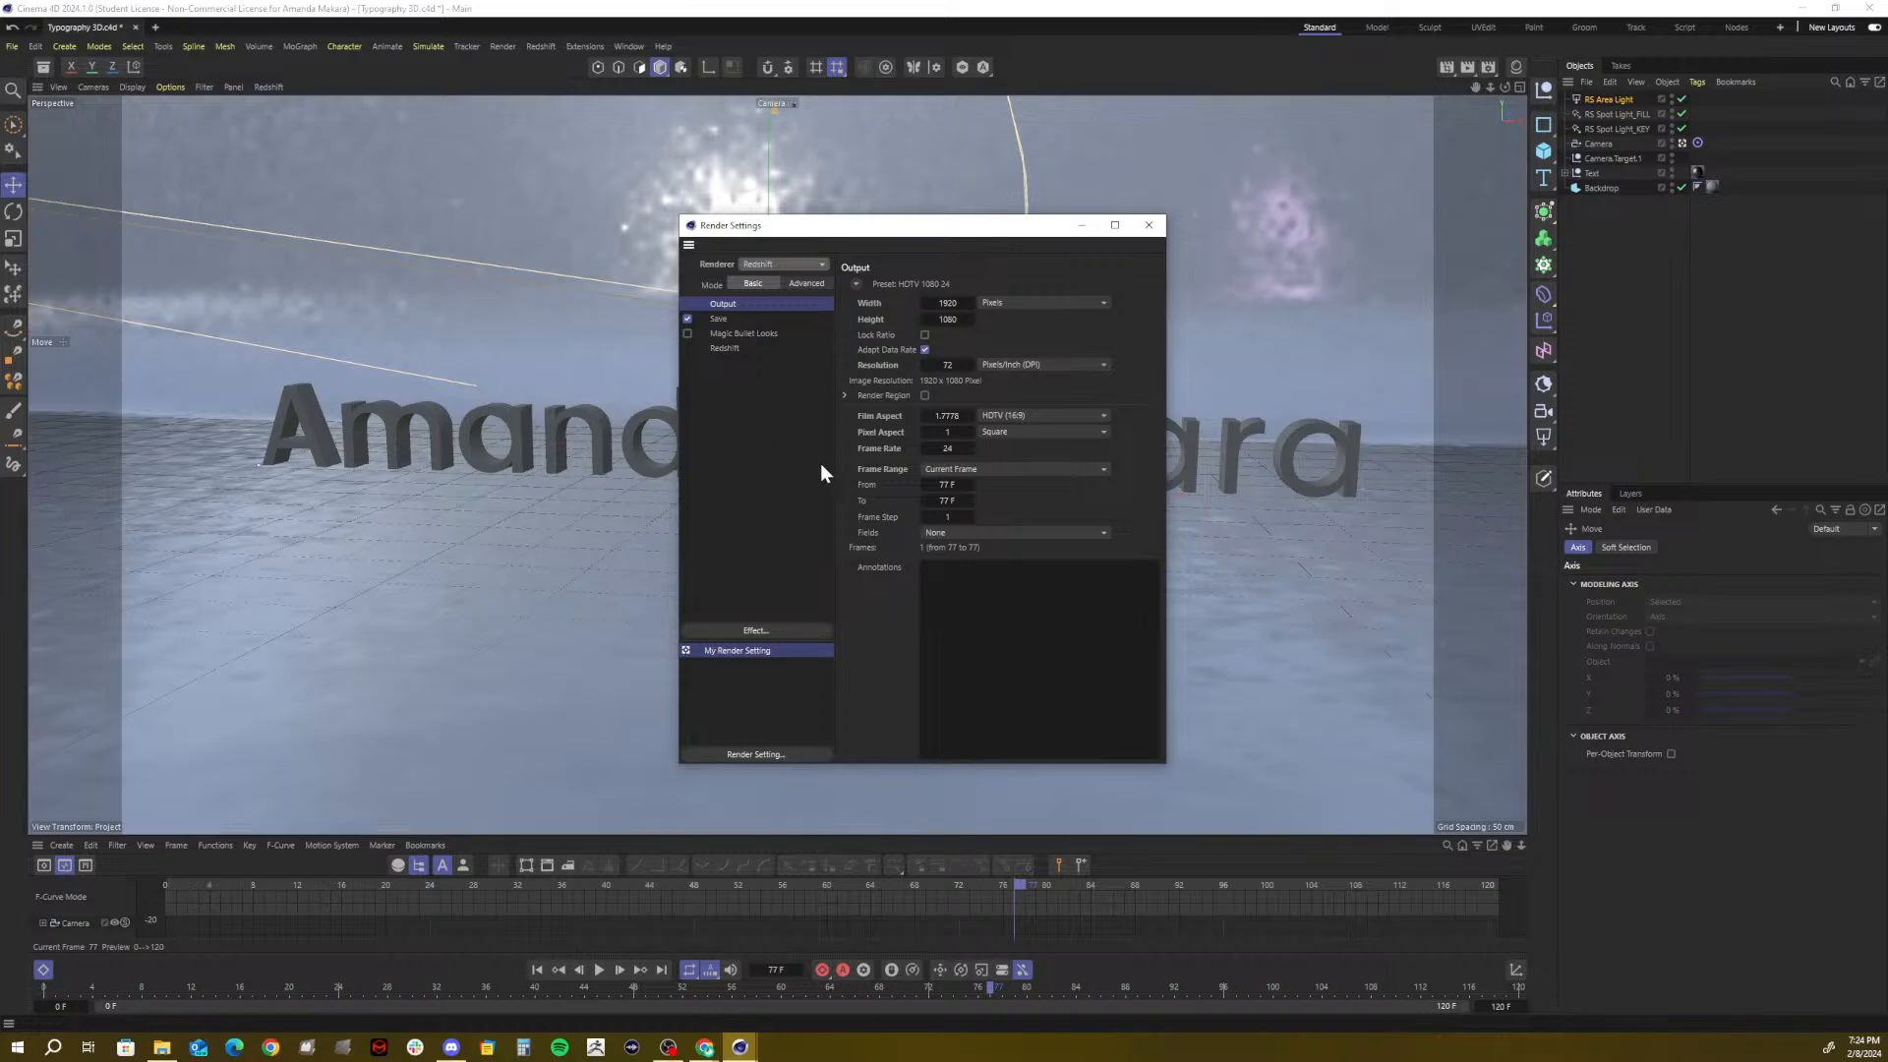
left_click(743, 319)
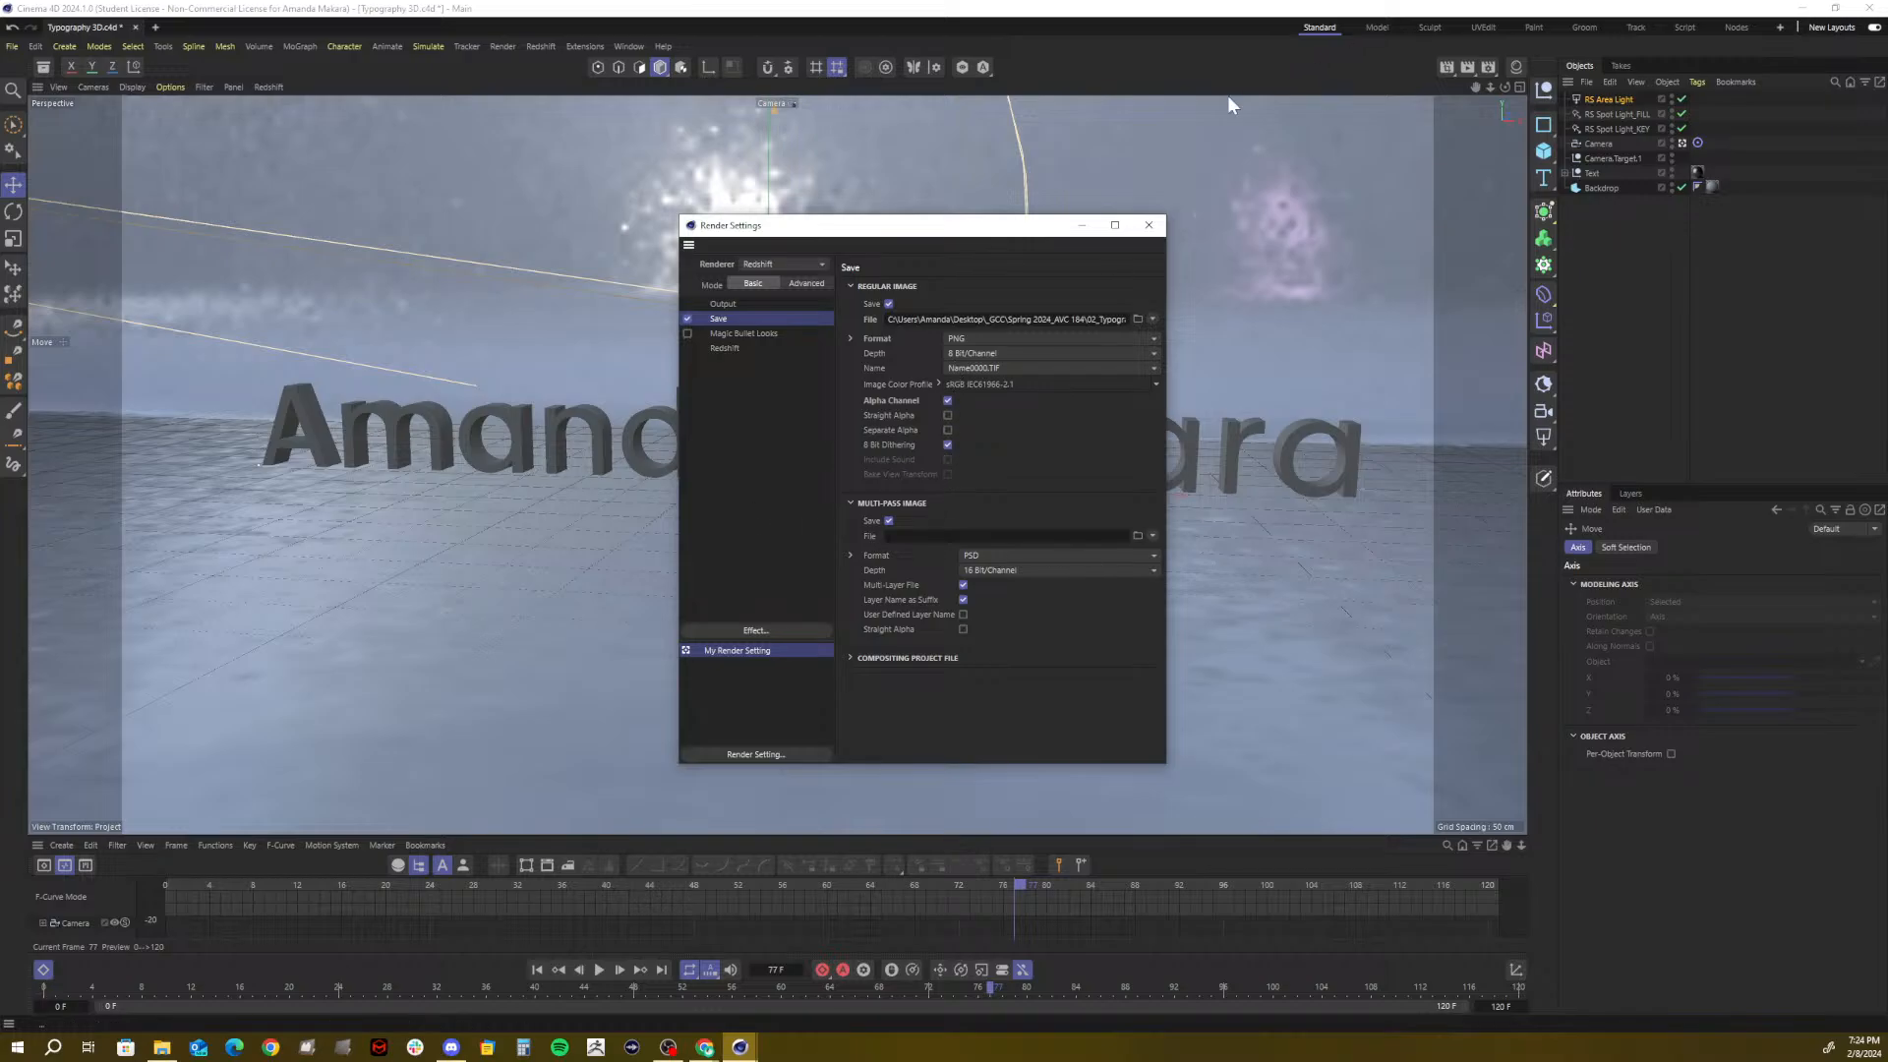
left_click(1146, 225)
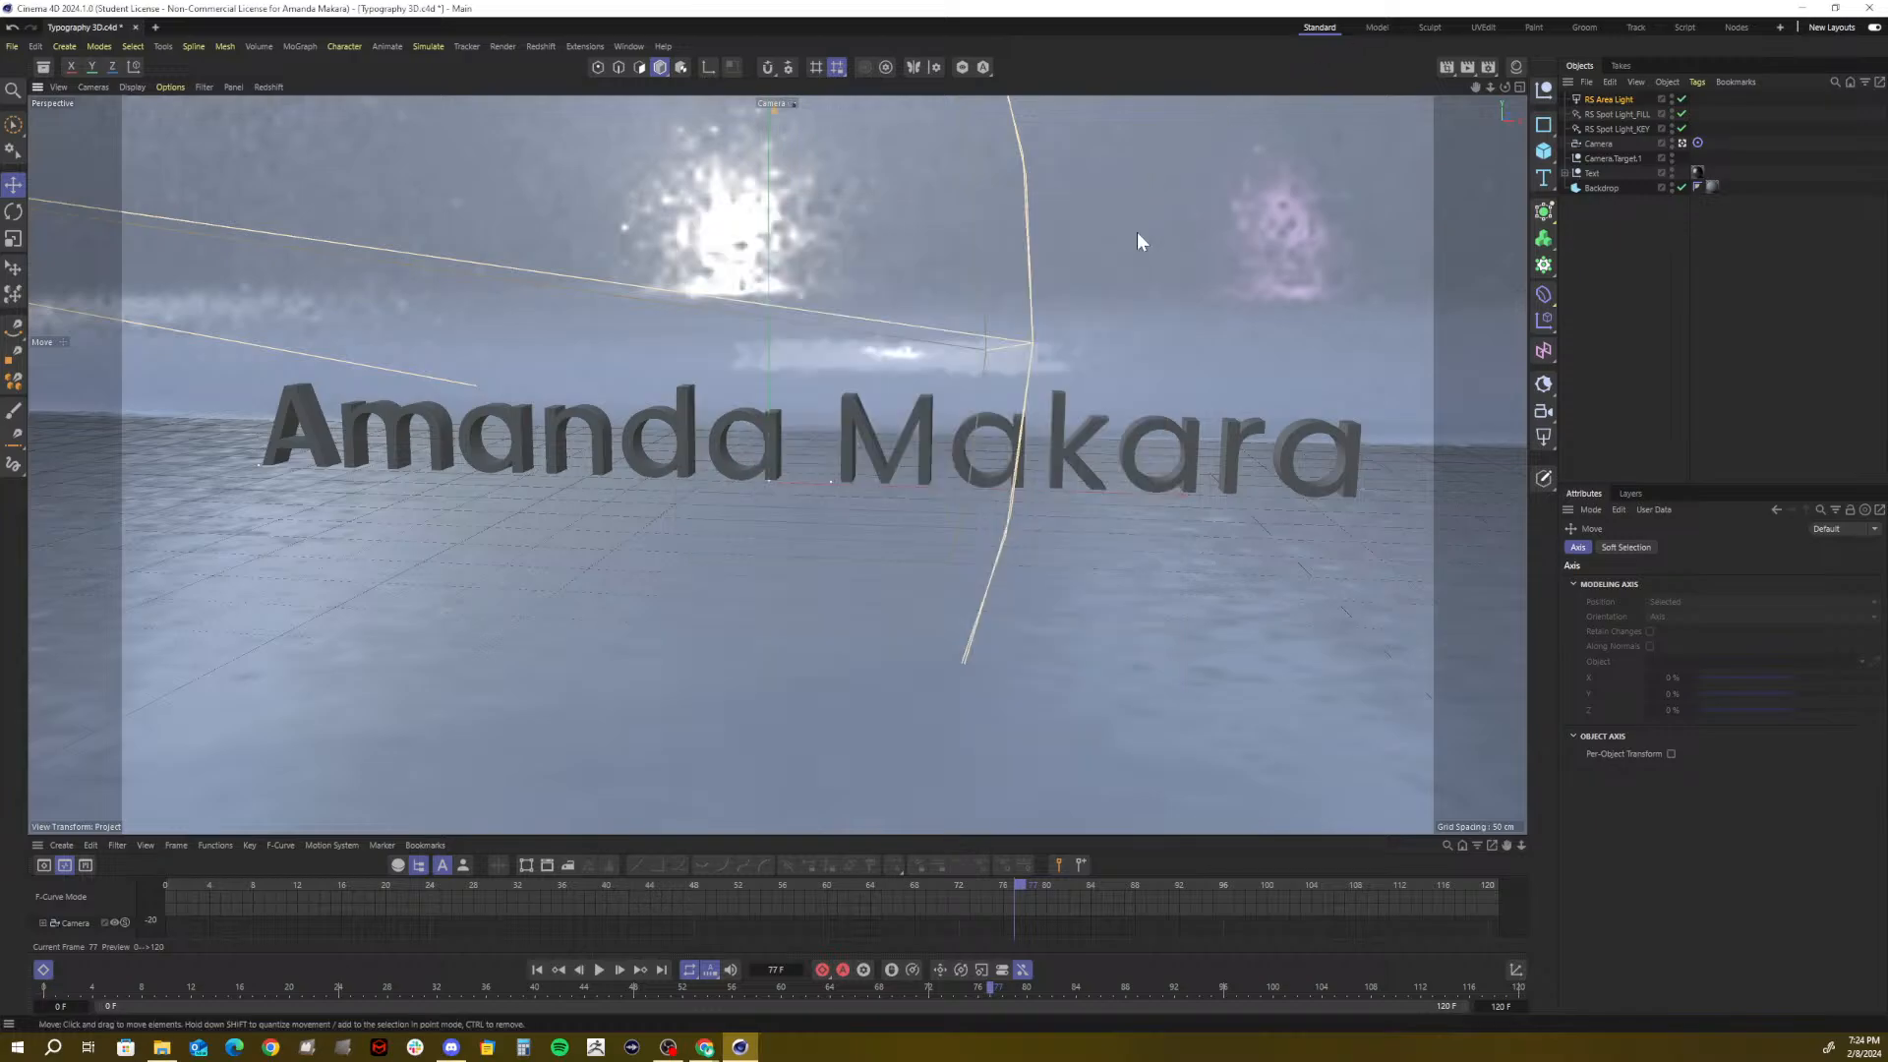
Render frame 77 with Redshift over Desktop0077.png and inspect it maximized in the Picture Viewer
left_click(1467, 67)
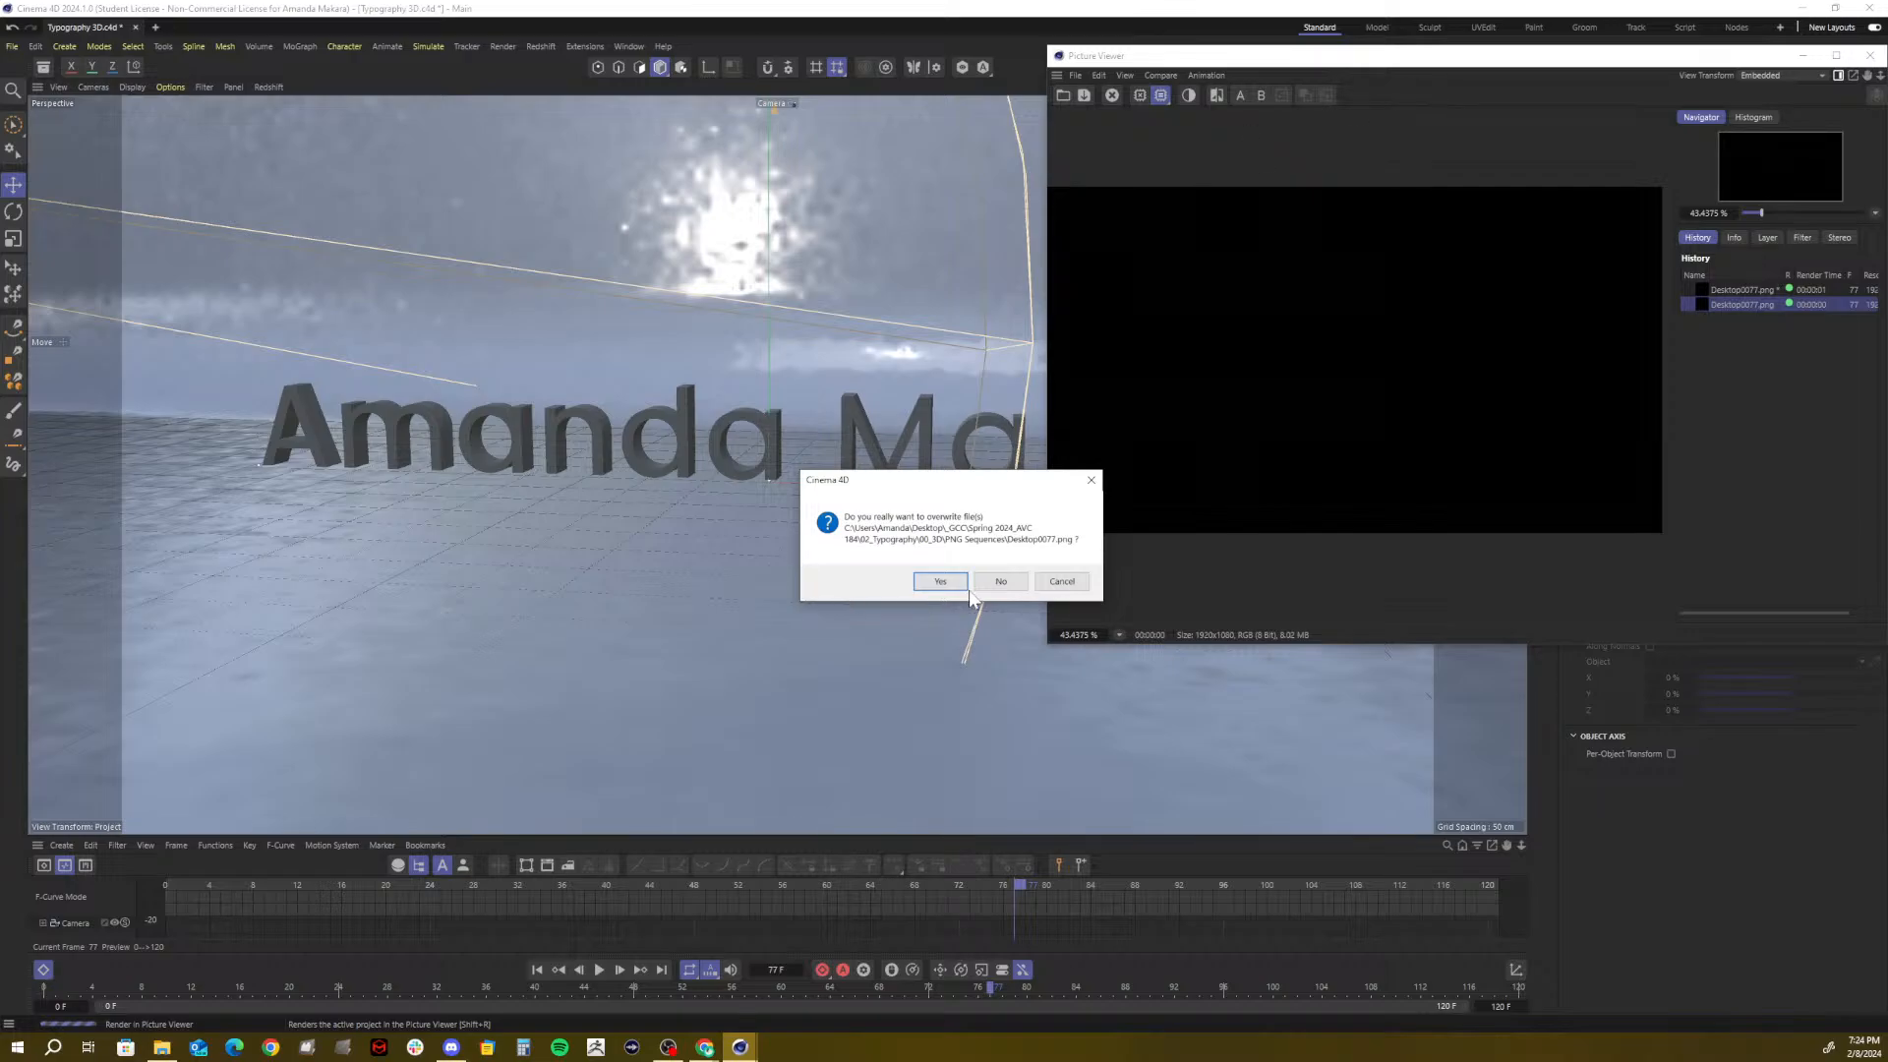
left_click(939, 582)
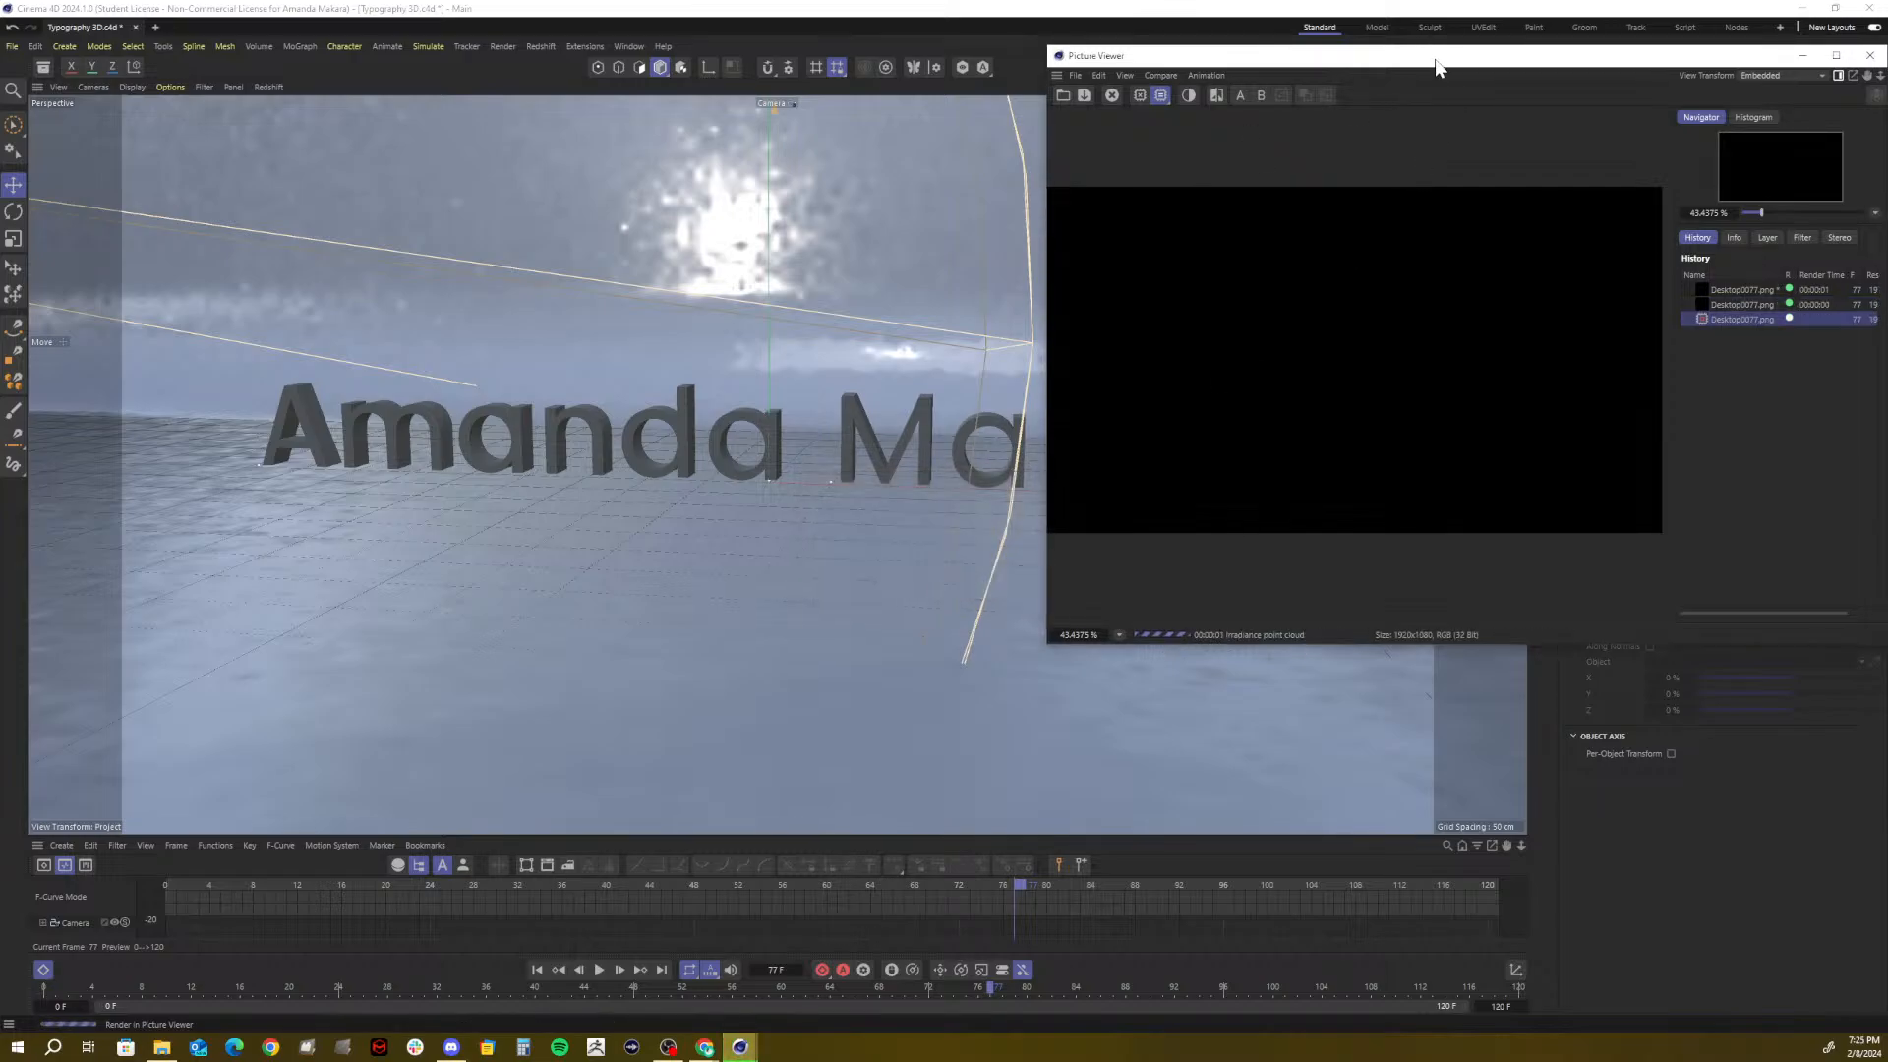
left_click_drag(1435, 72, 1072, 106)
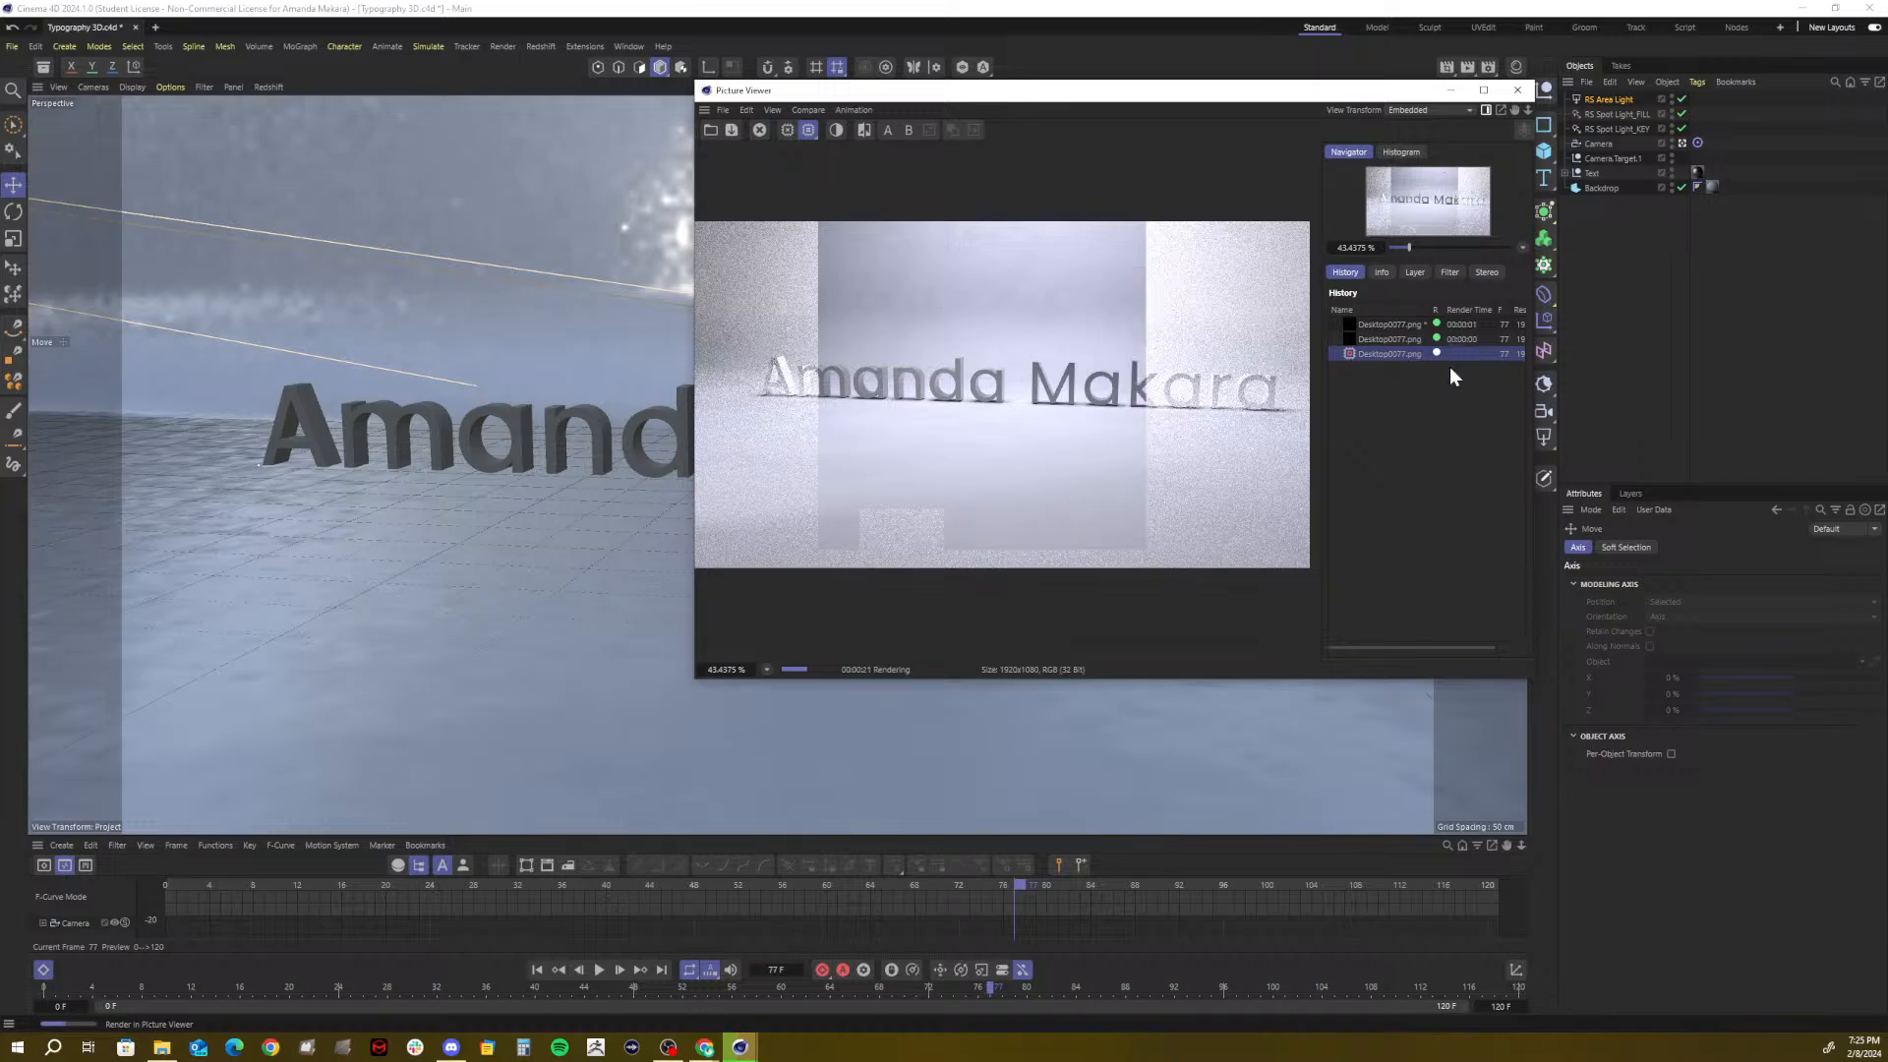
left_click(1482, 90)
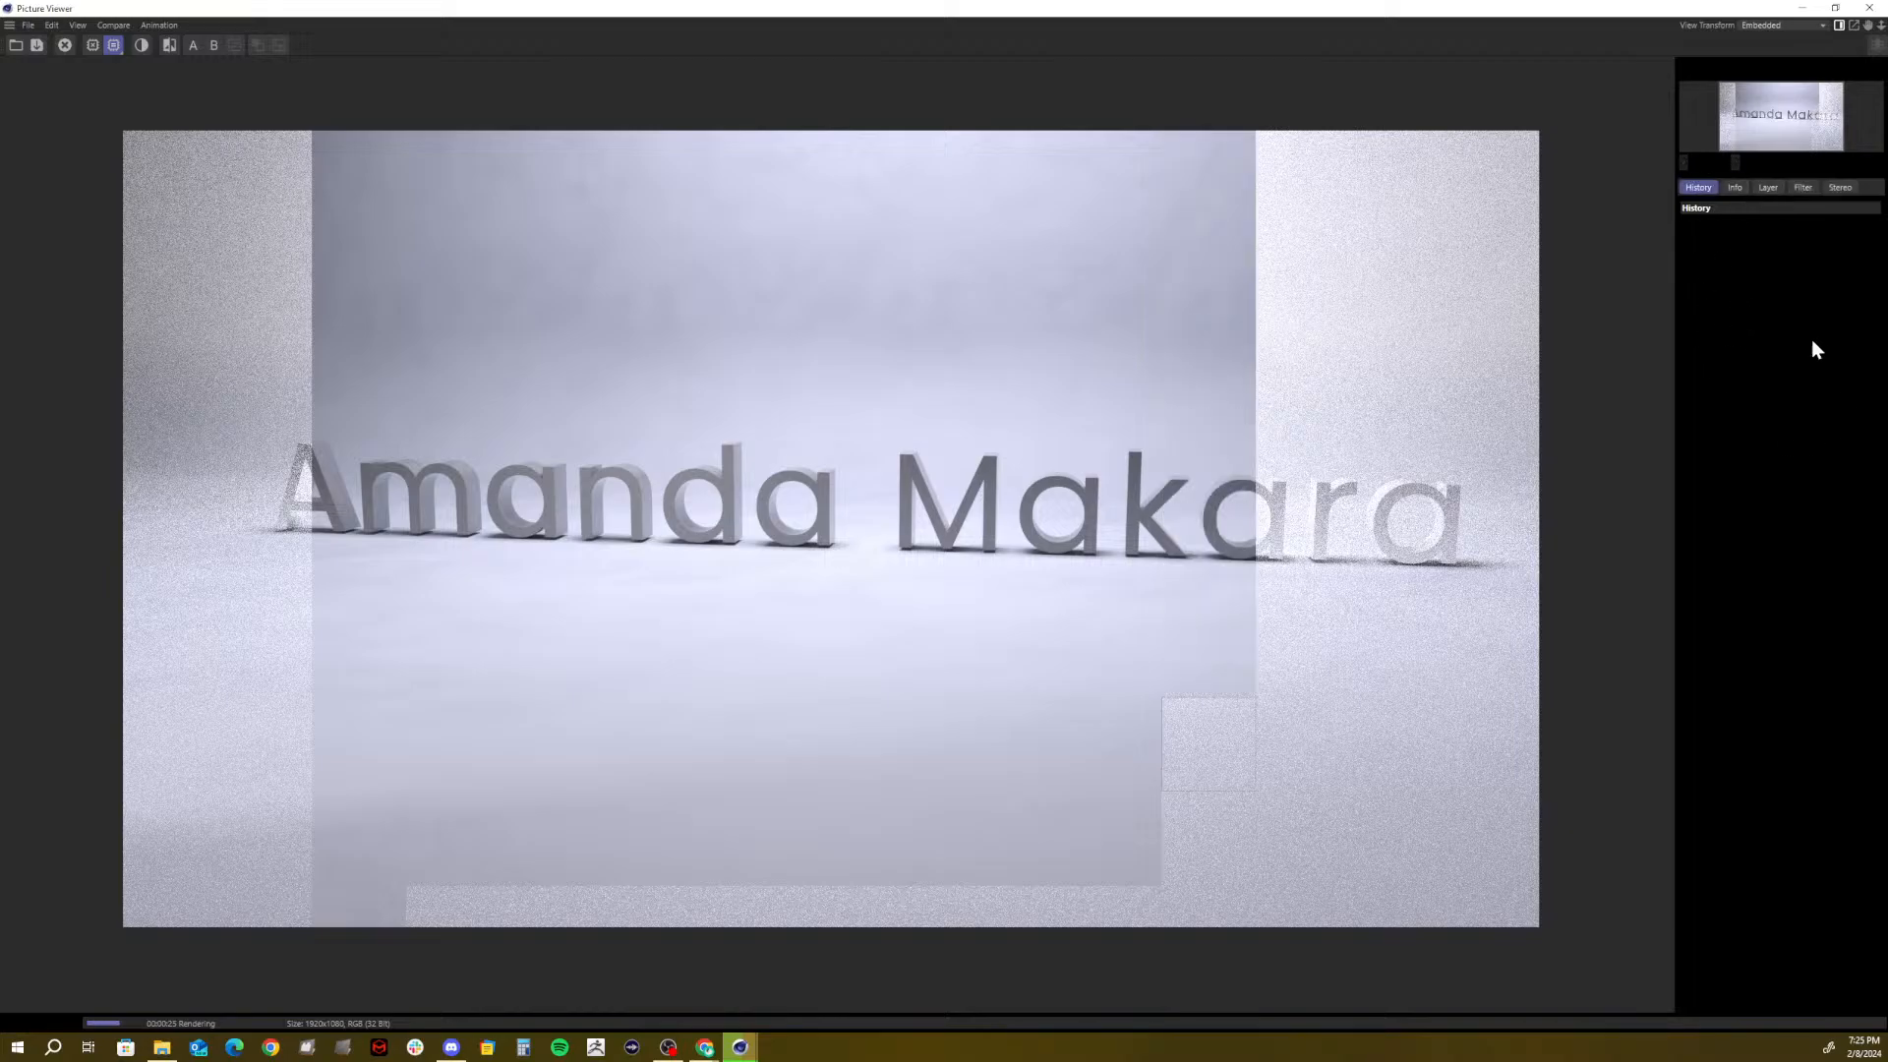
left_click(1736, 185)
left_click(1768, 187)
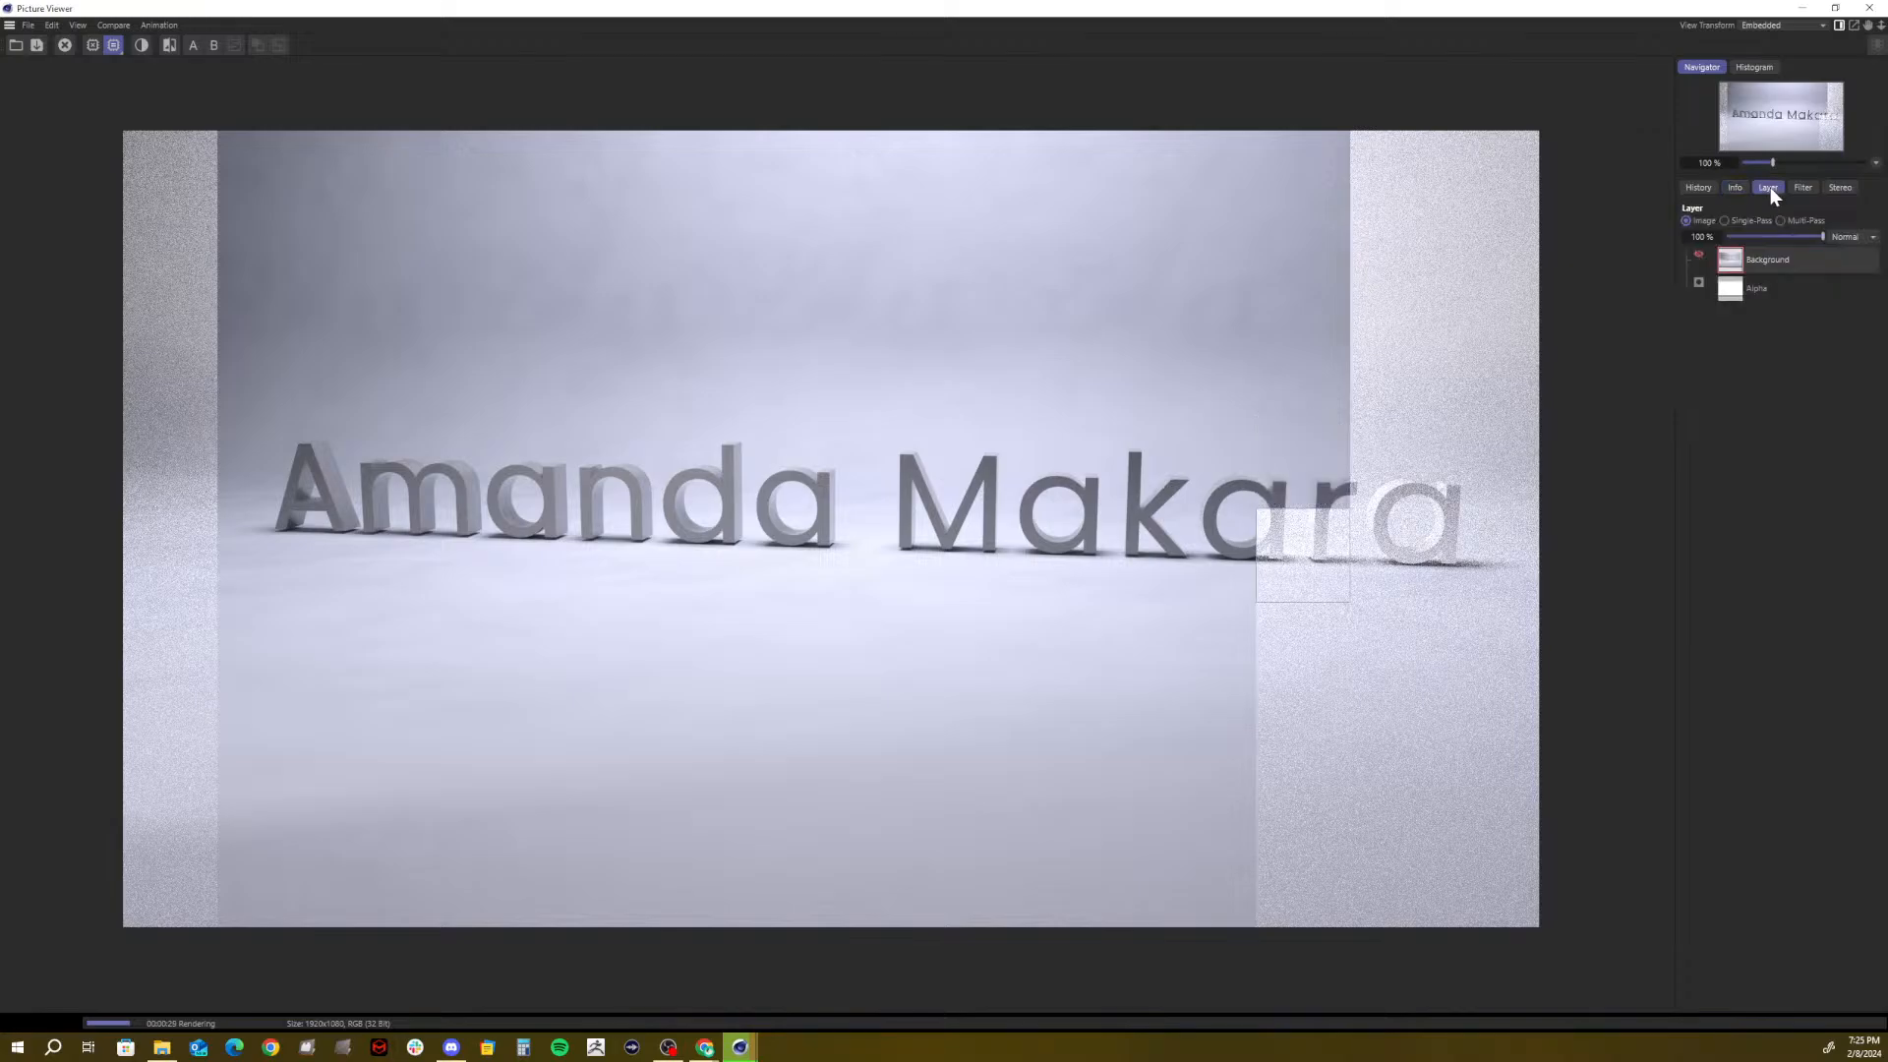
left_click(1697, 187)
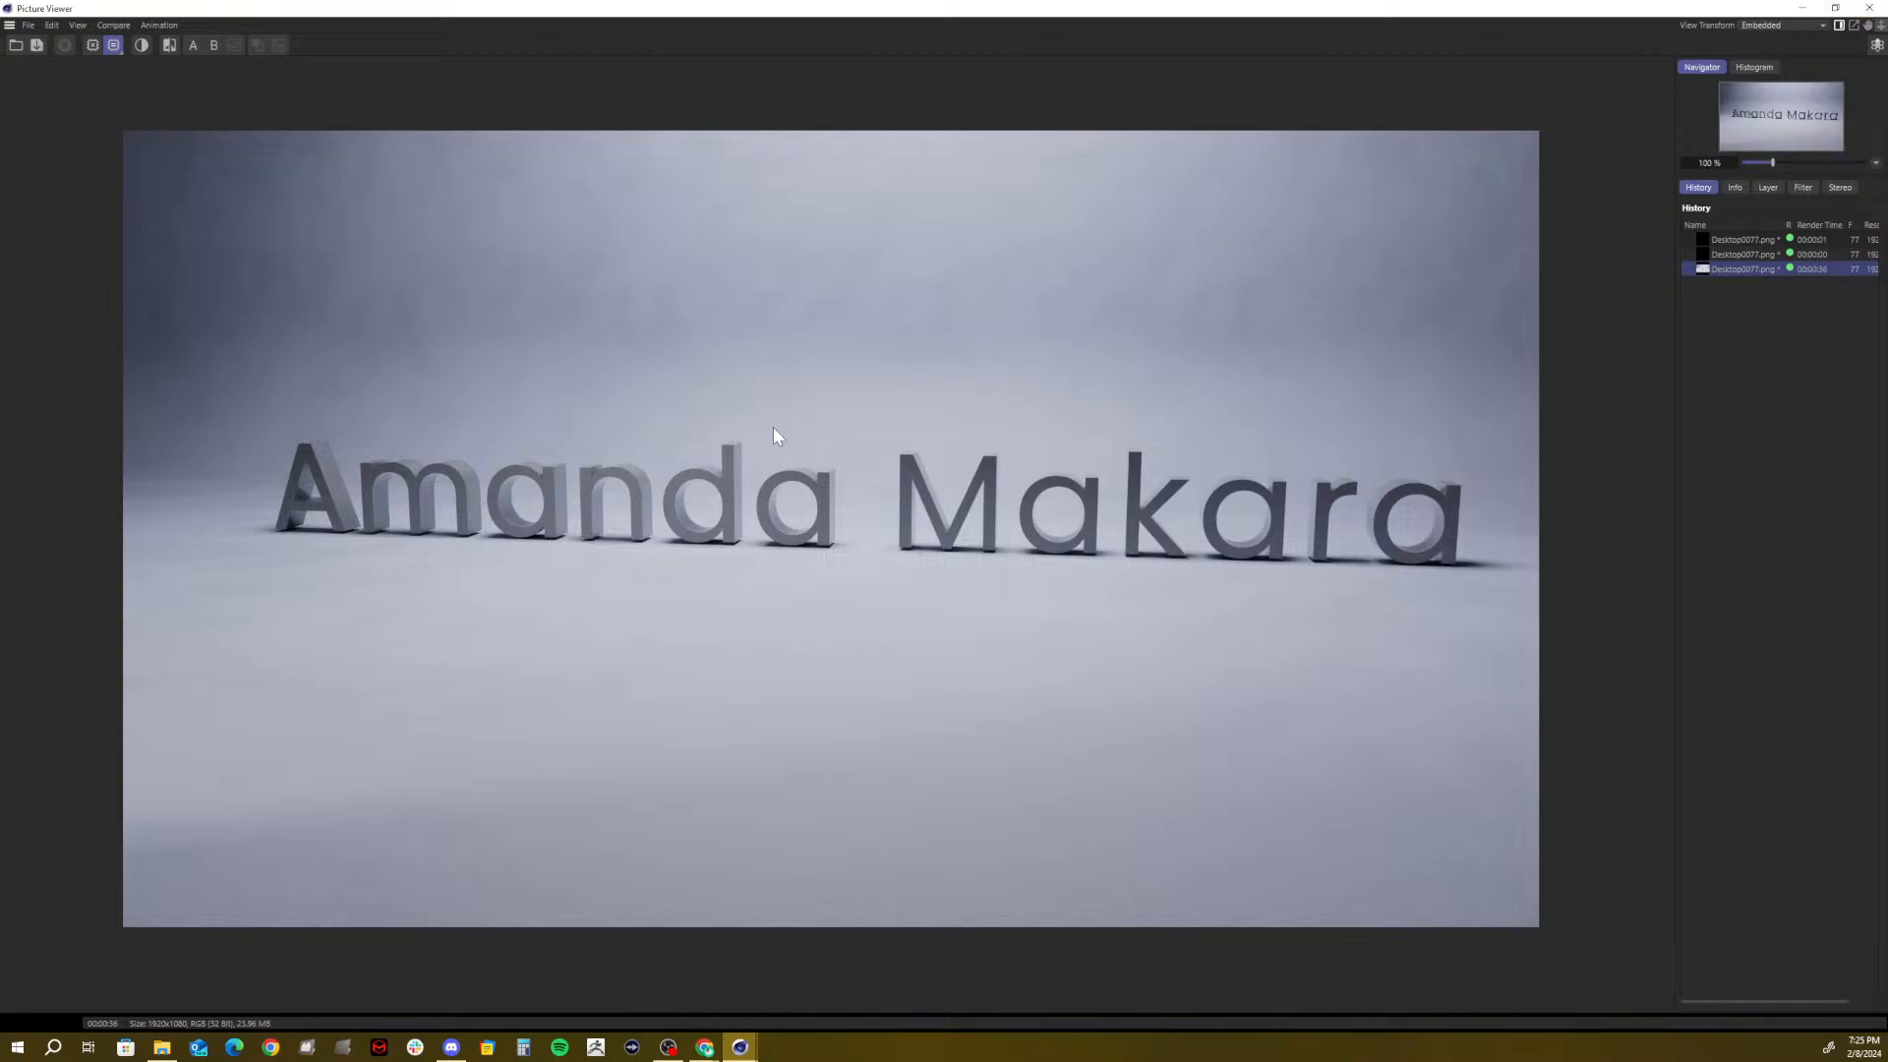
Compare with the earlier black renders in History, close the viewer, and rewind to frame 0
left_click(1728, 240)
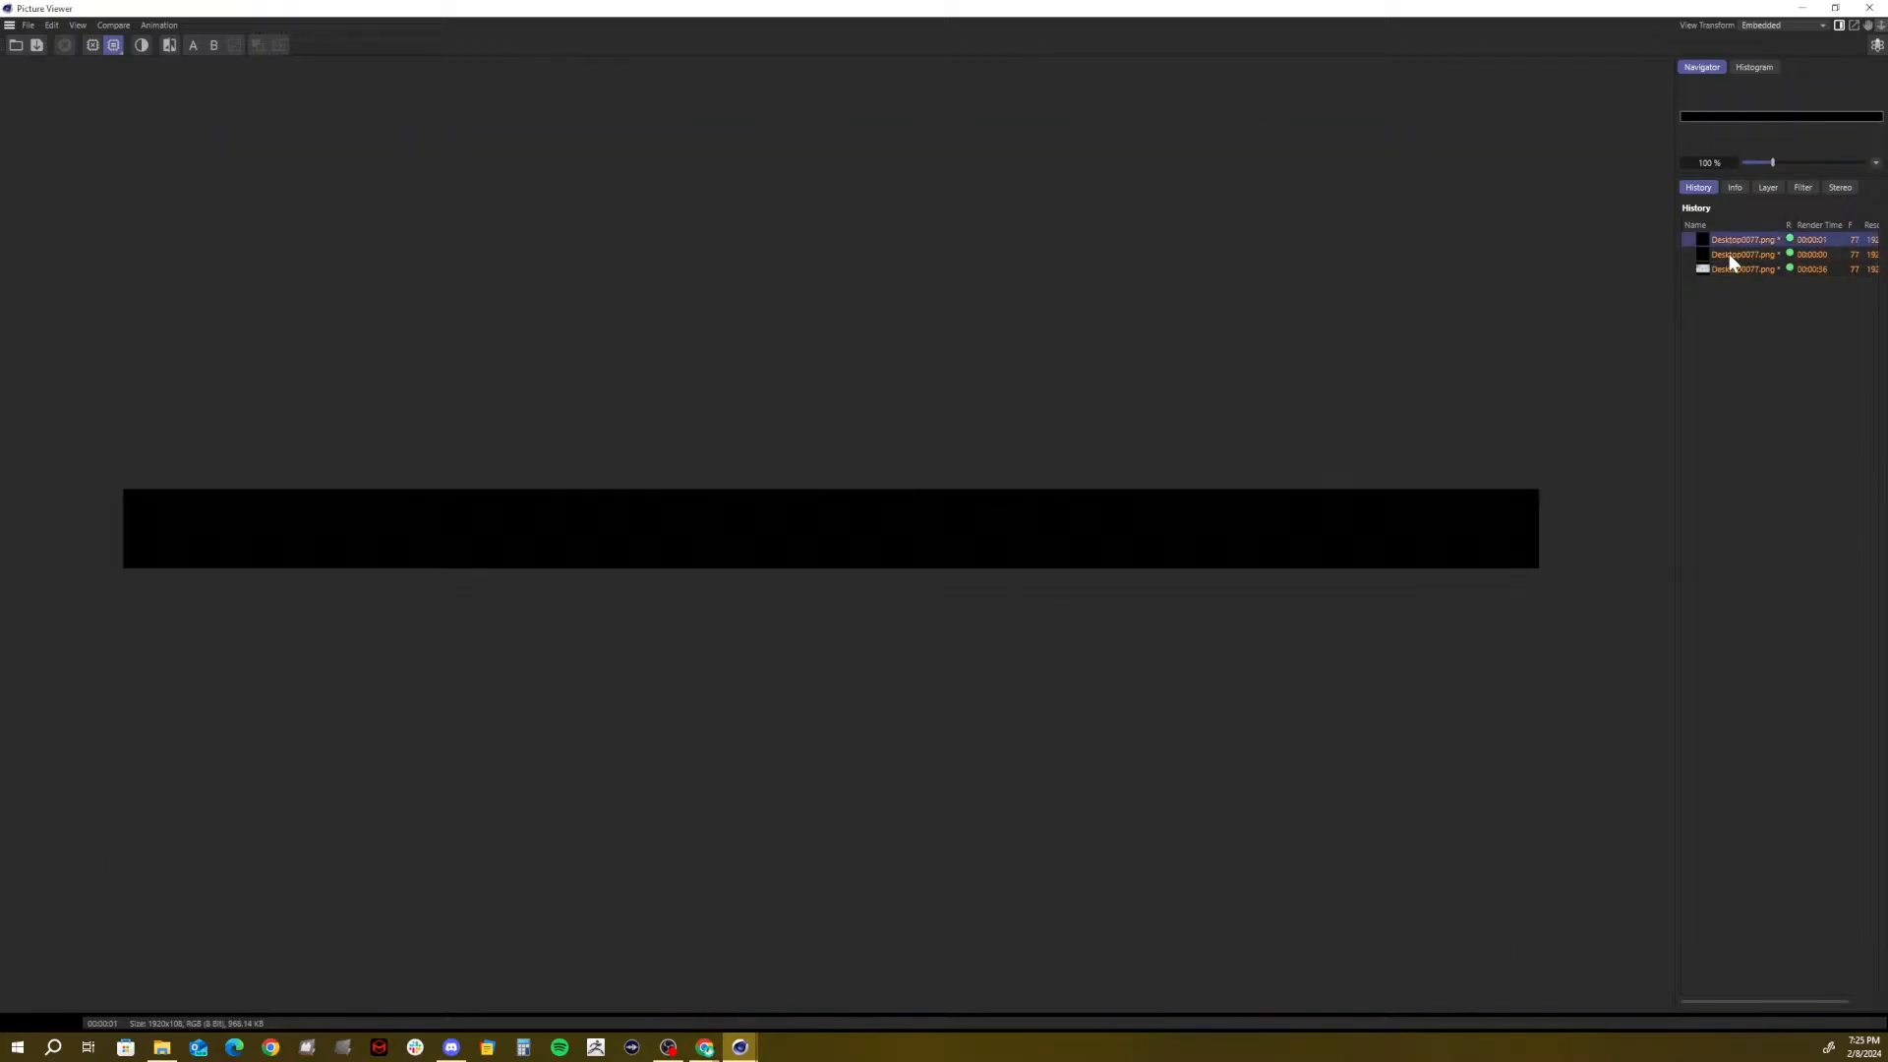
left_click(1728, 254)
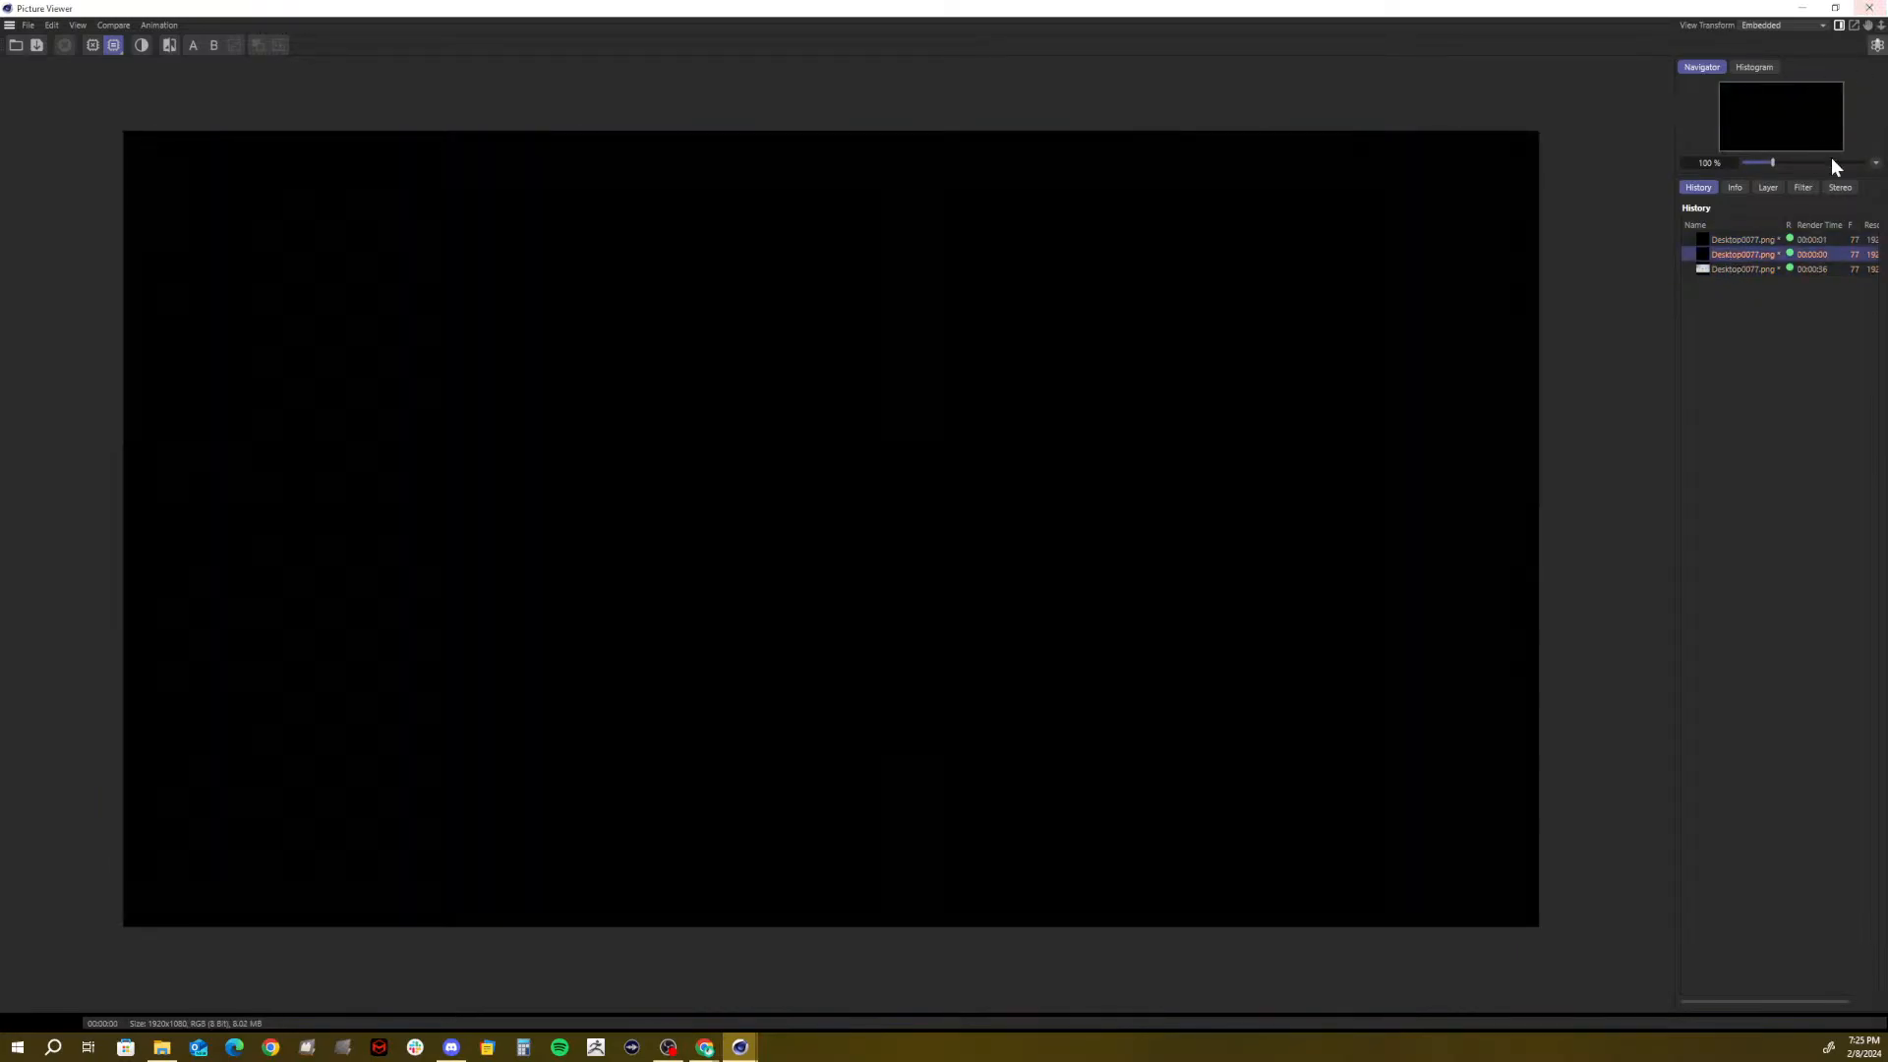
left_click(1834, 8)
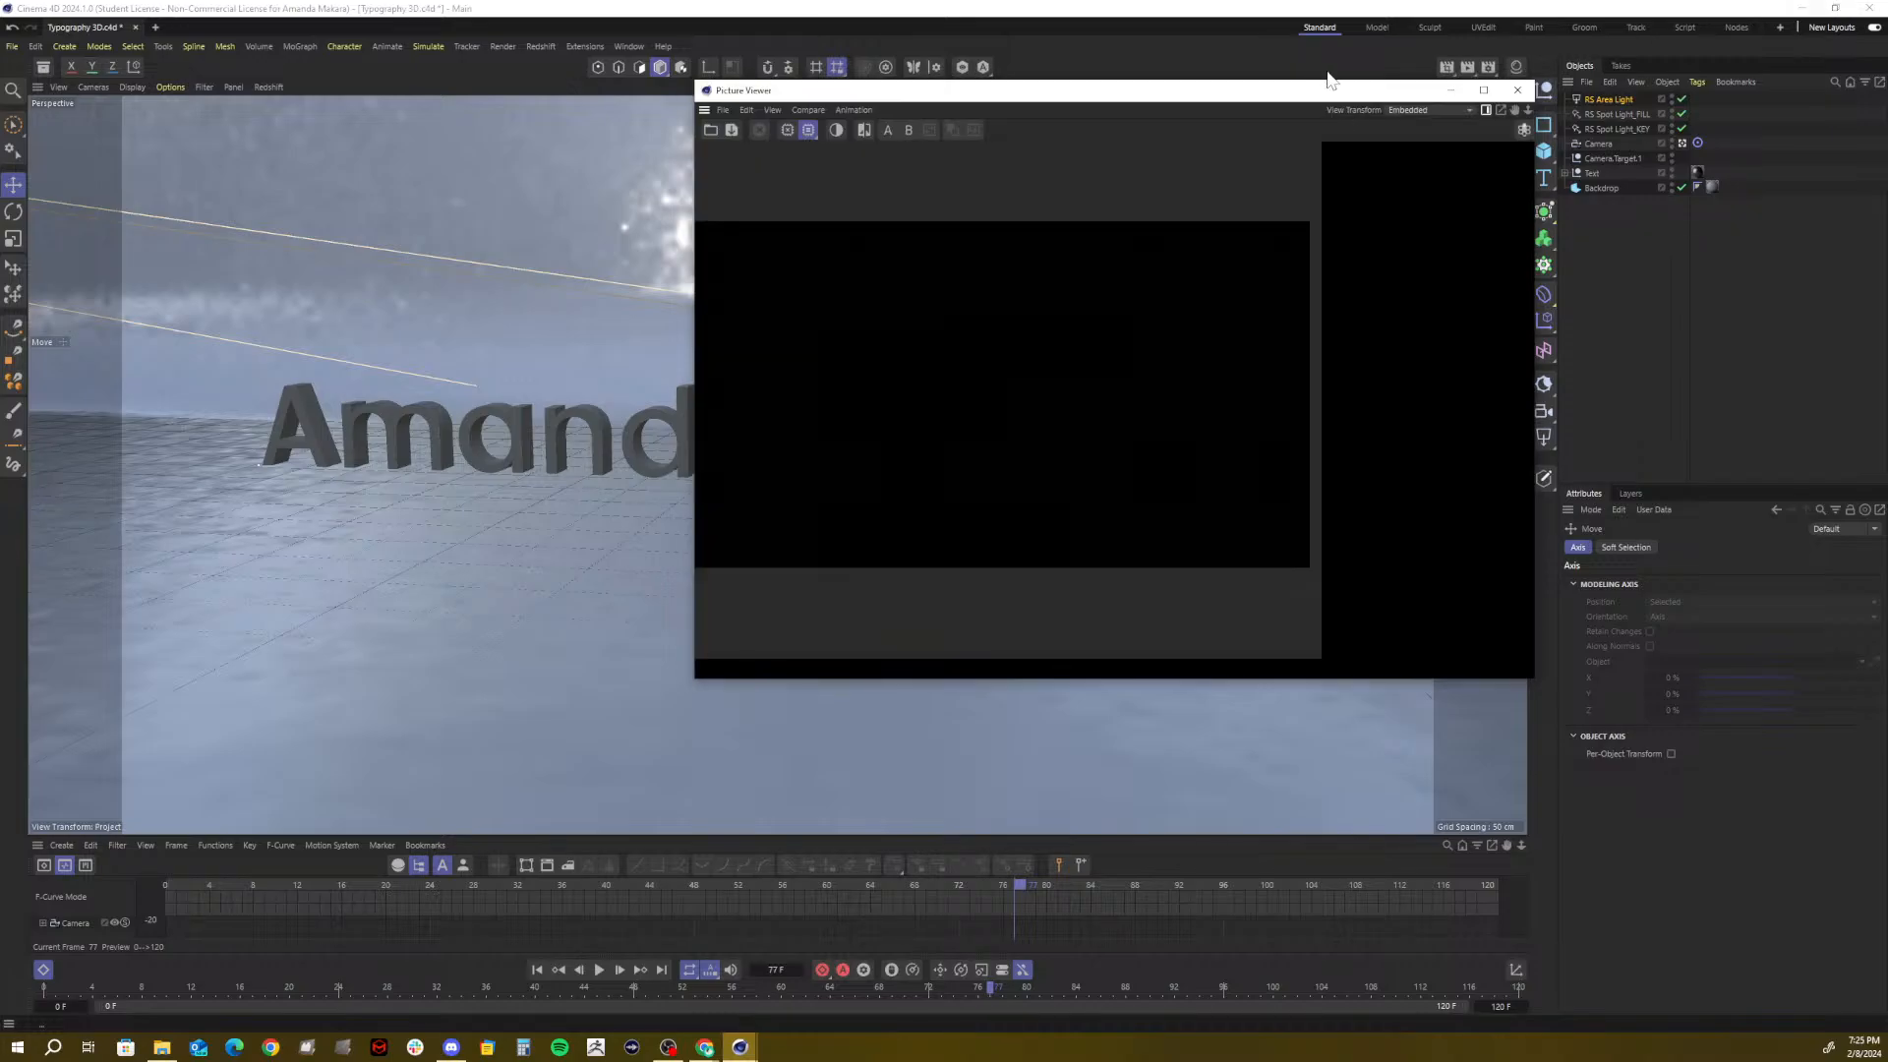
left_click(1517, 90)
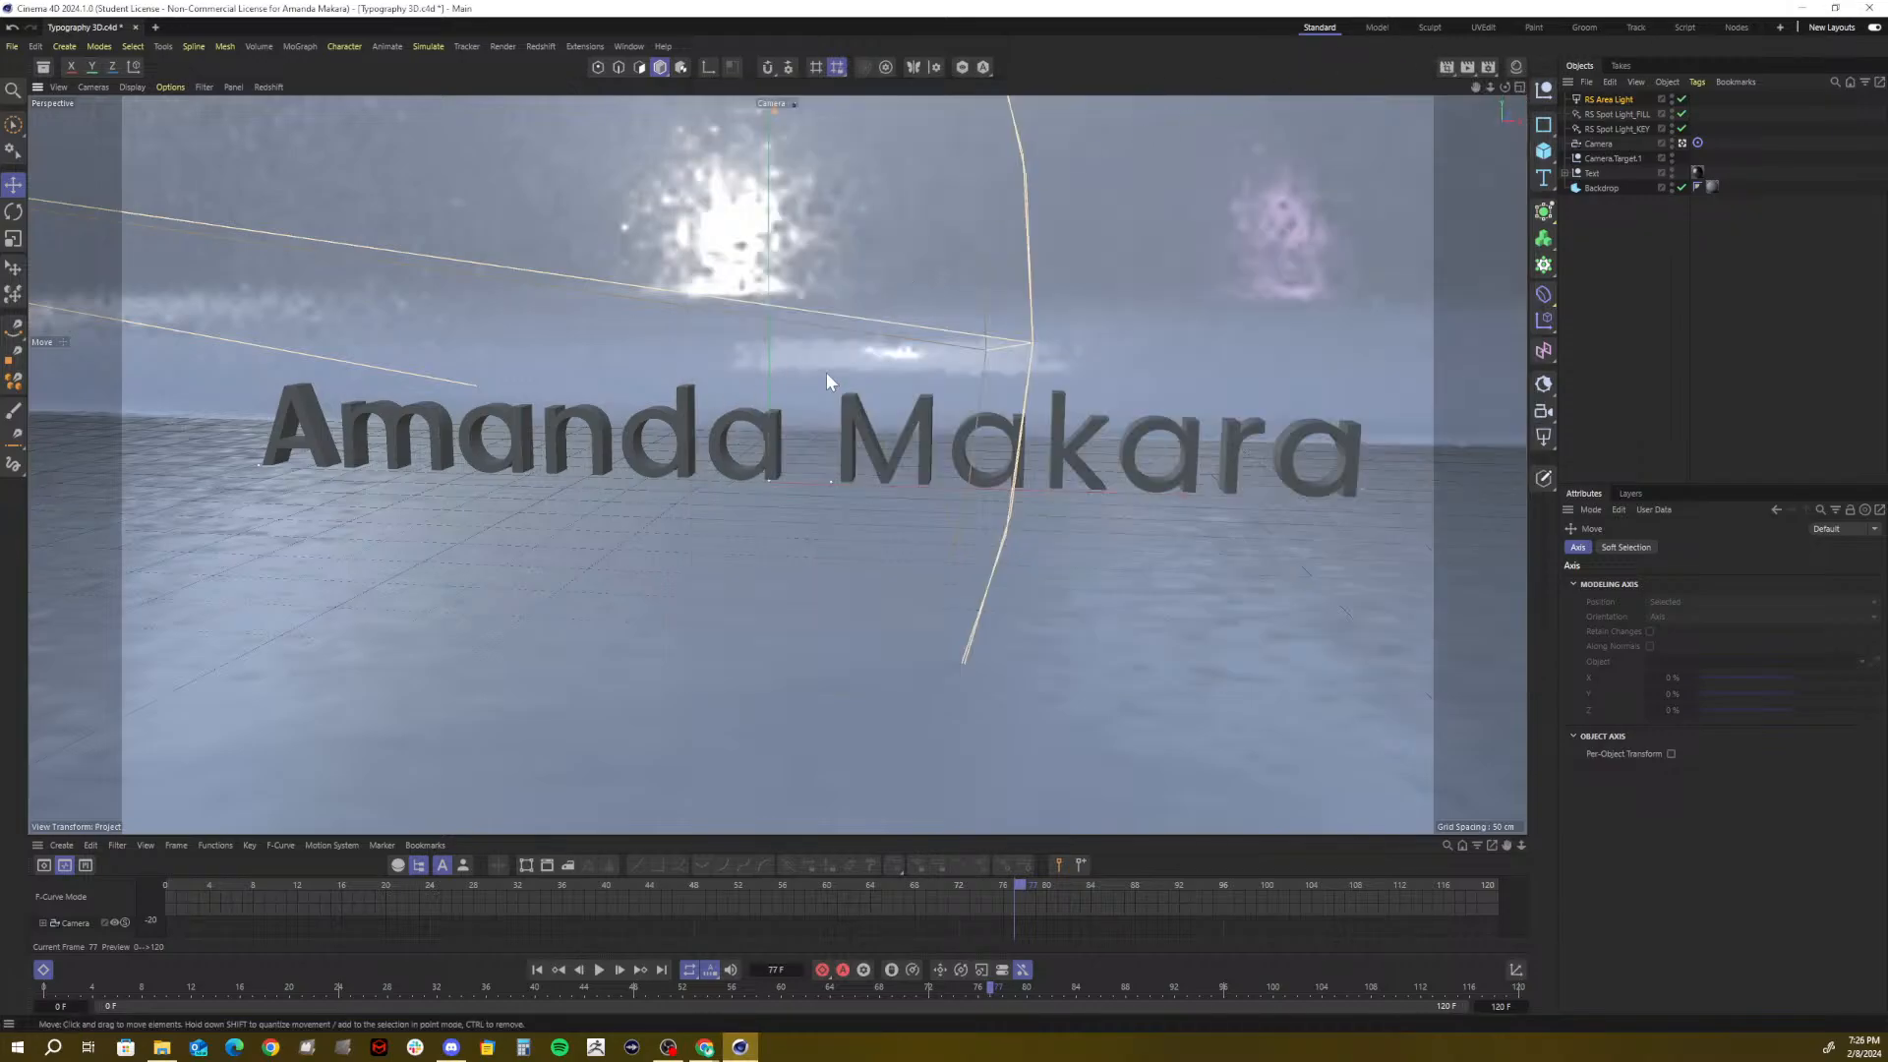
left_click_drag(391, 882, 110, 896)
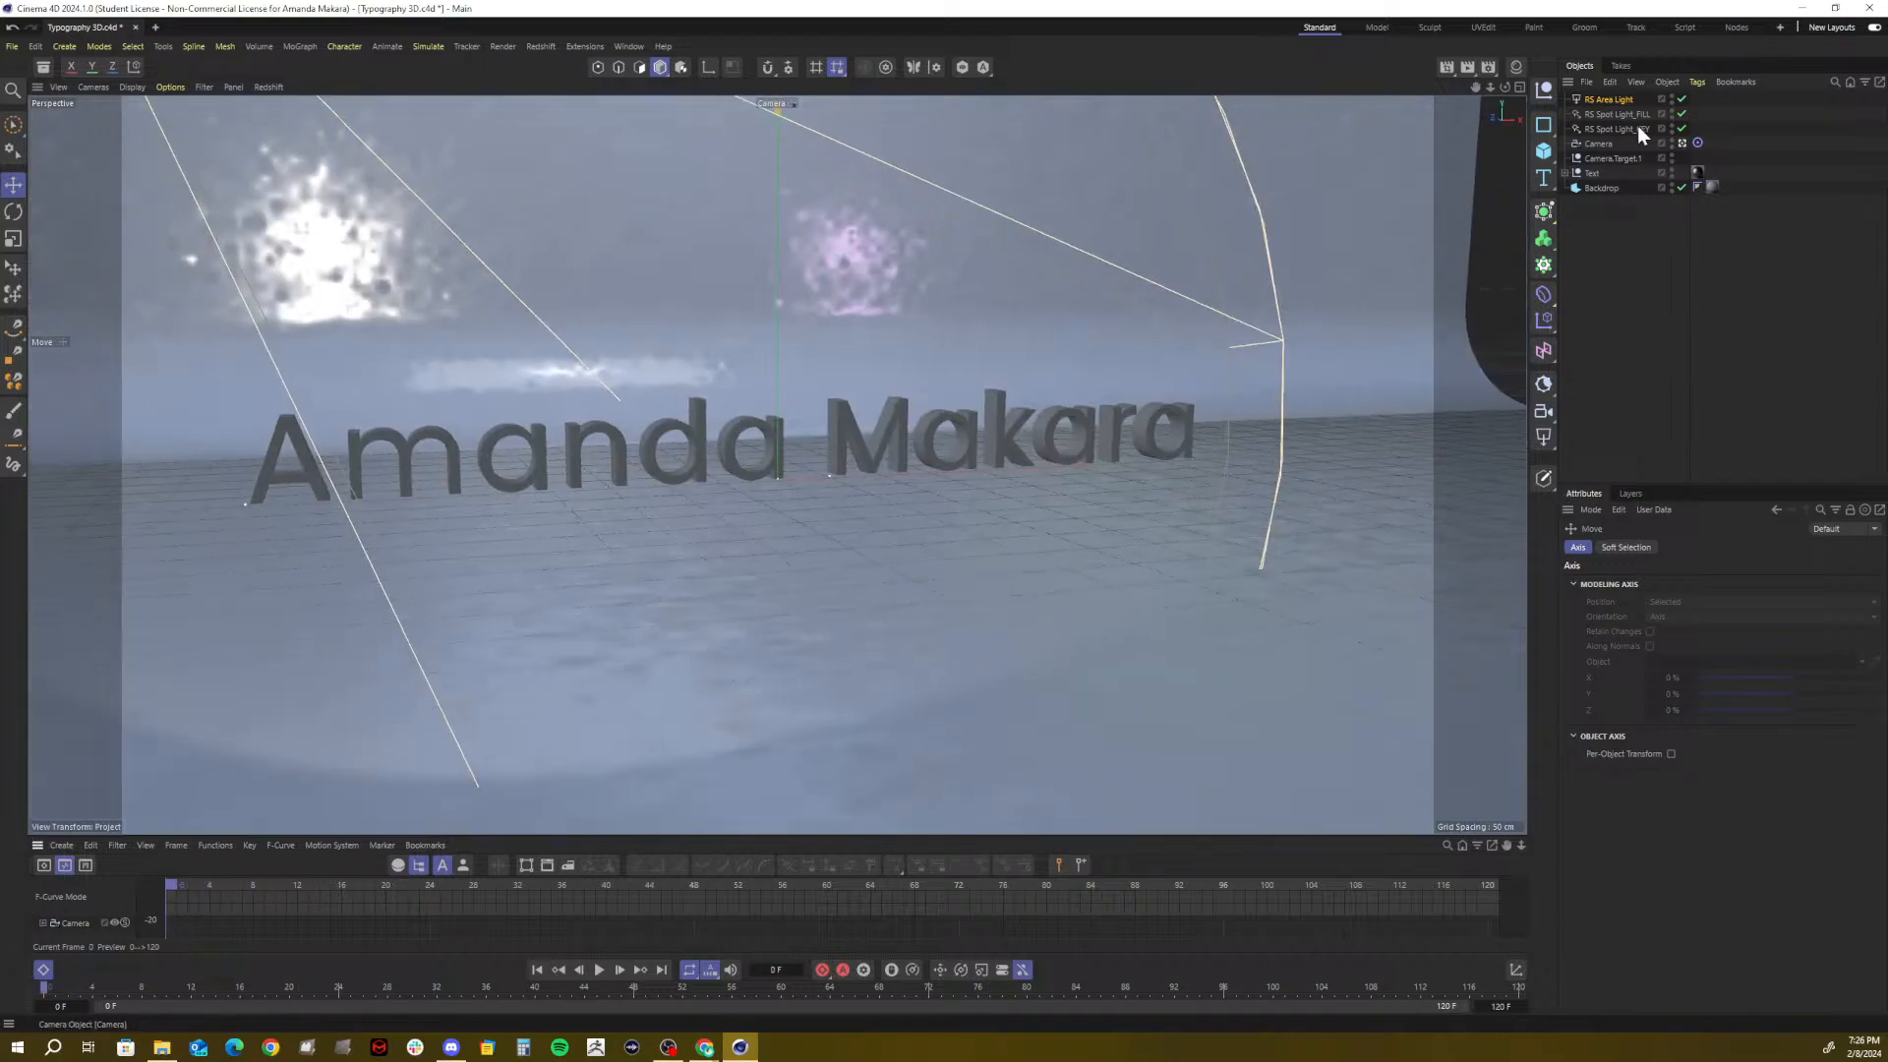
Delete Desktop0077.png from 02_Typography > 00_3D > PNG Sequences, then put File Explorer away
left_click(161, 1048)
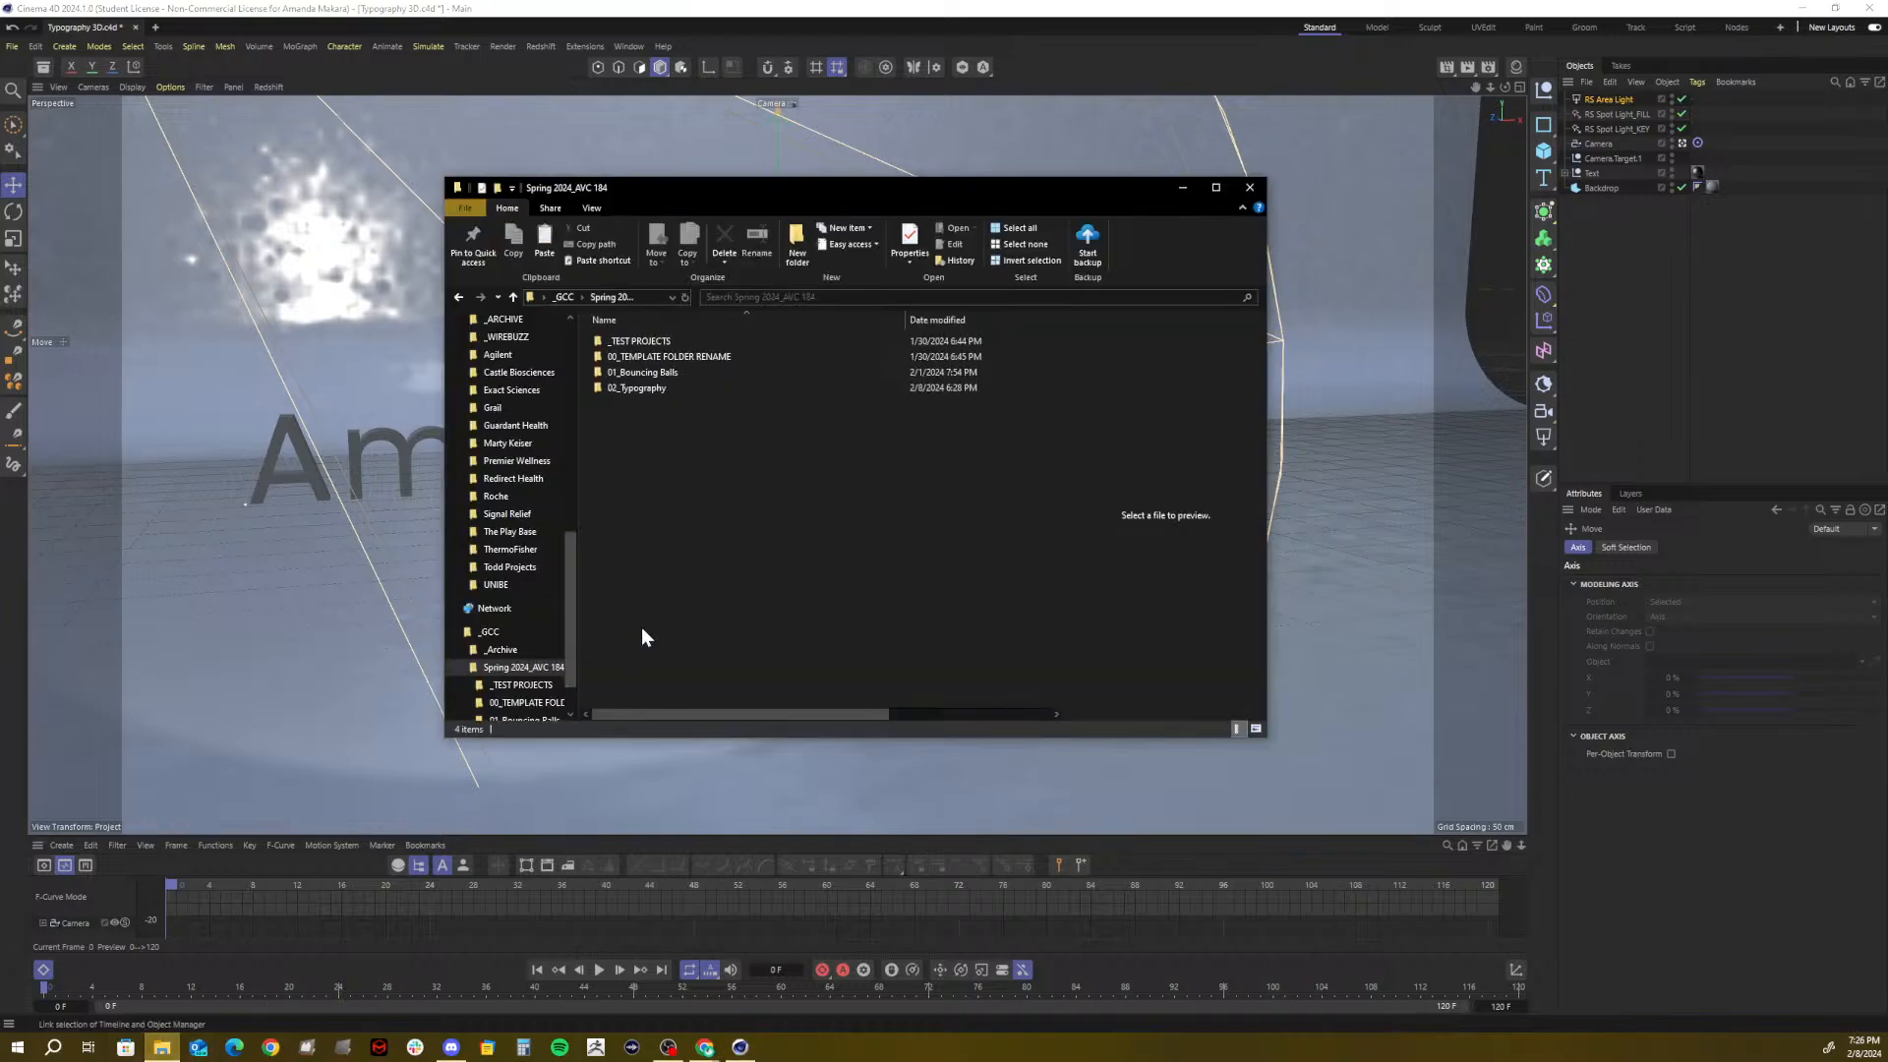
double_click(647, 387)
double_click(620, 344)
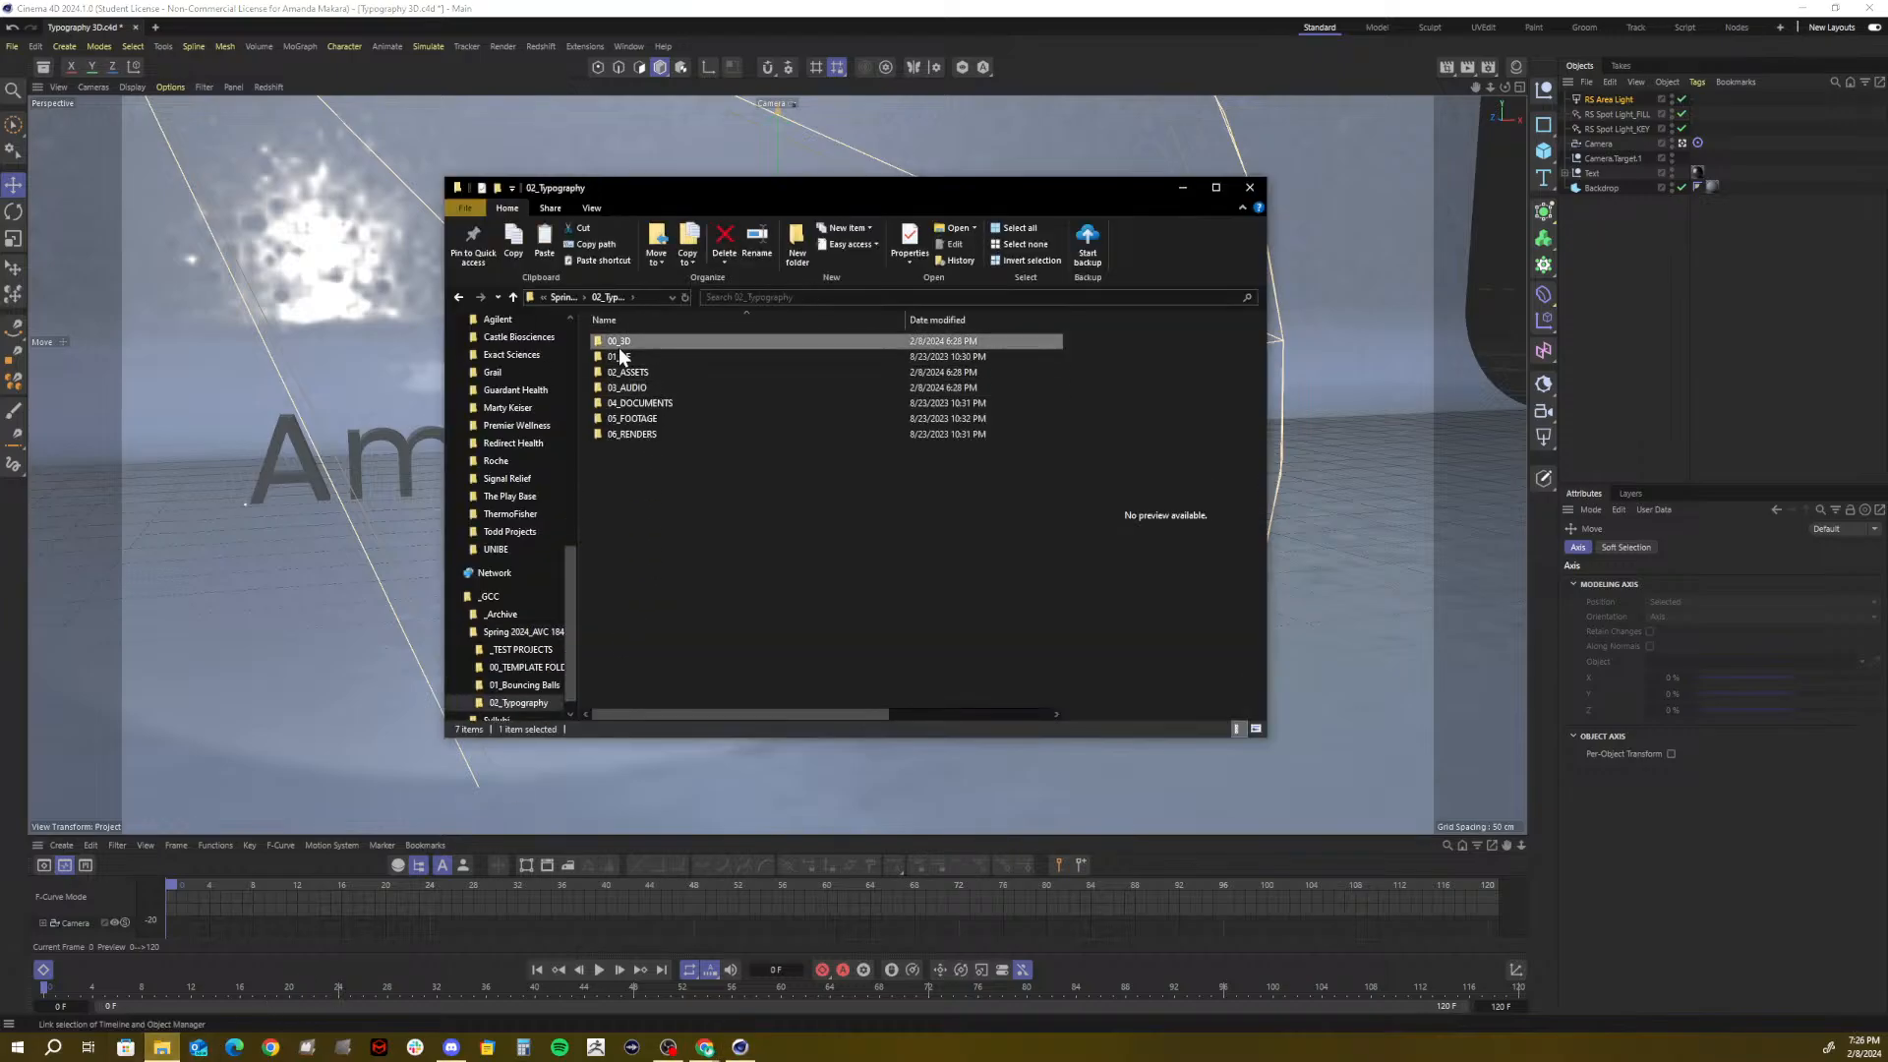
left_click(623, 360)
double_click(623, 362)
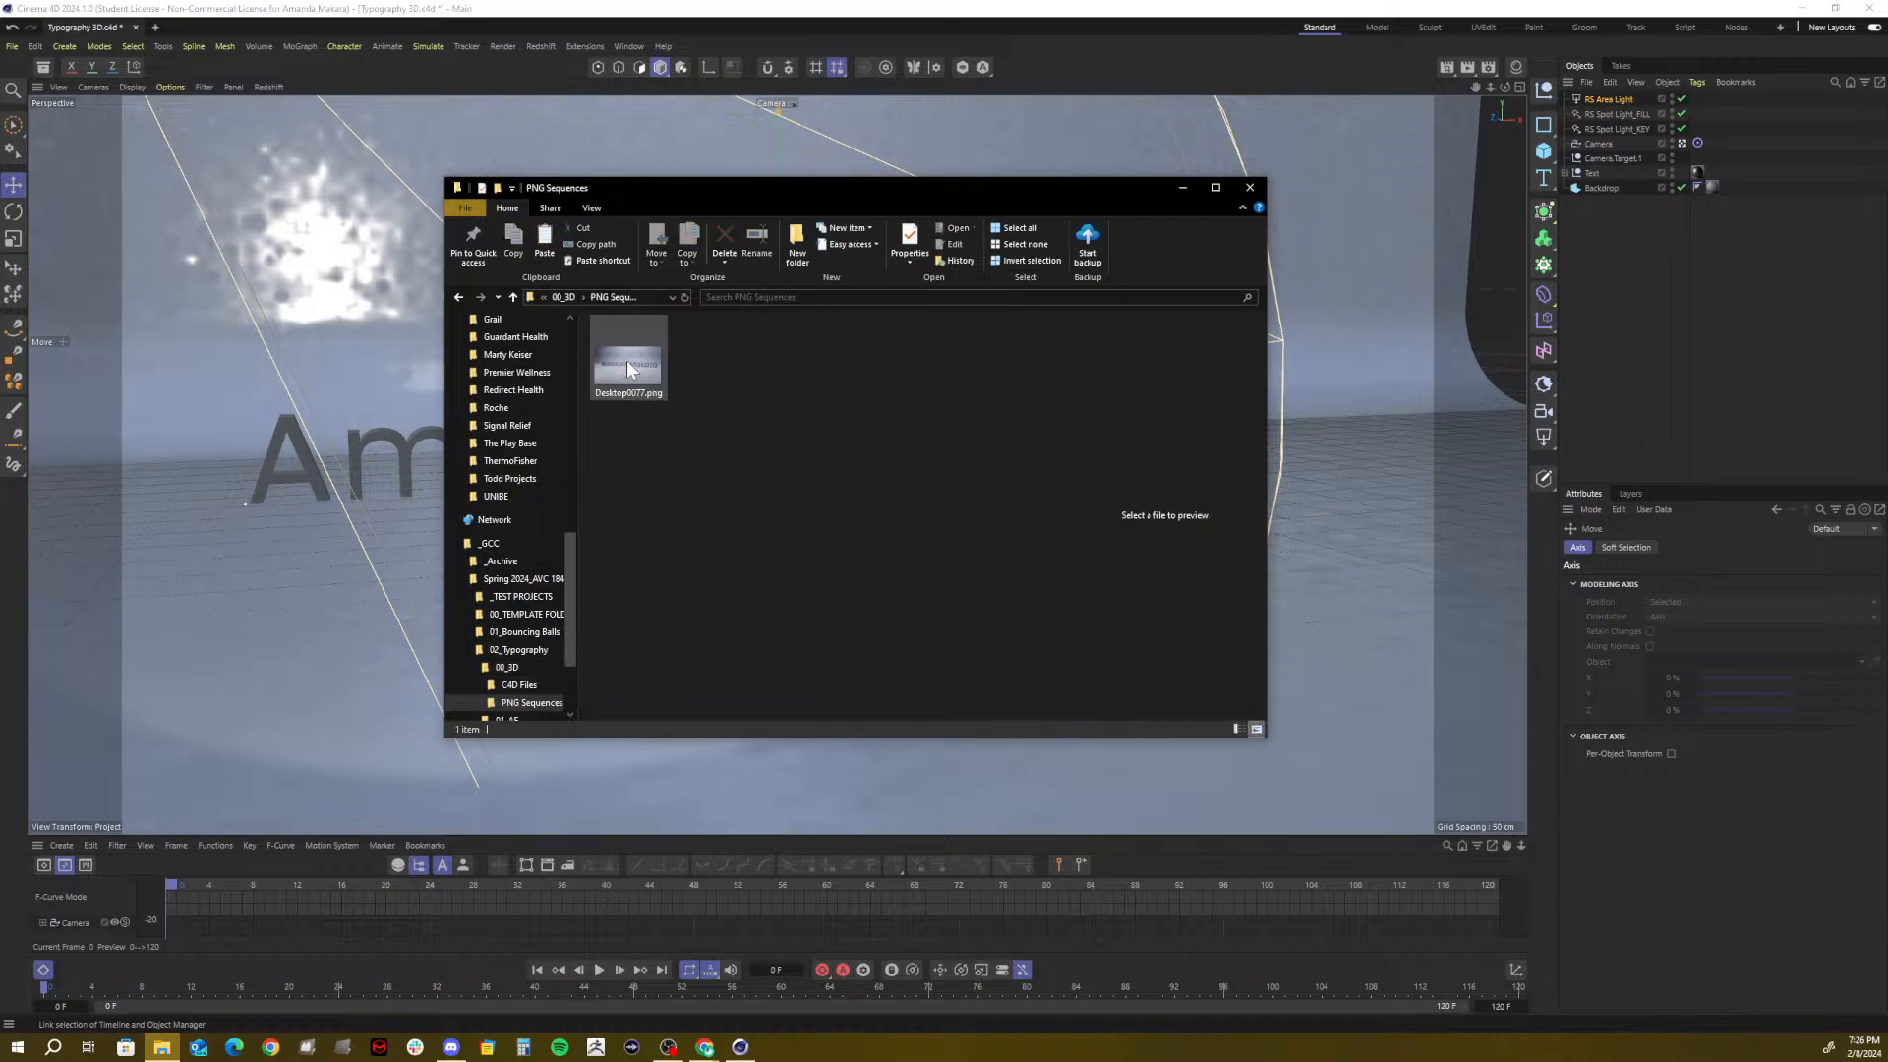
left_click(637, 356)
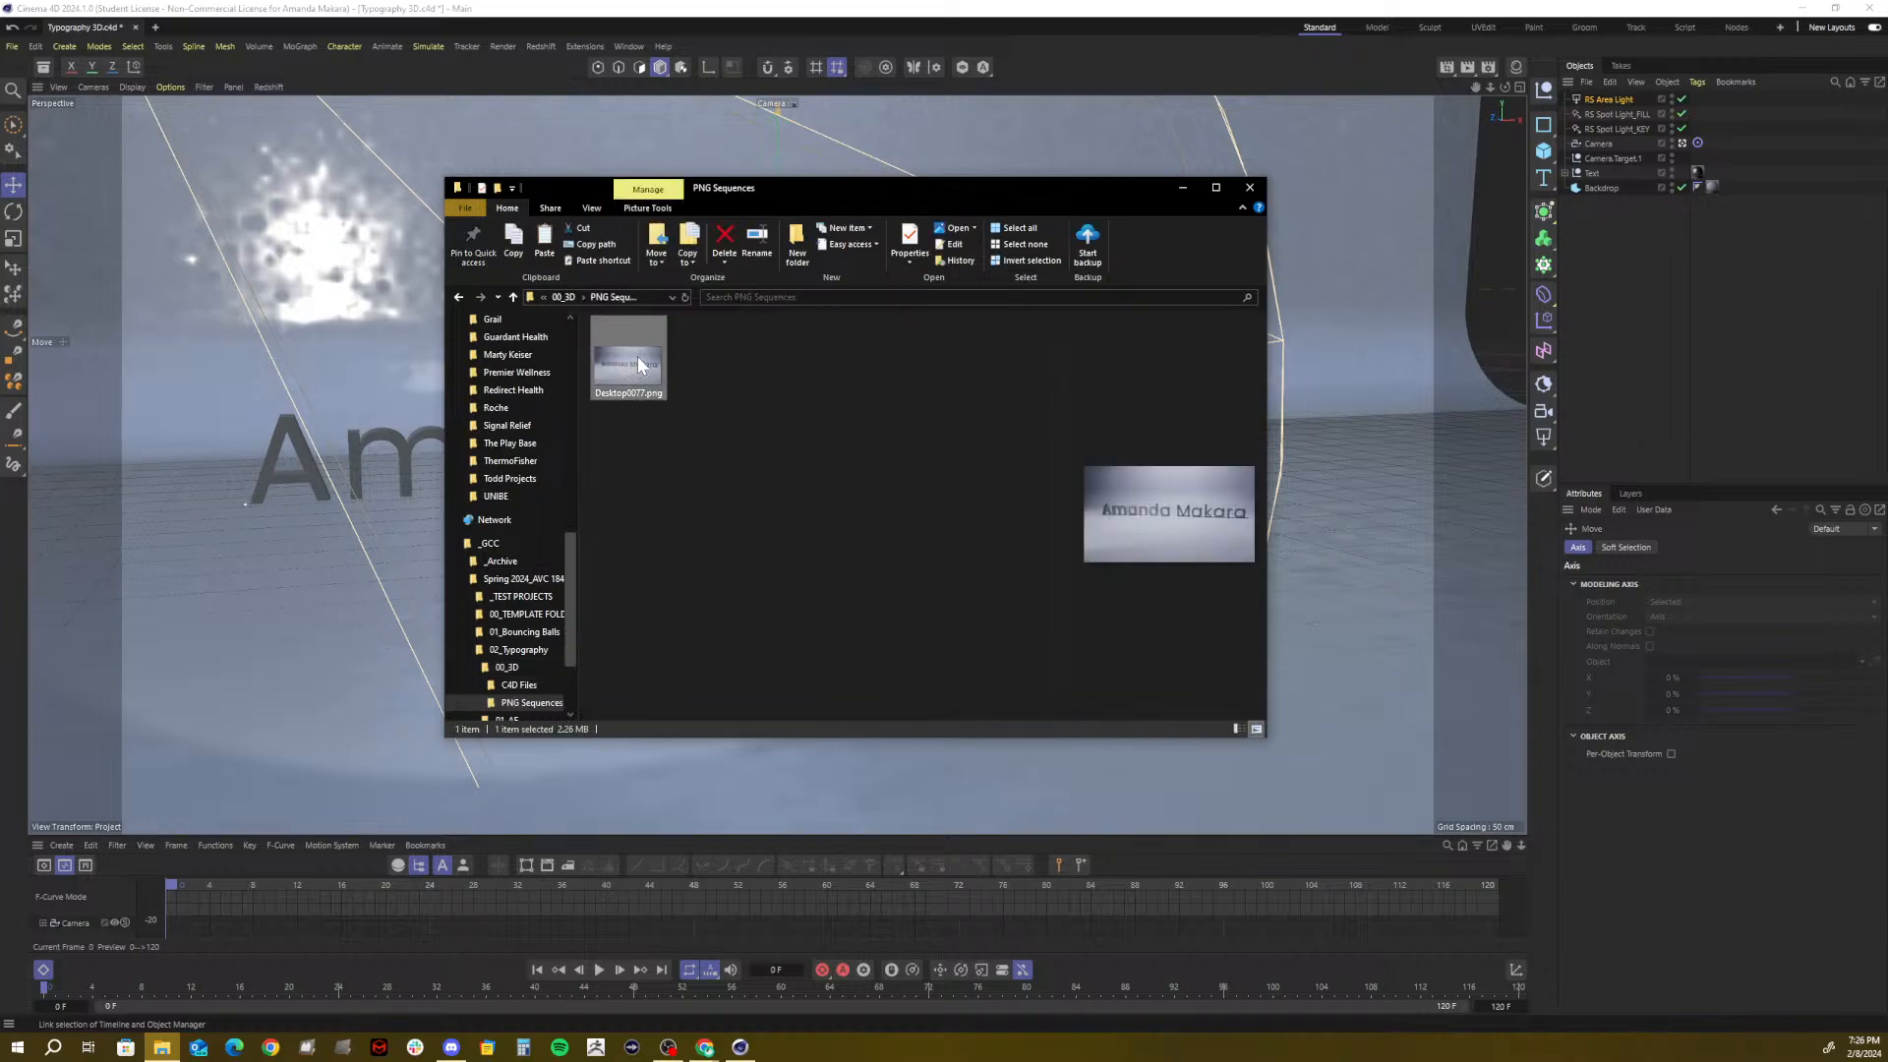
key("Delete")
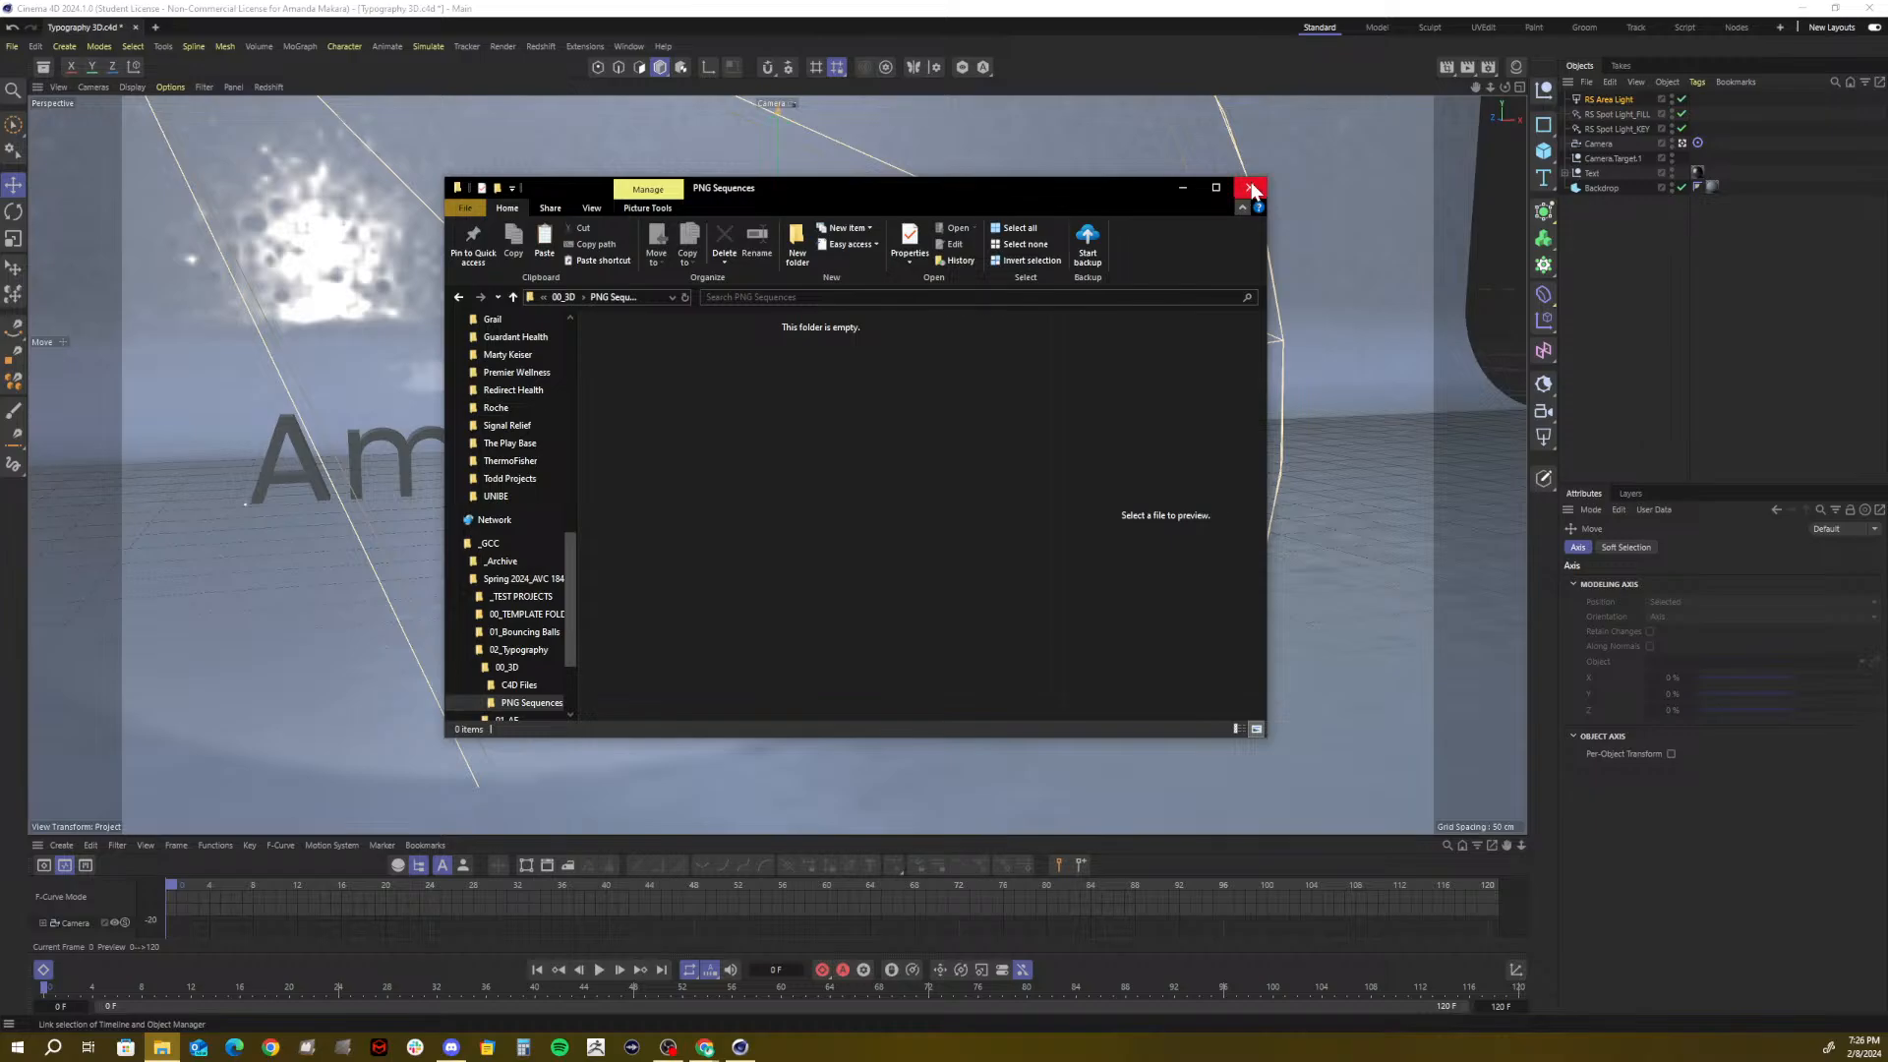
left_click(1193, 187)
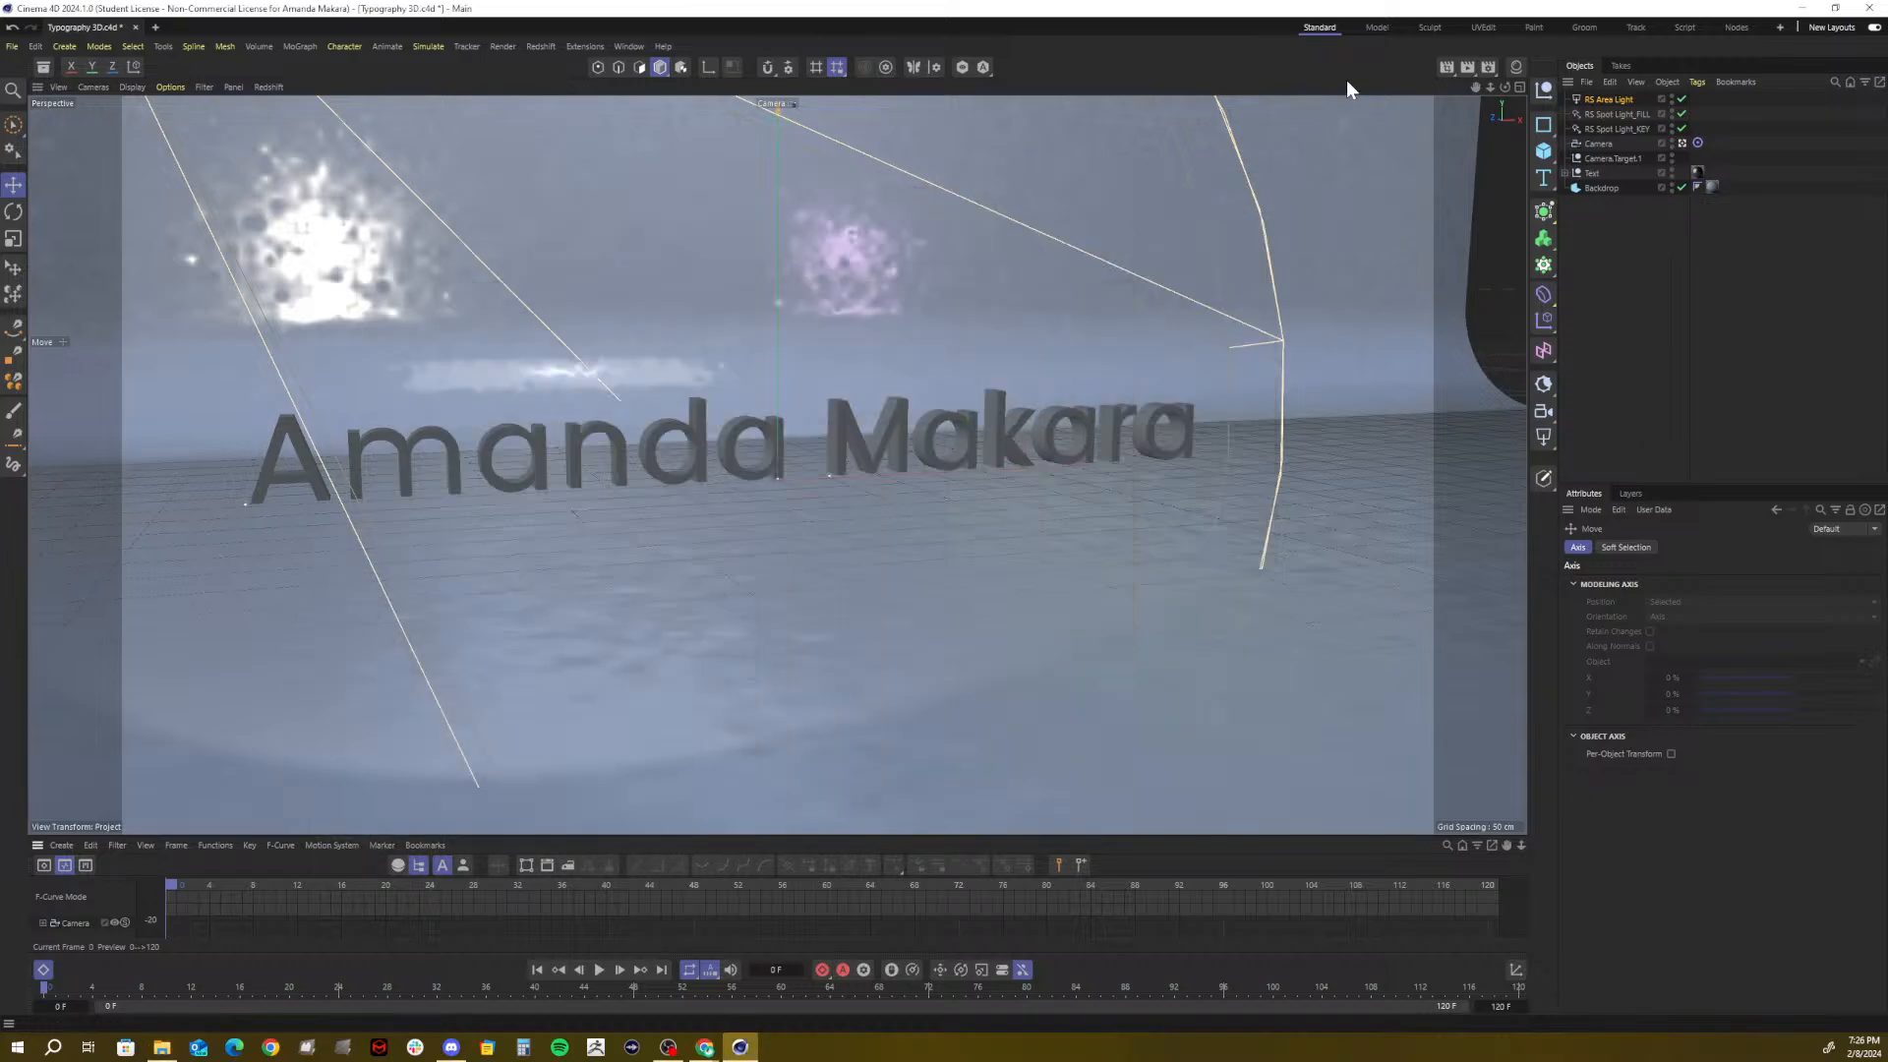
Raise the Text object slightly along the Y axis
left_click(1490, 68)
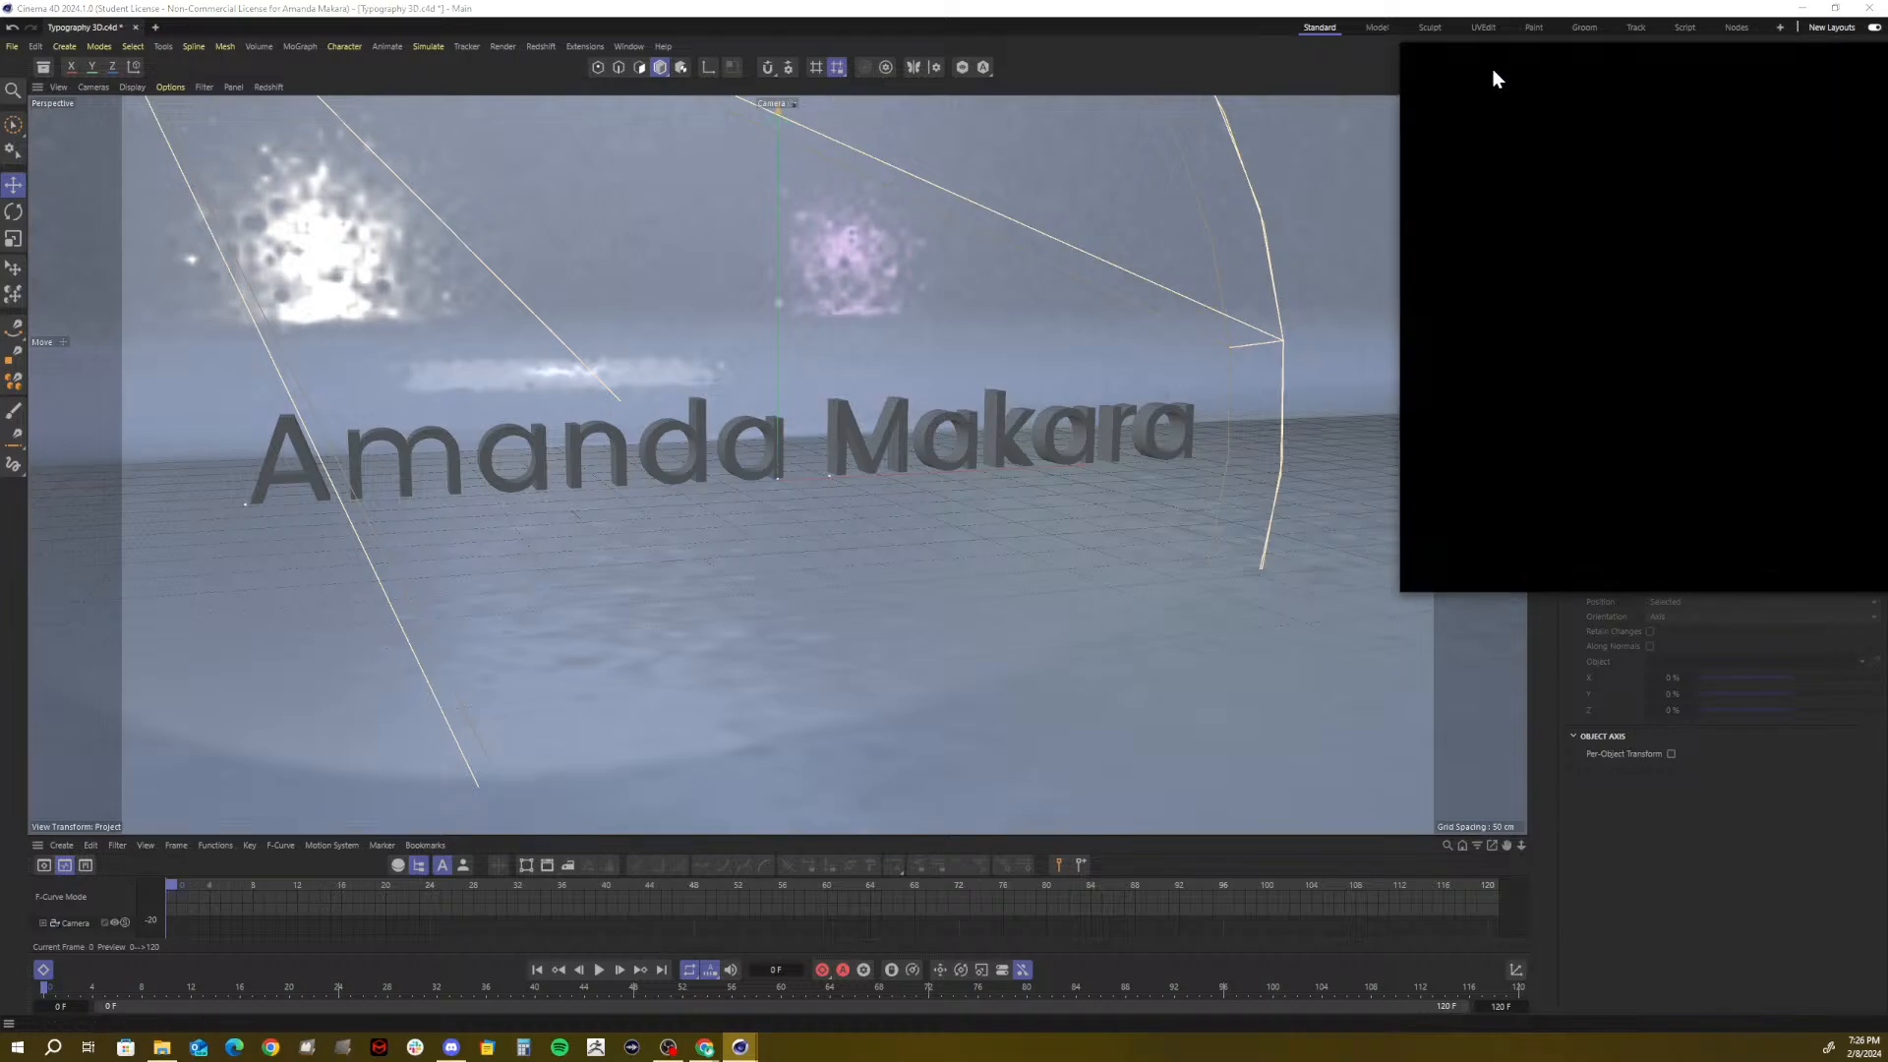
left_click_drag(1672, 118, 890, 203)
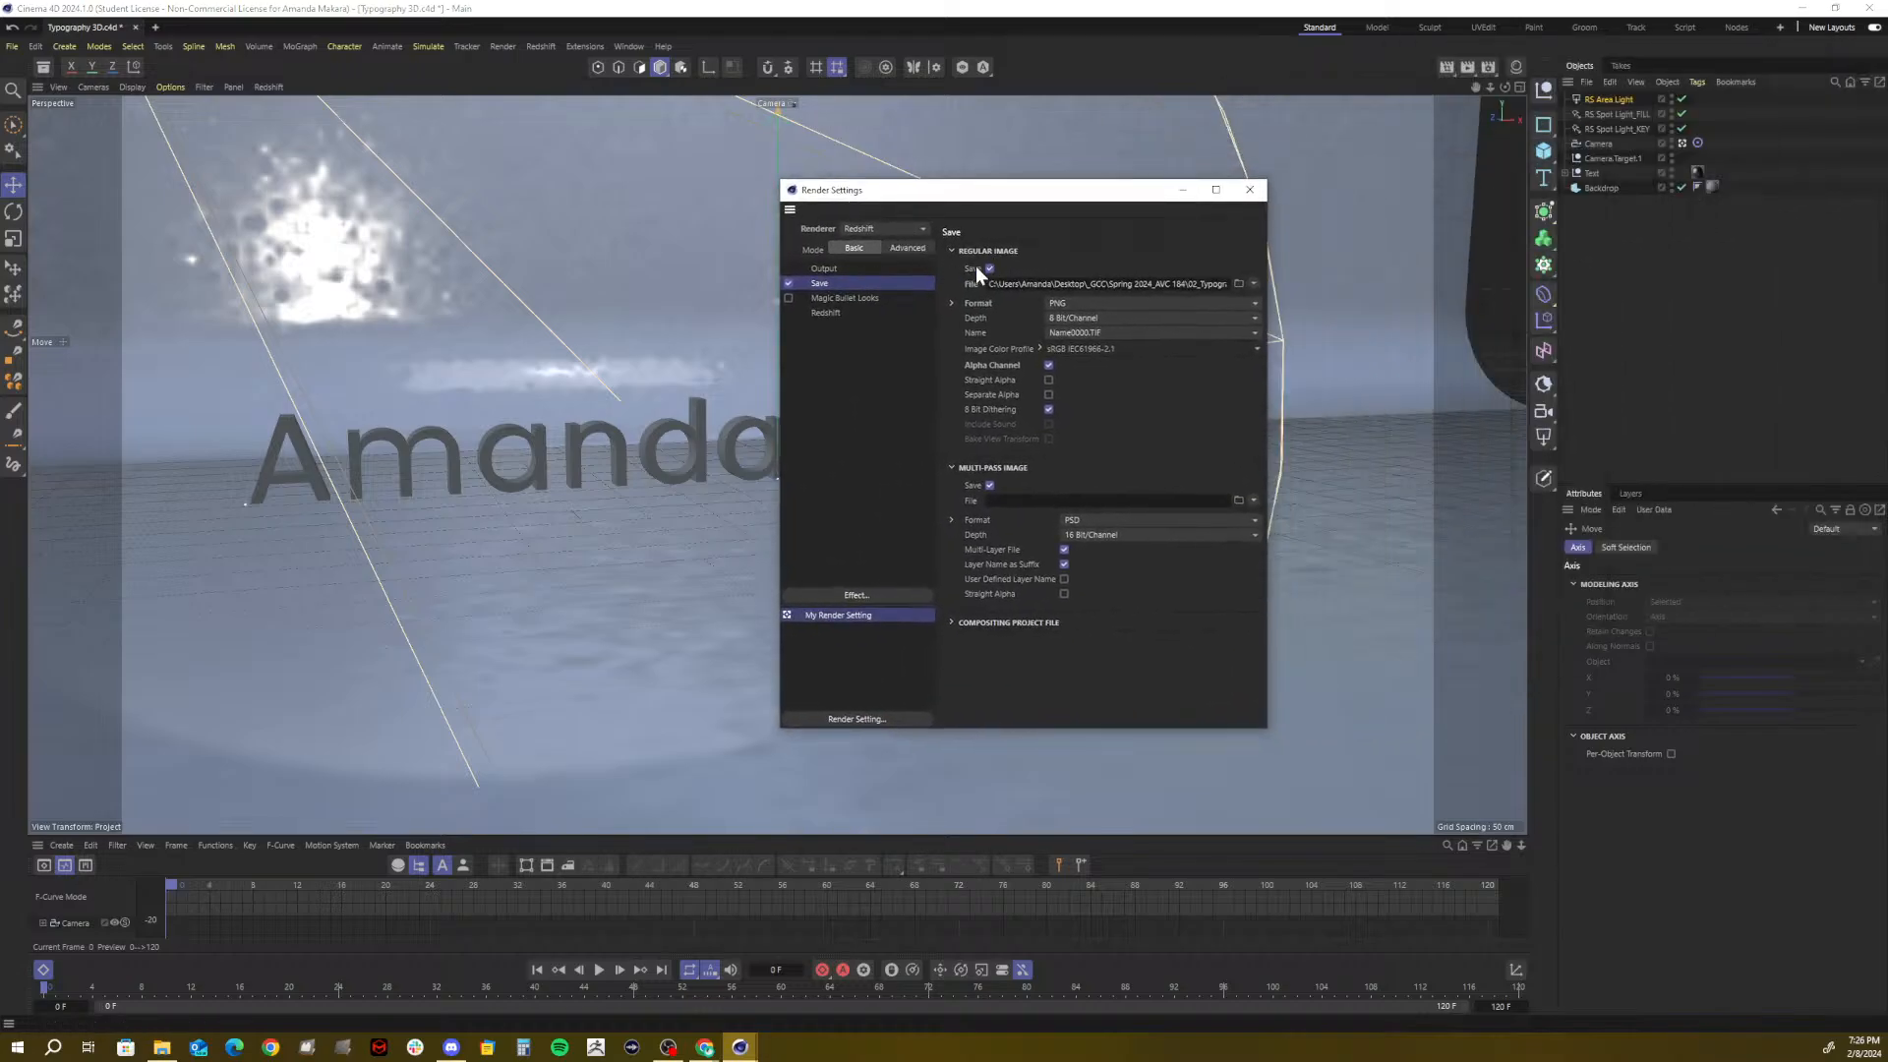
left_click(1250, 190)
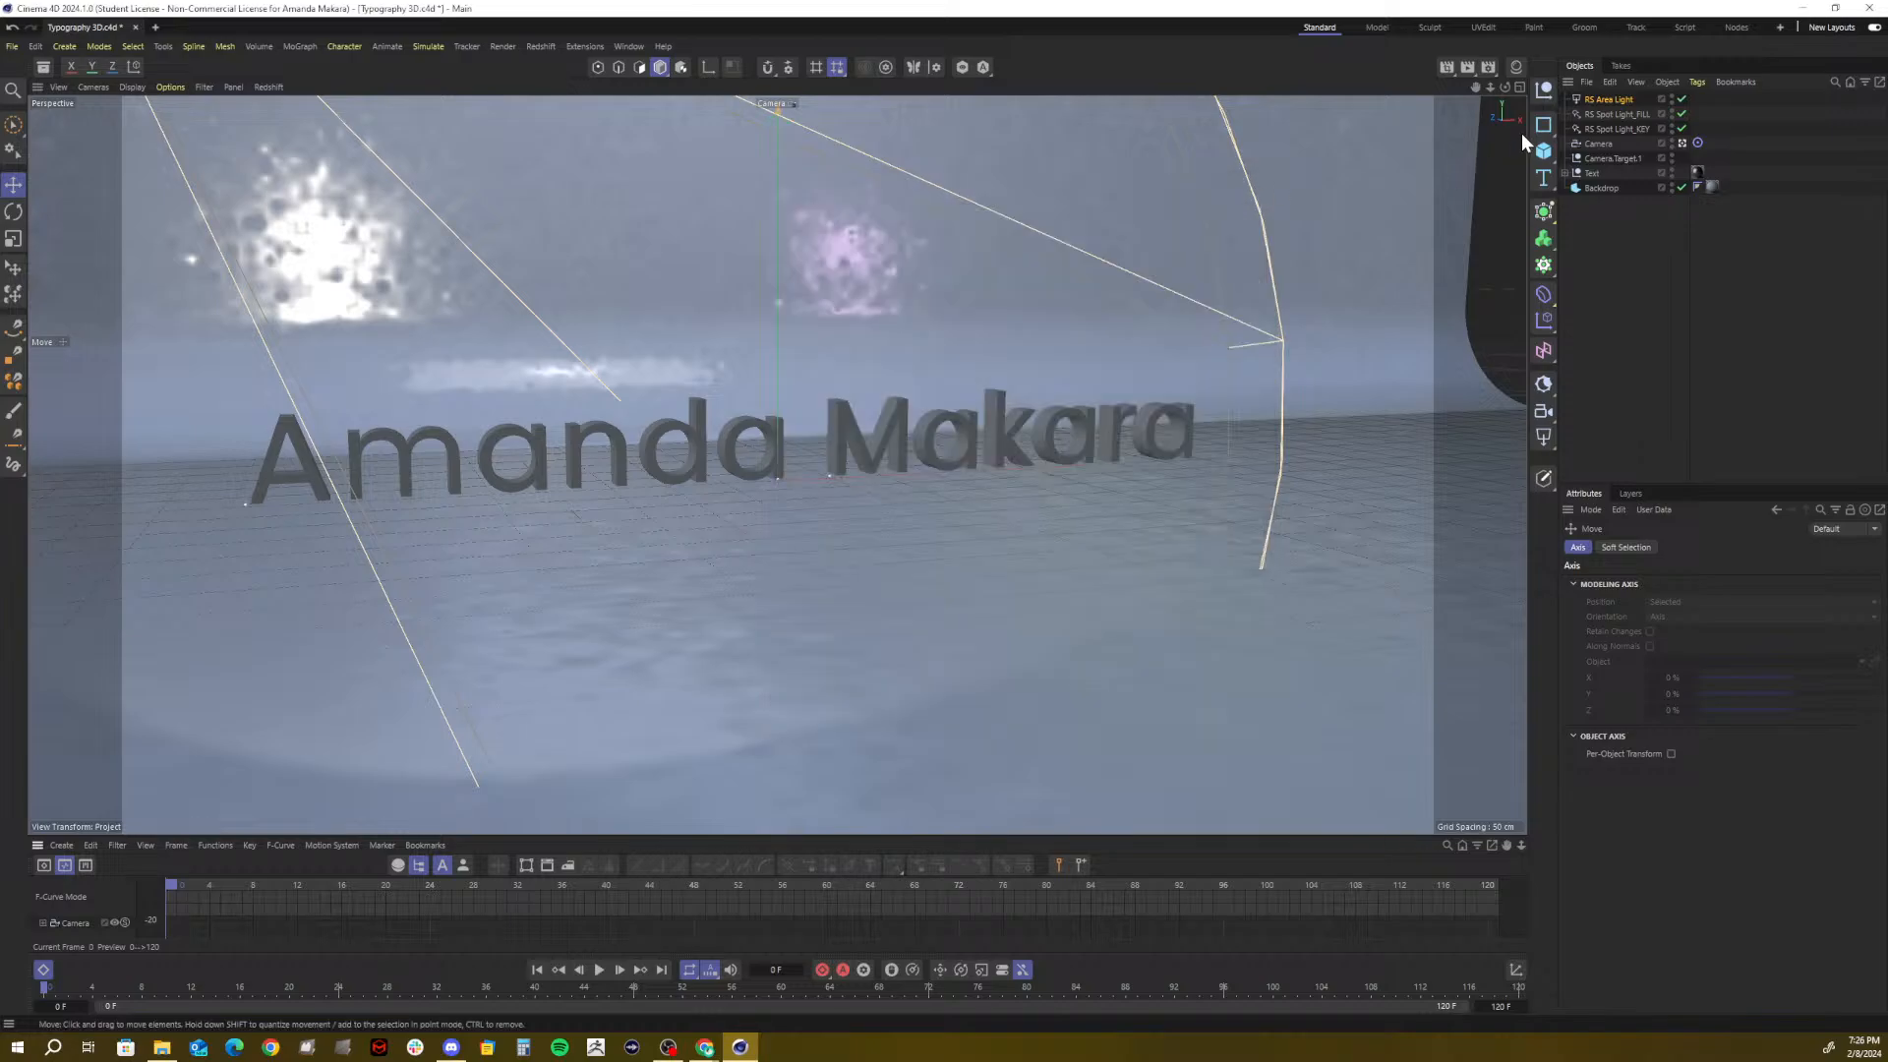
left_click(1588, 173)
left_click_drag(778, 323, 775, 342)
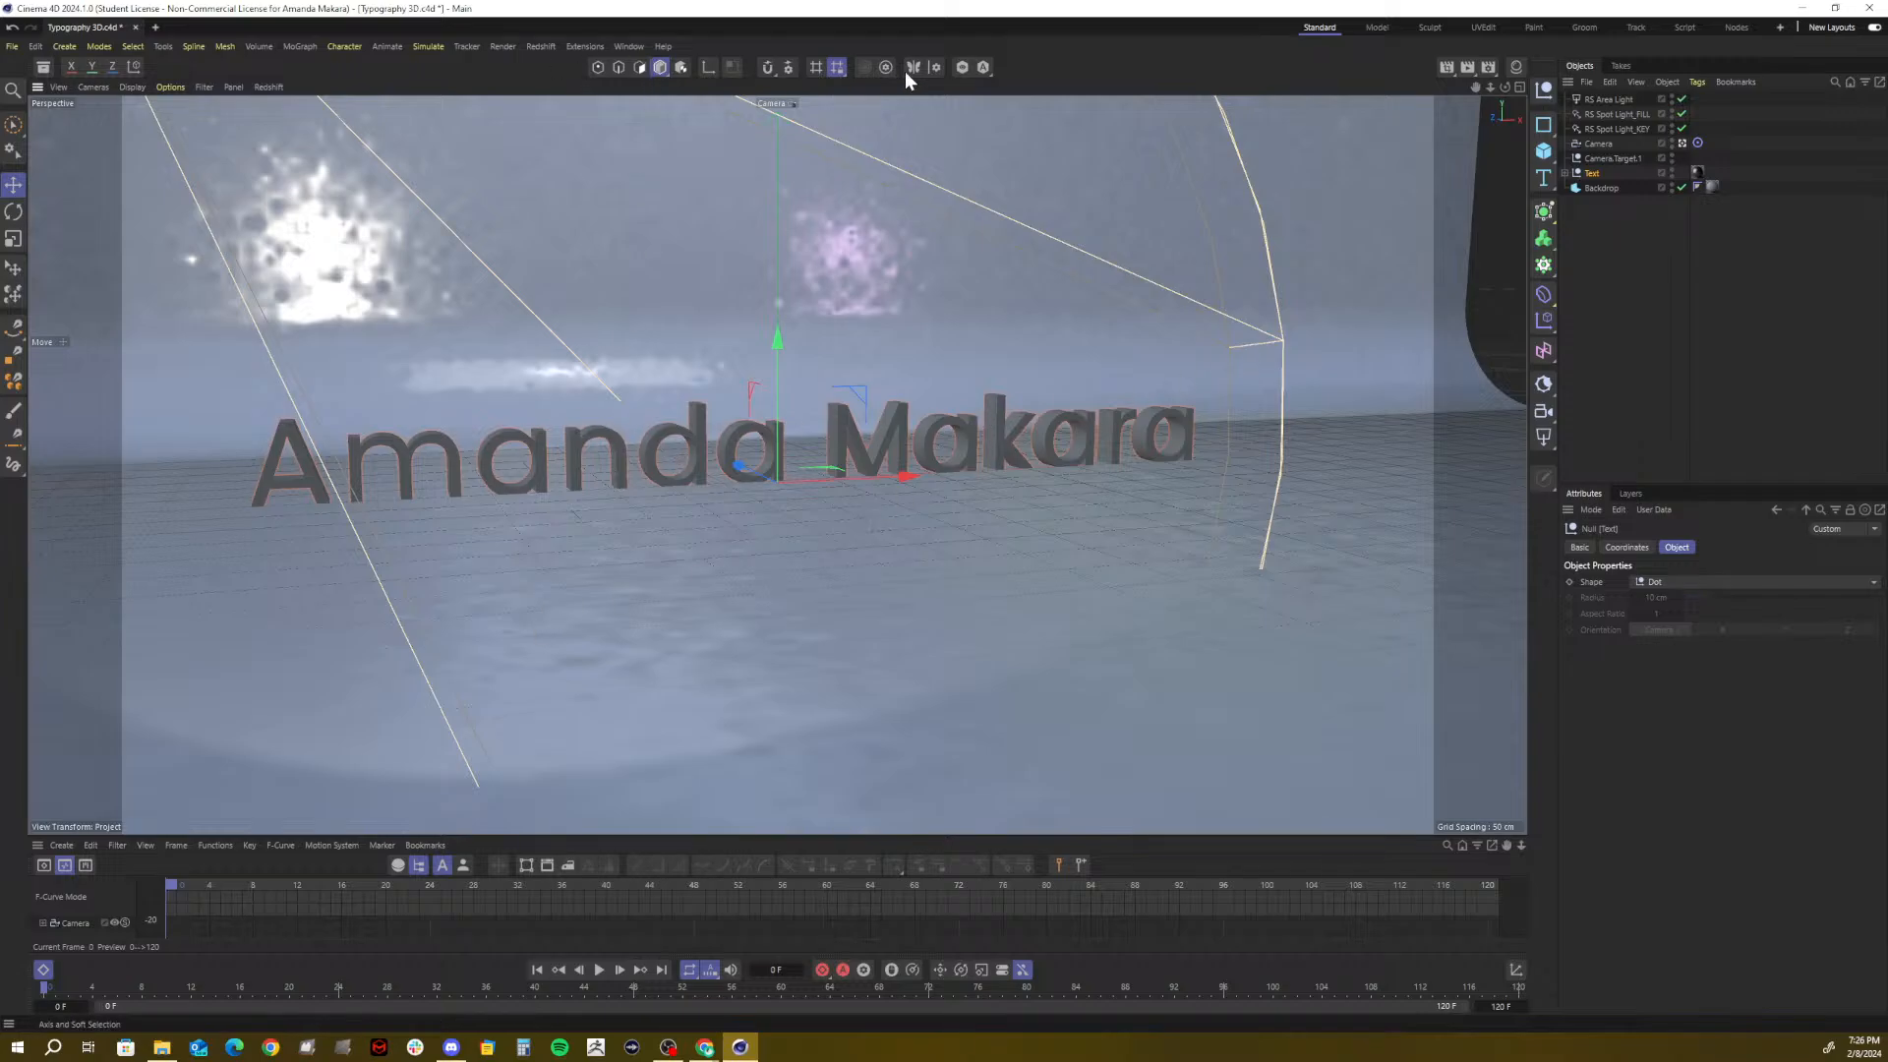
Set the render Frame Range to All Frames (0 to 120) and start rendering the sequence
left_click(1487, 67)
left_click_drag(1510, 51, 995, 112)
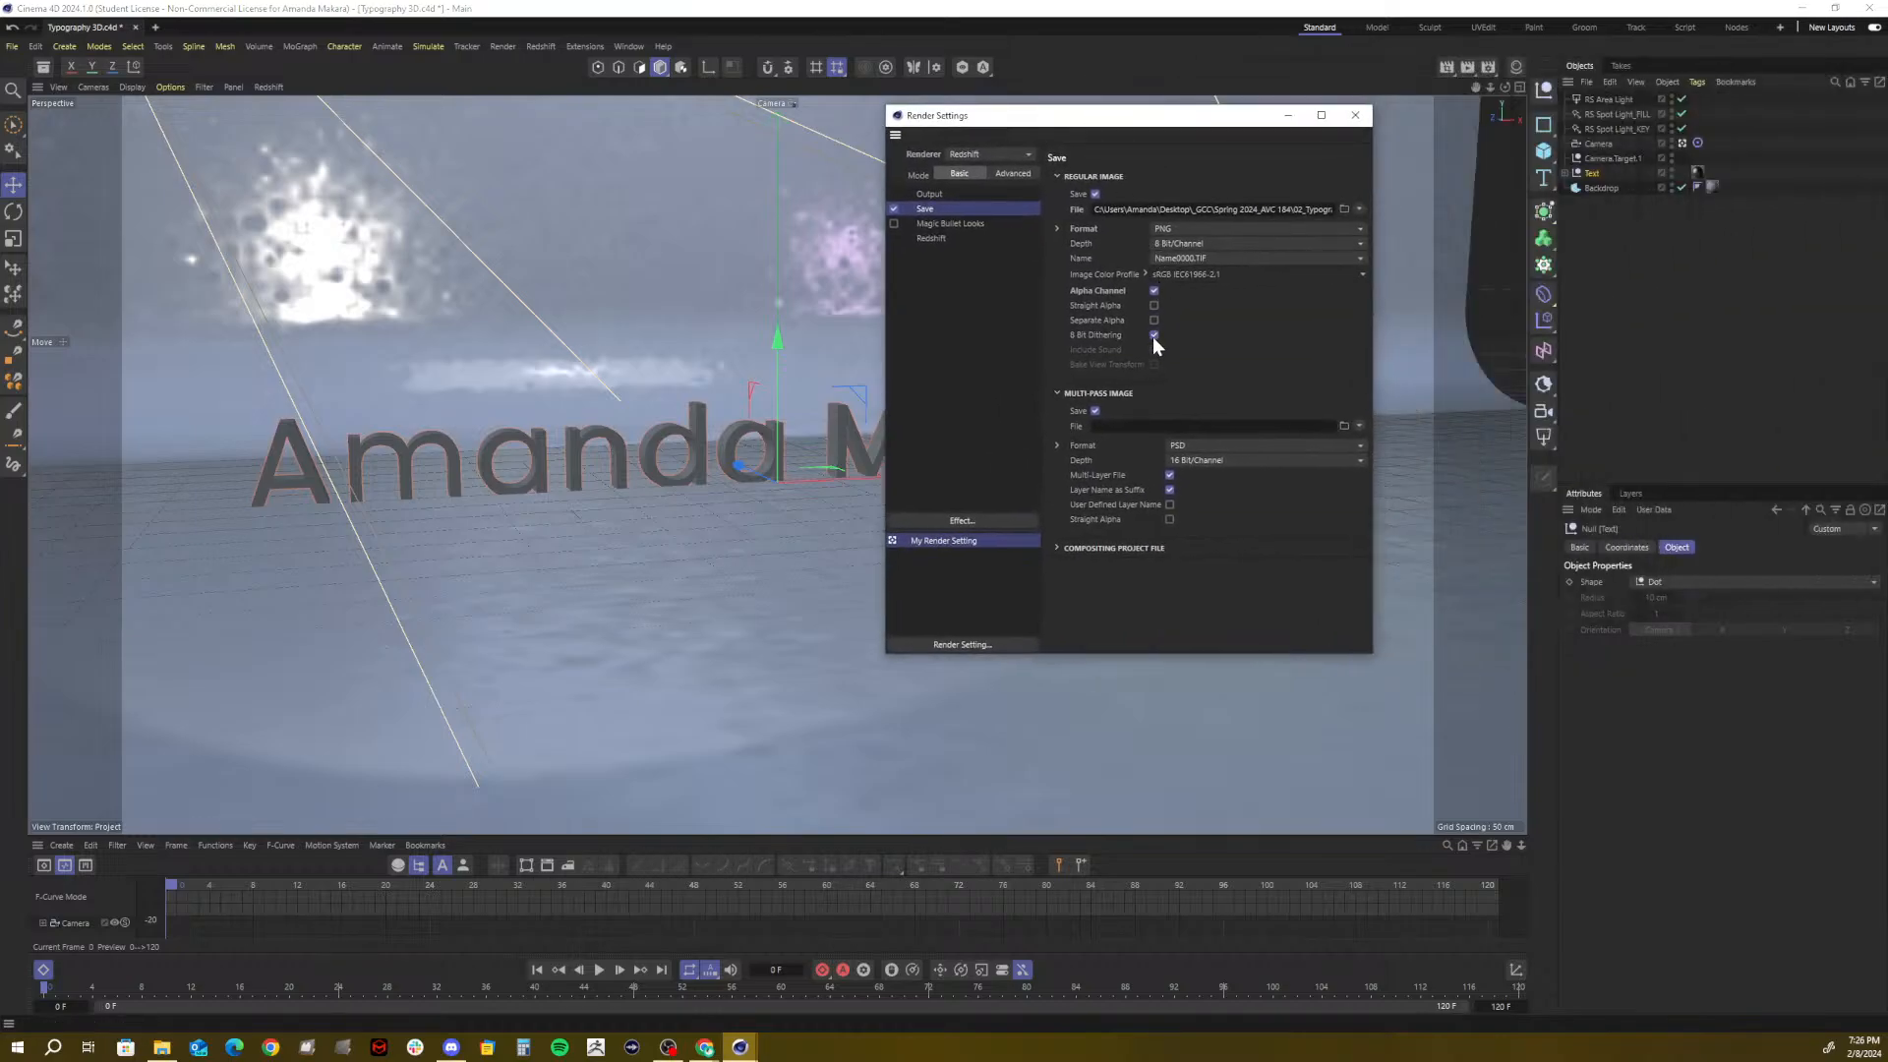
left_click(928, 195)
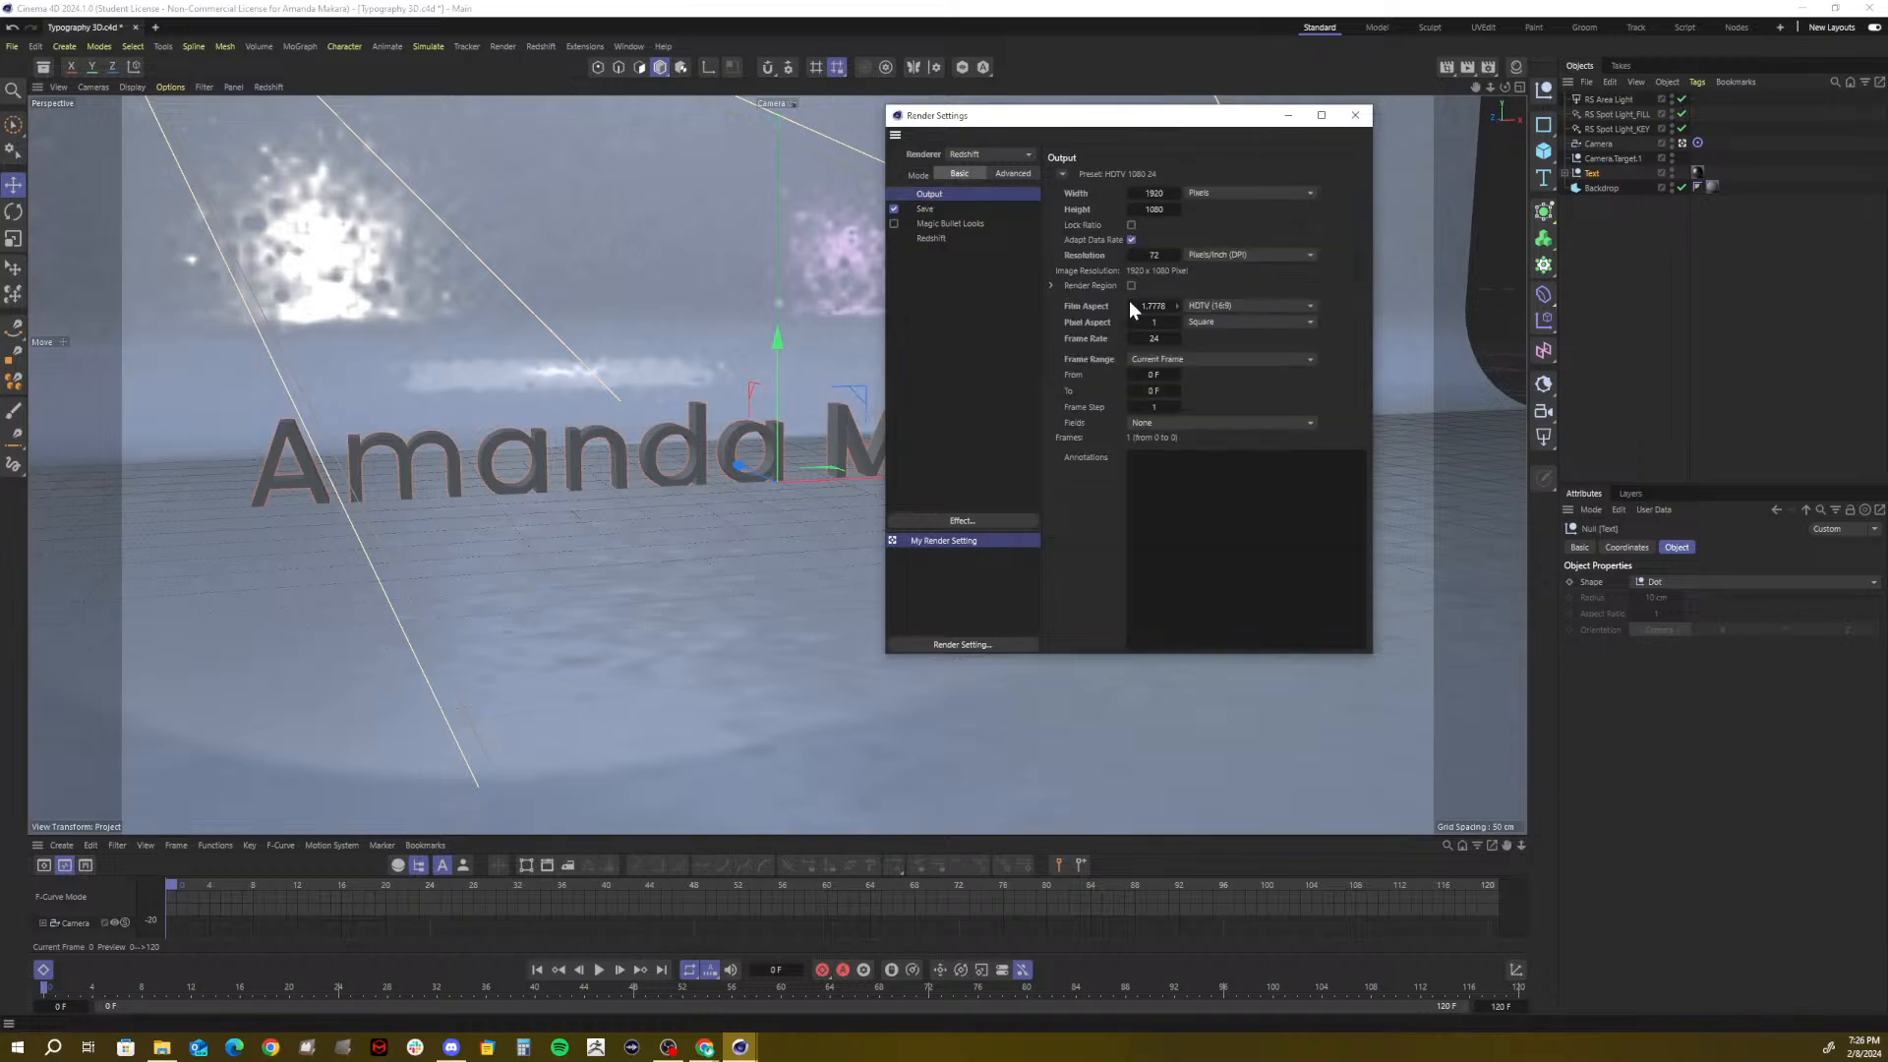
left_click(1146, 358)
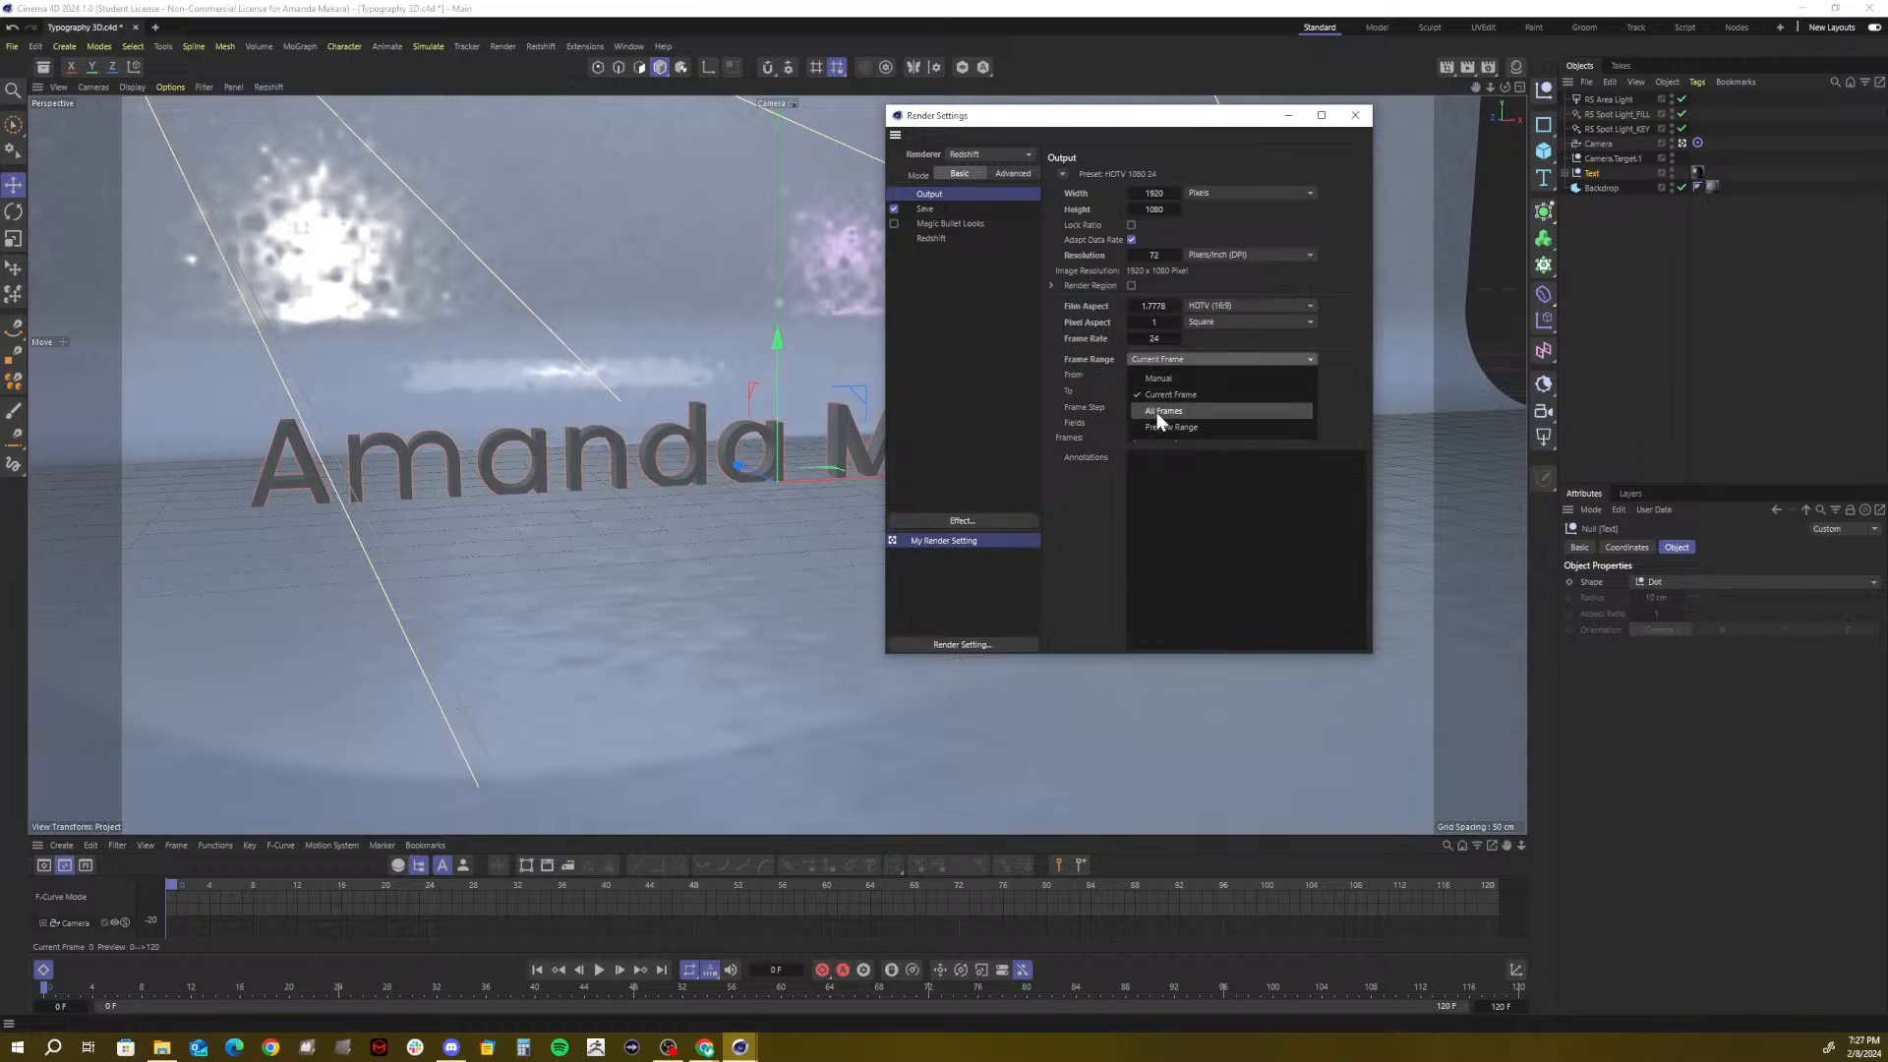
left_click(1156, 411)
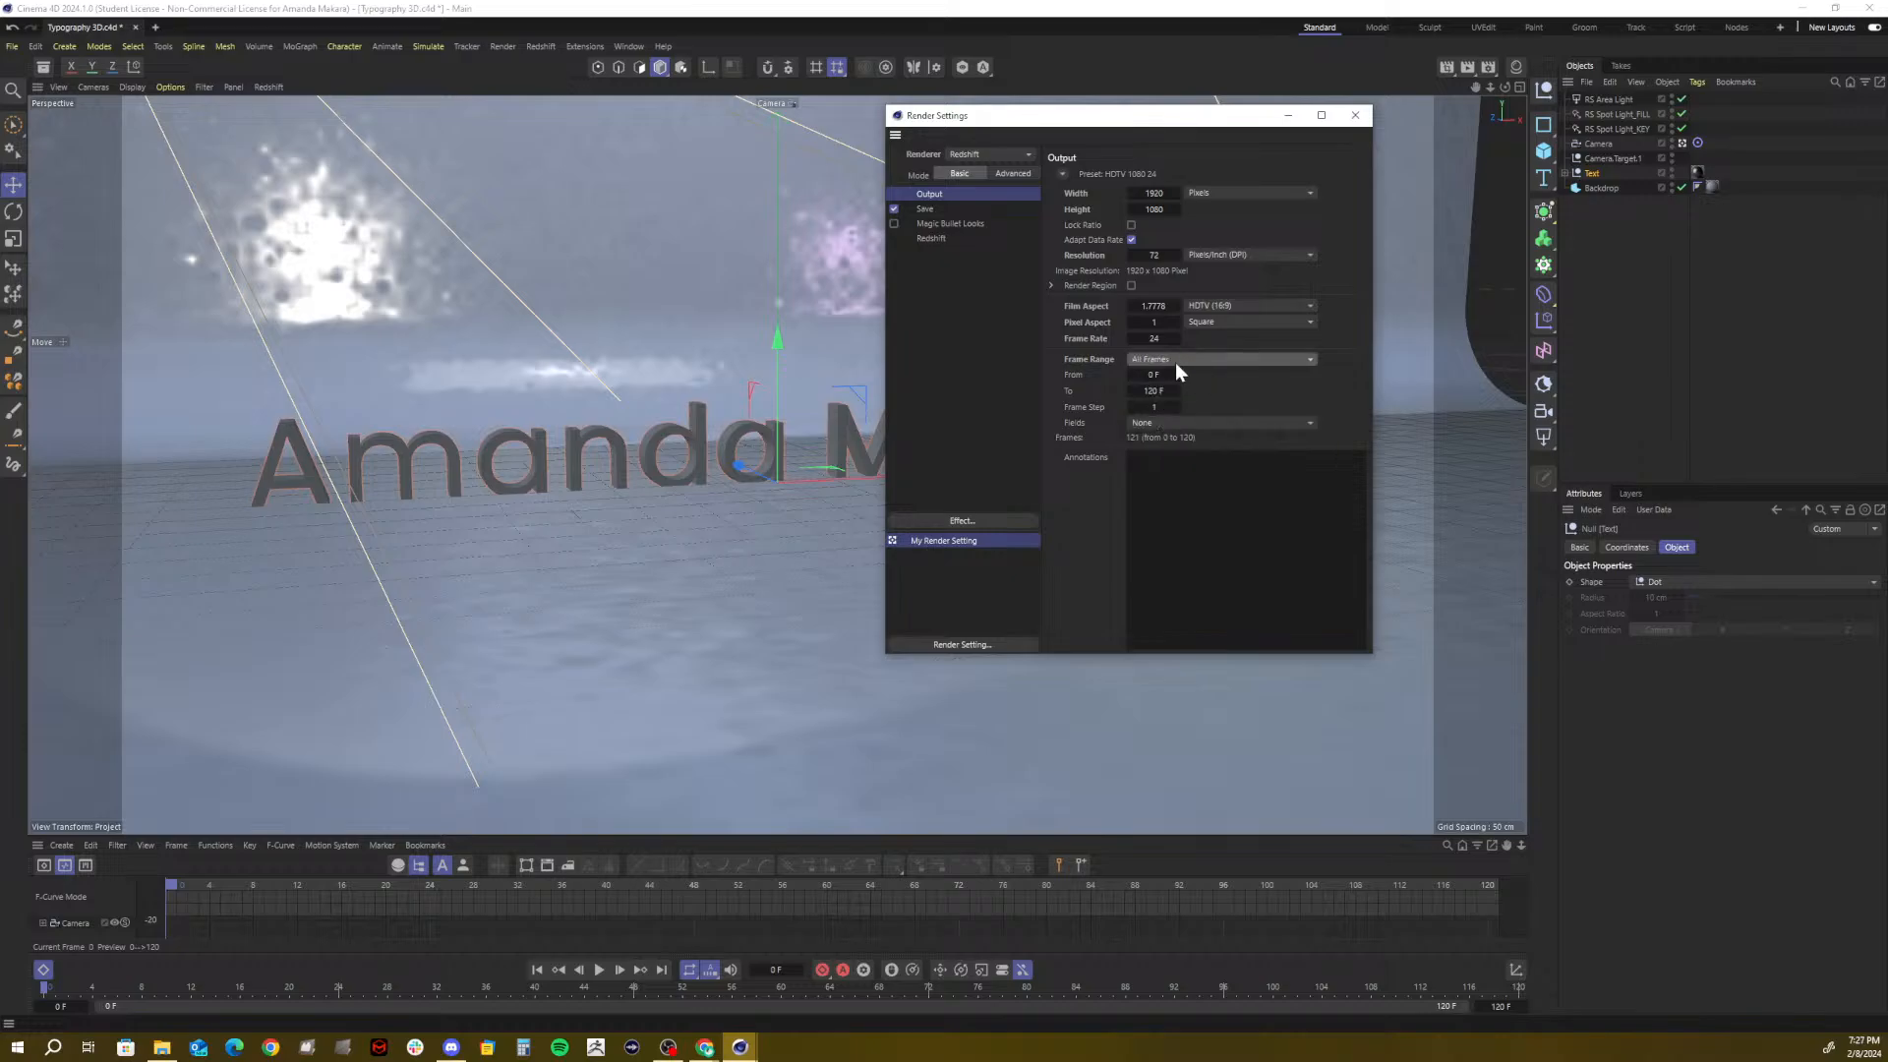
left_click(1355, 115)
left_click(1465, 67)
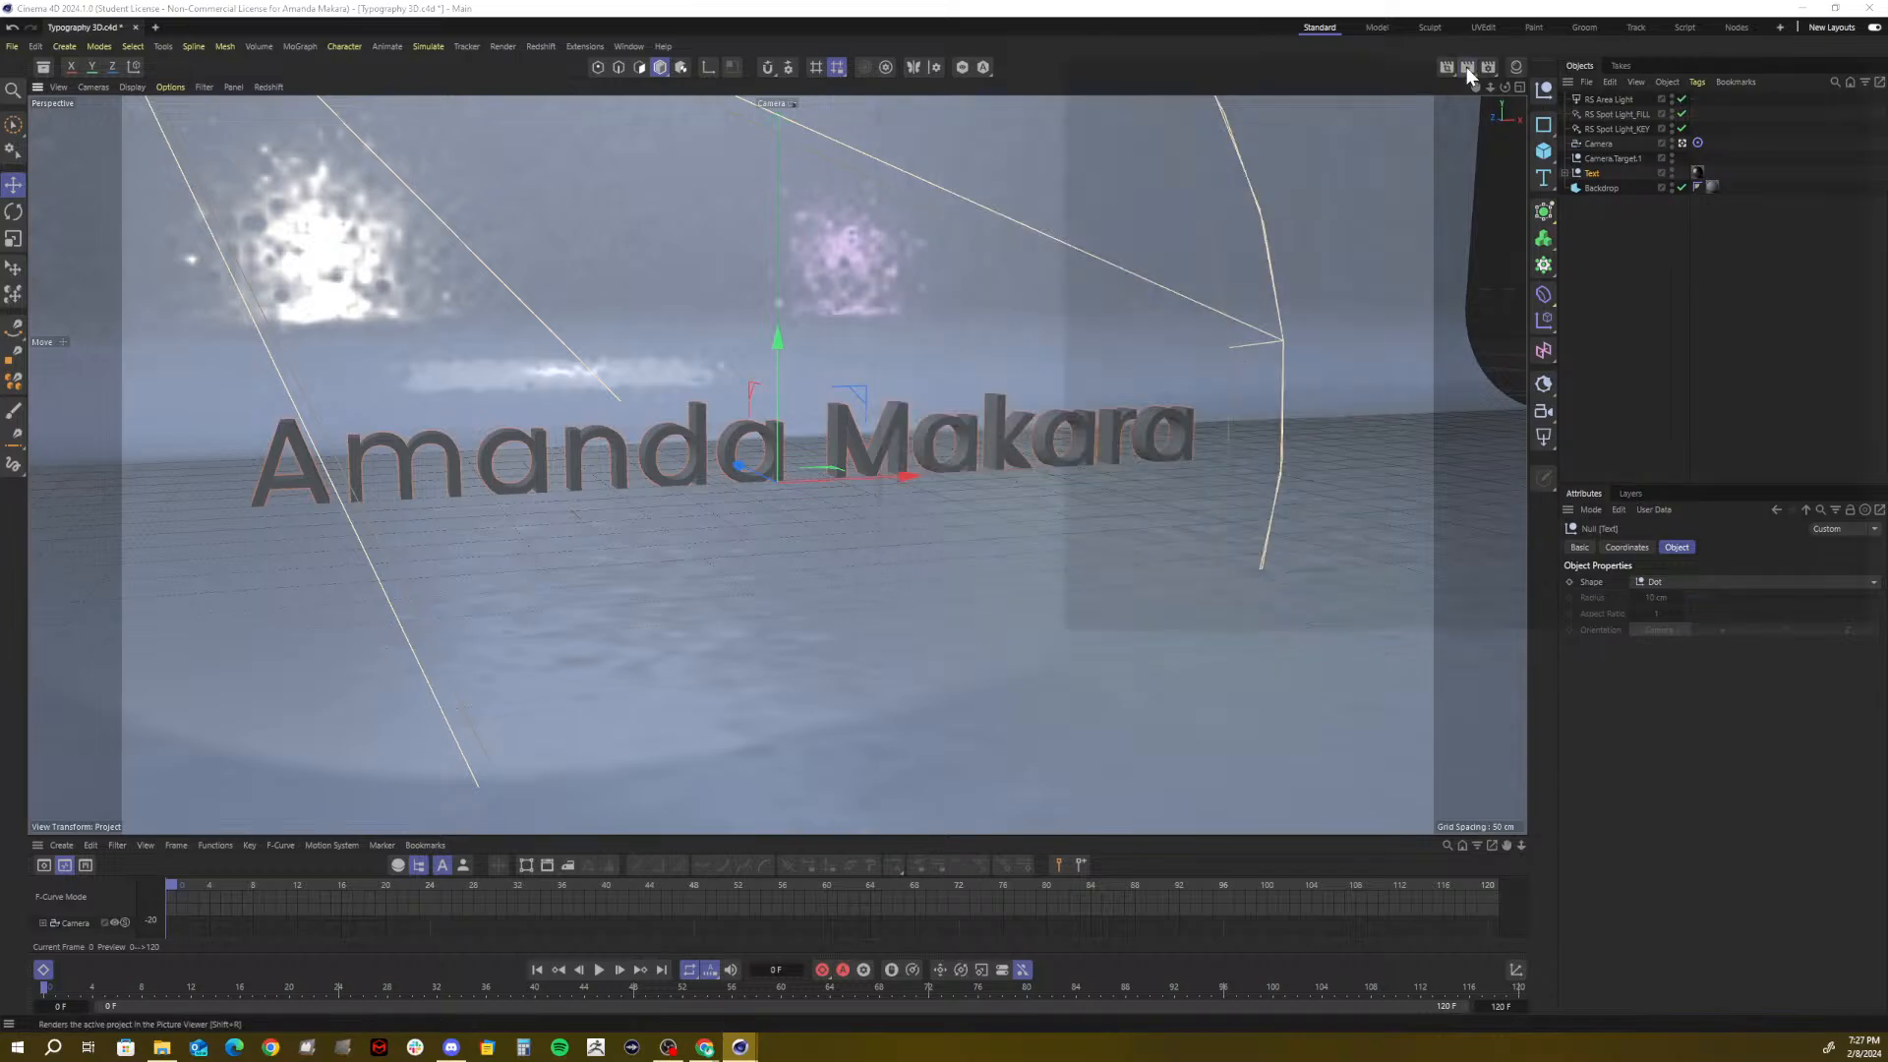
Move the rendering Picture Viewer aside and minimize Cinema 4D
left_click_drag(1429, 64, 880, 173)
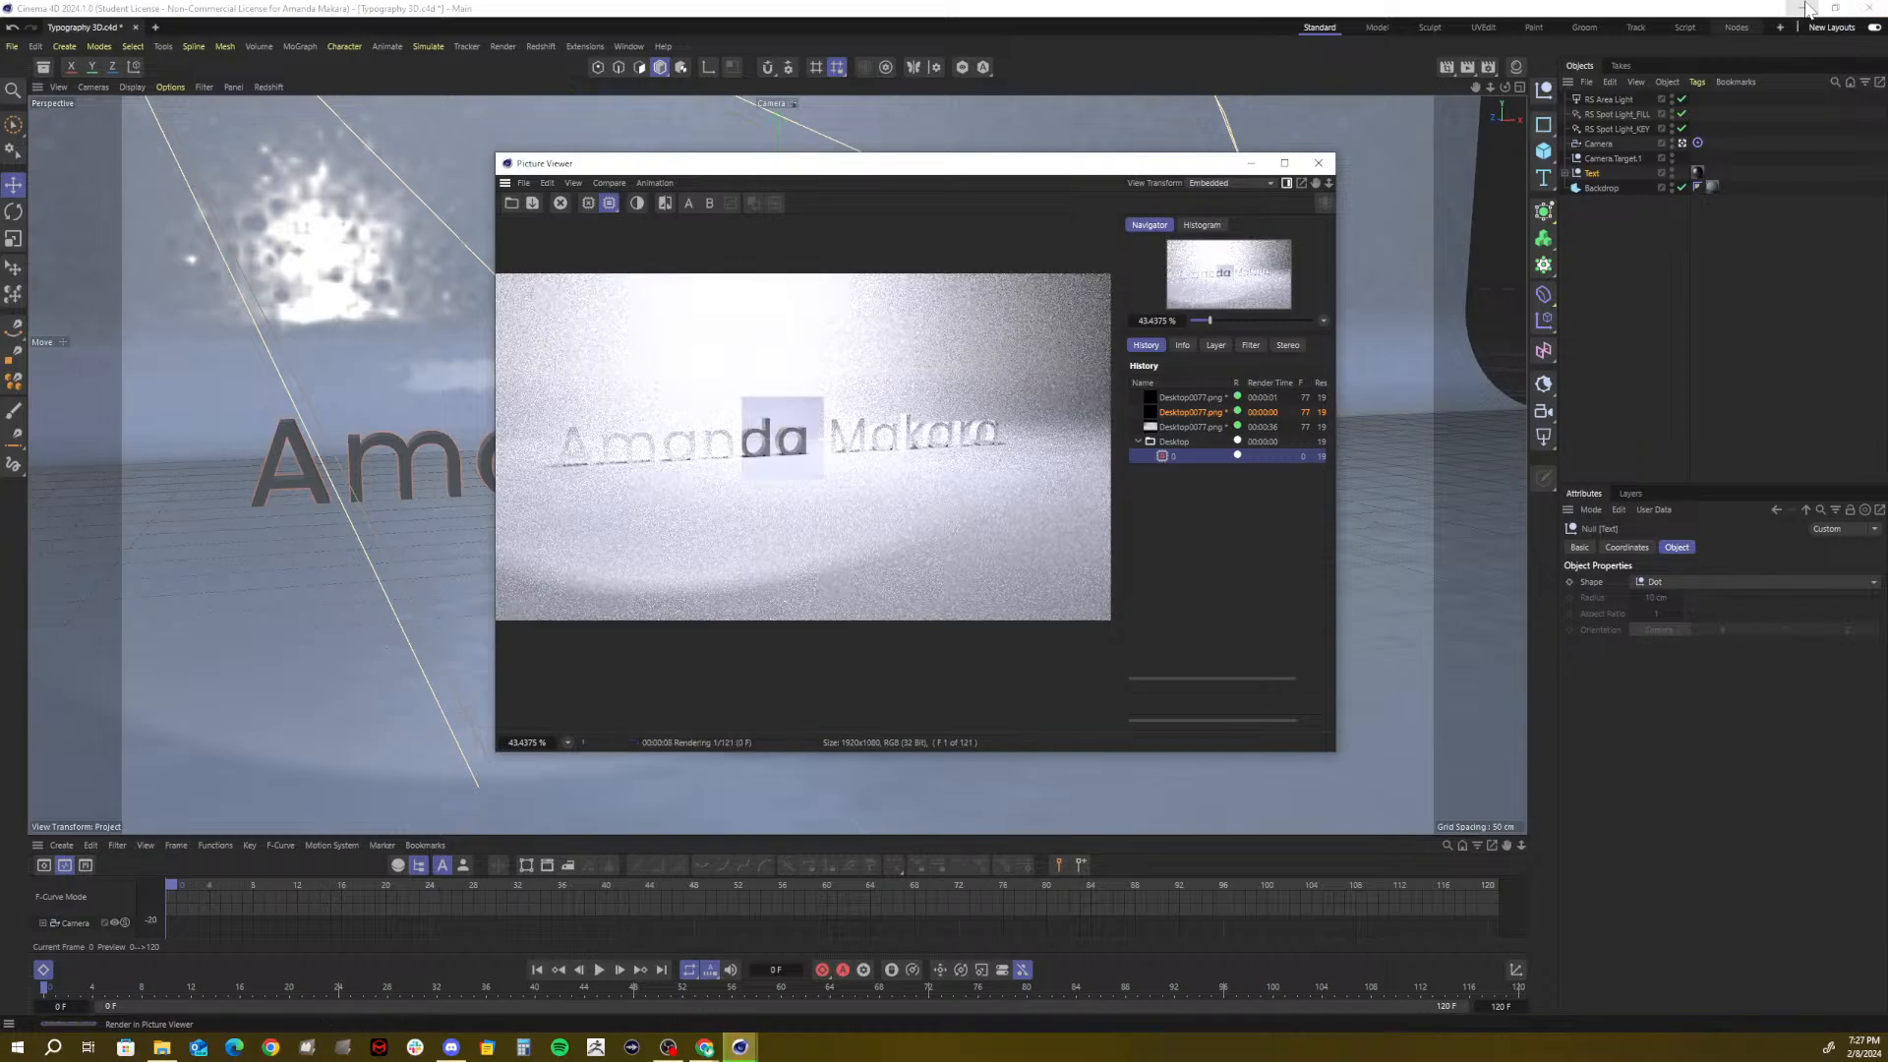
left_click(1806, 8)
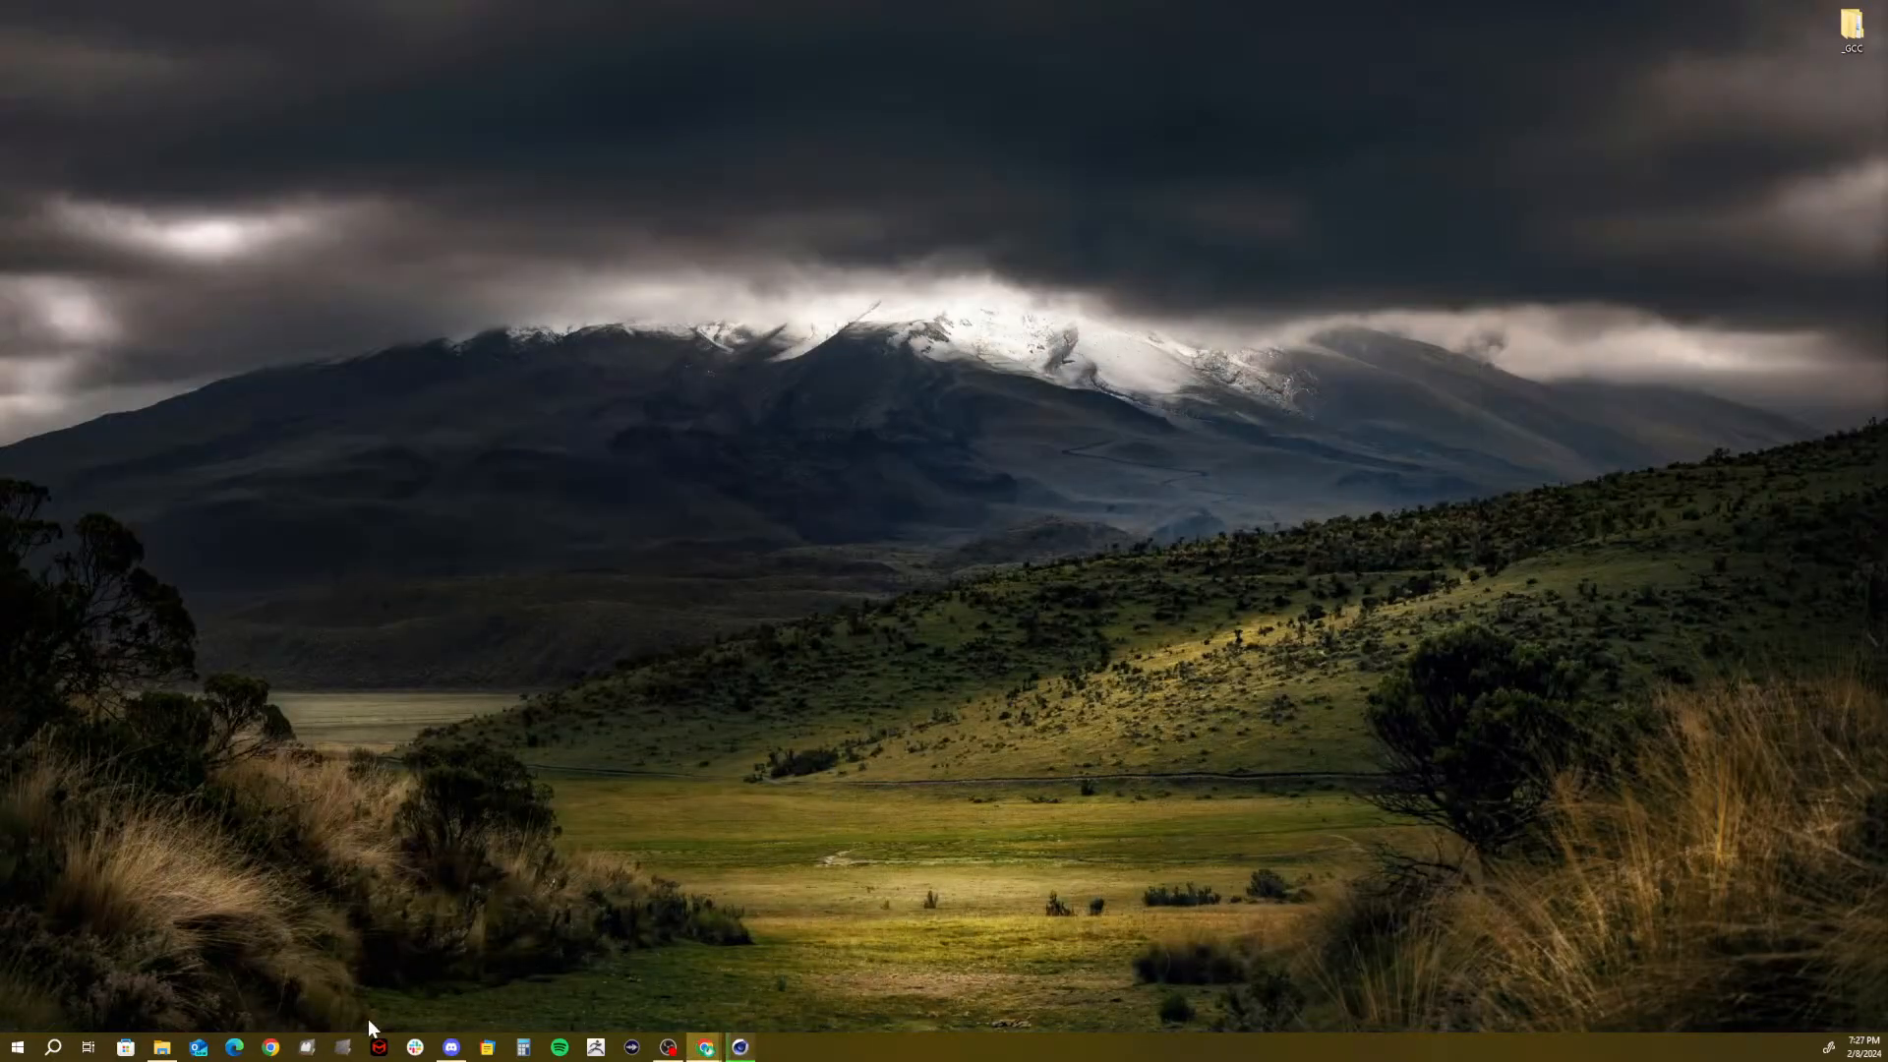
Launch After Effects 2024, create a new project, dock the timeline, and switch to the GCC workspace
left_click(18, 1047)
left_click(83, 818)
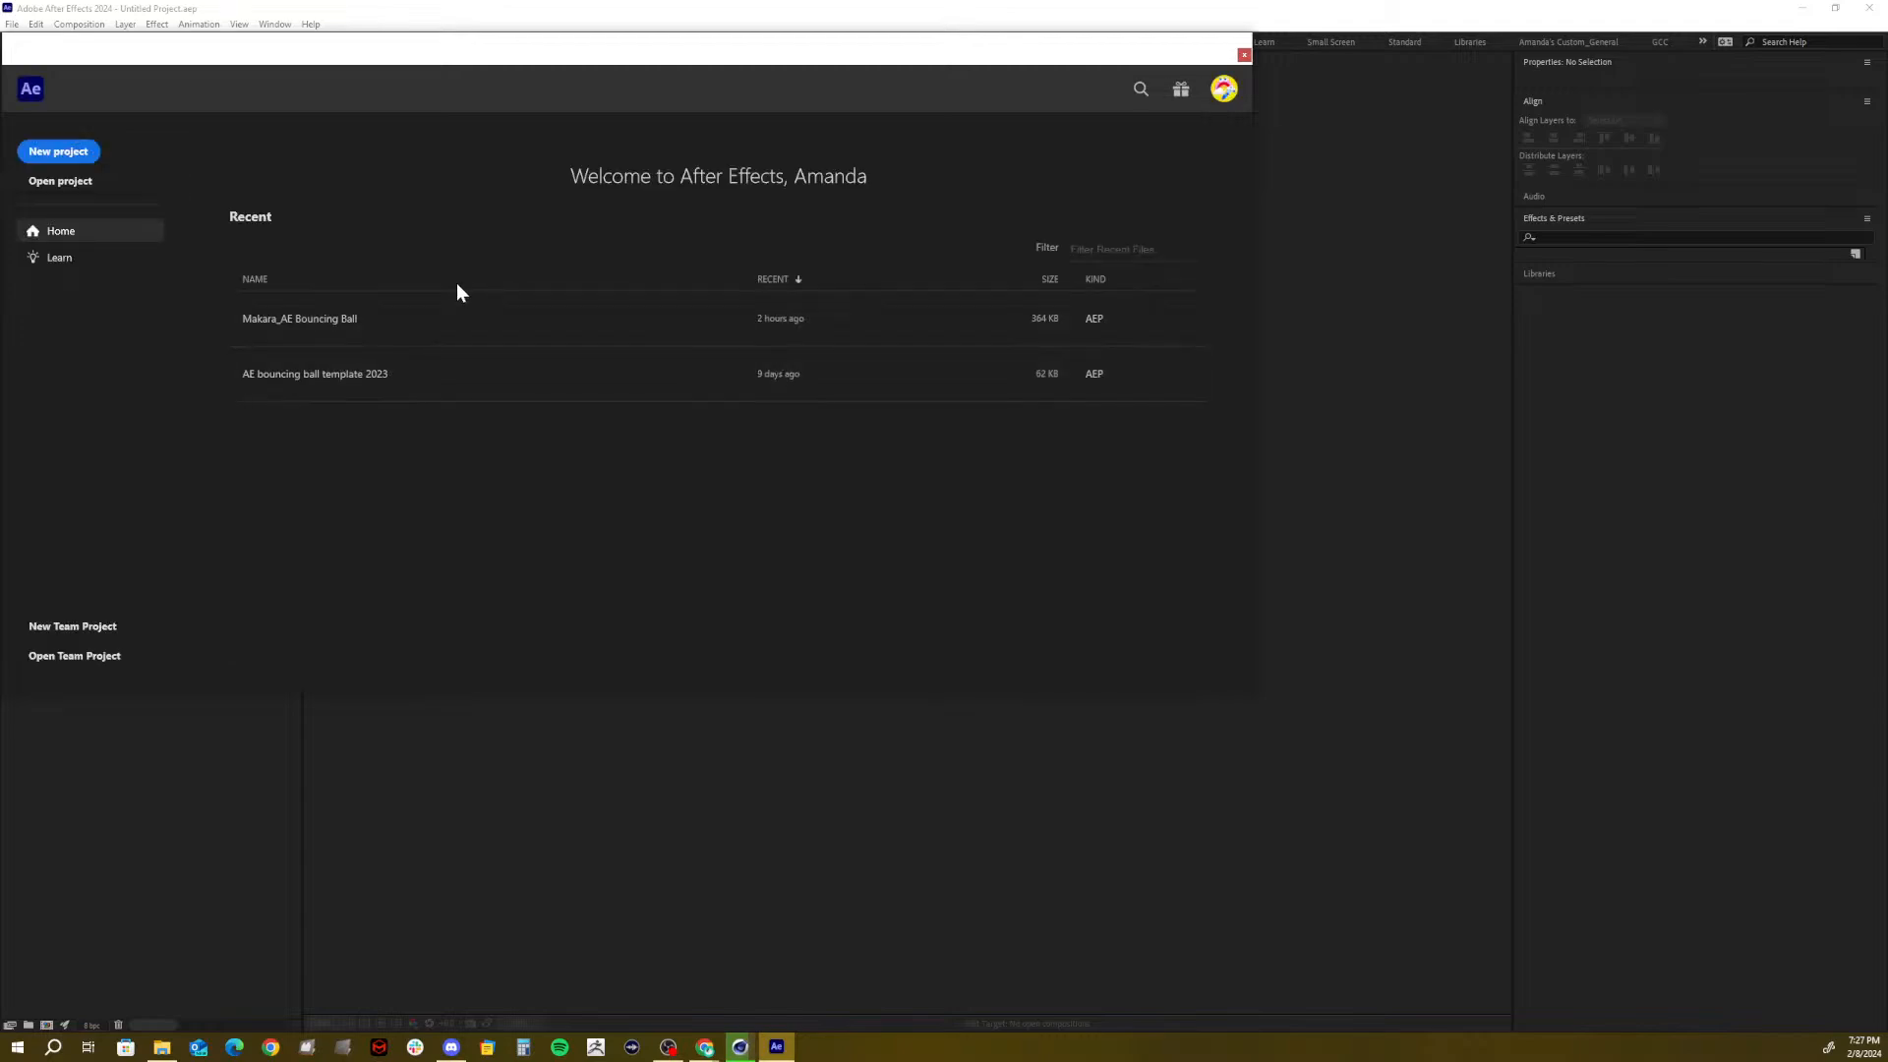
left_click(74, 152)
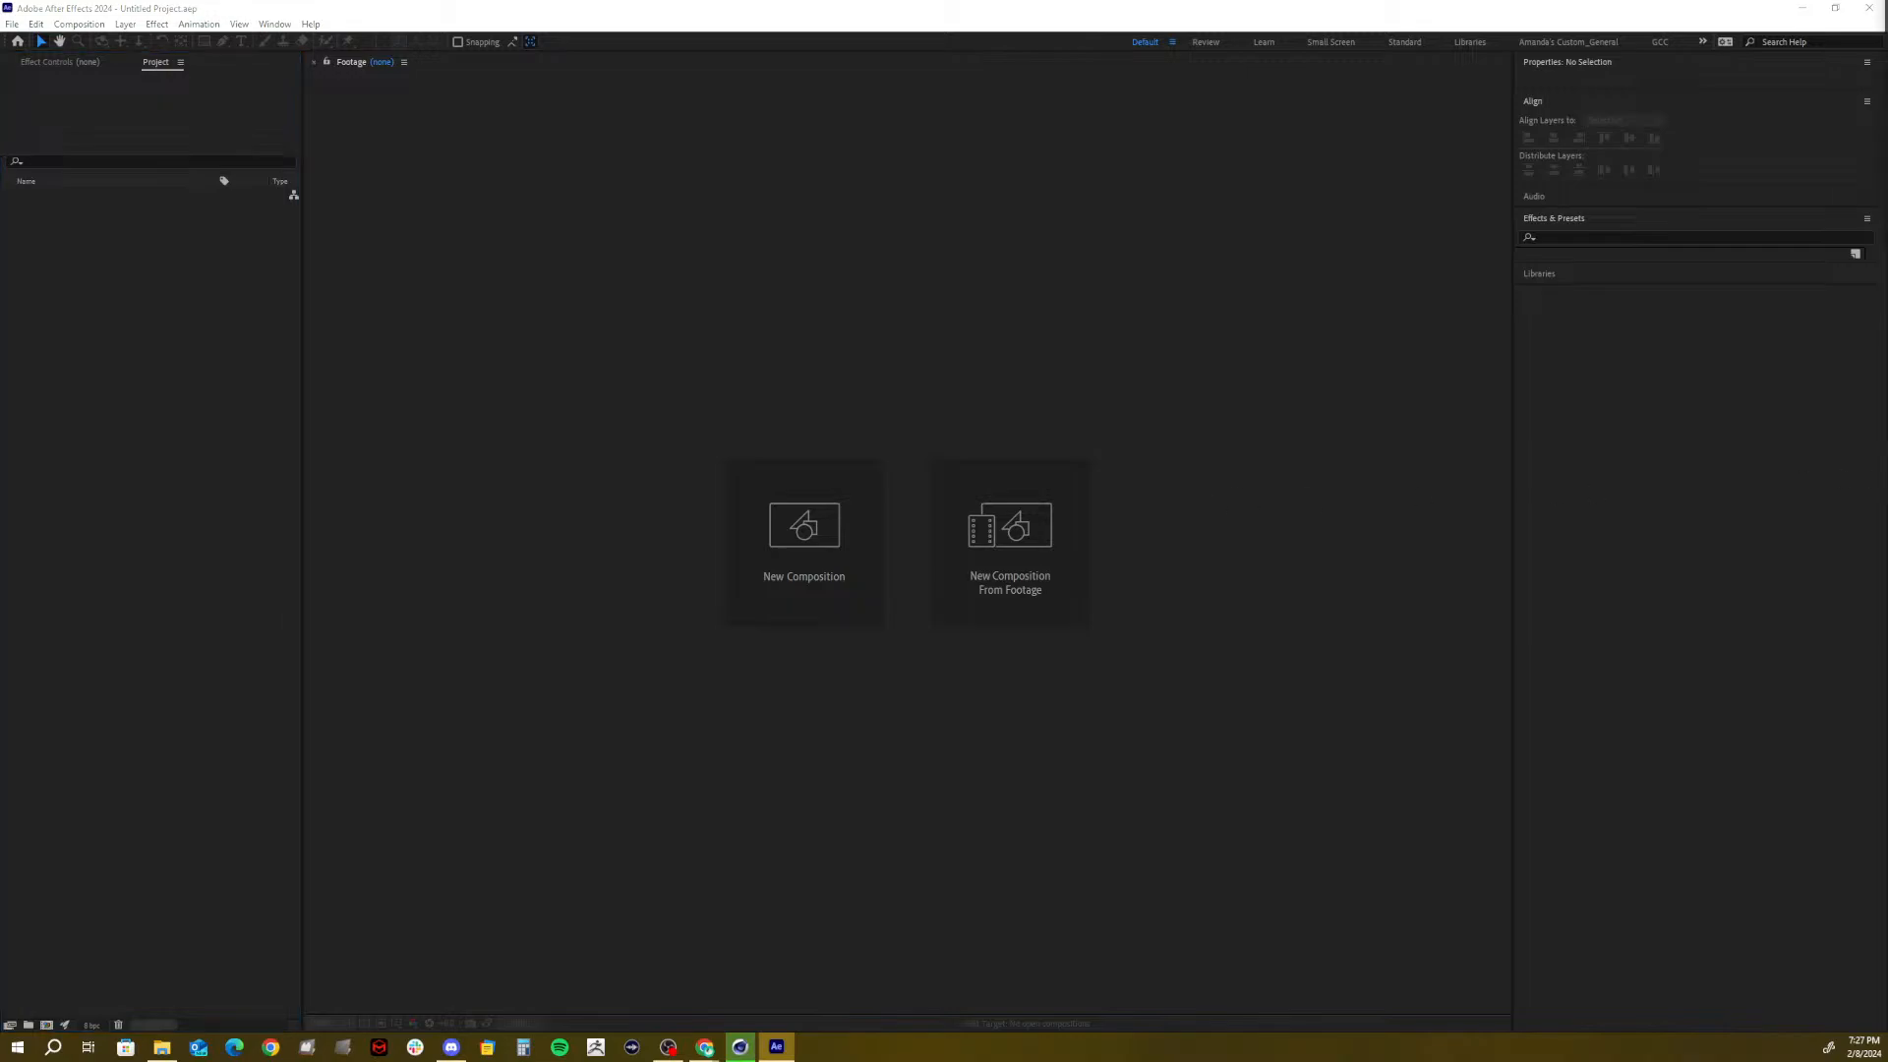
left_click_drag(1887, 177, 813, 1028)
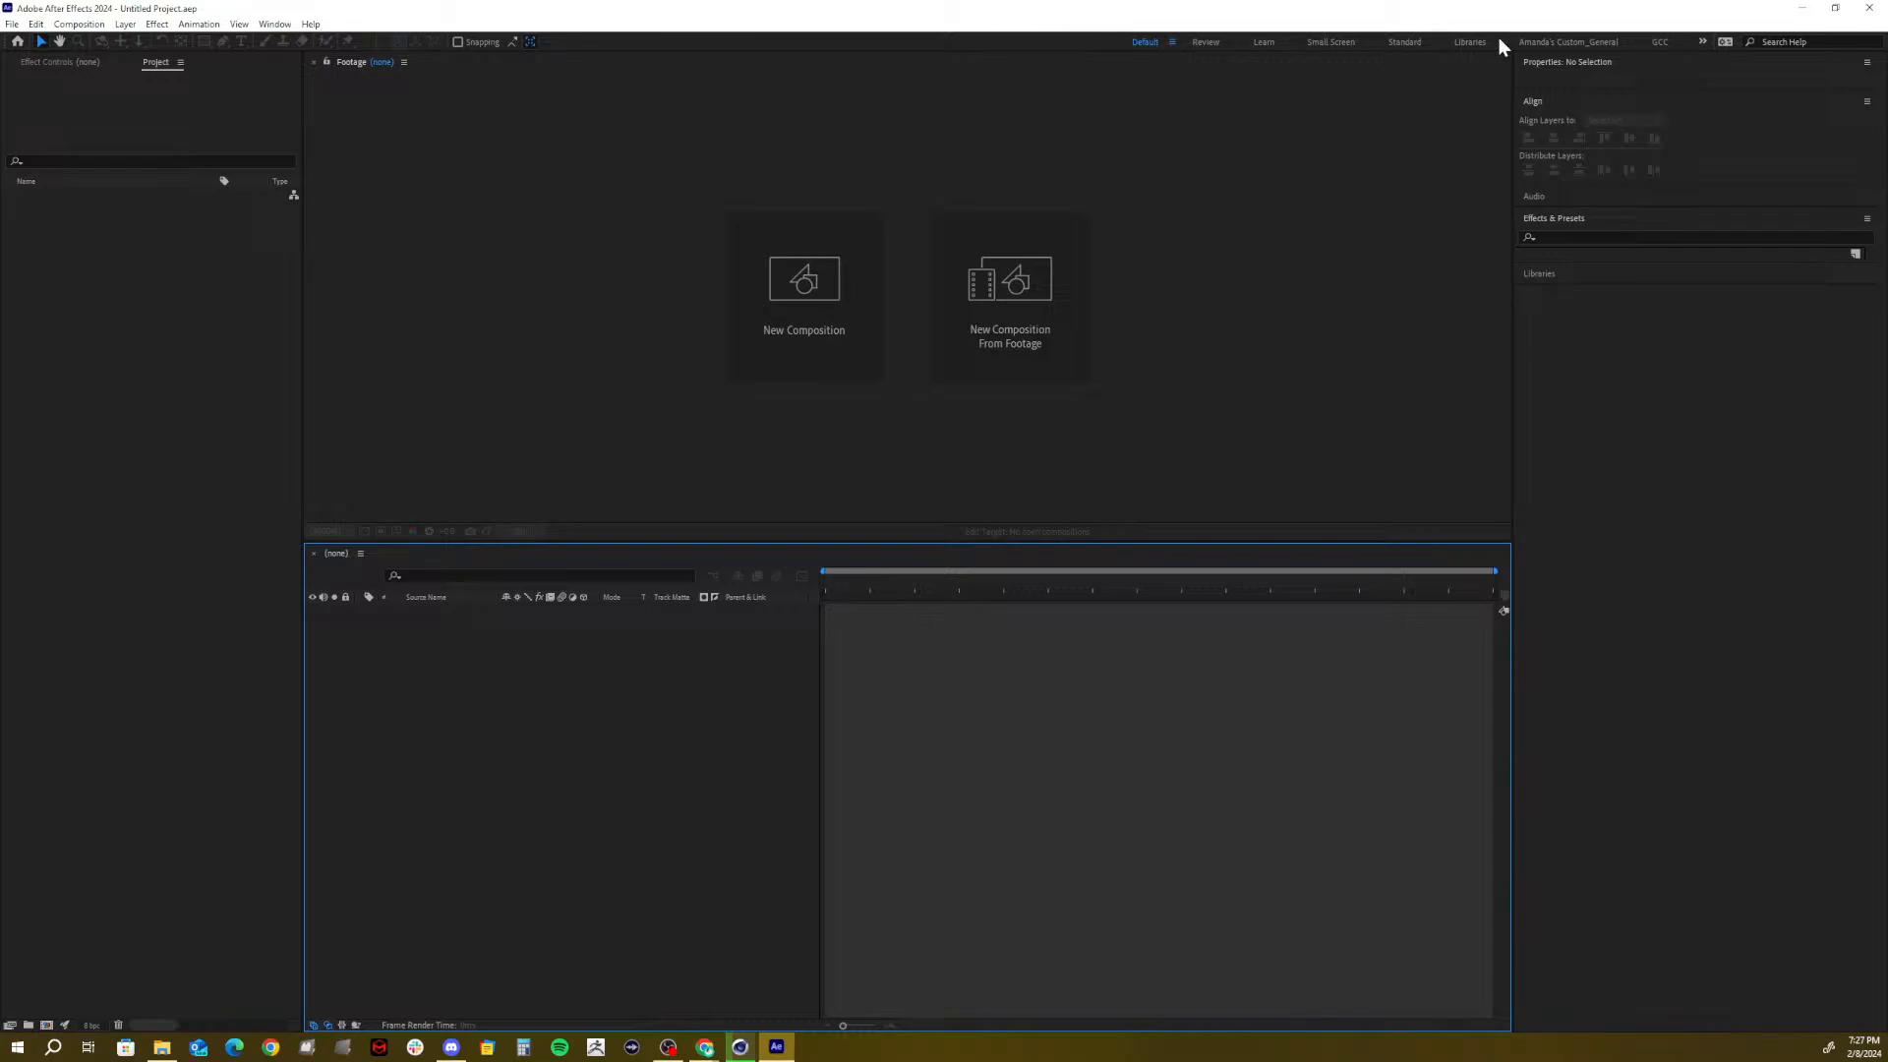
left_click(1674, 42)
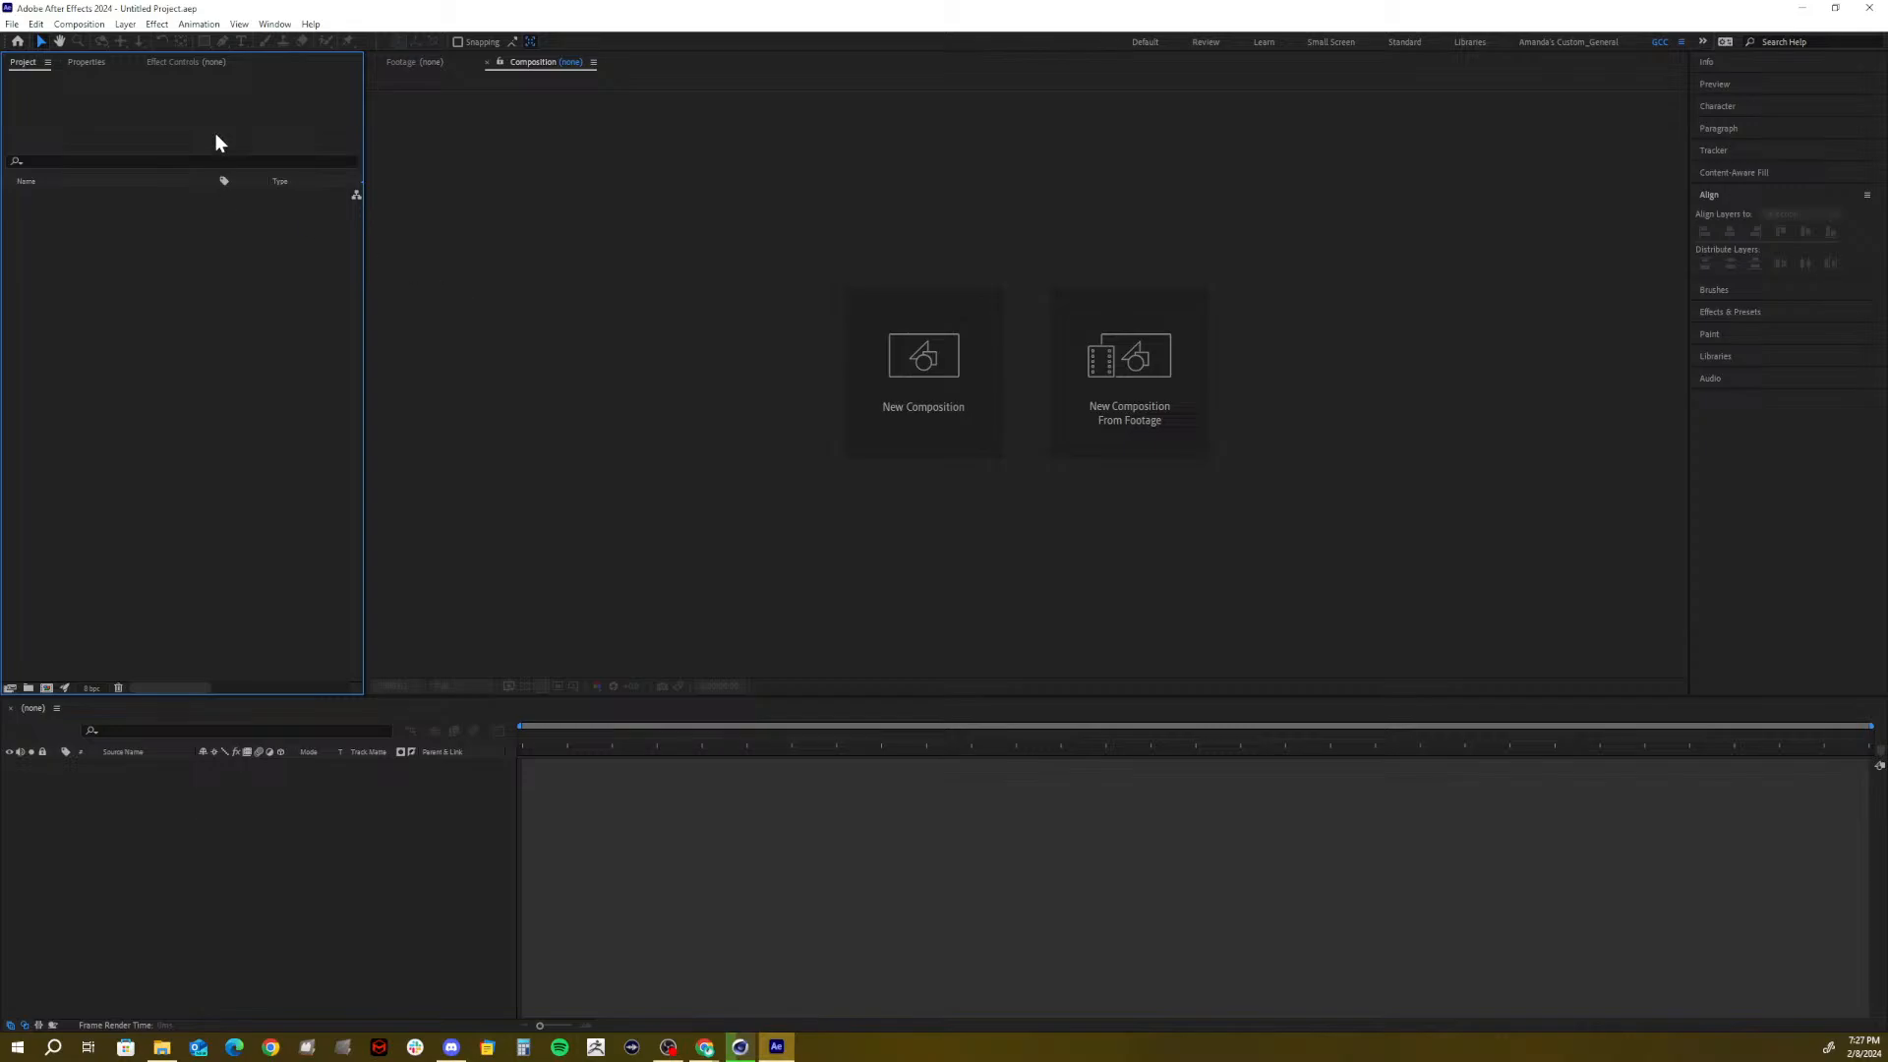
Save the project as Typography.aep in Spring 2024_AVC 184 > 02_Typography > 01_AE
left_click(12, 25)
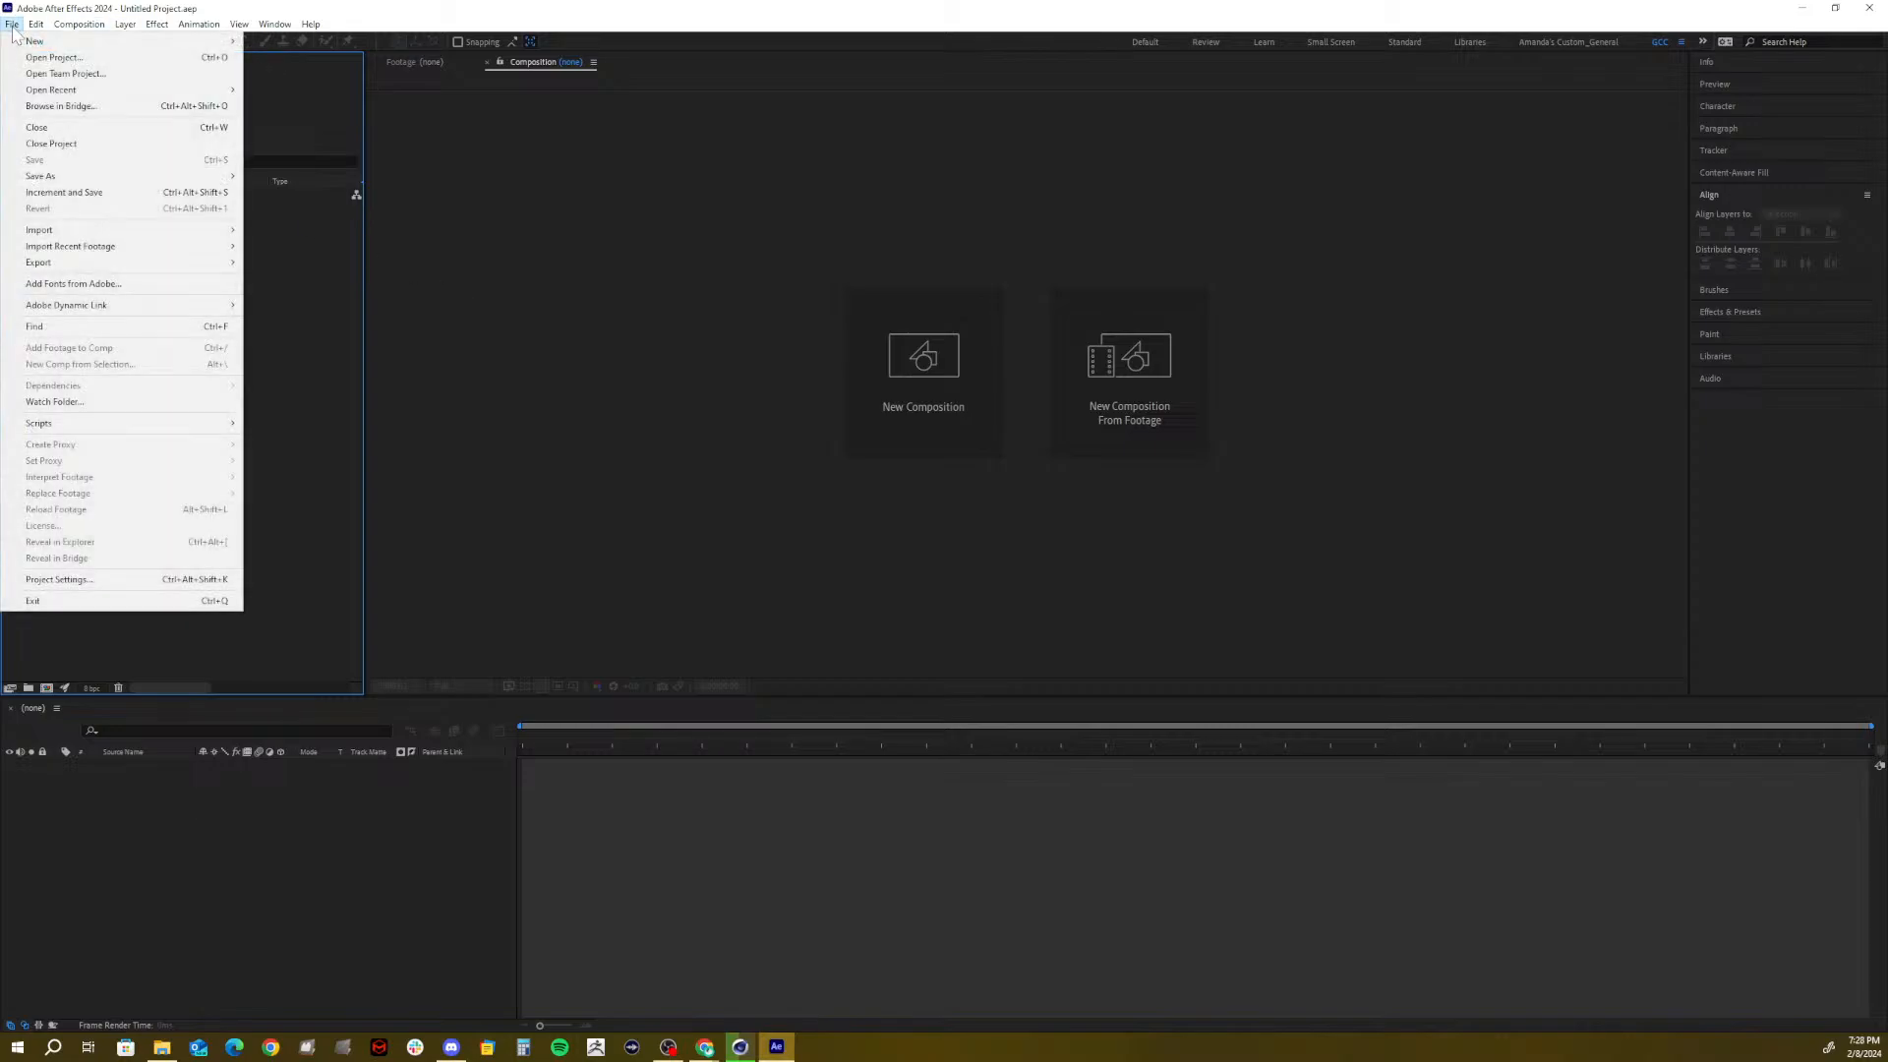
mouse_move(74, 176)
left_click(326, 179)
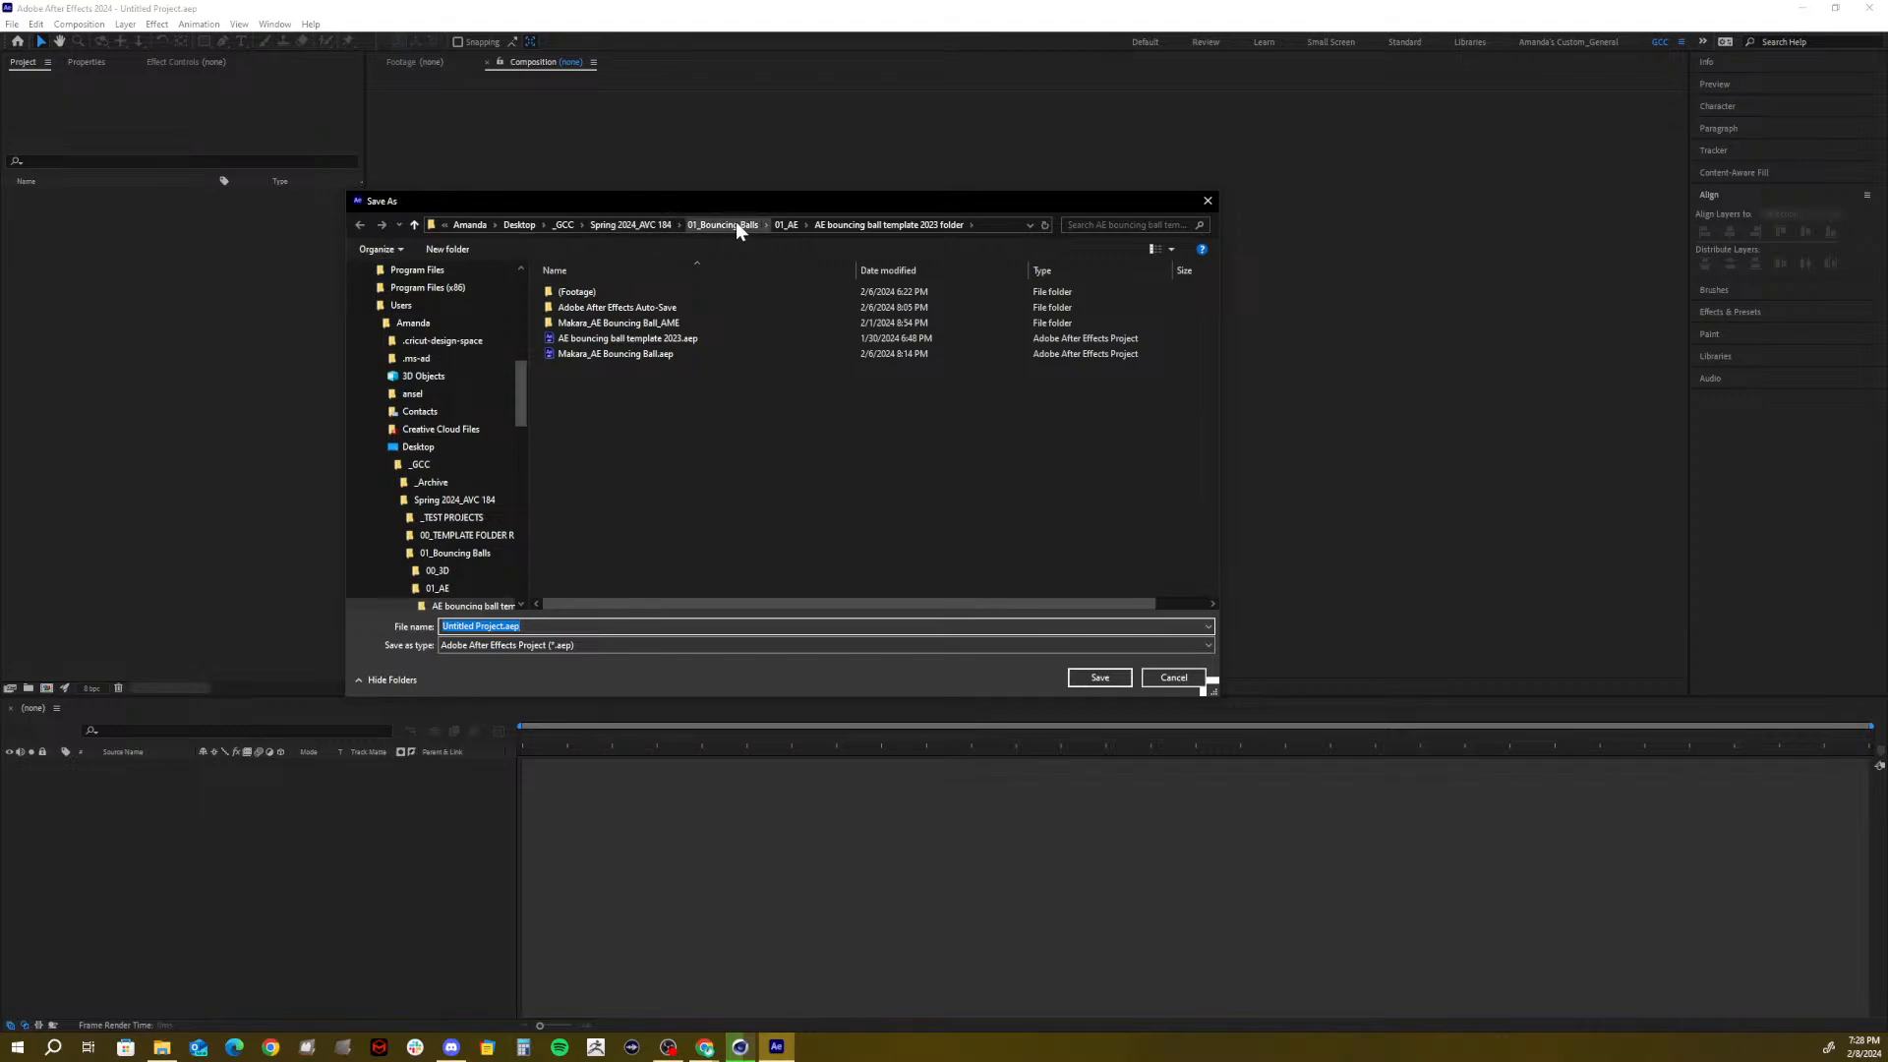
left_click(616, 224)
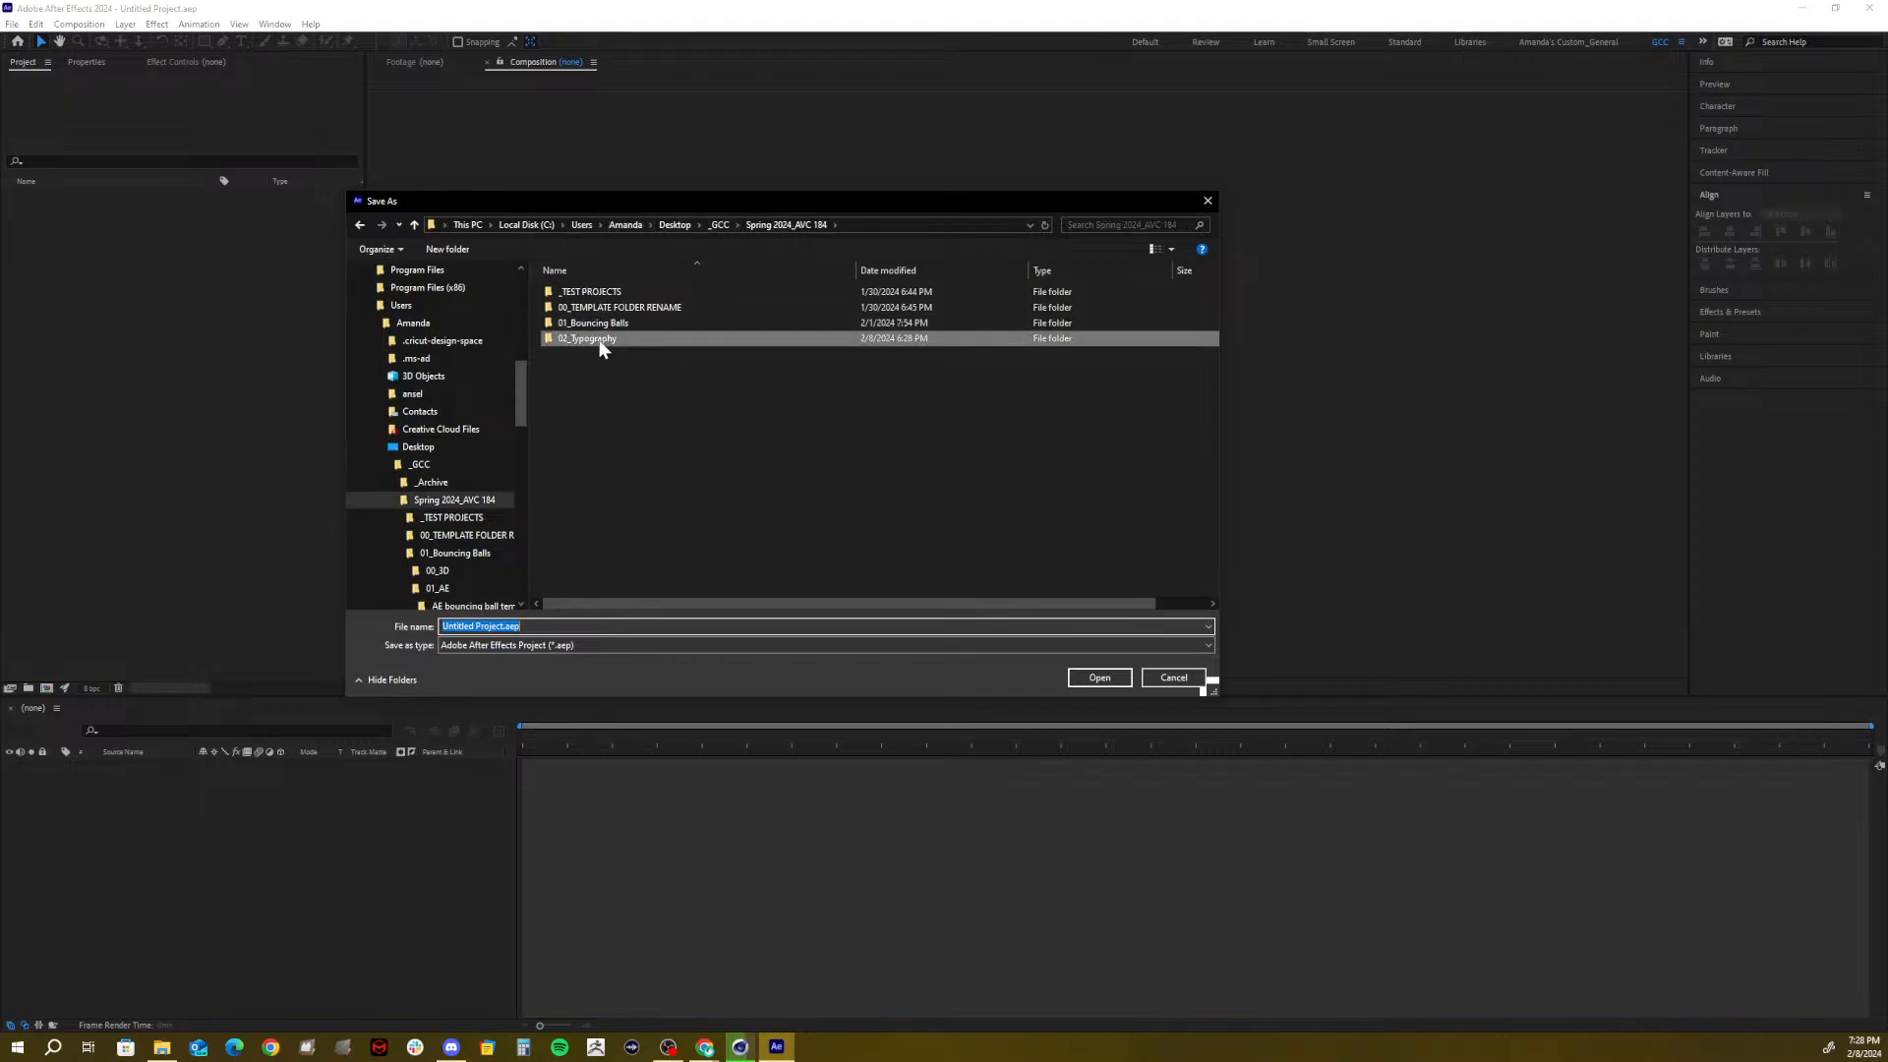
double_click(600, 338)
double_click(571, 308)
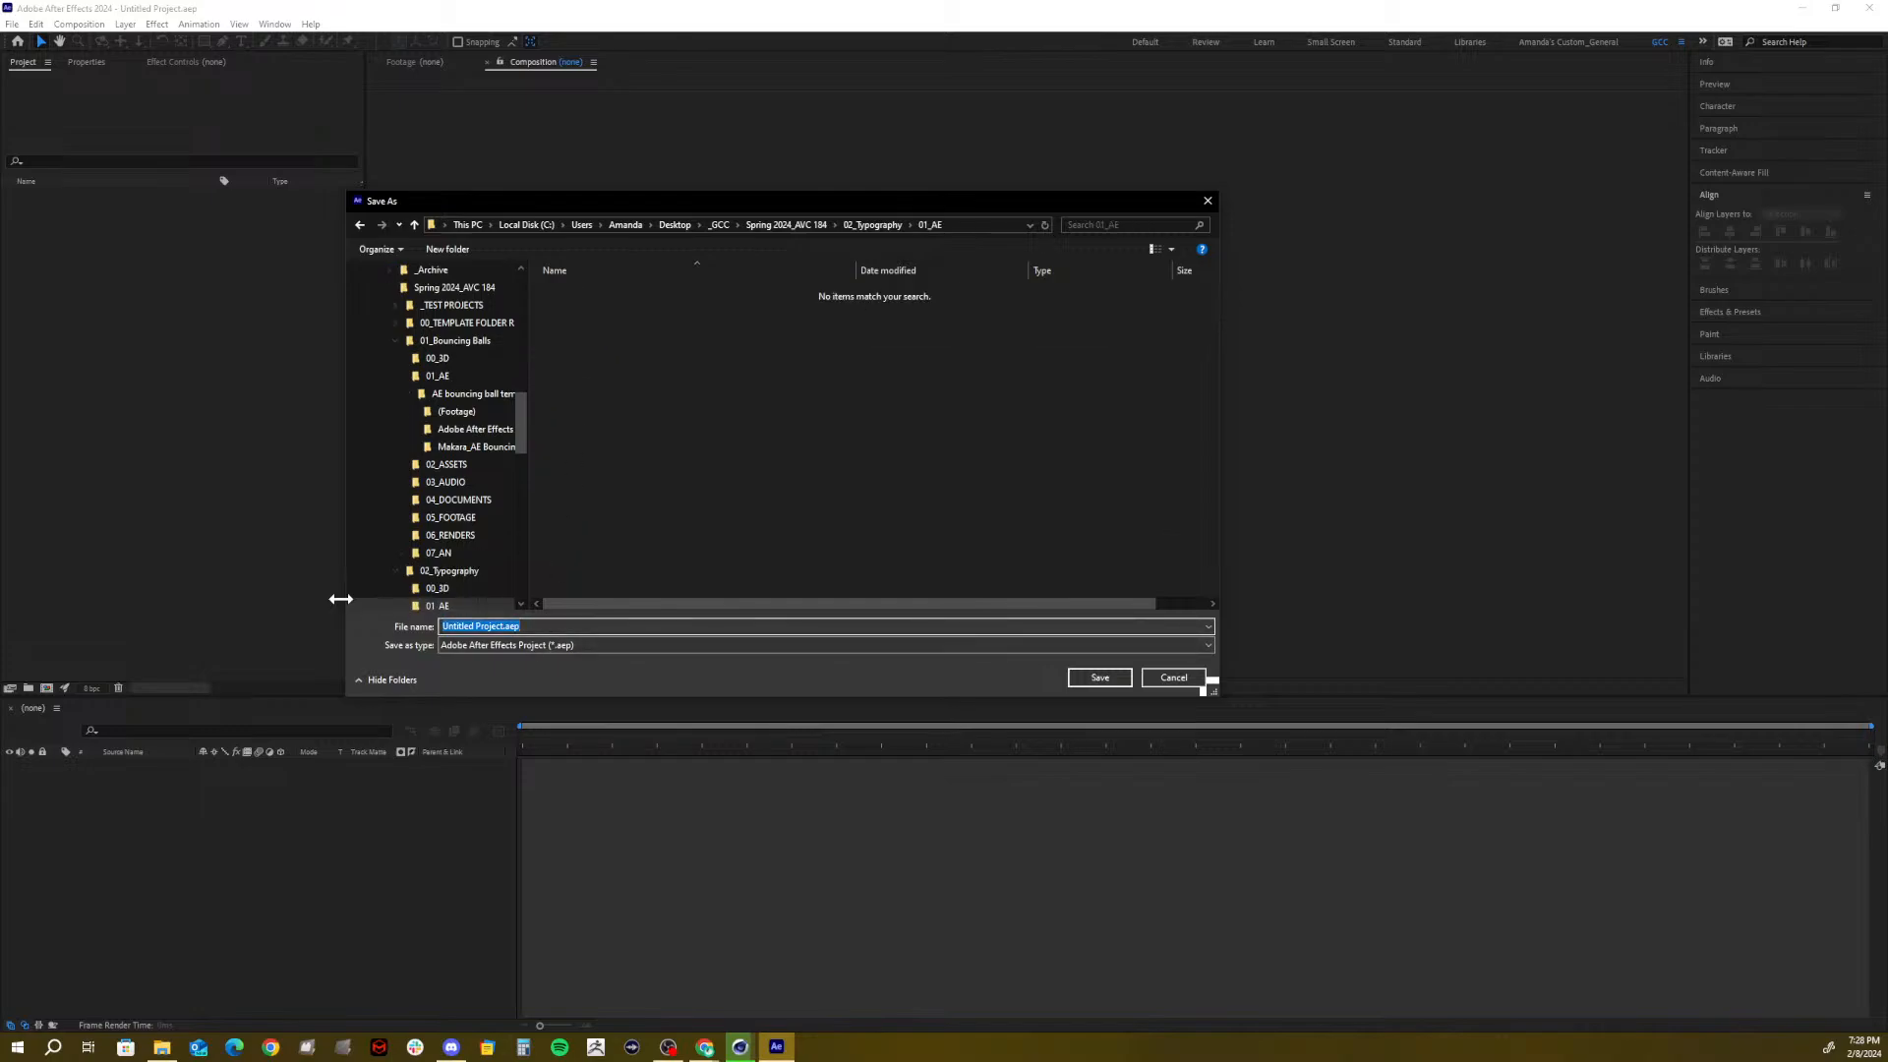
type("Typography")
left_click(1093, 677)
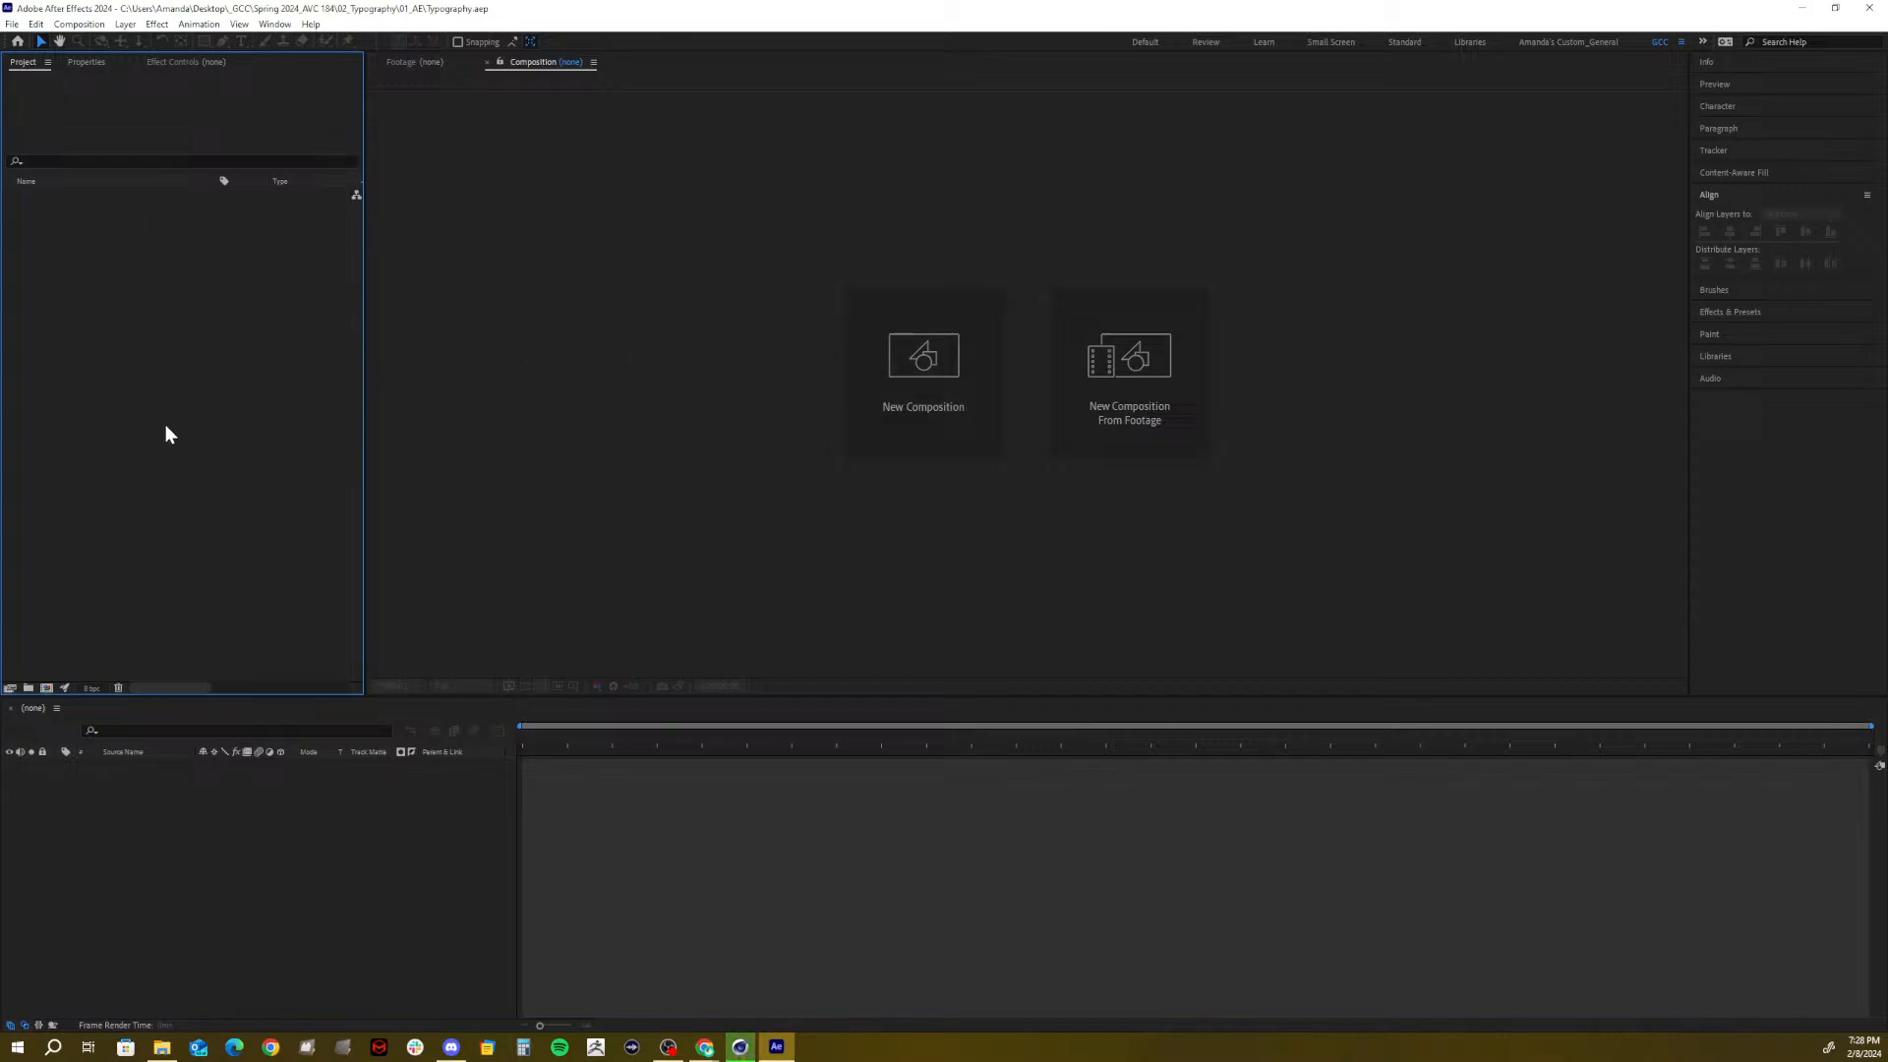
Create a 1920x1080, 24 fps composition named _MAIN with a 0:00:30:00 duration
left_click(46, 687)
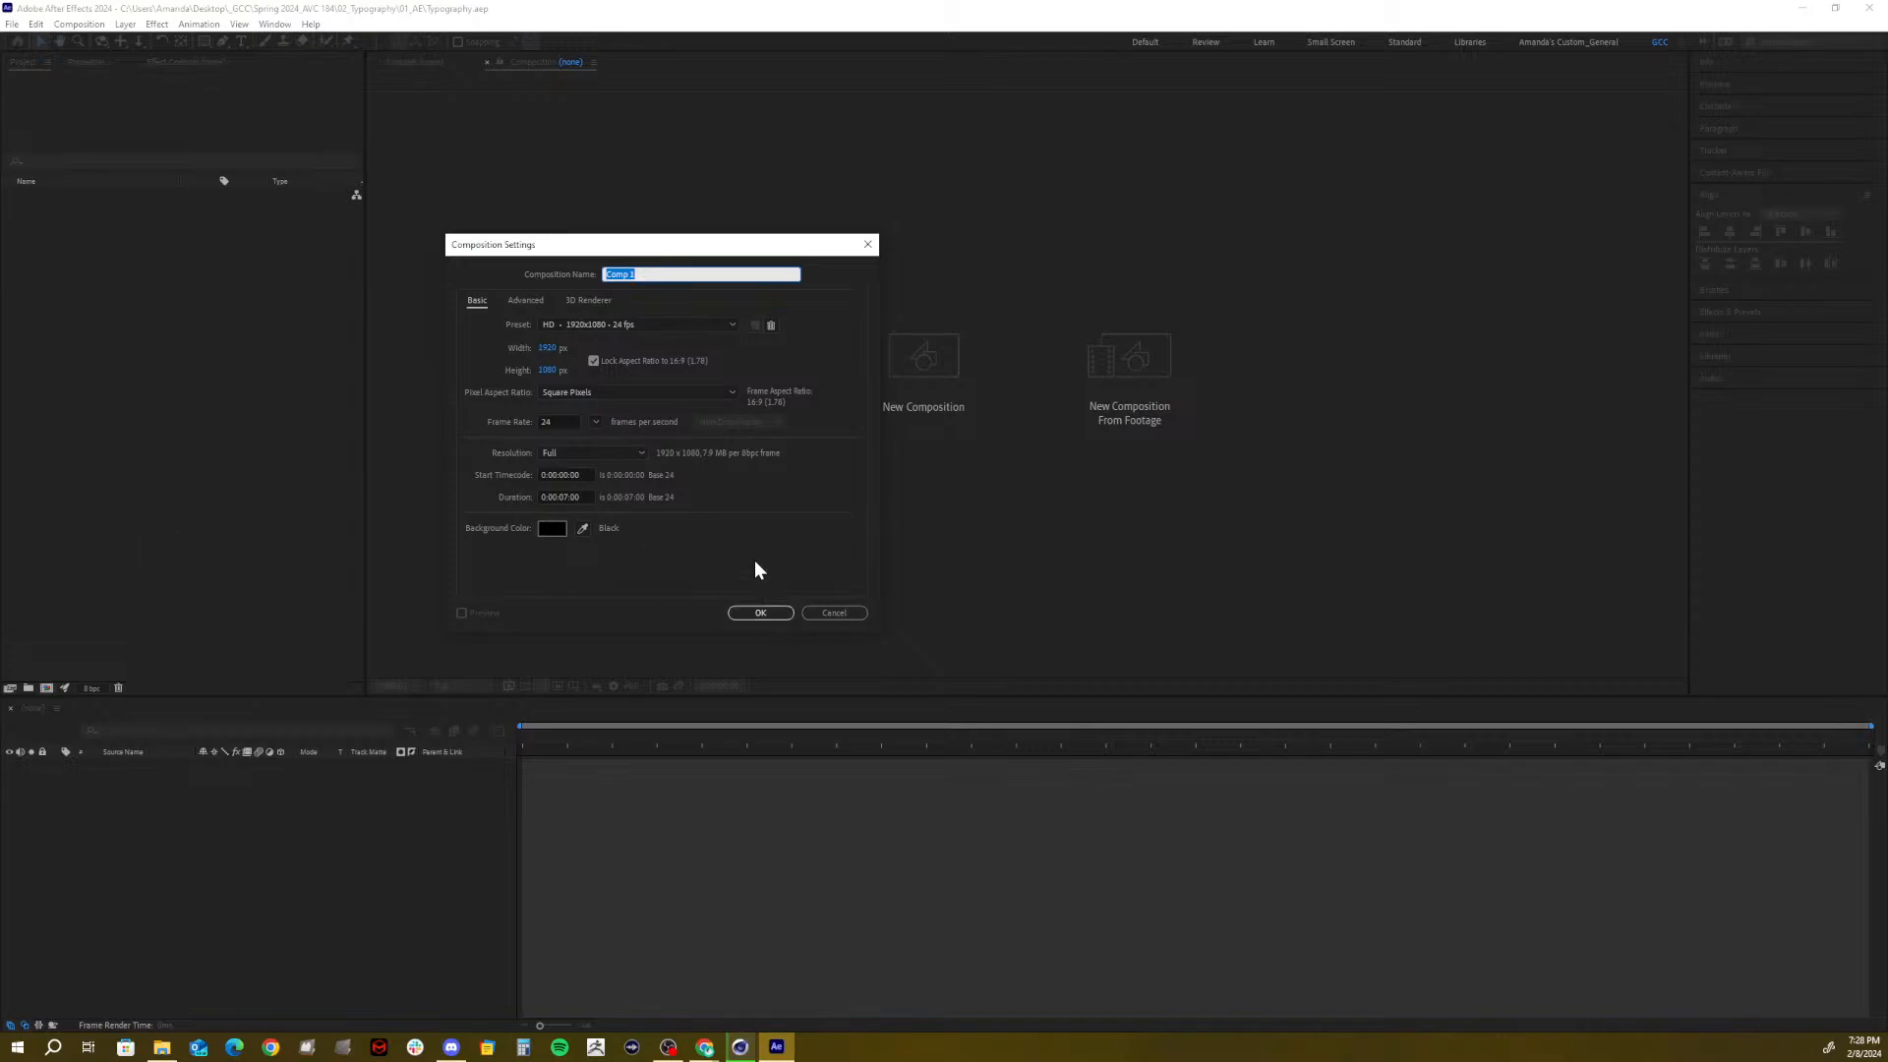
type("M")
type("_")
left_click(569, 496)
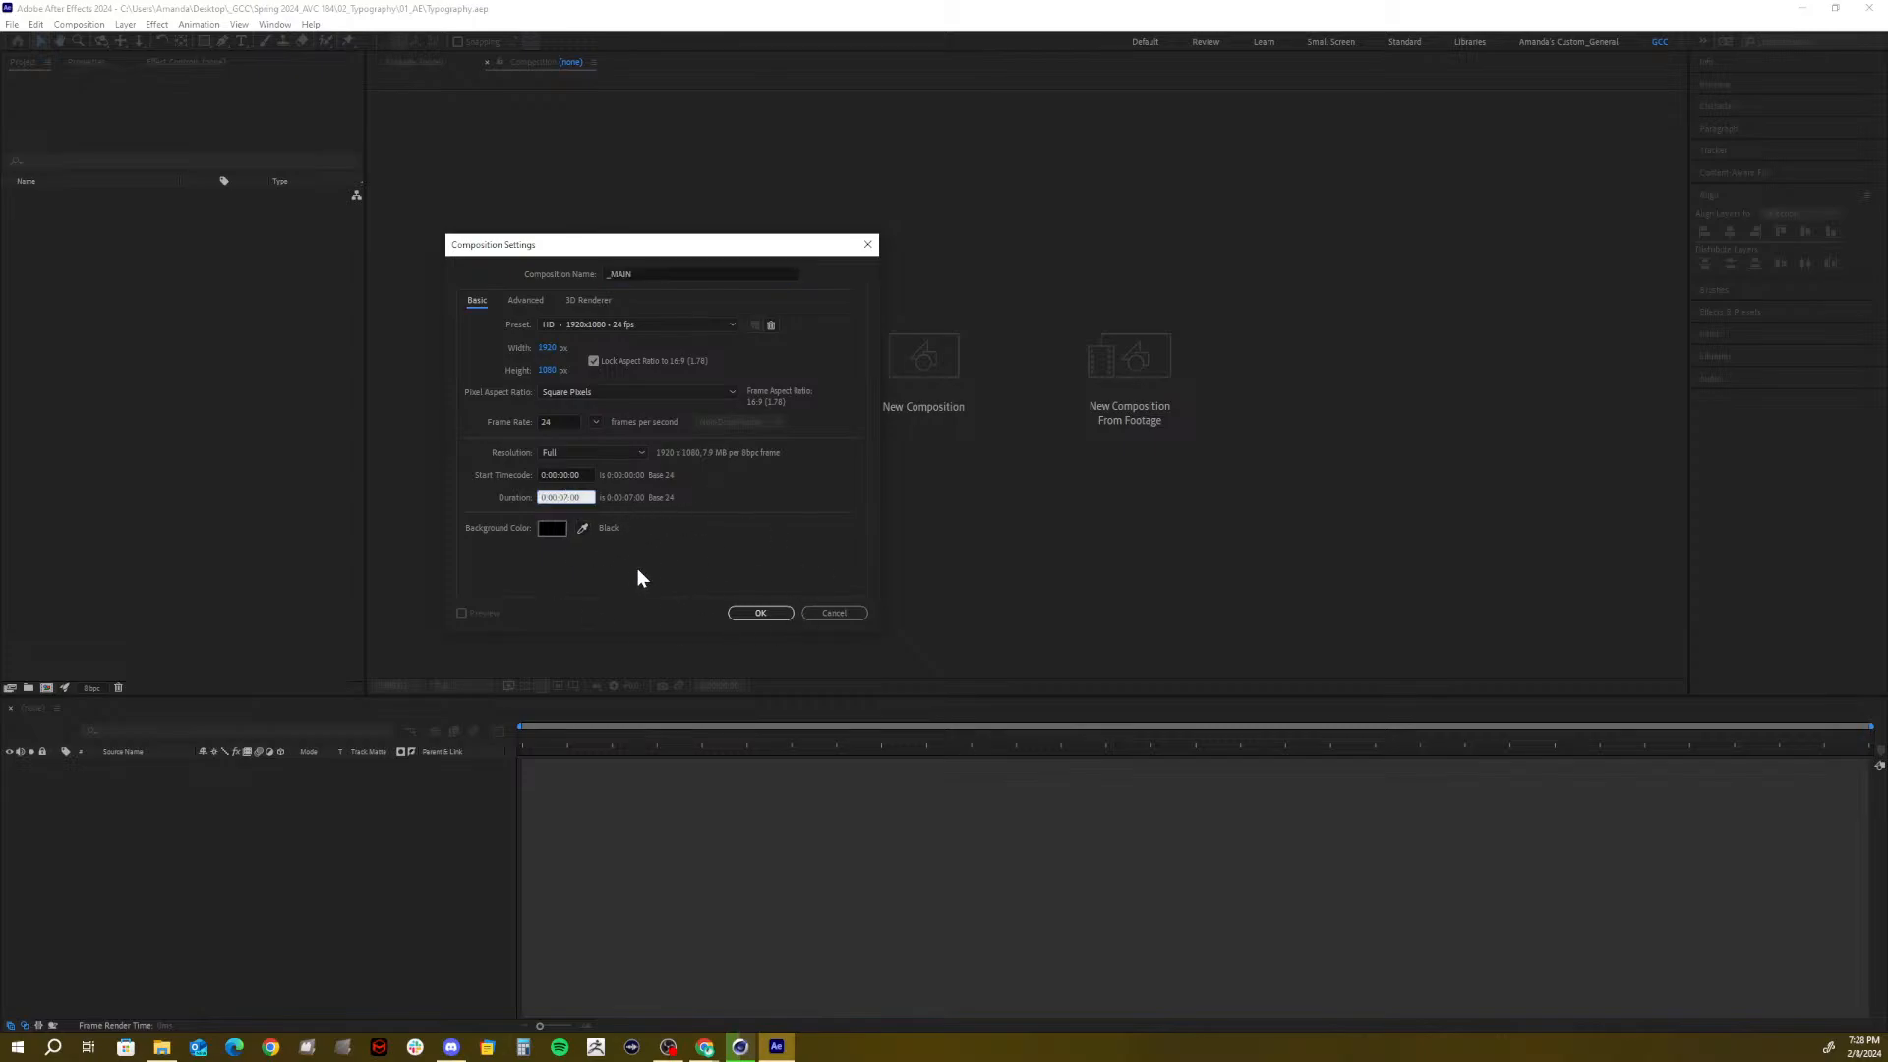
type("30")
left_click(774, 605)
left_click(771, 616)
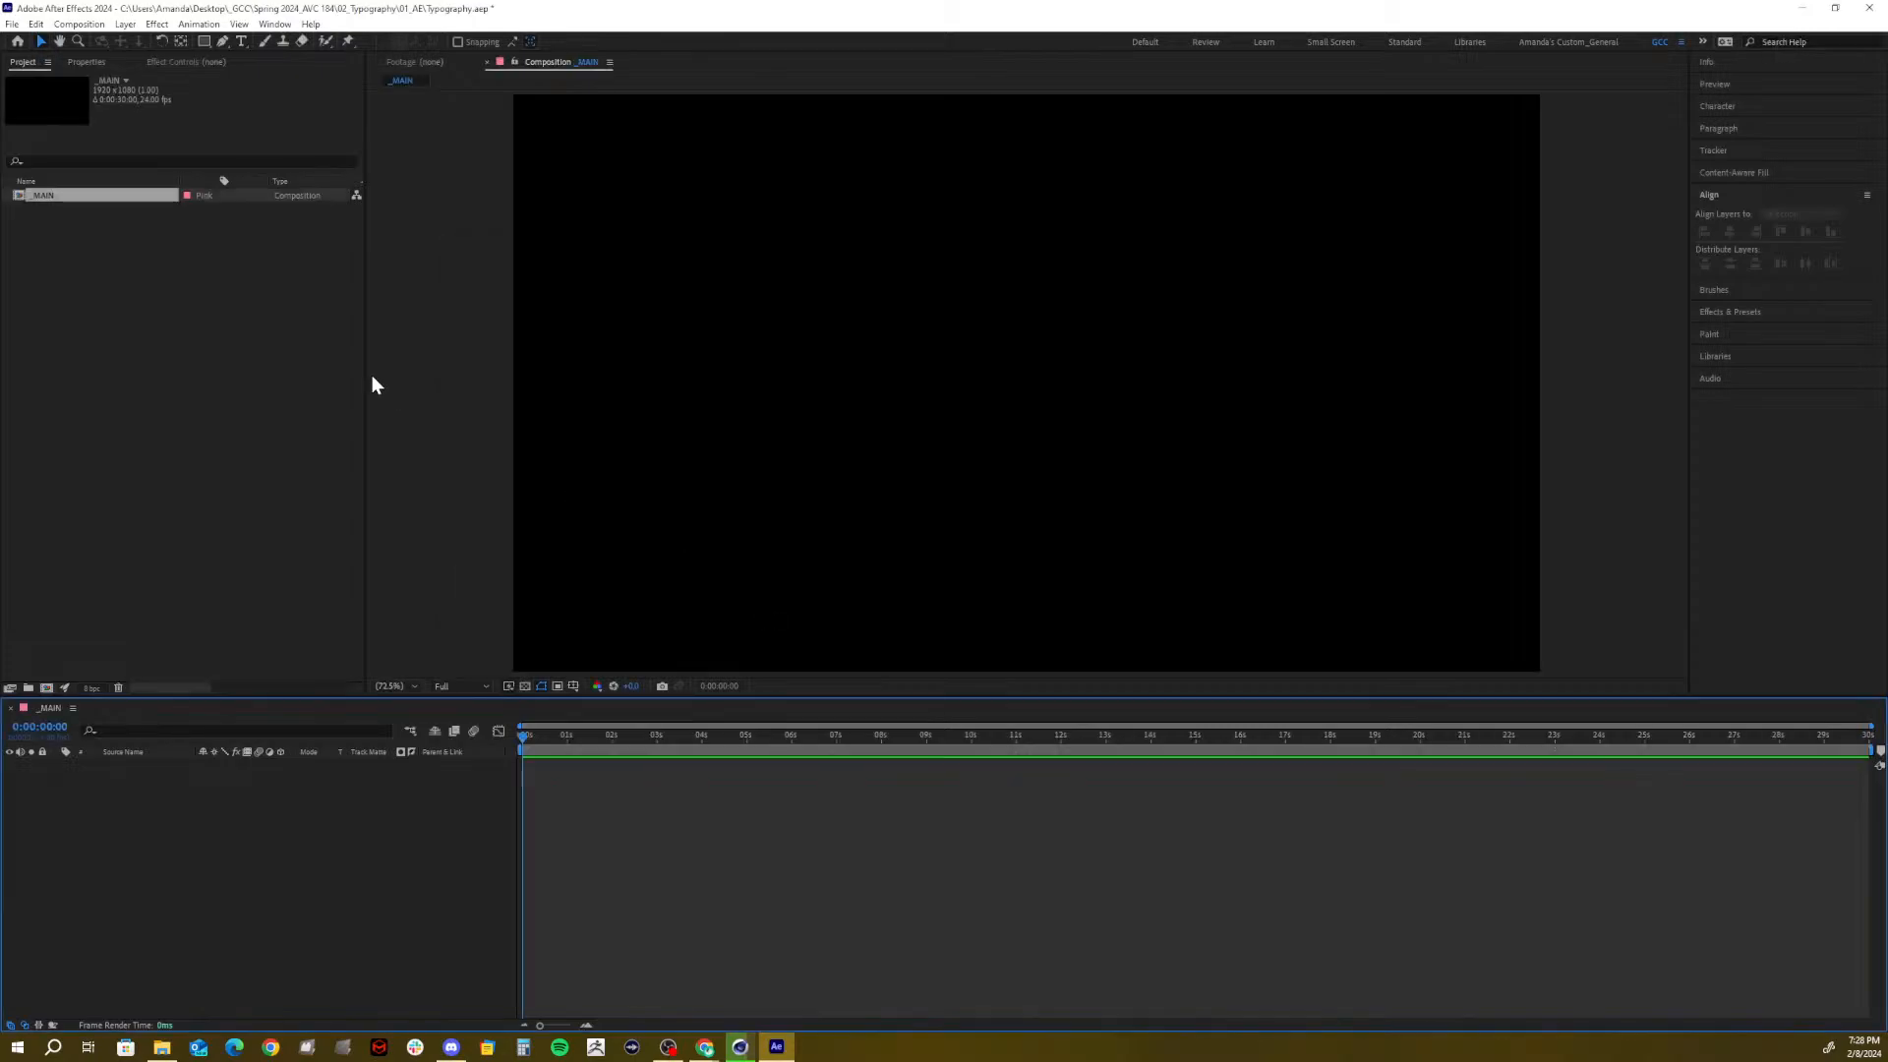
Add two project folders, Assets and _COMPS
left_click(28, 687)
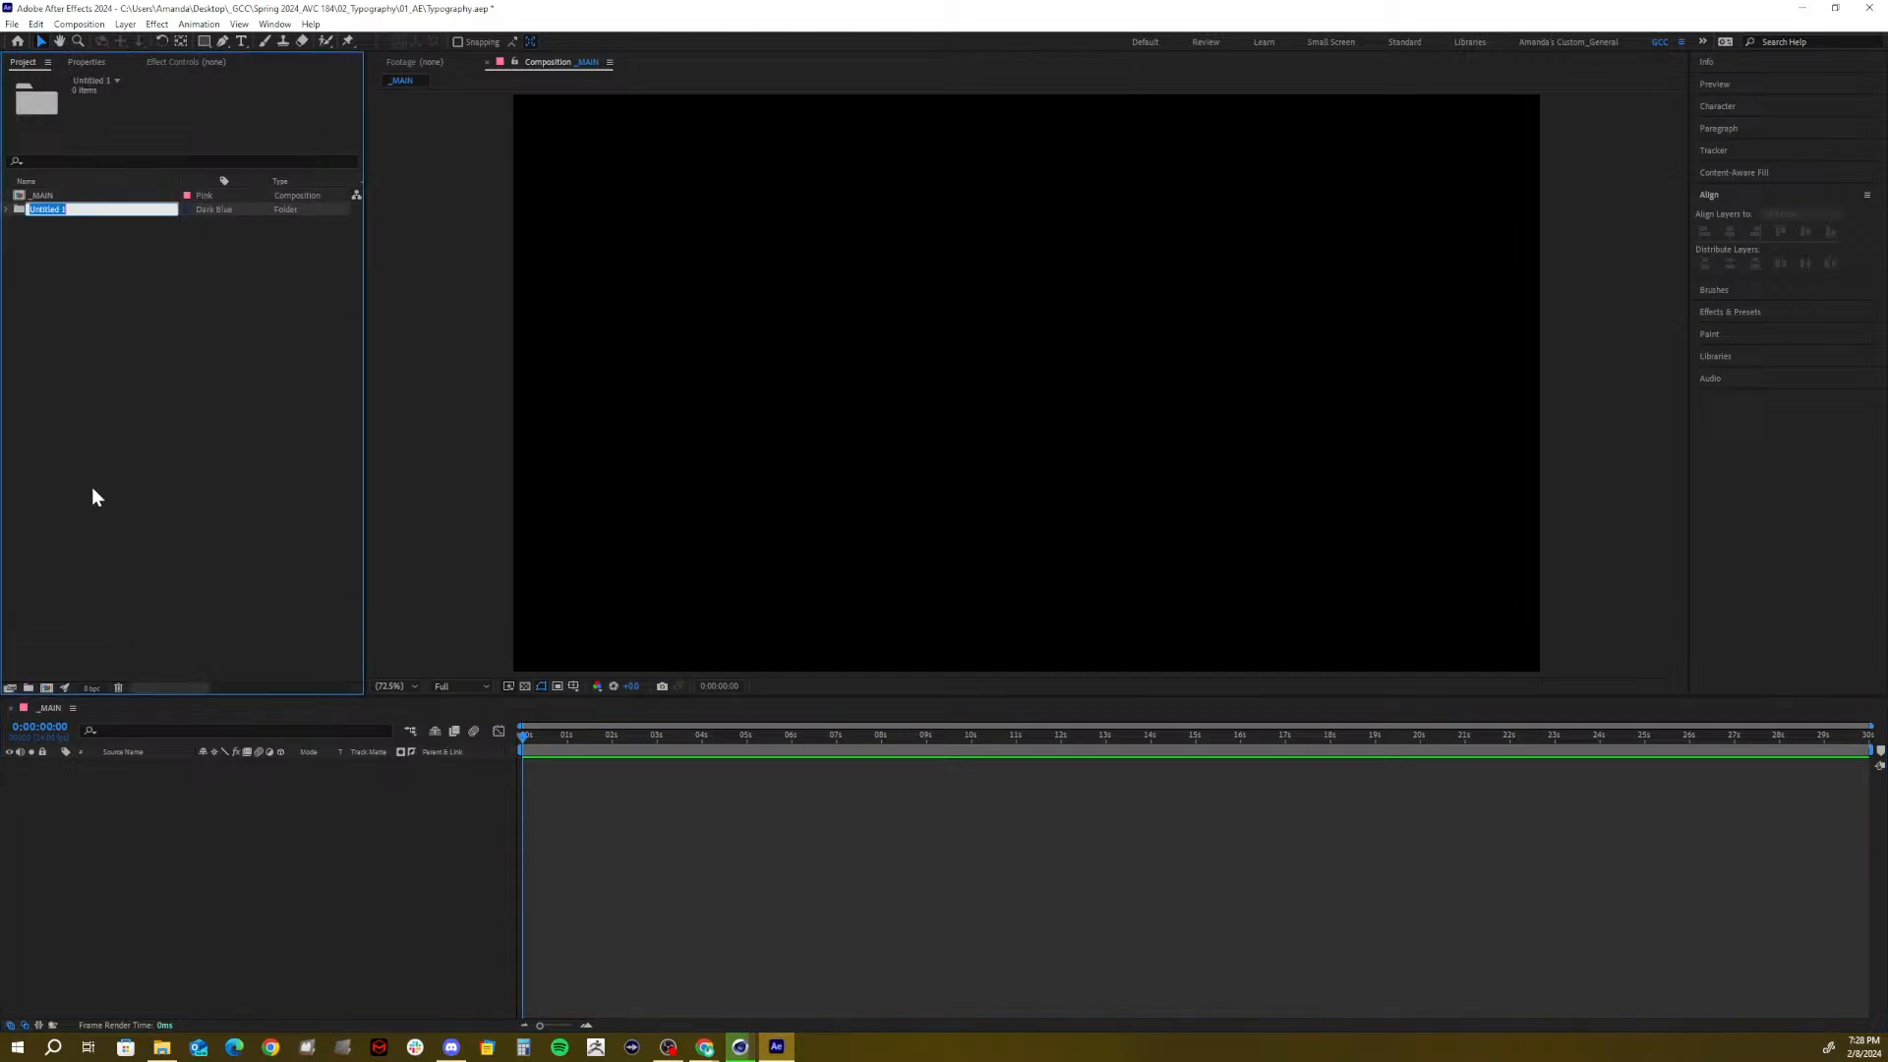
type("Assets")
left_click(35, 465)
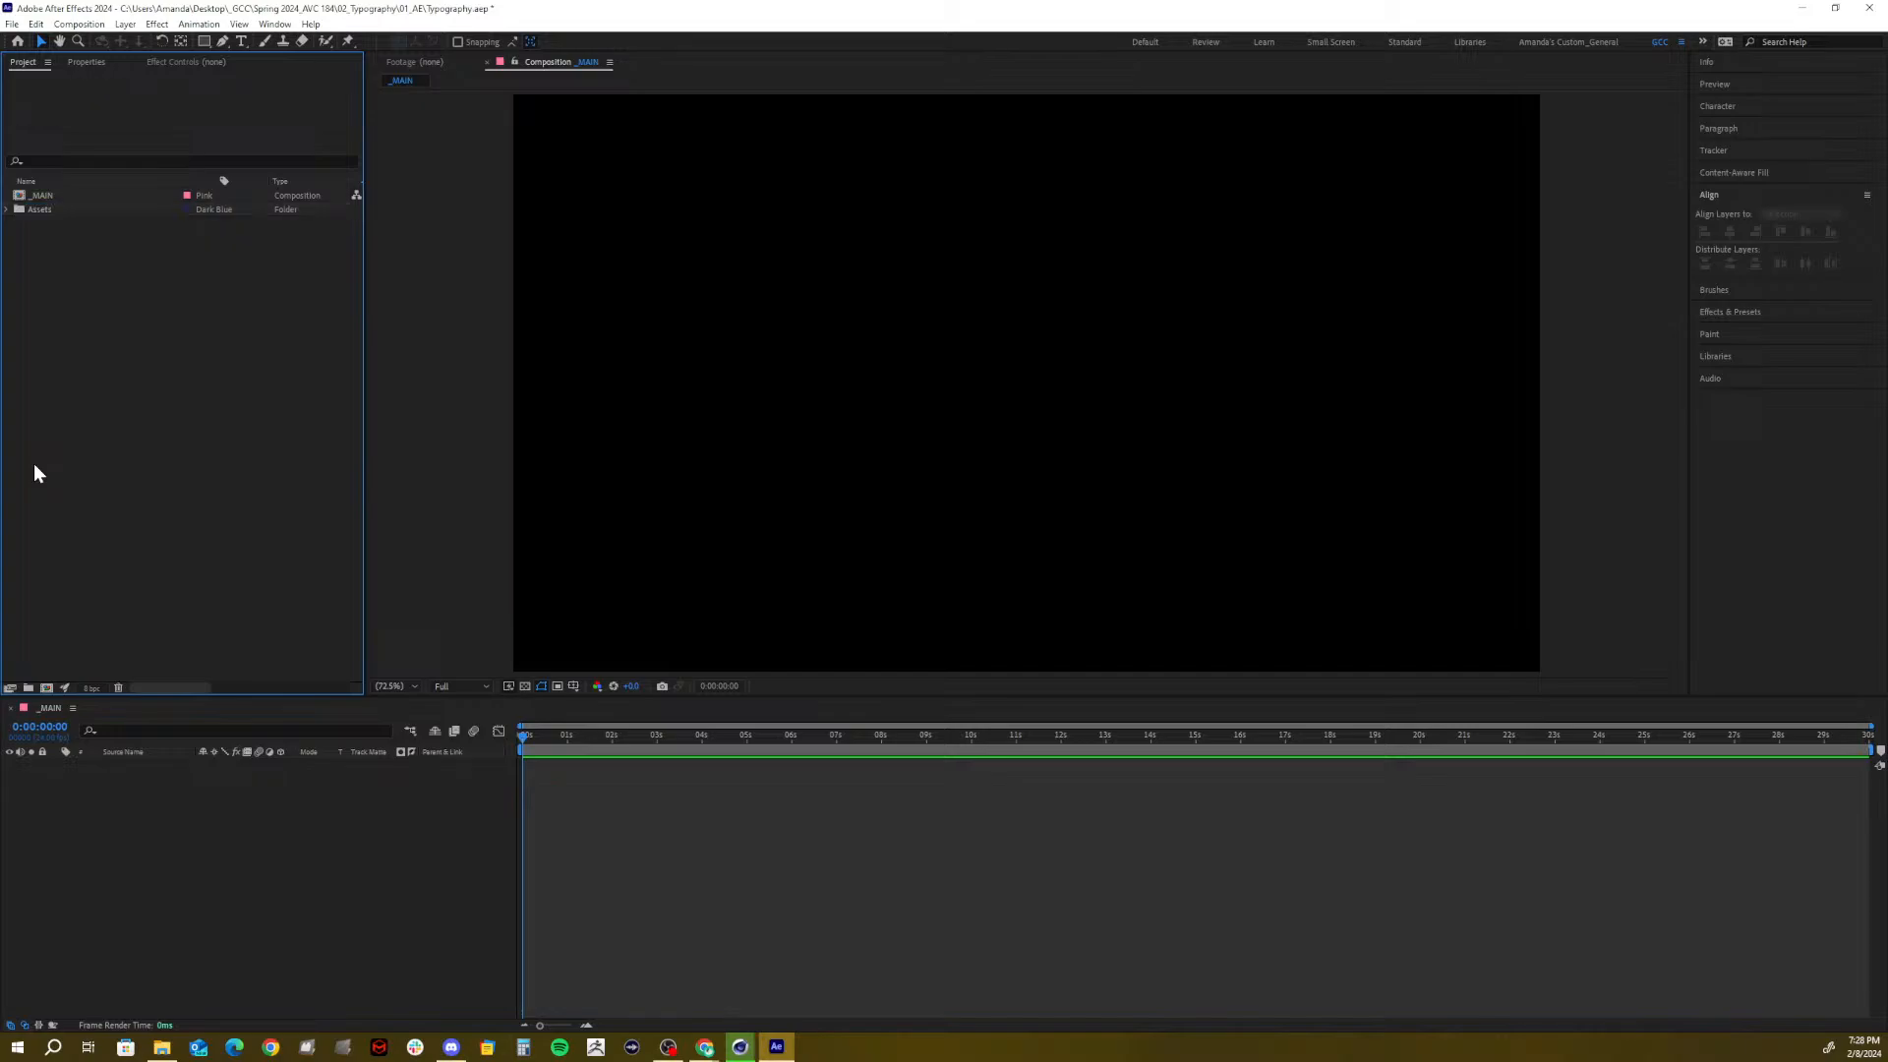
left_click(28, 688)
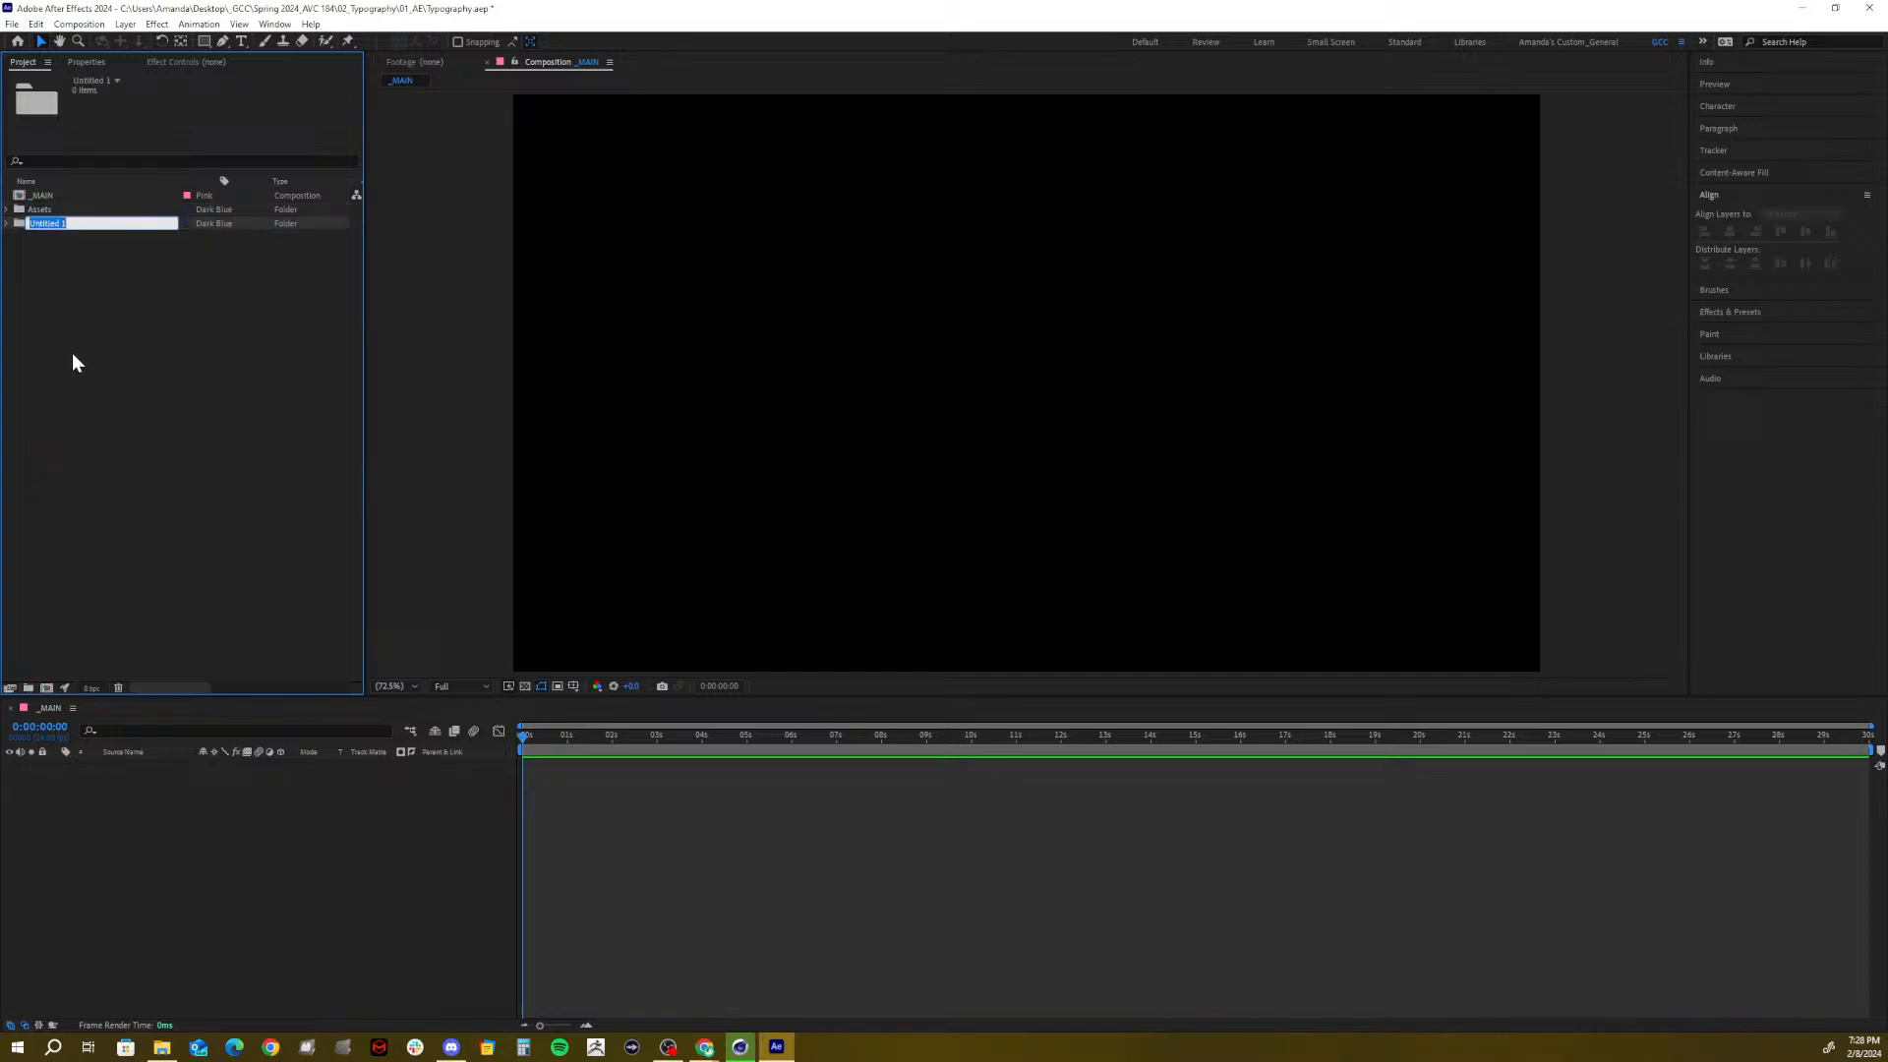
type("_COMPS")
left_click(163, 378)
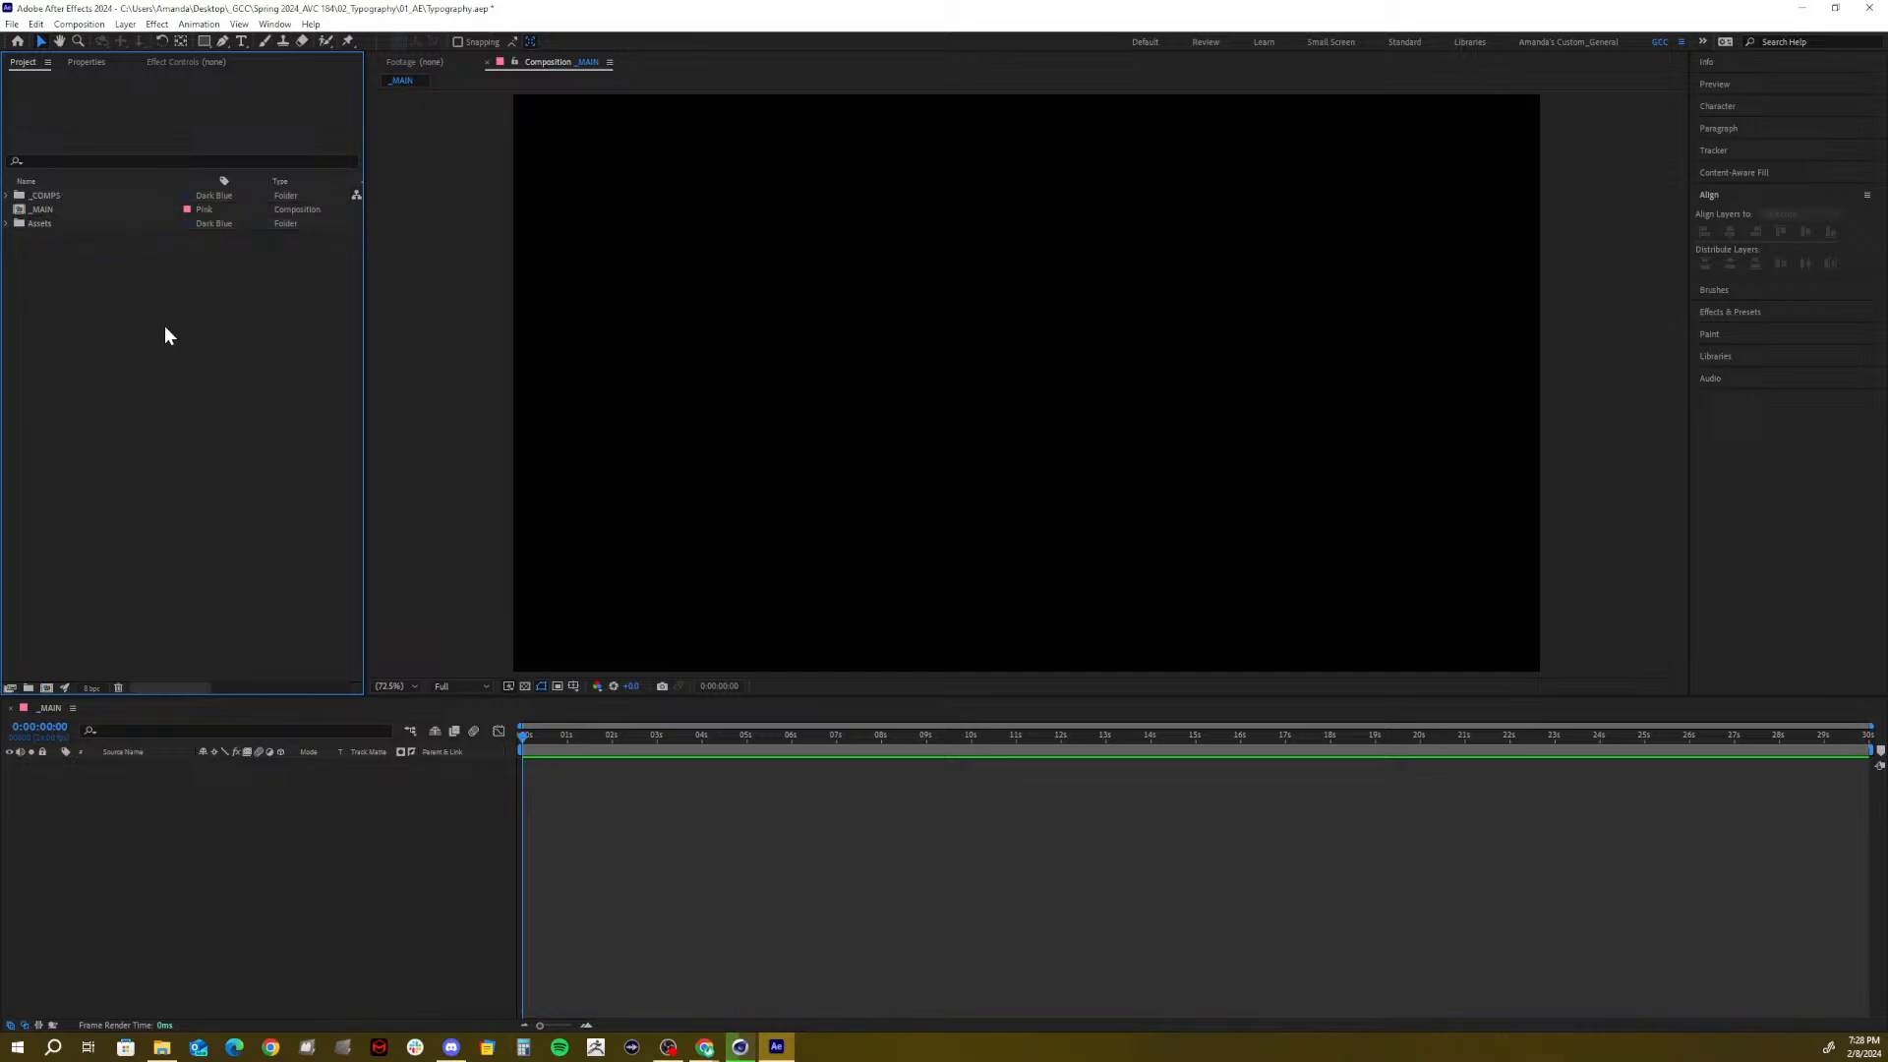
Rename the Assets folder to ASSETS
left_click(44, 224)
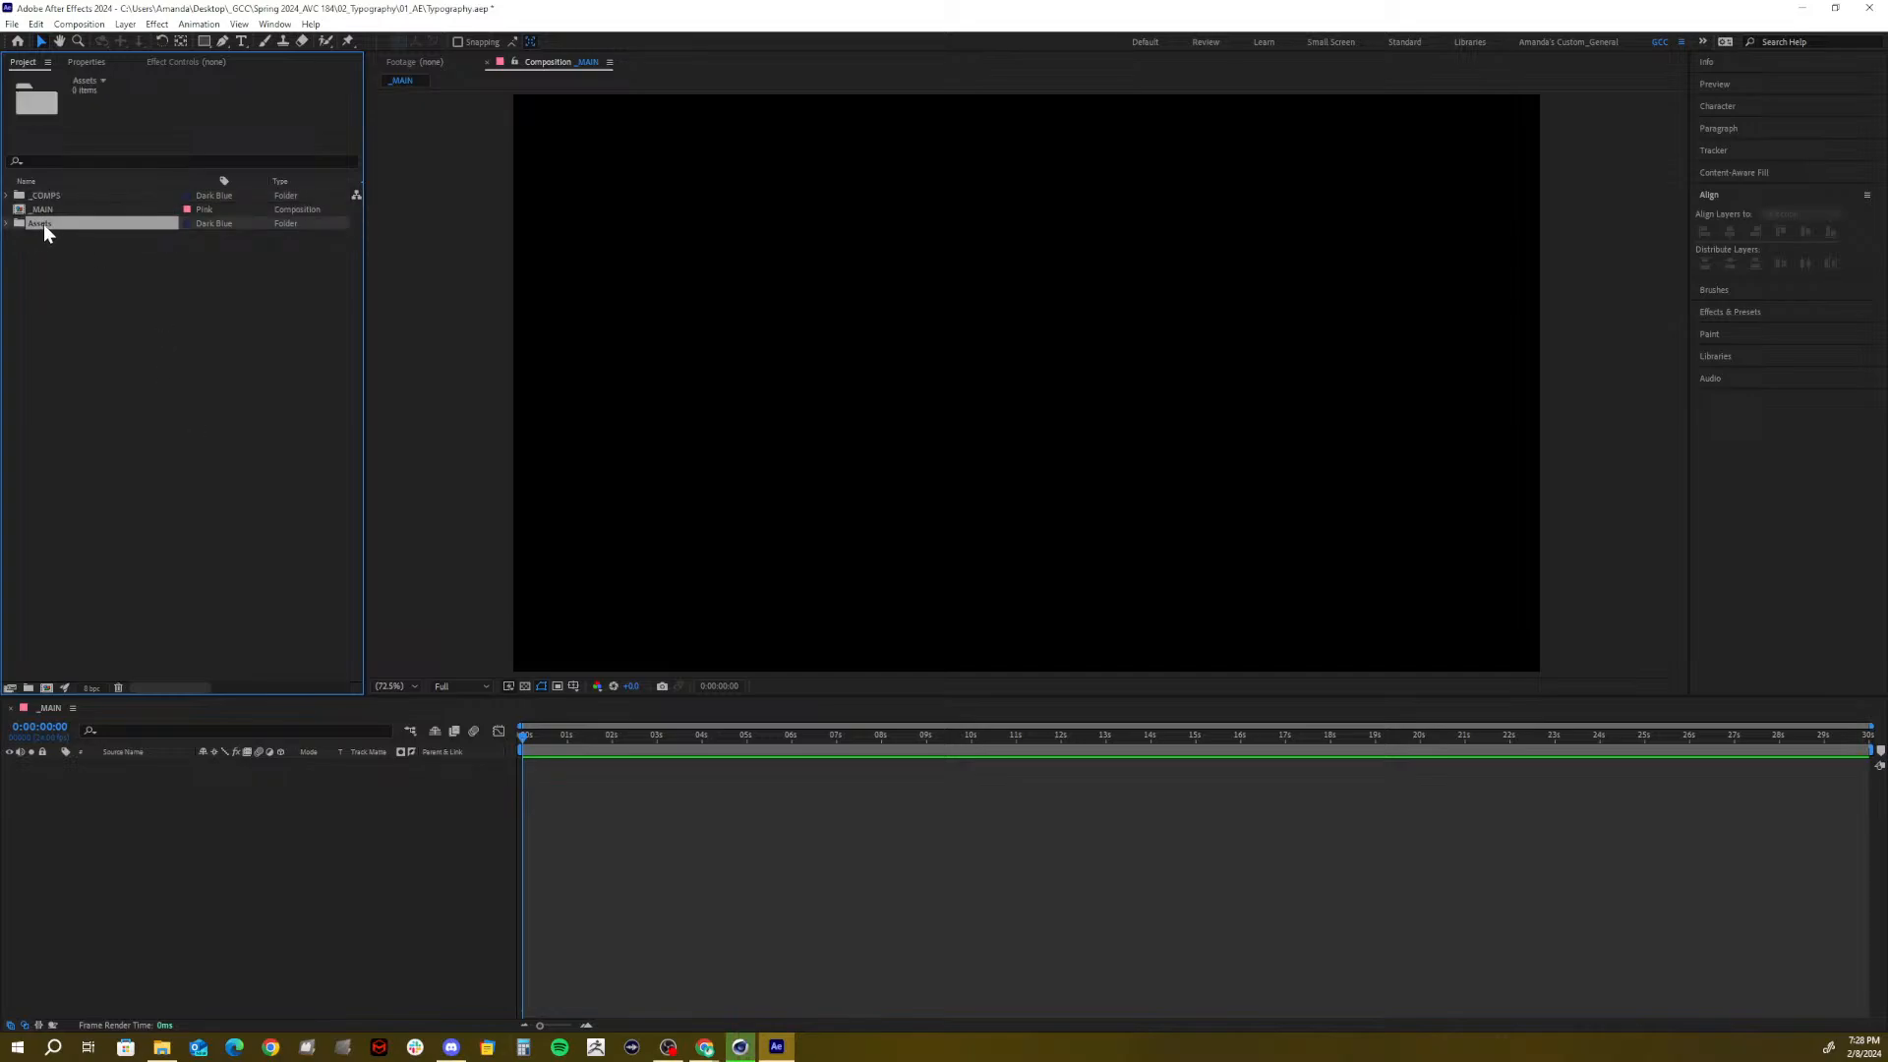
key("Return")
type("A")
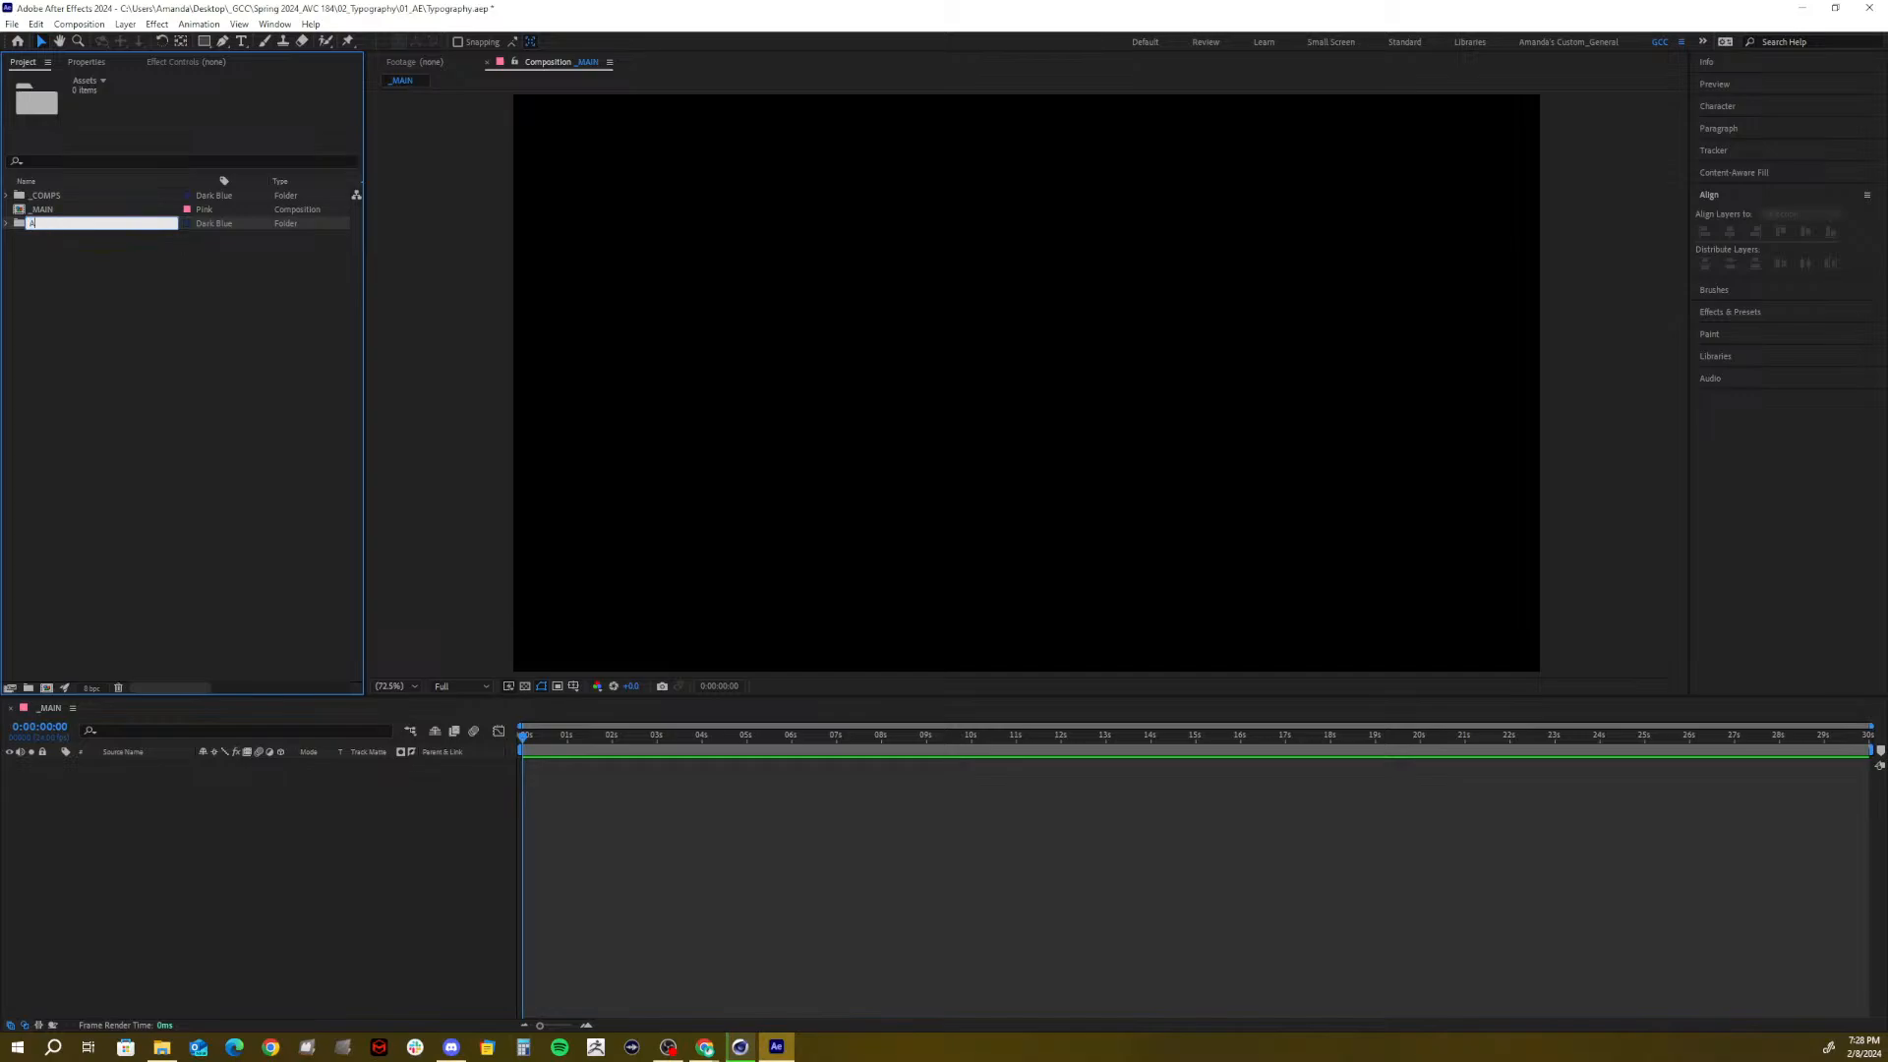
type("SSETS")
Move the _MAIN comp into the _COMPS folder and leave _COMPS selected
left_click(58, 282)
left_click_drag(50, 211, 51, 195)
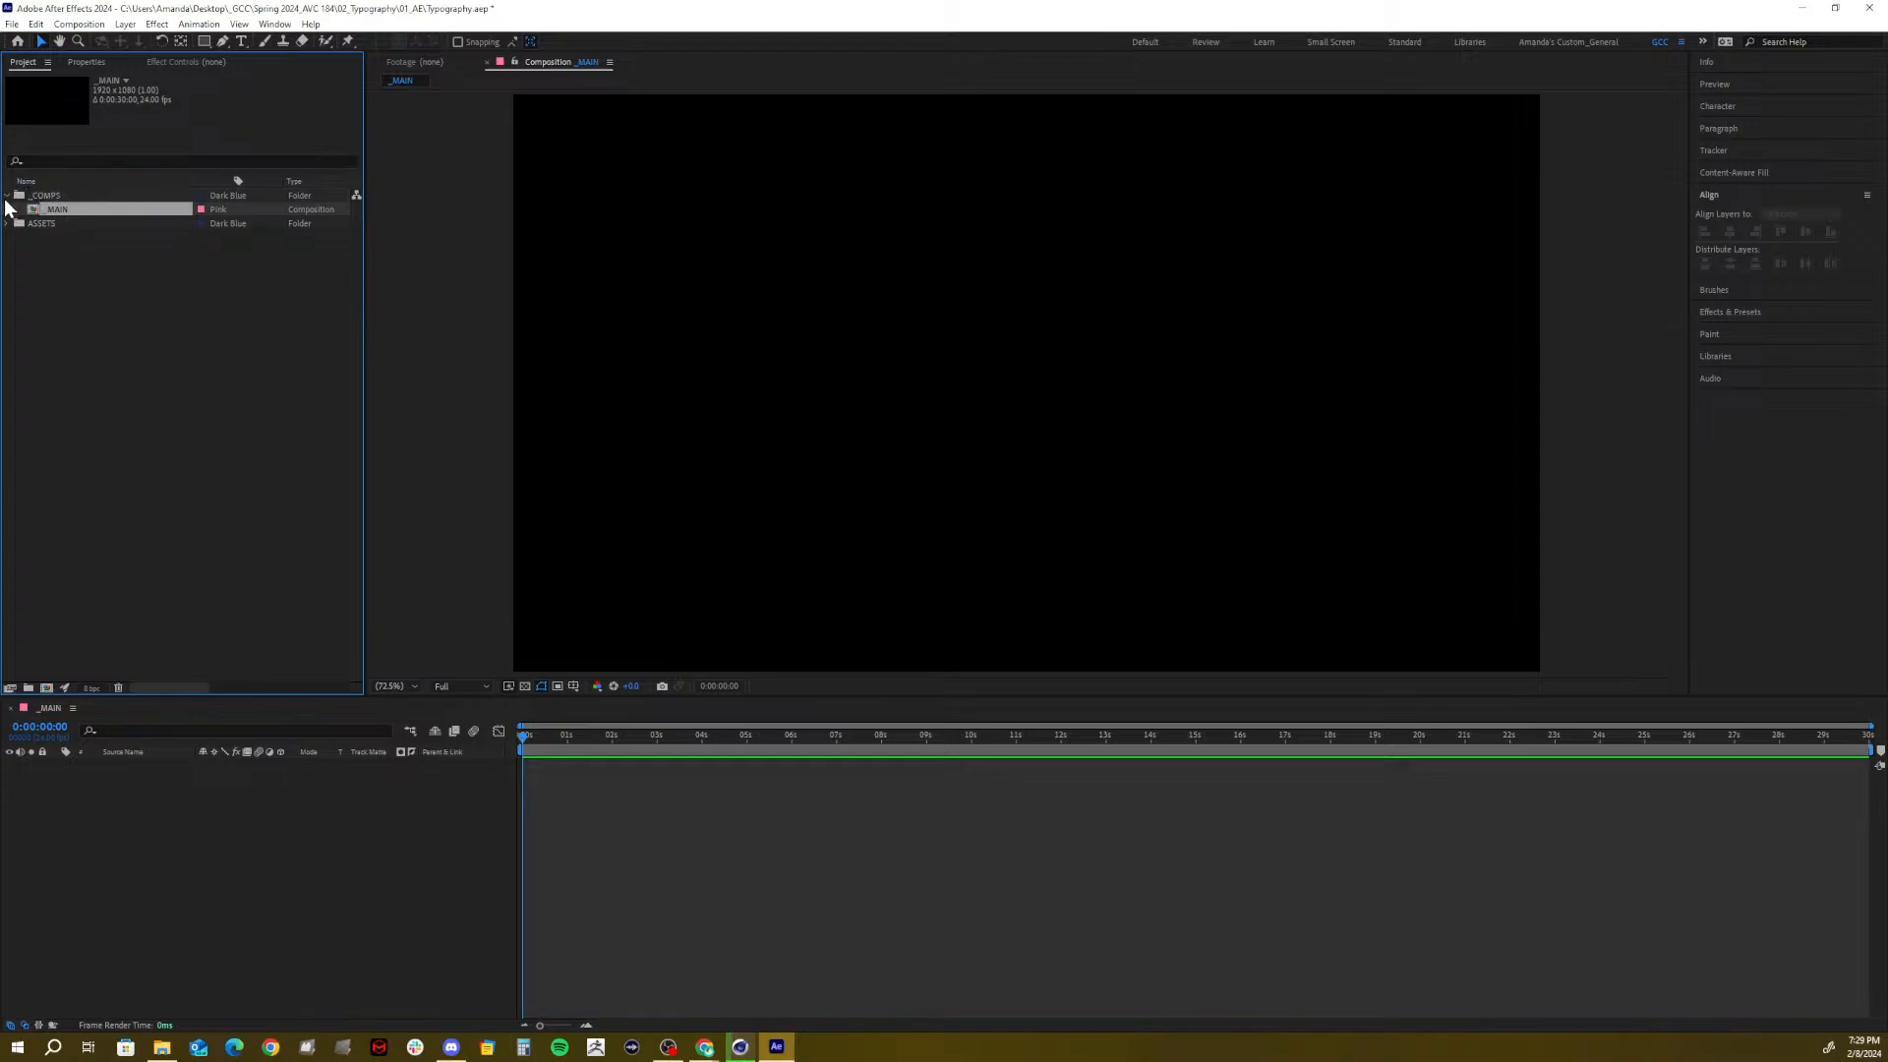
left_click(7, 196)
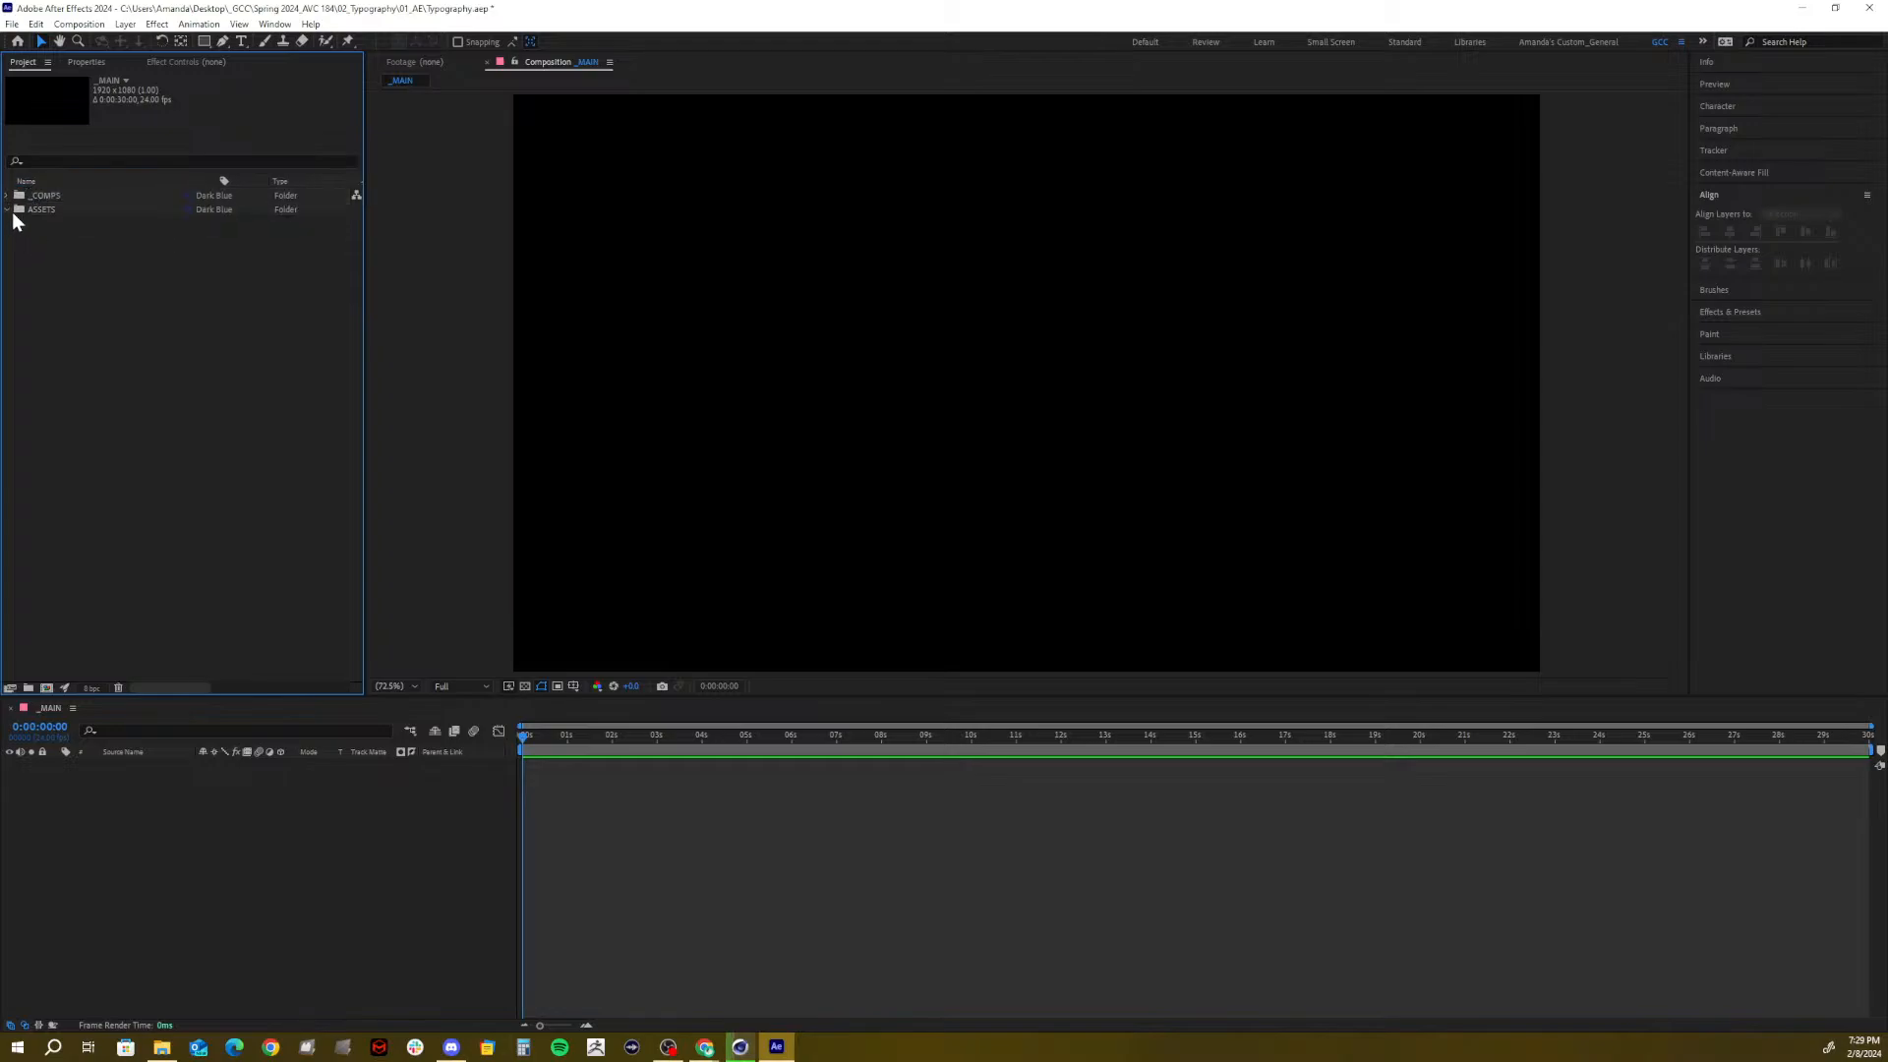
left_click(7, 195)
left_click(157, 307)
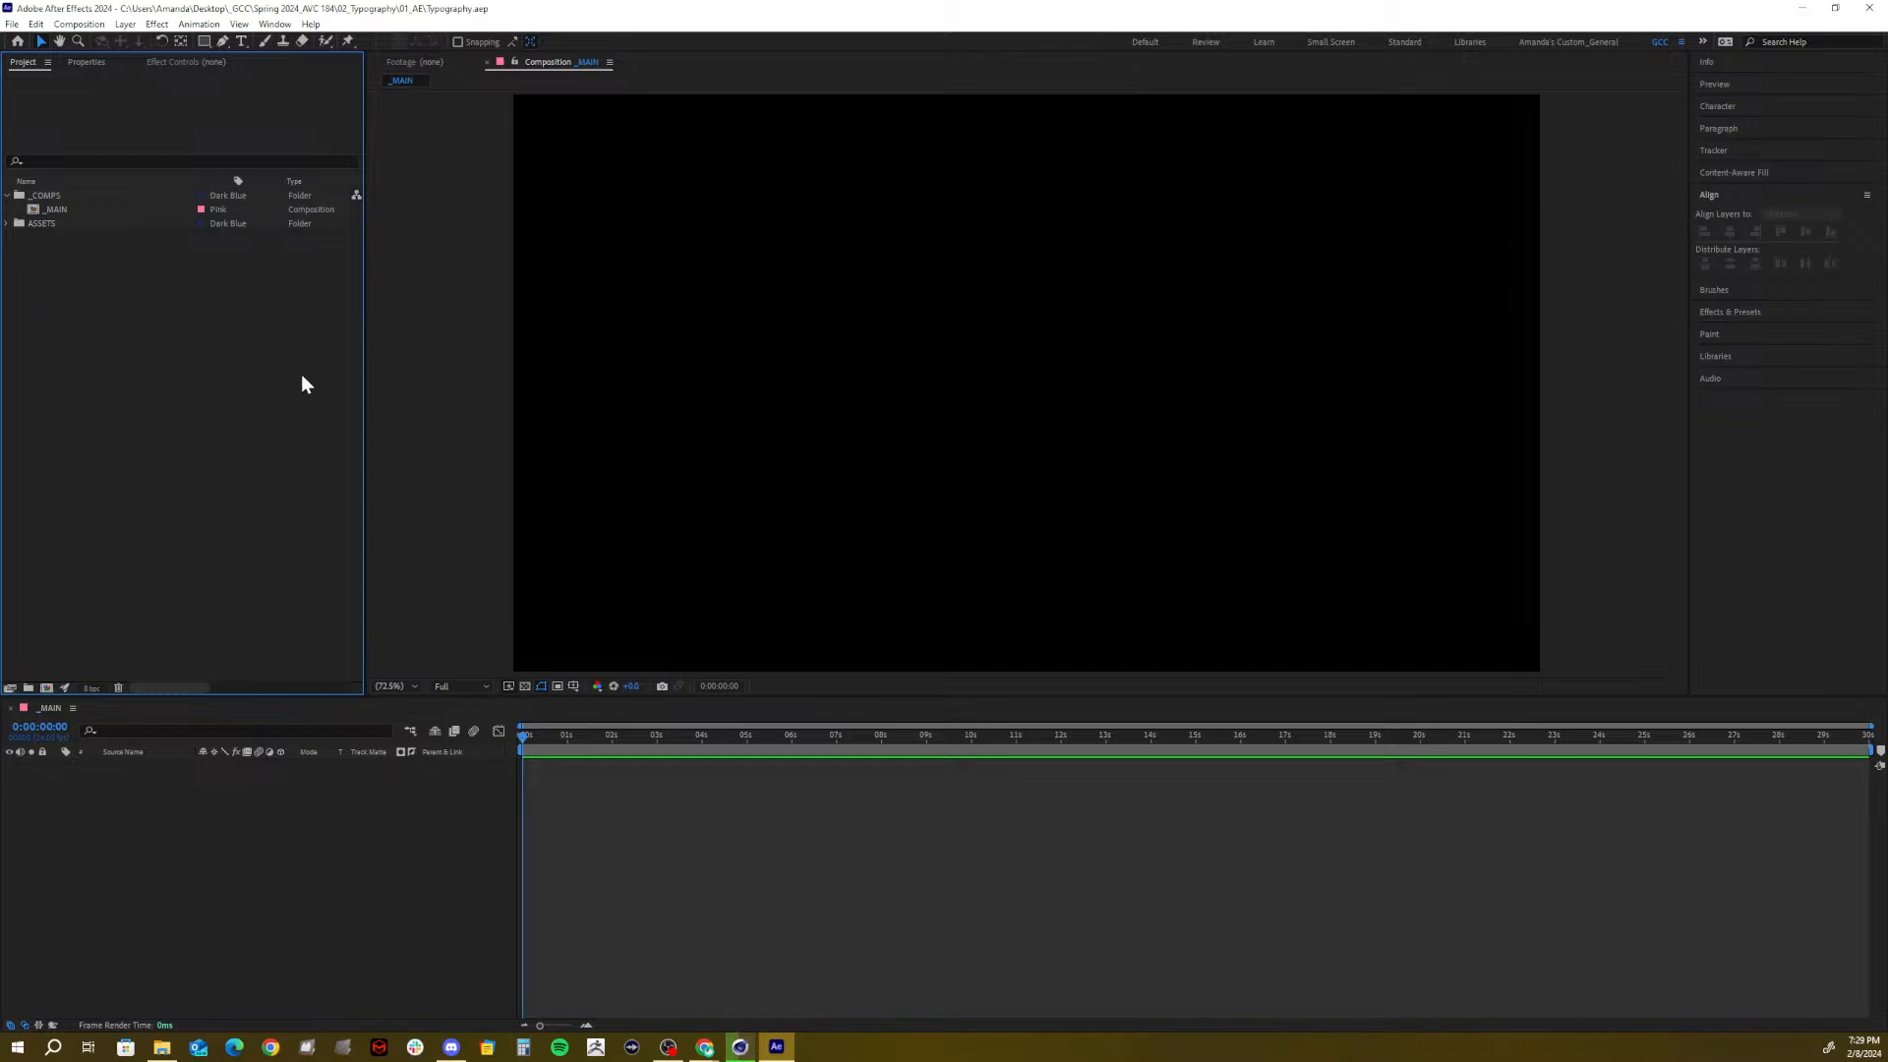
left_click(109, 823)
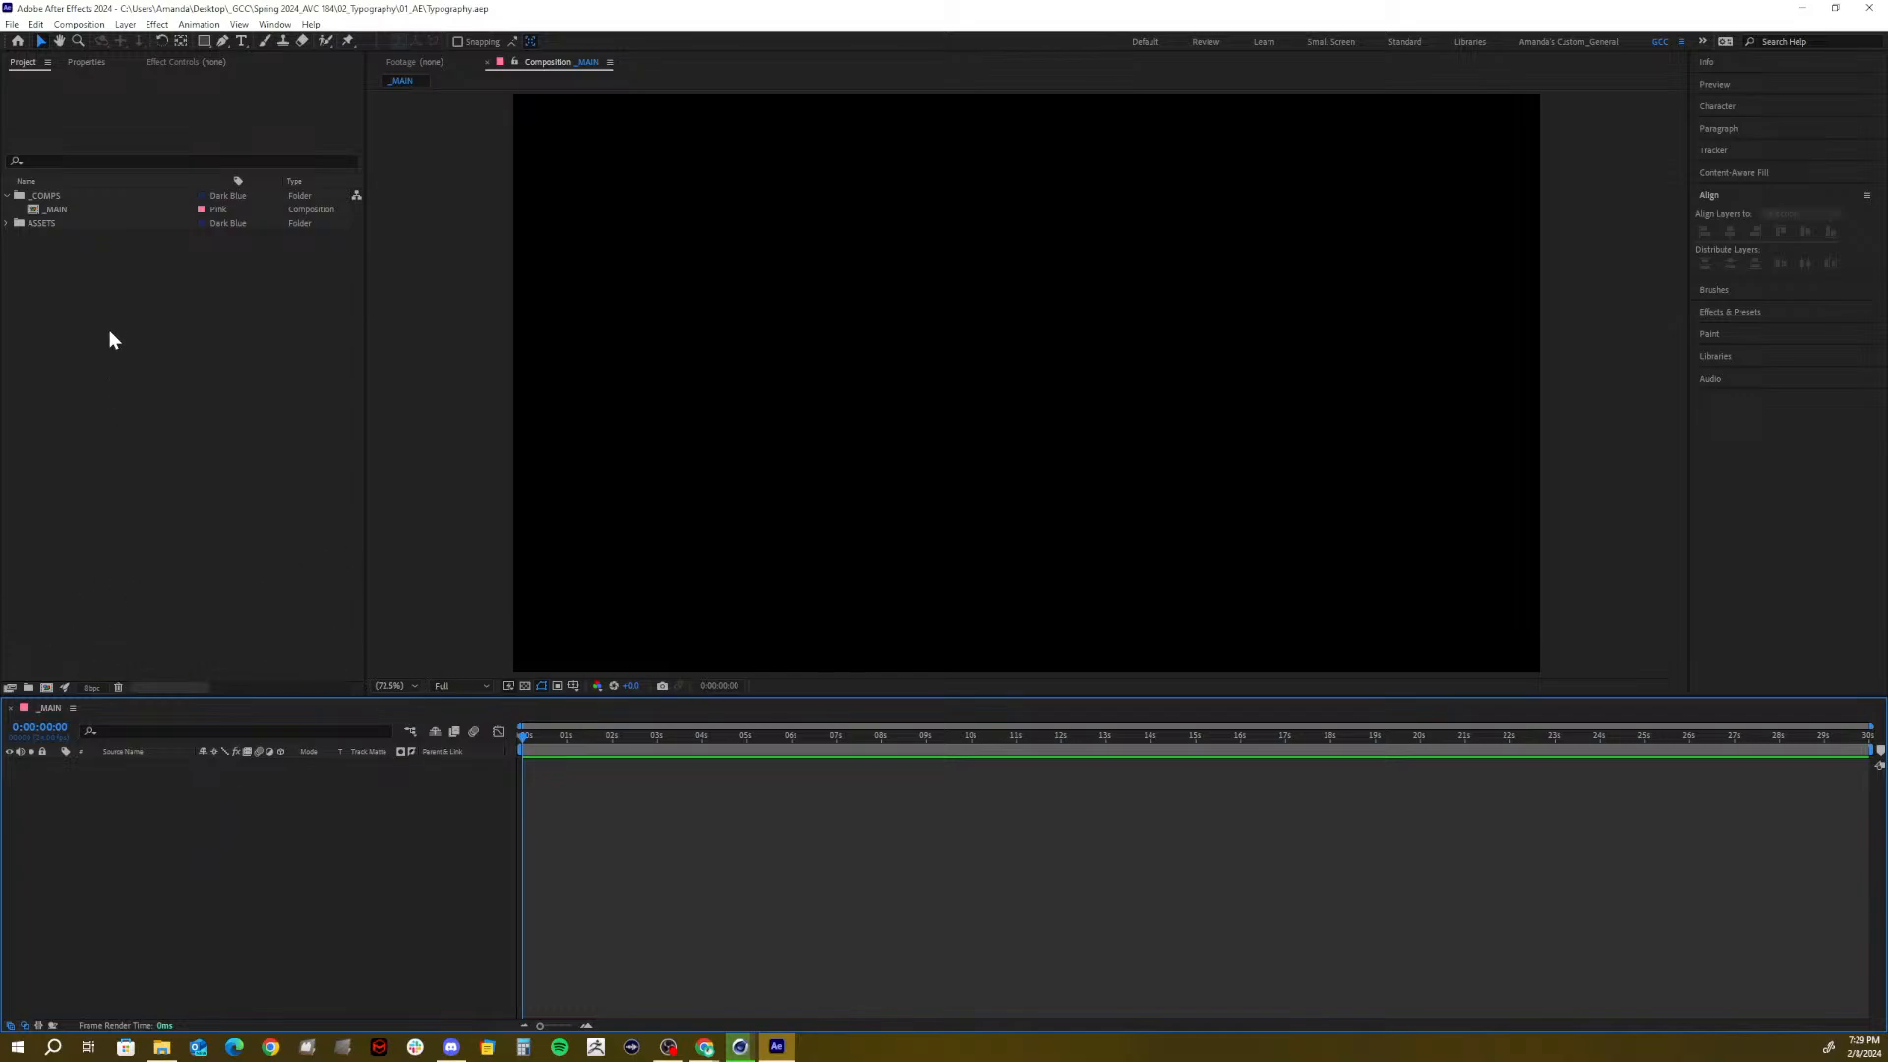
left_click(56, 195)
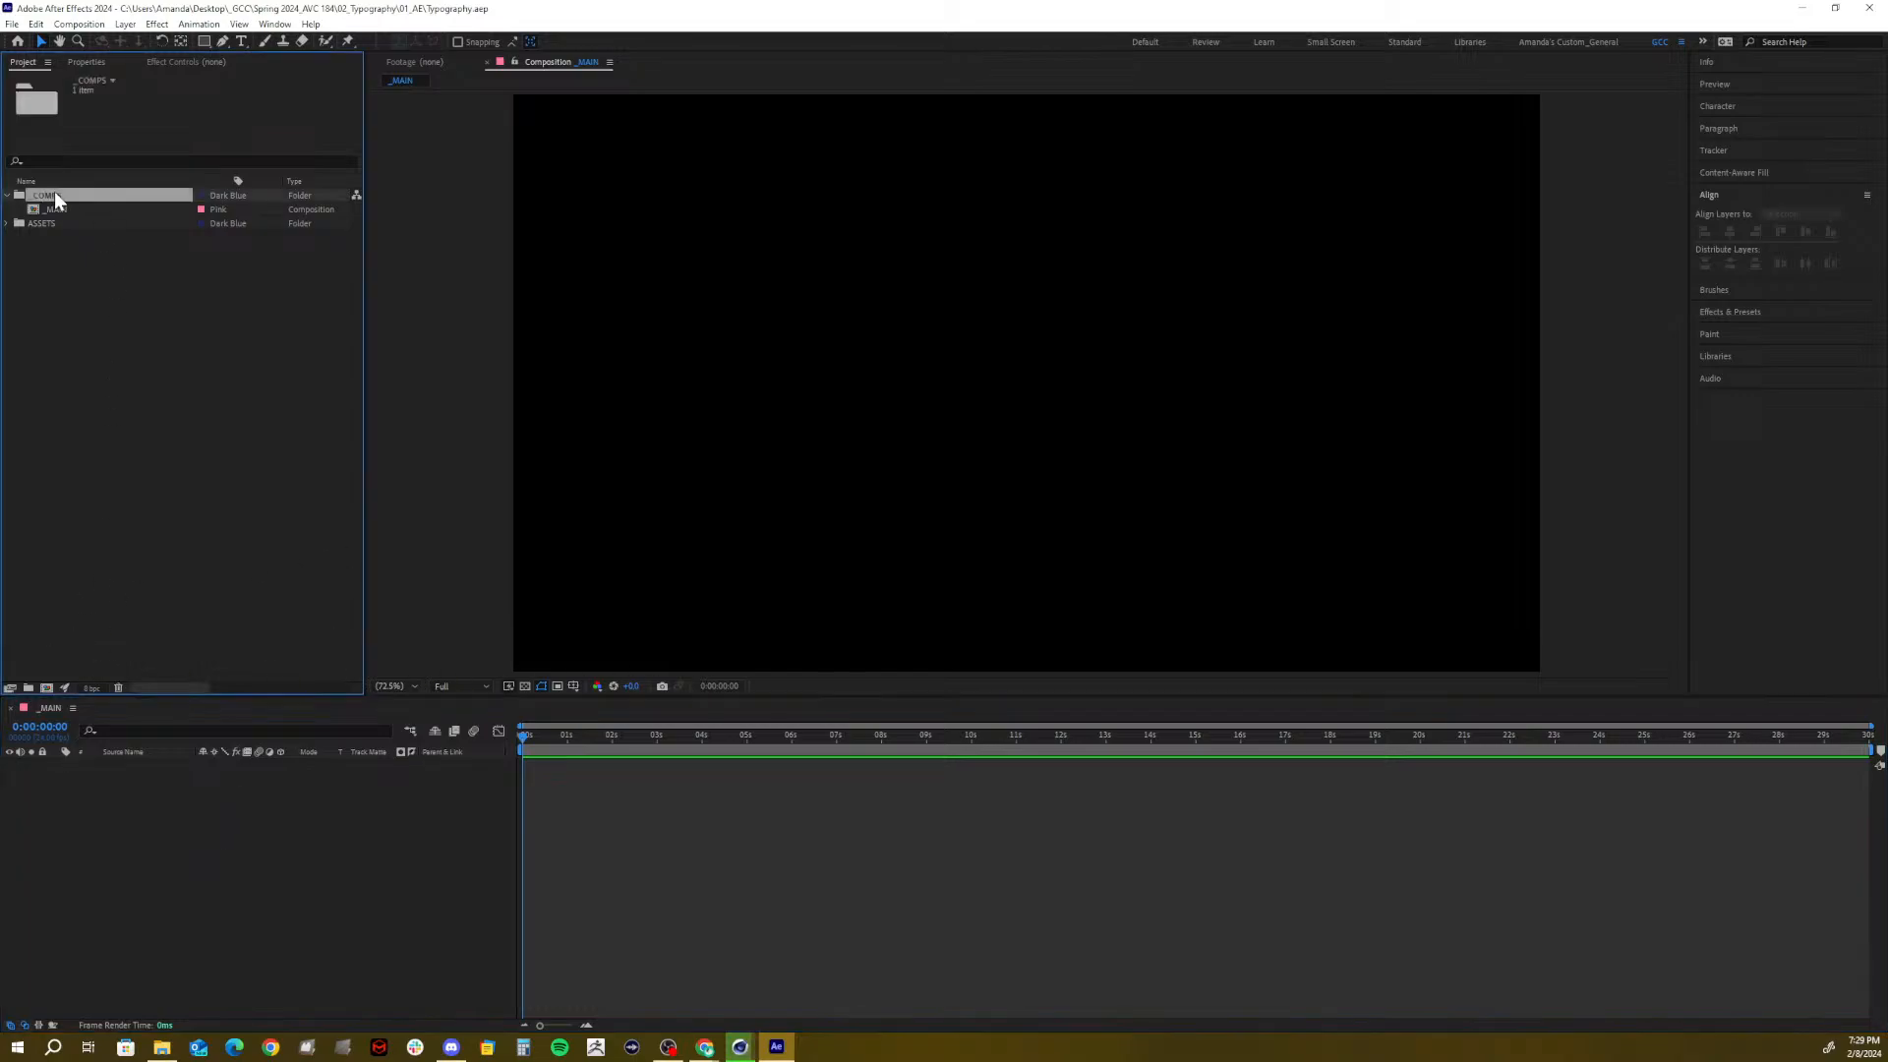
Create a 1920x1080, 24 fps comp named 'Good Better Best - Easing' inside _COMPS
left_click(46, 687)
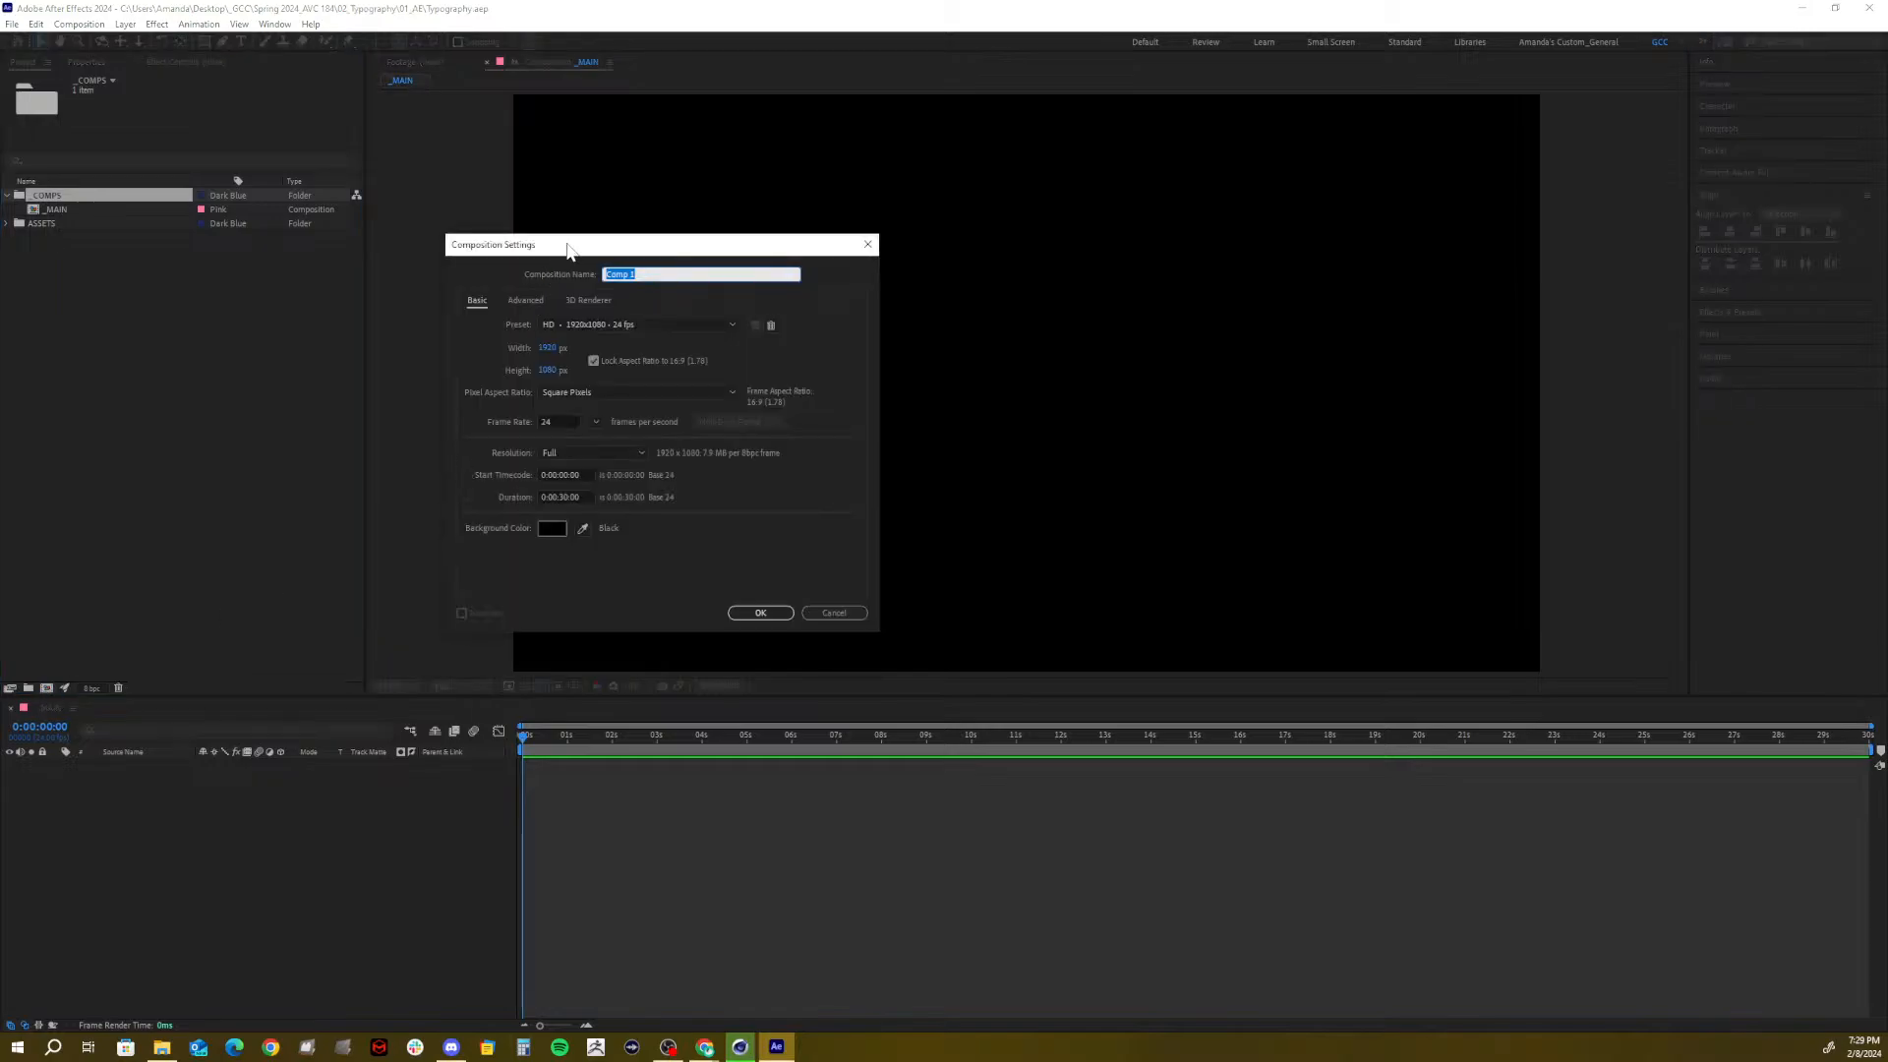
left_click_drag(568, 251, 740, 253)
type("G")
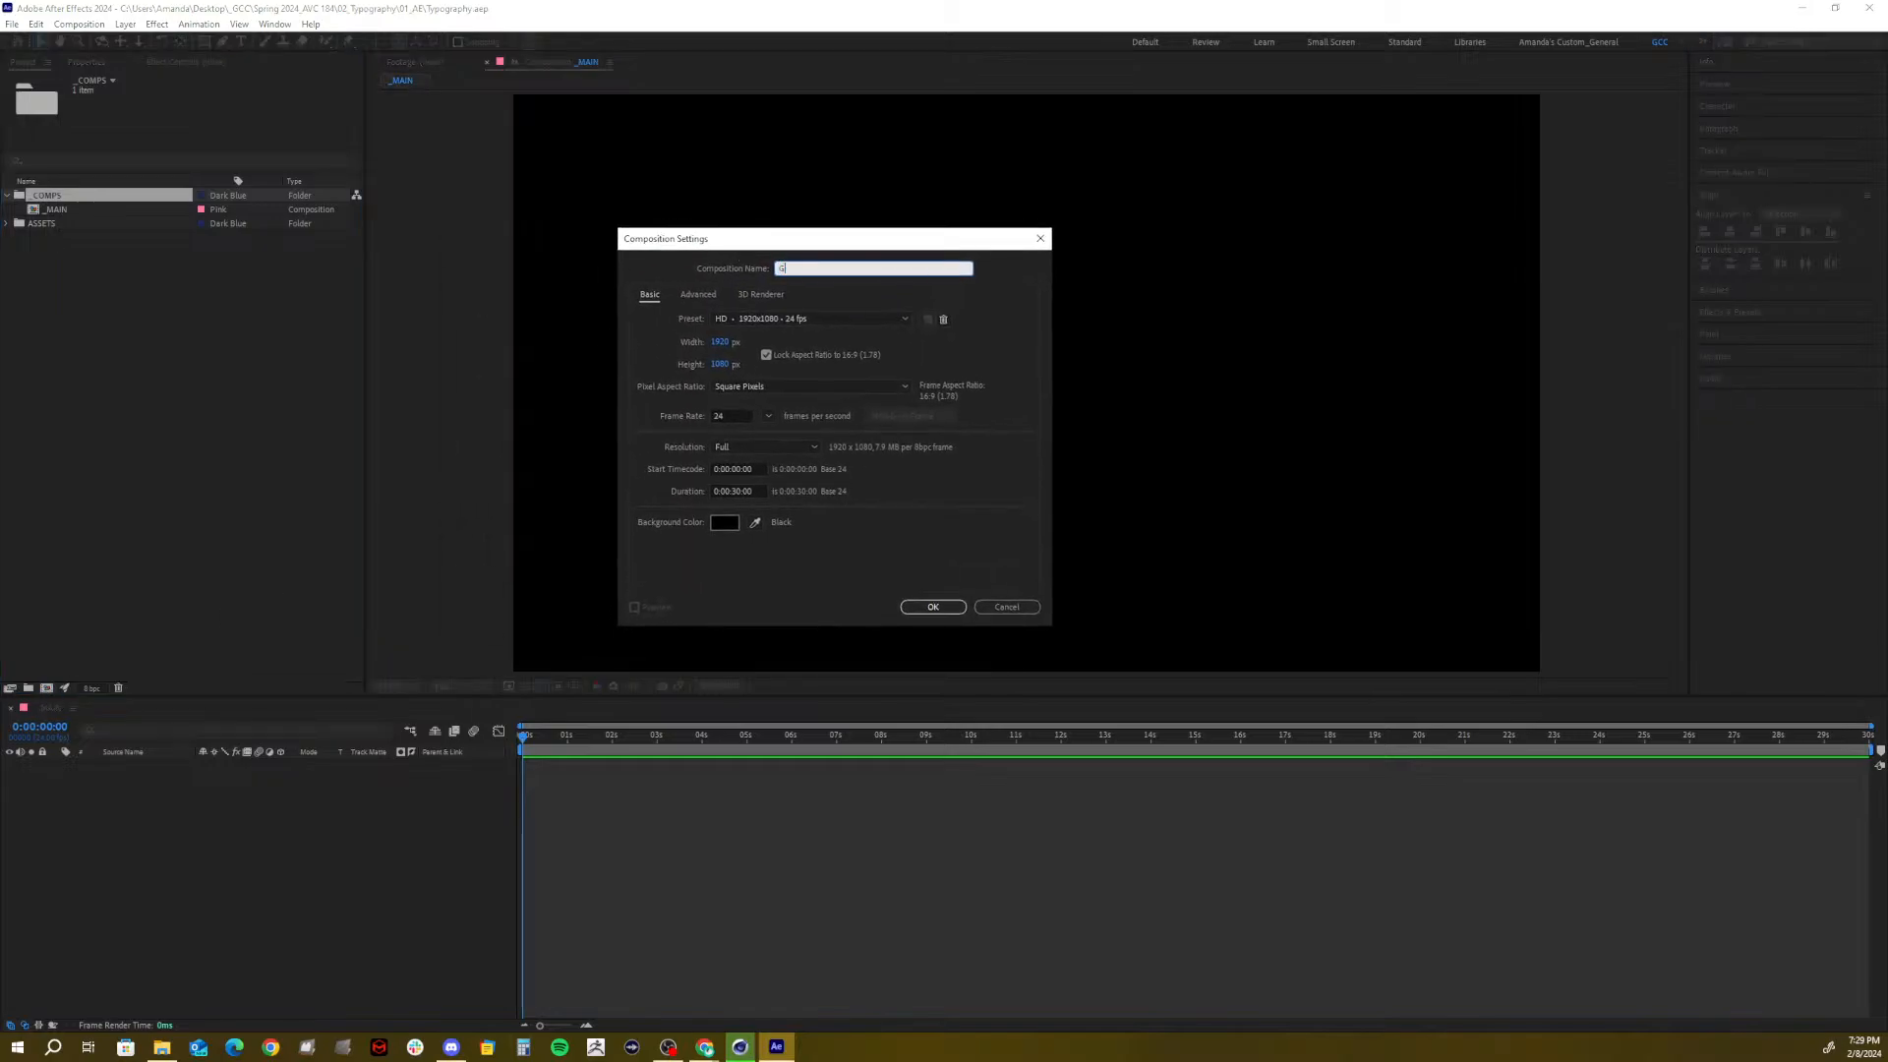
type("ood Better Best - Easing")
left_click(734, 491)
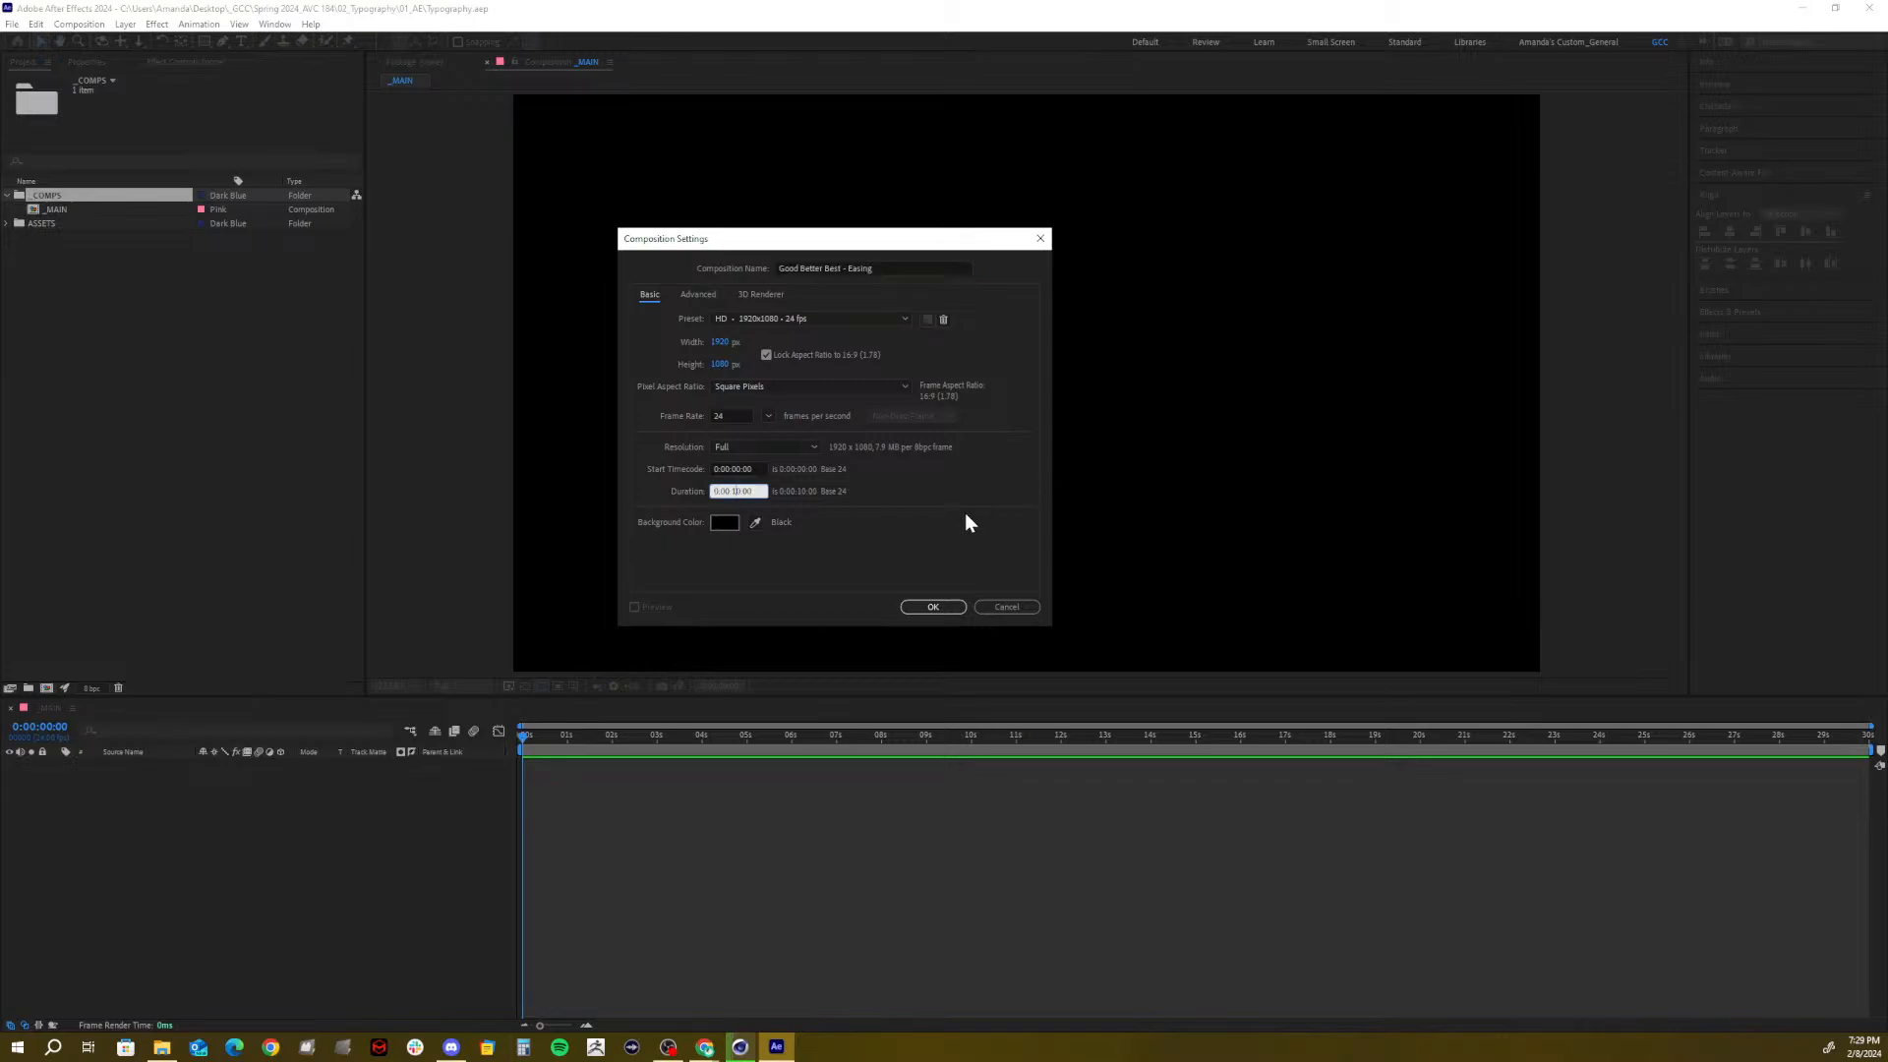
left_click(930, 606)
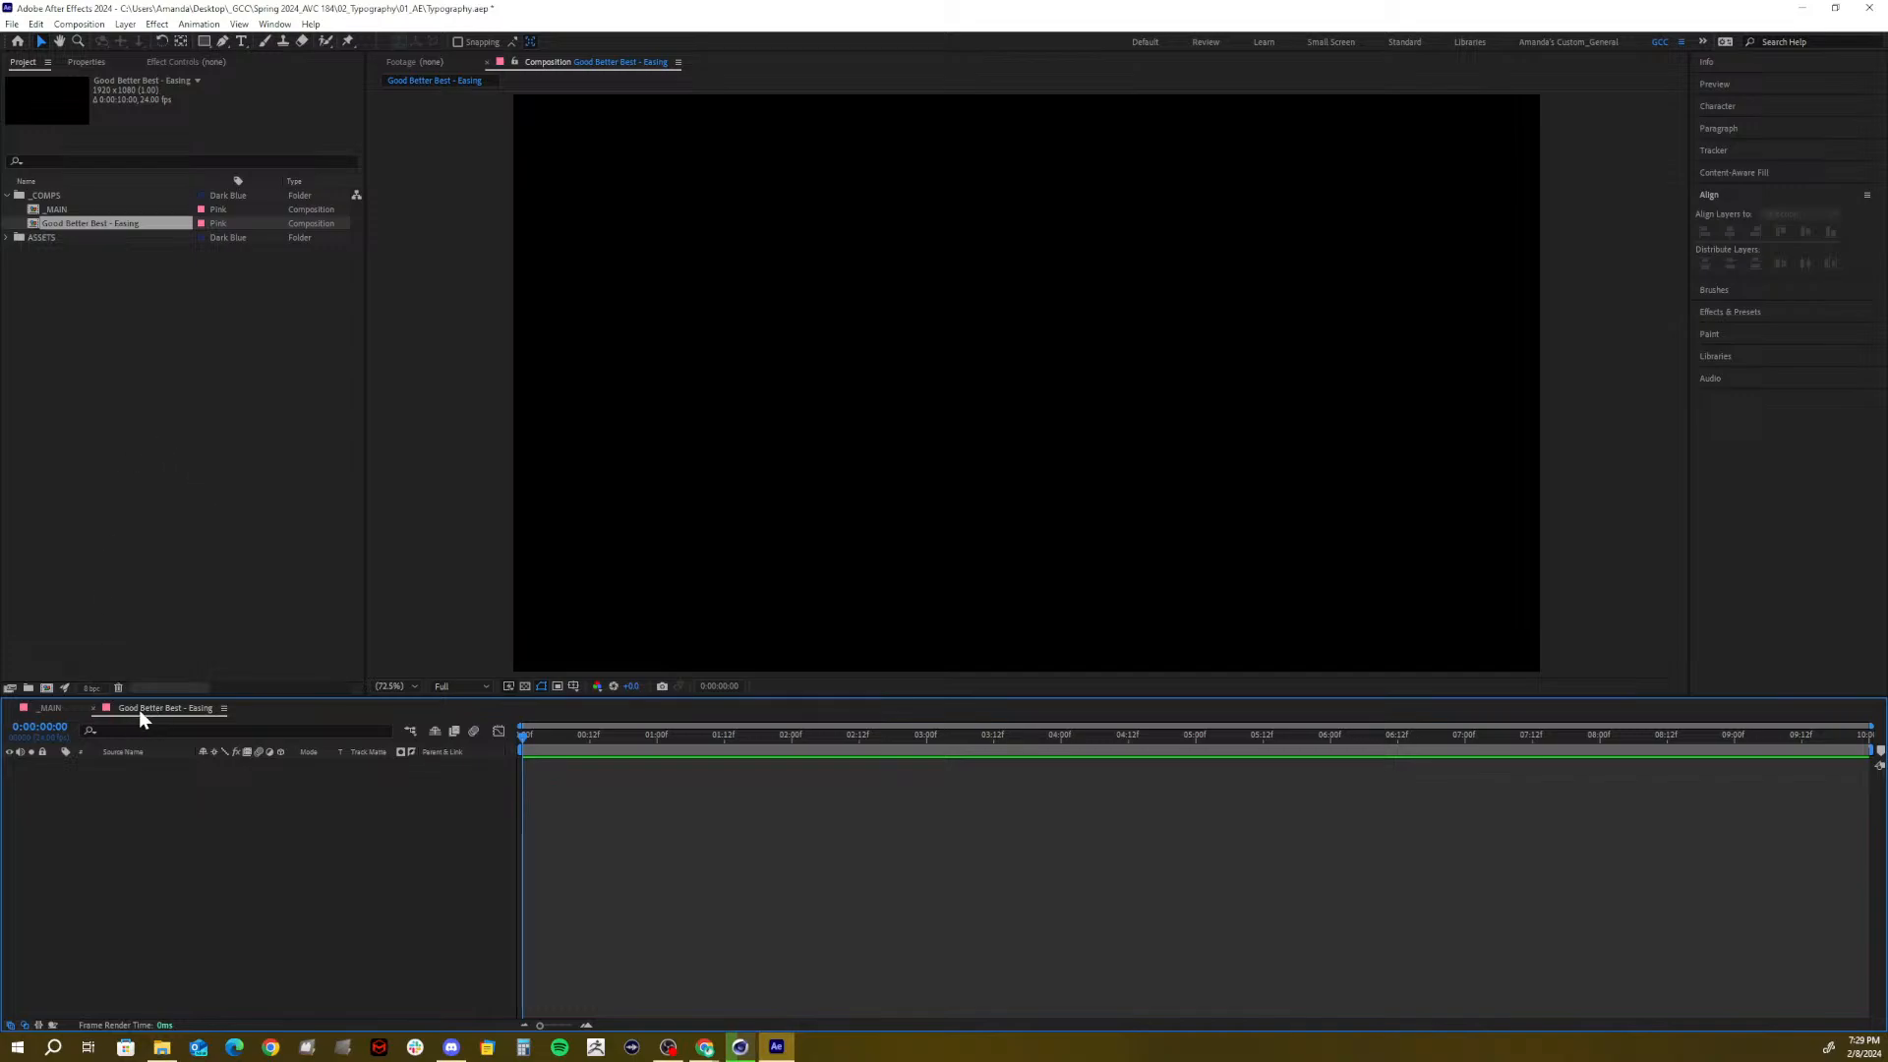
Close the _MAIN timeline and turn on the title/action safe guides
left_click(10, 707)
left_click(574, 686)
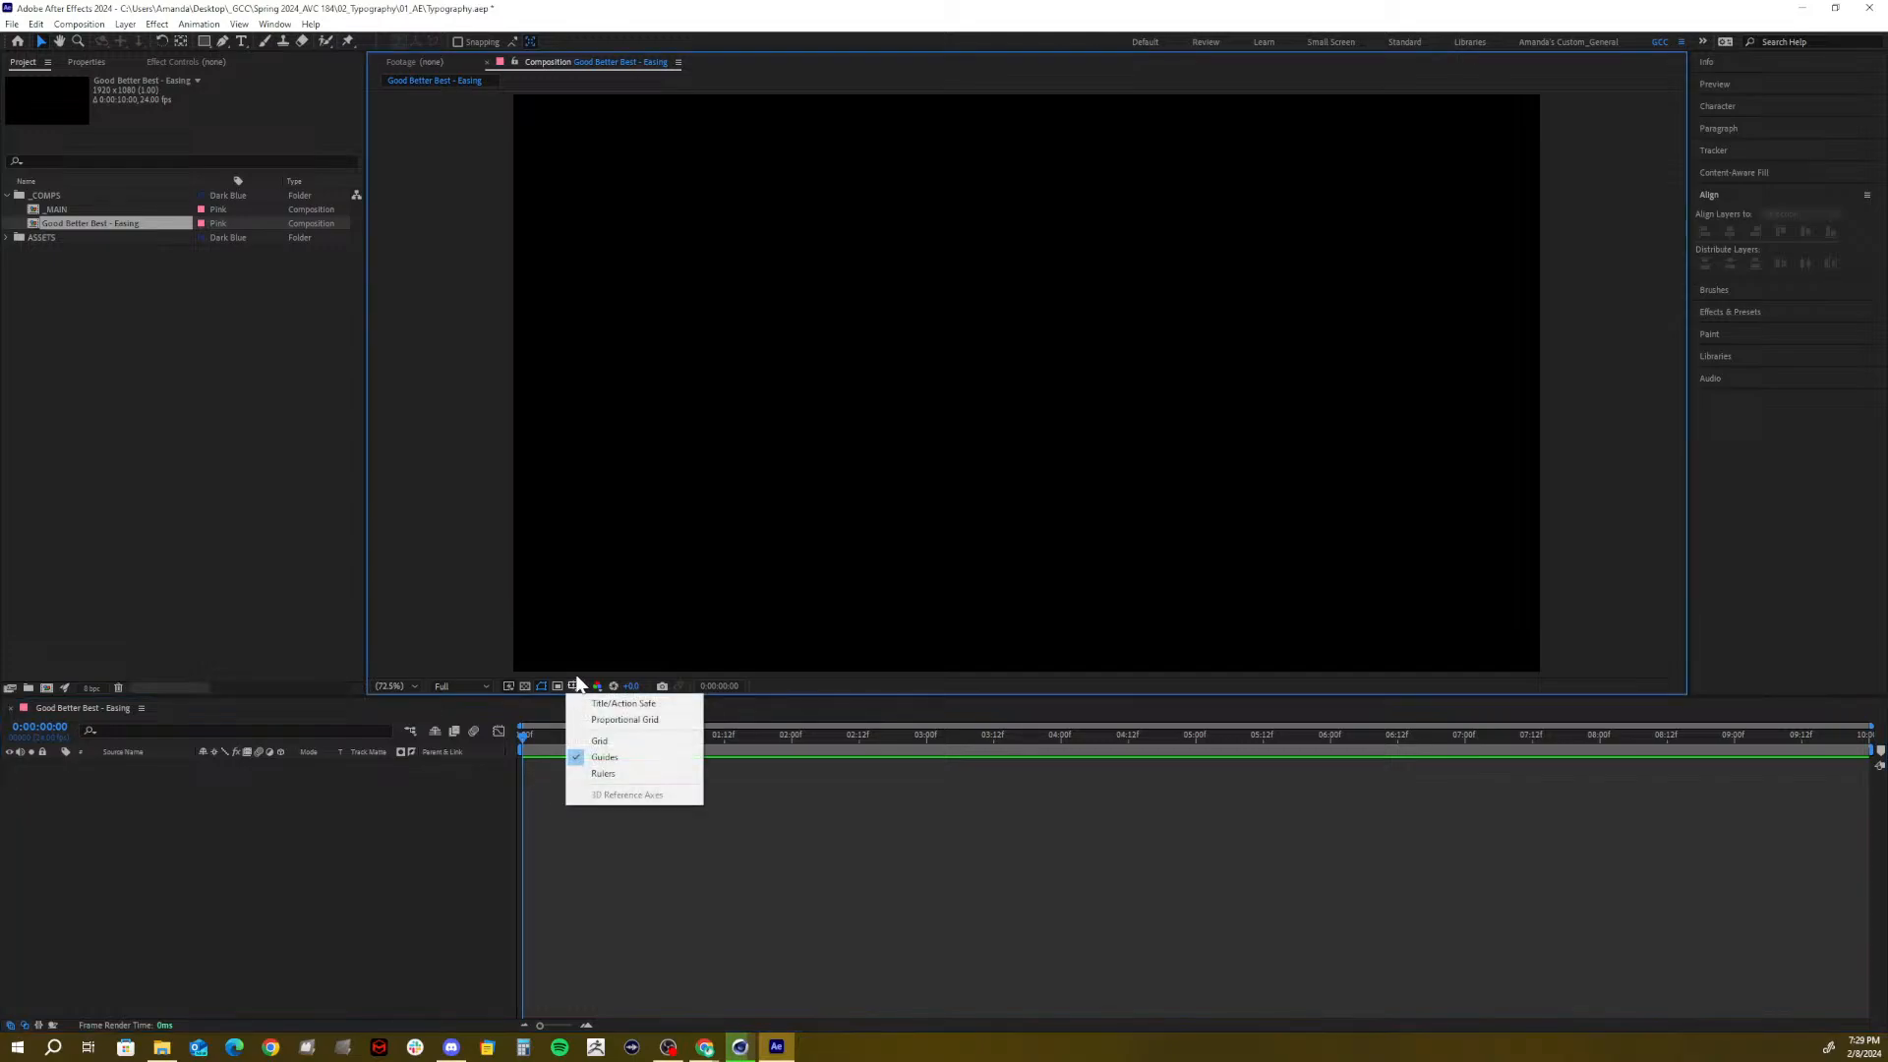
left_click(629, 700)
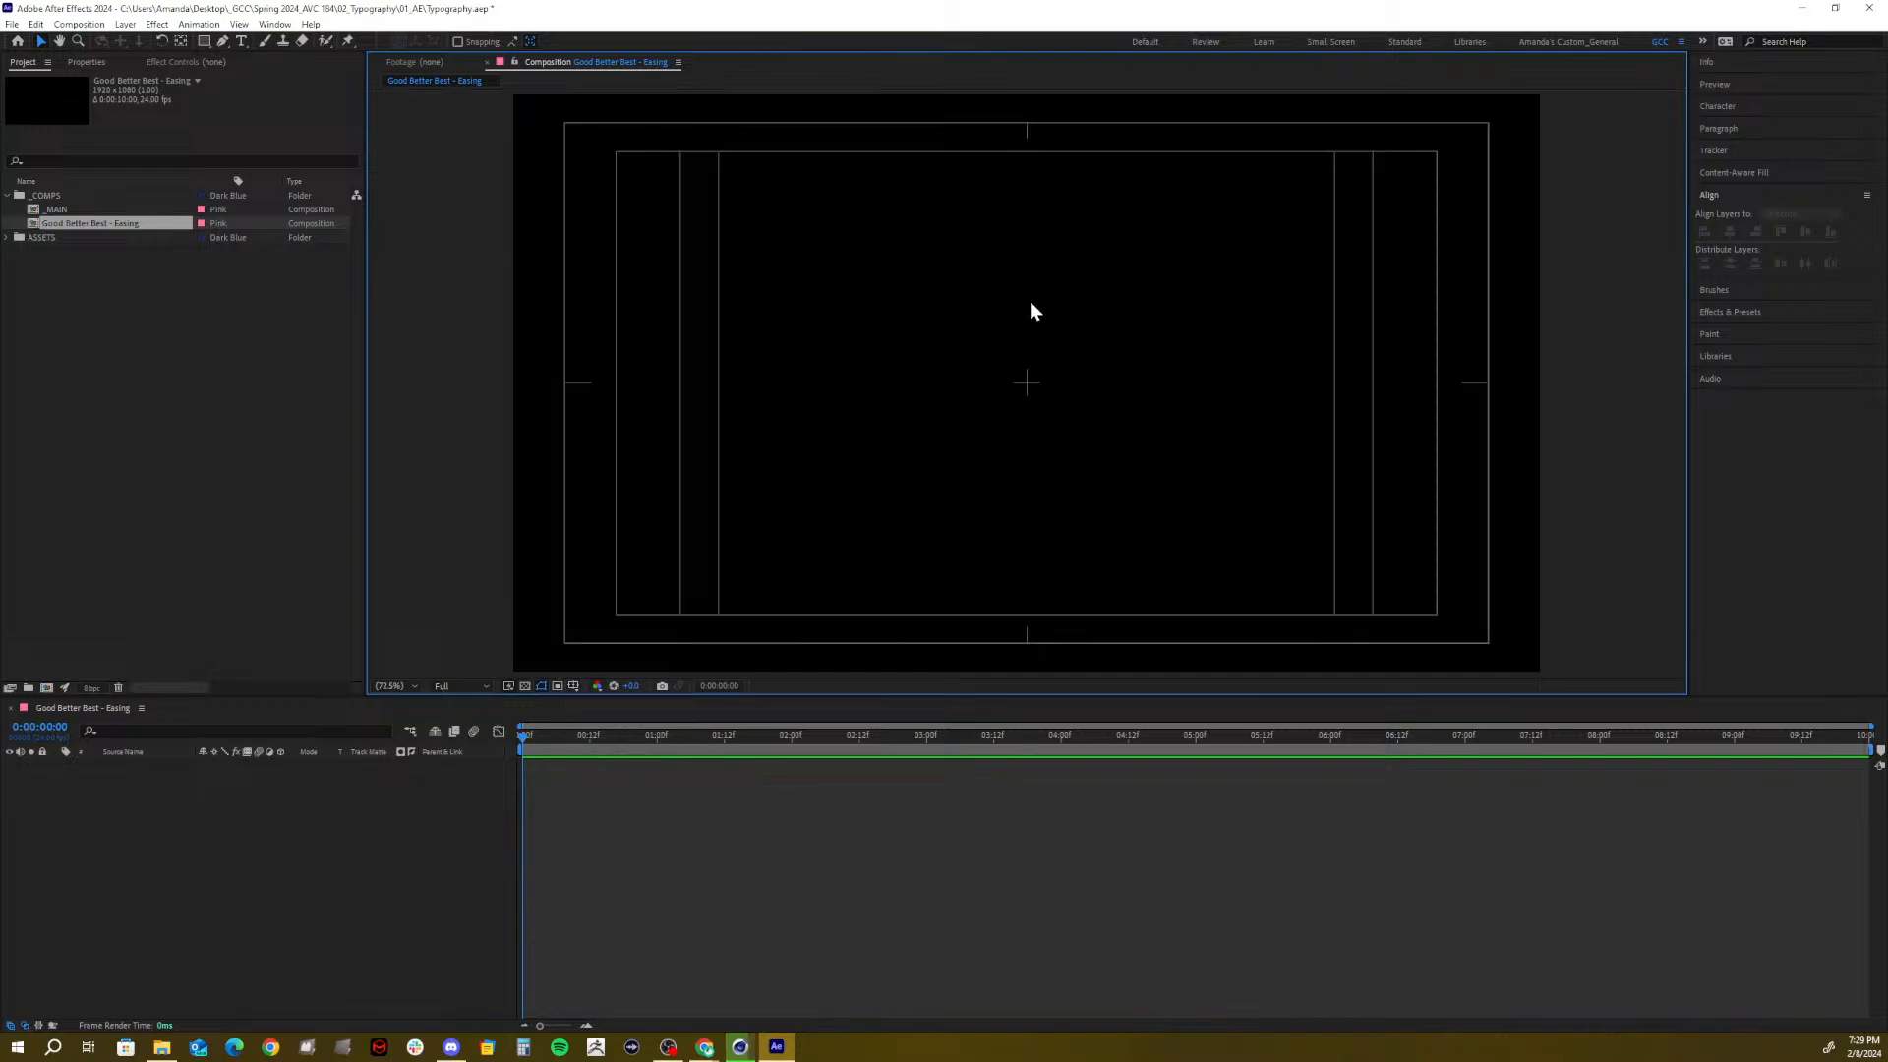
Add a full-frame solid coloured pale beige (D3C4AA), creating Pale Orange Solid 1
left_click(179, 797)
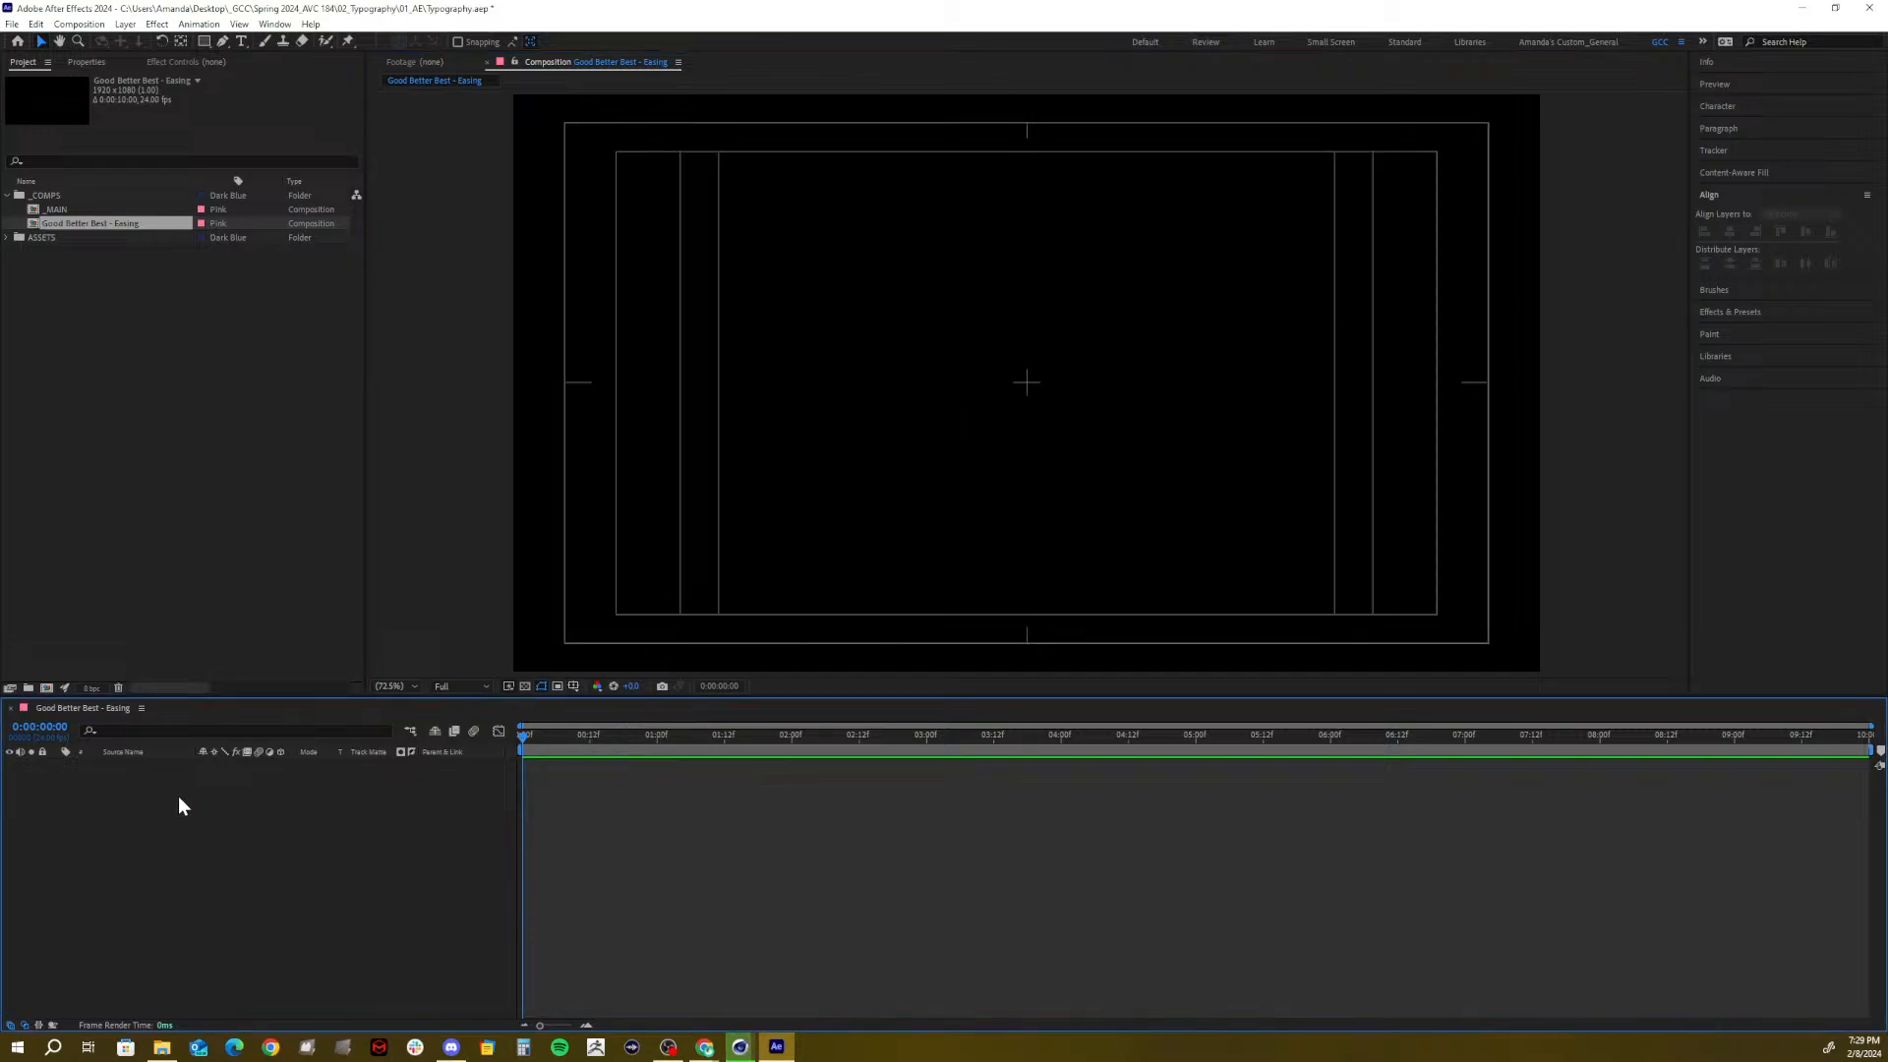
right_click(179, 798)
mouse_move(213, 806)
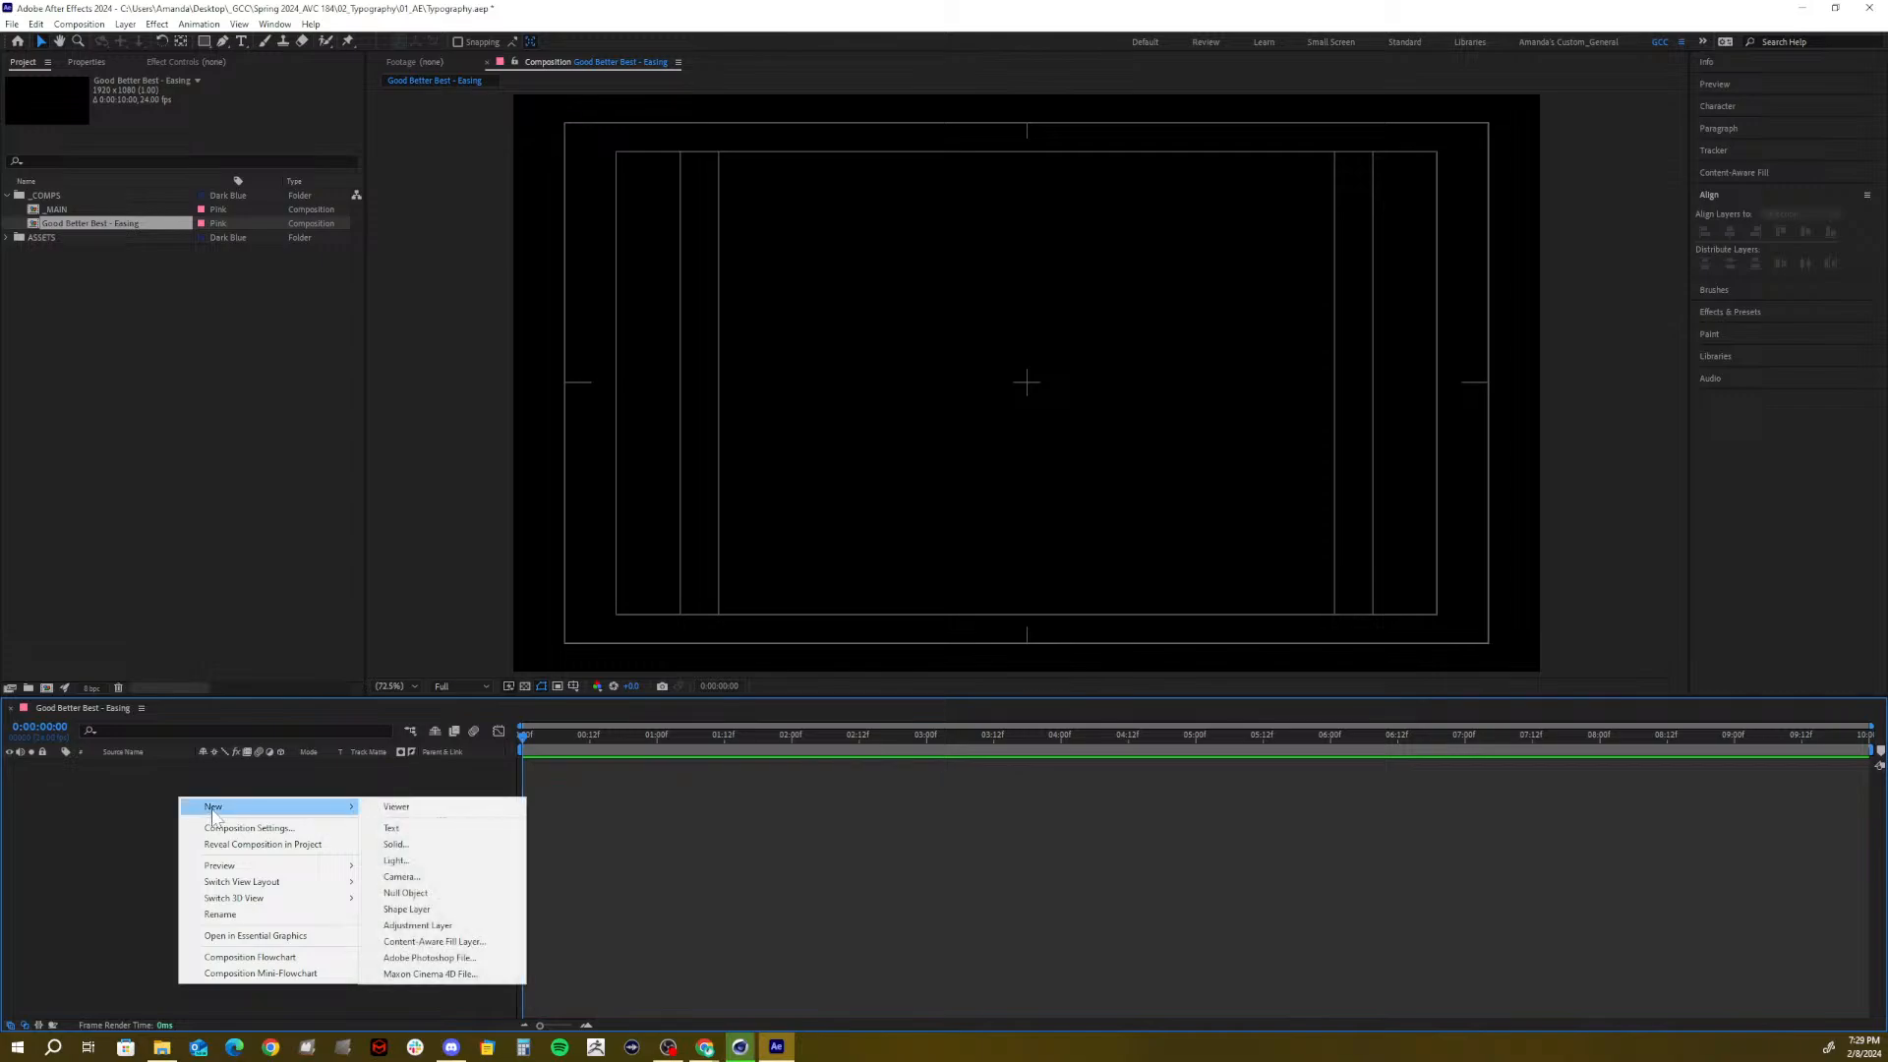
left_click(395, 844)
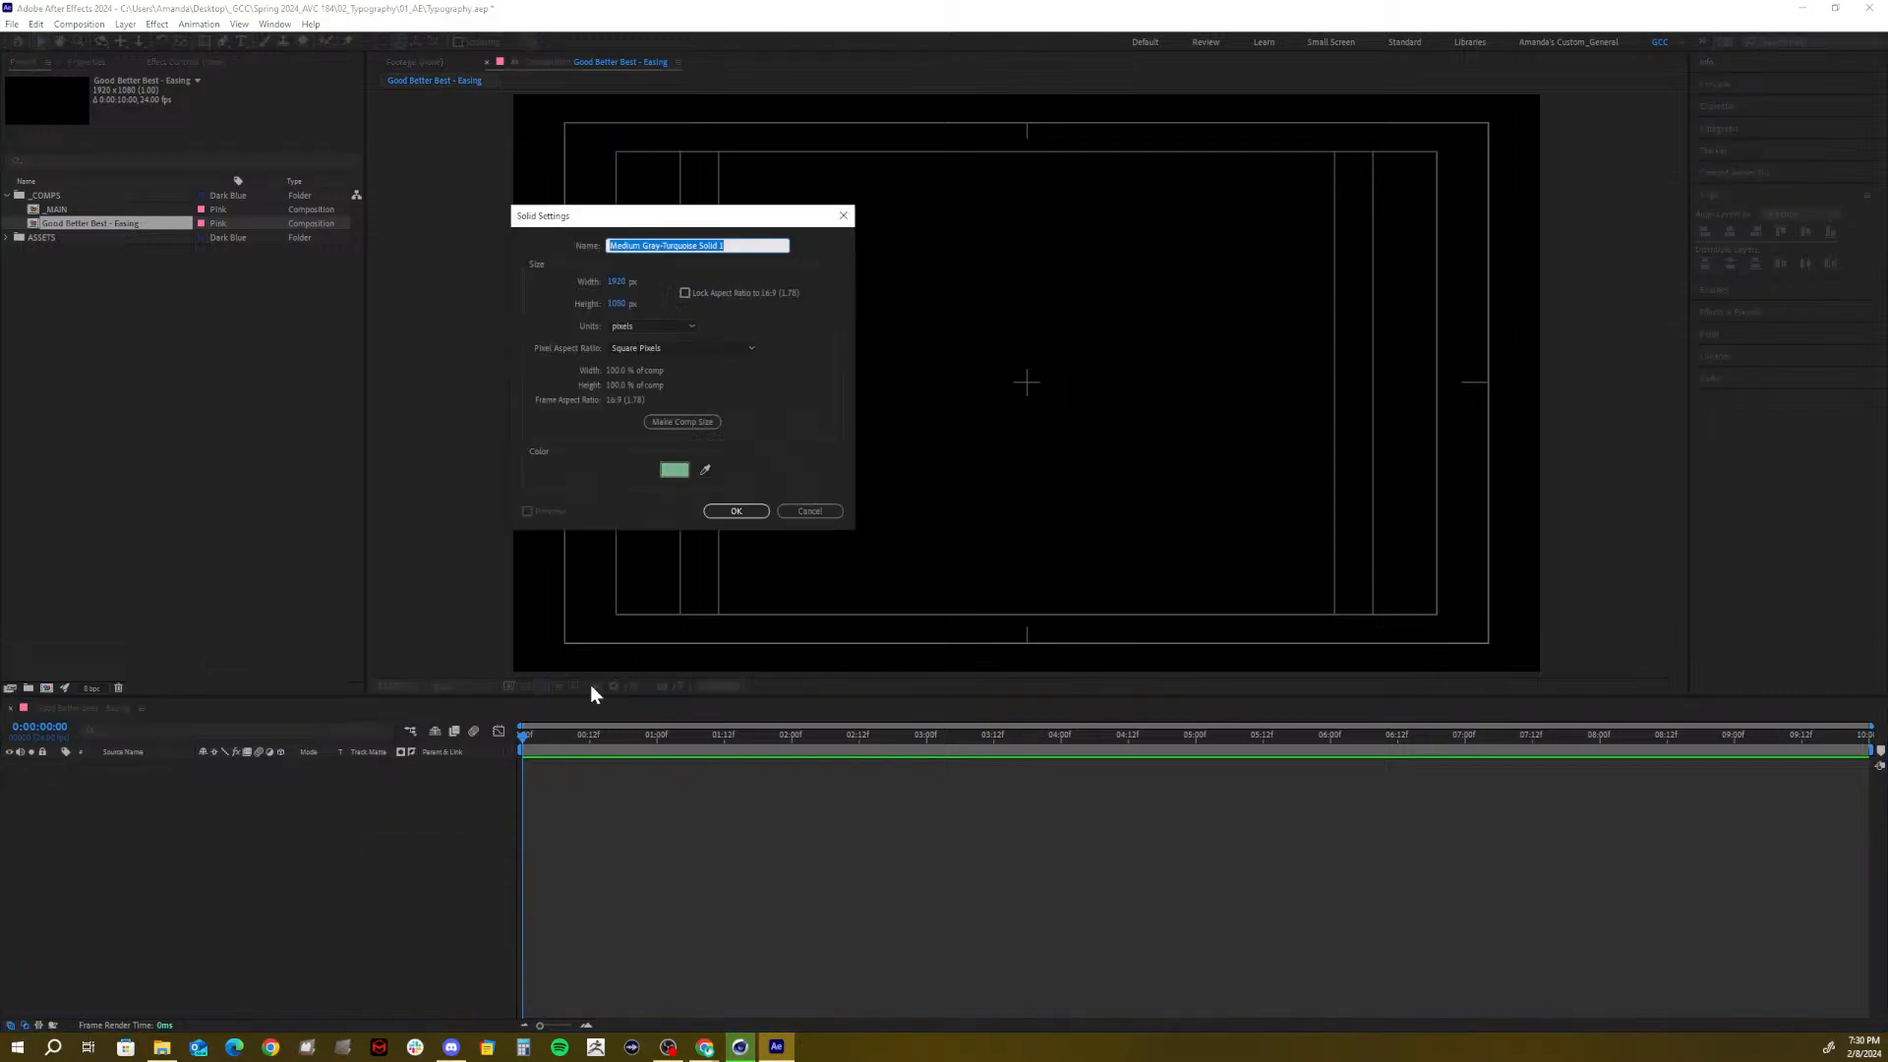
left_click(675, 470)
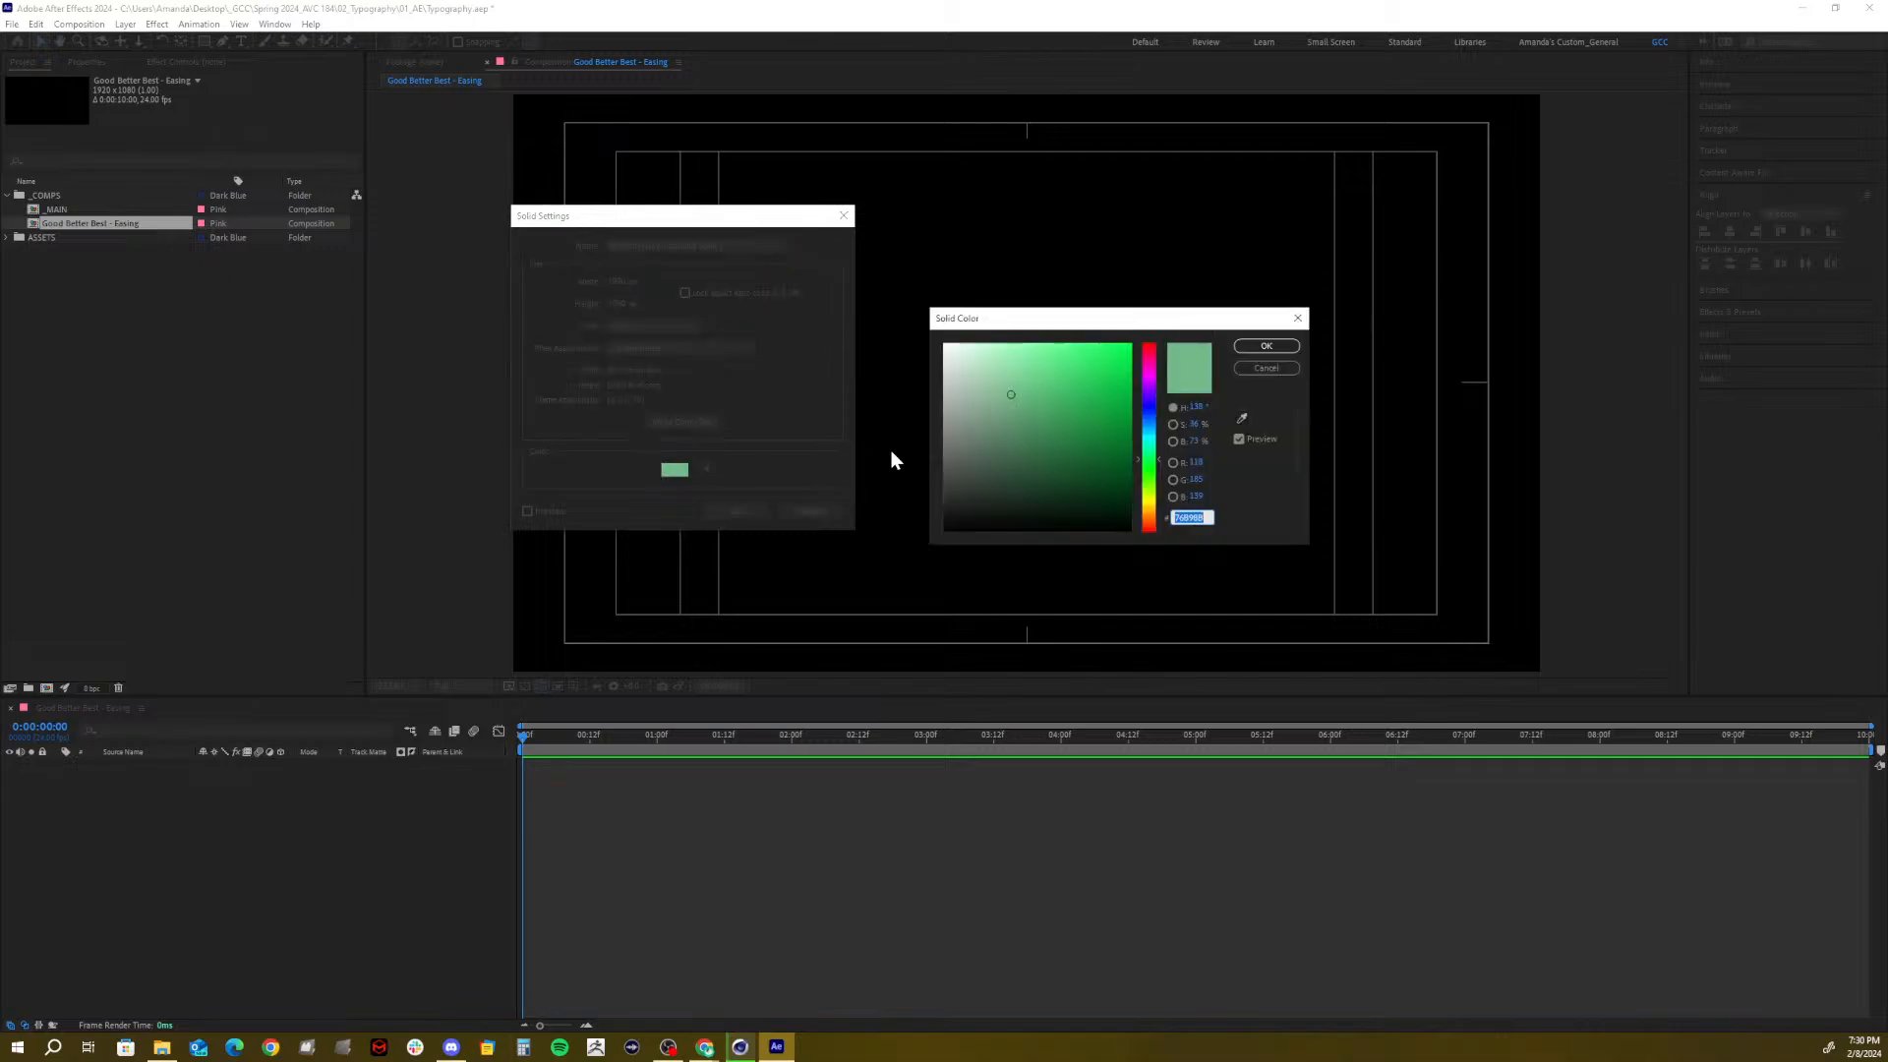
left_click(1147, 387)
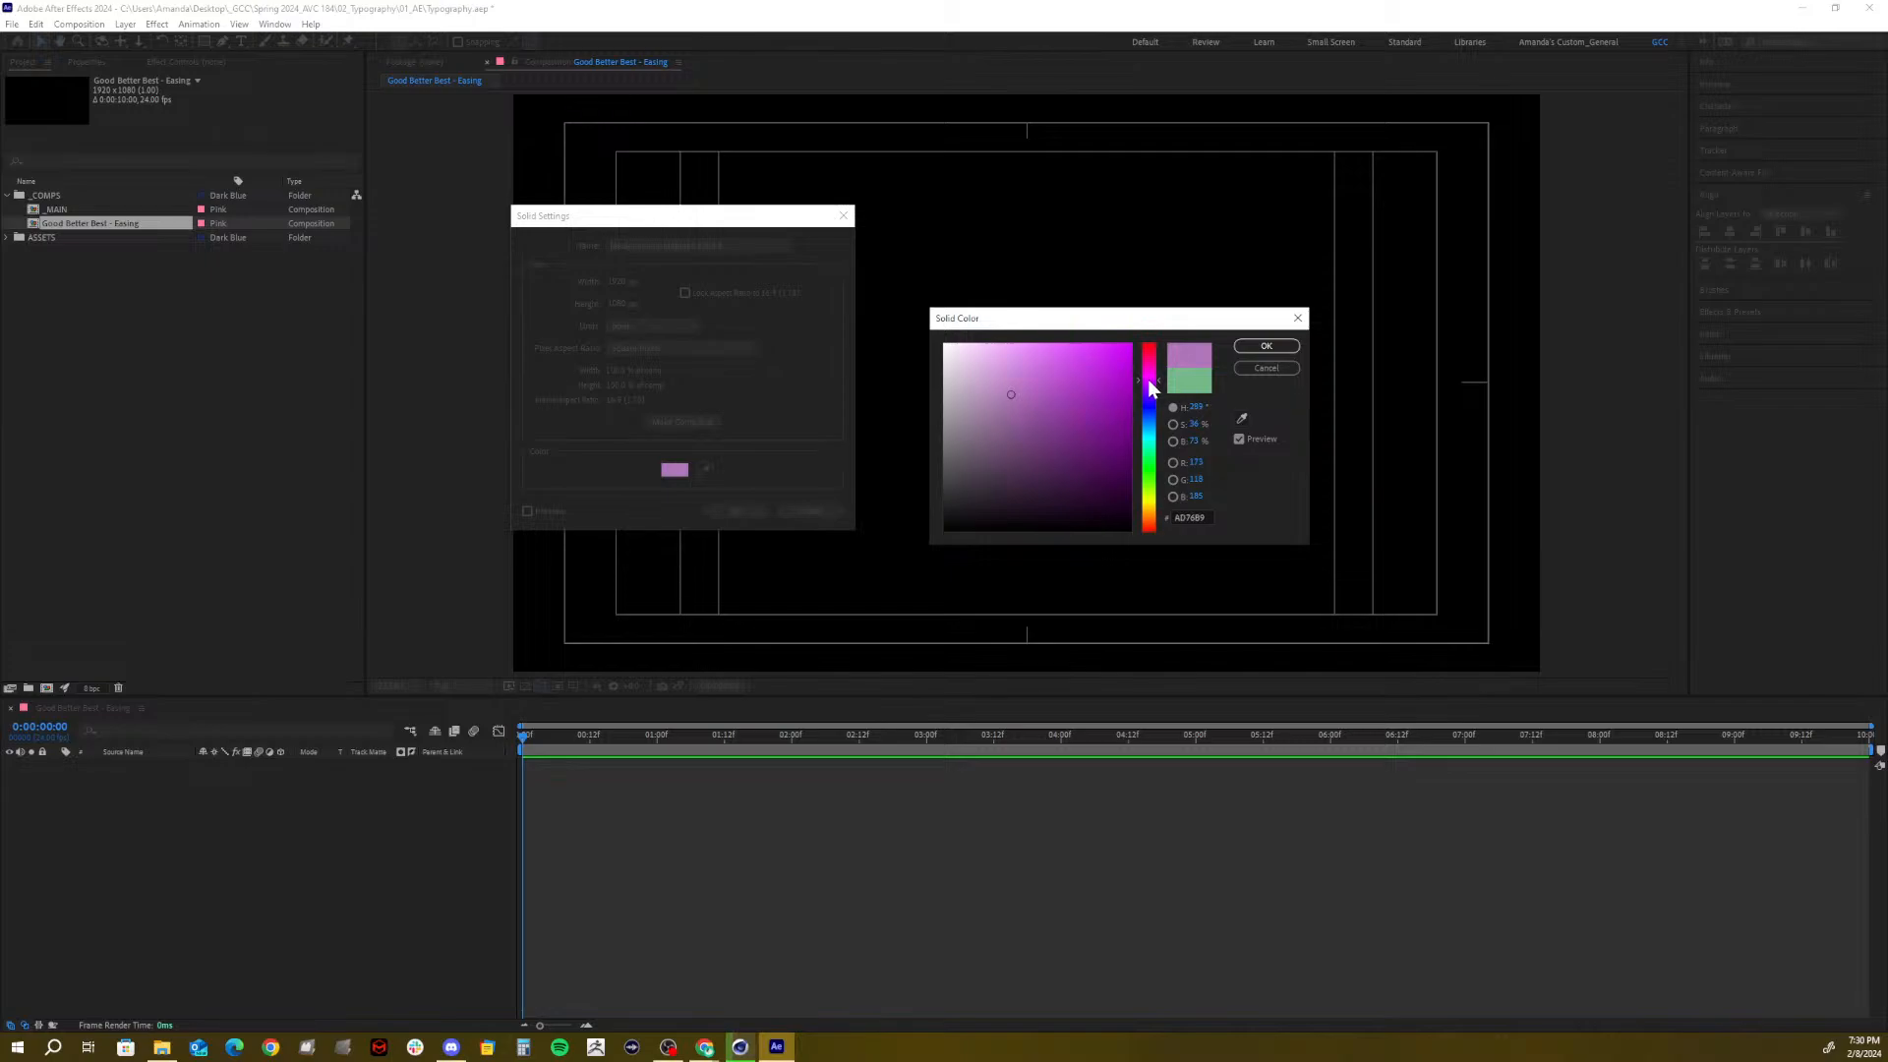
mouse_move(1114, 413)
left_mouse_down()
mouse_move(1043, 363)
mouse_move(1150, 388)
left_mouse_up()
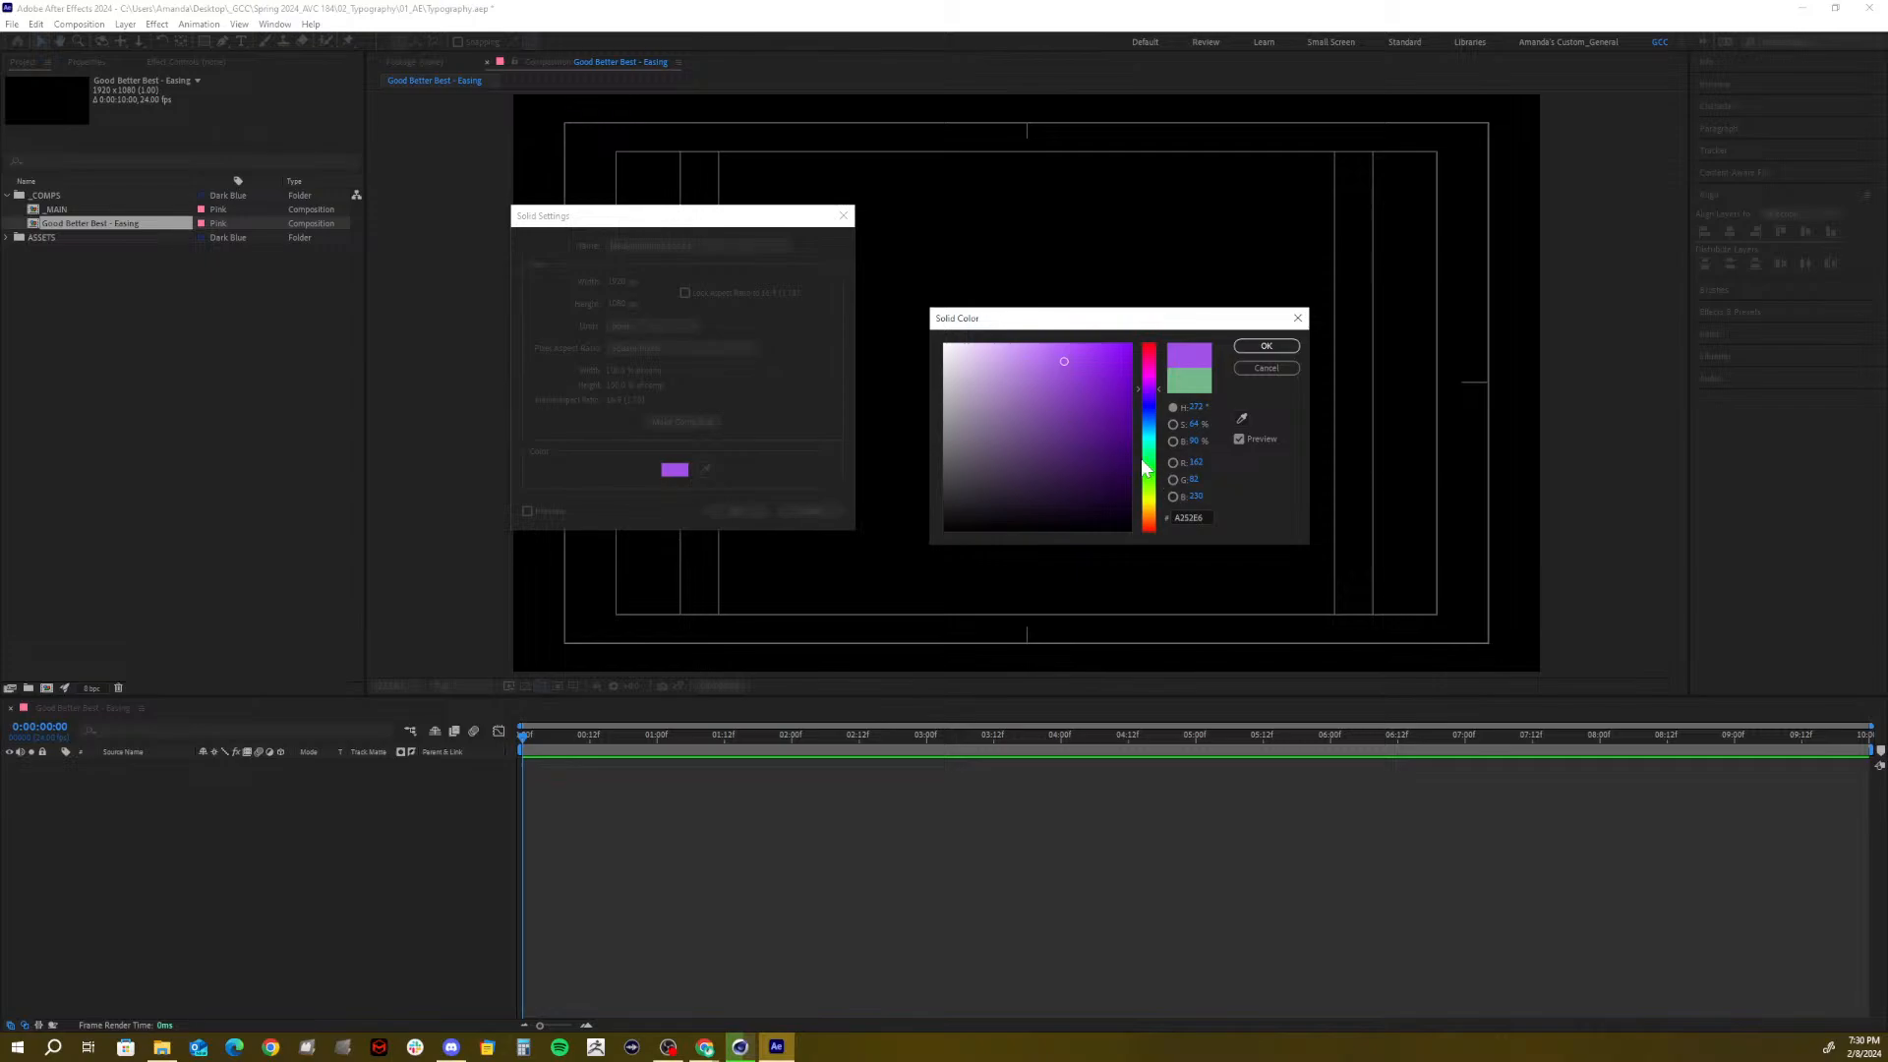
left_click(1157, 491)
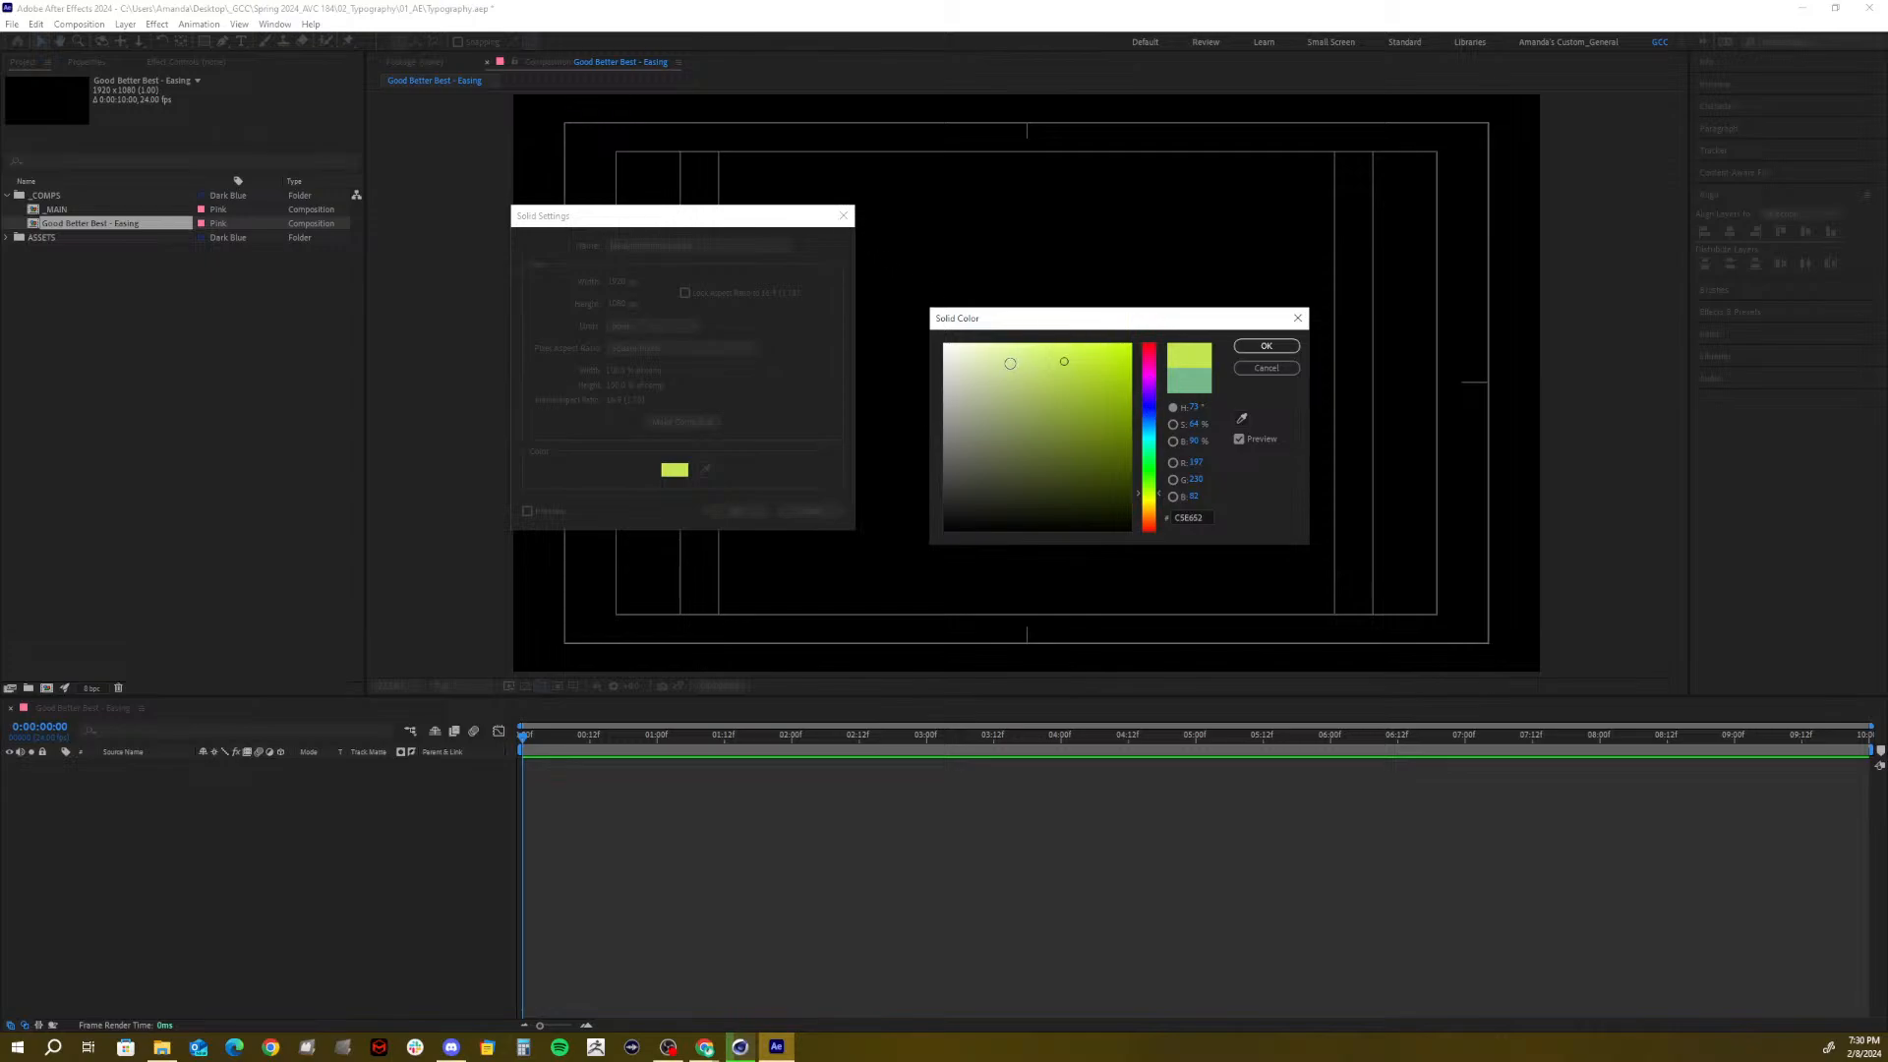
left_click(1152, 510)
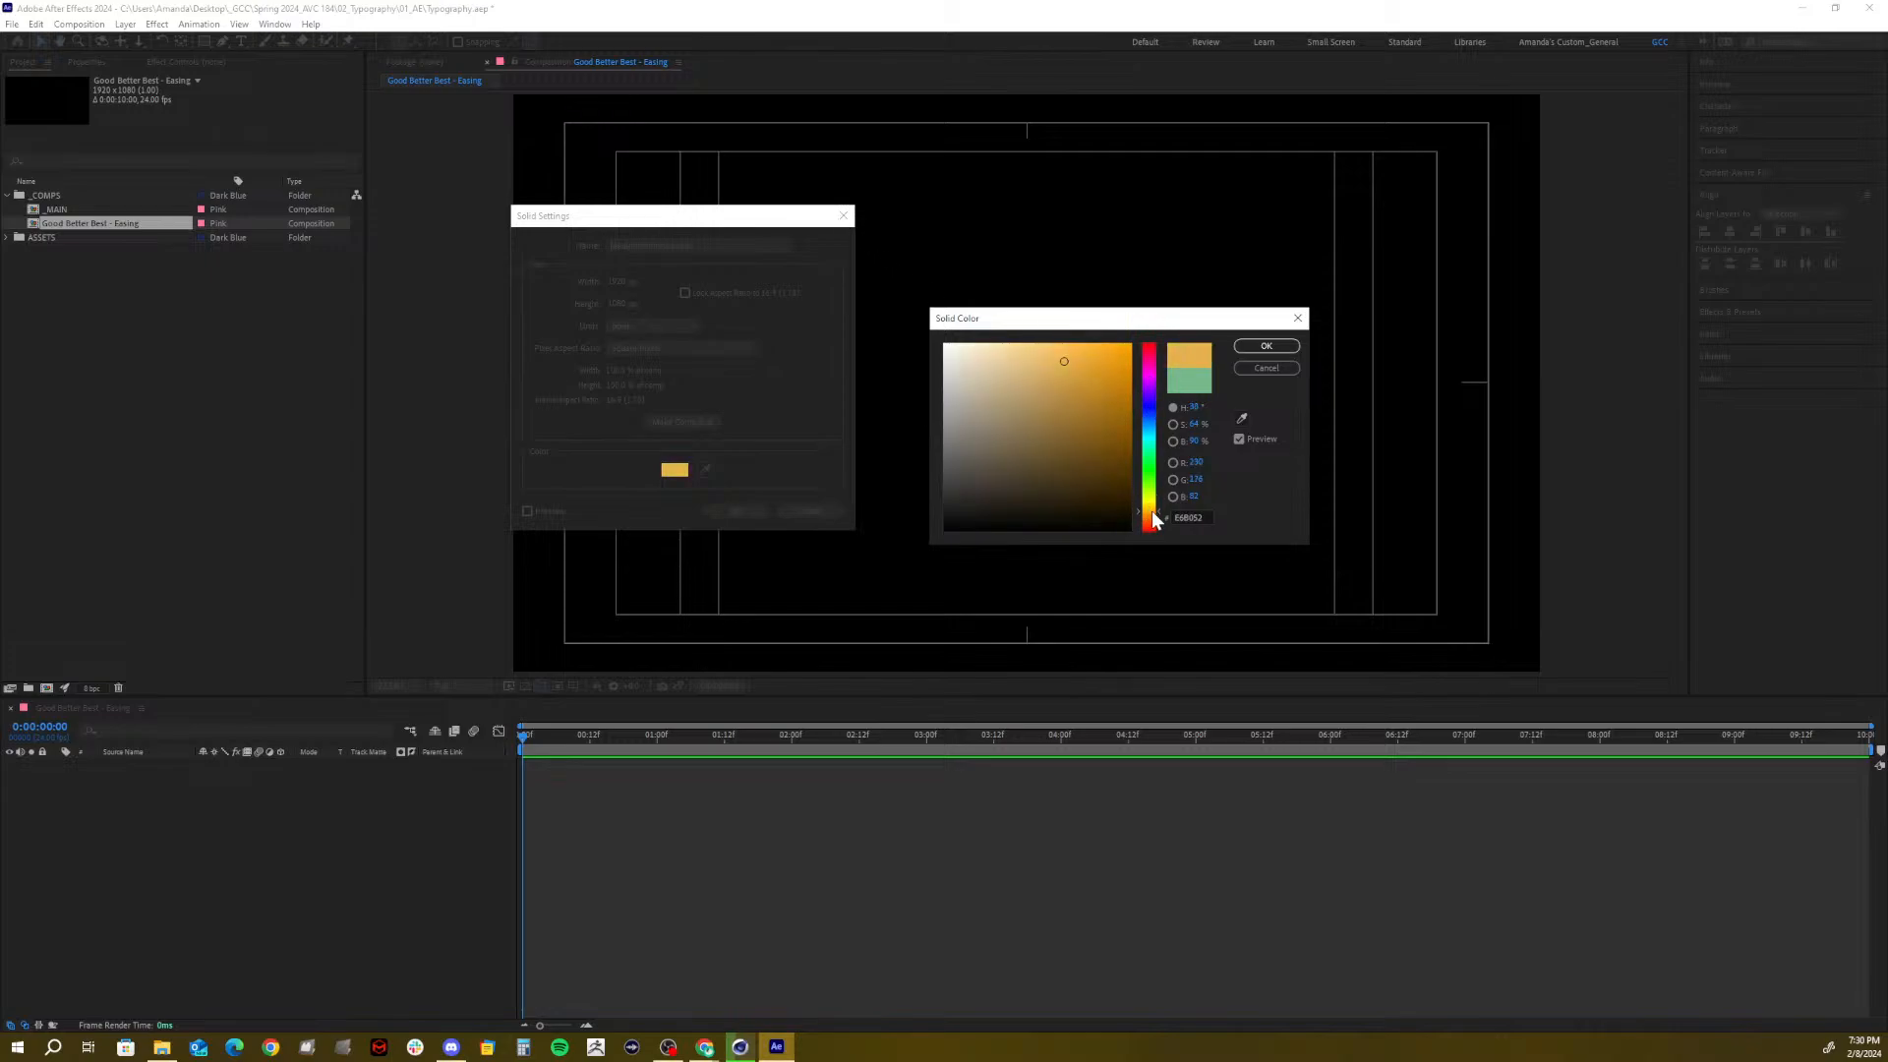
left_click_drag(994, 366, 988, 383)
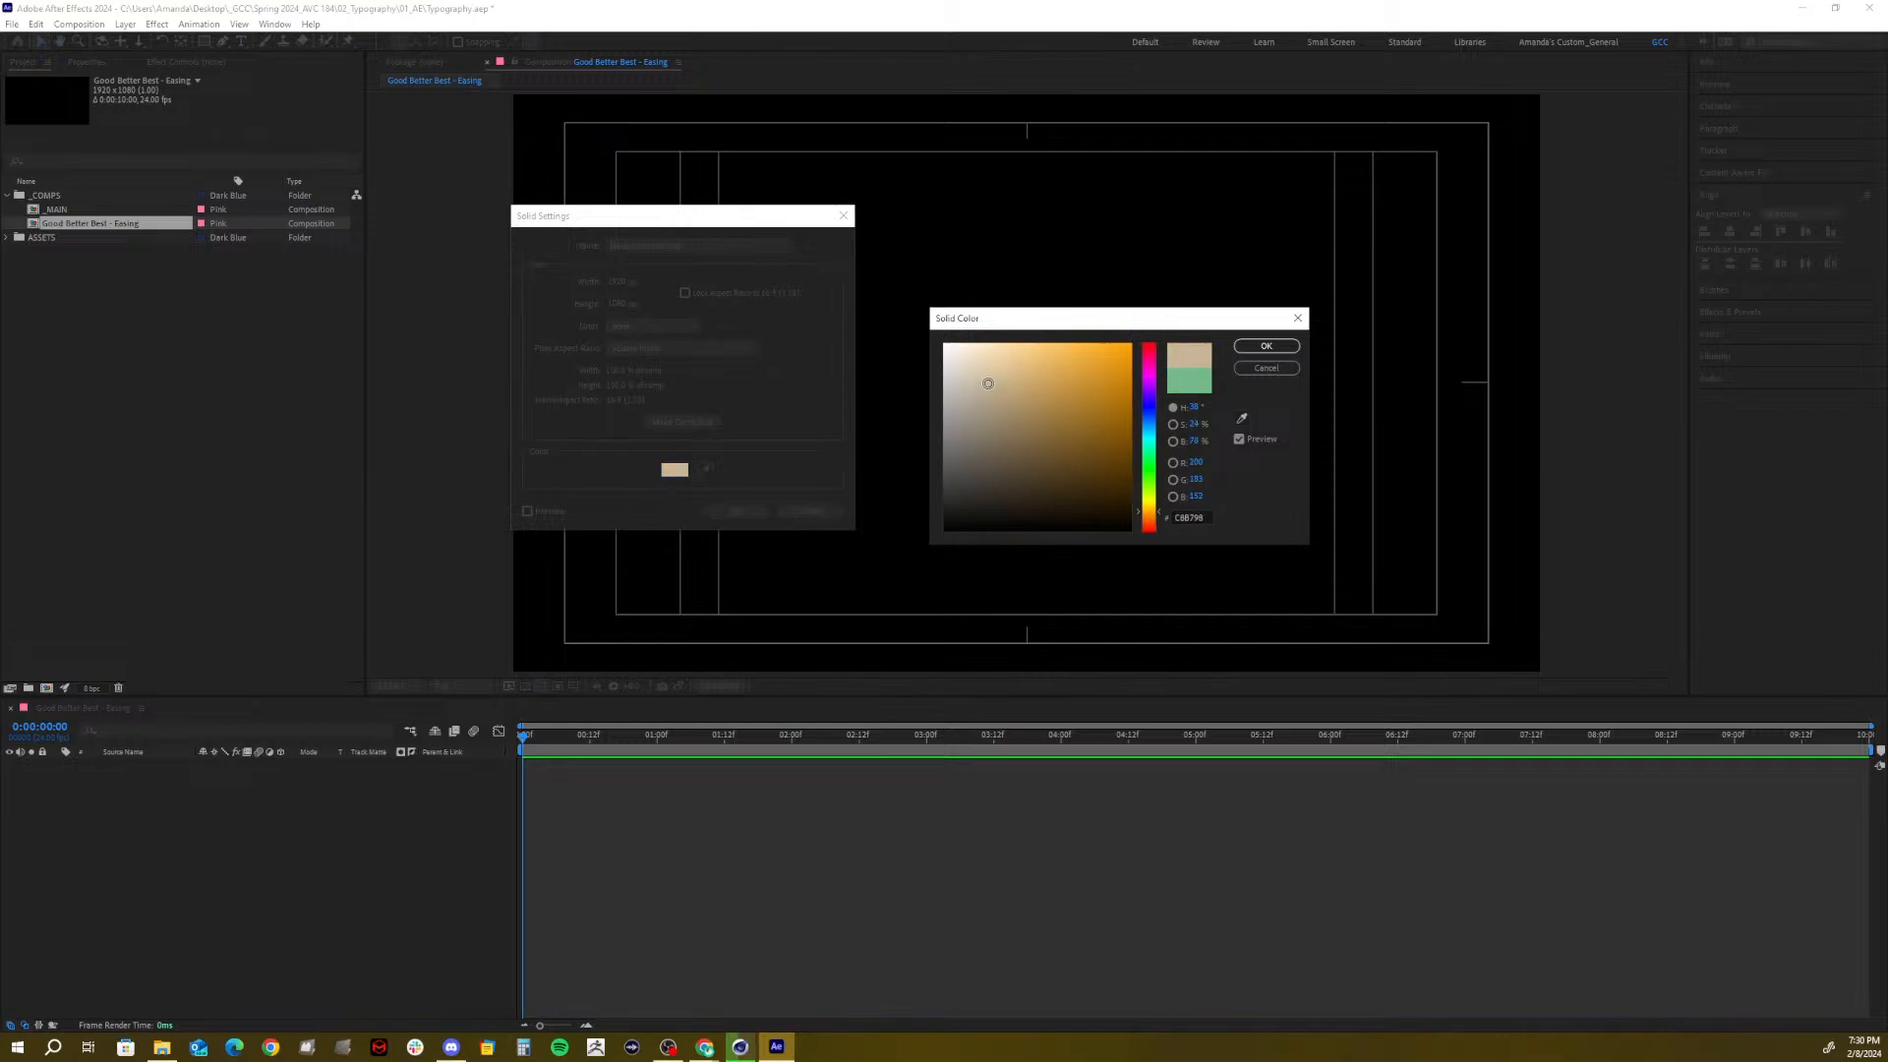
left_click(1266, 346)
left_click(737, 511)
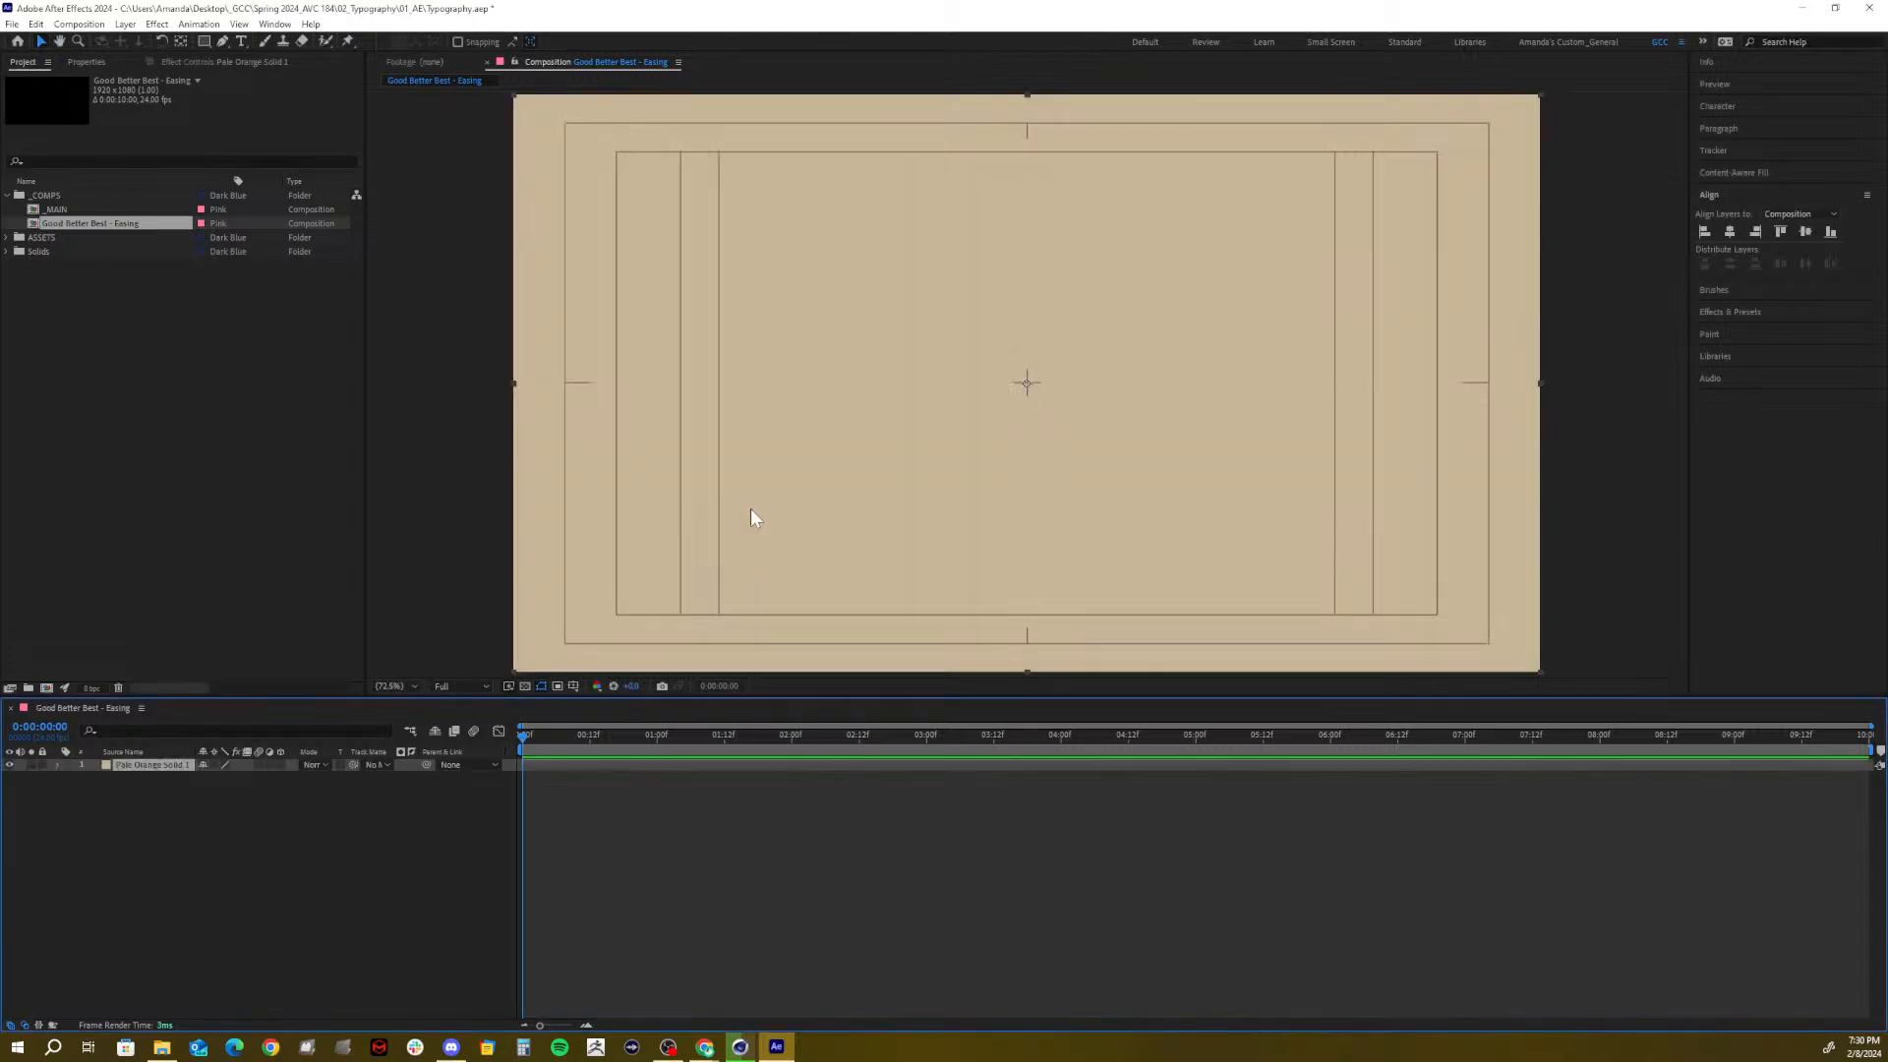
Save the project and lock the background solid layer
left_click(307, 822)
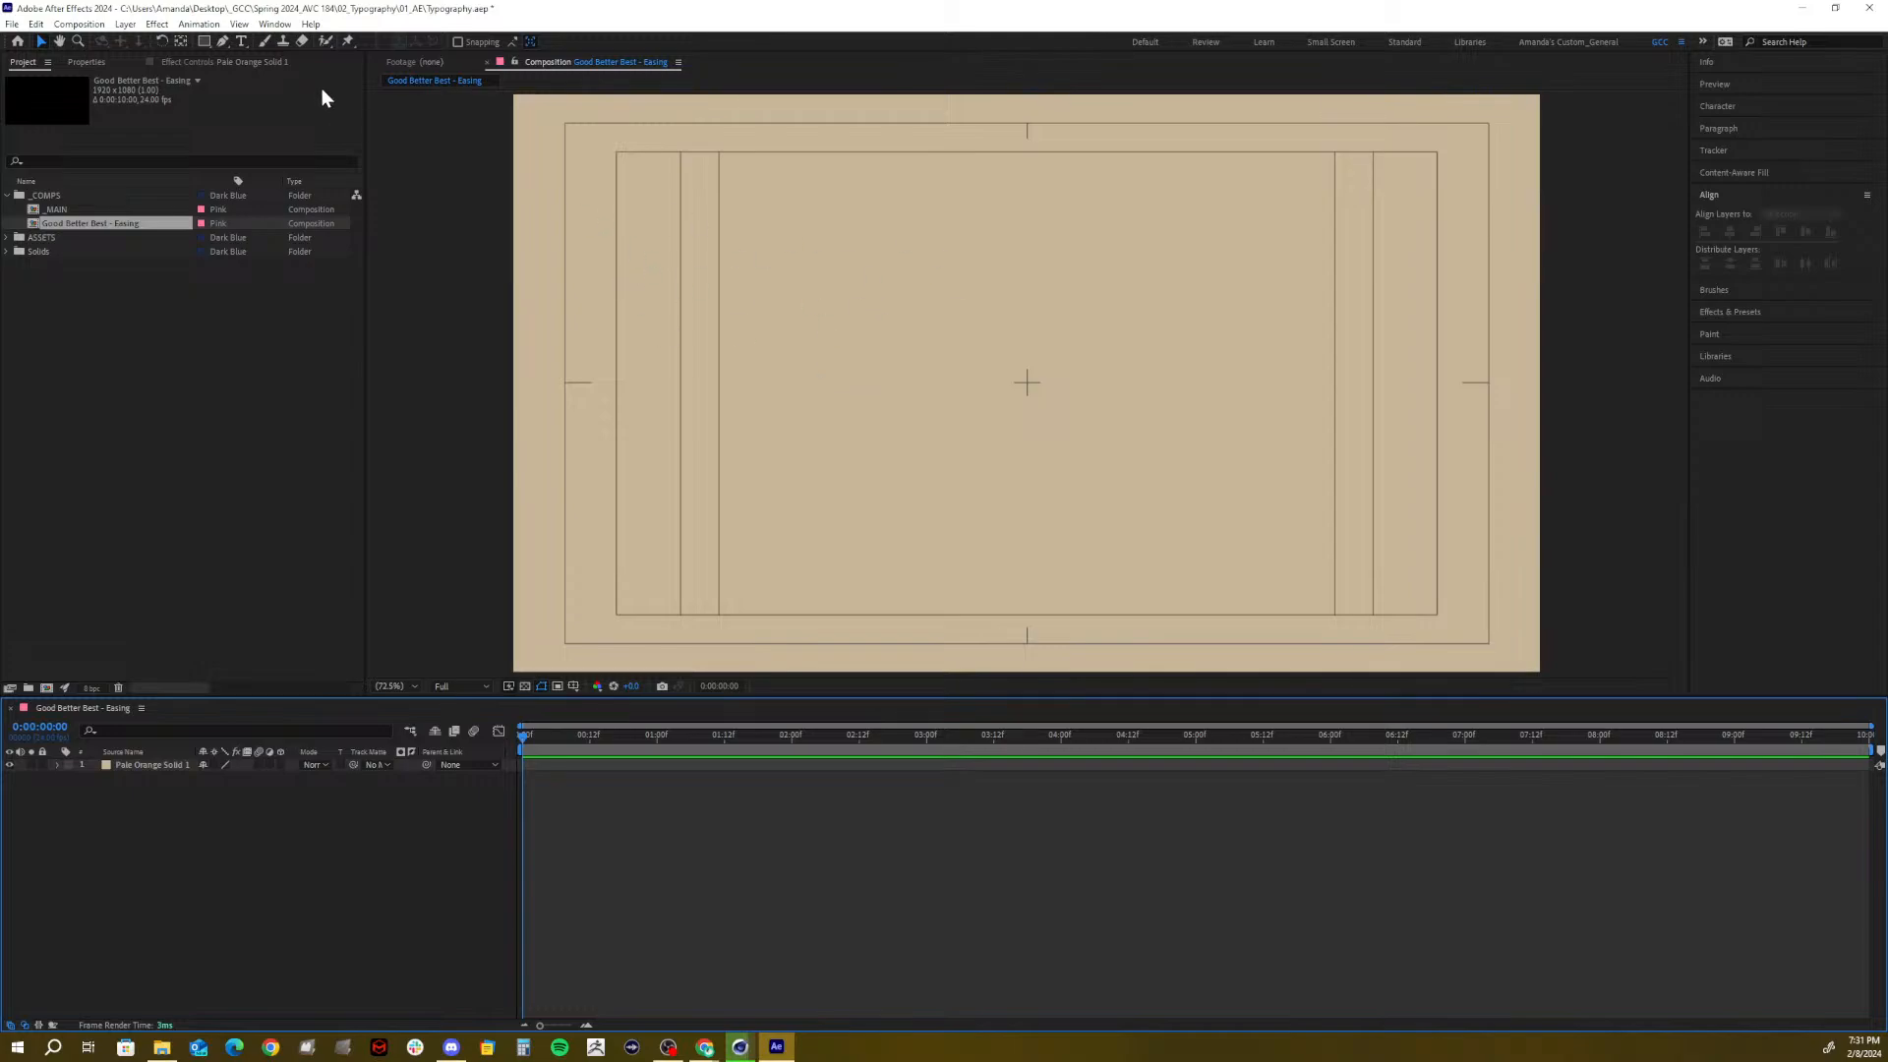
key("ctrl+s")
left_click(42, 765)
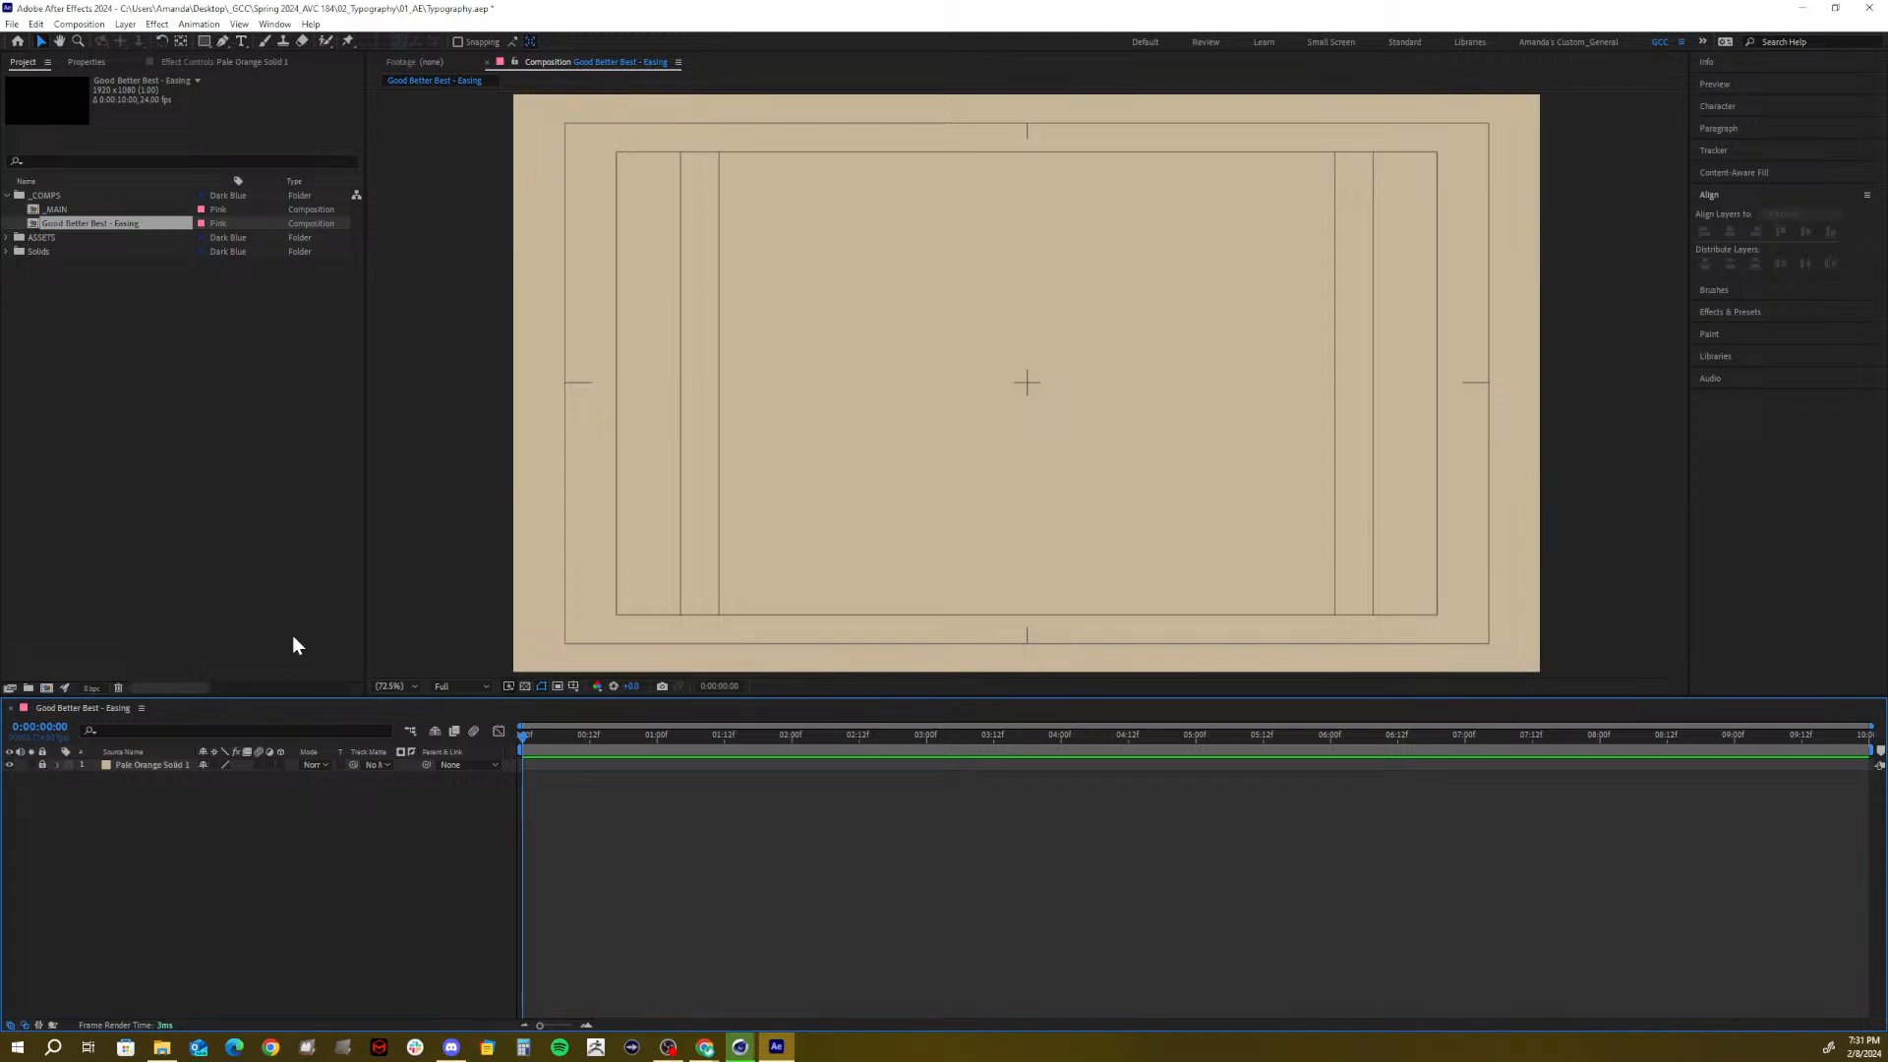
left_click(242, 42)
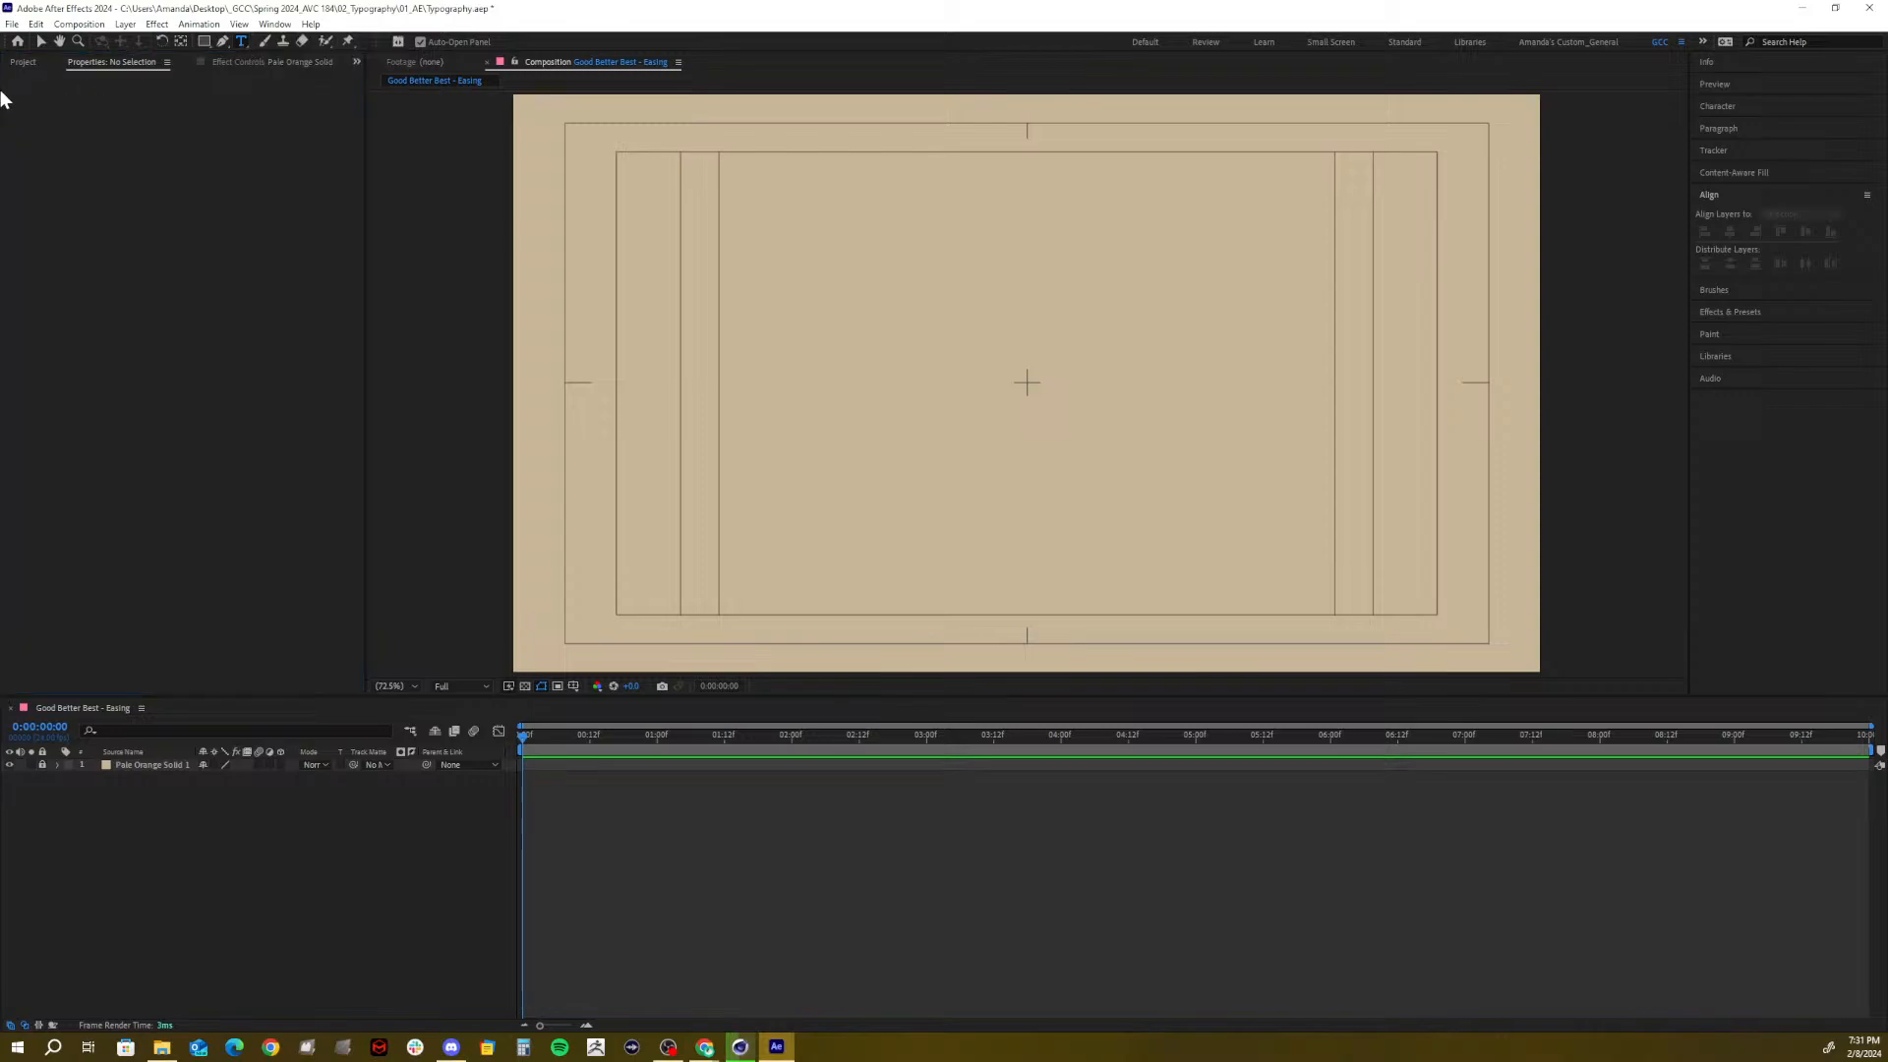
left_click(25, 60)
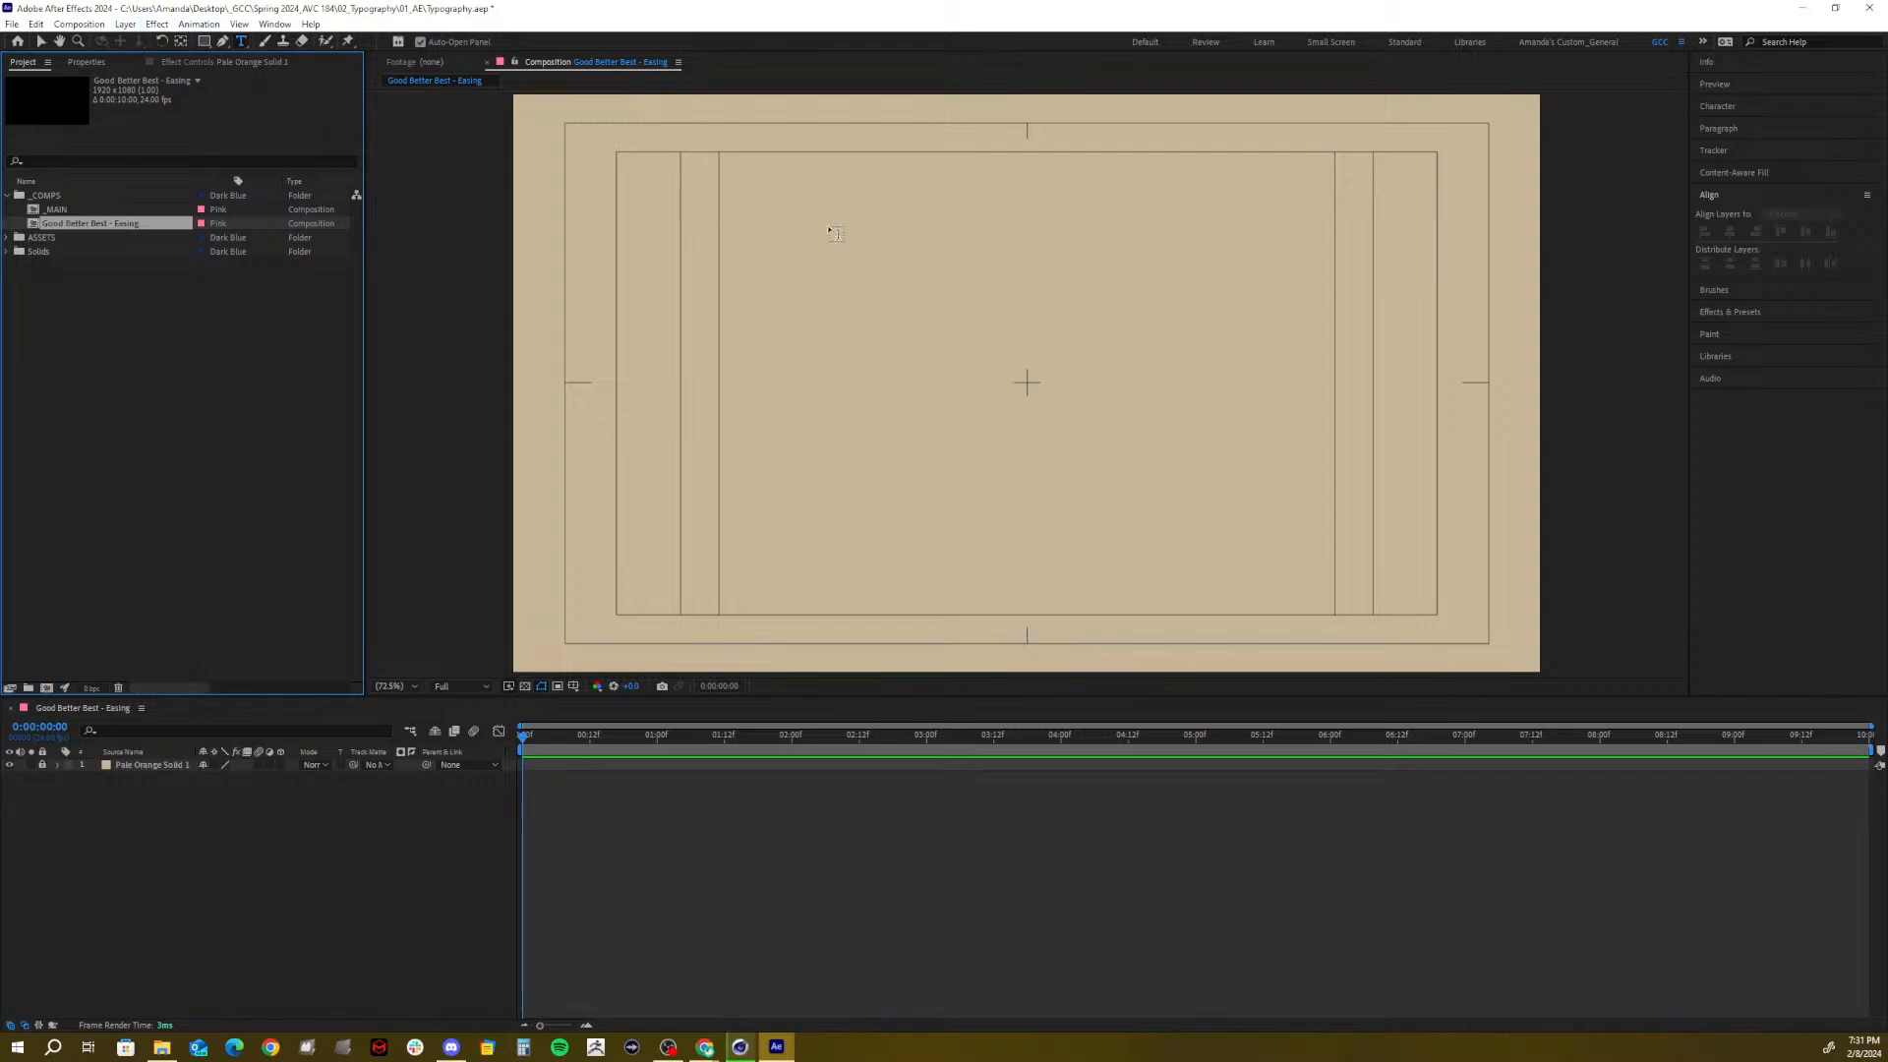
Type a placeholder text layer, clear its text and delete the layer
left_click(847, 259)
type("kjfcbngaldibl")
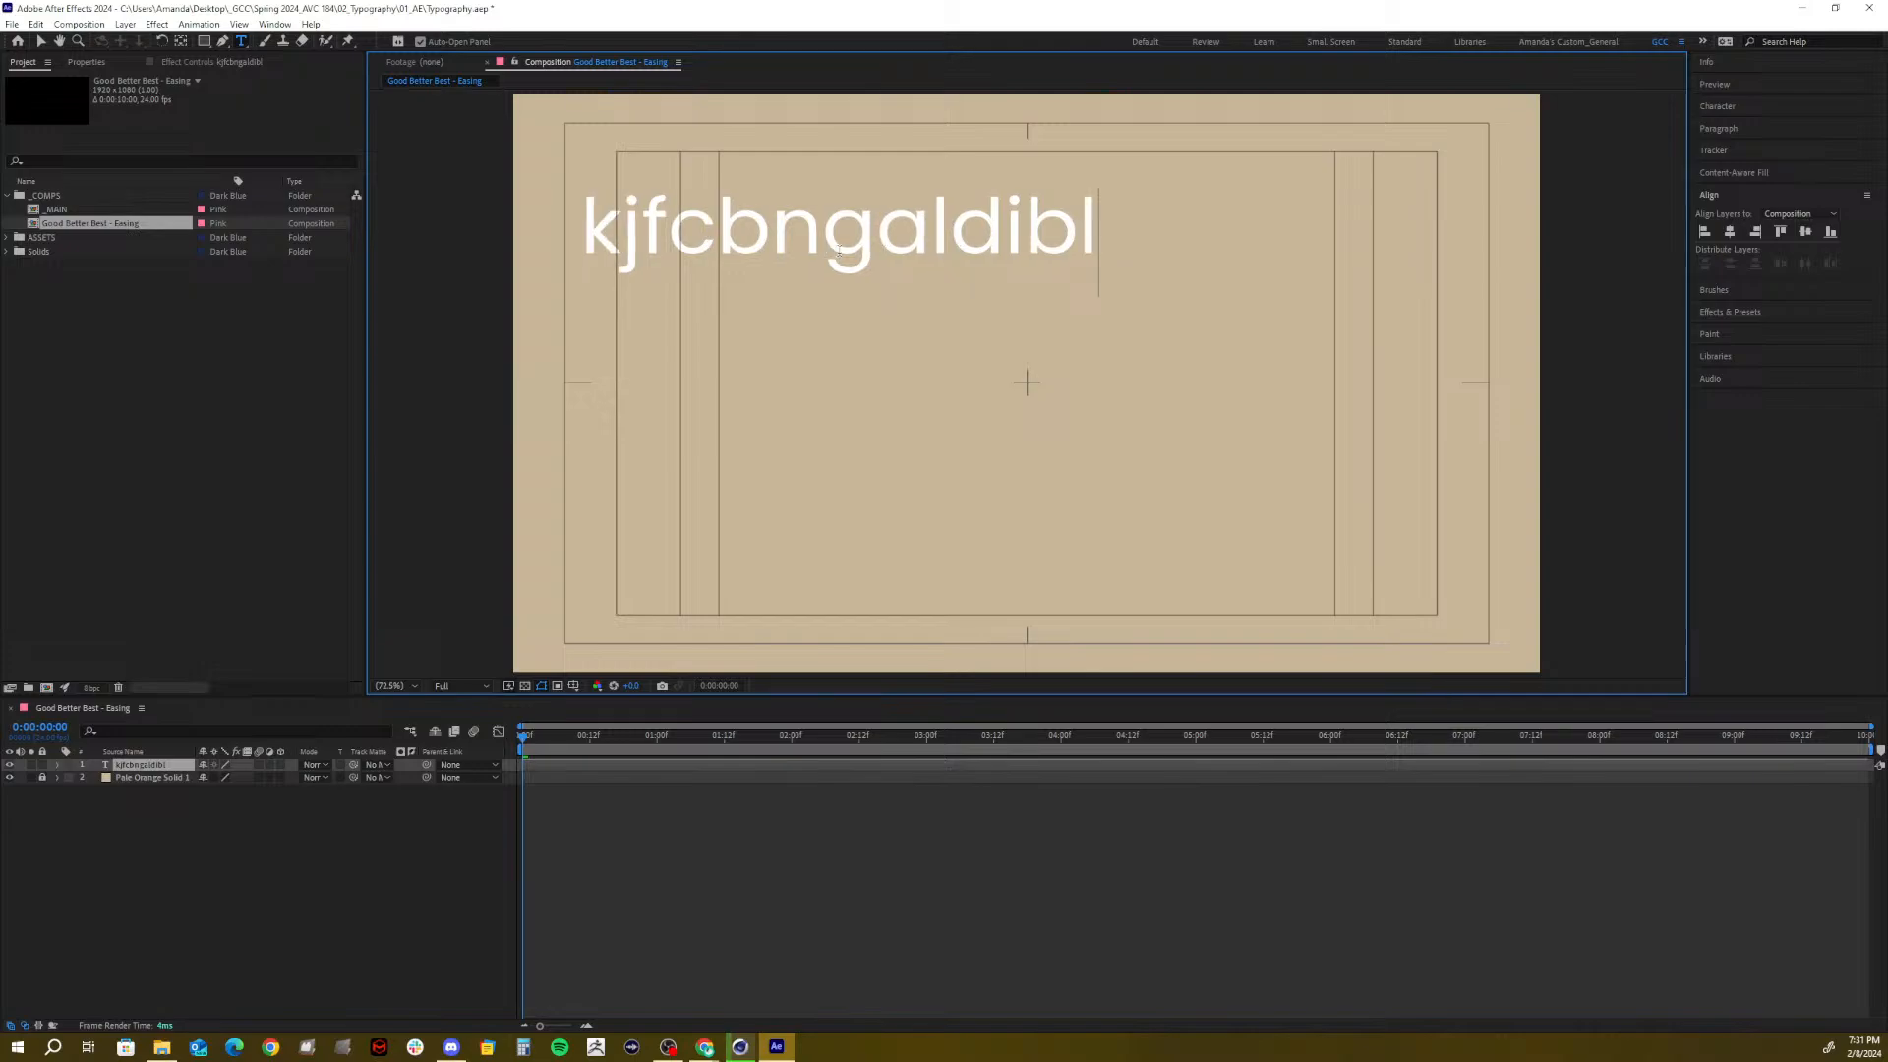
key("ctrl+a")
key("BackSpace")
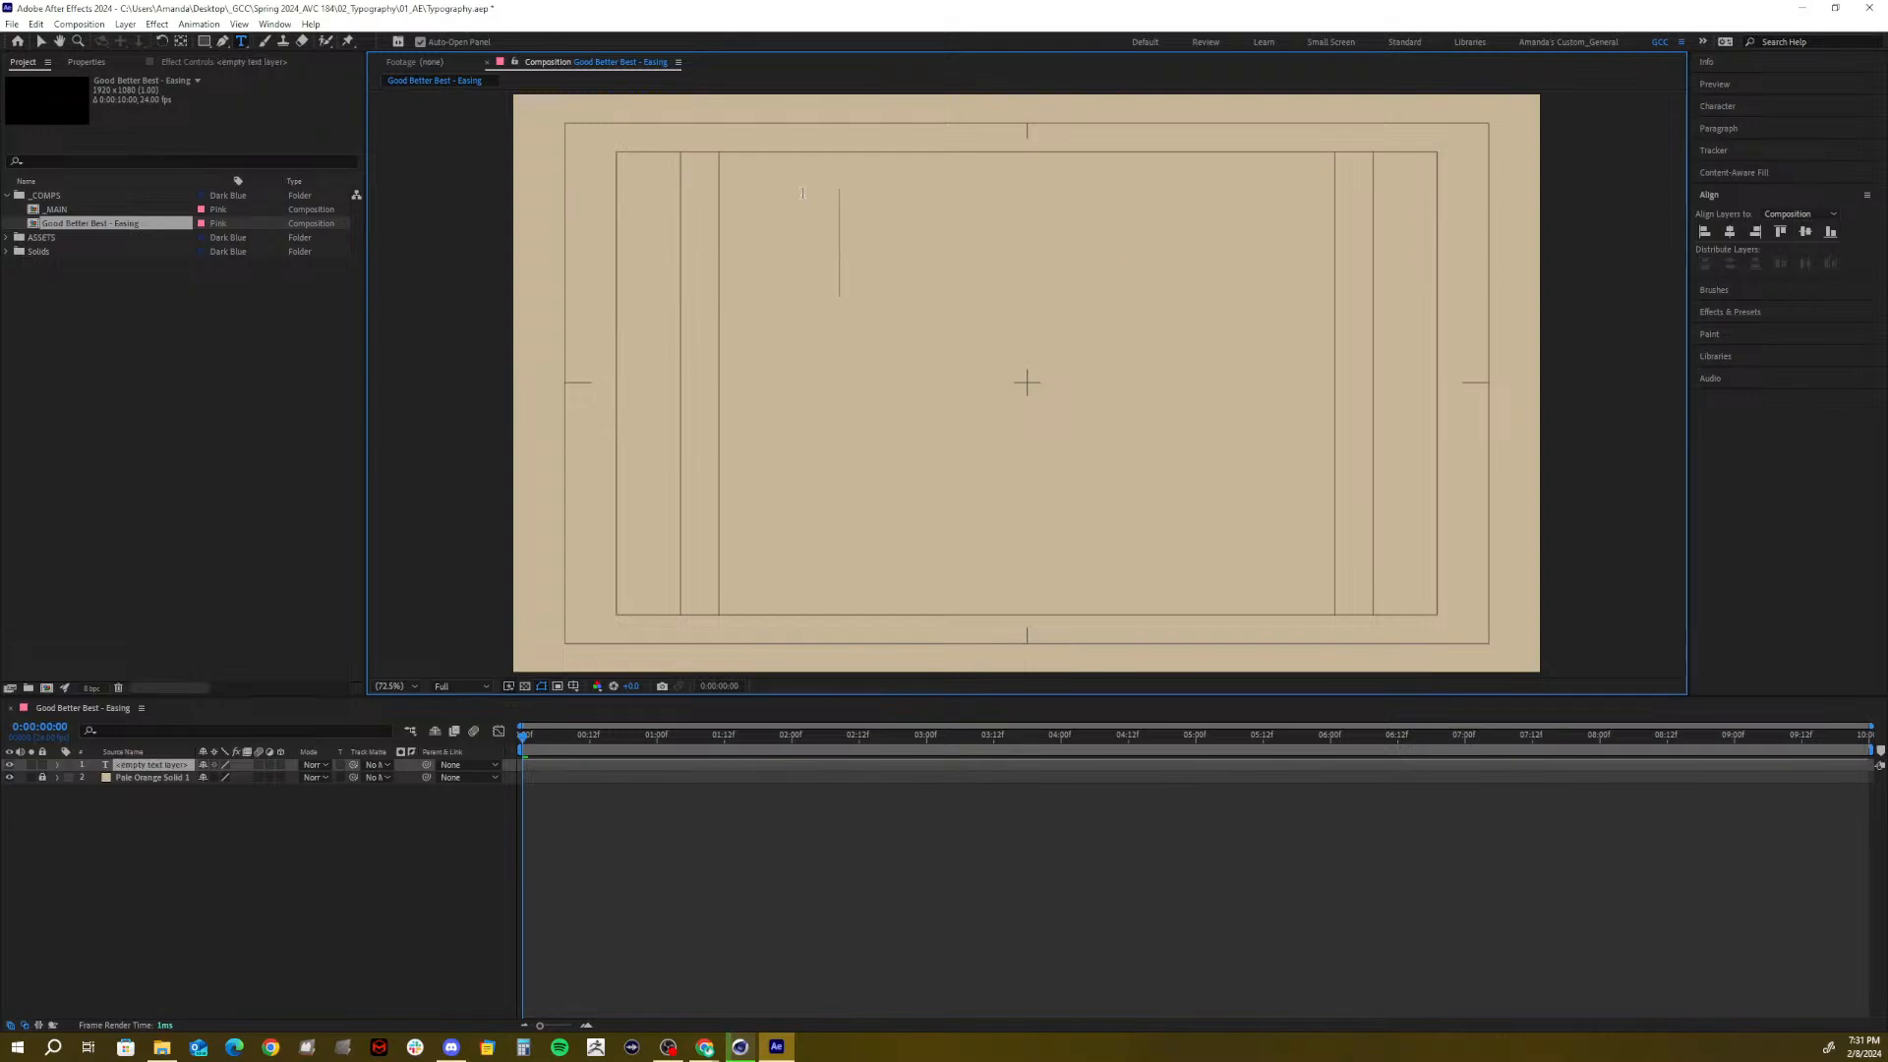
left_click(160, 867)
left_click(149, 765)
key("Delete")
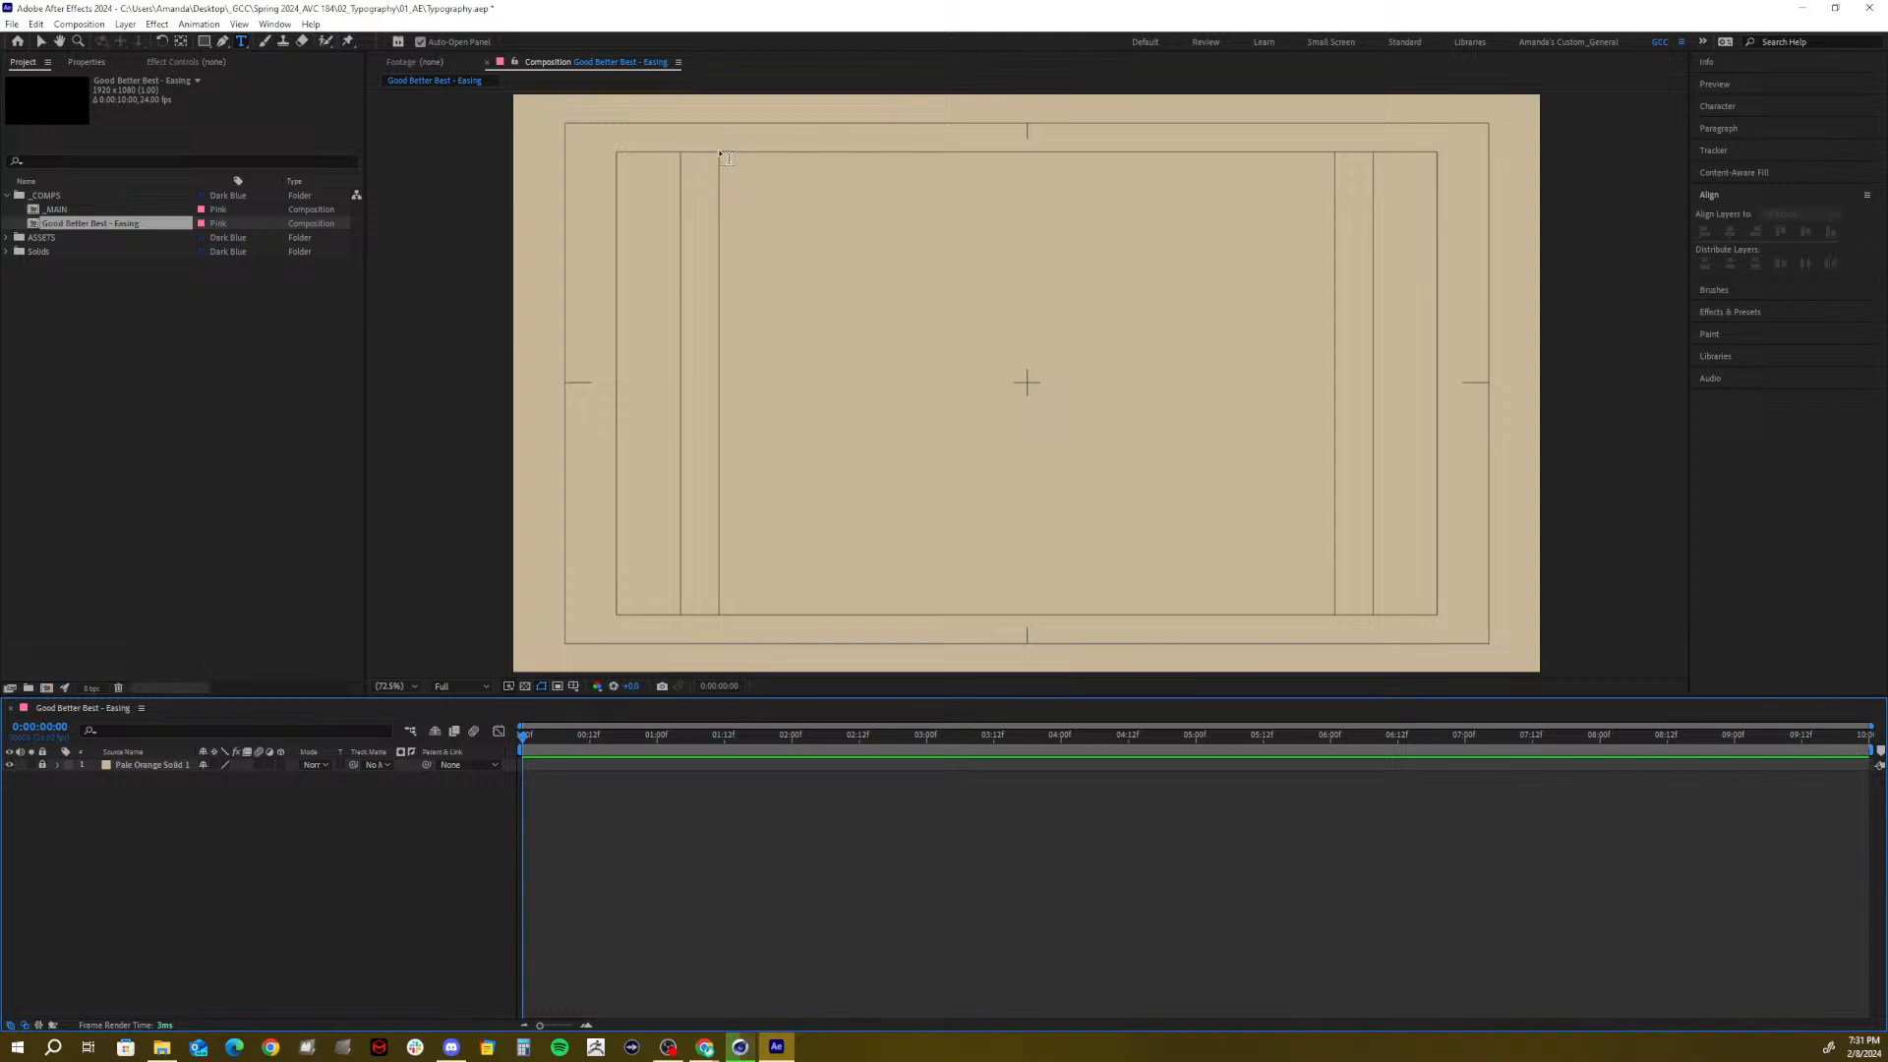
Type a practice paragraph box and a three-line text layer, then delete both
left_click_drag(722, 153, 1267, 409)
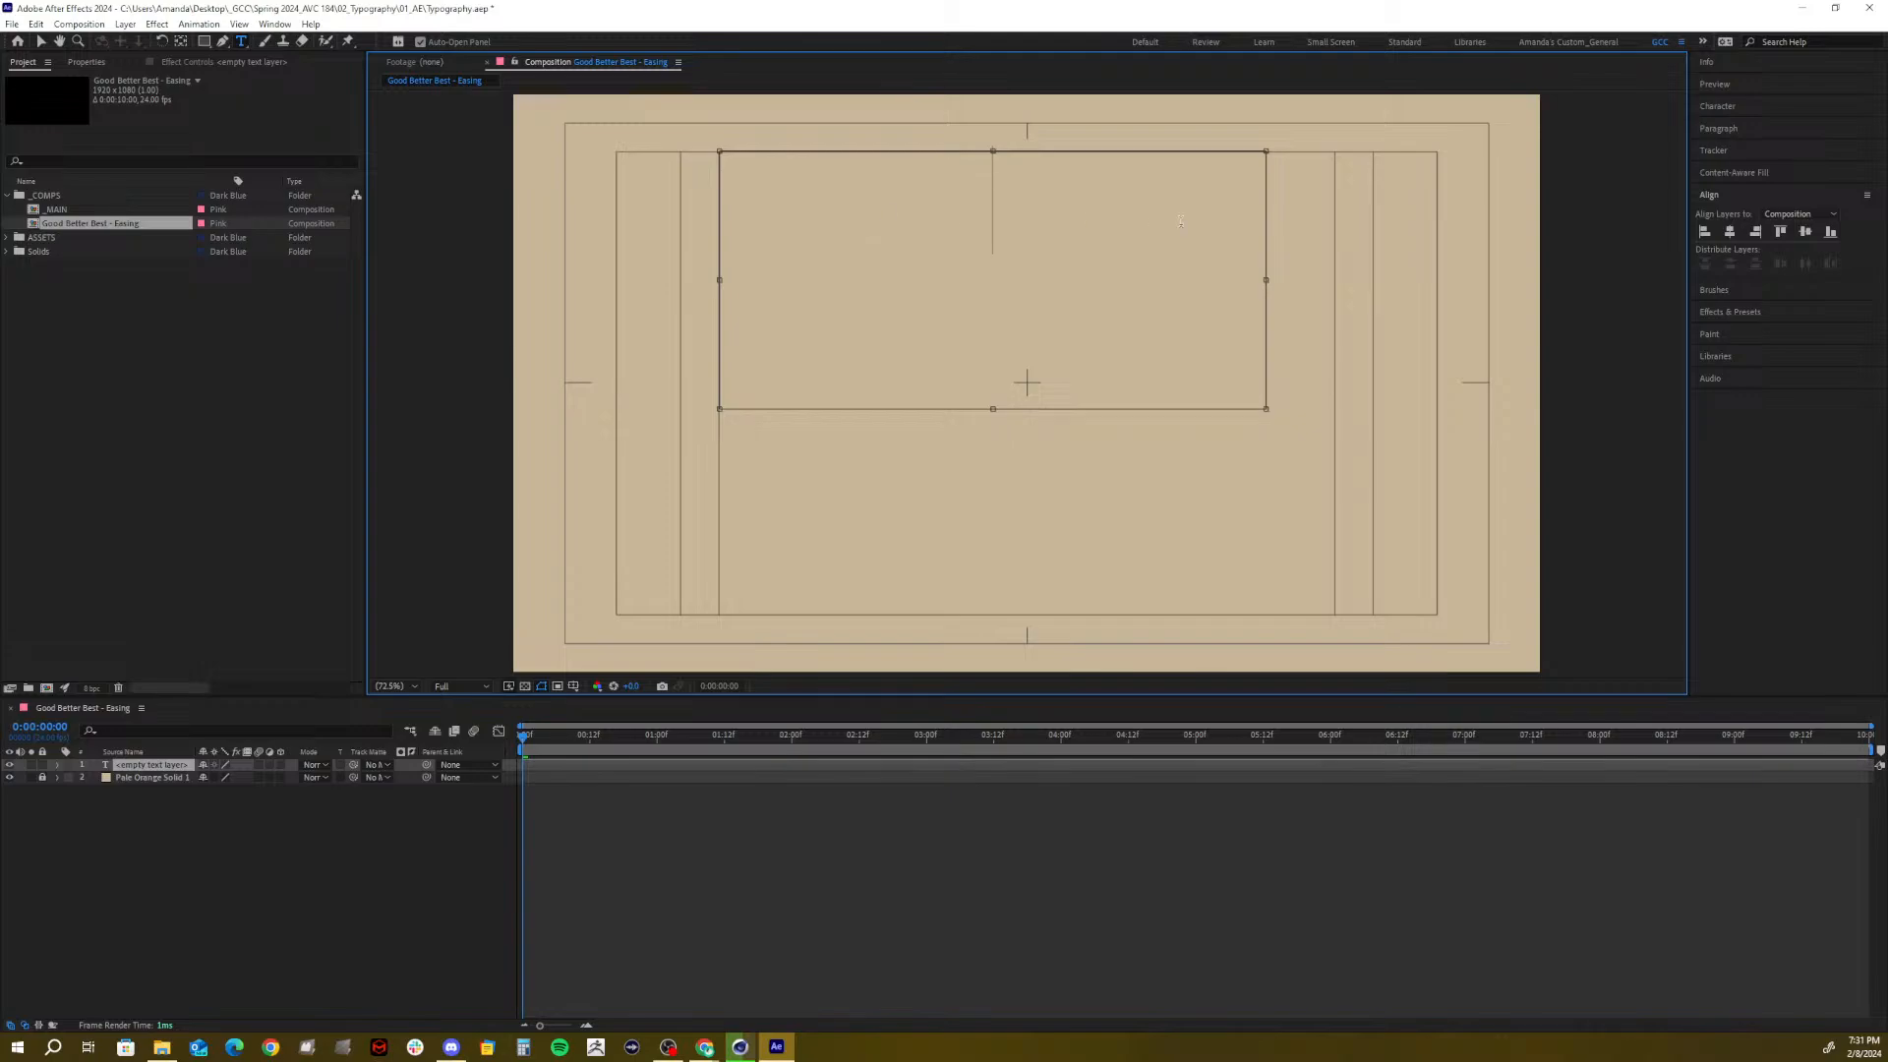
type("hjasbvkd")
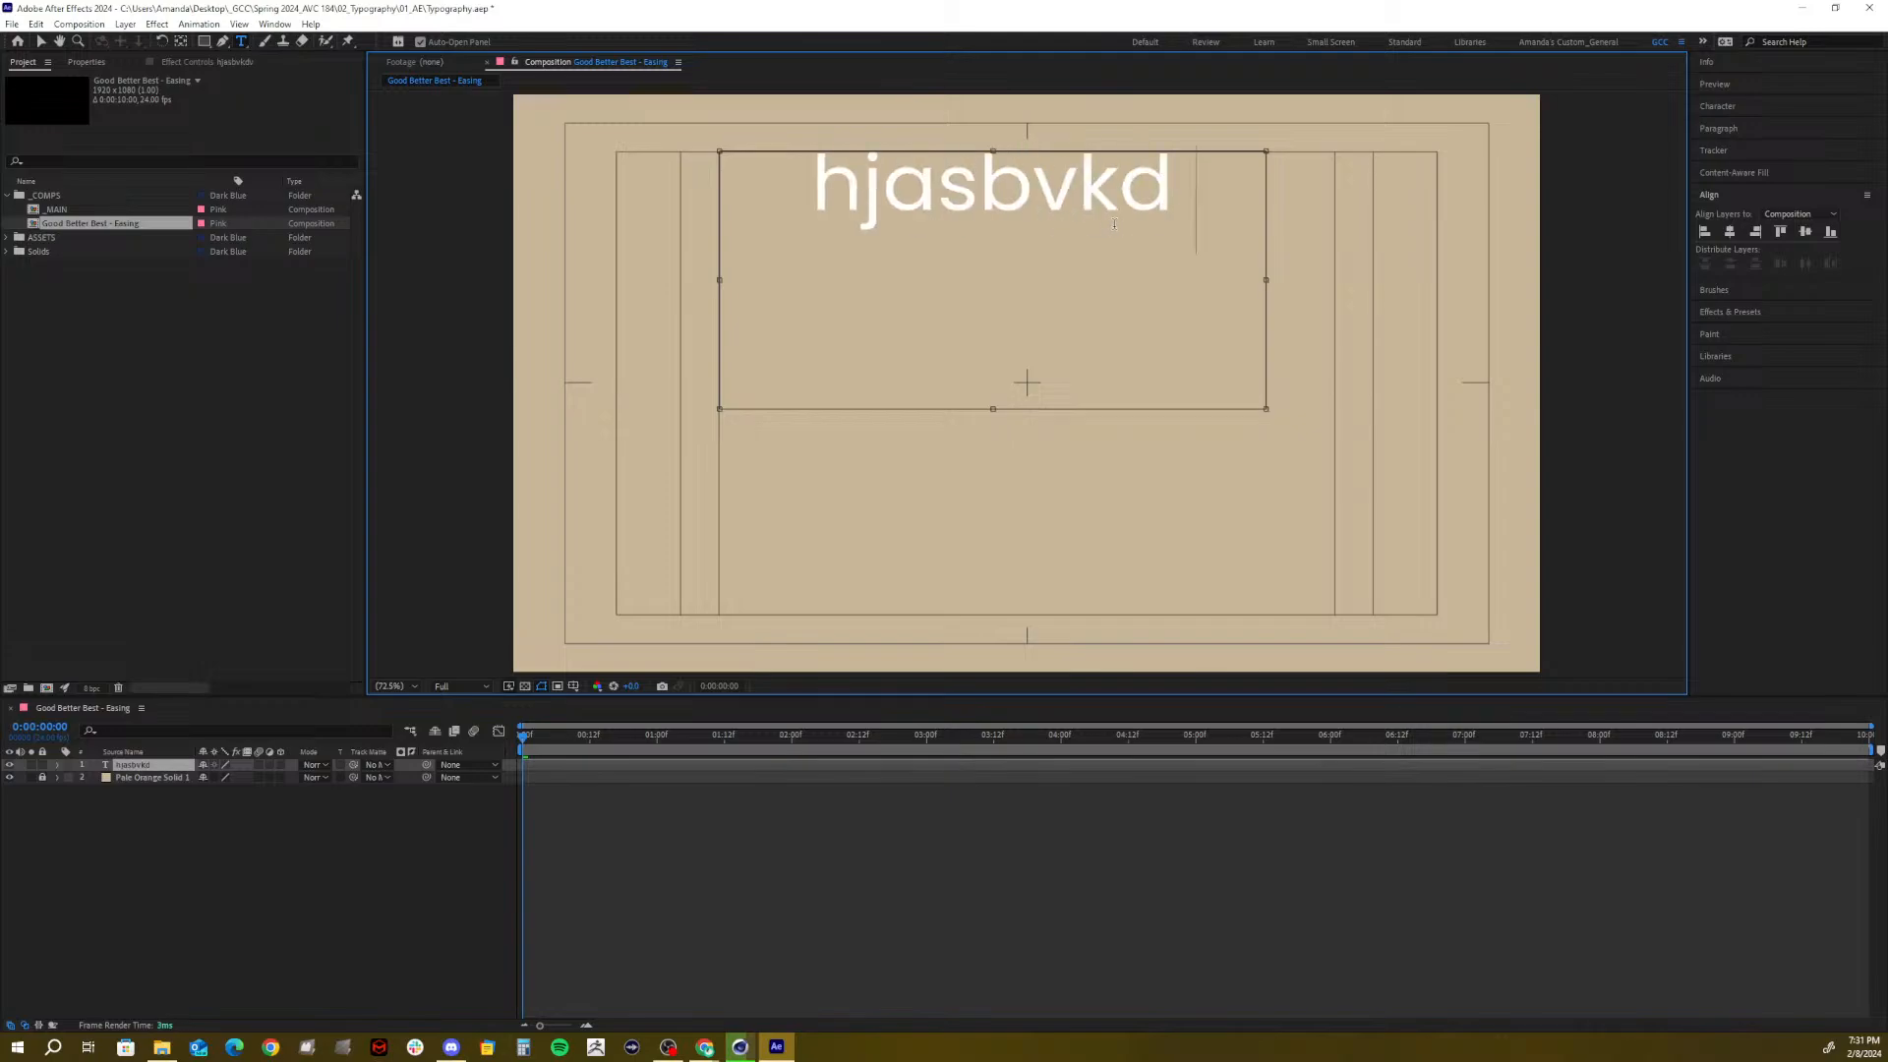
type("vaksvdkvkajsvhkdvaksvdkavkd")
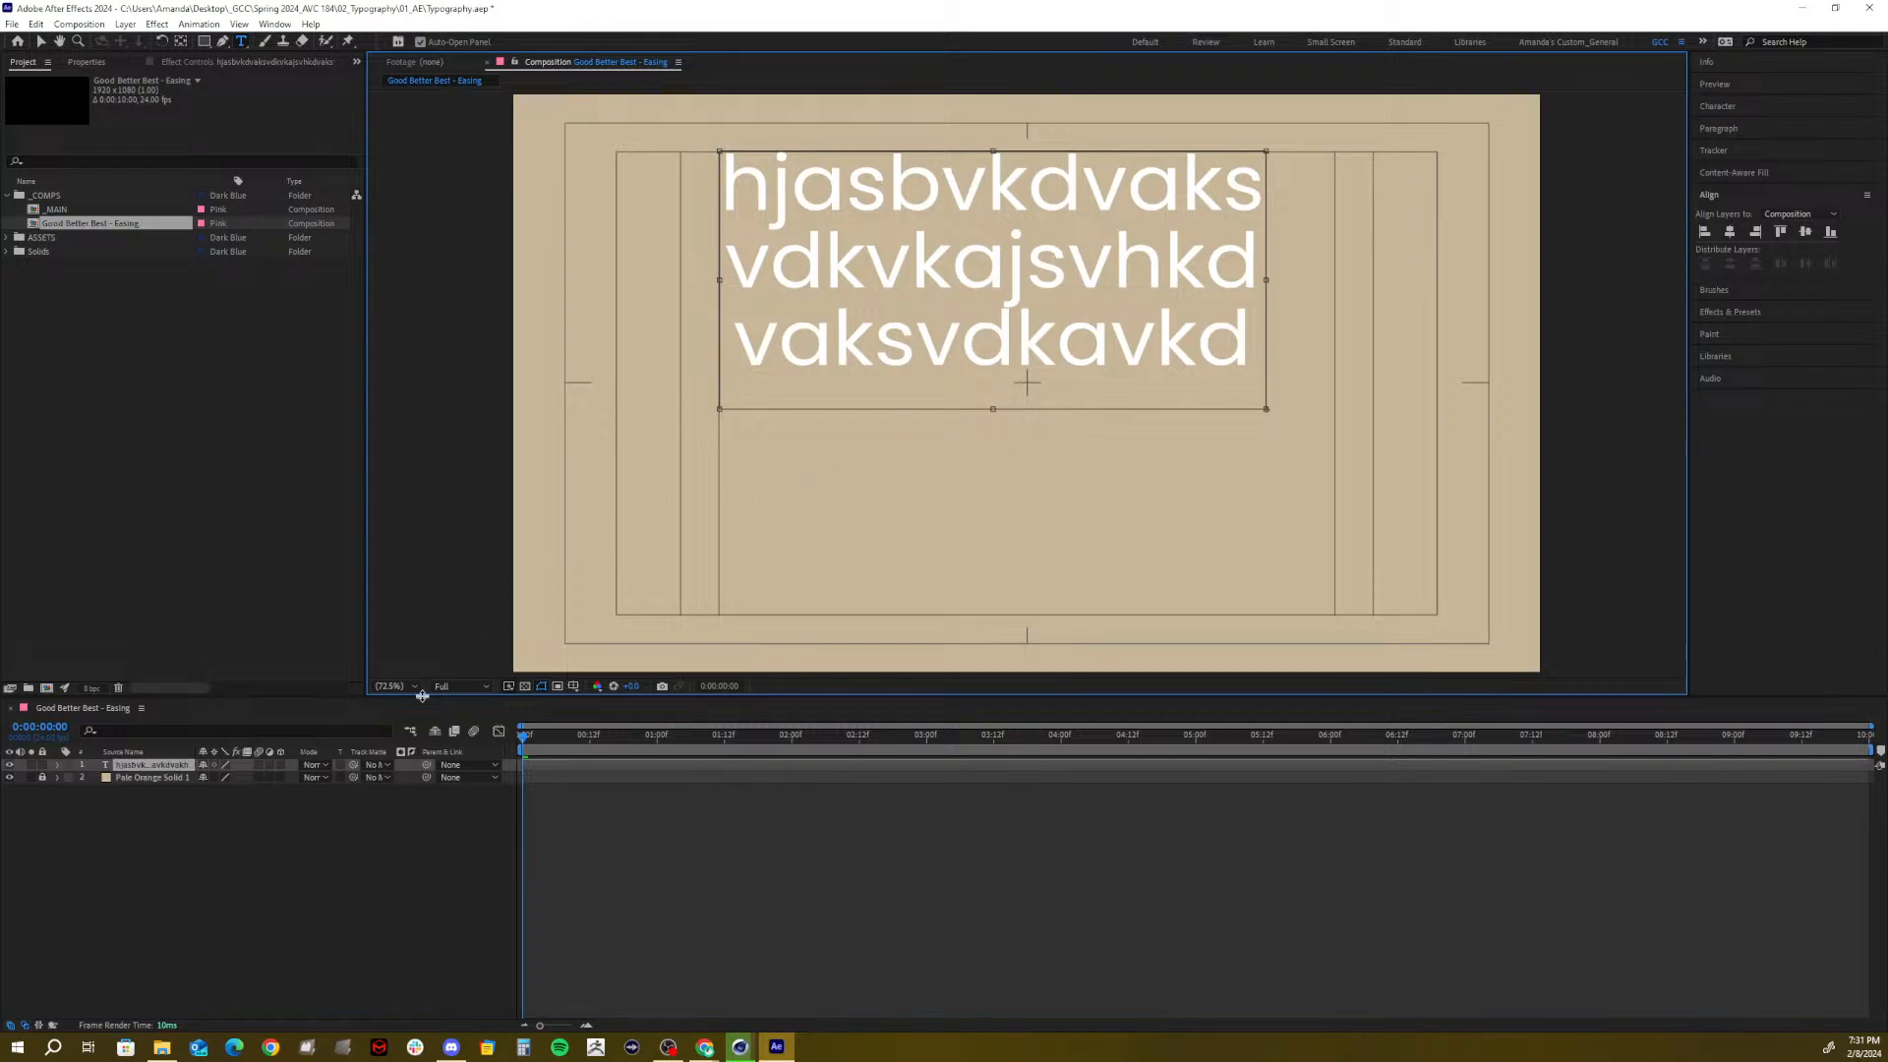
left_click(236, 860)
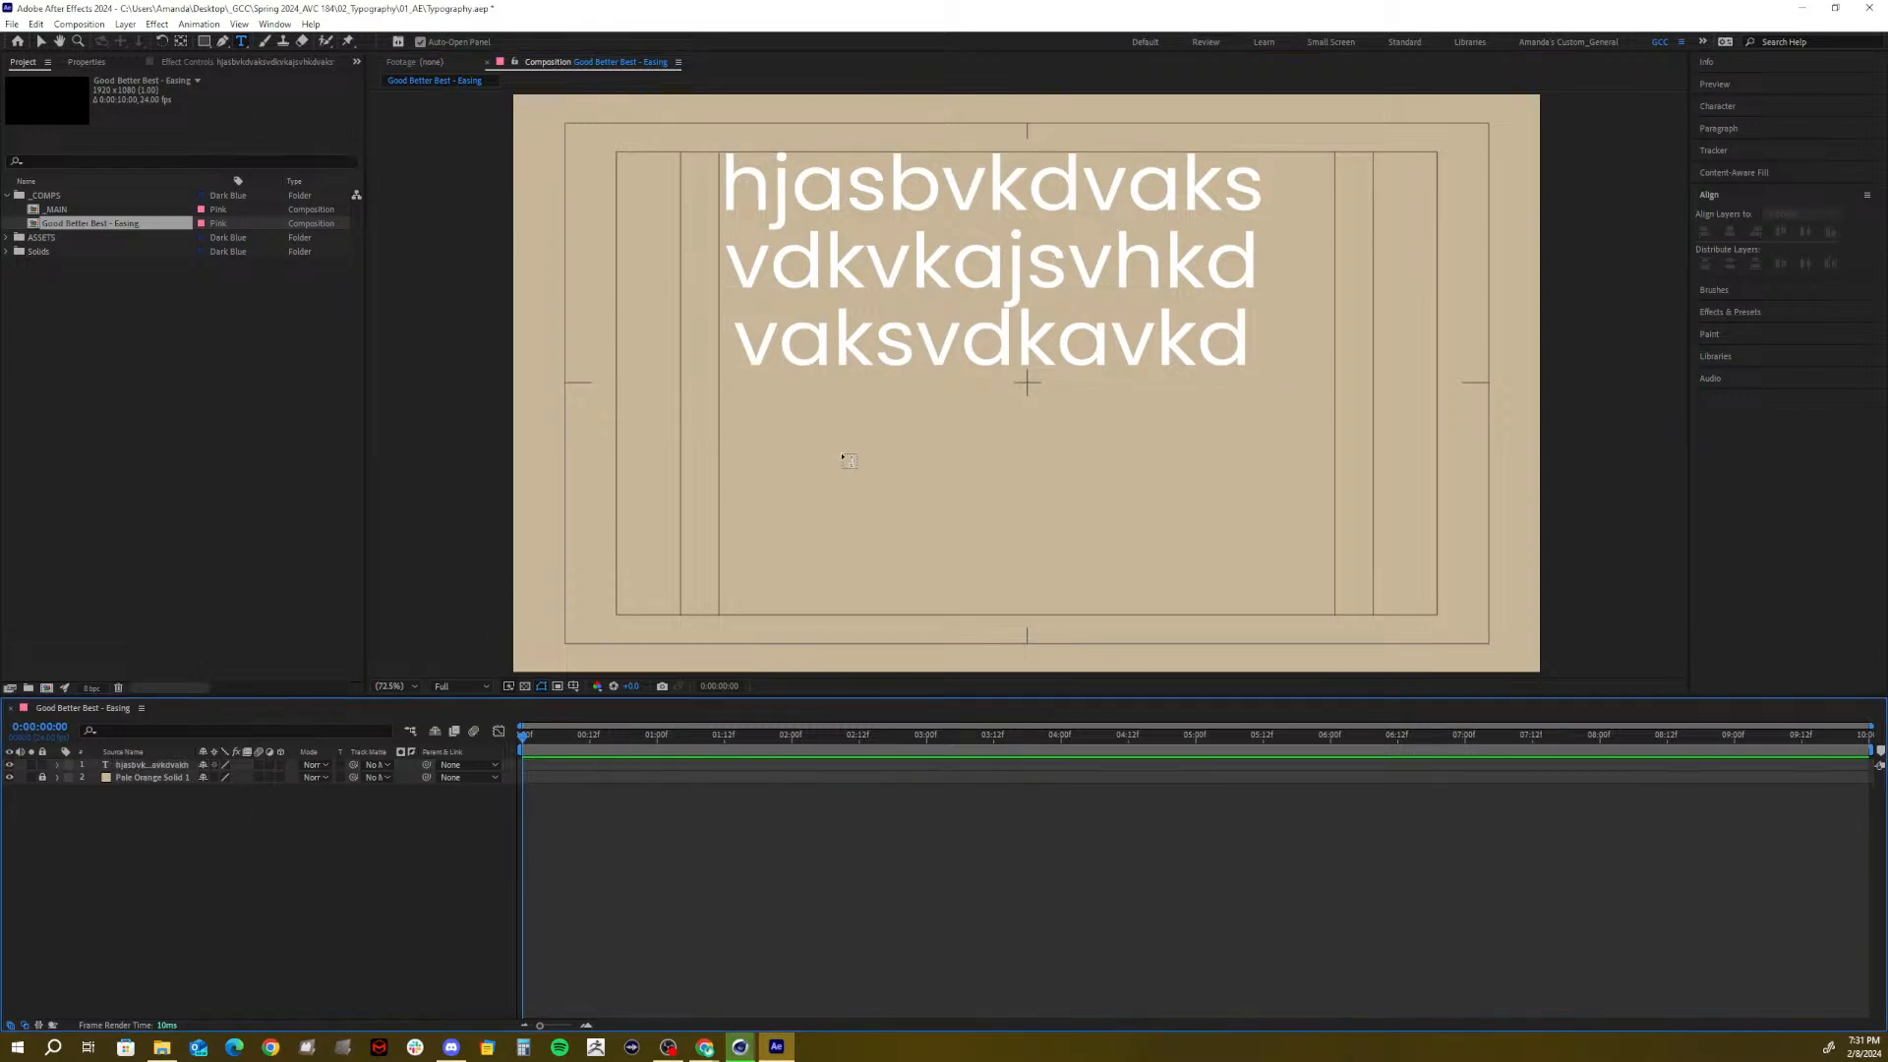
left_click(717, 444)
type("kjuyhagsdkfuavgyku")
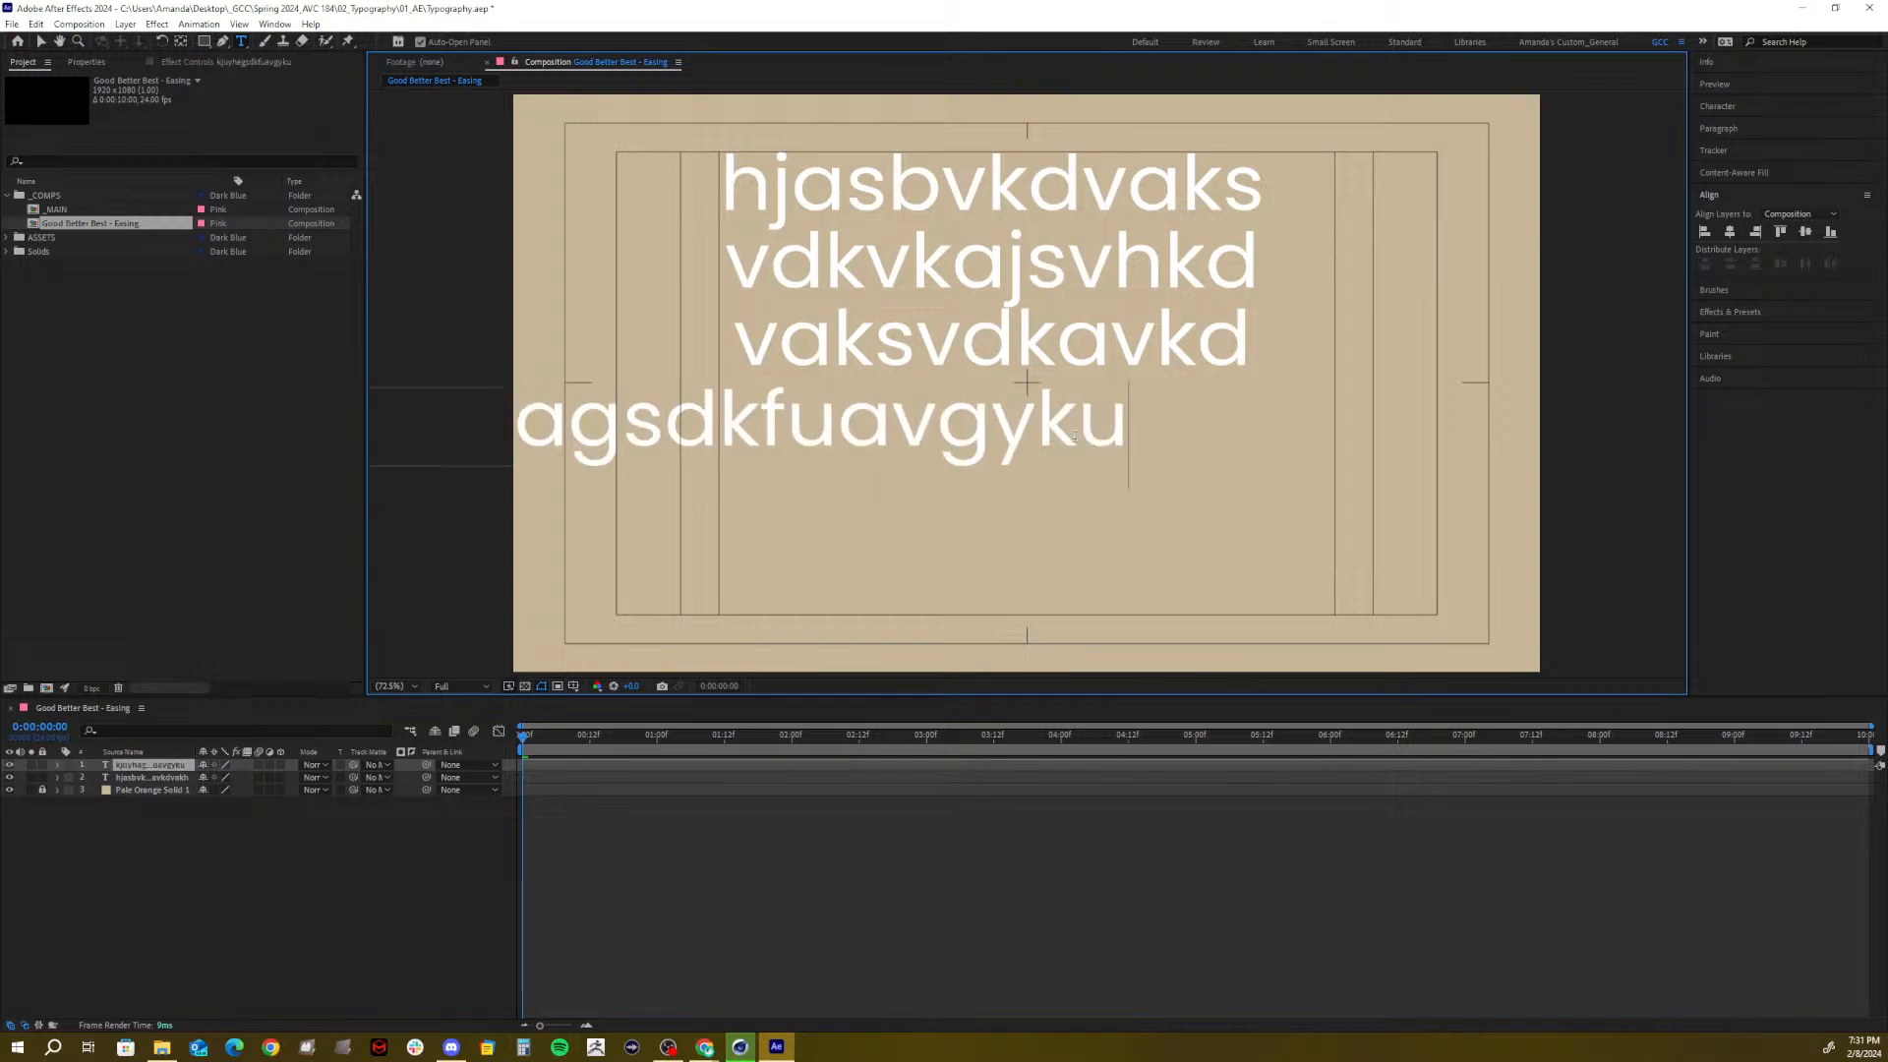
key("Return")
type("aiuygdloaygkdygfkiauysdg")
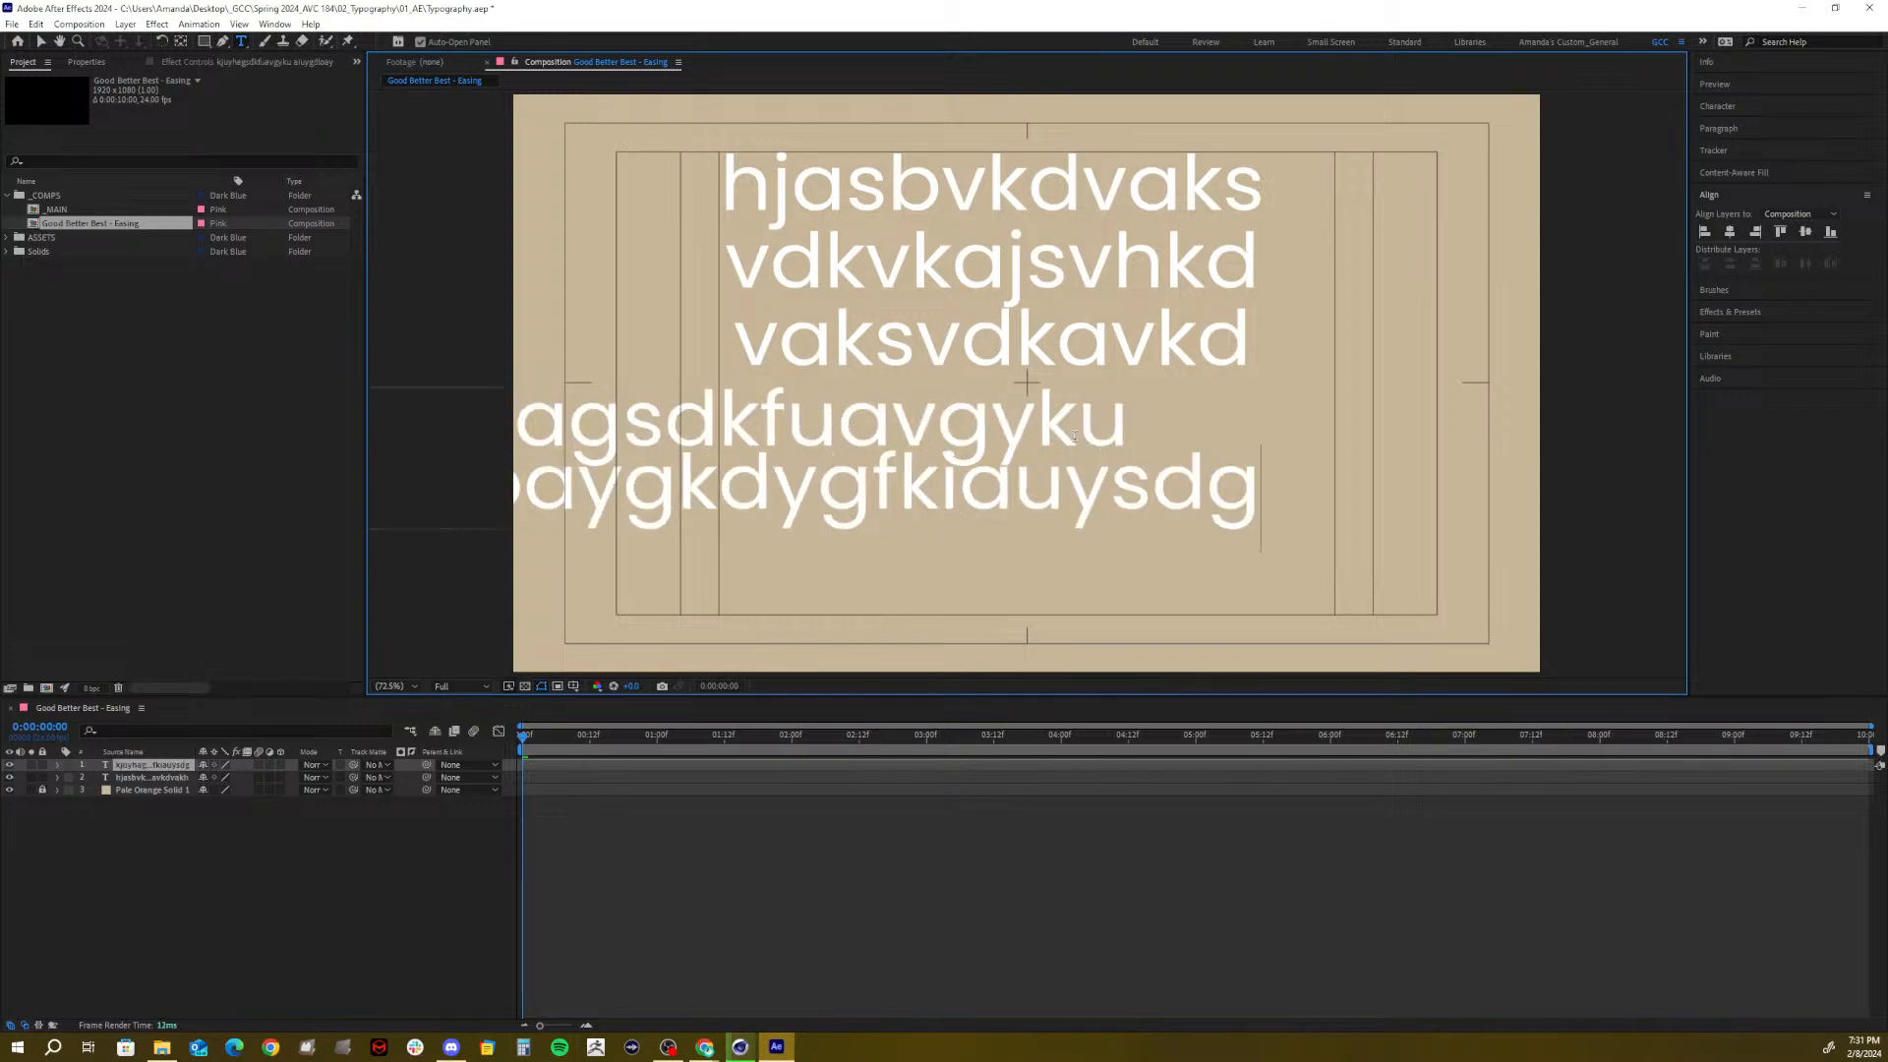
key("Return")
type("kuysgadkfuygaduyg")
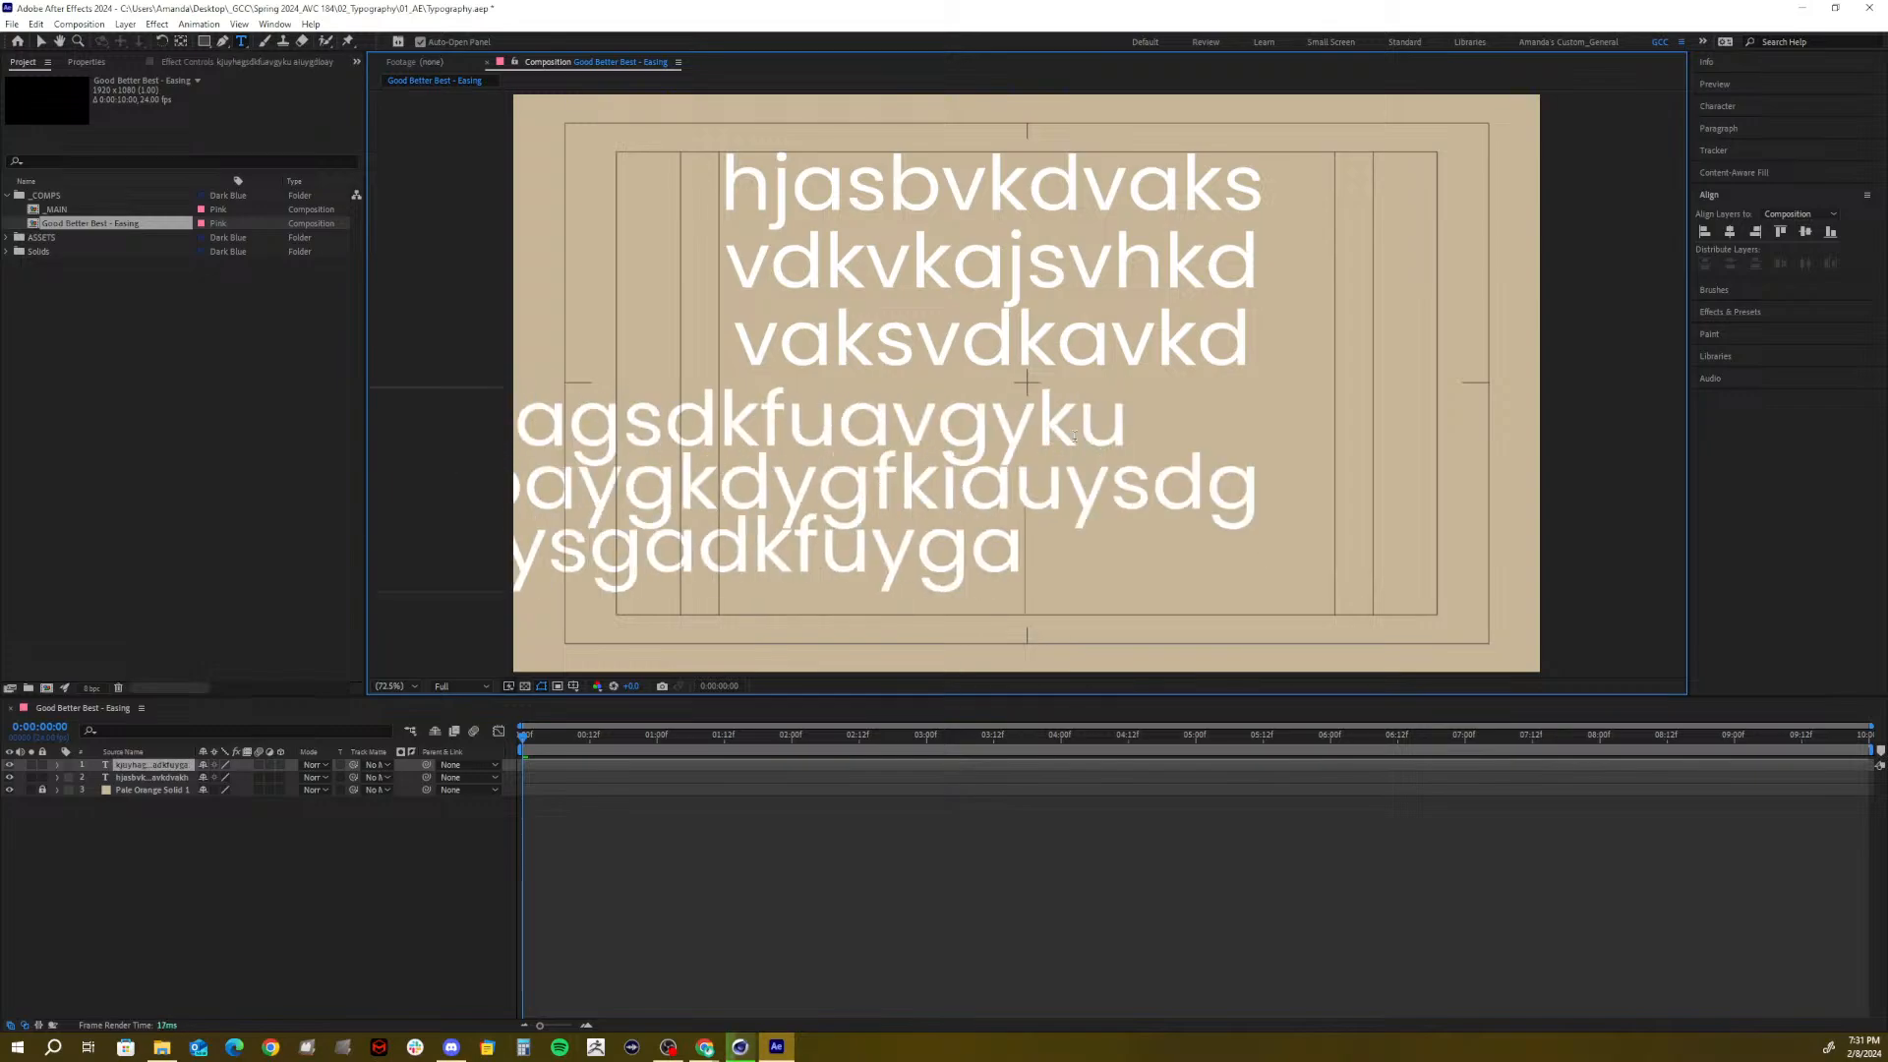
left_click(210, 843)
left_click(127, 775, "shift")
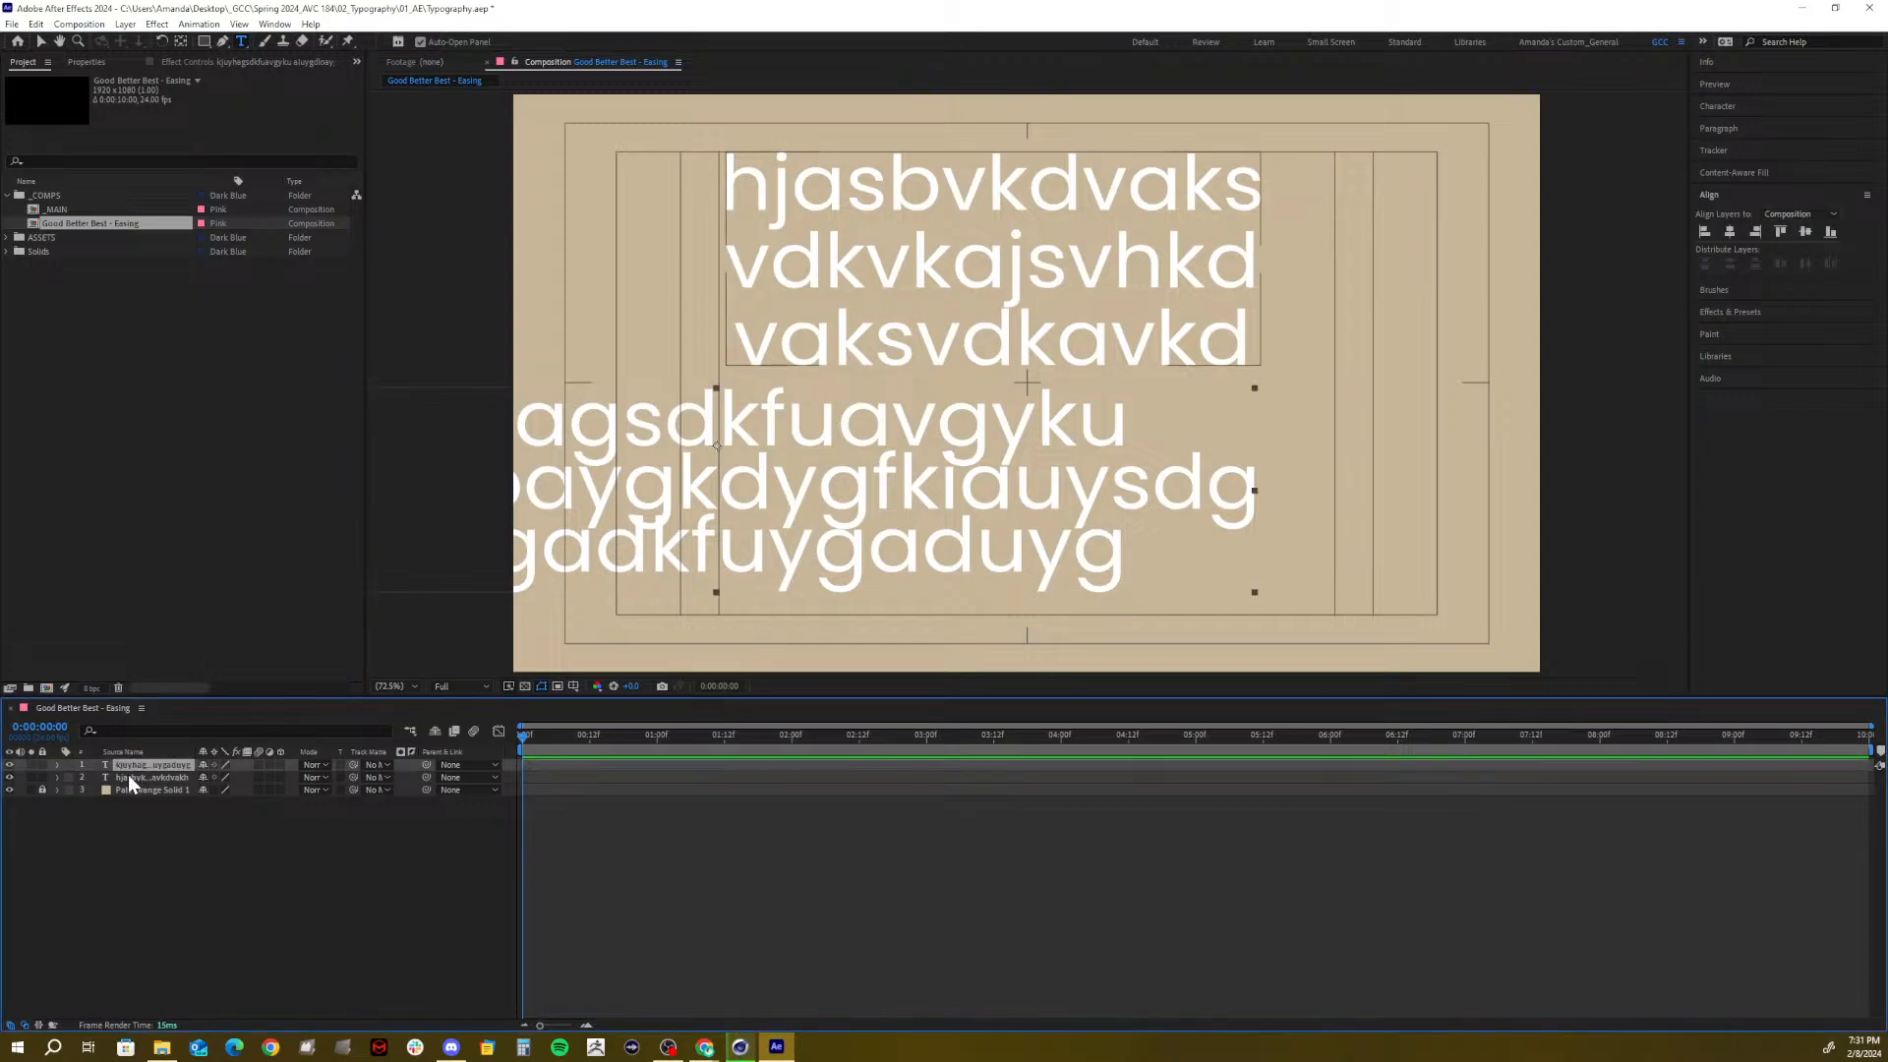
key("Delete")
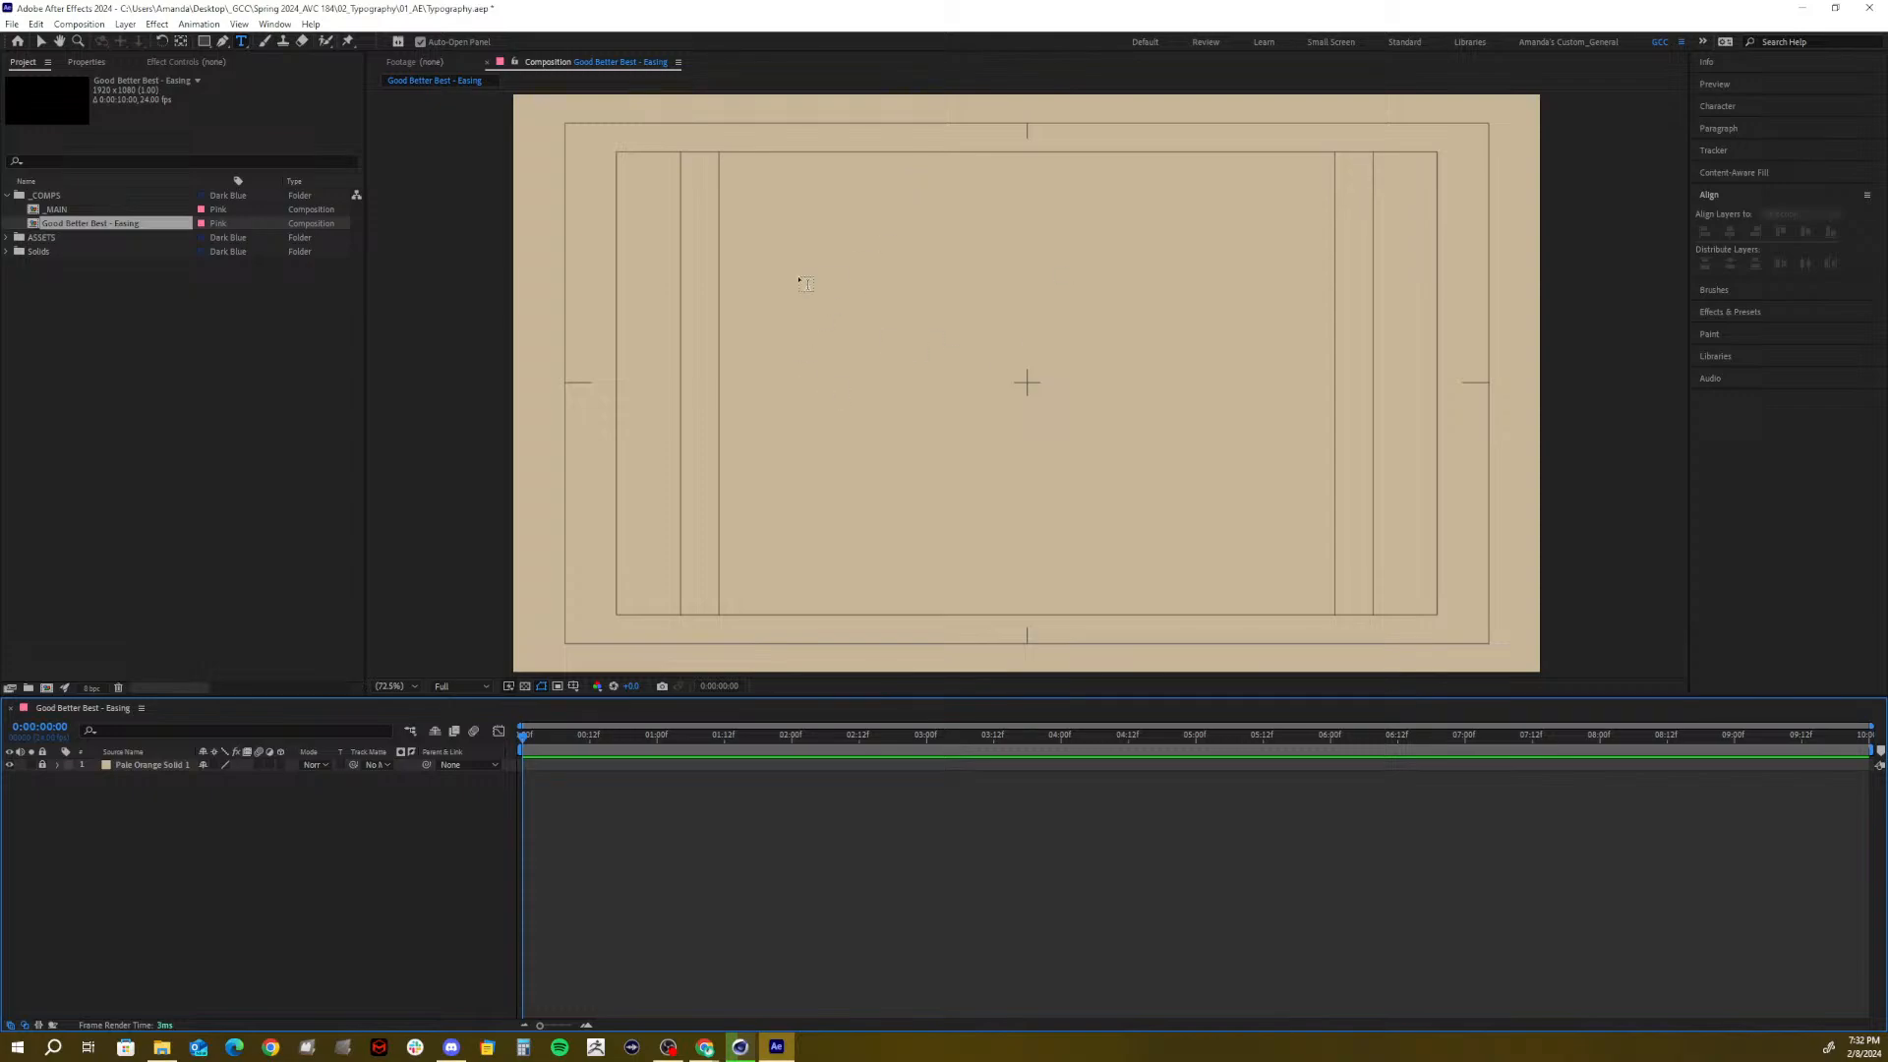
Type a 'Good' text layer near the upper left of the comp
left_click(728, 253)
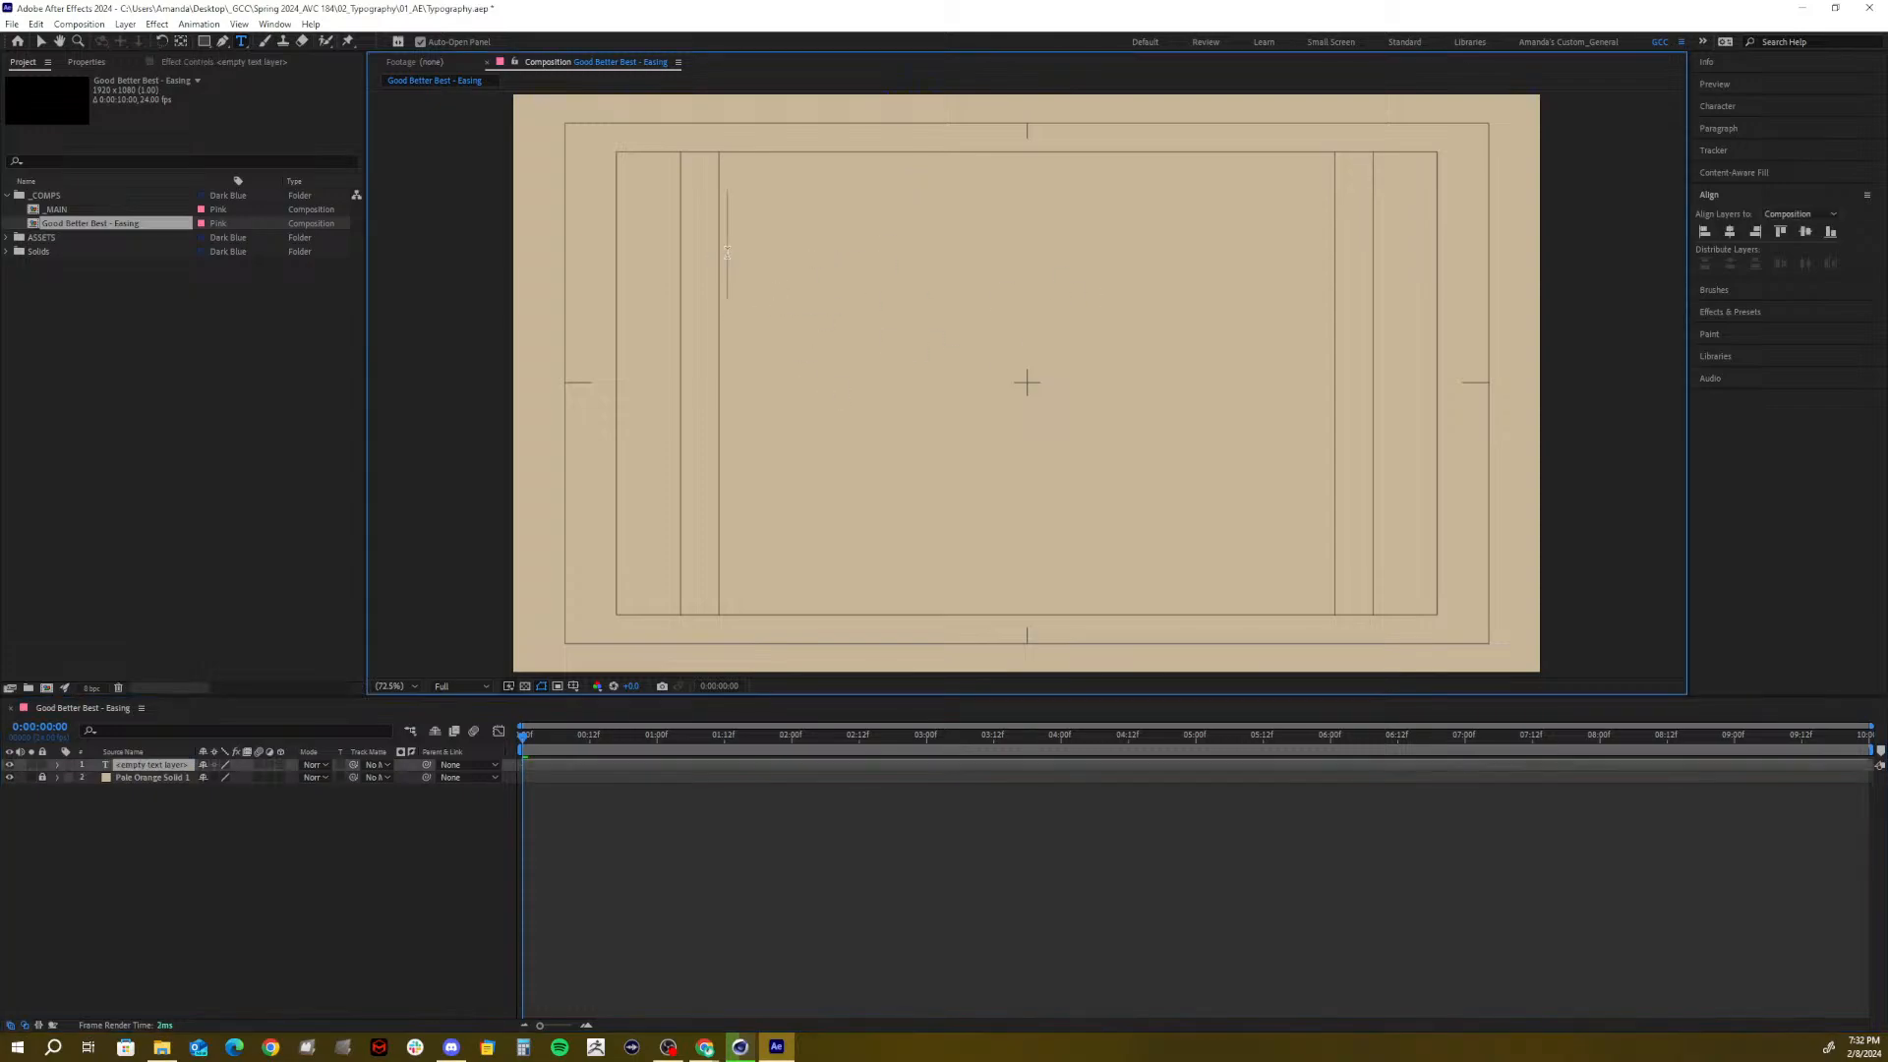
type("Gpop")
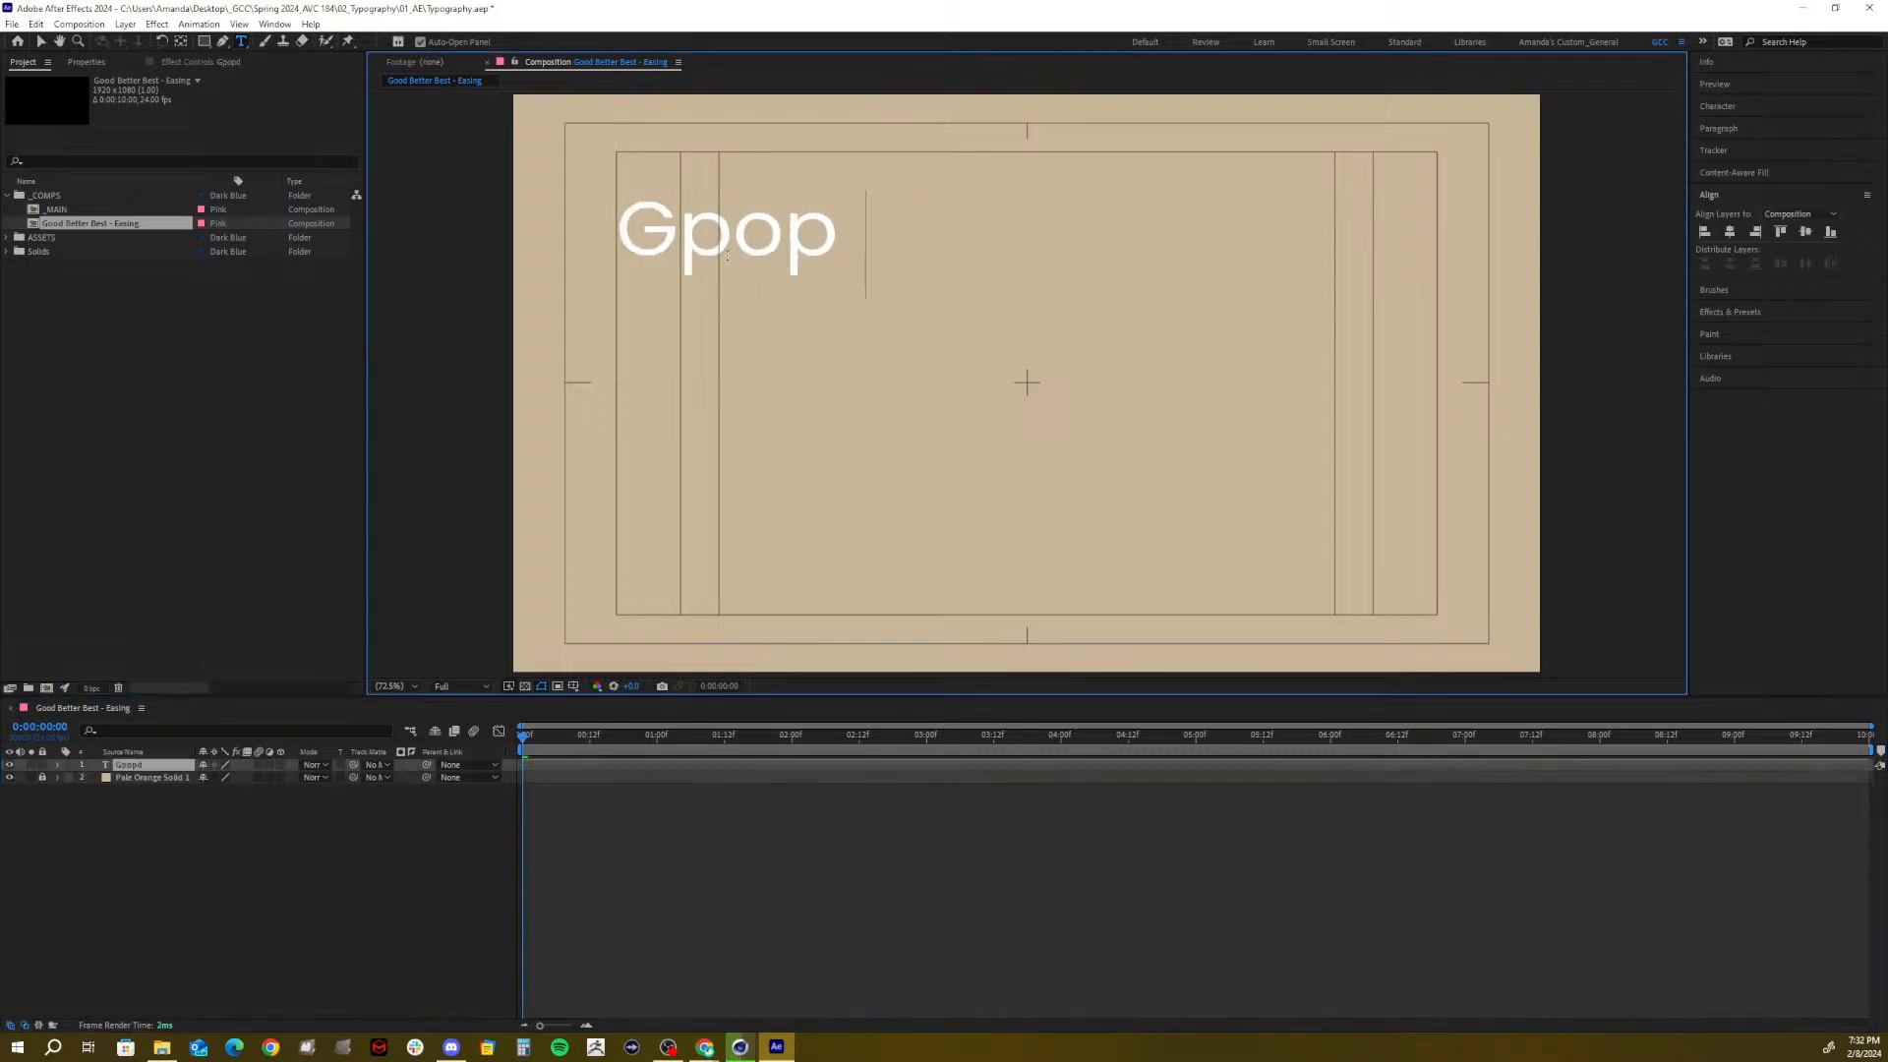
key("BackSpace")
key("BackSpace")
key("BackSpace")
type("ood")
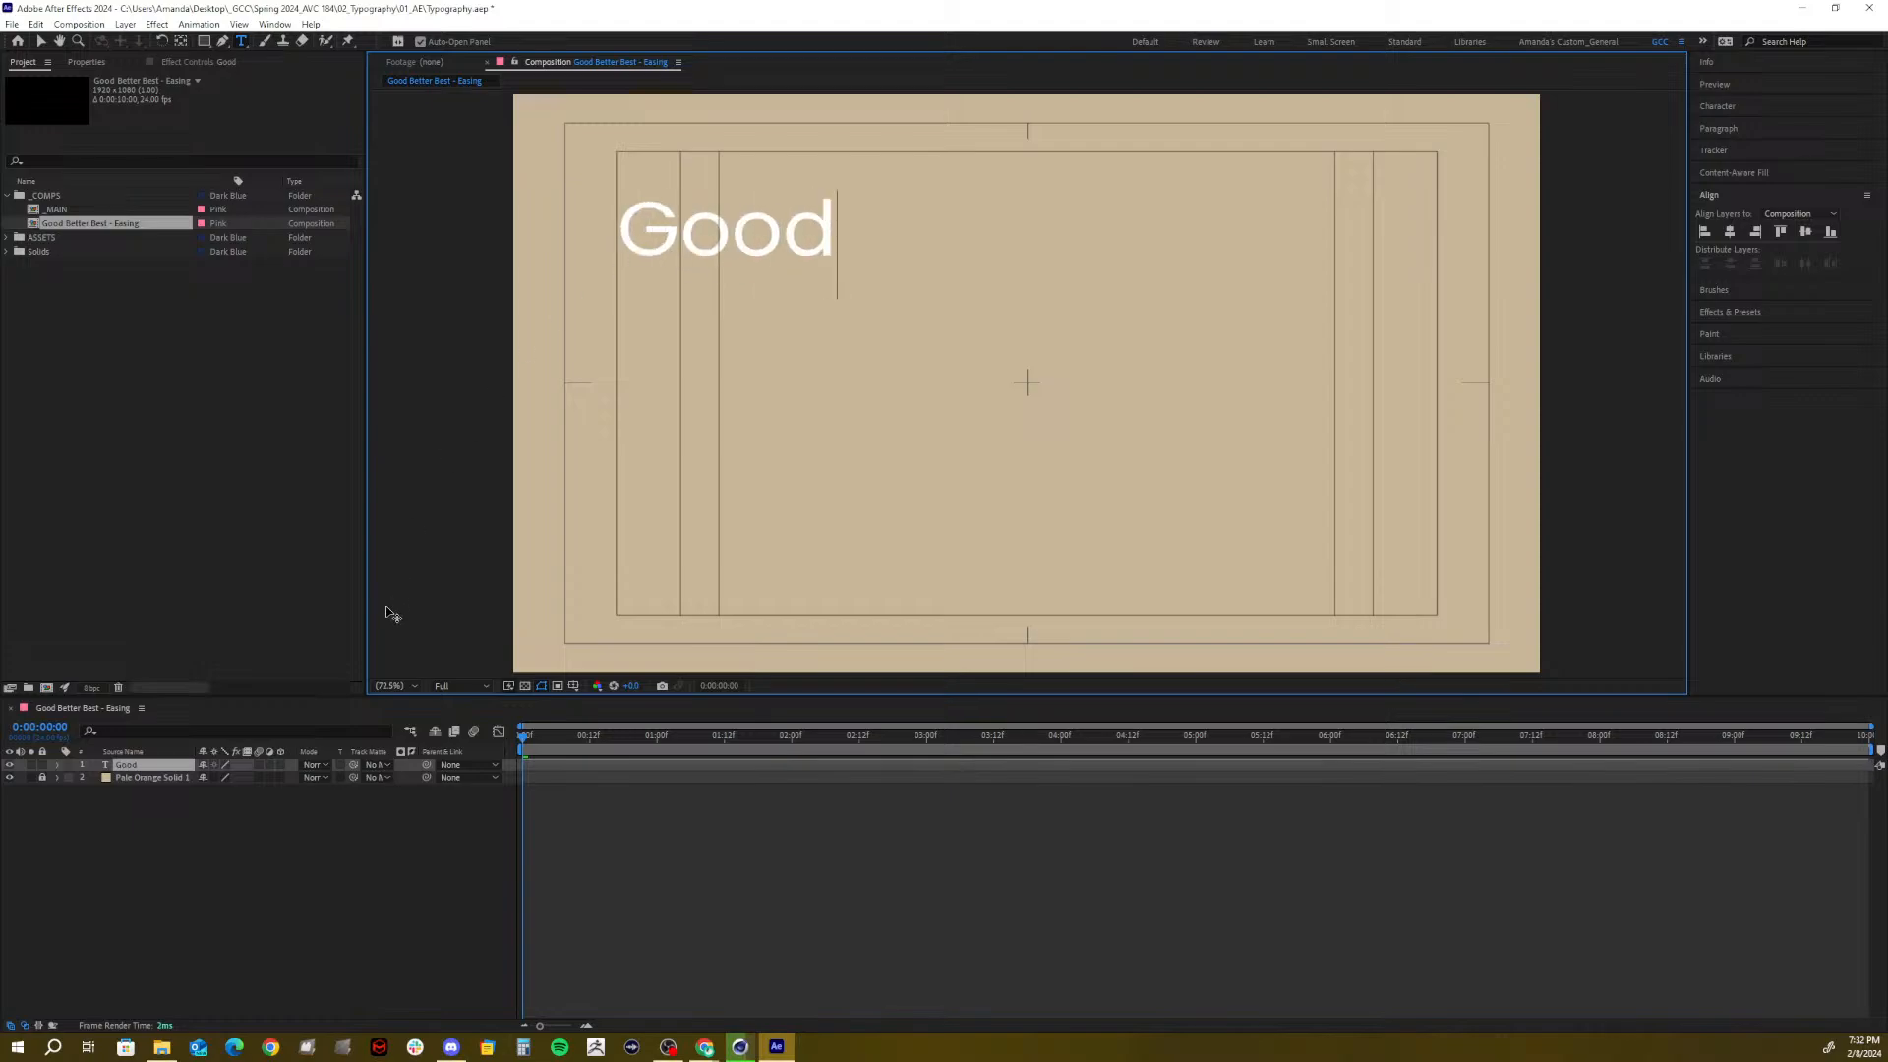
left_click(173, 864)
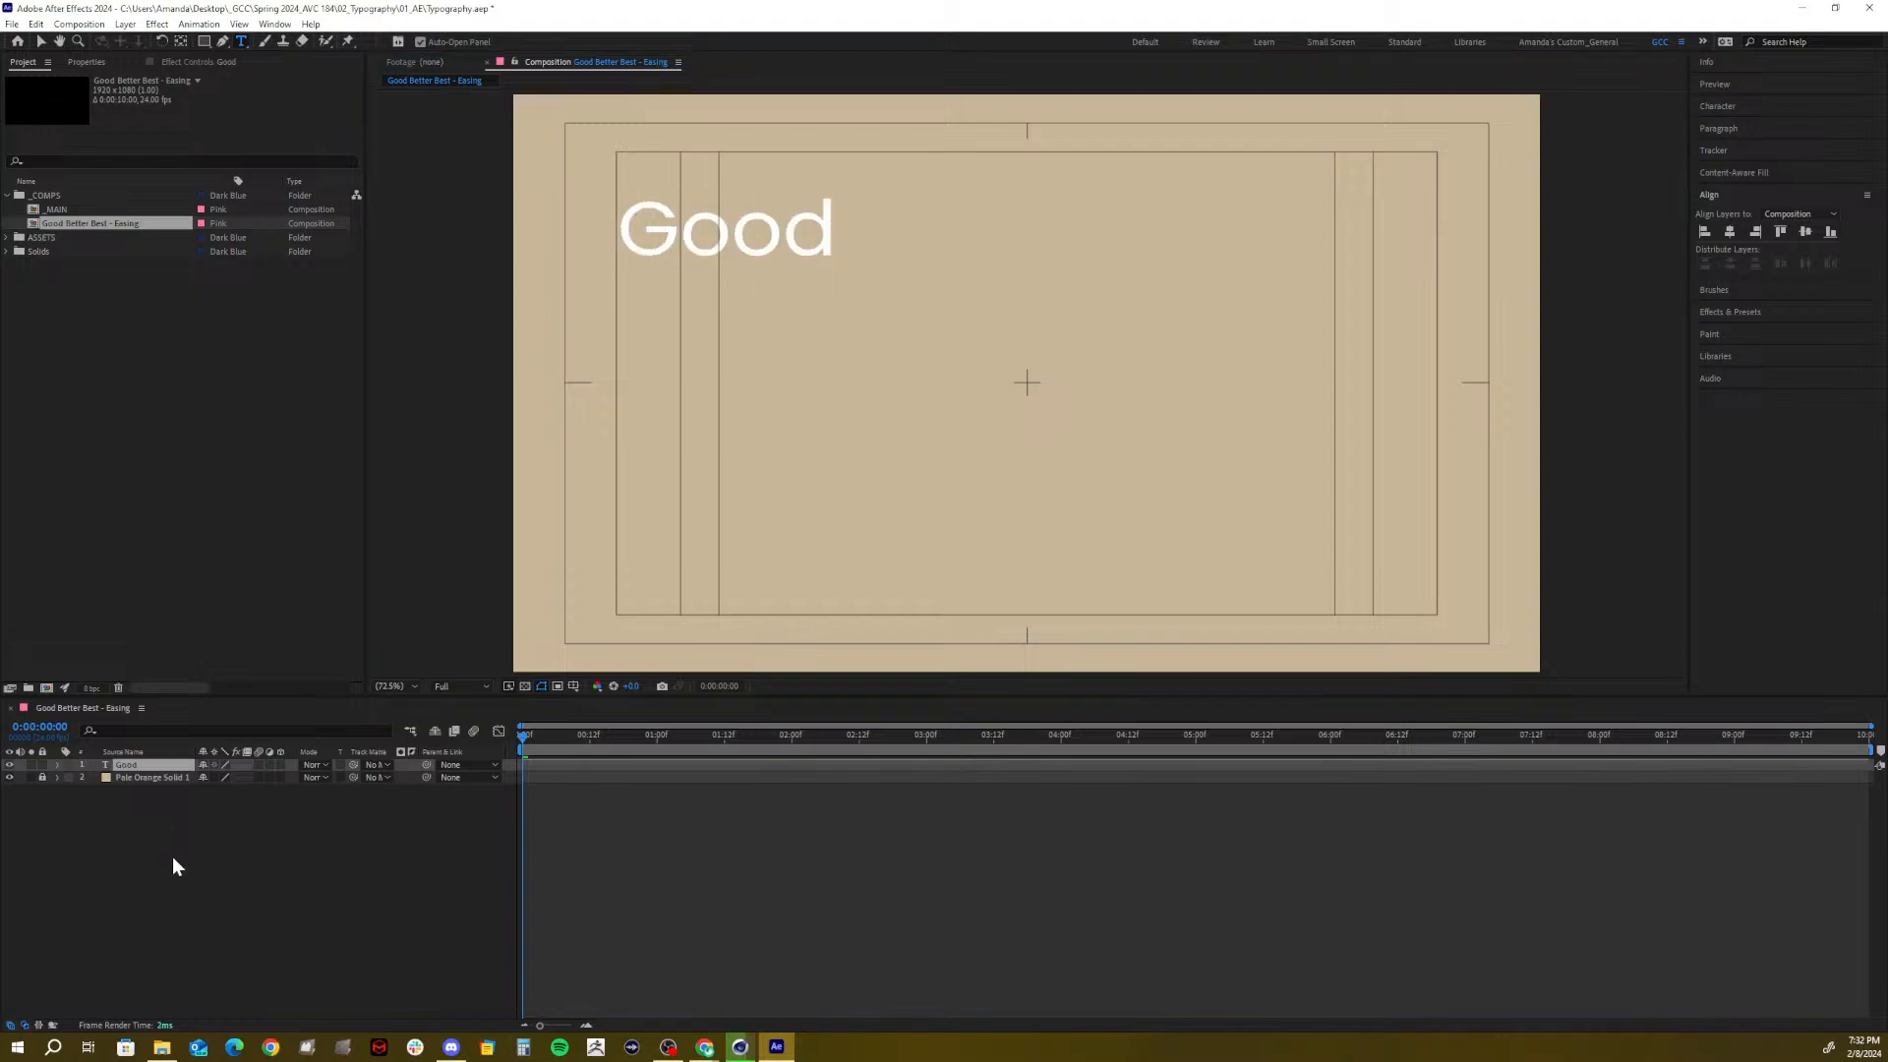
Duplicate the Good layer twice, retyping the copies as 'Better' and 'Best'
left_click(123, 764)
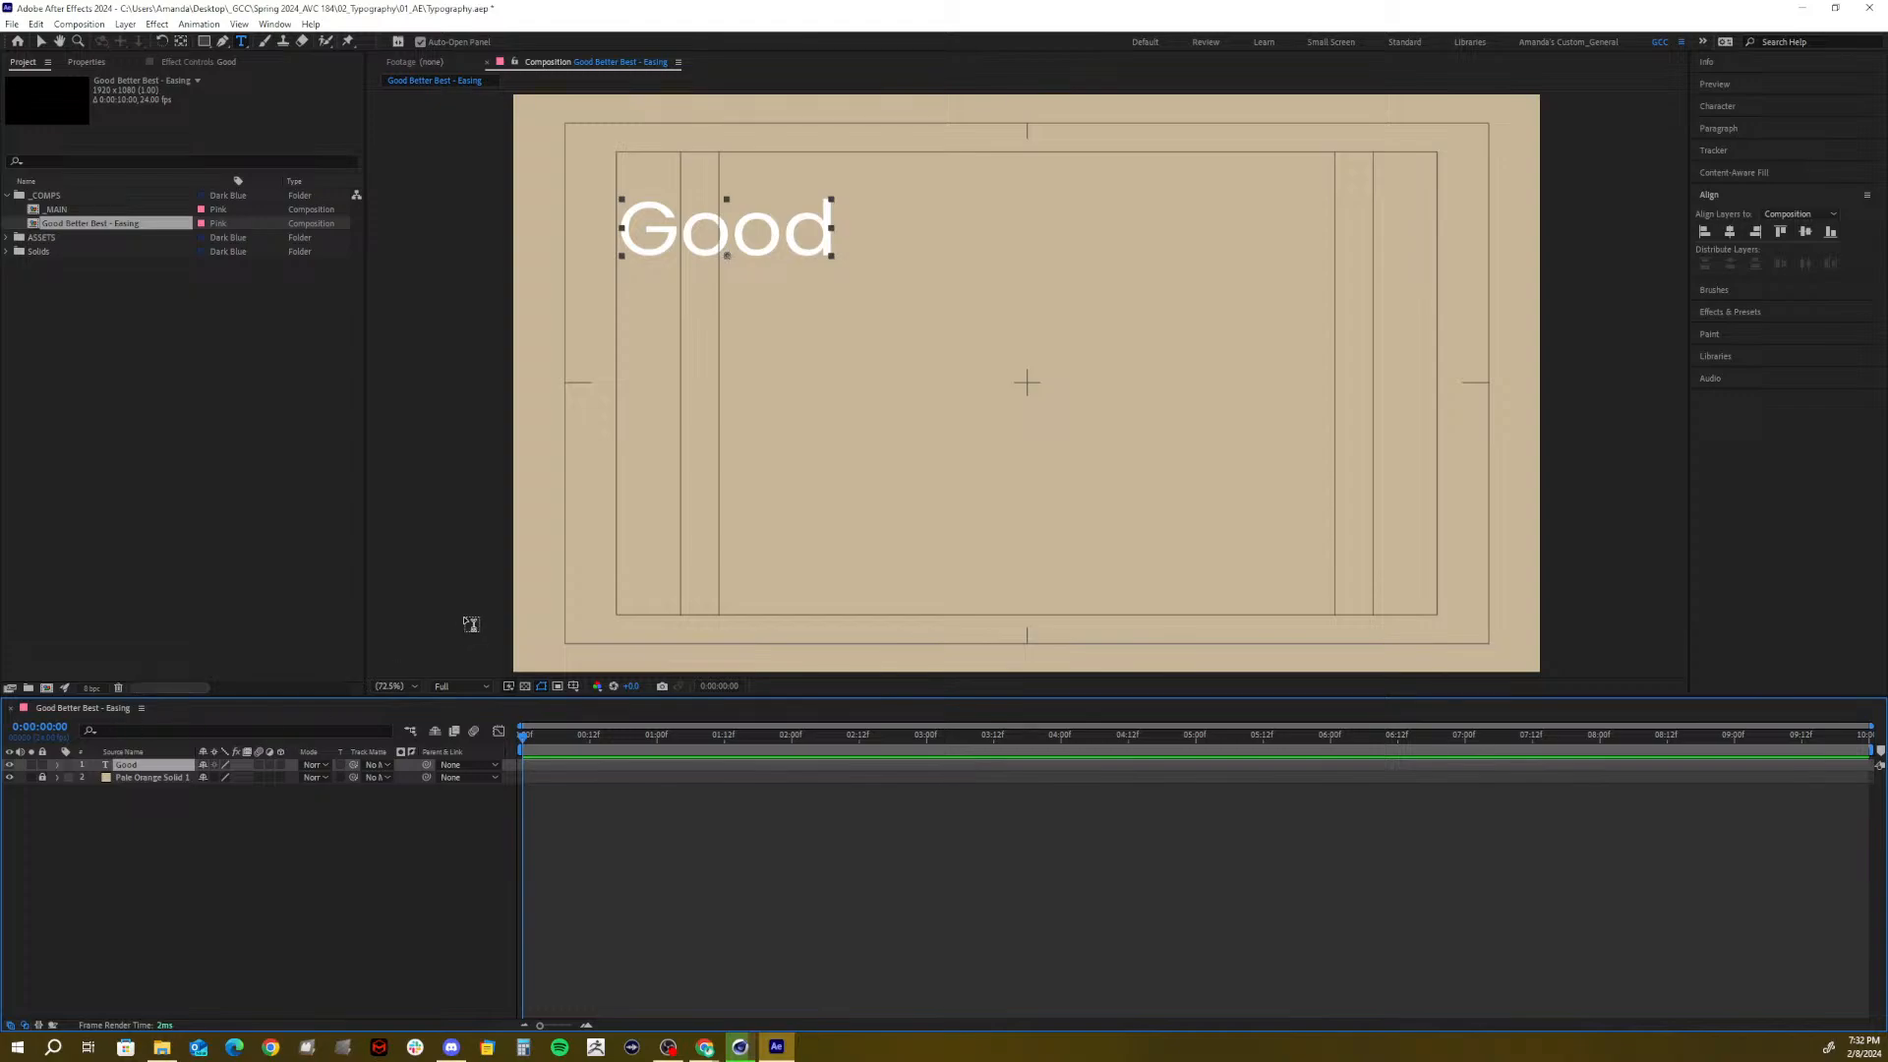
key("ctrl+d")
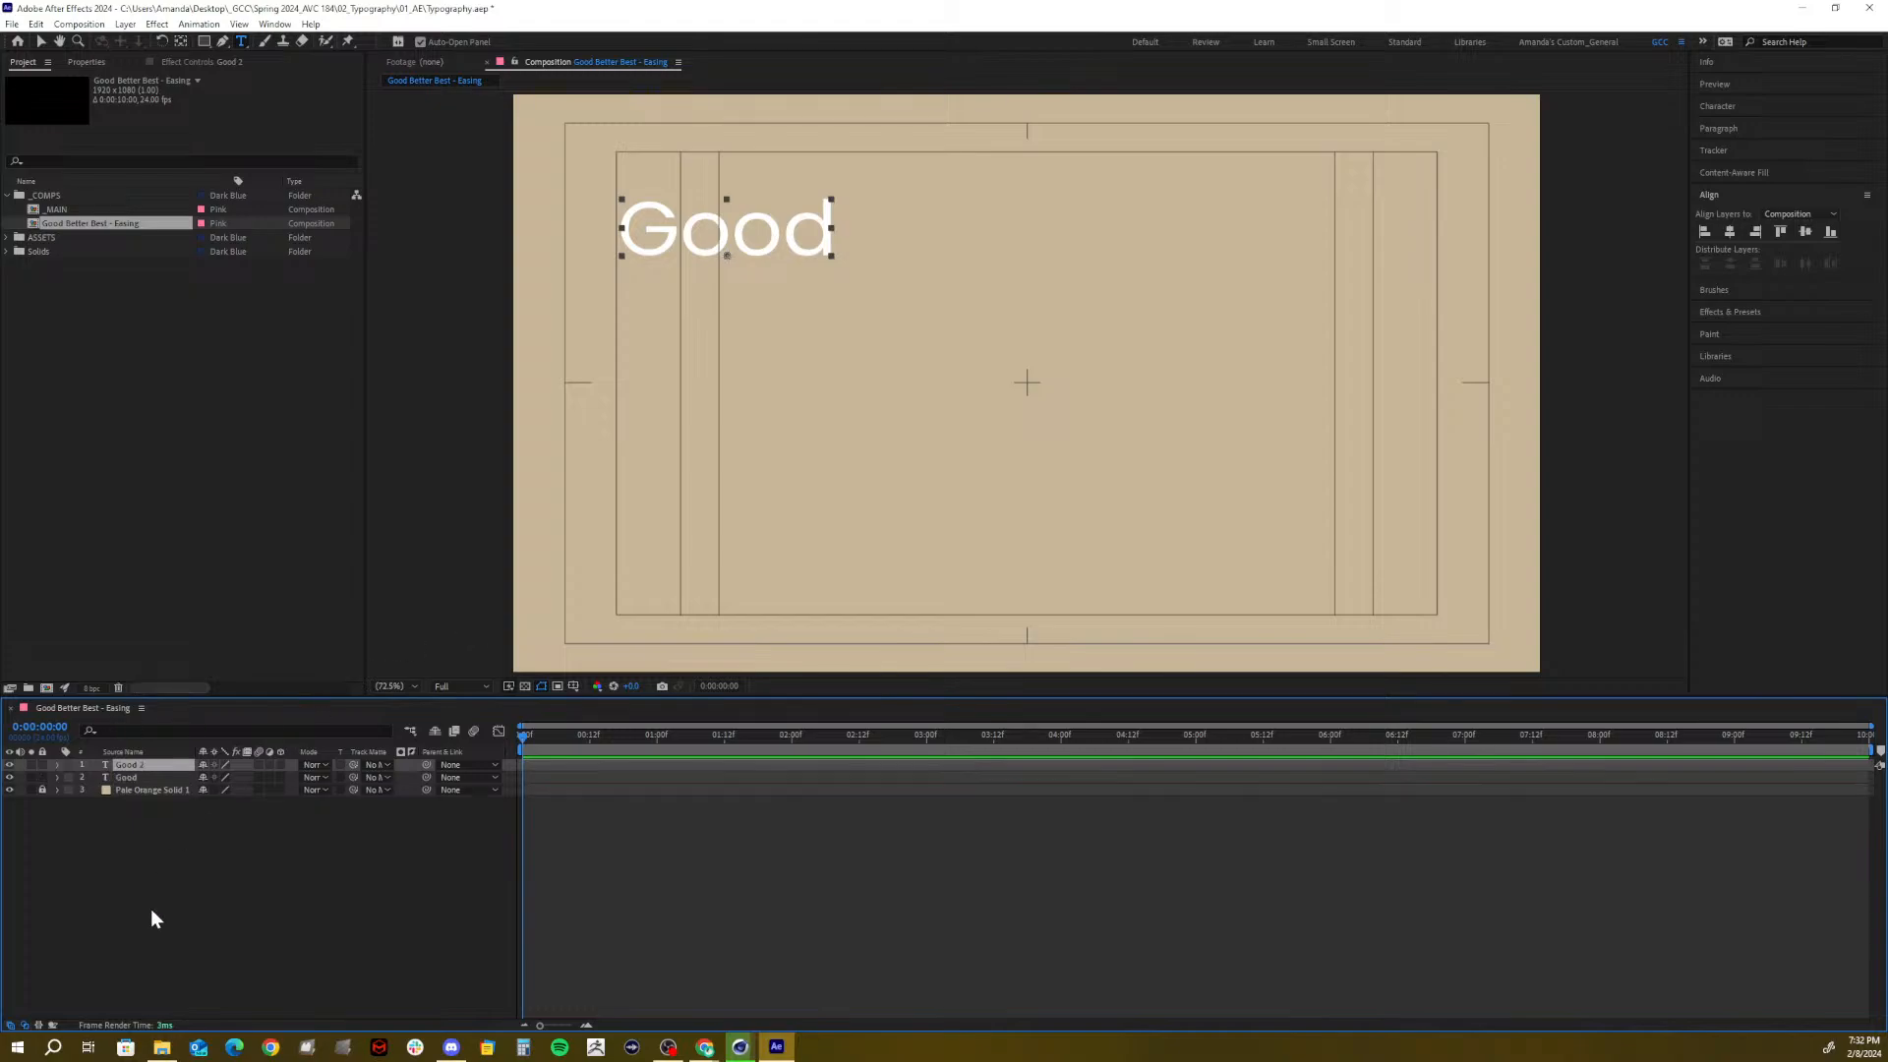
double_click(134, 766)
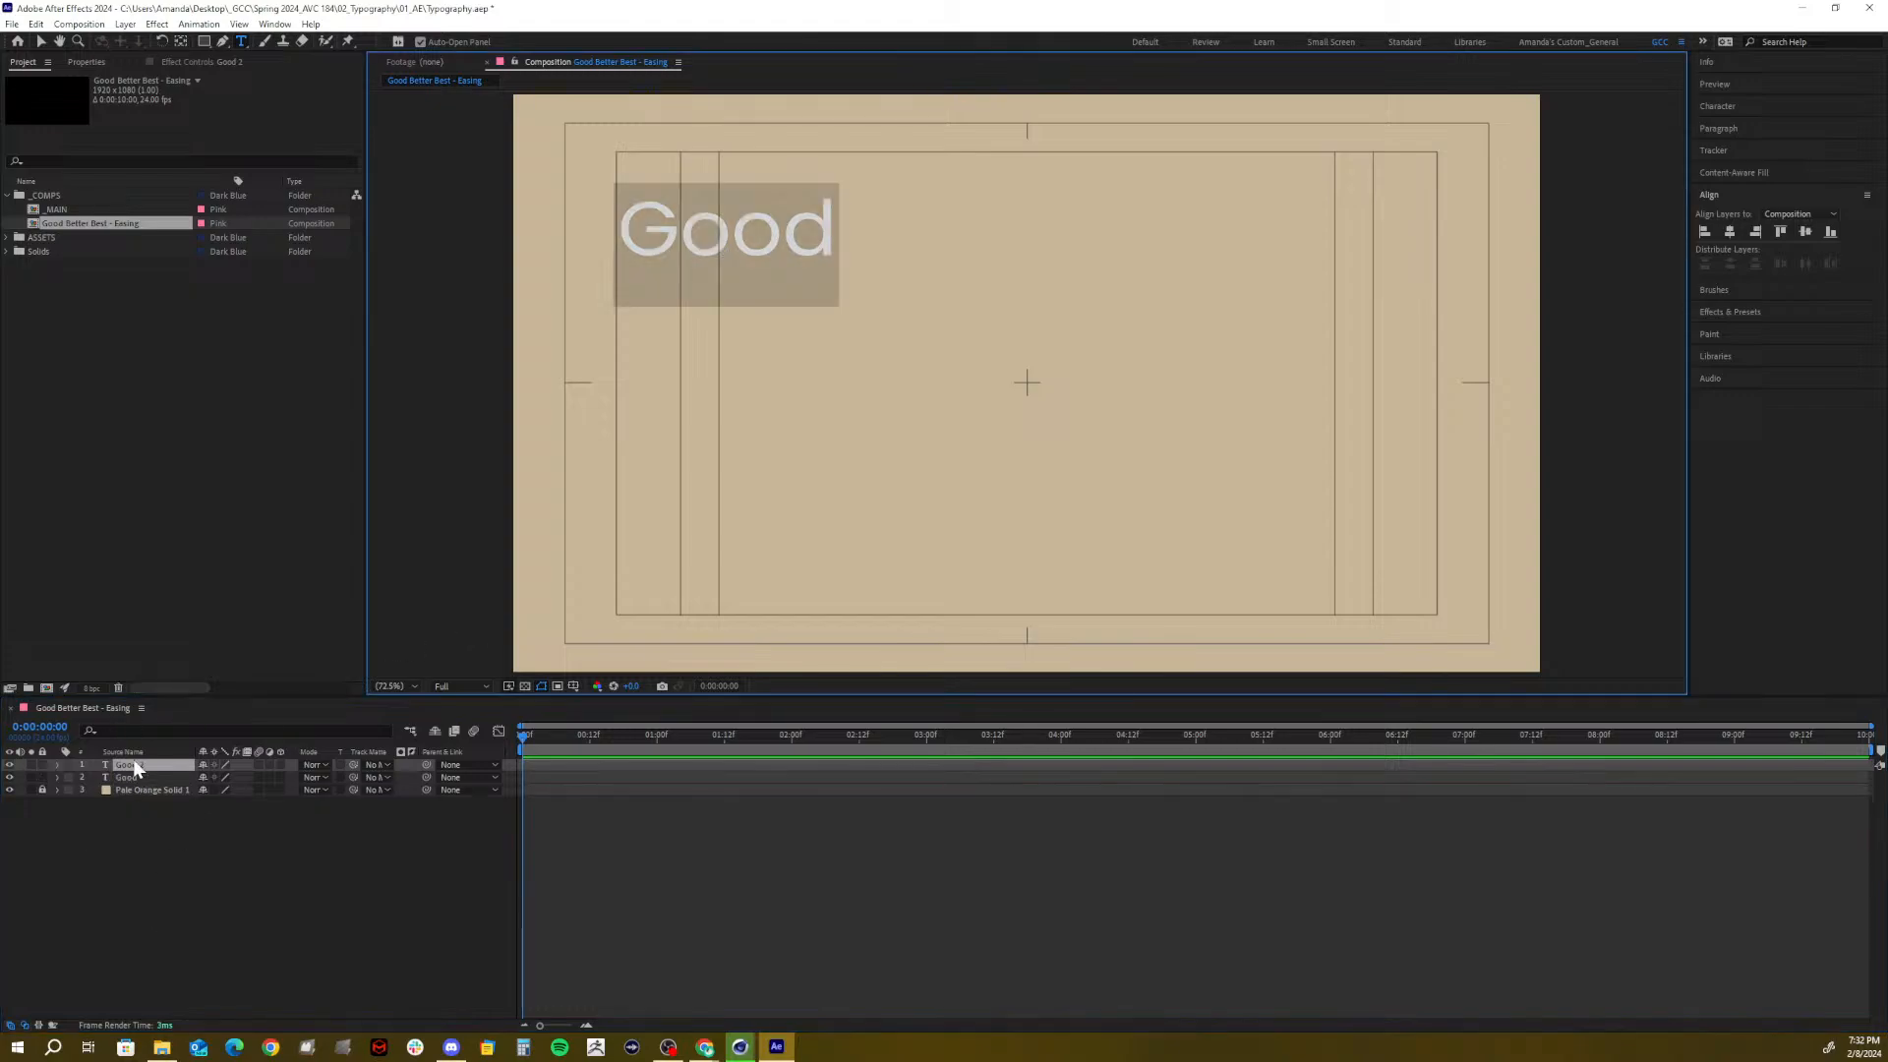
type("Better")
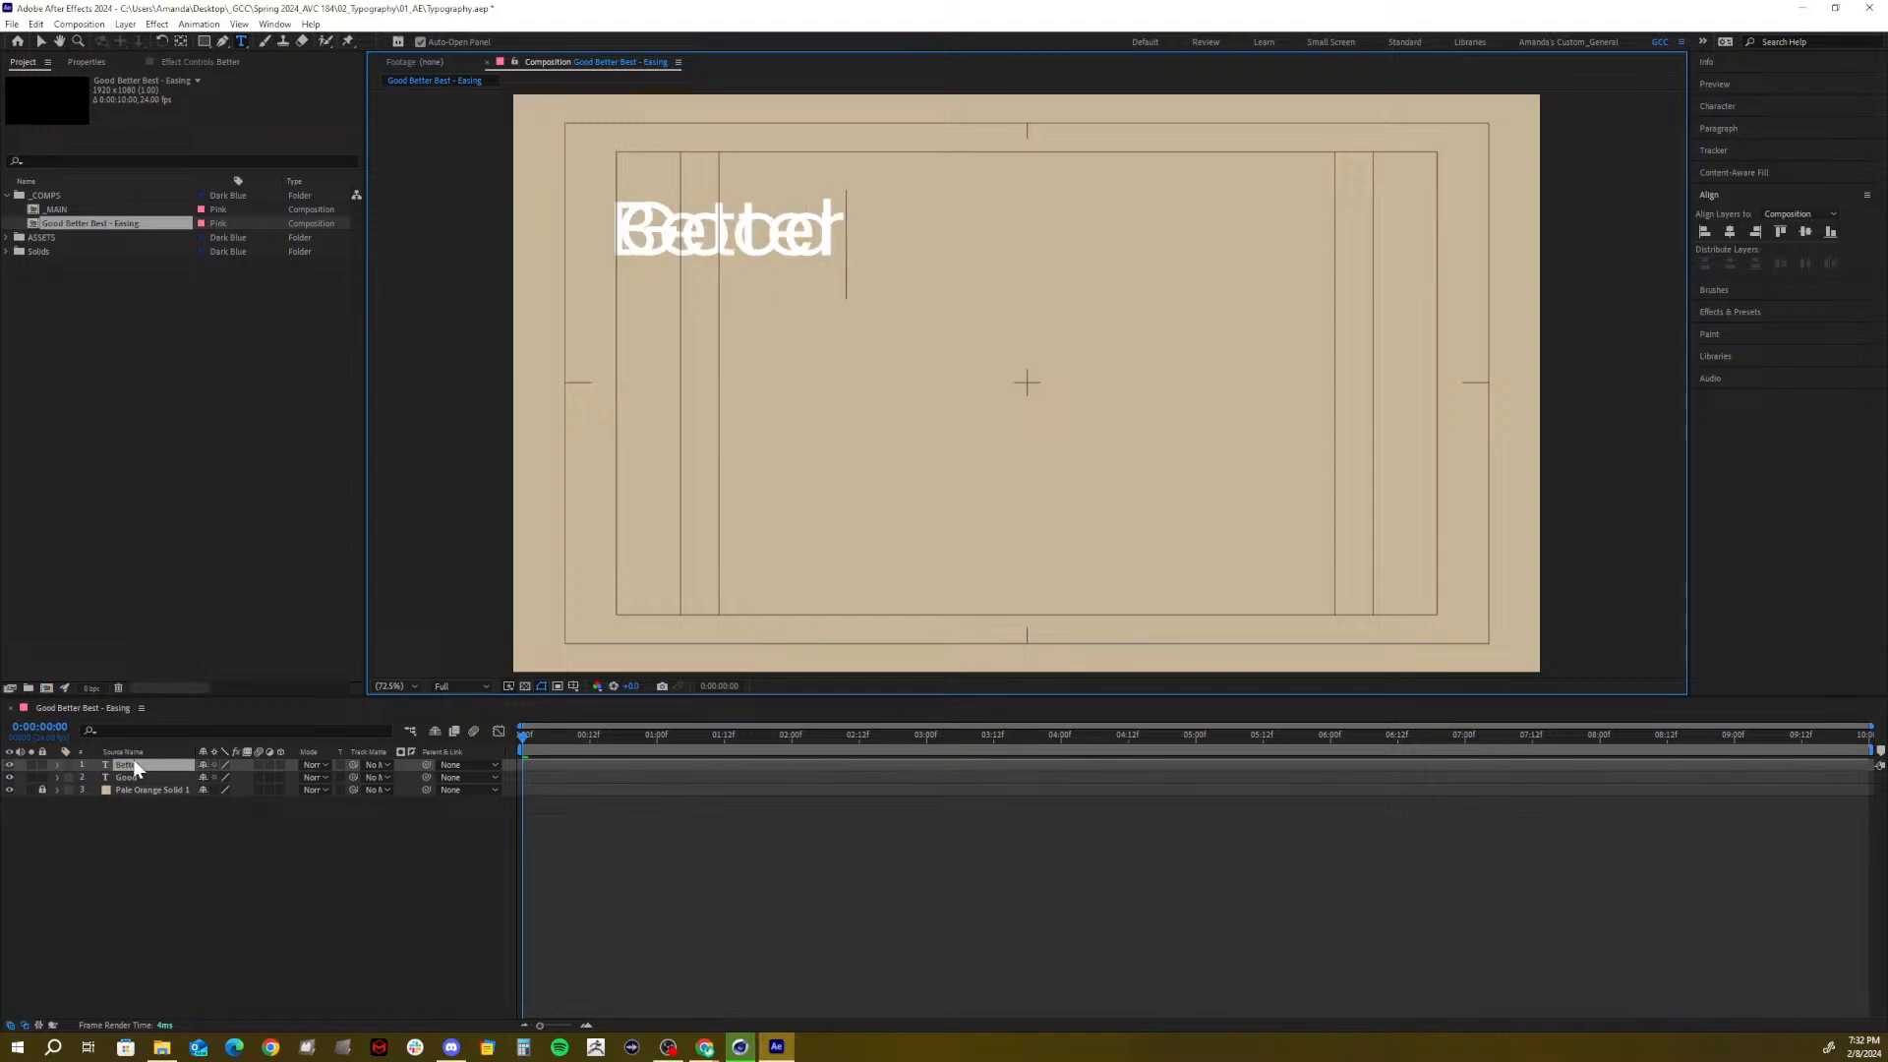
left_click(209, 936)
left_click(116, 764)
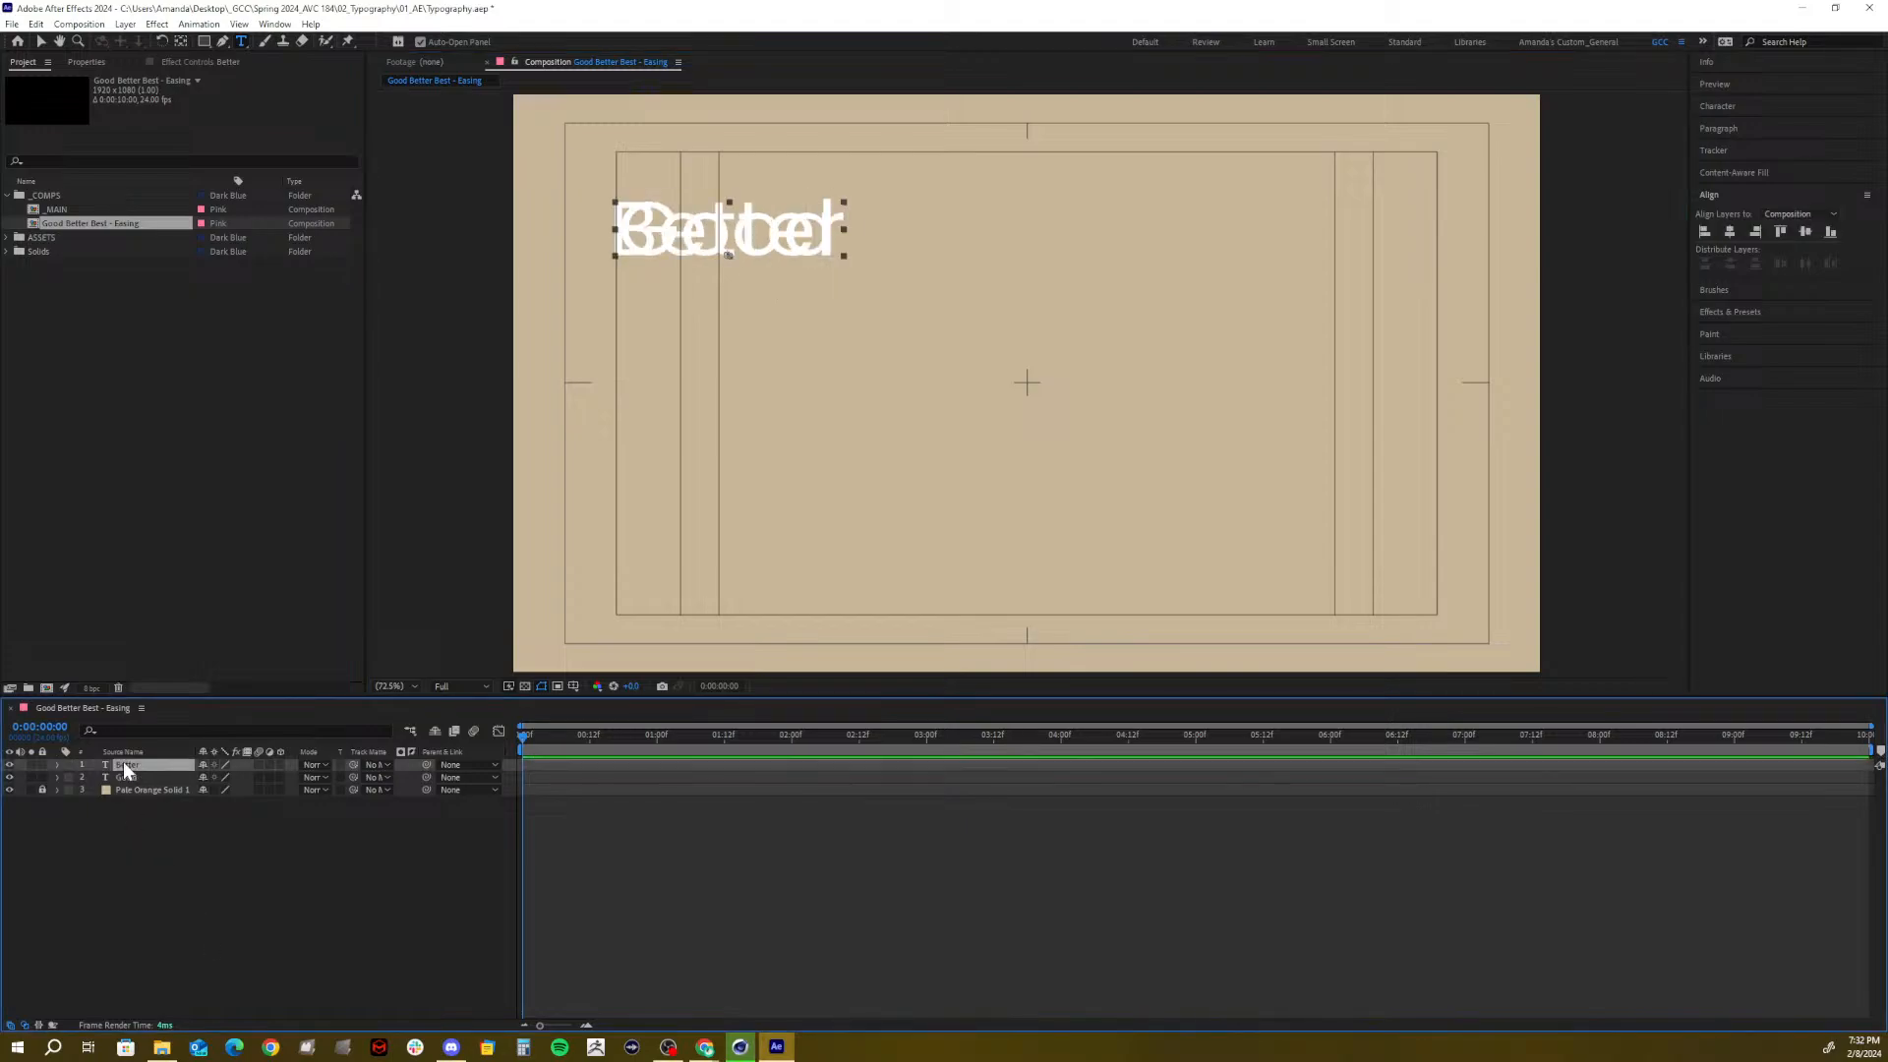
key("ctrl+d")
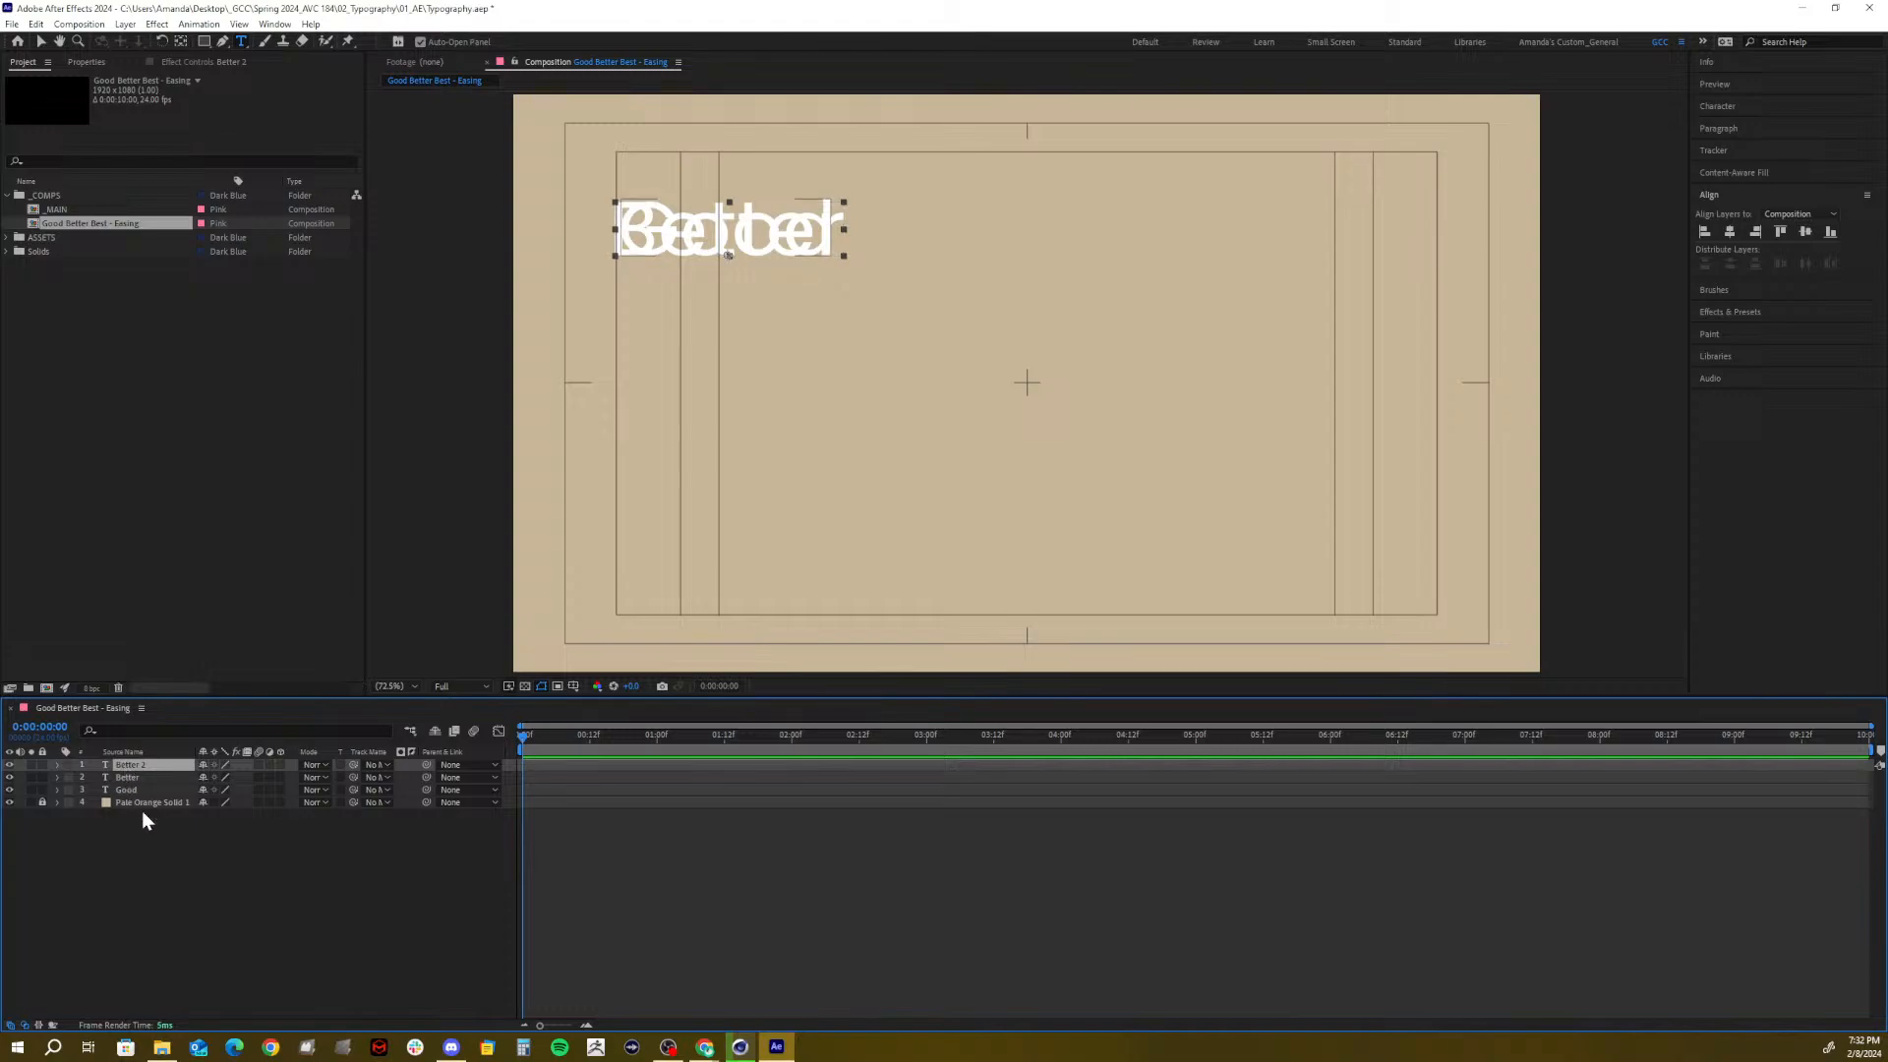
double_click(116, 764)
type("Best")
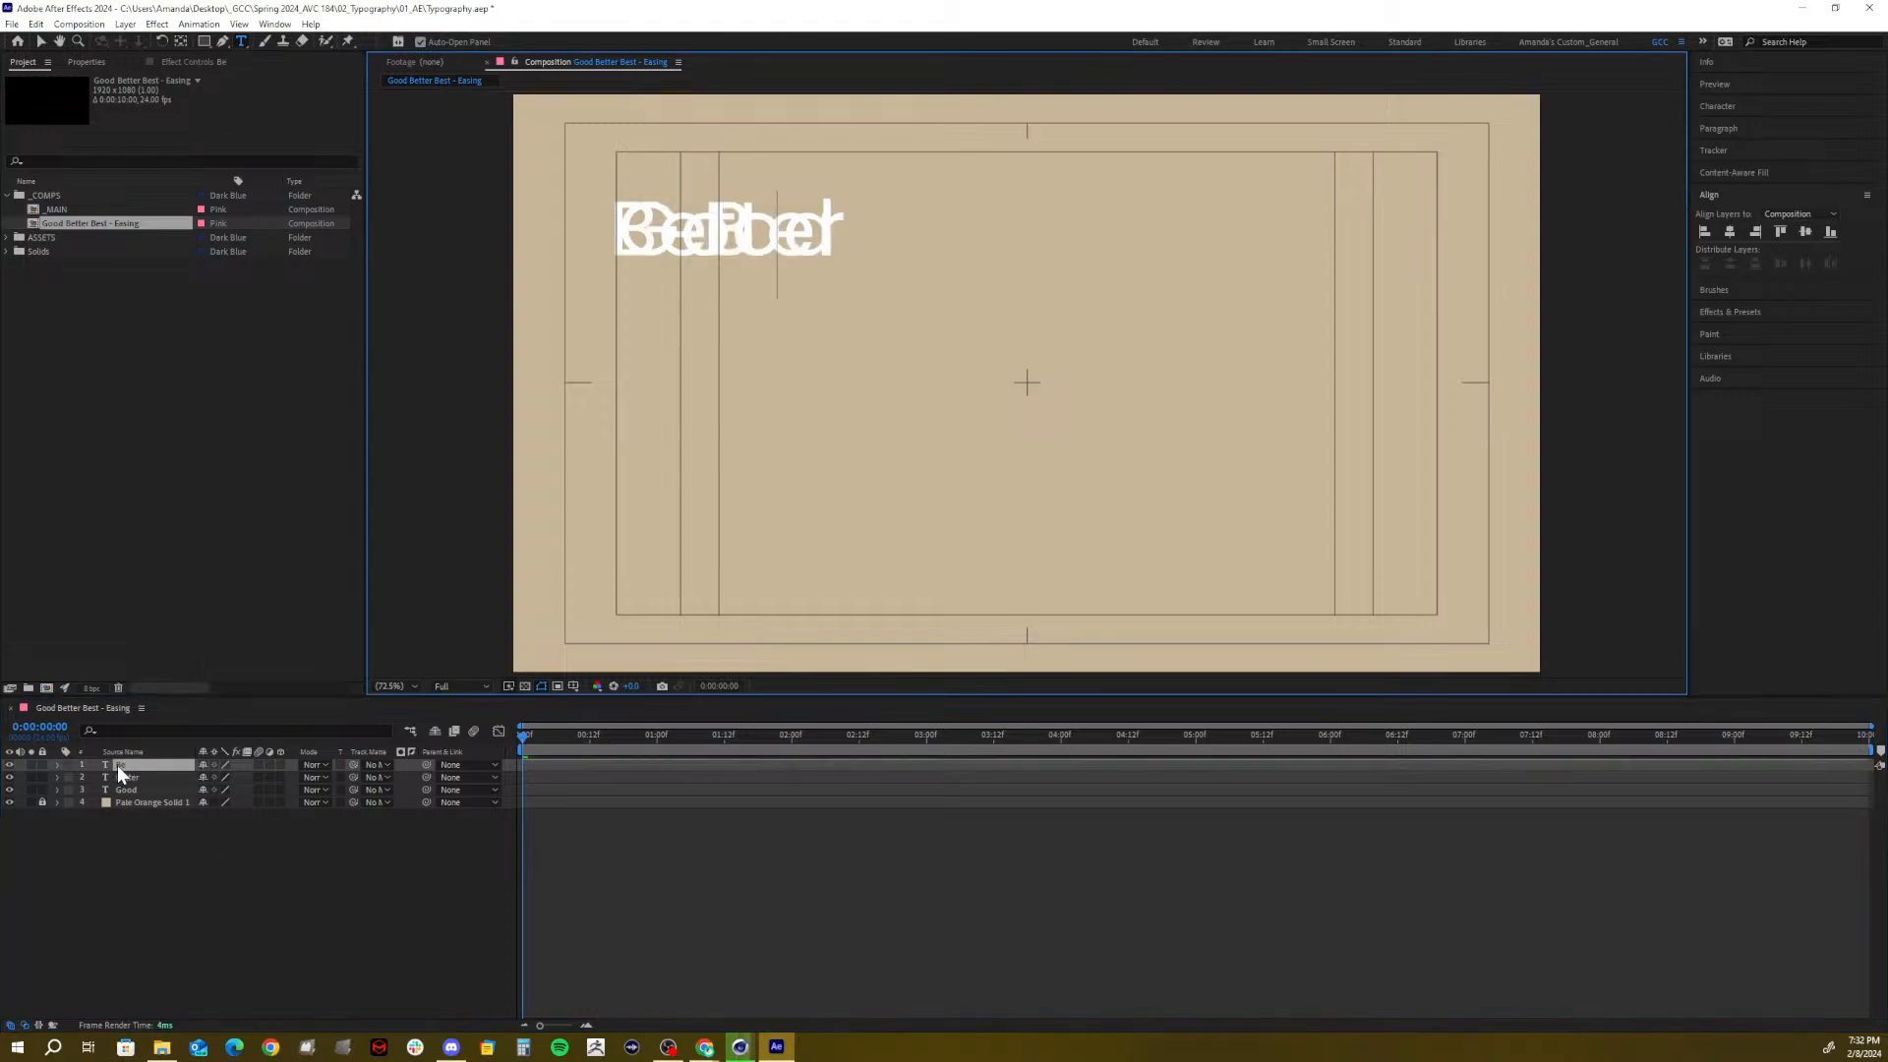
Give the Best layer a red label, Better green, and Good purple
left_click(136, 861)
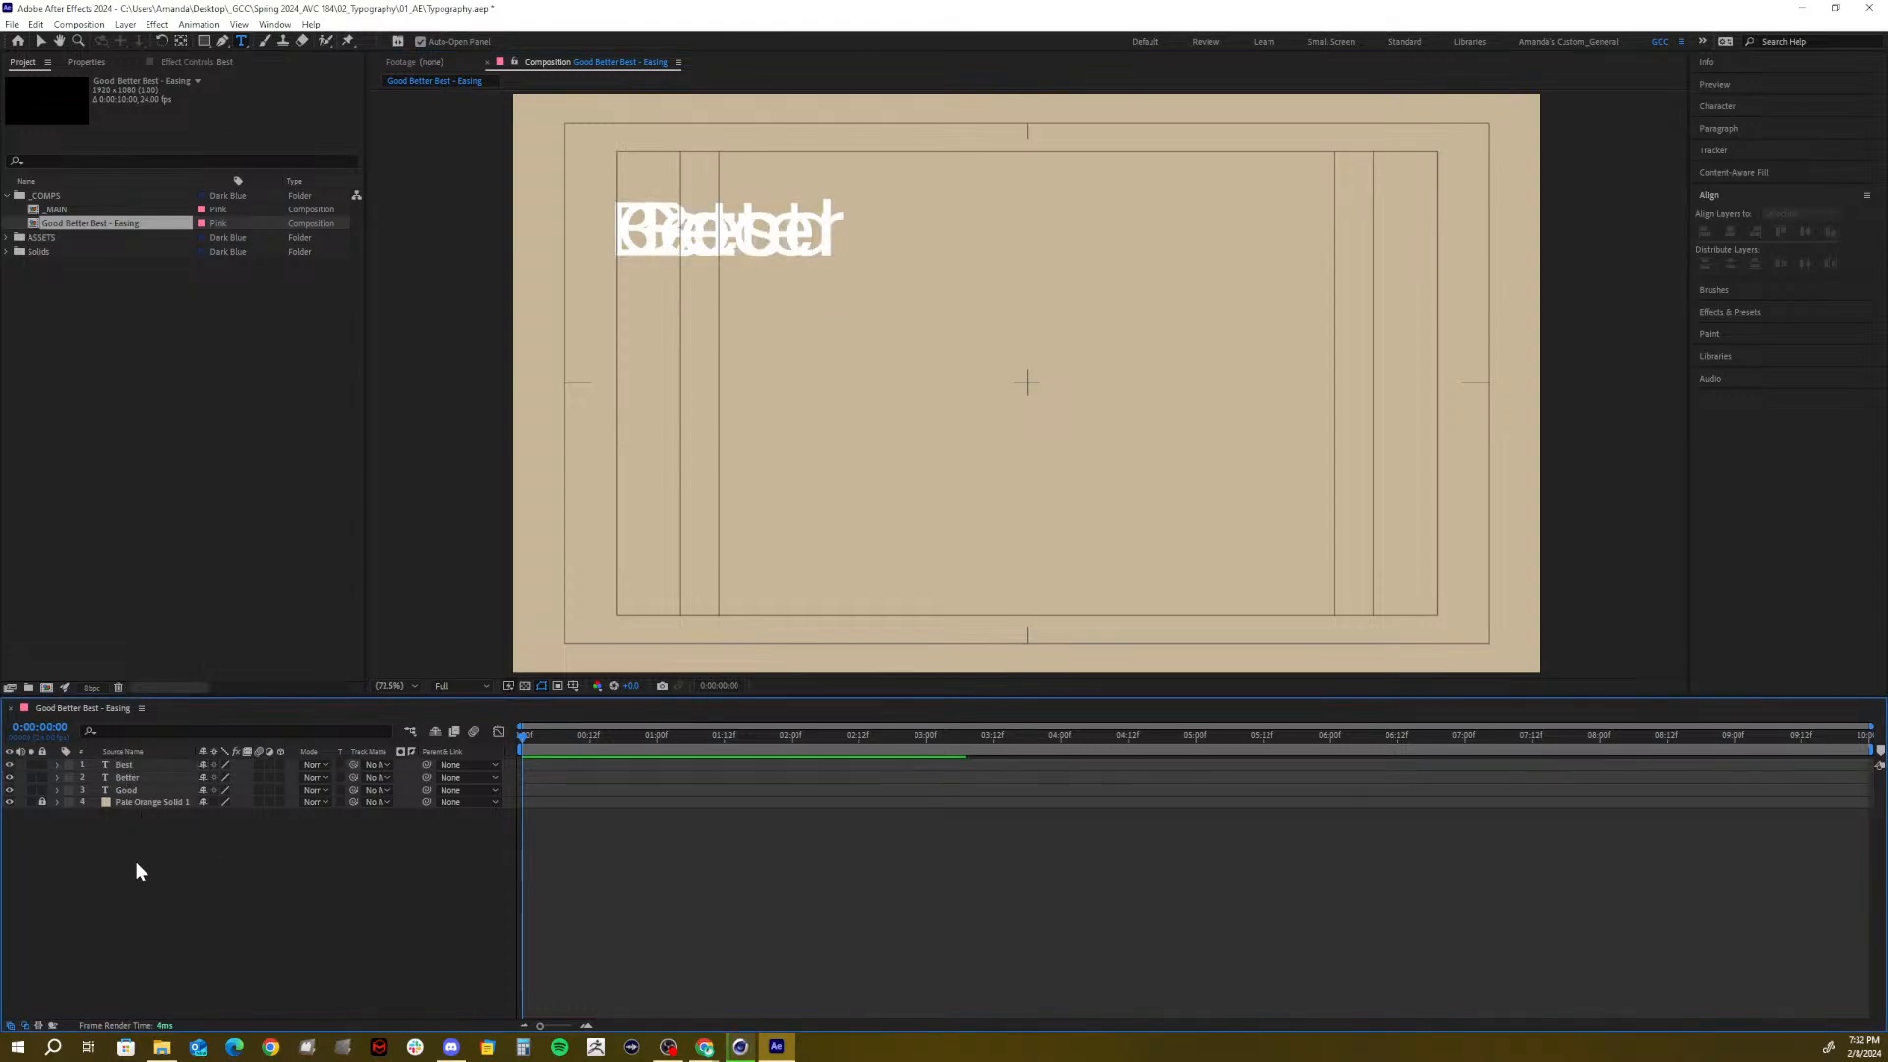
left_click(68, 765)
left_click(104, 626)
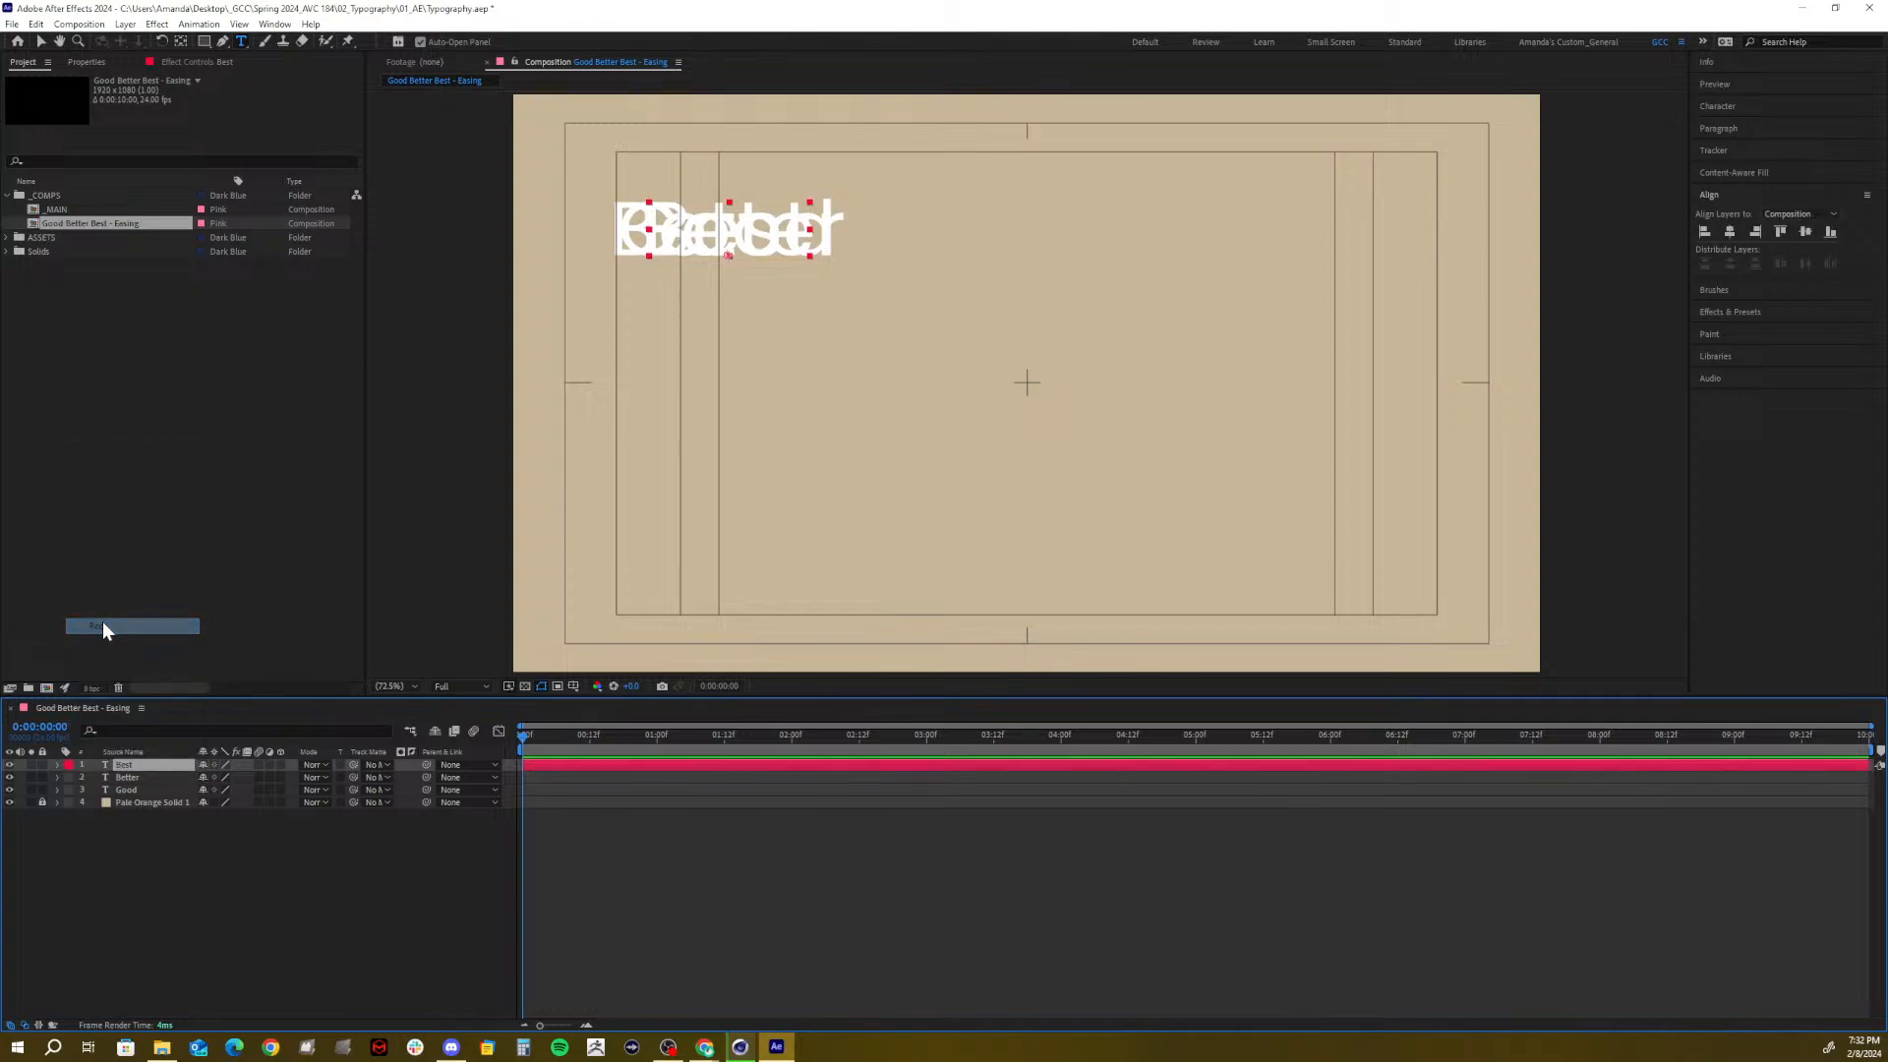
left_click(69, 776)
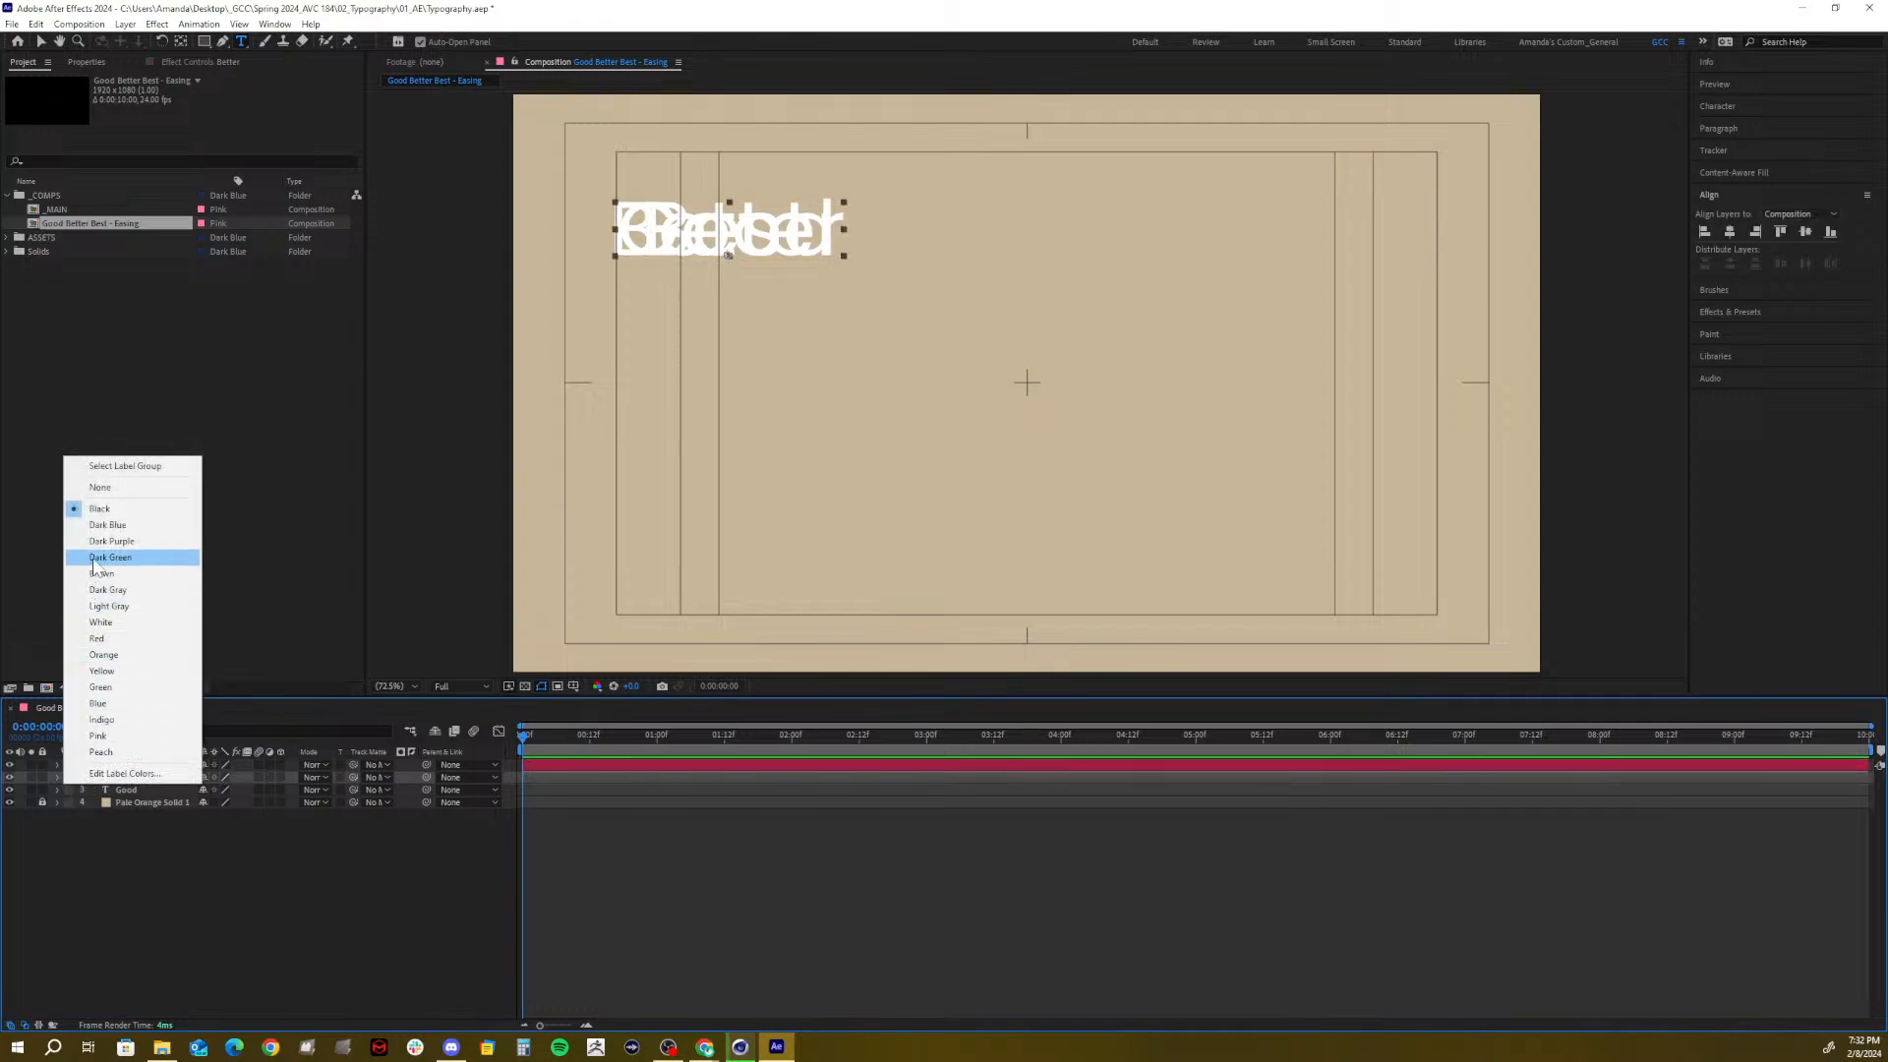
left_click(100, 687)
left_click(72, 791)
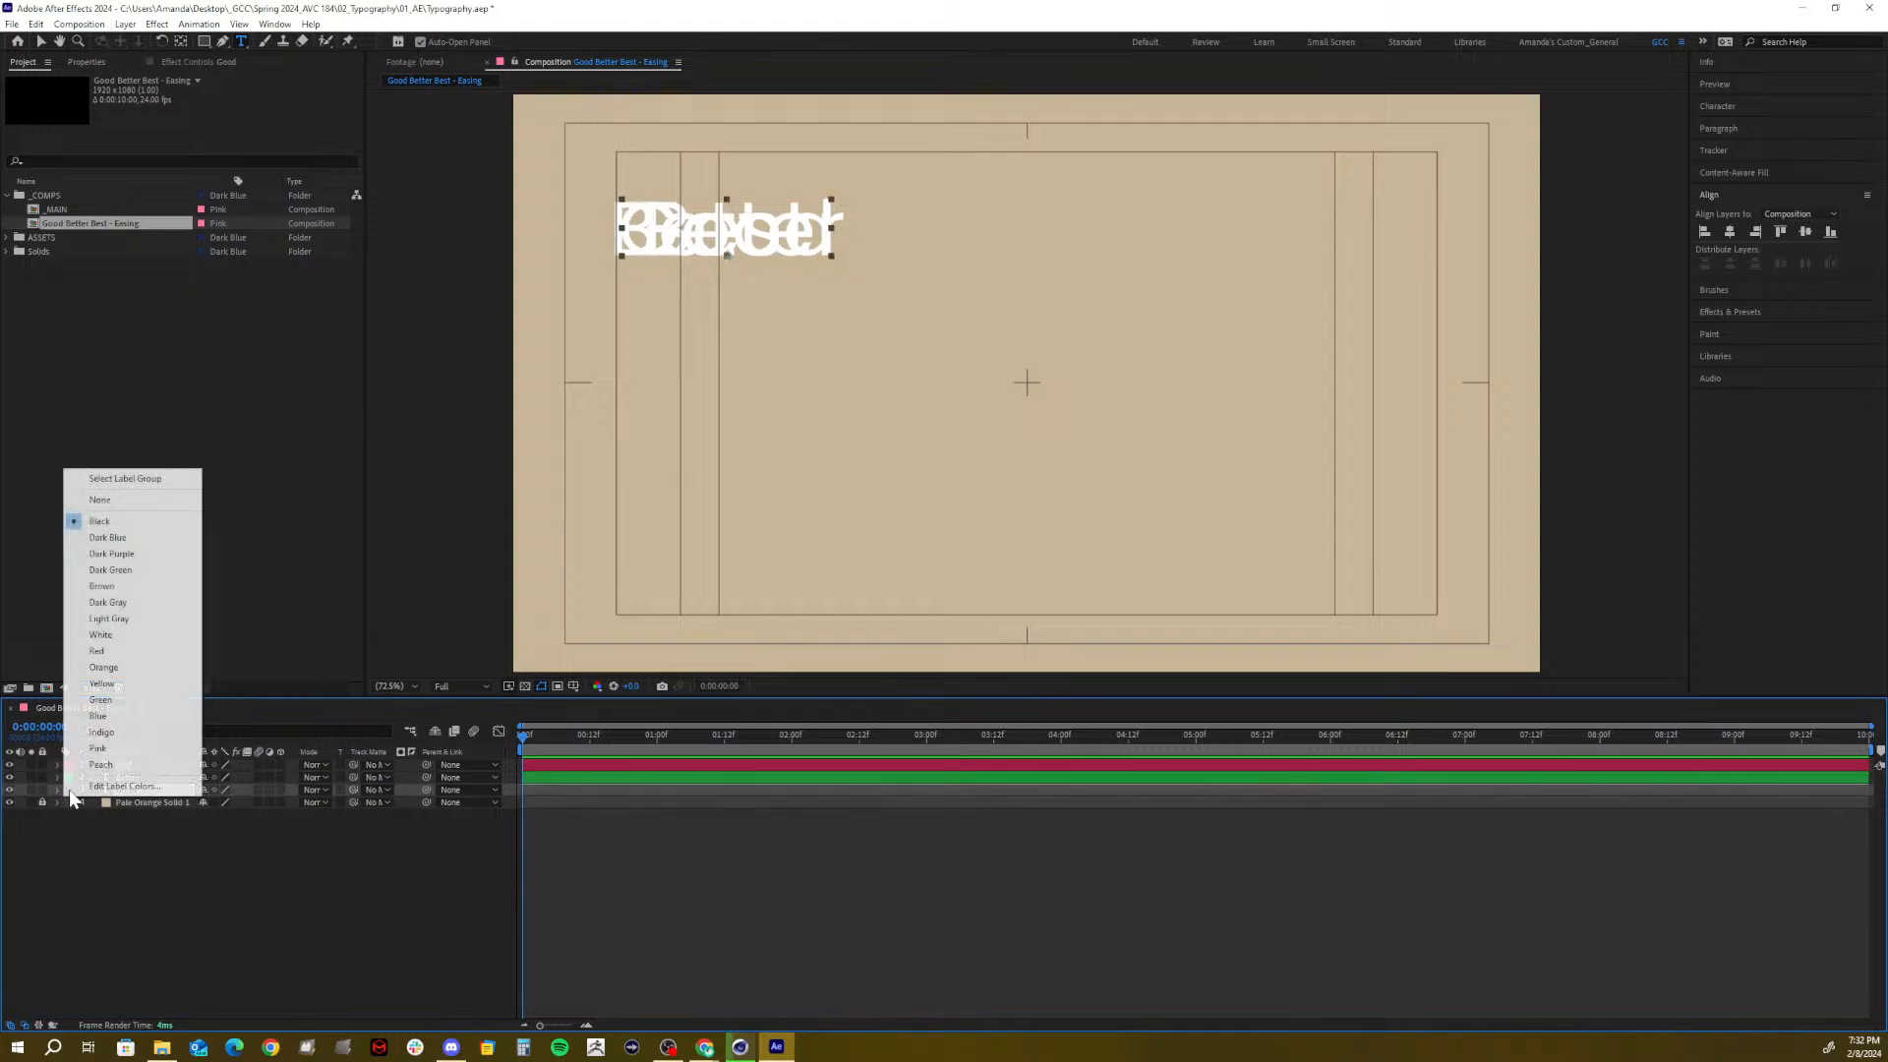
left_click(99, 726)
Hide the Best and Better layers so only Good stays visible
left_click(150, 937)
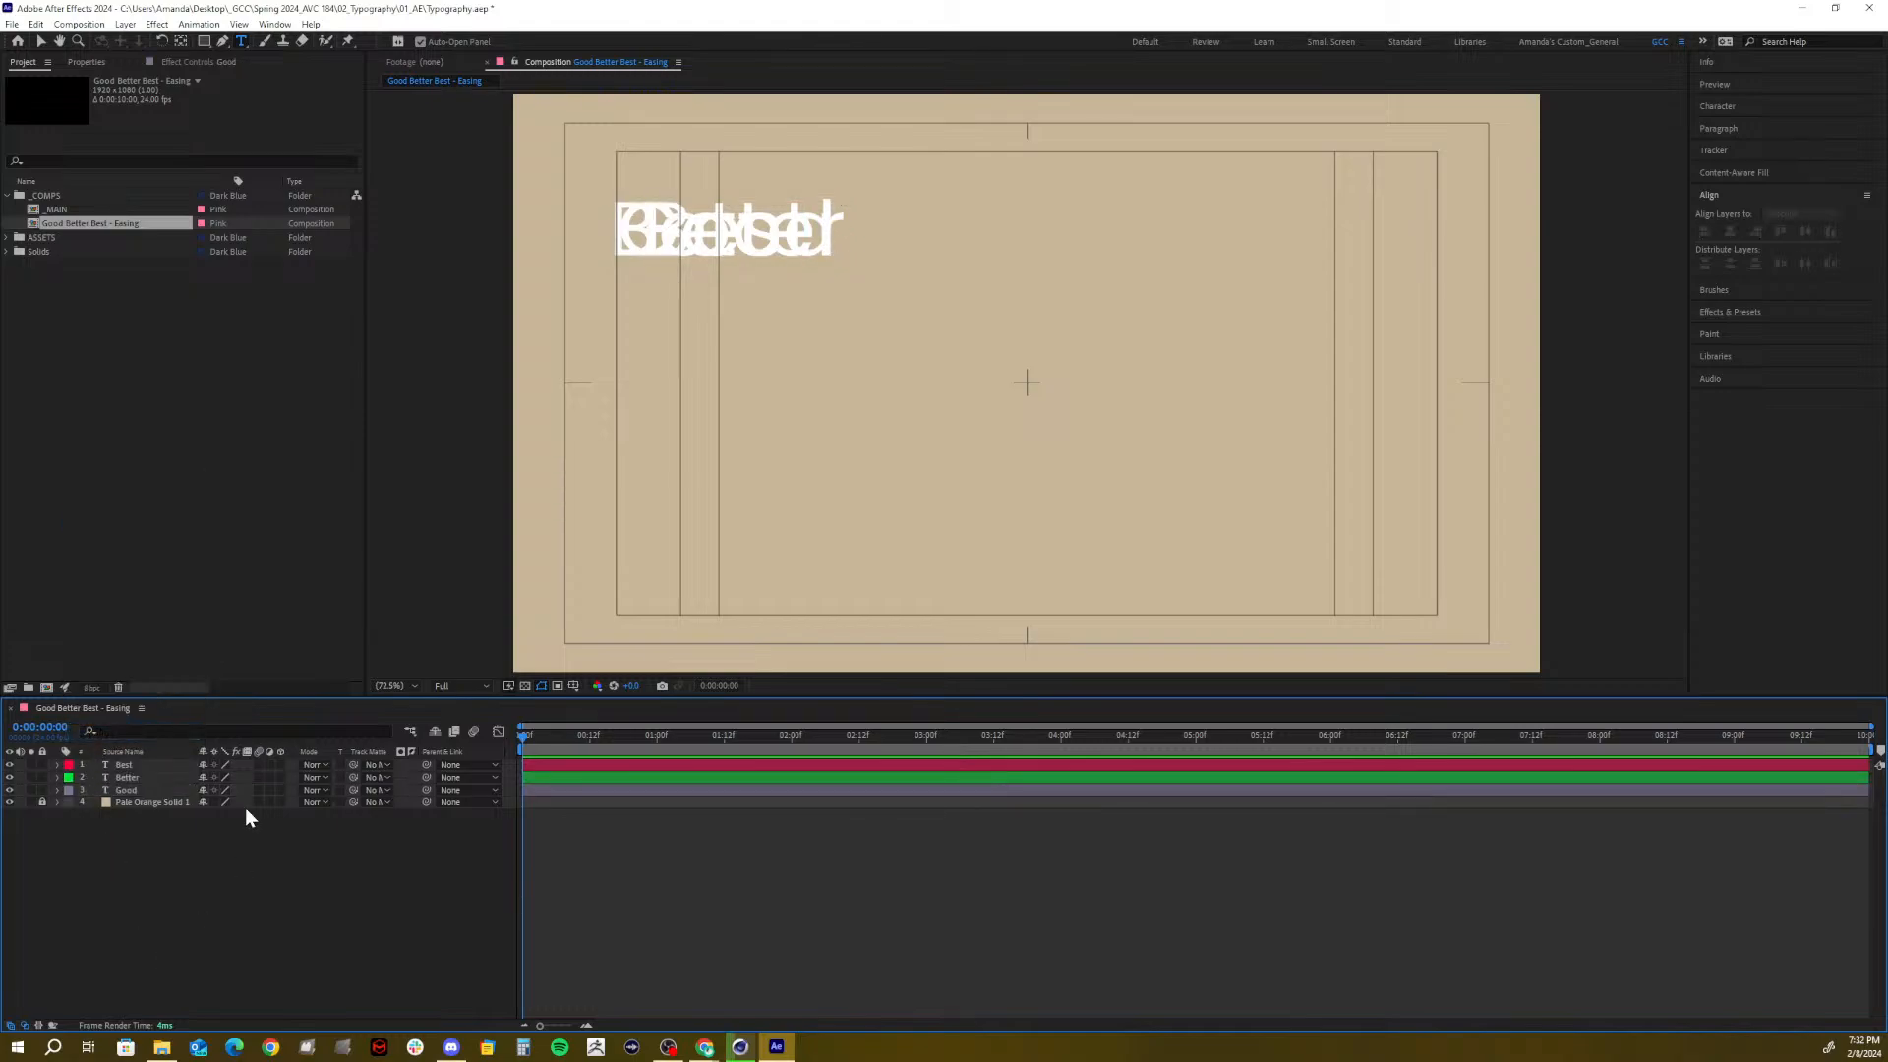
left_click(133, 776)
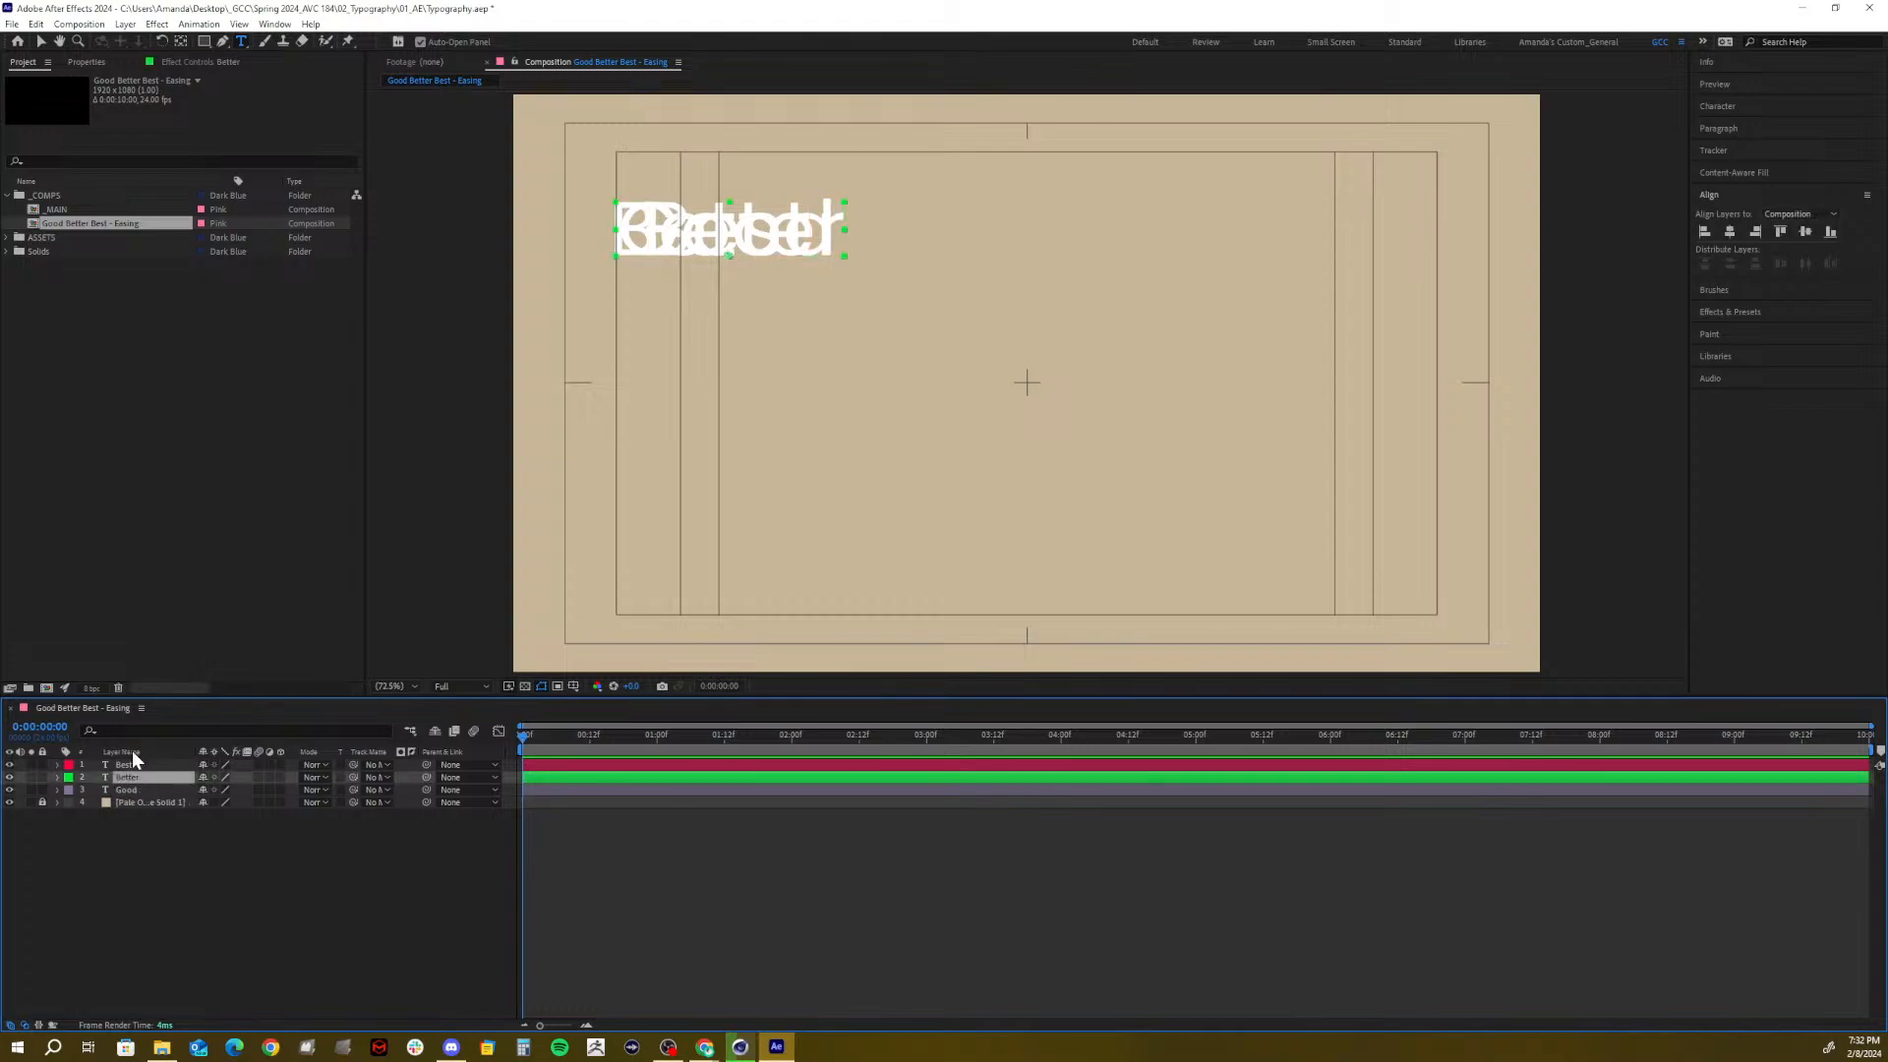
left_click(129, 764)
left_click(127, 789)
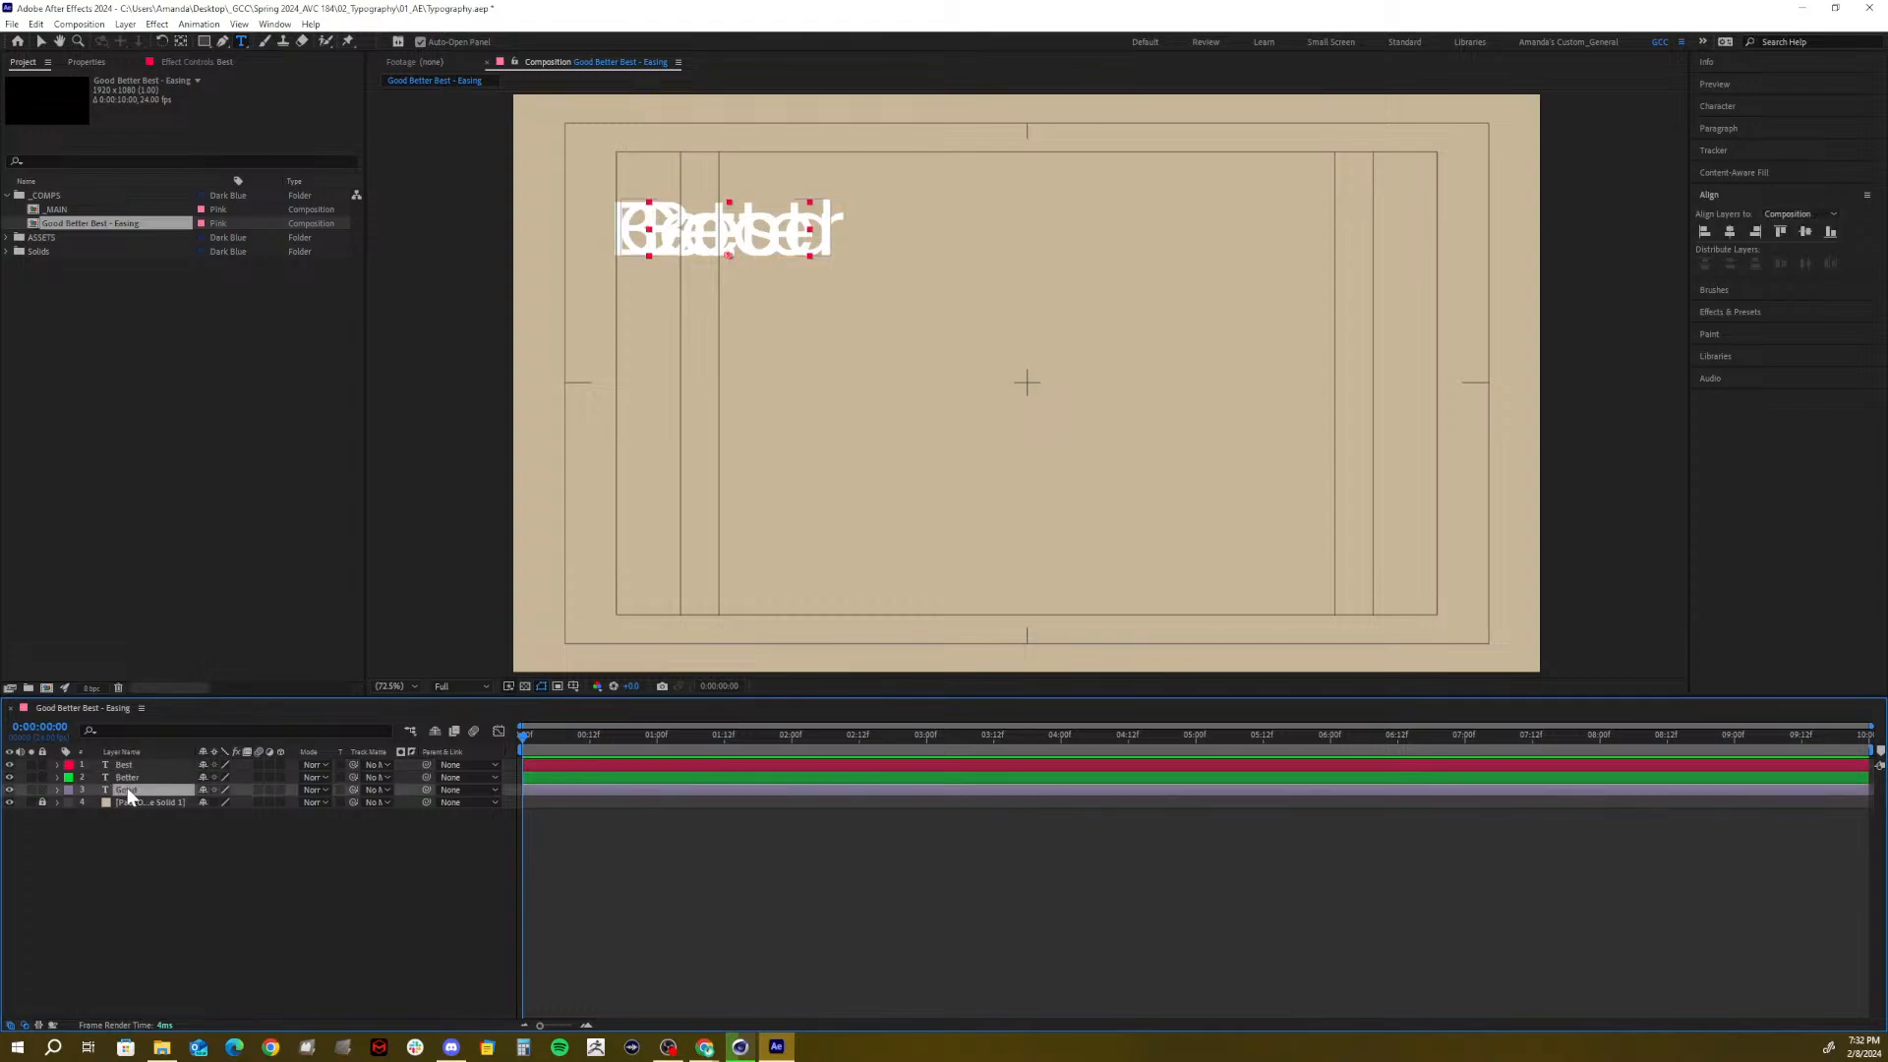
left_click_drag(10, 777, 10, 764)
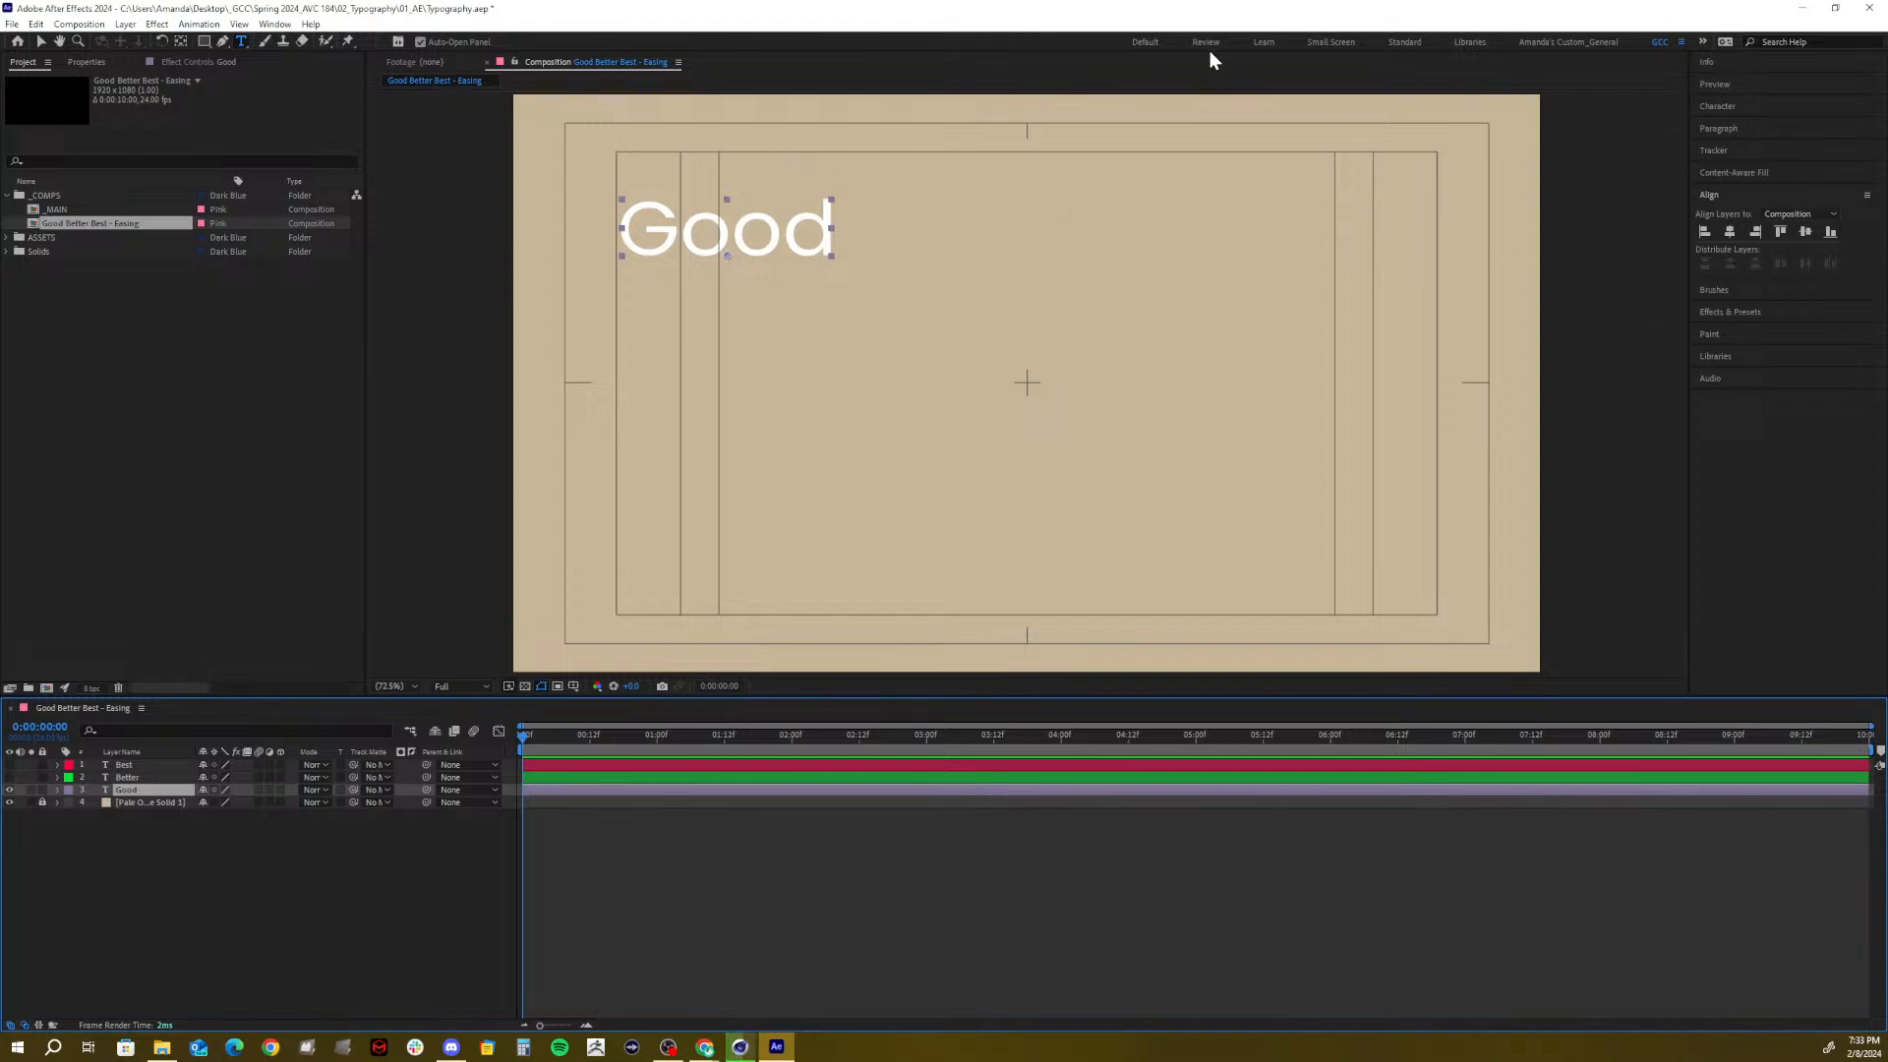
Switch to the Default workspace and dock the Timeline panel across the bottom of the window
left_click(1145, 42)
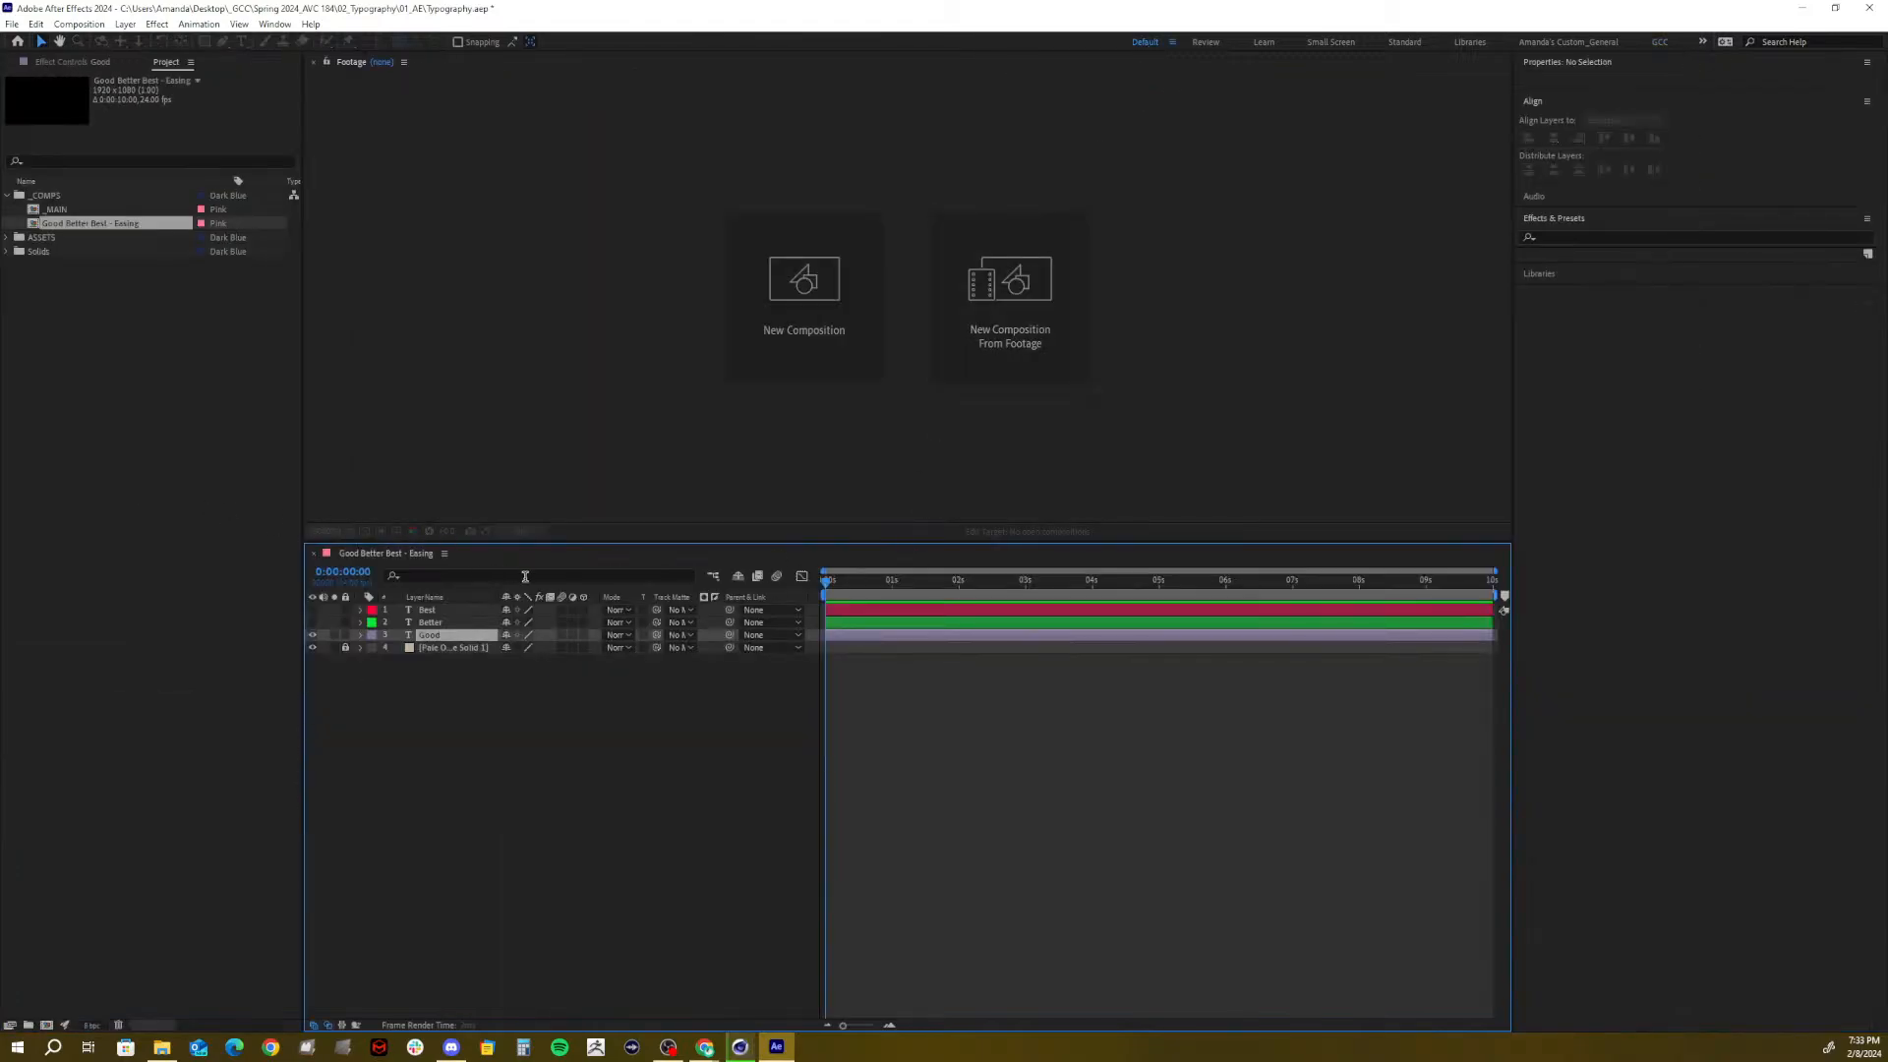
left_click(466, 560)
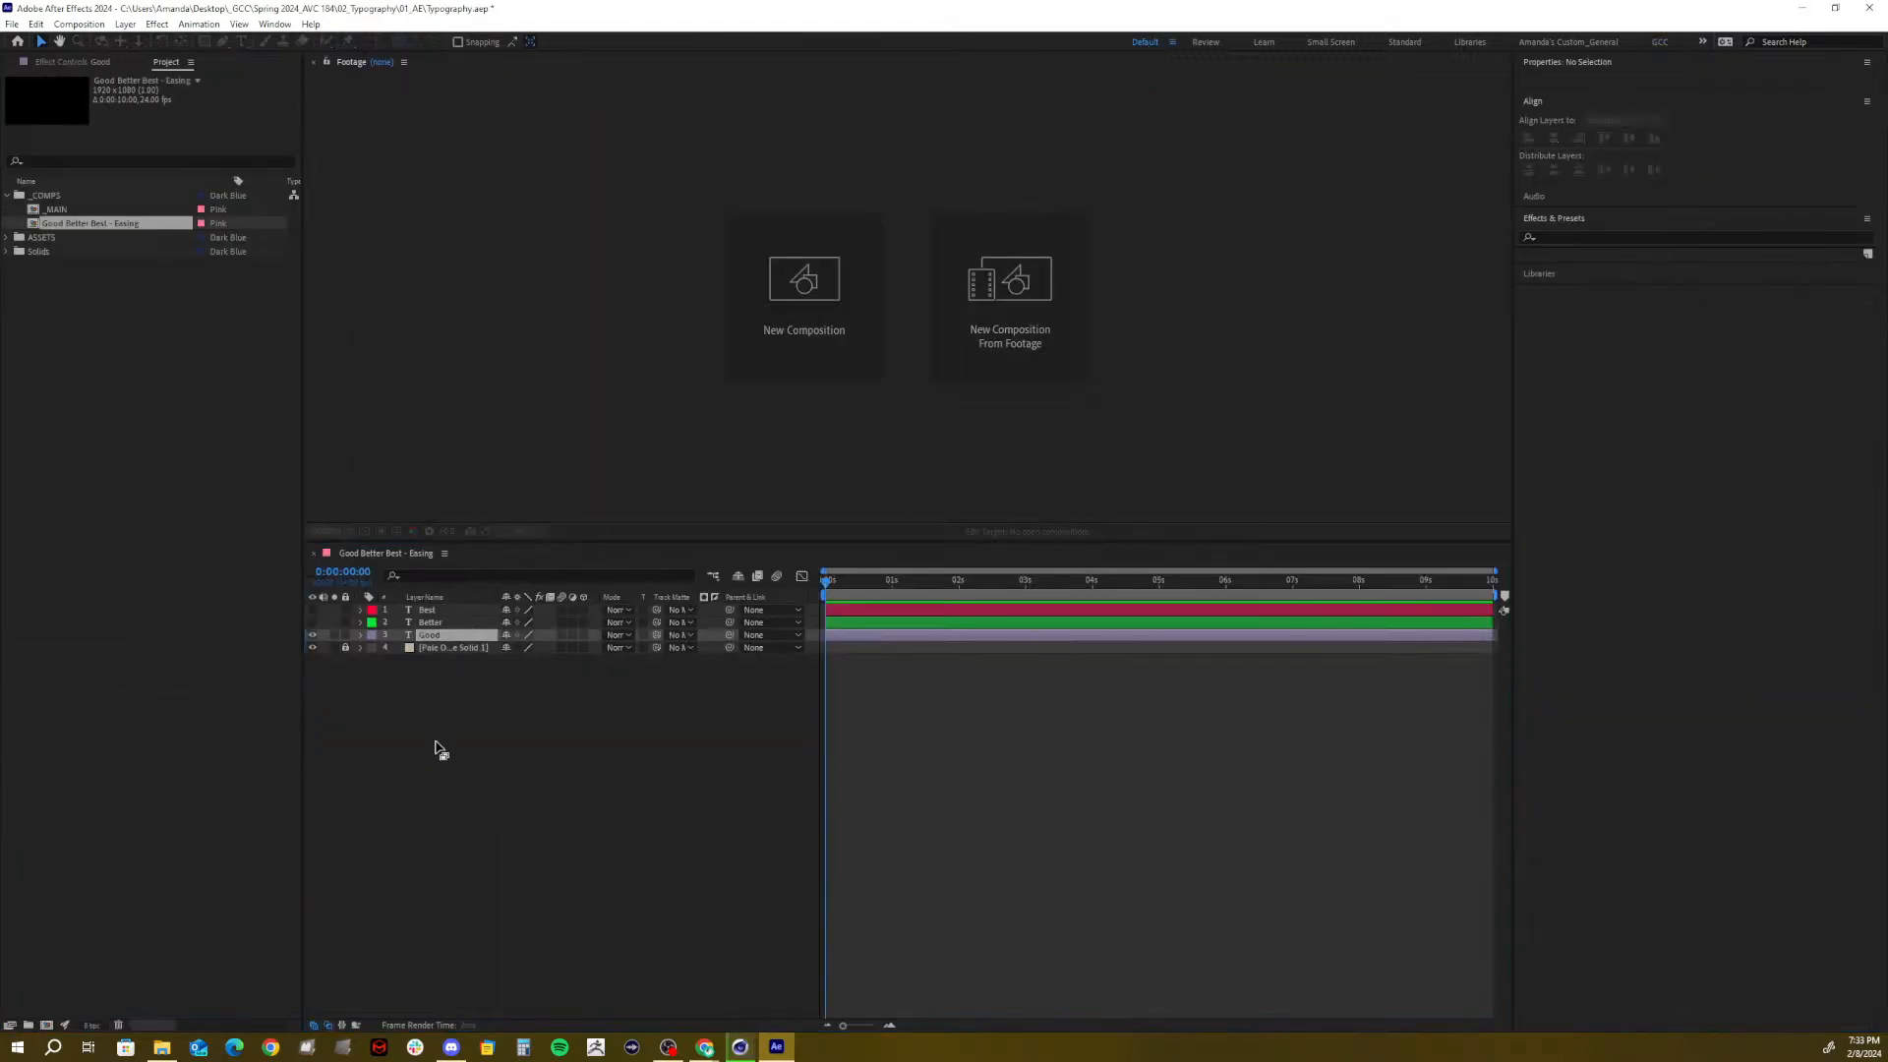
left_click(418, 988)
left_click_drag(489, 558, 329, 1012)
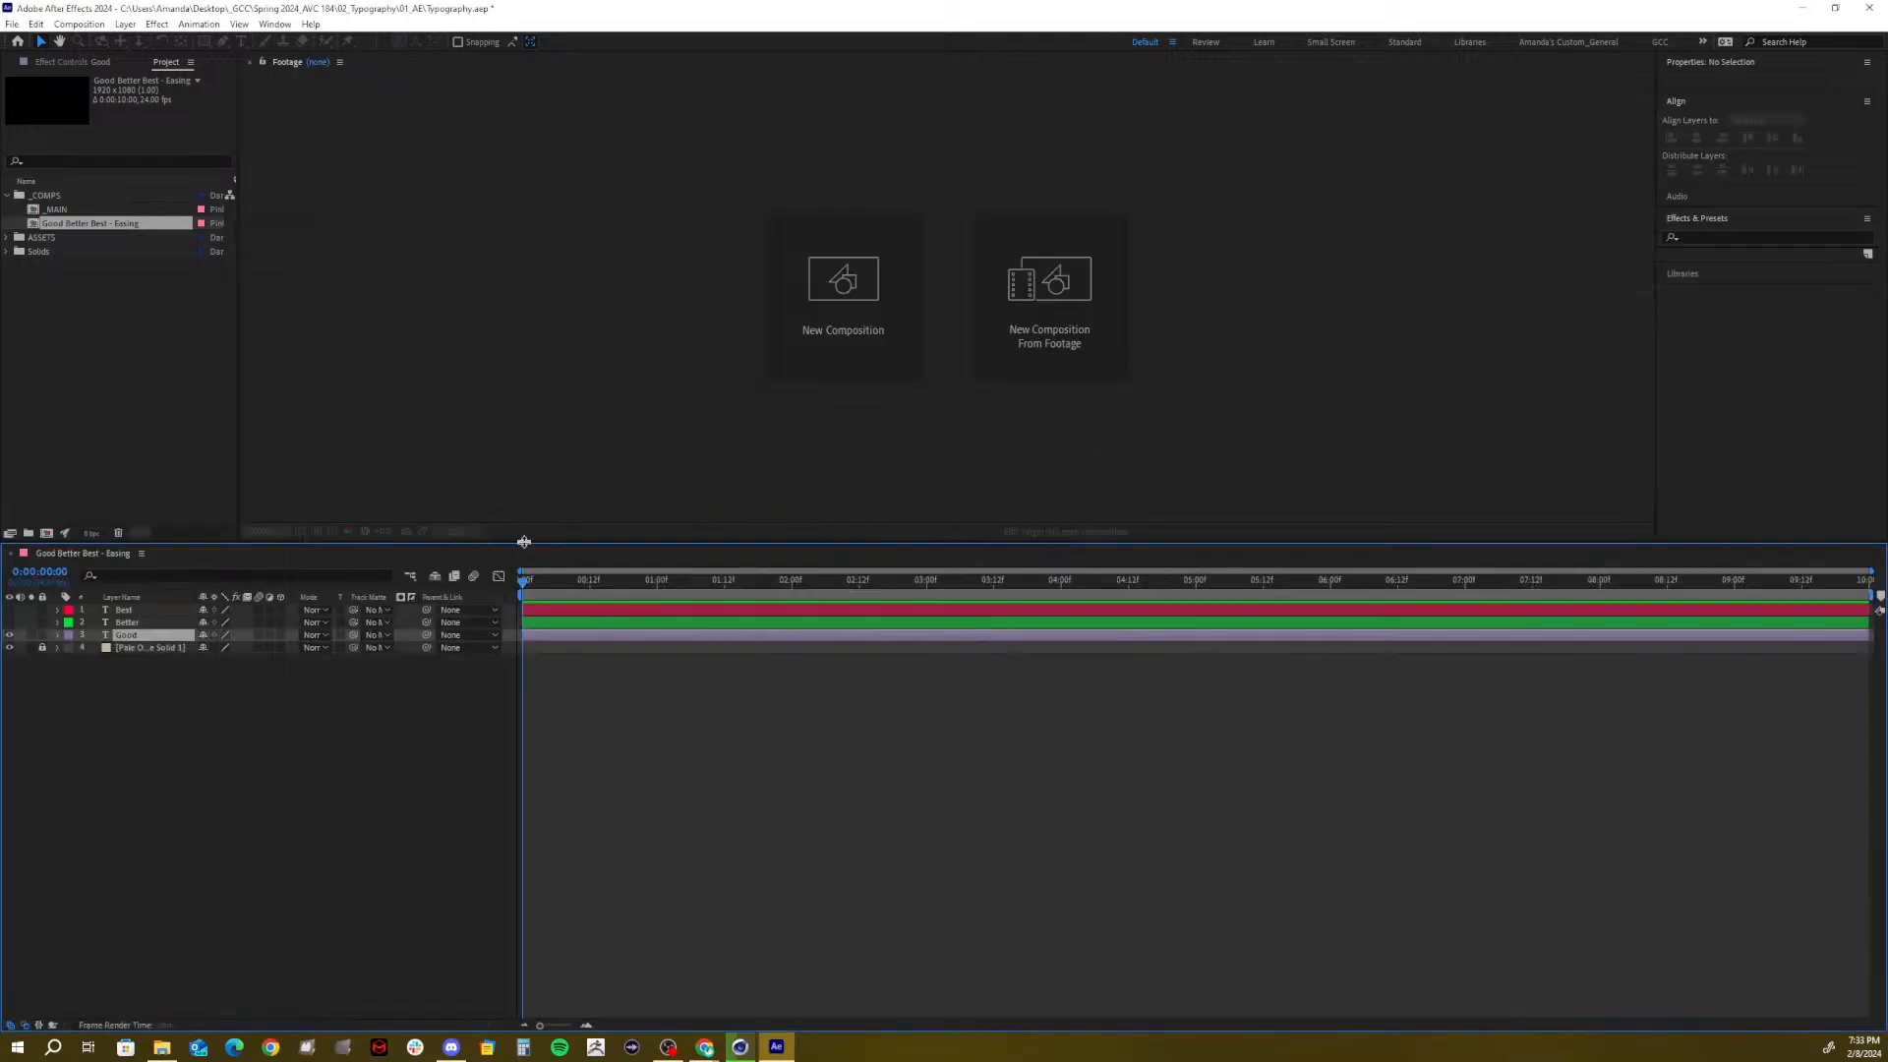
left_click_drag(524, 543, 501, 720)
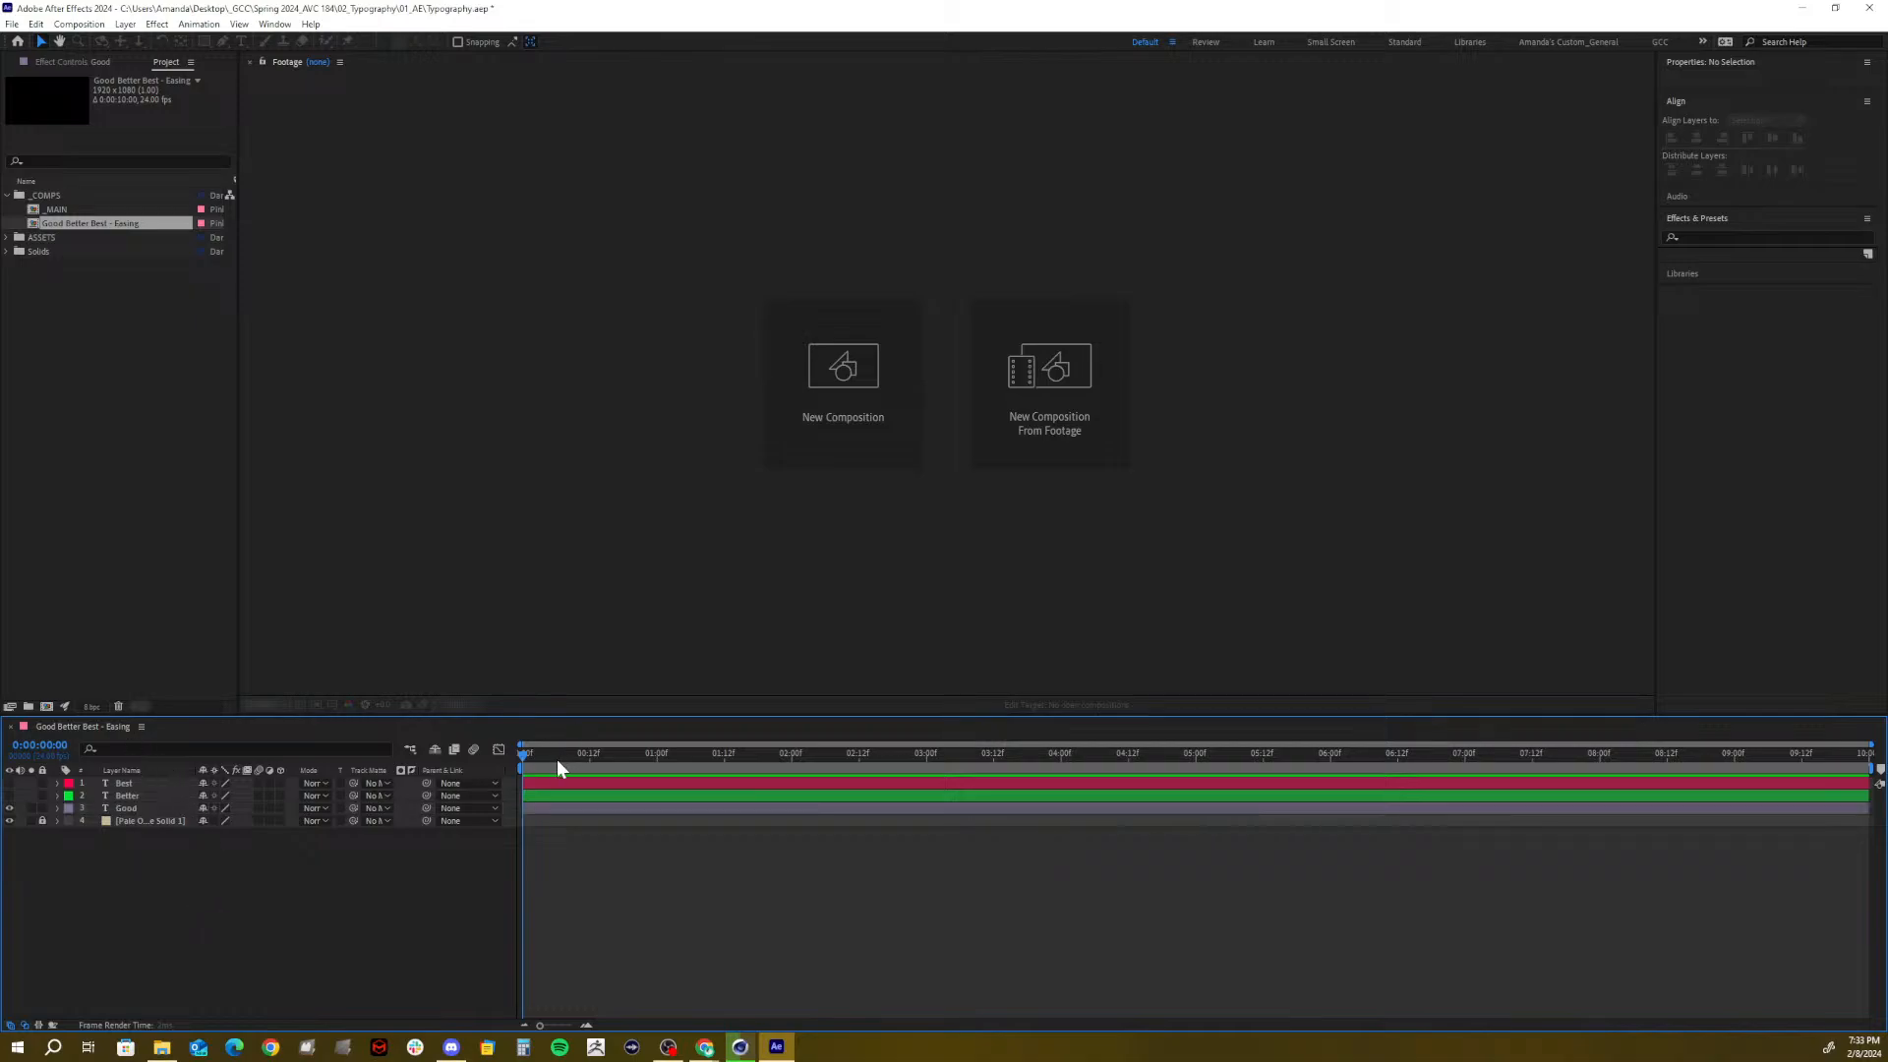
Open the Good Better Best - Easing composition from the Project panel
mouse_move(557, 762)
left_mouse_down()
mouse_move(665, 763)
mouse_move(522, 763)
left_mouse_up()
left_click(61, 501)
double_click(96, 225)
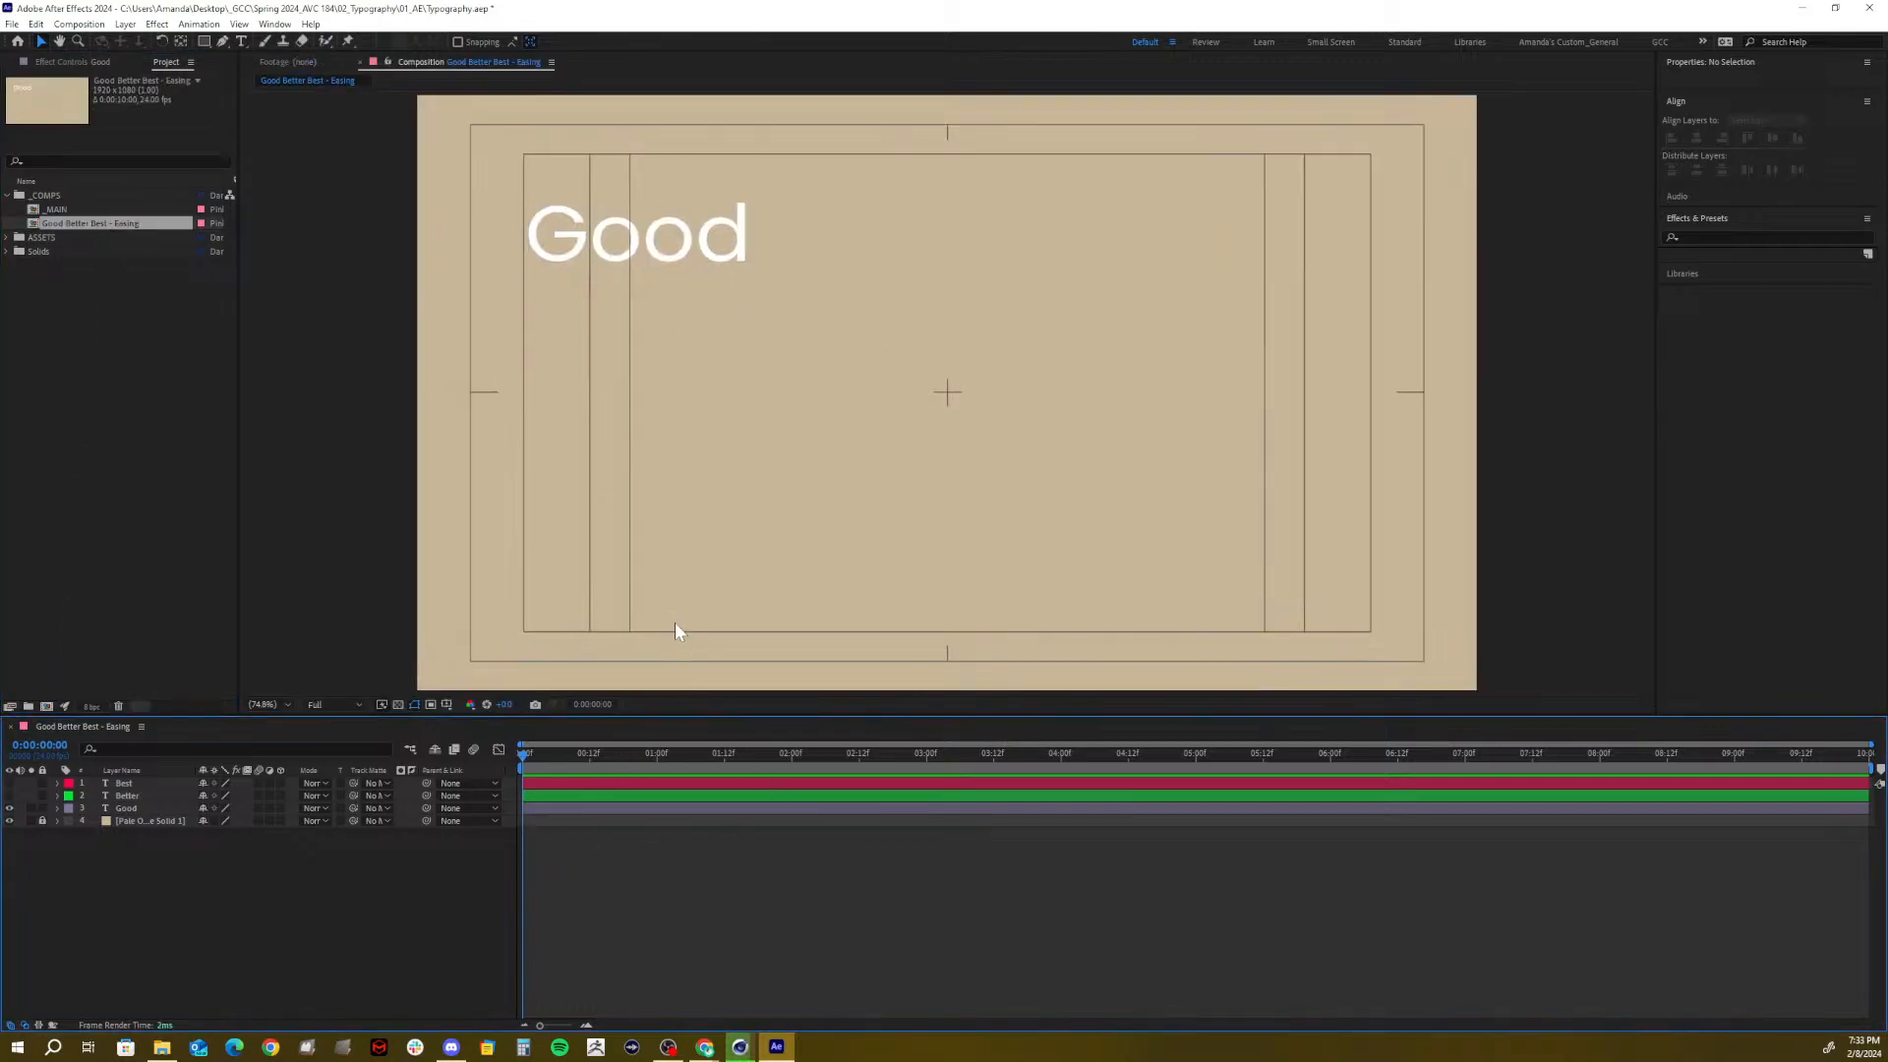
Check the Good layer's Poppins Regular font and scrub its size from 150 to 200 px
left_click(128, 805)
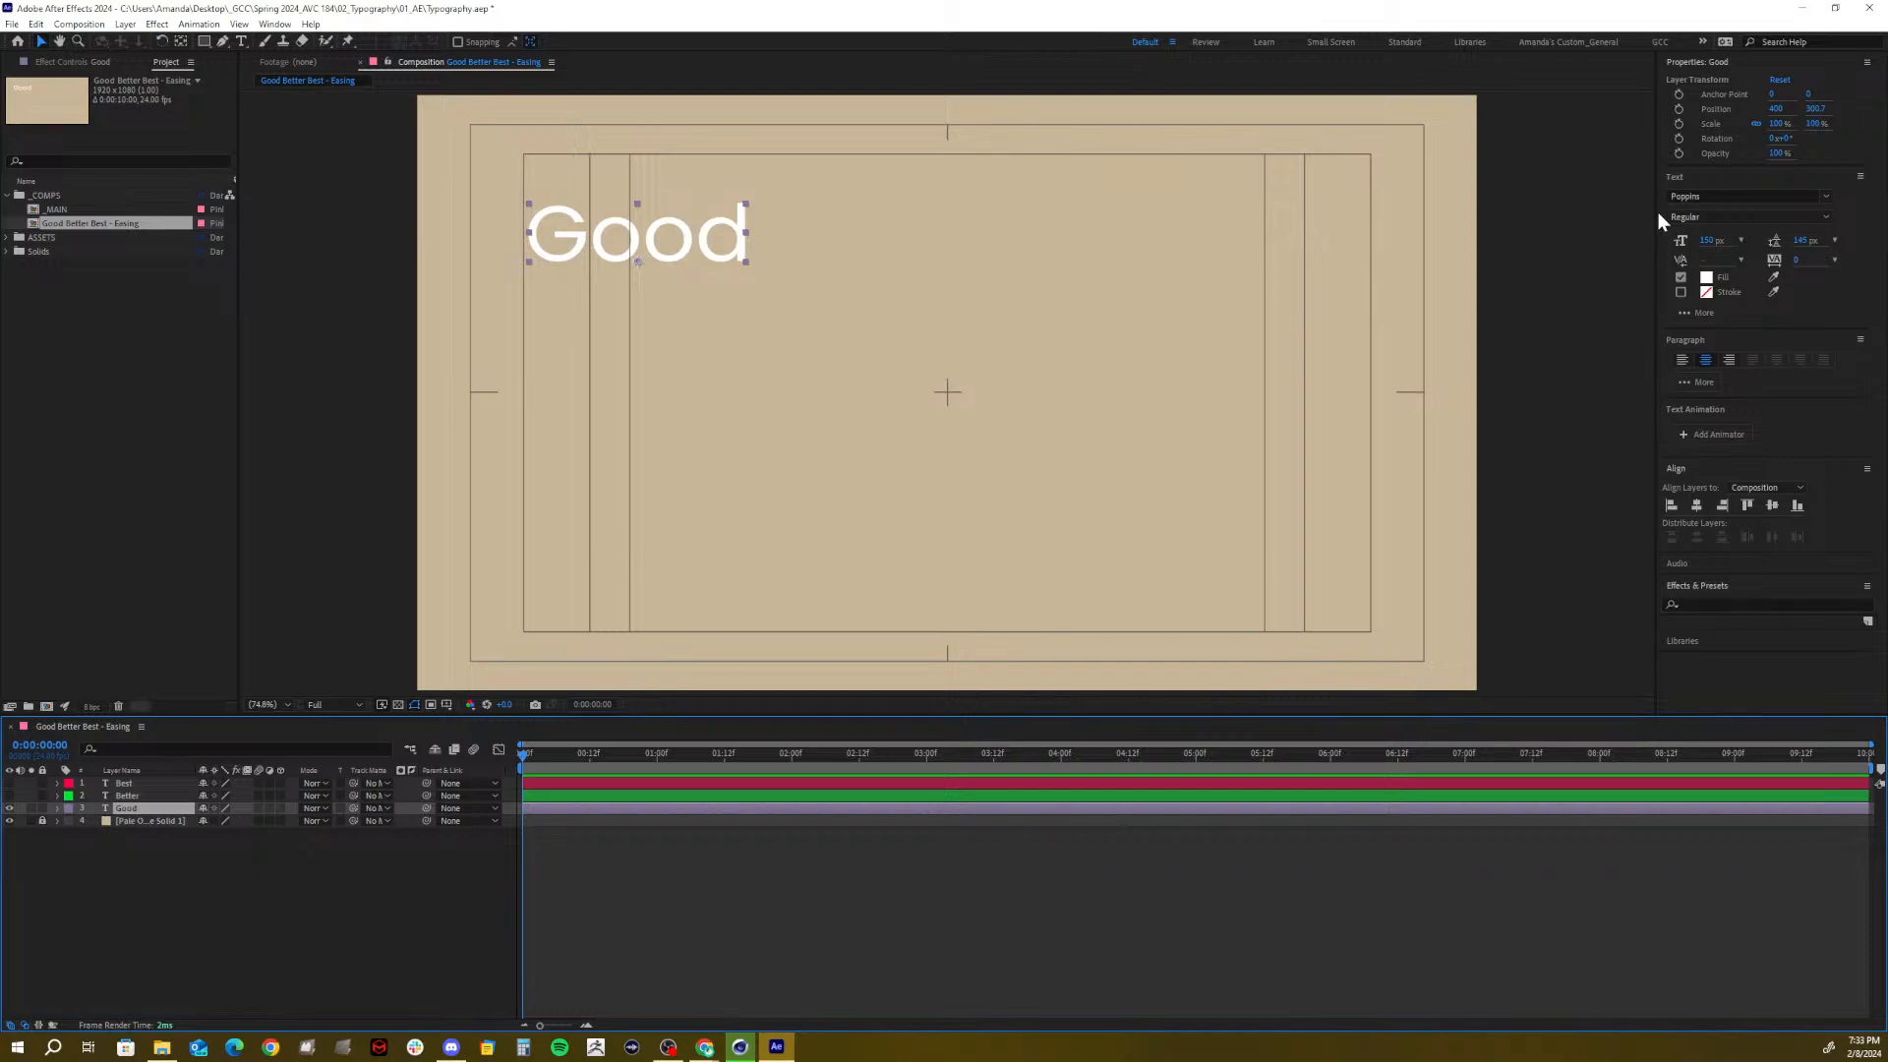
left_click_drag(1654, 217, 1547, 221)
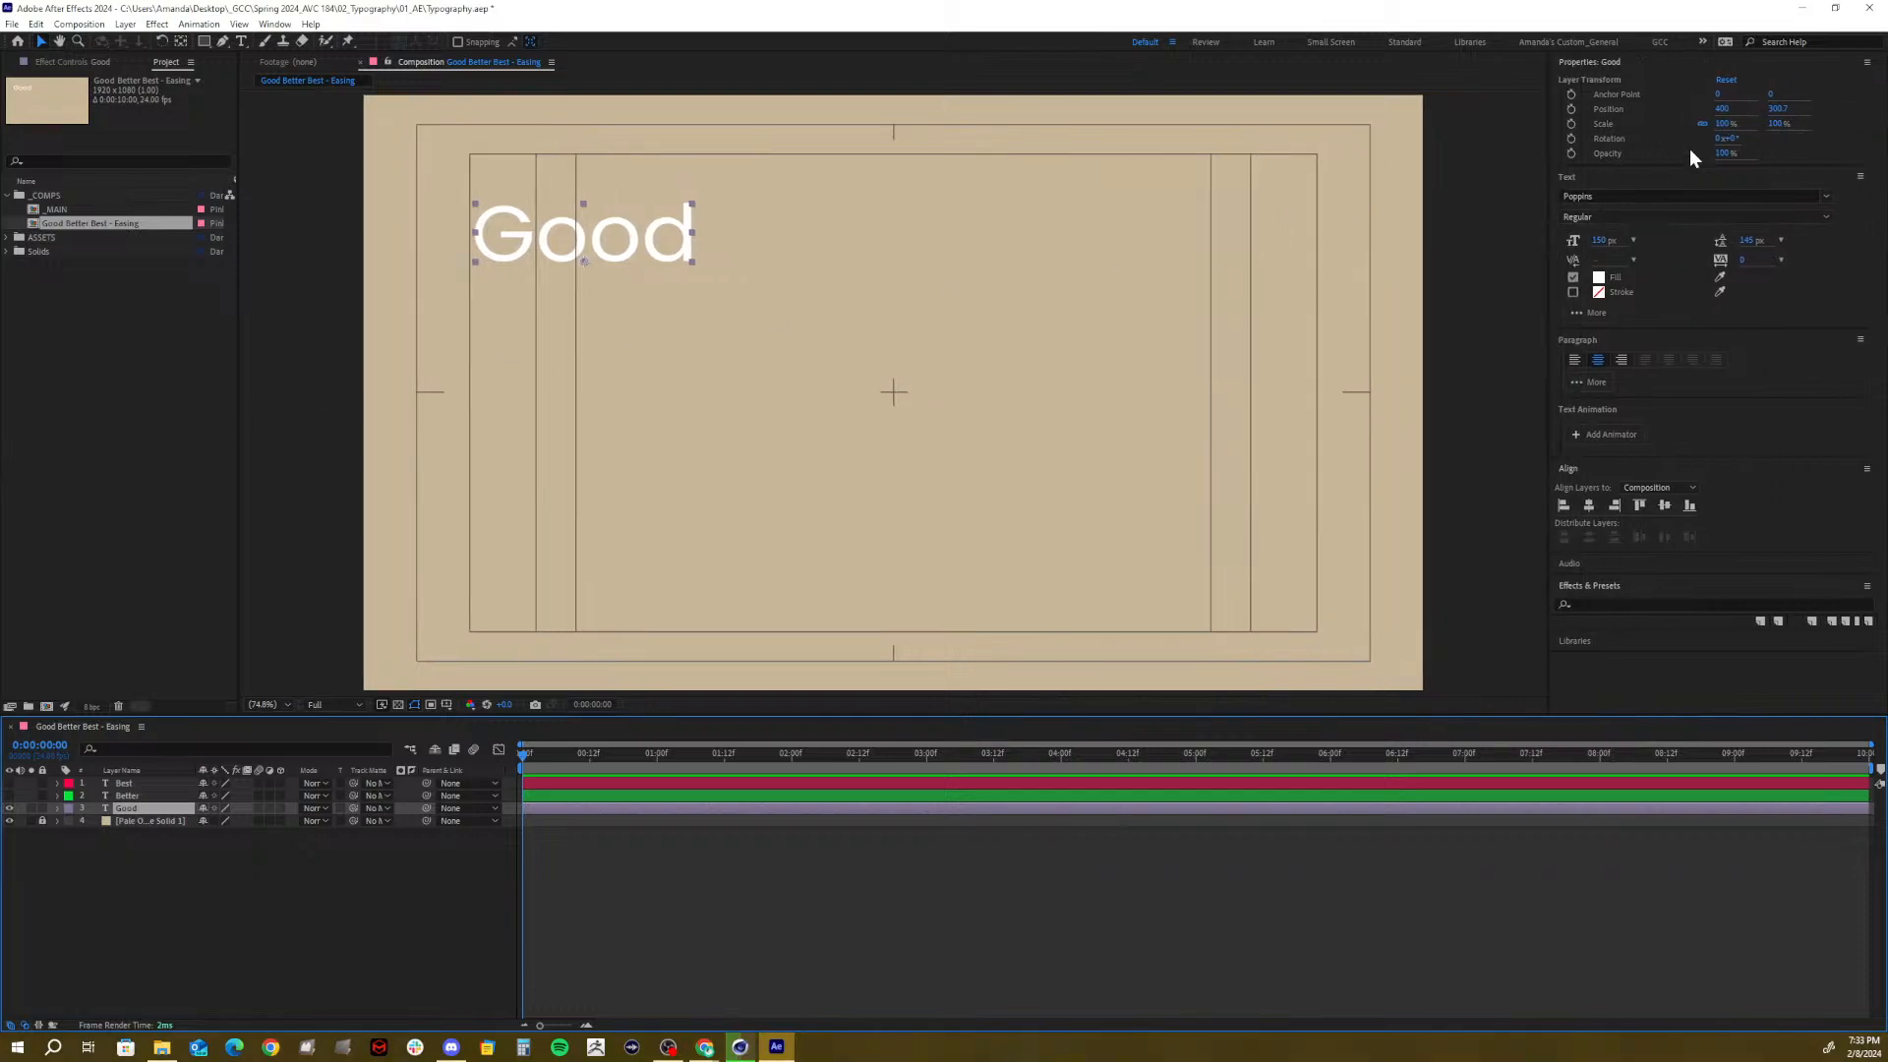
left_click(1825, 200)
left_click(1826, 199)
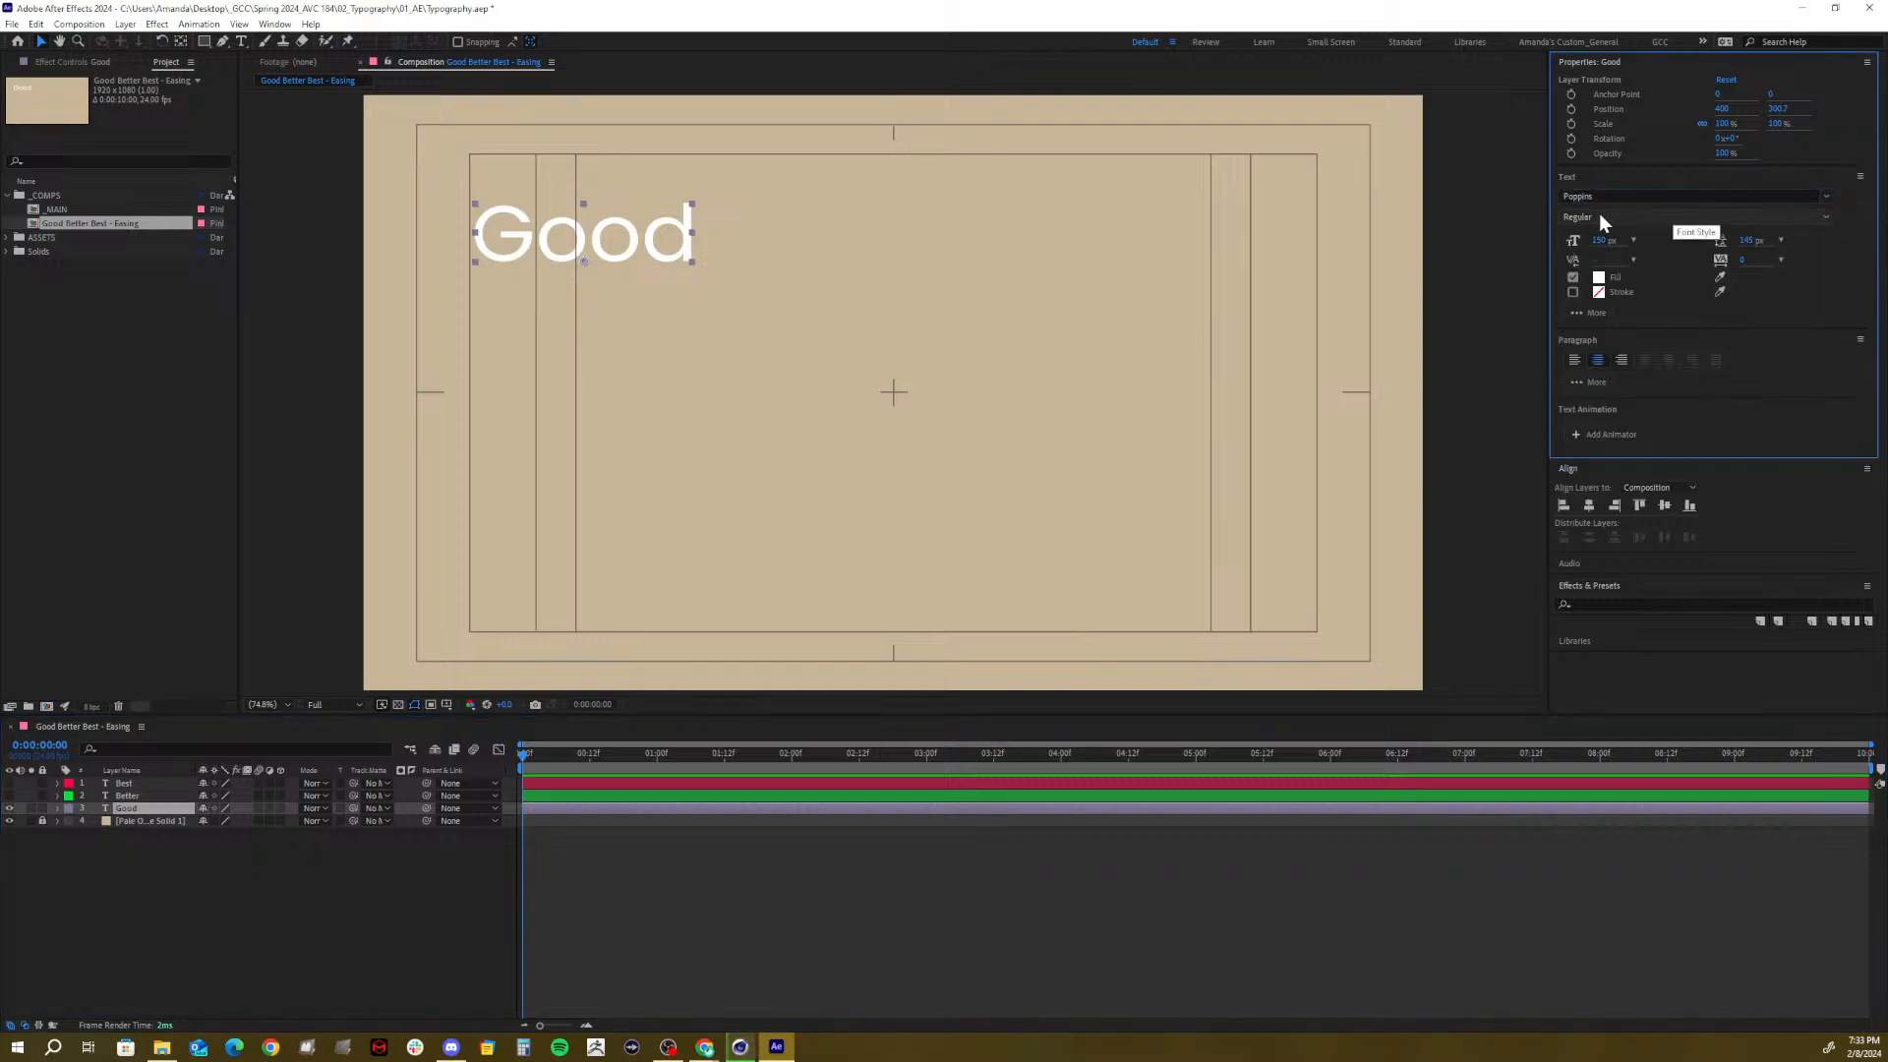
left_click(1825, 216)
left_click(1825, 215)
mouse_move(1596, 239)
left_mouse_down()
mouse_move(1635, 234)
mouse_move(1573, 236)
mouse_move(1656, 228)
mouse_move(1585, 243)
mouse_move(1627, 240)
left_mouse_up()
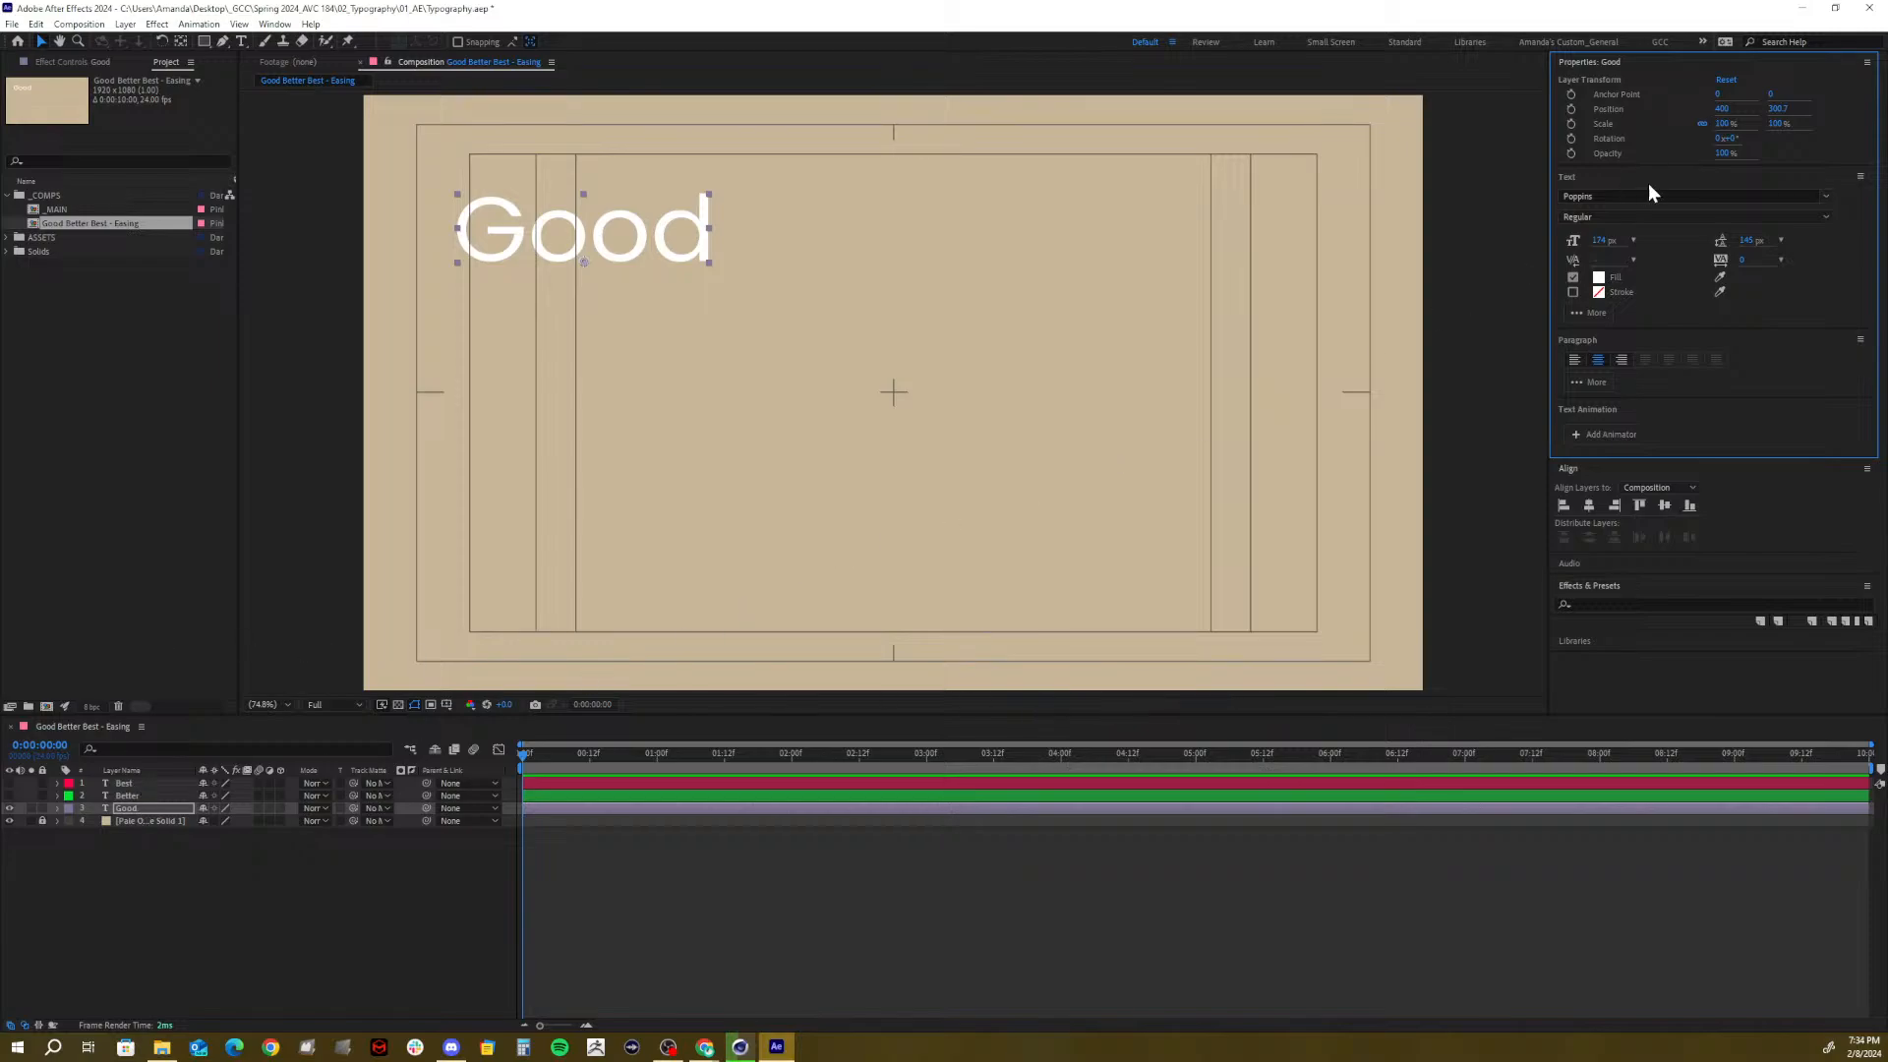
left_click_drag(1604, 244, 1620, 248)
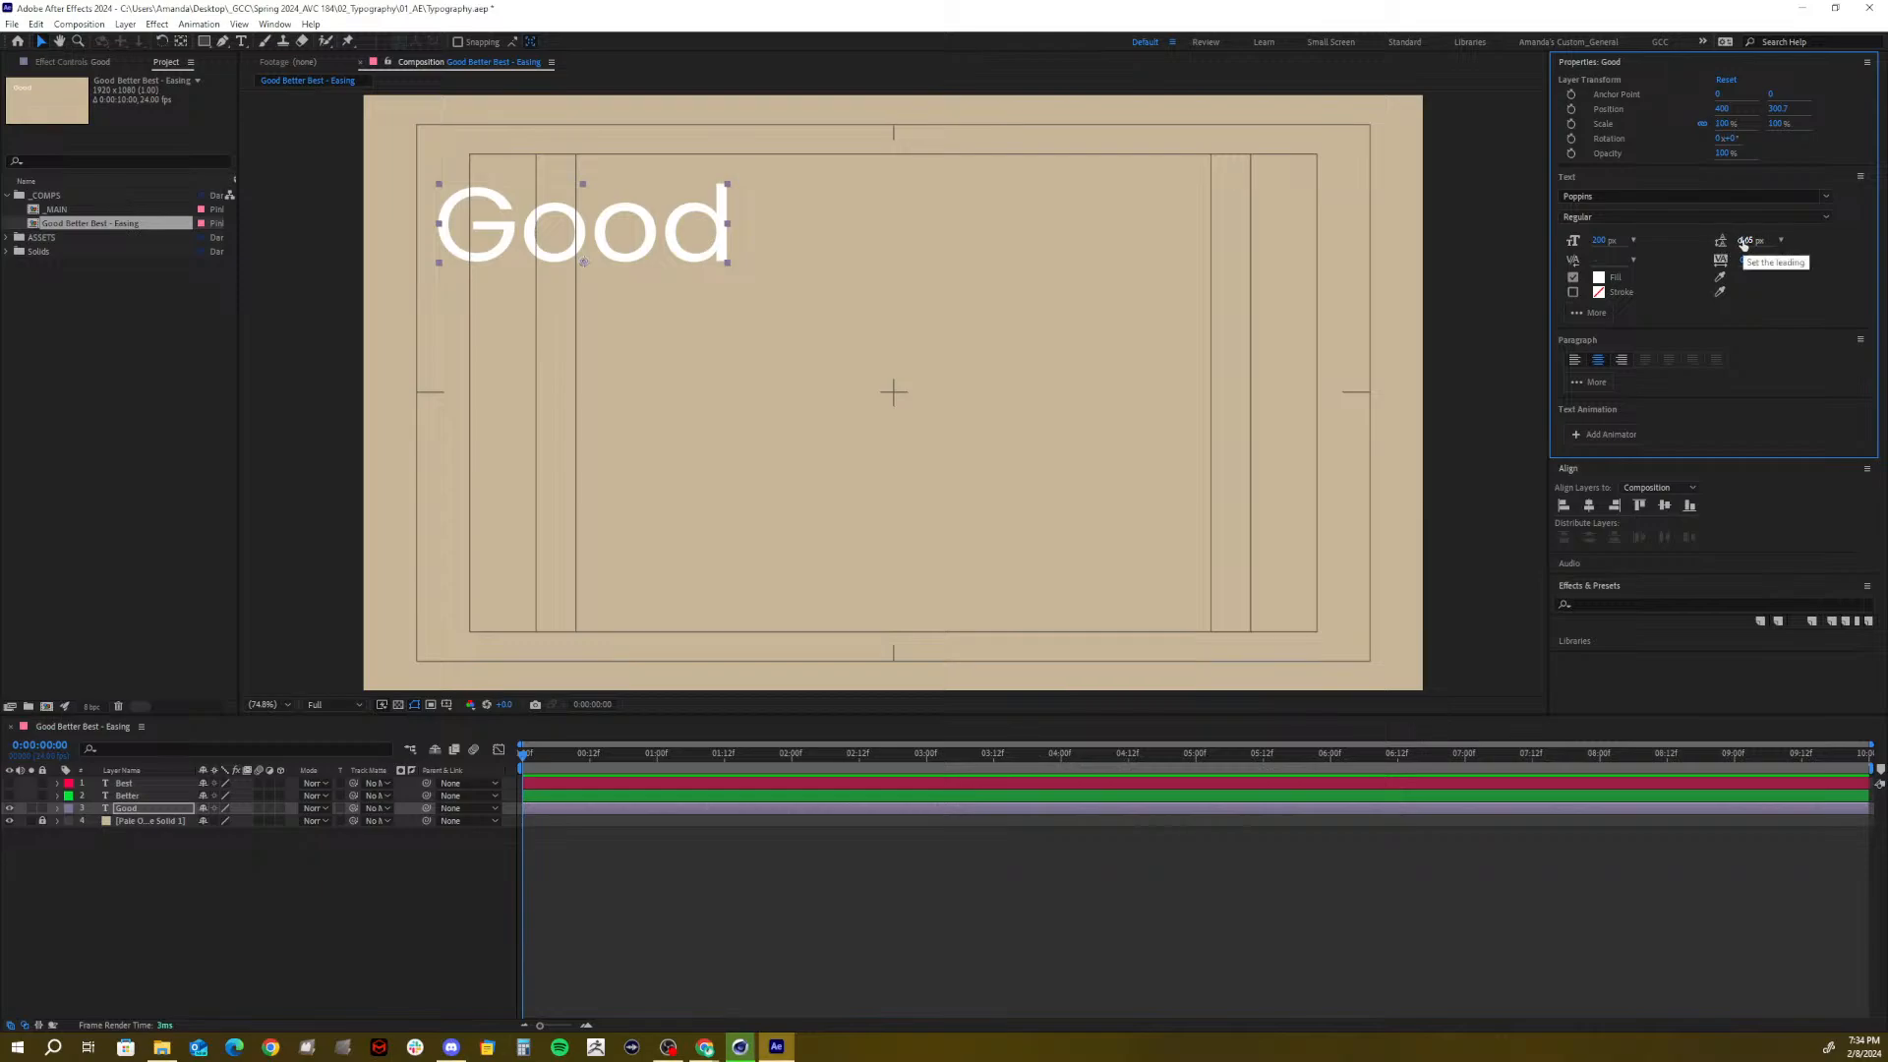
double_click(700, 236)
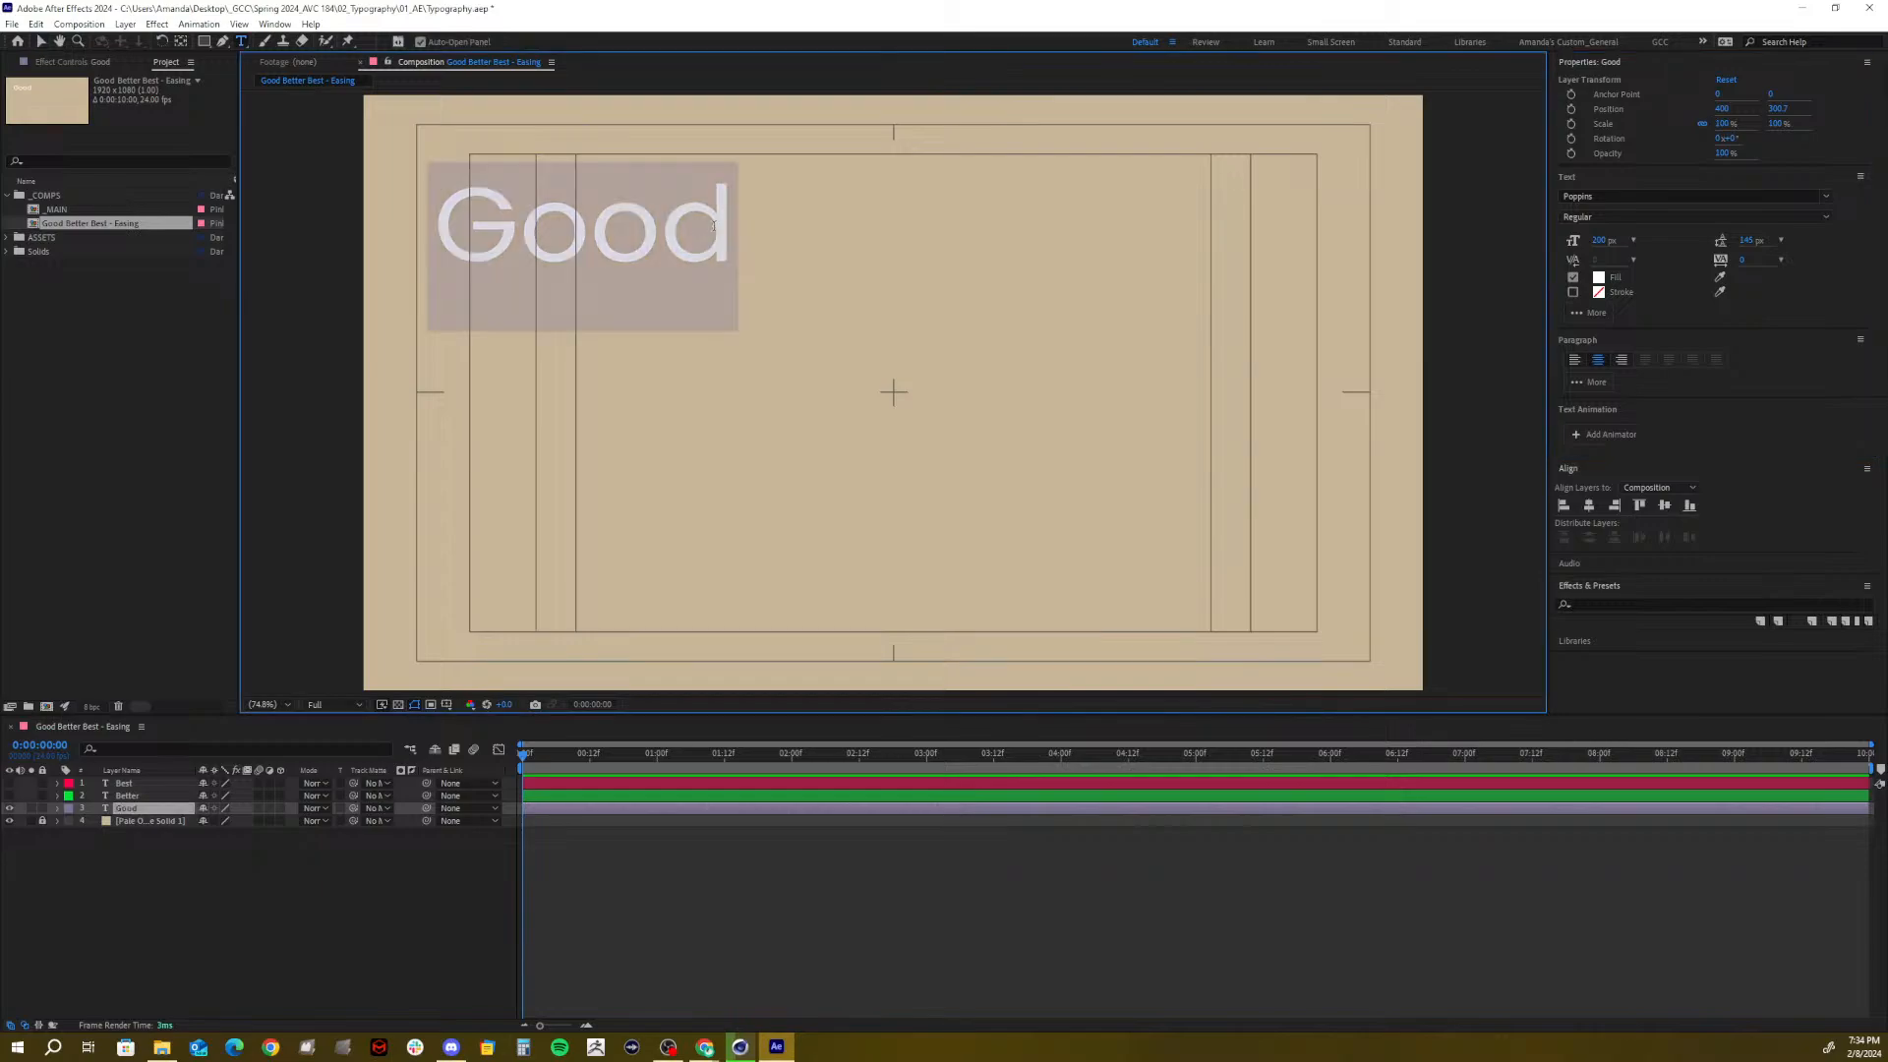
left_click(738, 227)
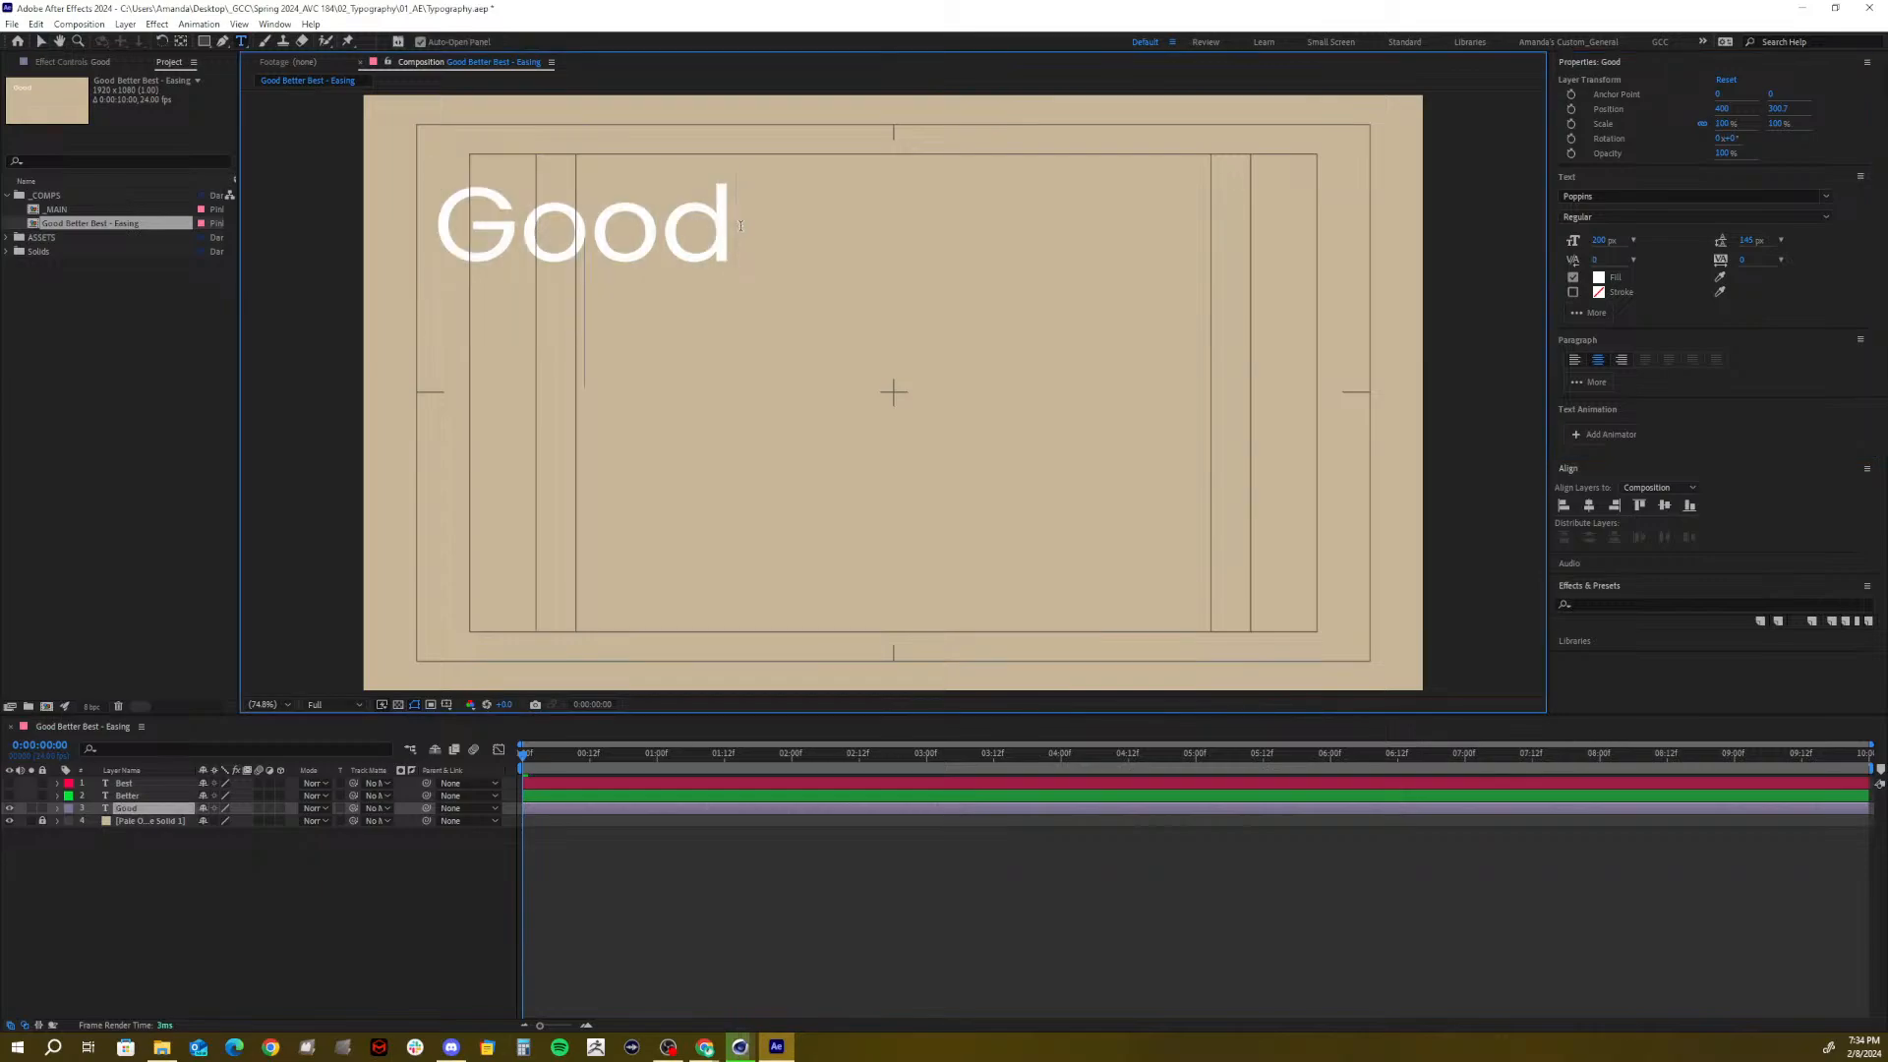
key("Return")
type("bgdkauyvgdku")
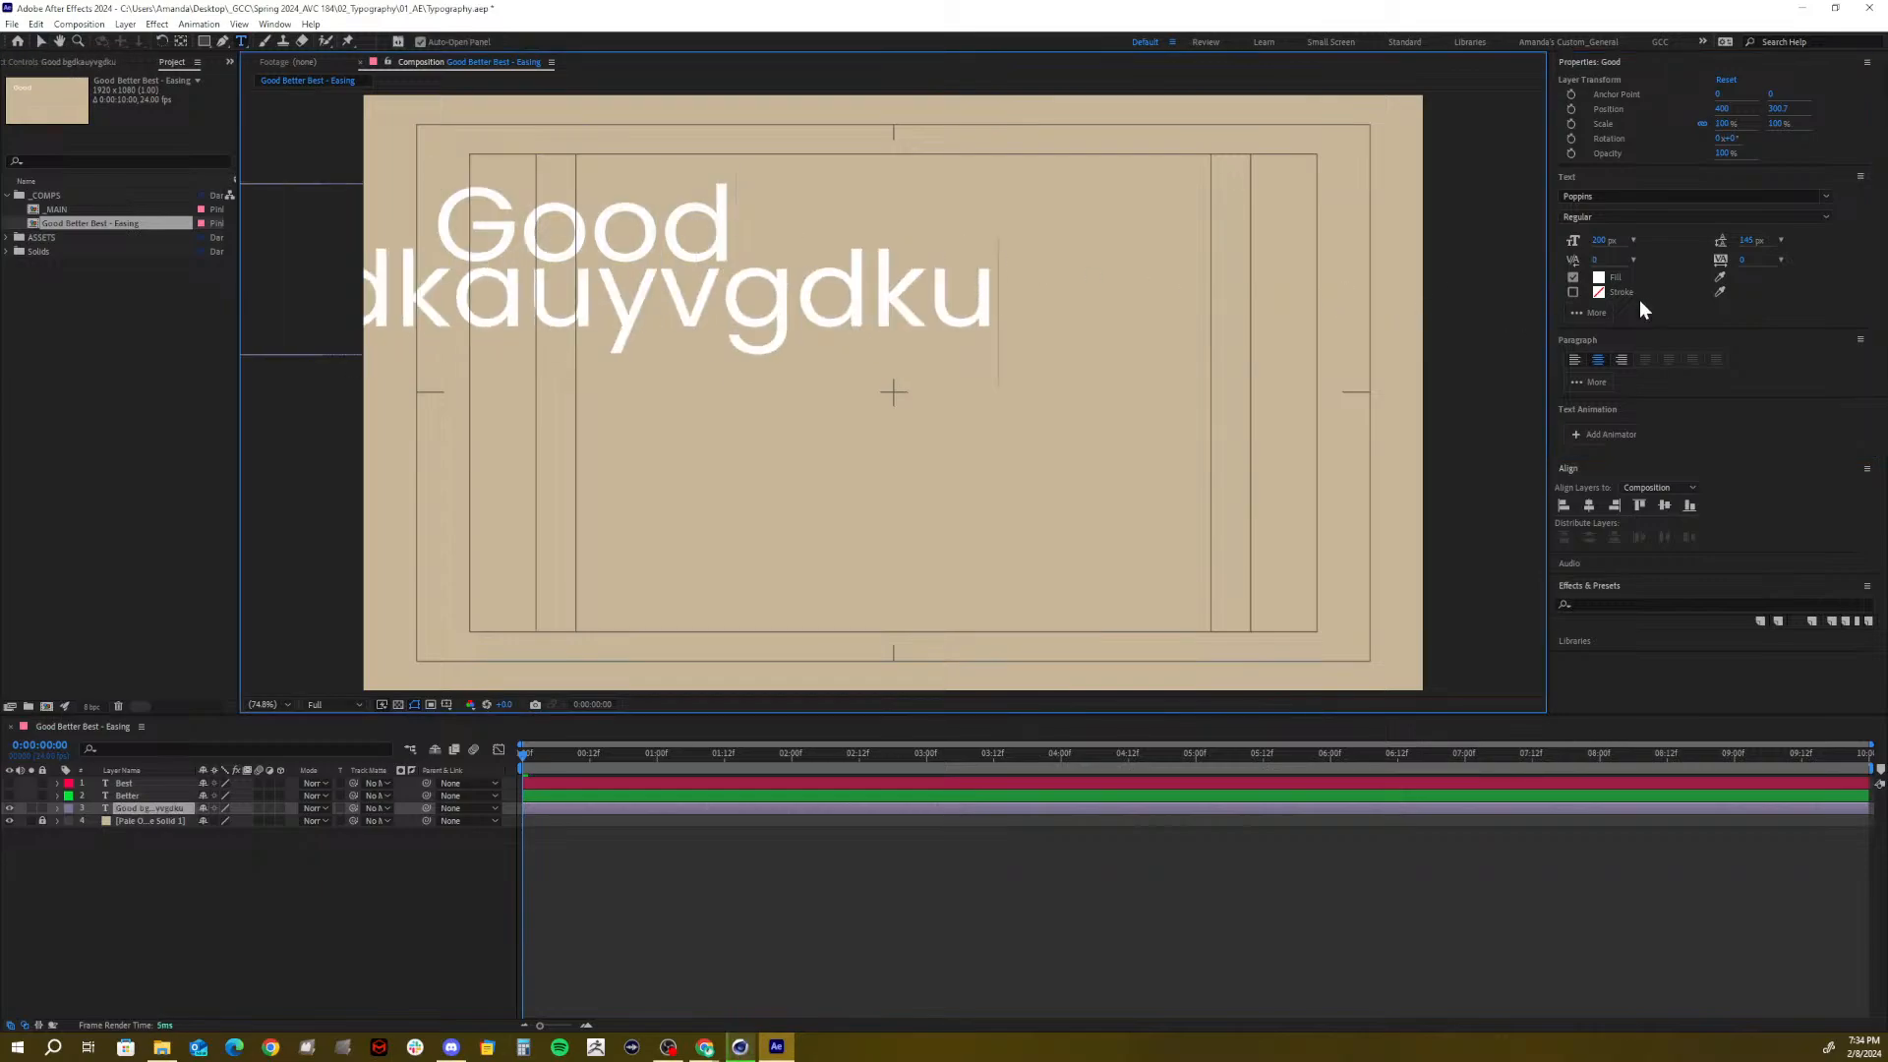
left_click_drag(1745, 242, 1648, 269)
key("ctrl+a")
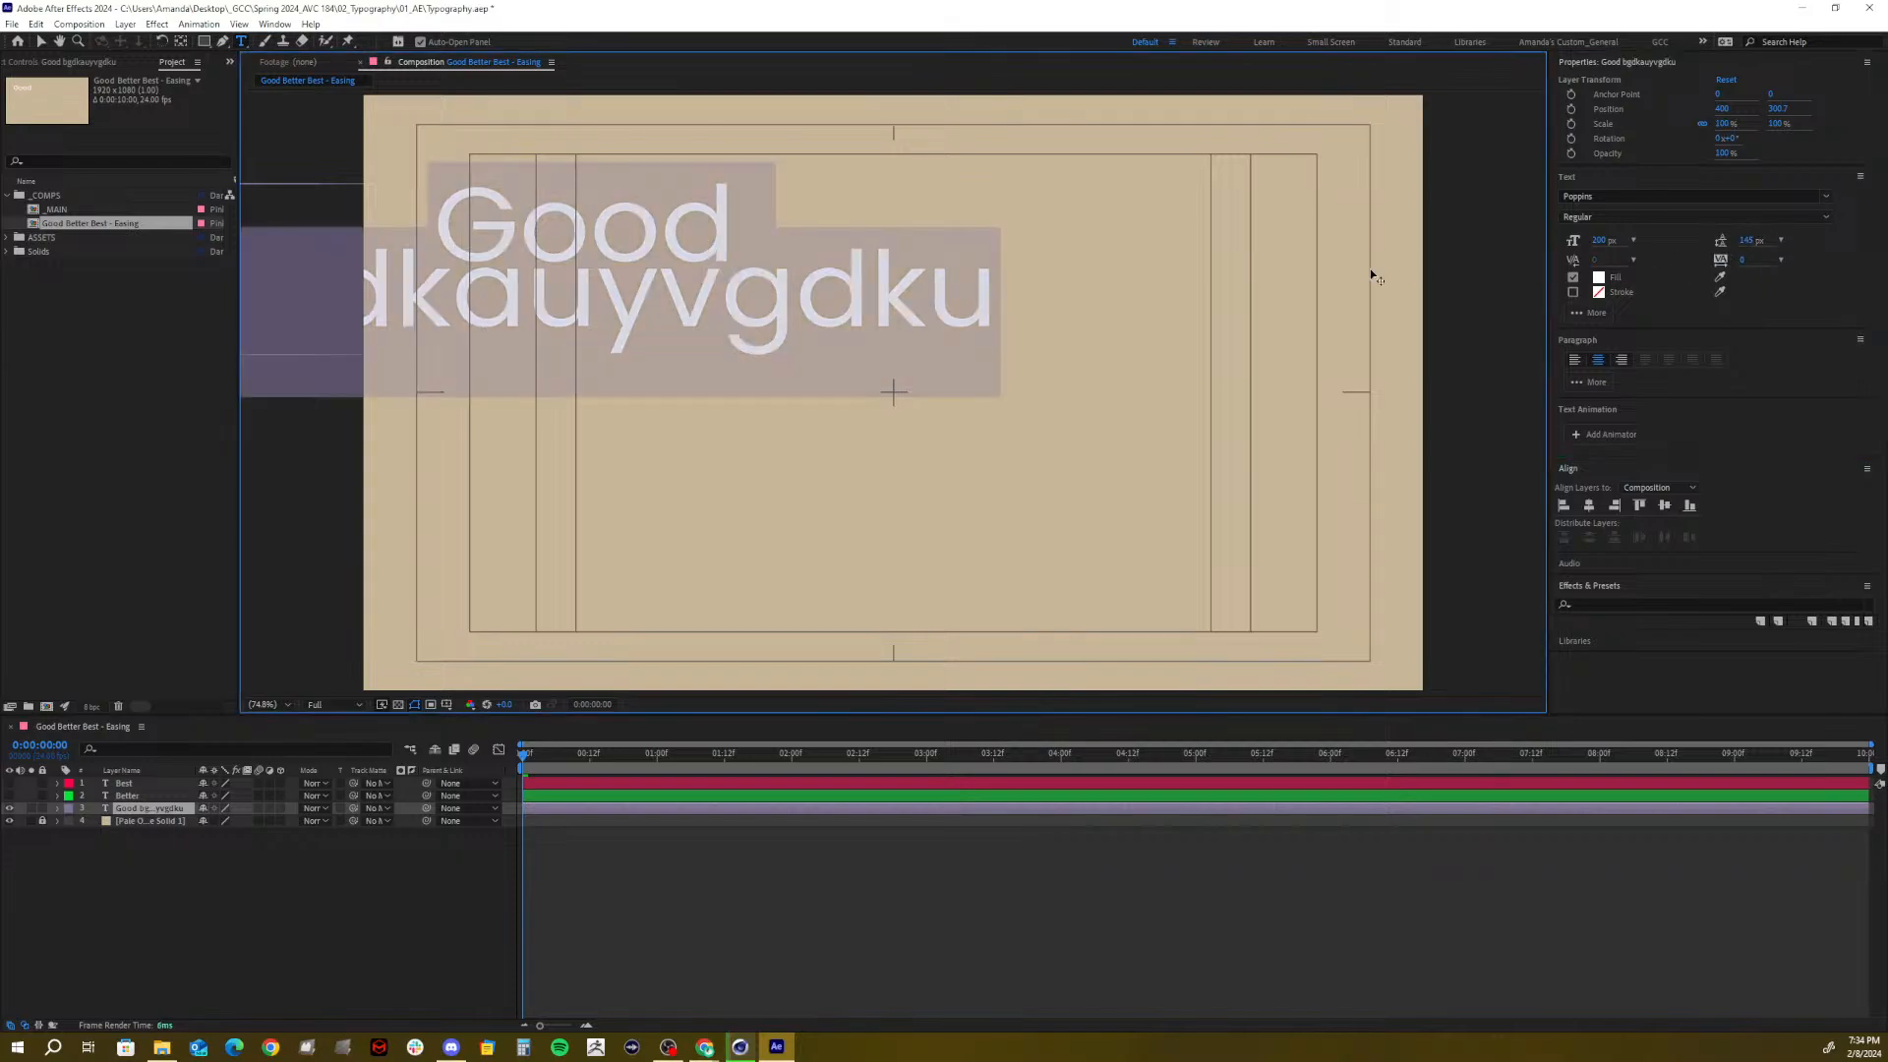
left_click_drag(1748, 240, 1789, 236)
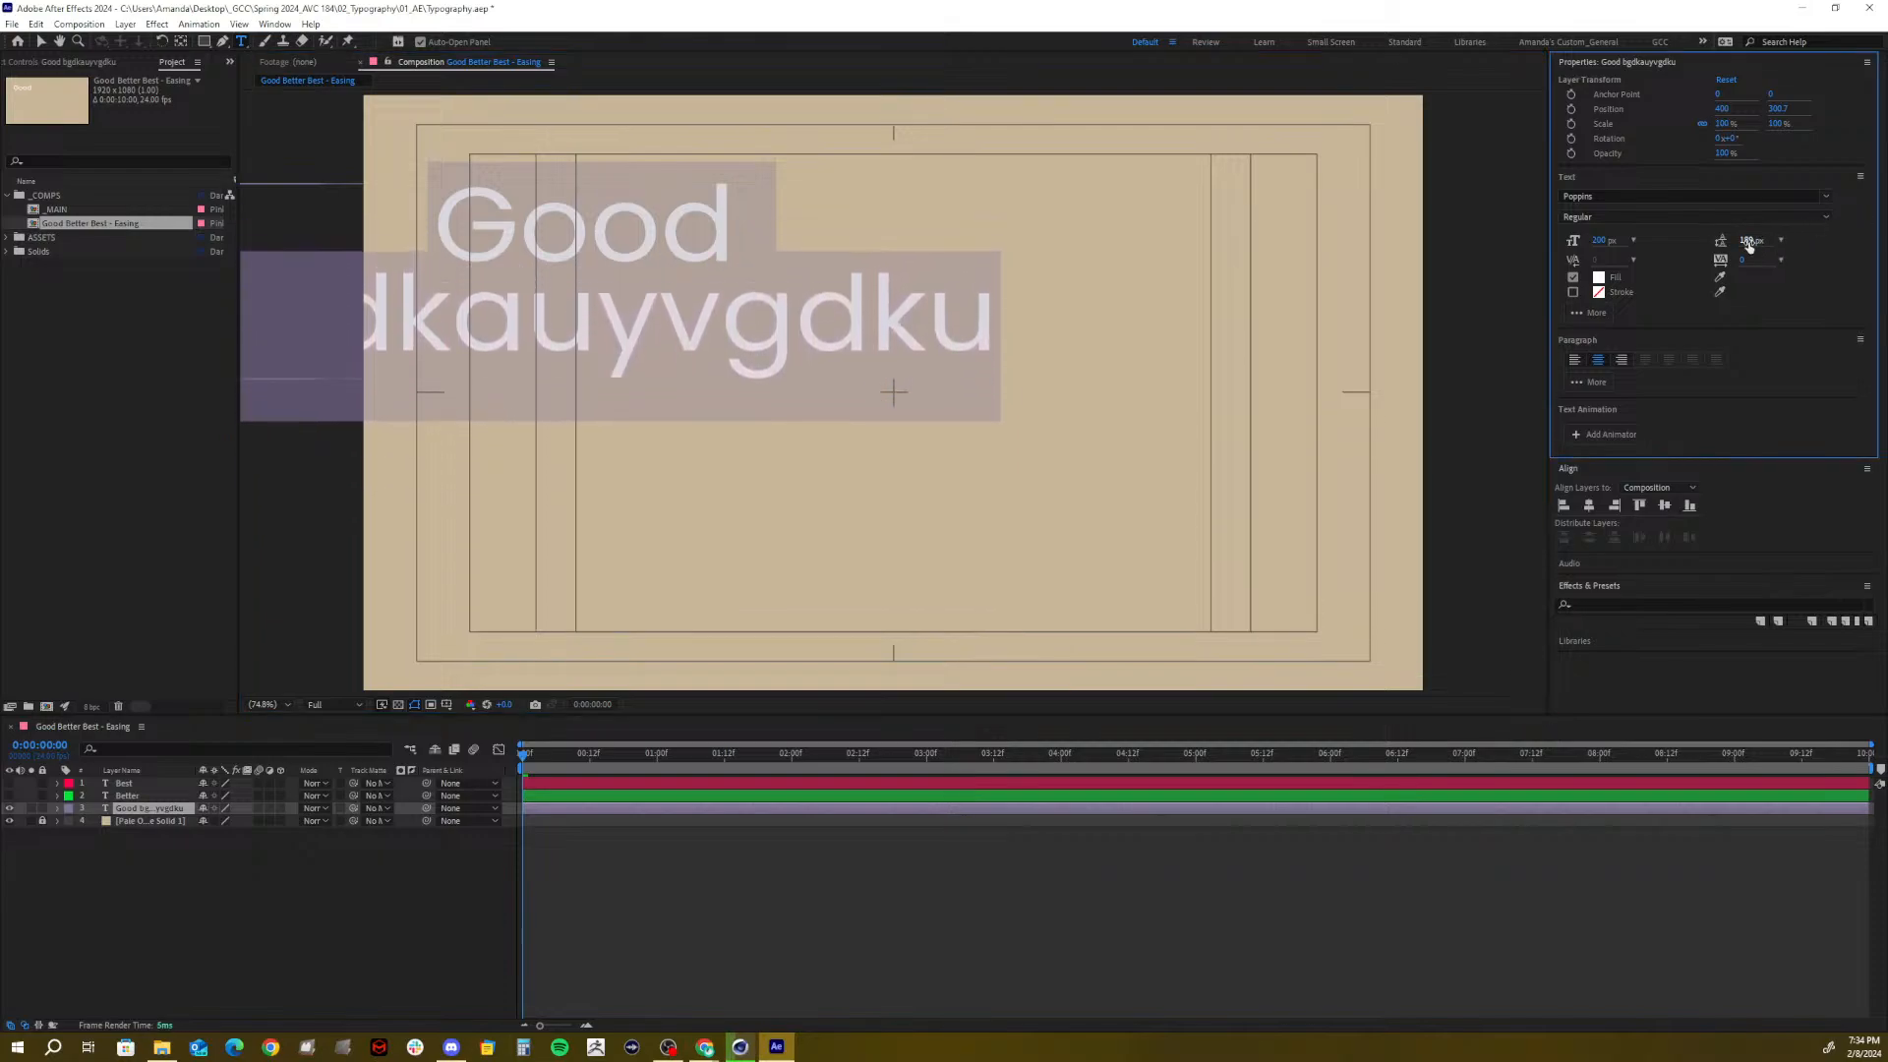
key("ctrl+z")
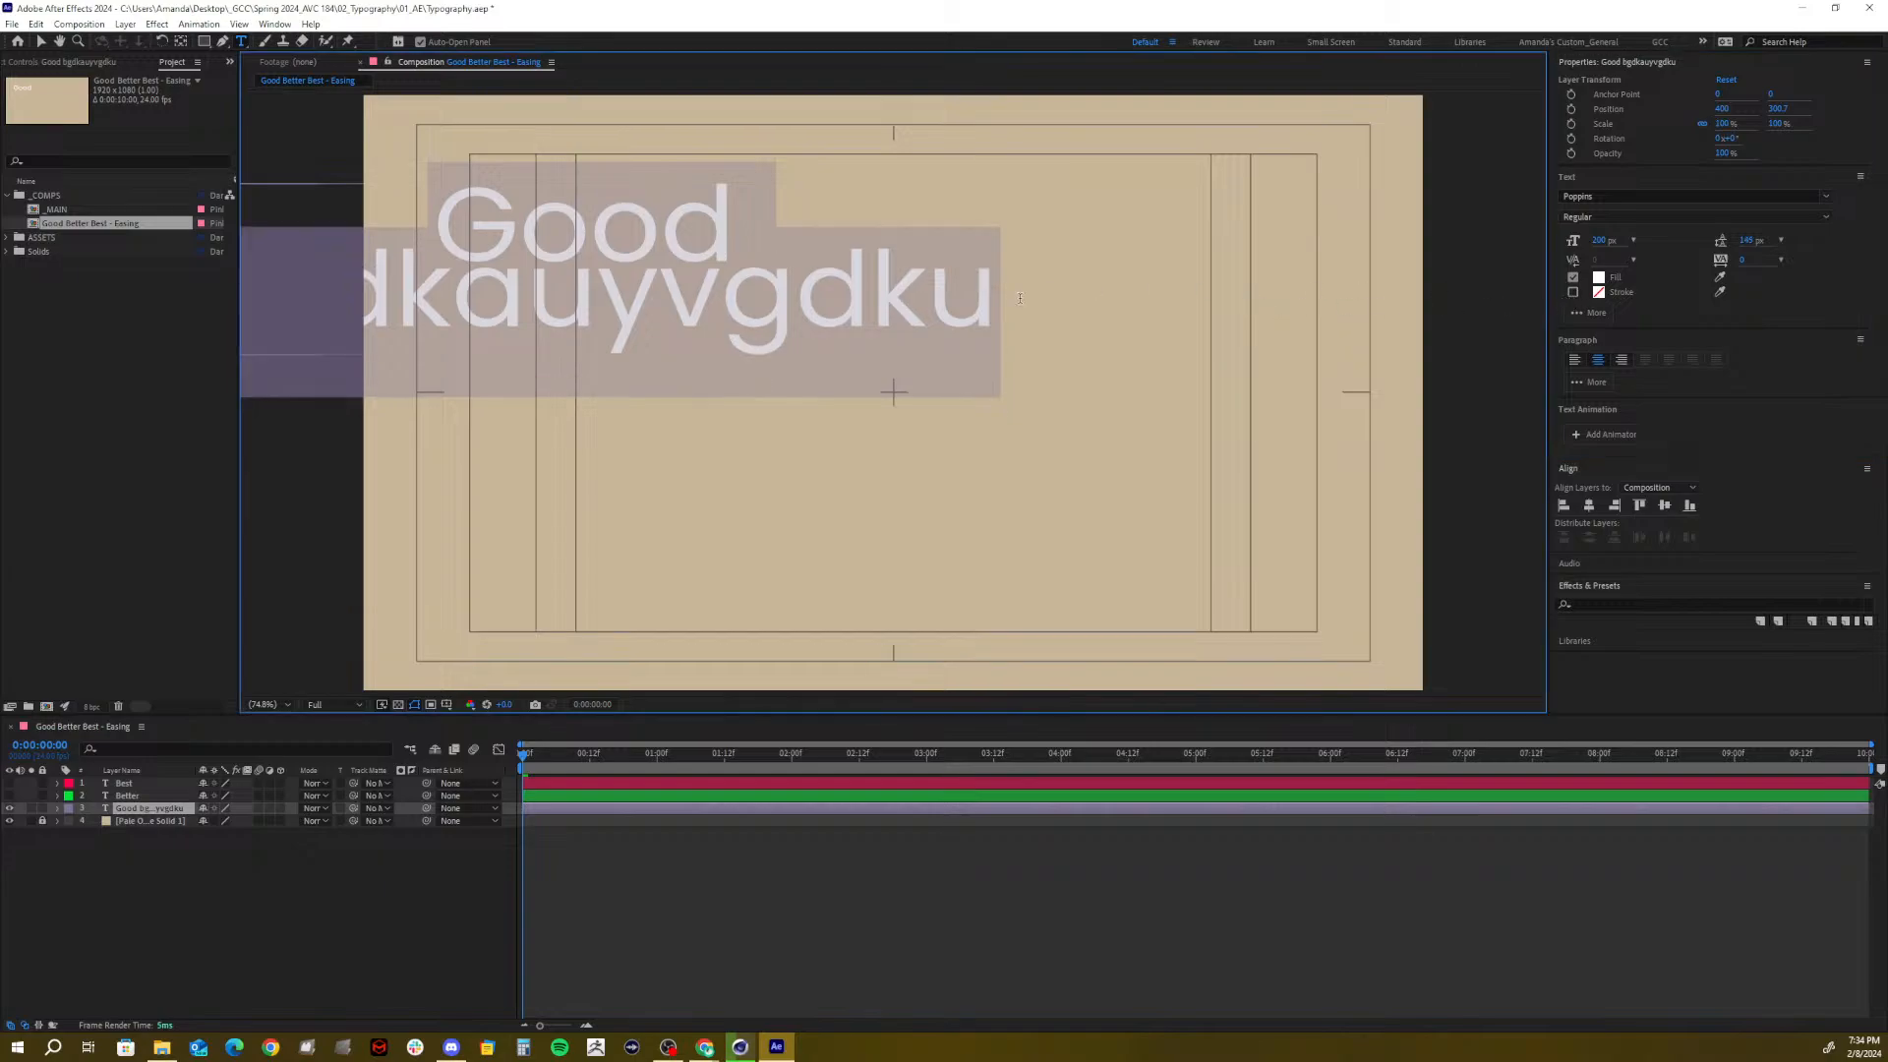
left_click(1019, 297)
left_click_drag(995, 300, 206, 321)
key("BackSpace")
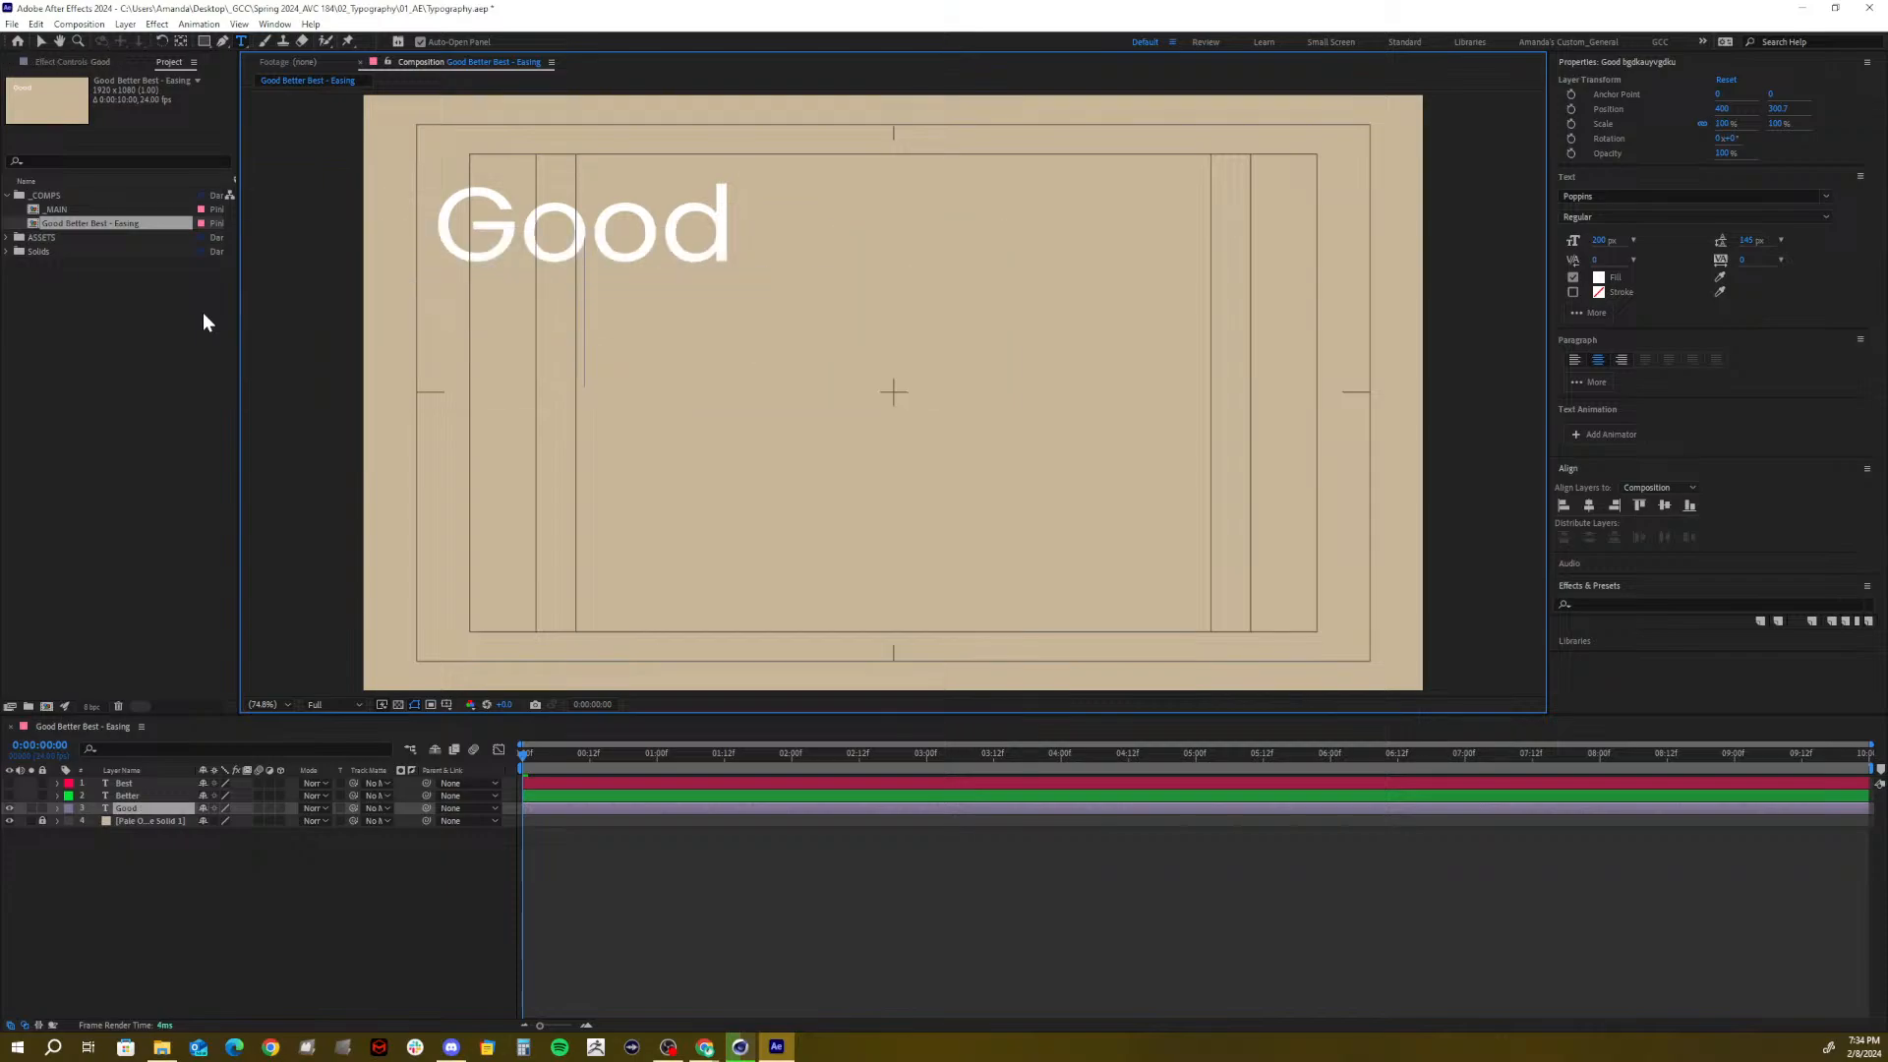
scroll(1083, 286, "down", 1)
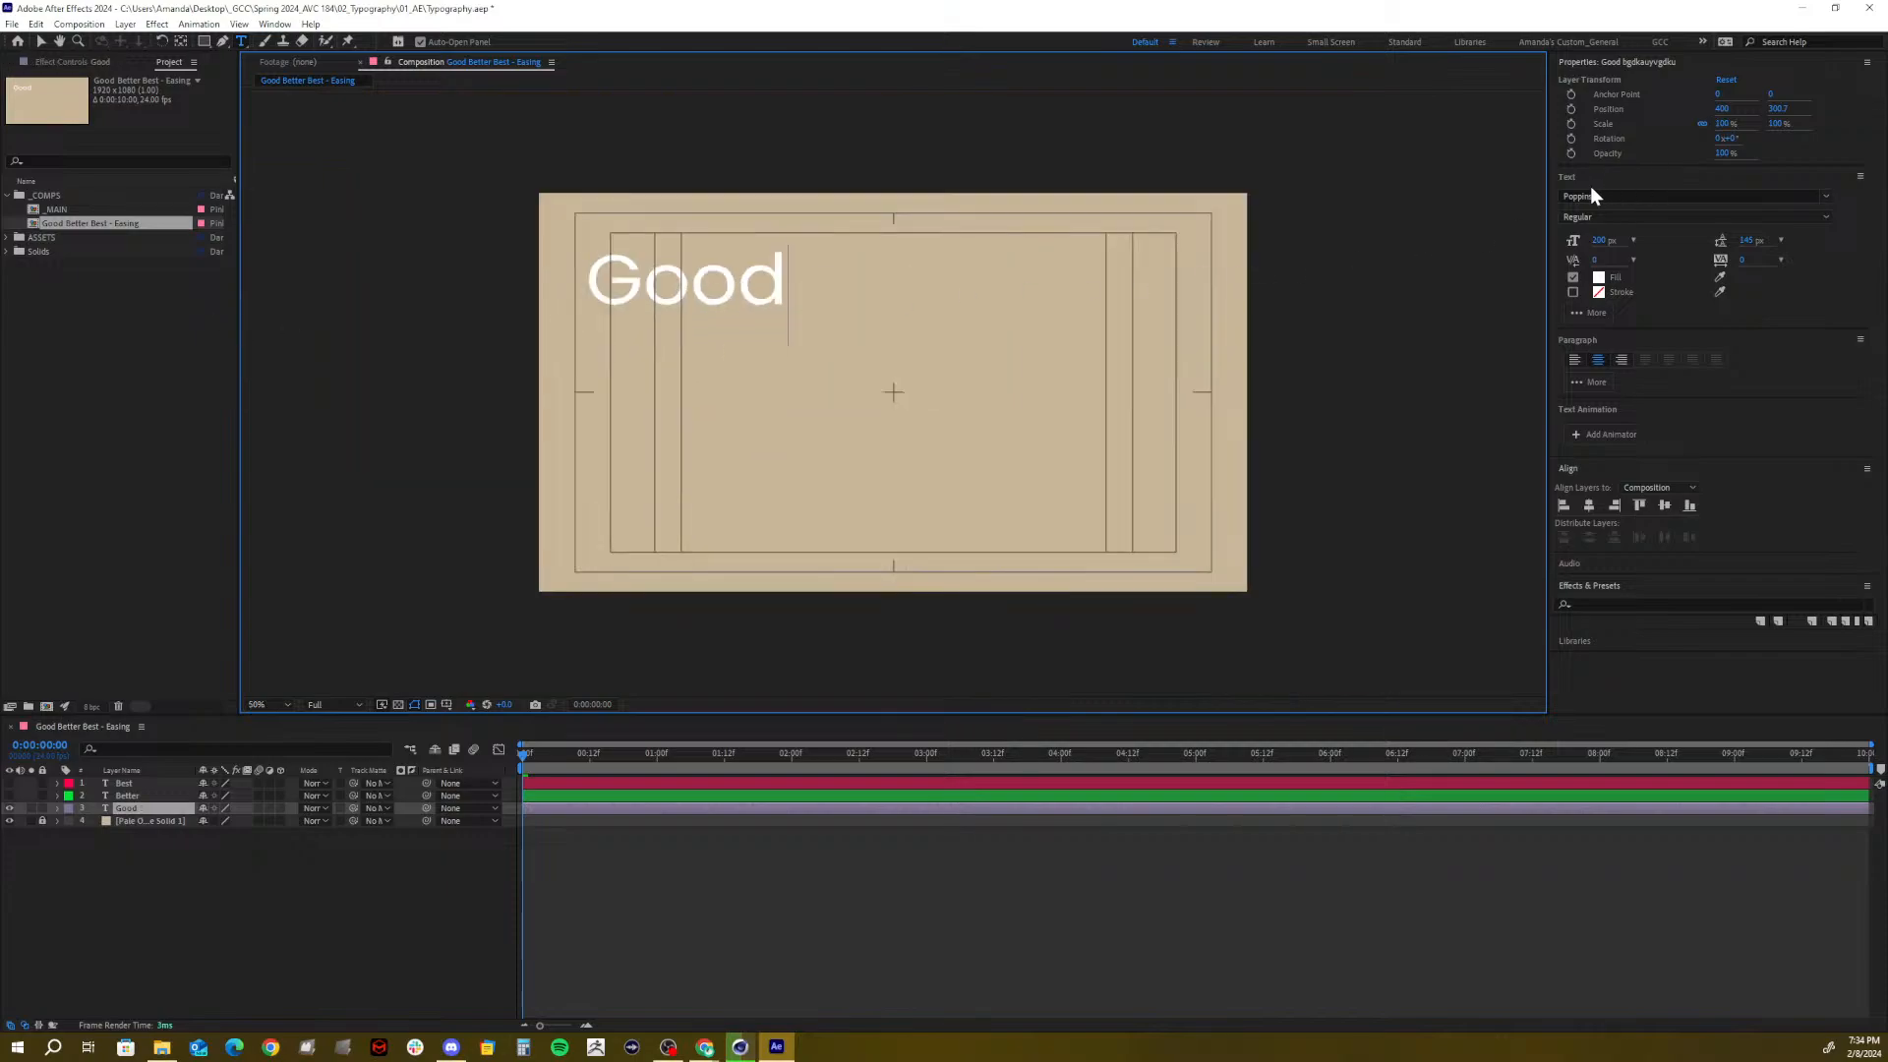
scroll(968, 306, "up", 1)
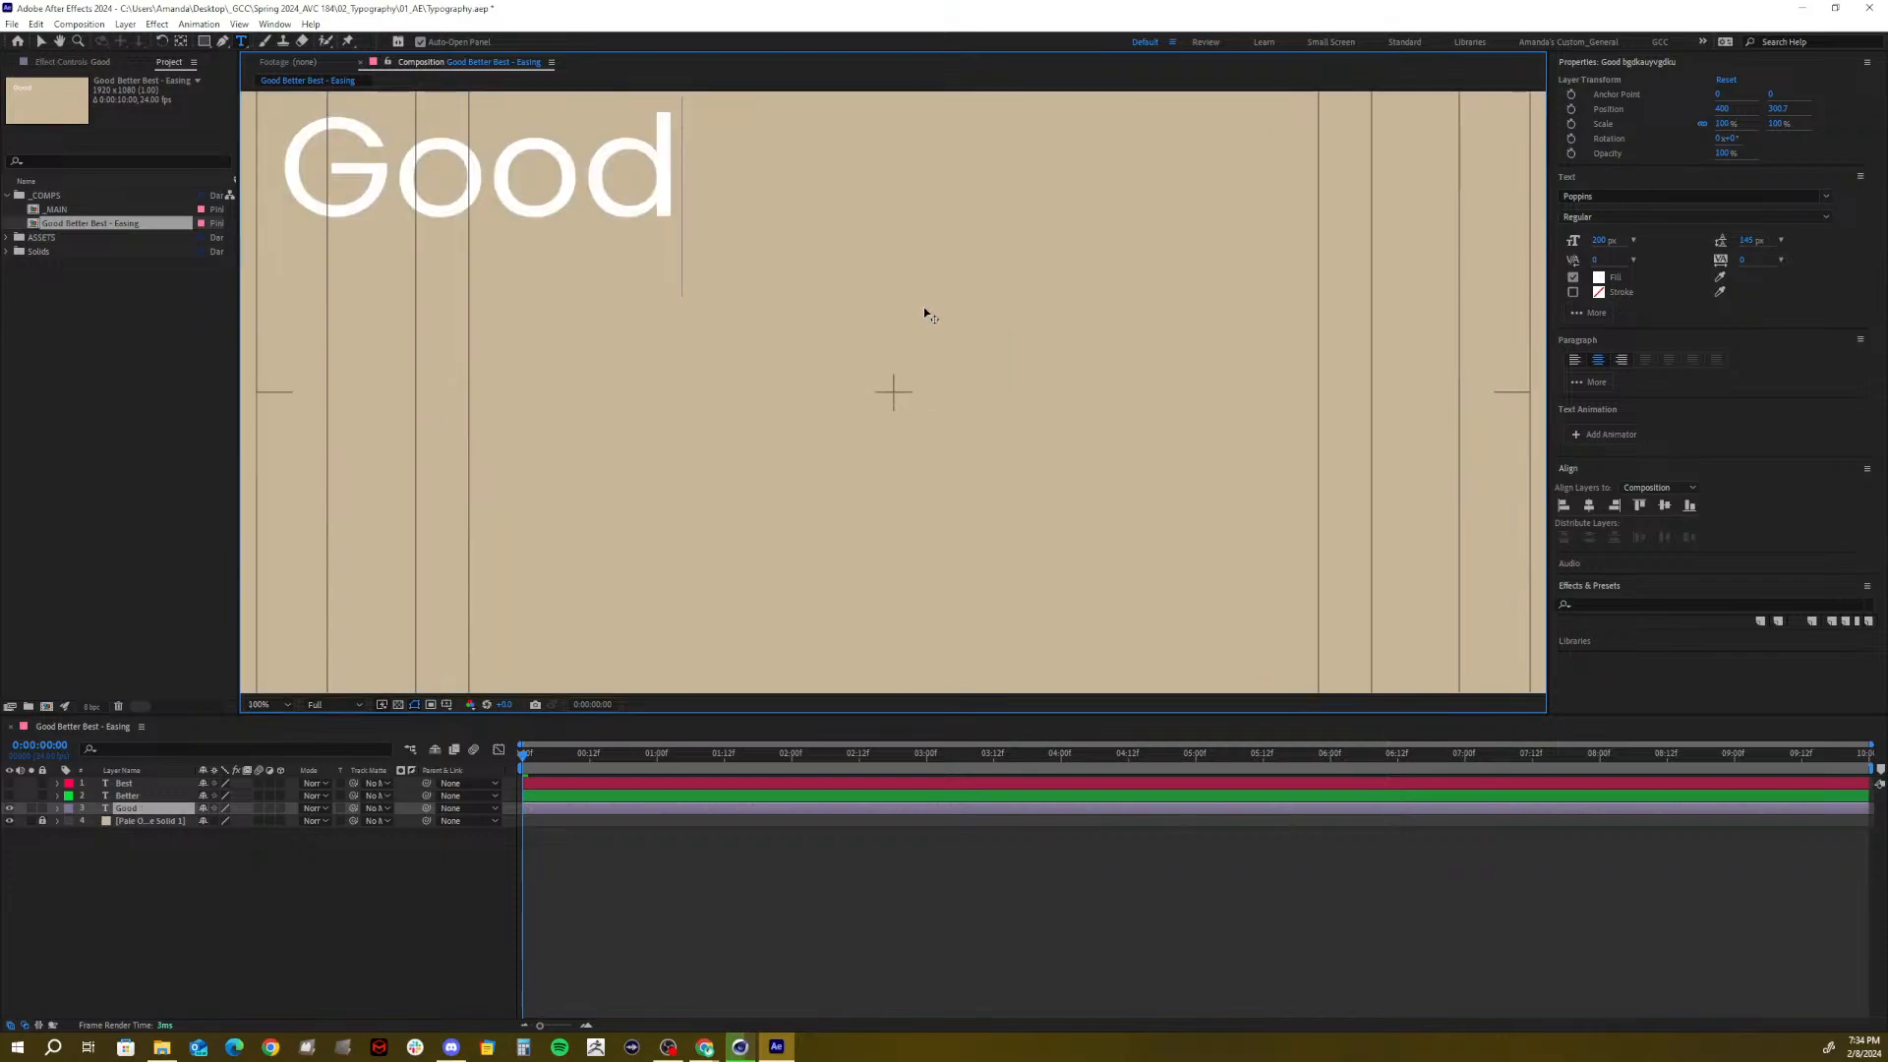
left_click(267, 712)
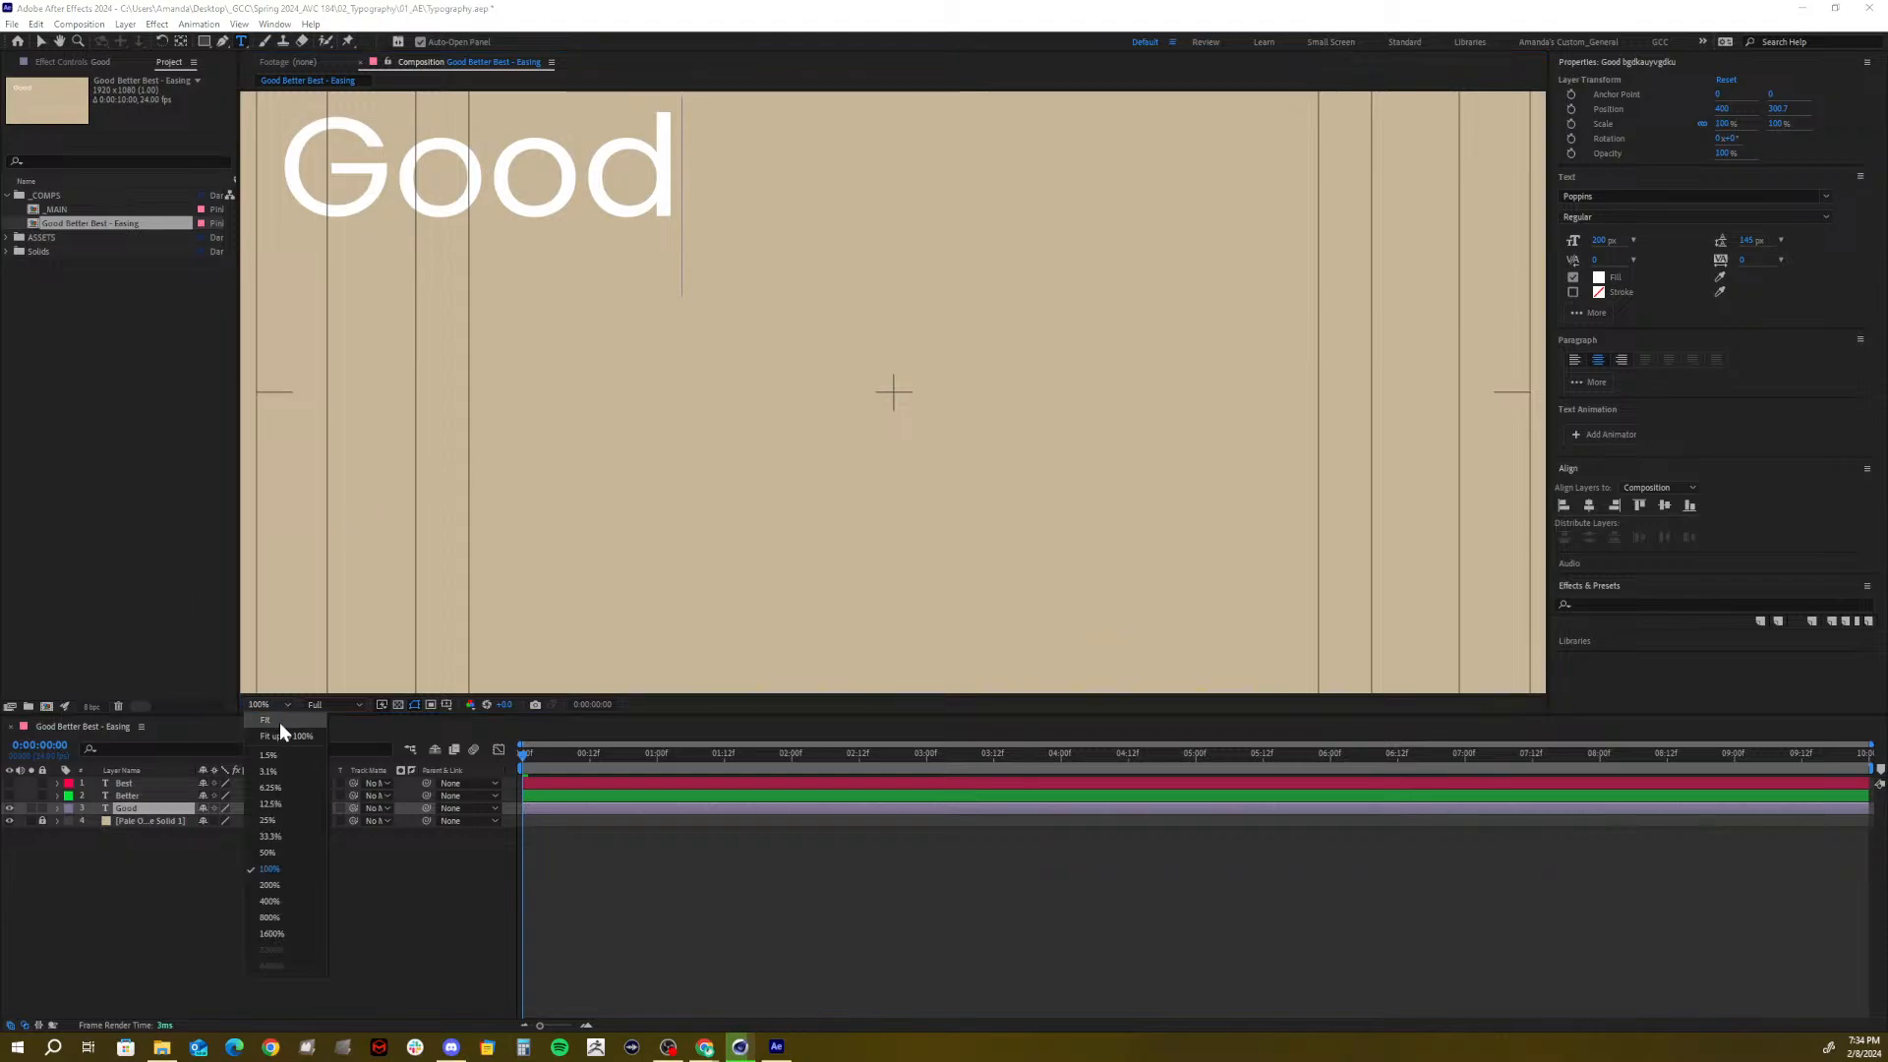
left_click(282, 732)
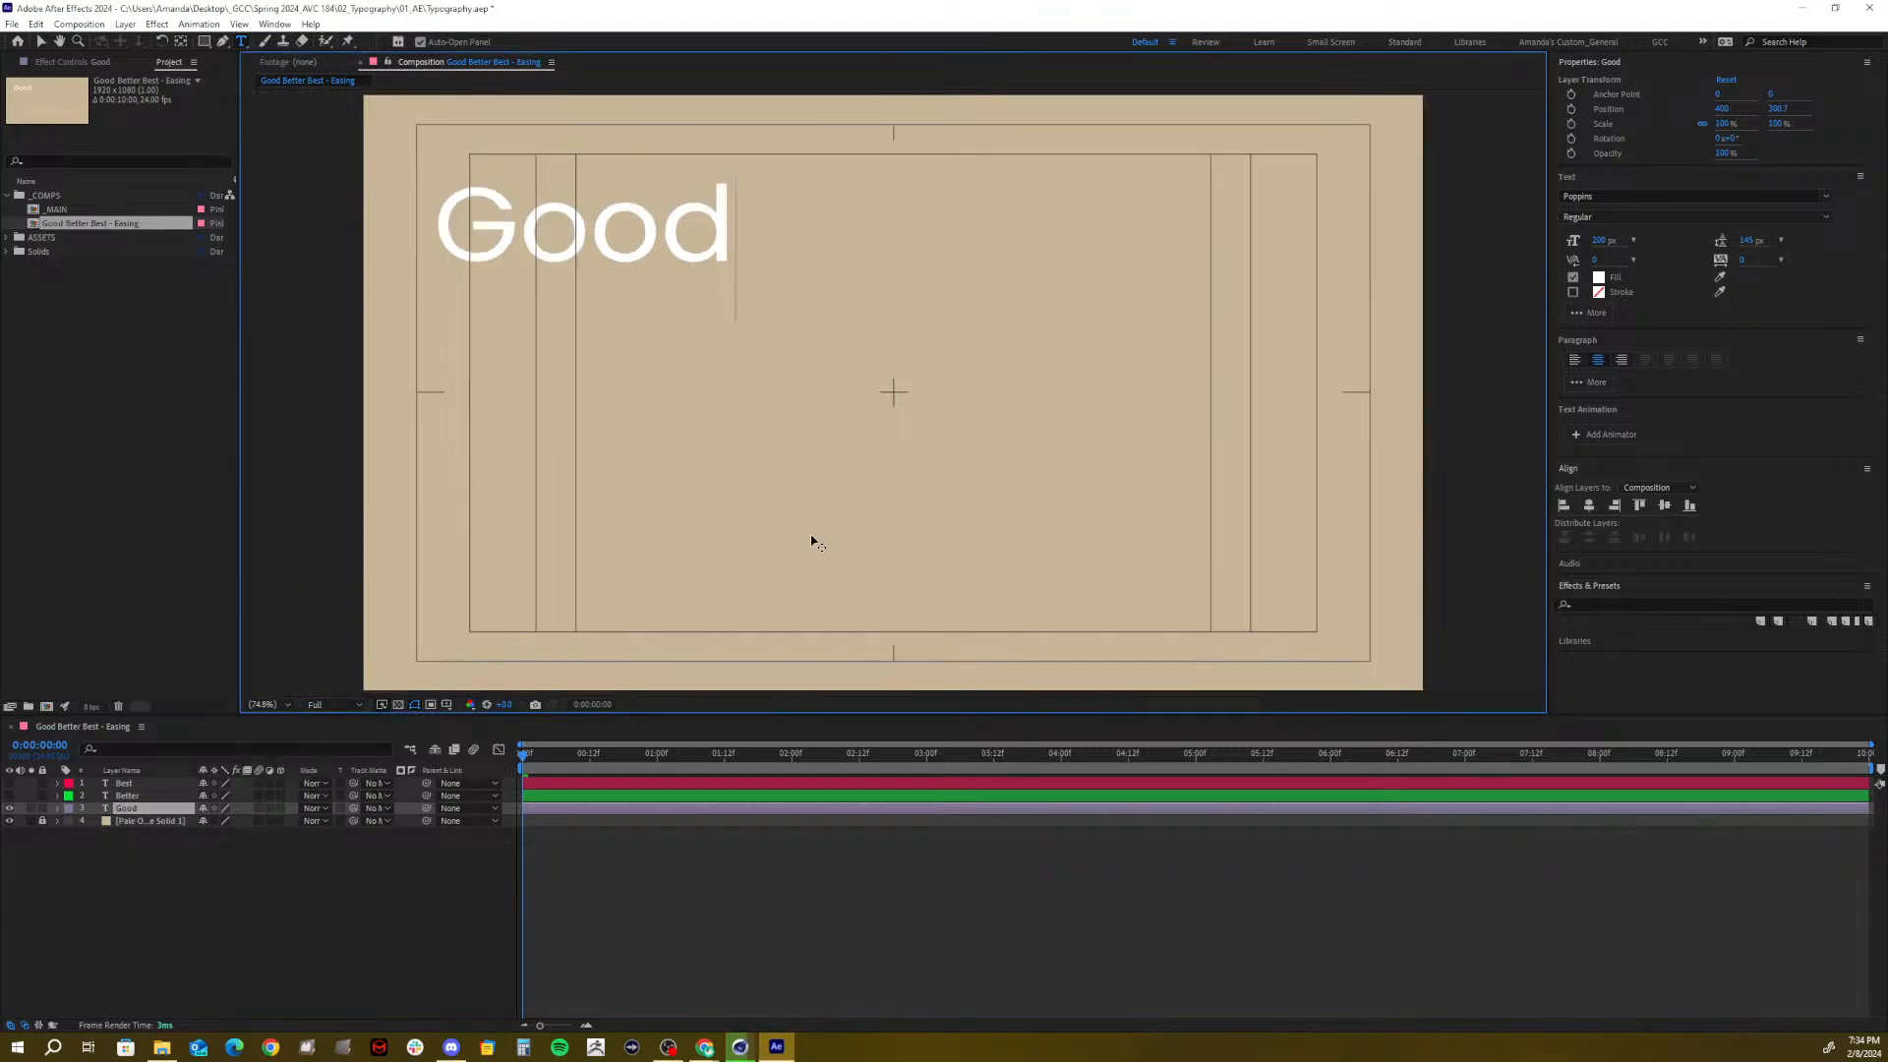
Try and undo wider tracking on Good, then set its font size to 150 px
left_click(1744, 261)
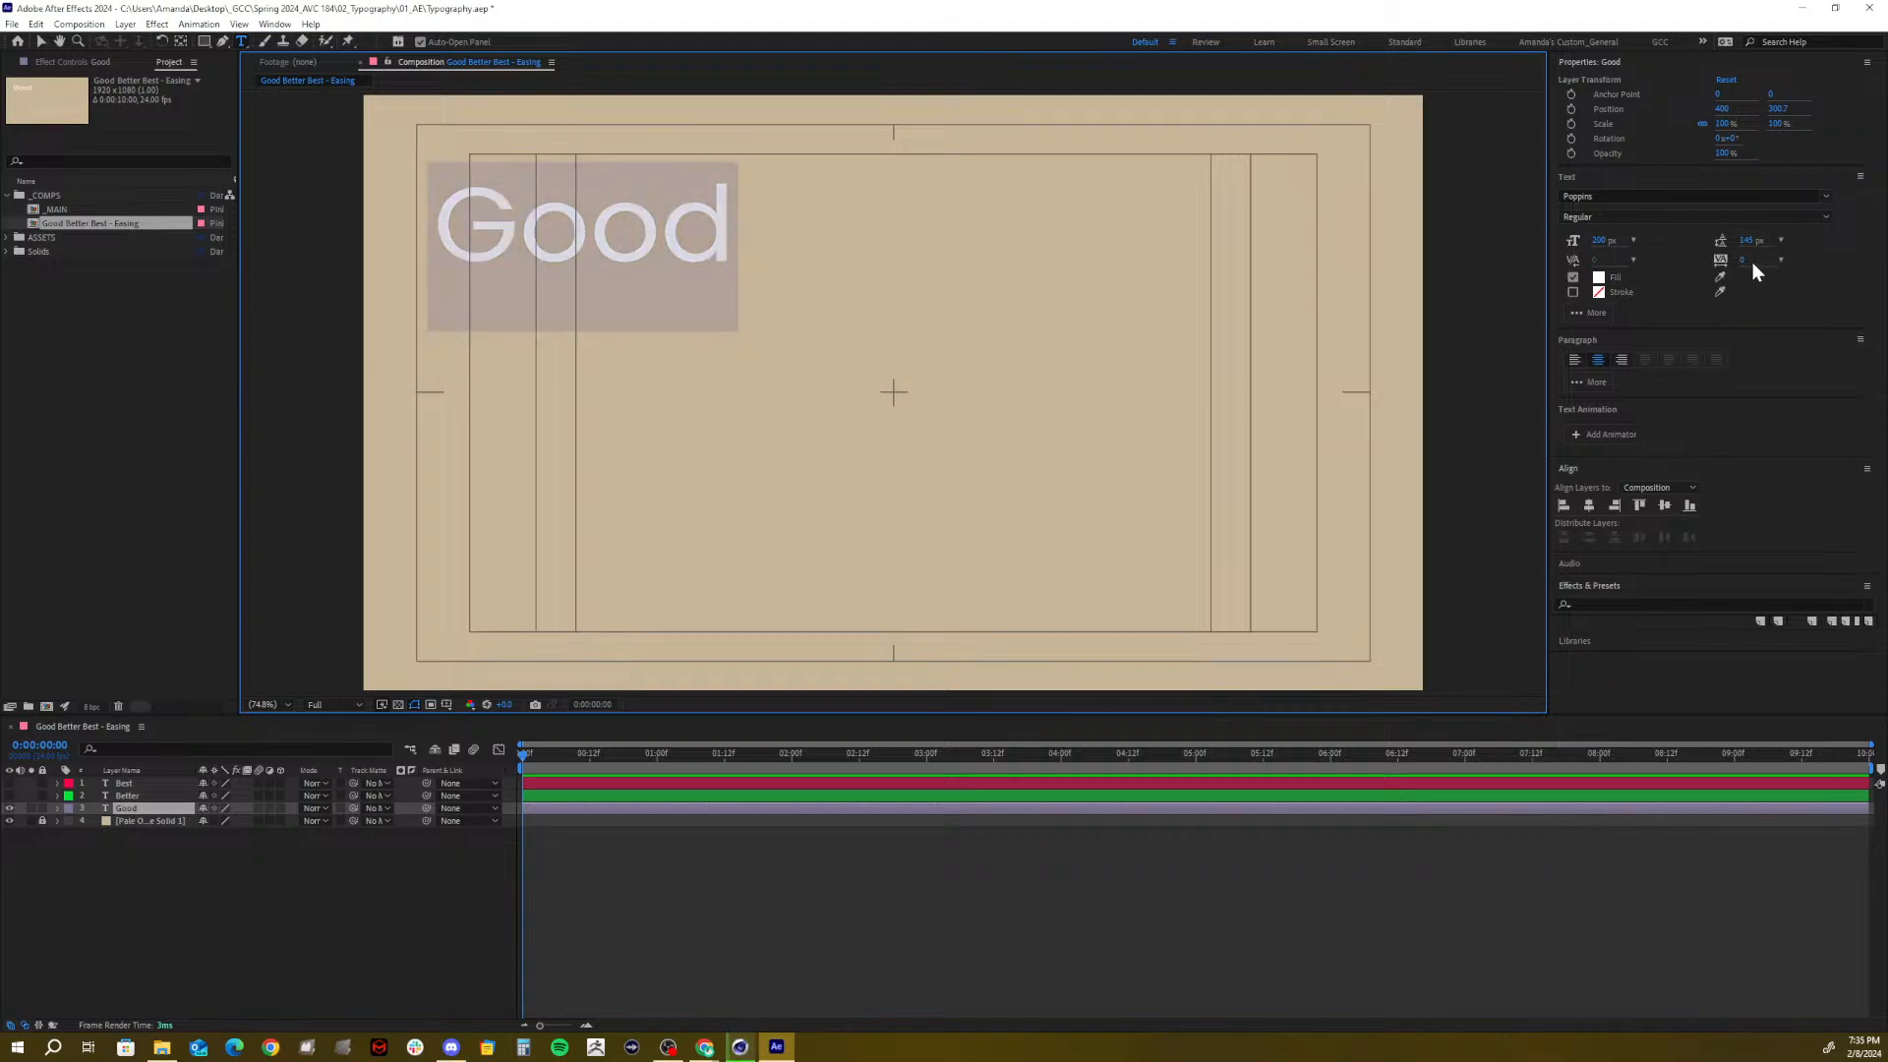
left_click_drag(1743, 260, 1844, 243)
key("ctrl+z")
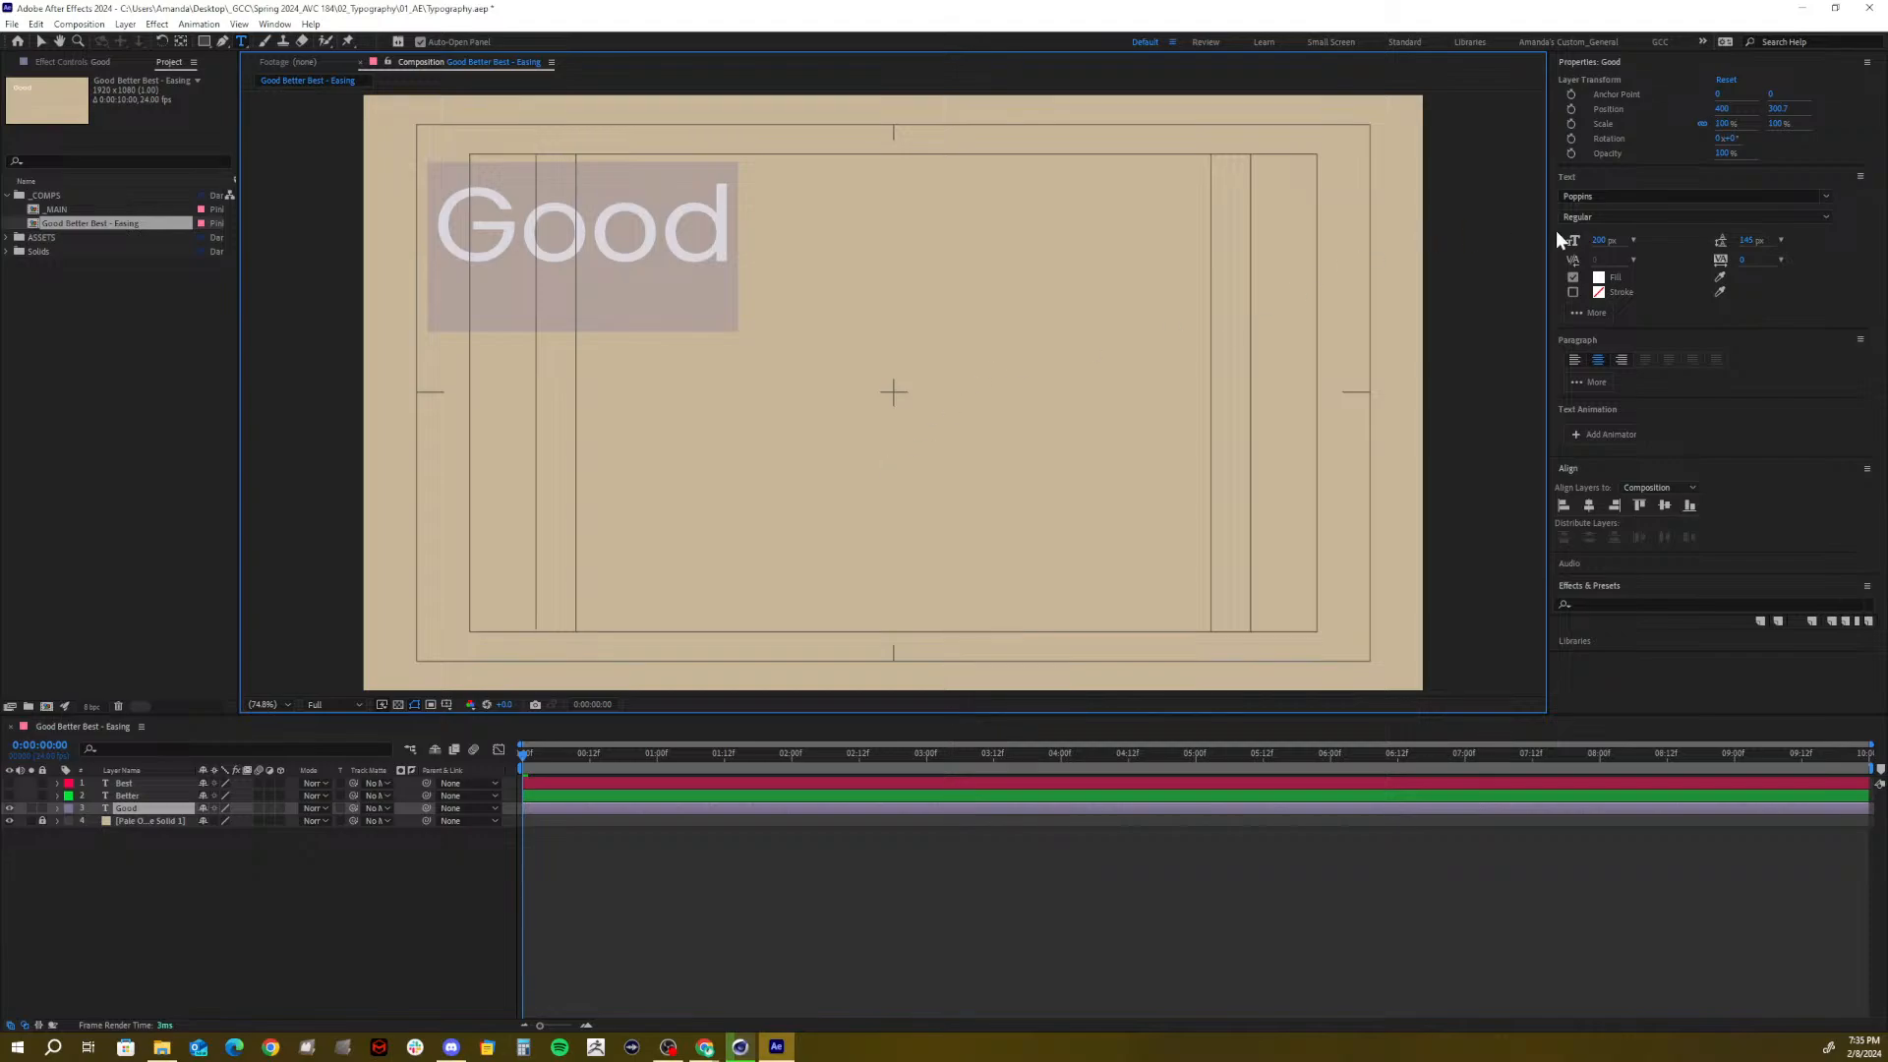
left_click(1600, 240)
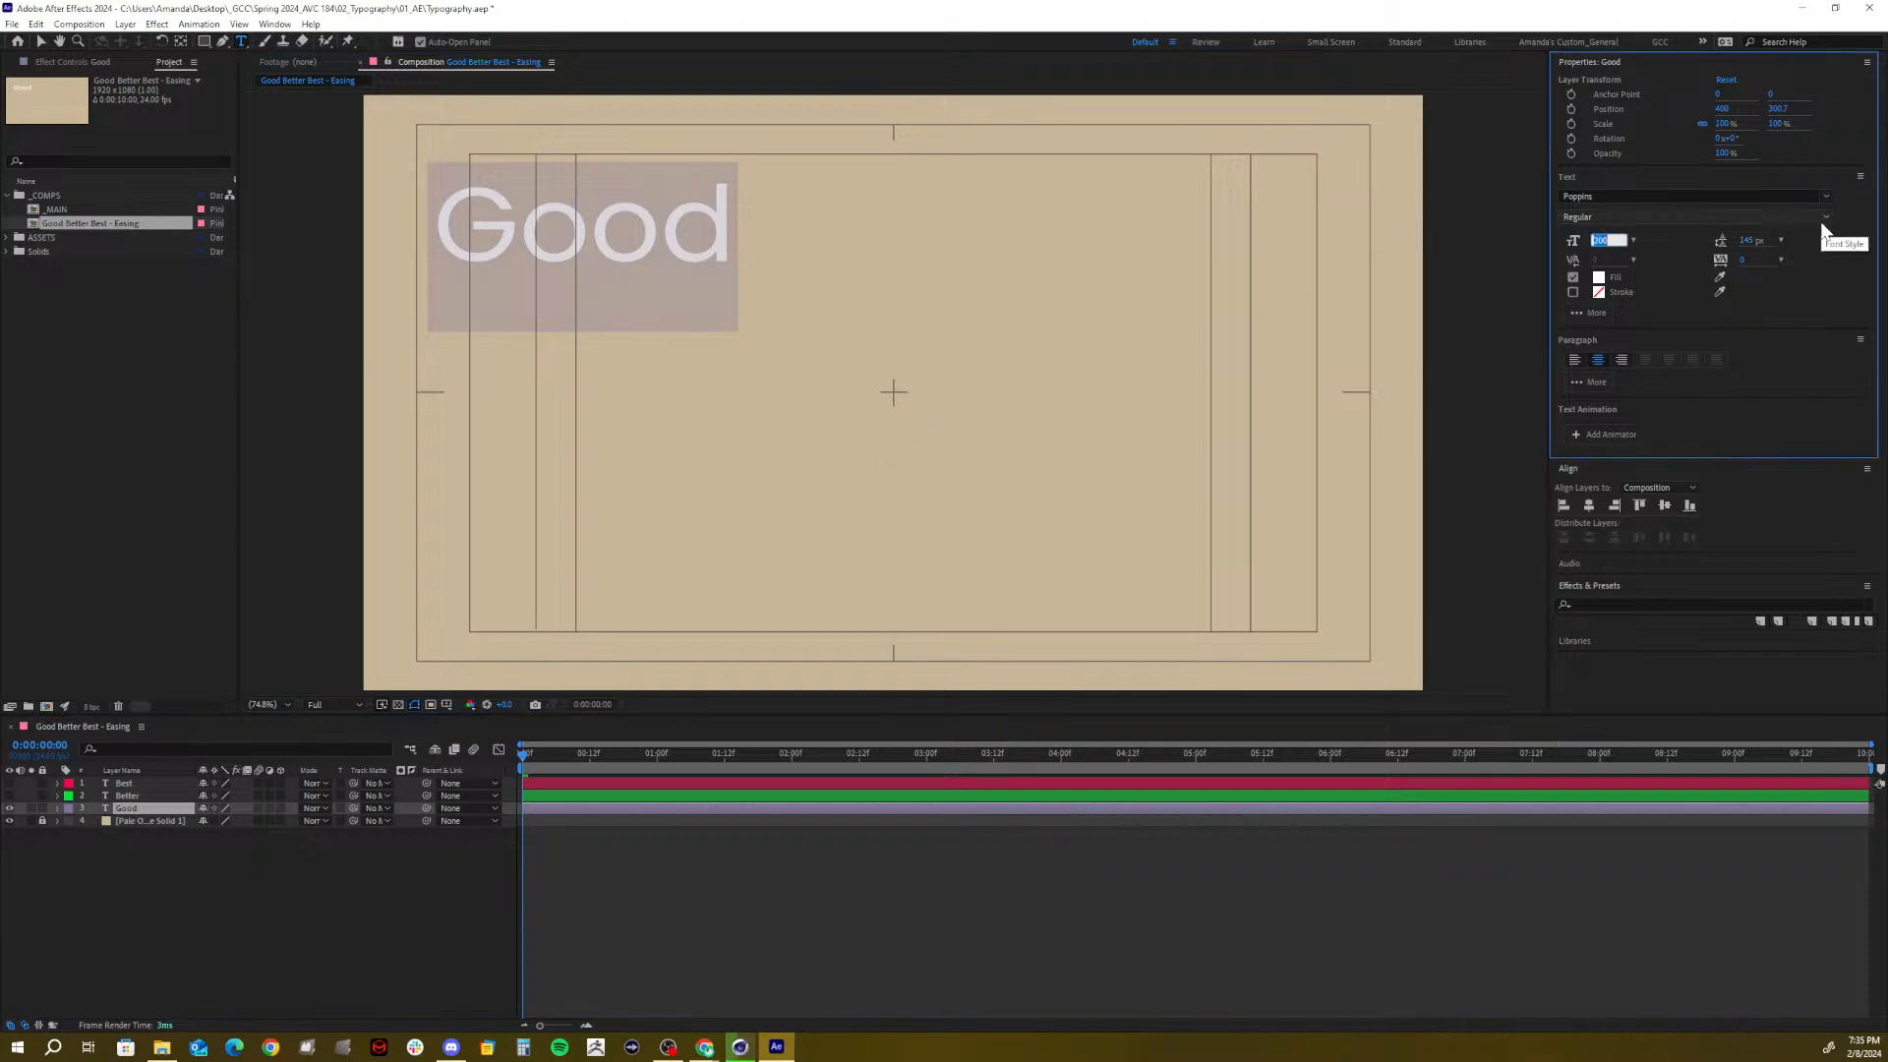
type("125")
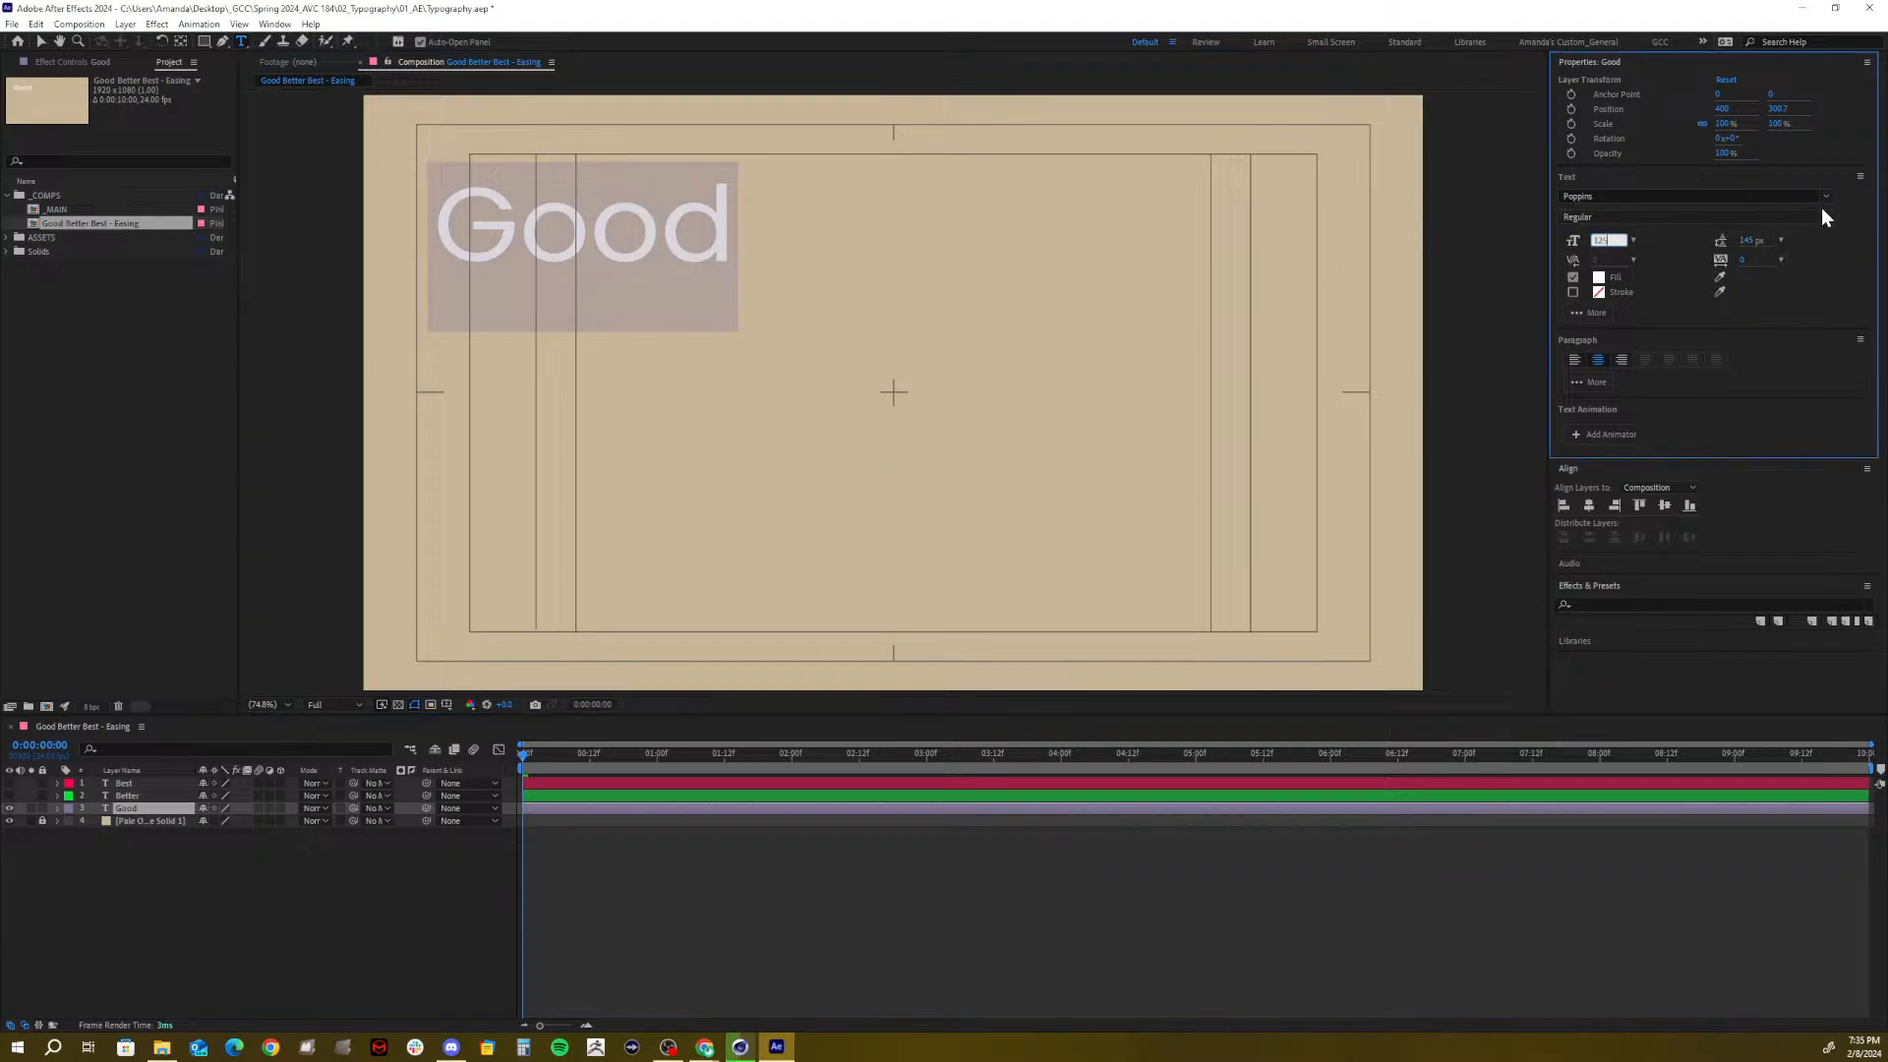
key("Return")
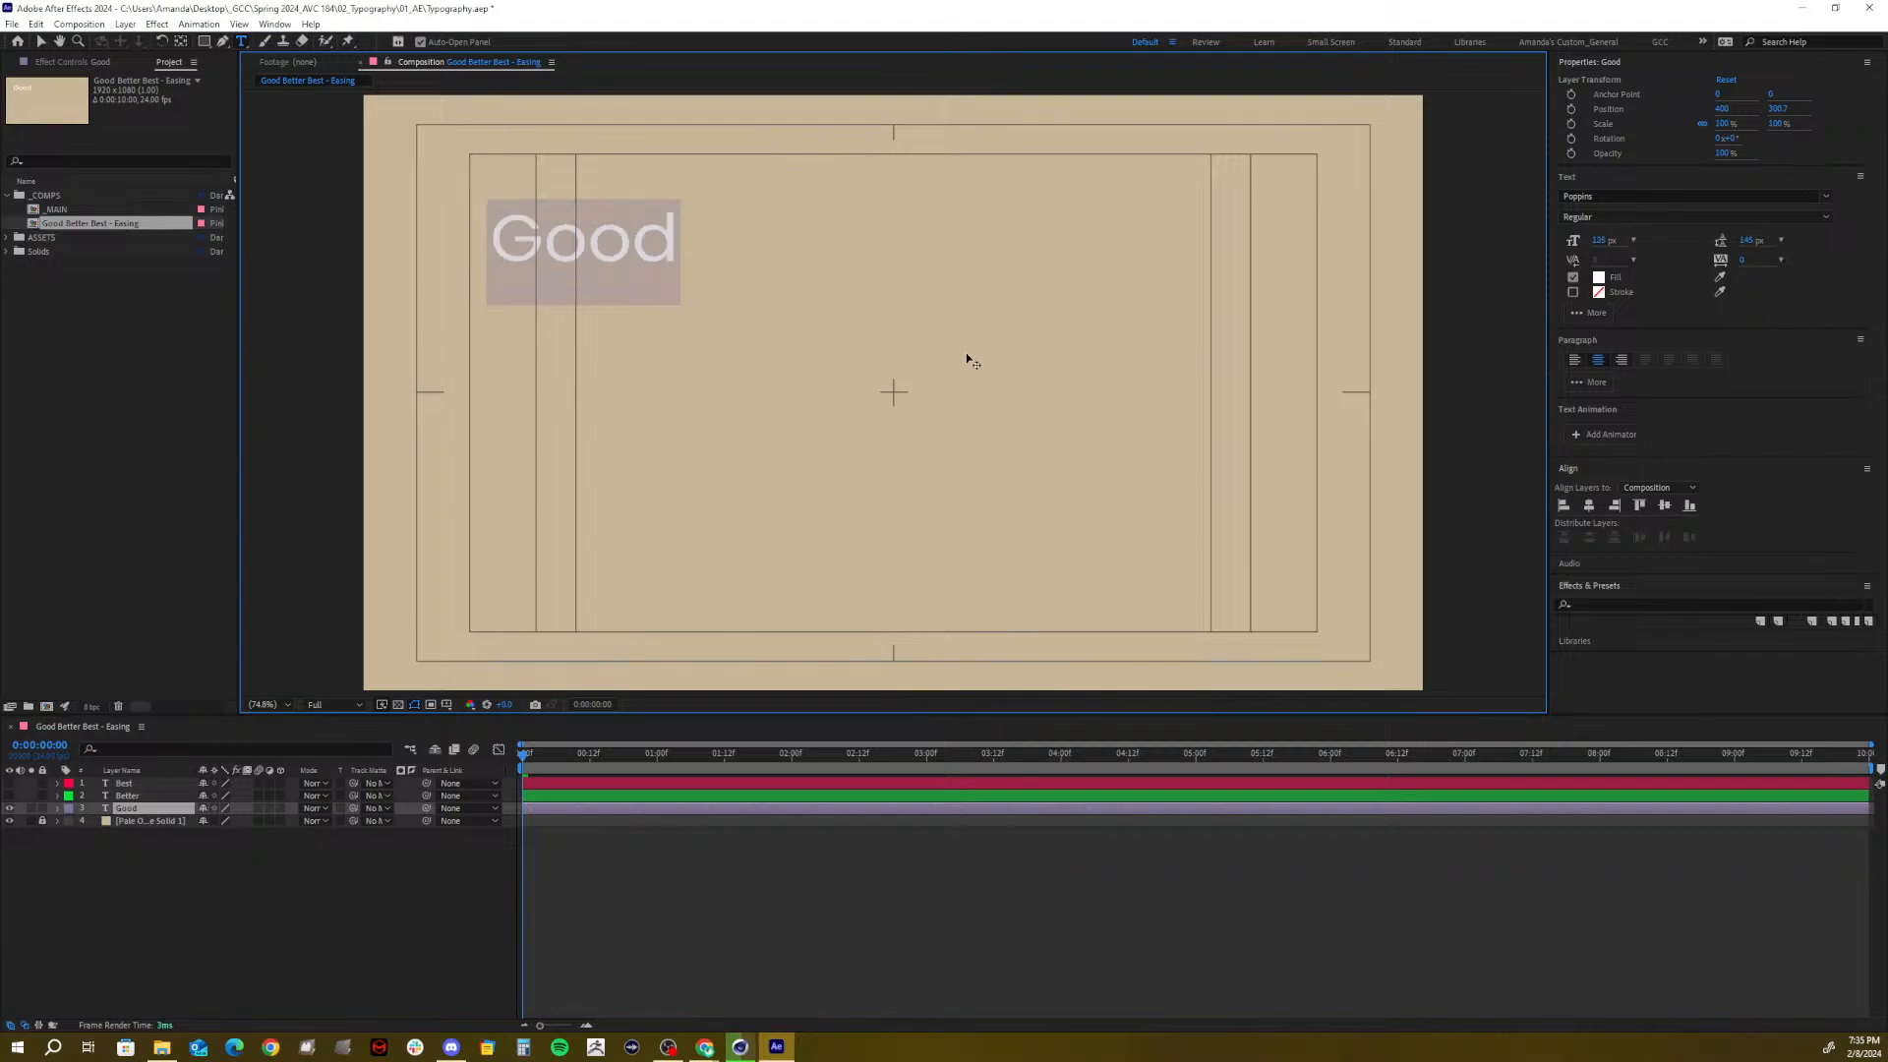
left_click(1600, 240)
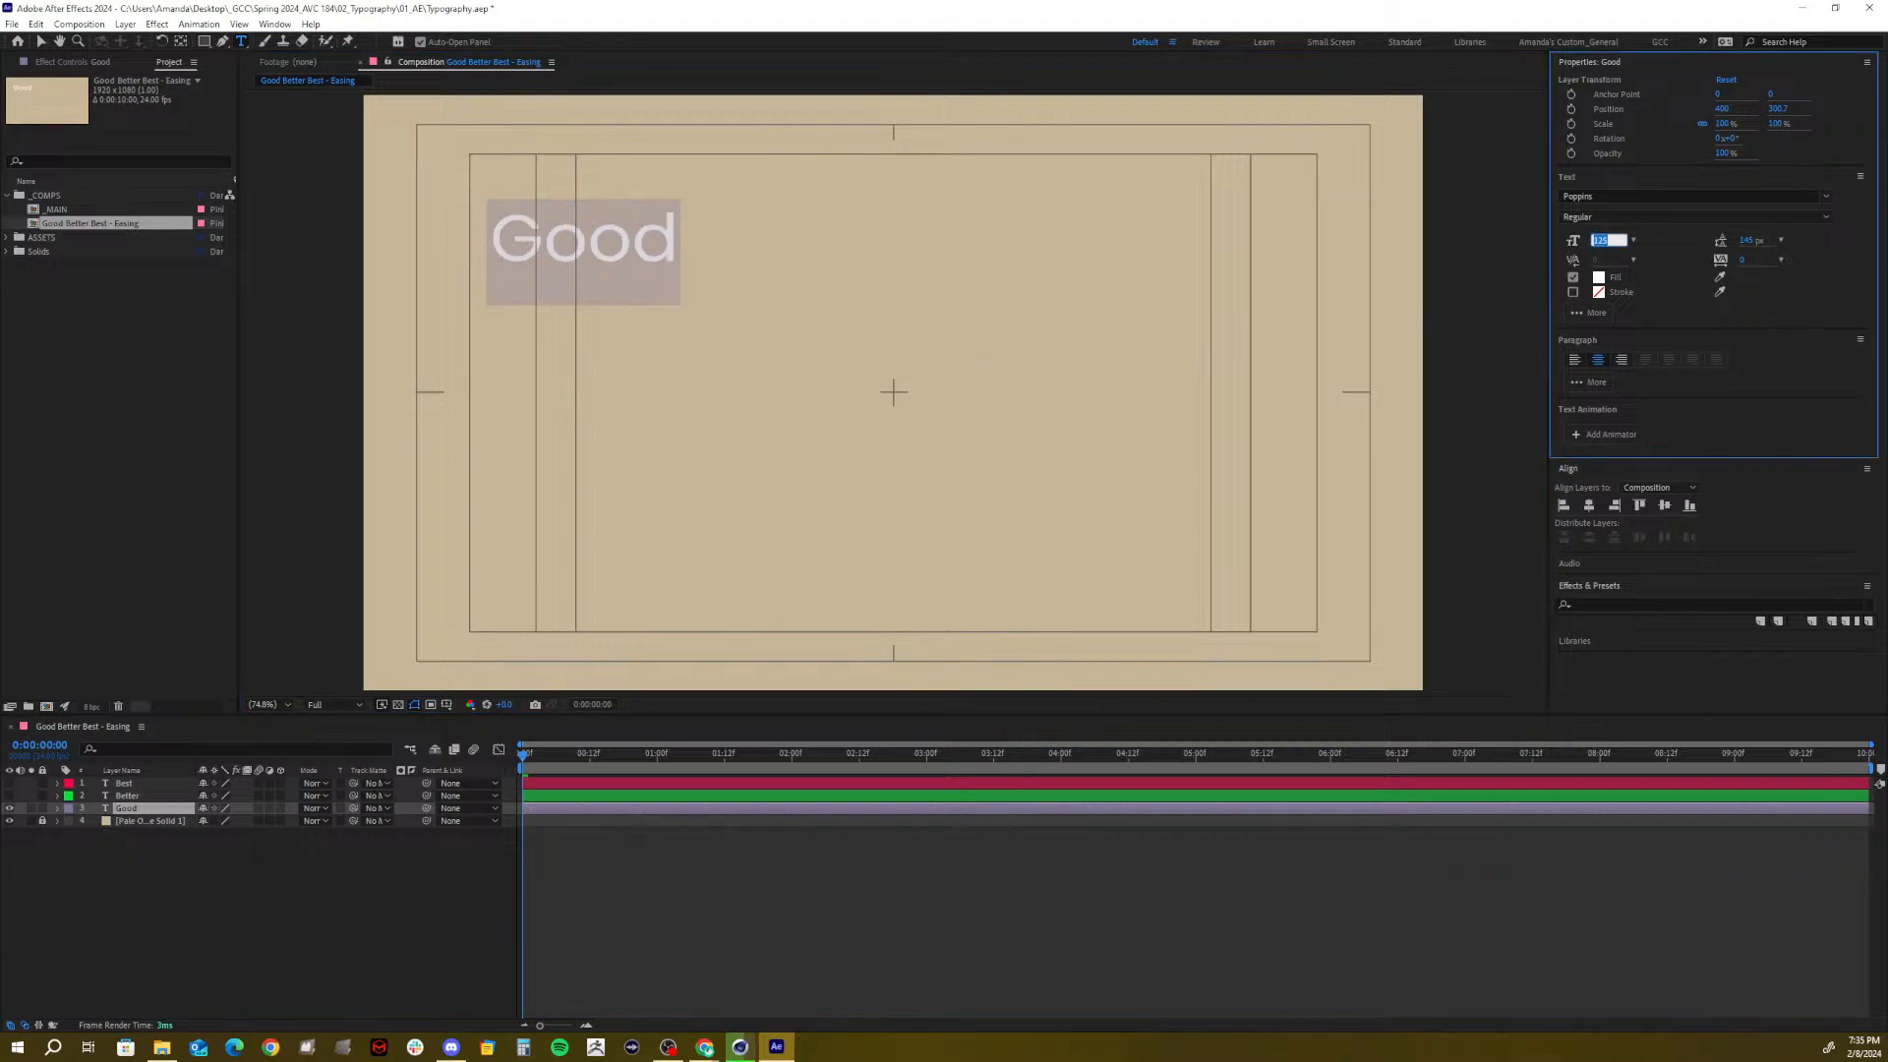
type("150")
key("Return")
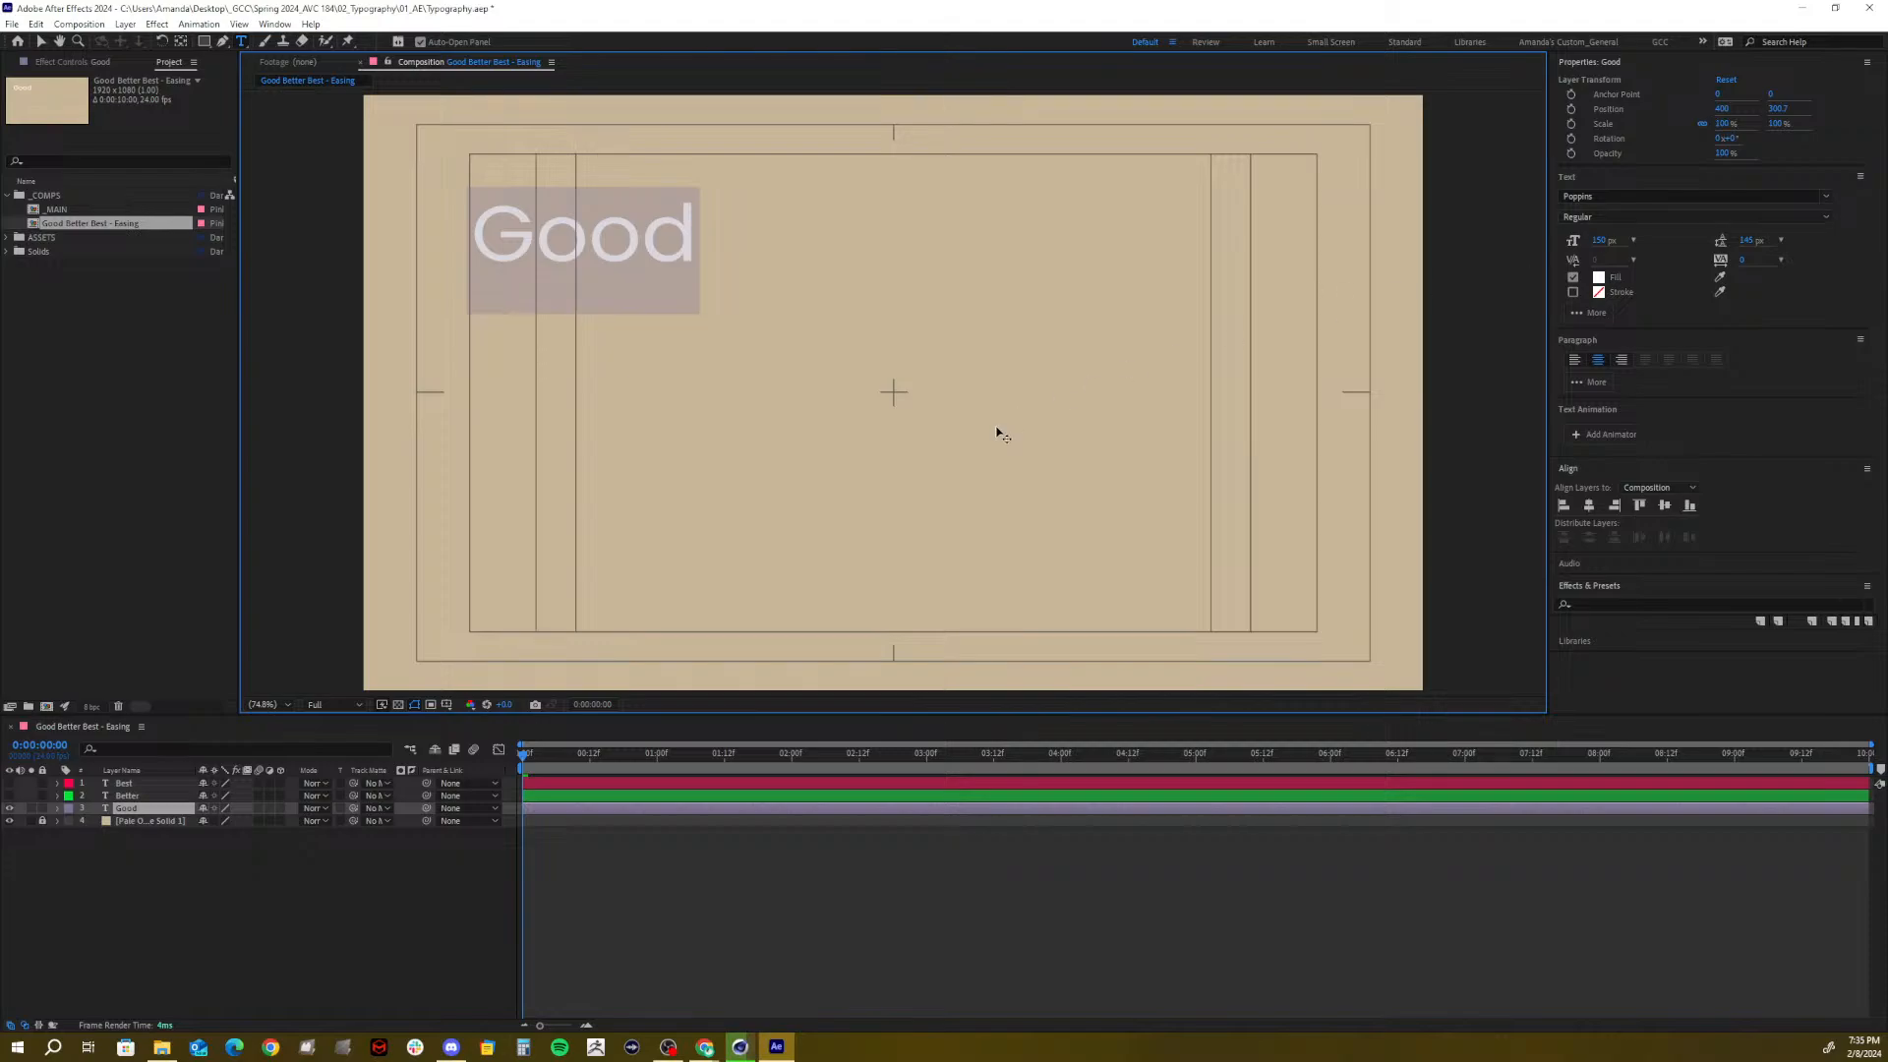
Move the Good layer's anchor point to the word's left edge with the Pan Behind tool
left_click(130, 807)
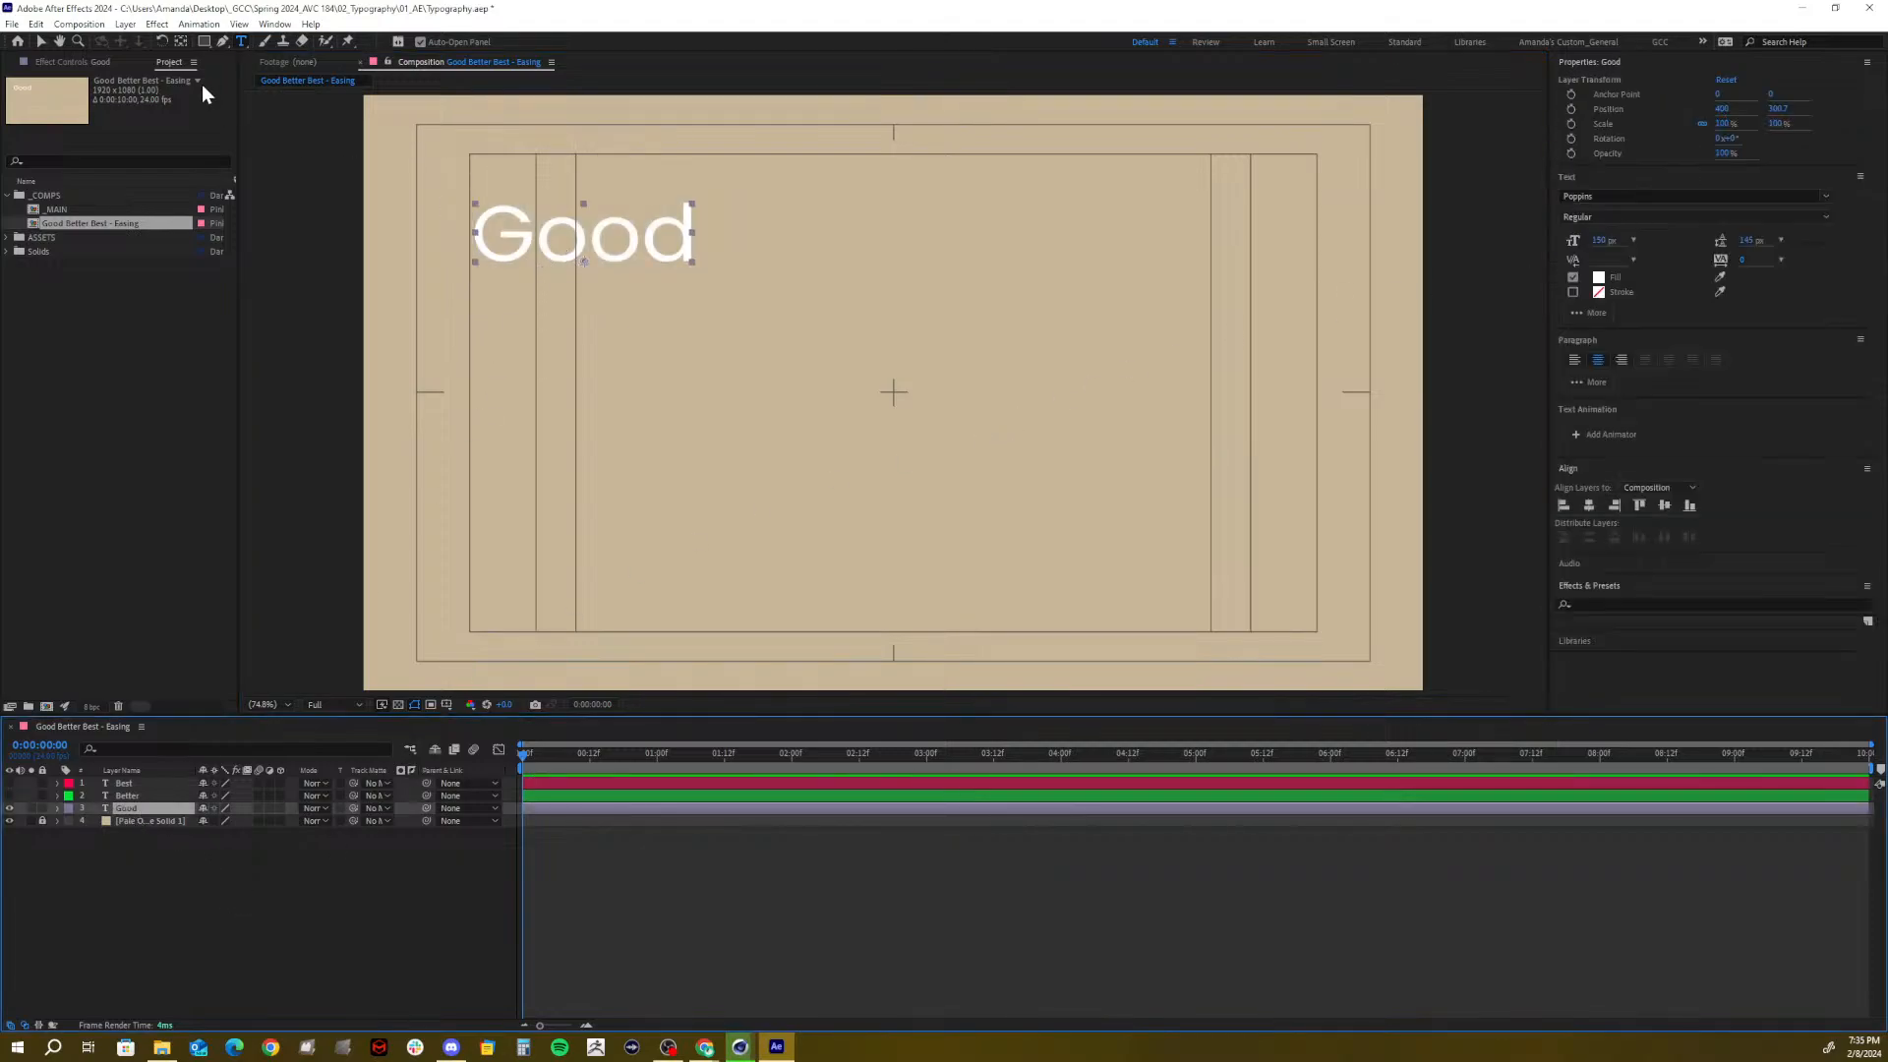
left_click(181, 41)
left_click_drag(586, 263, 477, 236)
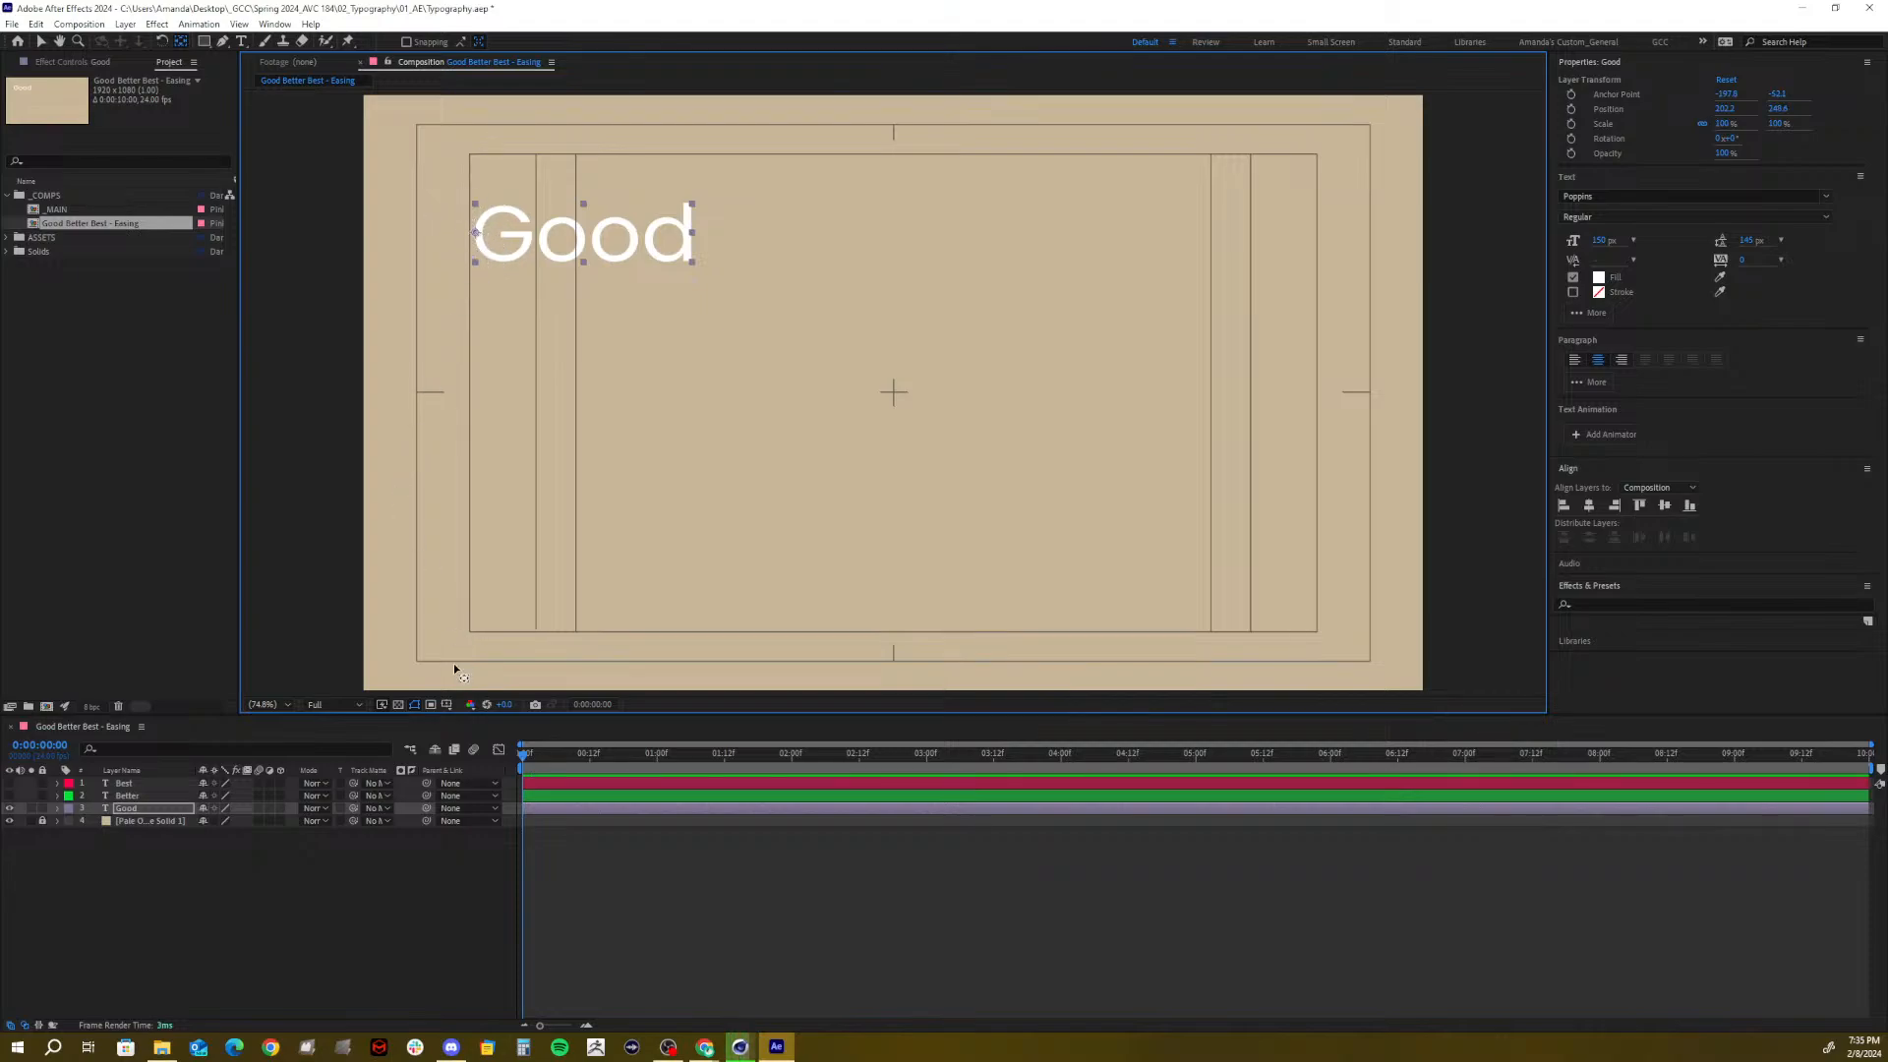
left_click(182, 887)
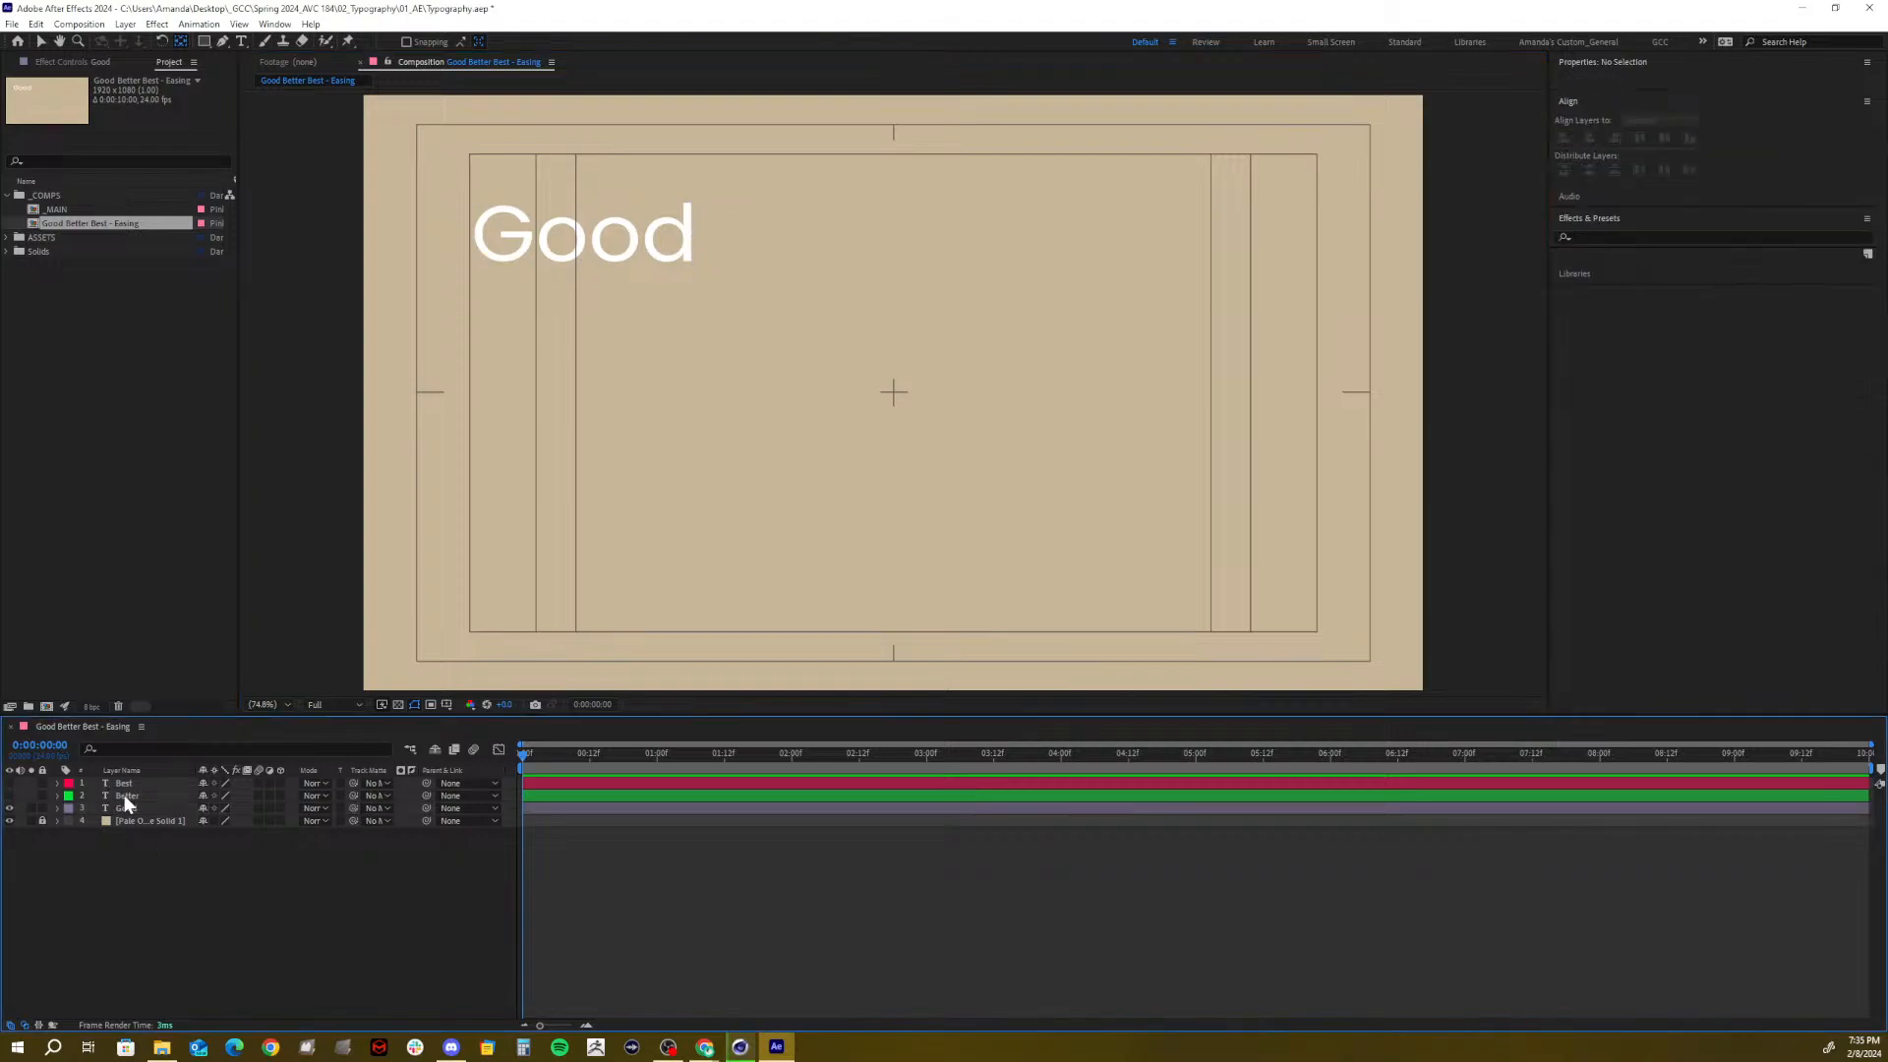
Unhide the Better layer and scrub its Position down so it sits below Good
left_click(124, 794)
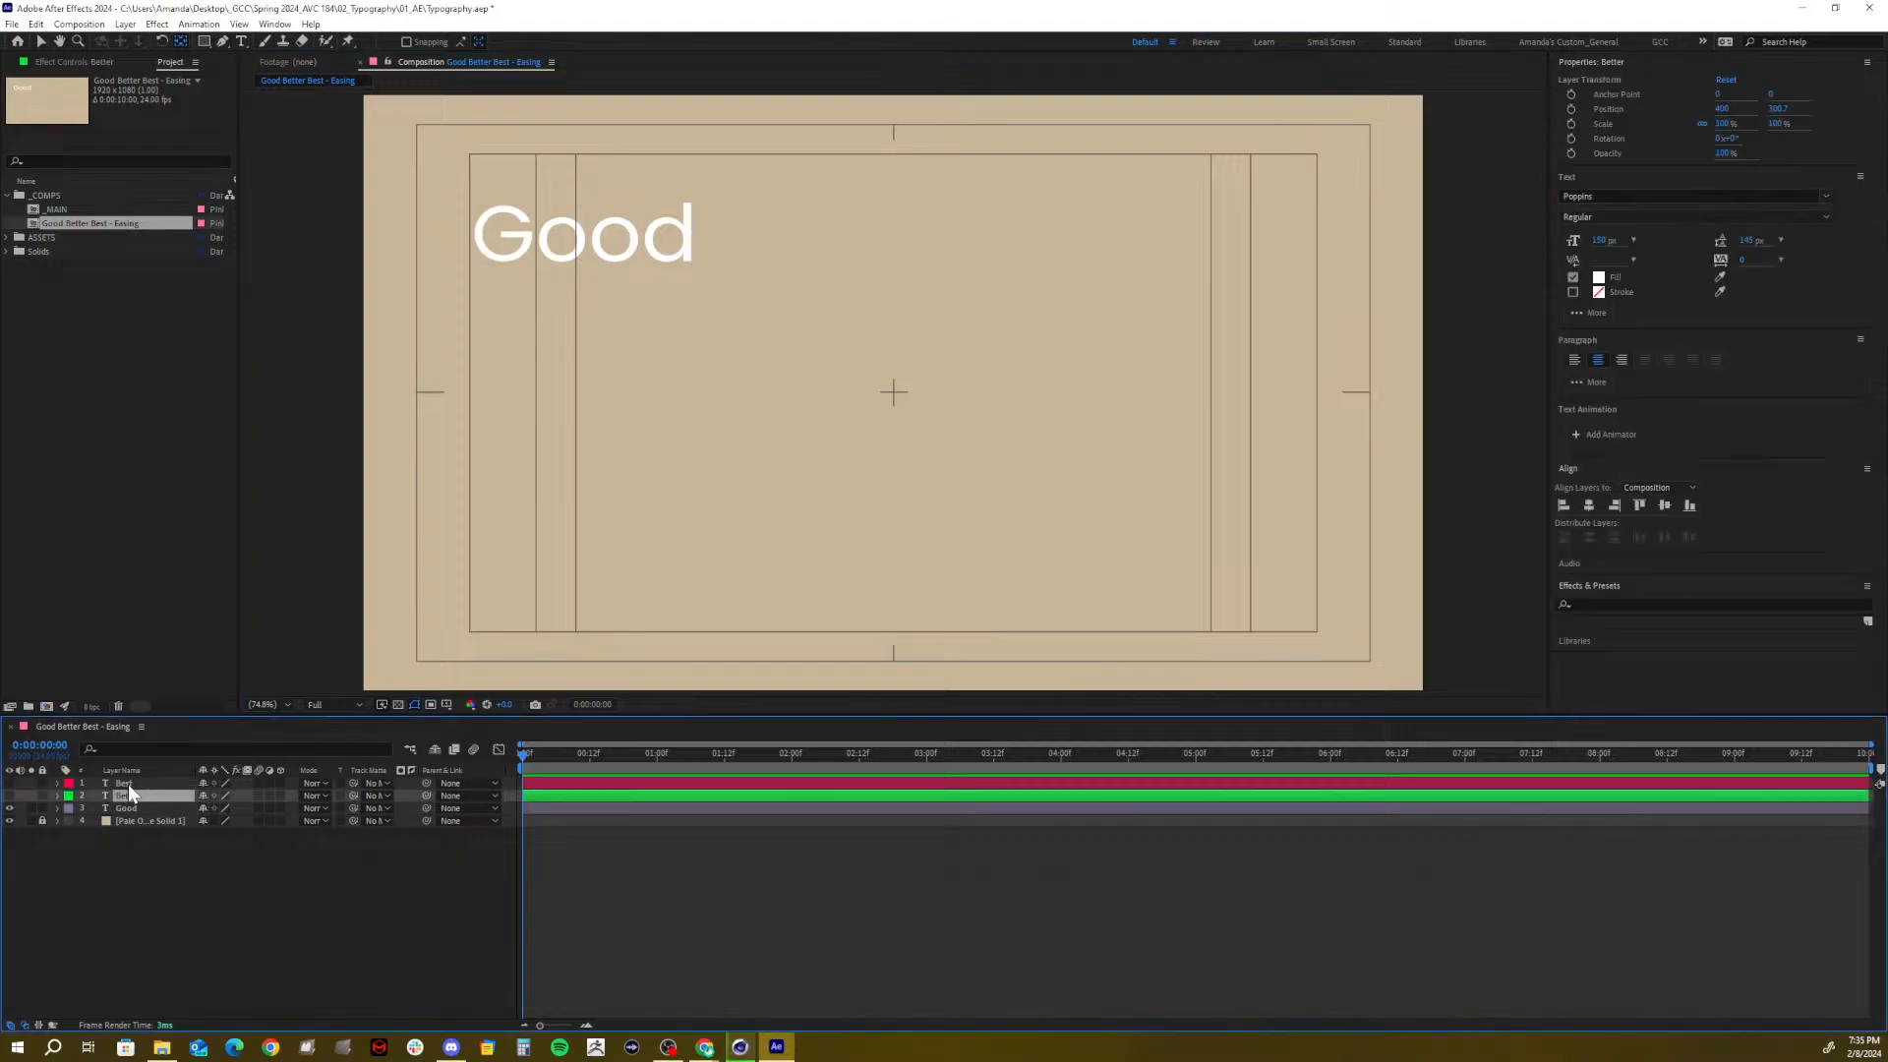
left_click(128, 782, "shift")
left_click(127, 856)
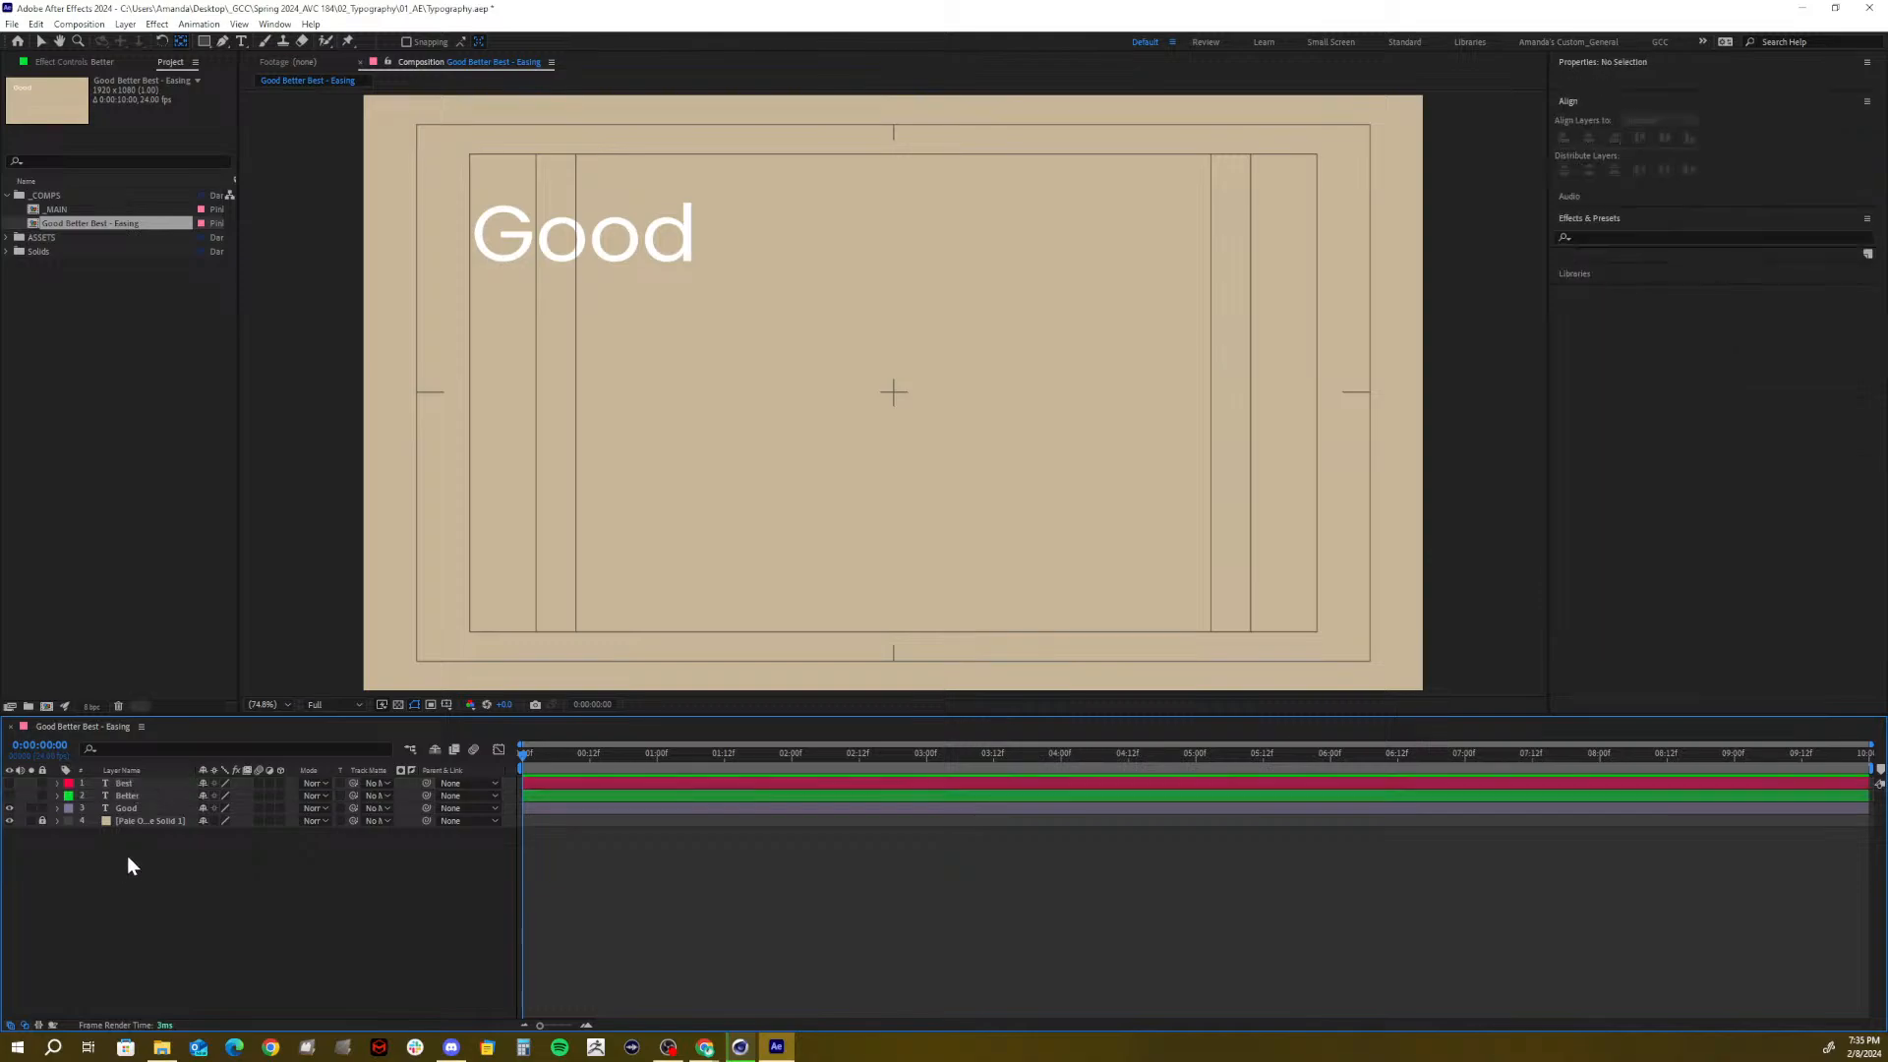
left_click(127, 795)
left_click(10, 795)
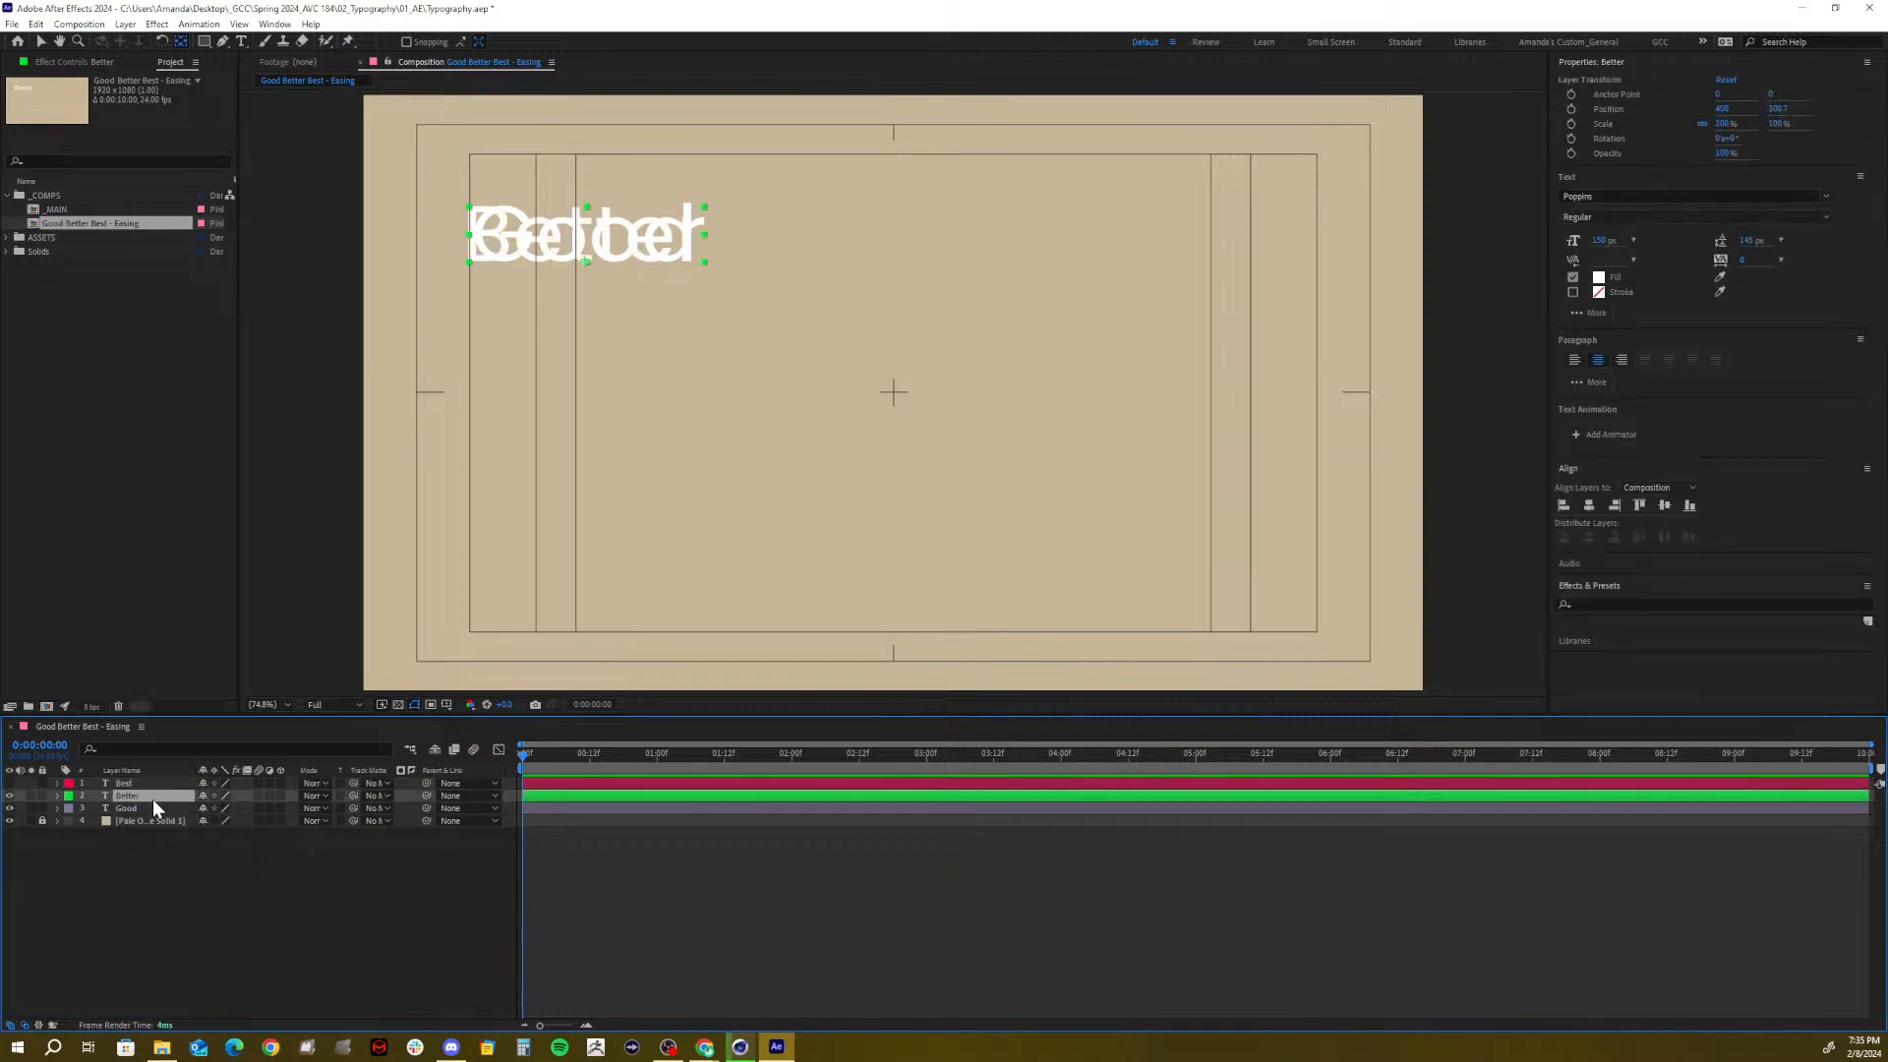
key("p")
left_click_drag(233, 809, 368, 798)
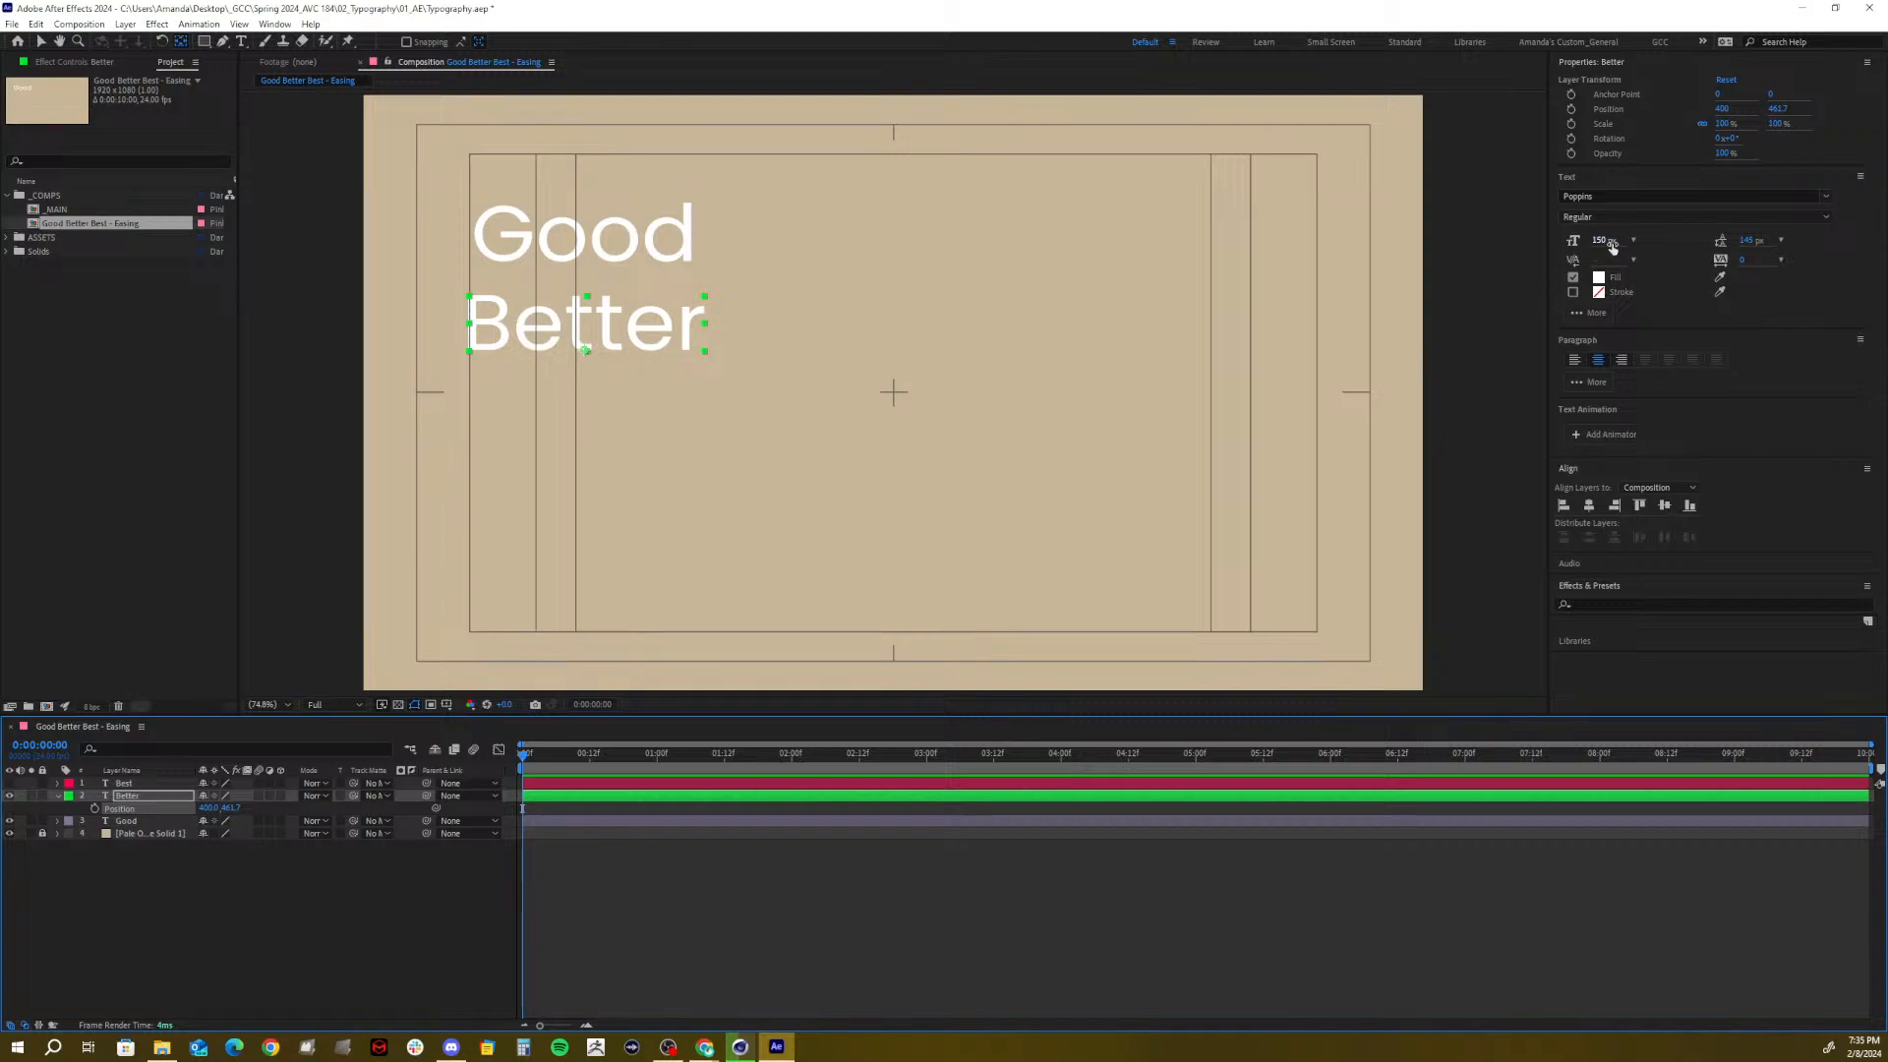
Set Better's font size to 250 px after trying 300 px
left_click(136, 820)
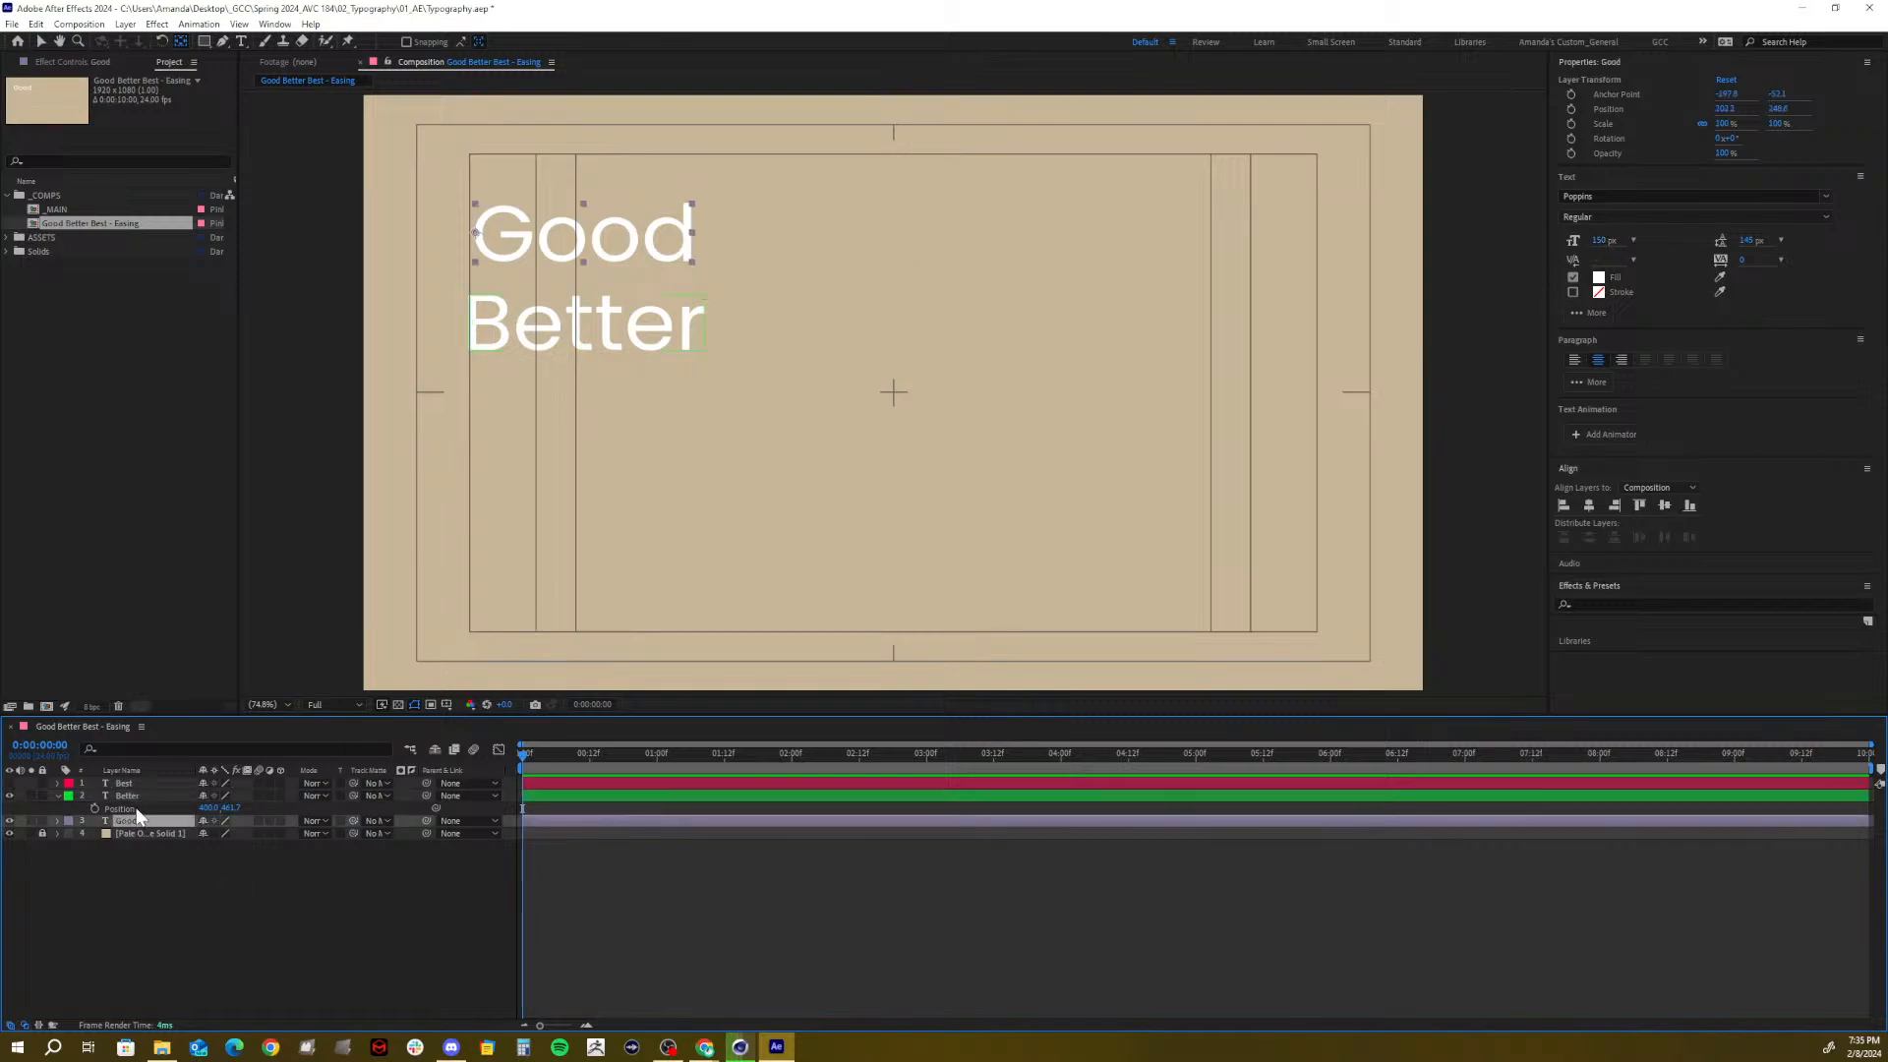
left_click(138, 794)
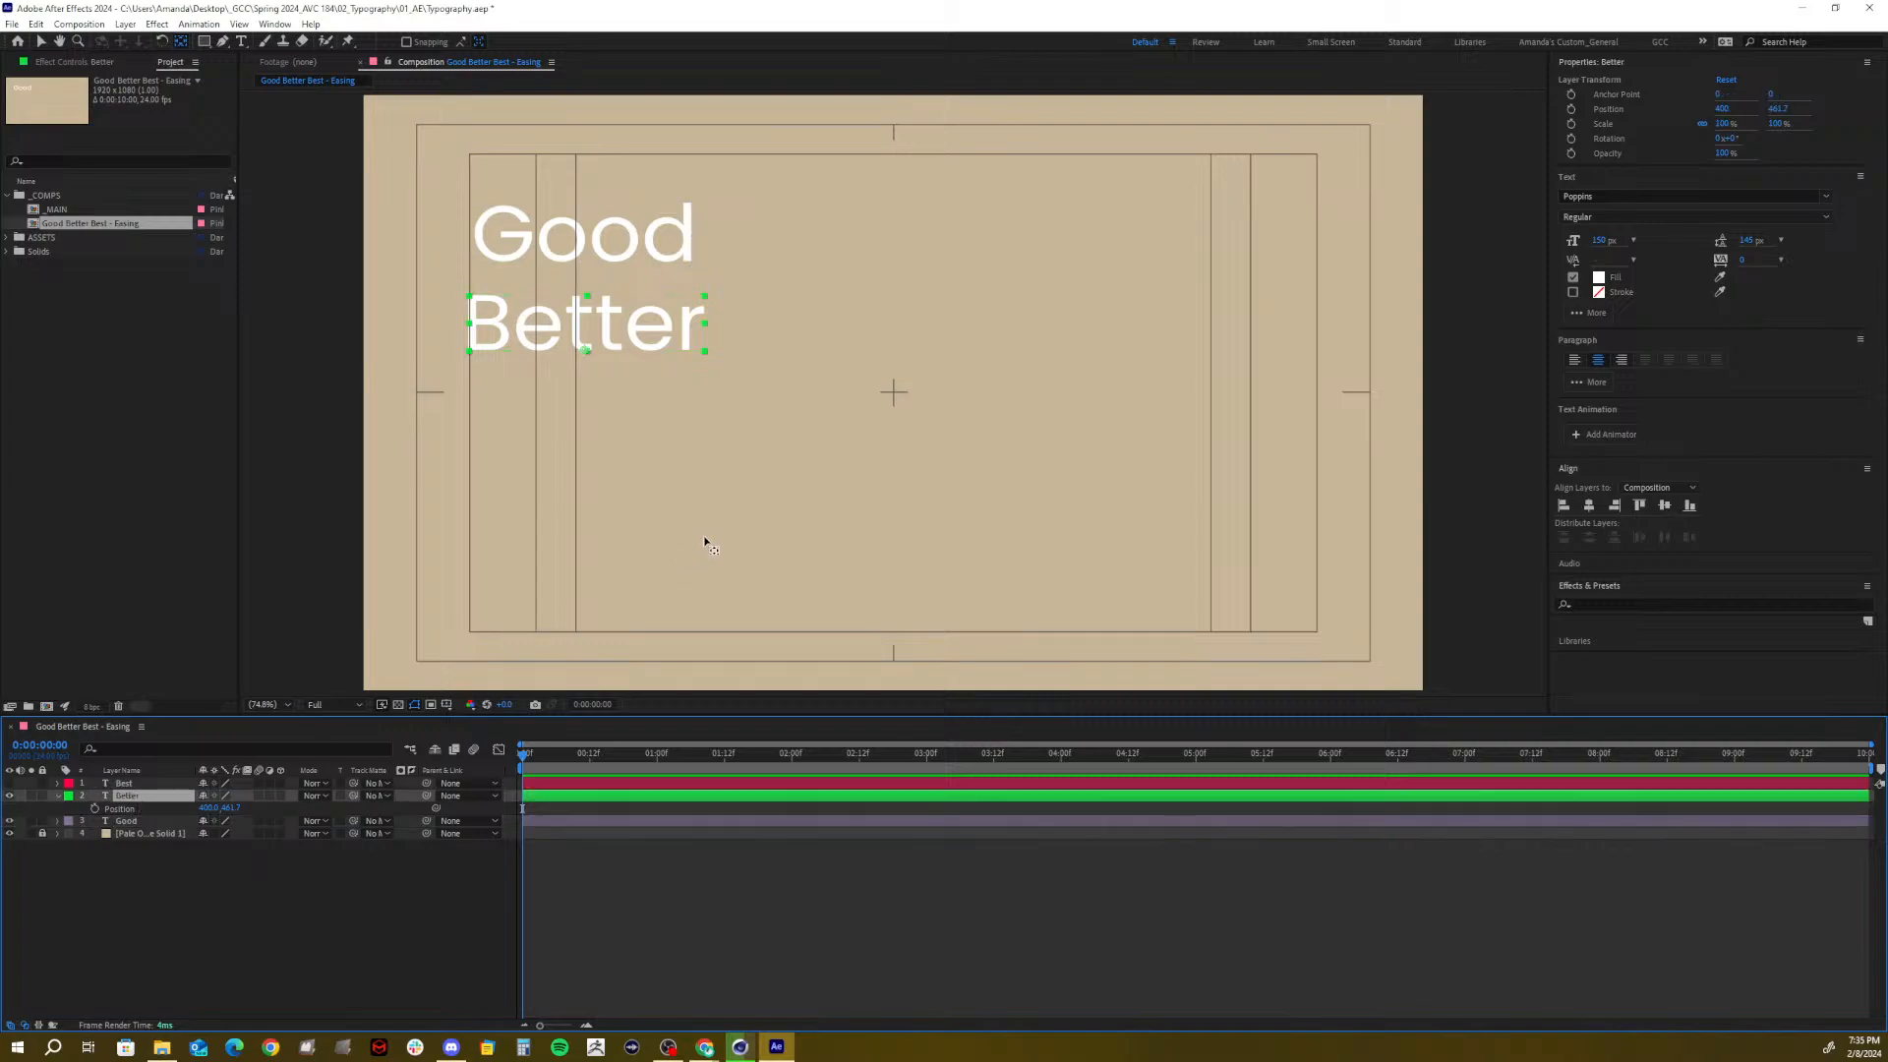
left_click(1601, 241)
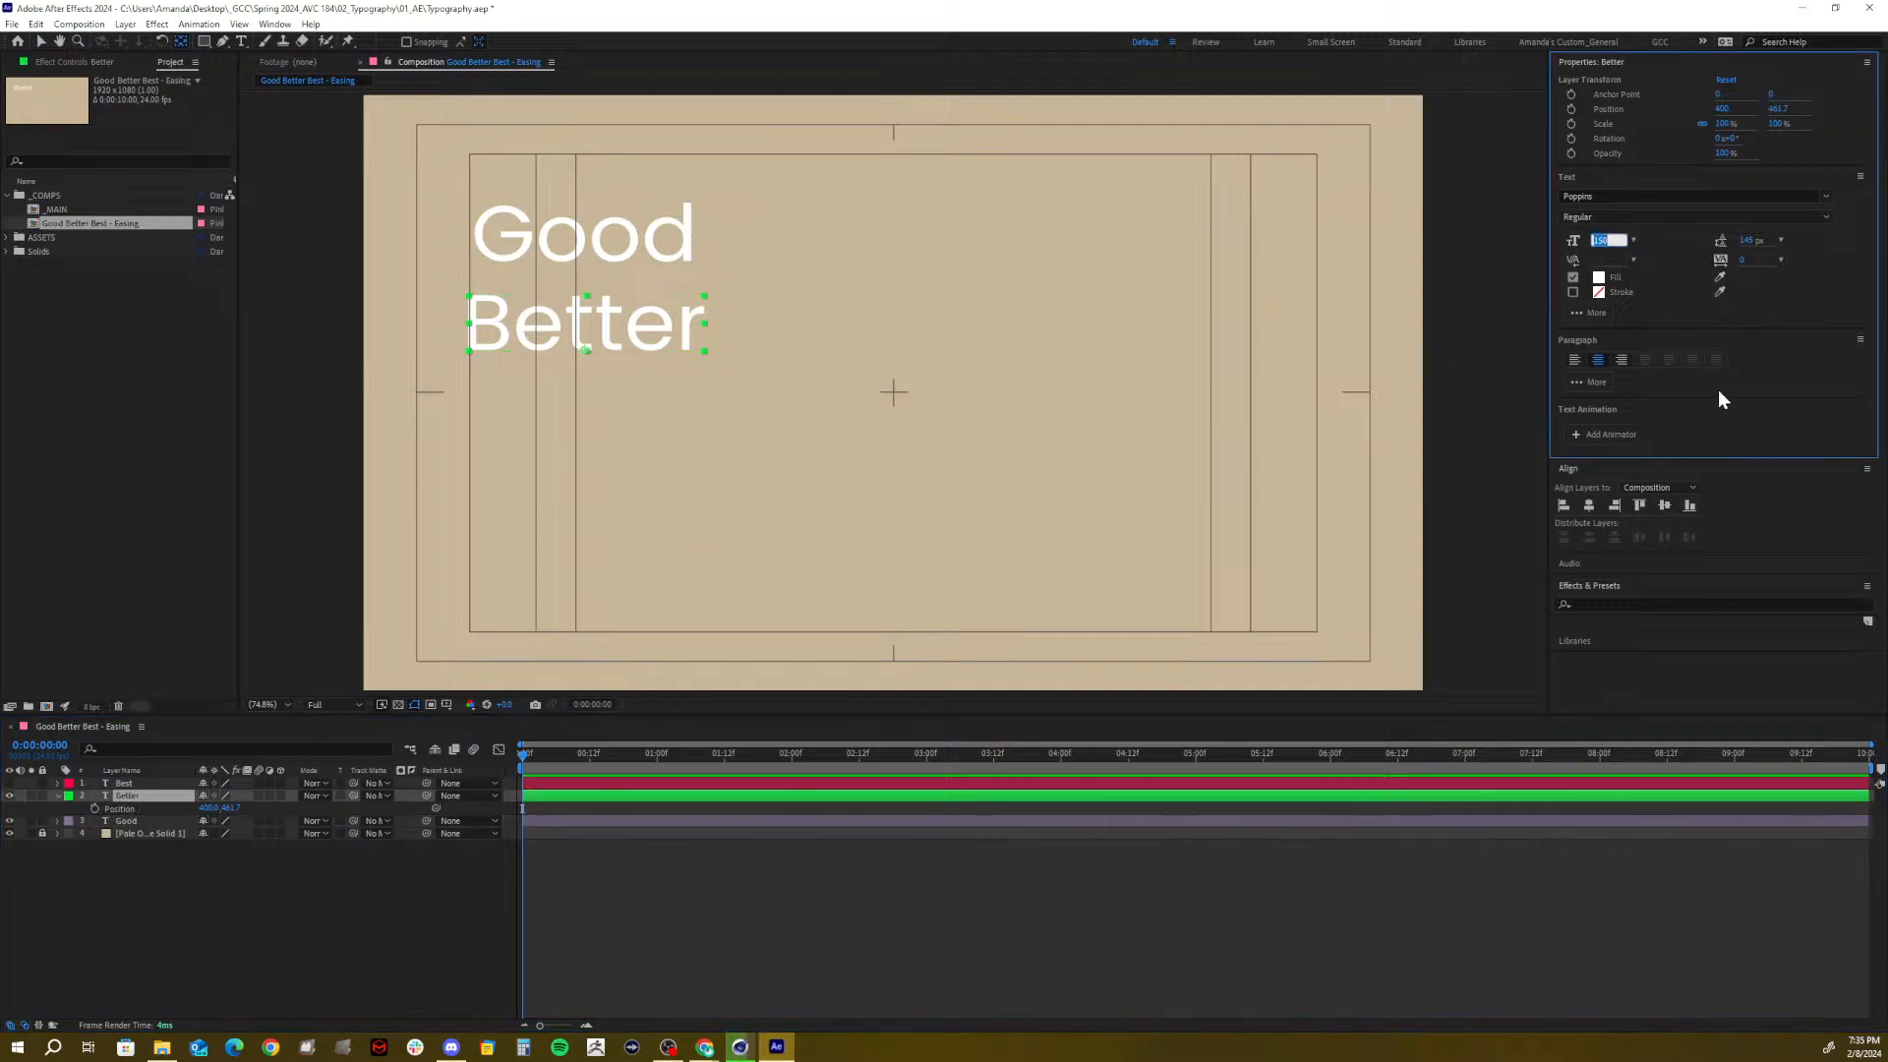
type("300")
key("Return")
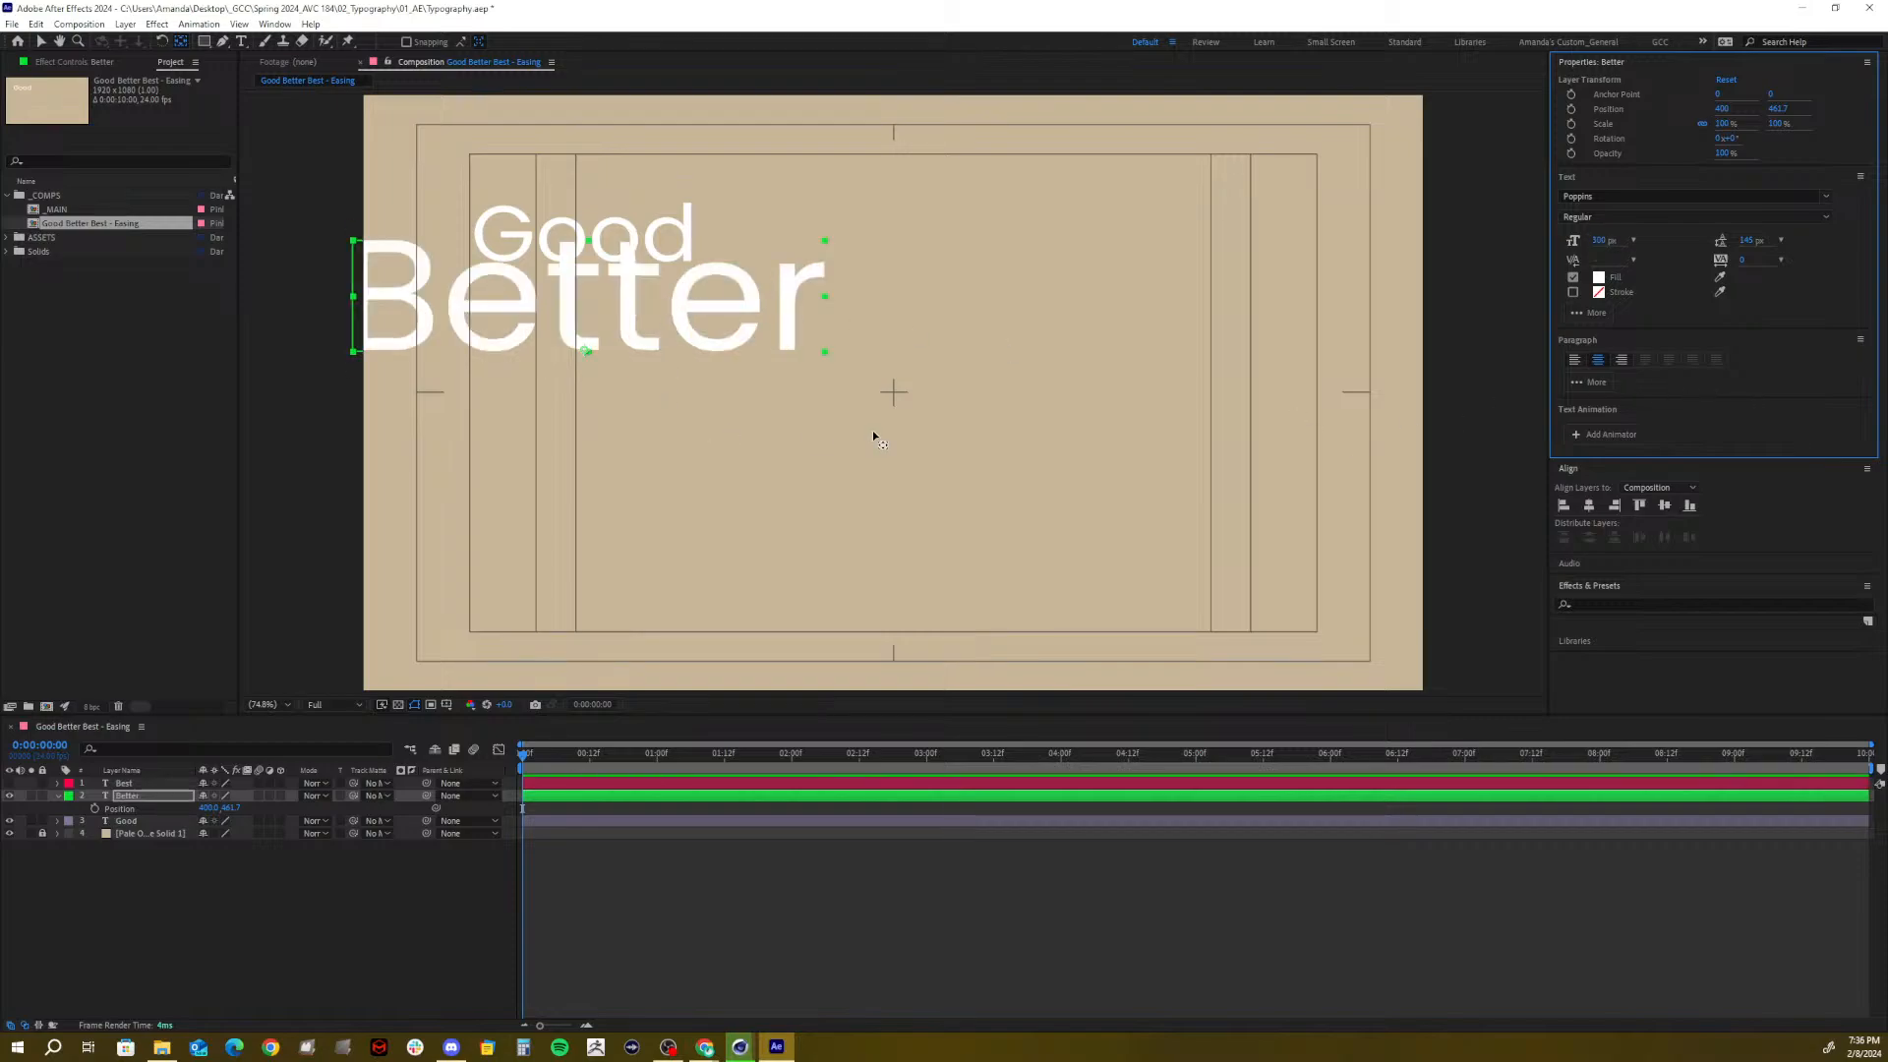
left_click(1601, 240)
type("250")
key("Return")
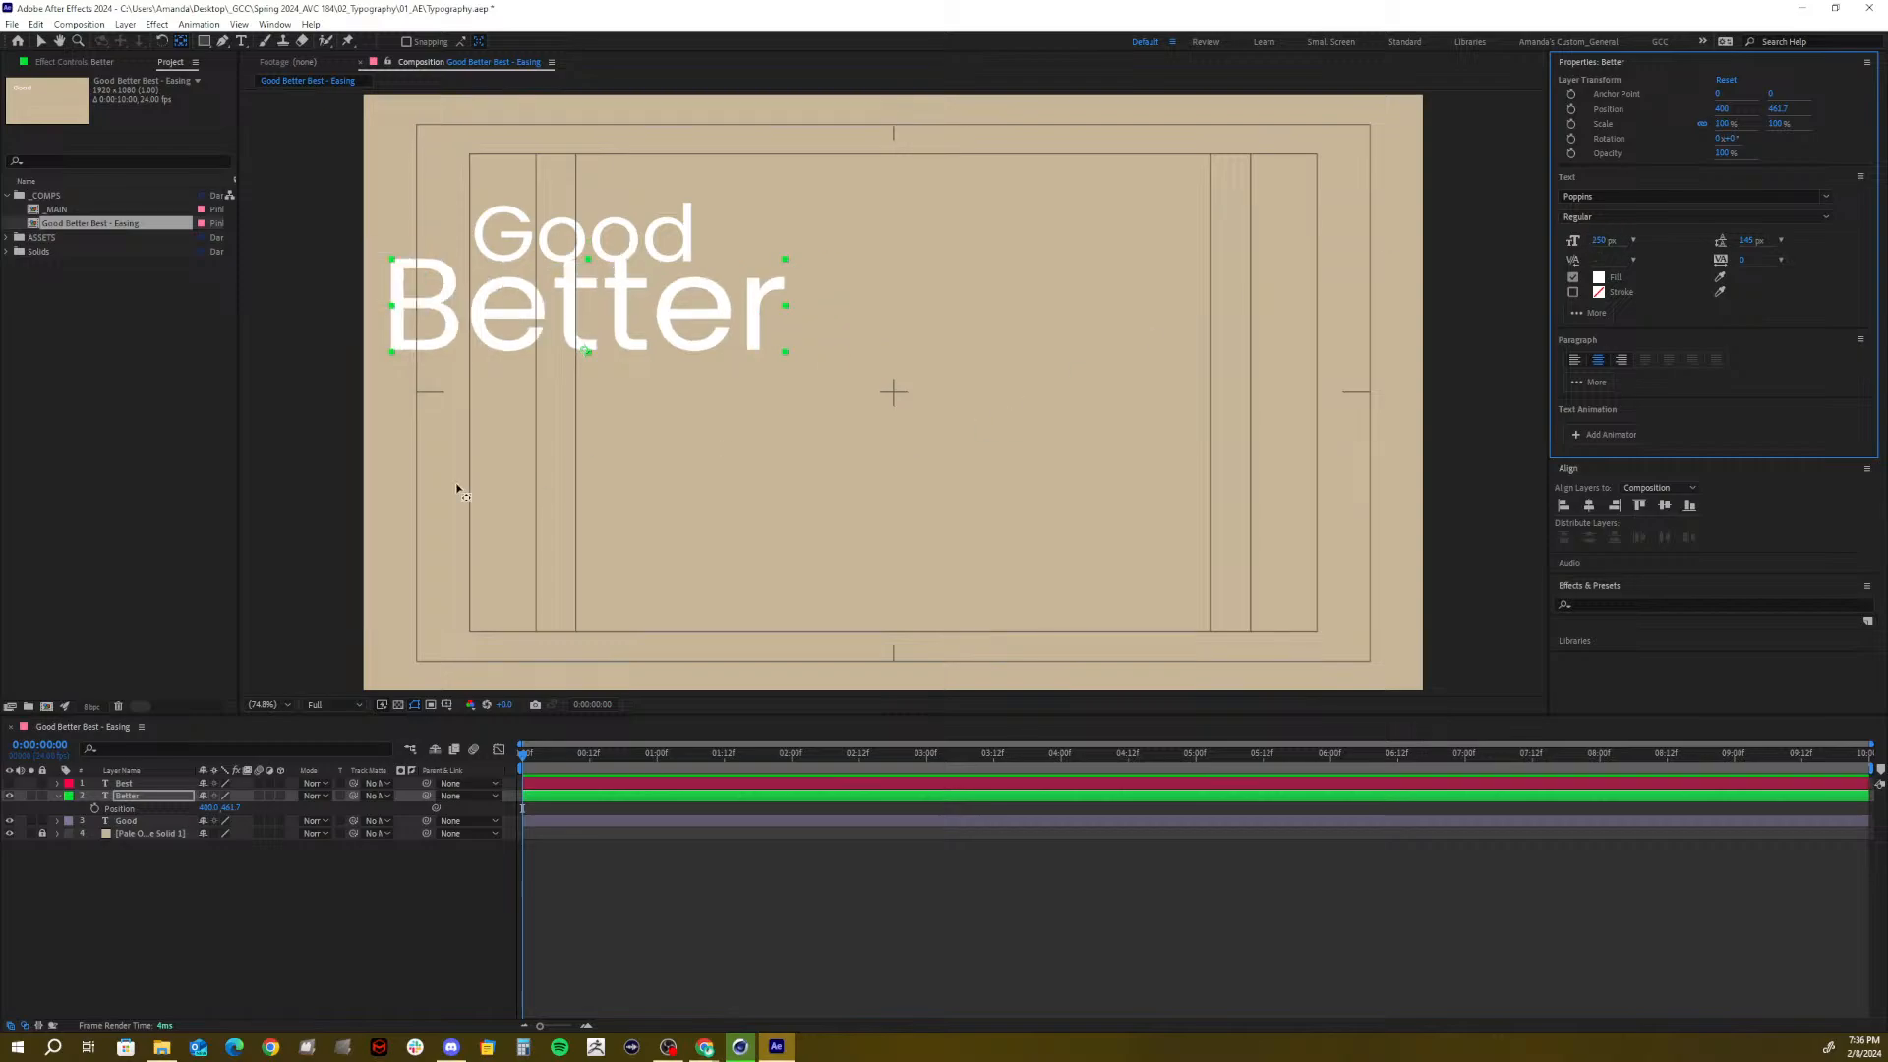
left_click(1608, 220)
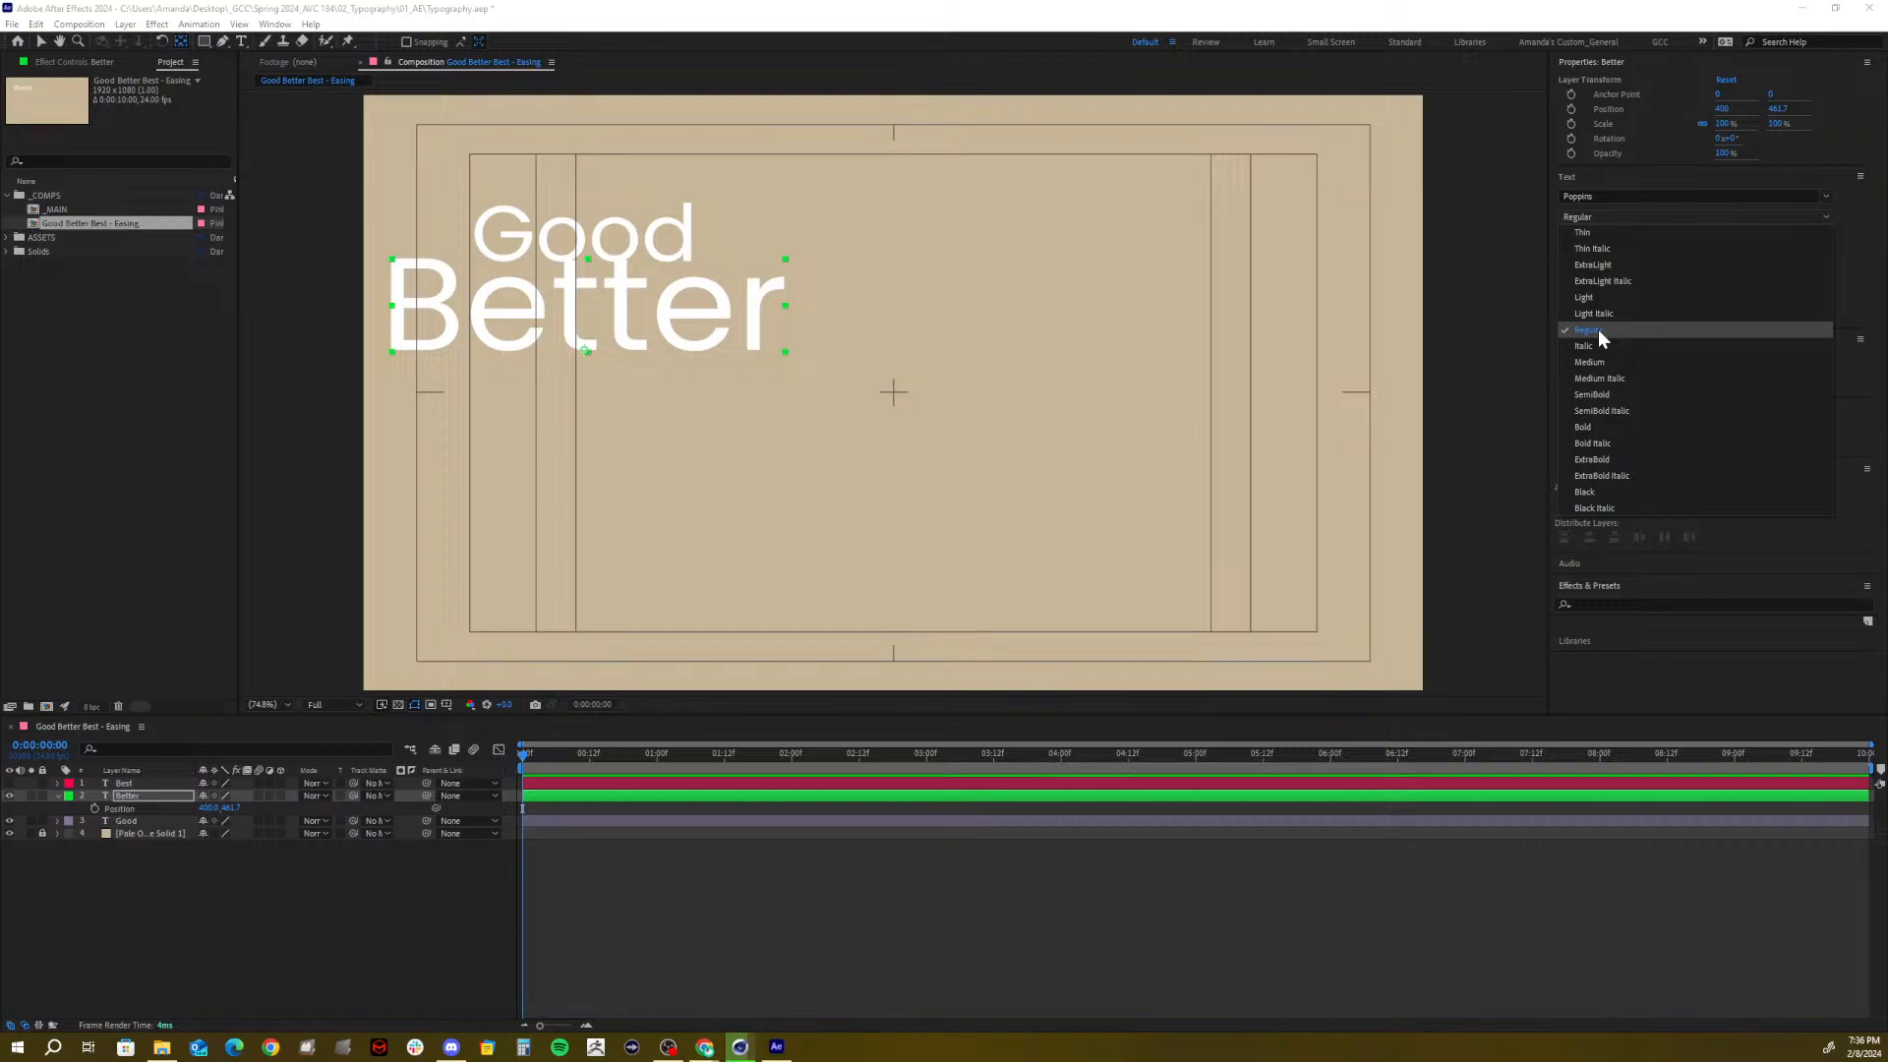
Set Good's font style to Poppins Thin, after briefly trying Light
left_click(120, 822)
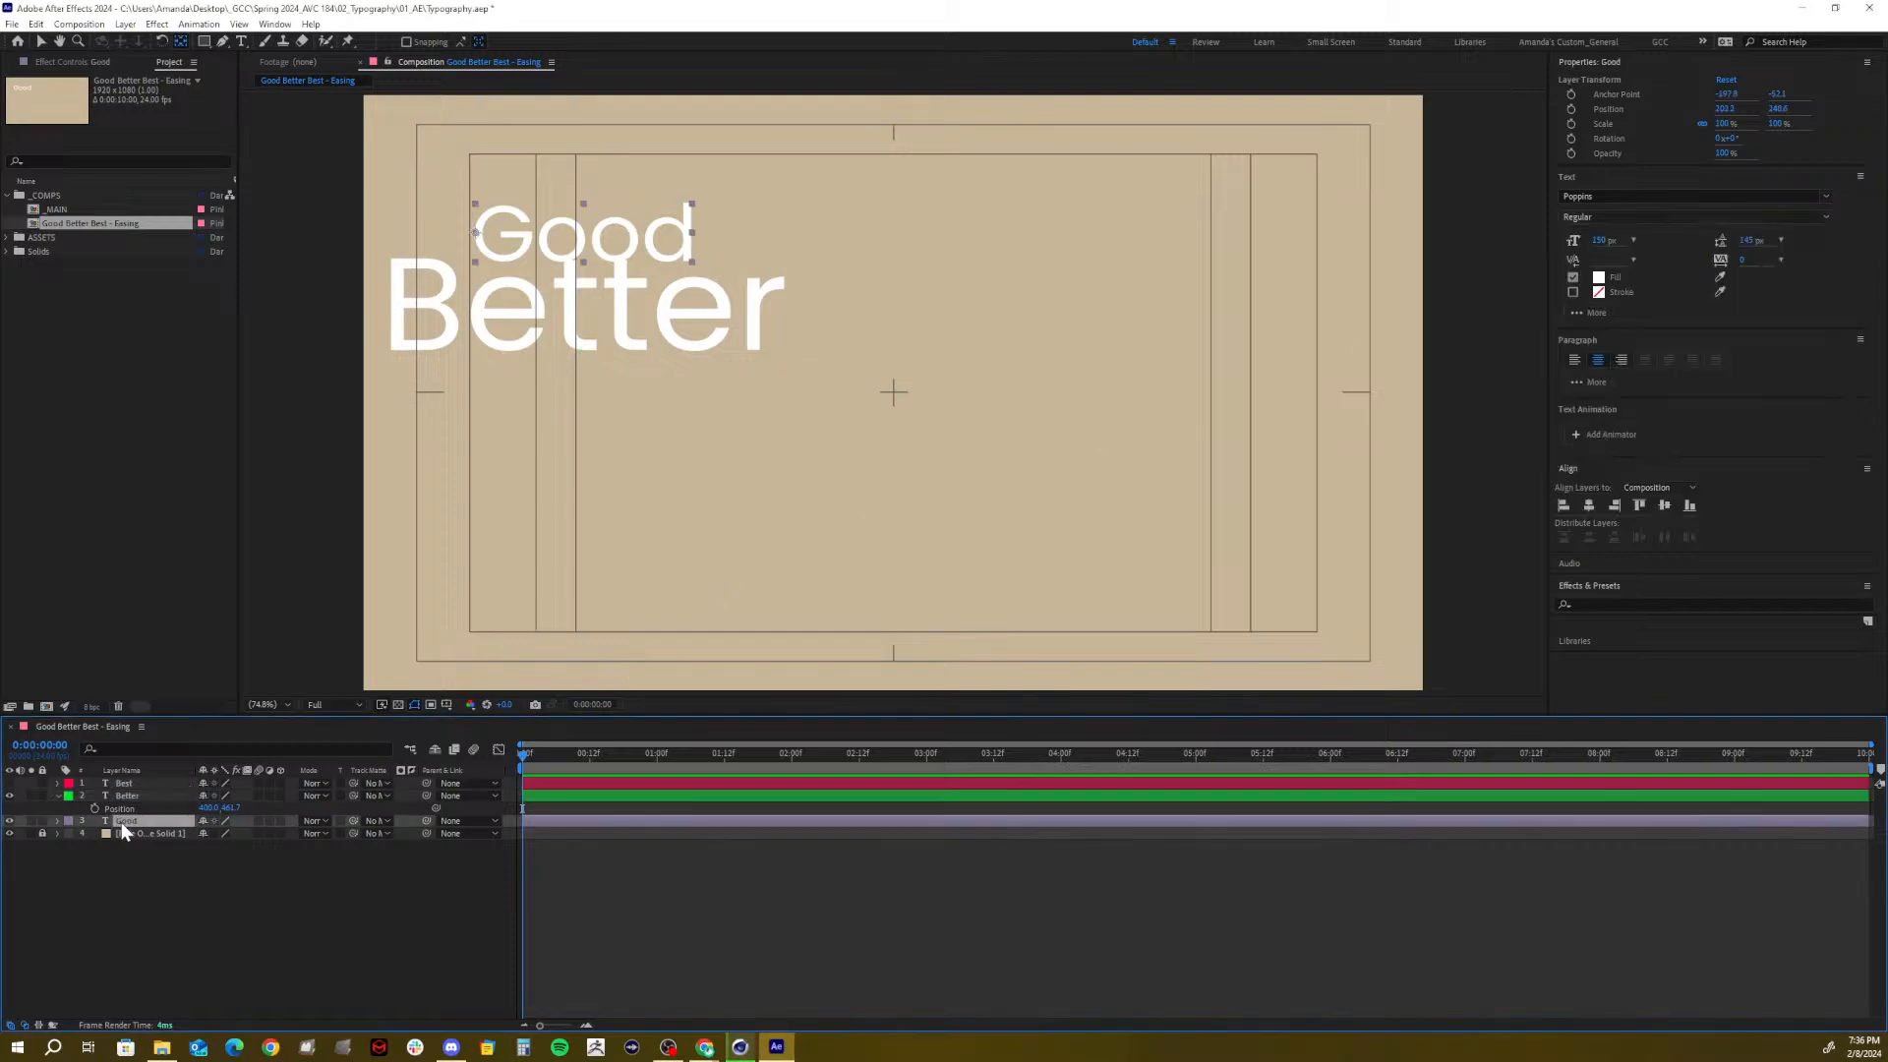
left_click(1649, 216)
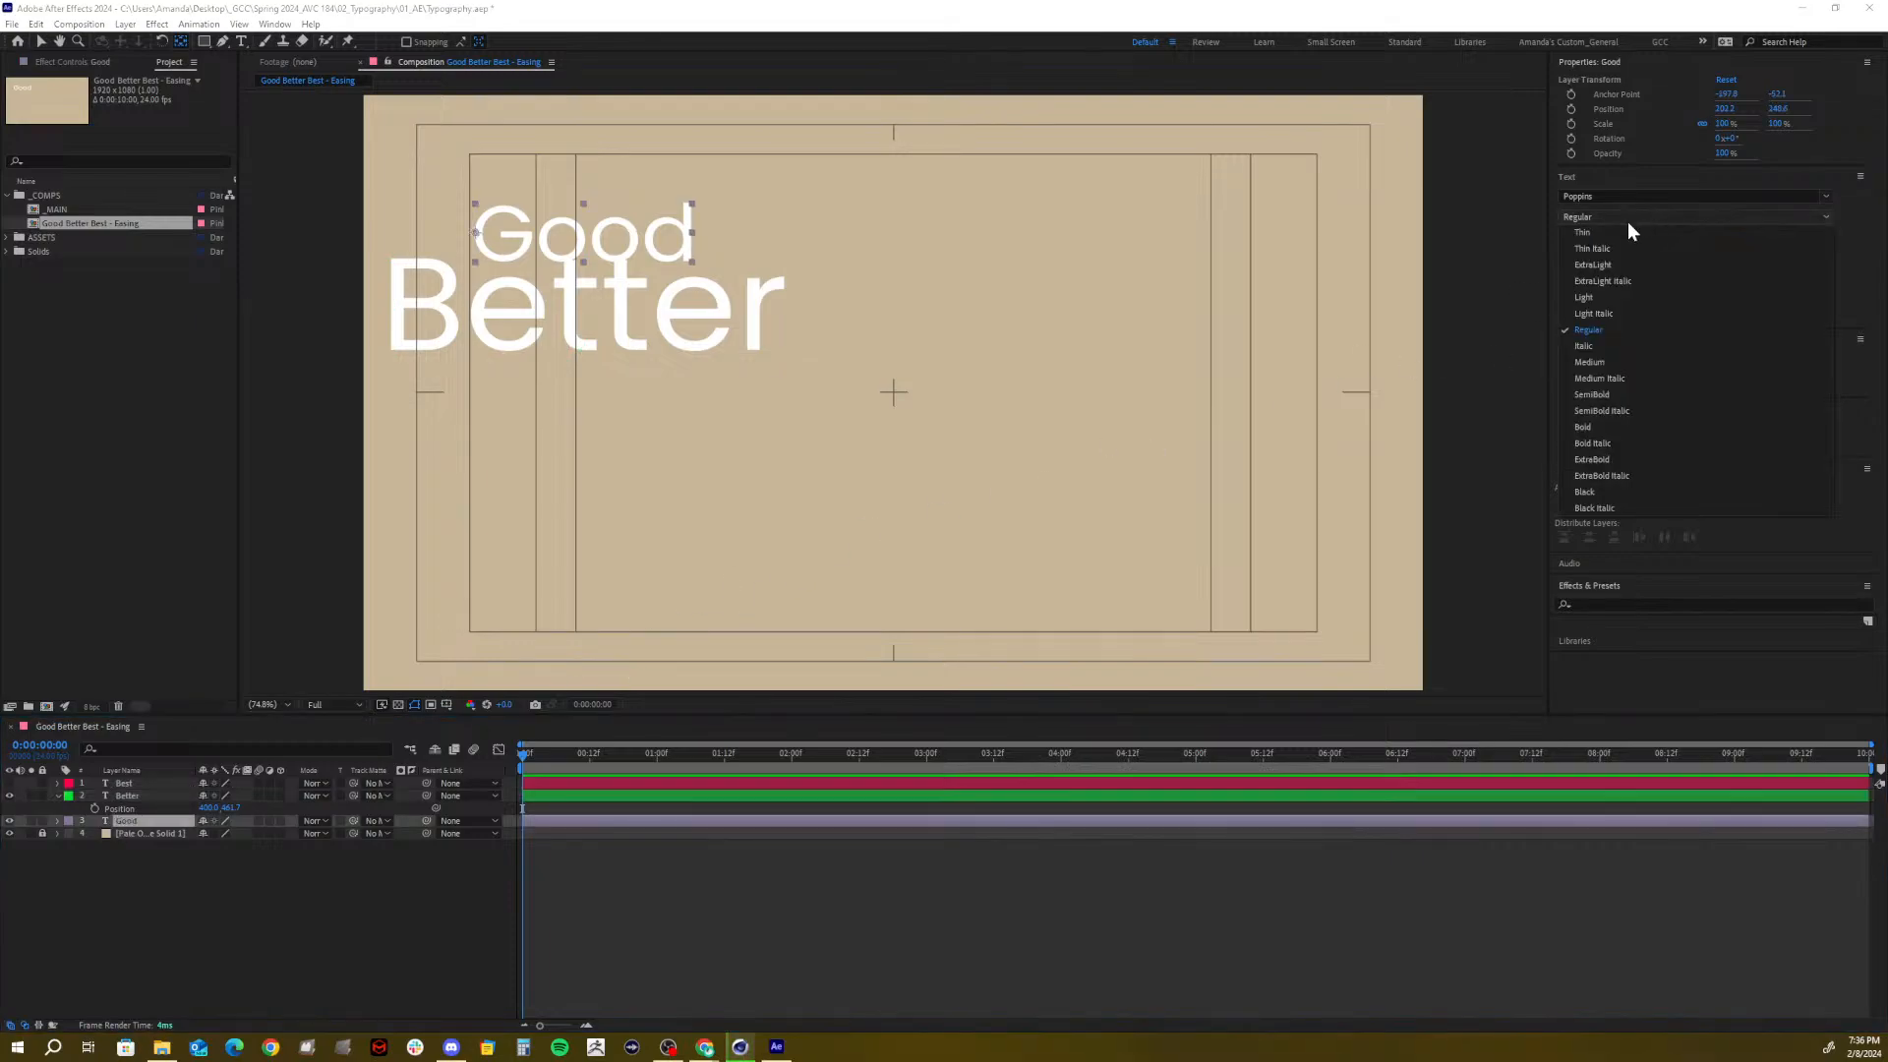
left_click(1589, 232)
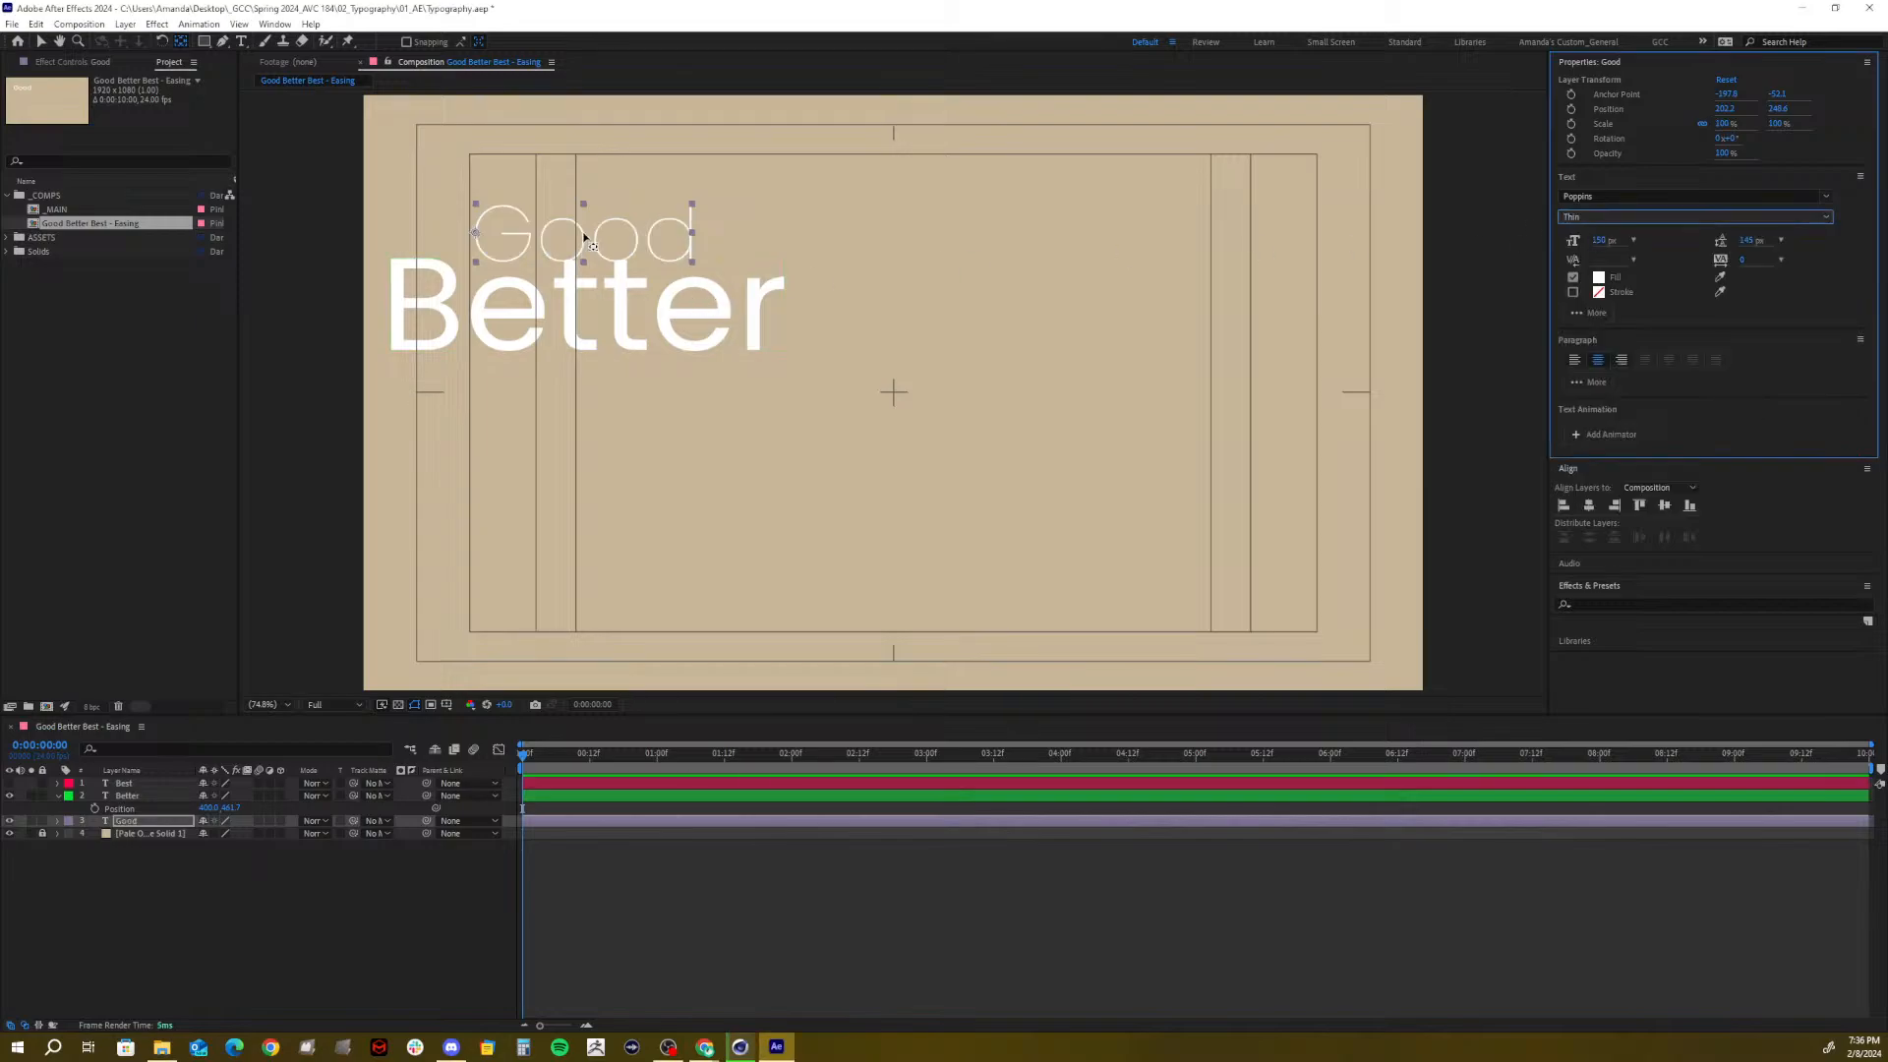
left_click(1606, 215)
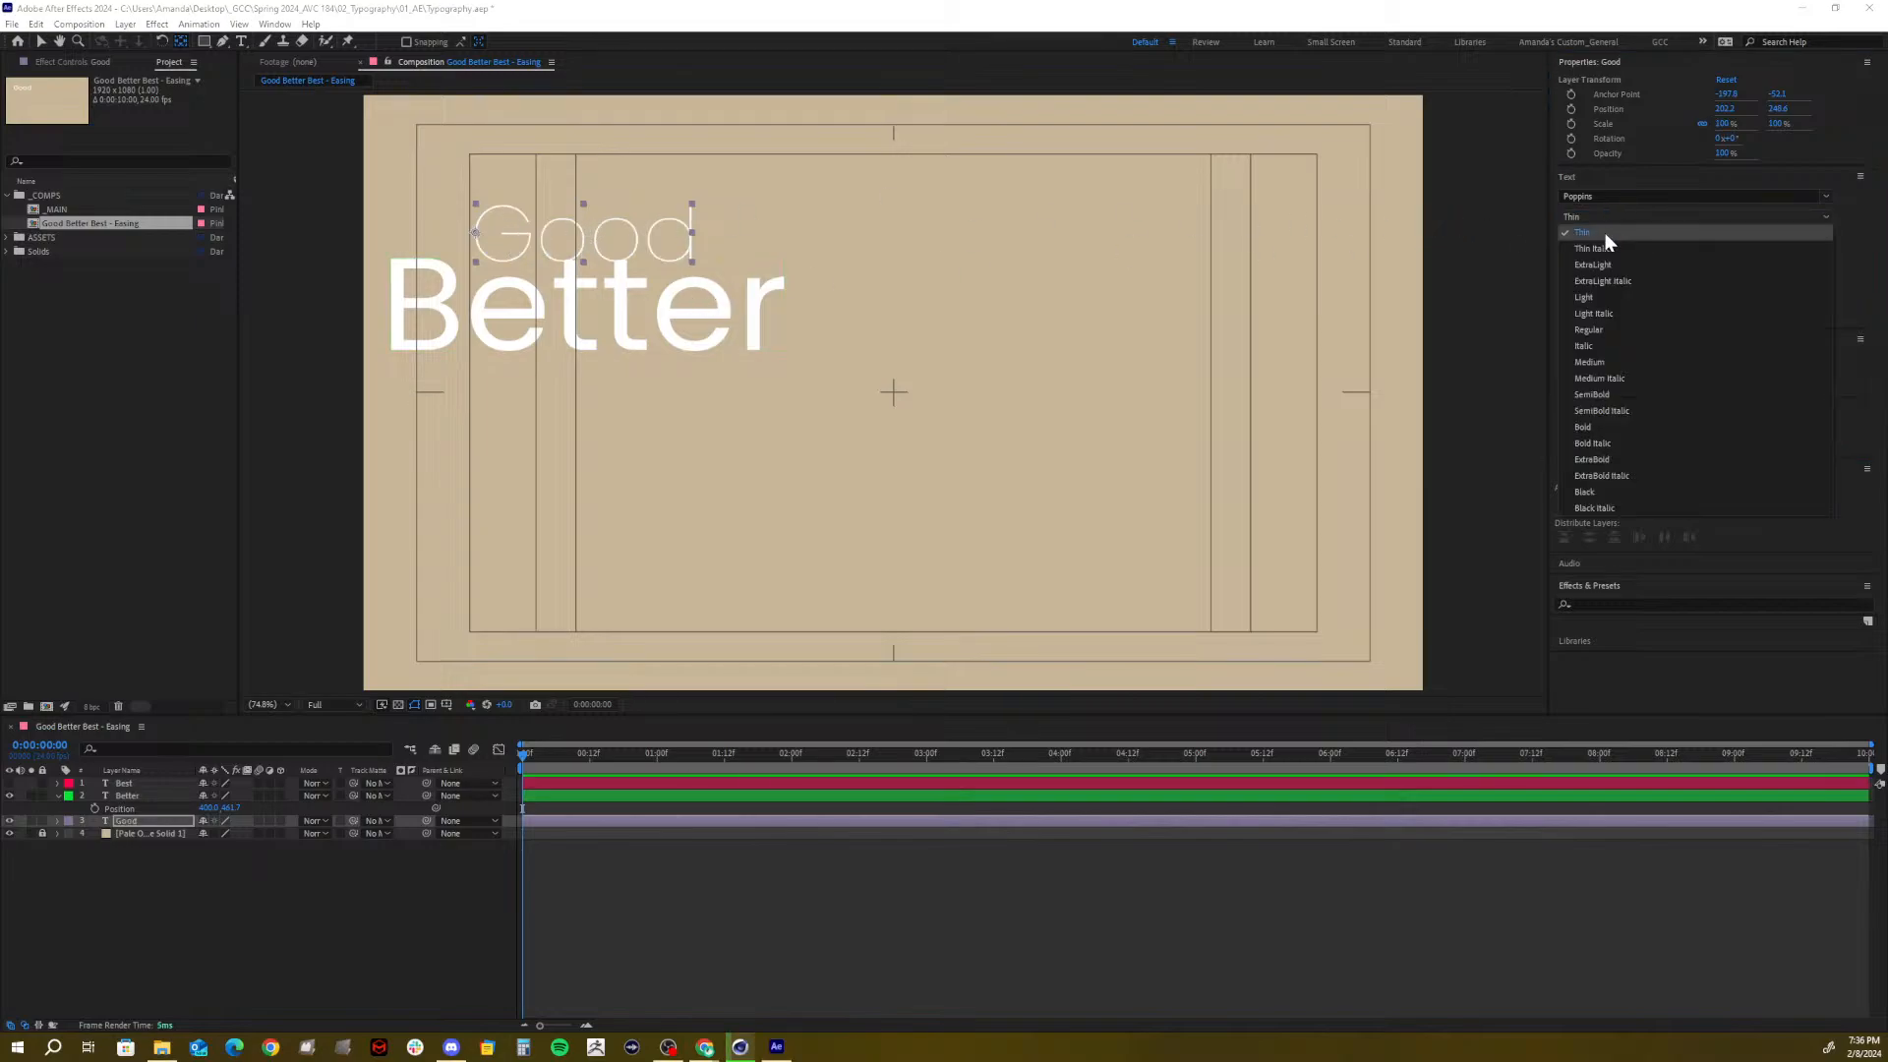
left_click(1597, 299)
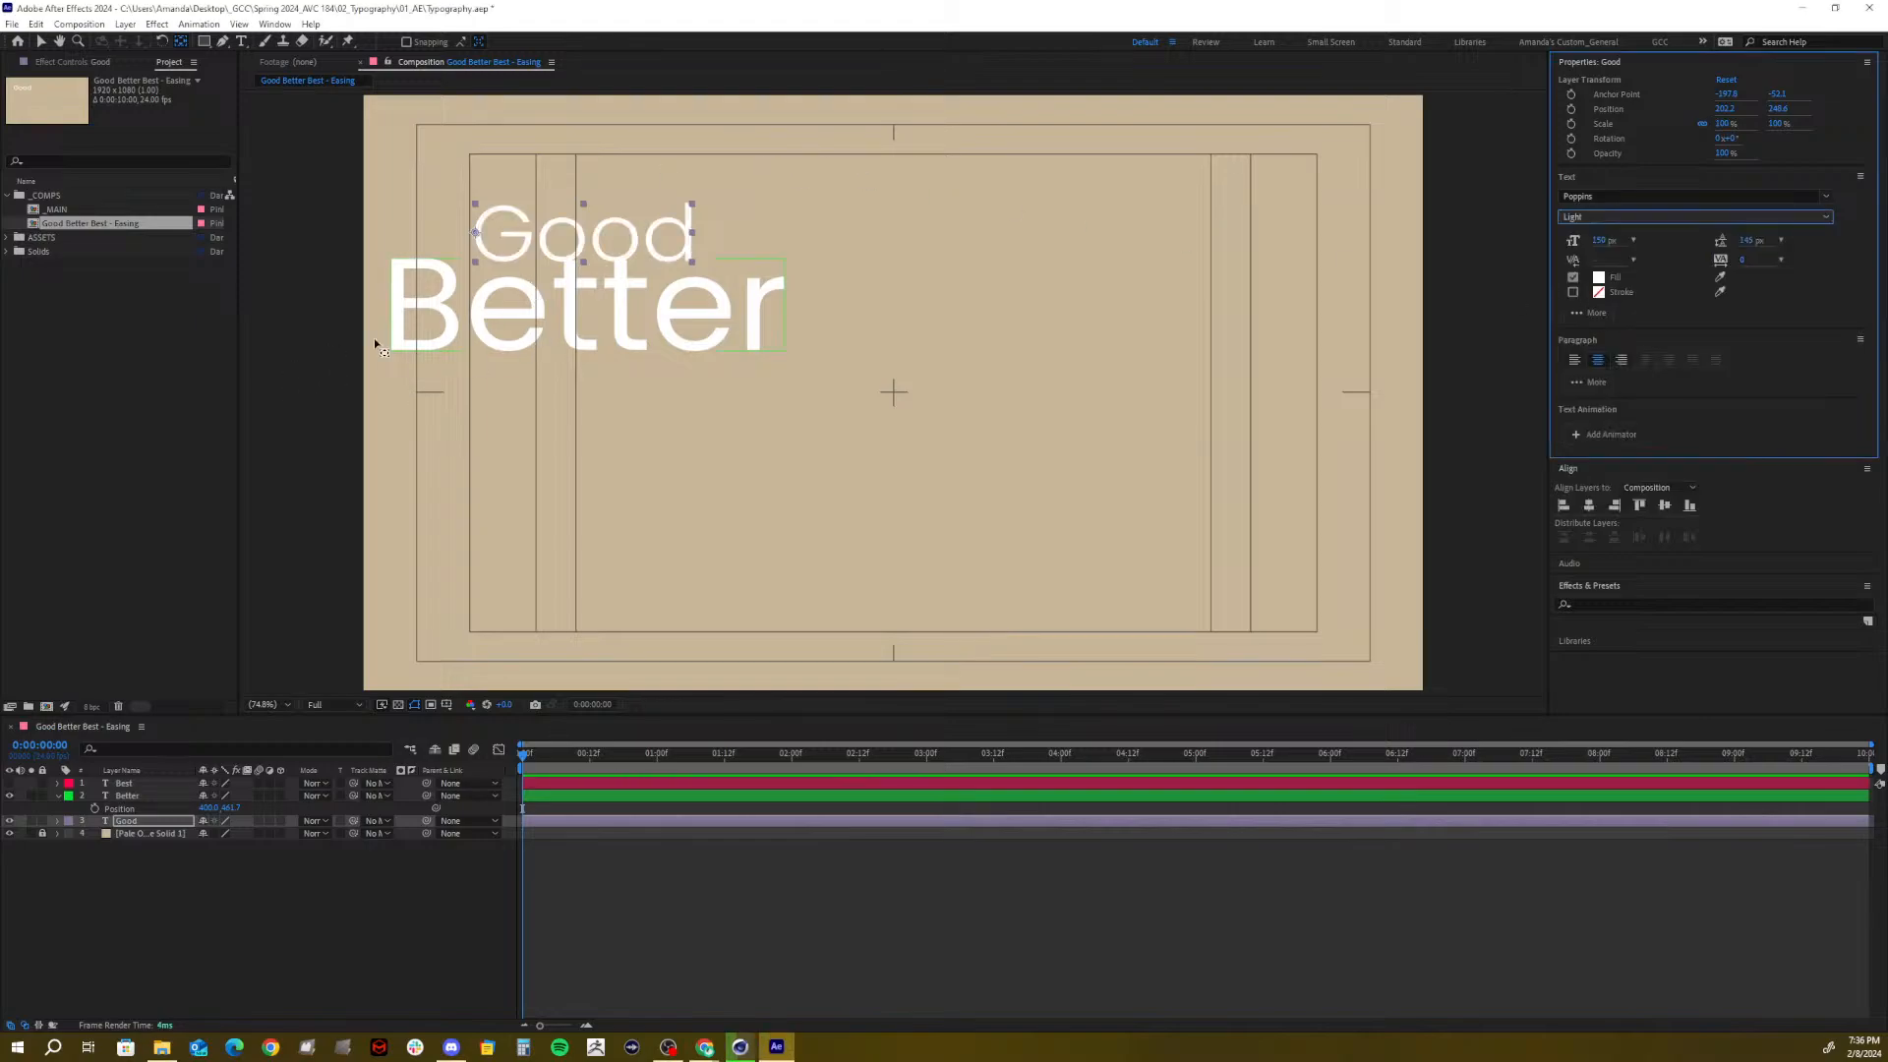
left_click(1621, 212)
left_click(1607, 238)
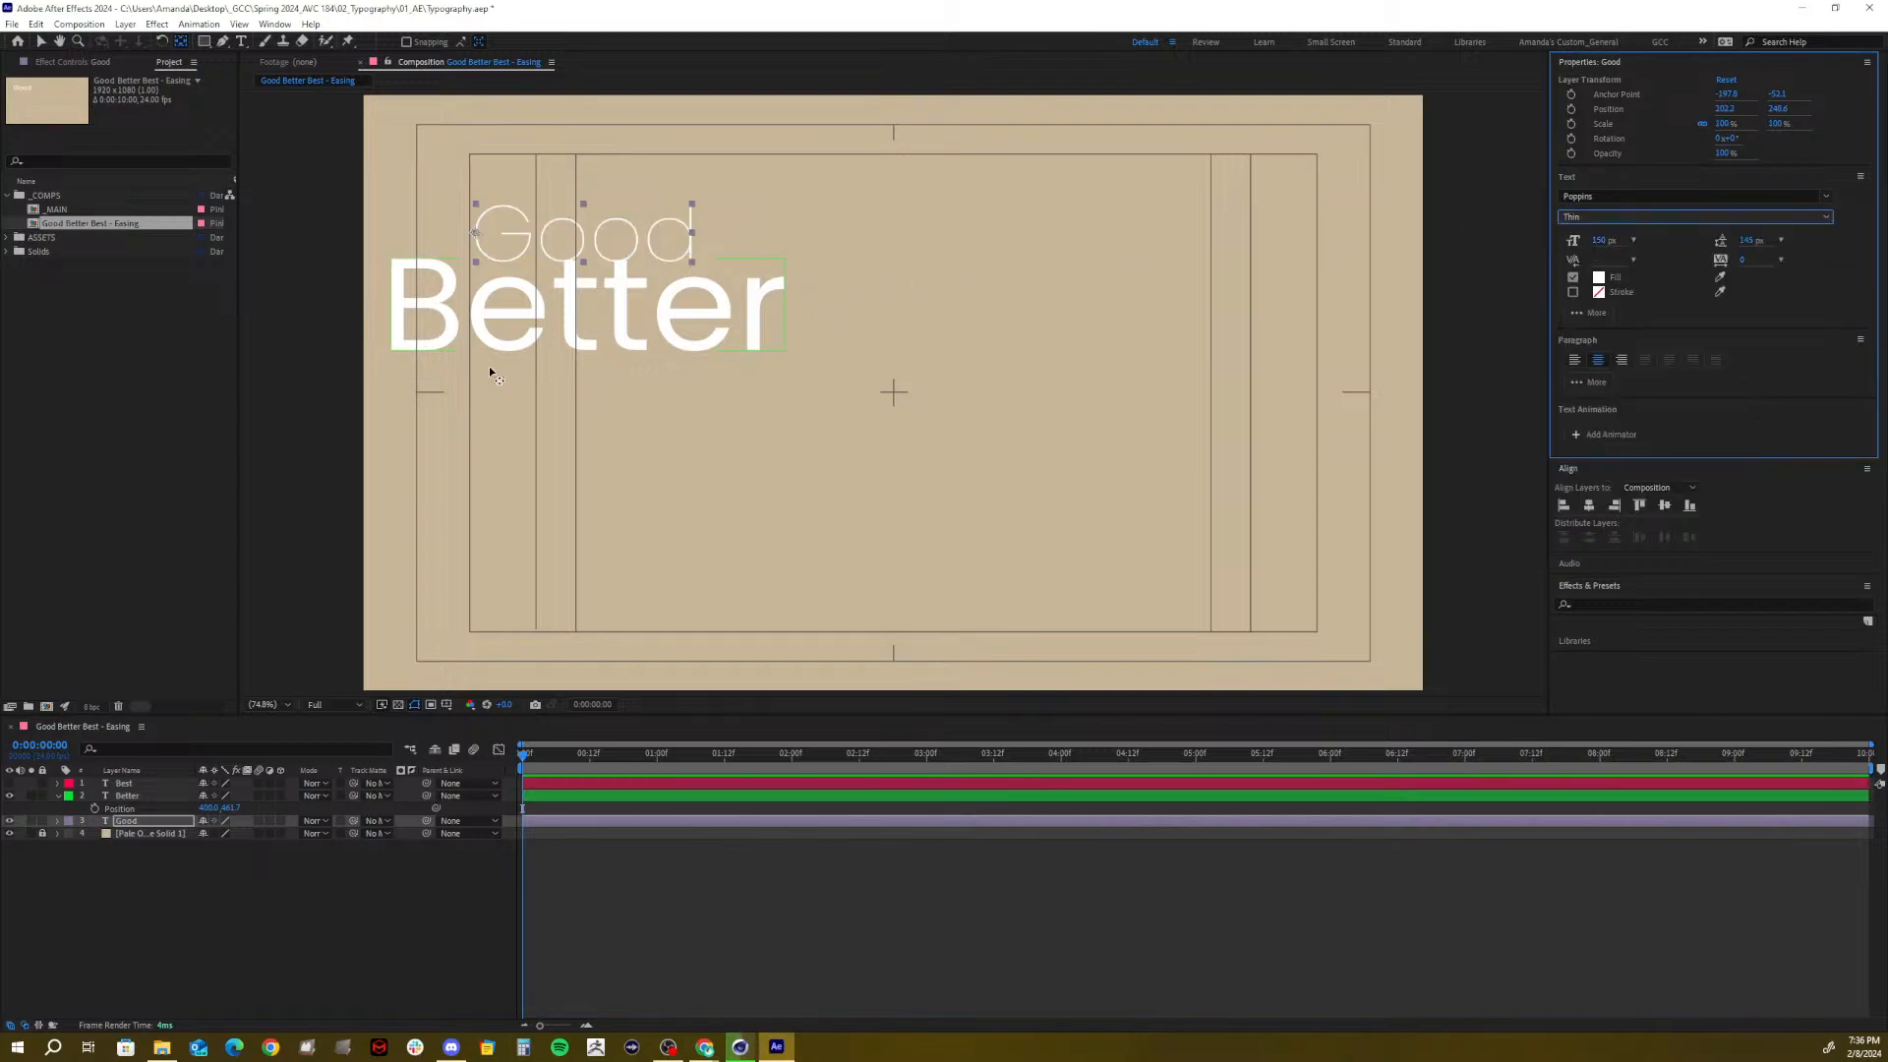
Move the Better layer's anchor point to its left edge
left_click(126, 793)
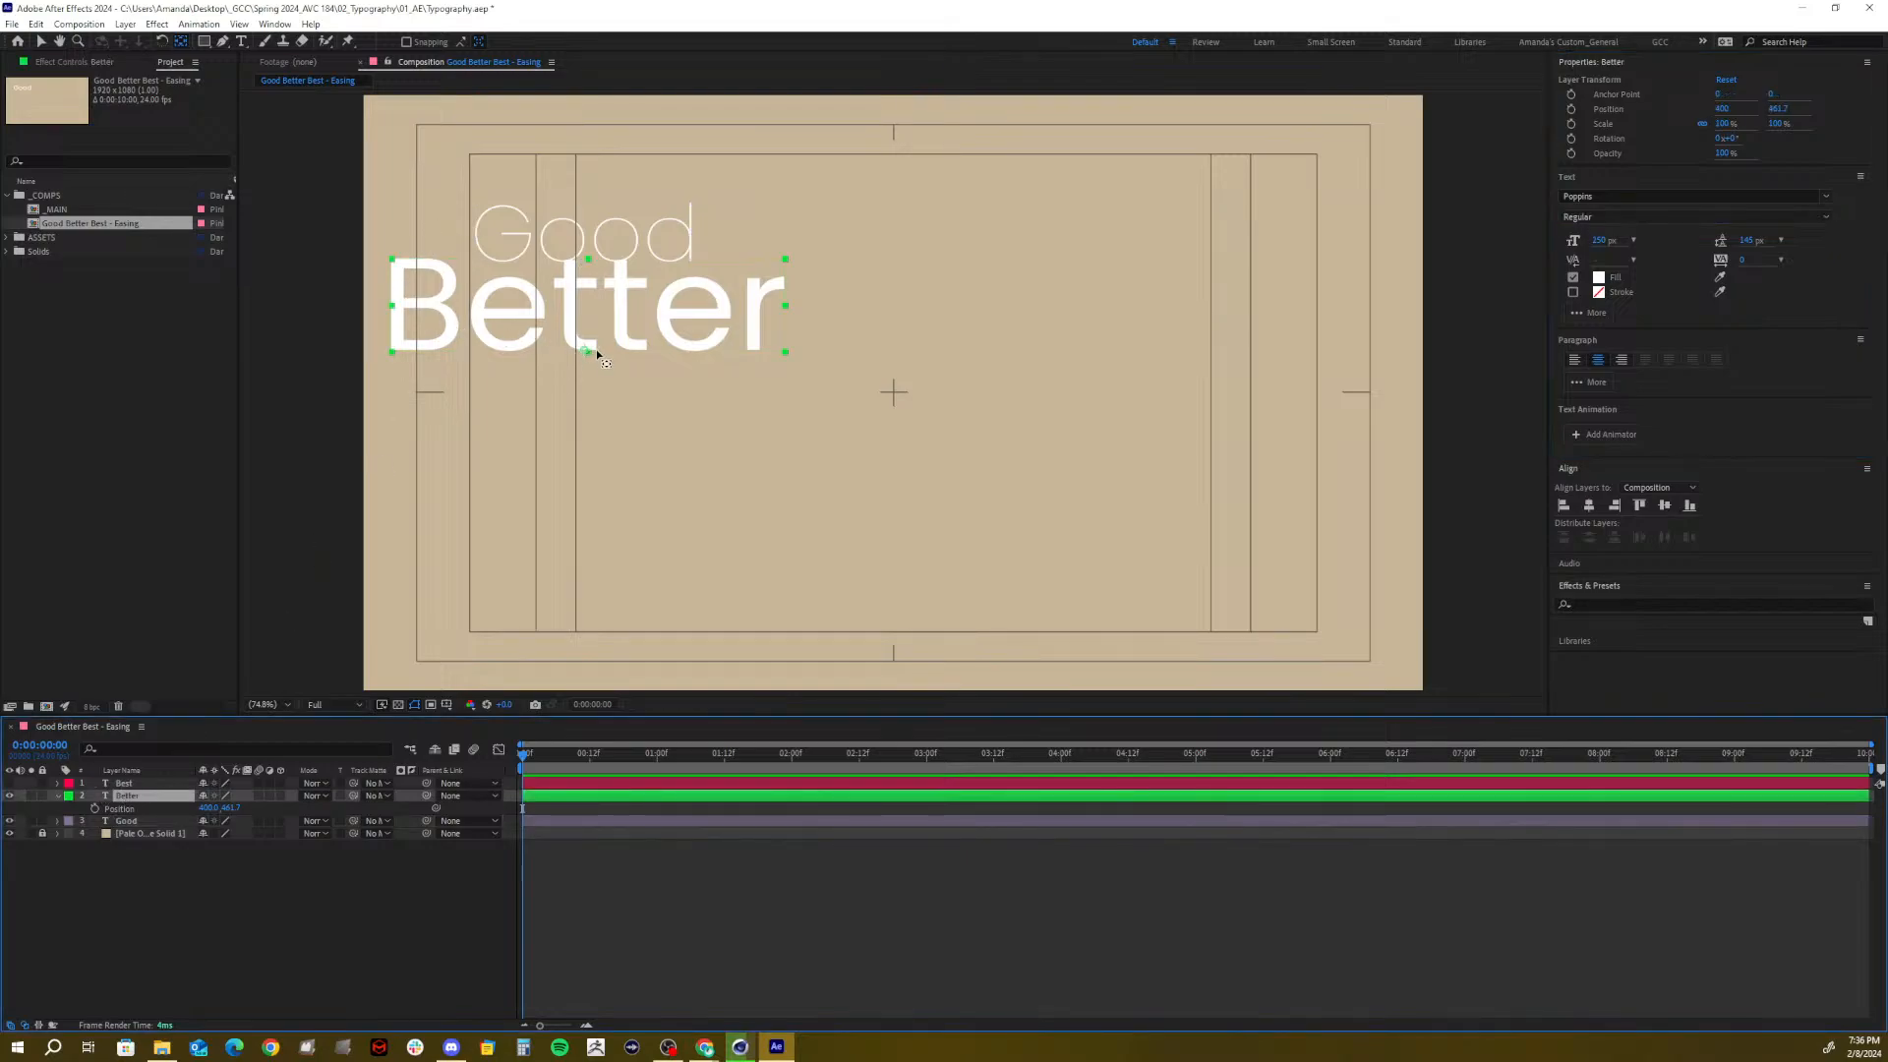
left_click_drag(587, 351, 394, 307)
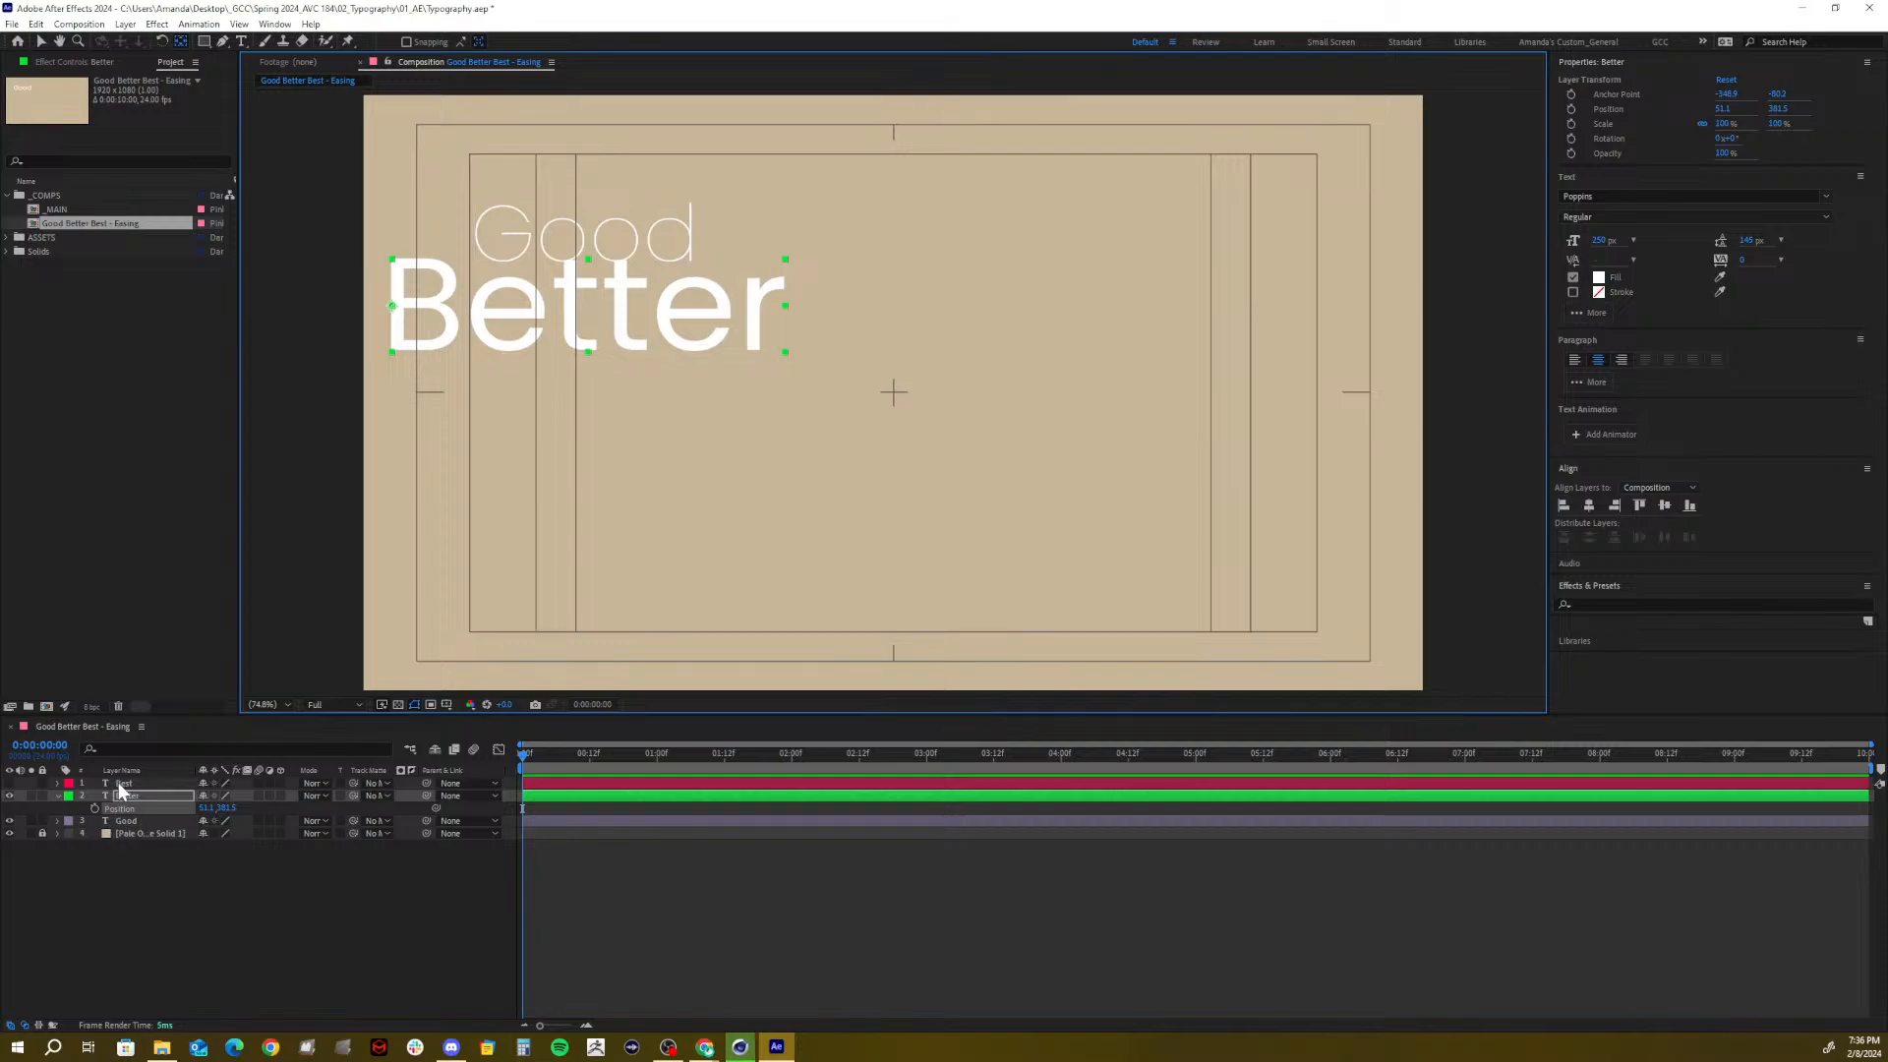
key("F2")
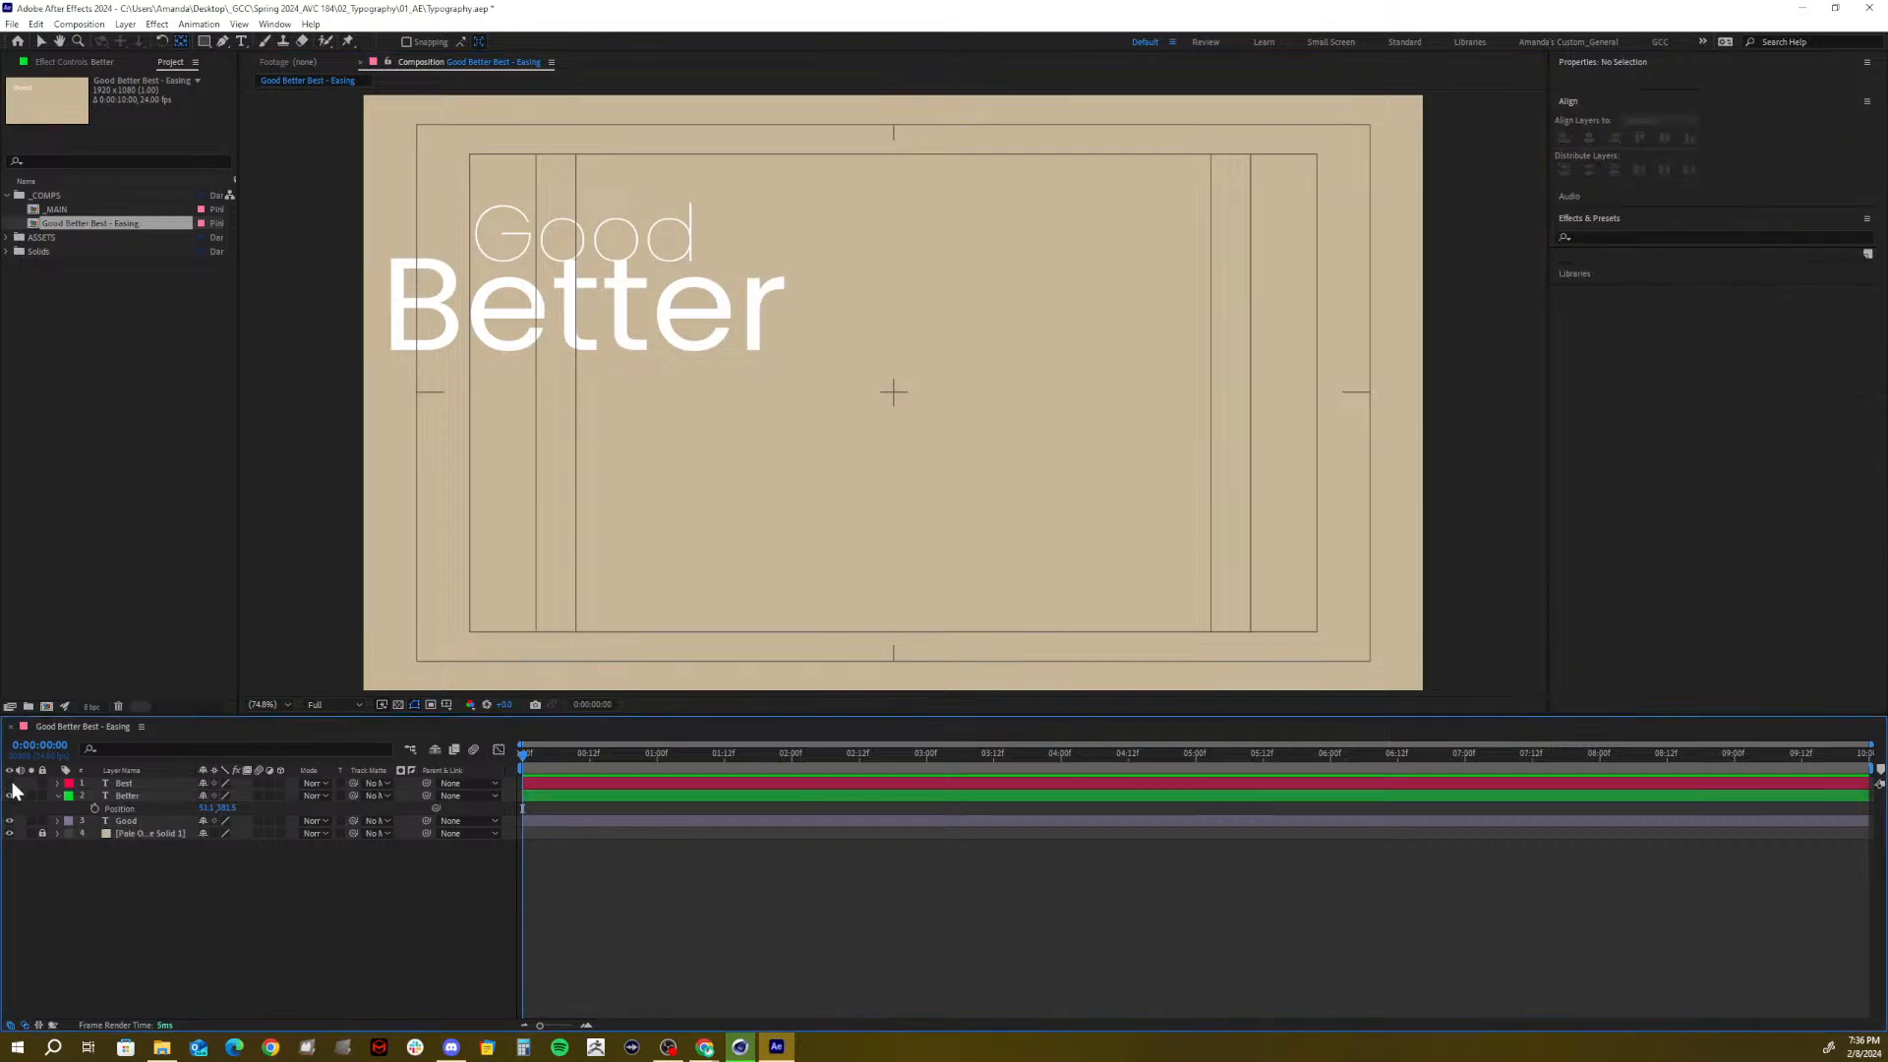
Unhide the Best layer and set its font size to 350 px
left_click(10, 783)
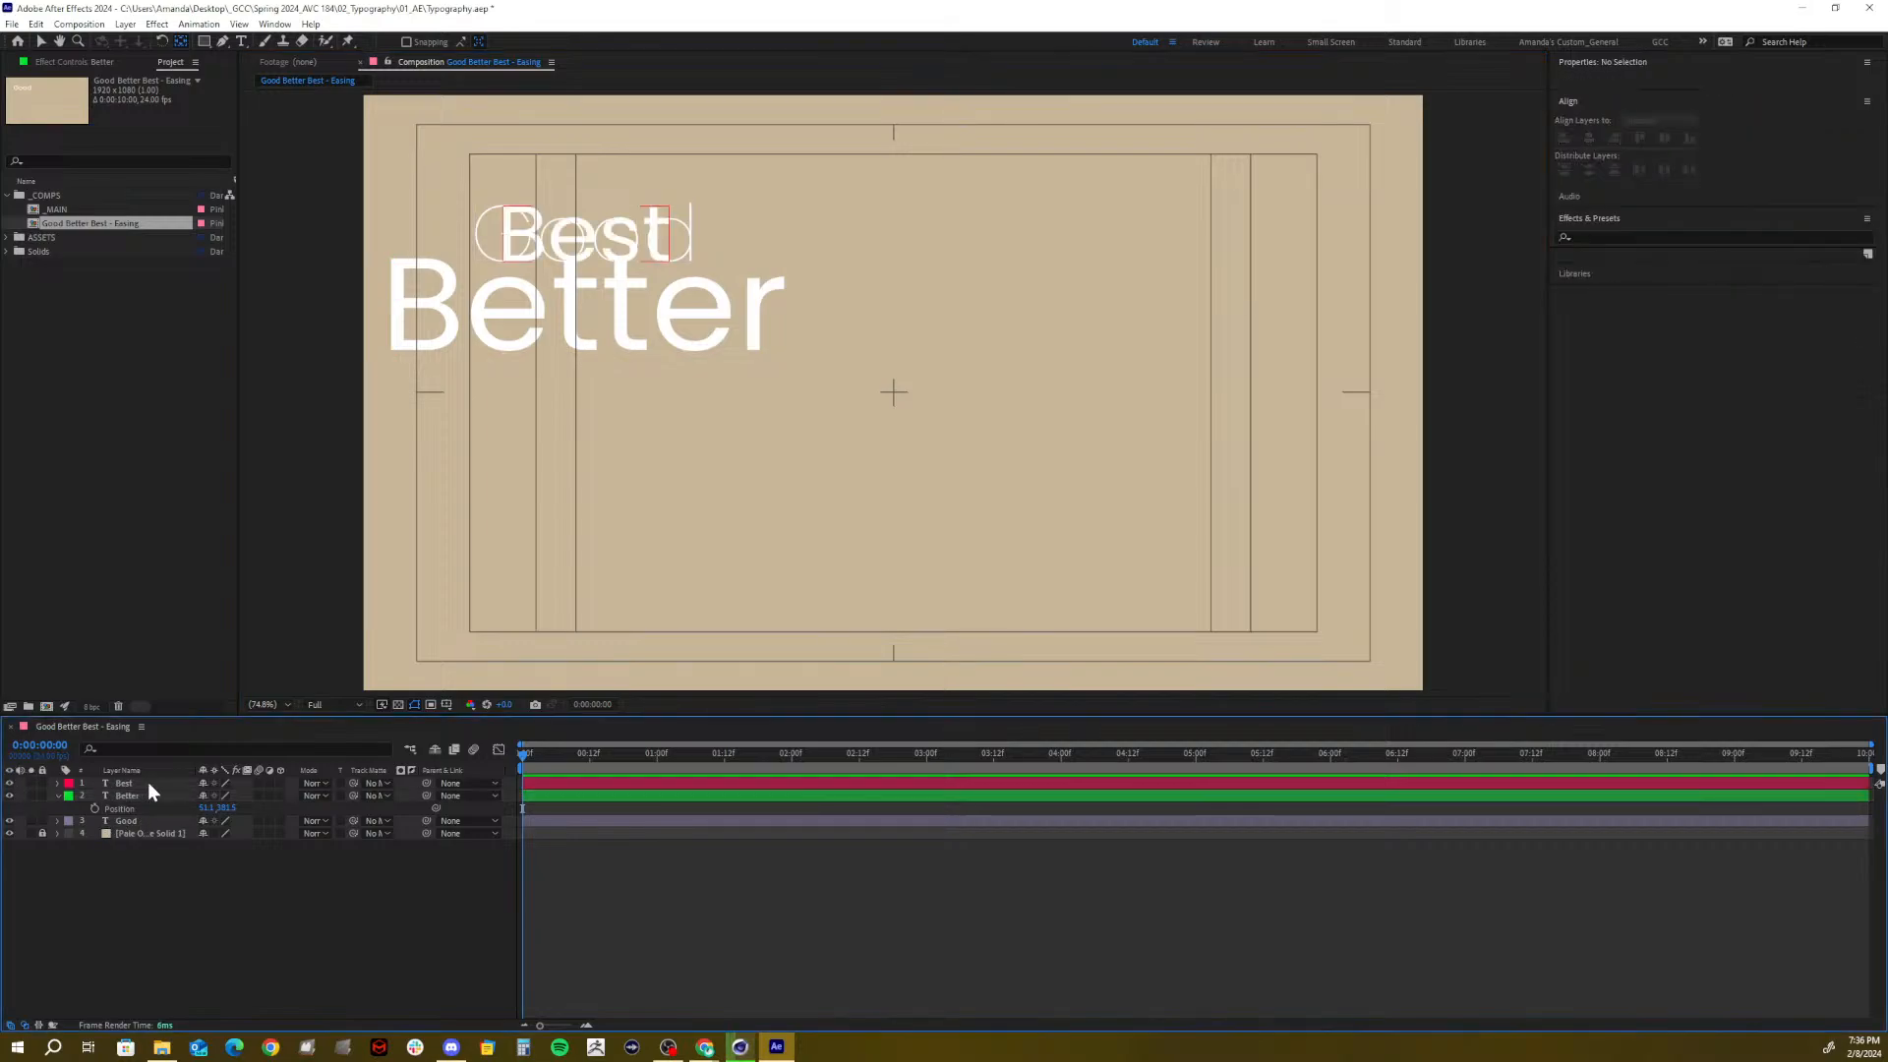
left_click(147, 783)
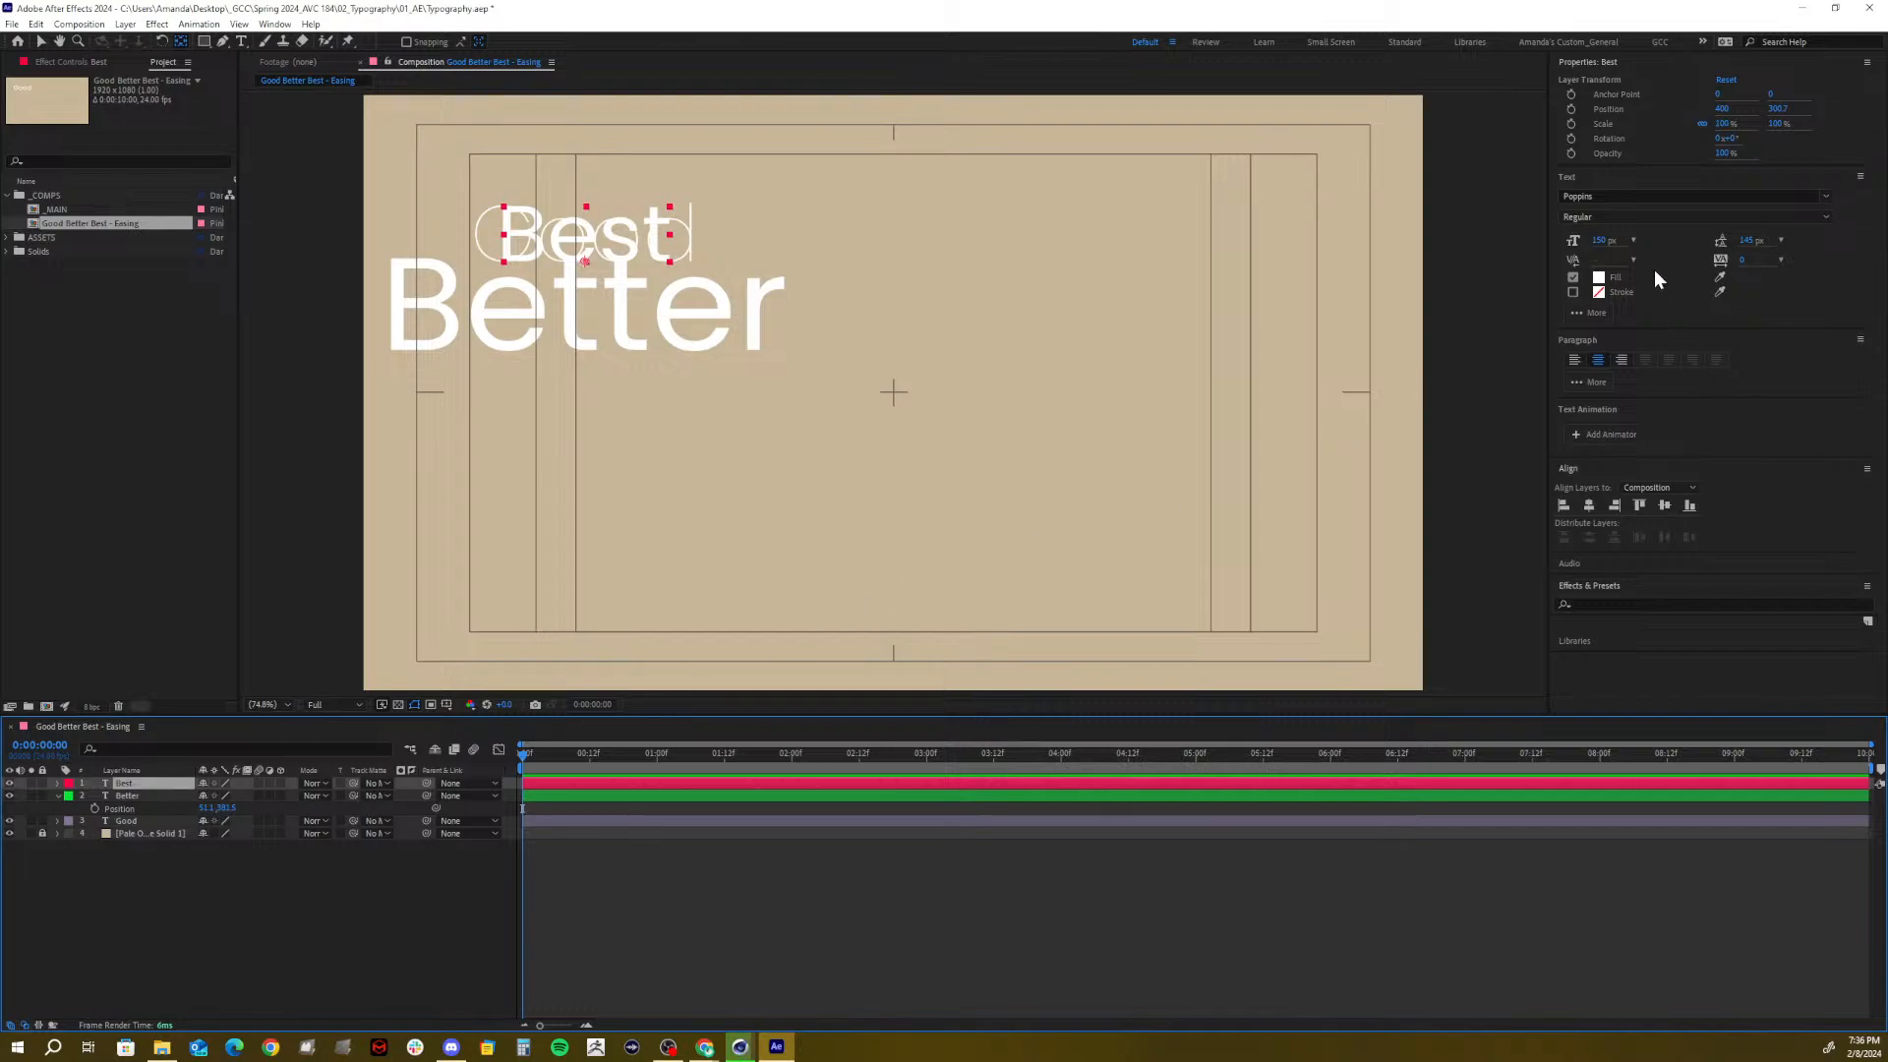
left_click(1597, 242)
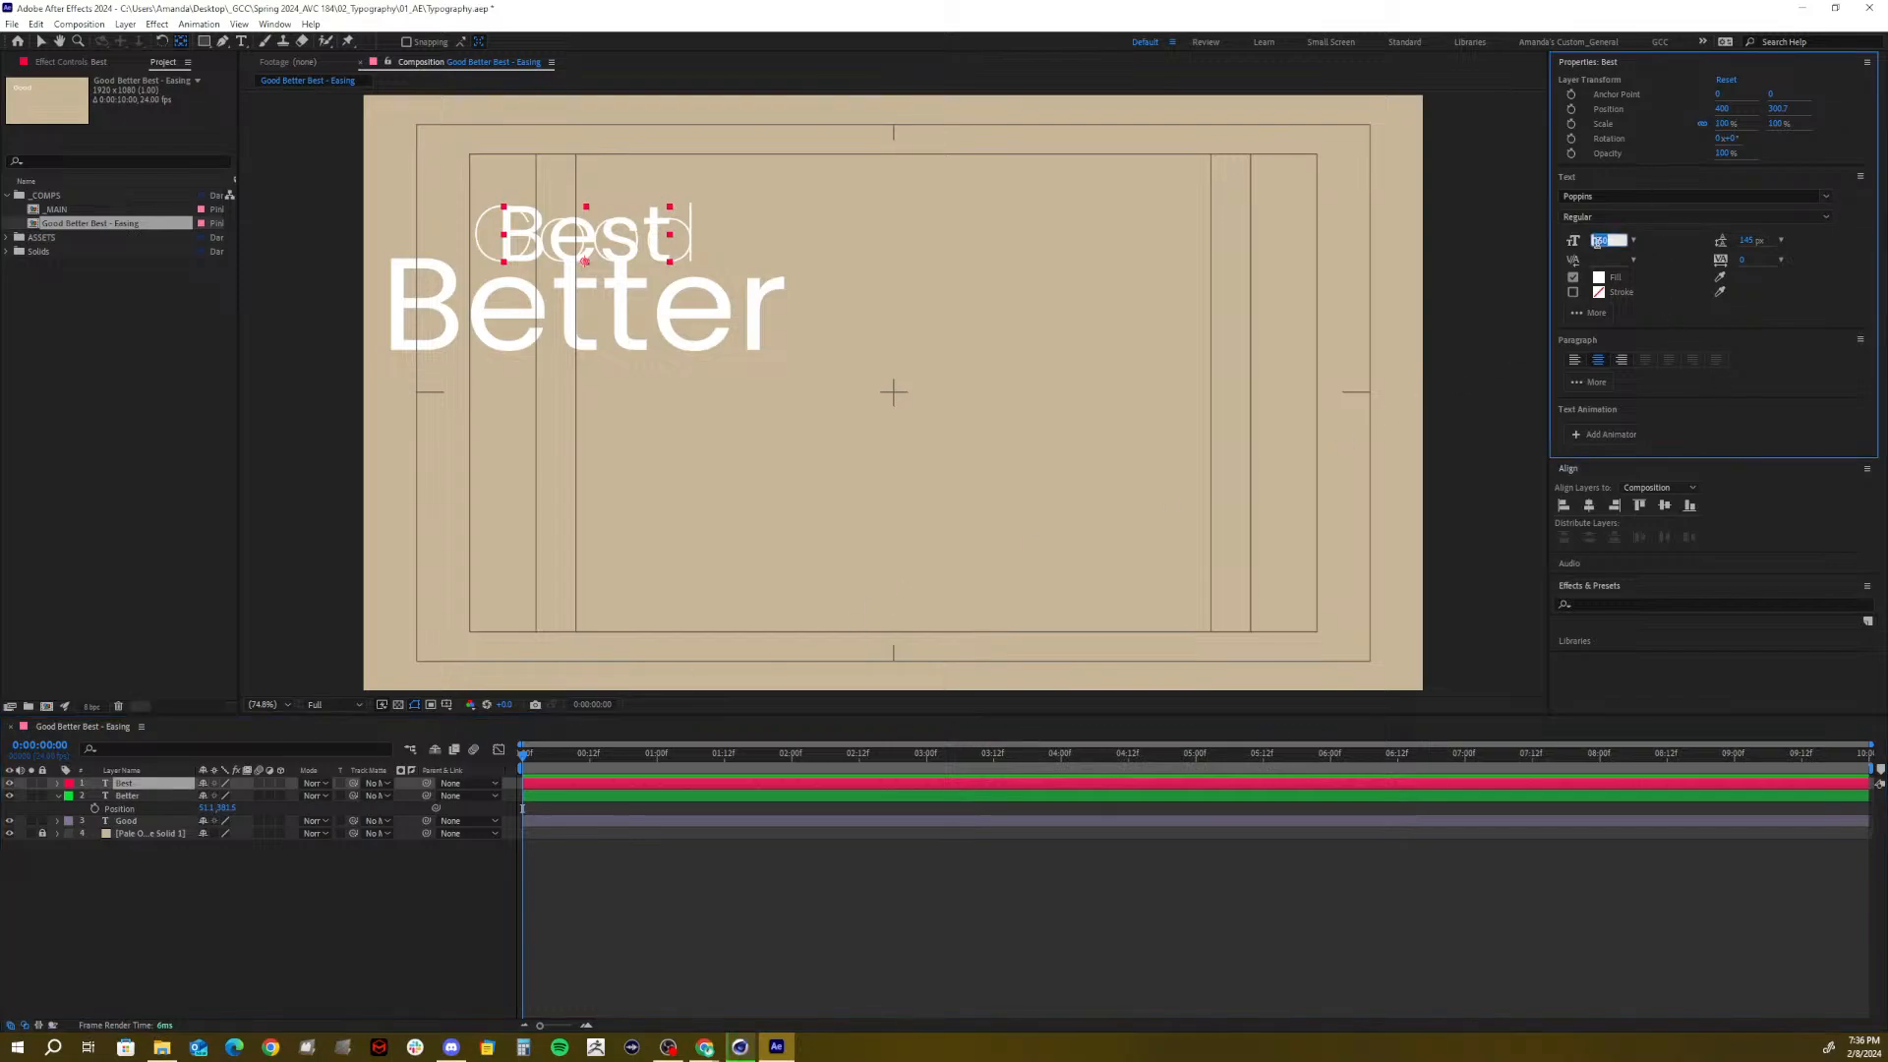
type("350")
key("Return")
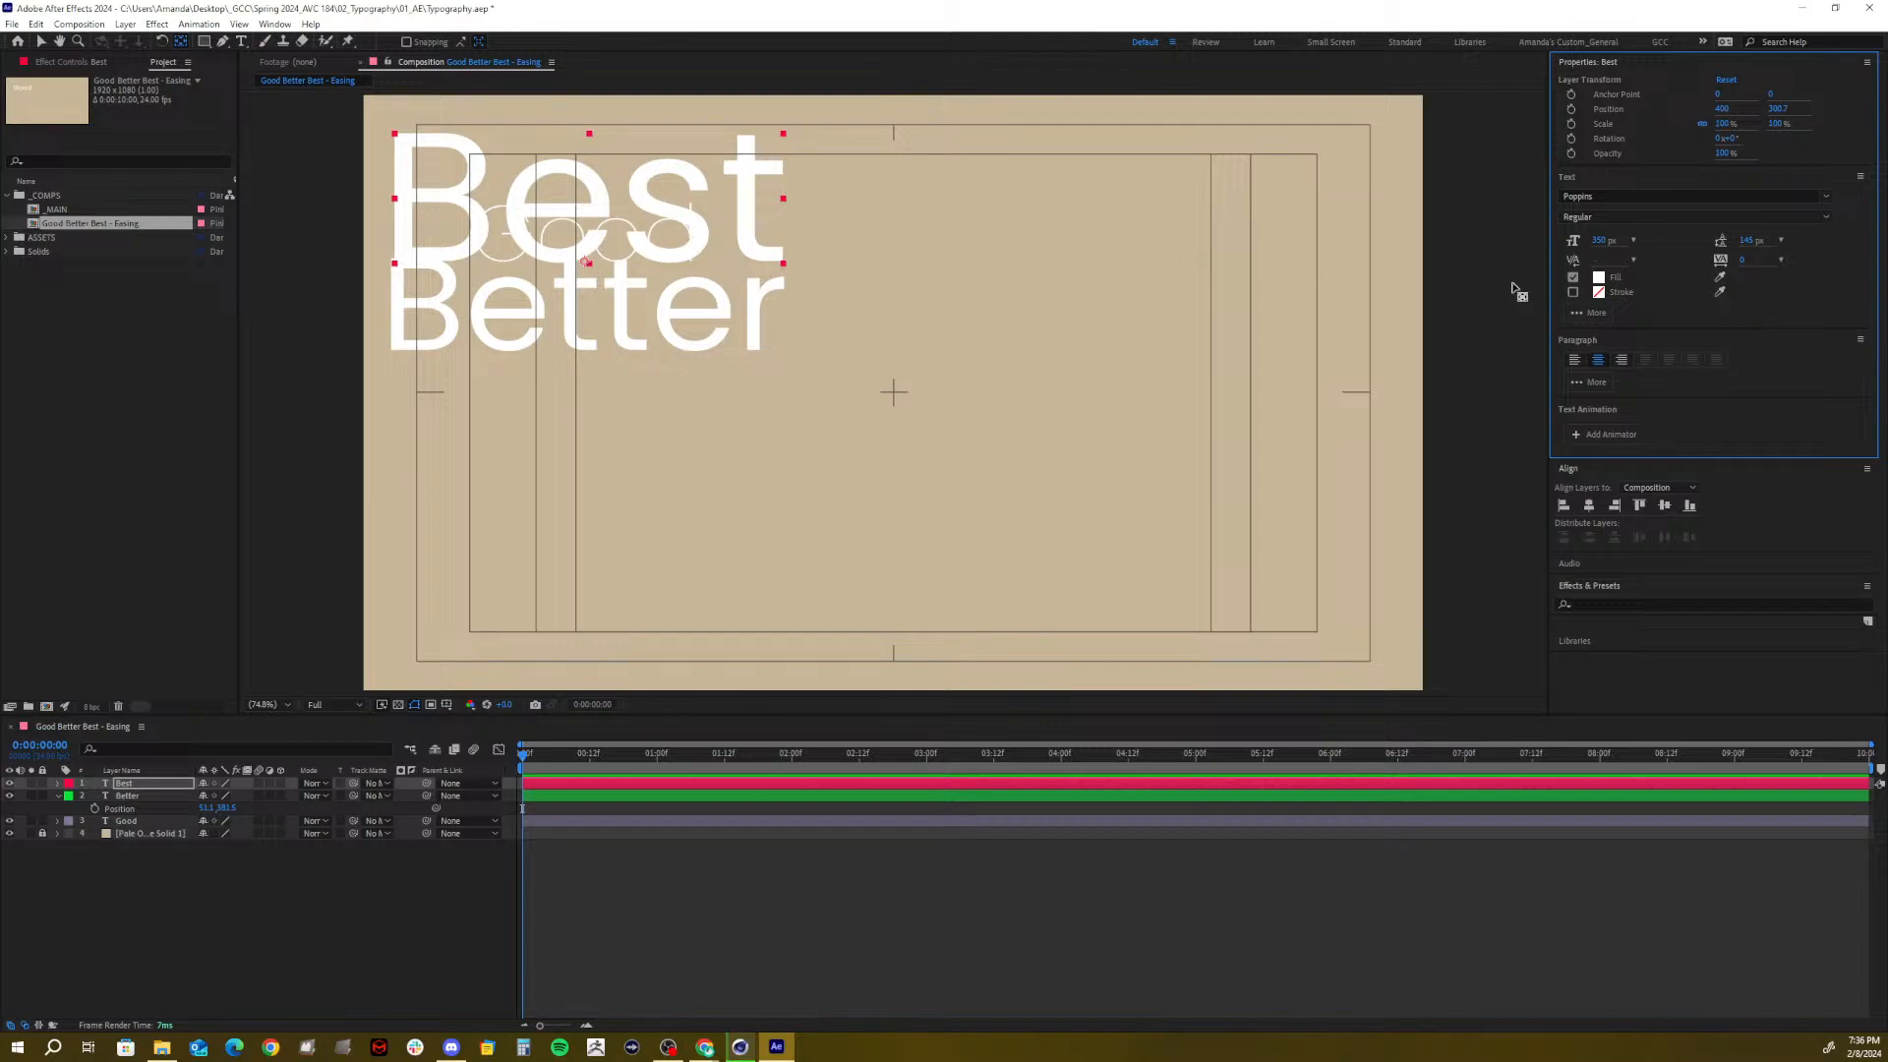
Make Best Poppins Bold and move its anchor point to the word's left side
left_click(1602, 216)
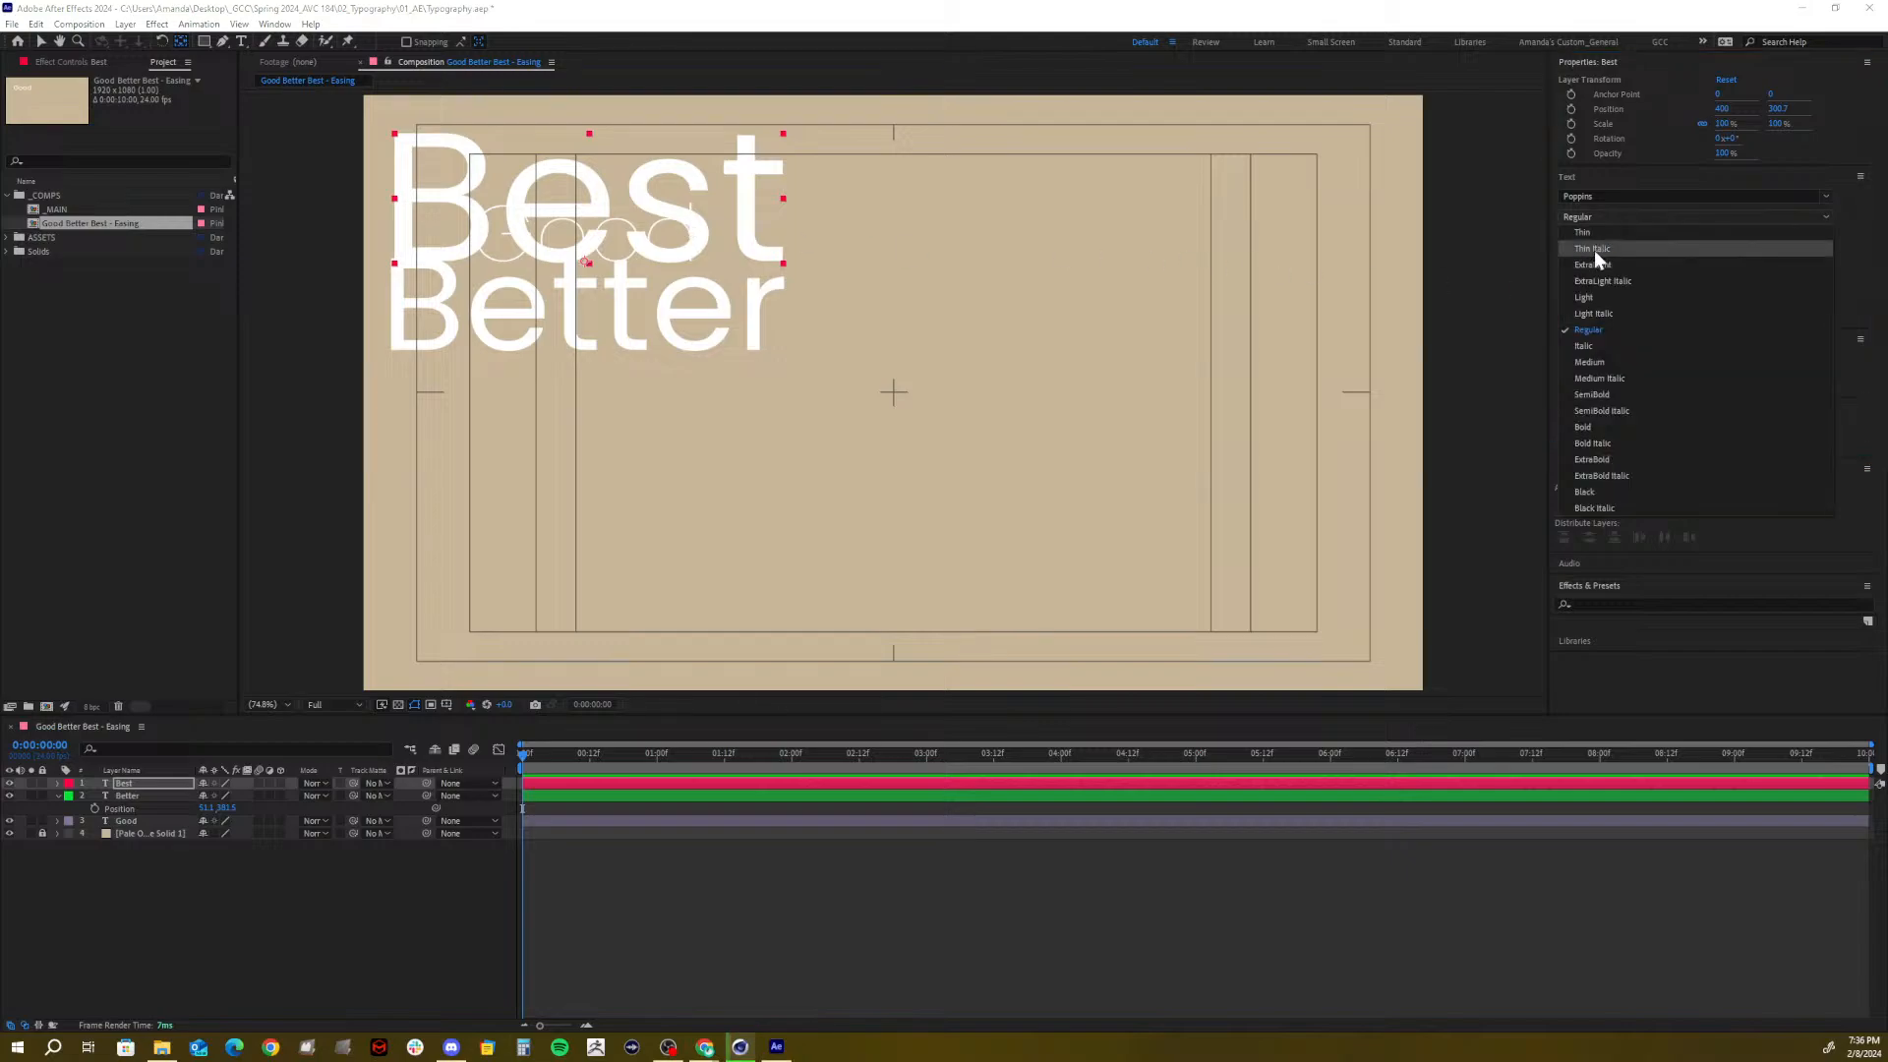
left_click(1582, 427)
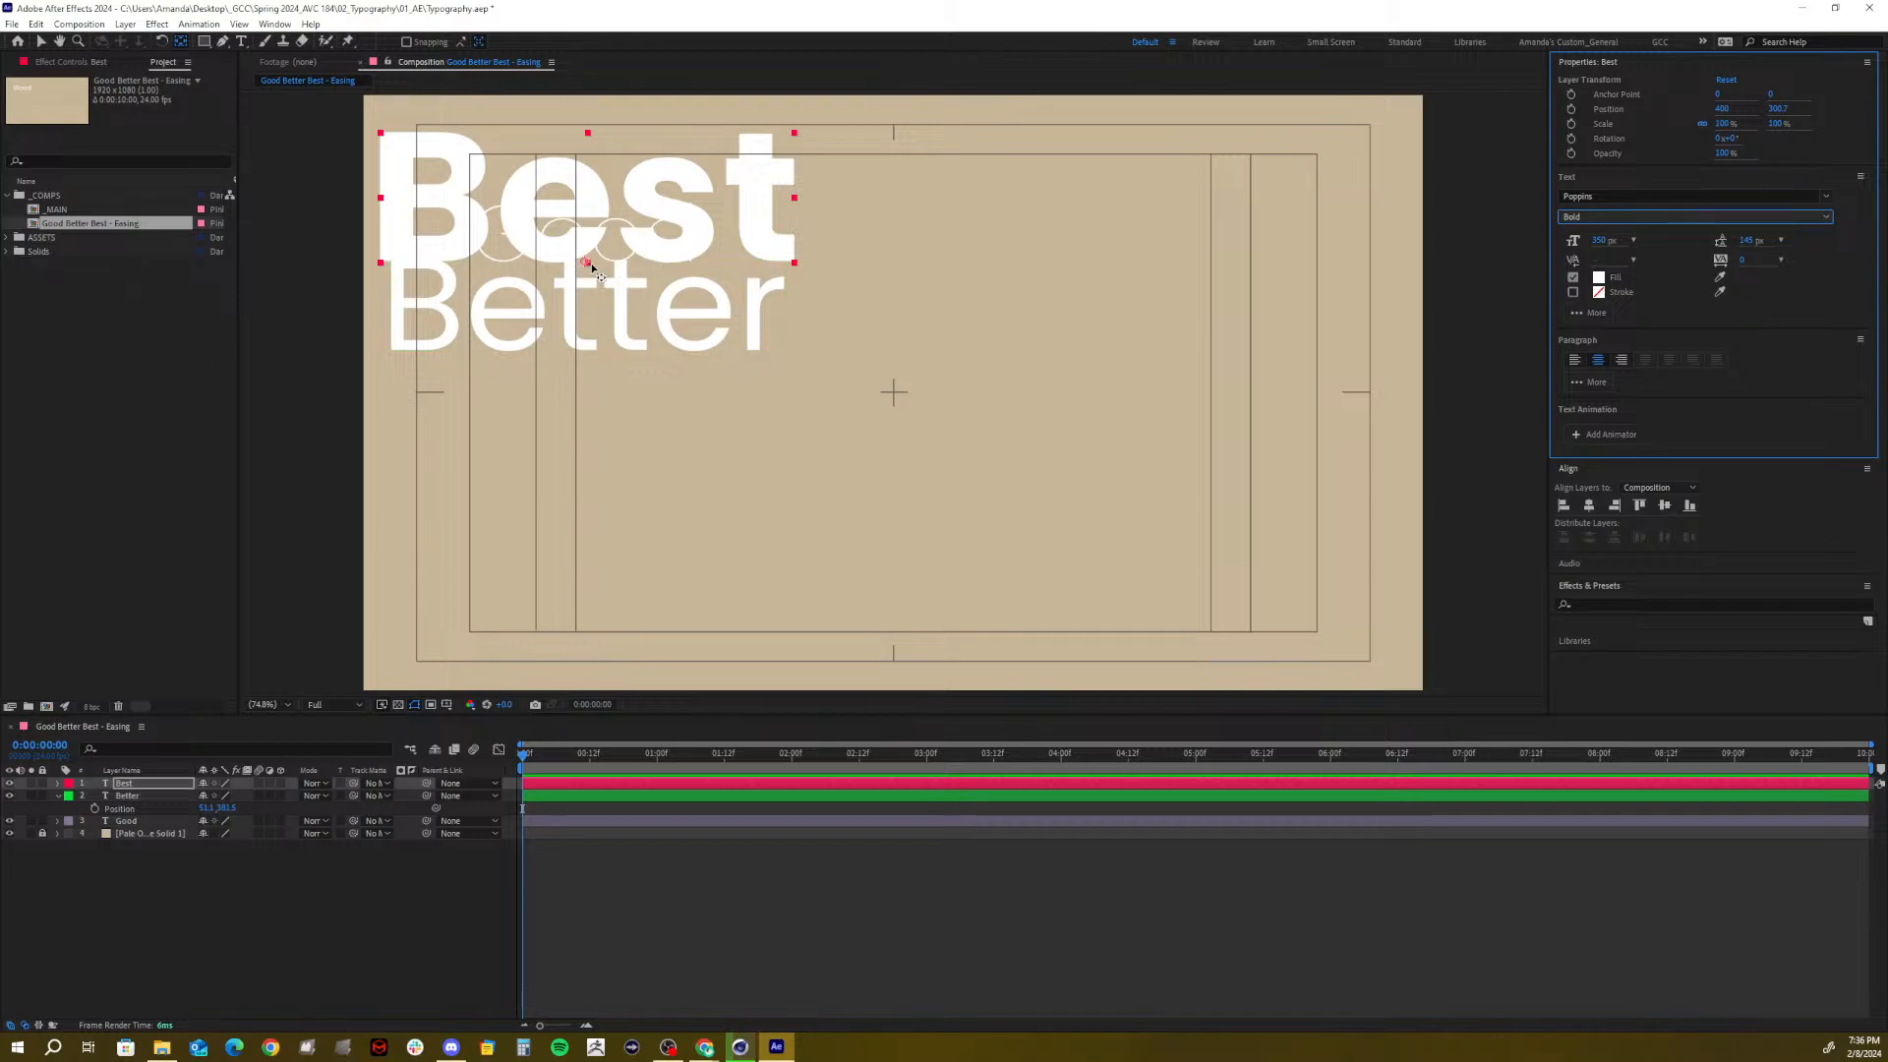
left_click_drag(586, 263, 381, 197)
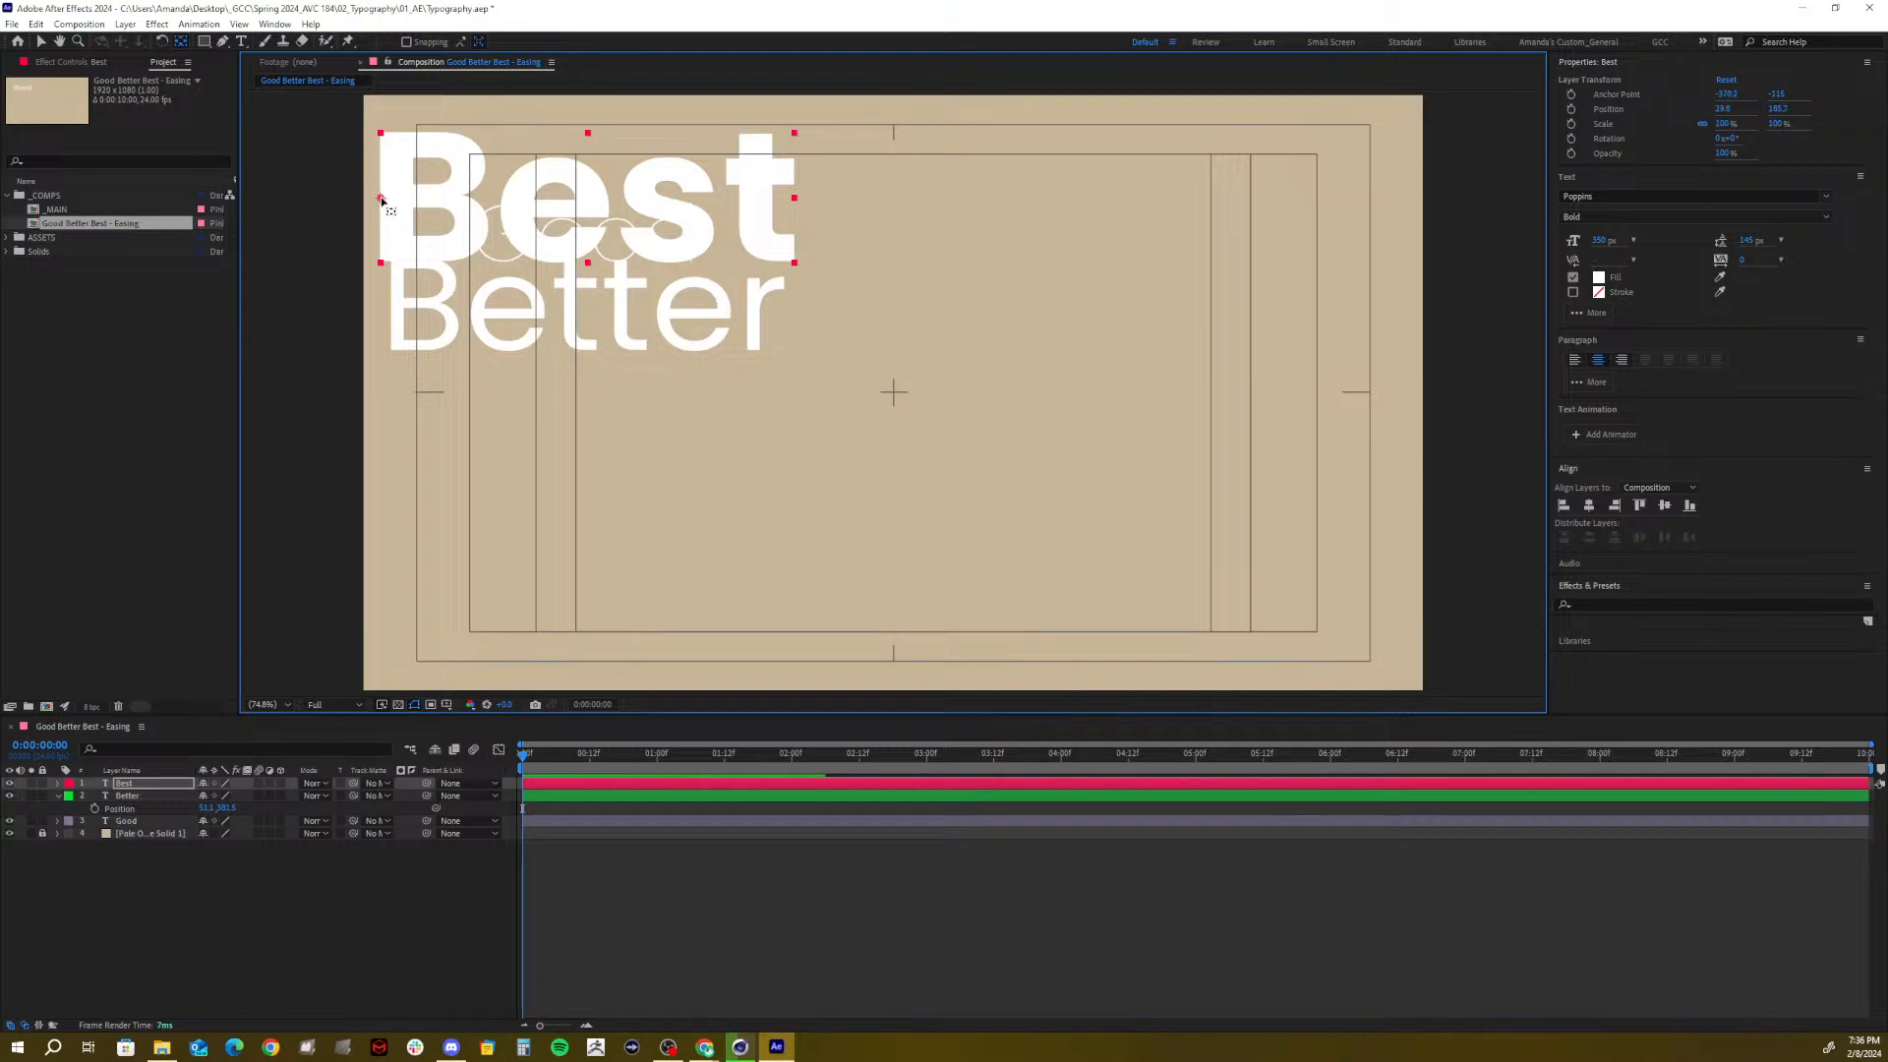
left_click(134, 820, "shift")
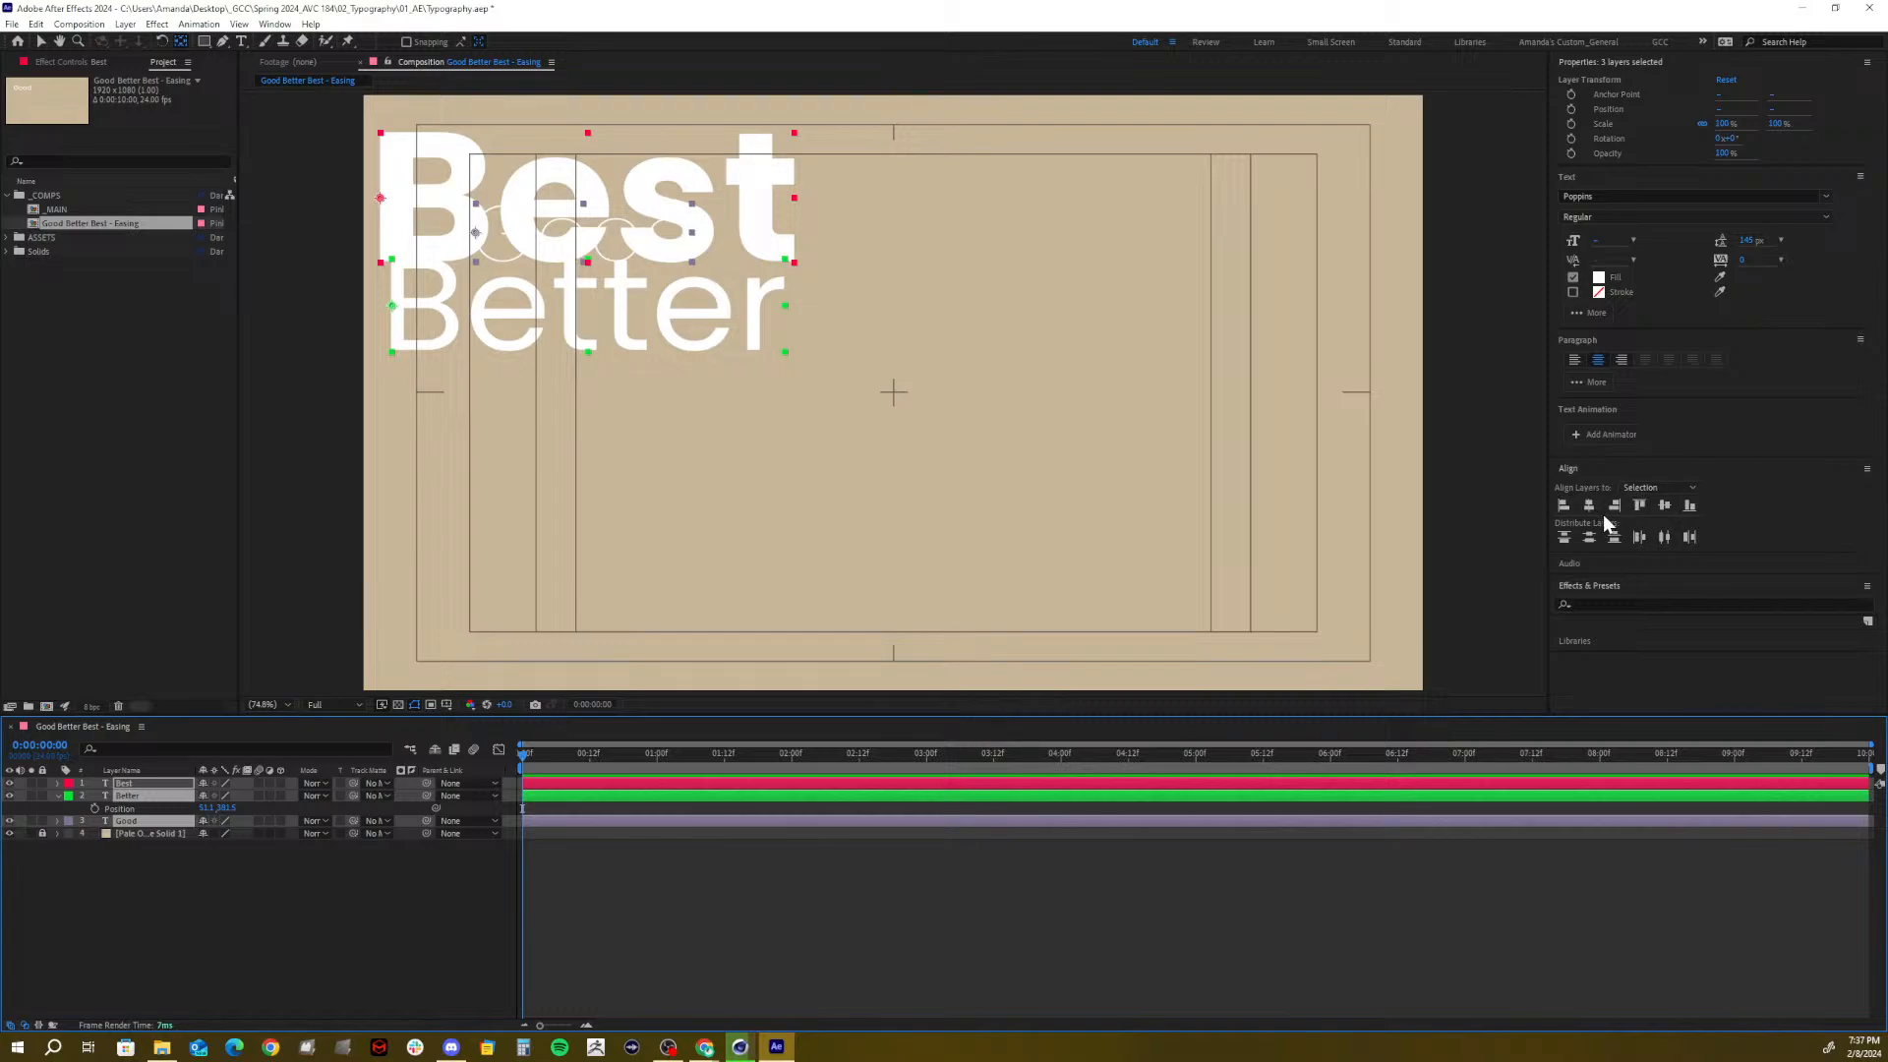
Align Best, Better and Good to a common left edge with Align Left
left_click(1564, 507)
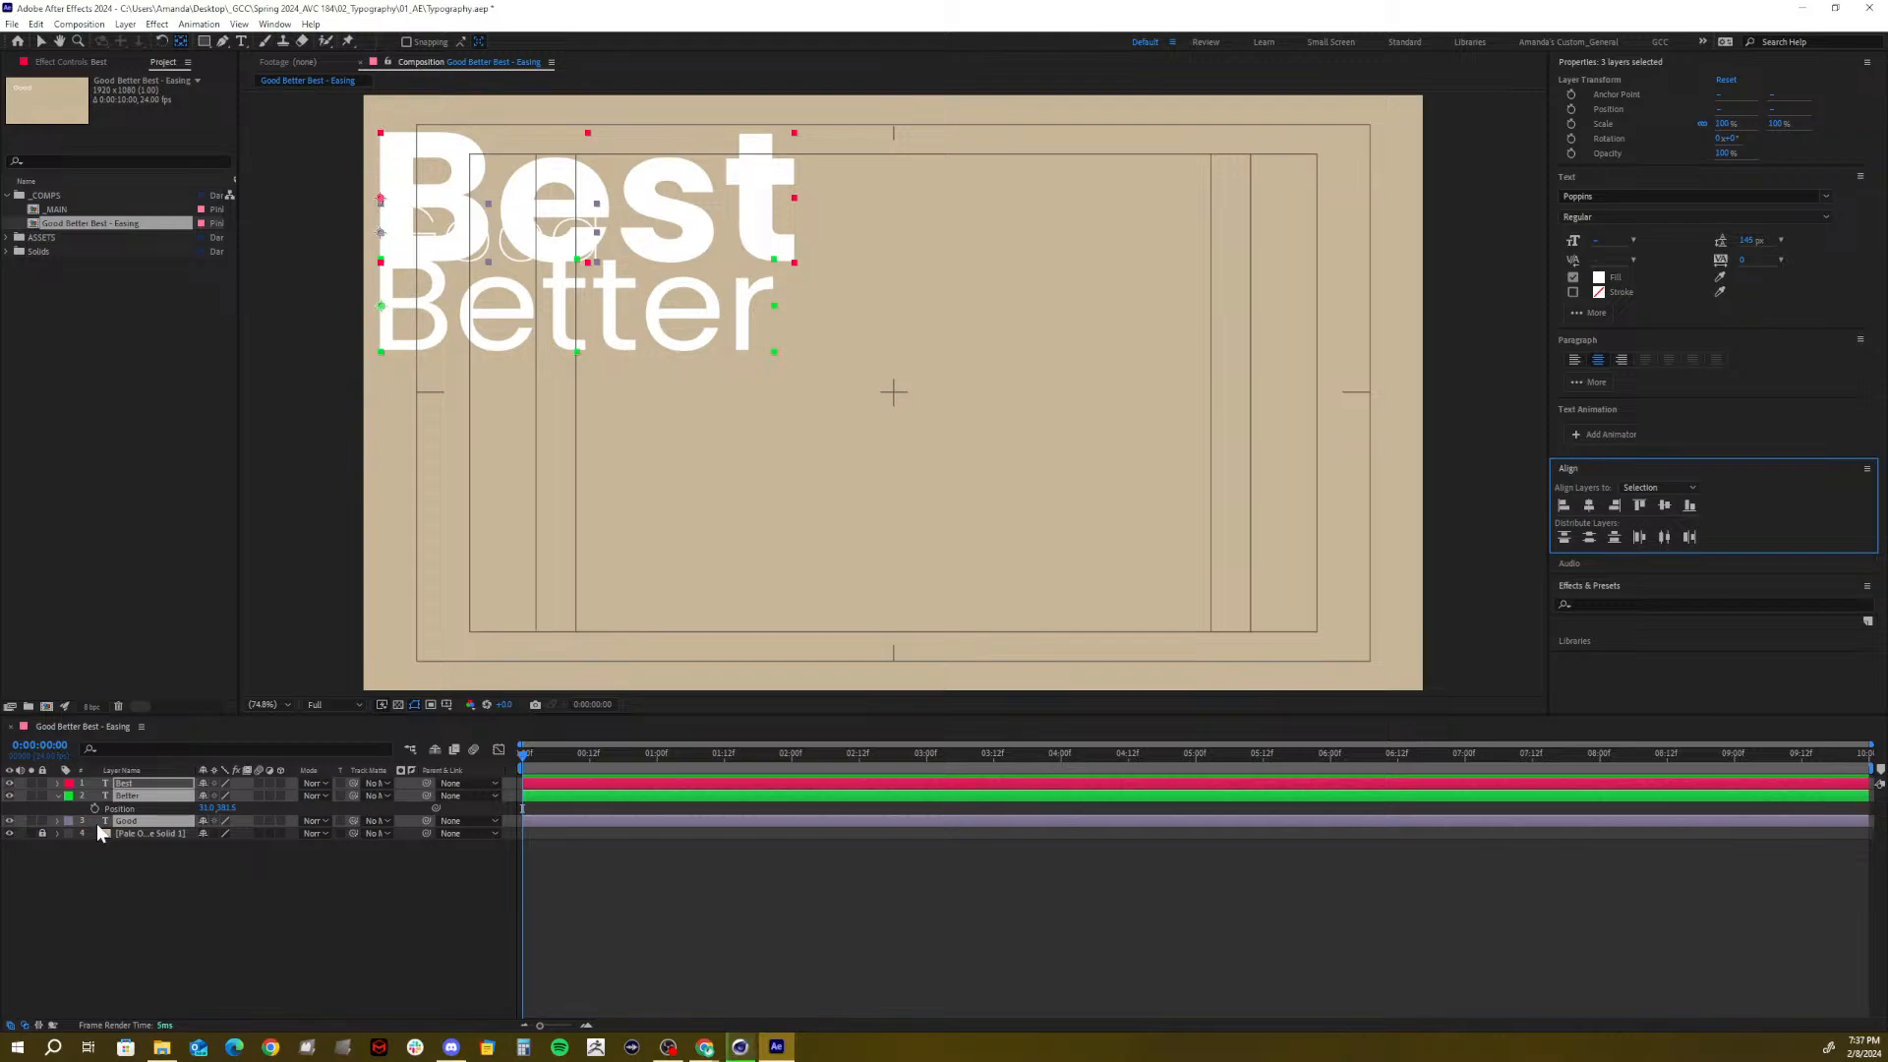
left_click(140, 883)
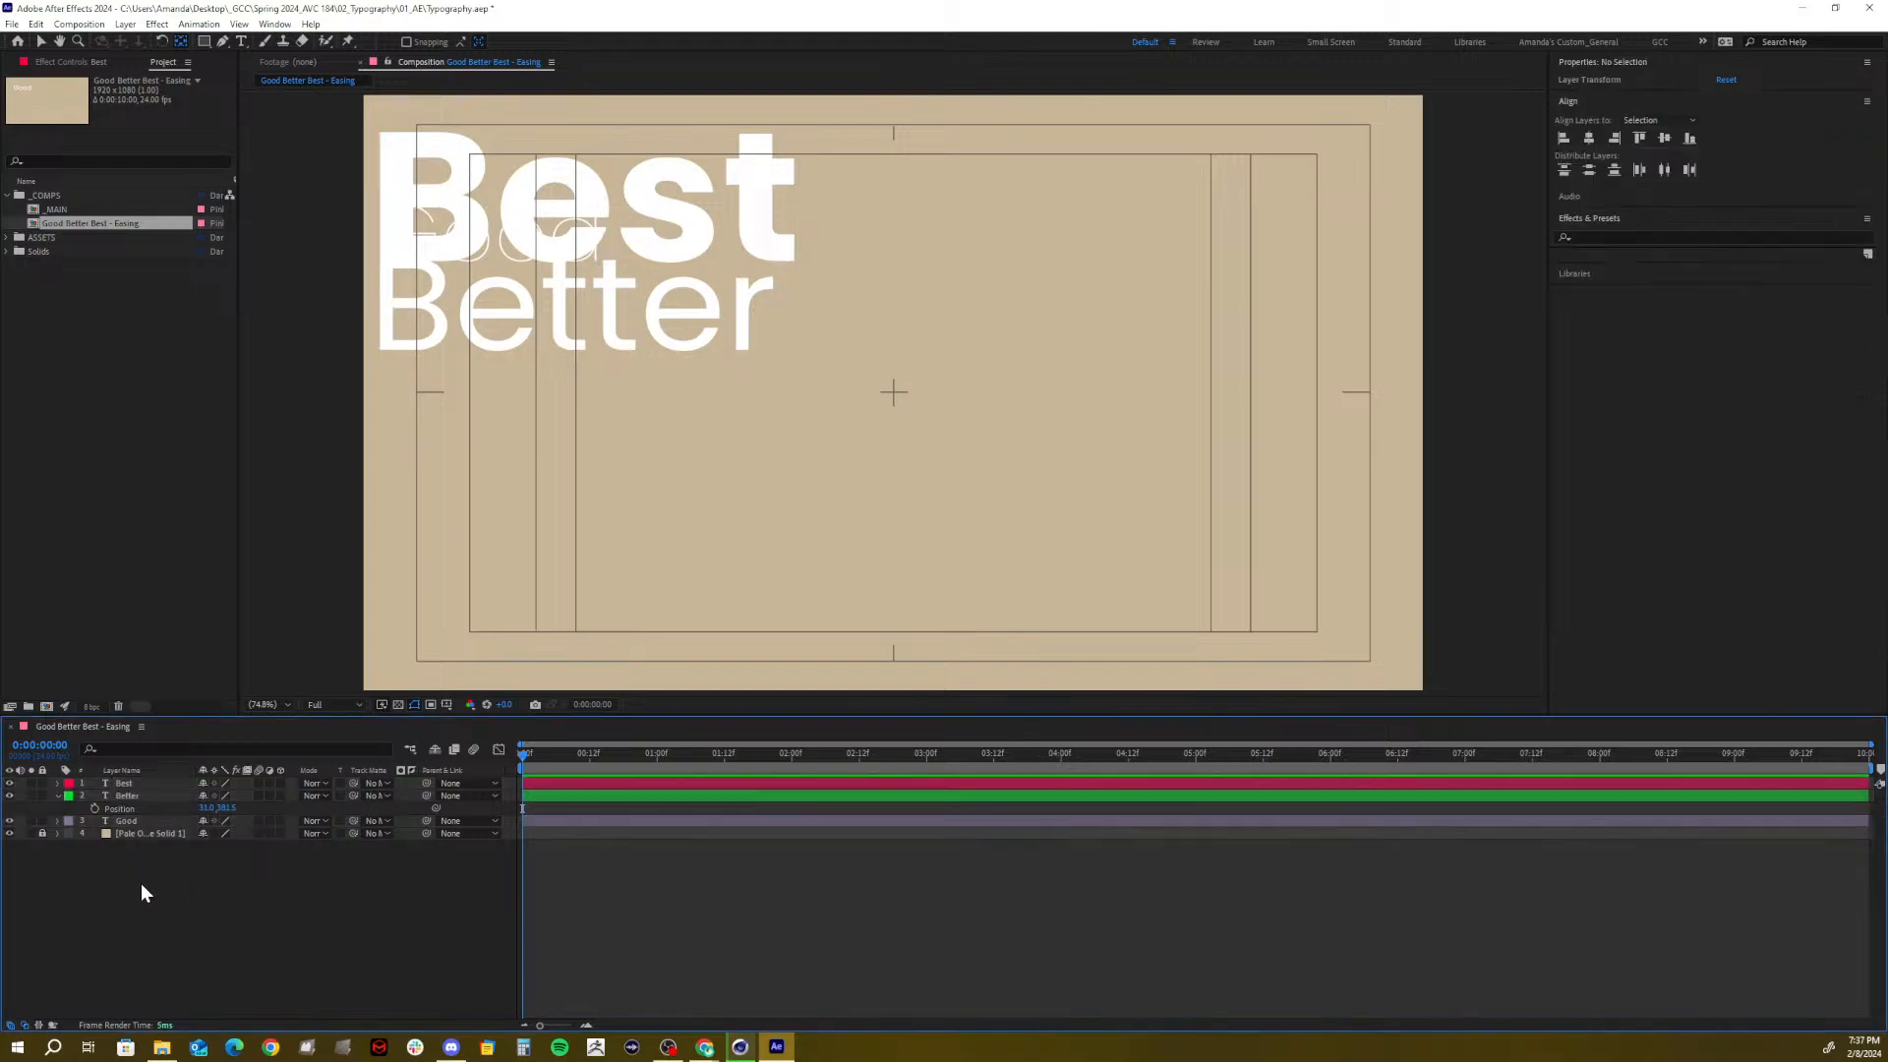
Add a new Null 1 object at the composition centre
right_click(139, 882)
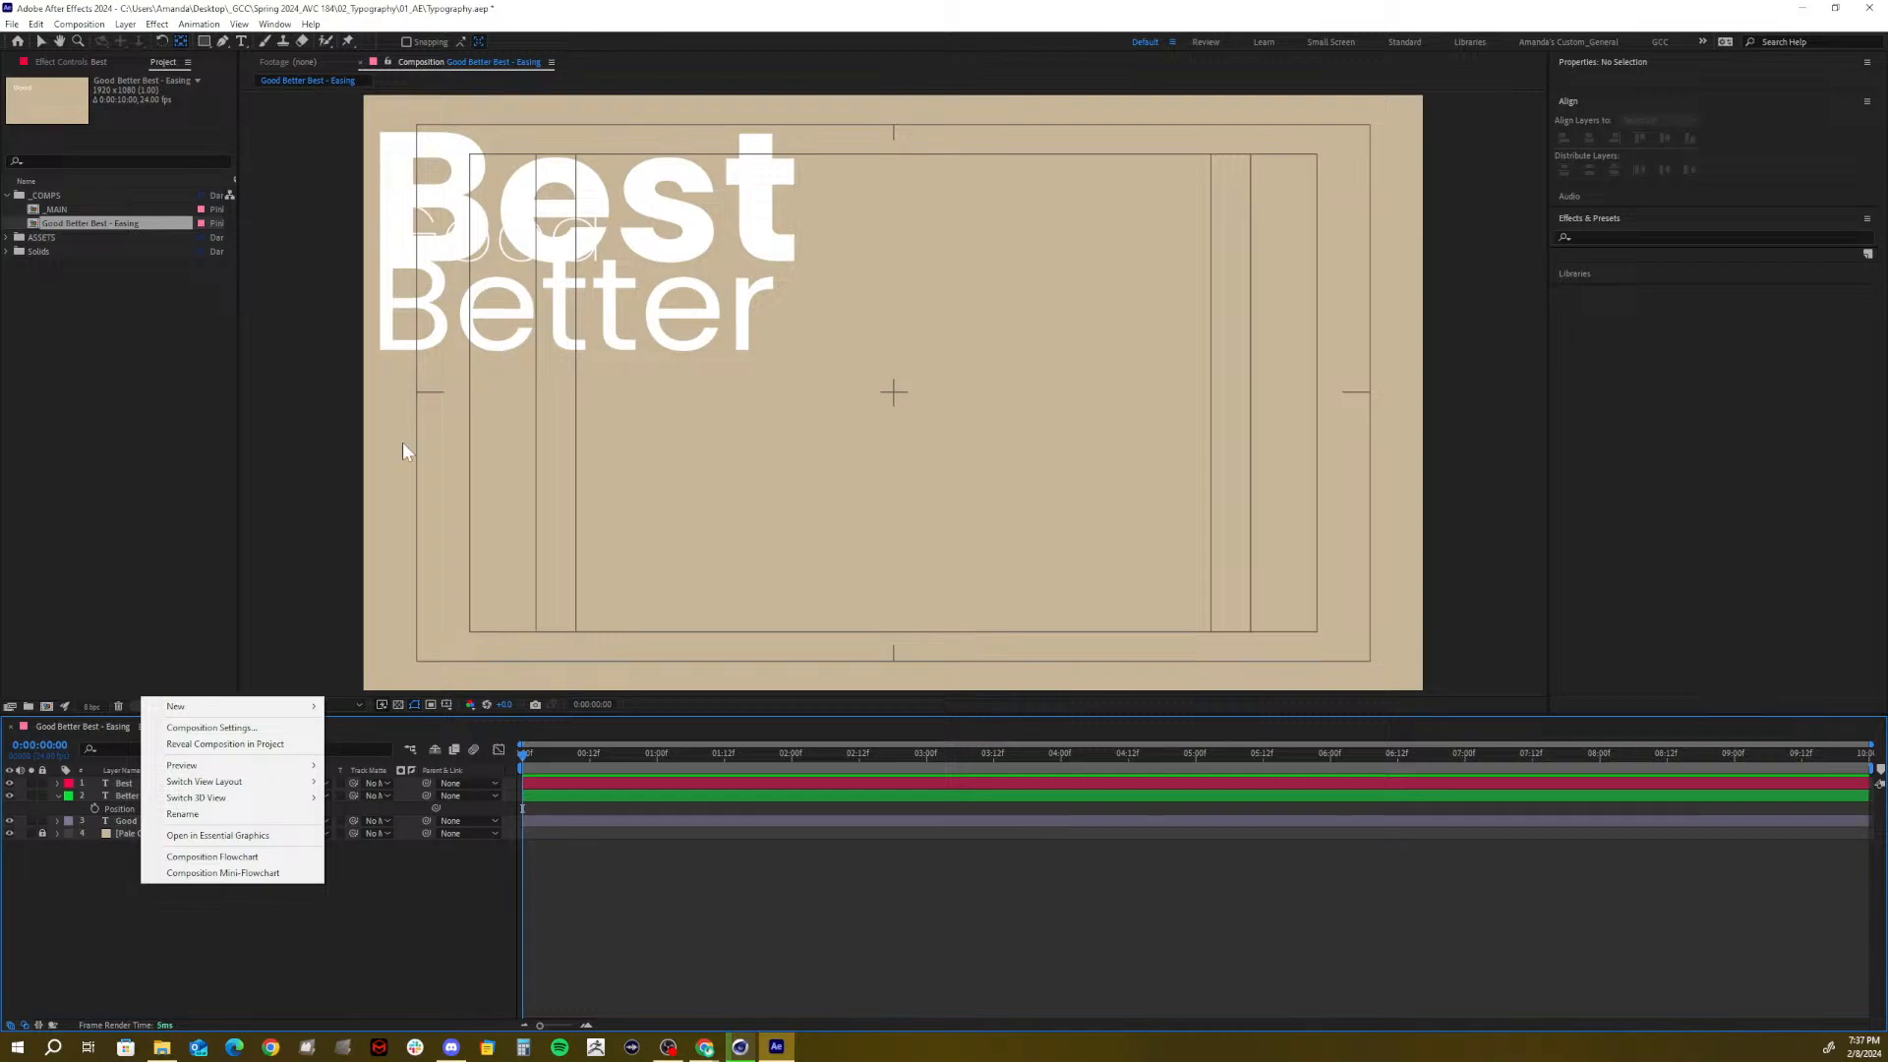
mouse_move(214, 705)
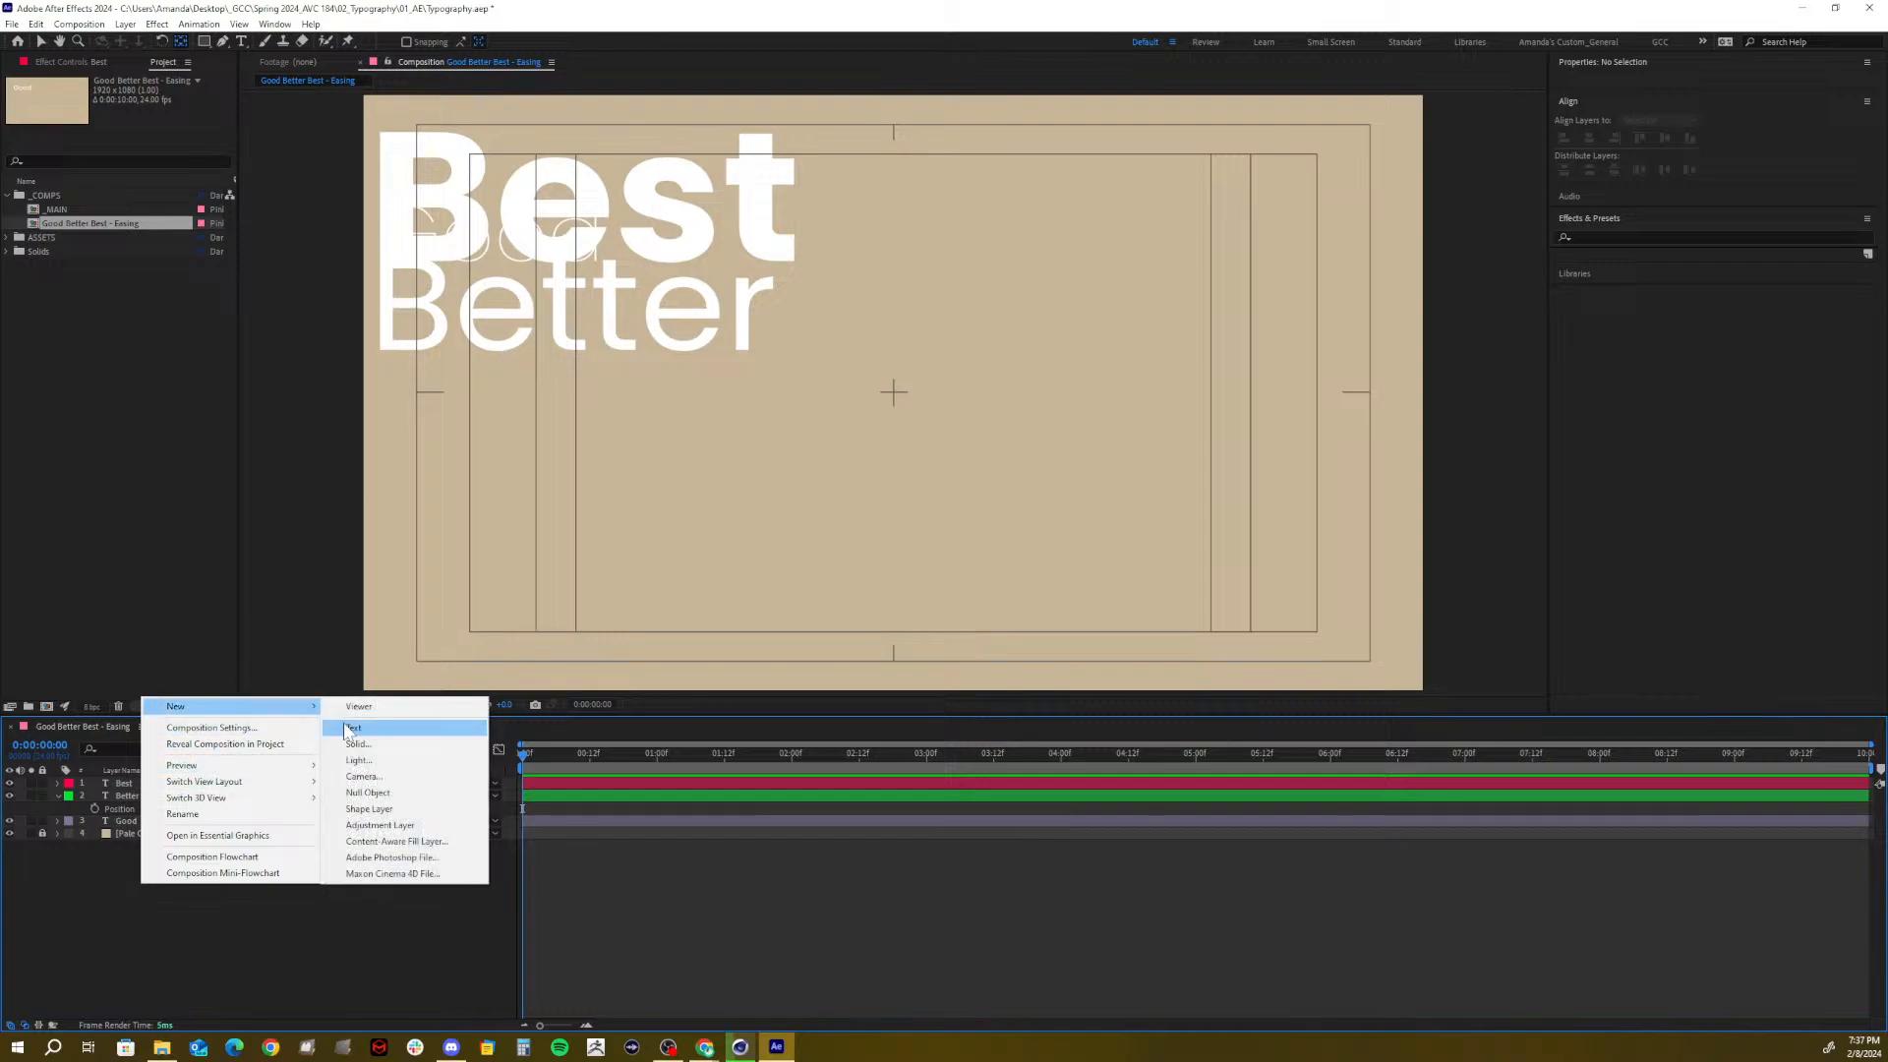
left_click(363, 793)
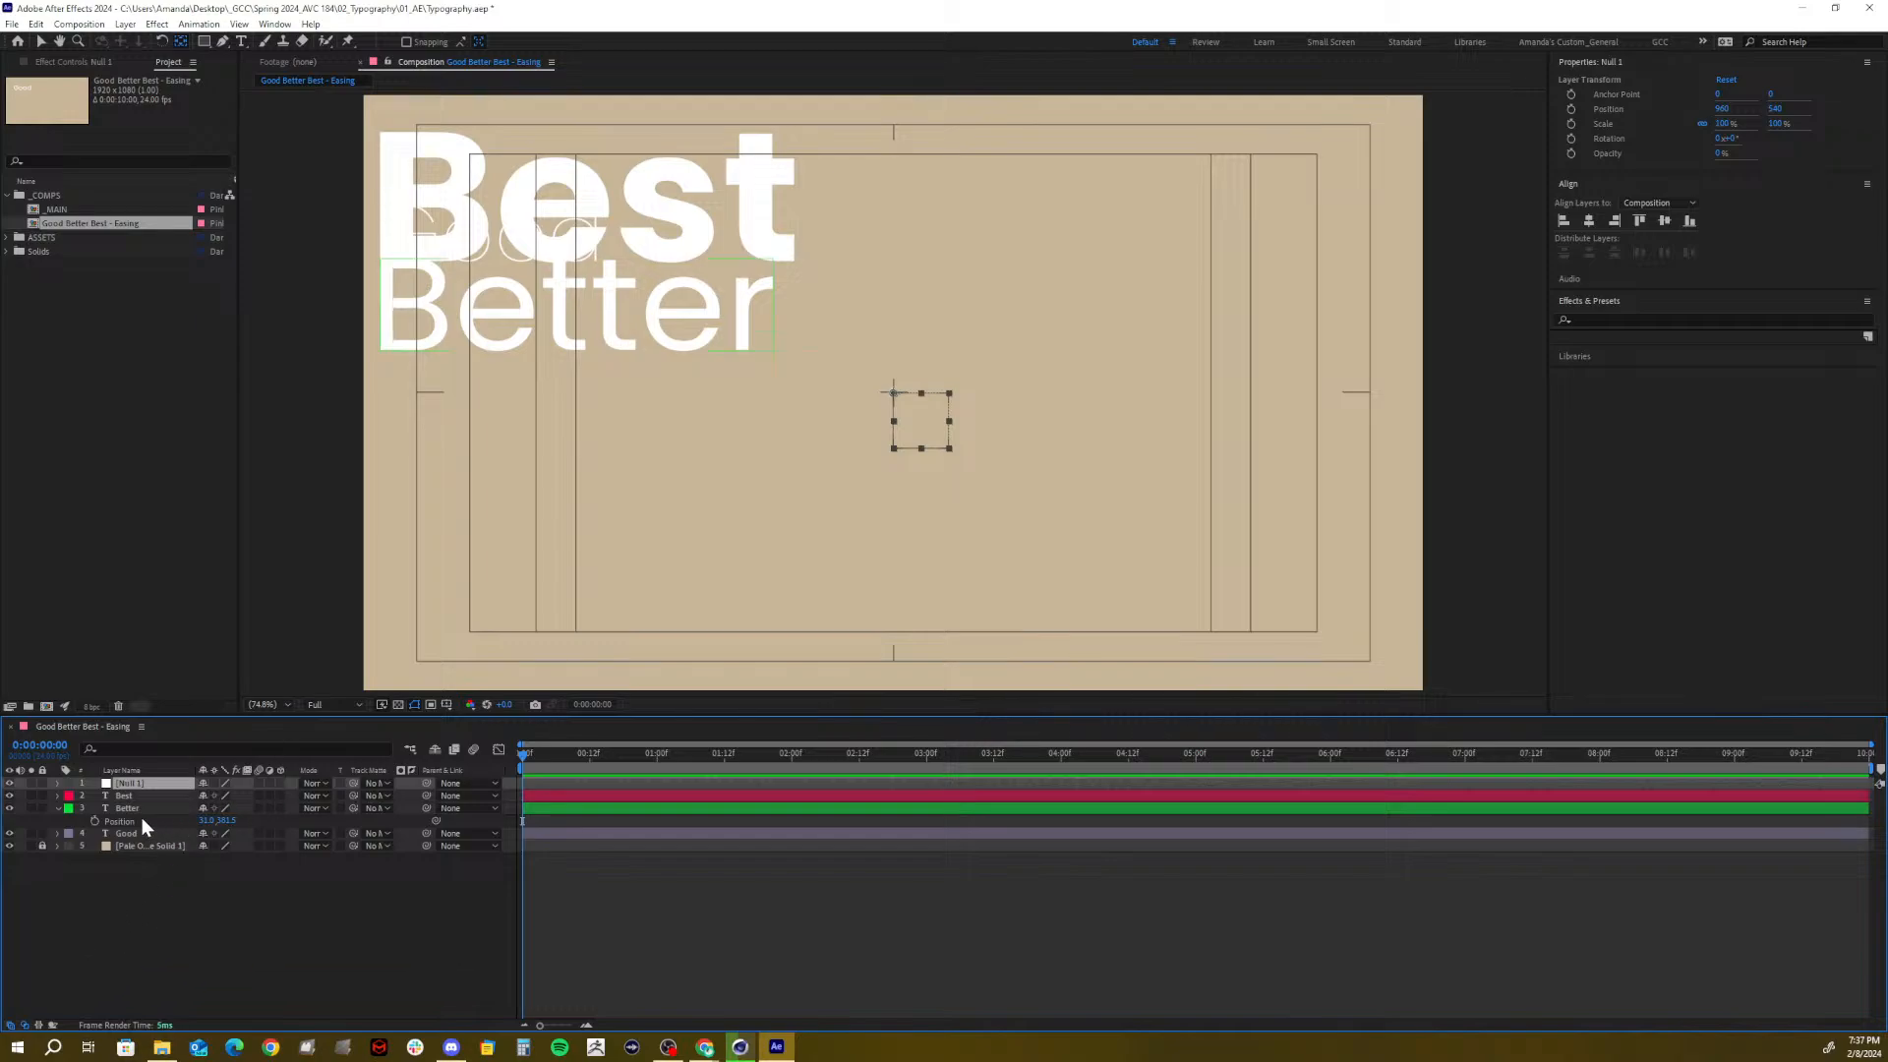
left_click(41, 37)
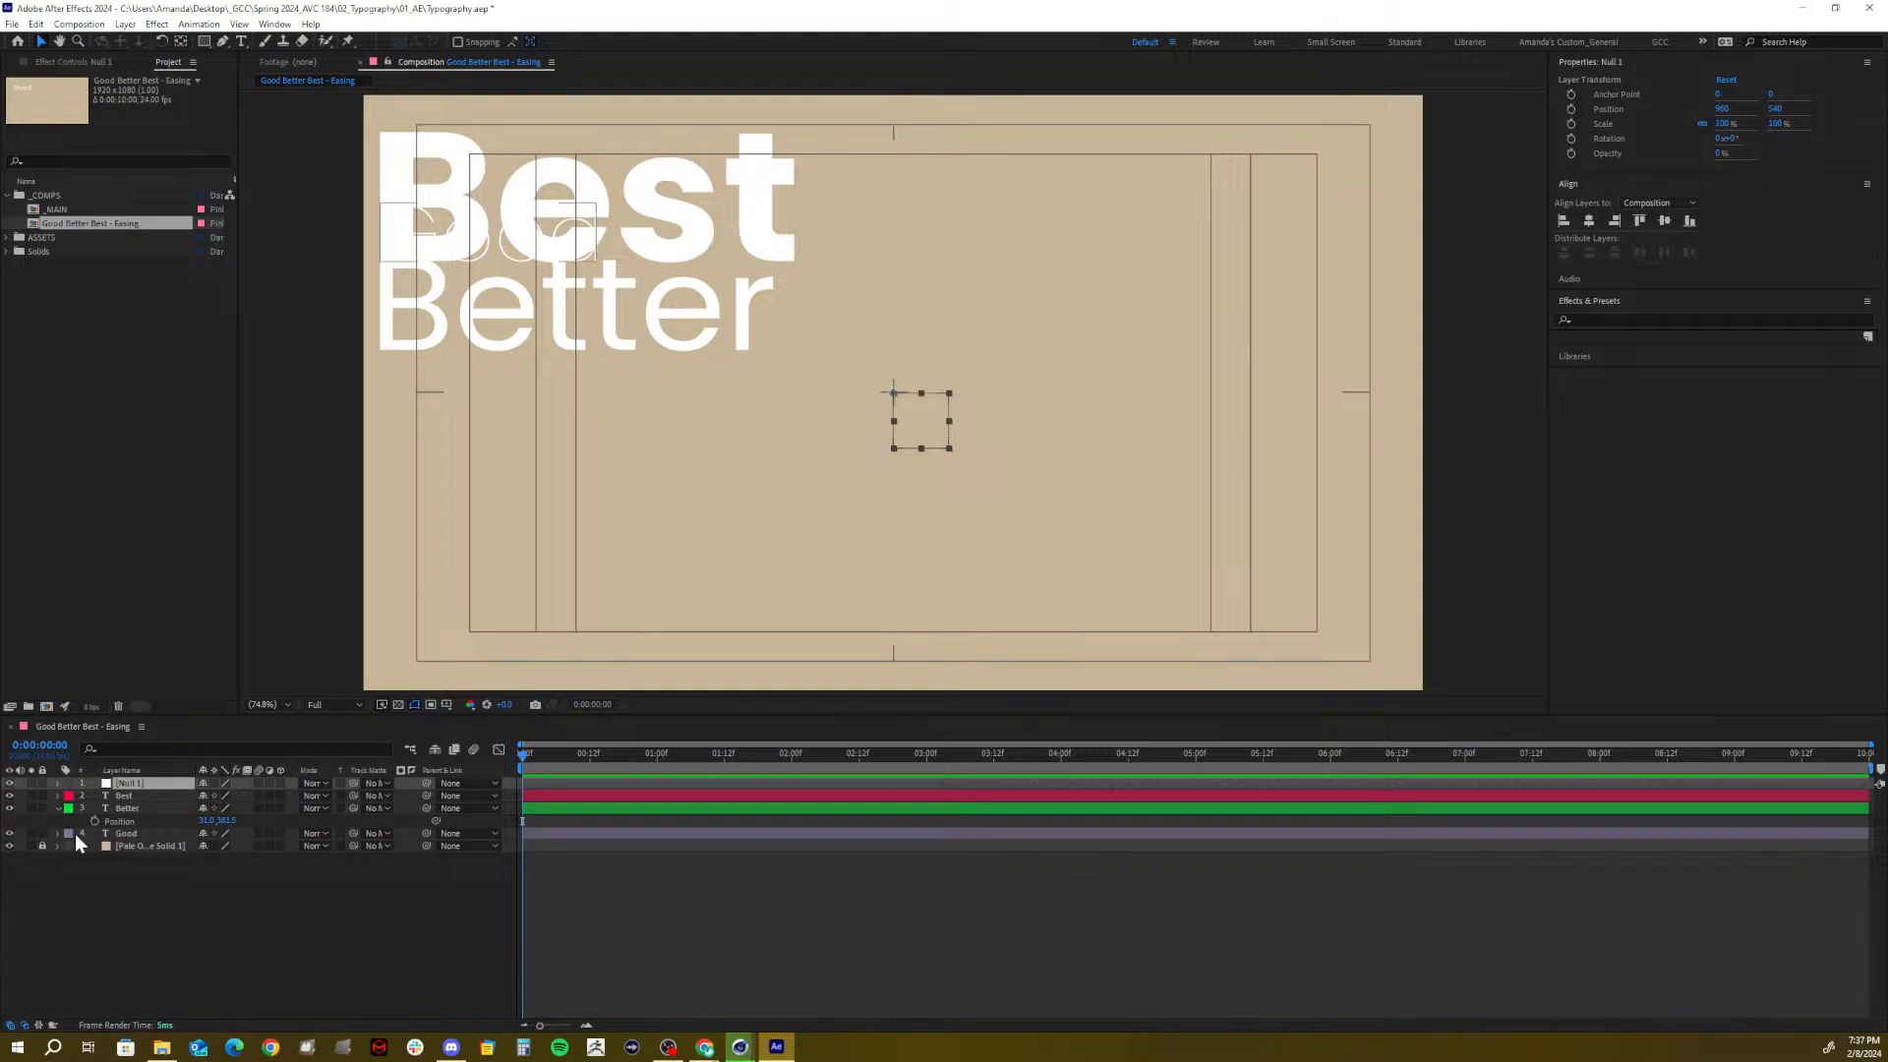
Parent the Best, Better and Good text layers to Null 1
left_click(123, 795)
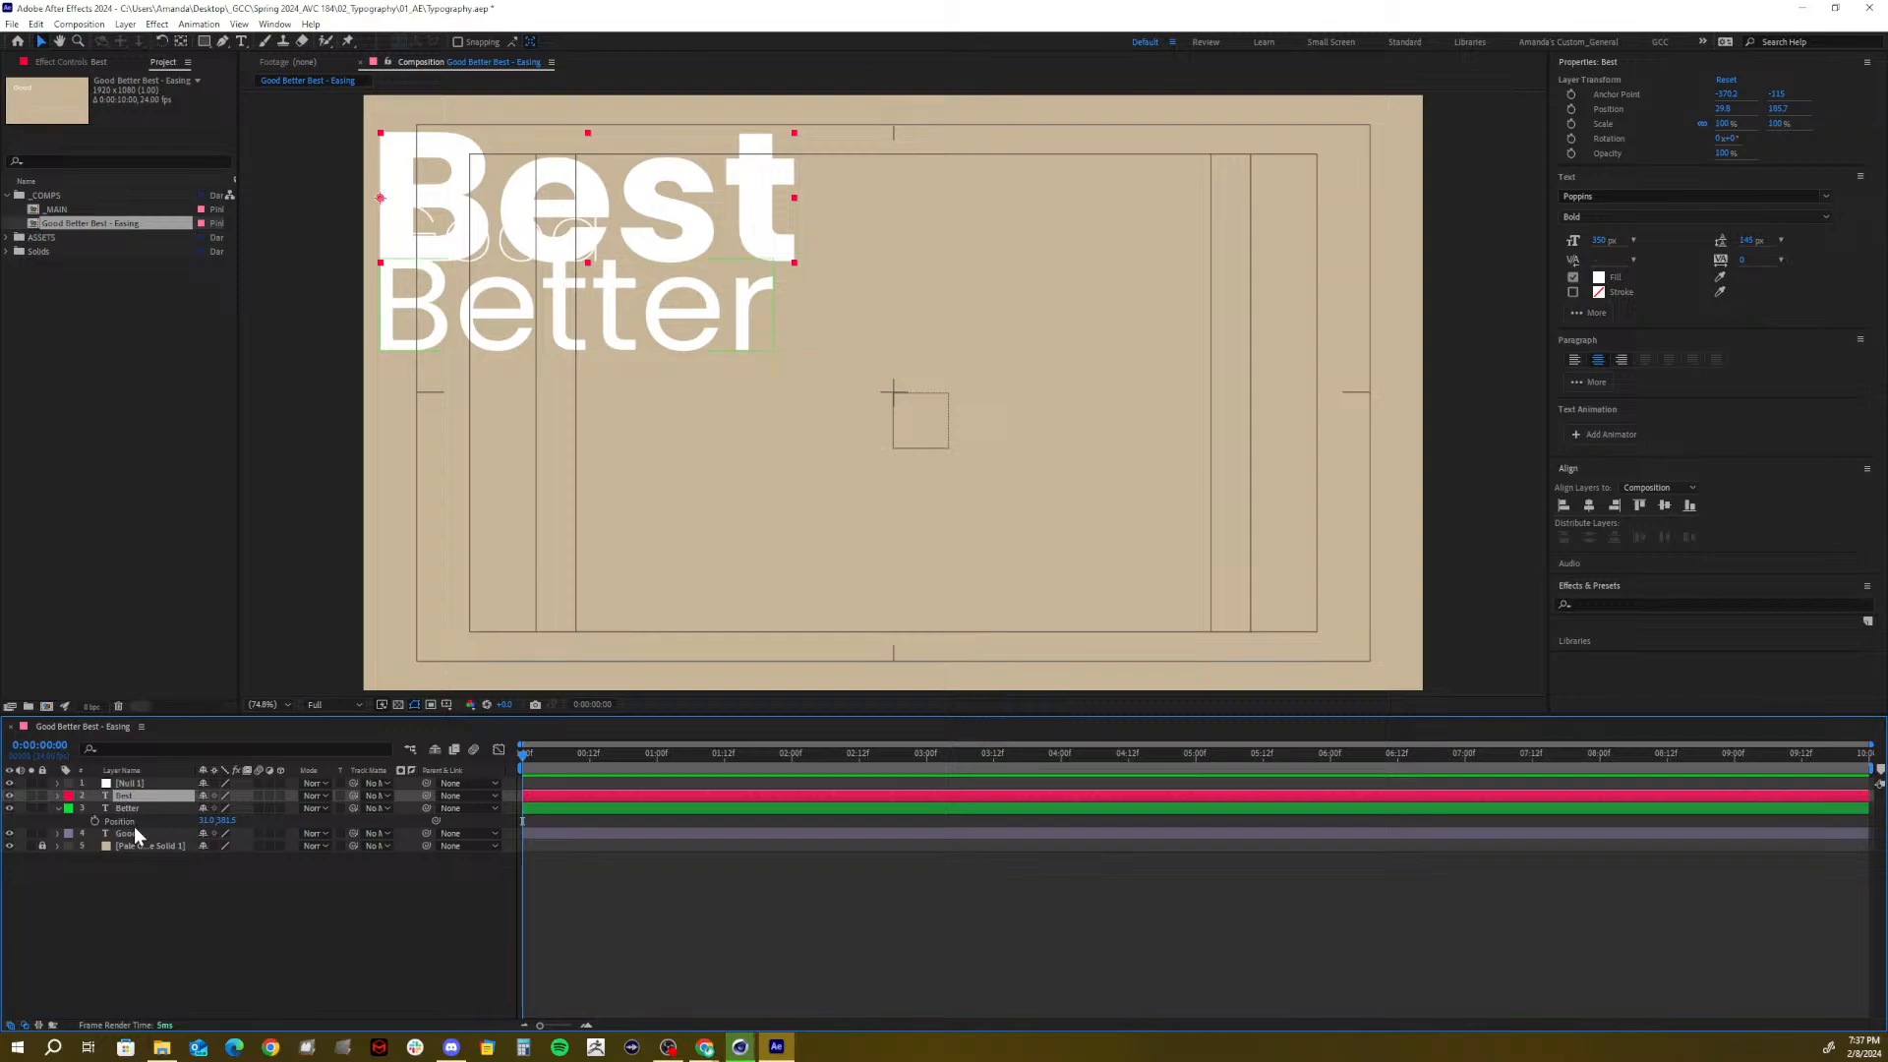
left_click(133, 821, "shift")
left_click(57, 808)
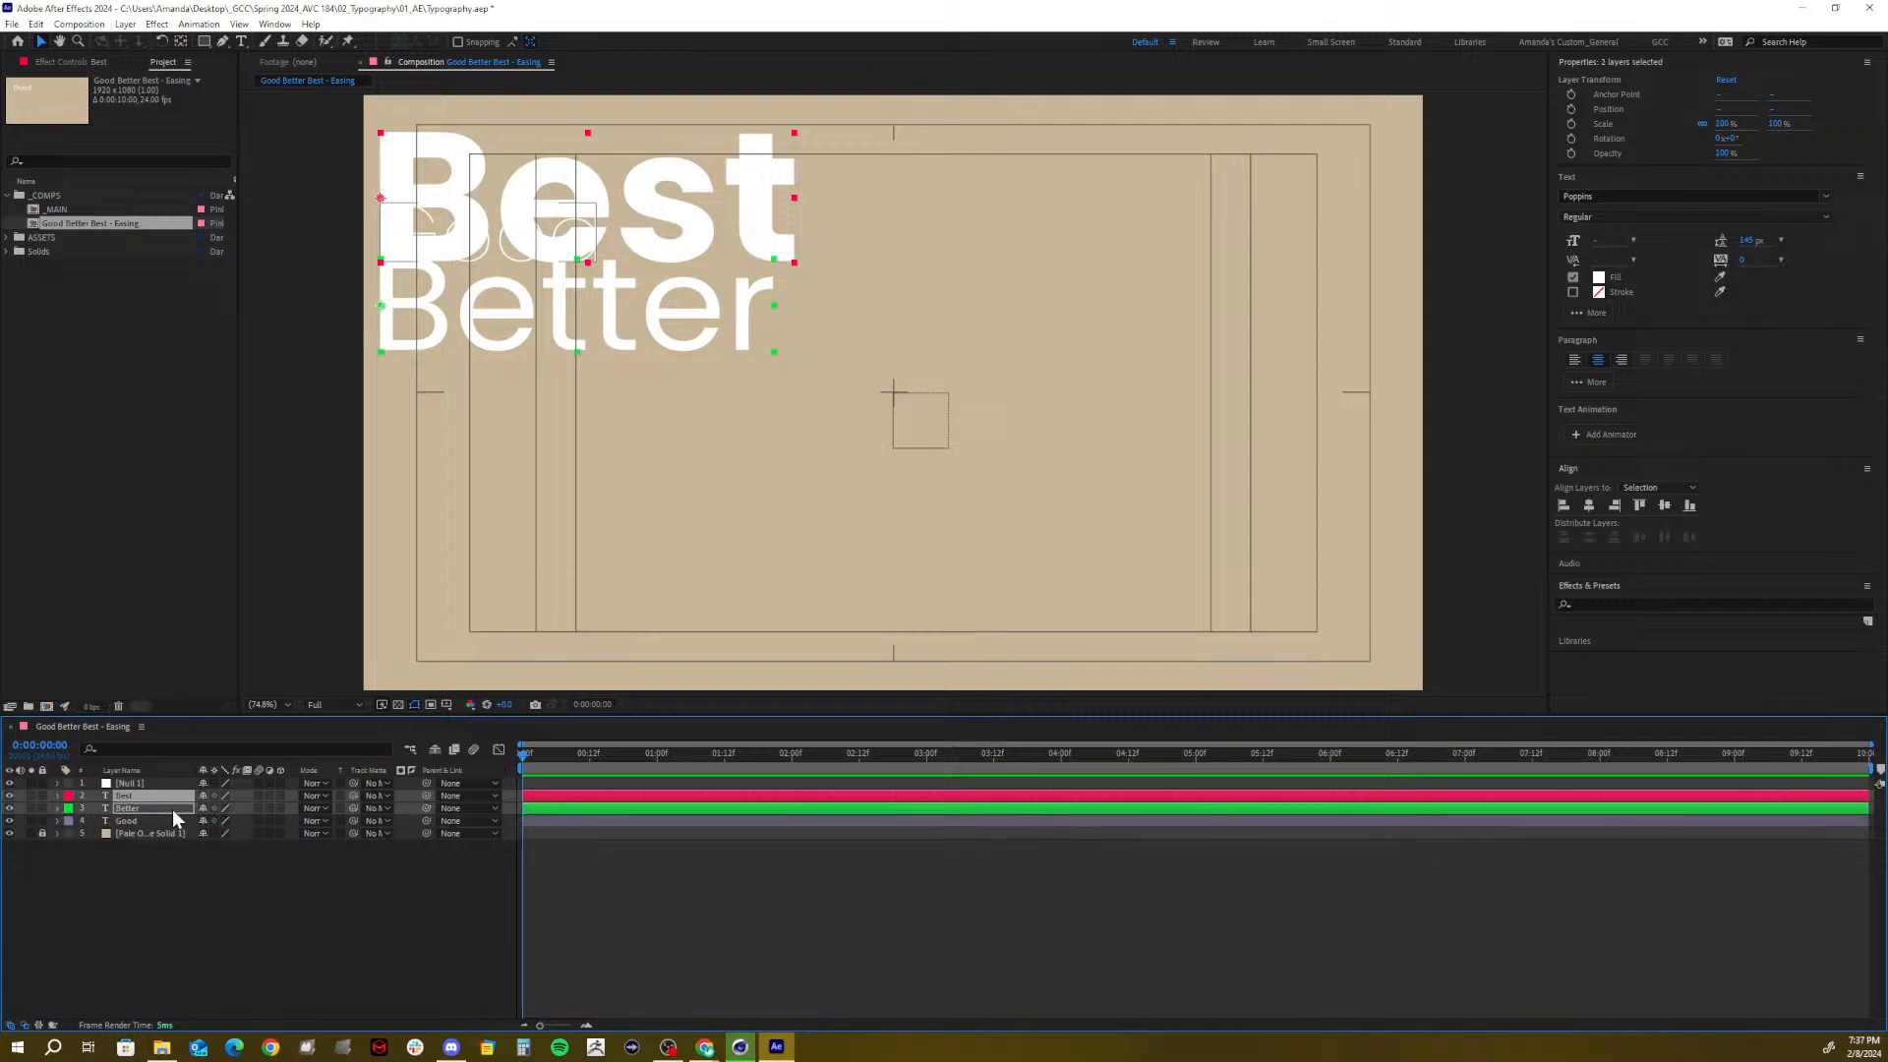
left_click(145, 821)
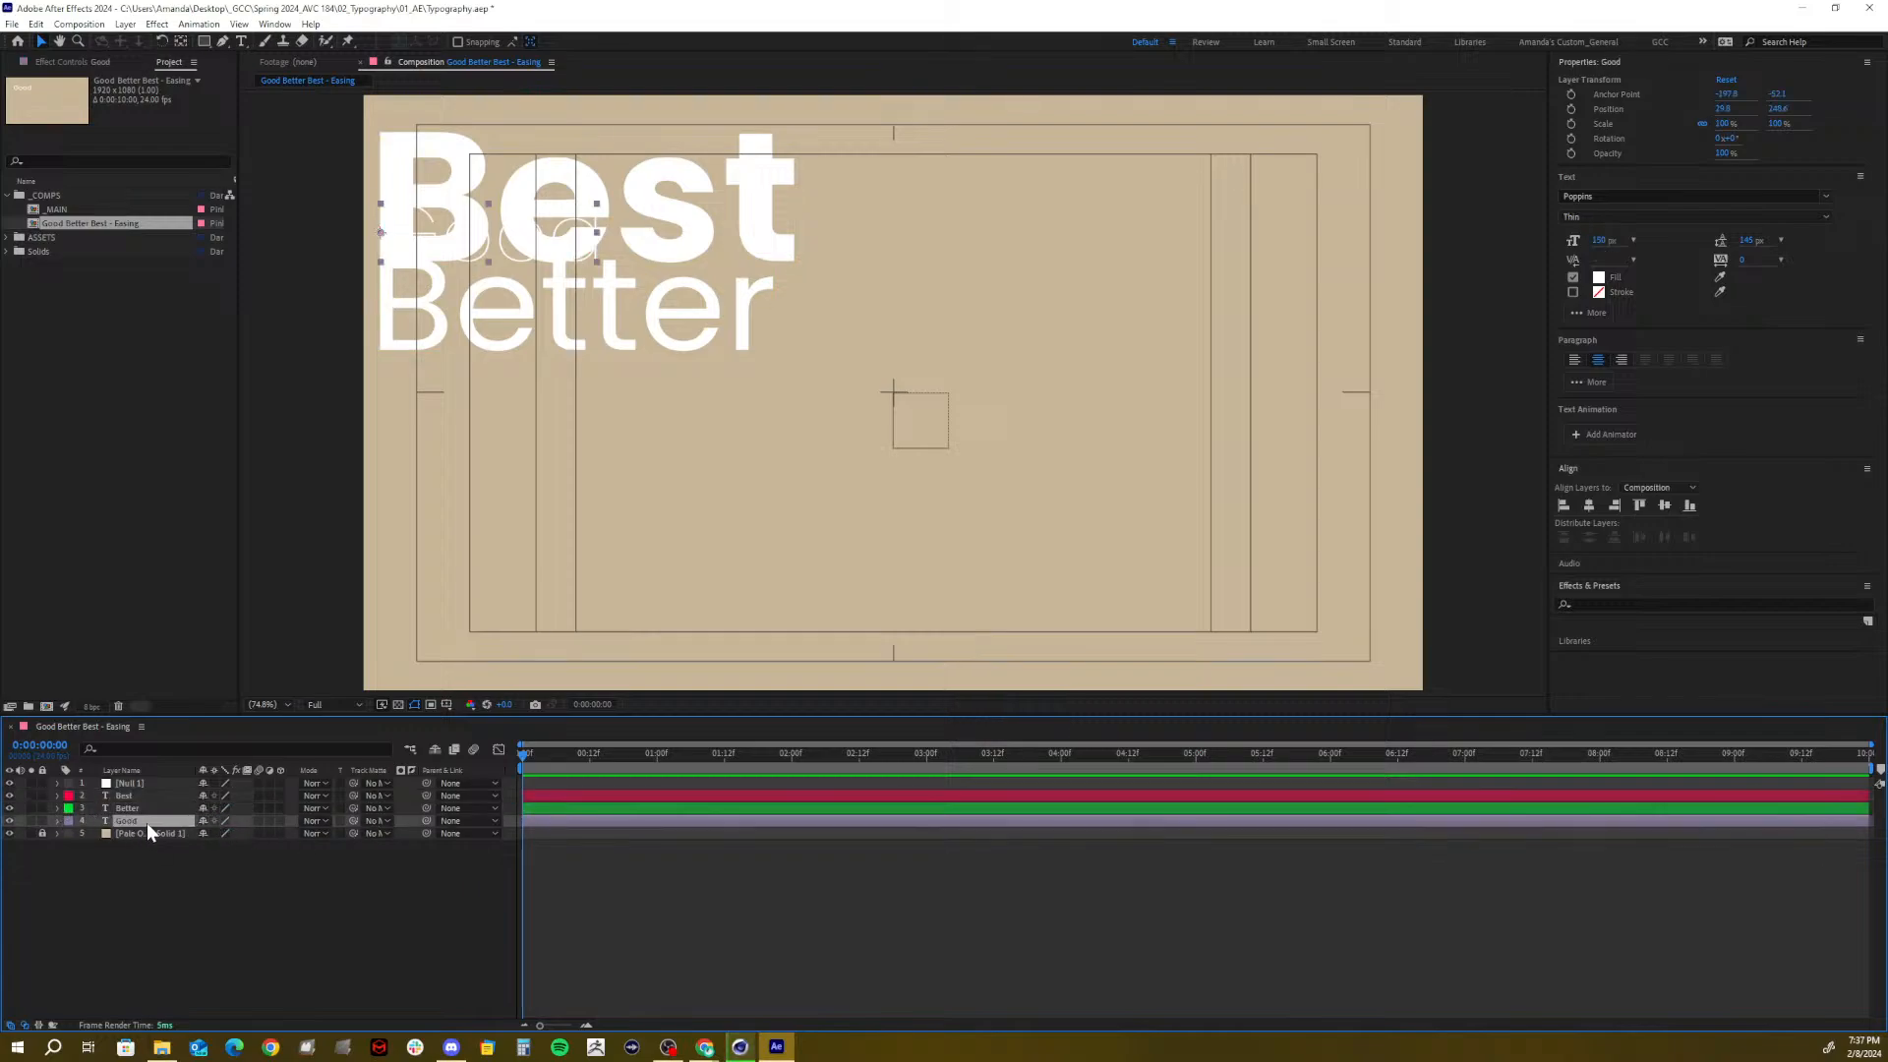
left_click(126, 797, "shift")
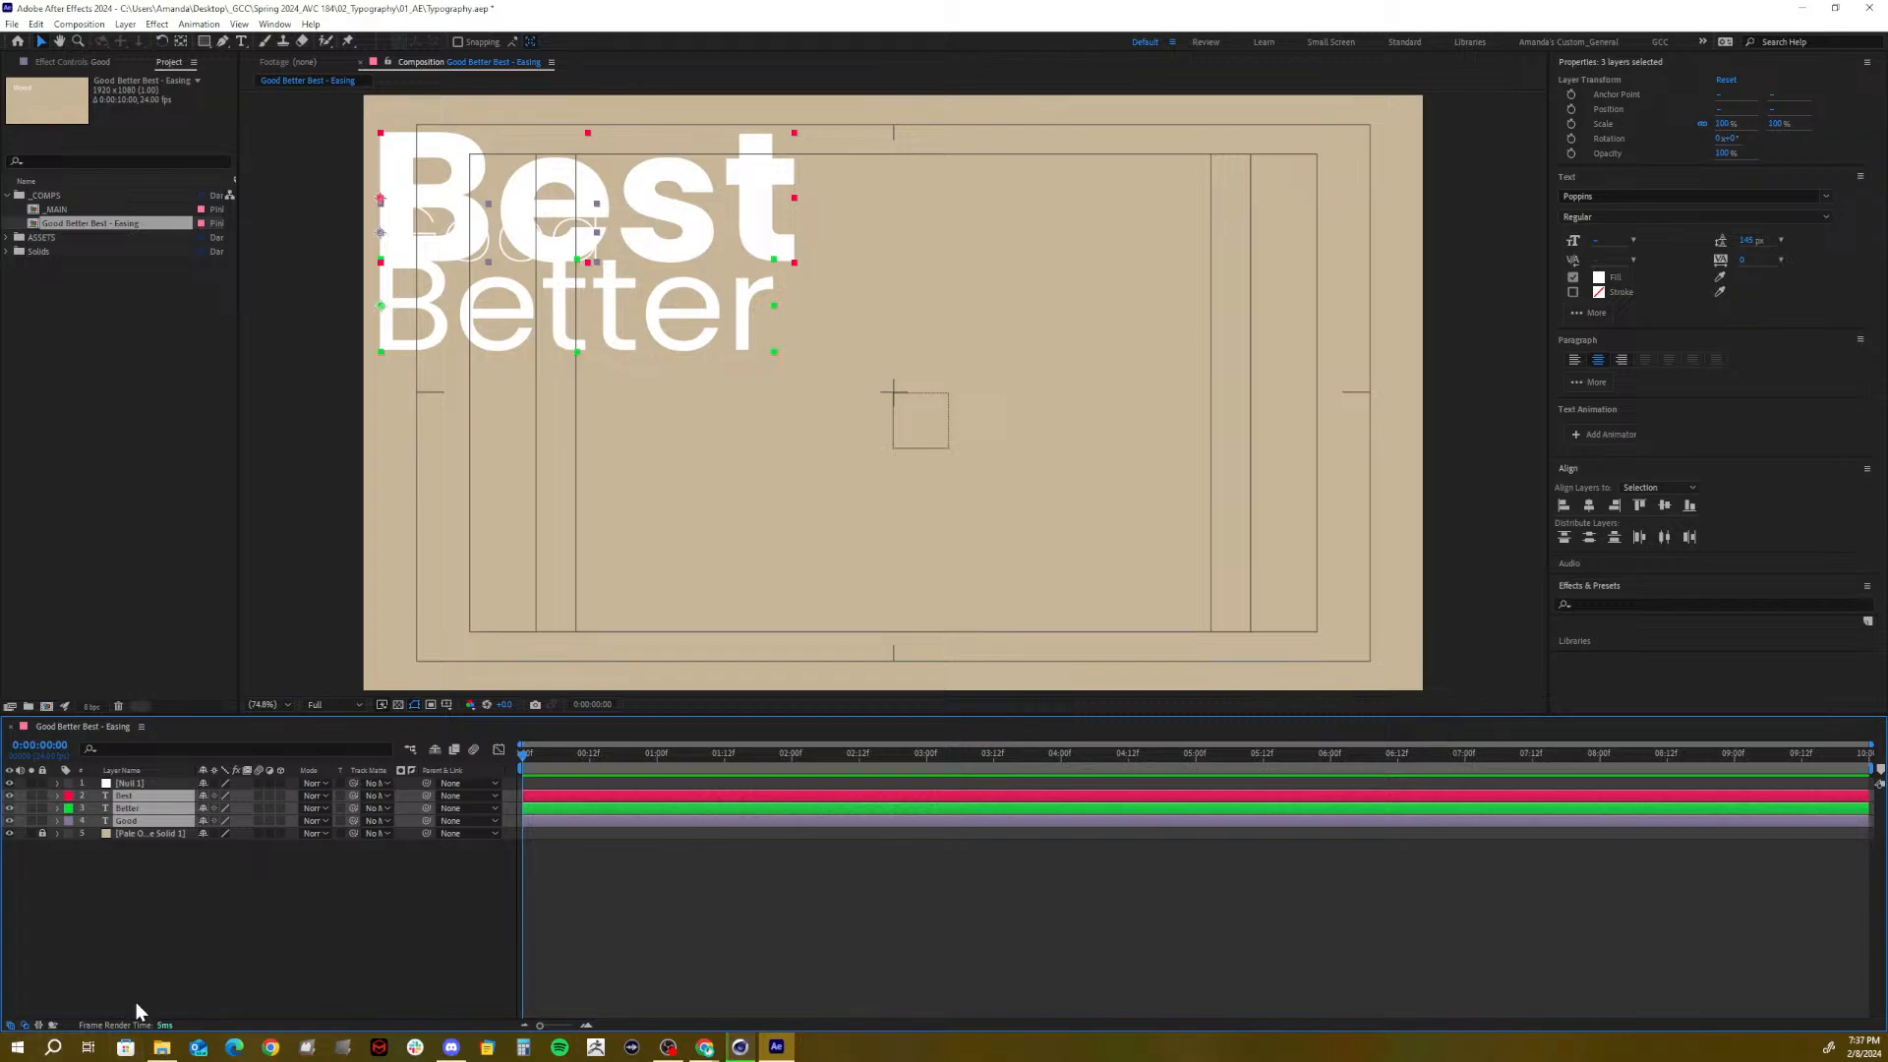
left_click_drag(423, 794, 142, 782)
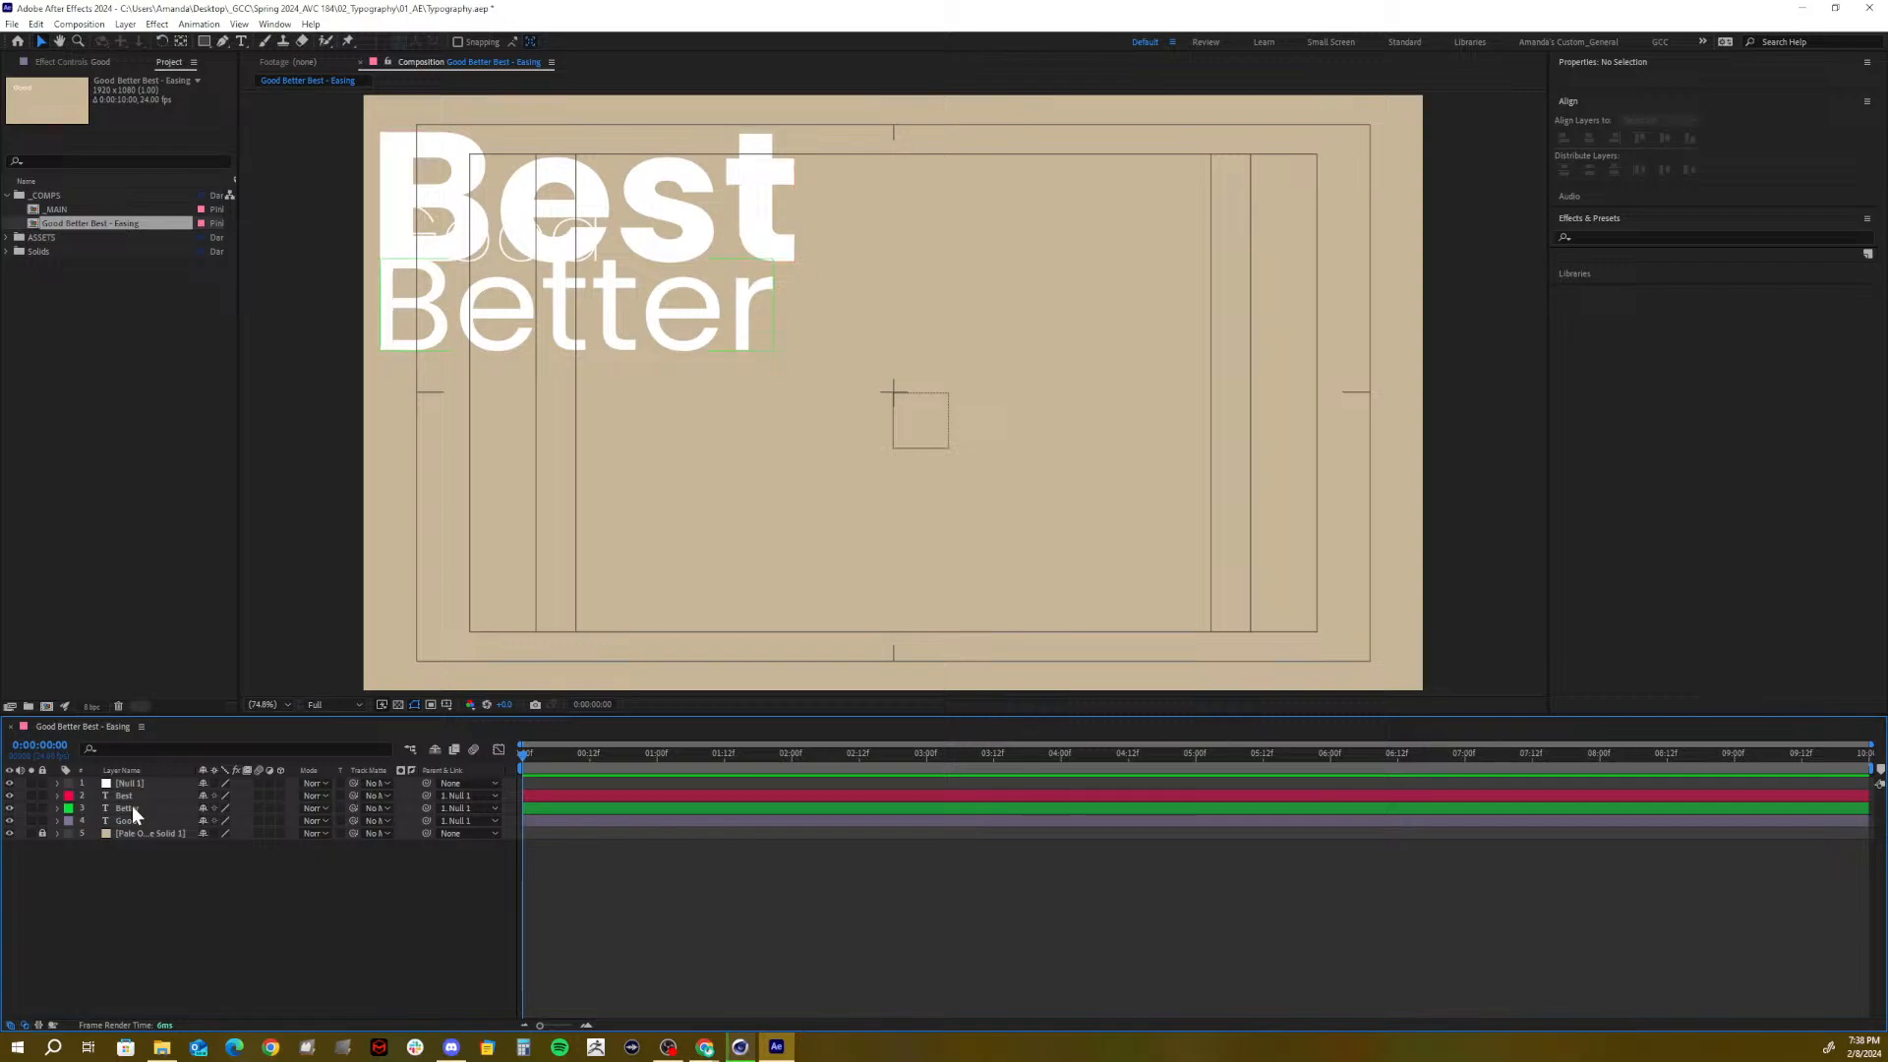
left_click(490, 796)
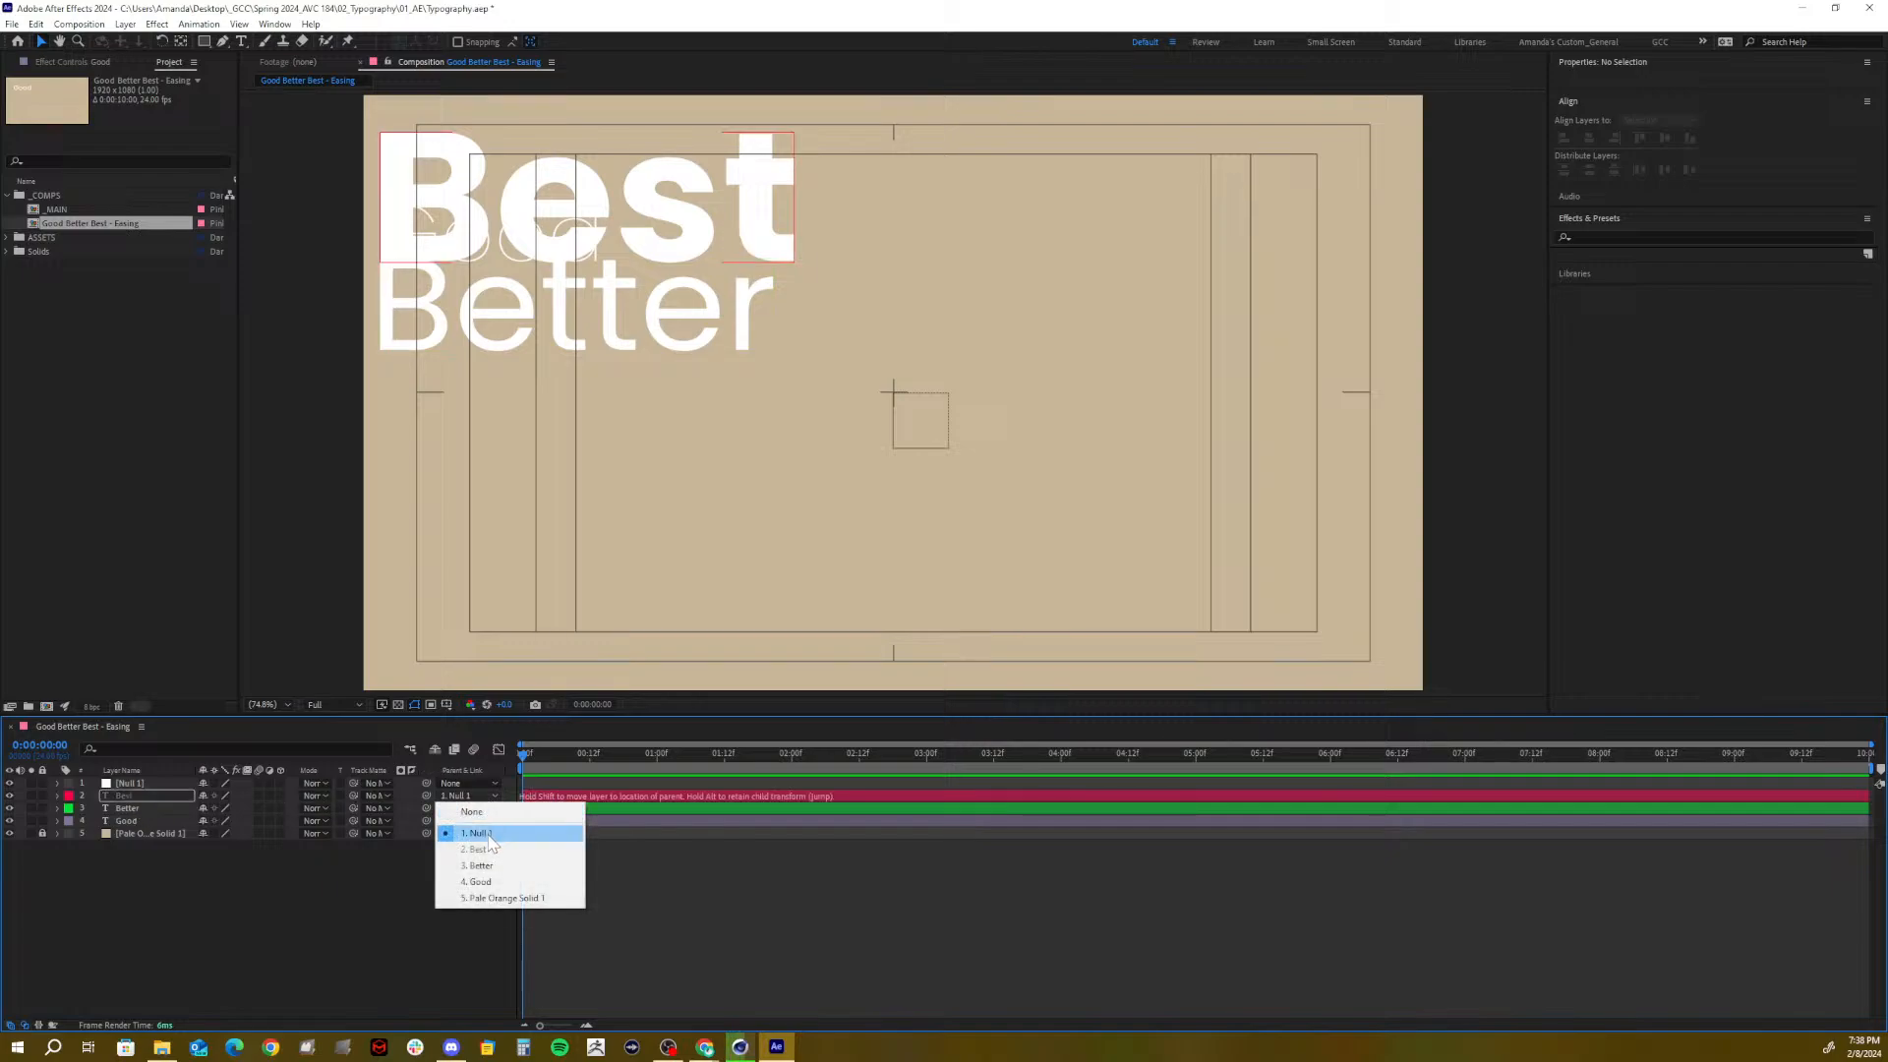
left_click(251, 880)
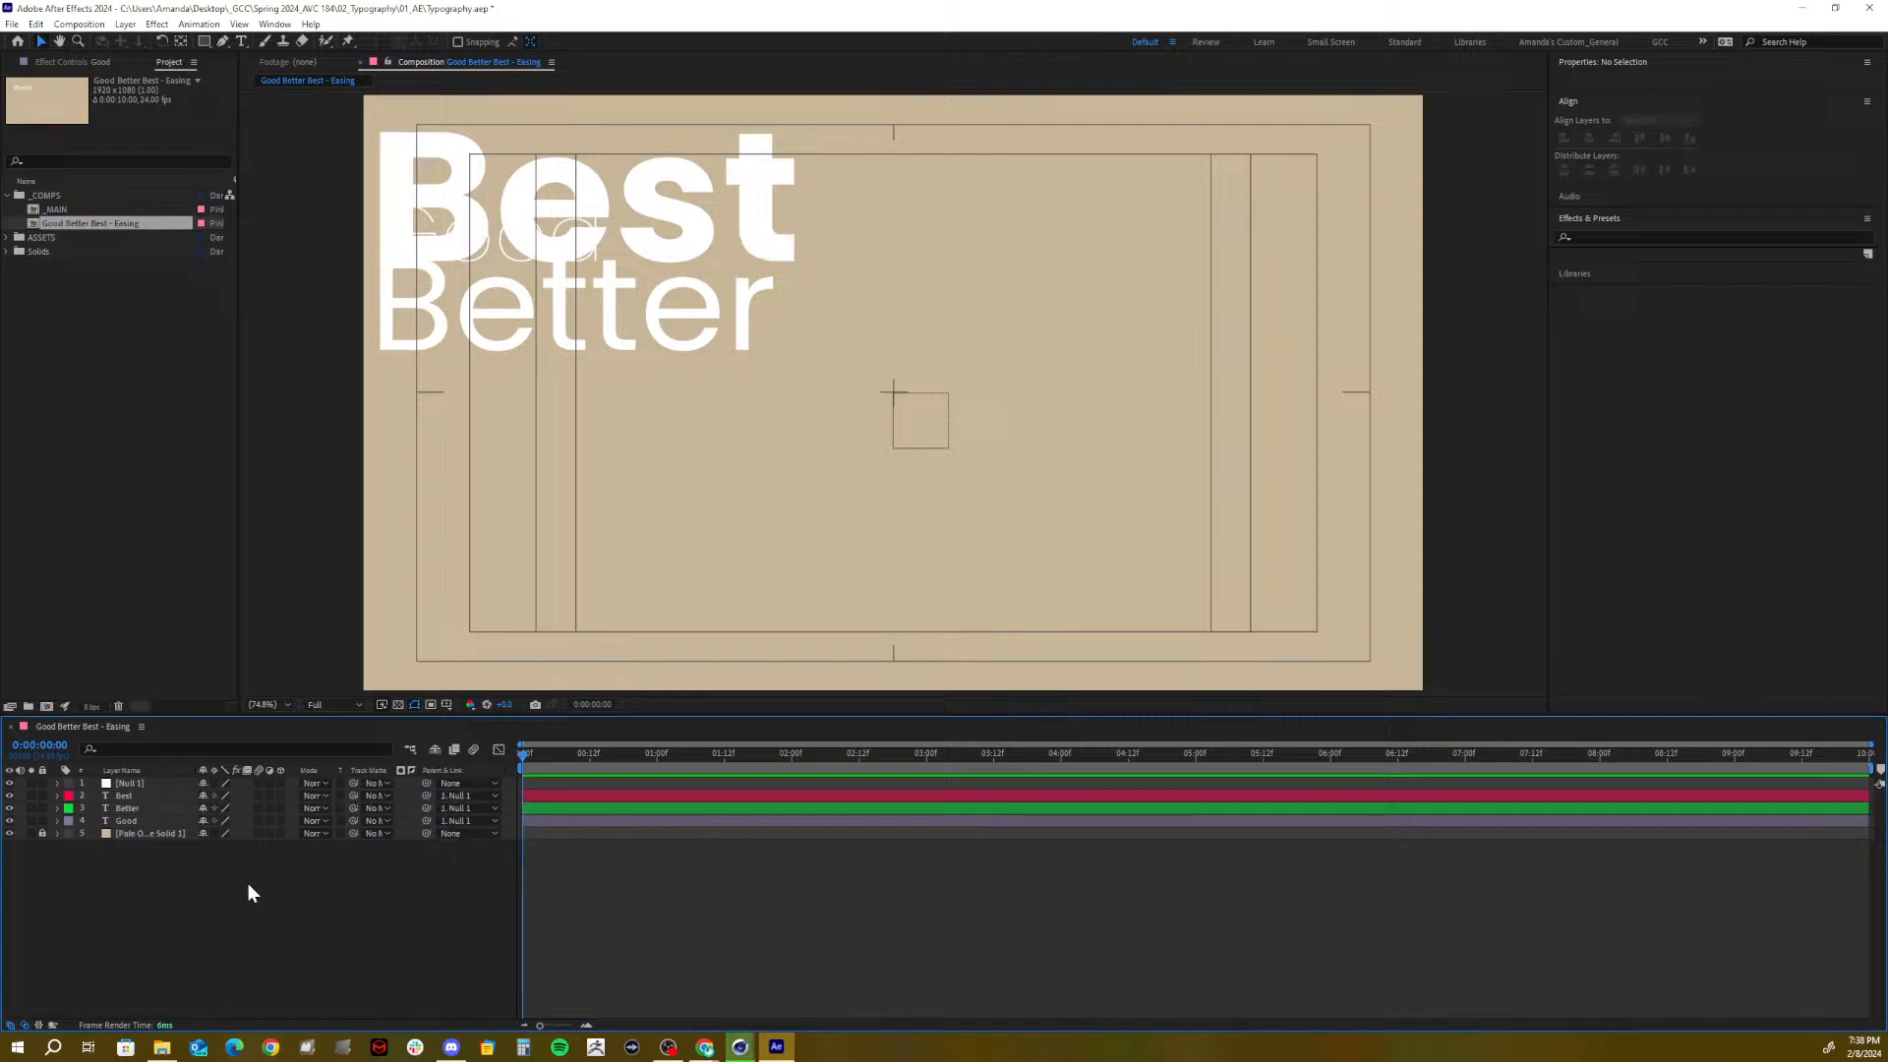
left_click(120, 798)
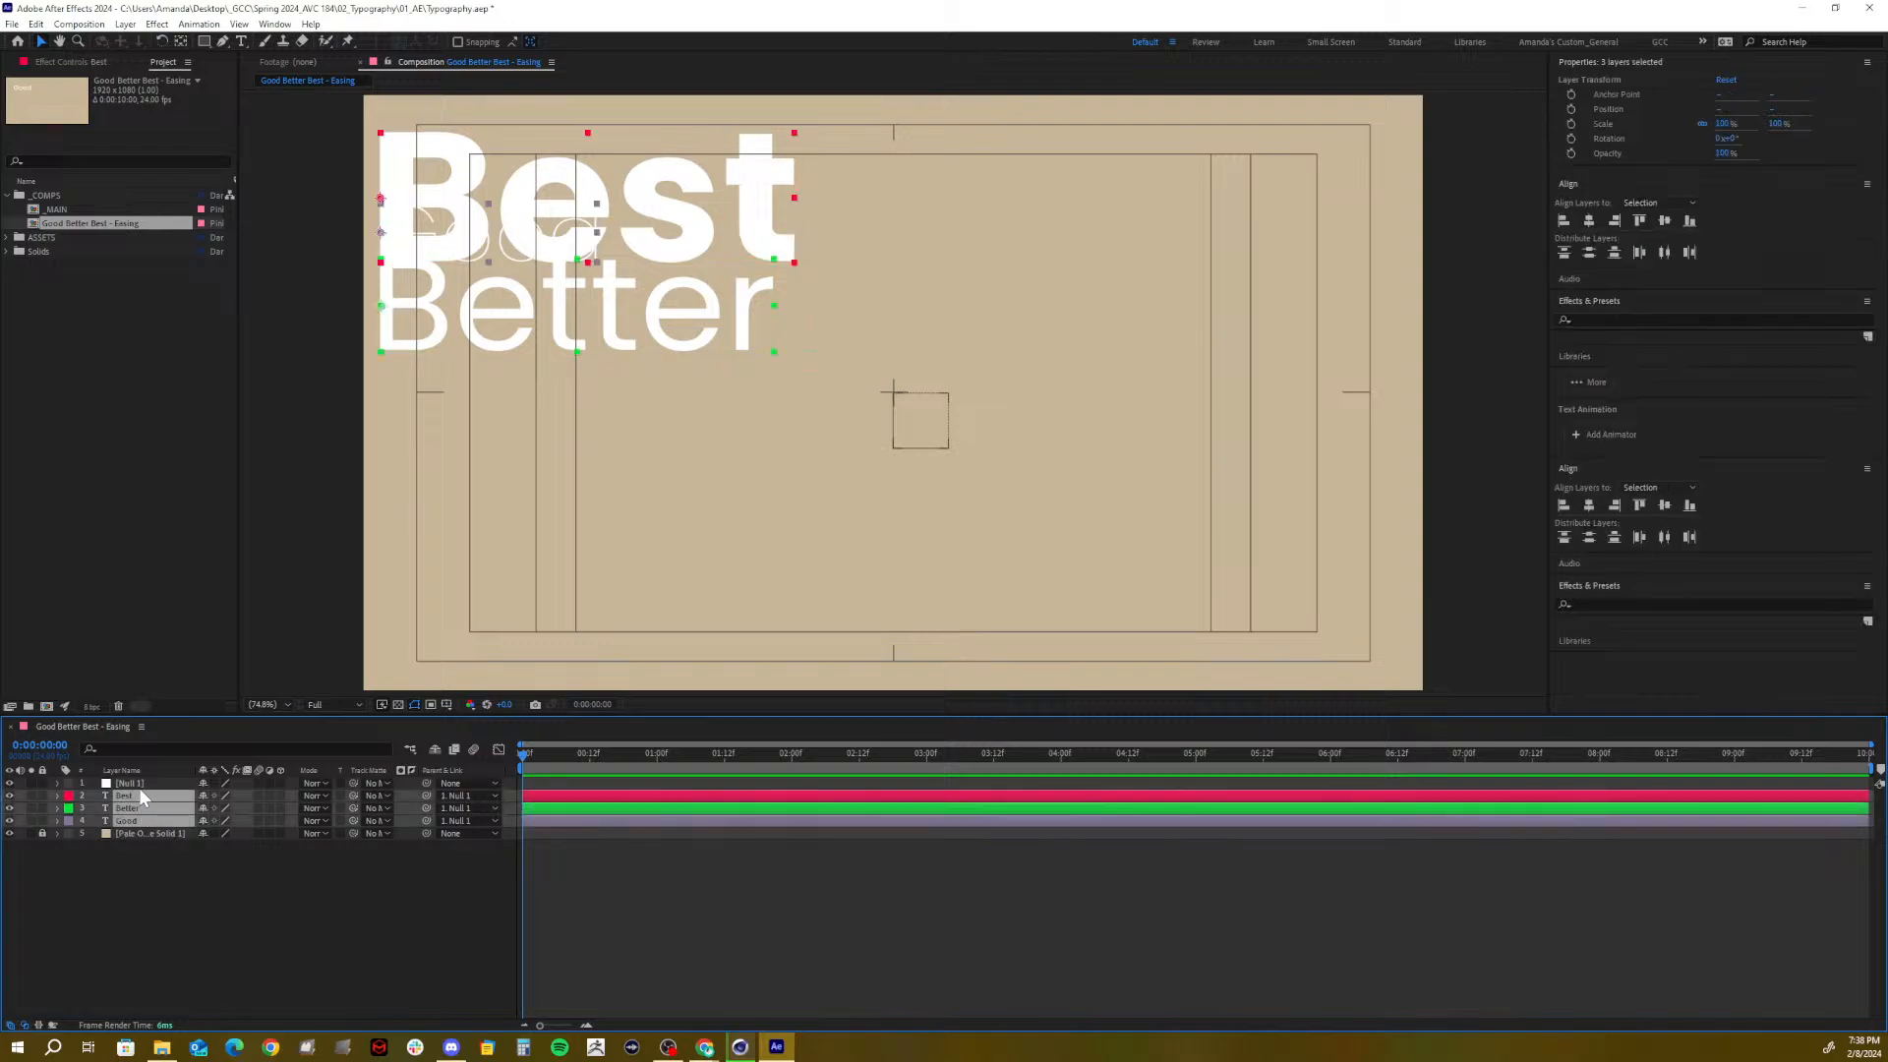
left_click(139, 783)
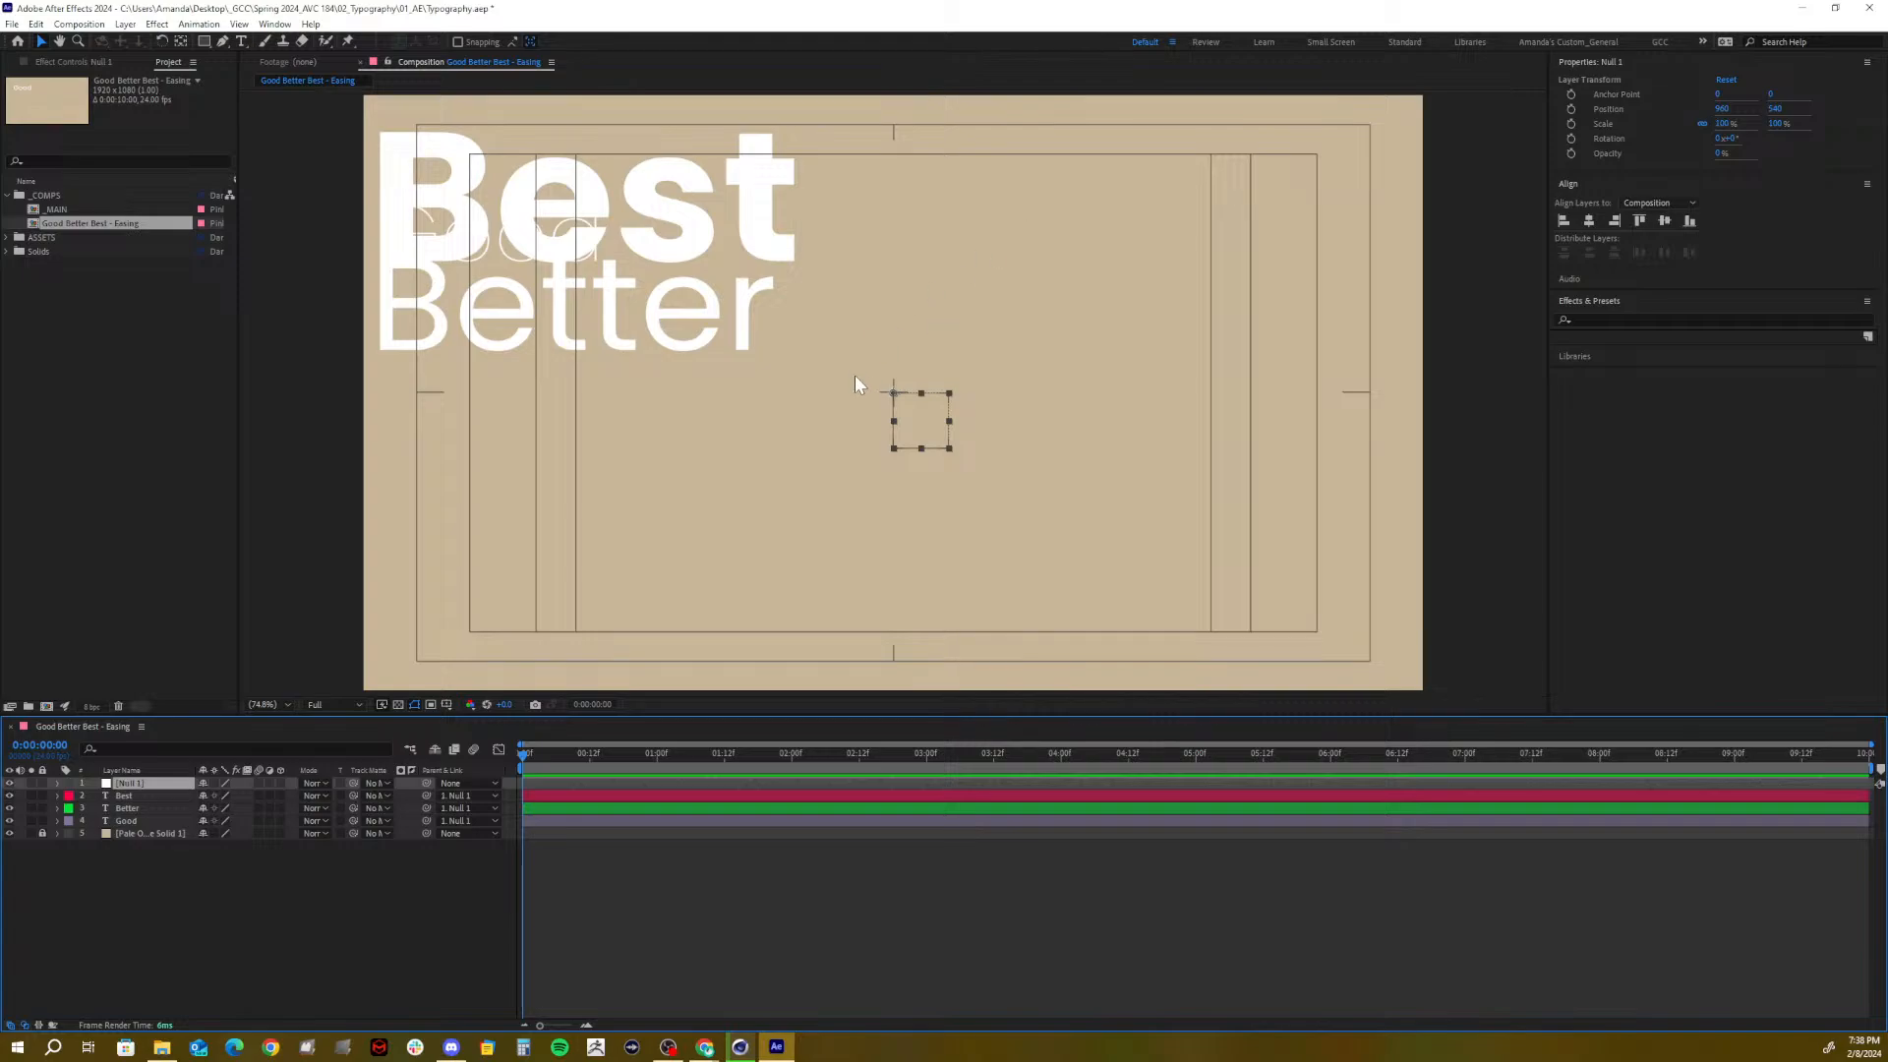
Drag Null 1 so the three words line up with the upper-left inner guide
left_click_drag(887, 394, 1055, 538)
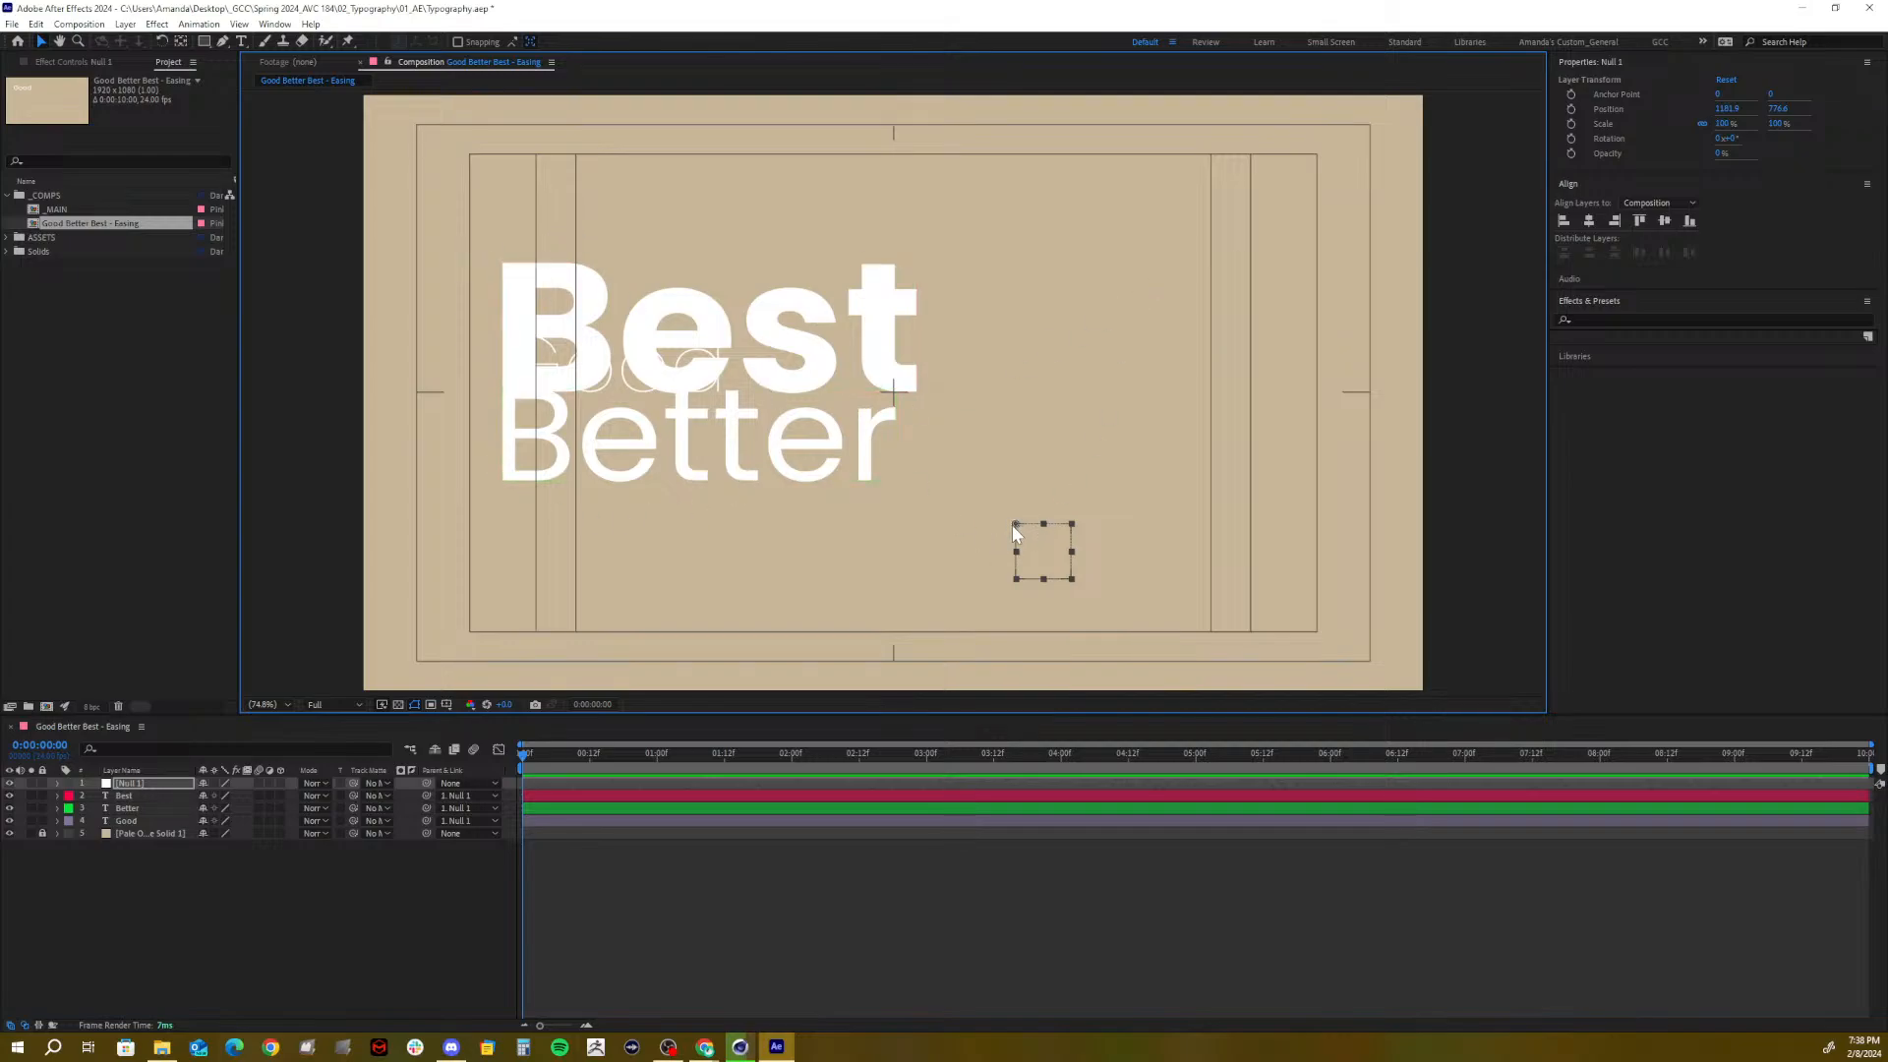
left_click_drag(1013, 524, 983, 417)
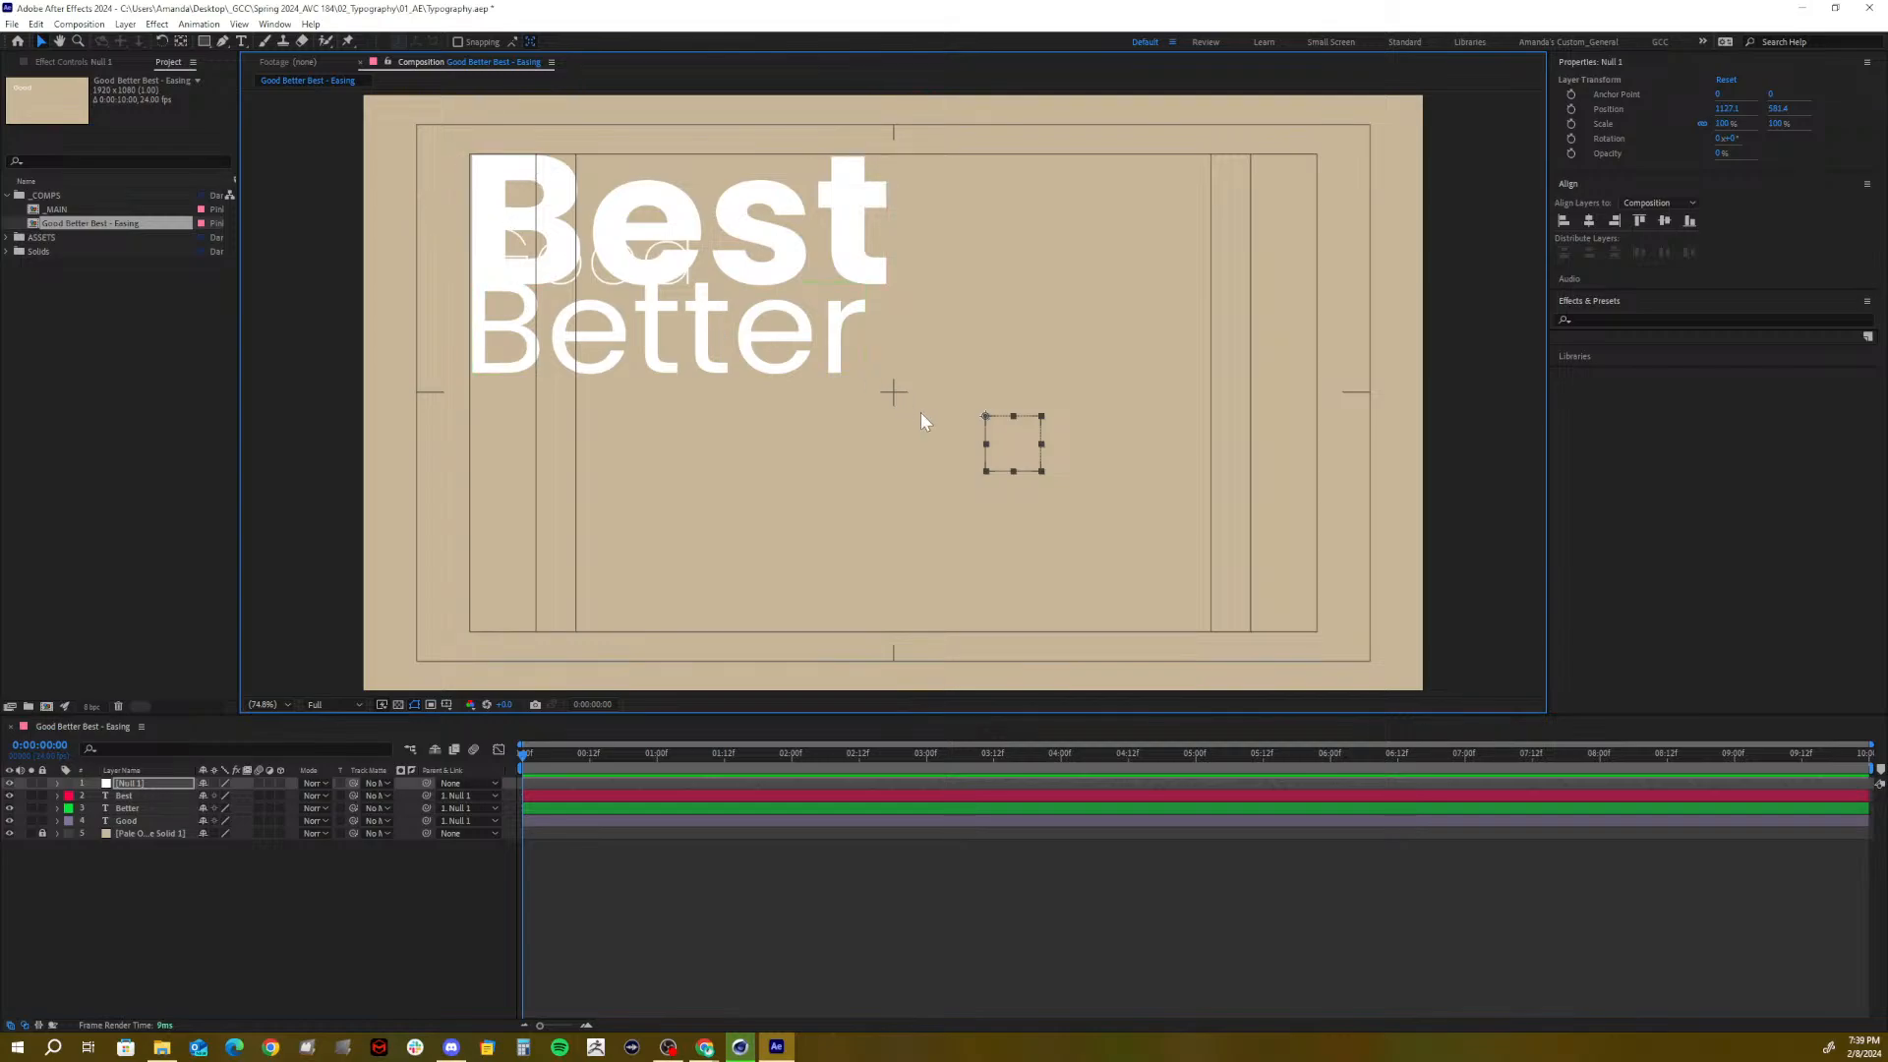
left_click_drag(987, 415, 982, 416)
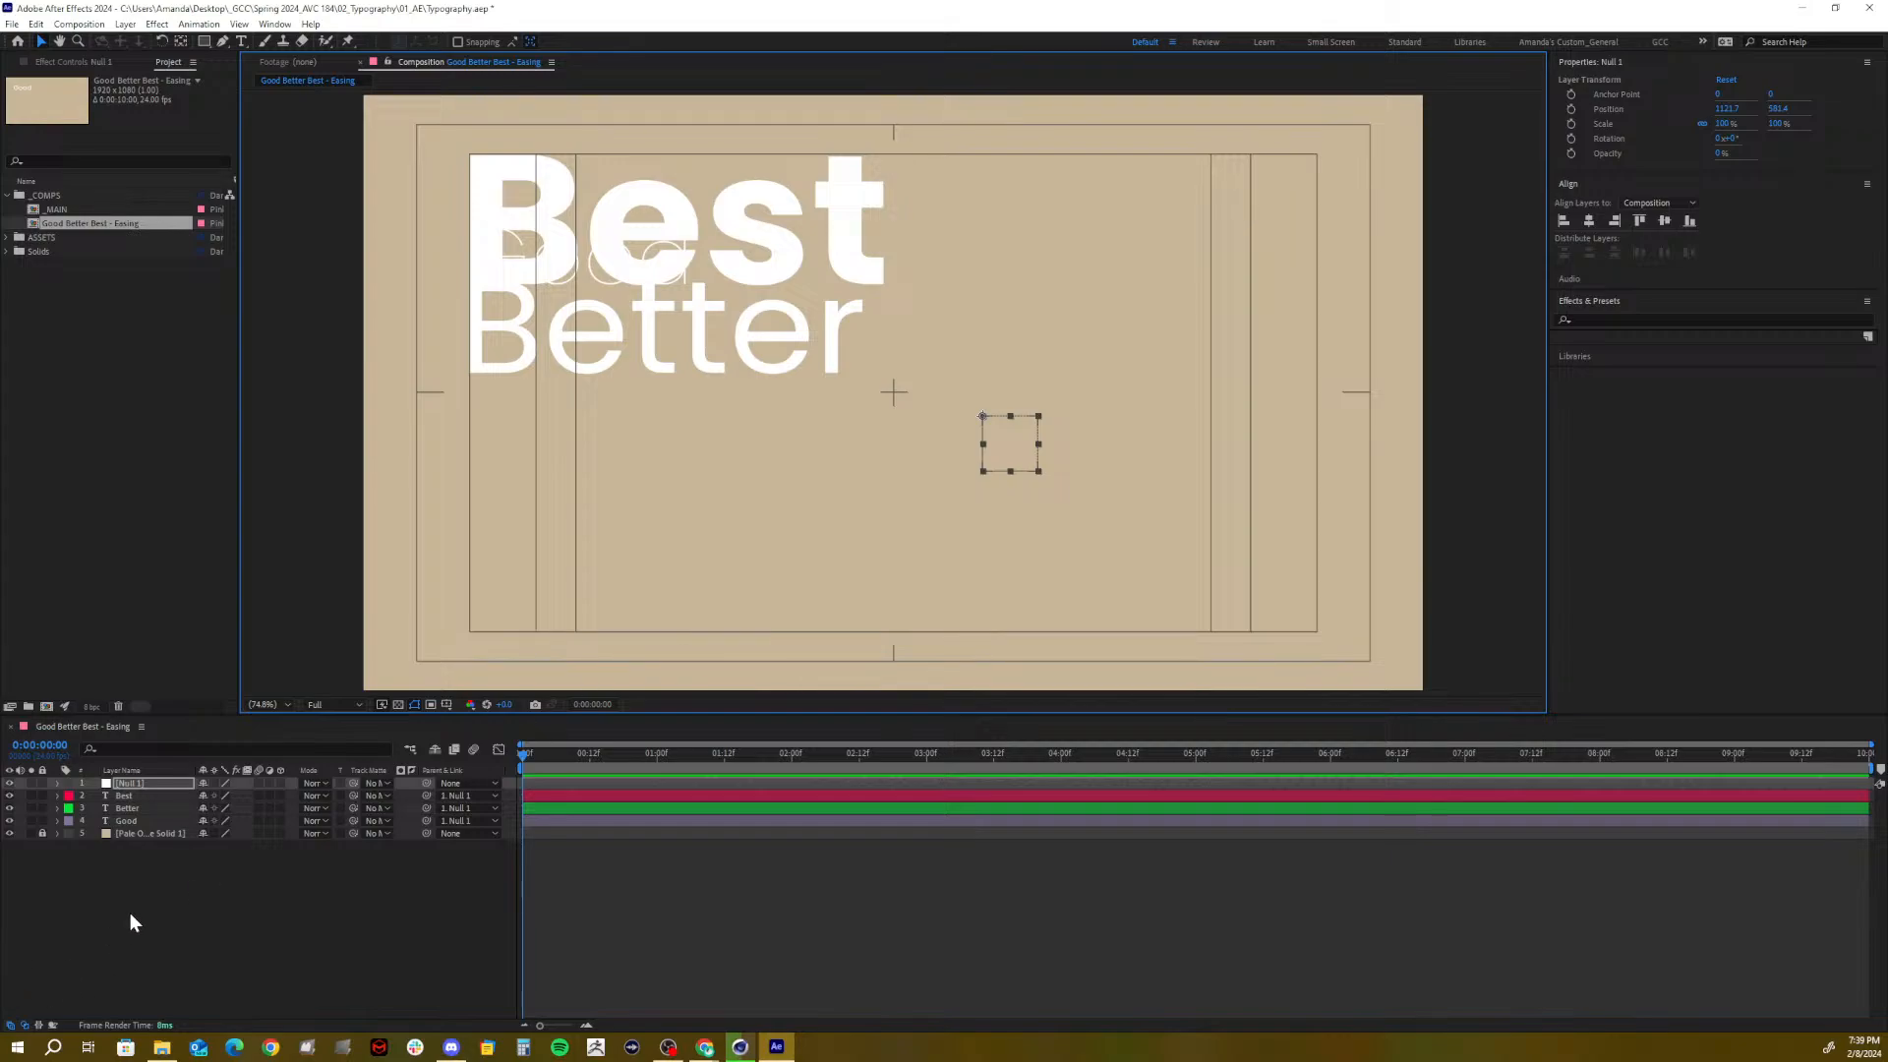
left_click(152, 782)
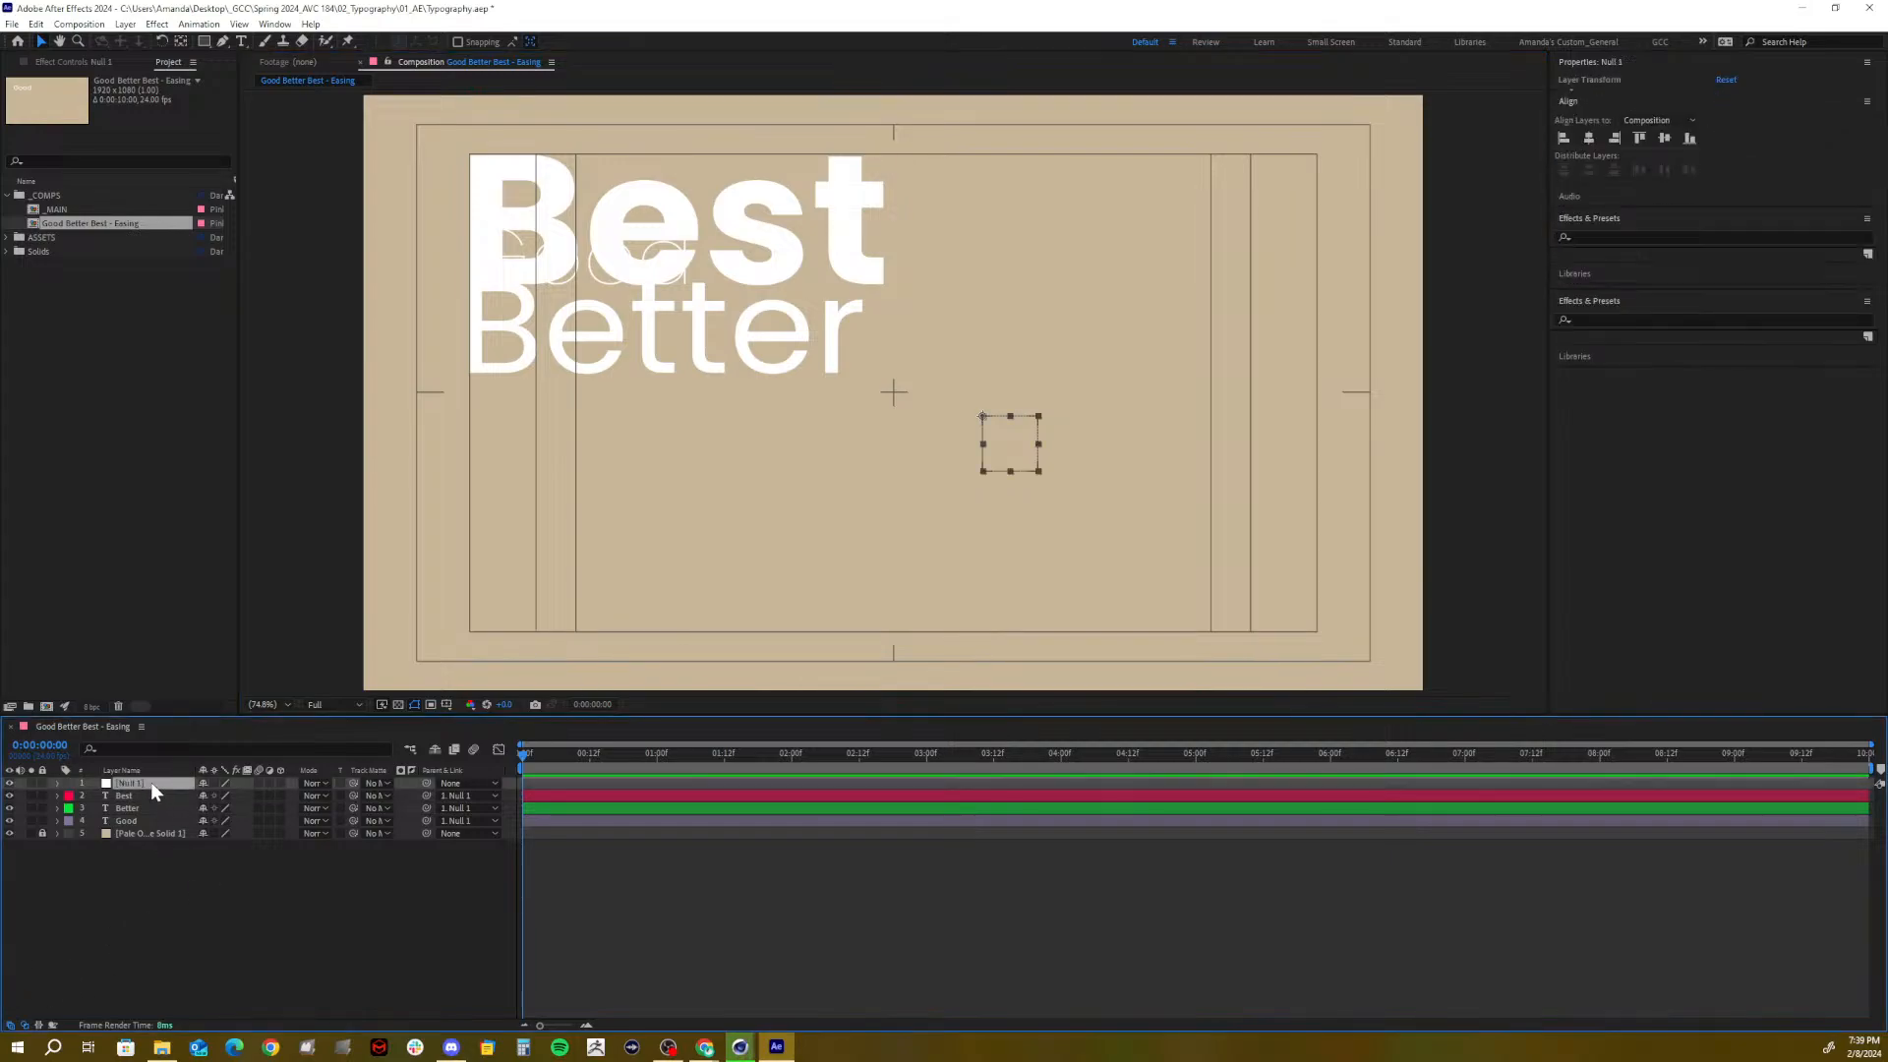
Delete Null 1 and set Better's parent to None
key("Delete")
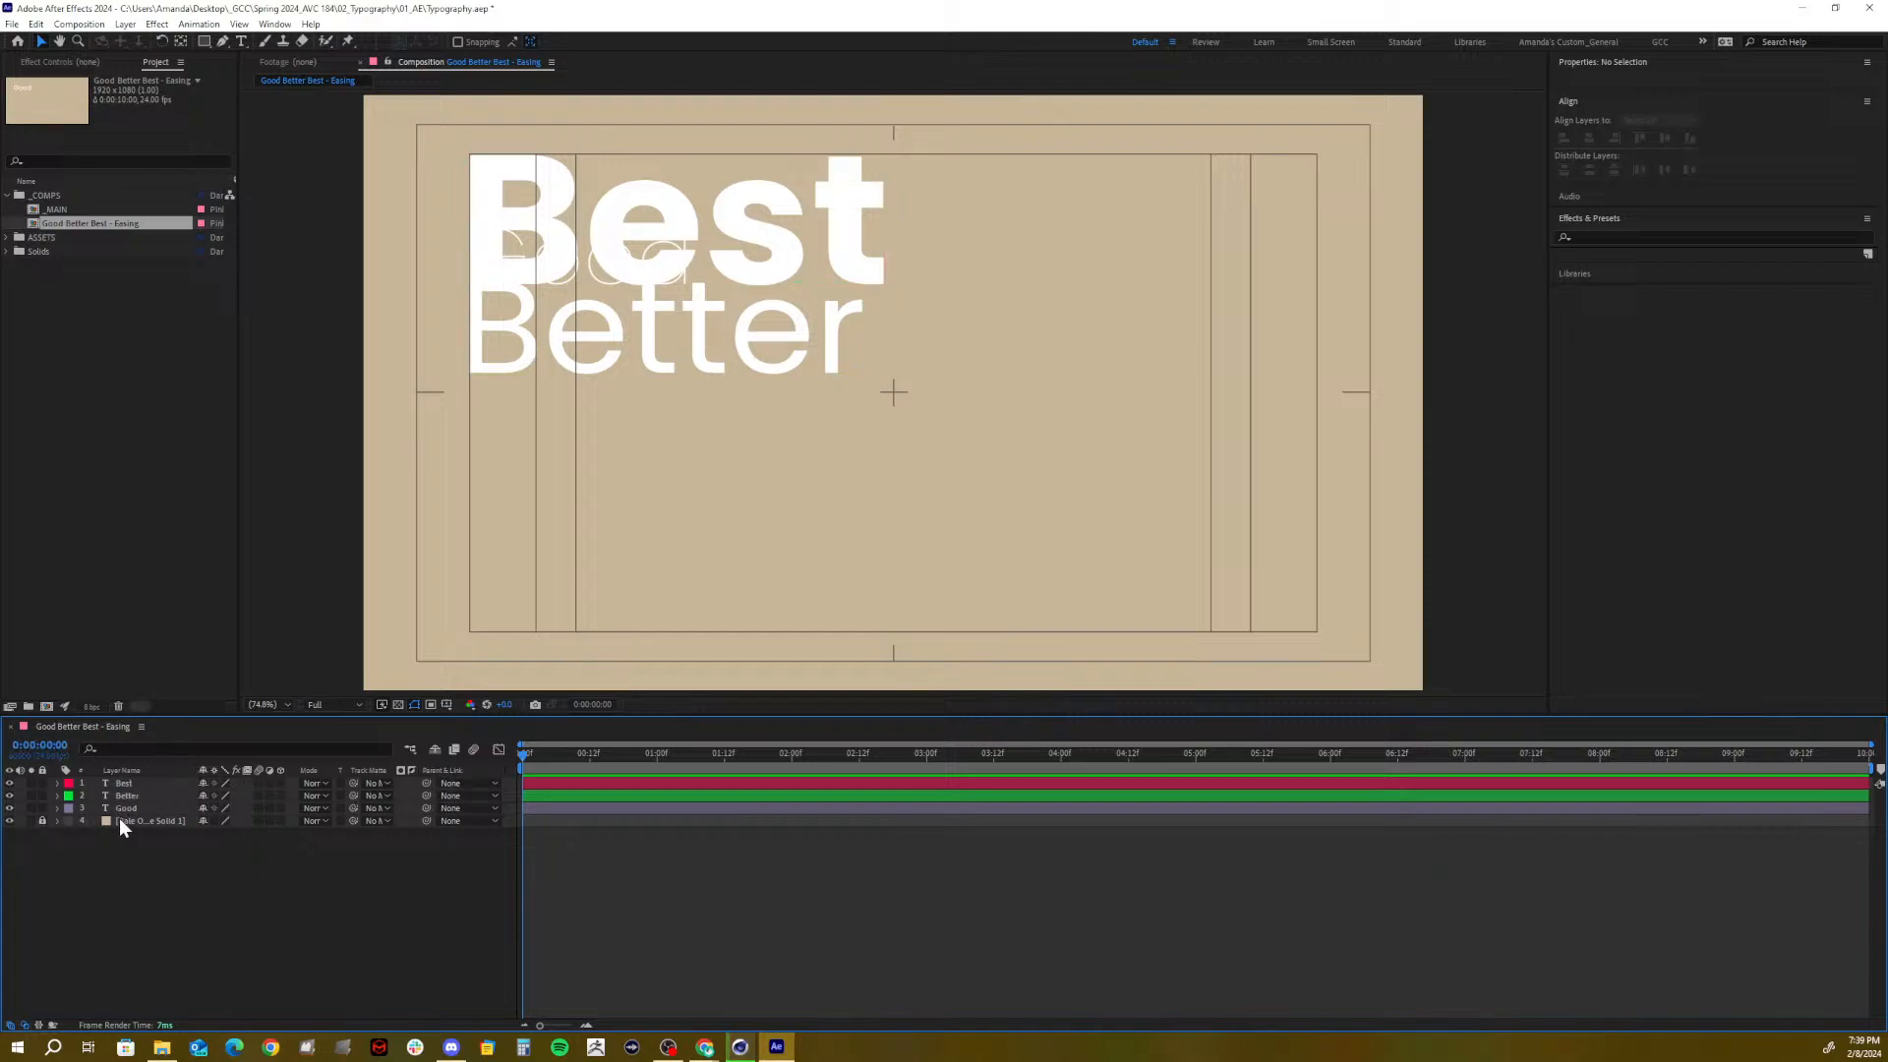
left_click(122, 783)
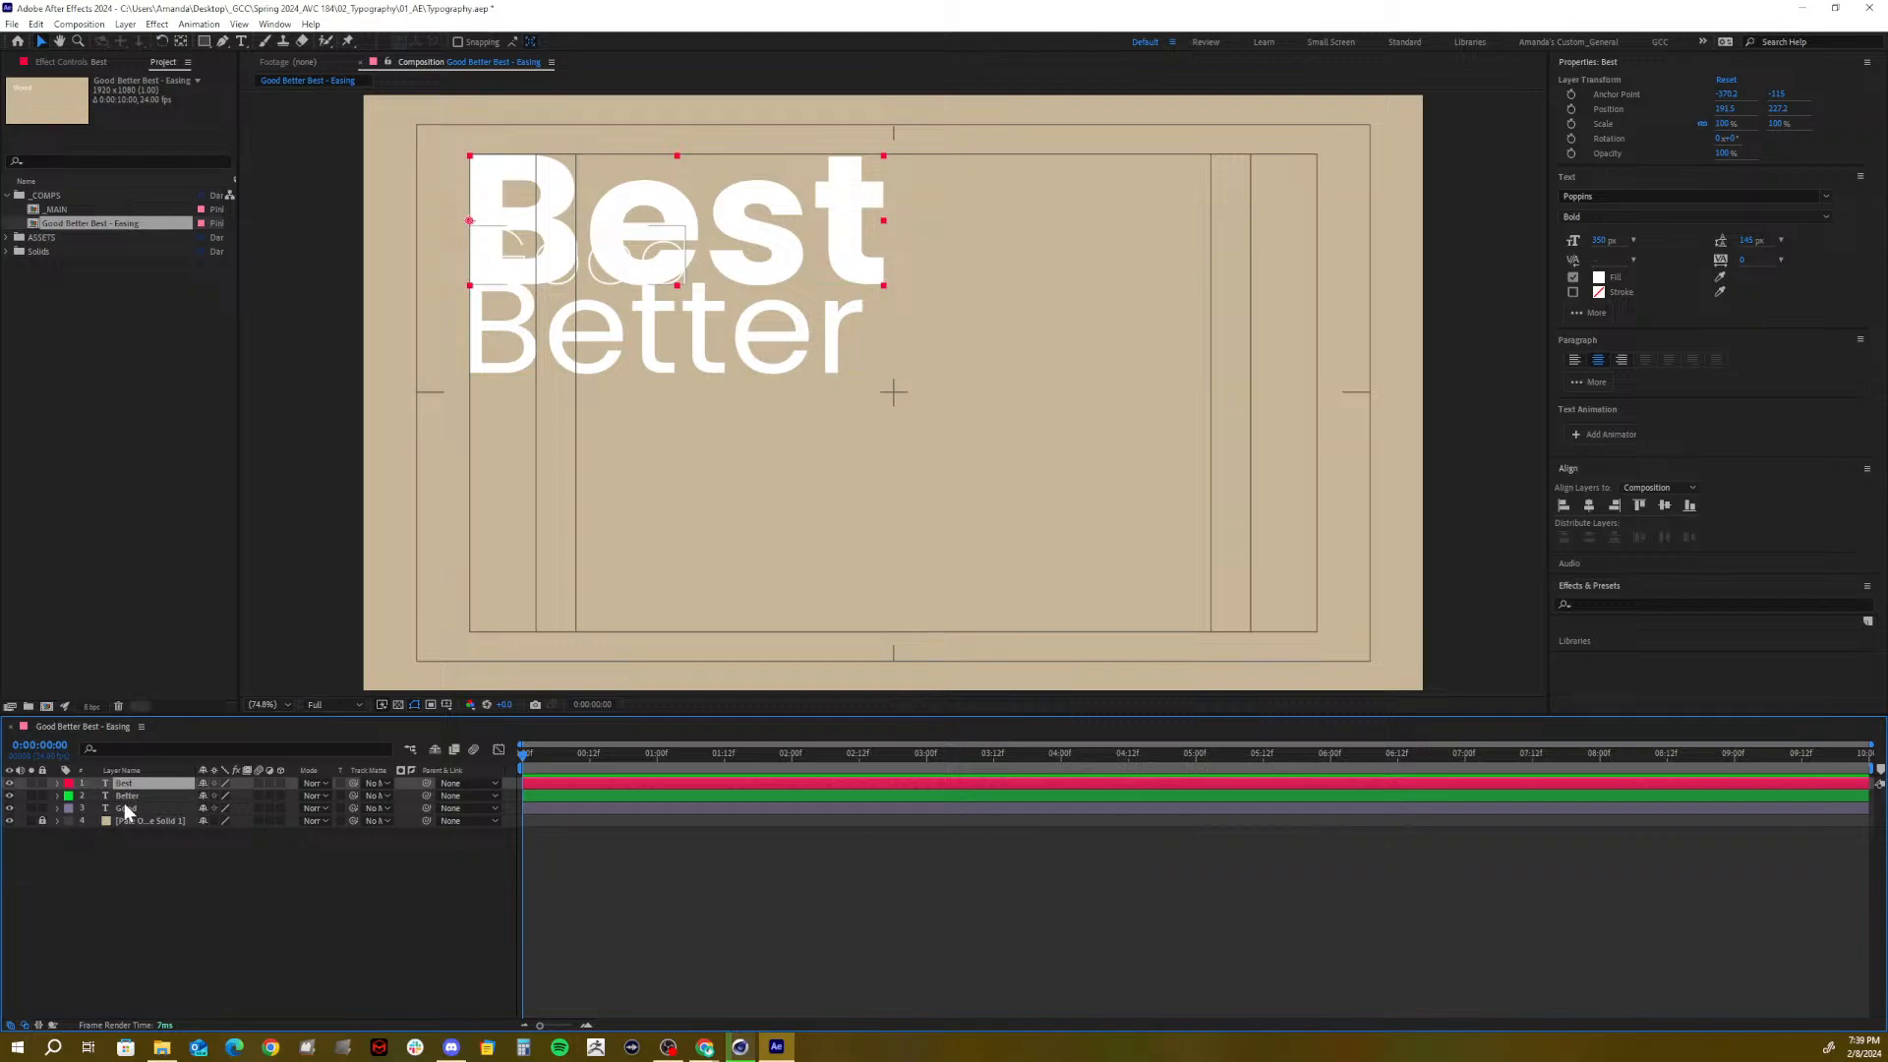
left_click(124, 807)
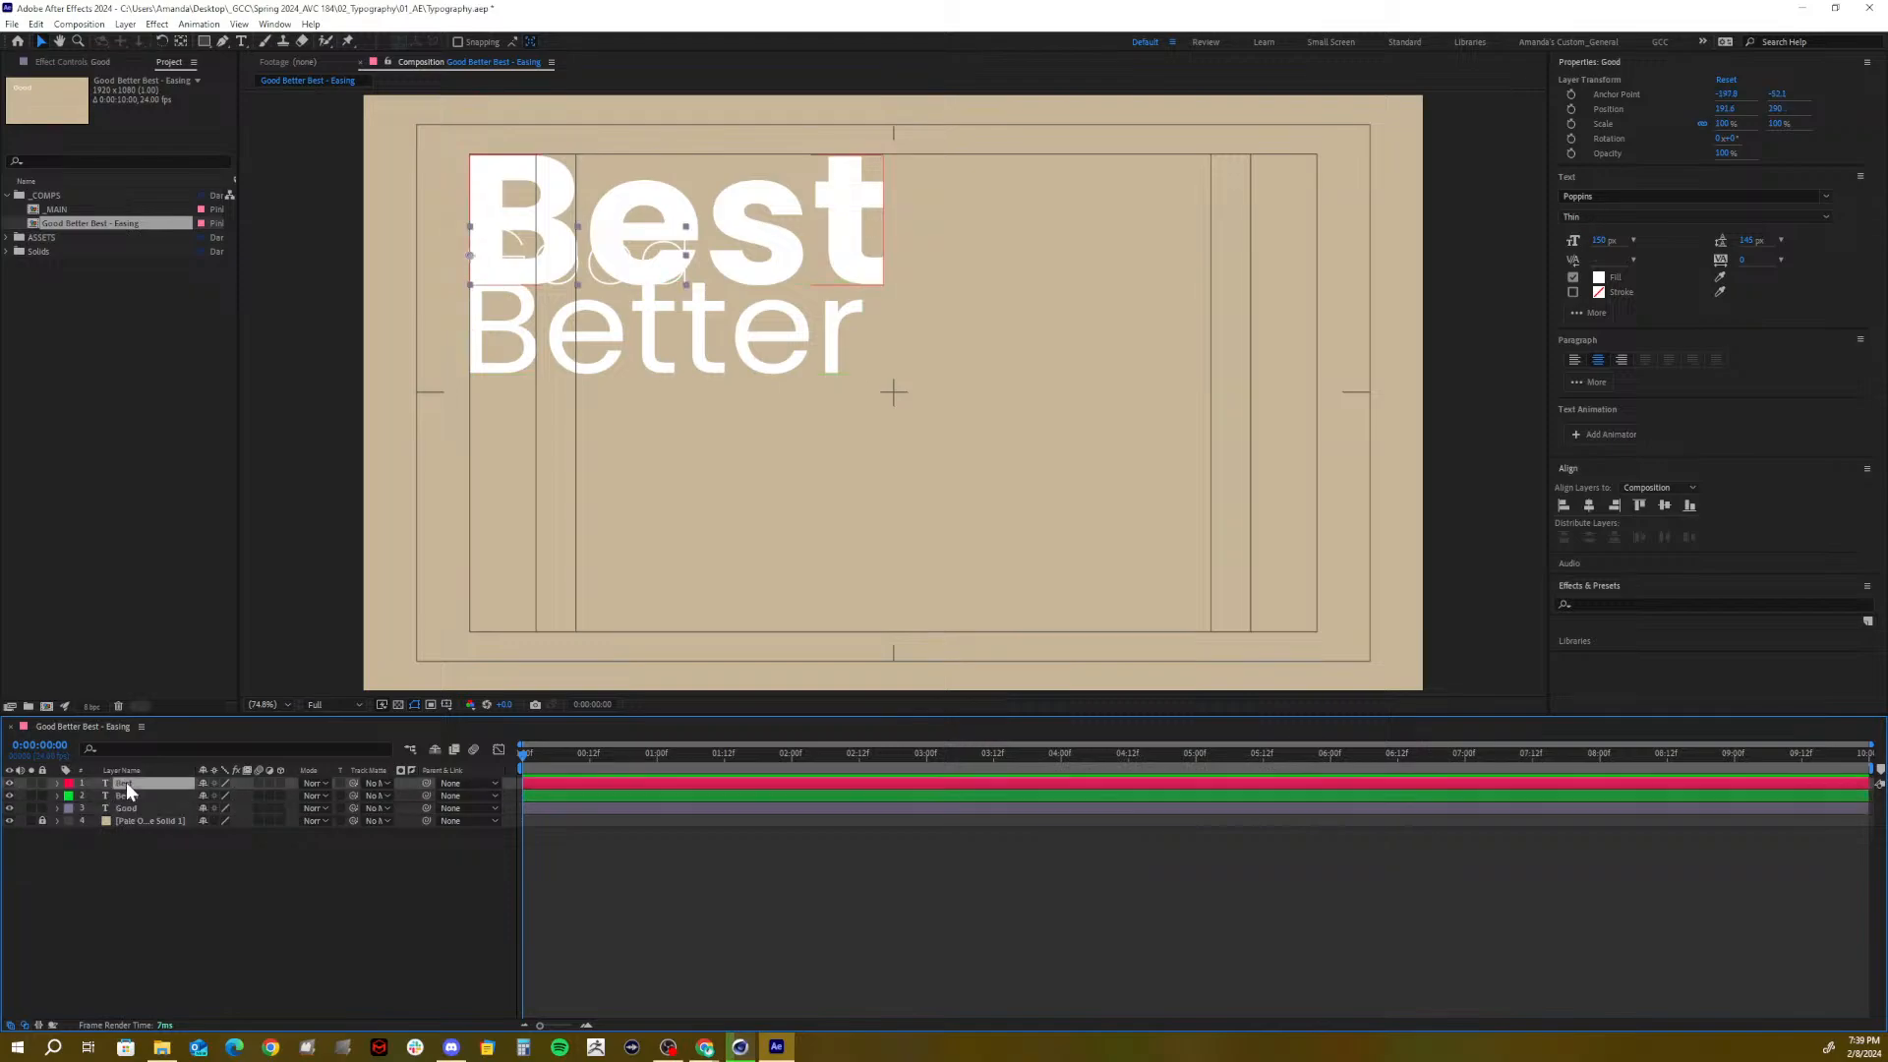
left_click(126, 784)
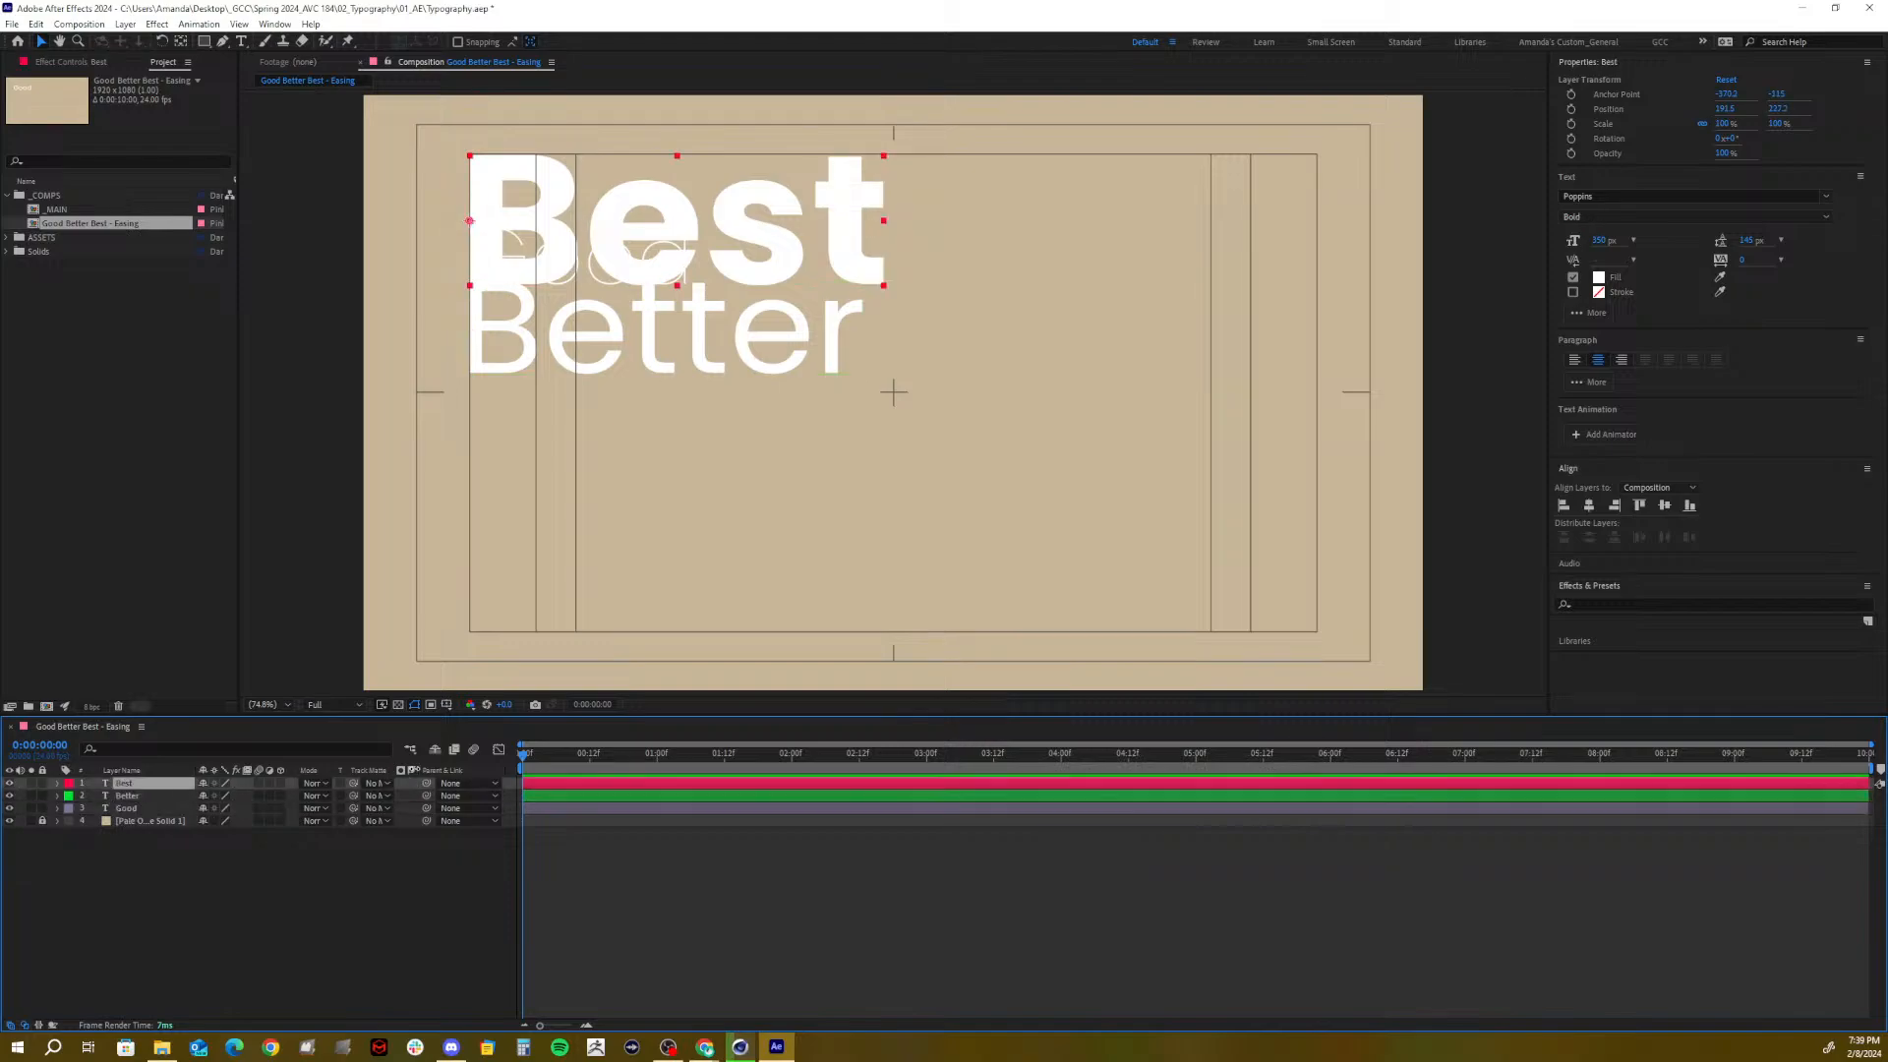
left_click(448, 795)
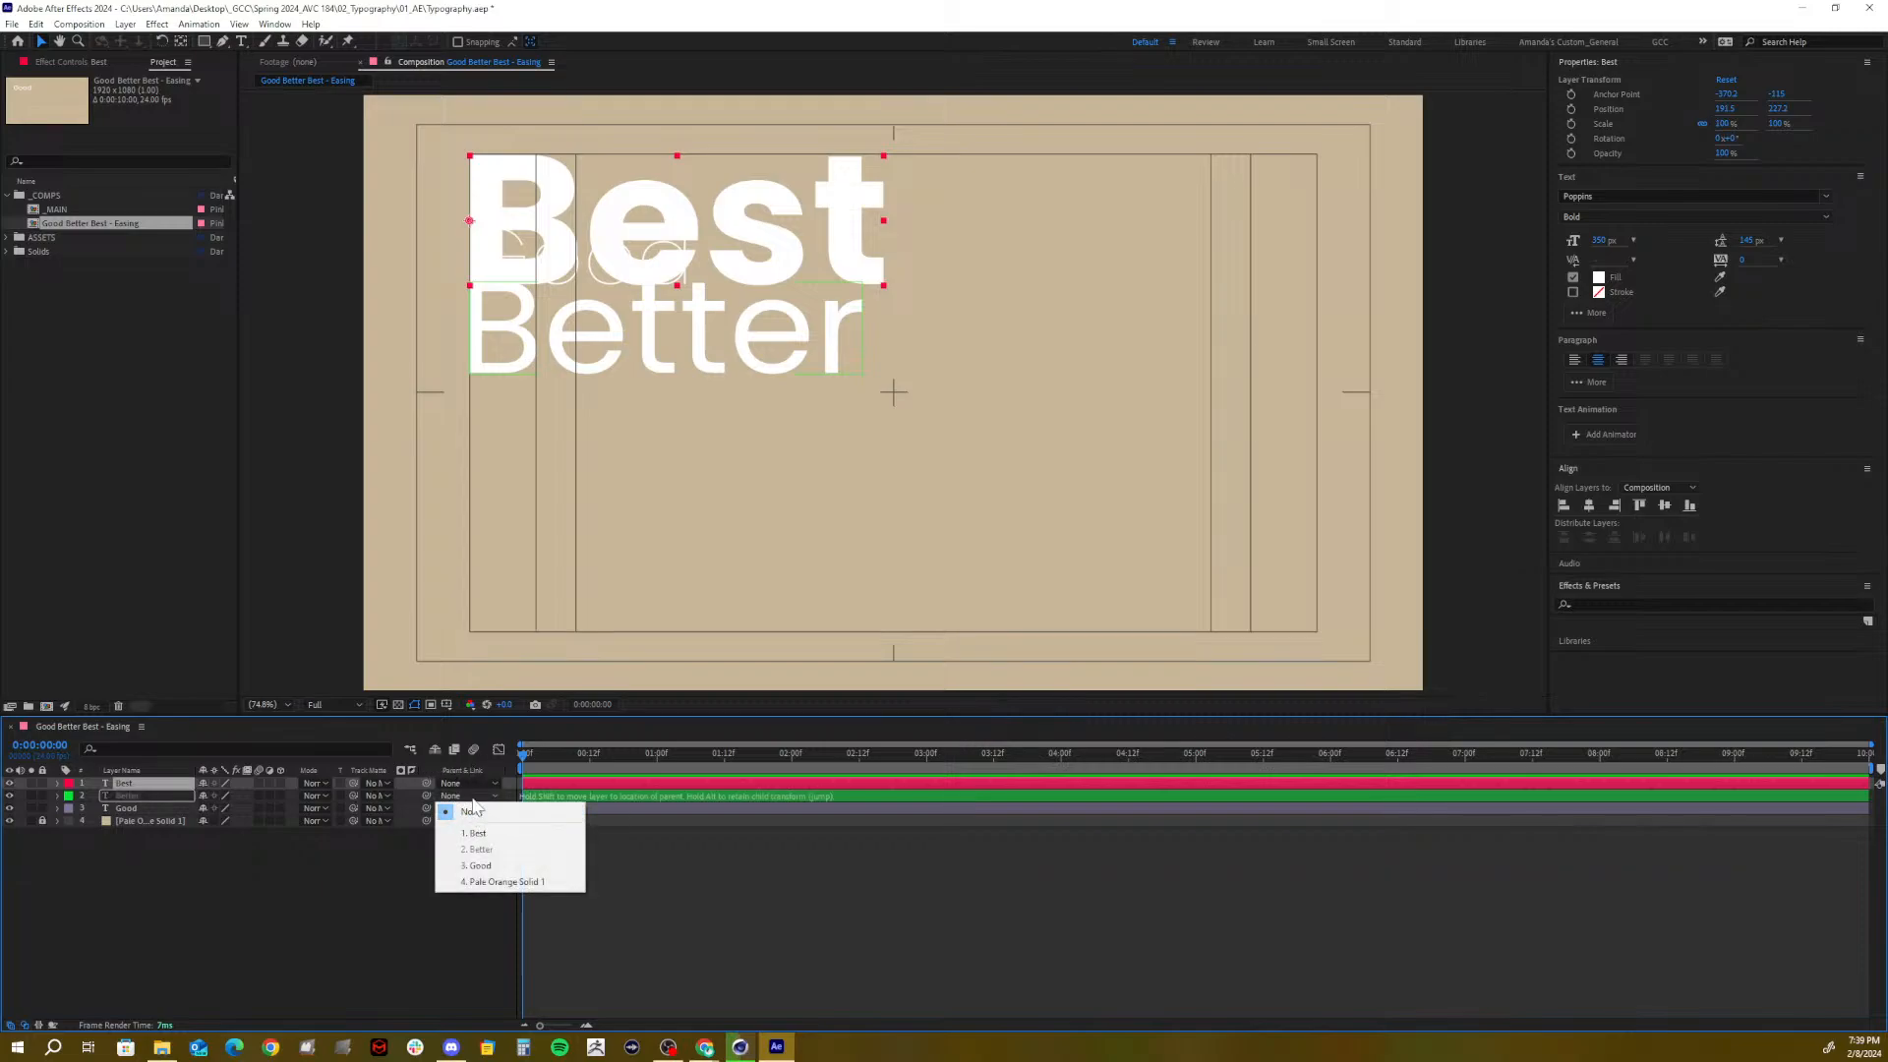
left_click(472, 810)
left_click(220, 893)
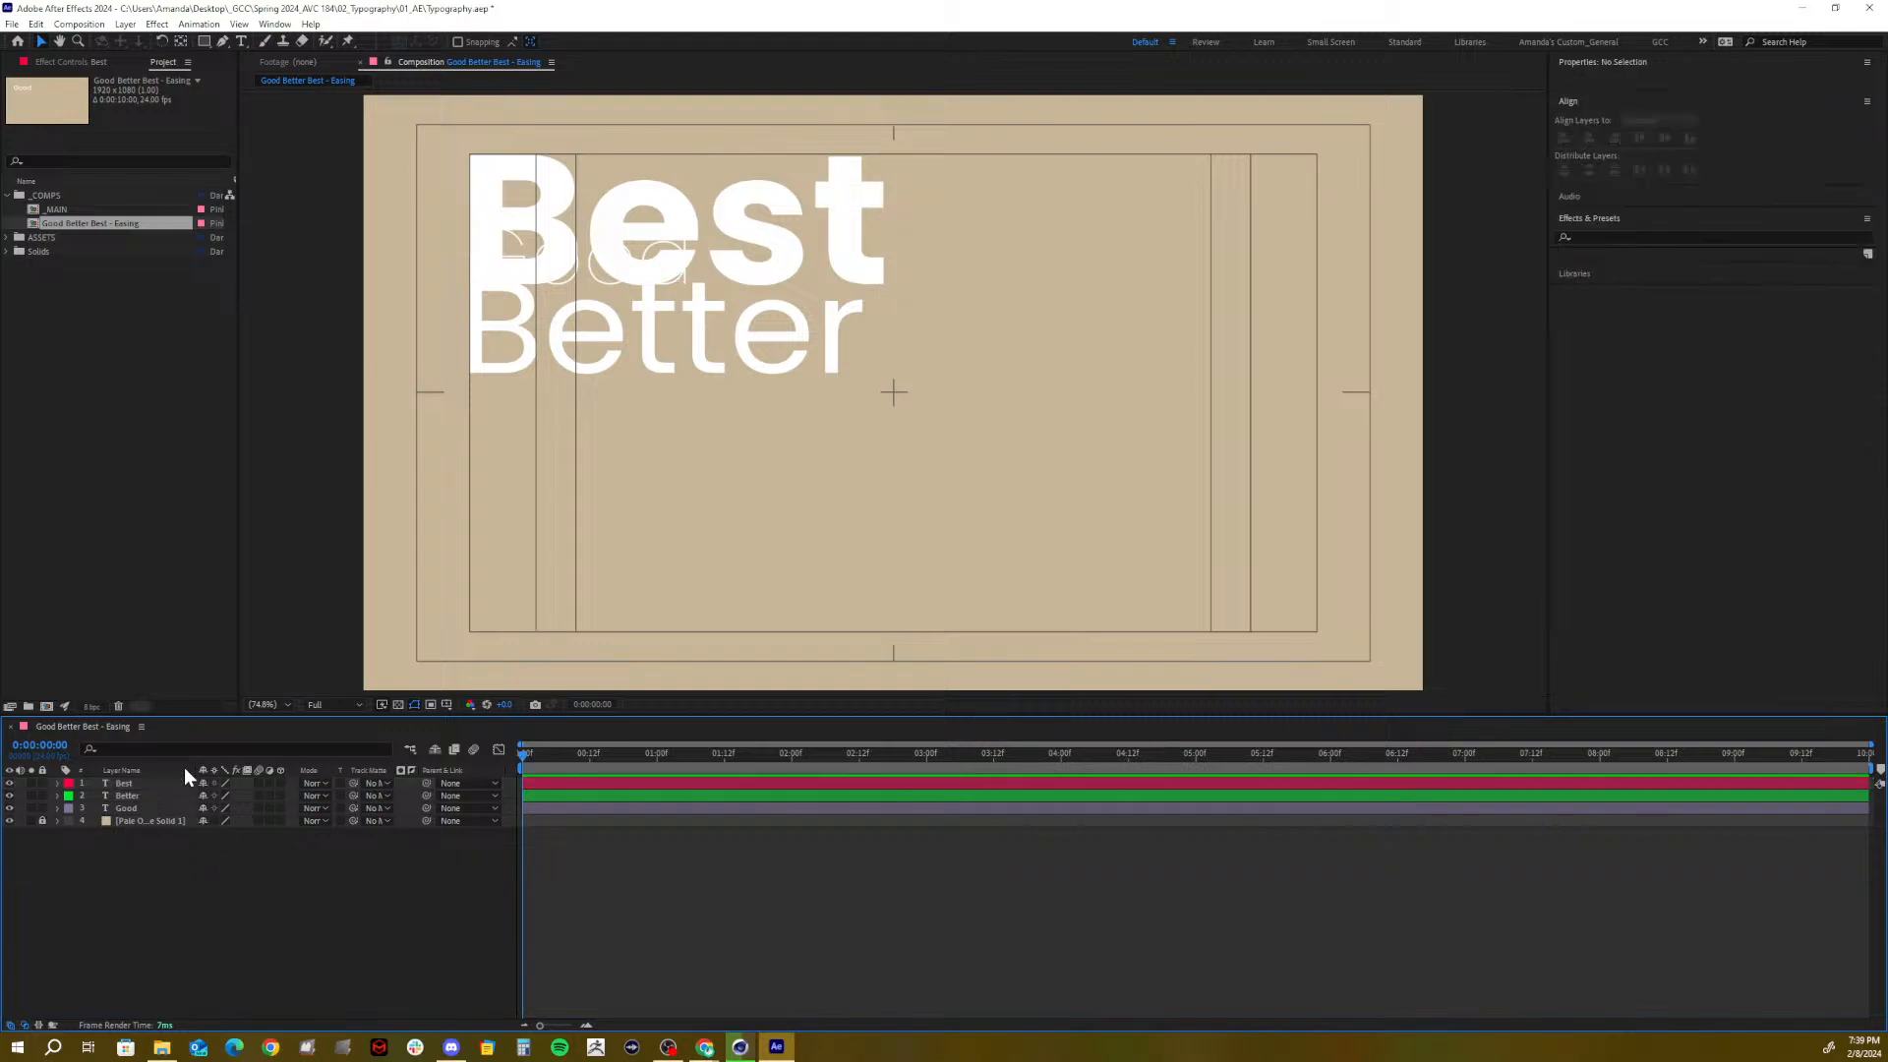
Show Position for the three text layers and scrub Best's Y value to place it below Better
left_click(138, 796)
left_click(134, 782, "shift")
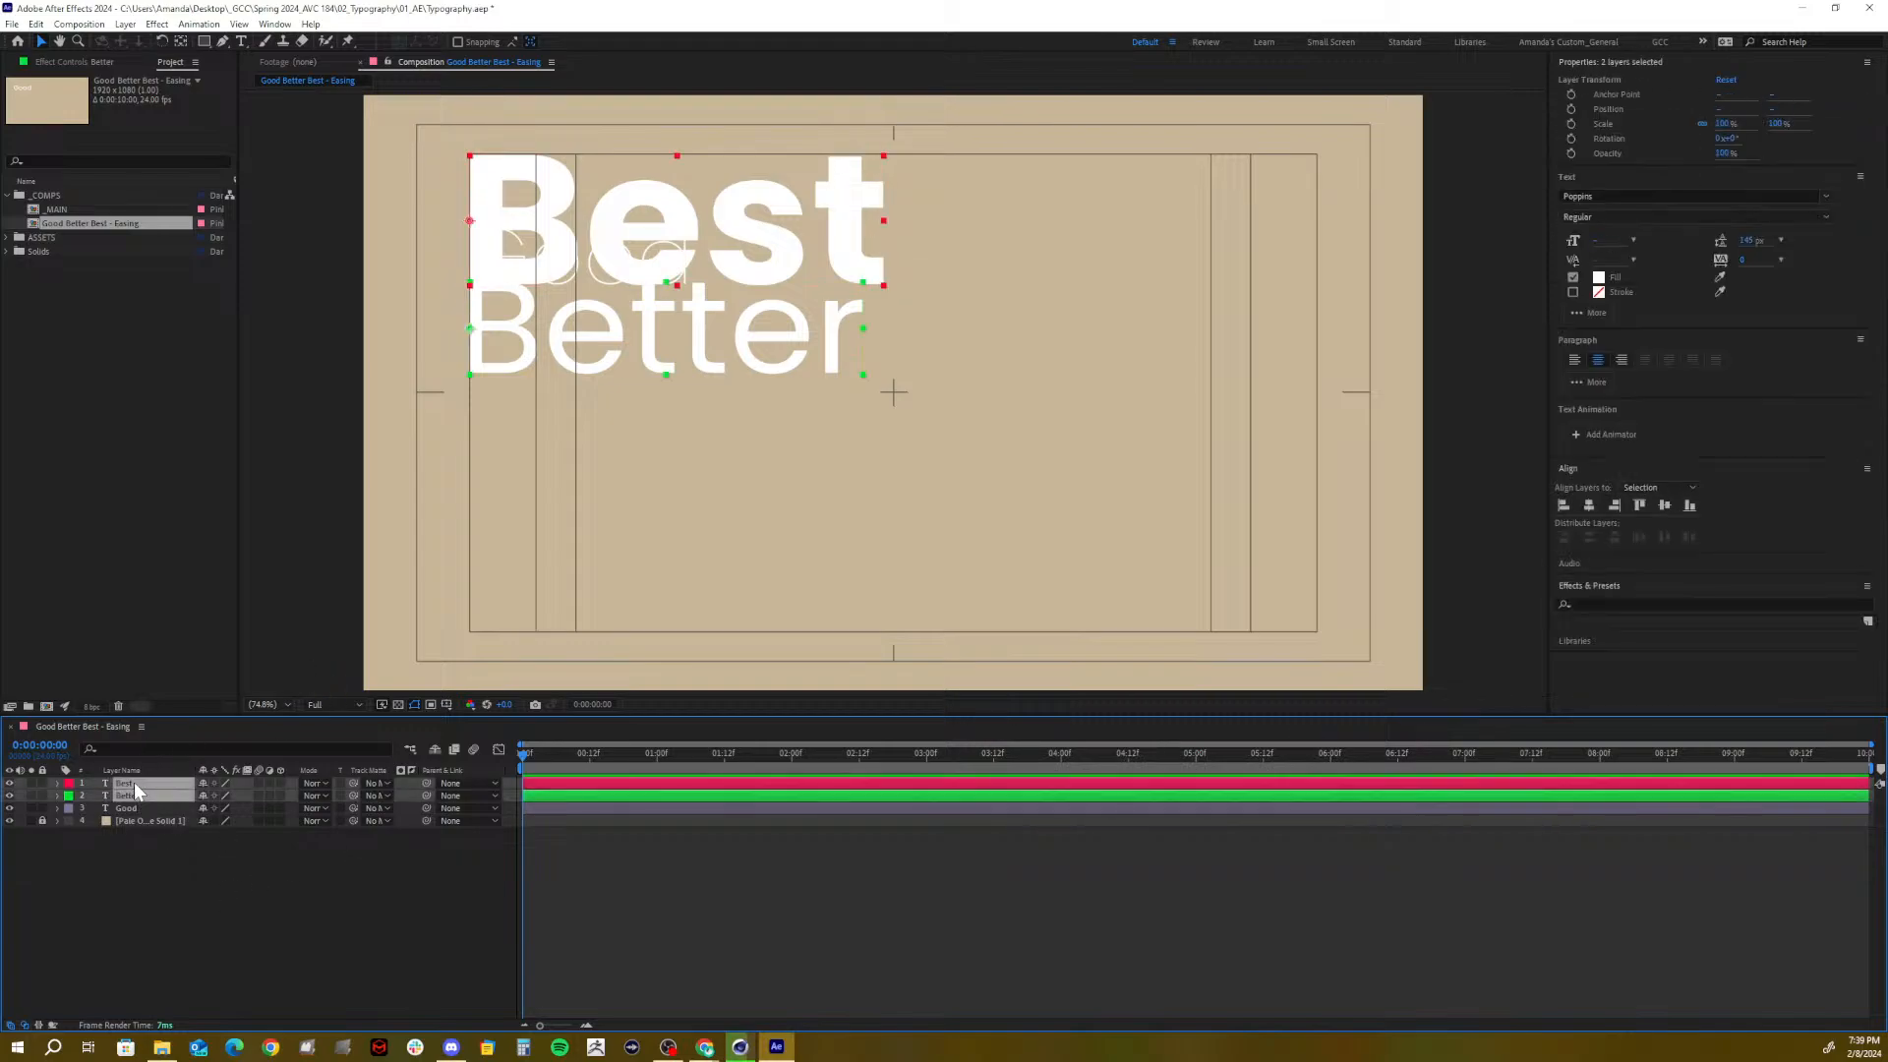
left_click(127, 810, "shift")
key("p")
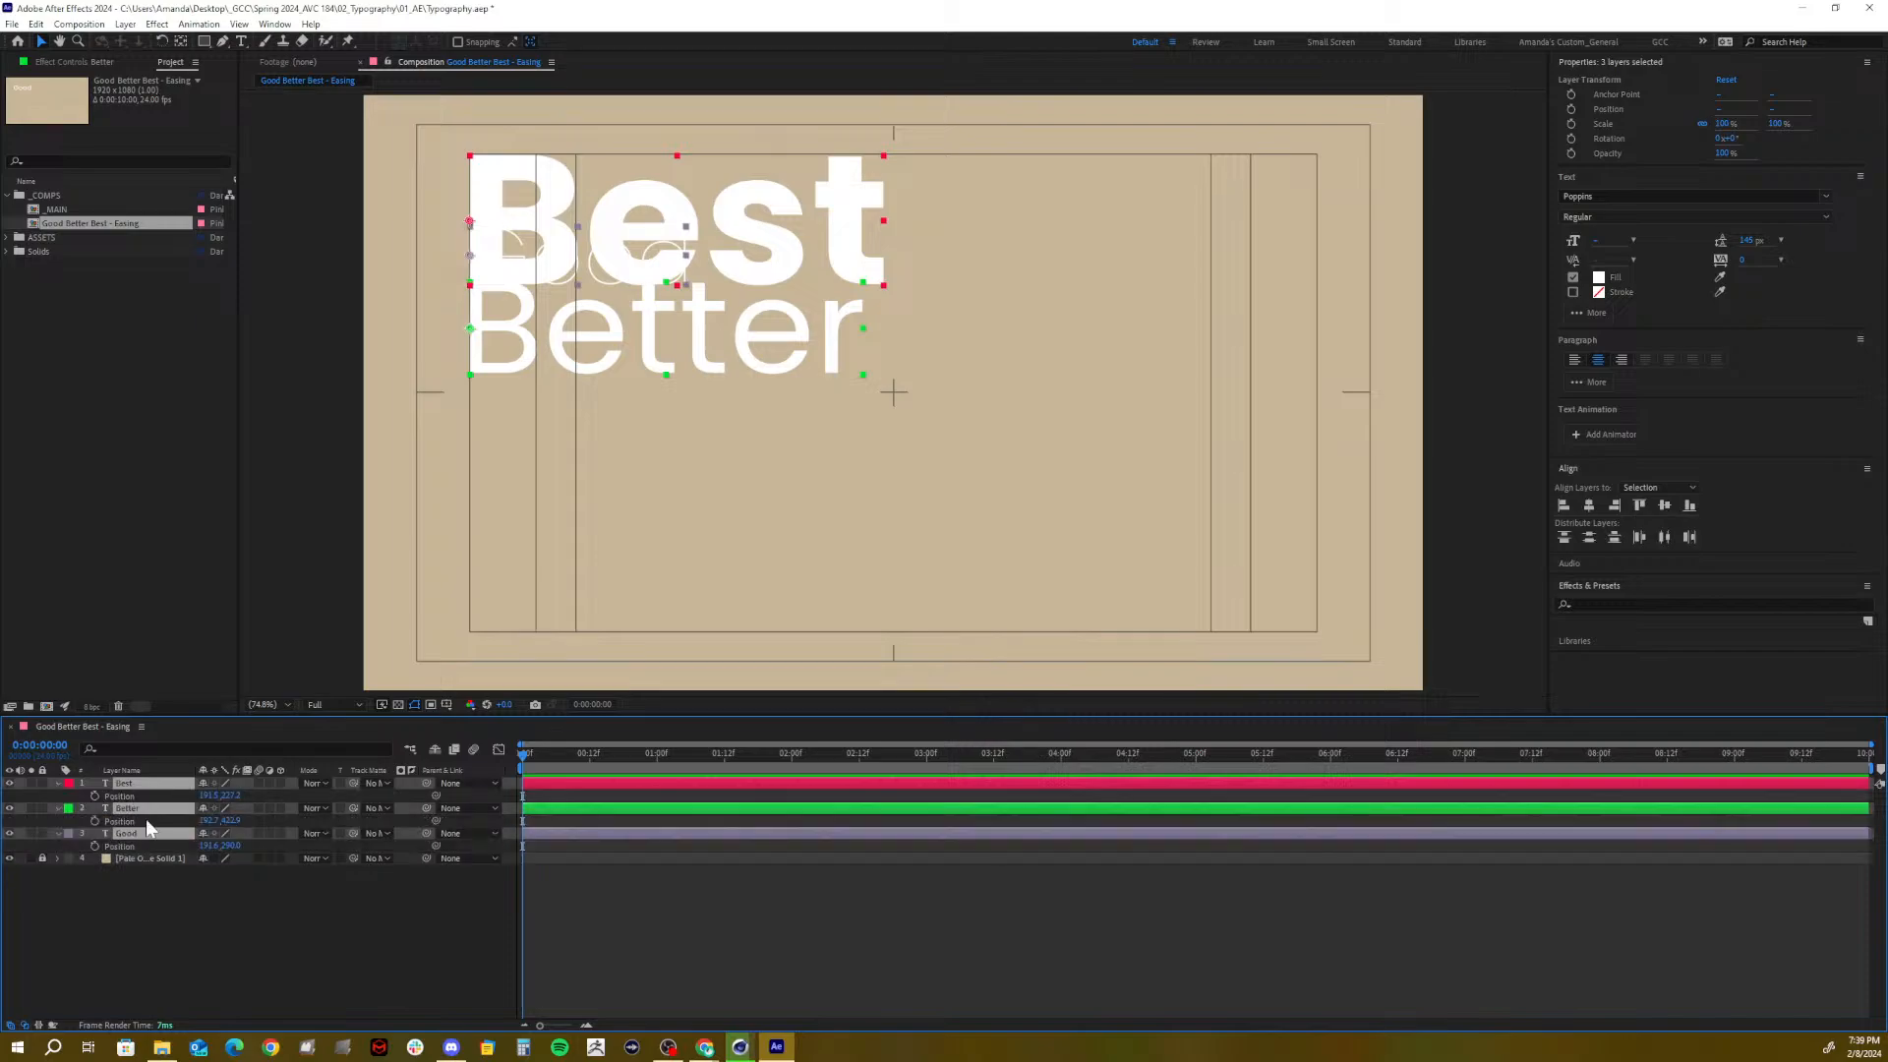
left_click(252, 906)
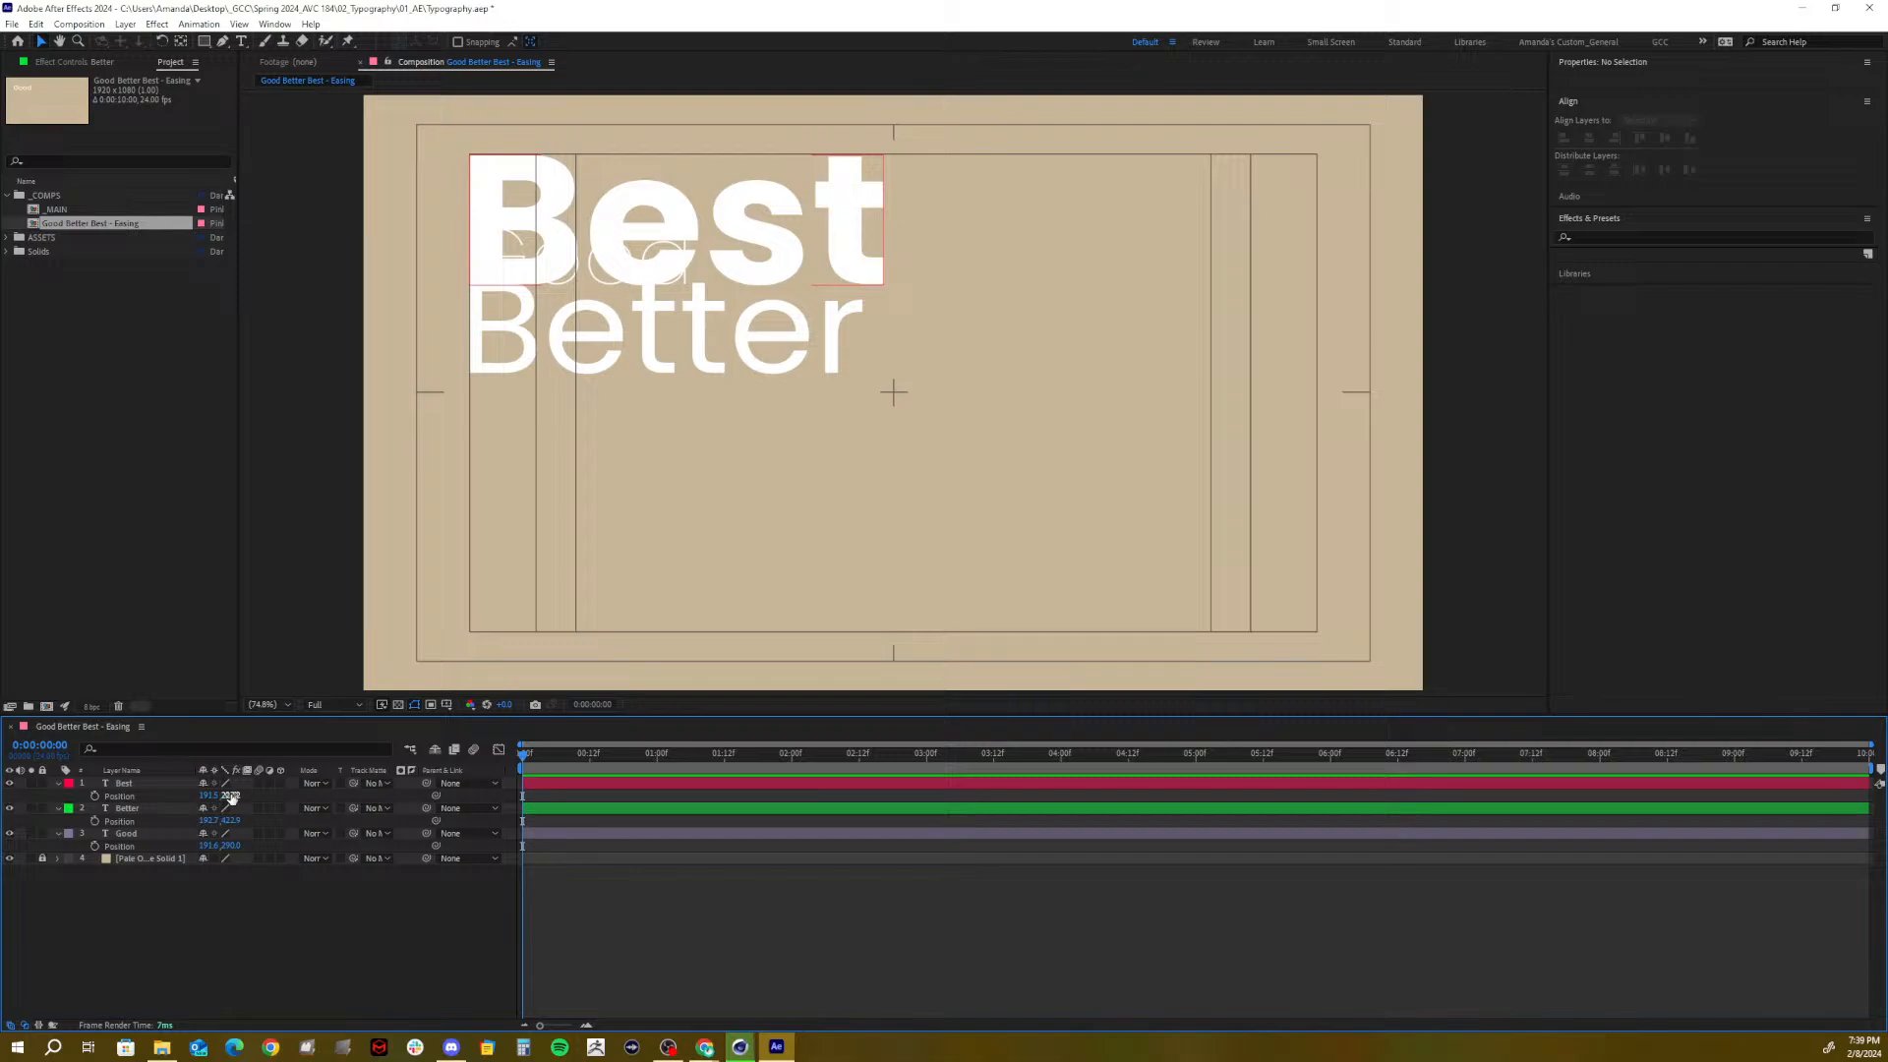
left_click_drag(229, 794, 691, 771)
Fine-tune Best's height and nudge the Better text down toward Best
left_click(687, 777)
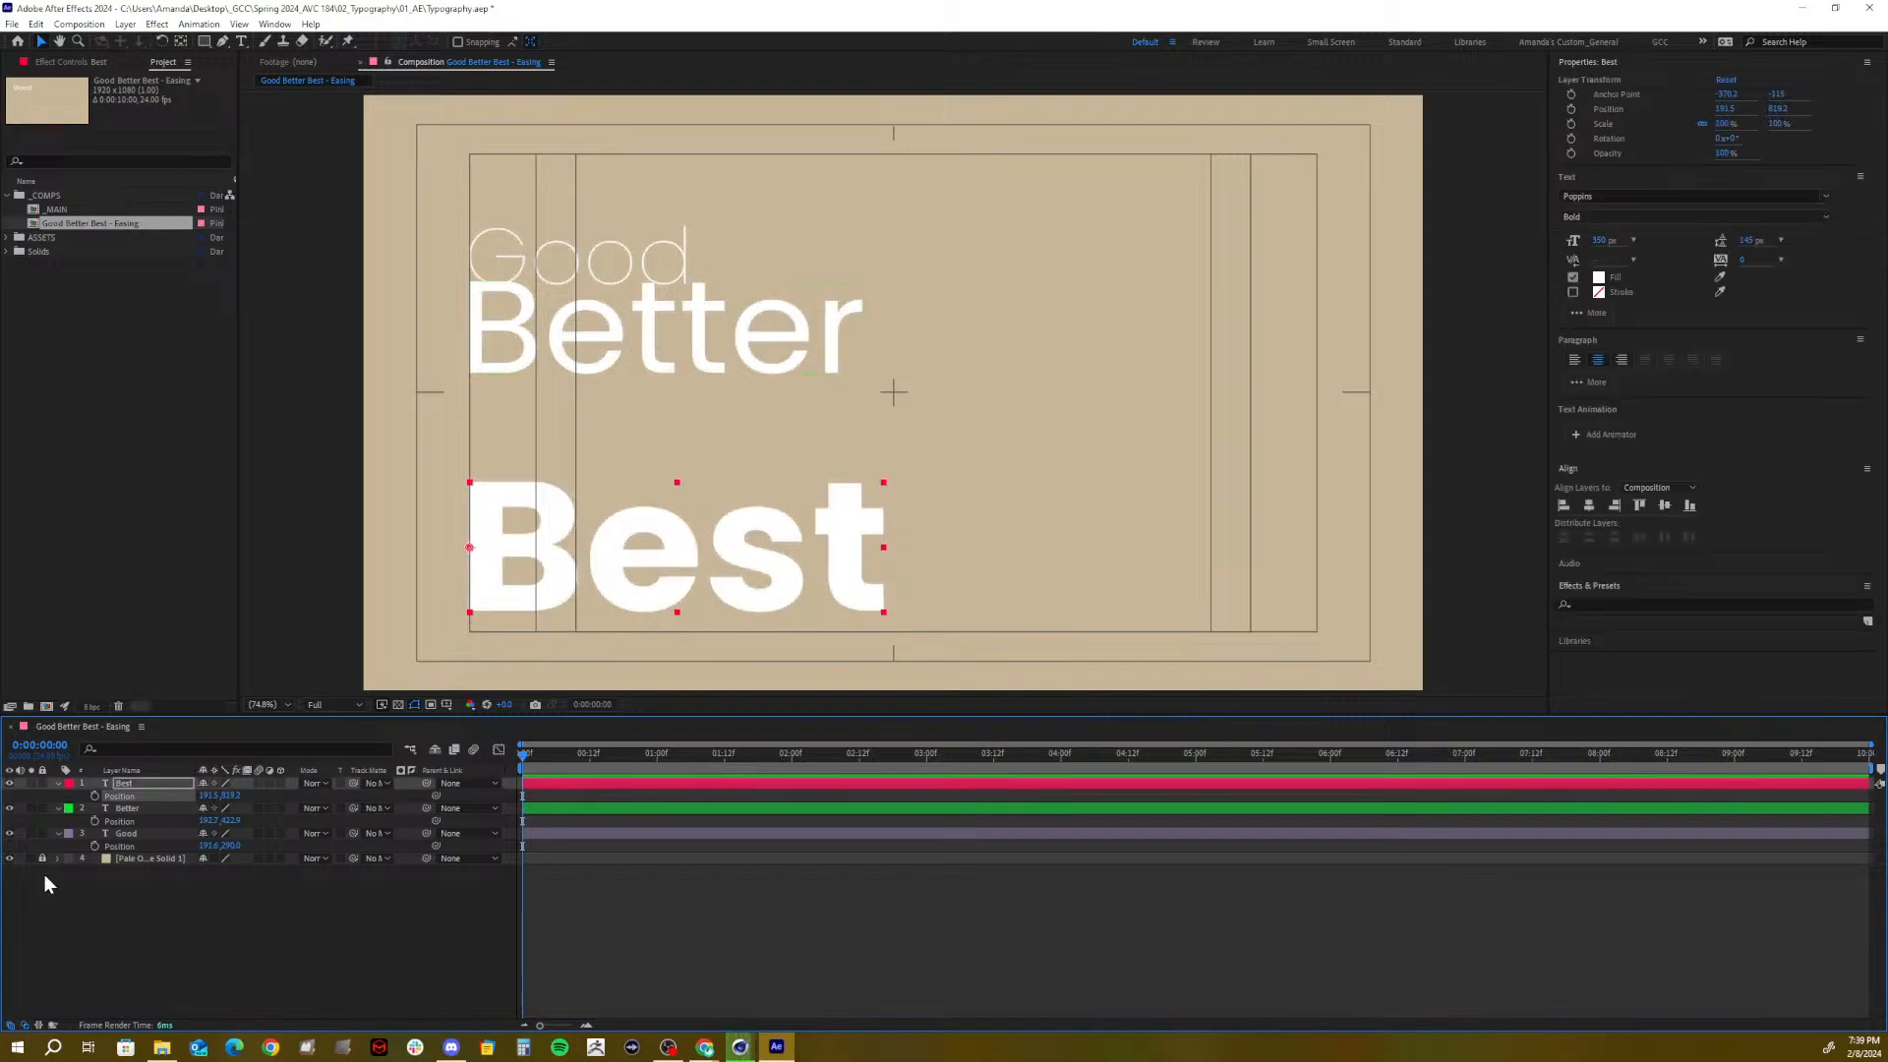
left_click(123, 810)
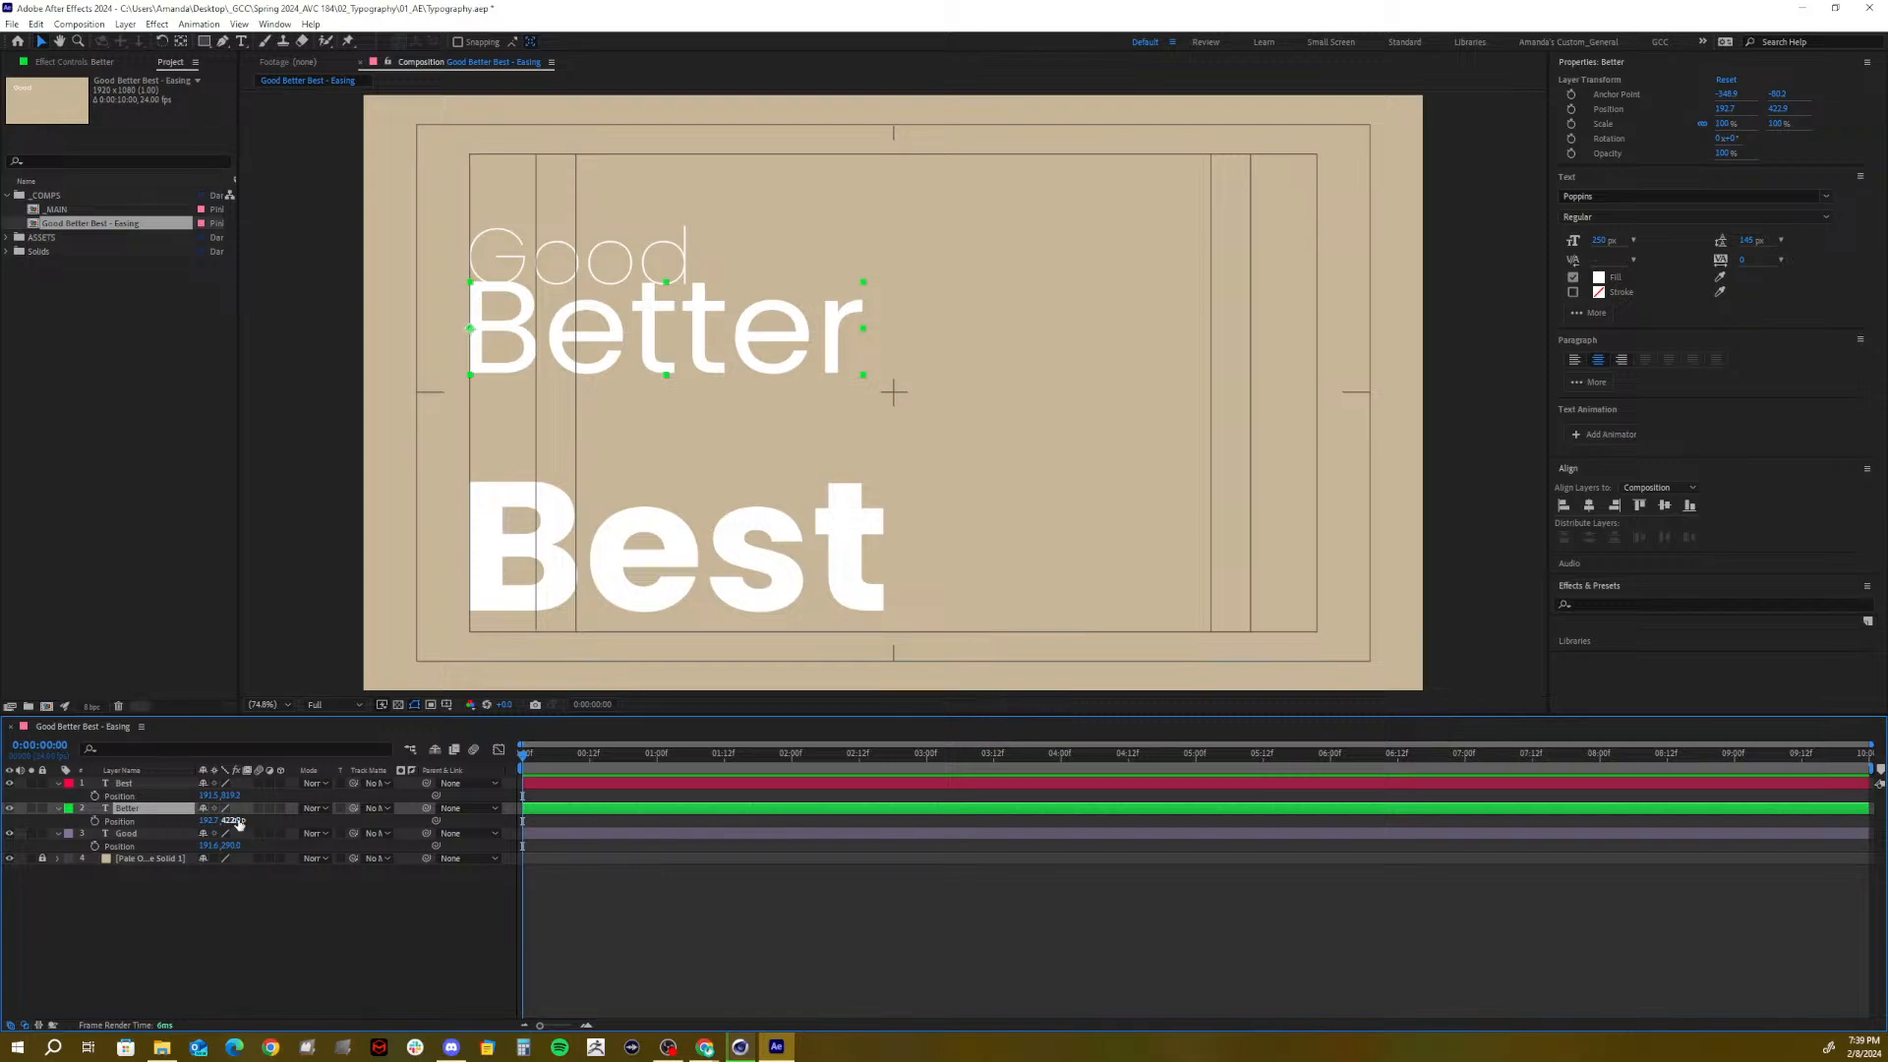
left_click_drag(231, 820, 332, 812)
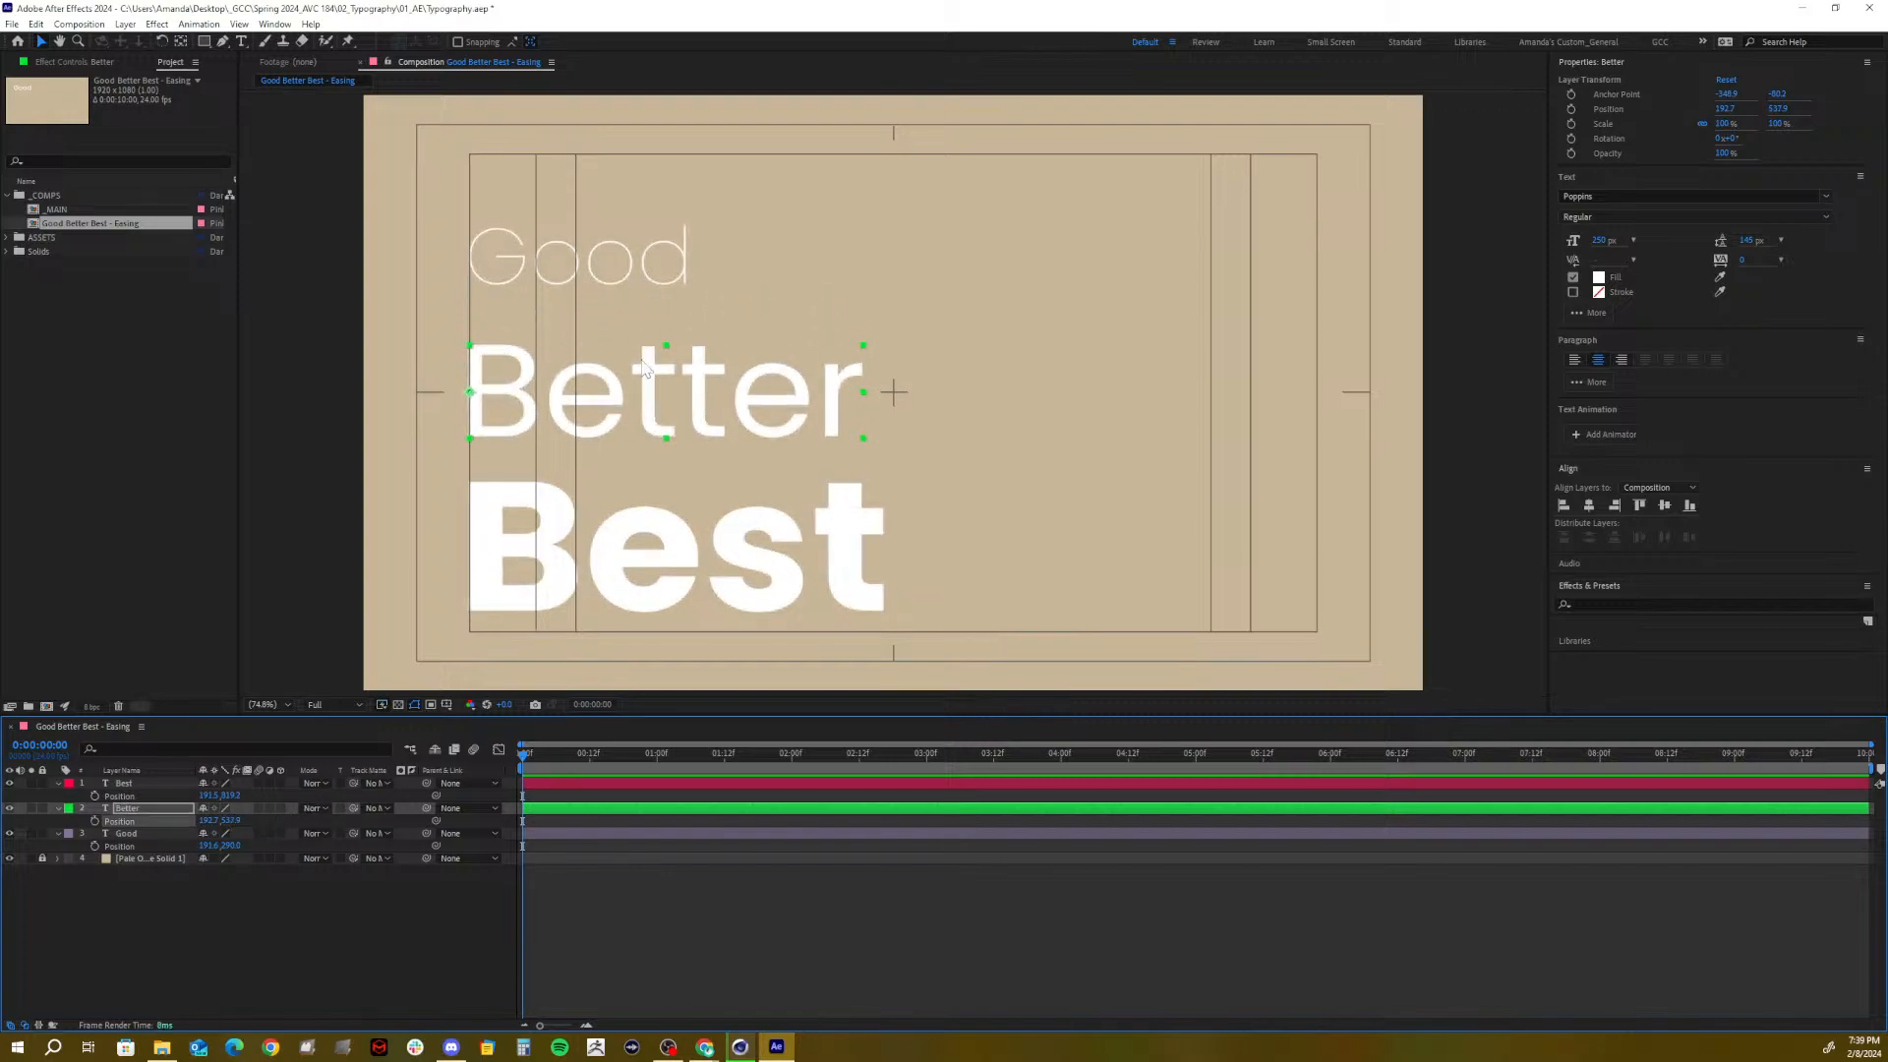
left_click(436, 393)
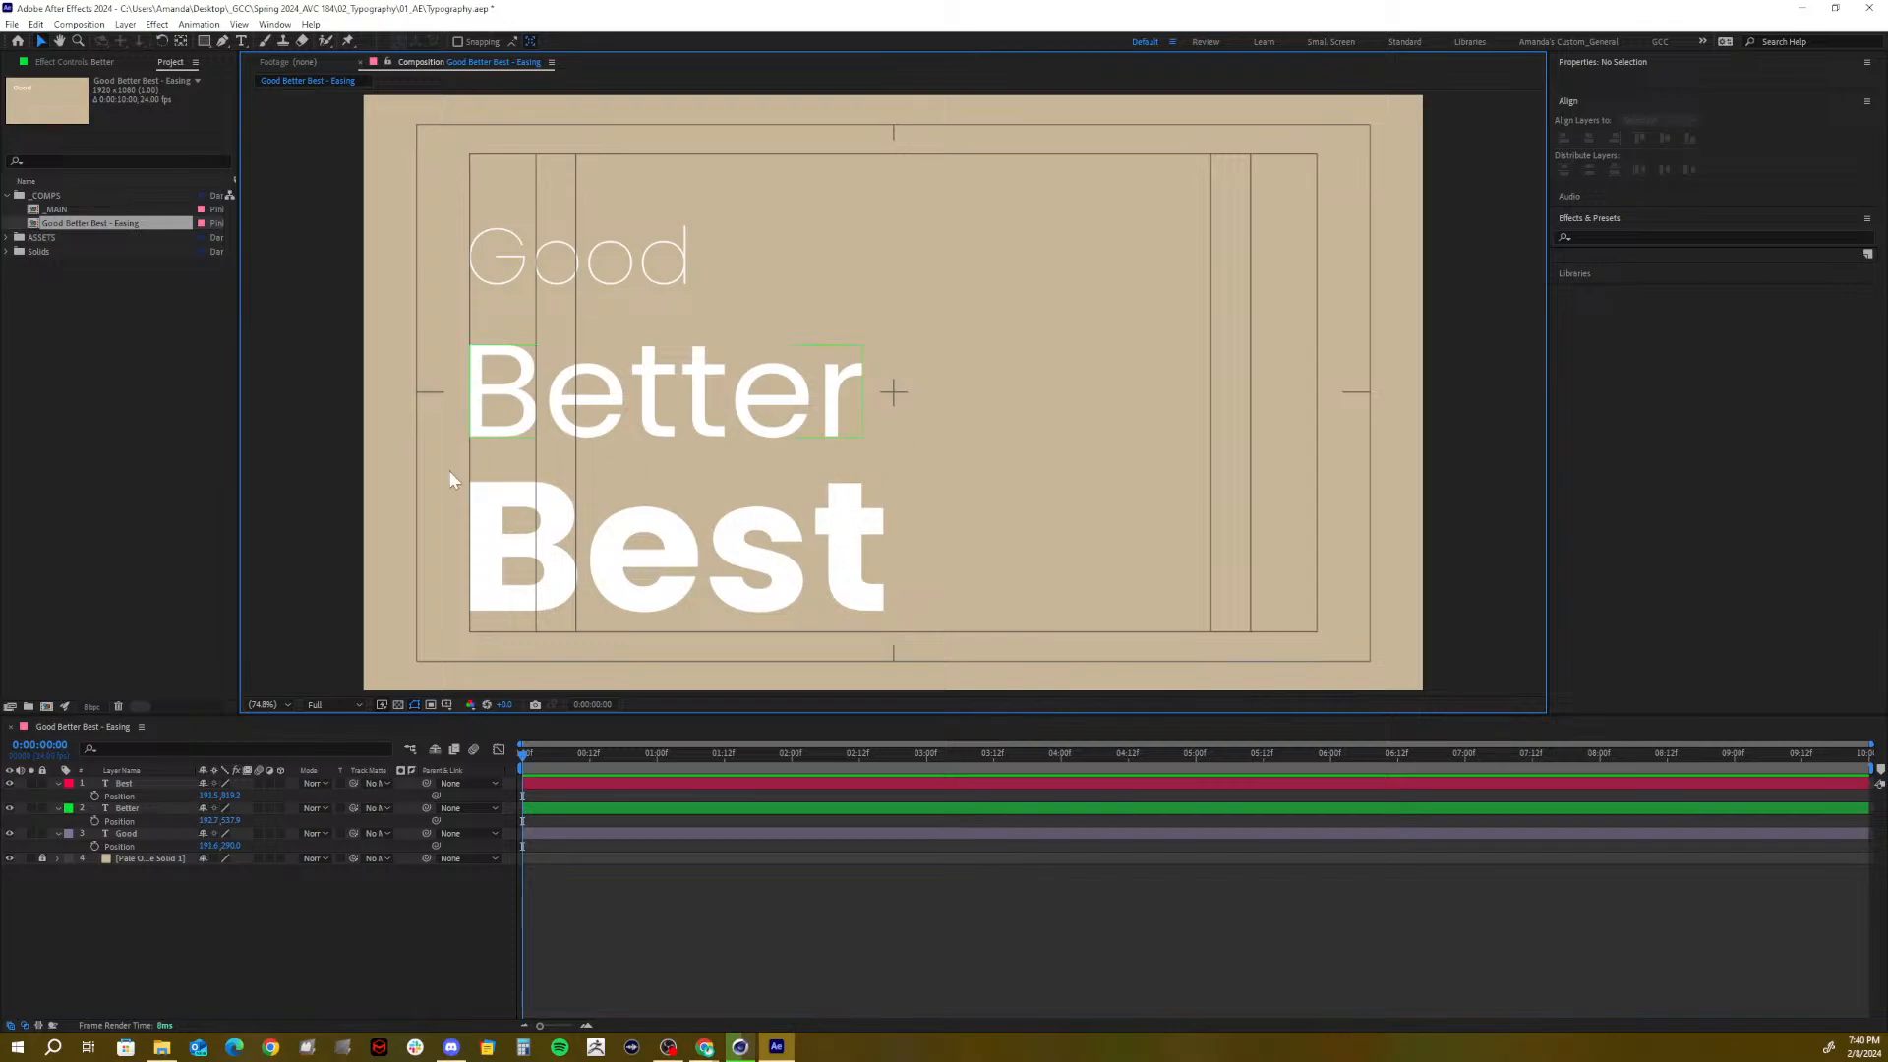
left_click(140, 808)
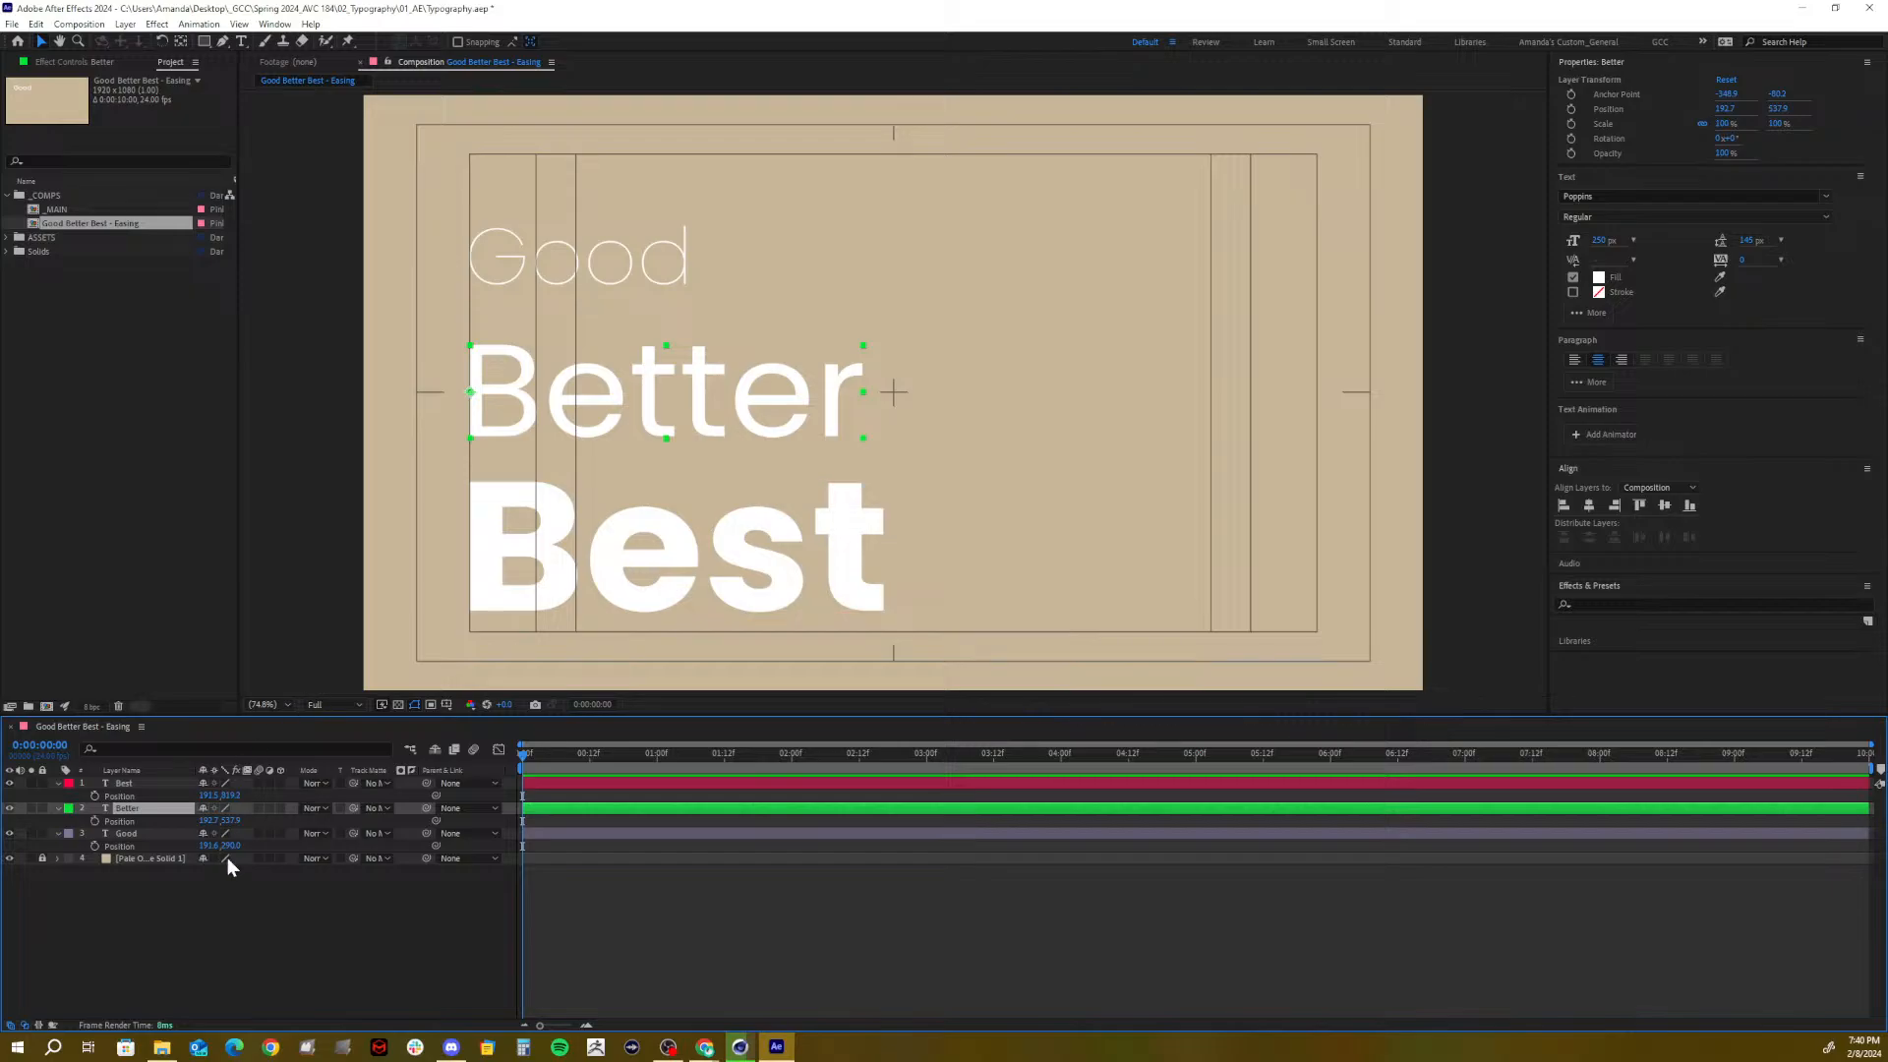
left_click_drag(234, 820, 229, 821)
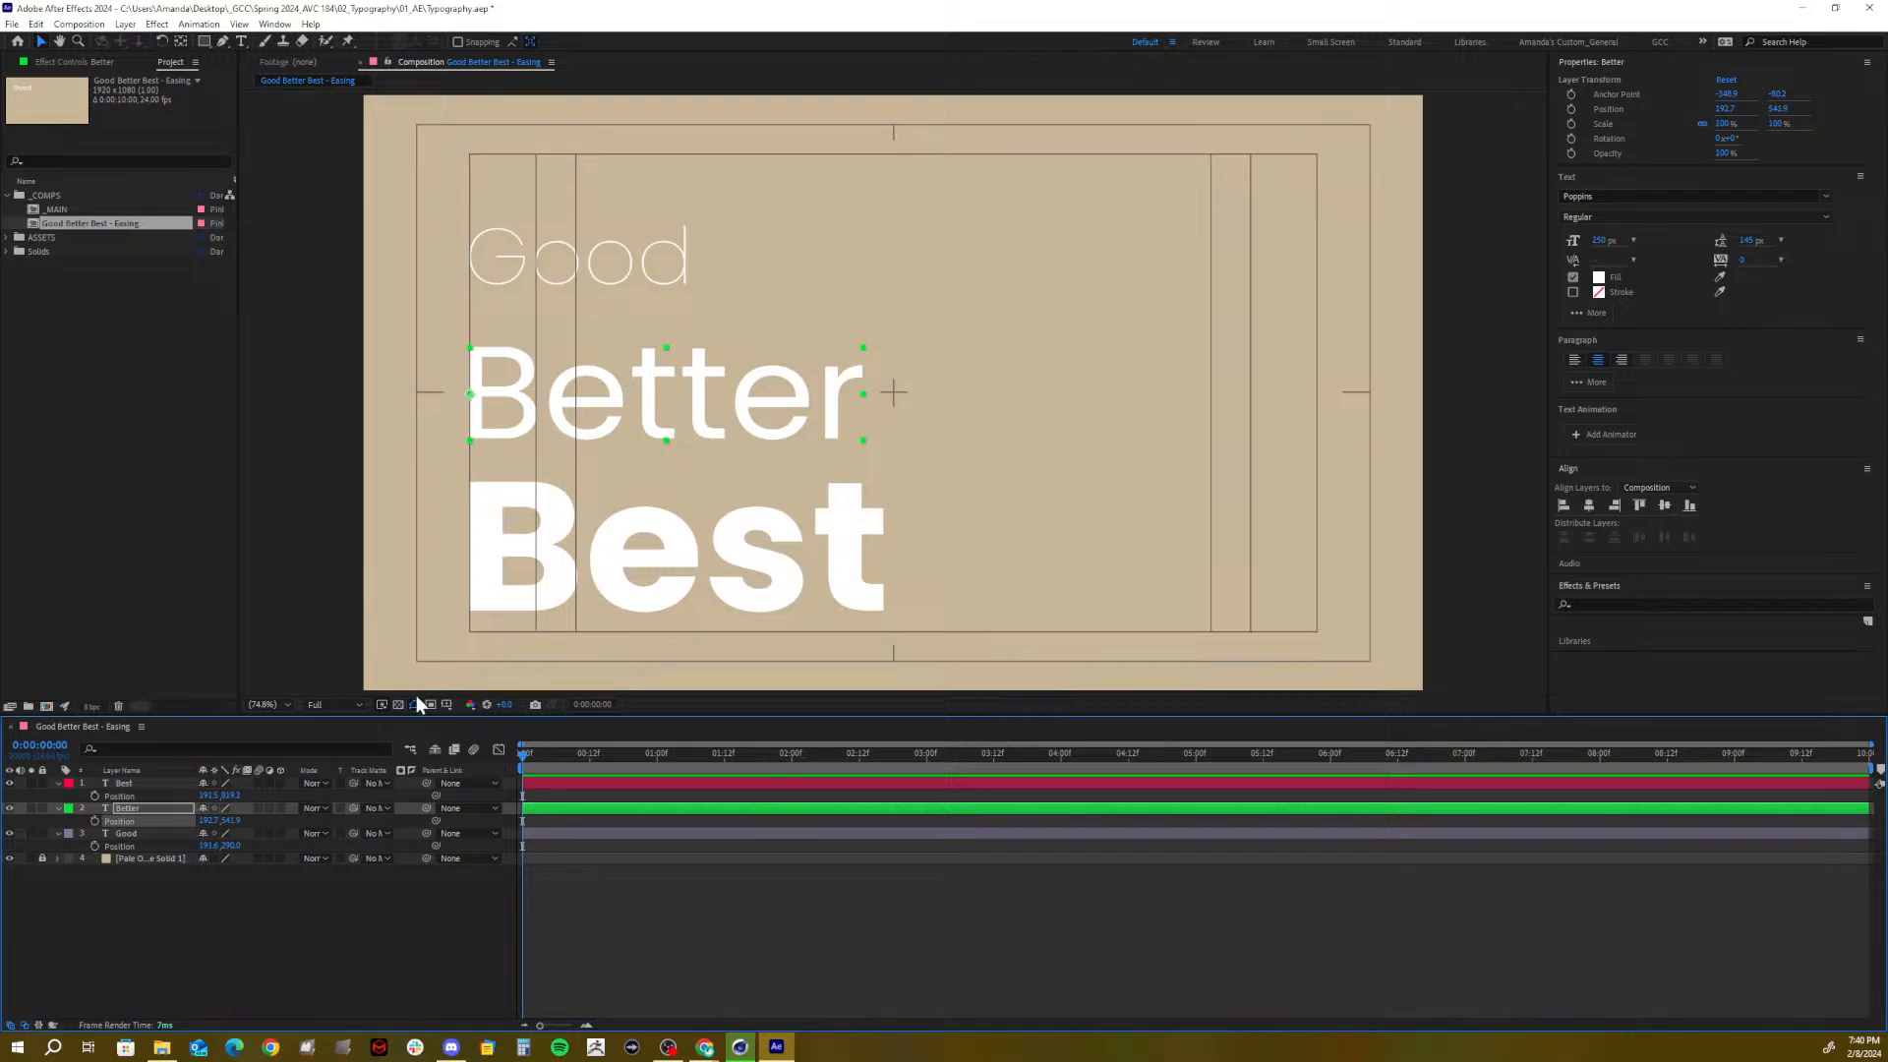
Scrub Good's Position Y from 290 up to about 273
left_click(234, 794)
left_click(133, 833)
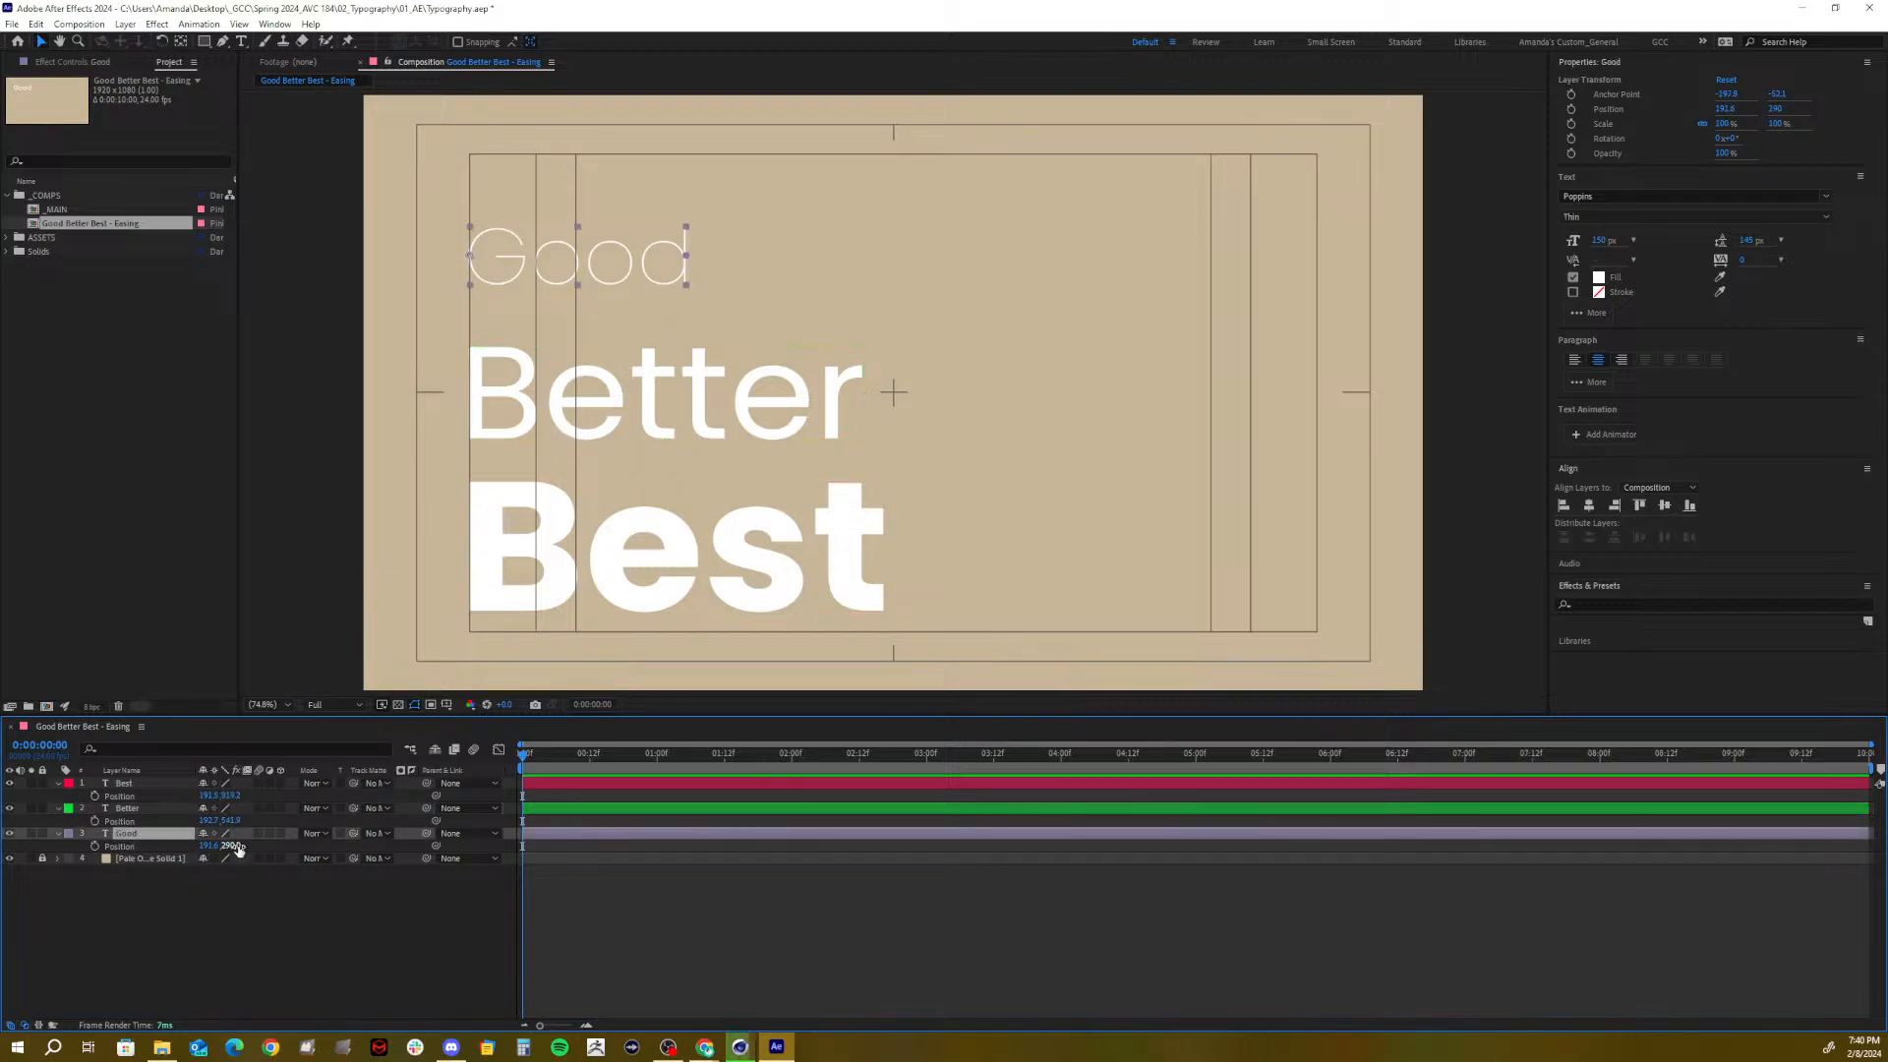
mouse_move(236, 848)
left_mouse_down()
mouse_move(209, 841)
mouse_move(227, 834)
left_mouse_up()
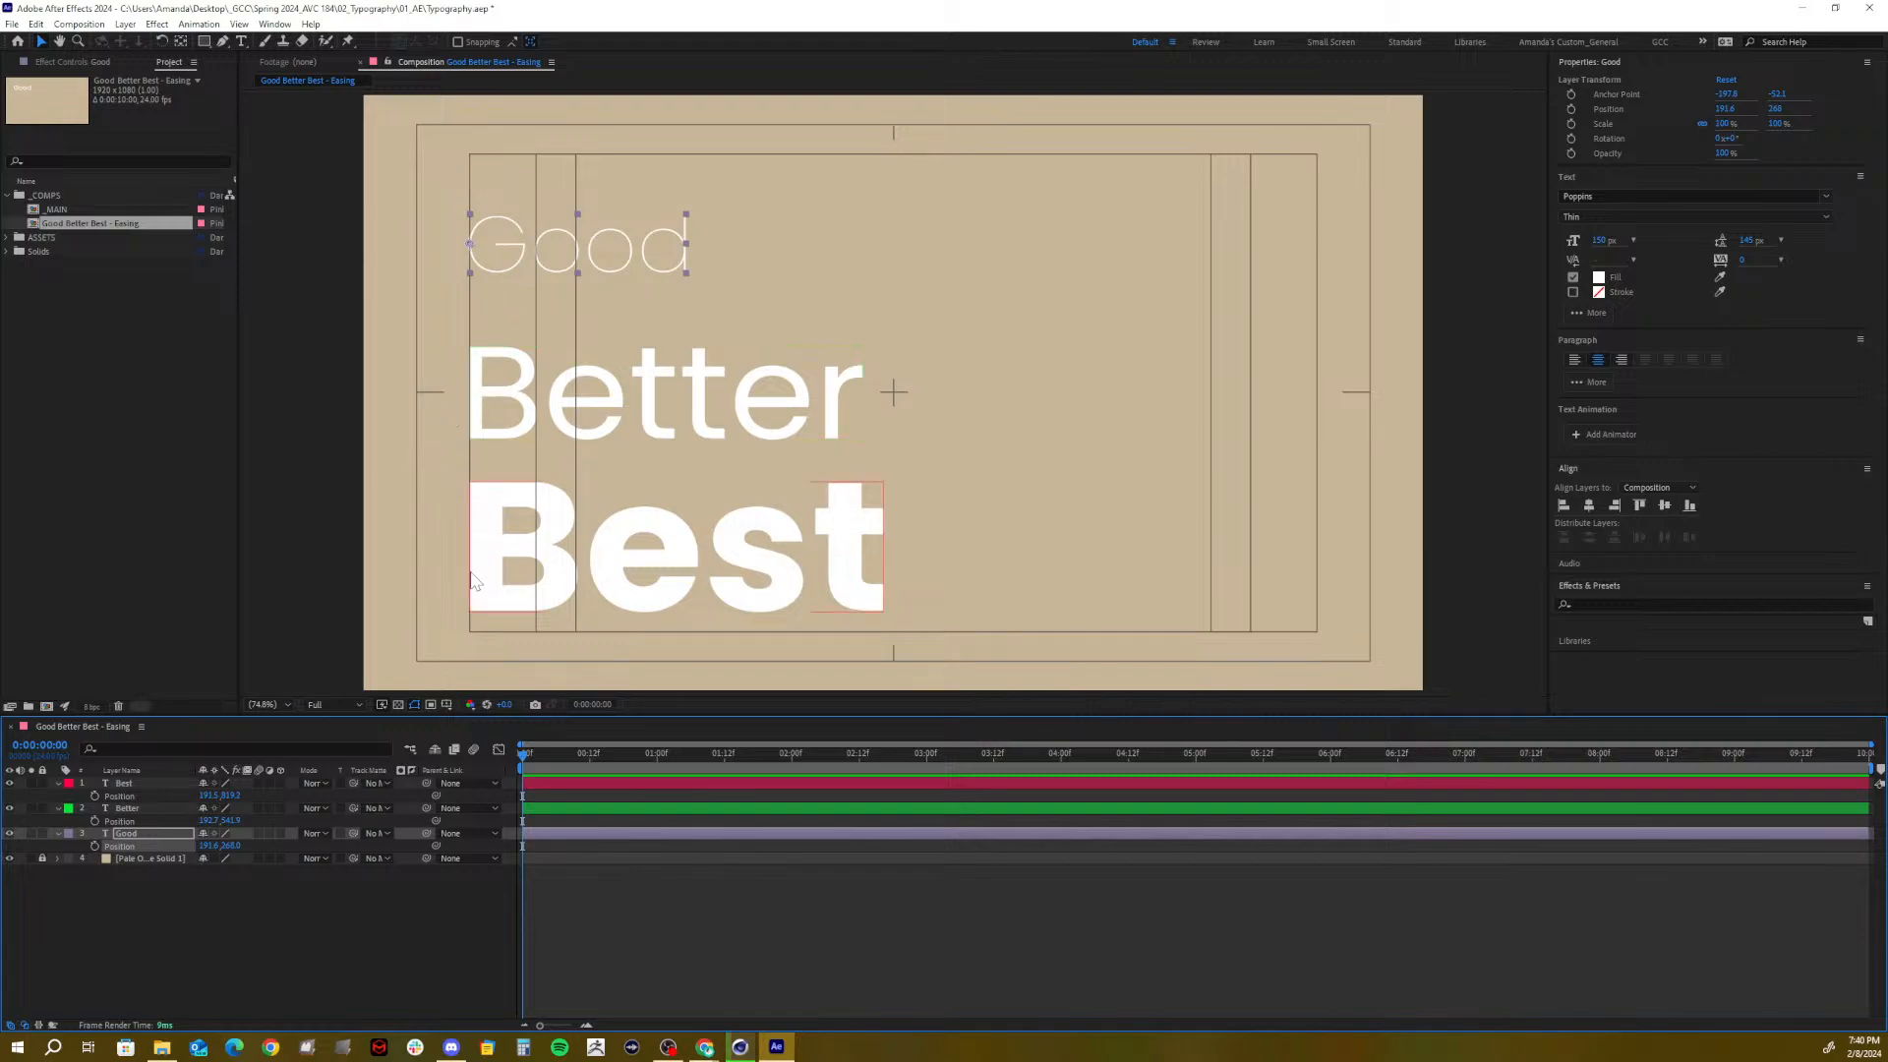
Scrub Best's Position Y to about 873 and hide the Title/Action Safe guides
left_click(156, 783)
left_click_drag(247, 795, 260, 796)
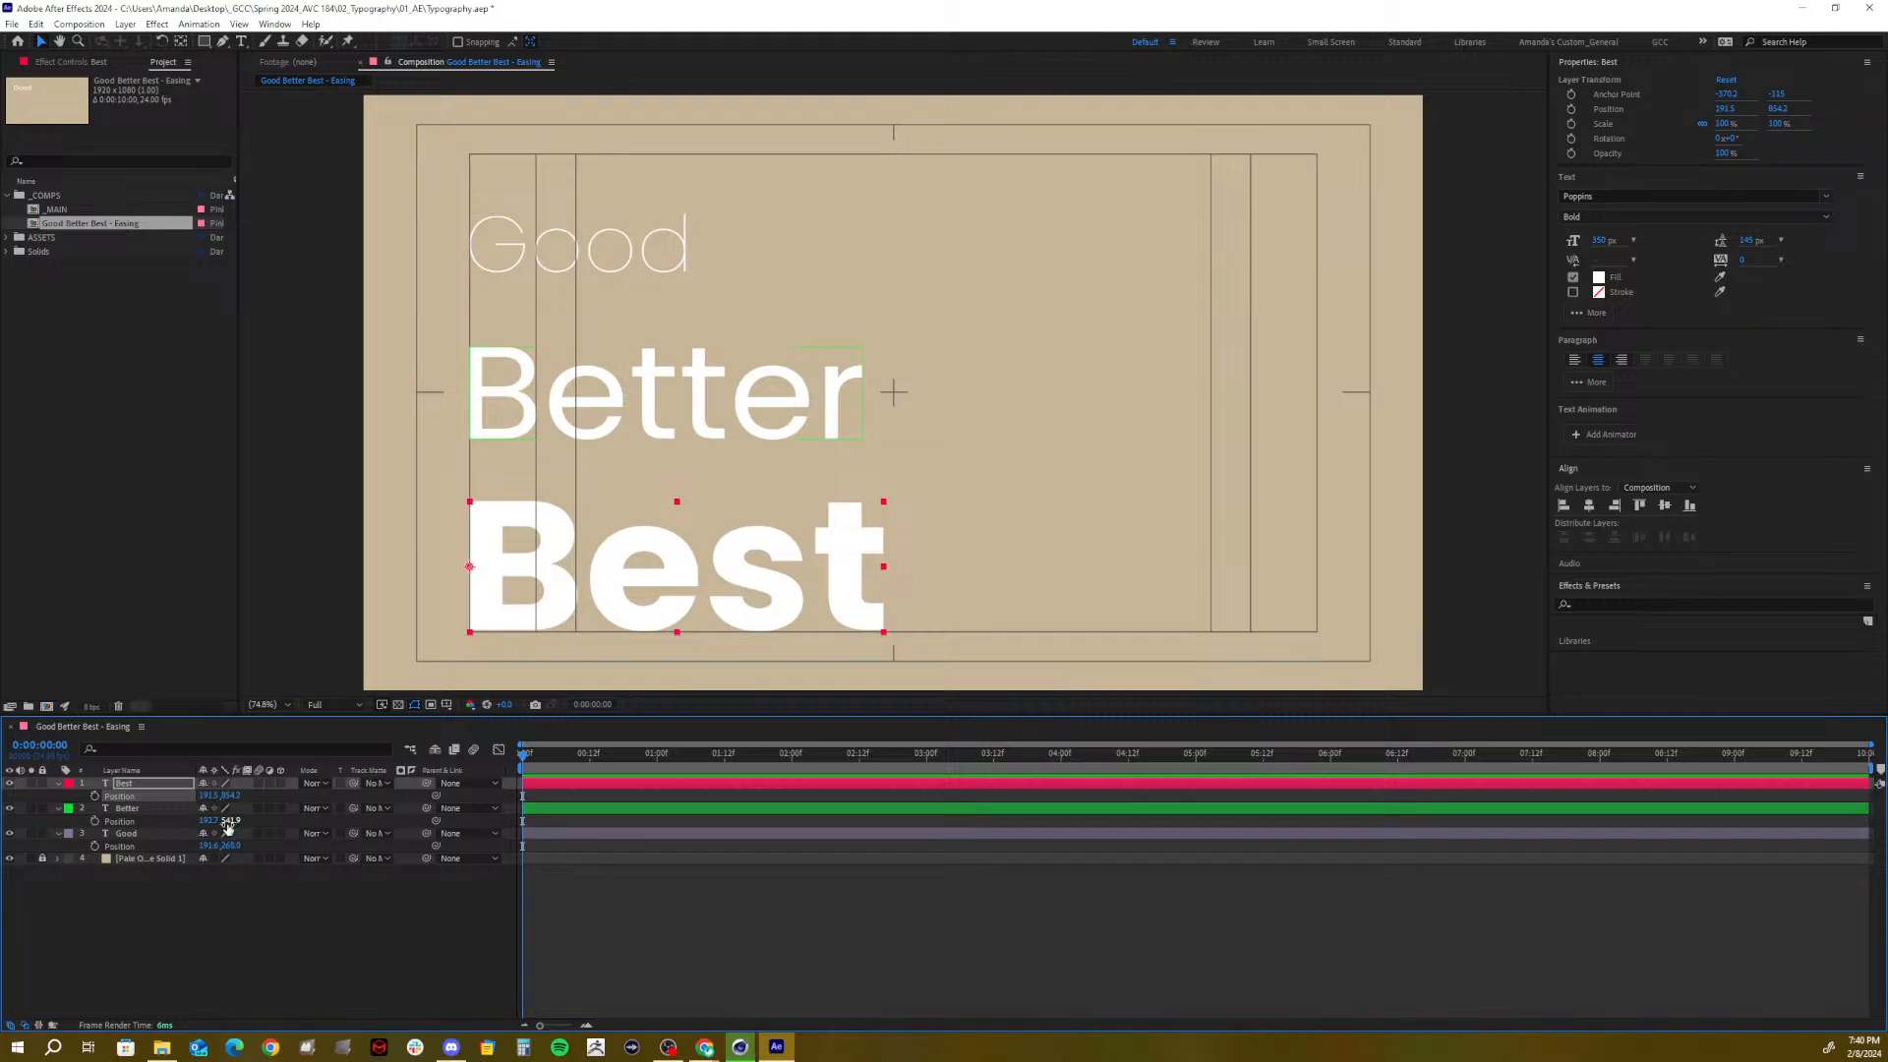
left_click_drag(232, 799, 252, 795)
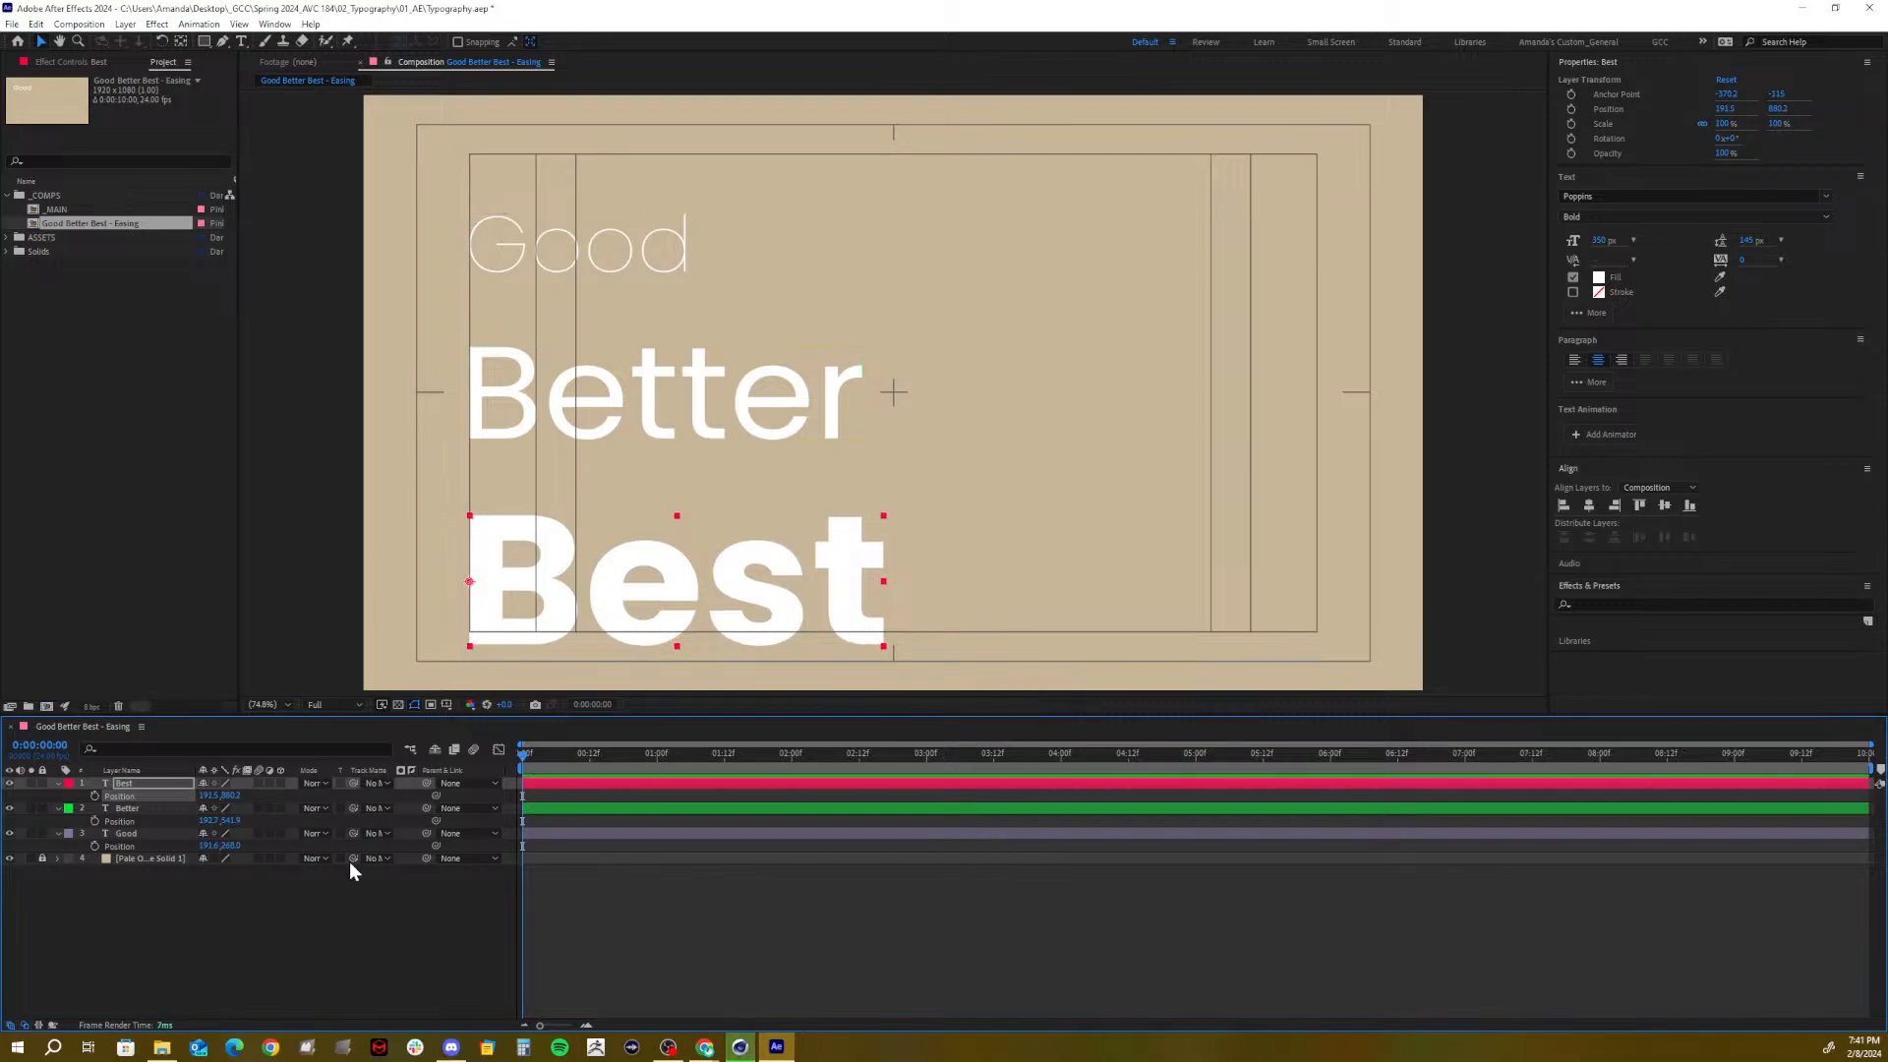
left_click(415, 704)
left_click(490, 724)
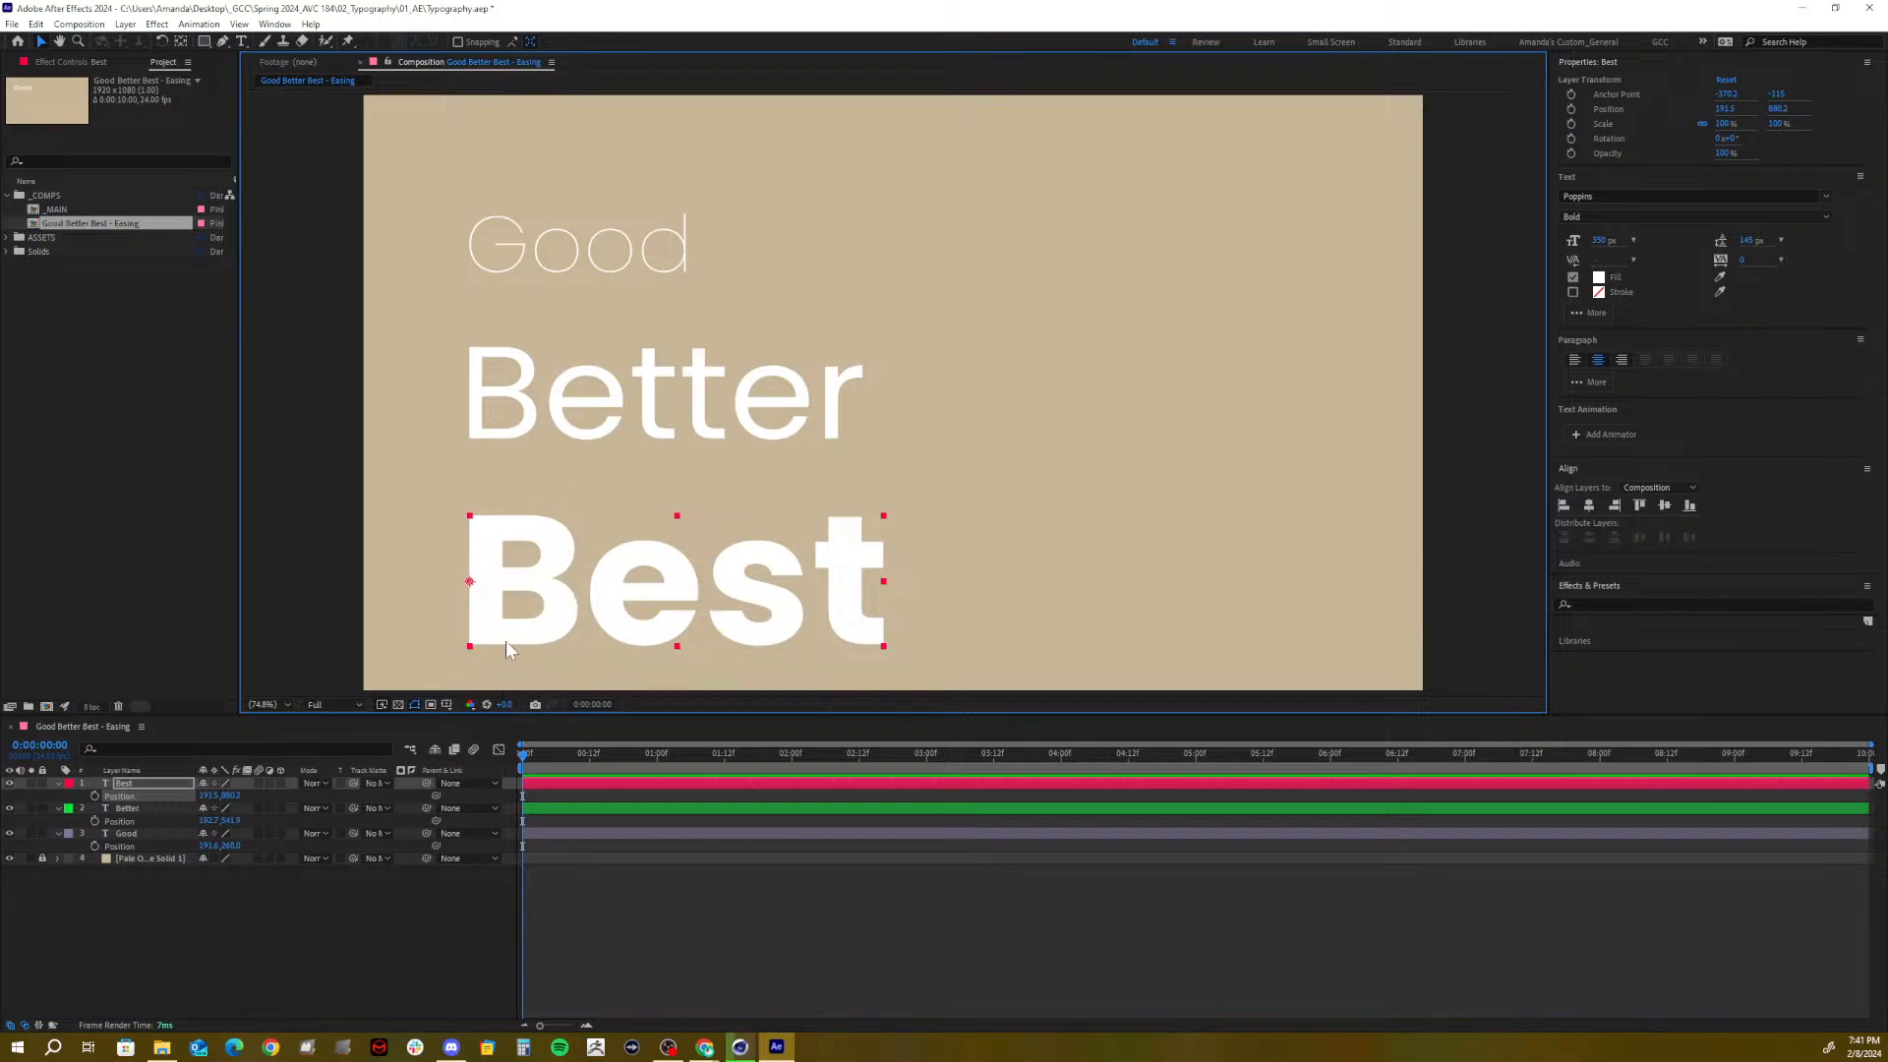
Add a Null Object and parent Best, Better and Good to Null 2
right_click(163, 932)
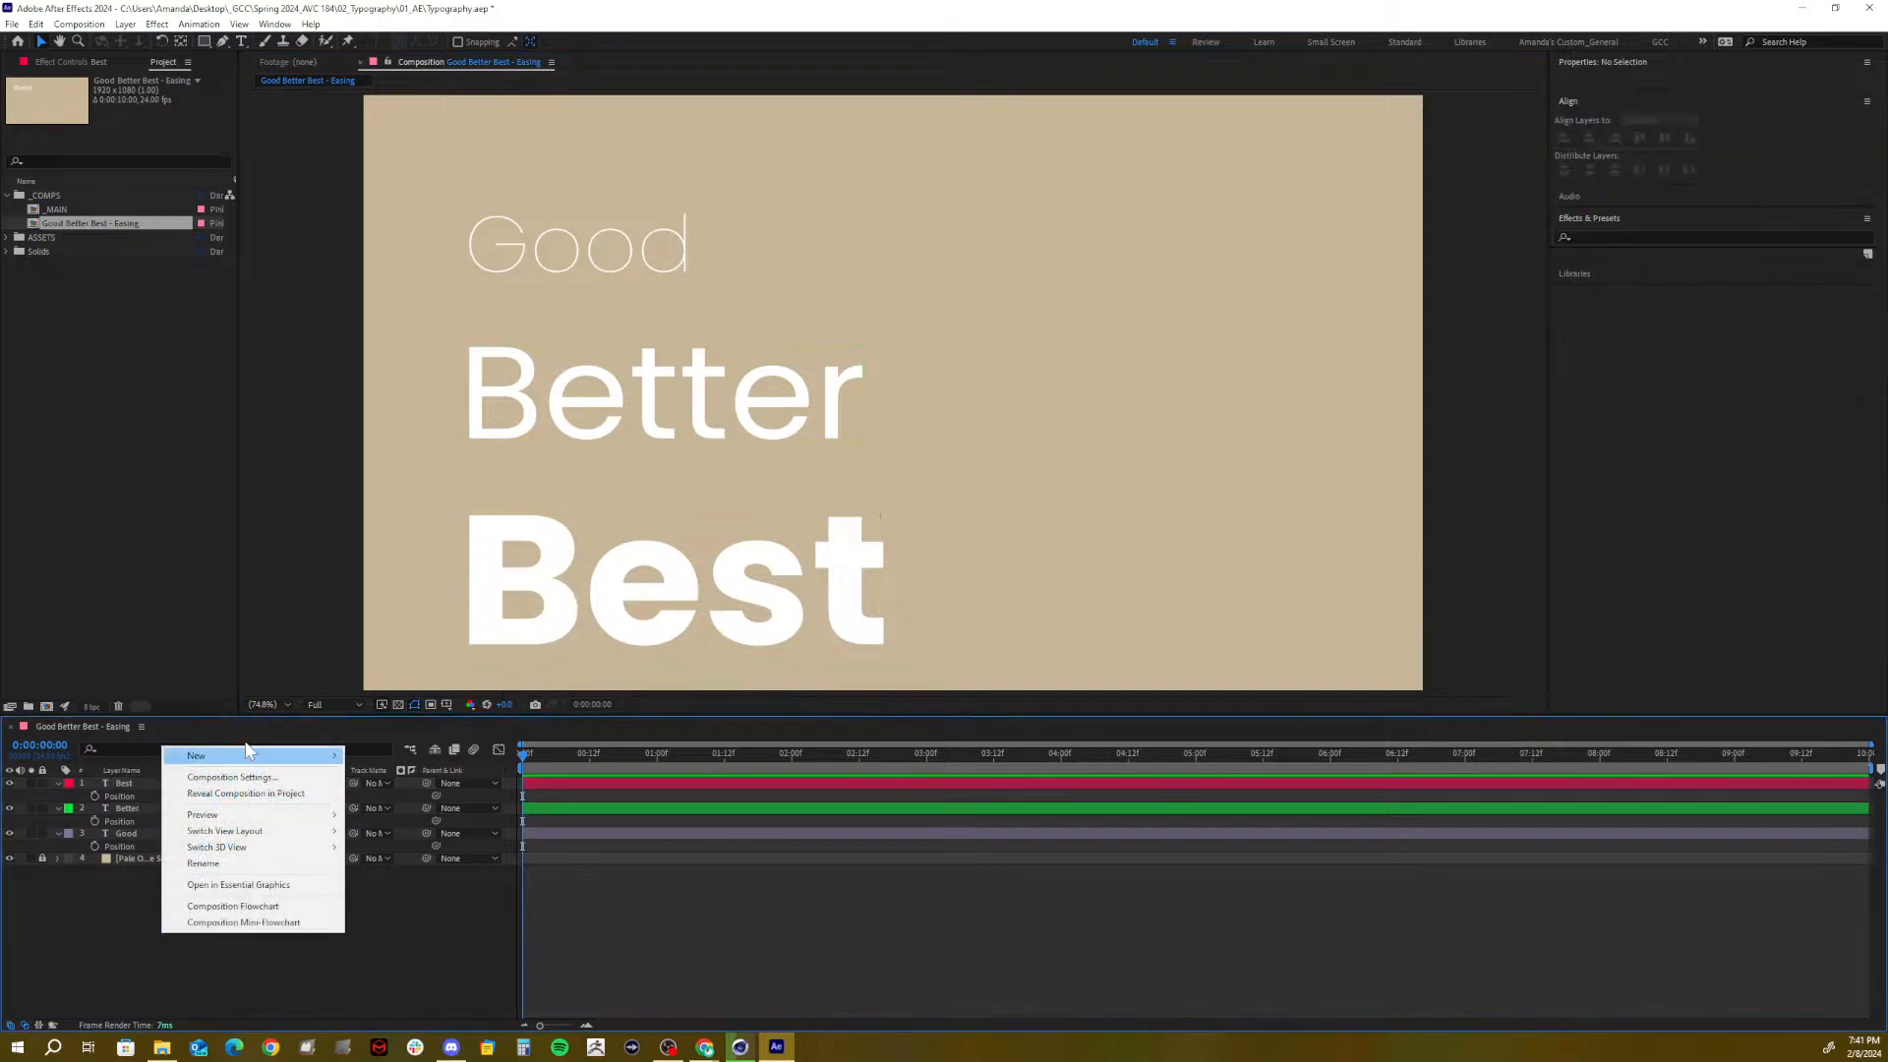
mouse_move(246, 762)
left_click(393, 841)
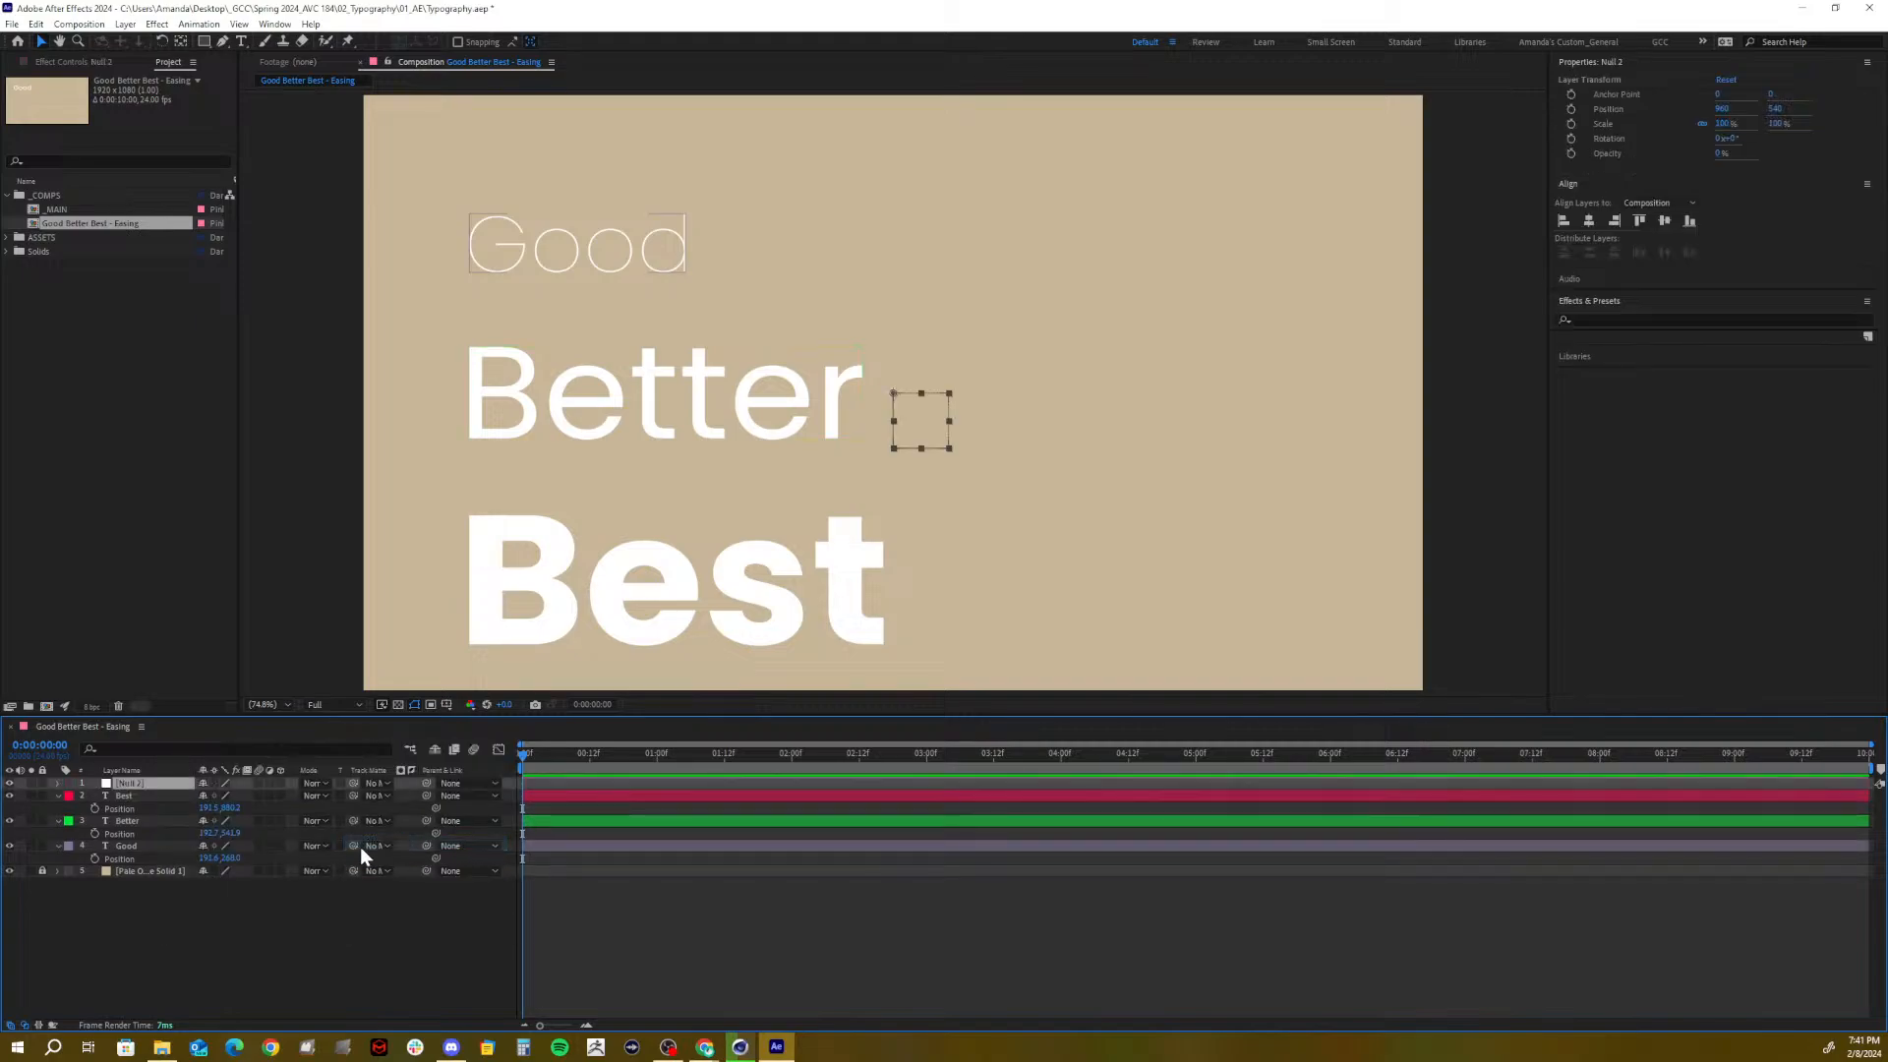
left_click(148, 797)
left_click(132, 847, "shift")
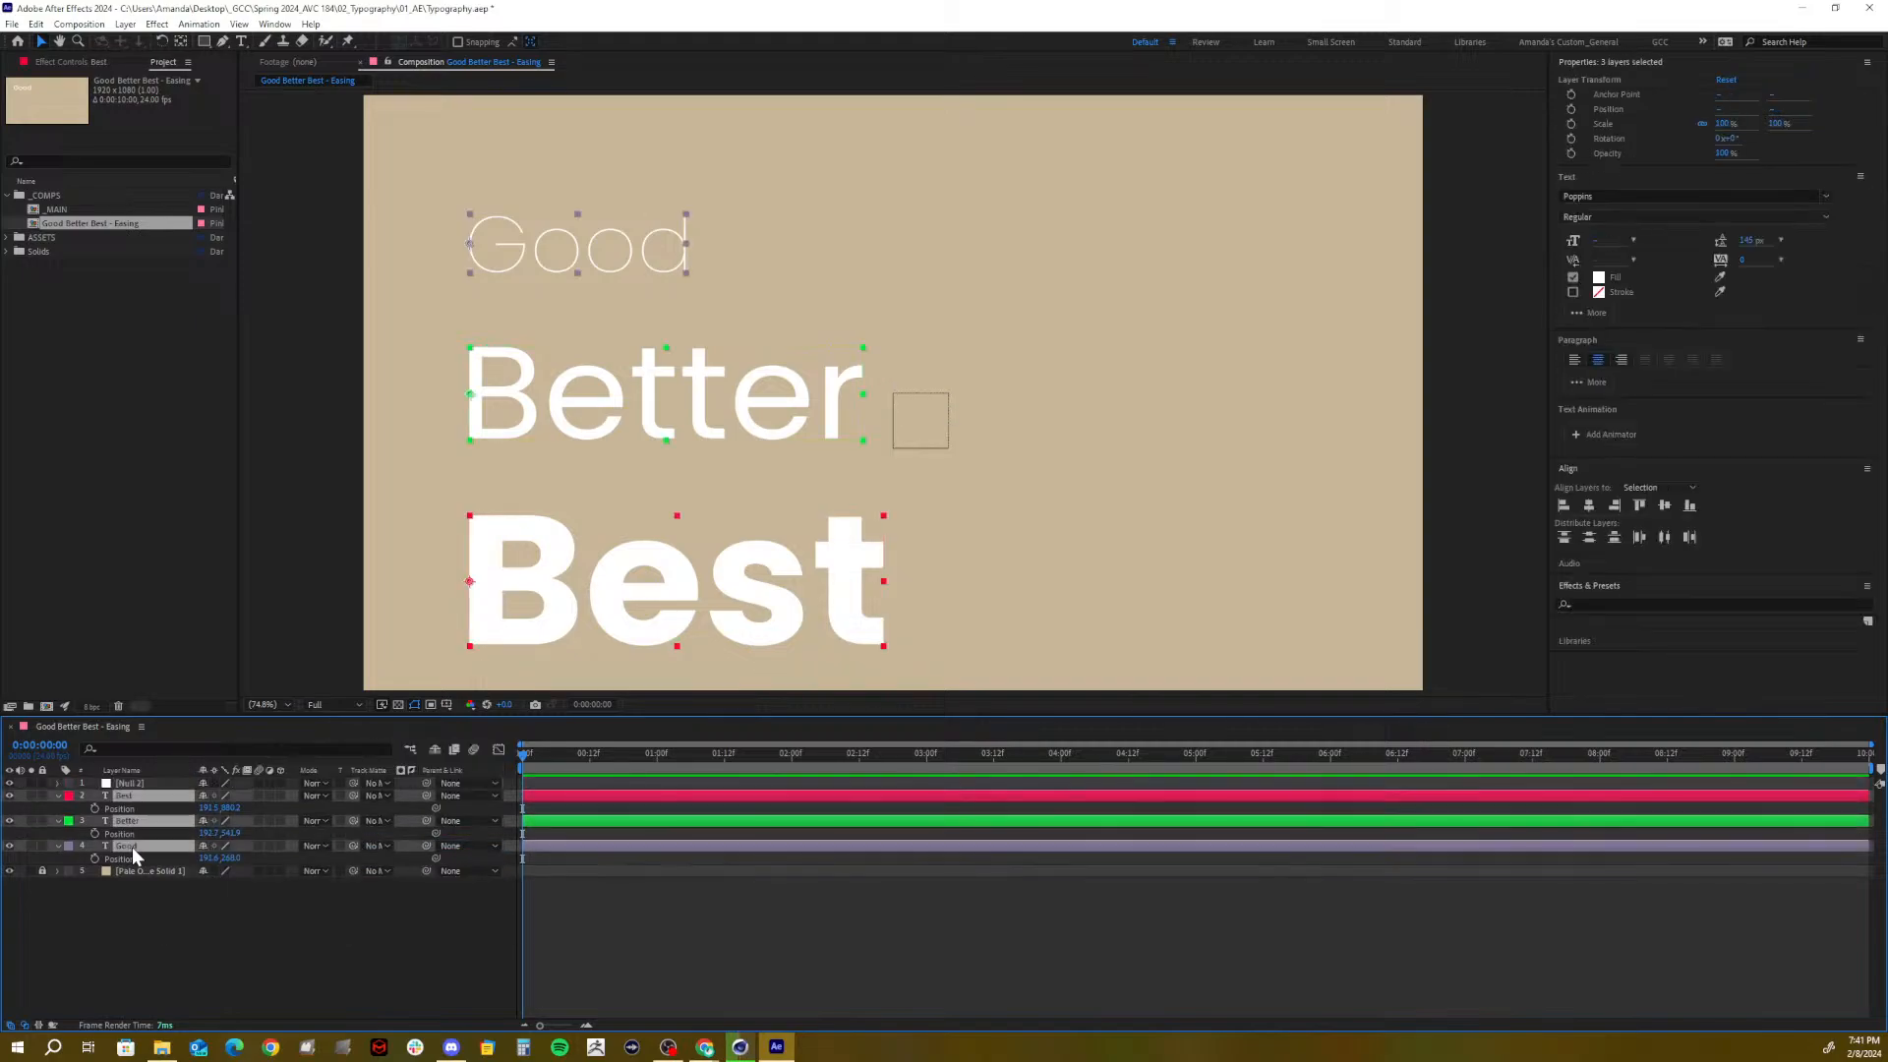
left_click(466, 794)
left_click(478, 833)
Raise Null 2's Position Y to lift all three words, and re-enable Title/Action Safe guides
left_click(177, 964)
left_click(138, 784)
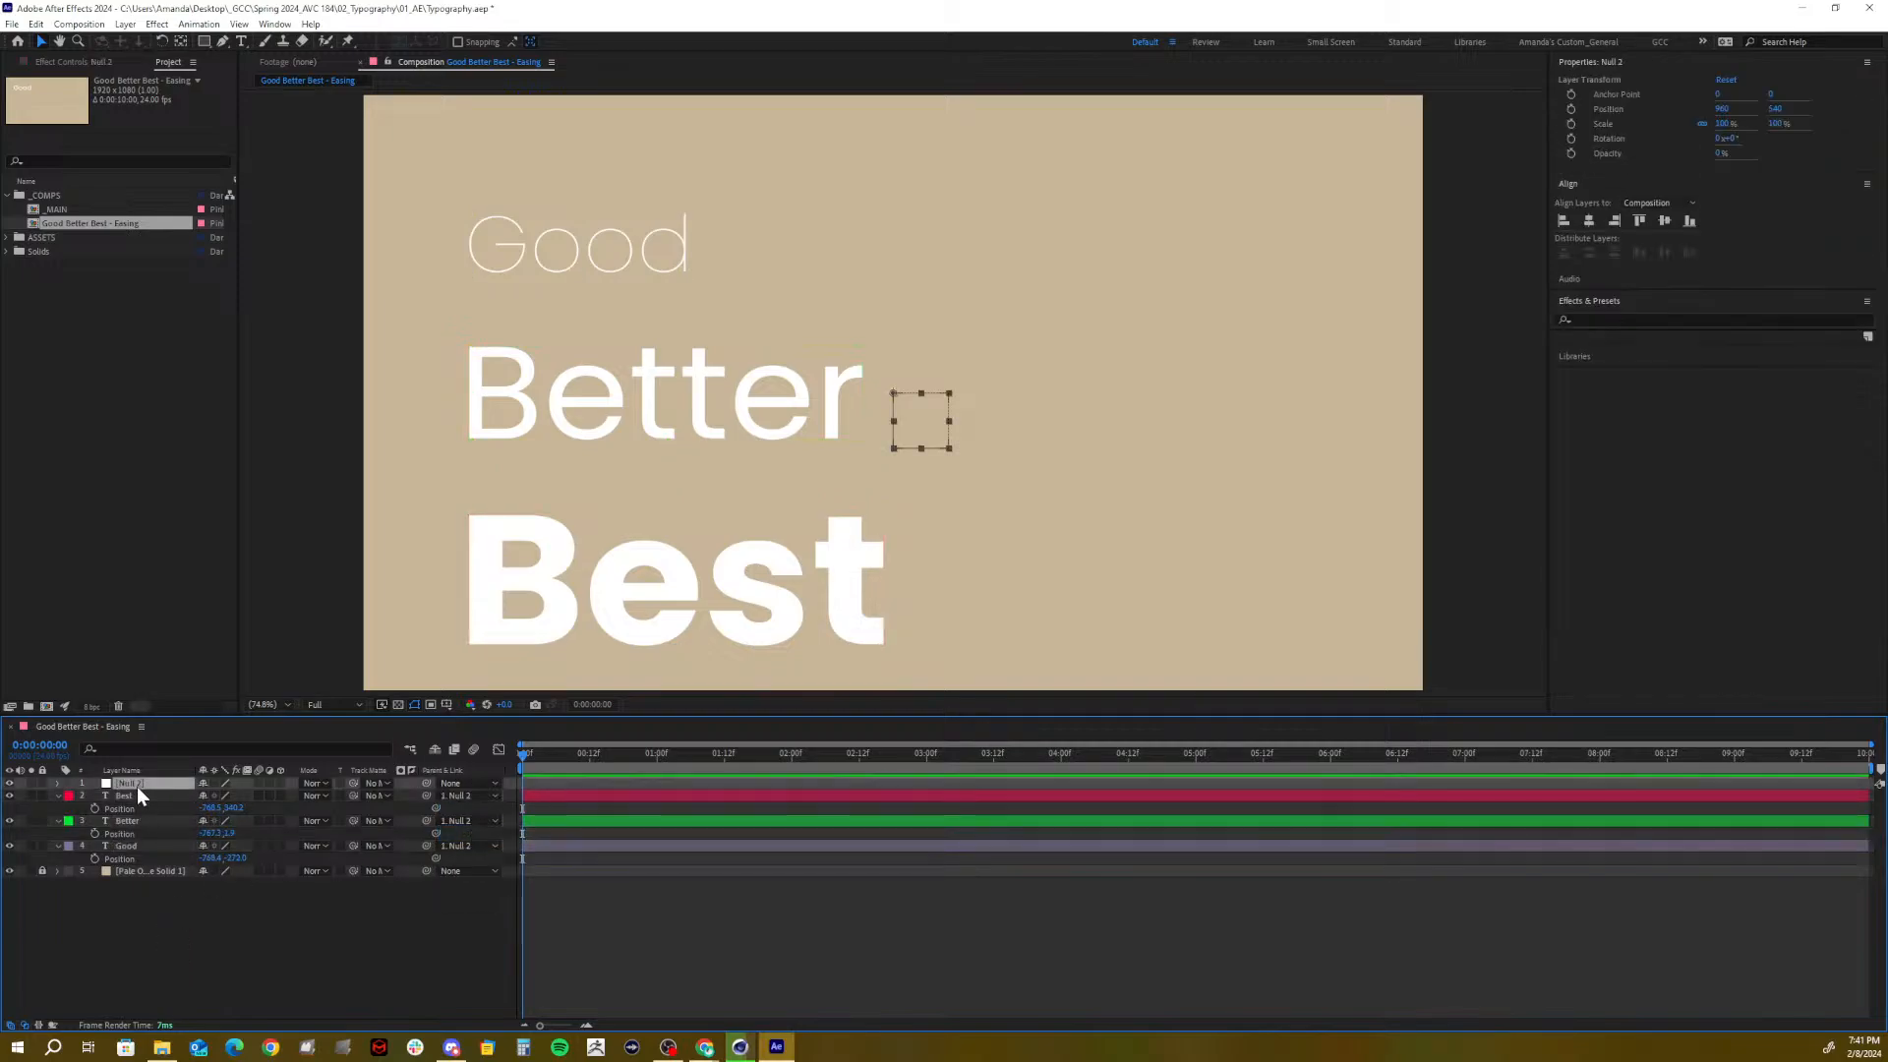
key("p")
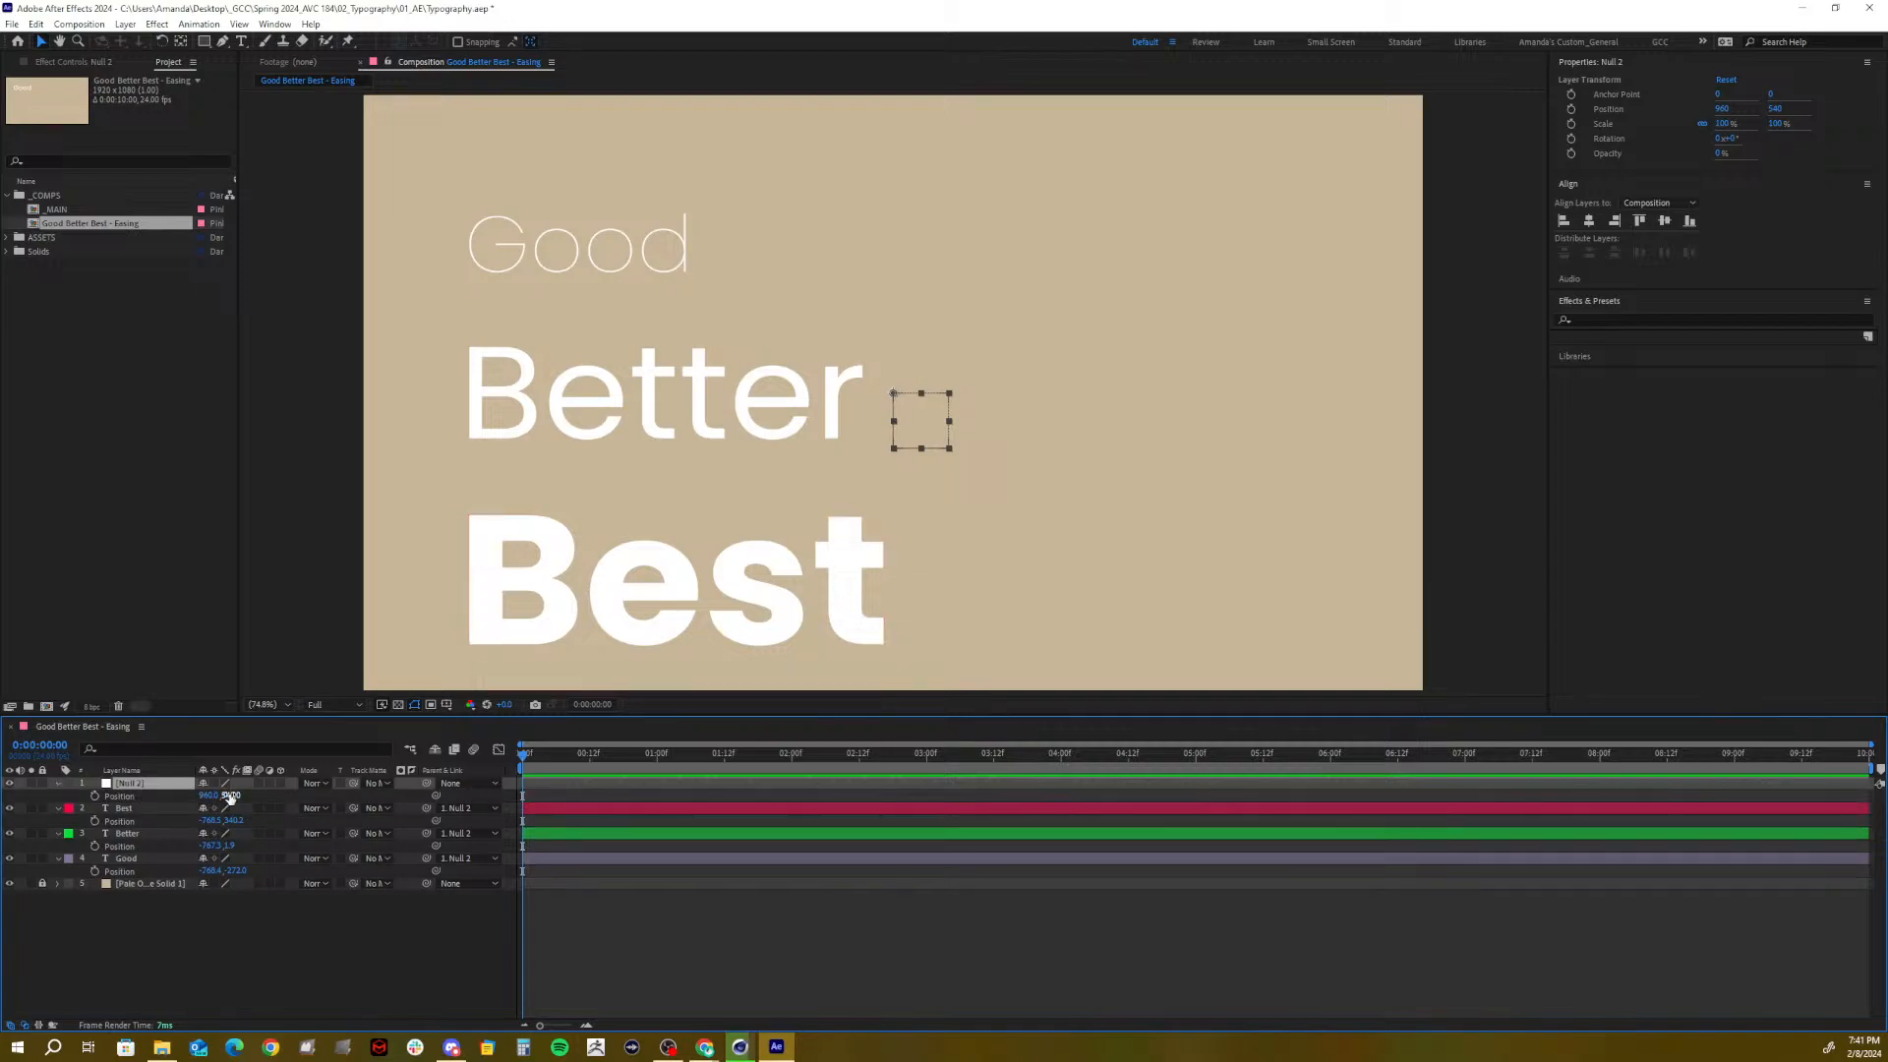
left_click_drag(232, 795, 177, 790)
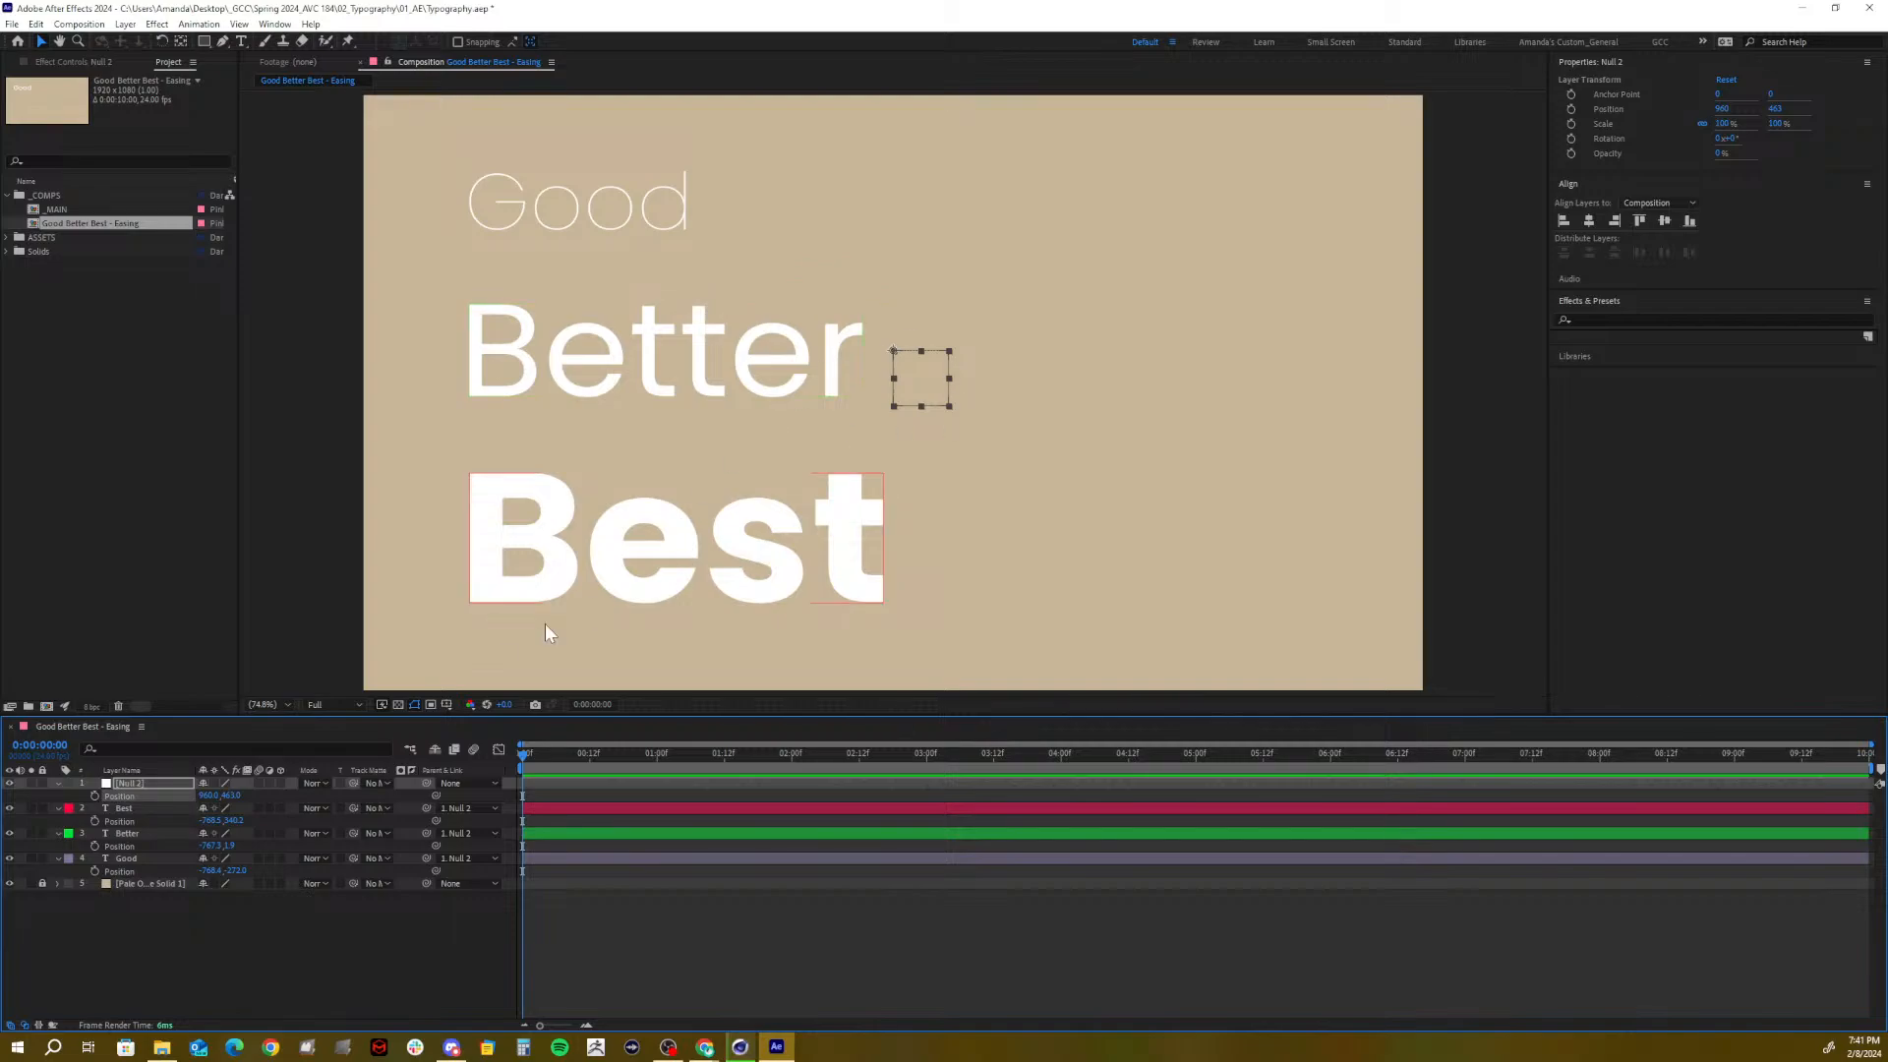
left_click(446, 704)
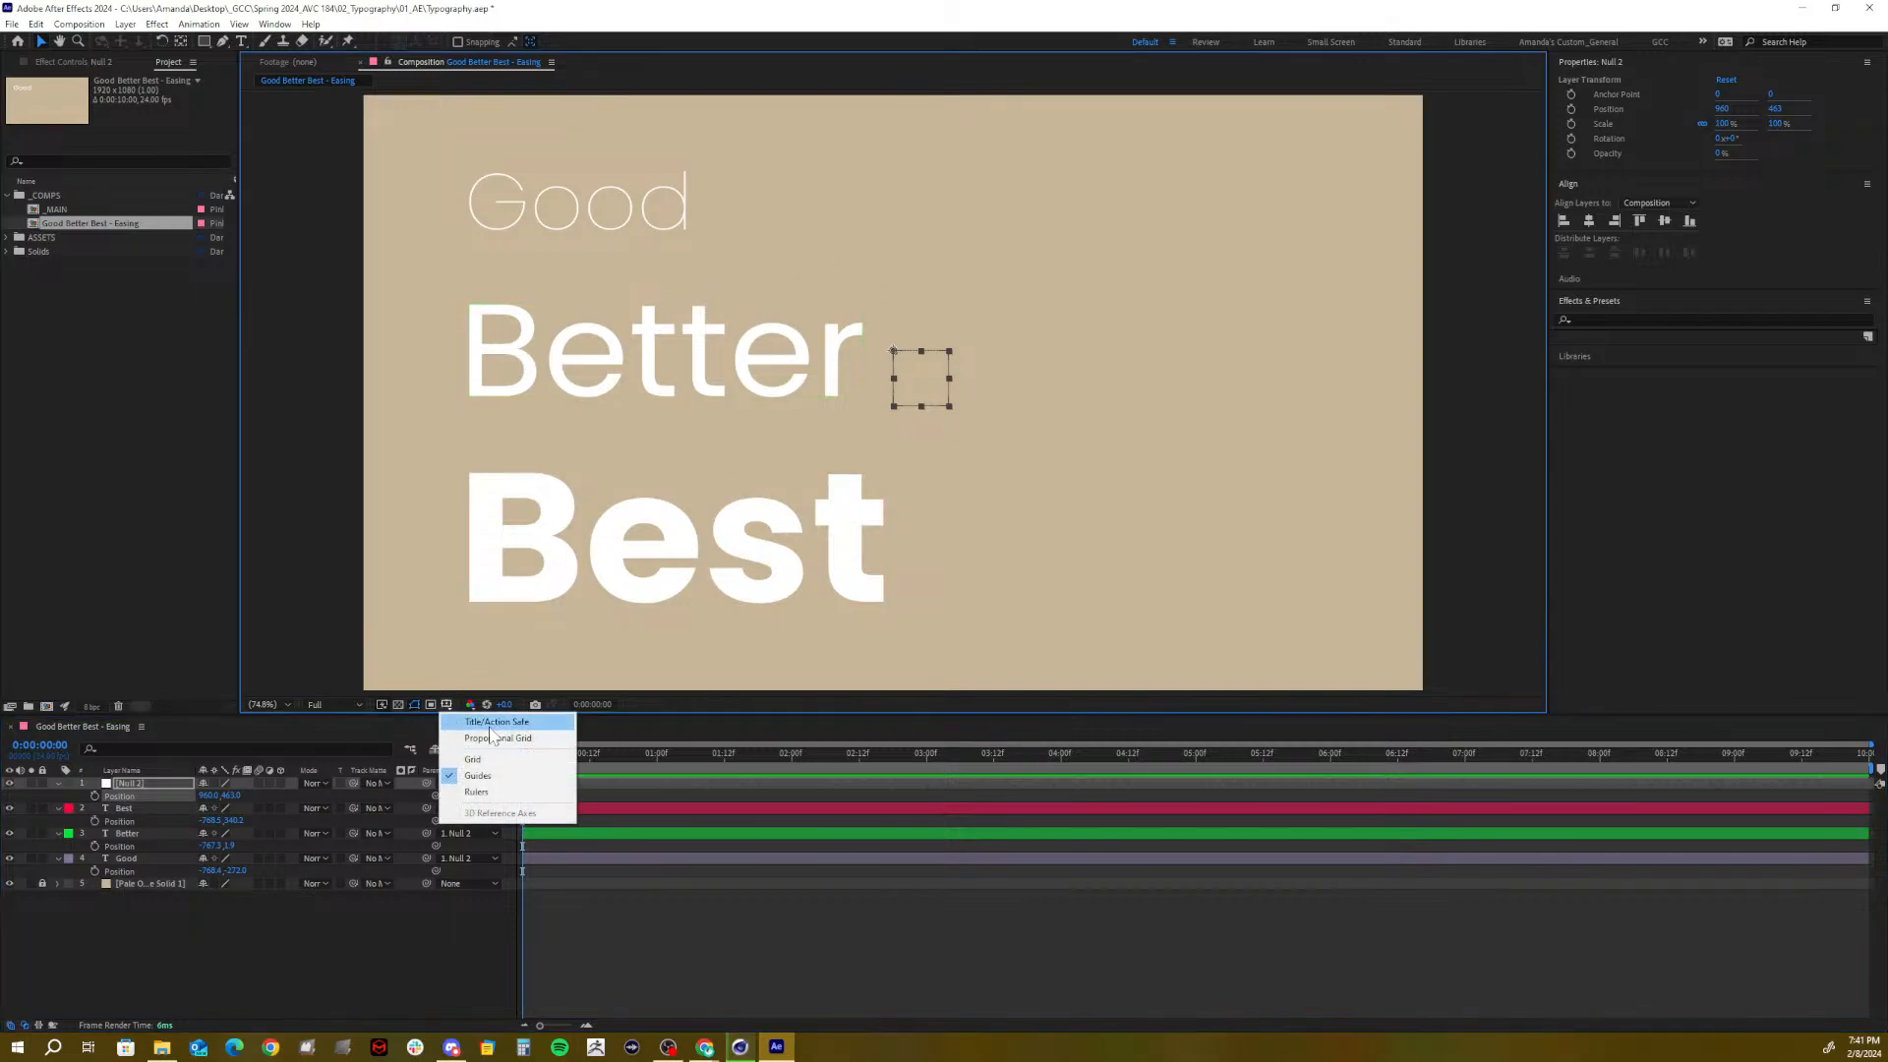
left_click(497, 725)
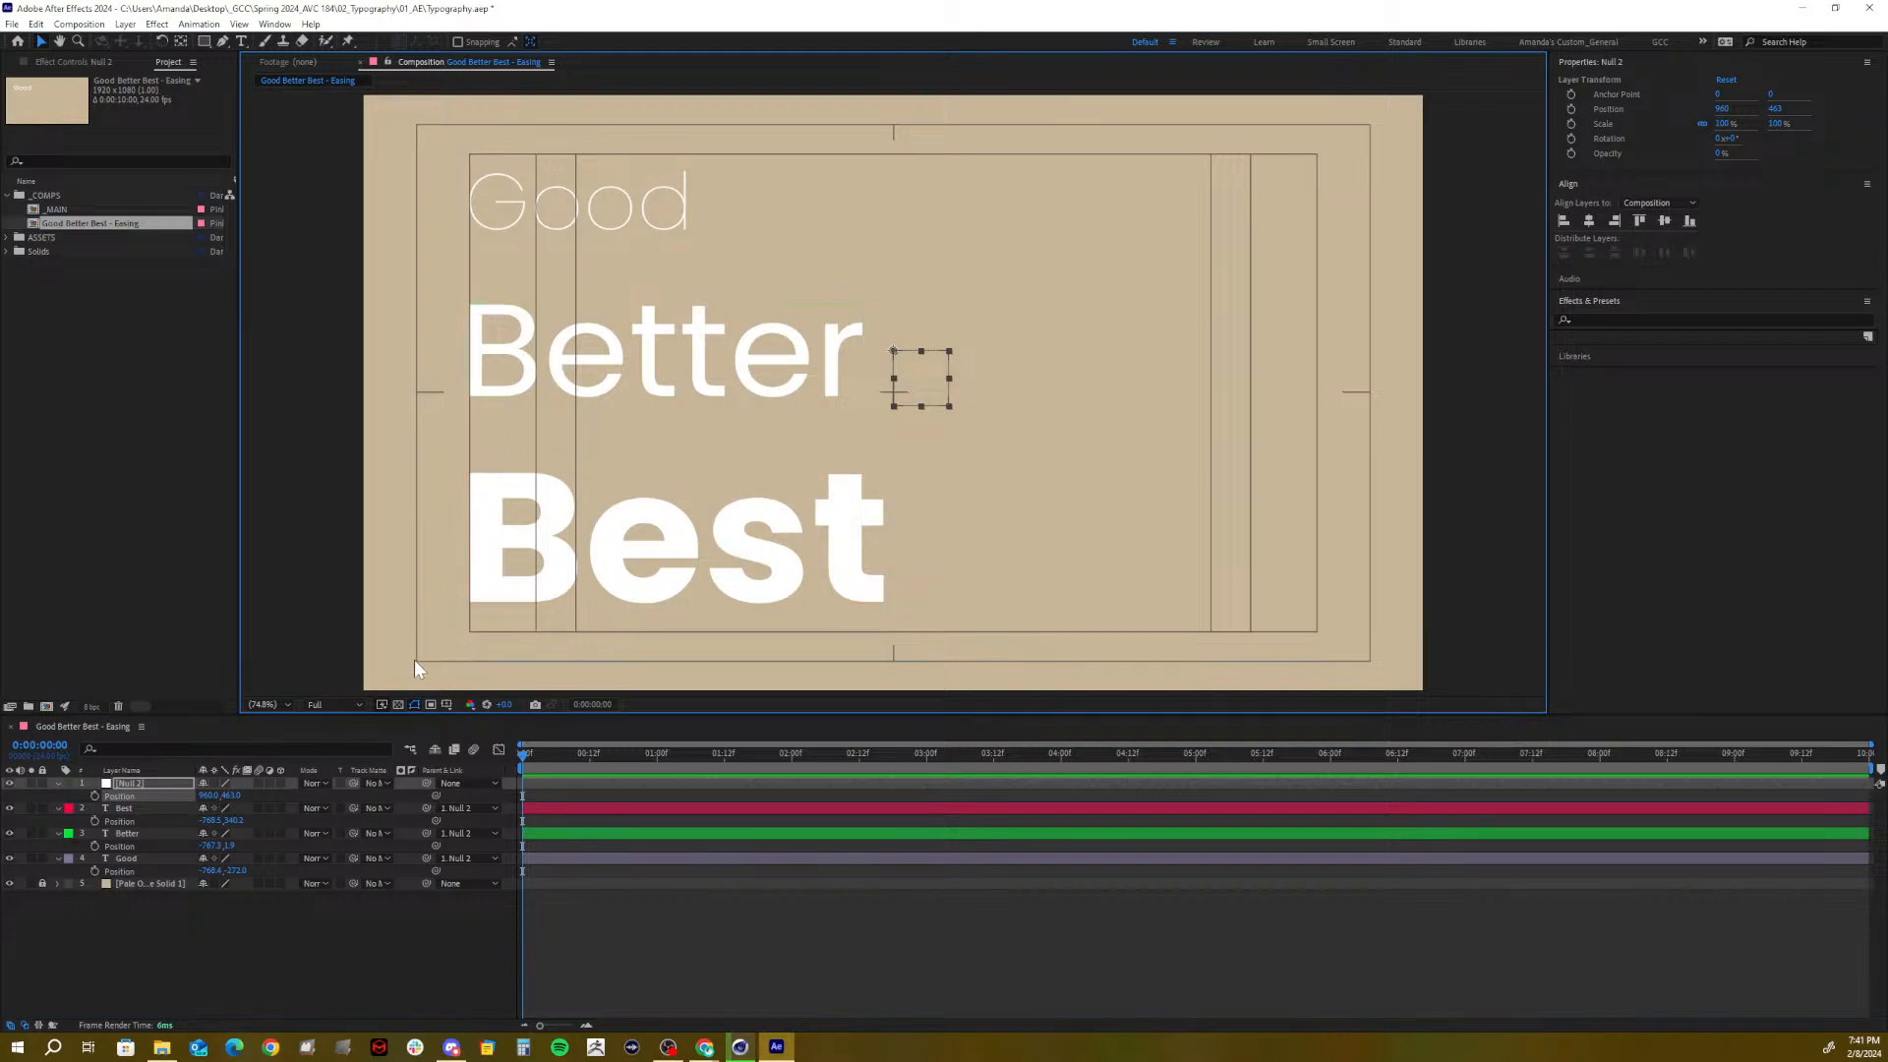
left_click(89, 924)
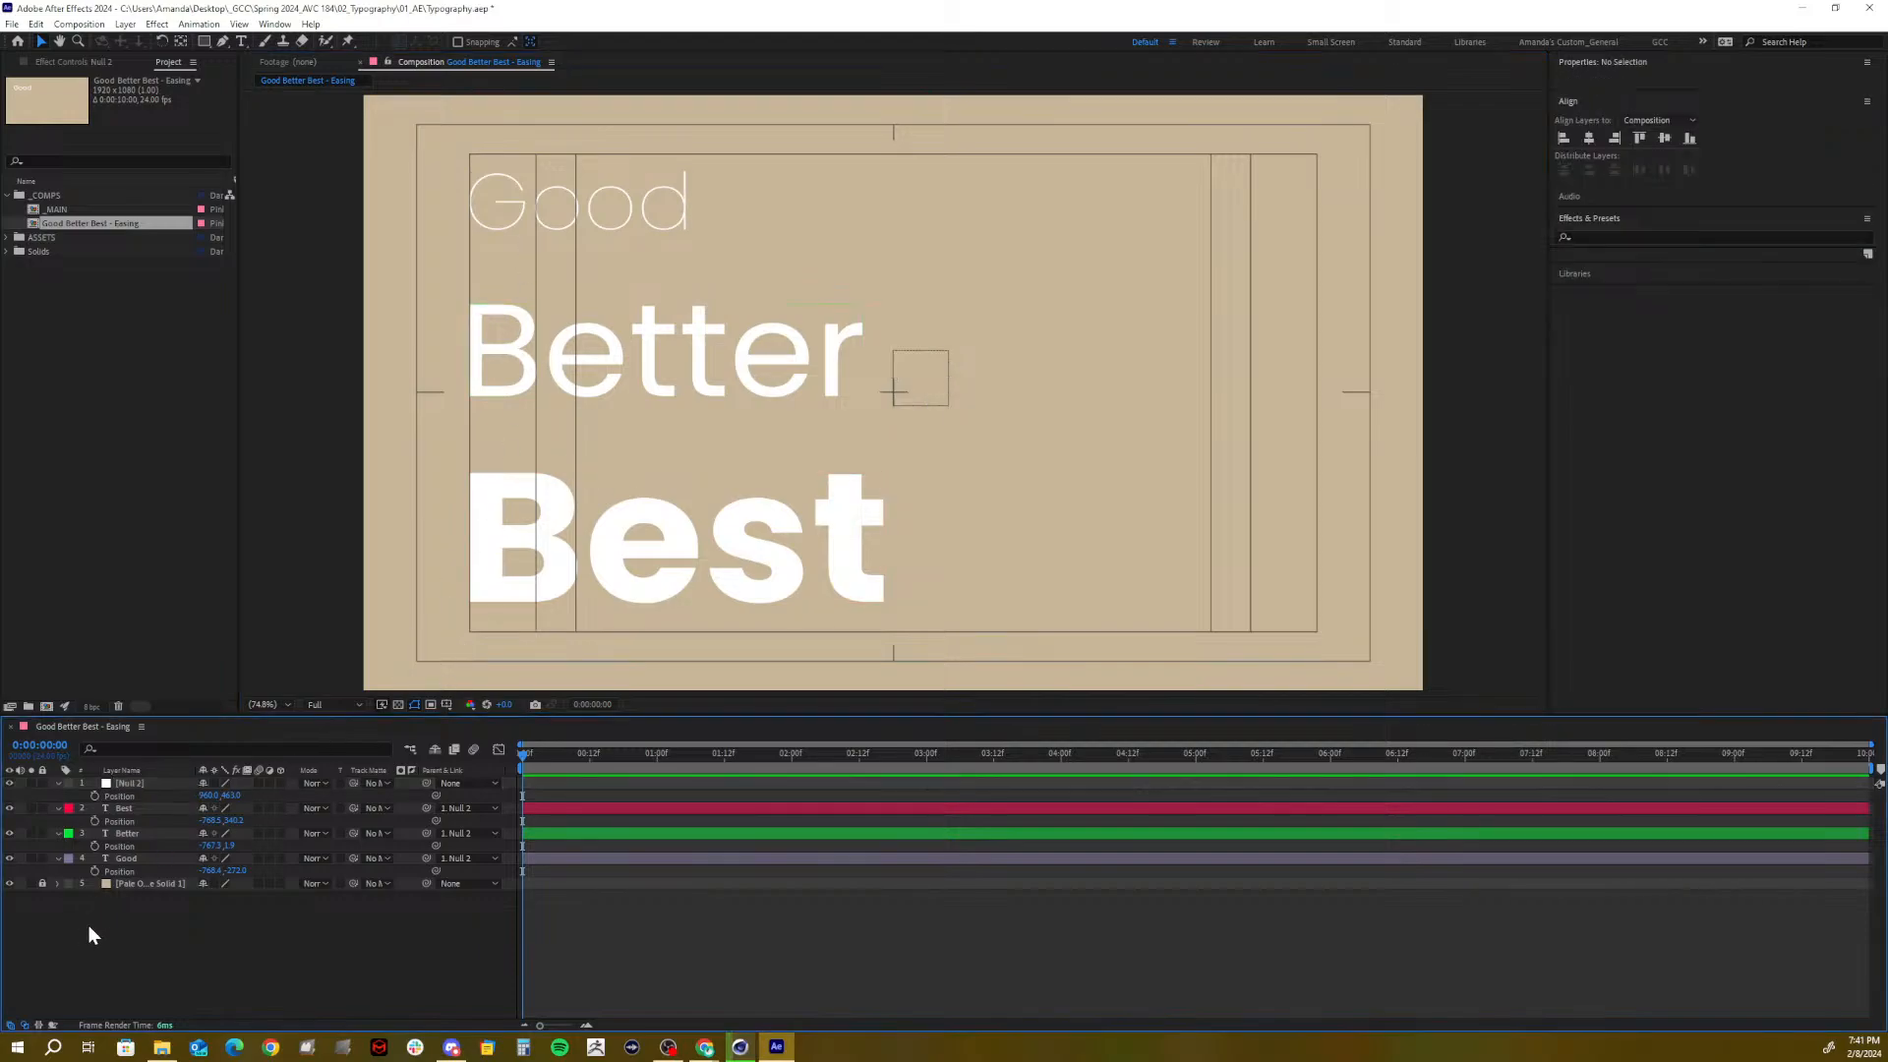
Delete Null 2 and separate the three text layers' Position into X and Y
left_click(136, 787)
key("Delete")
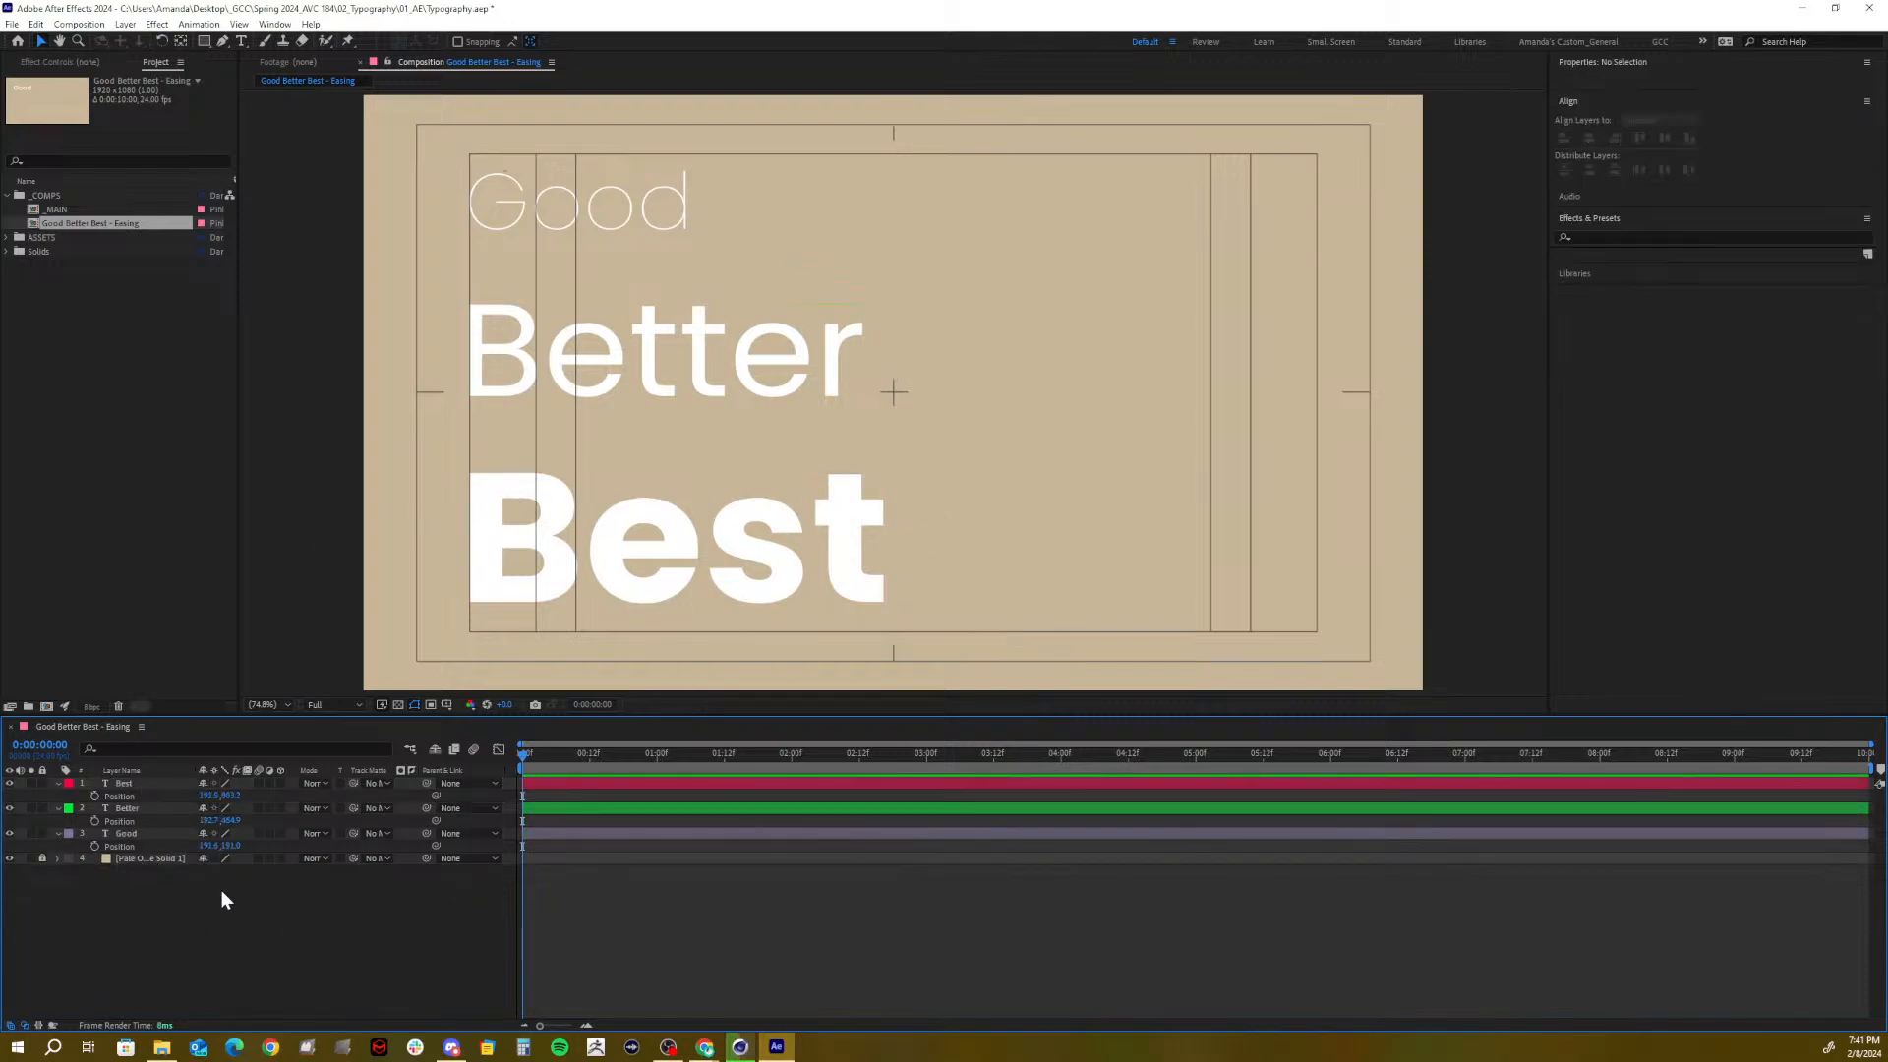
left_click(133, 794)
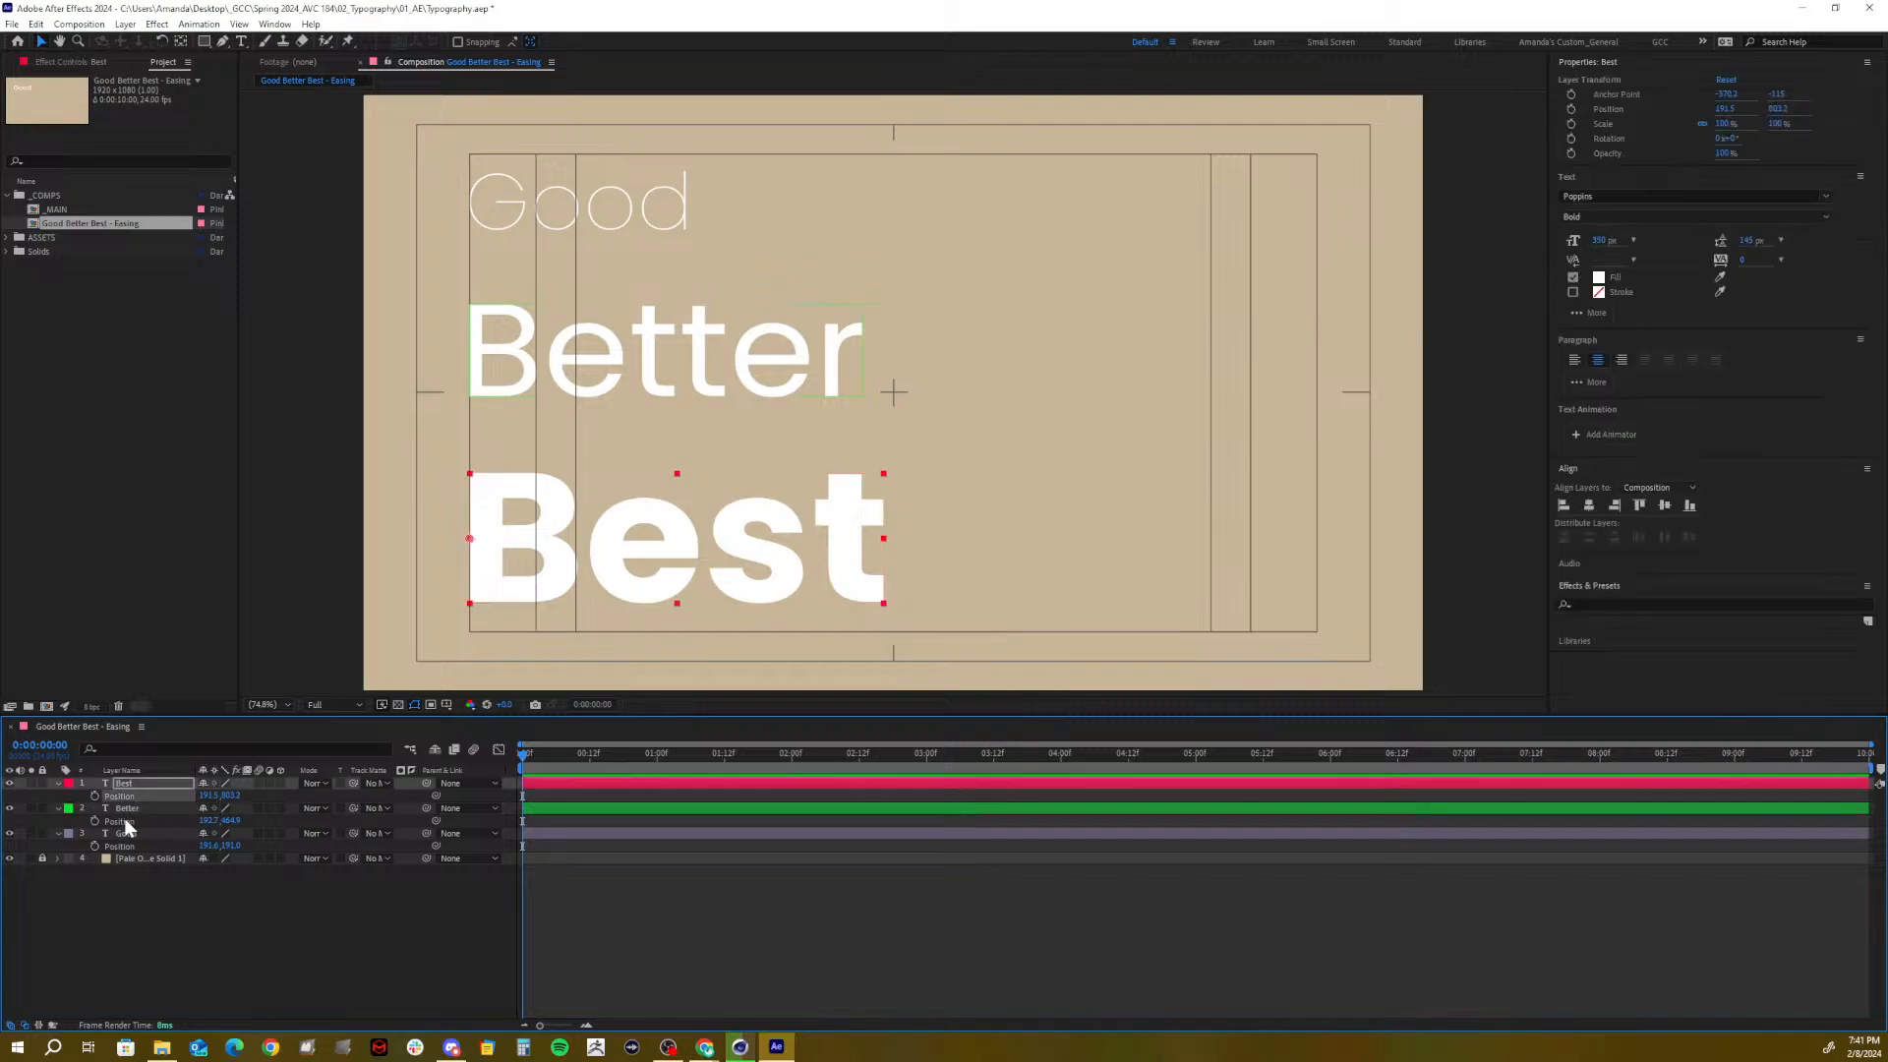
left_click(122, 822, "shift")
left_click(120, 848, "shift")
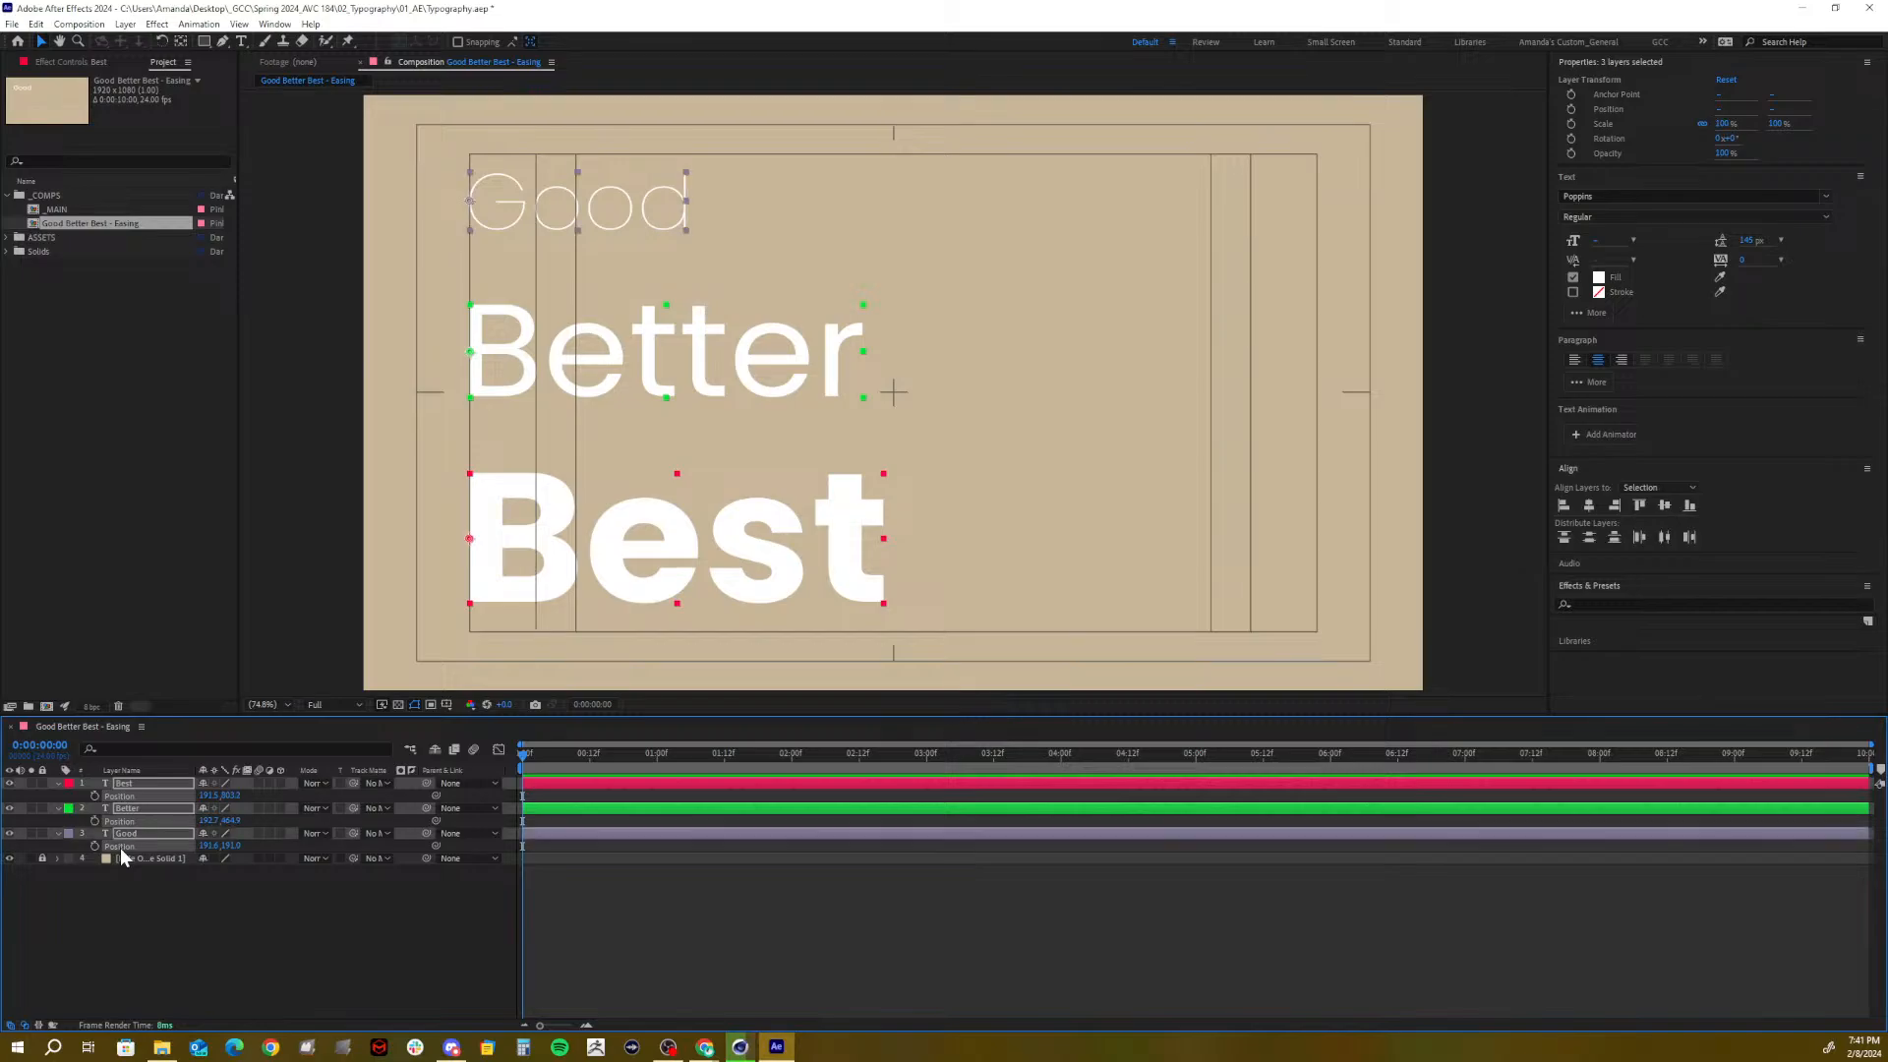
right_click(120, 848)
left_click(181, 666)
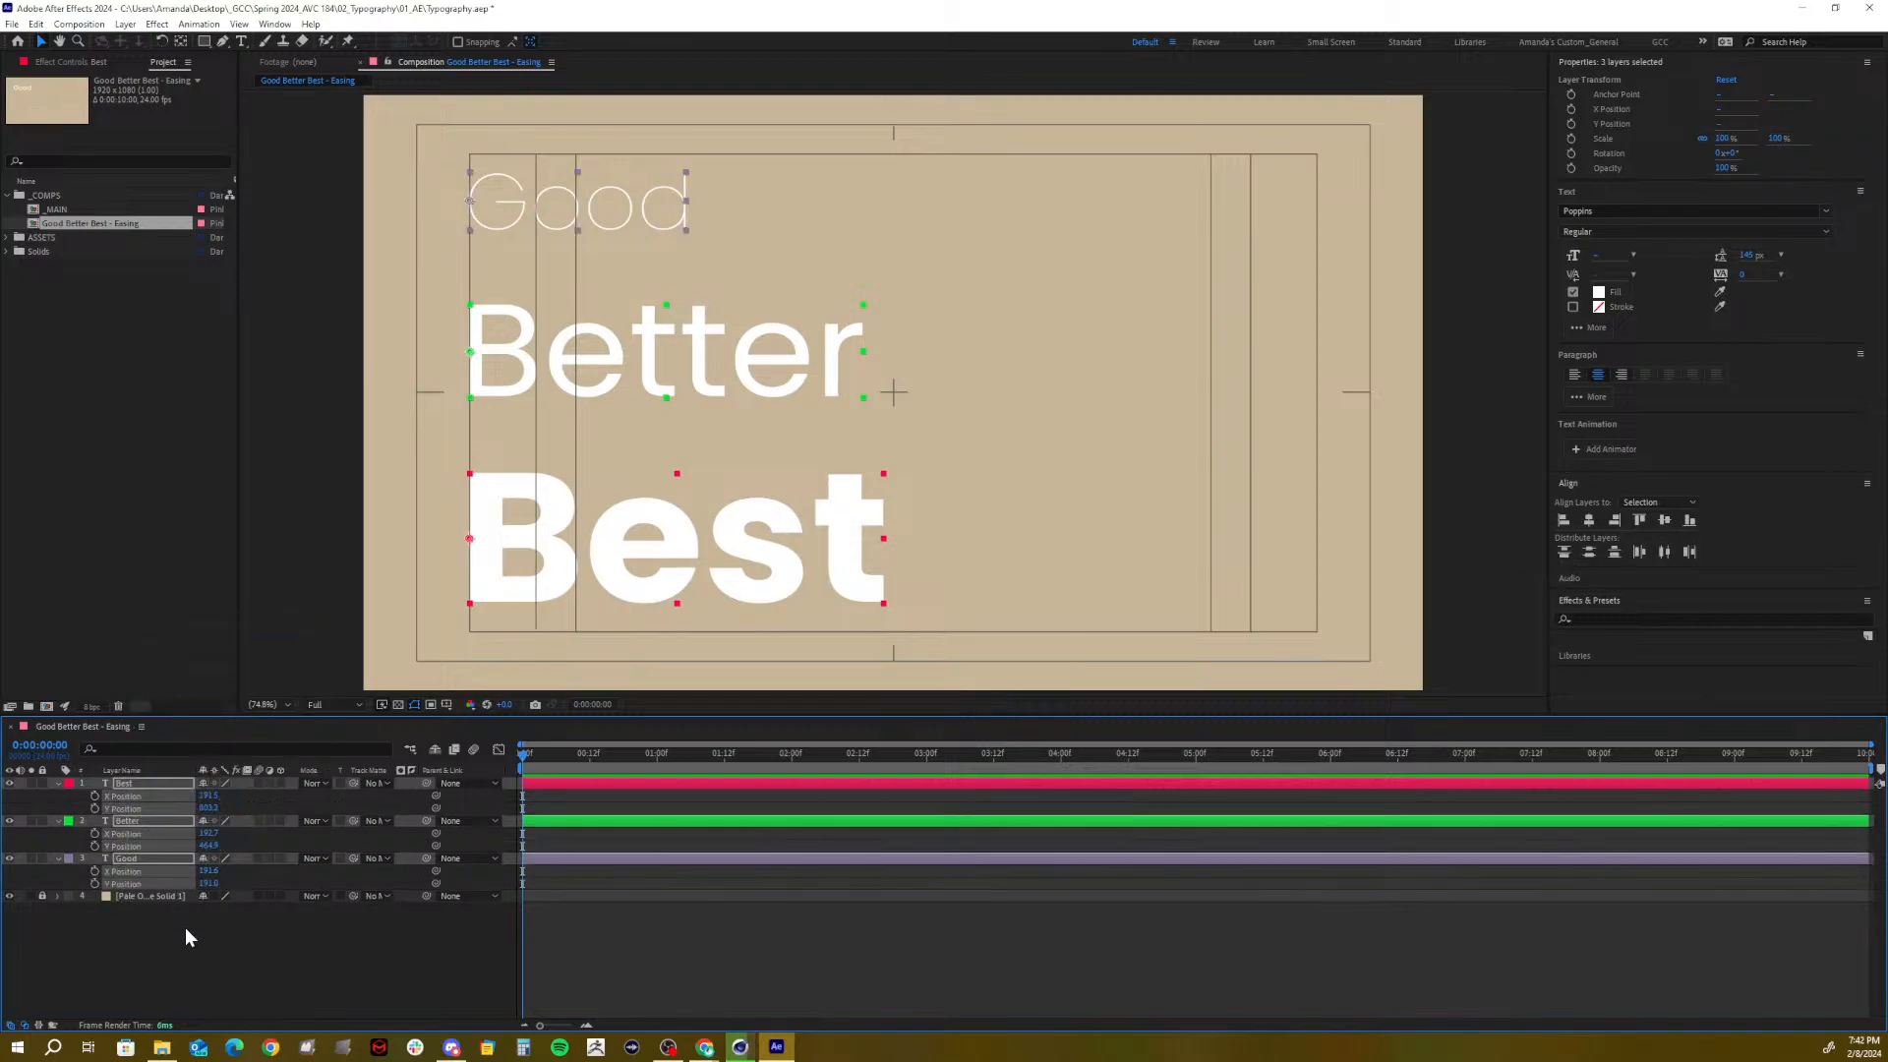
left_click(192, 953)
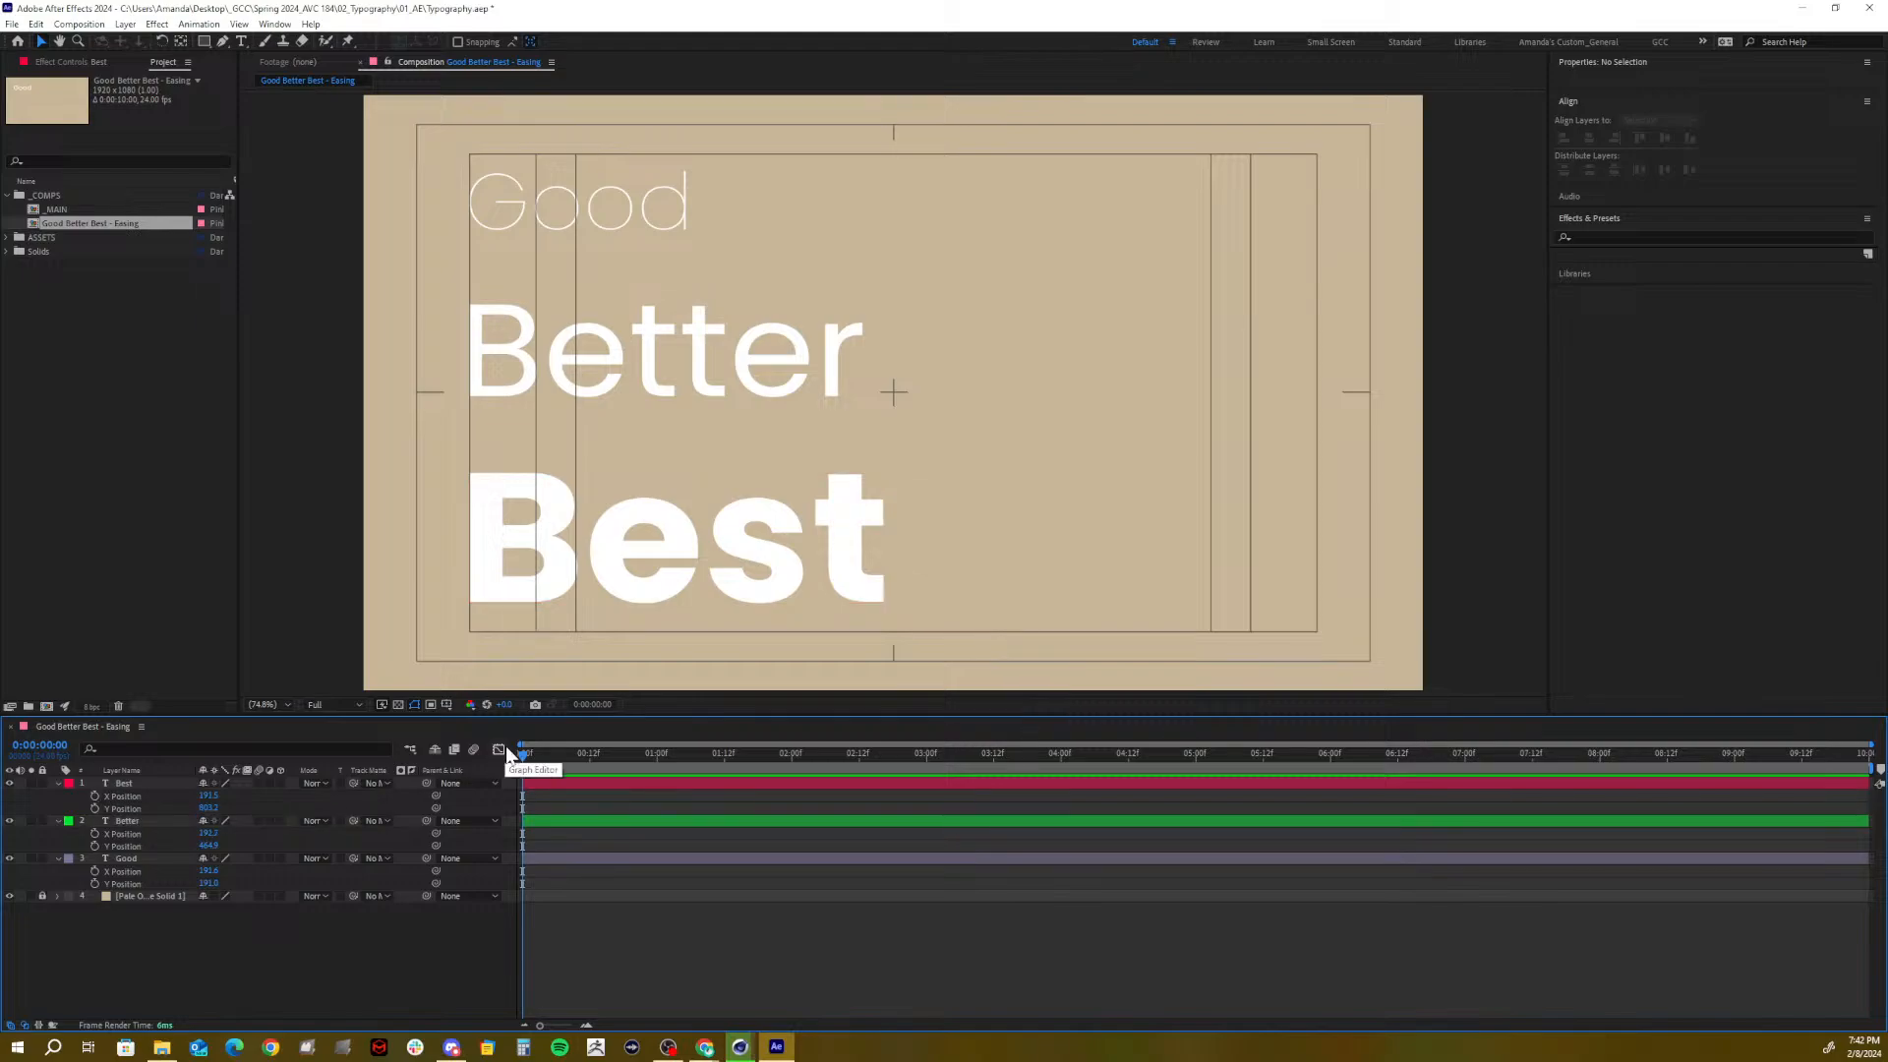
At 1:12, set X Position keyframes on Best, Better and Good, showing only keyframed properties
left_click_drag(537, 754, 724, 780)
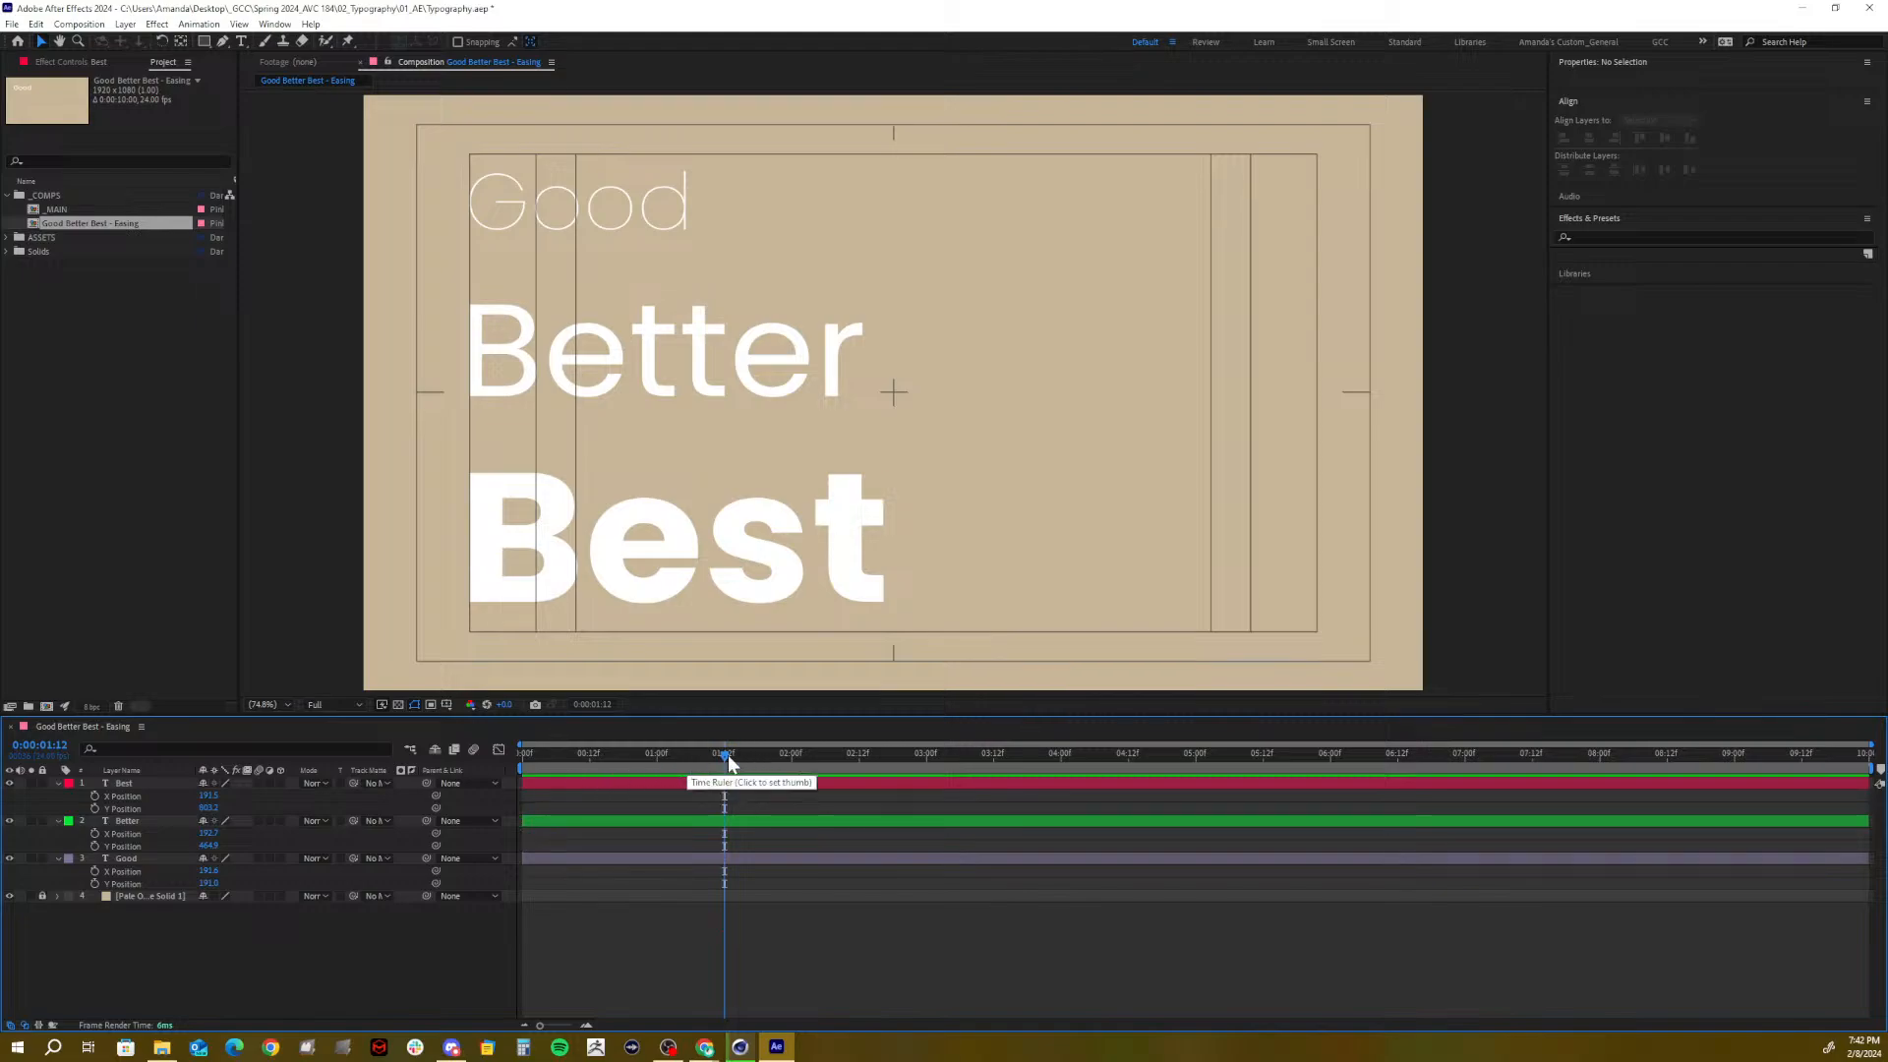
left_click(95, 796)
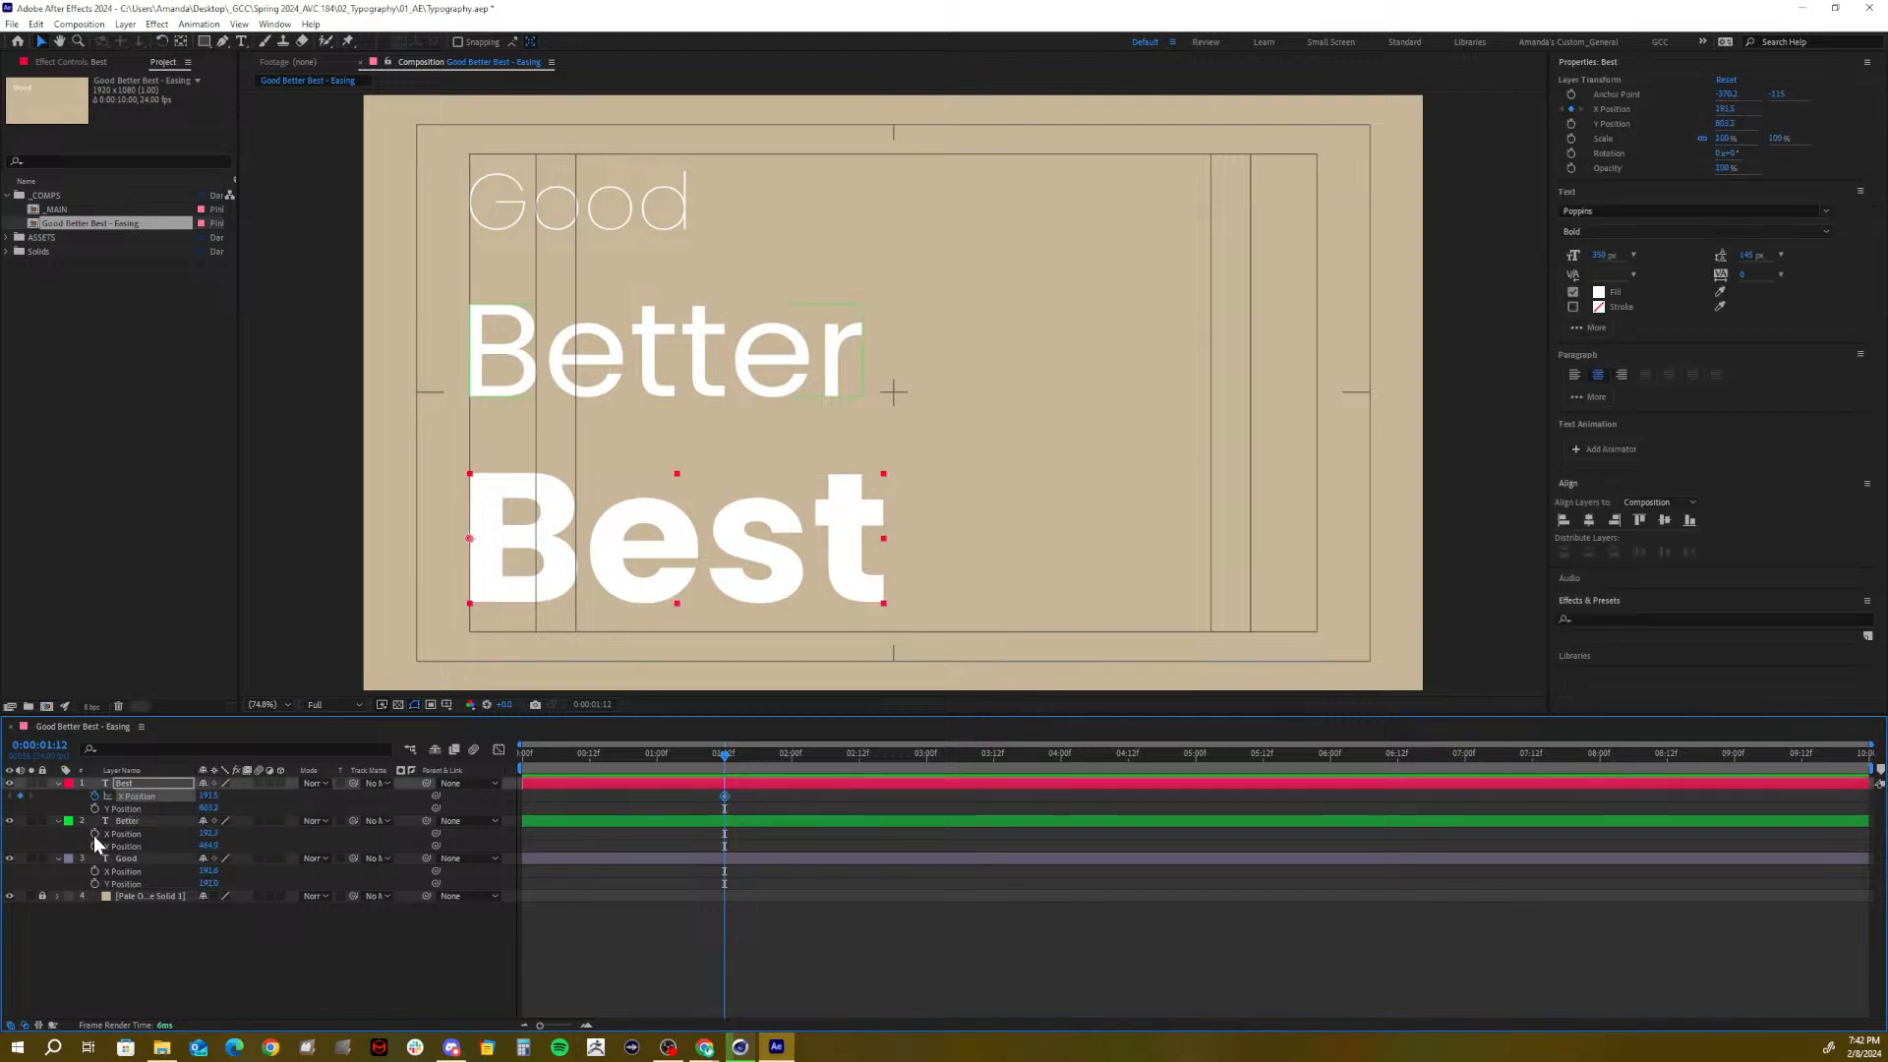
left_click(94, 834)
left_click(94, 871)
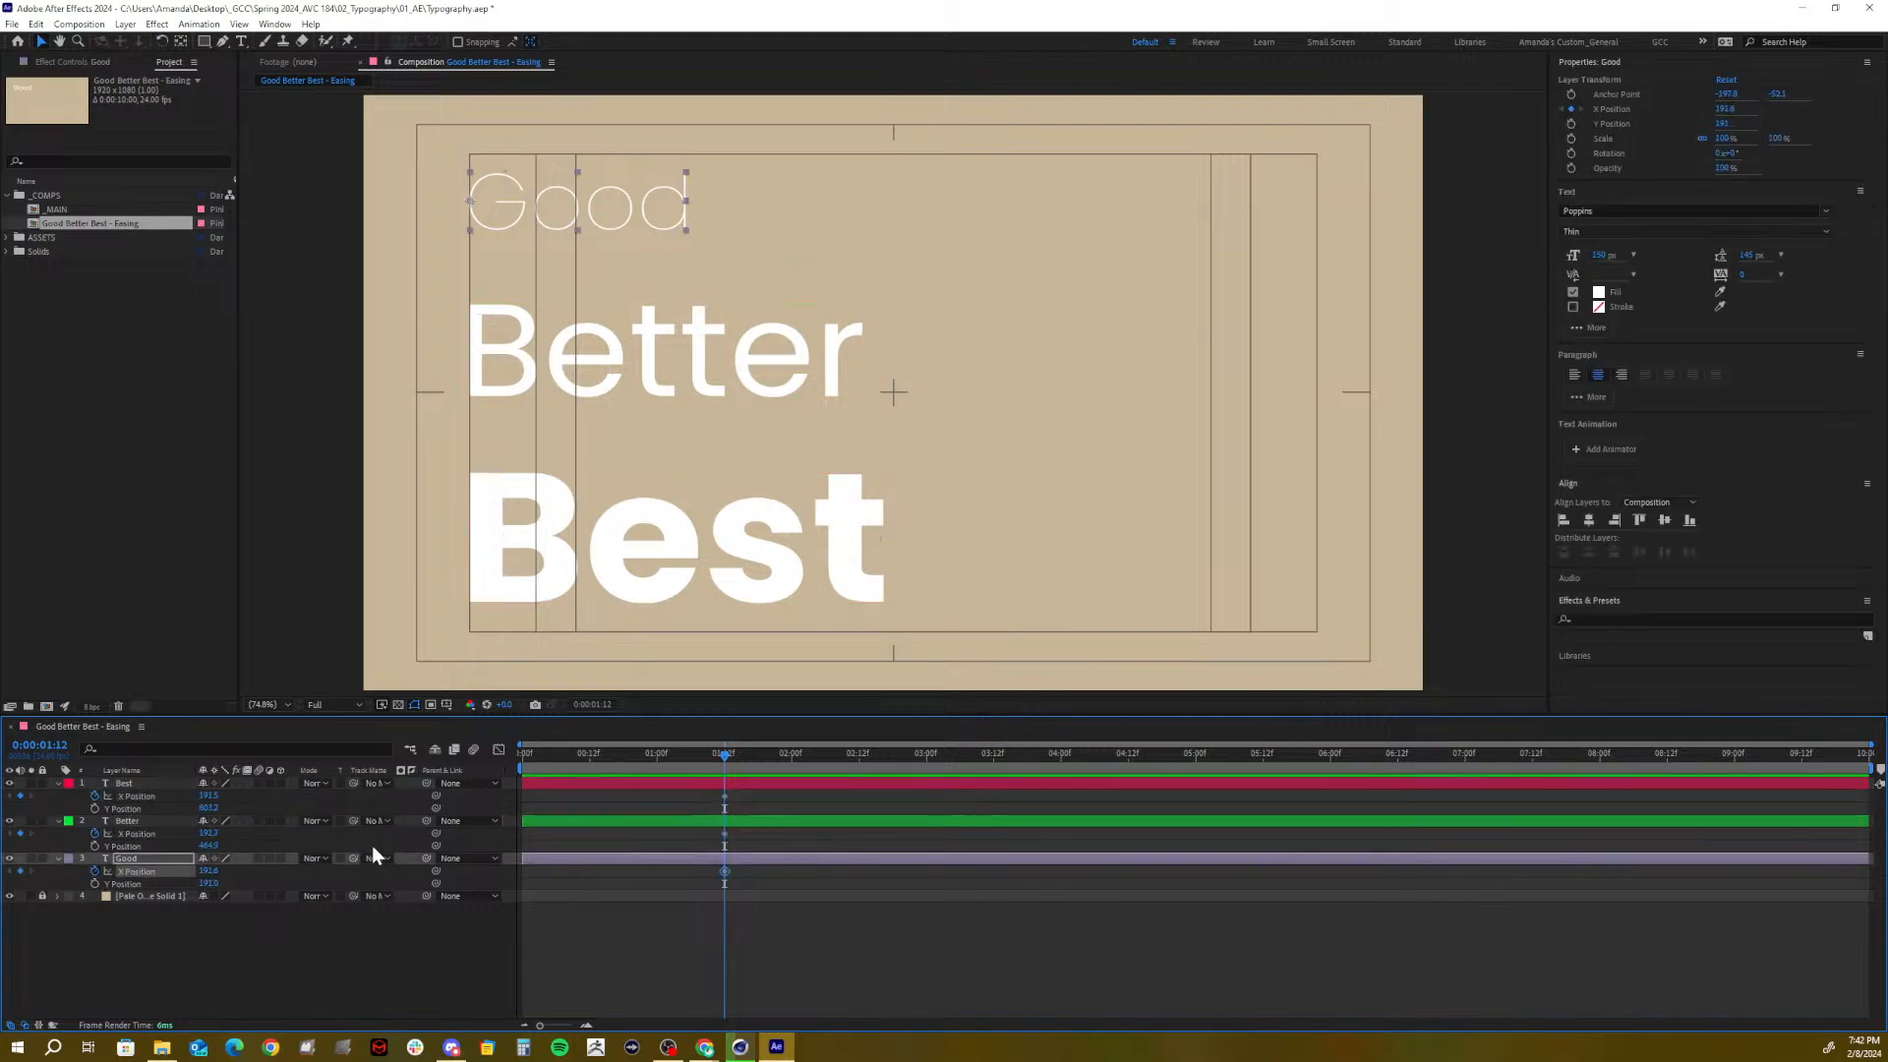
left_click(136, 785, "shift")
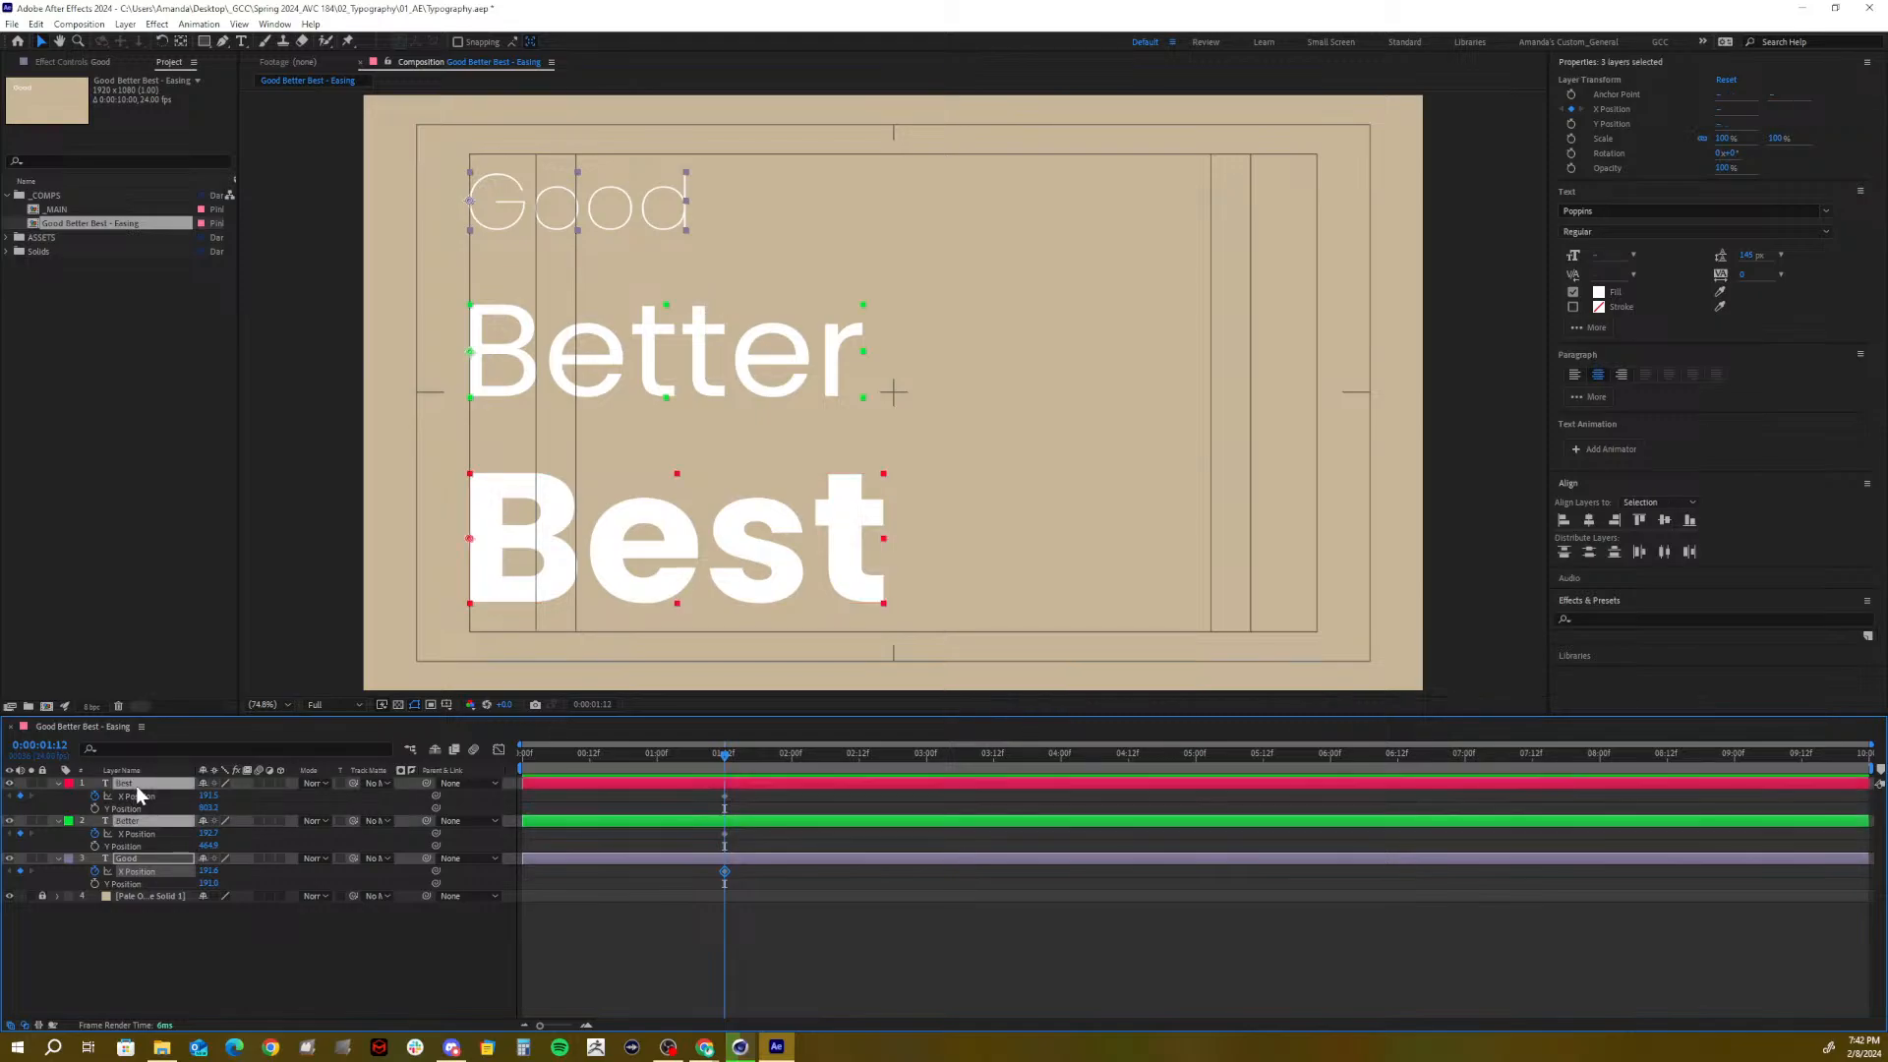
key("u")
left_click(375, 912)
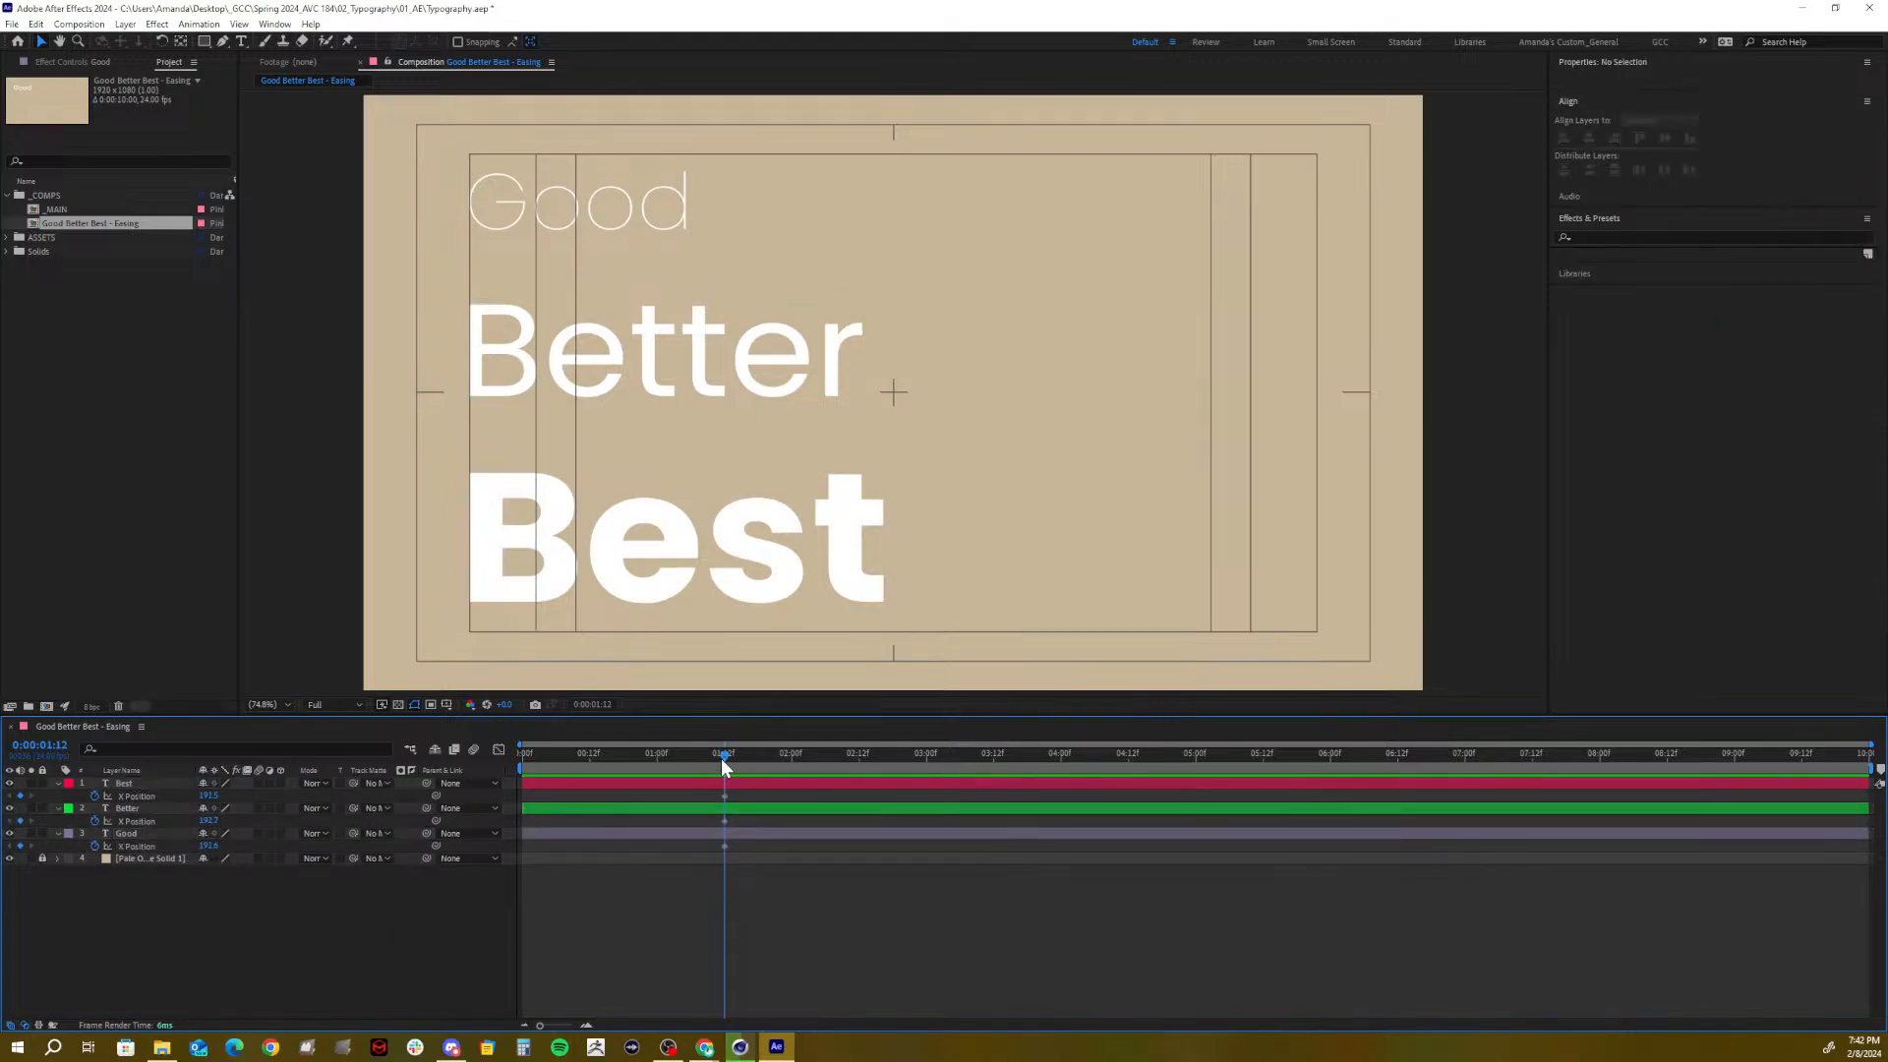
At 0:00, drag Best's X Position so it starts off the left edge
left_click_drag(722, 758, 458, 781)
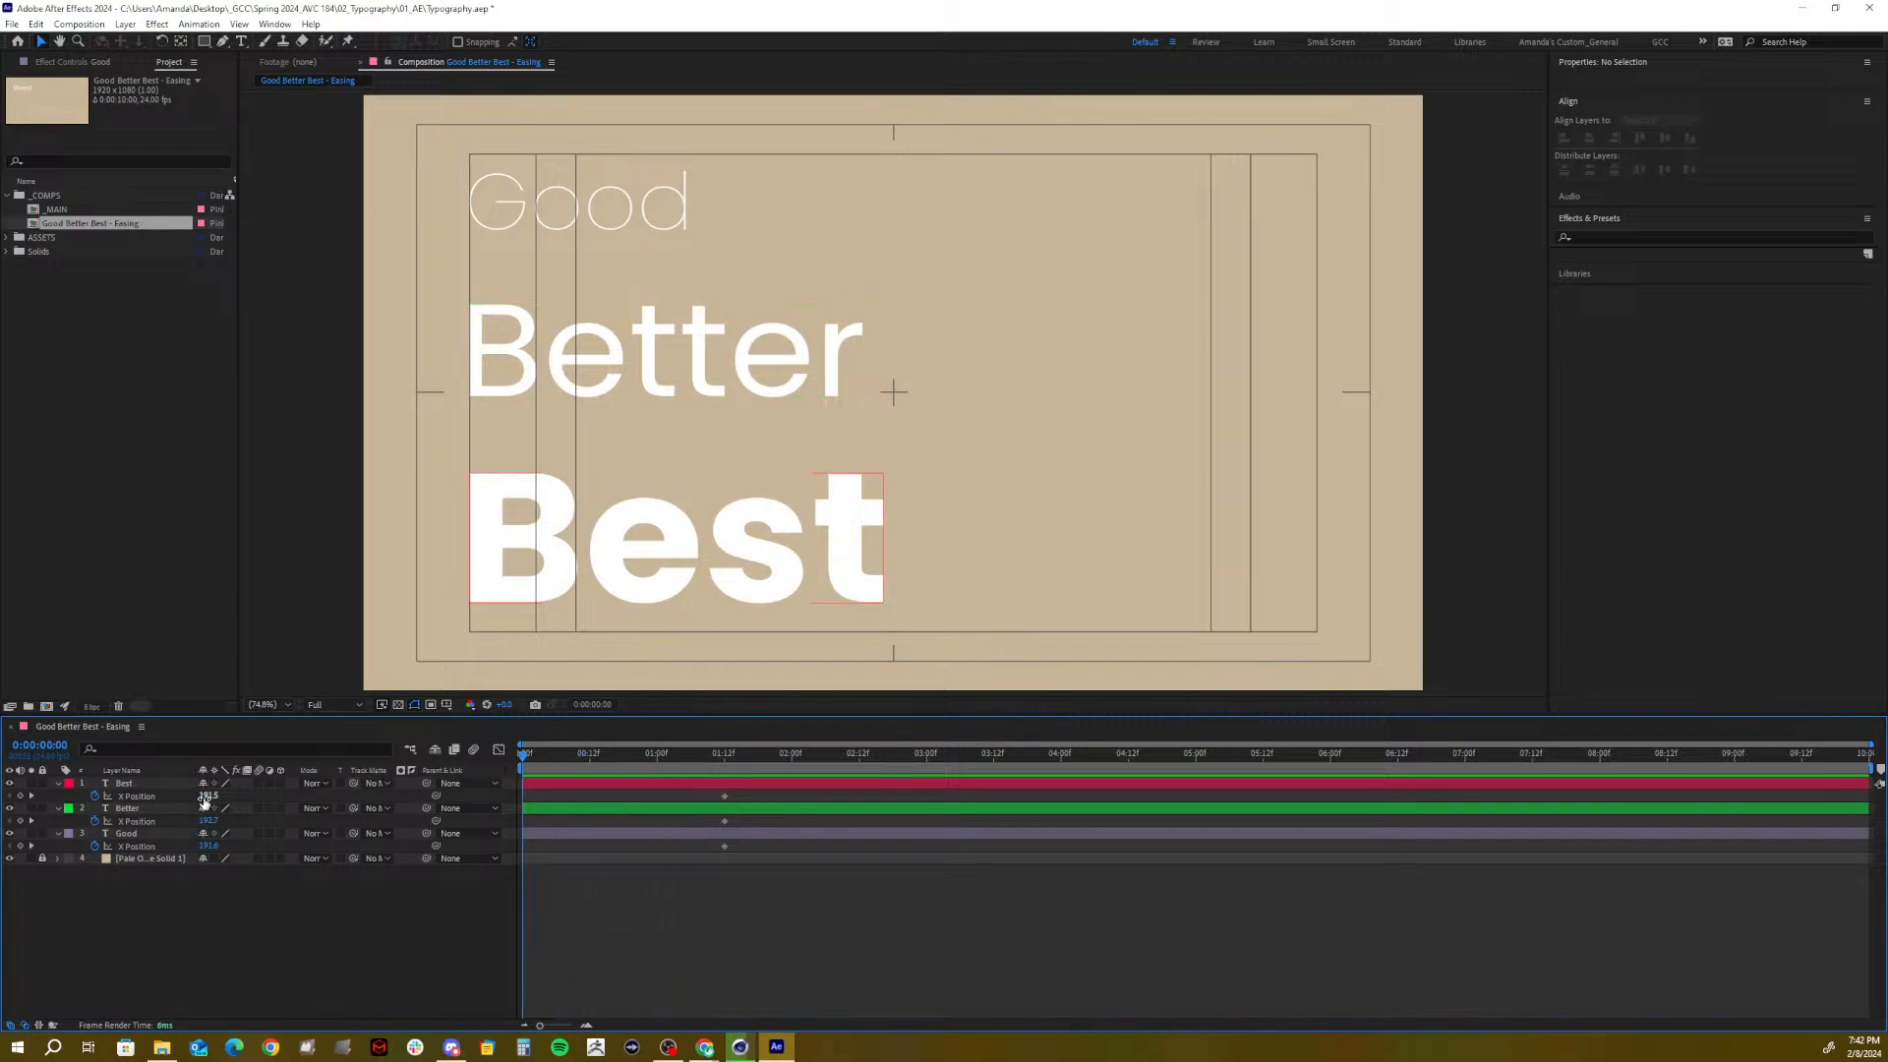
left_click_drag(204, 798, 25, 792)
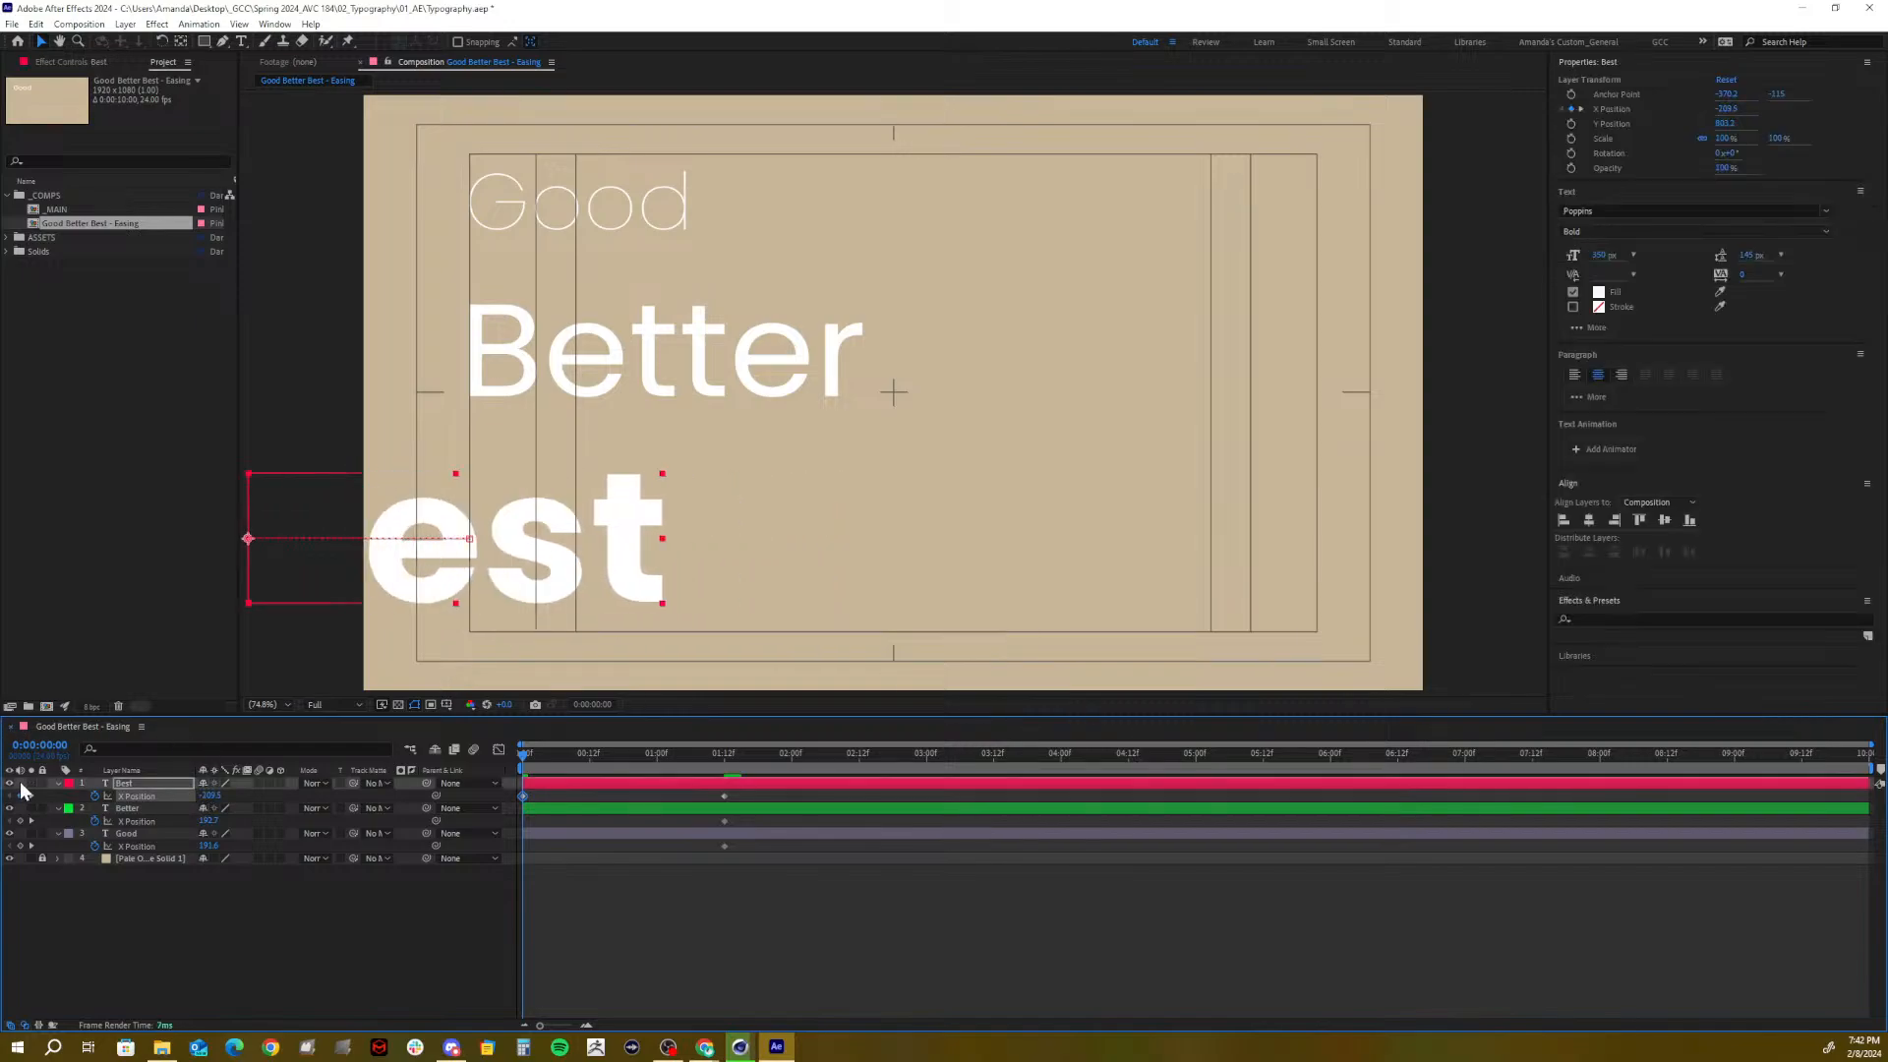
left_click_drag(208, 796, 5, 796)
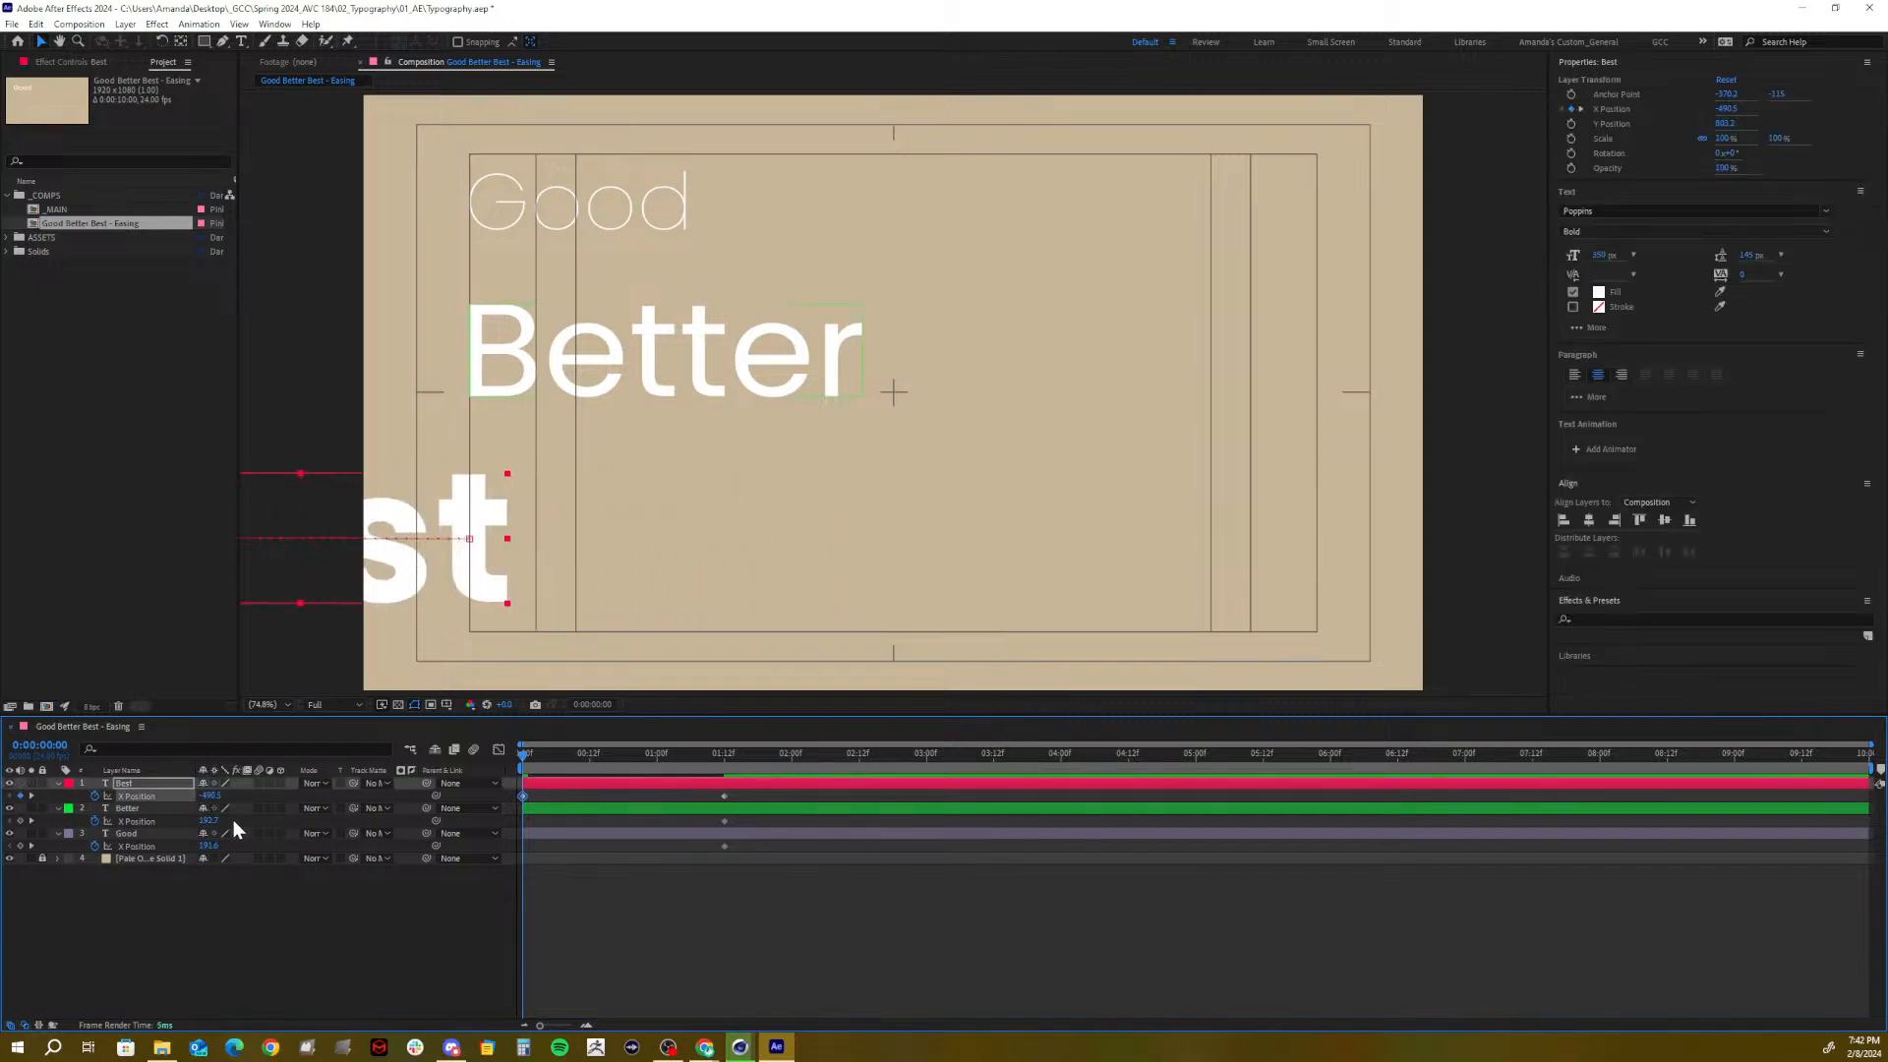
left_click_drag(209, 795, 10, 801)
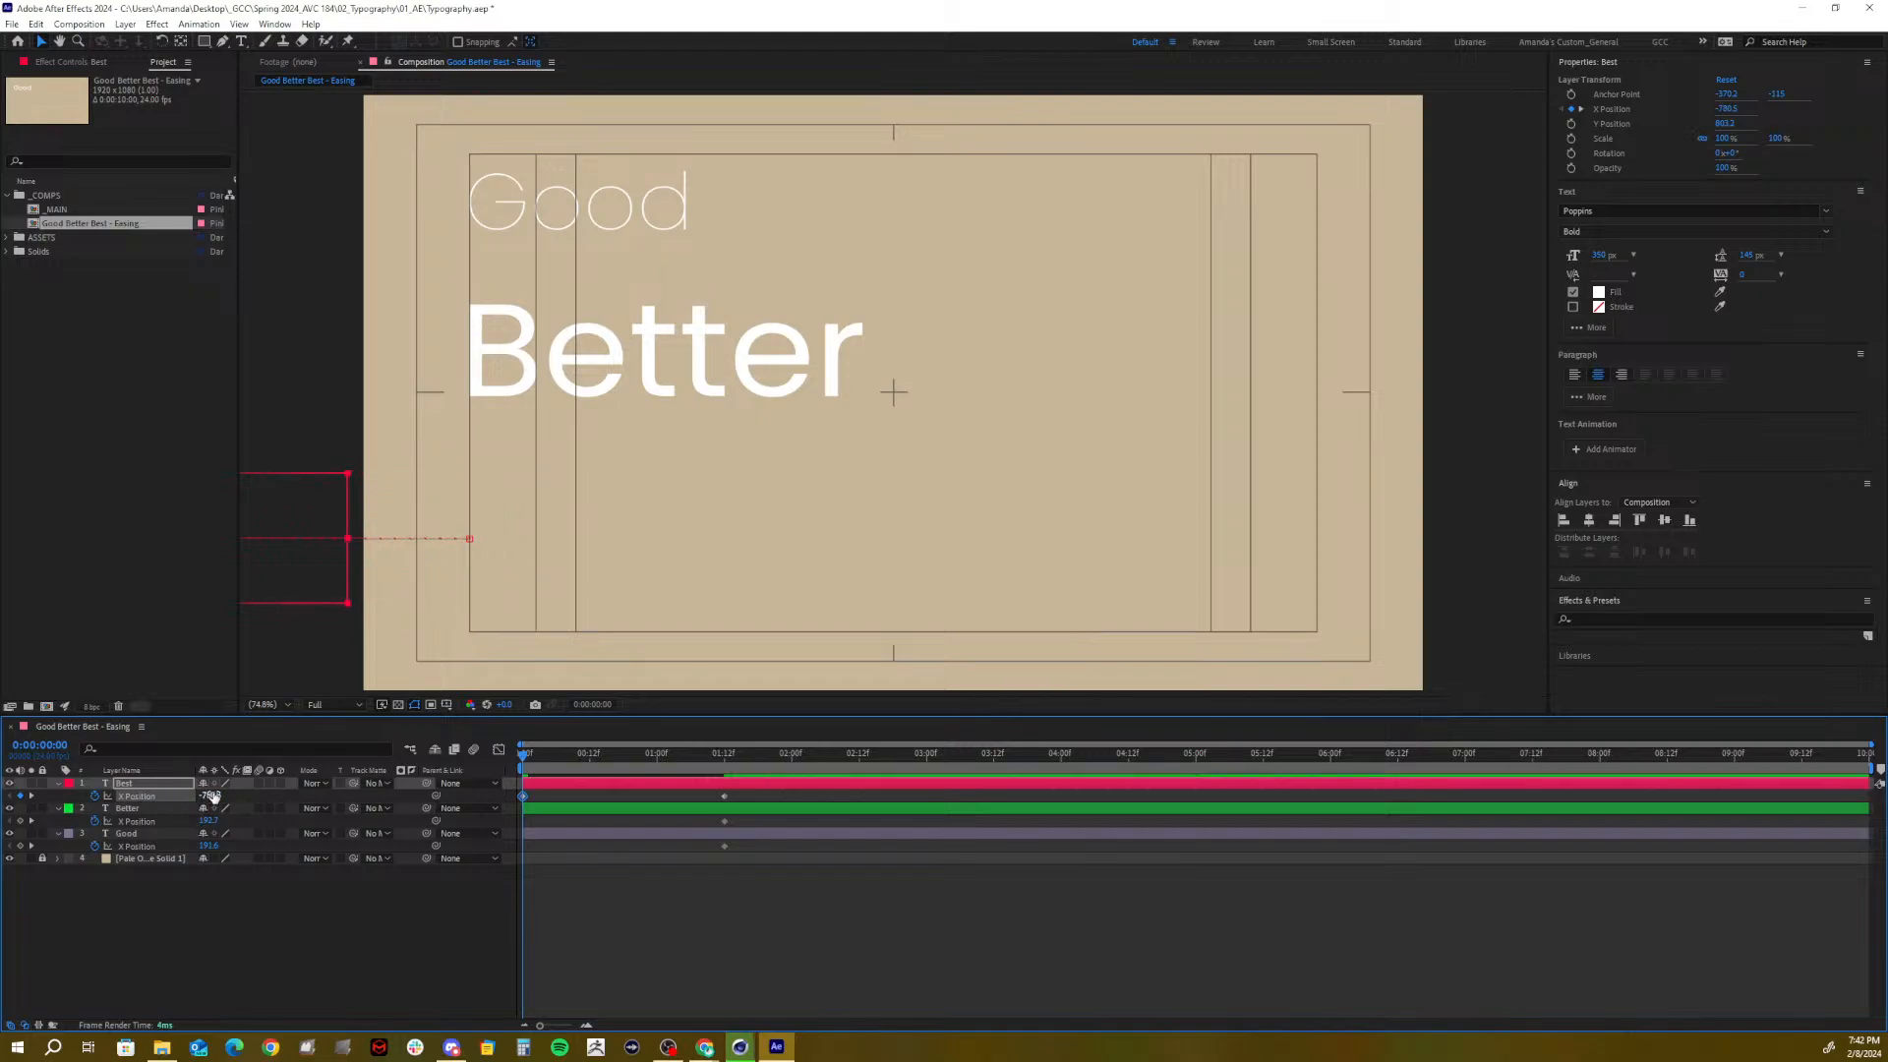
left_click_drag(209, 795, 87, 797)
Move Better and Good off-screen left at 0:00 too, then scrub to check the slide-in
left_click_drag(203, 820, 5, 827)
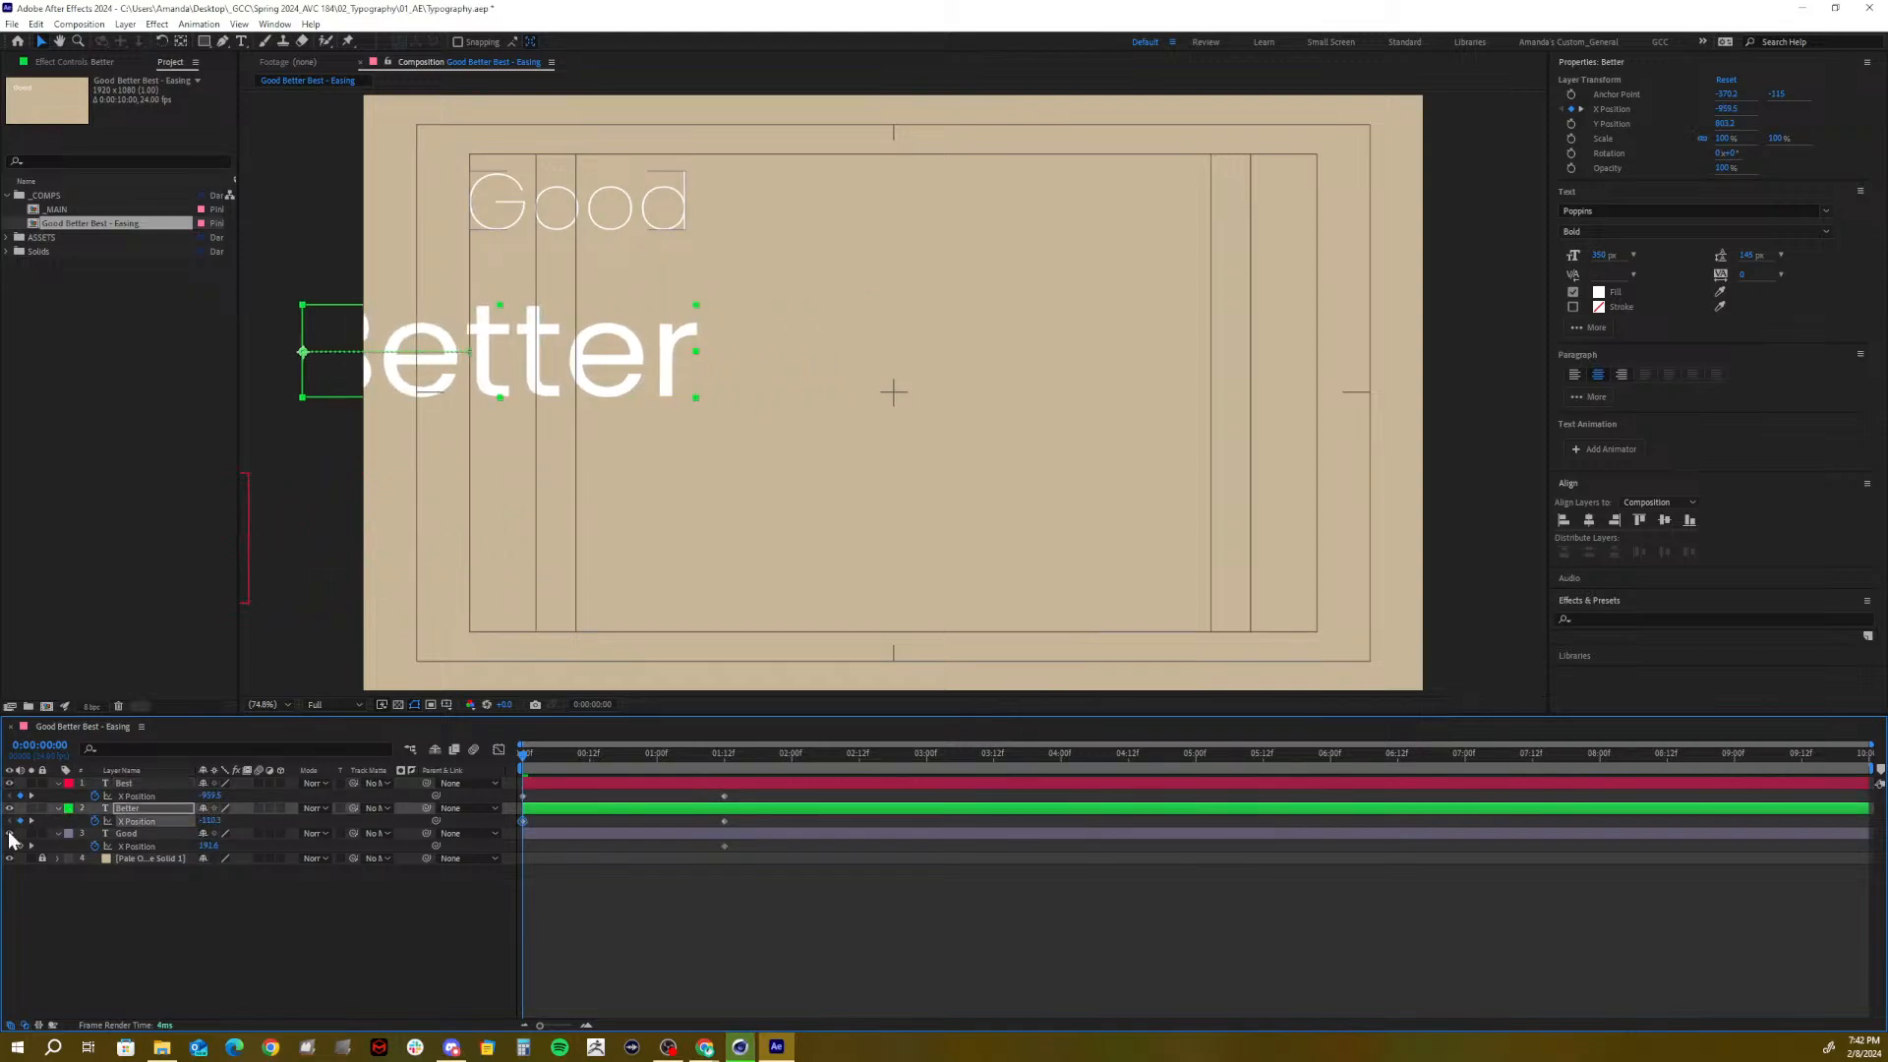
left_click_drag(209, 821, 5, 832)
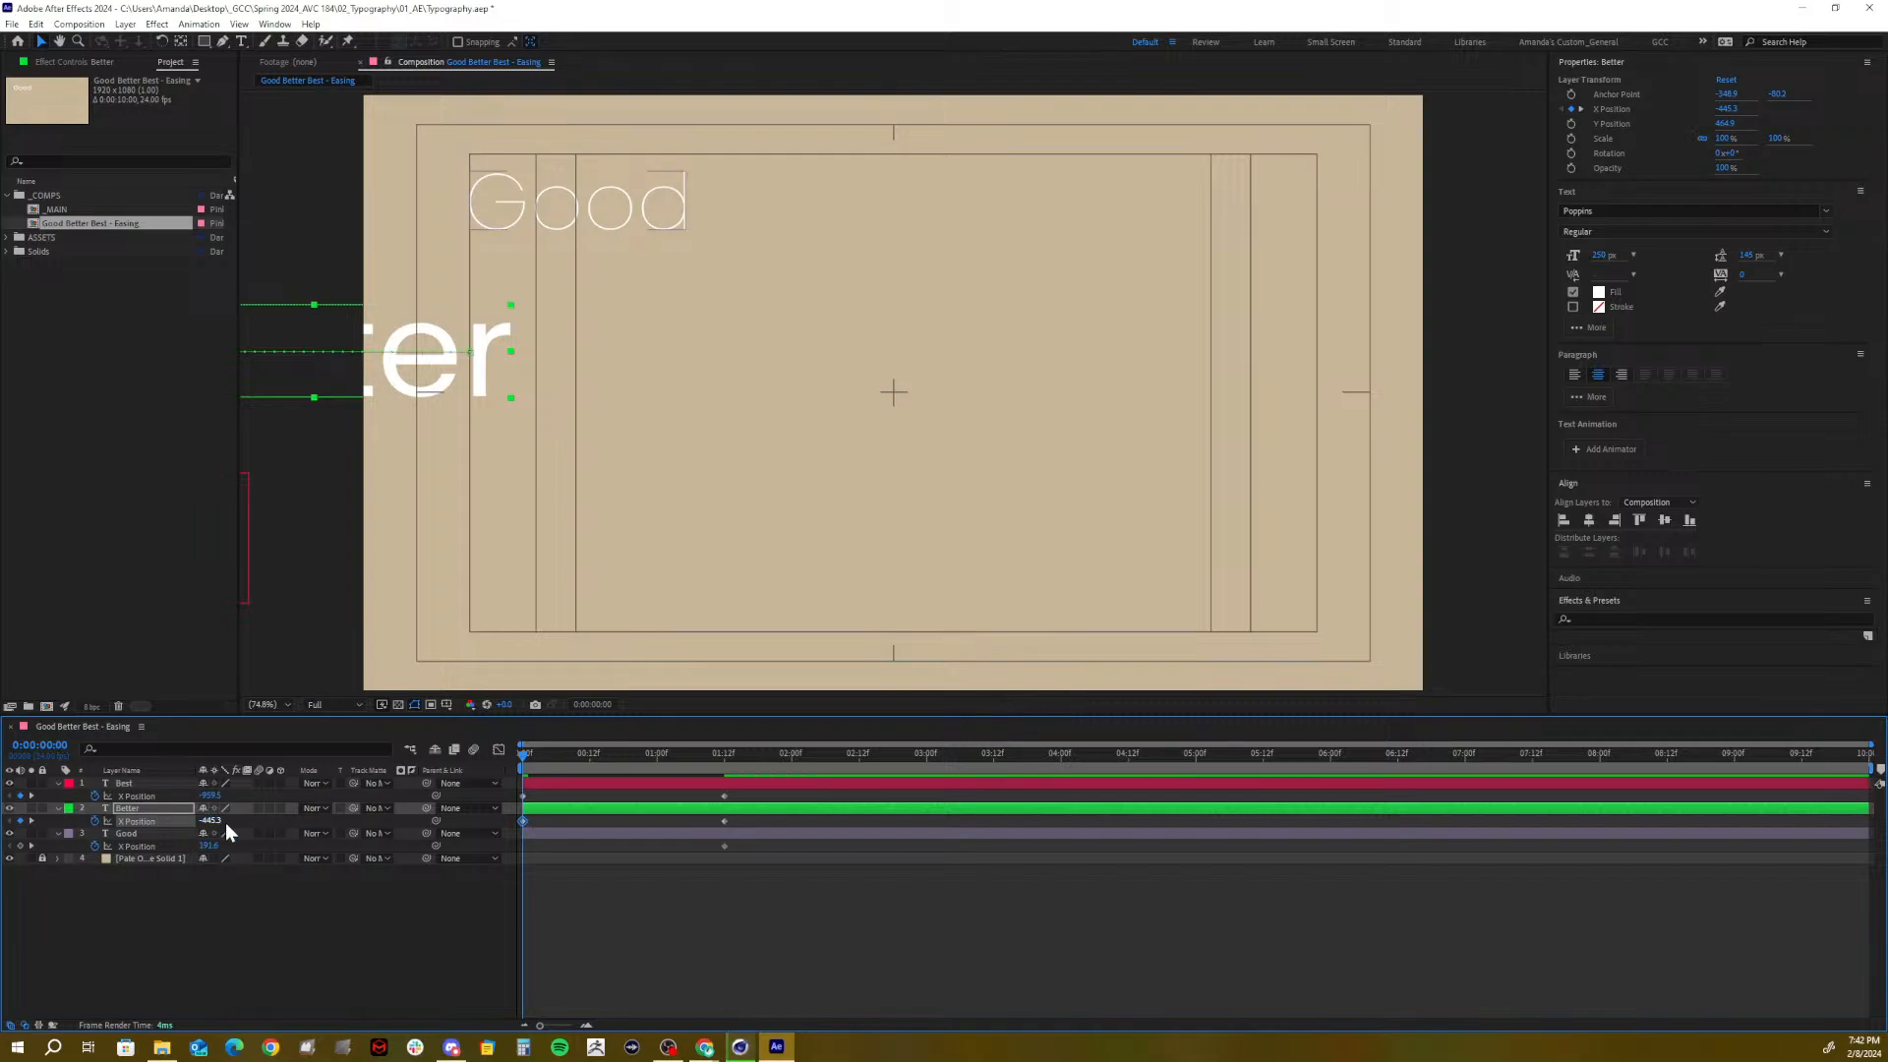
left_click_drag(209, 821, 59, 833)
left_click_drag(209, 821, 10, 828)
left_click_drag(208, 846, 89, 850)
left_click_drag(211, 845, 12, 895)
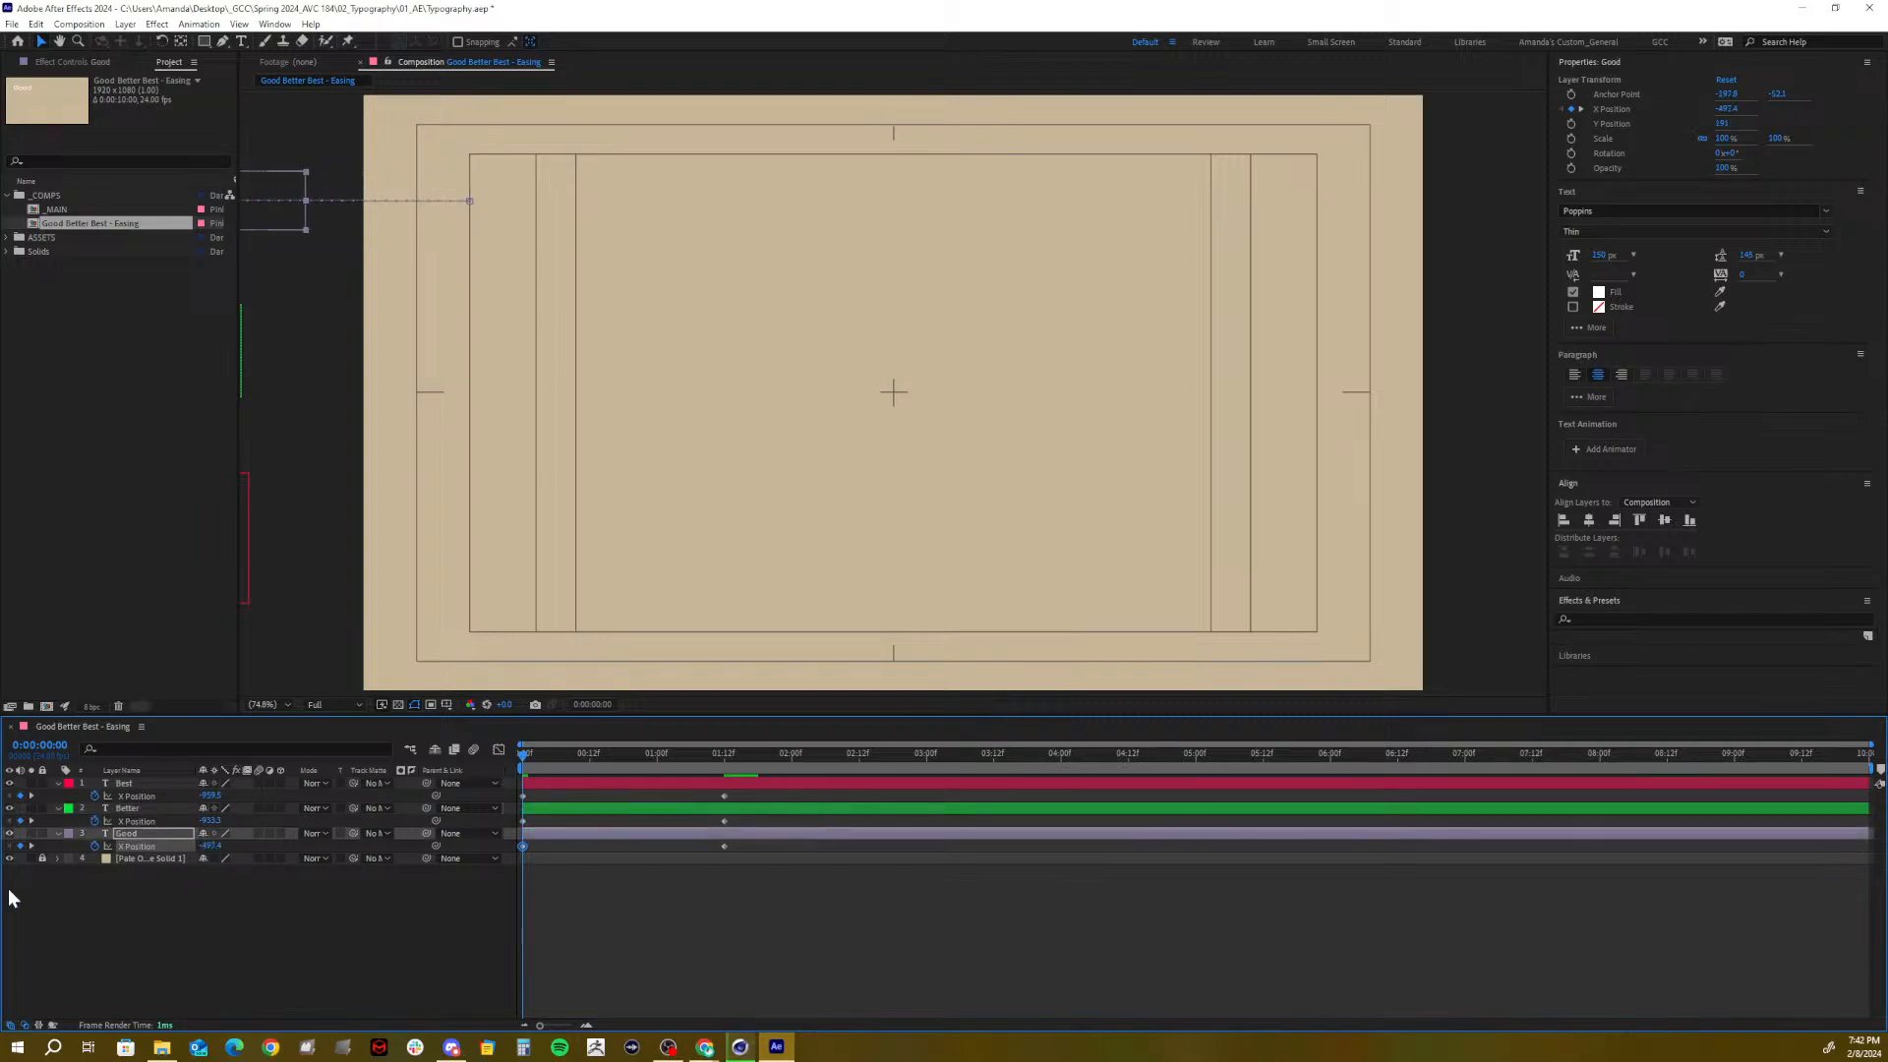
left_click_drag(209, 846, 150, 862)
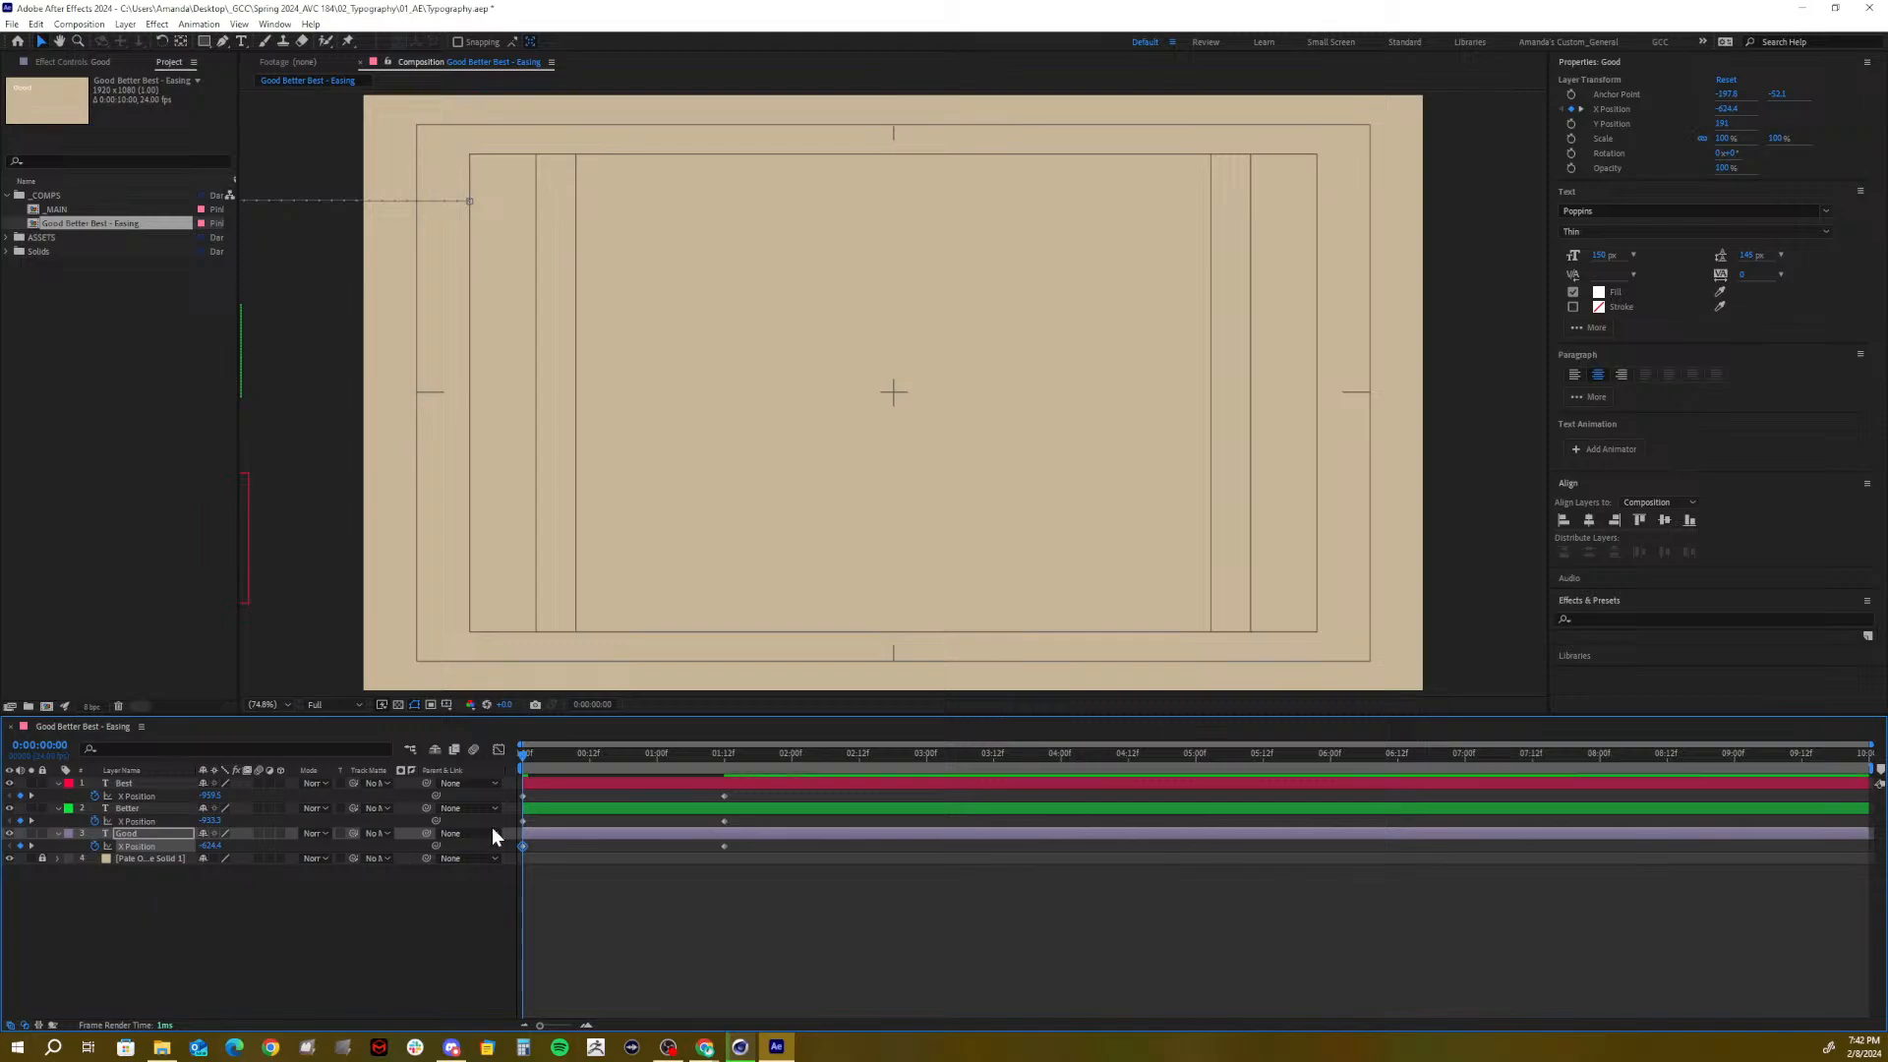
left_click_drag(528, 757, 448, 796)
key("space")
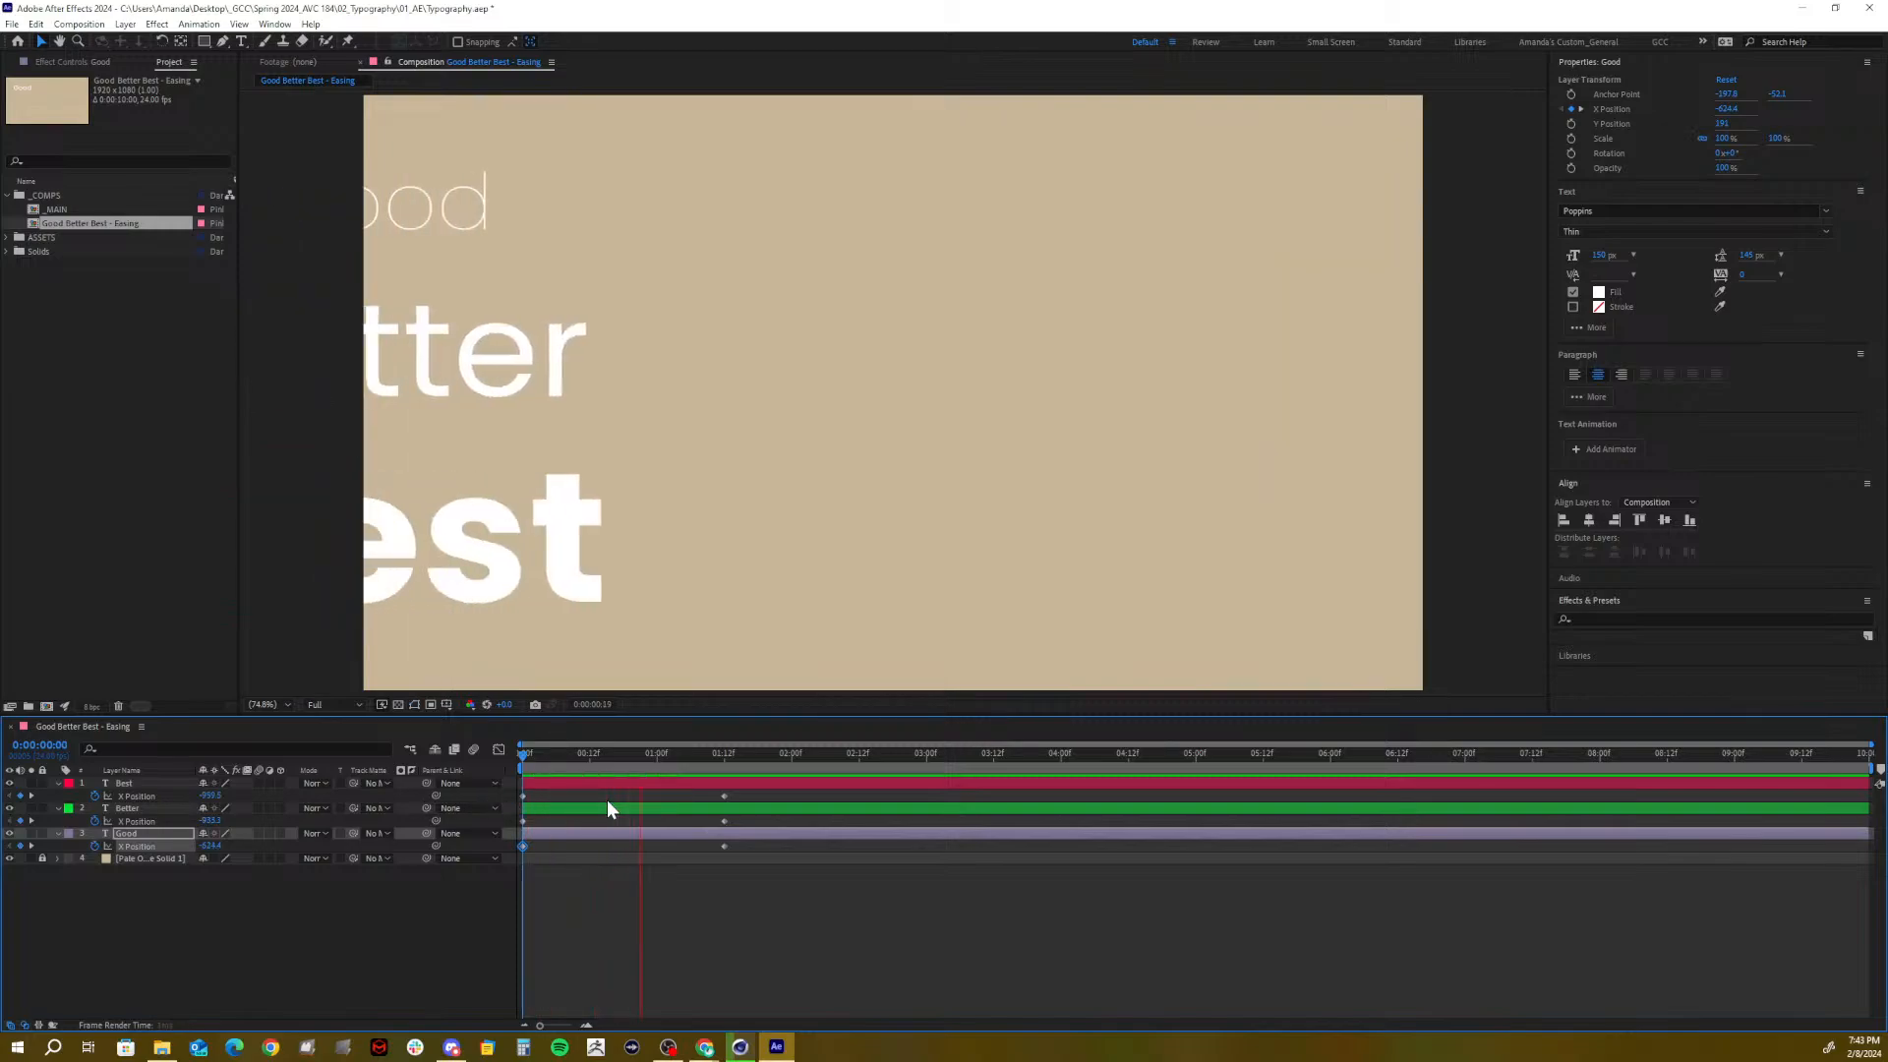
left_click_drag(749, 758, 724, 769)
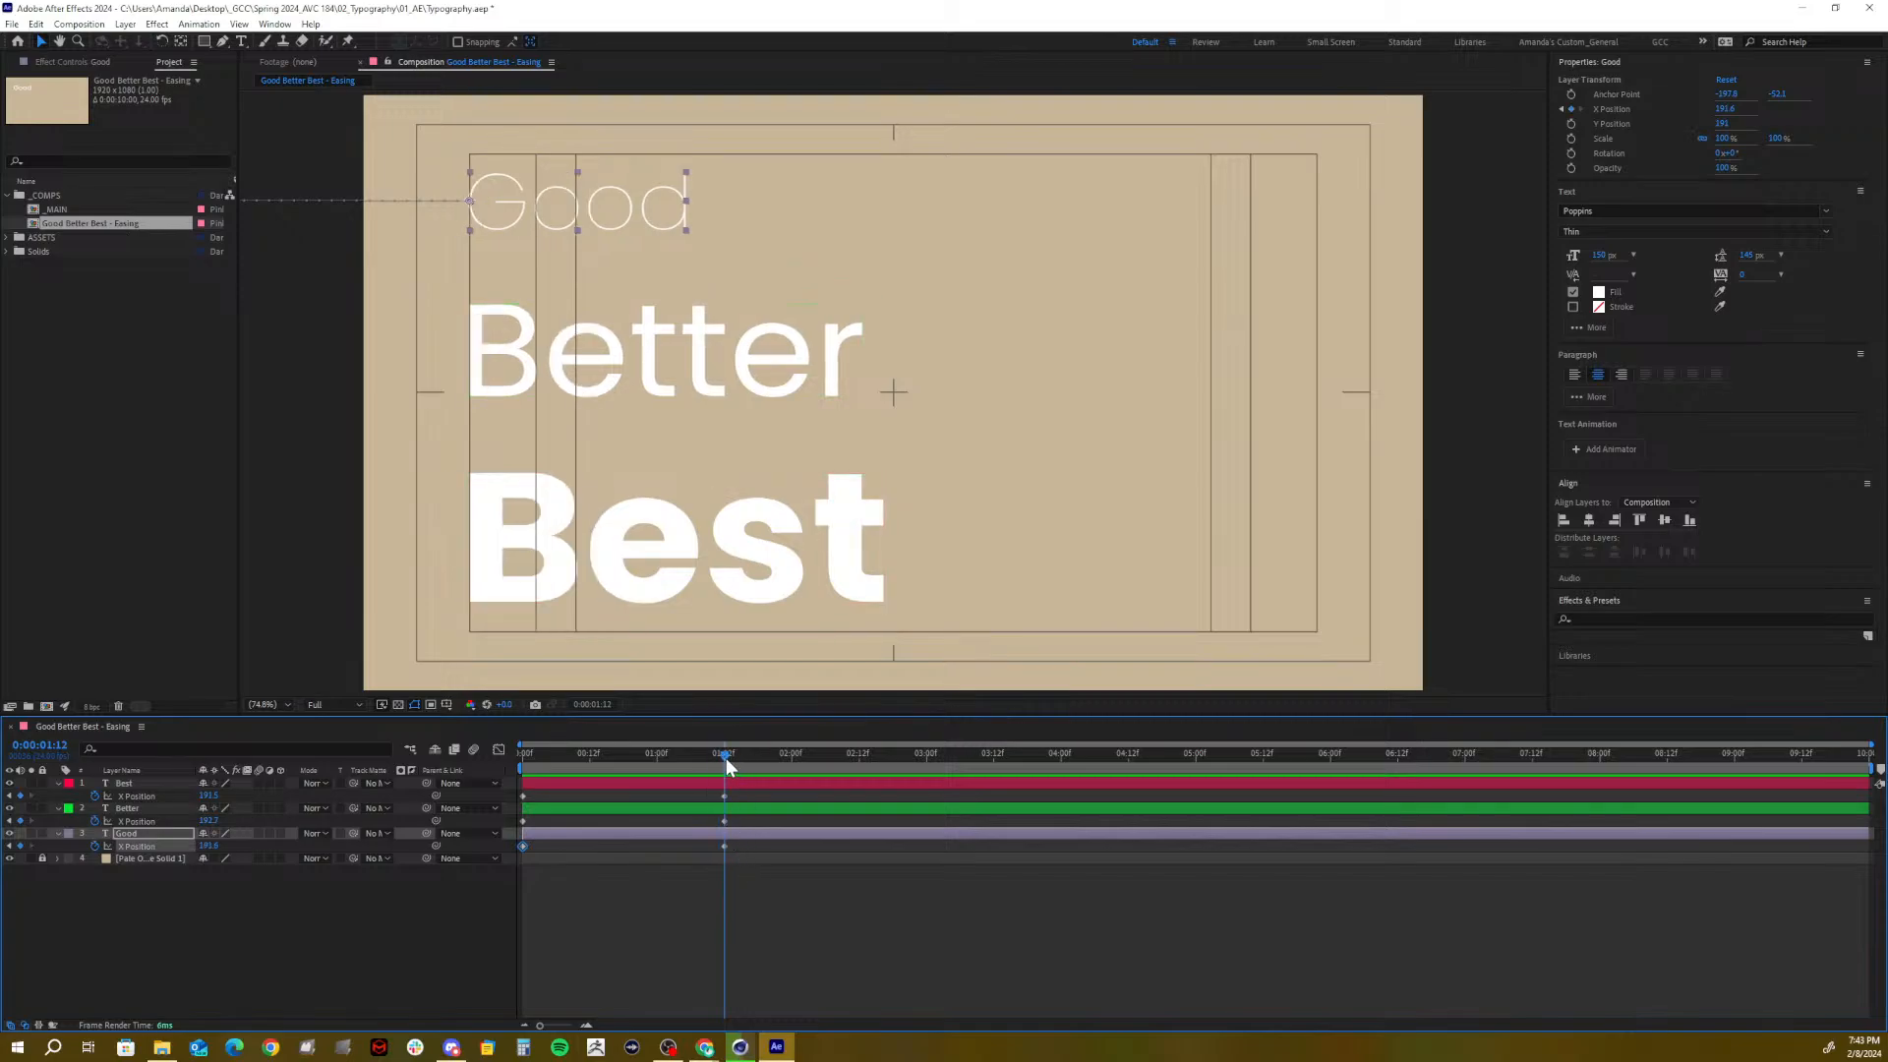
left_click_drag(726, 756, 1130, 765)
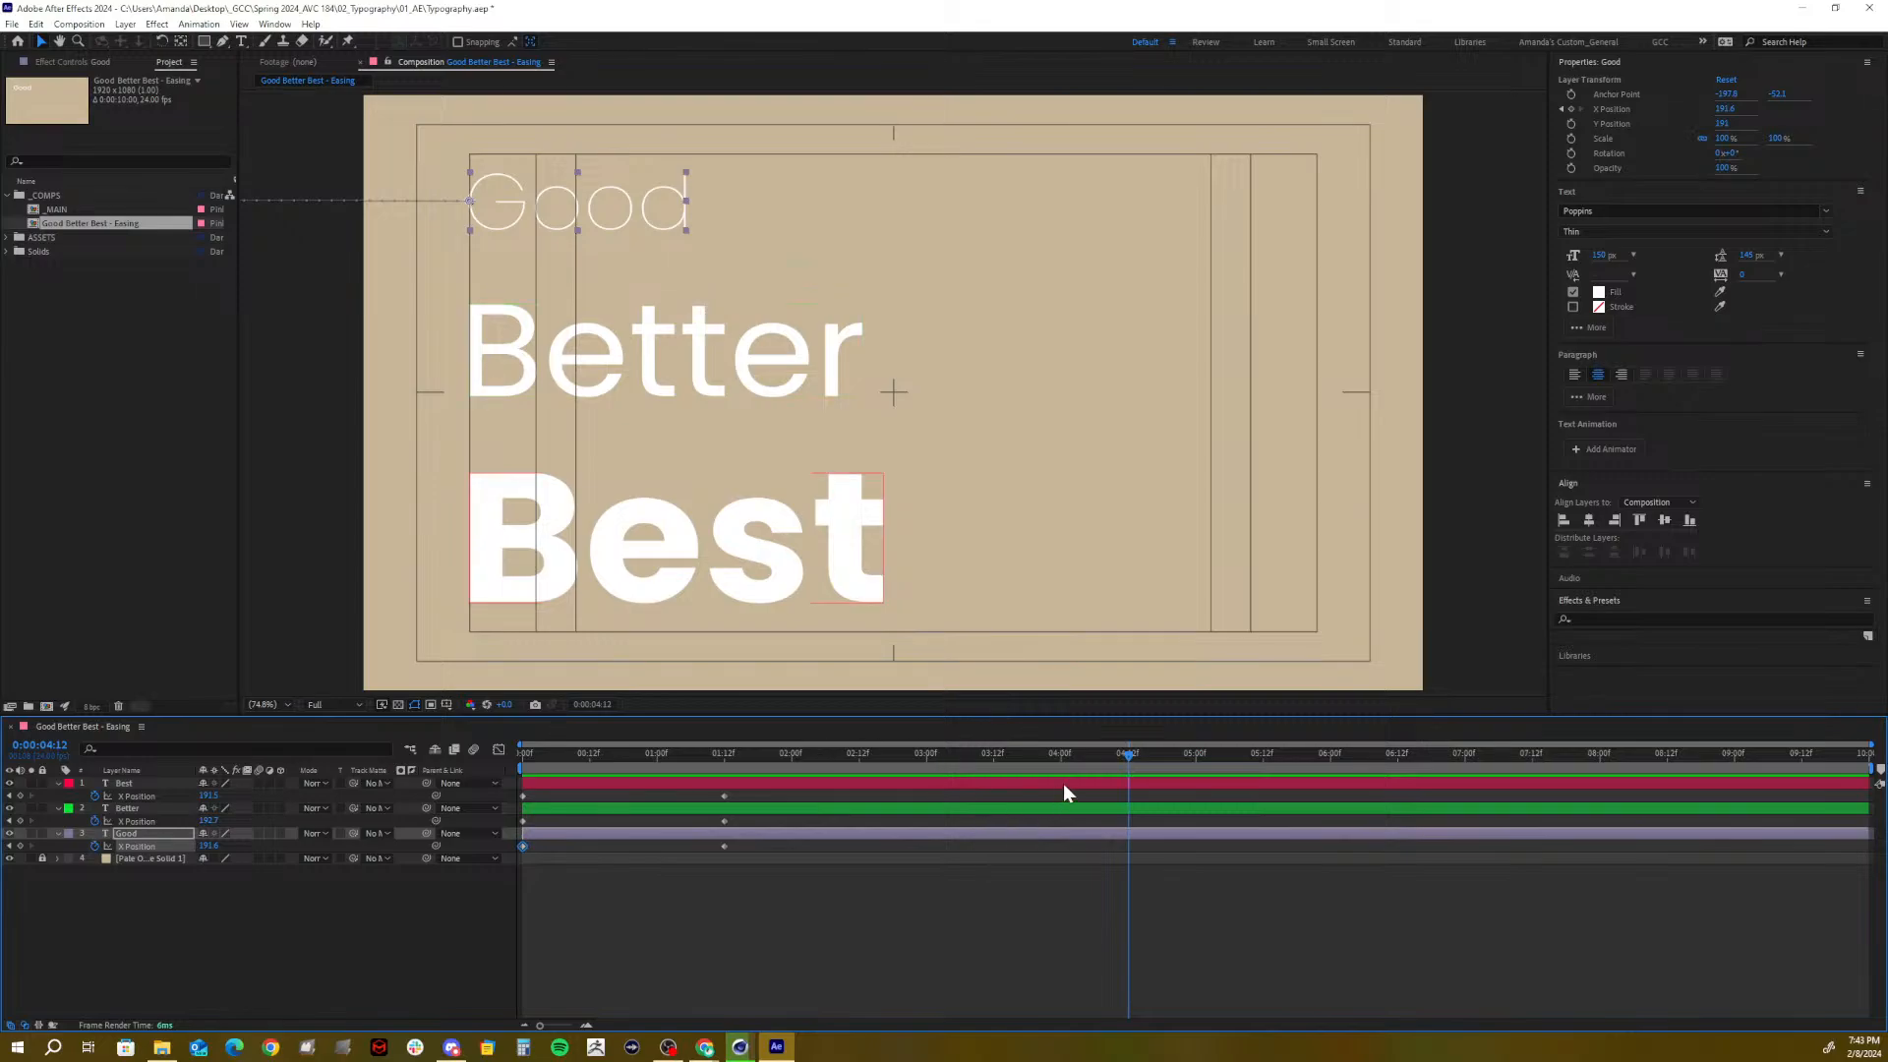
left_click_drag(739, 867, 717, 781)
left_click(729, 899)
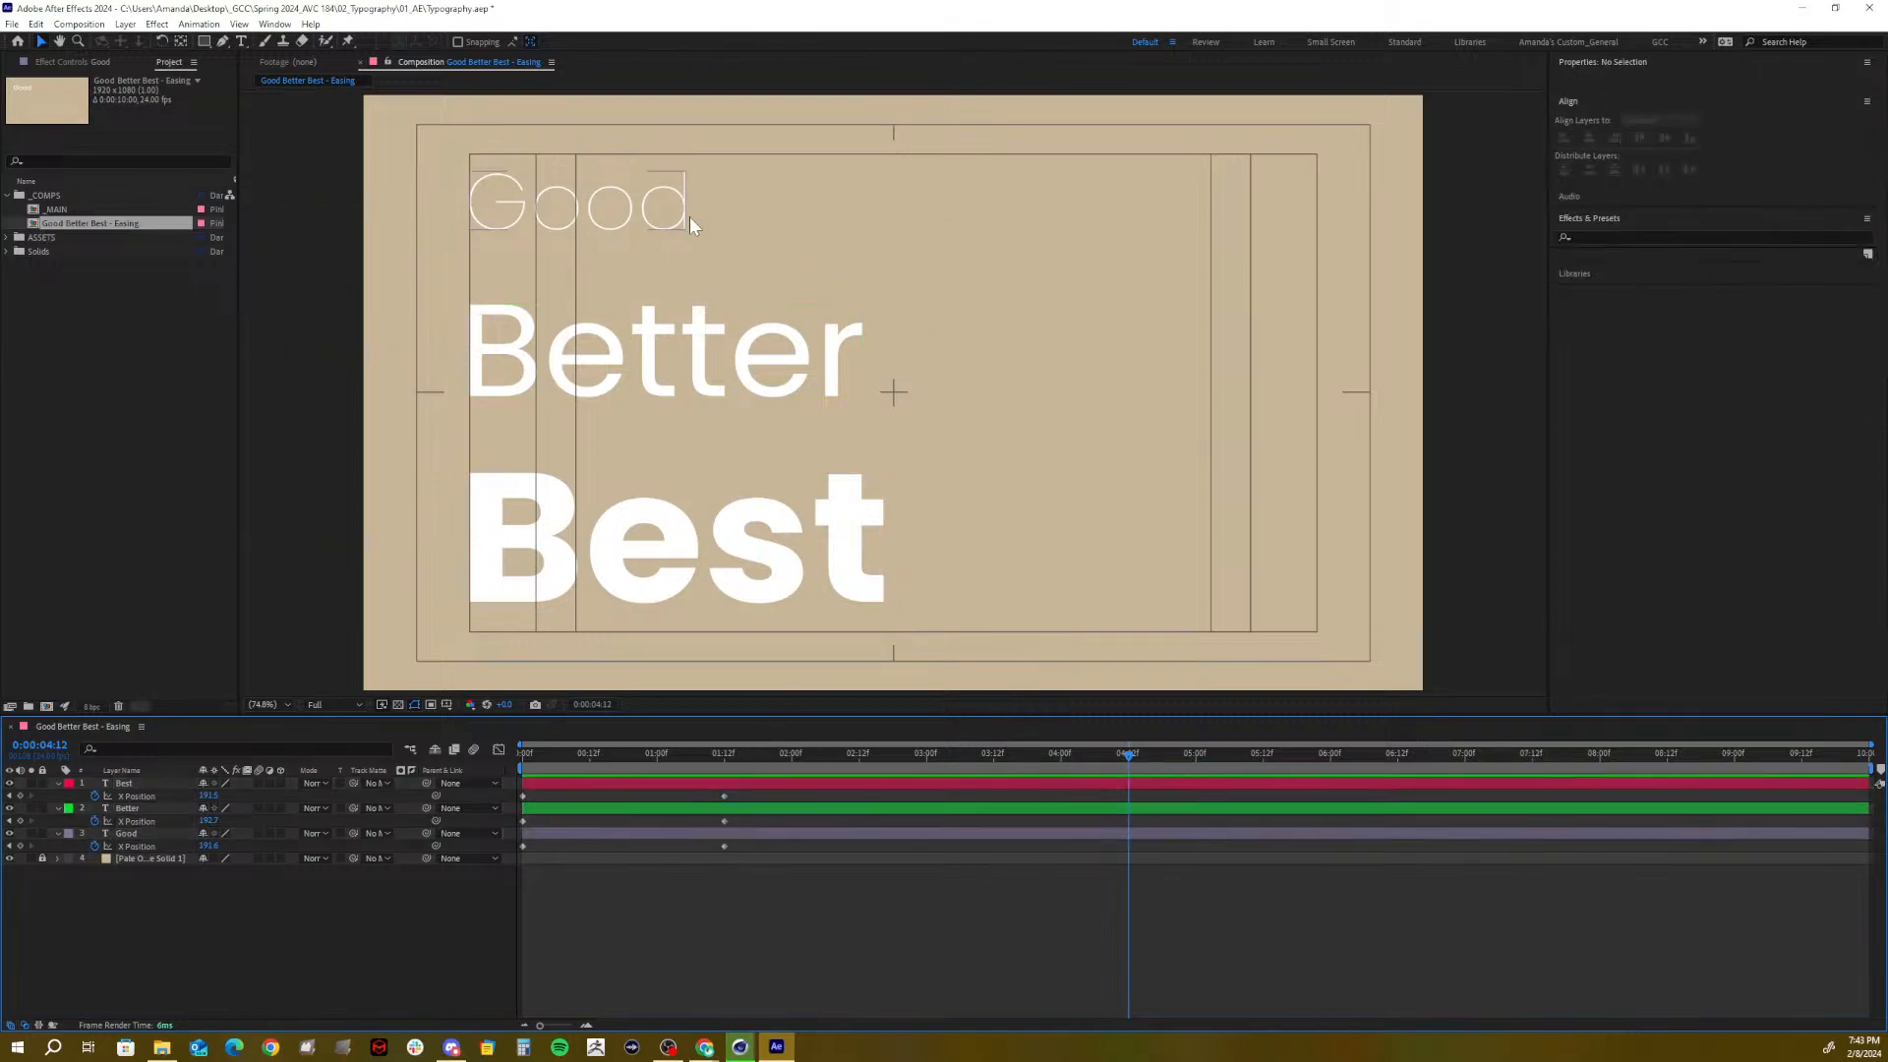
Copy each word's 1:12 X keyframe to 4:12, then at 6:00 scrub Best's X to about 2290
left_click(726, 796)
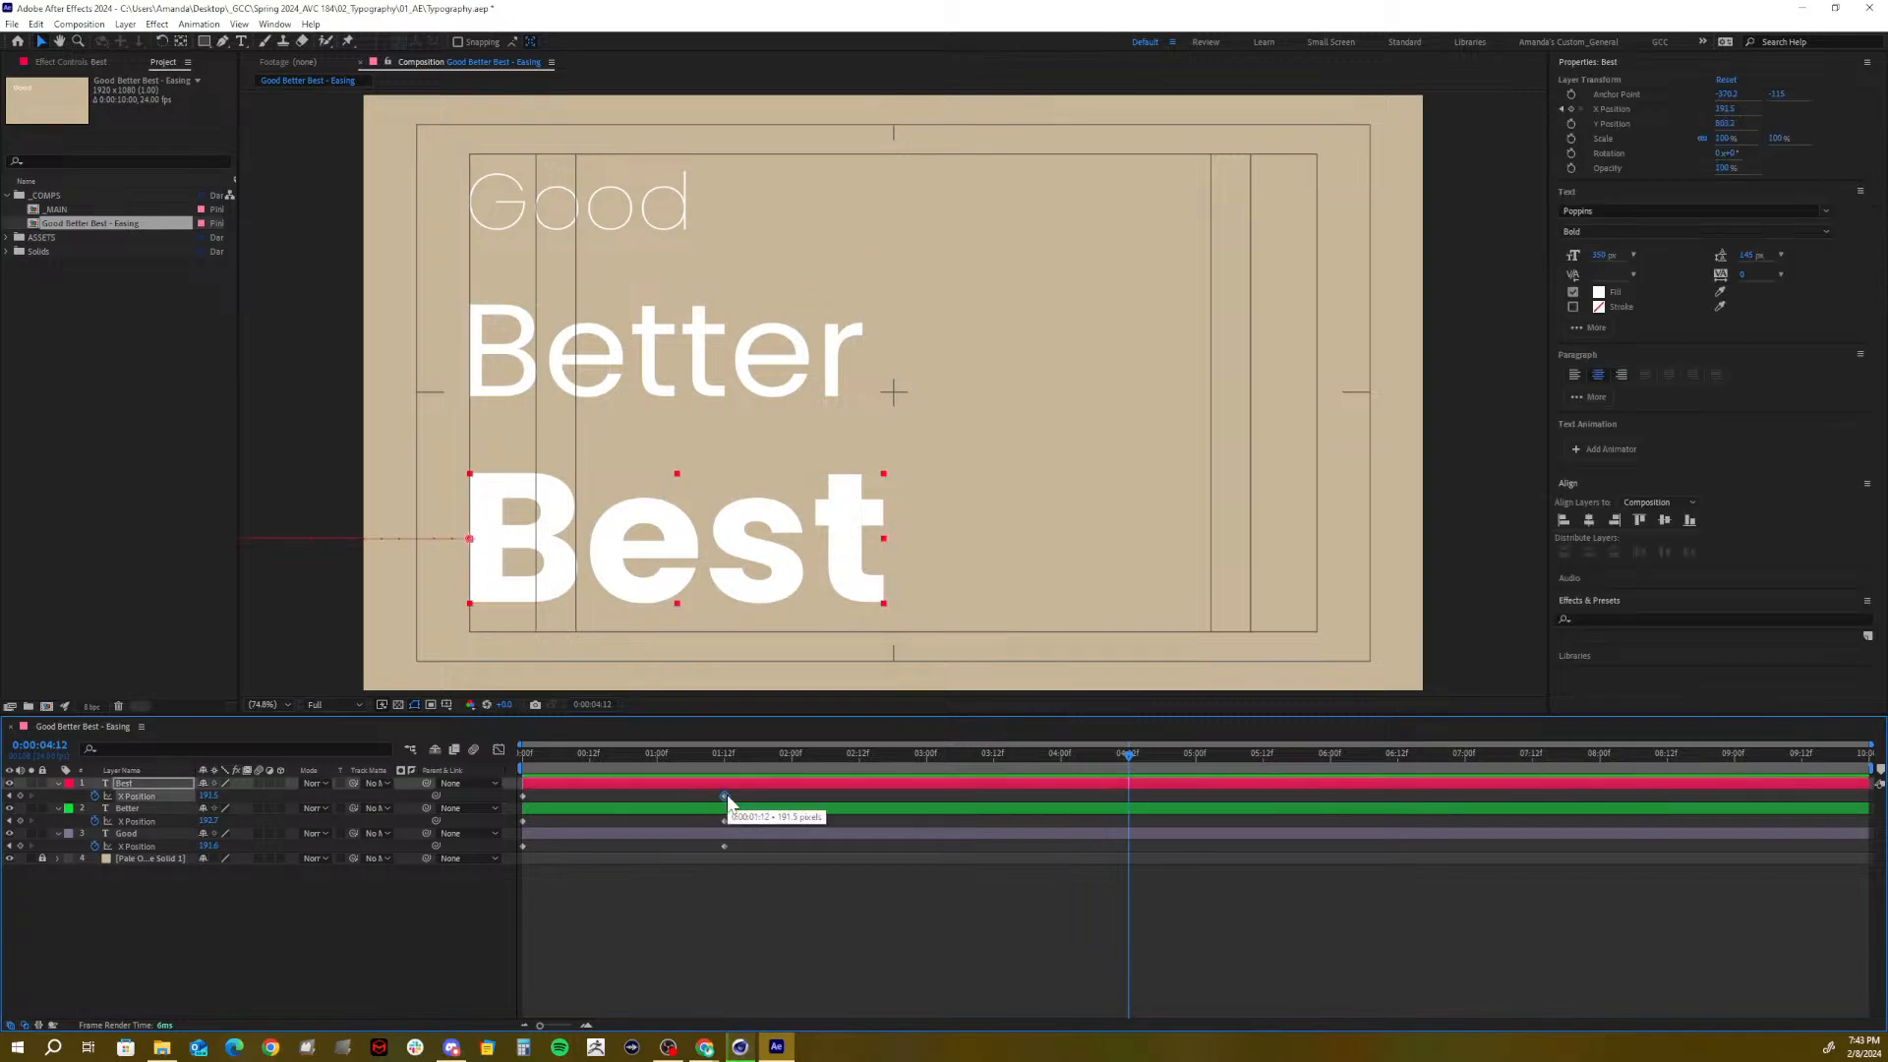
left_click(725, 821)
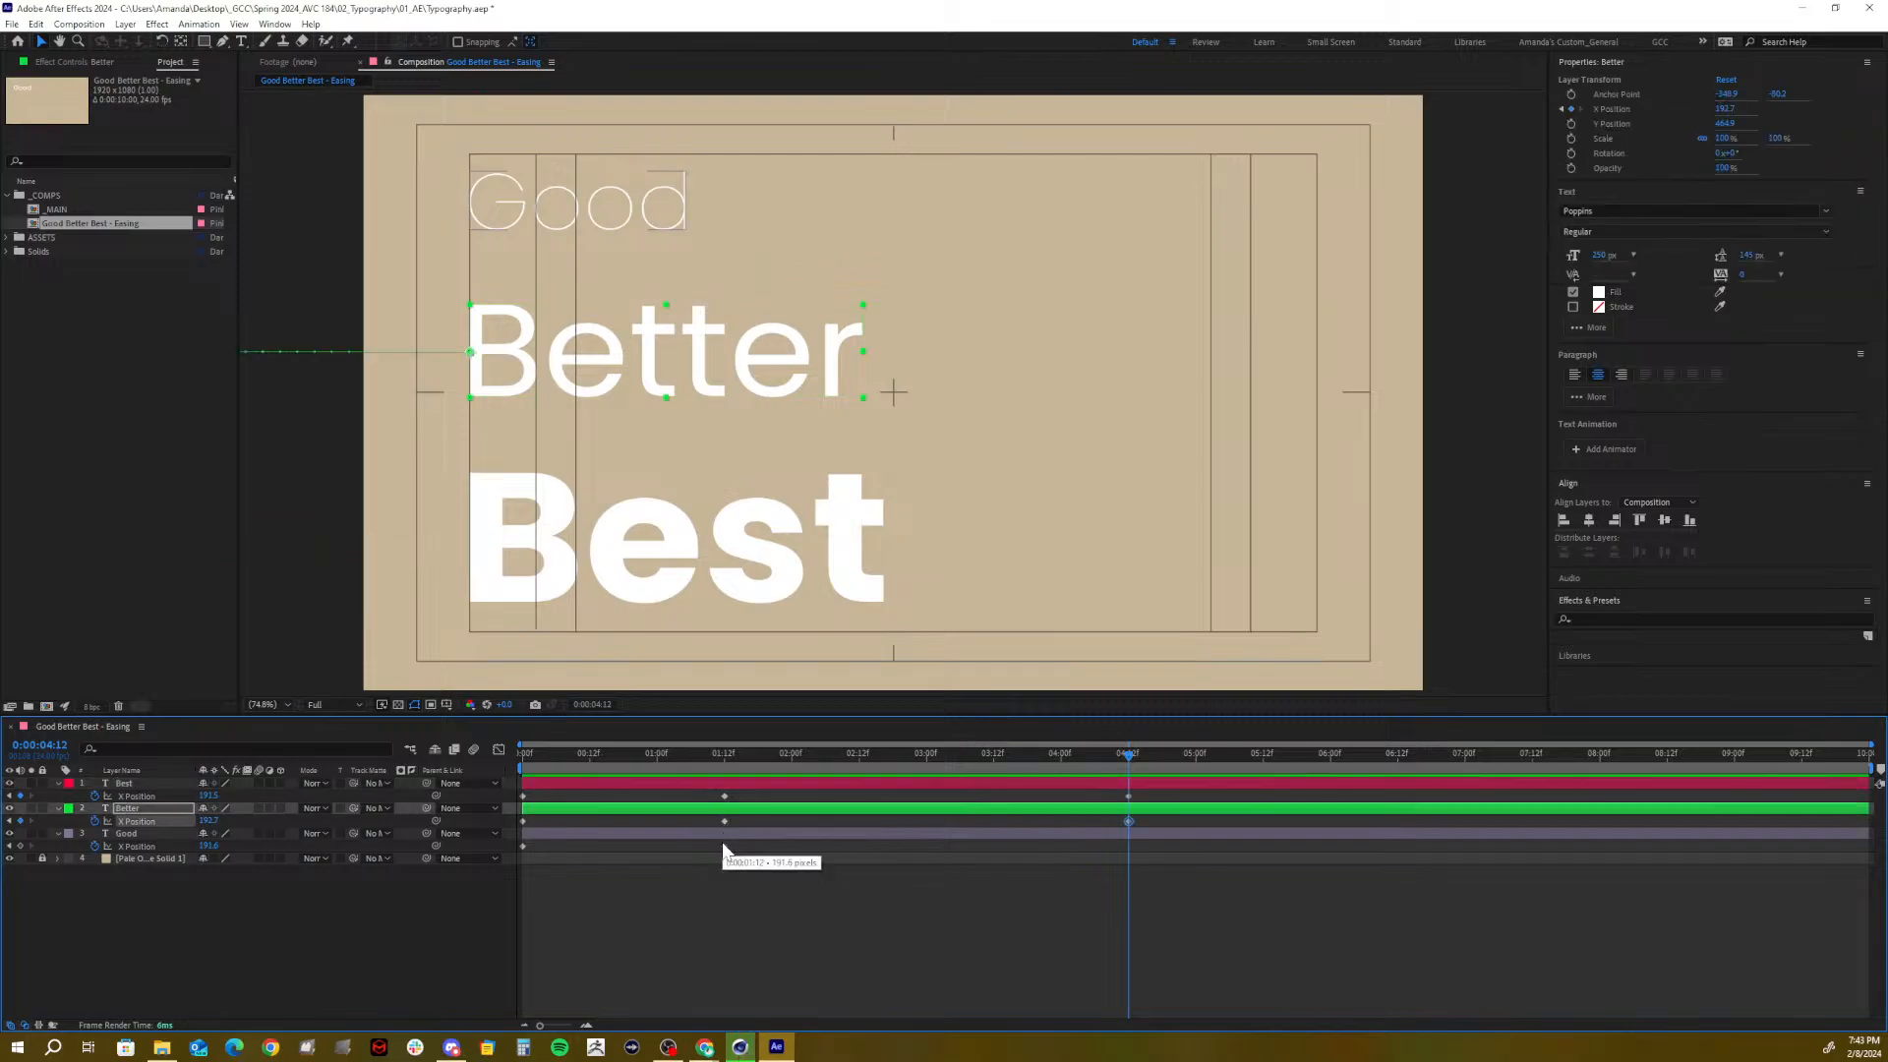
left_click(724, 845)
left_click(1128, 846)
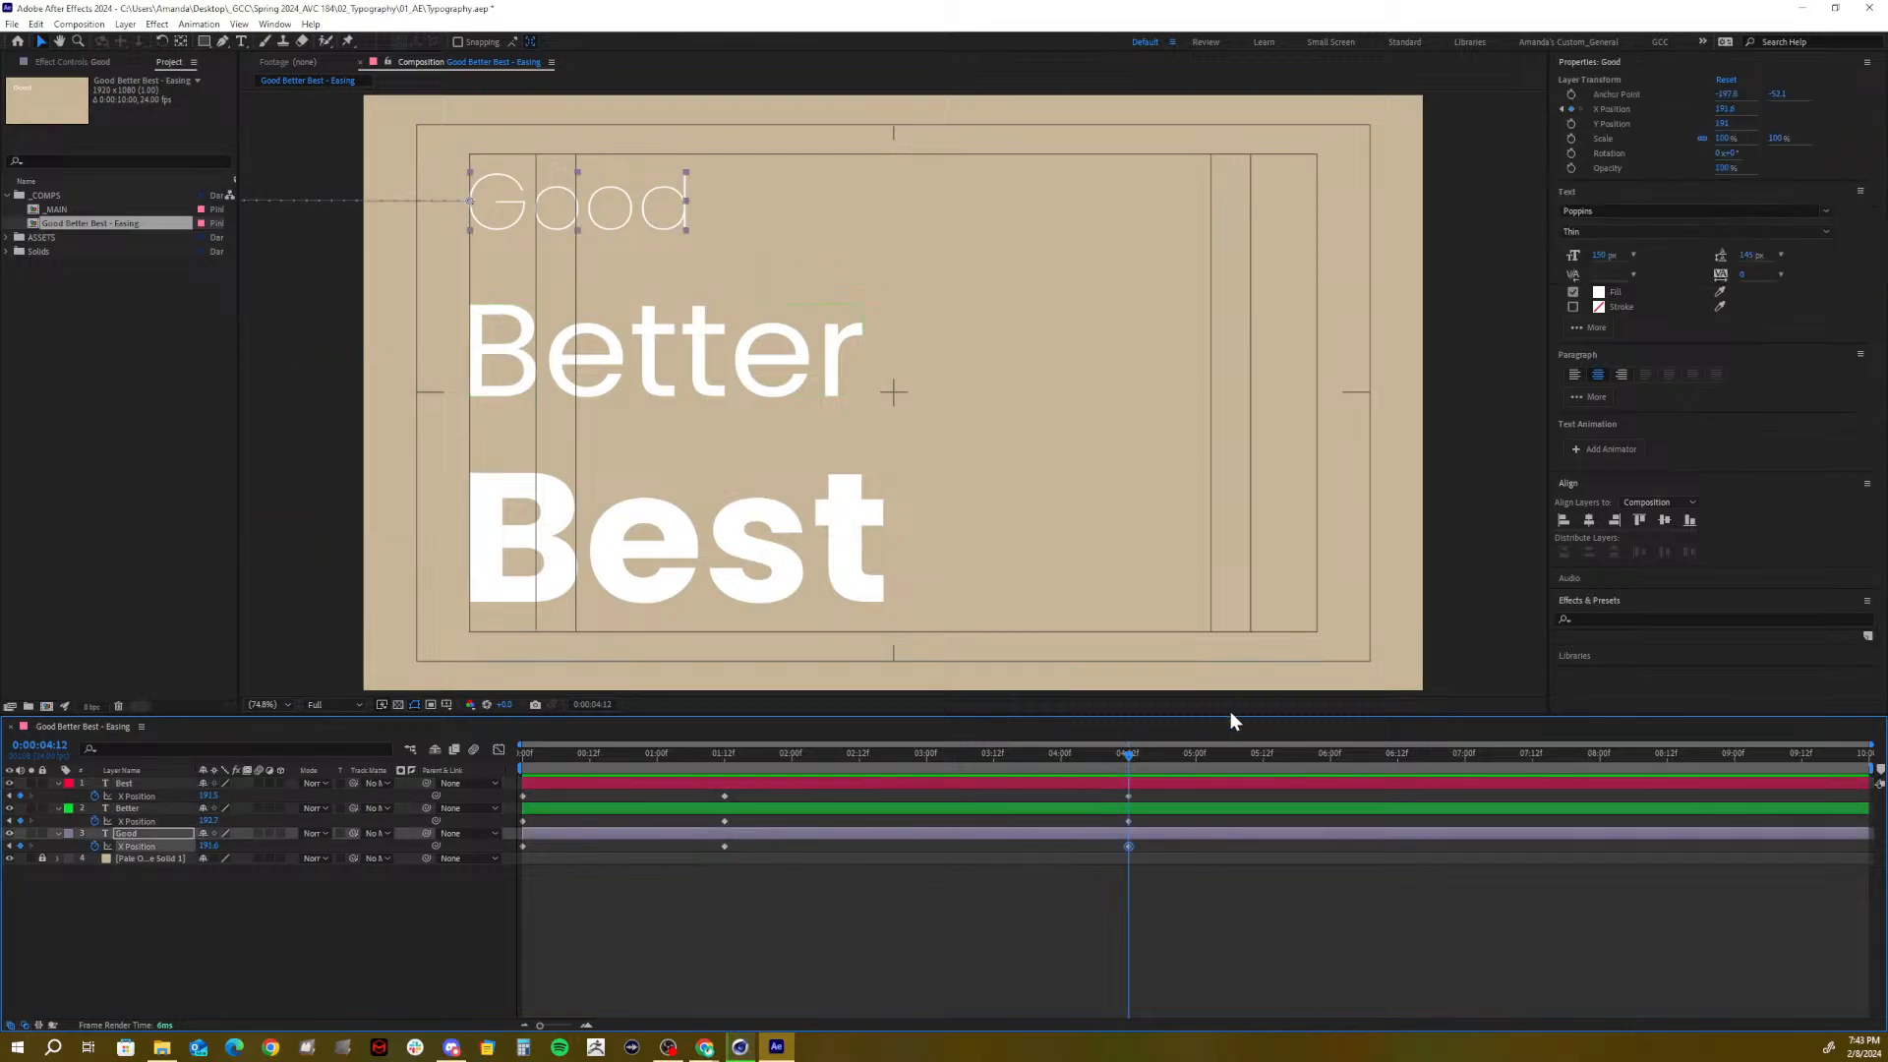
left_click_drag(982, 751, 1332, 804)
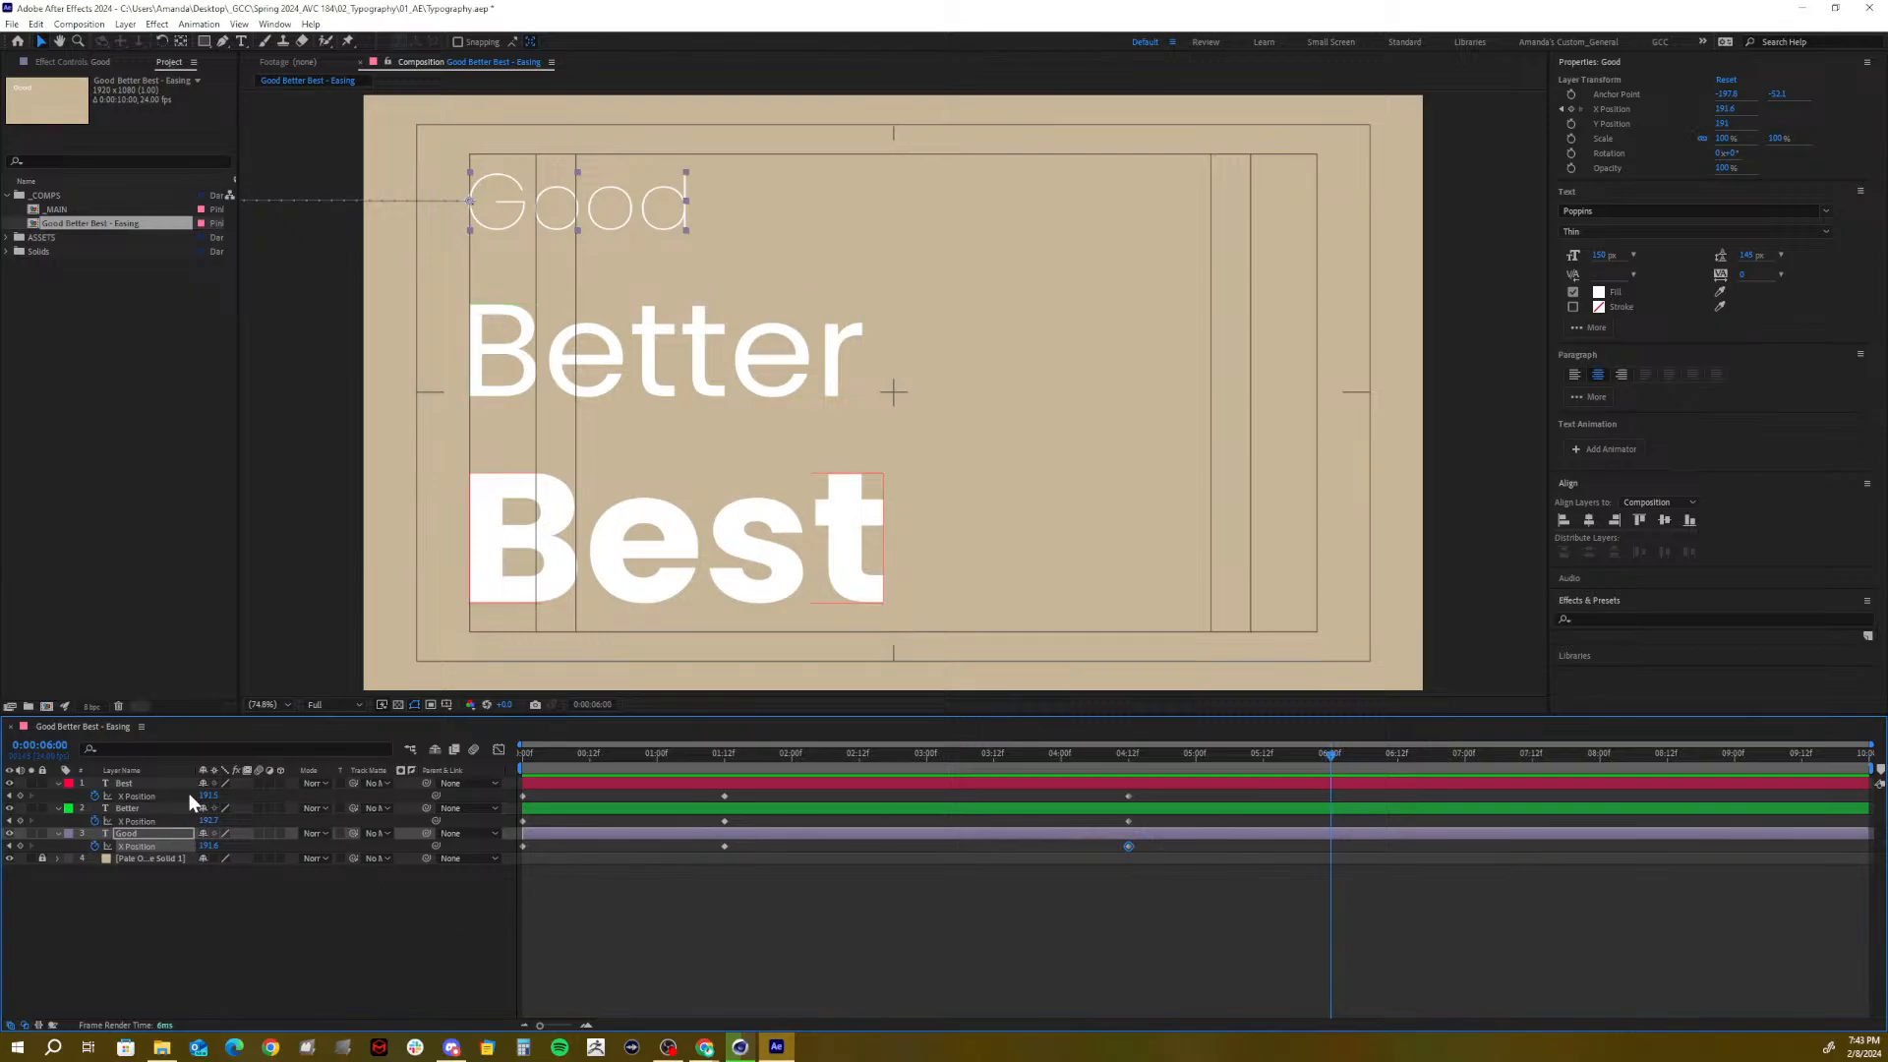
left_click_drag(210, 794, 1717, 731)
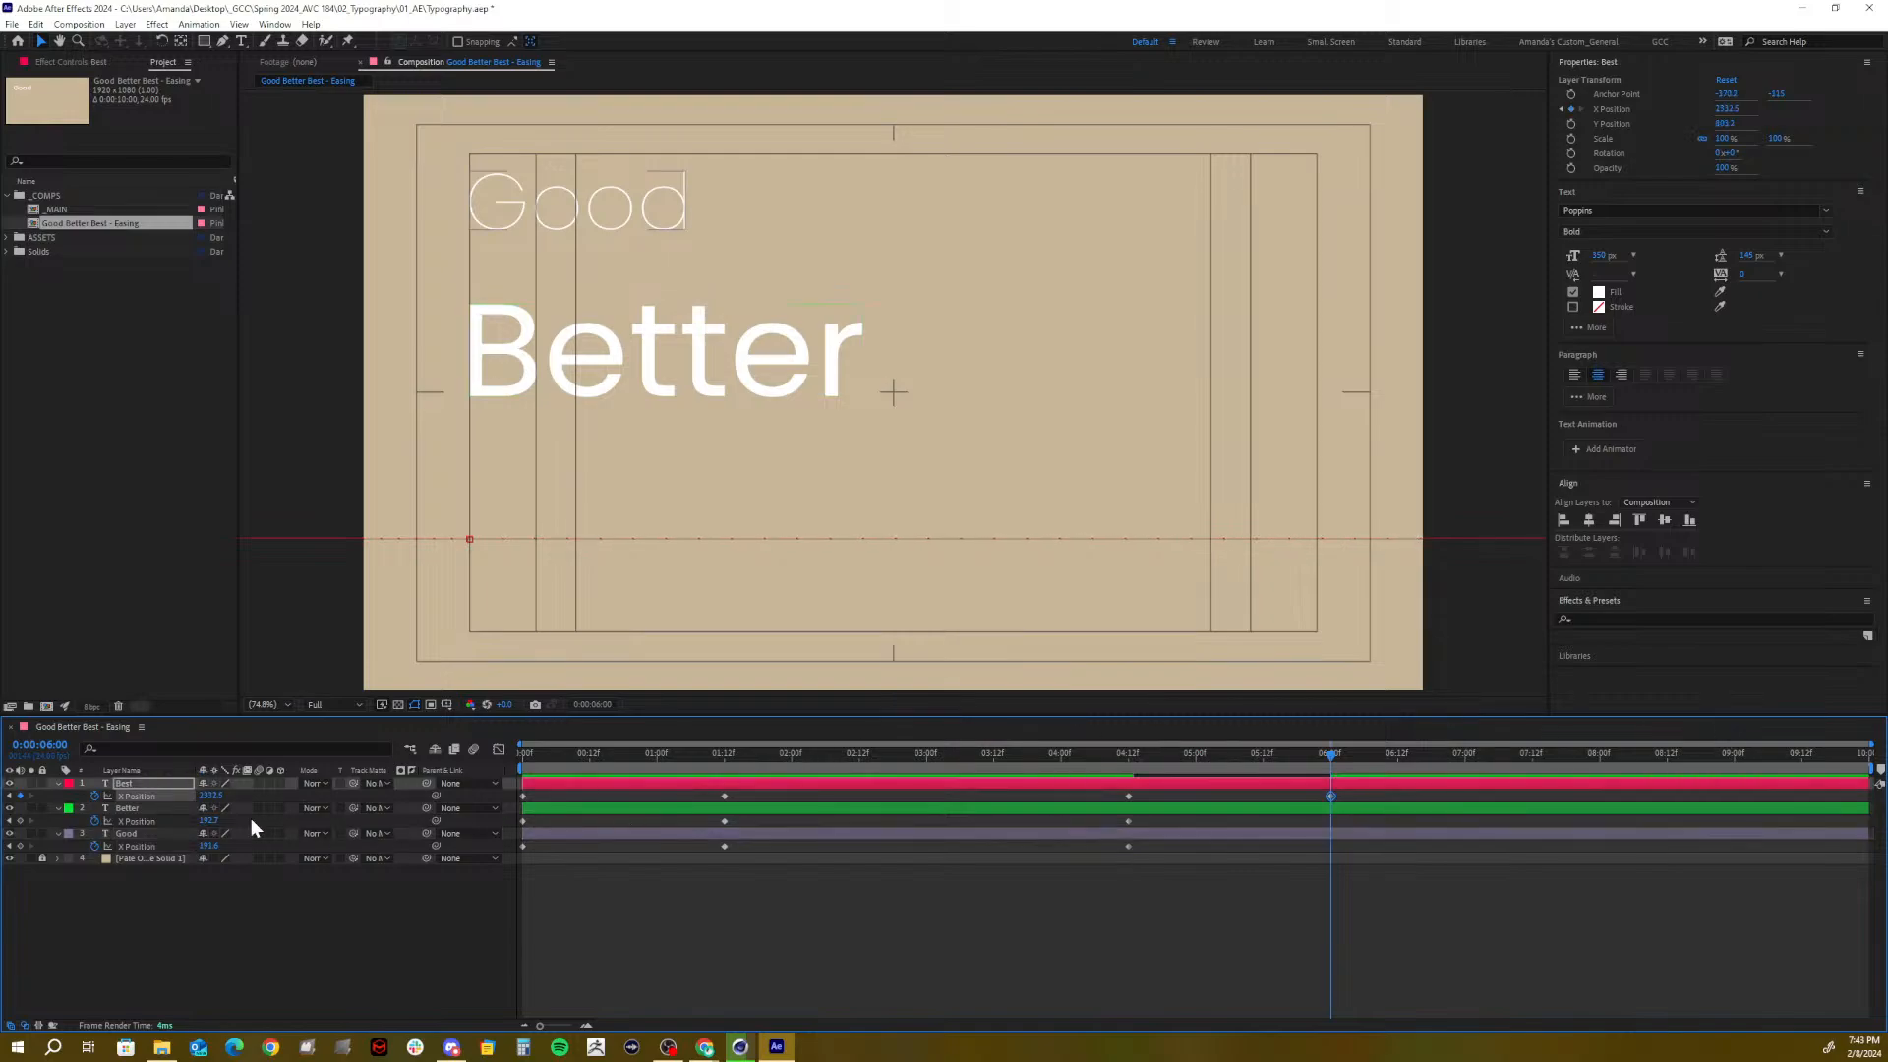
At 6:00, scrub Better's and Good's X Position so both exit off-screen right
left_click_drag(210, 821, 1388, 749)
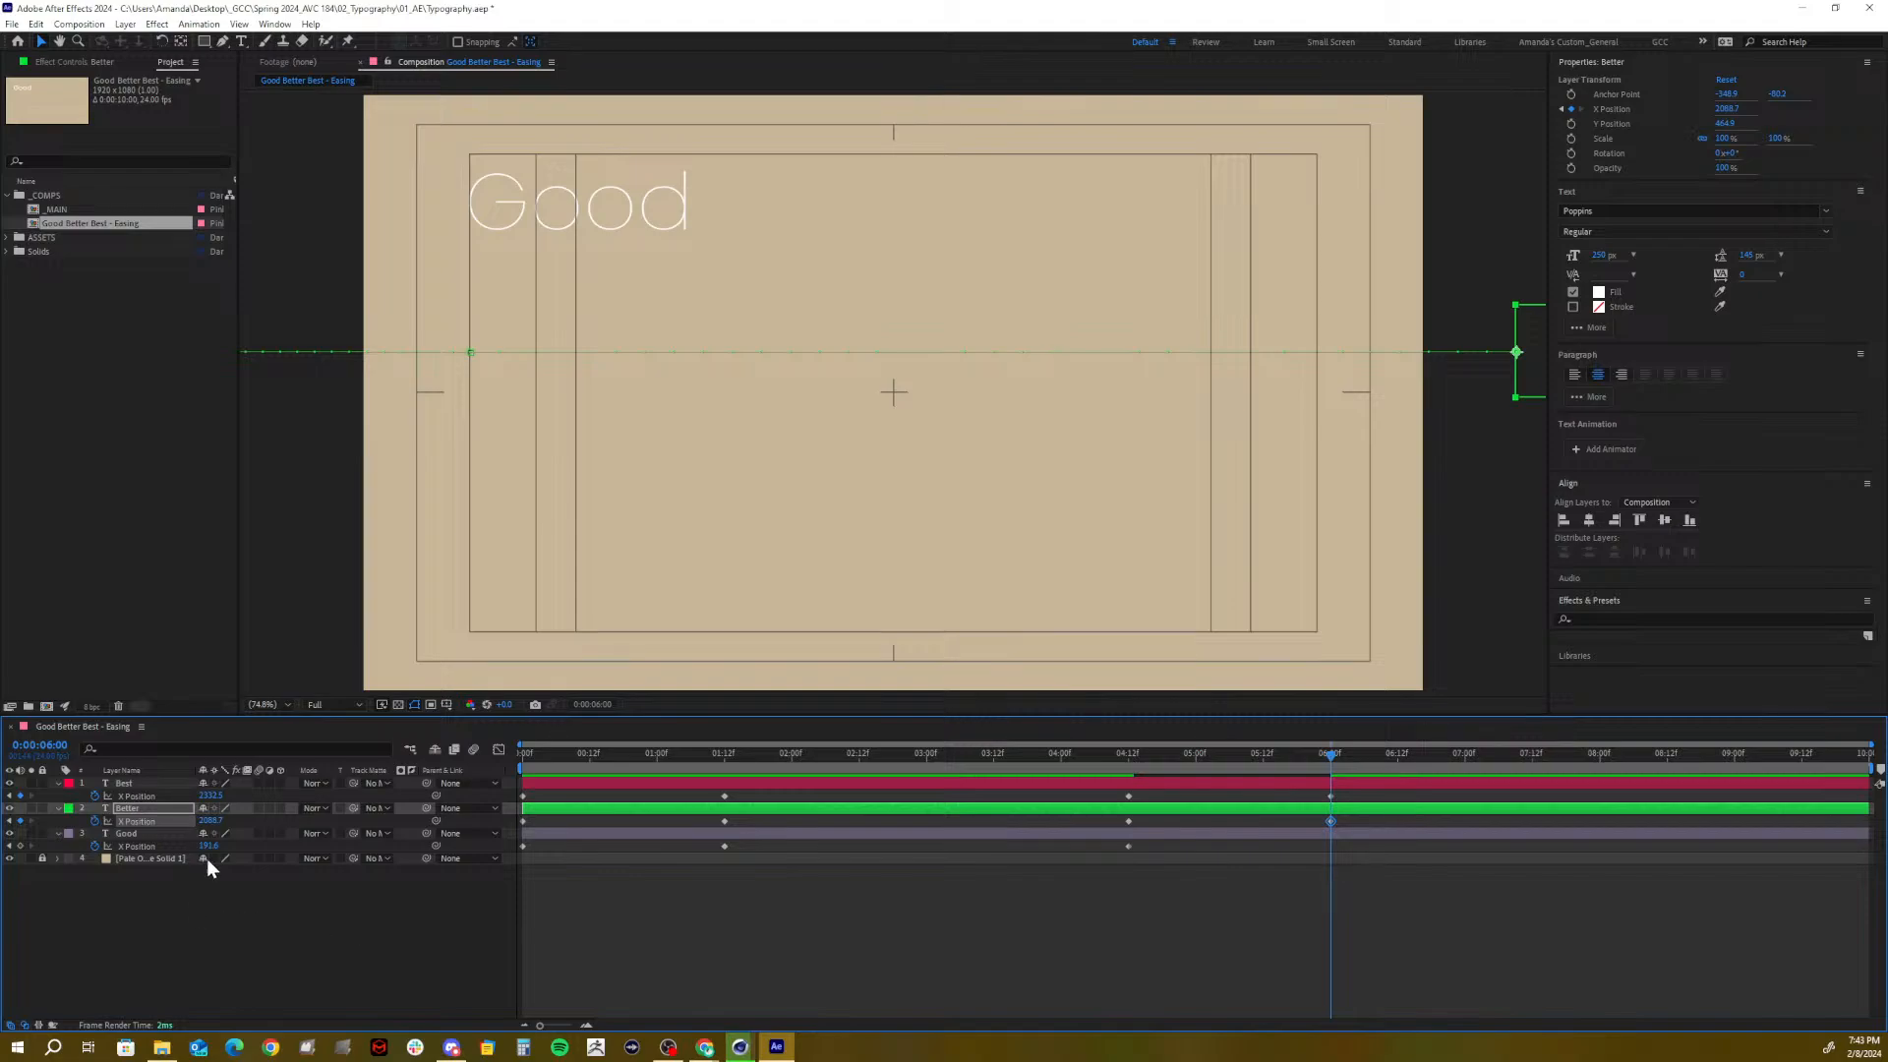
left_click_drag(206, 845, 1298, 773)
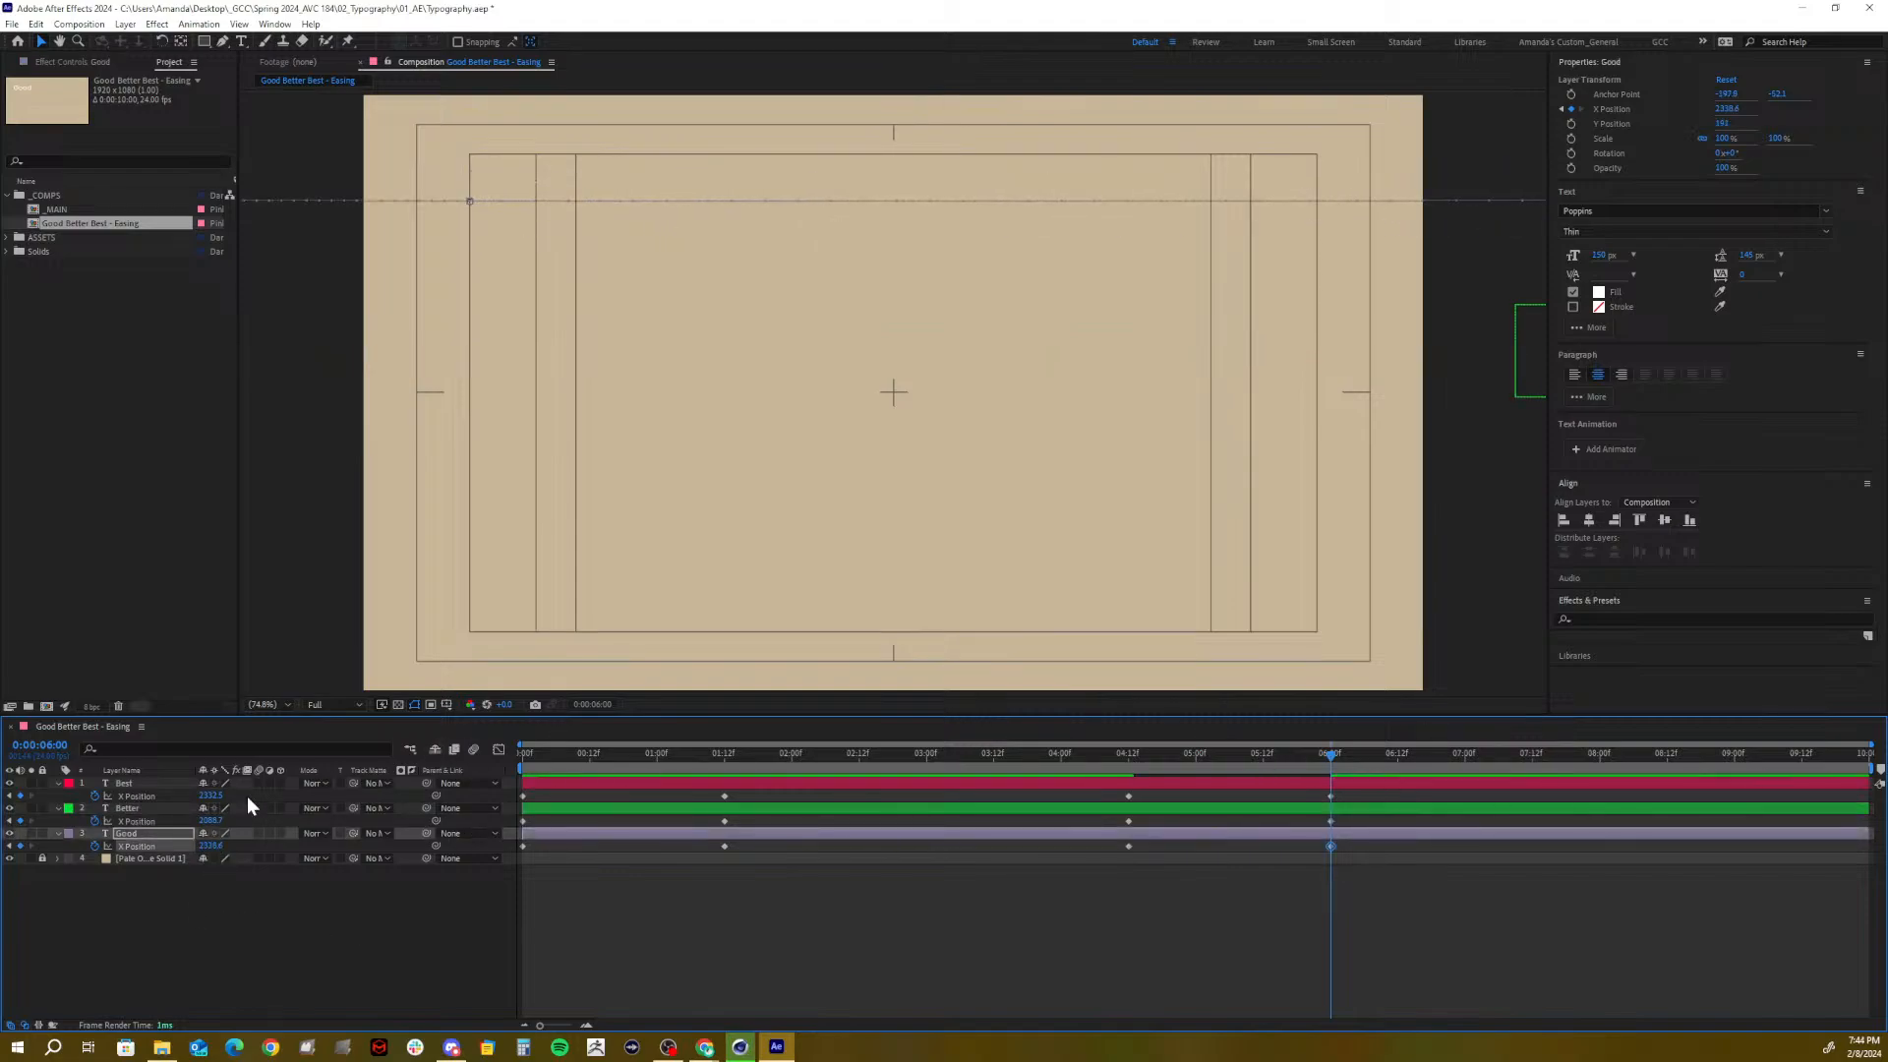
left_click_drag(210, 821, 326, 808)
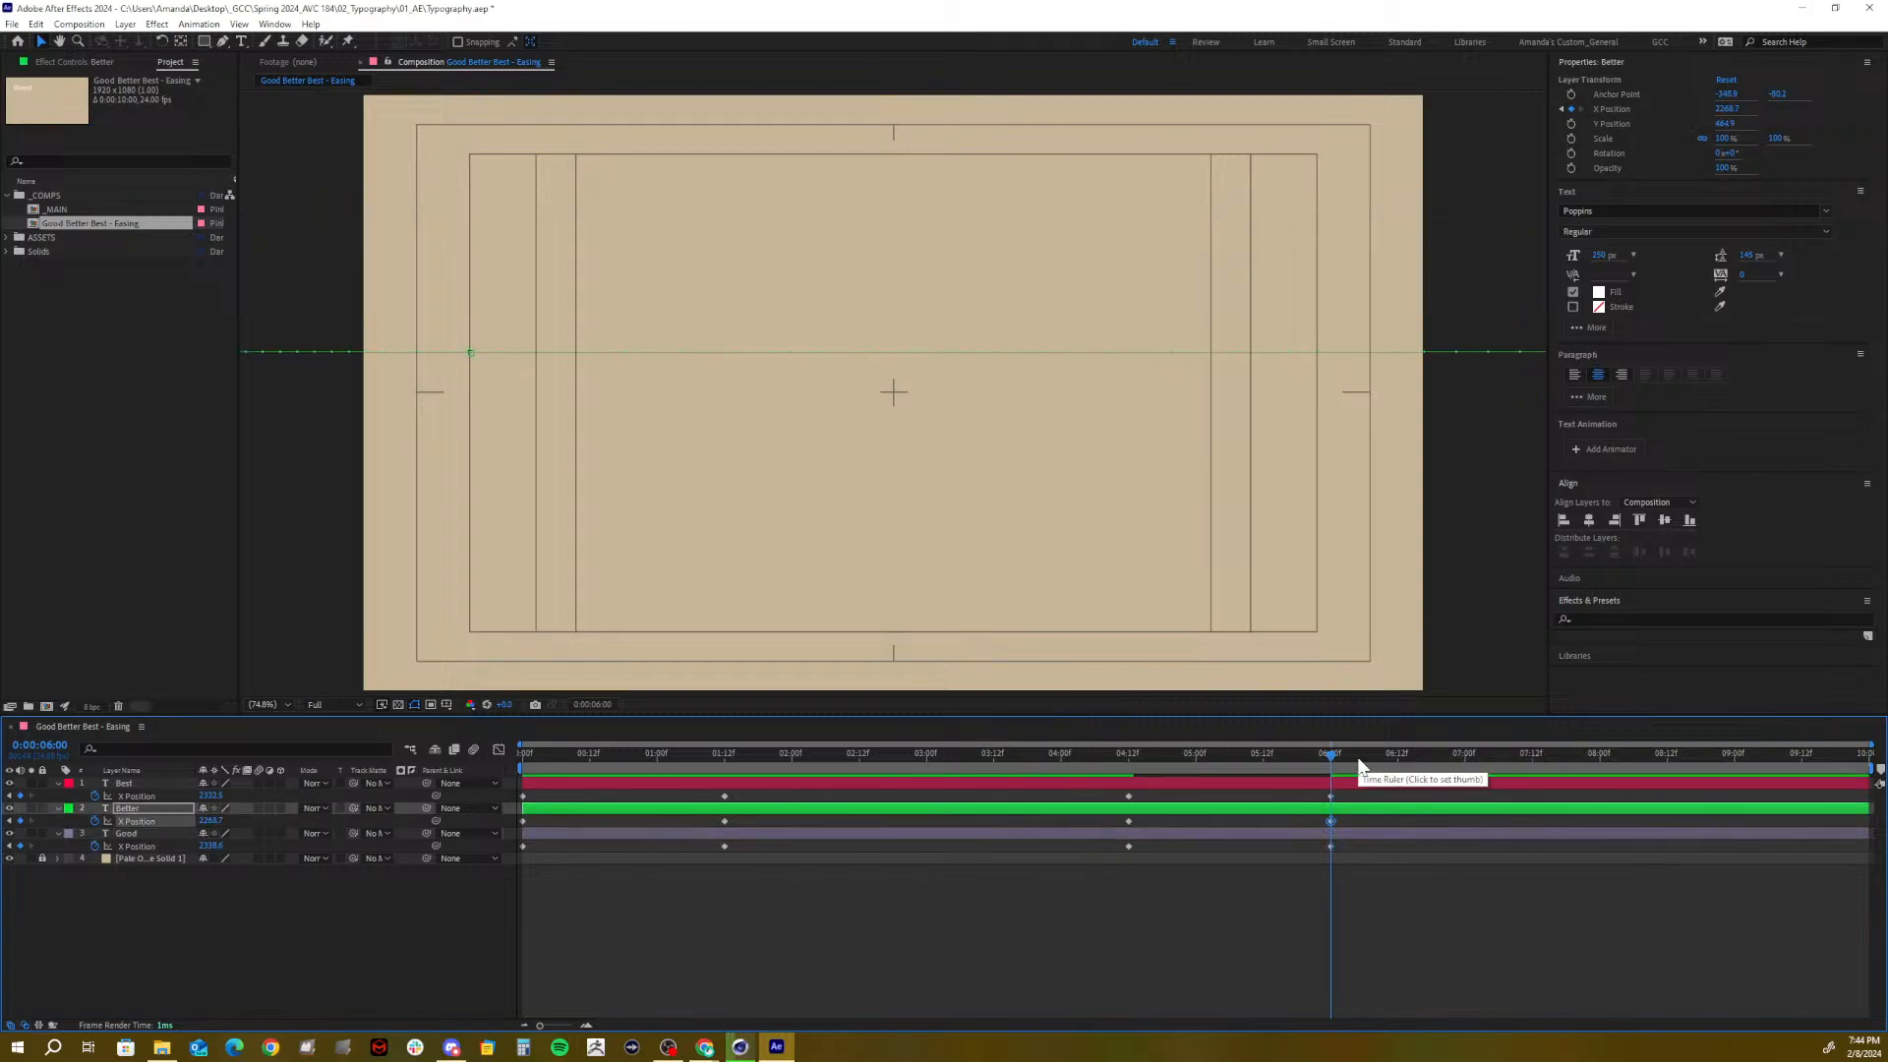
End the work area at 6:11 and preview the animation from the start
left_click_drag(1357, 757, 1394, 763)
key("n")
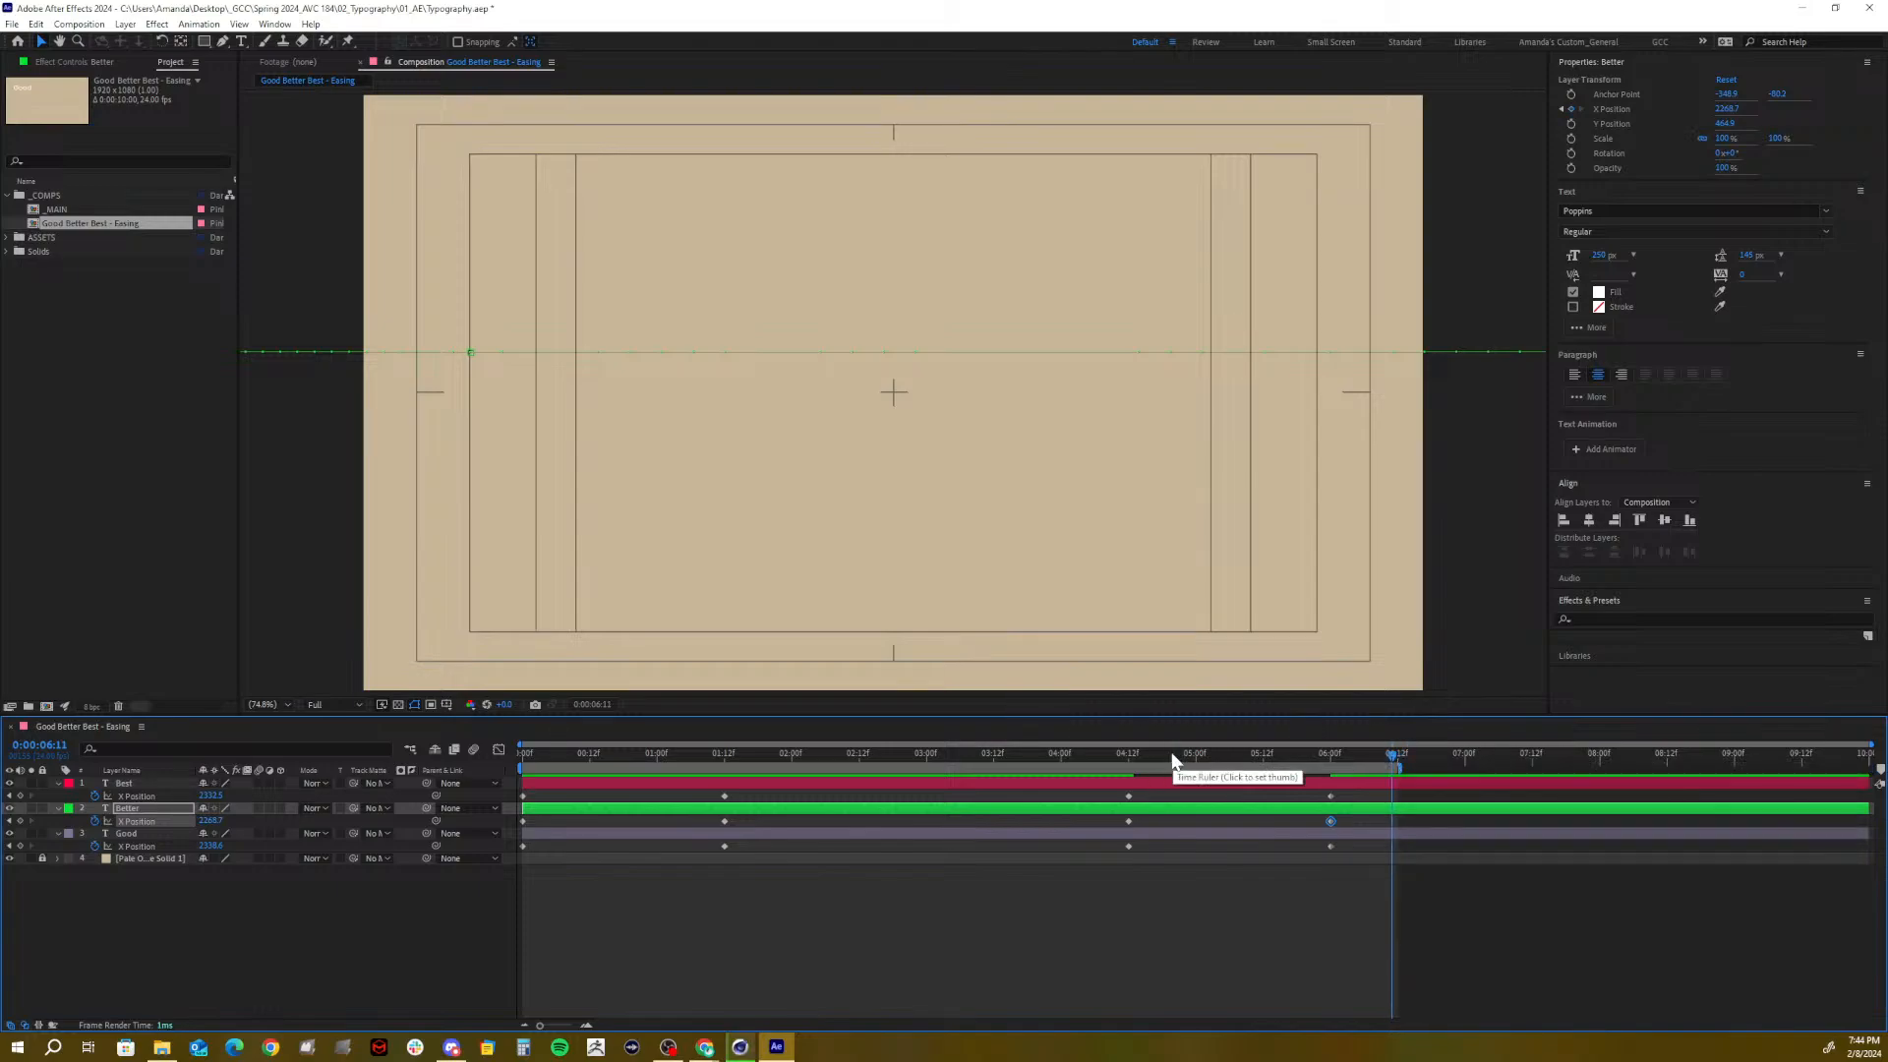
left_click_drag(1180, 759, 511, 823)
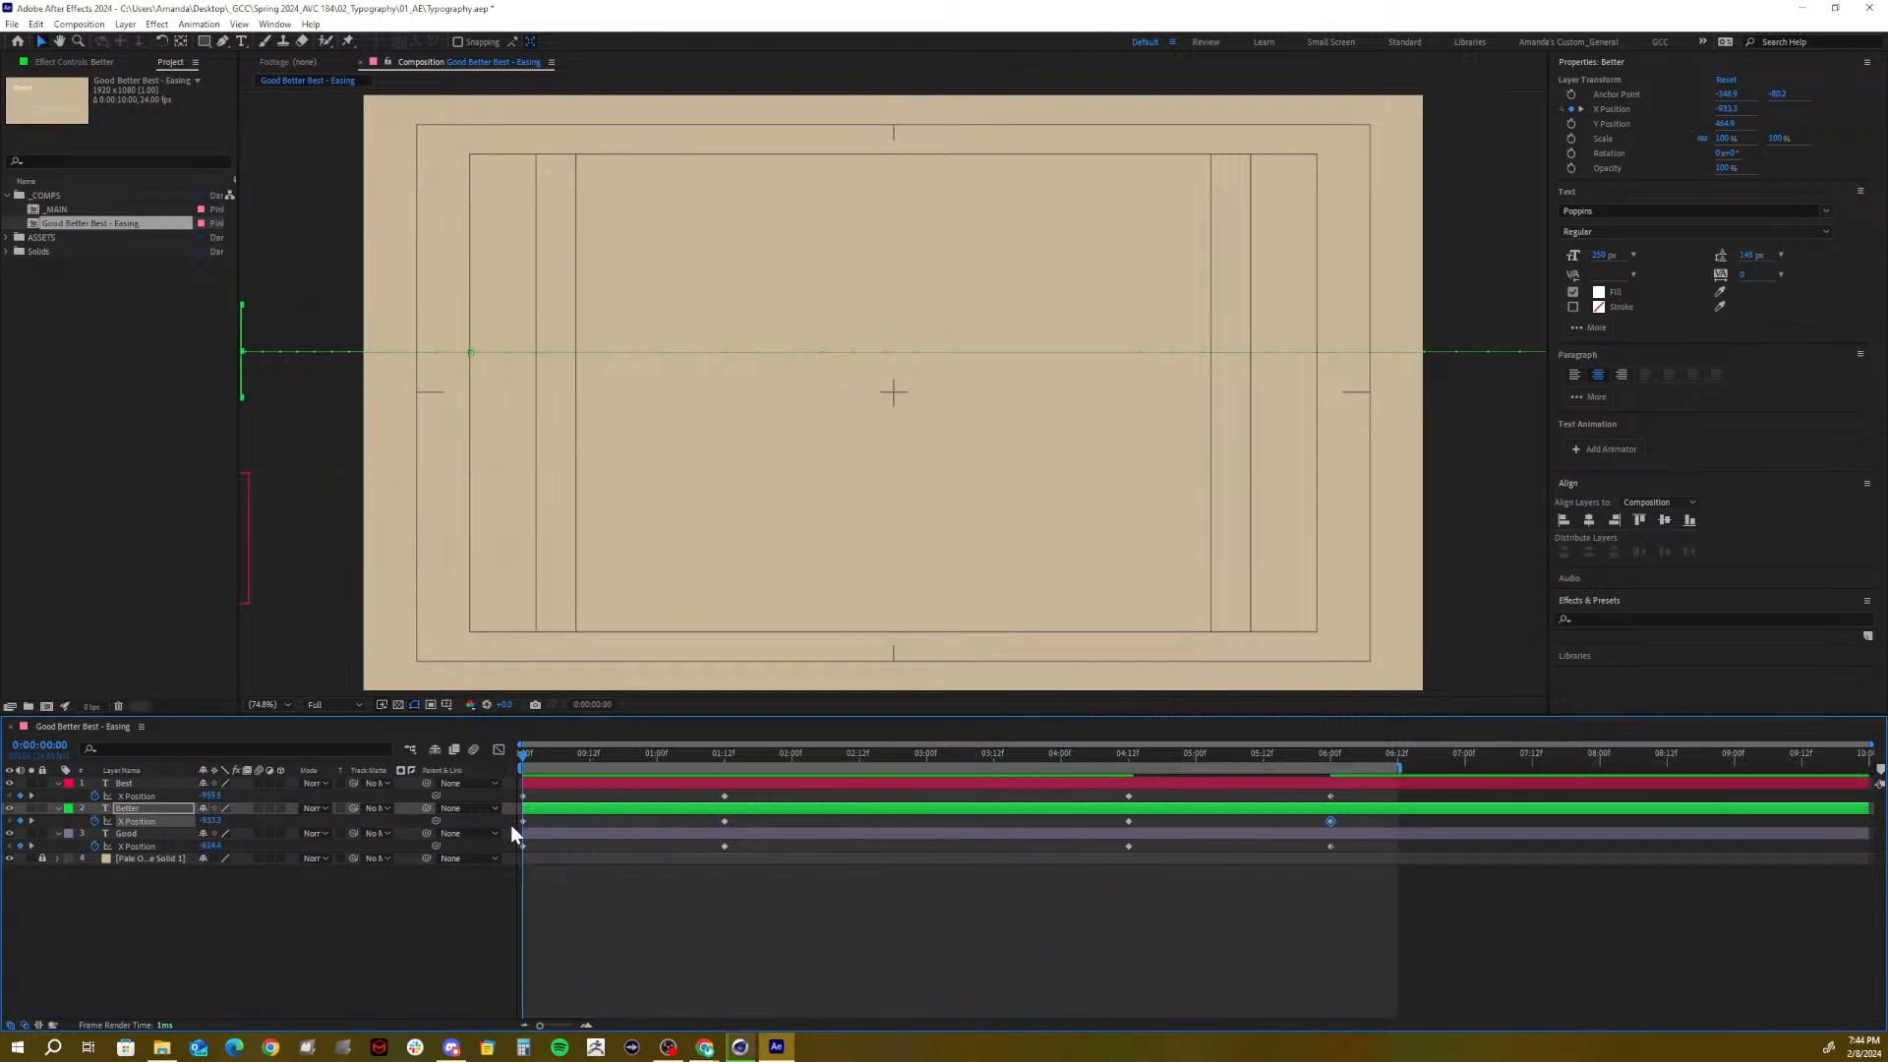
key("space")
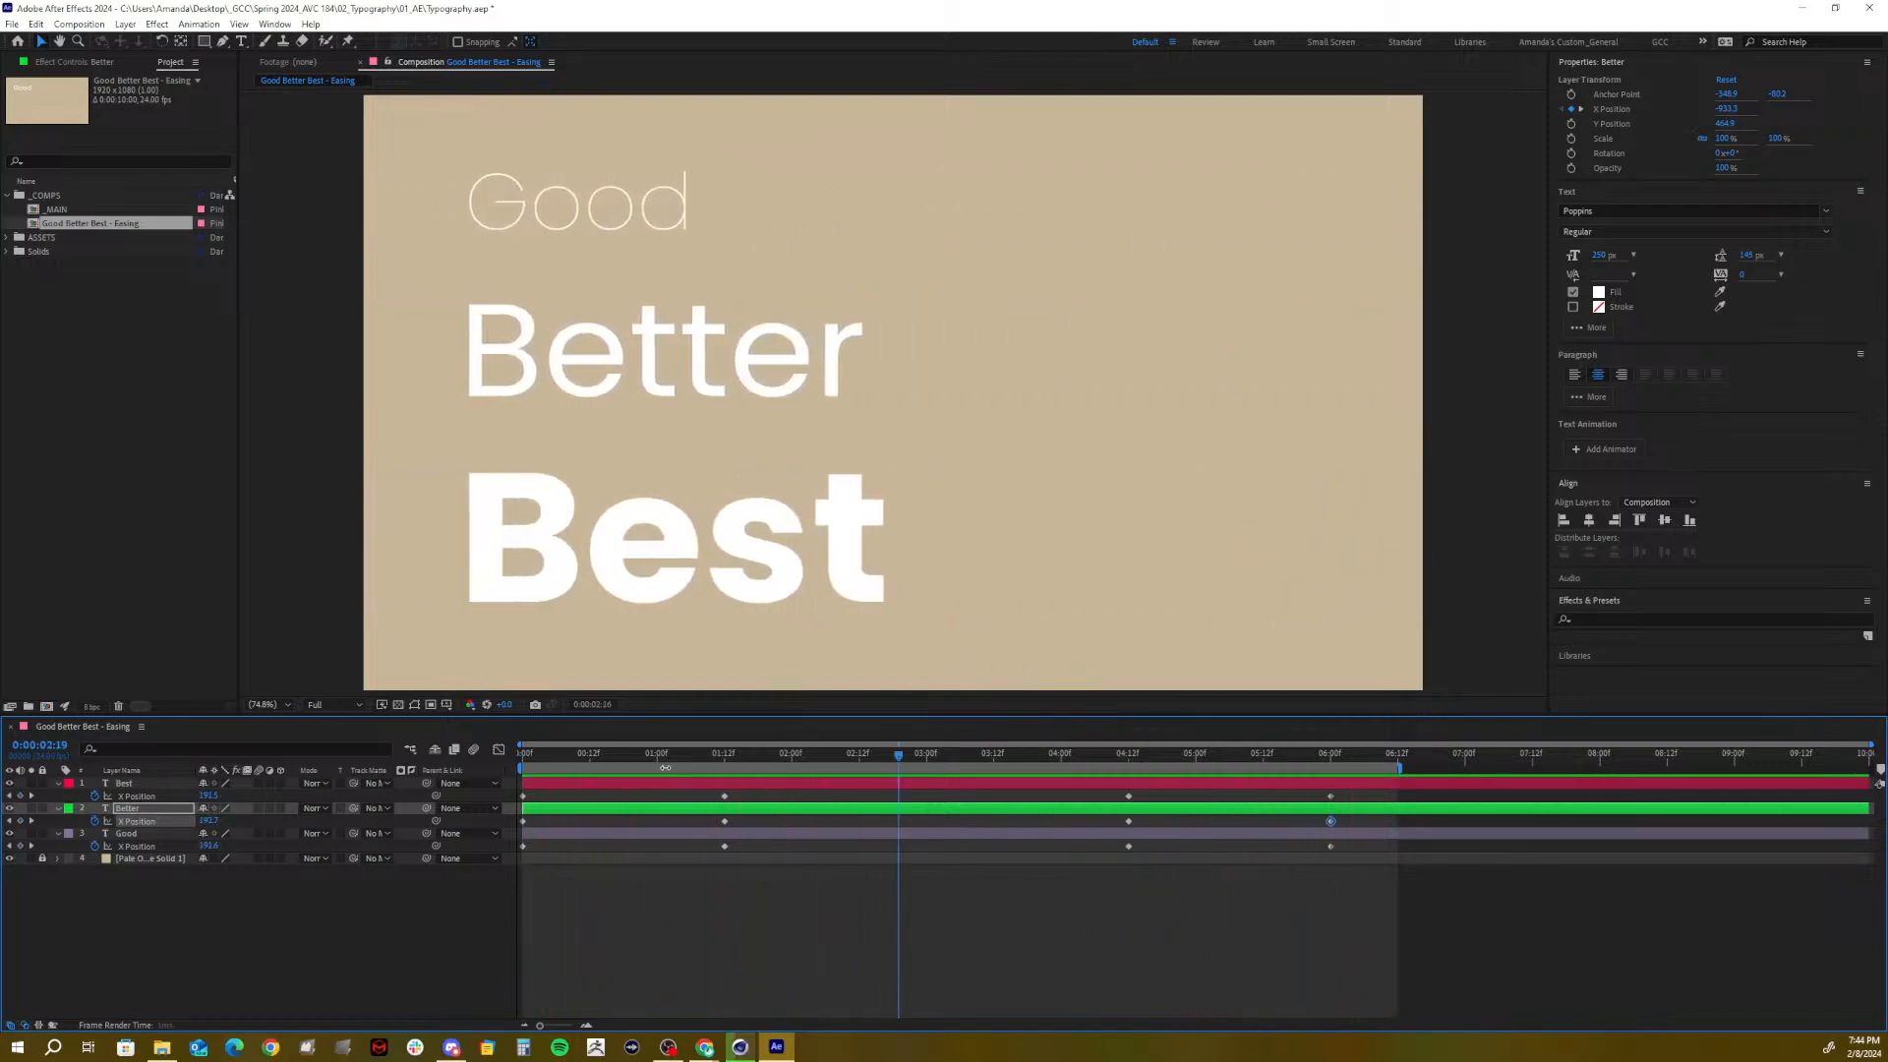
left_click_drag(678, 759, 1130, 783)
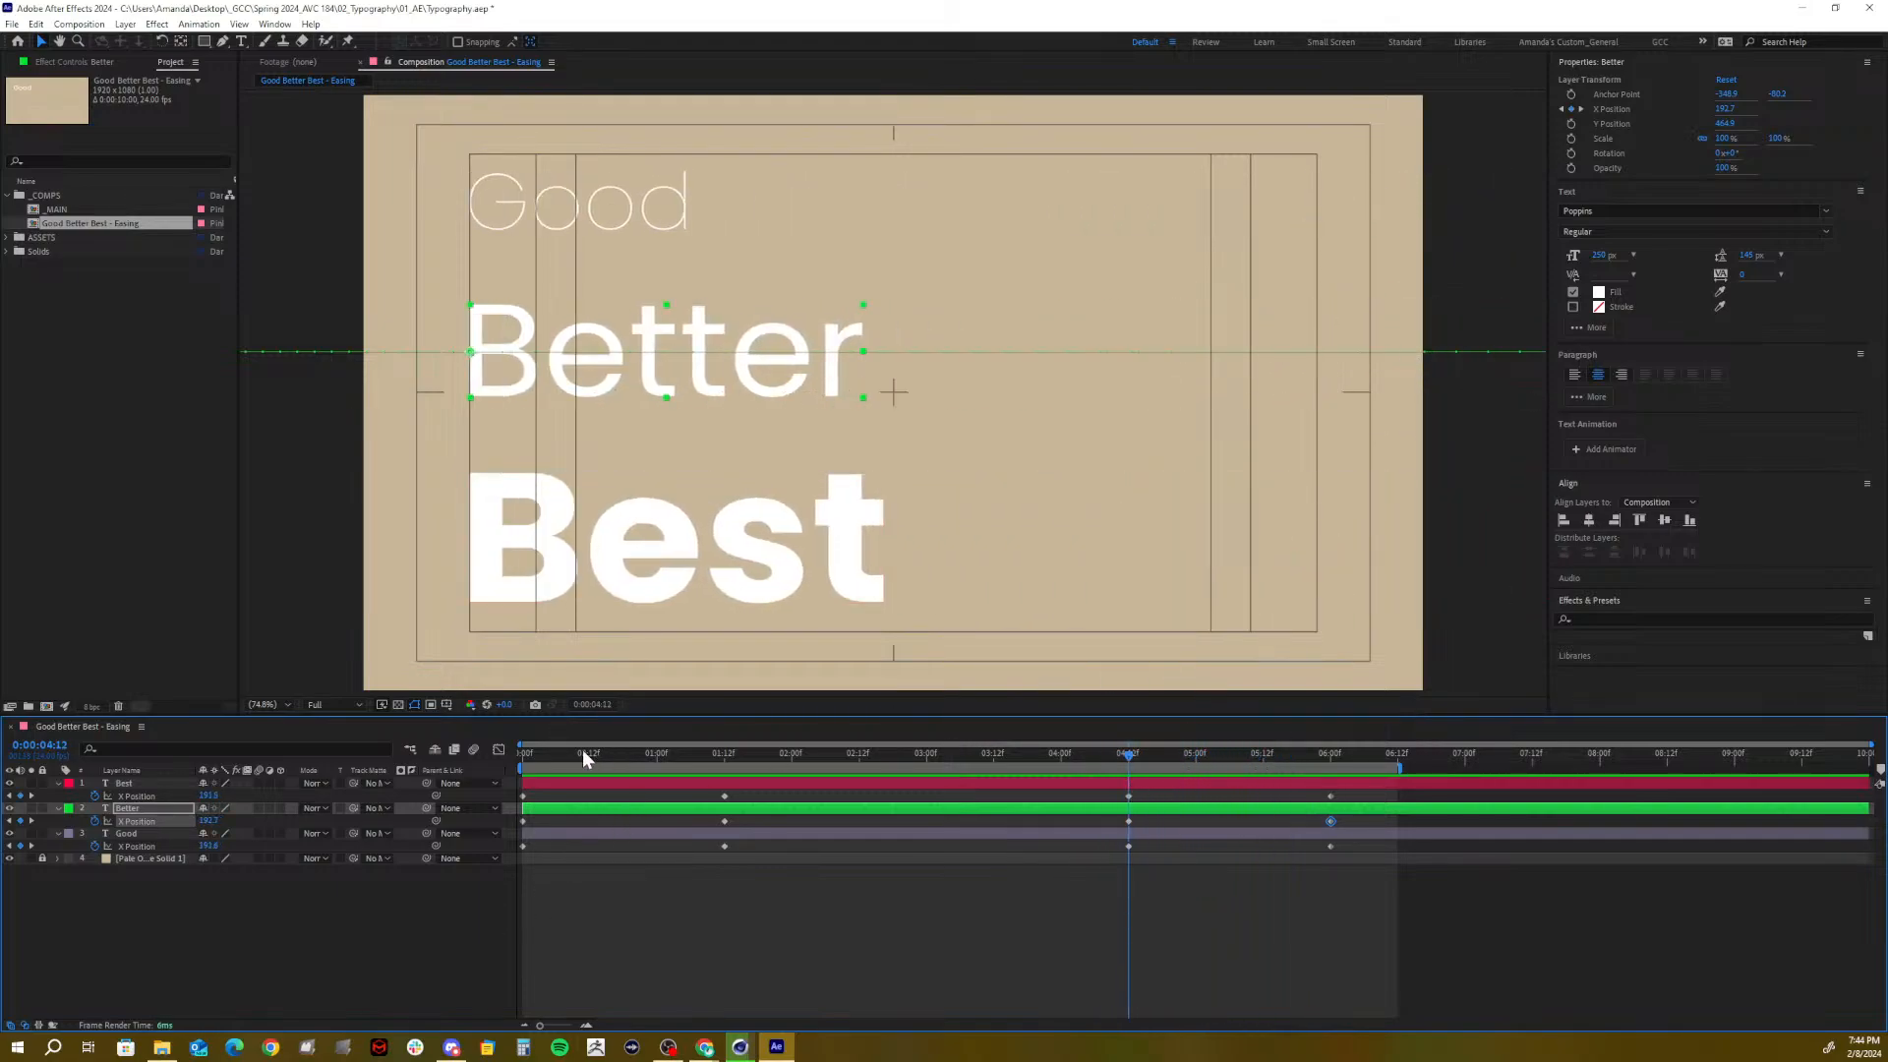
left_click_drag(582, 753, 456, 771)
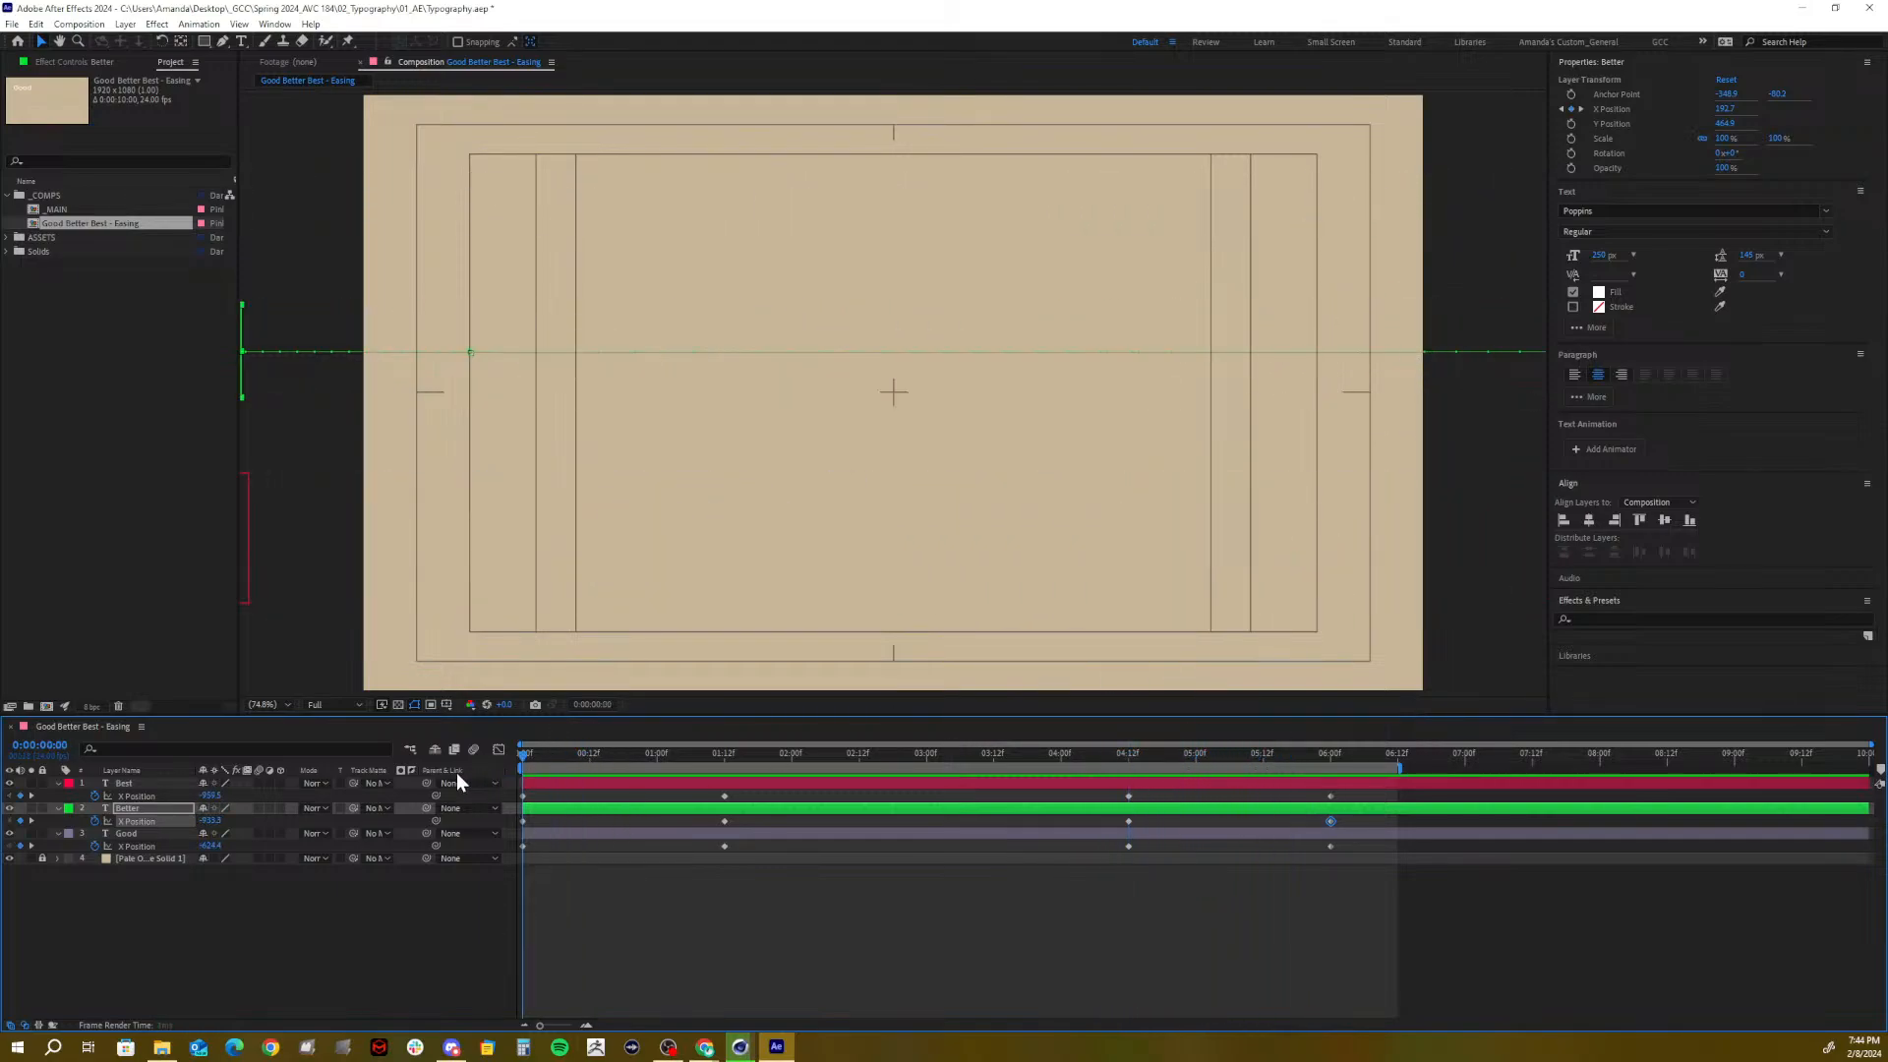
At 0:00, enter X Position -950 for Best, Better and Good, then scrub to check
left_click(210, 796)
type("-950")
key("Return")
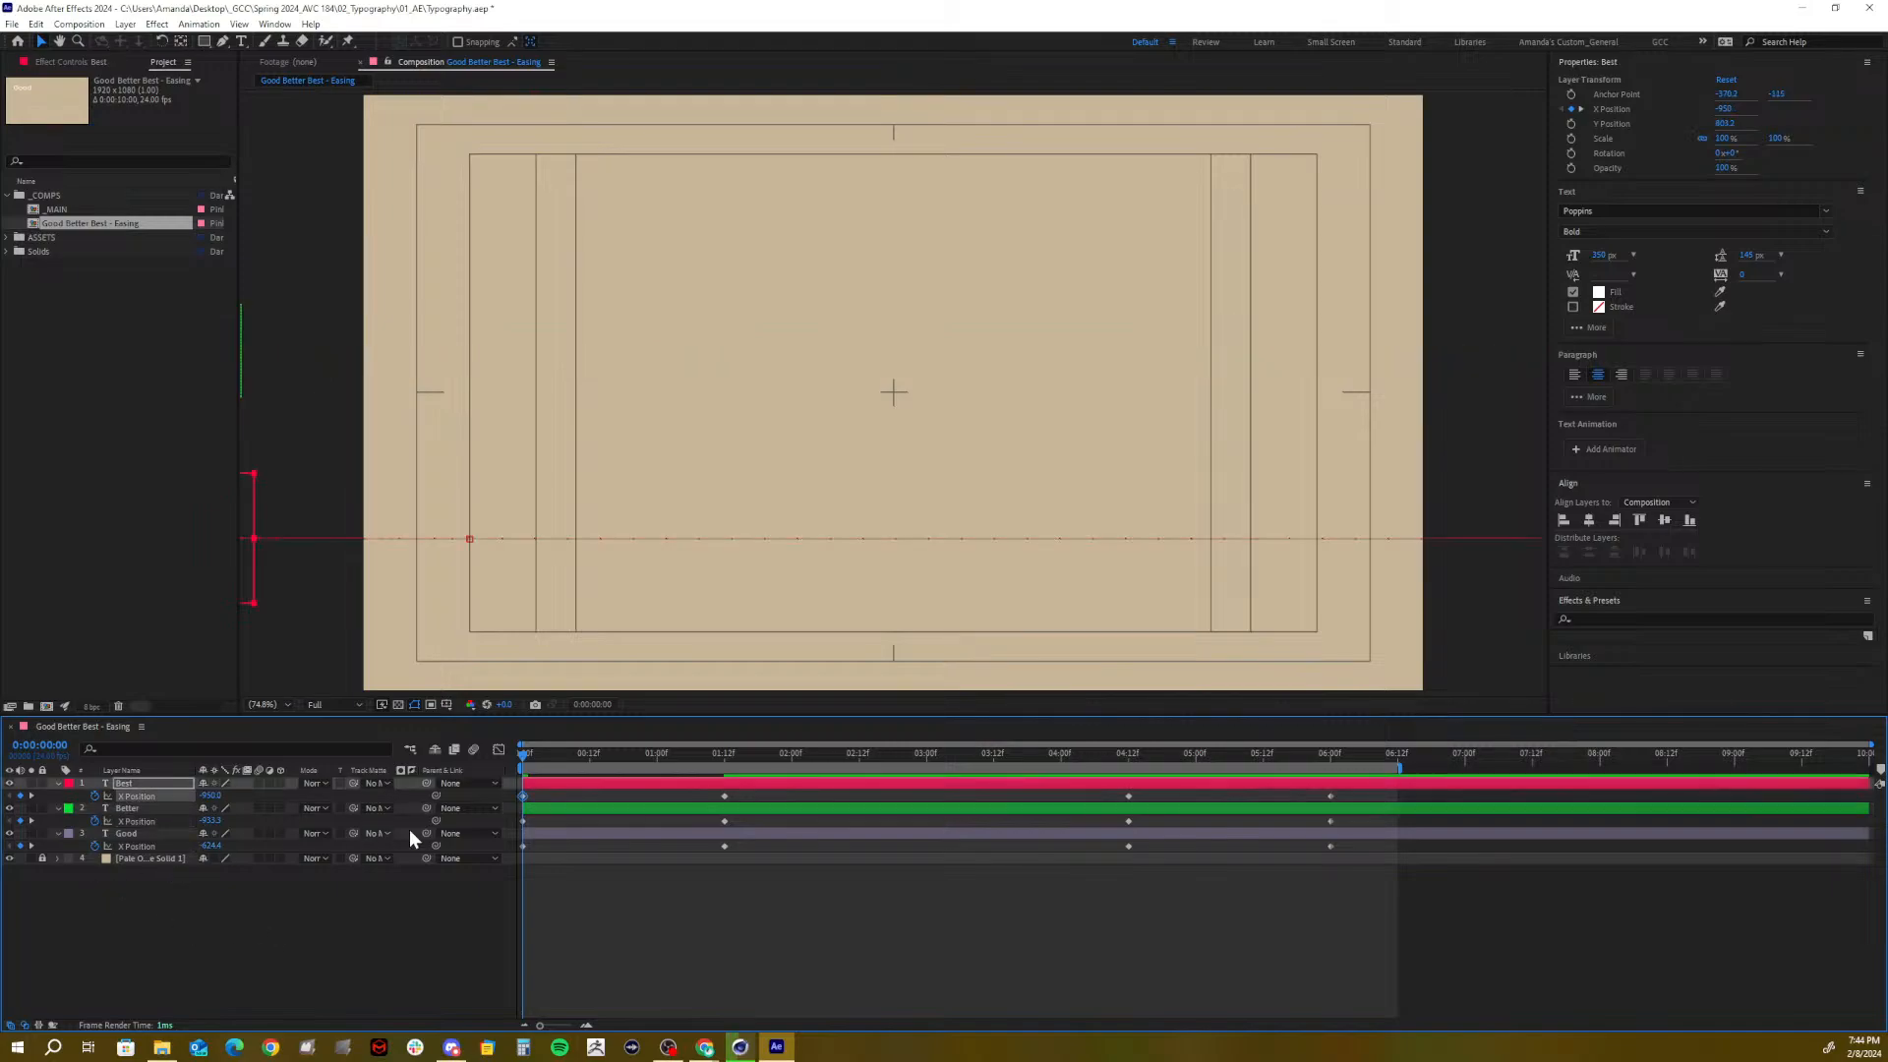
left_click_drag(560, 761, 750, 764)
left_click_drag(655, 759, 474, 765)
left_click(207, 820)
key("BackSpace")
type("-950")
key("Return")
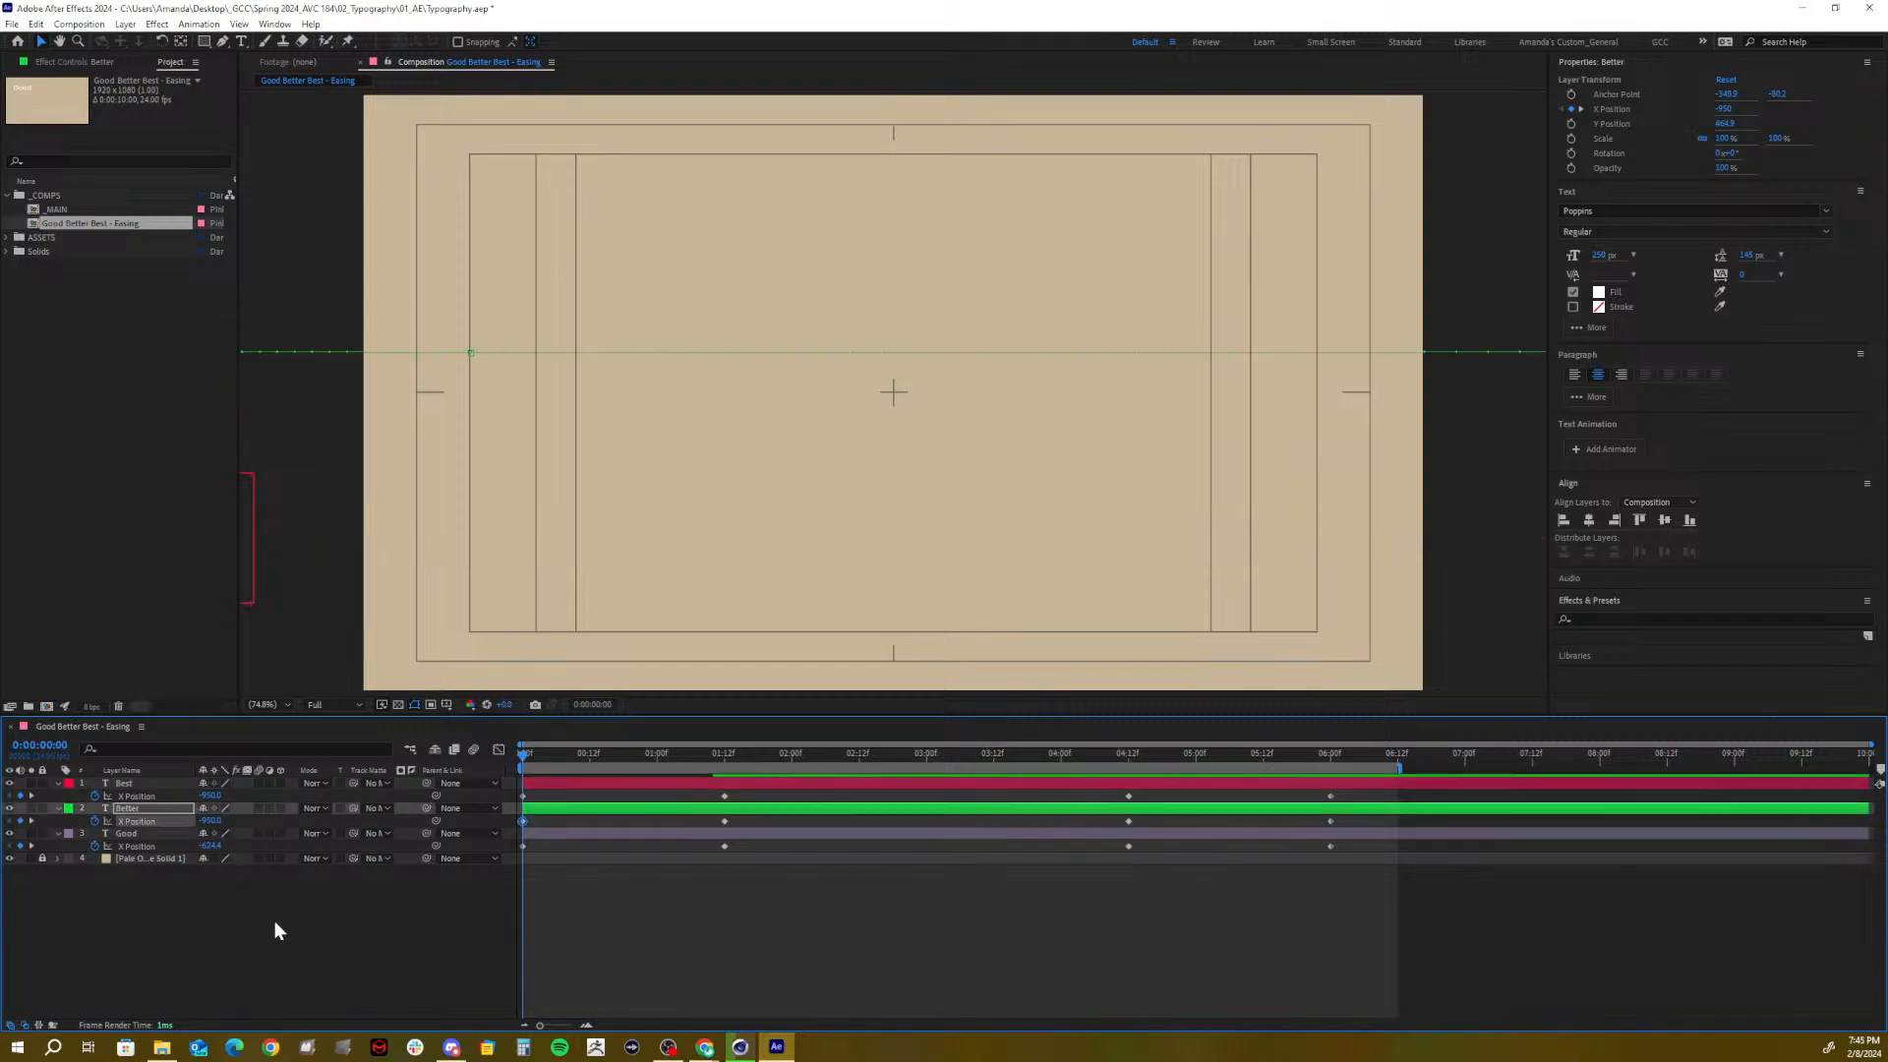
left_click(210, 846)
type("-950")
key("Return")
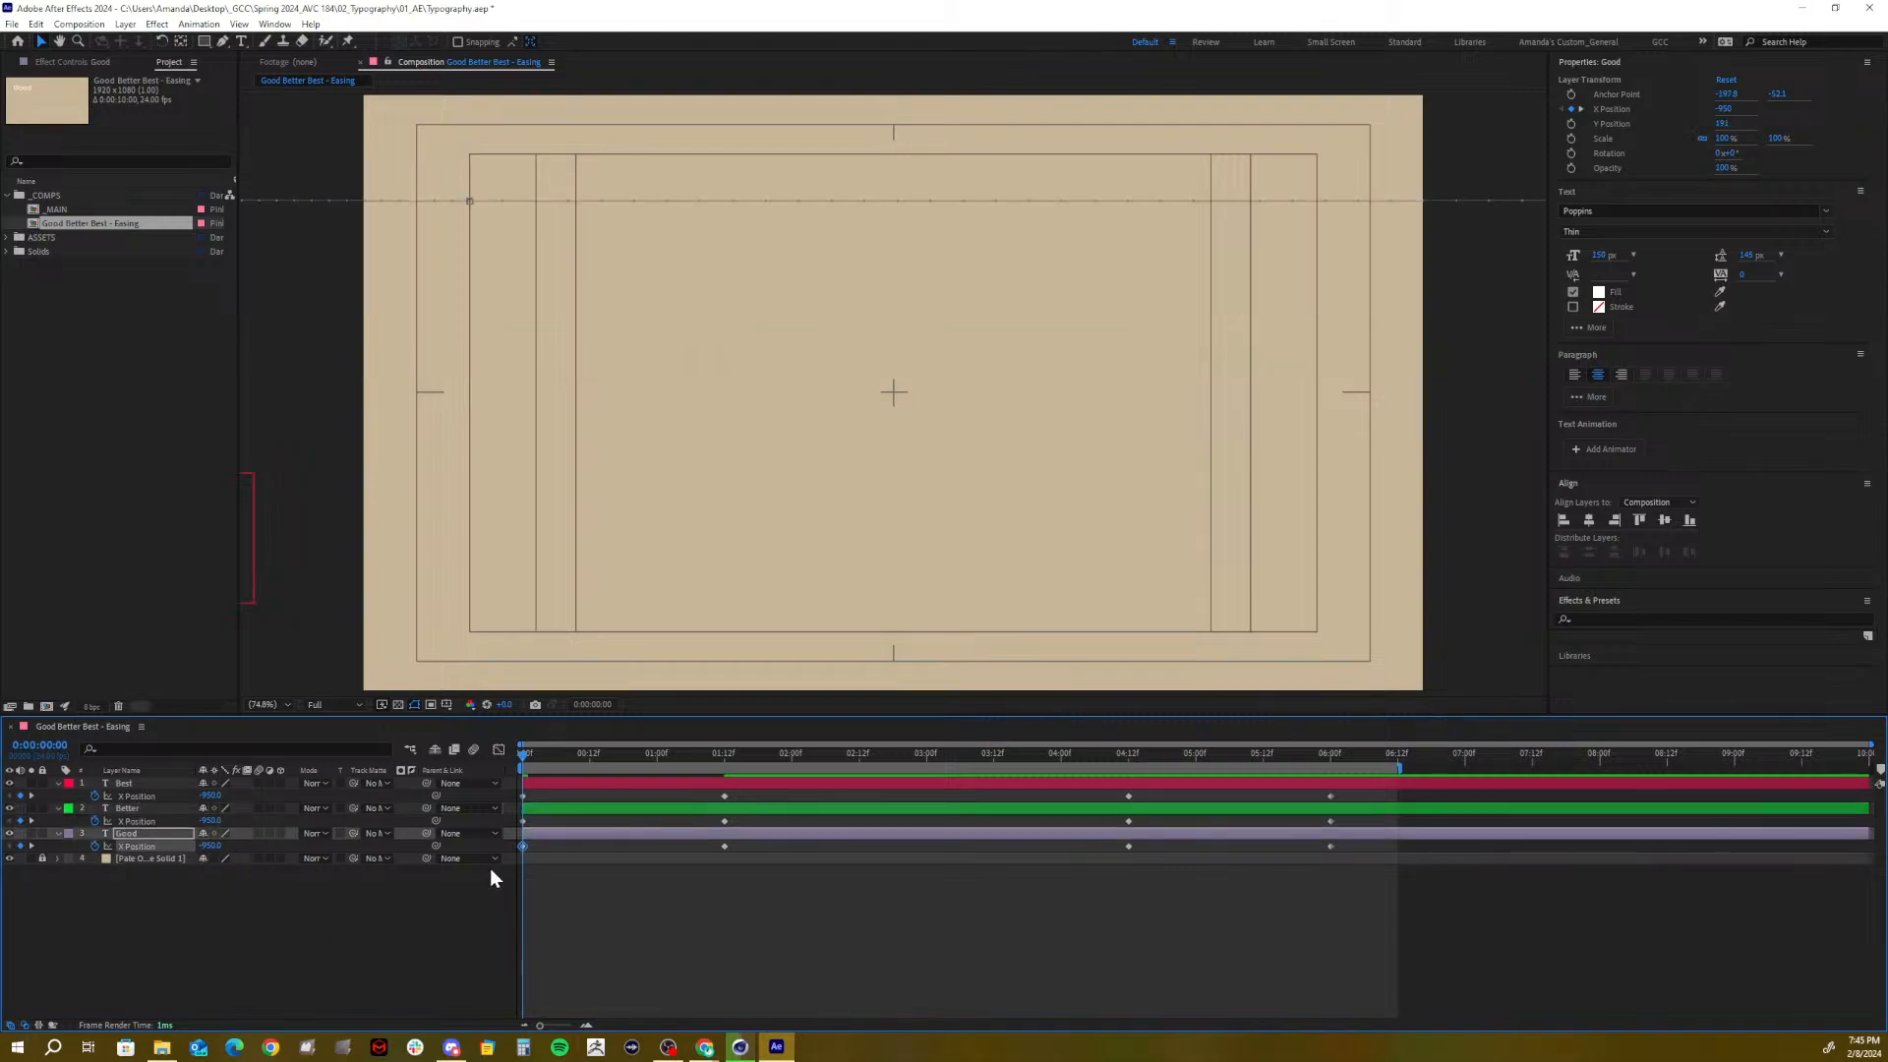
left_click_drag(688, 757, 1330, 755)
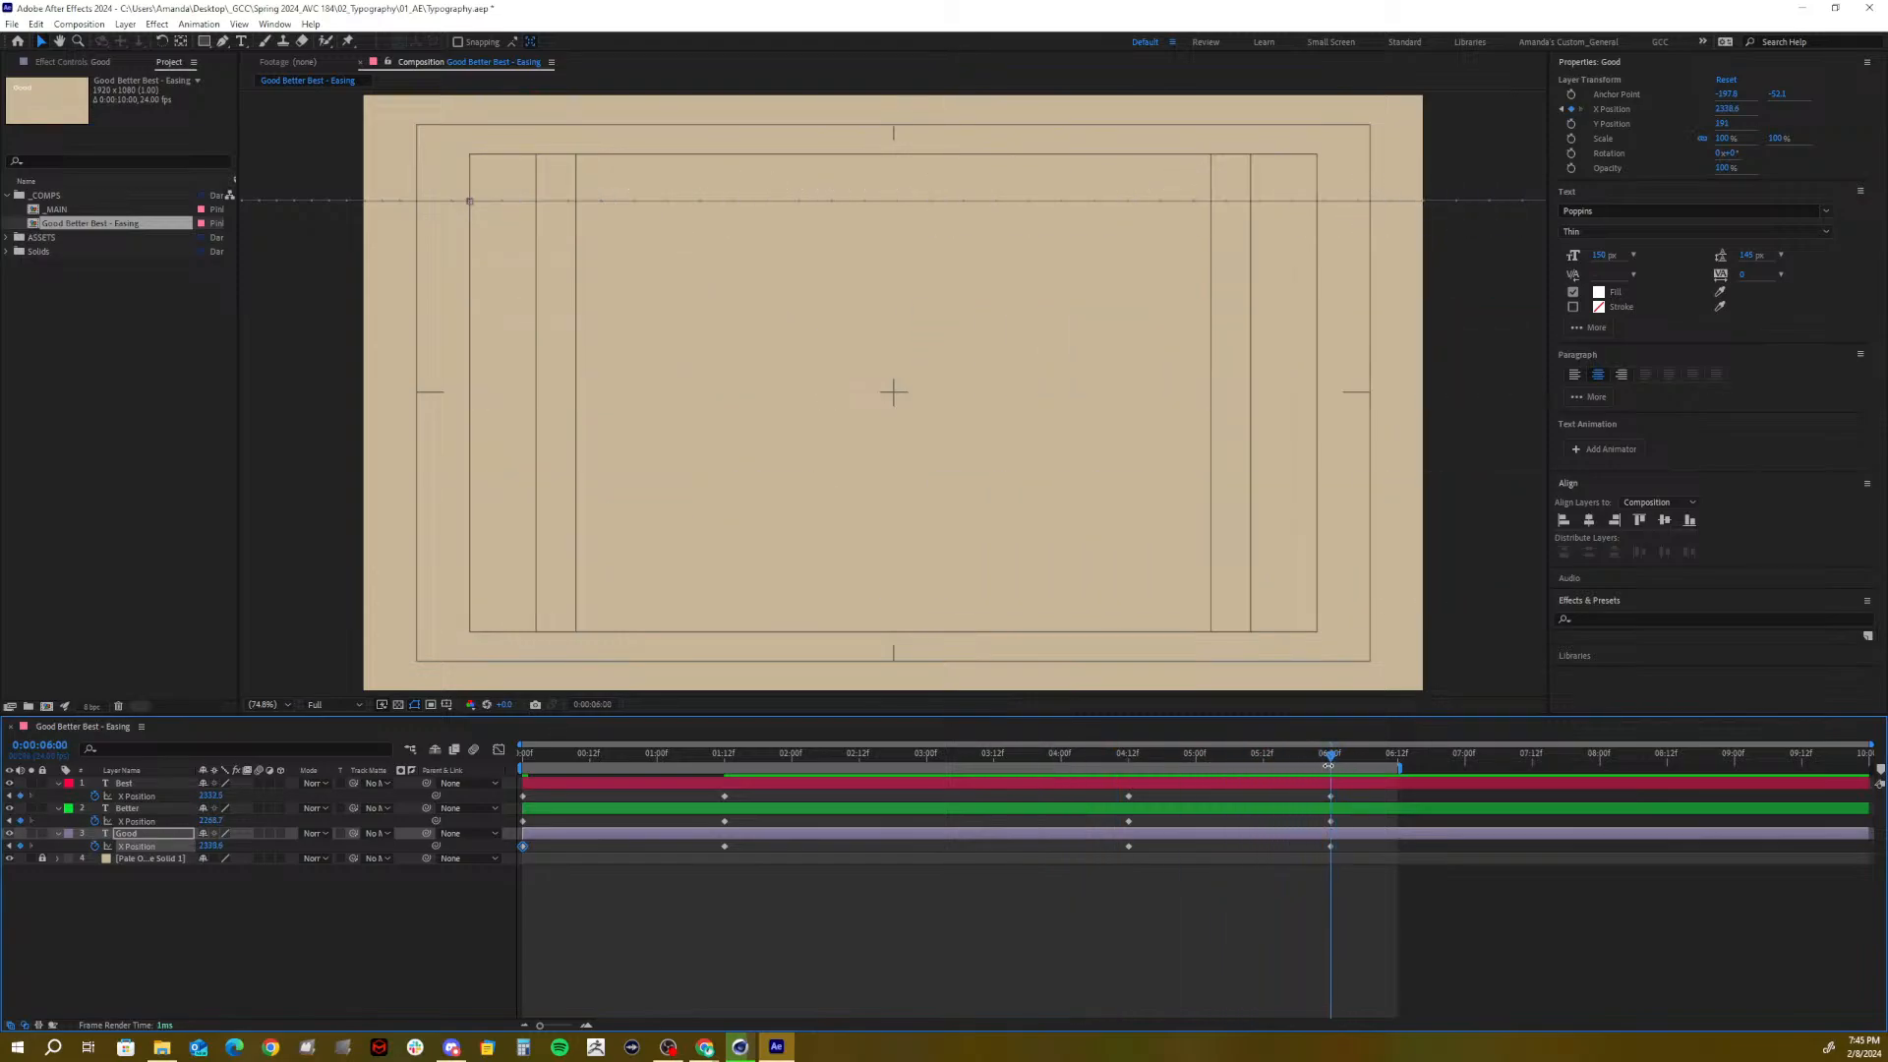
At 6:00, set X Position to 2000 on Best, Better and Good
left_click(211, 796)
type("2000")
key("Return")
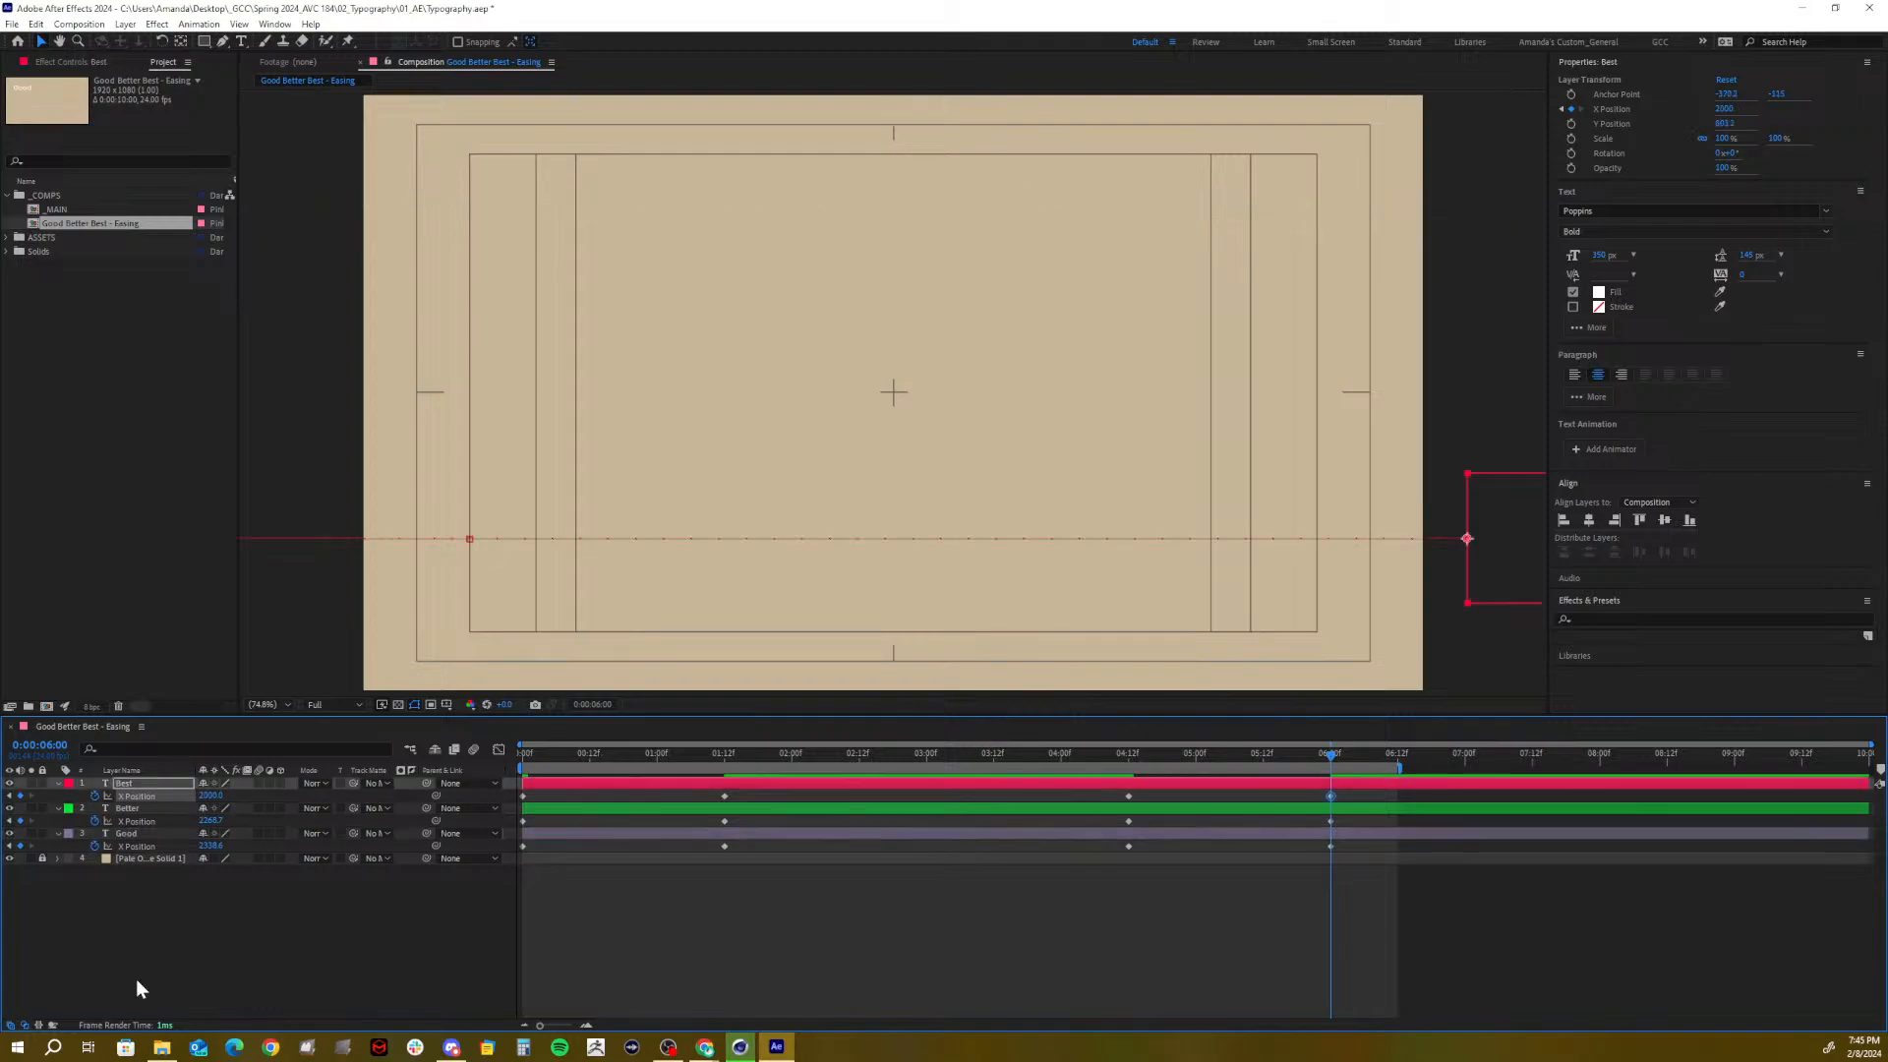
left_click(208, 821)
type("2000")
key("Return")
left_click(211, 845)
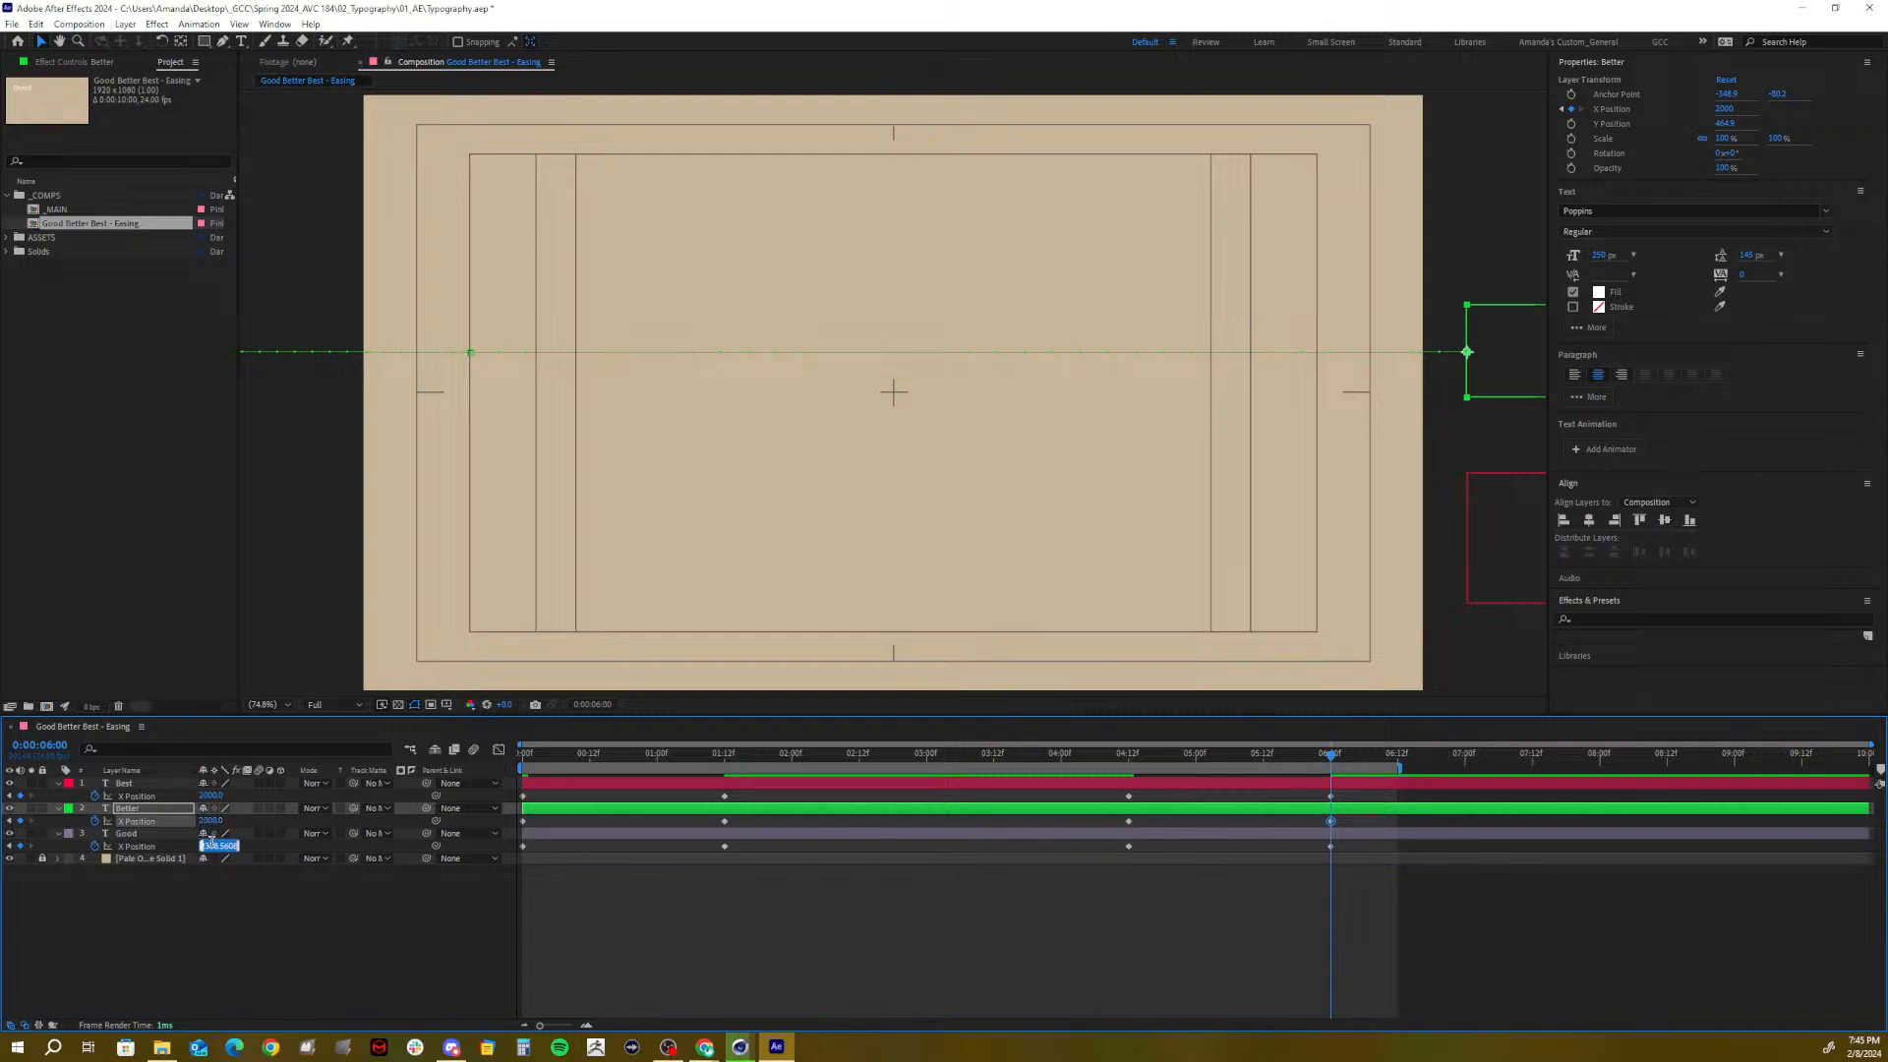
type("2000")
key("Return")
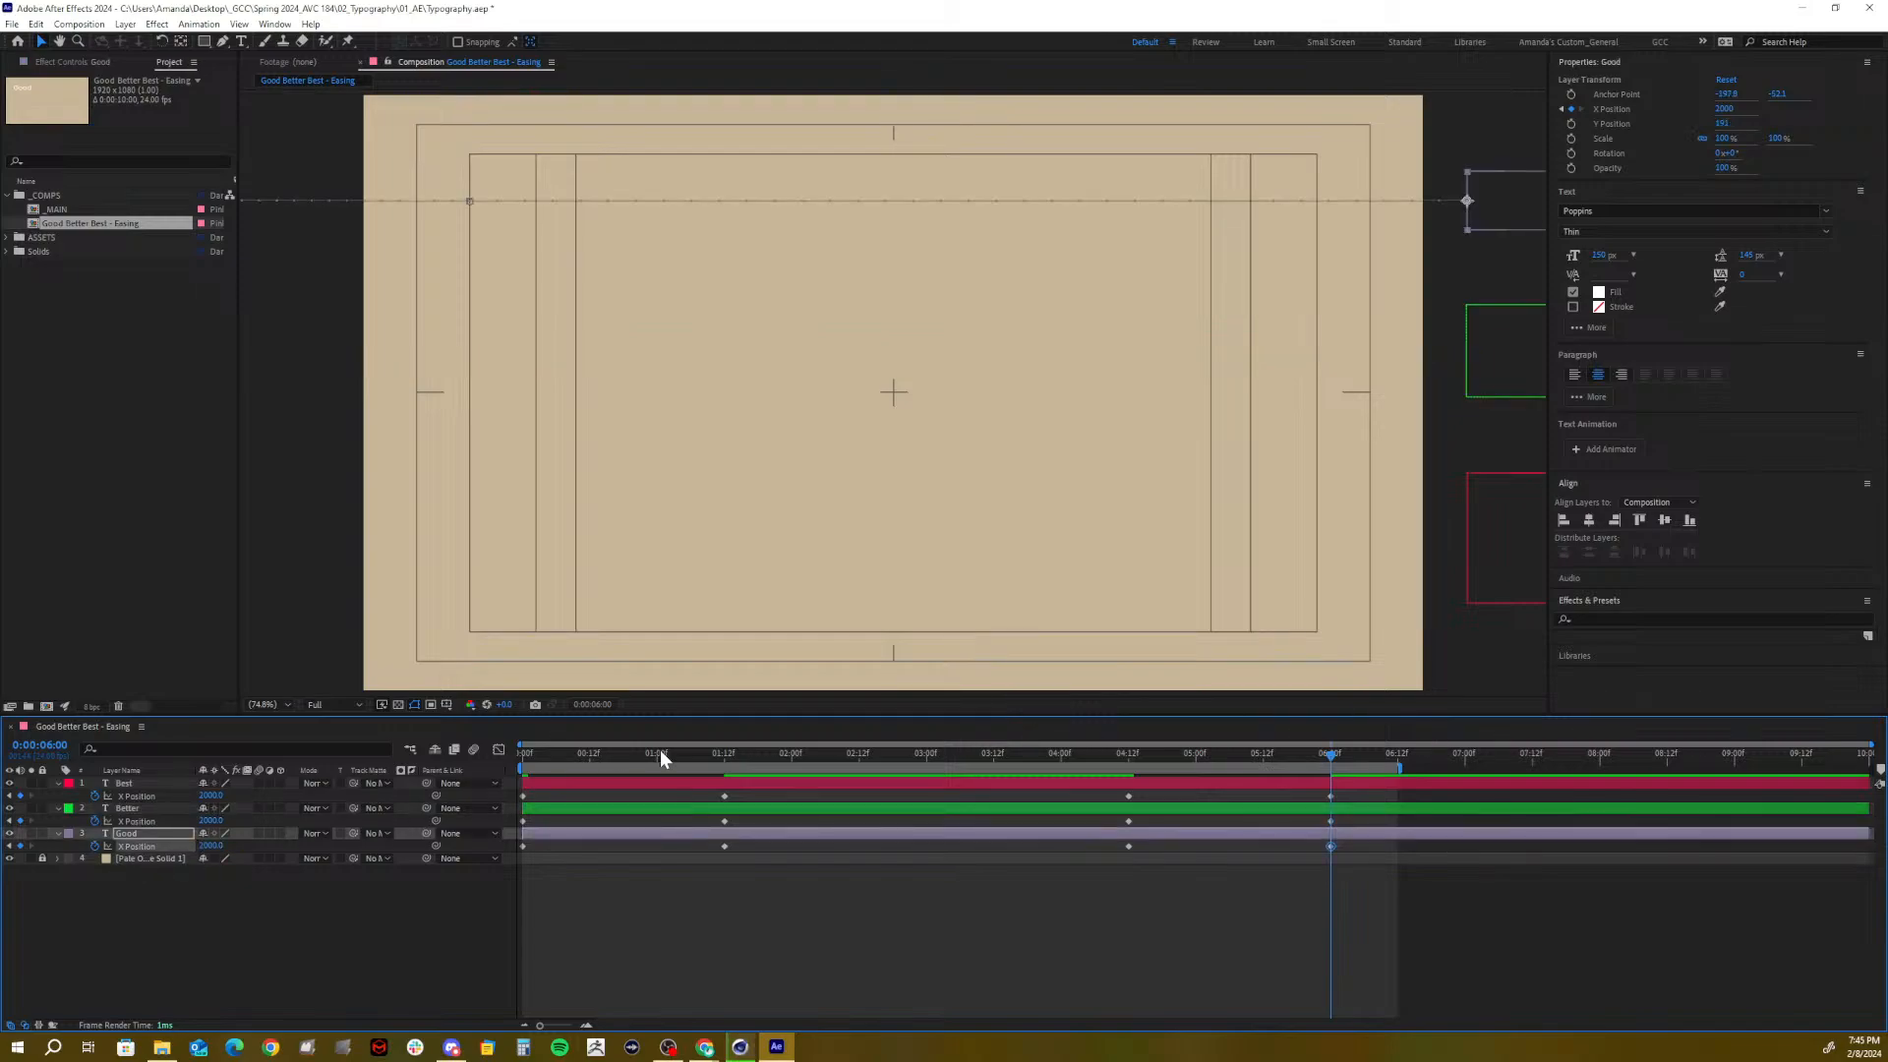
Preview the animation from the start and save the project
key("Home")
key("space")
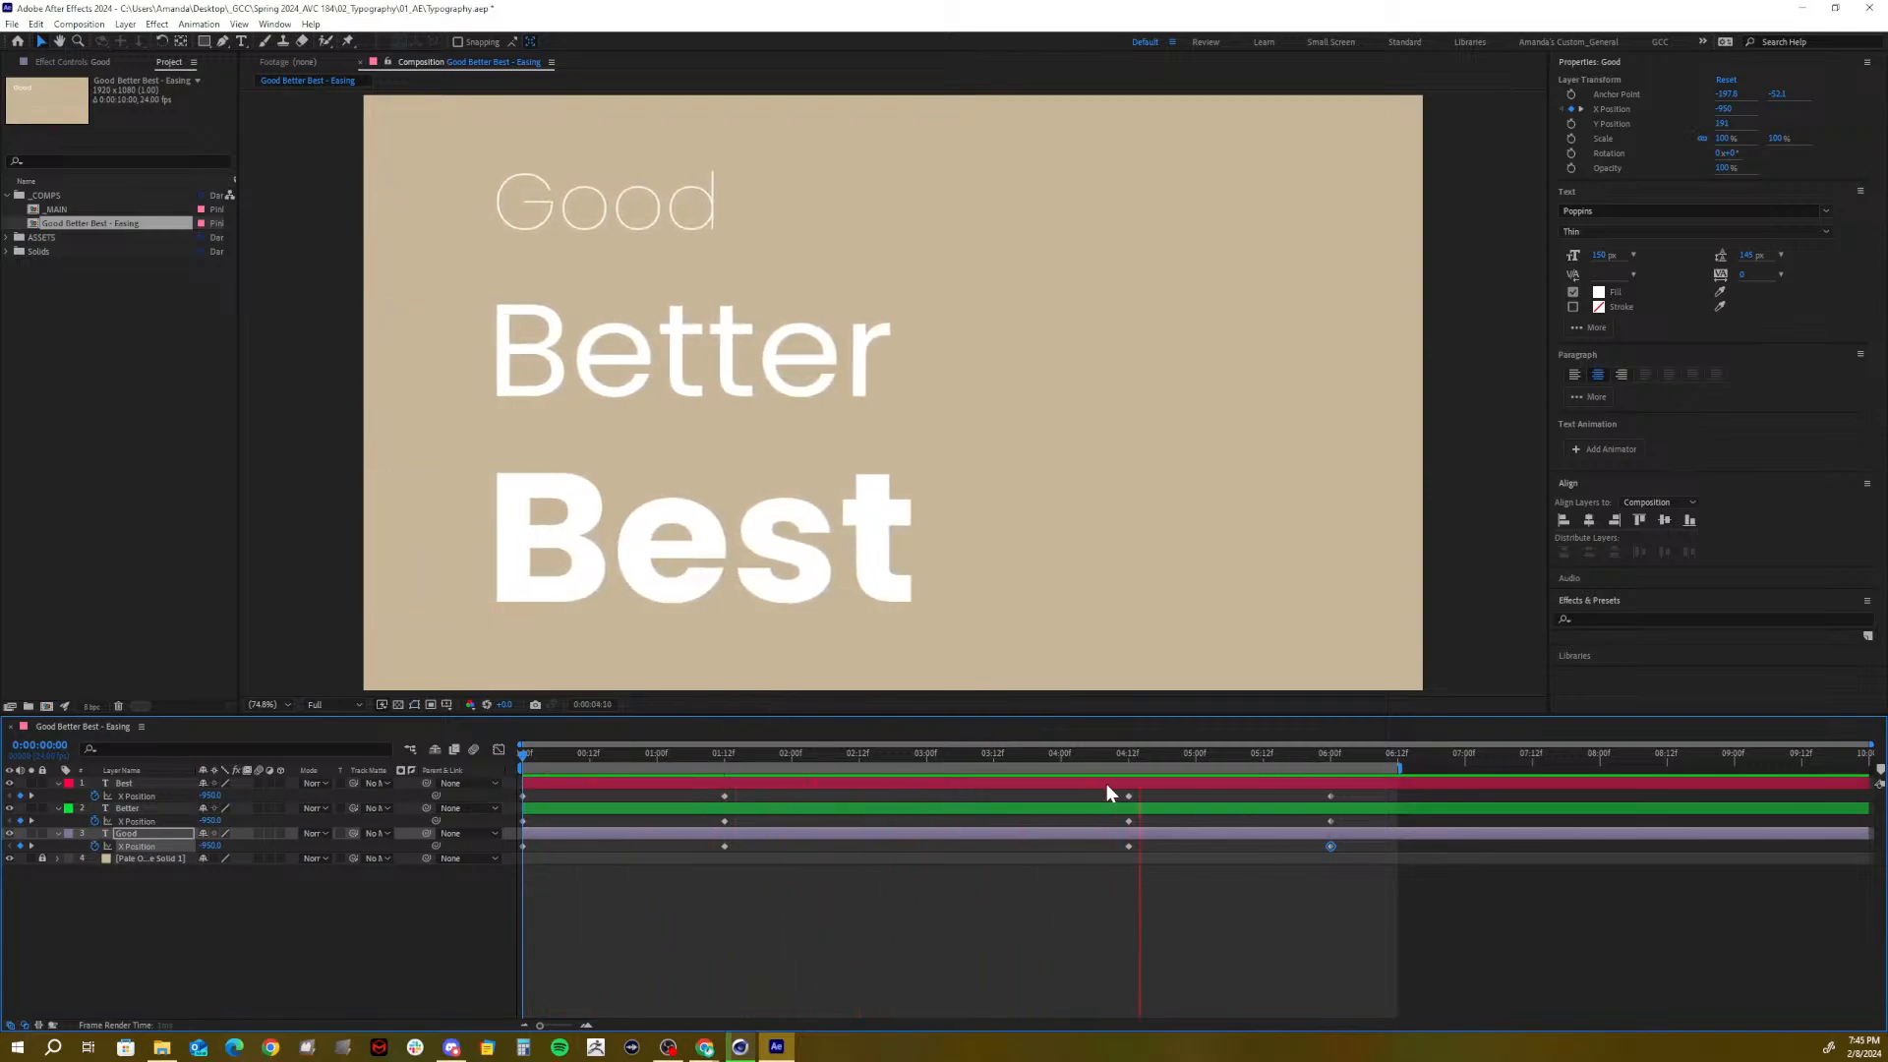
key("space")
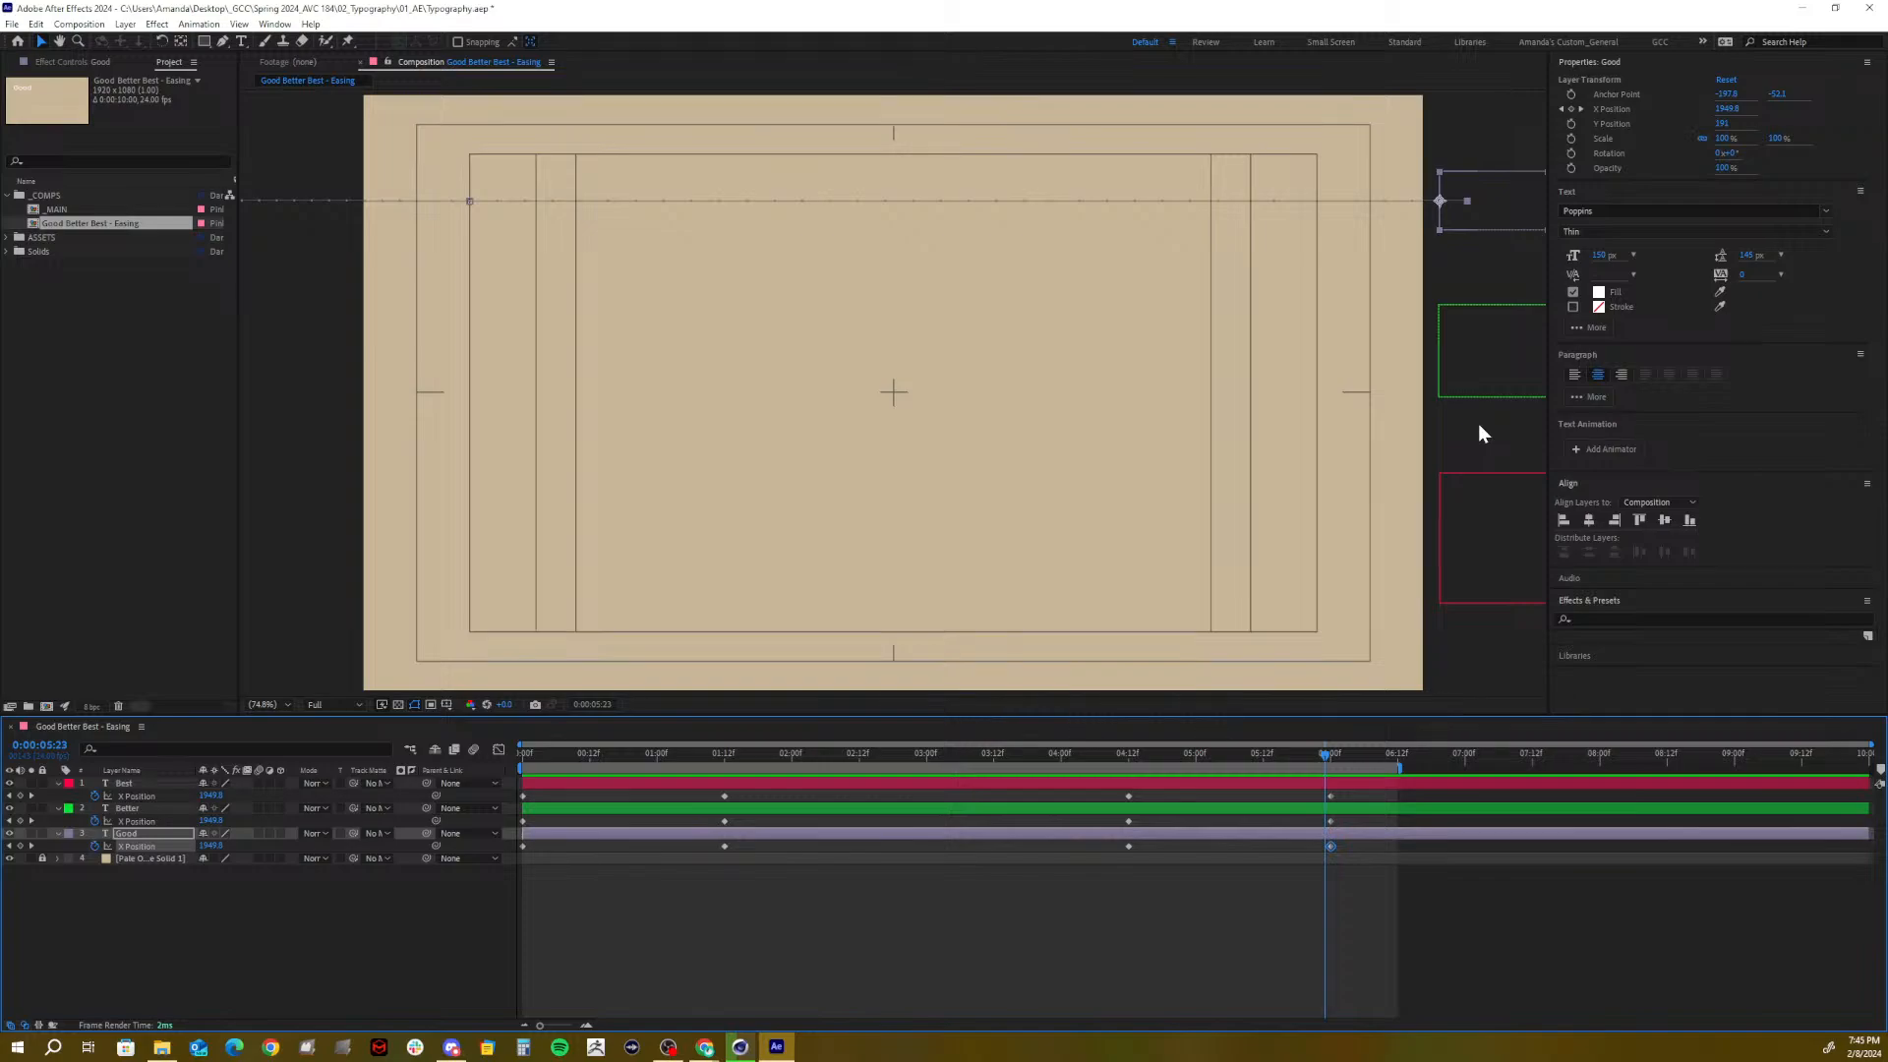
key("ctrl+s")
left_click_drag(1124, 757, 389, 732)
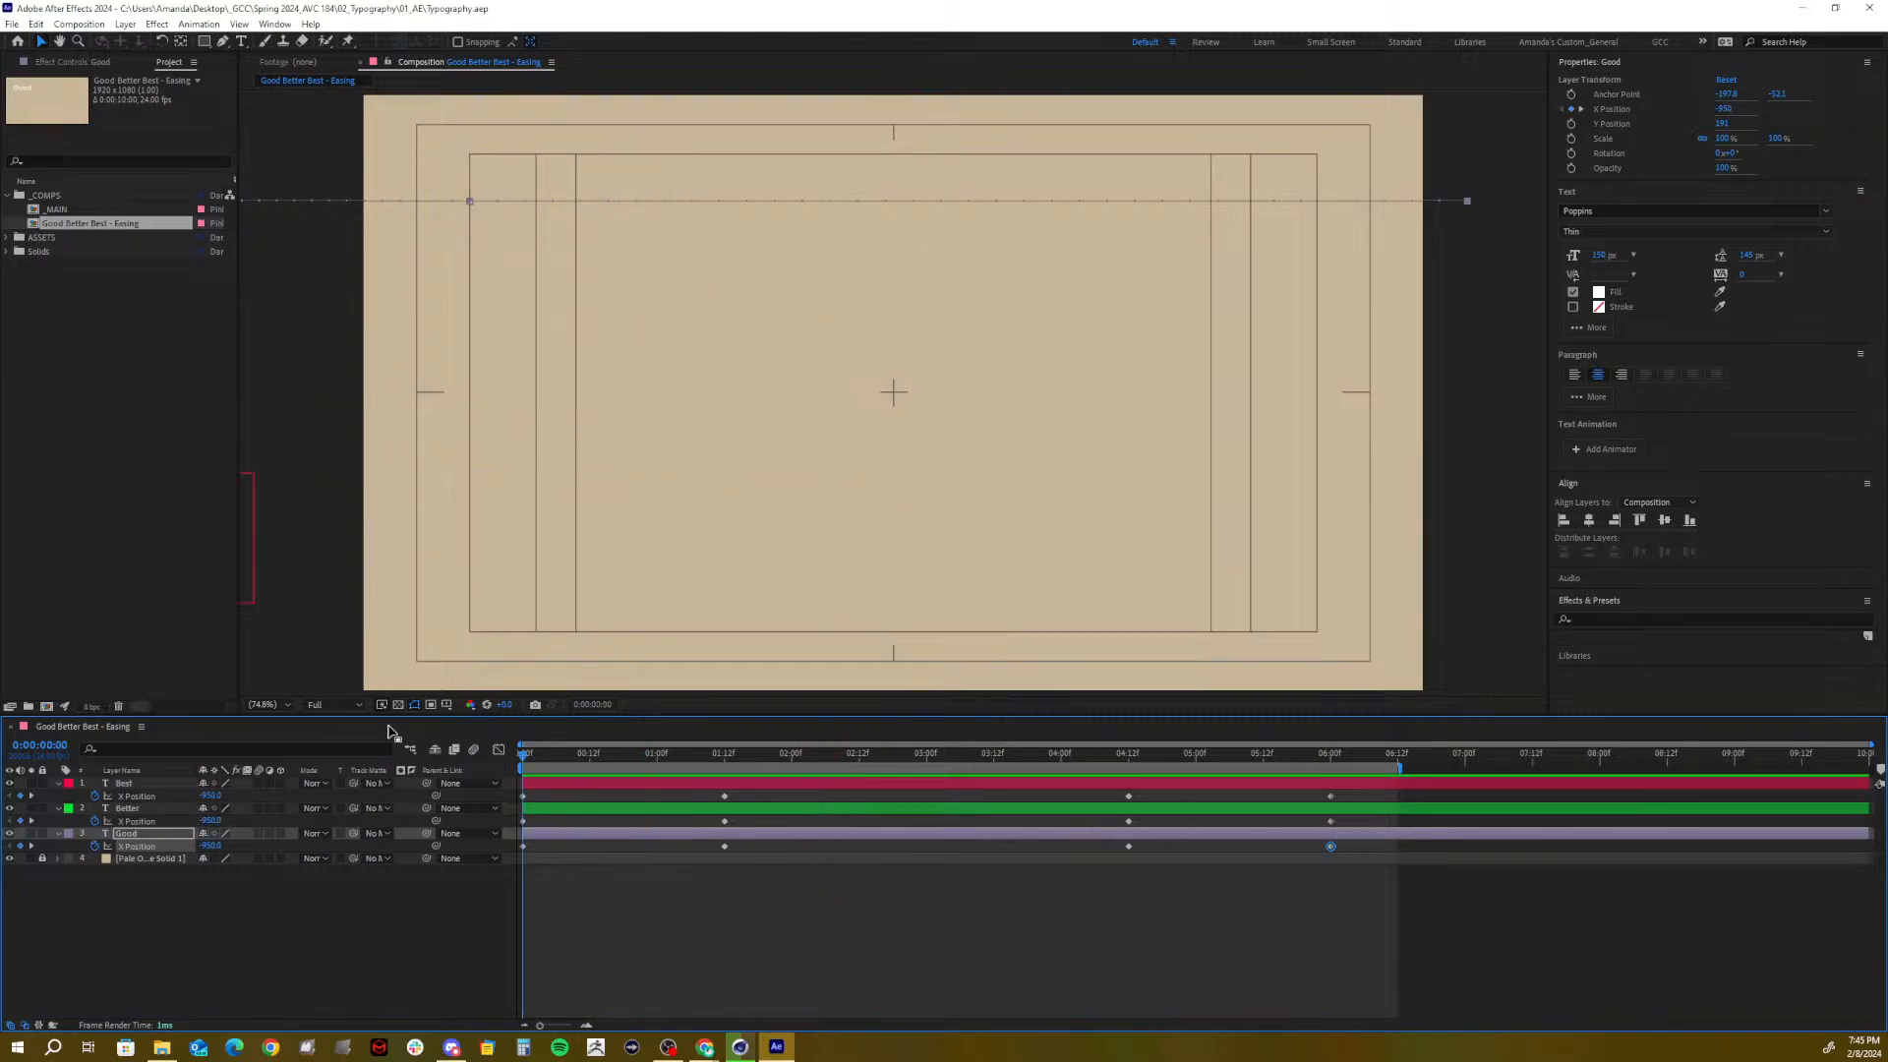
left_click(213, 978)
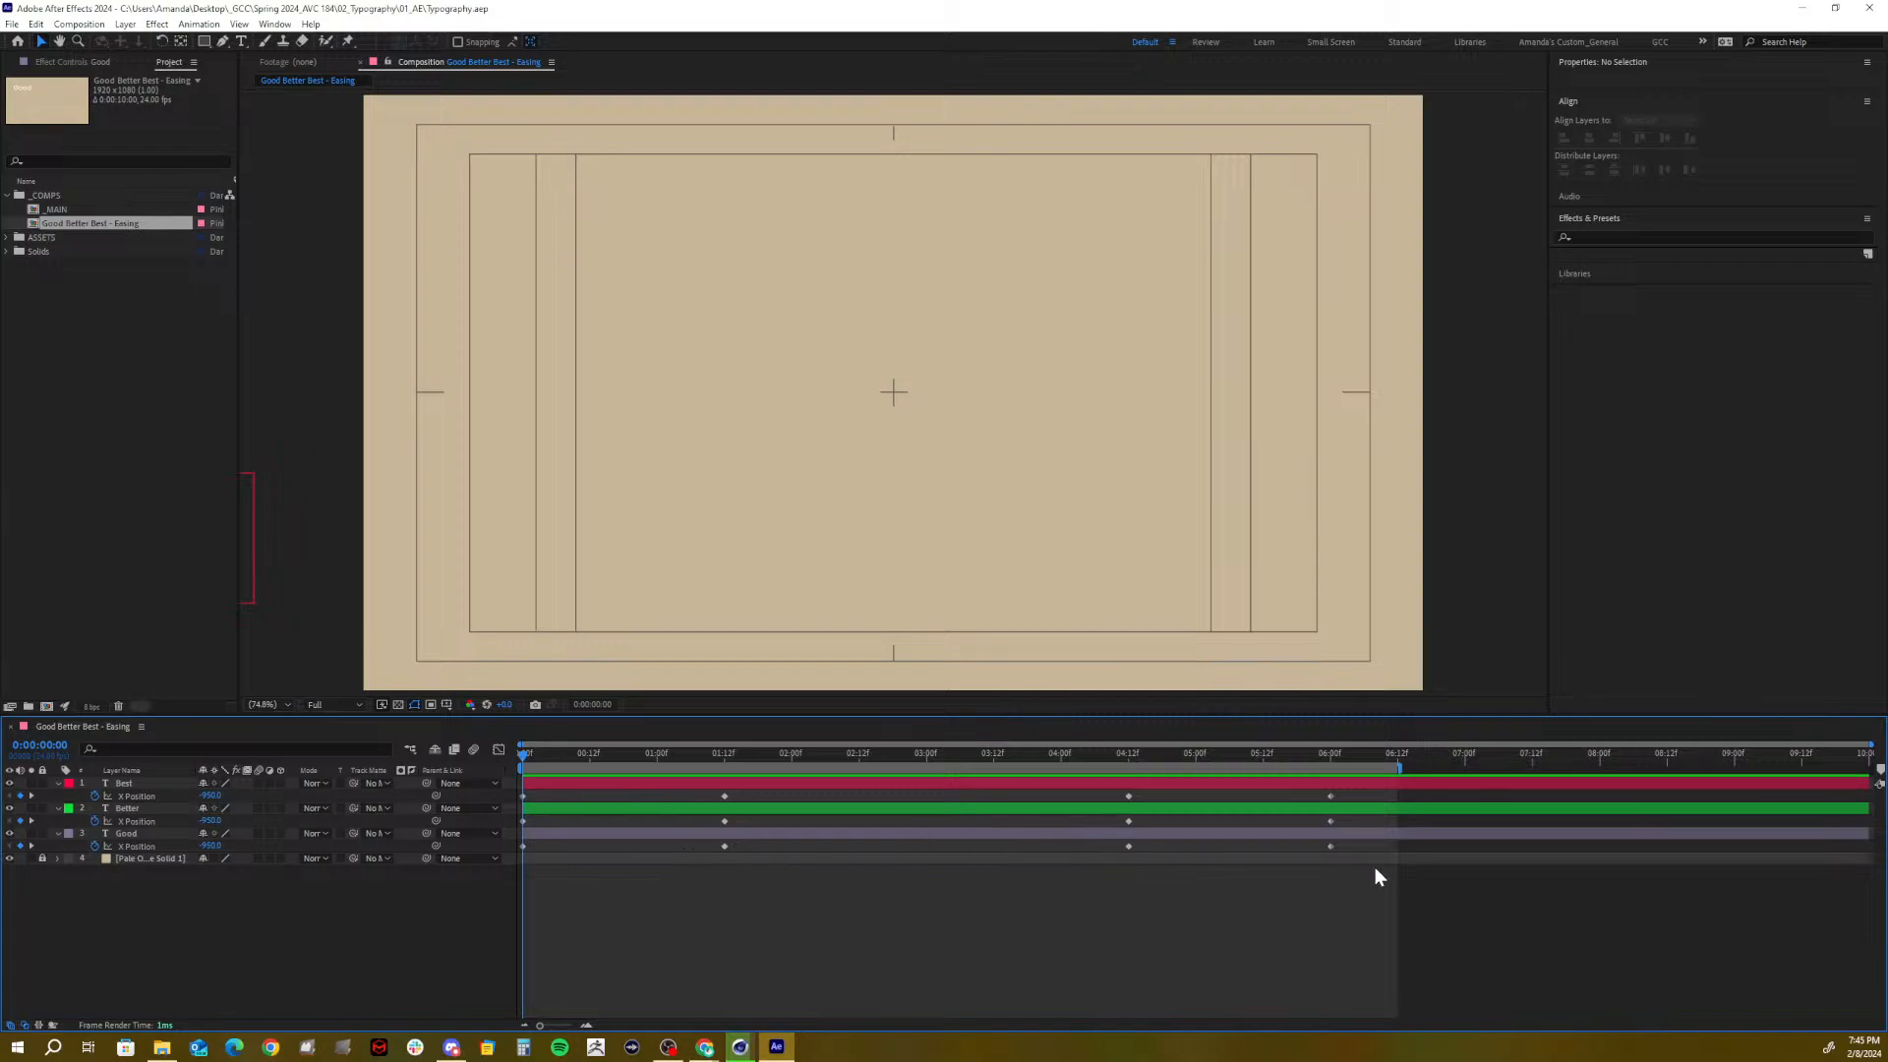
End the work area at 05:12 and marquee-select all X Position keyframes on the three words
left_click_drag(1372, 871, 657, 806)
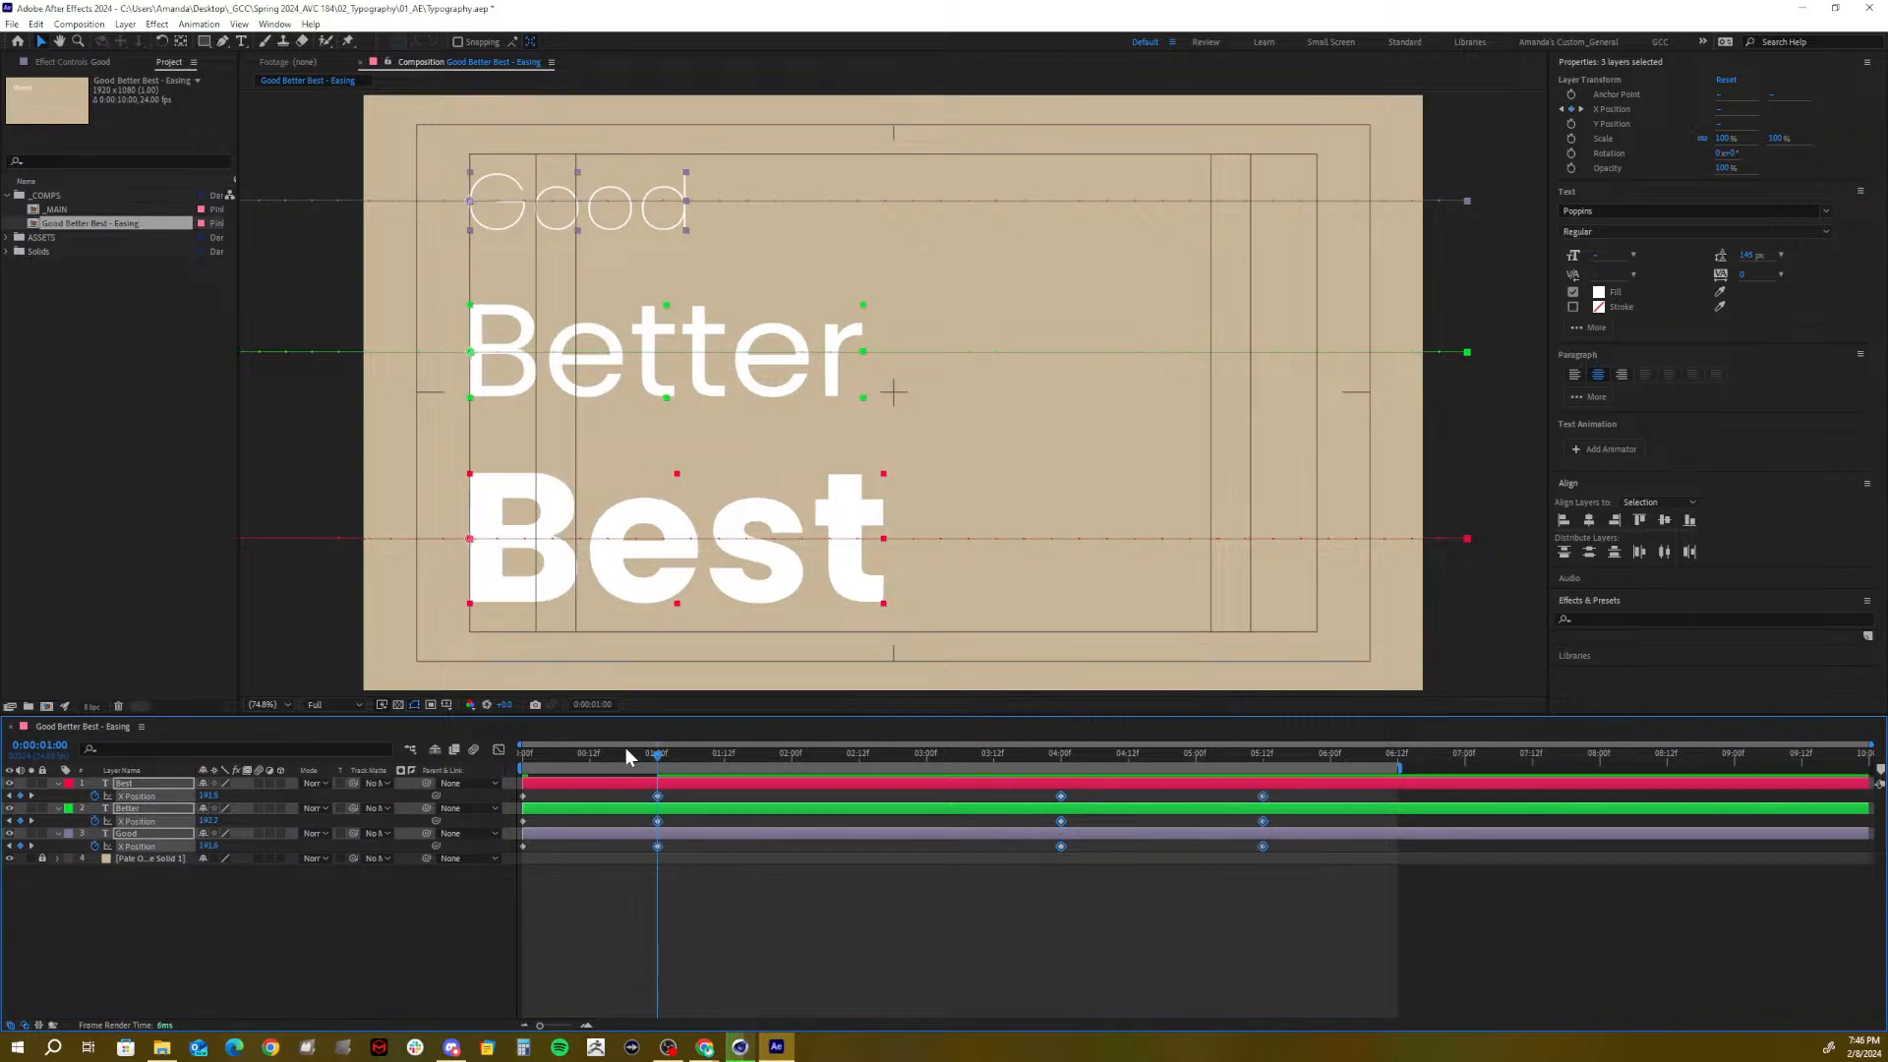
left_click(964, 926)
left_click_drag(1276, 874, 1195, 809)
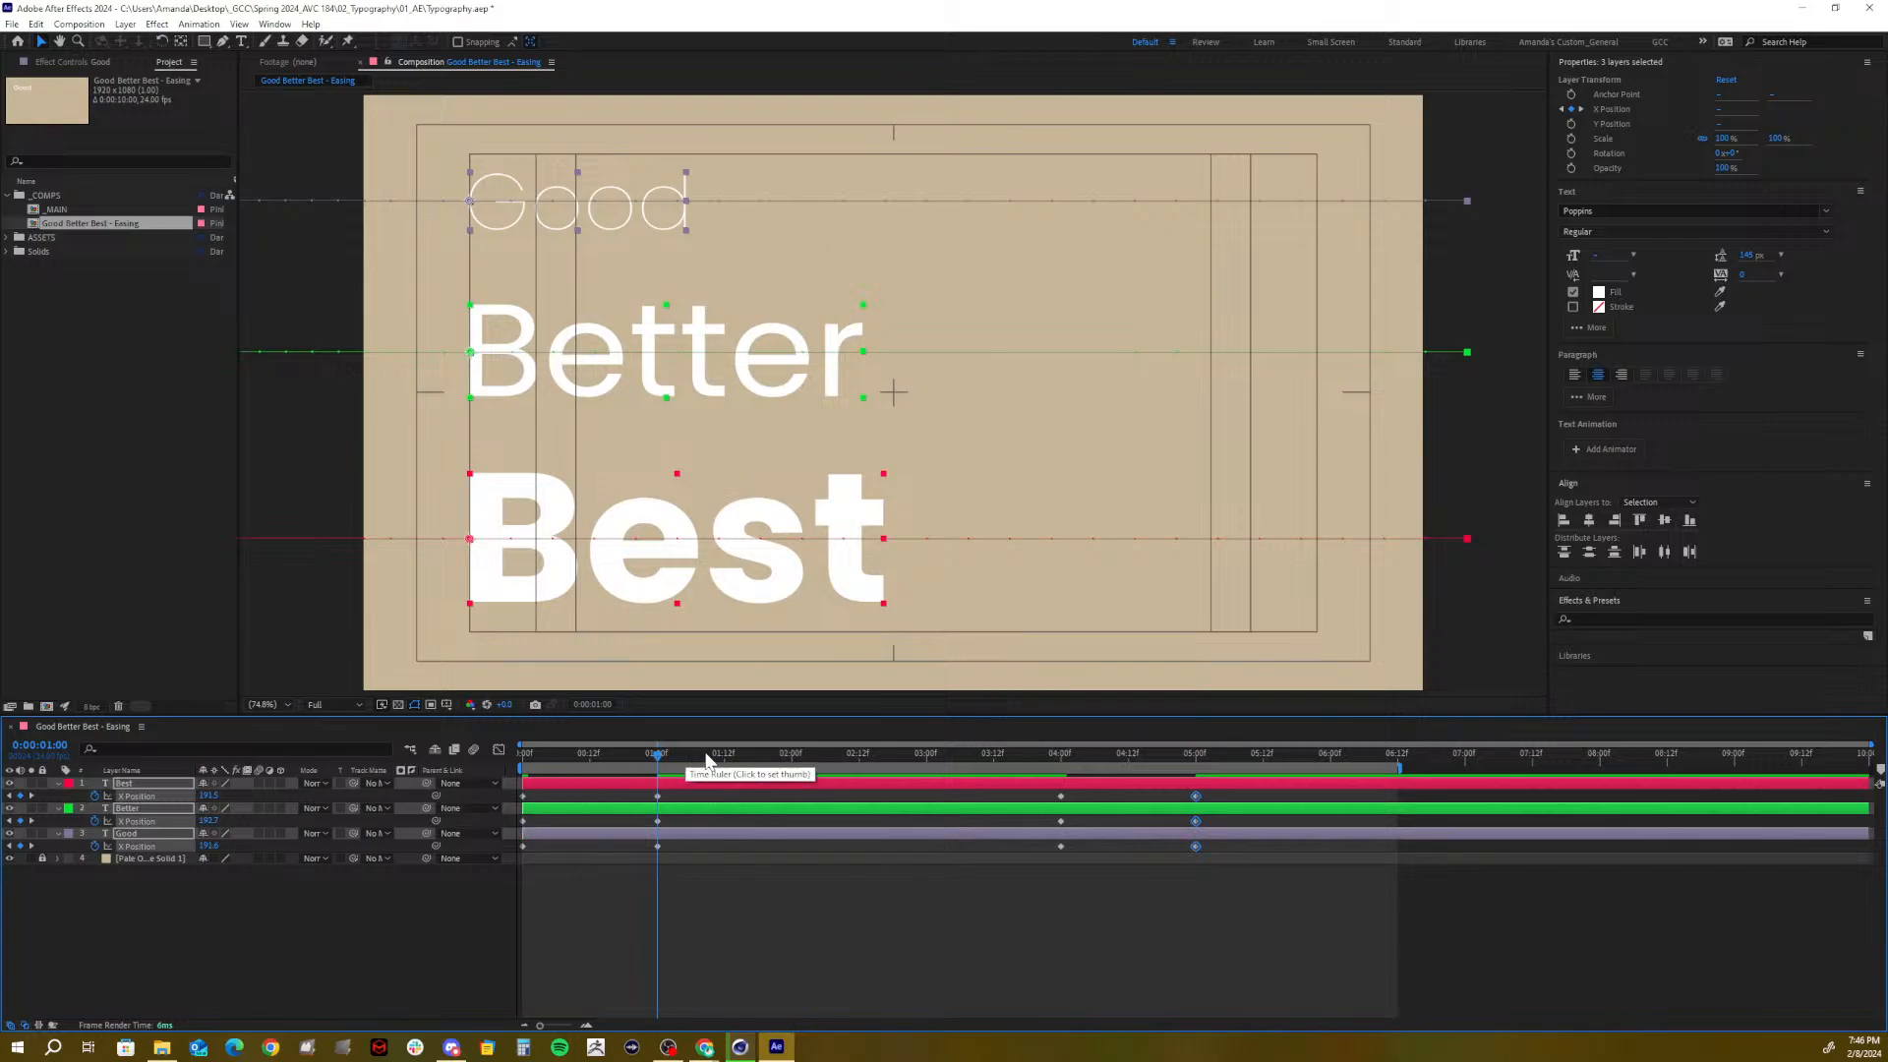
left_click_drag(629, 759, 401, 798)
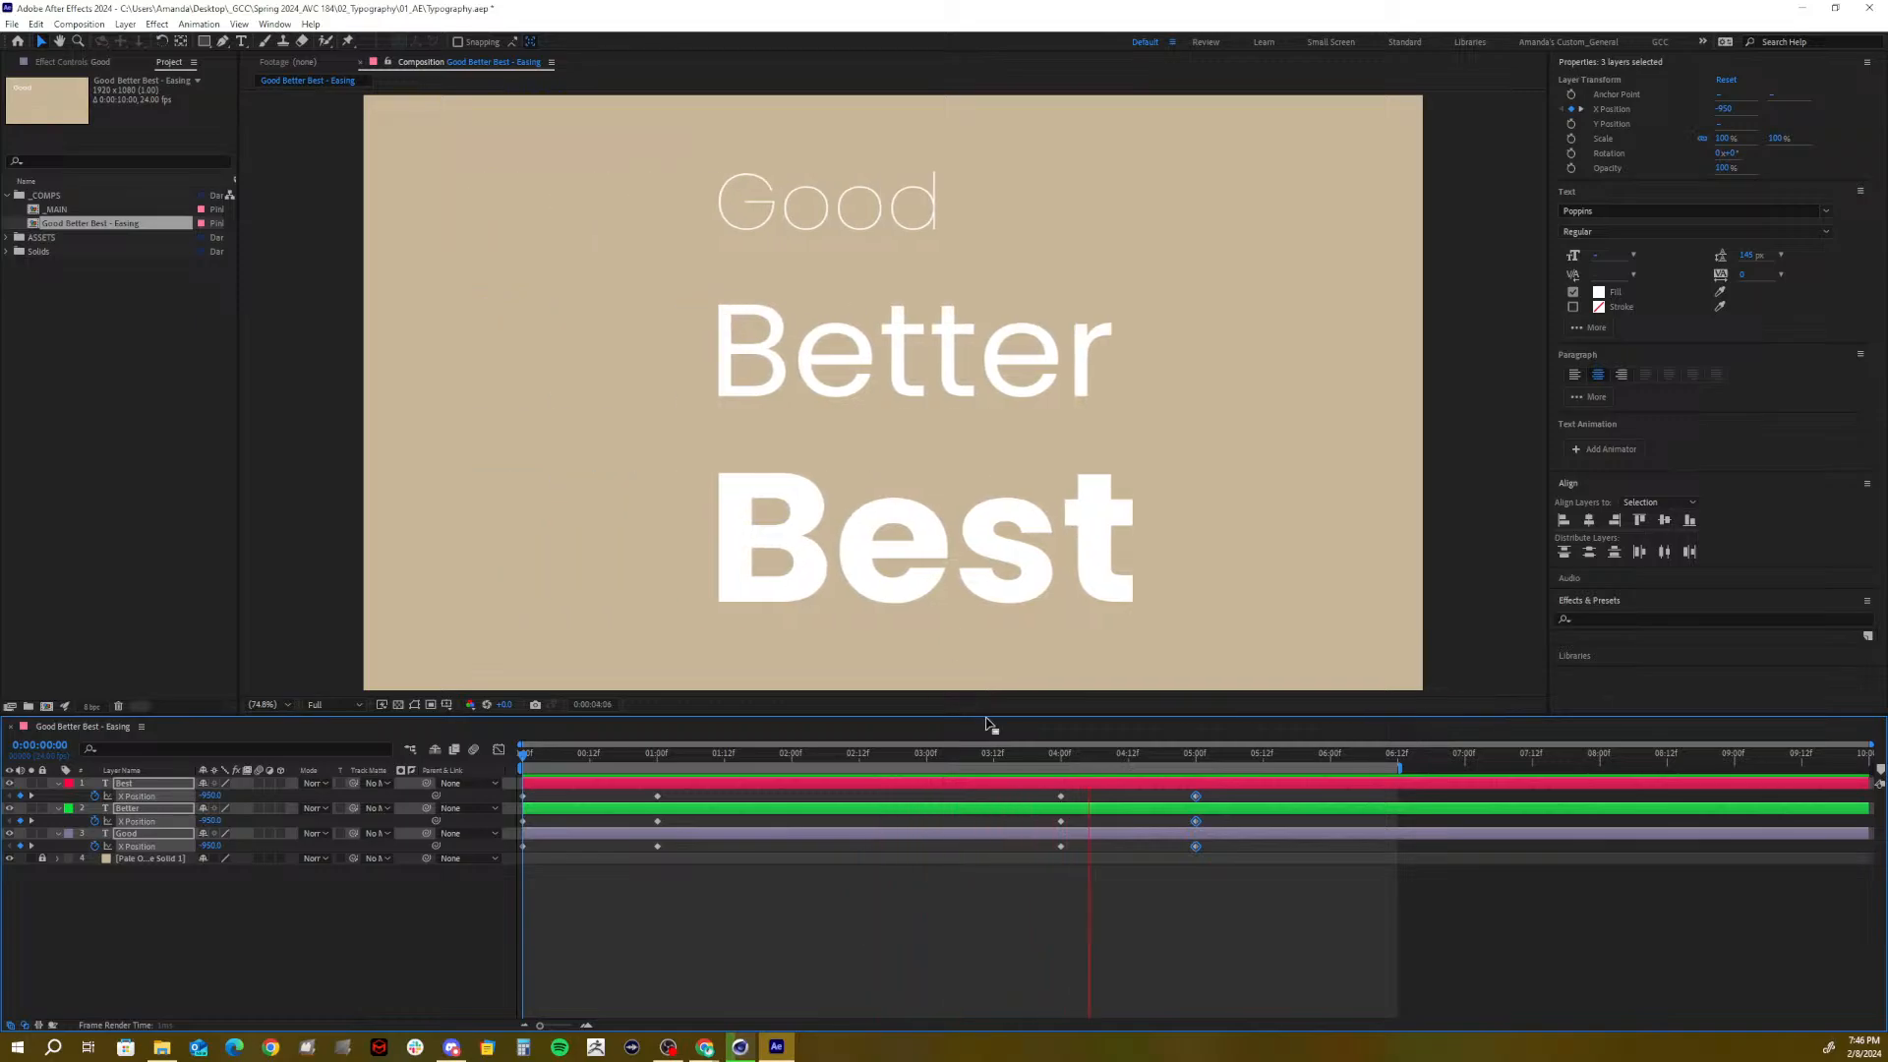
left_click_drag(1216, 762, 580, 830)
key("n")
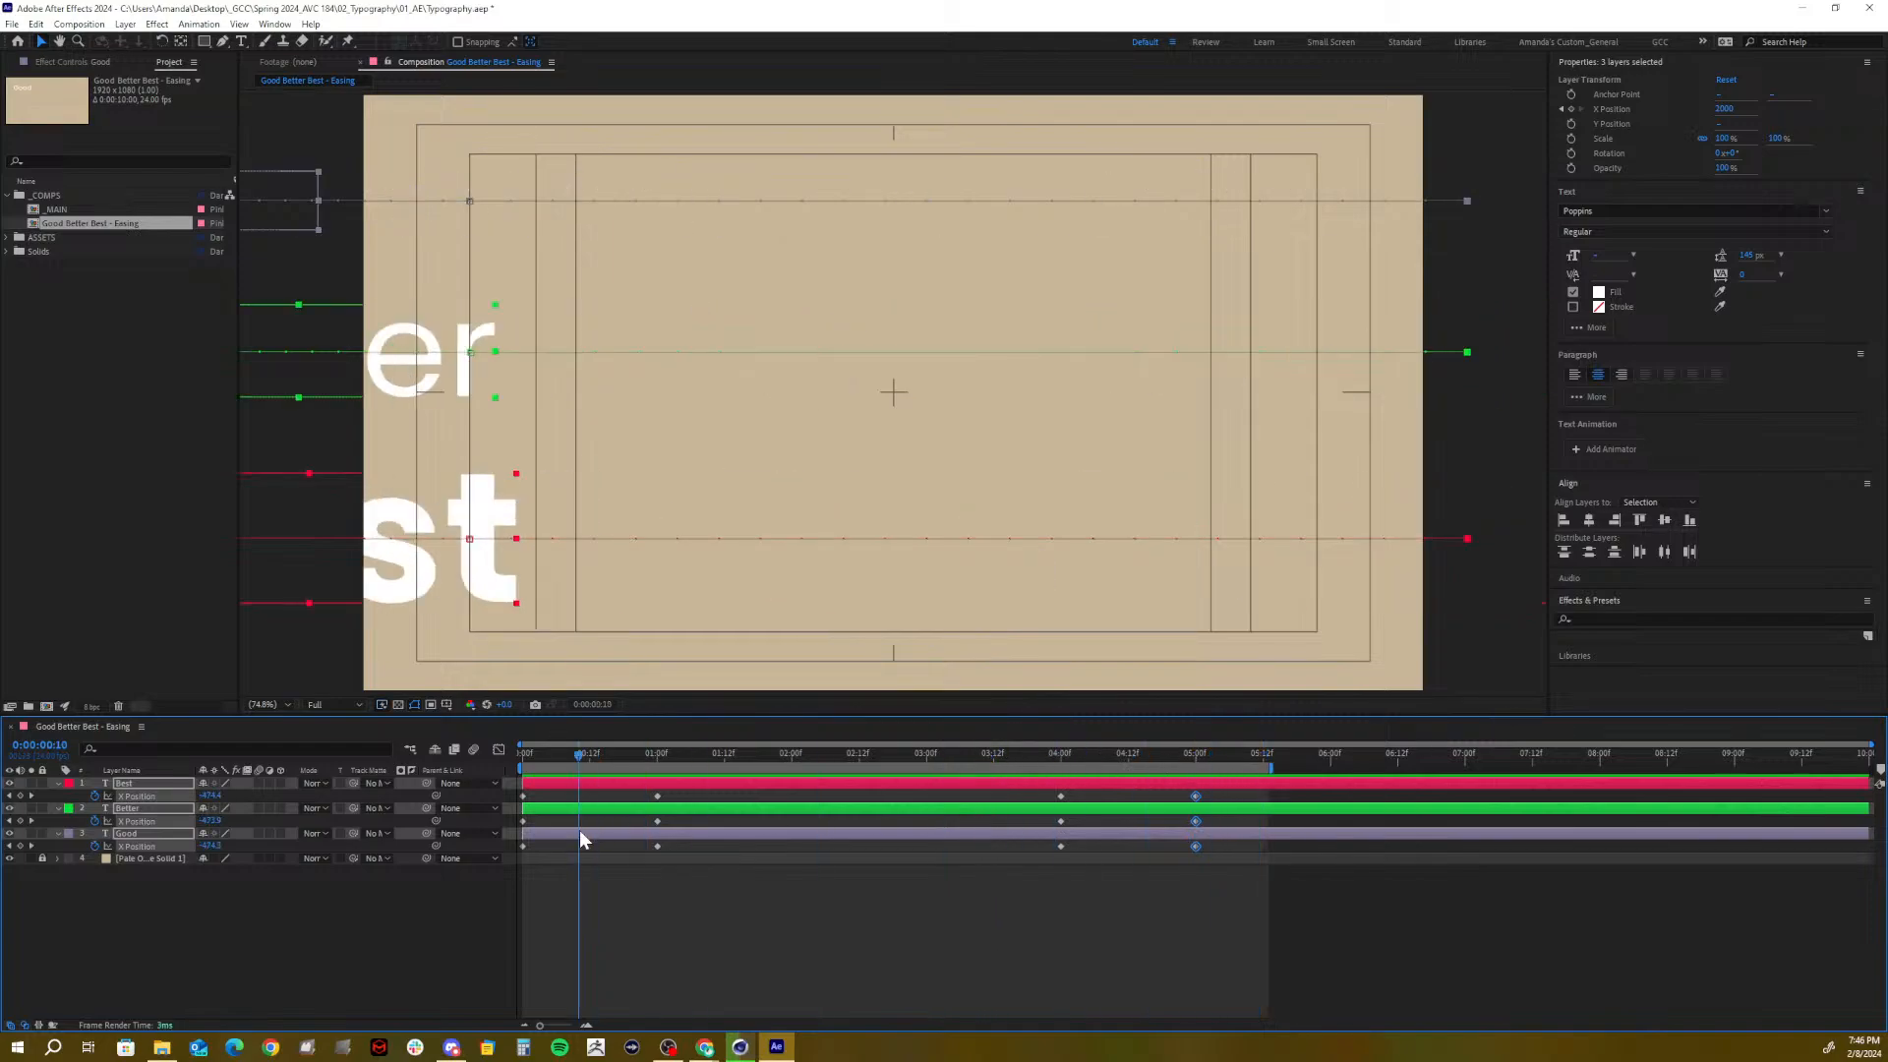
left_click(955, 912)
left_click_drag(1252, 881, 499, 747)
Apply easy ease and display Good's X Position value curve in the Graph Editor
key("F9")
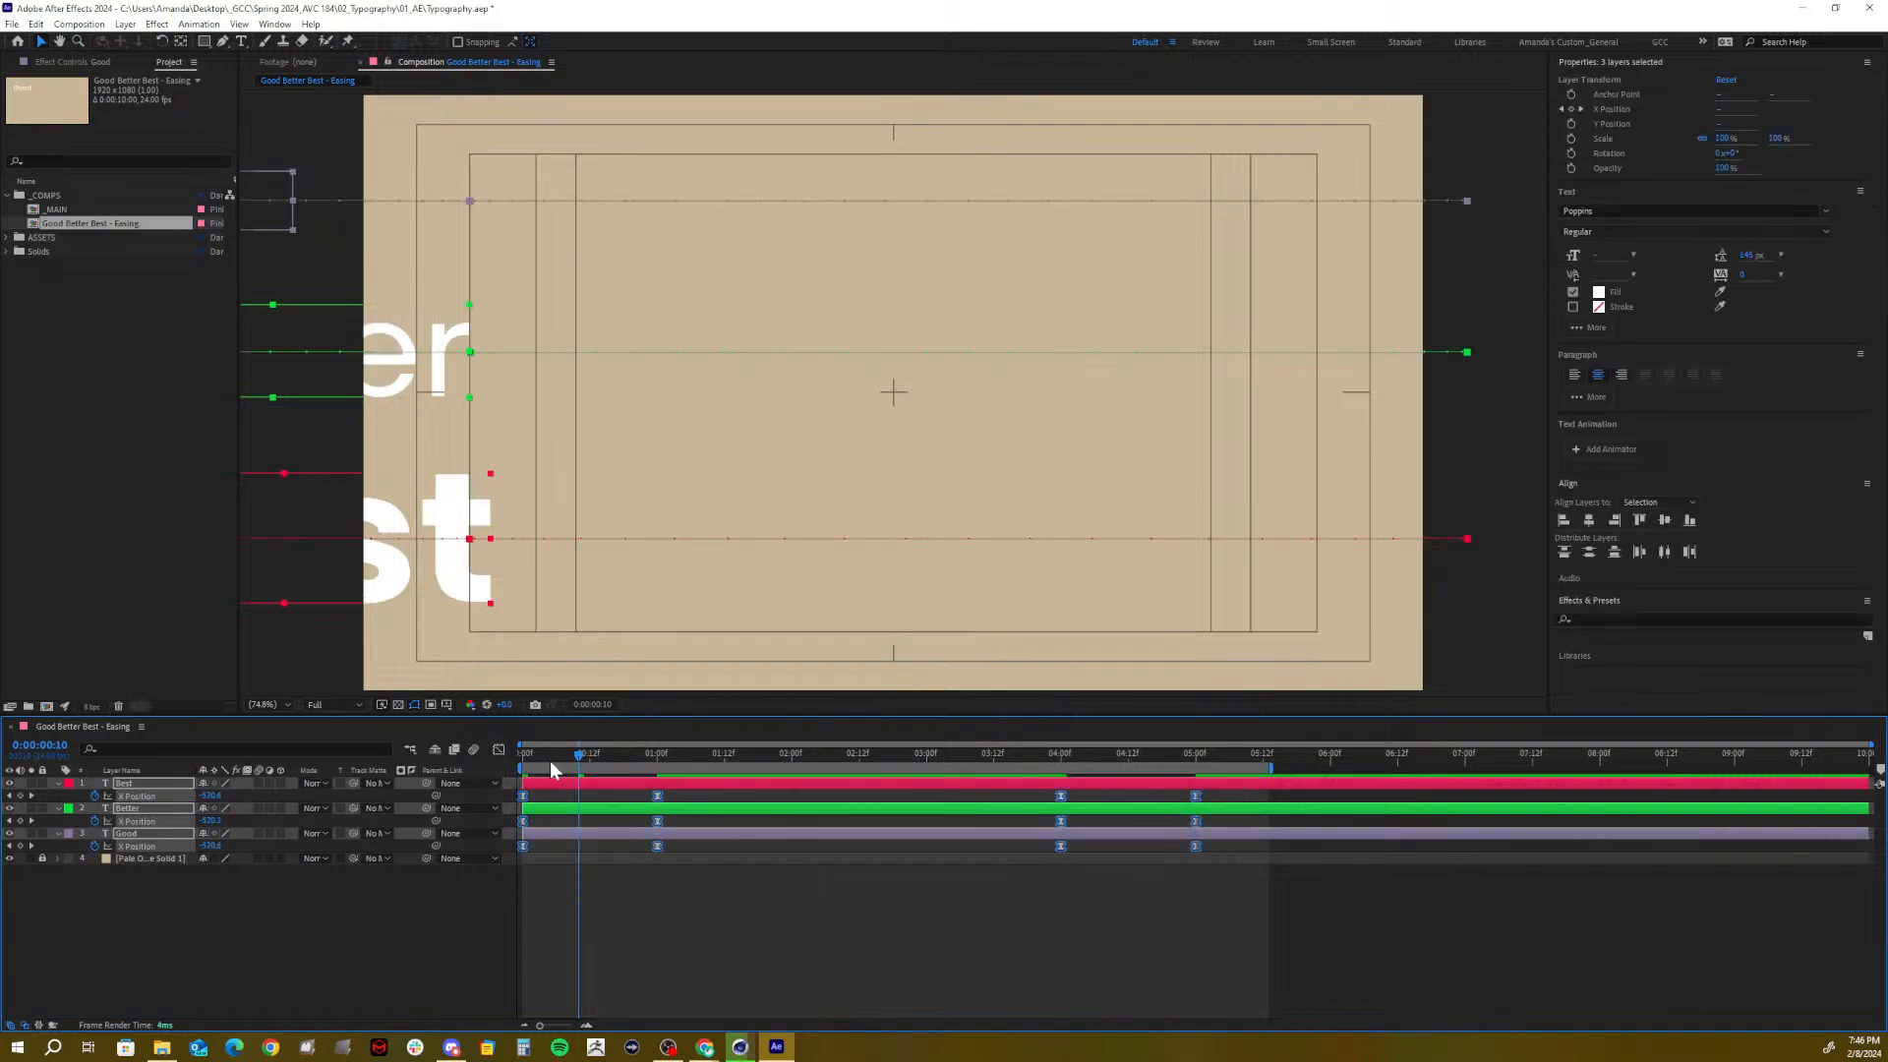
left_click(498, 749)
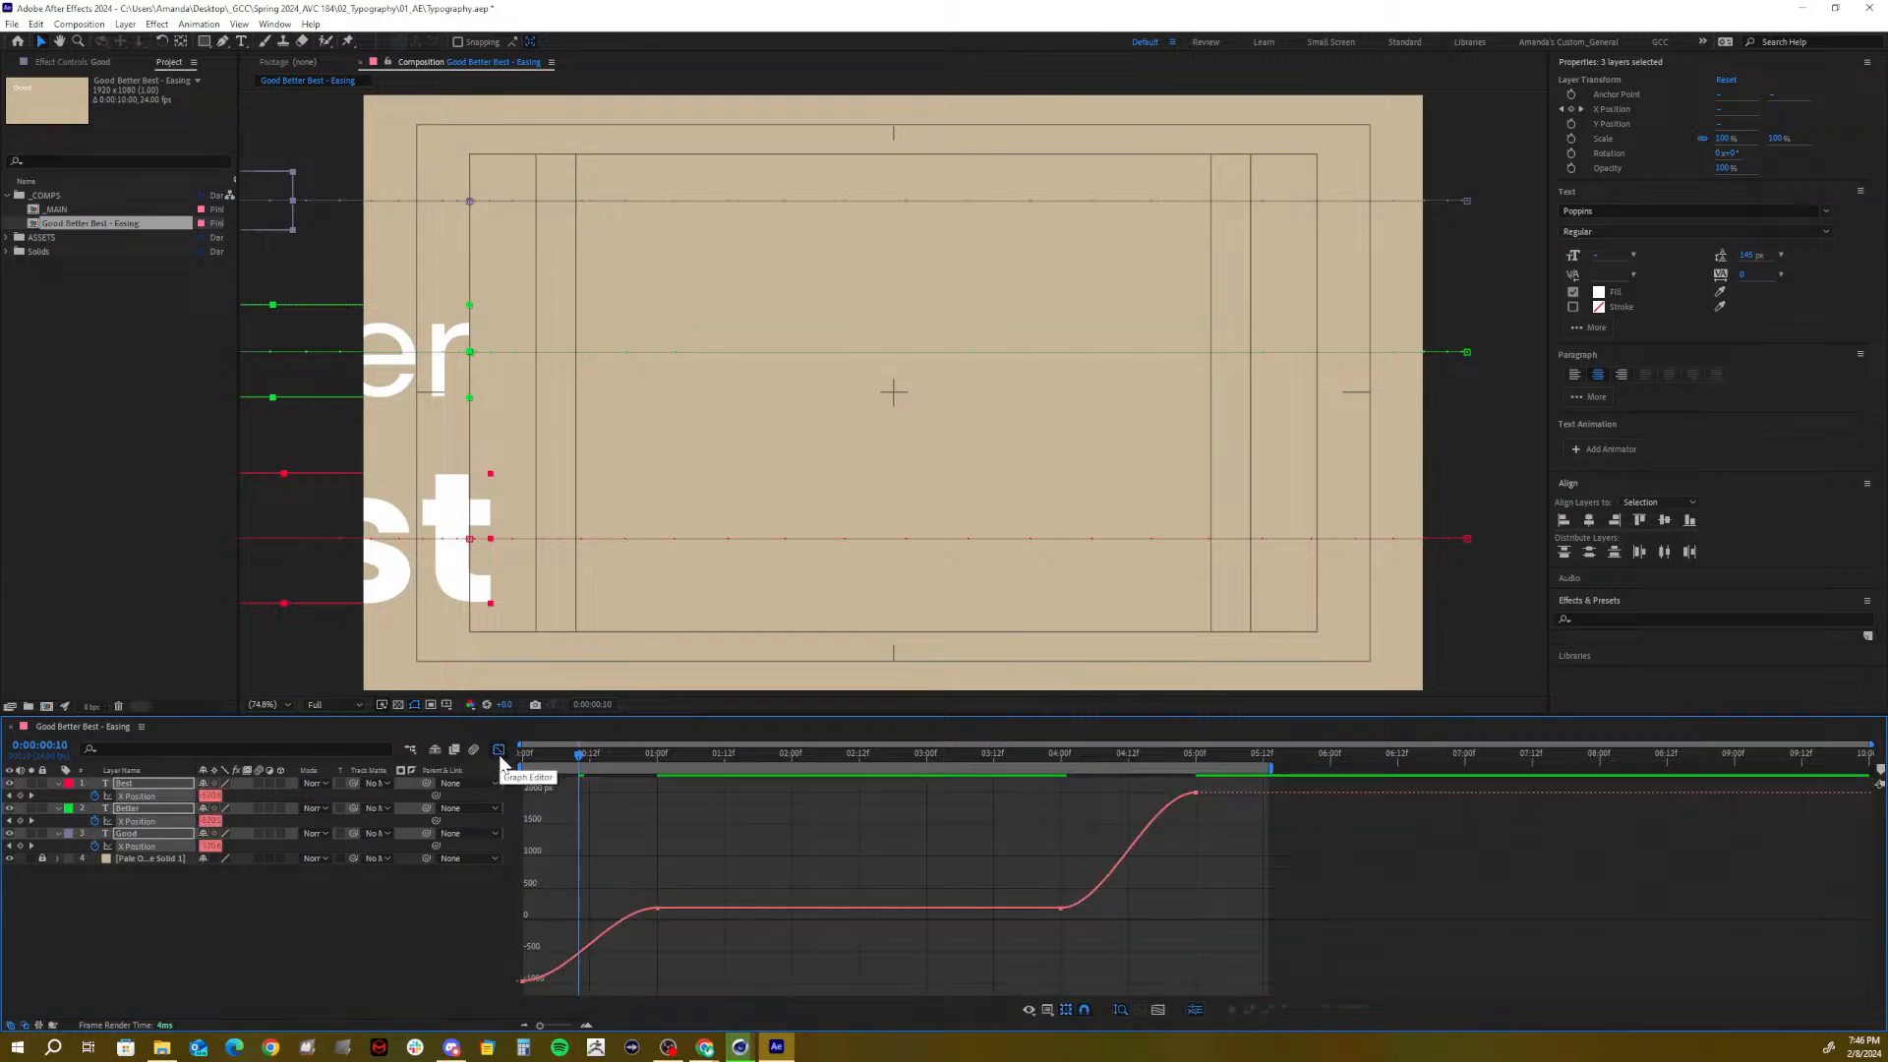
left_click(227, 935)
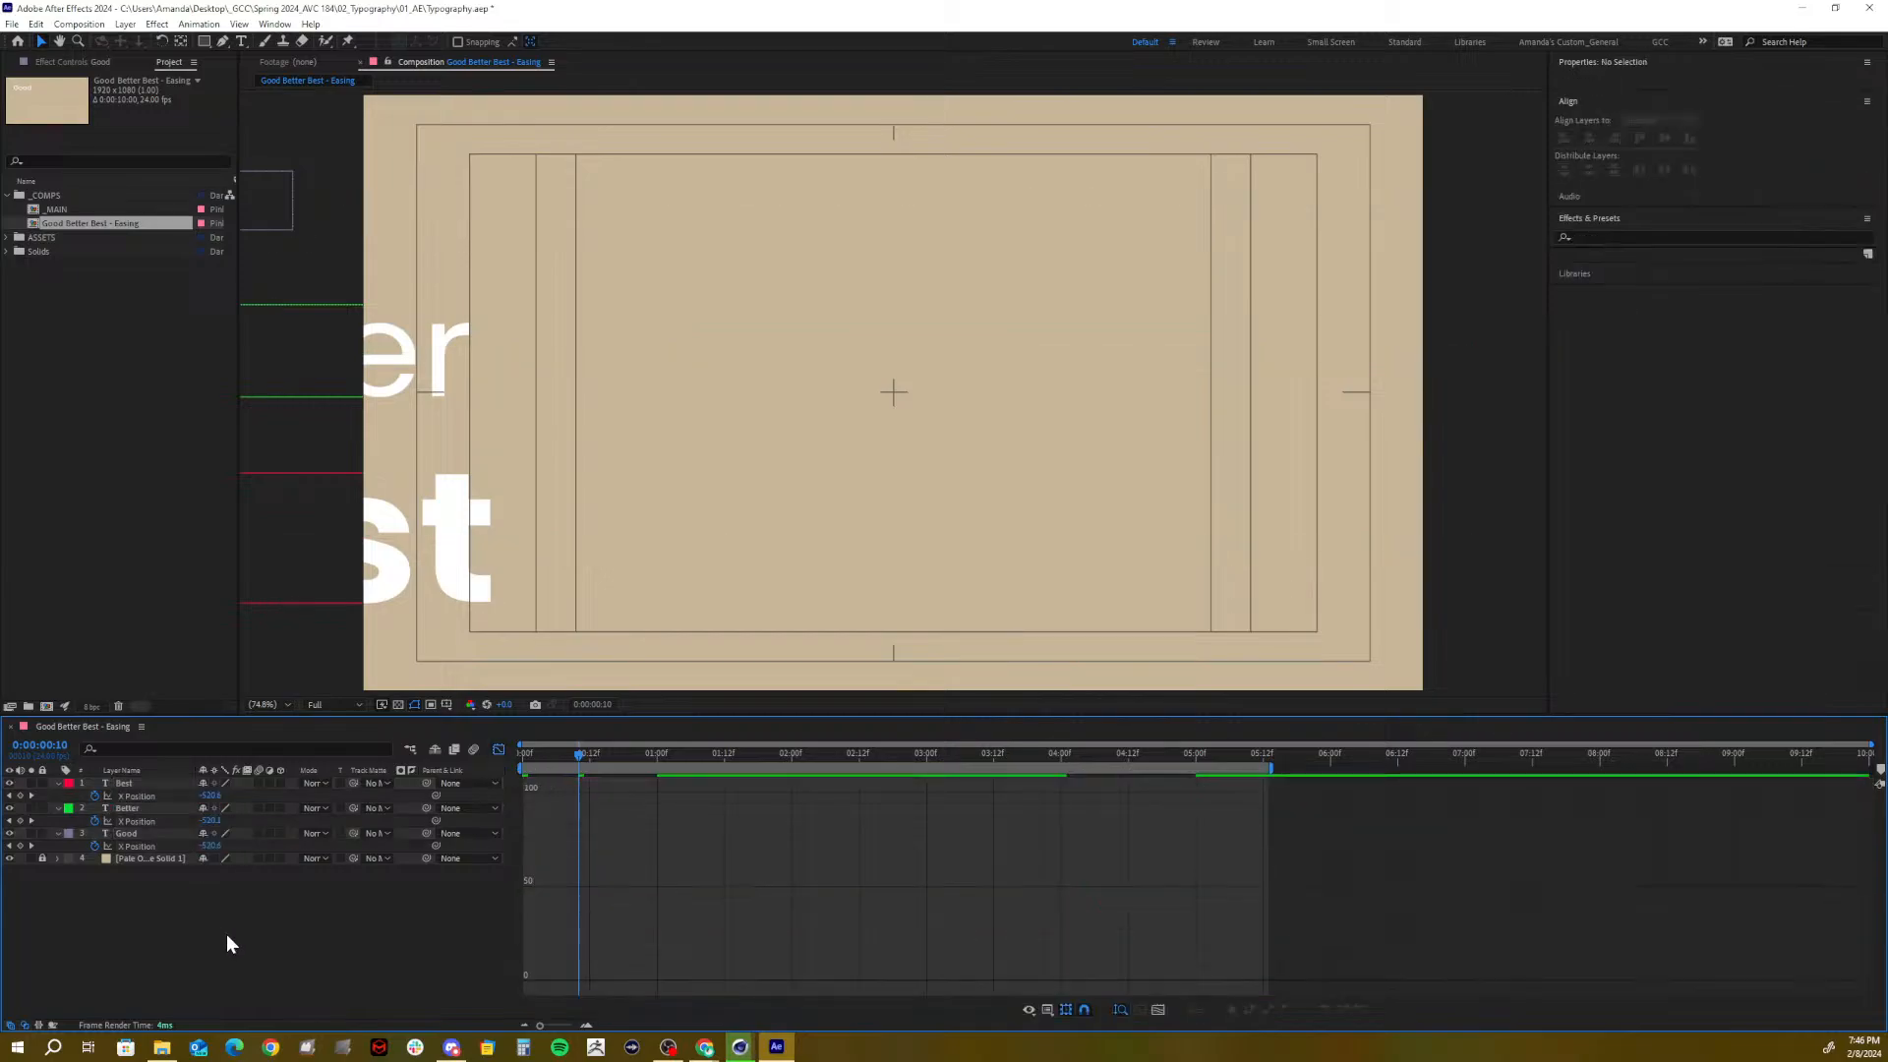
left_click(139, 832)
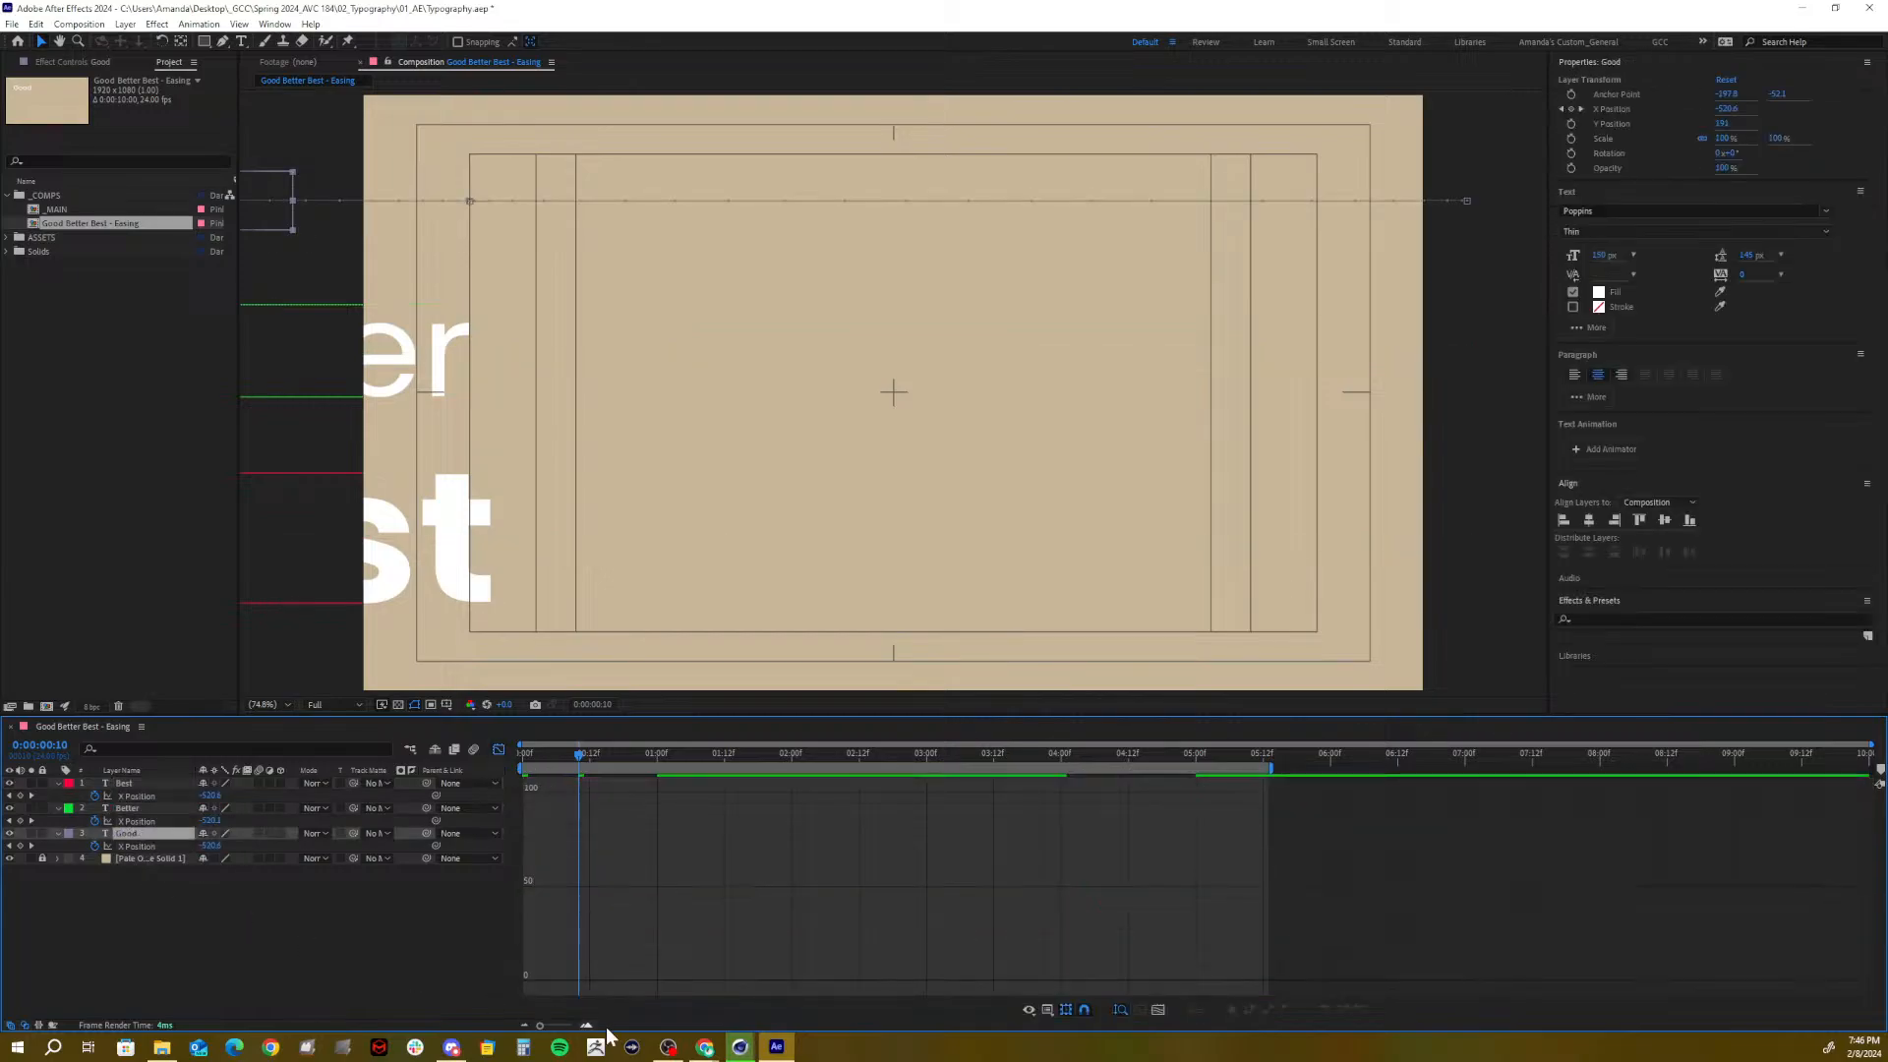
left_click(138, 847)
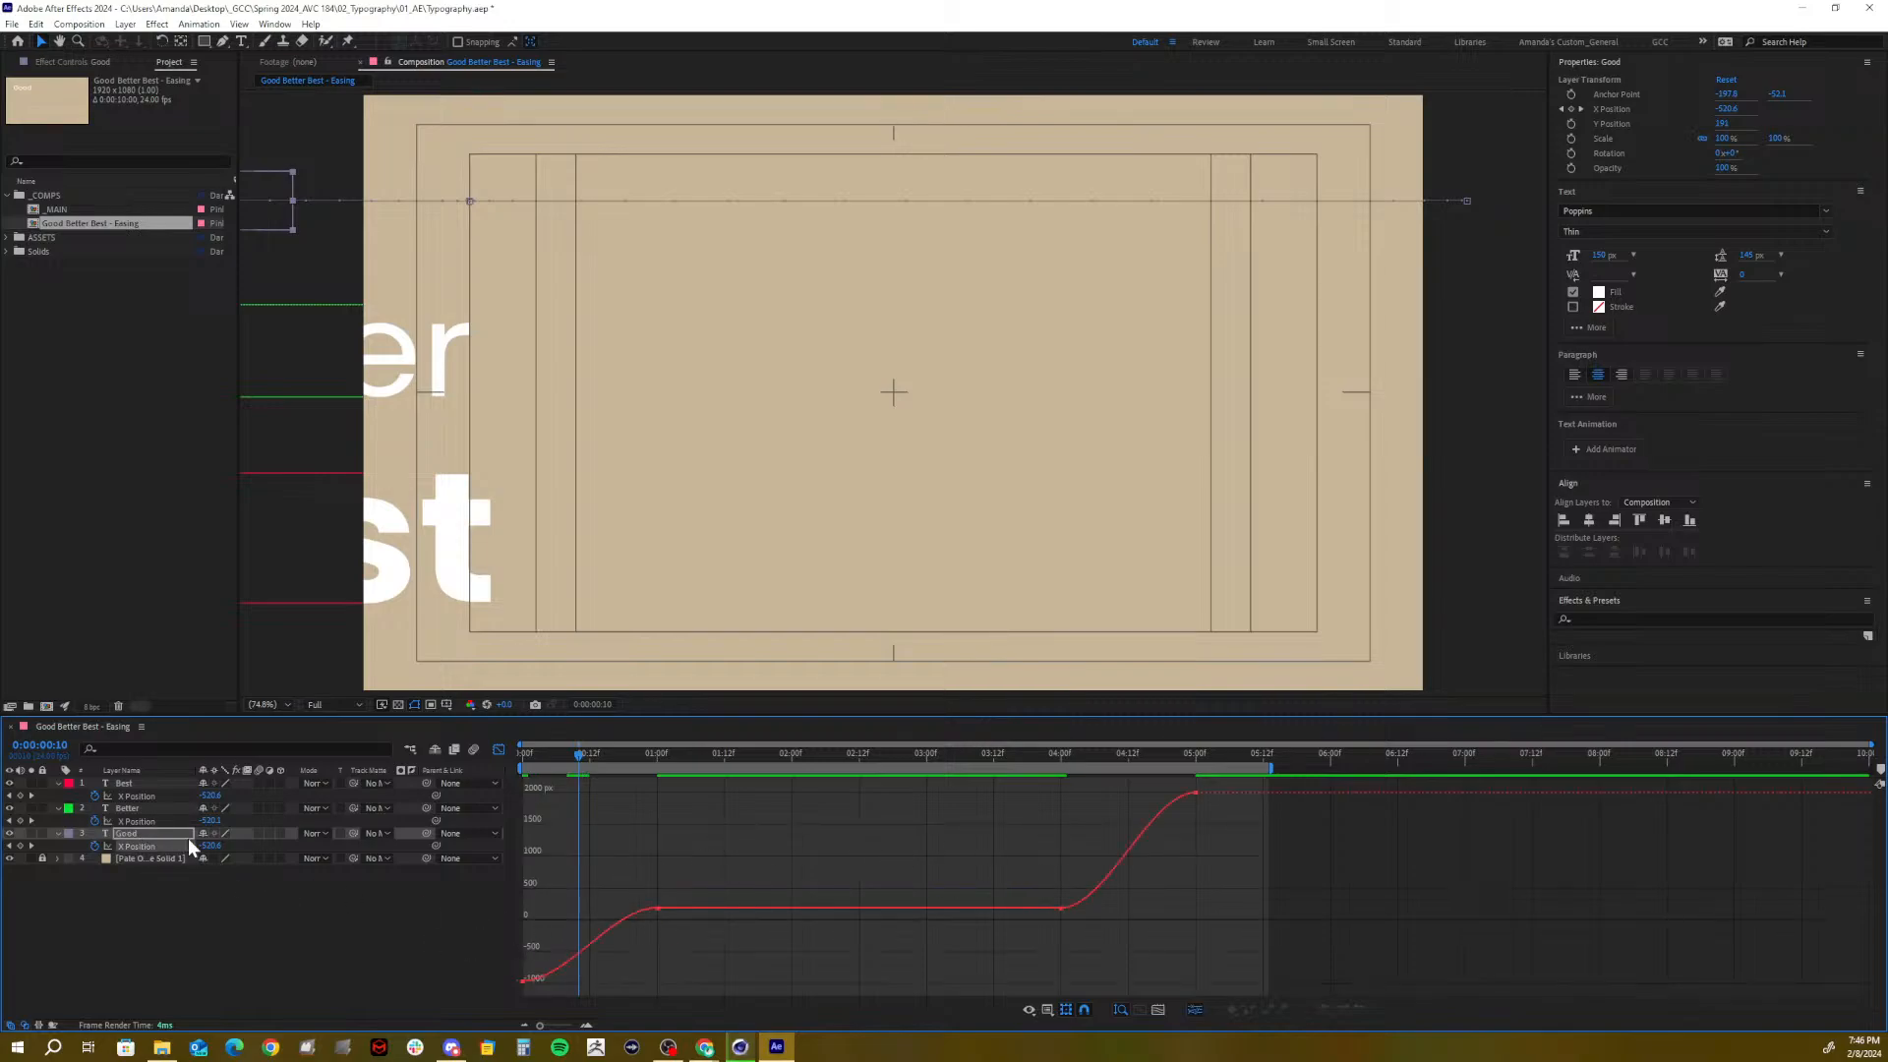
right_click(701, 843)
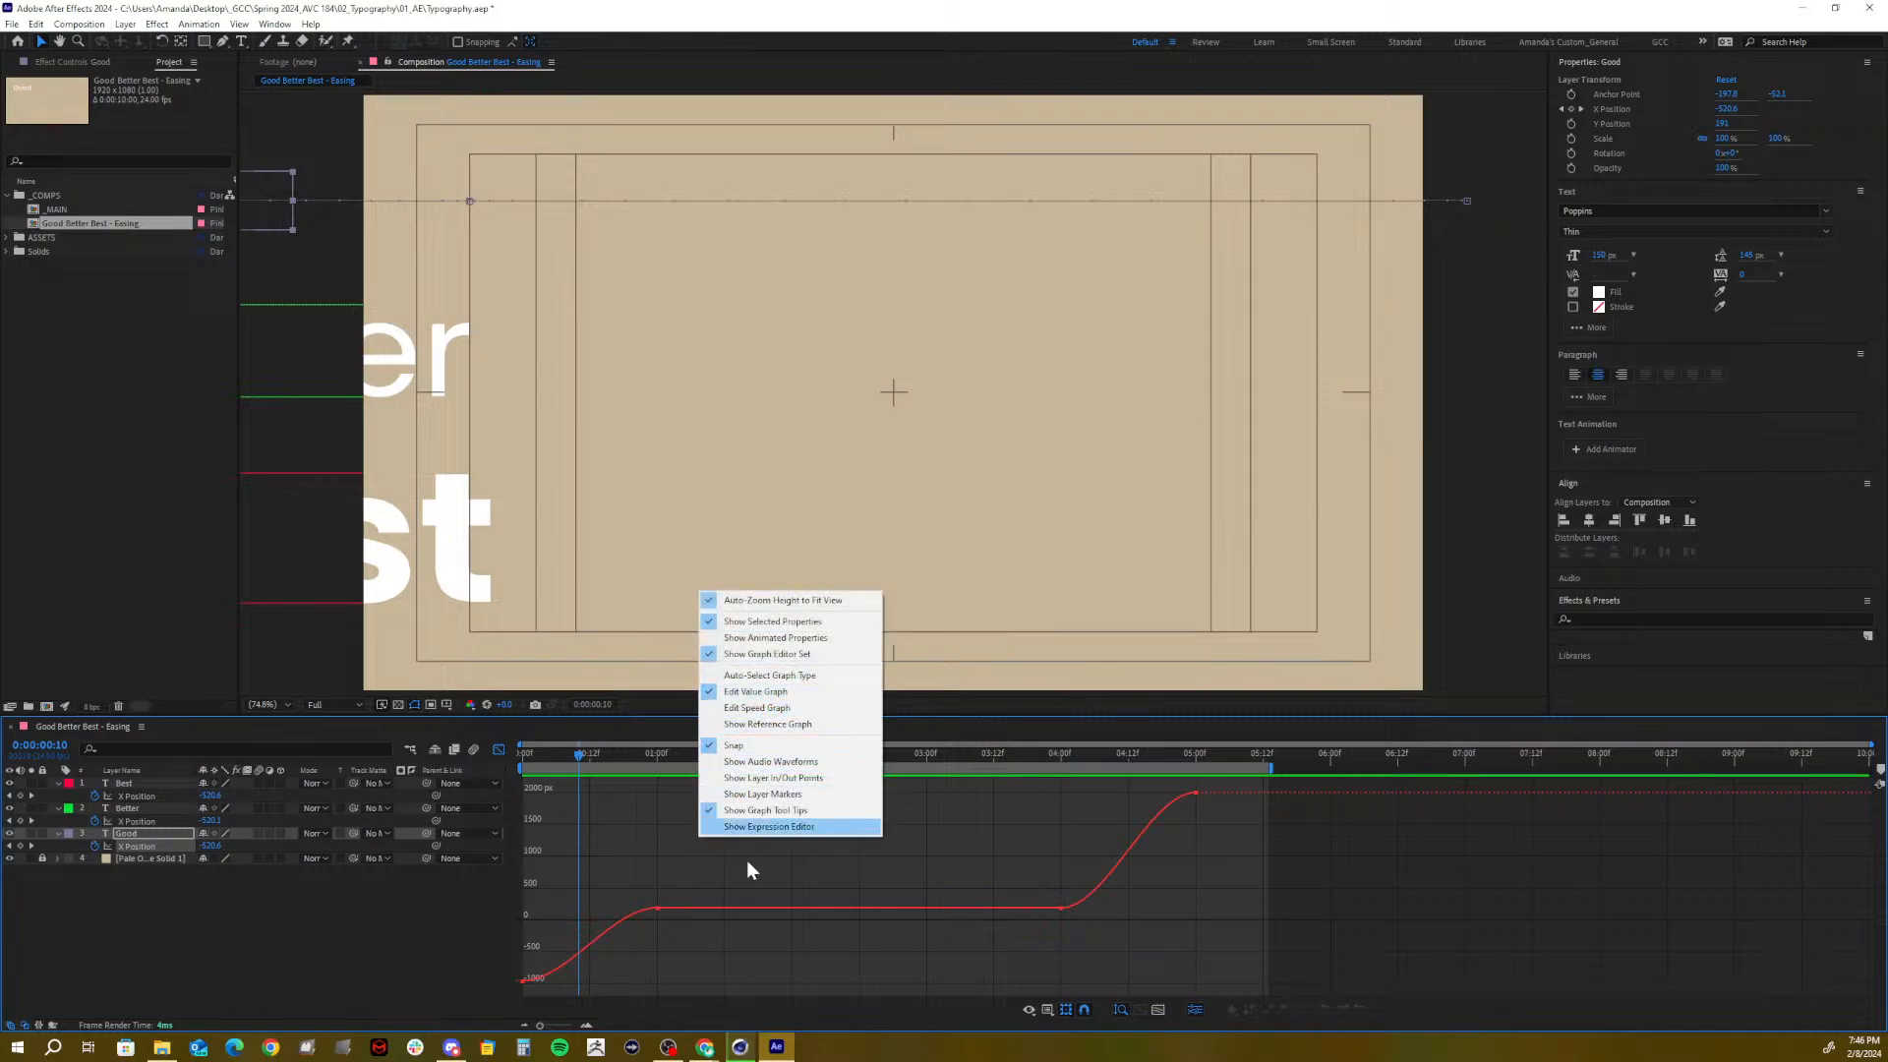
left_click(676, 946)
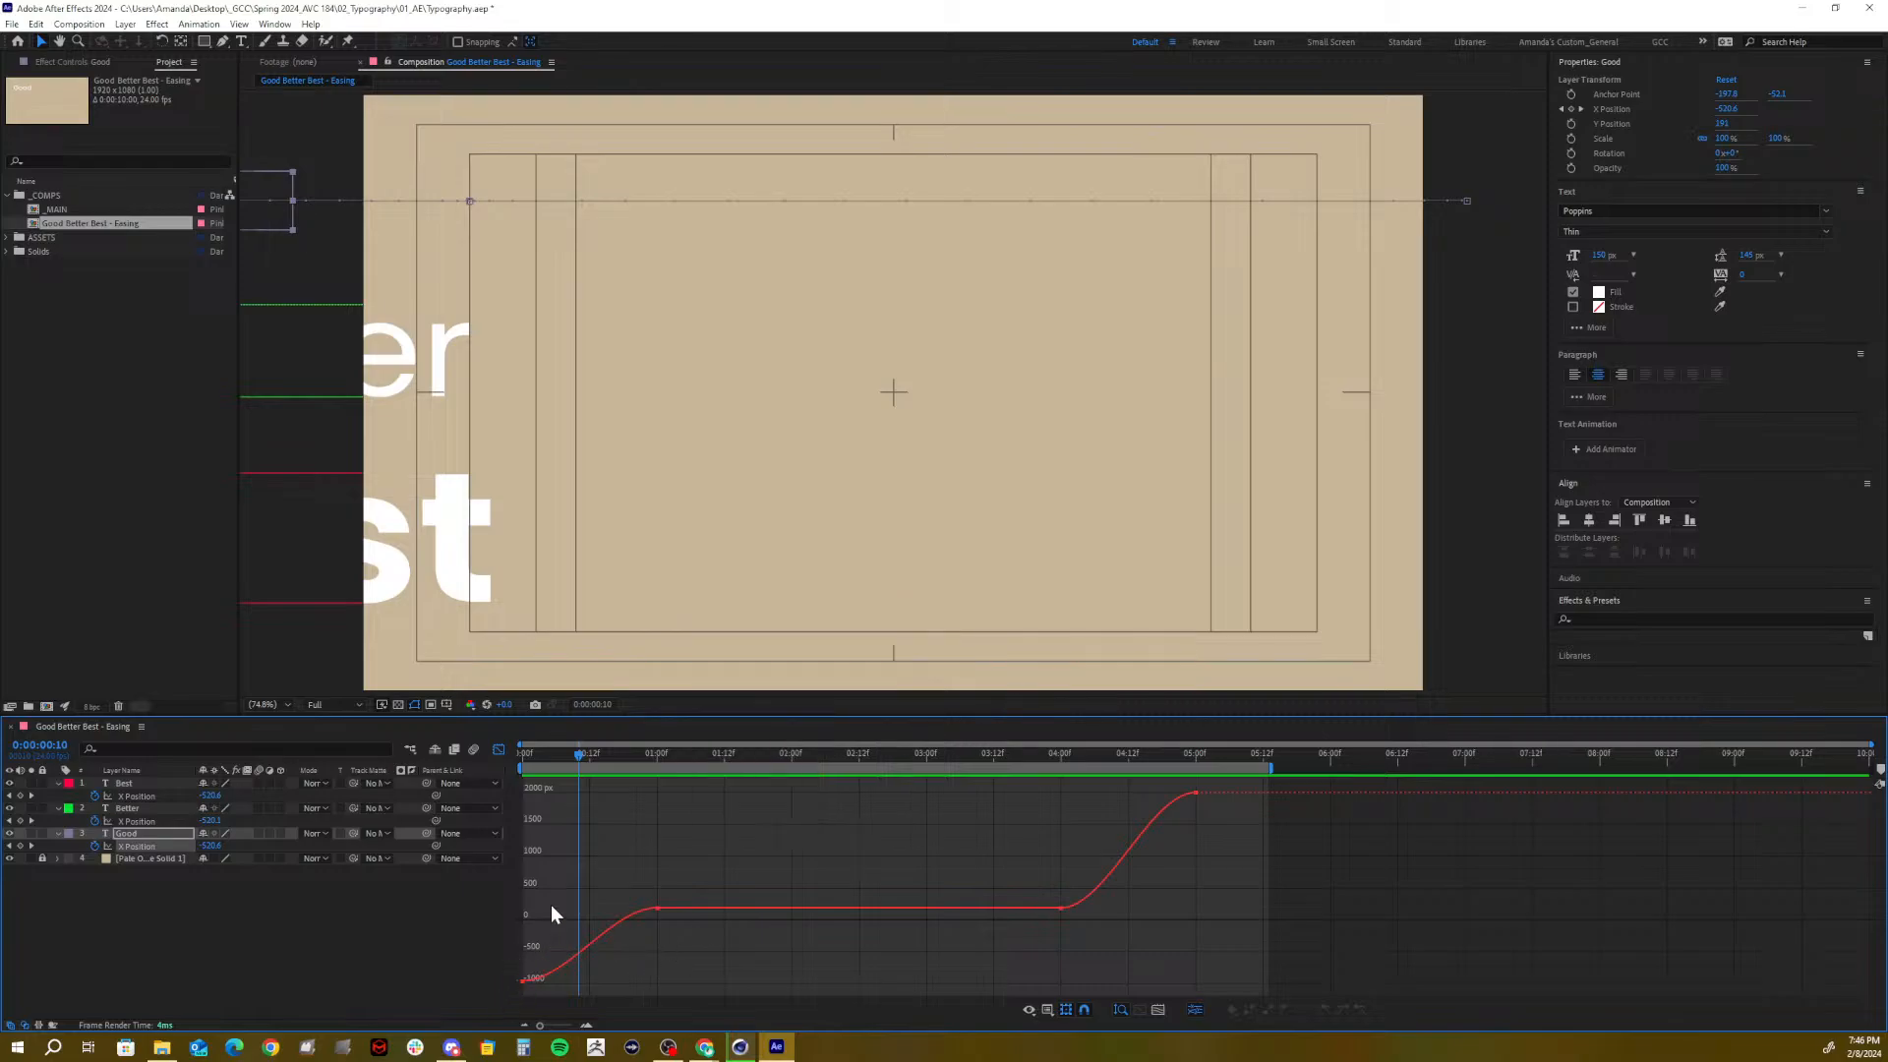
Shorten the incoming Bezier handle on Good's last X Position keyframe
left_click_drag(525, 751, 650, 806)
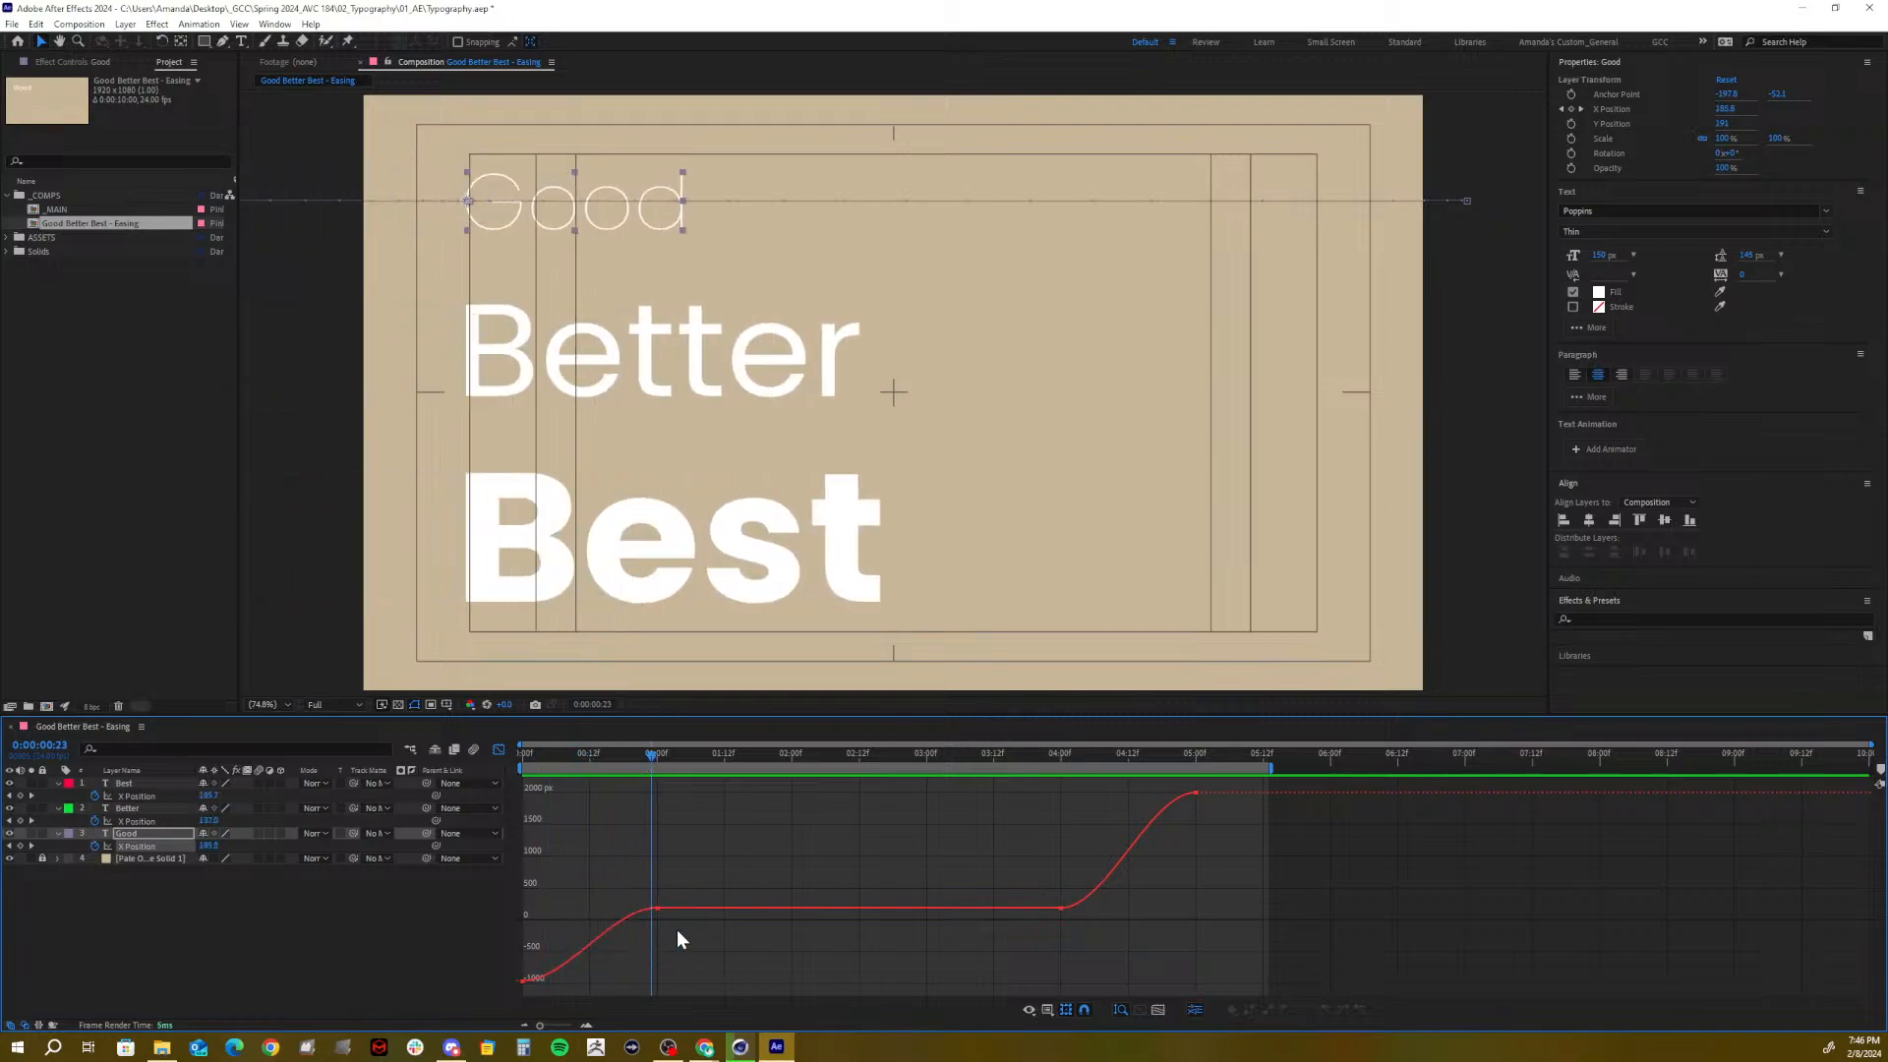
left_click_drag(645, 930, 645, 930)
left_click_drag(551, 987, 492, 960)
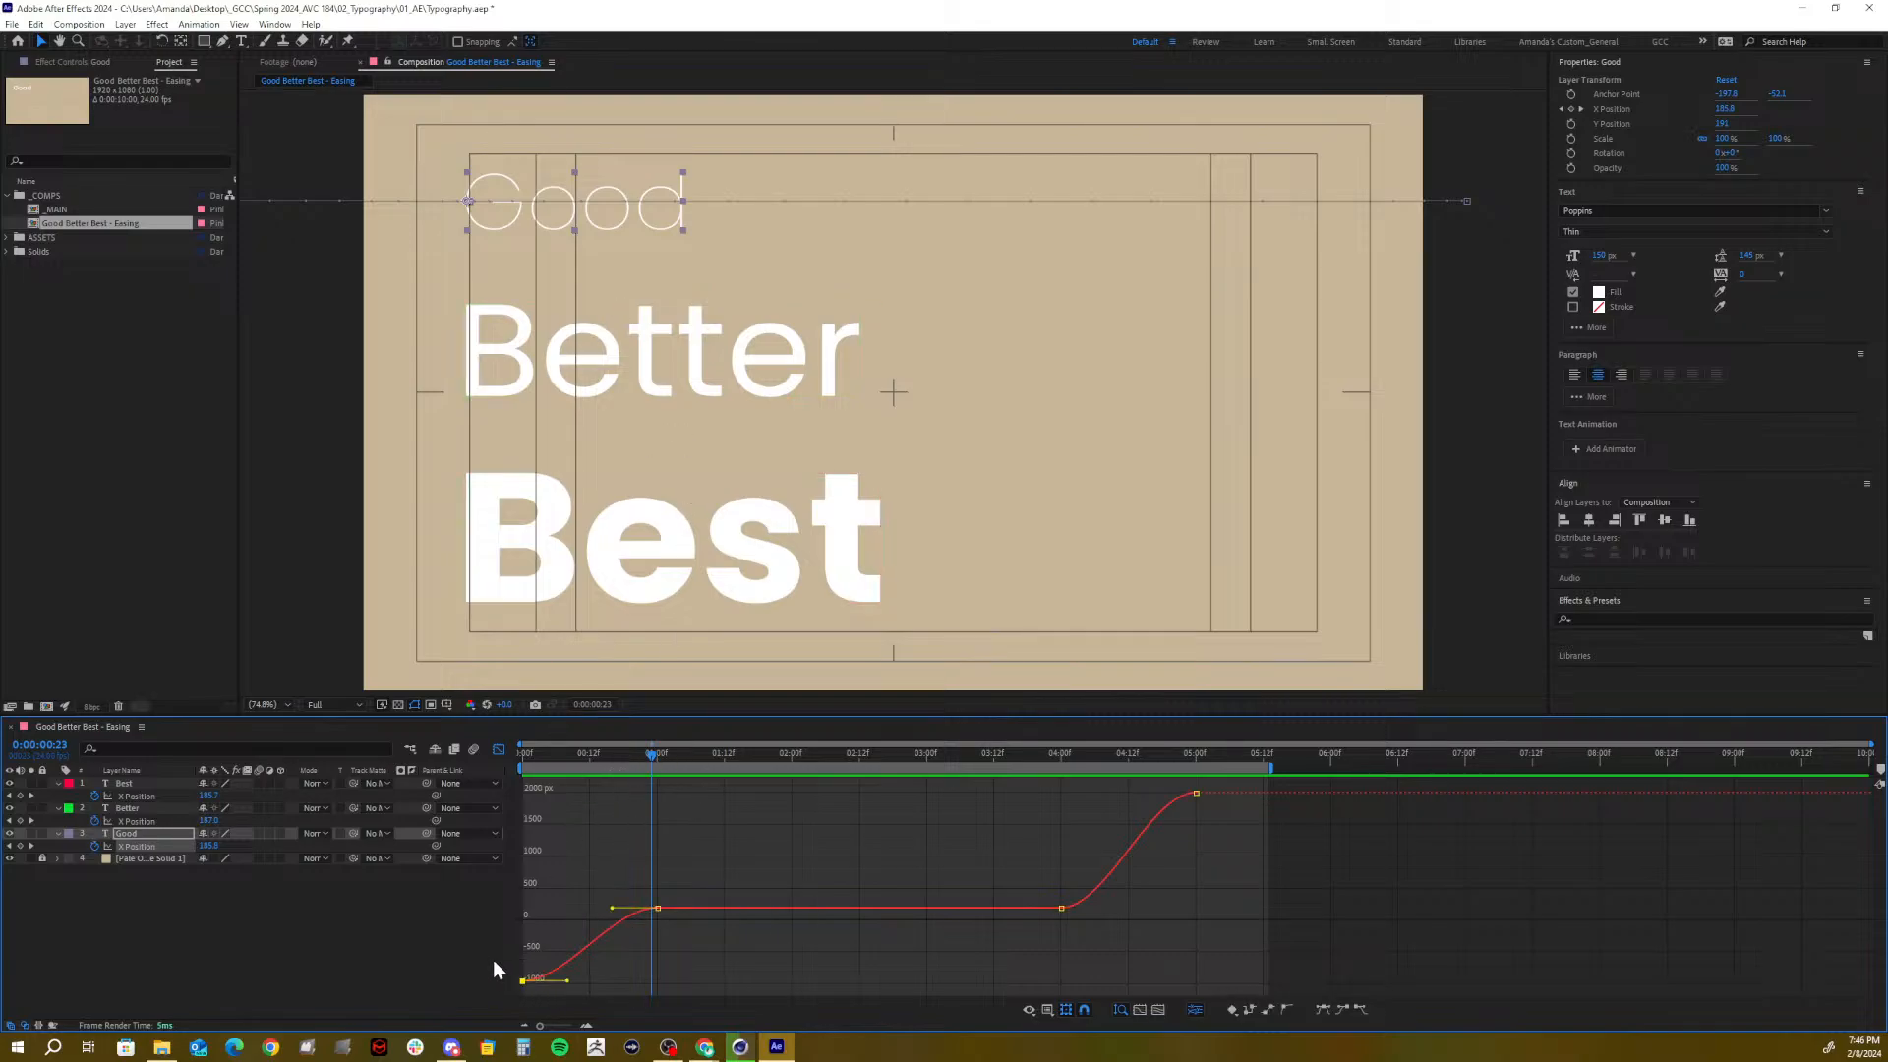
left_click(564, 977)
left_click_drag(492, 978, 559, 966)
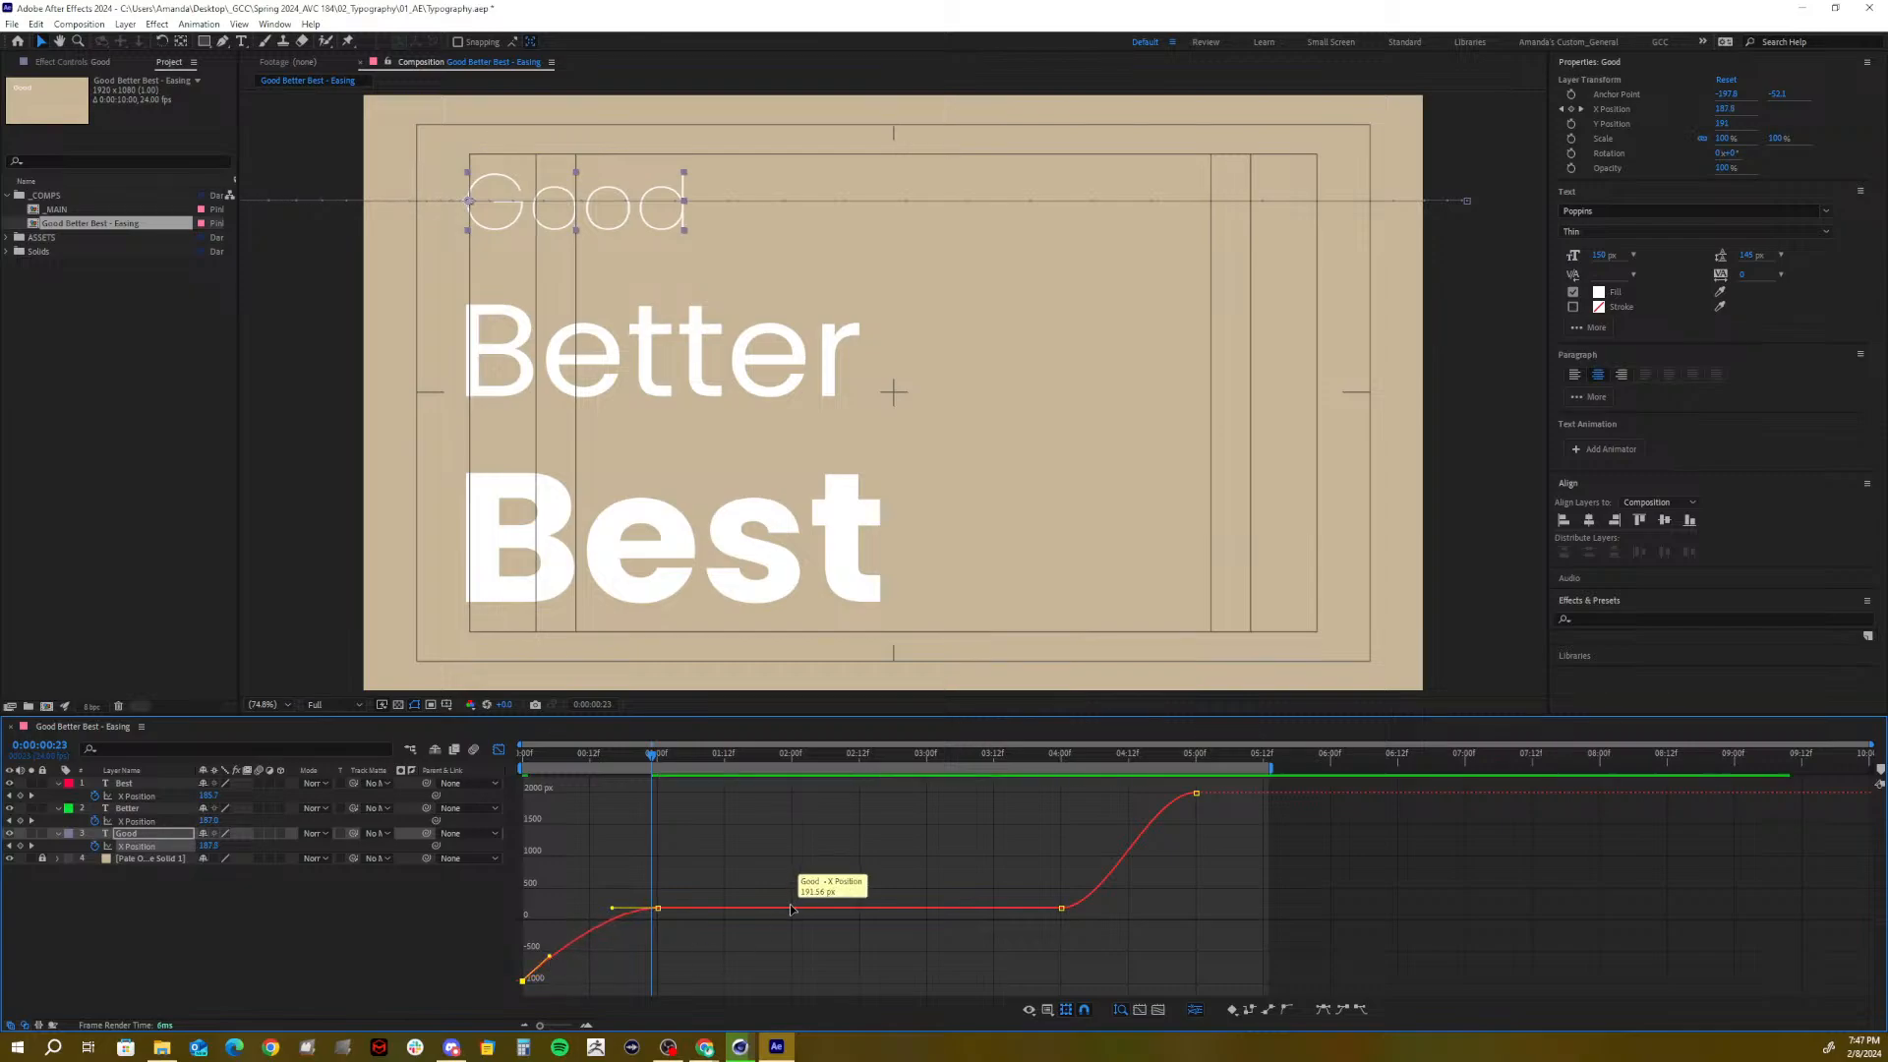
left_click(1196, 794)
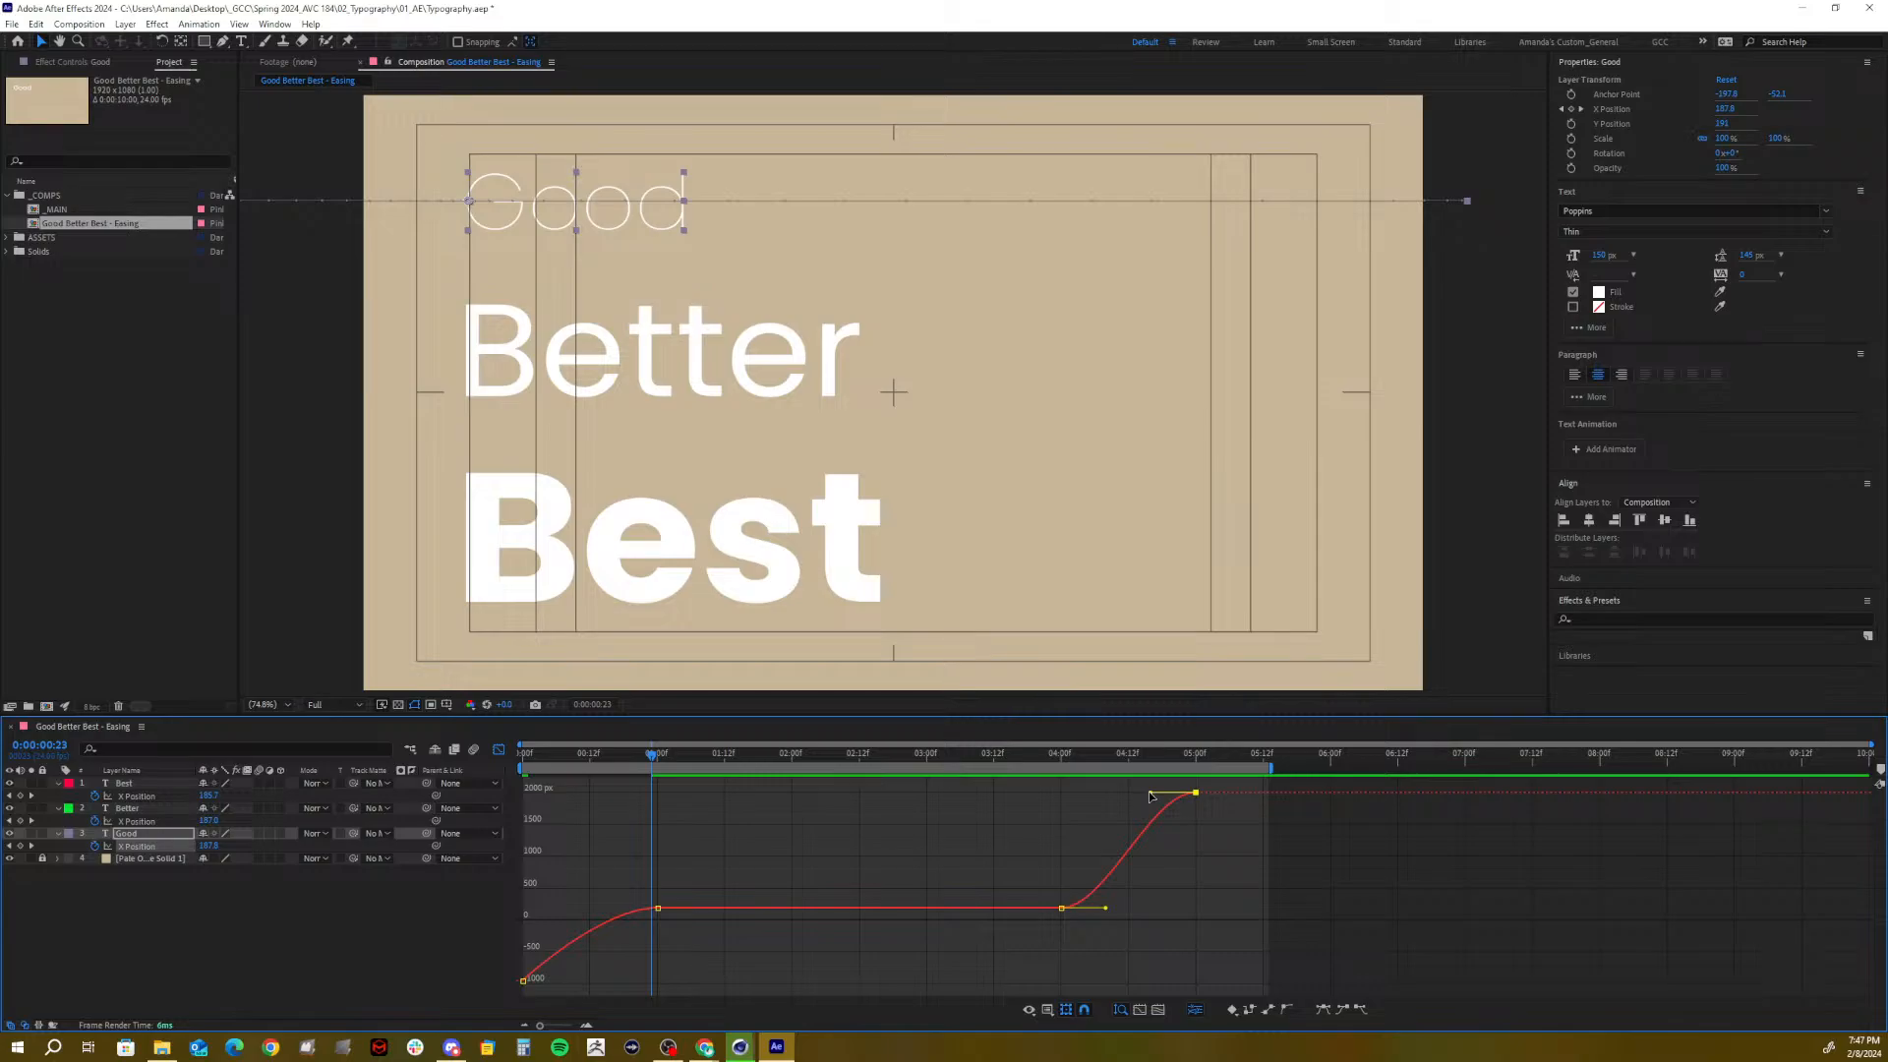
left_click_drag(1150, 795, 1176, 824)
Preview the Good Better Best animation from the start
left_click_drag(542, 749, 463, 759)
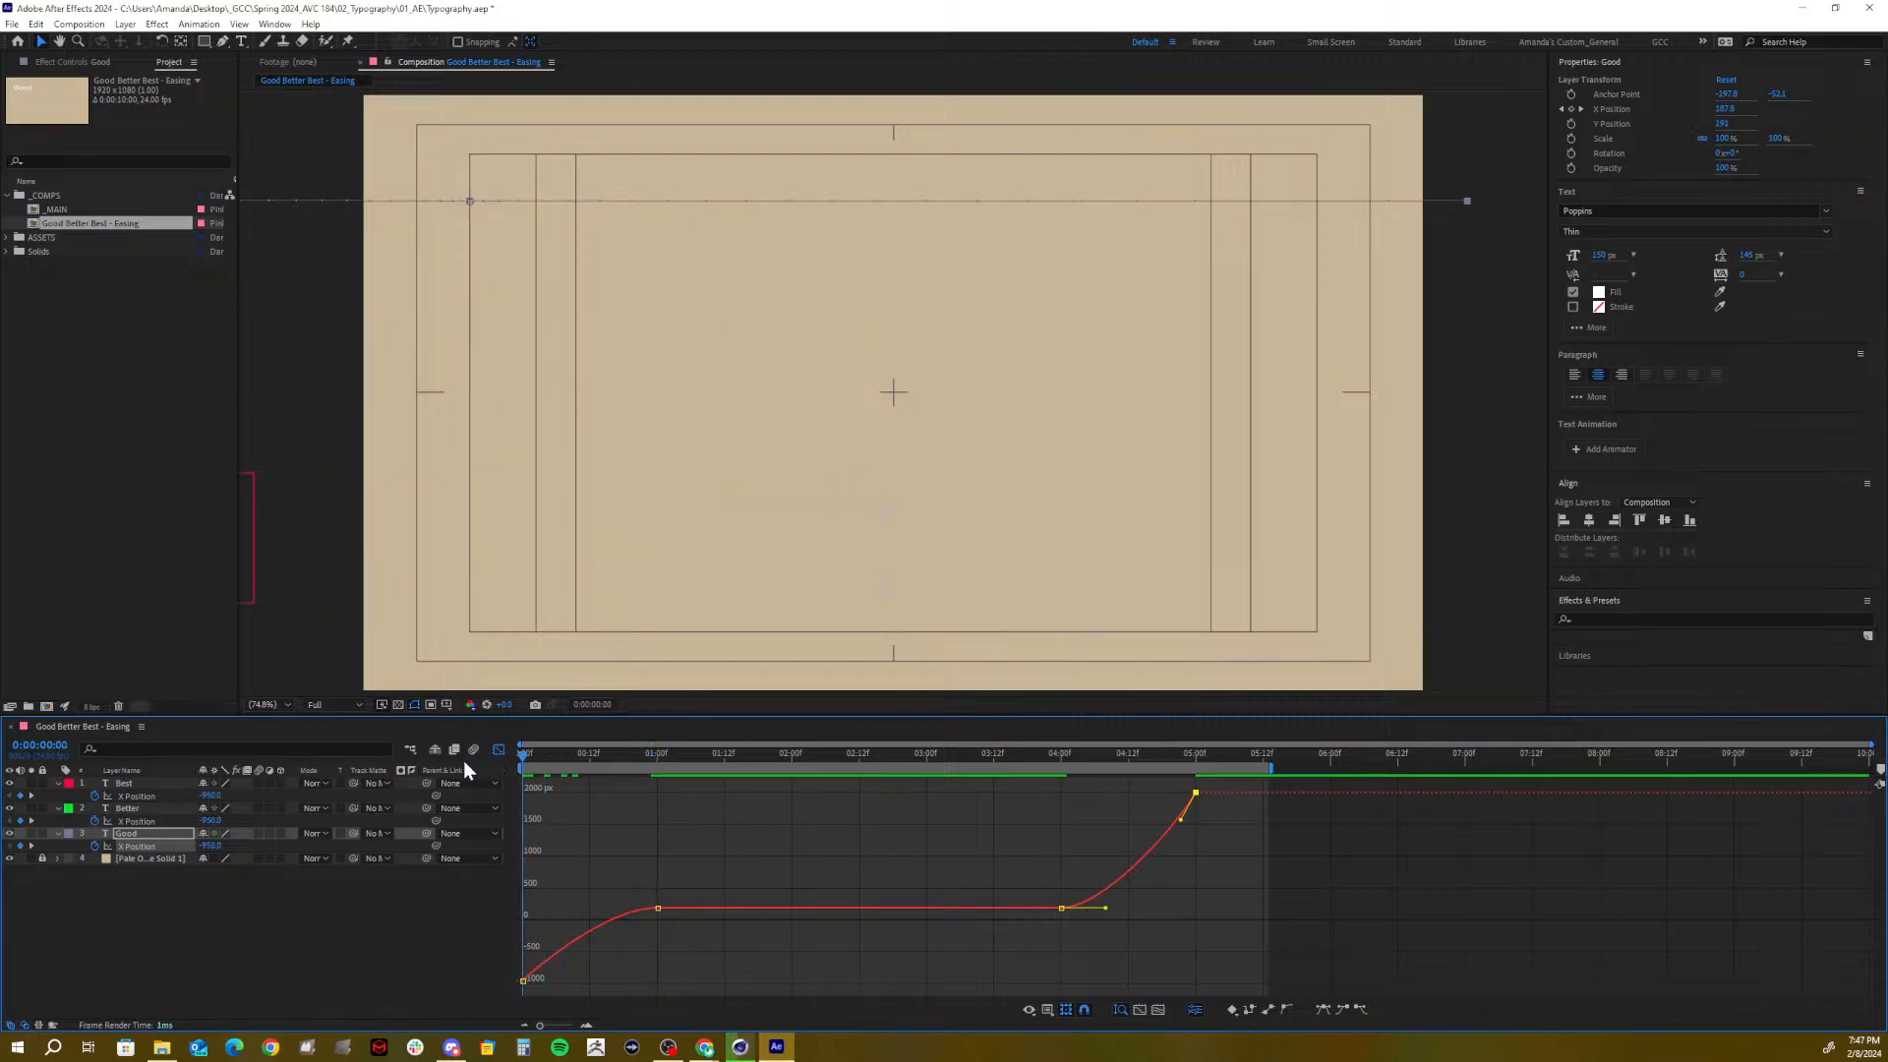
key("space")
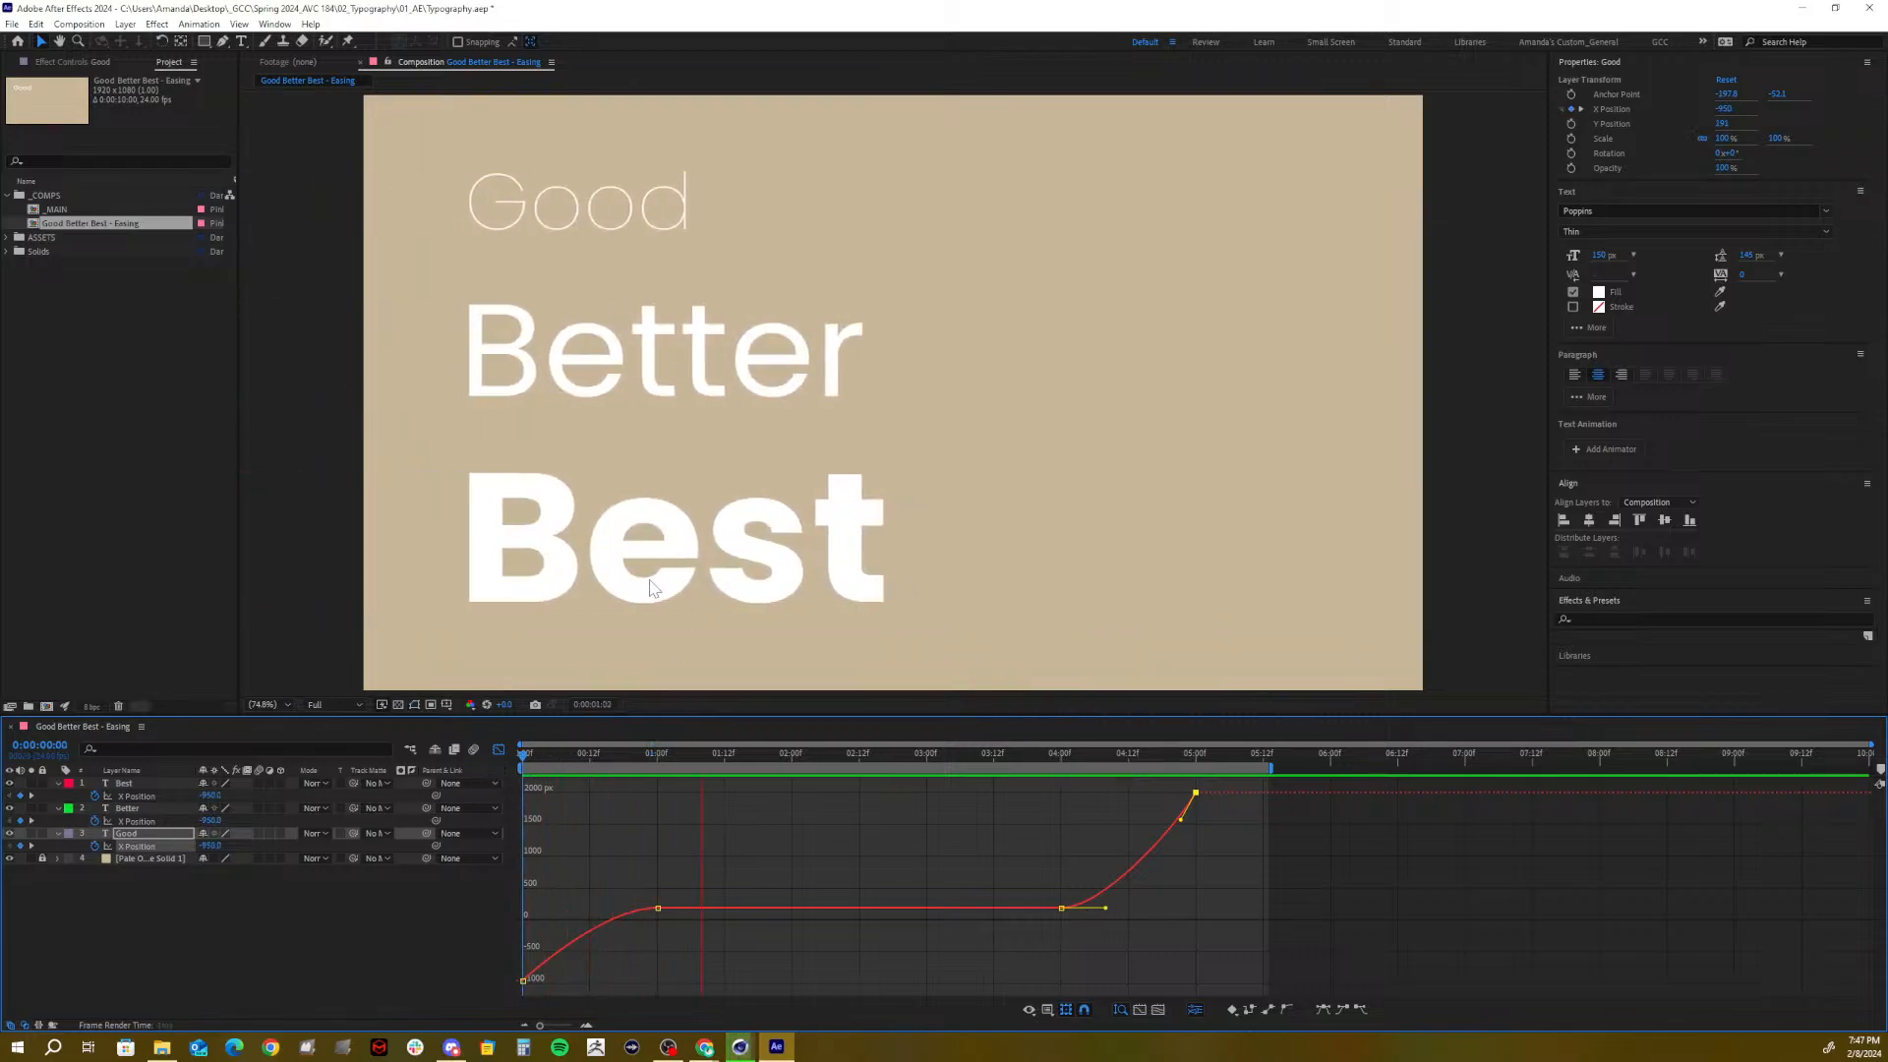
key("space")
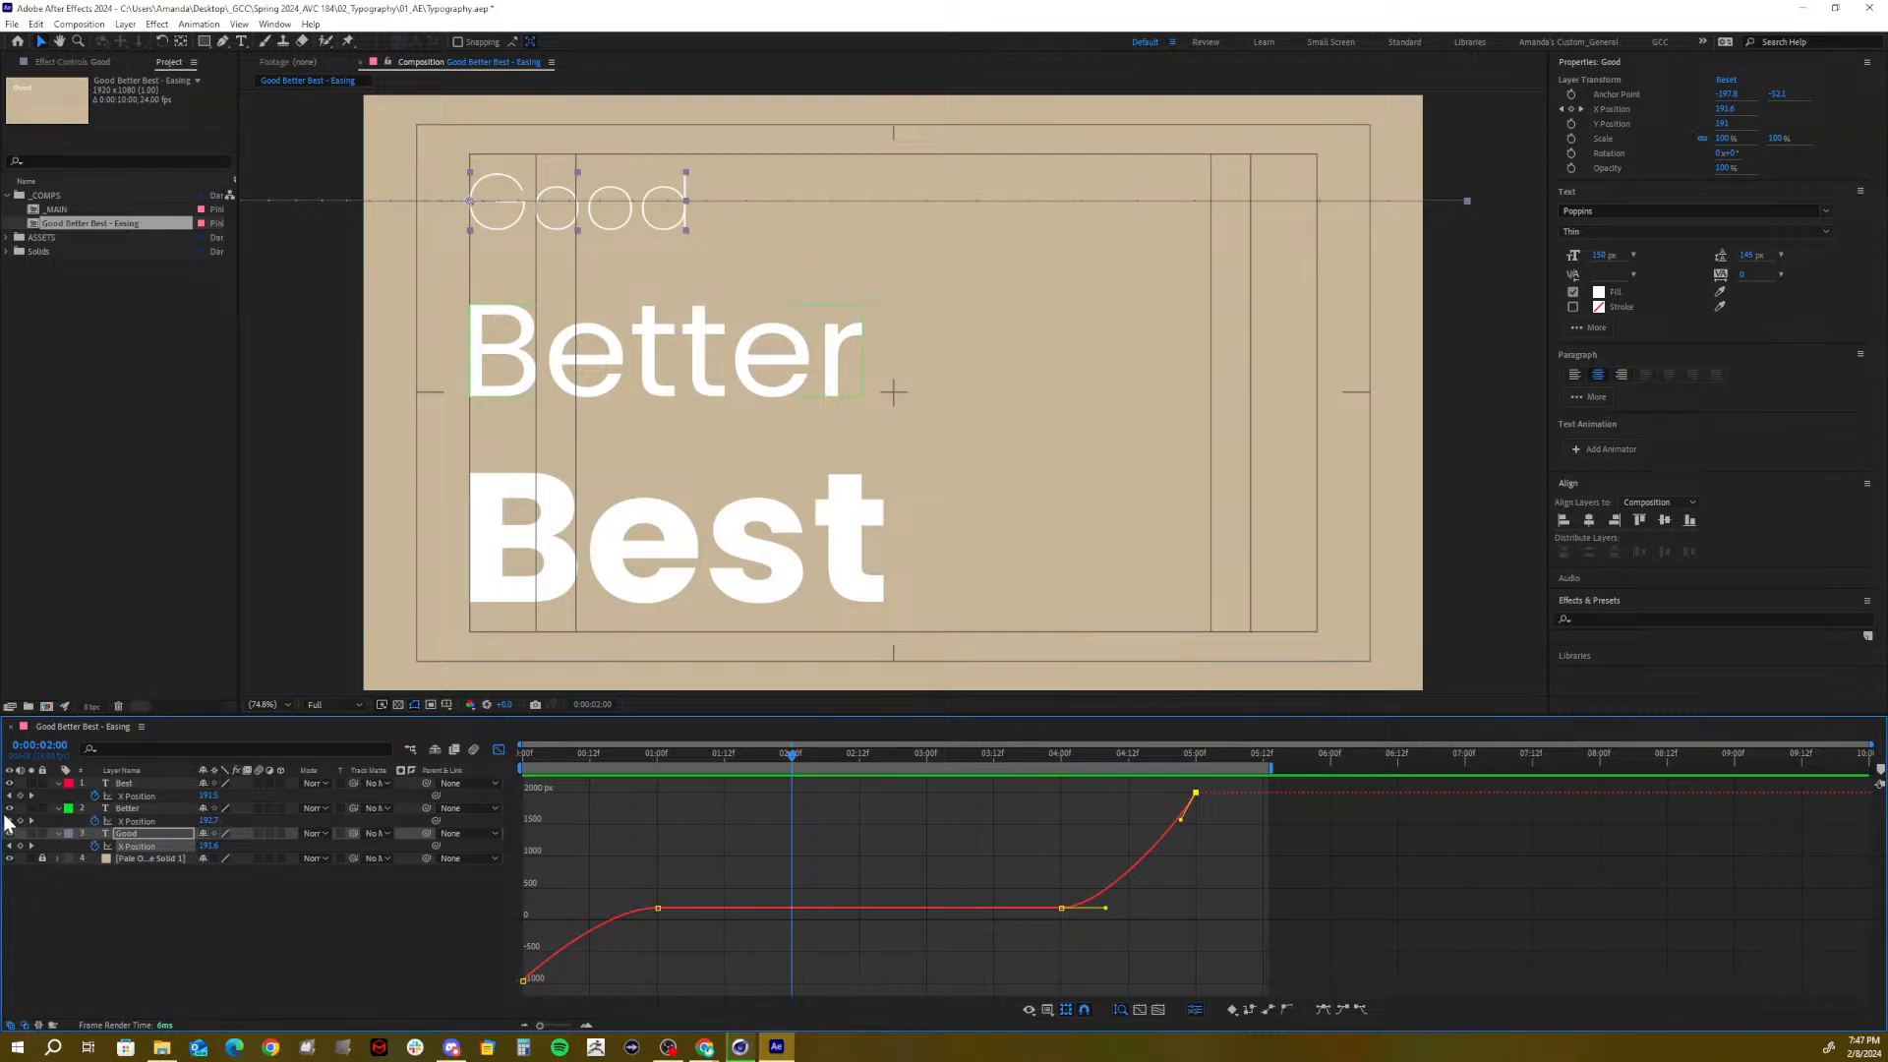
Hide the Better and Best layers and turn off the title/action safe guides
left_click(18, 810)
left_click(11, 809)
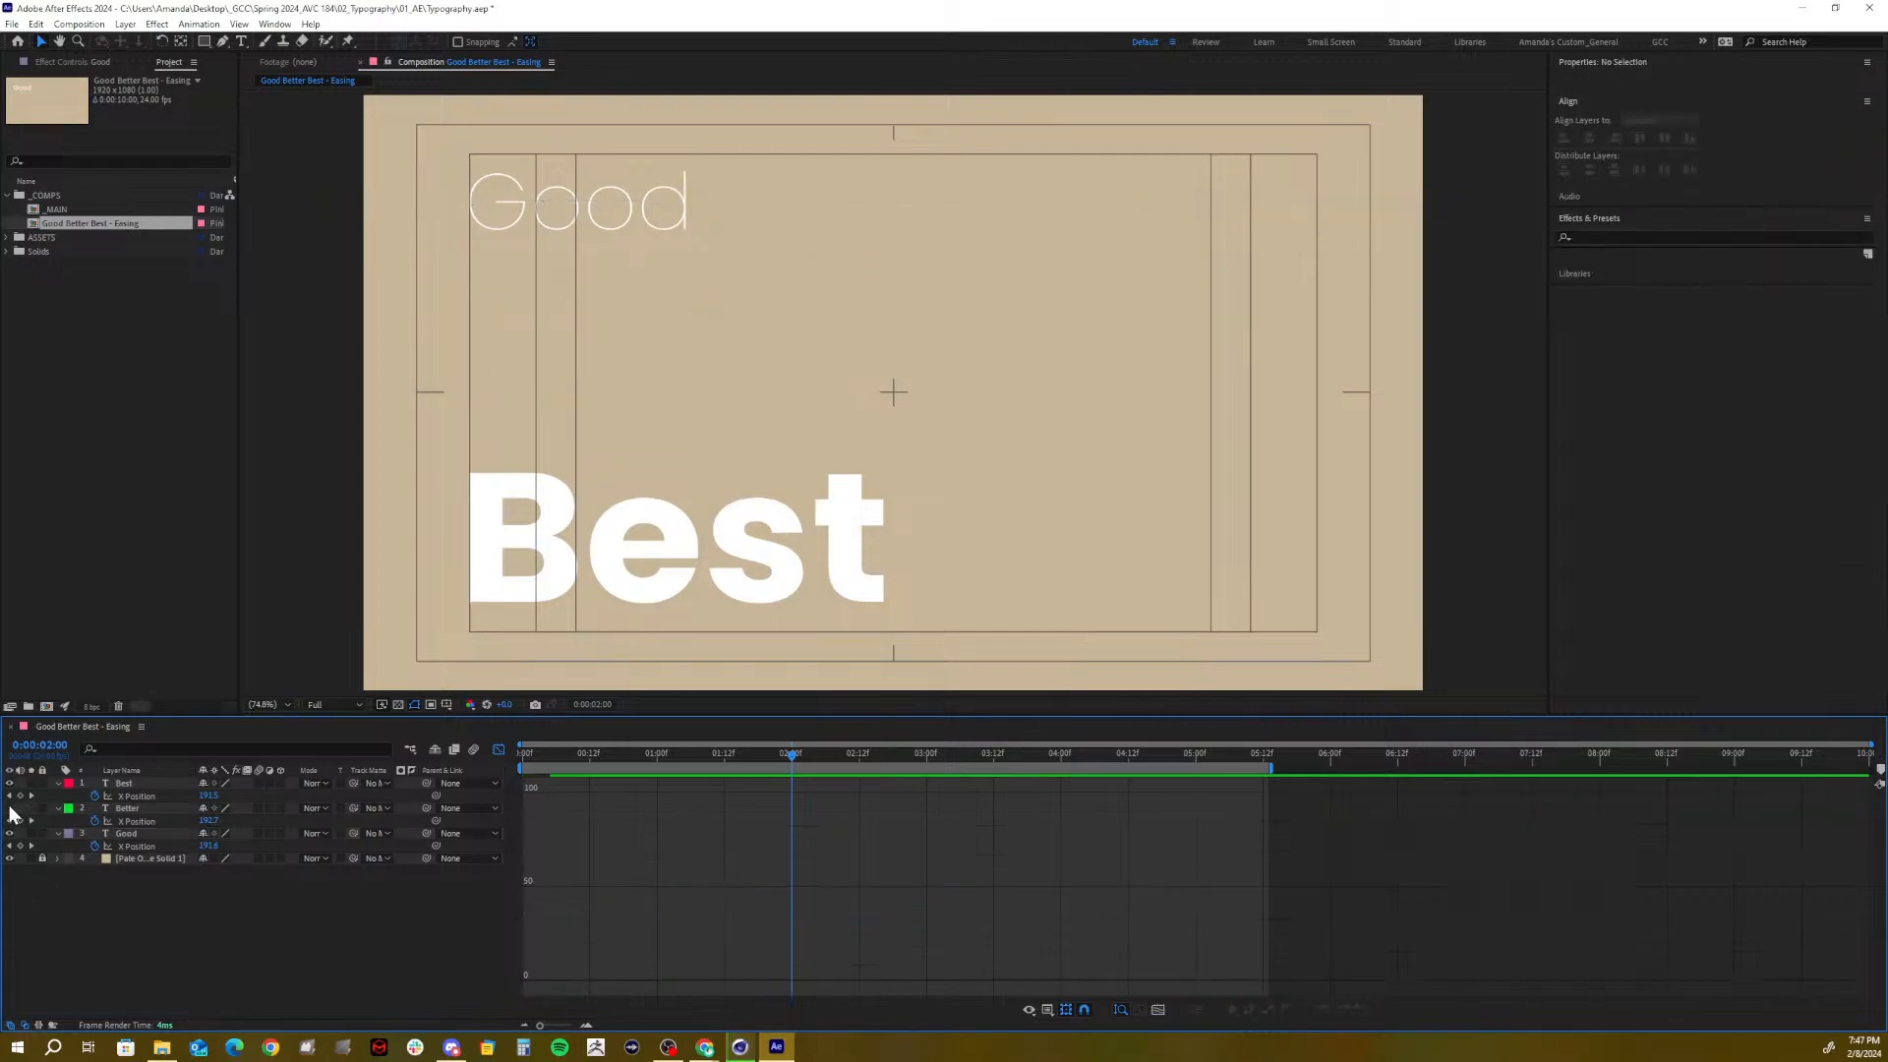
left_click(10, 784)
left_click_drag(676, 752, 410, 792)
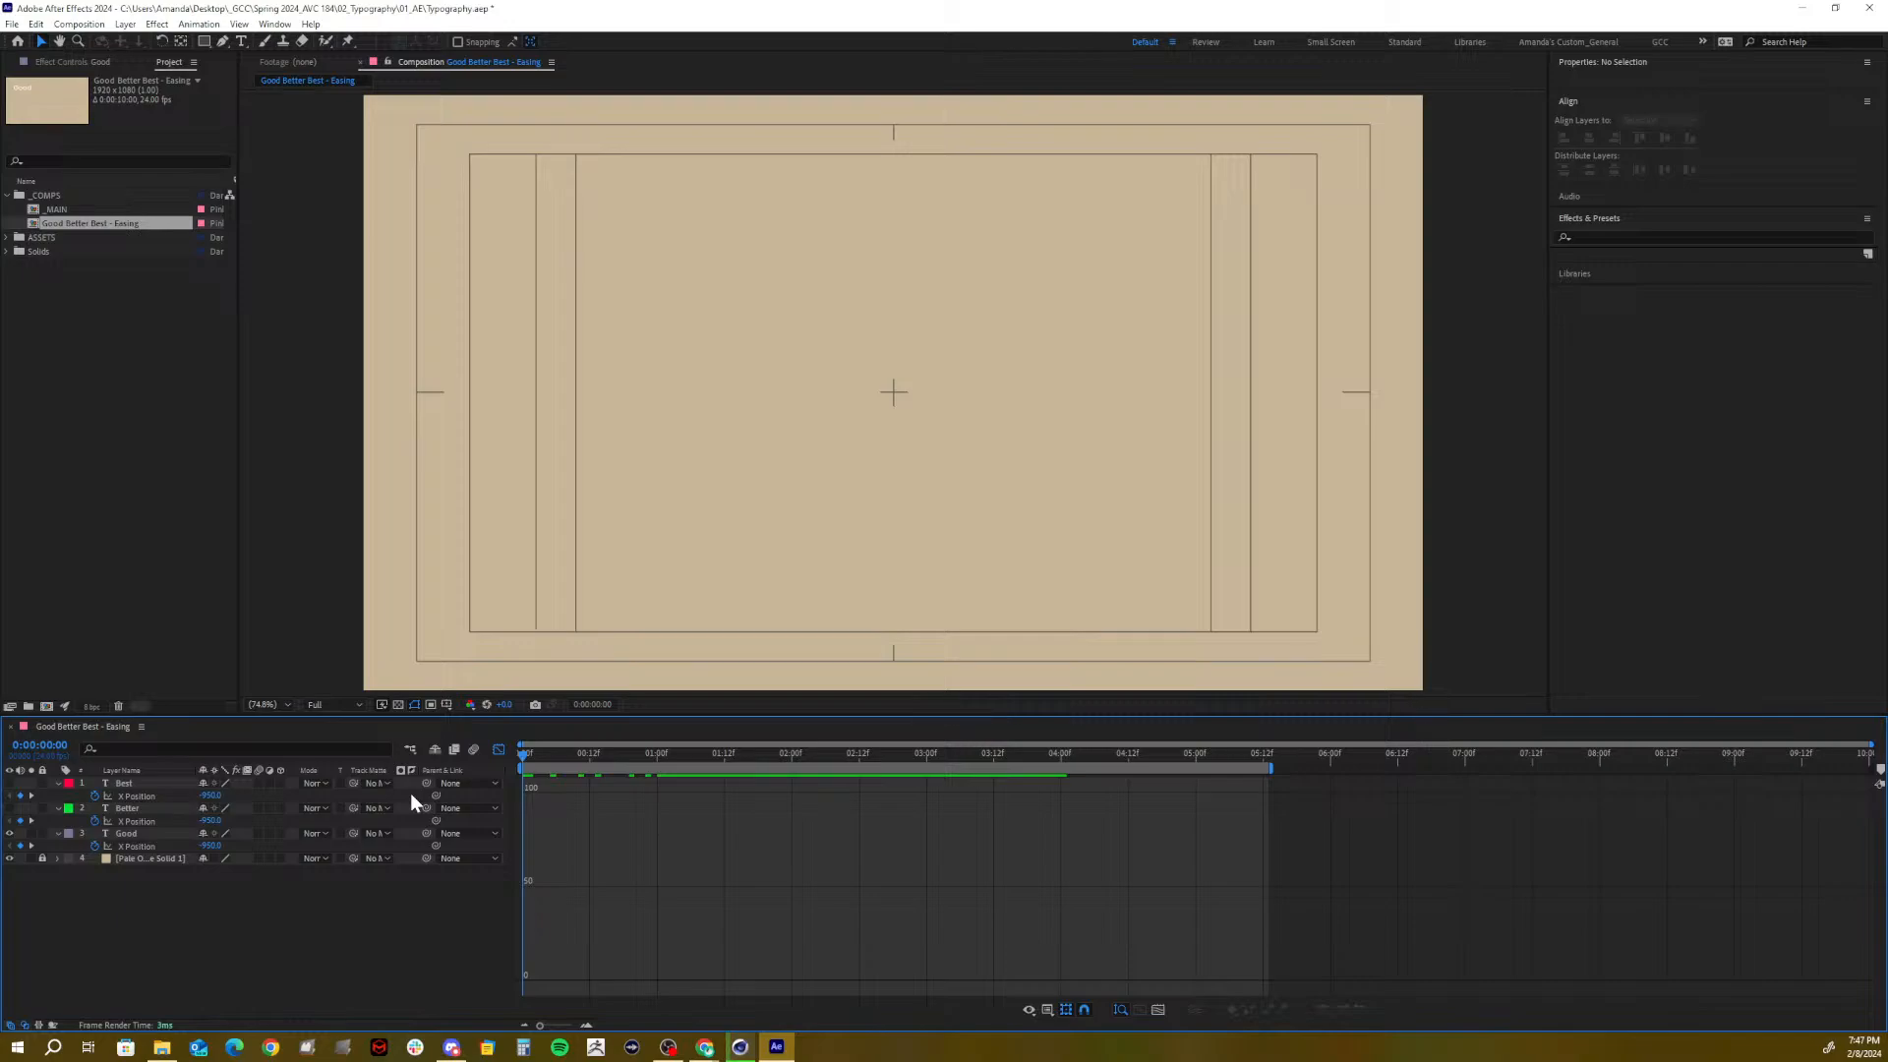
left_click(447, 706)
left_click(486, 722)
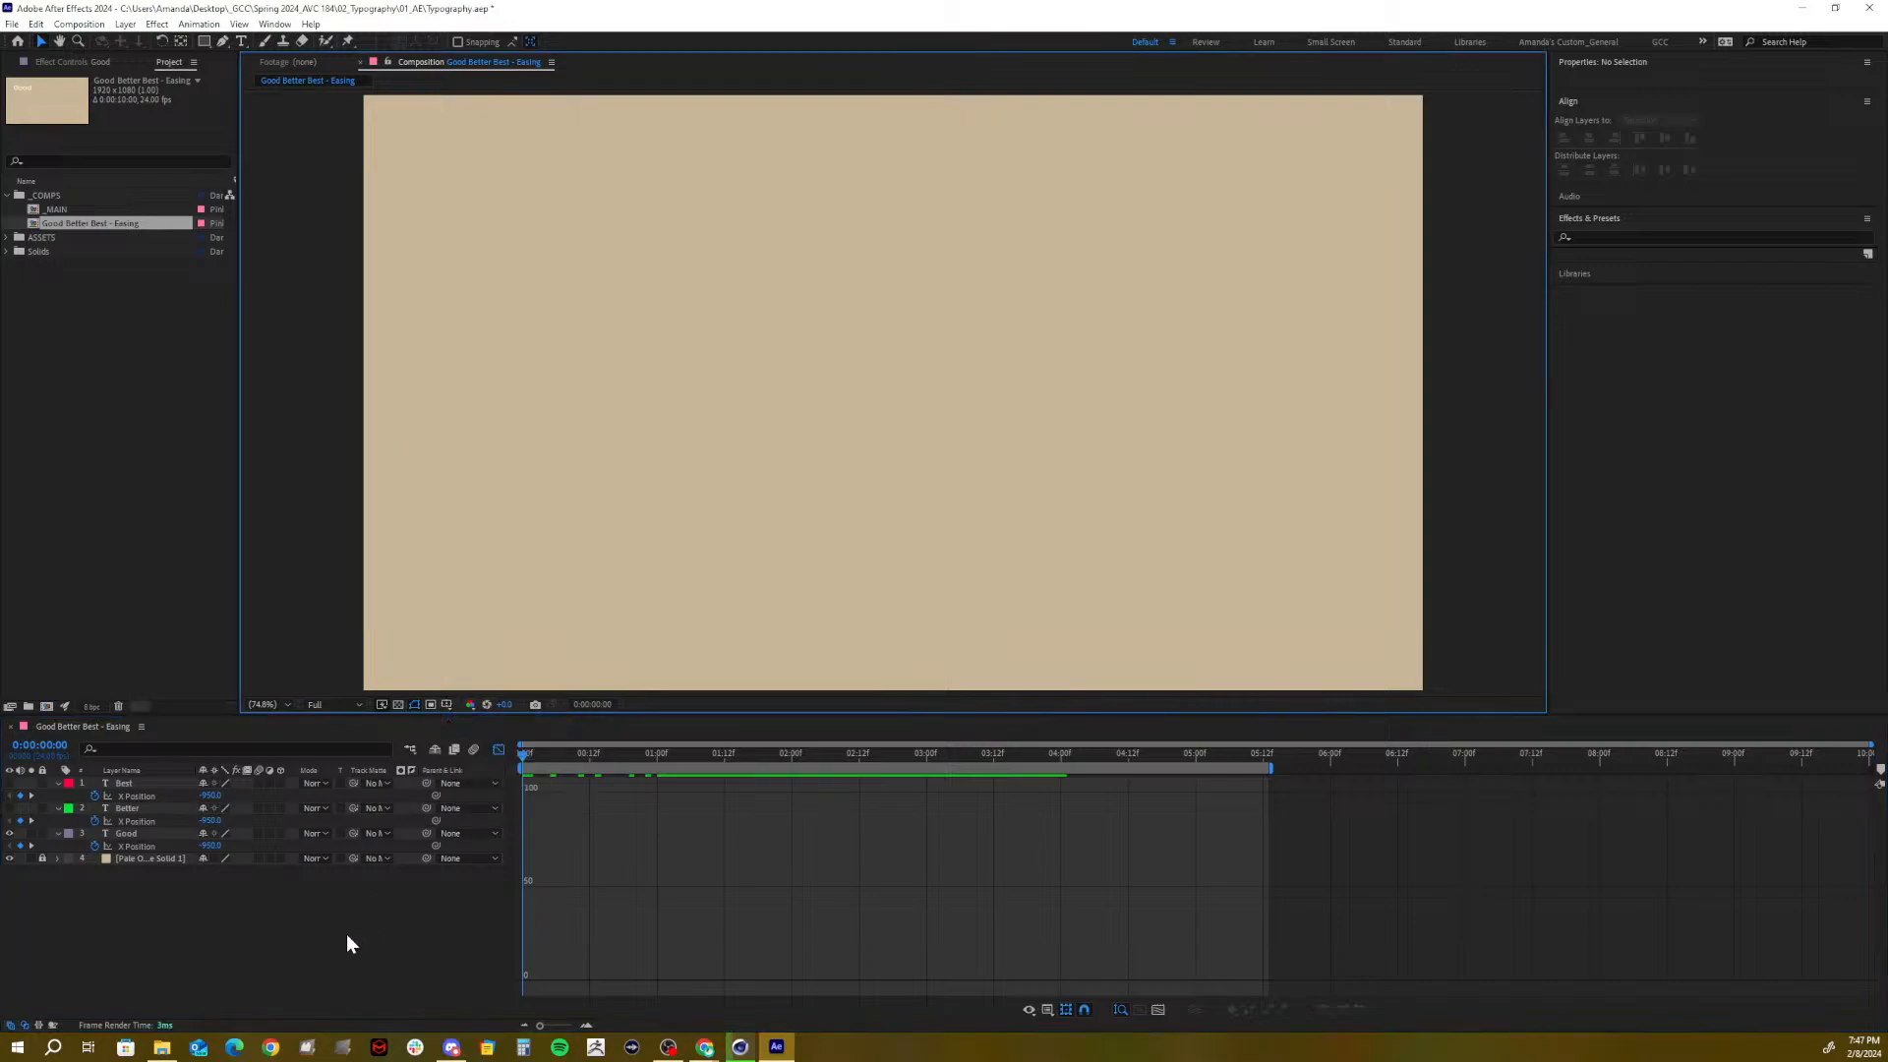
Preview Good's entrance alone with its X Position curve shown, stopping where Good rests
left_click(135, 842)
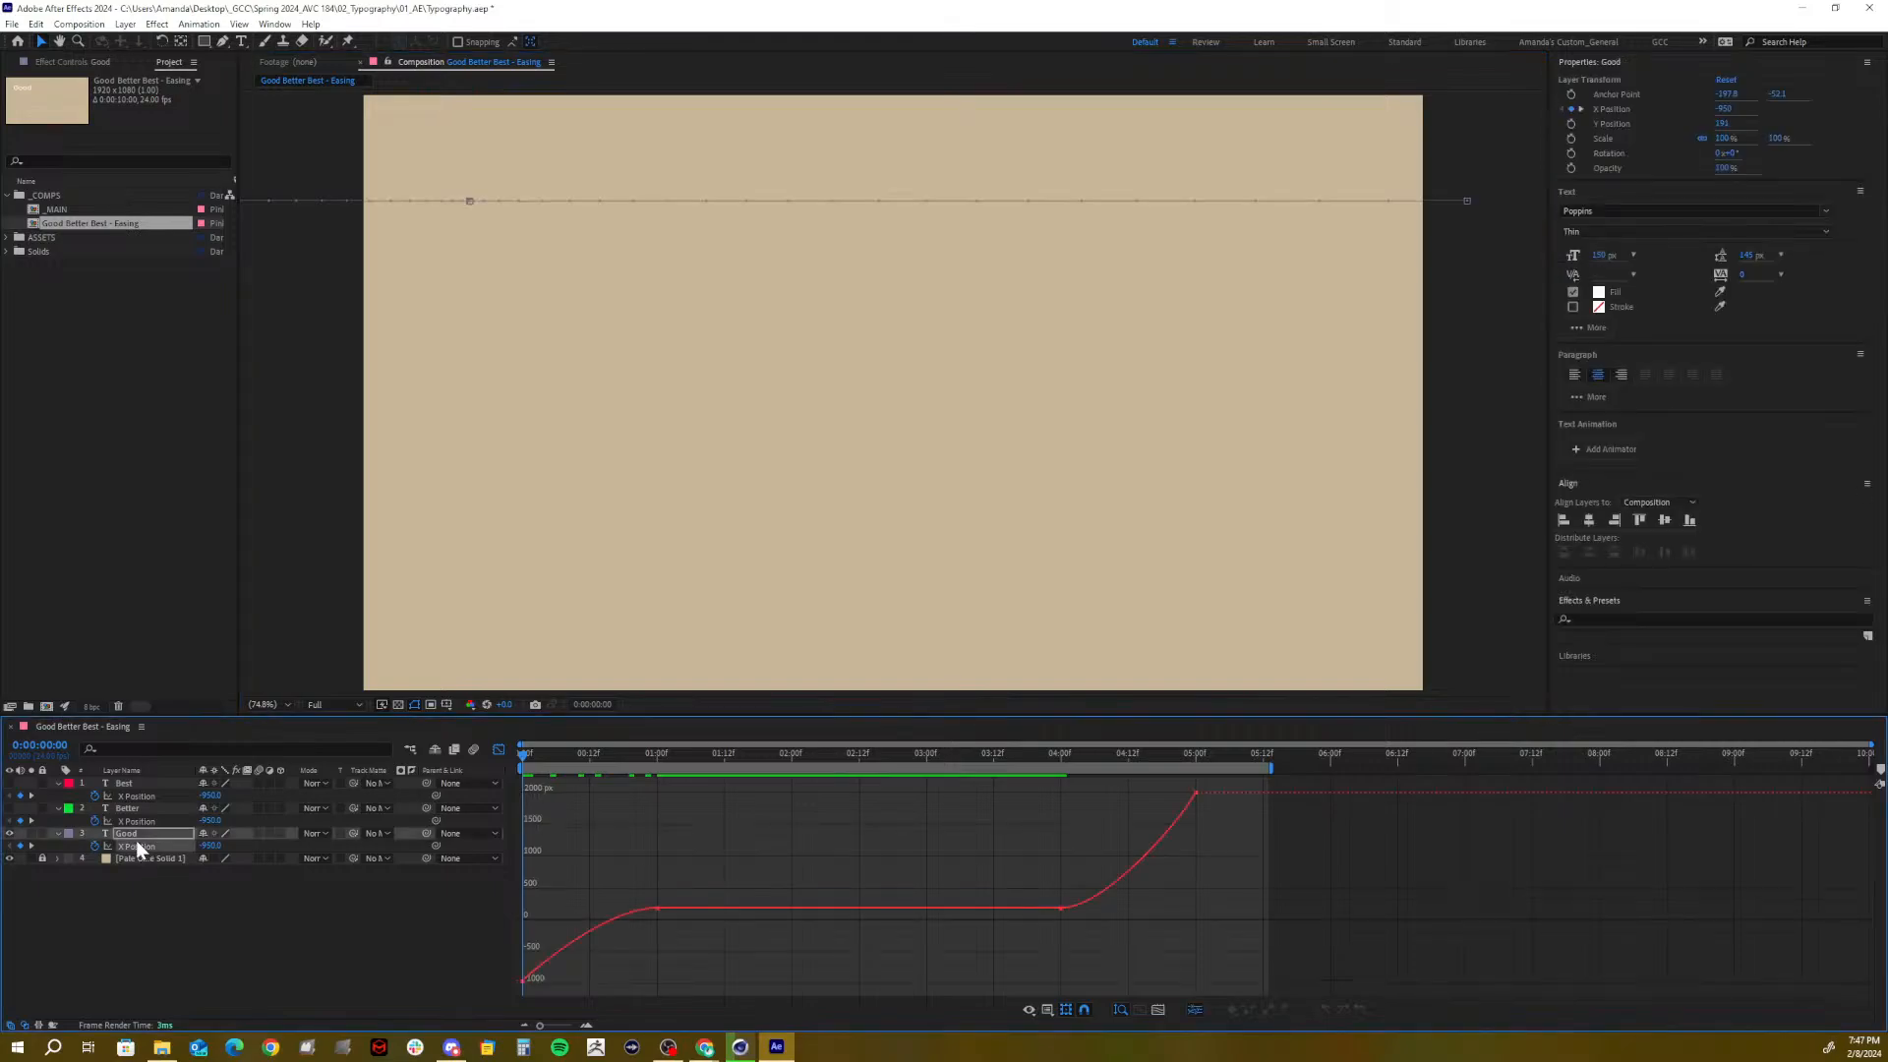
key("space")
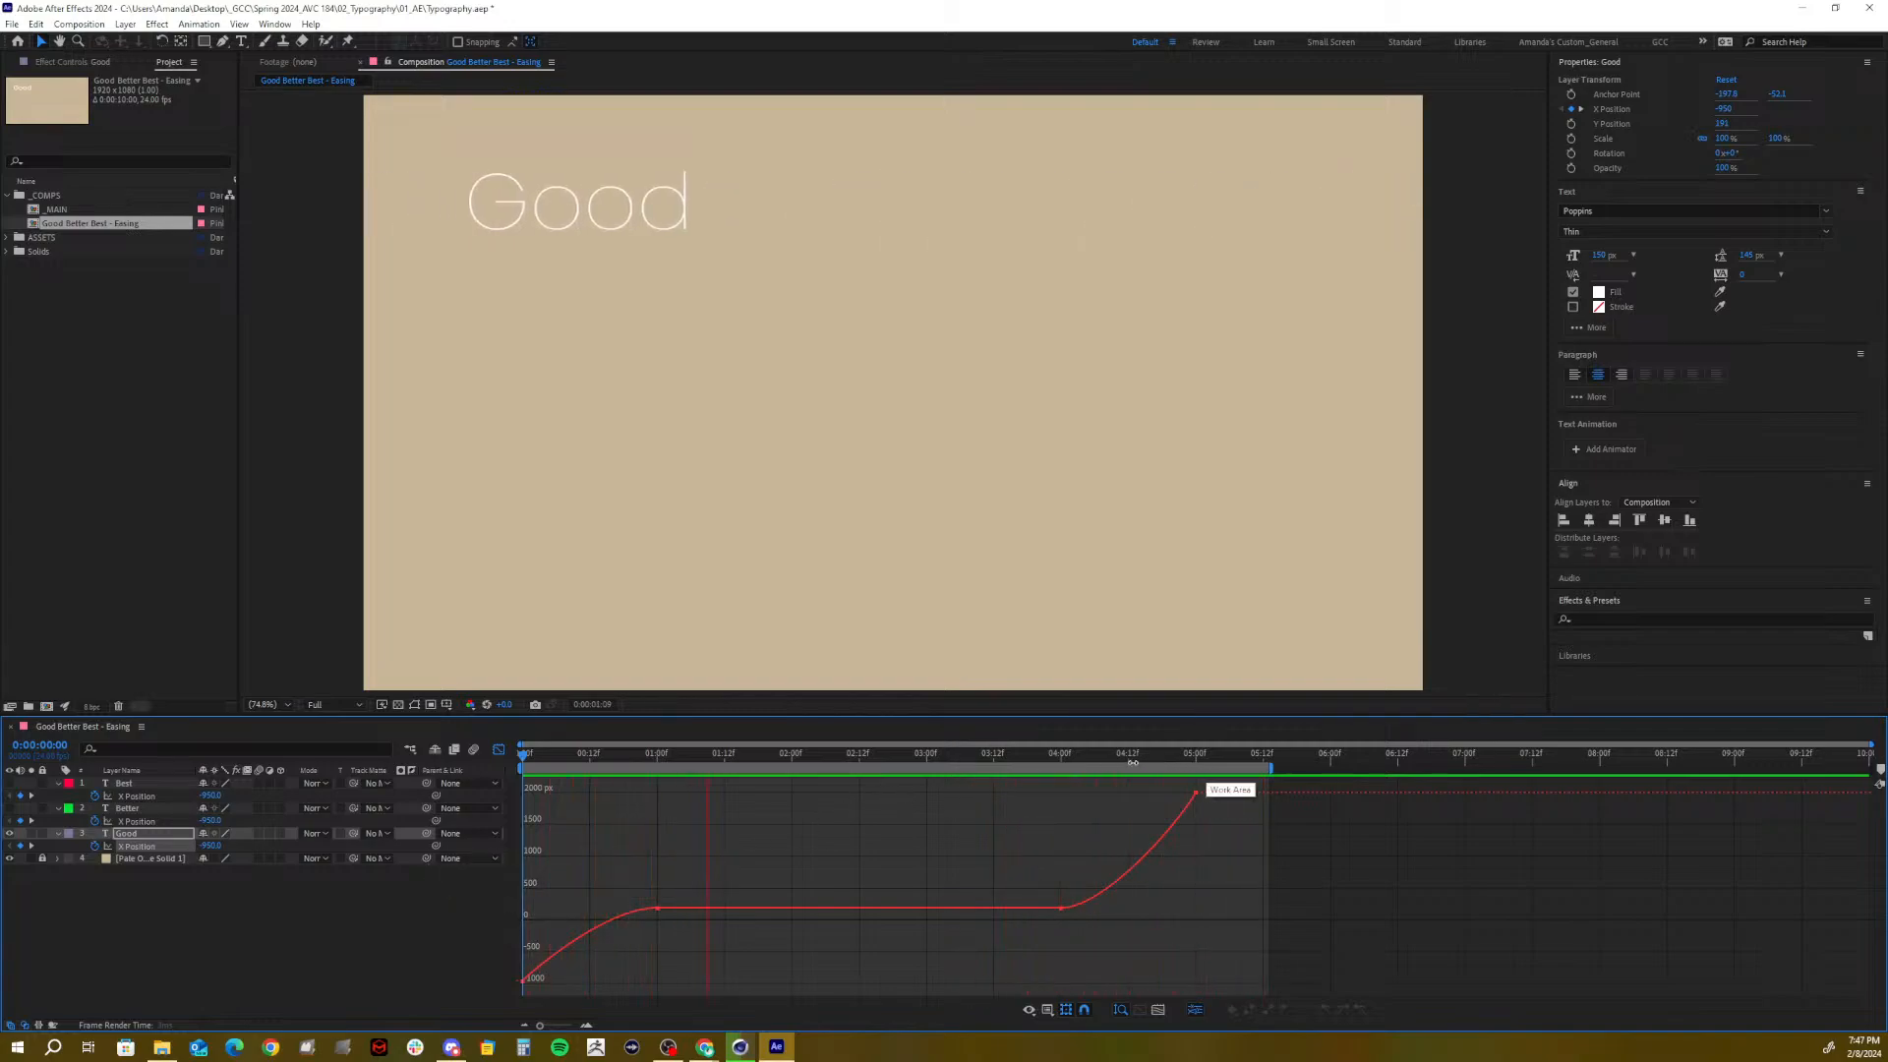
left_click(1184, 757)
left_click_drag(1183, 757, 394, 828)
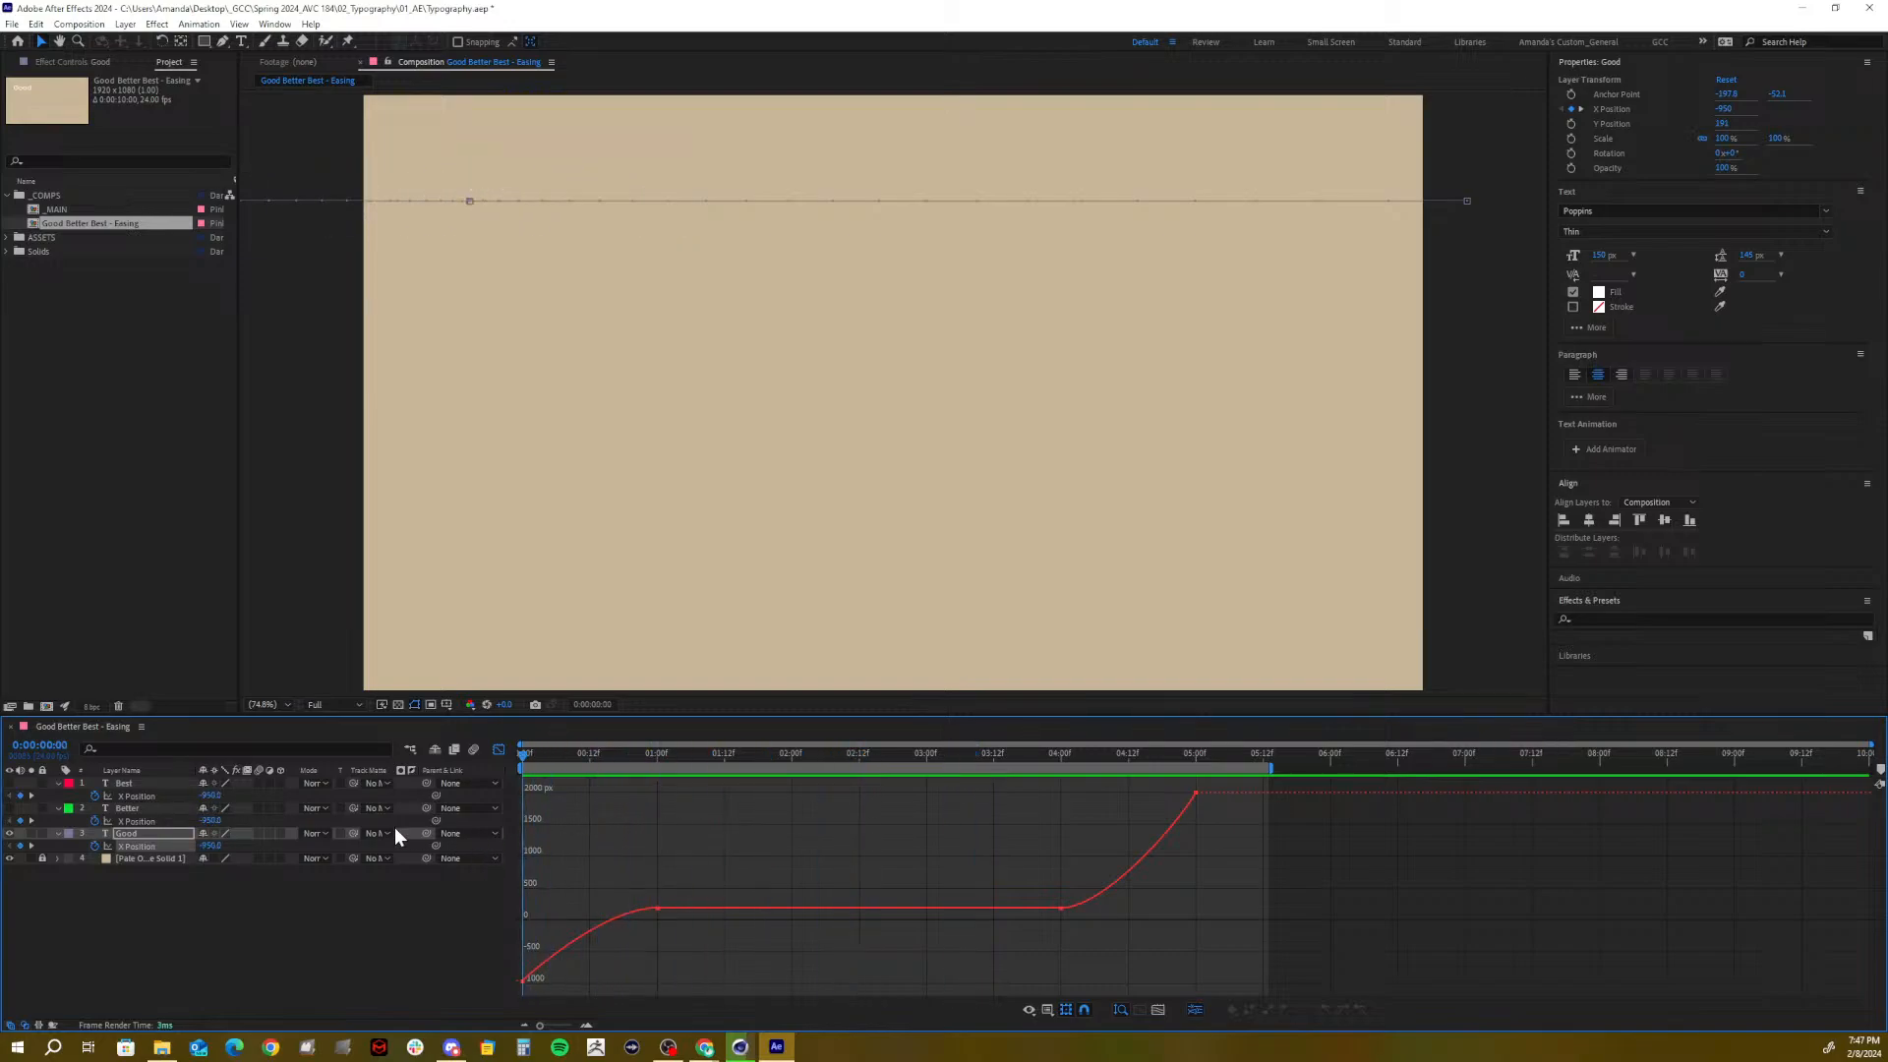
left_click(112, 804)
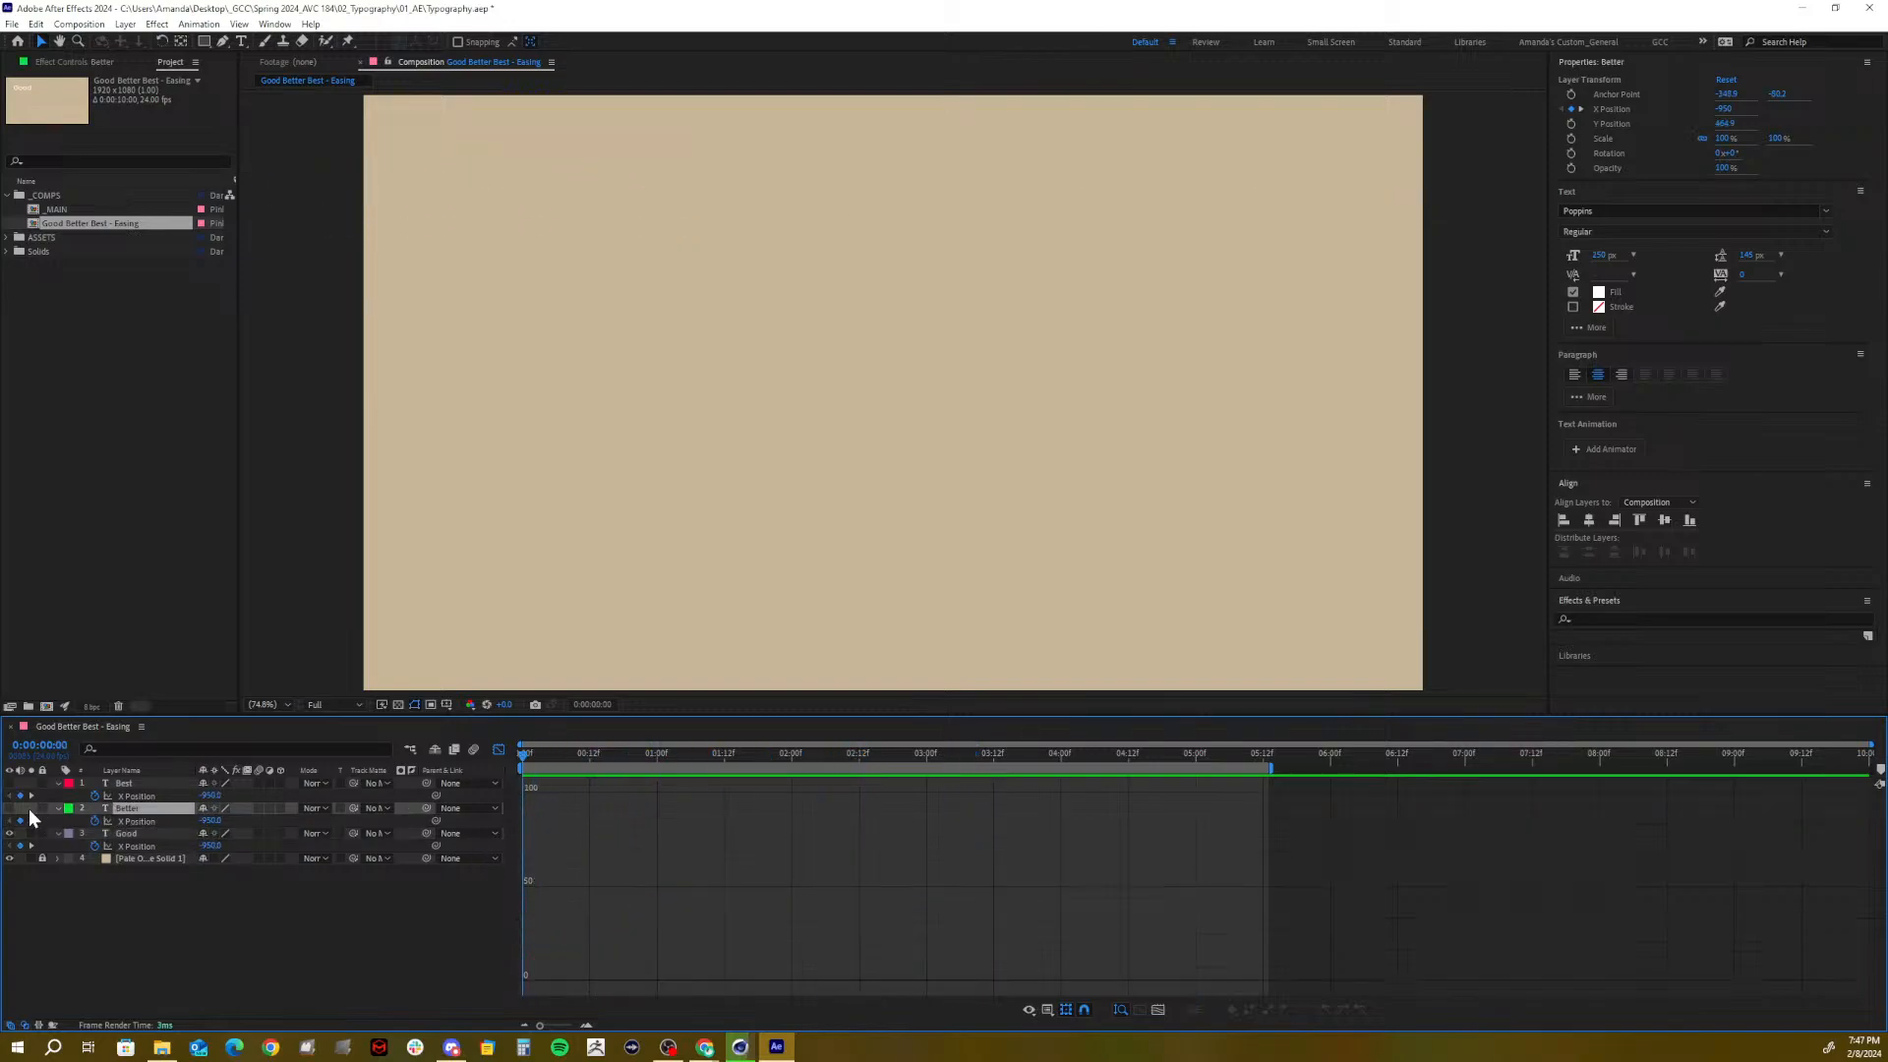
Unhide Better, speed up its first X Position keyframe and lengthen the ease into 05:00
left_click(10, 808)
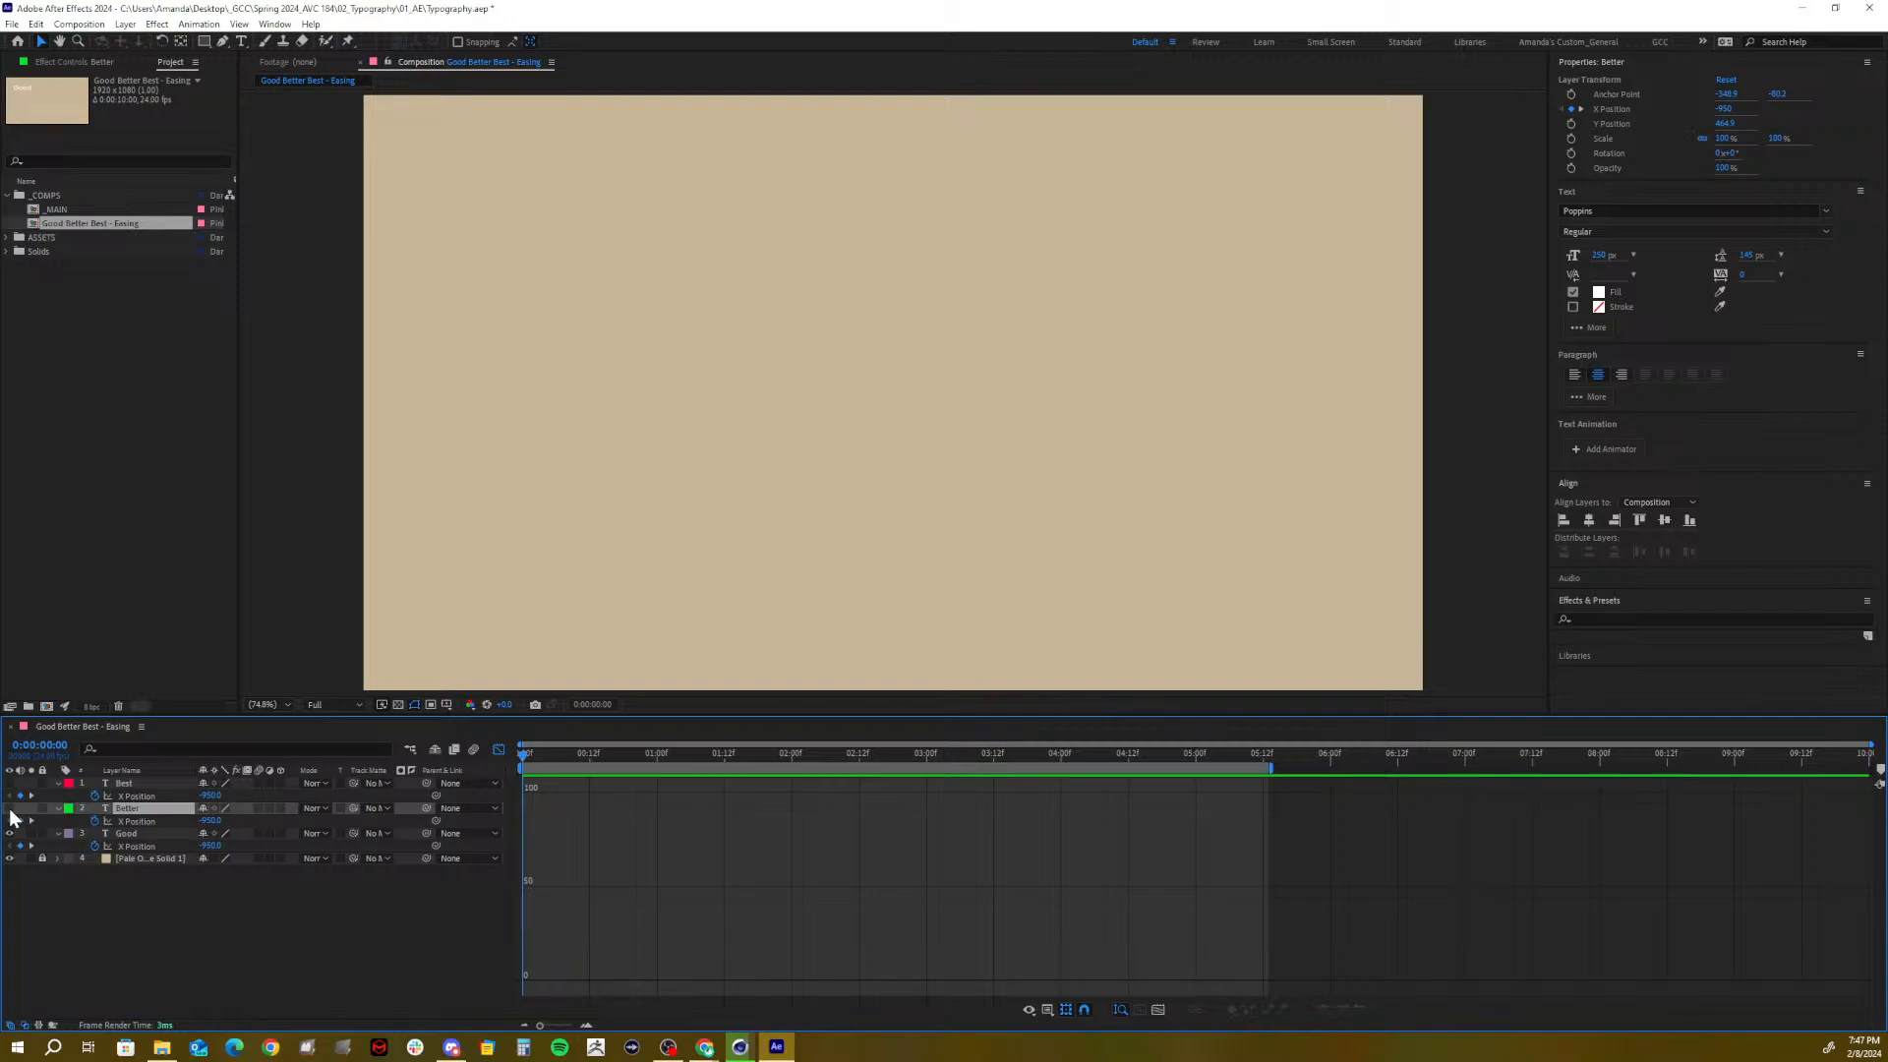
left_click(145, 823)
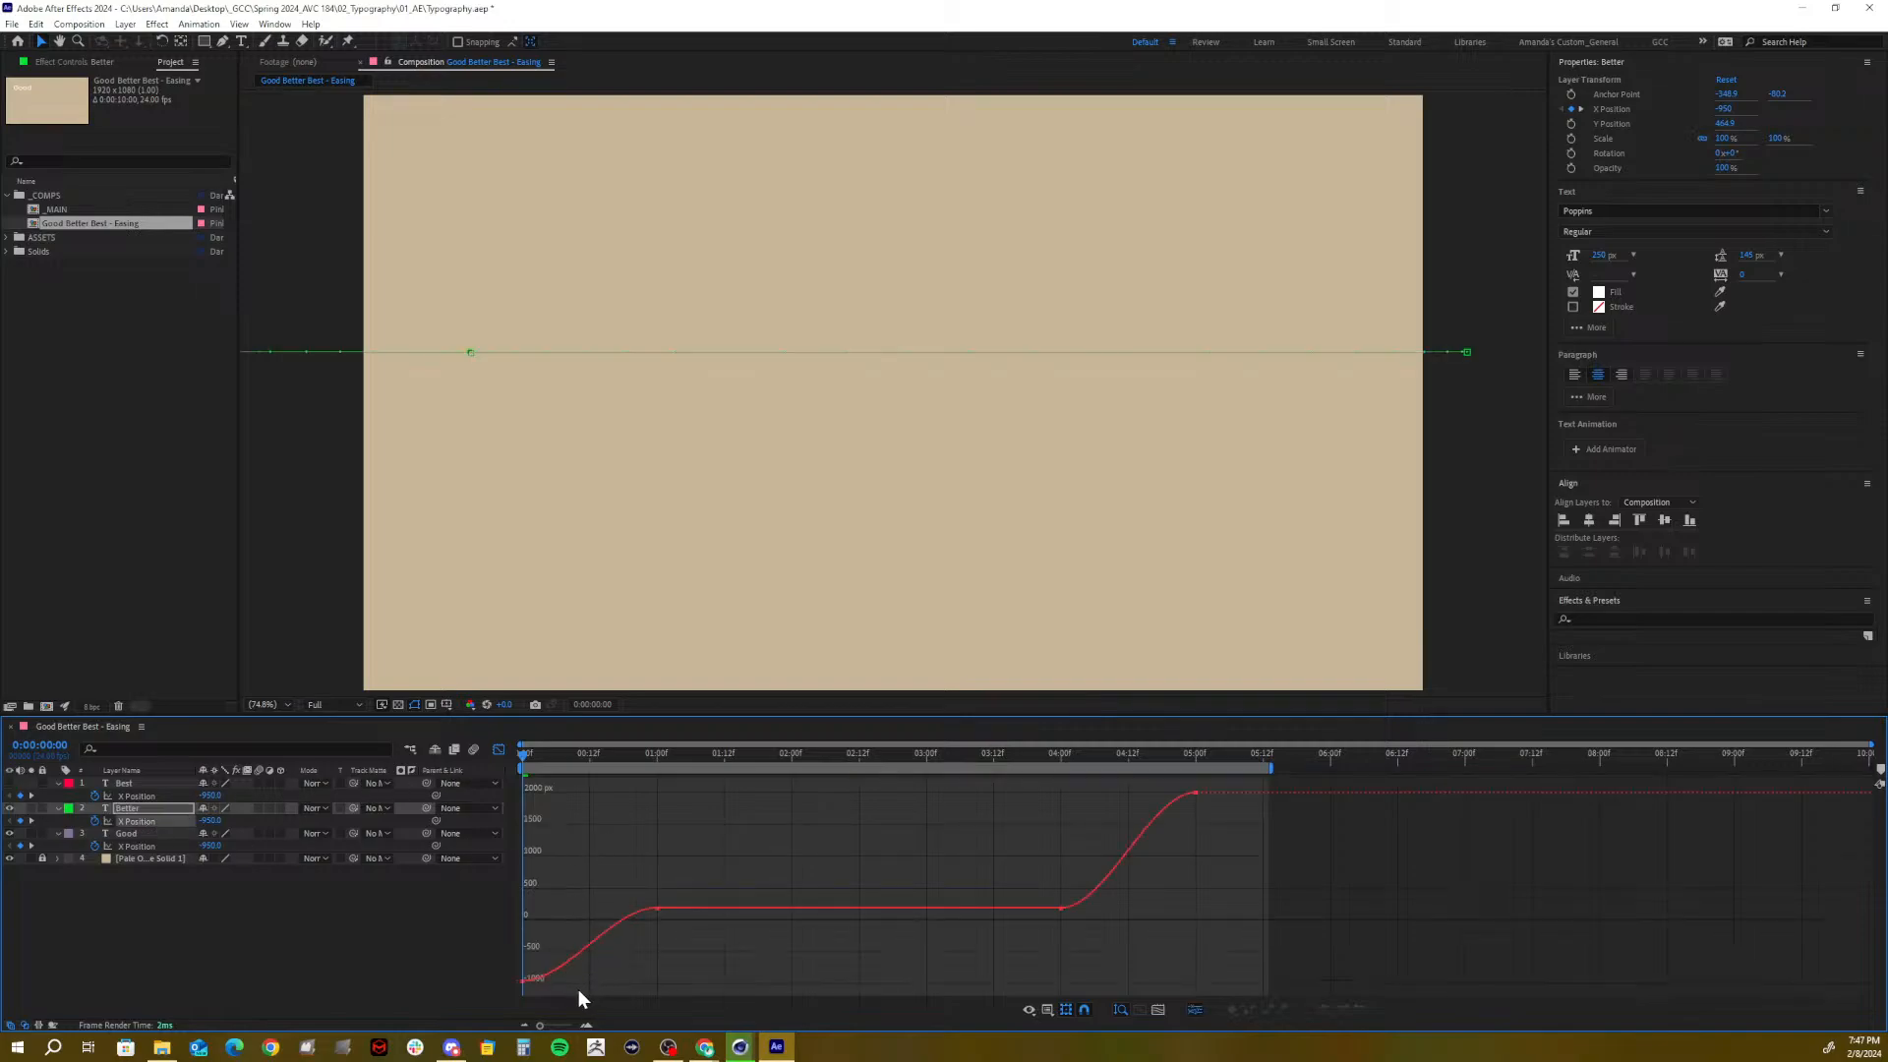
left_click_drag(494, 959, 502, 954)
left_click_drag(535, 940, 526, 937)
mouse_move(1218, 810)
left_mouse_down()
mouse_move(1158, 776)
mouse_move(1197, 830)
left_mouse_up()
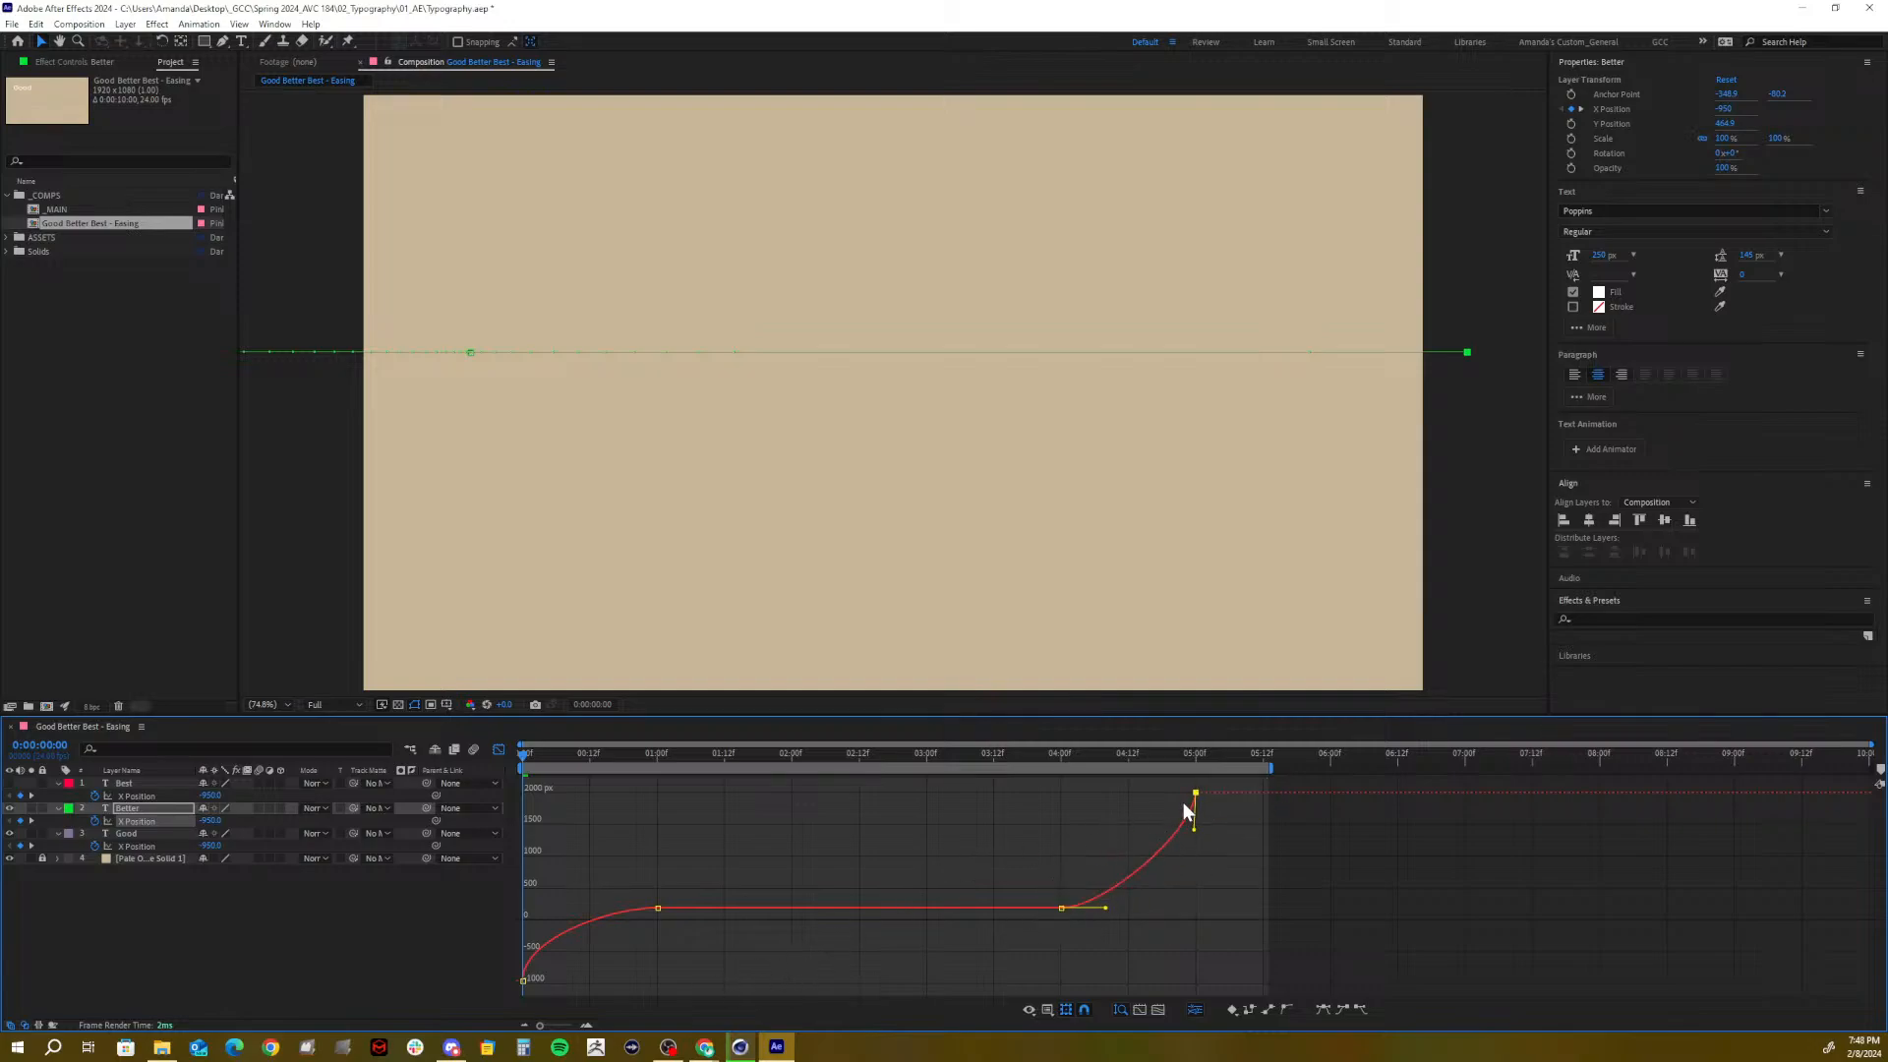
mouse_move(1196, 795)
mouse_move(1194, 832)
left_mouse_down()
mouse_move(1201, 800)
mouse_move(1206, 831)
left_mouse_up()
left_click_drag(1242, 822, 1212, 846)
left_click_drag(568, 985, 526, 941)
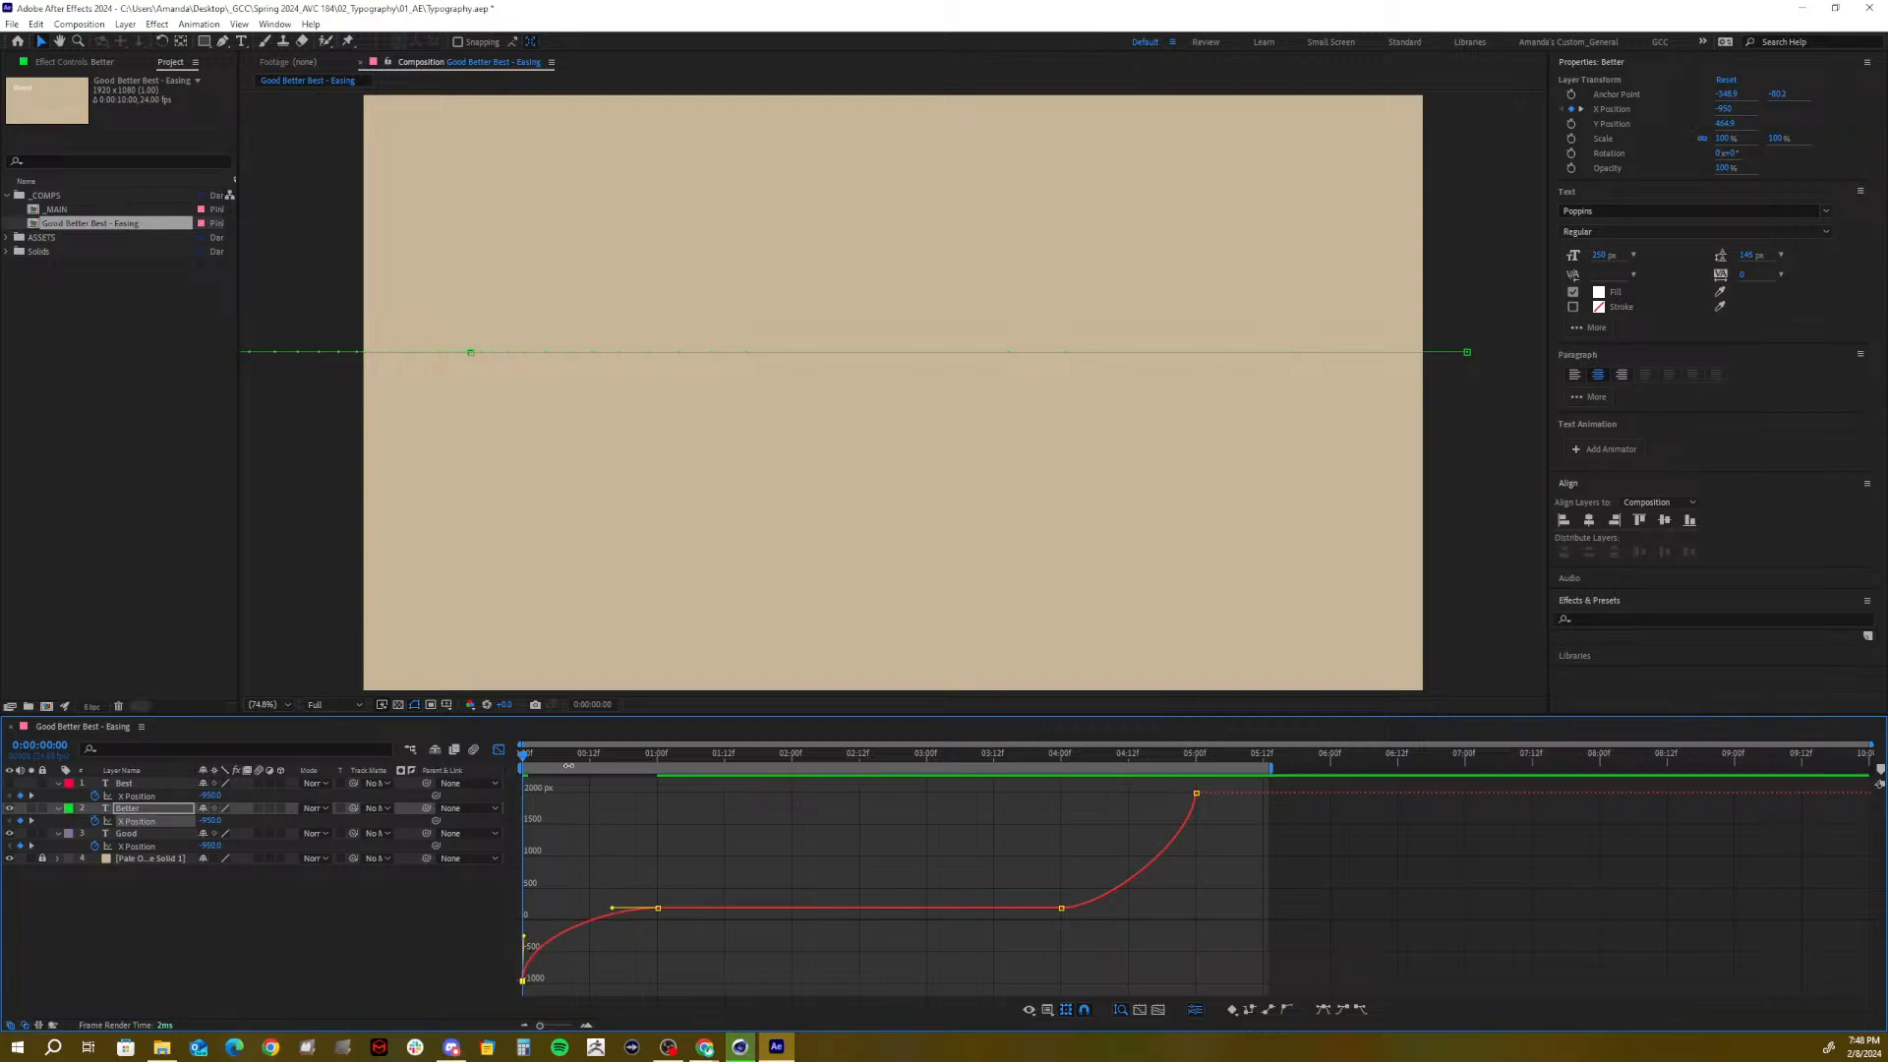
Preview Better's revised entrance, save the project, and replay from 0:00
key("space")
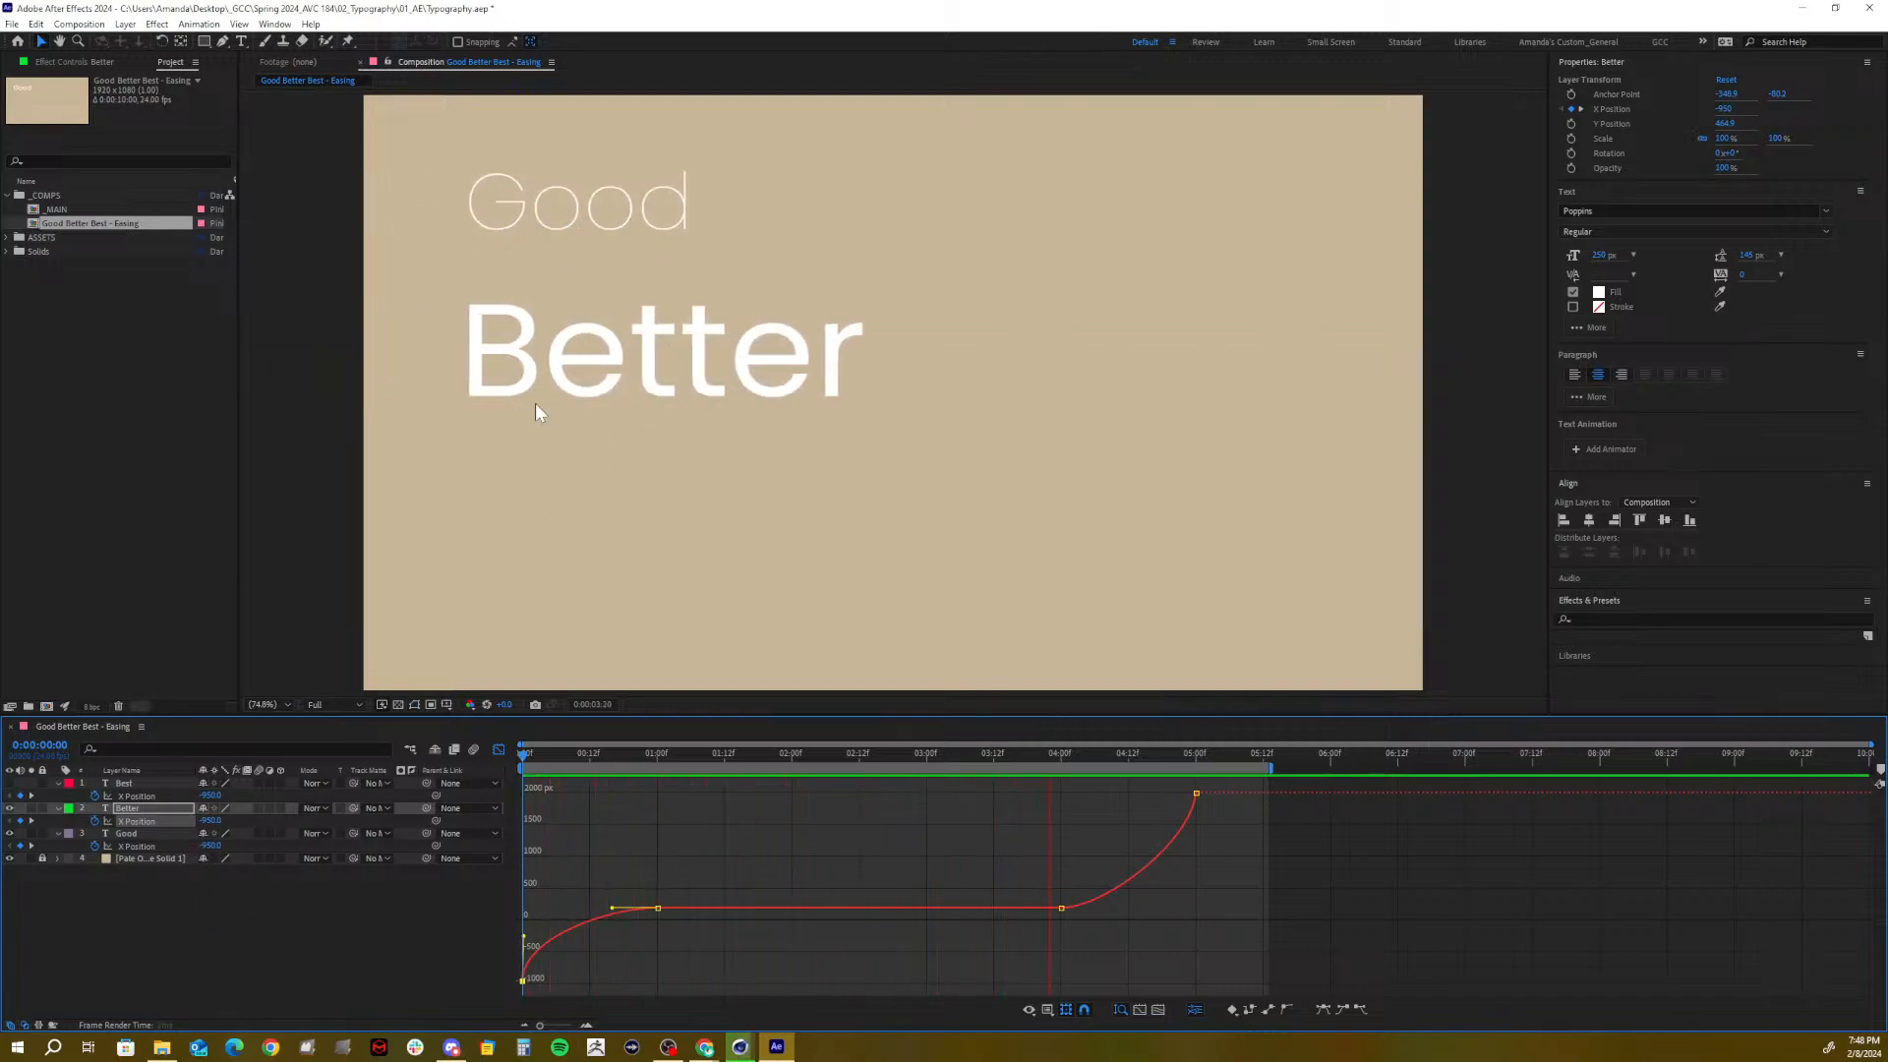
key("space")
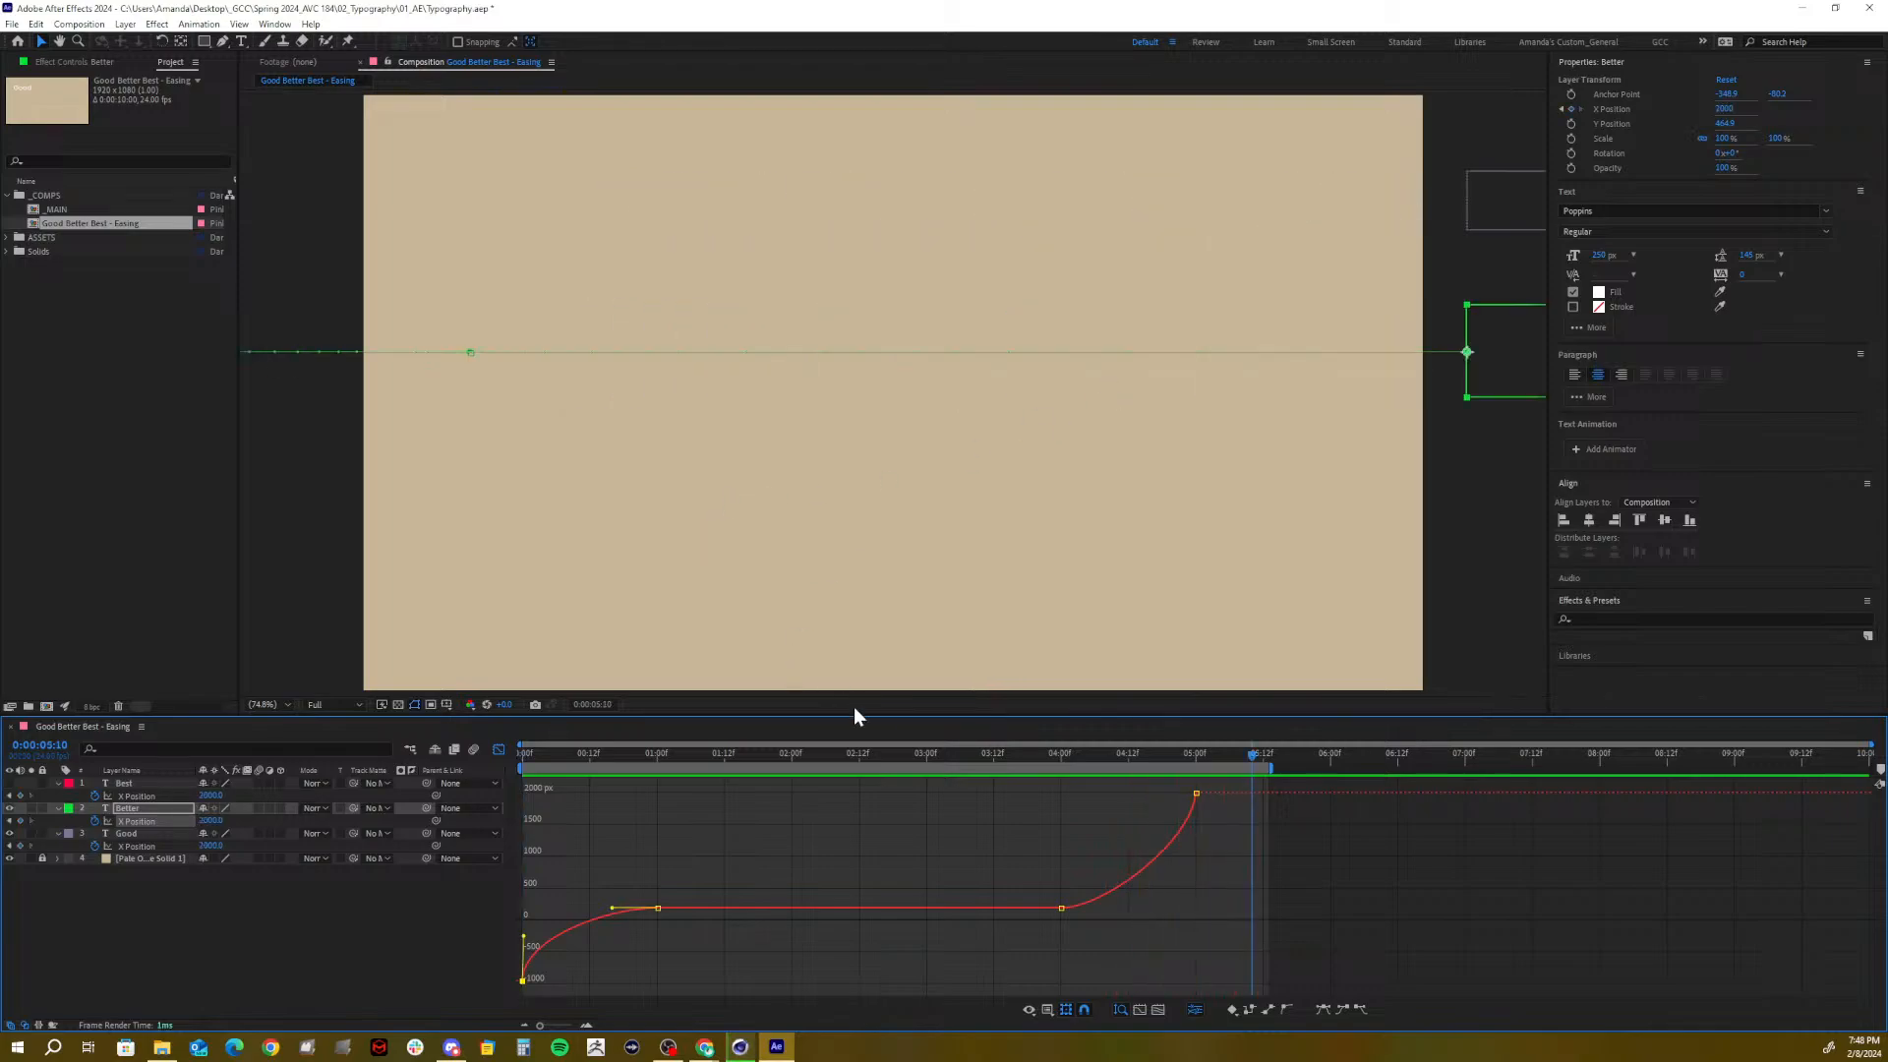
left_click_drag(1001, 753, 299, 848)
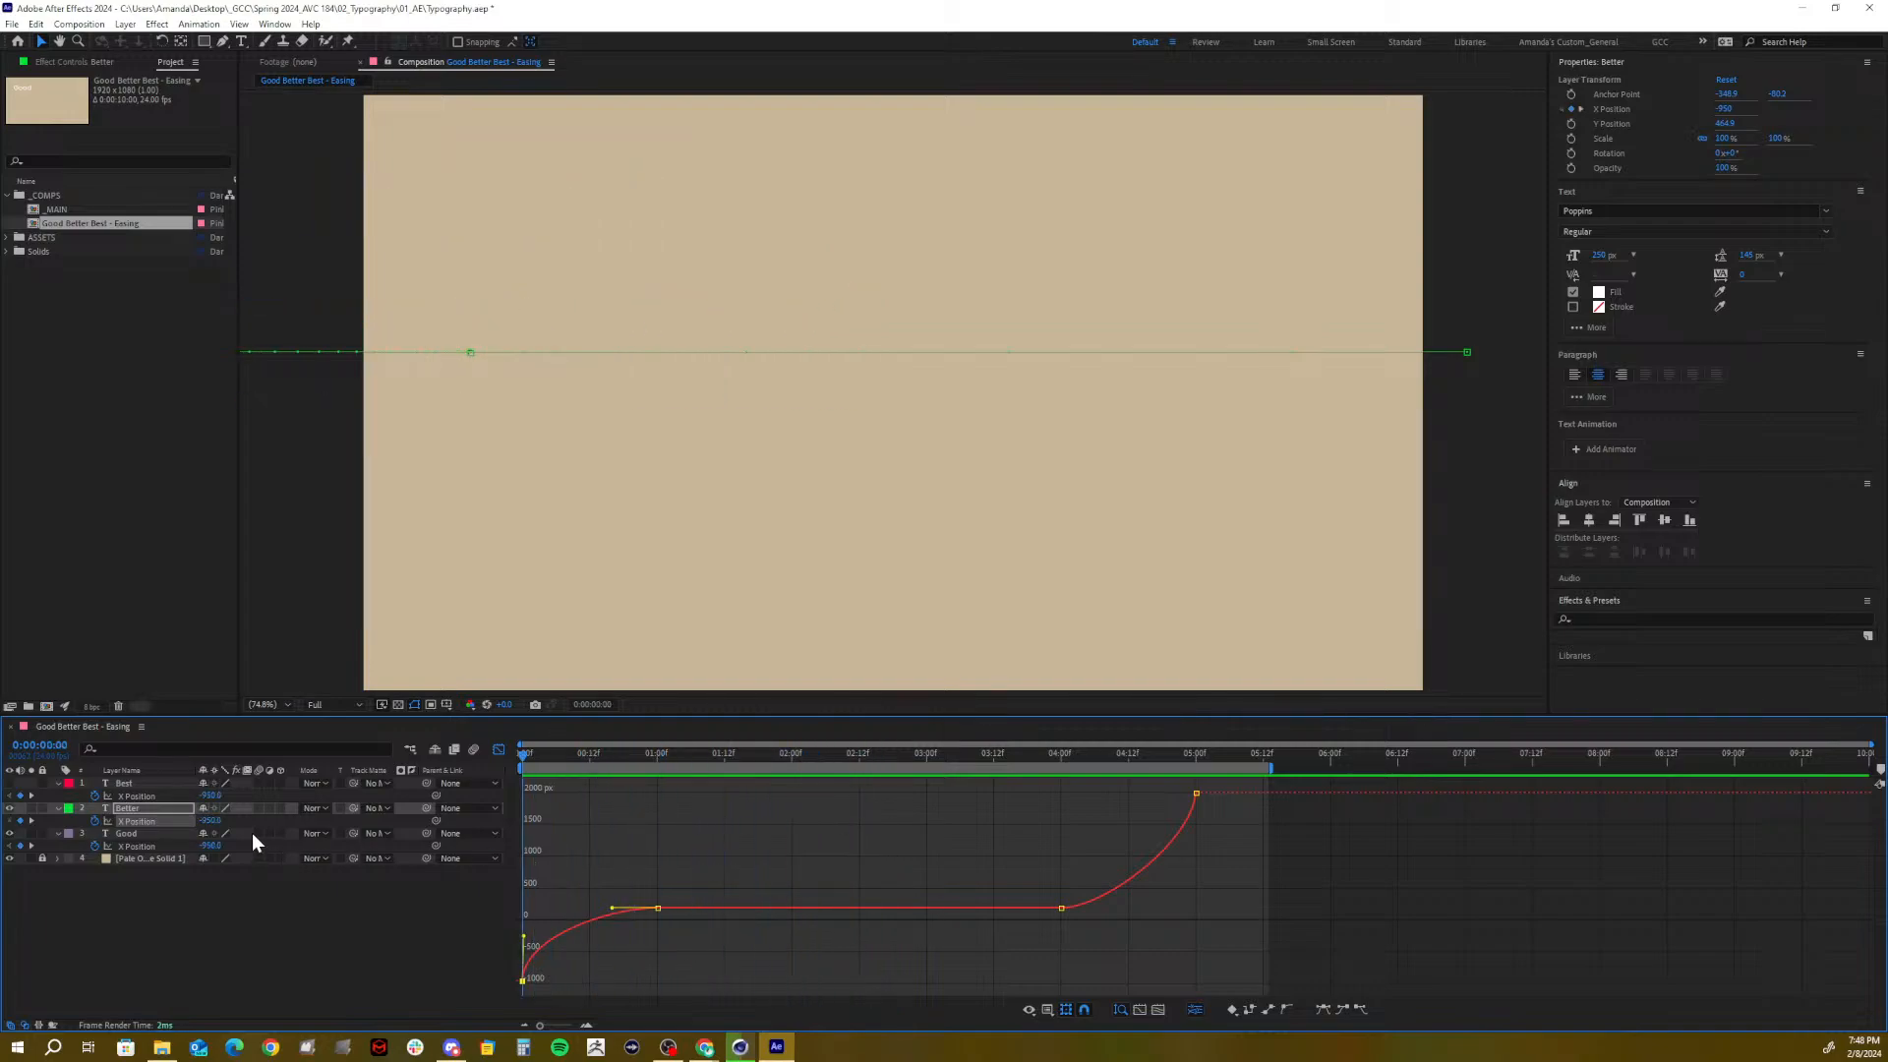
key("ctrl+s")
left_click_drag(556, 757, 460, 765)
key("space")
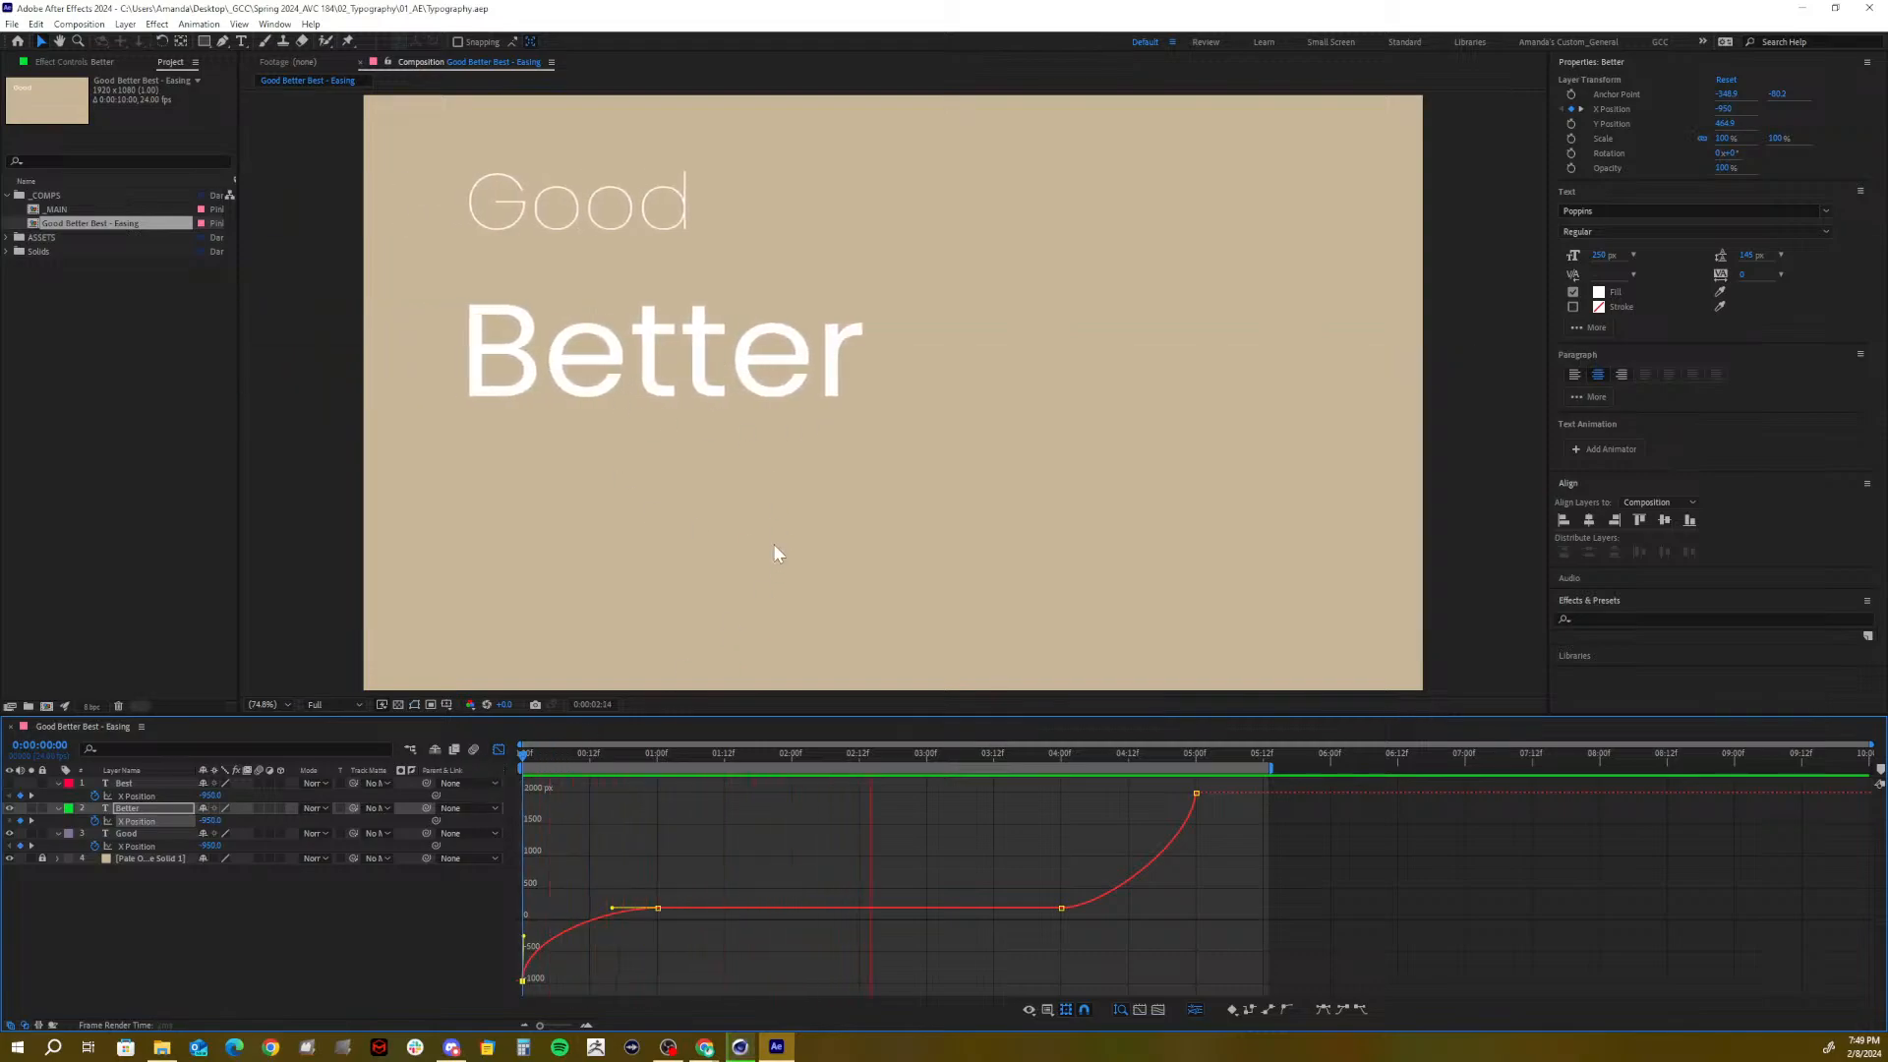
Unhide Best, adjust easing on its first and 04:00 X Position keyframes, and preview from 0:00
key("space")
left_click(140, 783)
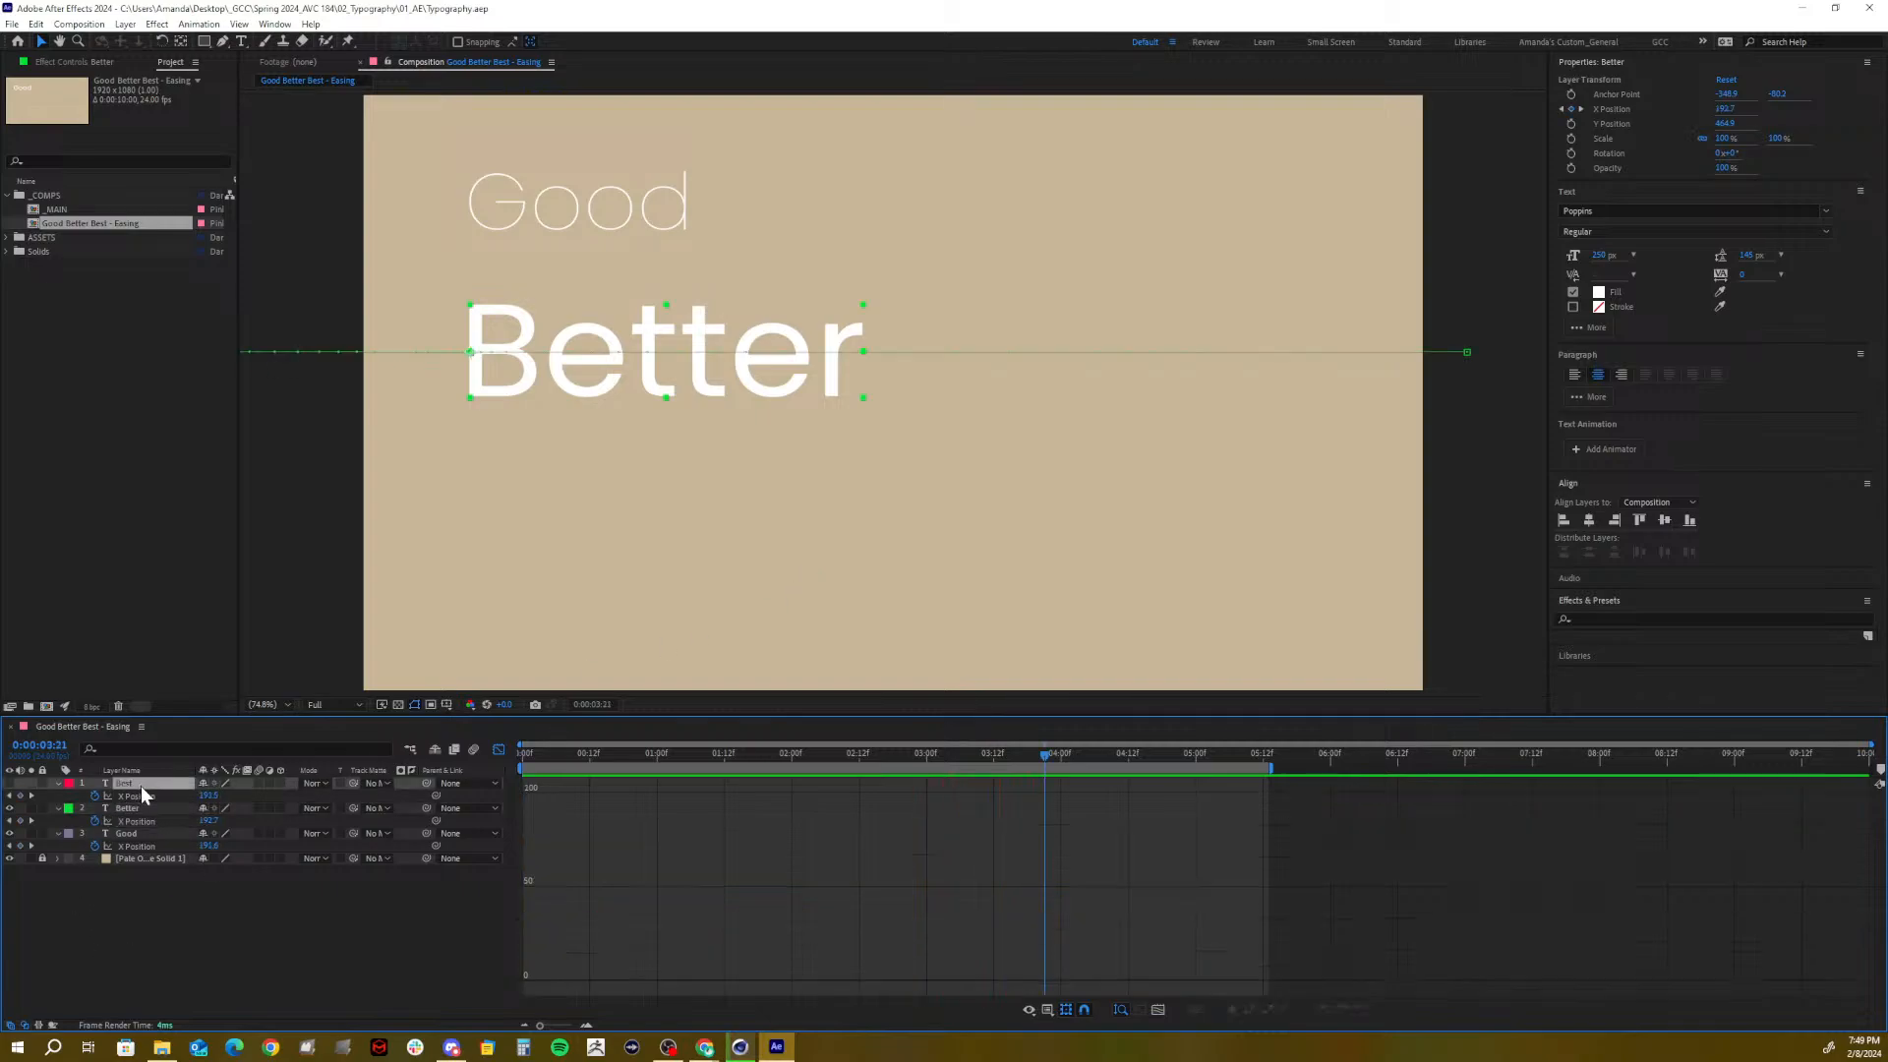
left_click(9, 783)
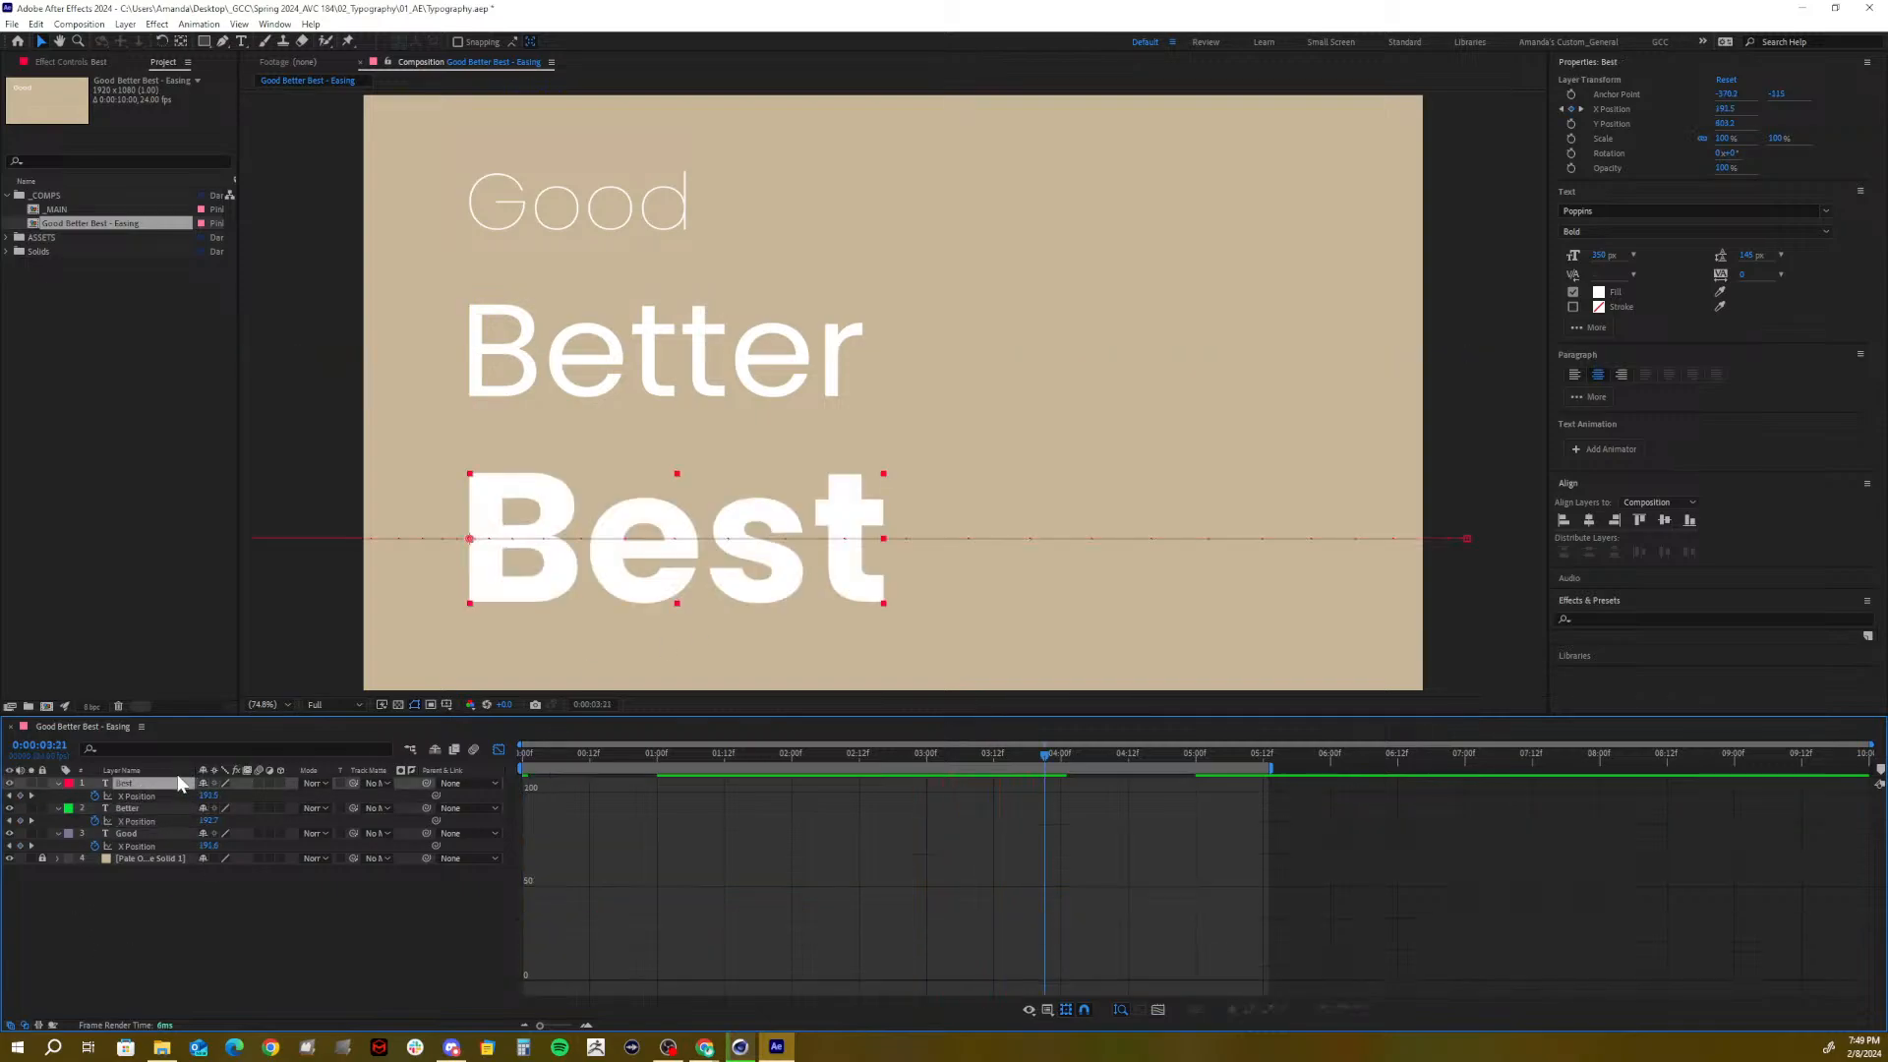
left_click(137, 796)
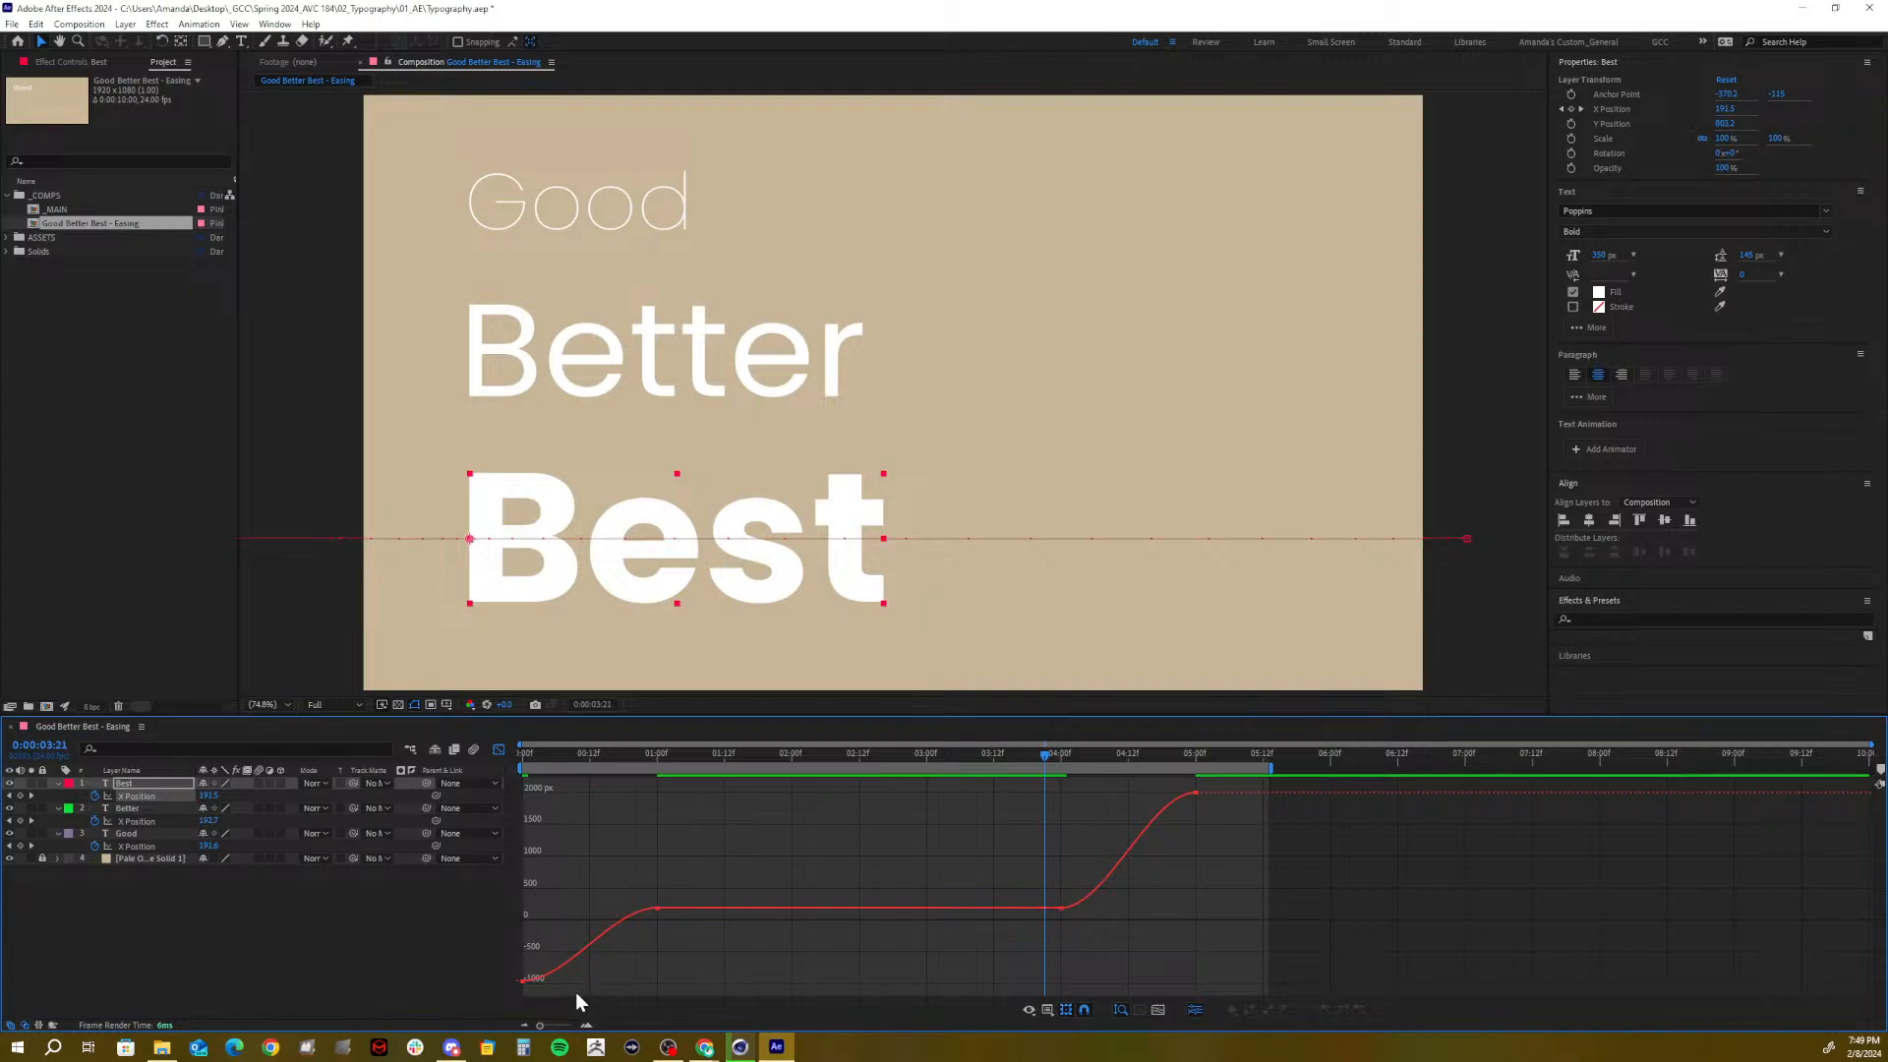
left_click_drag(456, 971, 501, 922)
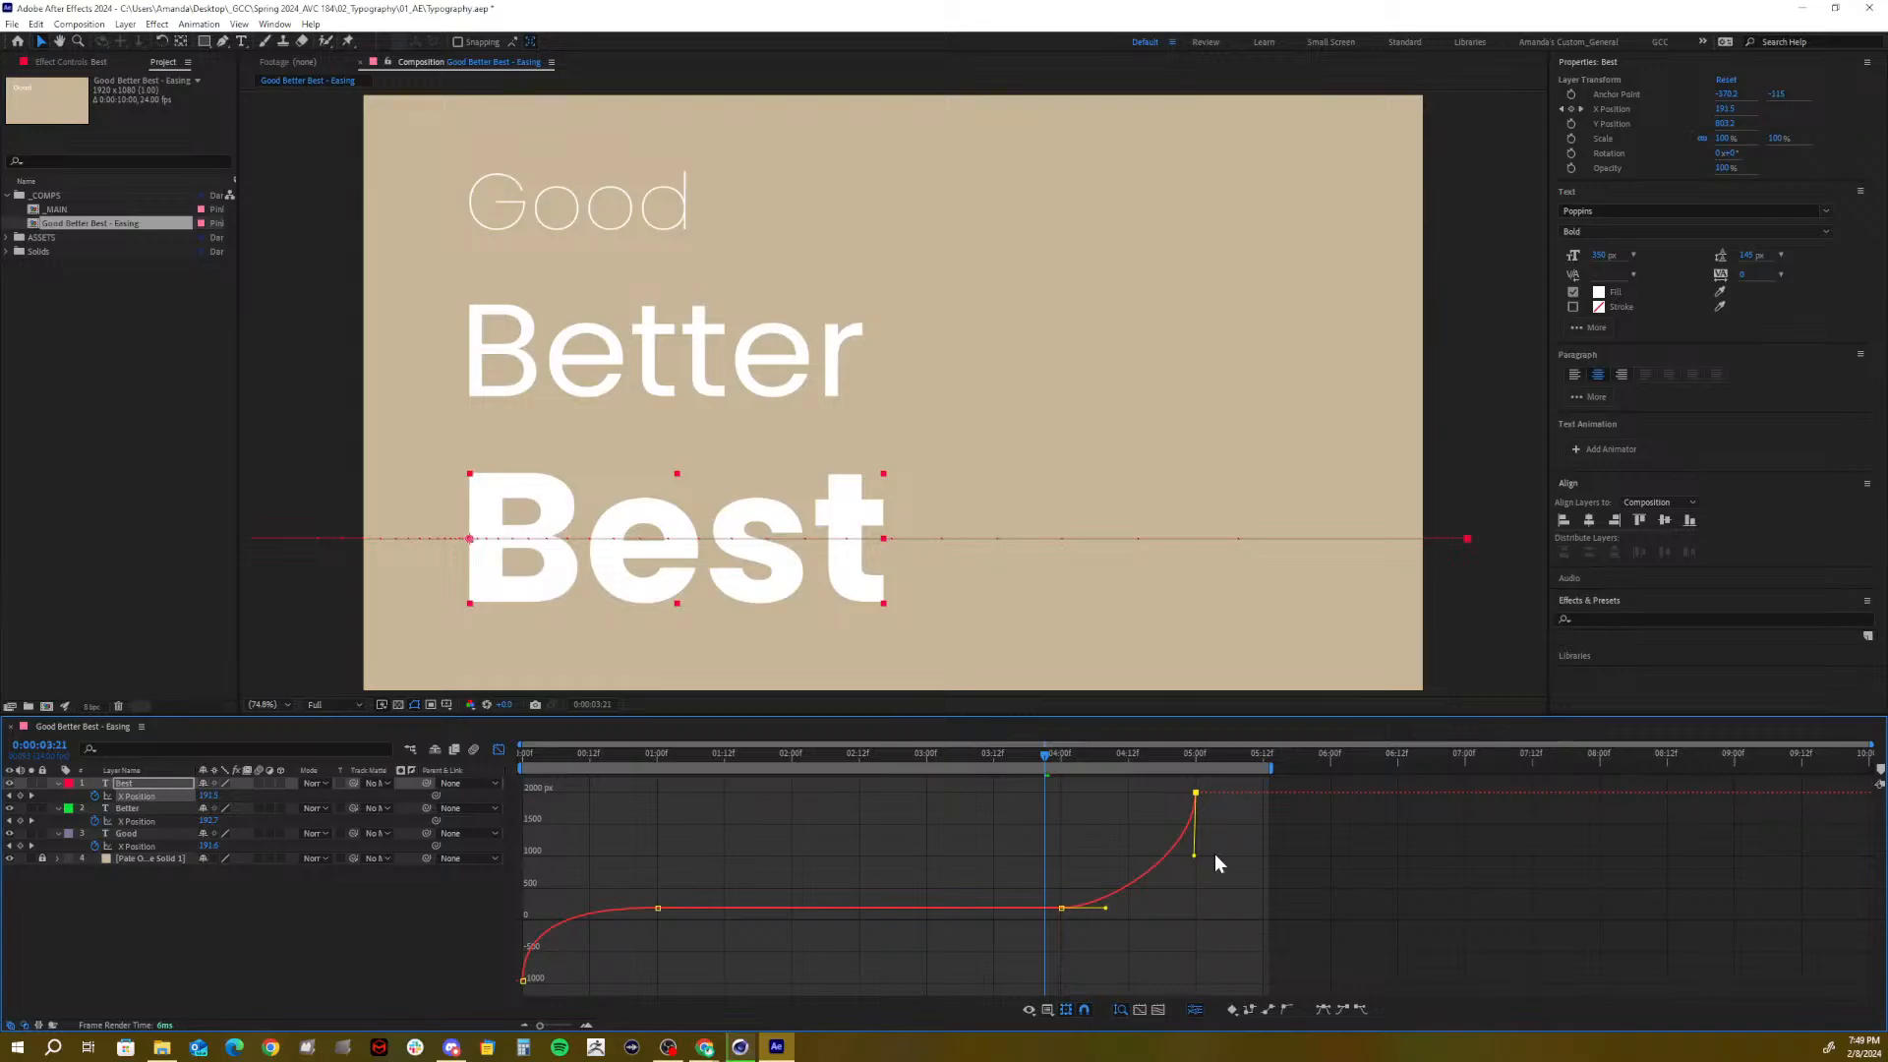
left_click_drag(1071, 920, 1128, 907)
left_click_drag(598, 747, 387, 748)
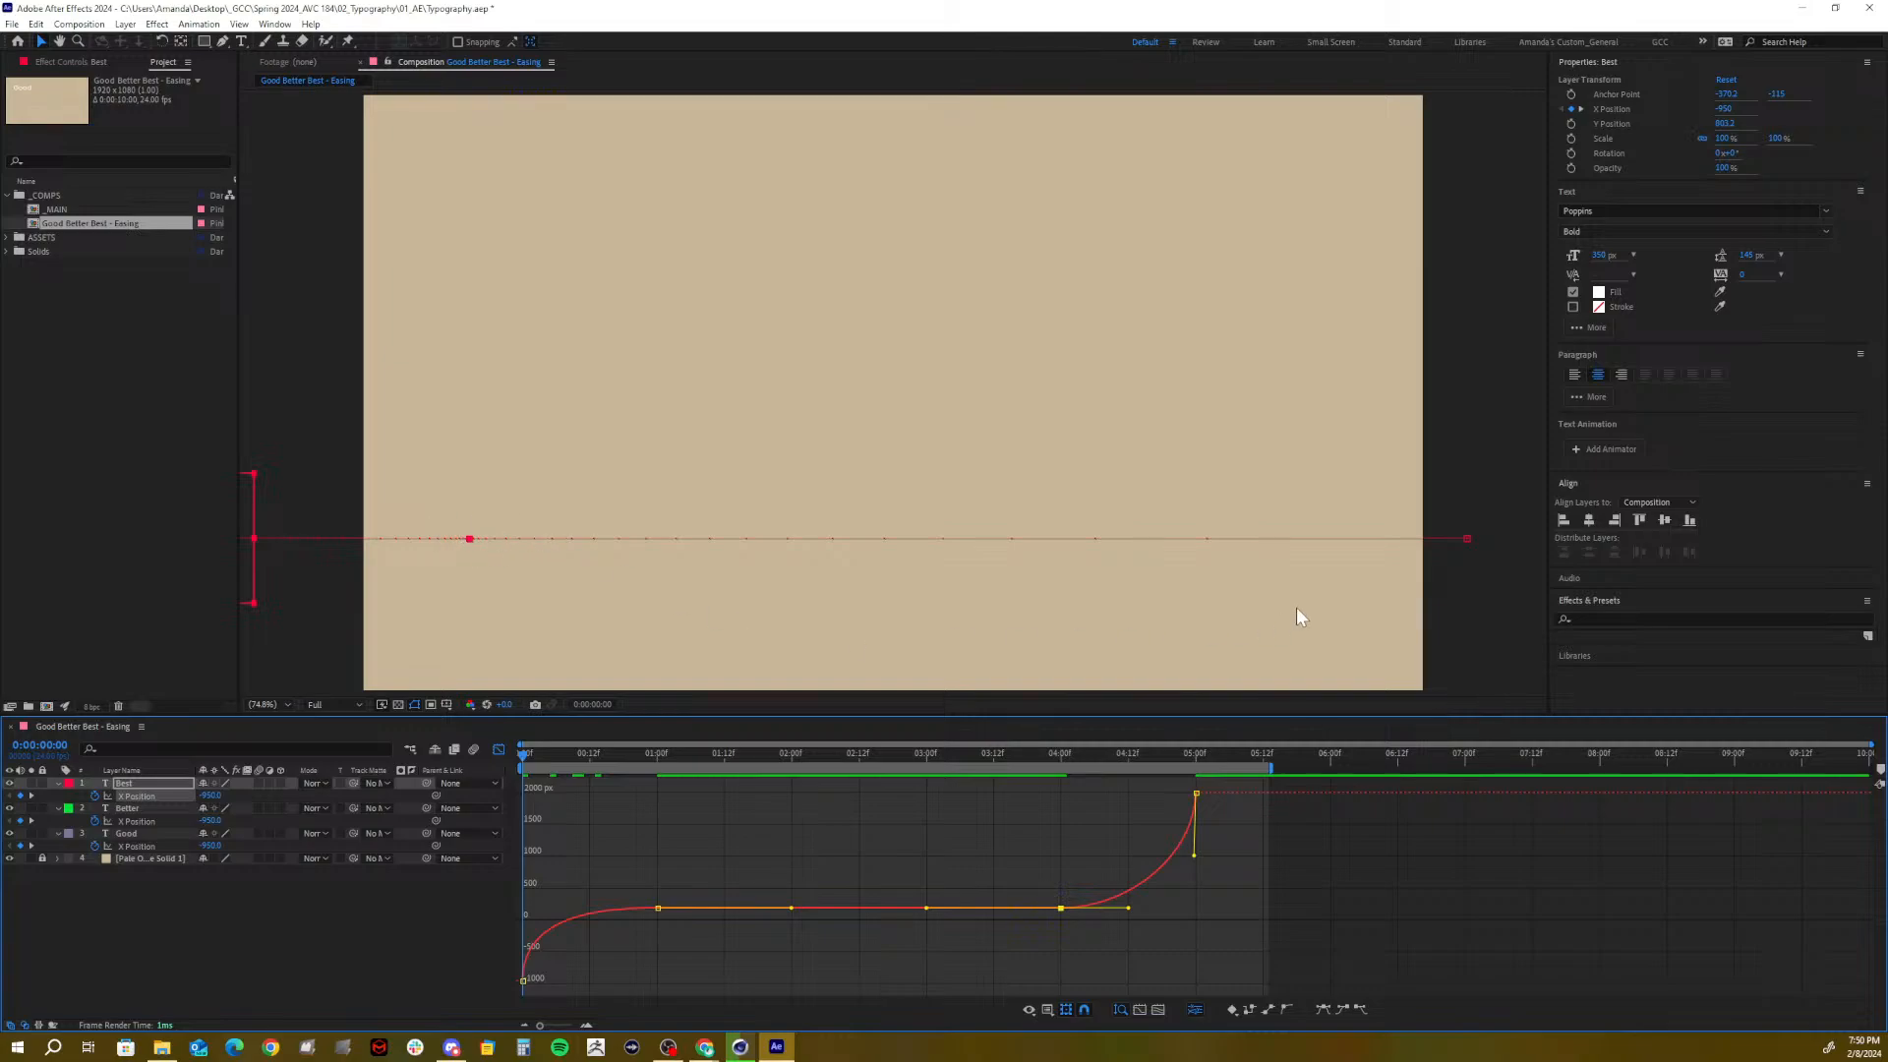
key("space")
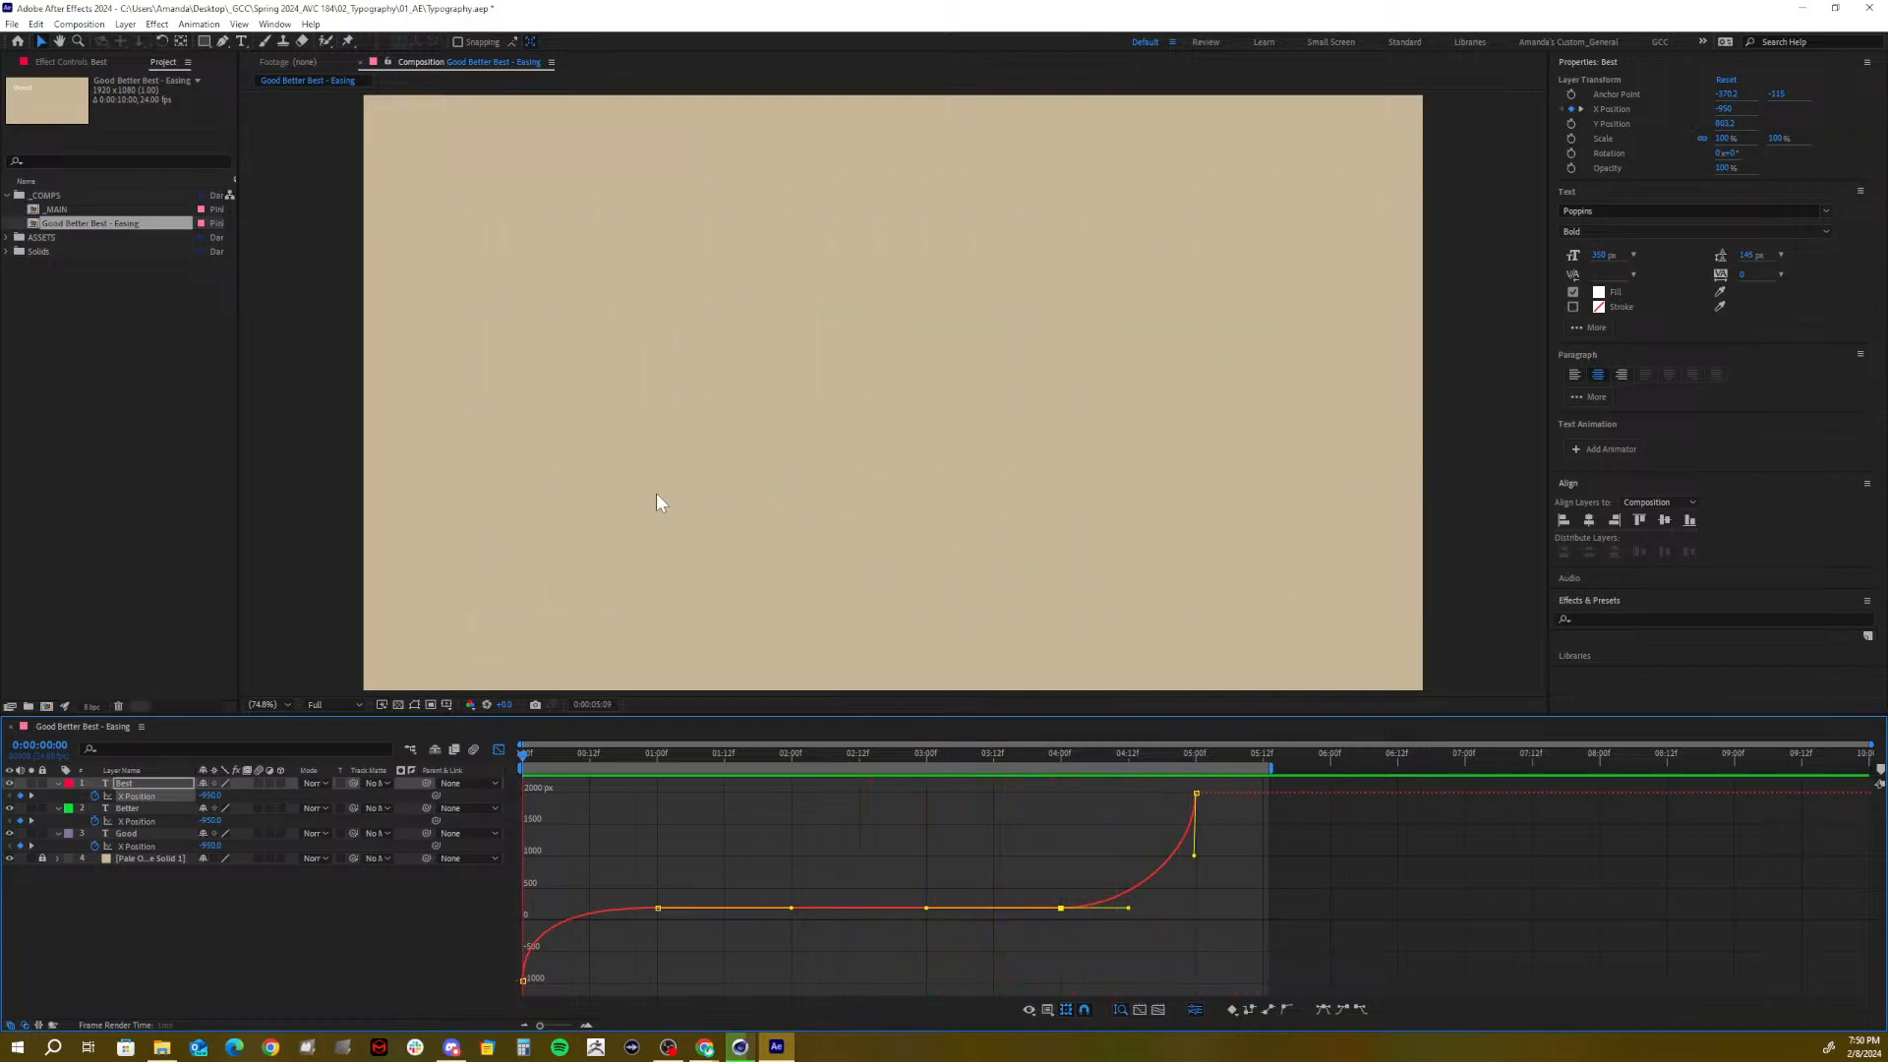
Turn on motion blur for the three text layers and the timeline's Motion Blur toggle
left_click(244, 932)
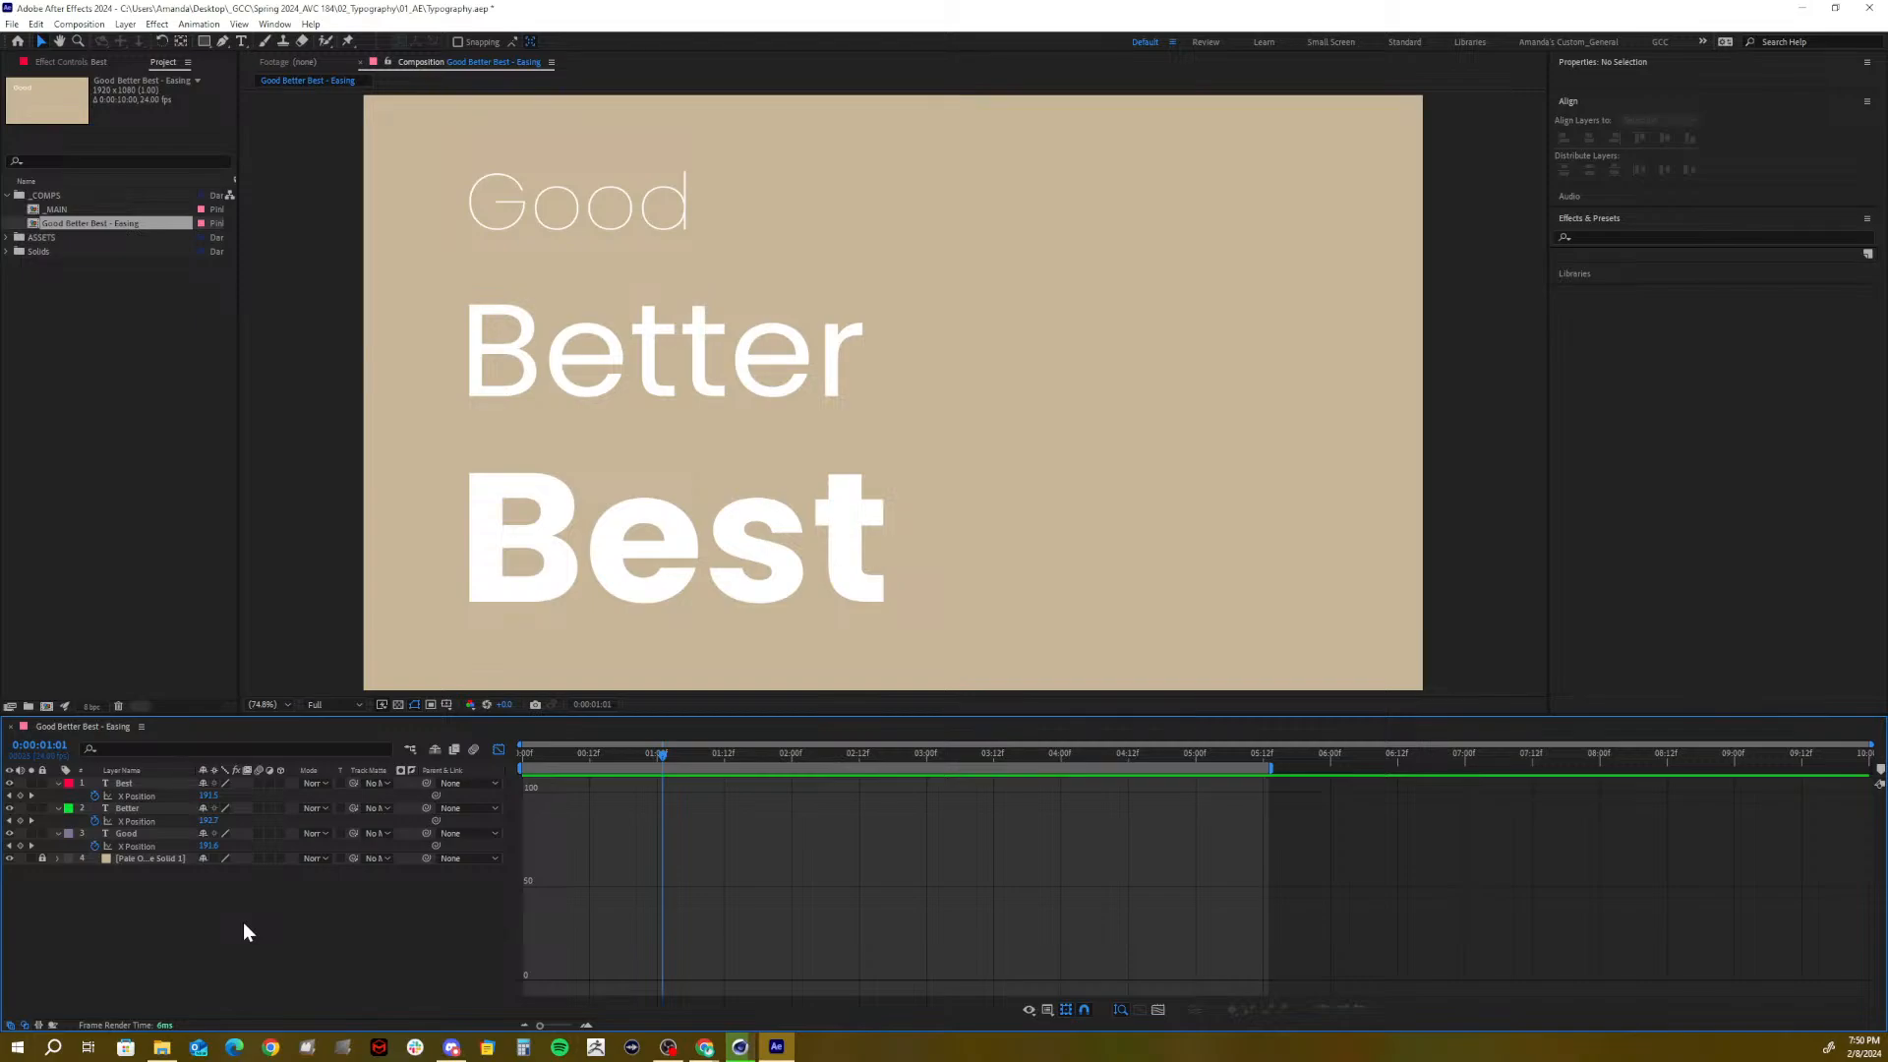
left_click(124, 782)
left_click(124, 808, "shift")
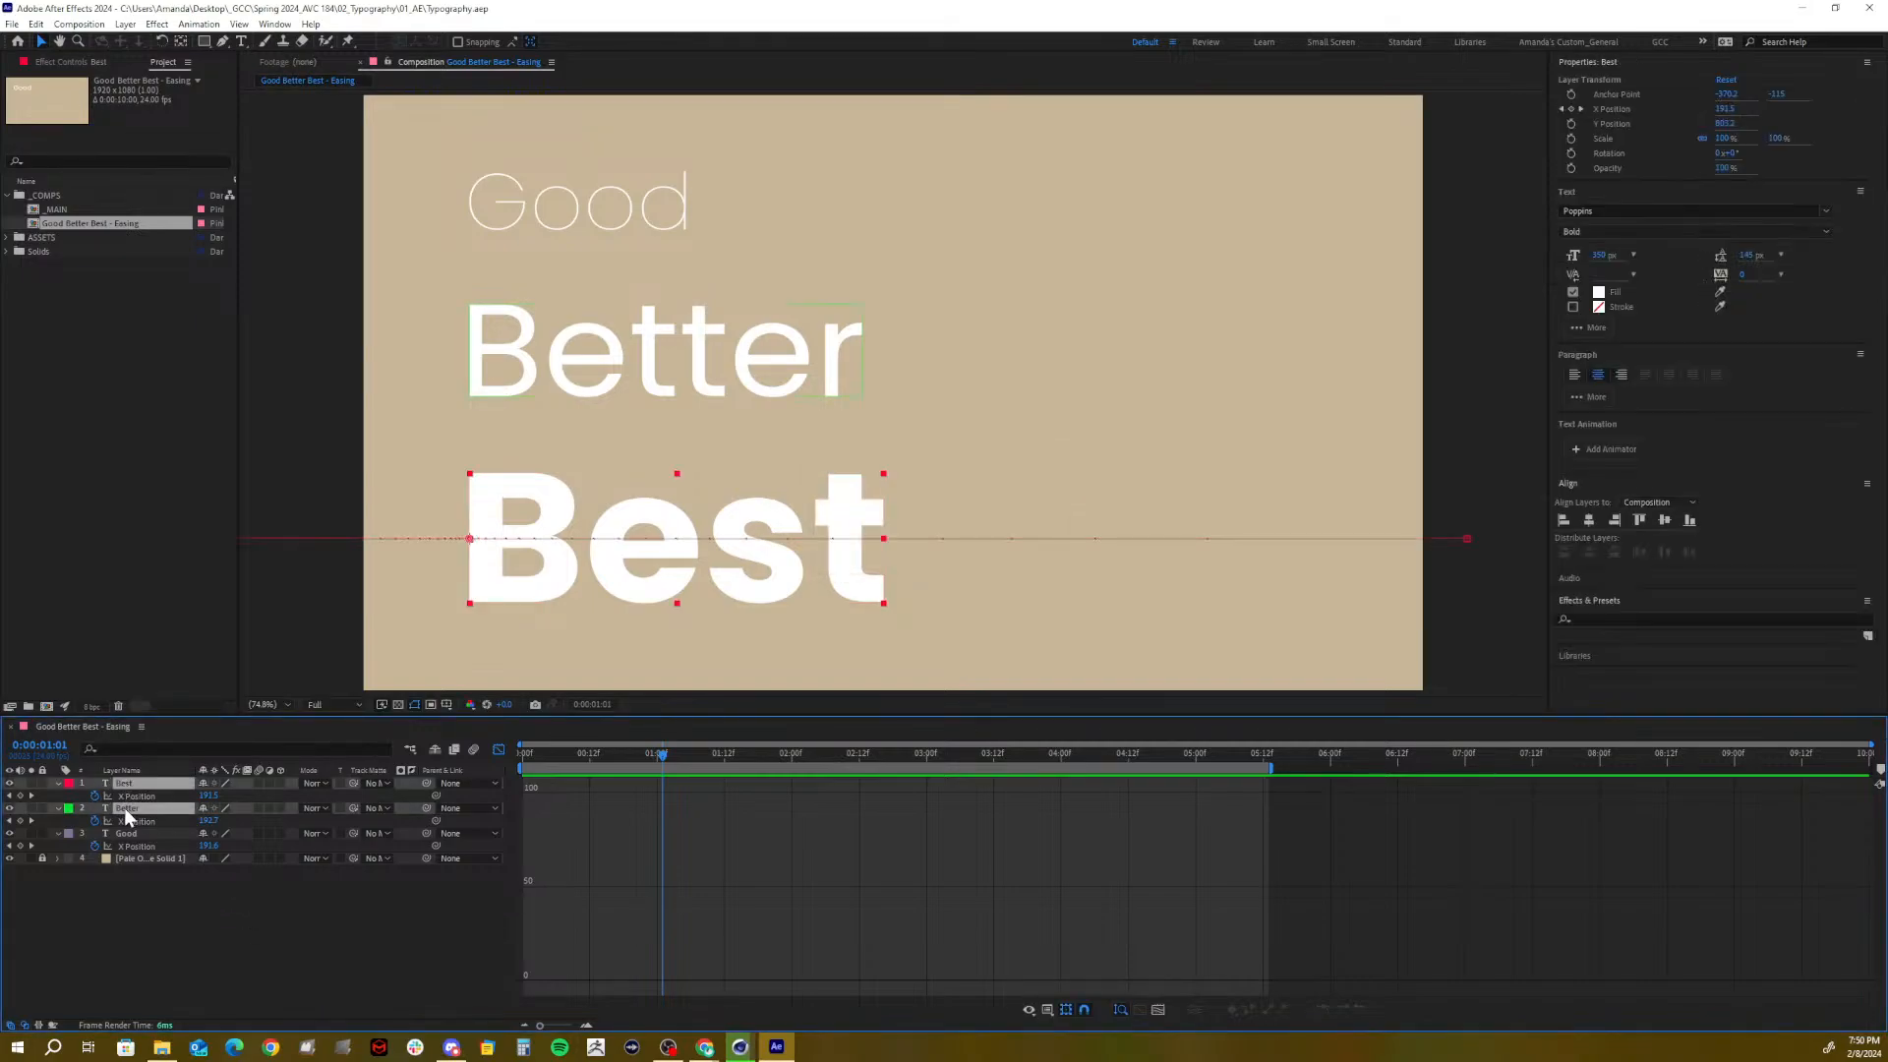
left_click(128, 833, "shift")
left_click(58, 784)
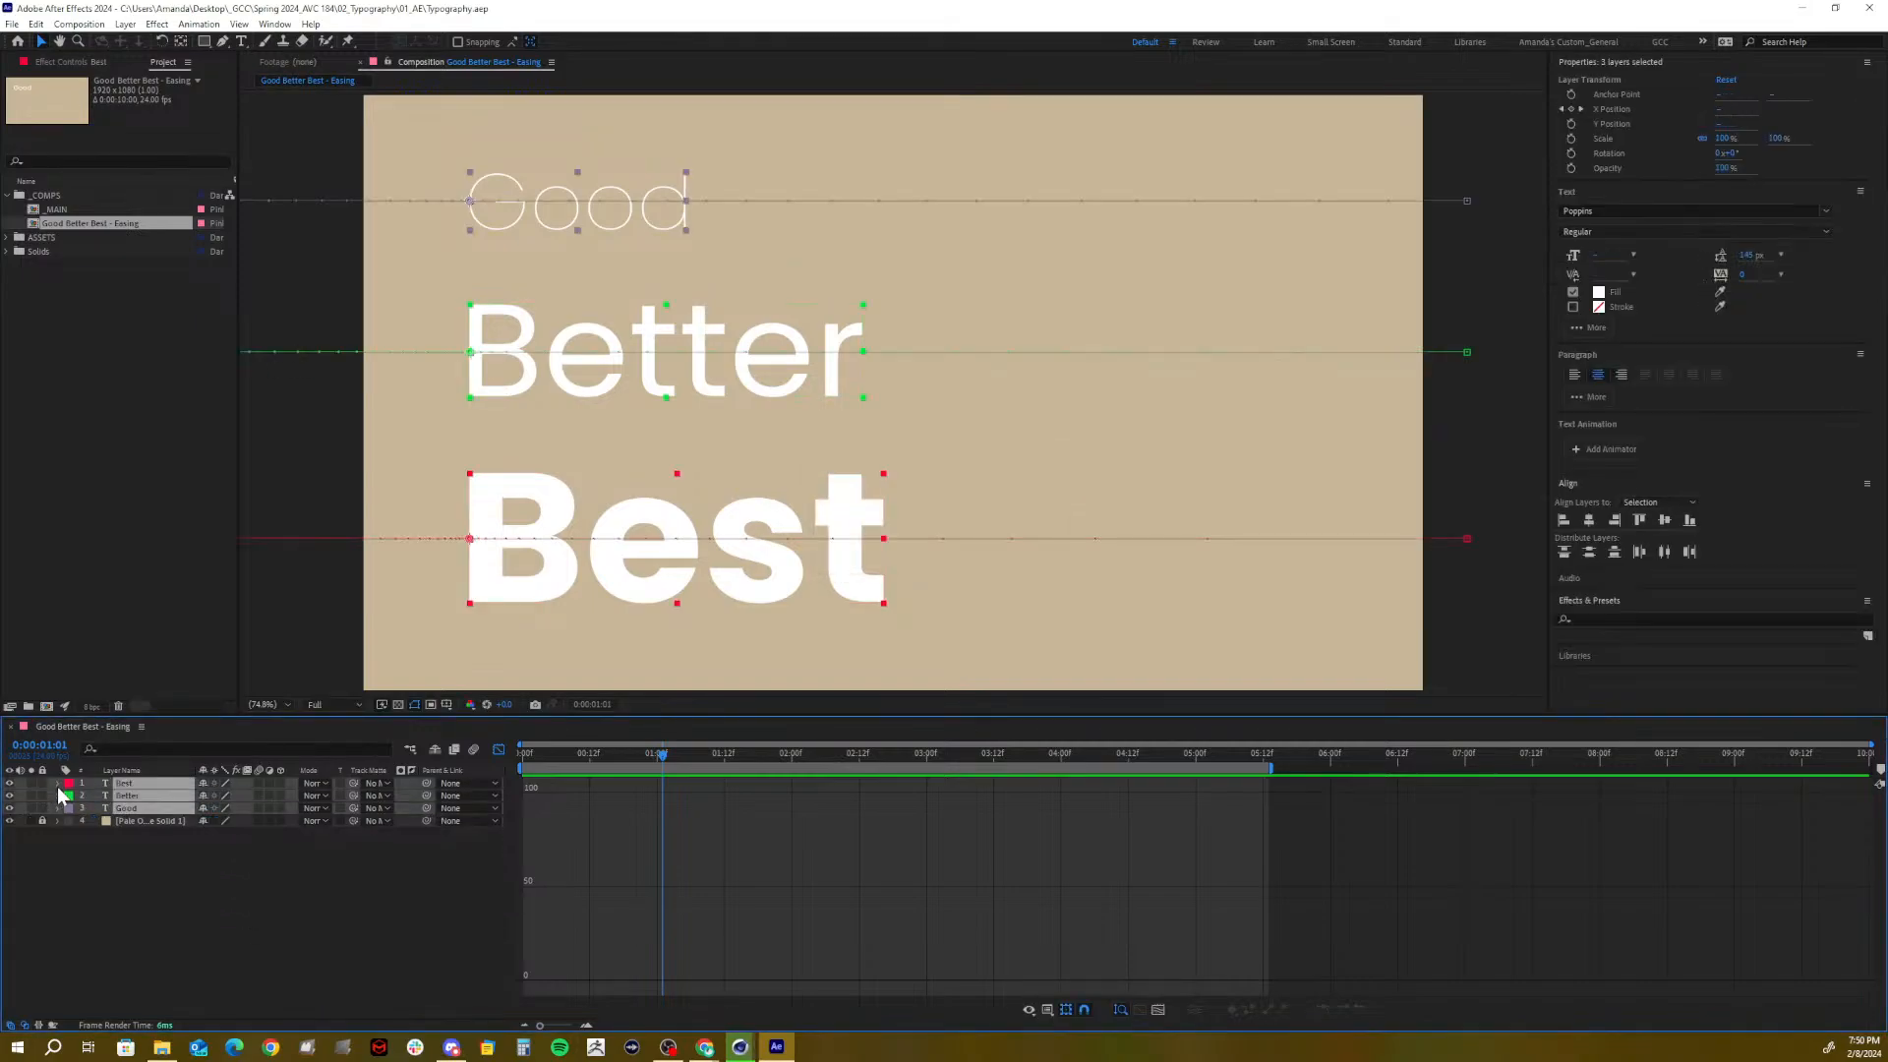
left_click(234, 865)
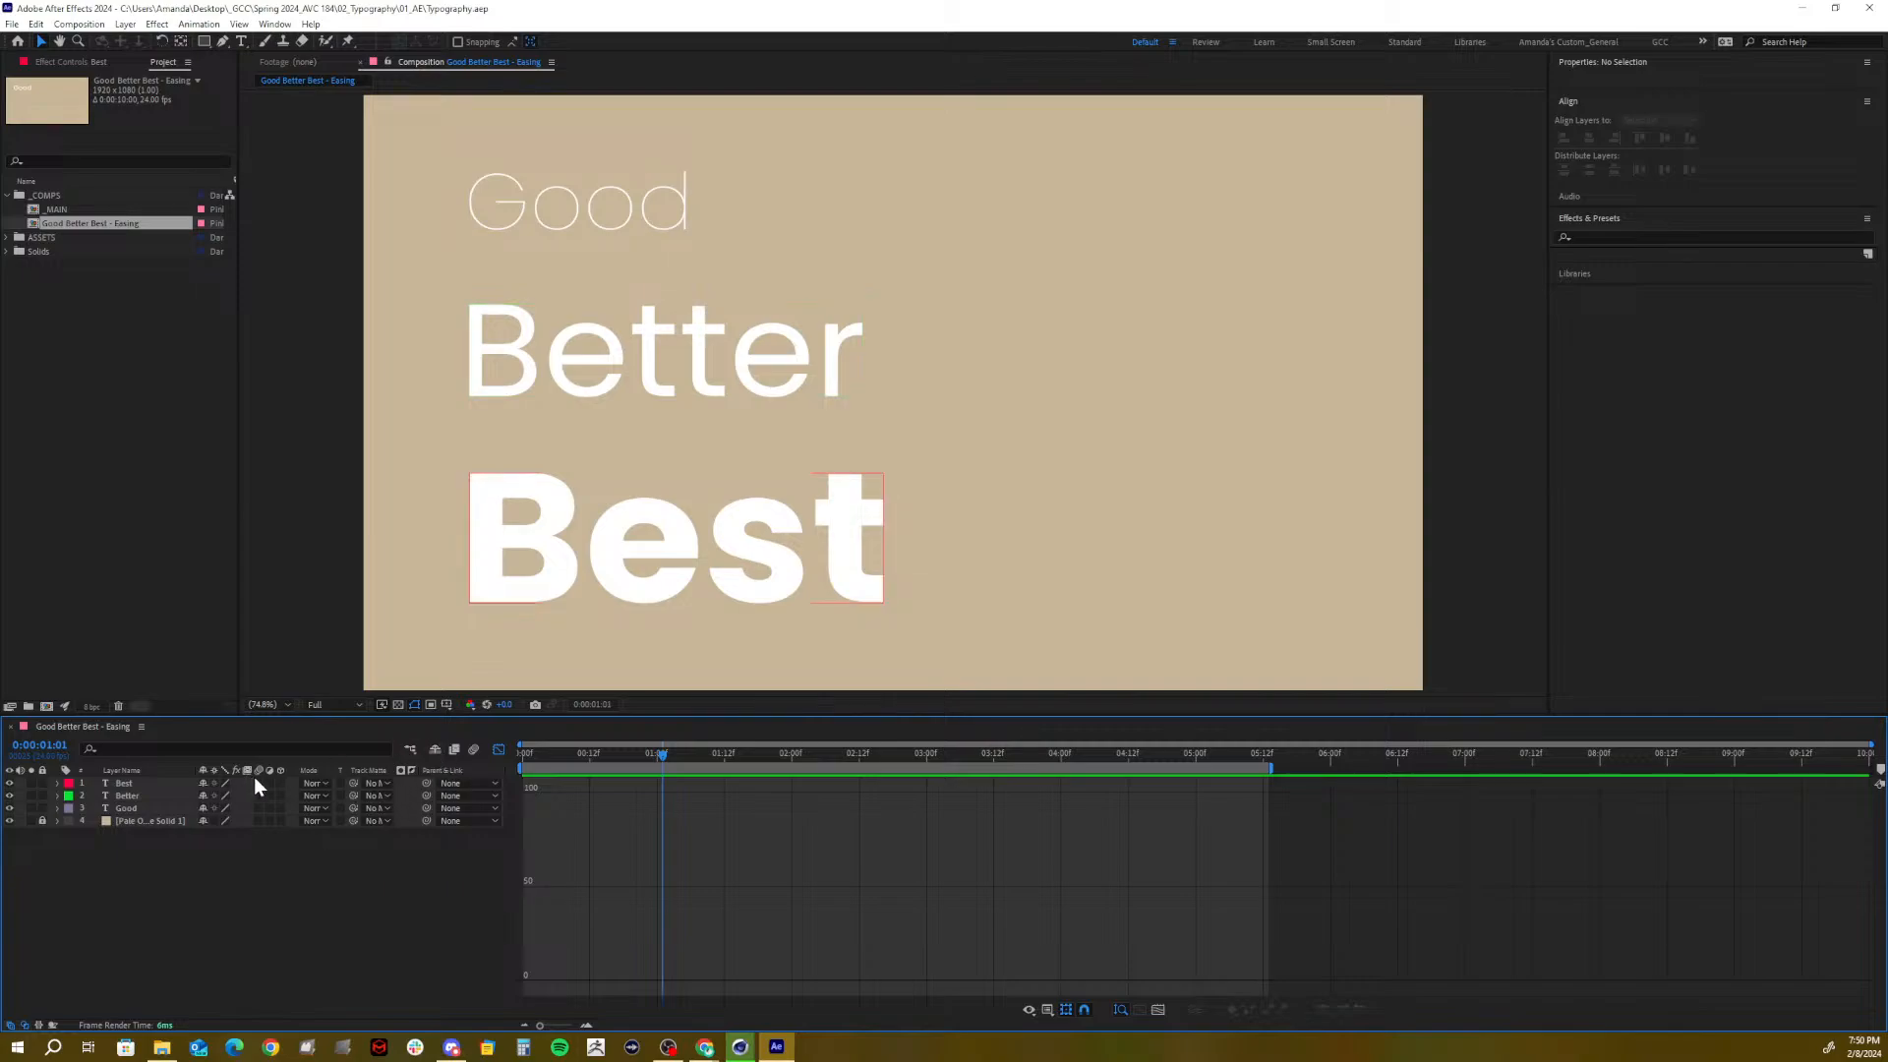
left_click(262, 808)
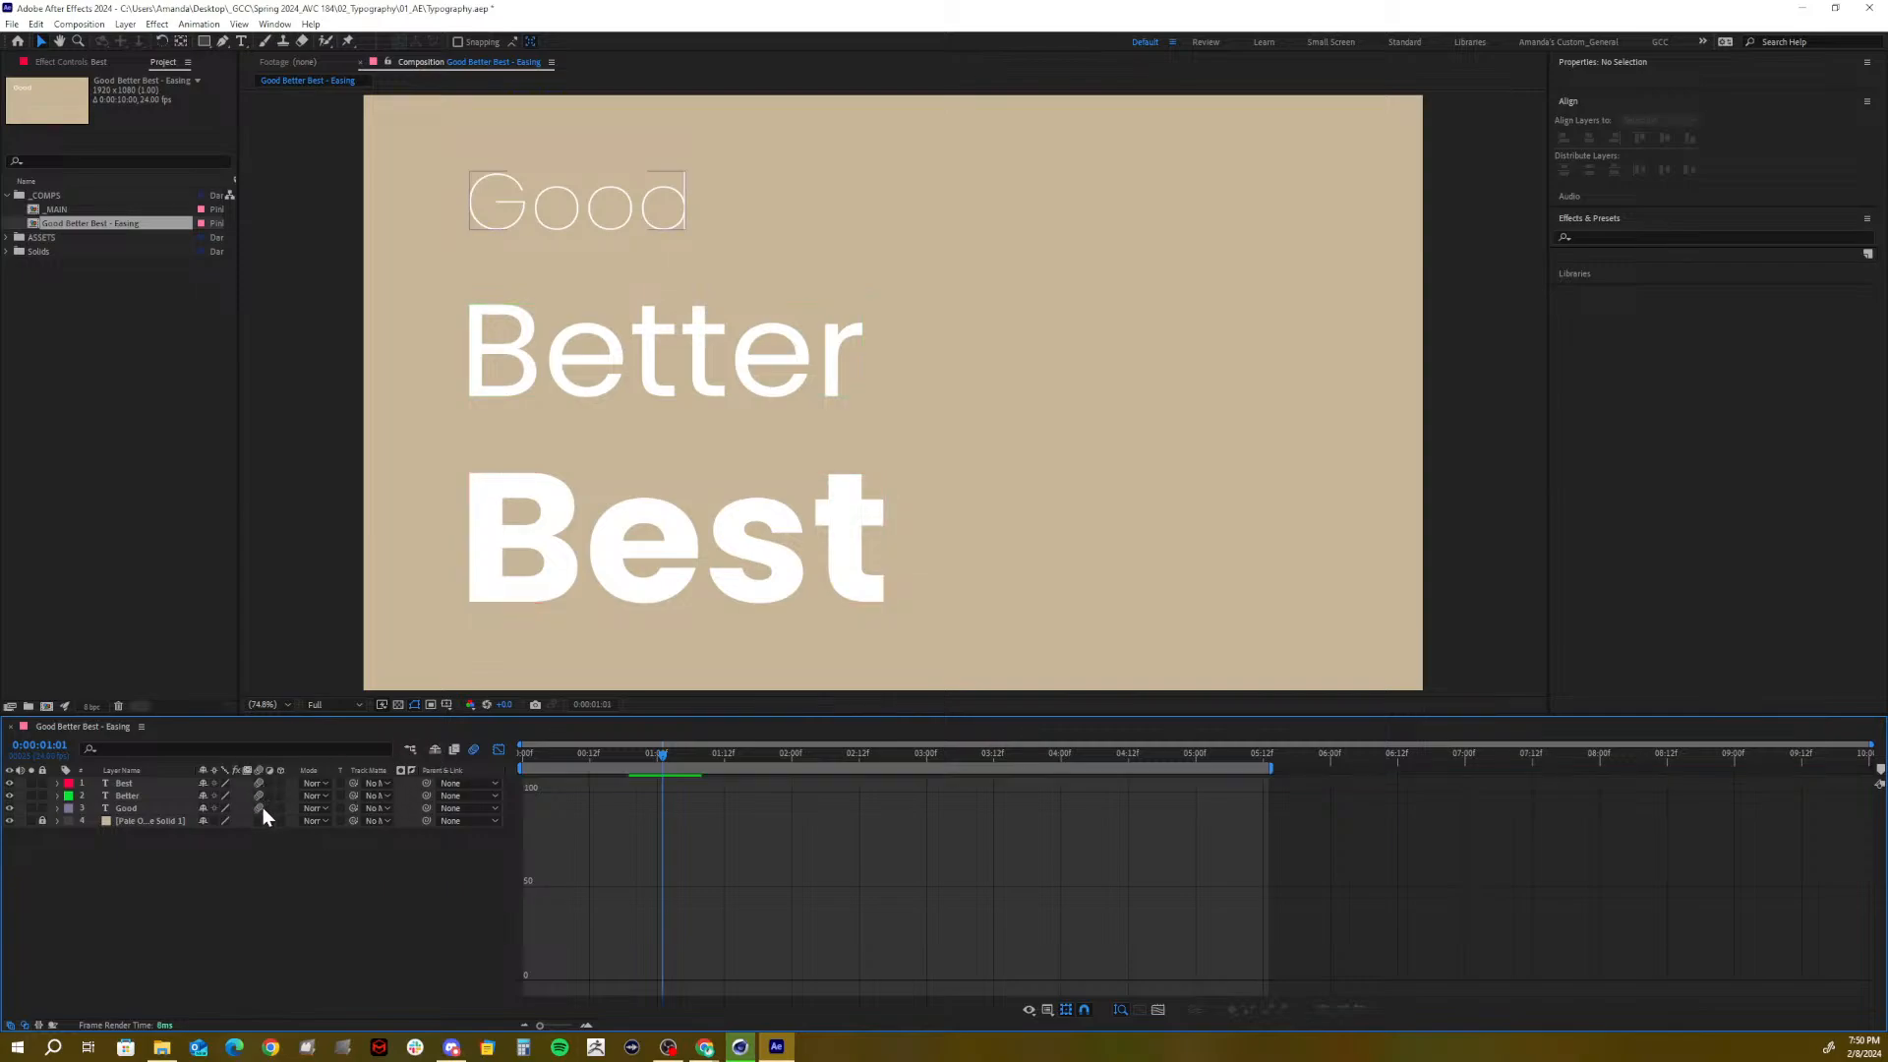
left_click(525, 759)
Preview the motion-blurred slide-in, then select the Best and Better layers
key("space")
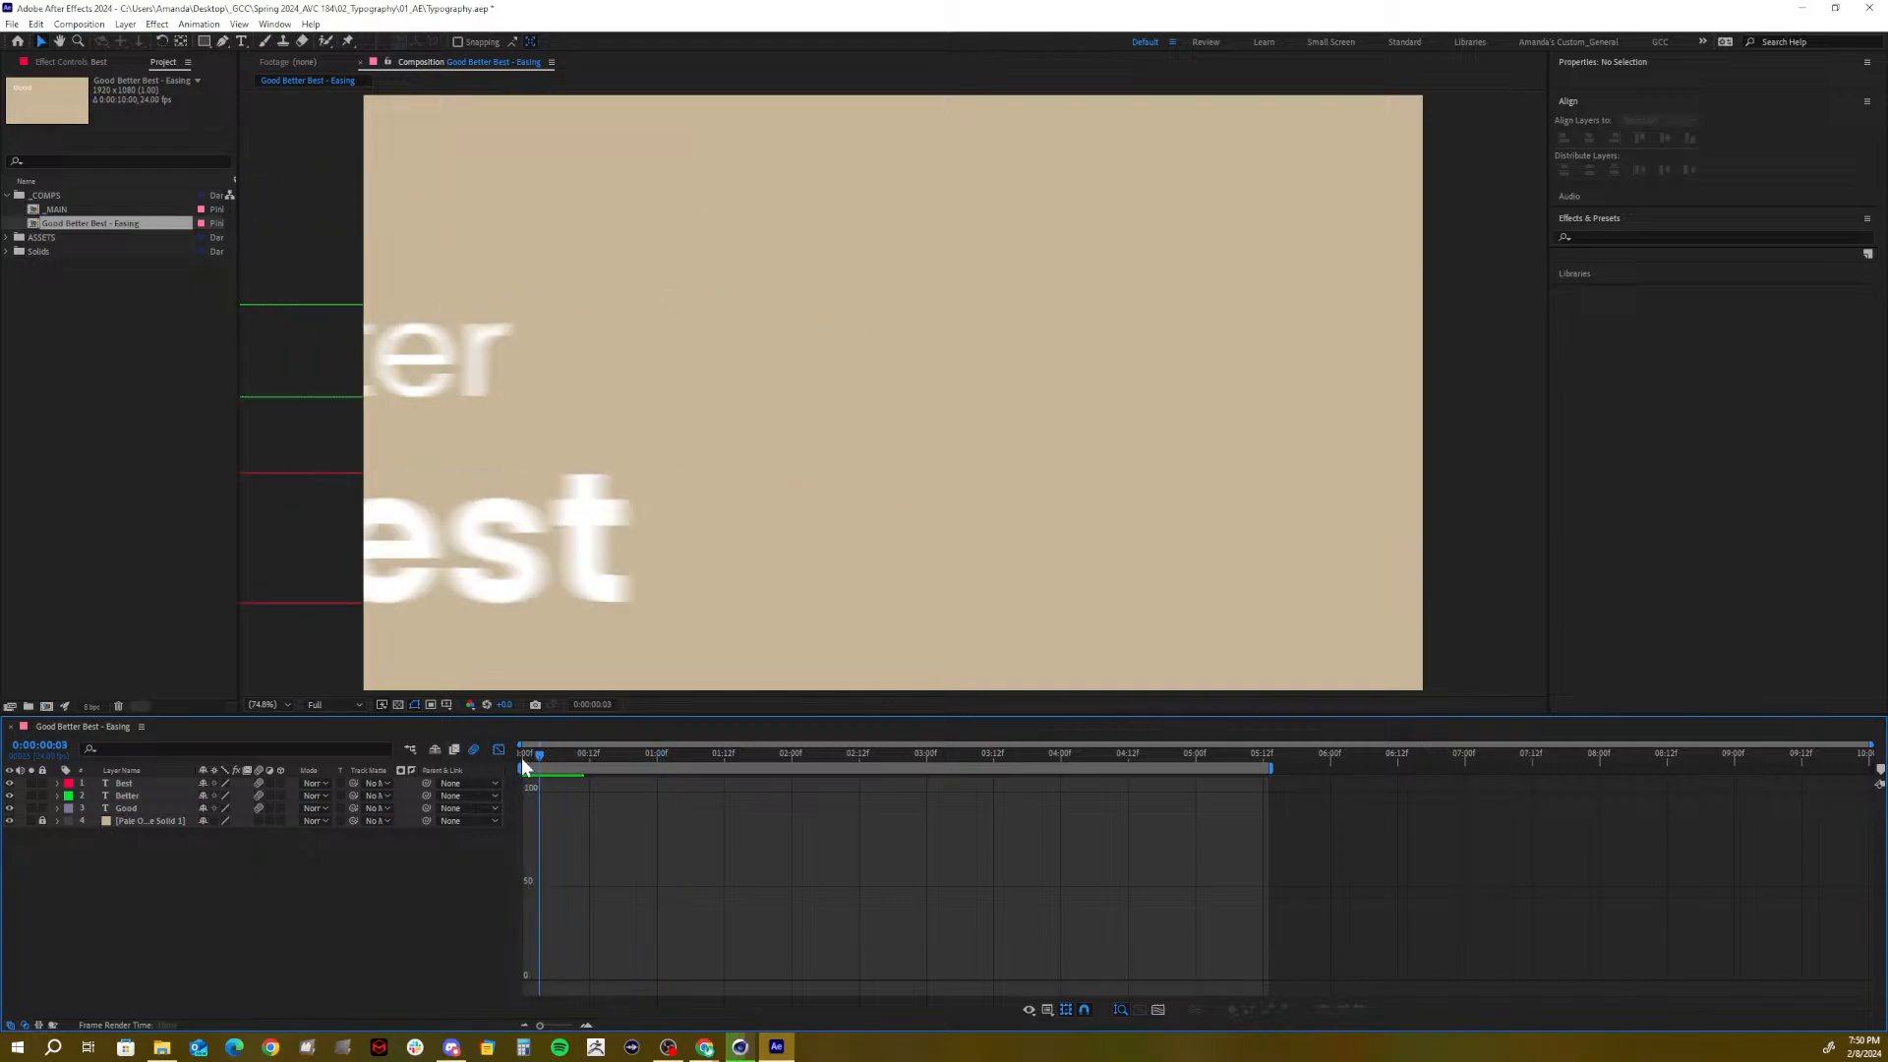
key("space")
key("space")
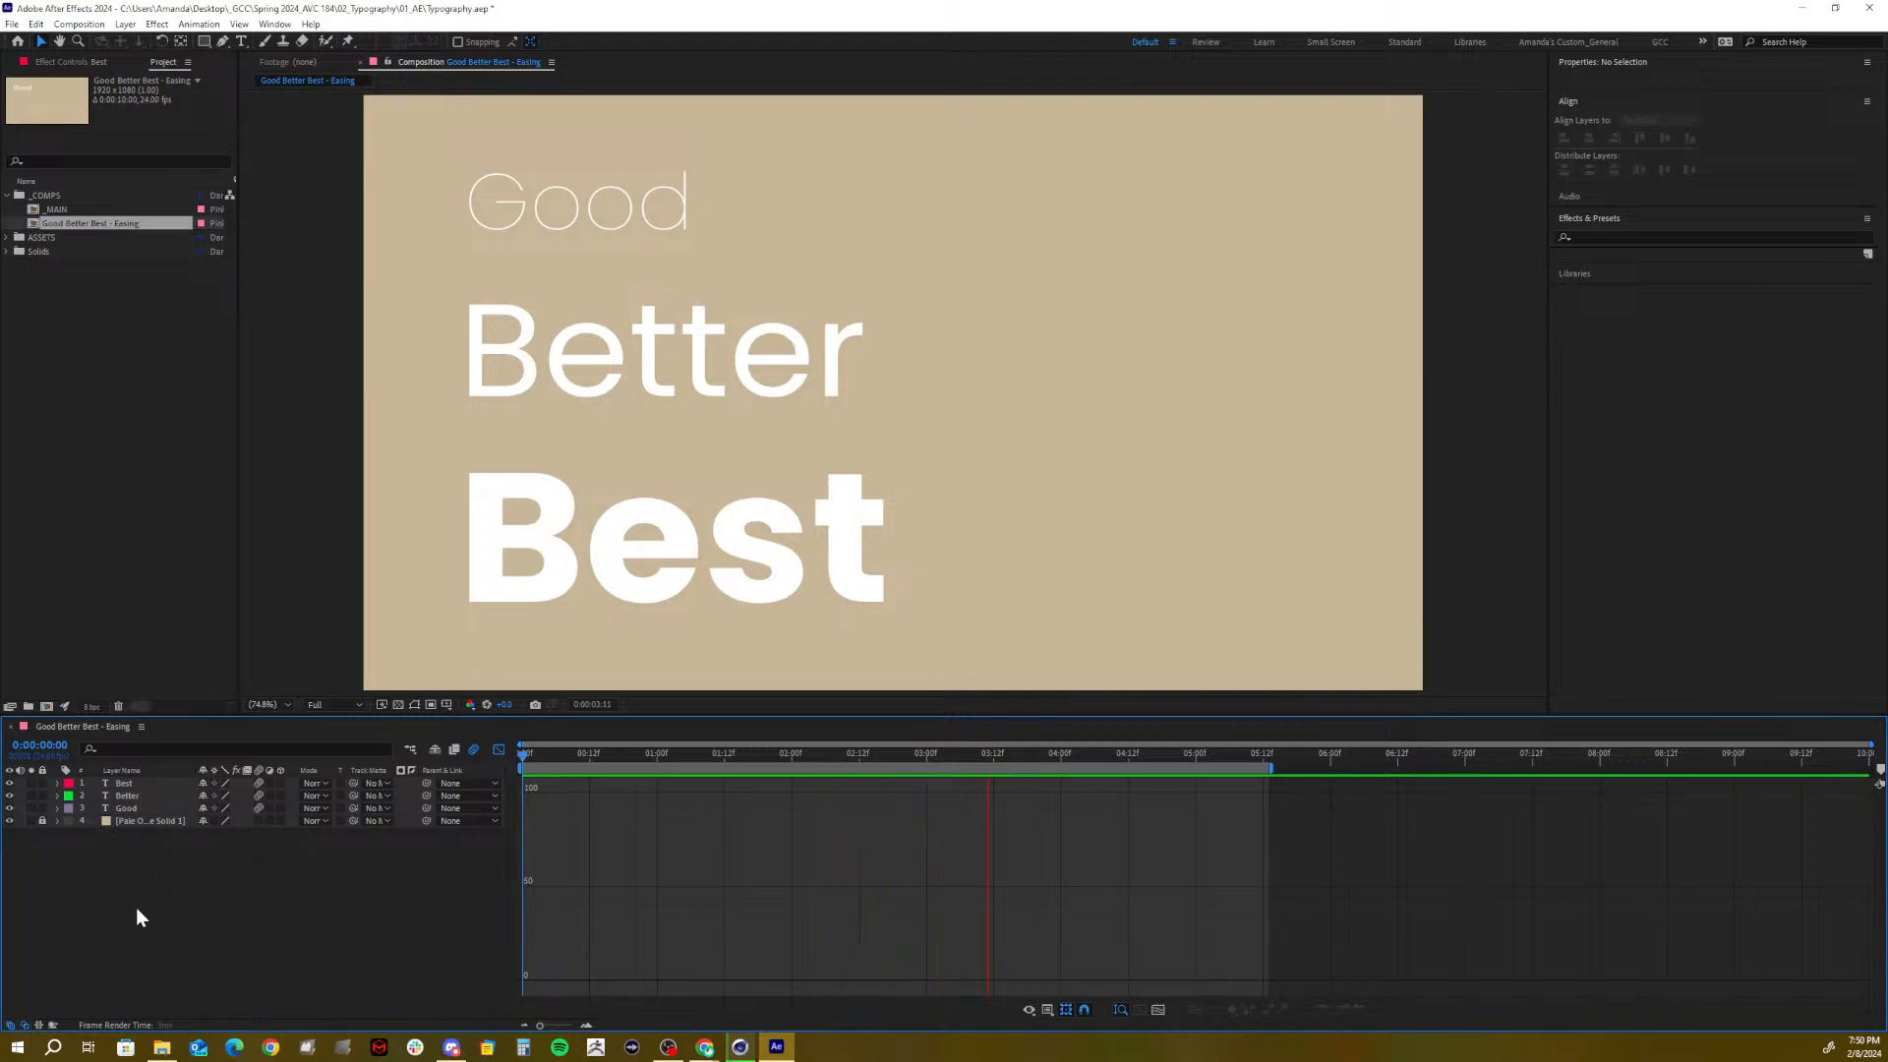
key("space")
left_click(125, 783)
left_click(127, 795, "shift")
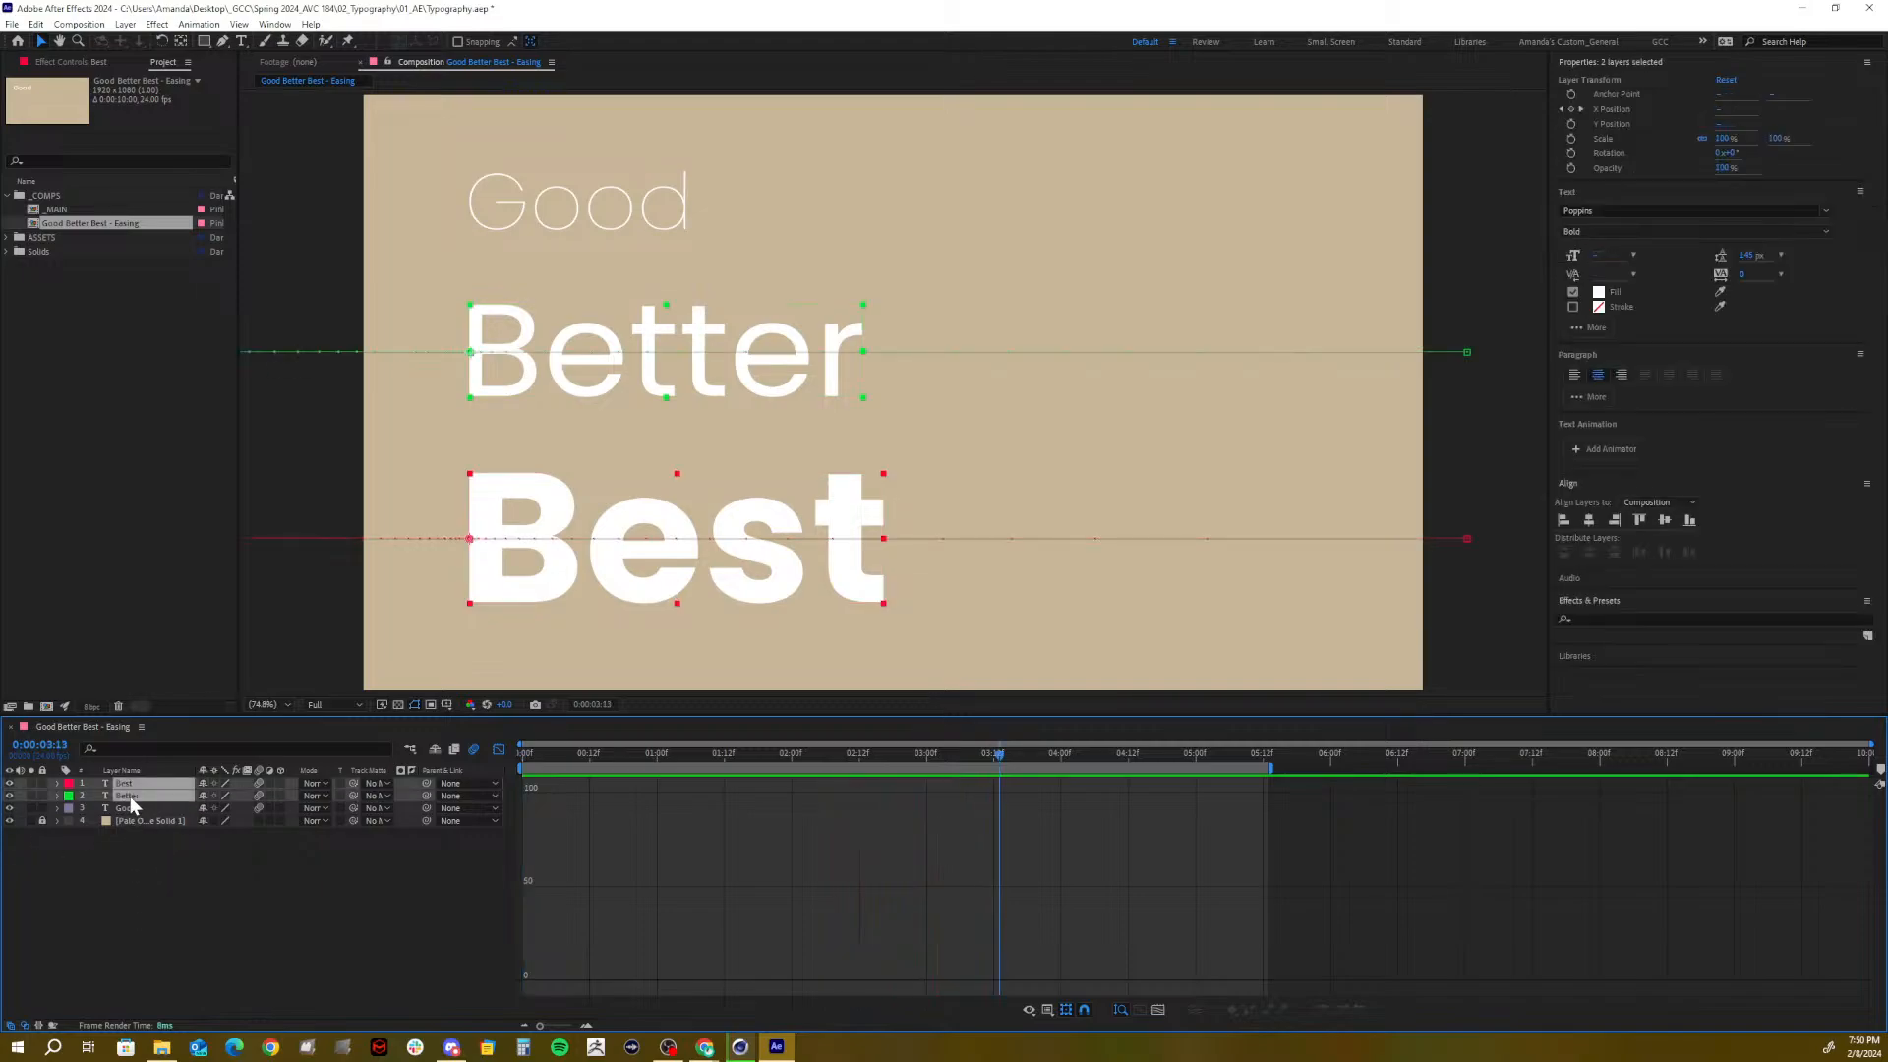
Change the fill of Good, Better and Best from white to a rich purple
left_click(133, 807, "shift")
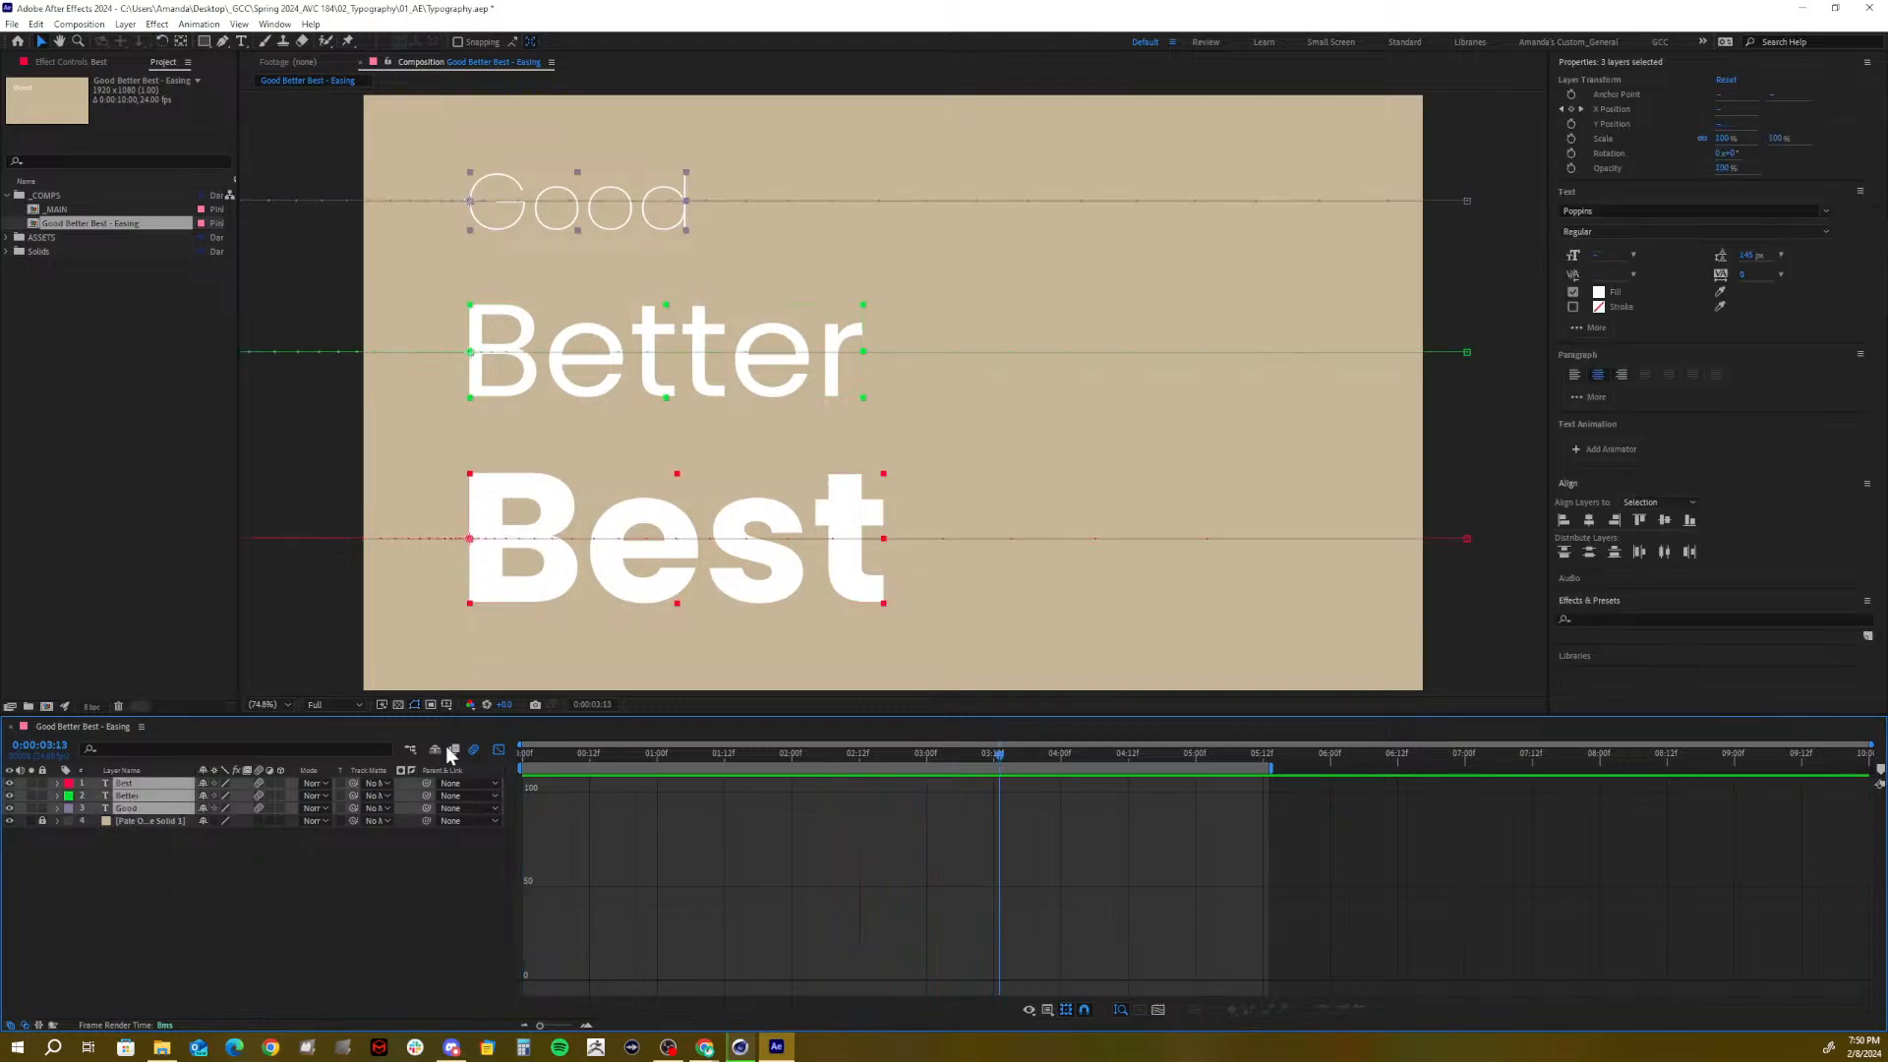
left_click(1595, 296)
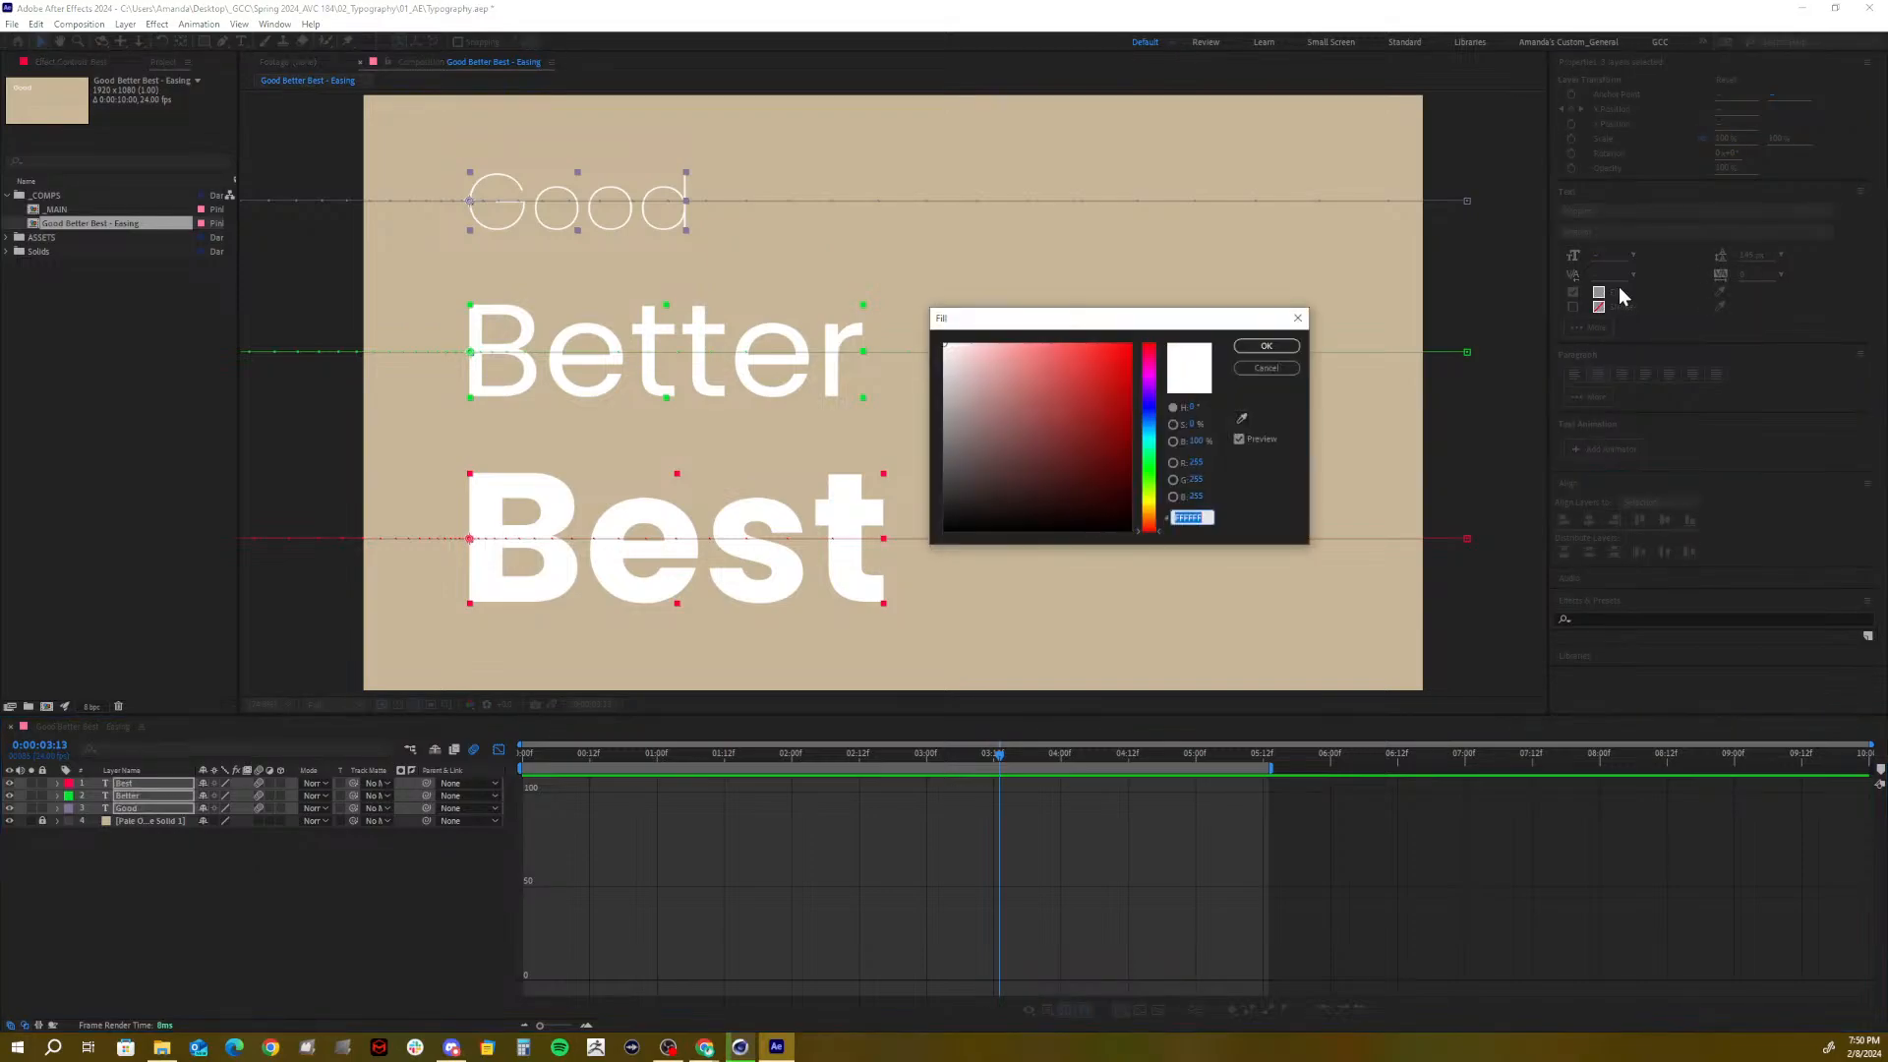
left_click(1149, 380)
mouse_move(1103, 374)
left_mouse_down()
mouse_move(1054, 399)
mouse_move(1056, 374)
mouse_move(1154, 376)
left_mouse_up()
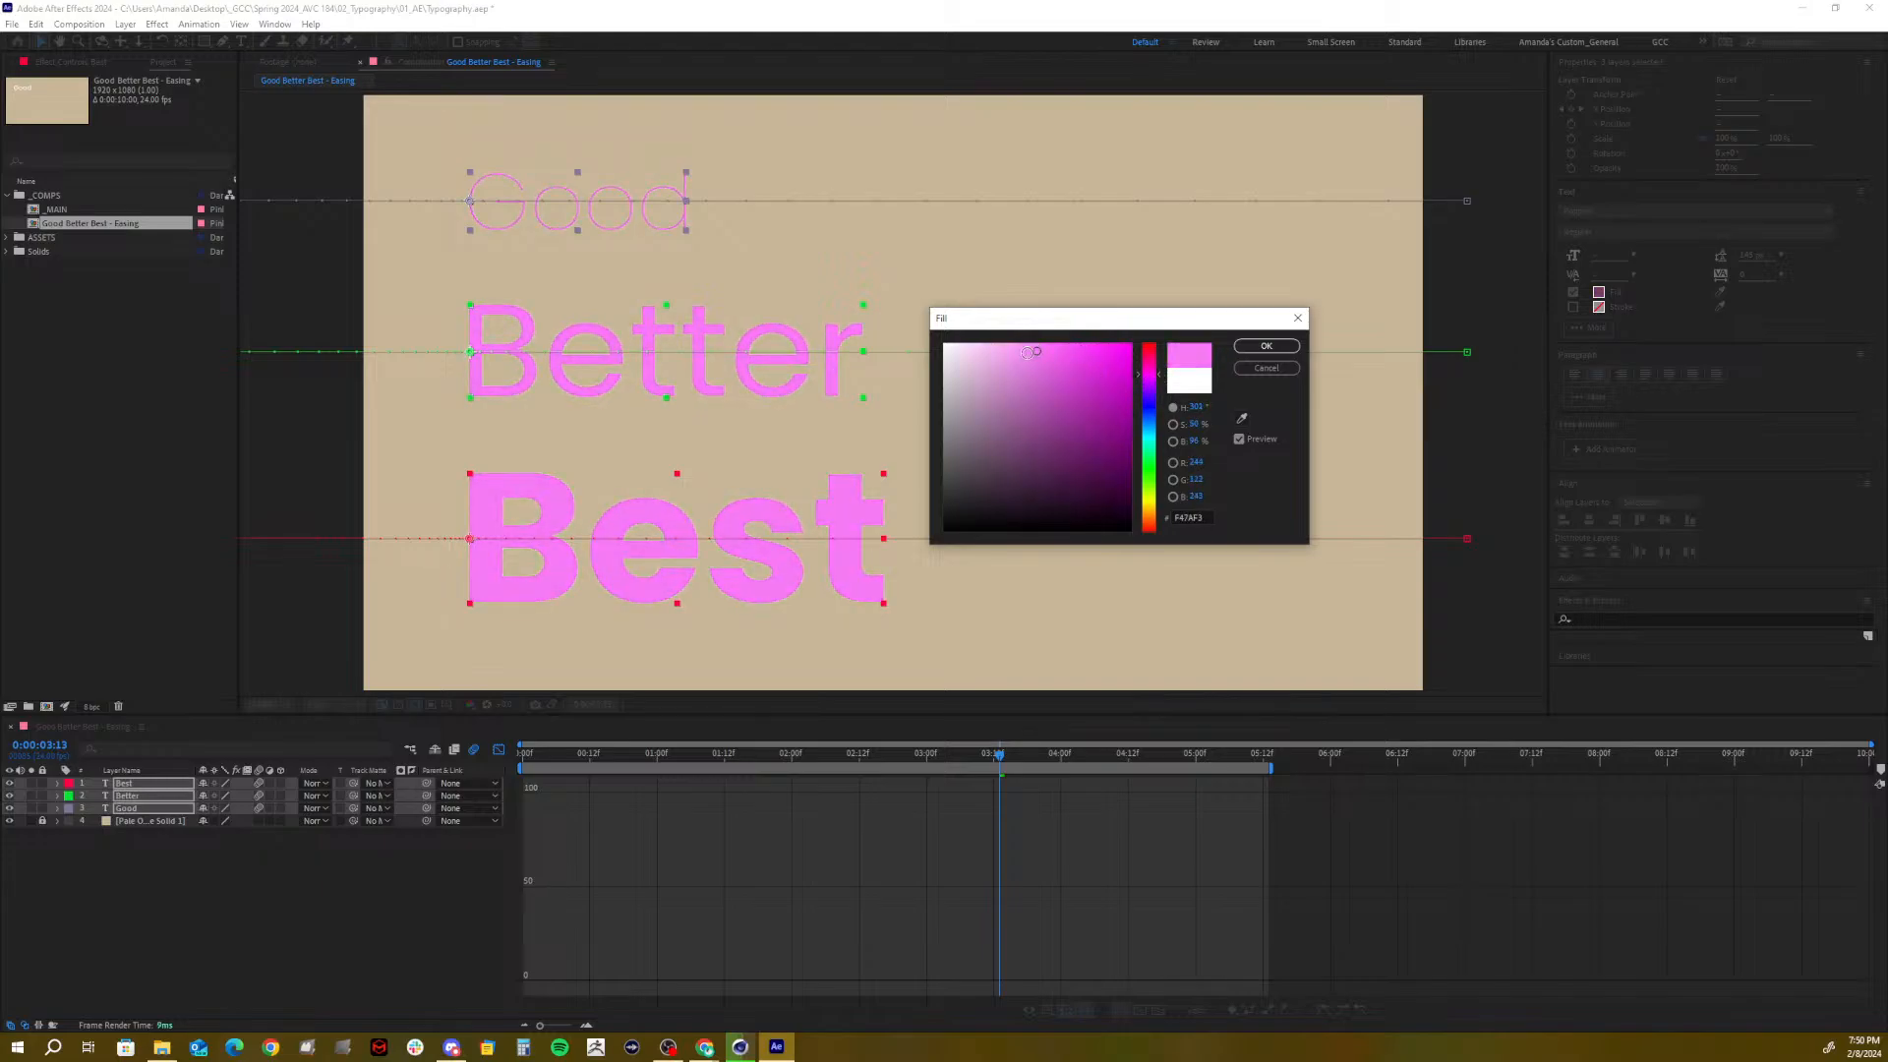
left_click(1044, 377)
mouse_move(1044, 377)
left_mouse_down()
mouse_move(1075, 395)
mouse_move(1077, 379)
mouse_move(1029, 372)
mouse_move(1156, 385)
left_mouse_up()
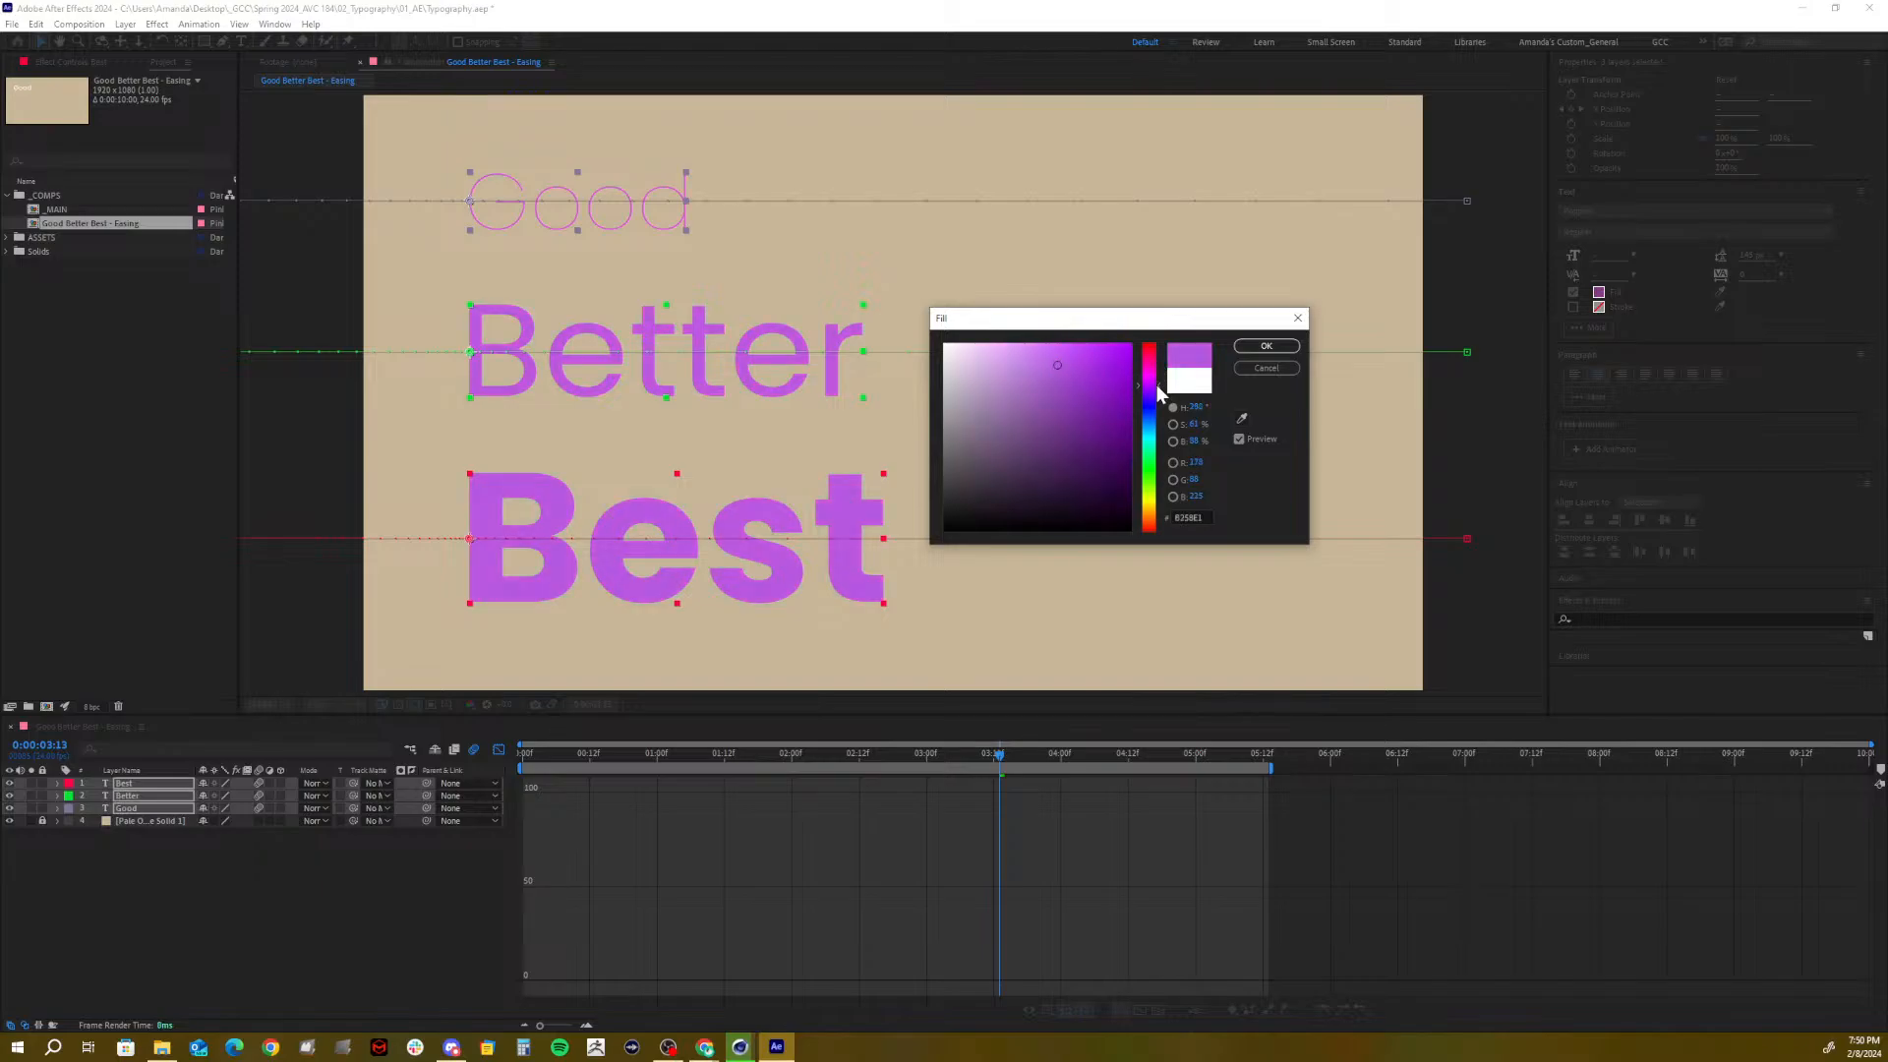
left_click(1284, 344)
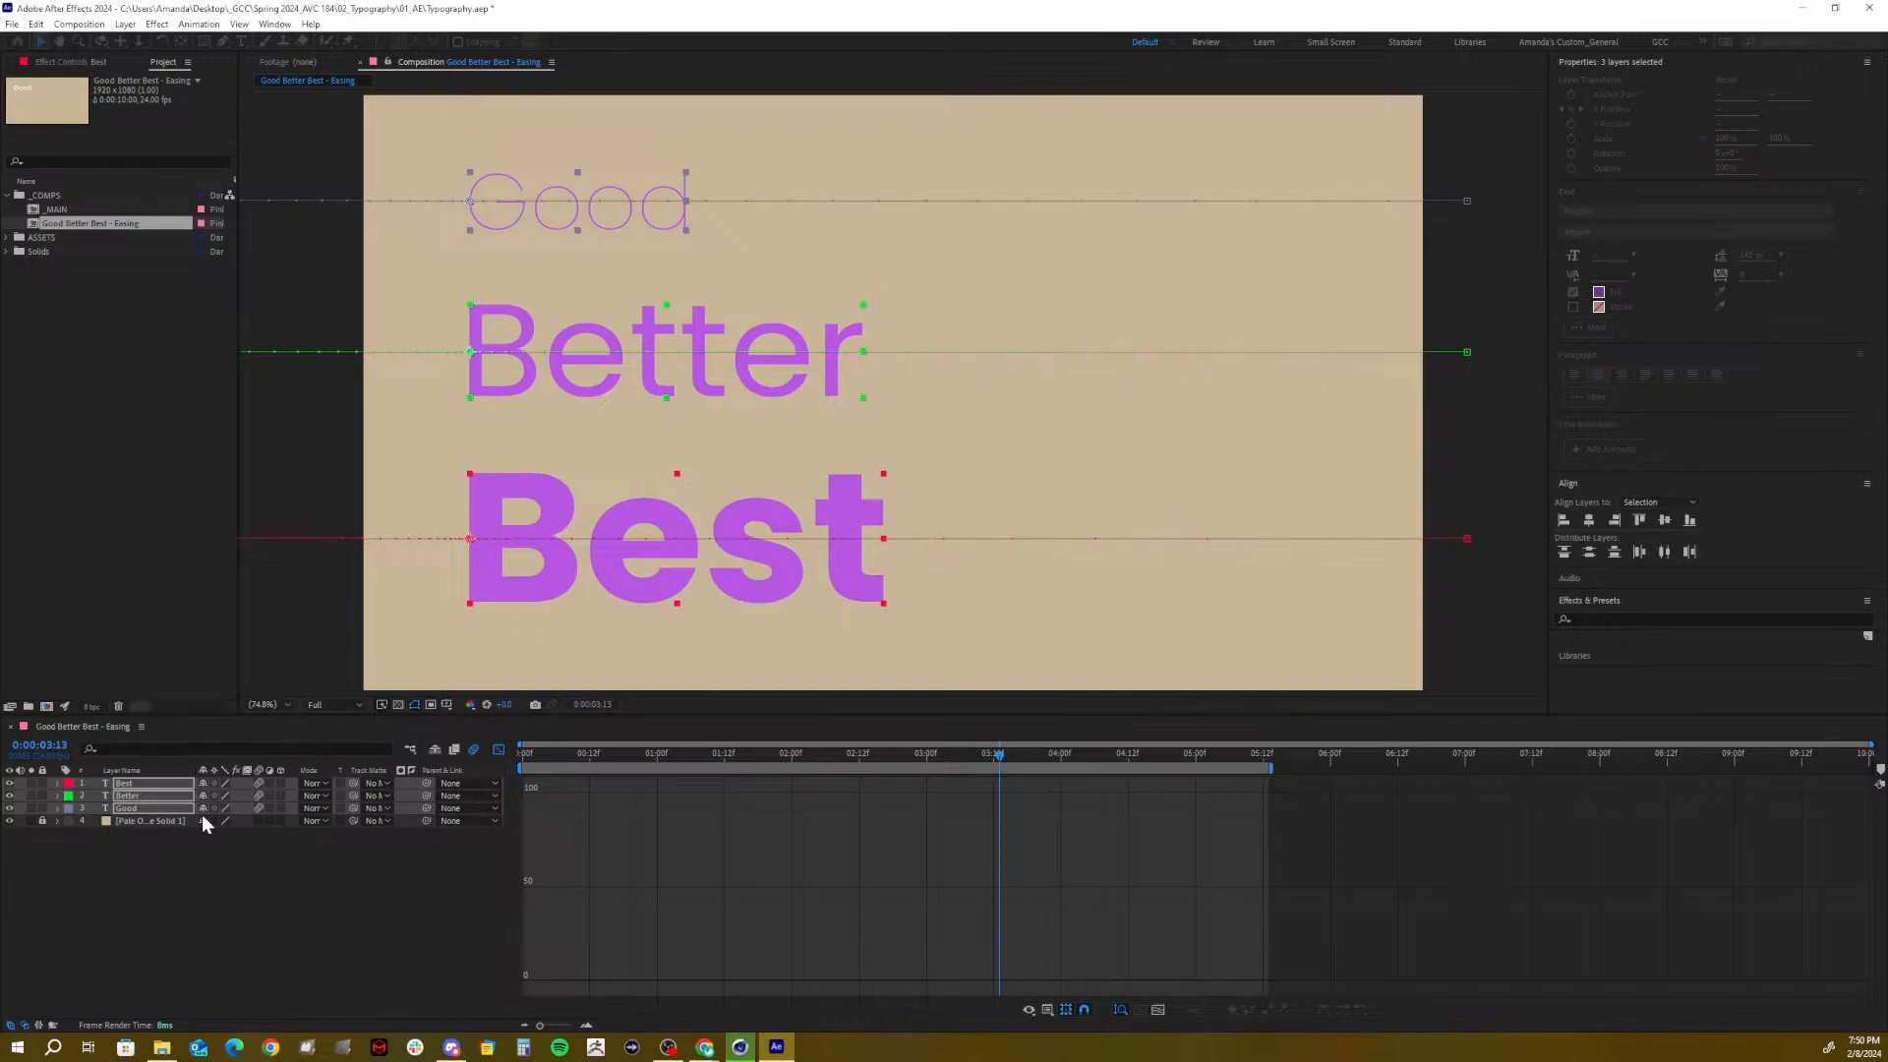
left_click(114, 926)
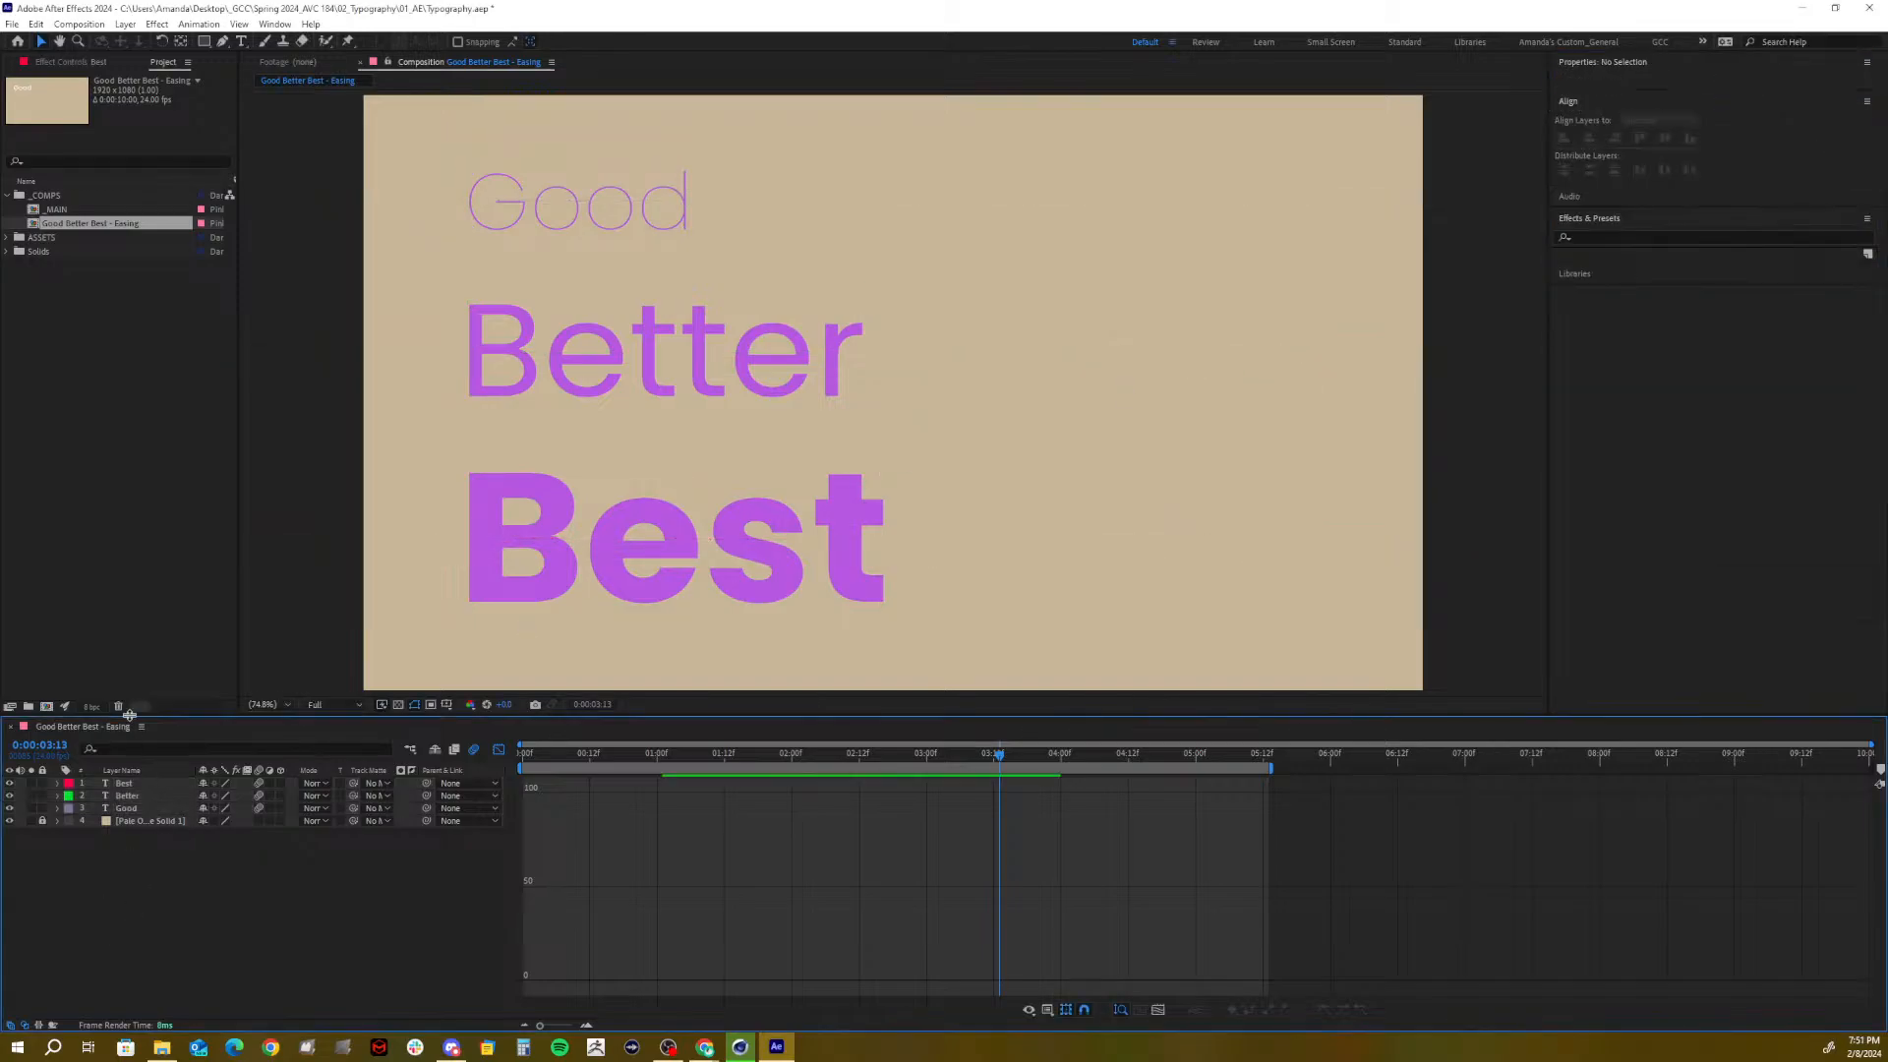
Unlock the Pale Orange Solid and recolour it to a light greige in Solid Settings
left_click(42, 820)
left_click(133, 820)
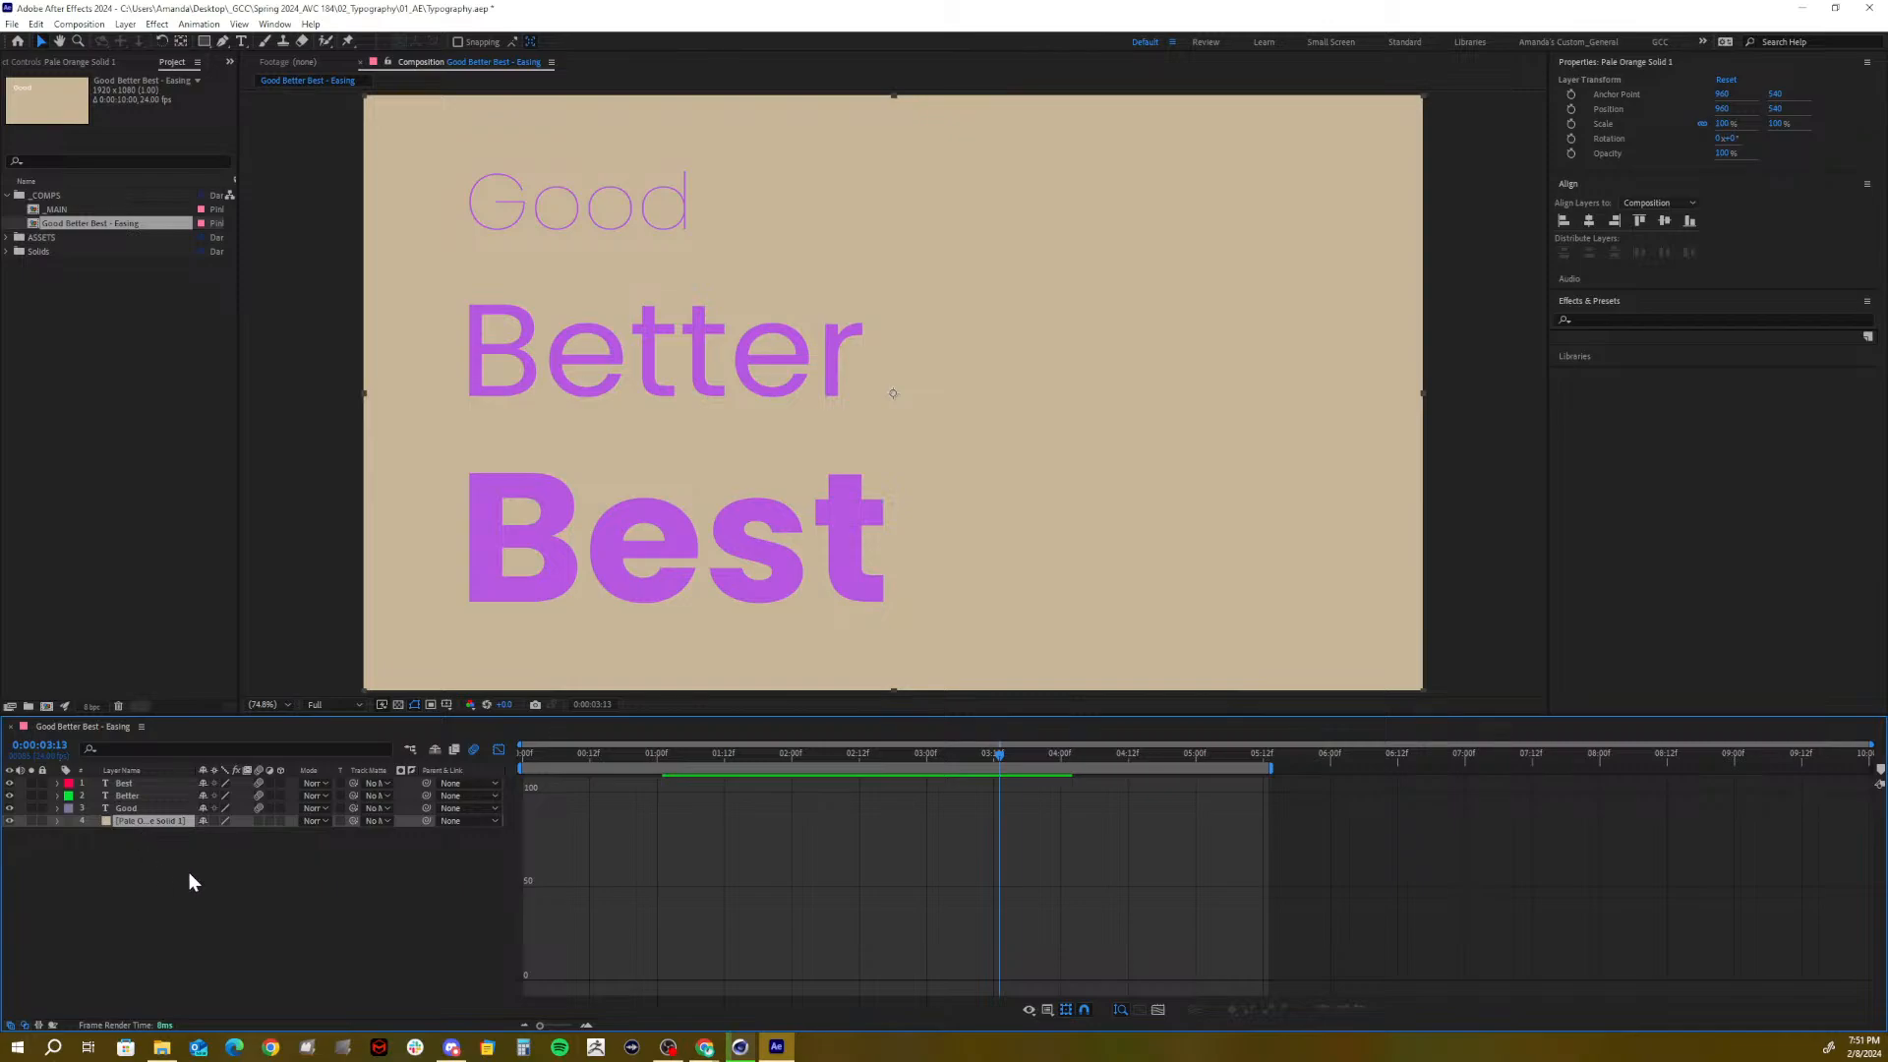
left_click(125, 23)
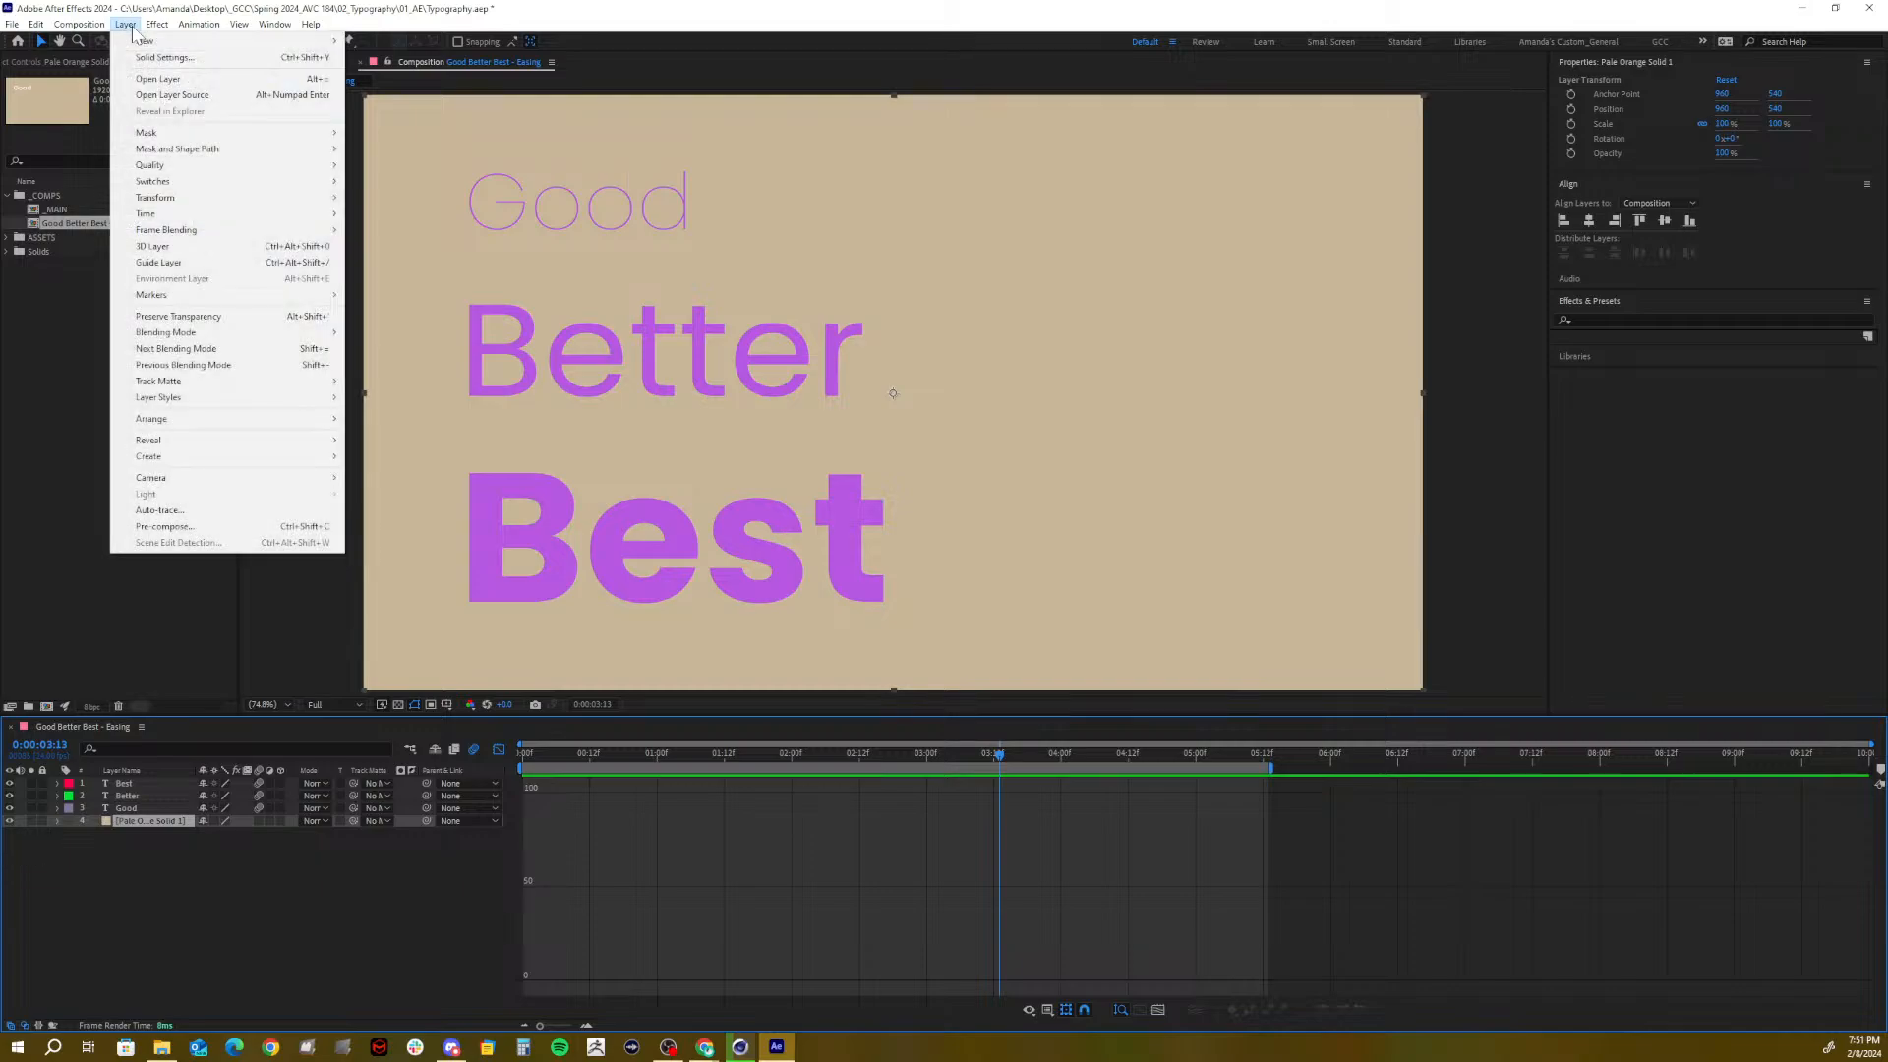
left_click(288, 57)
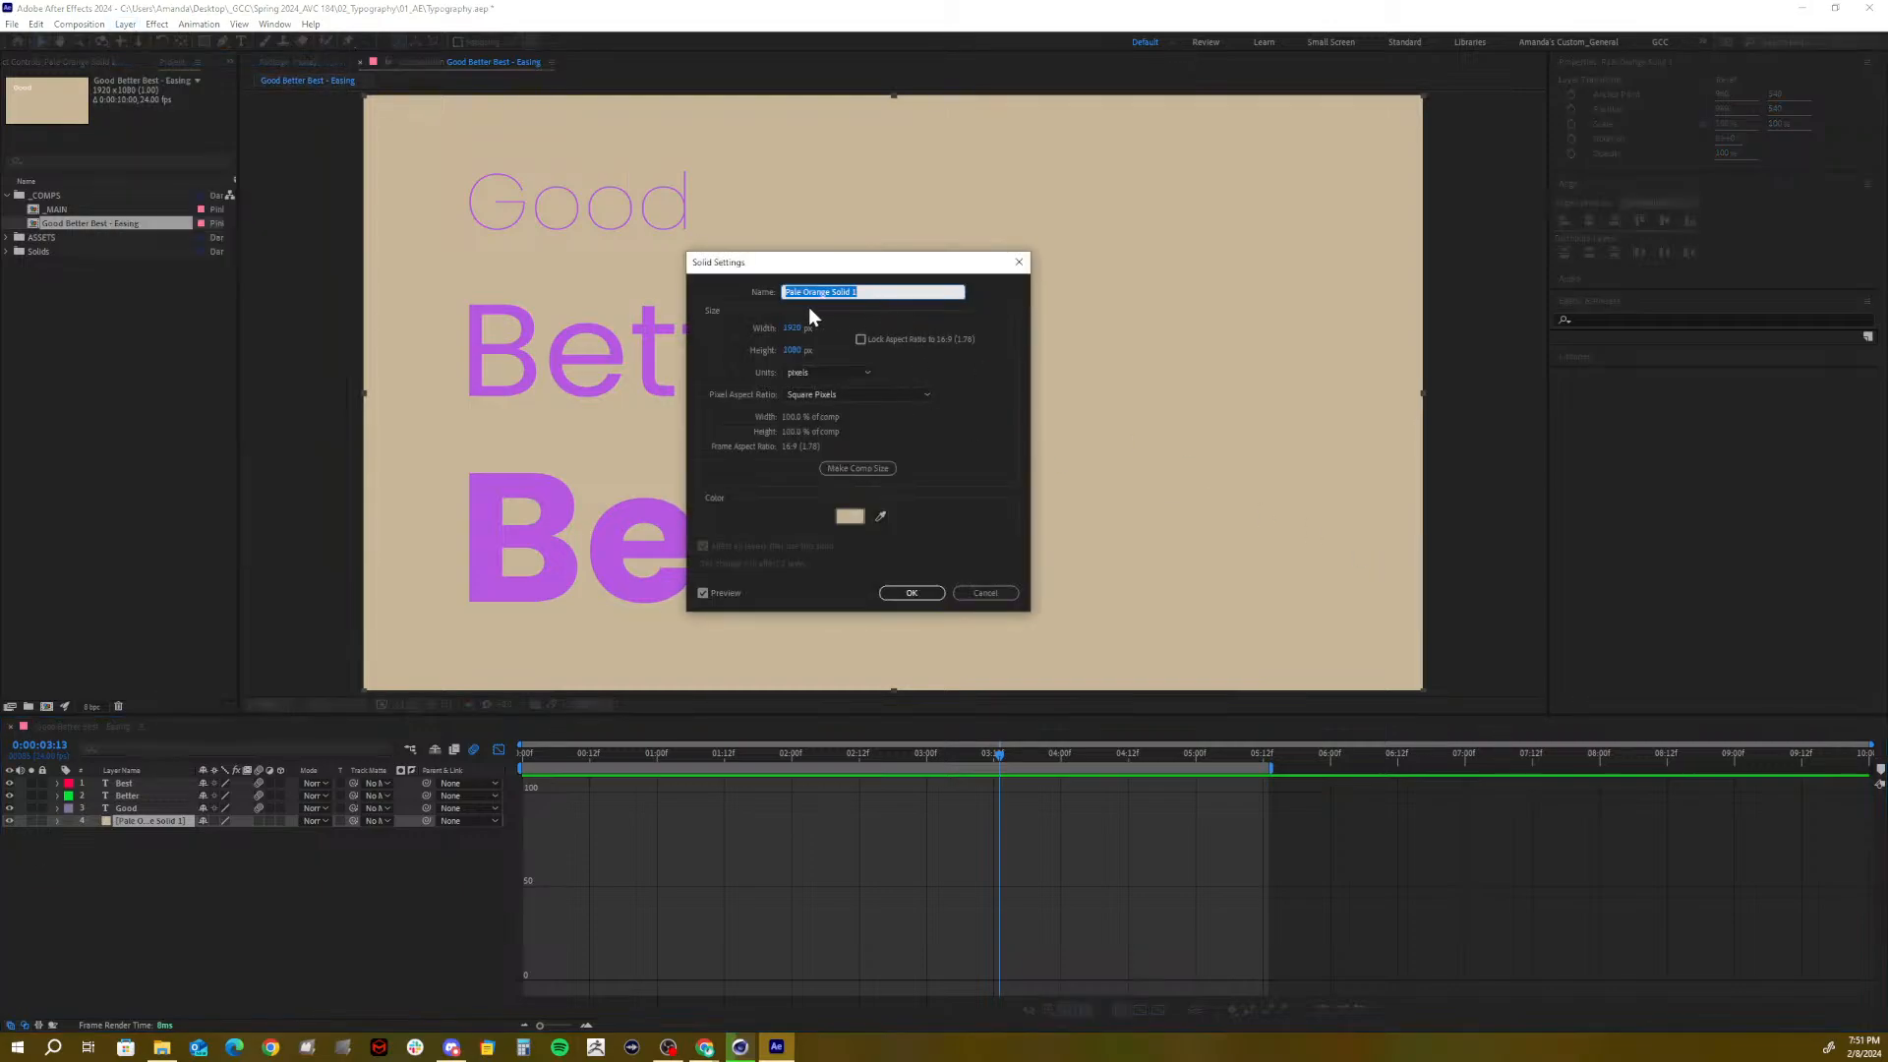
left_click(848, 513)
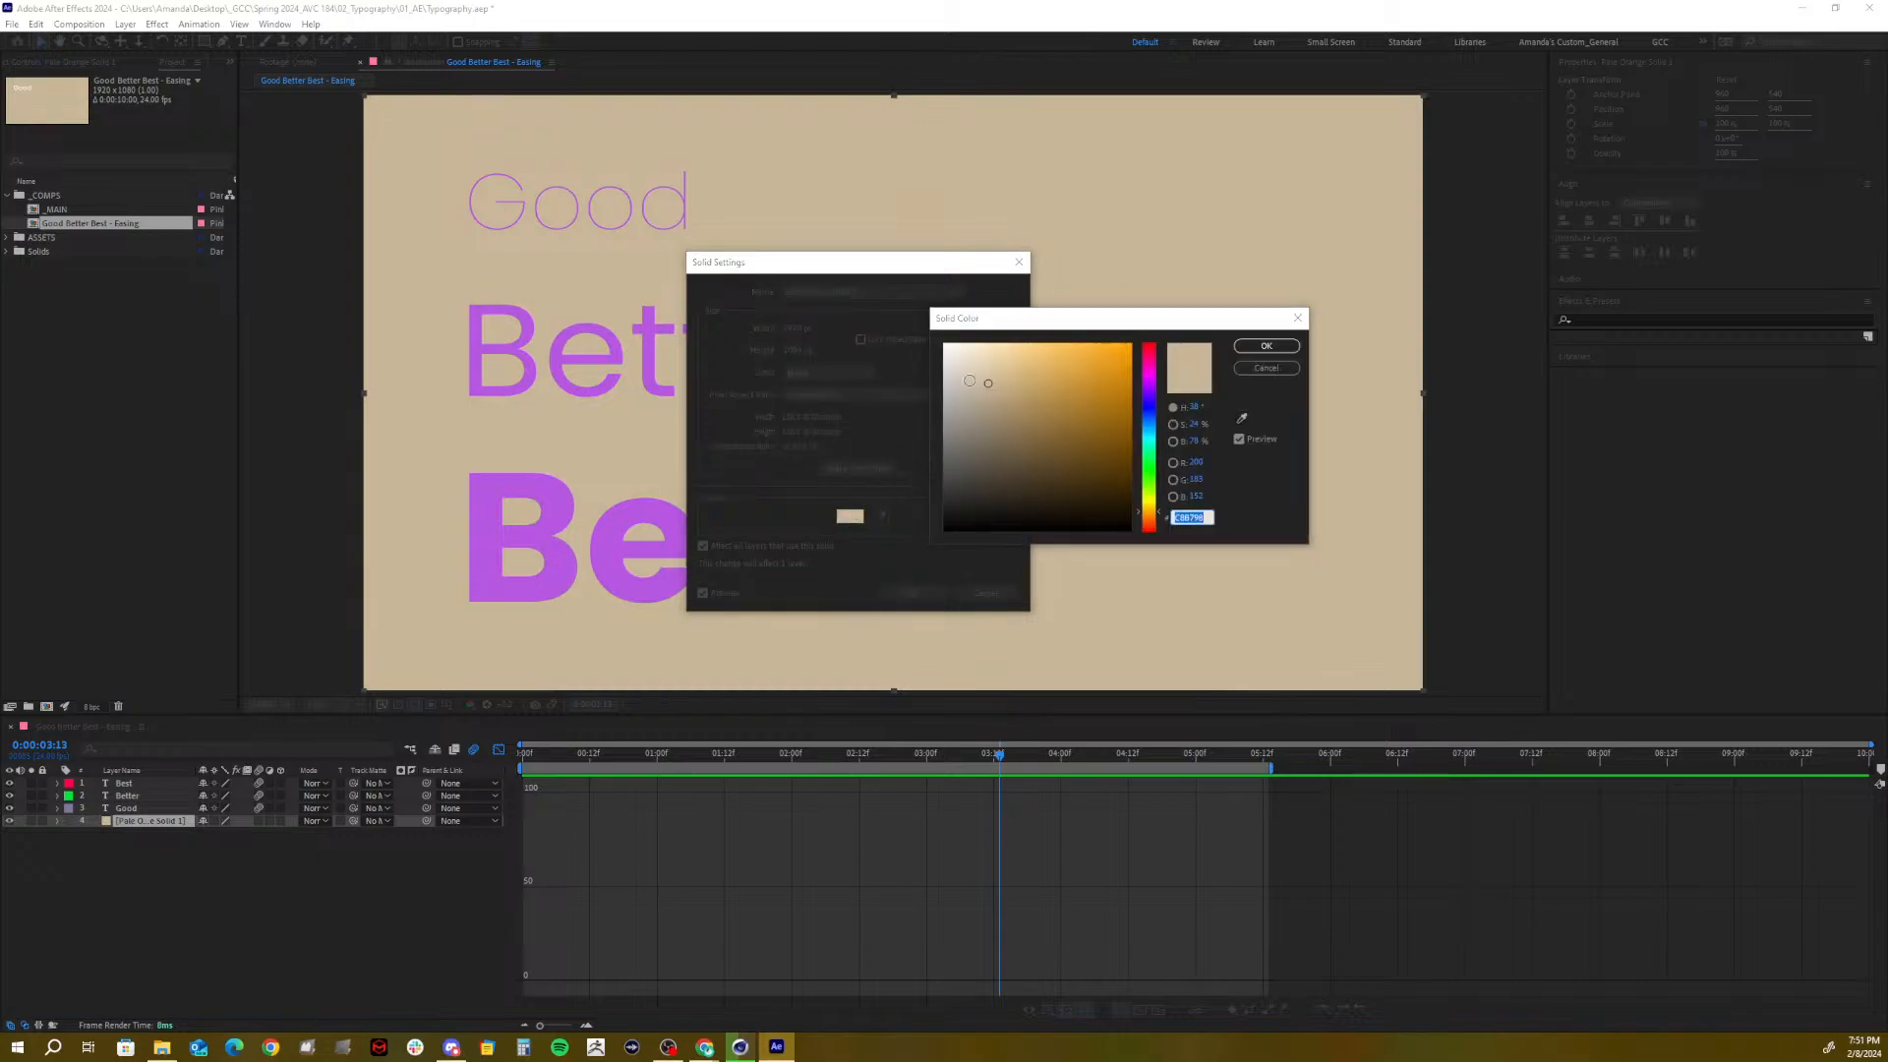
left_click_drag(987, 382, 968, 390)
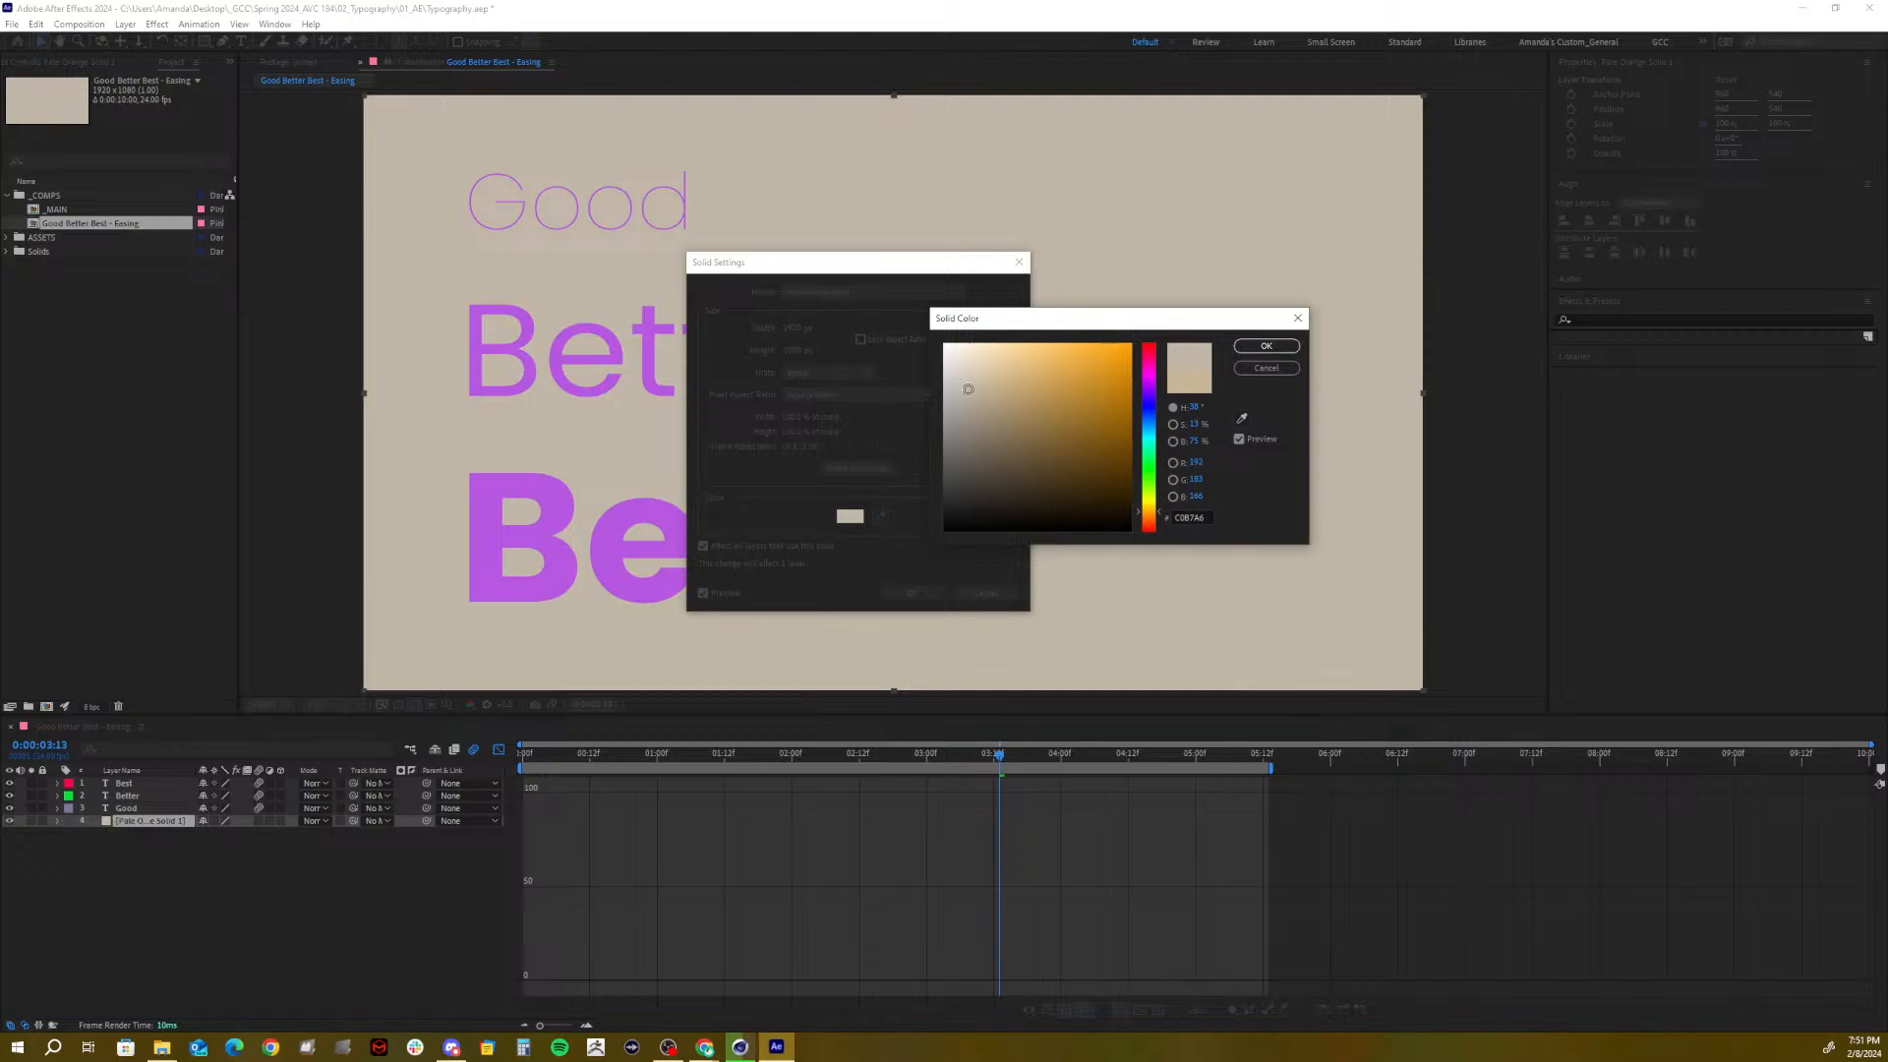
left_click(1267, 346)
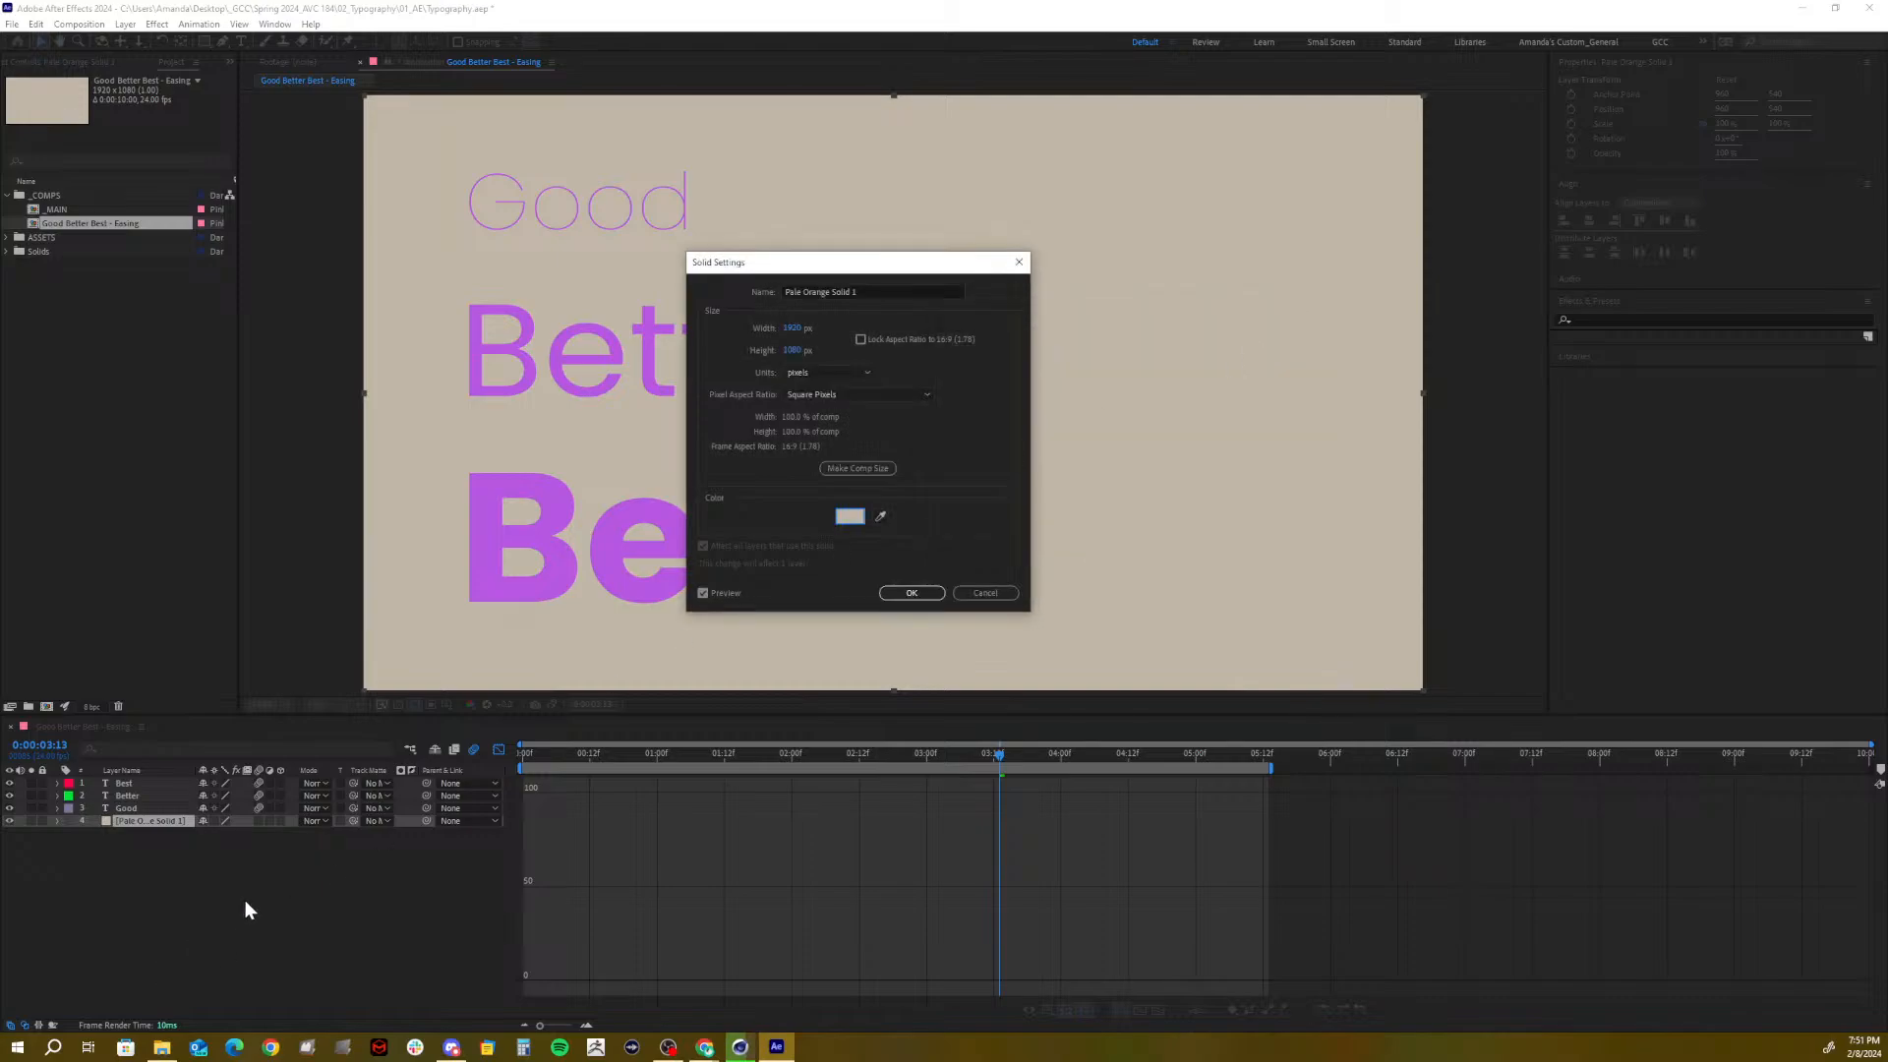
left_click(912, 593)
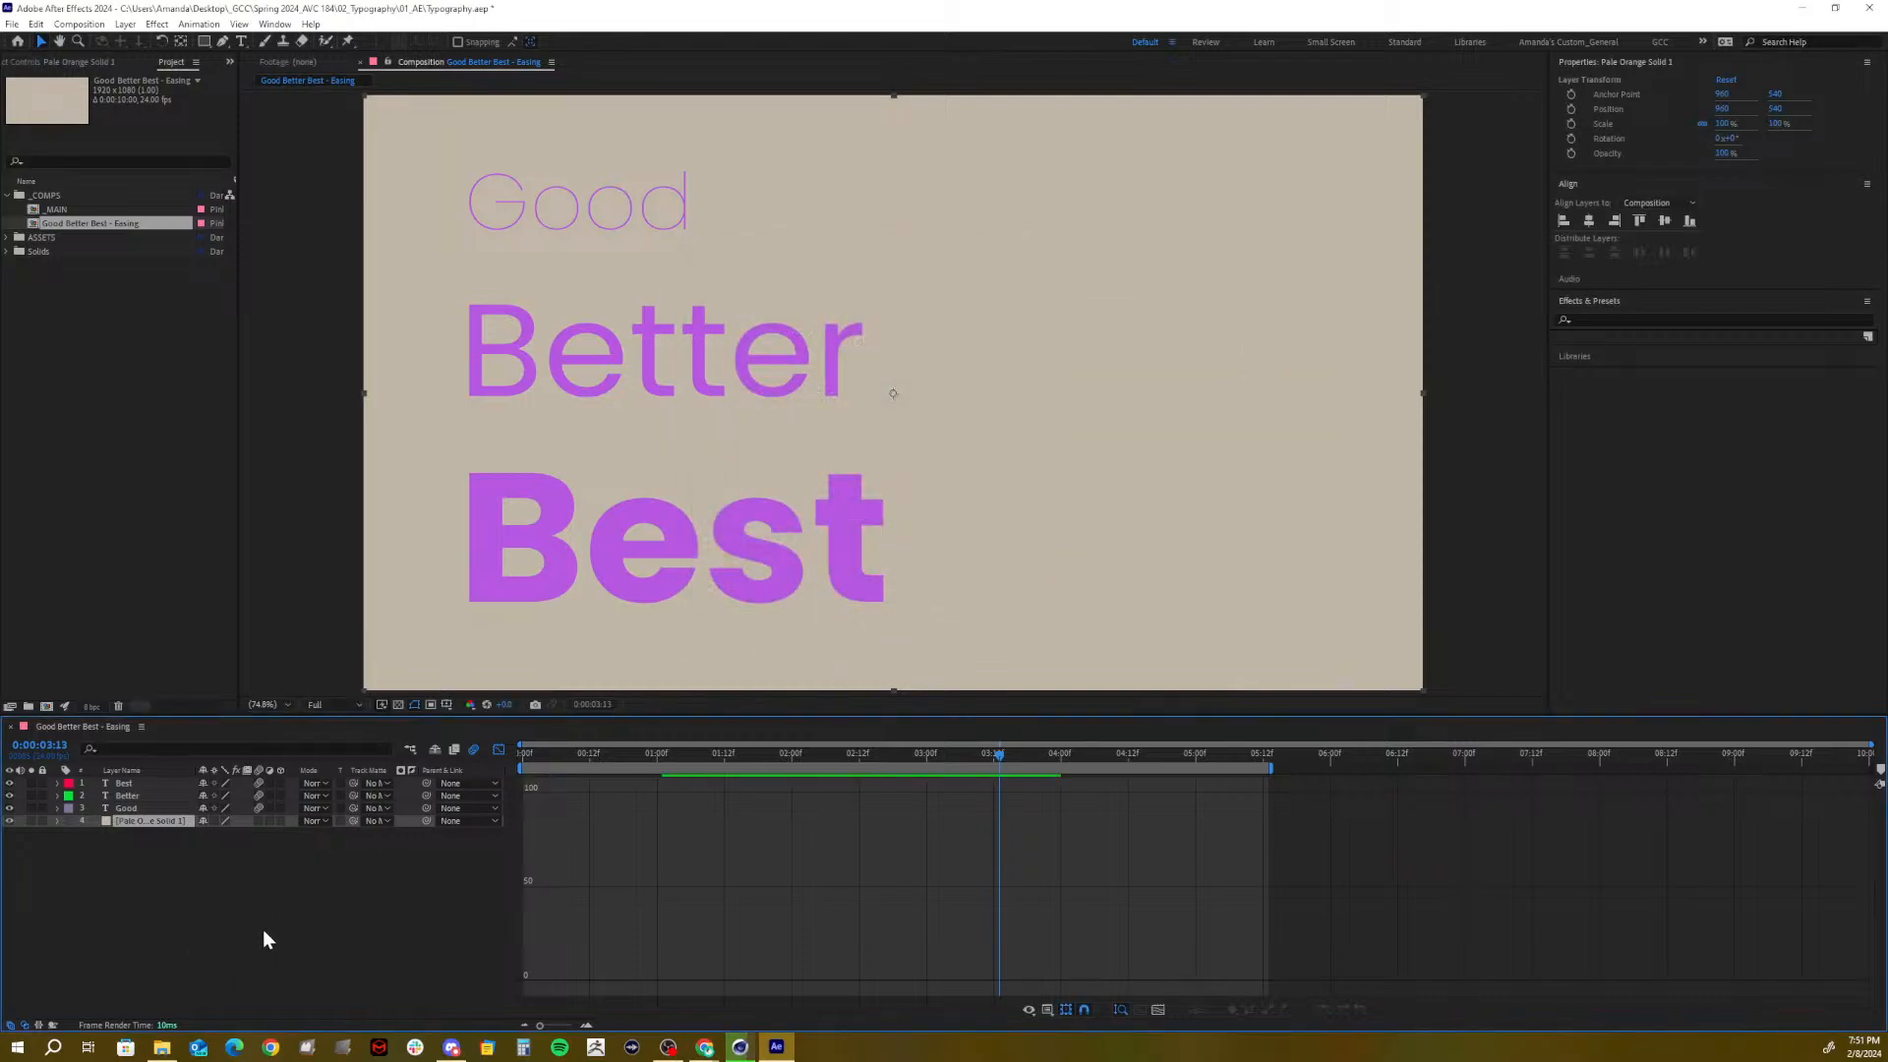
left_click(247, 898)
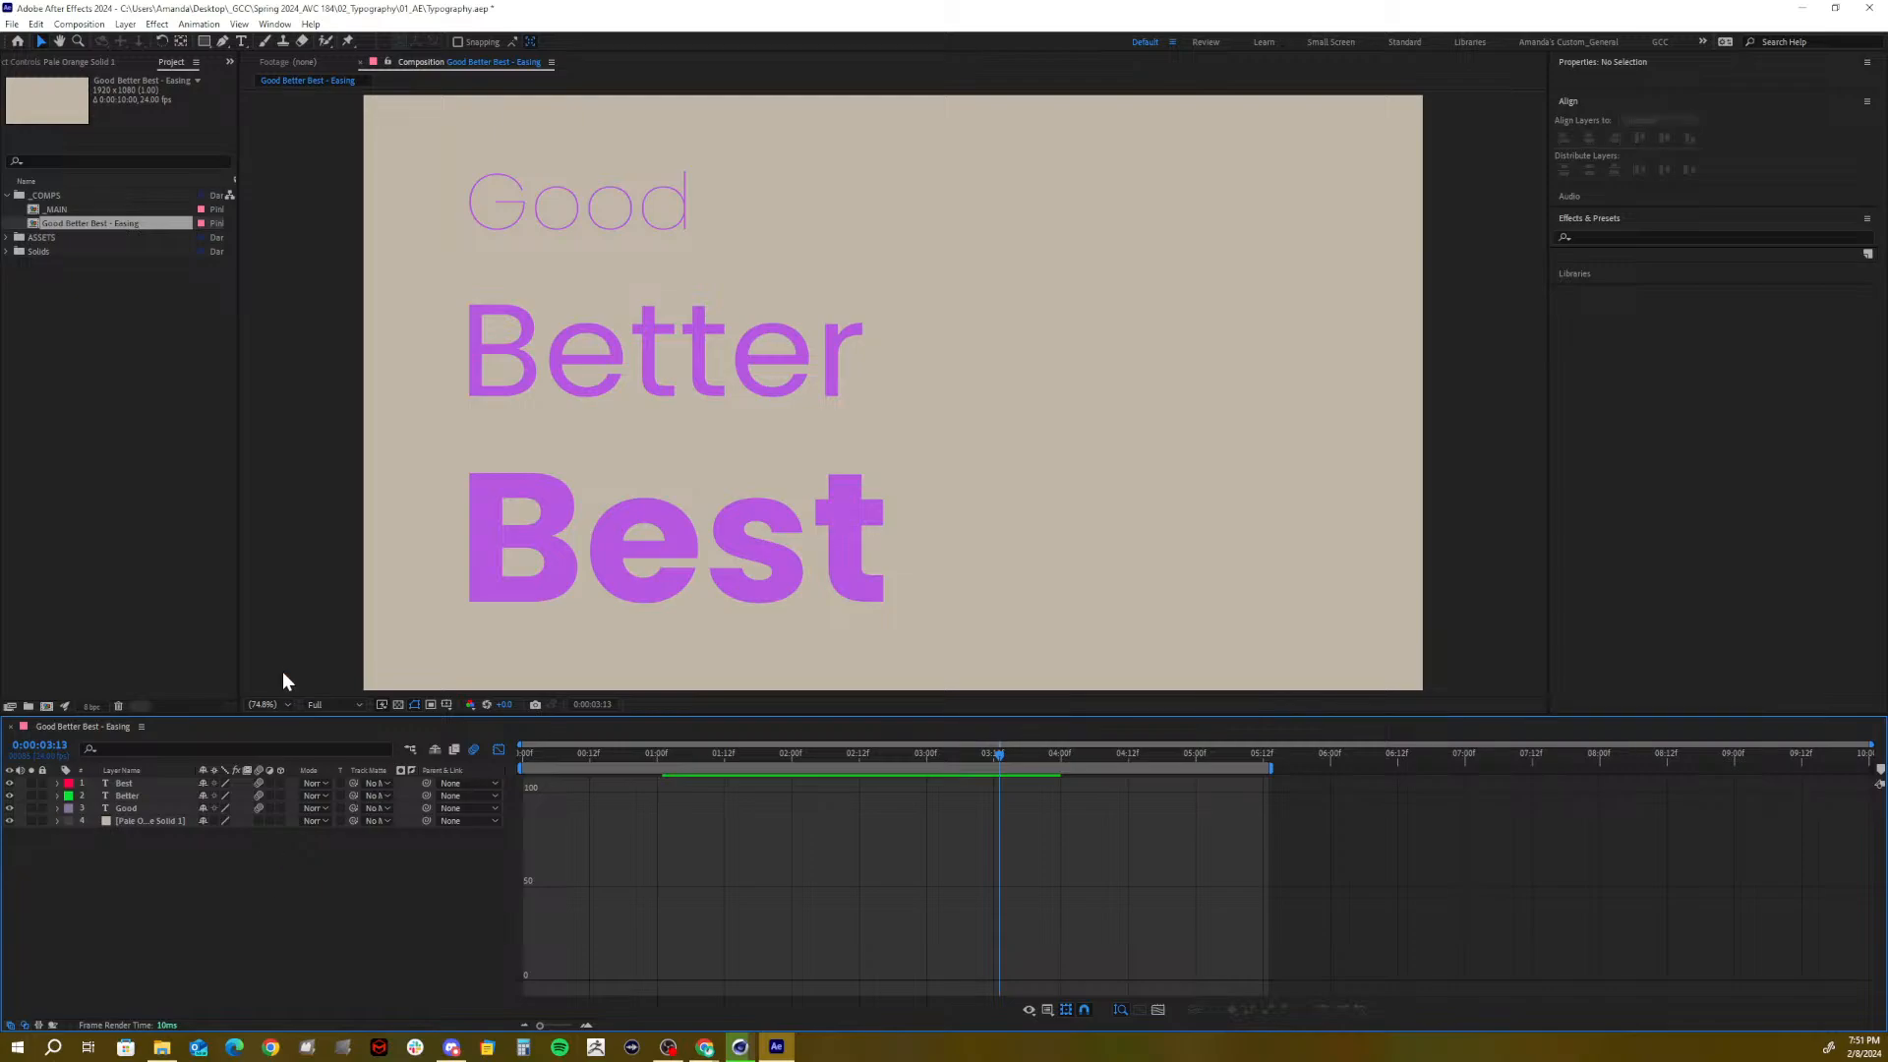
Save the project, then deepen the three words' fill to purple 9C36CB
key("ctrl+s")
left_click(130, 783)
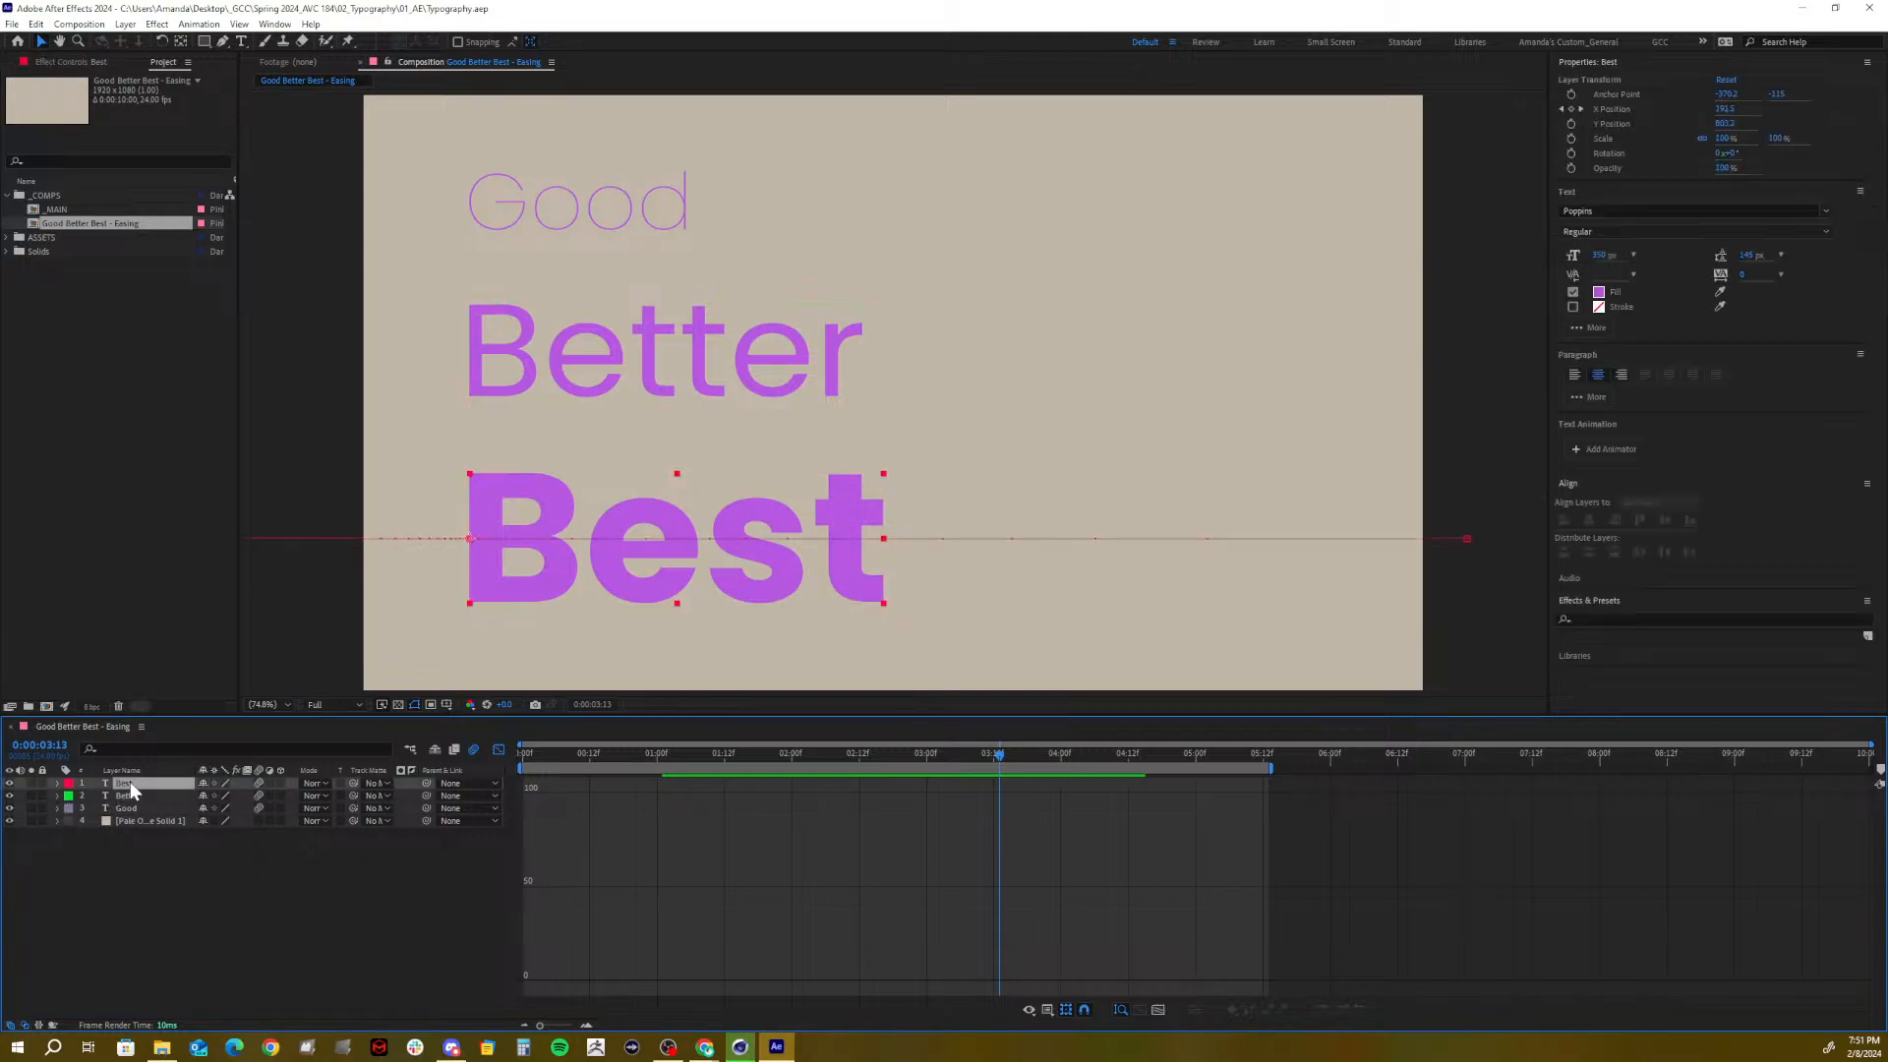
left_click(133, 808, "shift")
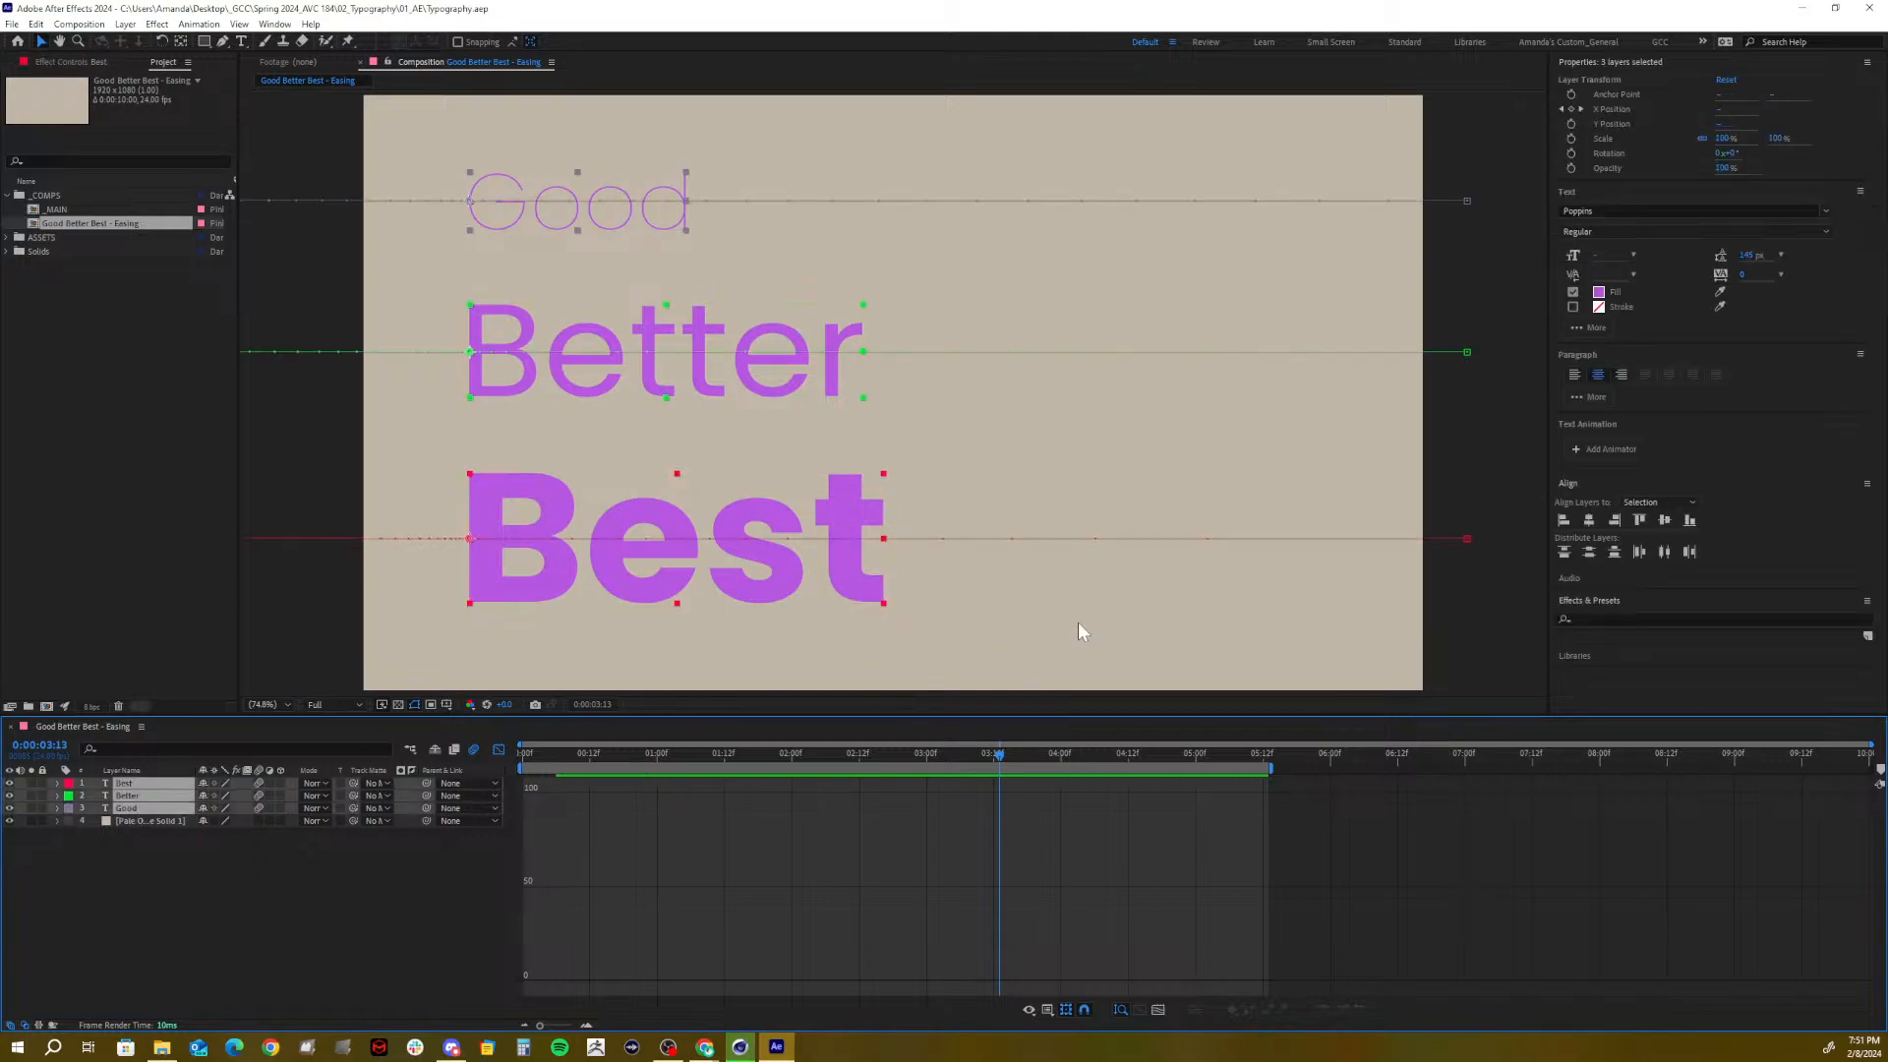
left_click(1598, 292)
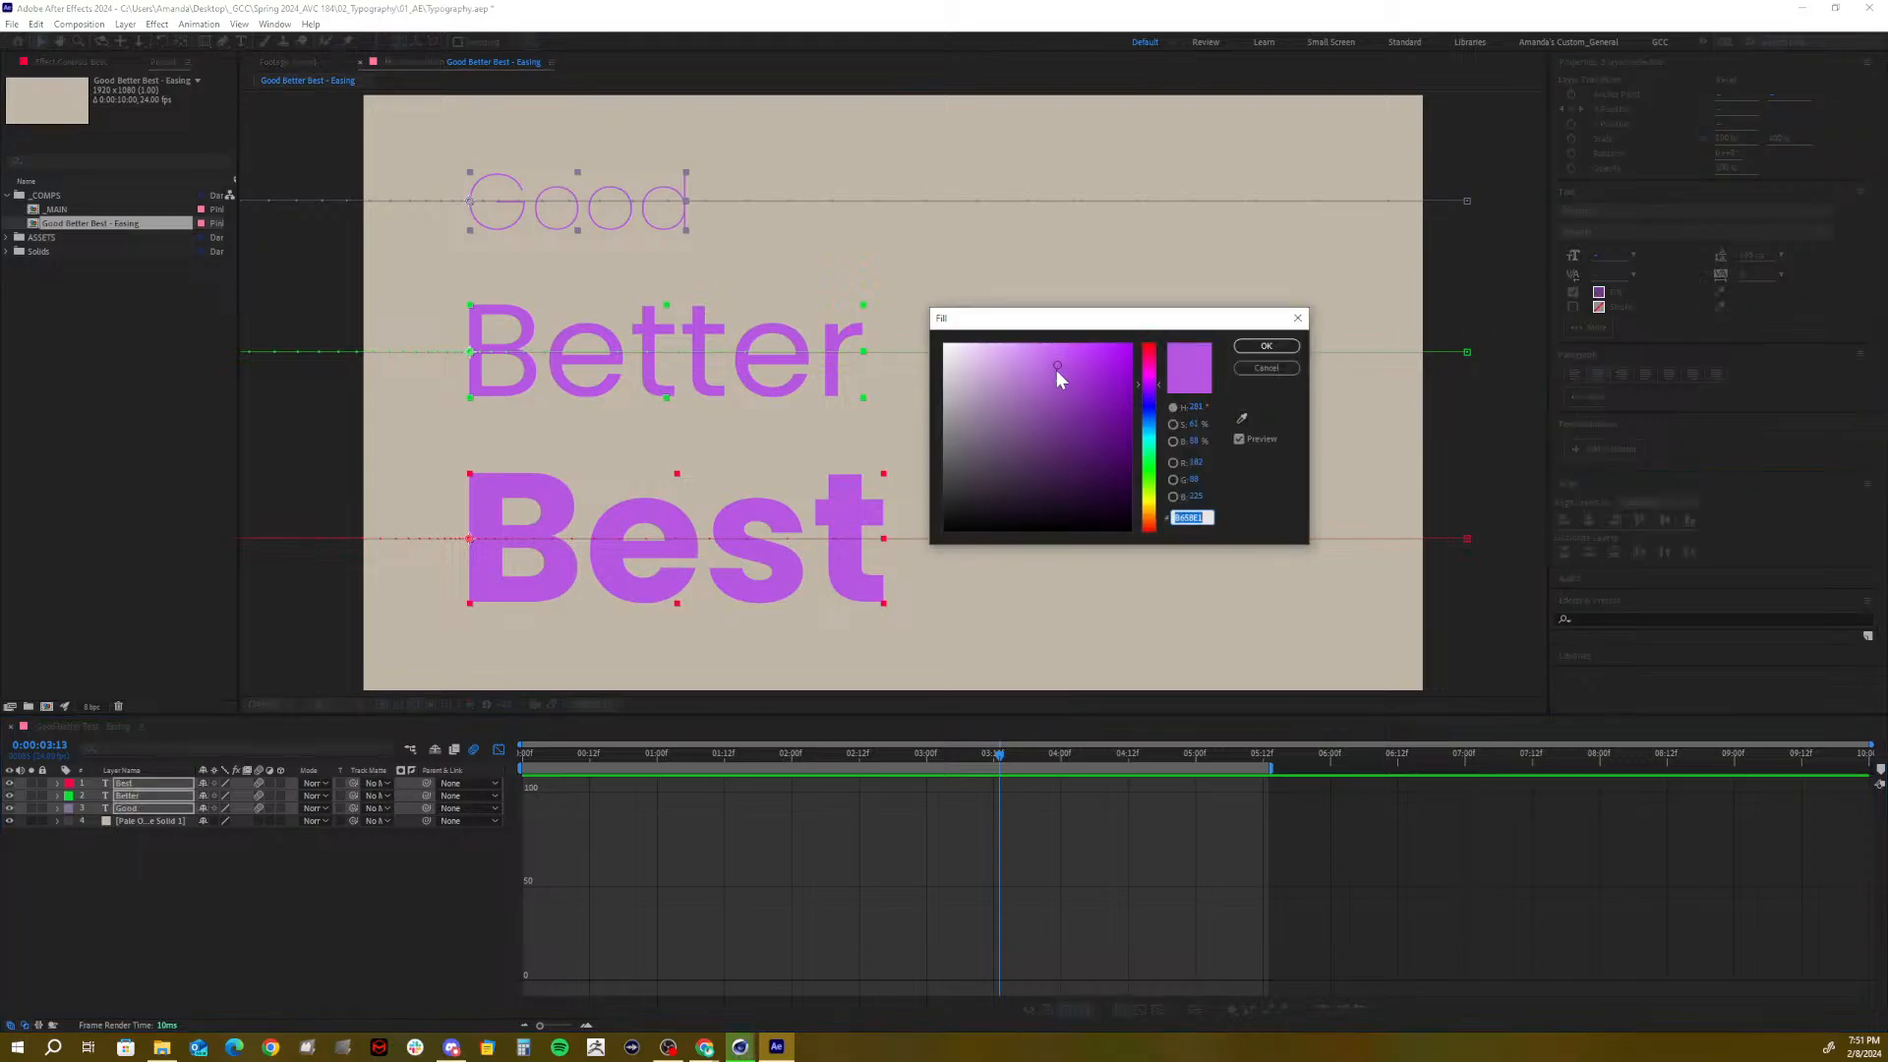
left_click_drag(1057, 370, 1080, 380)
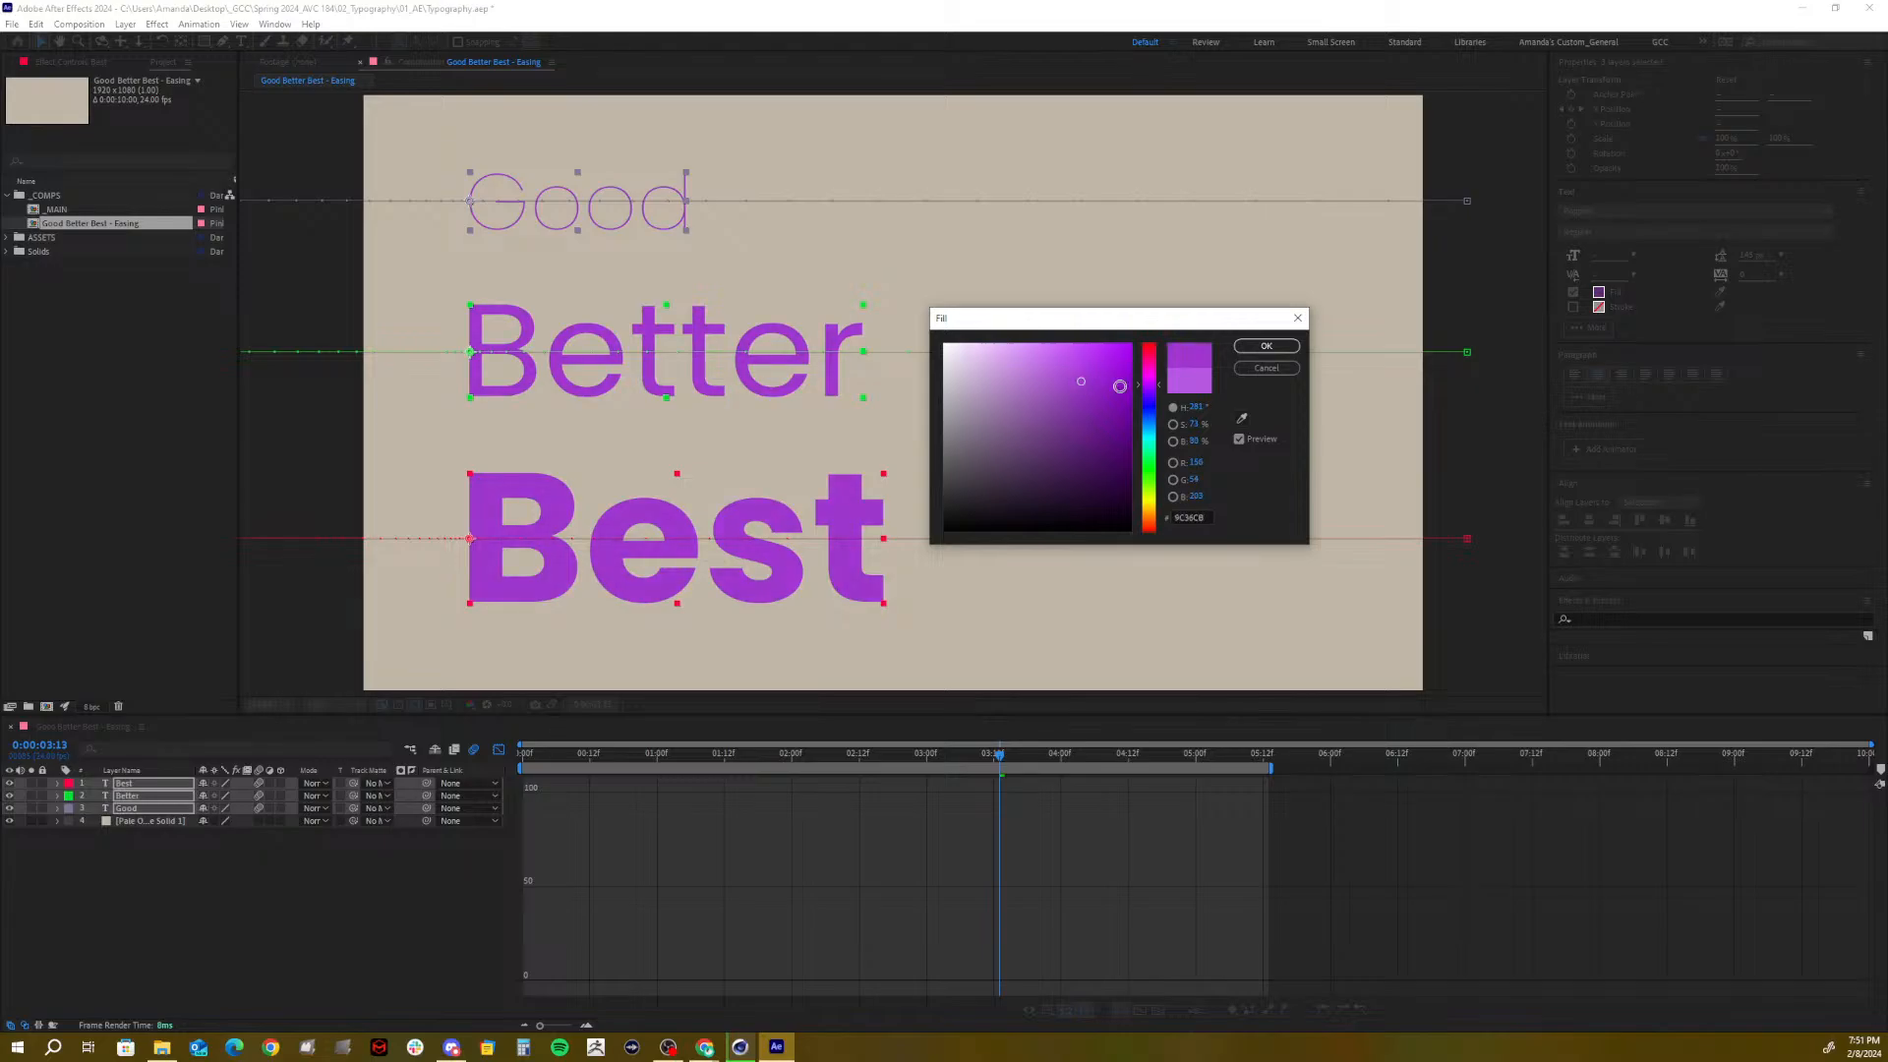
left_click(1272, 346)
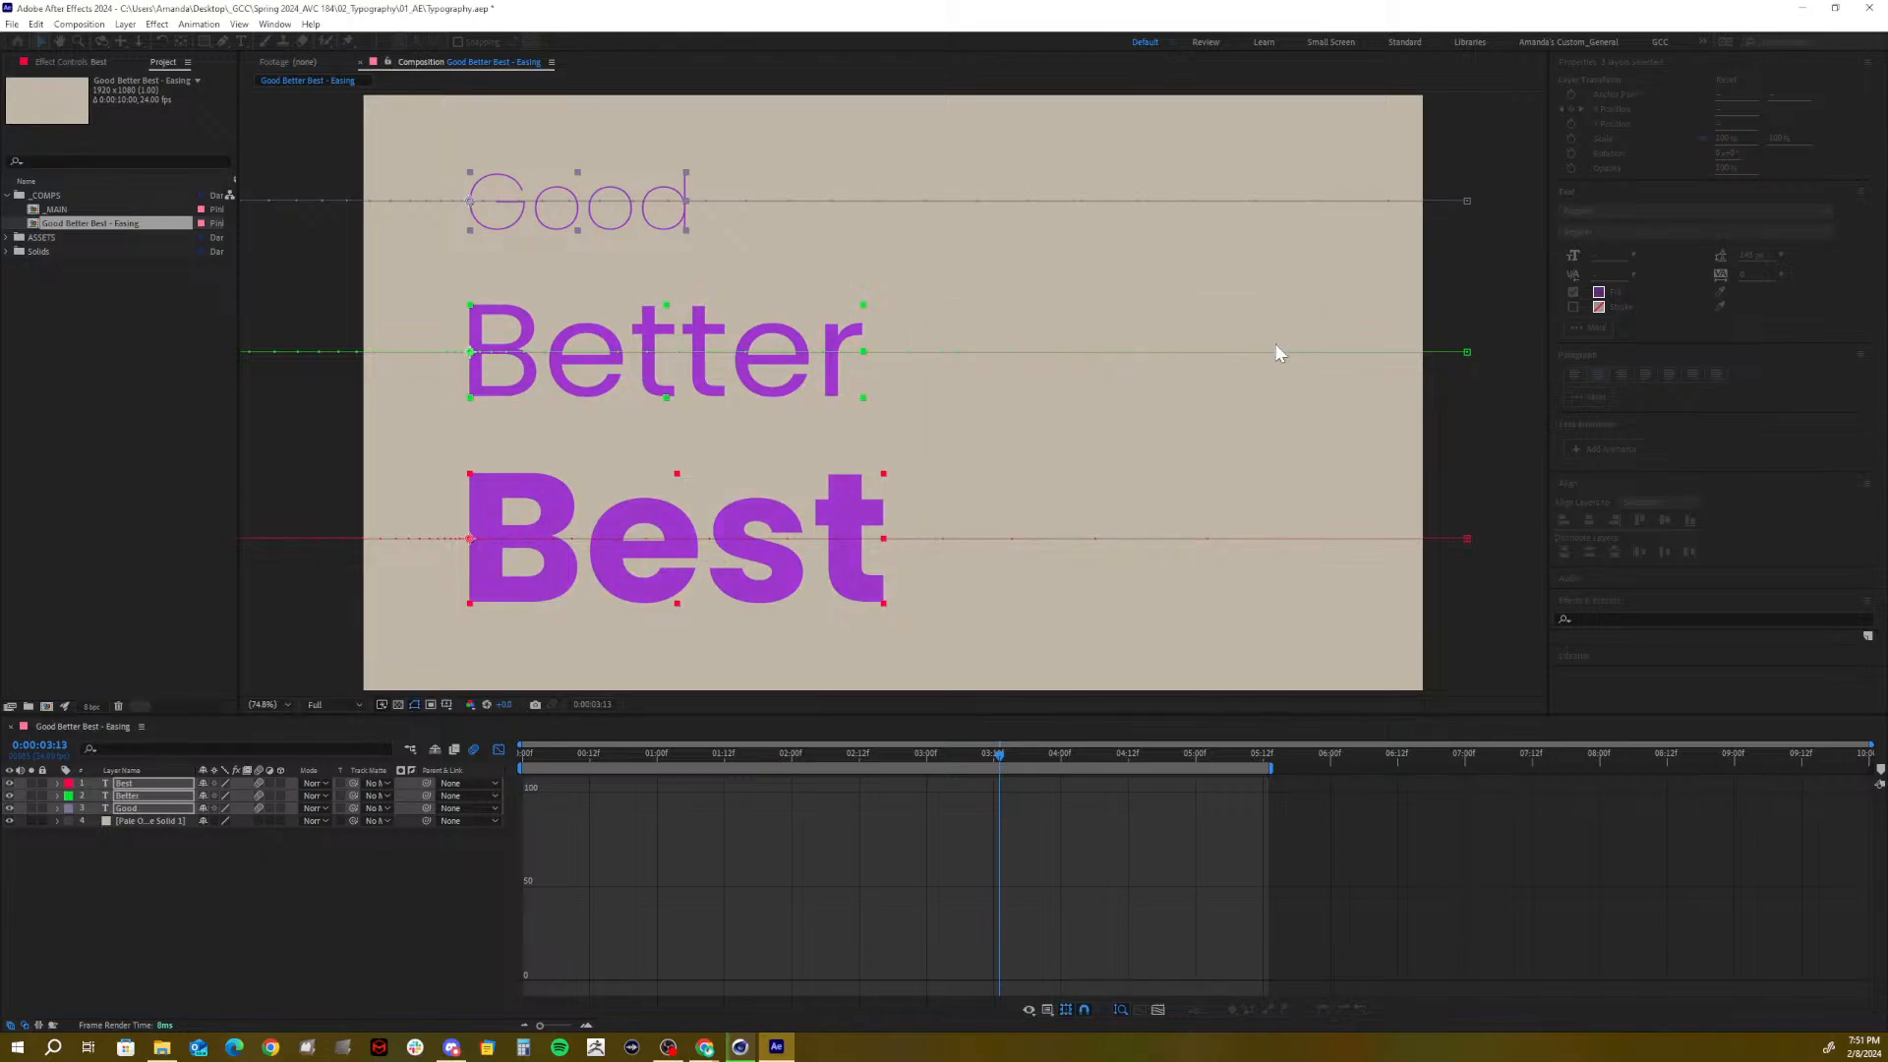
left_click(163, 922)
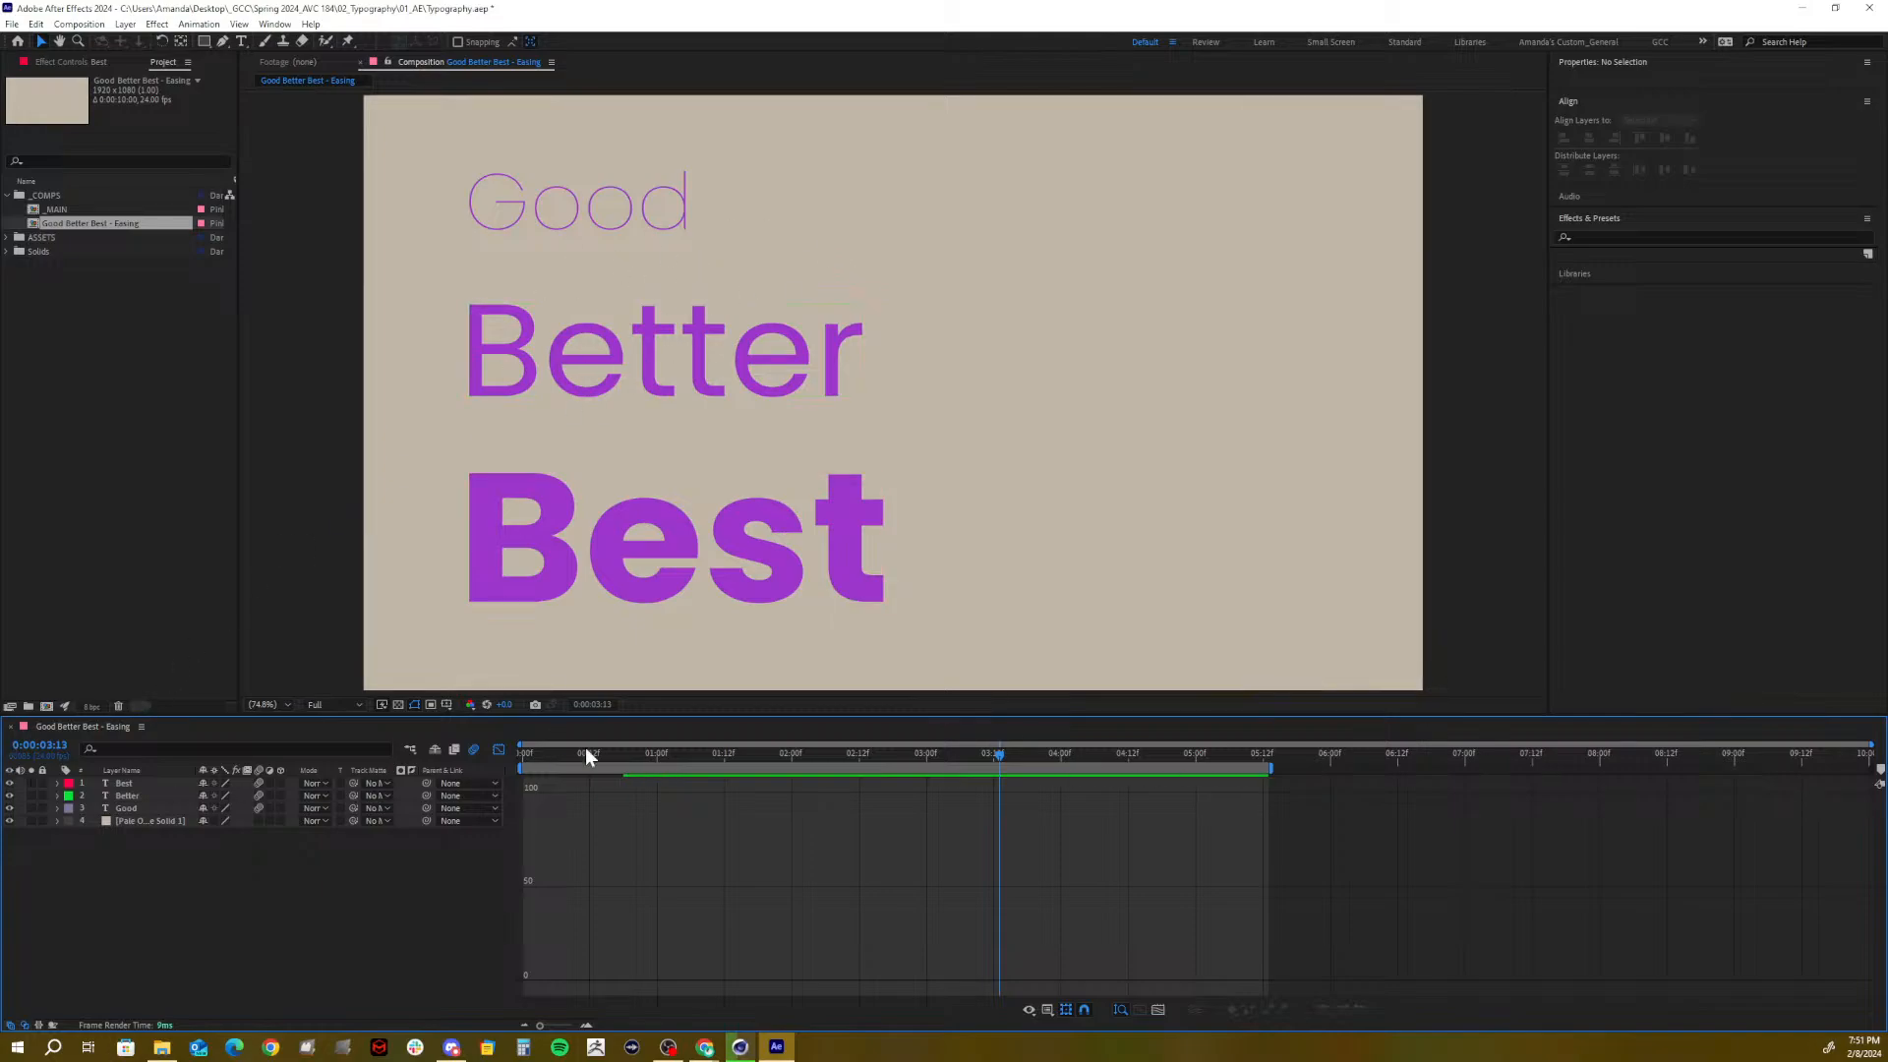
Turn off the Graph Editor and trim Good Better Best - Easing to its work area, ending near 5:12
left_click(498, 749)
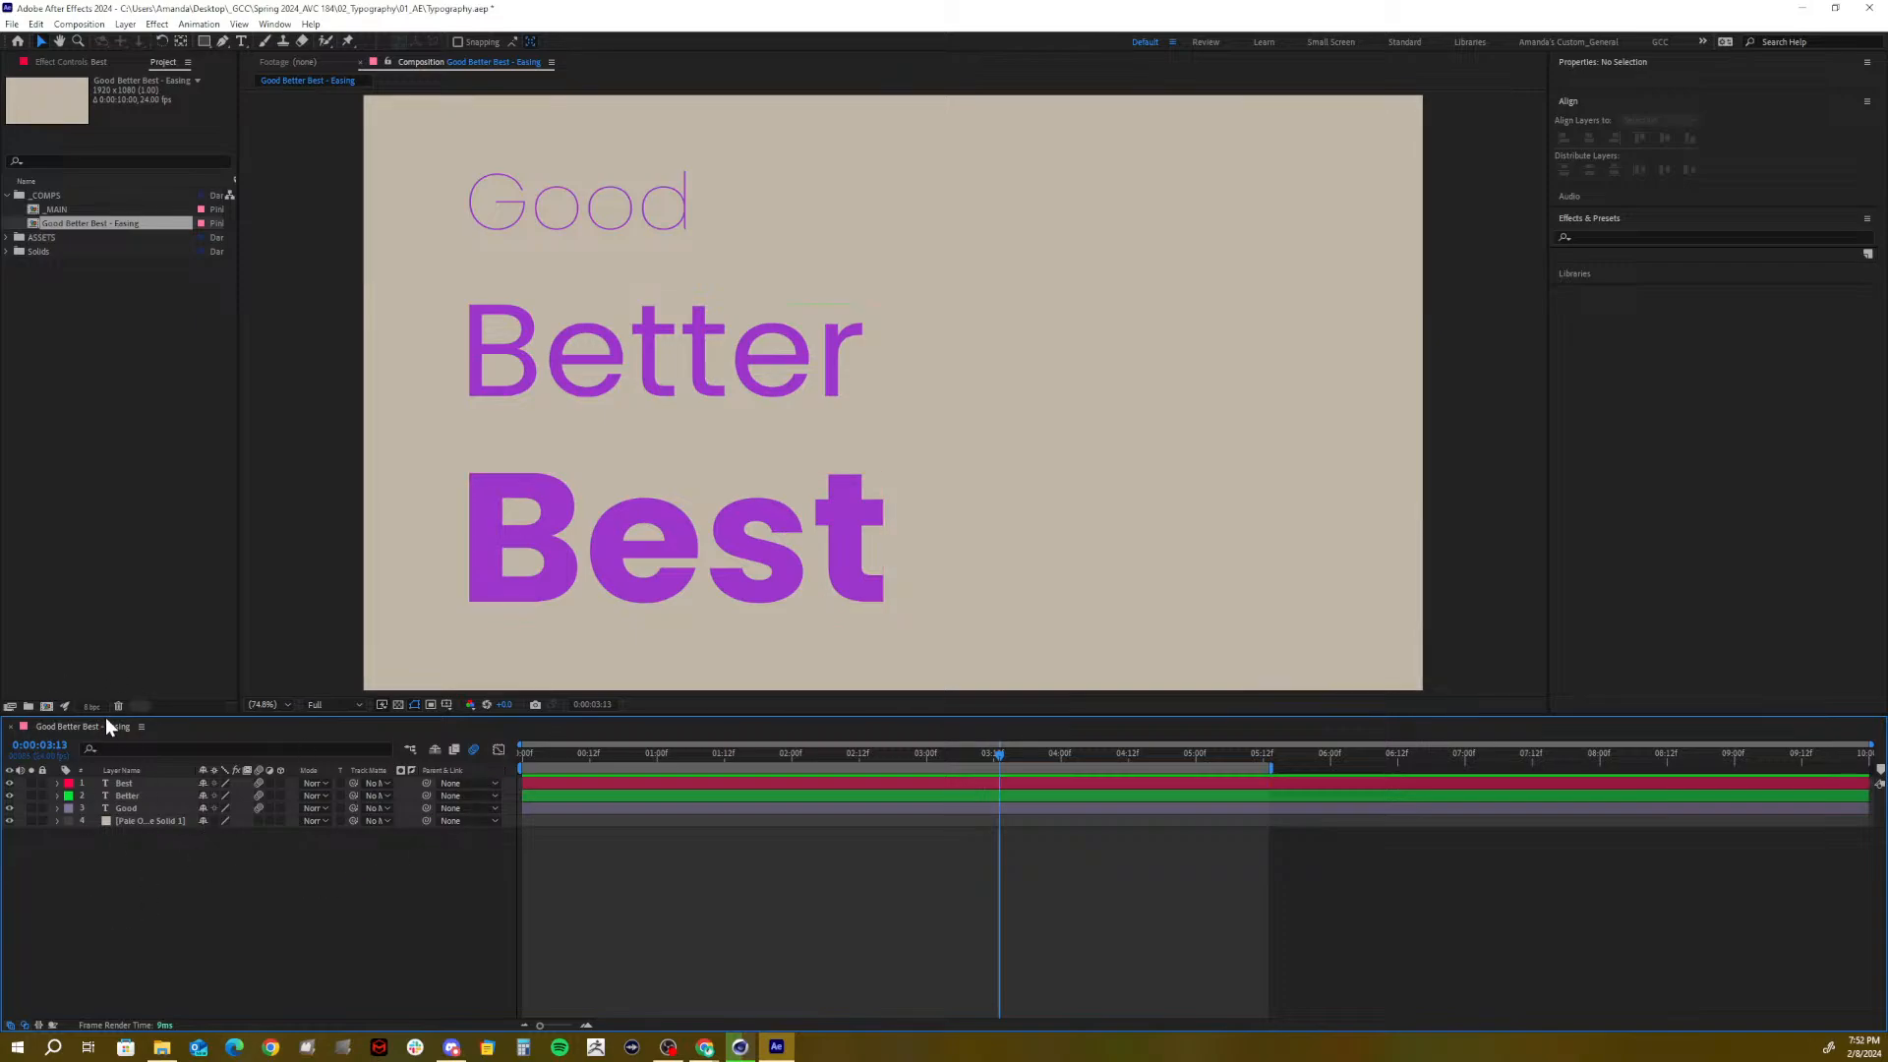
left_click(41, 197)
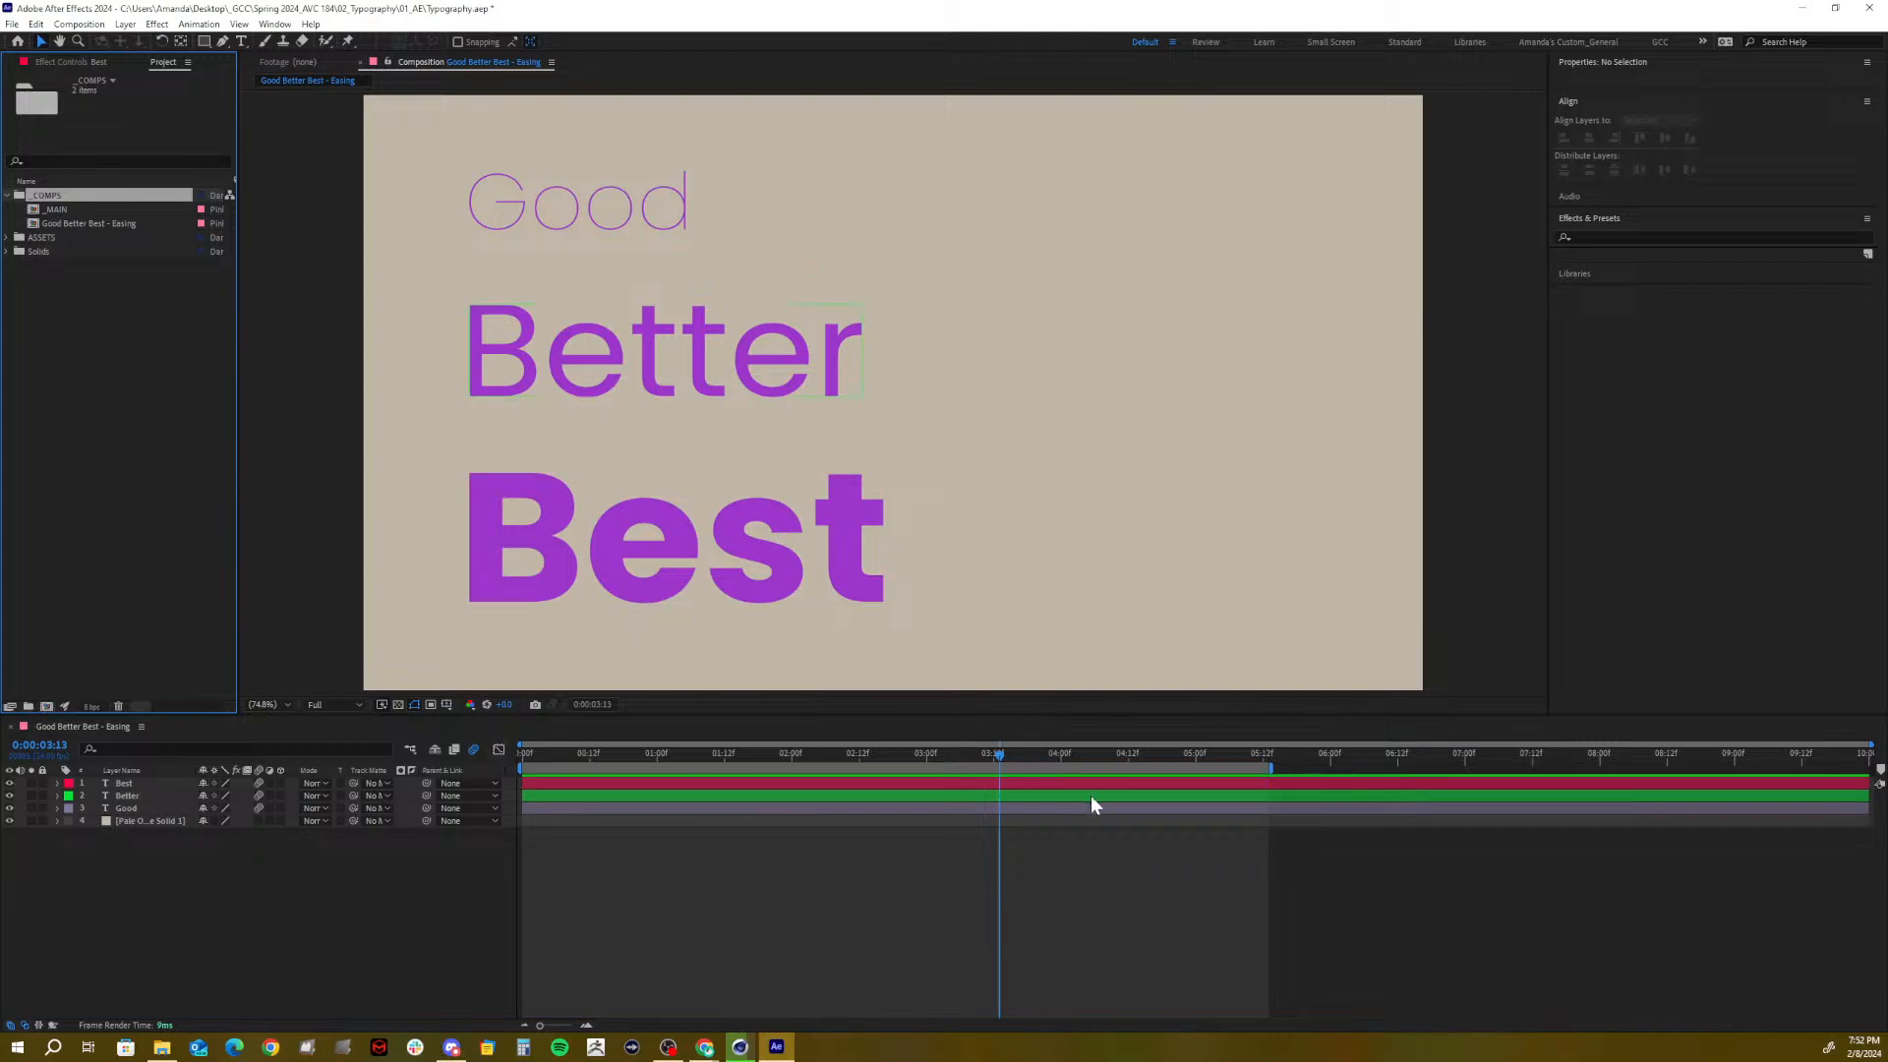
left_click_drag(1174, 755, 653, 808)
right_click(759, 771)
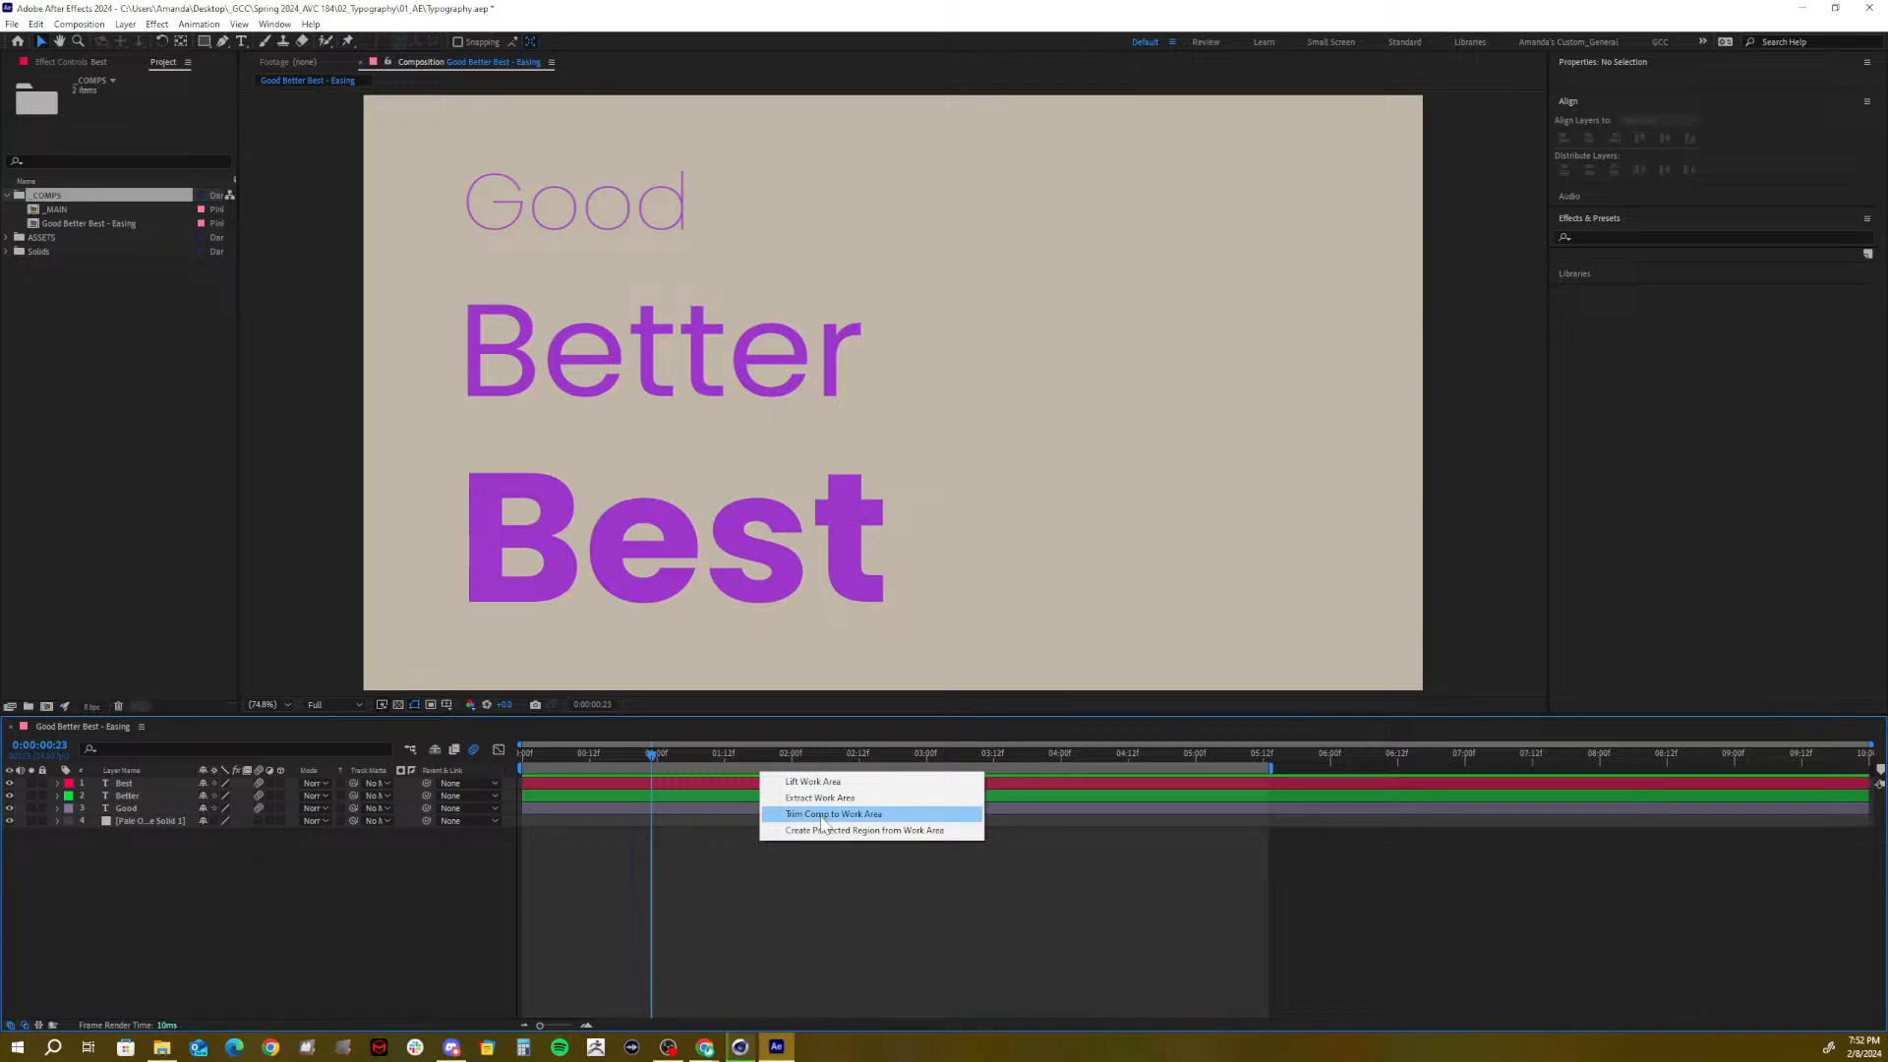
left_click(824, 815)
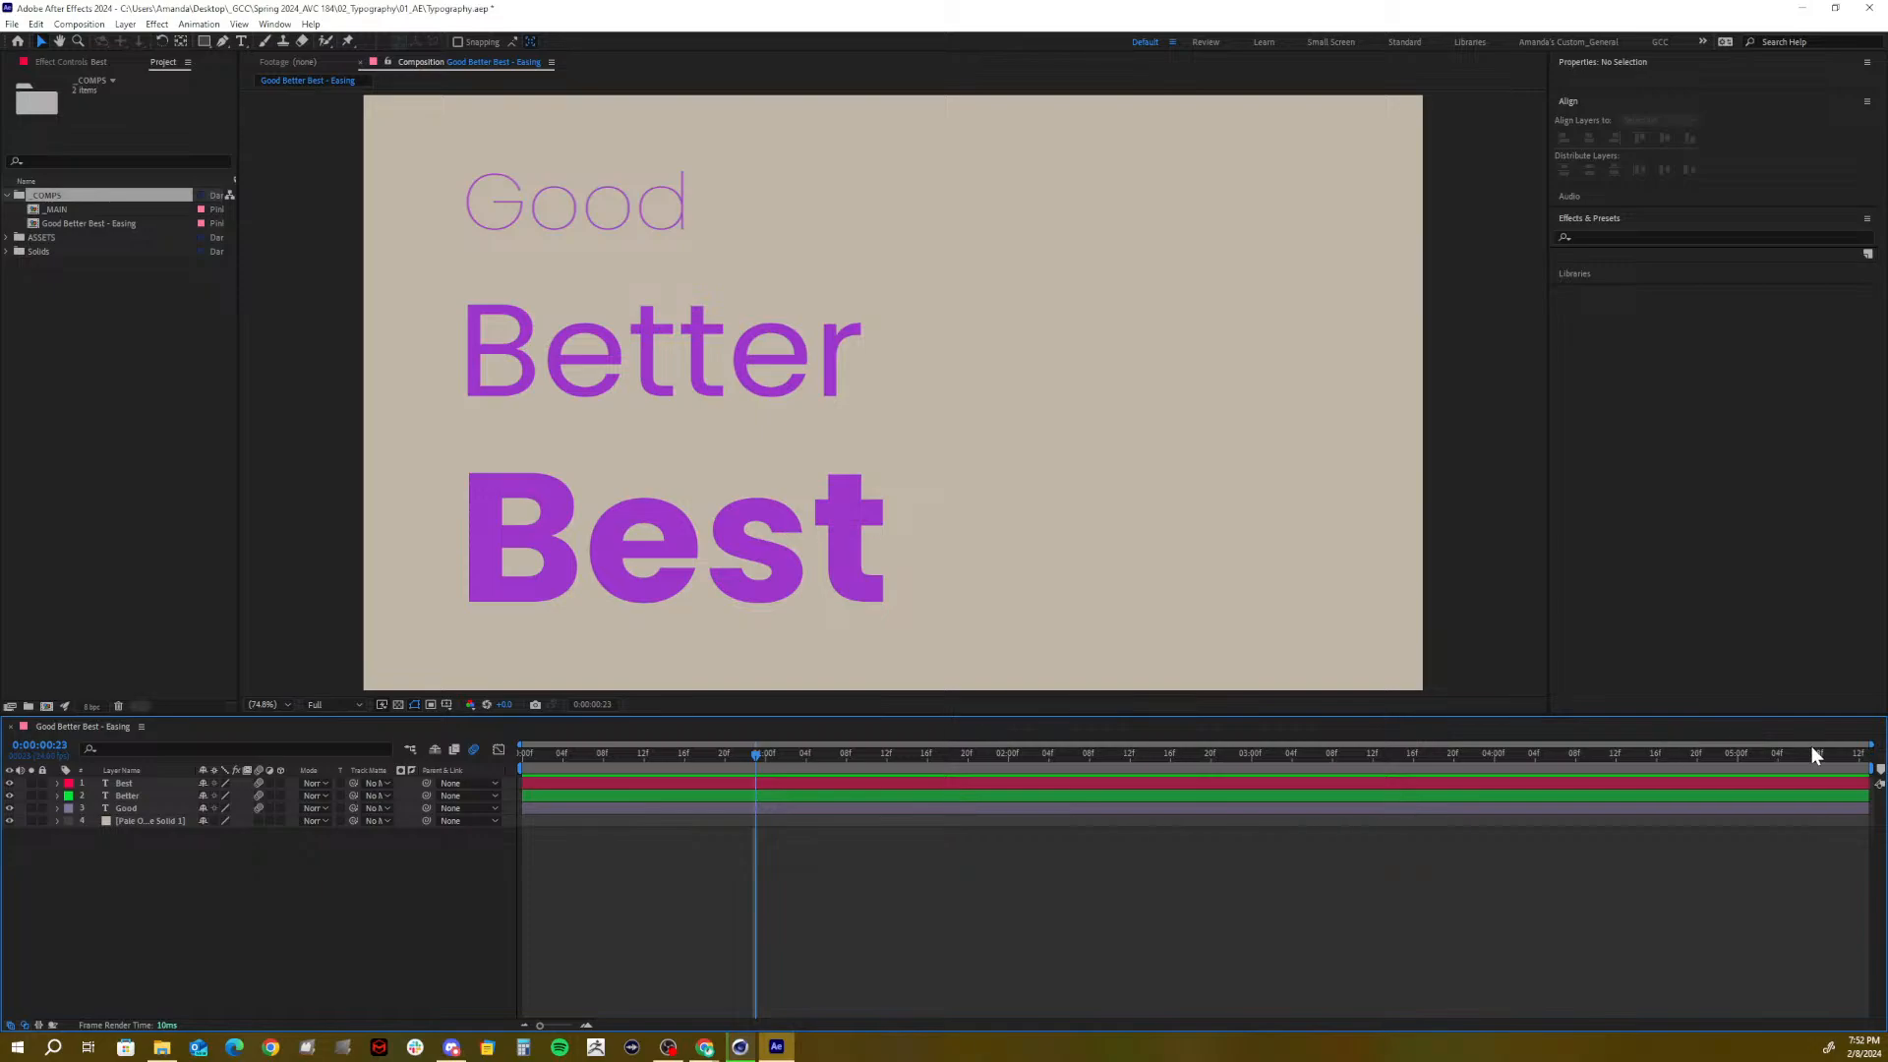
left_click(1738, 754)
left_click(1768, 754)
left_click_drag(1783, 765, 308, 736)
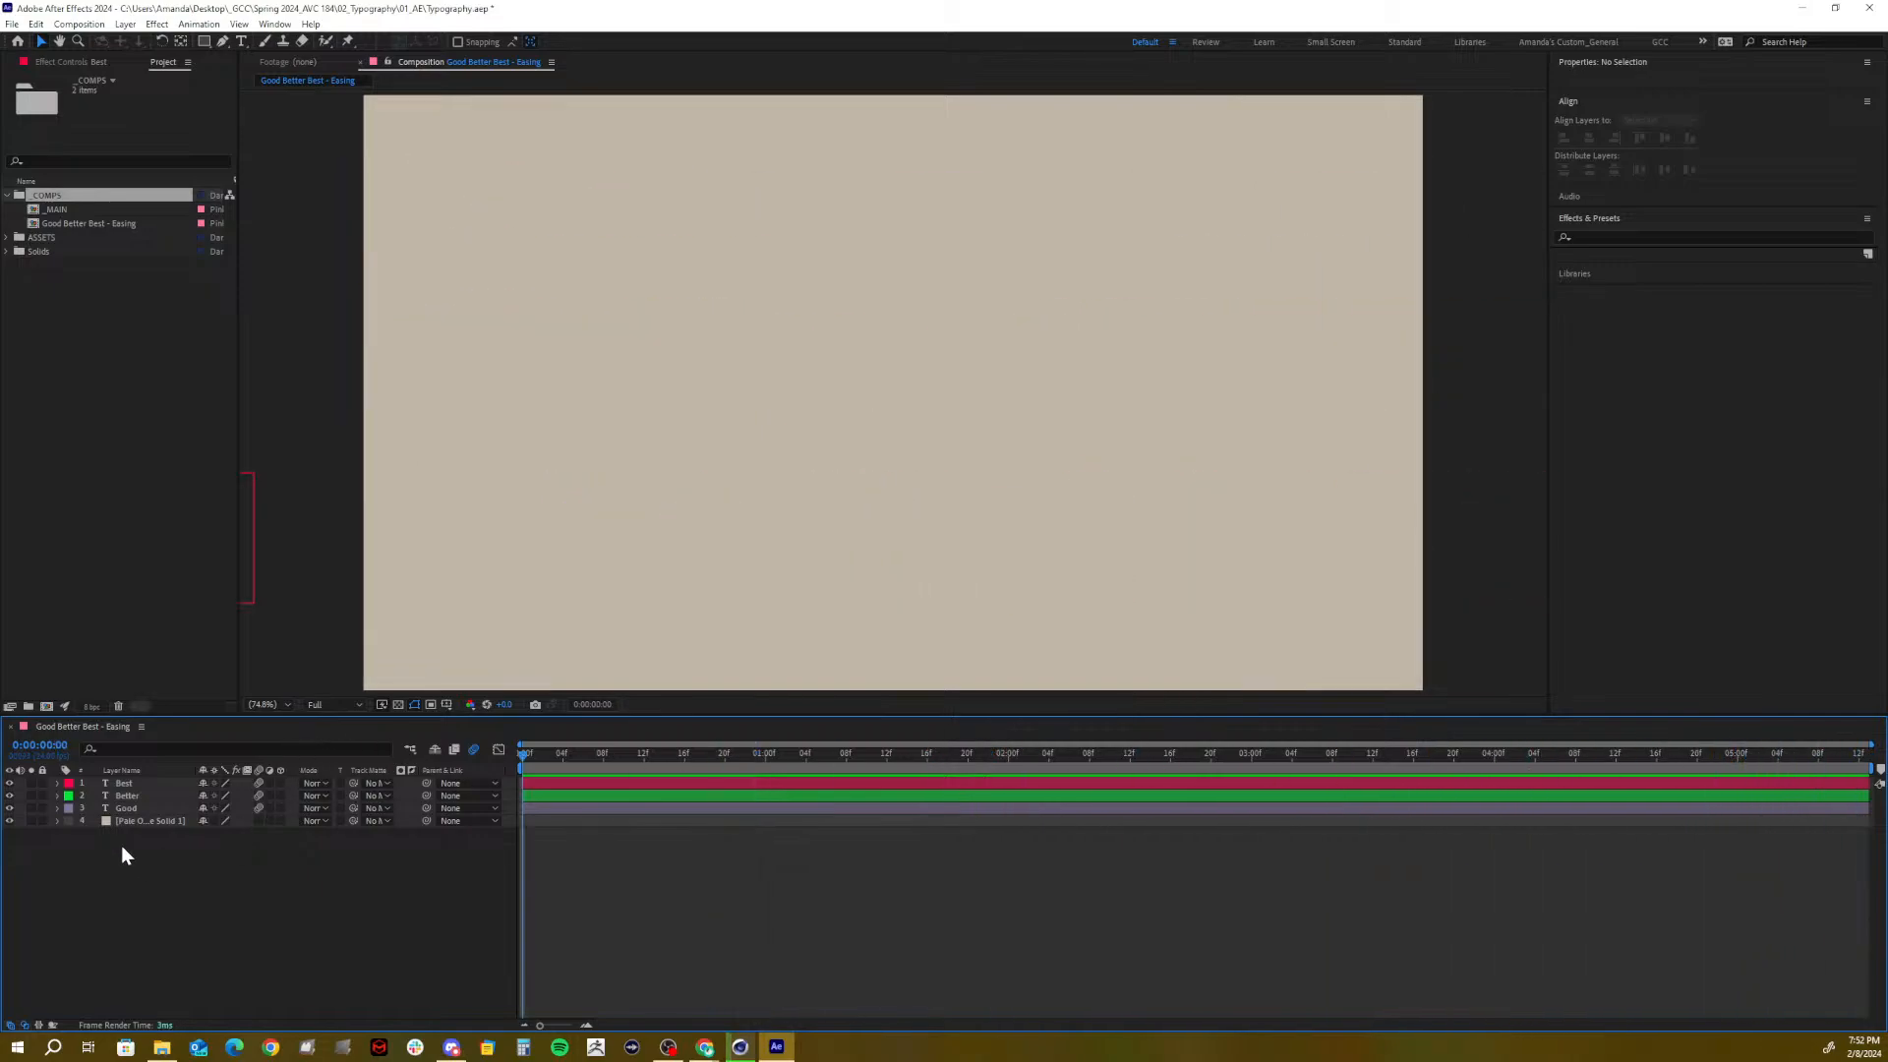
Save the project and nest Good Better Best - Easing as a layer in _MAIN
key("ctrl+s")
double_click(61, 208)
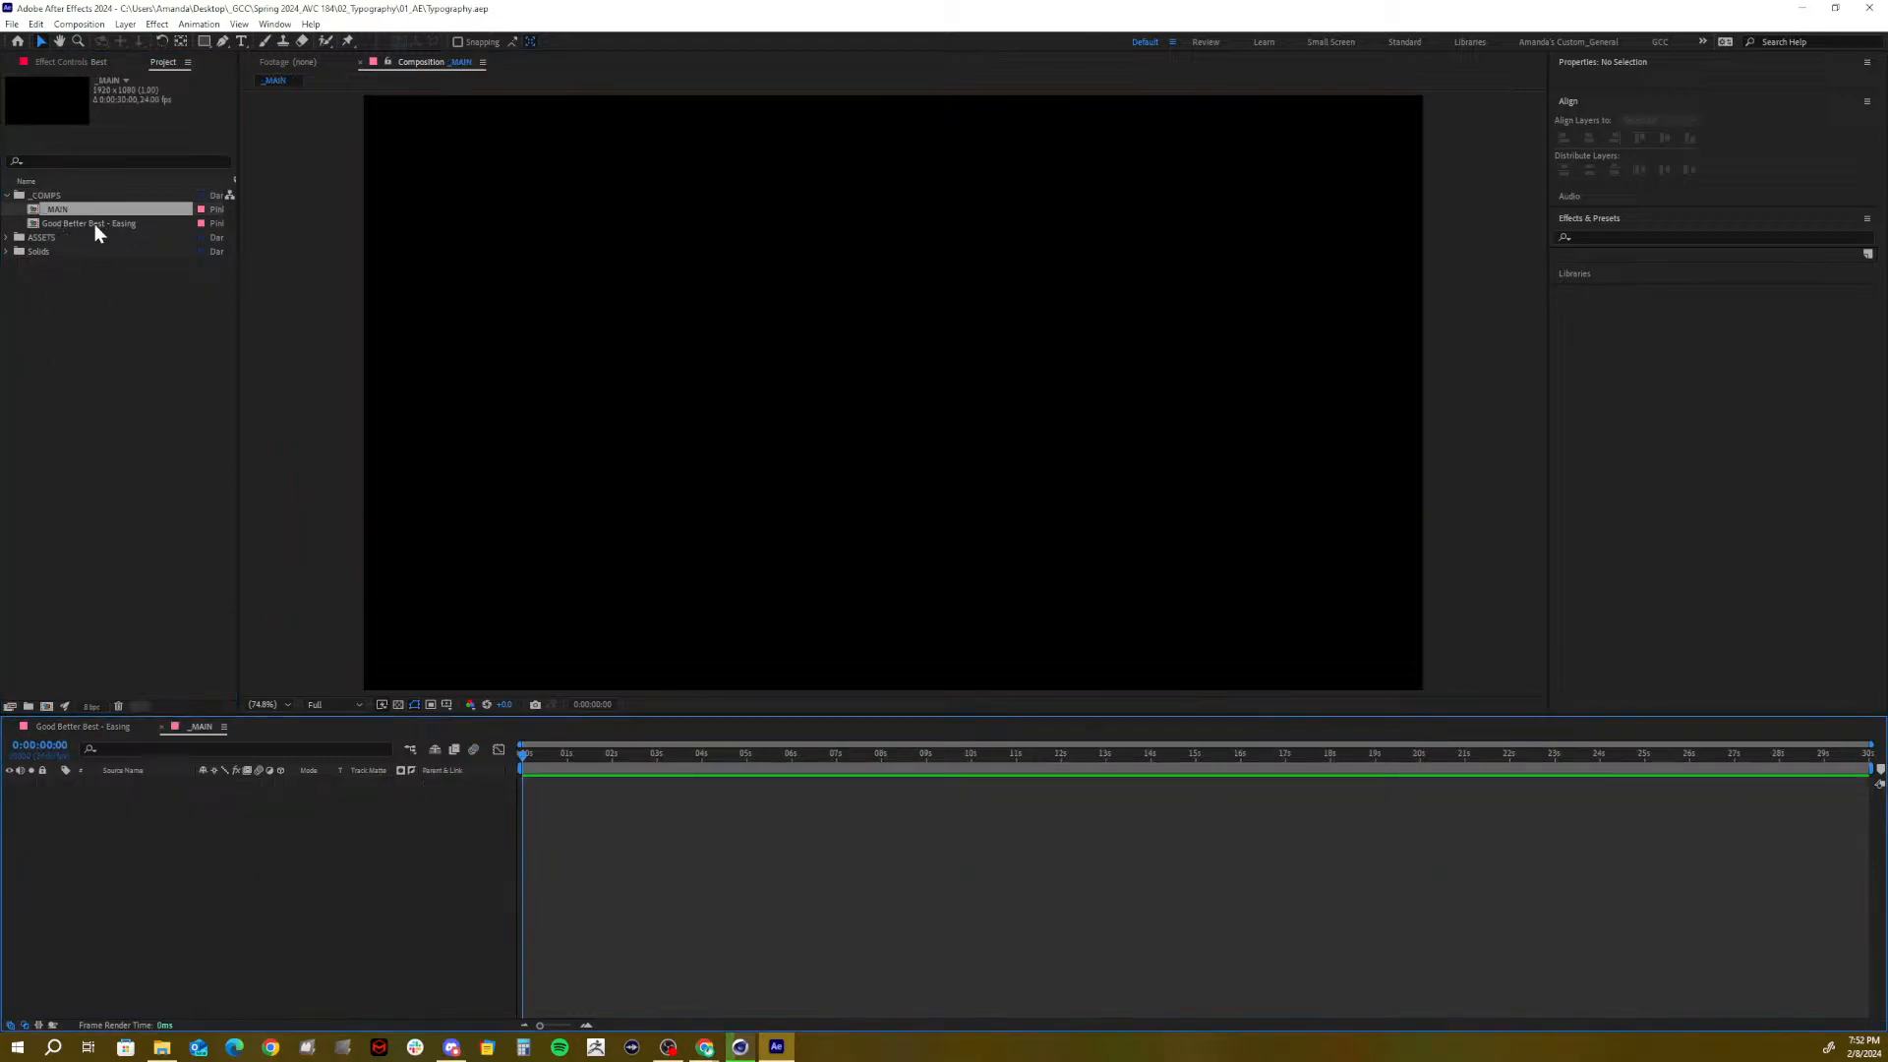
left_click_drag(93, 222, 197, 806)
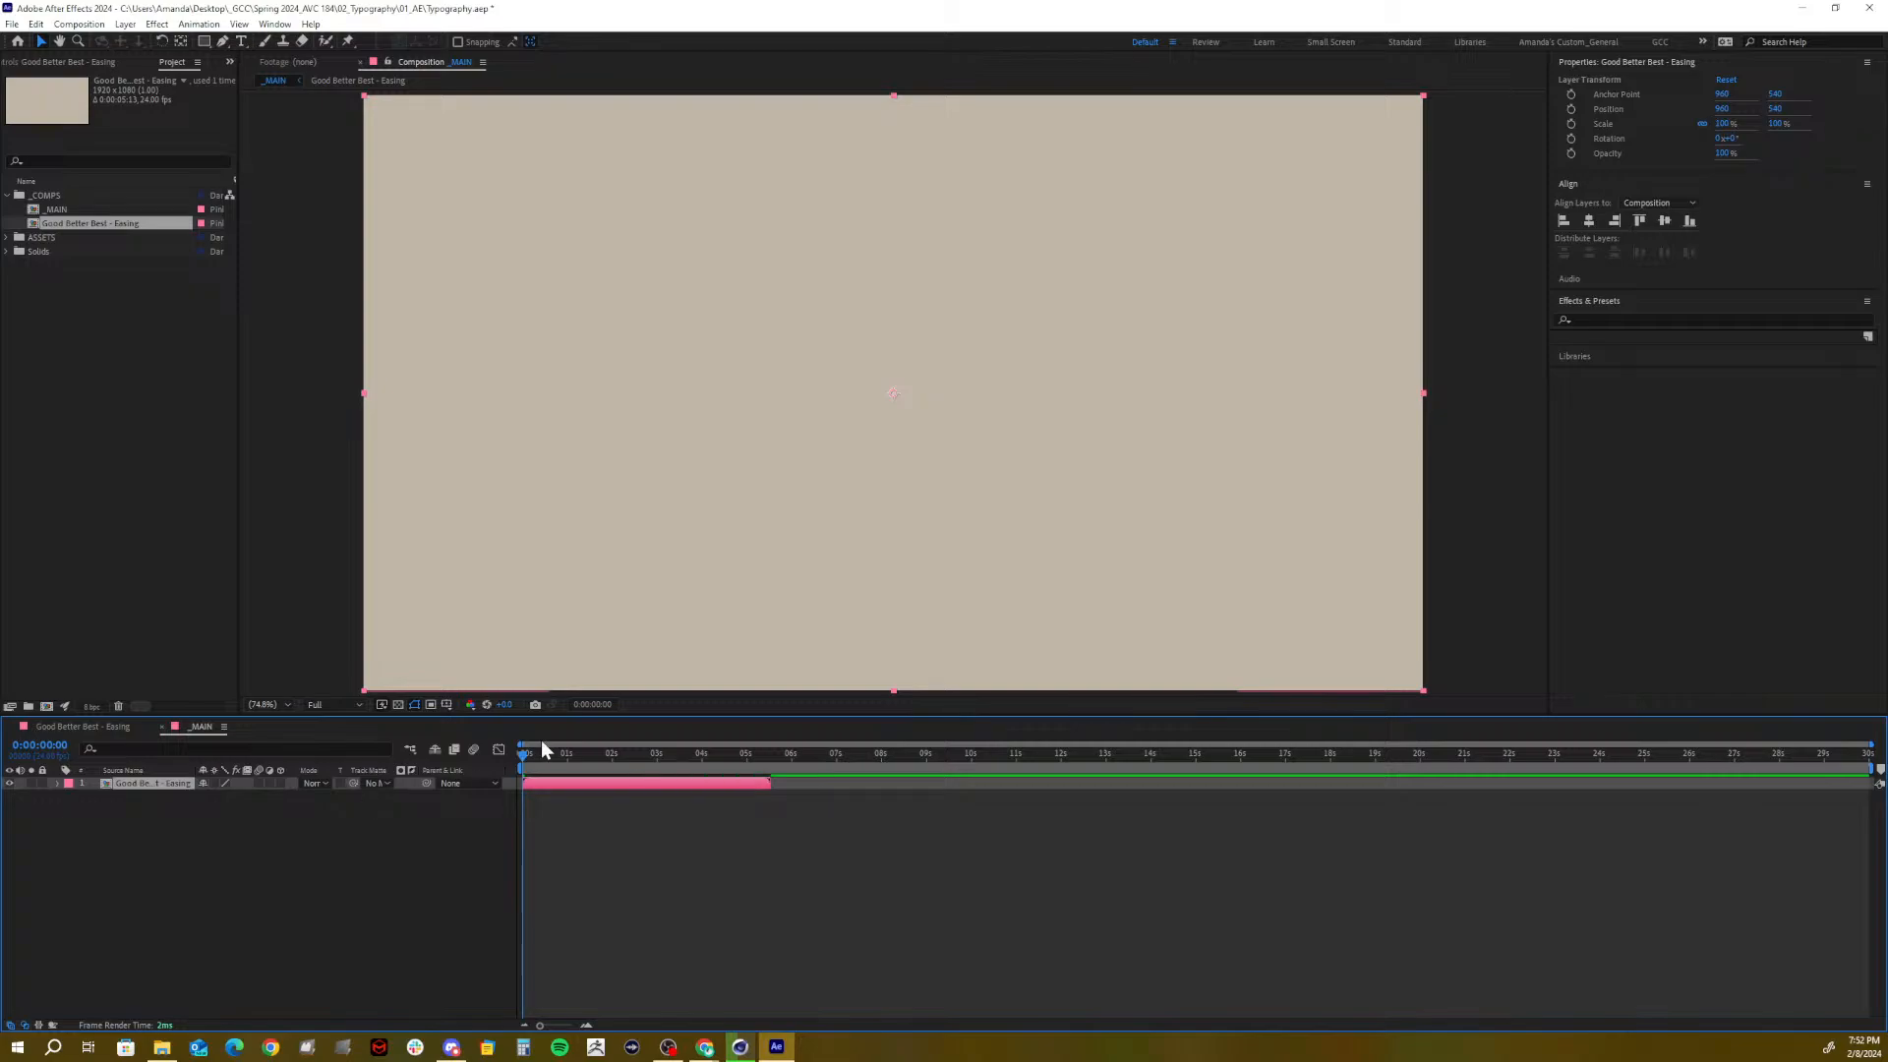
Scrub _MAIN to check the nested animation, then close the Good Better Best - Easing comp
left_click_drag(568, 753, 484, 783)
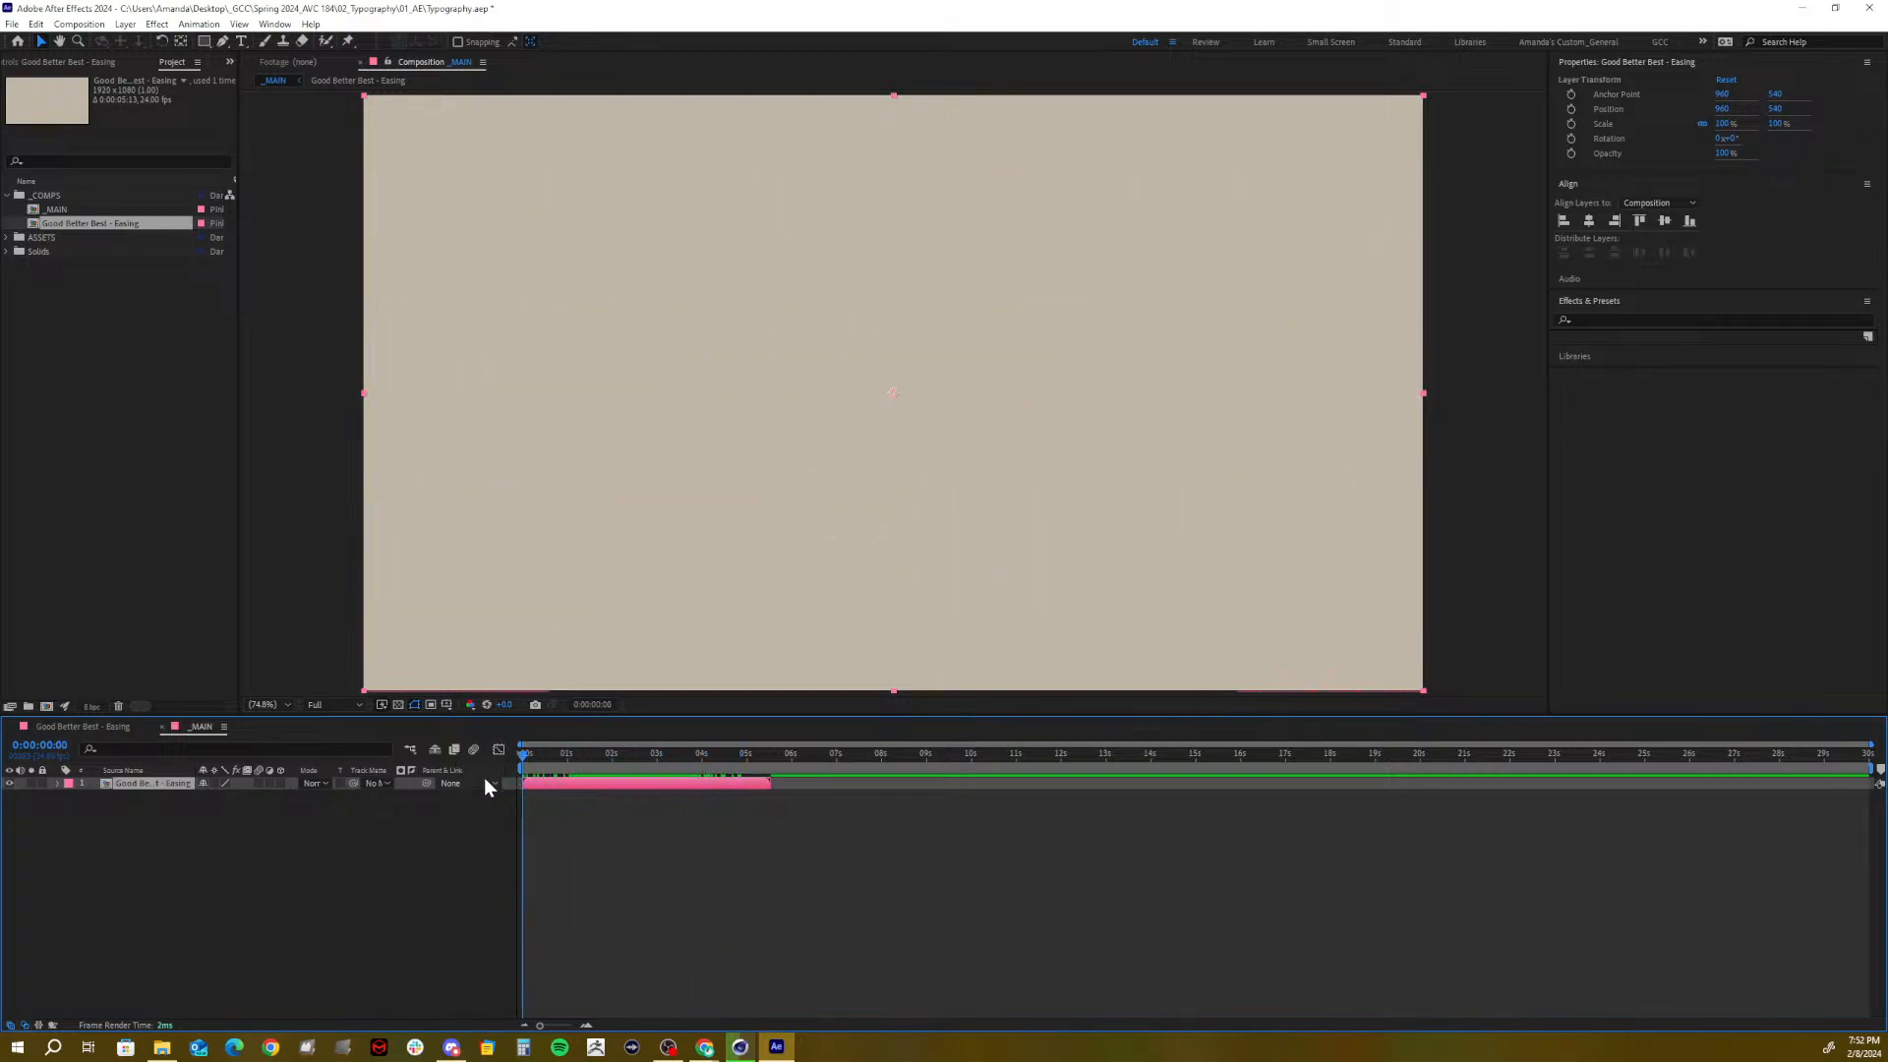
left_click(80, 723)
left_click(12, 725)
Create a new composition named FADE in the _COMPS folder
left_click(55, 196)
left_click(47, 705)
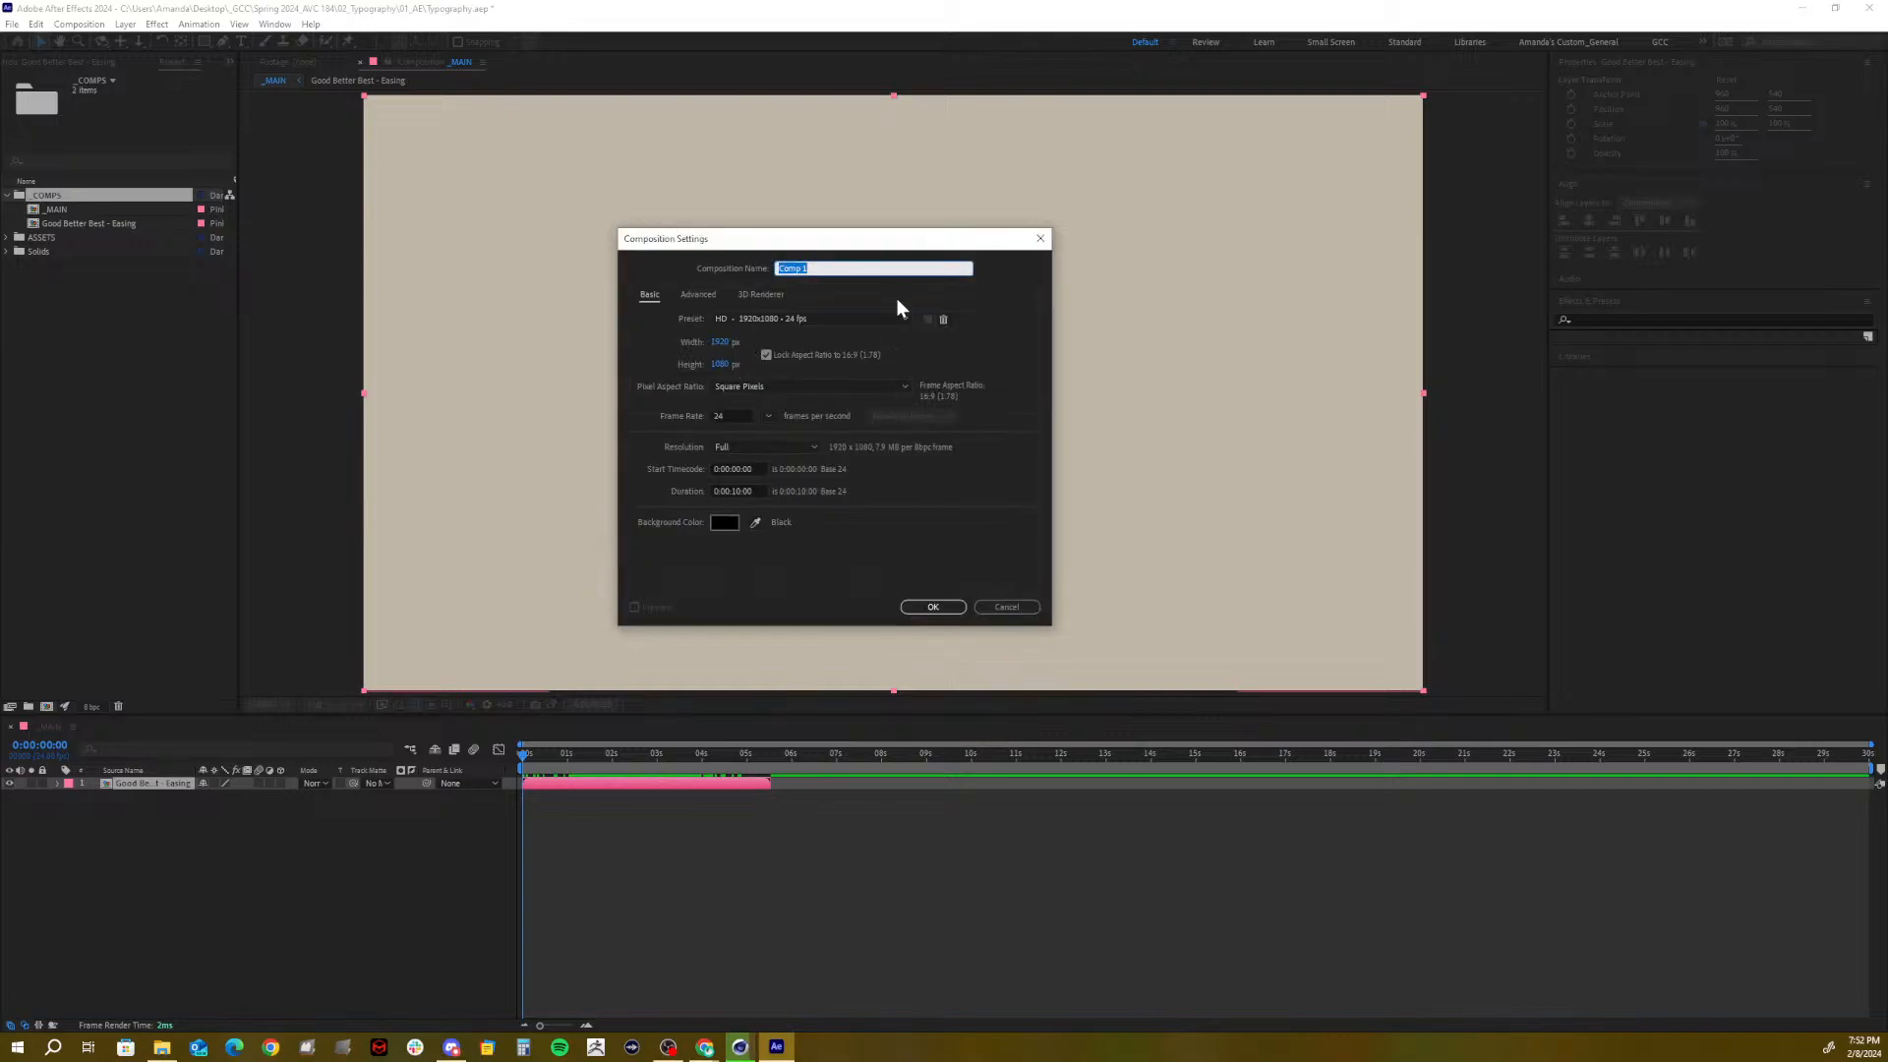
type("FADE")
left_click(933, 607)
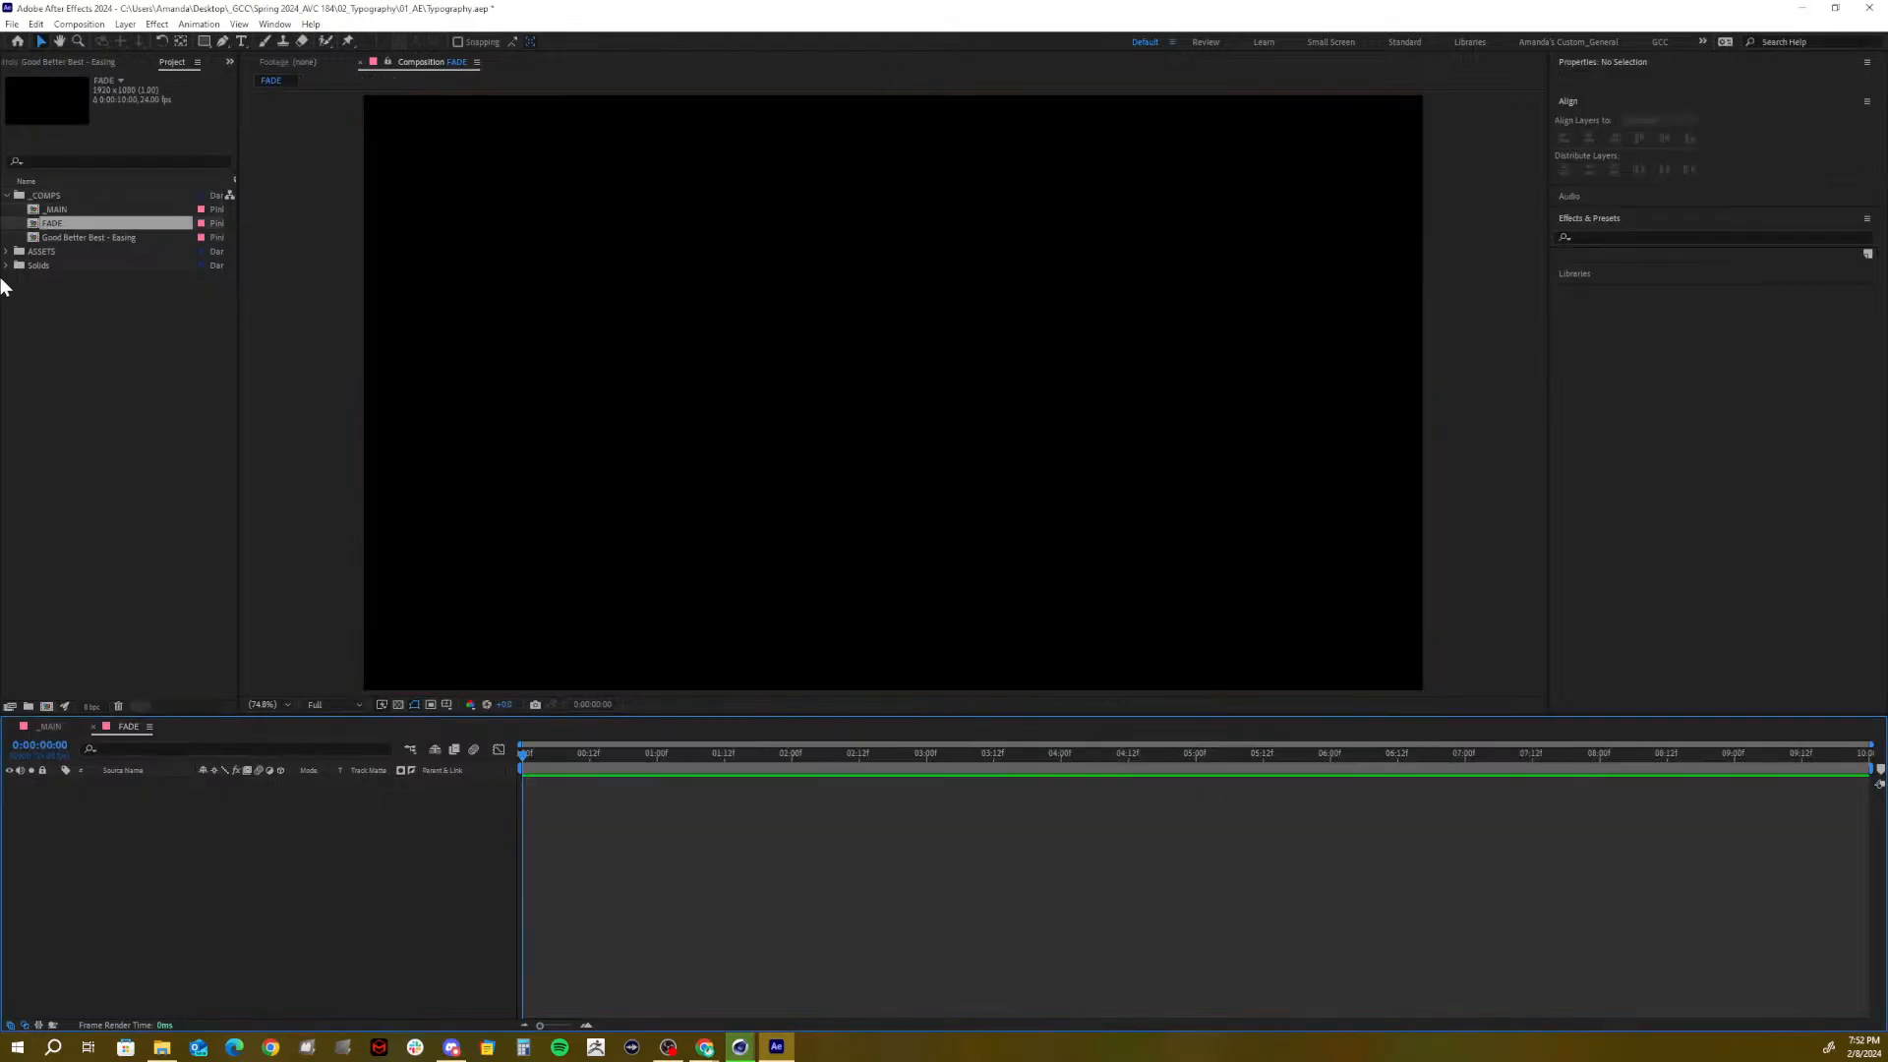
mouse_move(54, 223)
left_mouse_down()
mouse_move(52, 492)
mouse_move(62, 223)
left_mouse_up()
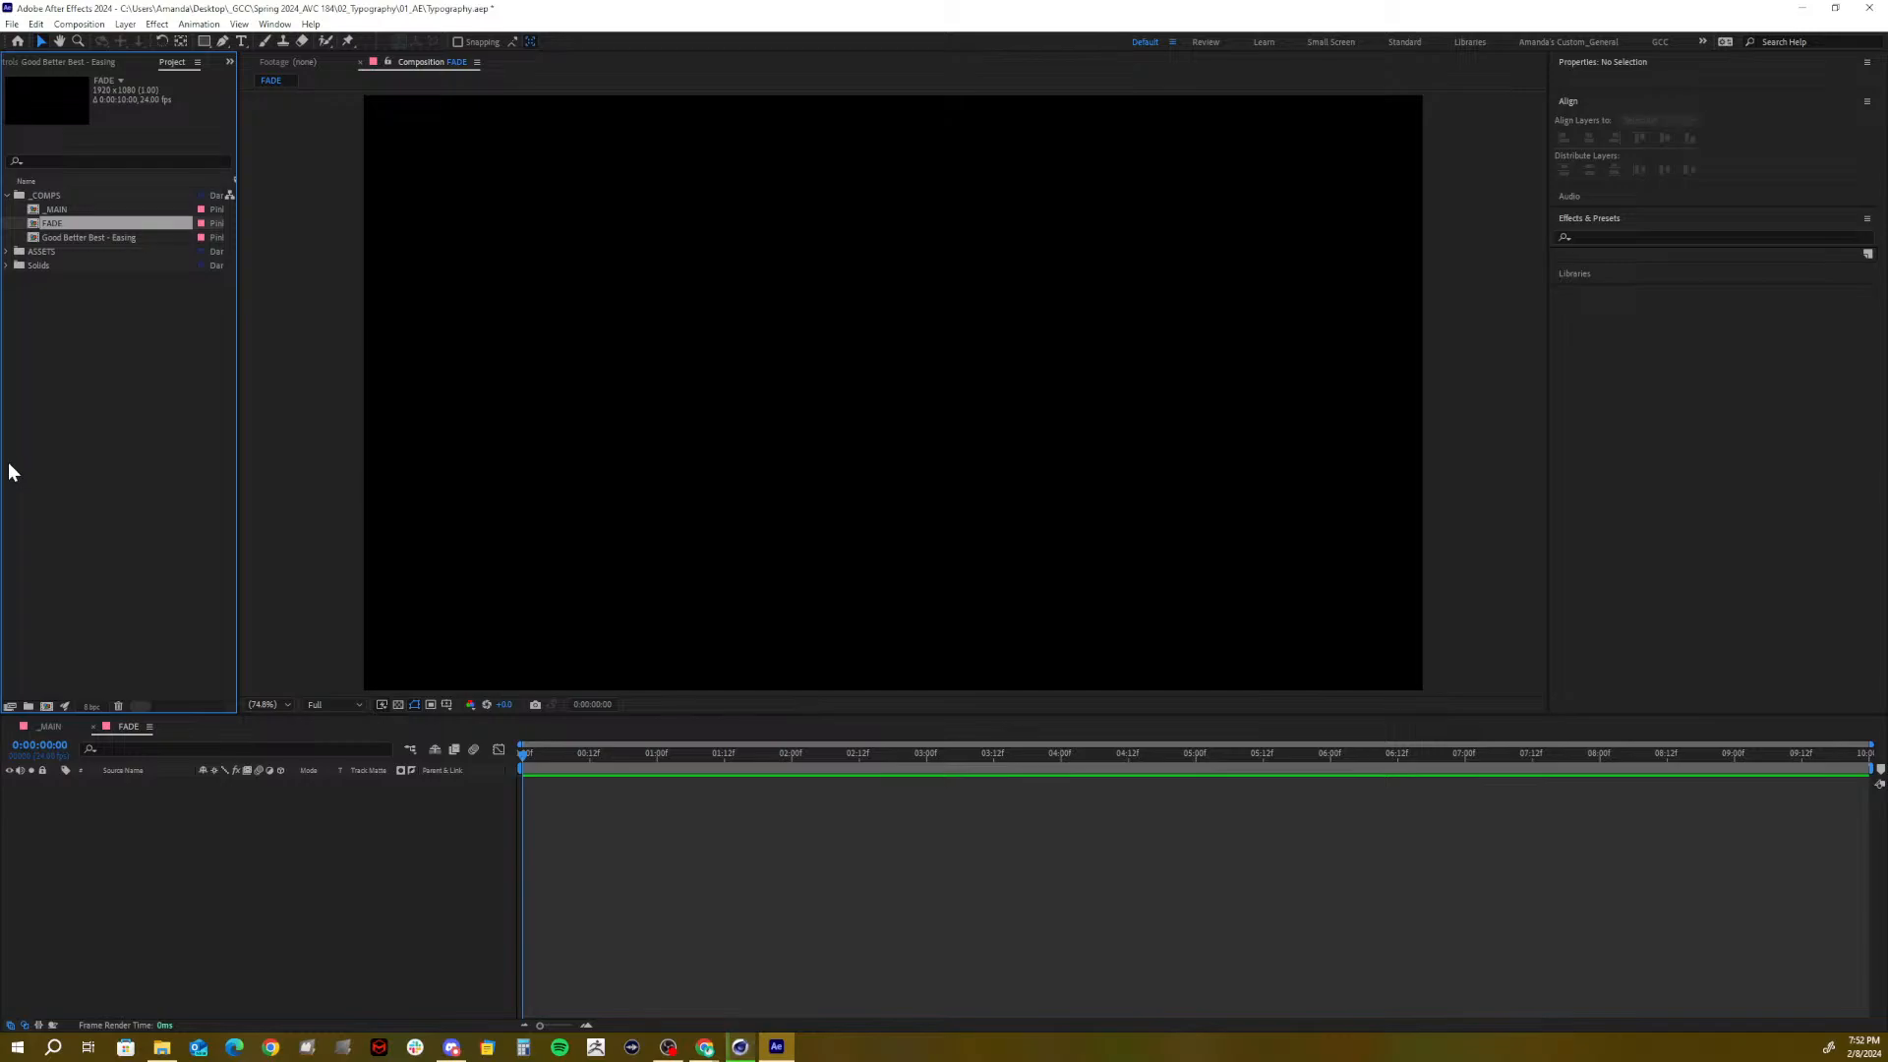
Add Pale Orange Solid 1 from Solids as FADE's background layer and lock it
left_click(8, 265)
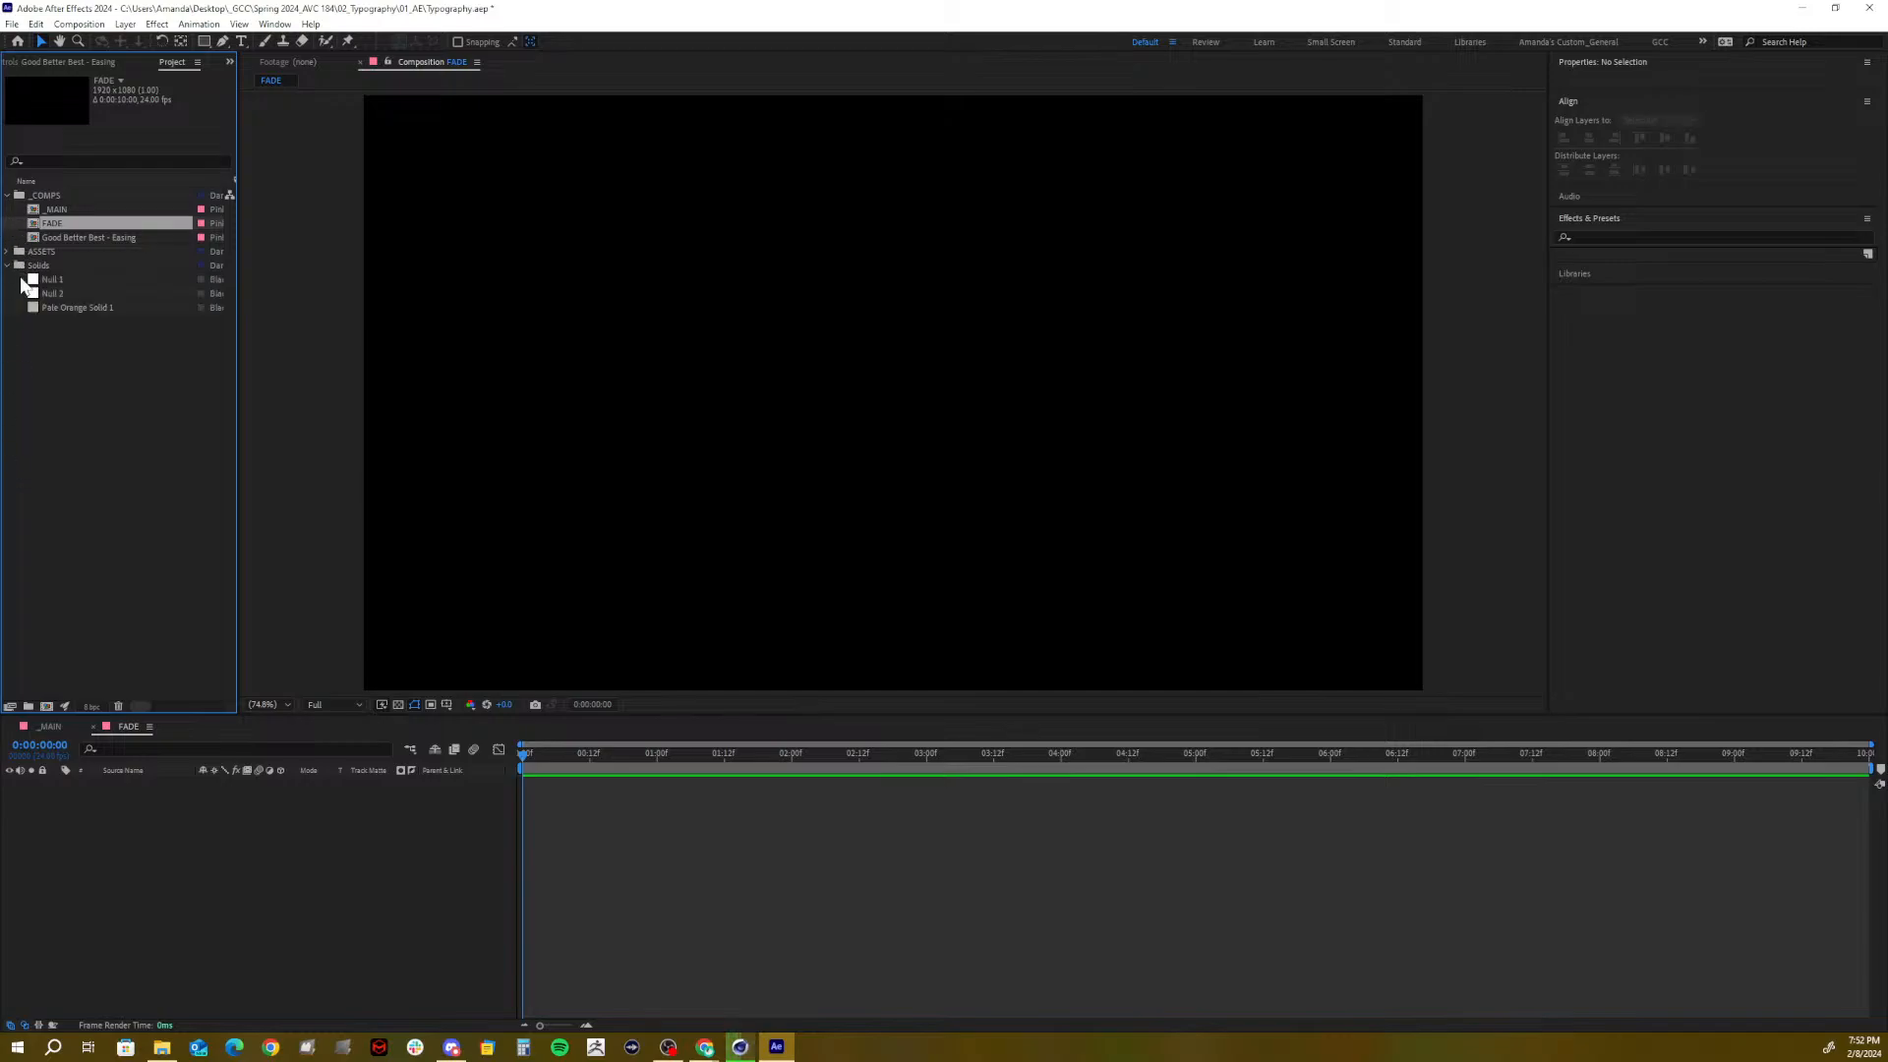
left_click_drag(57, 308, 43, 816)
left_click(43, 783)
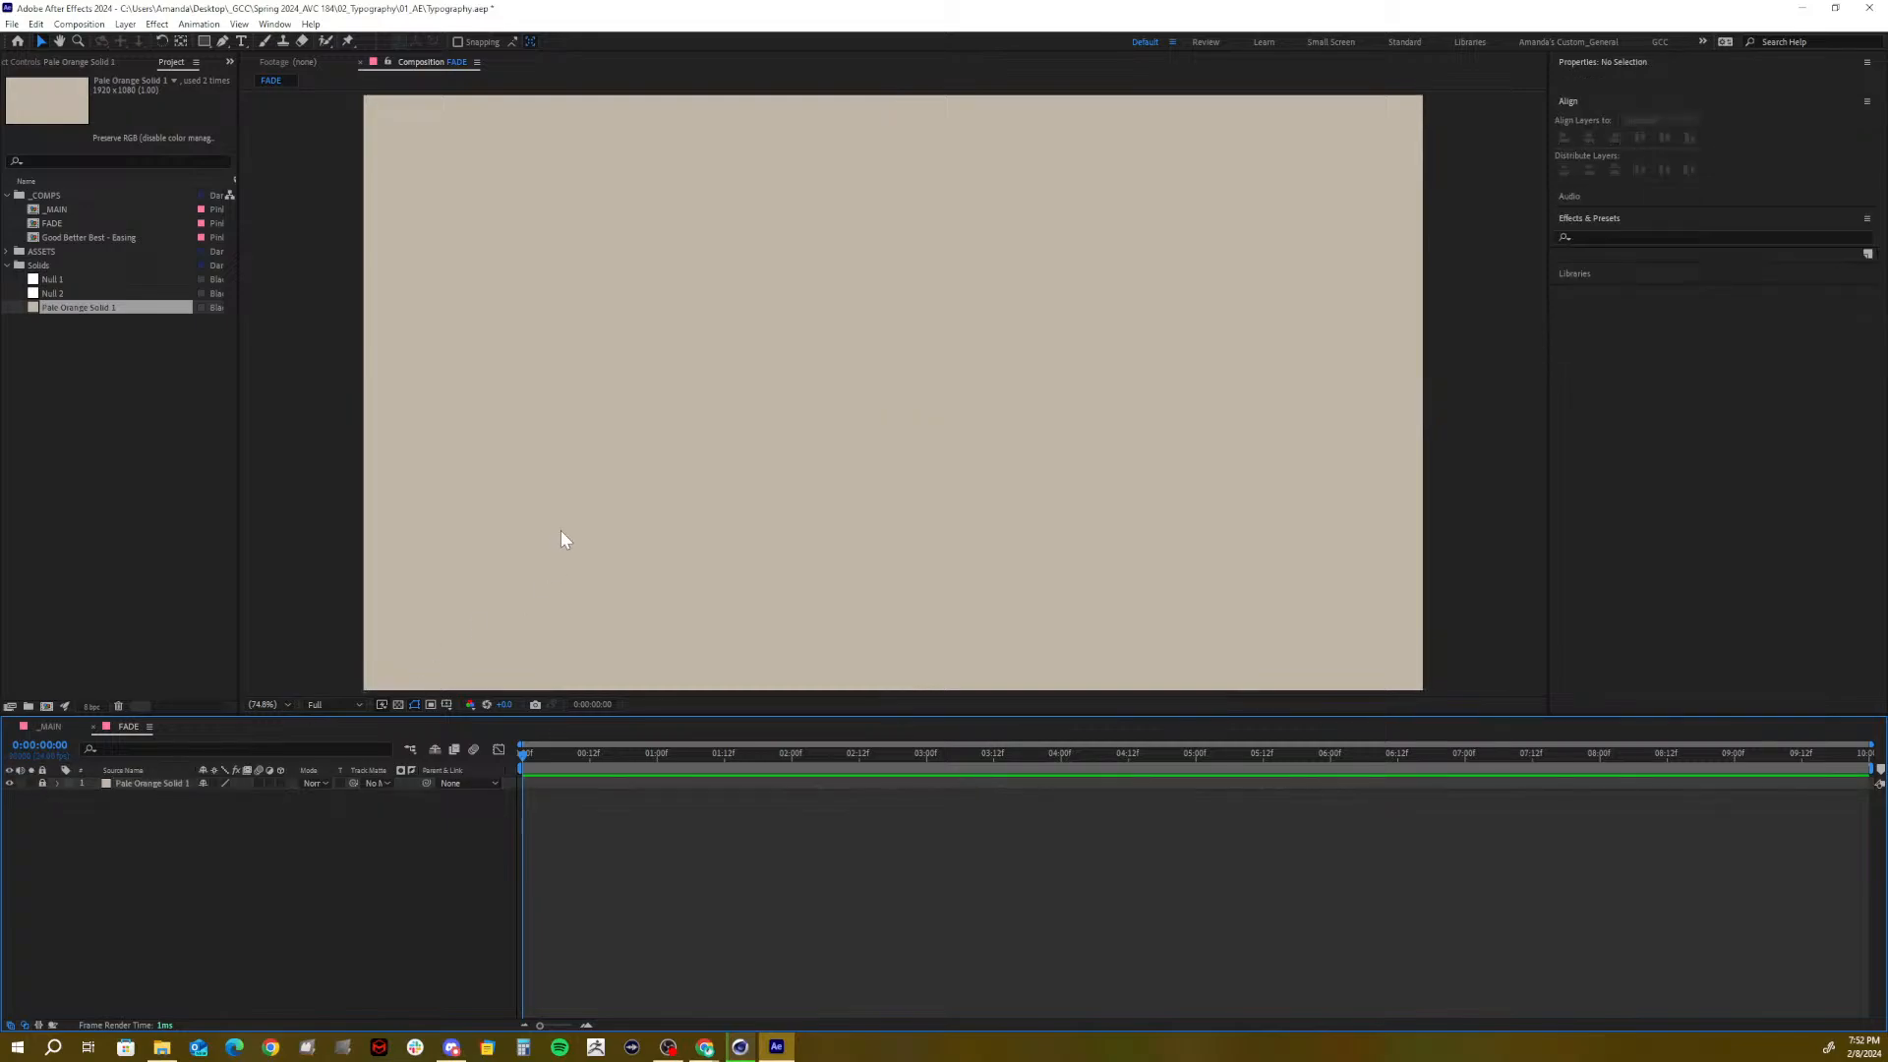
left_click(240, 42)
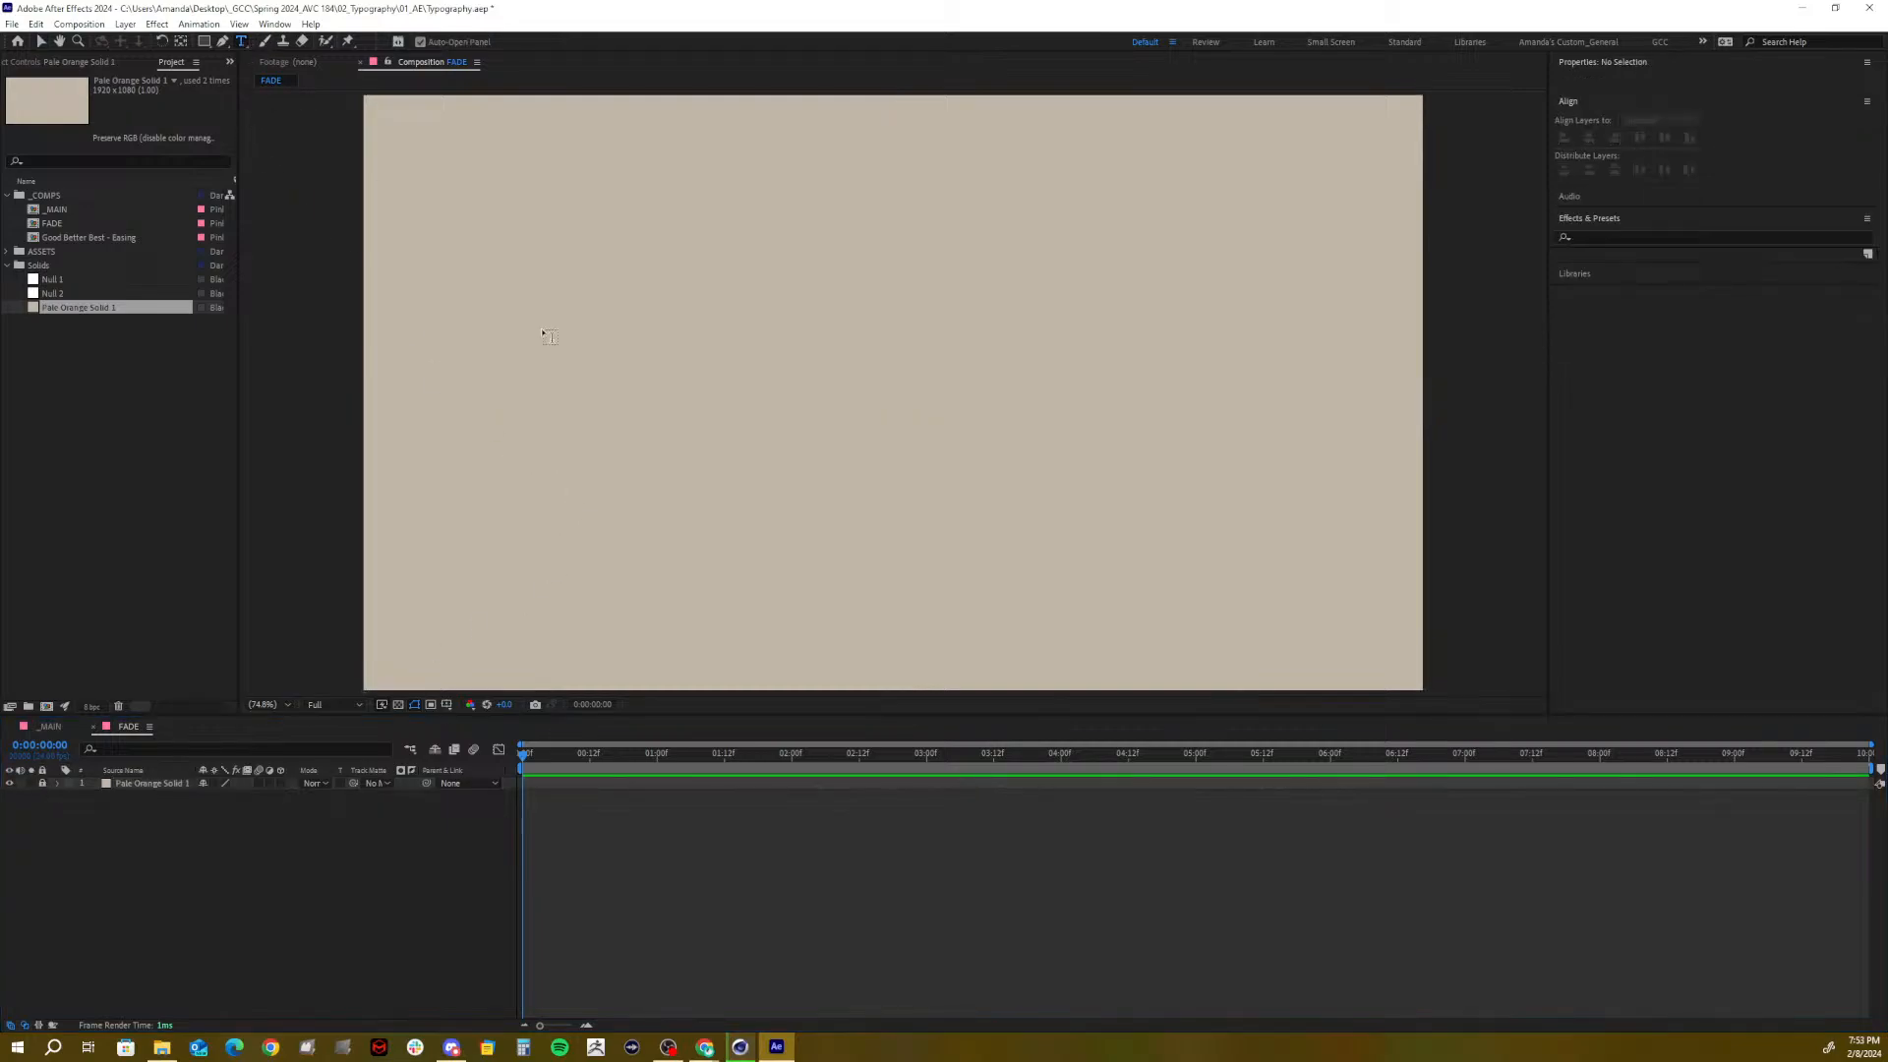
Add a FADE text layer, move it toward the lower centre, and set it to 400 px
left_click(542, 337)
type("FADE")
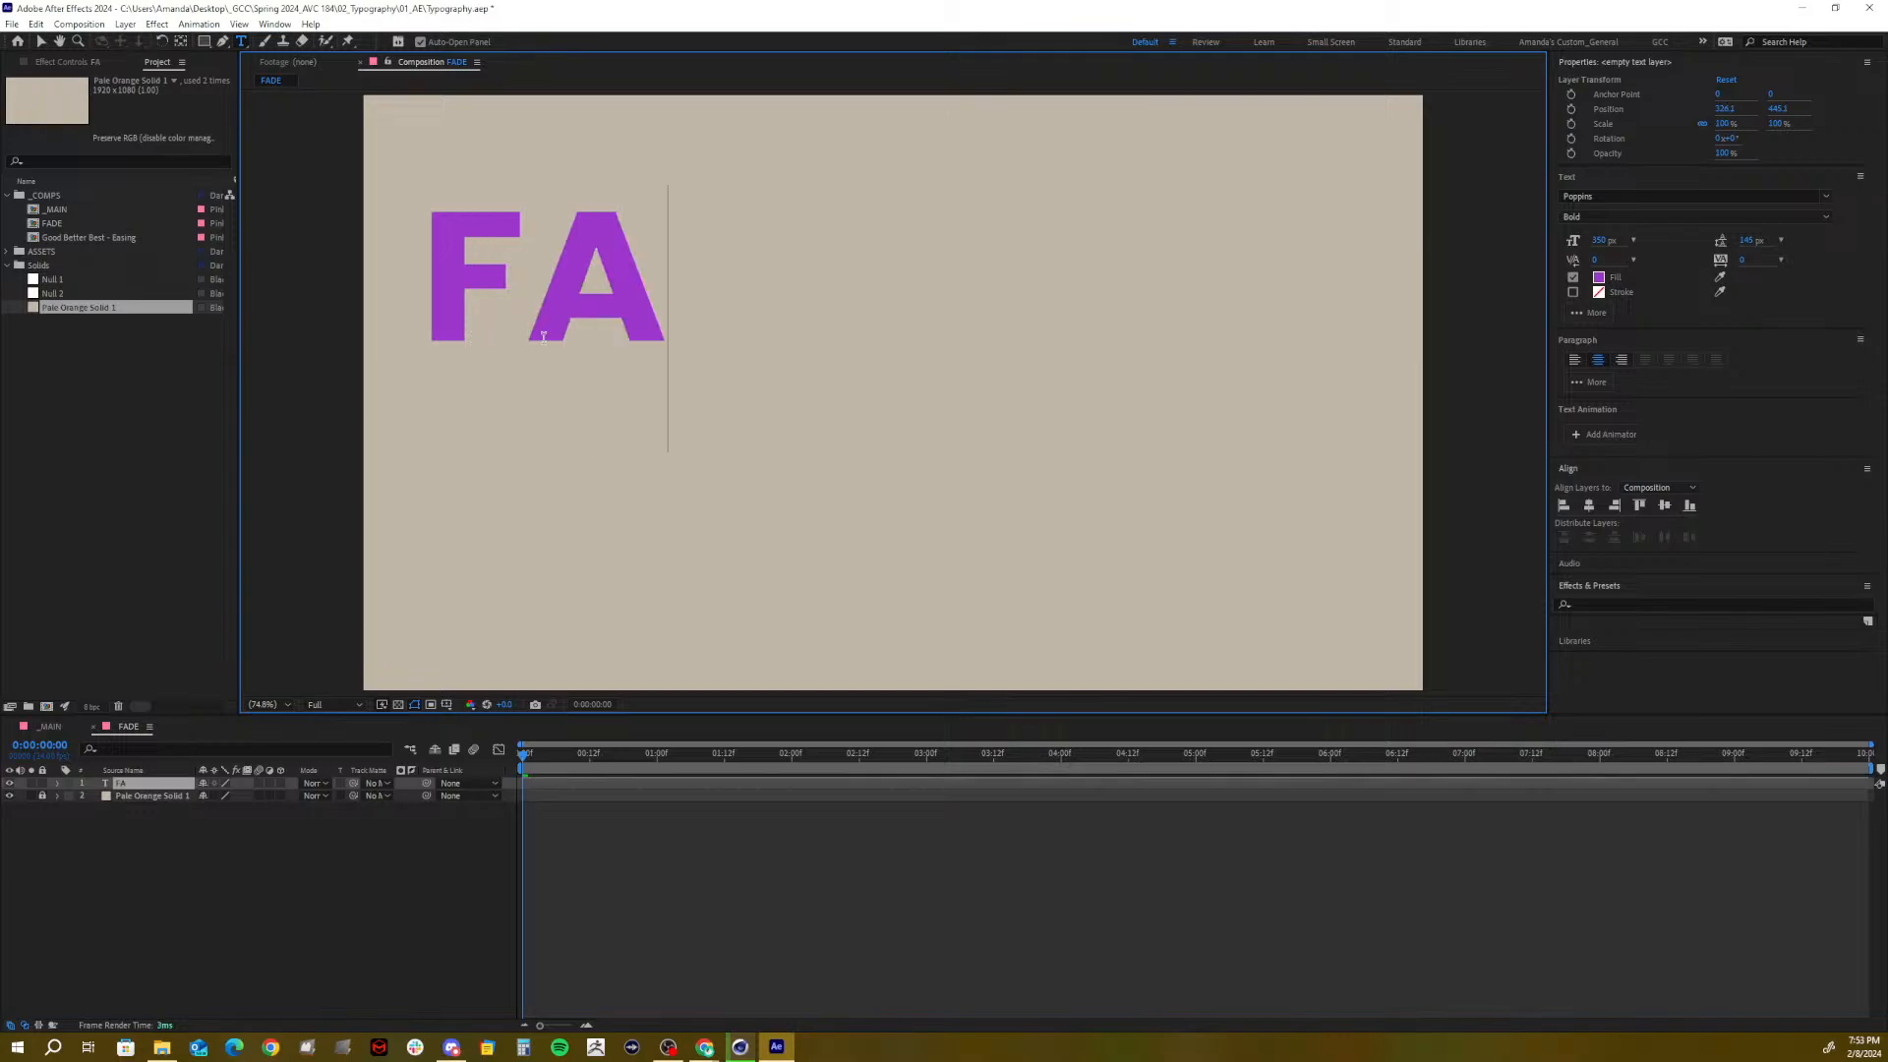
left_click(41, 41)
left_click_drag(566, 314, 948, 536)
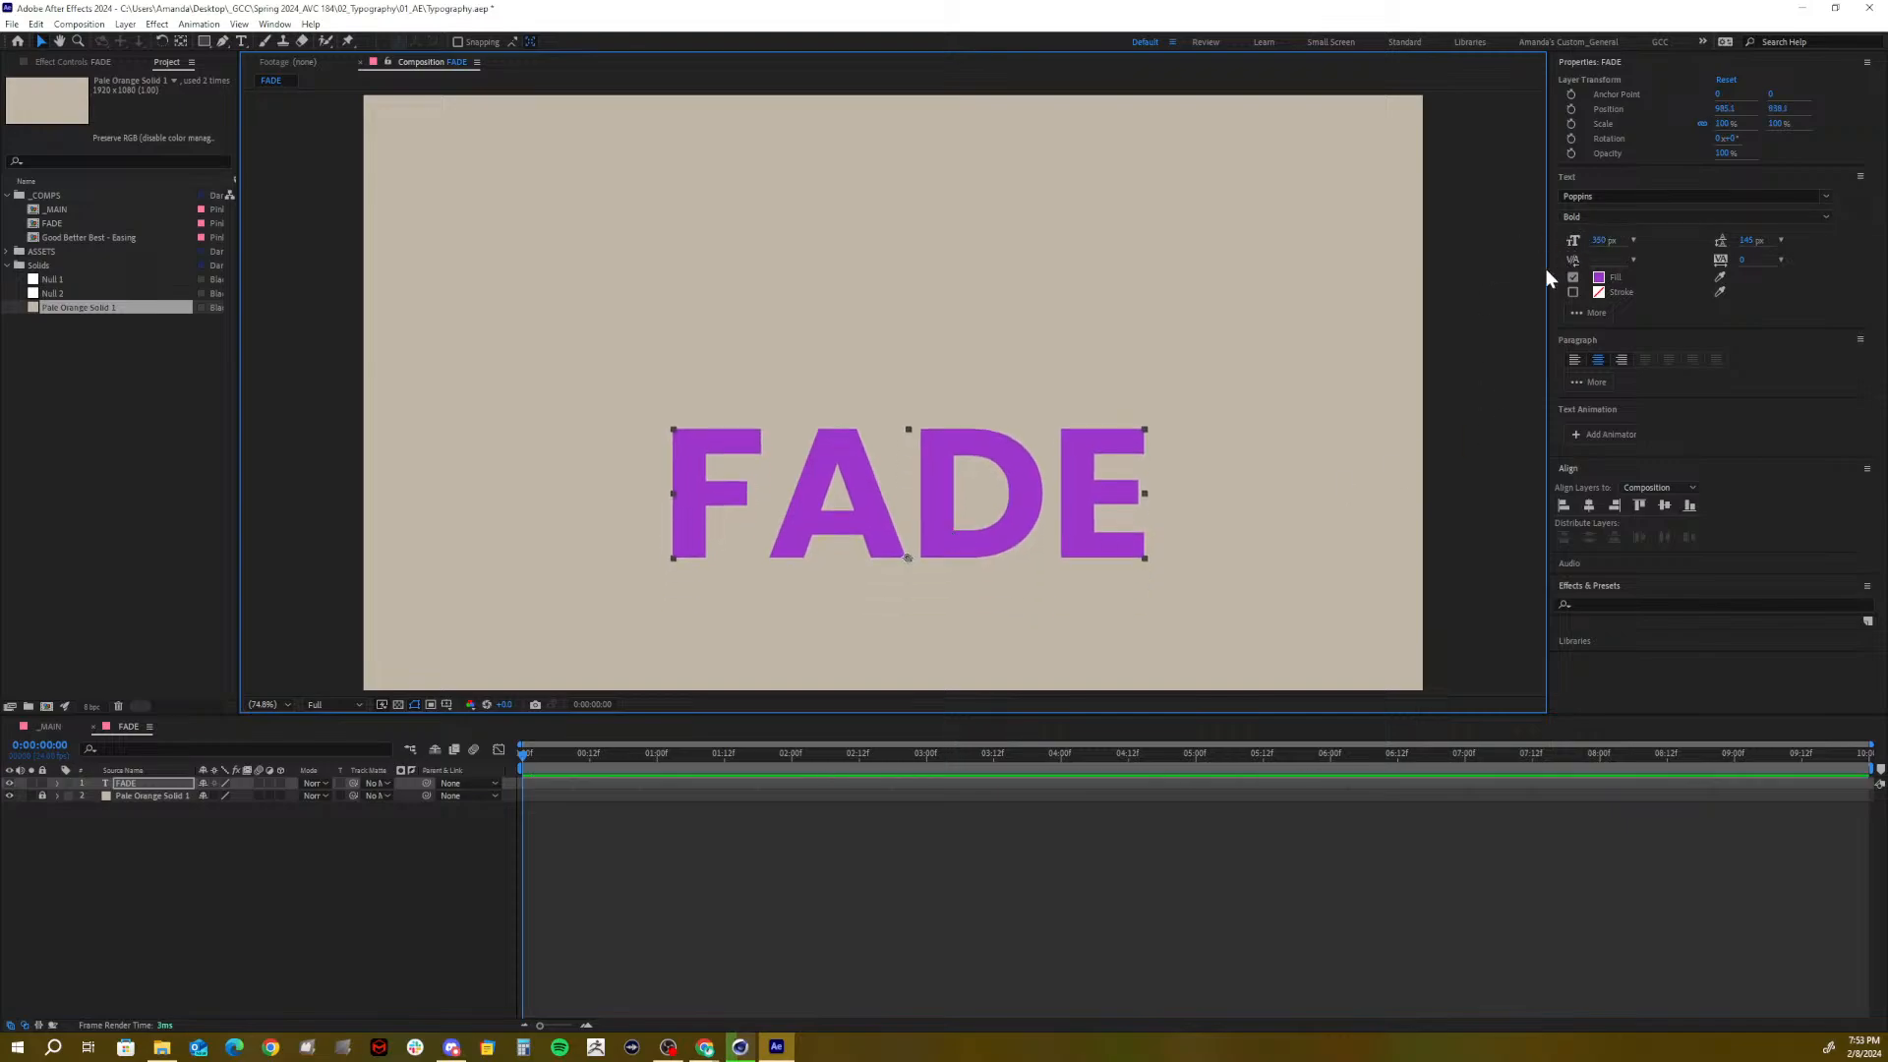
left_click(1602, 240)
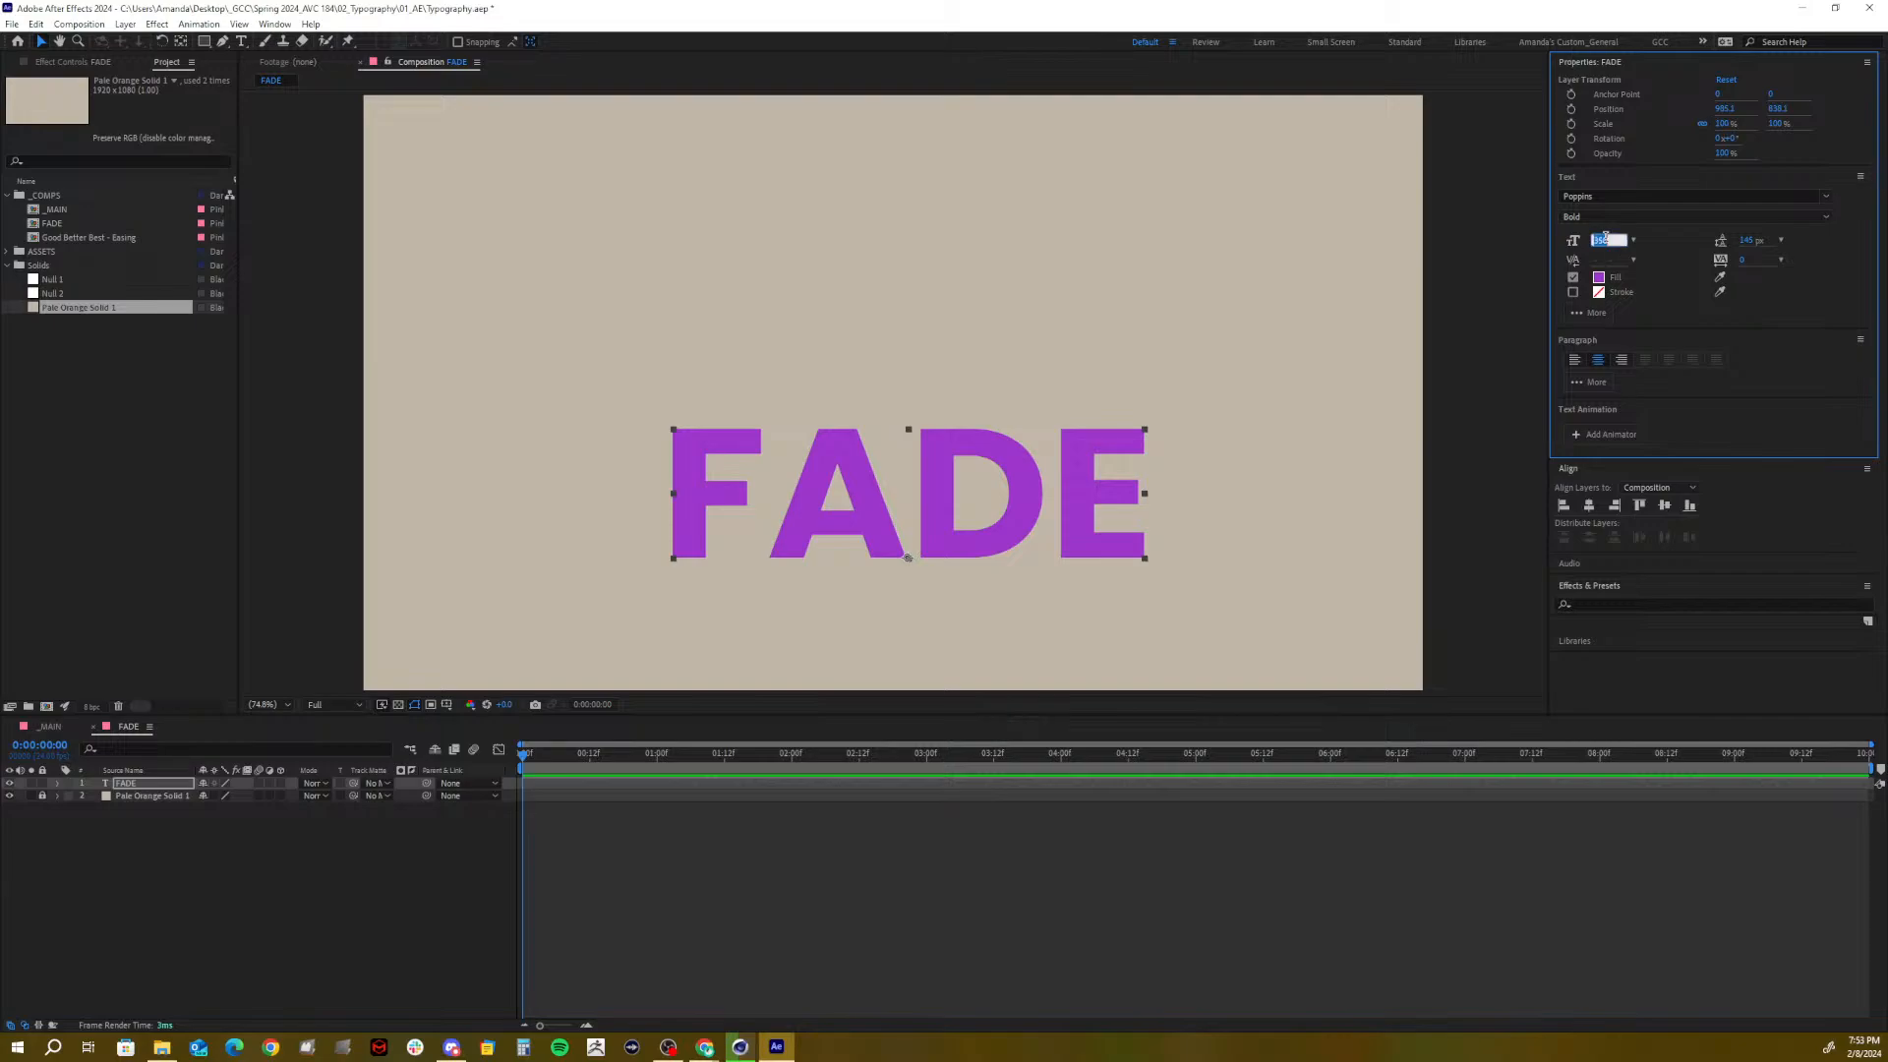
type("400")
key("Return")
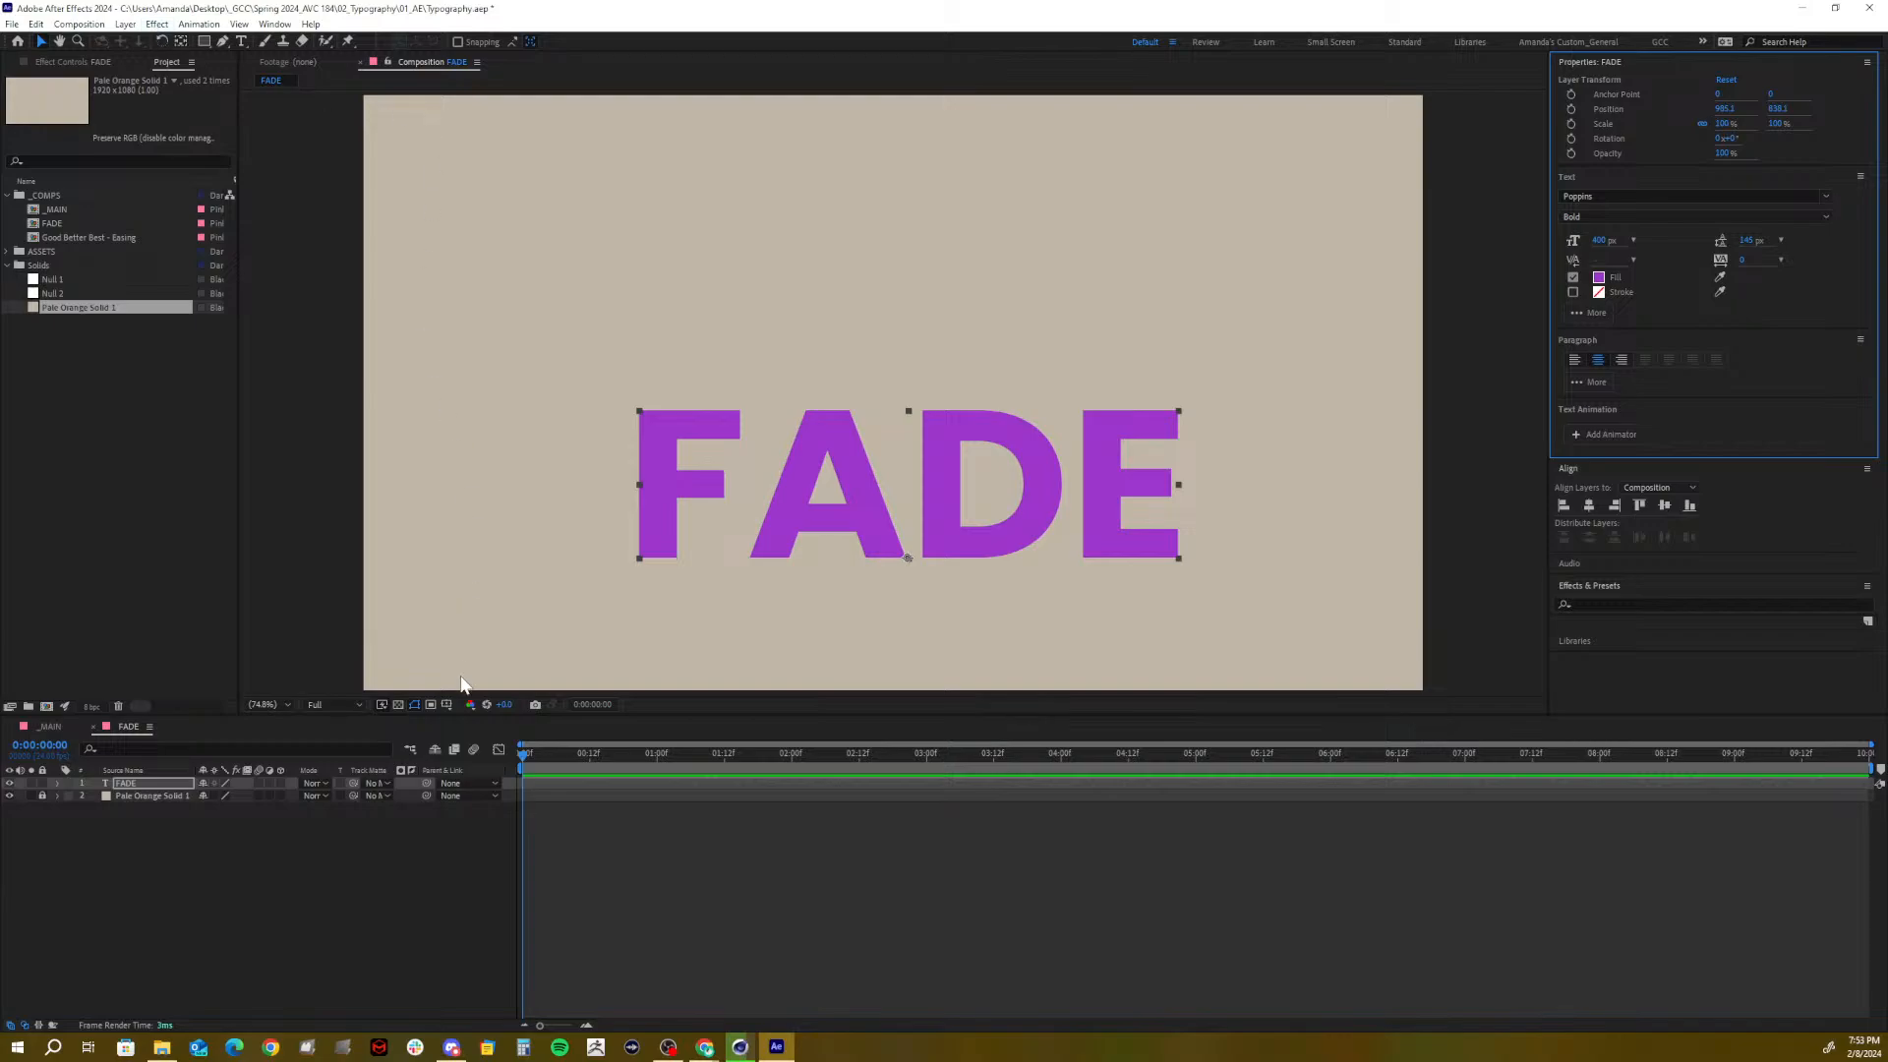
Show title/action safe guides, centre FADE horizontally, and lower it near the bottom safe margin
left_click(446, 704)
left_click(497, 722)
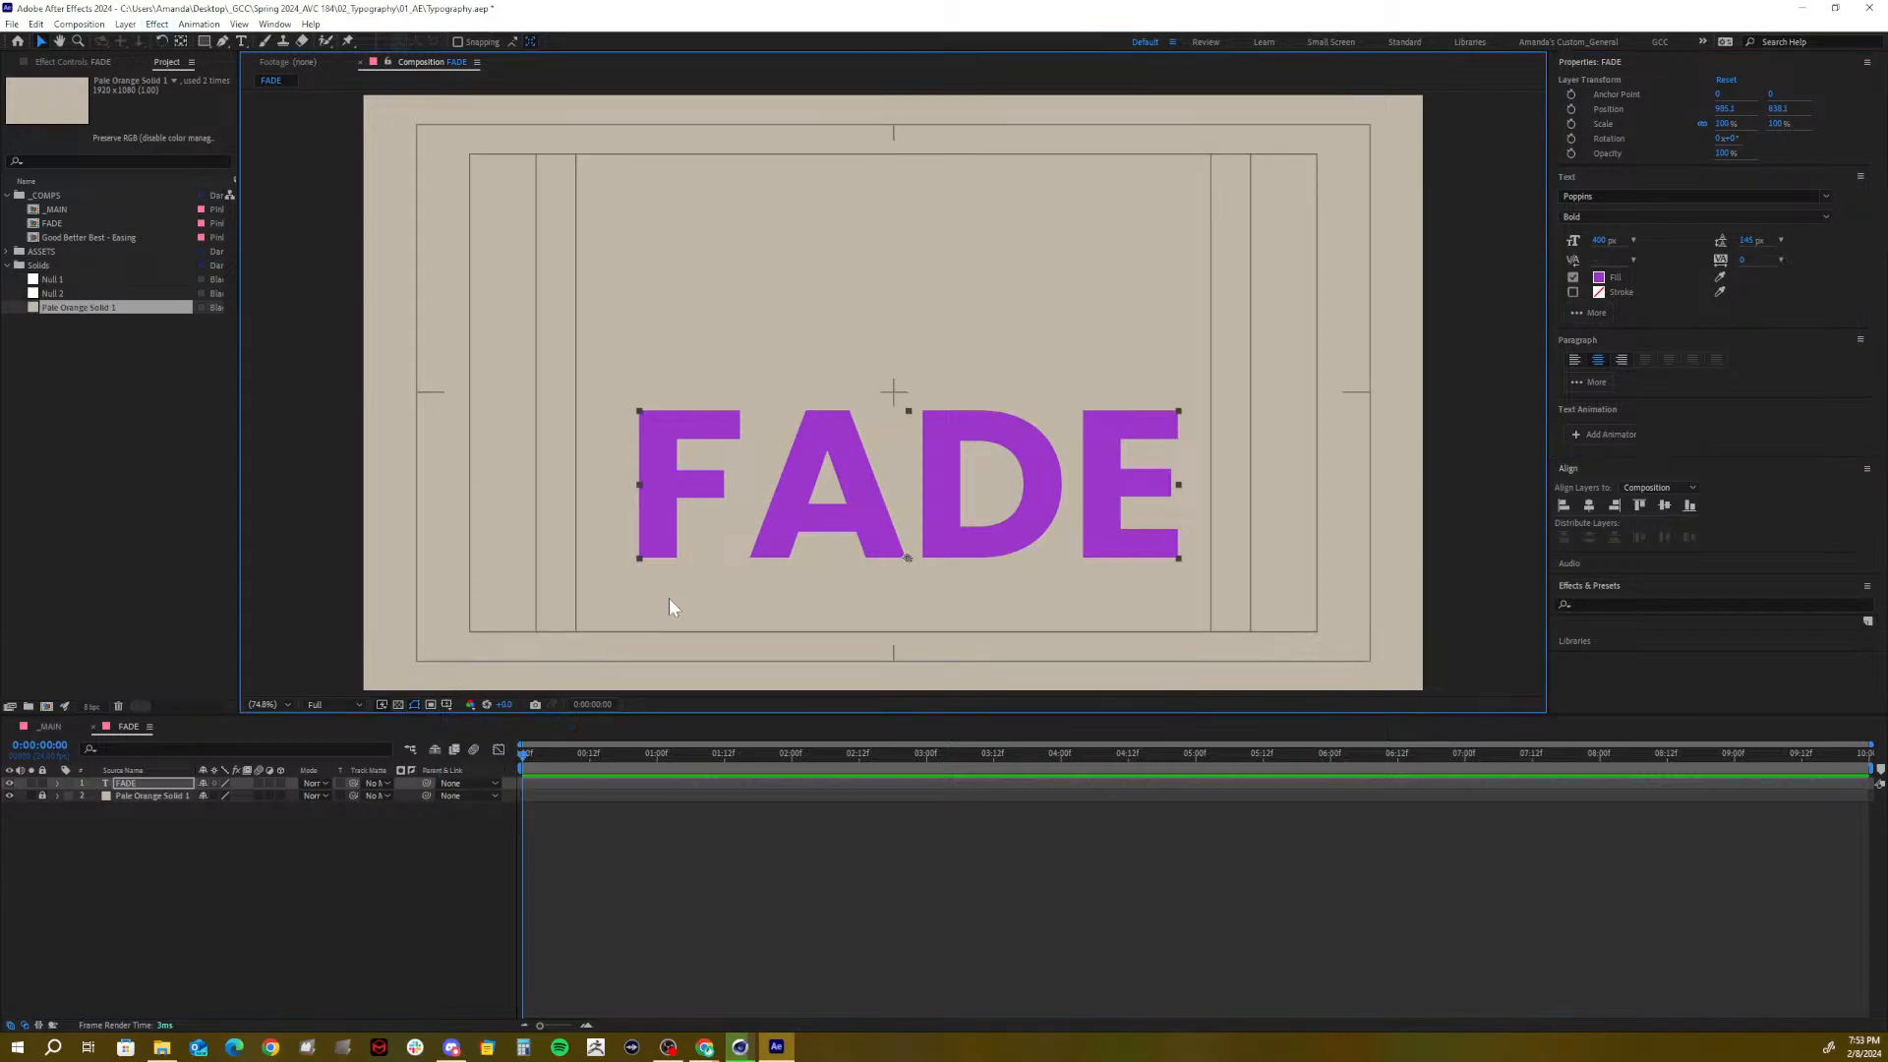
left_click(120, 782)
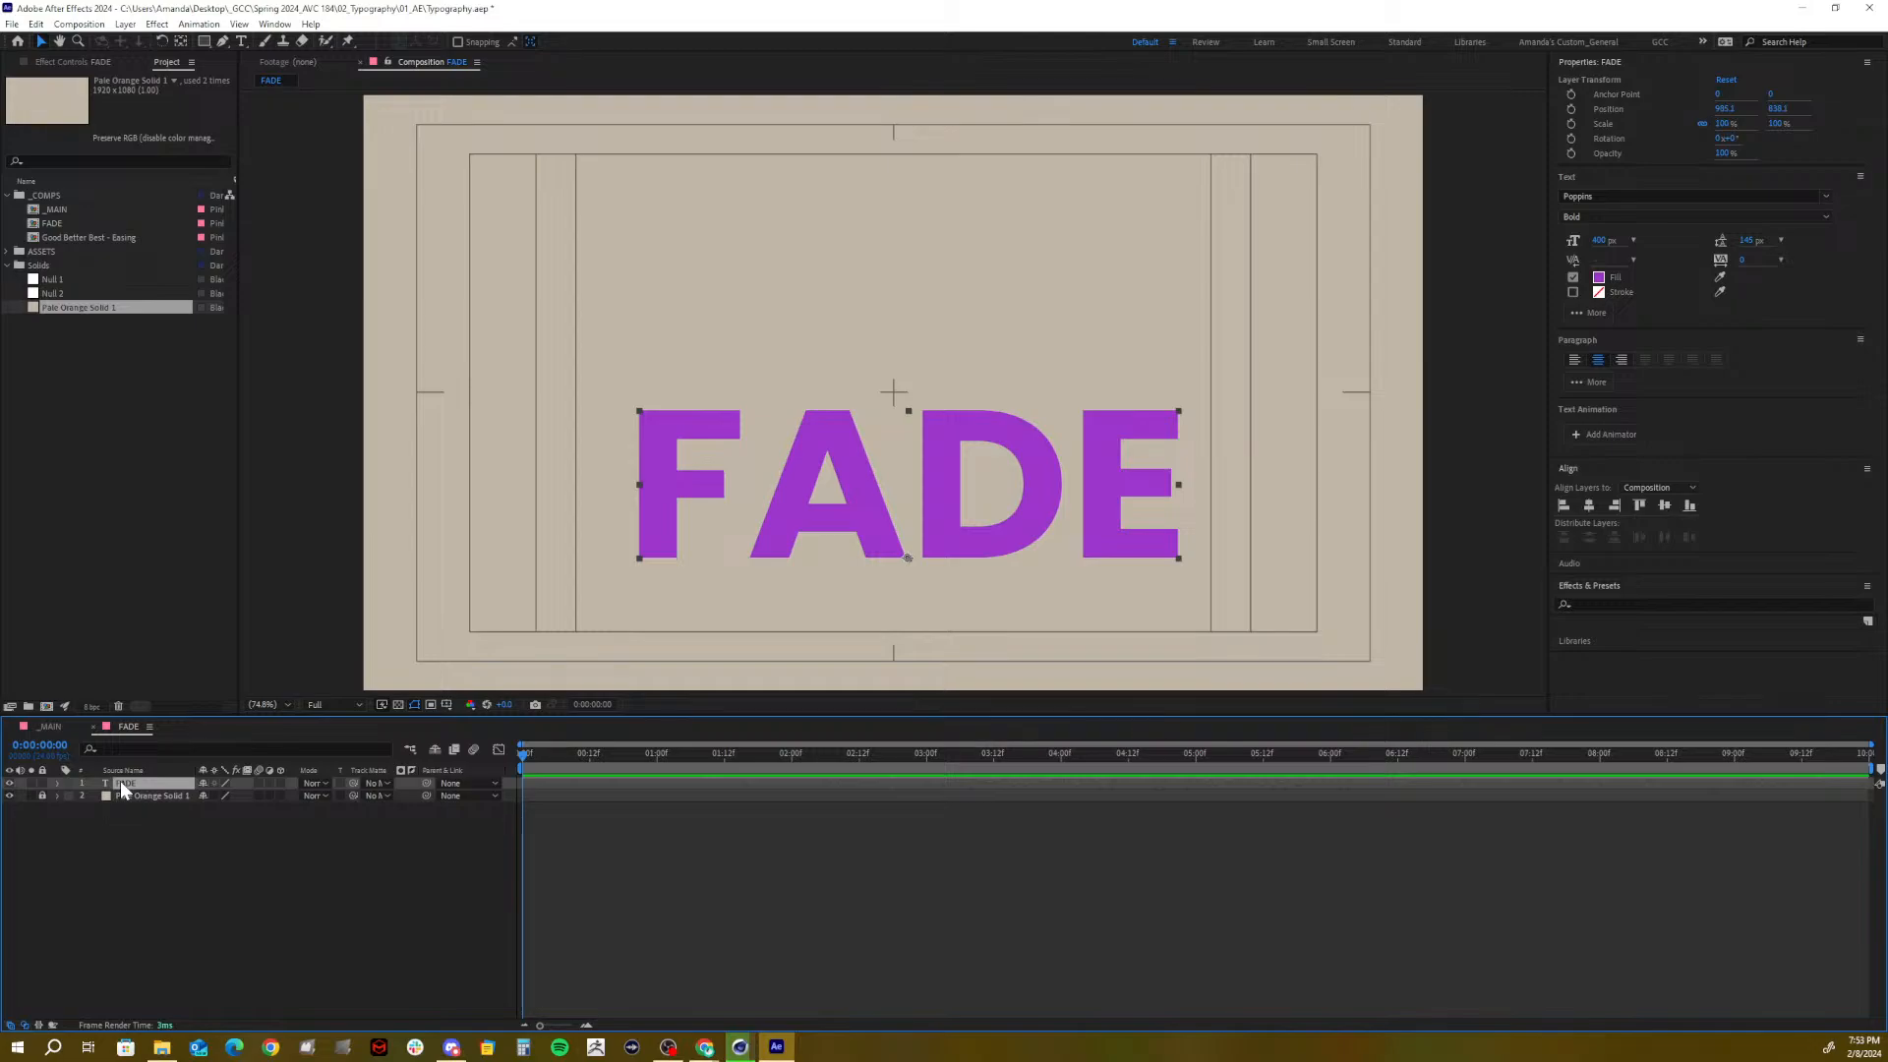
key("p")
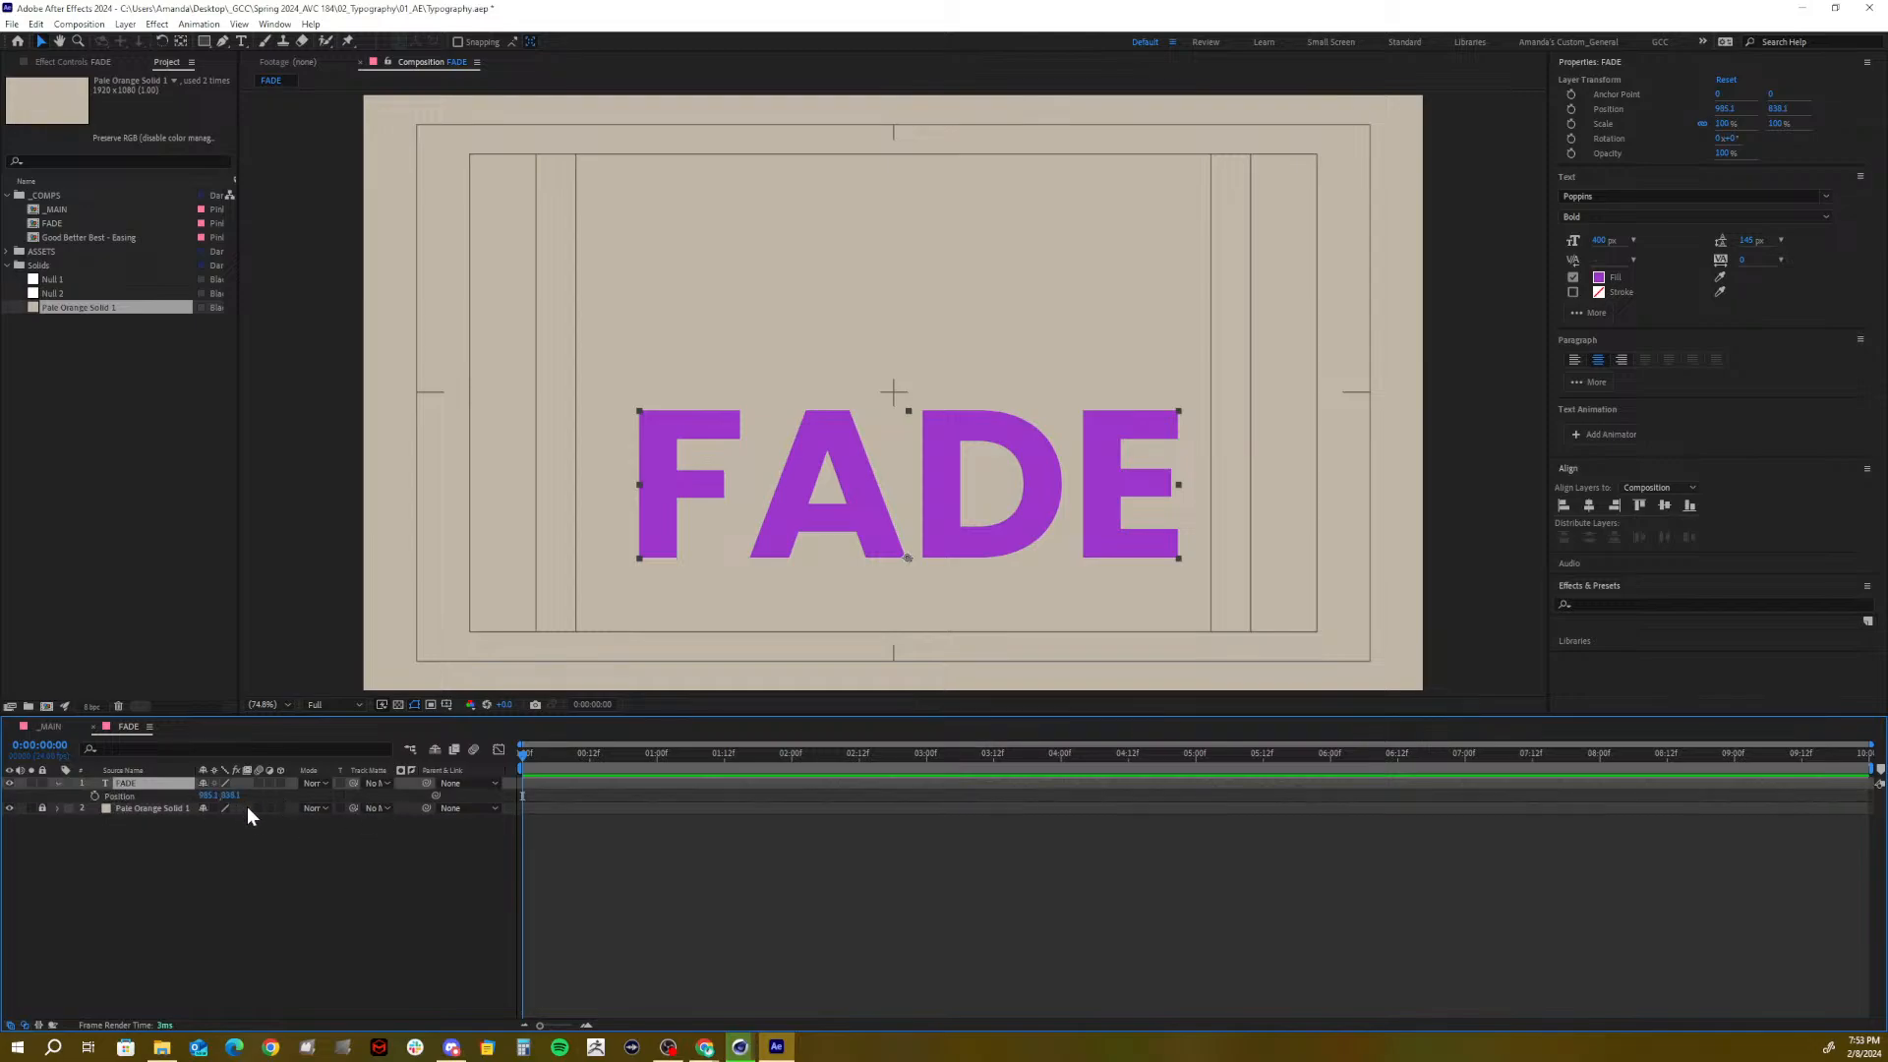
left_click(1591, 503)
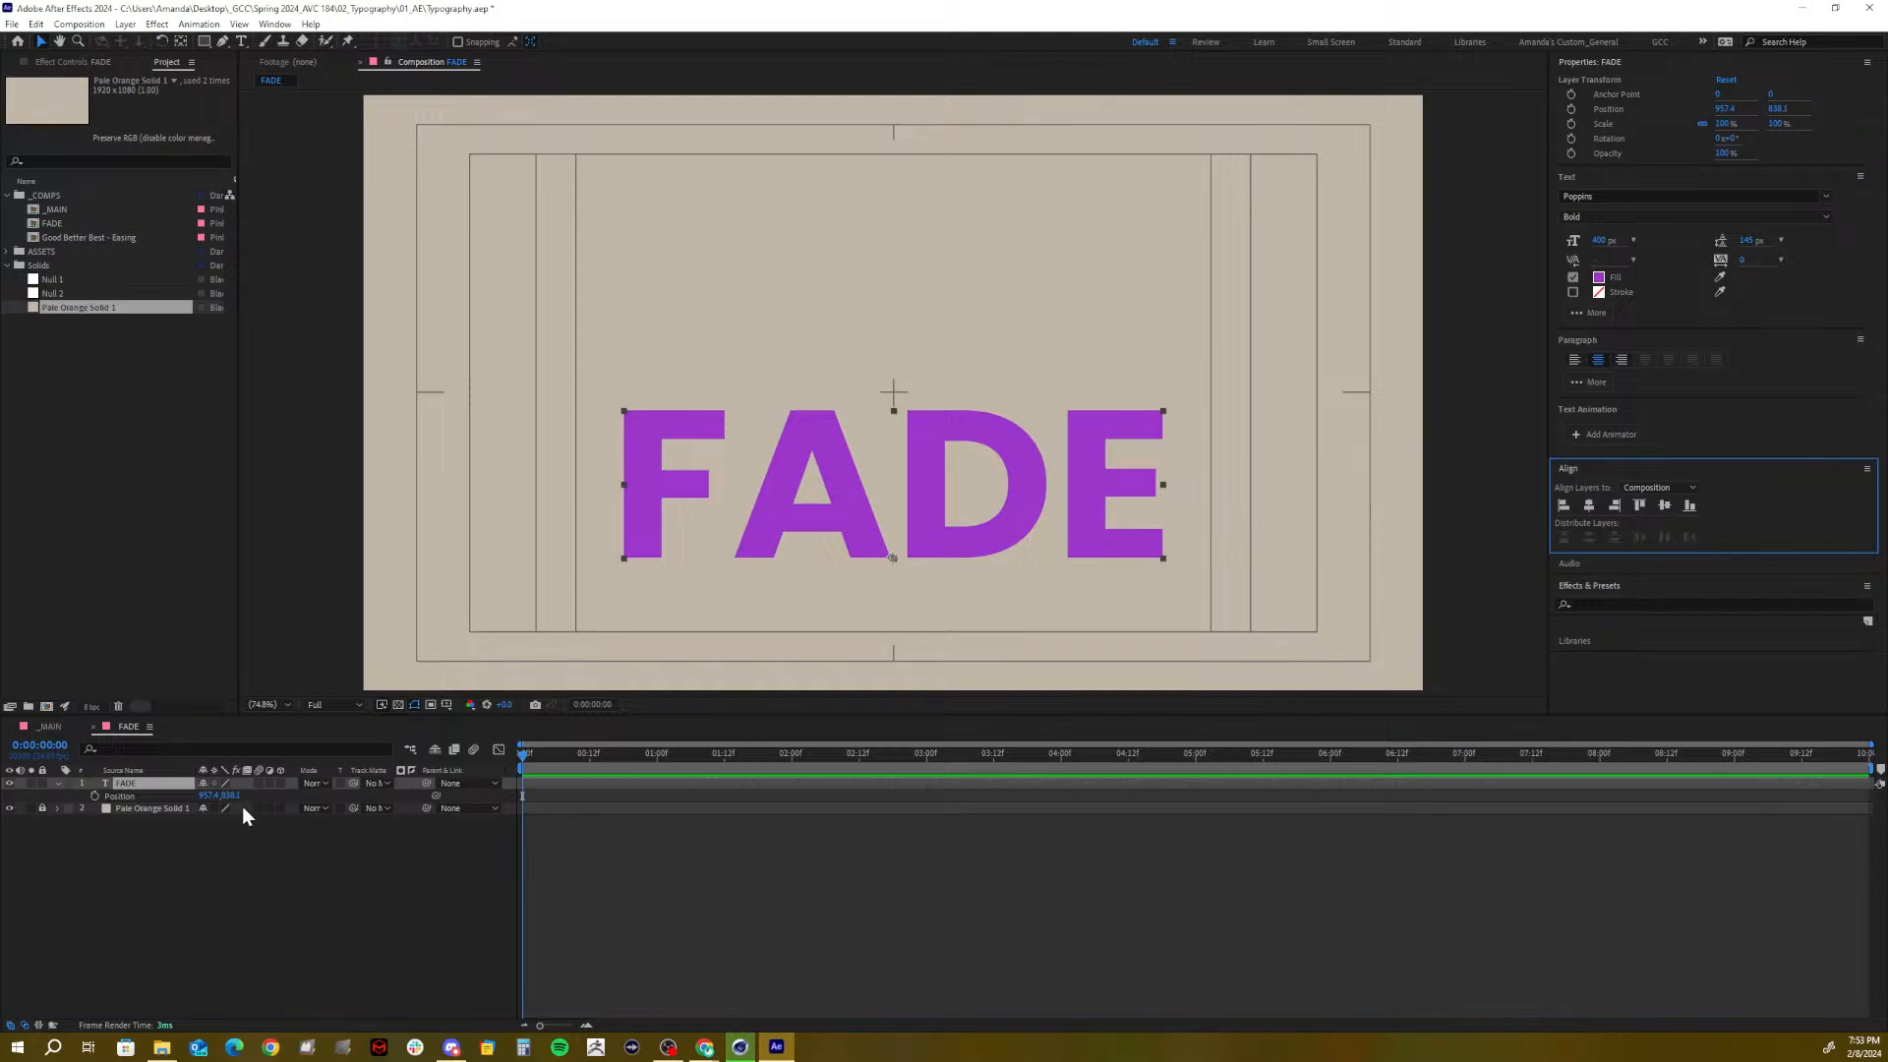
left_click_drag(232, 795, 342, 785)
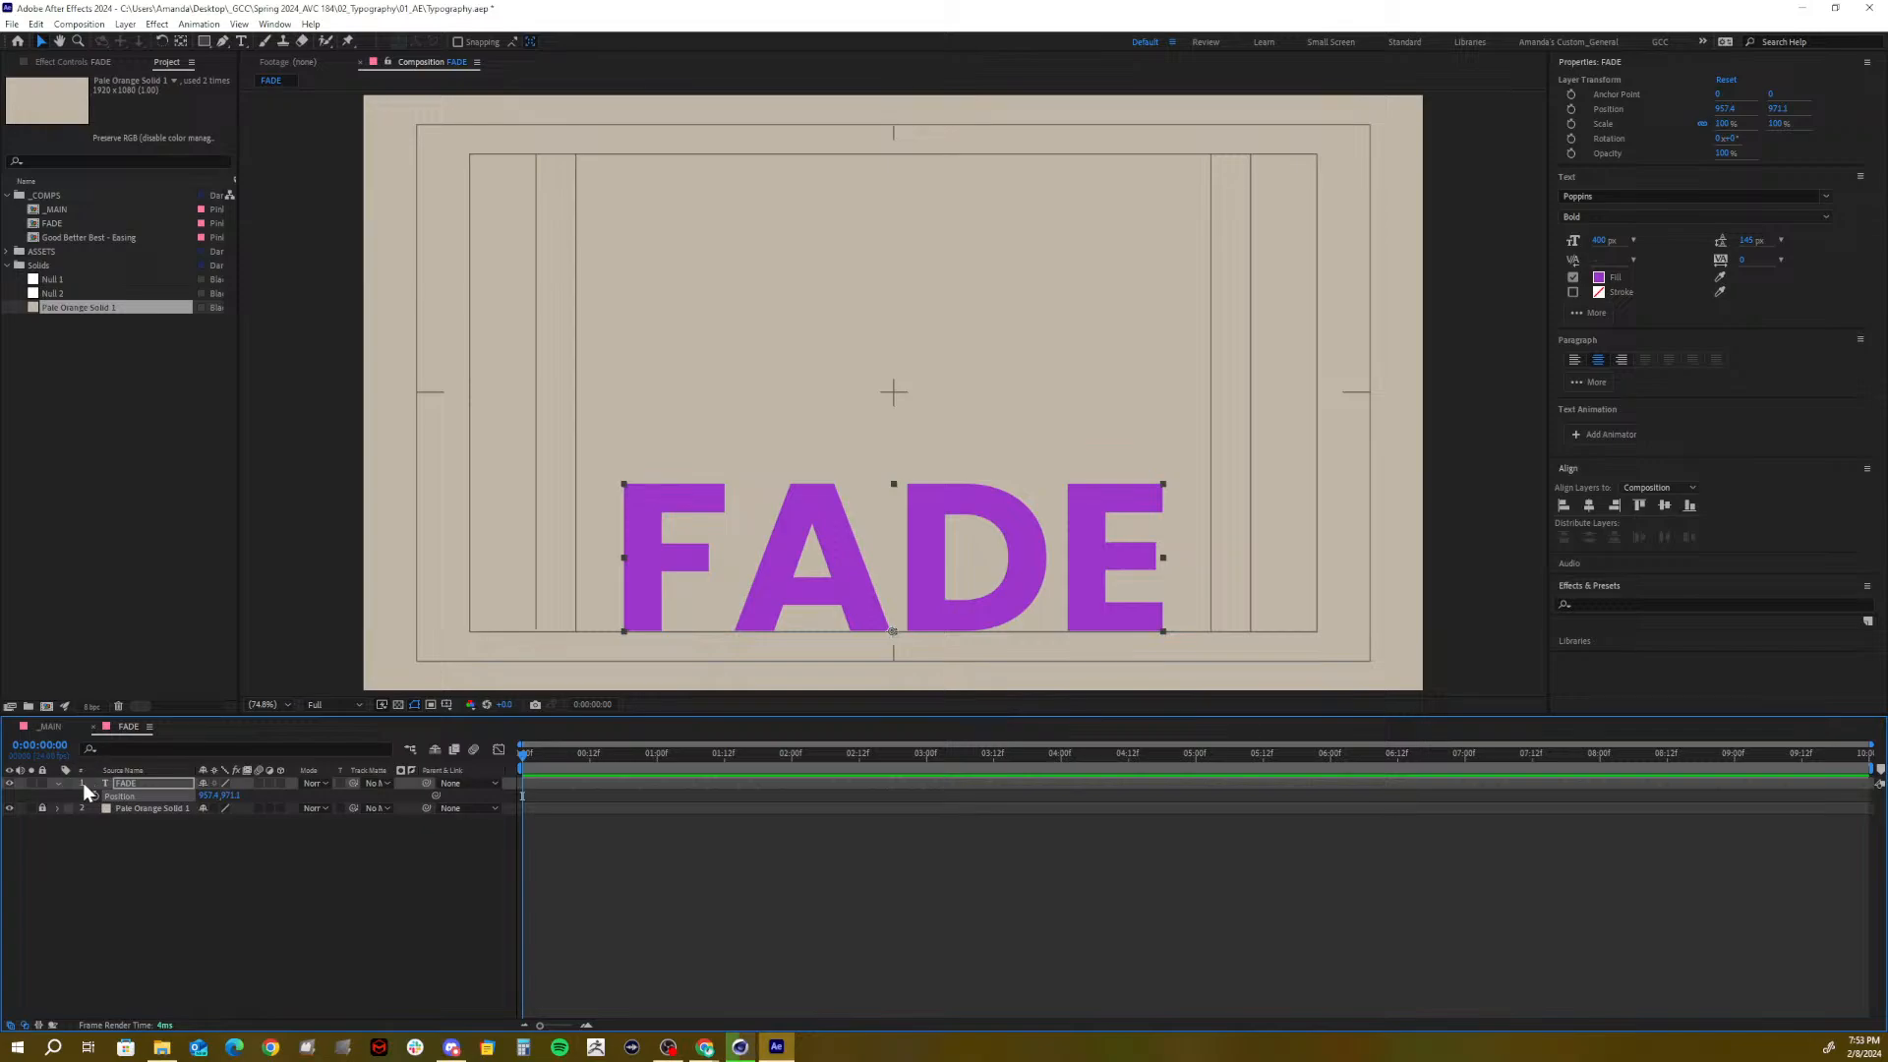
left_click(240, 871)
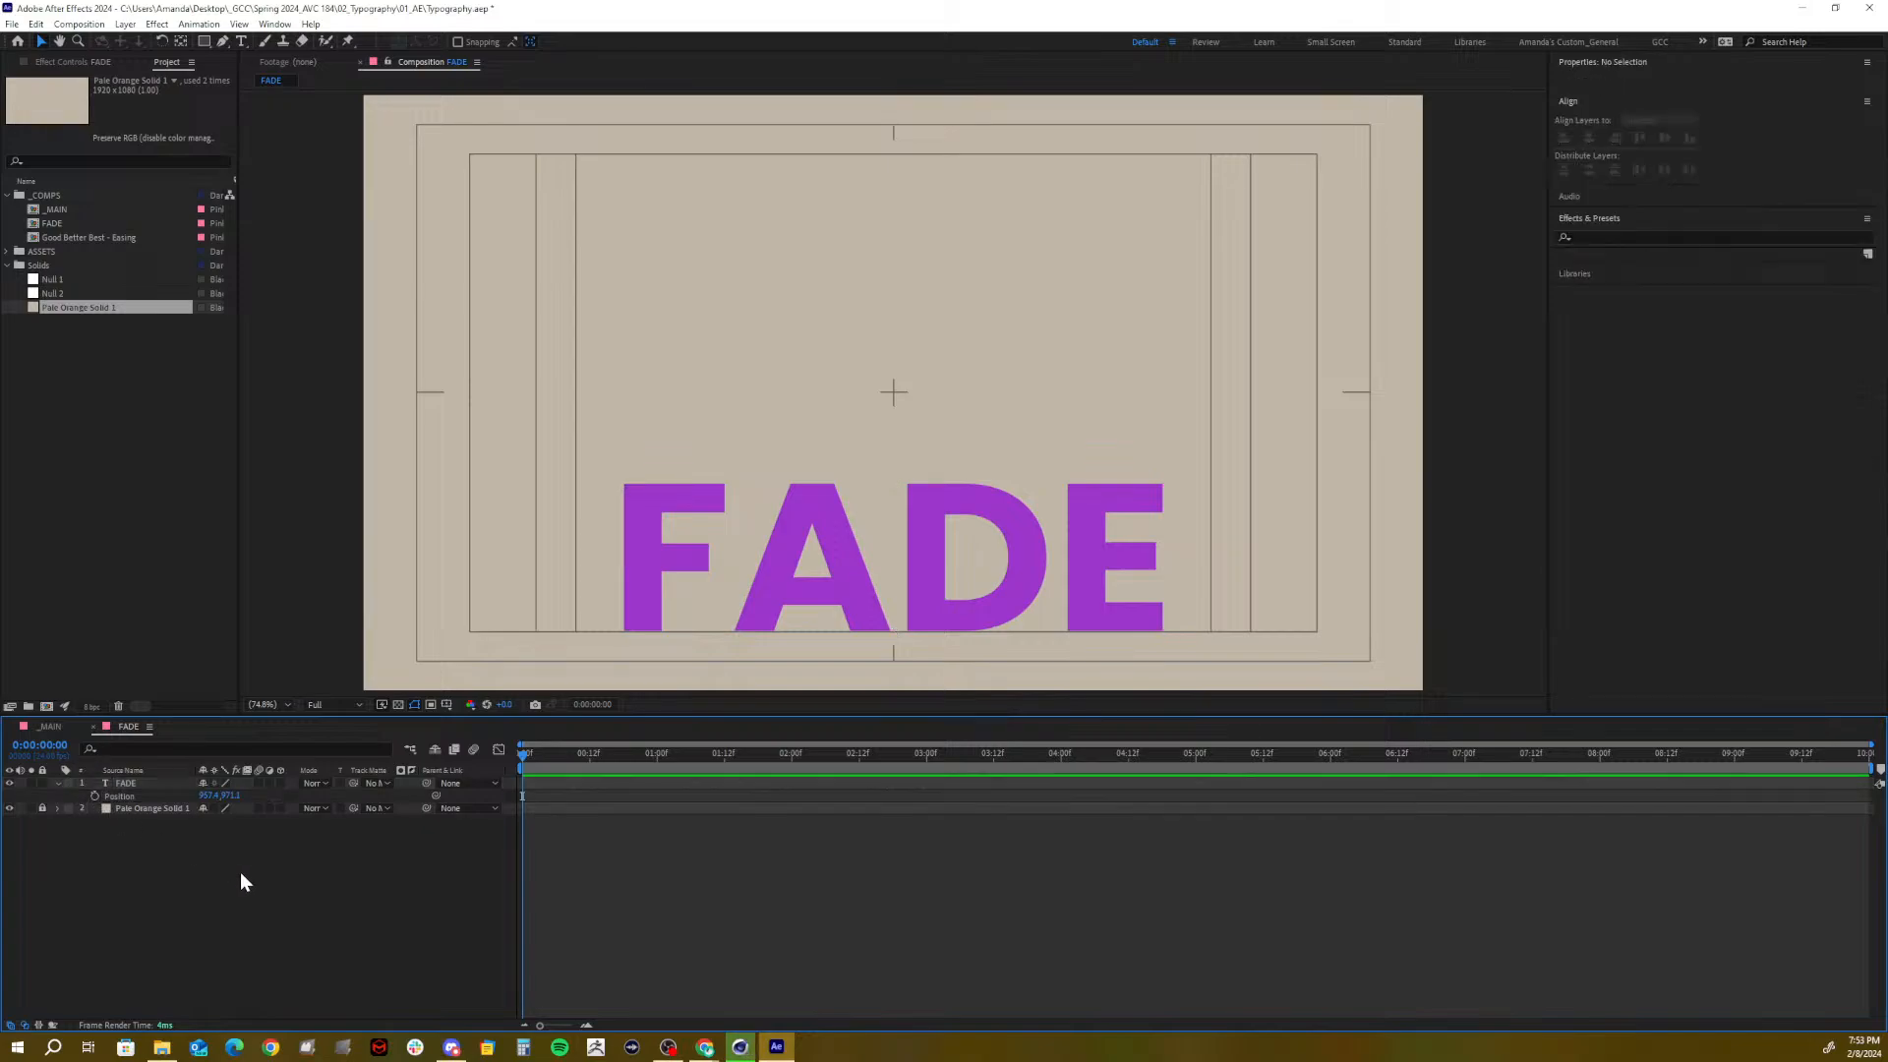
left_click(144, 781)
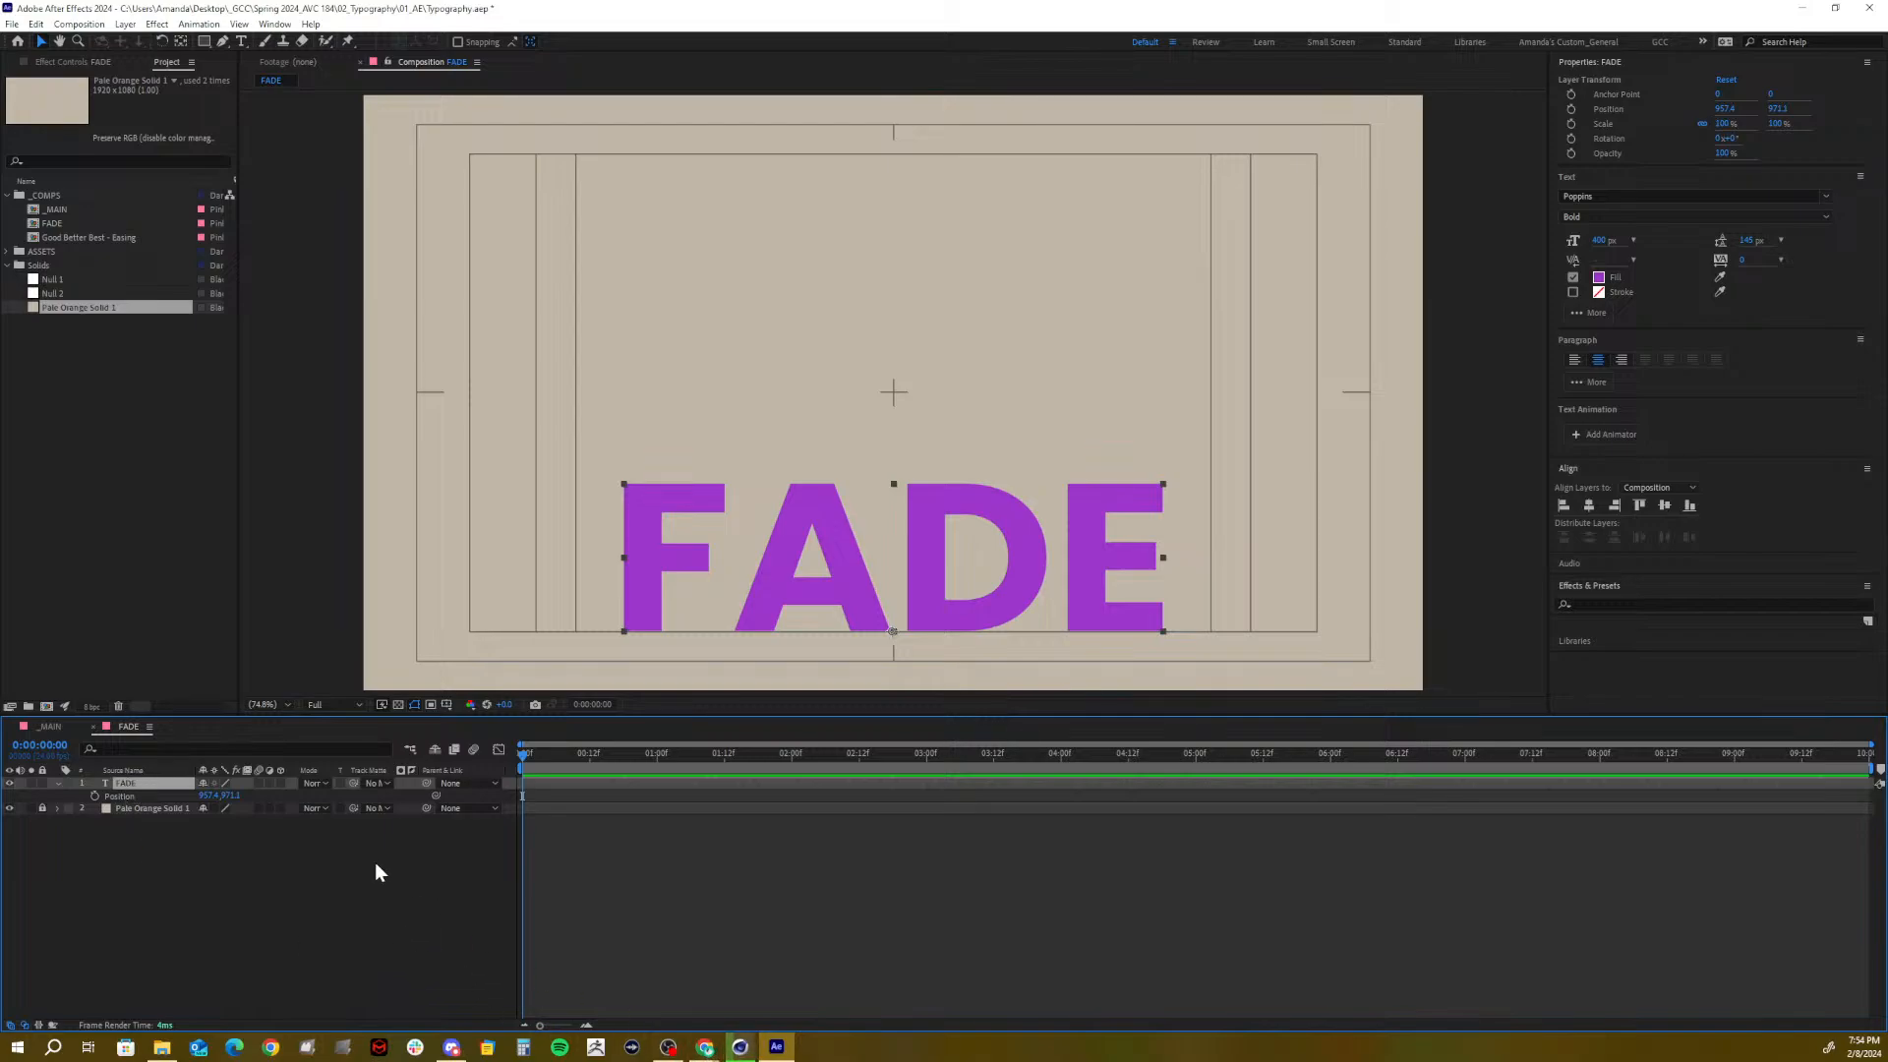
Convert the purple FADE text into a FADE Outlines shape layer and select it
right_click(124, 783)
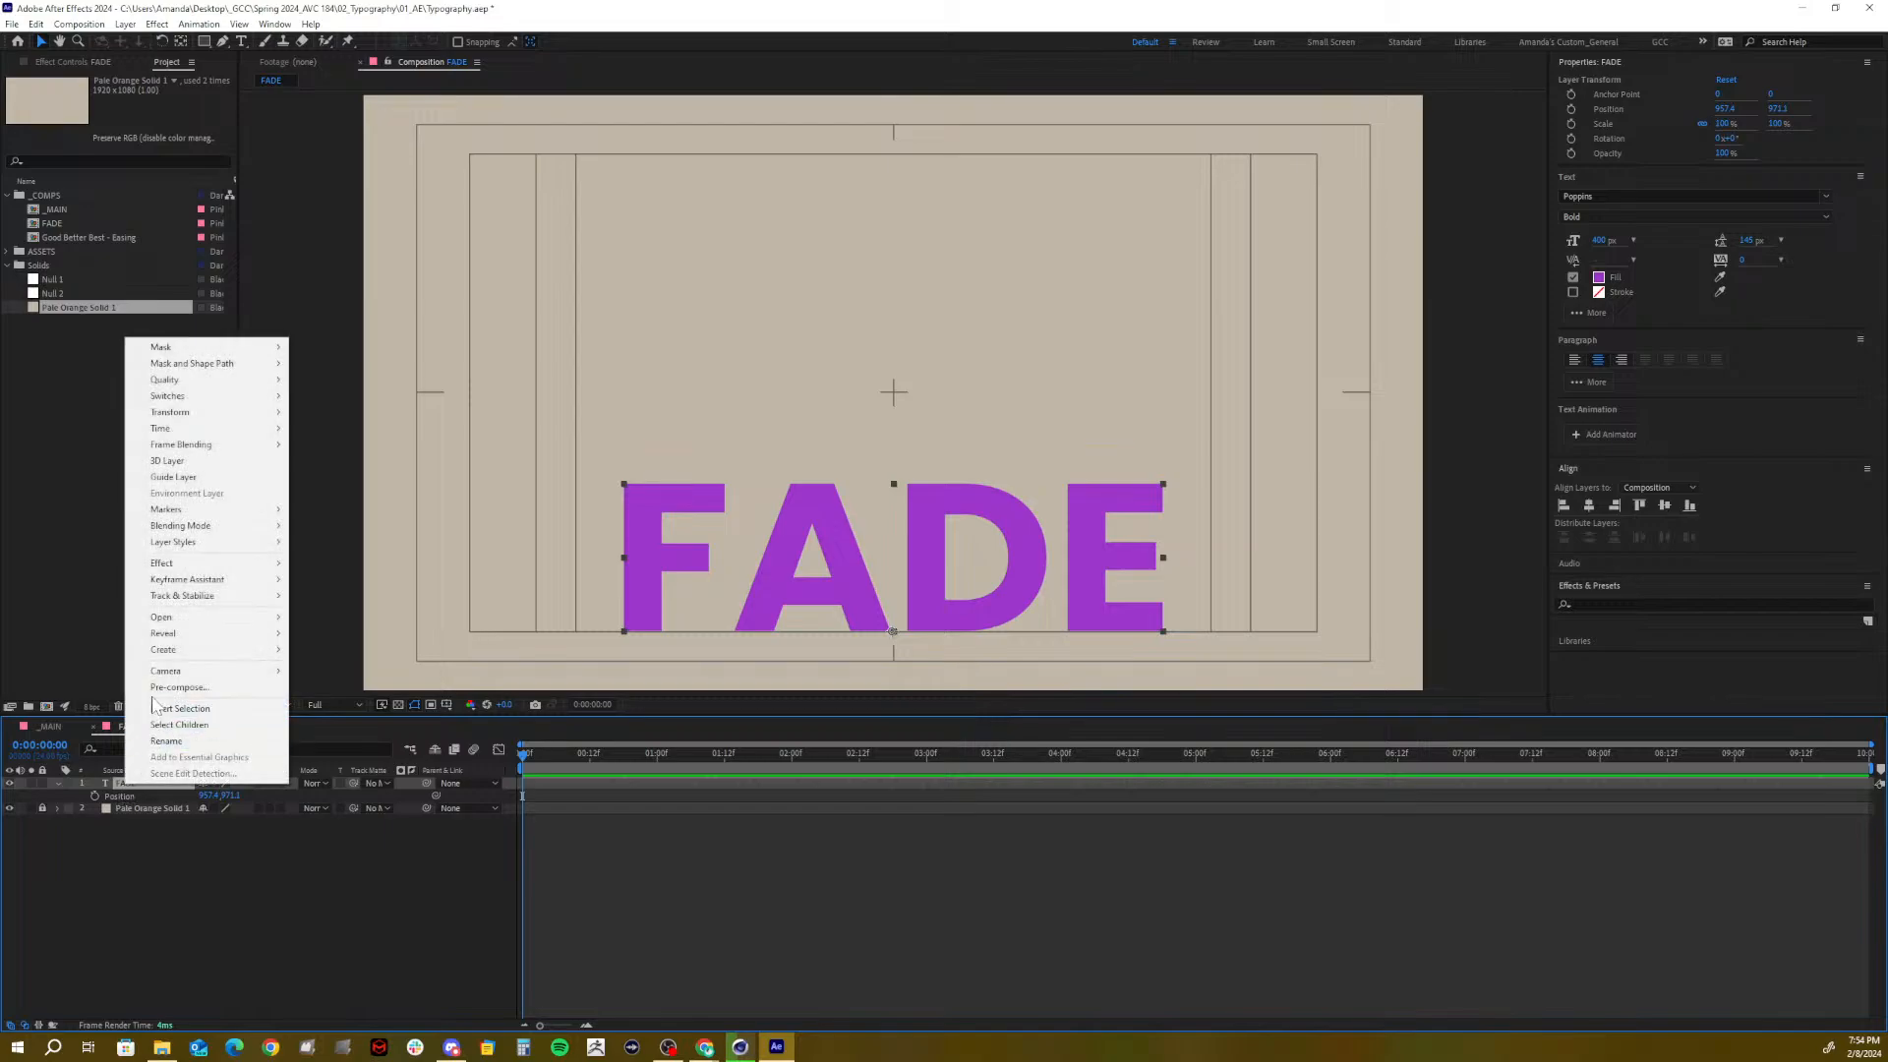
mouse_move(186, 650)
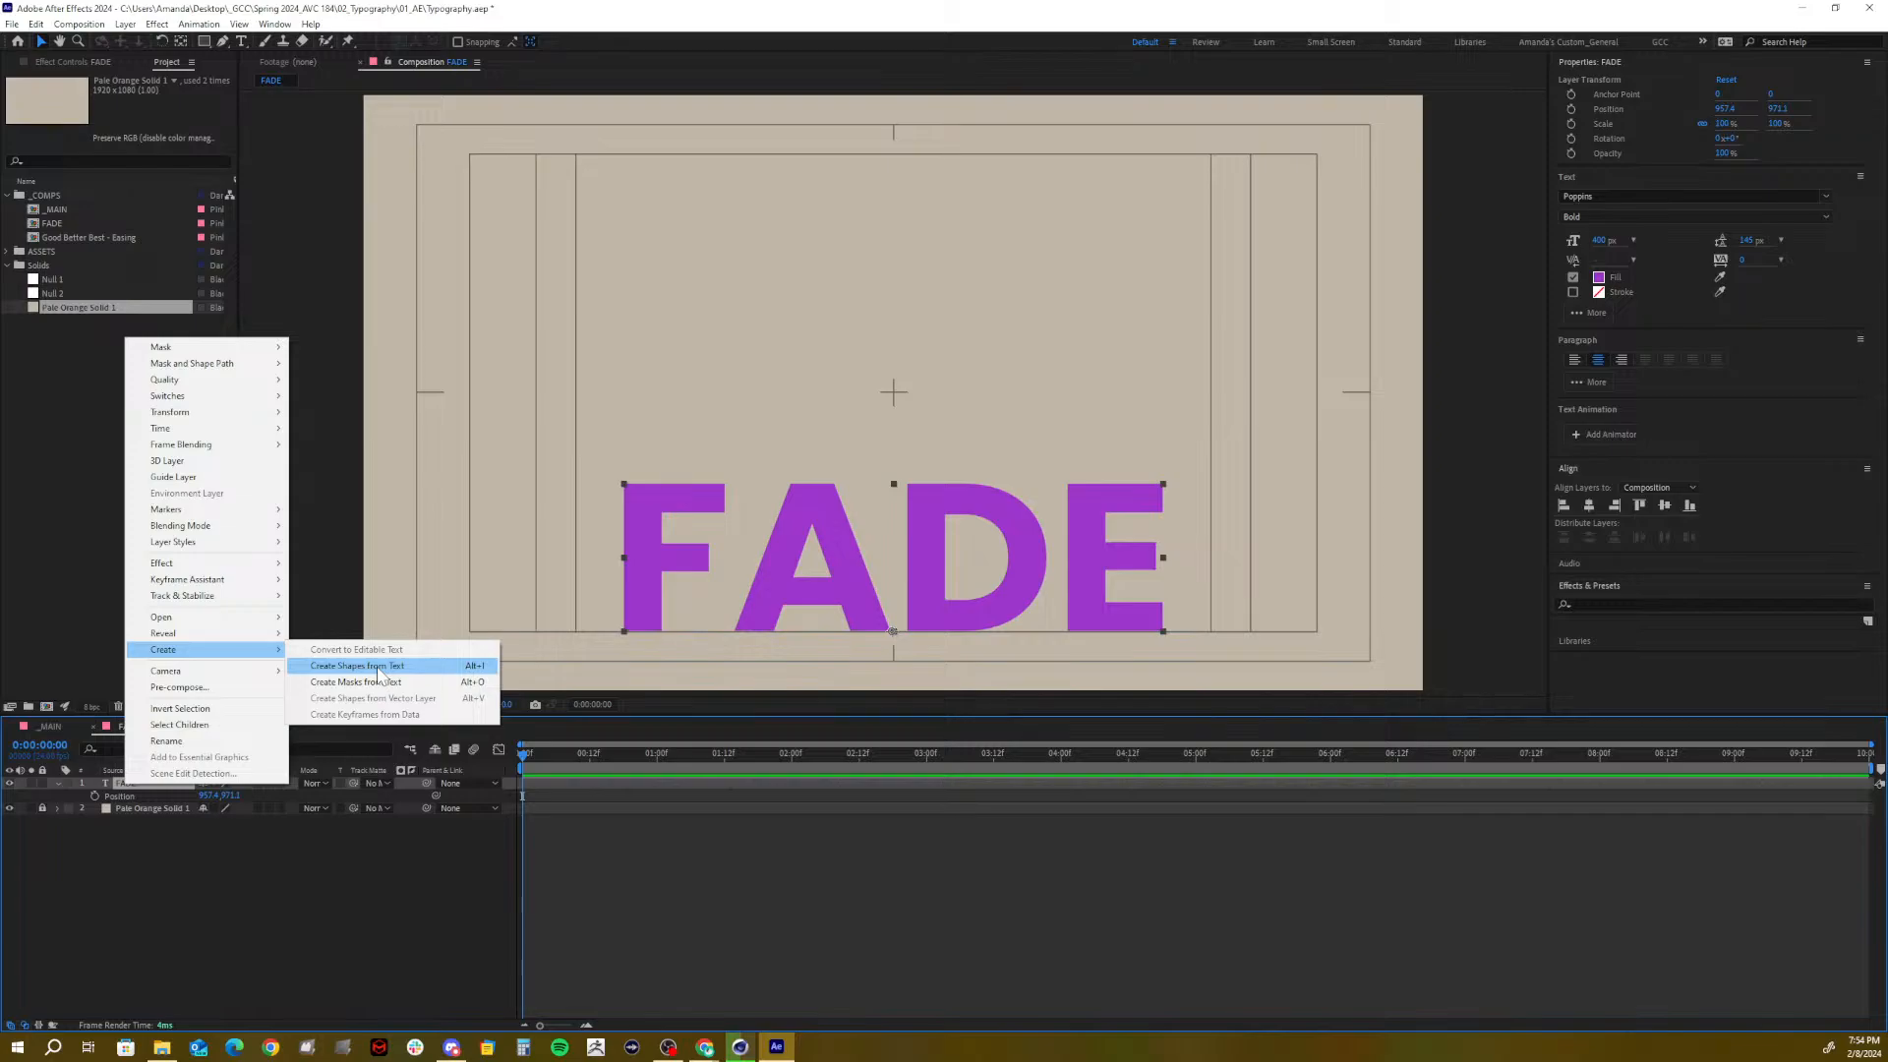
left_click(377, 668)
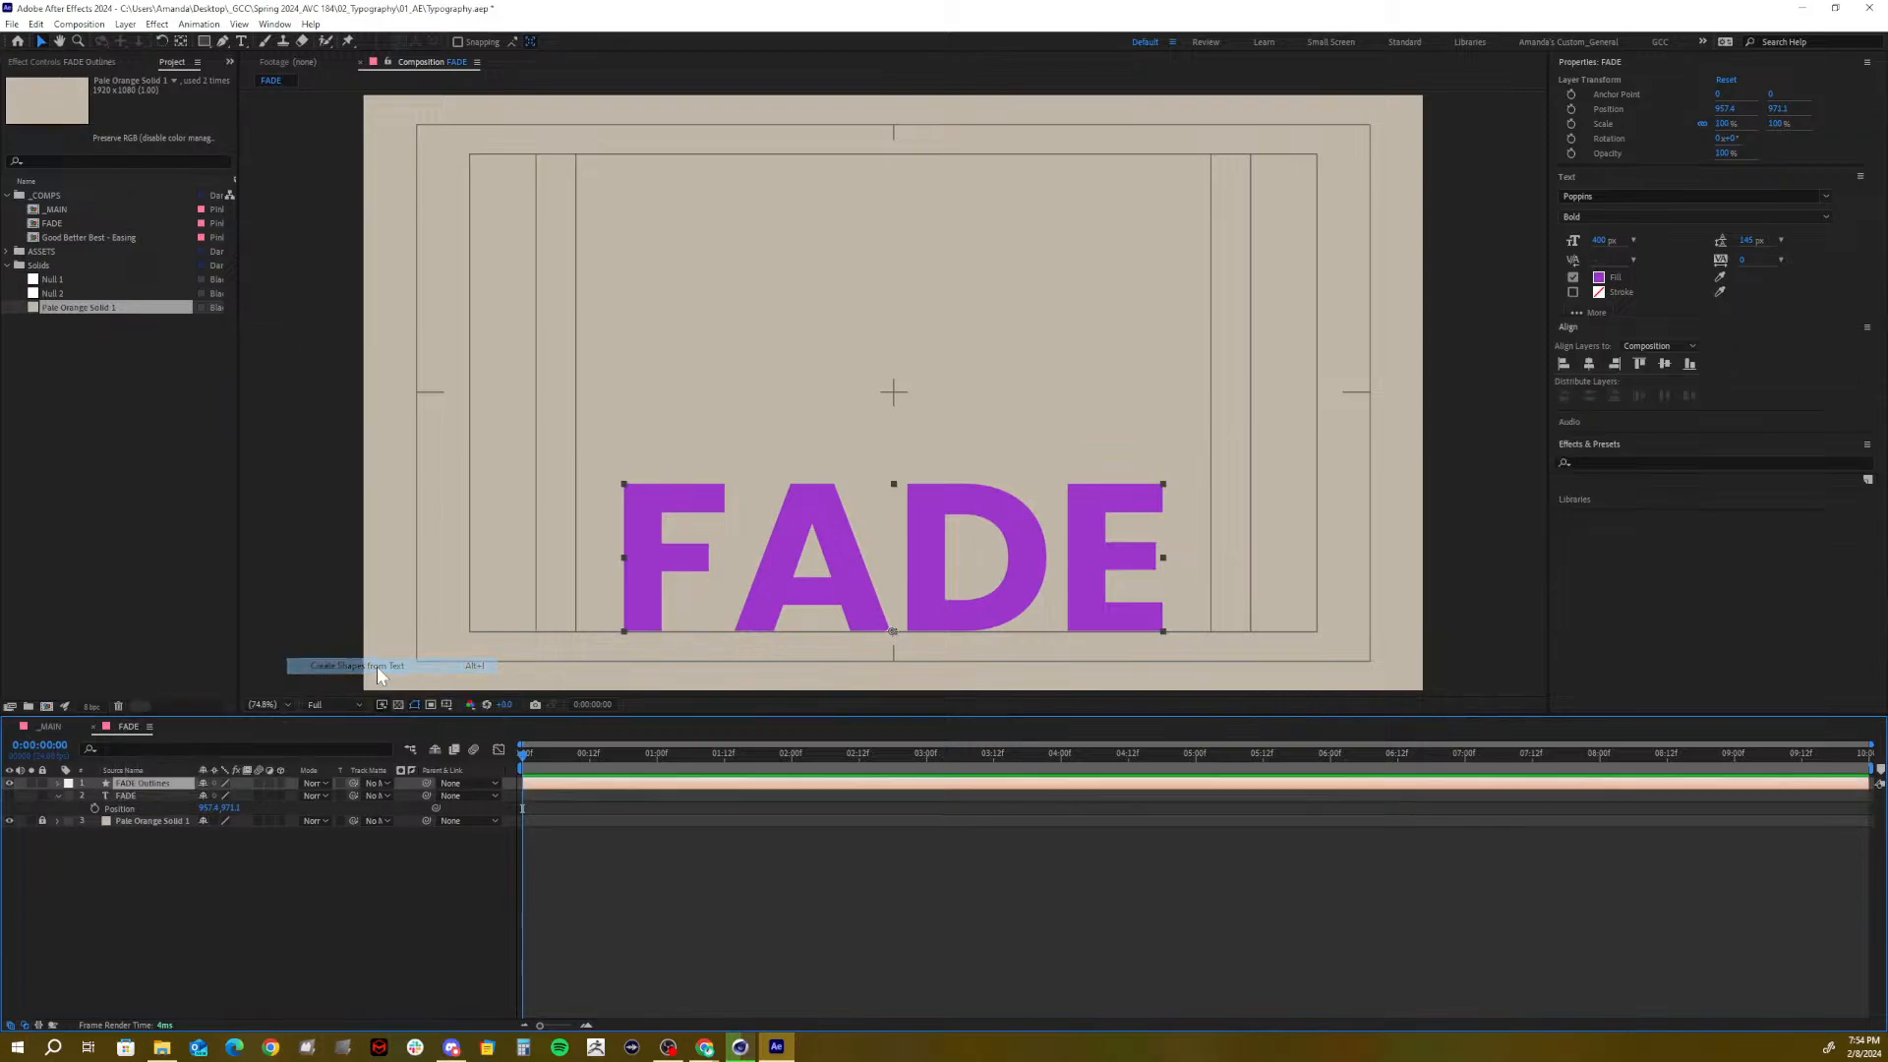
left_click(144, 795)
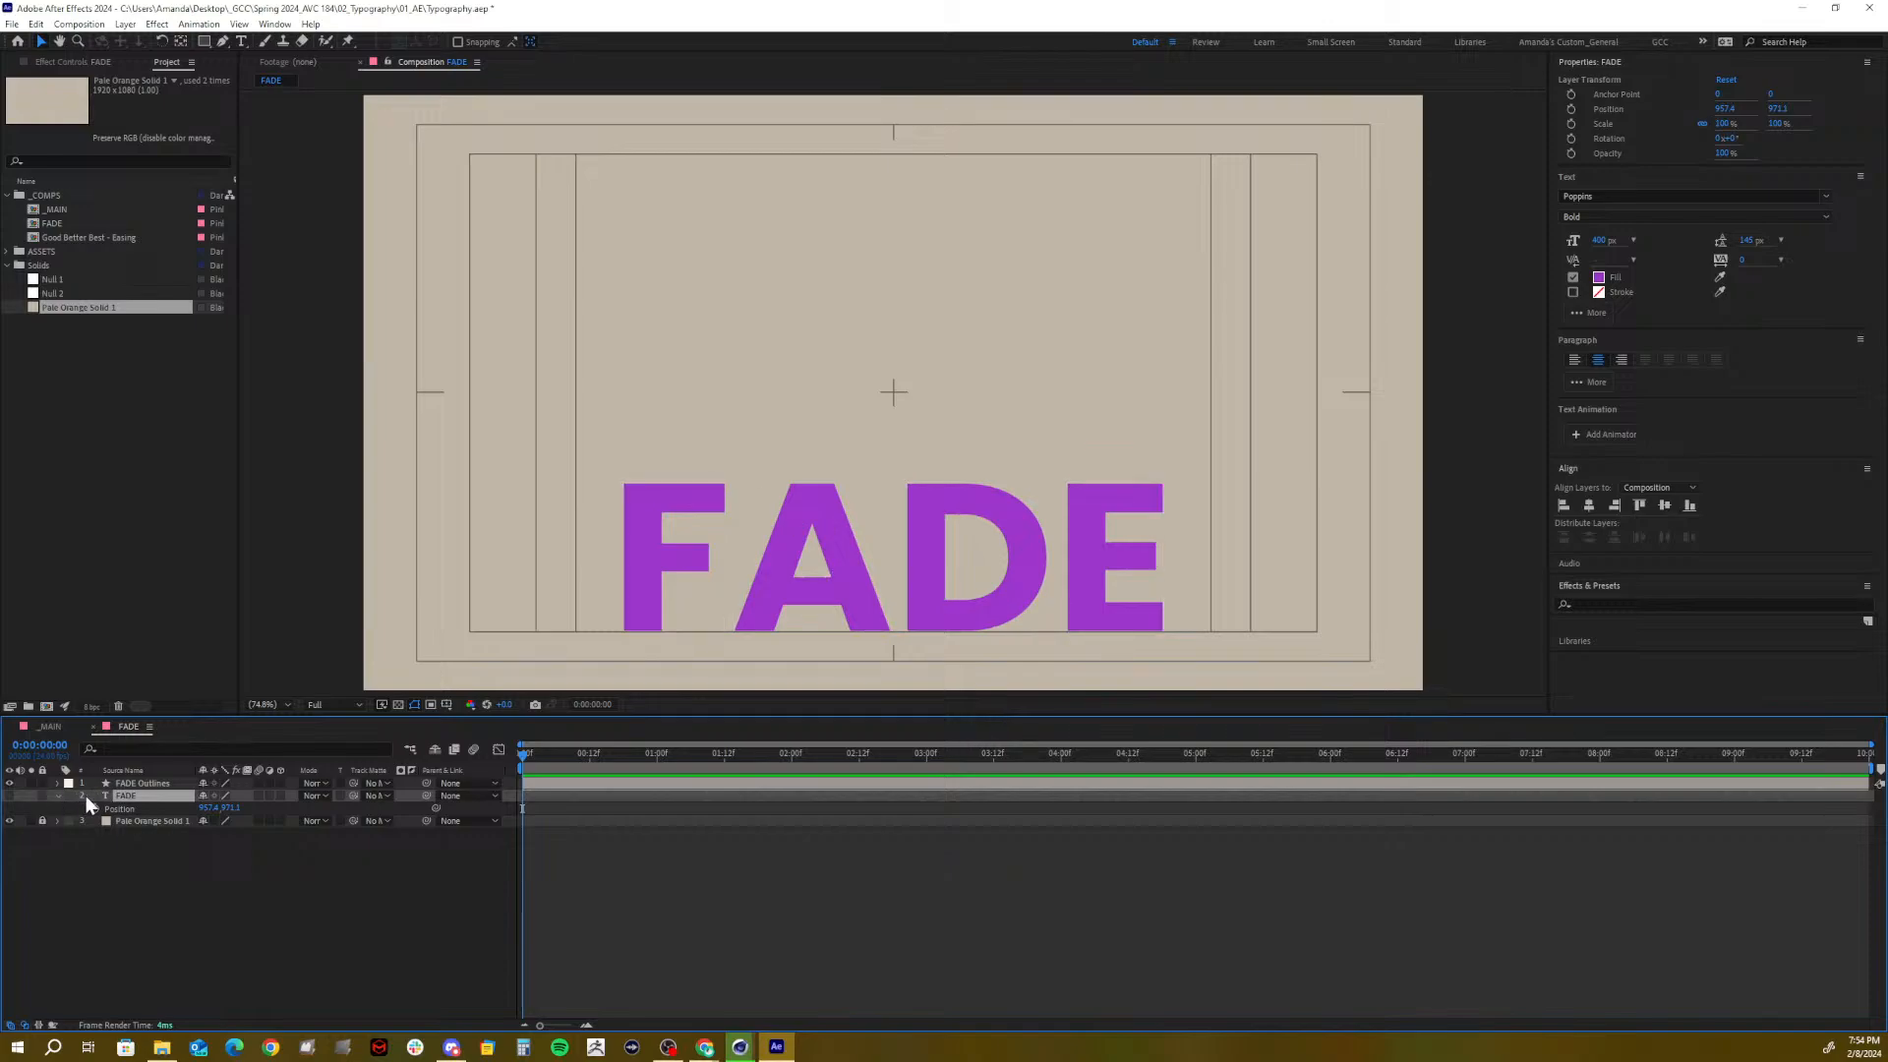
left_click(143, 783)
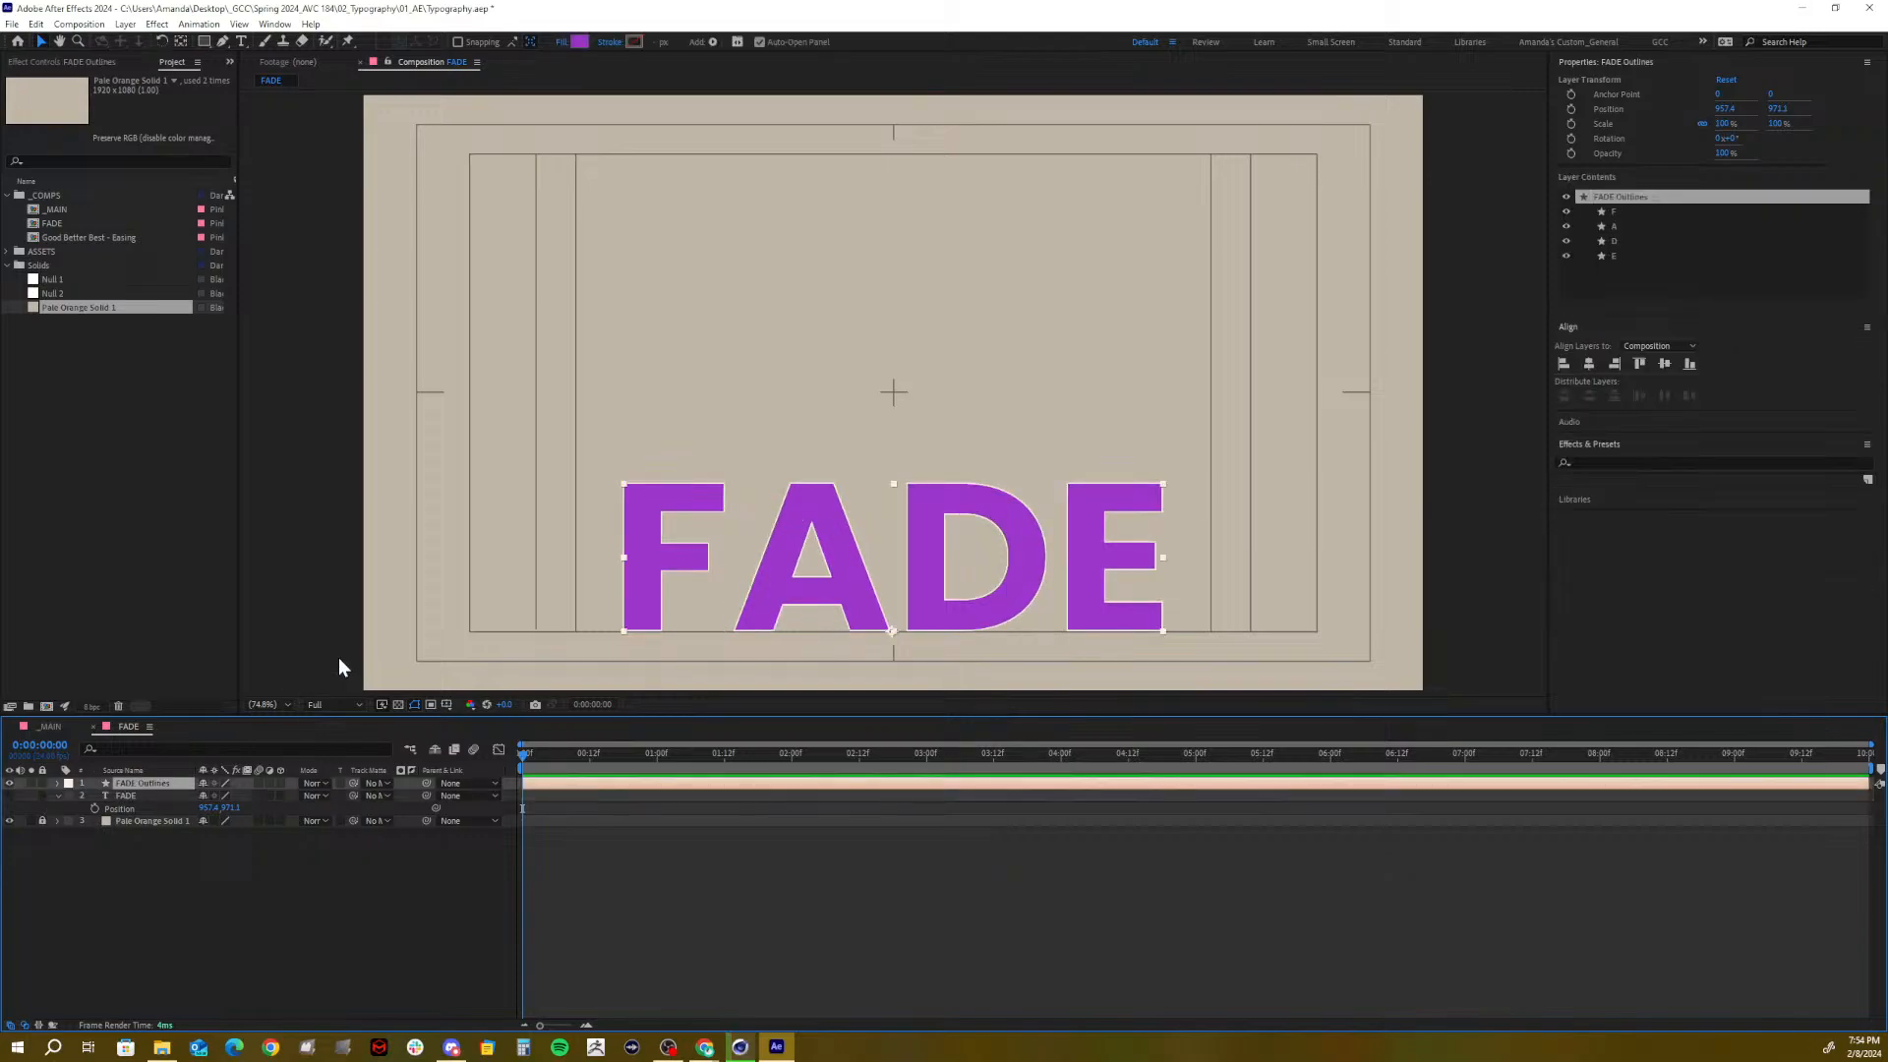
left_click(56, 783)
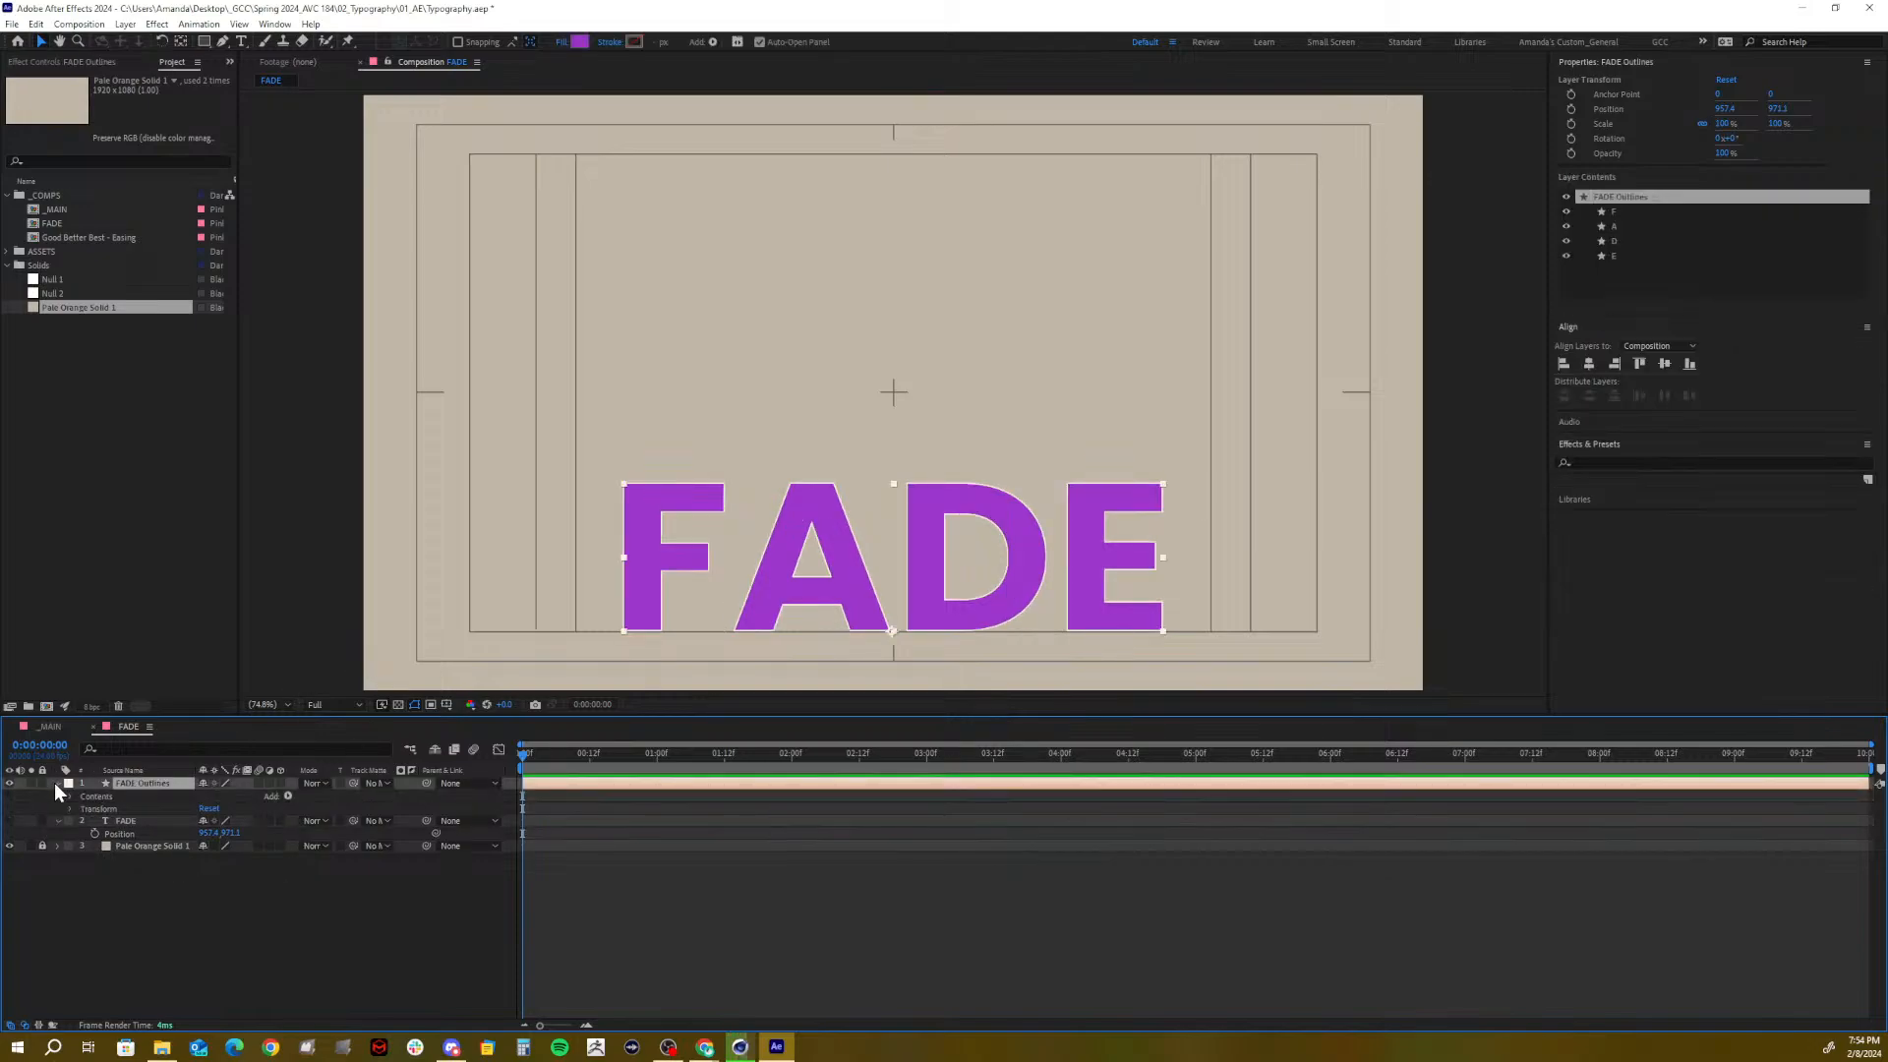
left_click(68, 797)
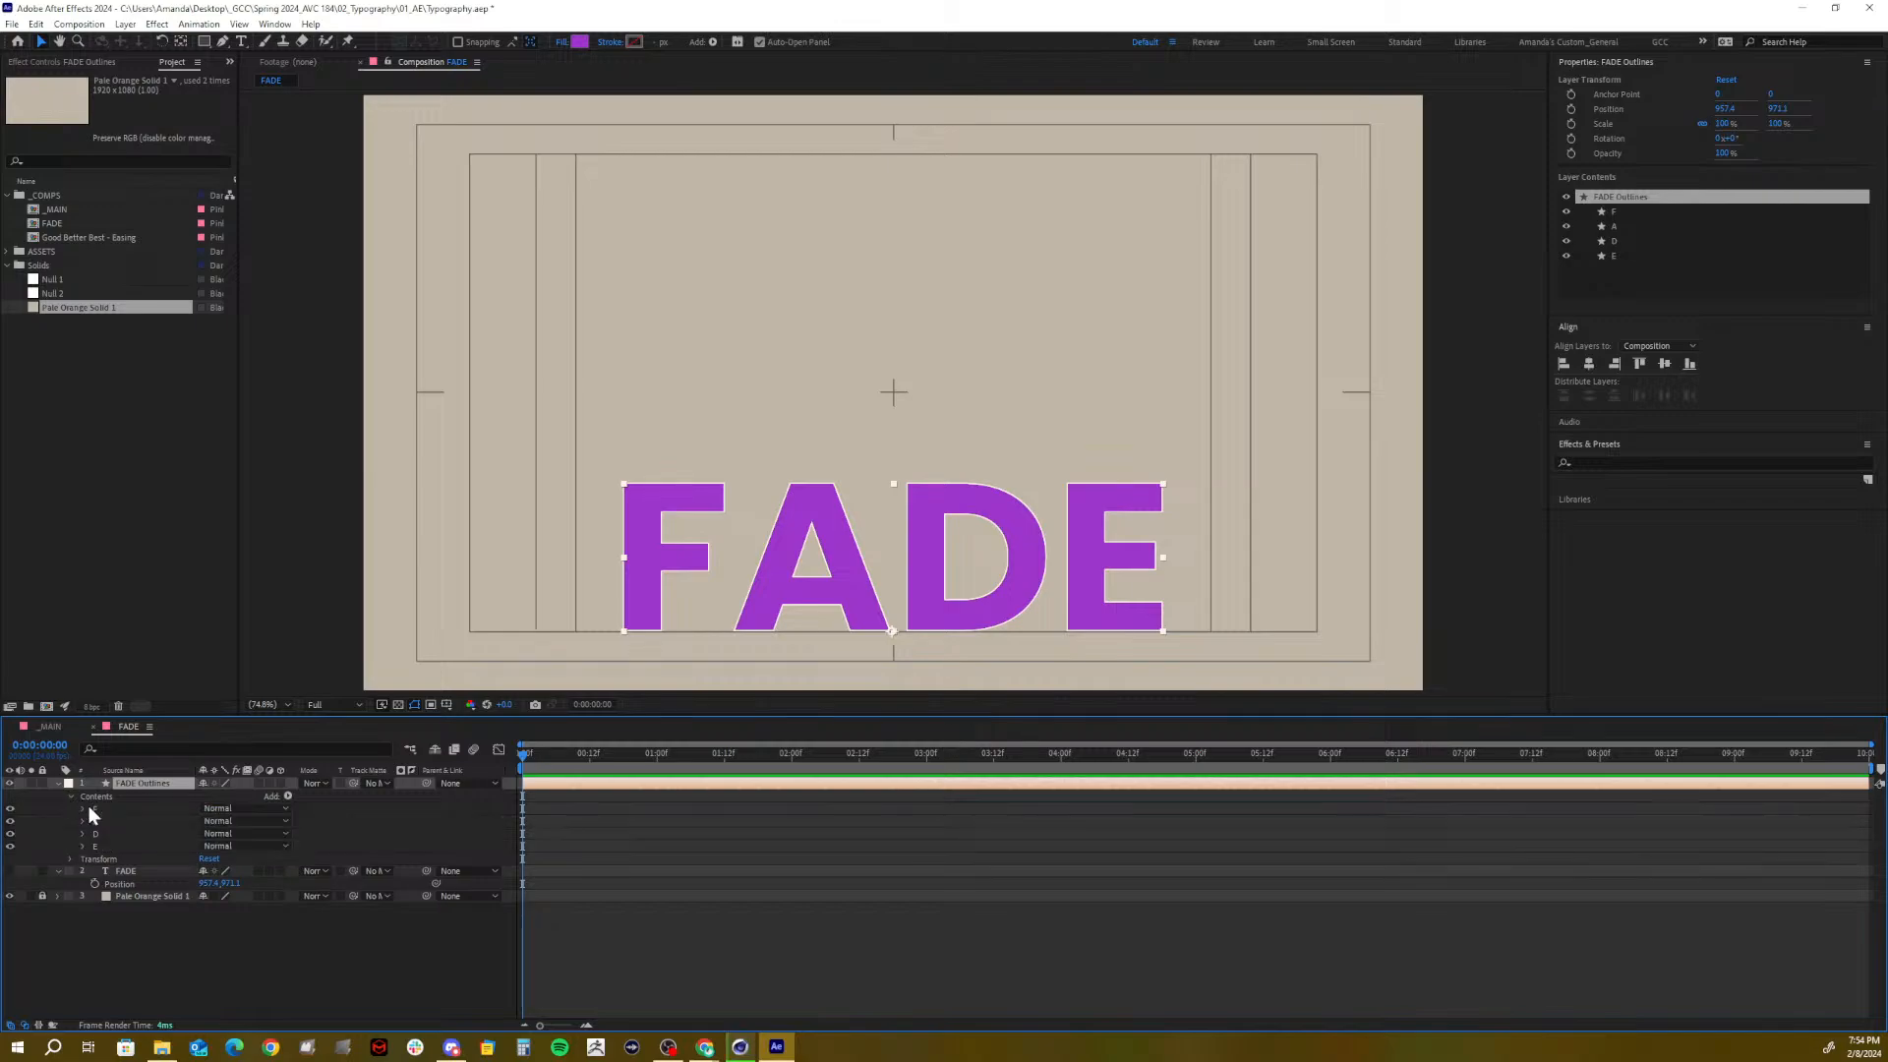
left_click(103, 815)
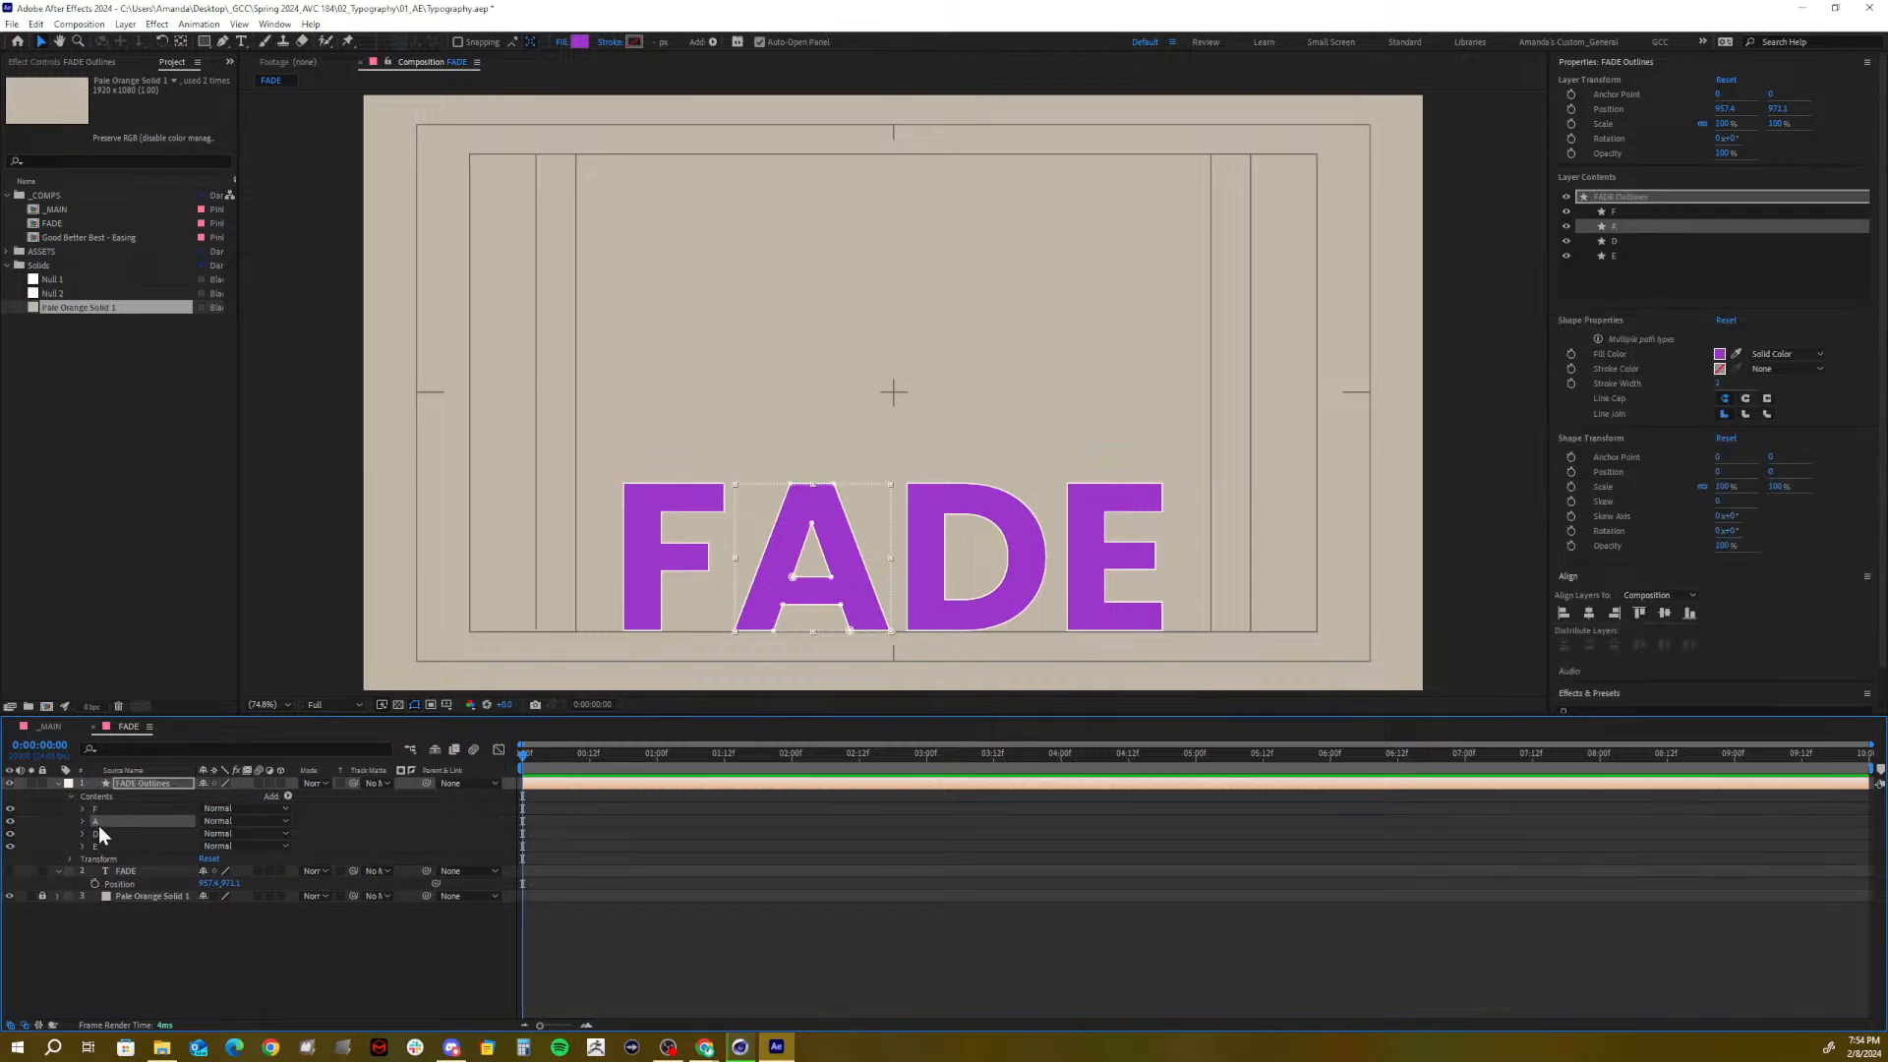
left_click(97, 832)
left_click(83, 807)
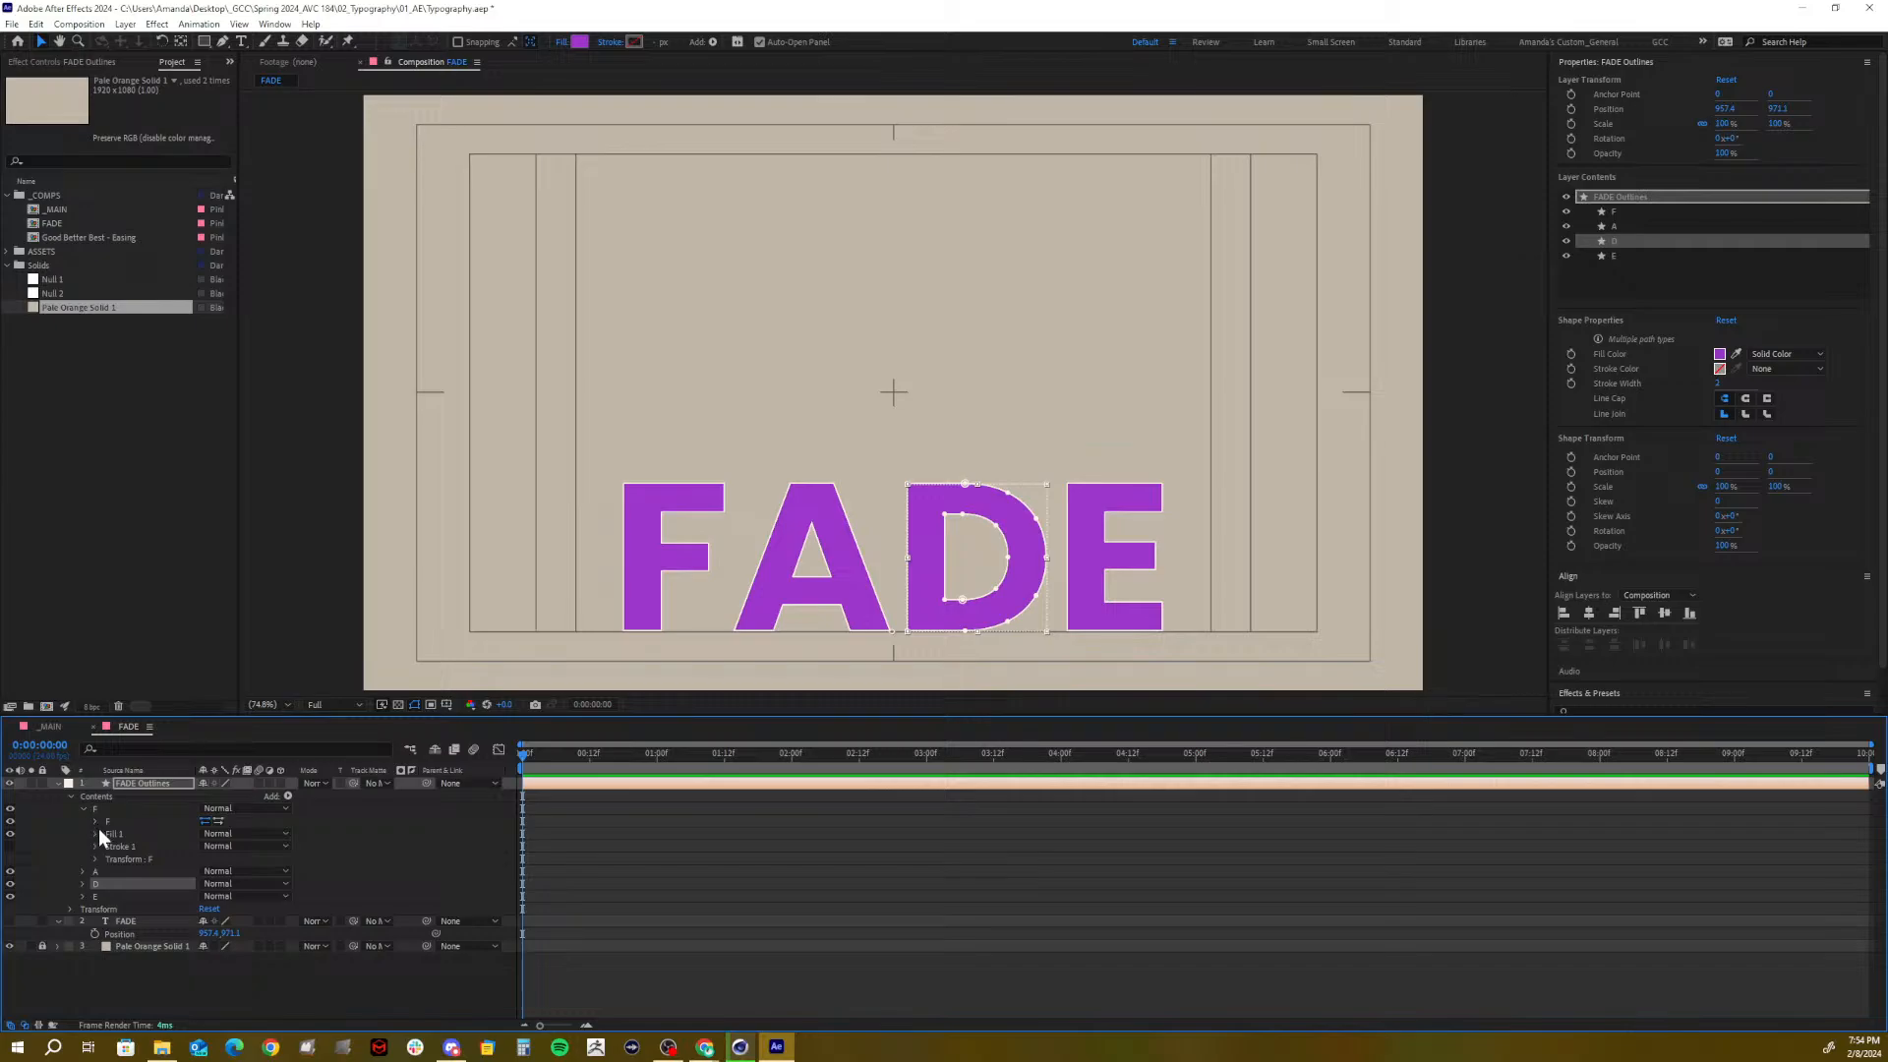
left_click(95, 858)
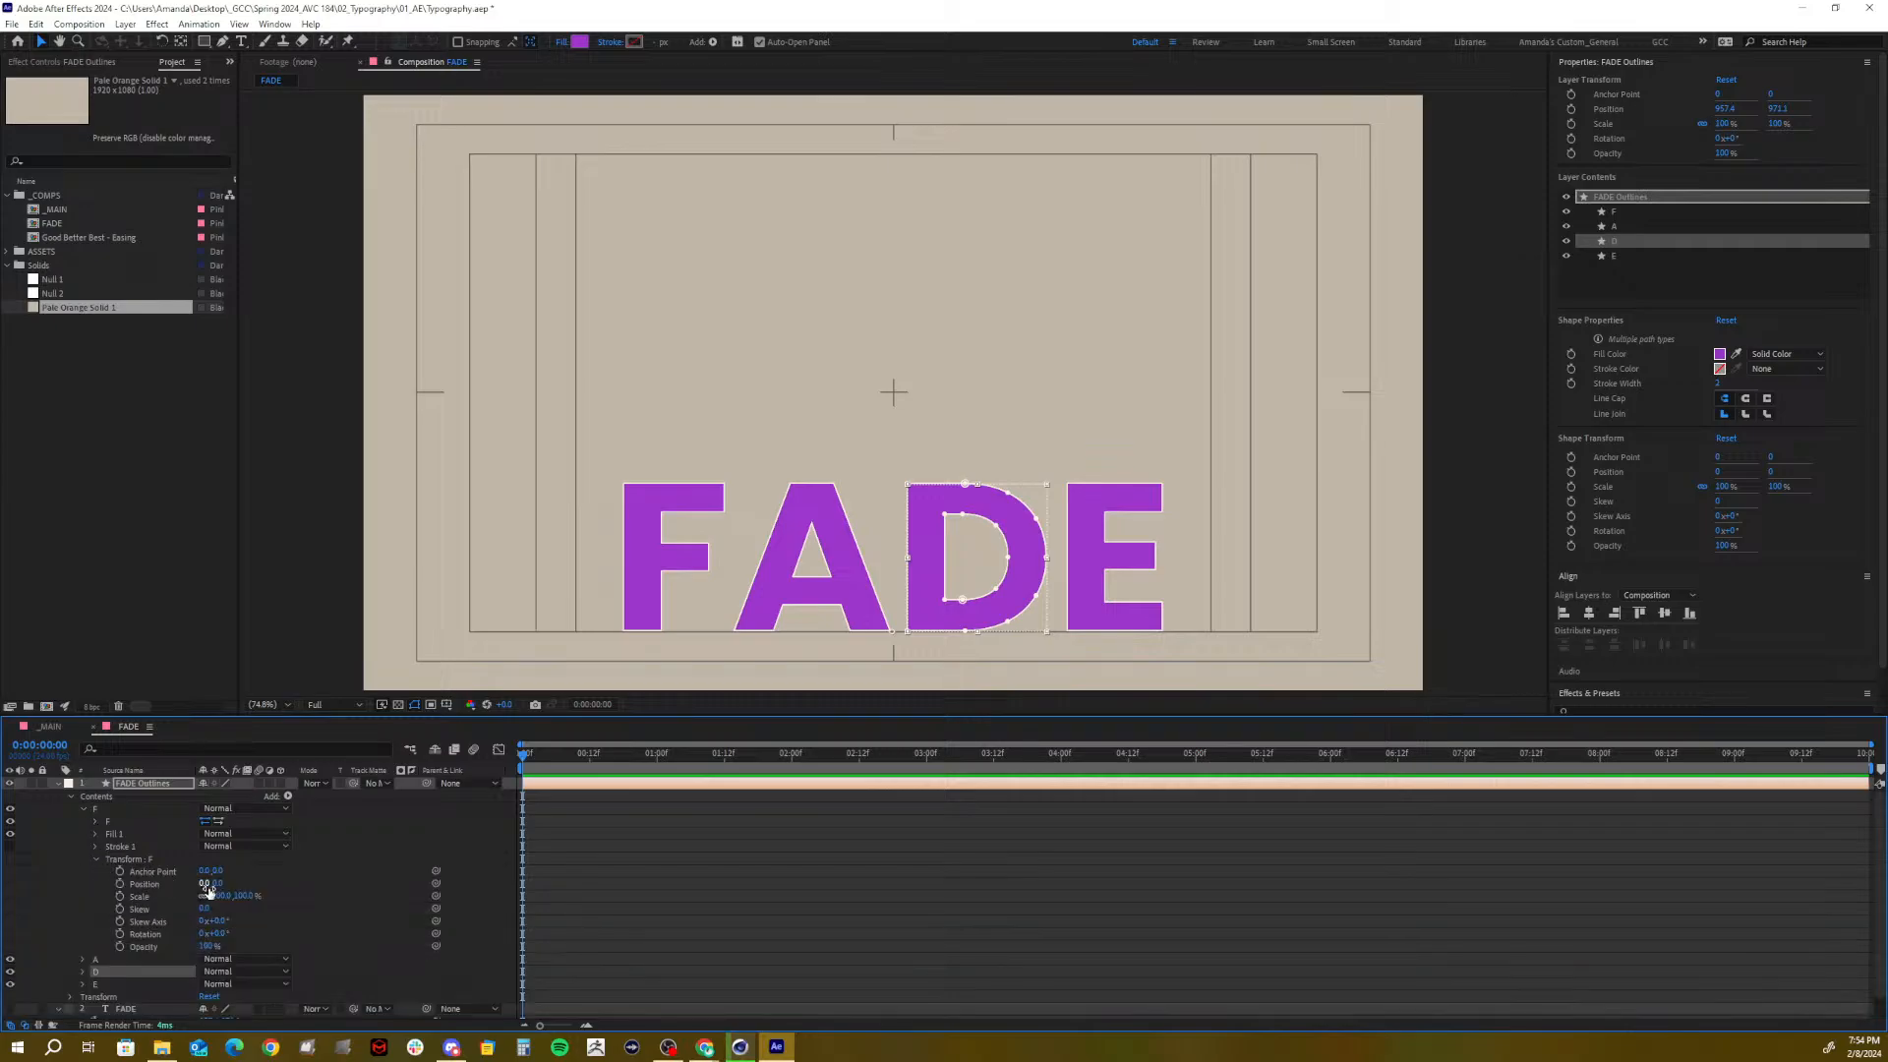
left_click(200, 883)
mouse_move(200, 883)
left_mouse_down()
mouse_move(118, 883)
mouse_move(201, 880)
mouse_move(167, 875)
left_mouse_up()
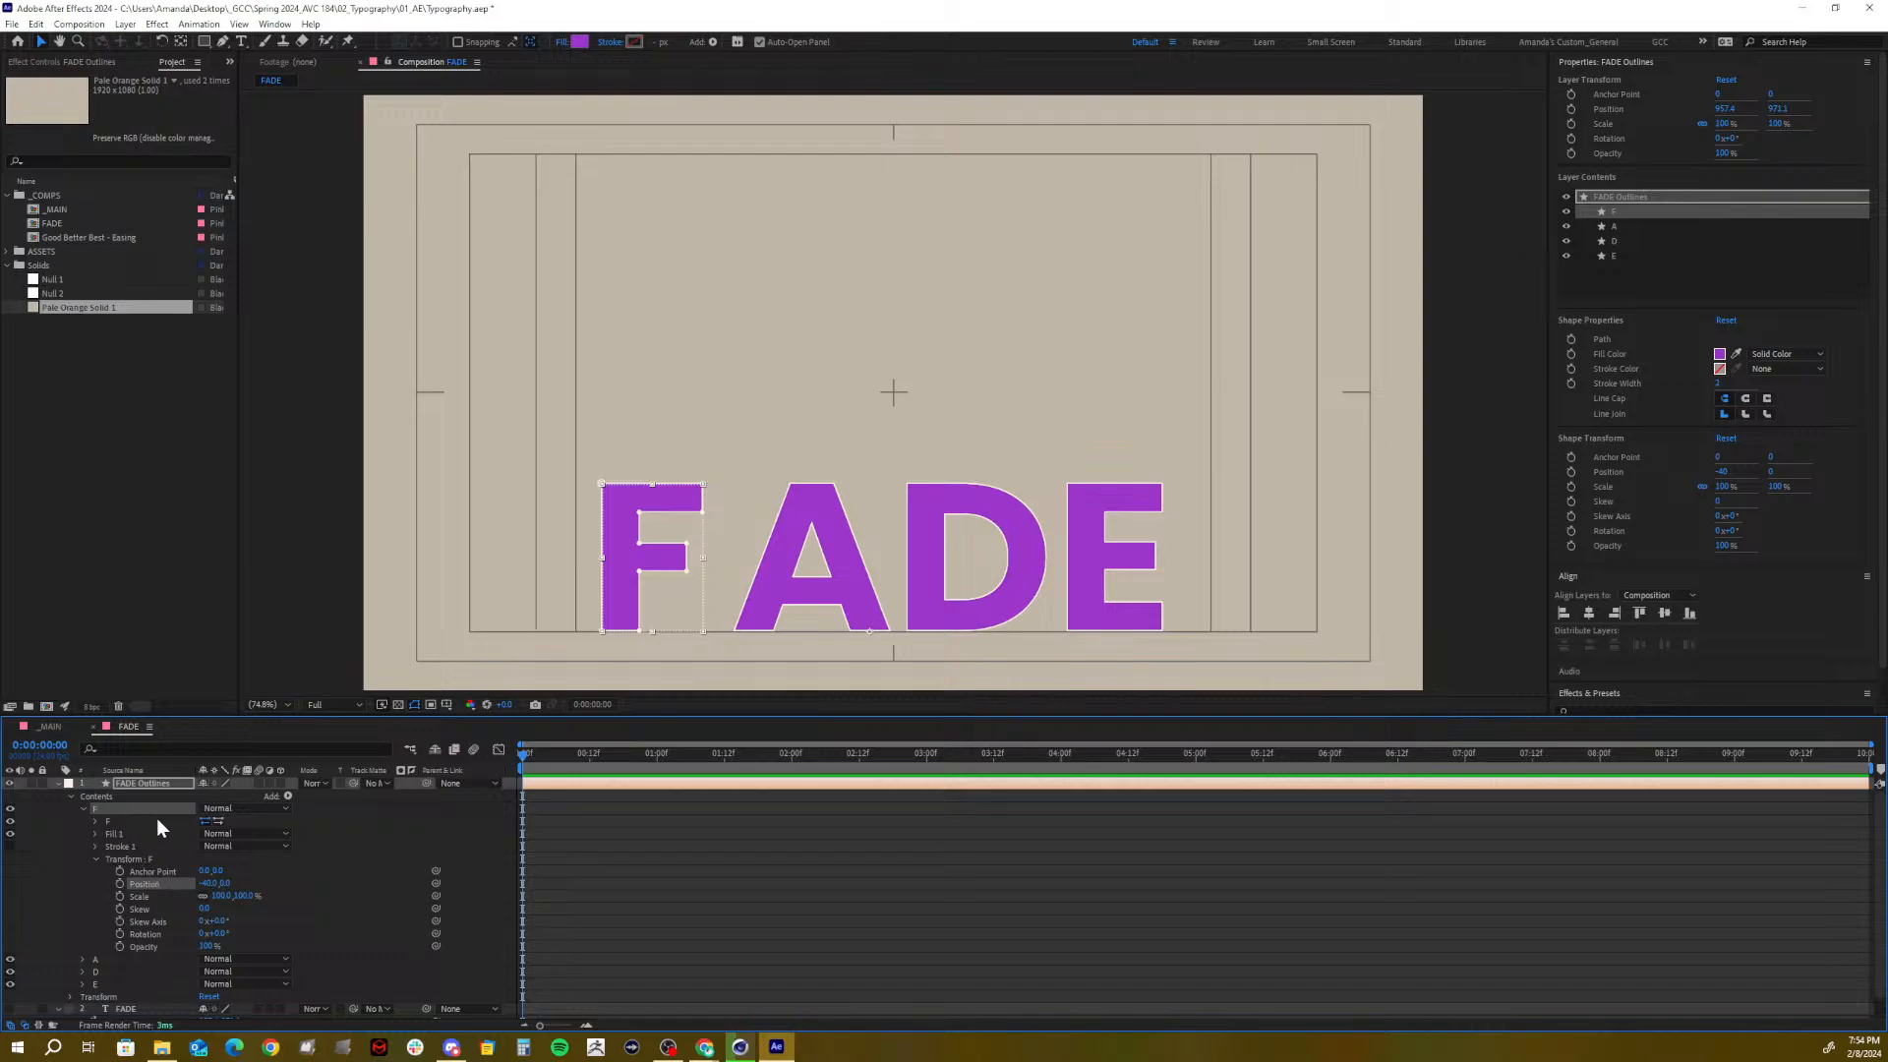
key("ctrl+z")
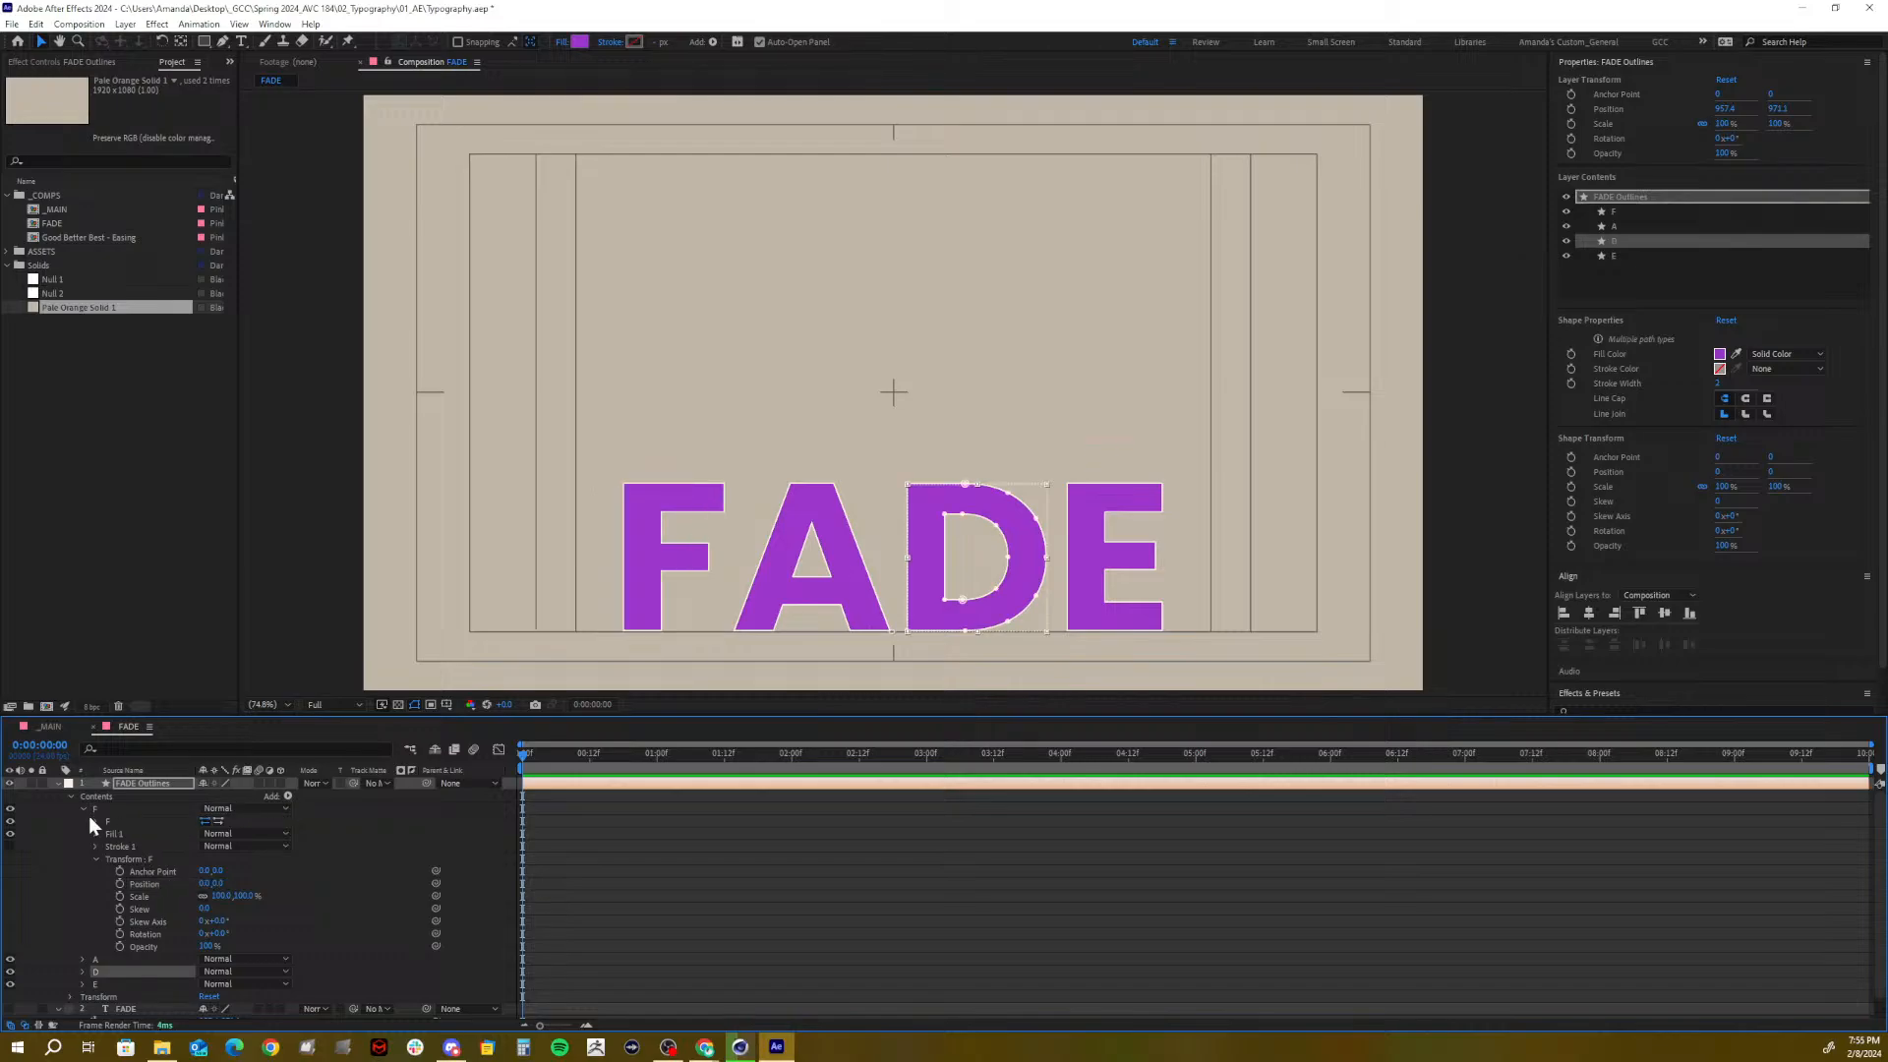
left_click(96, 858)
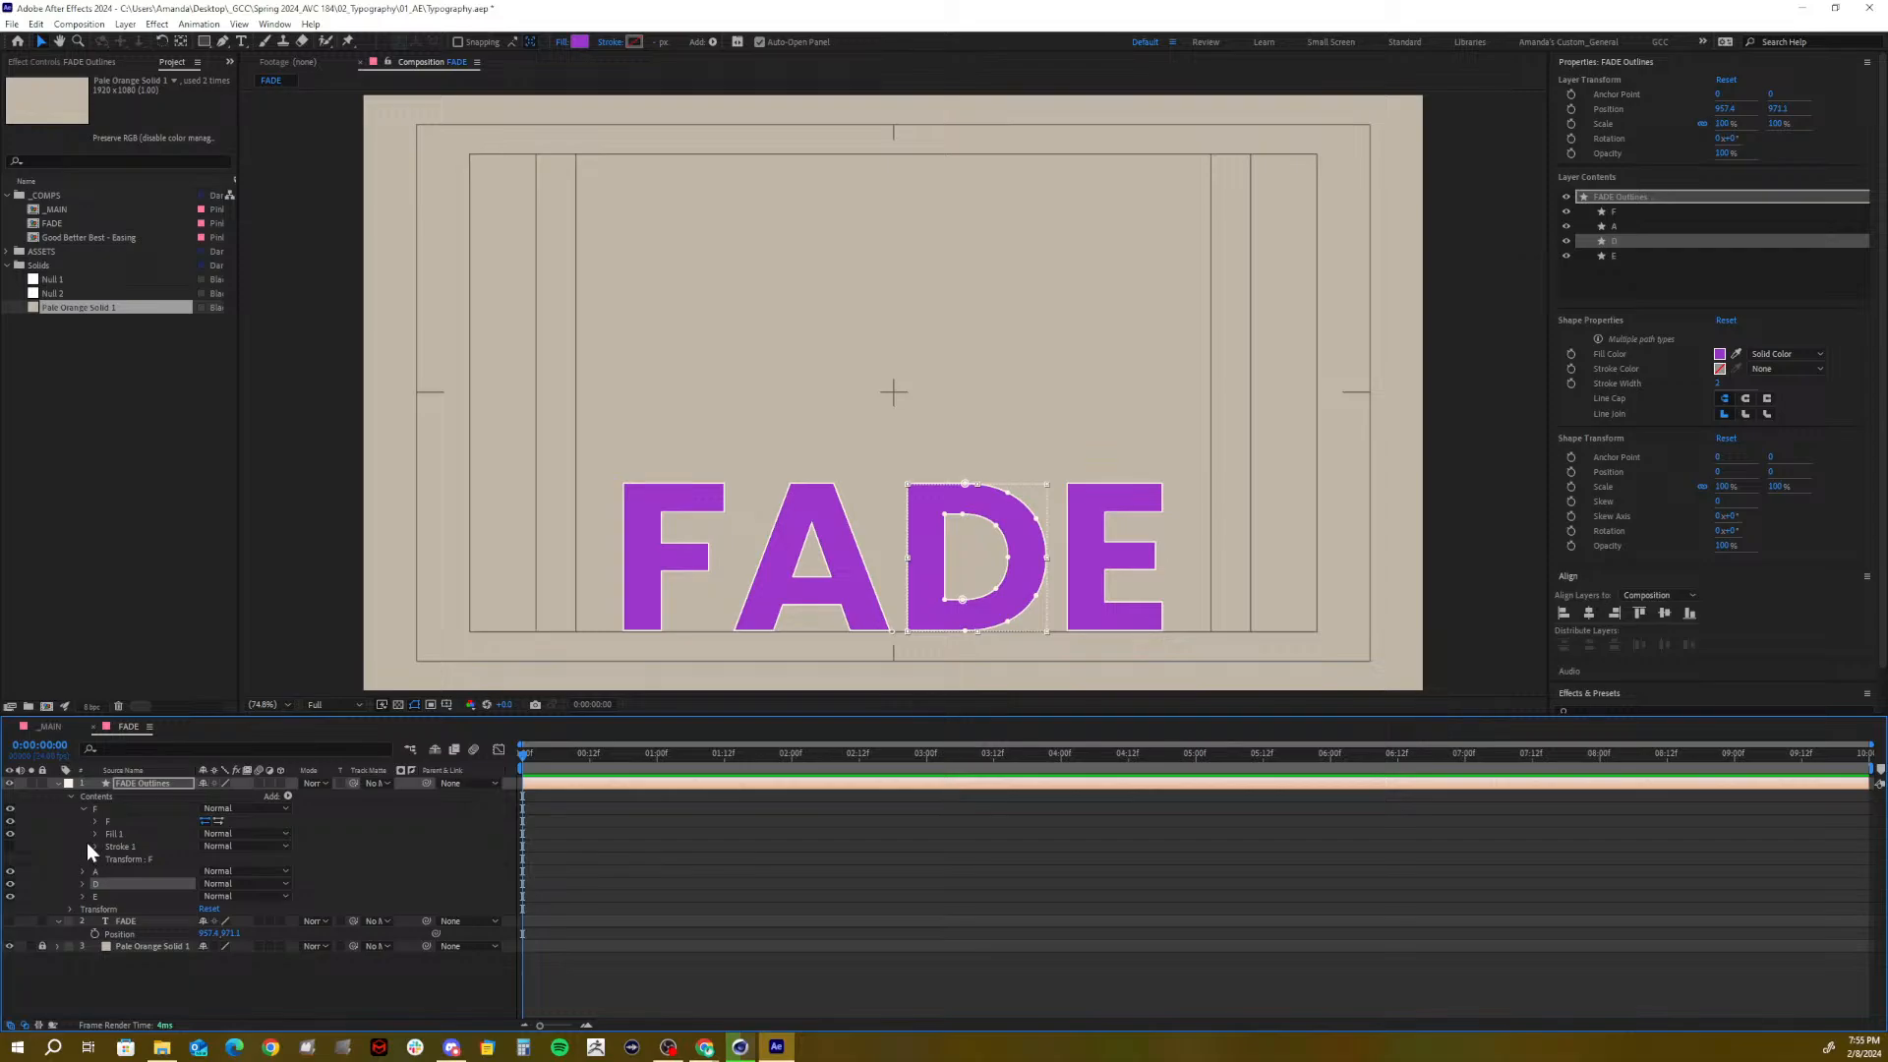
left_click(83, 809)
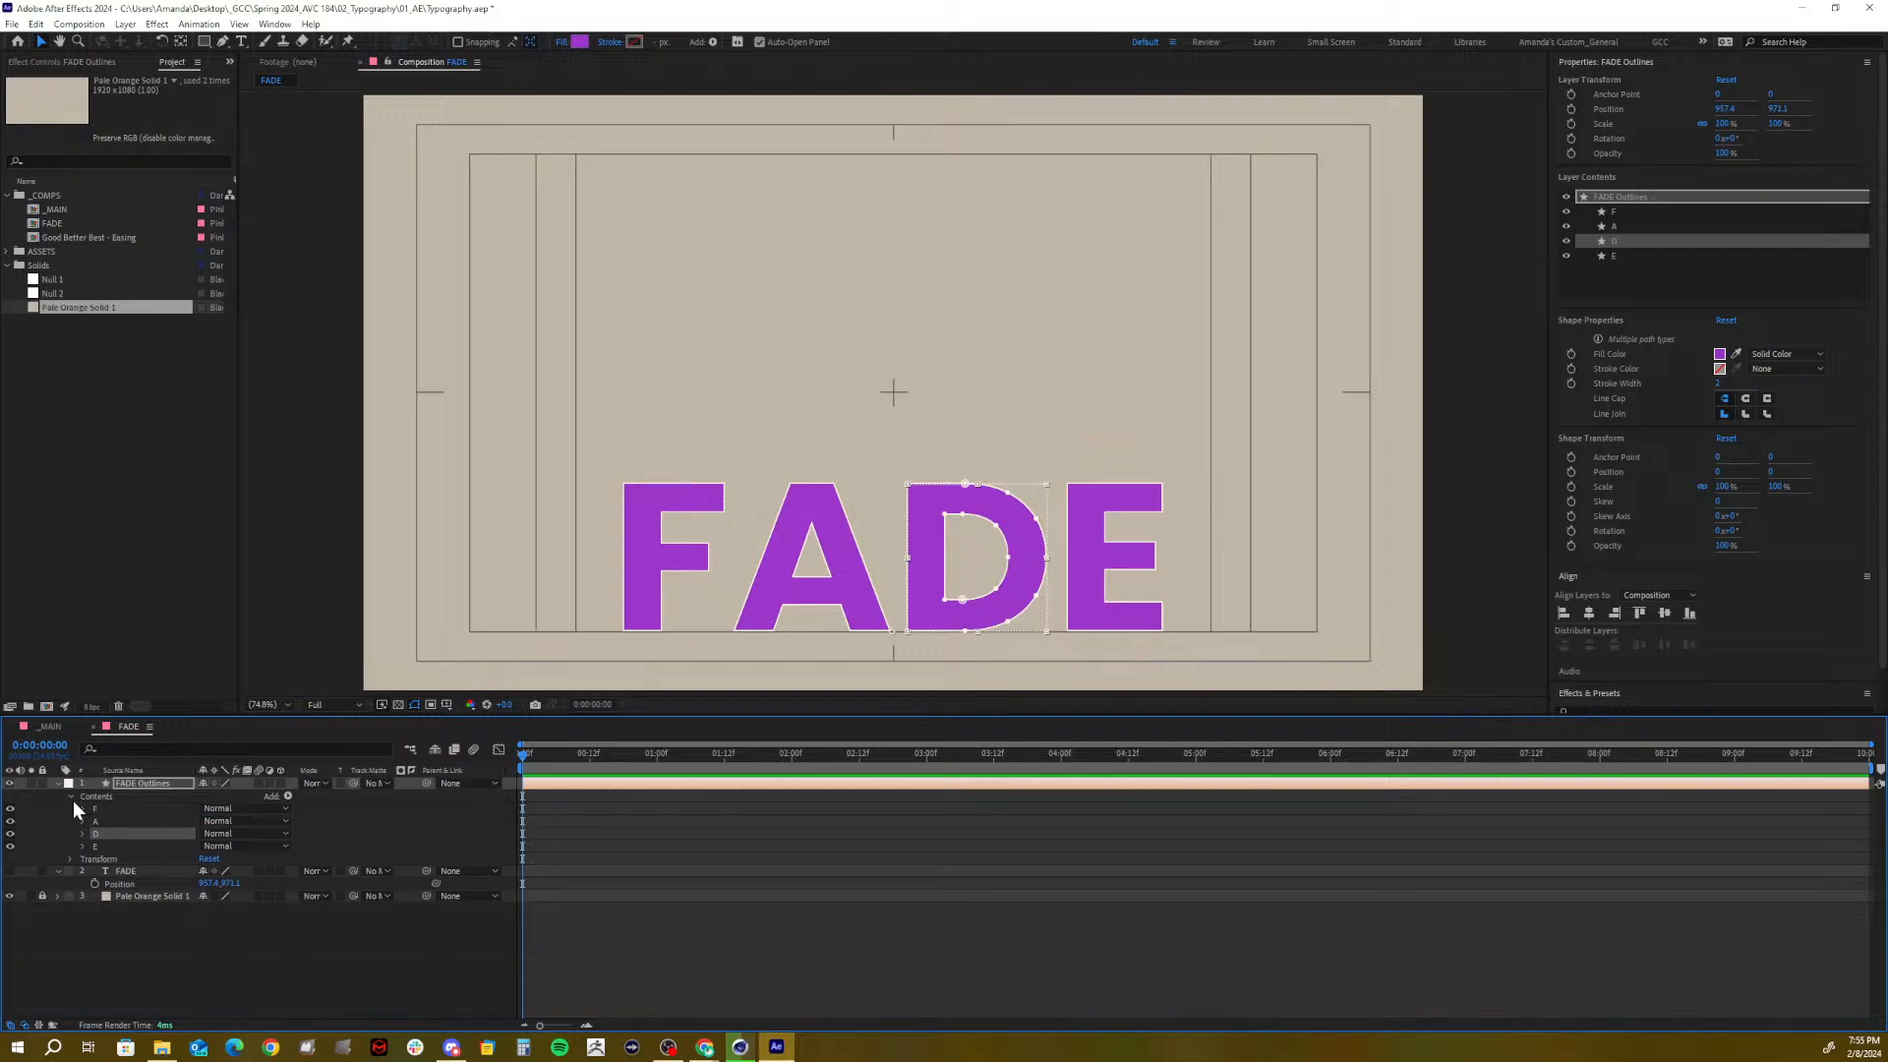
left_click(71, 798)
left_click(154, 782)
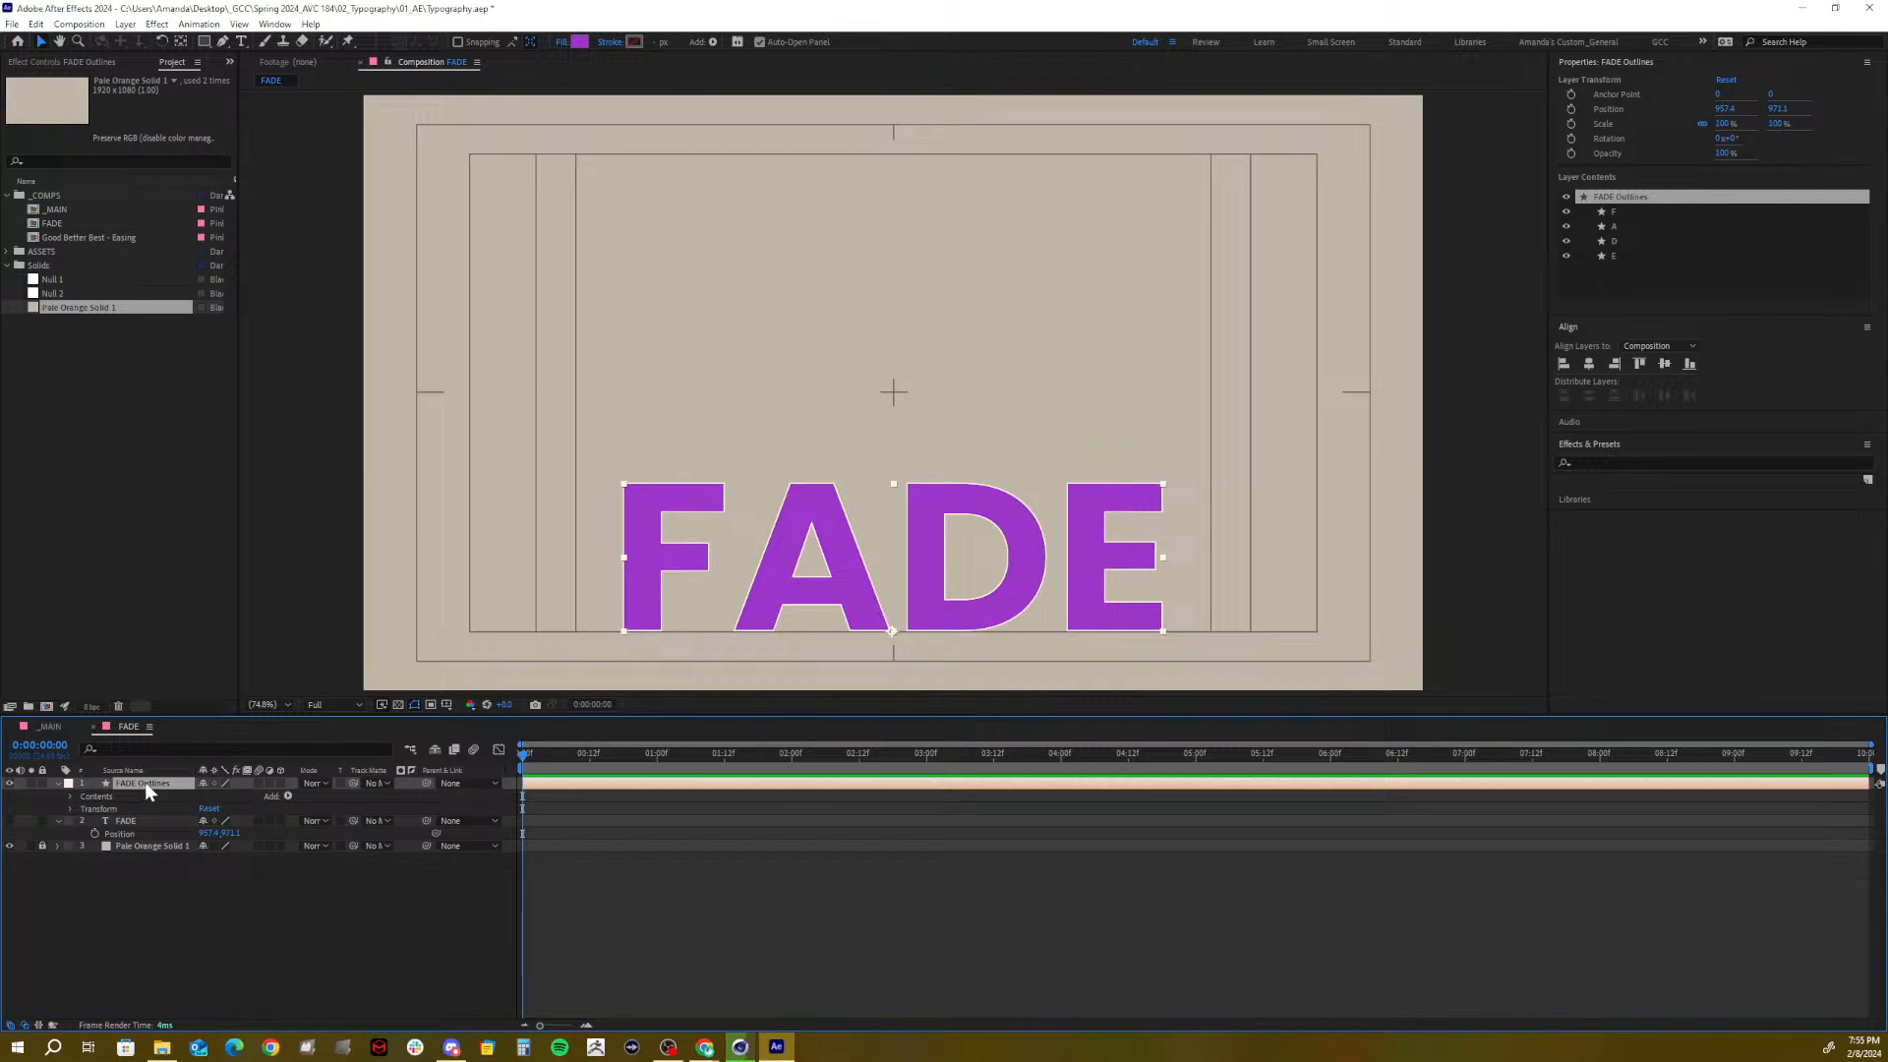
Duplicate FADE Outlines three times and expand the letter groups of the first two layers
key("ctrl+d")
key("ctrl+d")
key("ctrl+d")
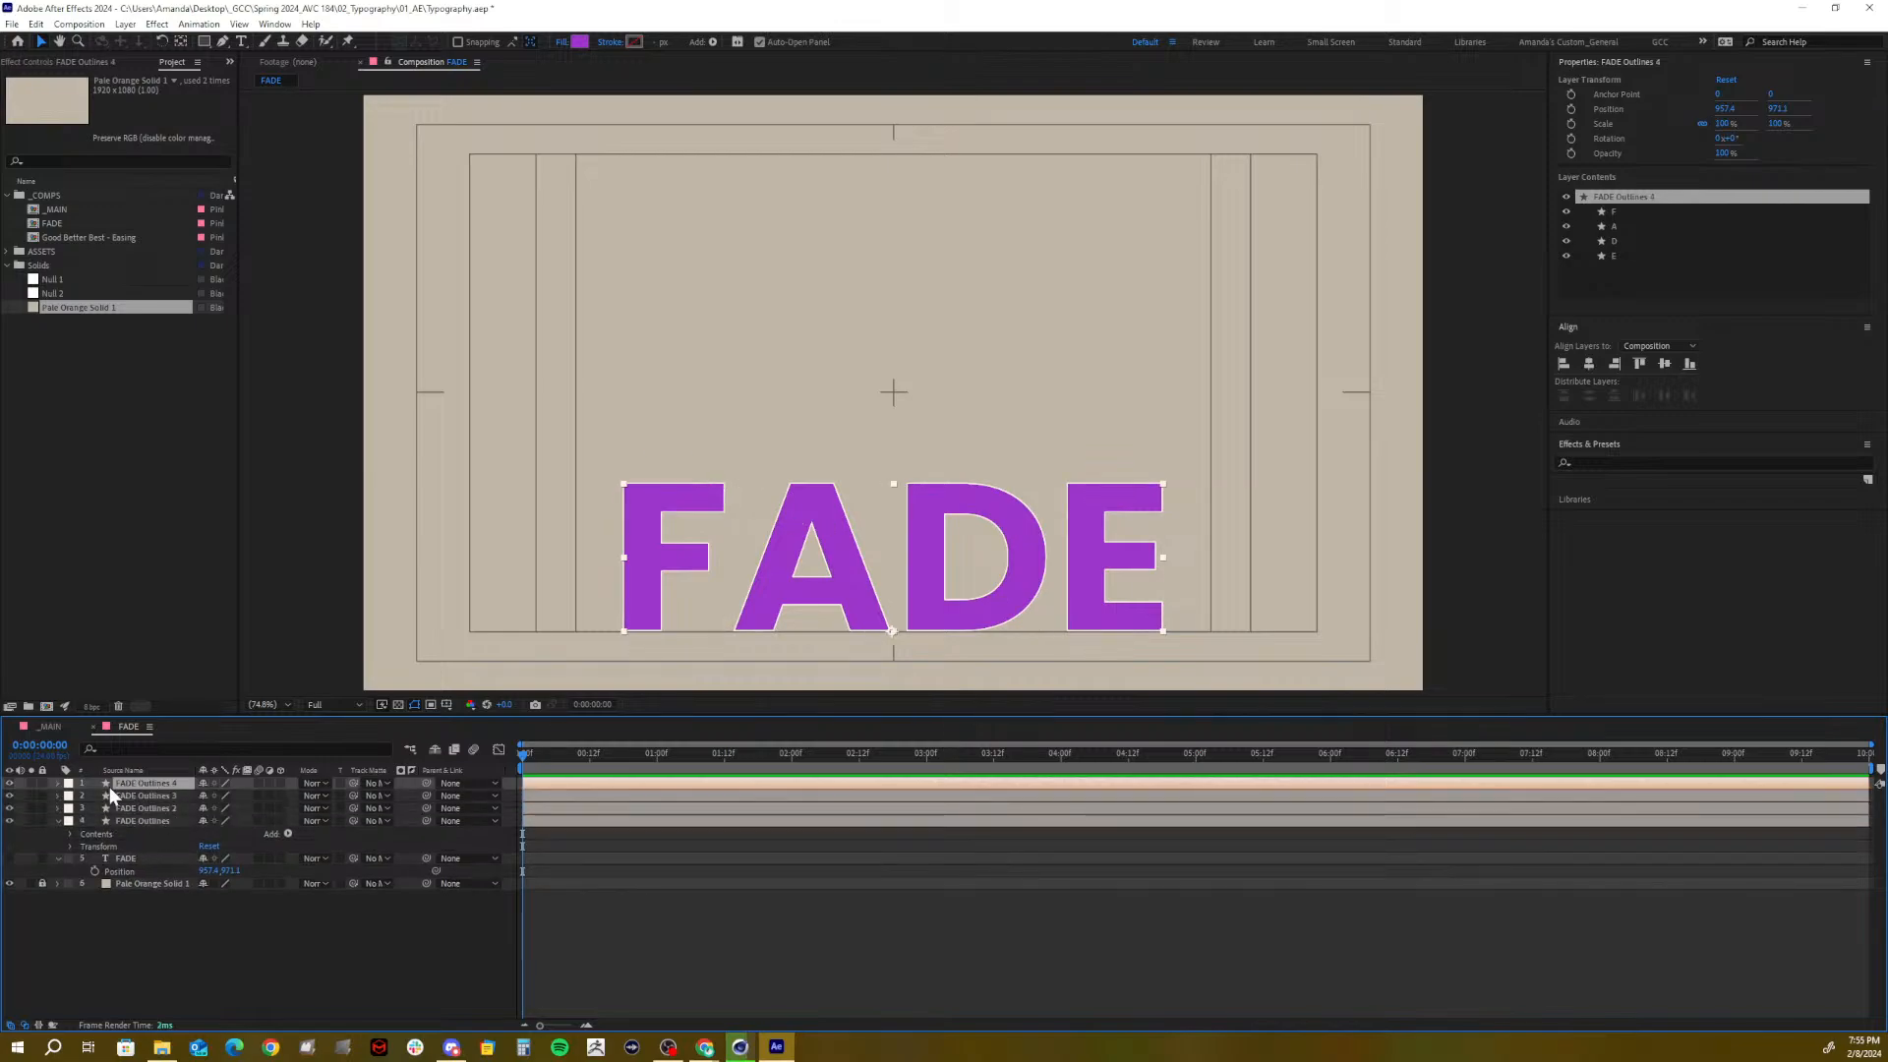
left_click(71, 834)
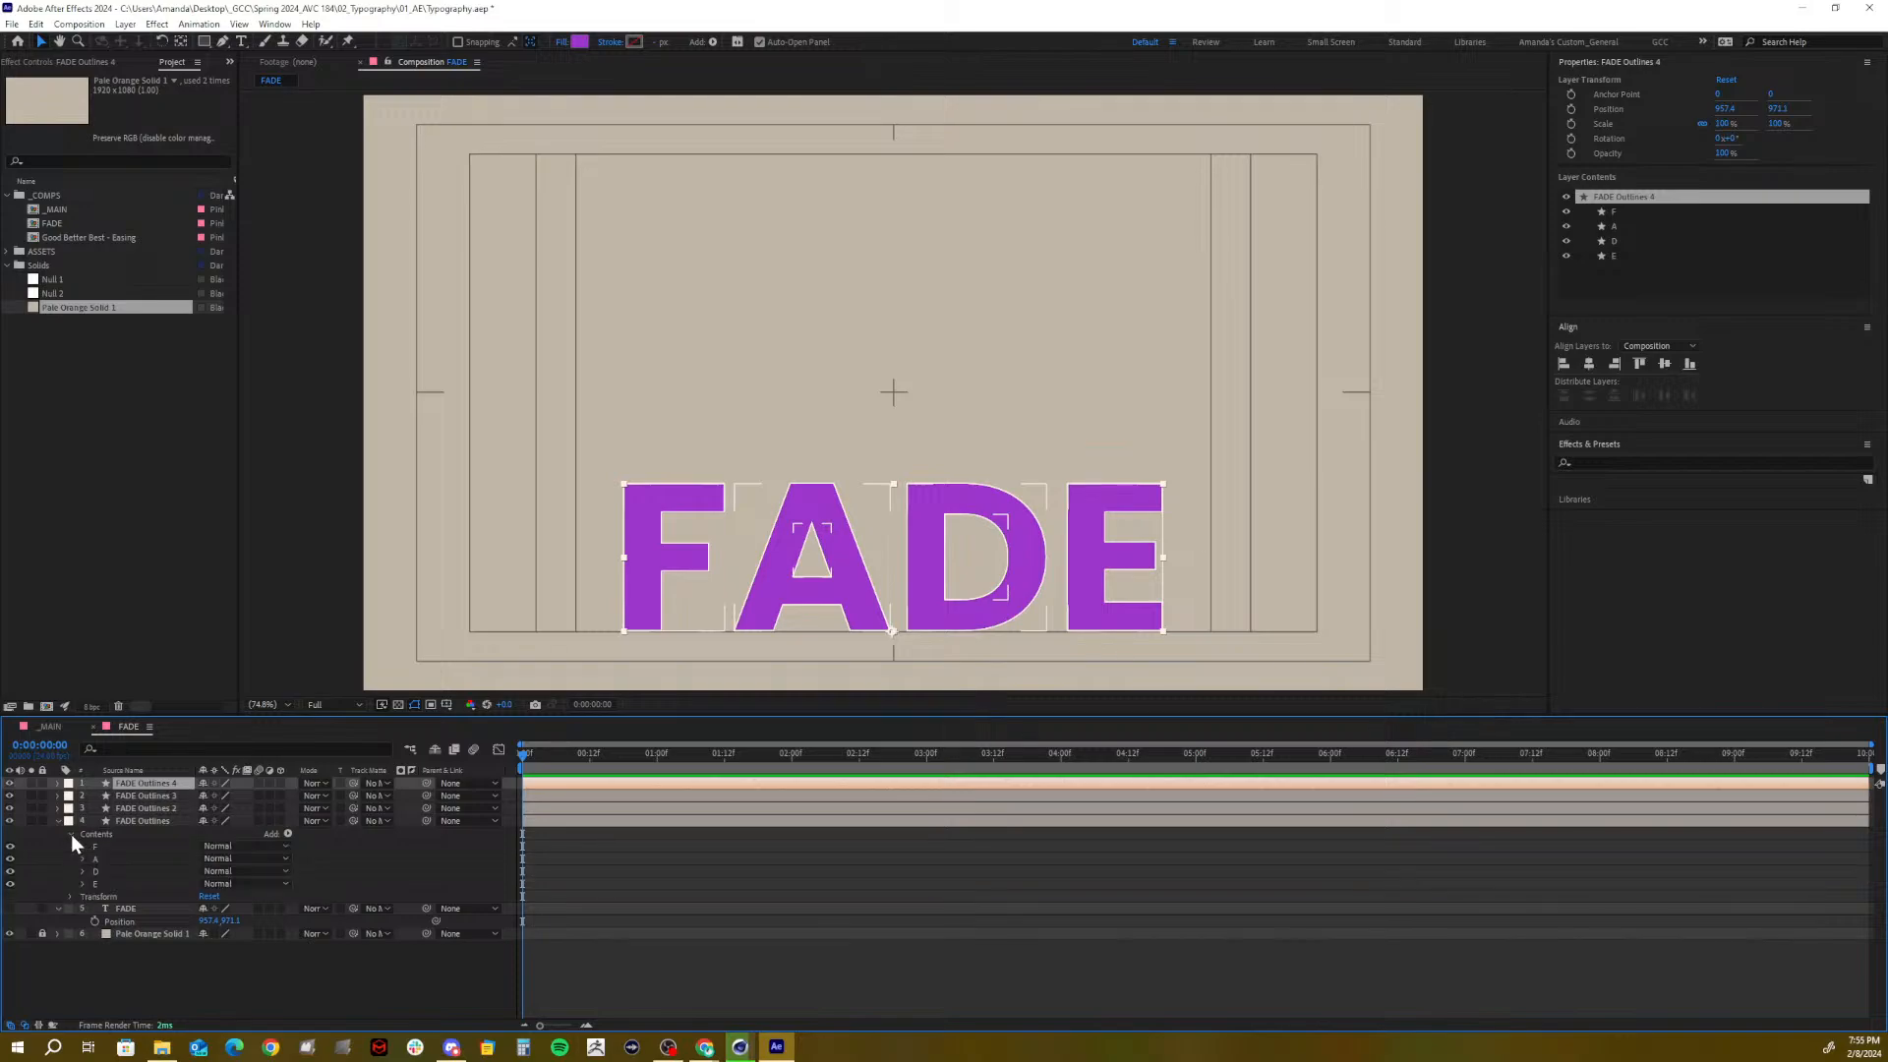
left_click(93, 859)
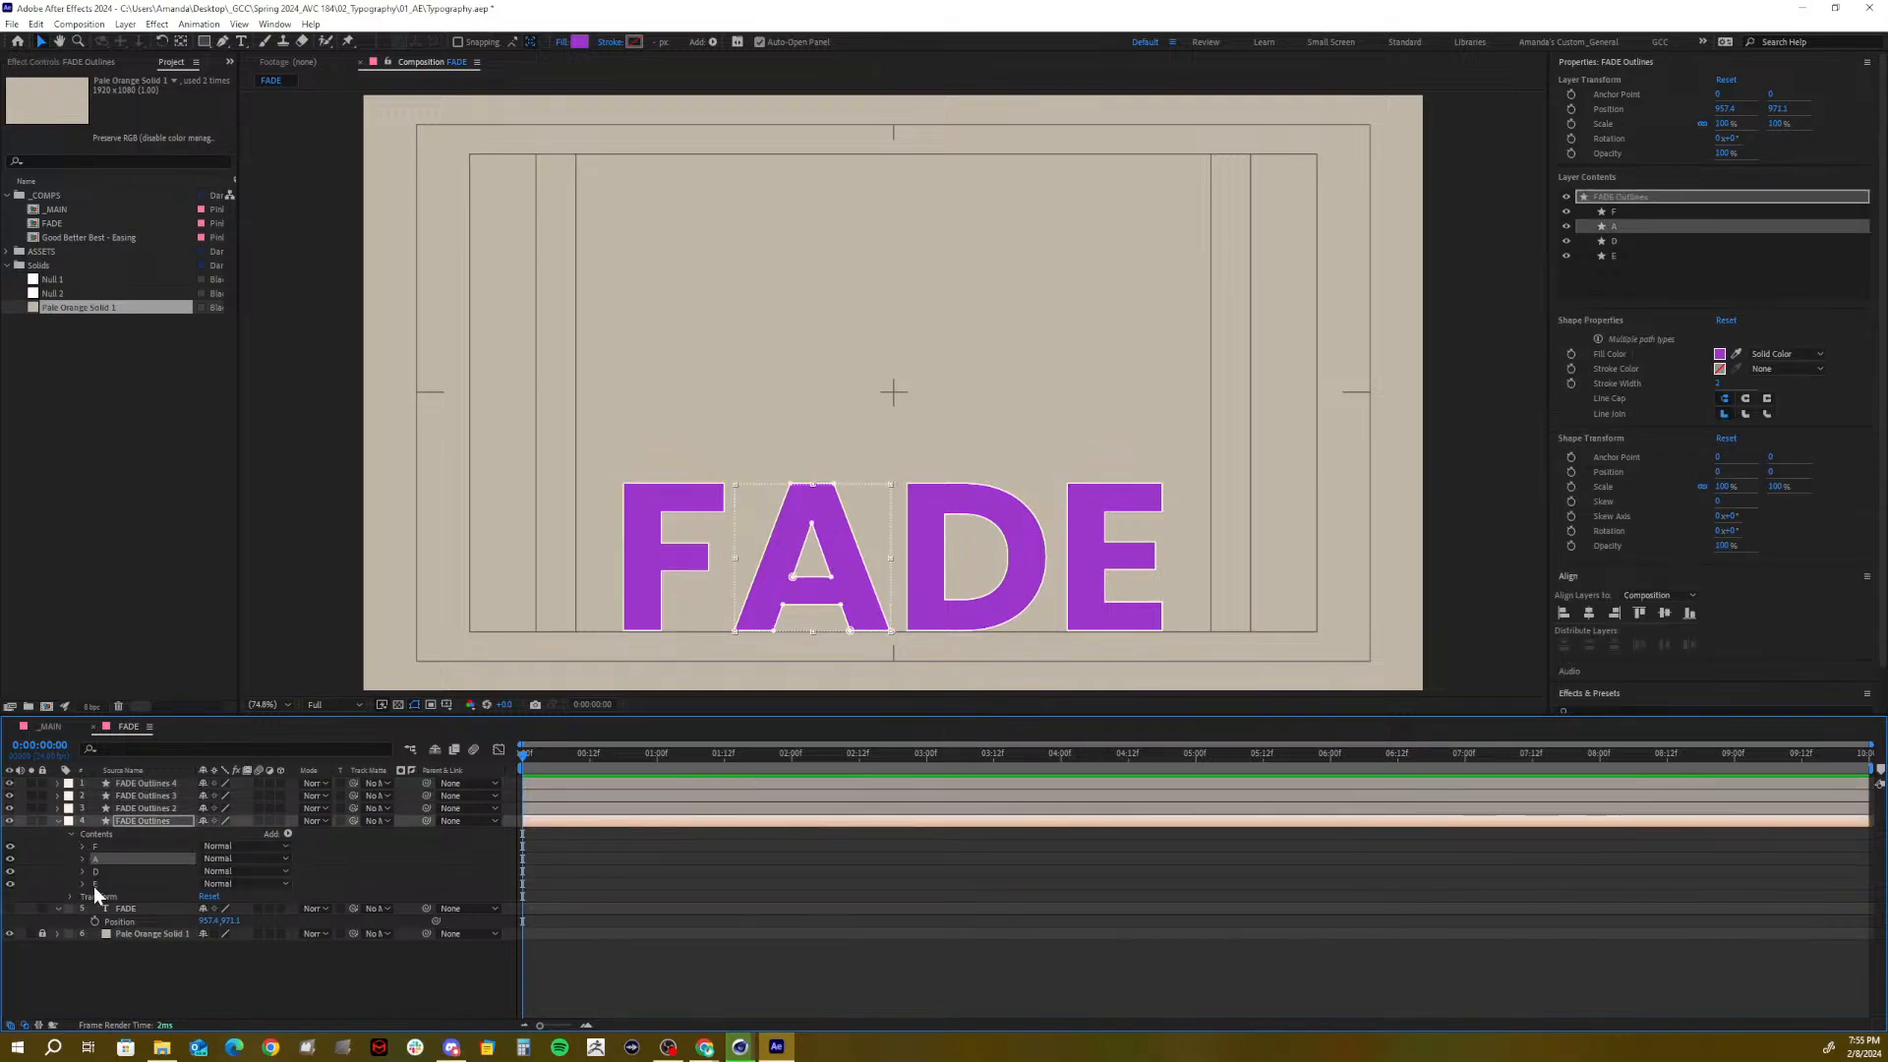
left_click(94, 885, "shift")
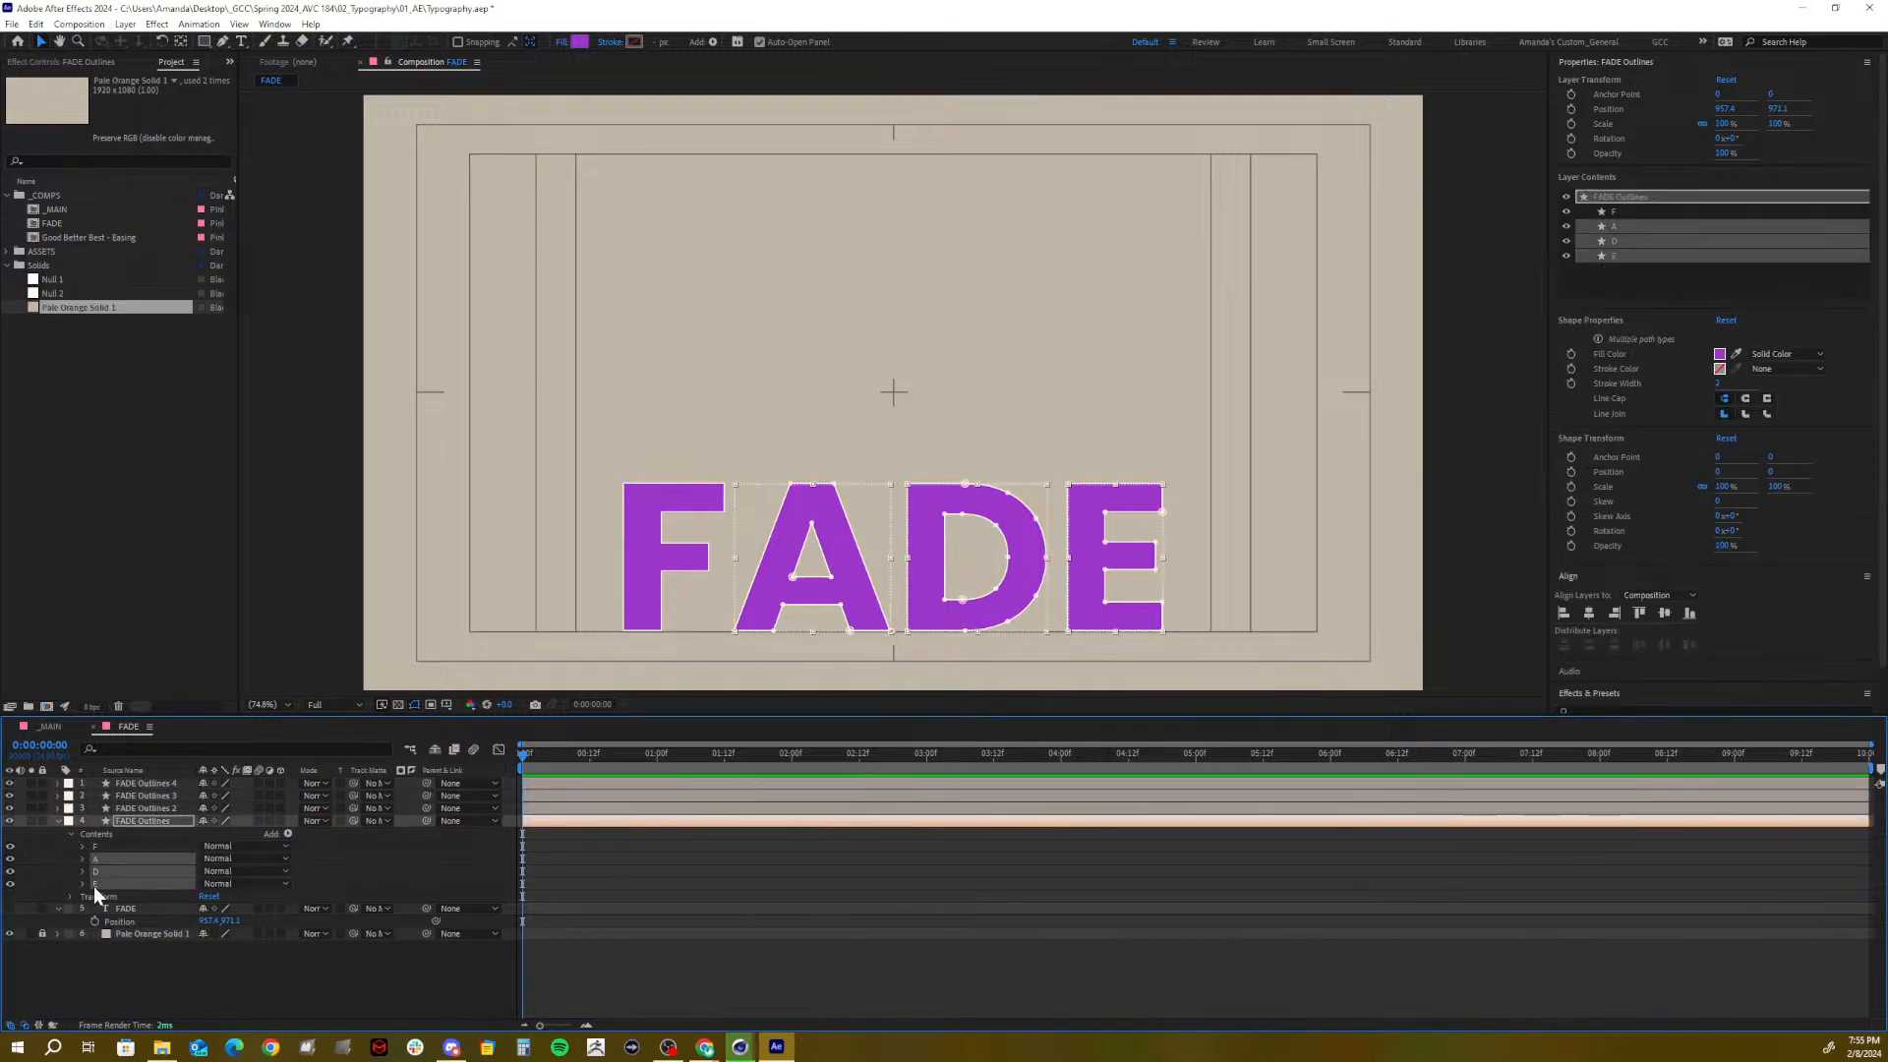
left_click(133, 818)
left_click(134, 807)
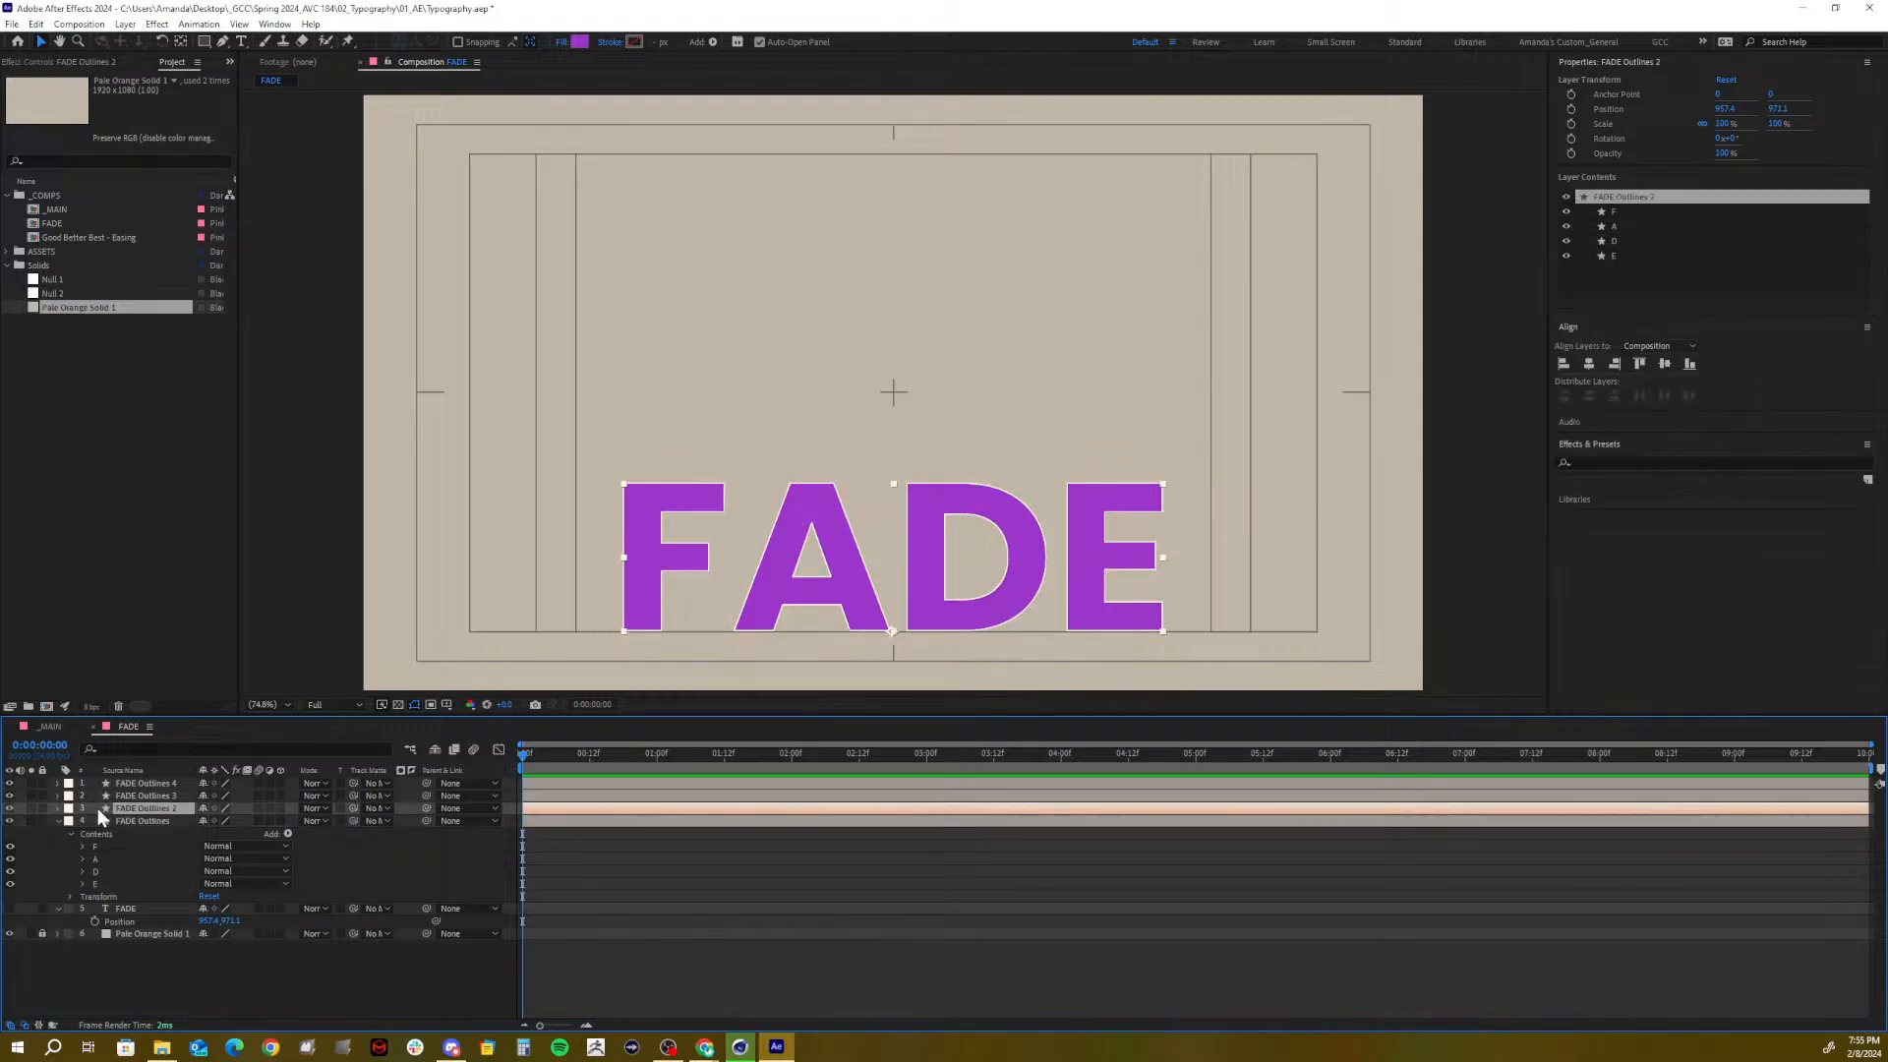
left_click(56, 808)
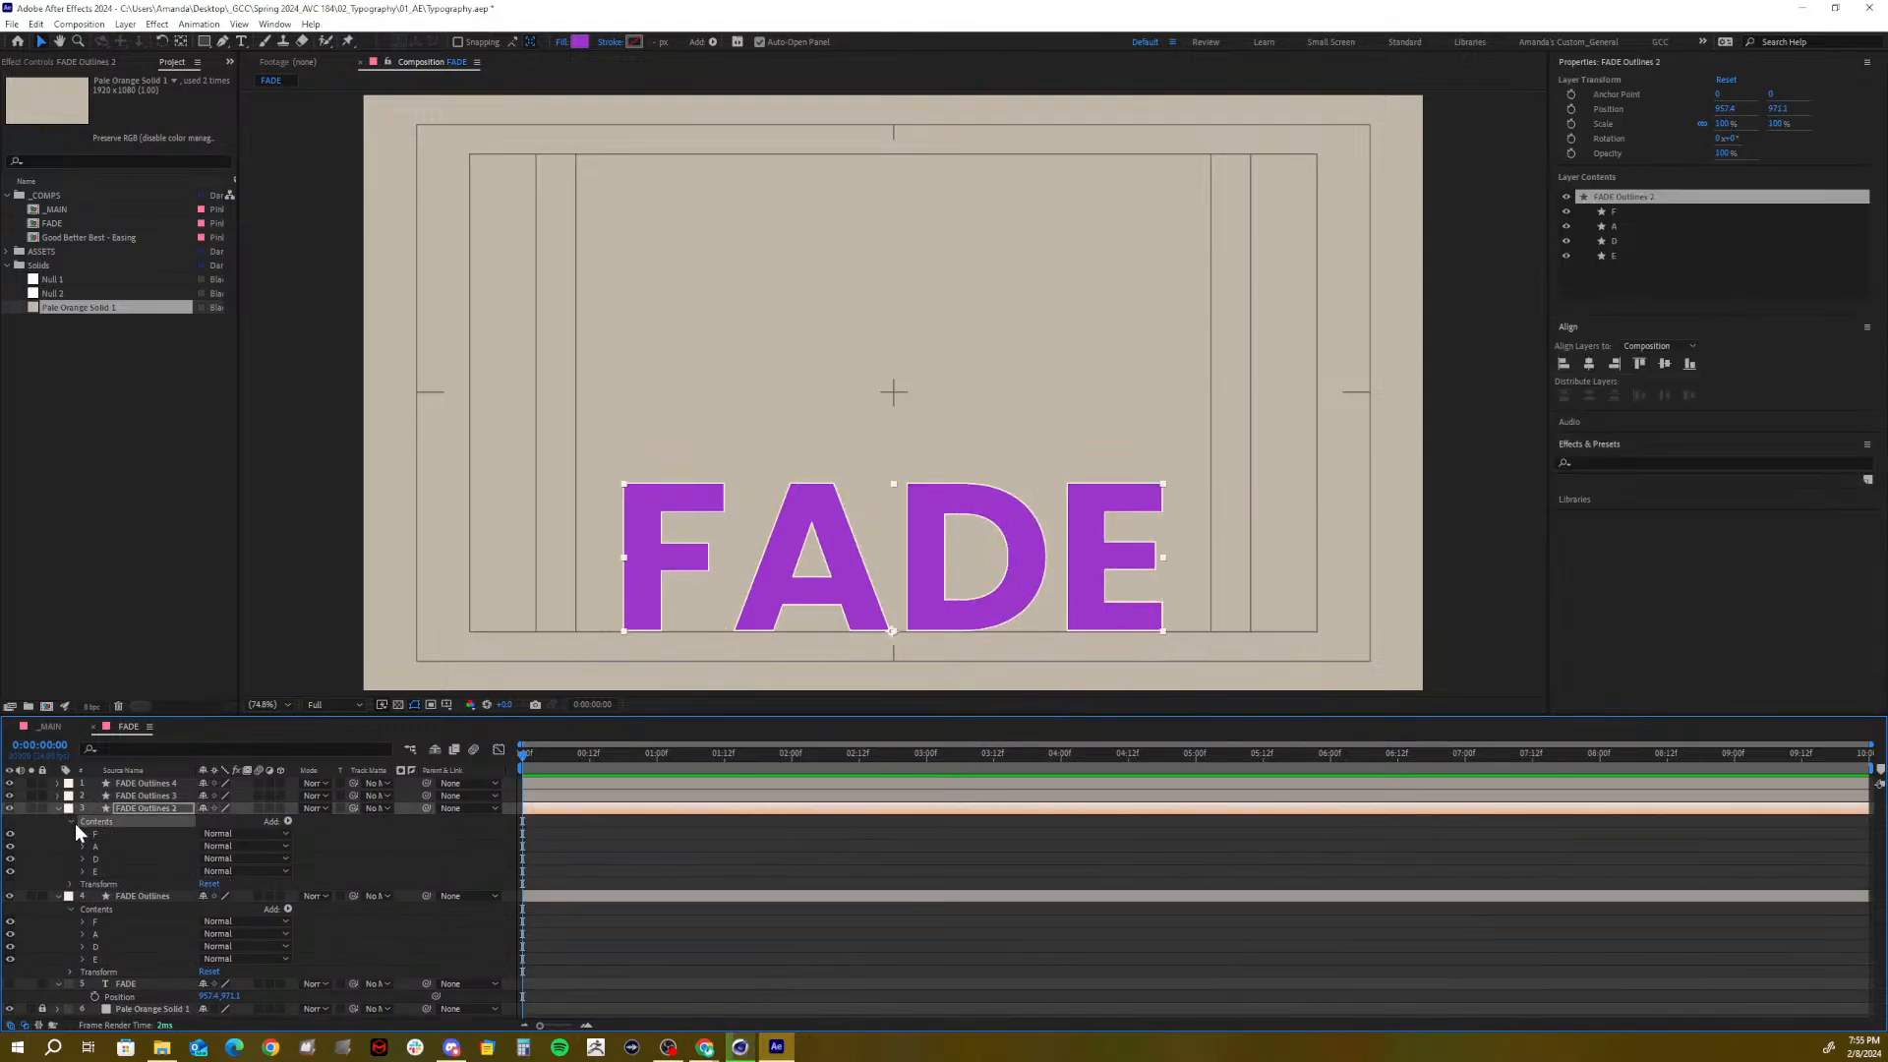
Delete the A, D and E groups from the original outline layer and rename it F
left_click(97, 934)
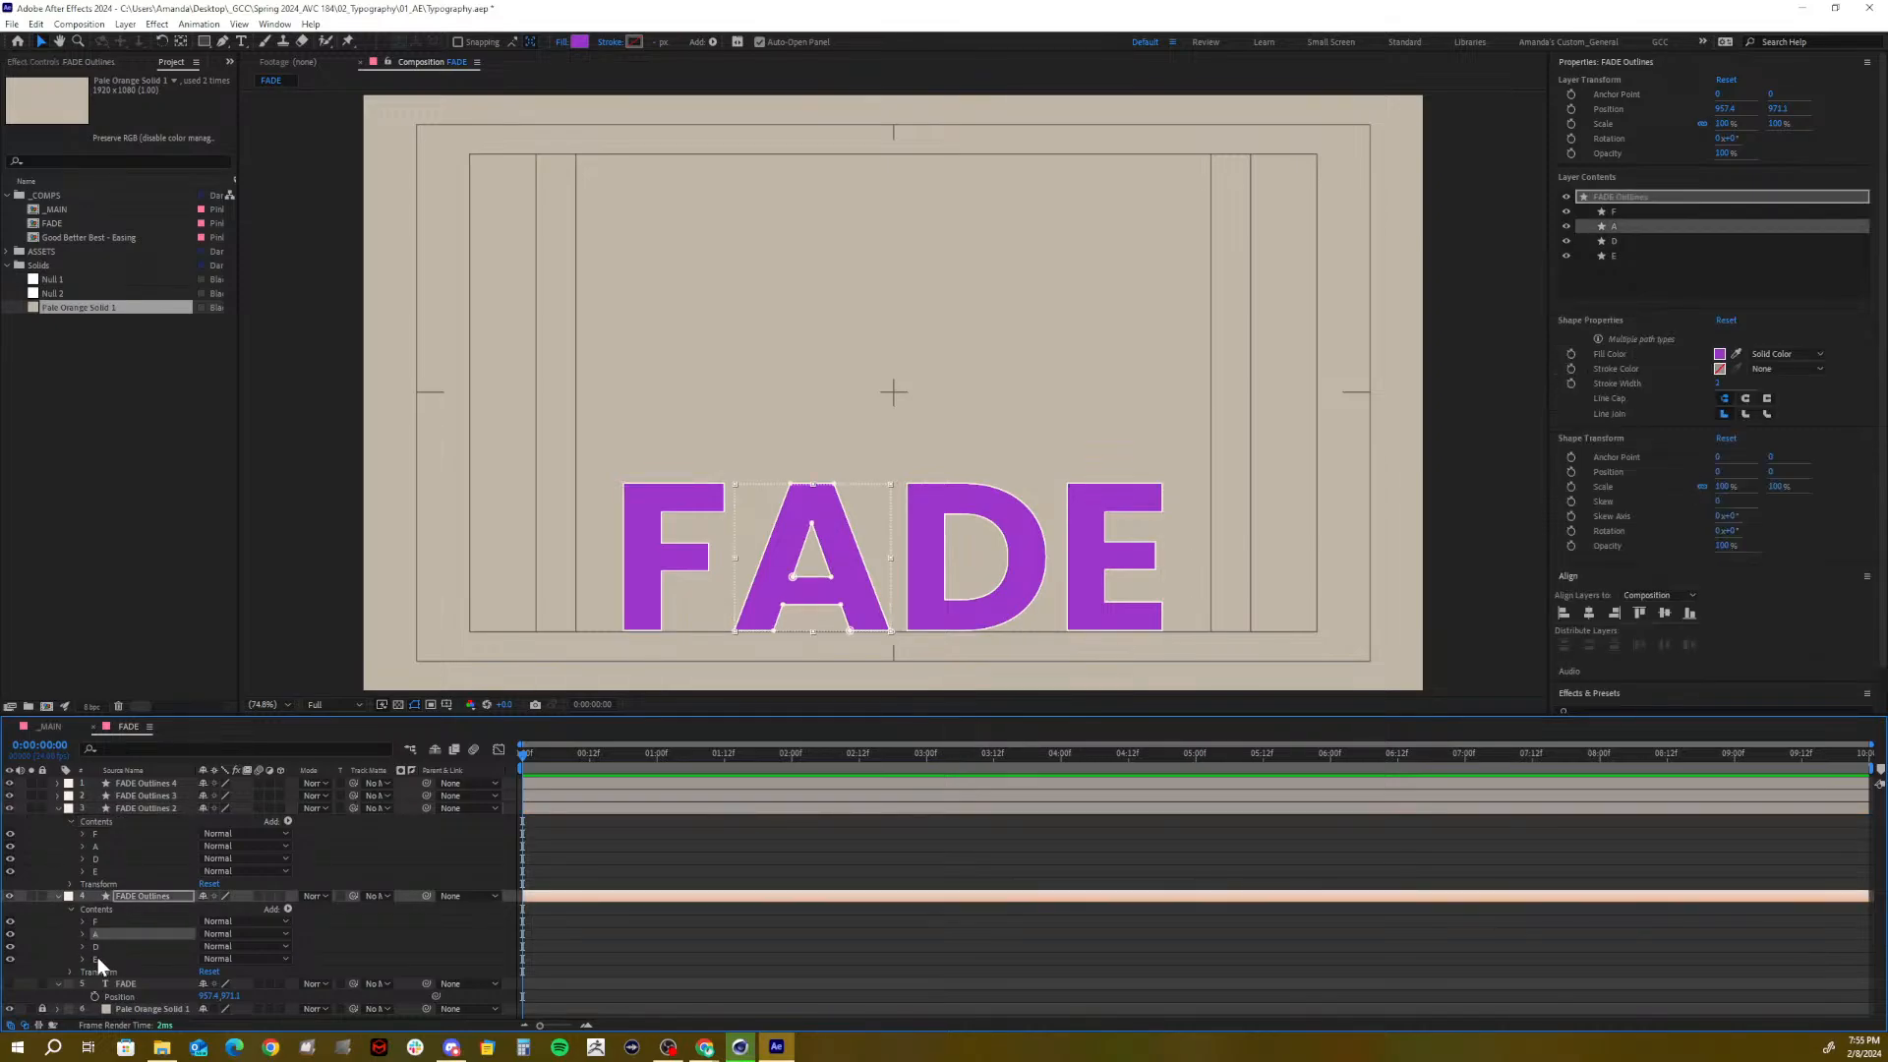
left_click(97, 958, "shift")
key("Delete")
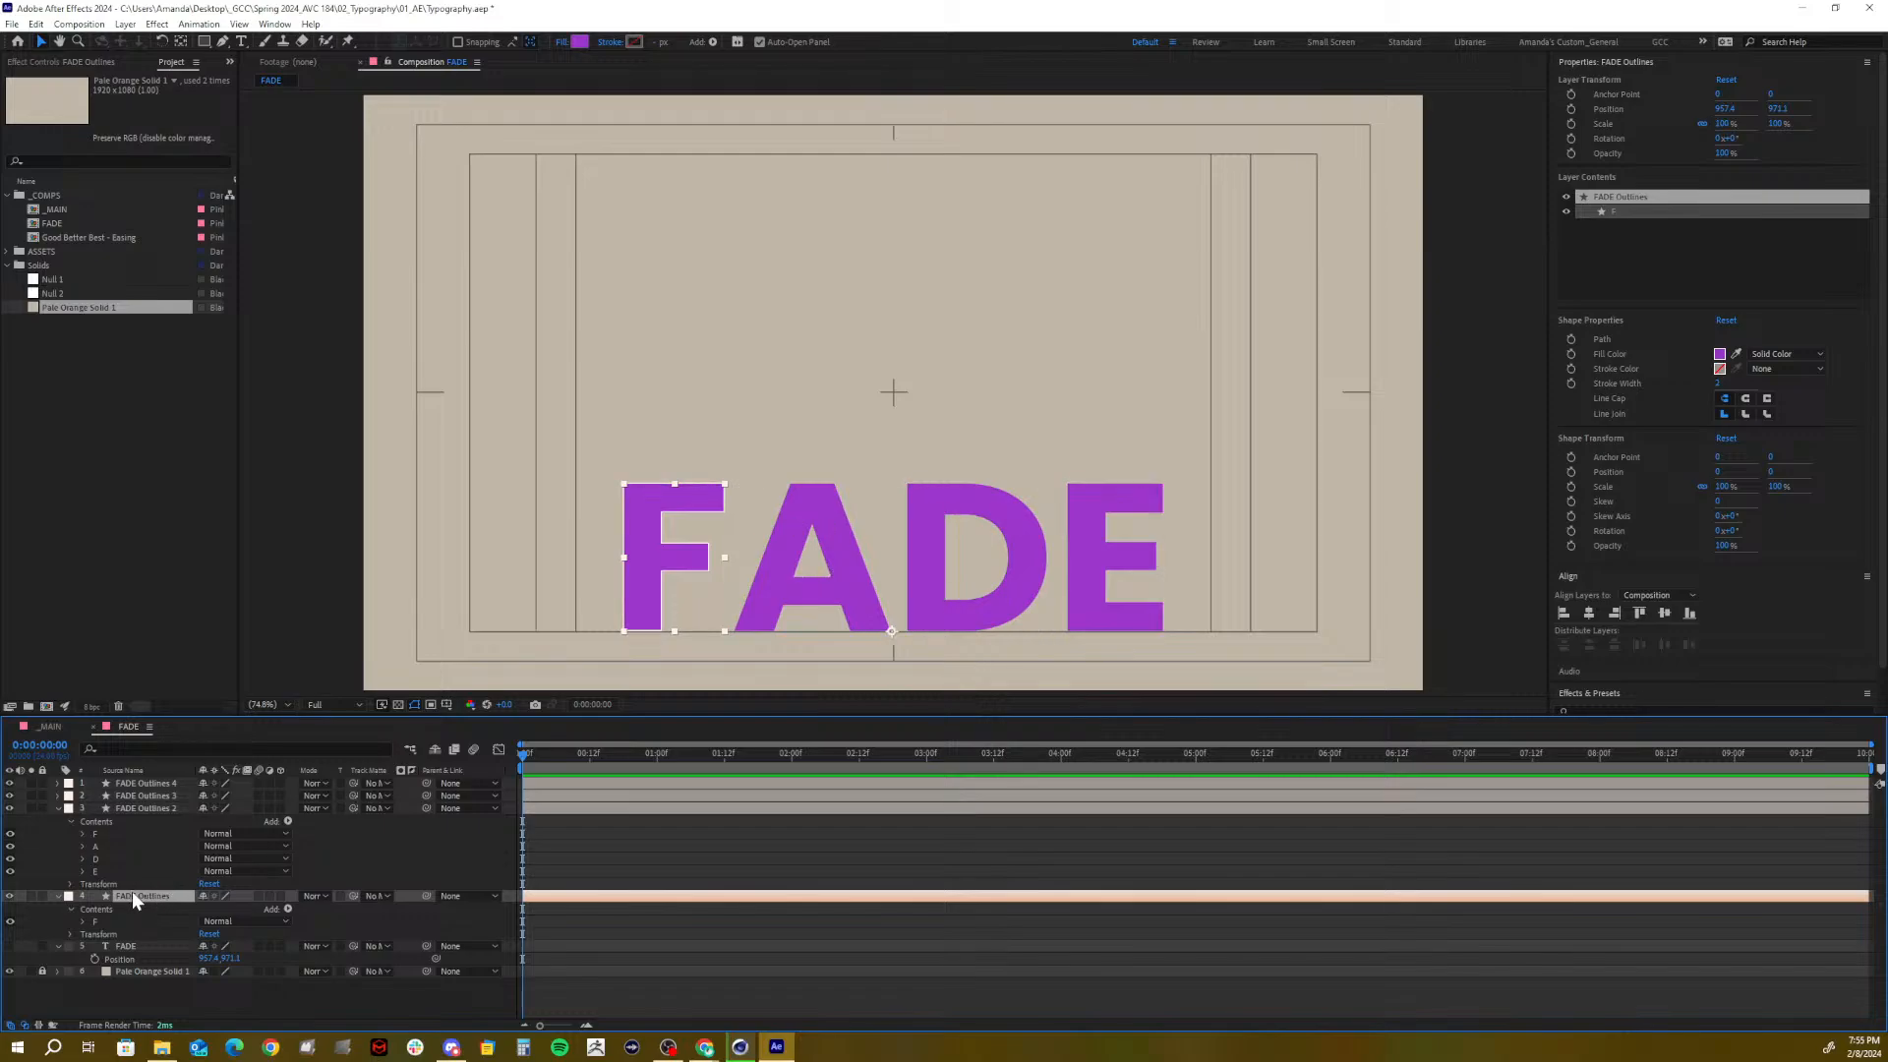
key("Return")
type("F")
key("Return")
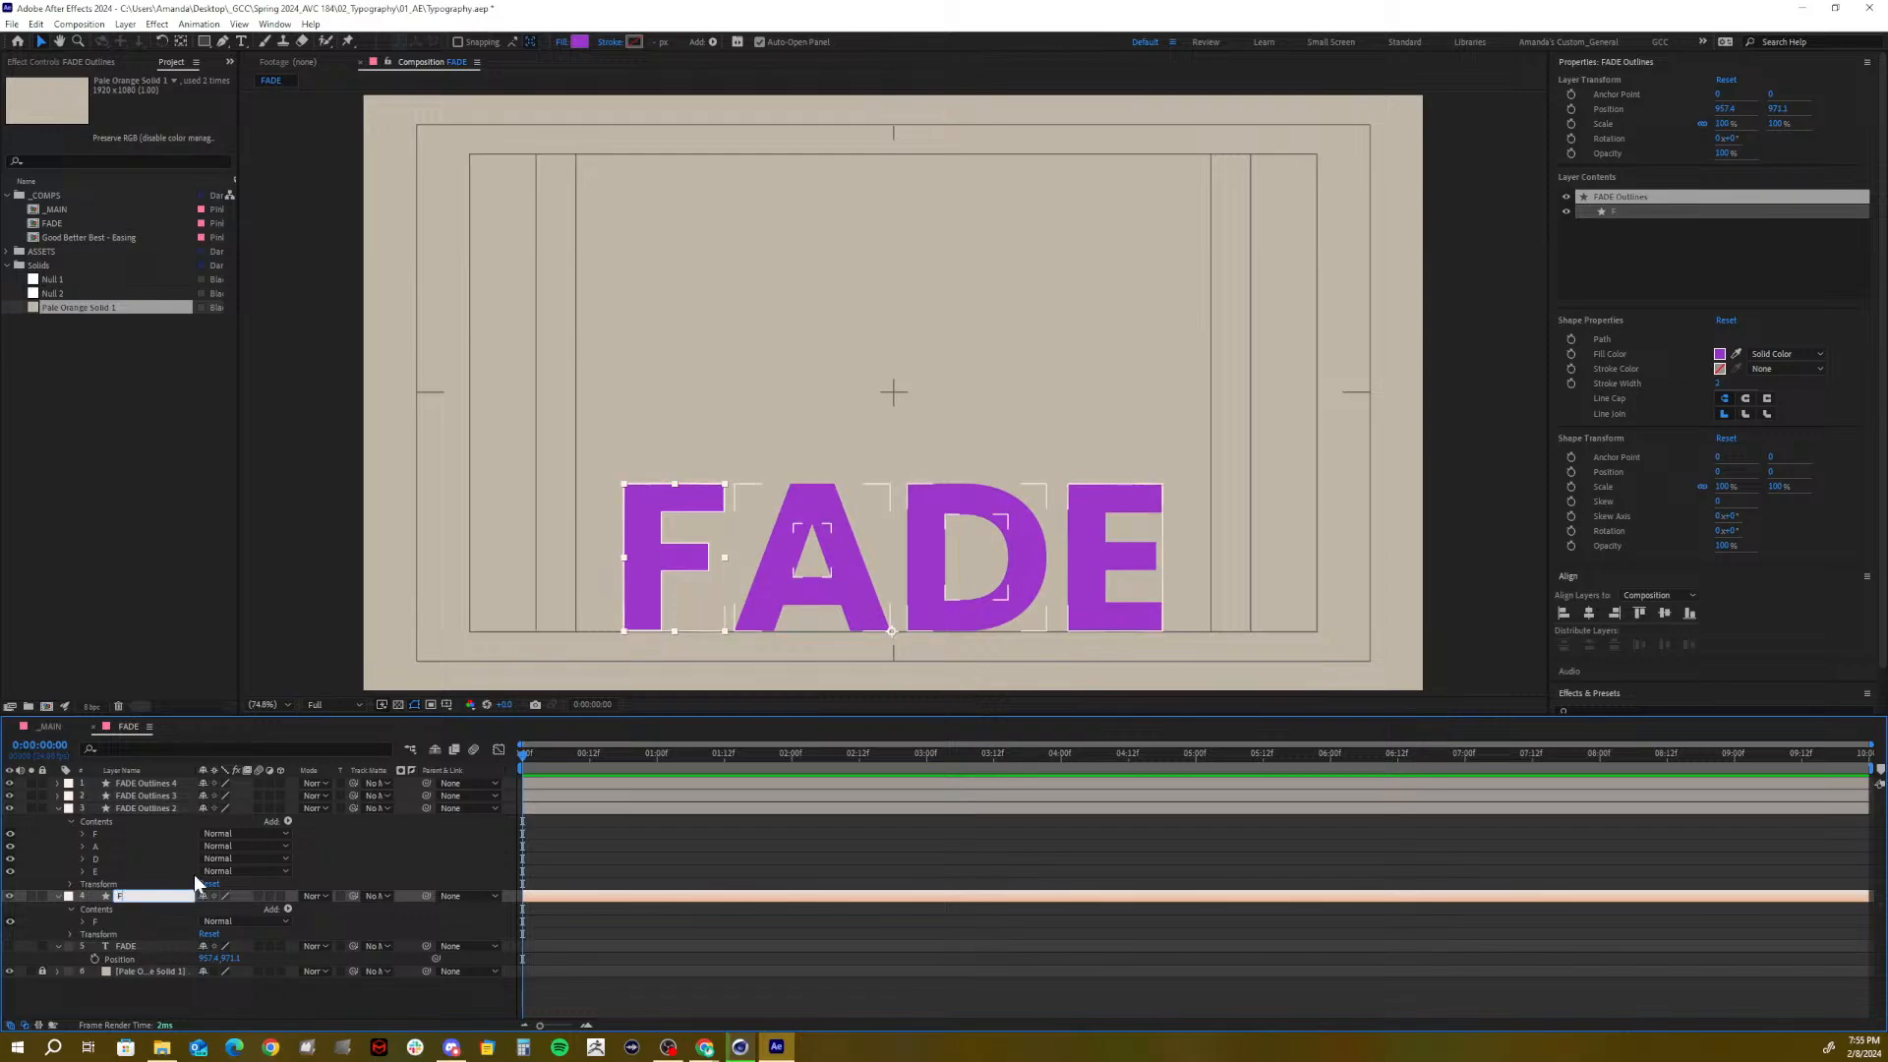
Delete the F, D and E groups from FADE Outlines 2 and rename it A
left_click(127, 847)
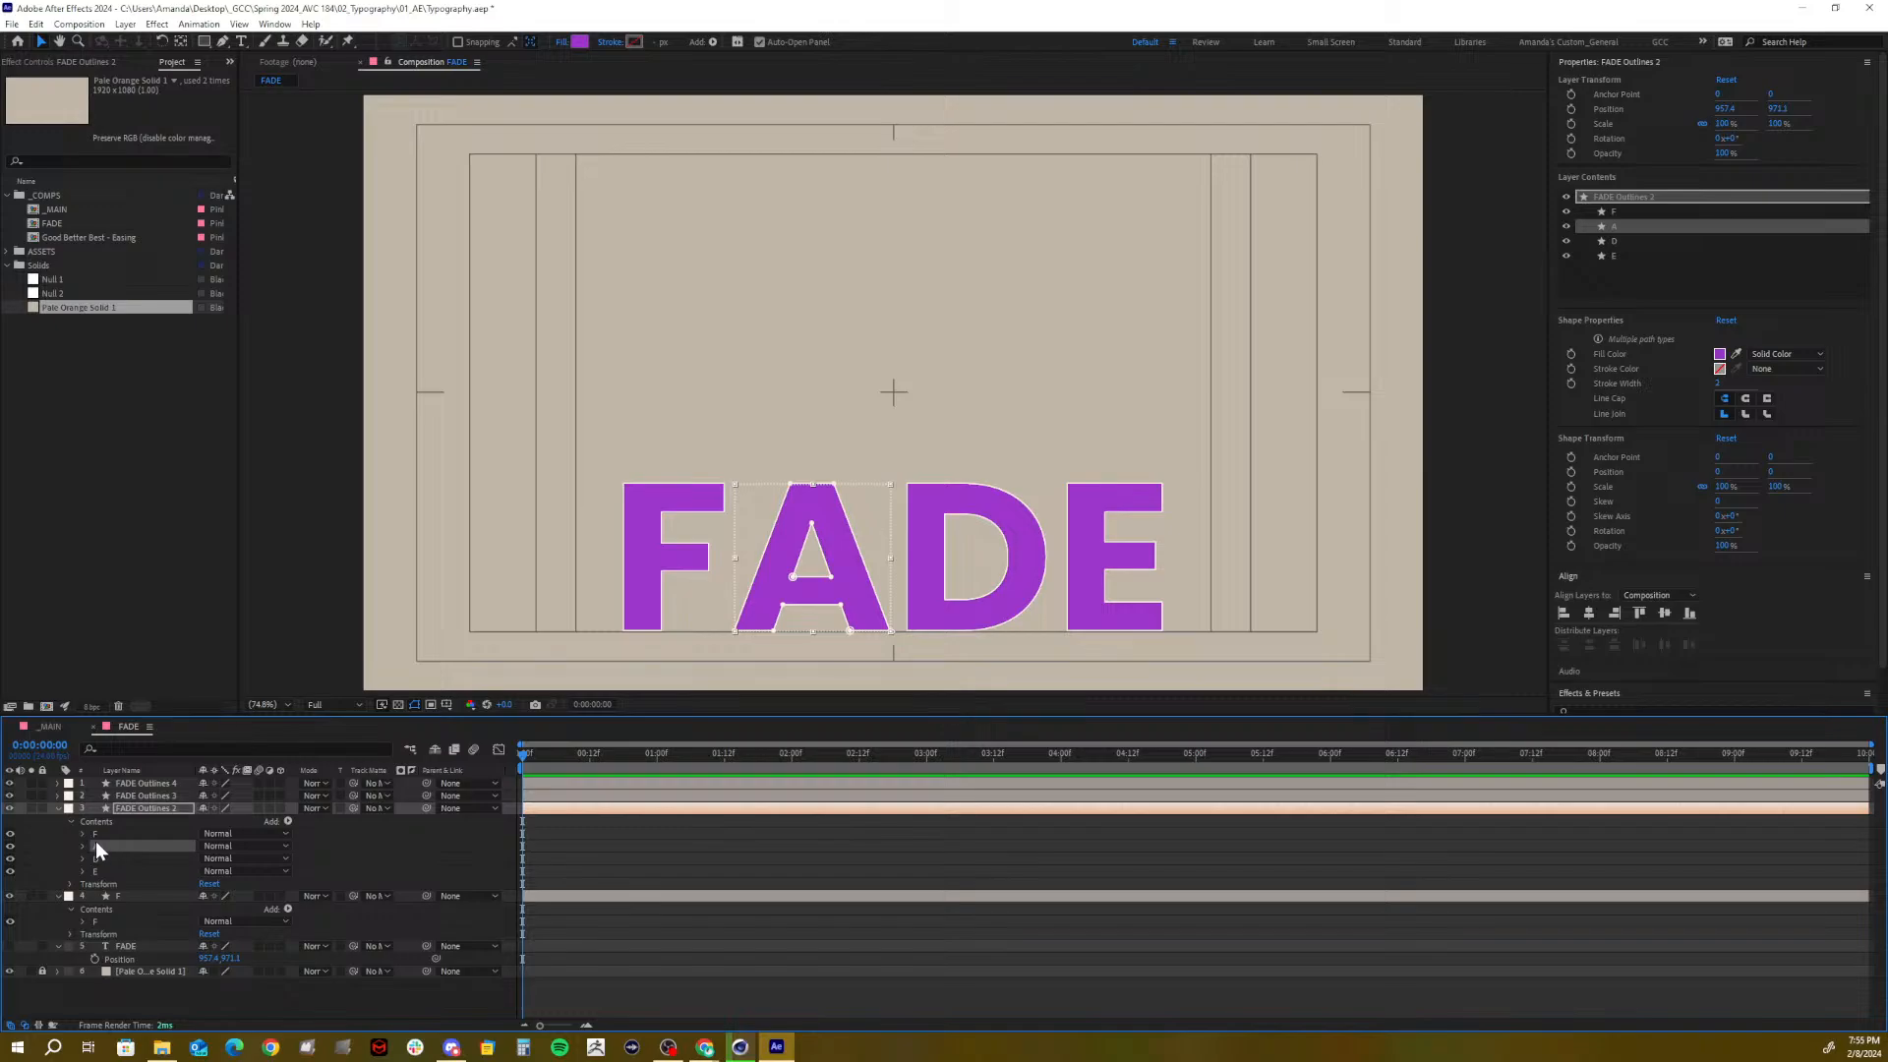
left_click(96, 834)
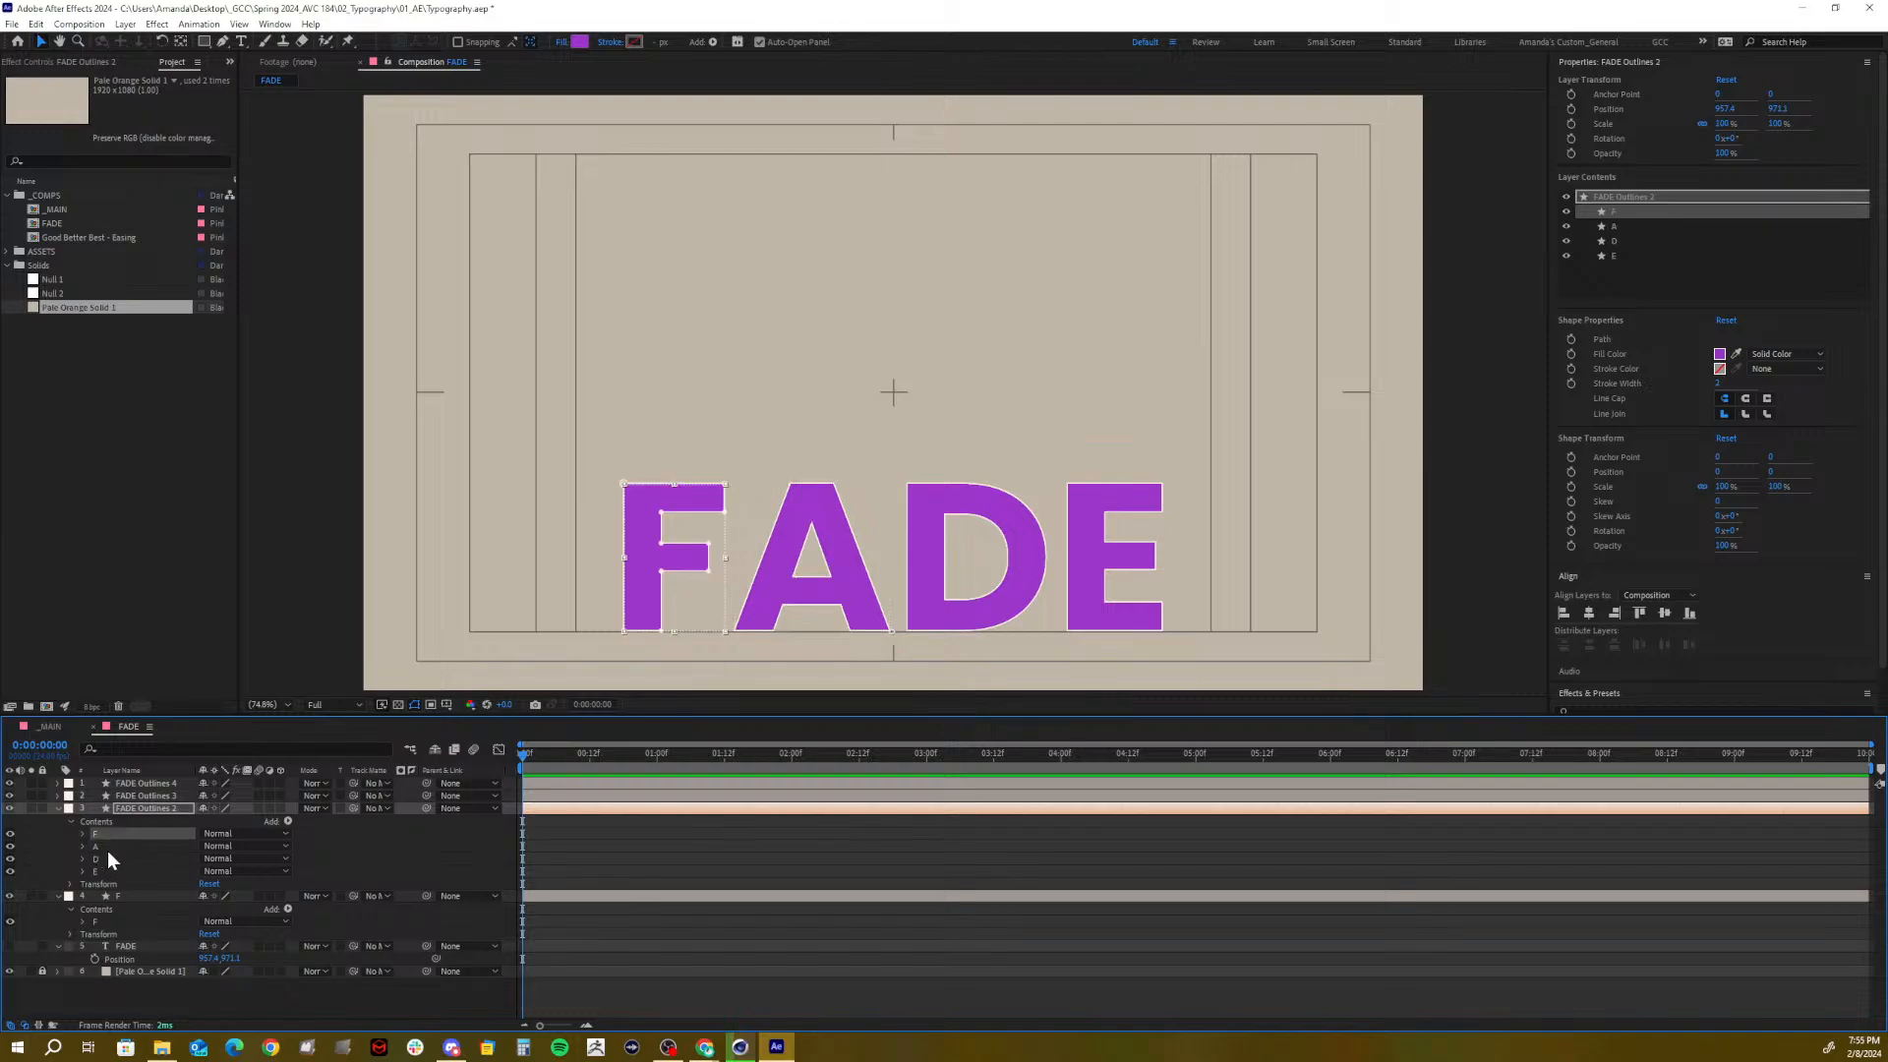
key("Delete")
left_click(104, 847)
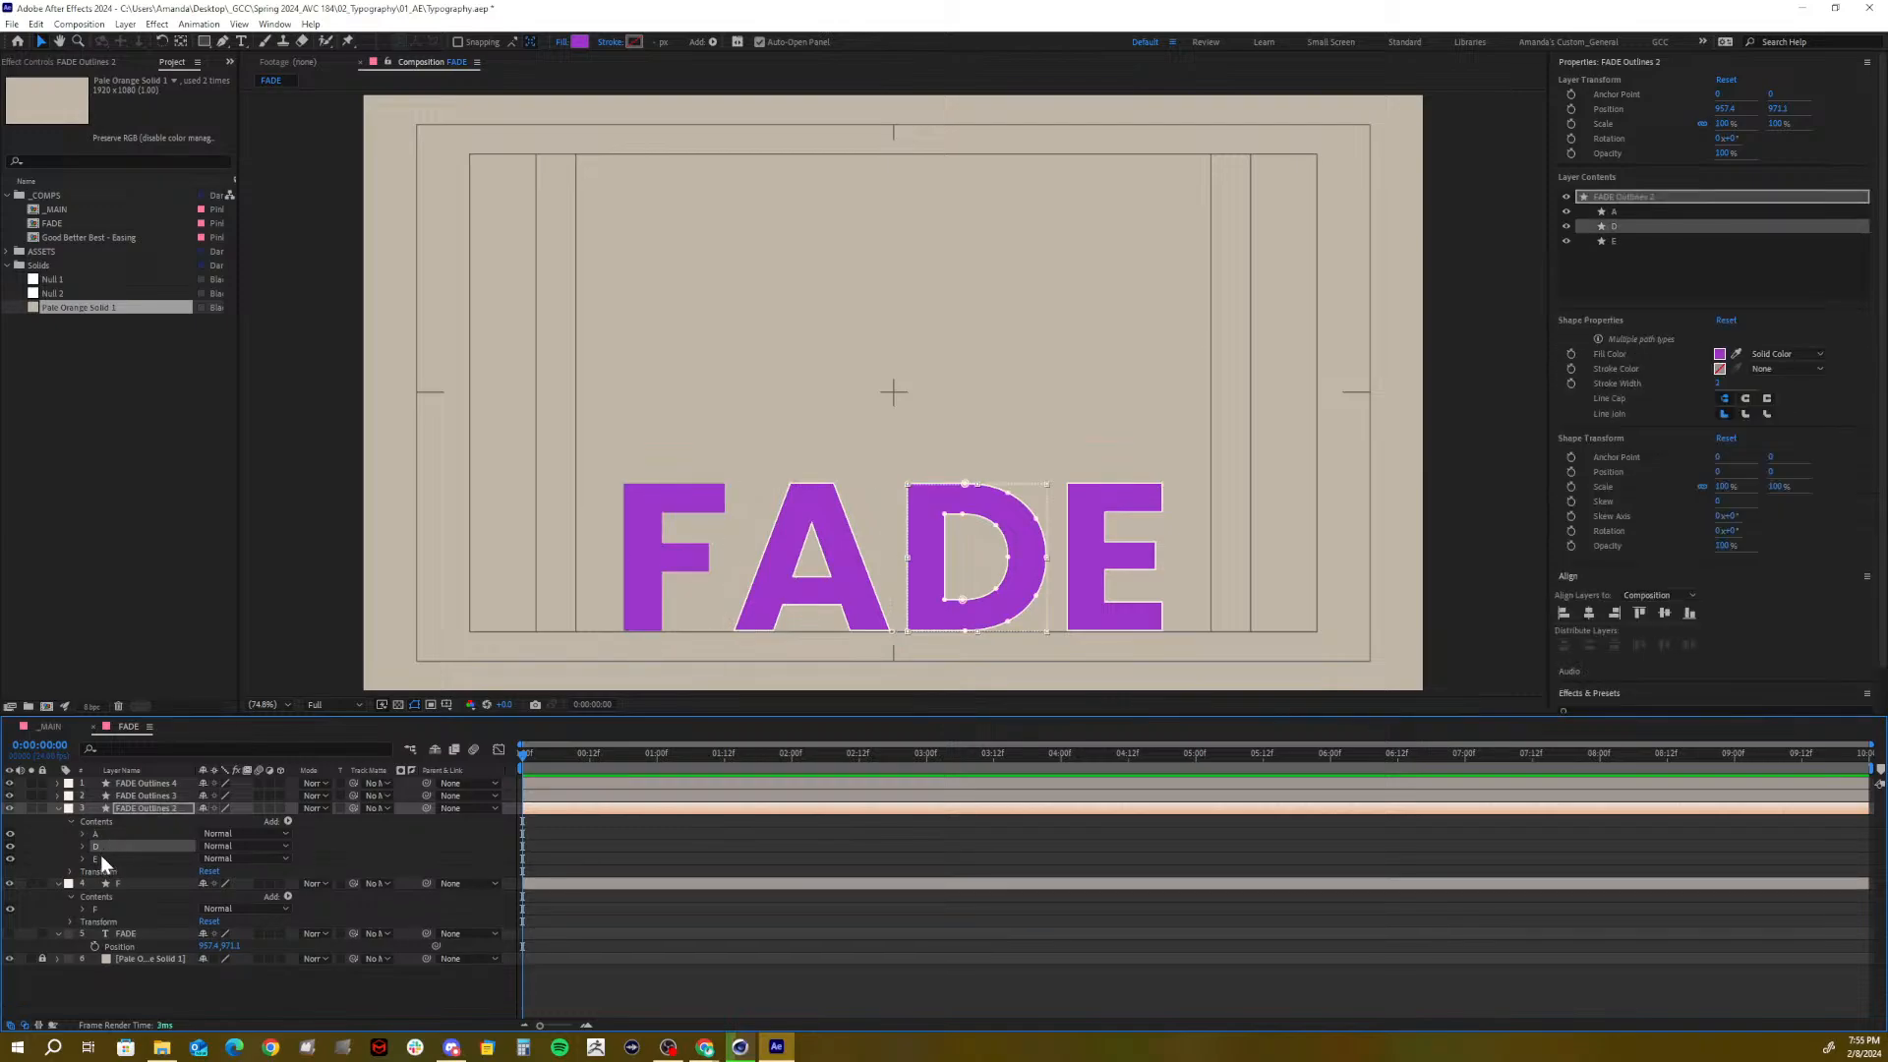
key("Delete")
left_click(100, 847)
key("Delete")
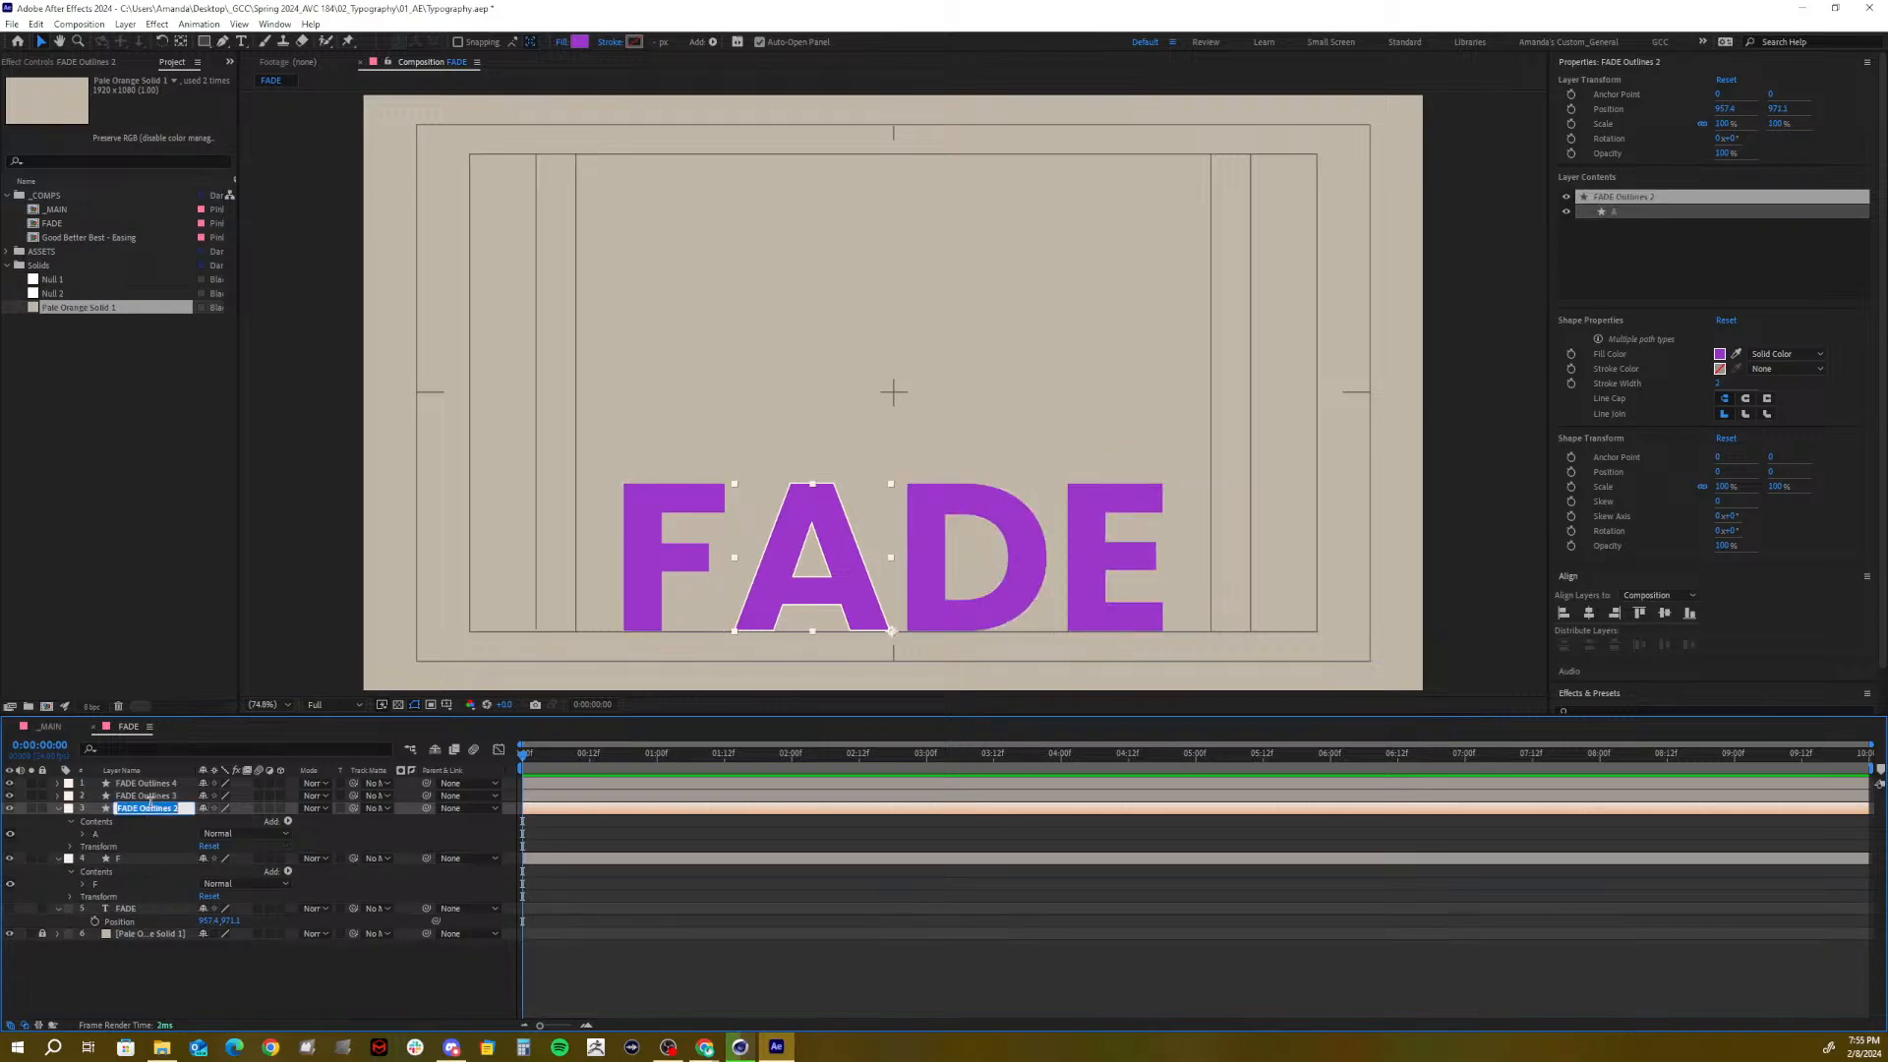
key("Return")
type("A")
left_click(120, 984)
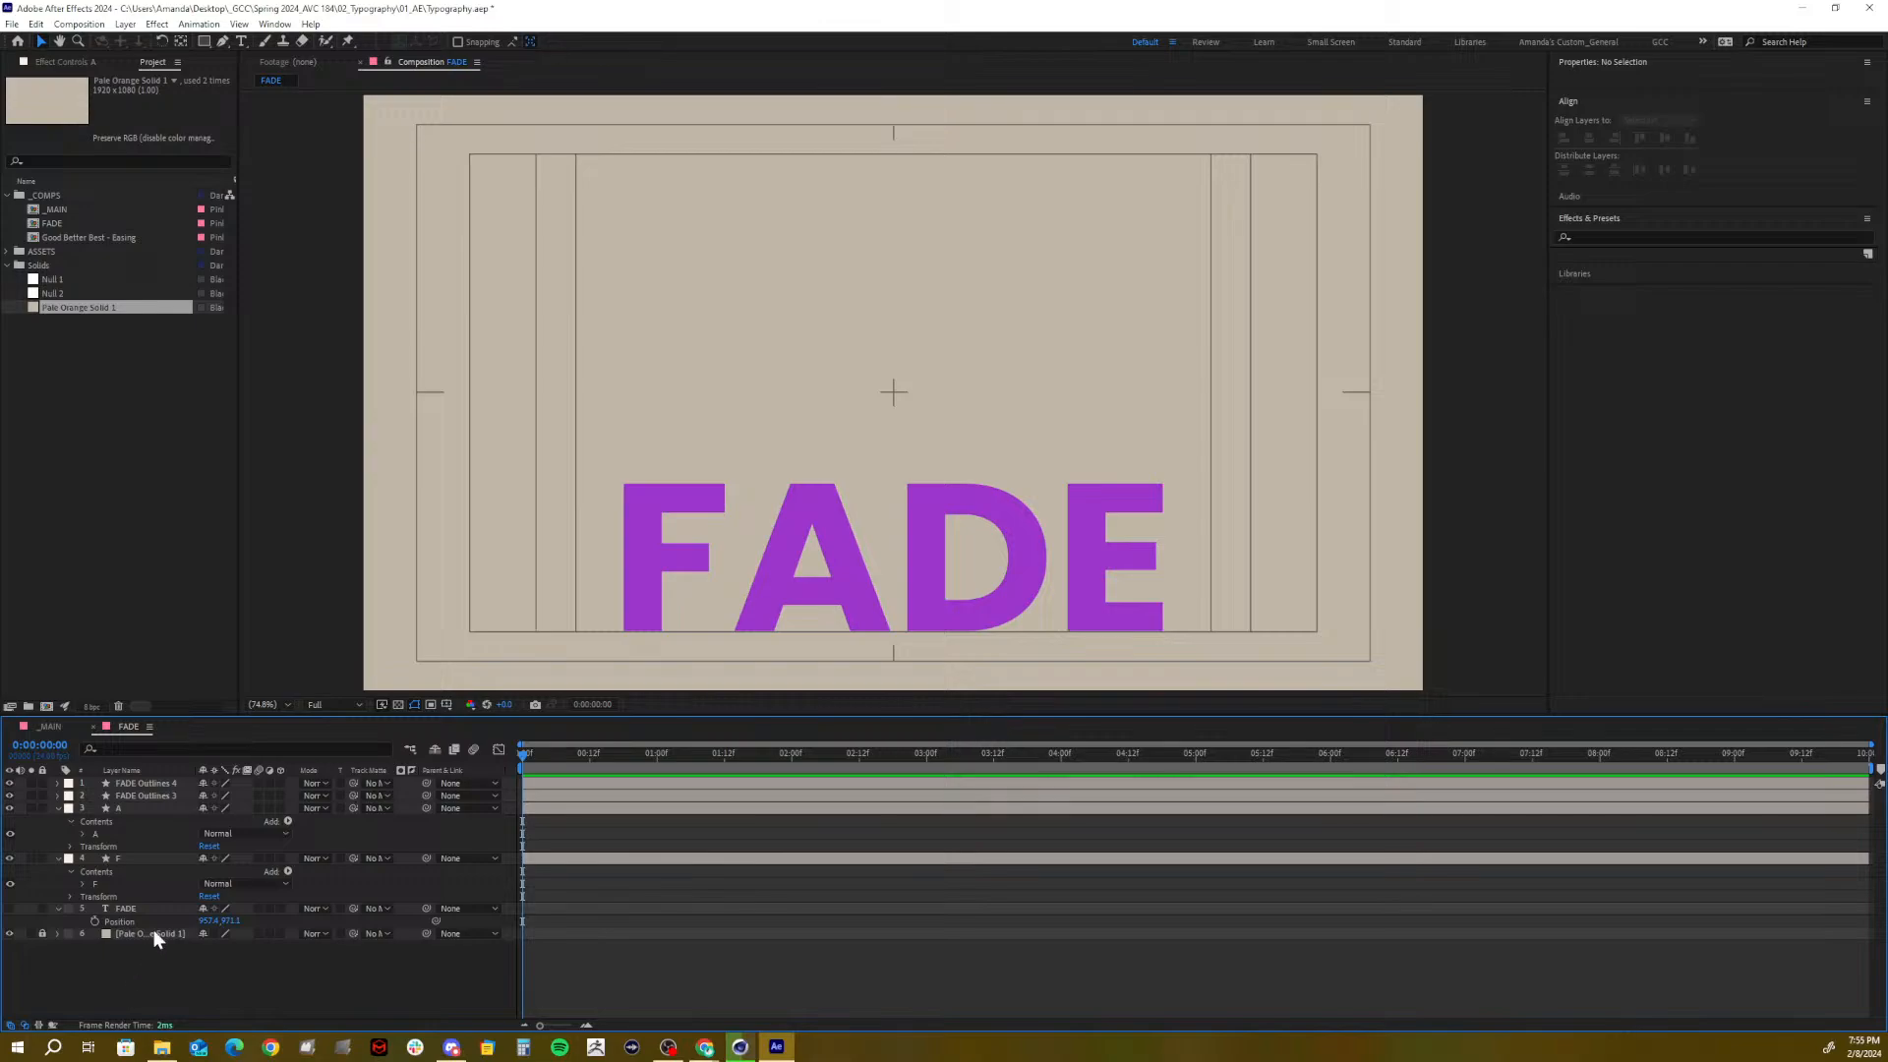
Remove the FADE Outlines 3, A and F layers and expand FADE Outlines 4's contents
left_click(133, 794)
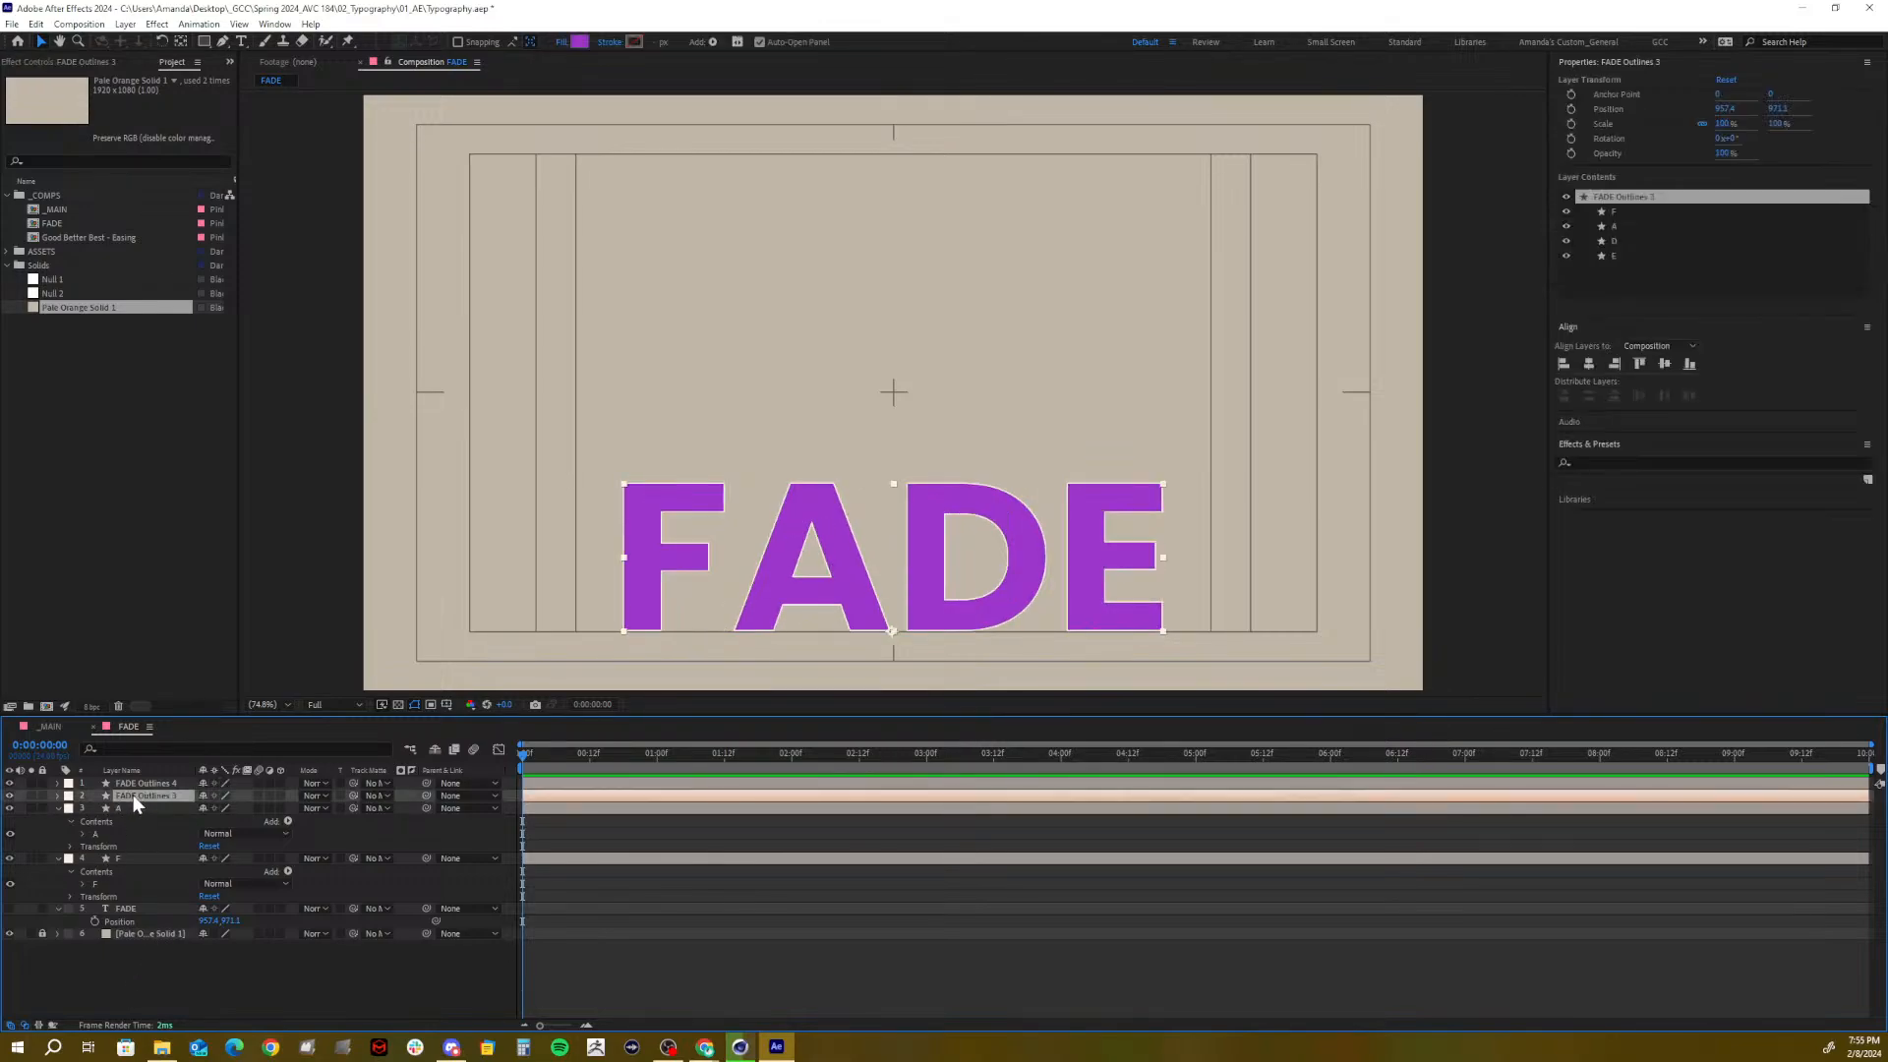
left_click(128, 857, "shift")
key("Delete")
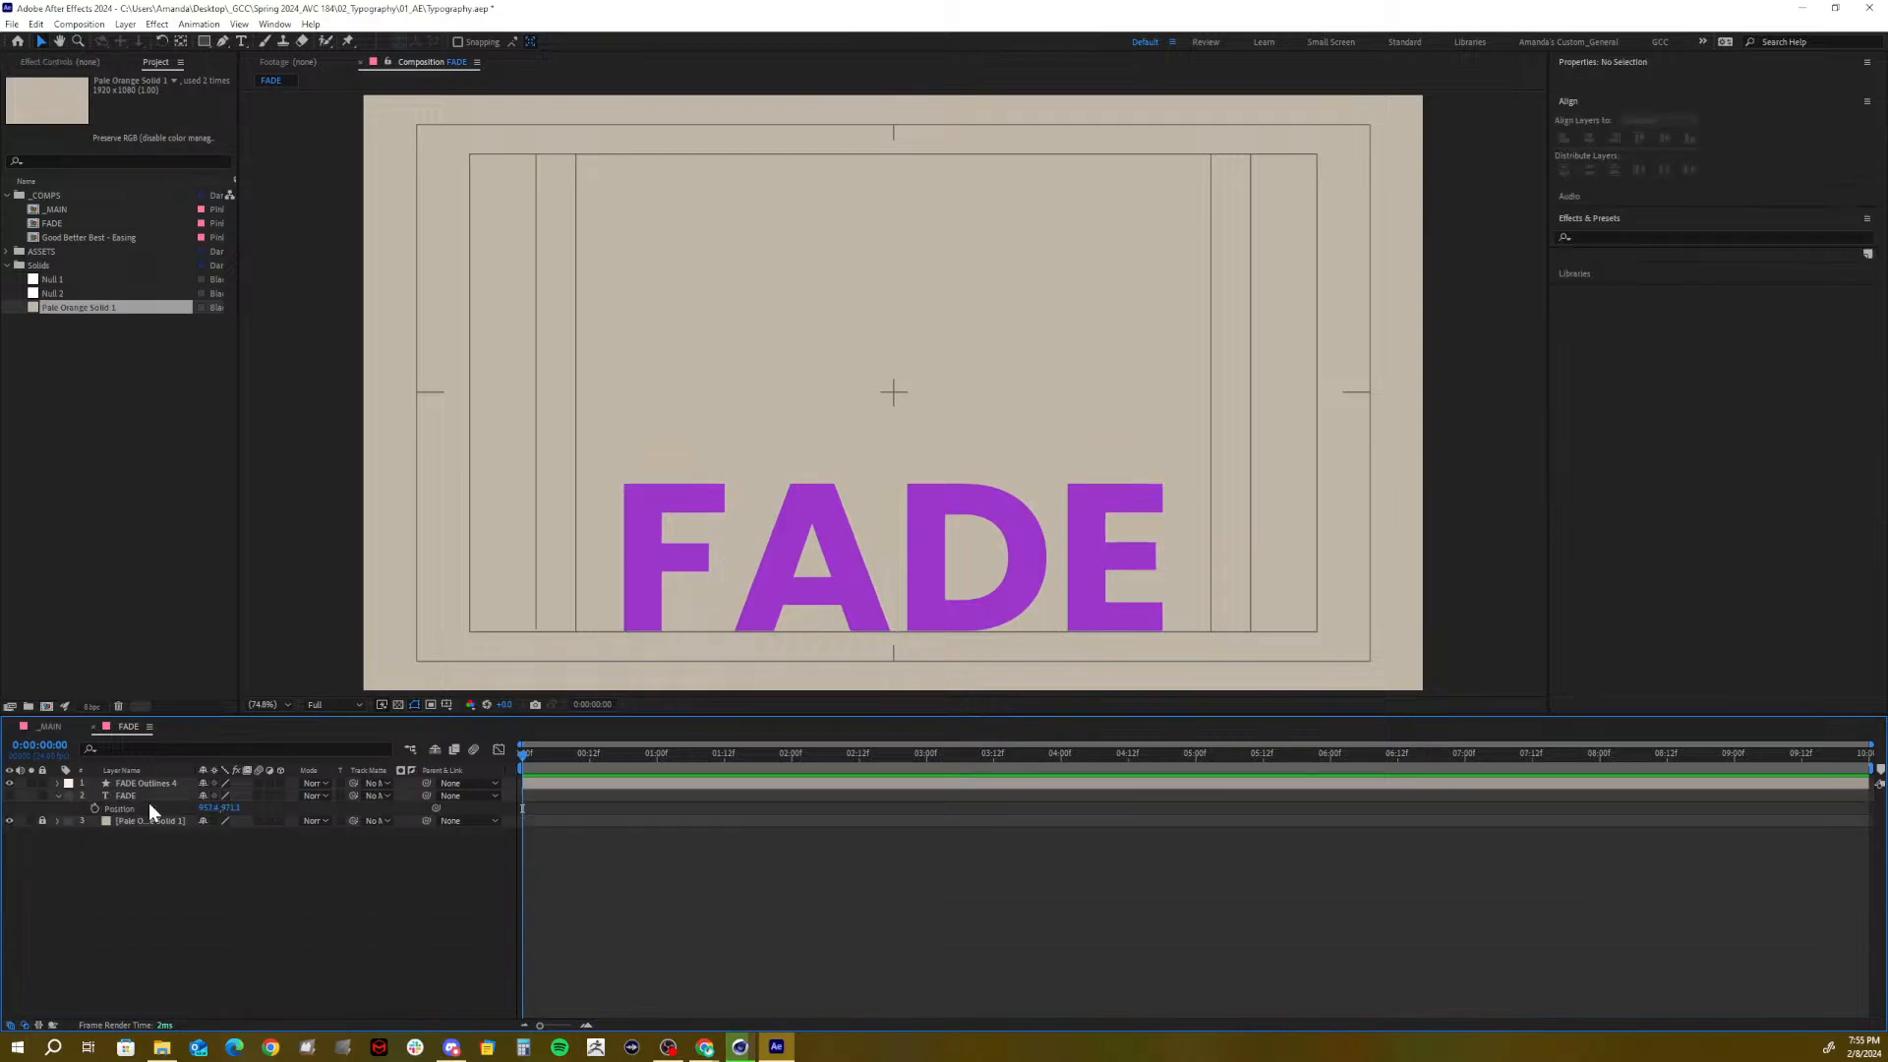
left_click(57, 785)
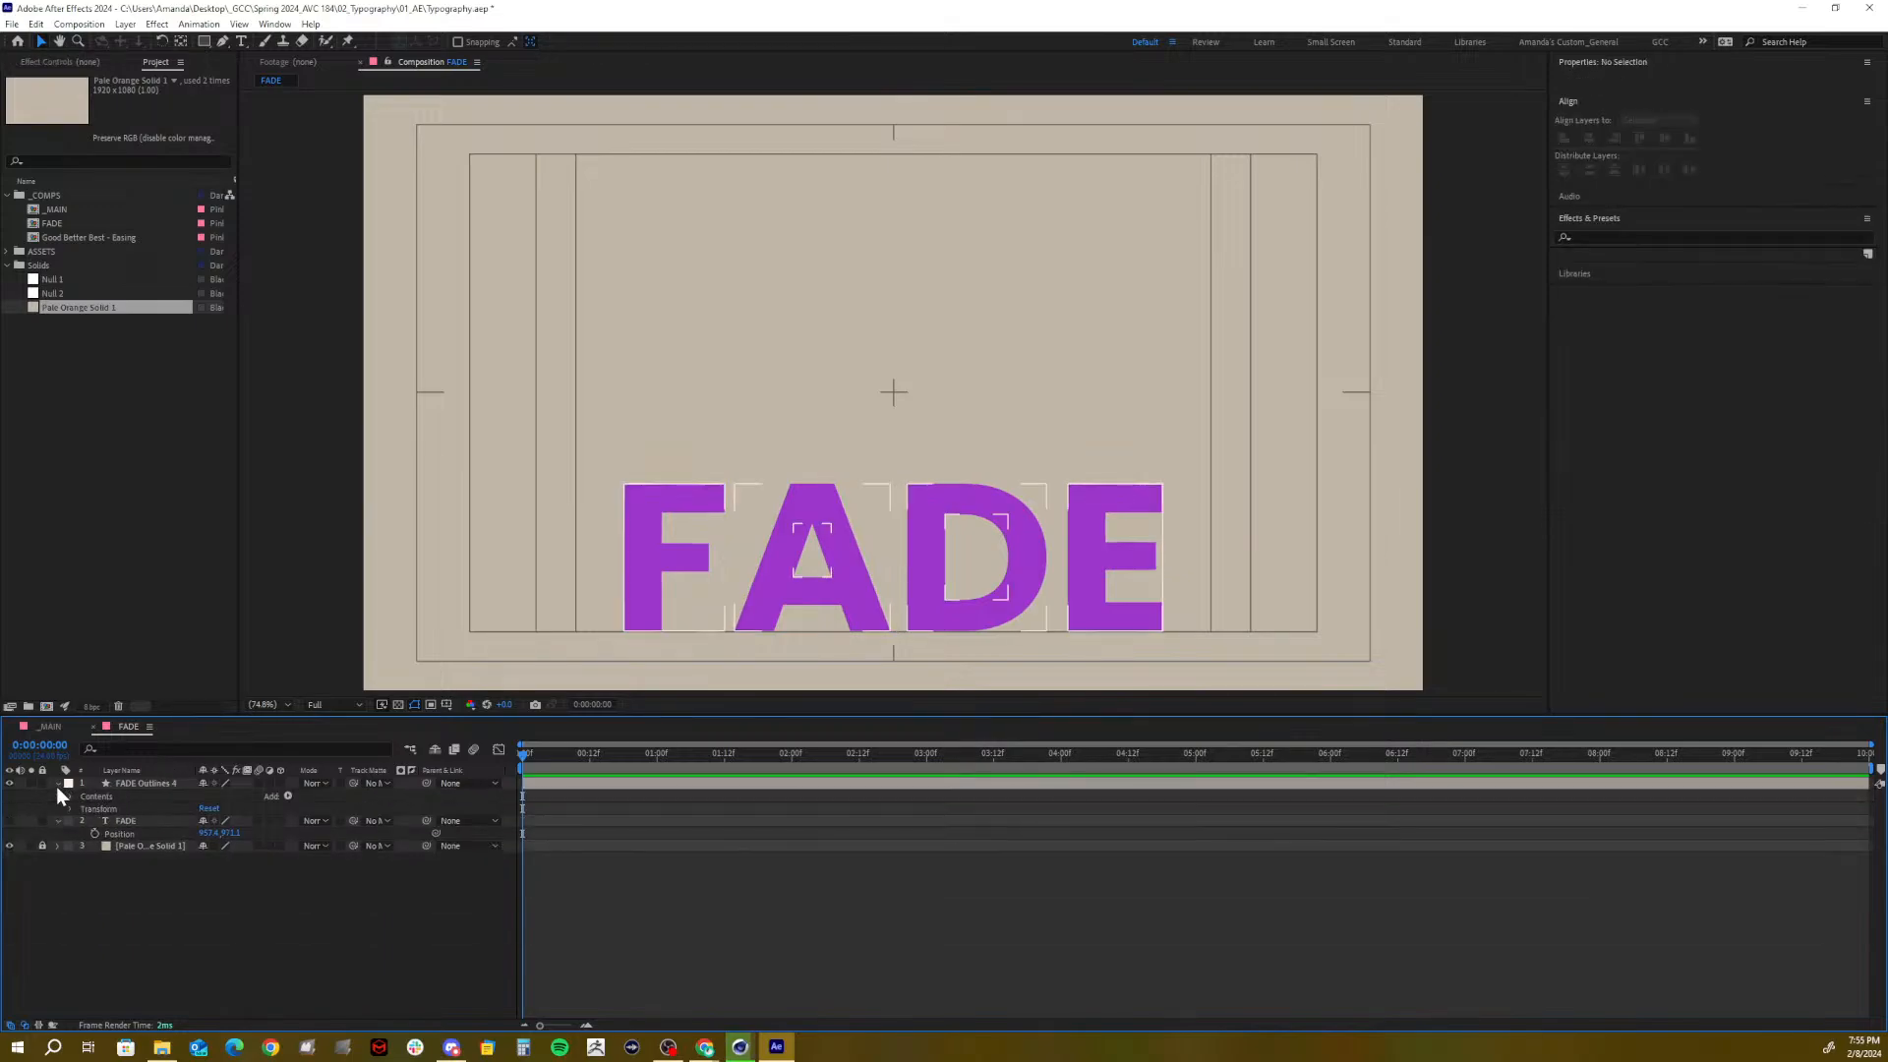
left_click(70, 795)
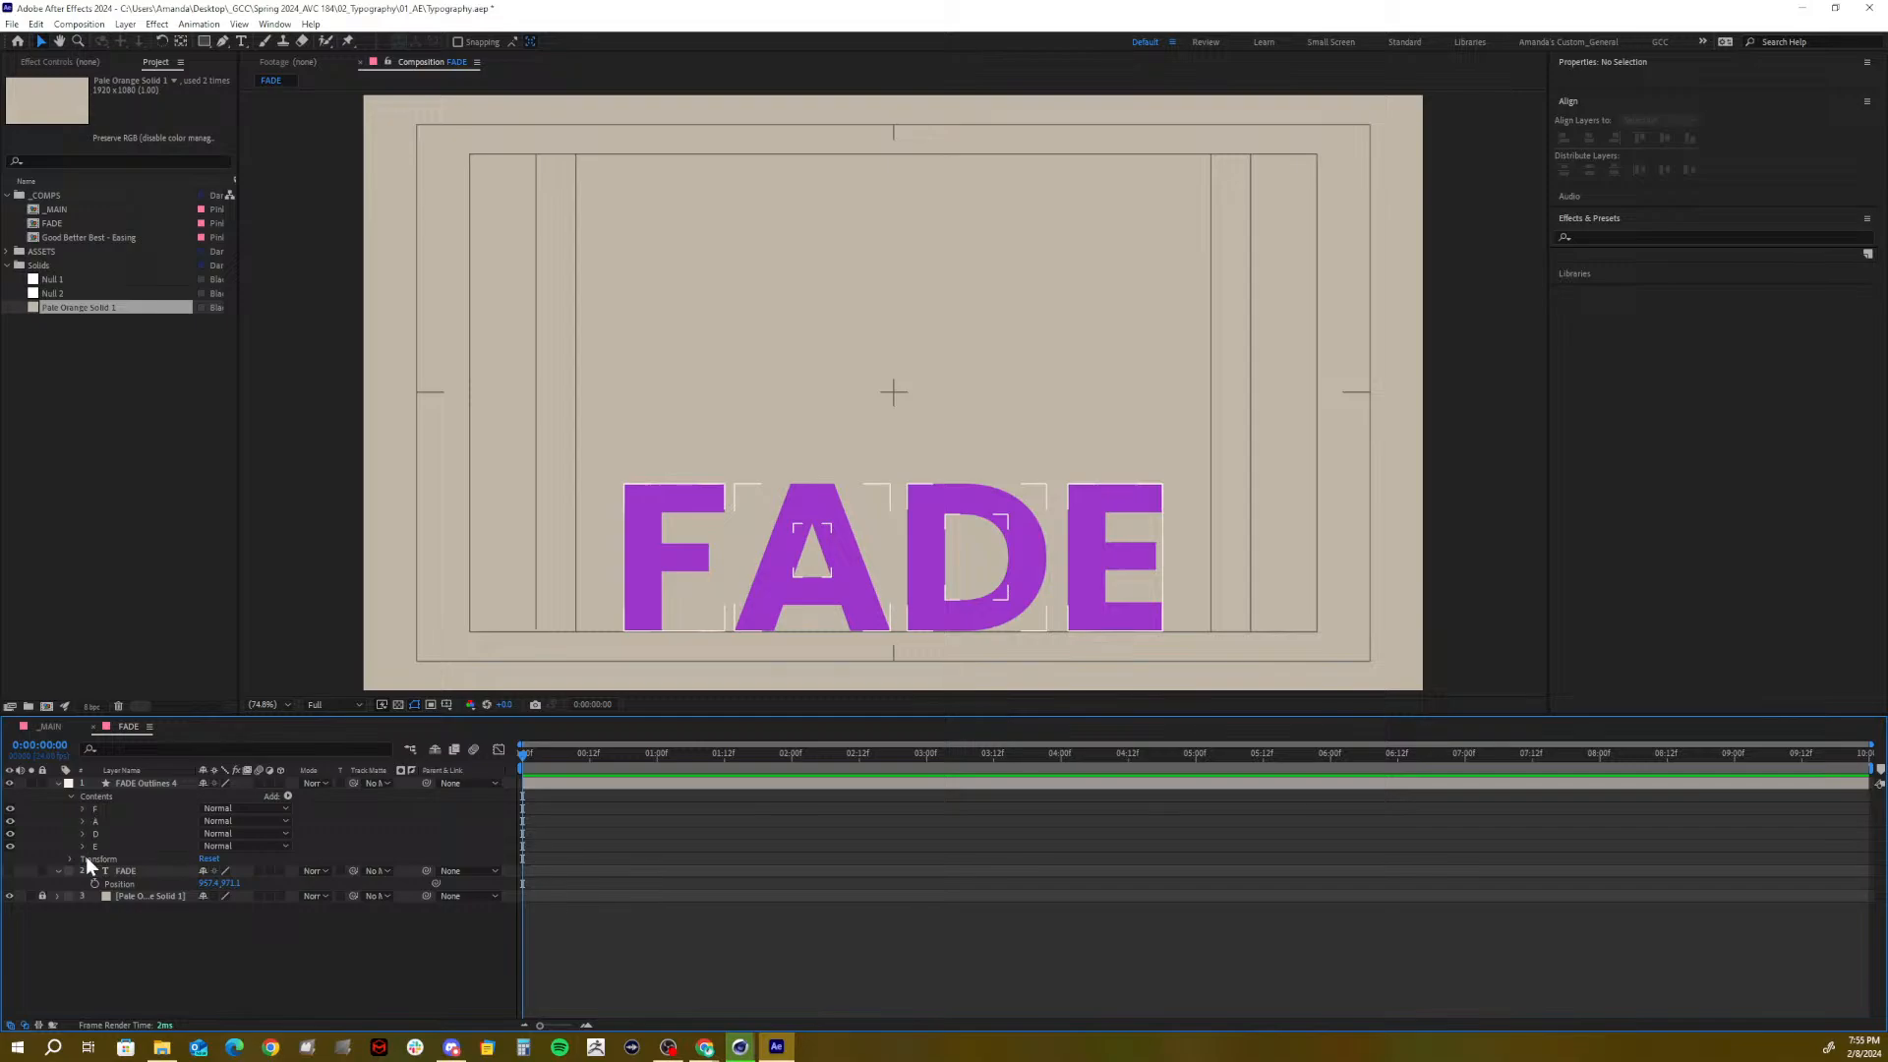
left_click(130, 784)
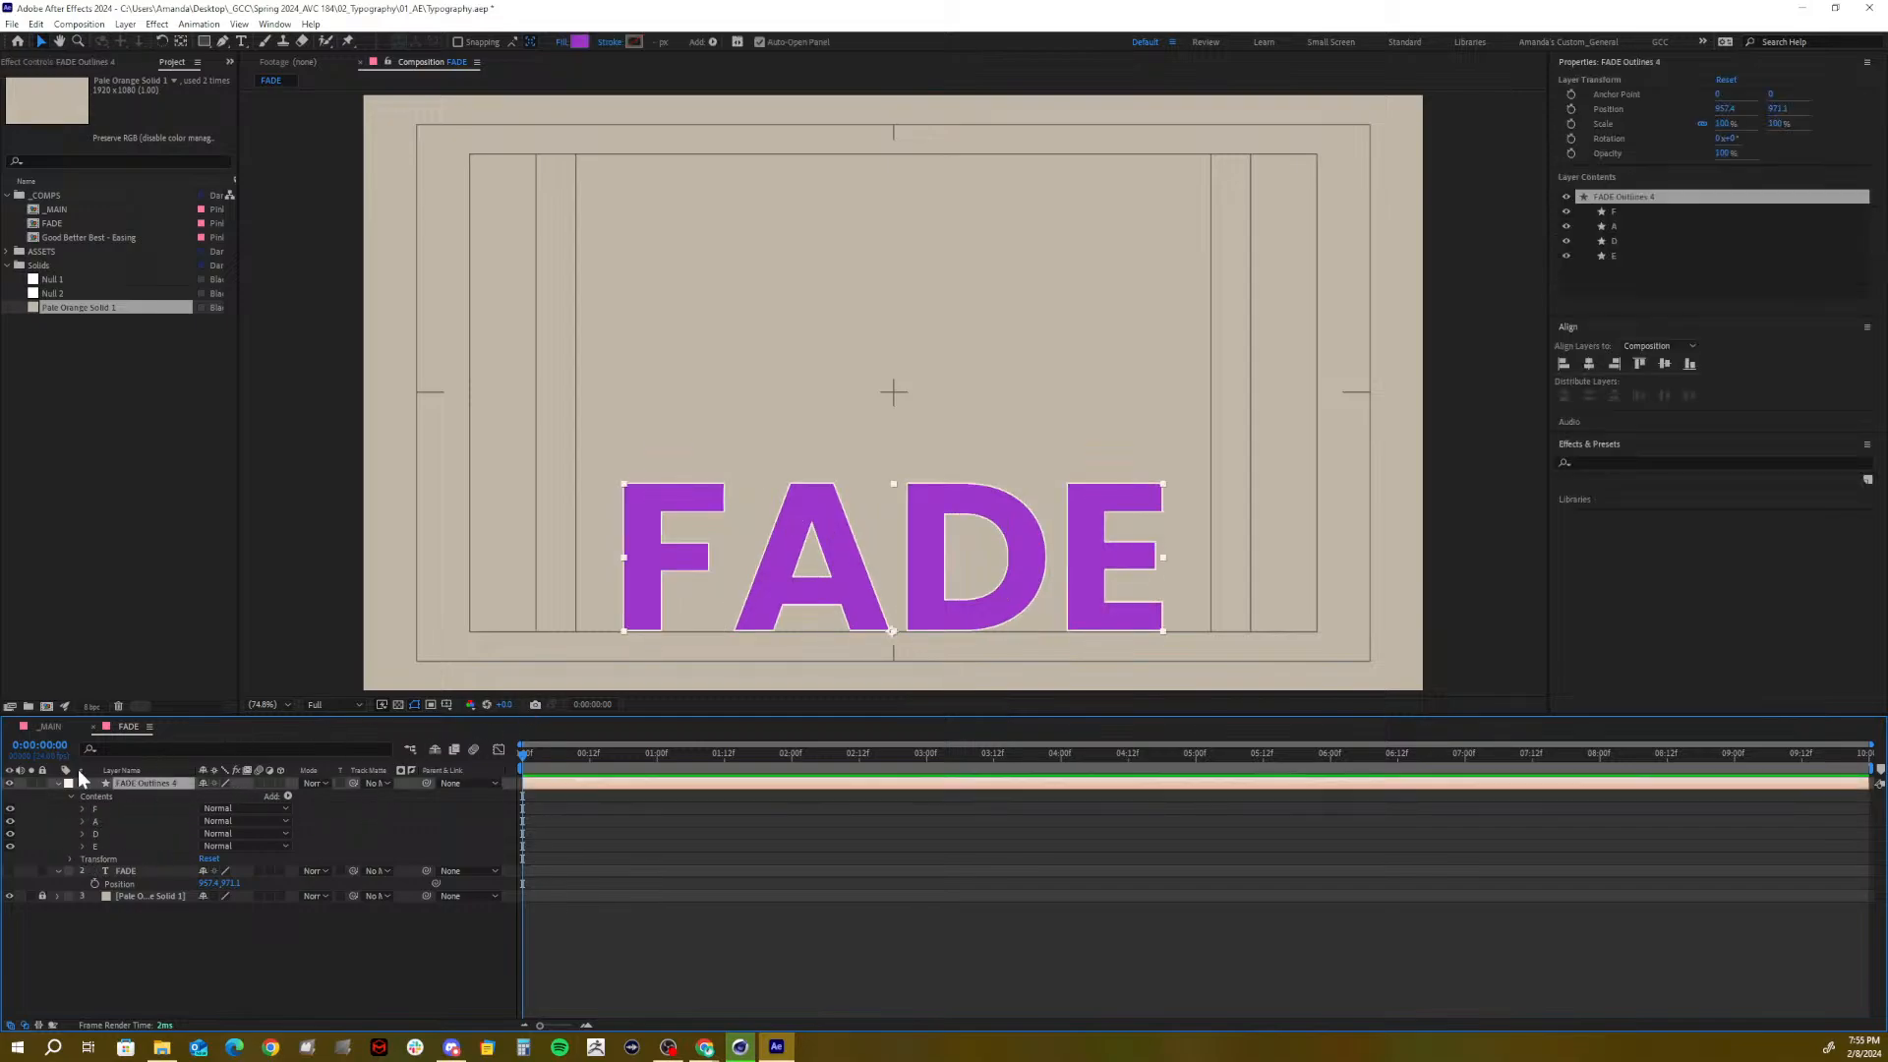
Inspect, then collapse, the F, A and D letter groups in FADE Outlines 4
left_click(83, 808)
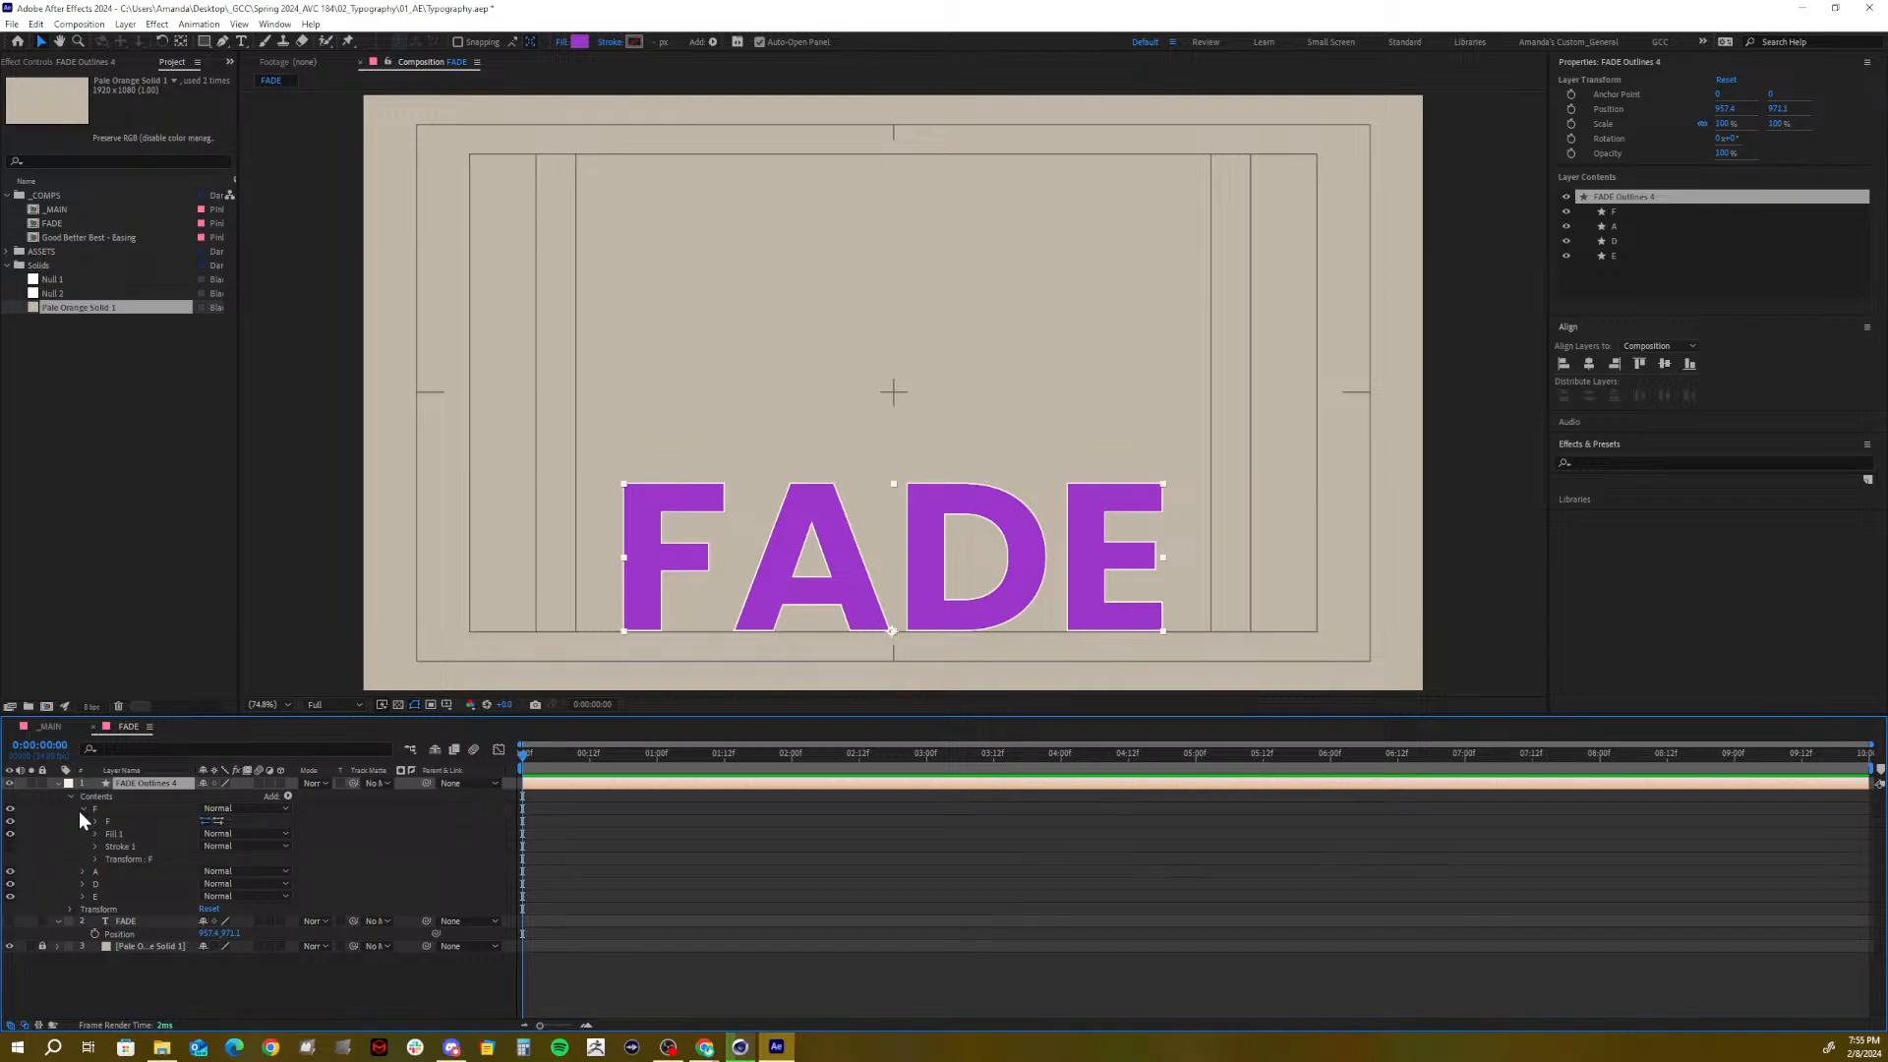
left_click(83, 871)
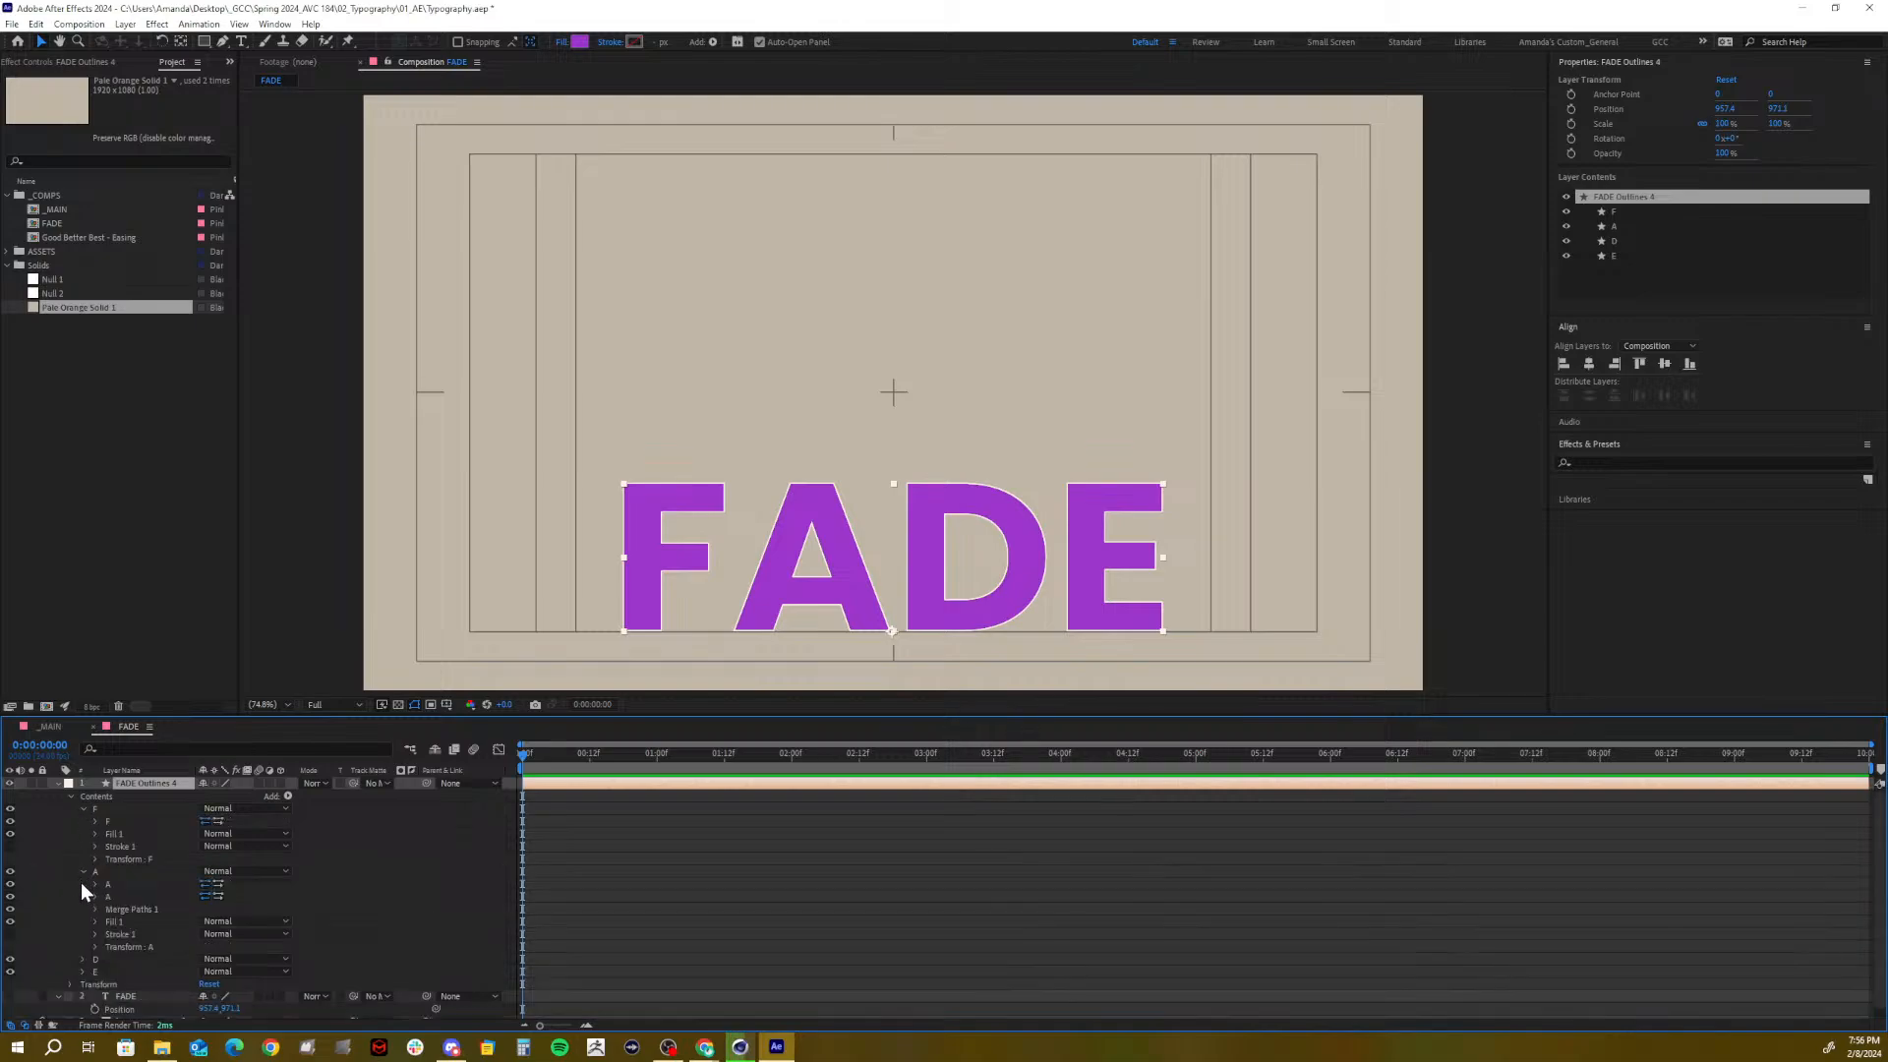
left_click(83, 958)
scroll(108, 978, "down", 1)
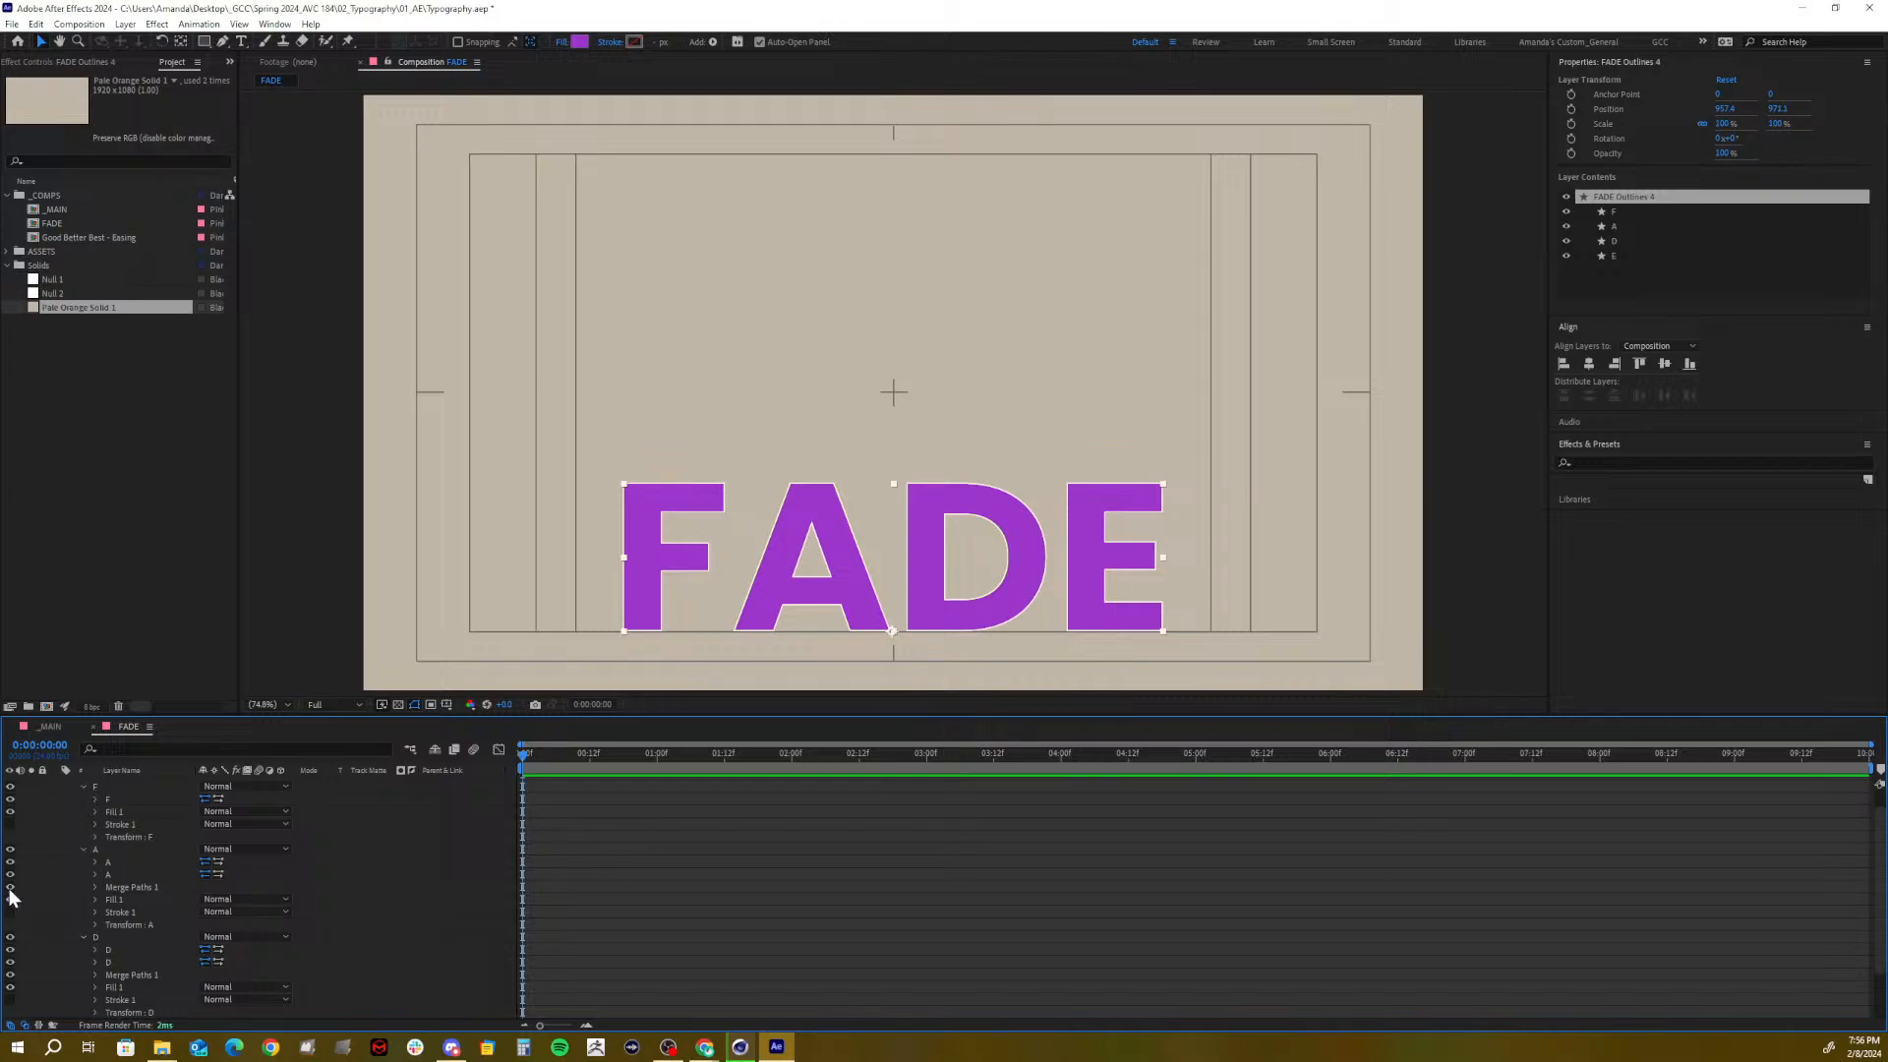
scroll(59, 856, "up", 1)
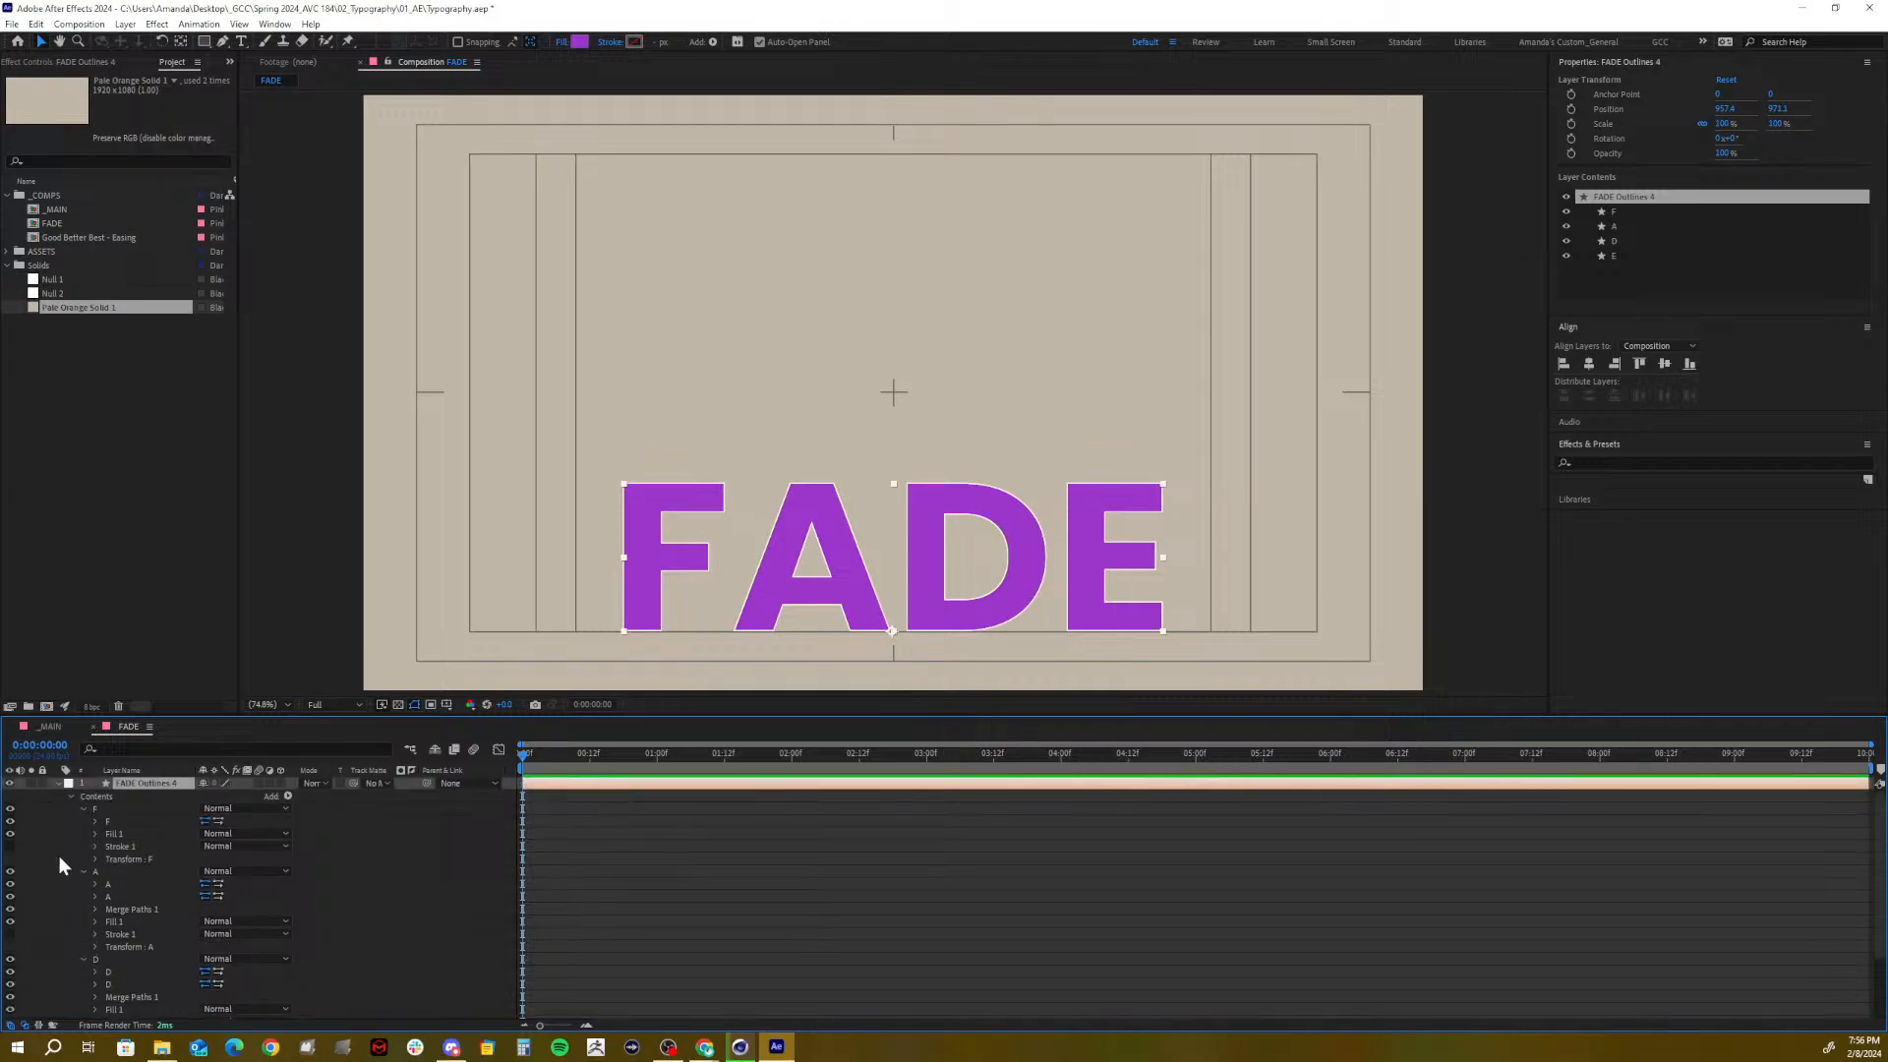
left_click(83, 807)
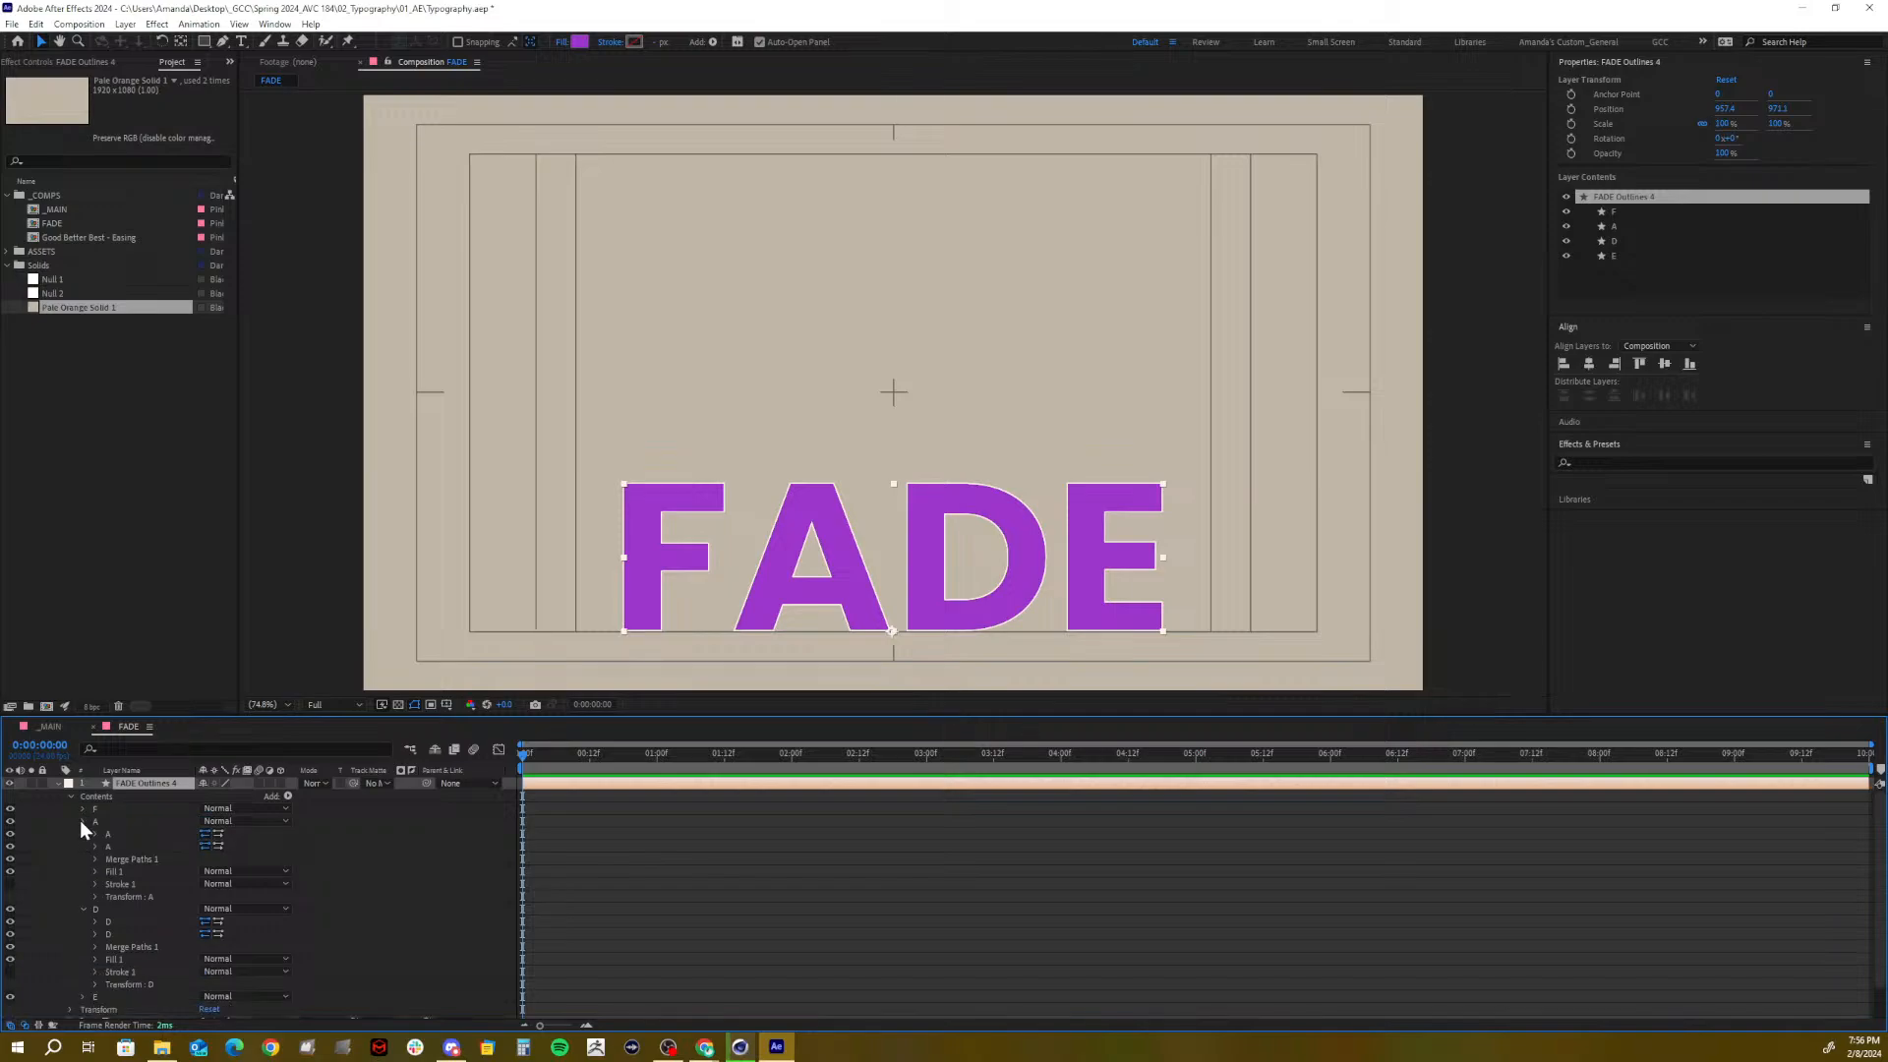
left_click(81, 821)
left_click(82, 833)
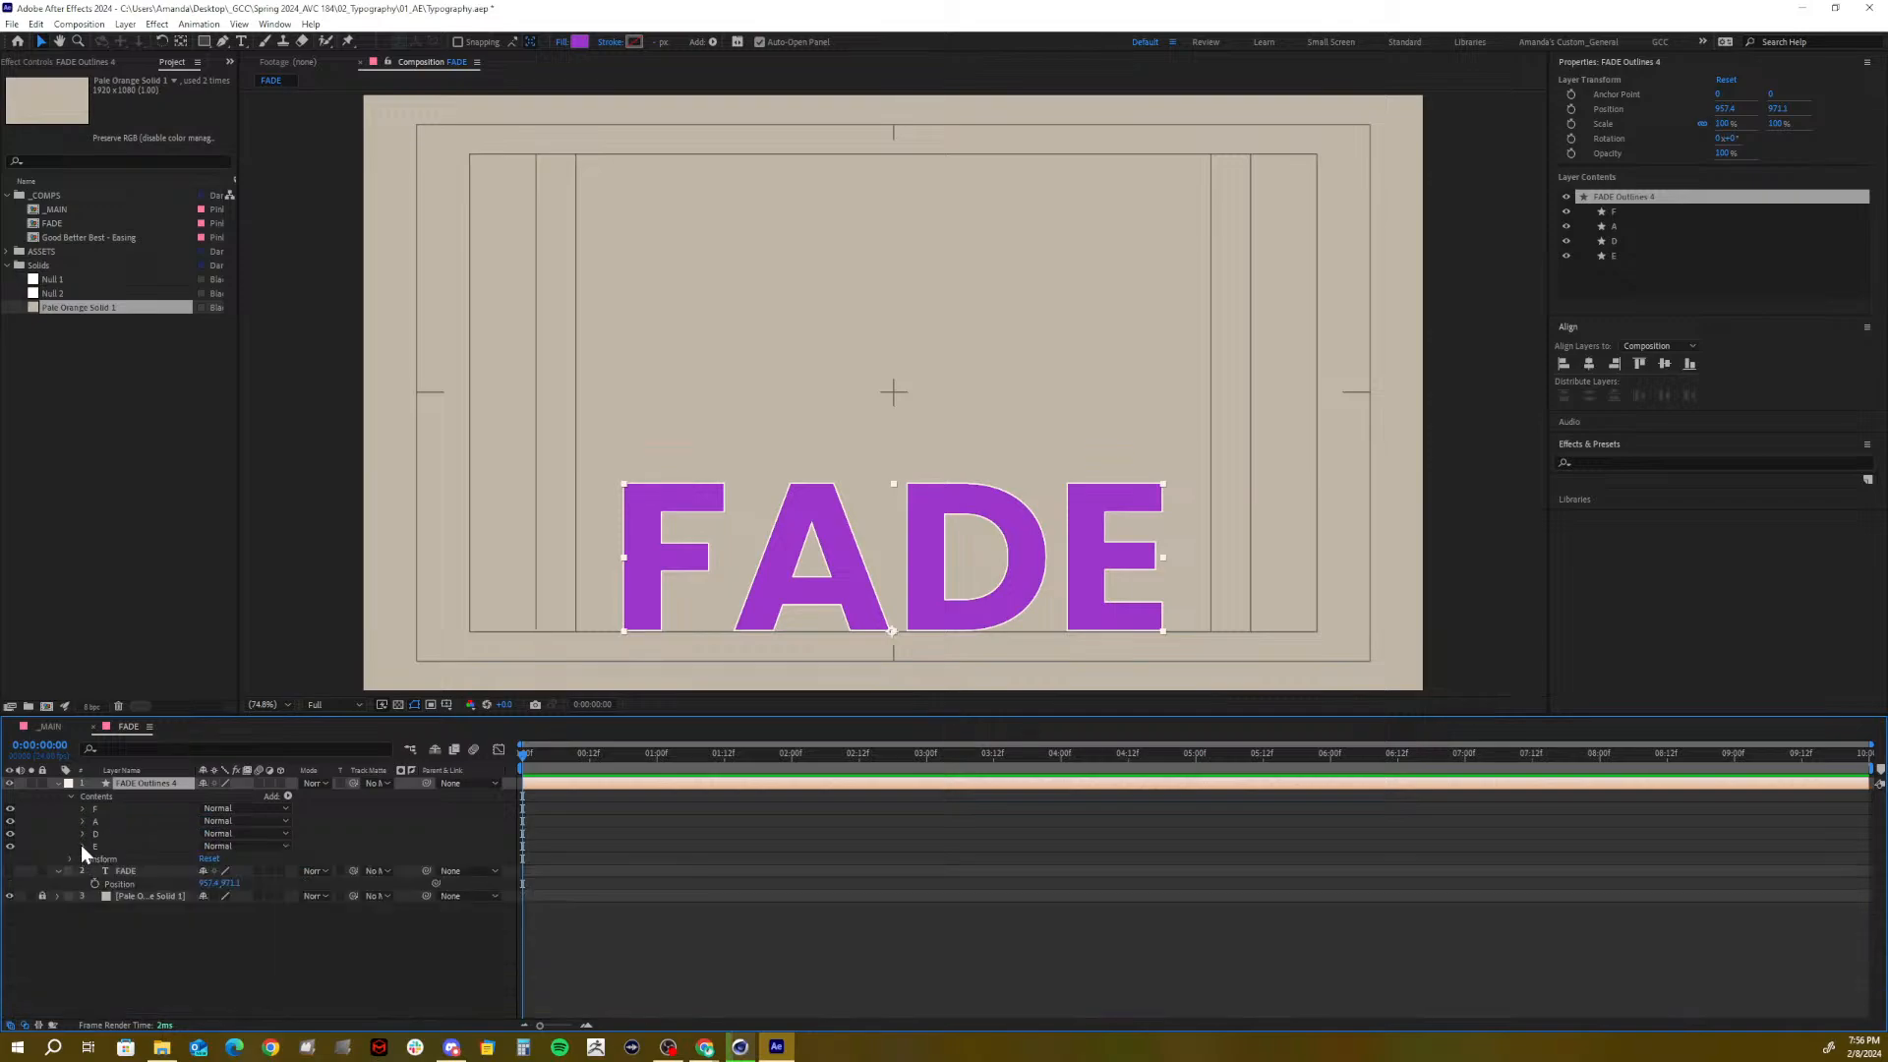
Restore the three removed layers and delete F, A and D from FADE Outlines 4, keeping E
key("ctrl+z")
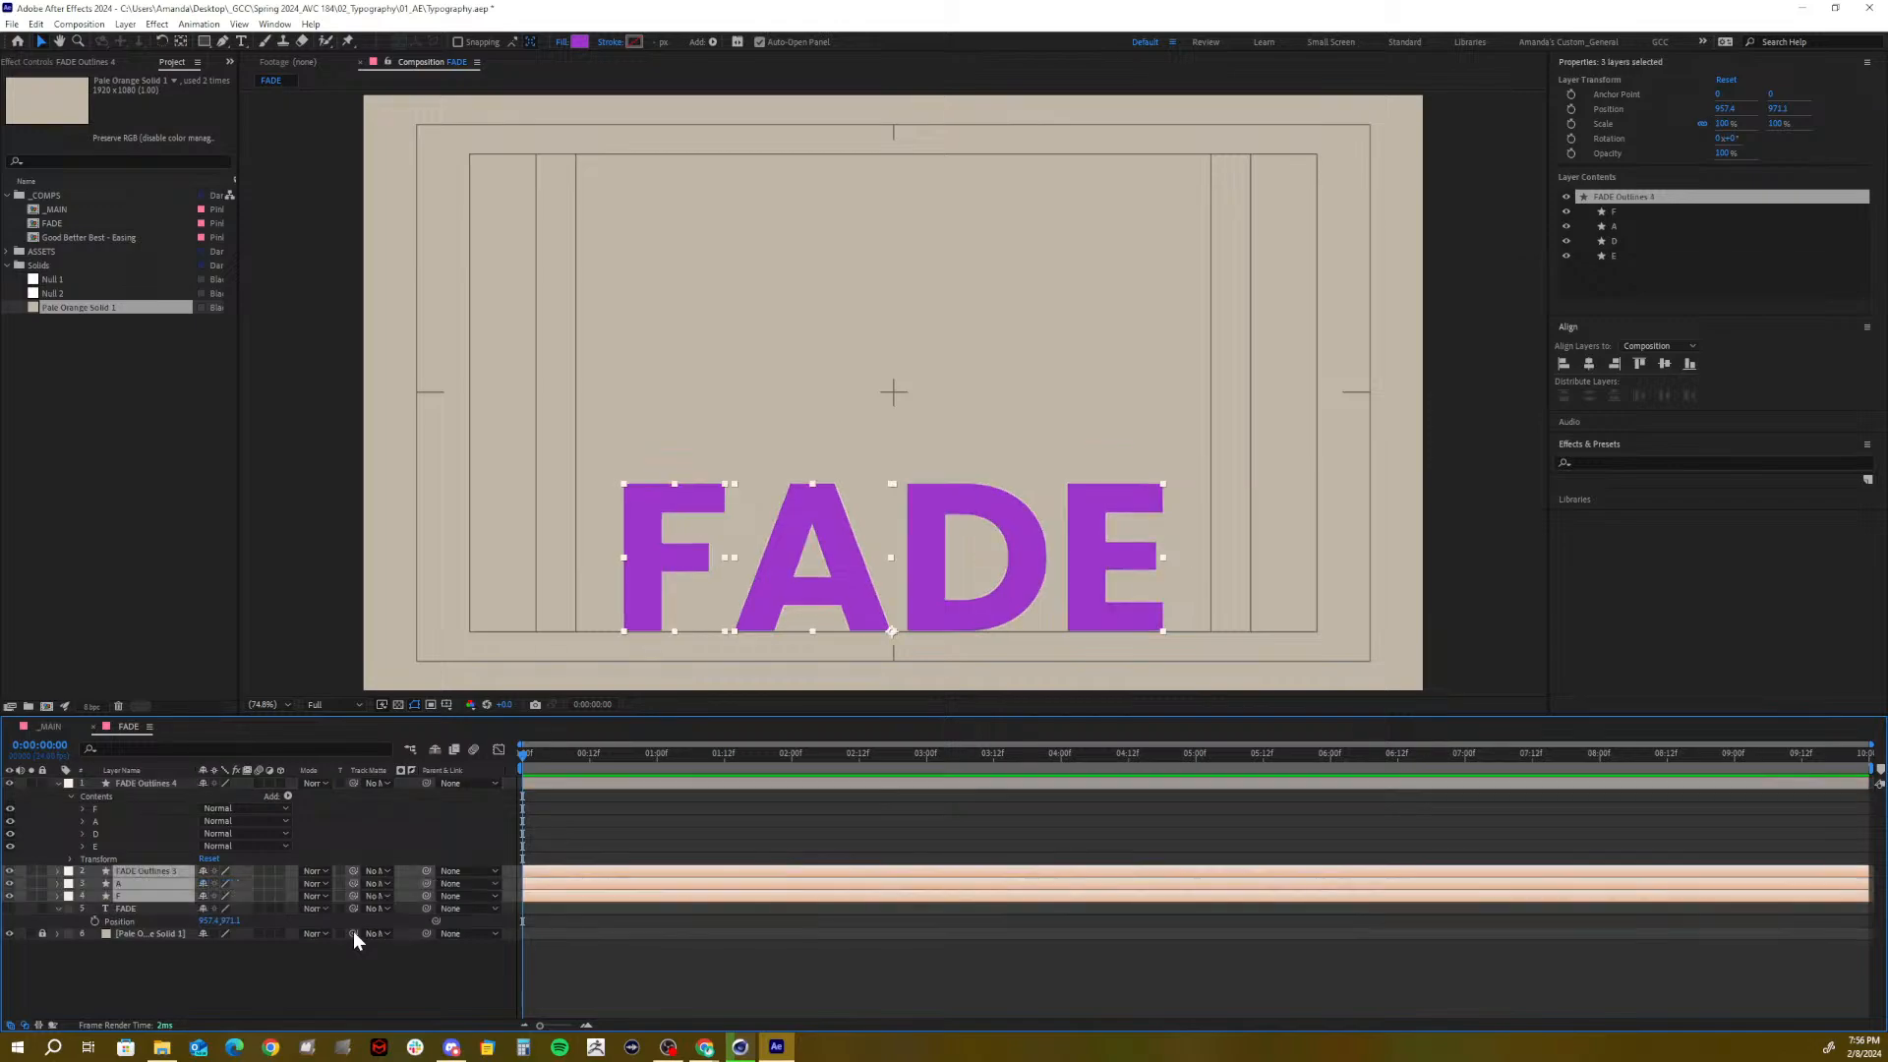
left_click(173, 962)
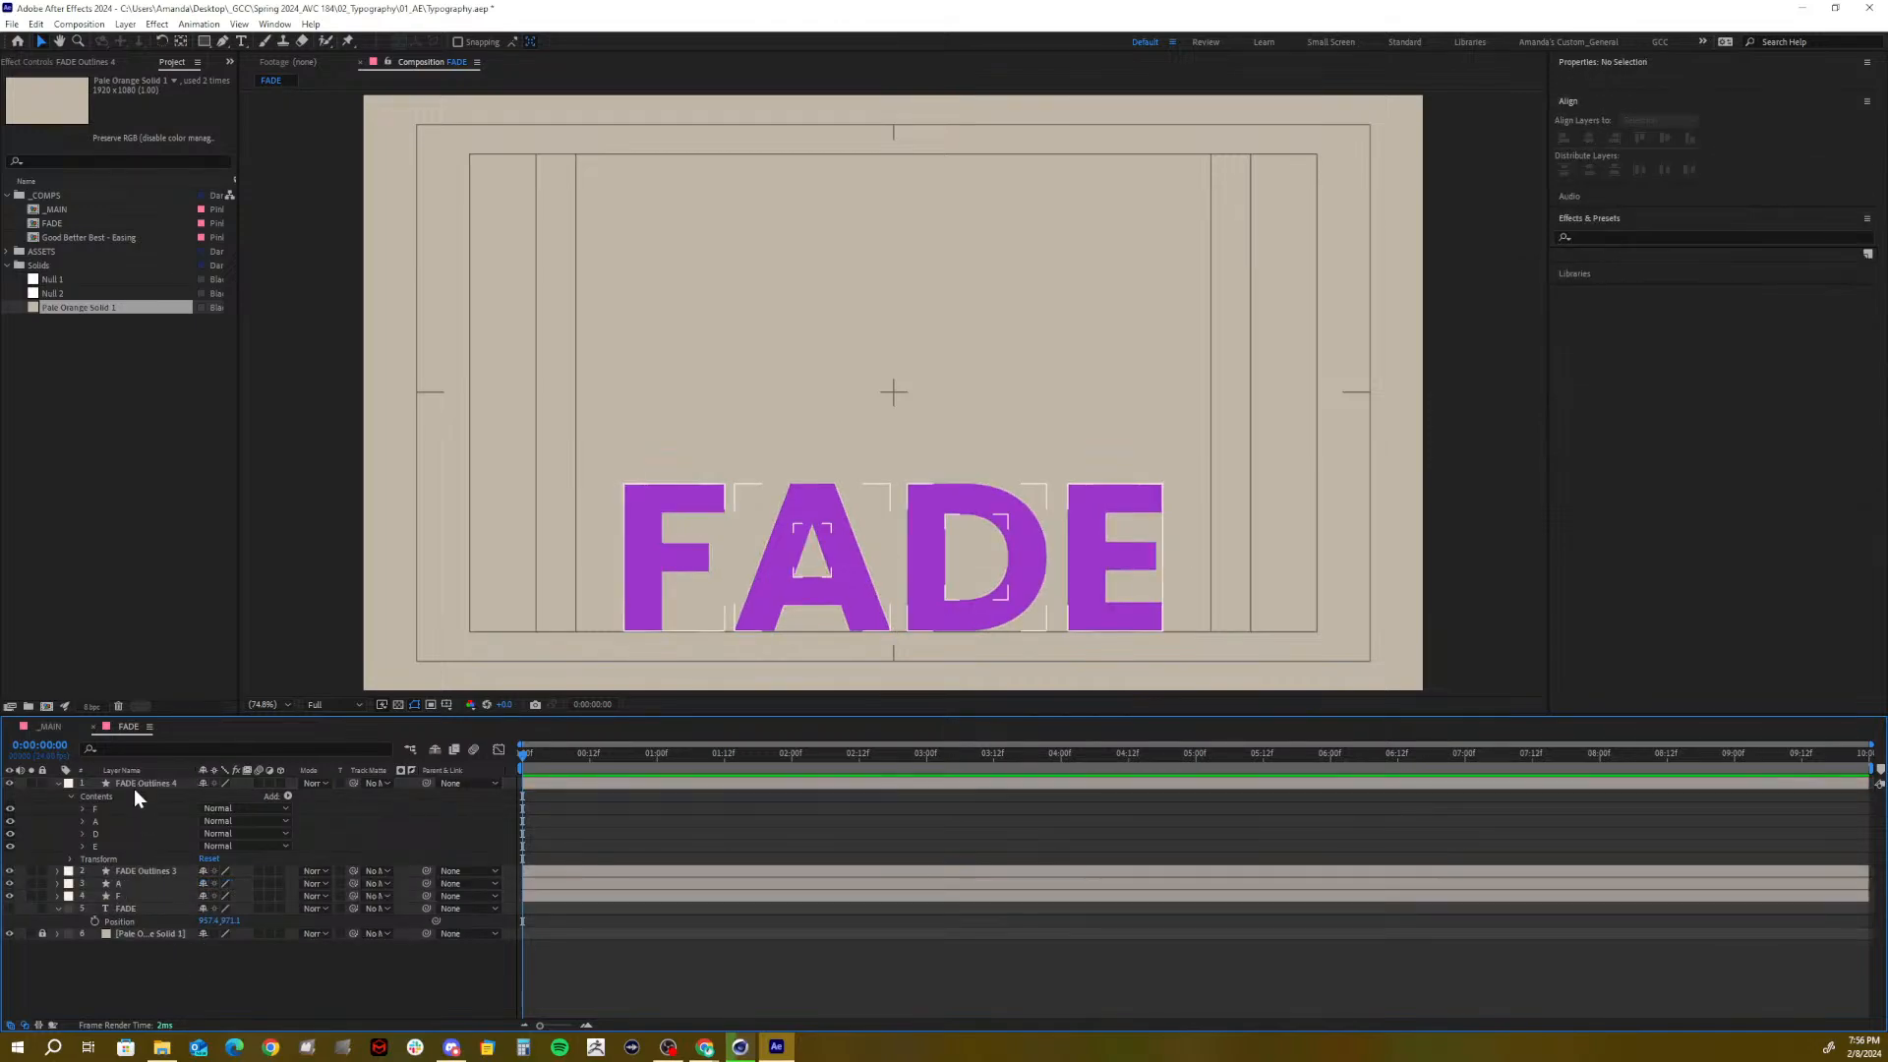
left_click(96, 834)
left_click(95, 808, "shift")
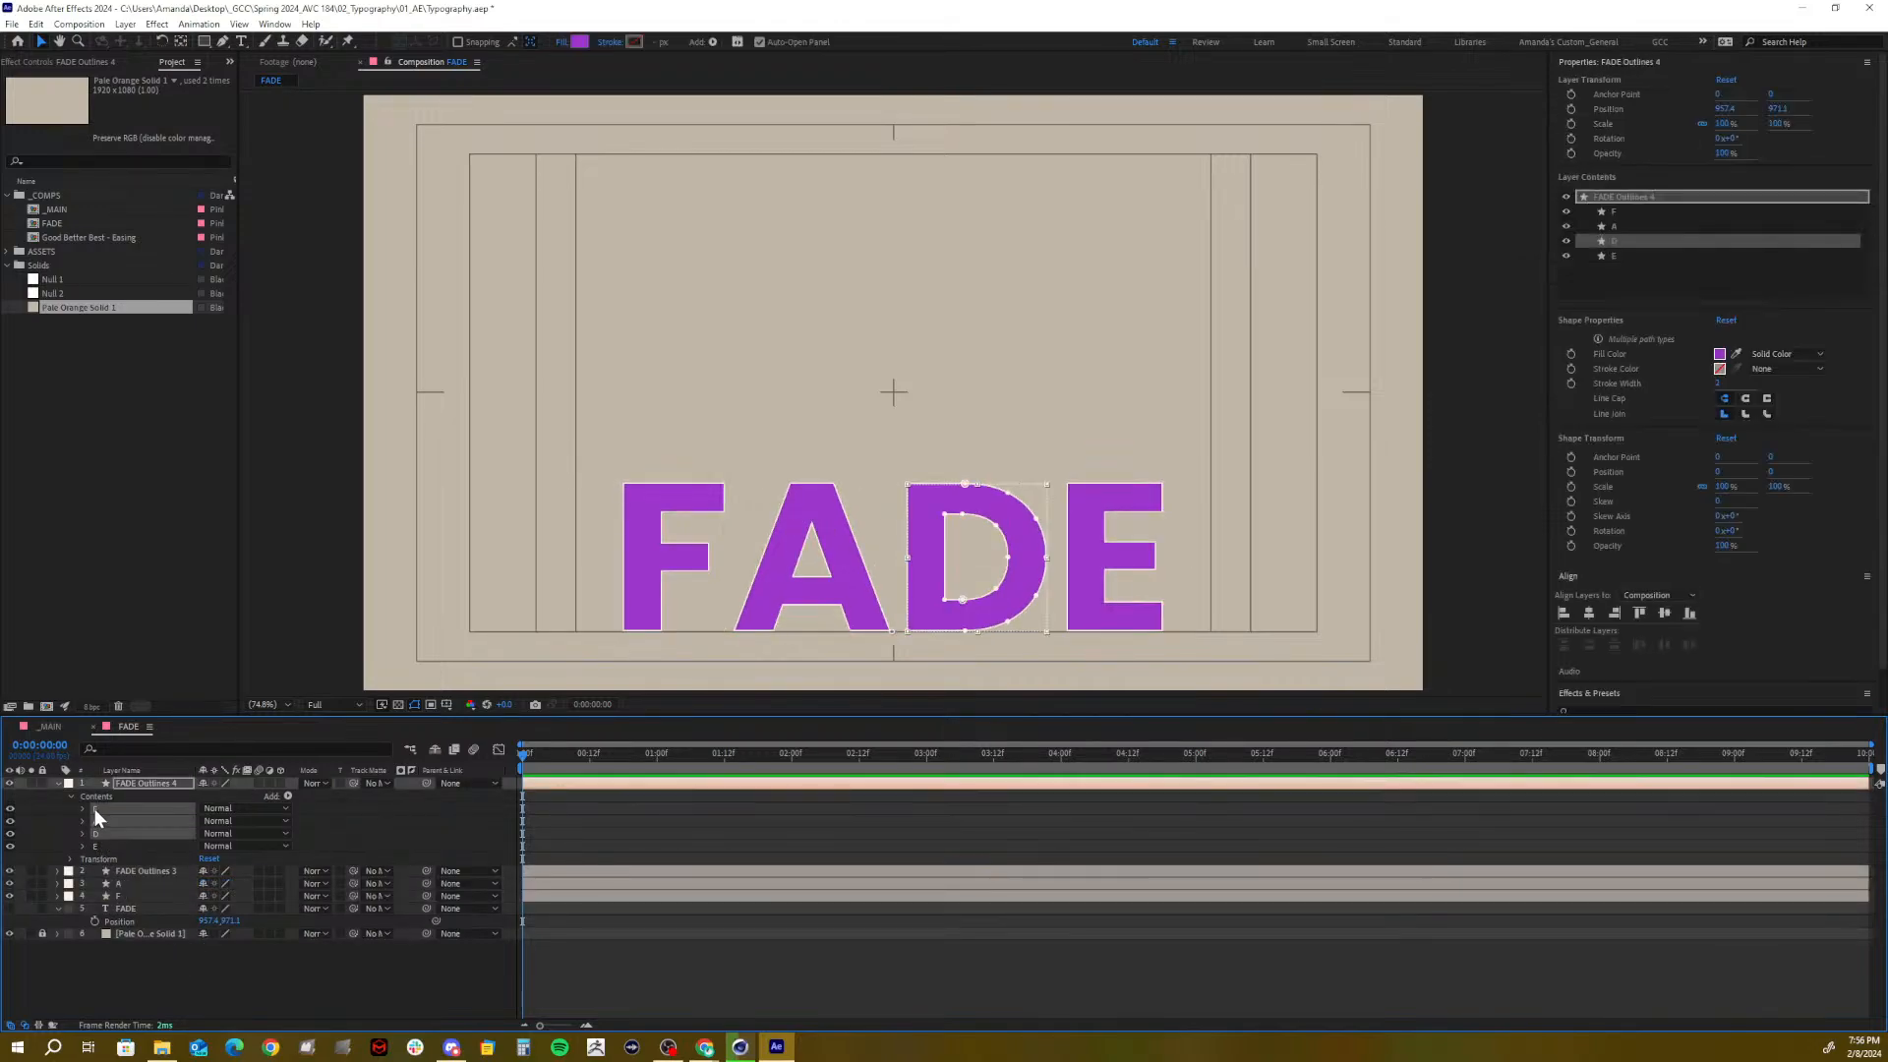
key("Delete")
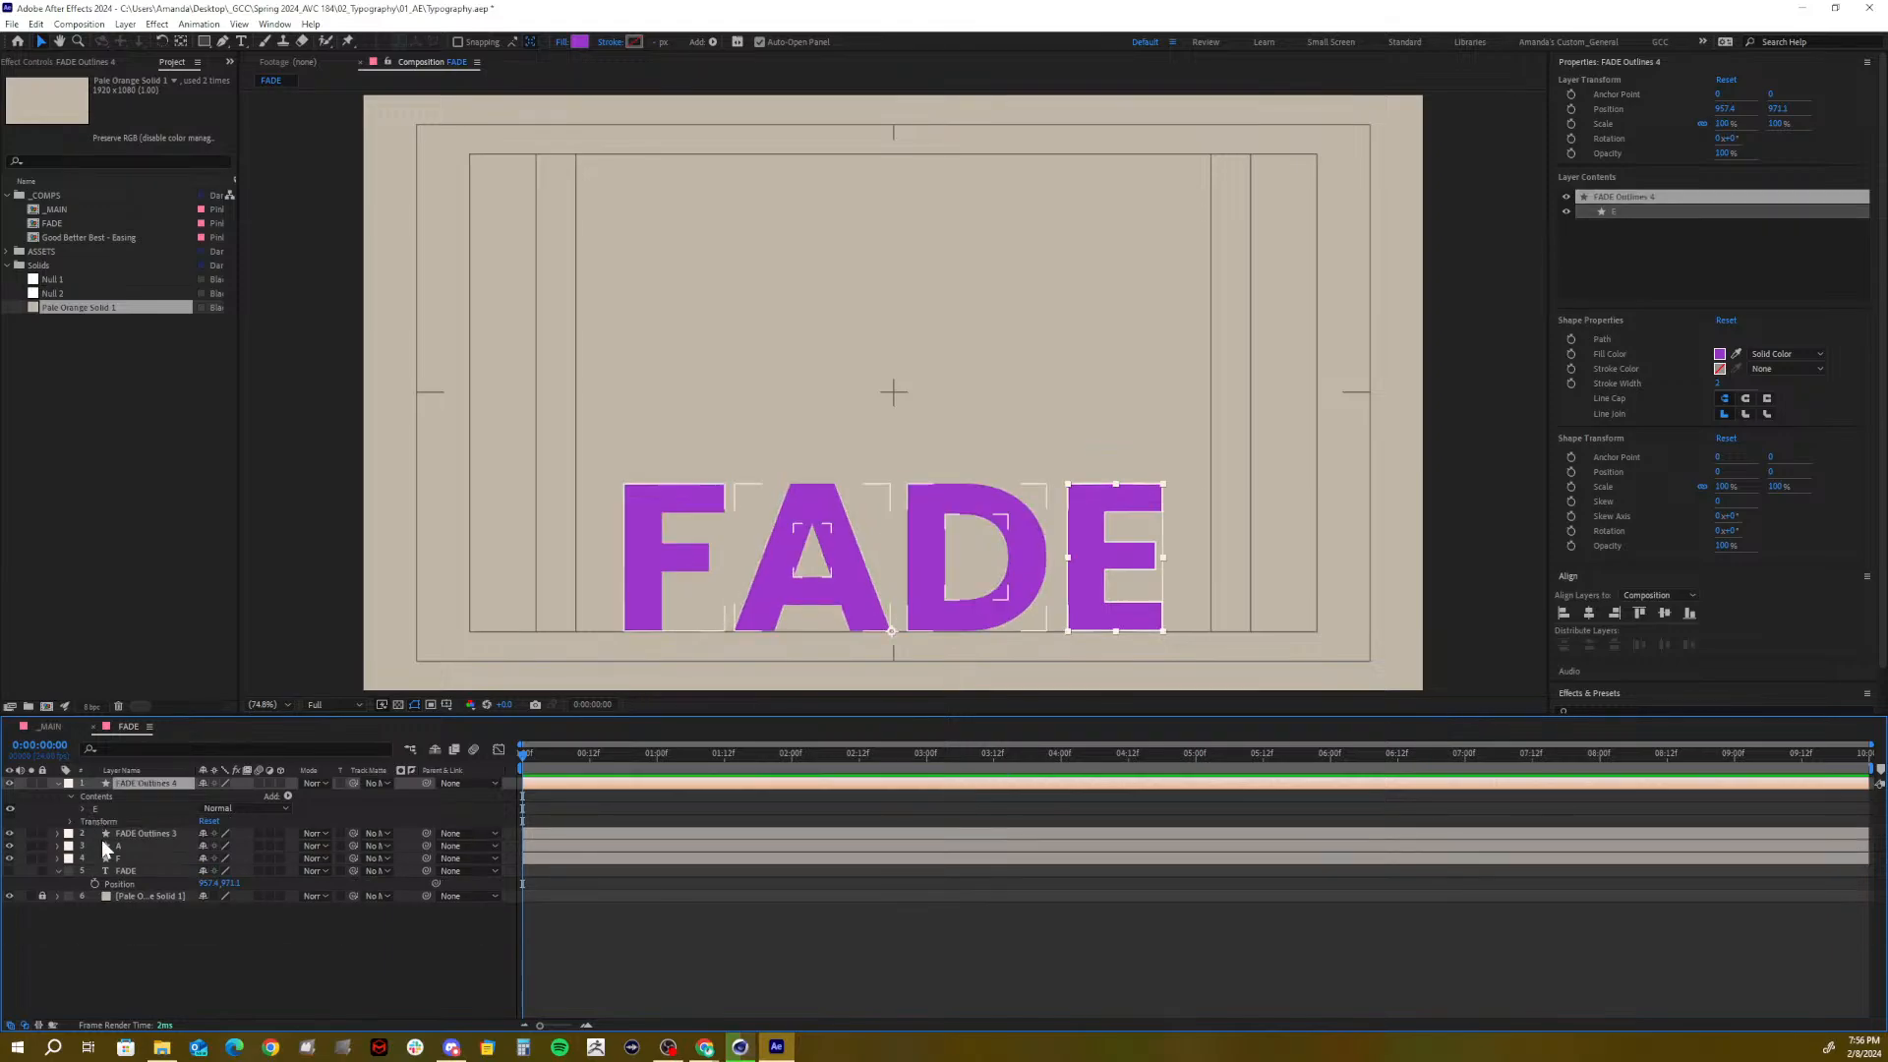
Delete the F, A and E groups from FADE Outlines 3, leaving only D
left_click(138, 834)
left_click(57, 833)
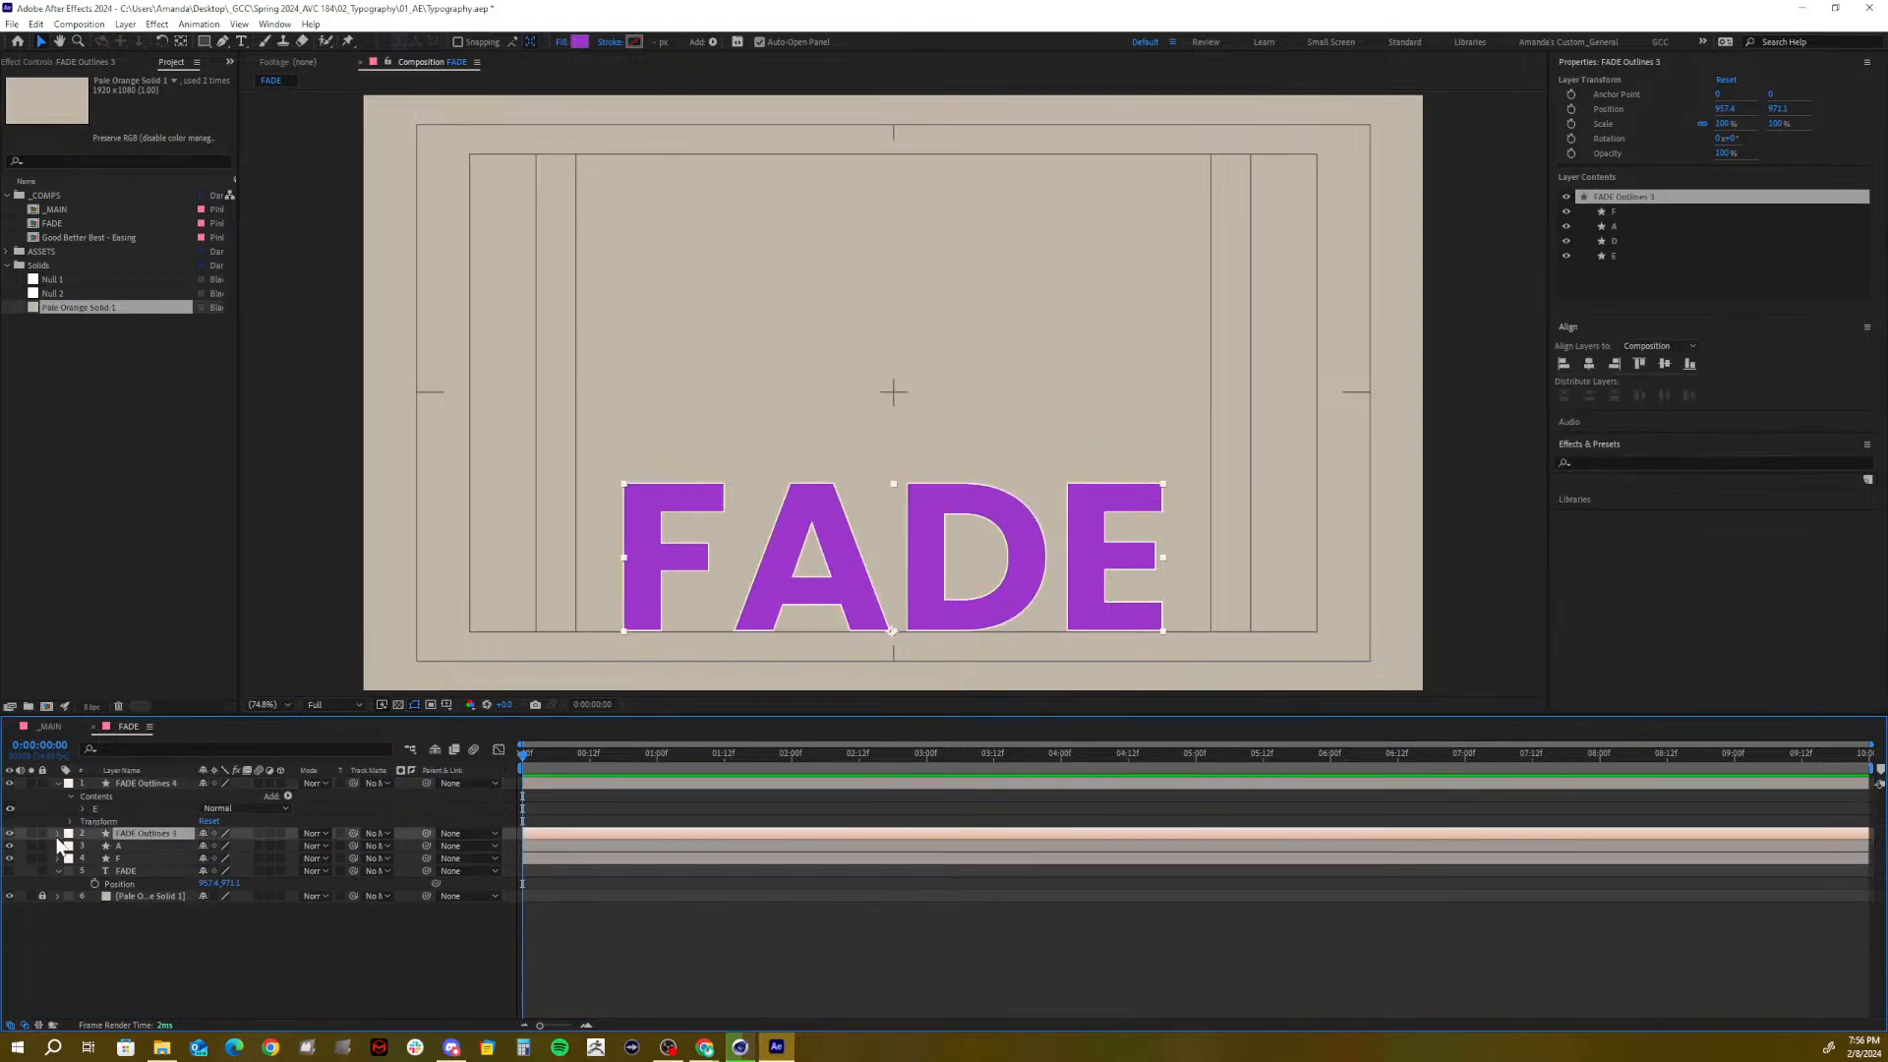
left_click(71, 845)
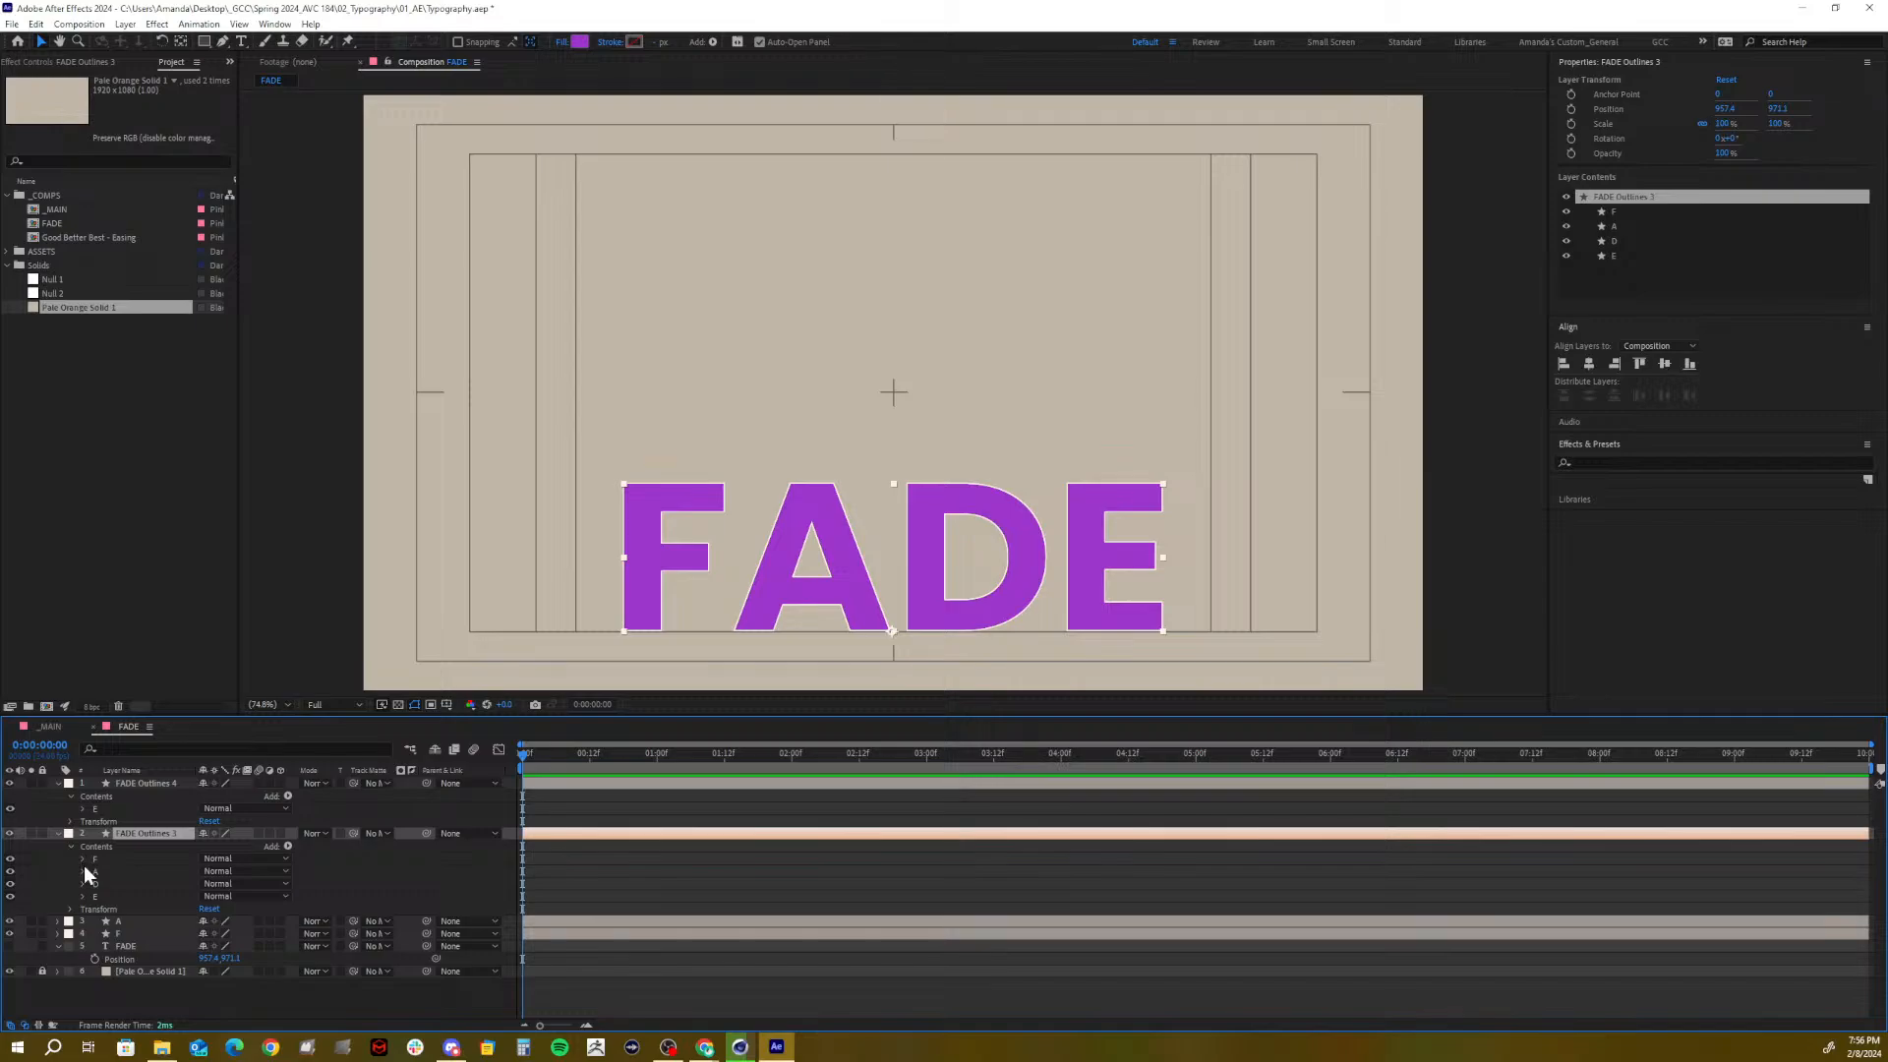
left_click(99, 870)
left_click(98, 859, "shift")
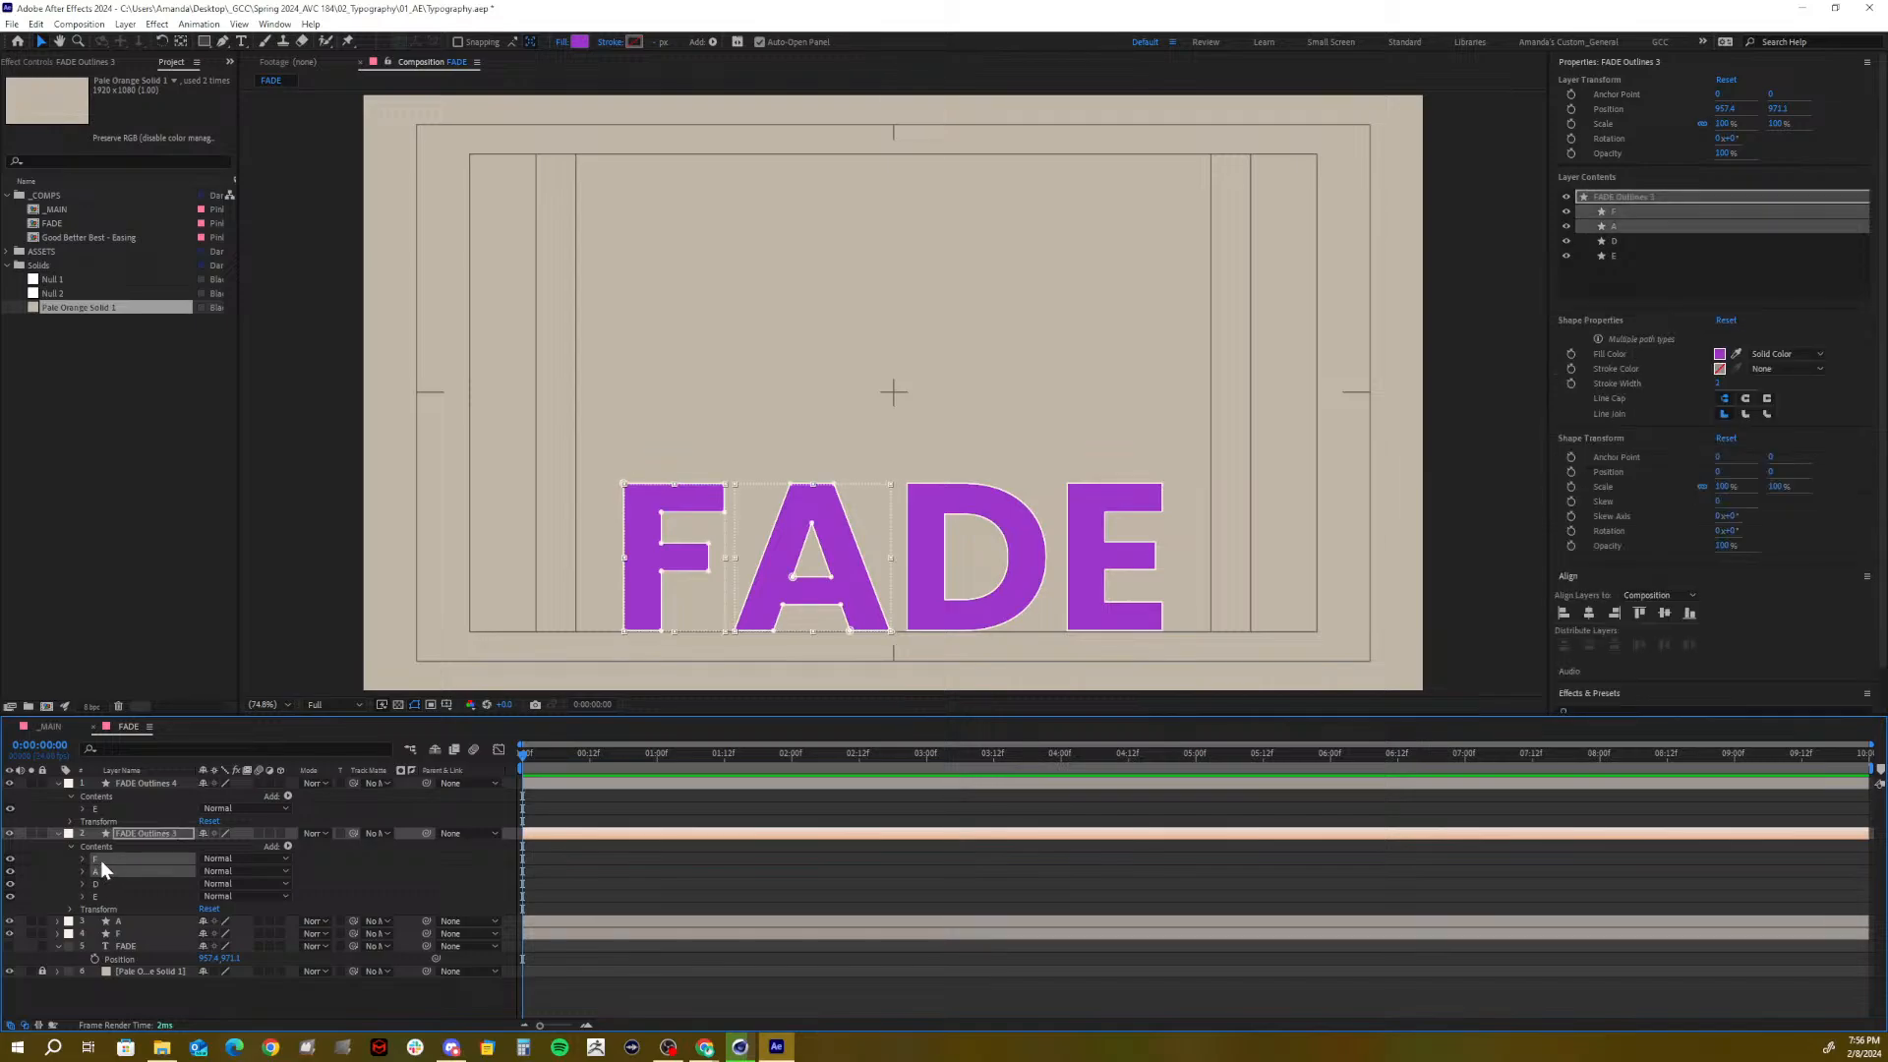
key("Delete")
left_click(96, 871)
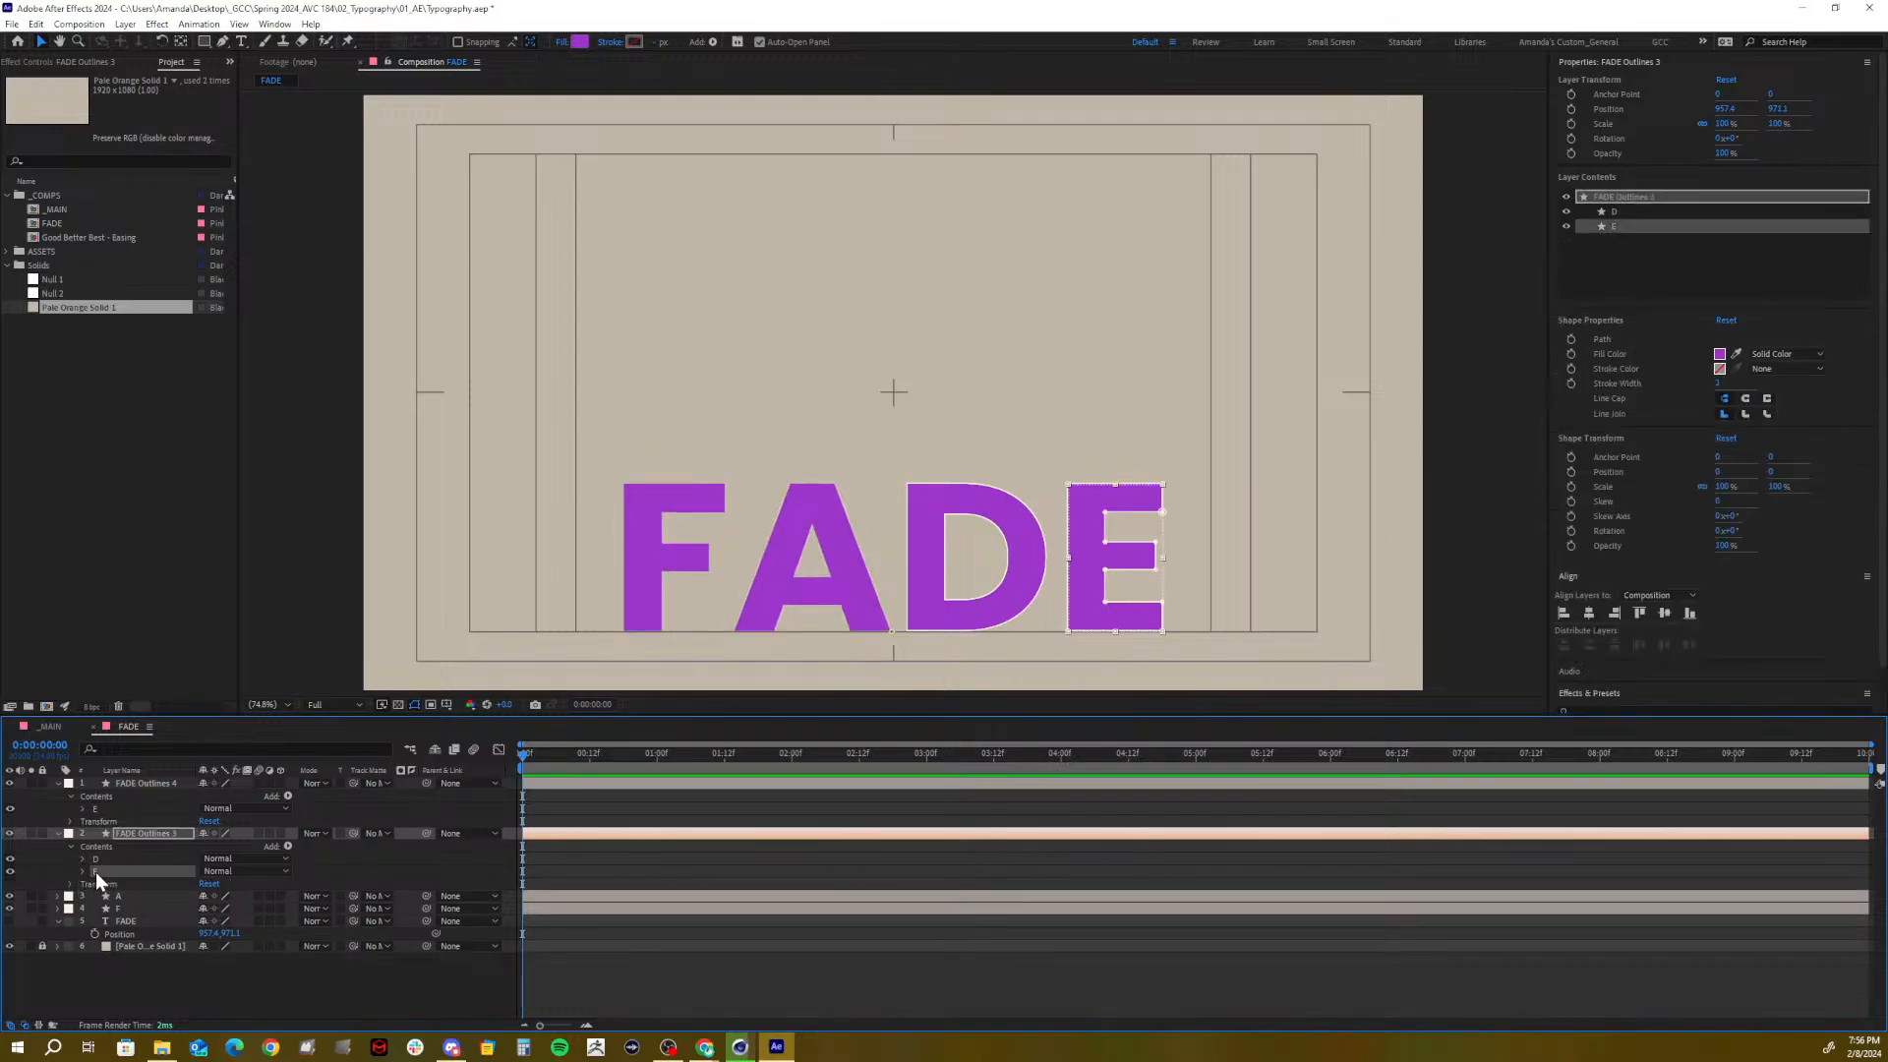
key("Delete")
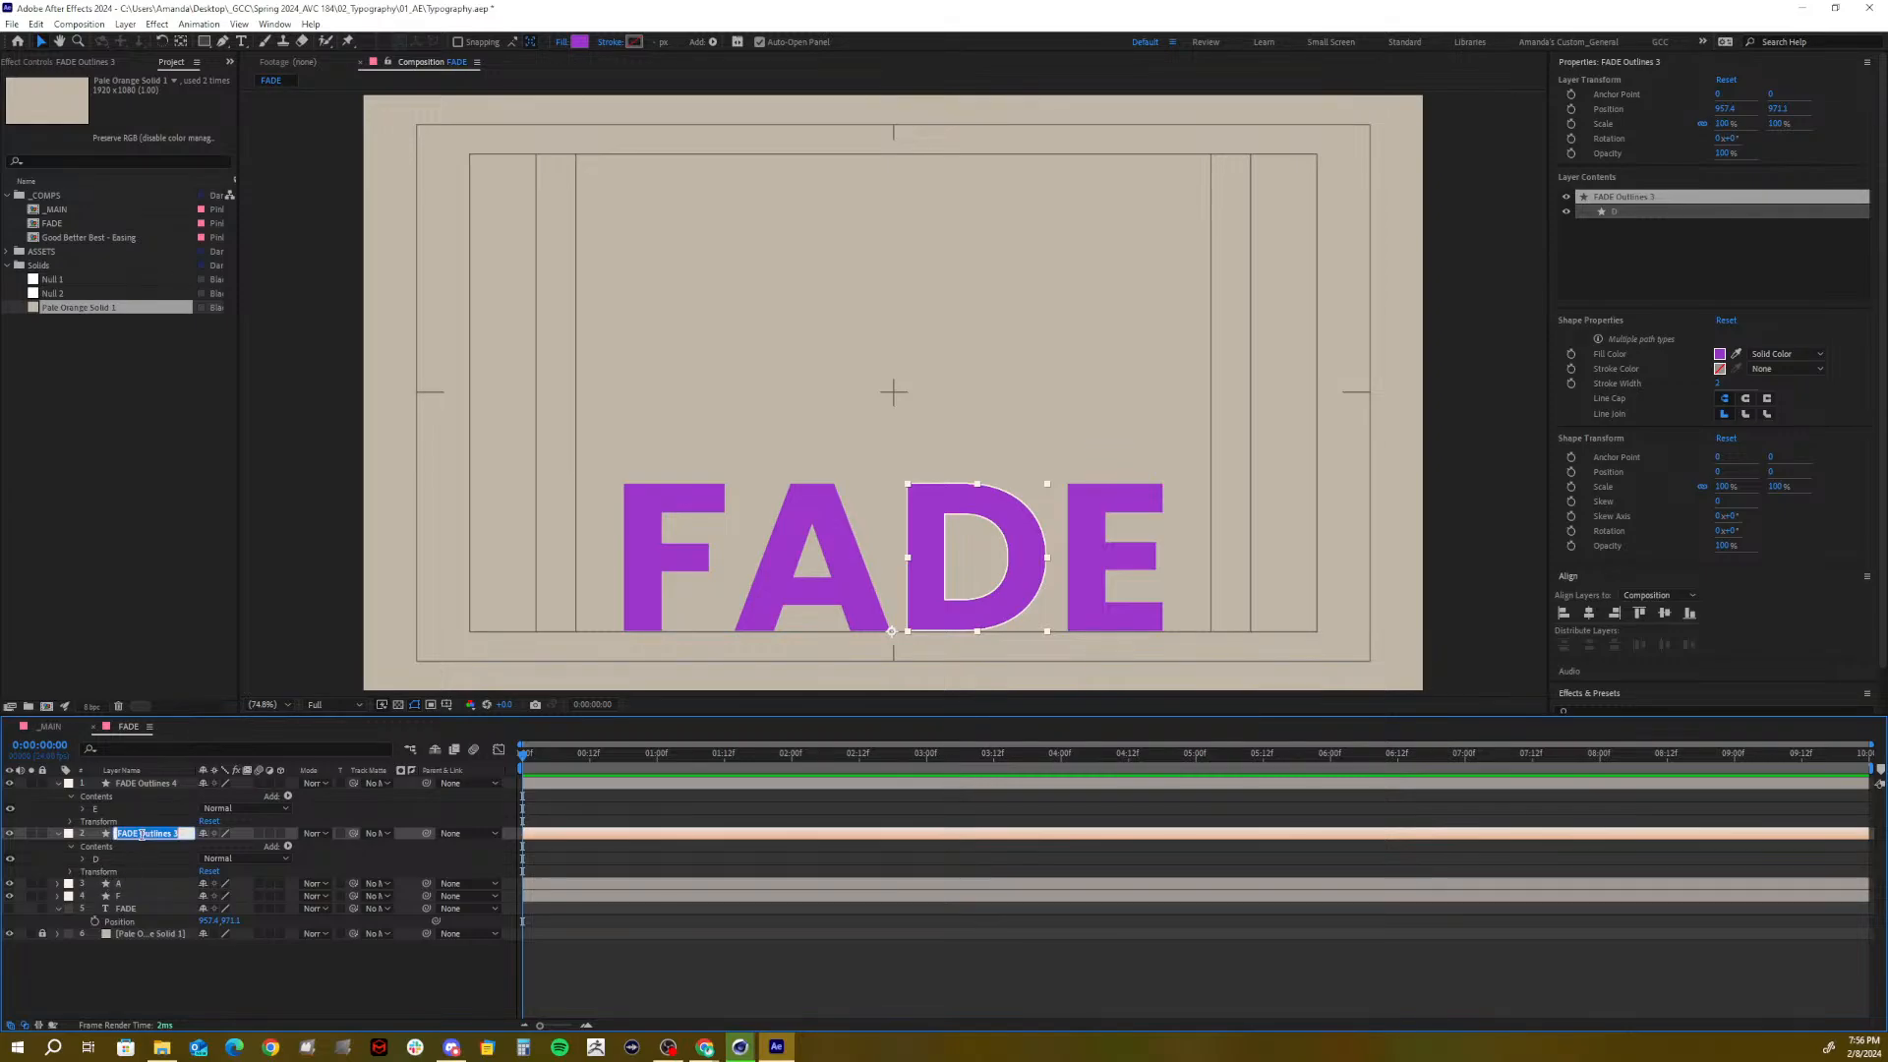
Rename the remaining outline layers D and E and collapse their properties
type("D")
left_click(130, 781)
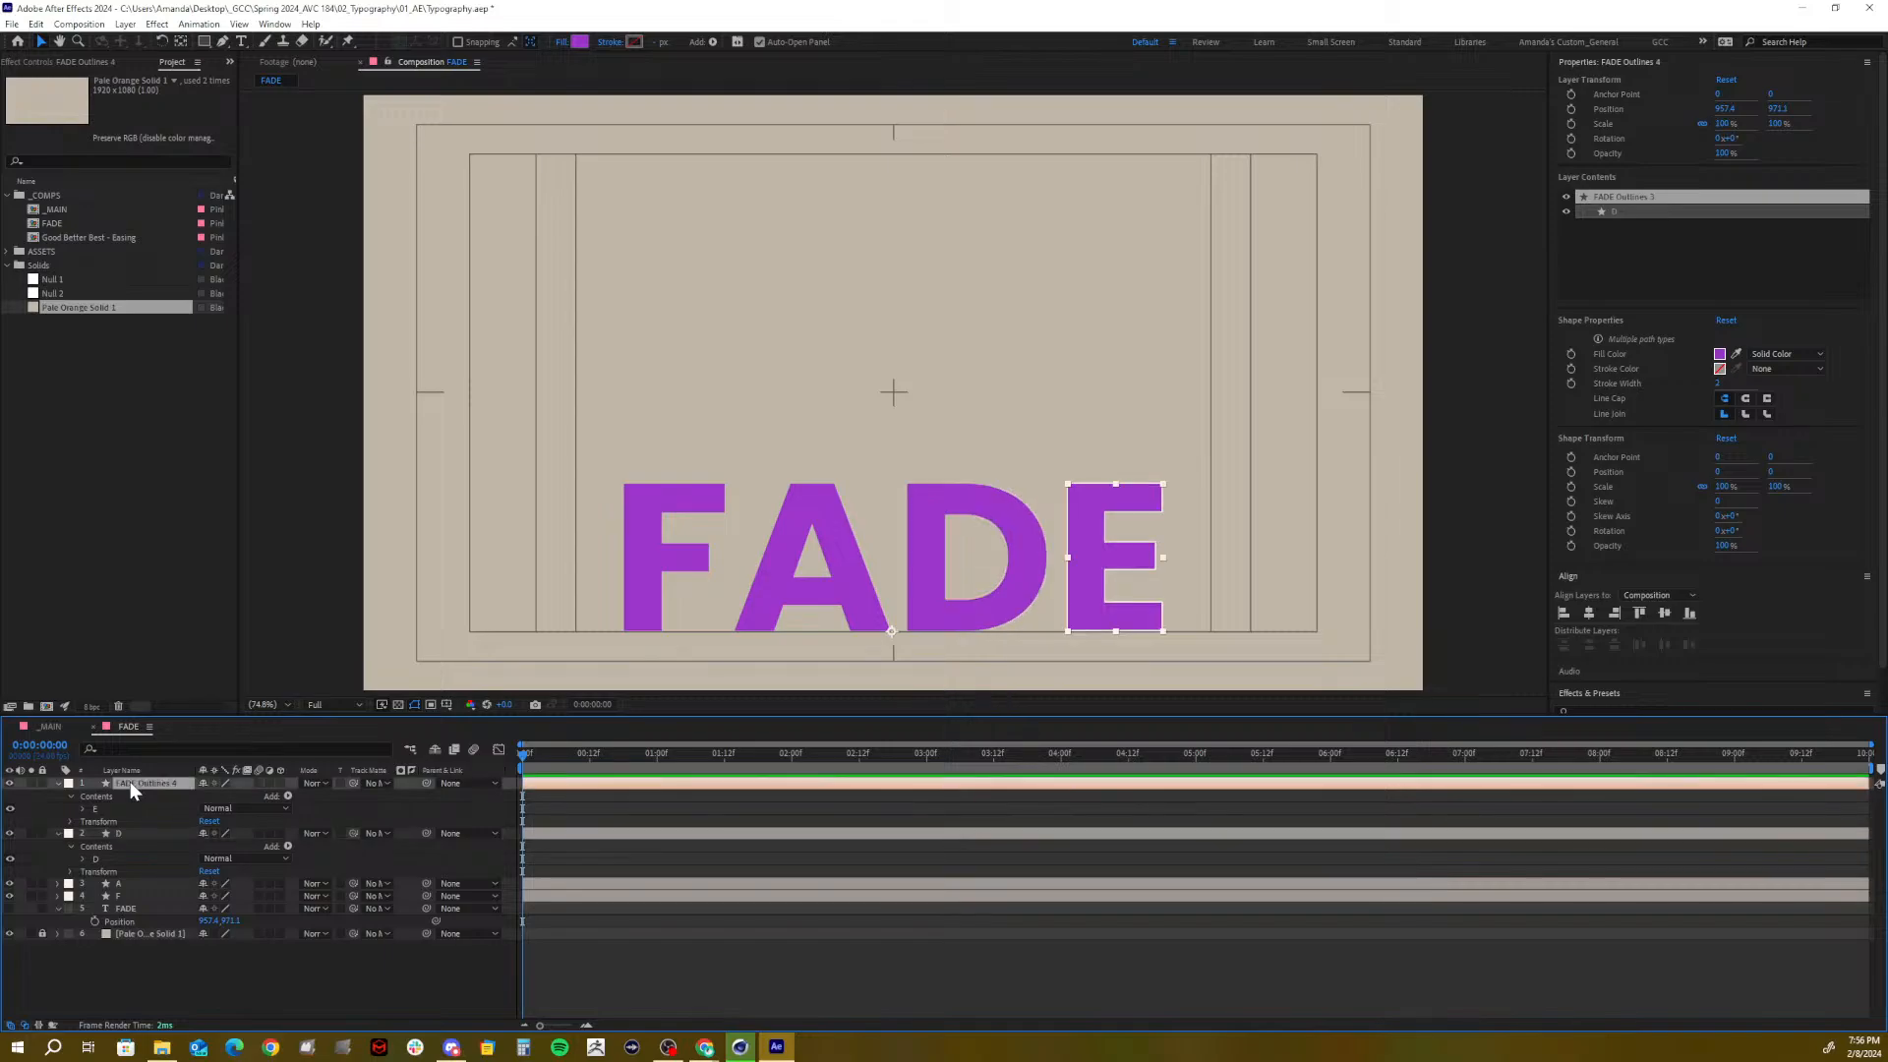
key("Return")
type("E")
left_click(120, 975)
left_click(57, 782)
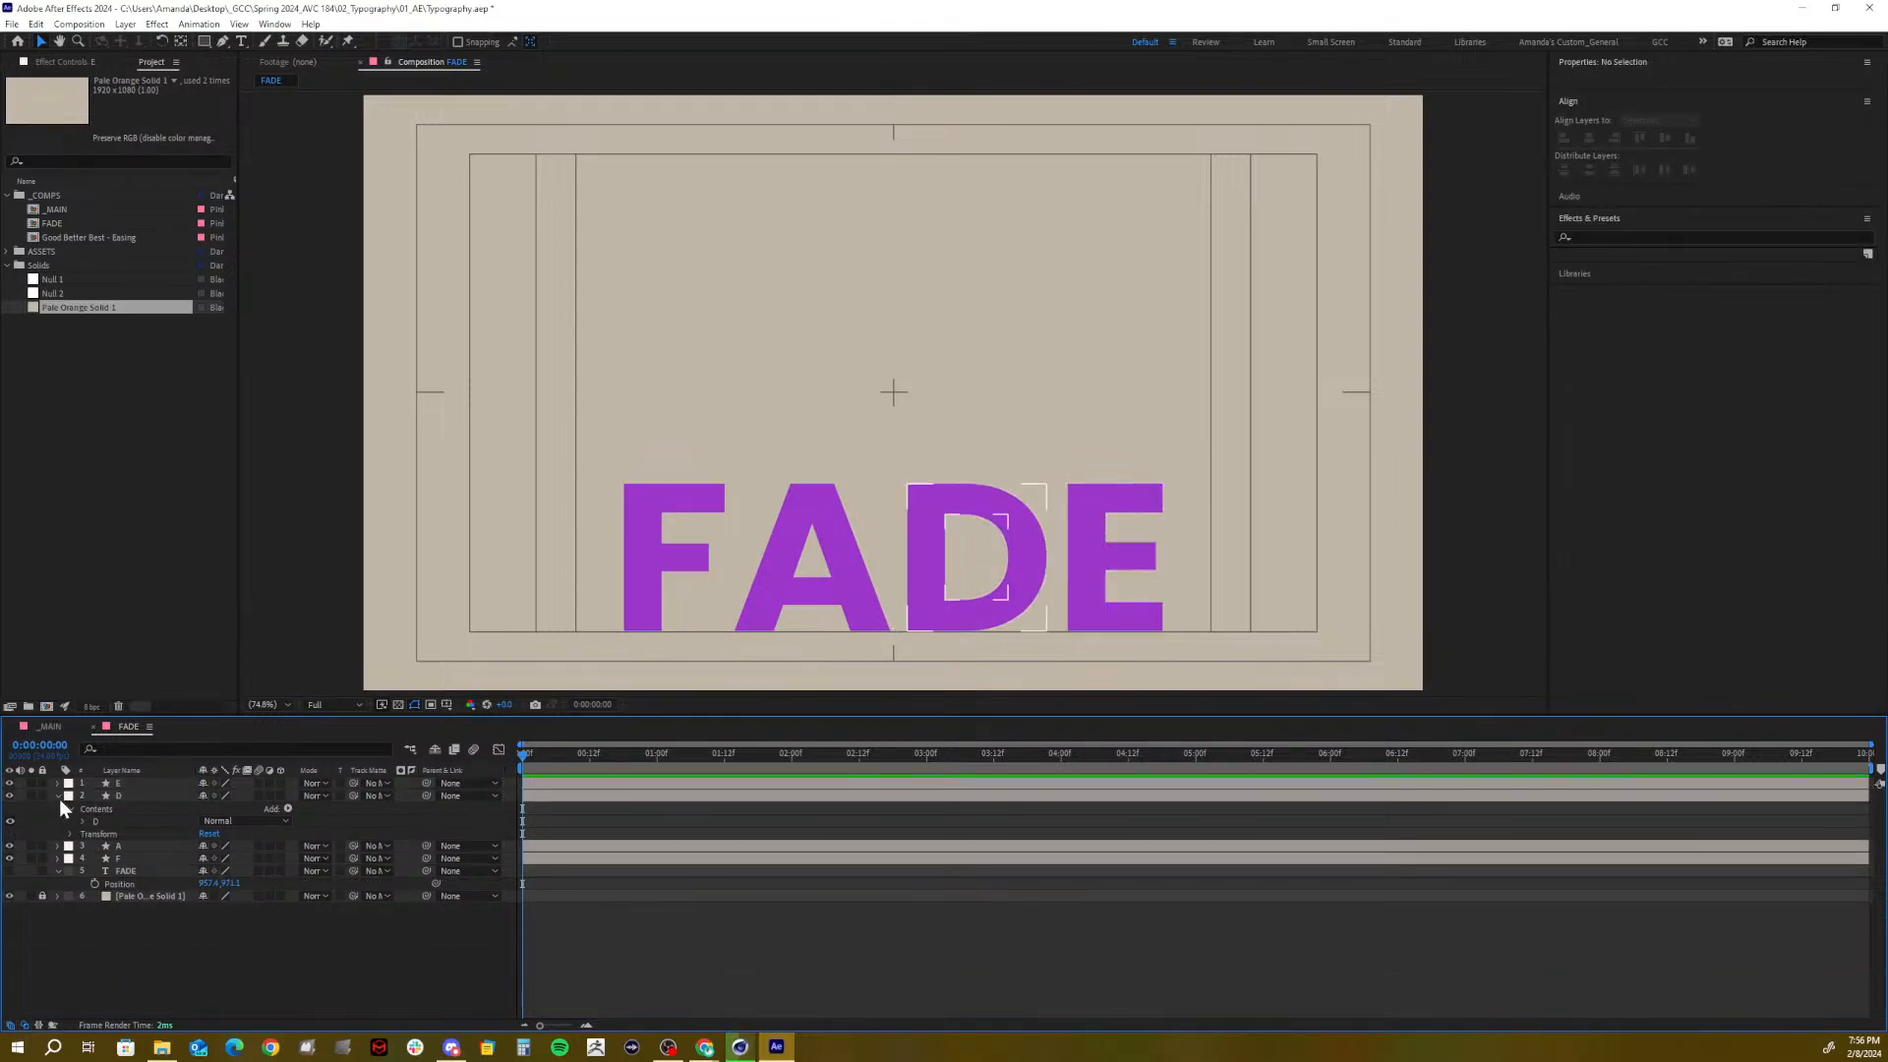
left_click(58, 795)
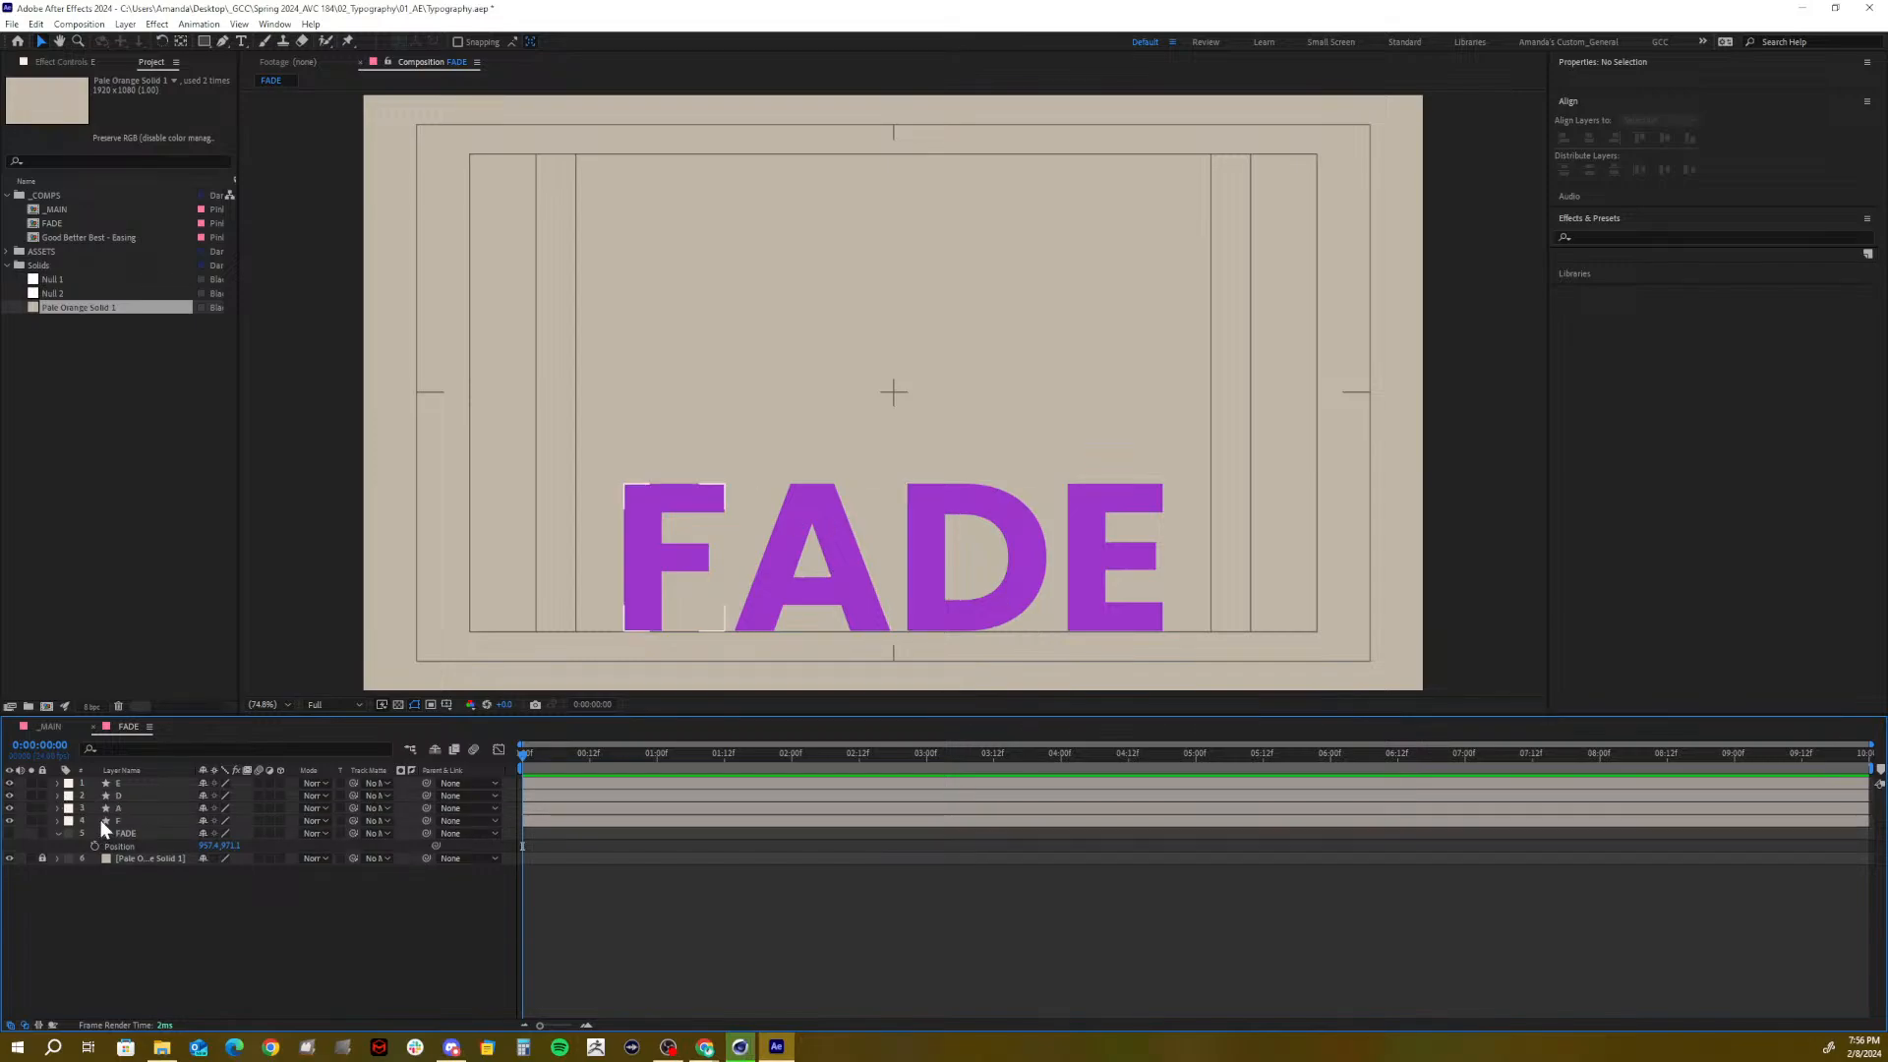
Move the anchor points of F, A, D and E to each letter's bottom centre
left_click(100, 820)
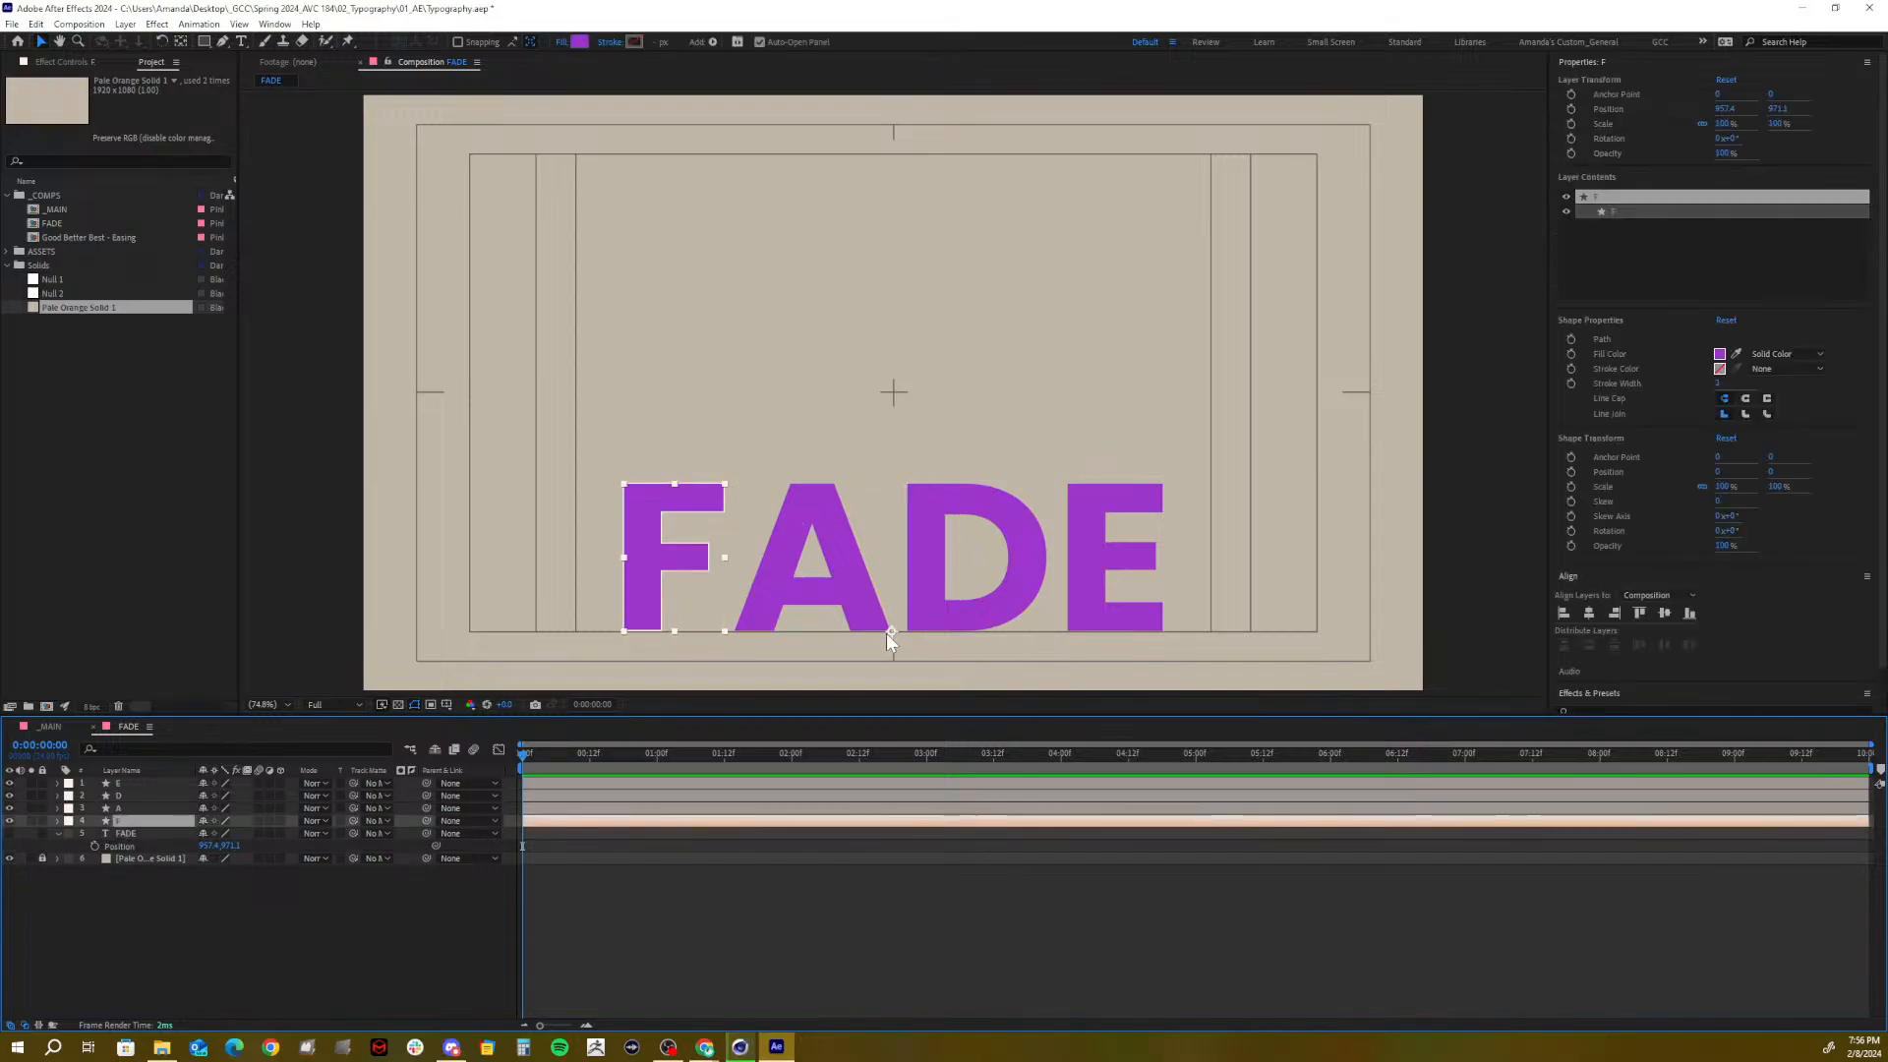
left_click_drag(891, 630, 640, 639)
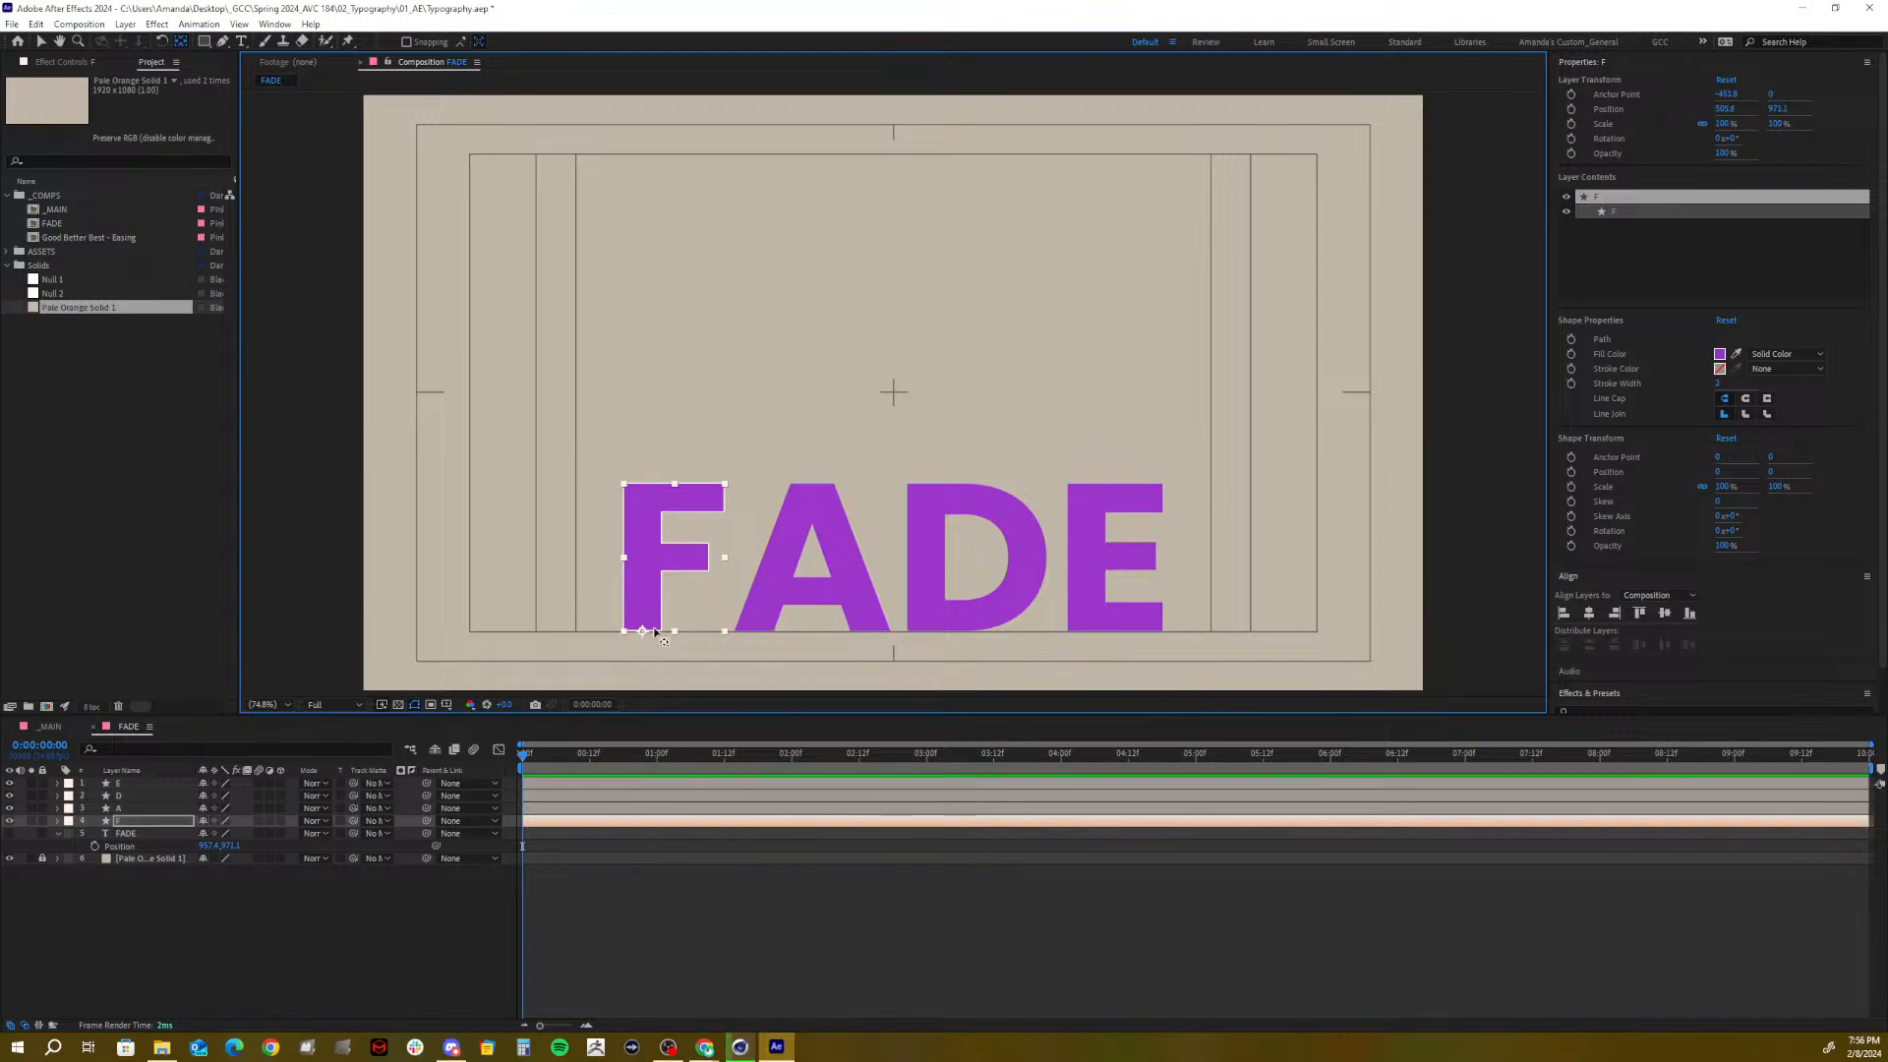
left_click(118, 807)
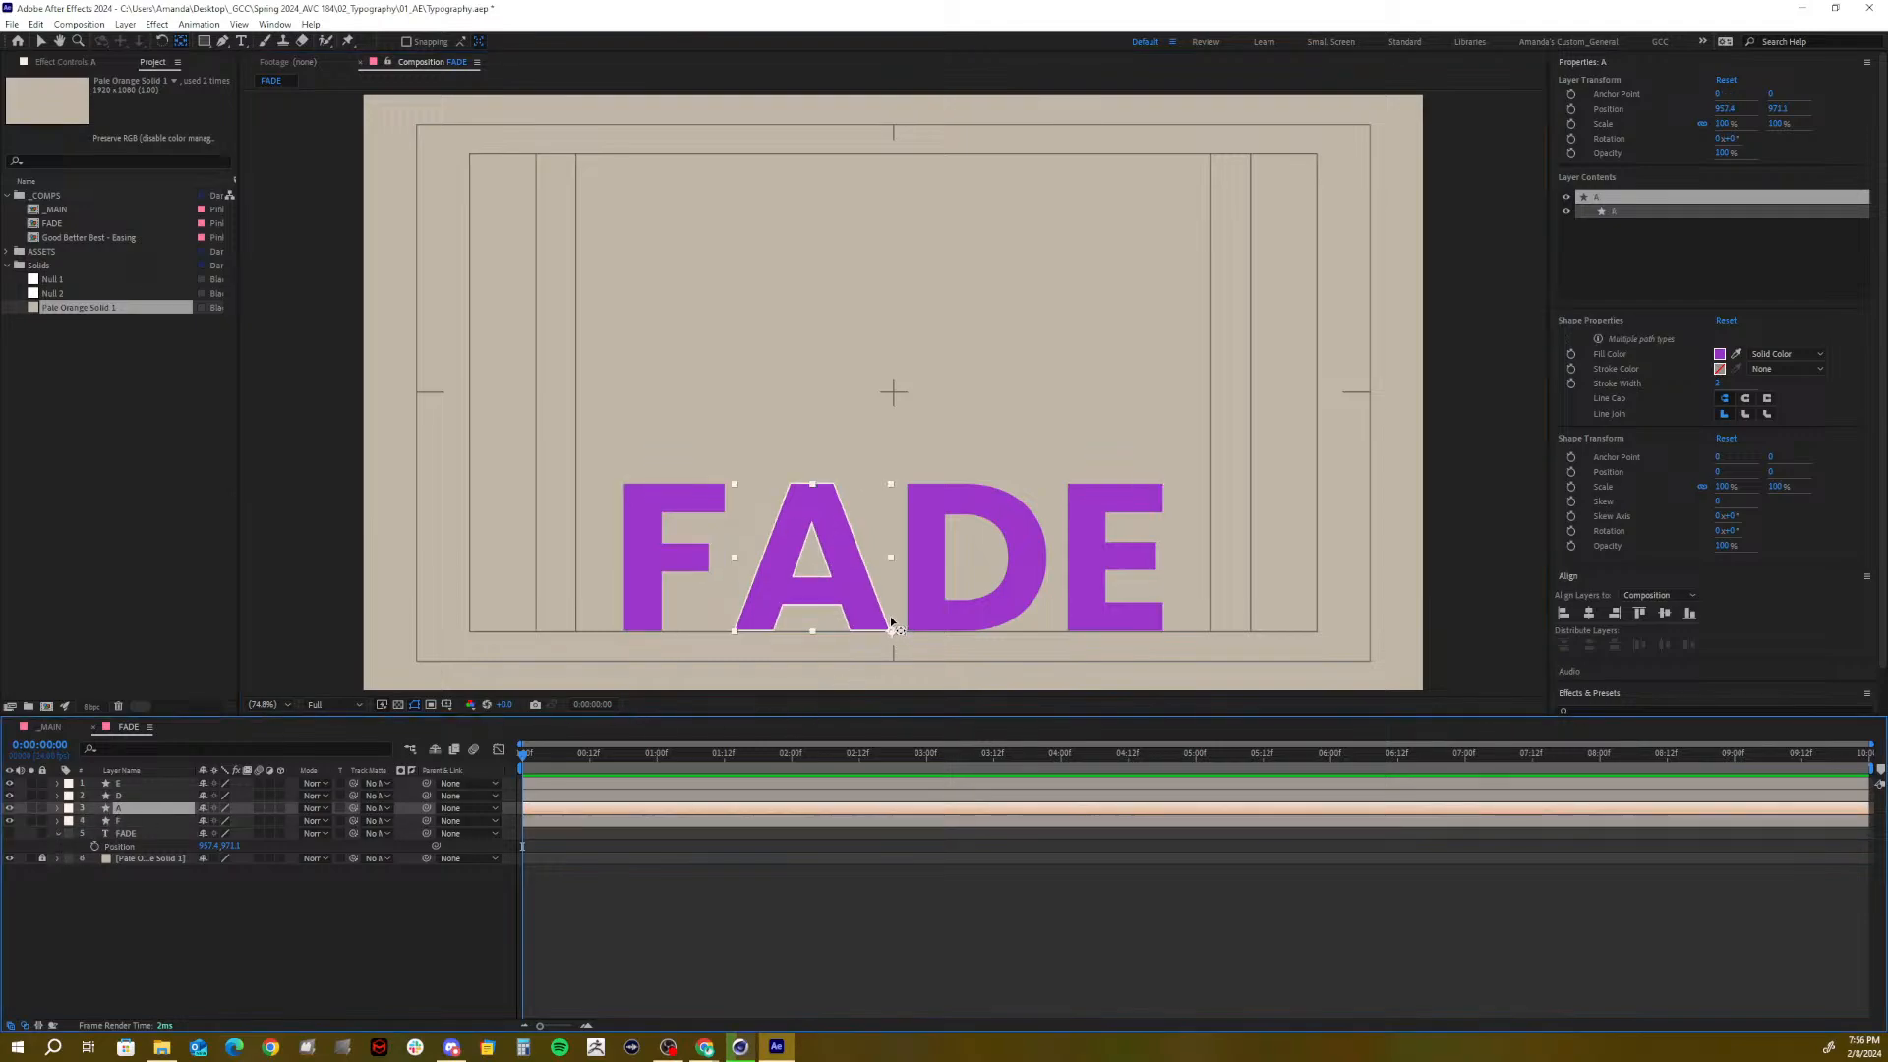
left_click_drag(891, 629, 812, 639)
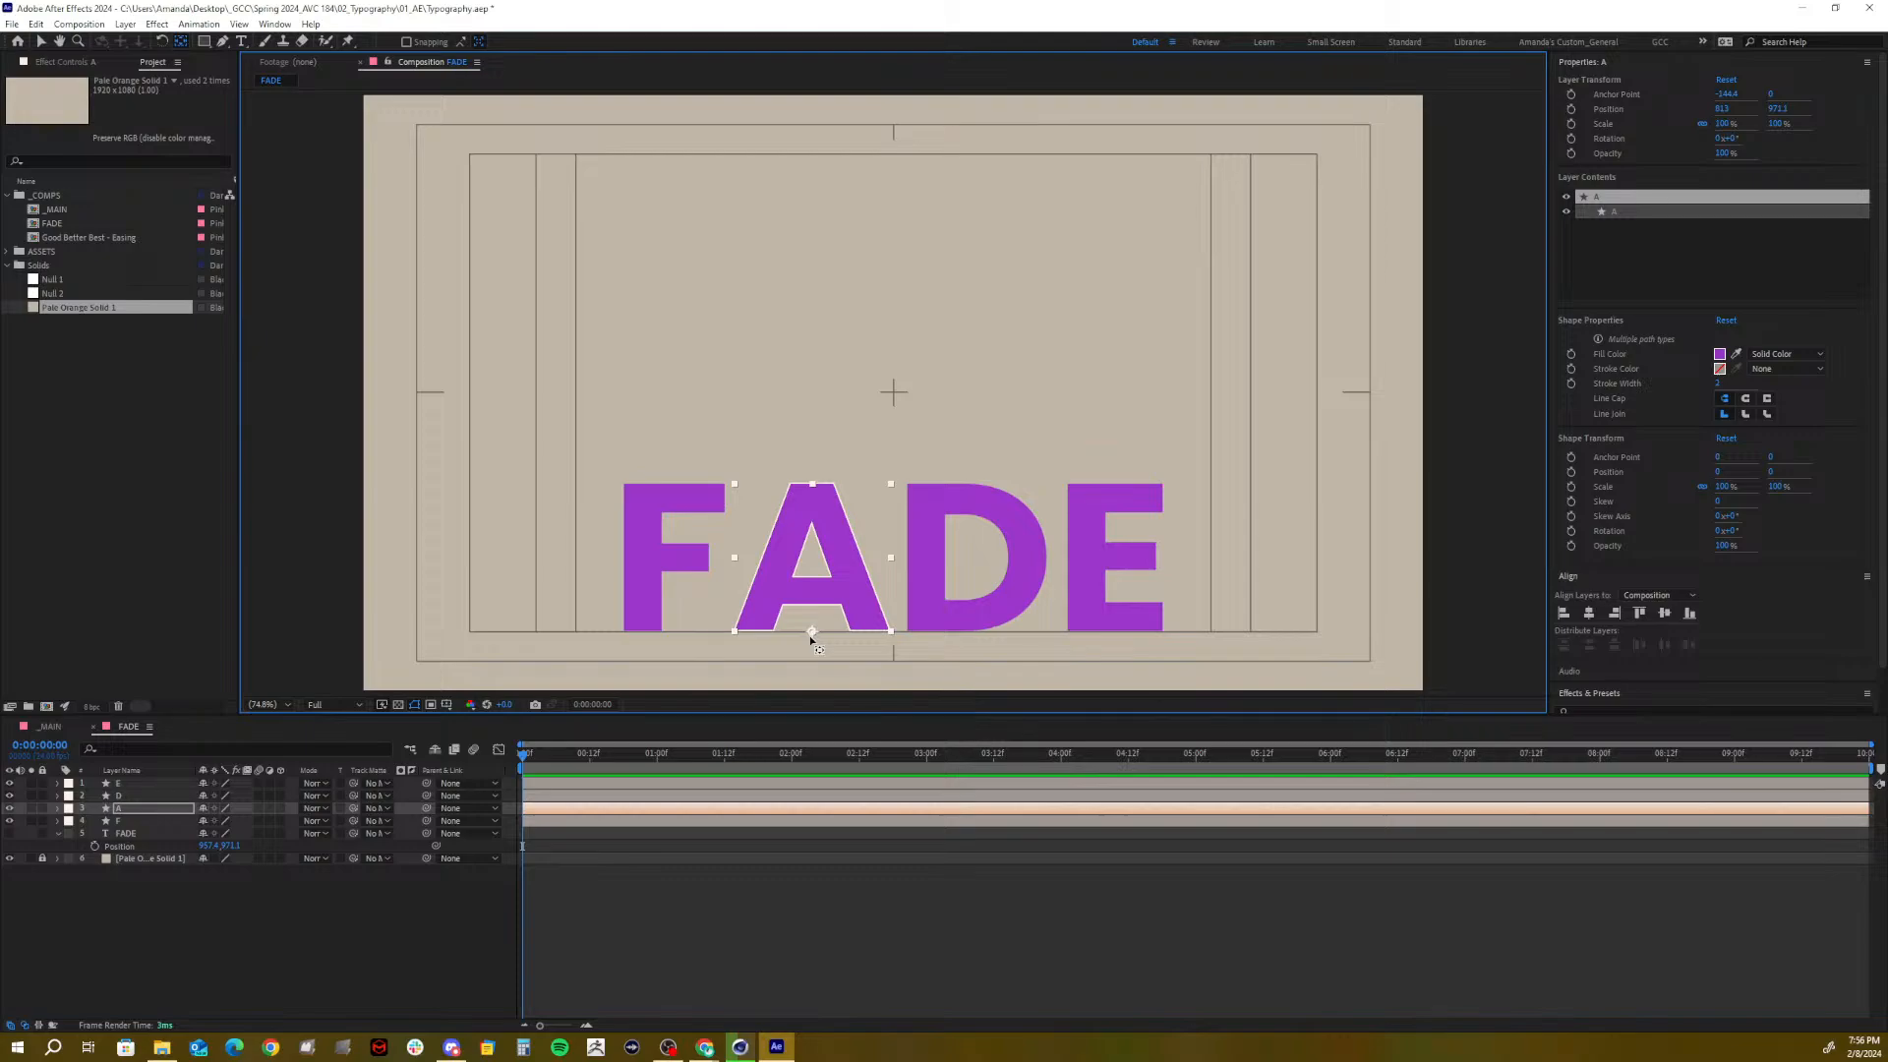
left_click(137, 796)
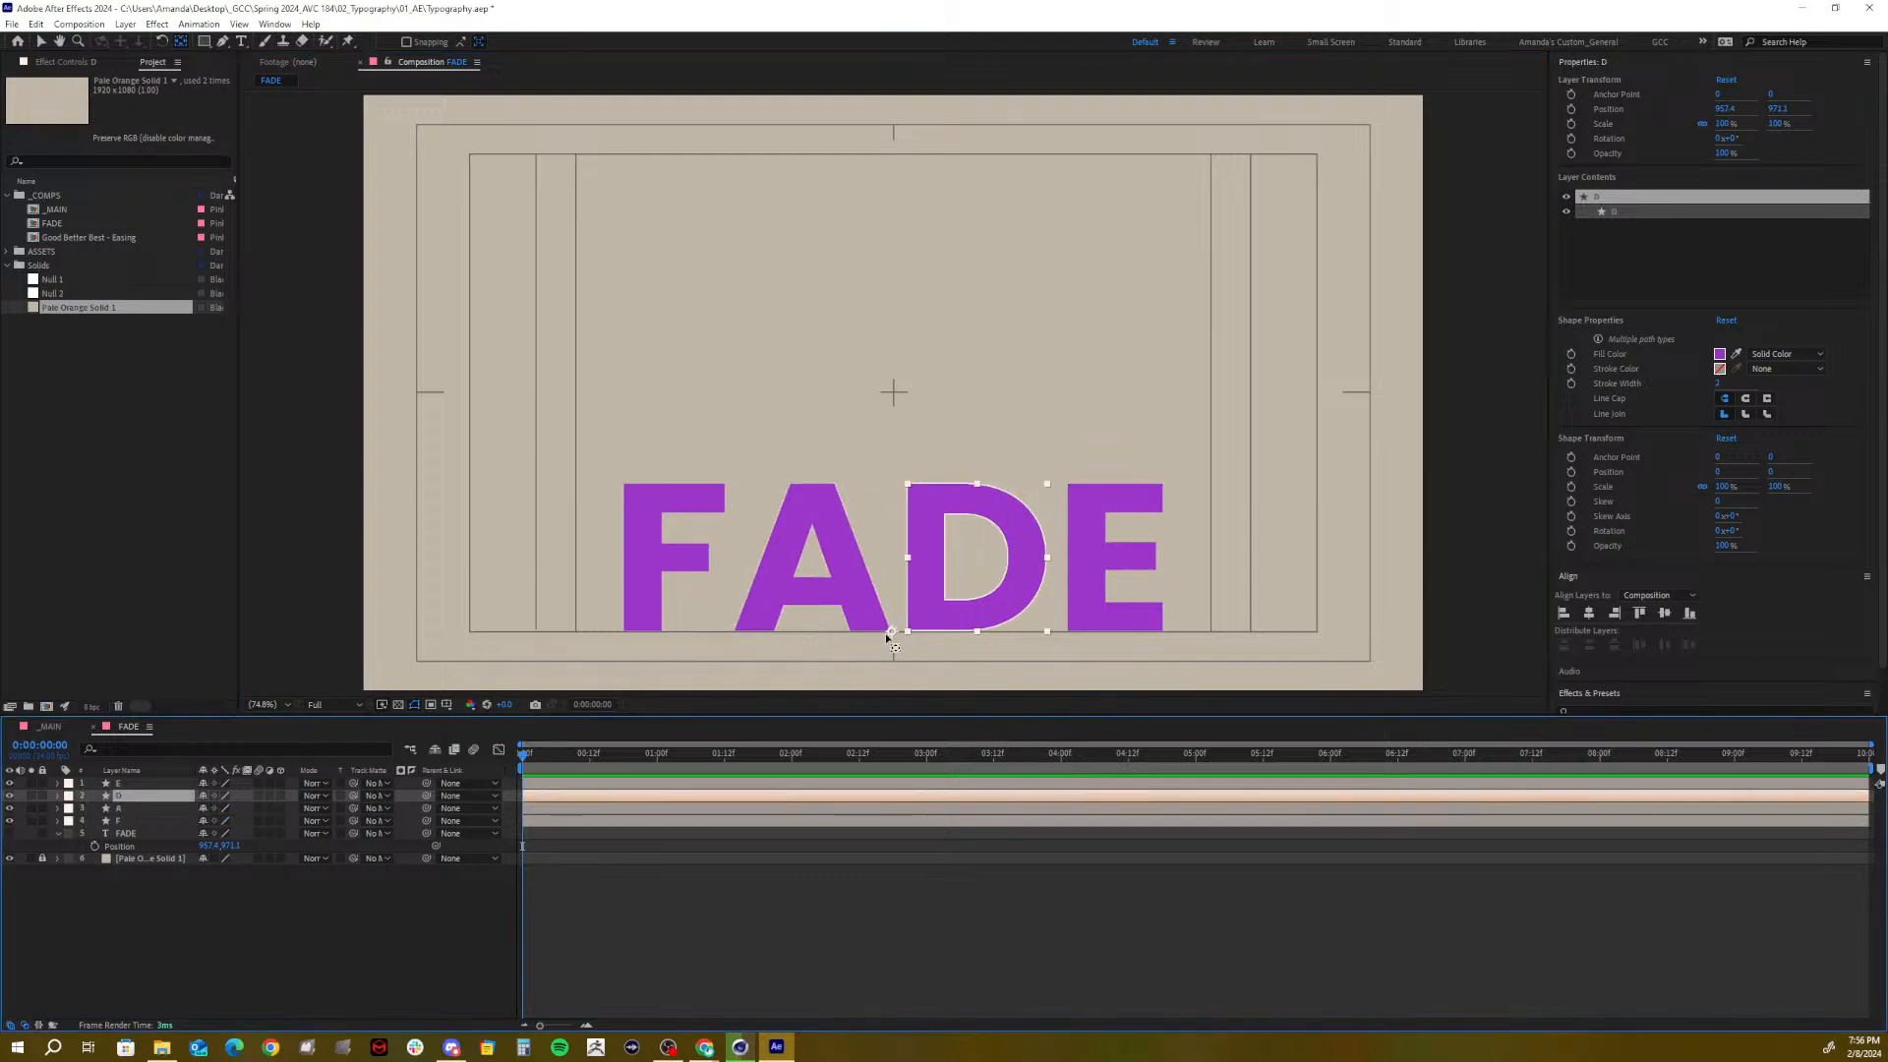
left_click_drag(892, 632, 982, 636)
left_click(120, 782)
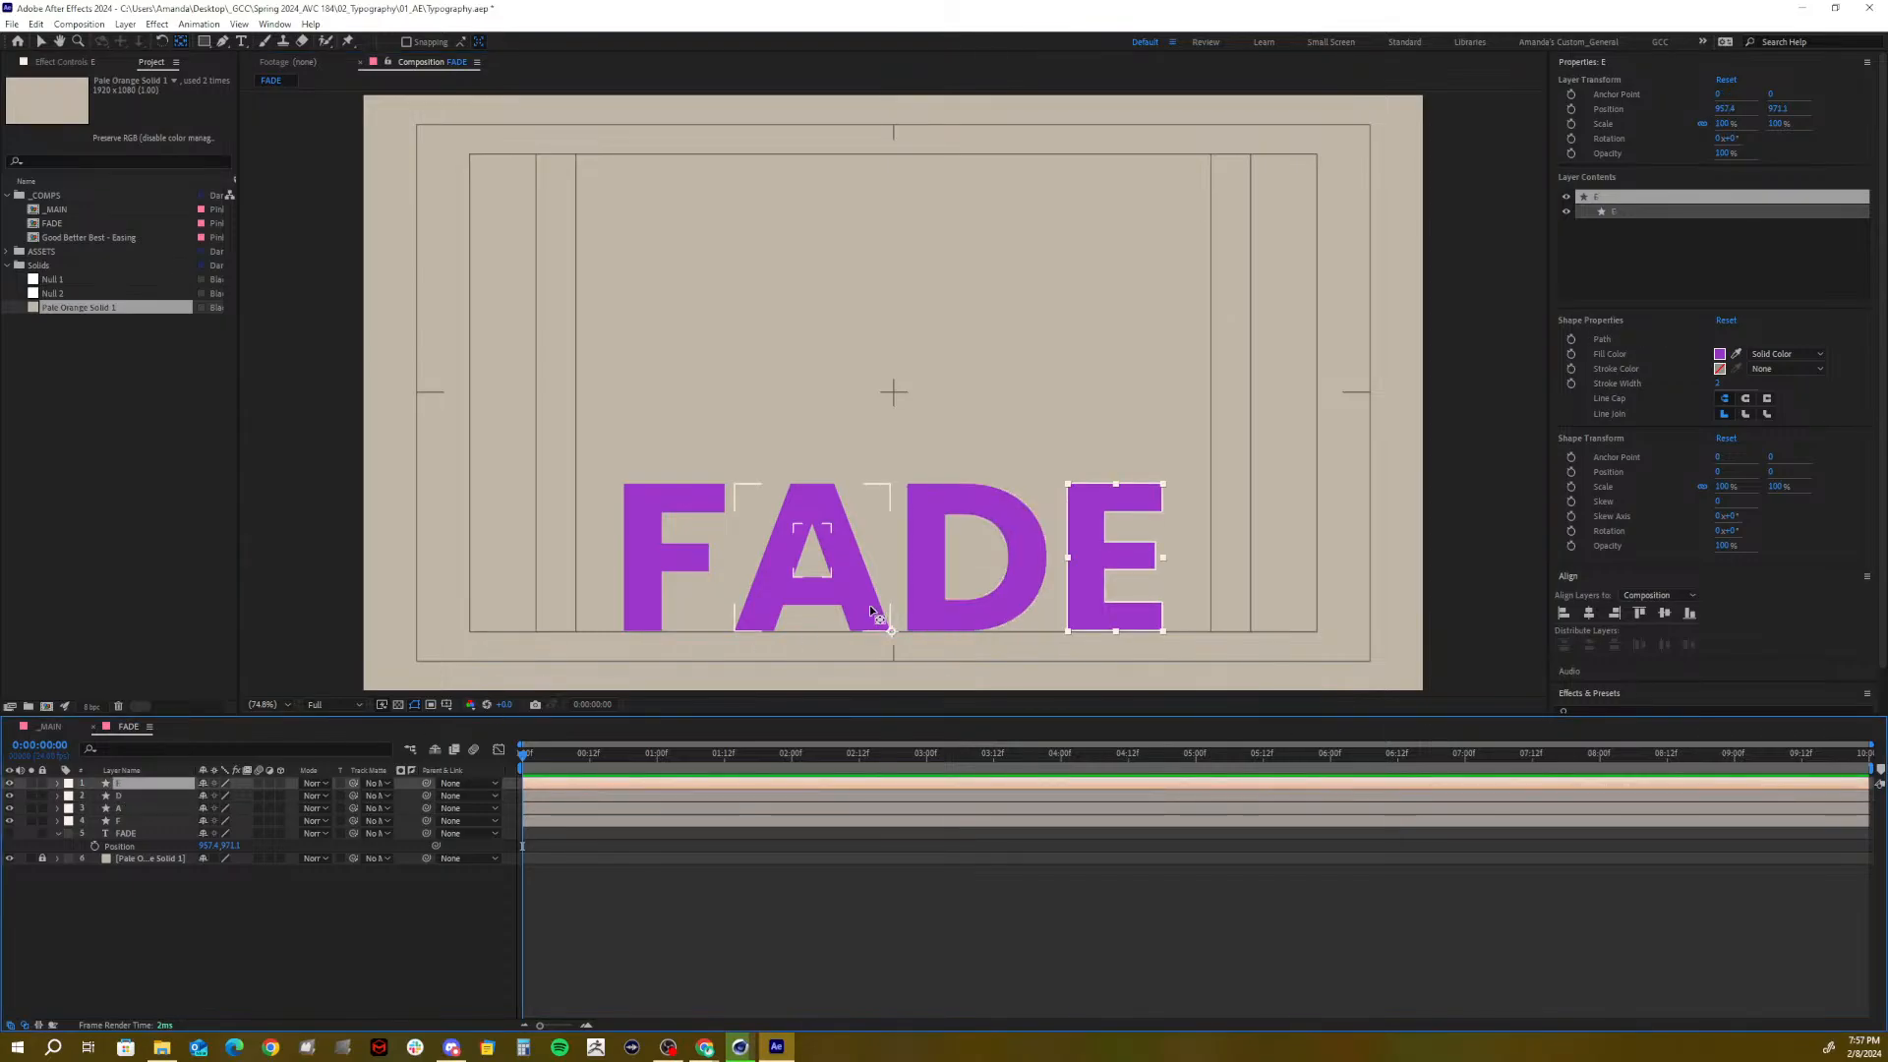
left_click(895, 634)
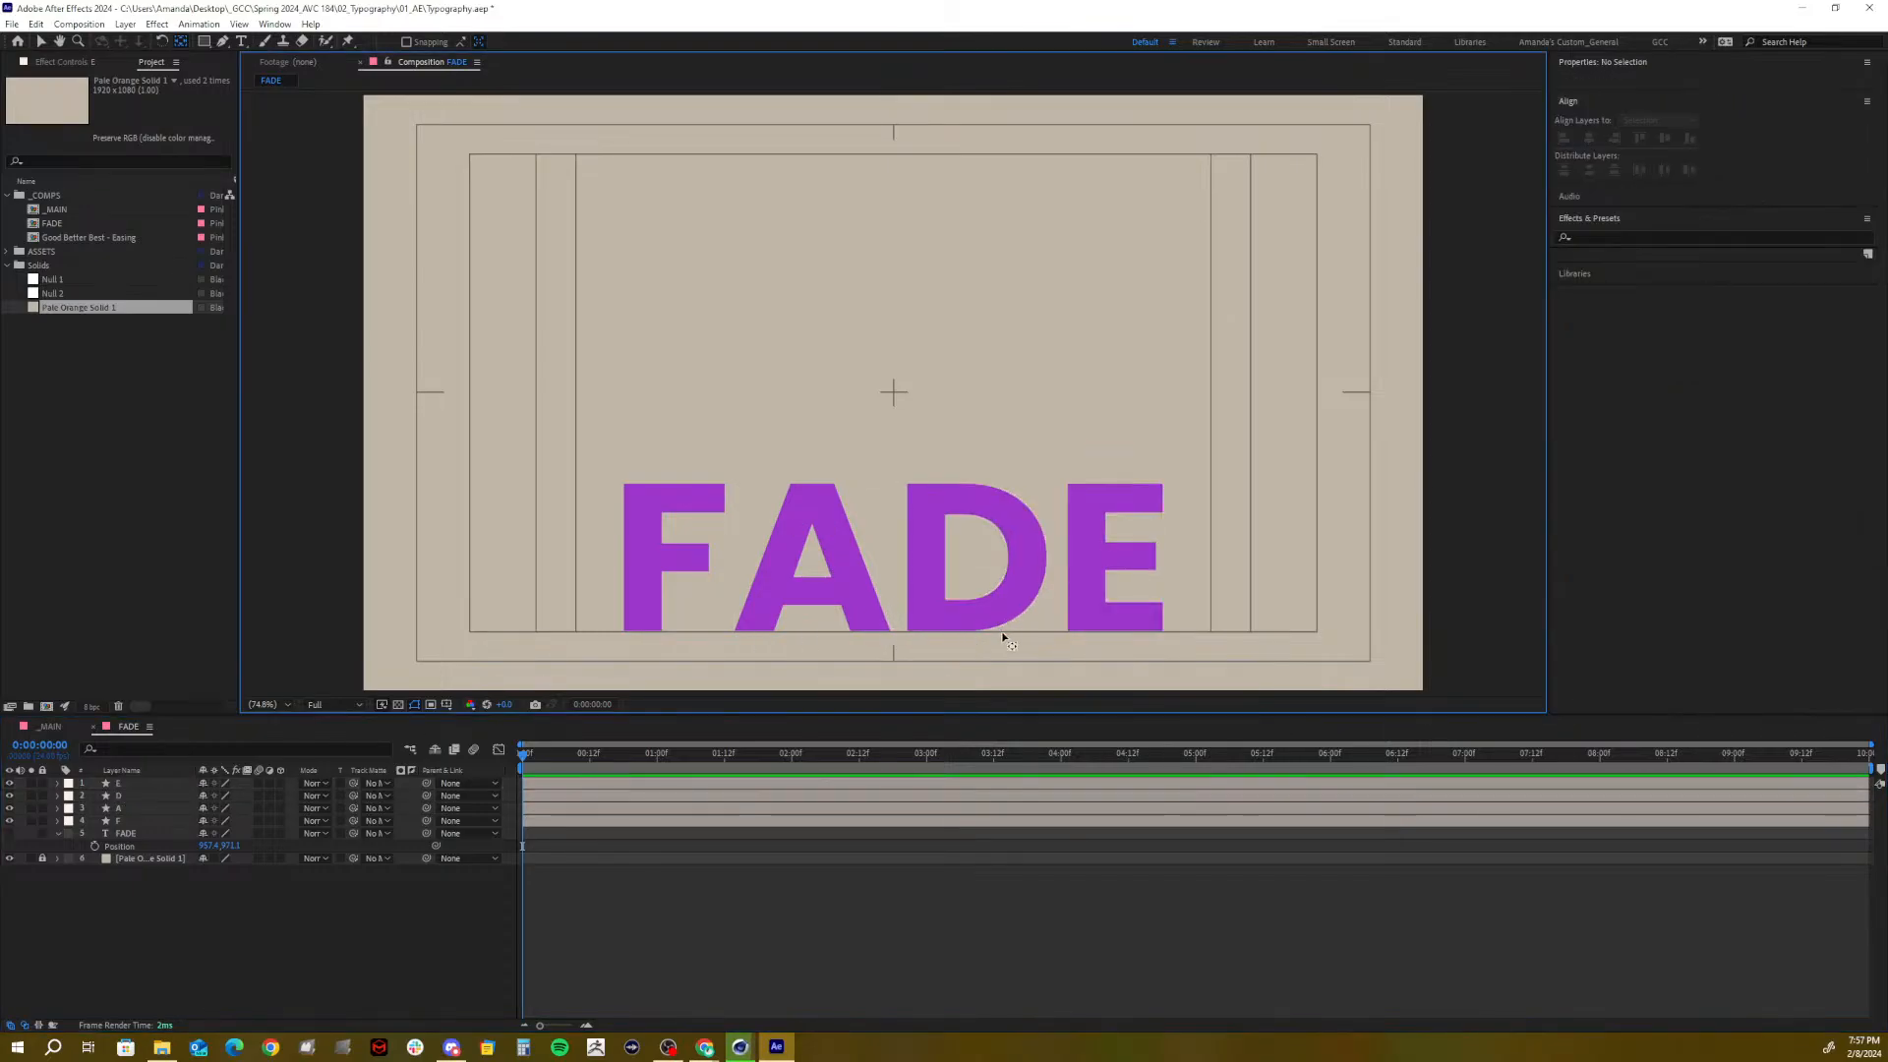
left_click(139, 785)
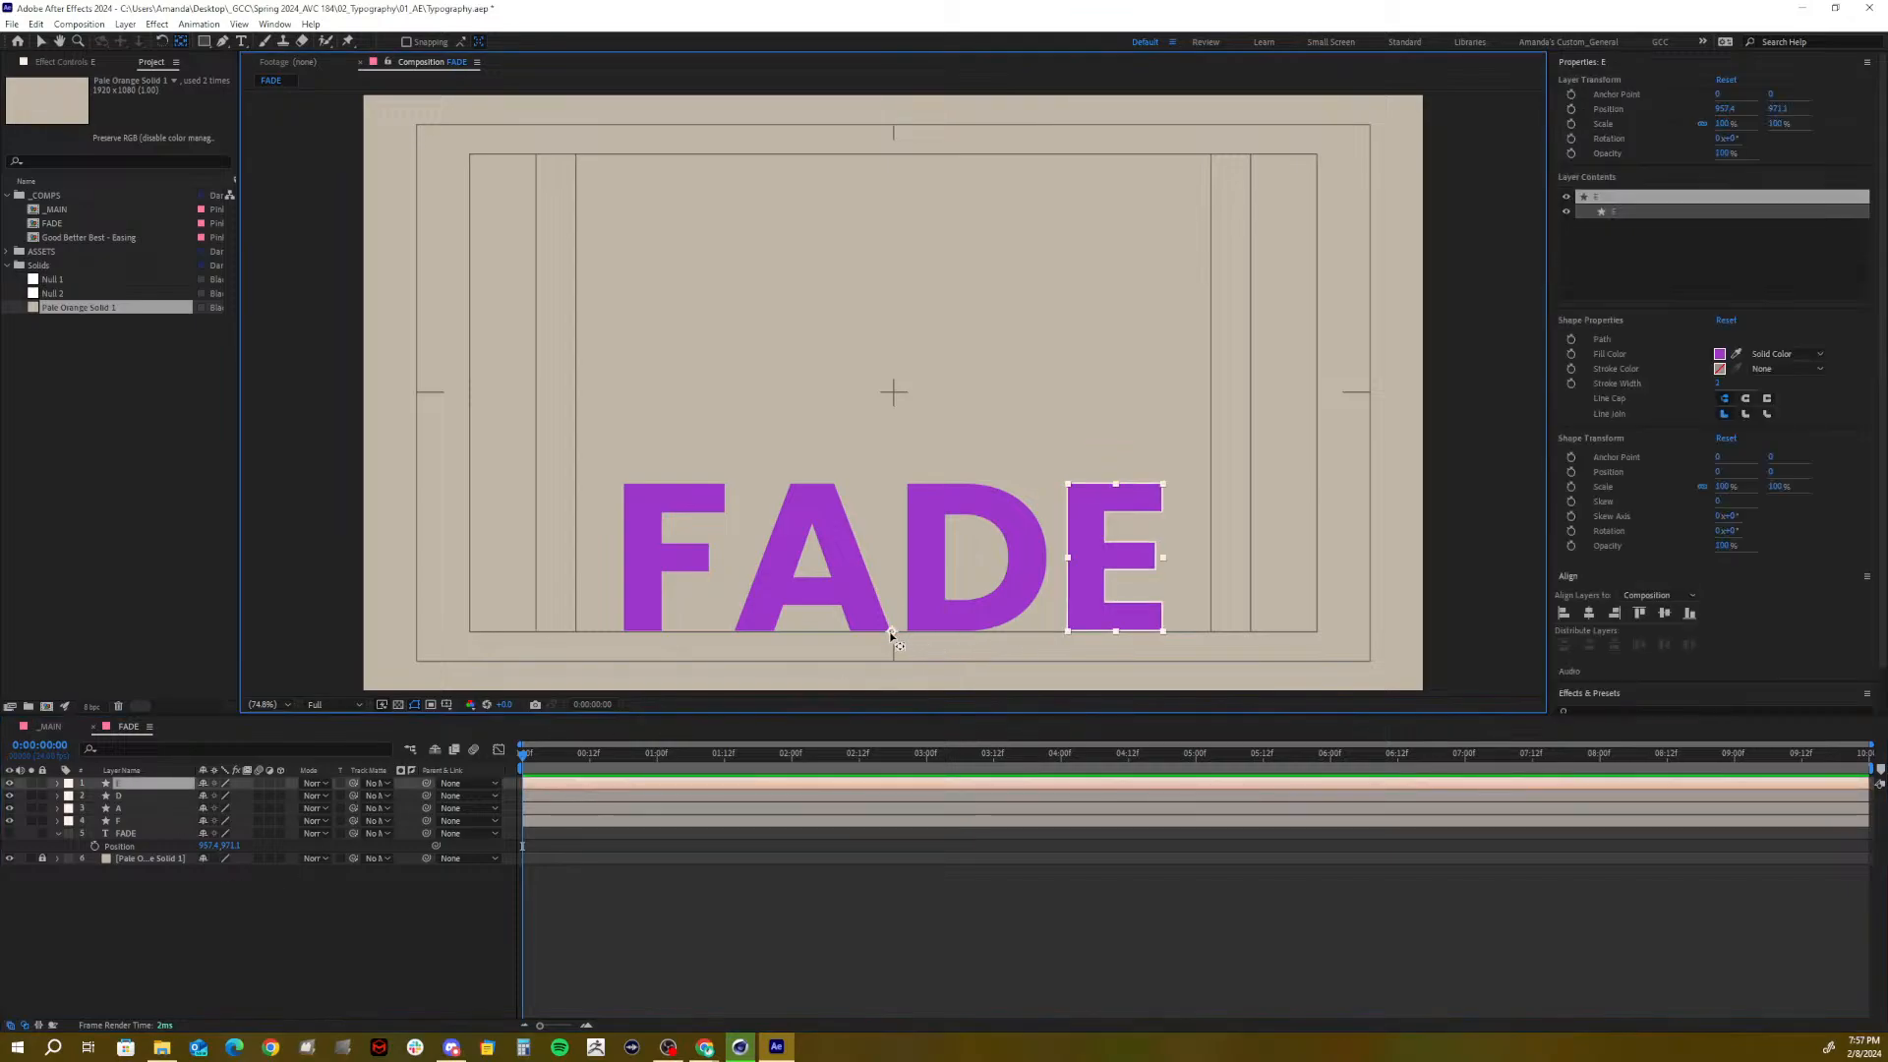
left_click_drag(890, 631, 1115, 631)
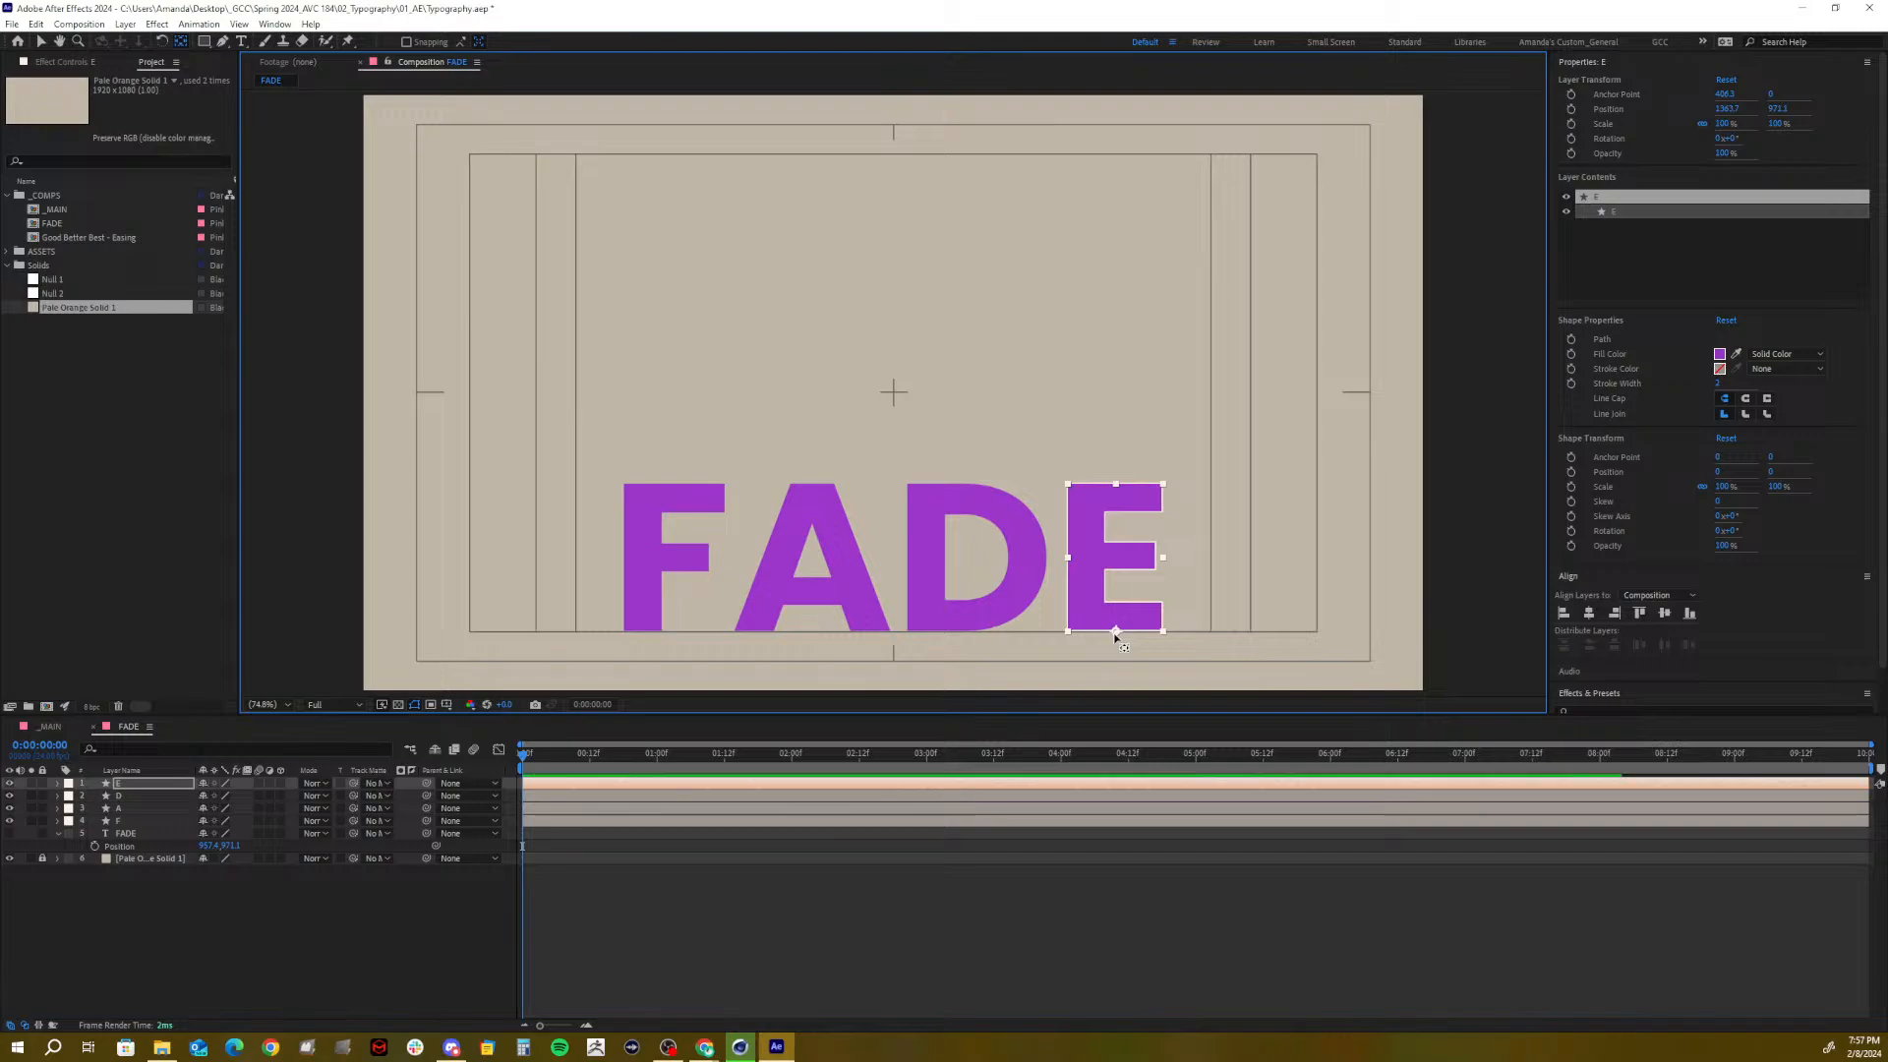
left_click(246, 899)
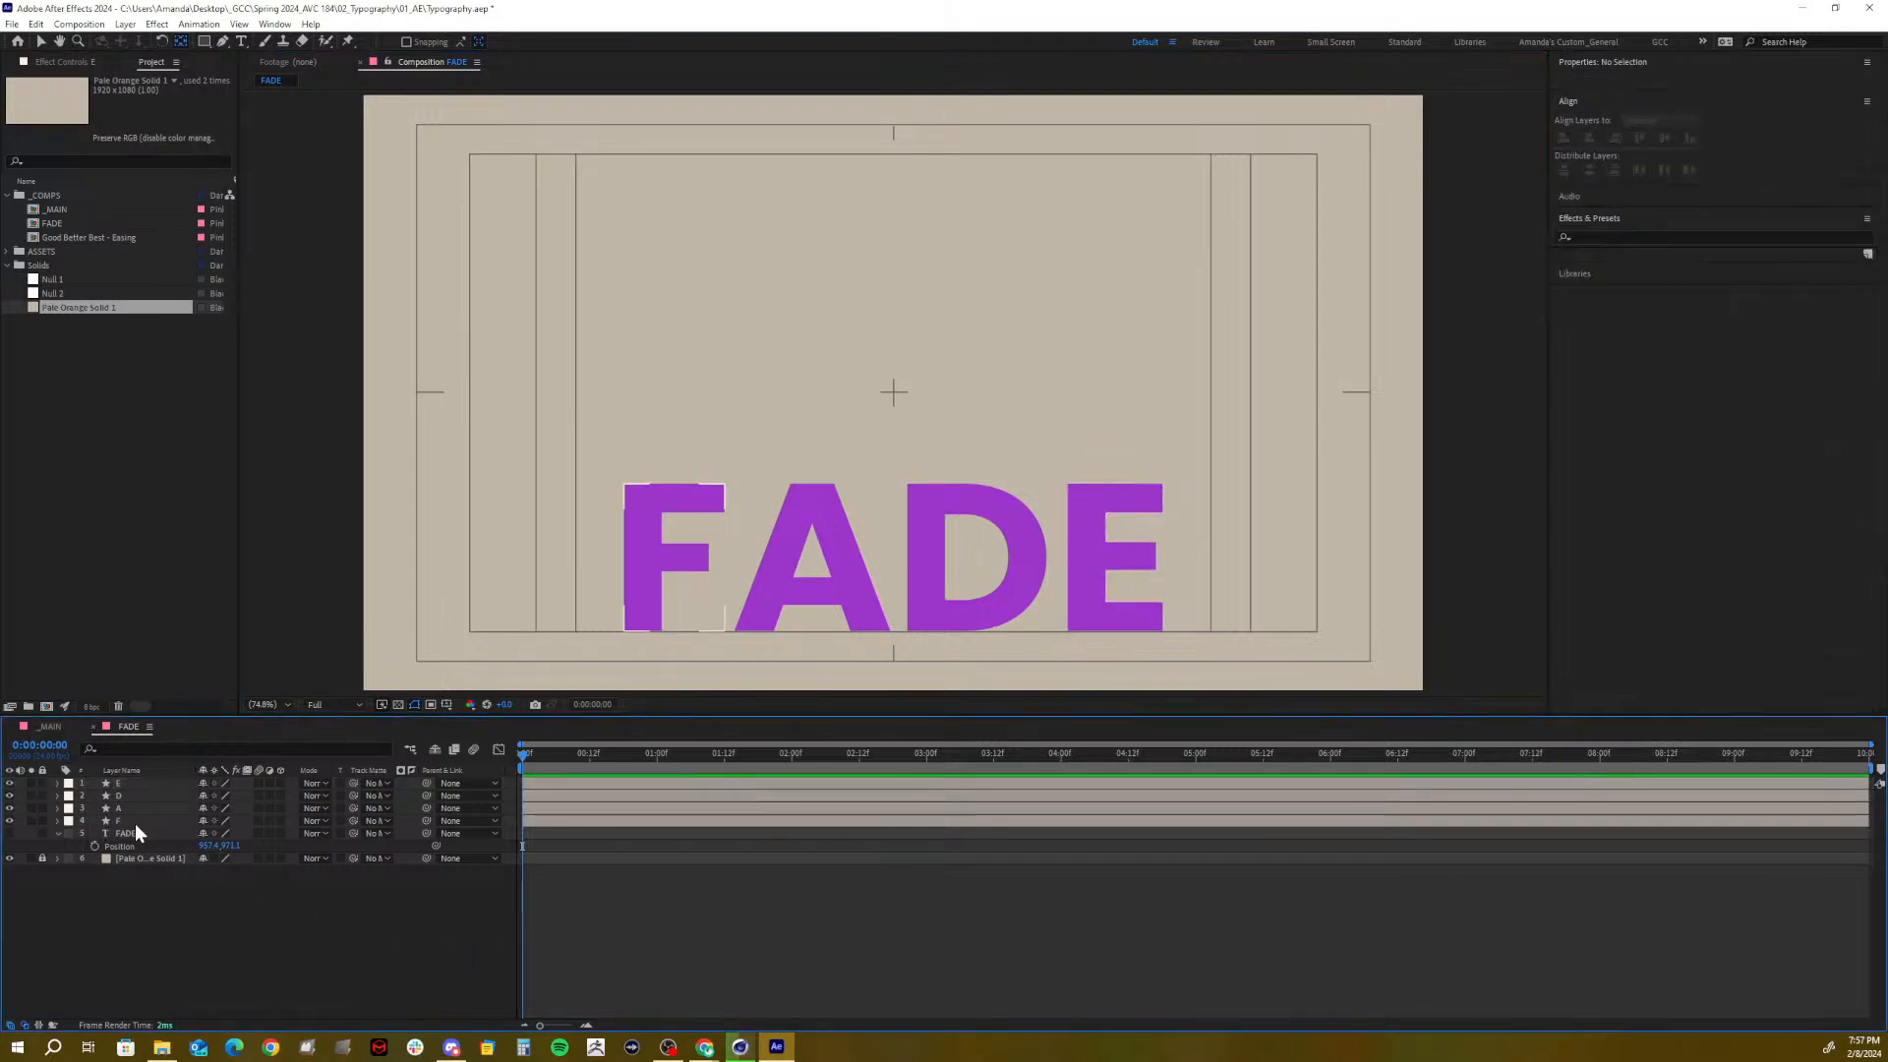
Select the four letter layers and show only their Position properties
left_click(133, 823)
left_click(127, 783, "shift")
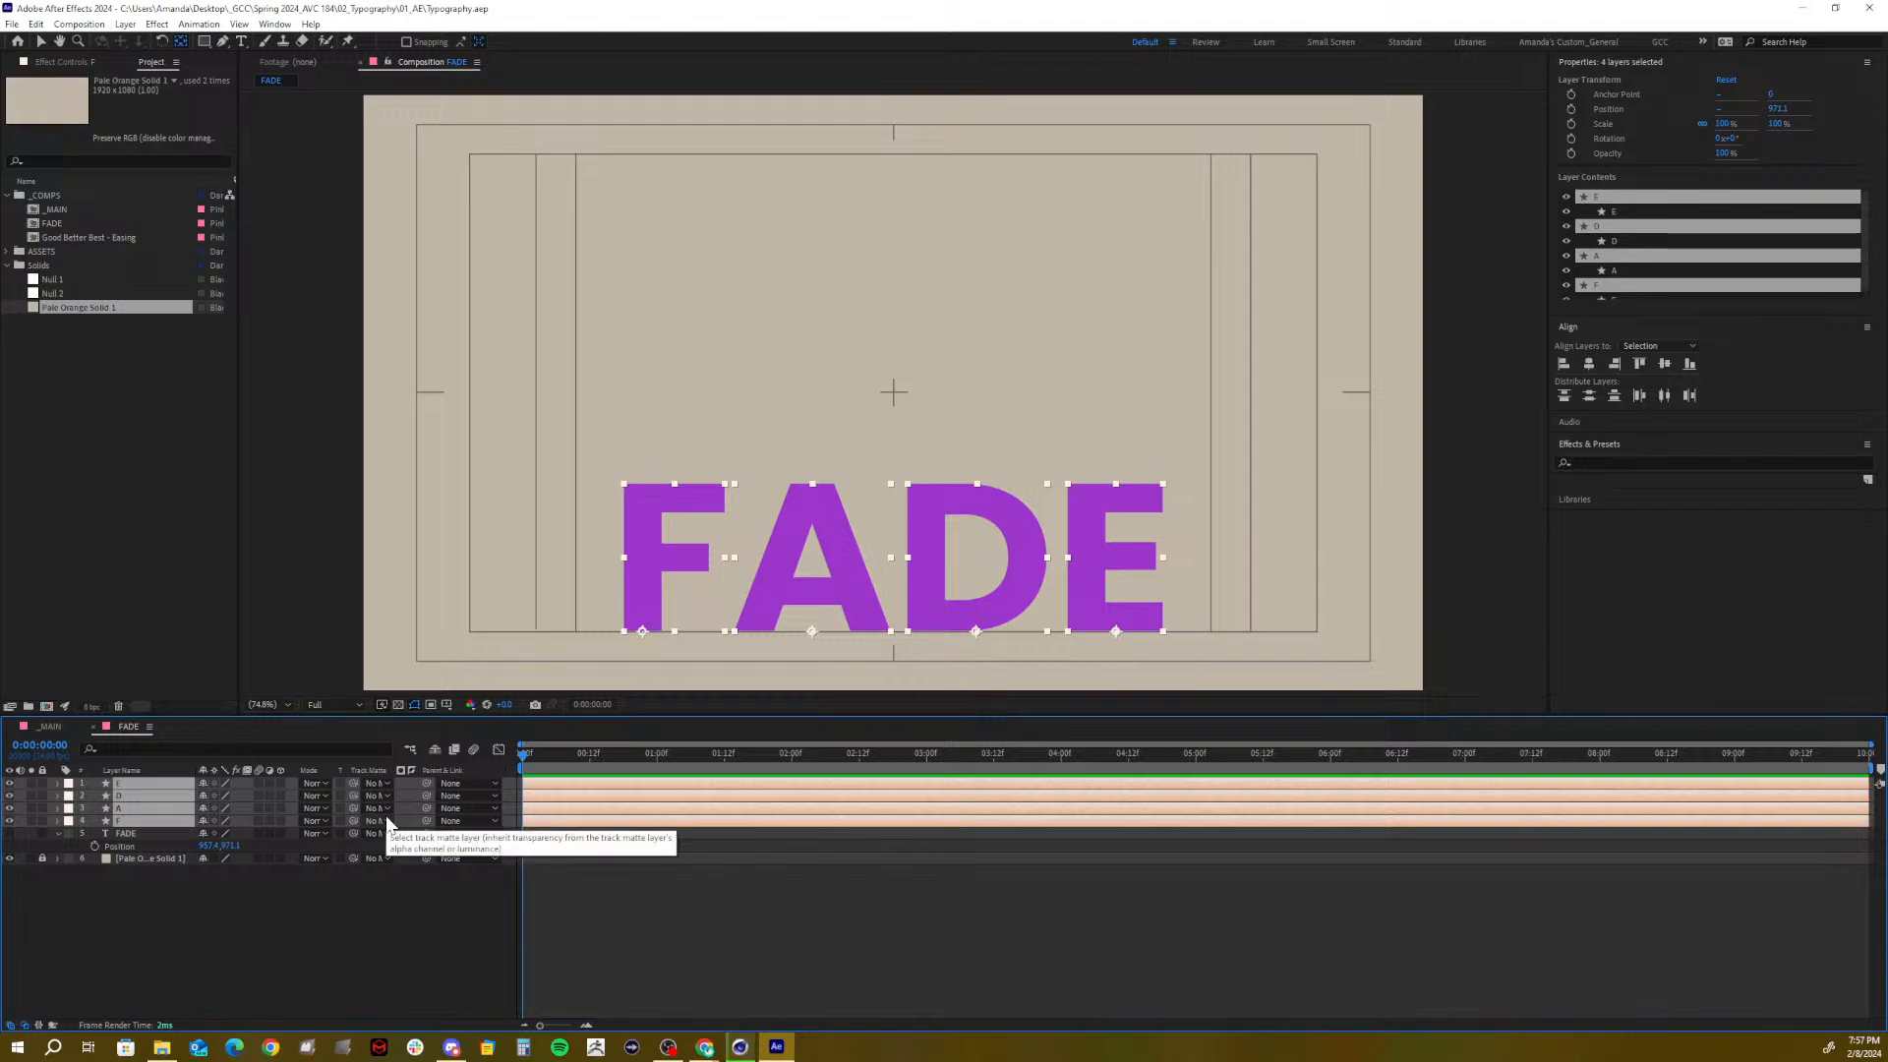
key("t")
key("shift+p")
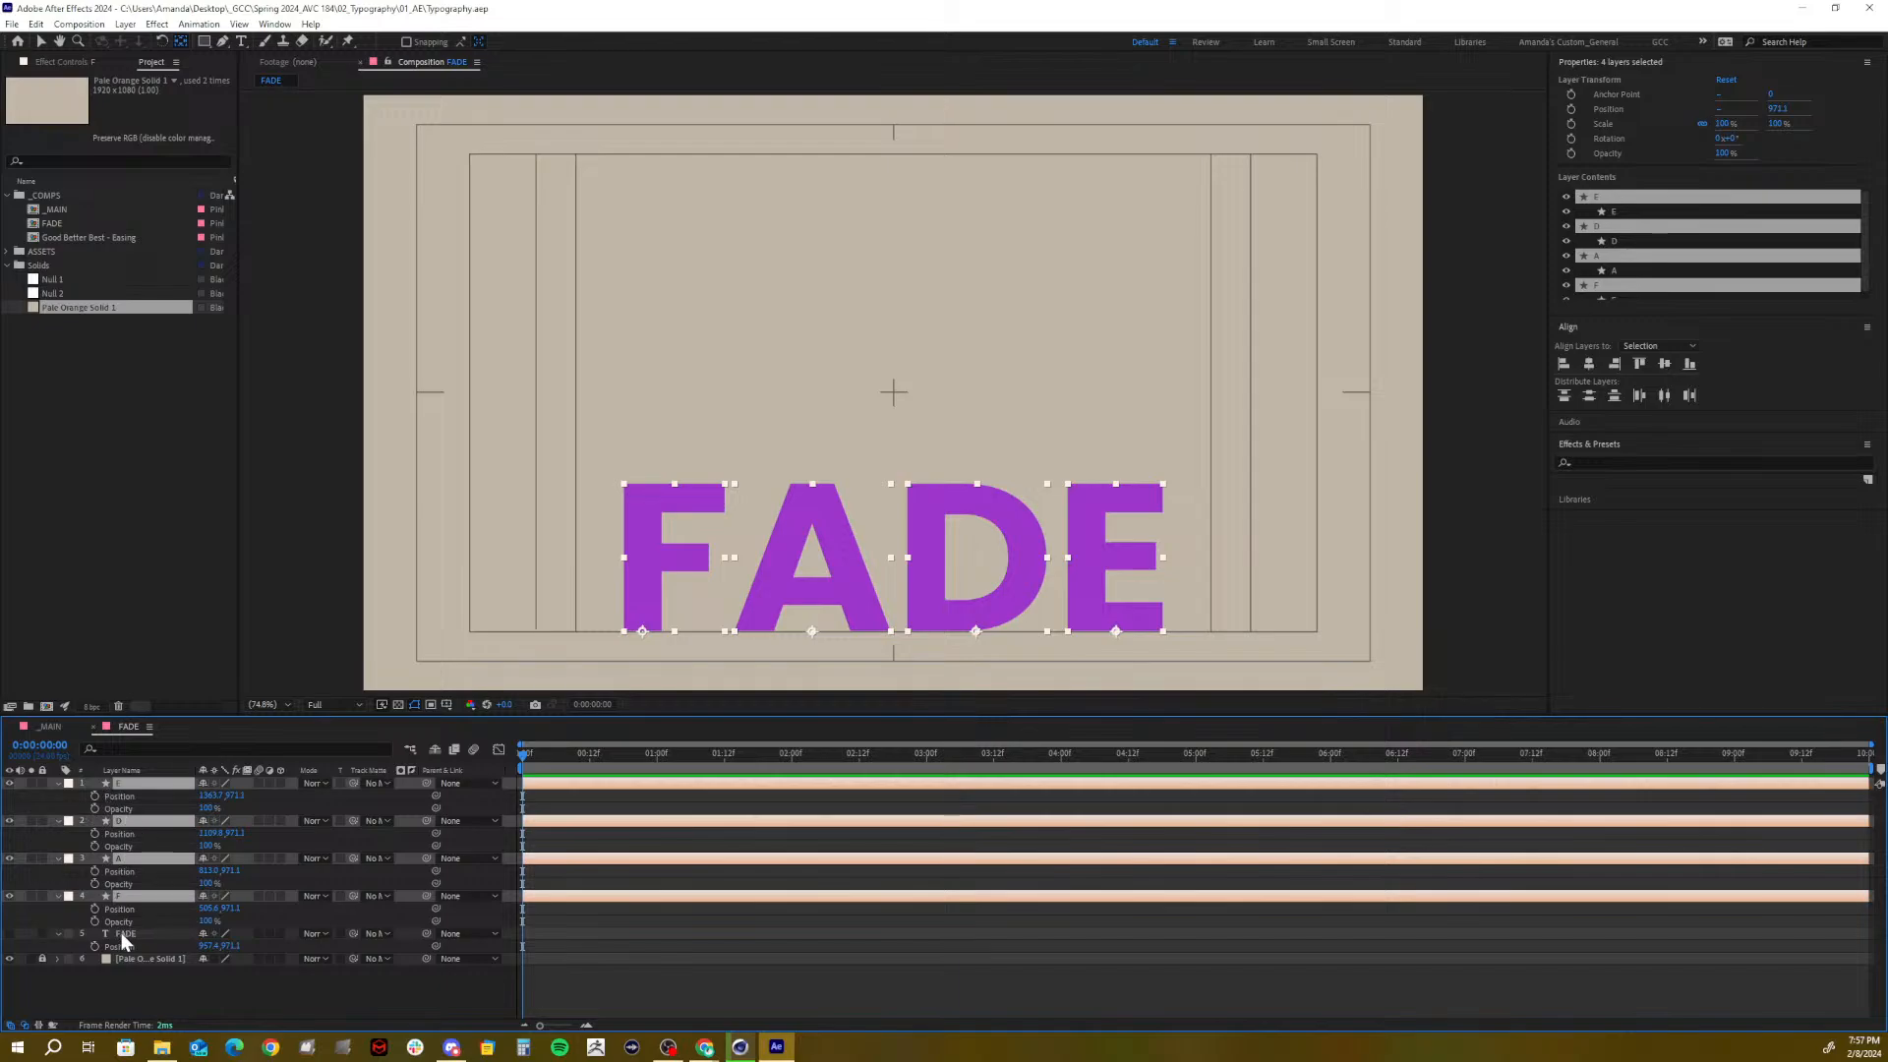
key("u")
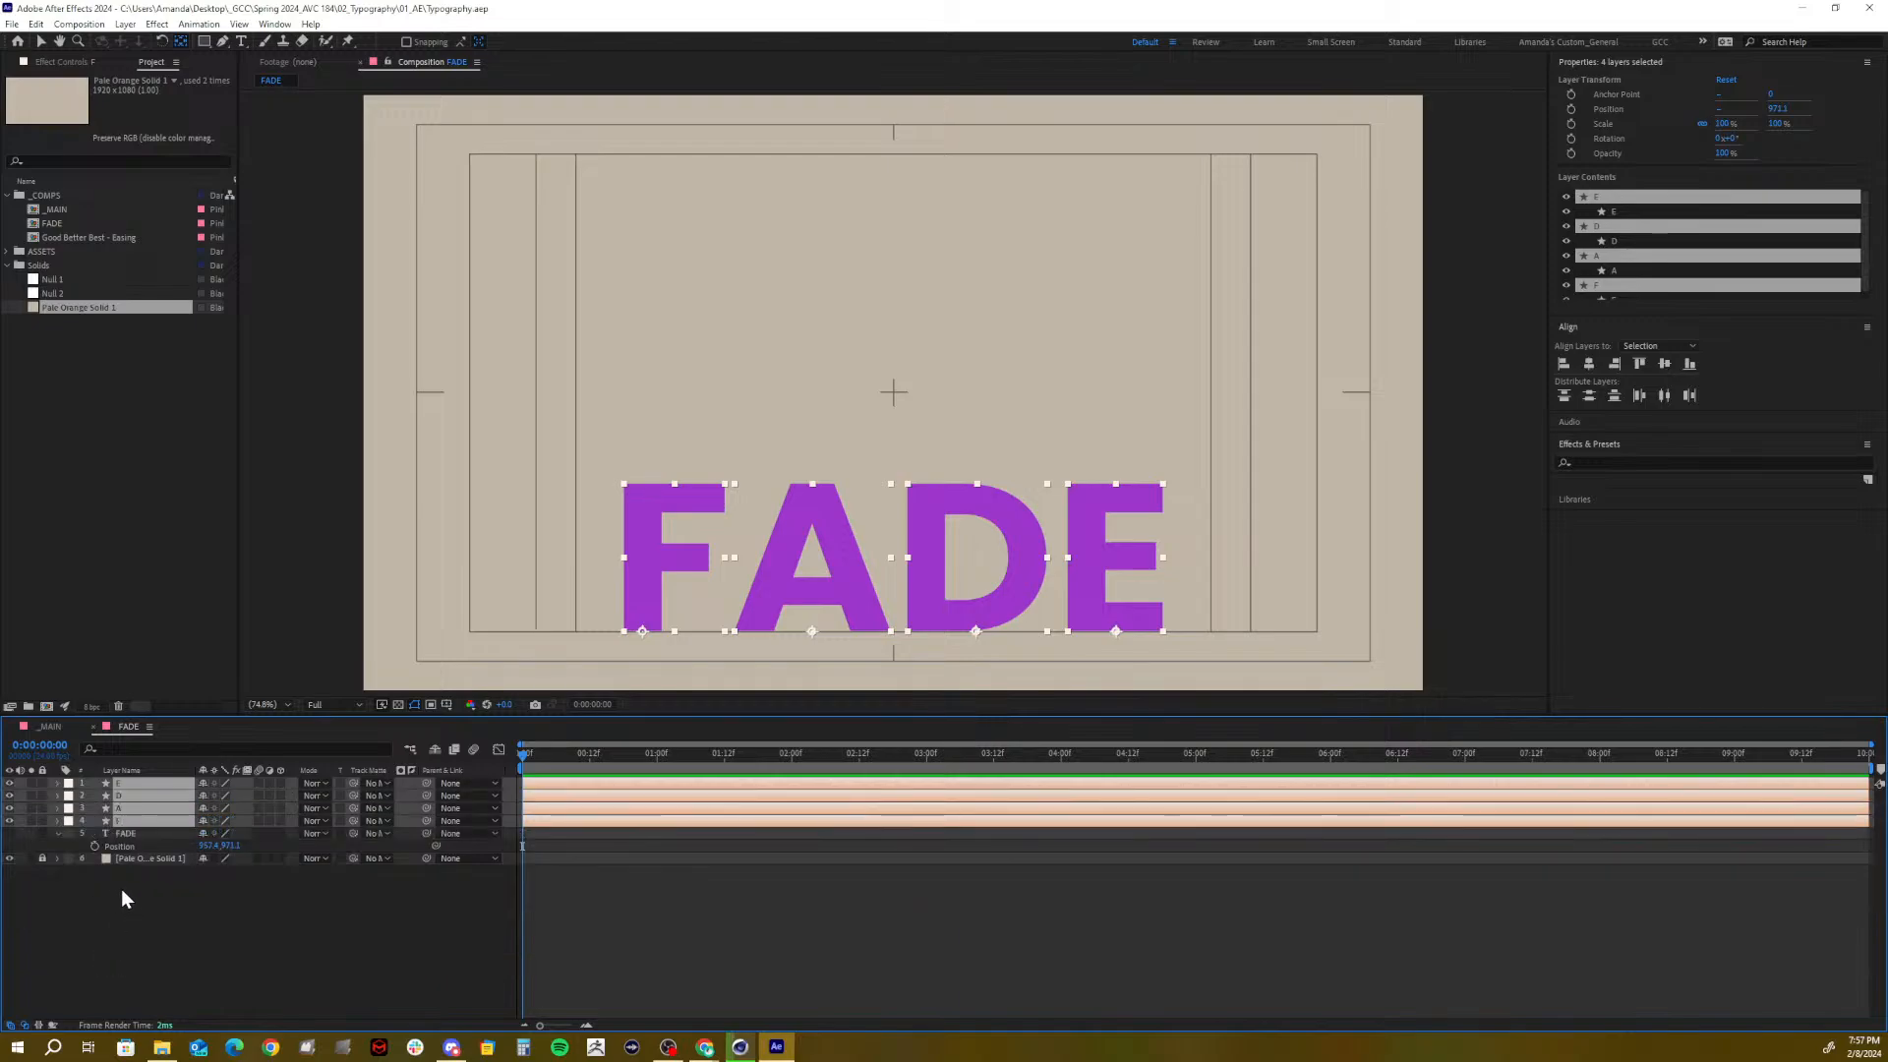
key("p")
right_click(109, 800)
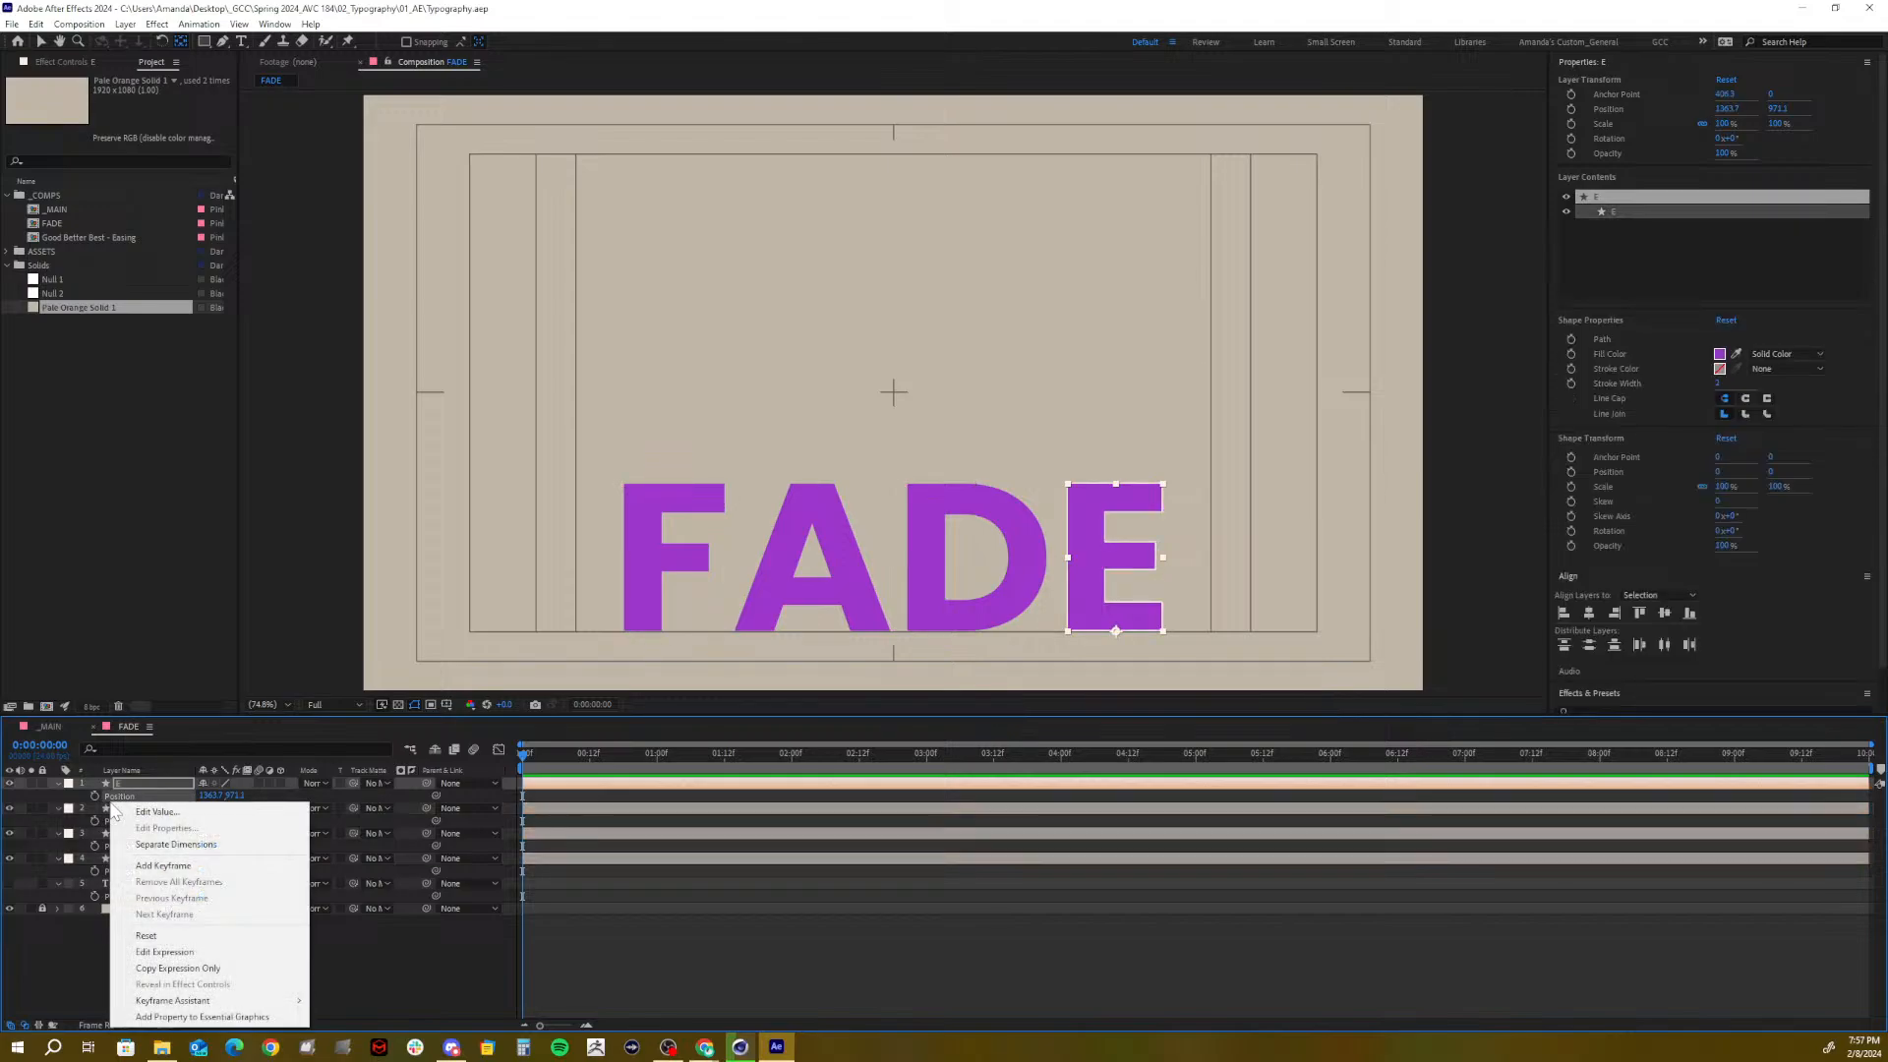
left_click(96, 962)
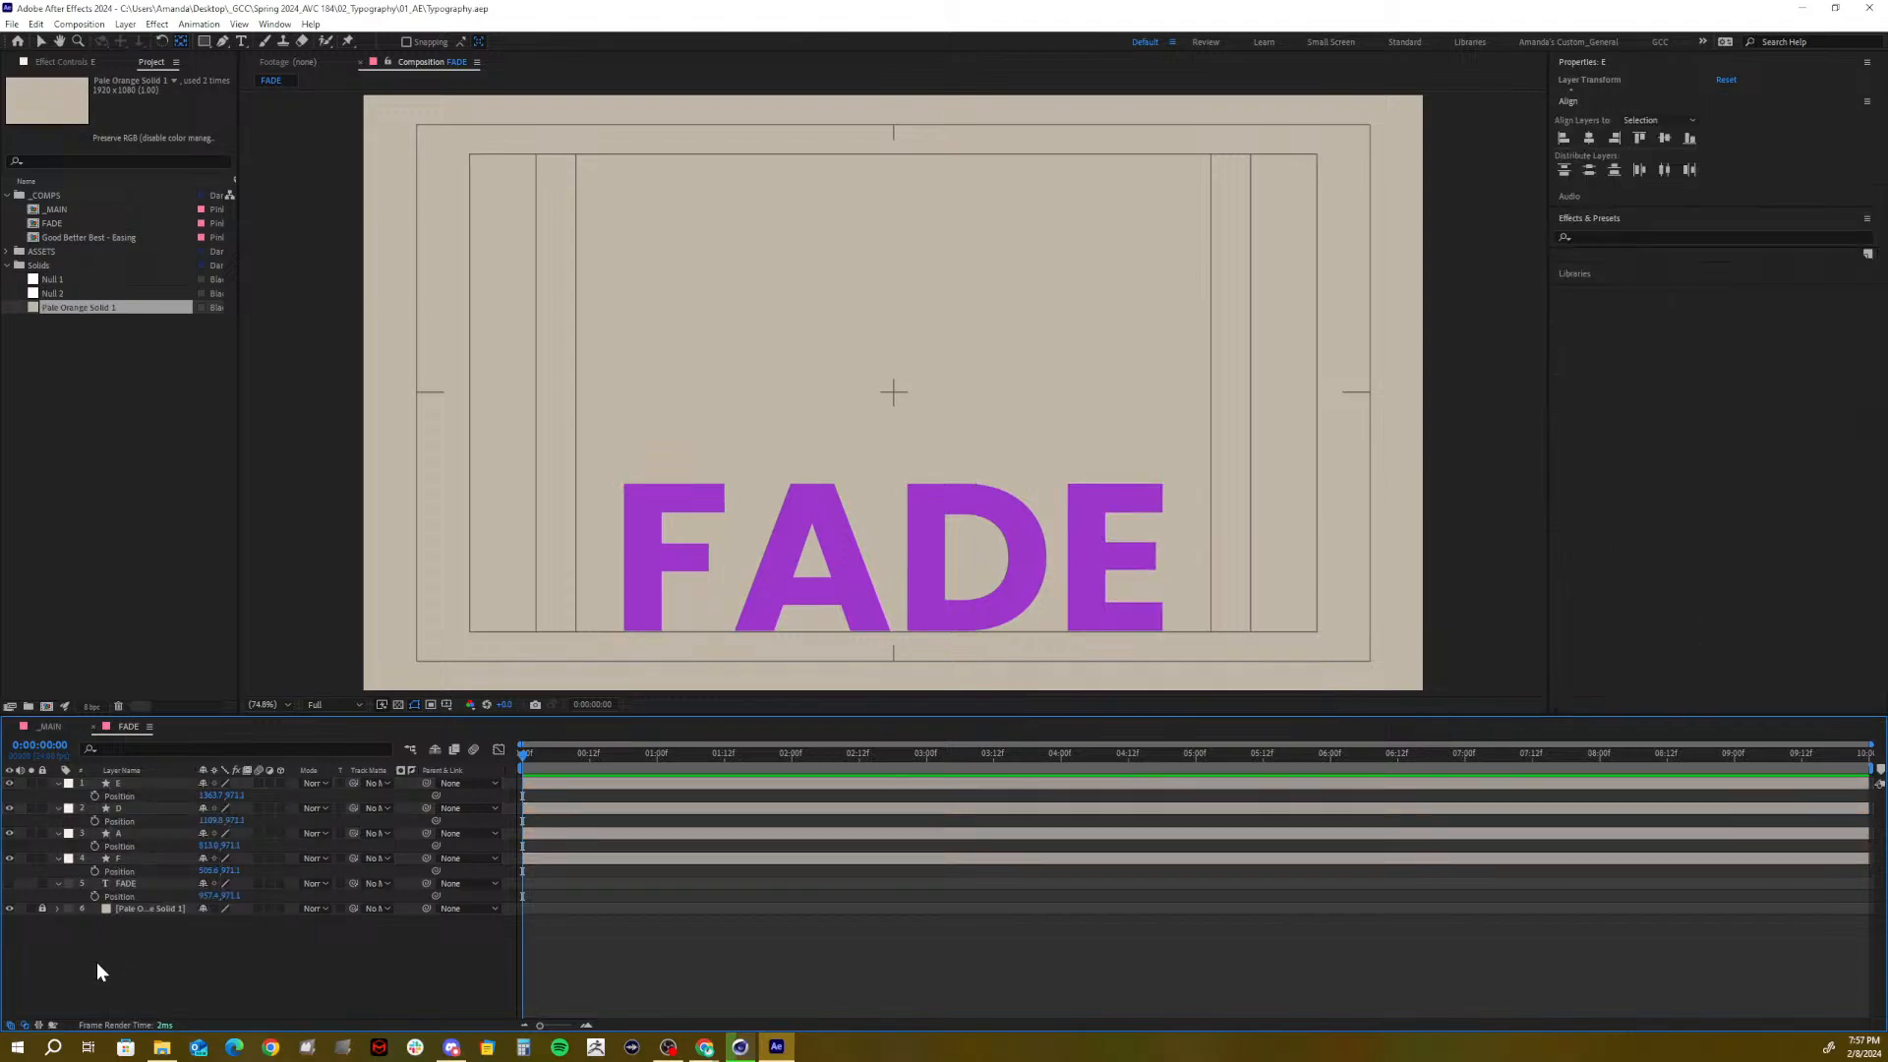
Apply Separate Dimensions to the Position of letters E, D, A and F
left_click(130, 796)
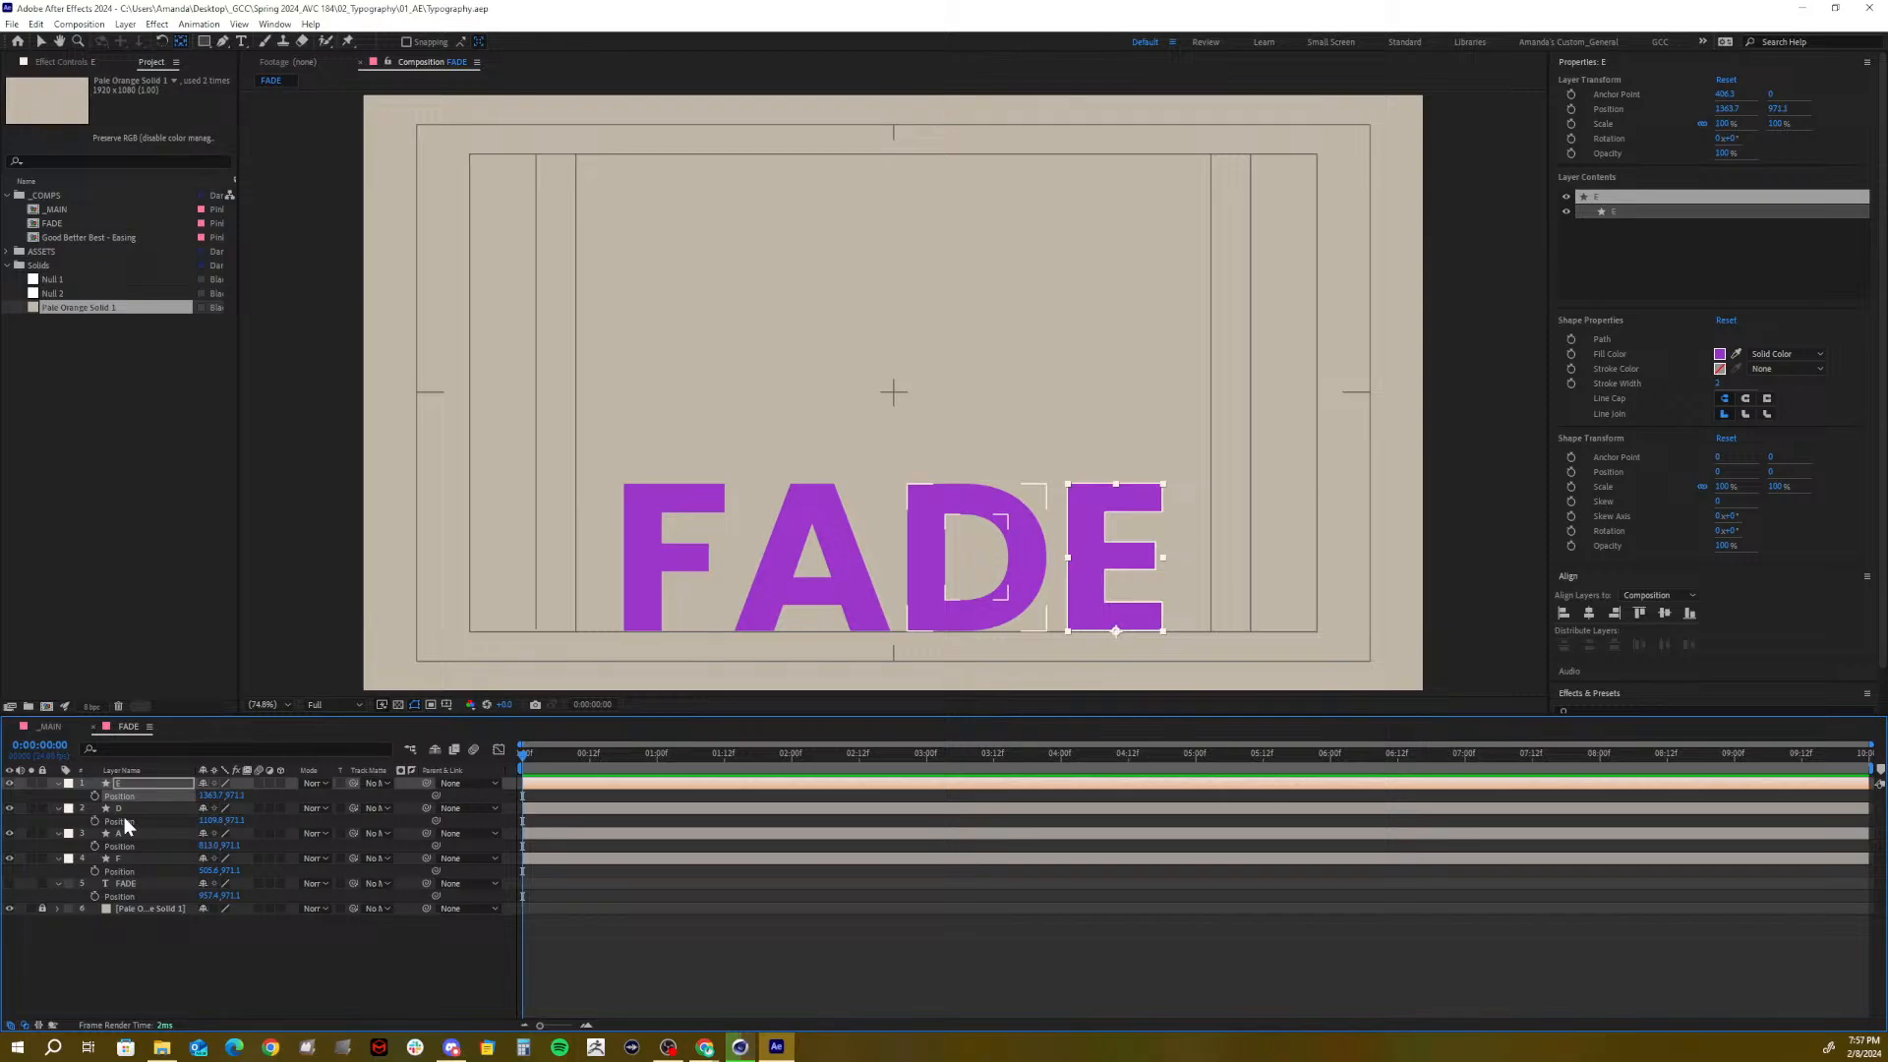
left_click(122, 814, "shift")
left_click(116, 848, "shift")
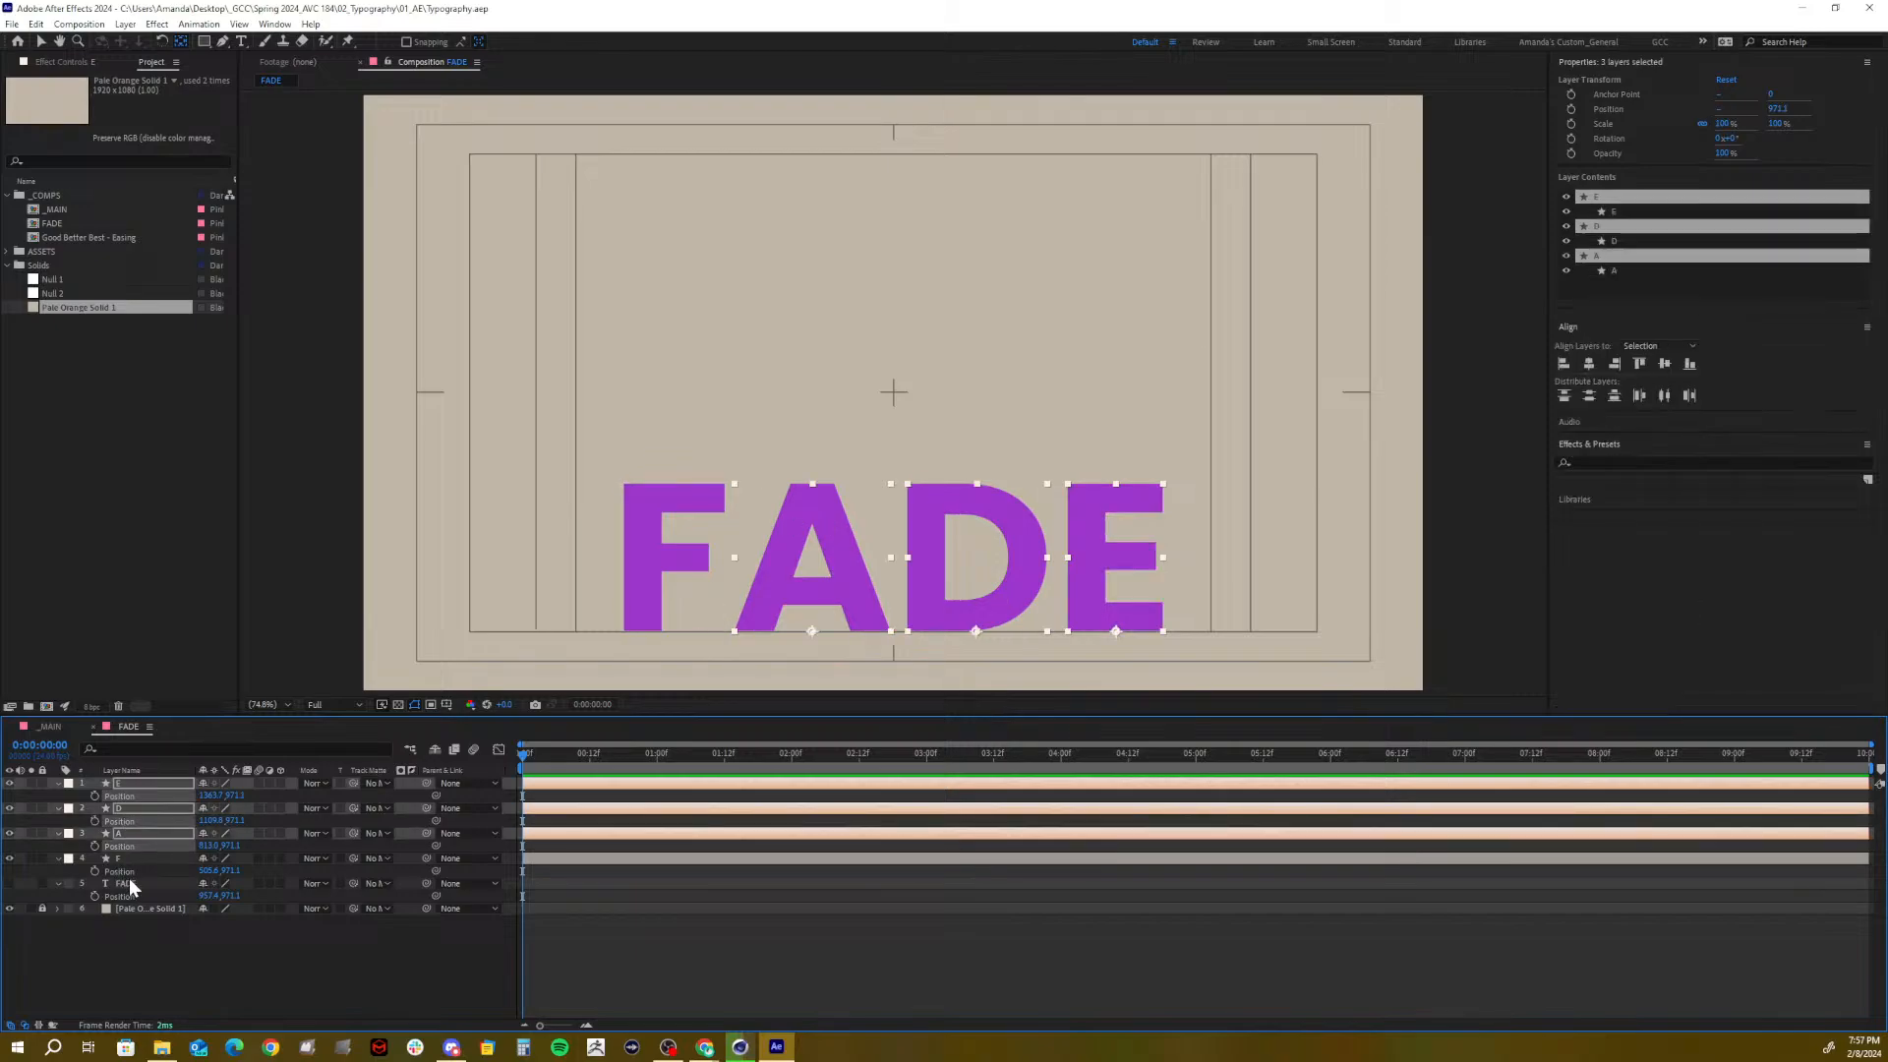
left_click(129, 871, "shift")
right_click(130, 871)
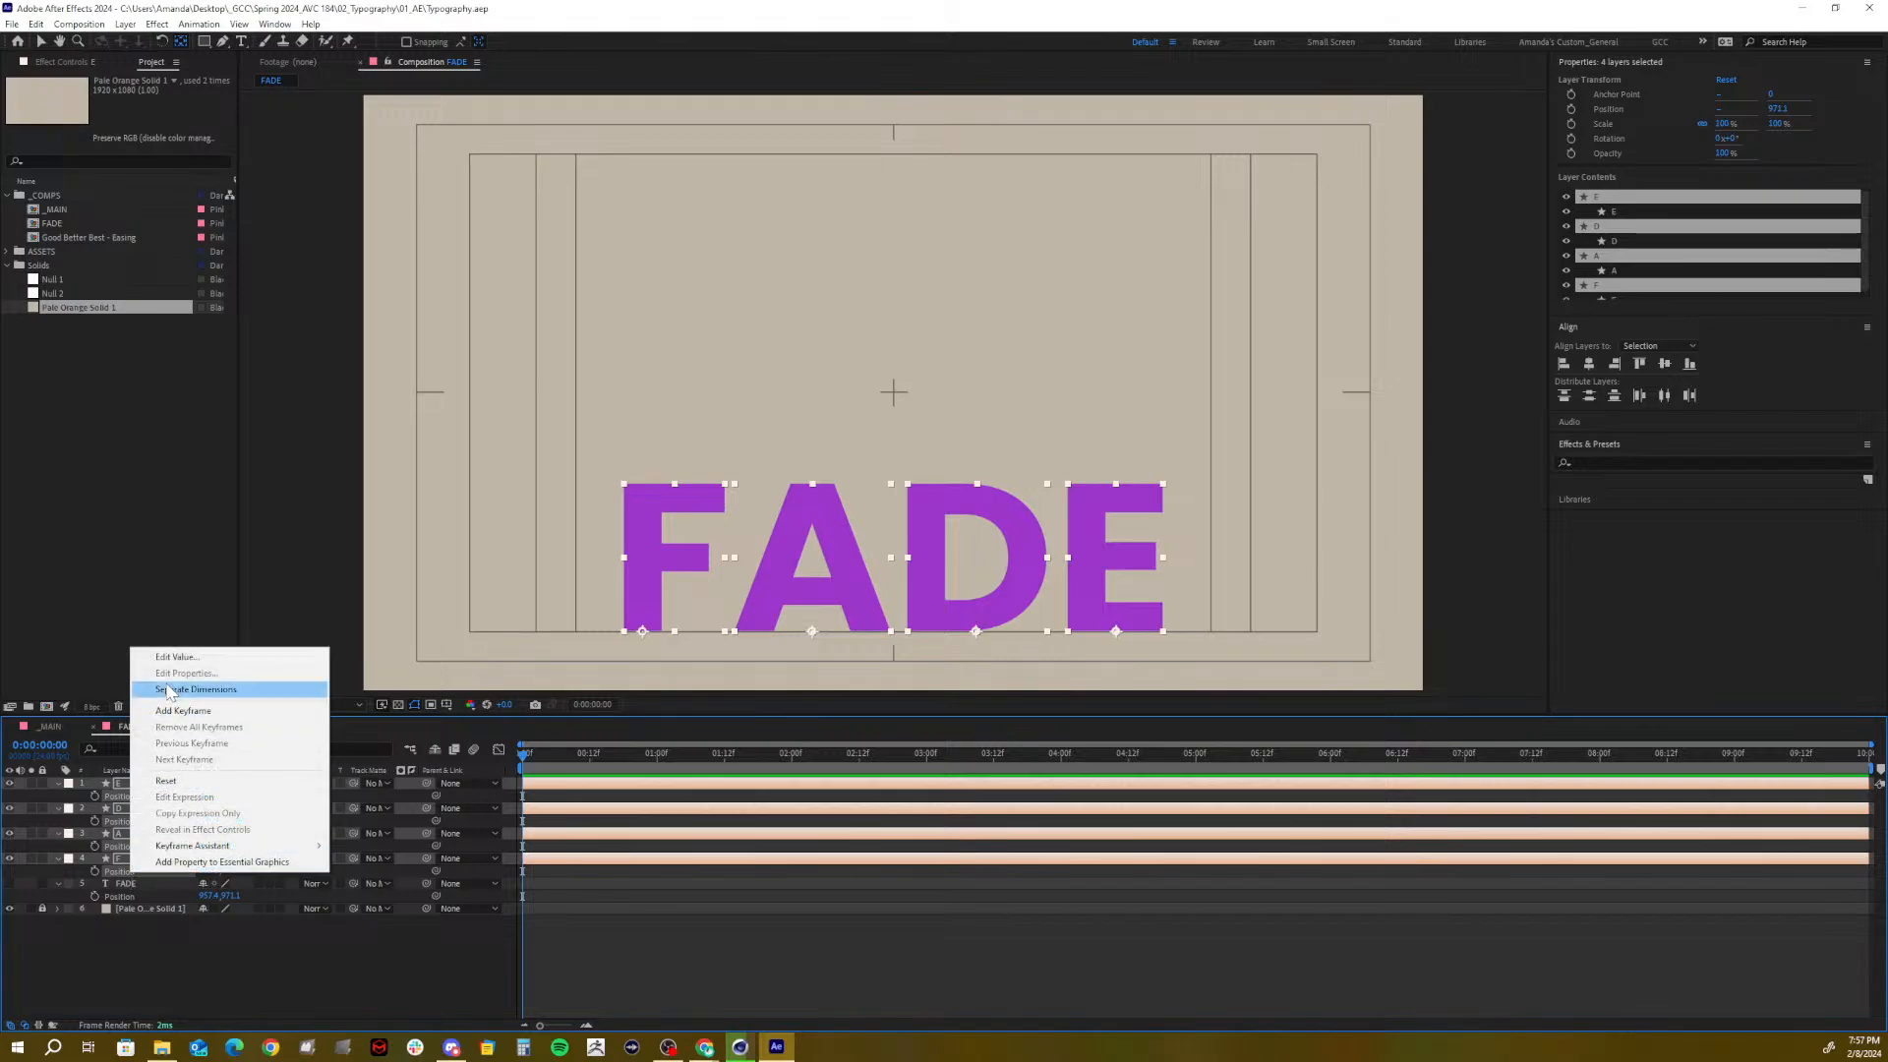
left_click(195, 689)
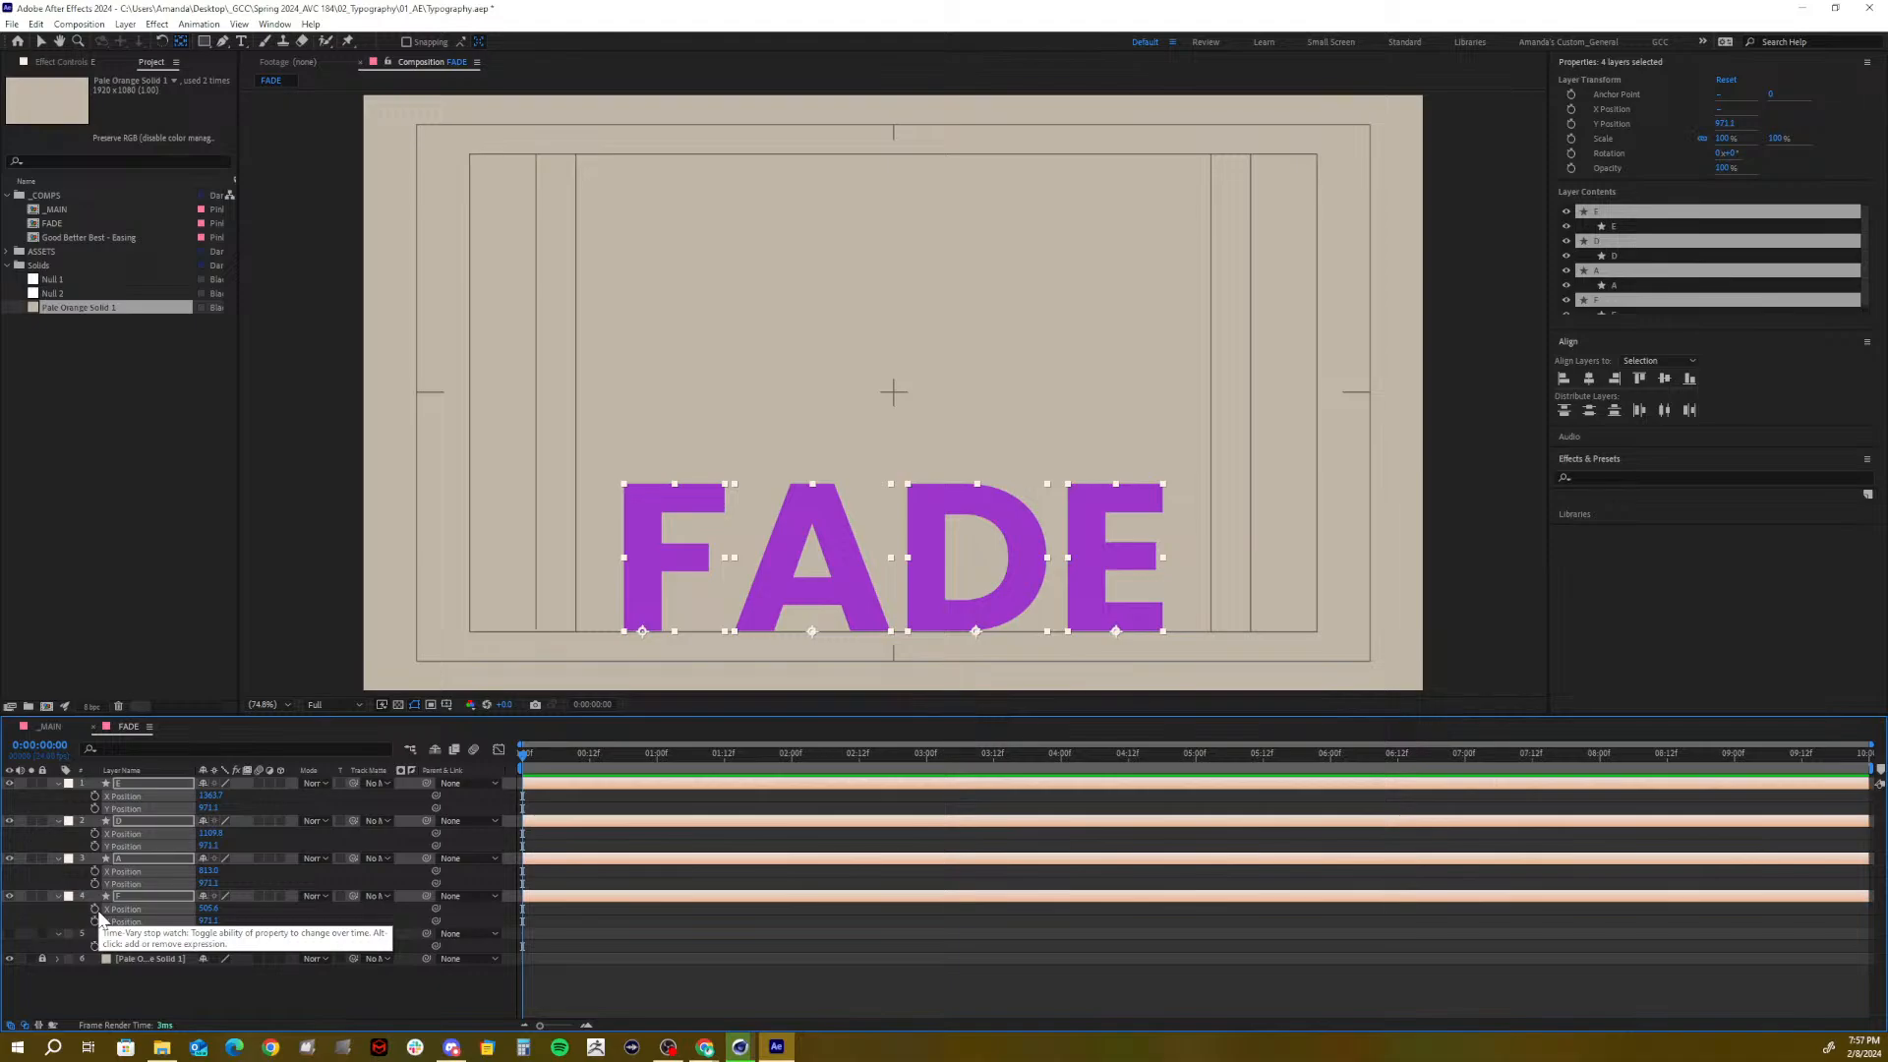
Set starting X Position keyframes on letters E, D, A and F
left_click(96, 909)
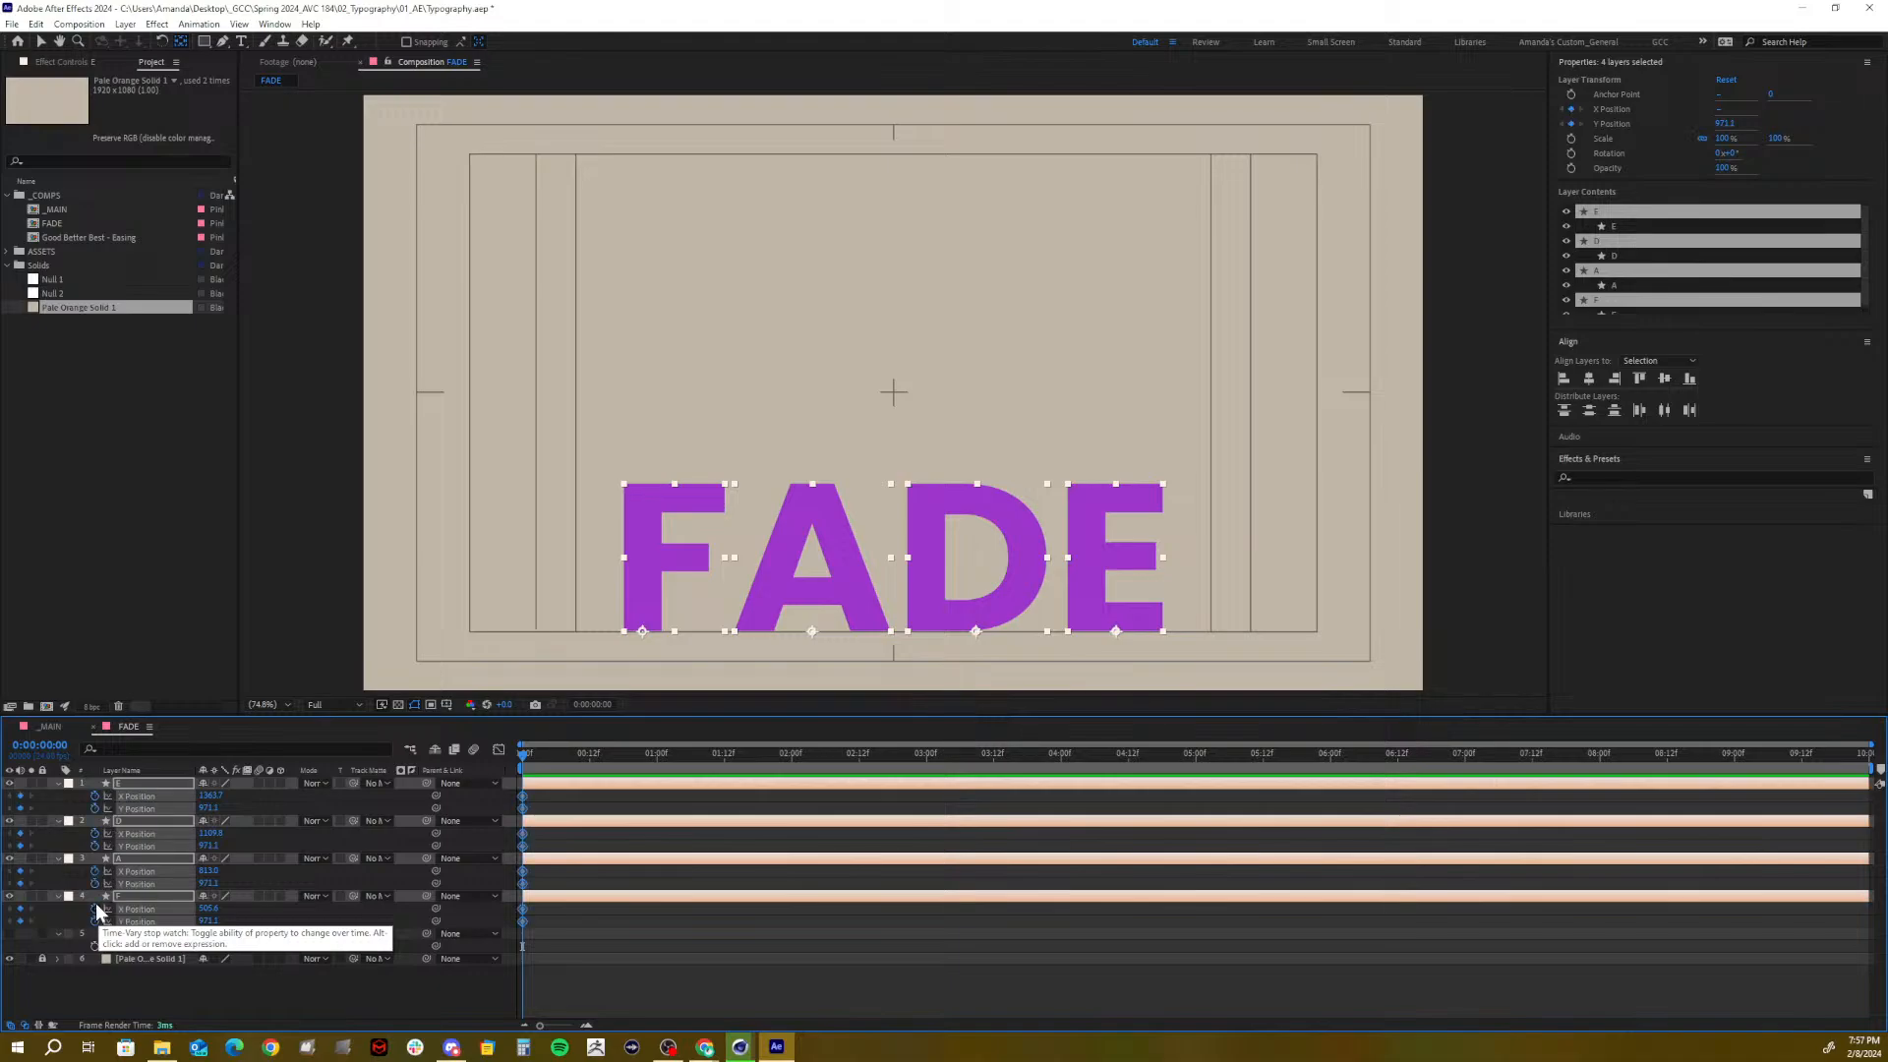
key("ctrl+z")
left_click(142, 987)
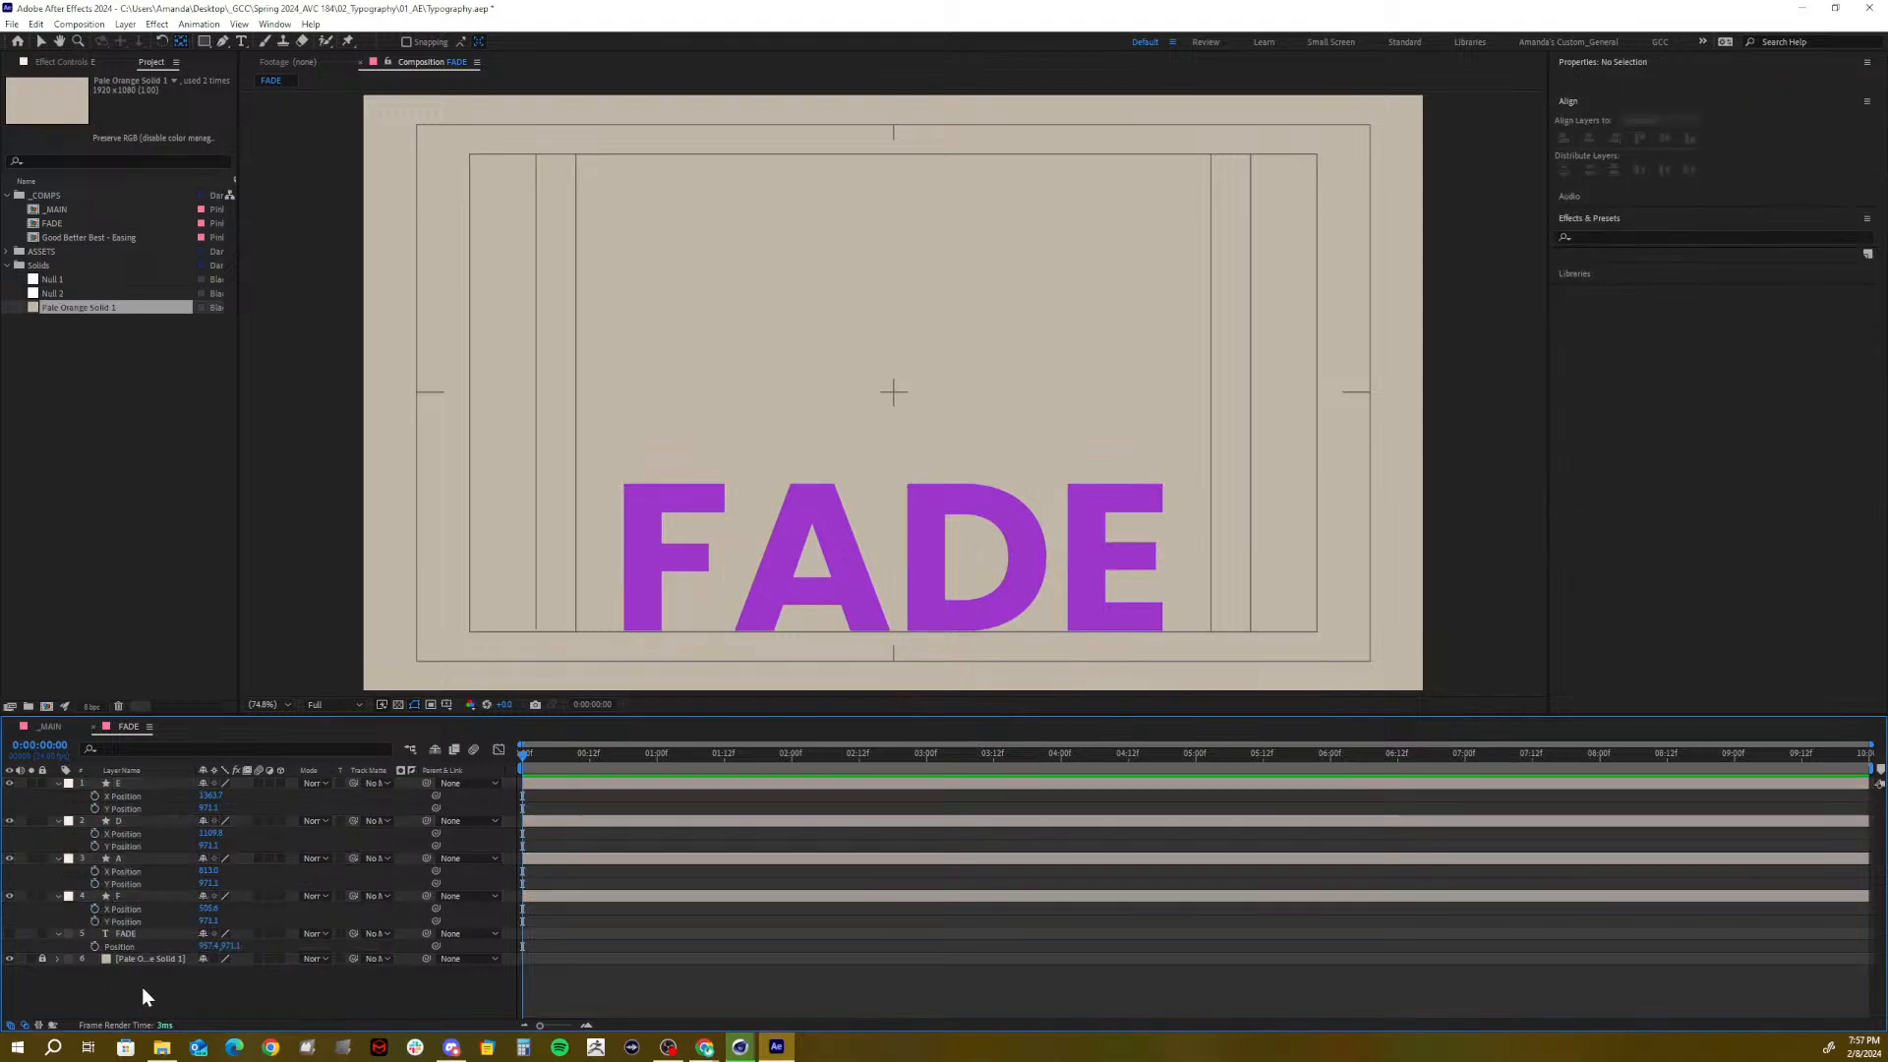
left_click(93, 794)
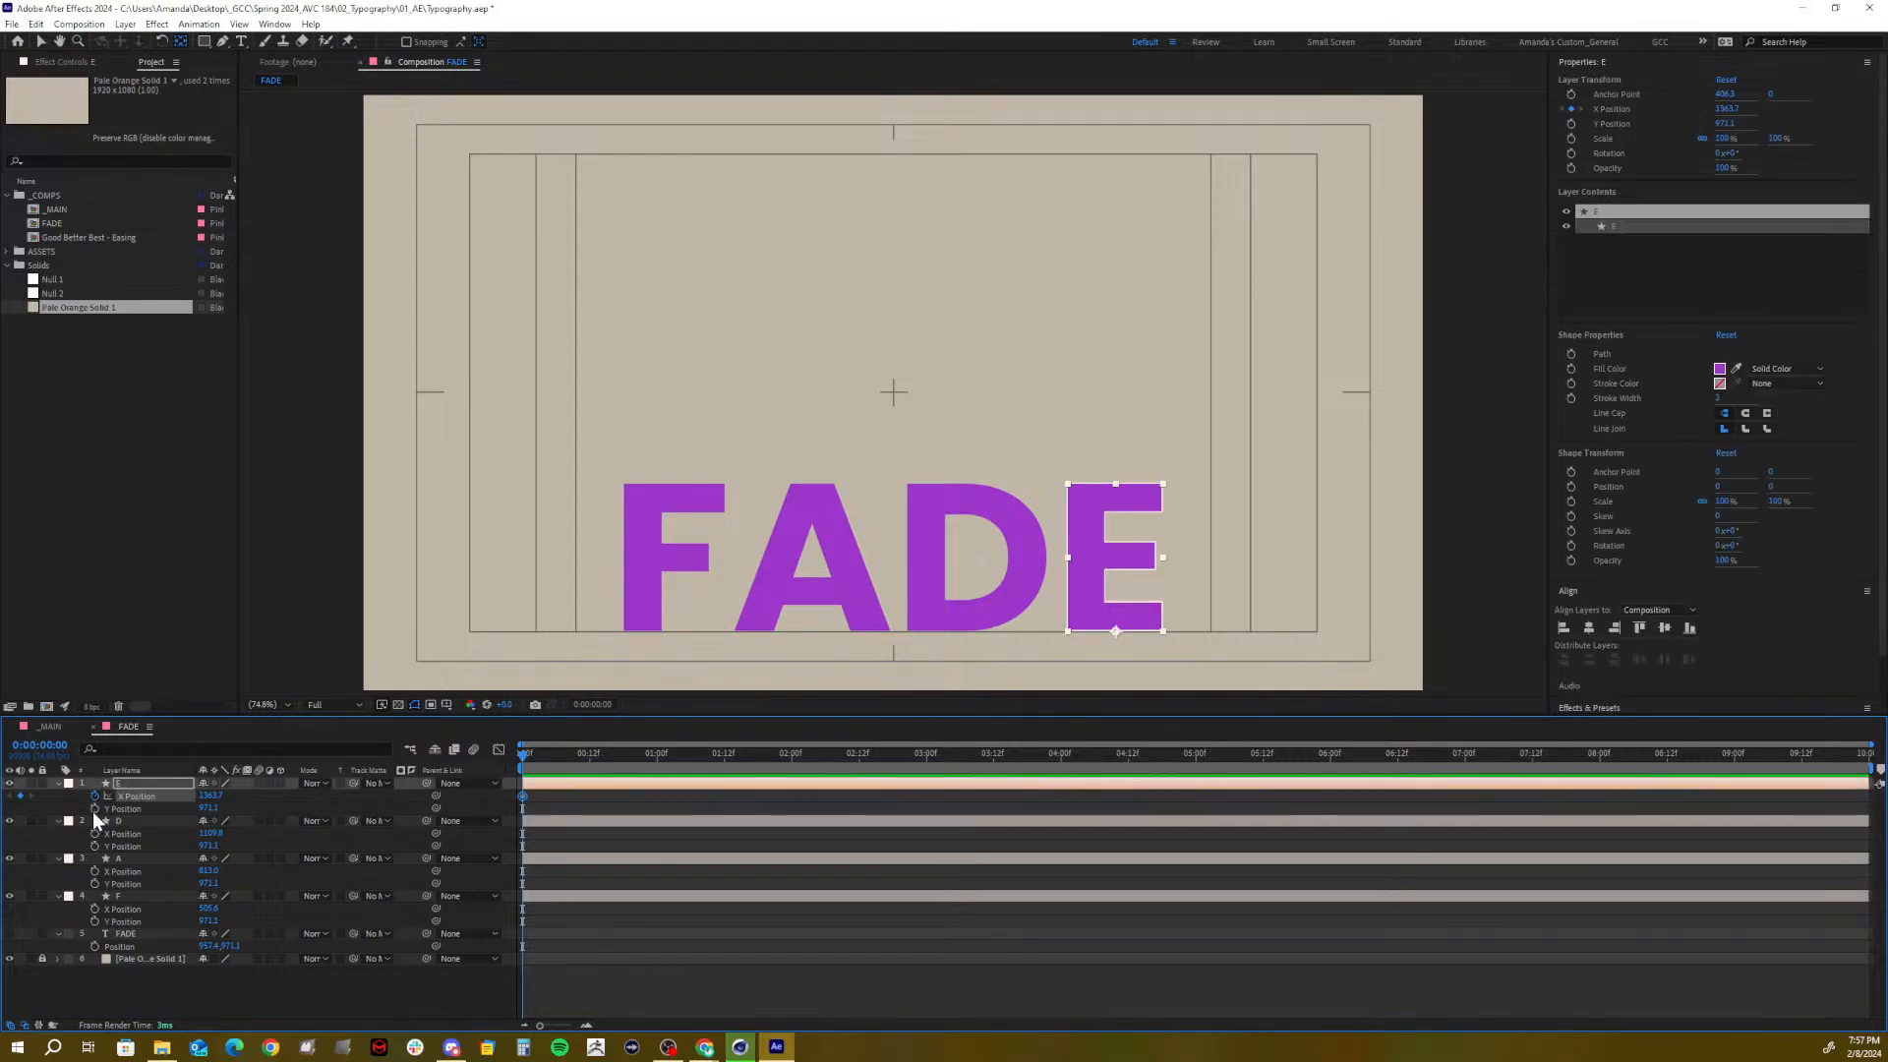
left_click(92, 833)
left_click(93, 871)
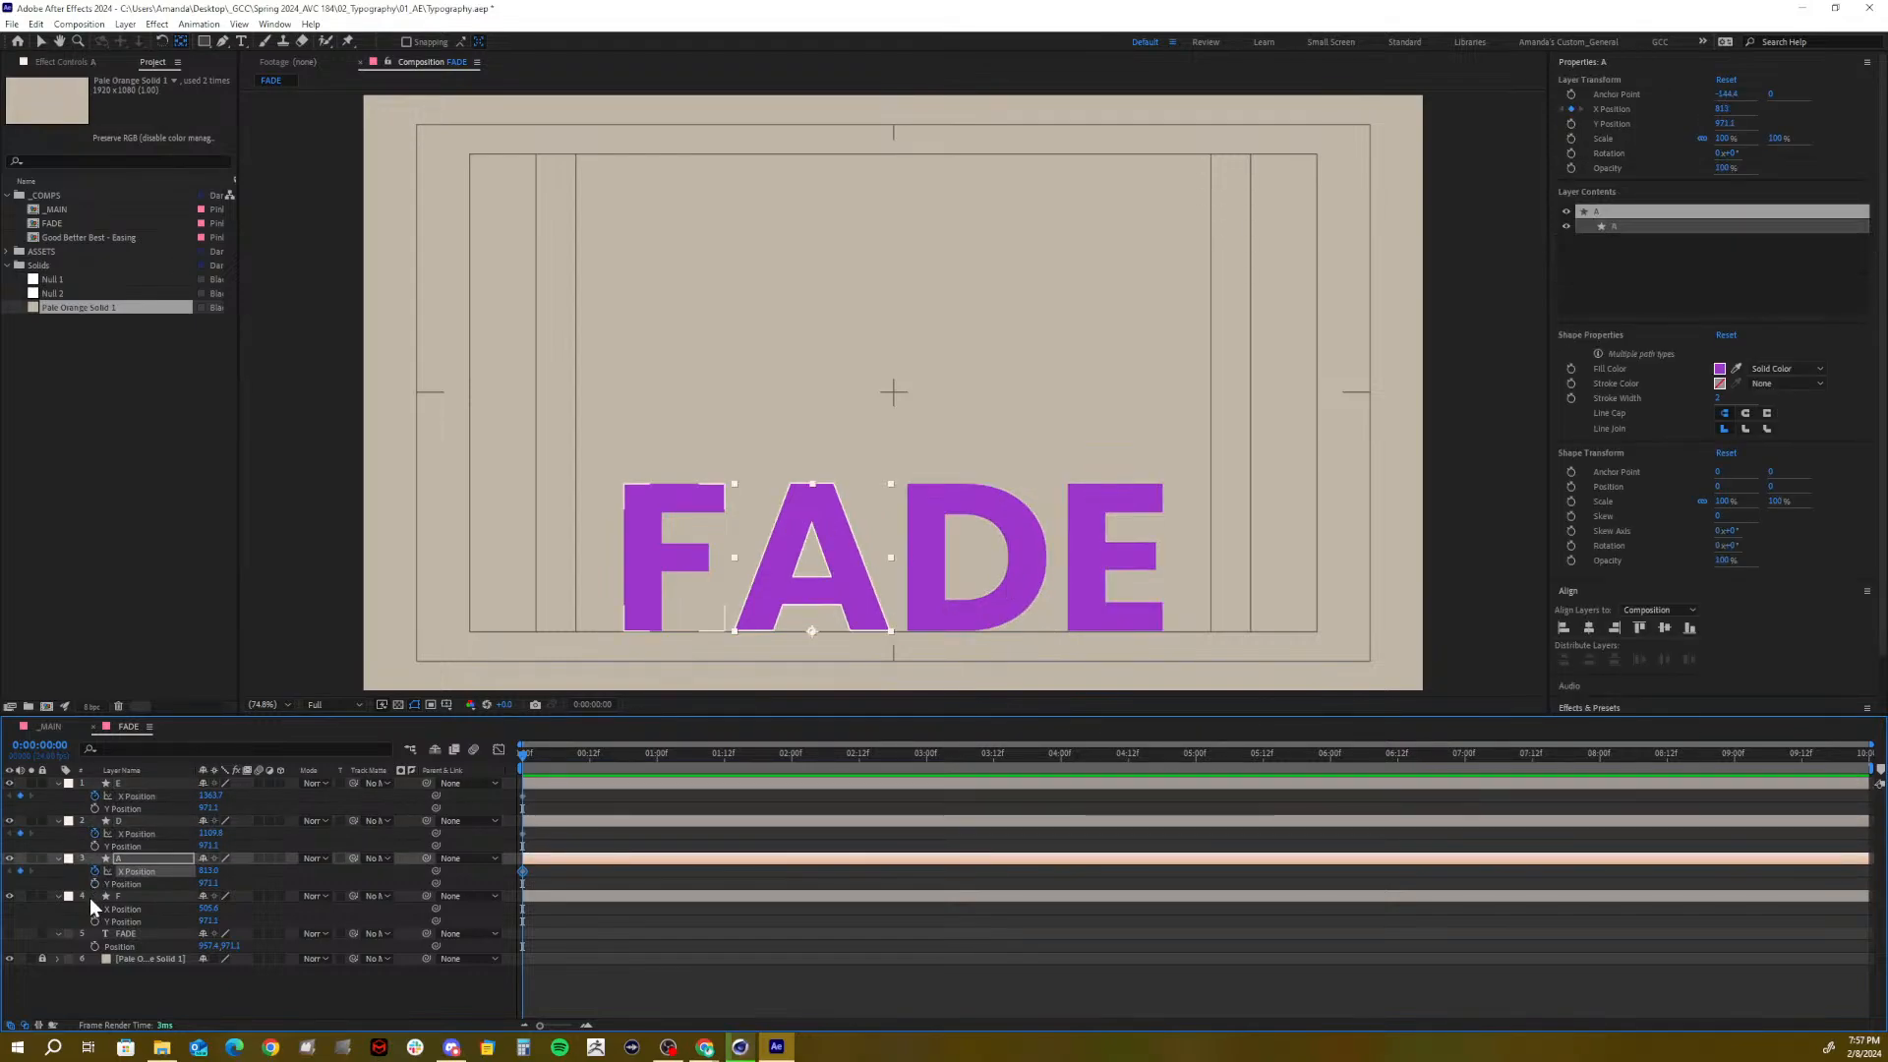
left_click(93, 908)
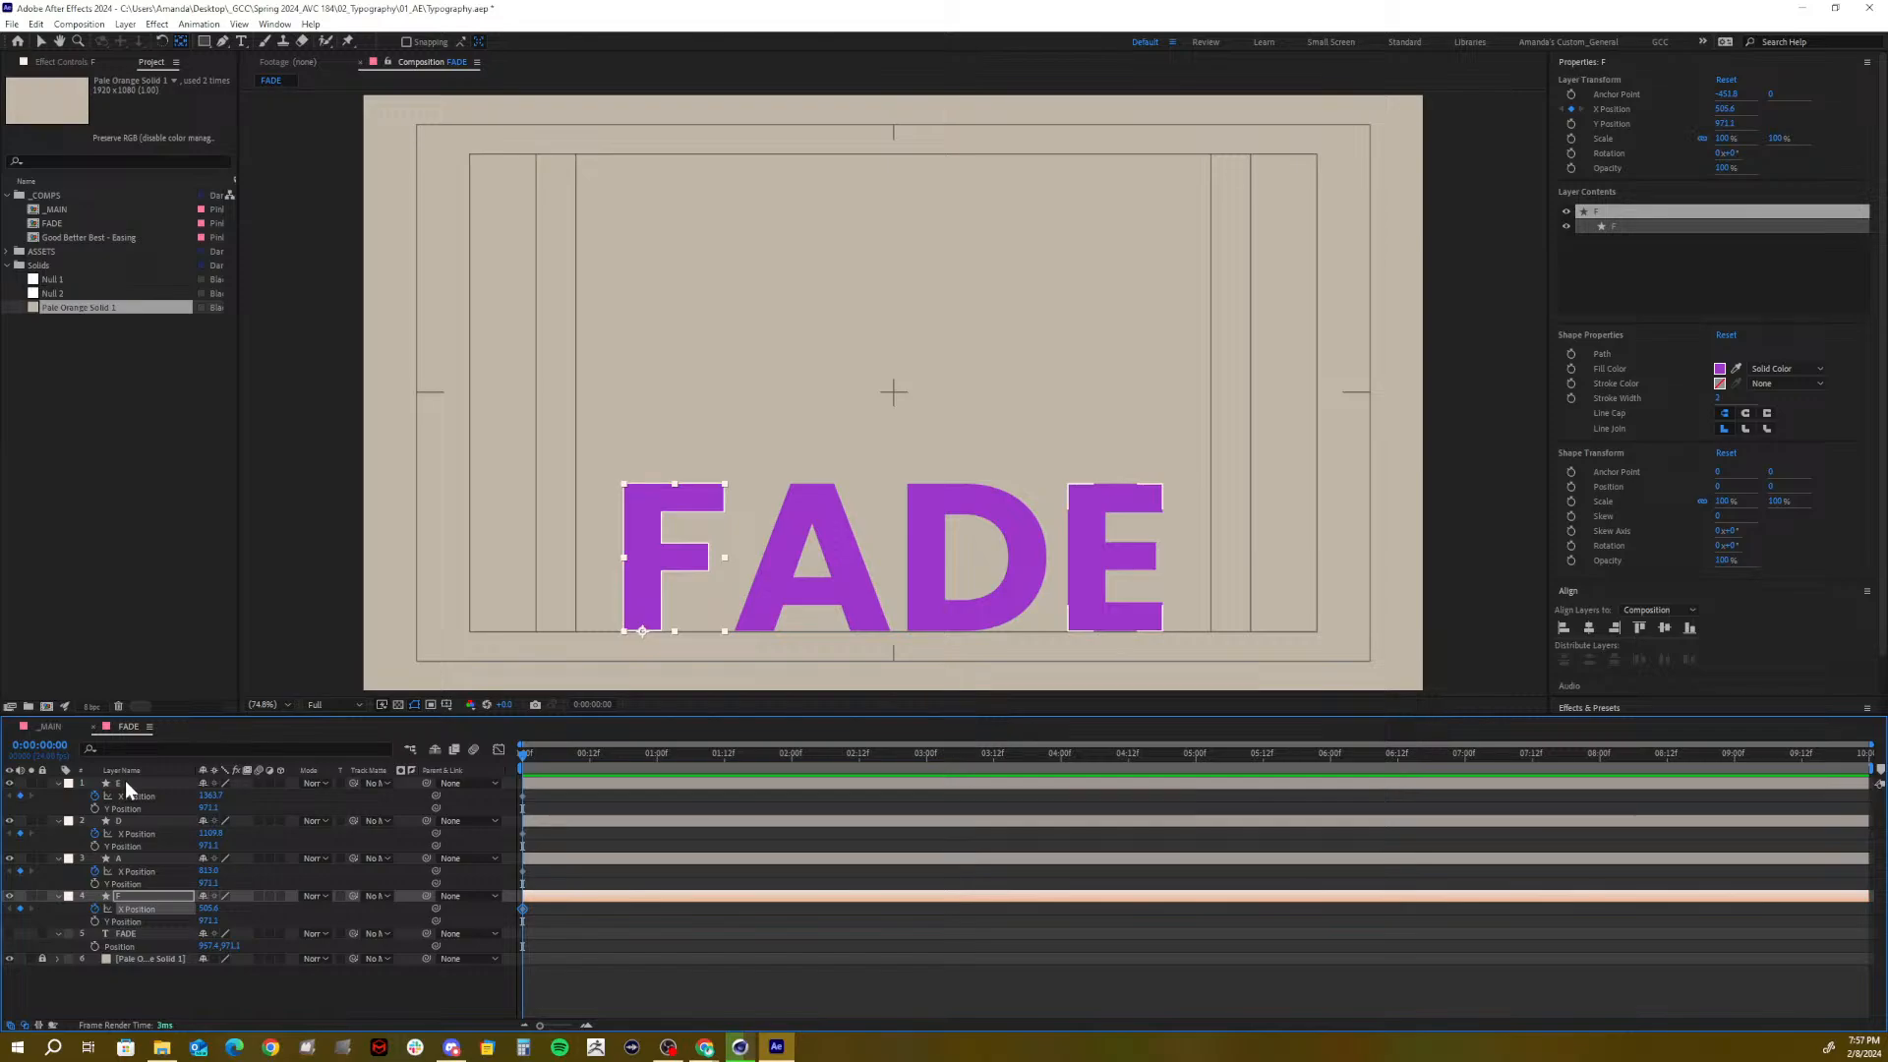
Show Opacity on all four letters and set starting 100% Opacity keyframes
left_click(126, 783)
left_click(116, 899, "shift")
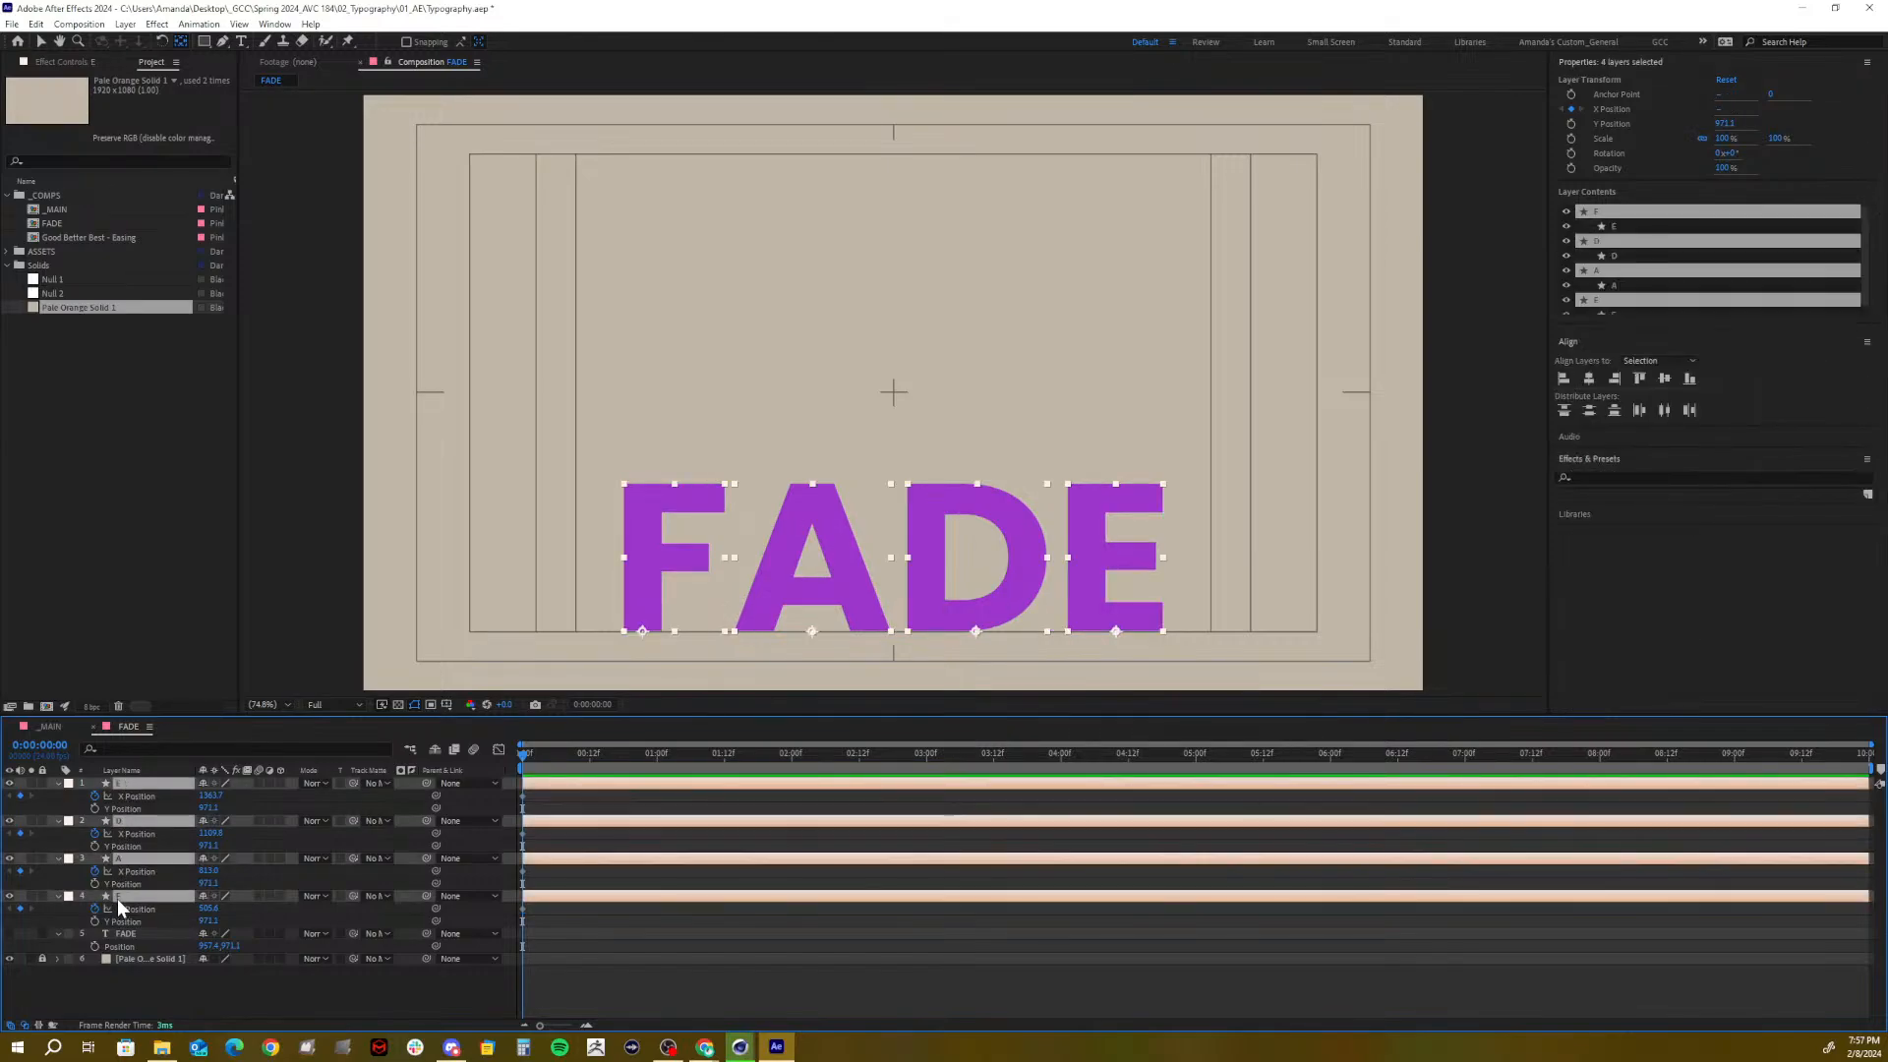
key("u")
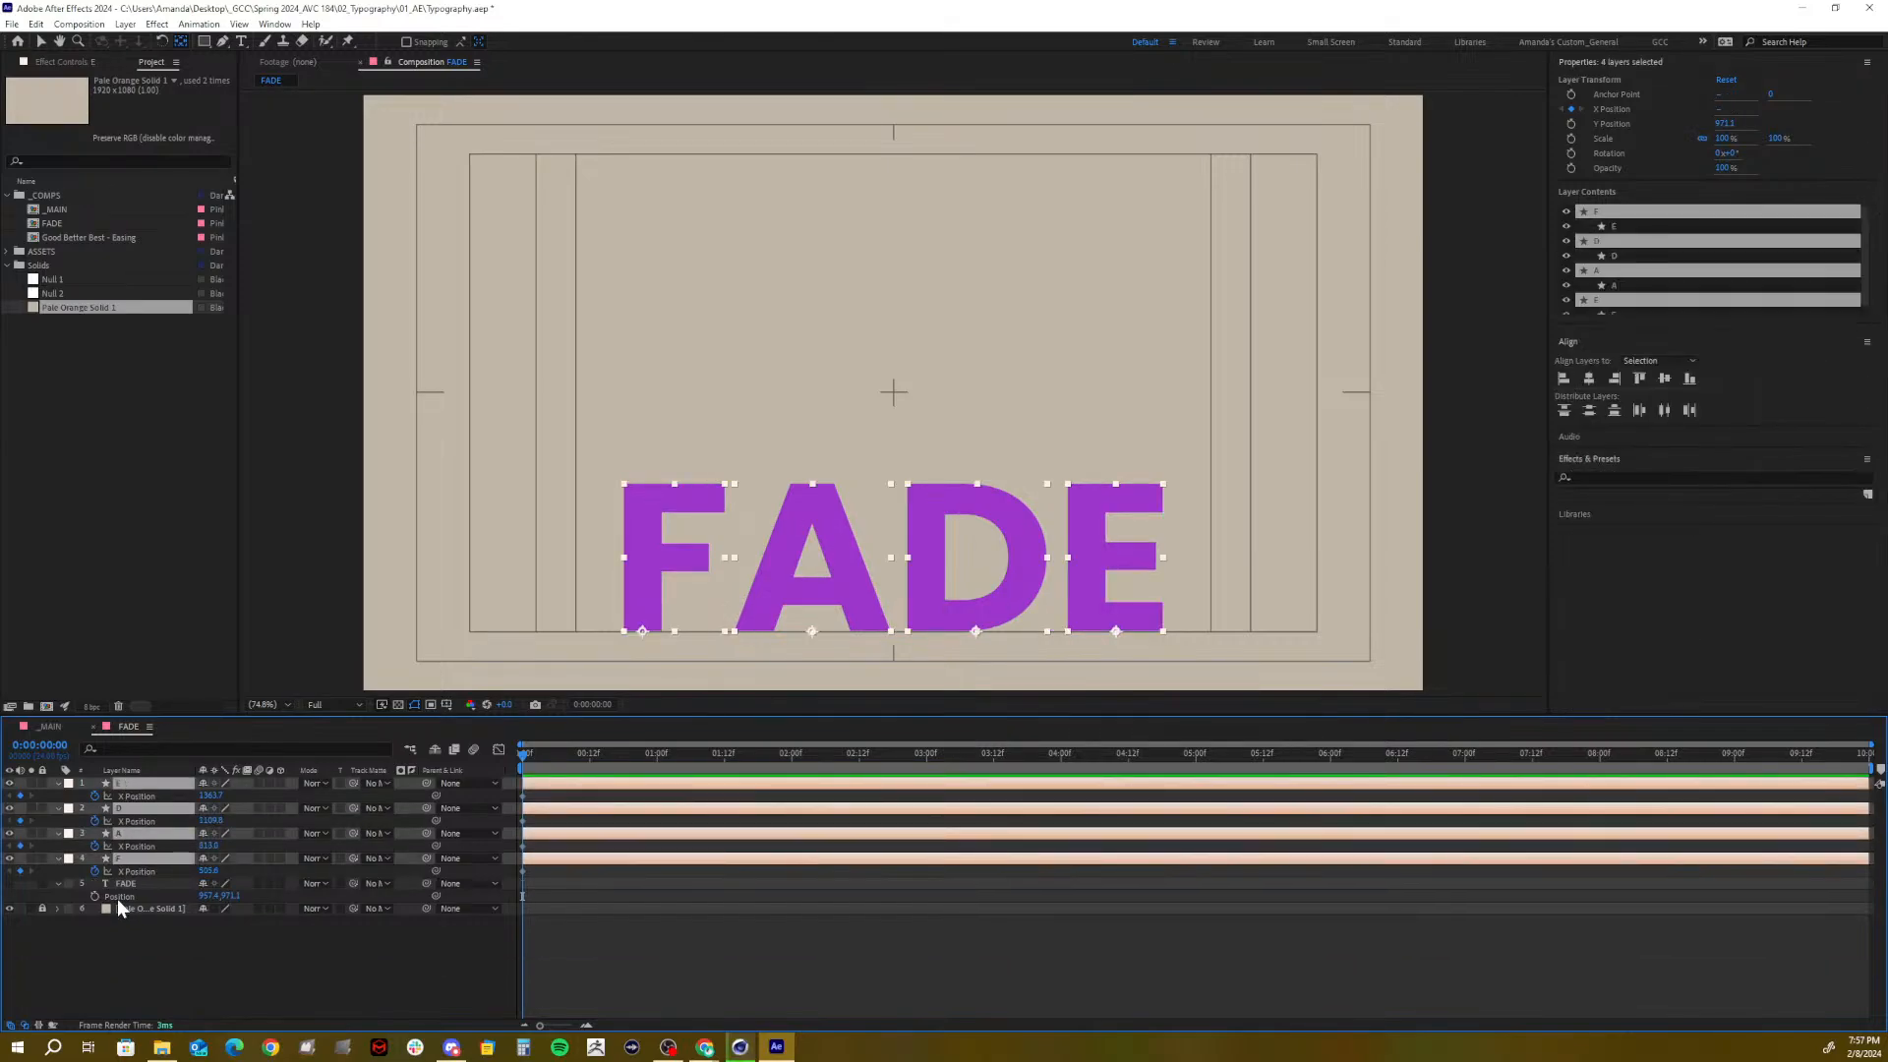
key("shift+t")
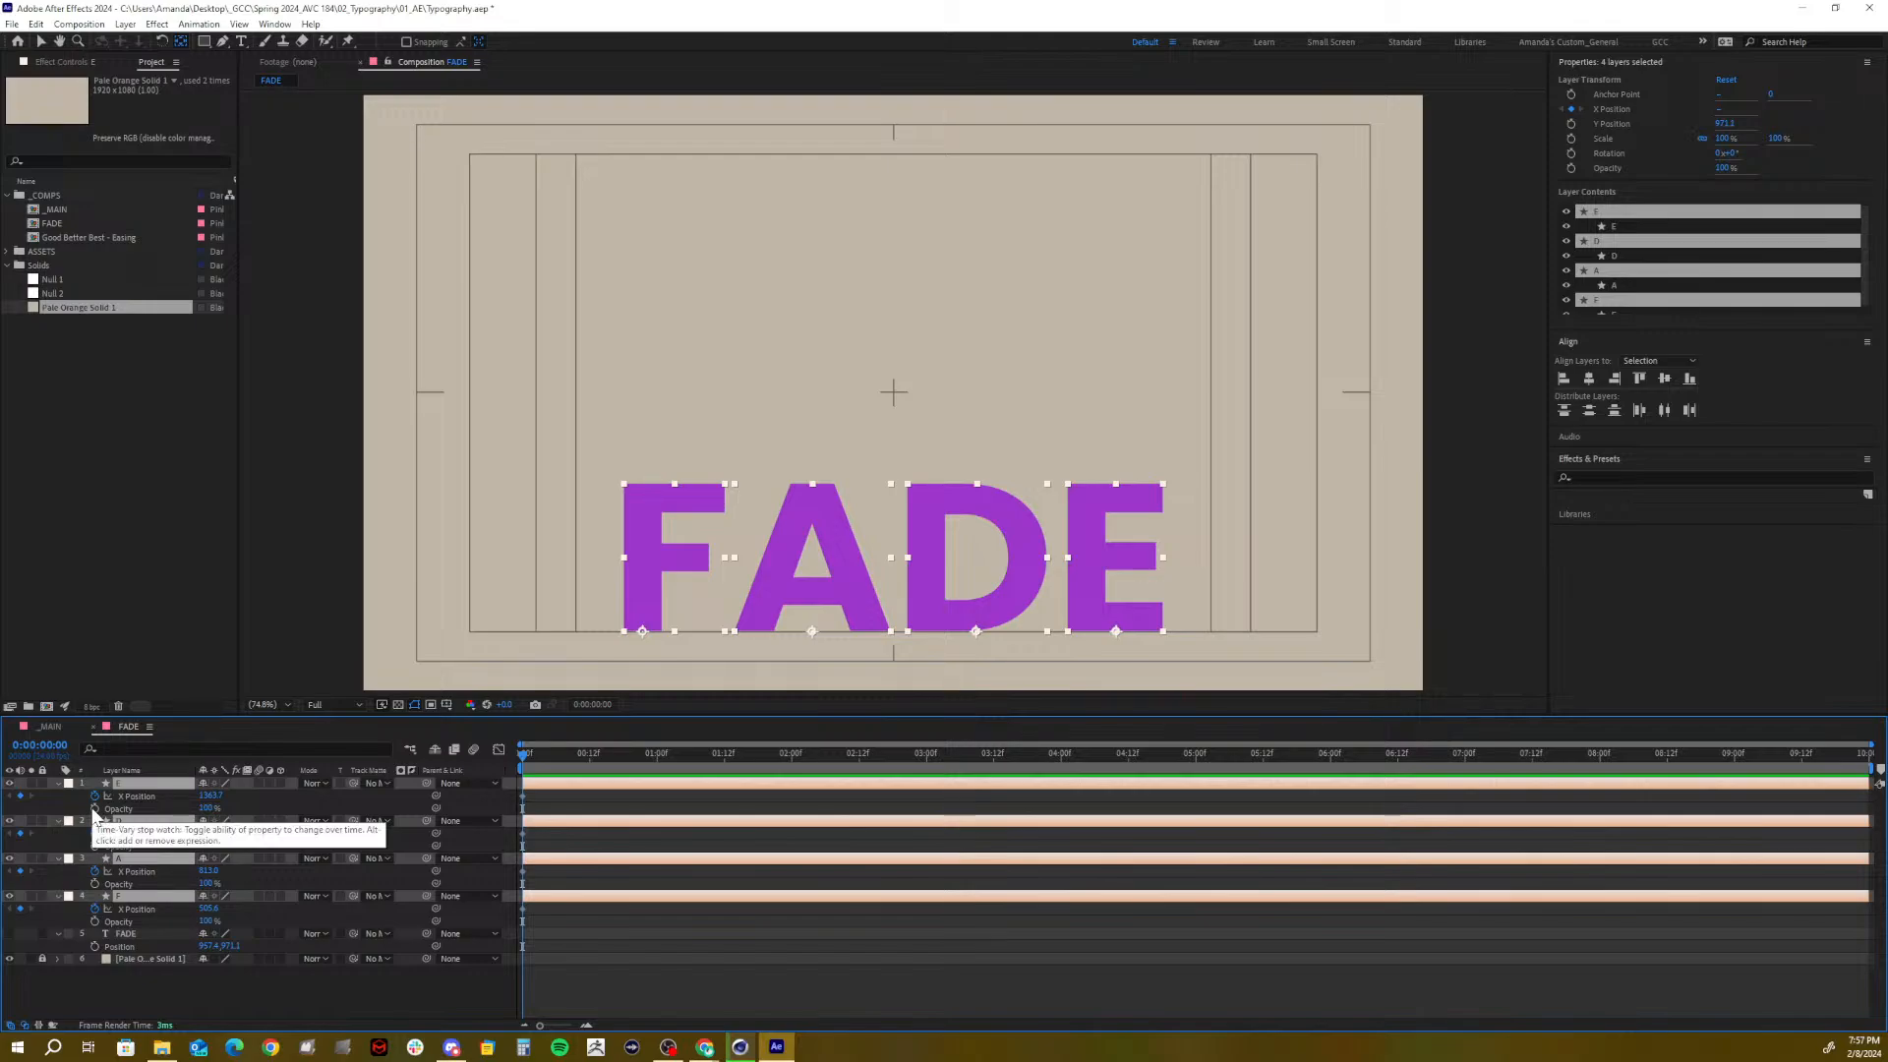
left_click(96, 808)
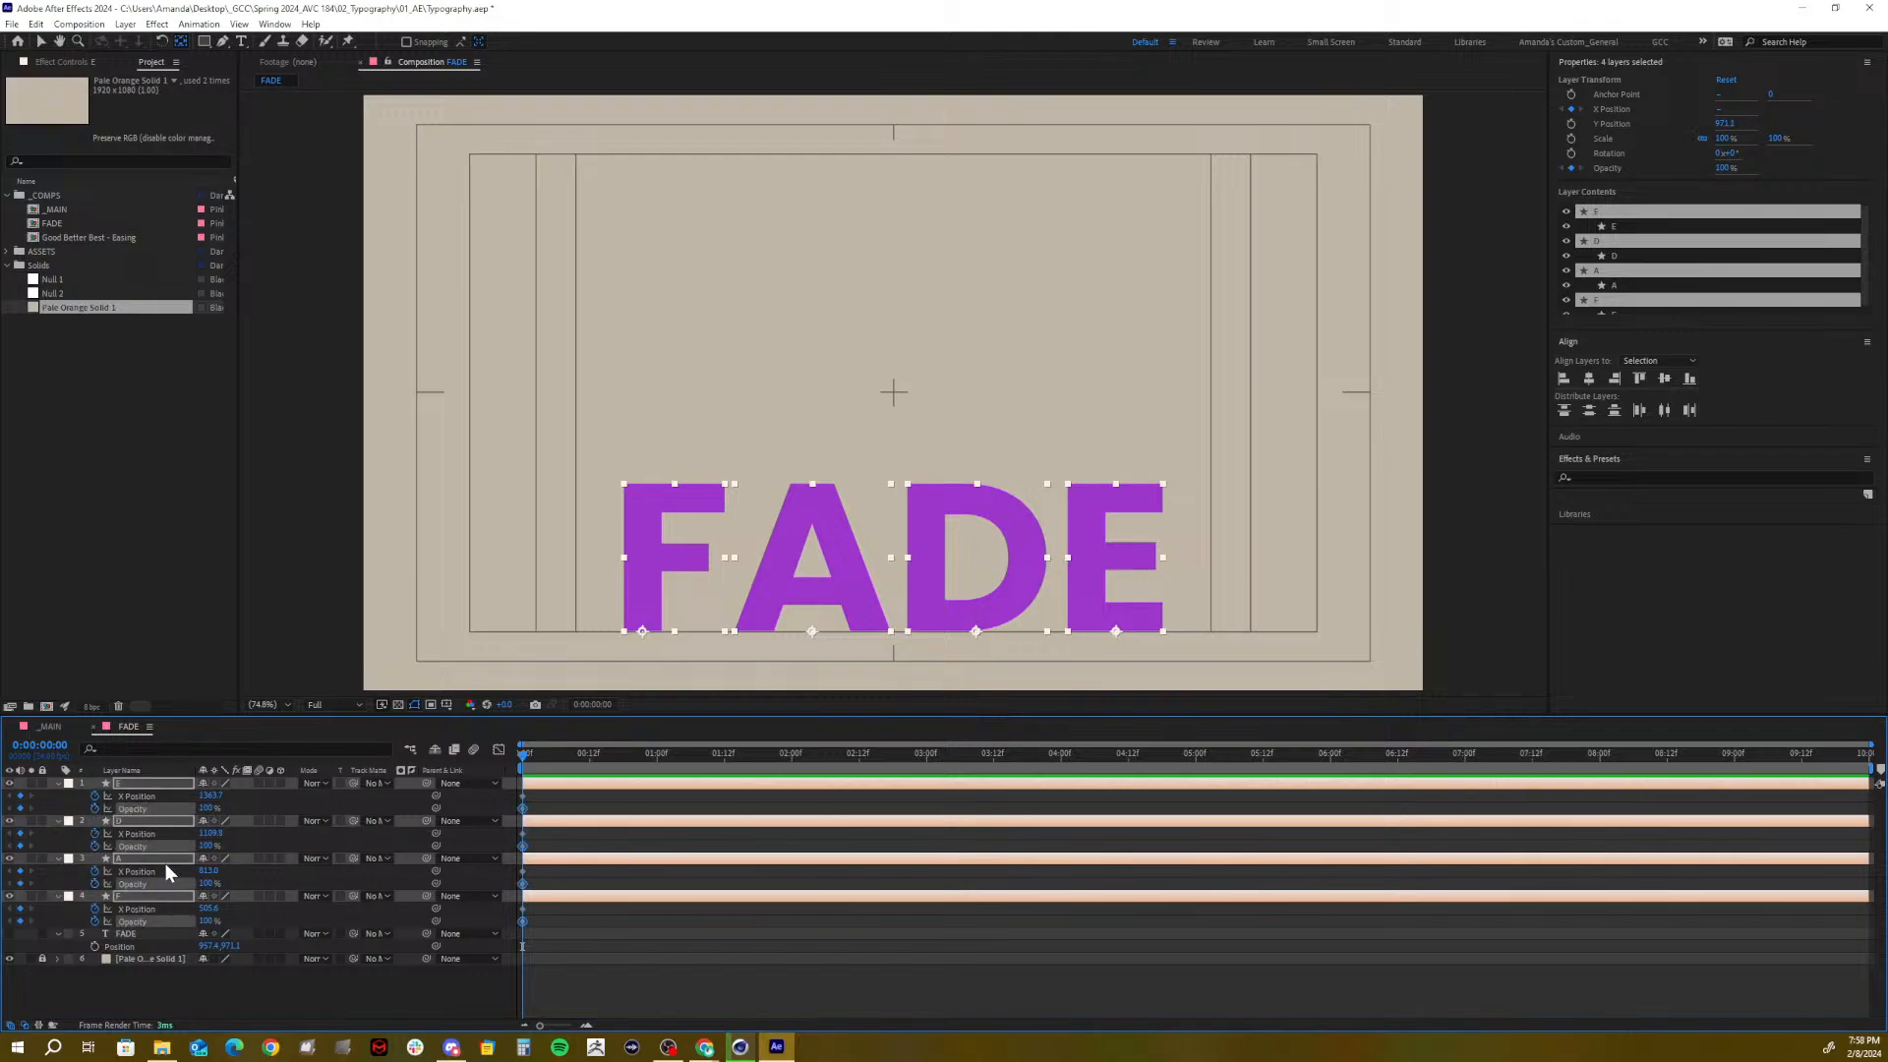
left_click(380, 978)
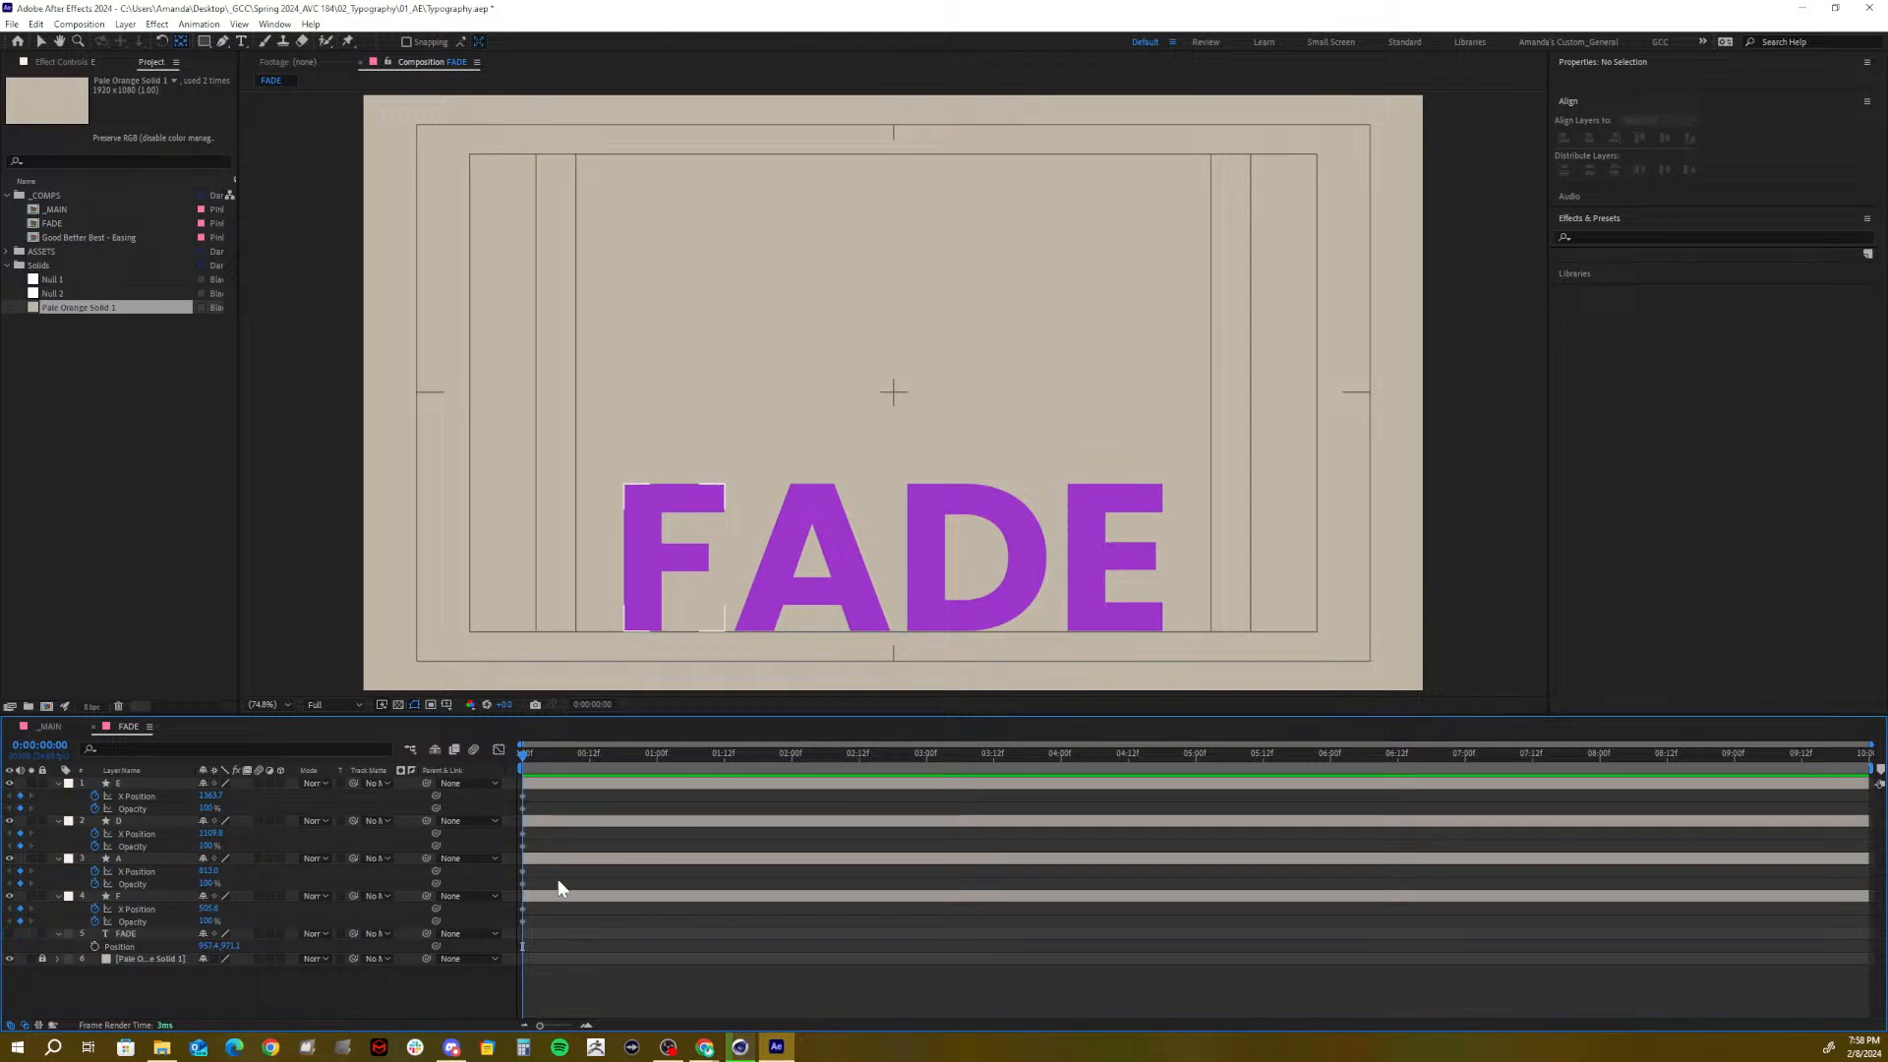
Move the current time to 0:00:00:12
left_click_drag(522, 757, 588, 769)
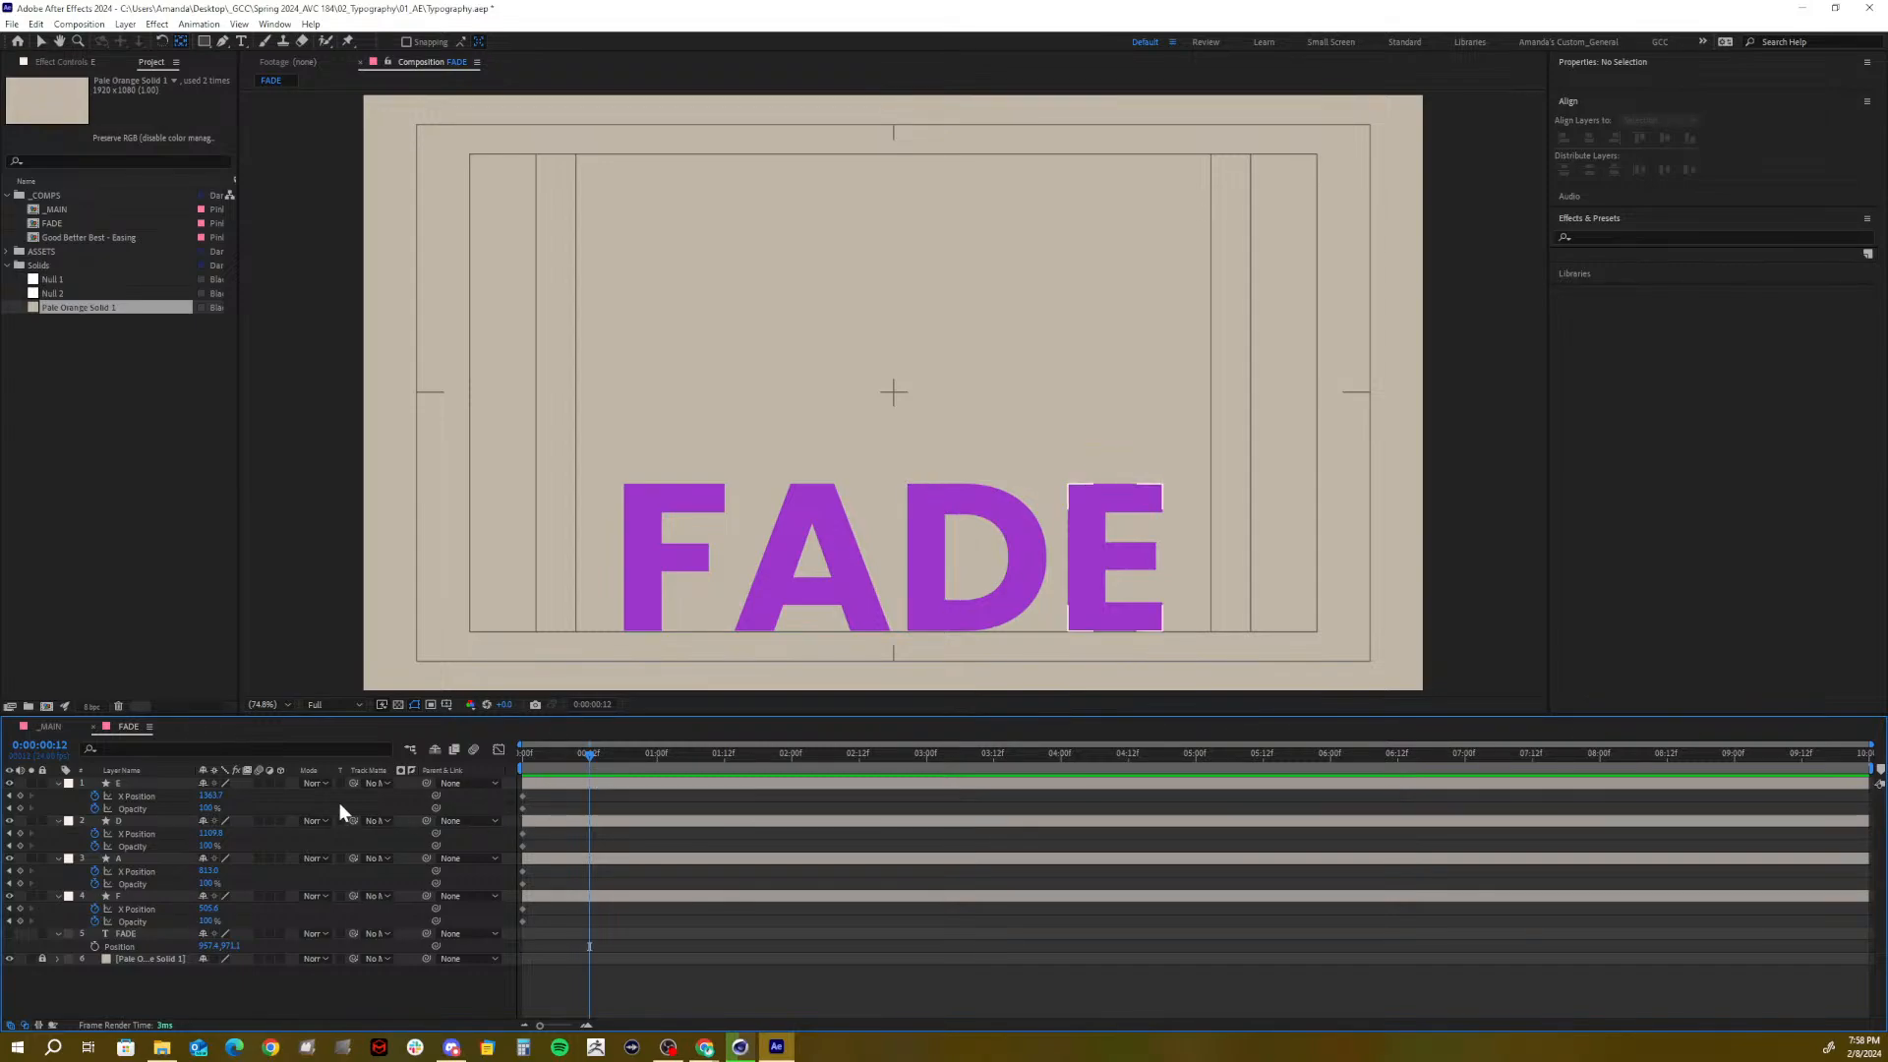
left_click(136, 809)
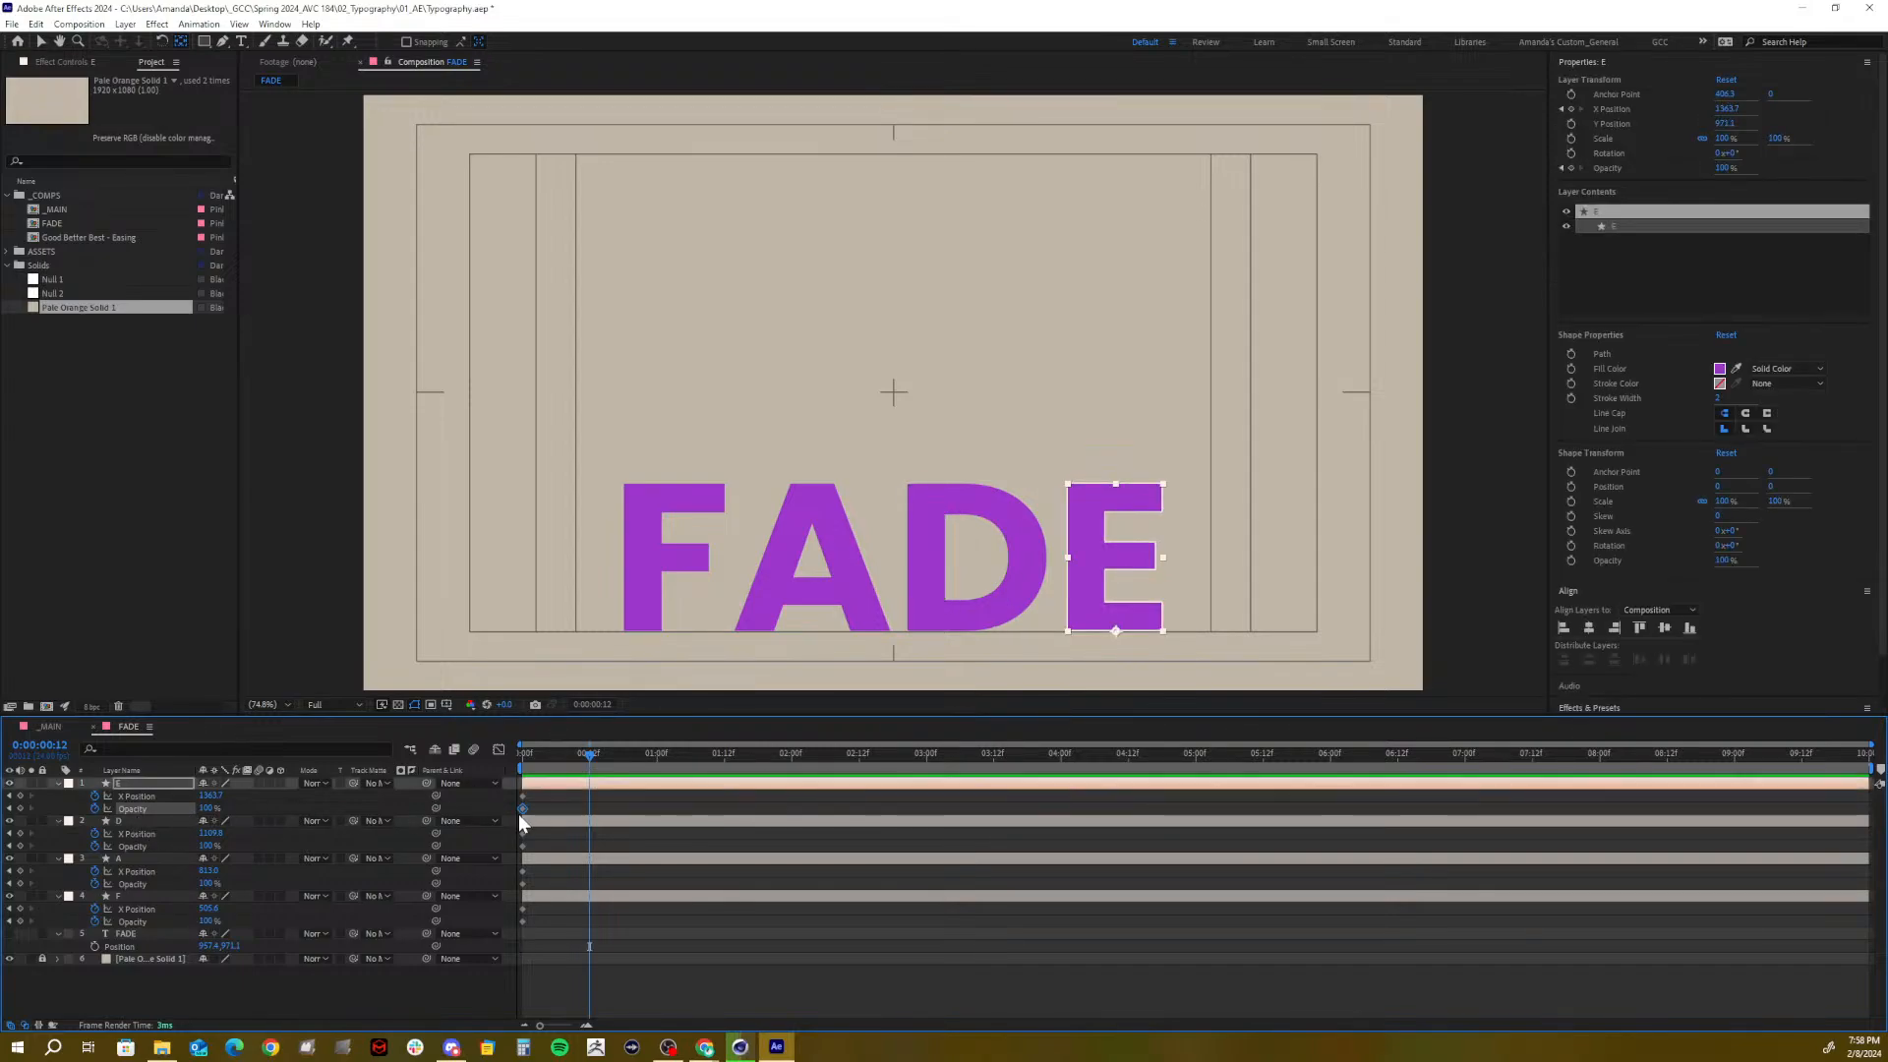
left_click(378, 821)
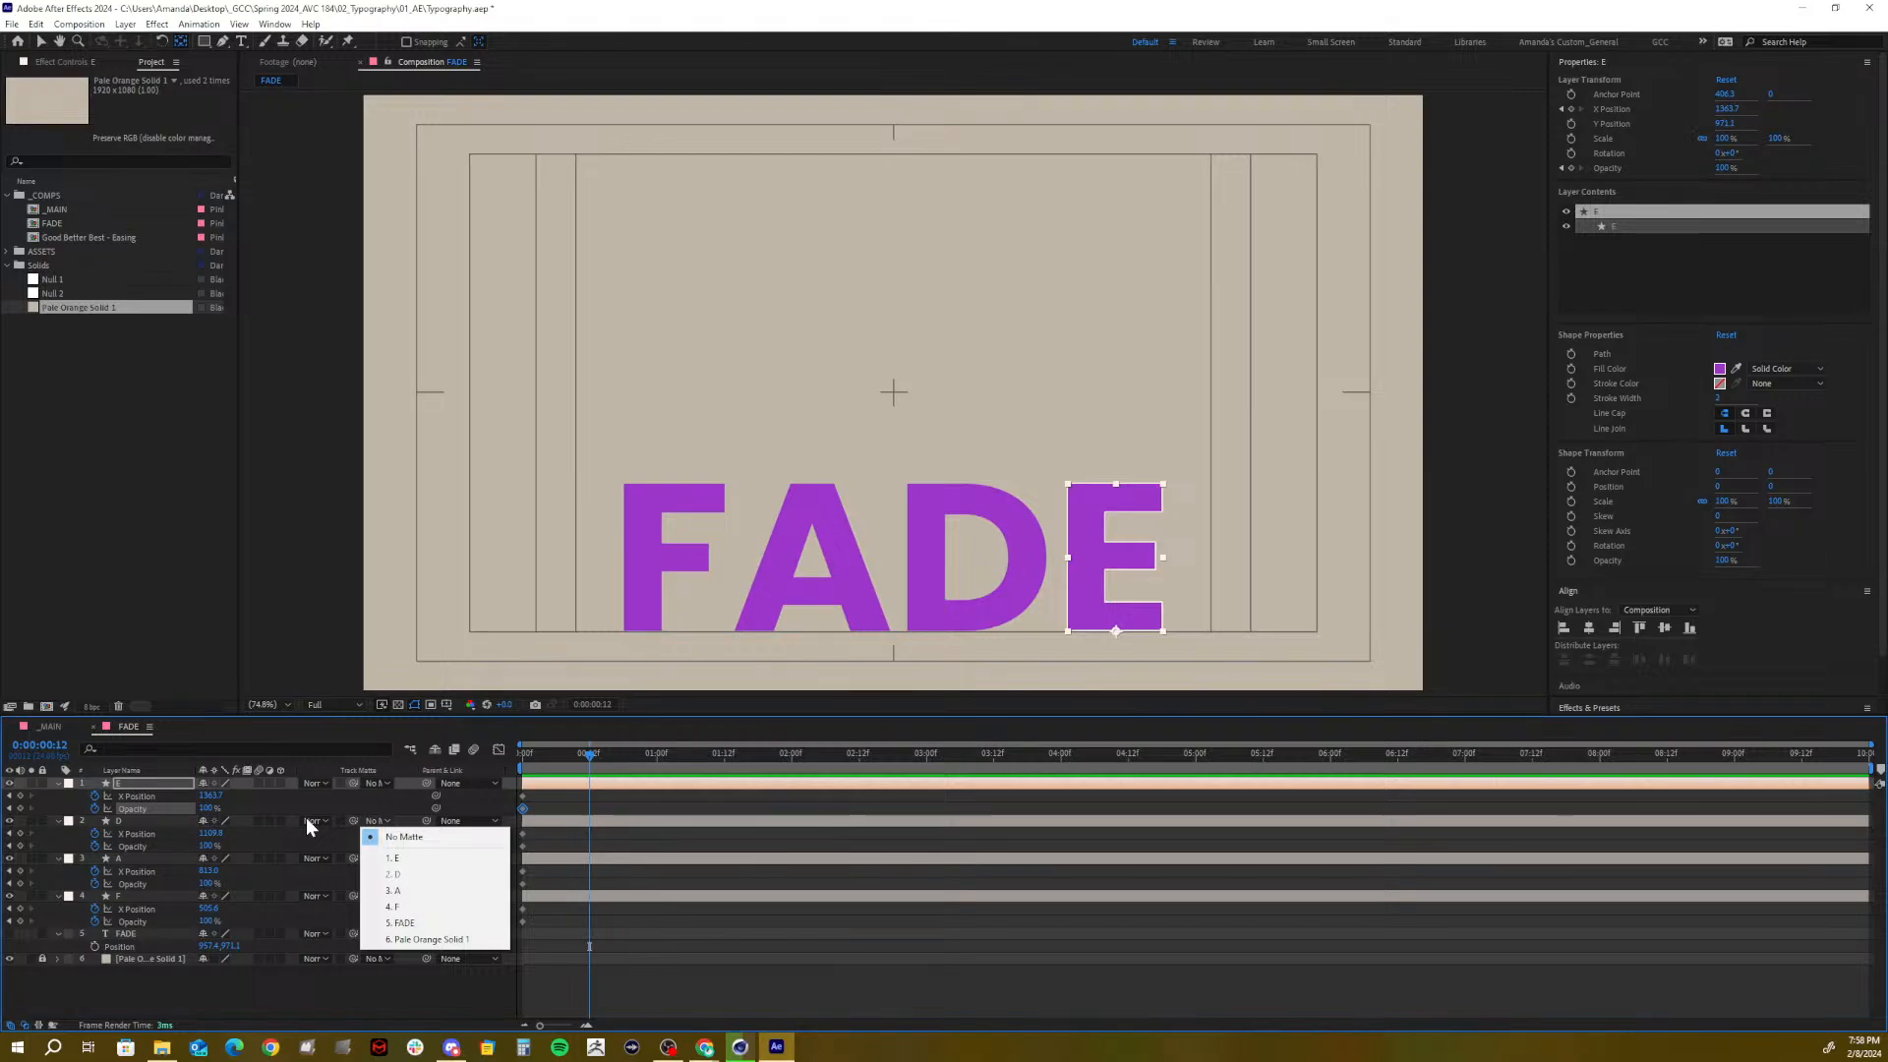
left_click(262, 997)
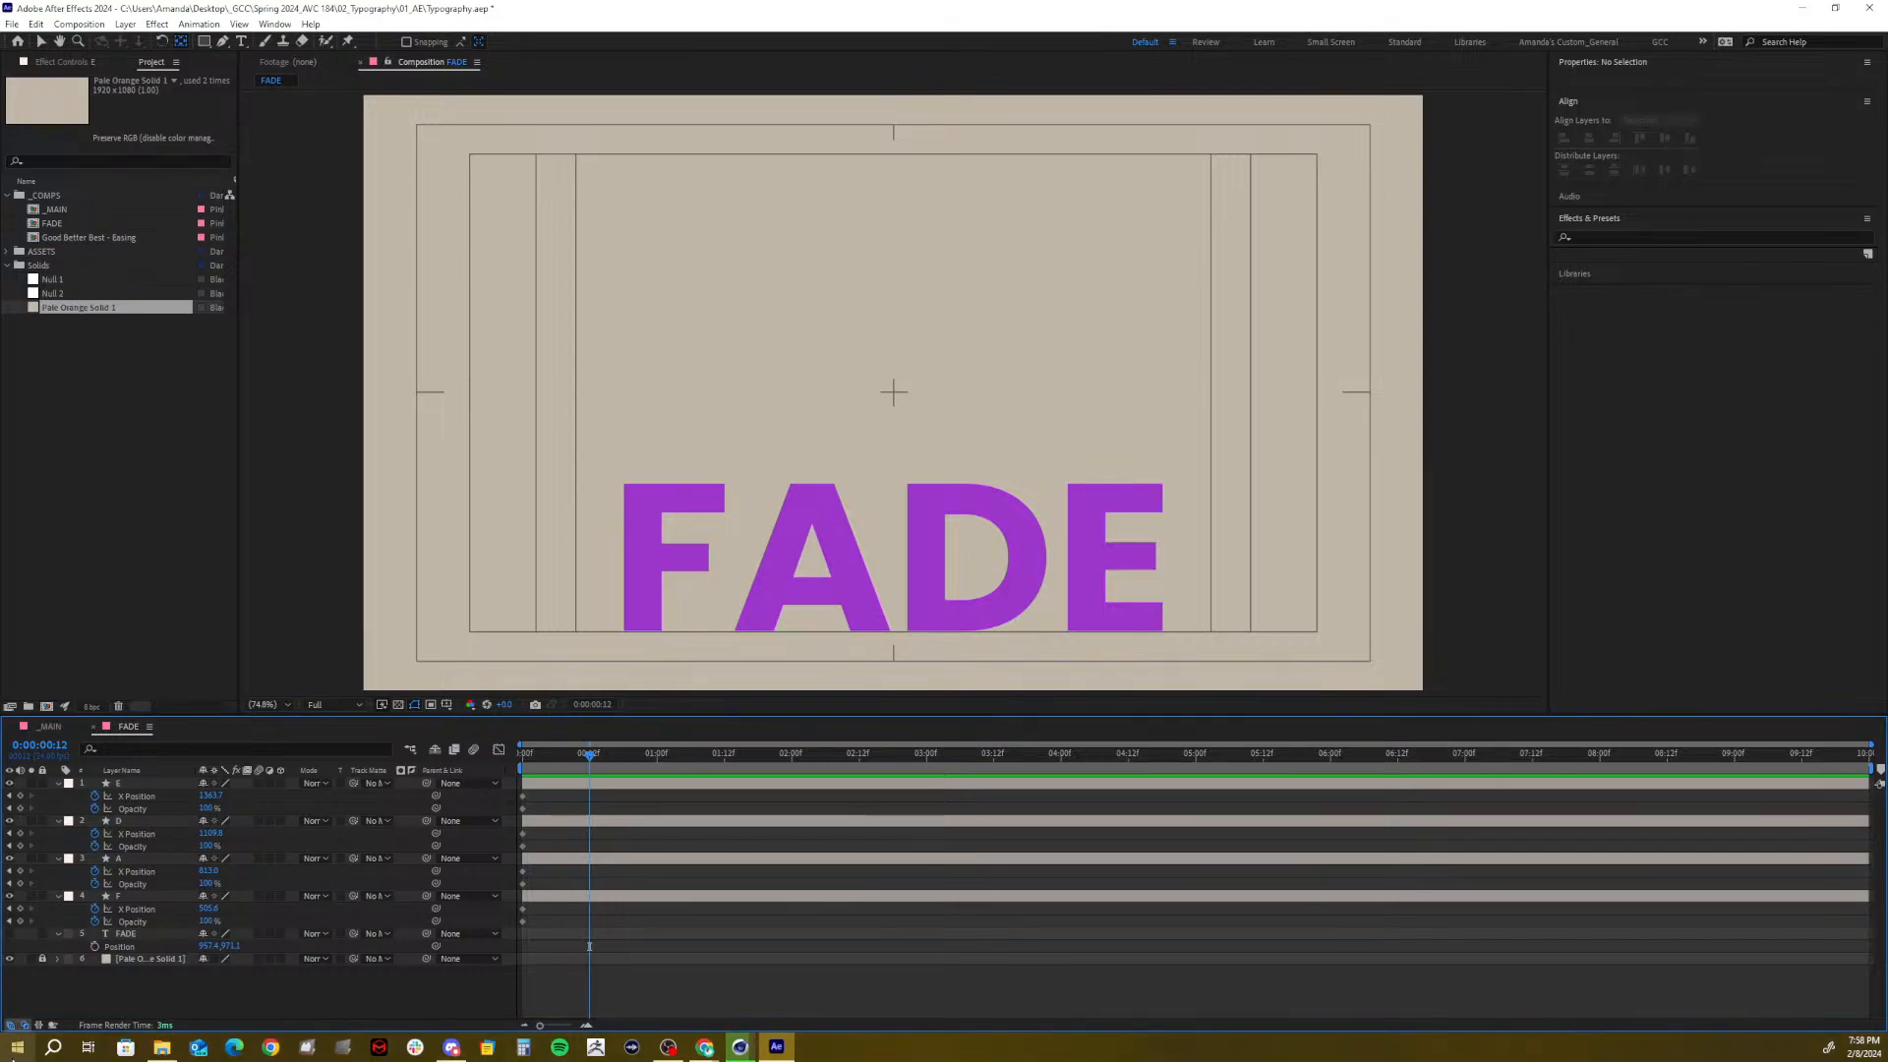
left_click(17, 1046)
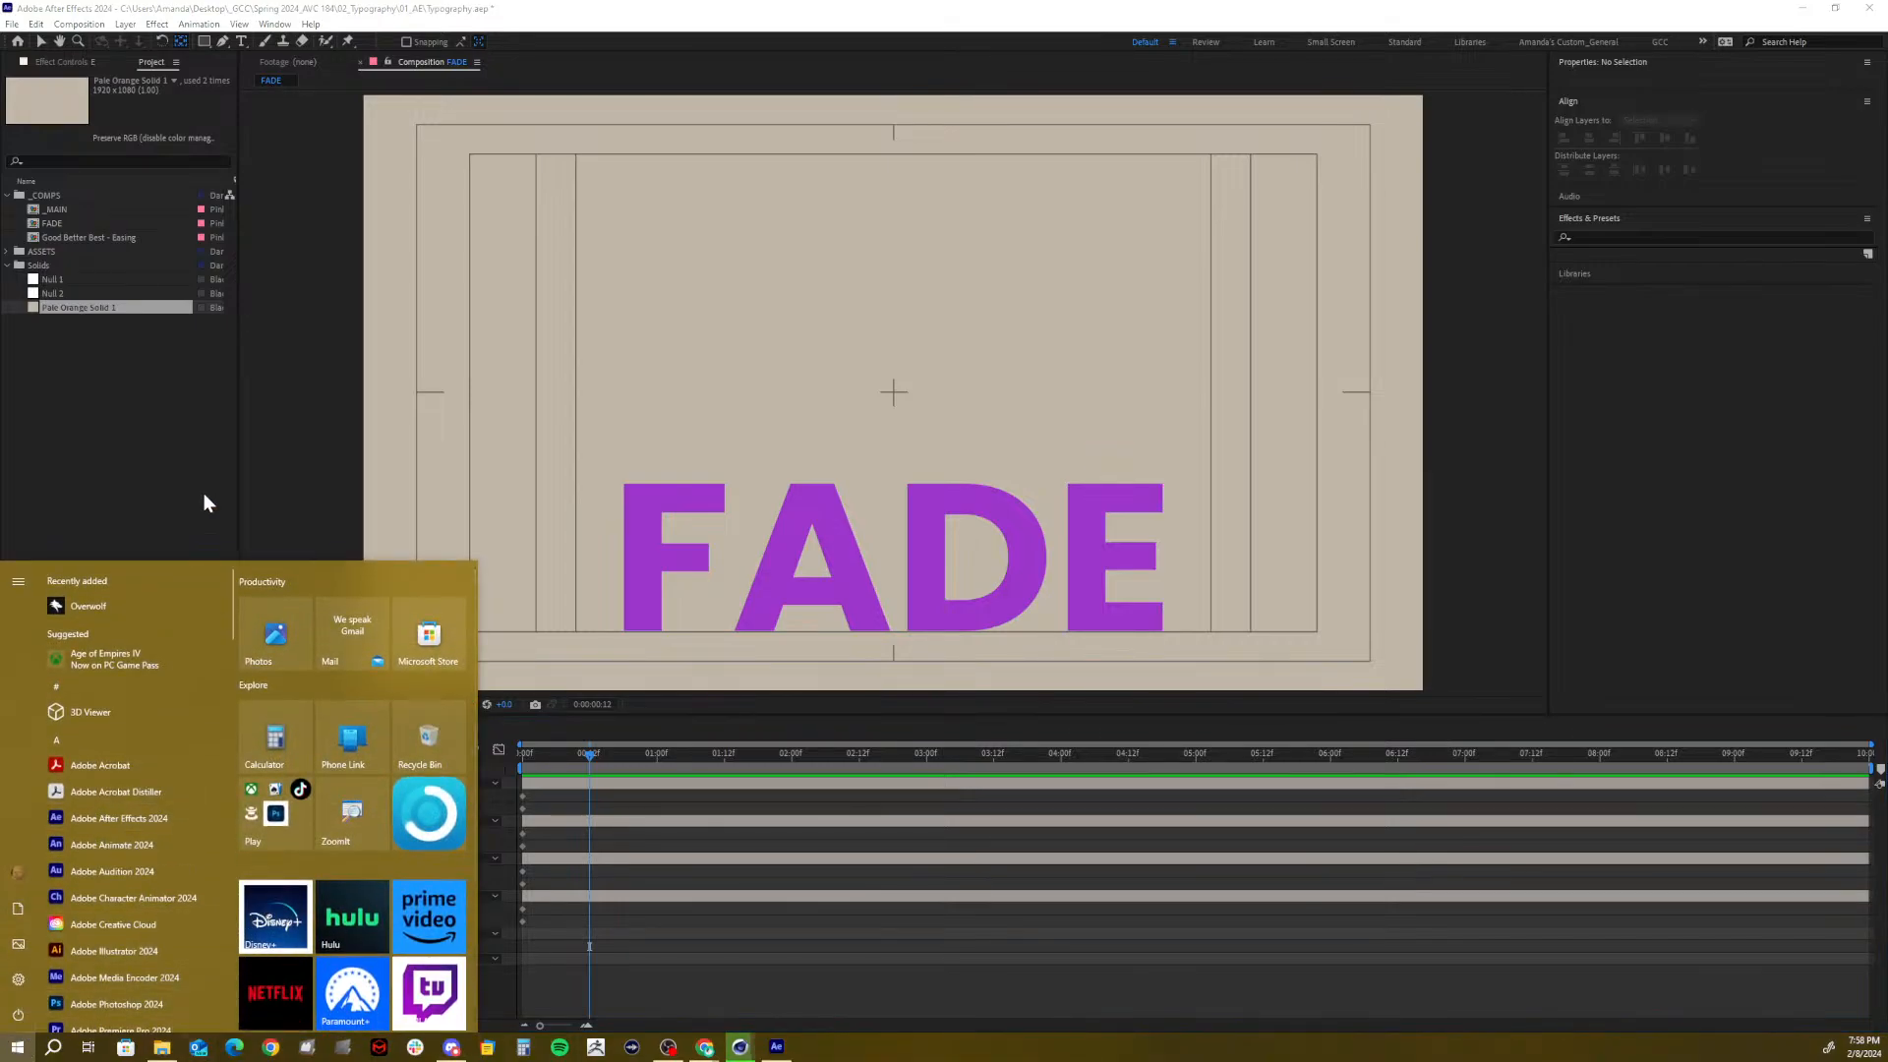
Add Opacity keyframes at 0:00:00:12 for letters E, D, A and F
left_click(210, 424)
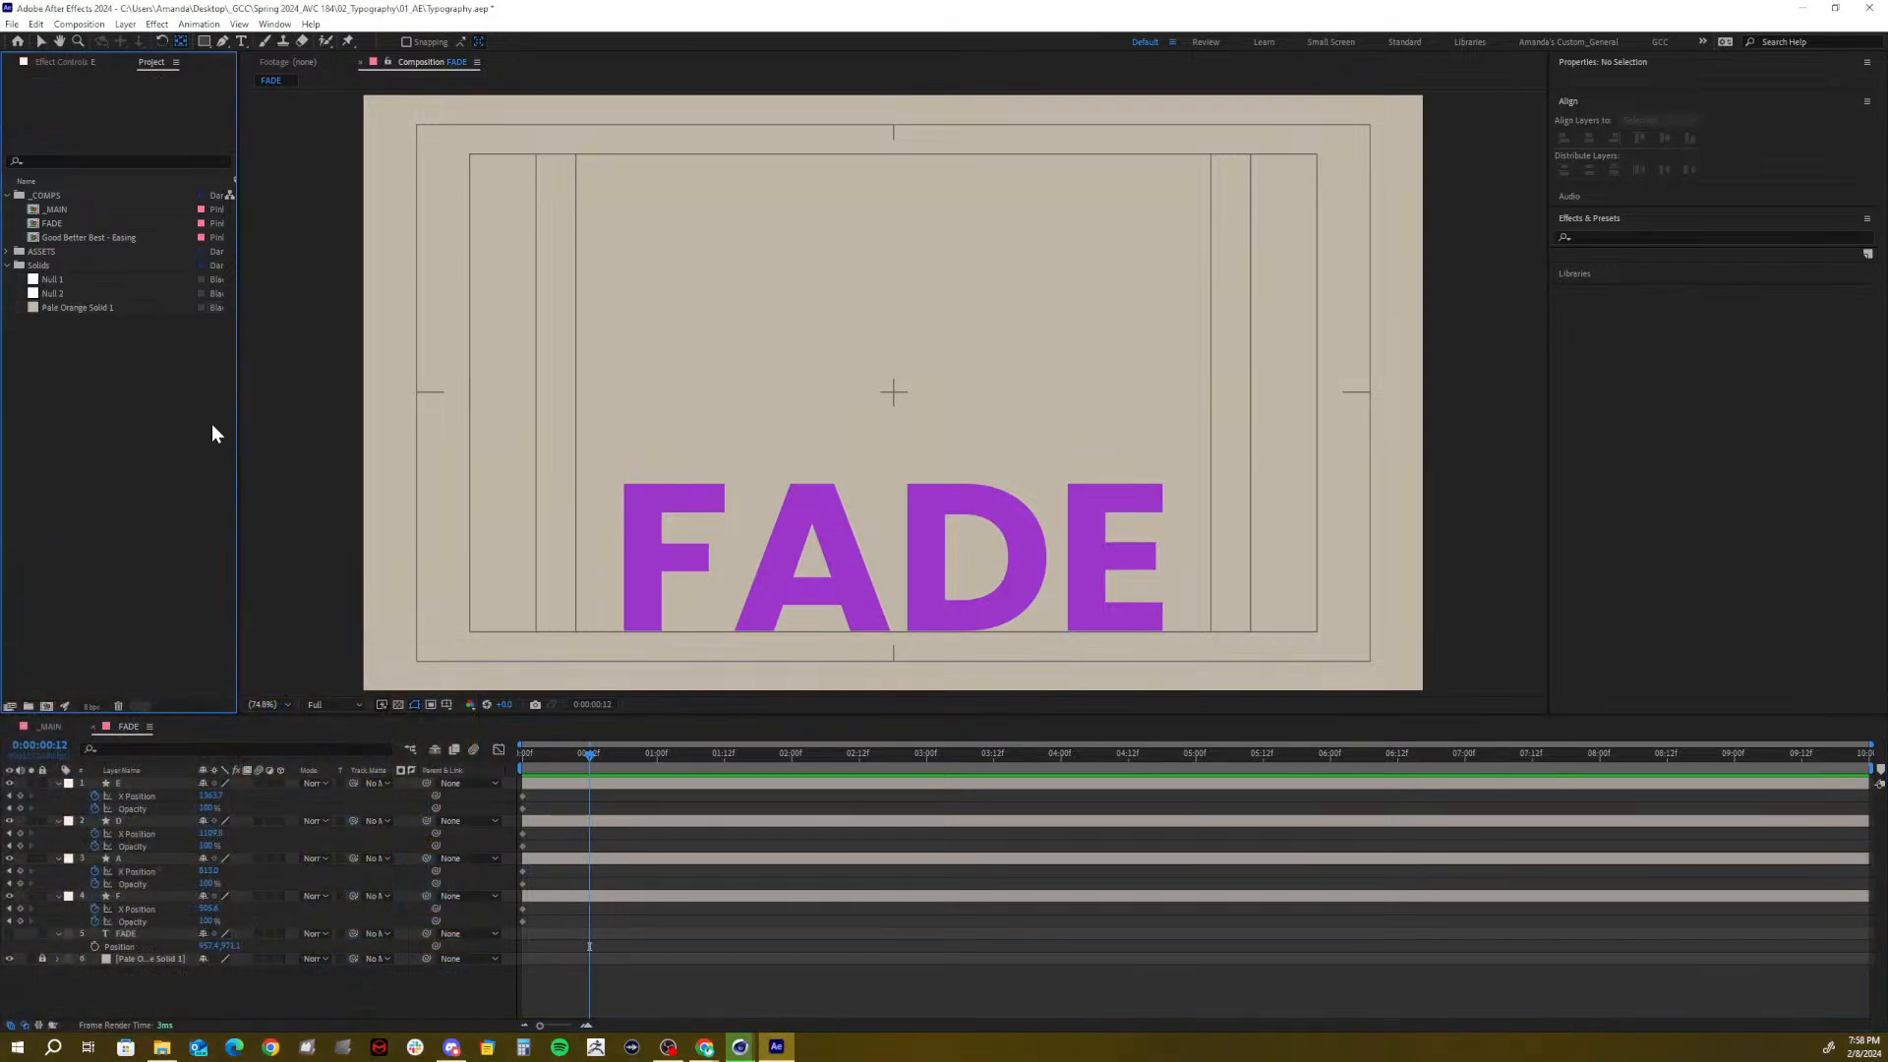
left_click(20, 808)
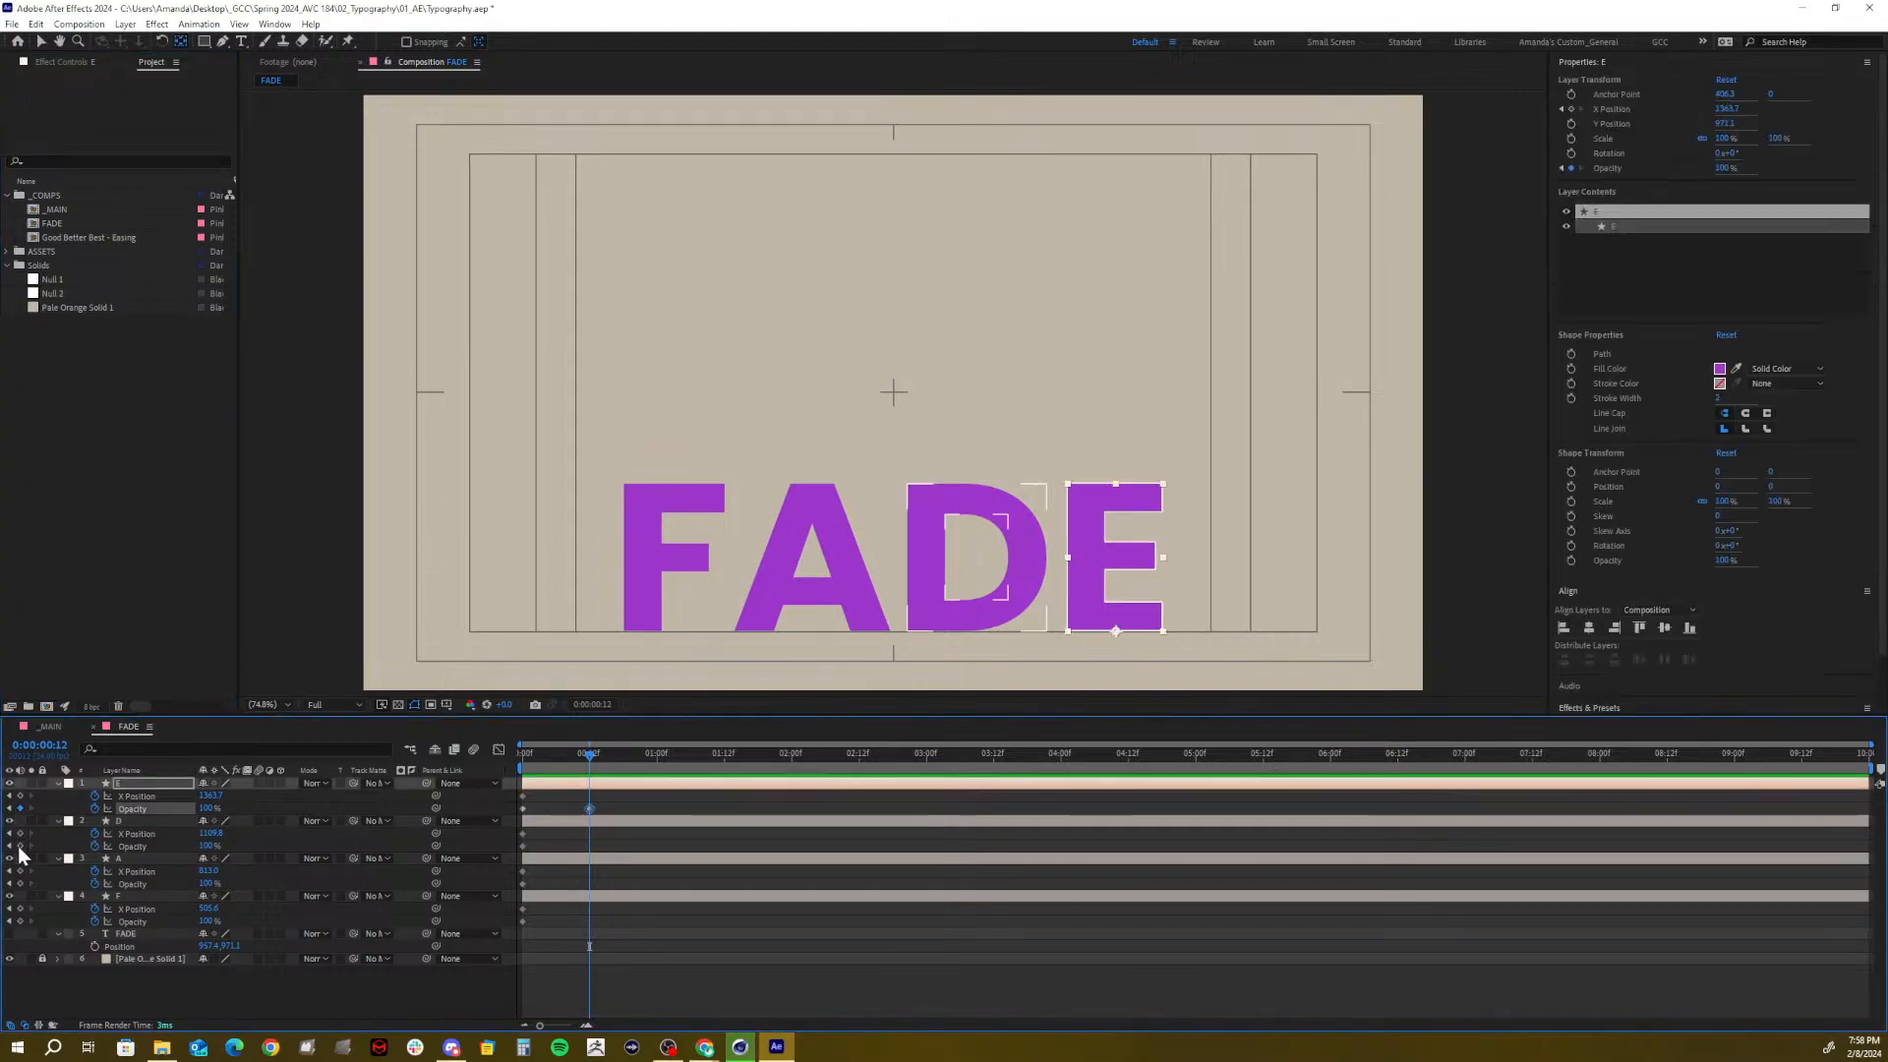
left_click(21, 845)
left_click(21, 883)
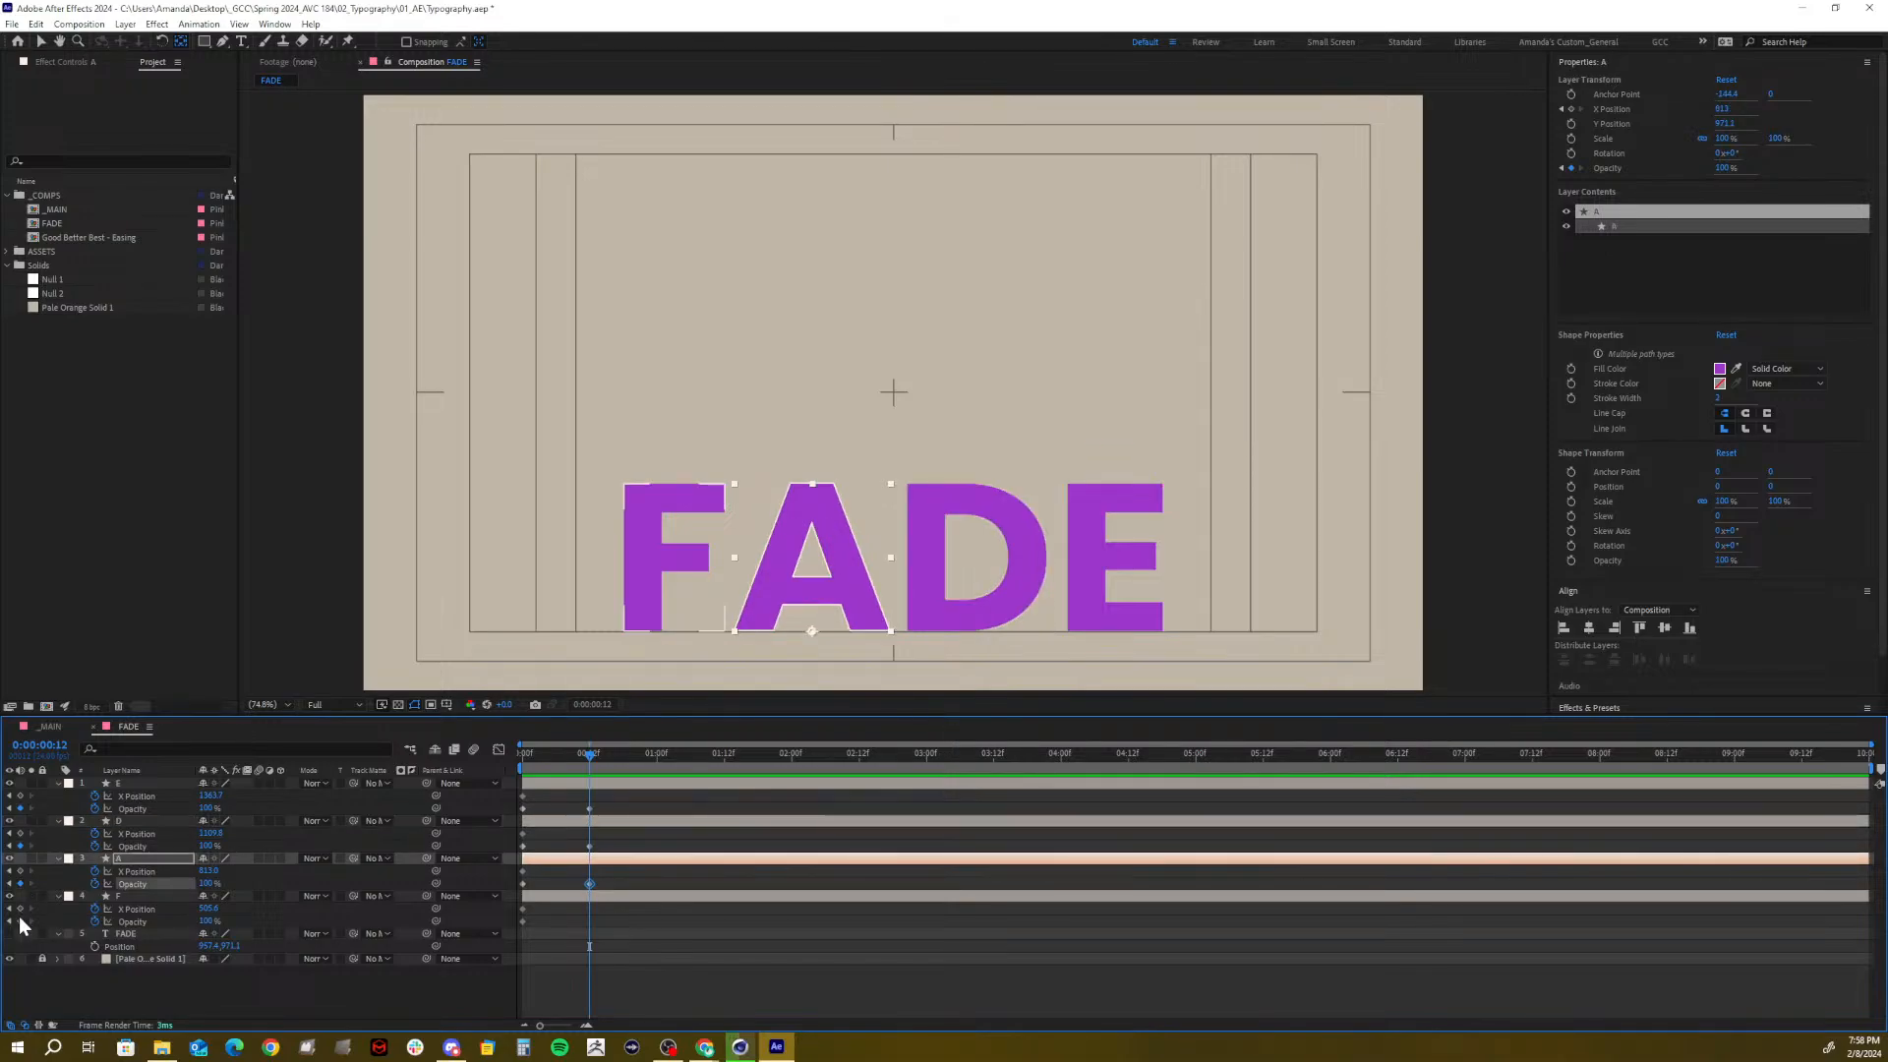
left_click(21, 921)
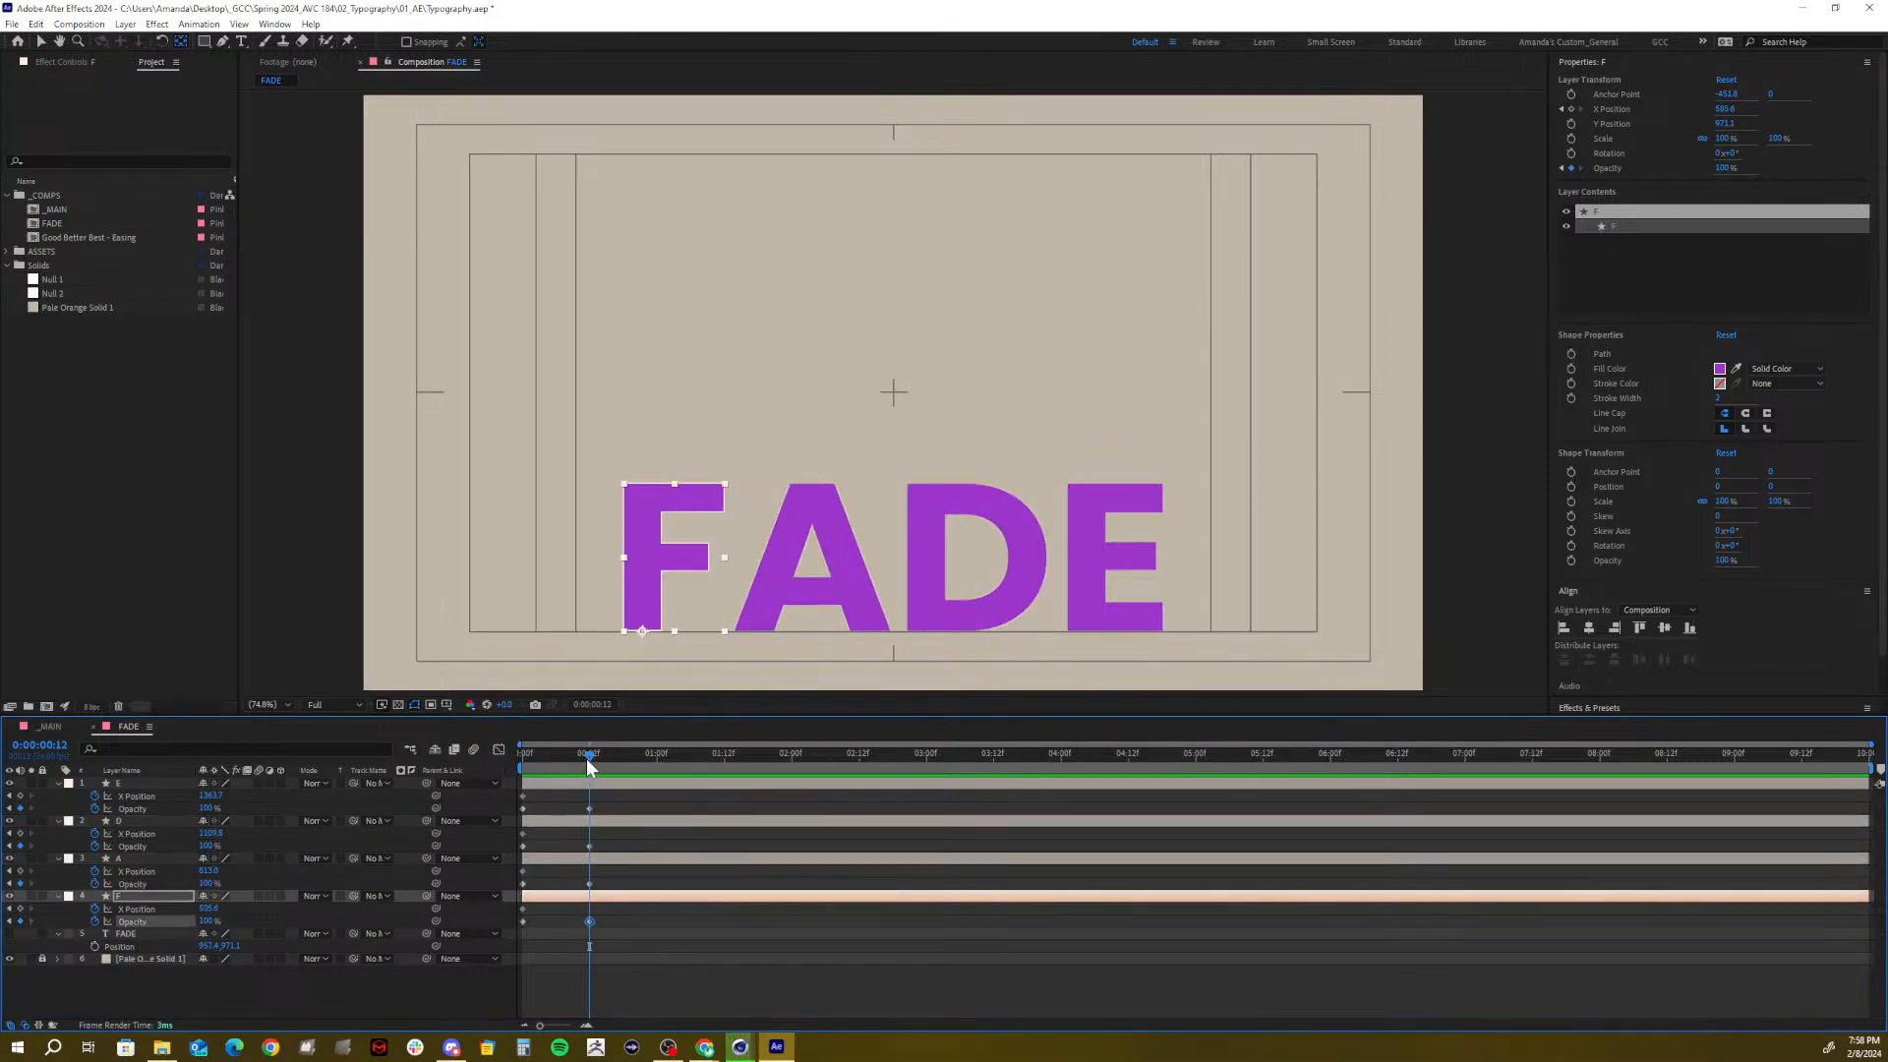
At frame 0, set the Opacity of E, D, A and F to 0%
left_click_drag(586, 758, 478, 758)
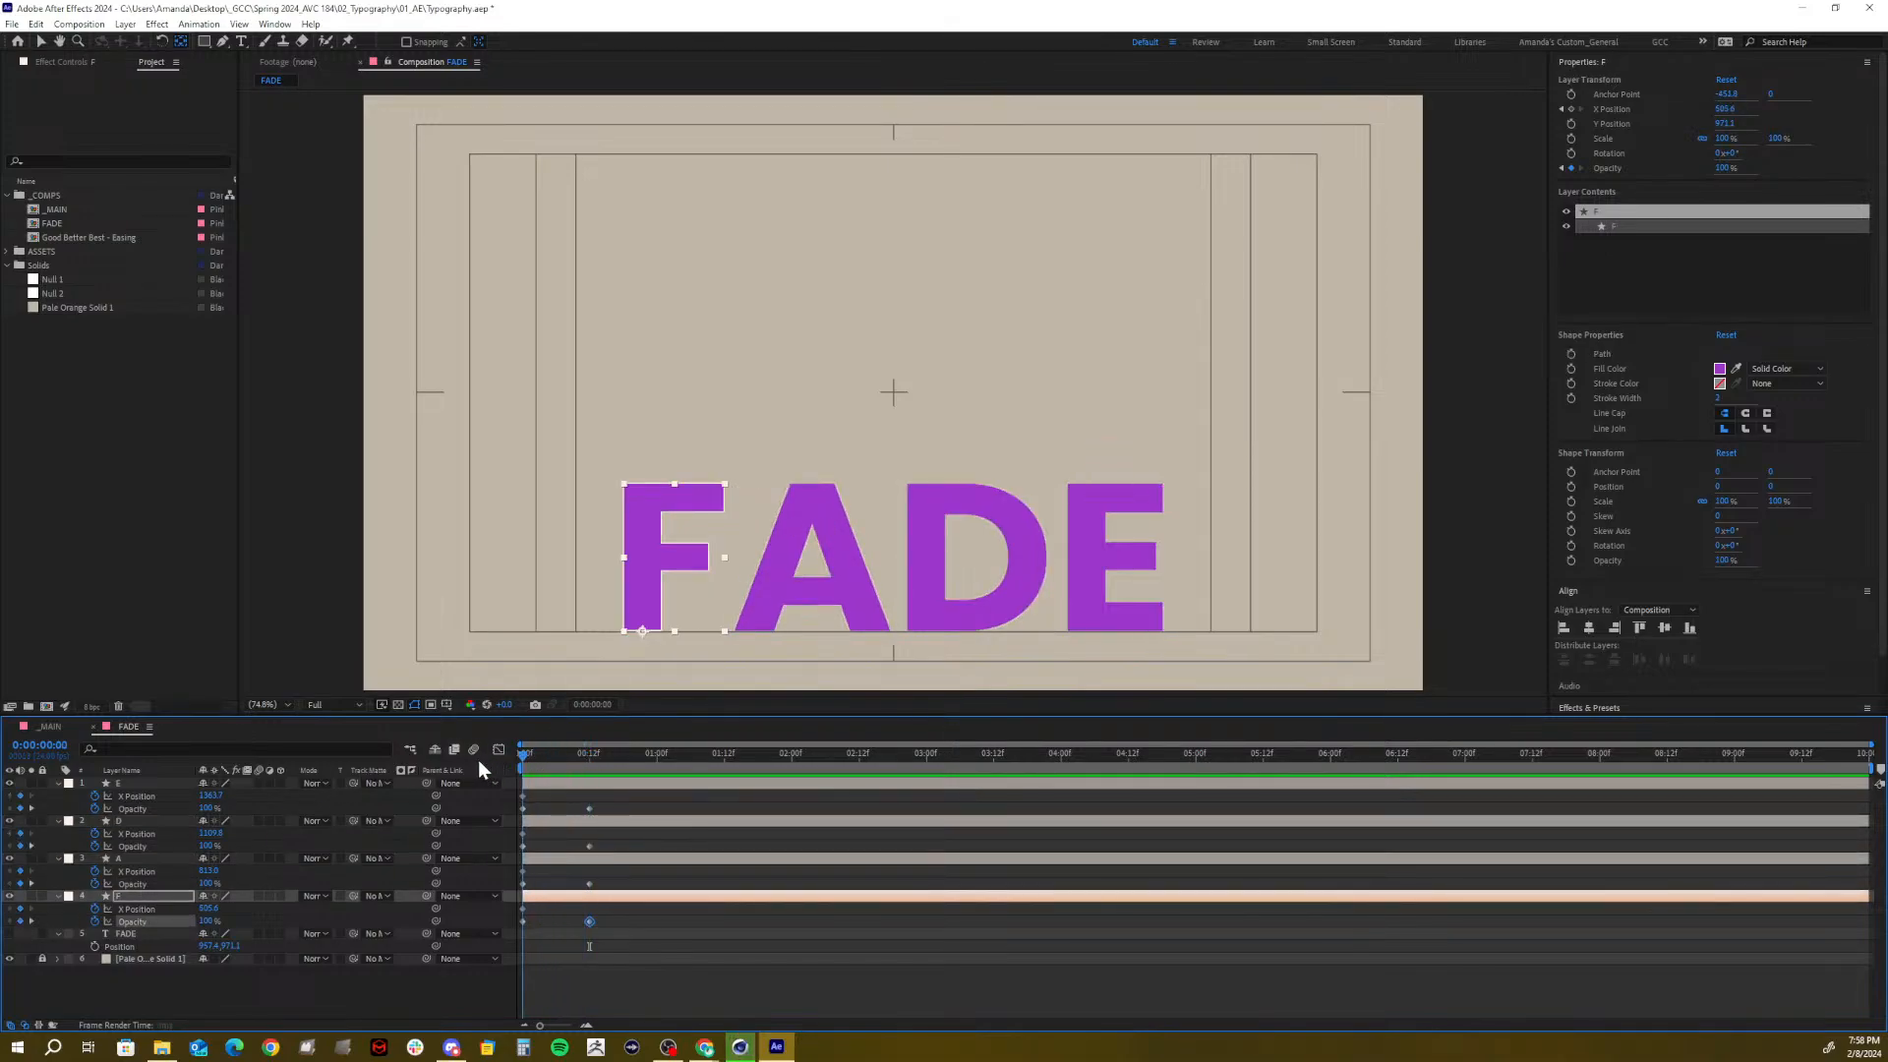
left_click(210, 807)
key("Return")
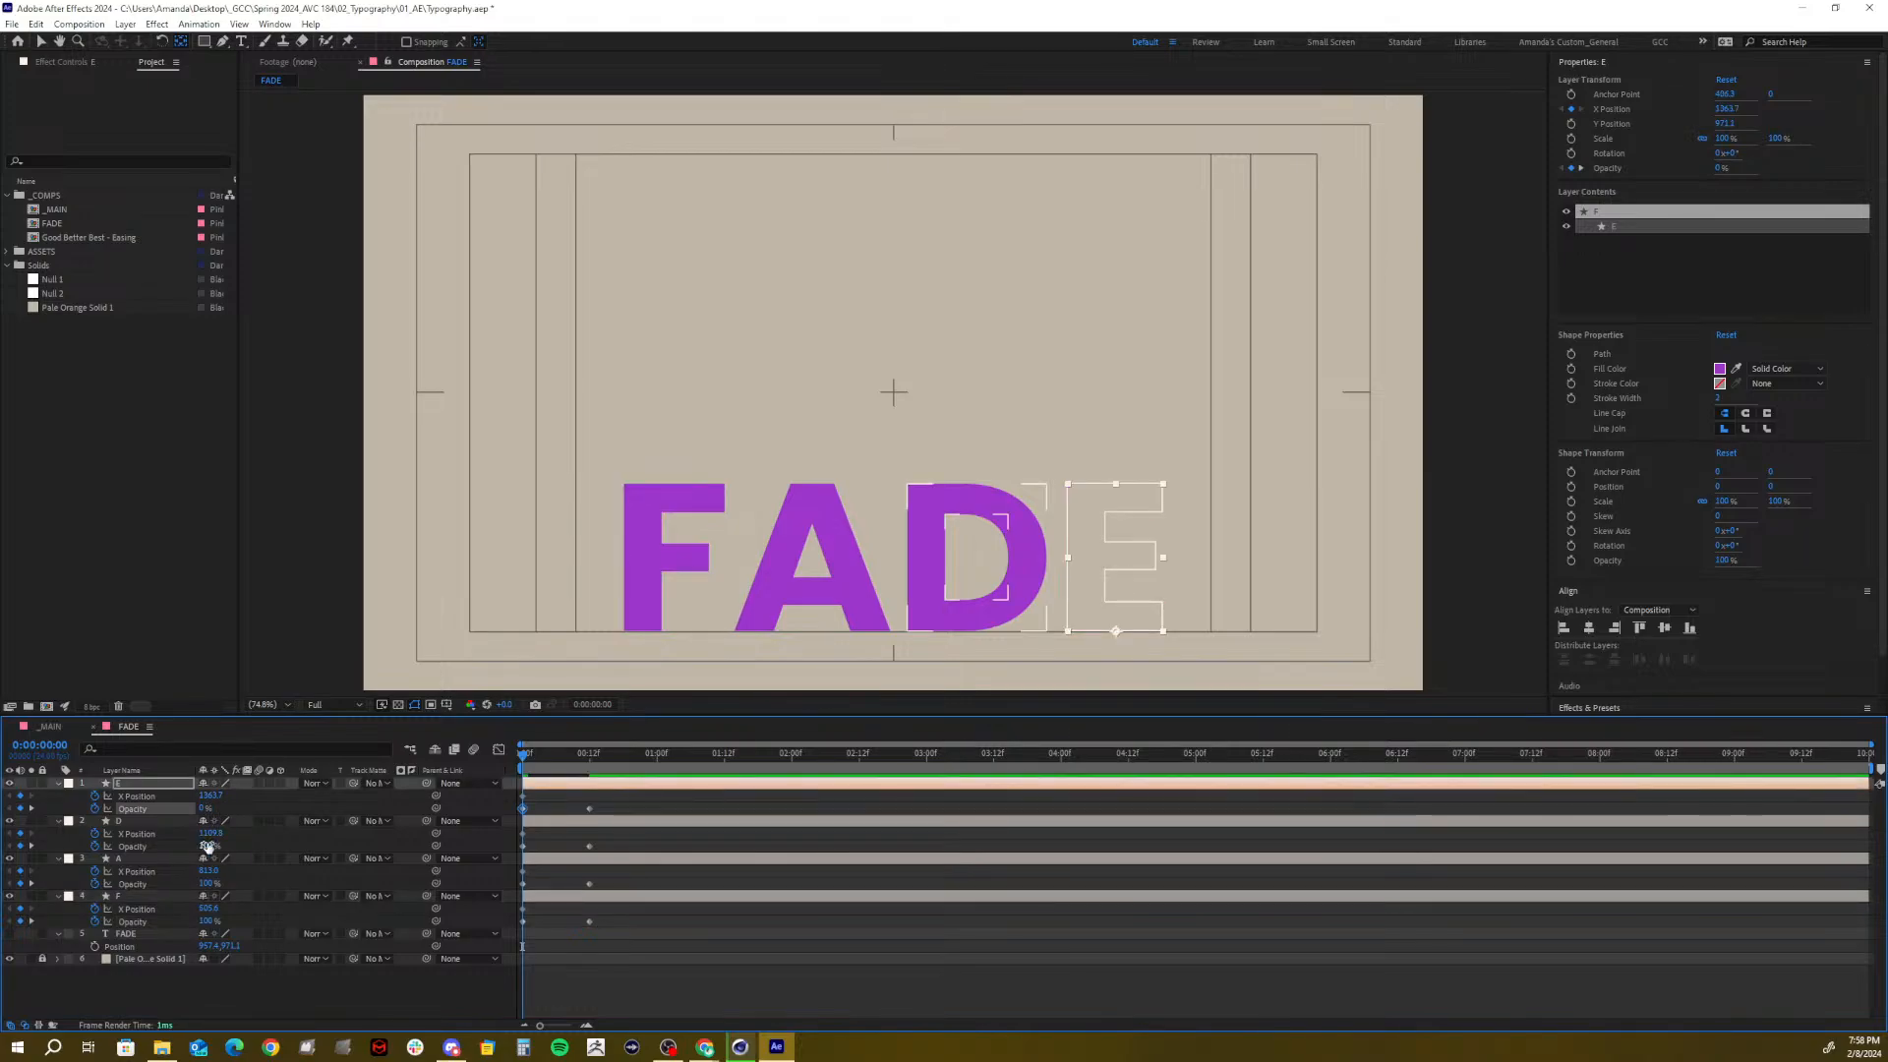
left_click(210, 845)
type("0")
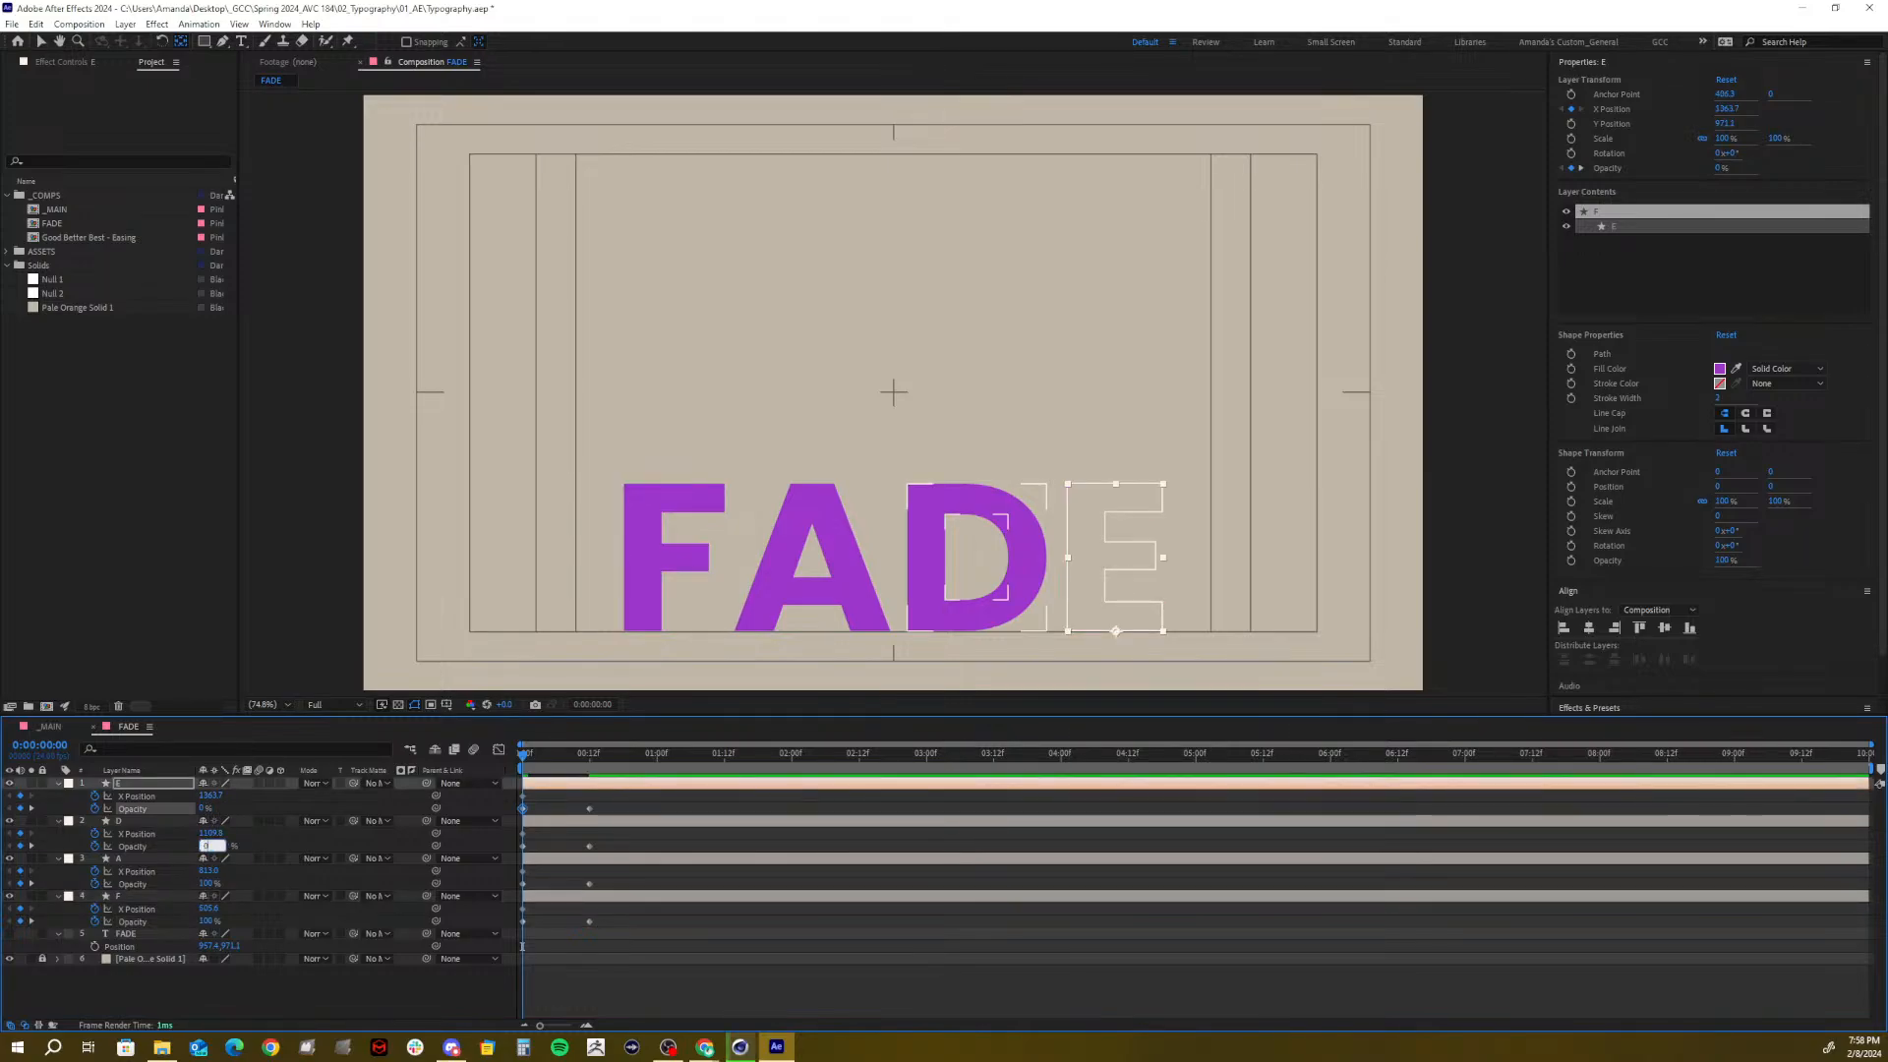
left_click(210, 882)
type("0")
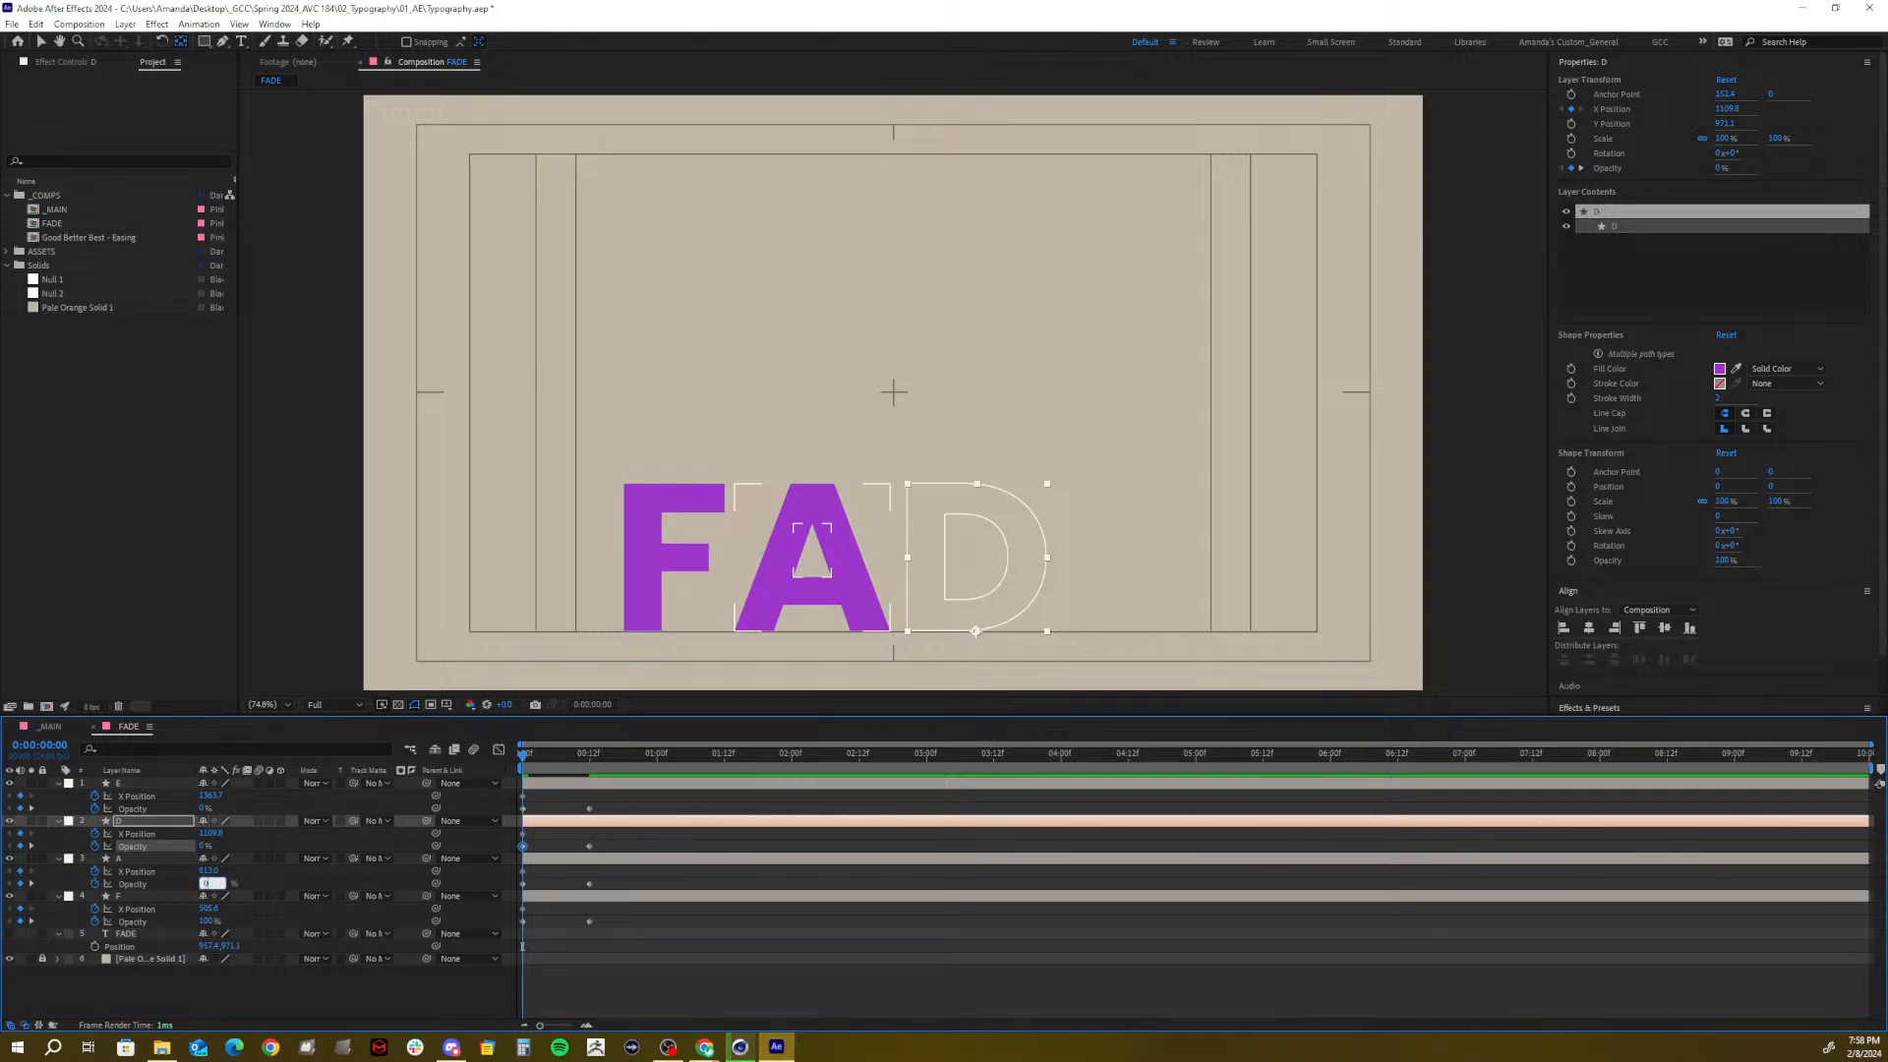
left_click(209, 921)
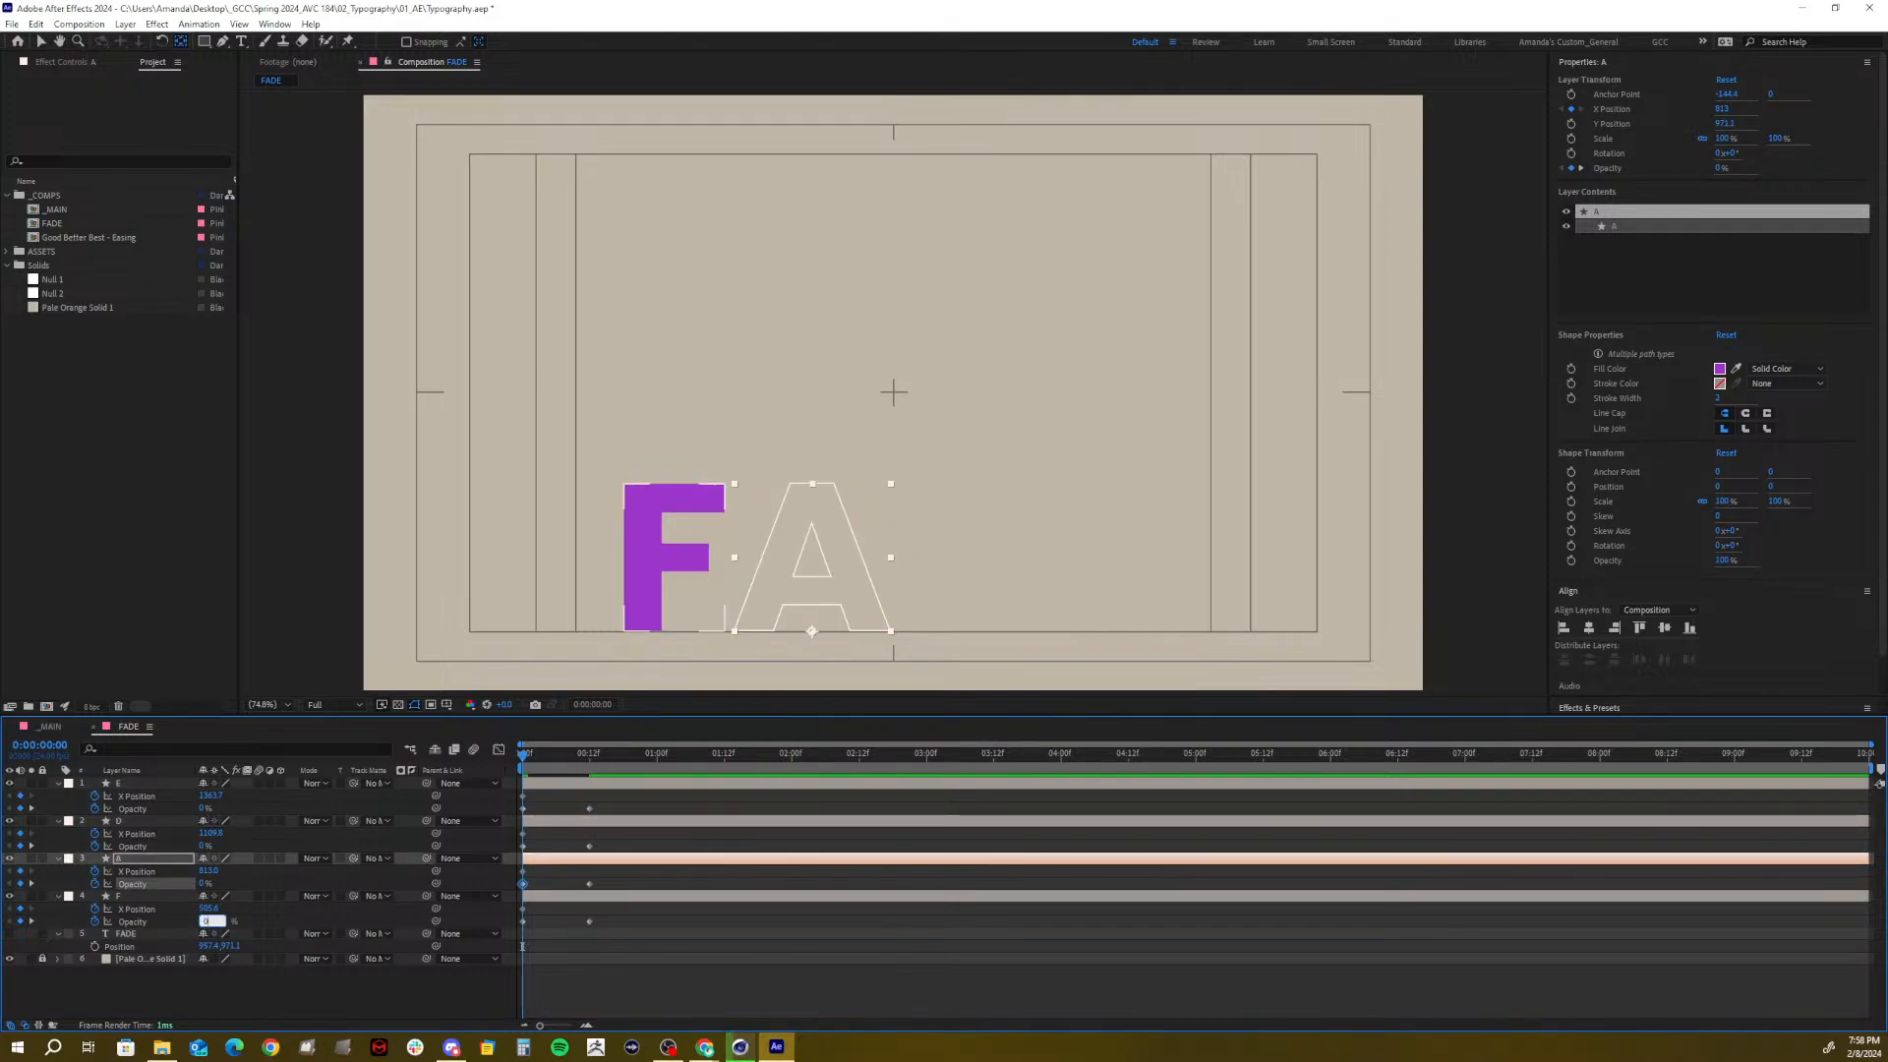
type("0")
key("Return")
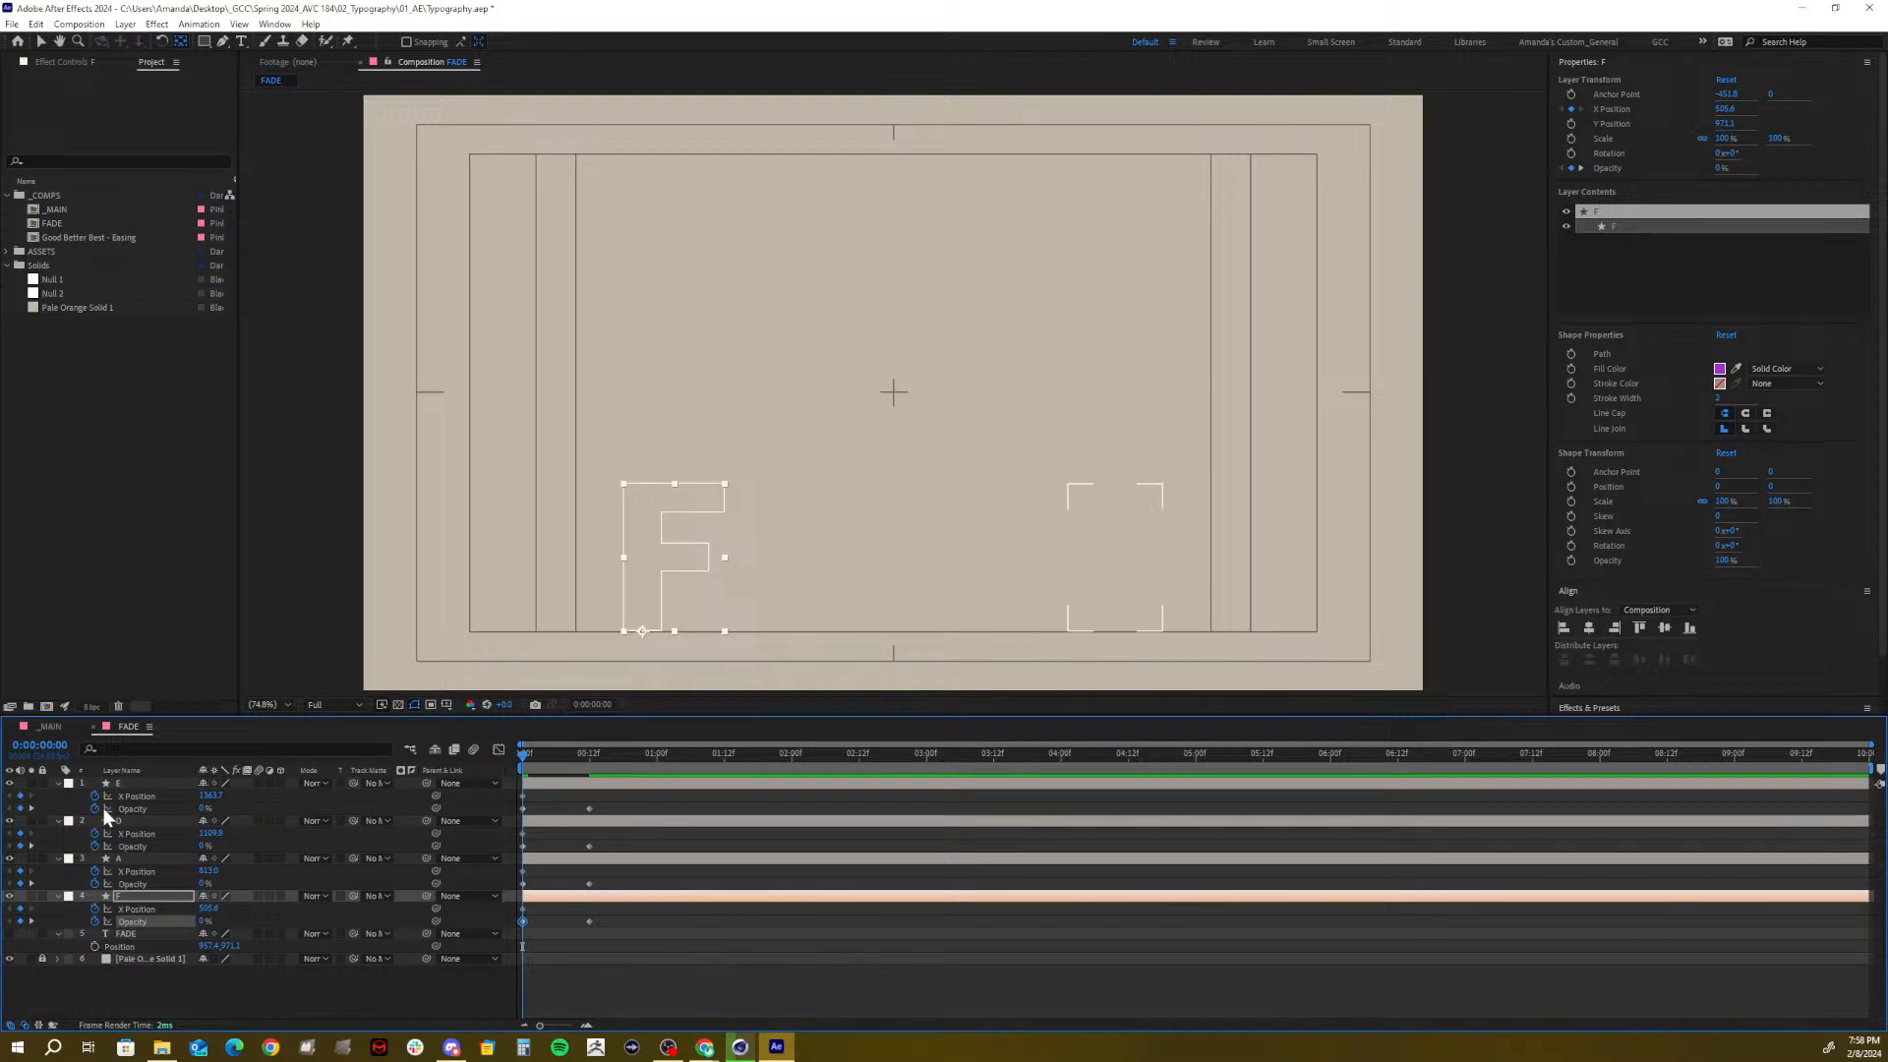
left_click(149, 799)
left_click(151, 835, "ctrl")
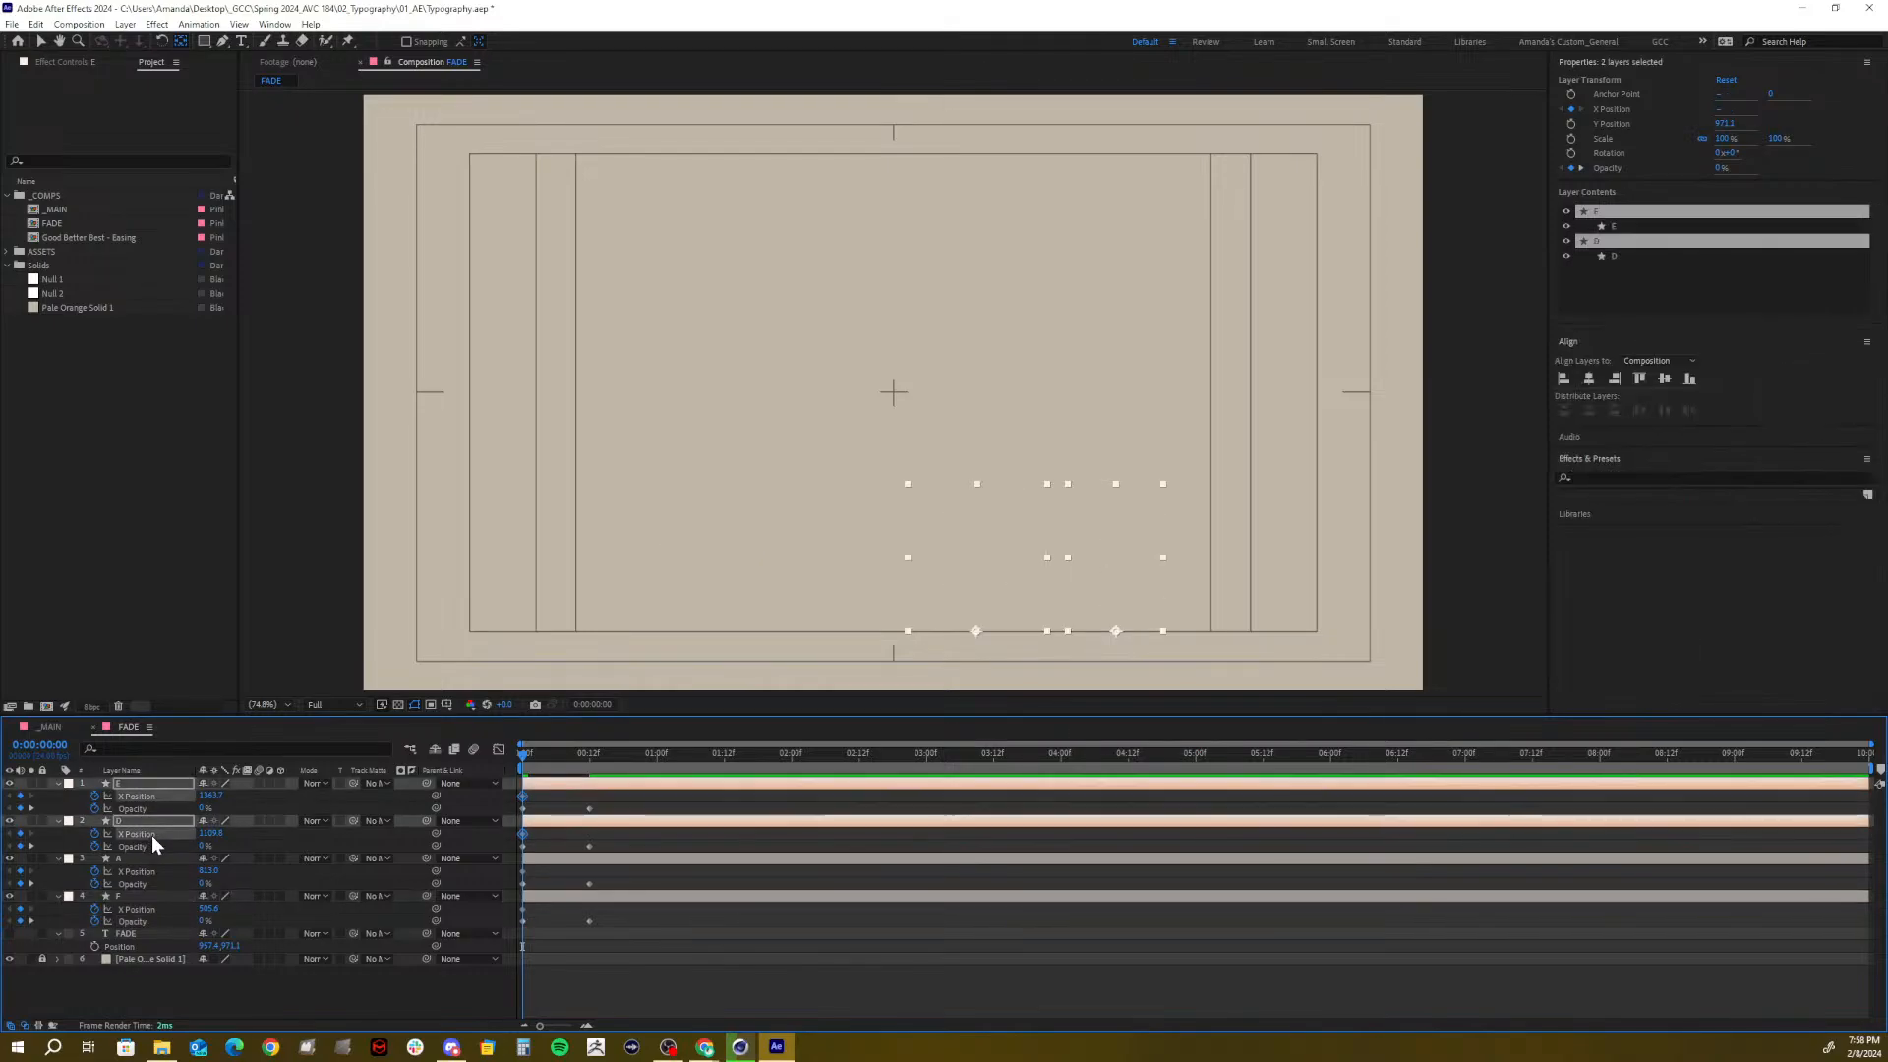
Move the four letters' X Position keyframes to 0:00:00:18
left_click(142, 873, "ctrl")
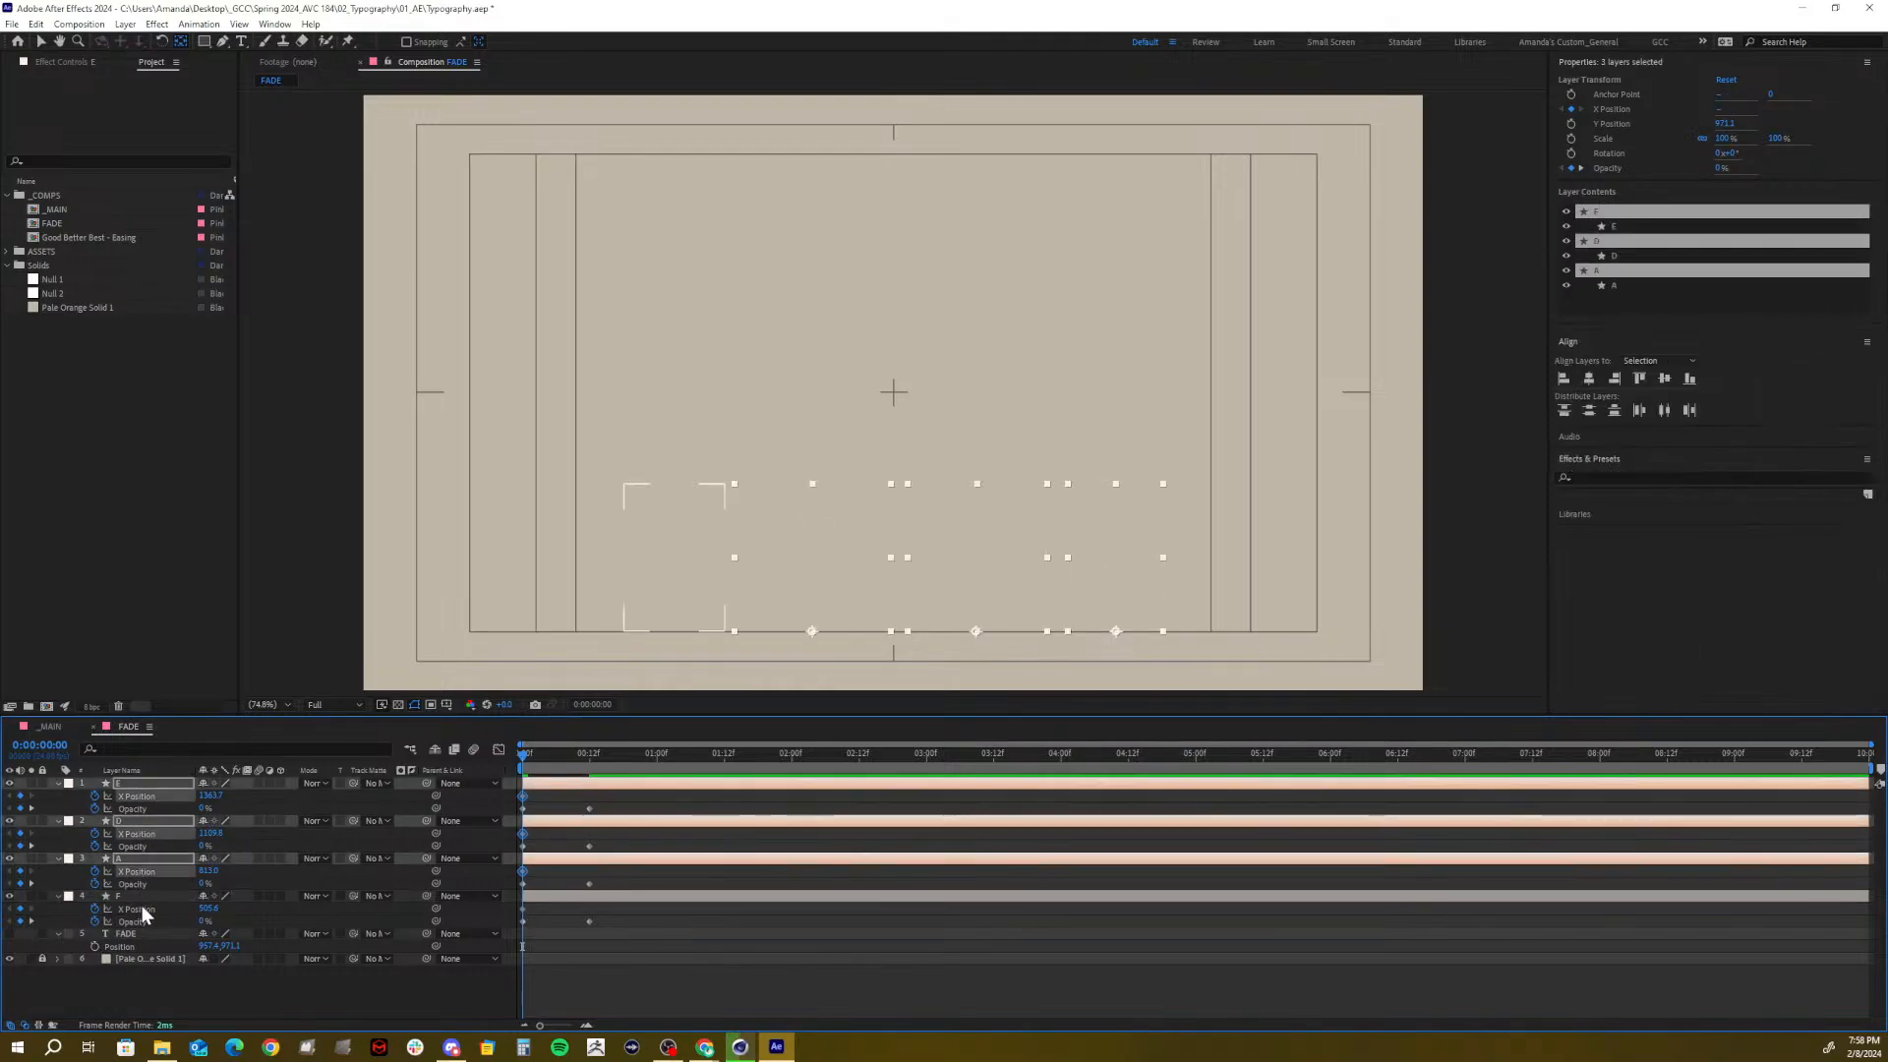
left_click(142, 906, "ctrl")
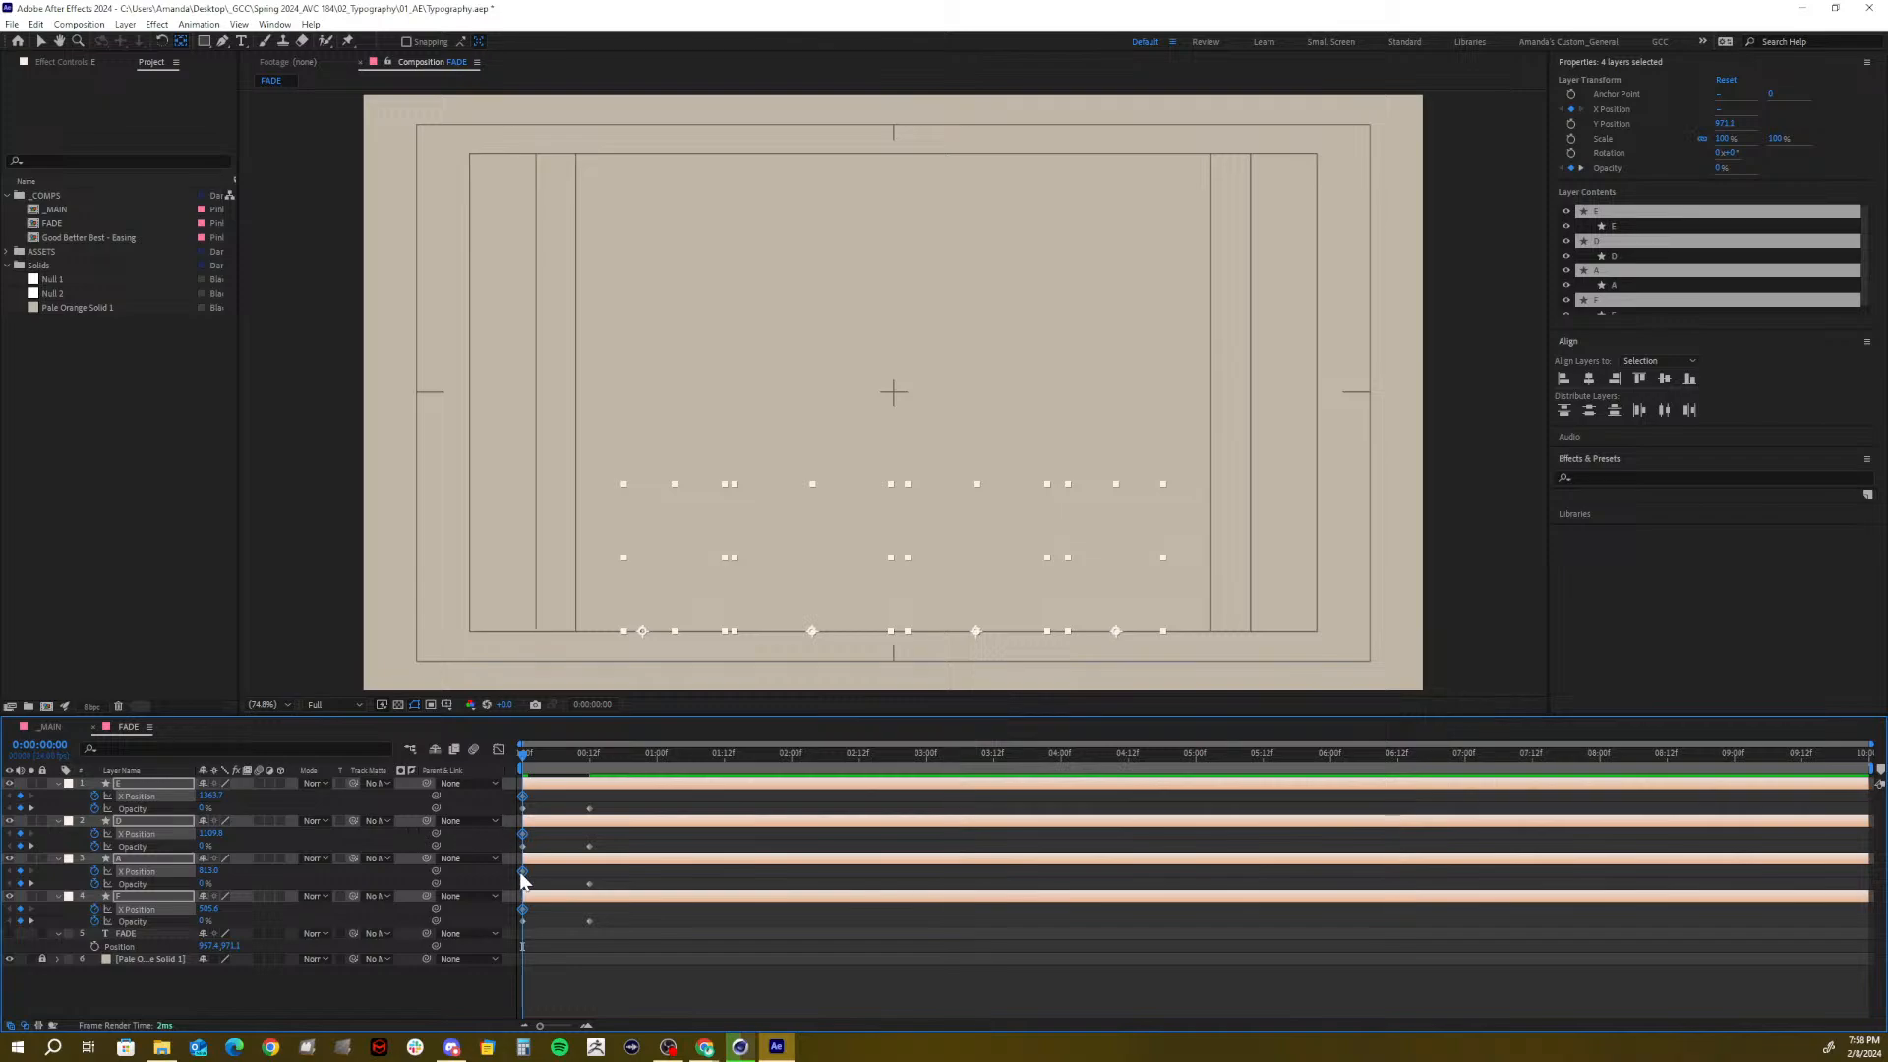
left_click_drag(522, 872, 584, 874)
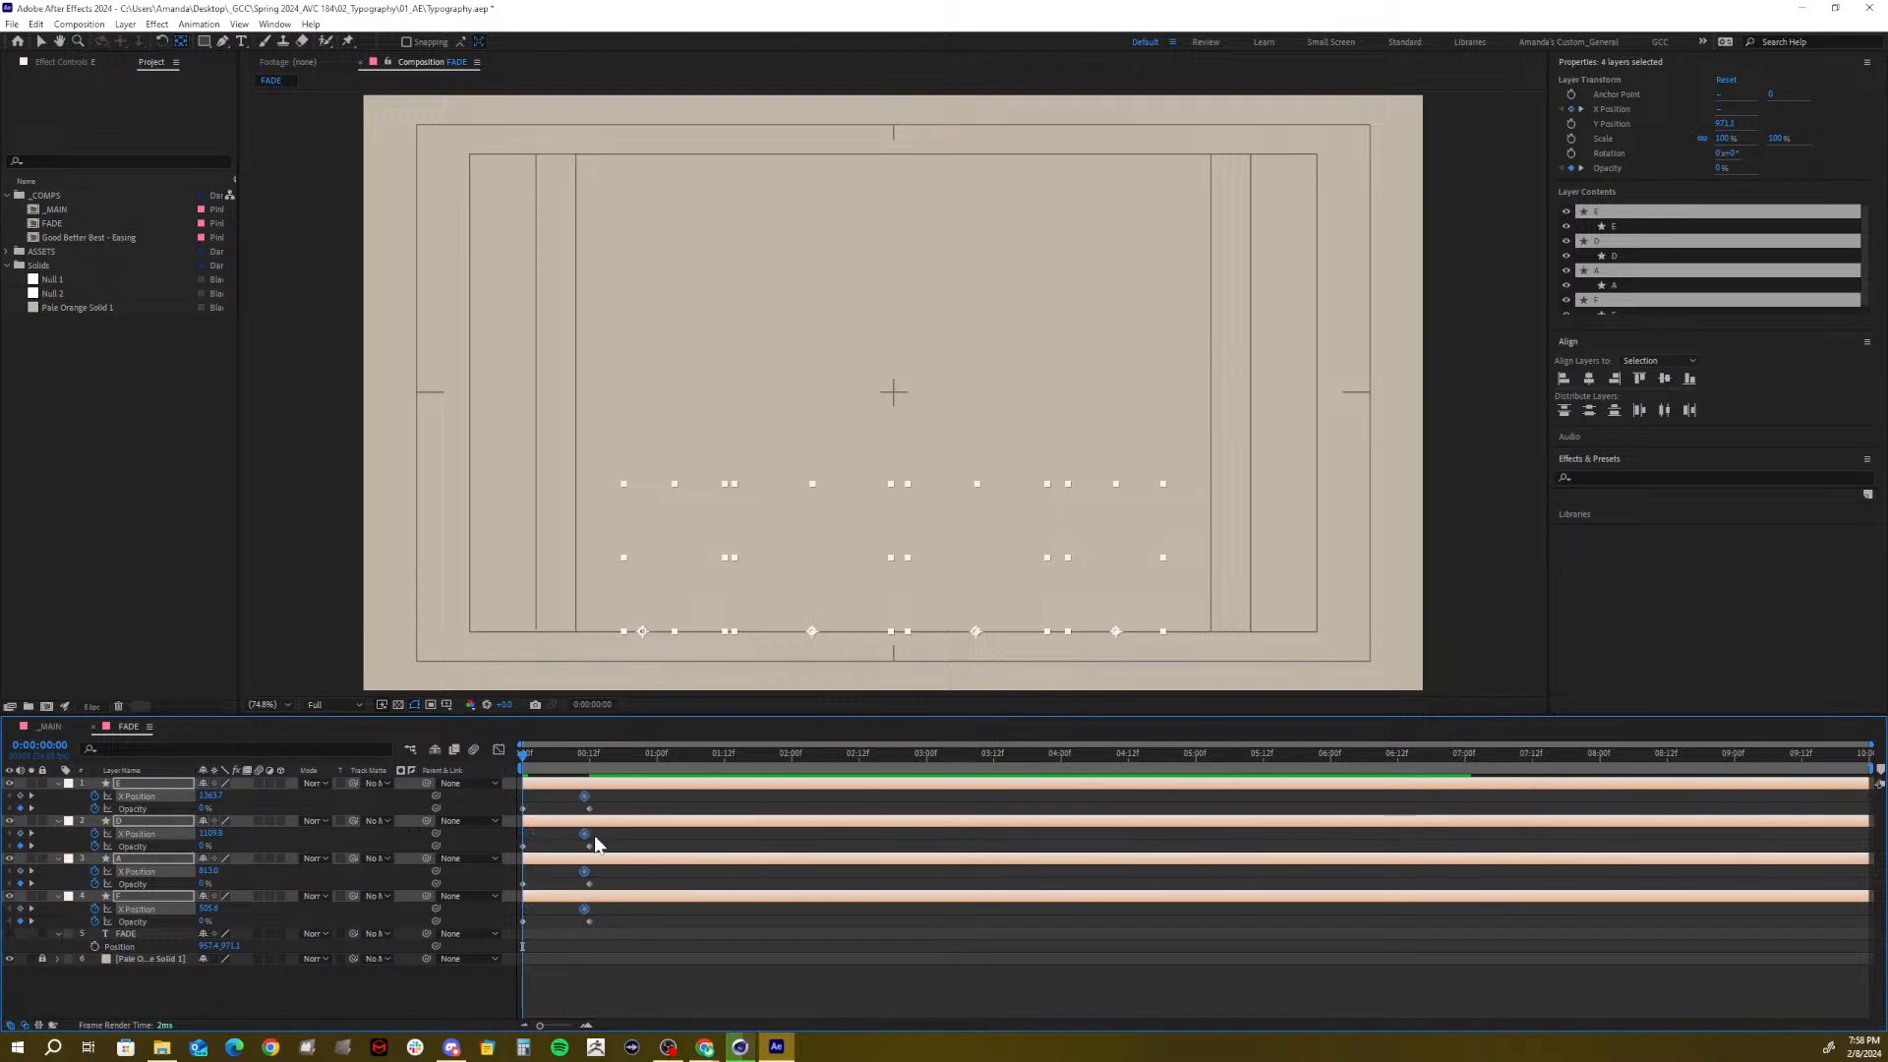
mouse_move(617, 762)
left_mouse_down()
mouse_move(586, 782)
mouse_move(626, 777)
left_mouse_up()
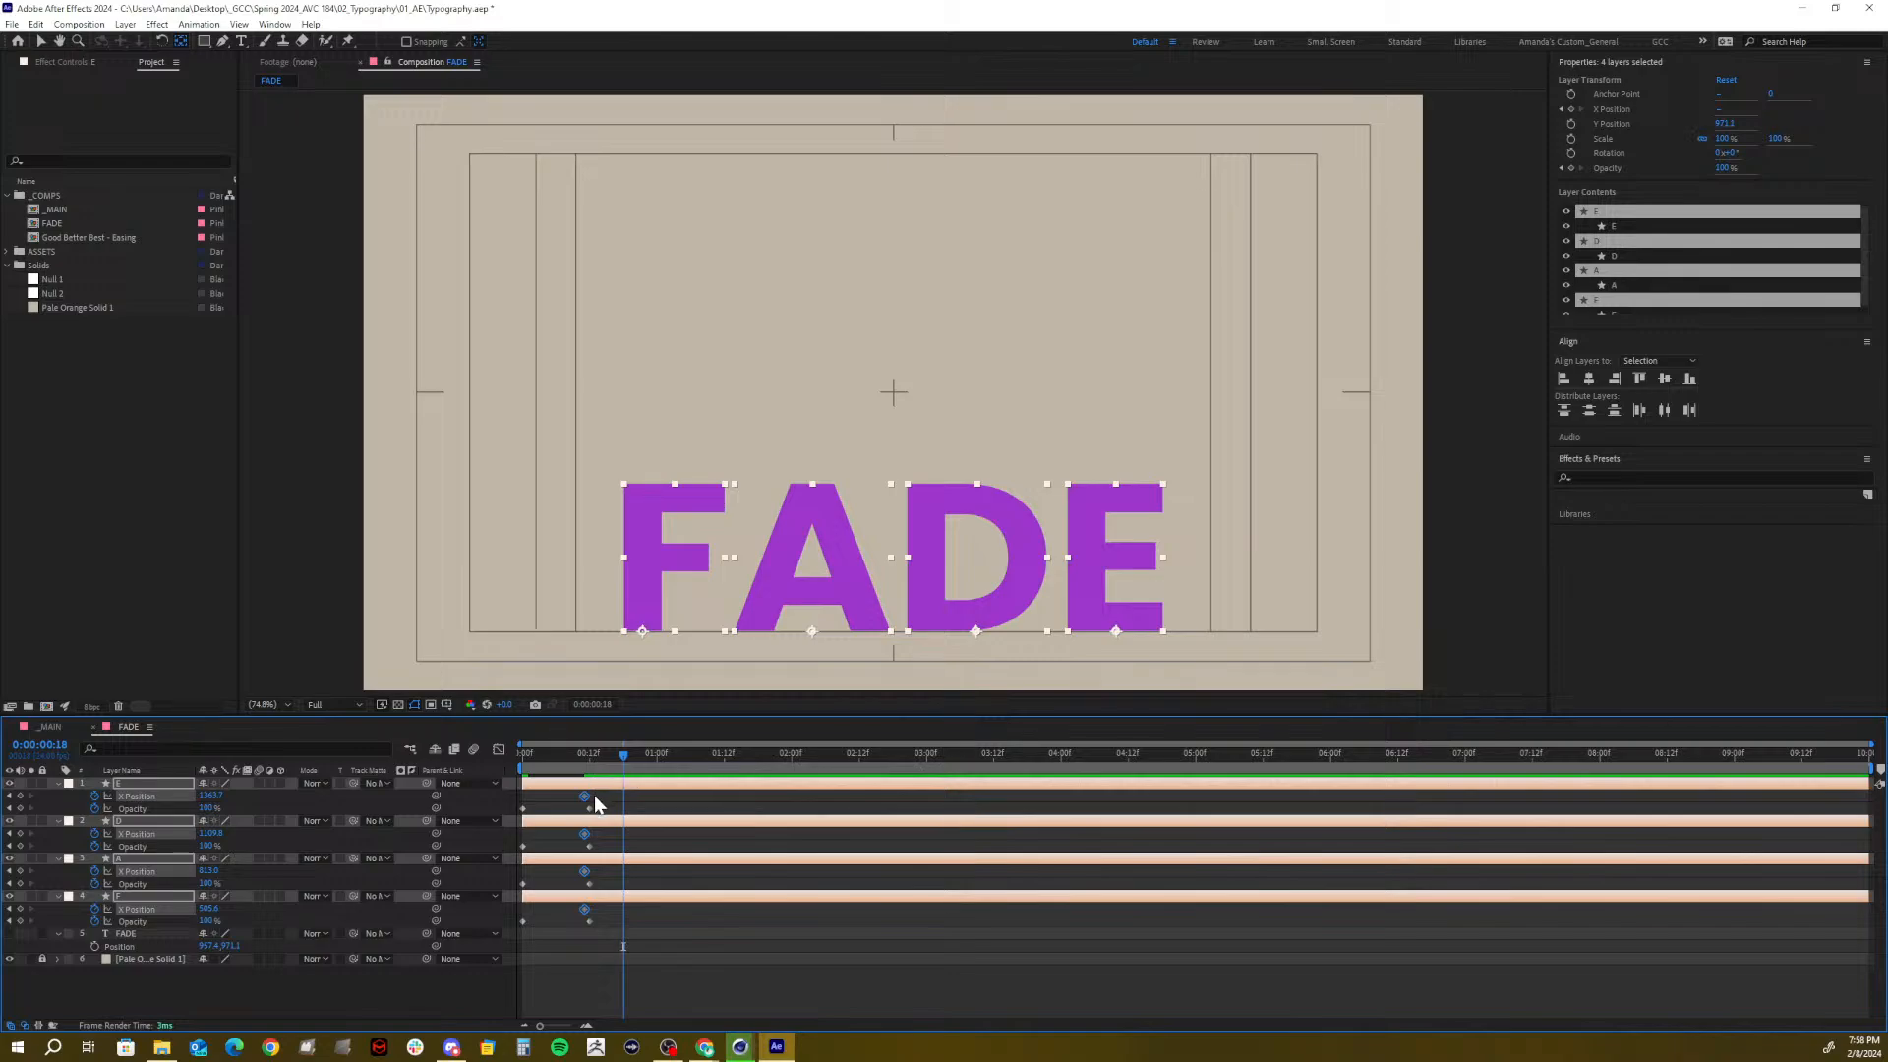
left_click_drag(585, 797, 624, 800)
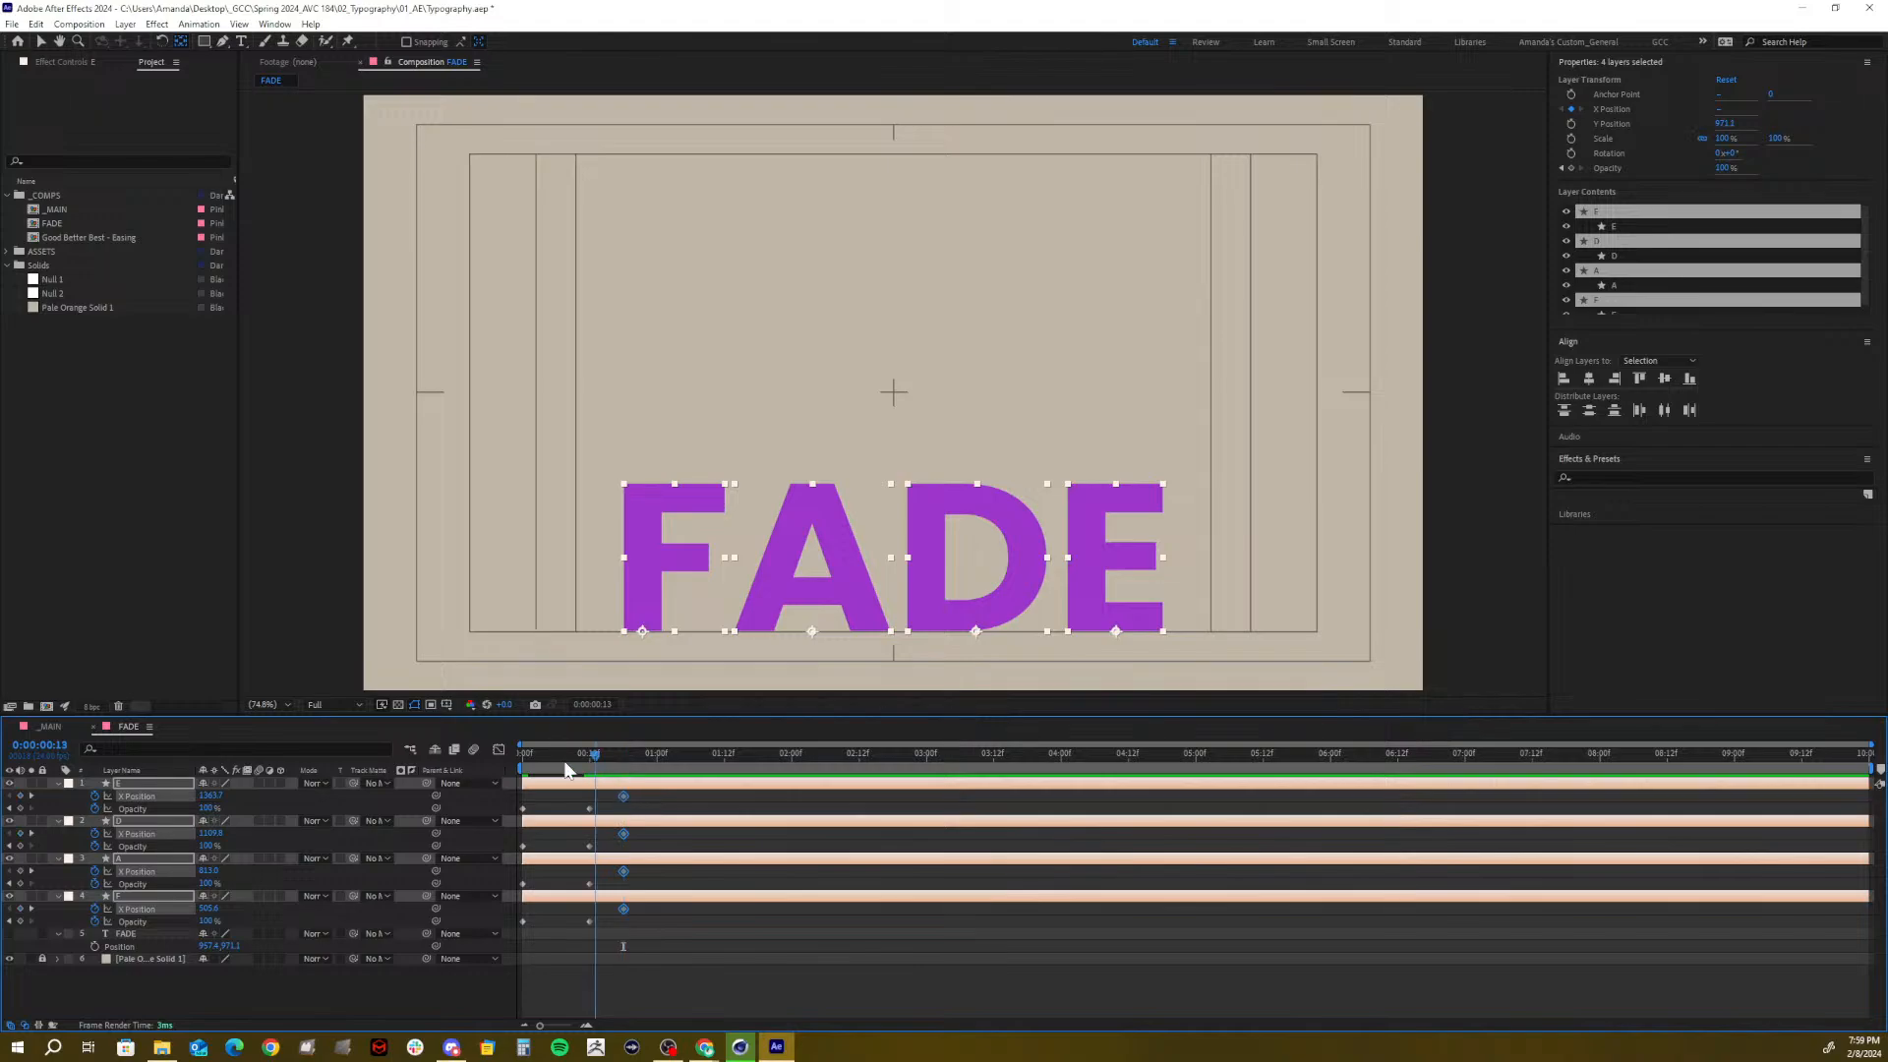
Preview the fade-in from the start, then set the current time to 0:00:01:00
key("Home")
key("space")
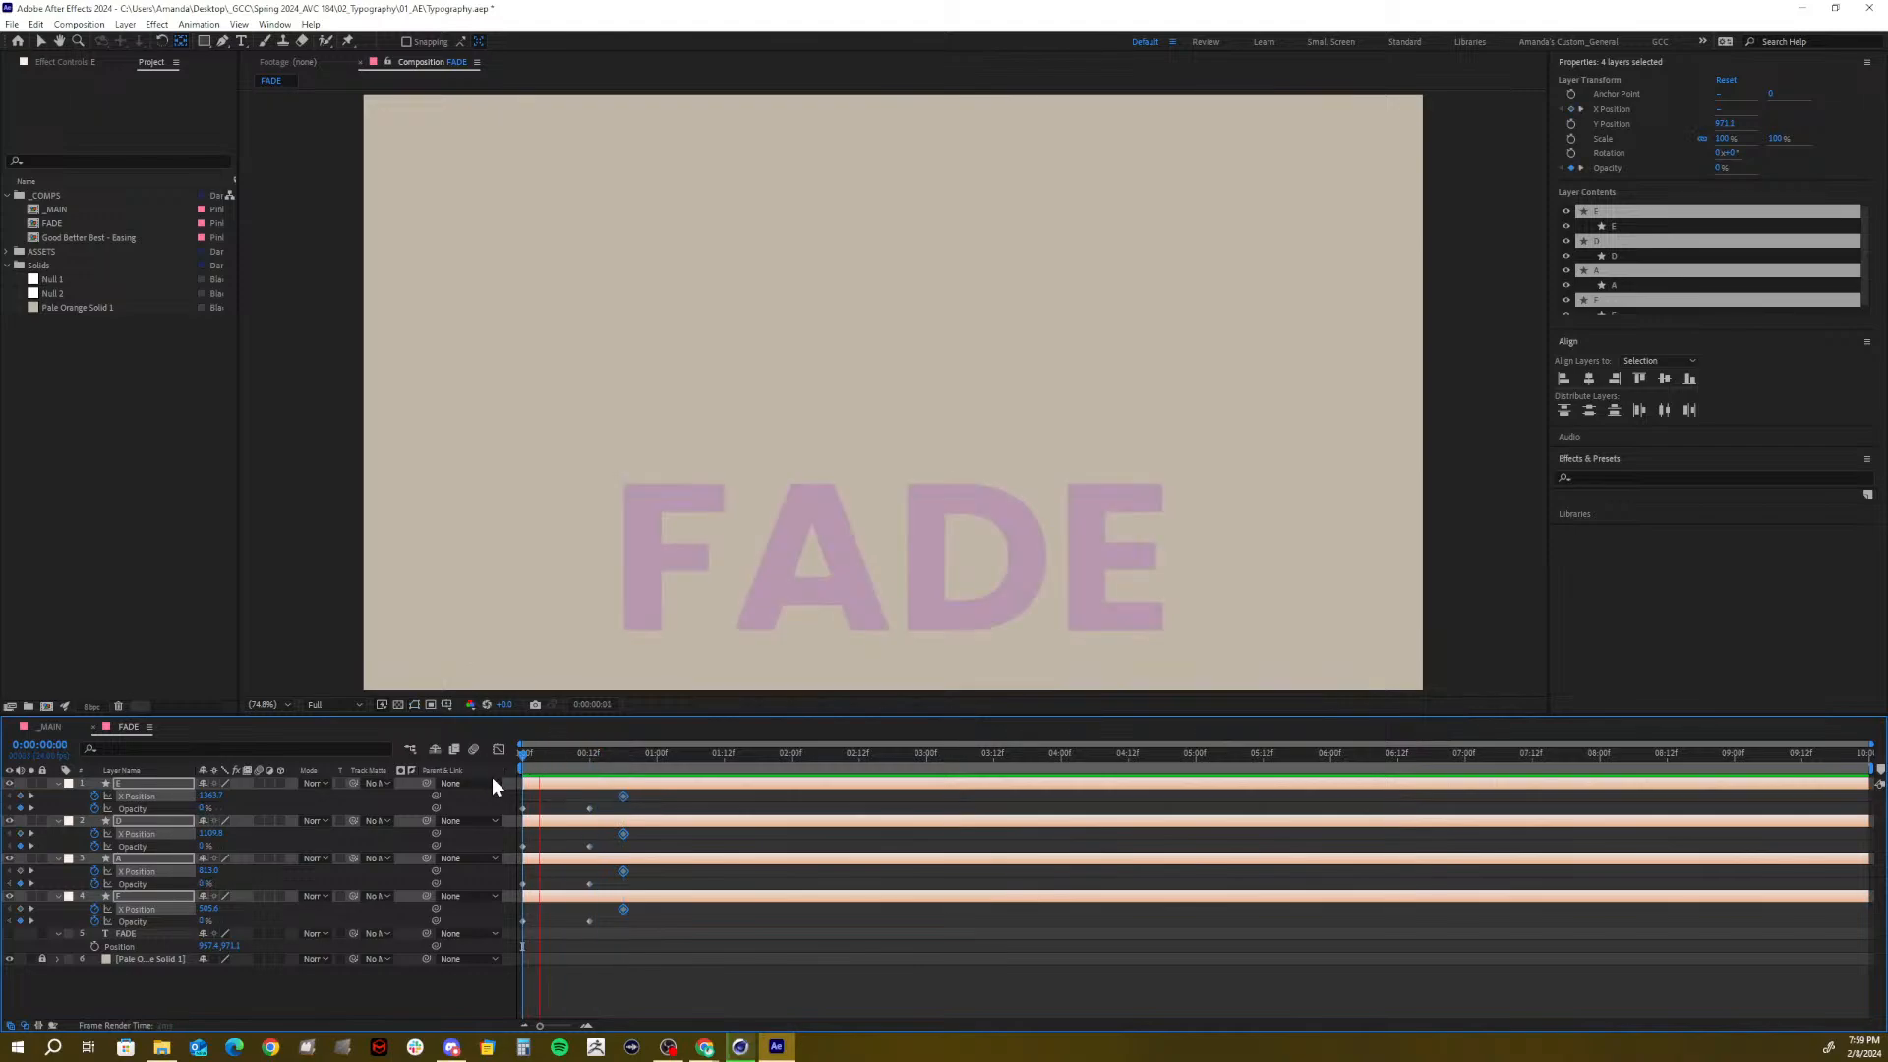
key("space")
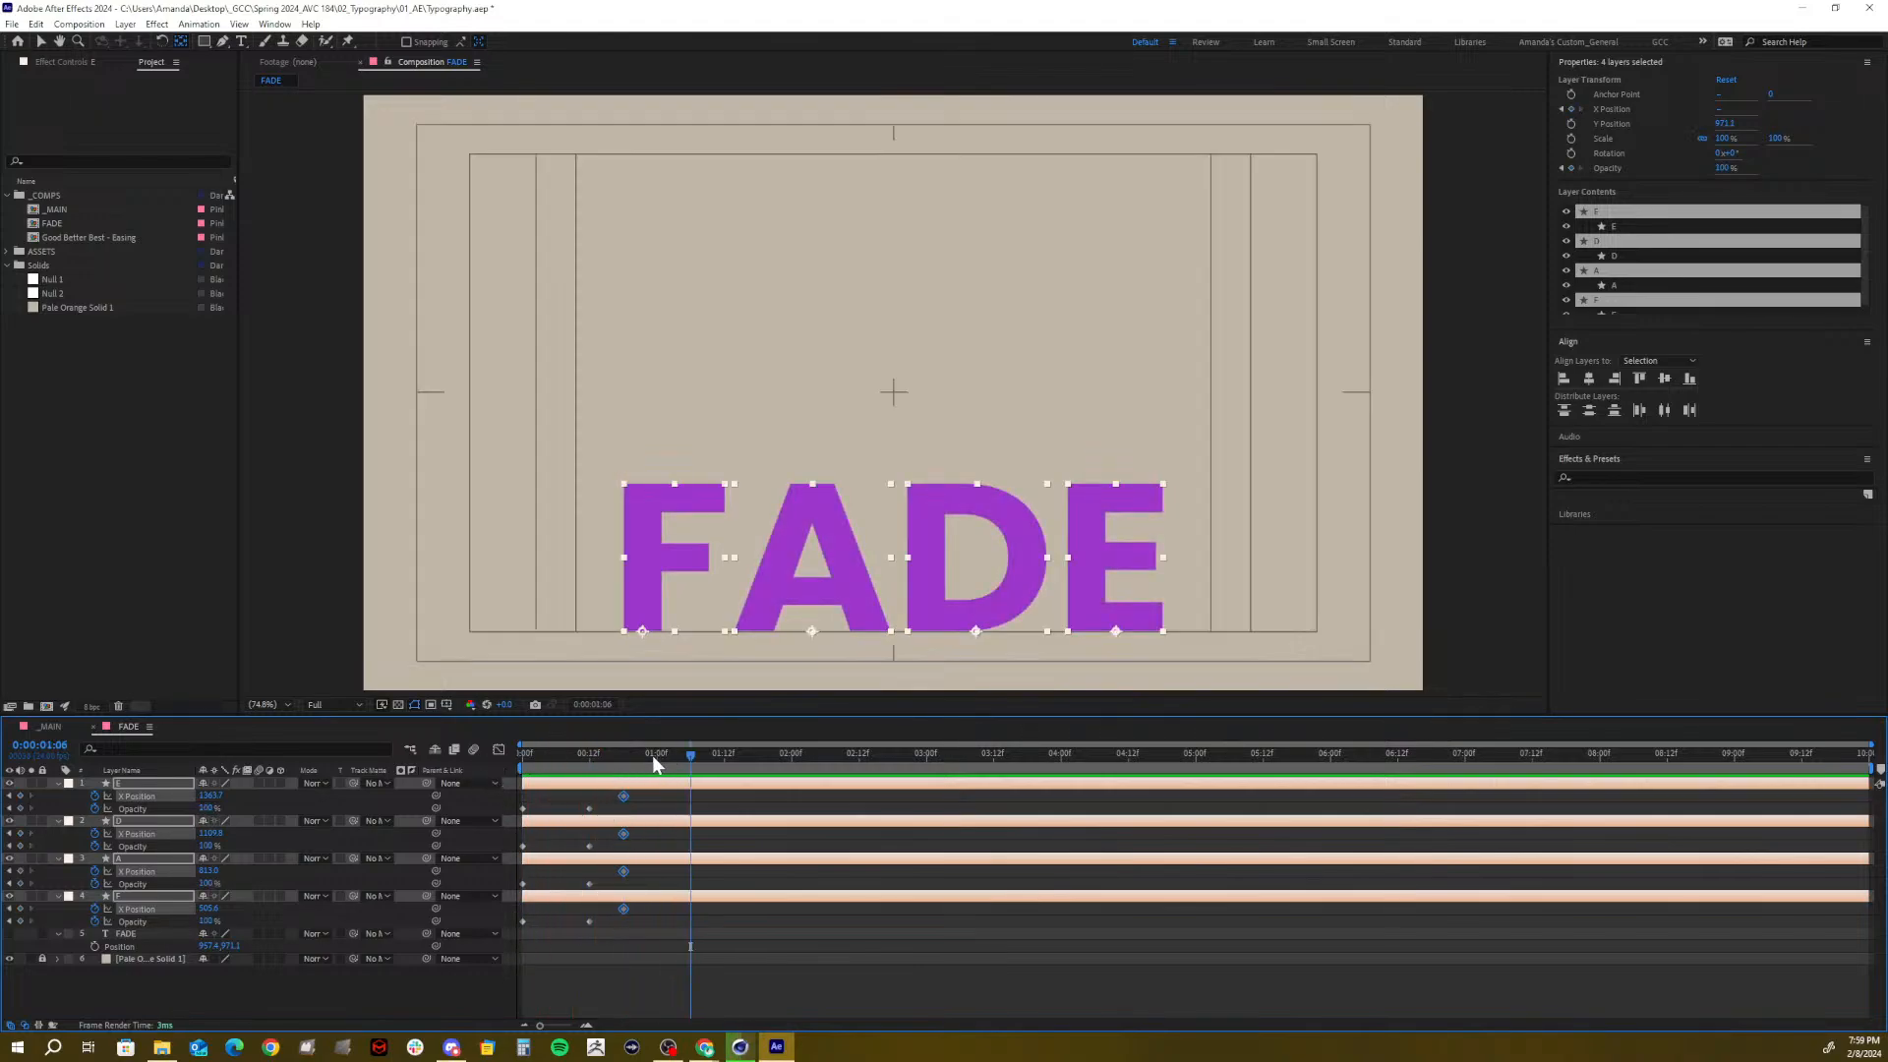
left_click(626, 758)
left_click_drag(625, 771, 657, 796)
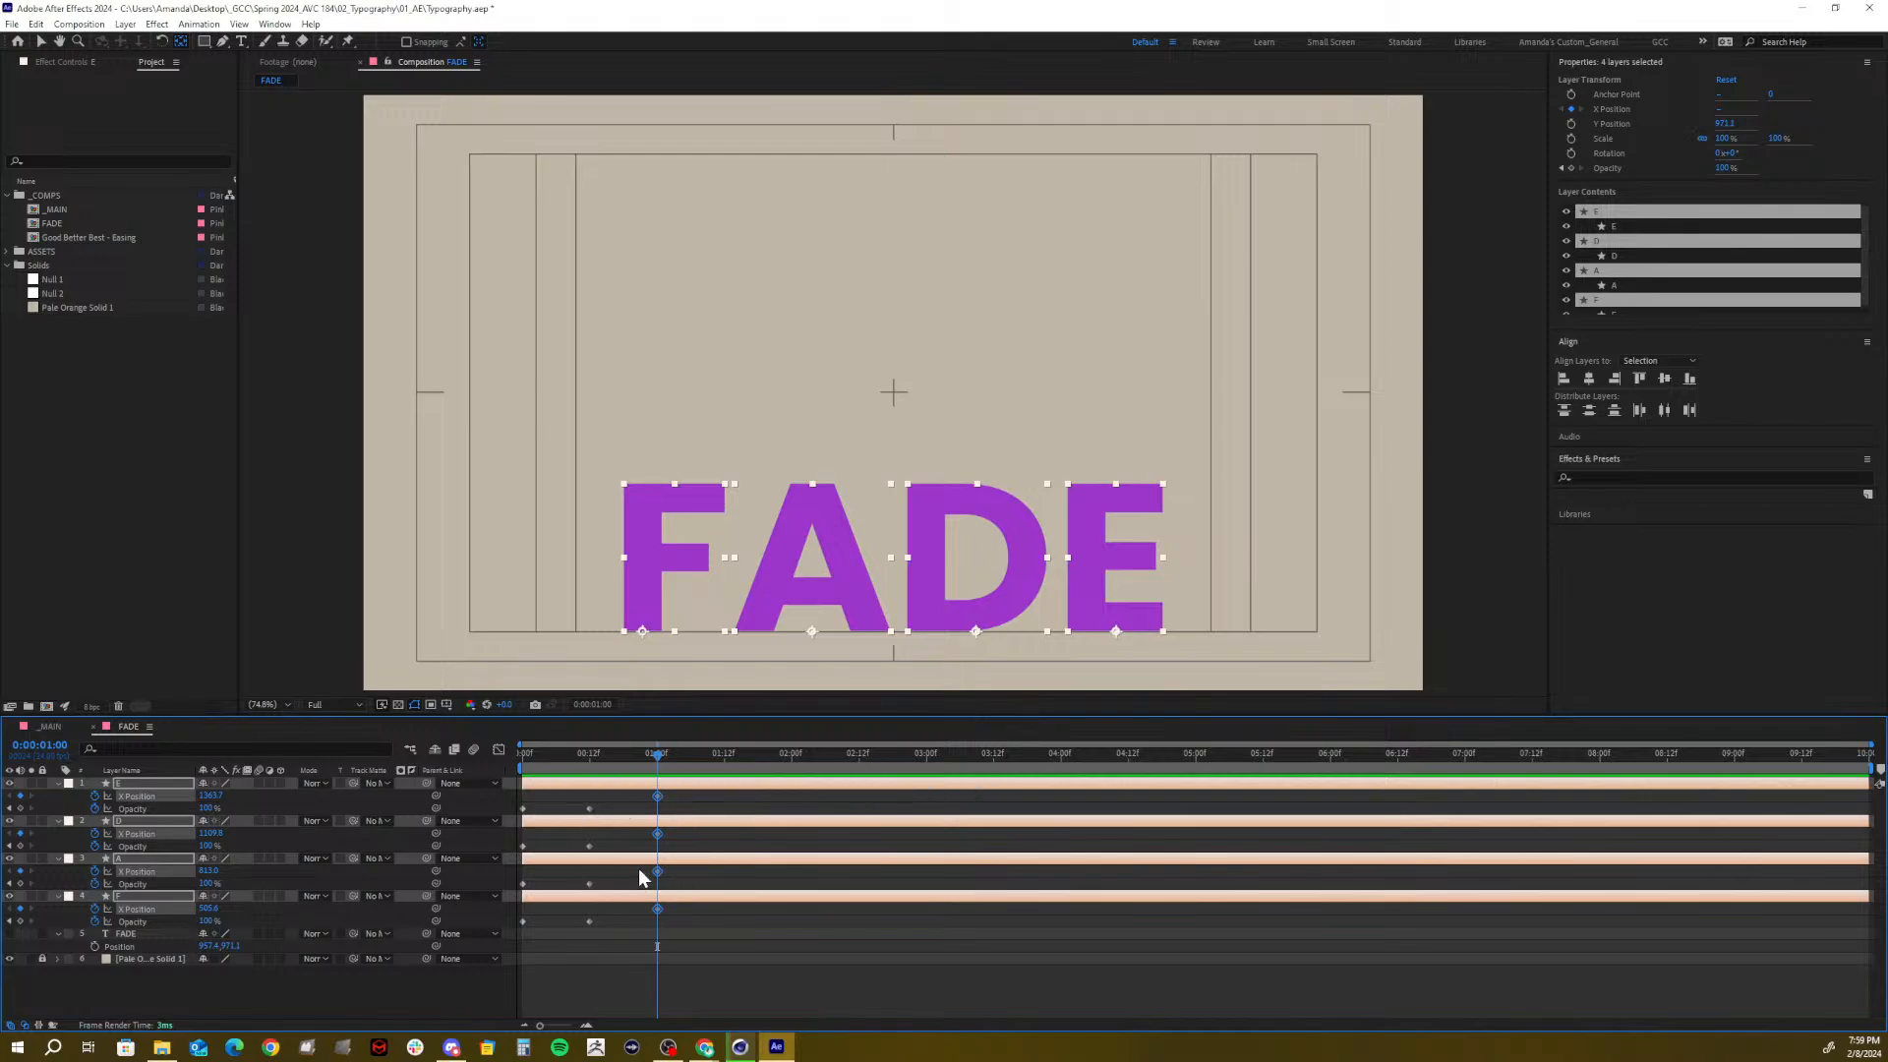
left_click(612, 969)
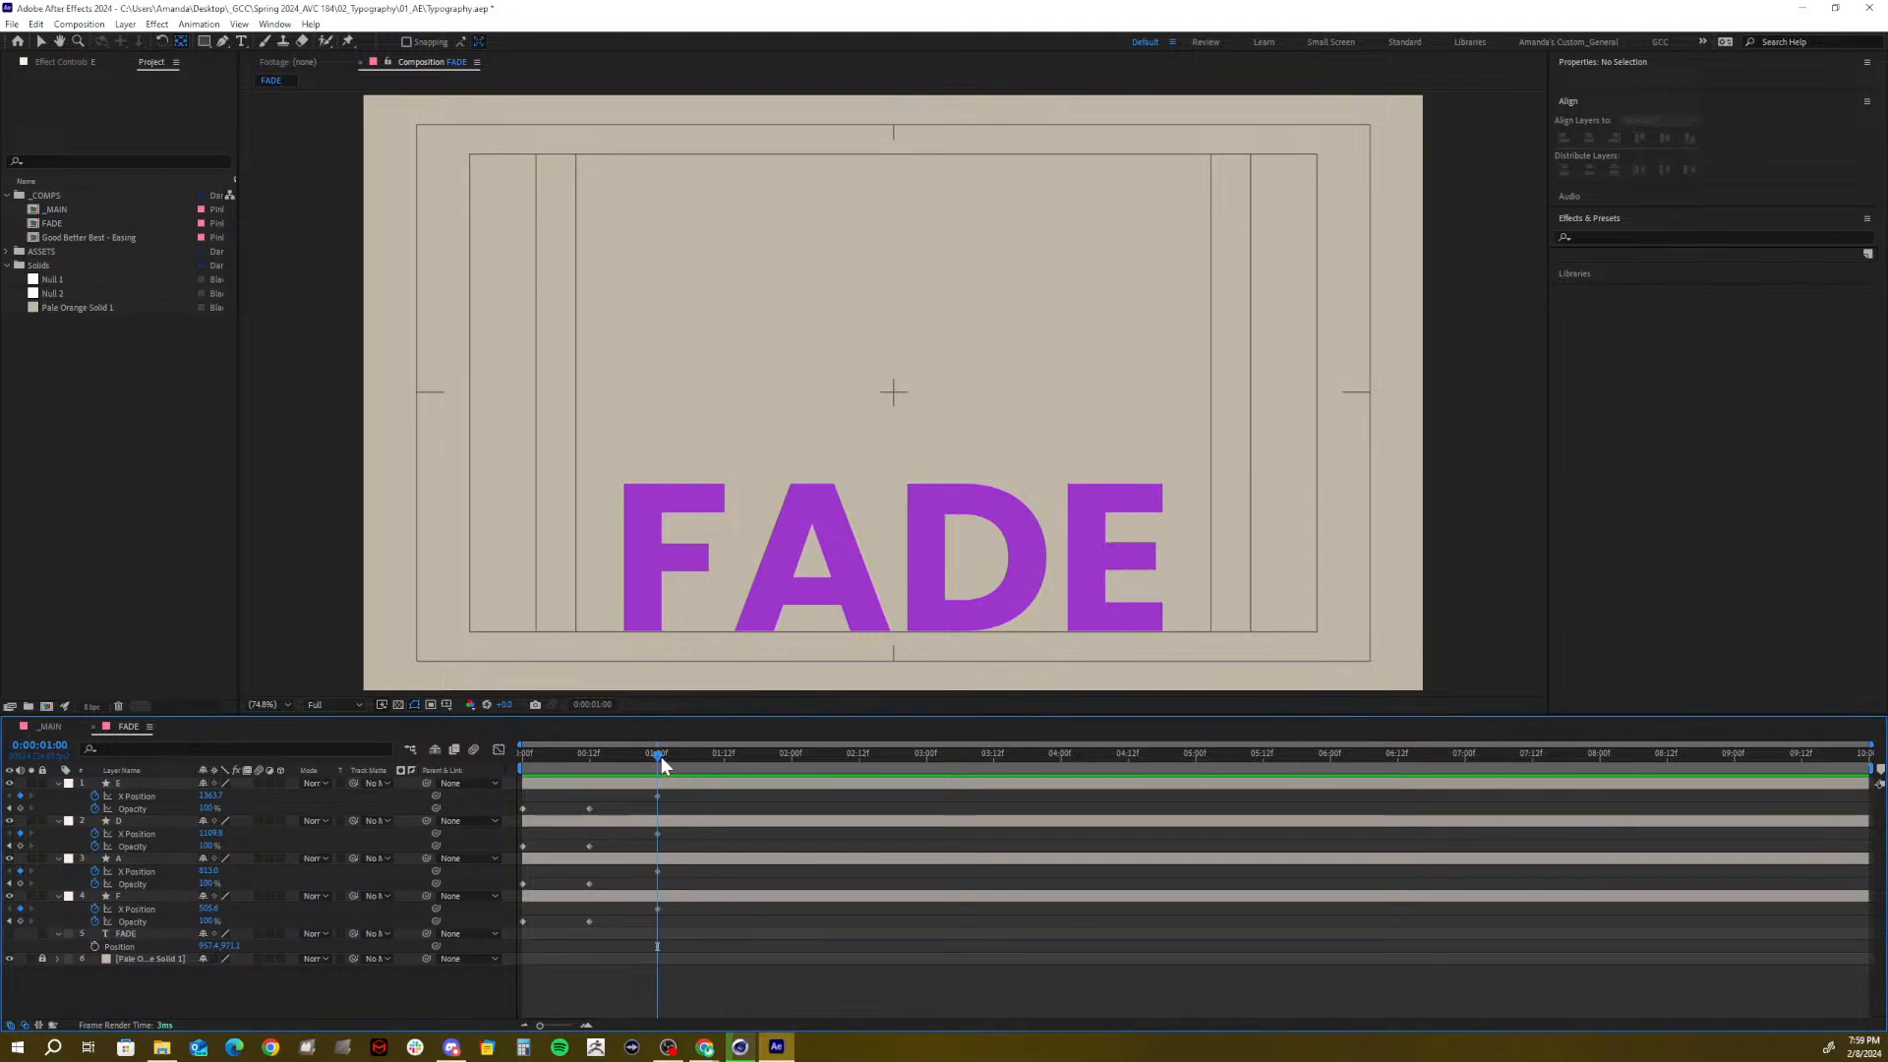
Keyframe F's X Position at 1:12 at -0.4, sliding the F past the frame's left edge
mouse_move(660, 757)
left_mouse_down()
mouse_move(700, 759)
mouse_move(546, 776)
mouse_move(675, 771)
mouse_move(662, 786)
left_mouse_up()
left_click(122, 899)
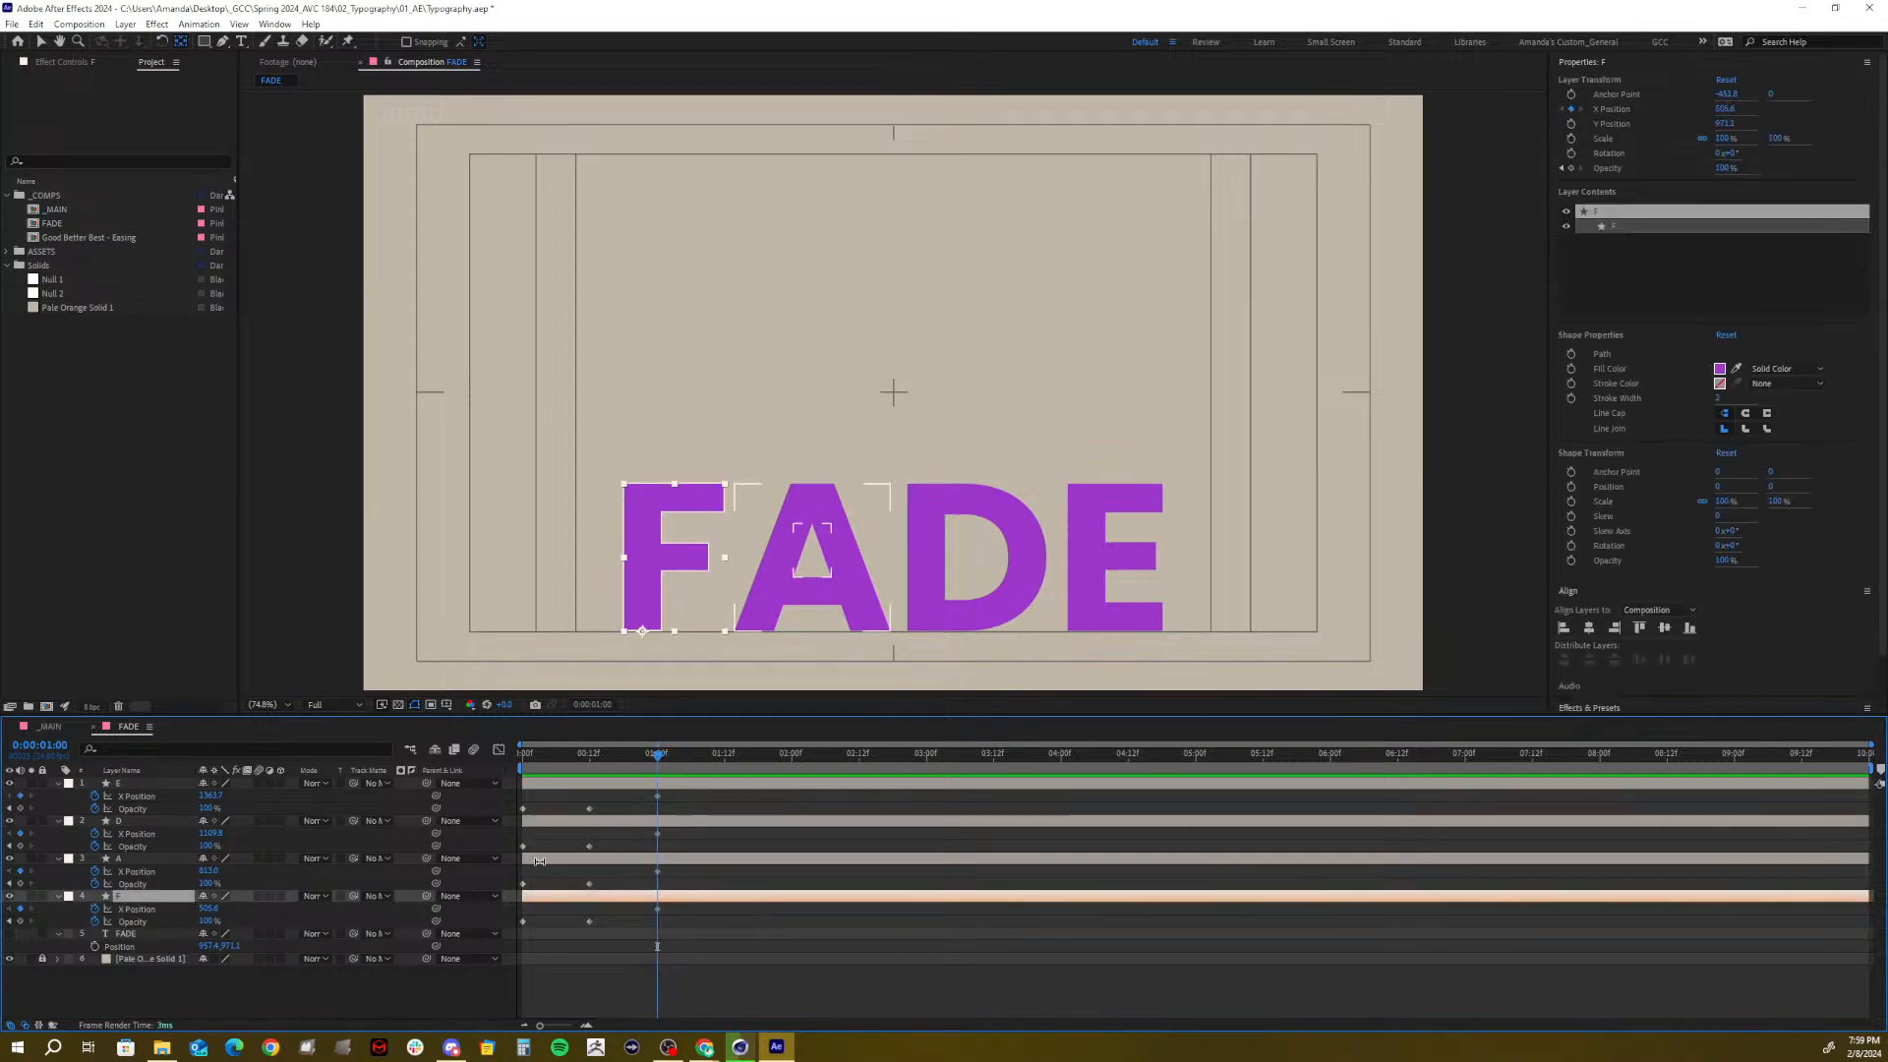
left_click_drag(689, 753, 725, 776)
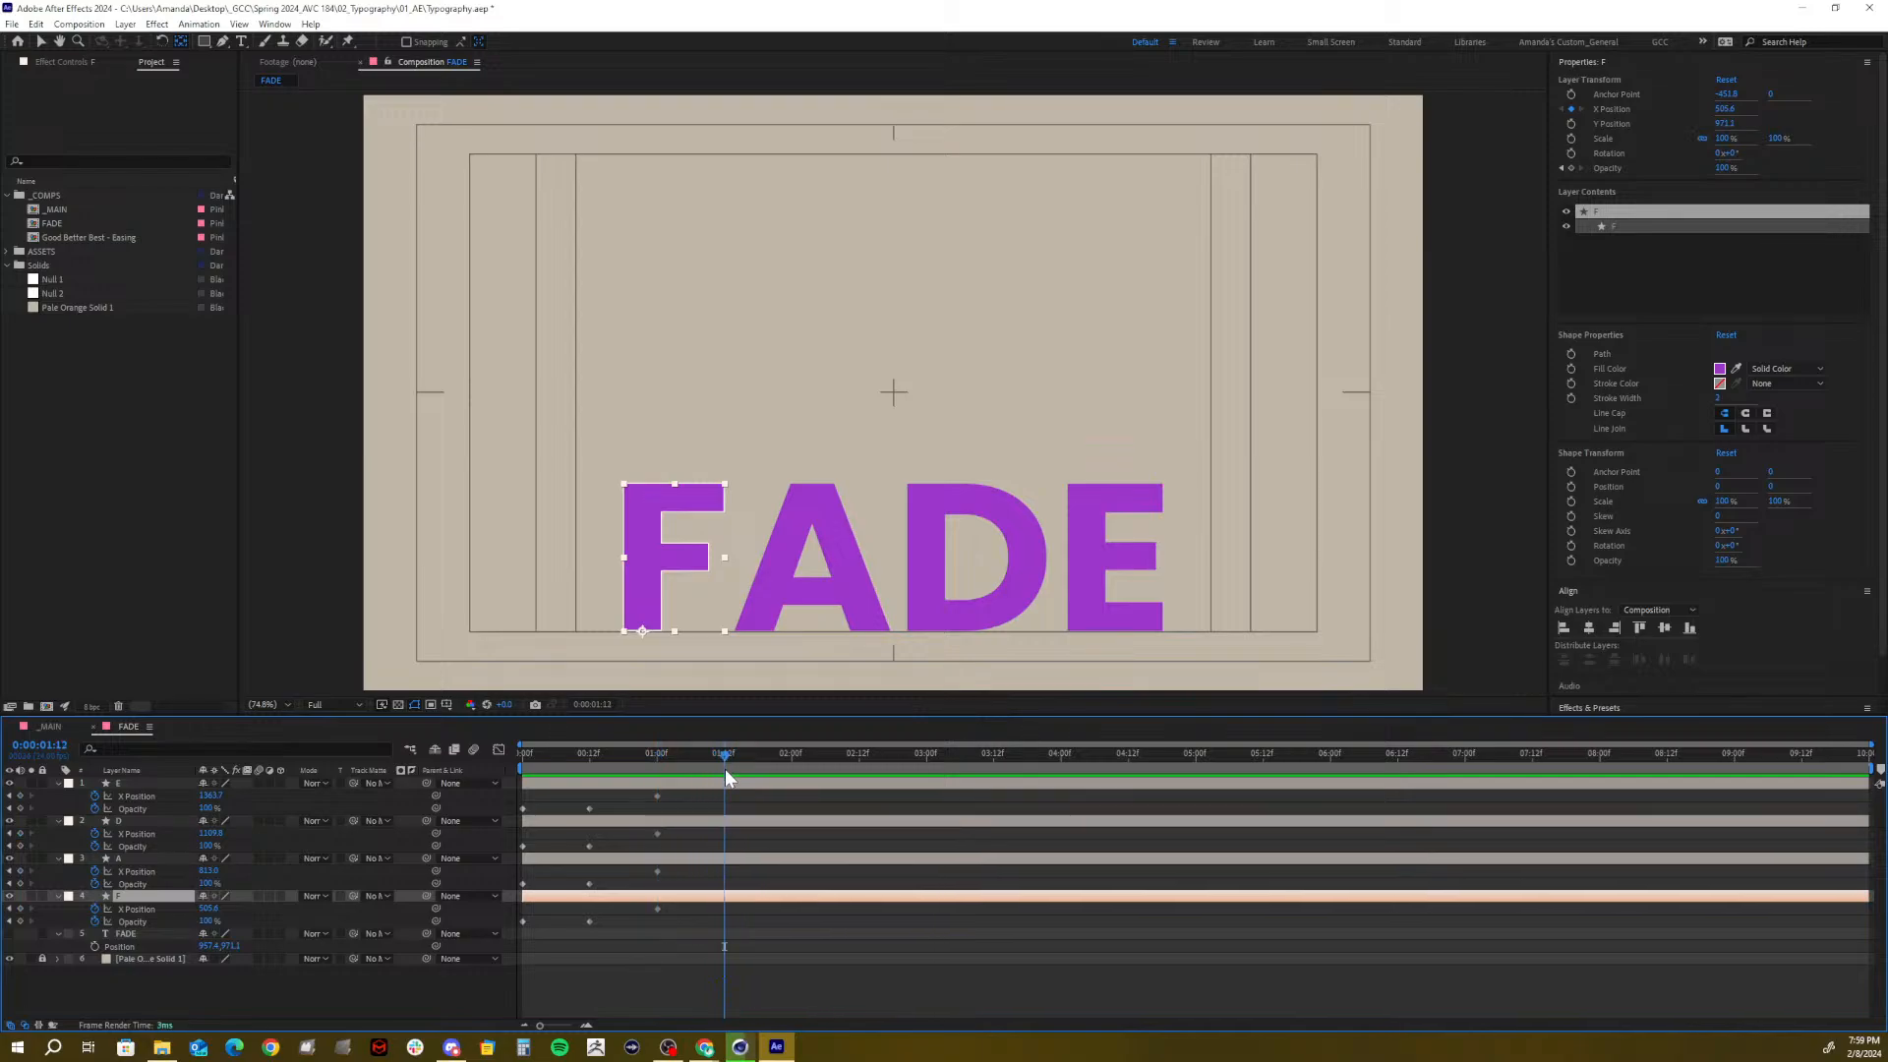
left_click_drag(202, 910, 2, 928)
left_click(202, 908)
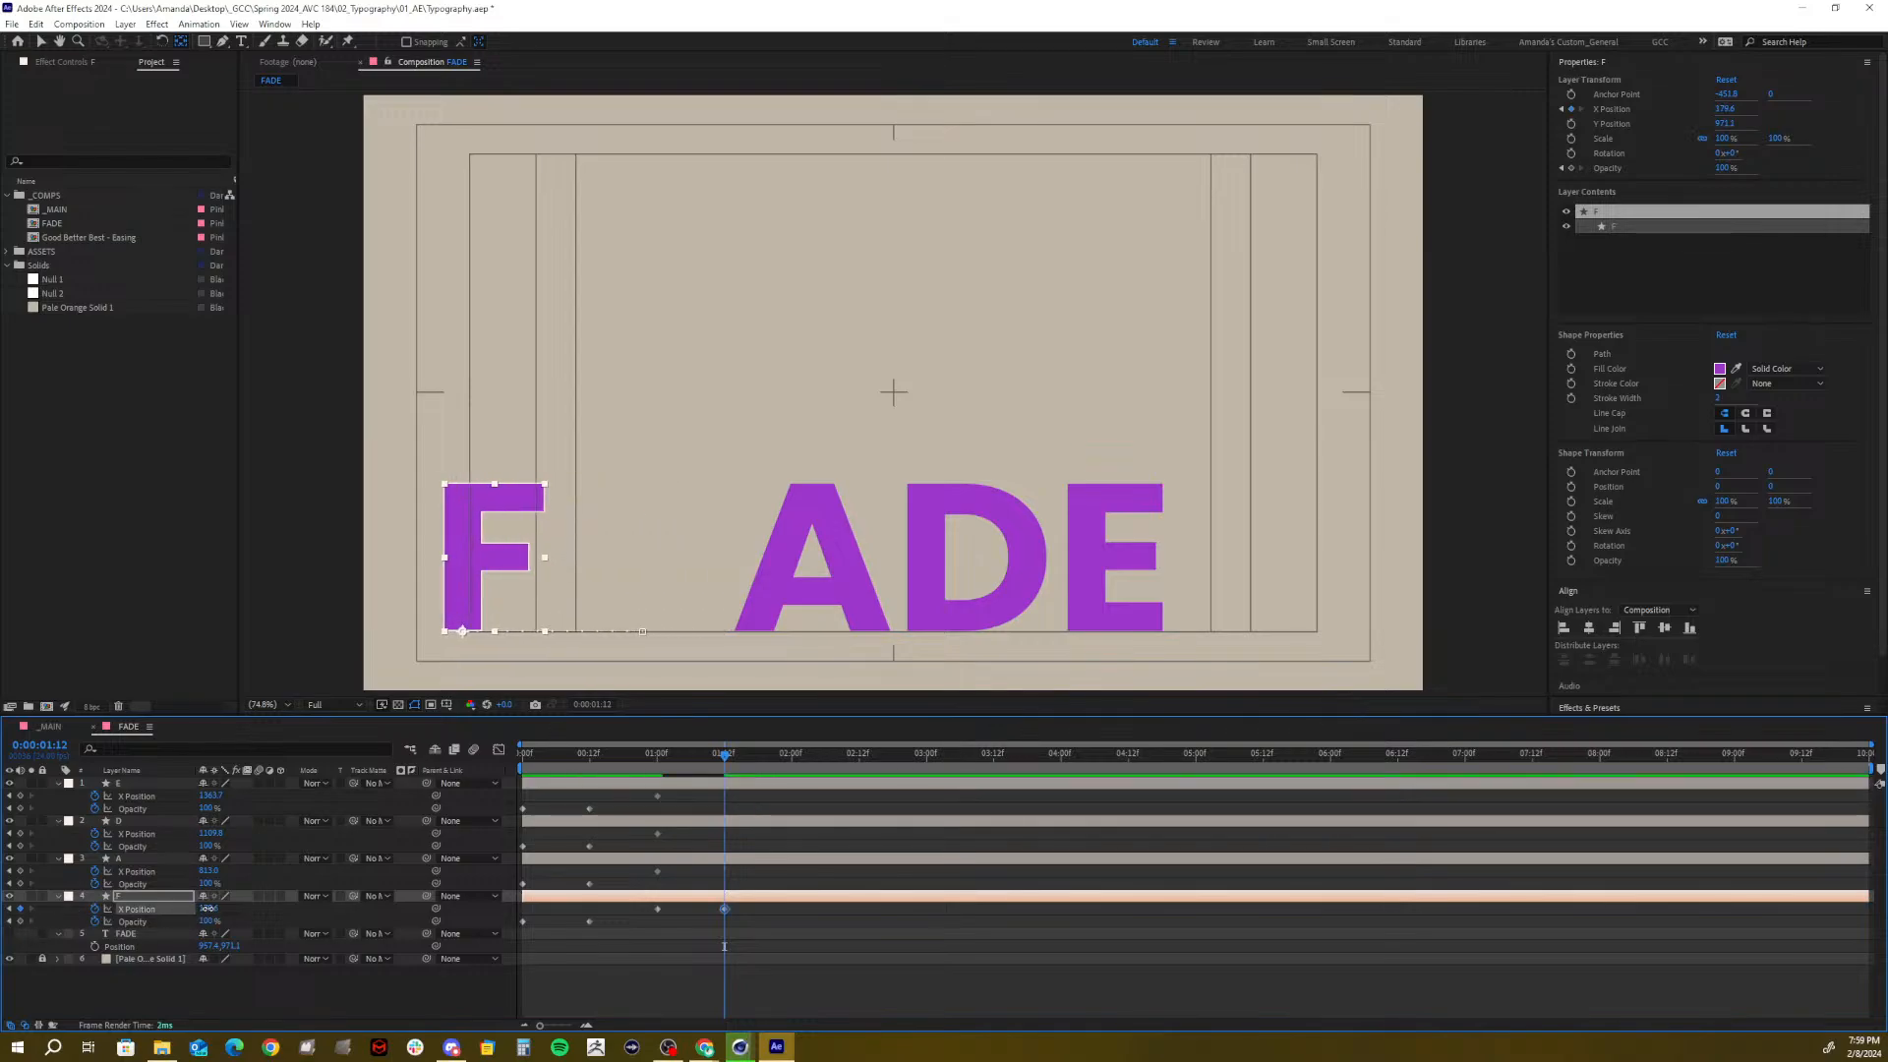
left_click_drag(209, 908, 117, 924)
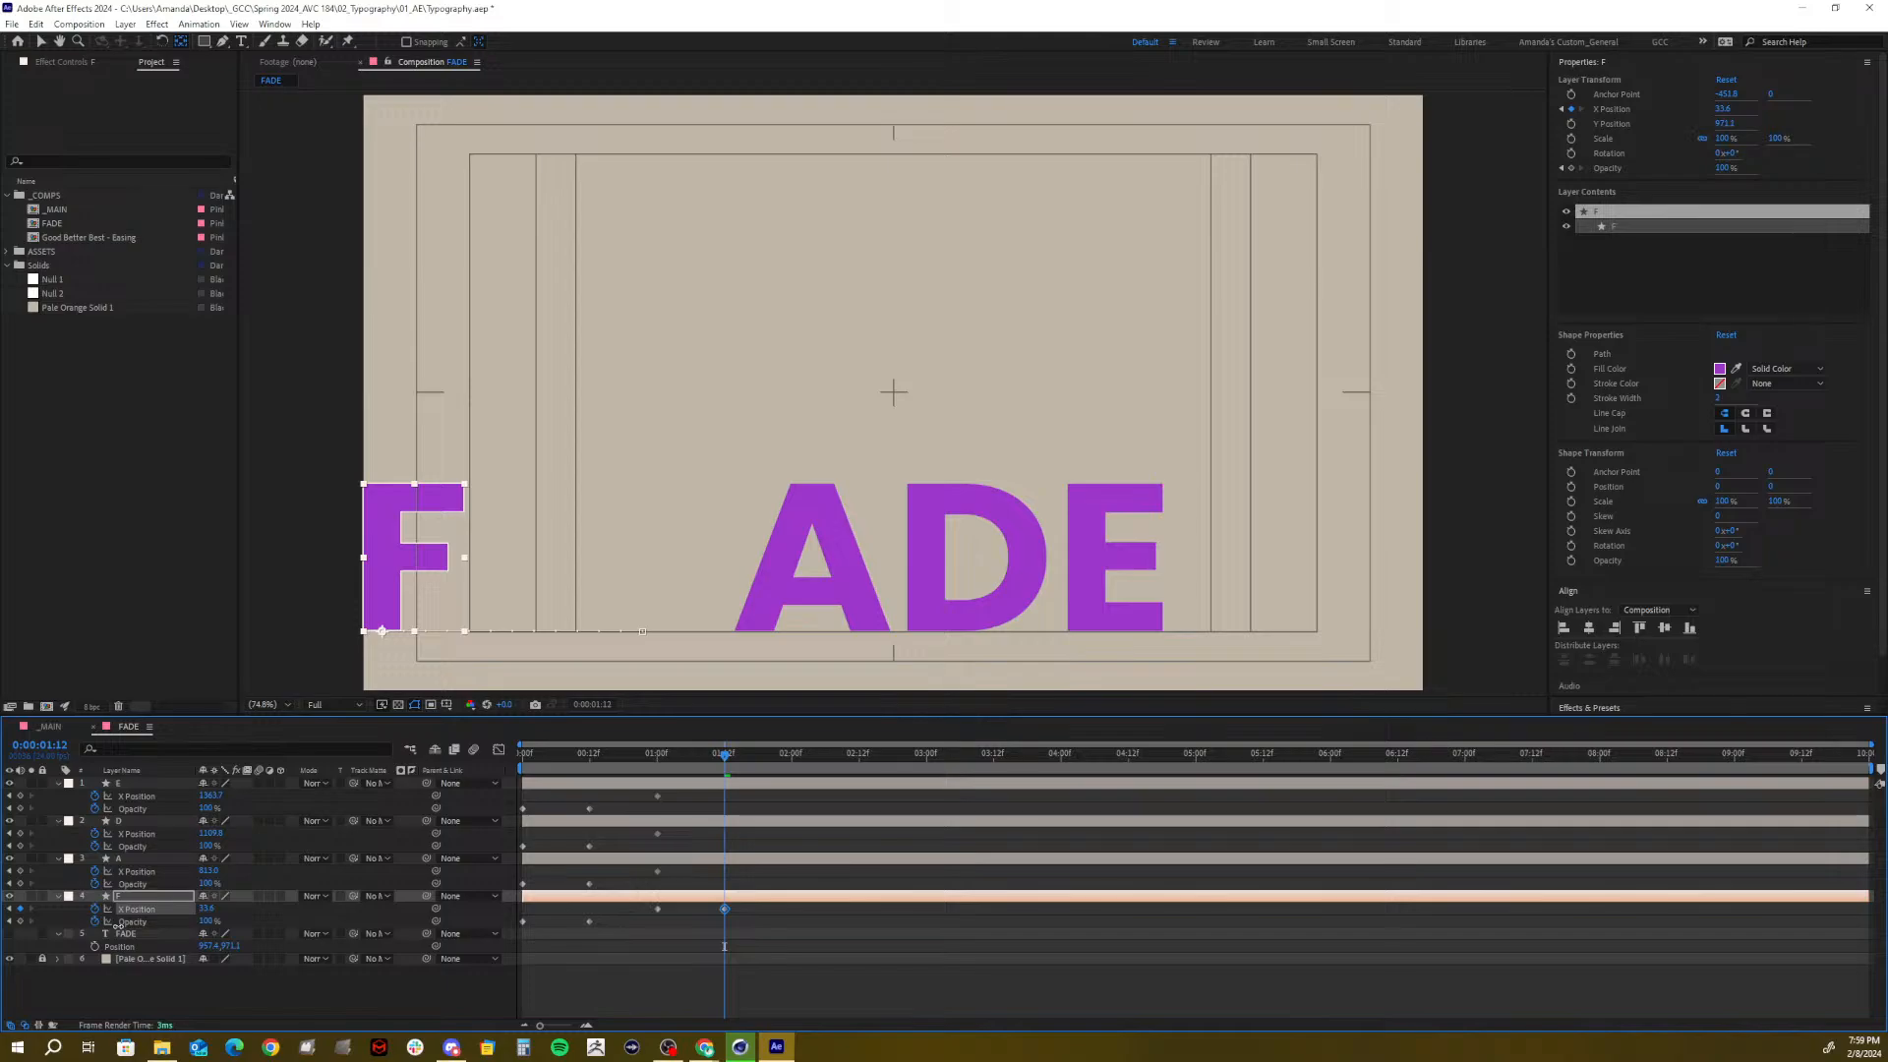
left_click_drag(117, 924, 105, 937)
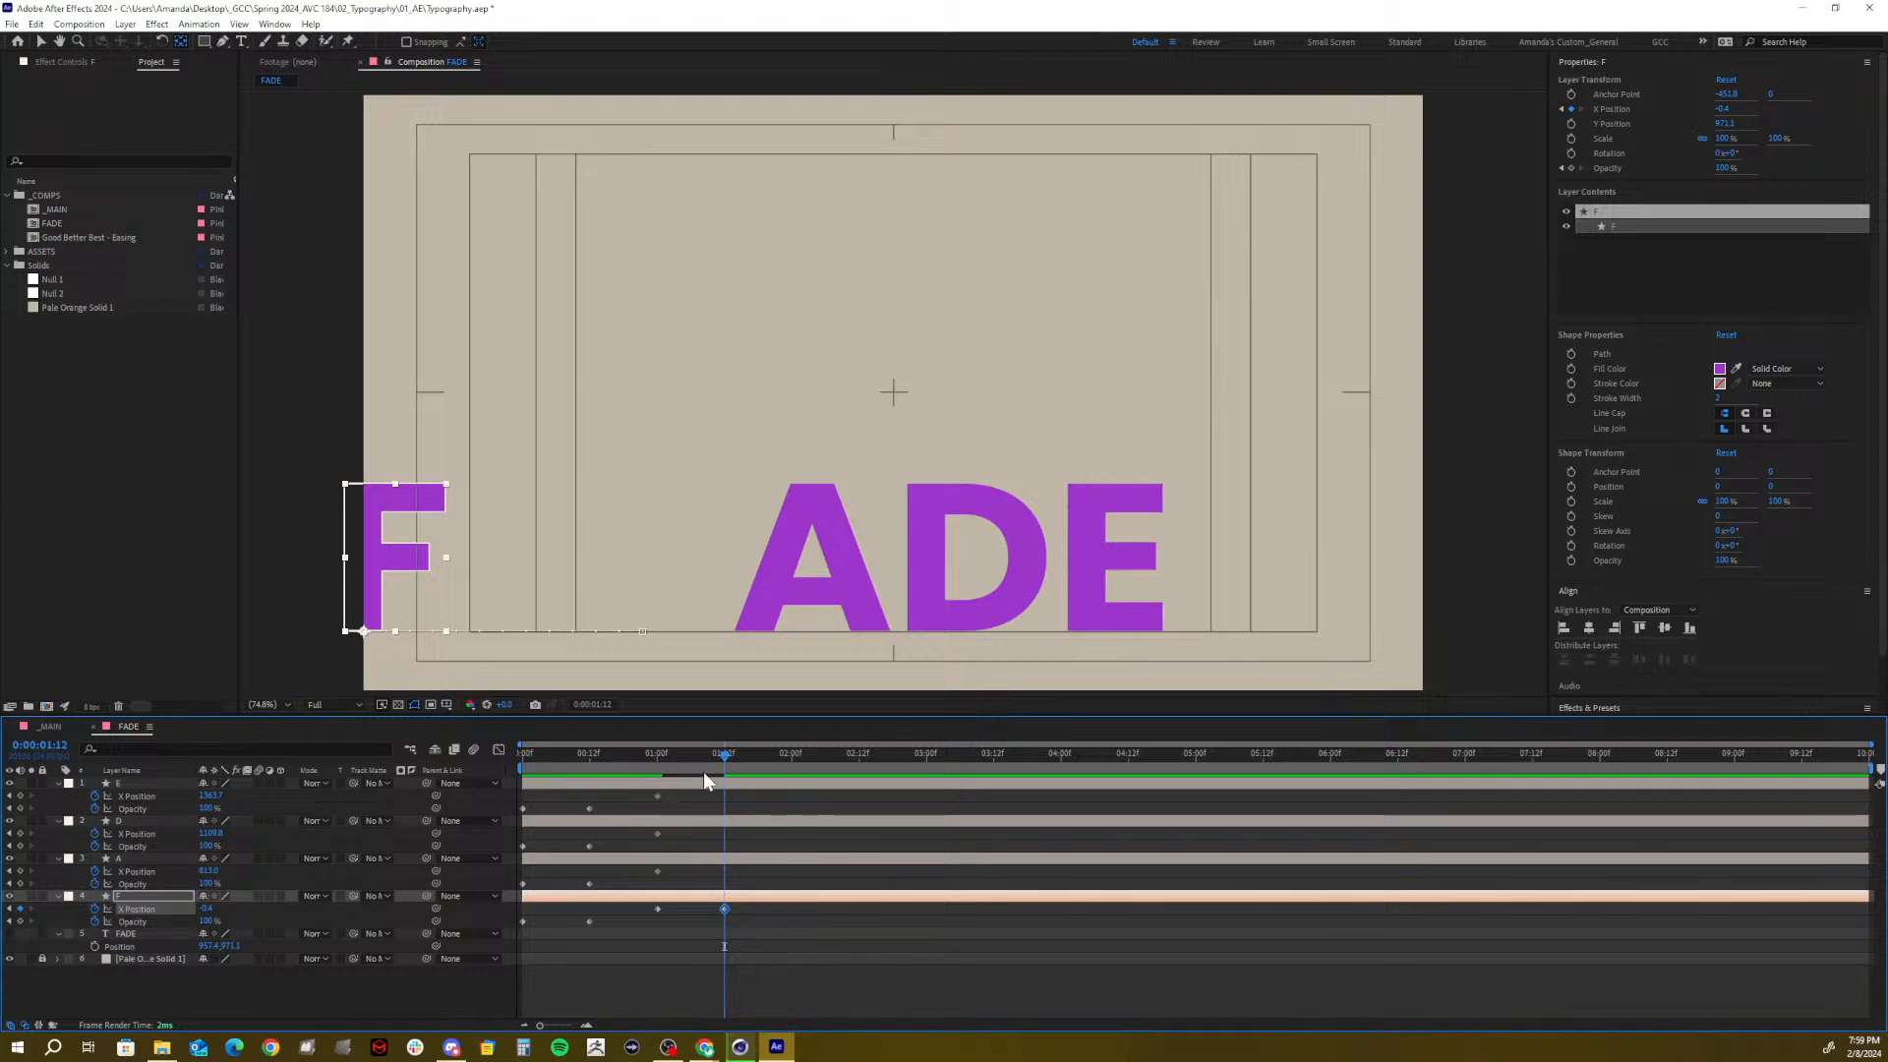
mouse_move(715, 762)
left_mouse_down()
mouse_move(645, 767)
mouse_move(724, 769)
left_mouse_up()
Slide E, D and A right together with new X Position keyframes at 1:12
left_click(128, 783)
left_click(122, 857, "shift")
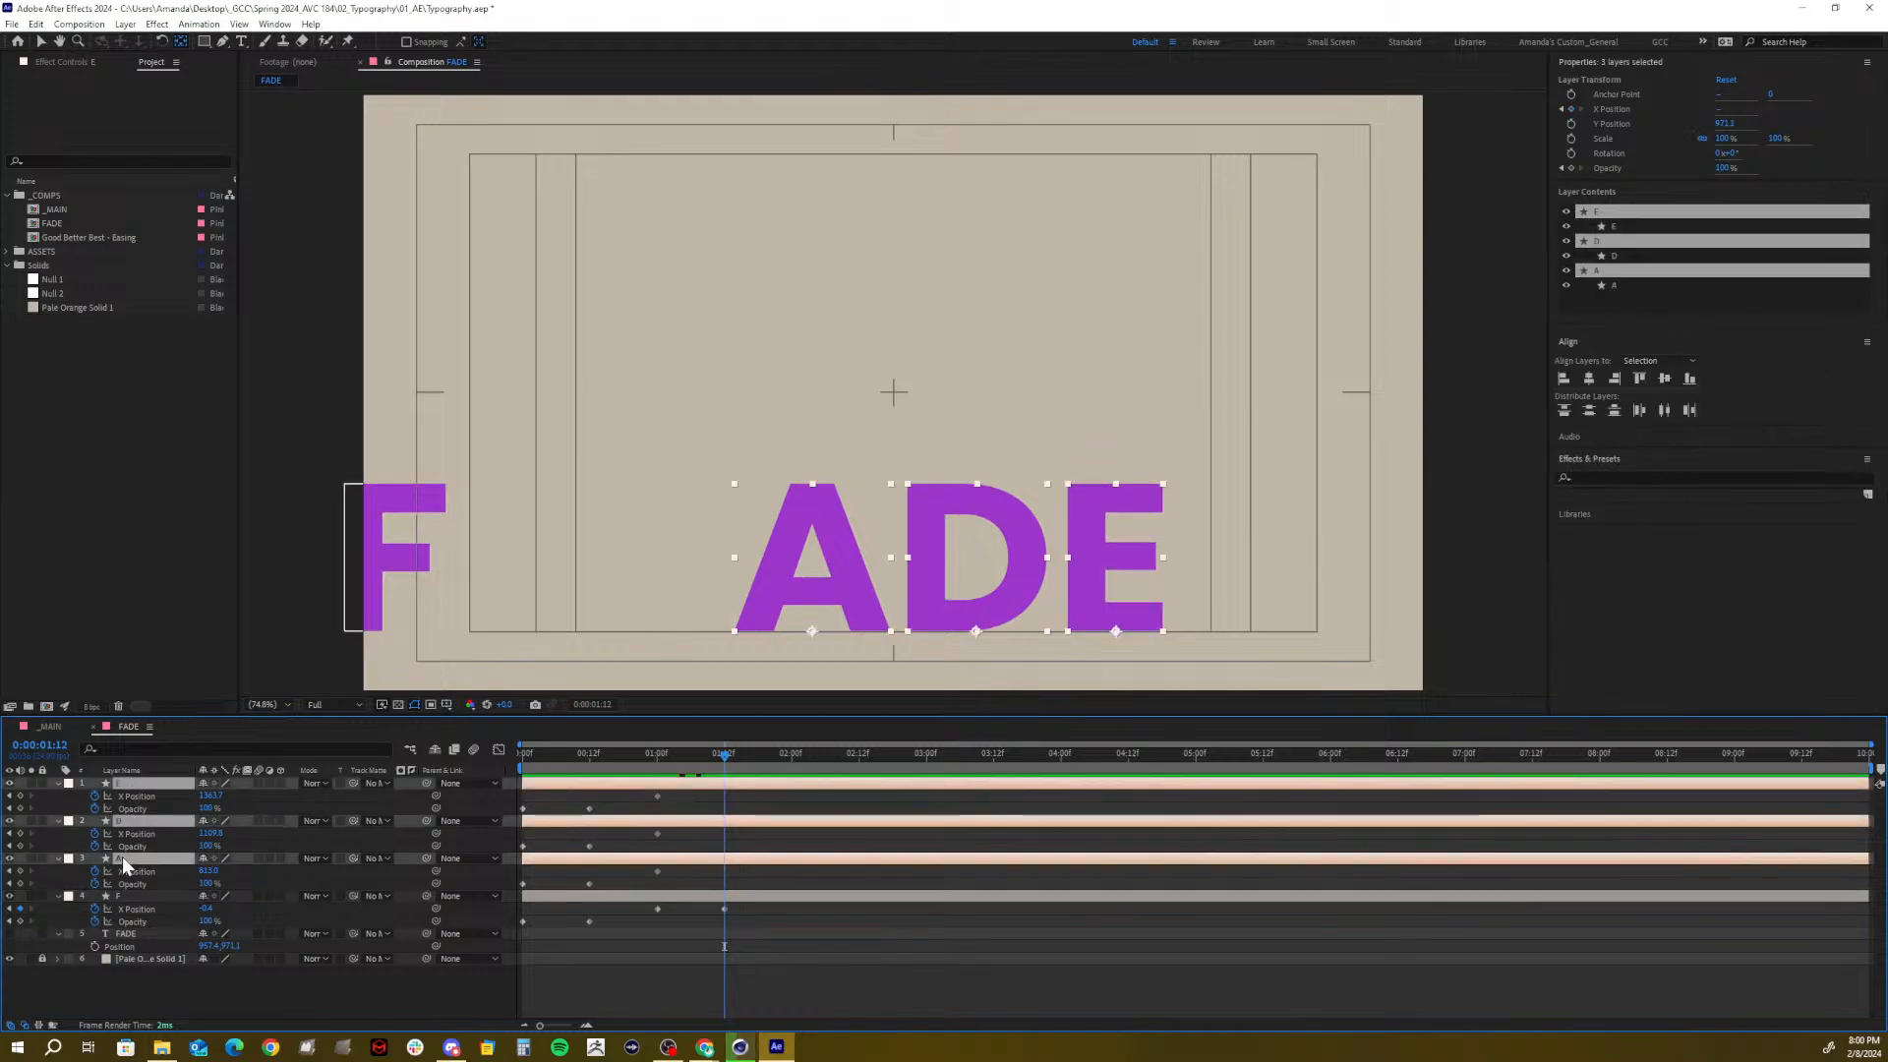
left_click_drag(209, 798, 486, 795)
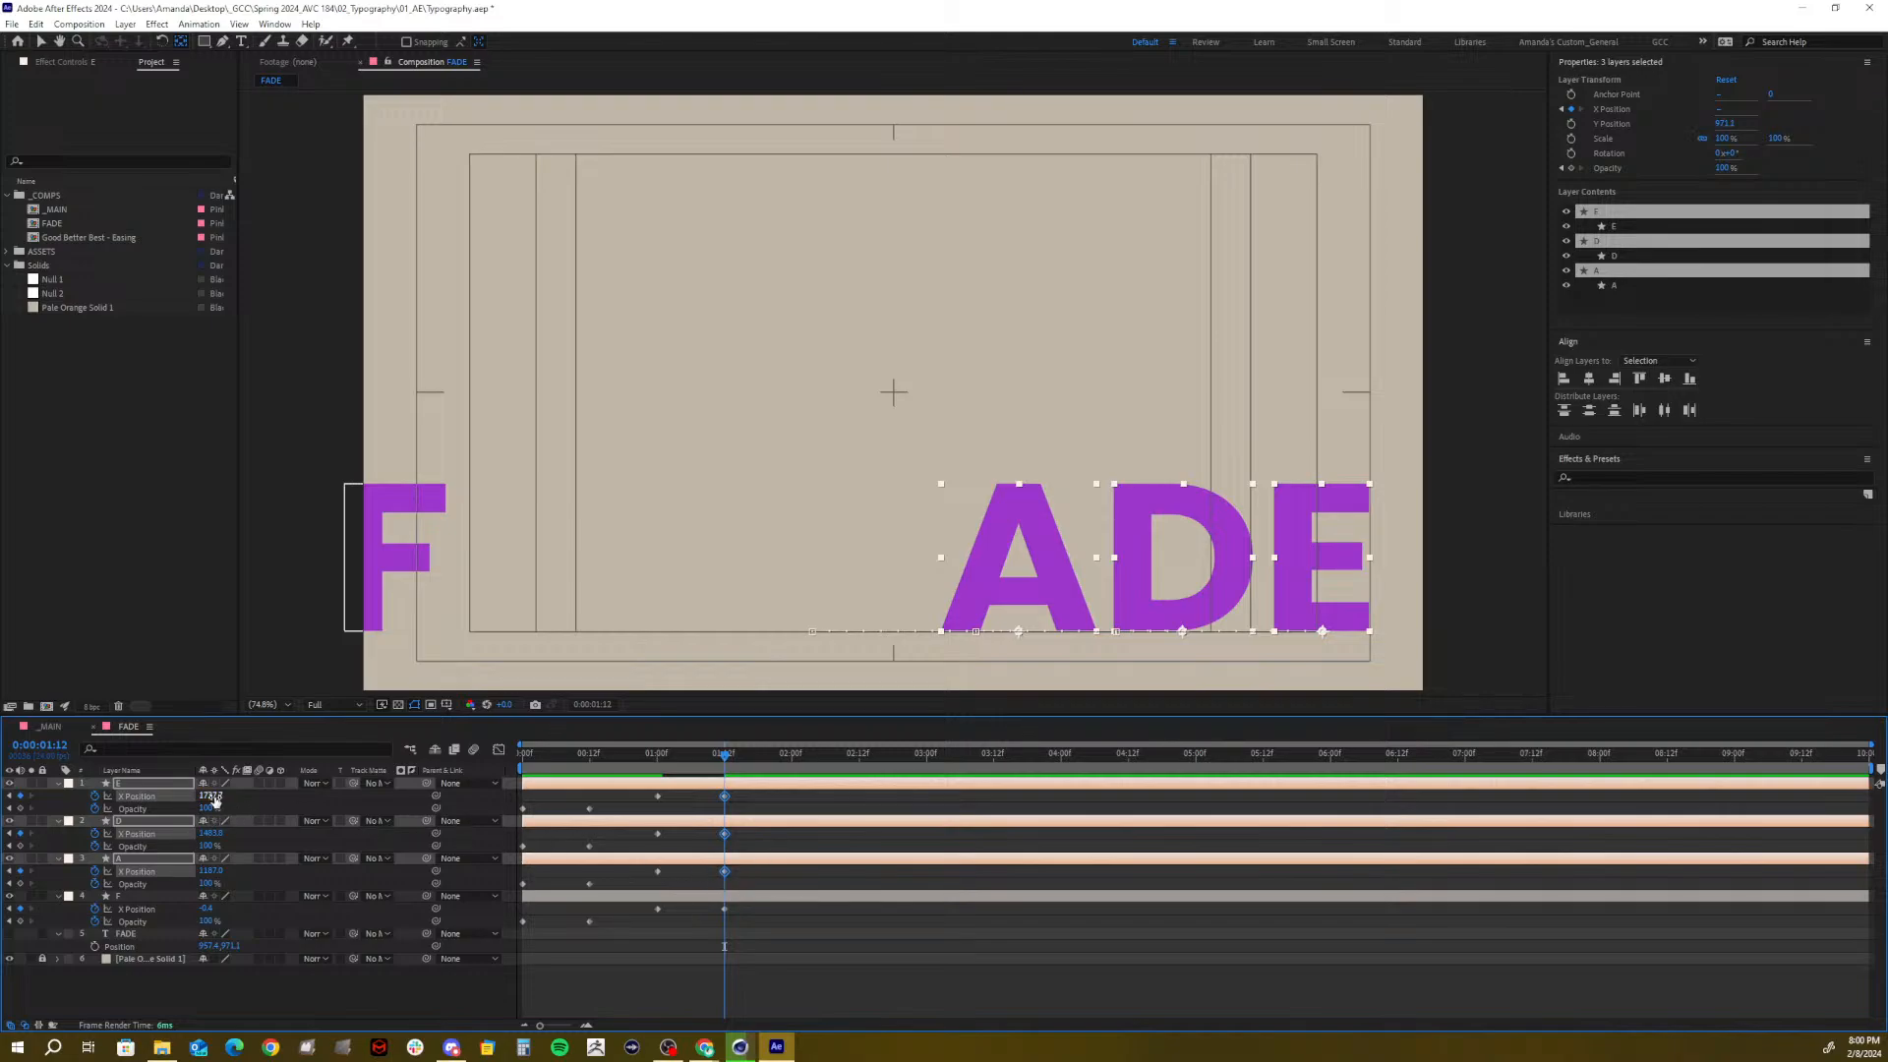
left_click_drag(214, 796, 219, 796)
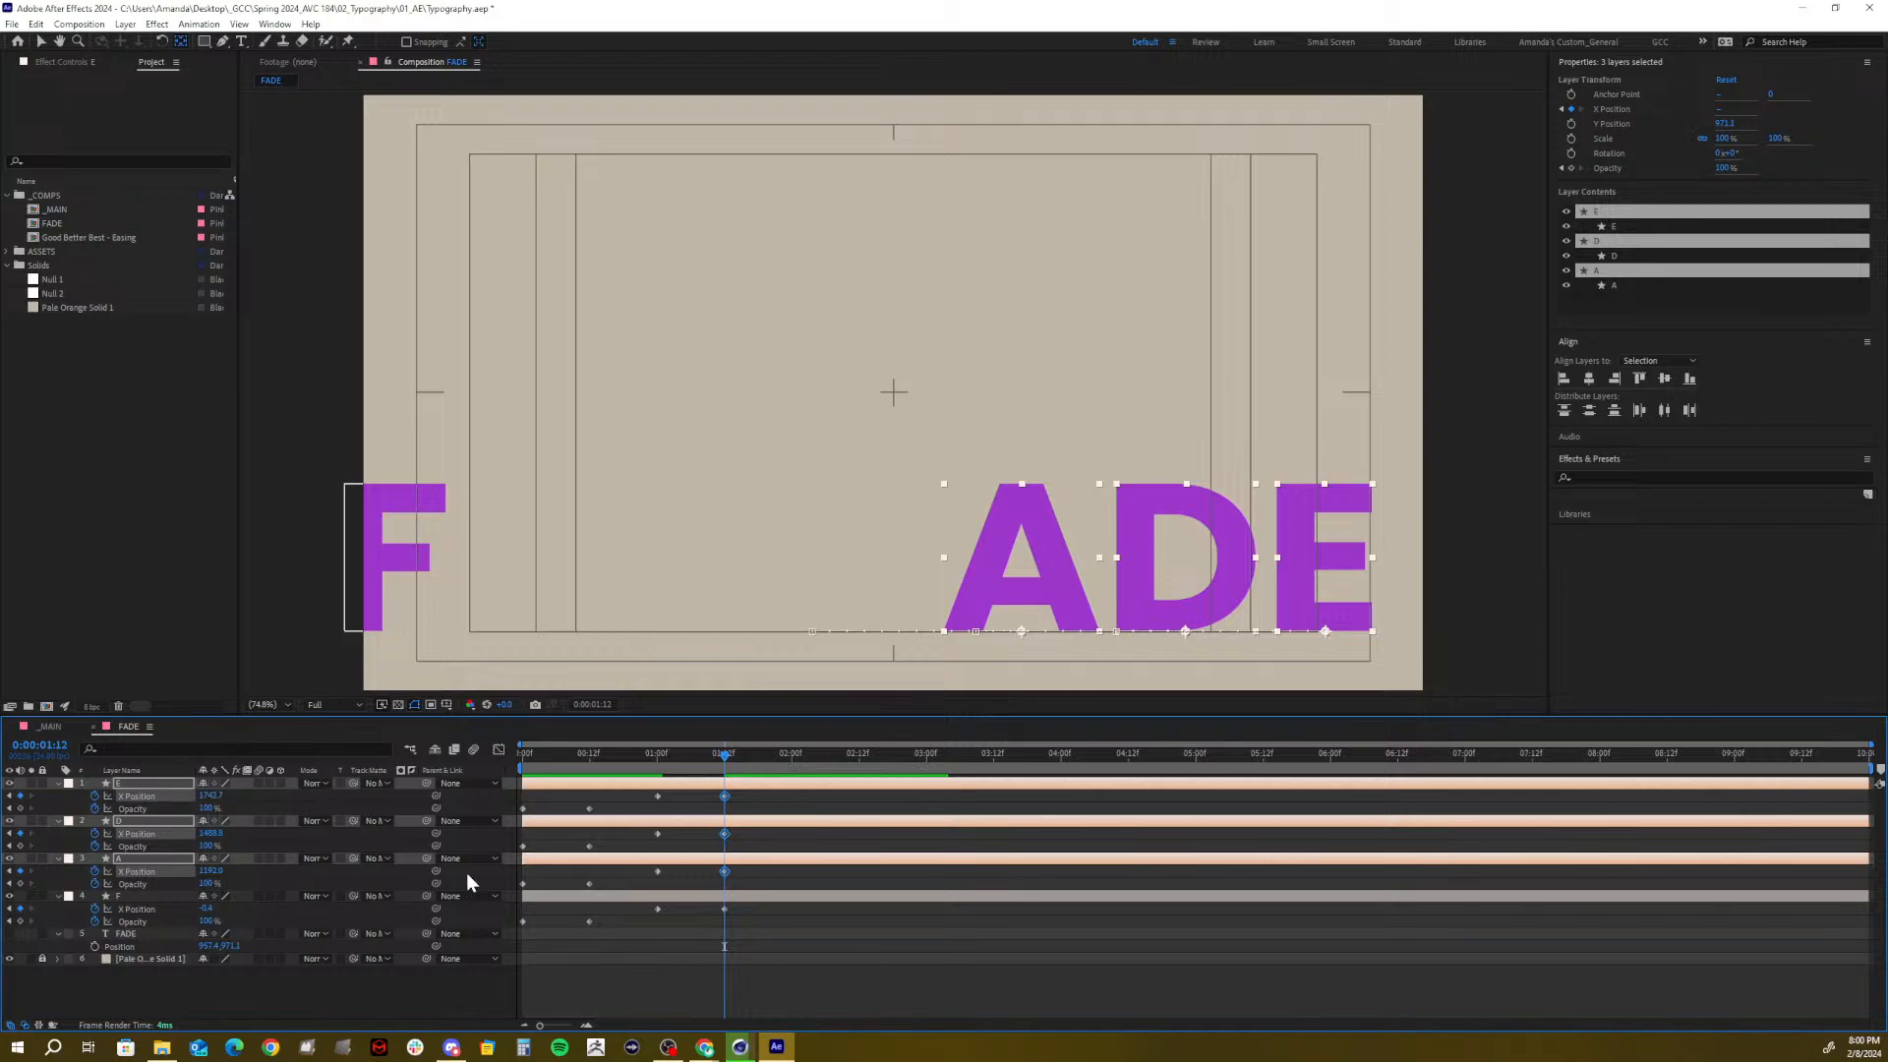
left_click(585, 947)
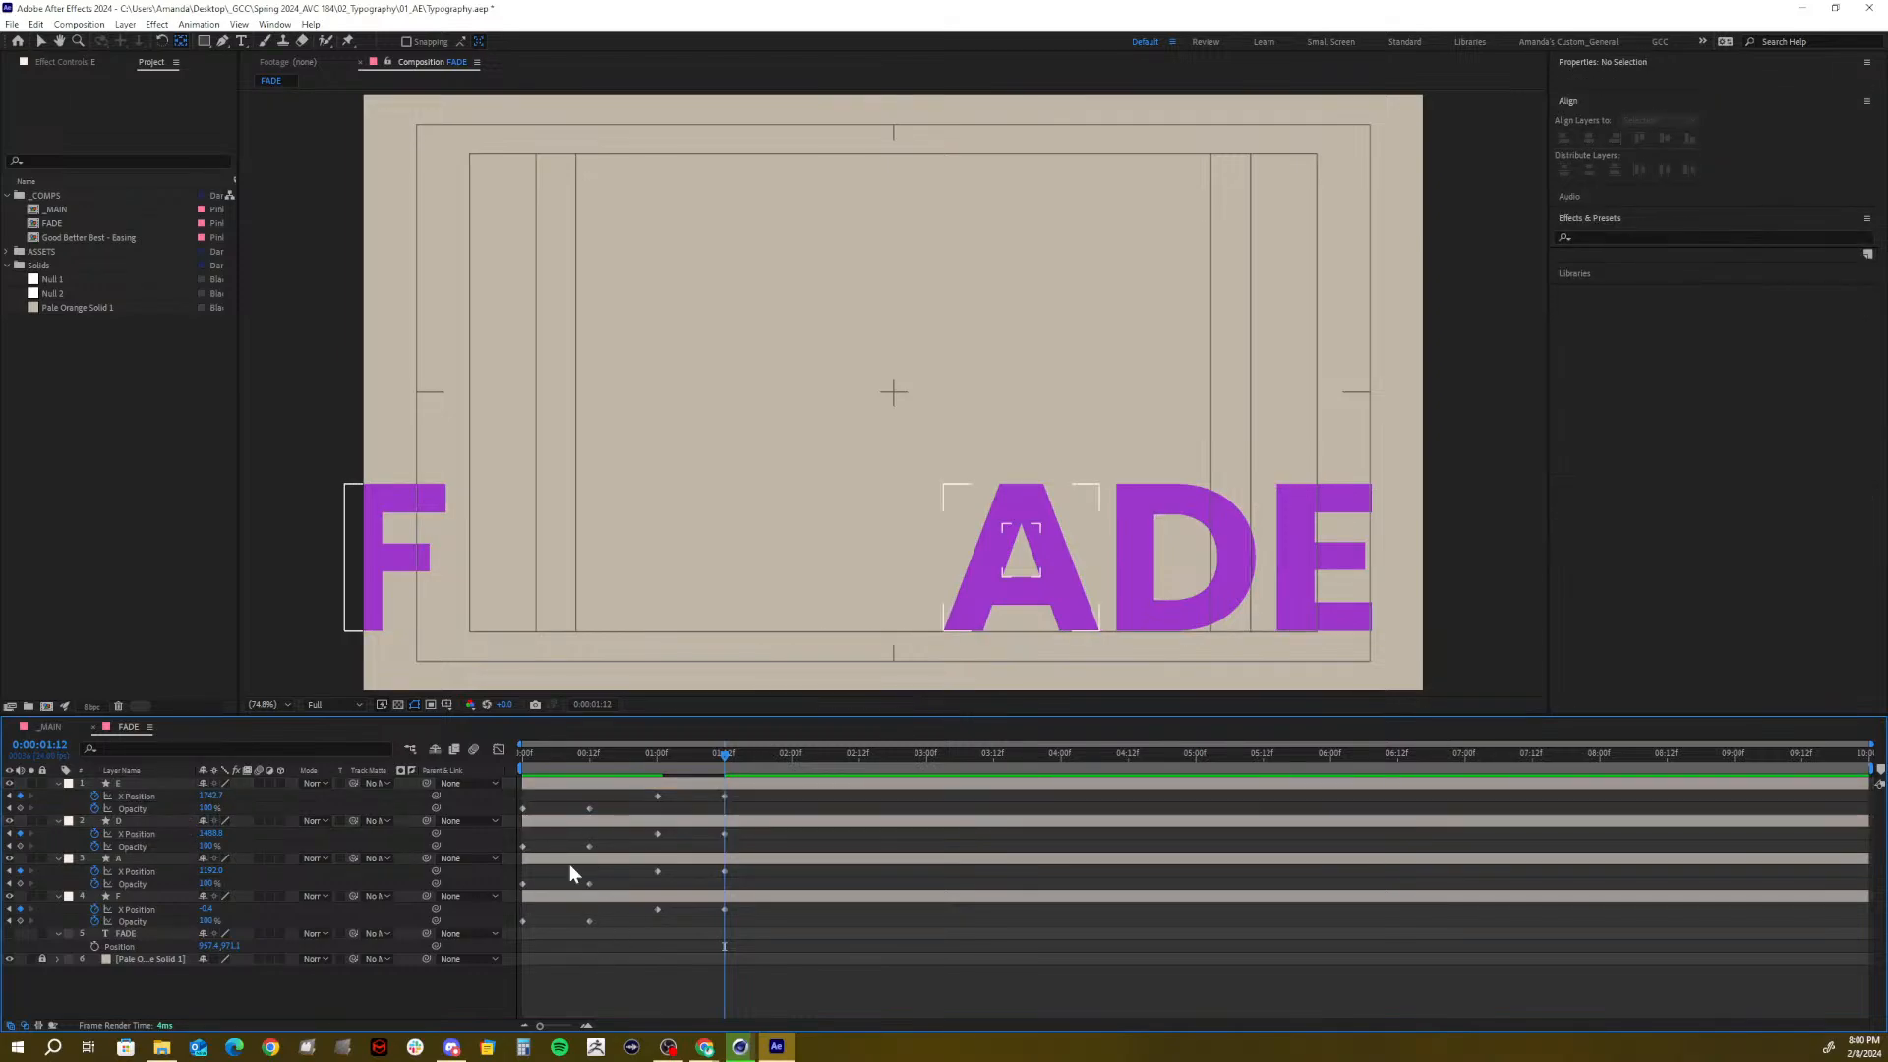
Move A slightly left to even out the letter spacing
left_click(138, 851)
left_click(138, 861)
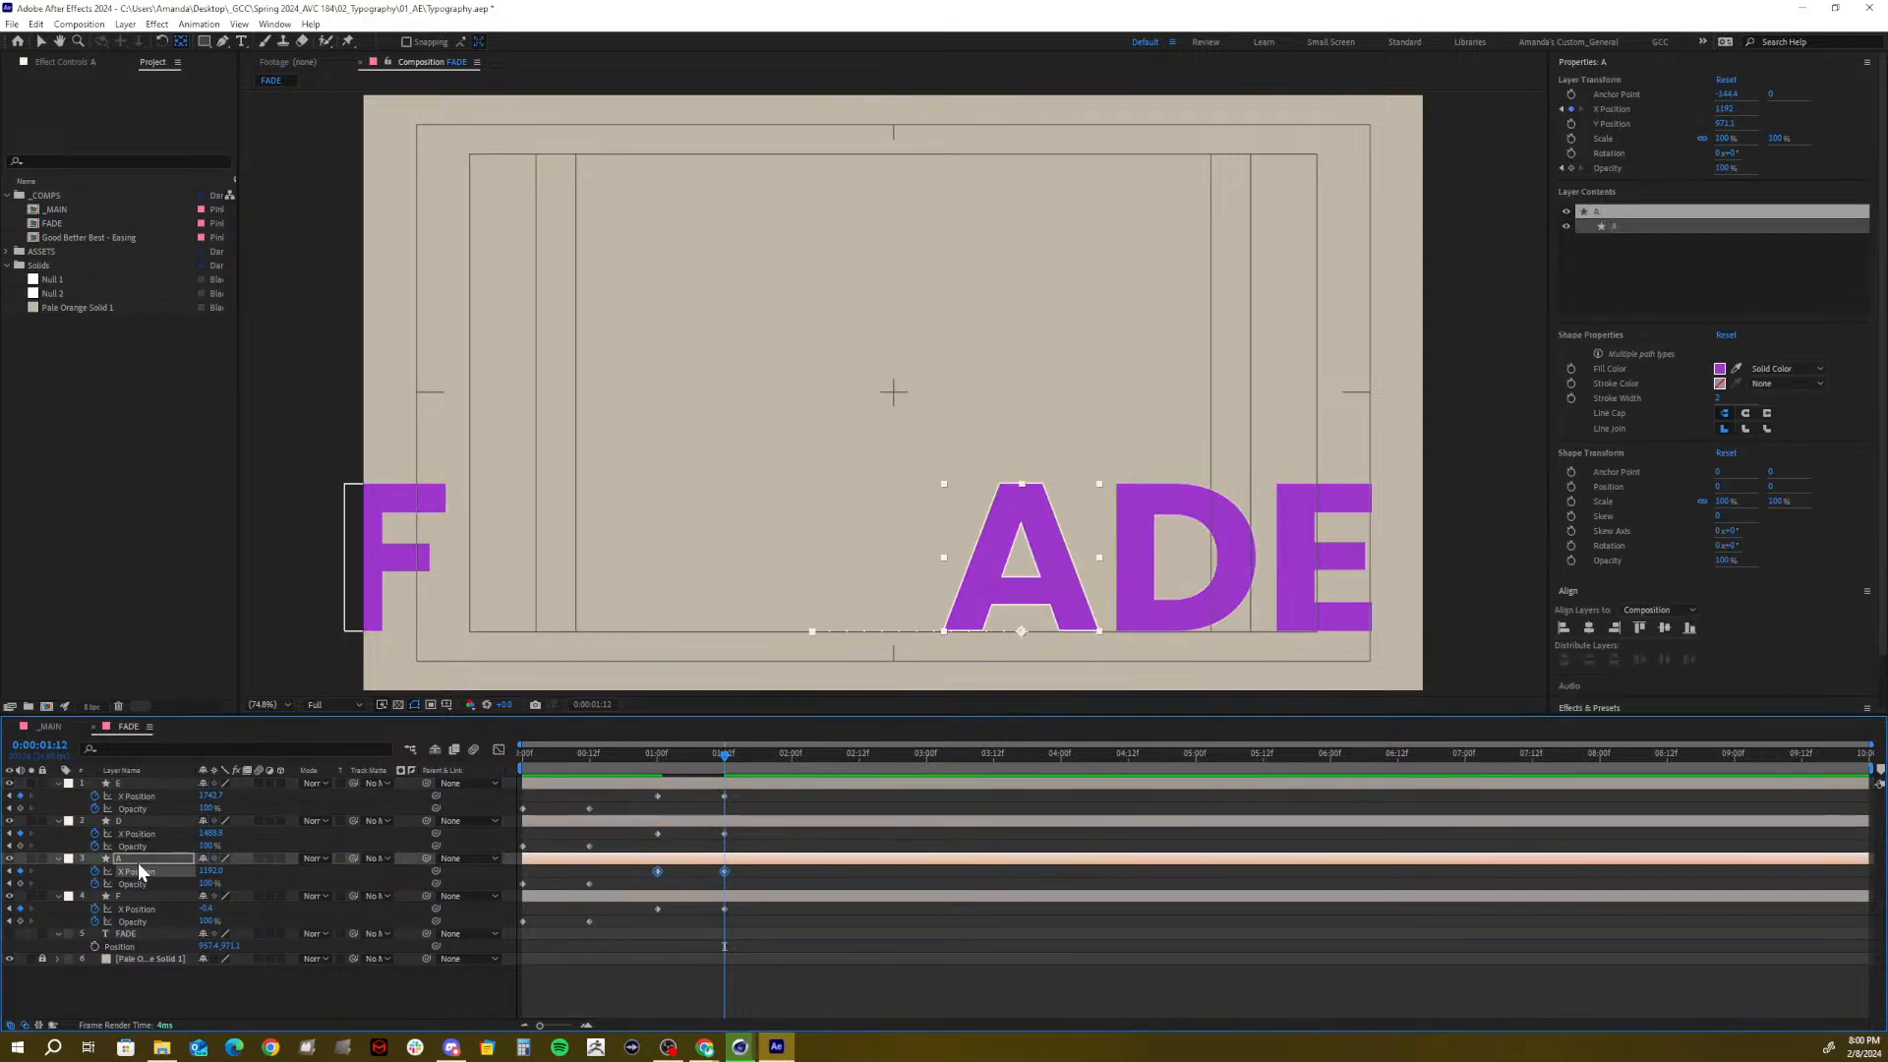
left_click(138, 863)
left_click_drag(214, 874, 184, 847)
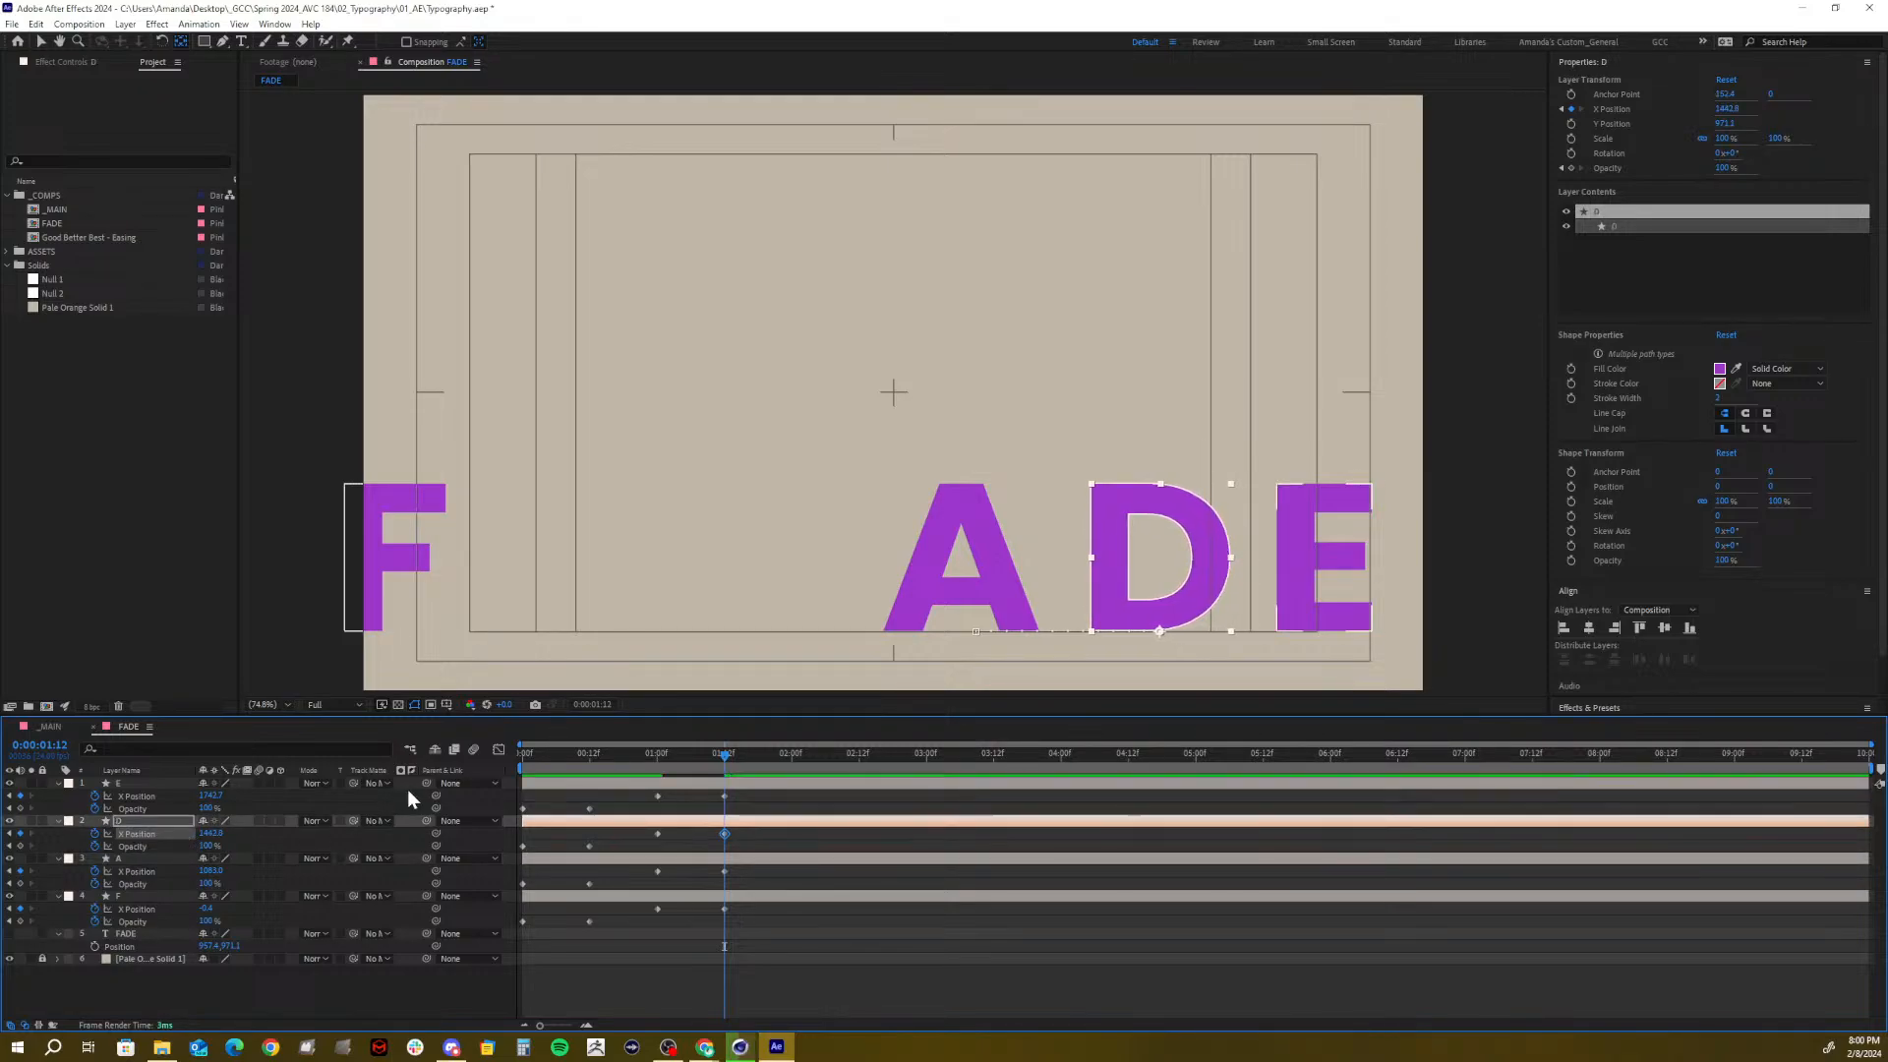
Hide the title/action safe guides and nudge D slightly left
left_click(446, 704)
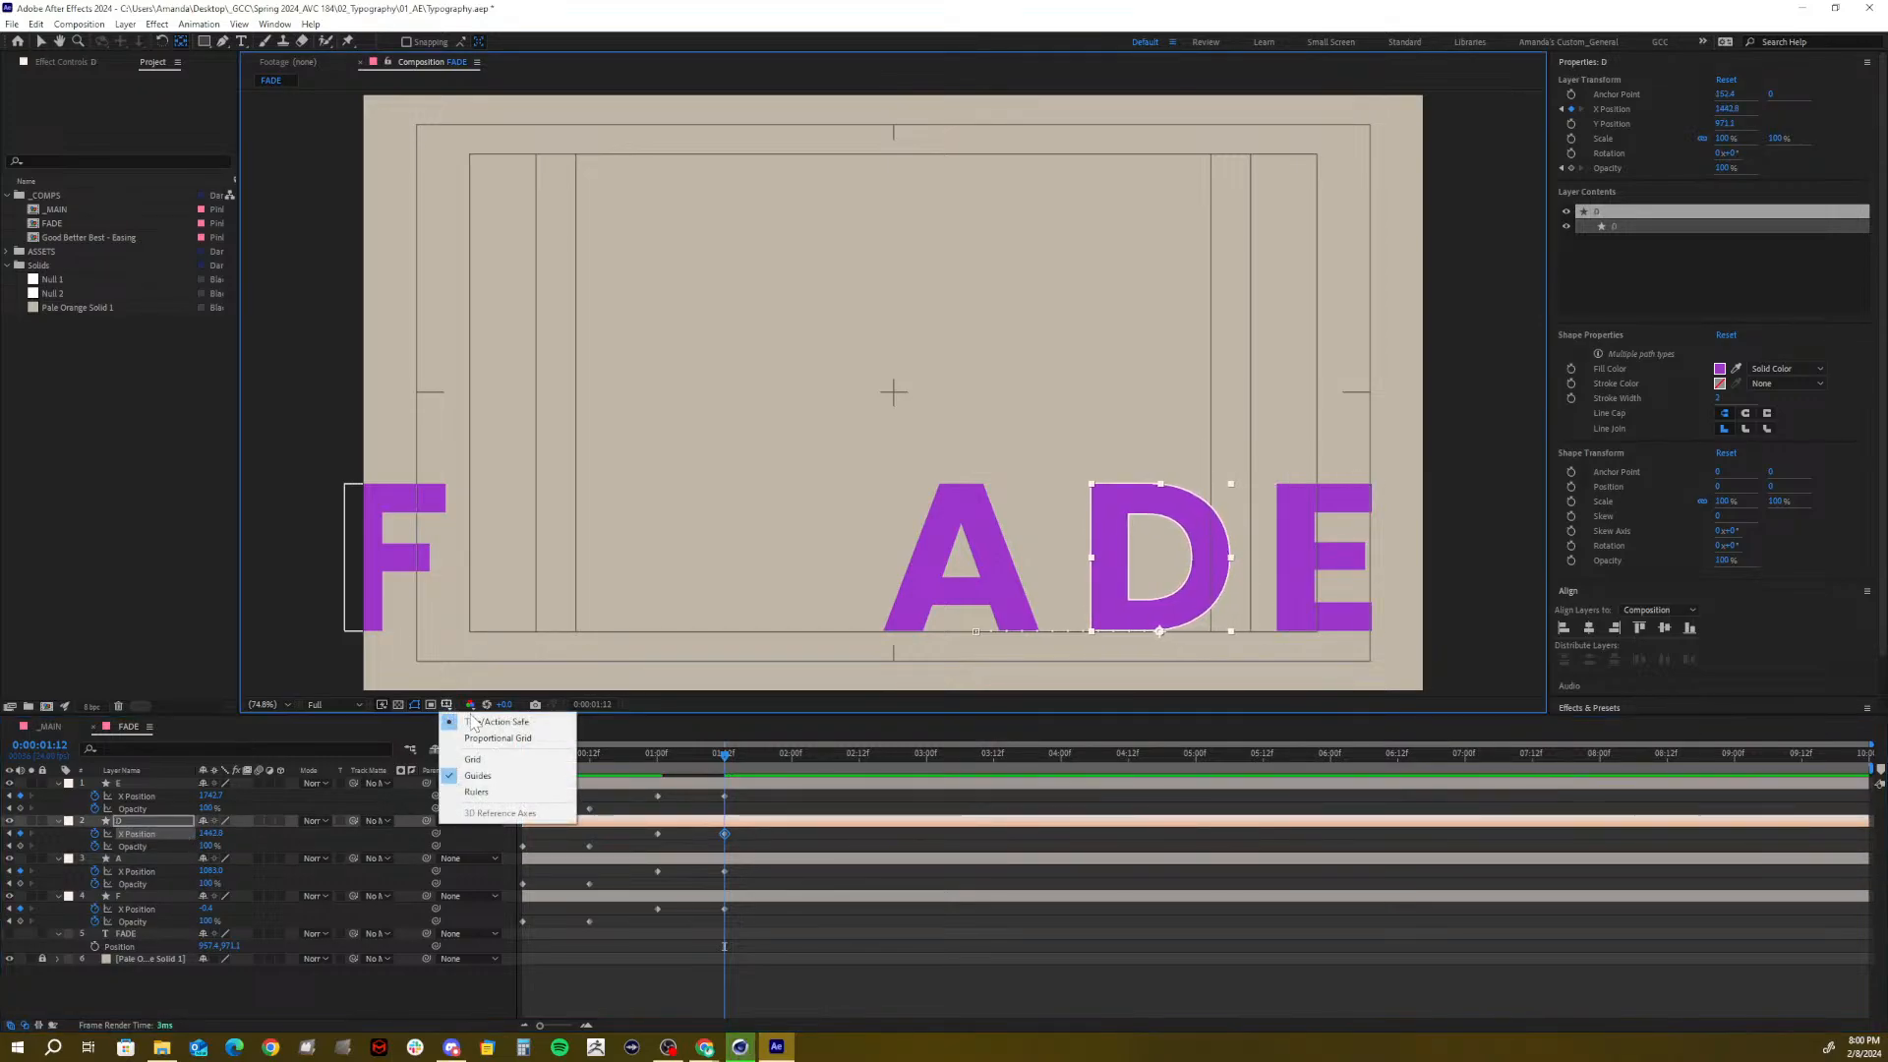
left_click(487, 727)
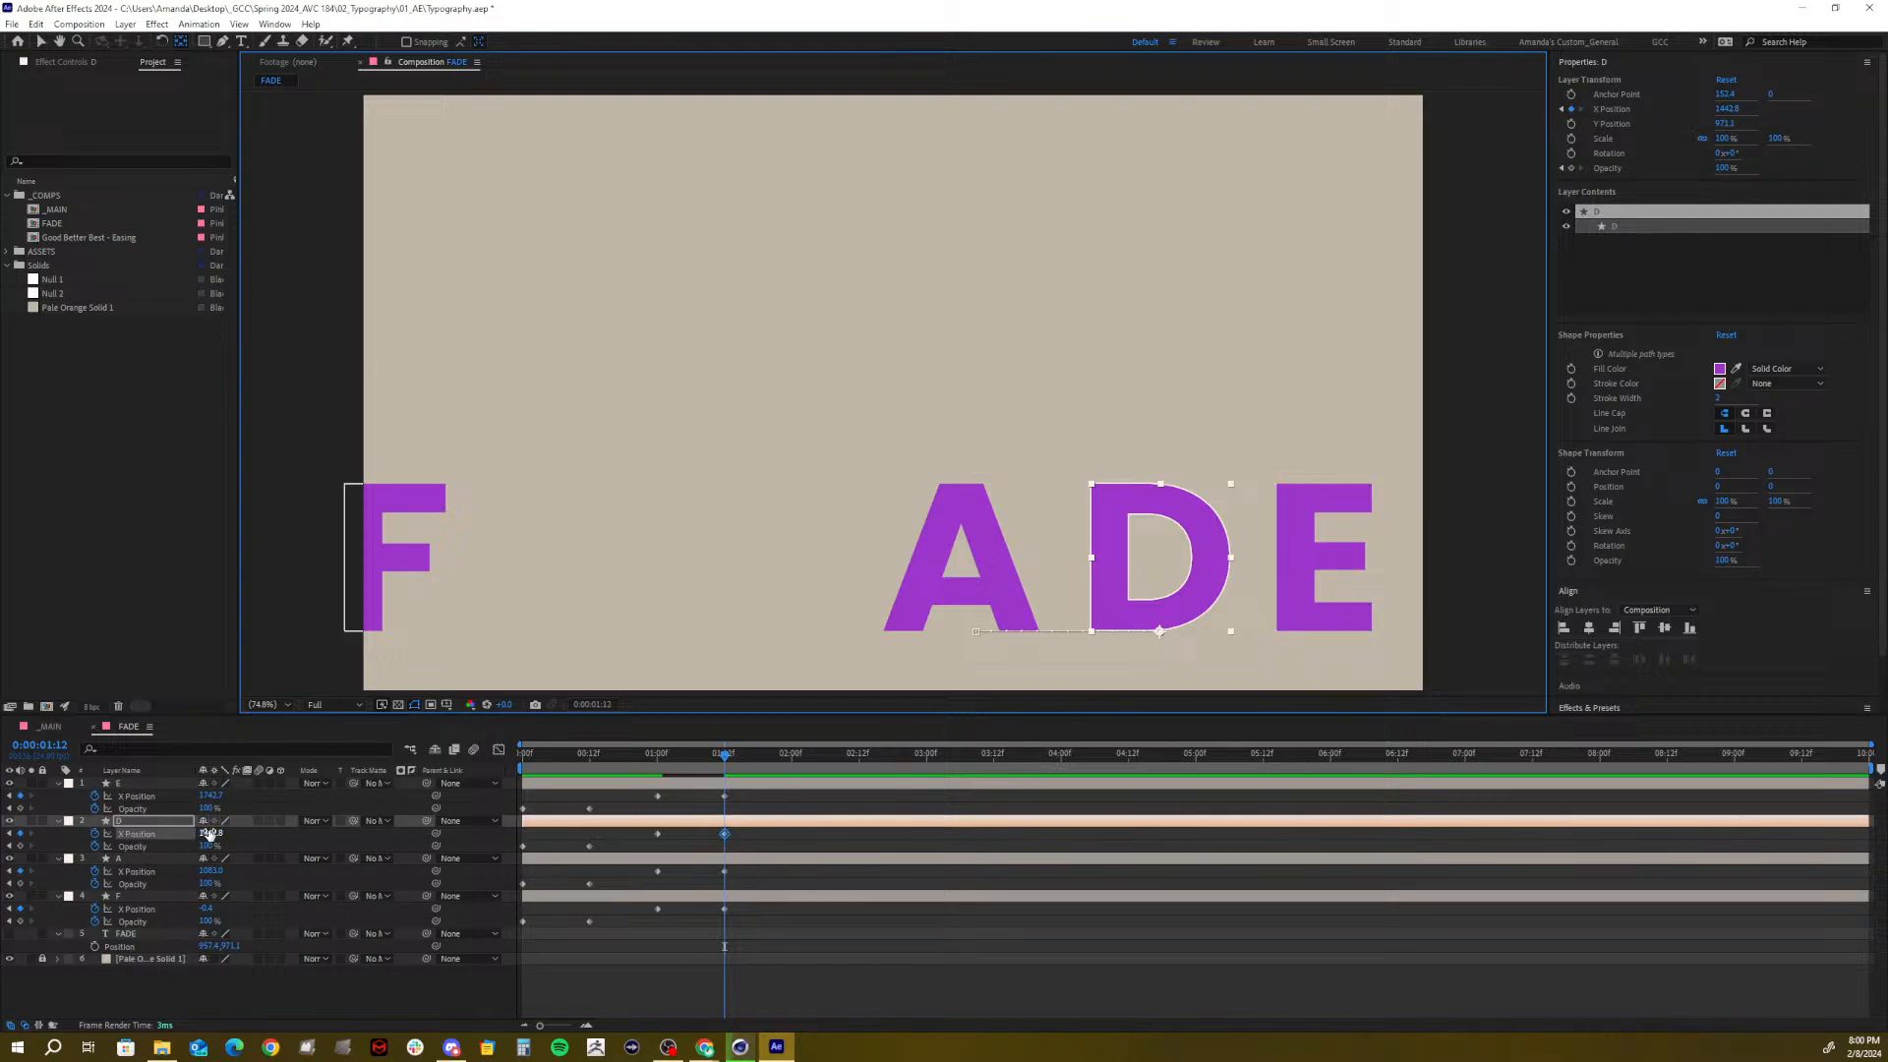
left_click_drag(211, 834, 203, 833)
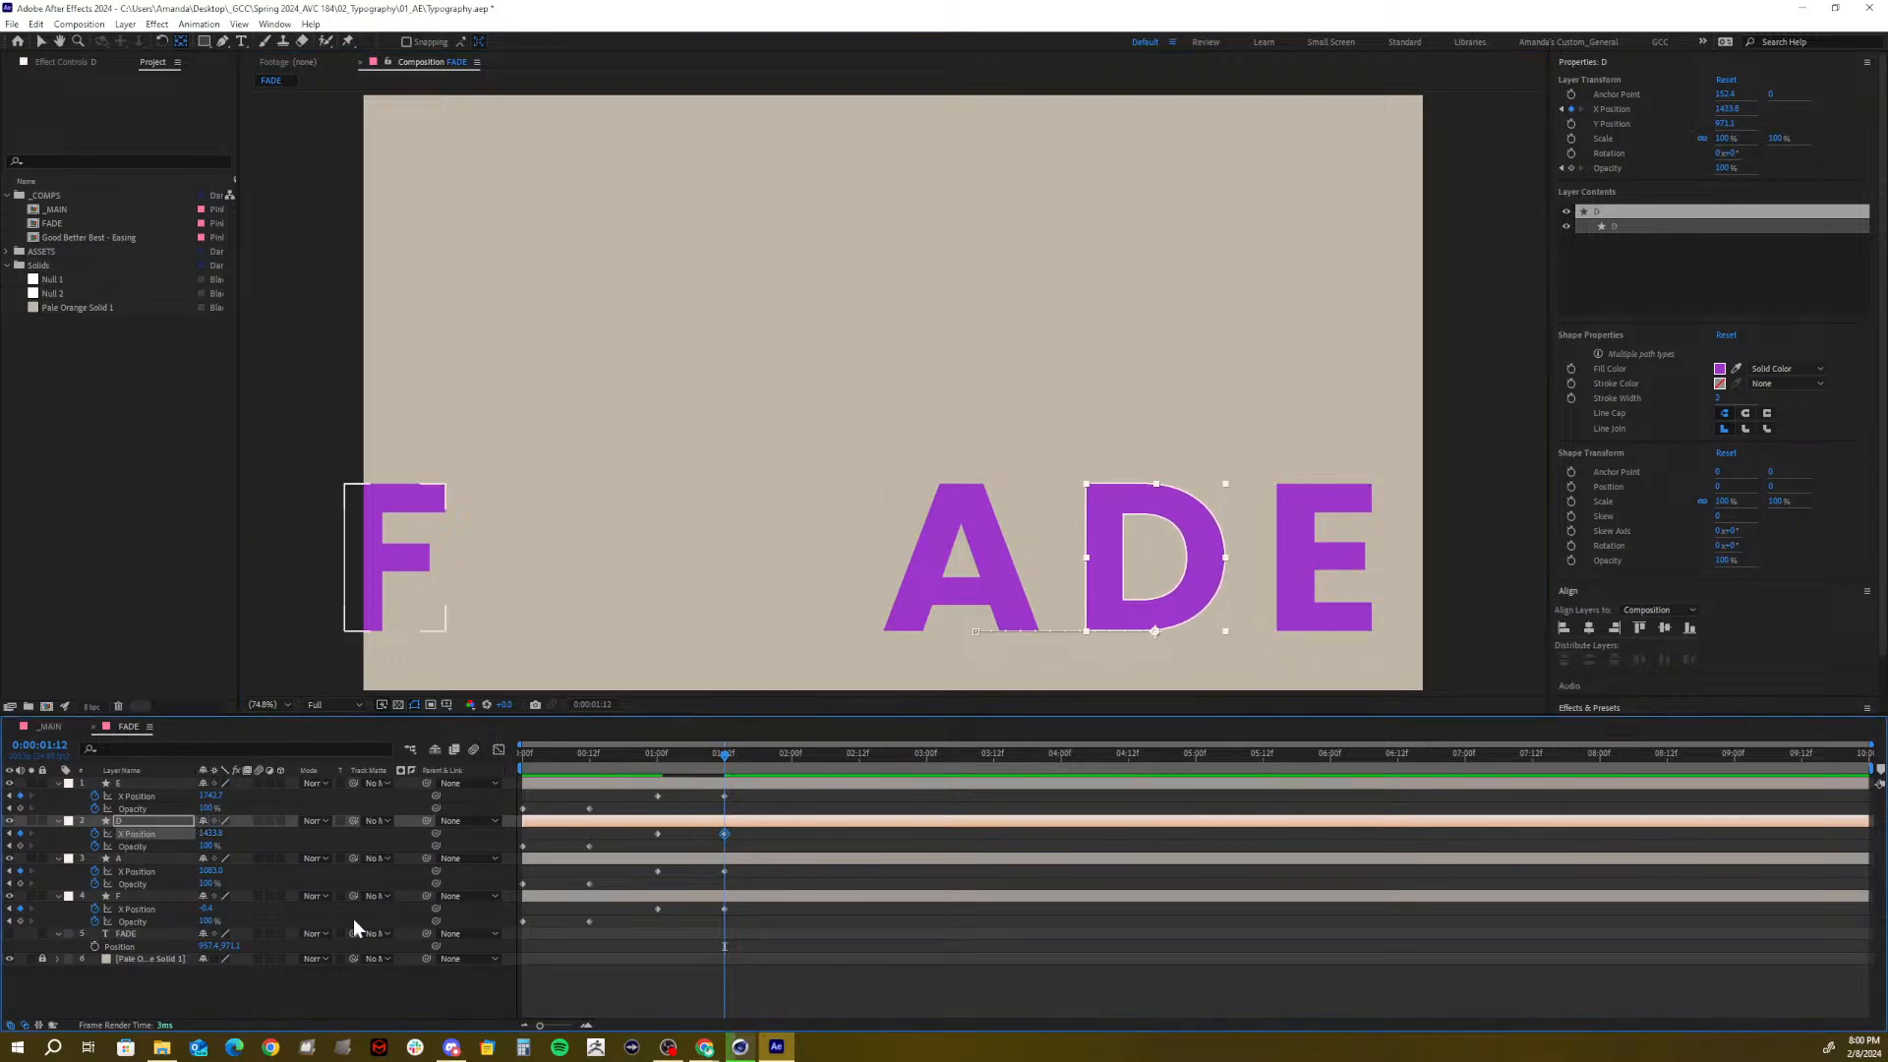
Preview, then apply Easy Ease to all four letters' X Position keyframes
left_click_drag(685, 750, 493, 806)
key("space")
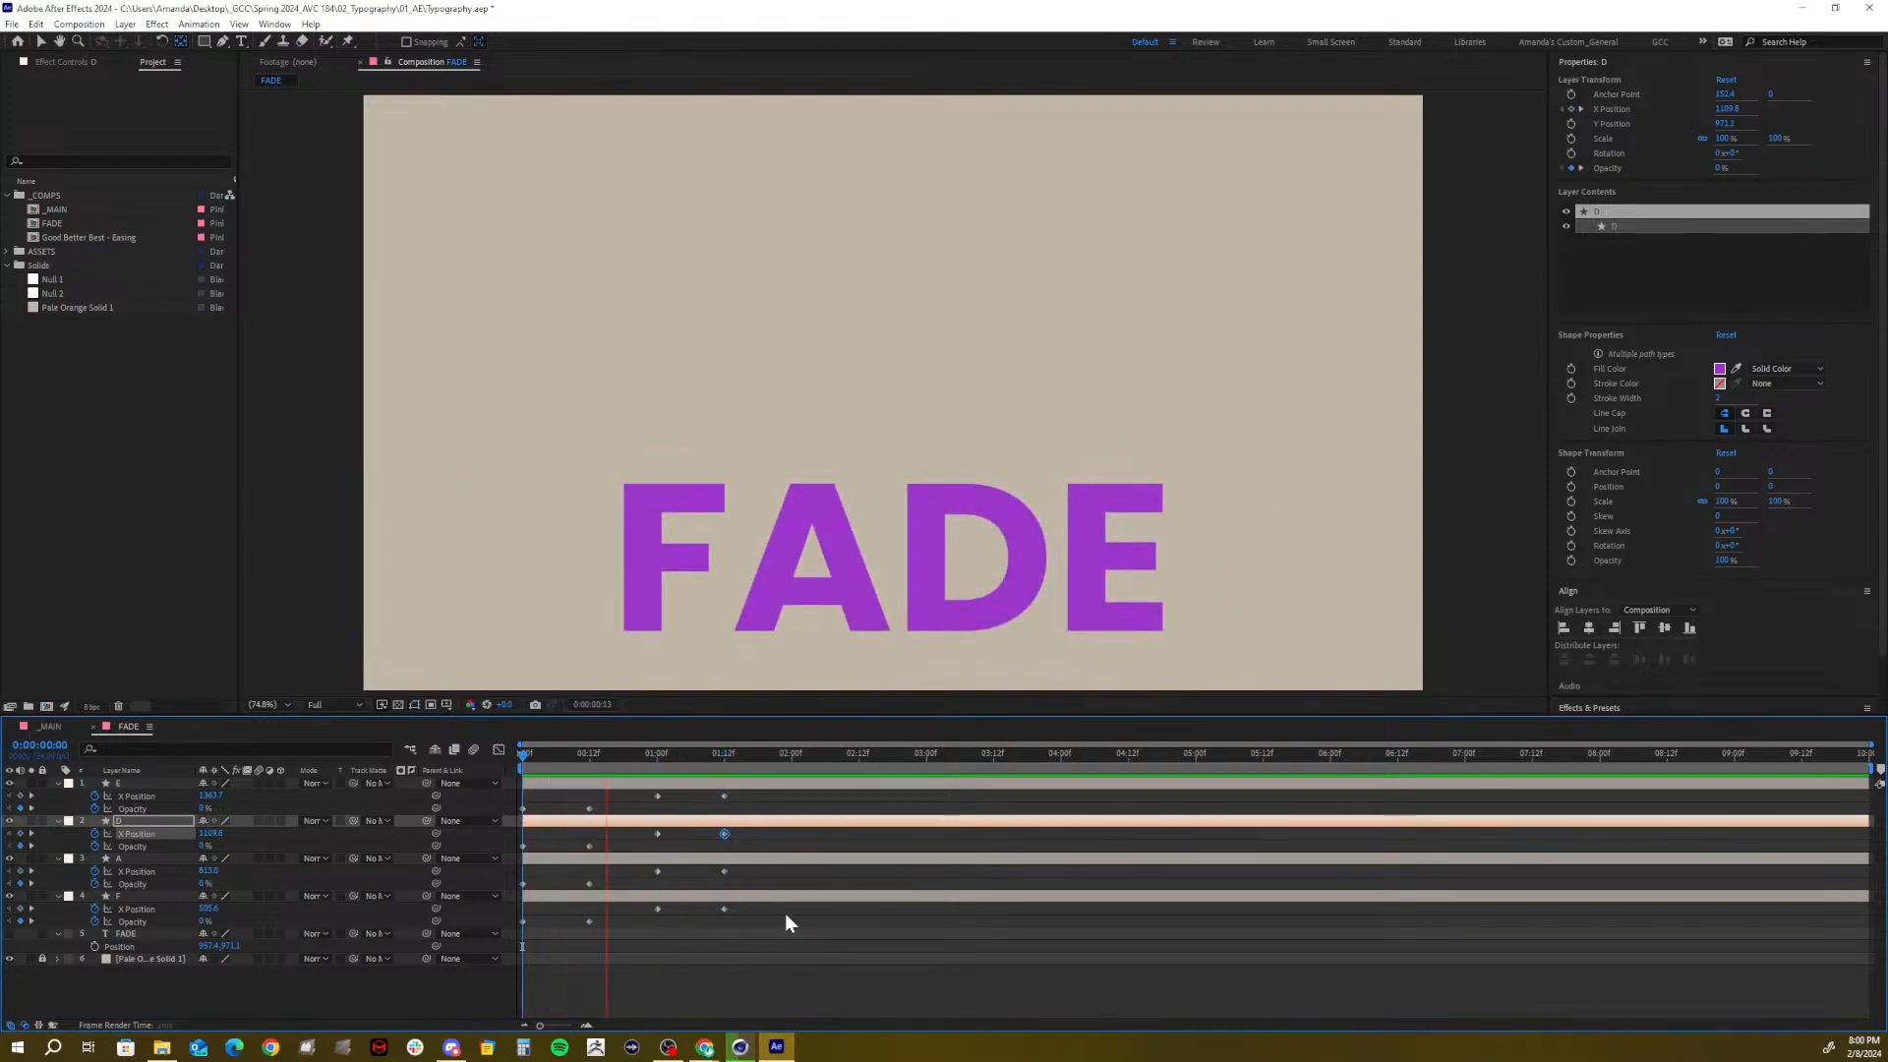
key("space")
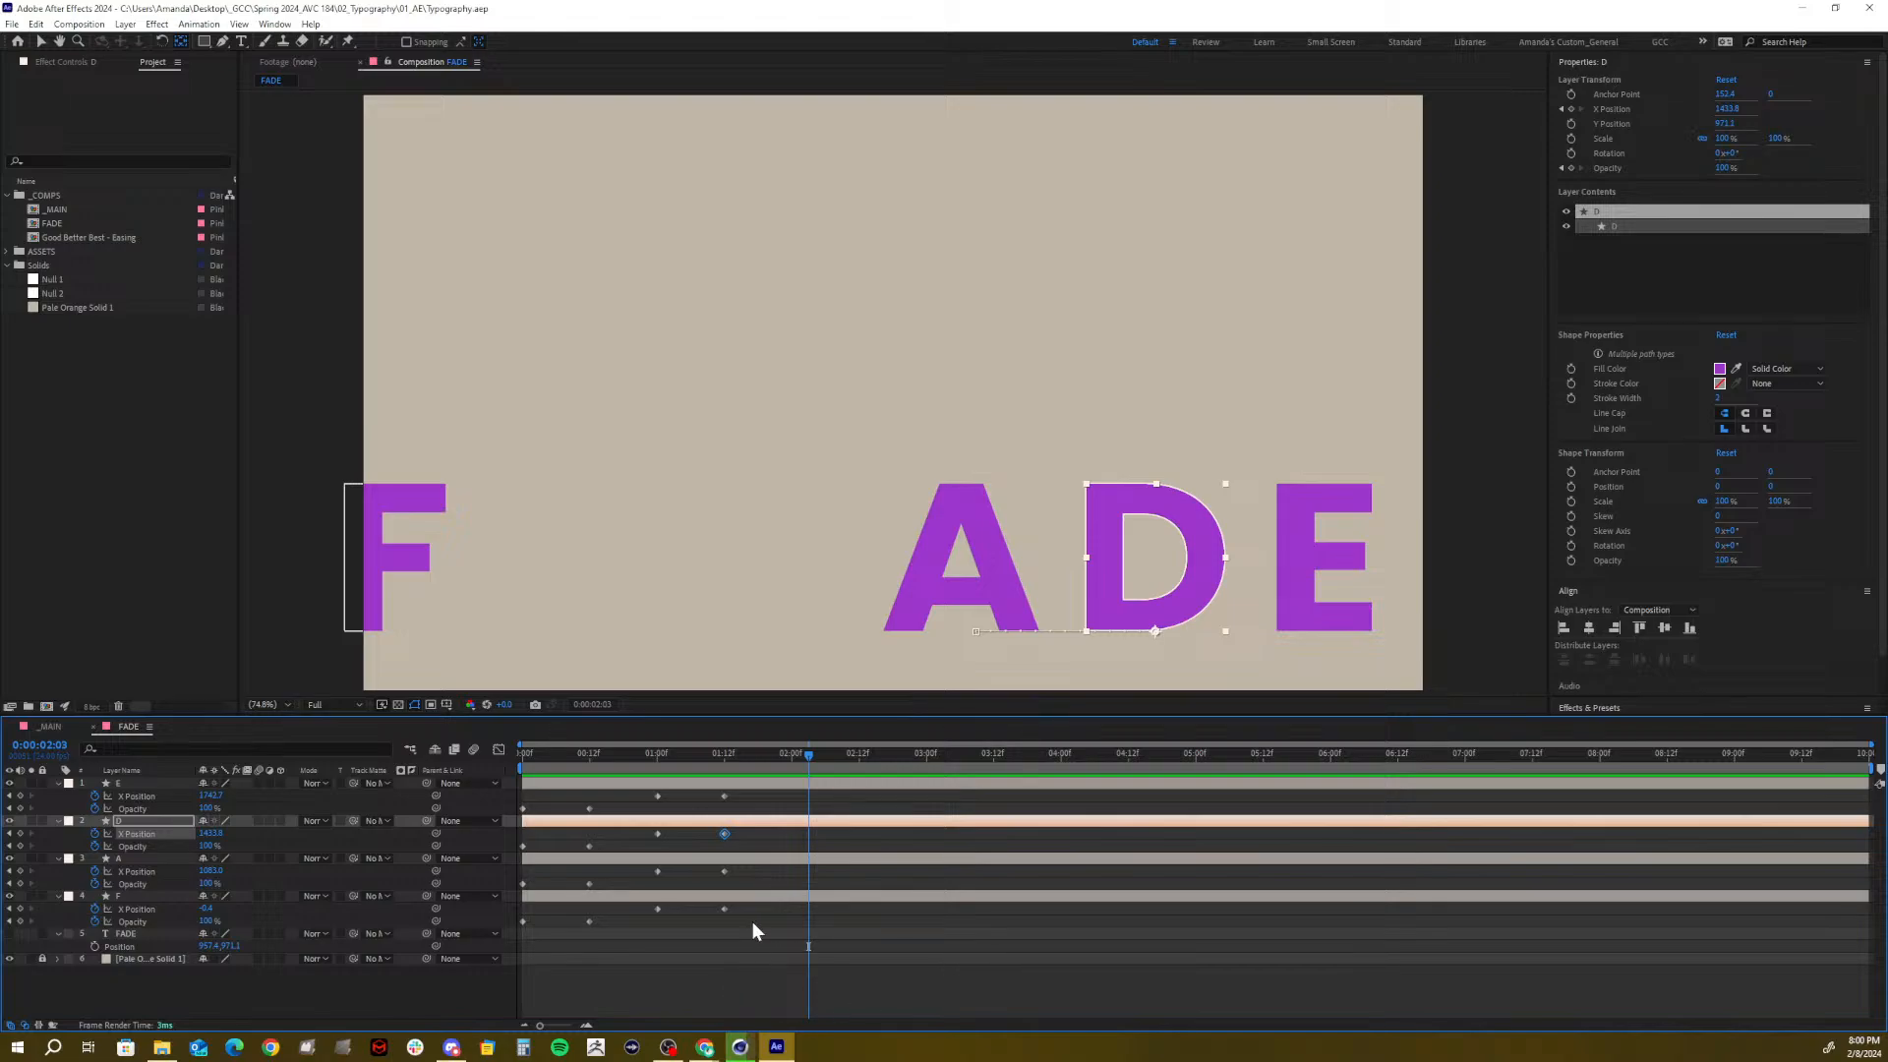
left_click_drag(747, 918, 644, 801)
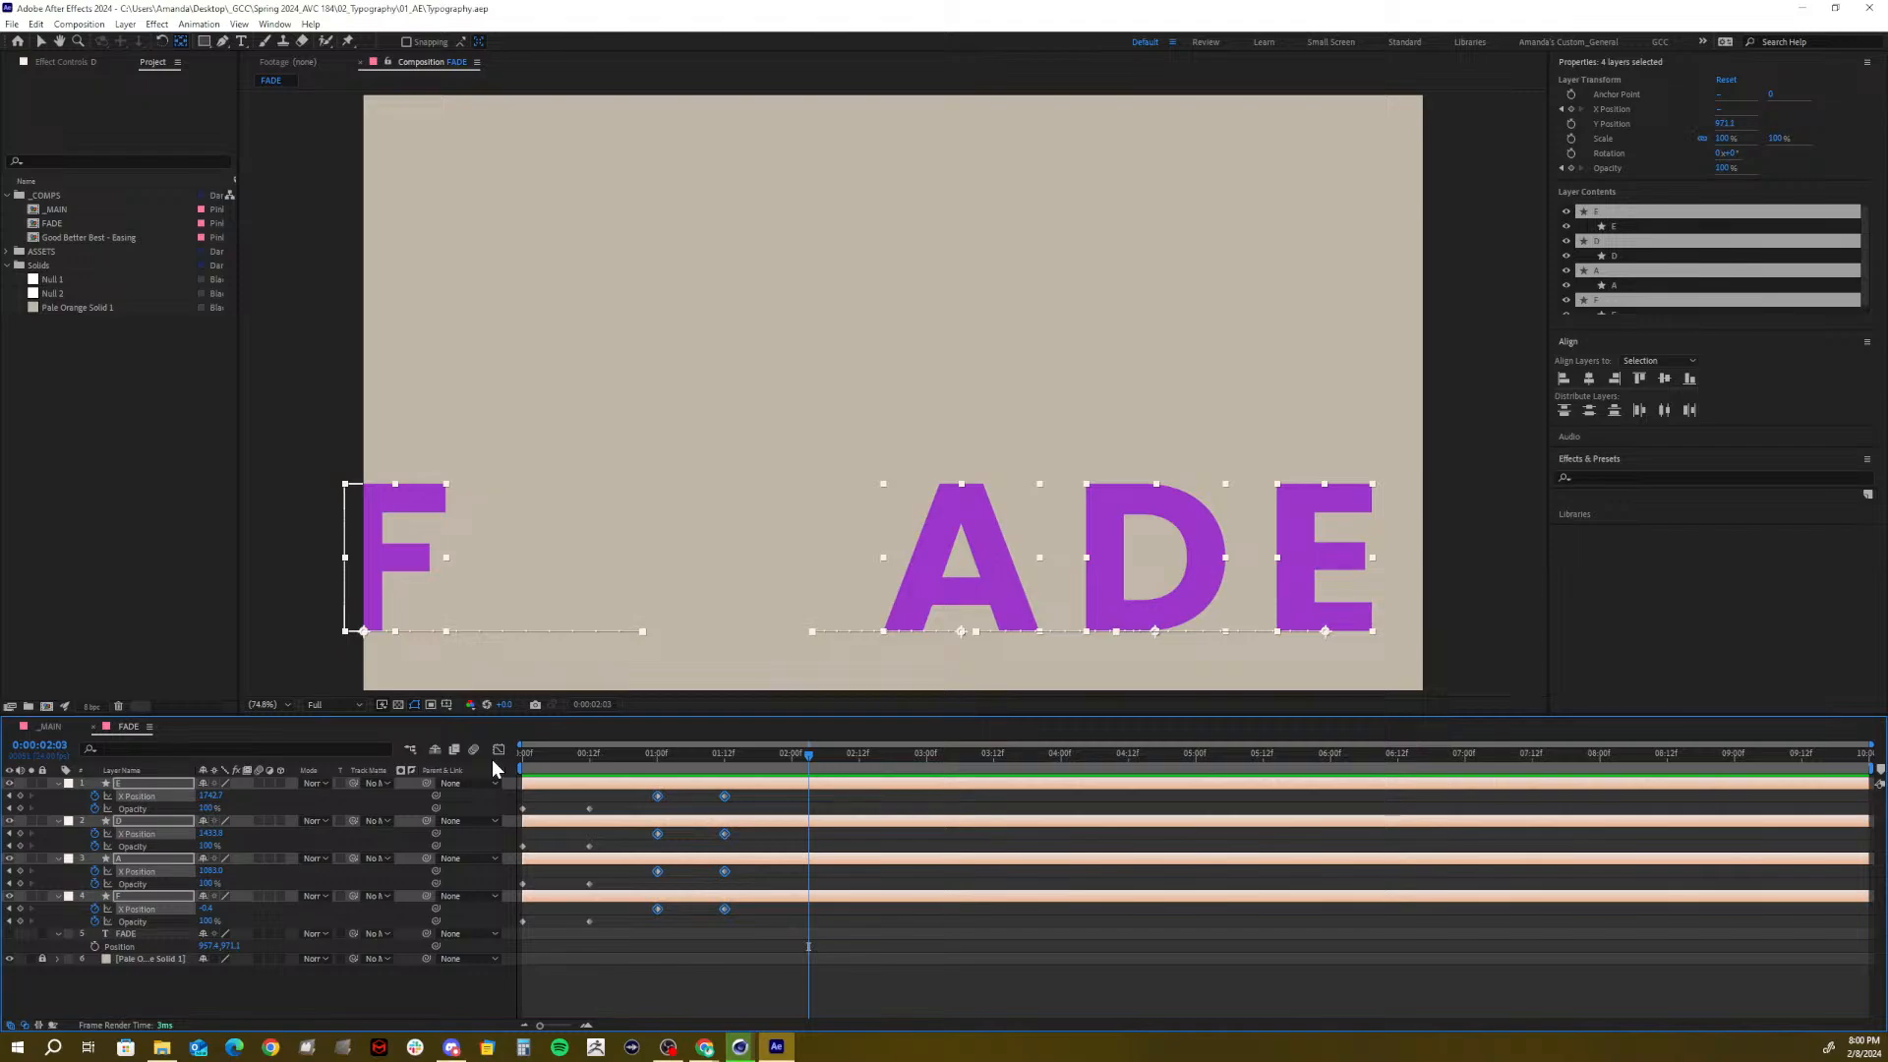
key("F9")
In the speed graph, reshape the ease handles on E's X Position slide
left_click(497, 750)
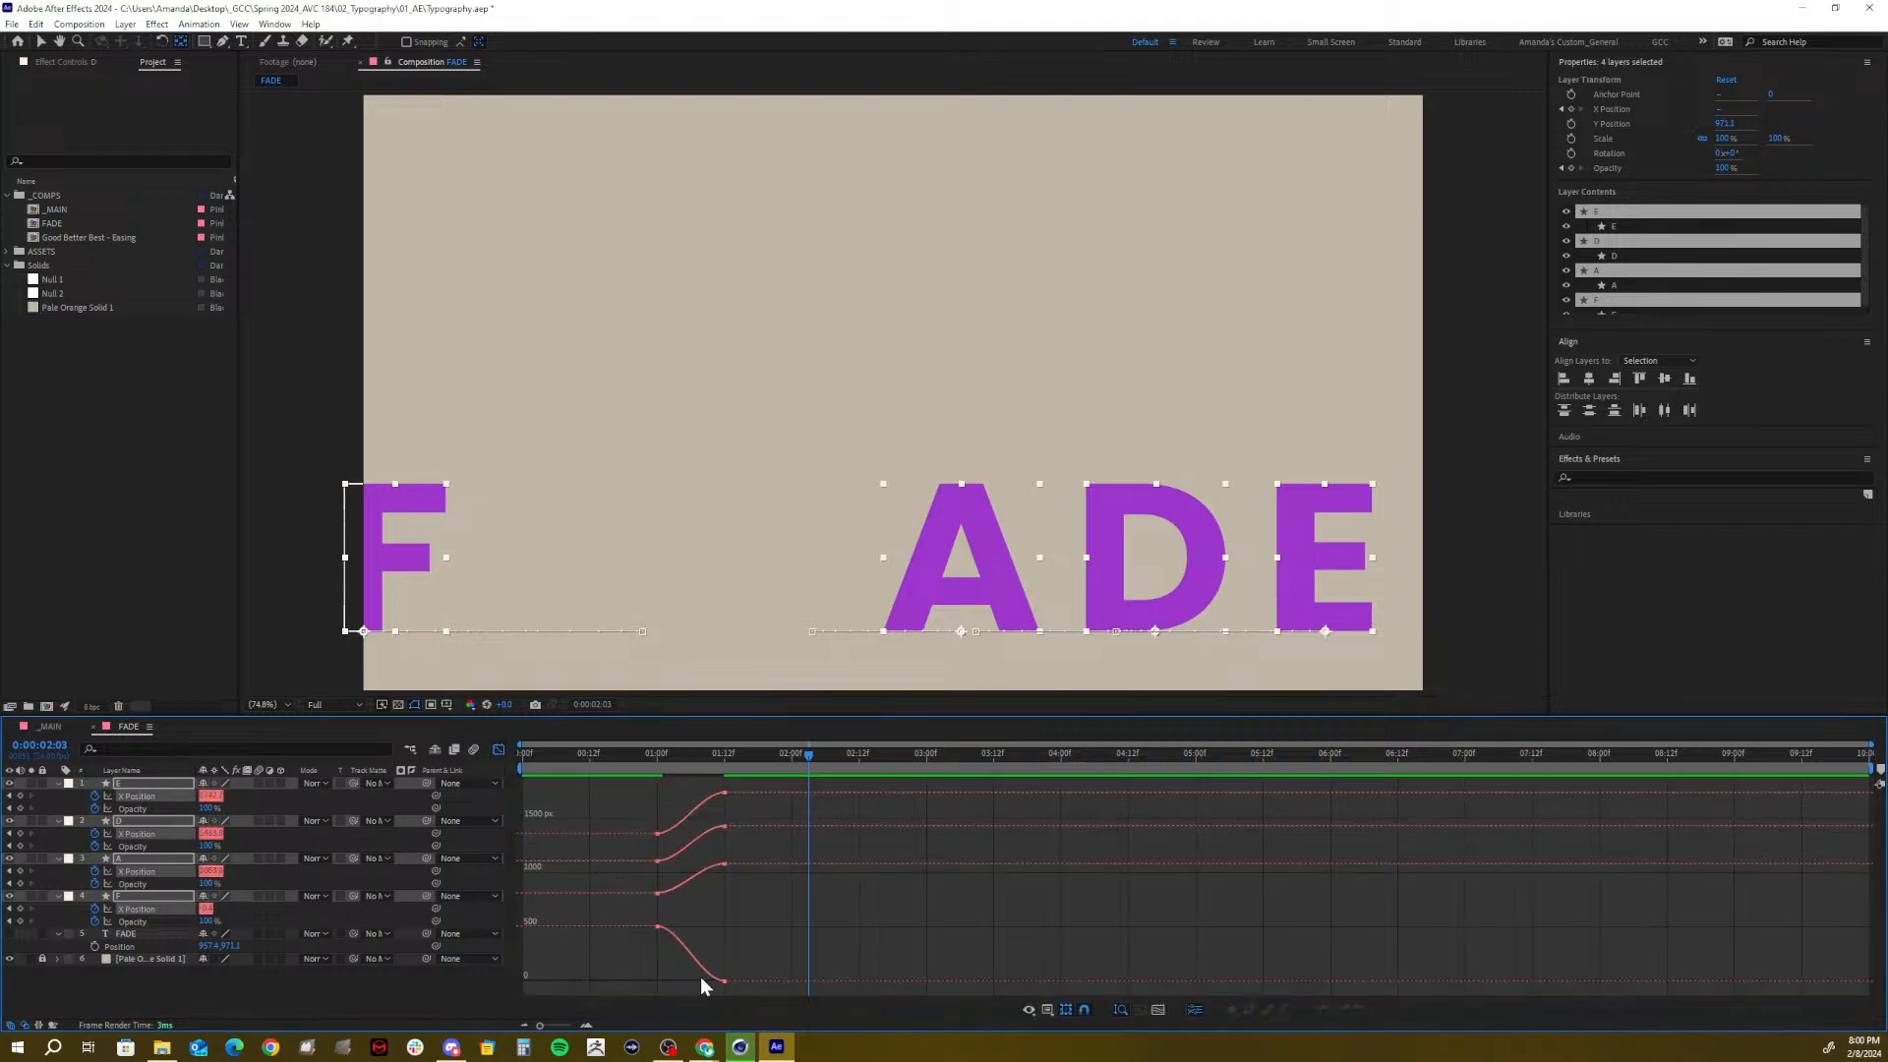
left_click(177, 999)
left_click(148, 794)
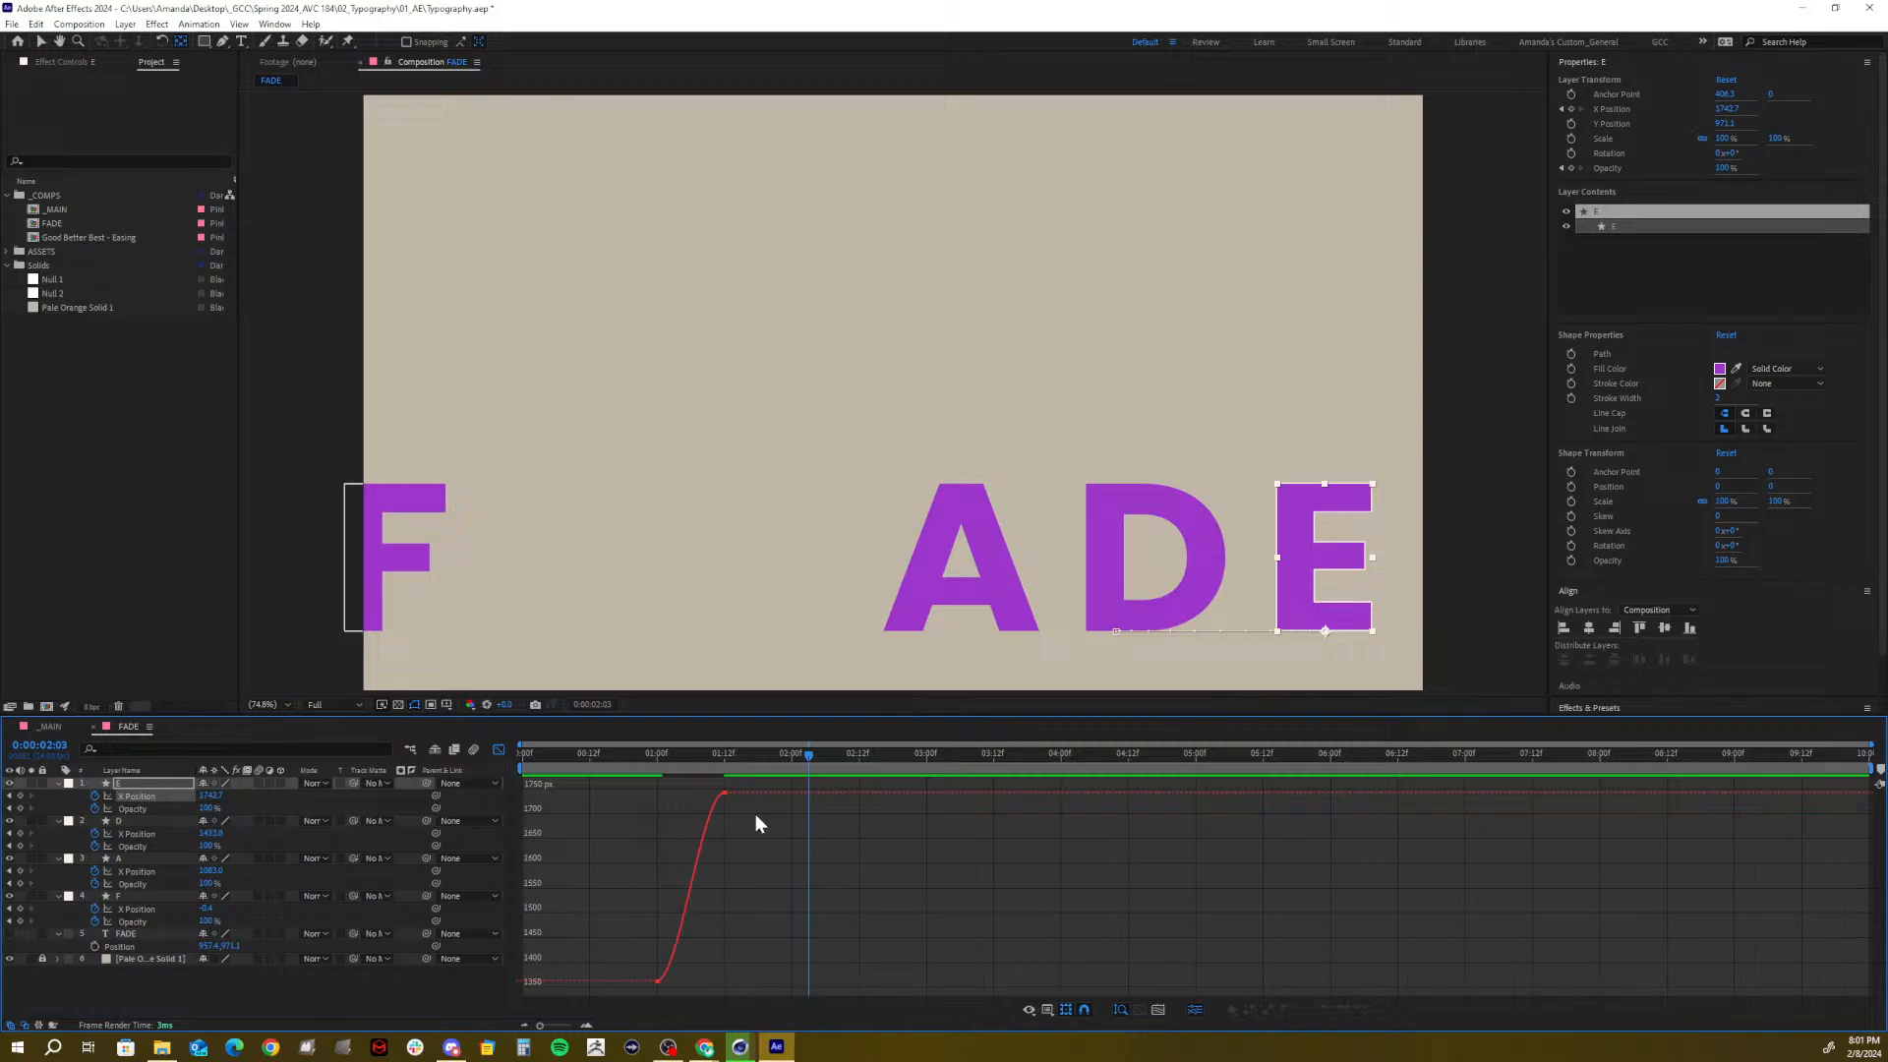
left_click_drag(755, 814, 657, 794)
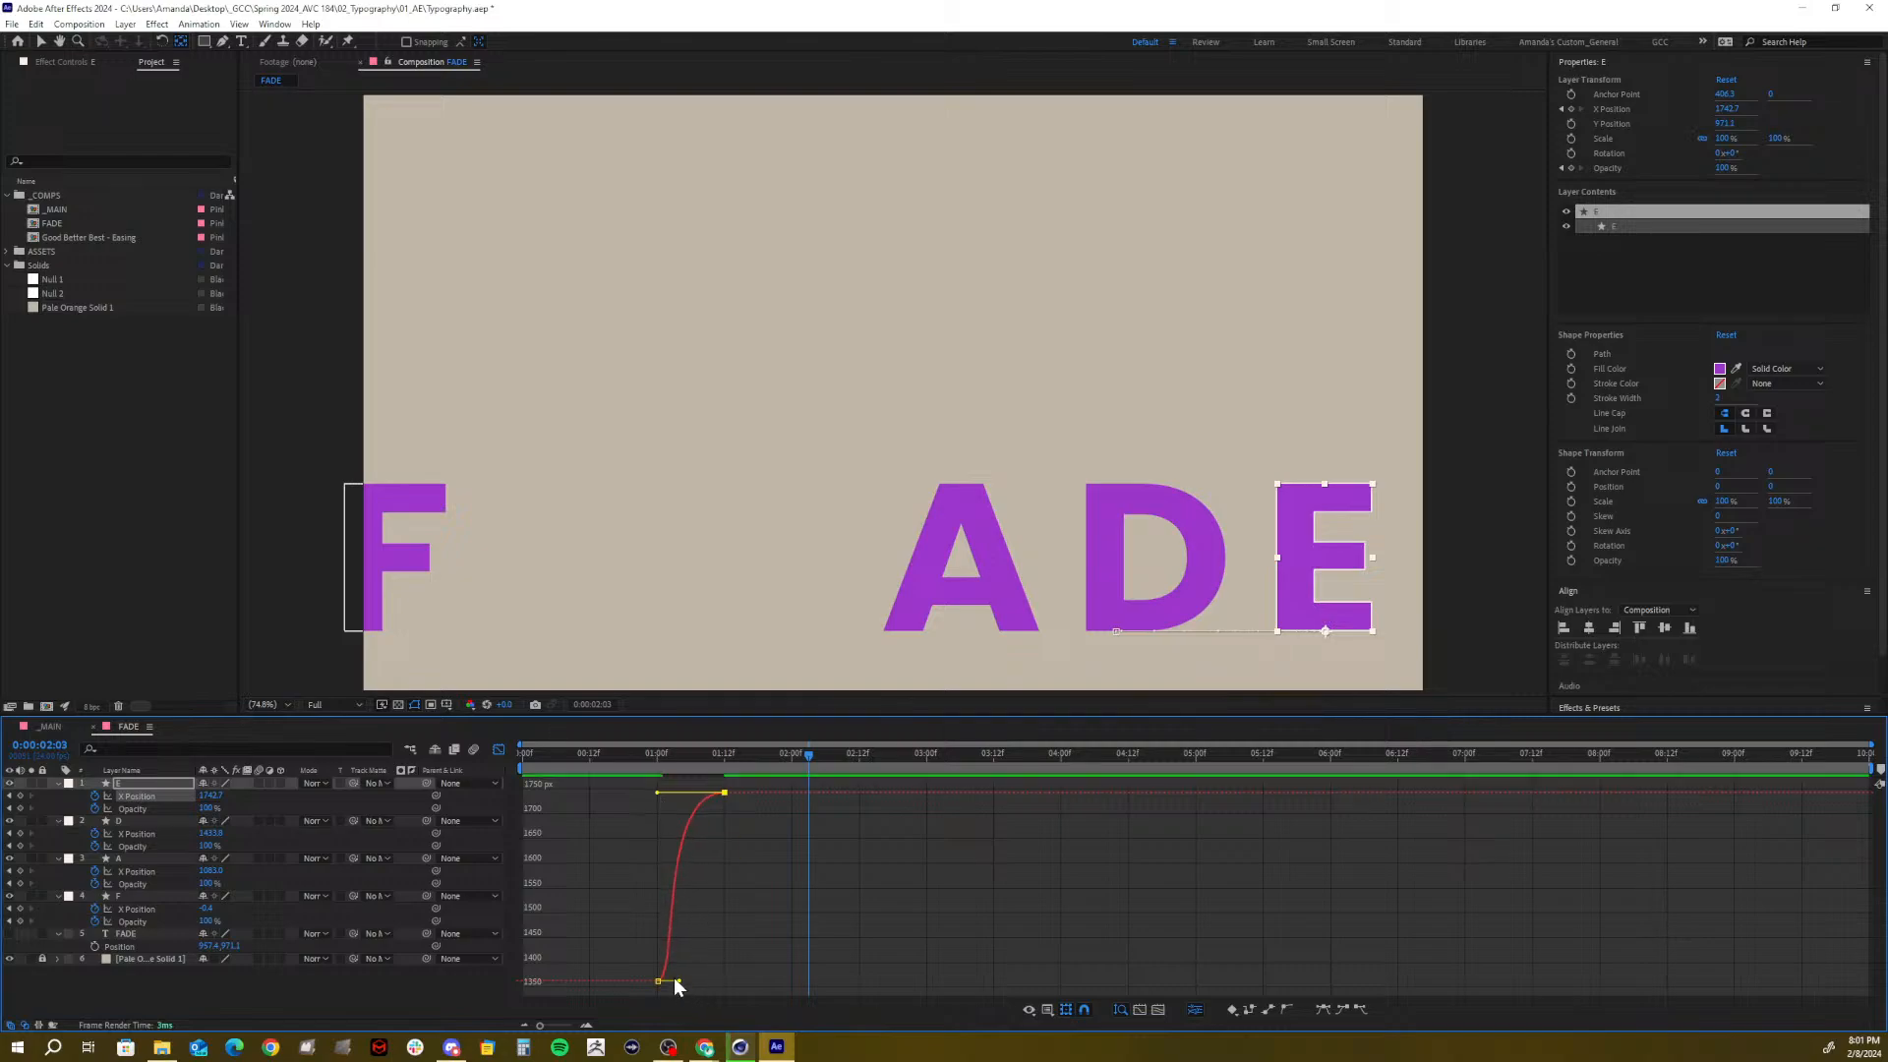
mouse_move(681, 981)
left_mouse_down()
mouse_move(664, 952)
mouse_move(666, 988)
mouse_move(657, 976)
left_mouse_up()
left_click_drag(683, 757, 660, 764)
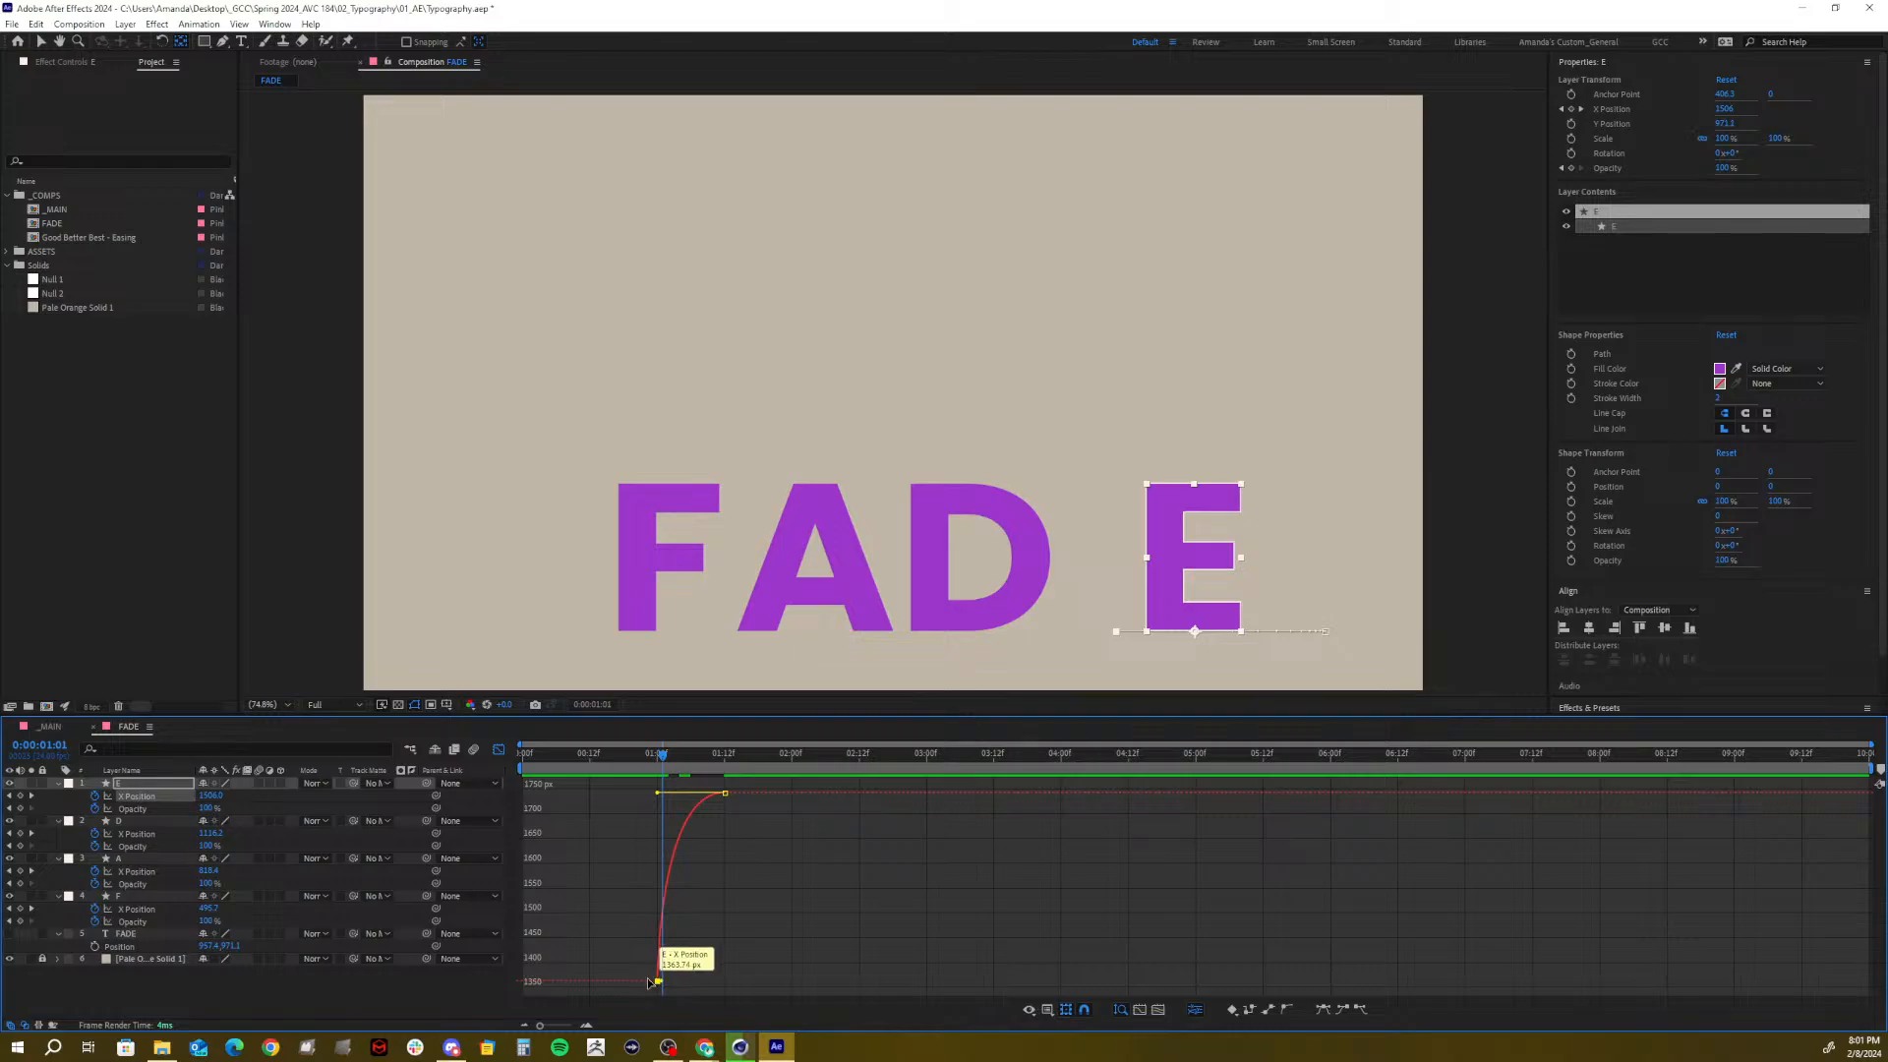
left_click_drag(717, 759, 661, 792)
left_click(738, 794)
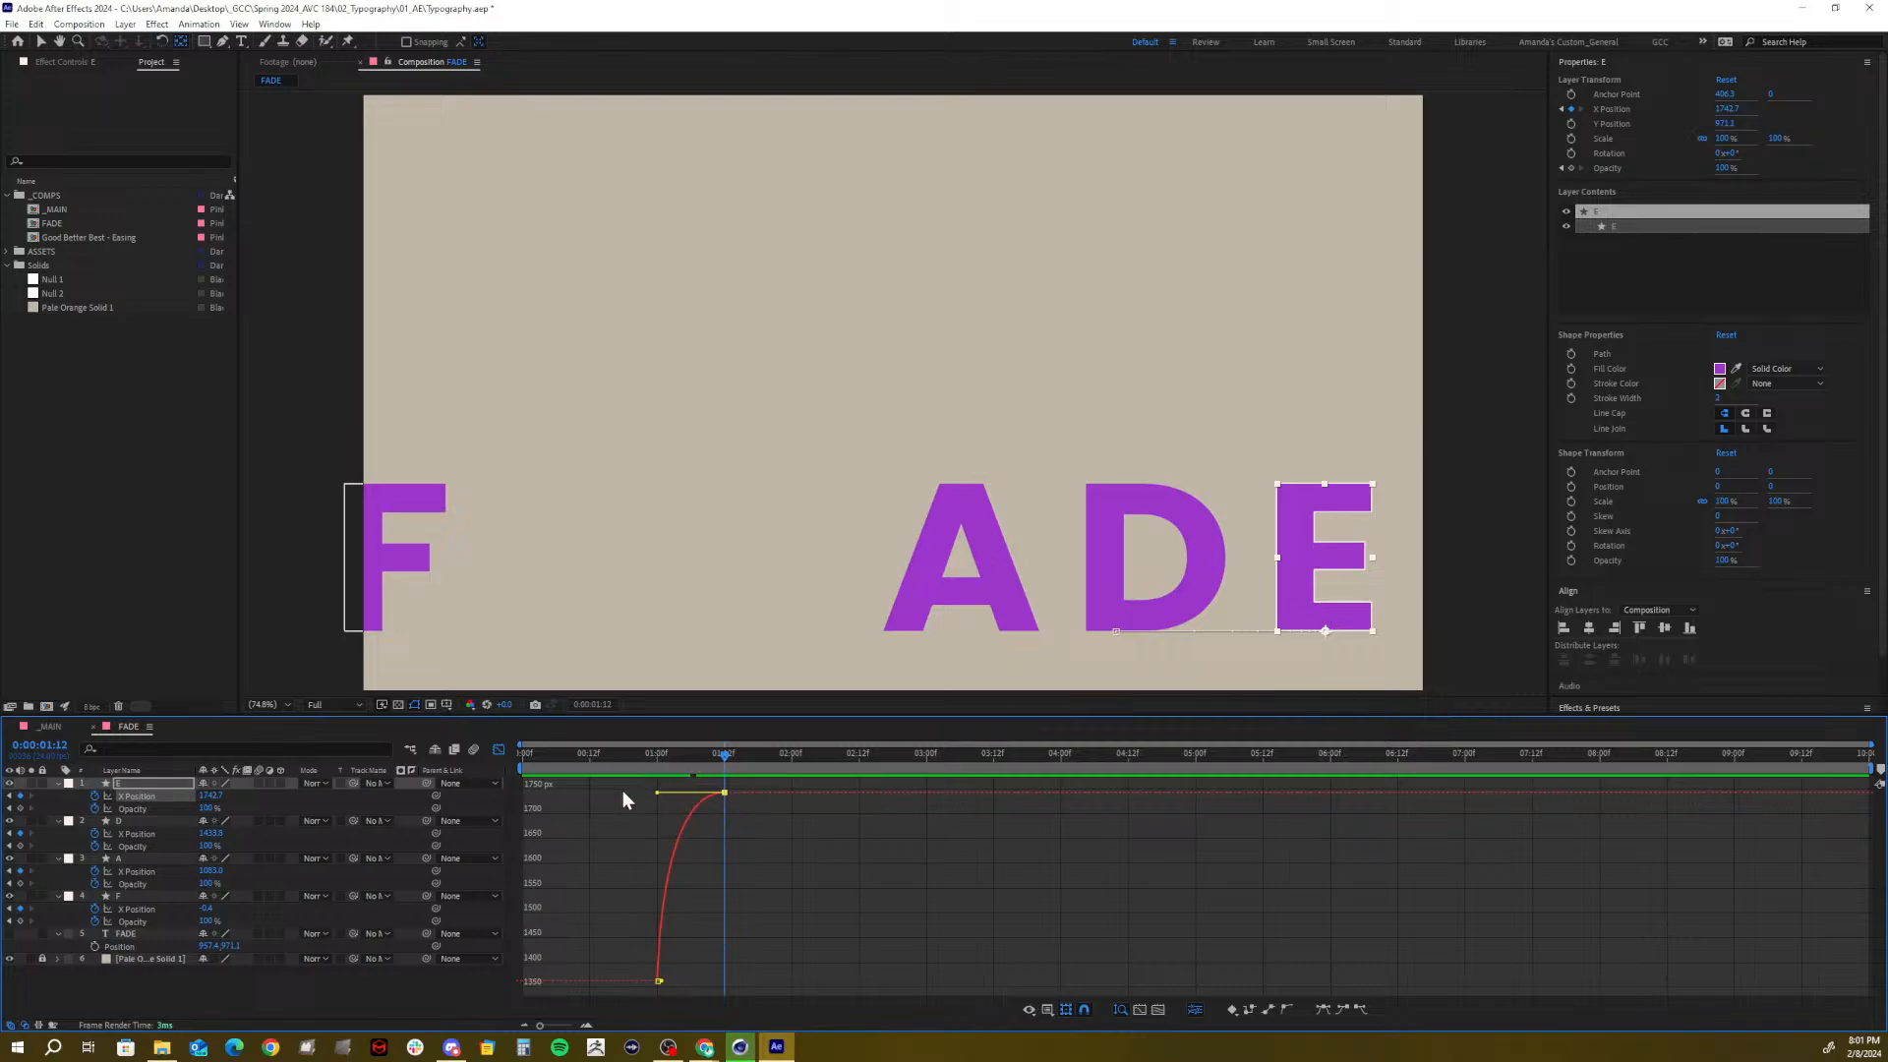
Reshape D's and A's slide curves, stretching the ease into A's final position
left_click(128, 832)
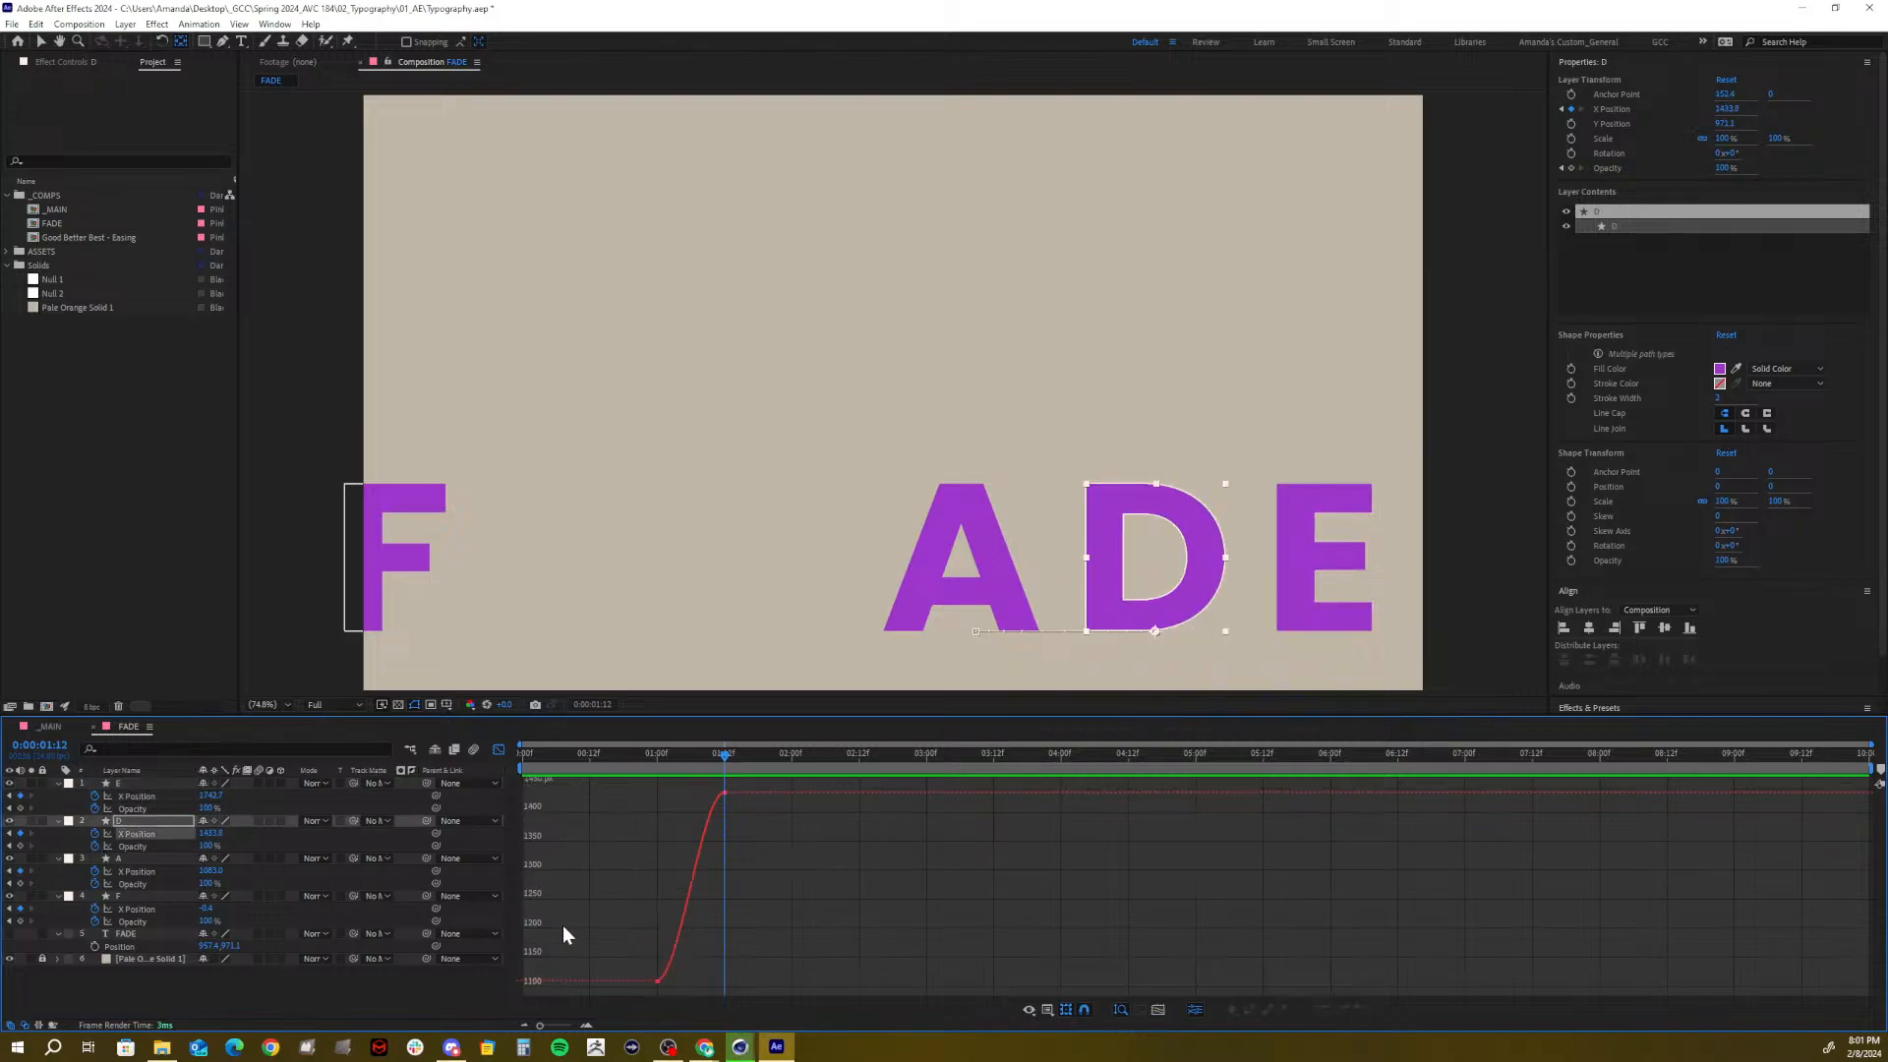
mouse_move(628, 963)
left_mouse_down()
mouse_move(690, 999)
mouse_move(659, 983)
left_mouse_up()
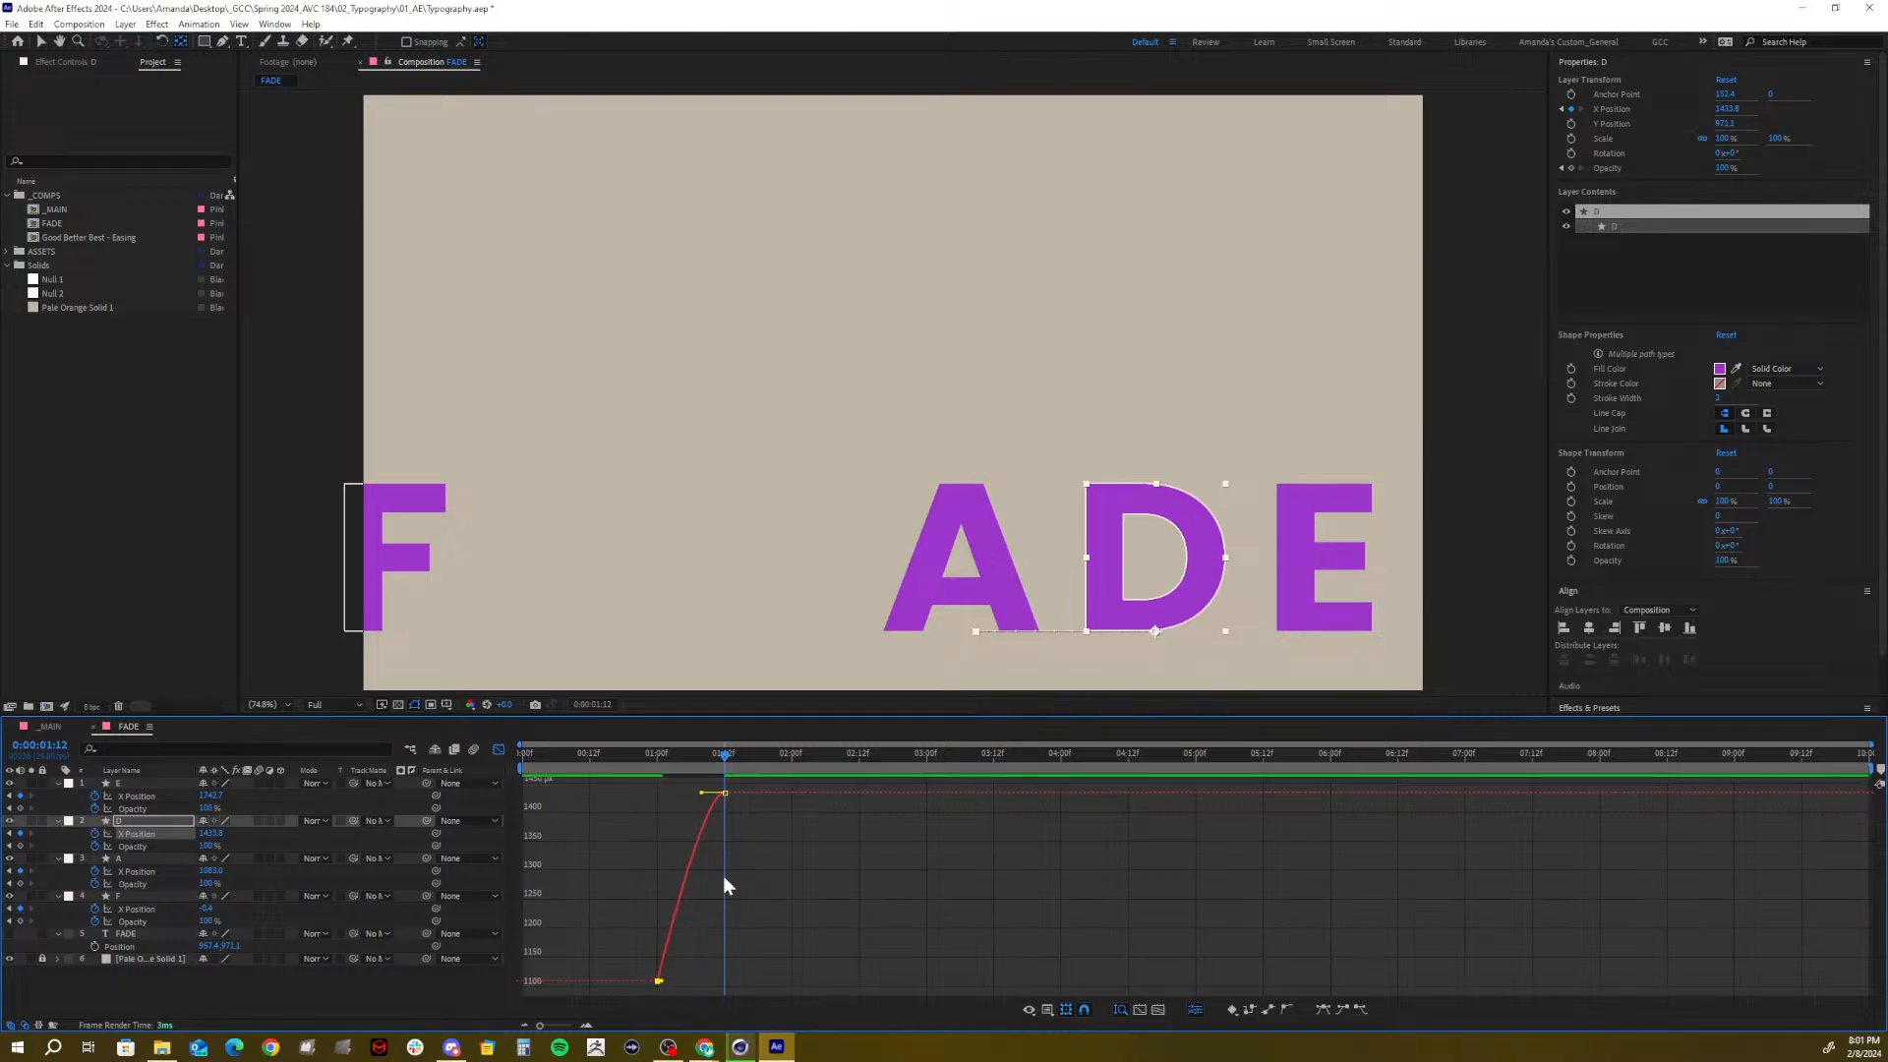
left_click_drag(738, 803, 663, 793)
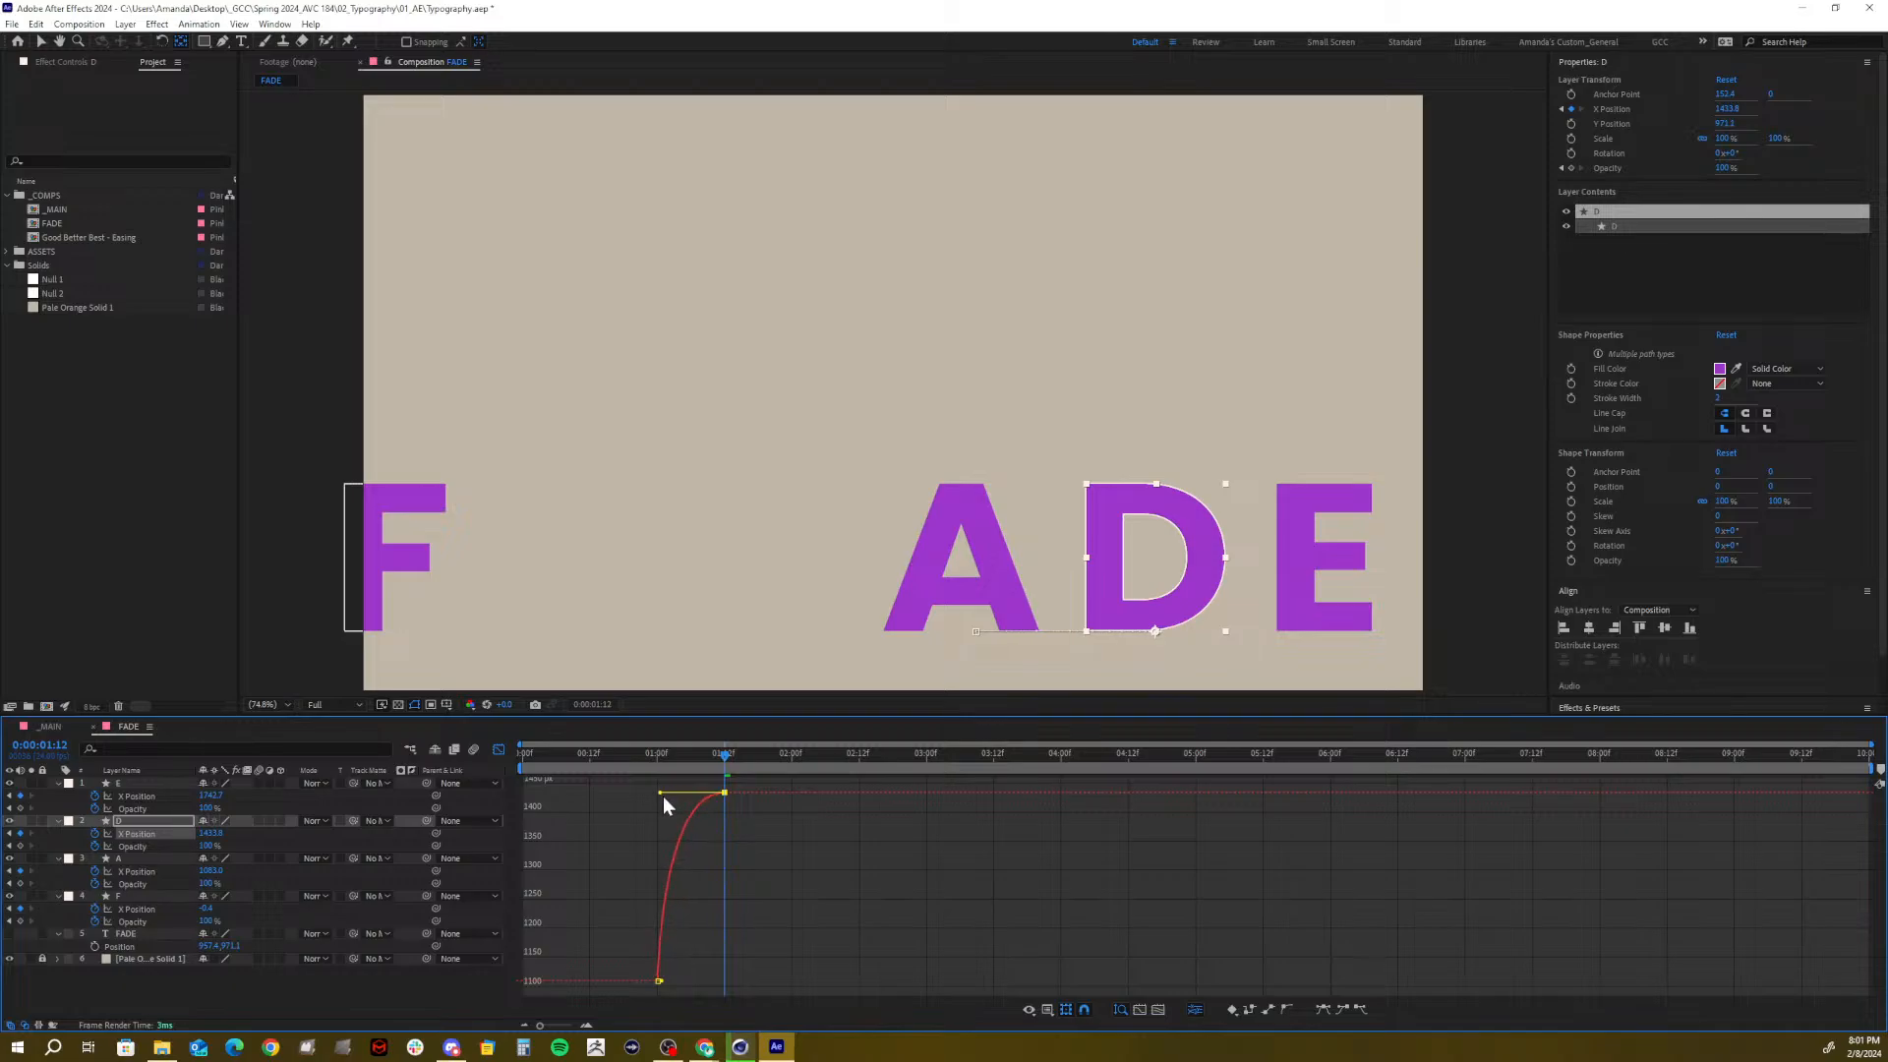
left_click(124, 870)
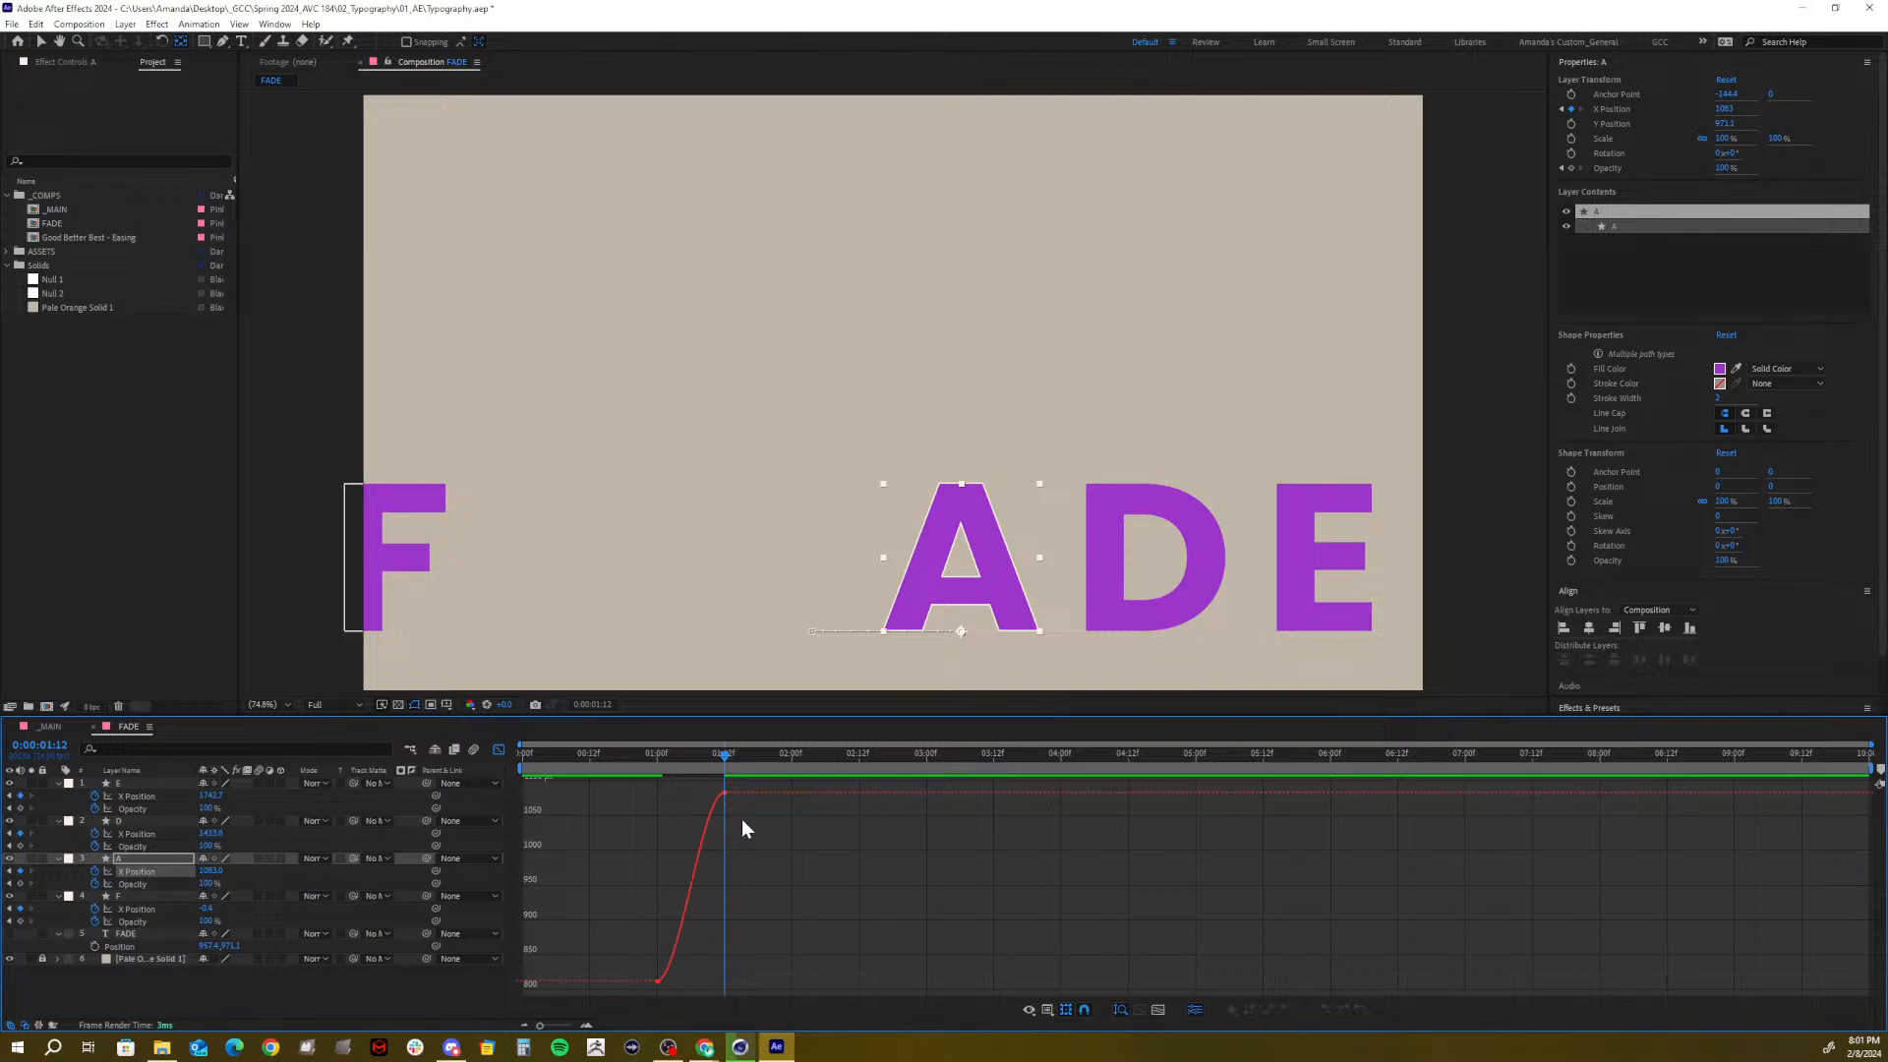
left_click_drag(749, 843, 679, 775)
left_click_drag(706, 797, 665, 807)
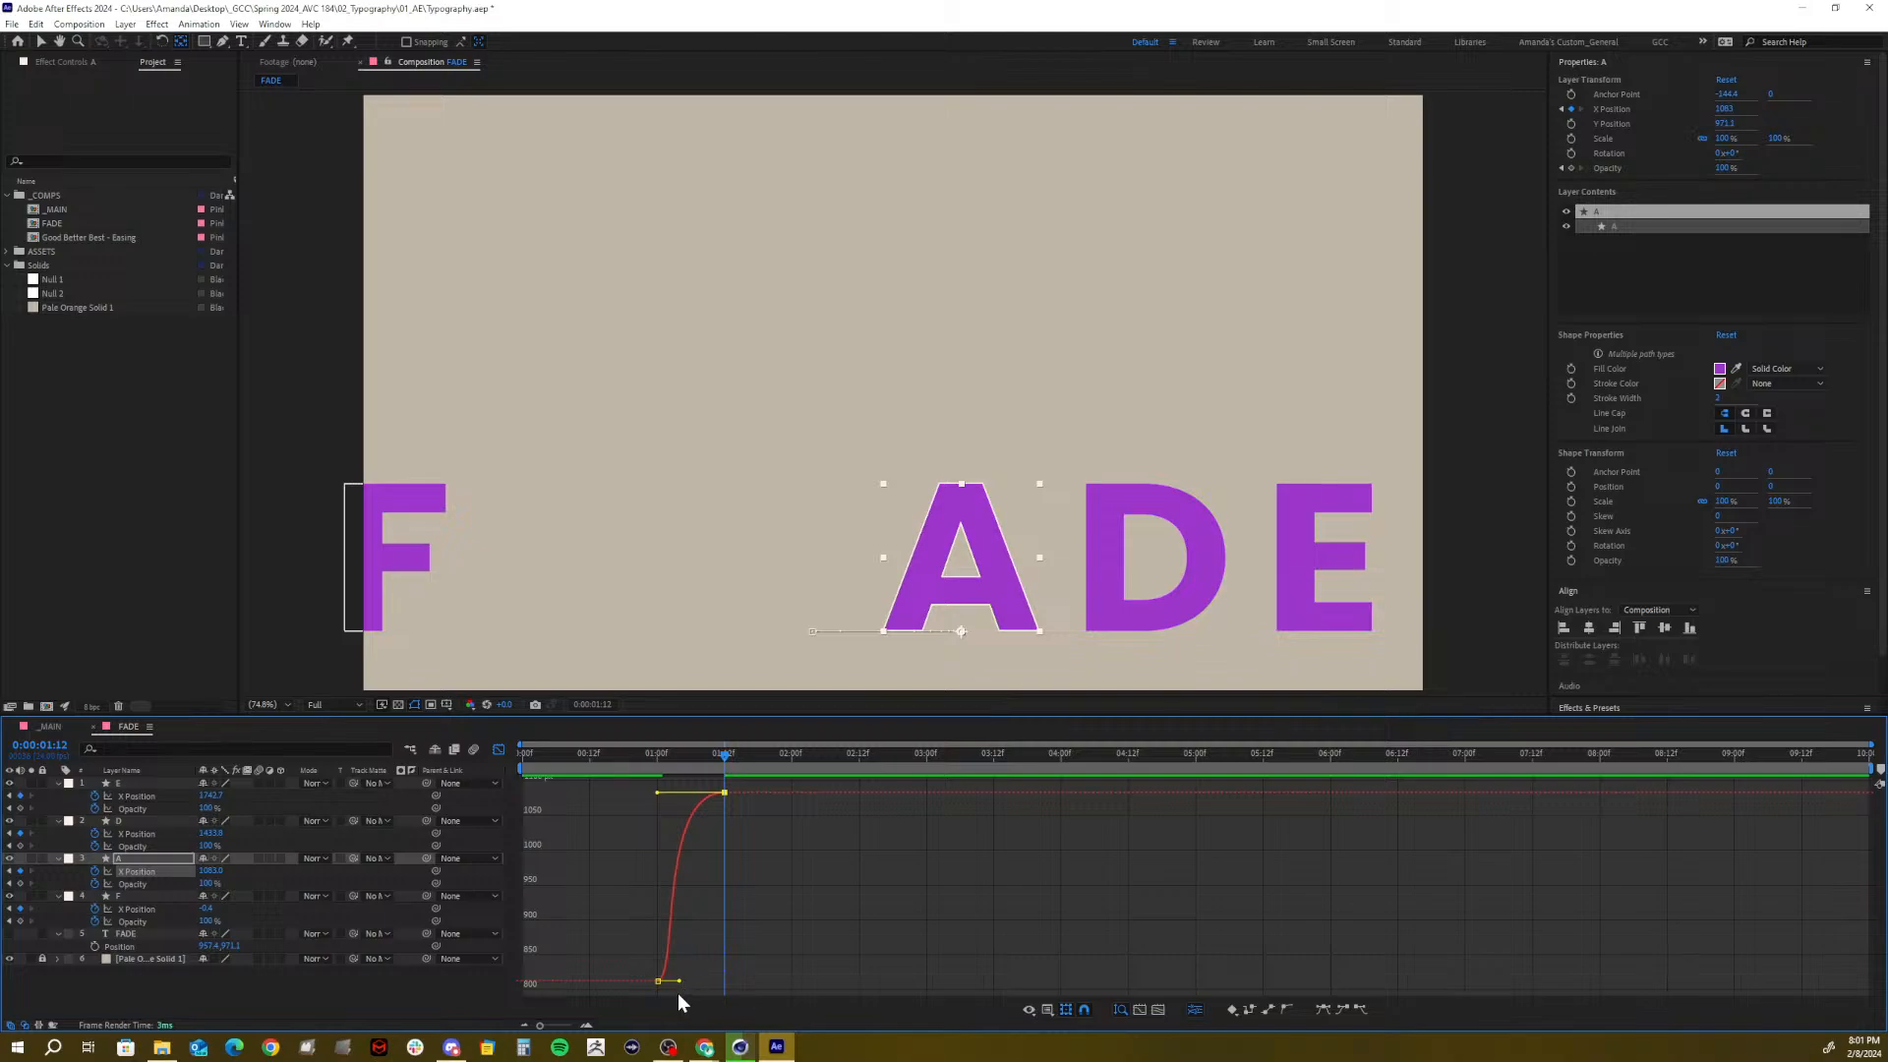
left_click_drag(677, 987, 665, 922)
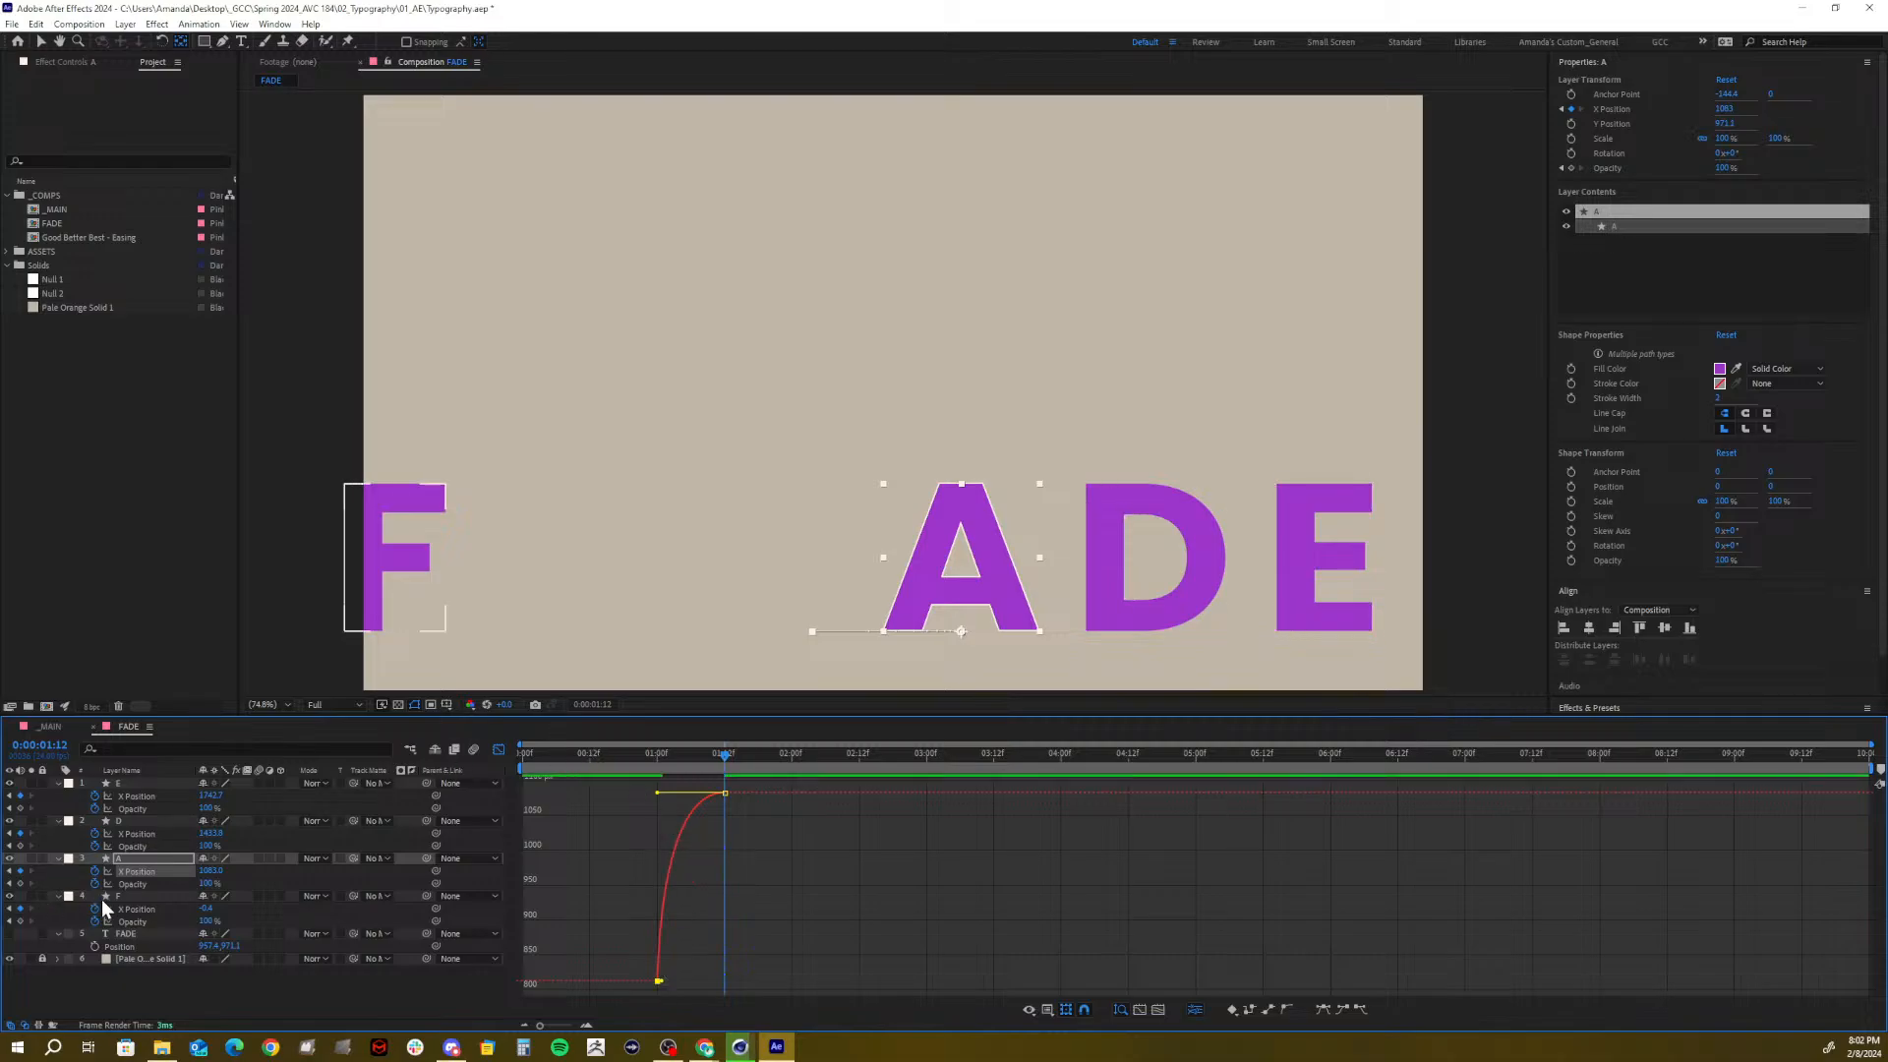
Stretch the ease into F's 1:12 keyframe so it settles gently, then preview
left_click(135, 908)
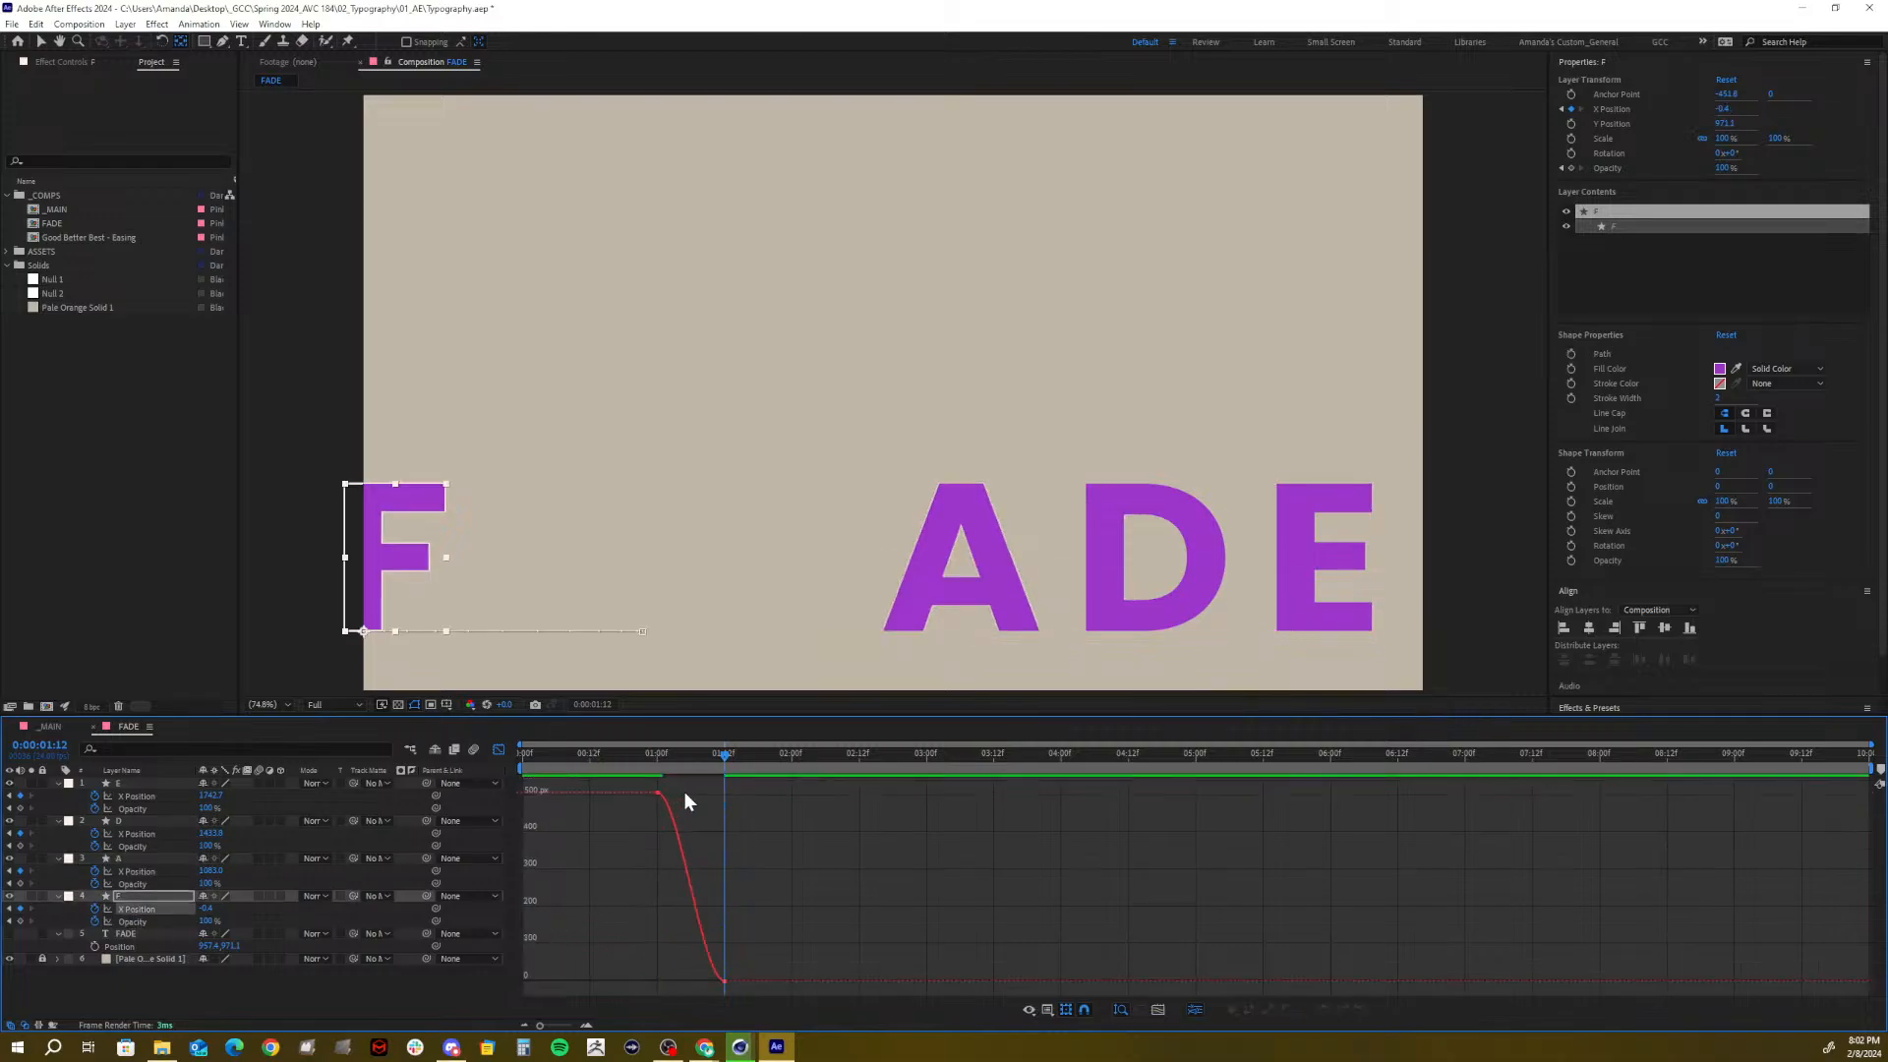
left_click(647, 796)
left_click_drag(678, 794, 671, 792)
left_click(706, 979)
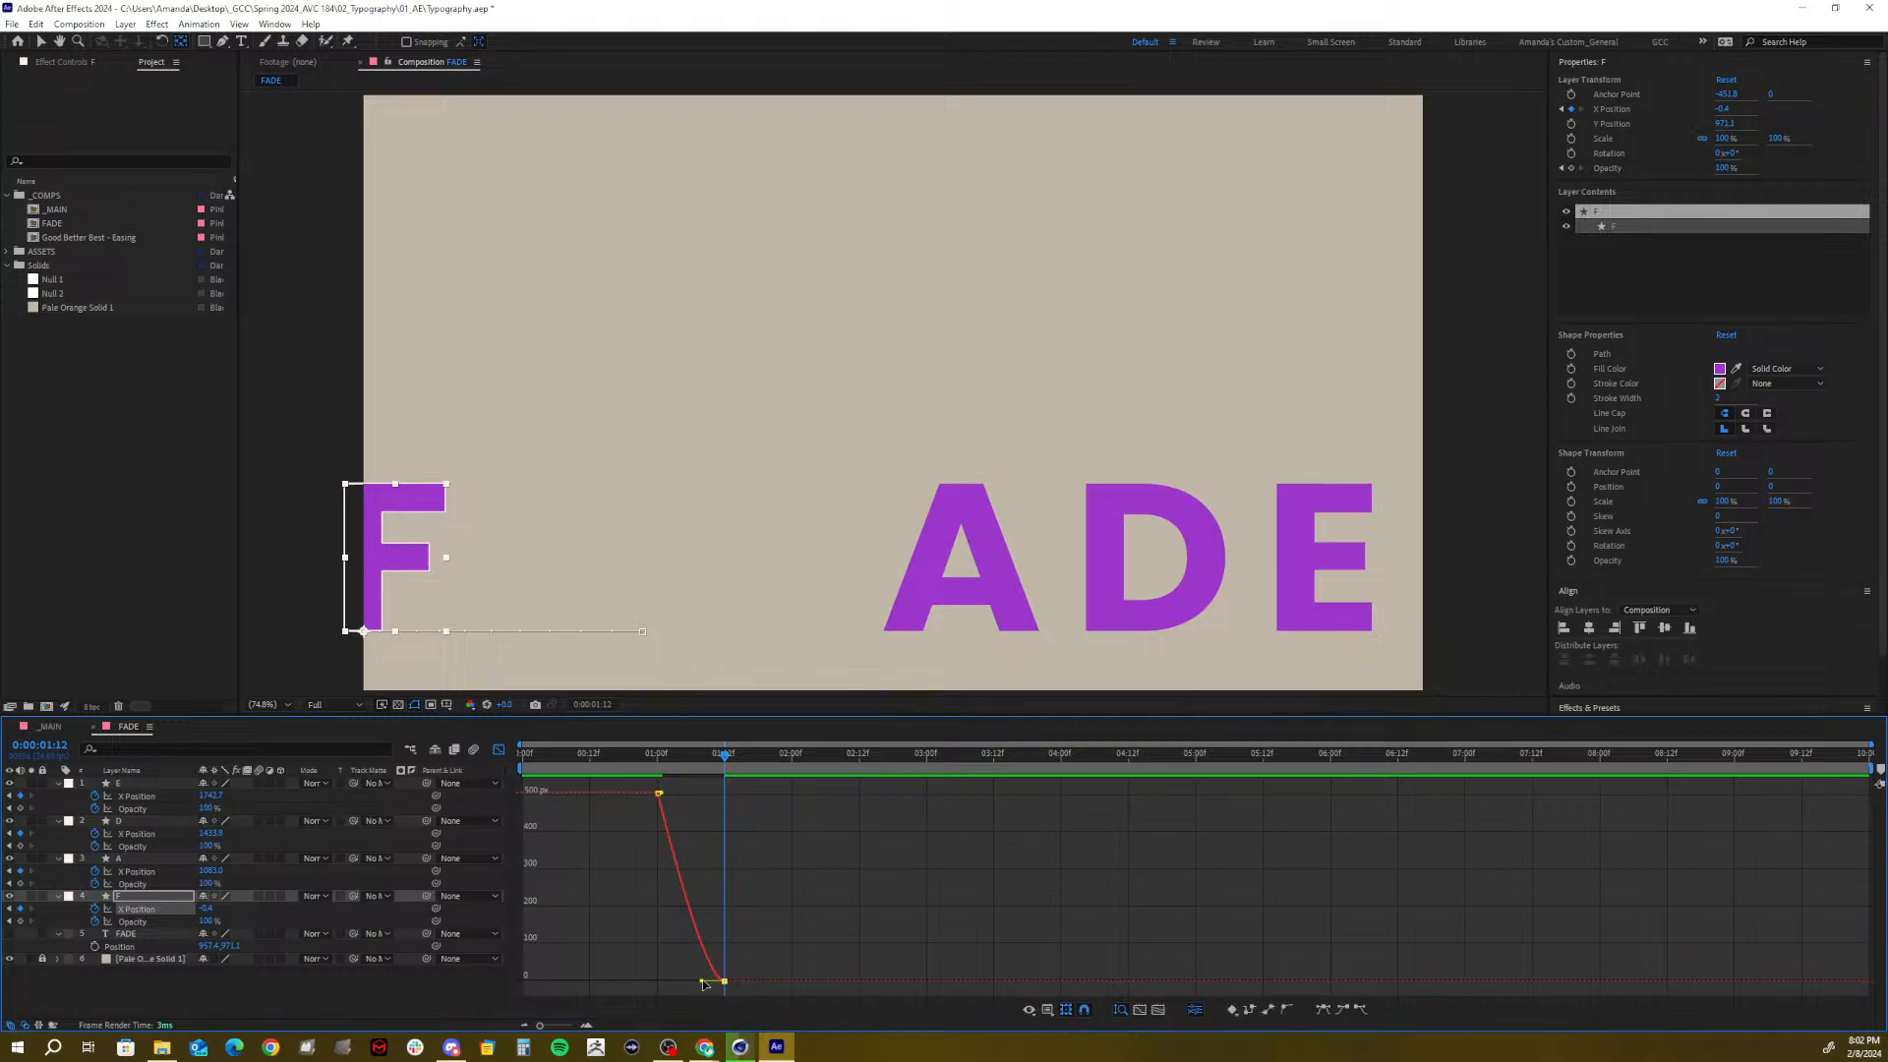
left_click_drag(703, 981, 657, 981)
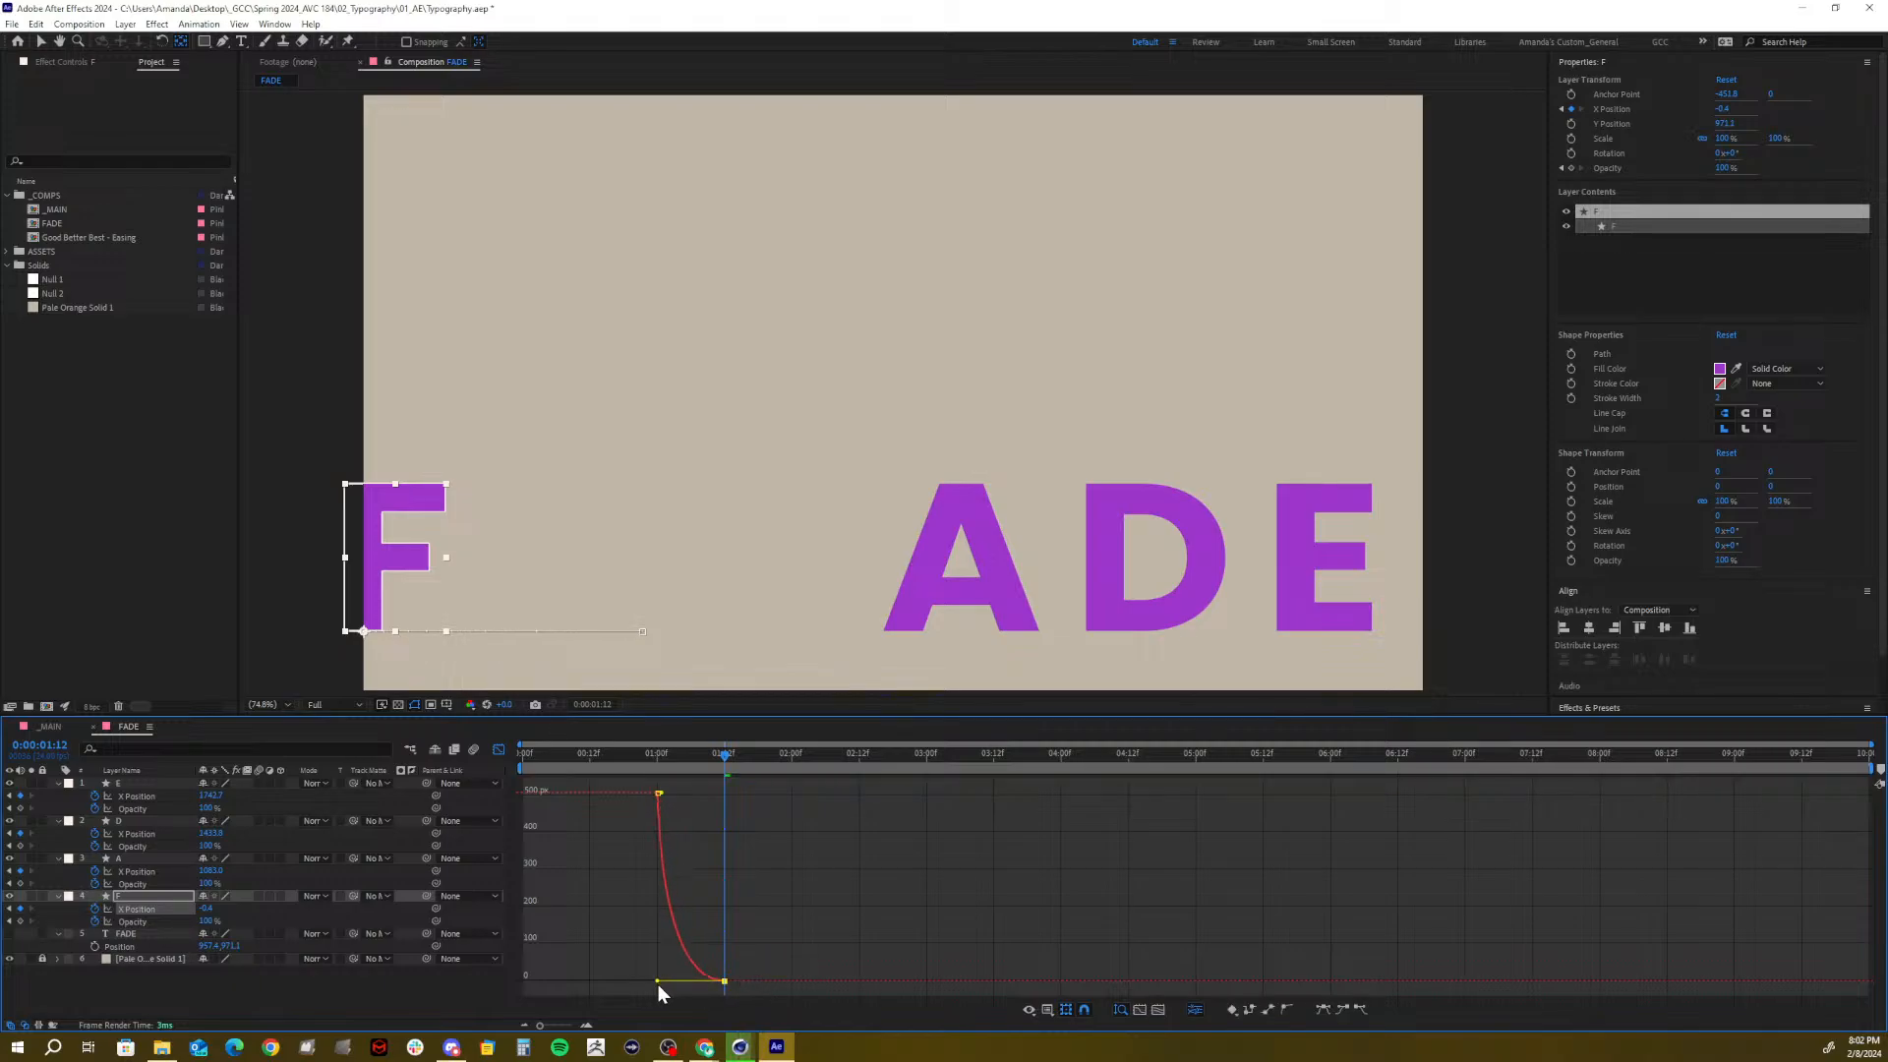
left_click_drag(684, 755, 523, 753)
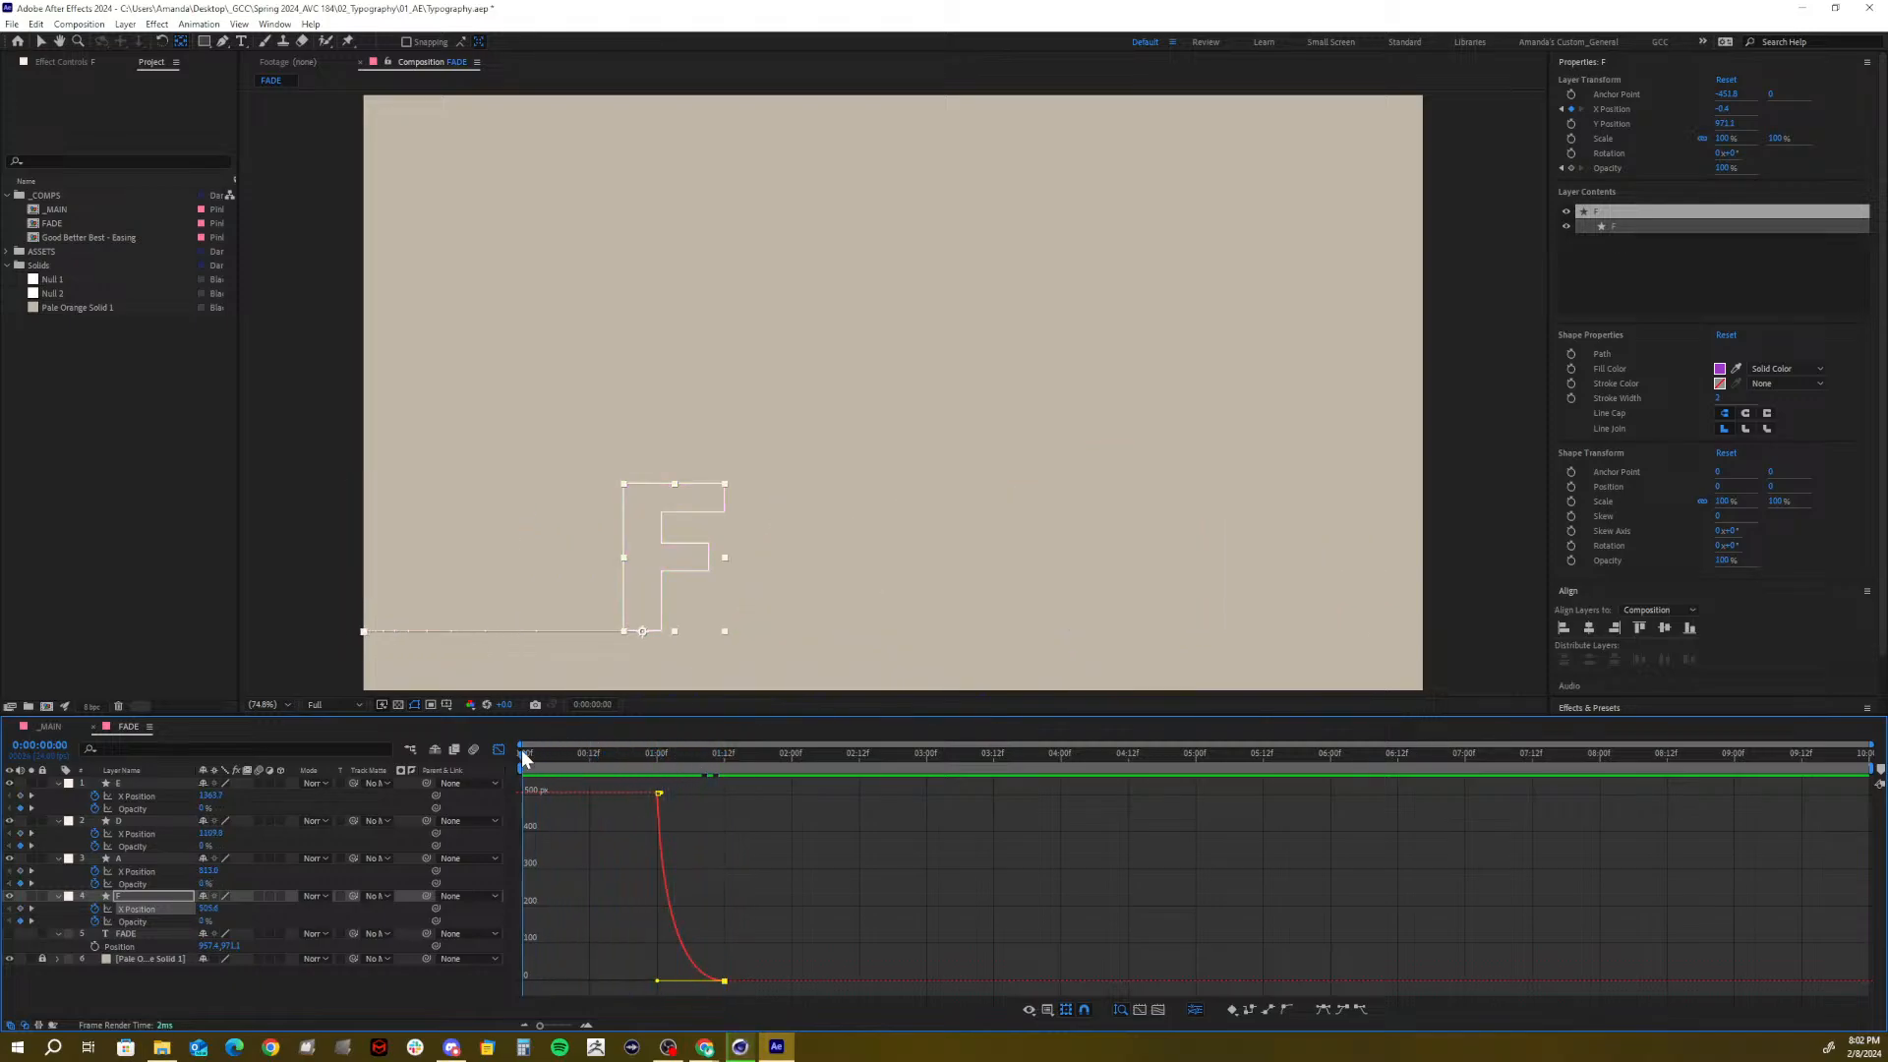
key("space")
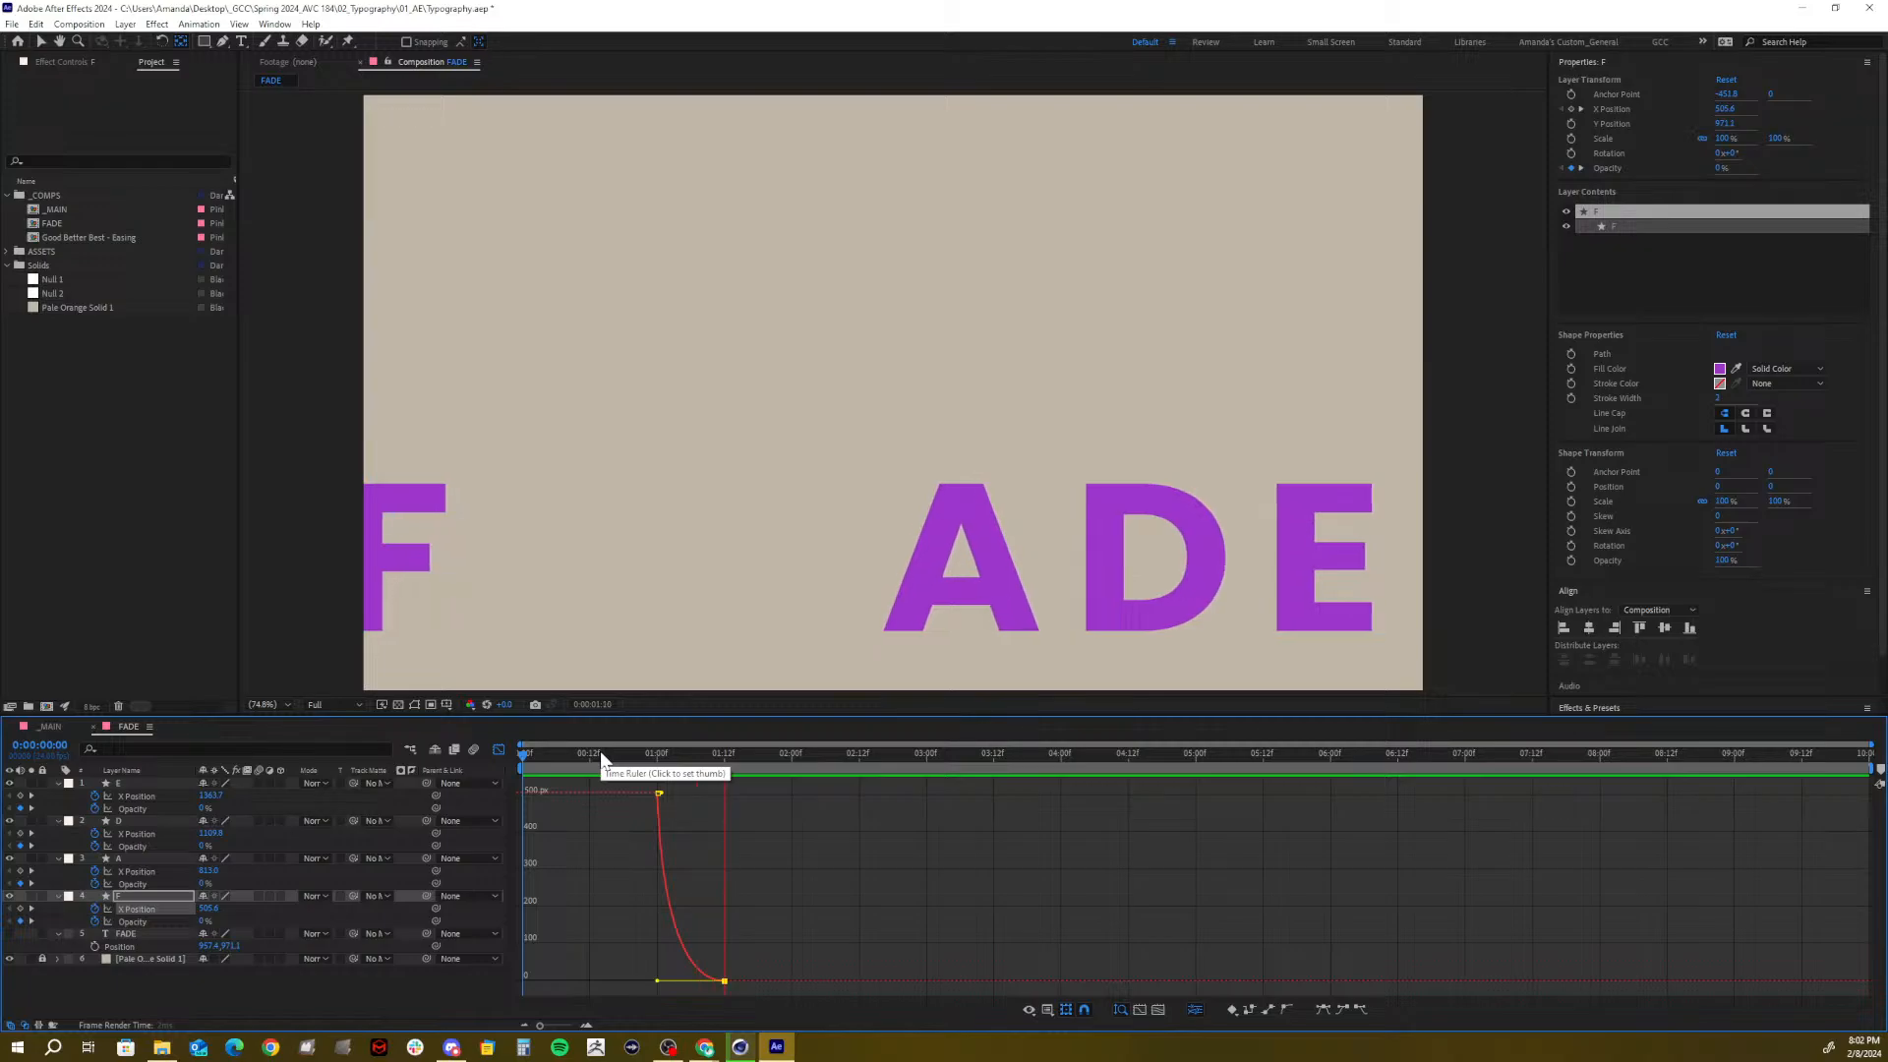
key("space")
left_click_drag(711, 763, 787, 772)
Move the four letters' end keyframes from 1:12 to 2:00 and preview the spread
left_click(499, 749)
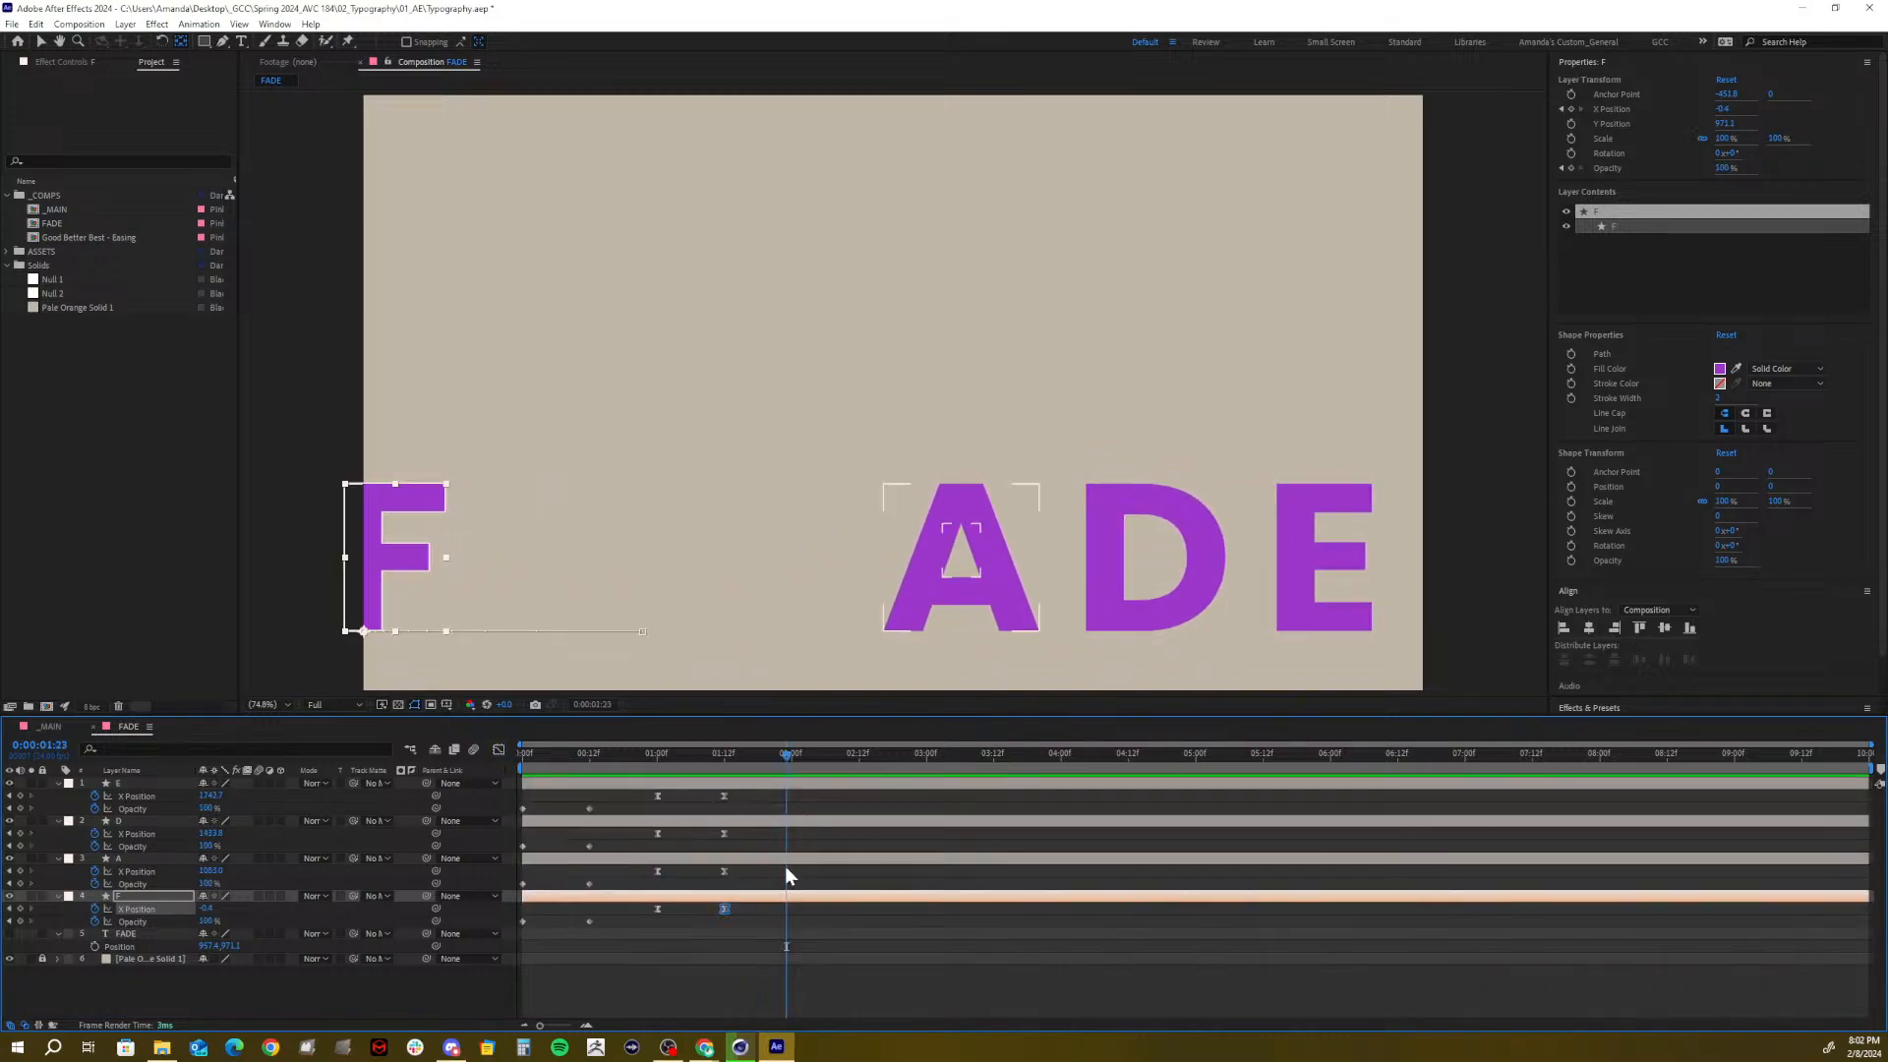
left_click_drag(749, 916, 783, 812)
left_click(661, 765)
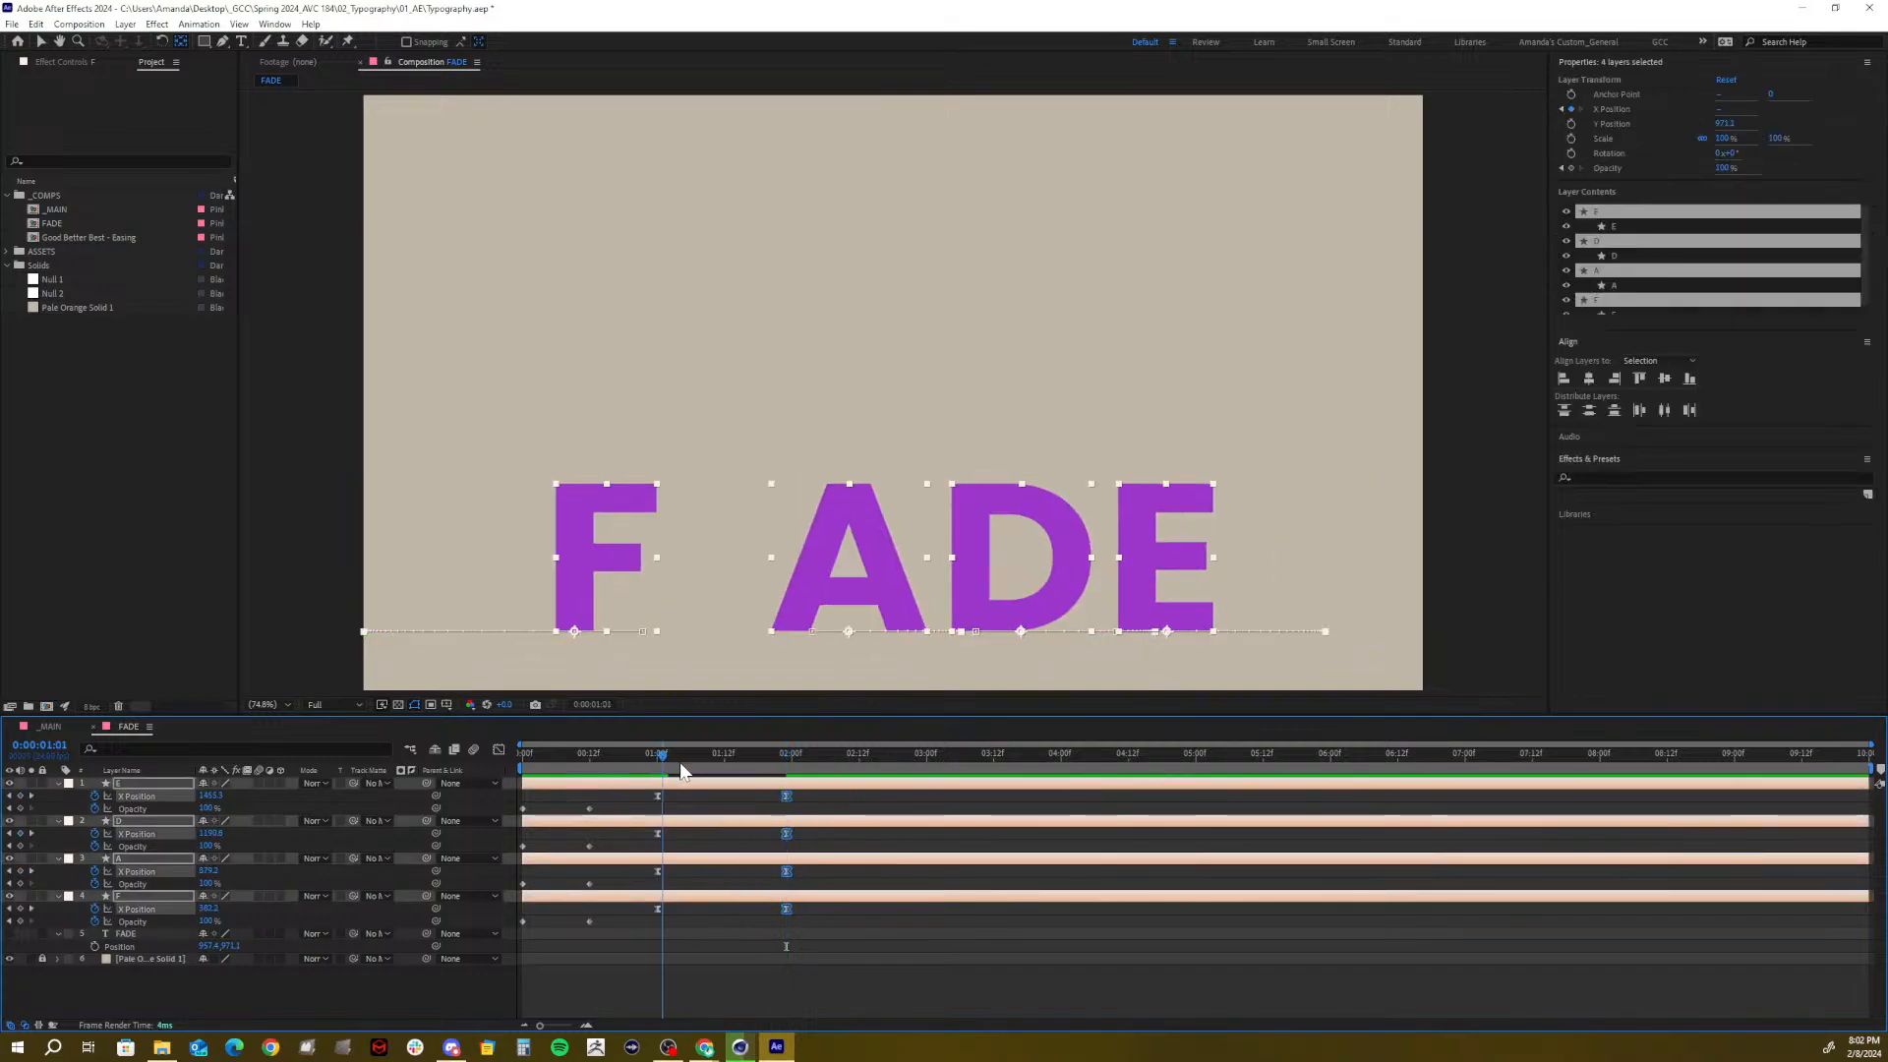
left_click_drag(681, 762, 405, 840)
key("space")
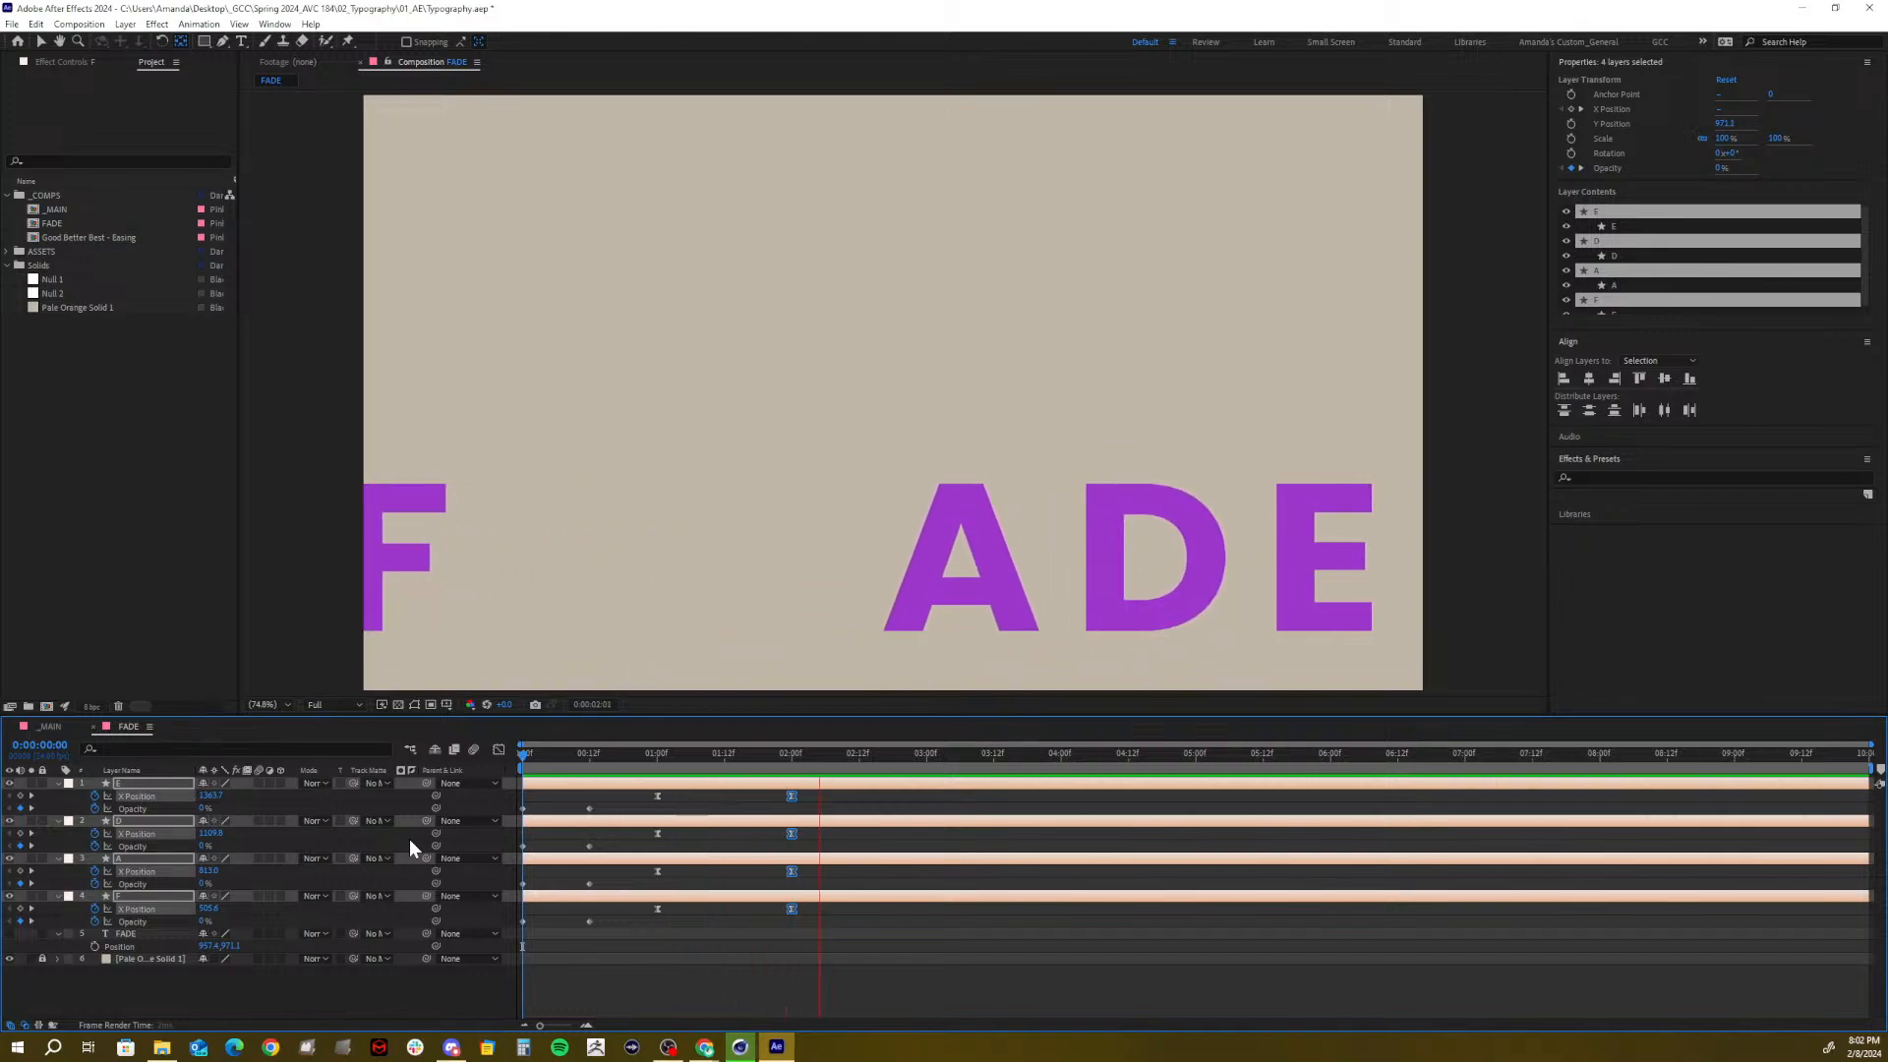
mouse_move(641, 759)
left_mouse_down()
mouse_move(661, 778)
mouse_move(783, 783)
mouse_move(640, 792)
mouse_move(699, 793)
mouse_move(657, 792)
left_mouse_up()
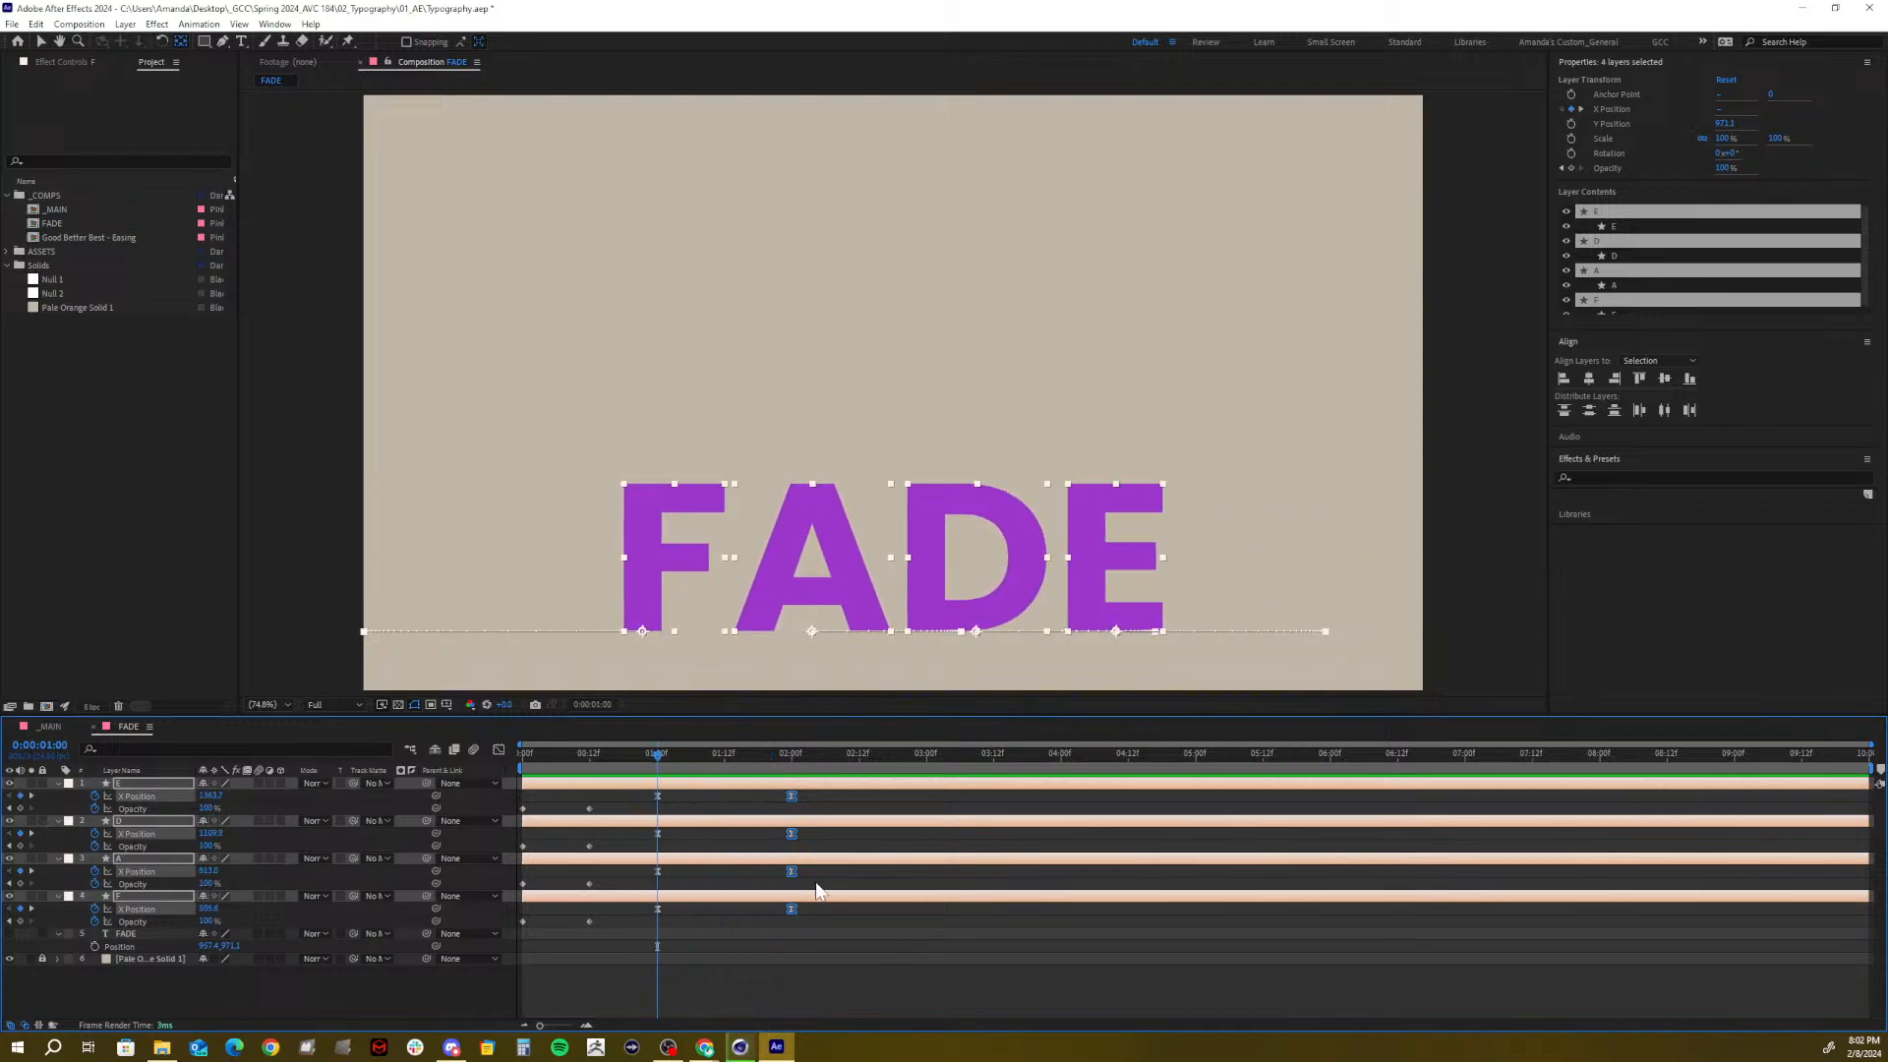
mouse_move(680, 759)
left_mouse_down()
mouse_move(787, 759)
mouse_move(659, 788)
left_mouse_up()
left_click(799, 848)
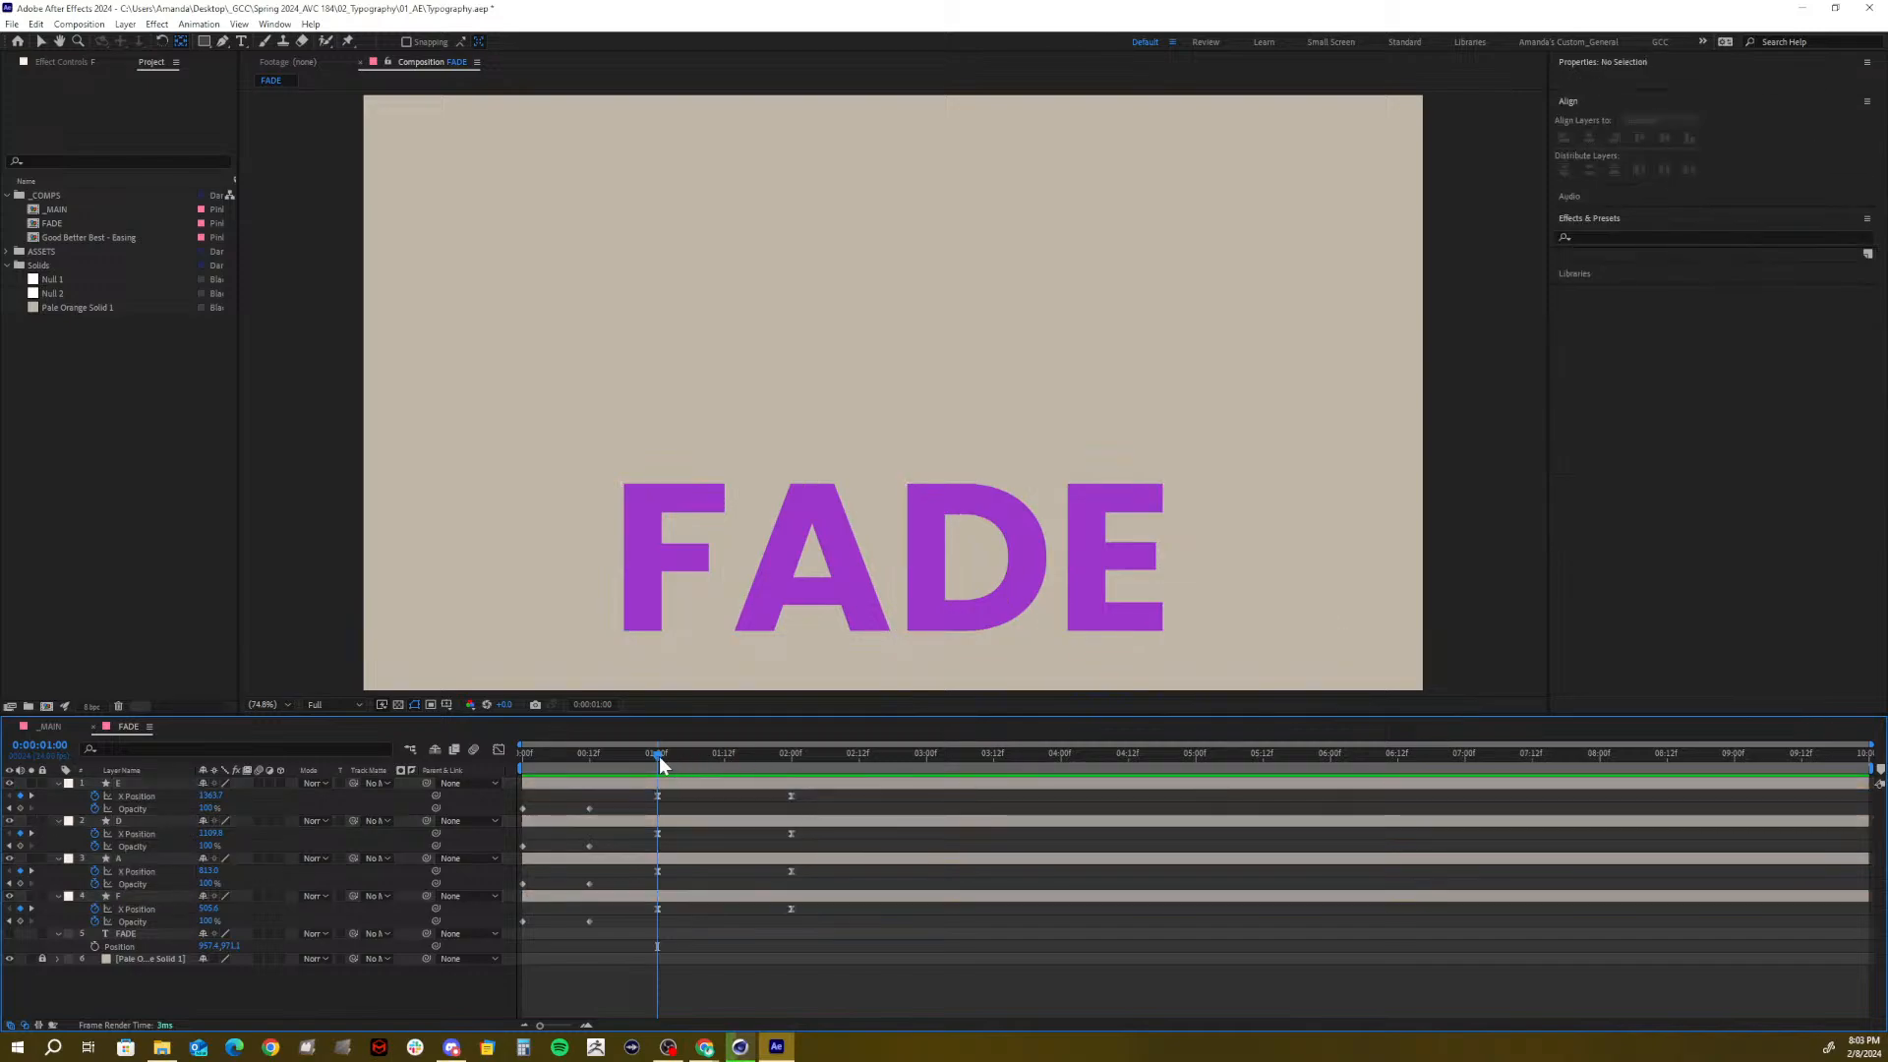
Select D's and A's position keyframes and try offsetting them later to stagger the slides
left_click_drag(659, 757, 731, 765)
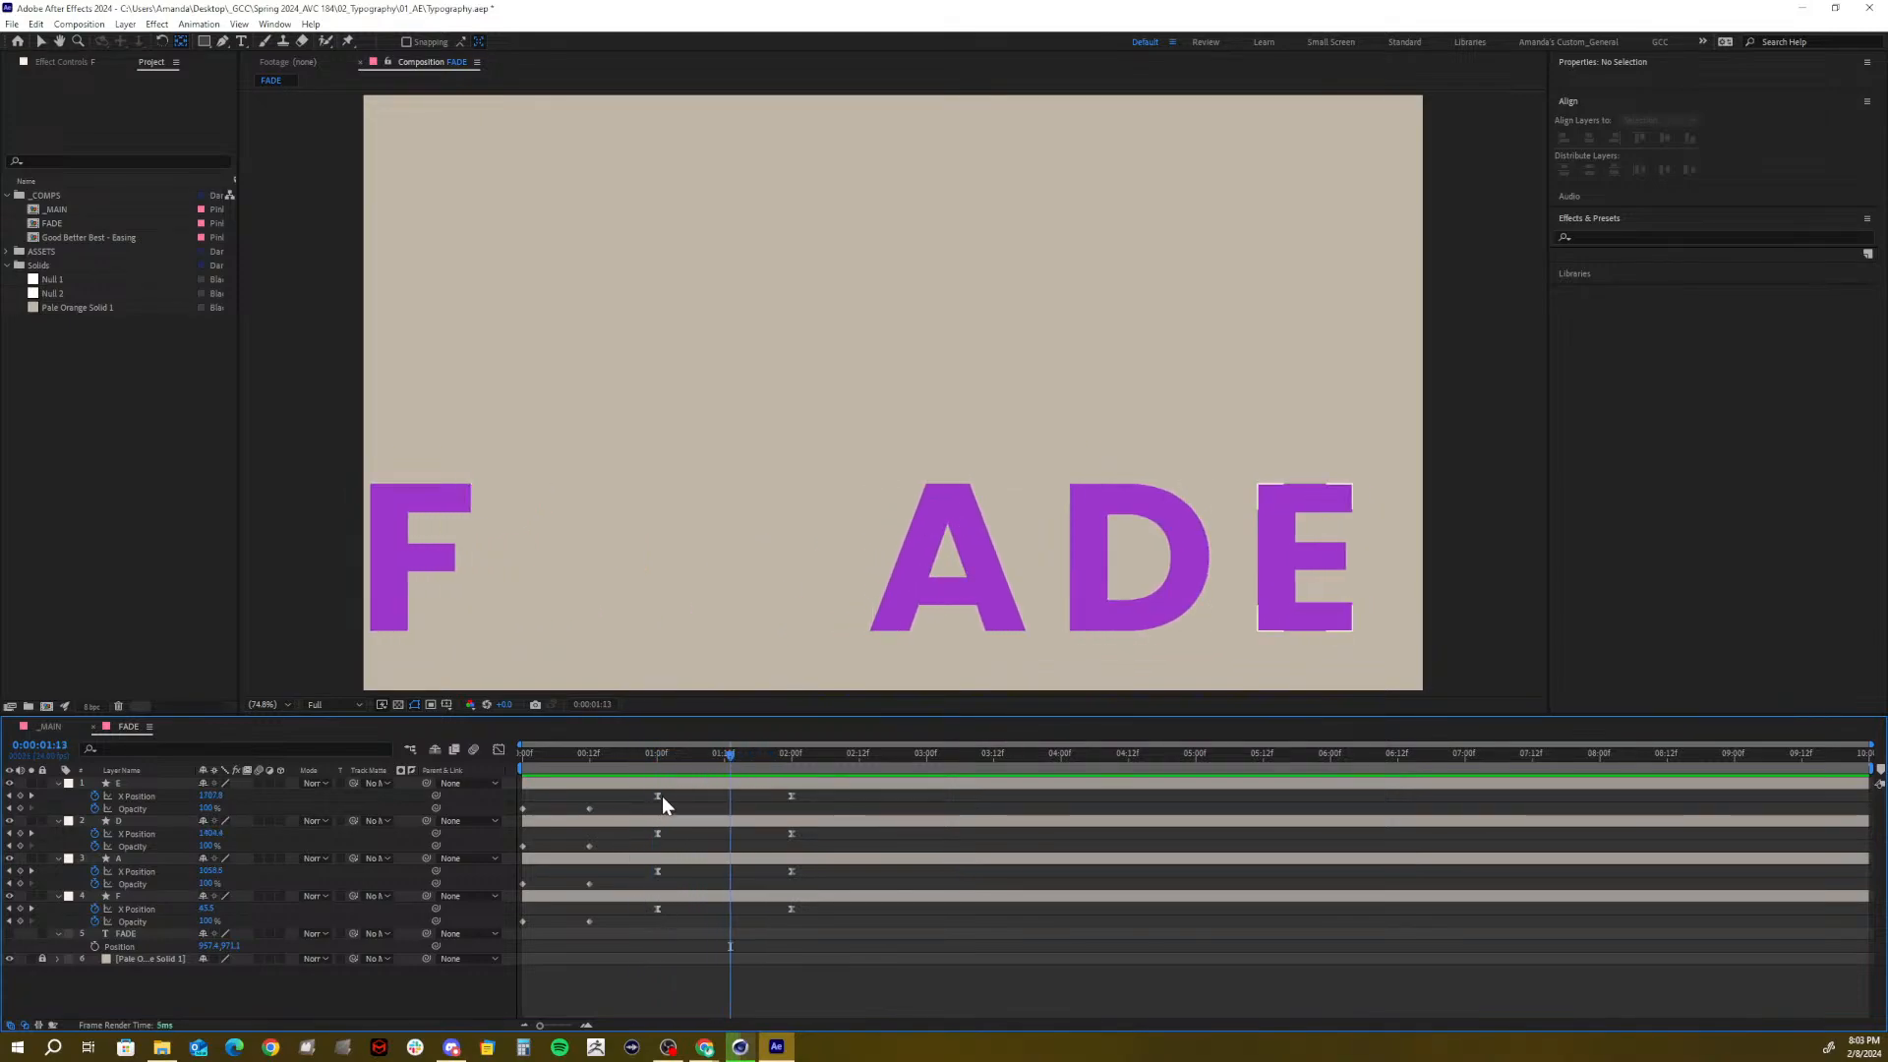
left_click_drag(830, 881, 638, 833)
left_click(657, 759)
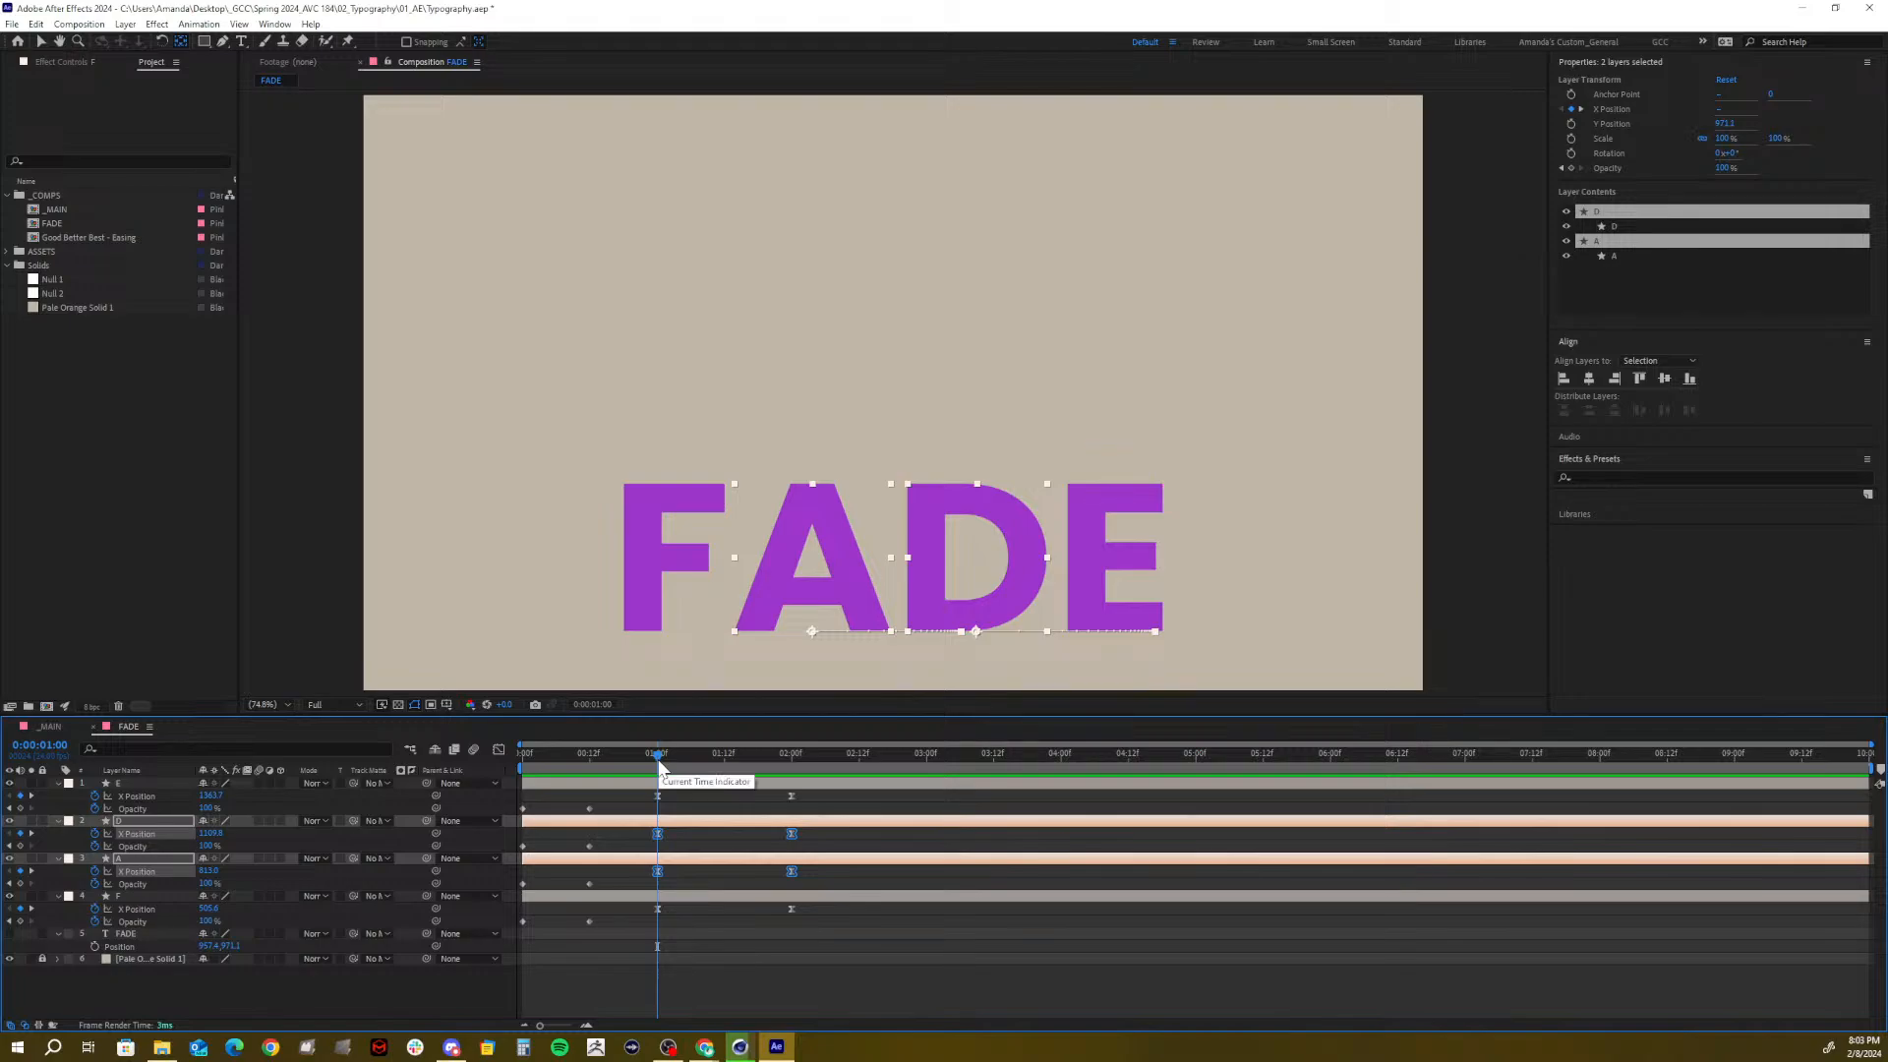
key("Page_Down")
key("Page_Down")
key("Page_Down")
key("Page_Down")
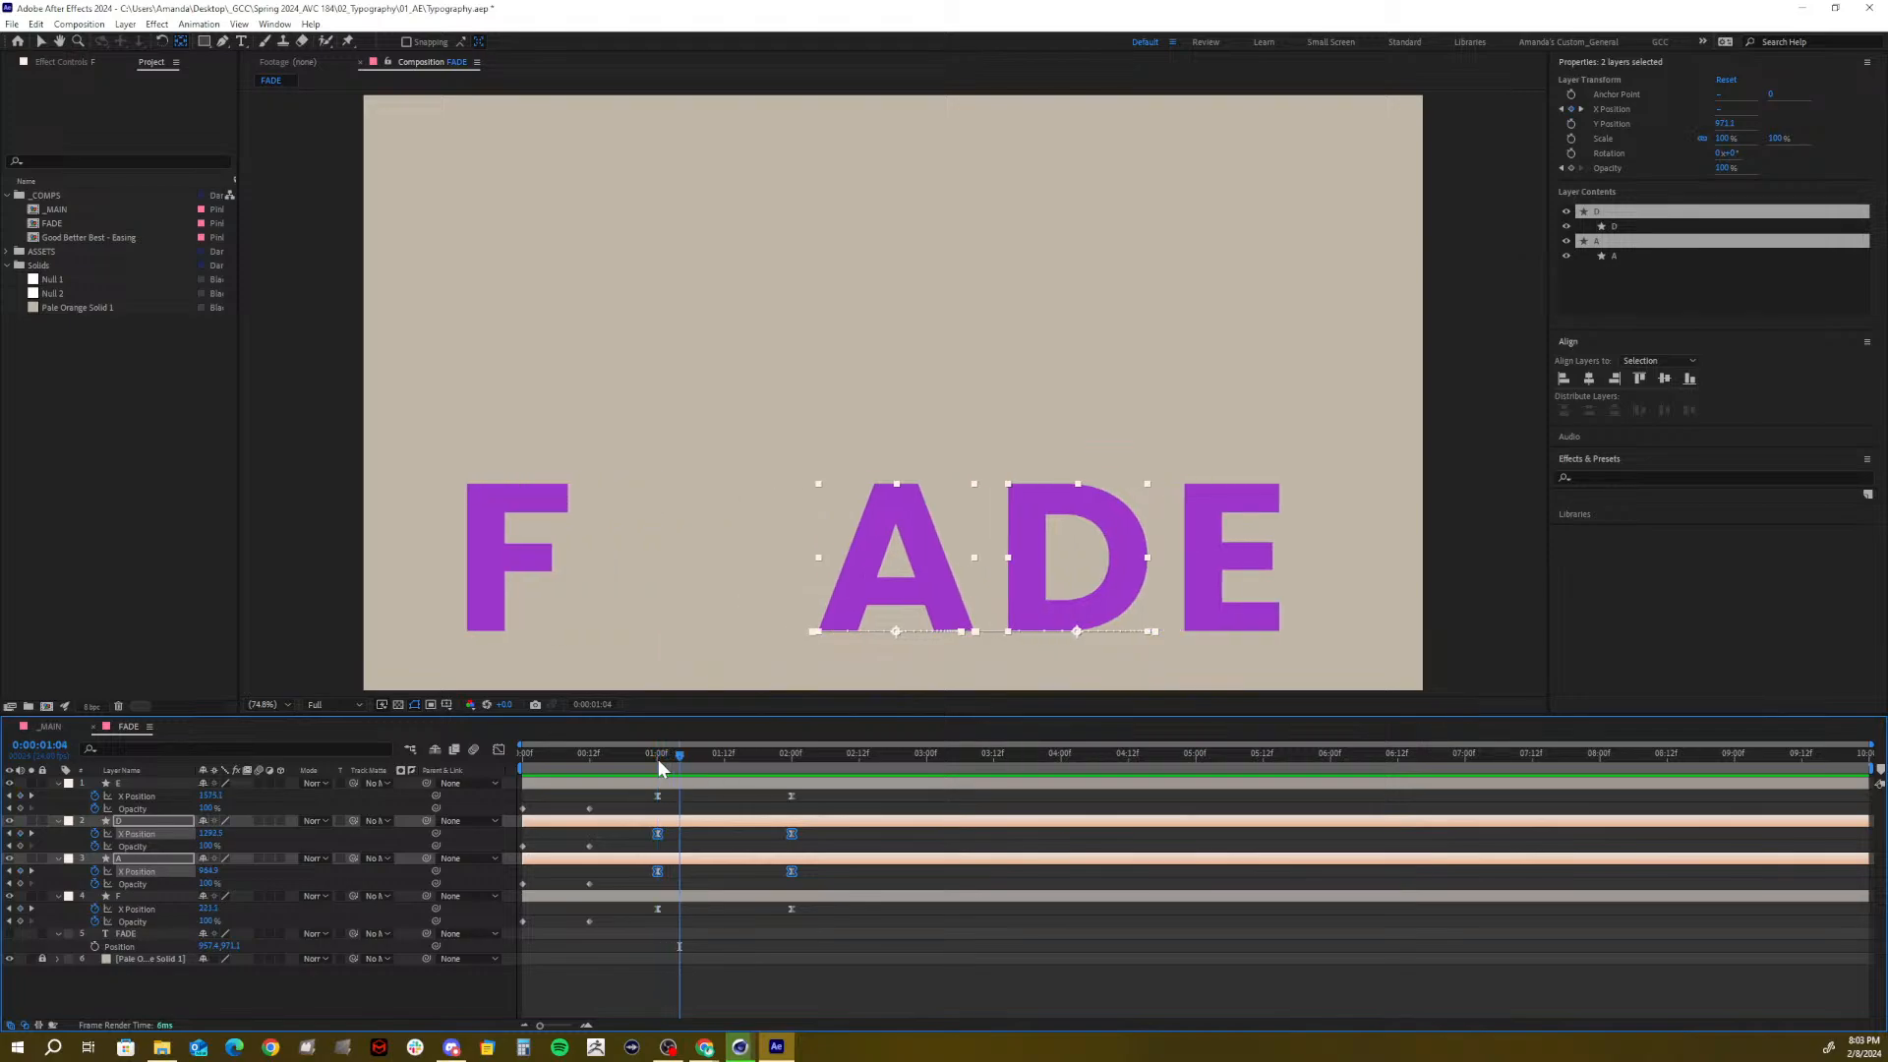
left_click(670, 833)
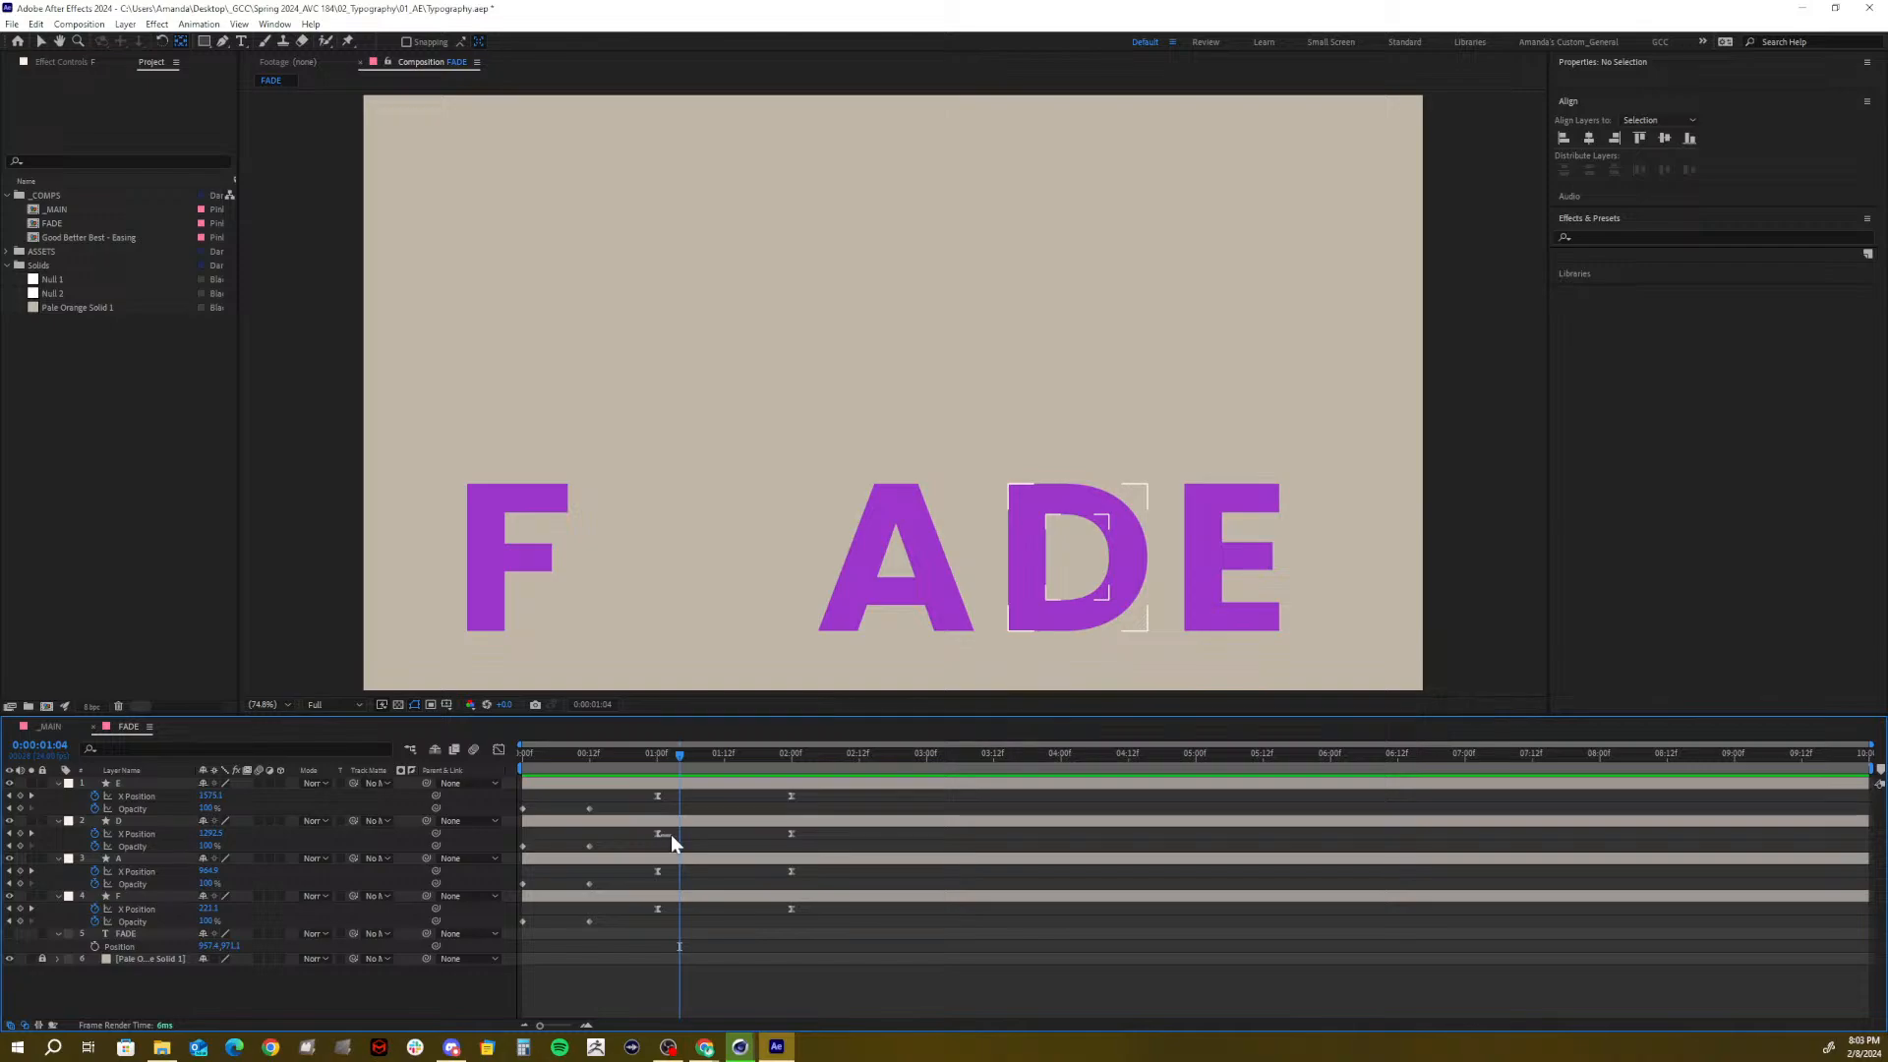
left_click(700, 846)
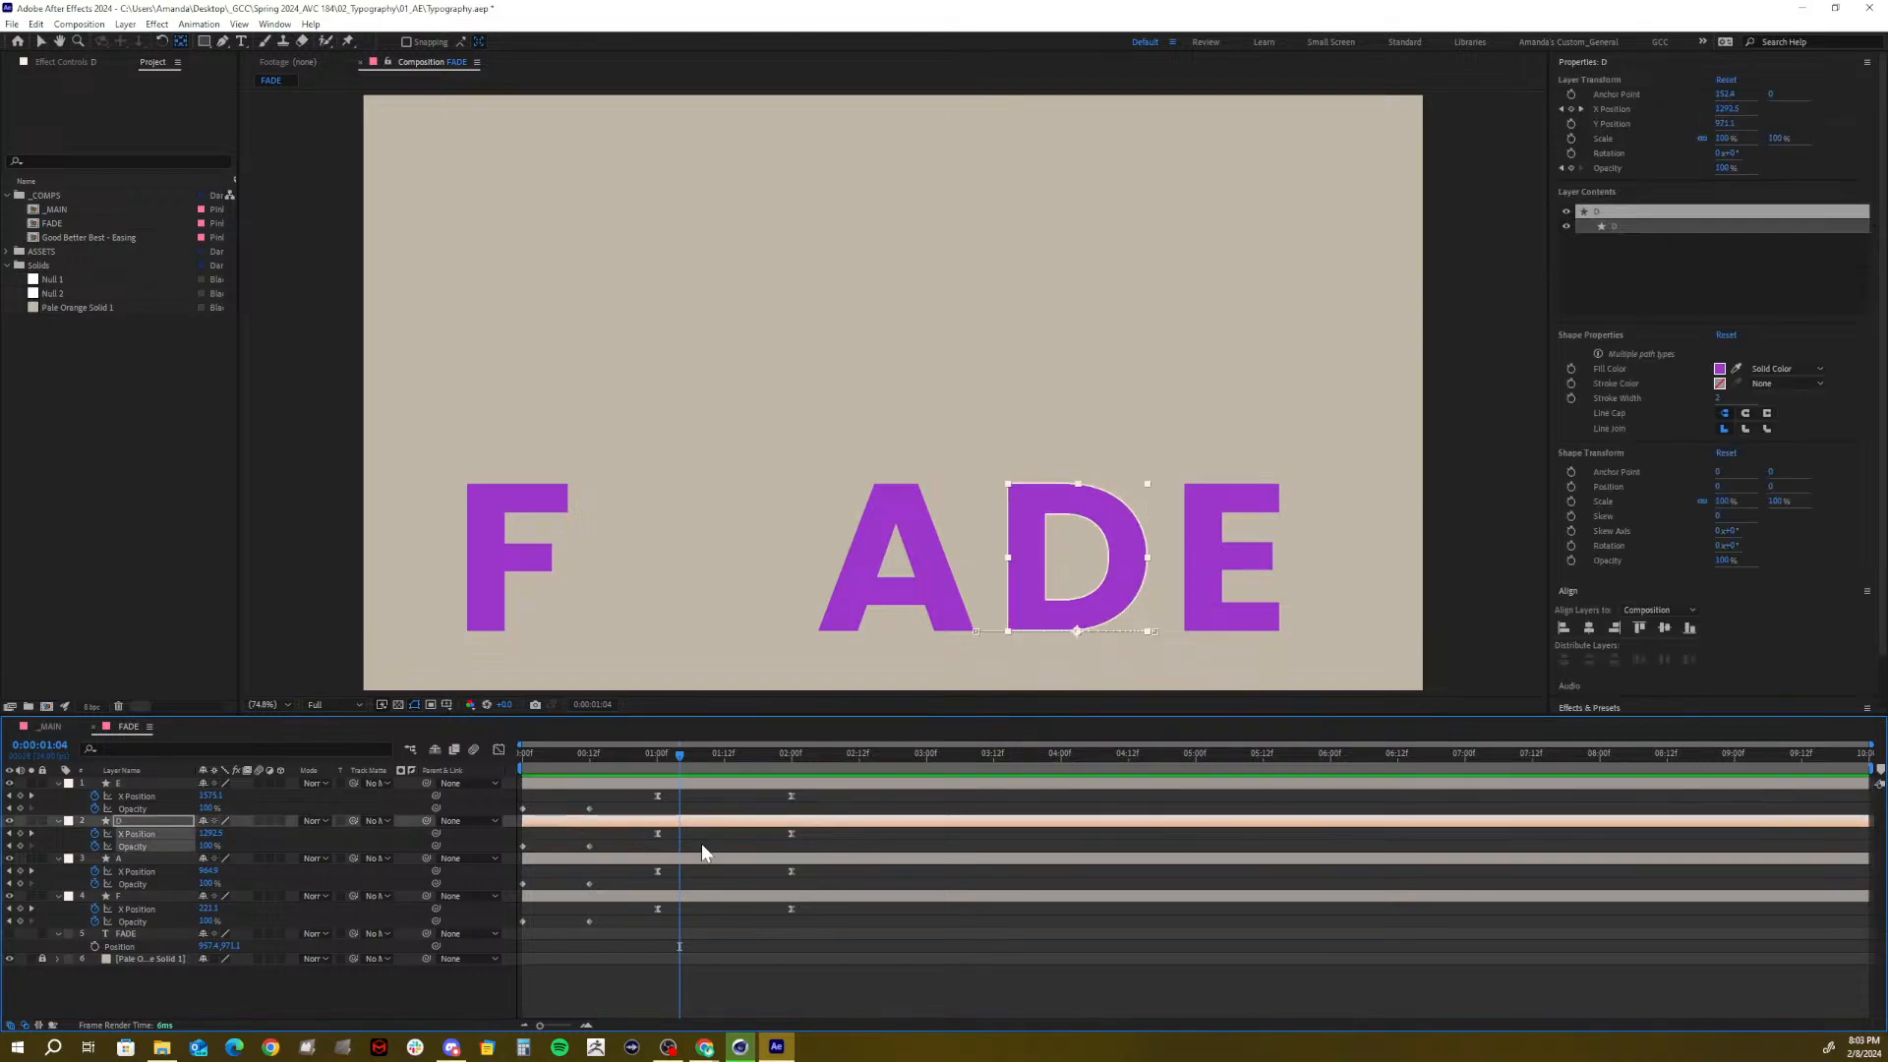
left_click_drag(818, 877, 681, 843)
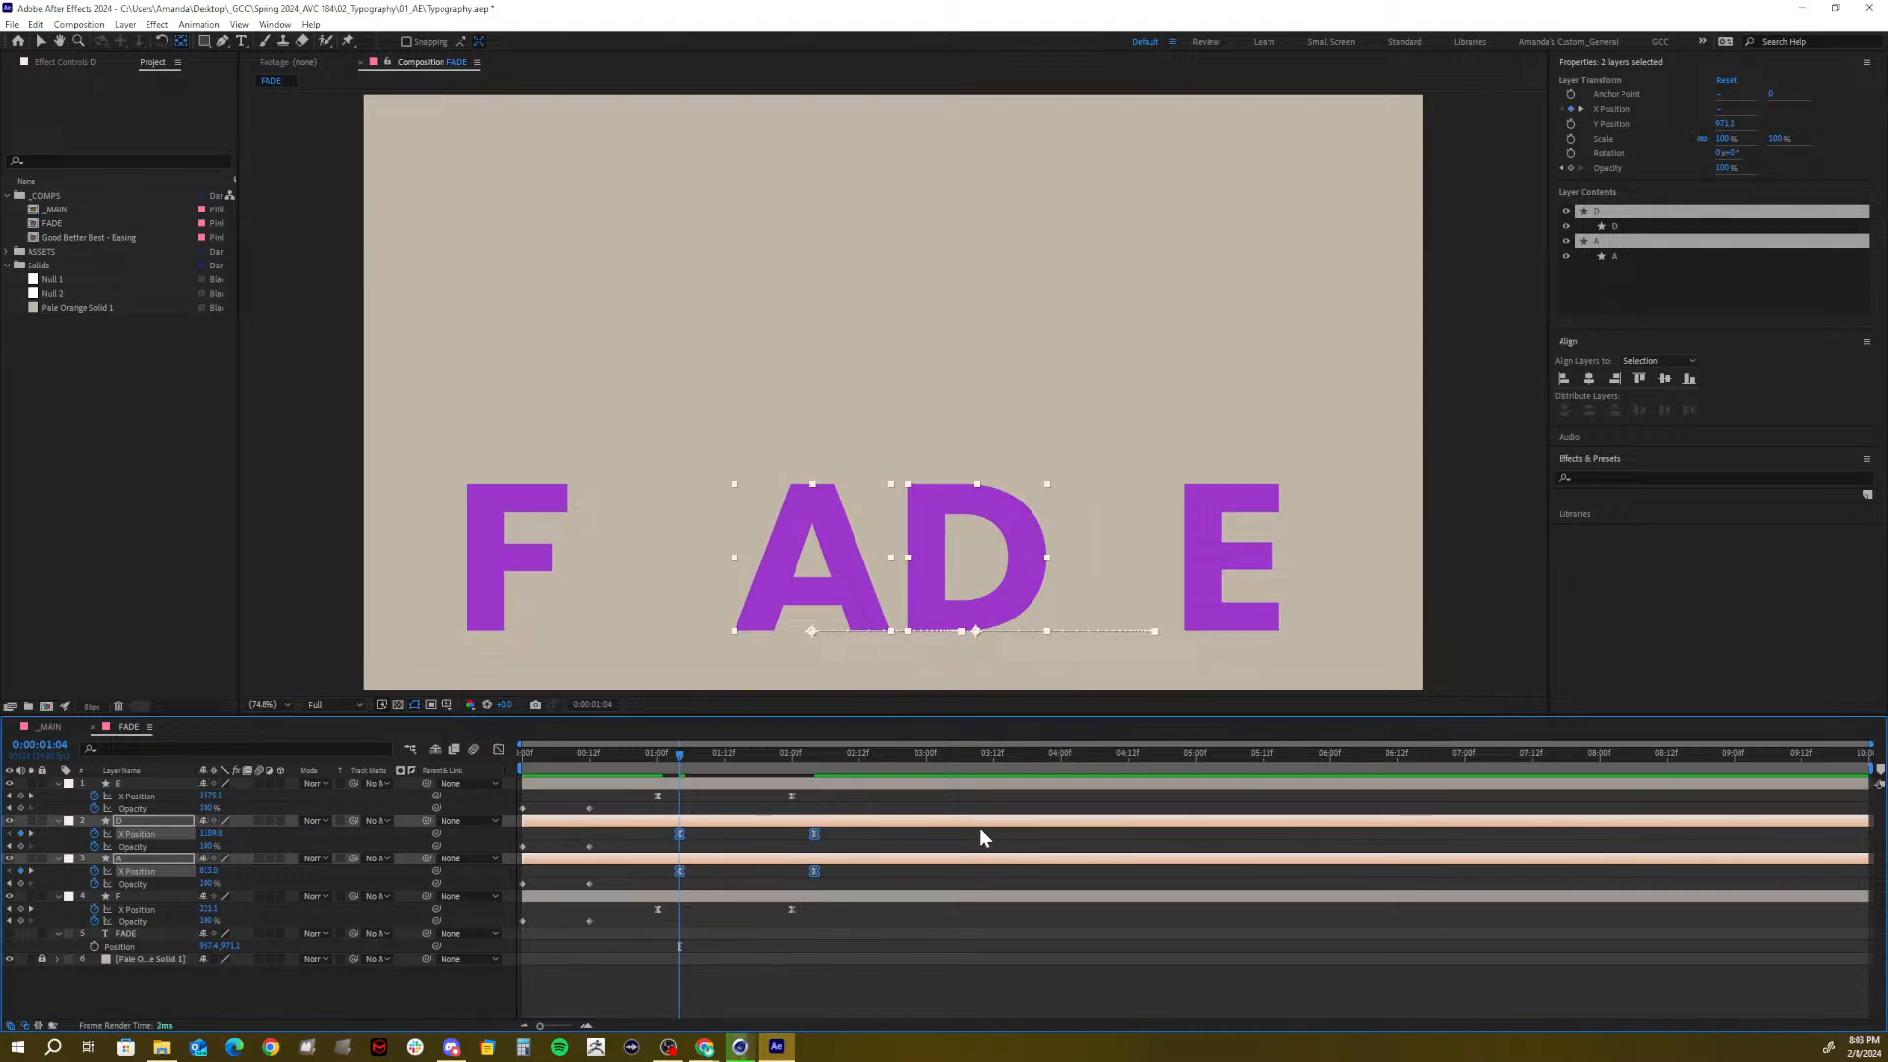
key("Page_Down")
key("Page_Down")
key("Page_Down")
key("Page_Down")
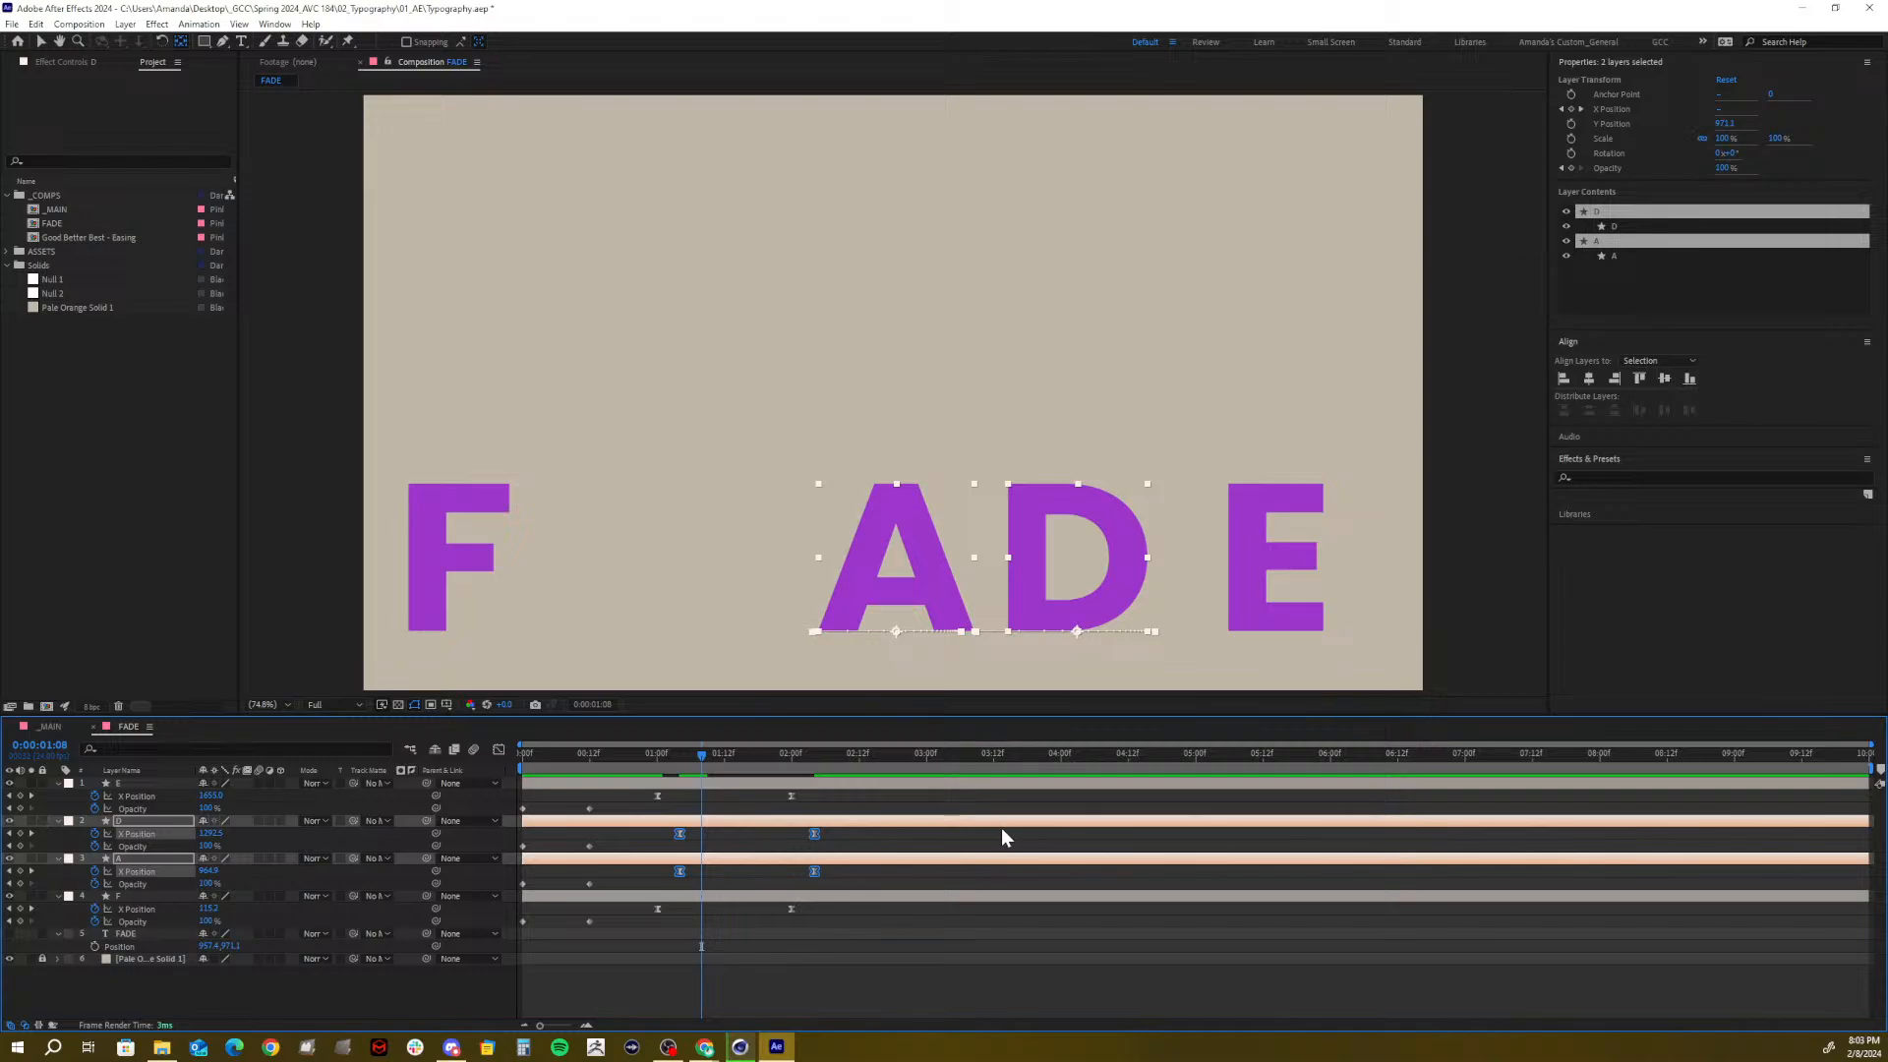
left_click_drag(872, 838, 676, 830)
left_click_drag(840, 874, 696, 863)
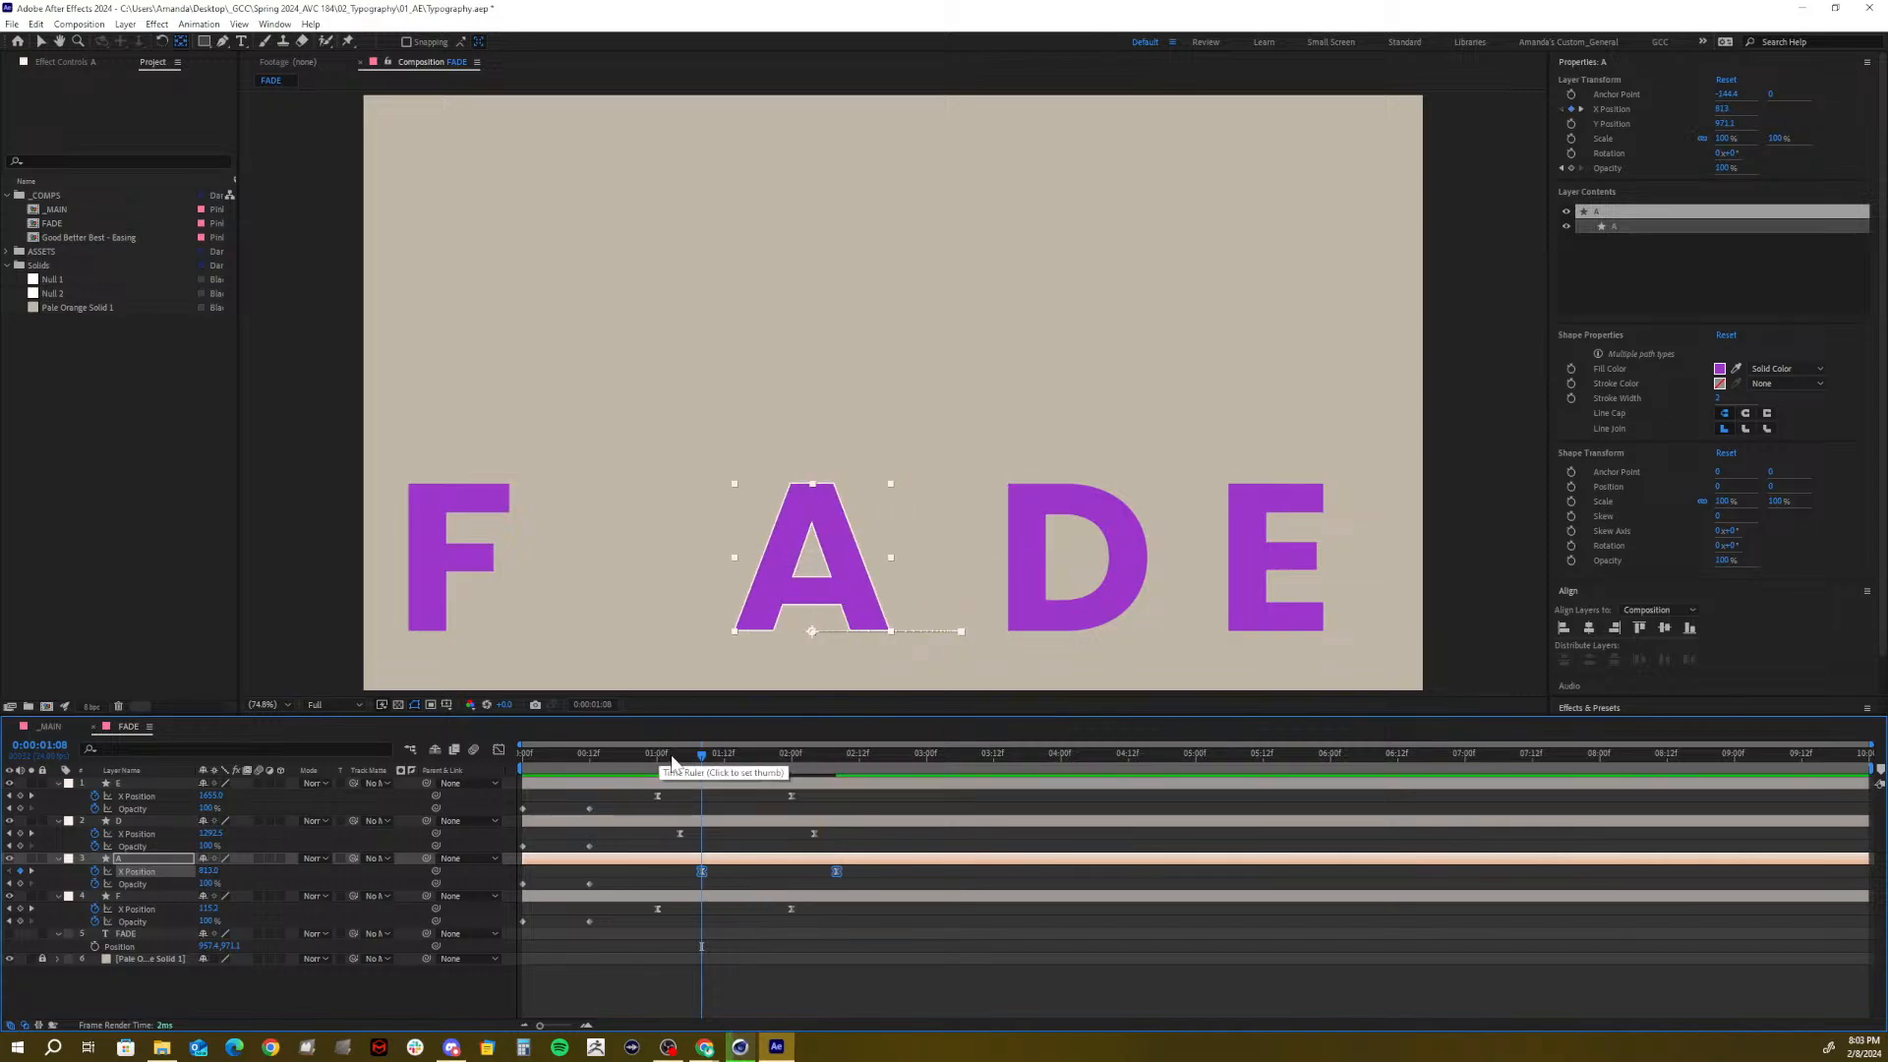
mouse_move(668, 757)
left_mouse_down()
mouse_move(622, 757)
mouse_move(729, 761)
mouse_move(610, 757)
mouse_move(740, 762)
mouse_move(555, 770)
mouse_move(721, 757)
mouse_move(679, 757)
left_mouse_up()
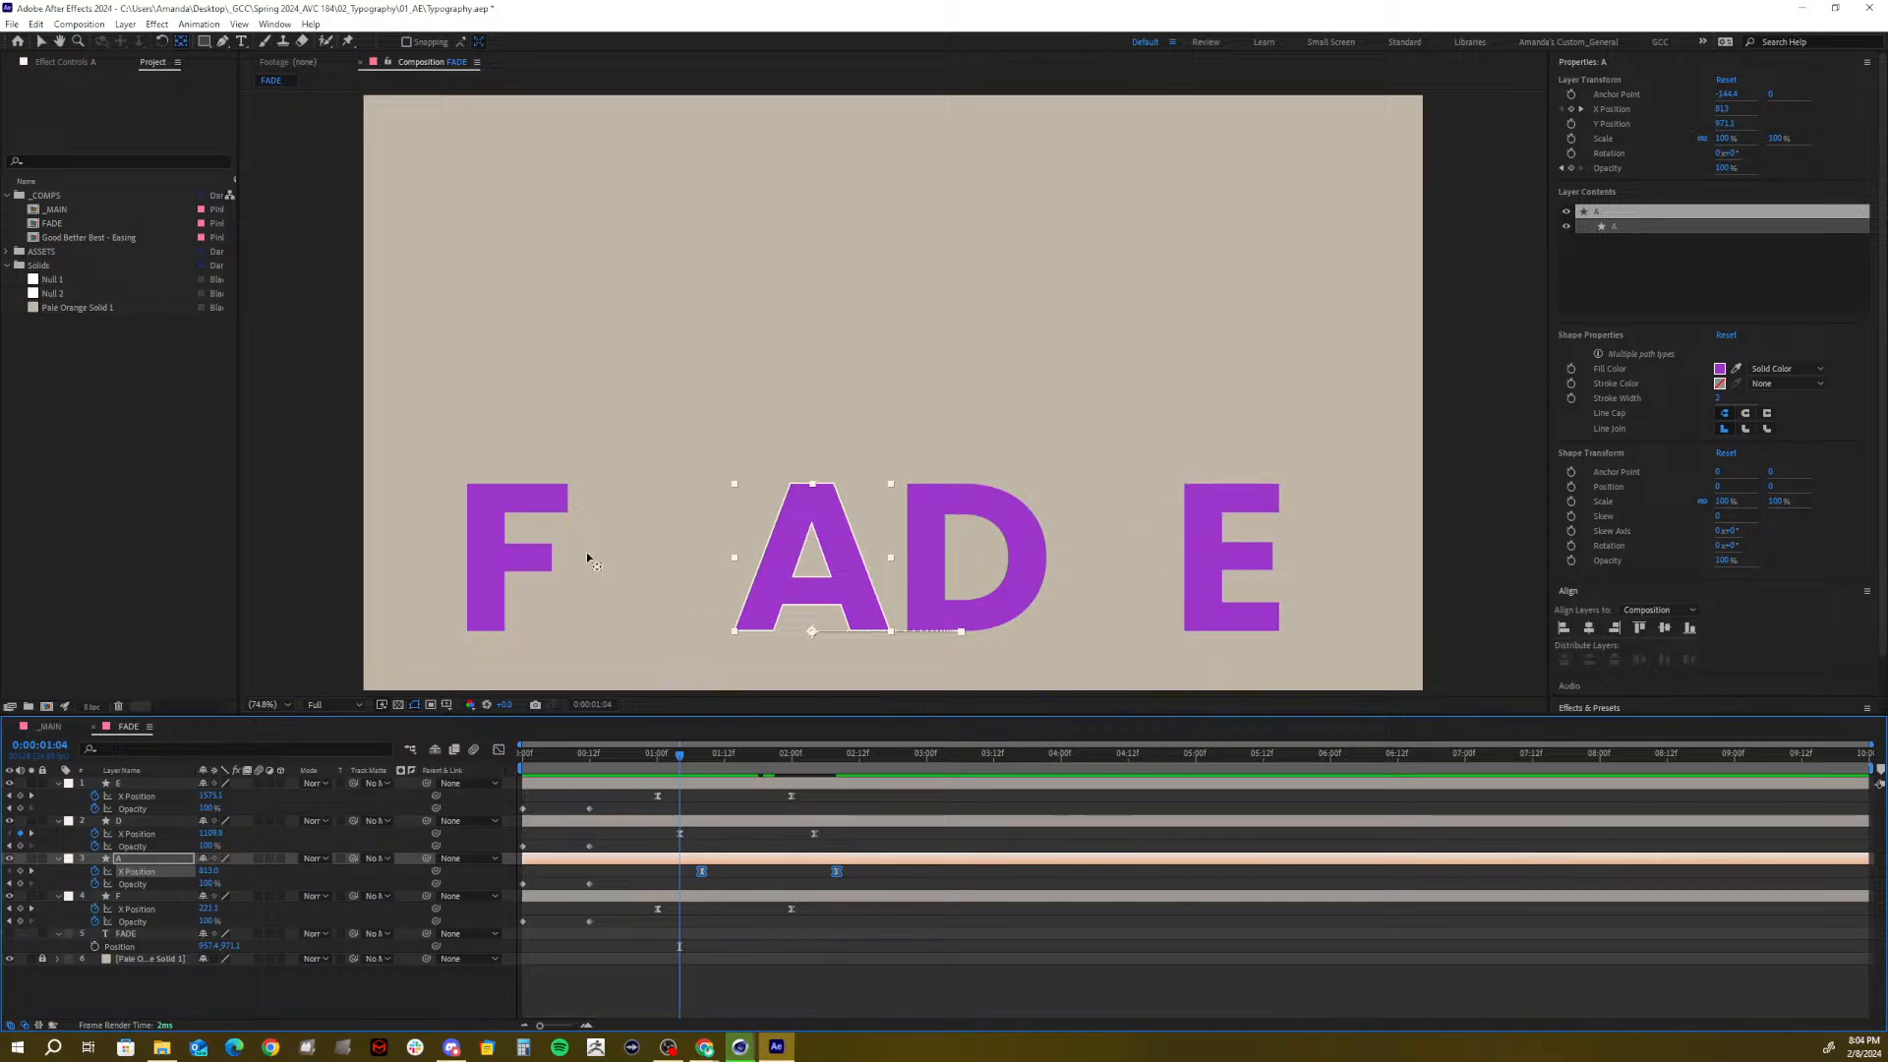
Shift D's slide to start at 1:02 and A's at 1:04, then graph all X Position keyframes
left_click(41, 42)
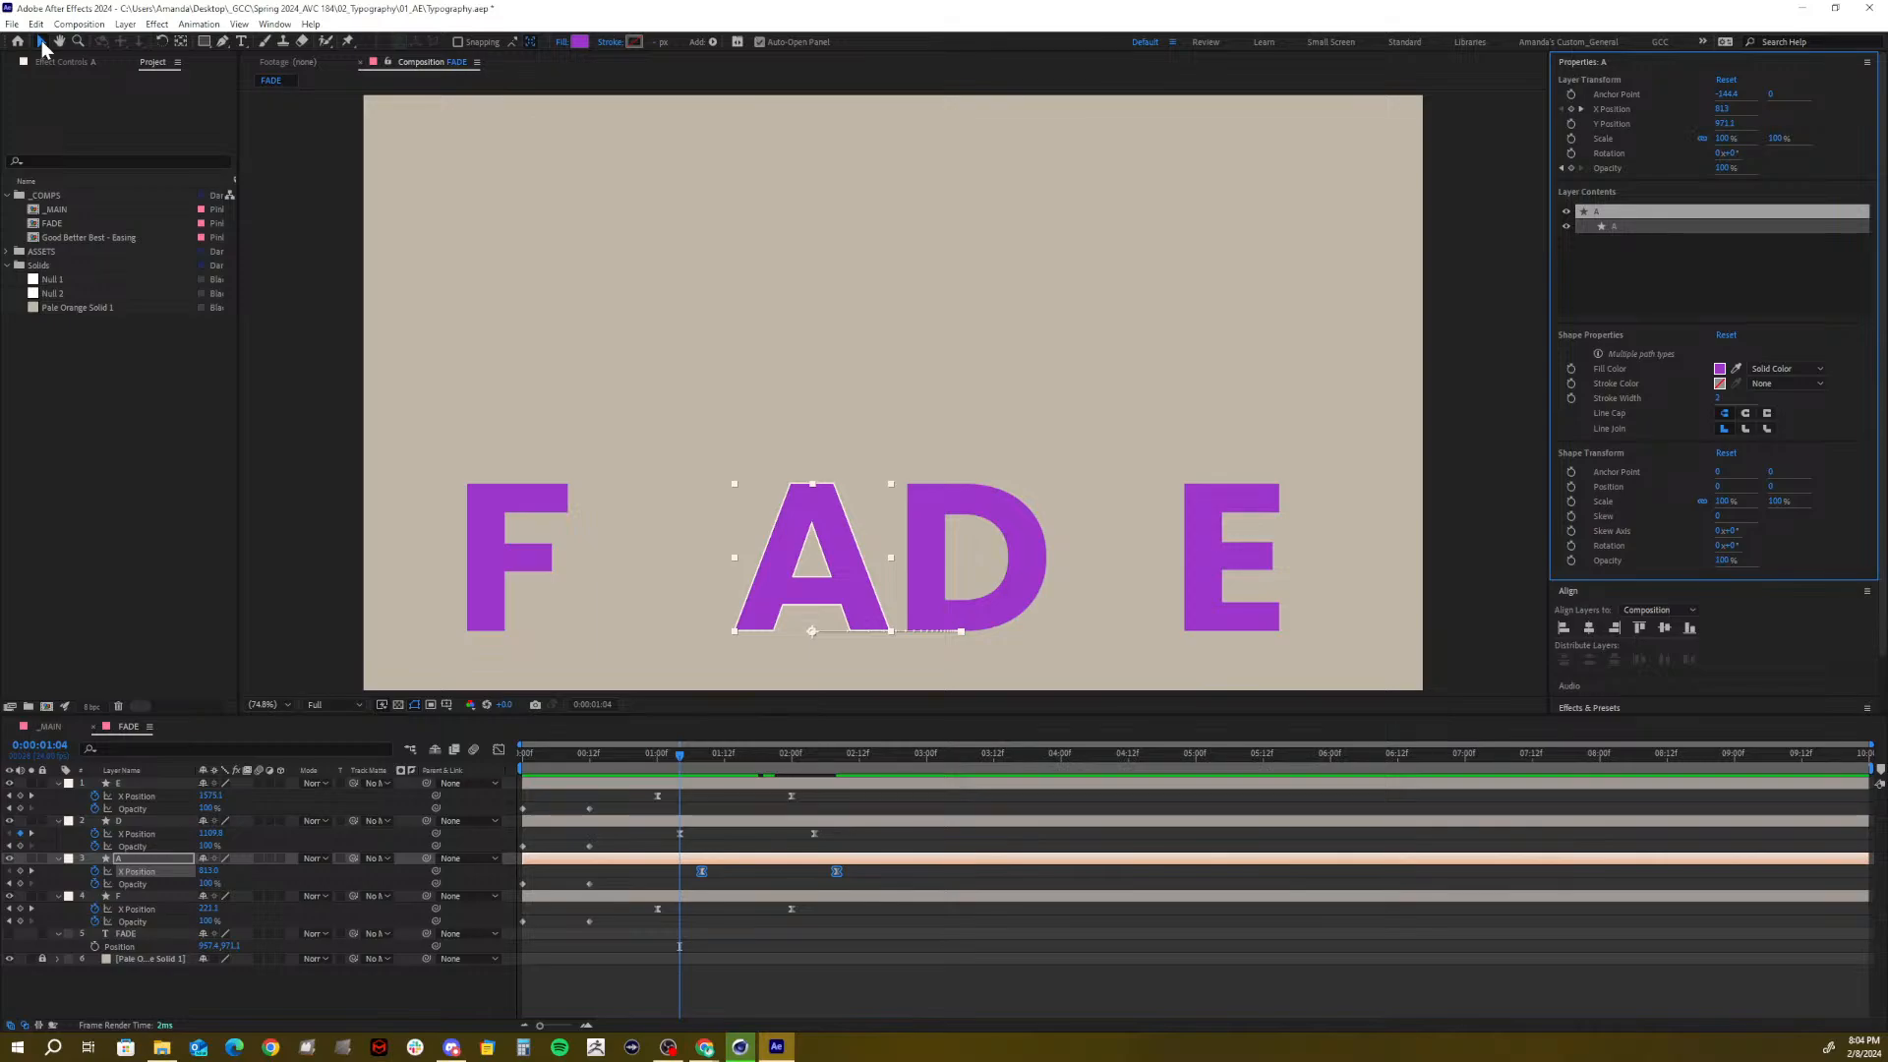
left_click_drag(568, 758, 405, 761)
key("space")
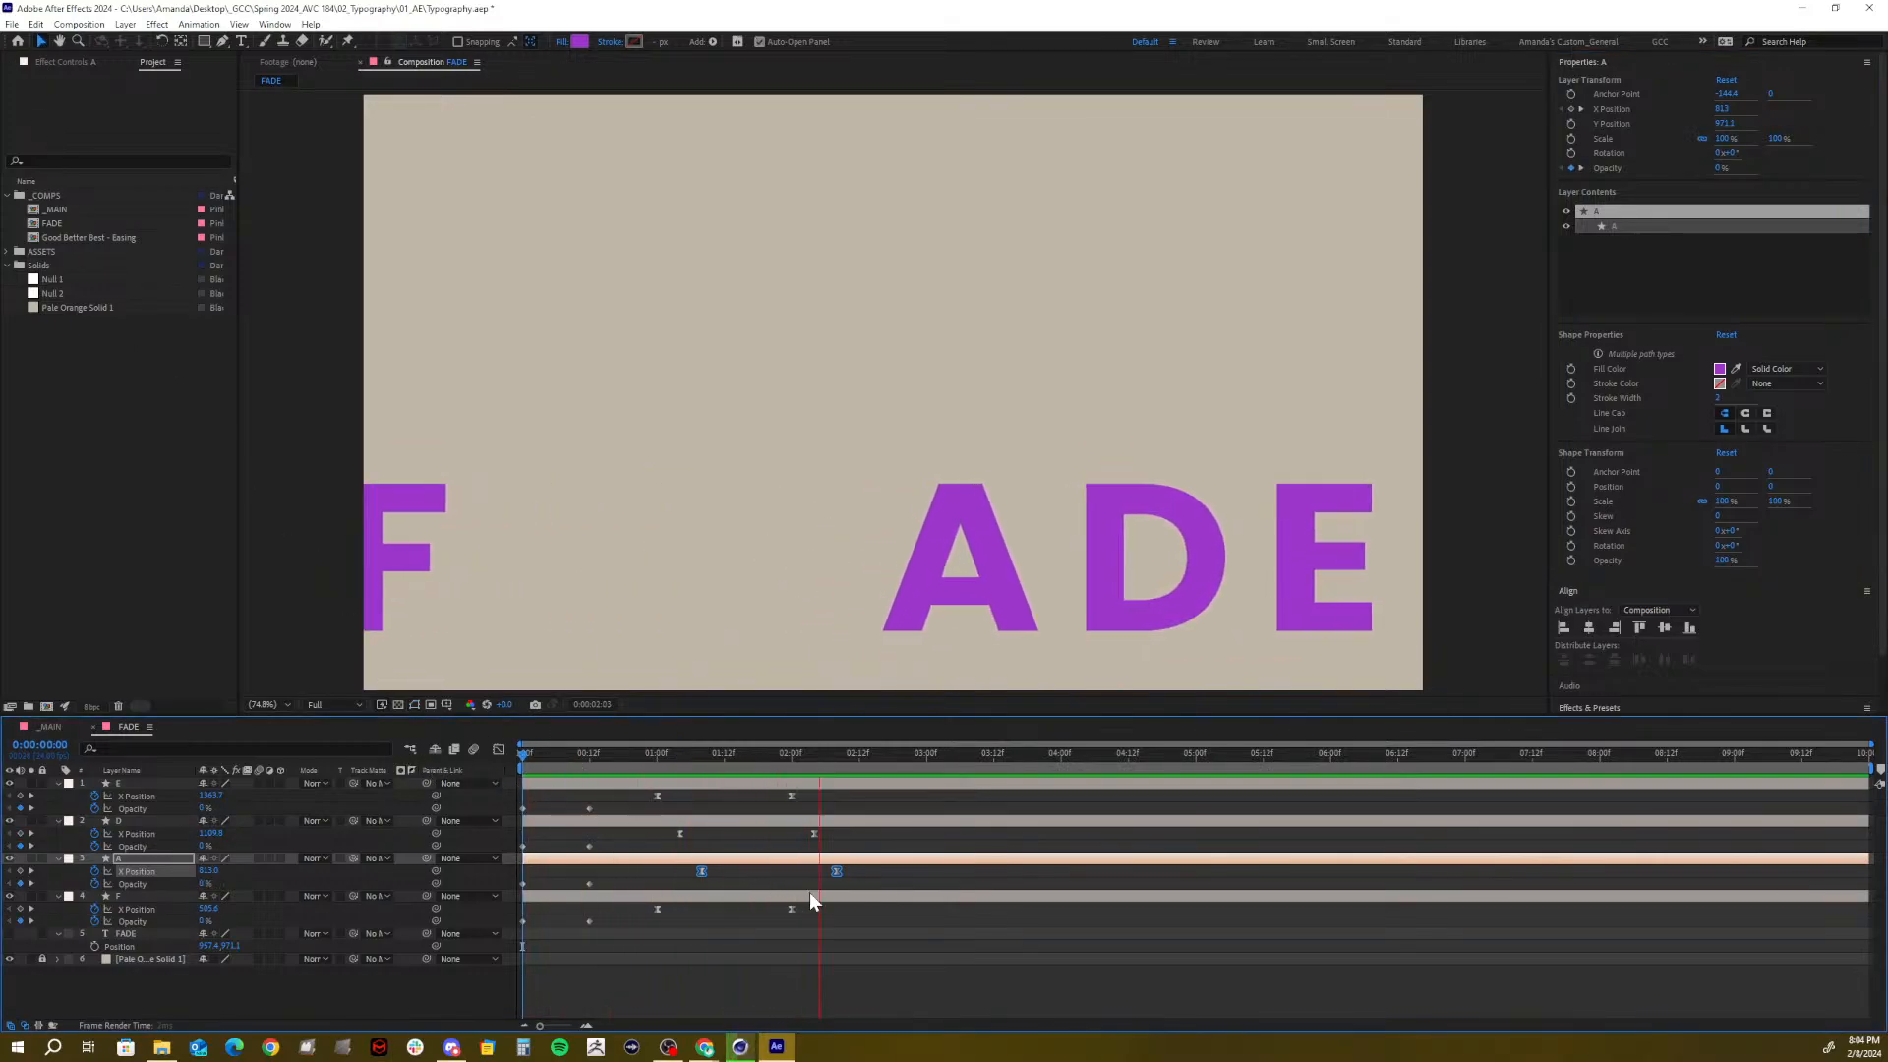
key("space")
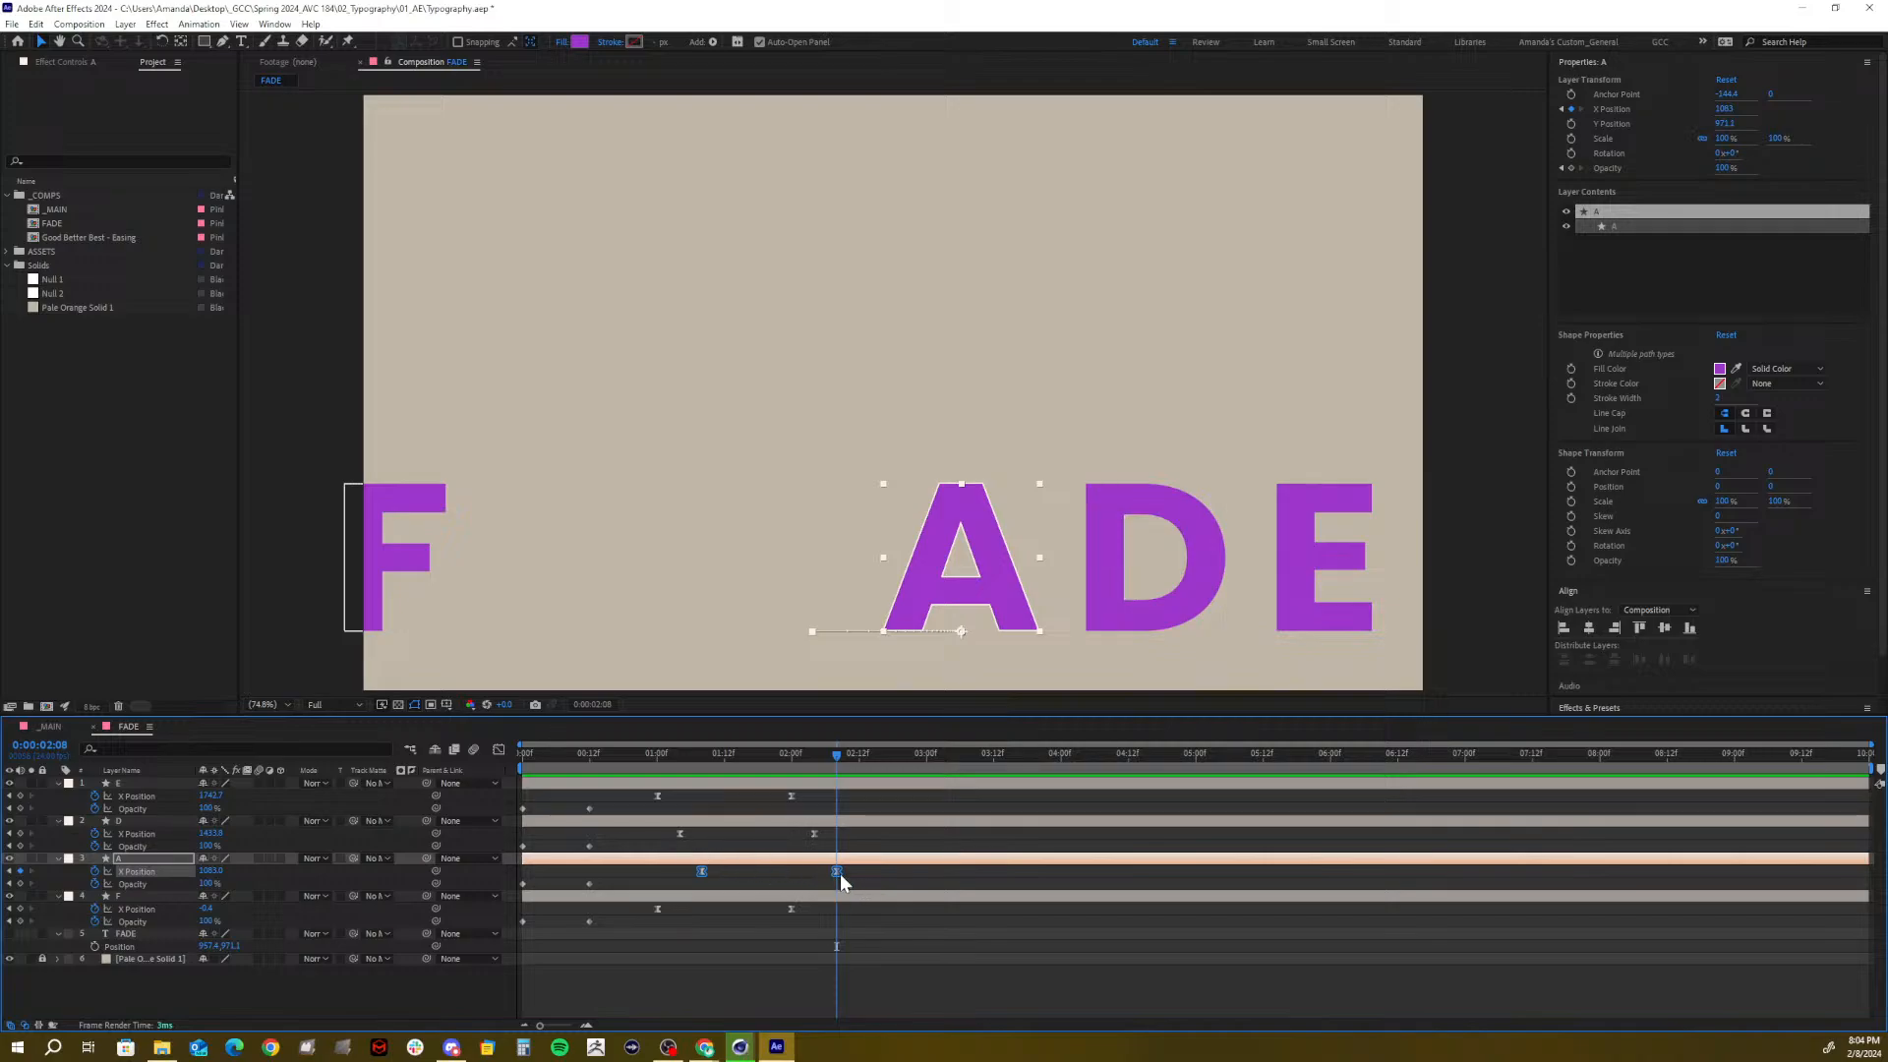
left_click_drag(857, 877, 679, 840)
left_click(660, 758)
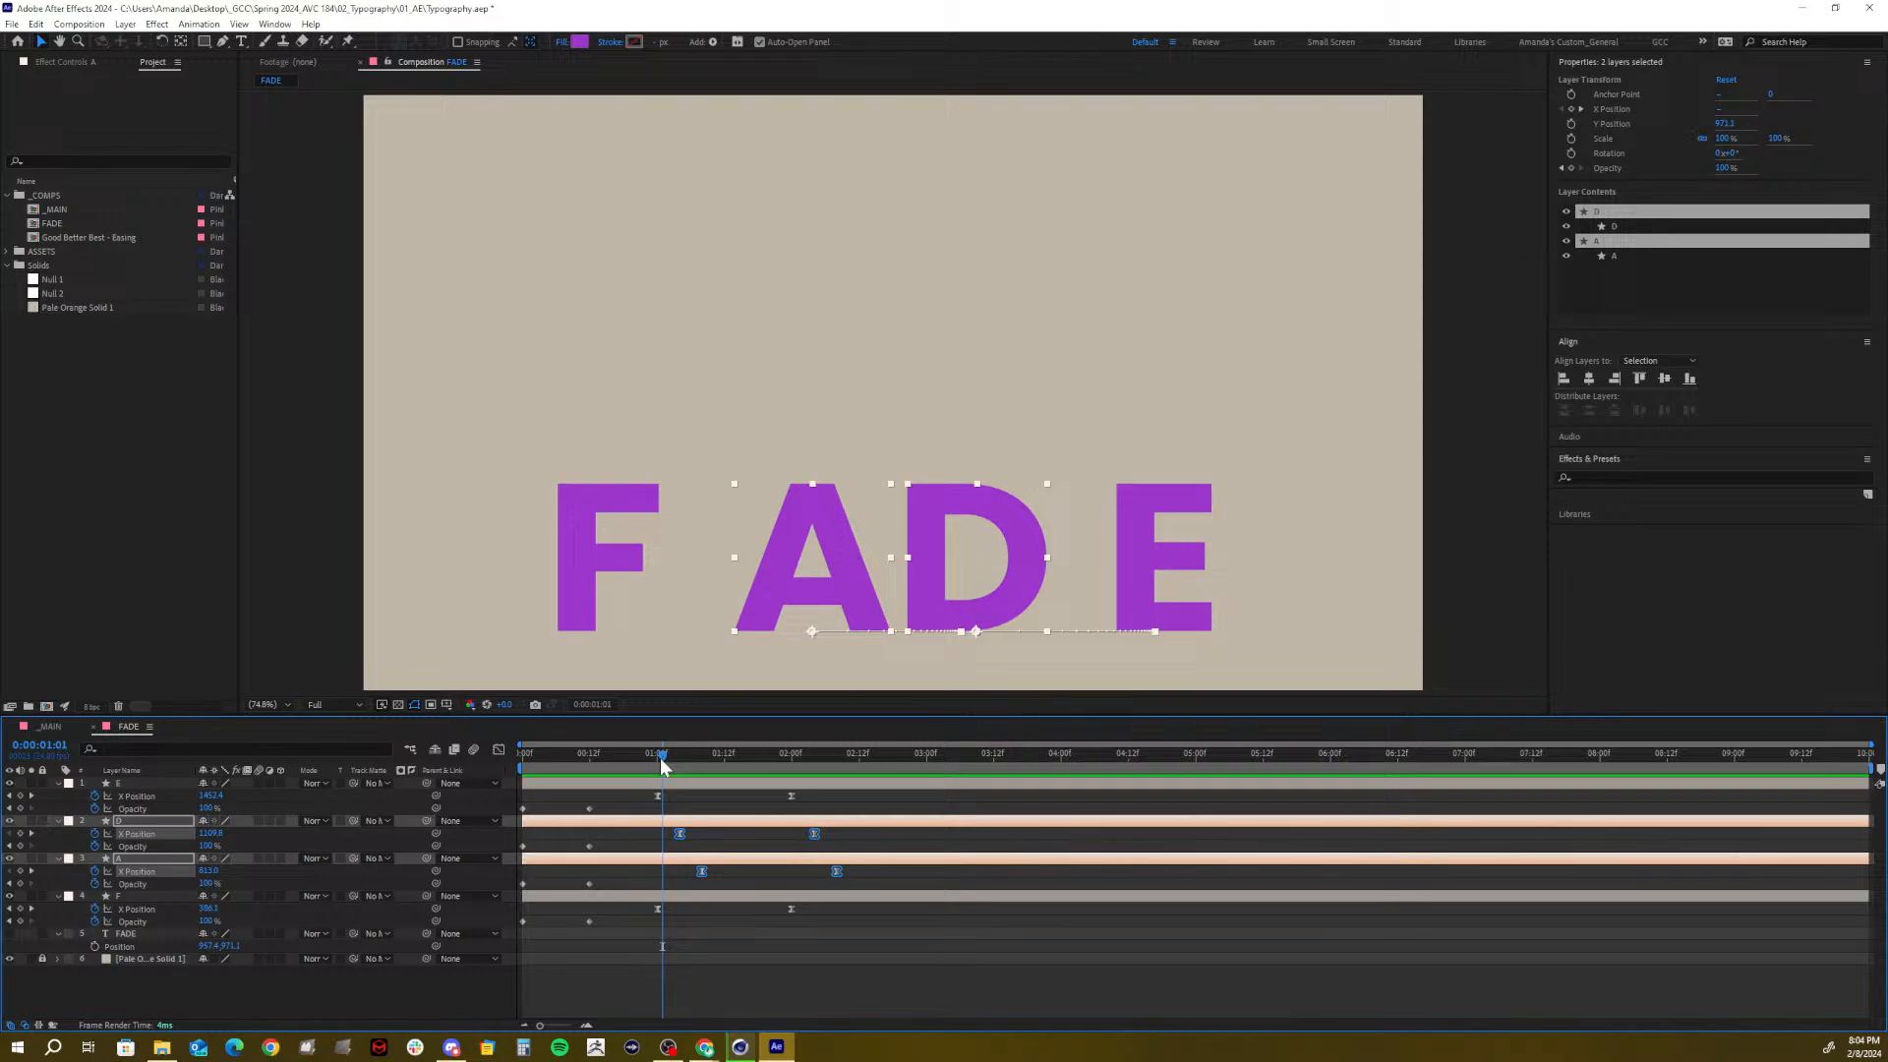
key("Page_Down")
key("Page_Down")
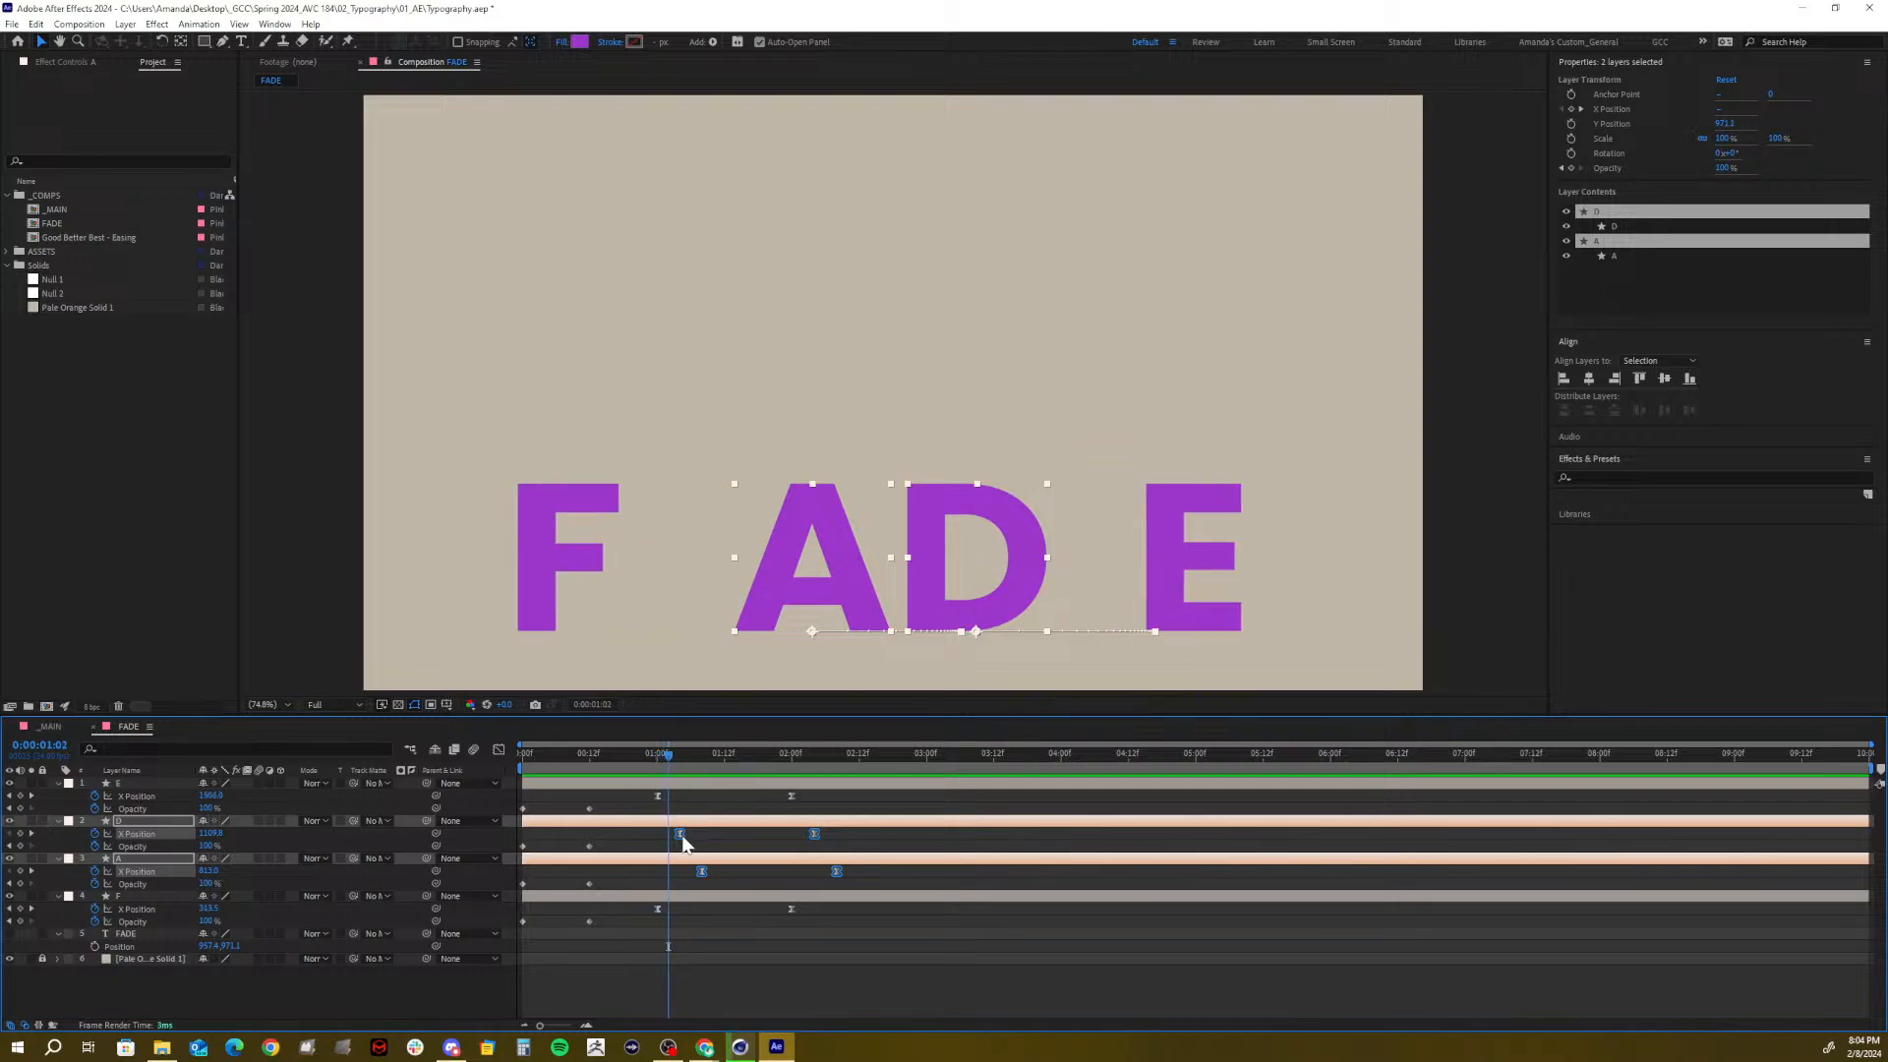
left_click_drag(682, 837, 672, 842)
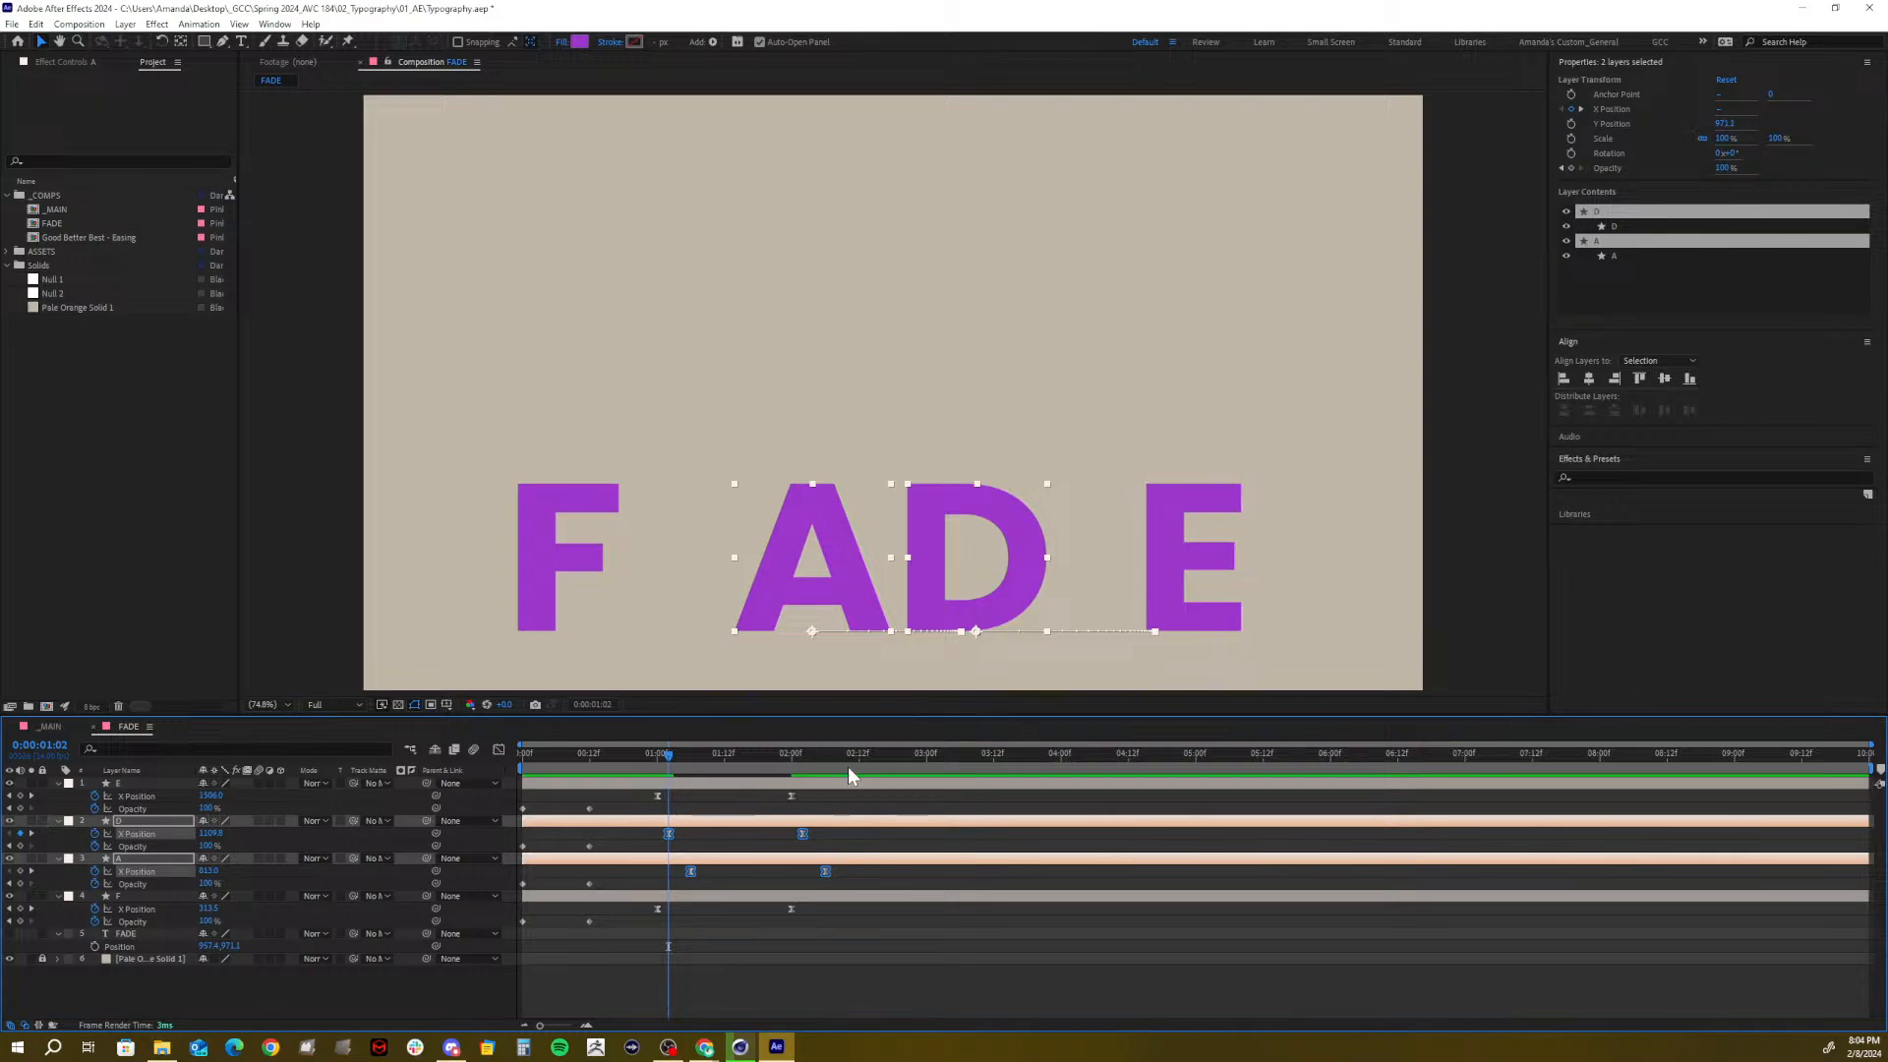
key("Page_Down")
key("Page_Down")
left_click_drag(862, 880, 676, 884)
left_click_drag(863, 919, 644, 775)
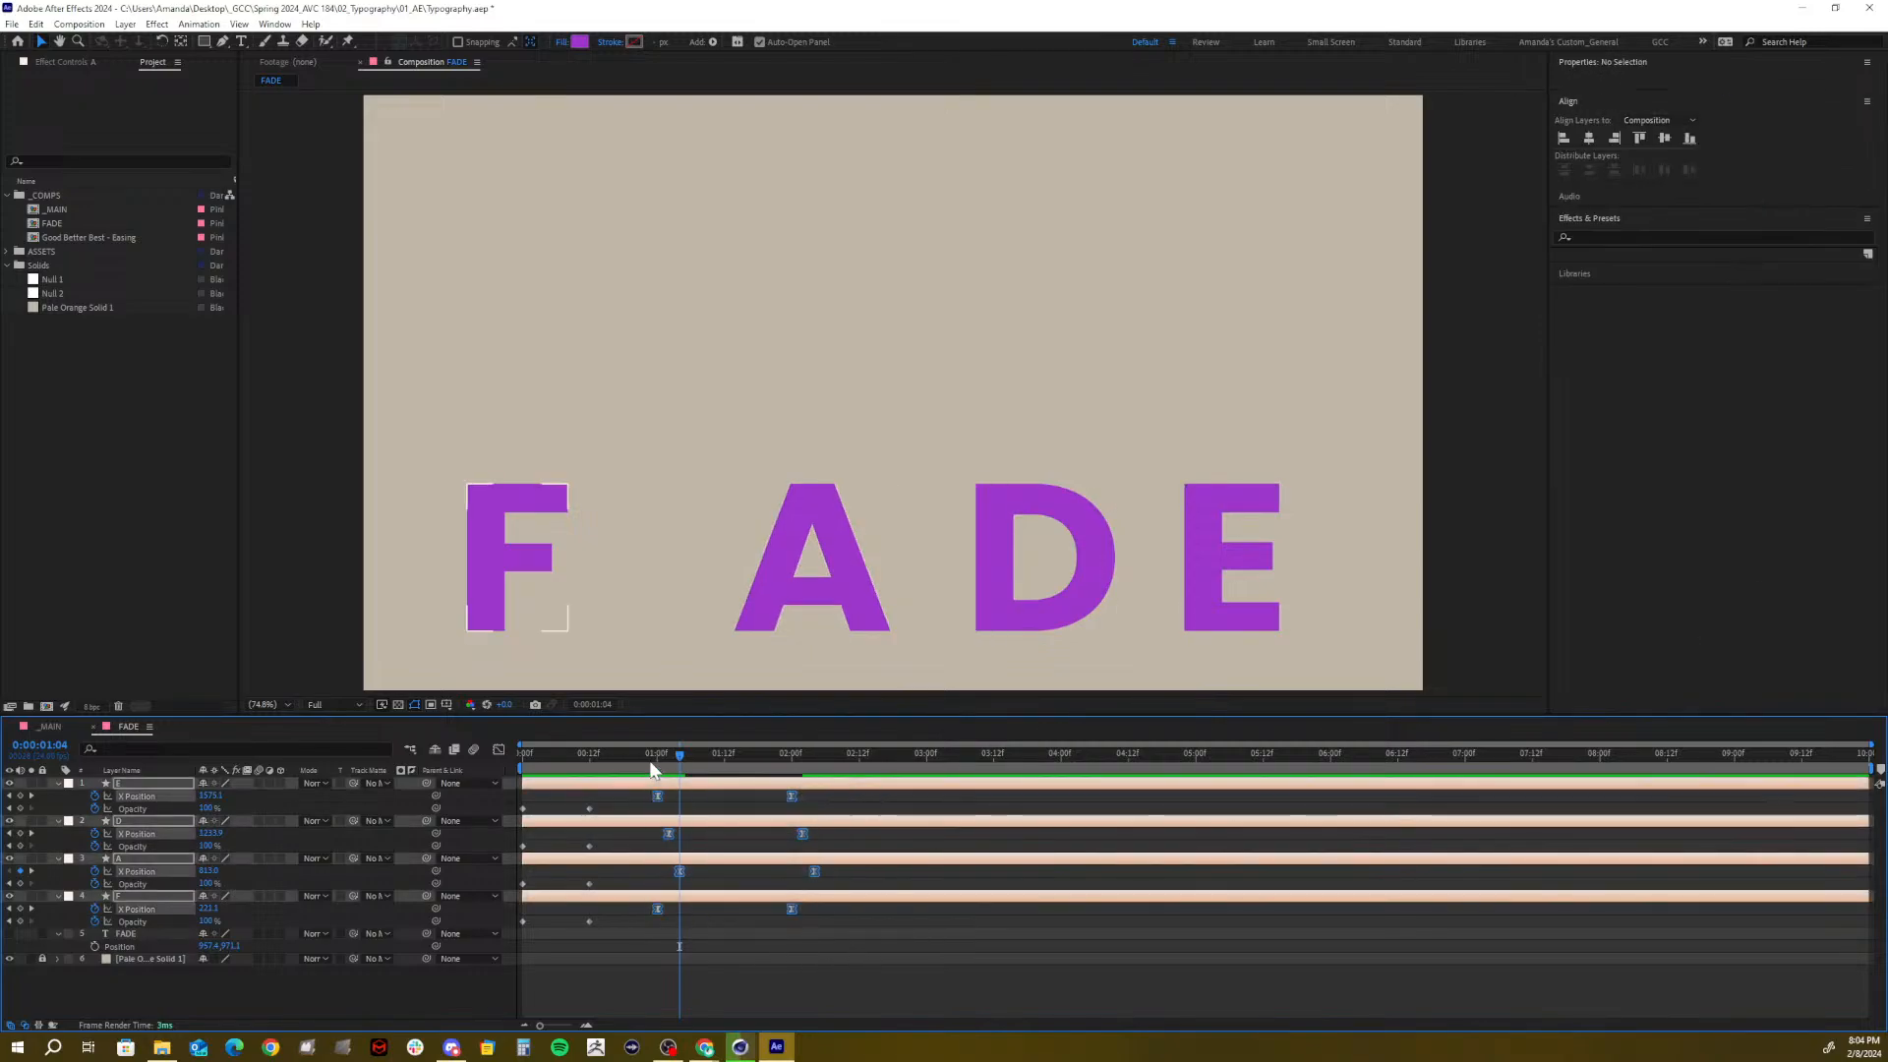
left_click(498, 750)
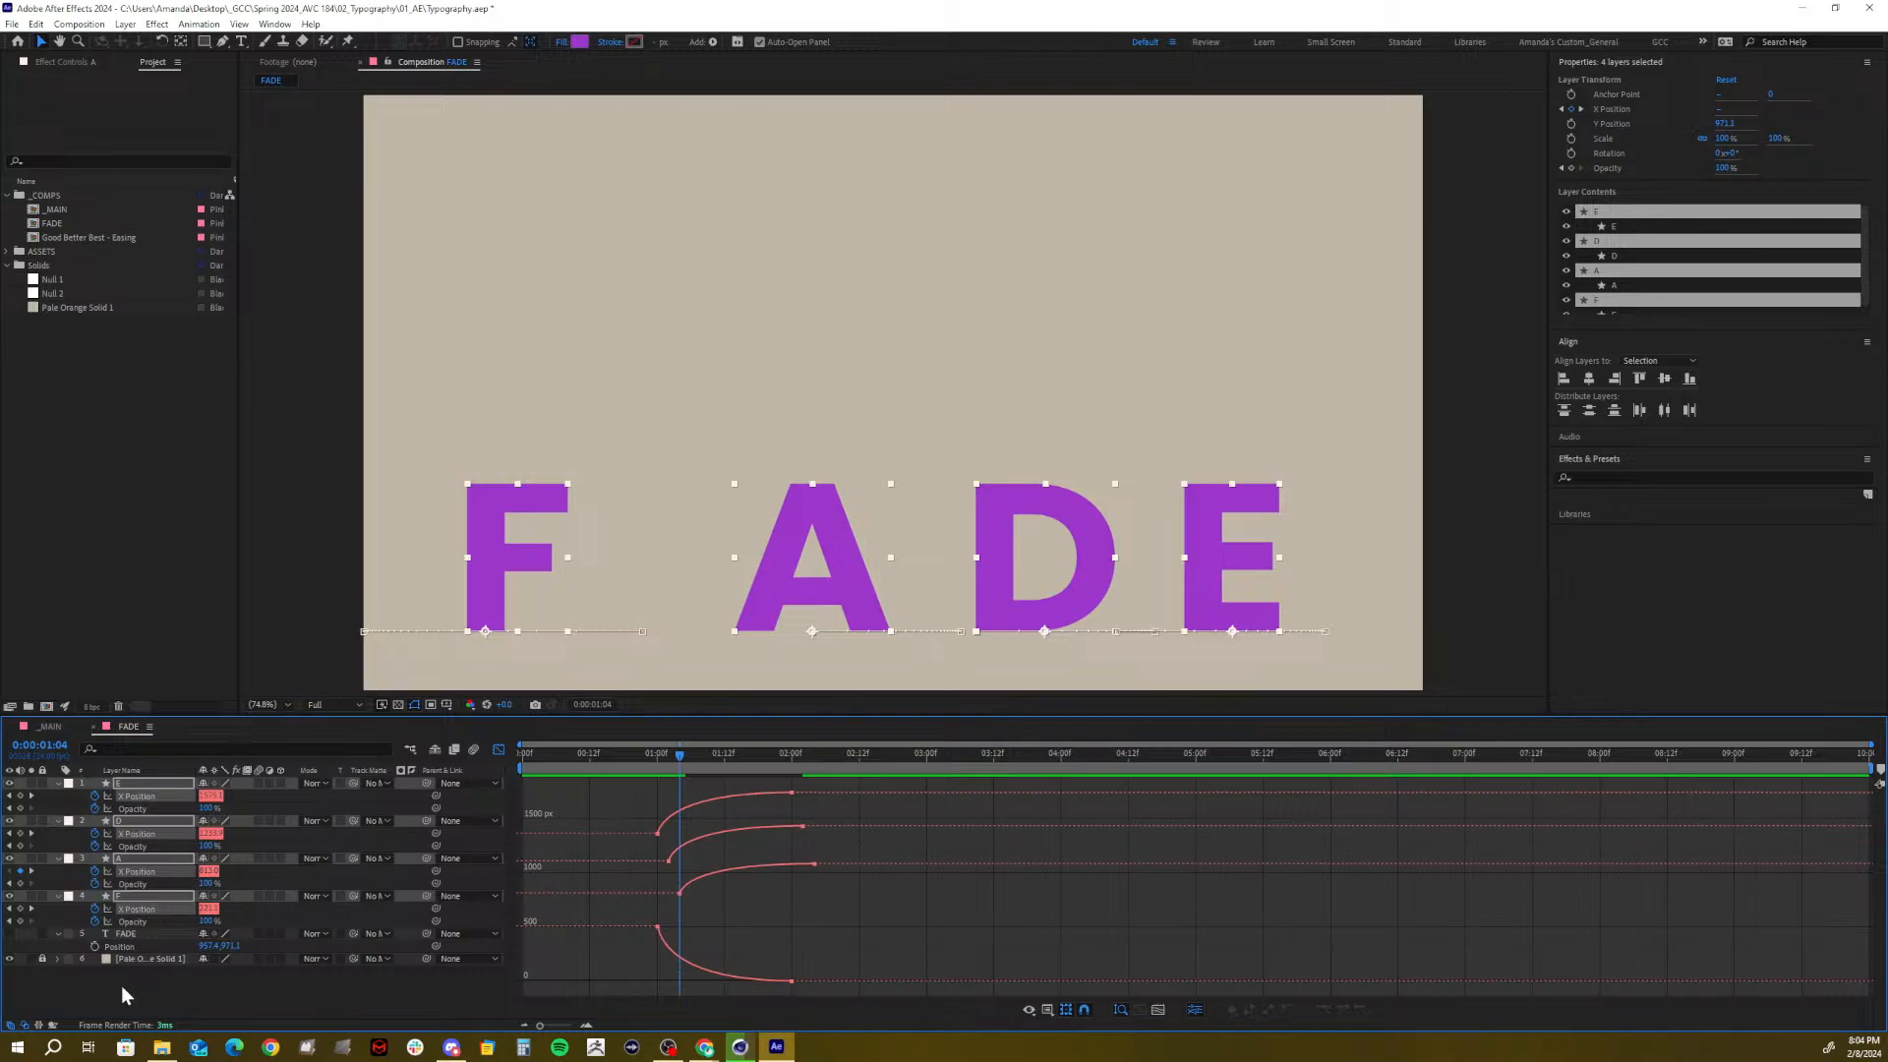
Lengthen the influence on the first X Position keyframes of E, D and A
left_click(173, 1003)
left_click(132, 795)
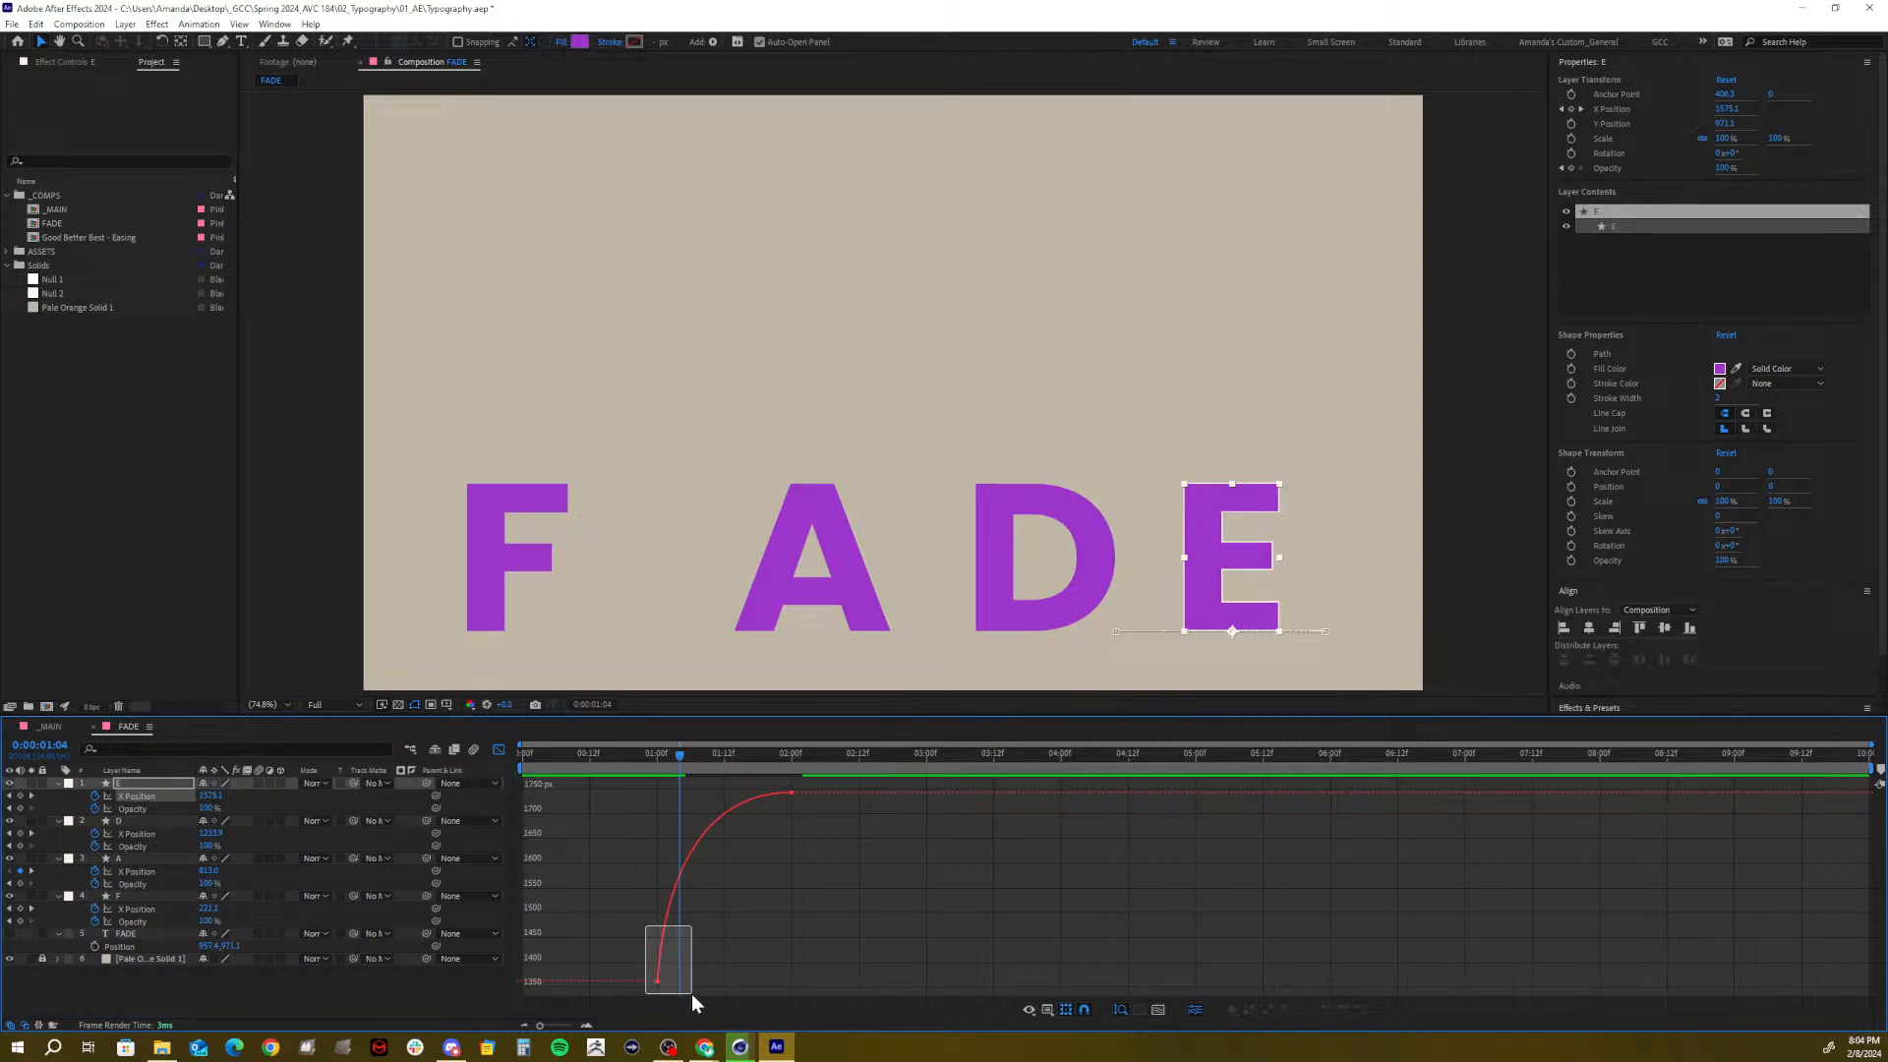
mouse_move(692, 993)
left_mouse_down()
mouse_move(705, 977)
mouse_move(688, 980)
left_mouse_up()
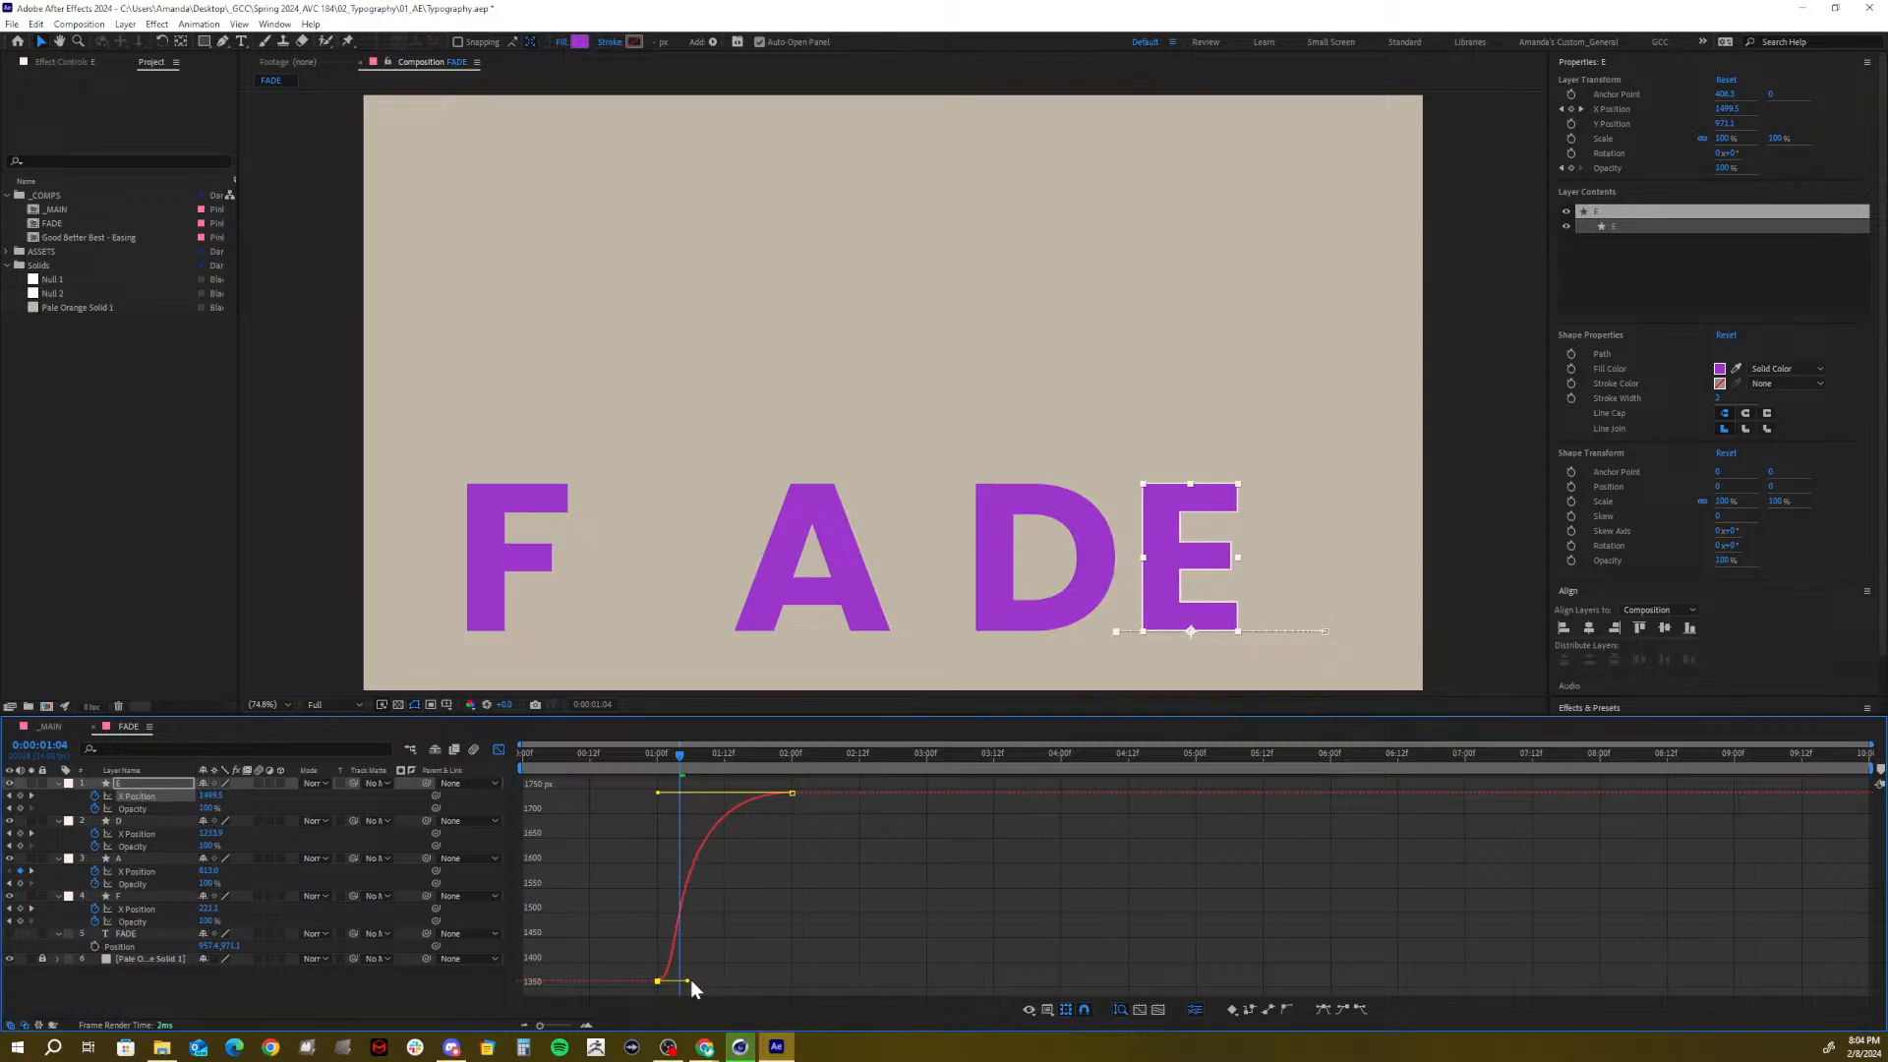
left_click(137, 833)
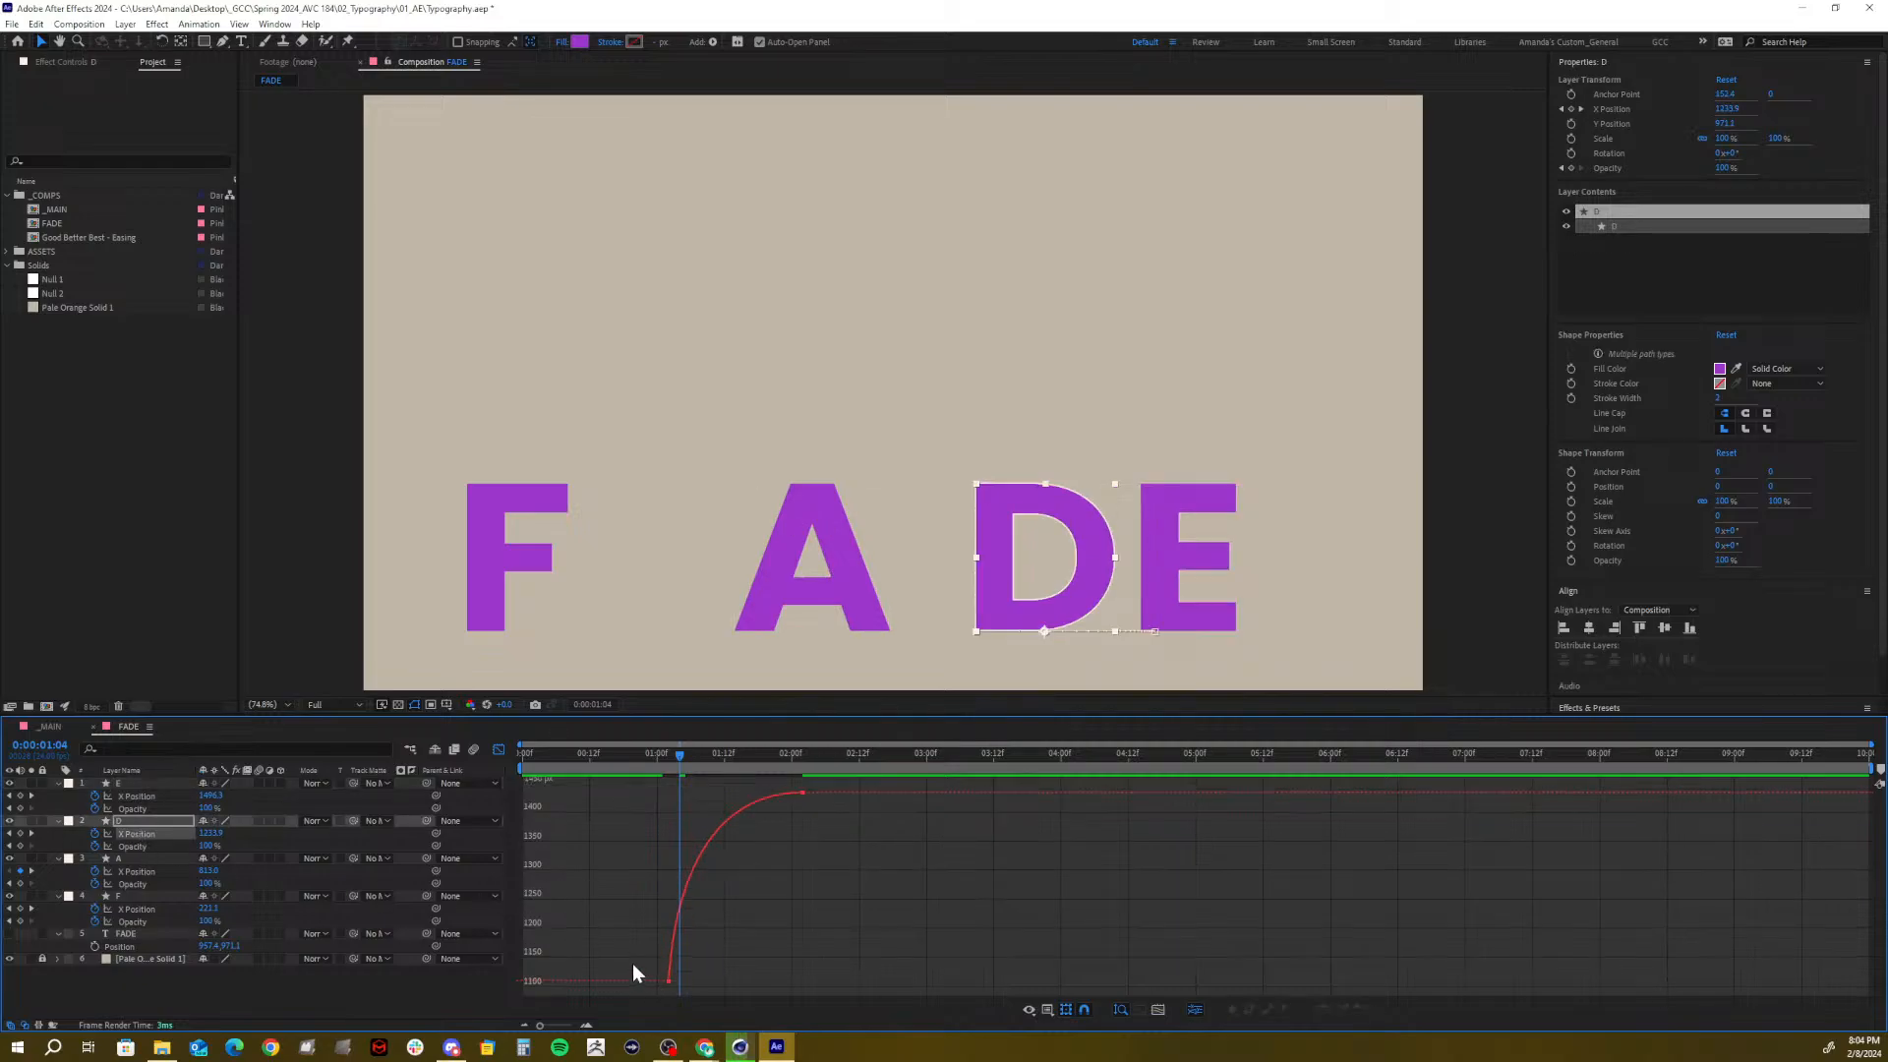
left_click_drag(634, 973, 706, 979)
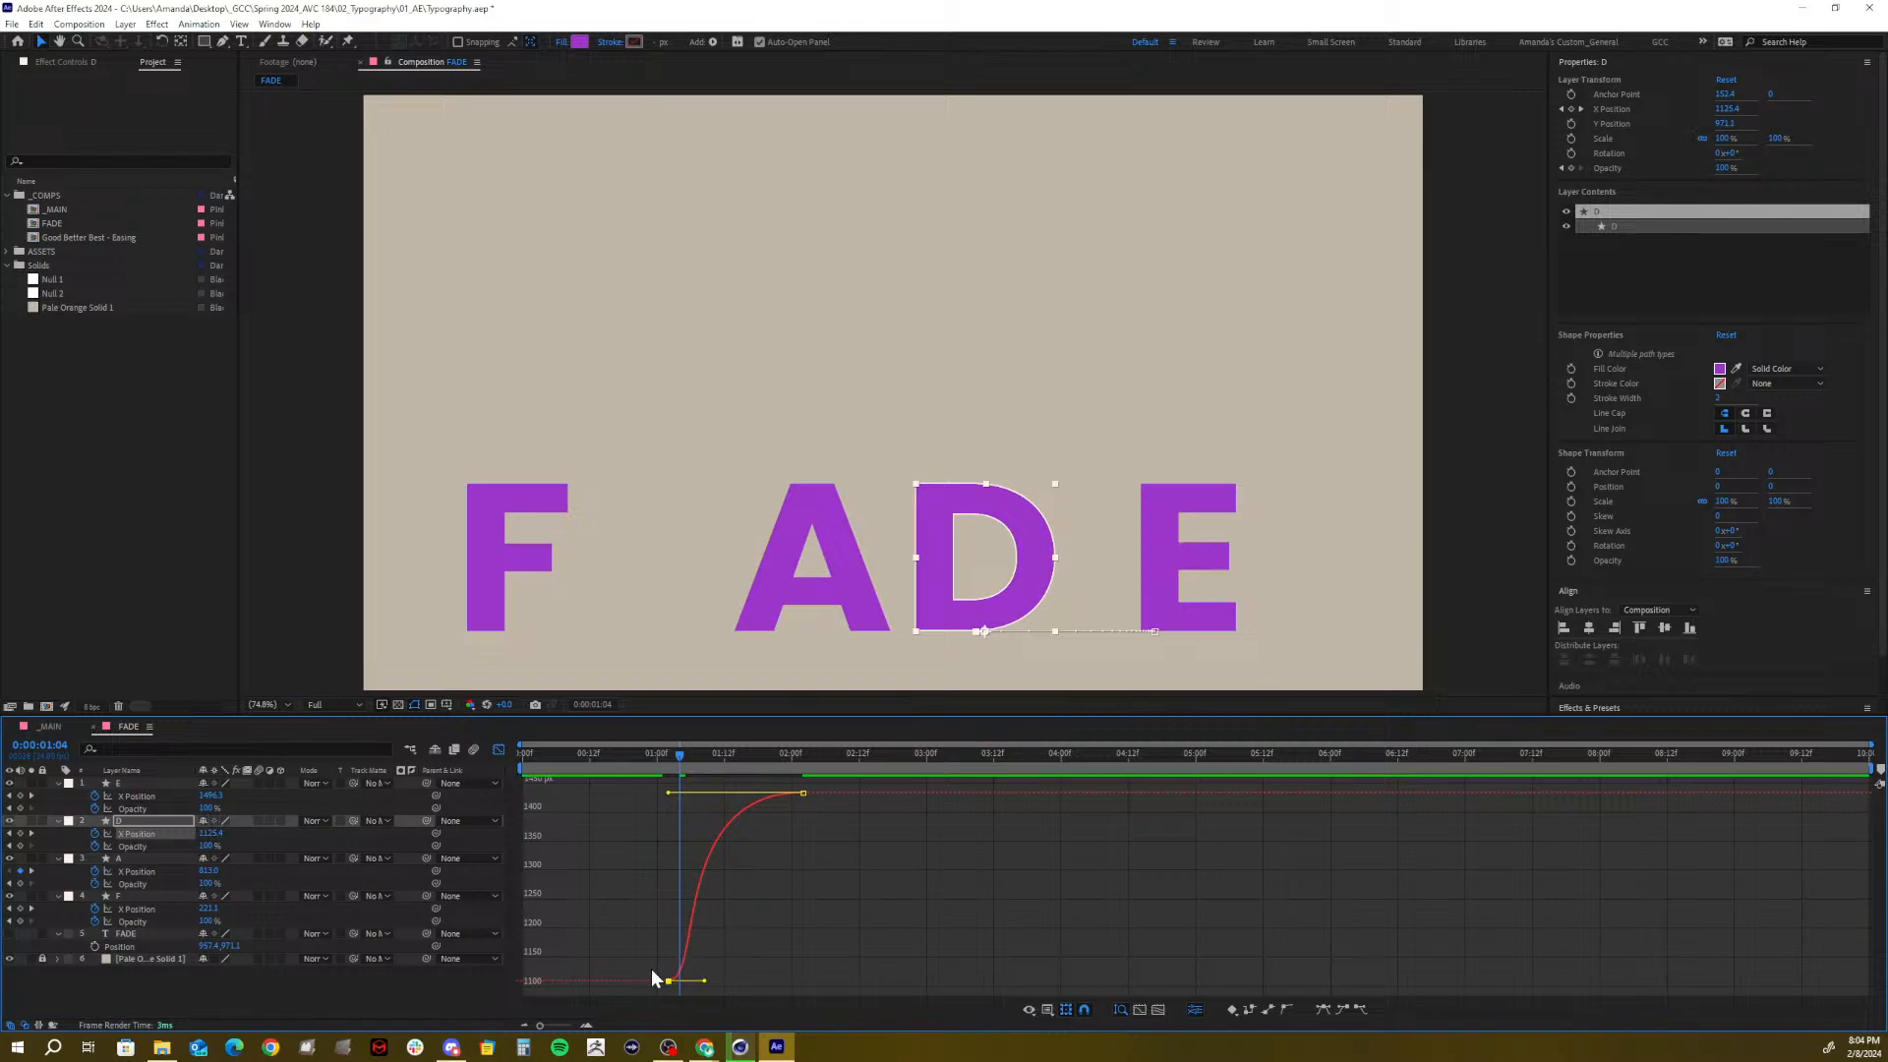
left_click(128, 871)
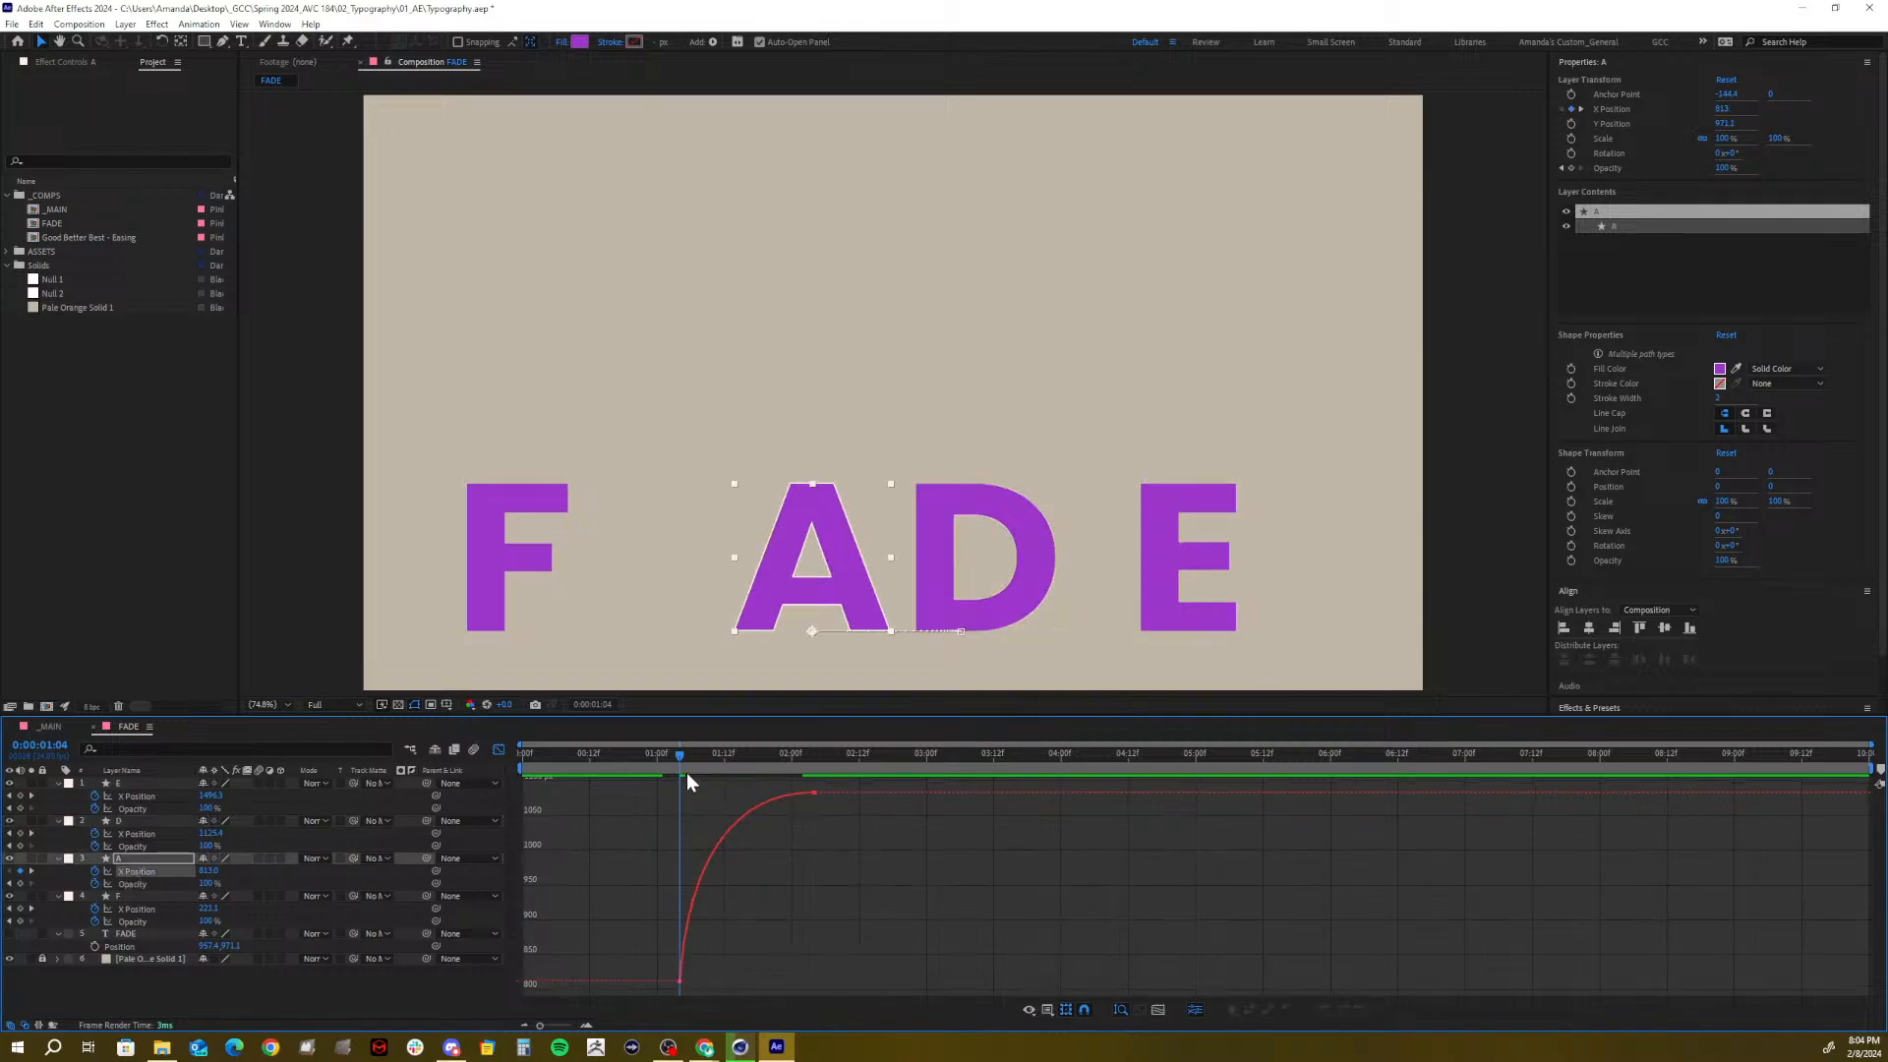
left_click_drag(678, 758, 711, 769)
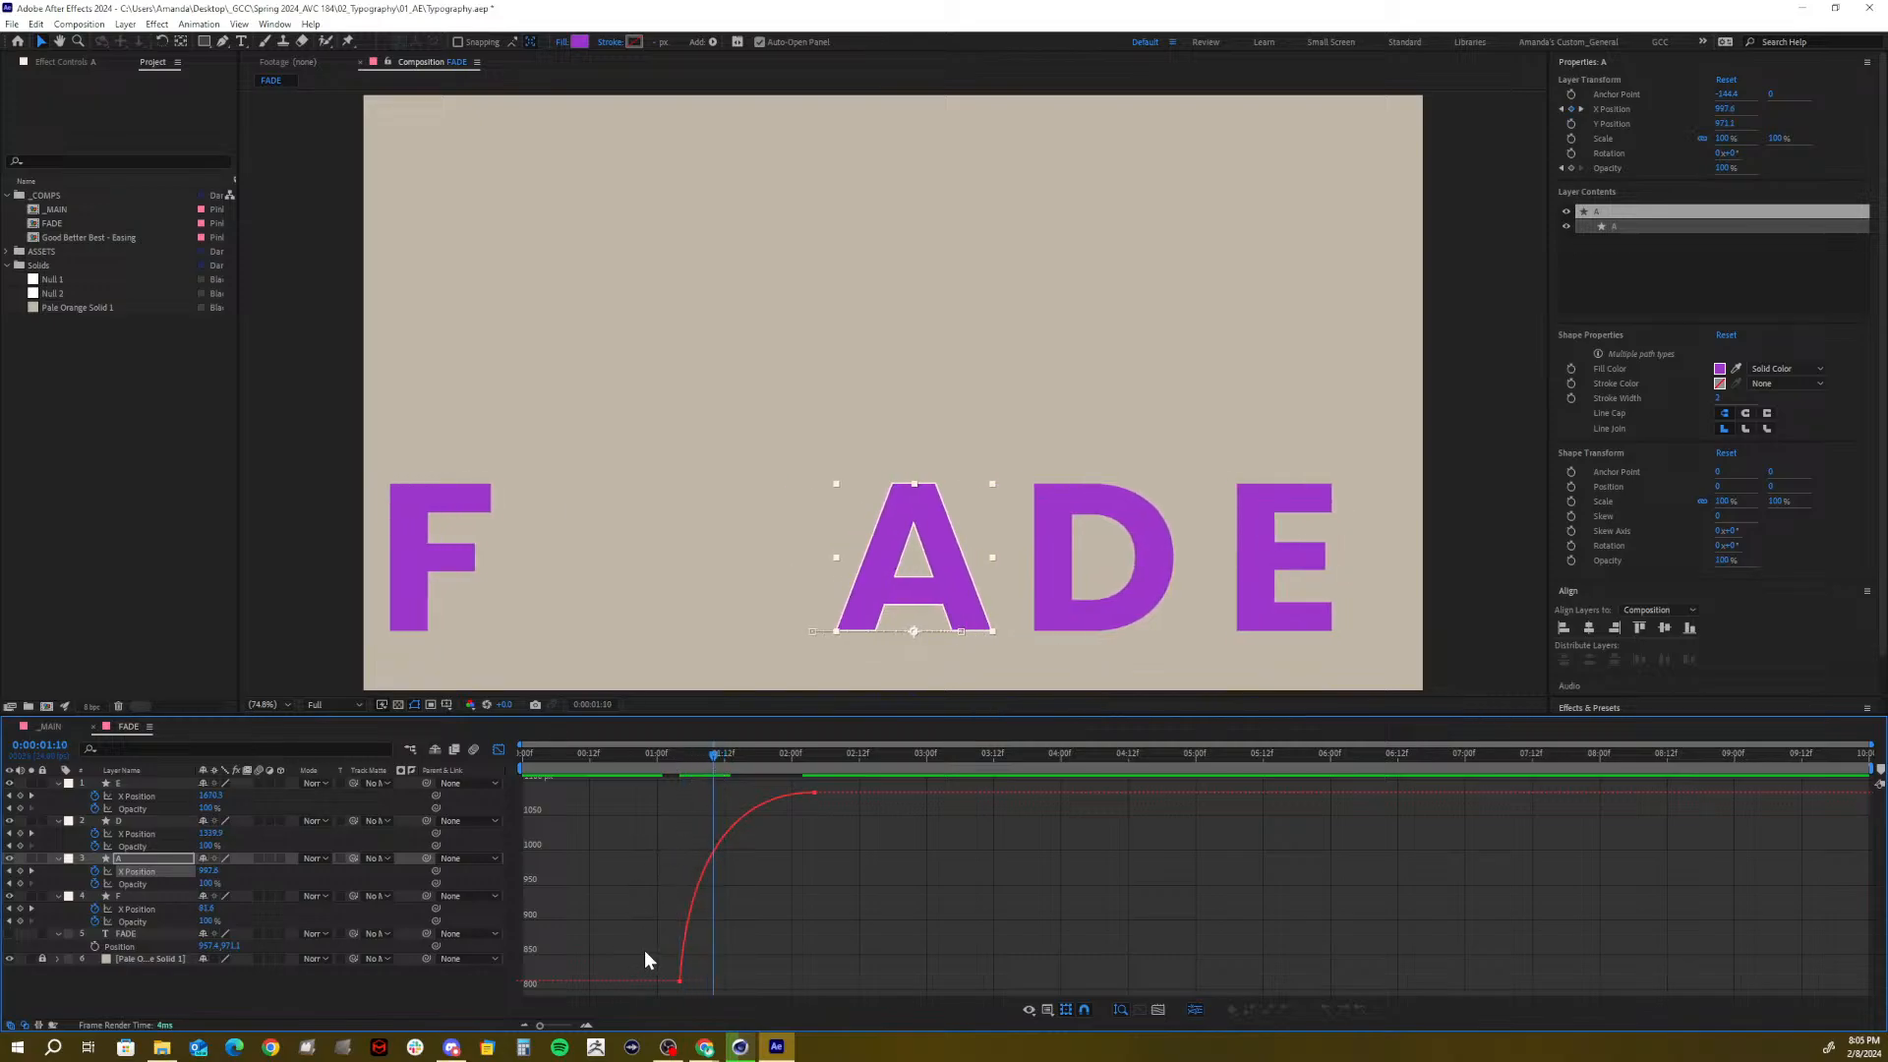
left_click_drag(706, 1001, 719, 981)
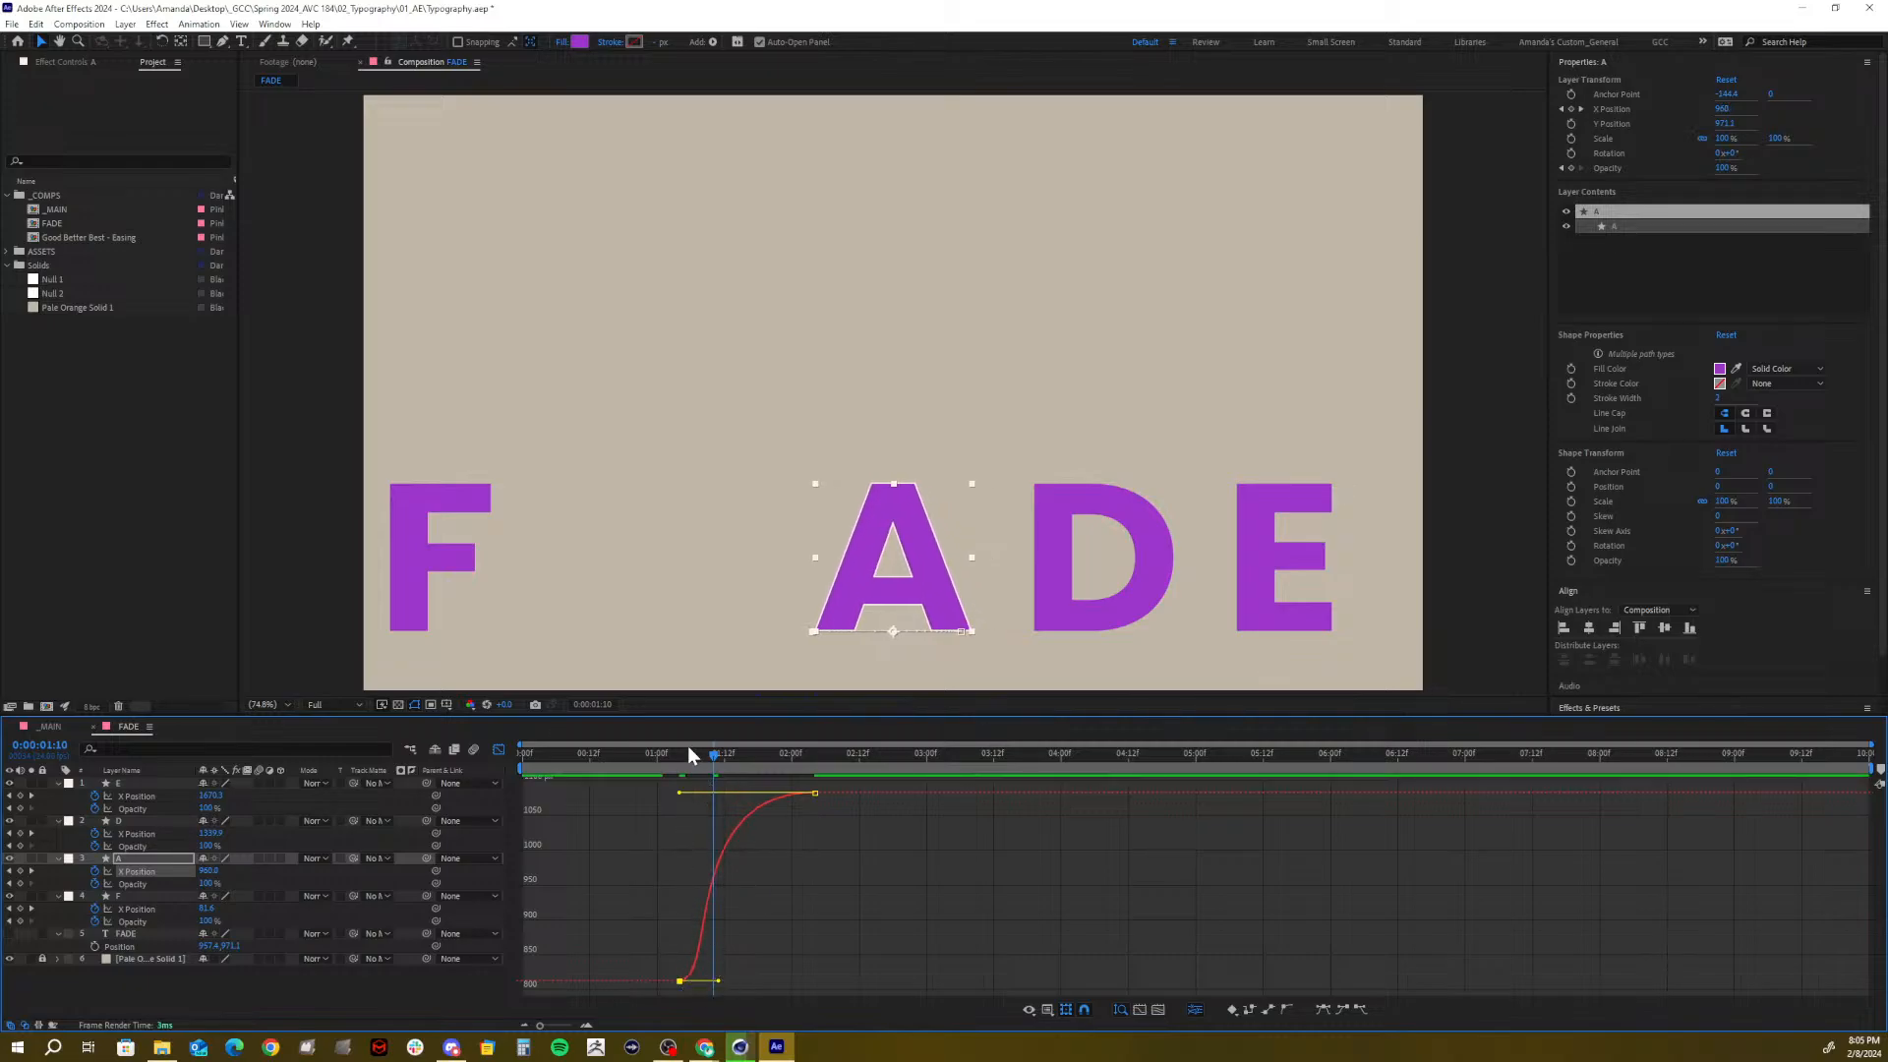
left_click_drag(687, 755, 521, 759)
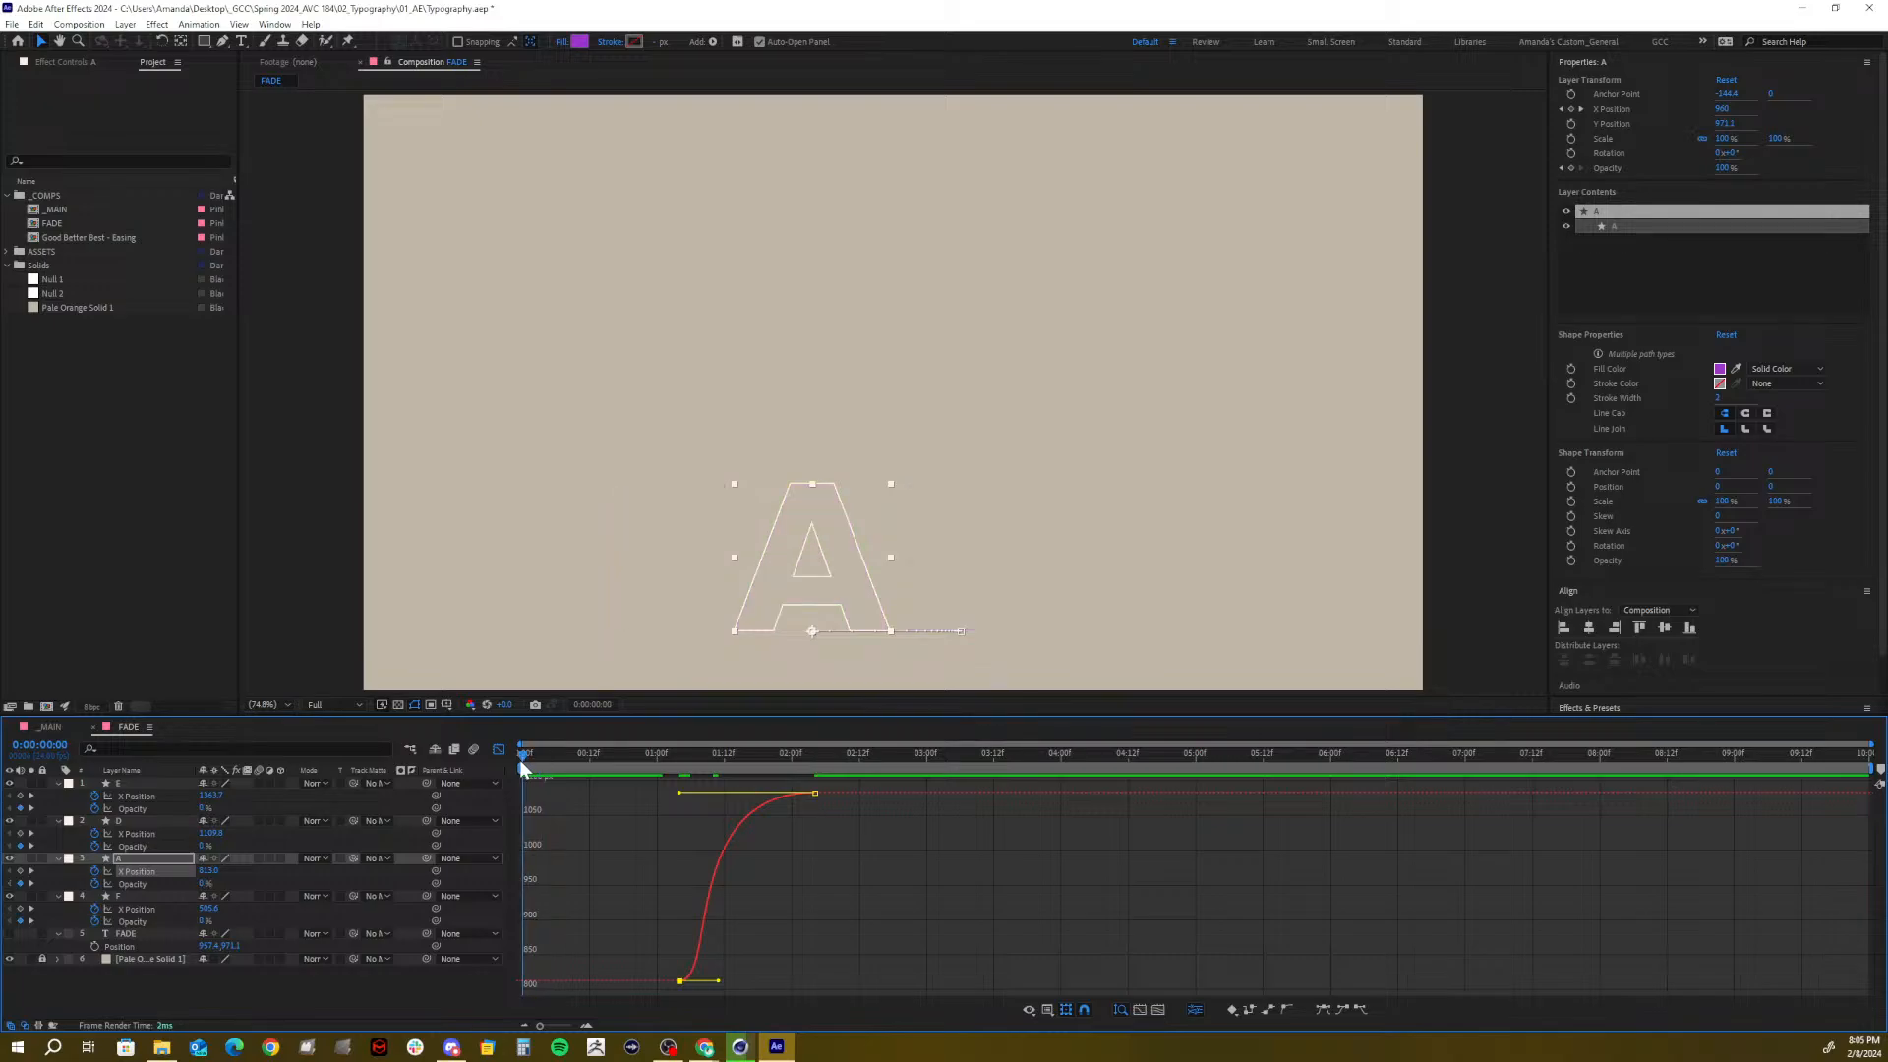
Lengthen F's first-keyframe influence so it shoots out faster, then preview
left_click(133, 909)
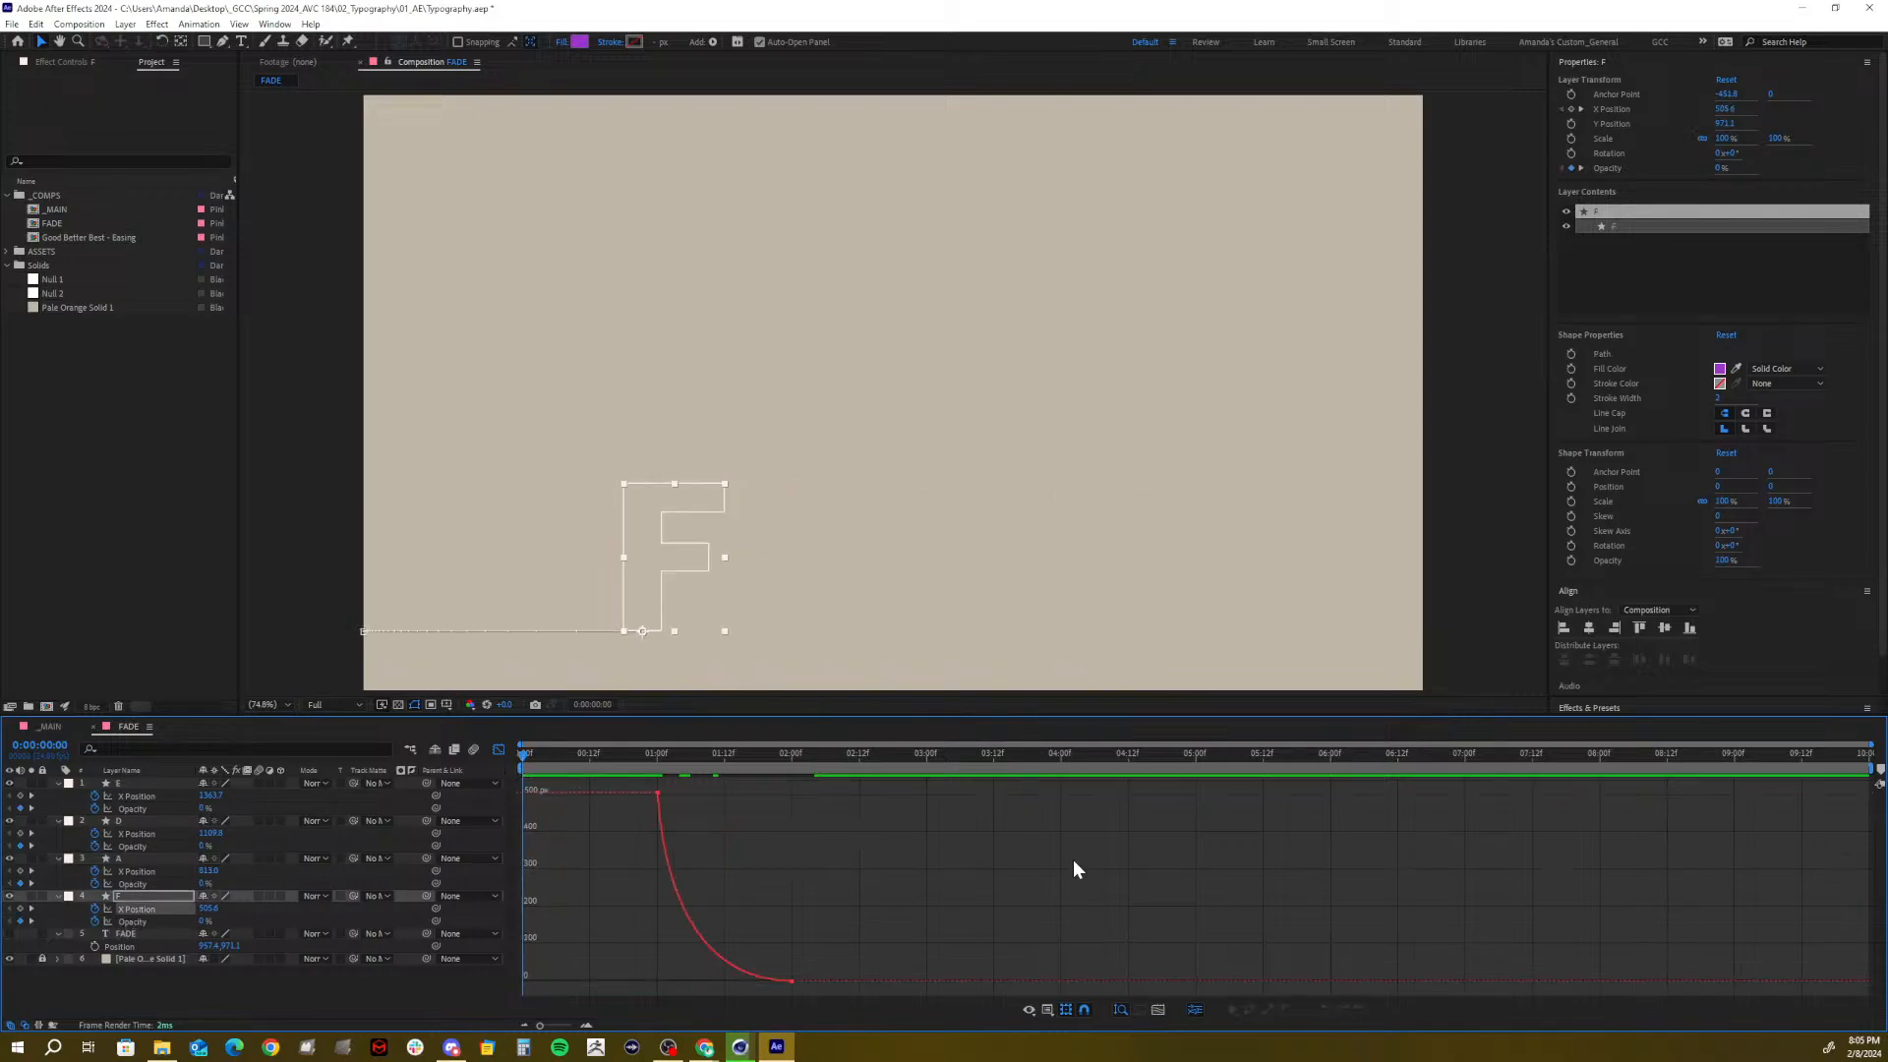
left_click_drag(627, 784, 629, 786)
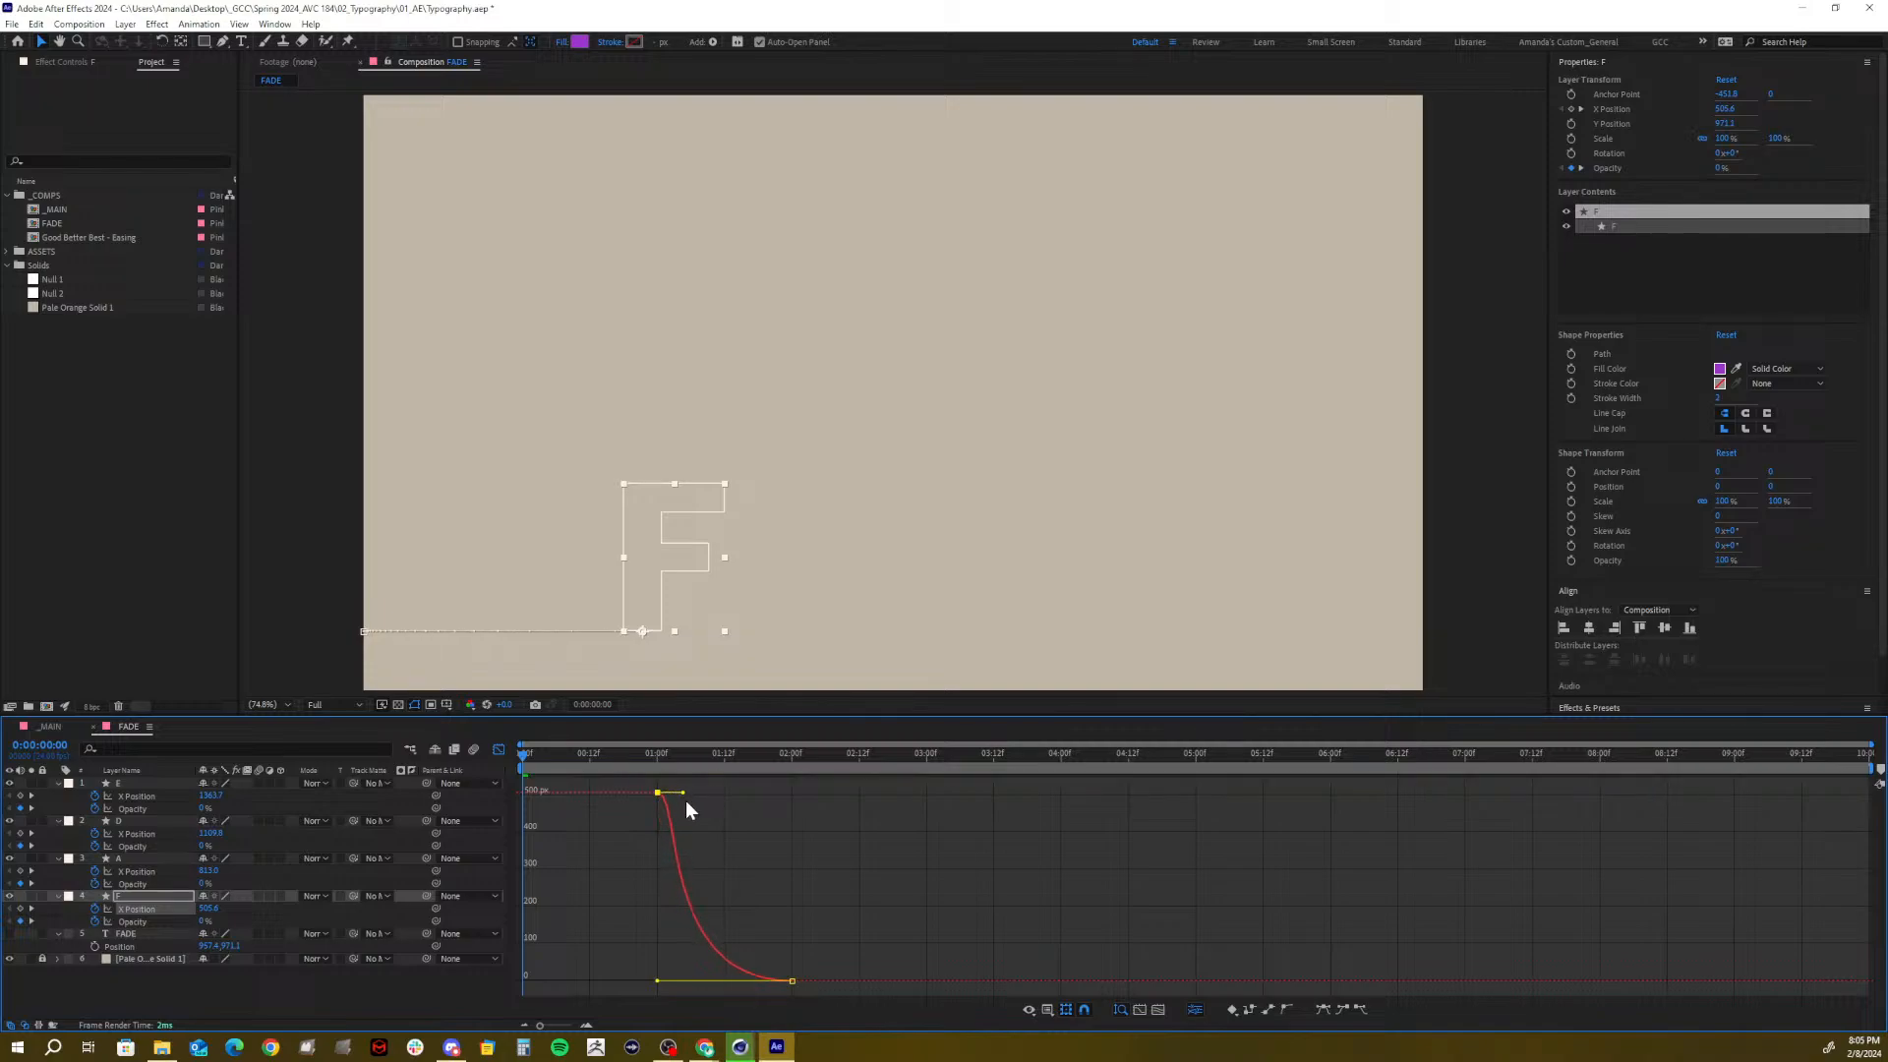
left_click_drag(686, 802, 697, 806)
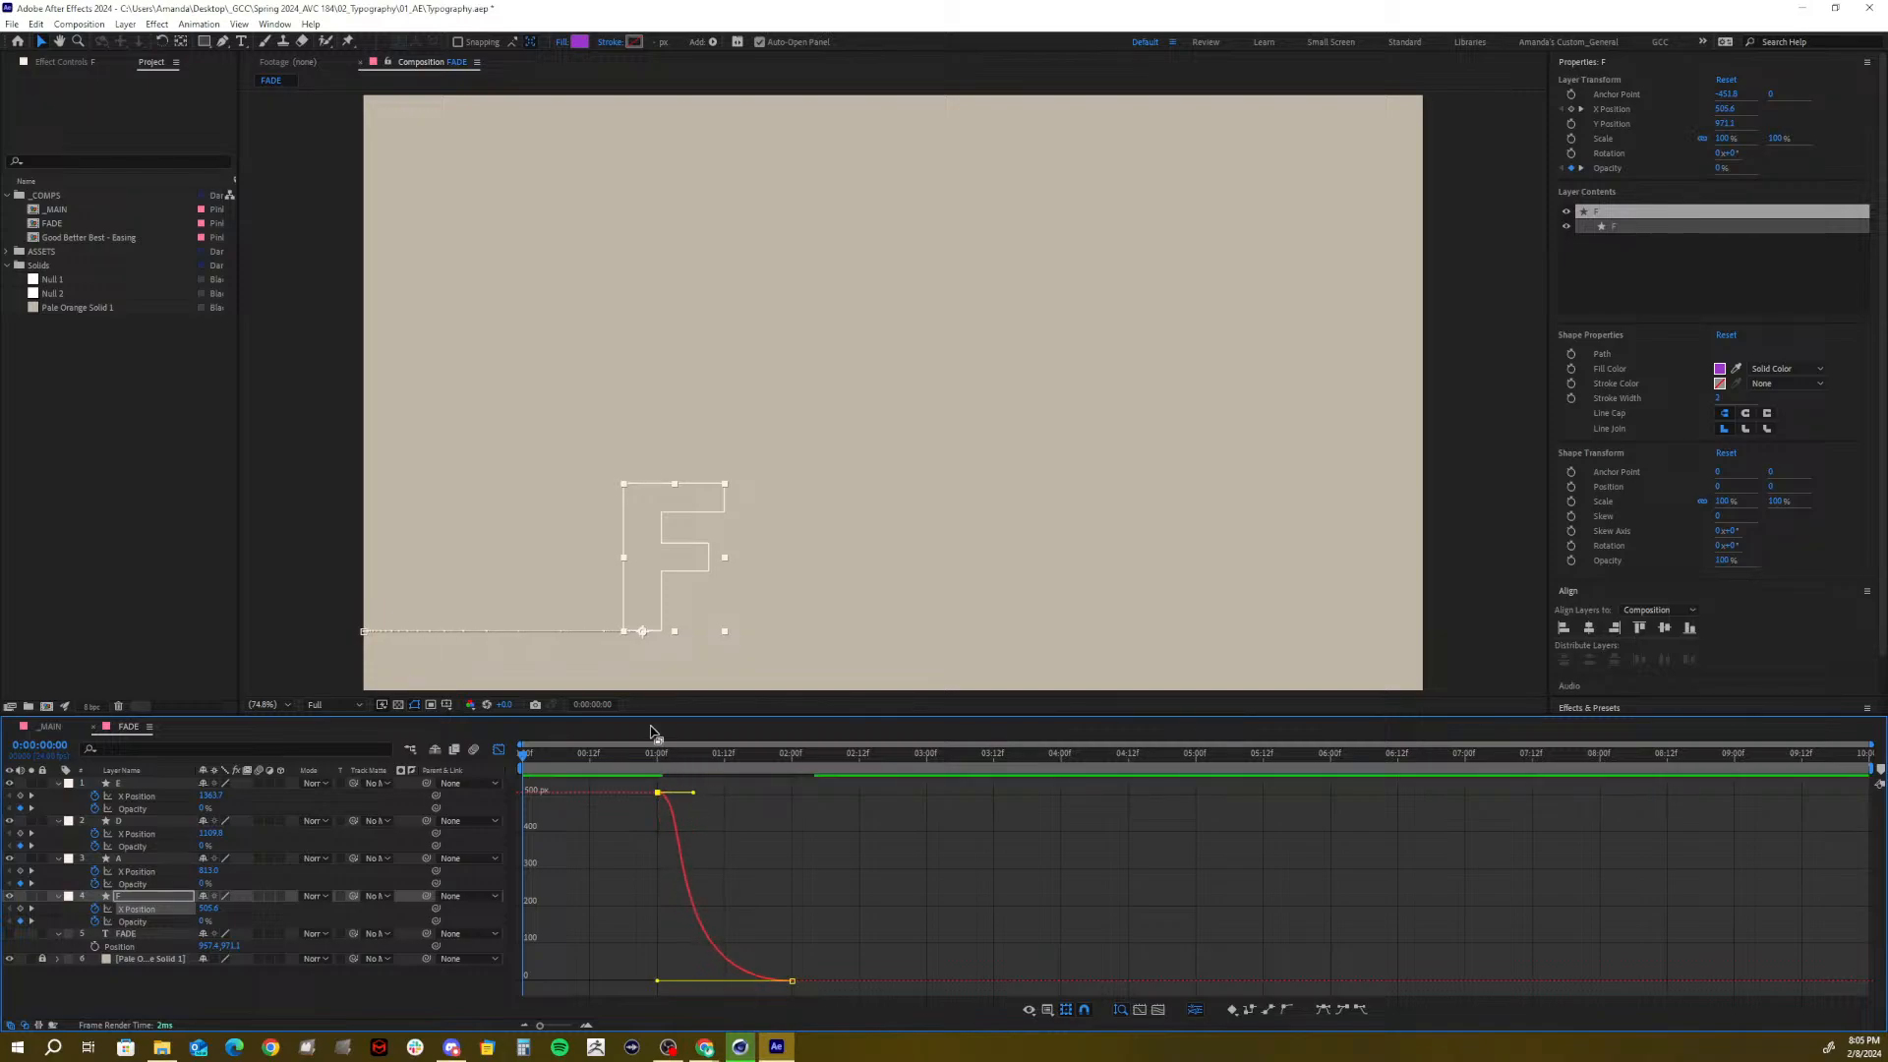
left_click_drag(604, 759, 701, 753)
key("space")
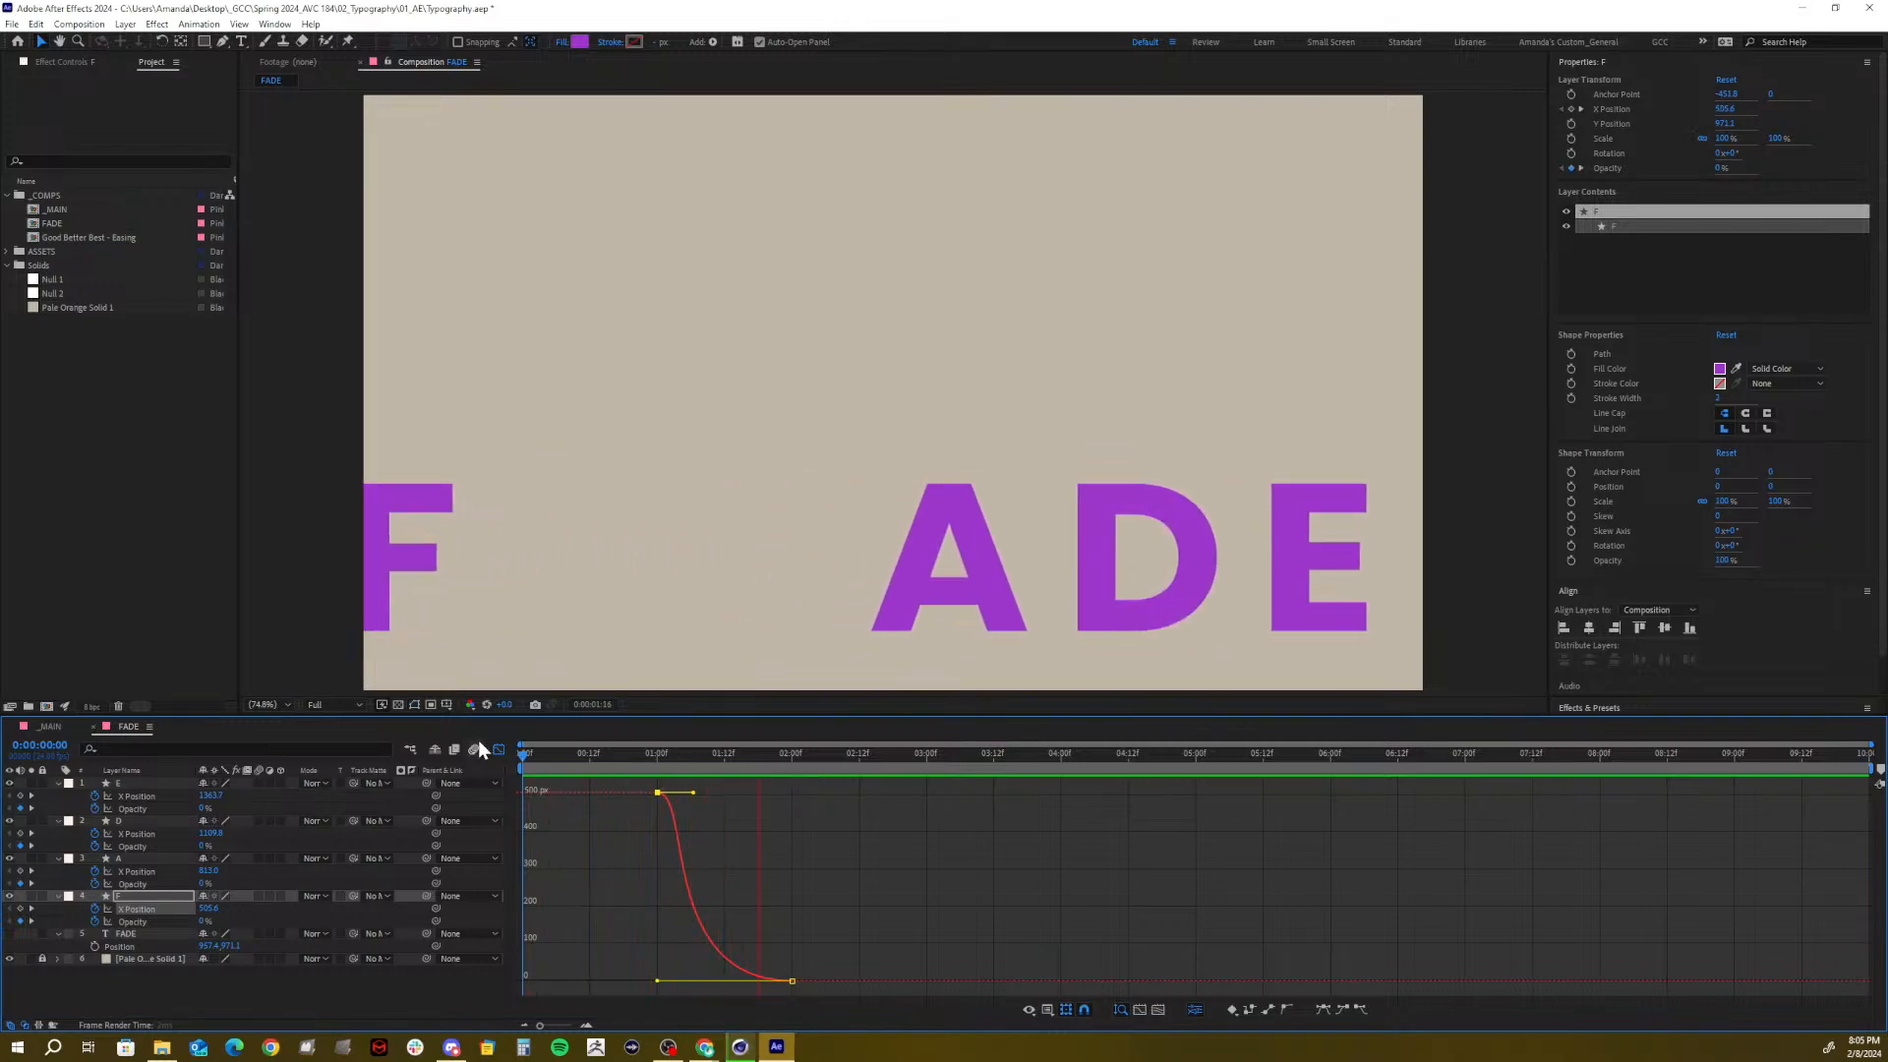
key("space")
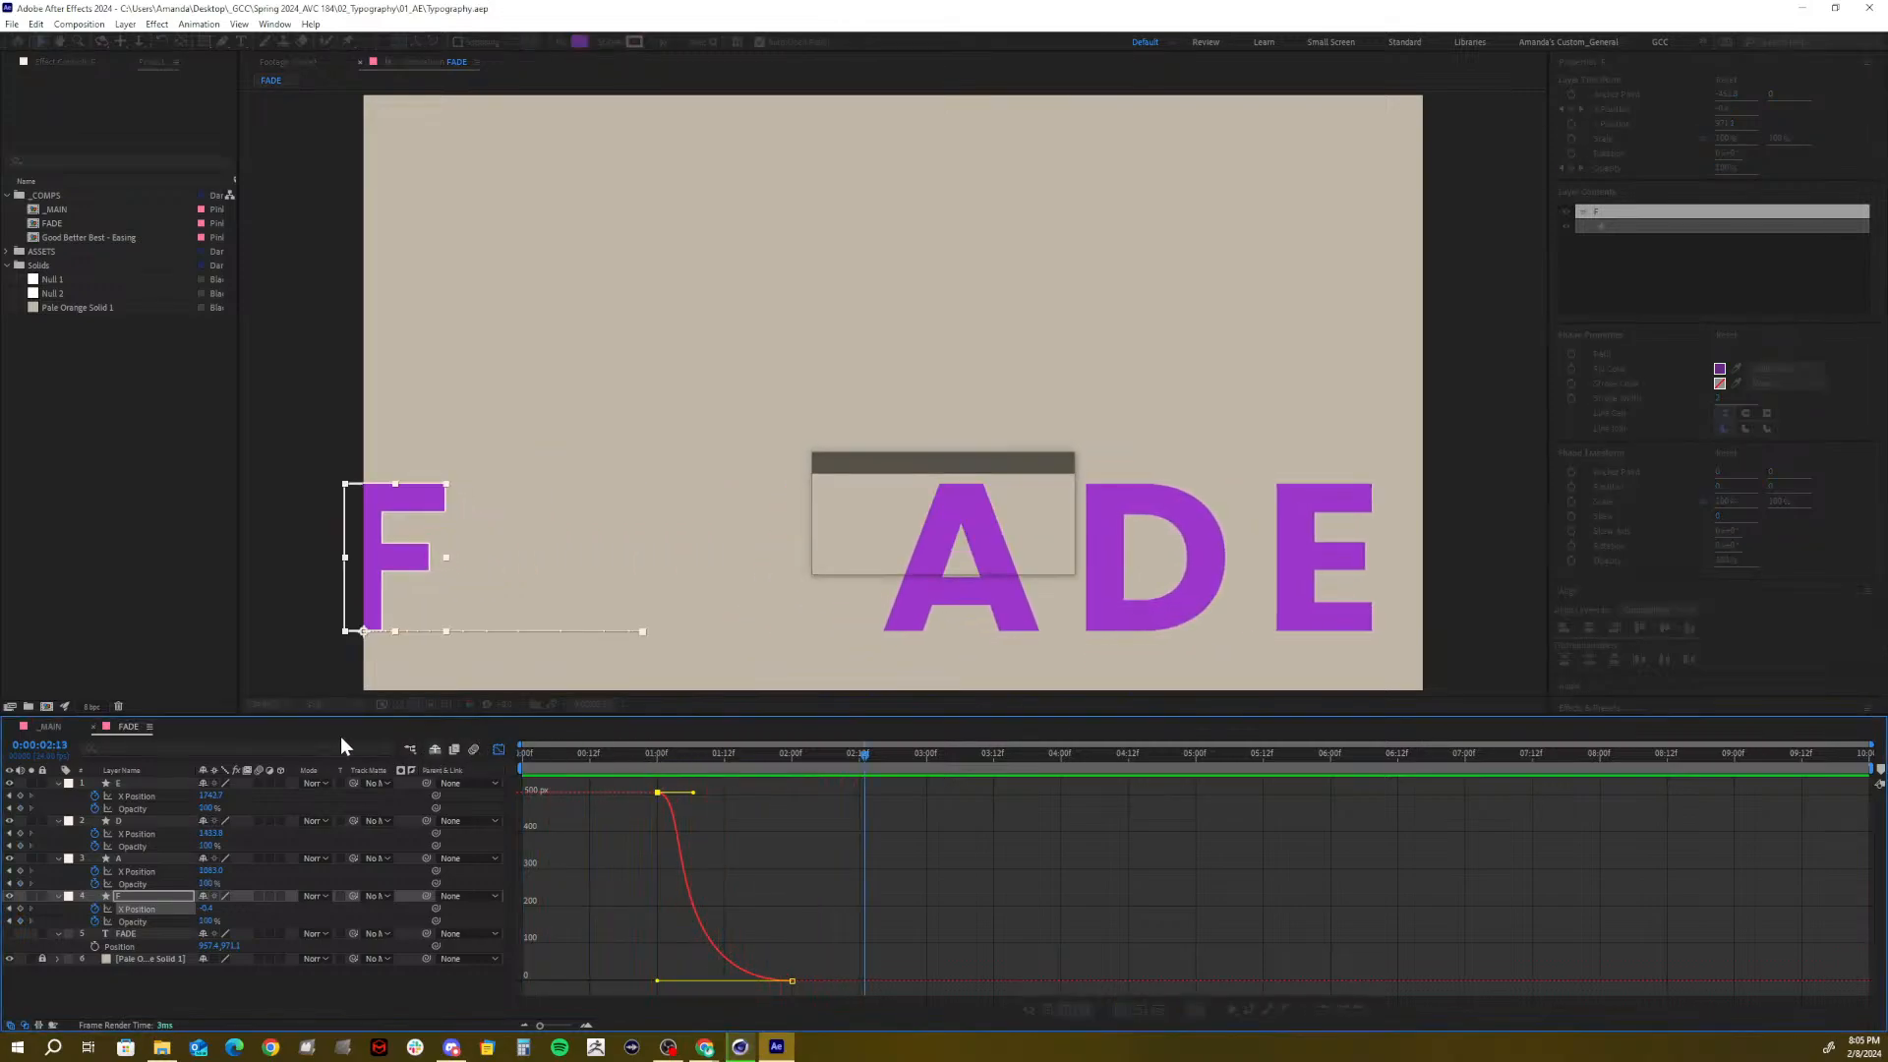
Collapse the E, D, A and F layer properties
left_click(60, 783)
left_click(56, 796)
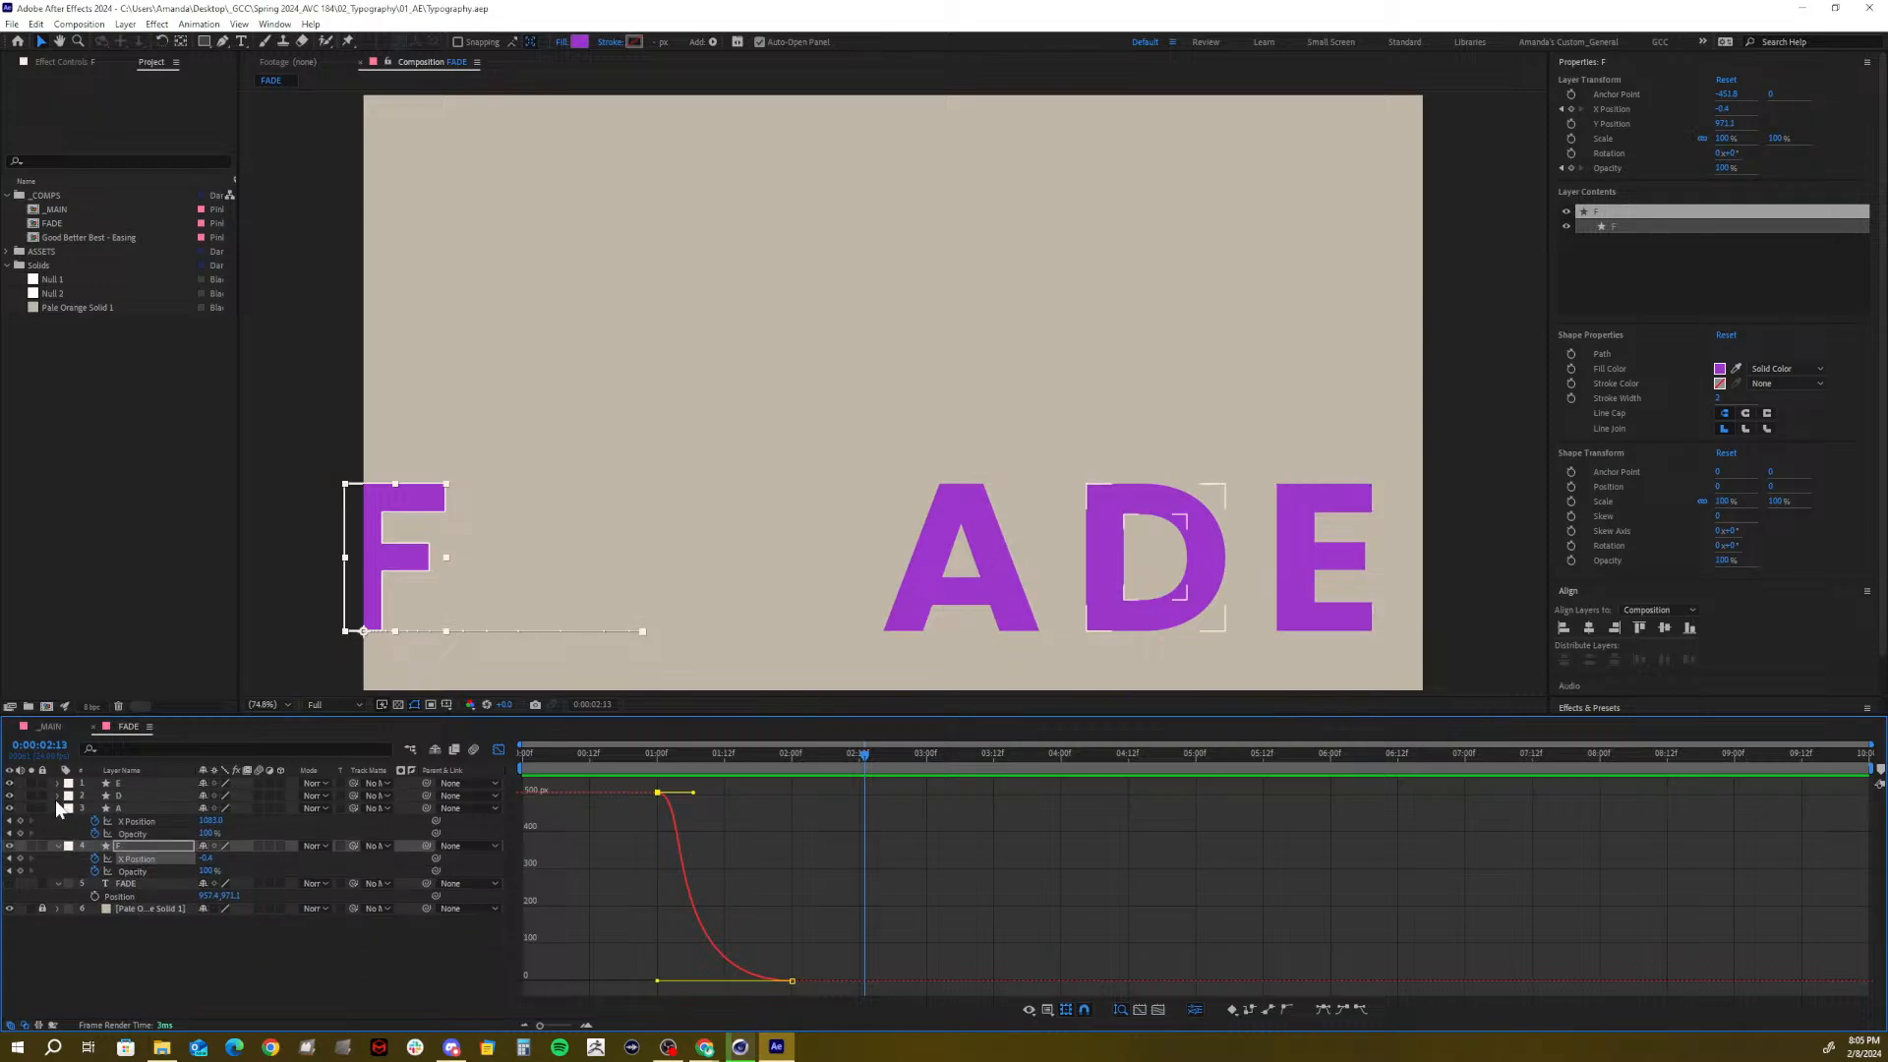
left_click(56, 807)
left_click(57, 819)
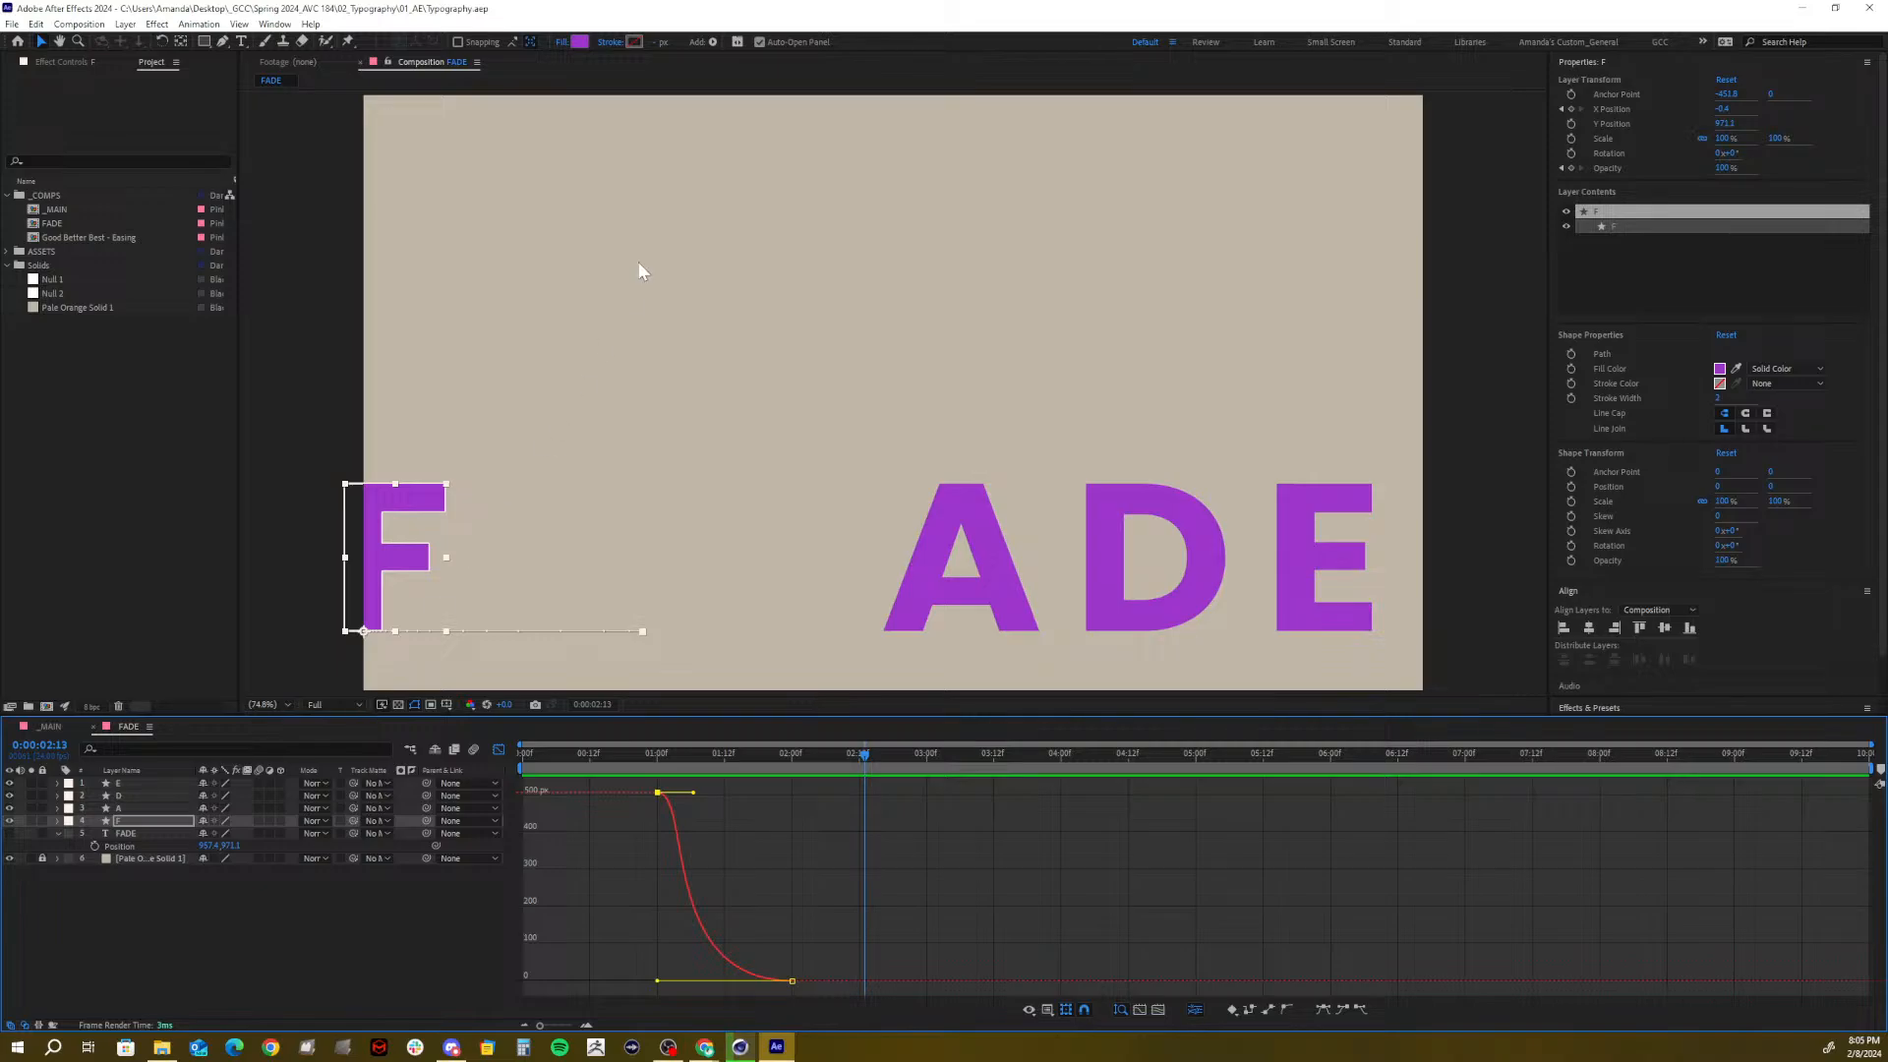
Start a new text layer beside the F in Poppins Light at 100 px
left_click(241, 42)
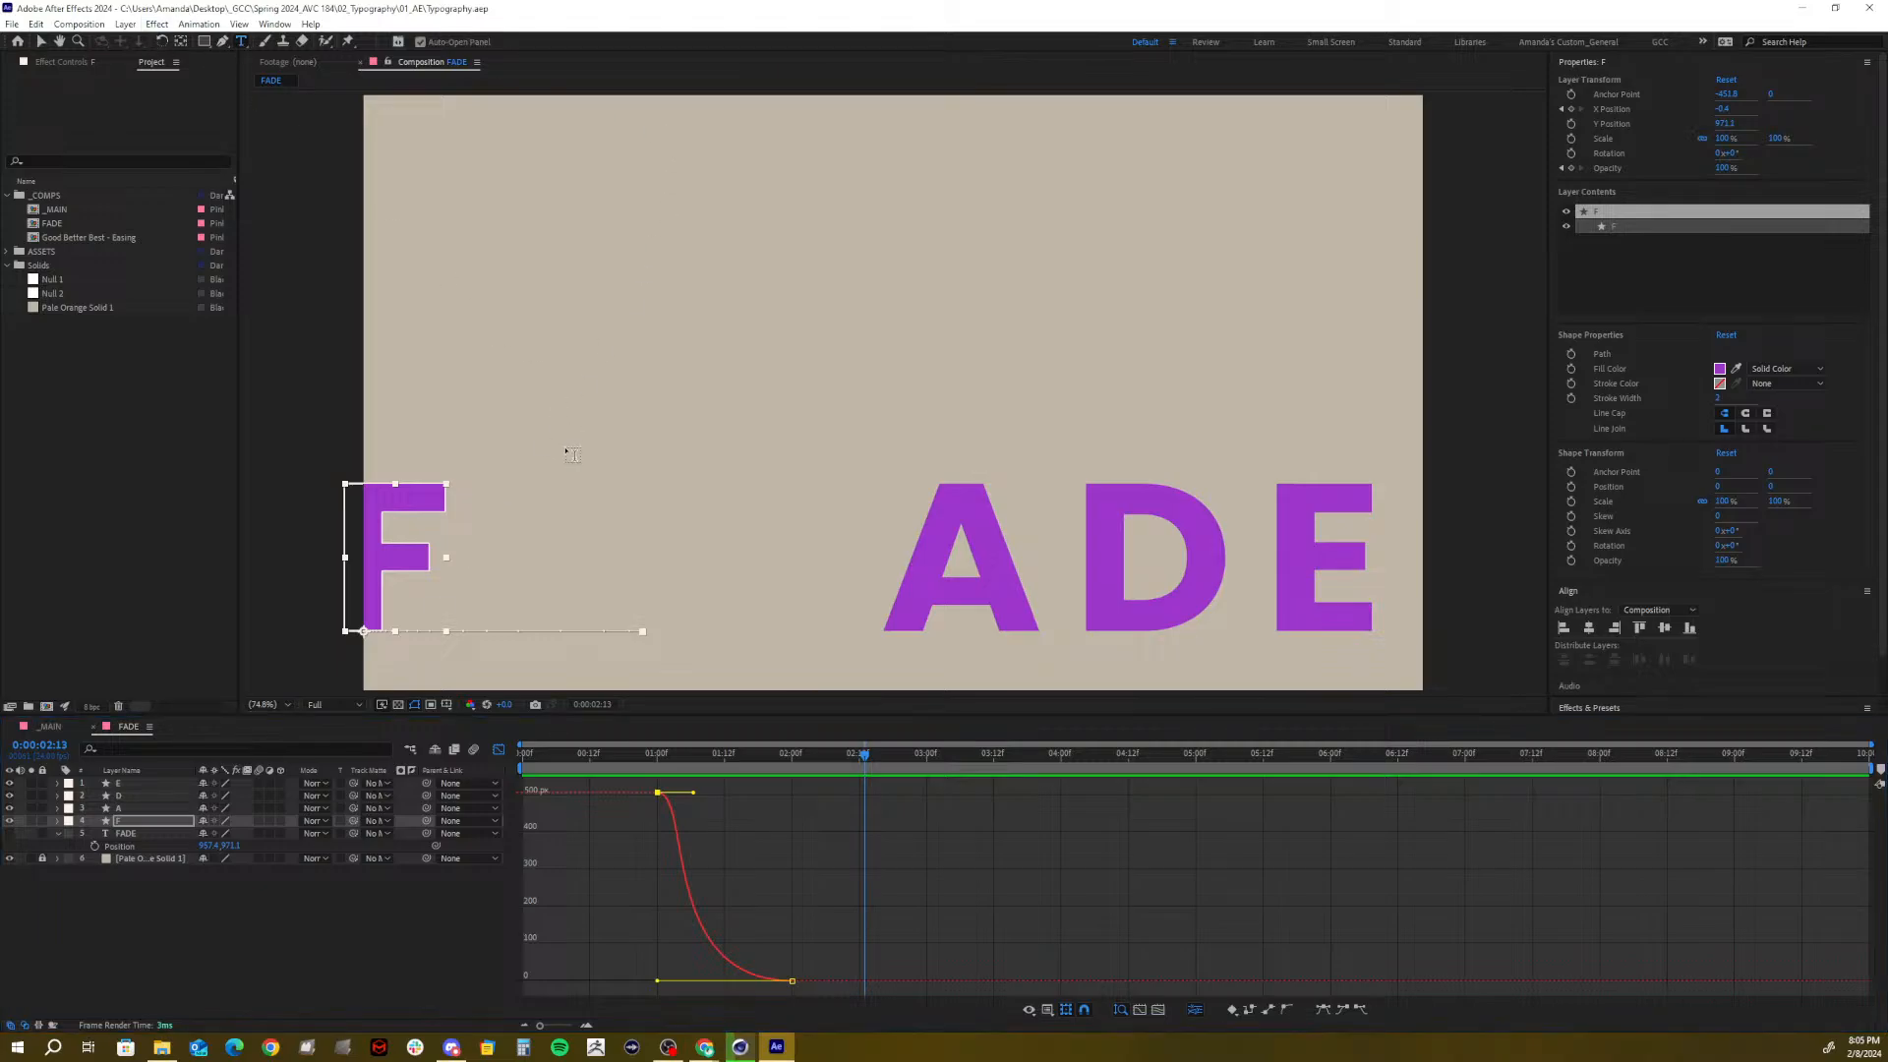
left_click(528, 489)
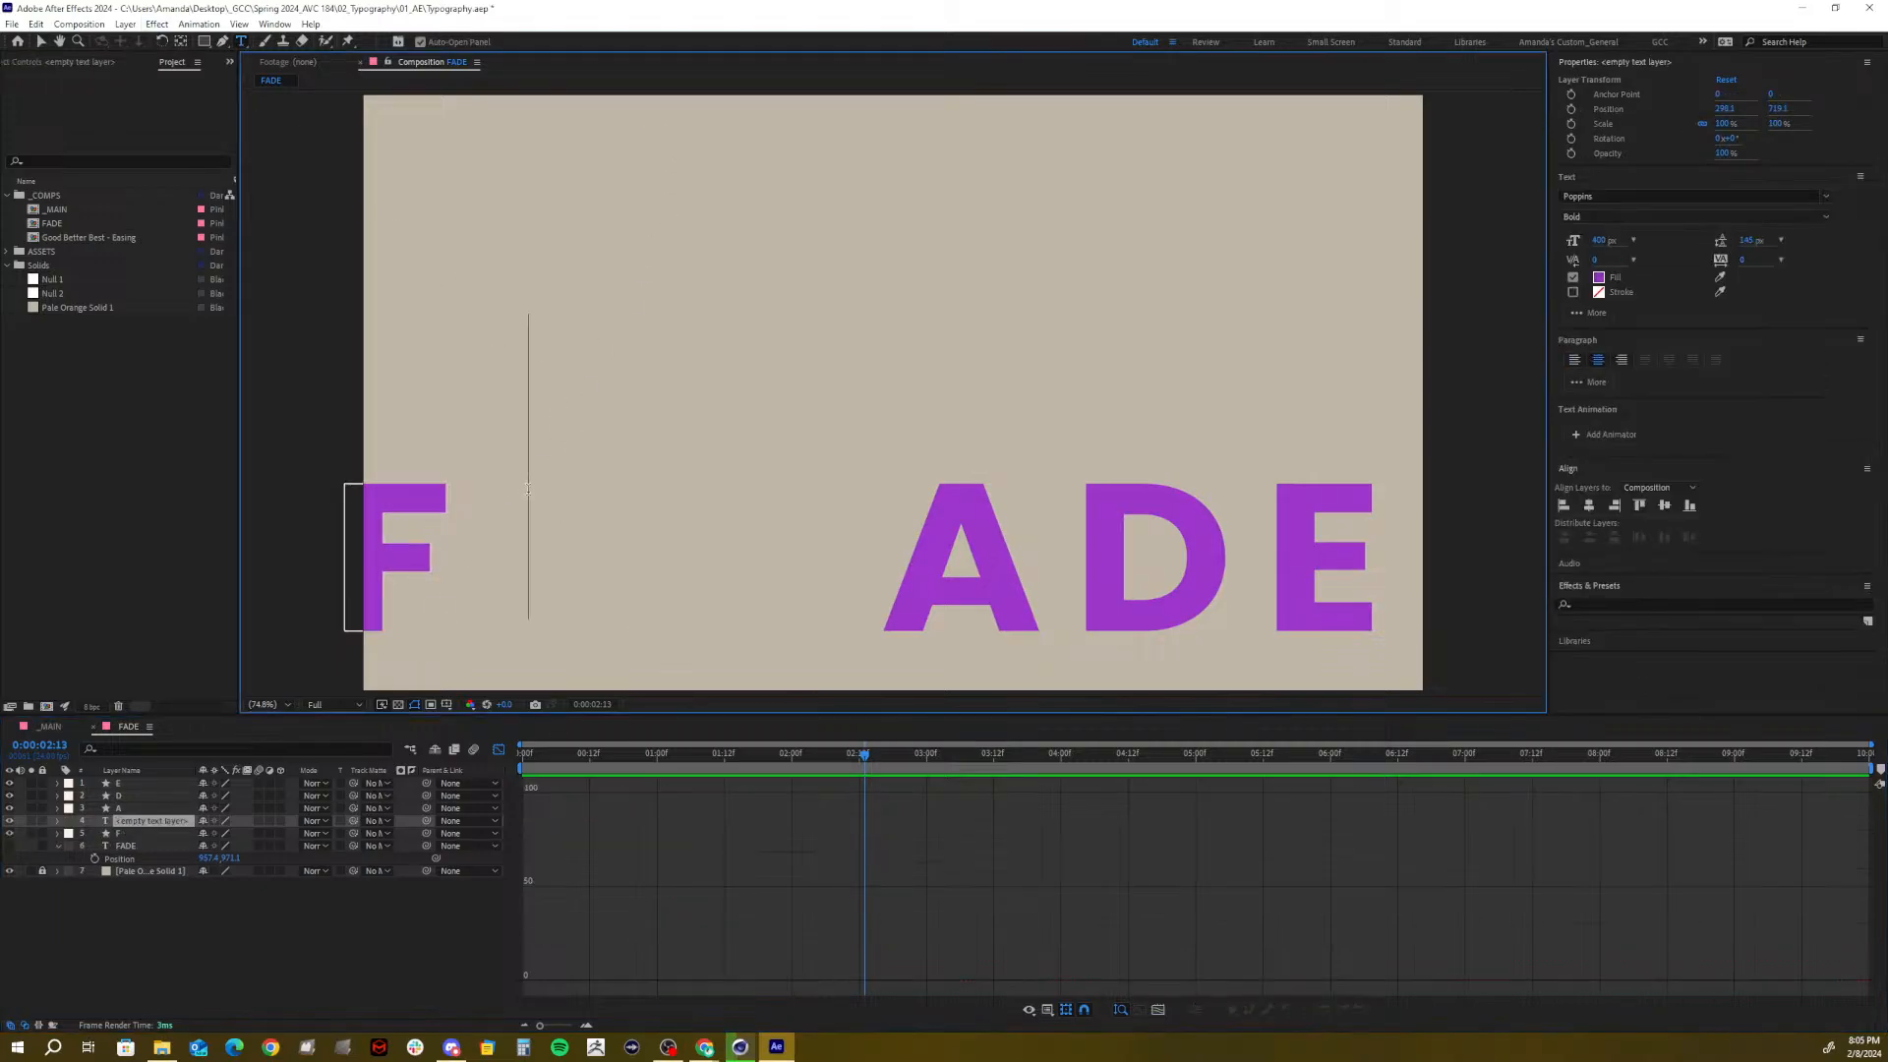
left_click(1600, 240)
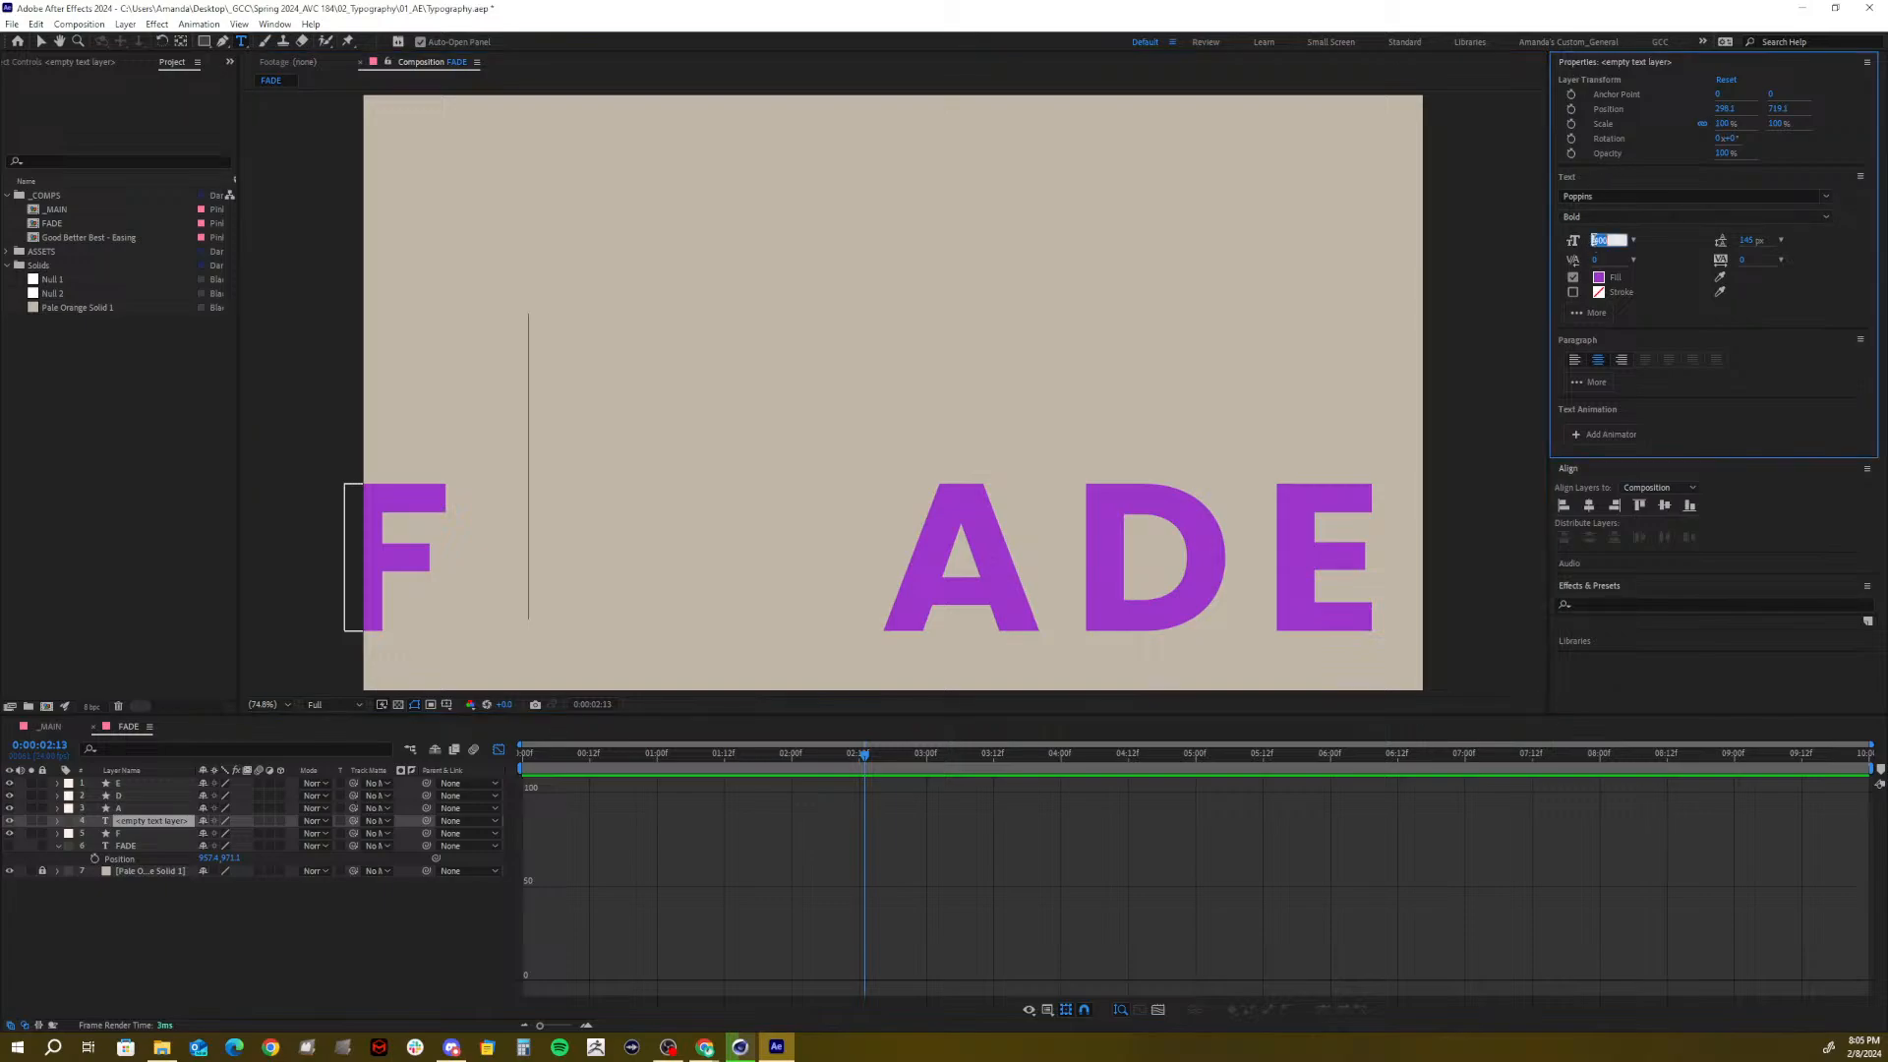
type("200")
key("Return")
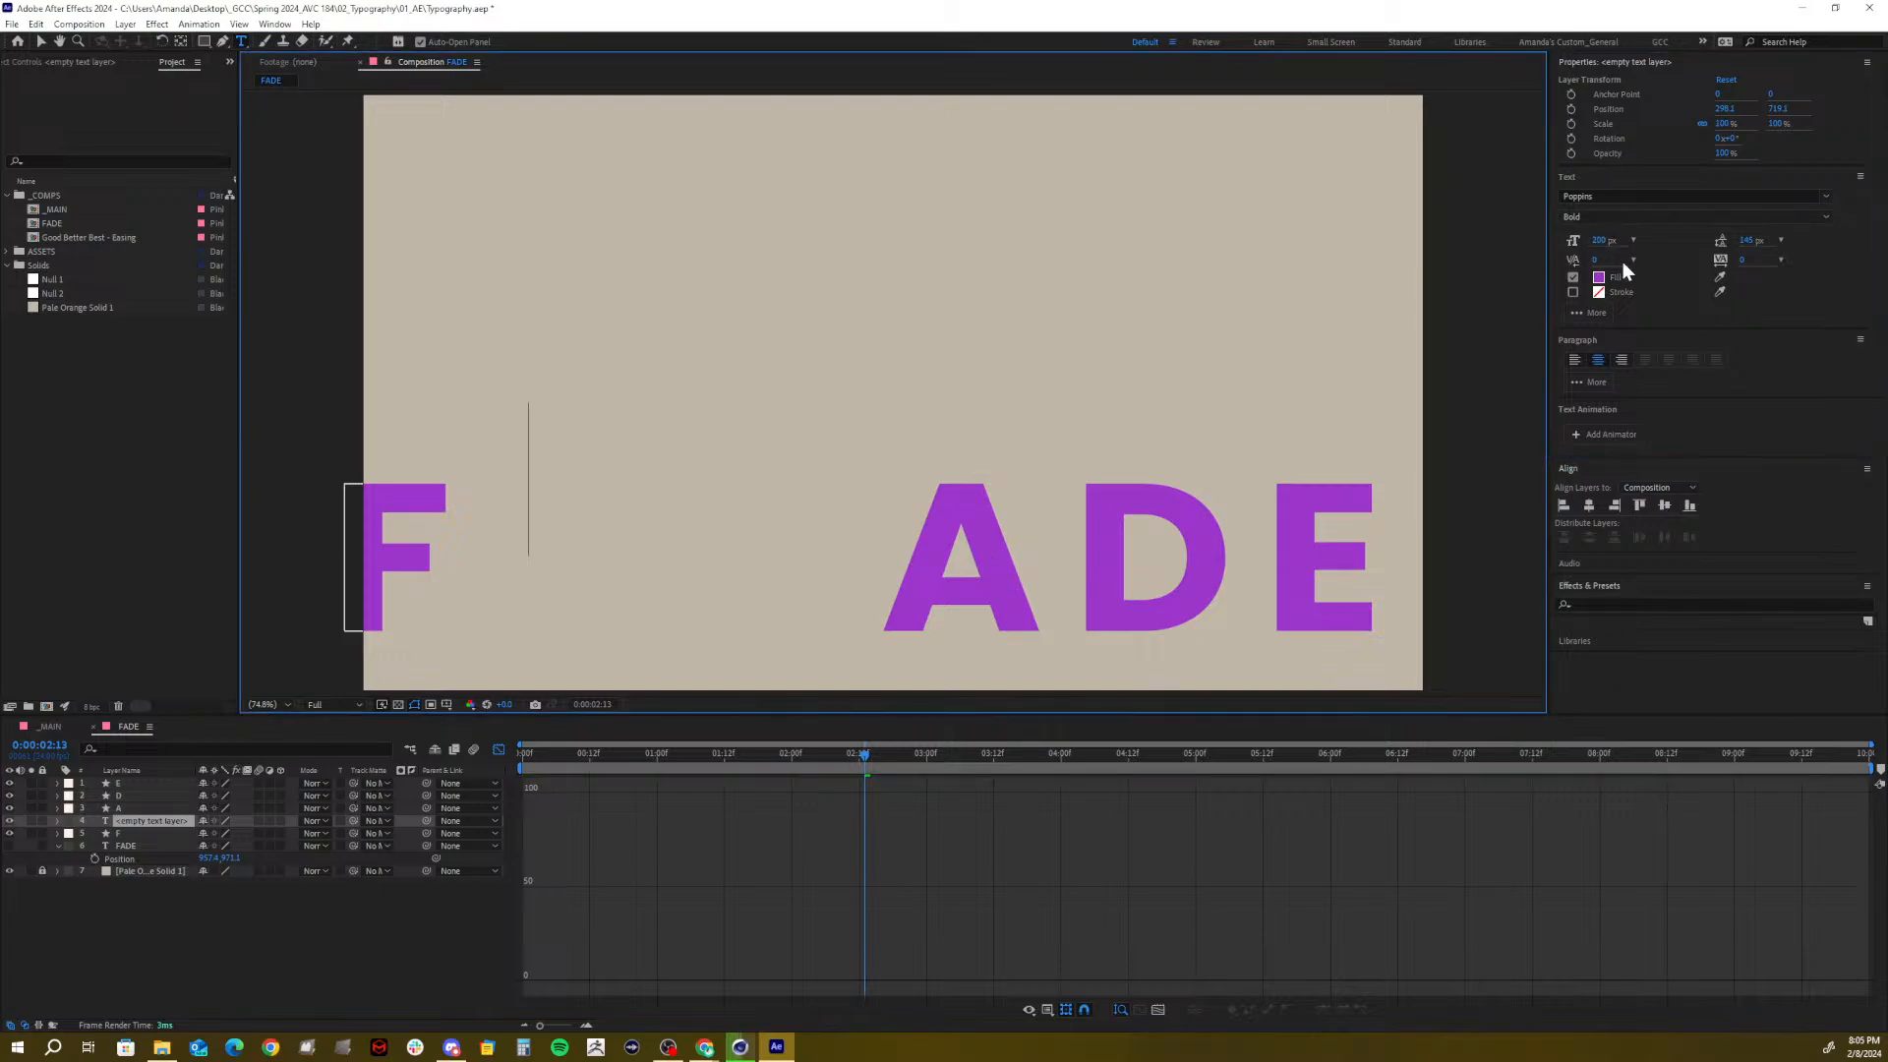
left_click(1597, 240)
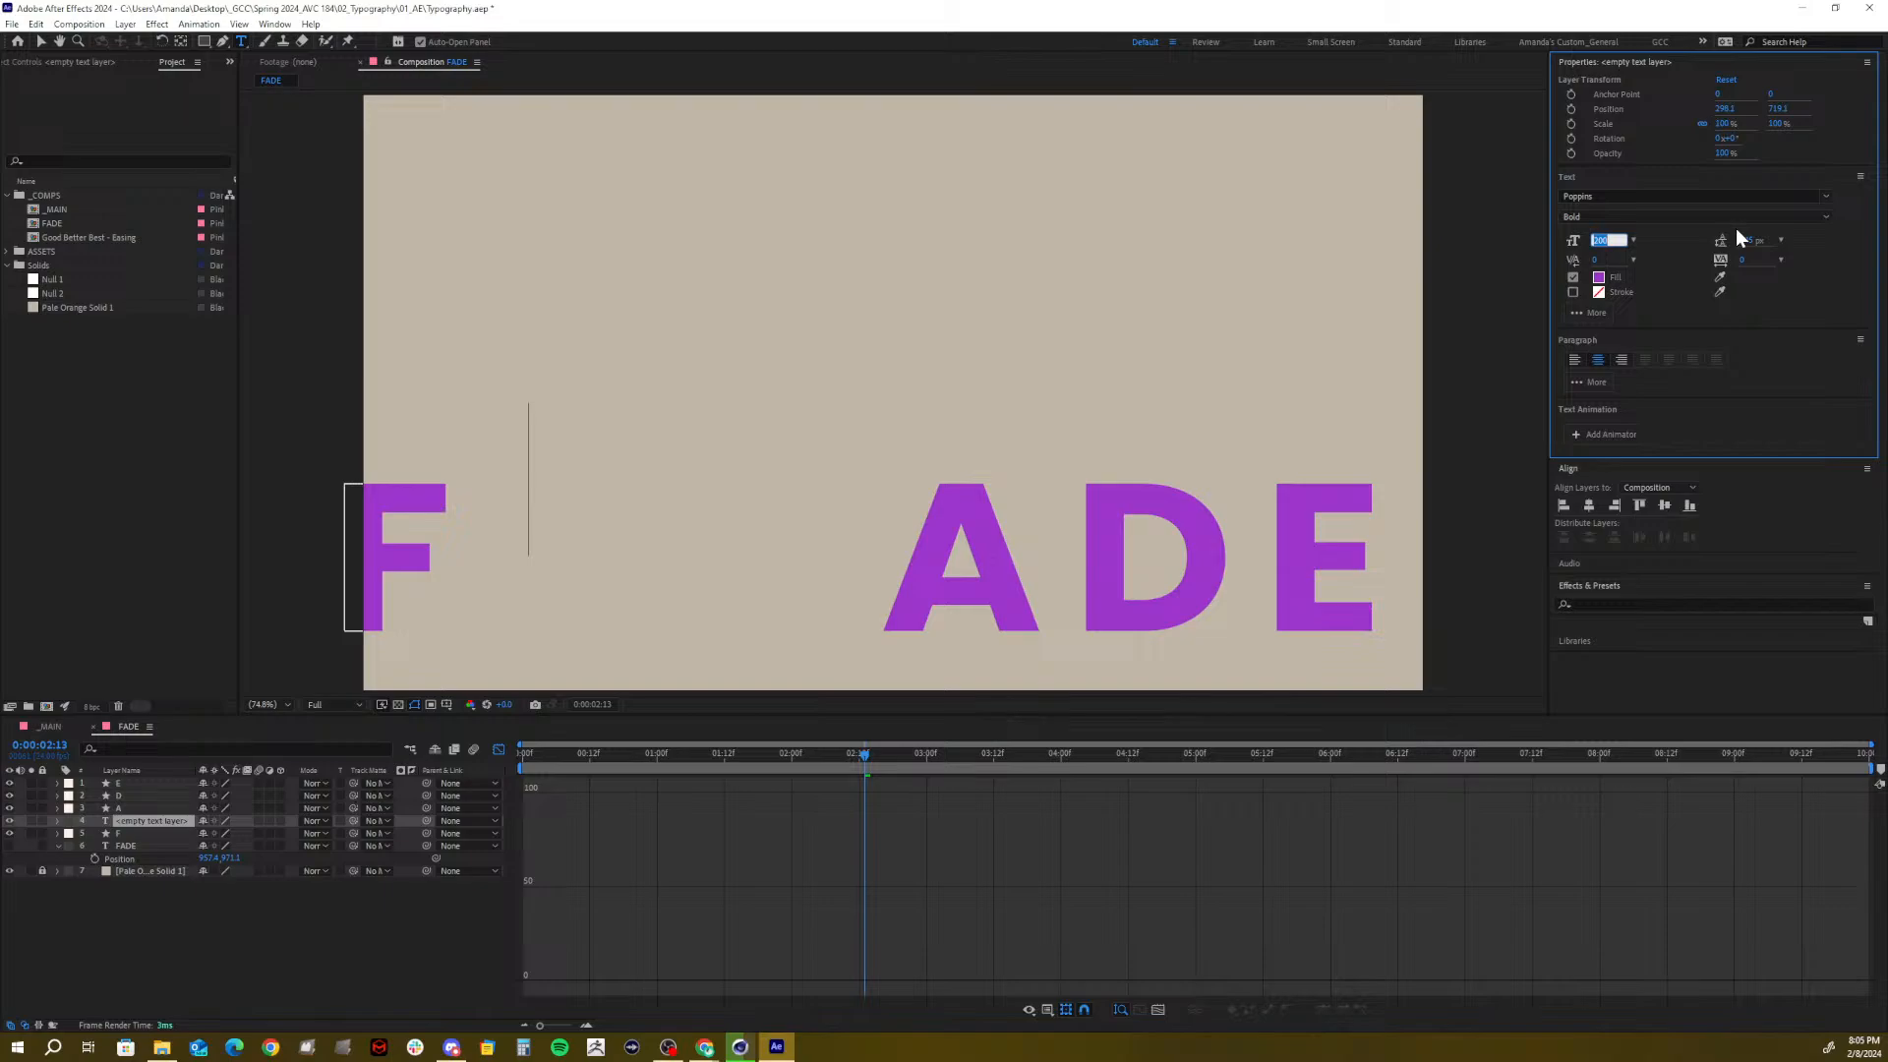
type("100")
key("Return")
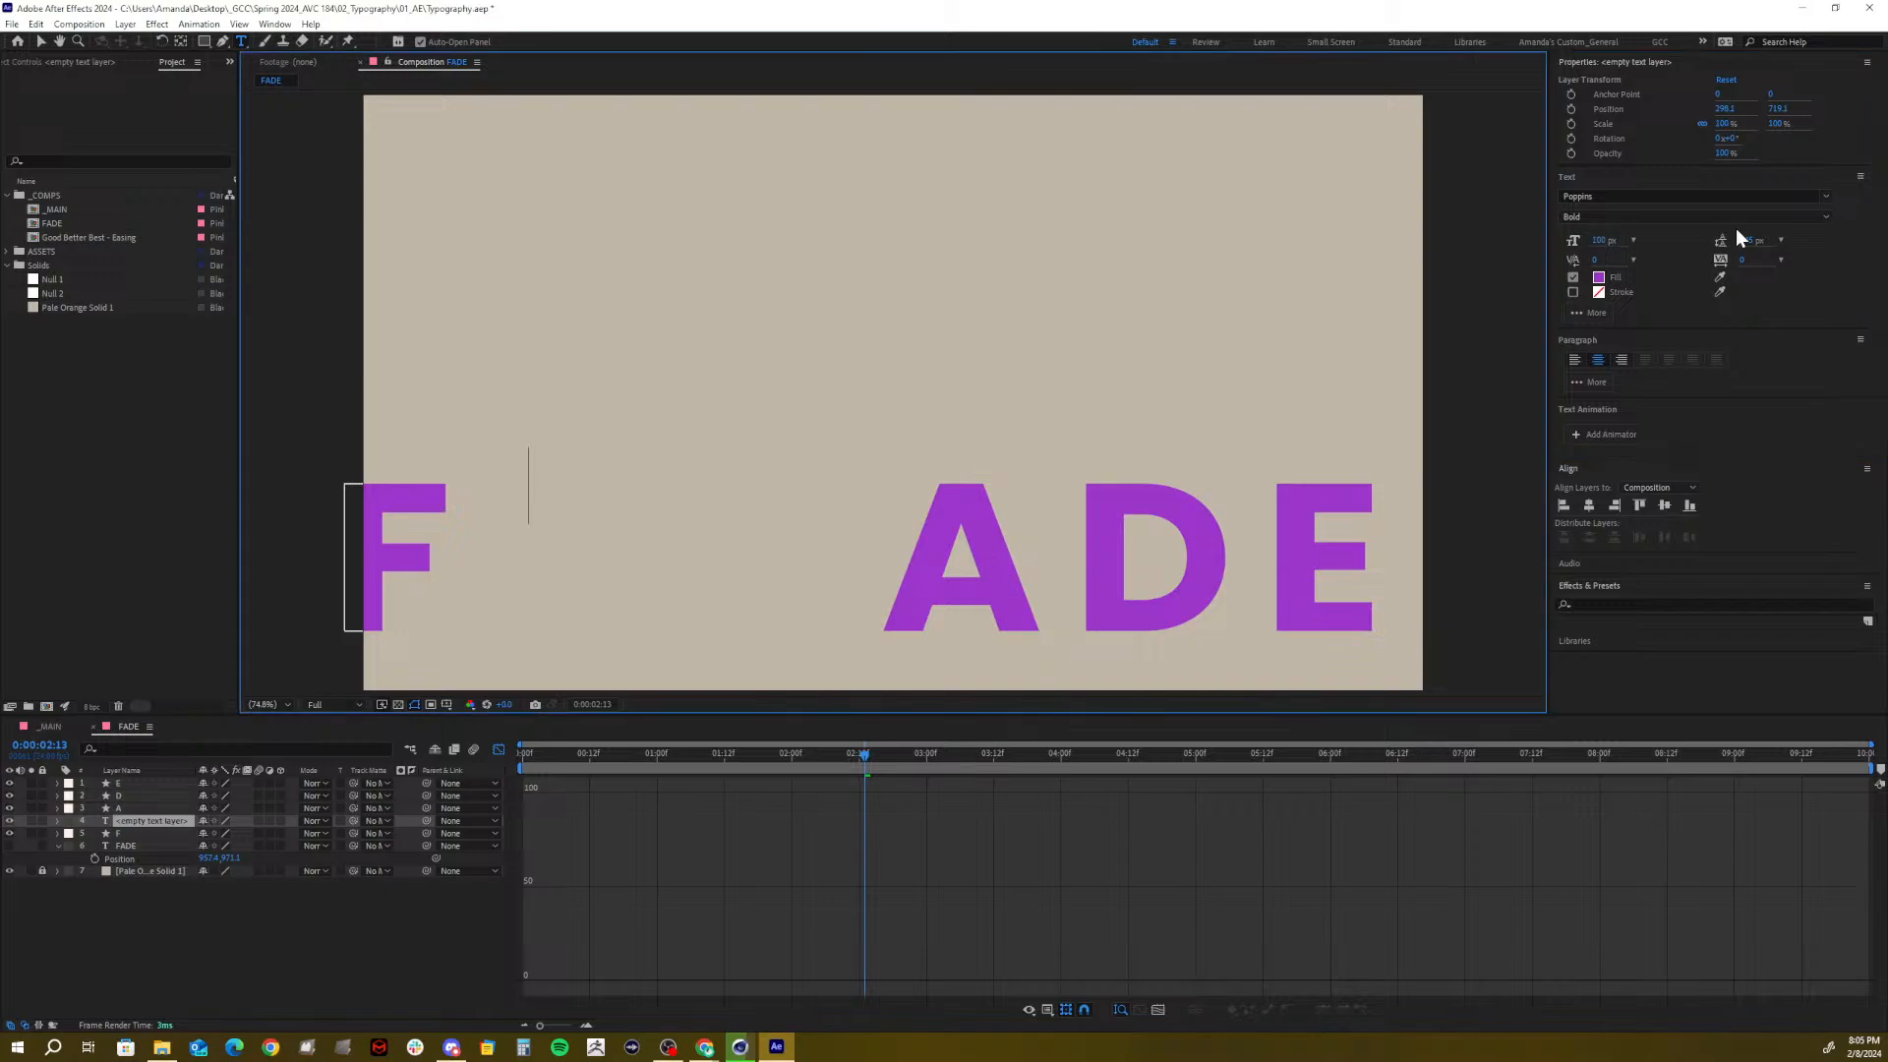
left_click(1600, 219)
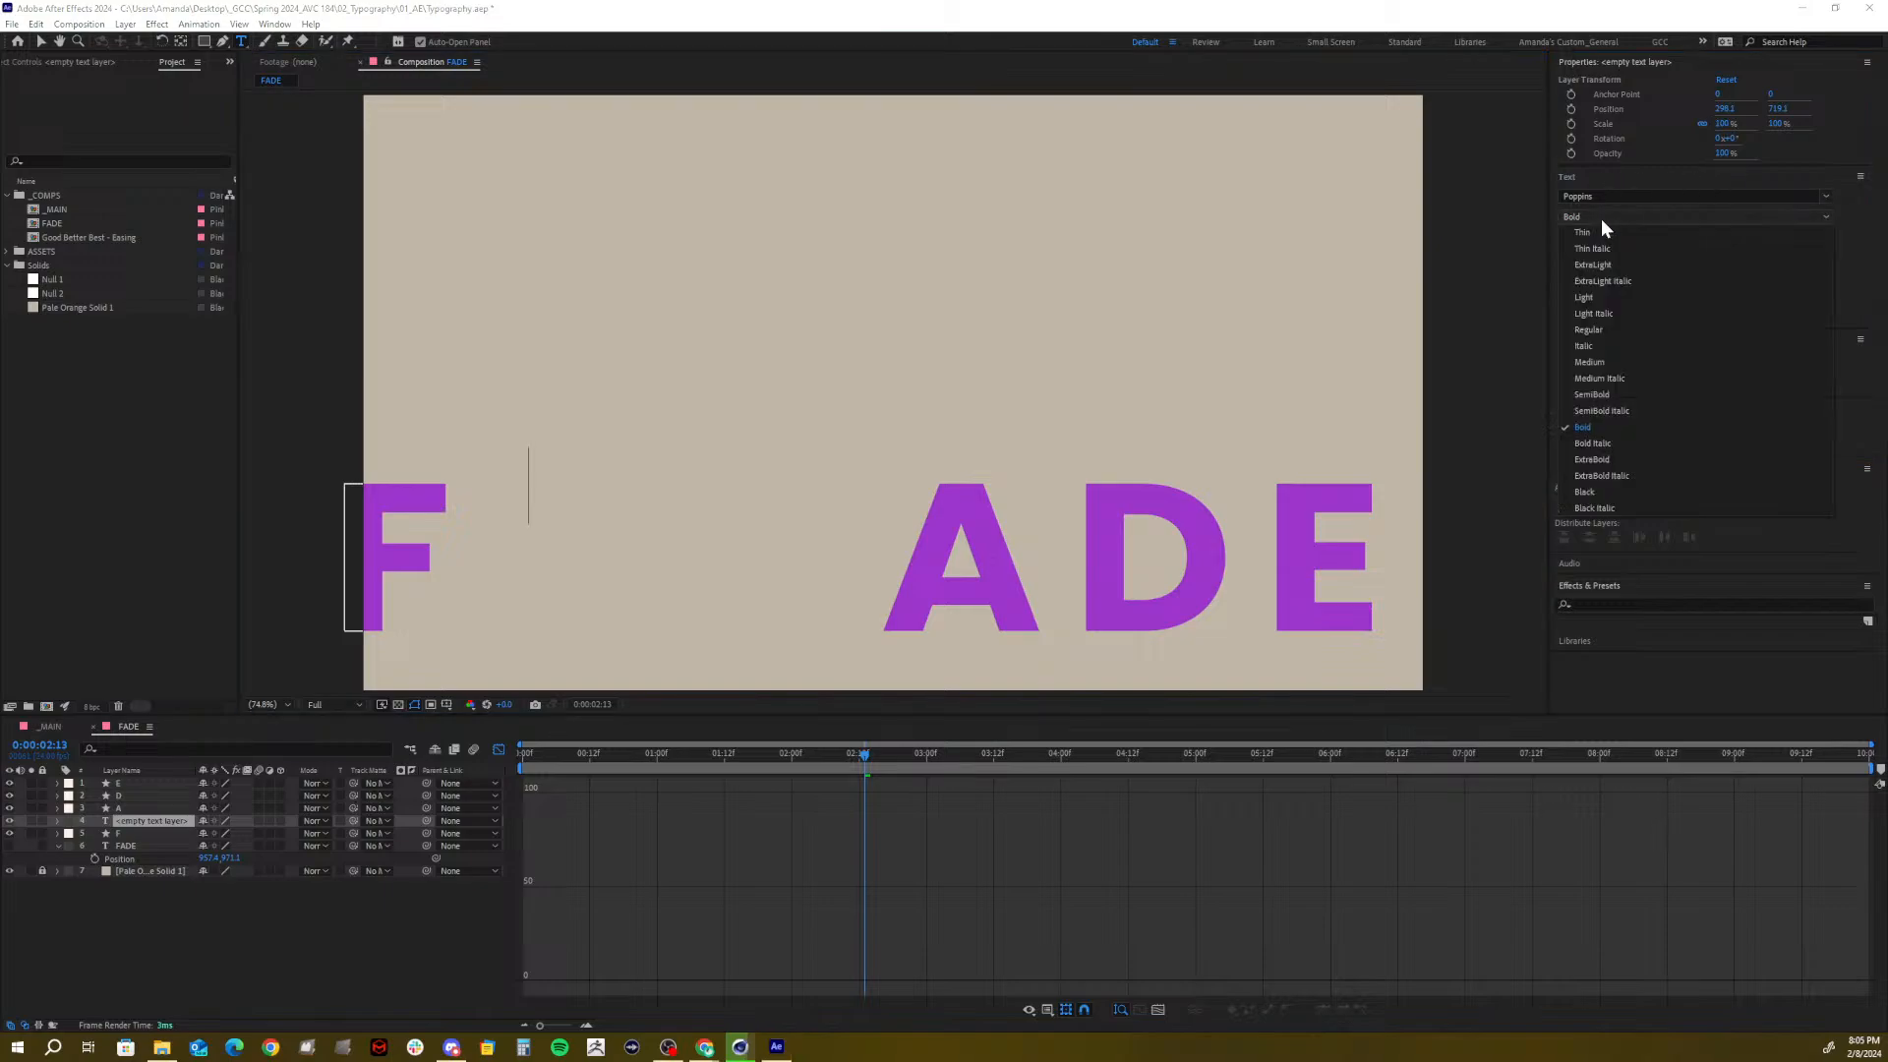
left_click(1591, 297)
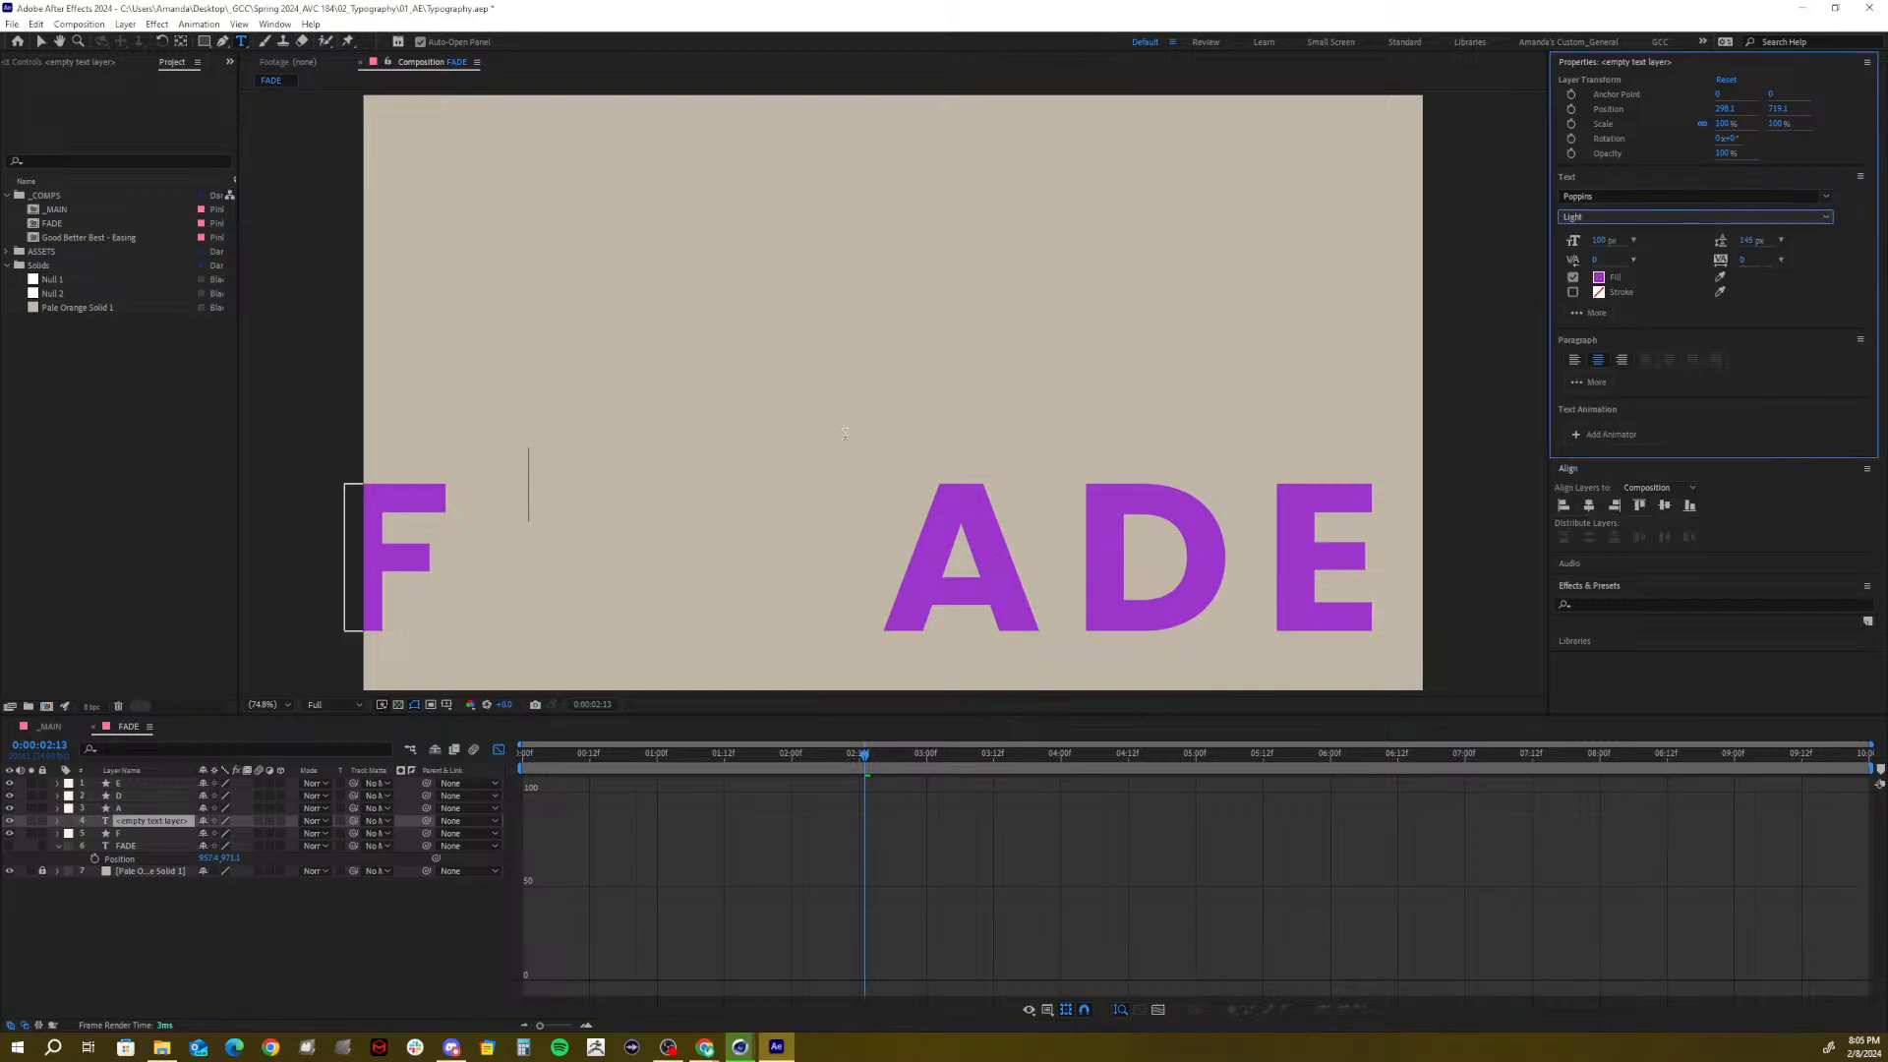
Enter 'Type can be faded' and 'by word' on two lines, then exit editing
type("Ty")
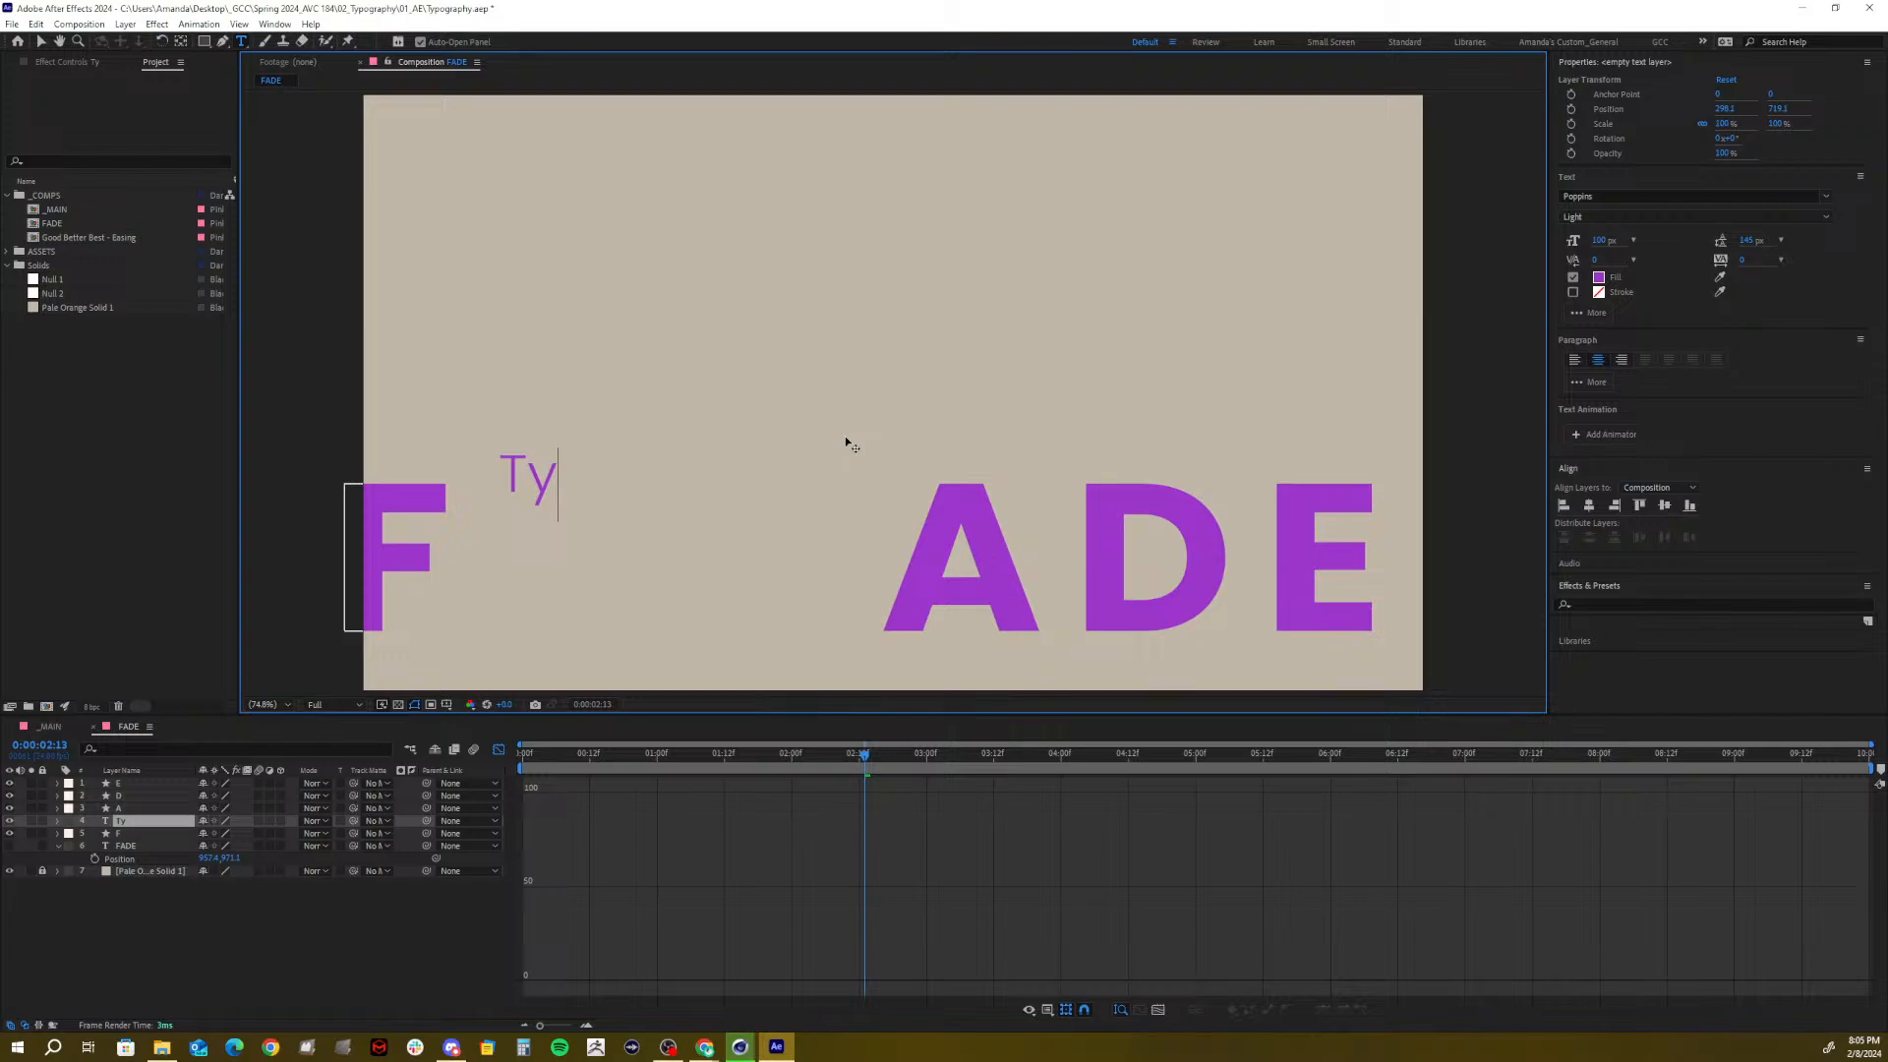
type("po")
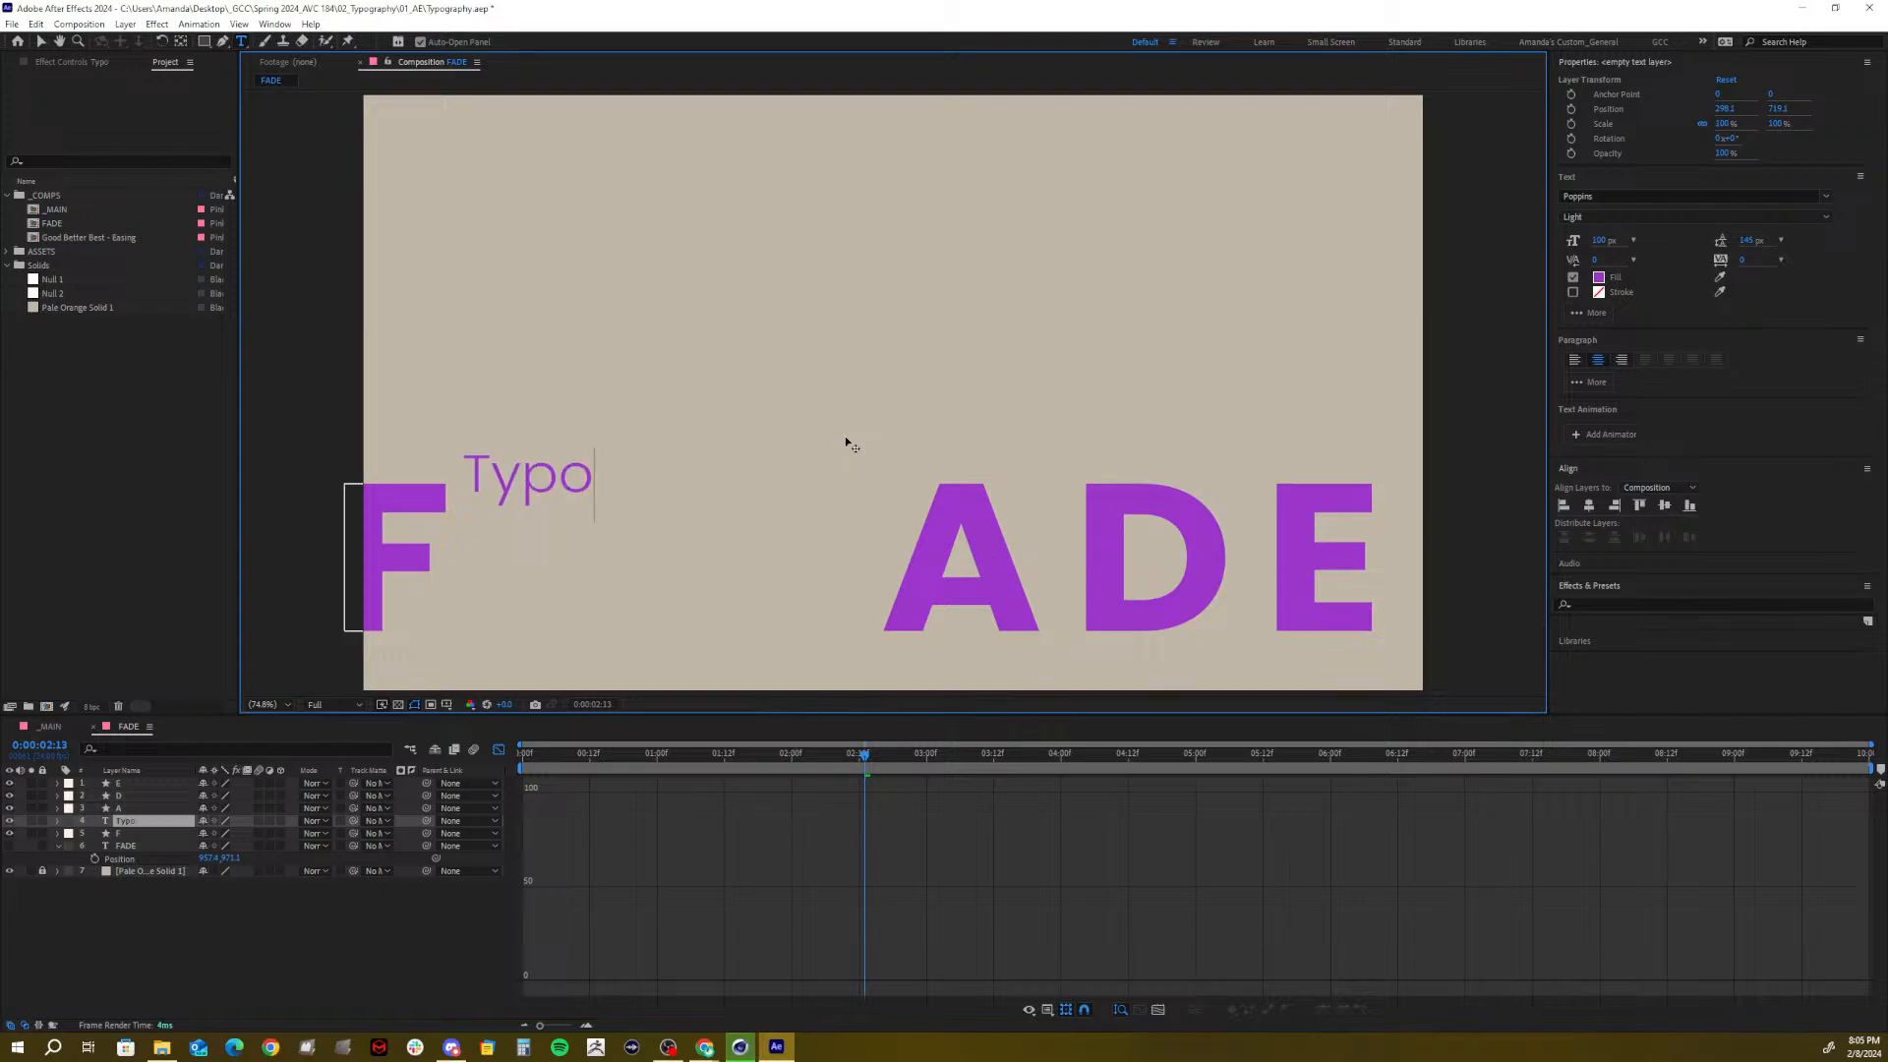
type("graphy")
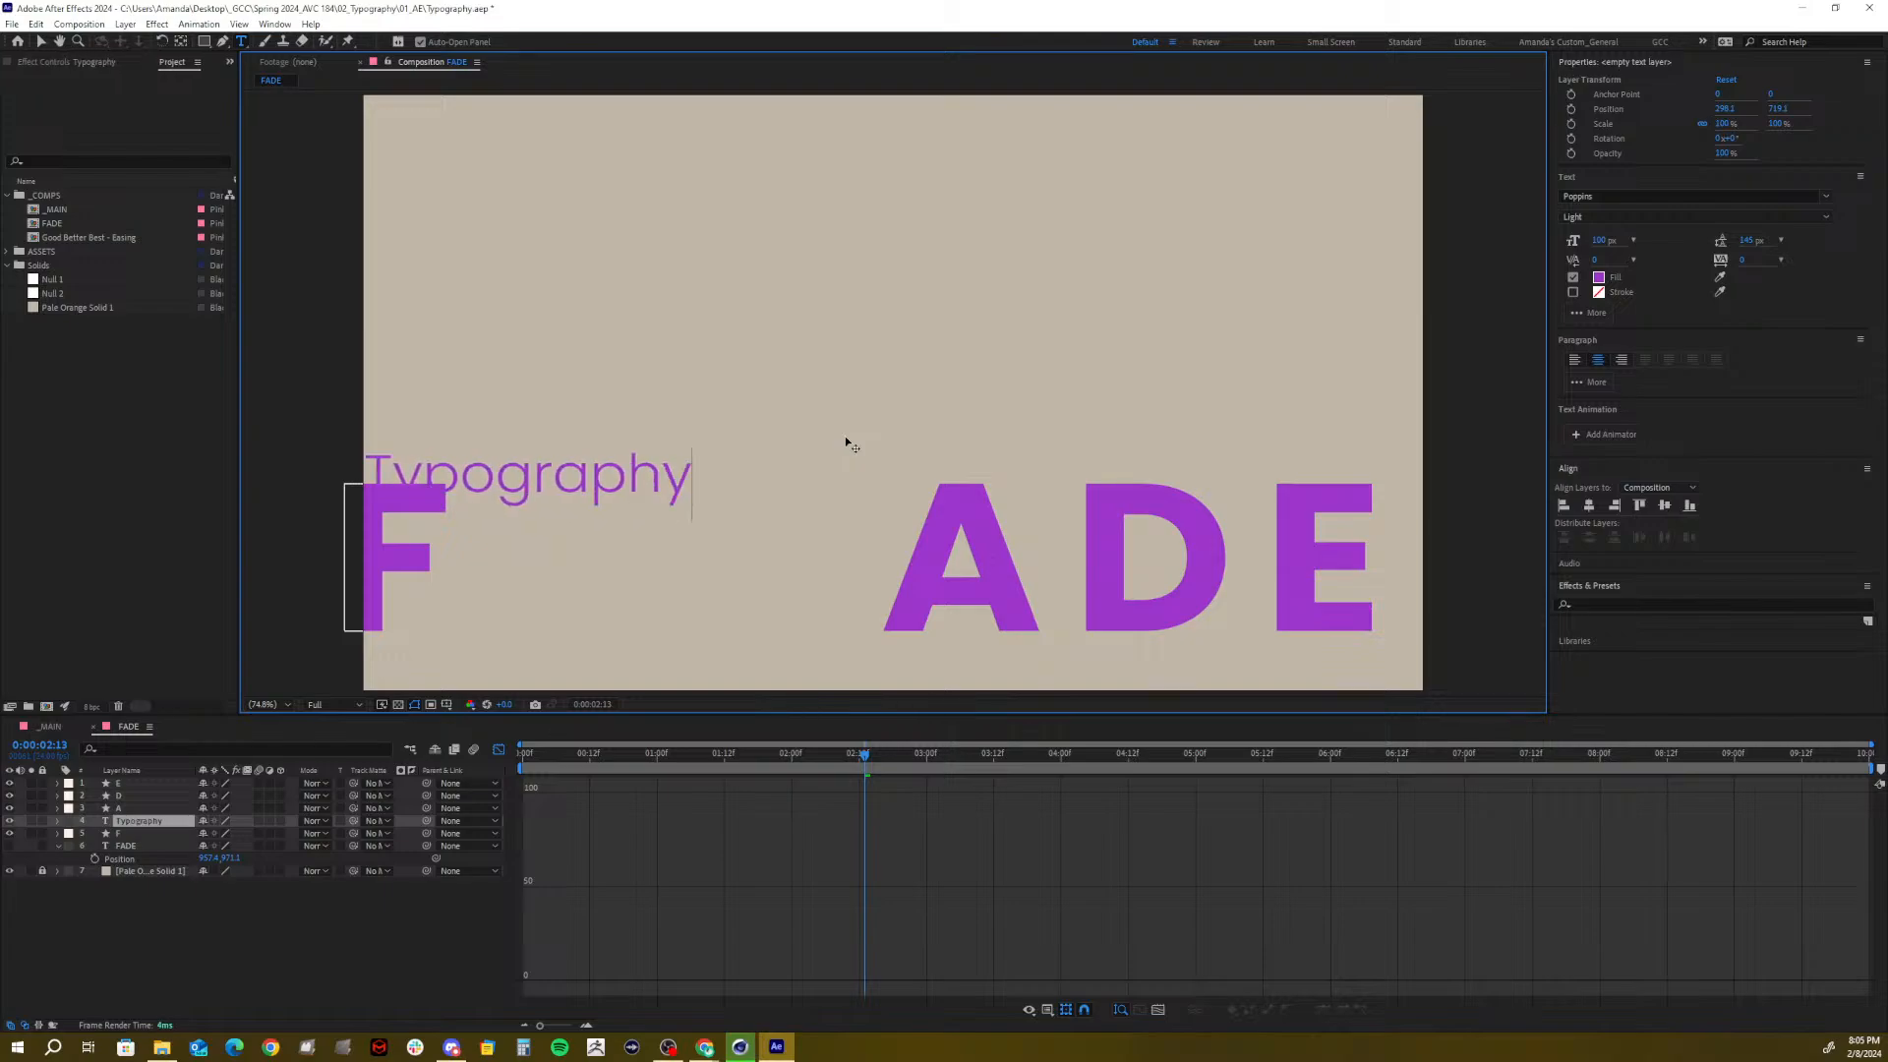
key("BackSpace")
key("BackSpace")
key("BackSpace")
key("BackSpace")
key("BackSpace")
key("BackSpace")
key("BackSpace")
key("BackSpace")
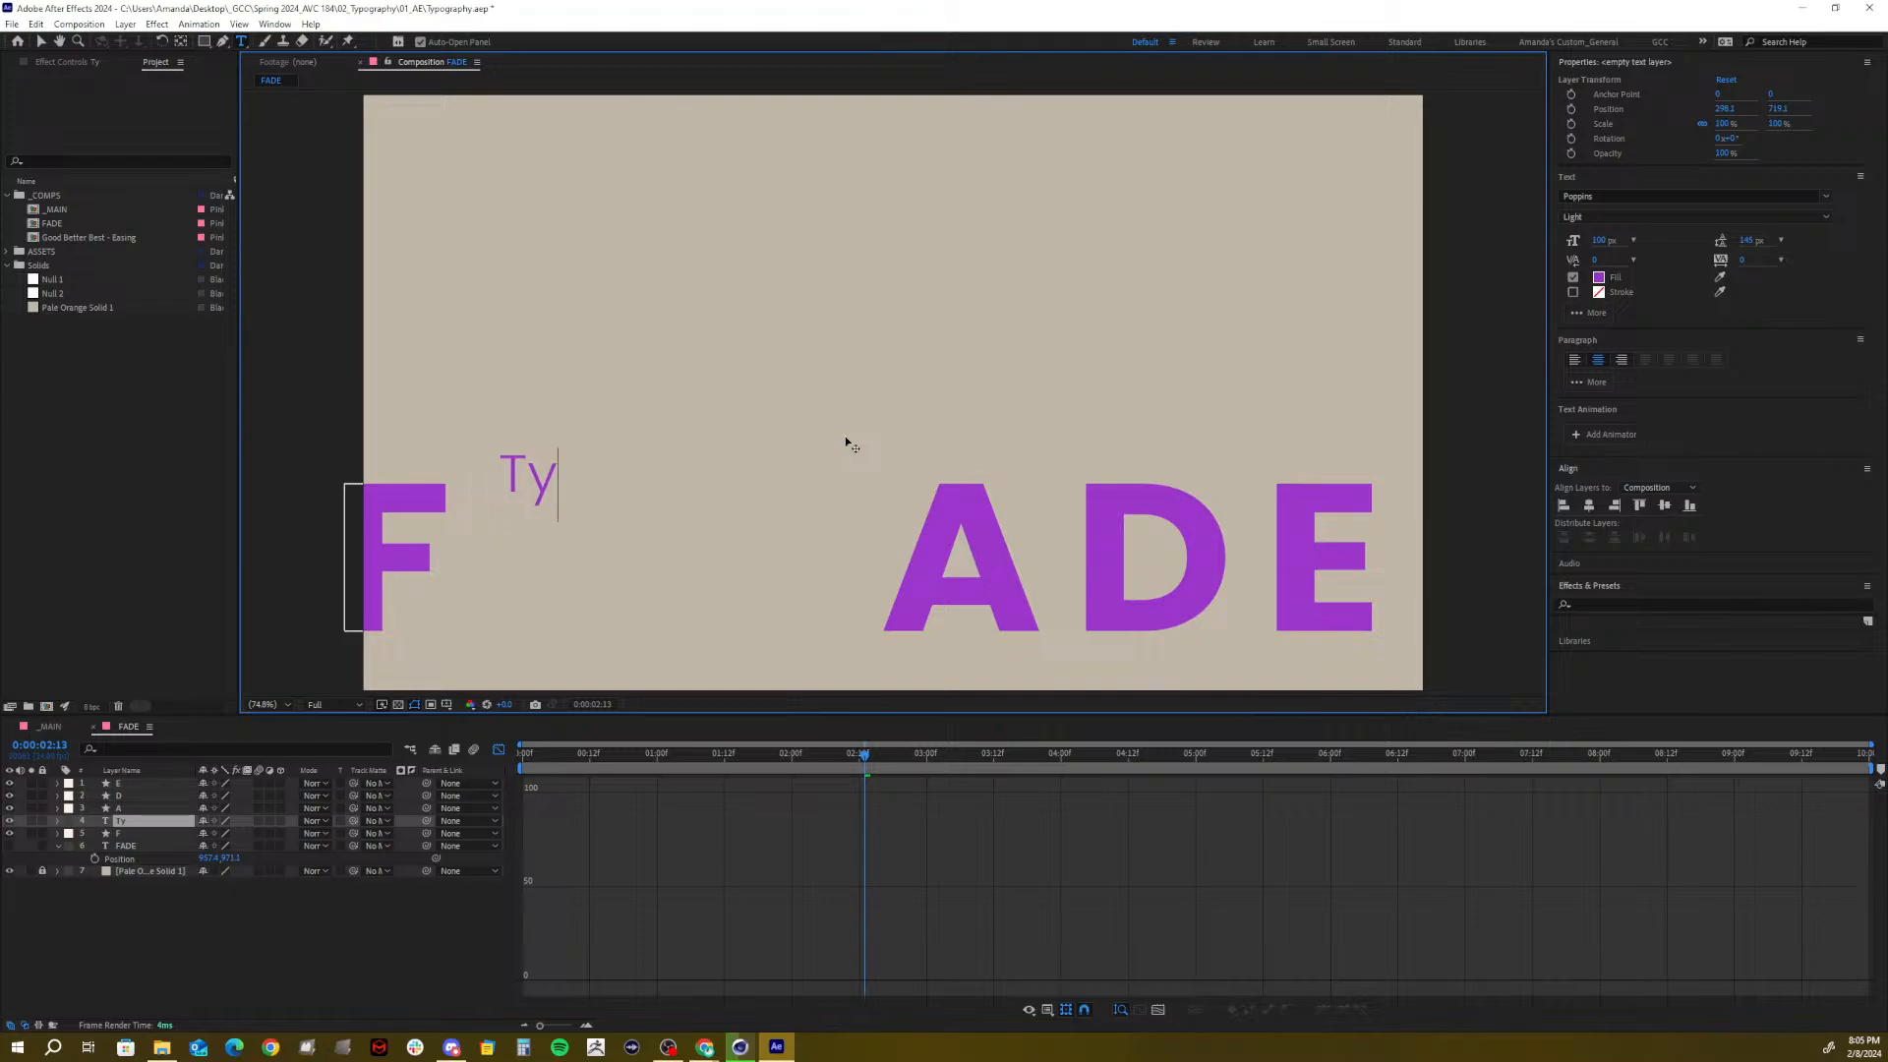
type("pe can be ")
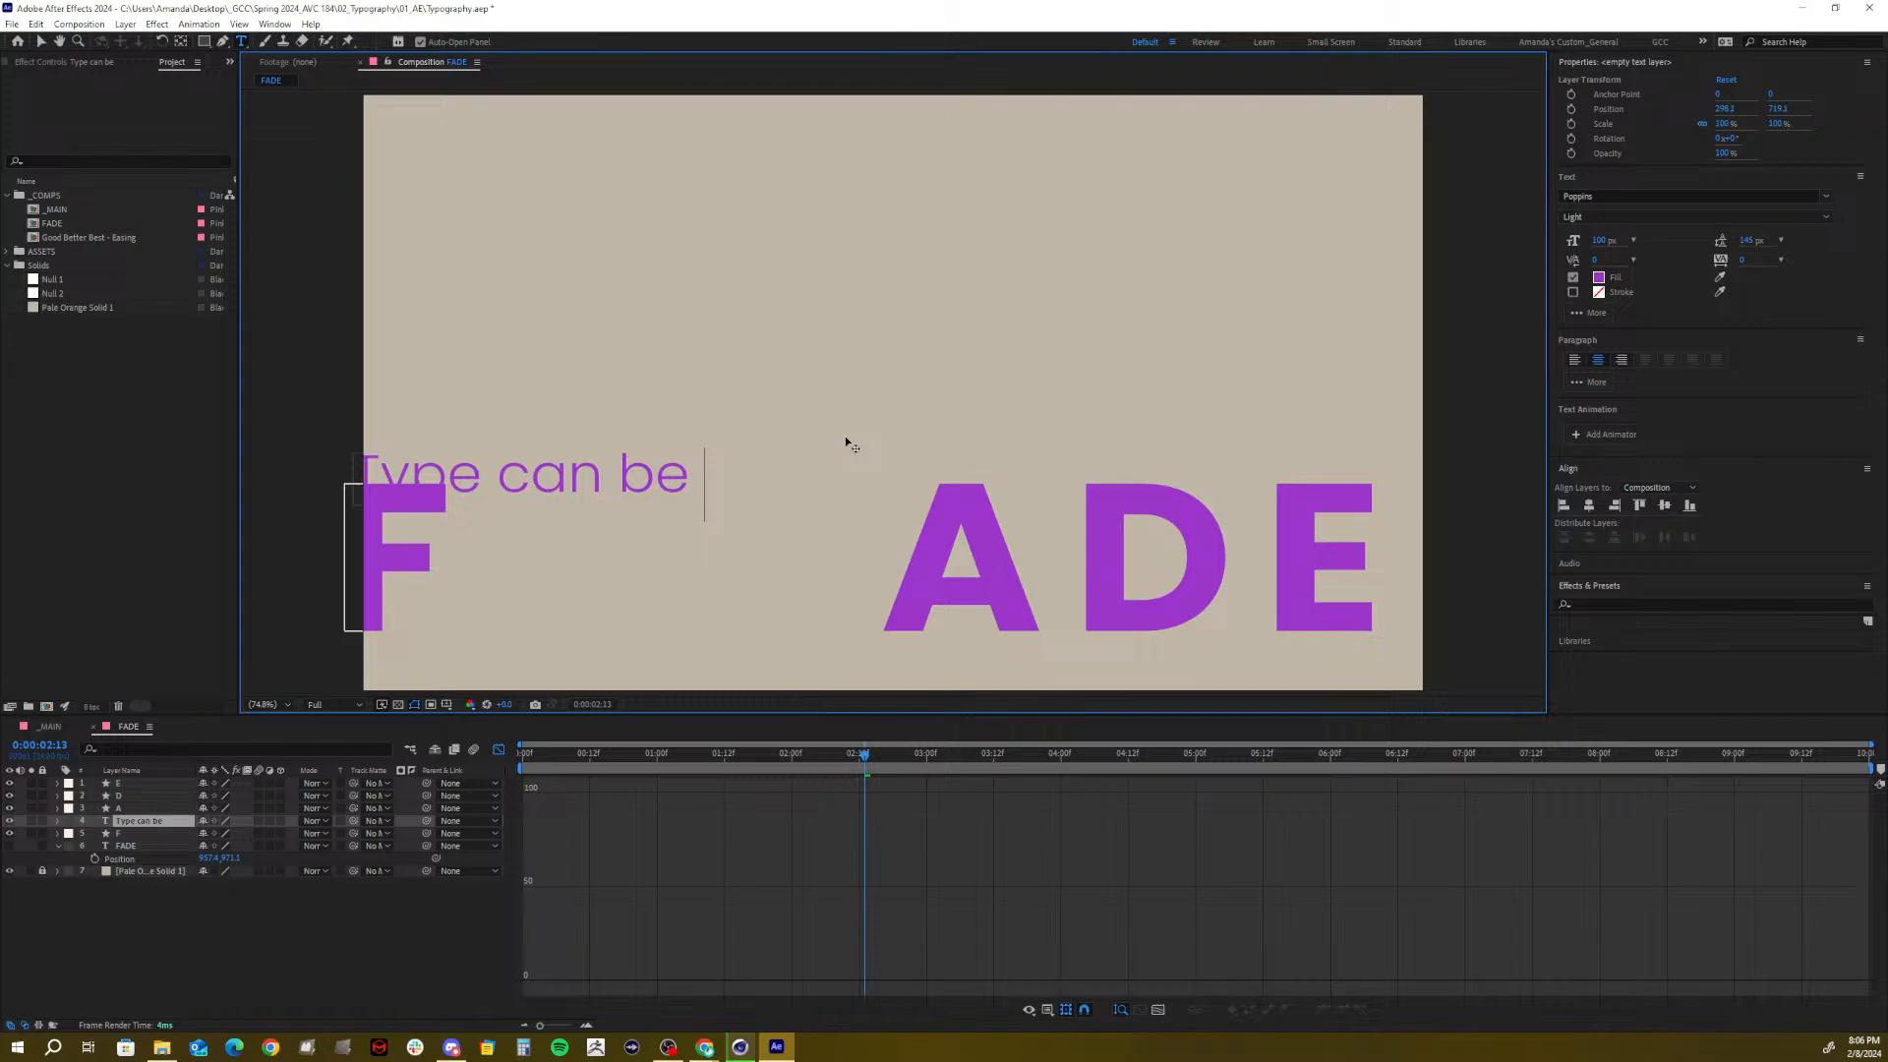
type("faded")
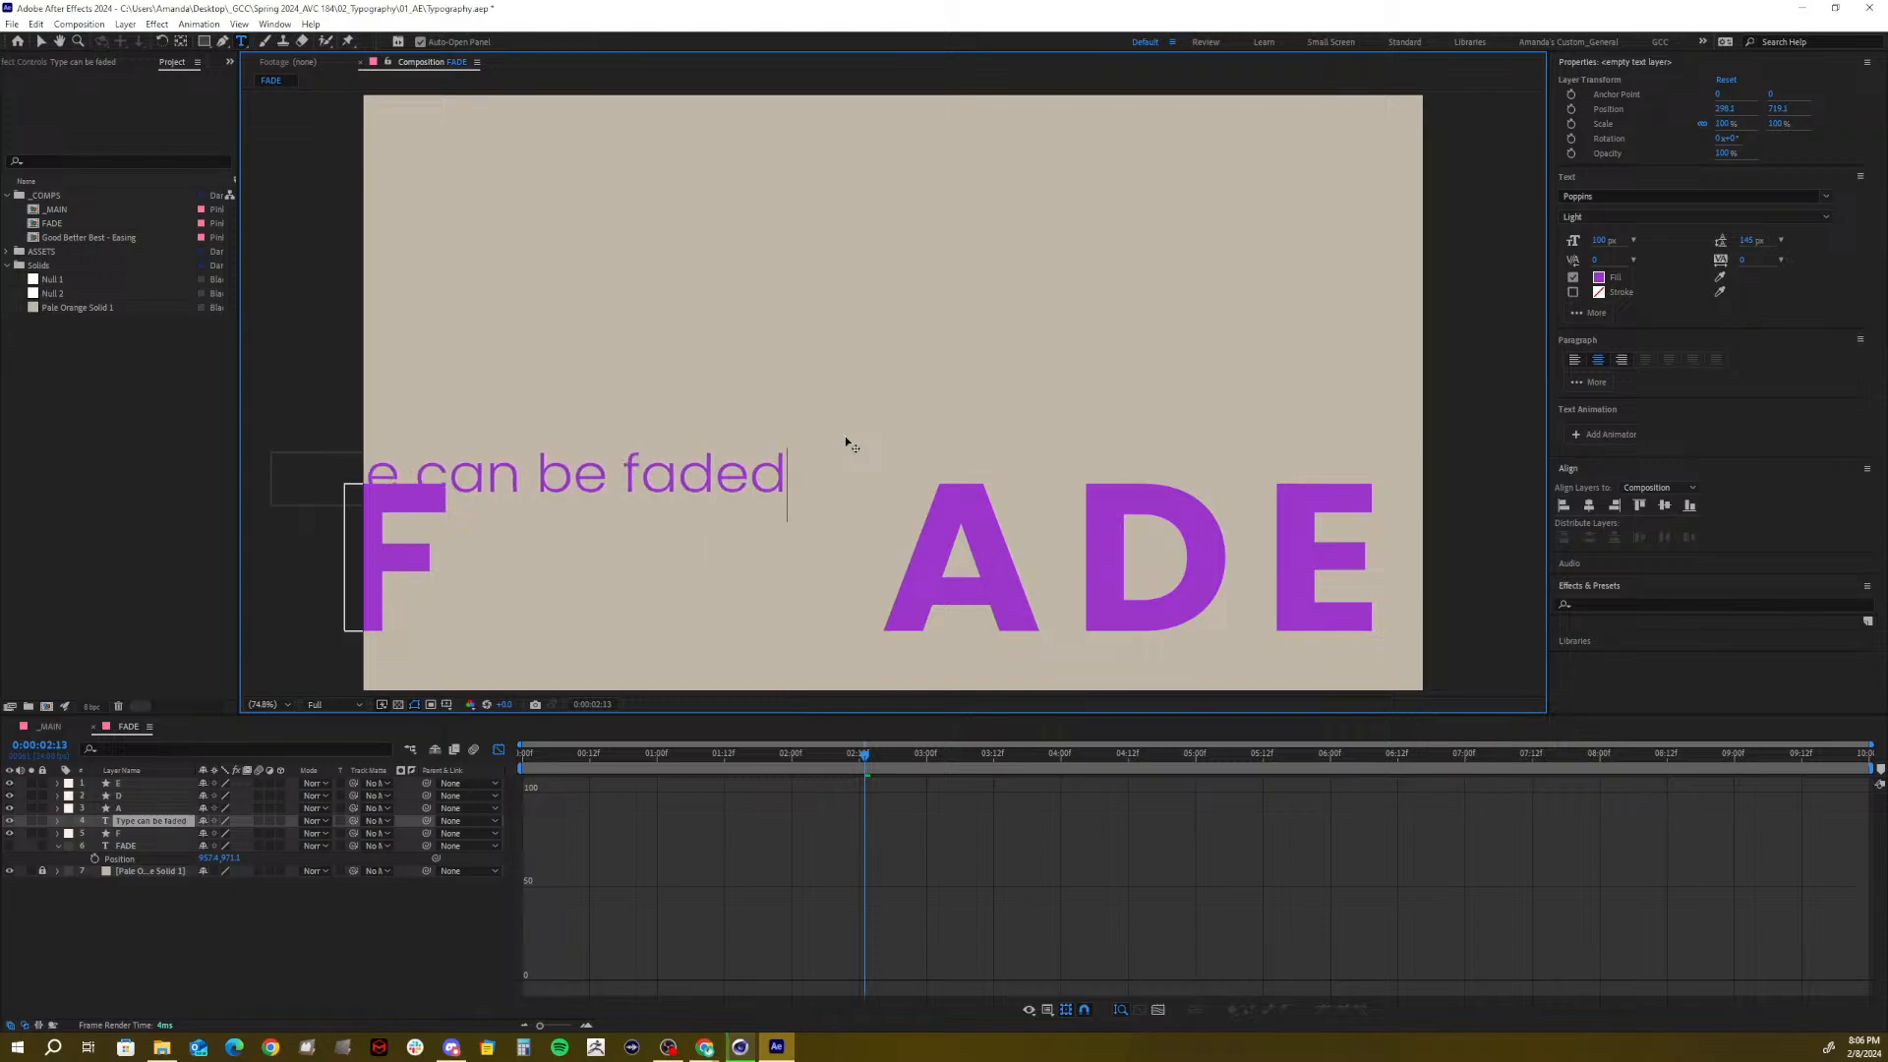
key("Return")
type("by ")
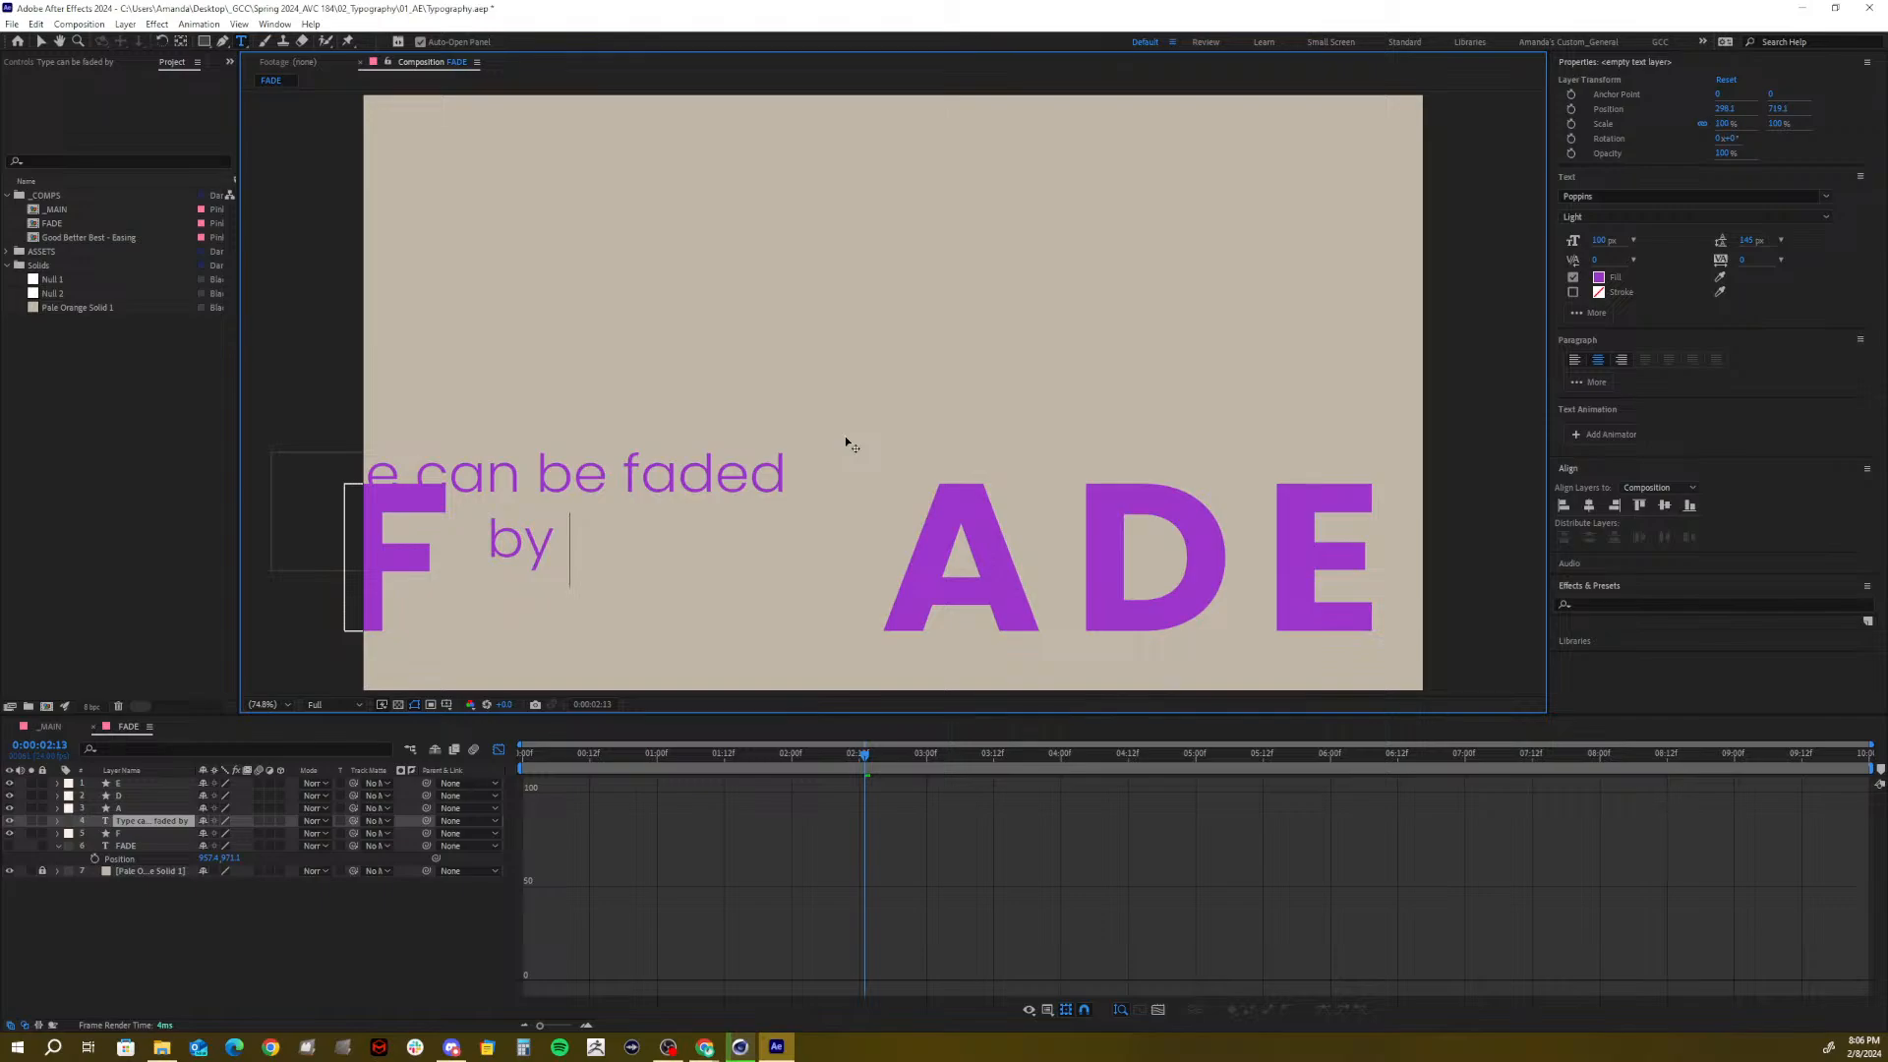
type("work")
key("BackSpace")
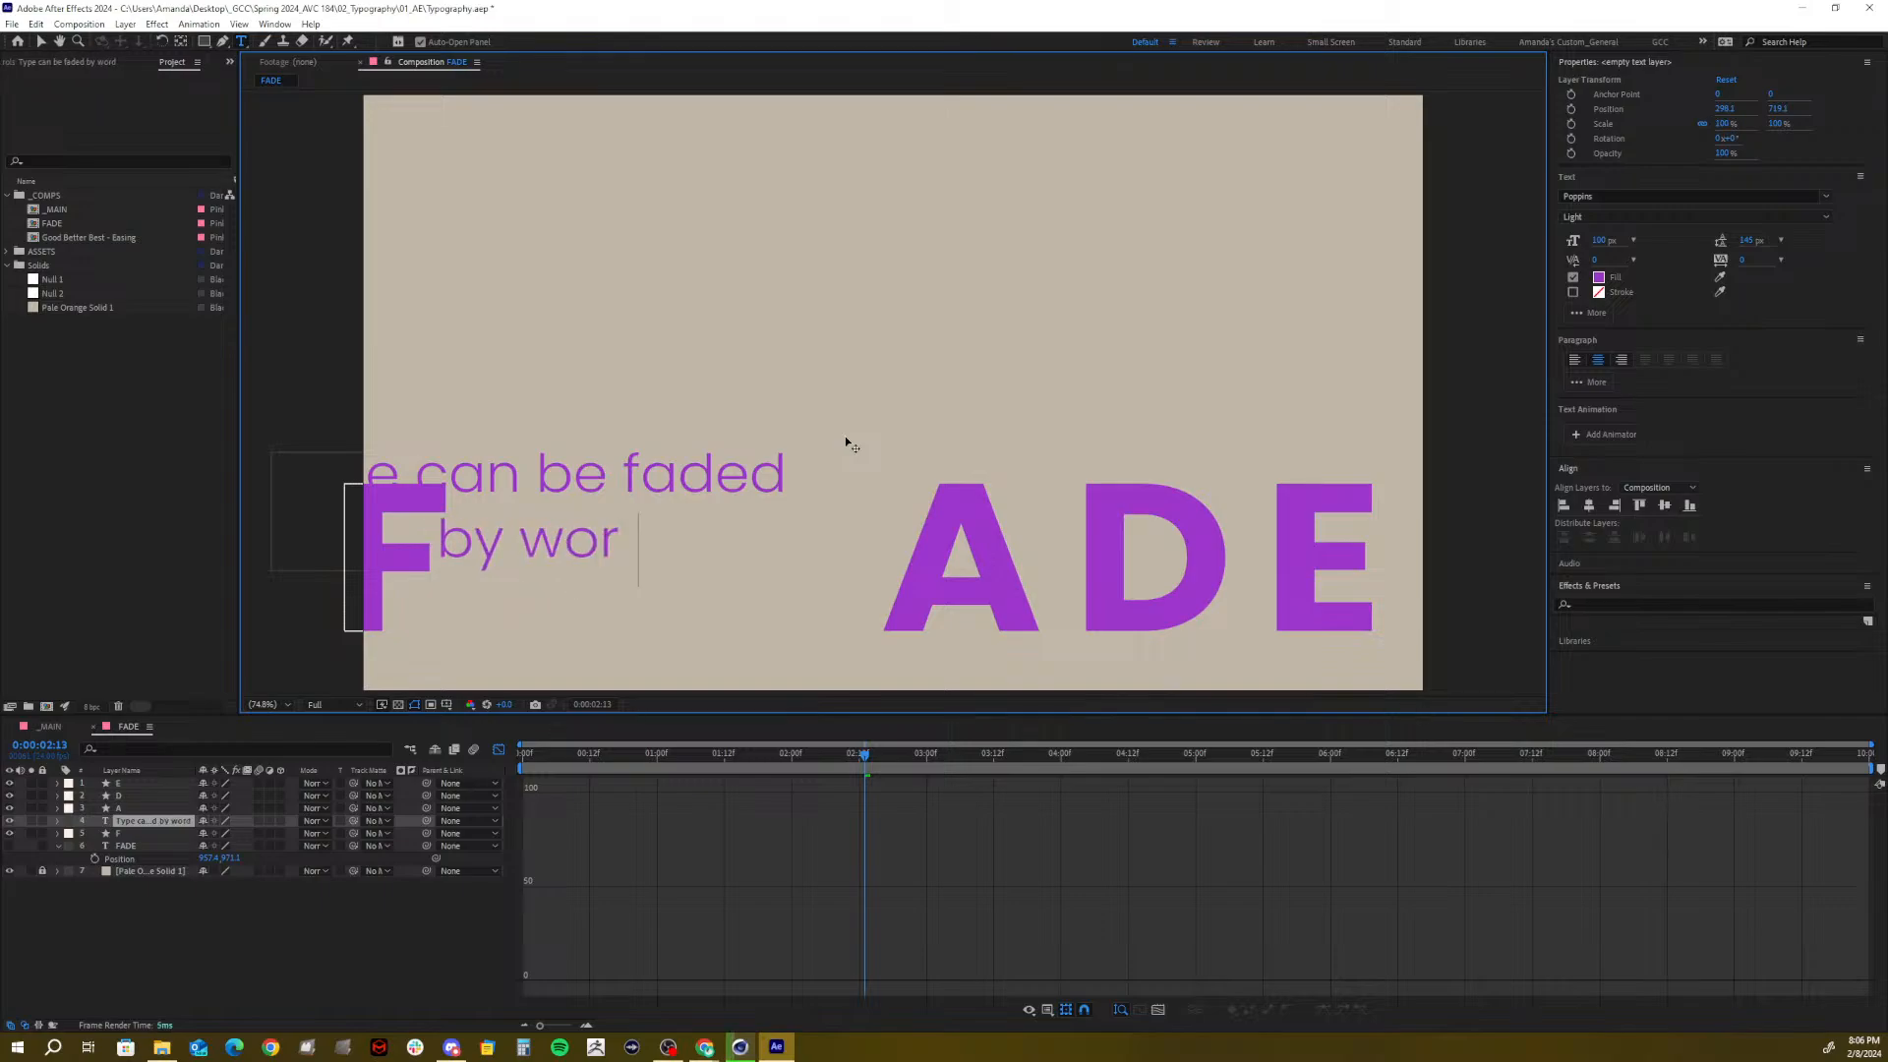
type("d")
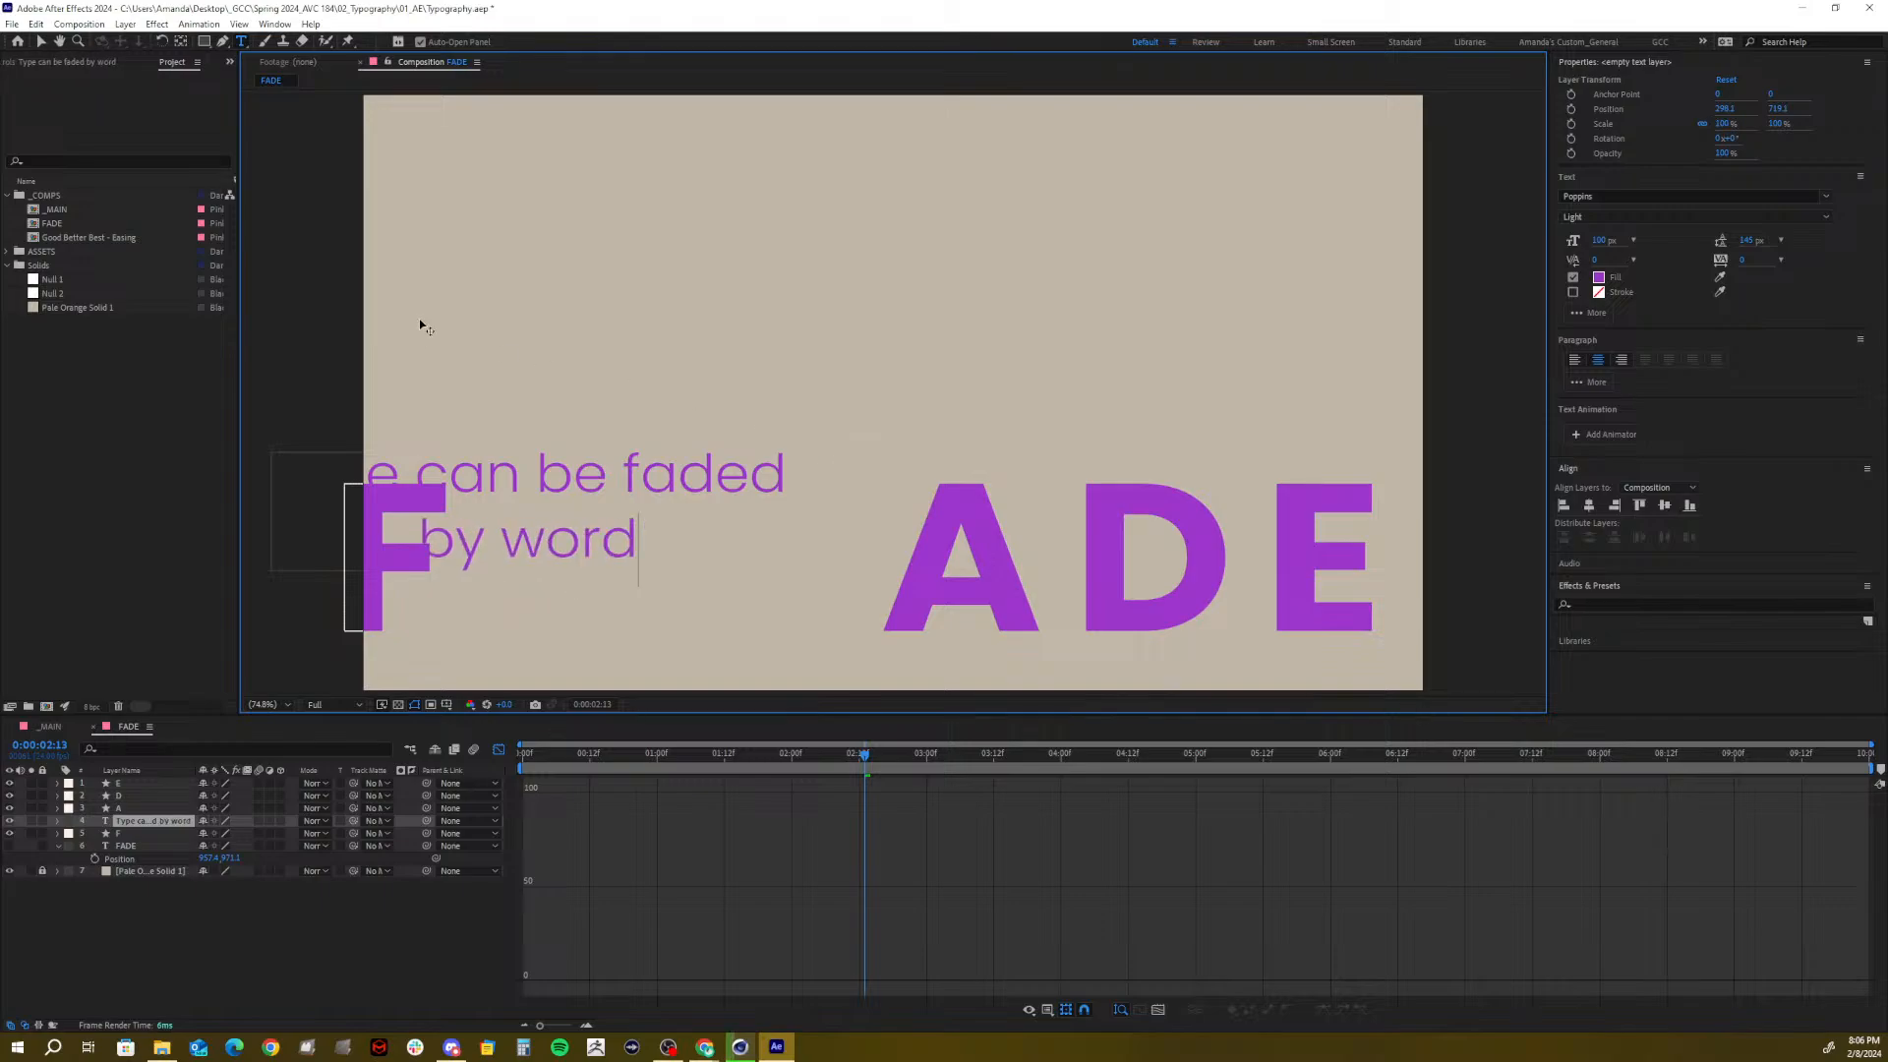
left_click(130, 820)
left_click(159, 942)
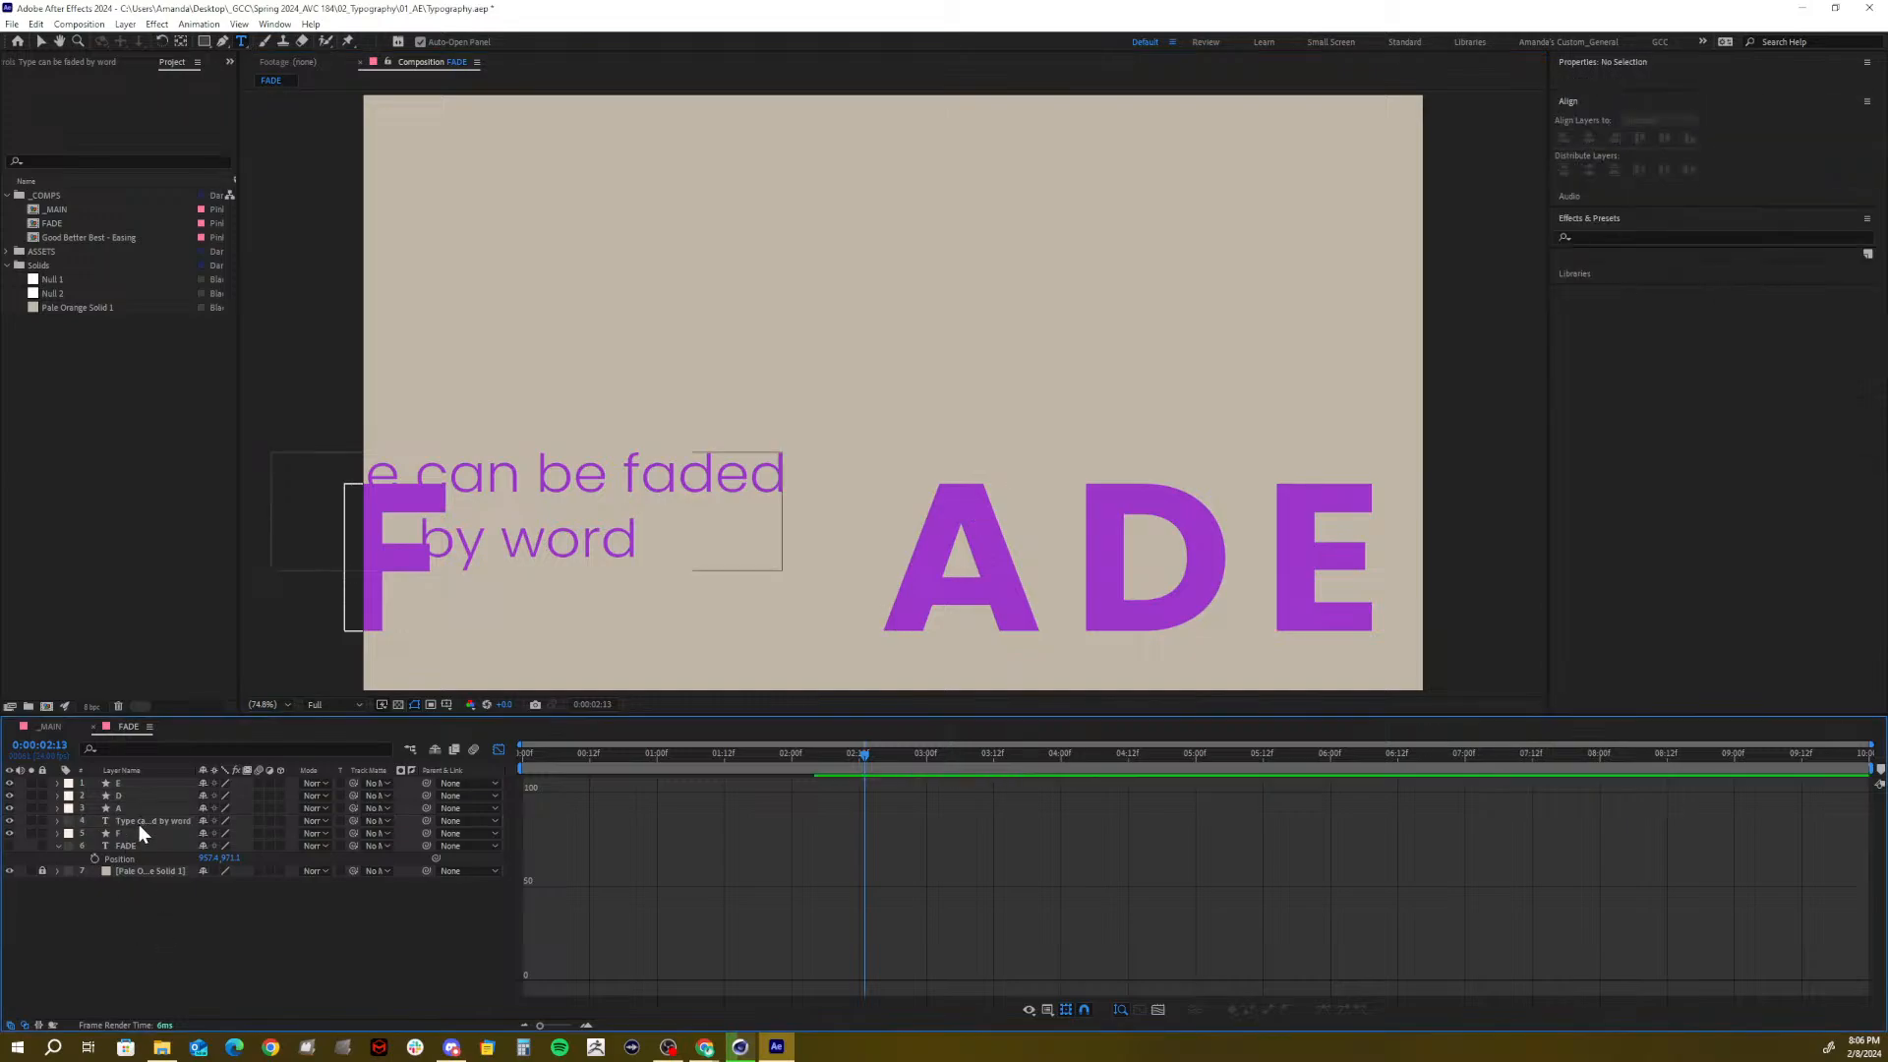
Put the text layer at the top of the stack and move it to the upper centre
left_click_drag(139, 821, 143, 784)
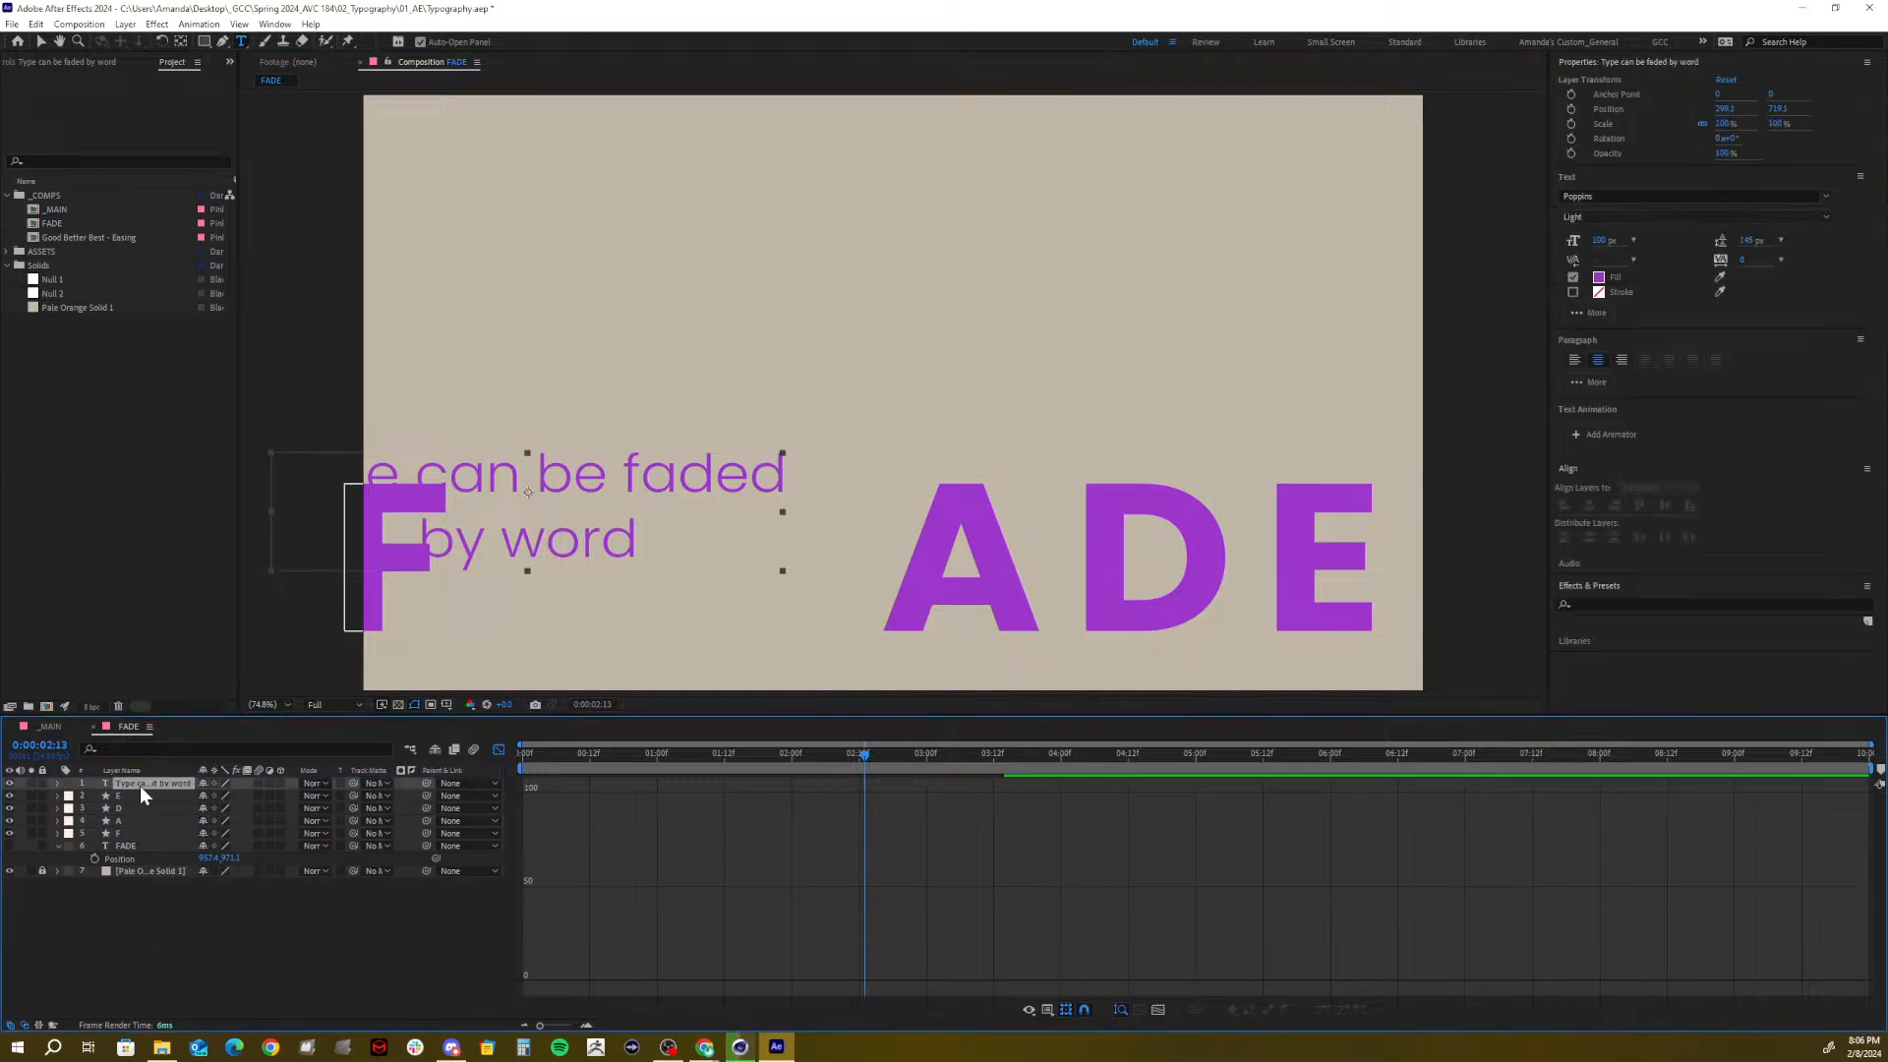
left_click(44, 45)
left_click_drag(525, 500, 808, 350)
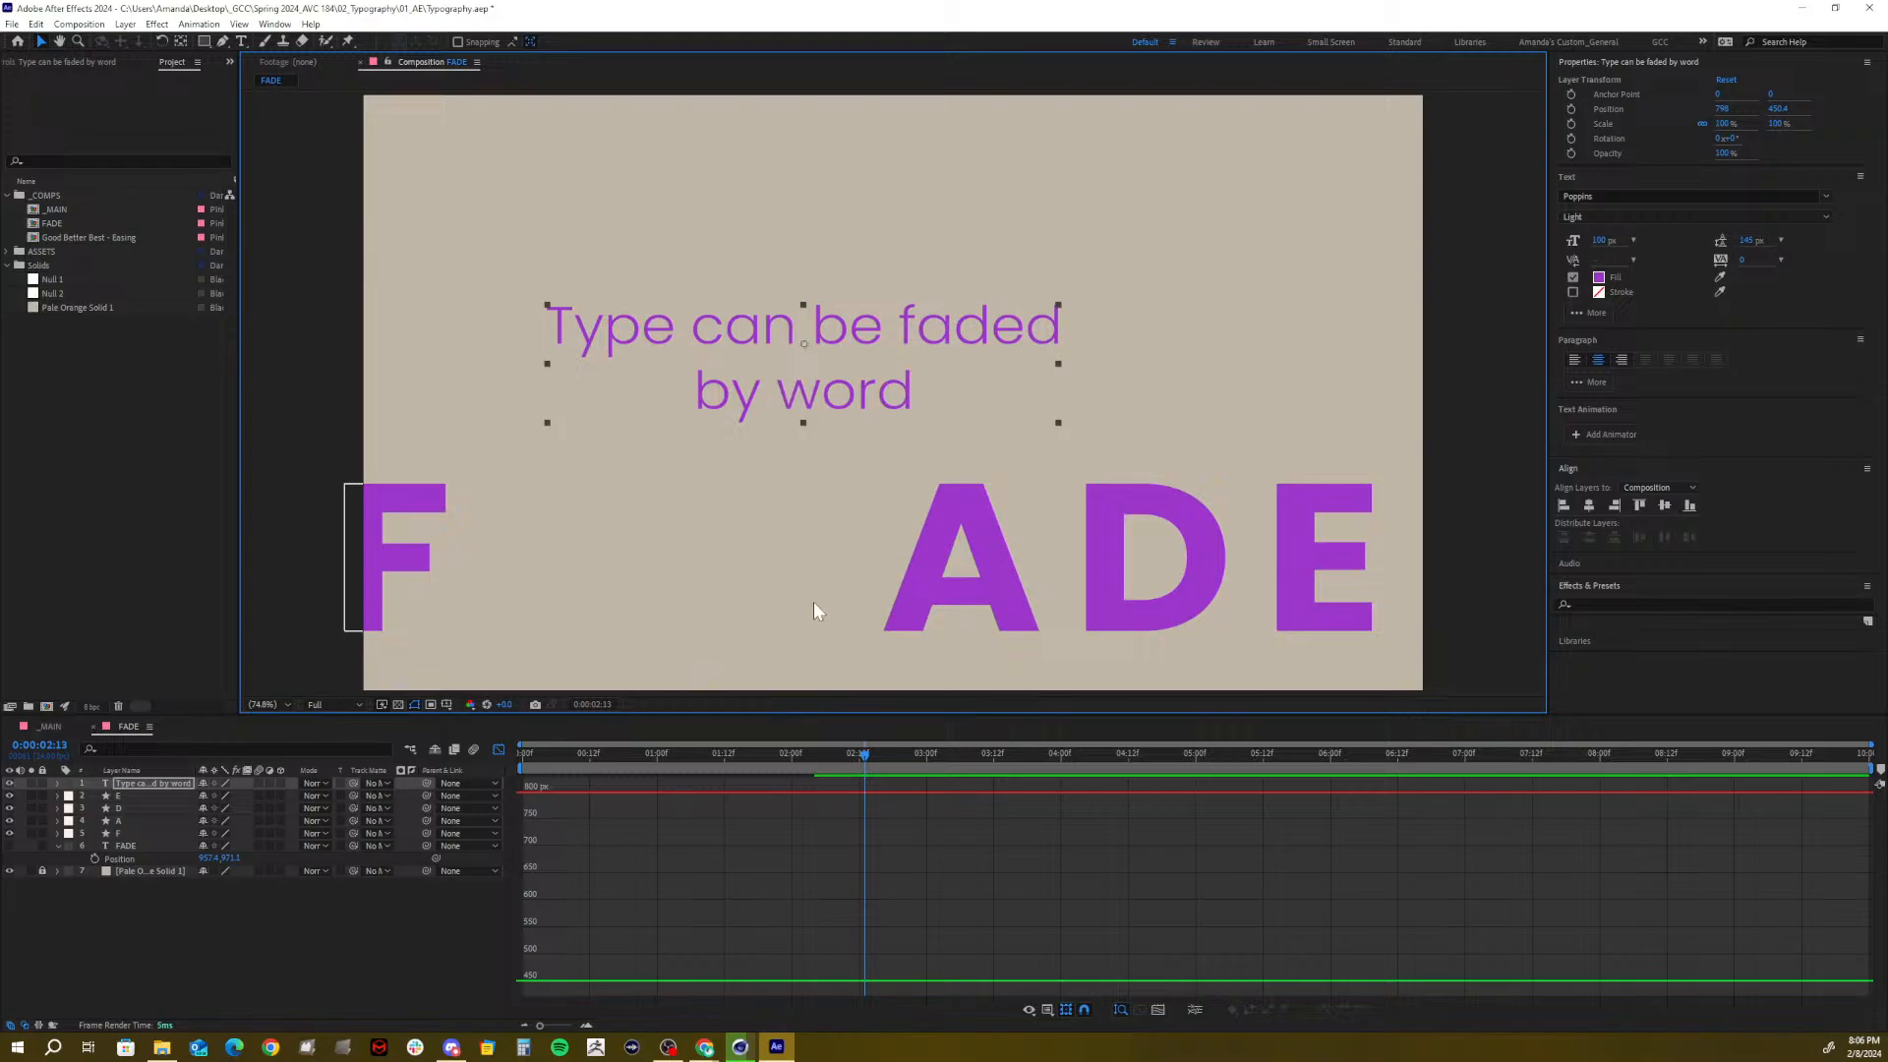
Try 50 and 75 px font sizes and set the leading to 95 px
left_click(1603, 240)
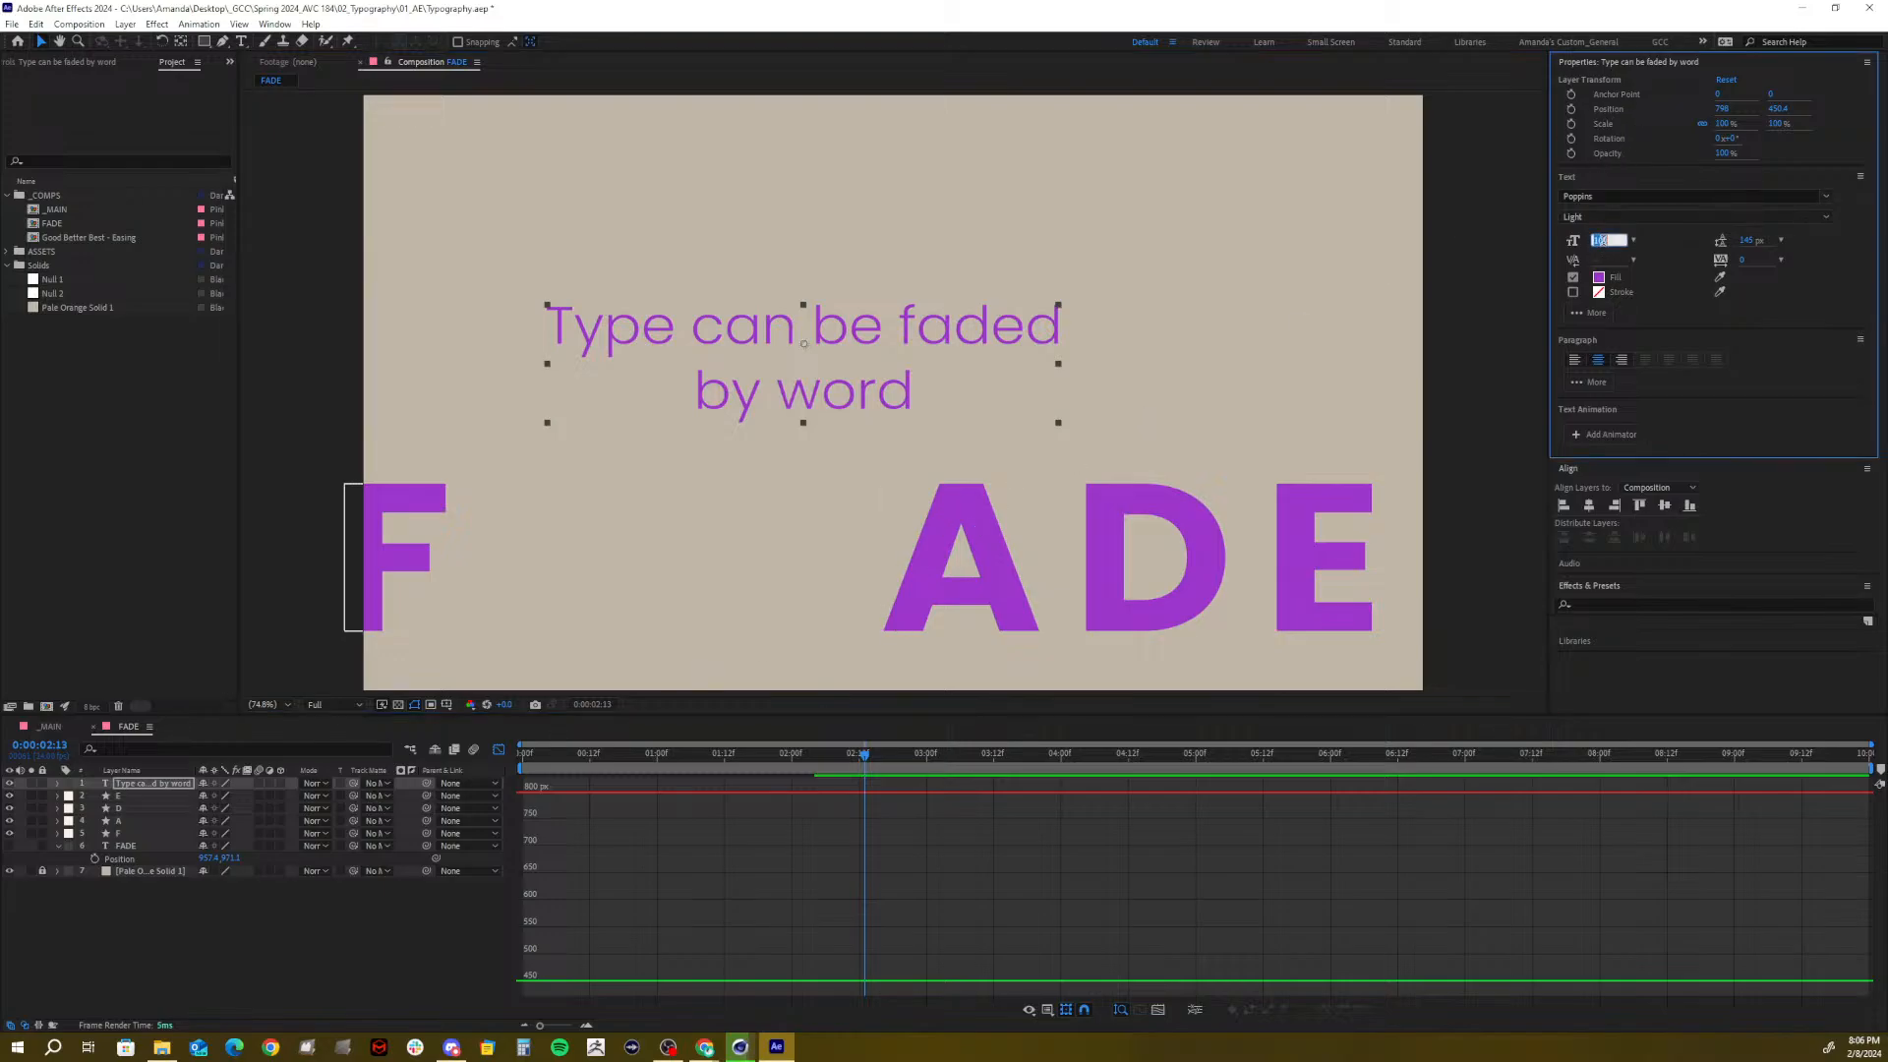
type("50")
key("Return")
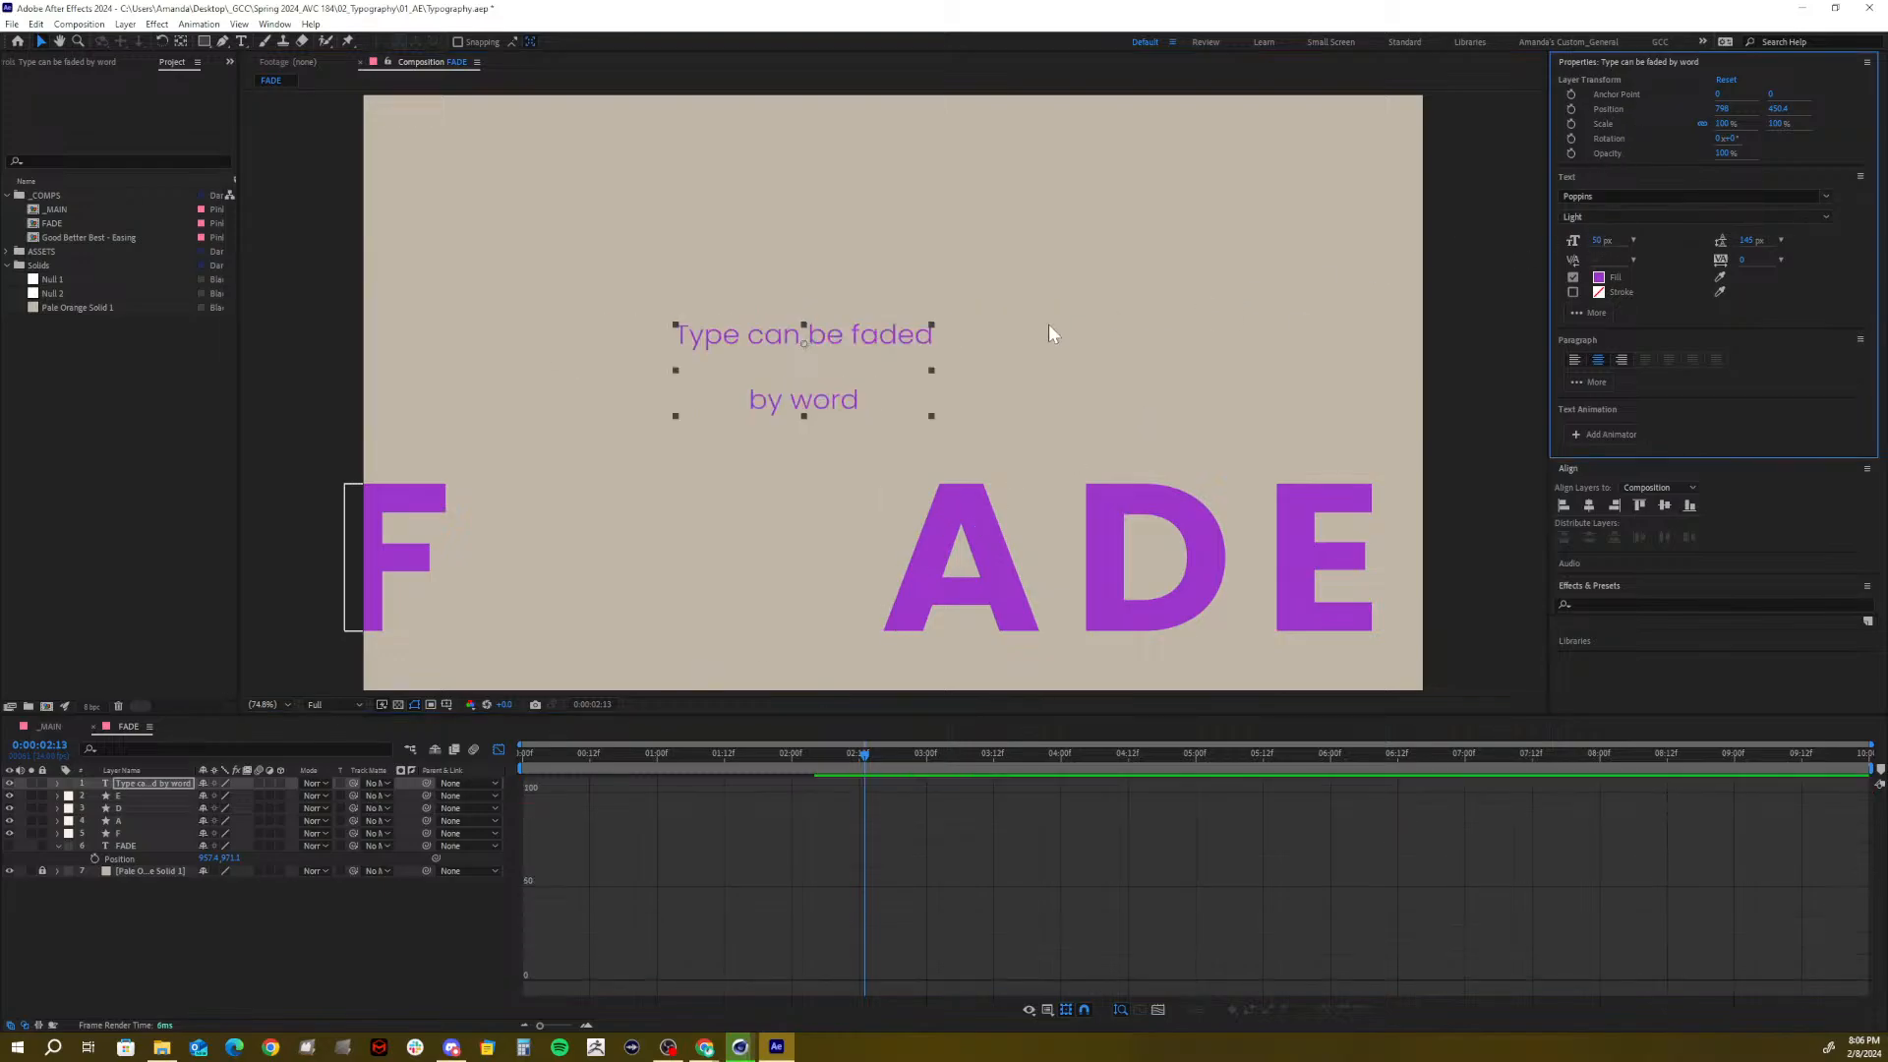
left_click(1602, 241)
type("75")
key("Return")
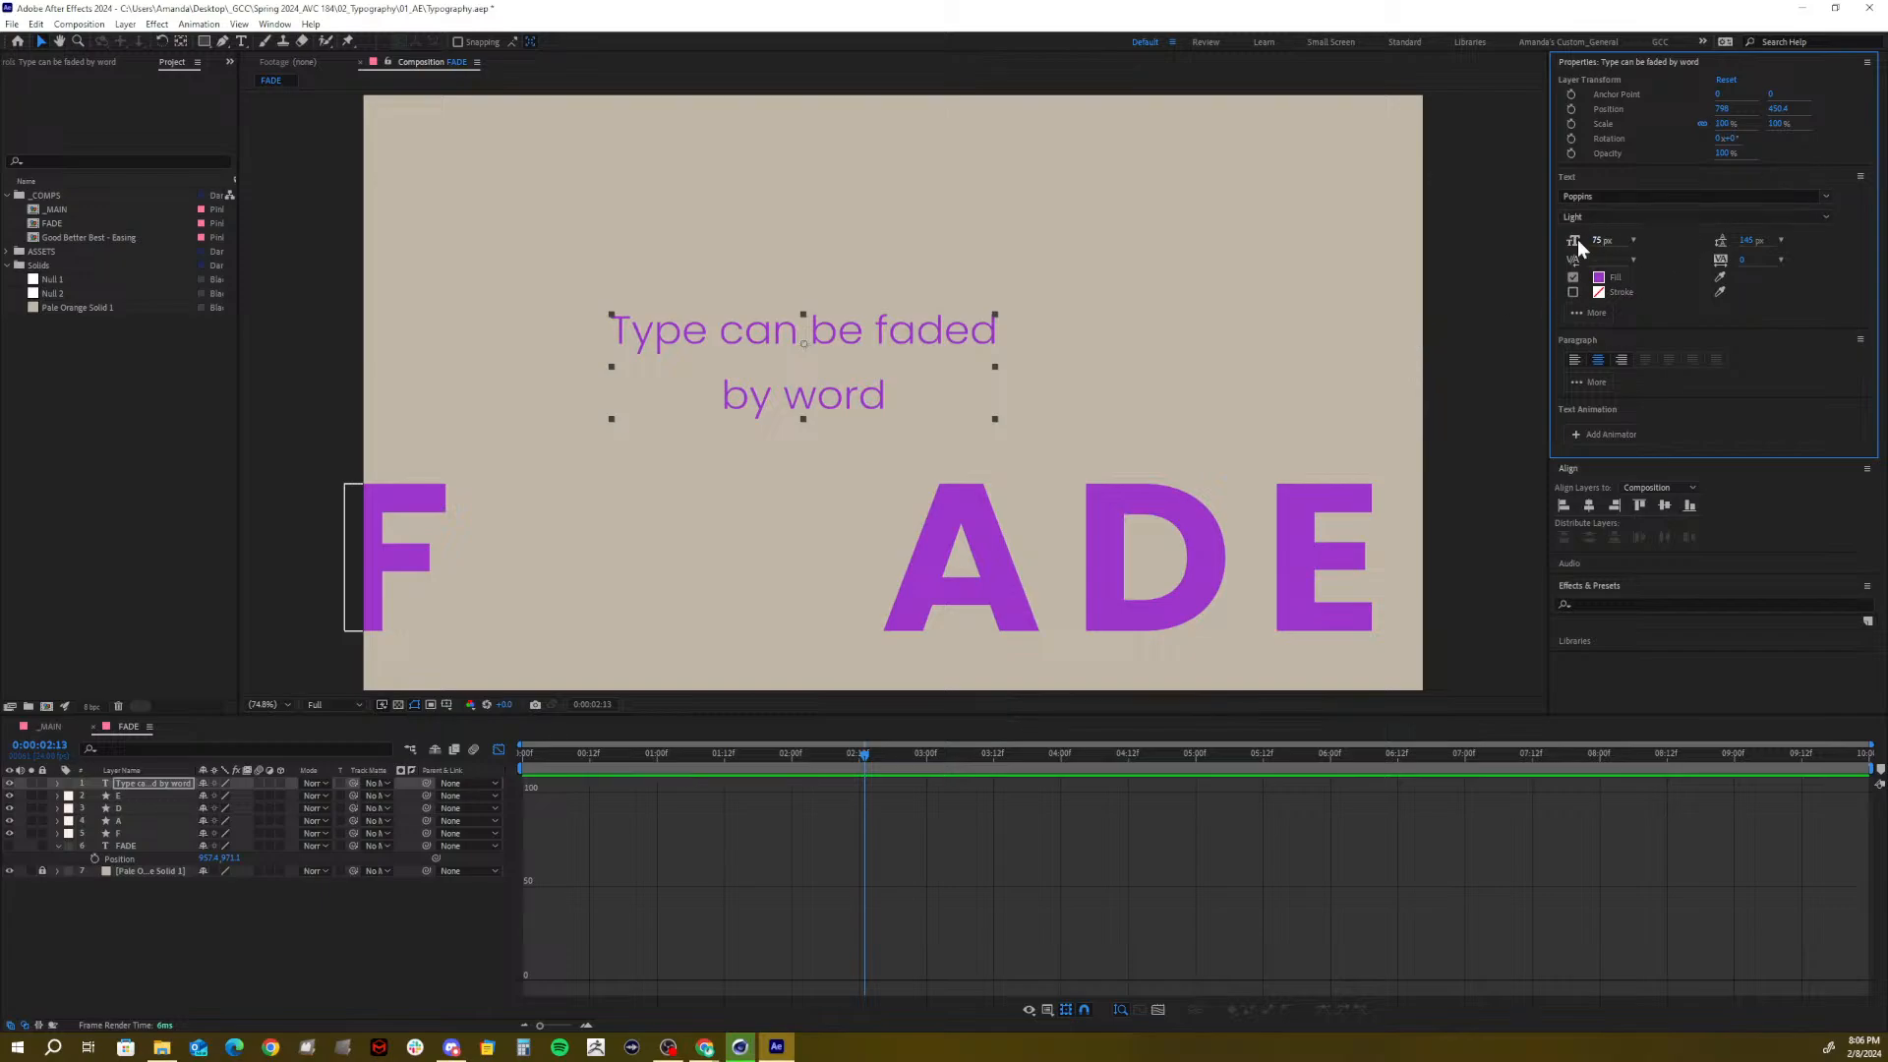
left_click(1752, 241)
type("90")
key("Return")
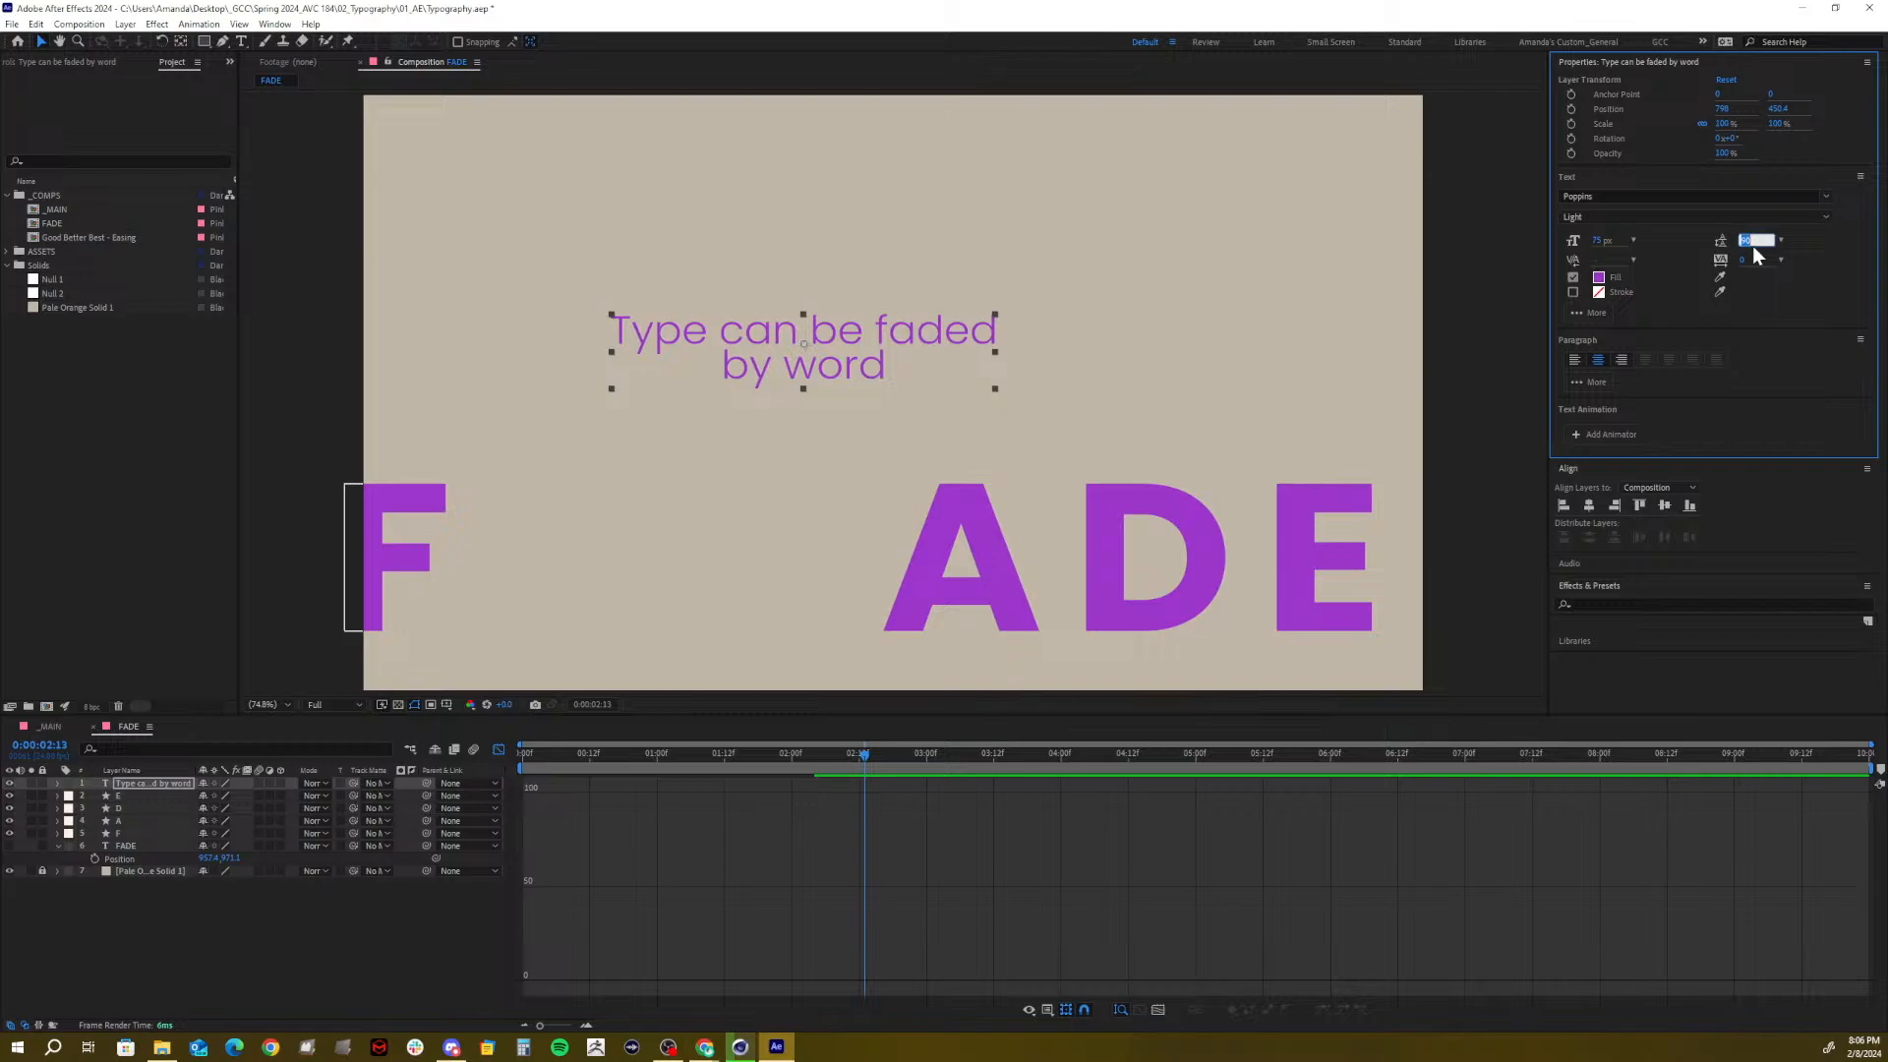
type("95")
key("Return")
Set the font size to 65 px and left-align the two lines
left_click(1604, 240)
type("65")
key("Return")
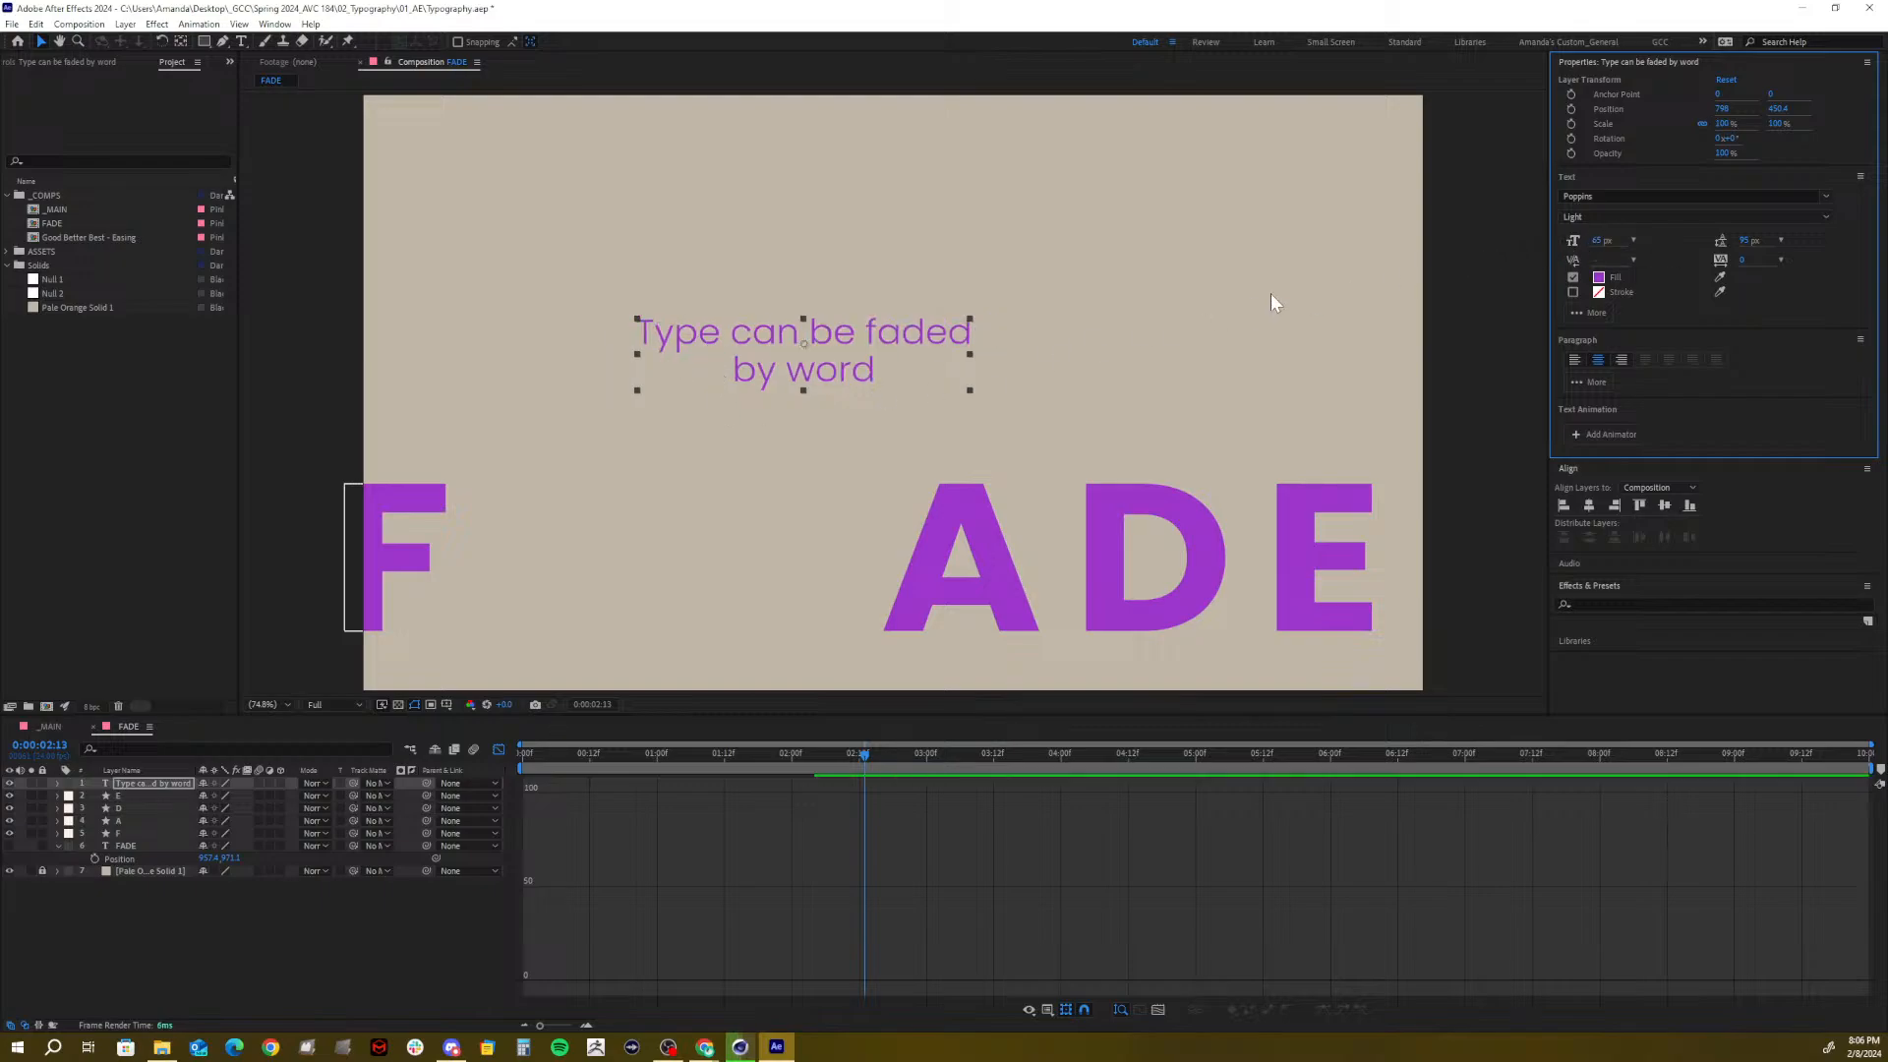
left_click(1571, 361)
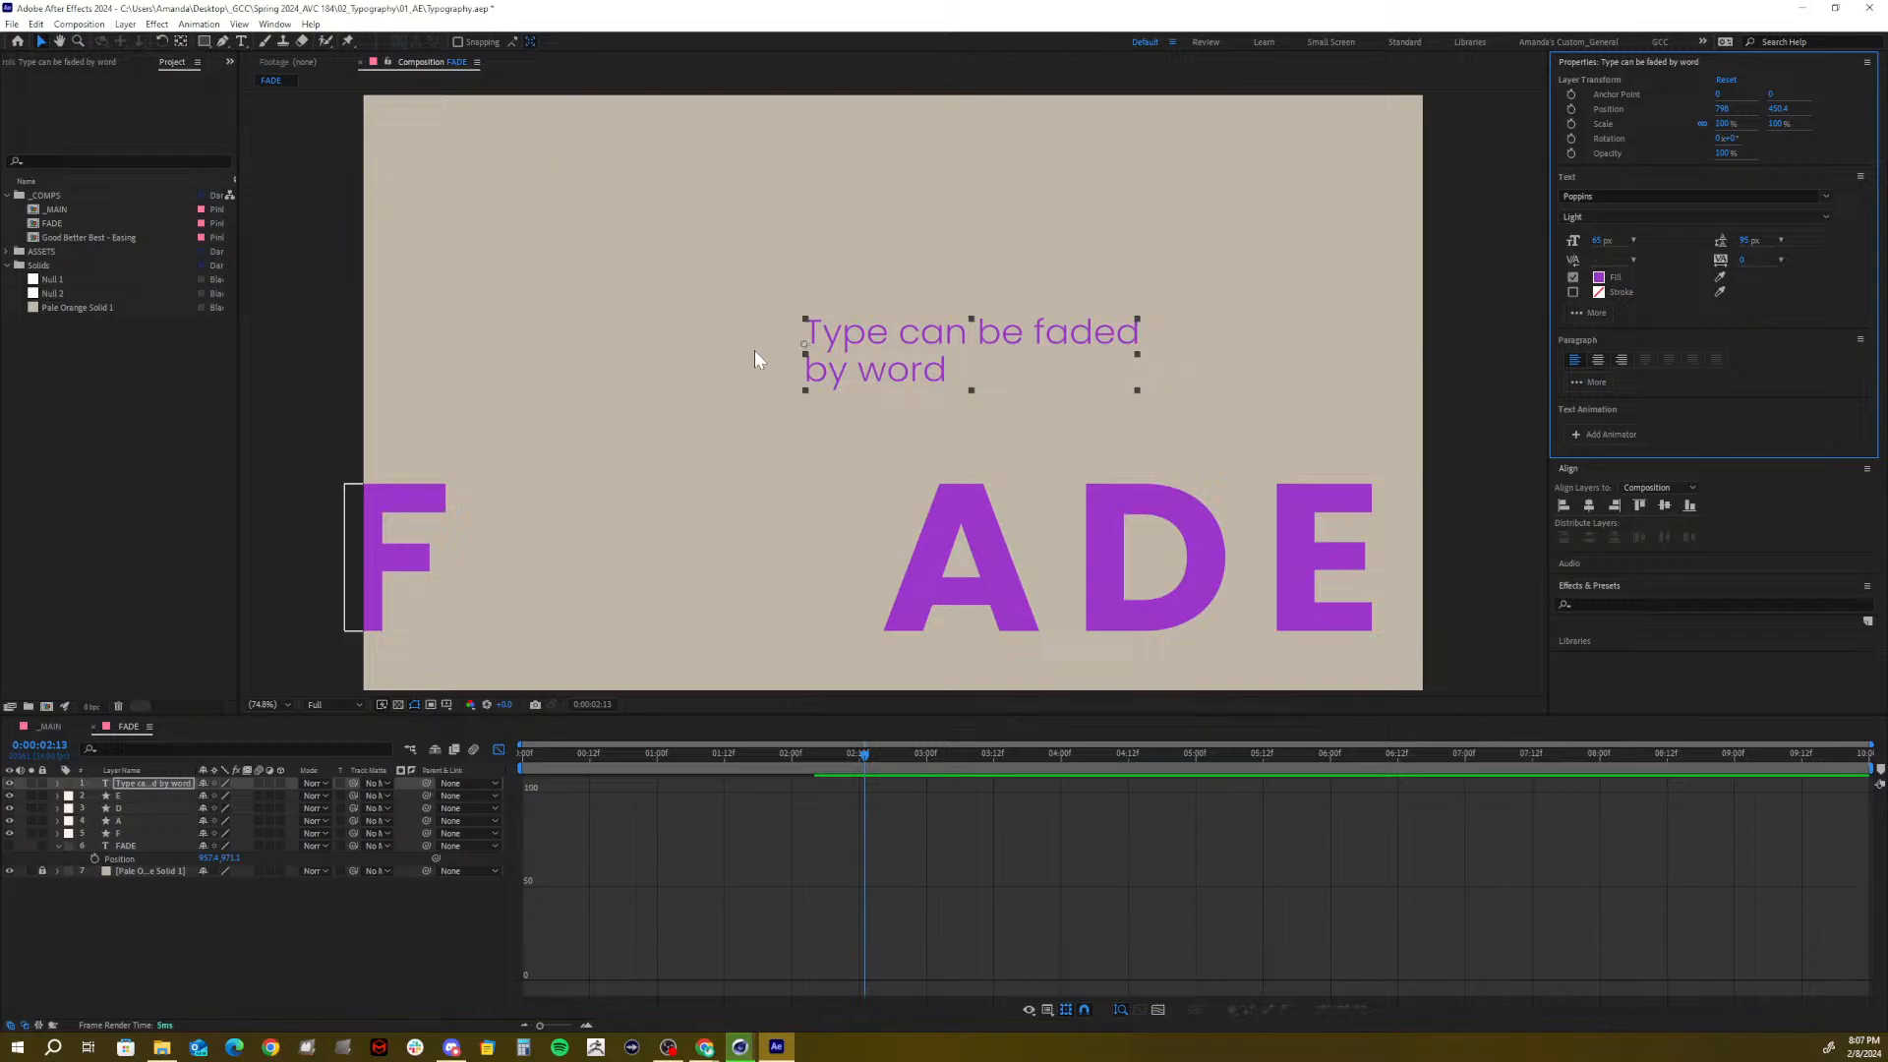
Lower the text layer's anchor point to sit near its first line
left_click(806, 356)
key("y")
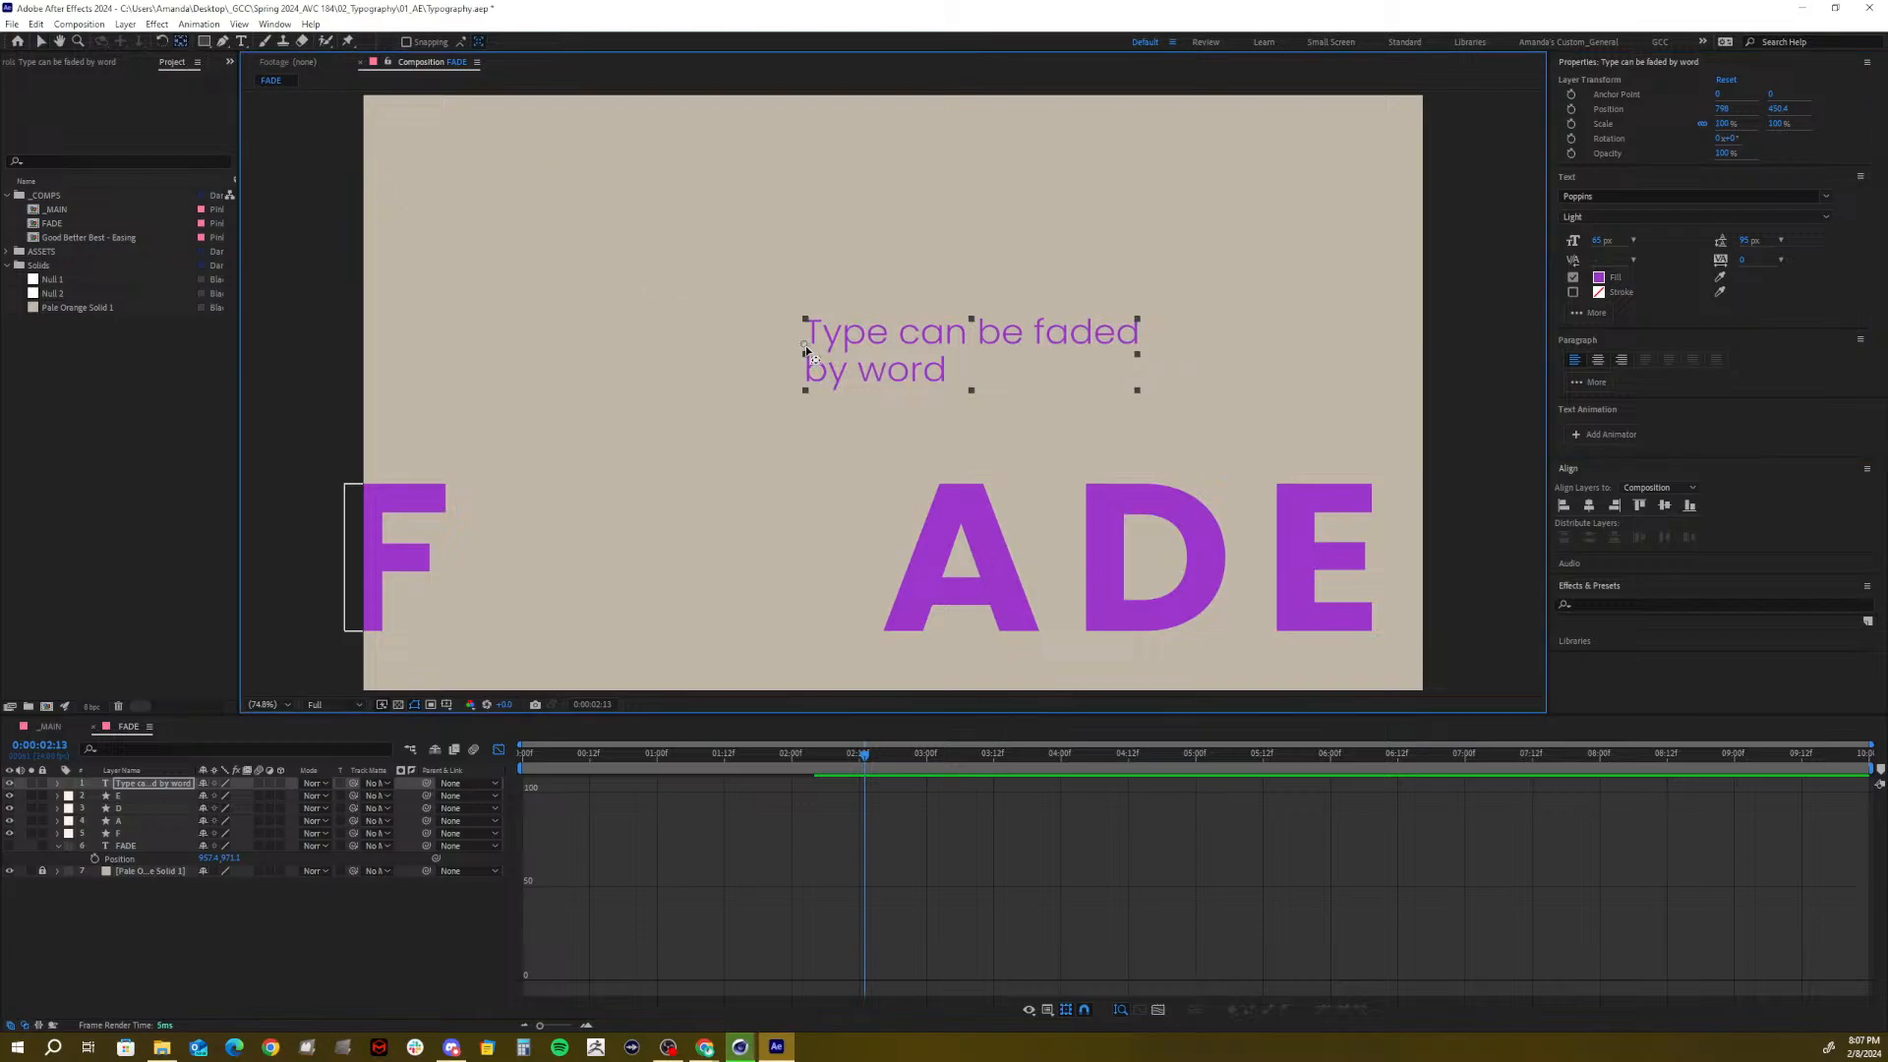
left_click_drag(806, 354, 805, 358)
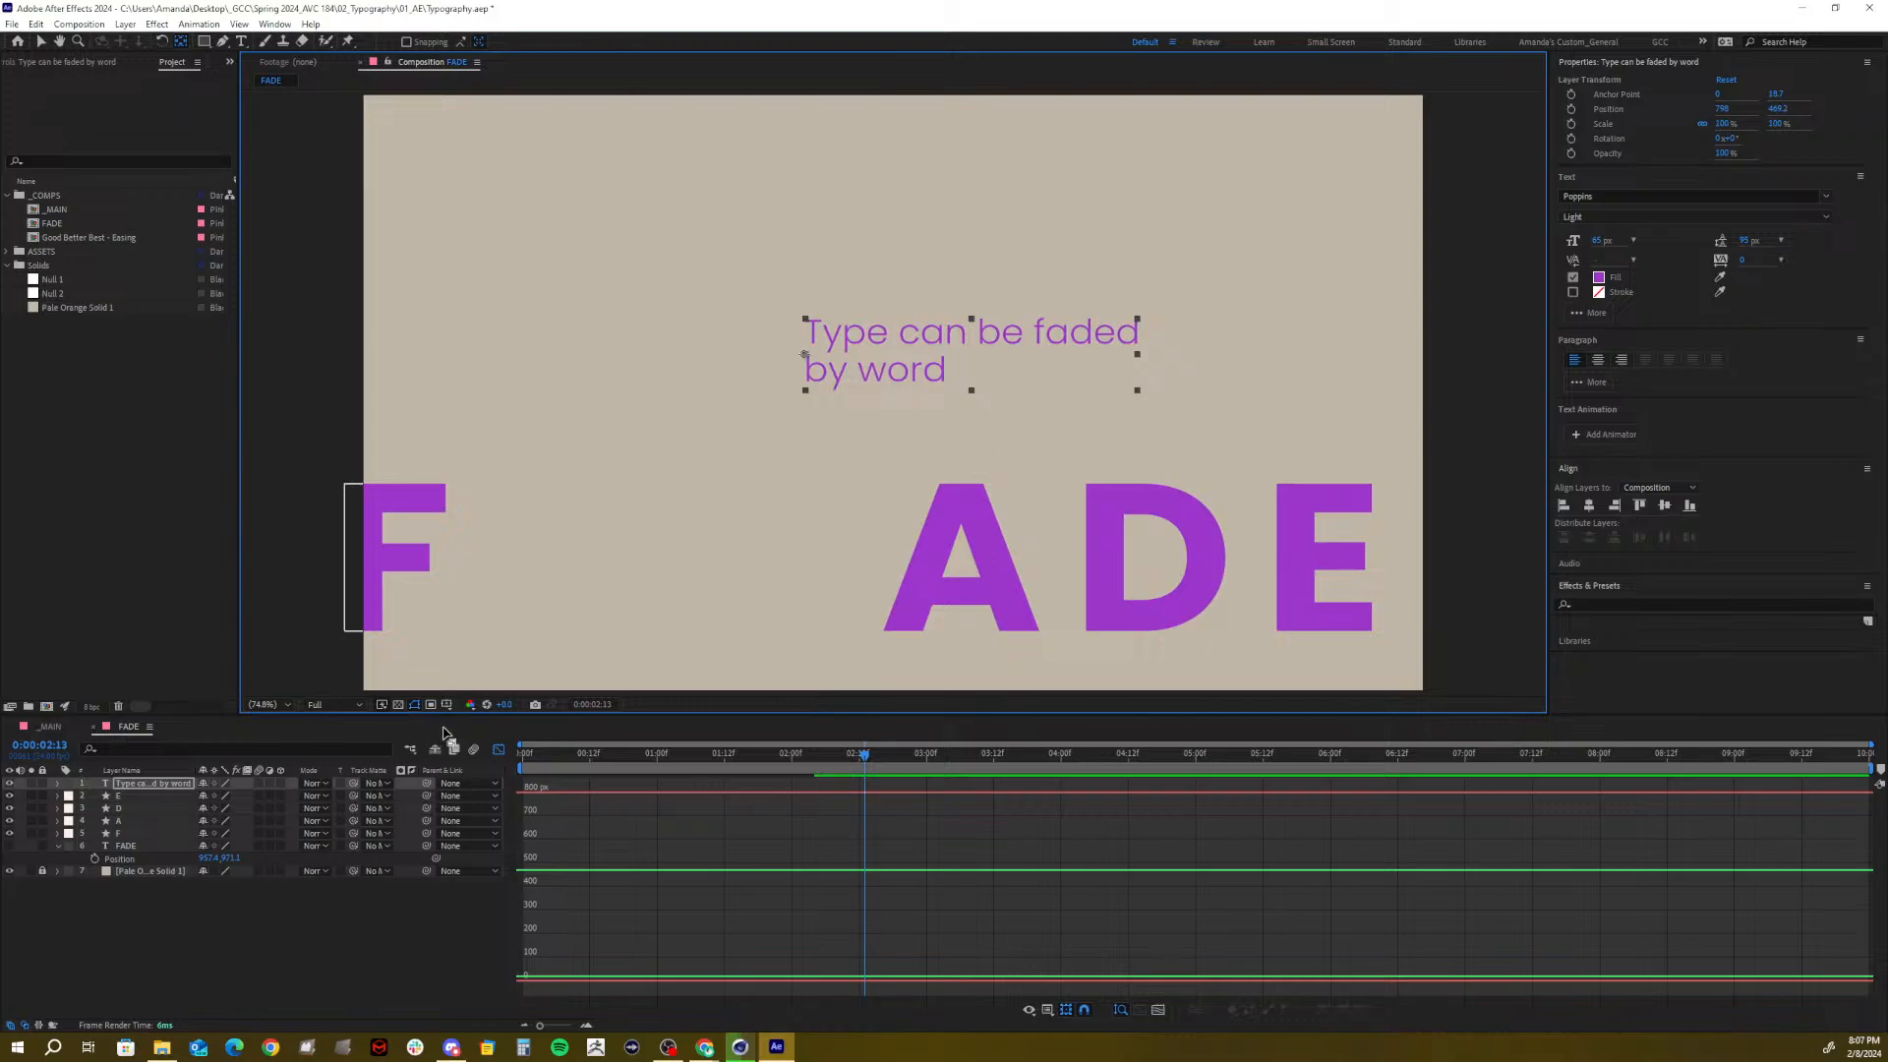
Show title/action safe areas and rulers, and add guides at the letters' top and baseline
left_click(449, 704)
left_click(486, 722)
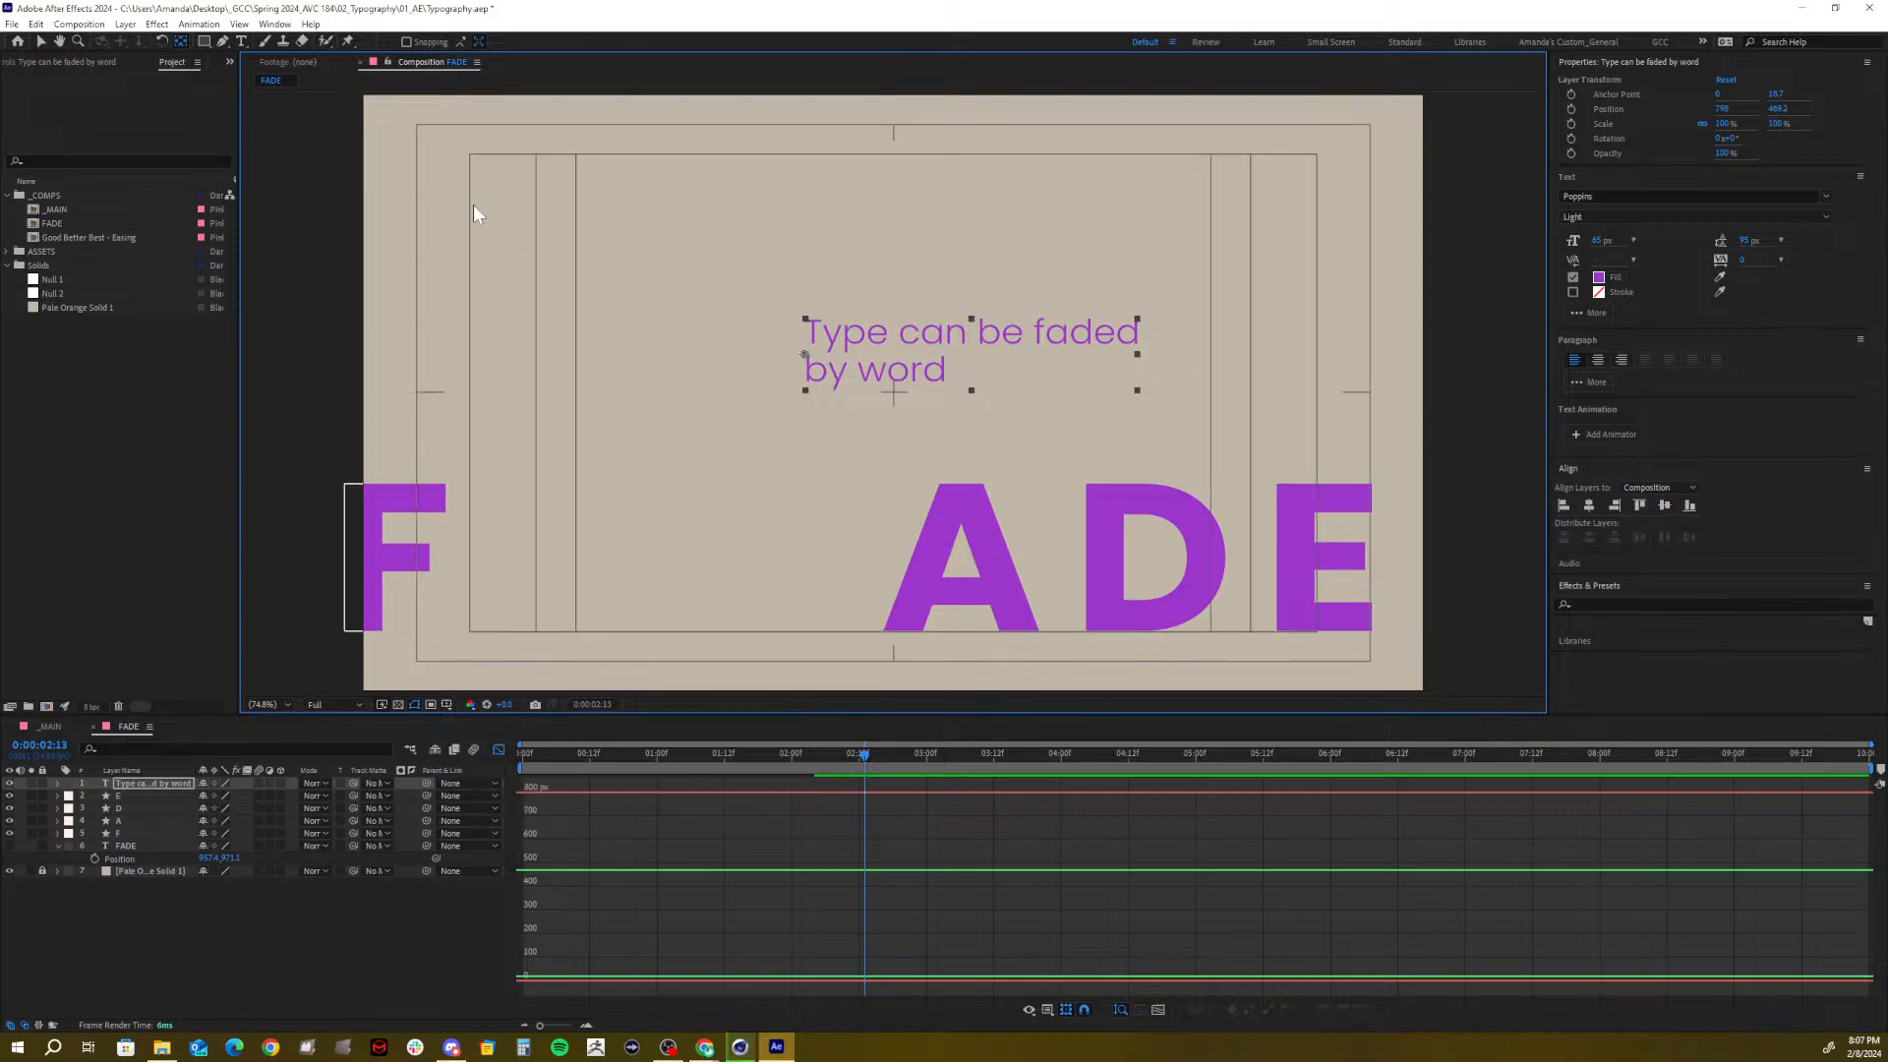
key("ctrl+r")
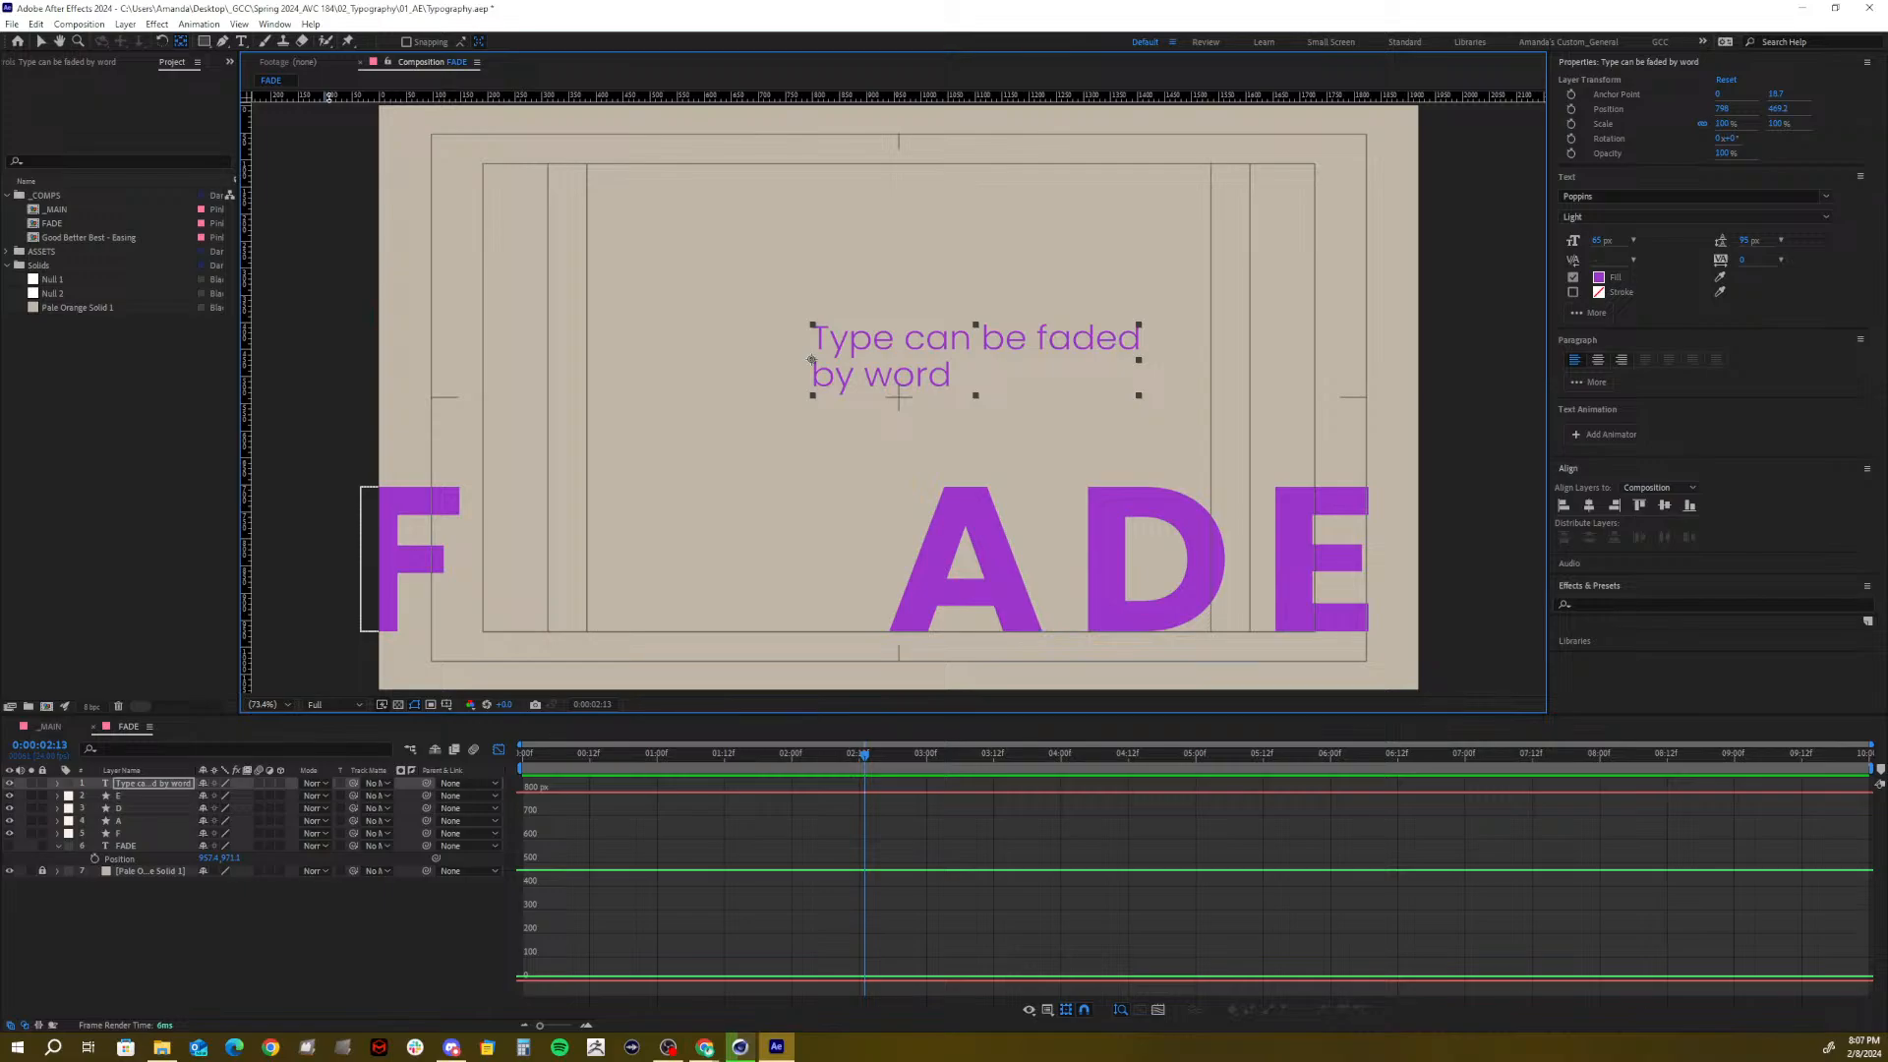
left_click_drag(329, 95, 287, 485)
left_click_drag(560, 99, 389, 632)
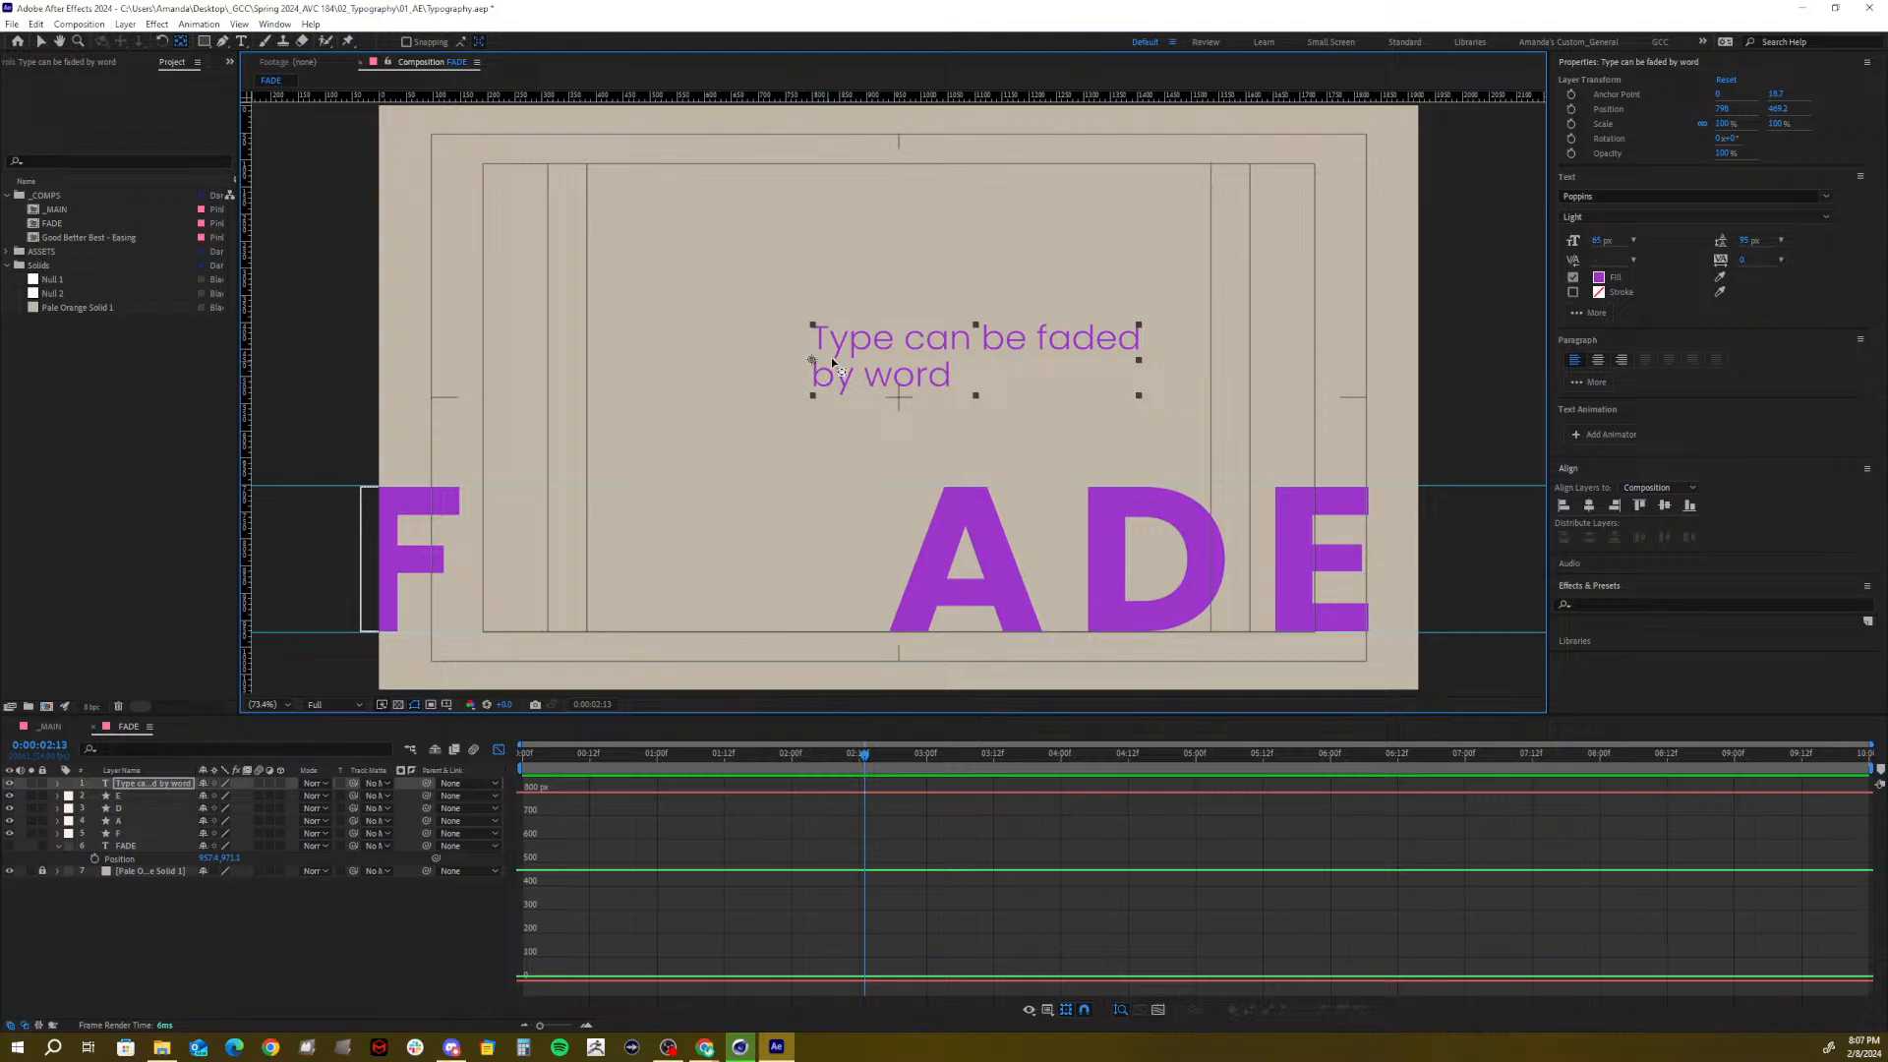
left_click(128, 783)
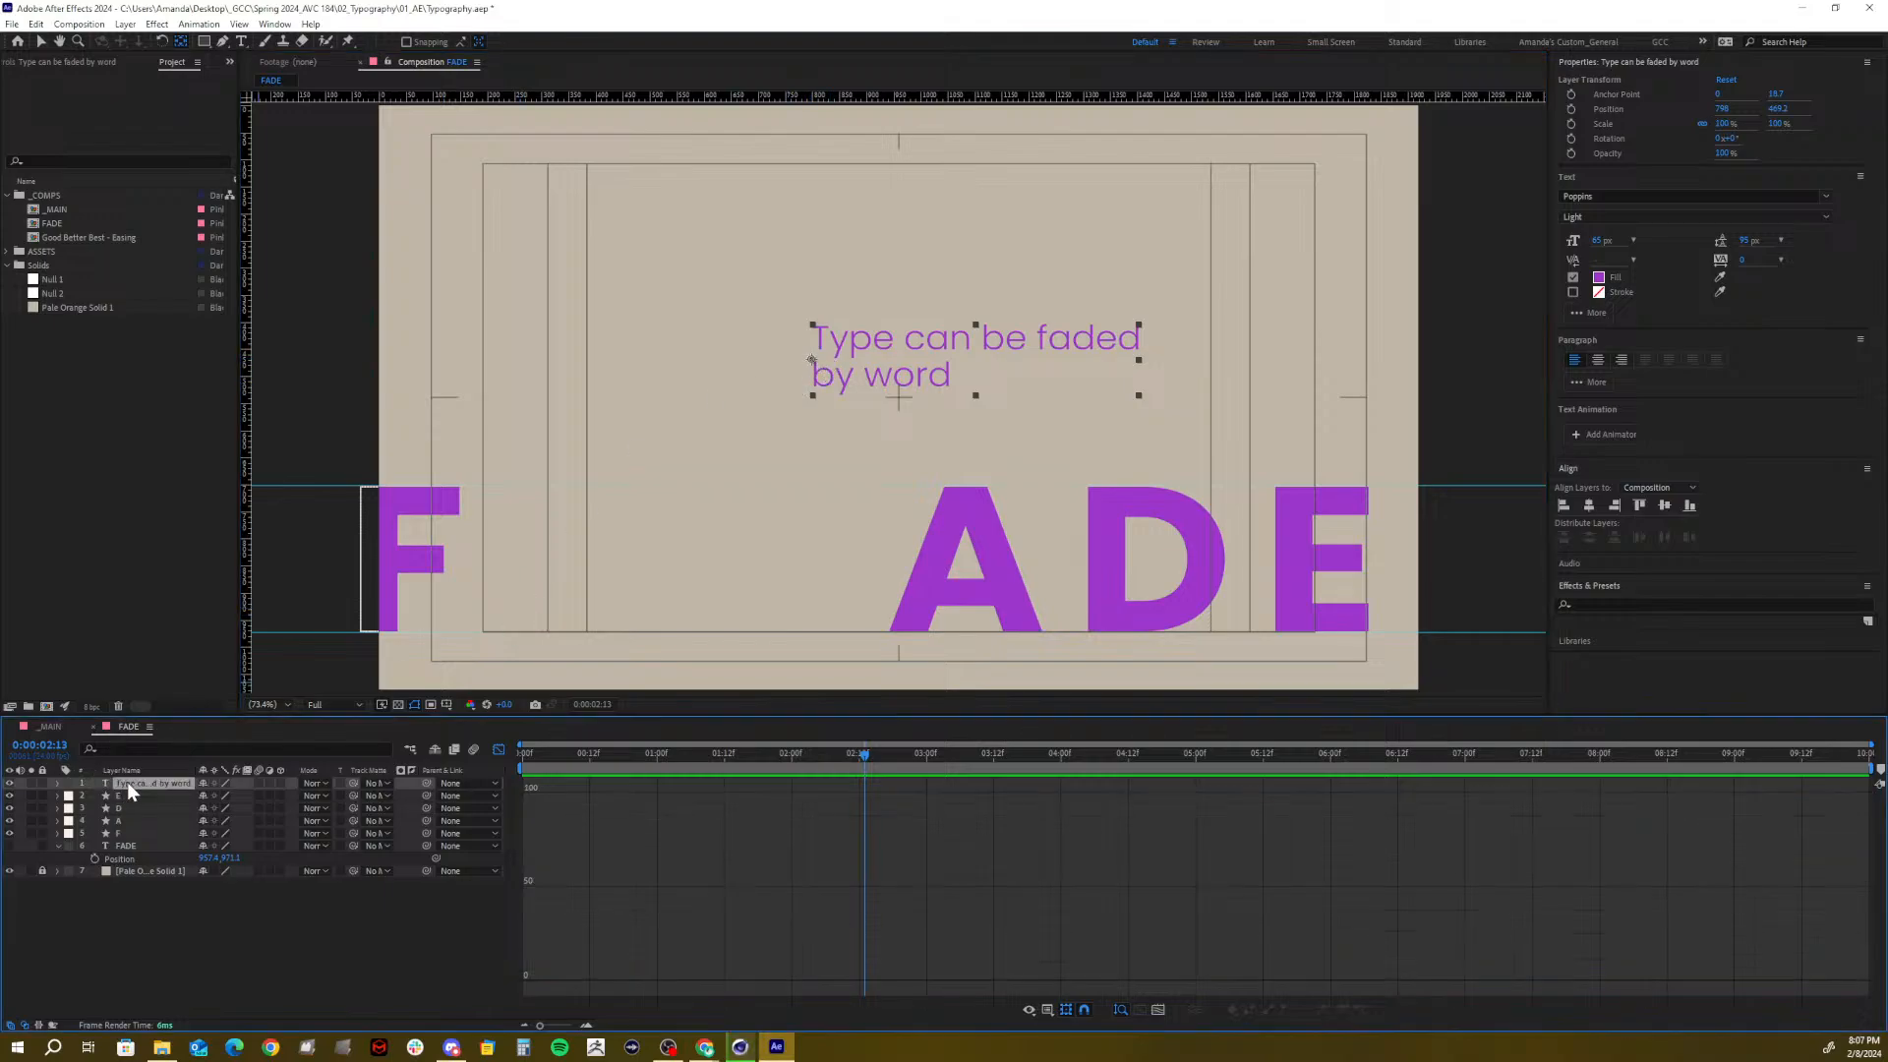
Move 'Type can be faded by word' between F and A, then duplicate it and lower the copy's Position Y
left_click(42, 42)
left_click_drag(817, 360, 516, 518)
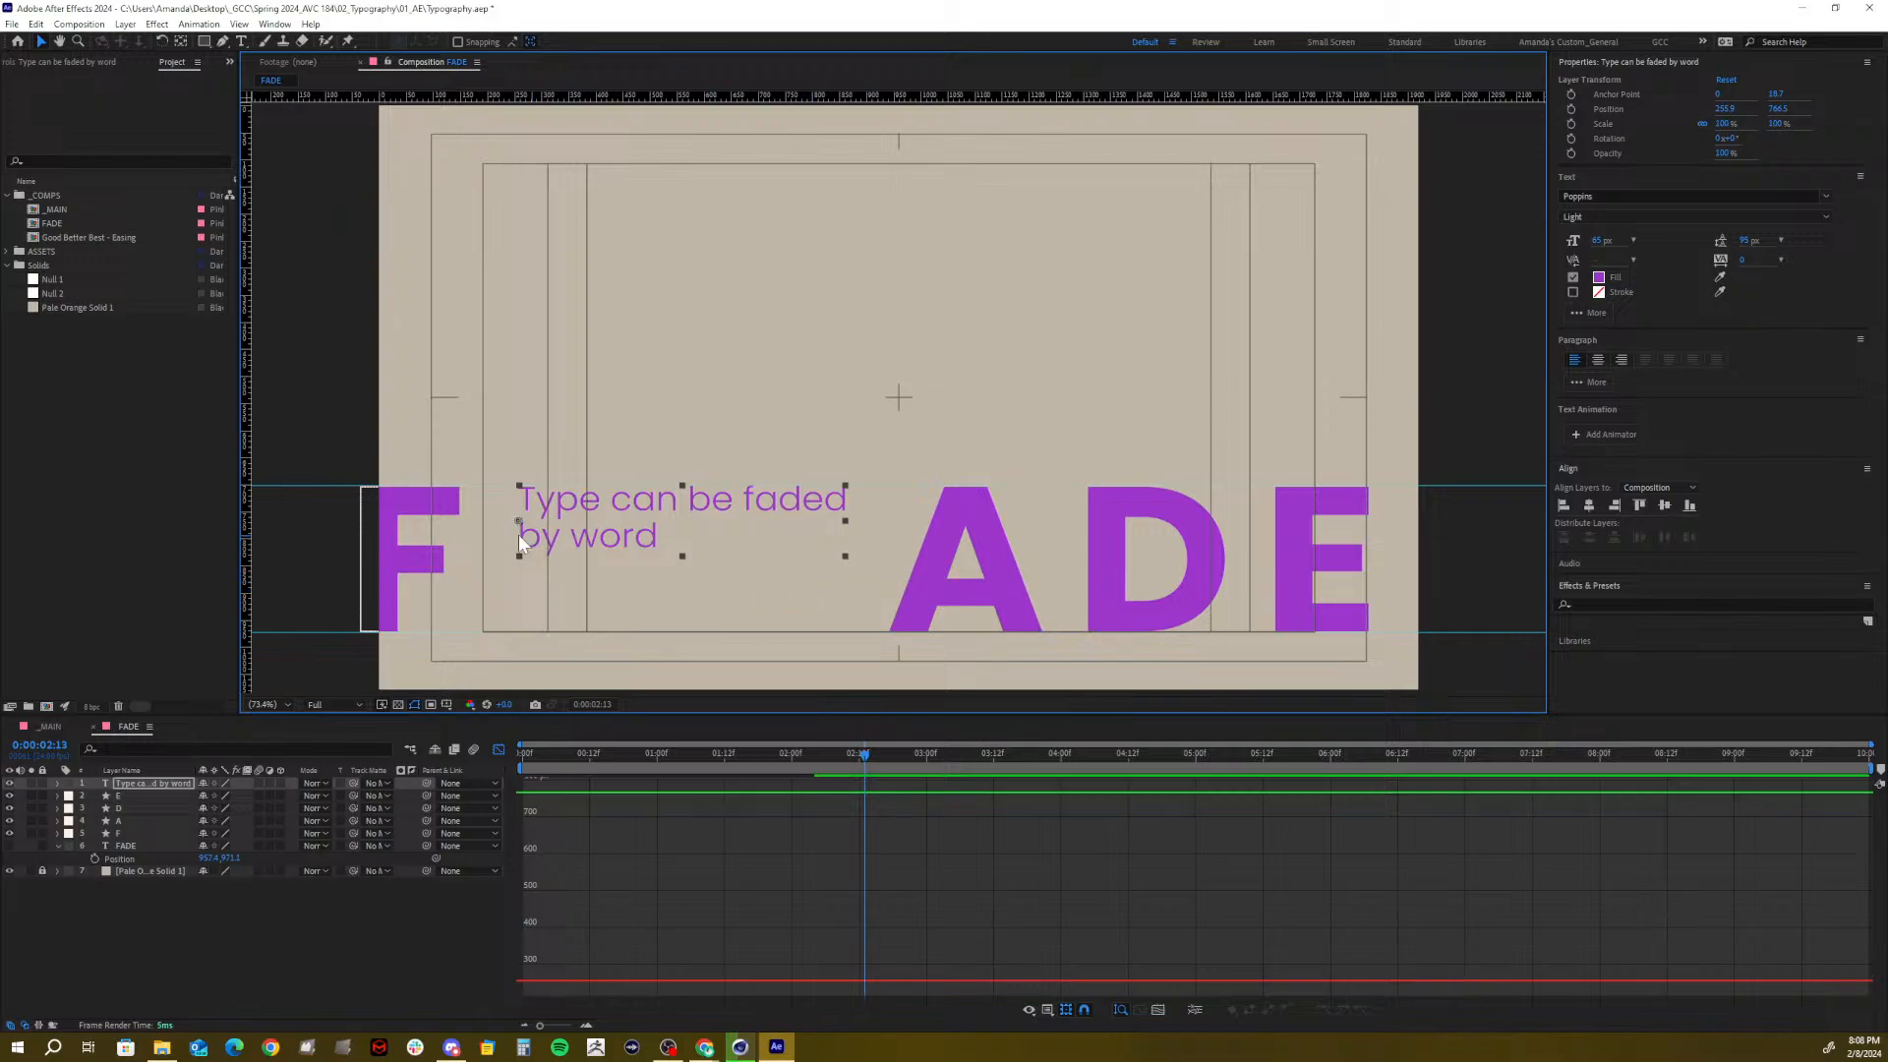
key("ctrl+d")
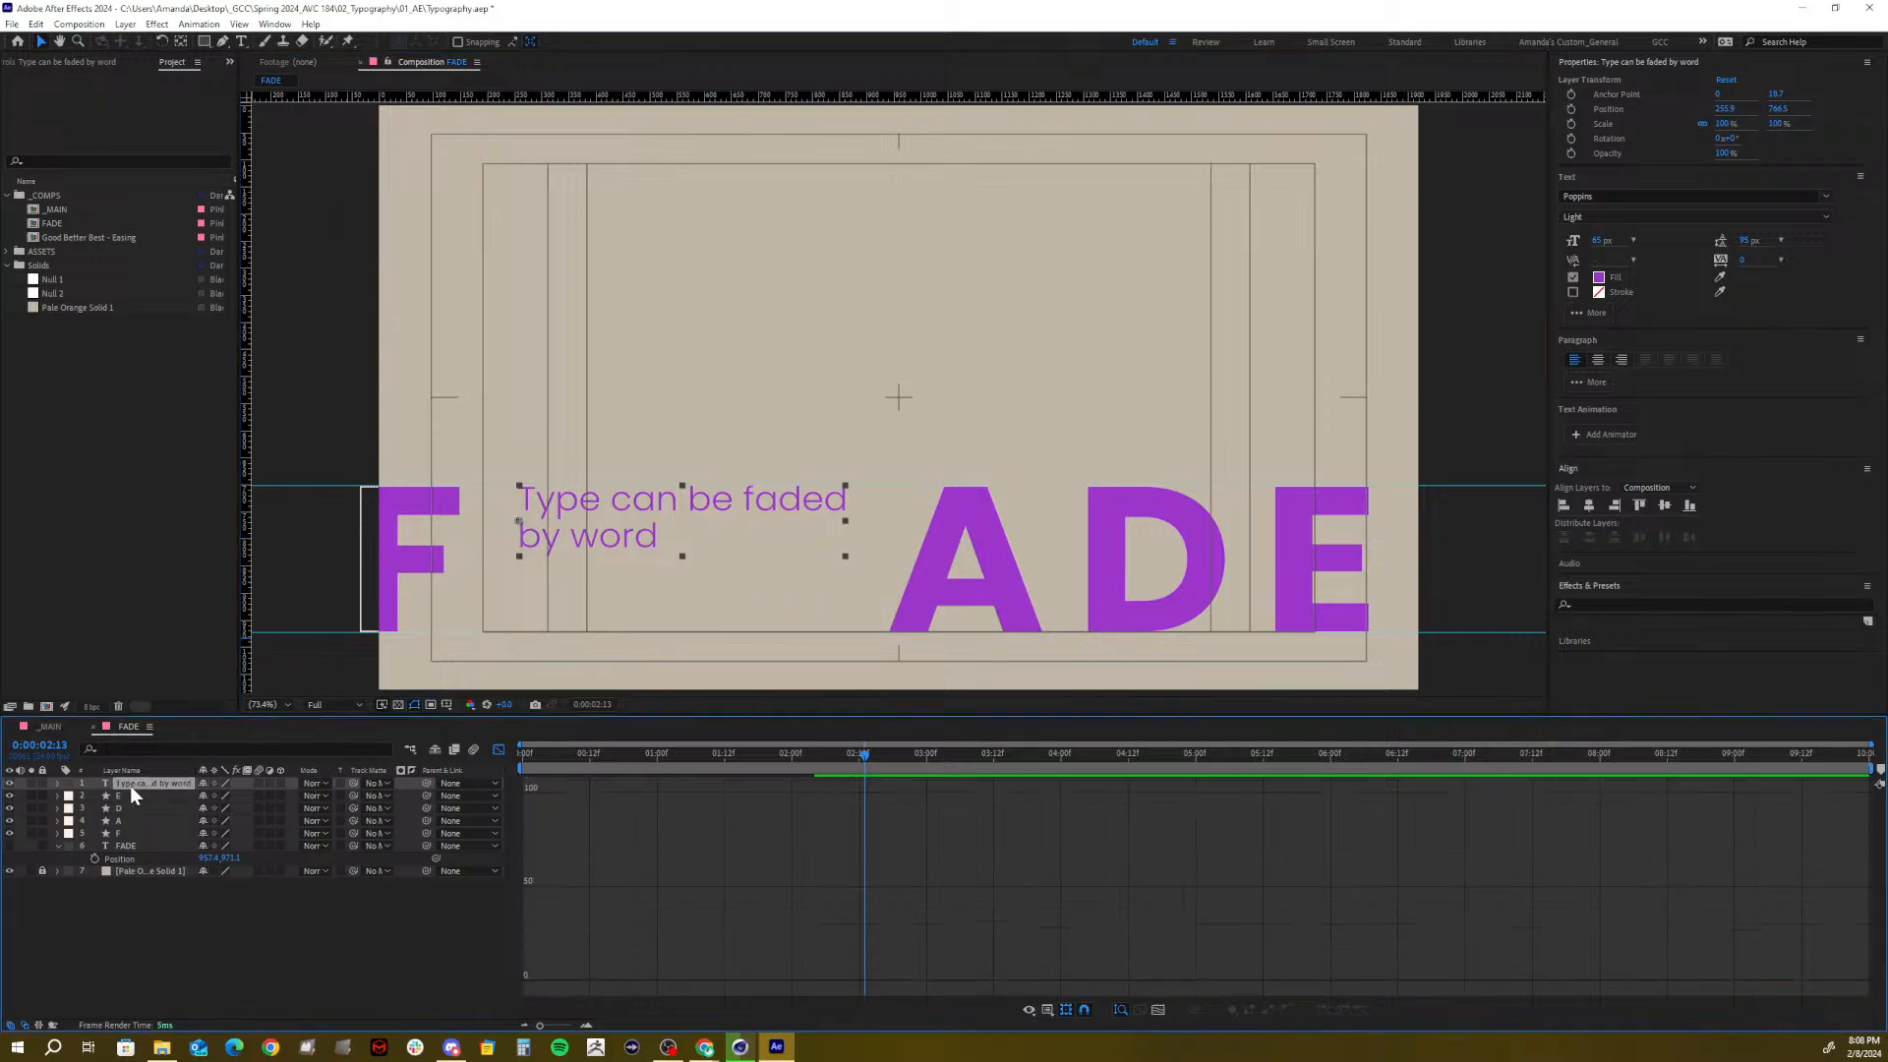
key("p")
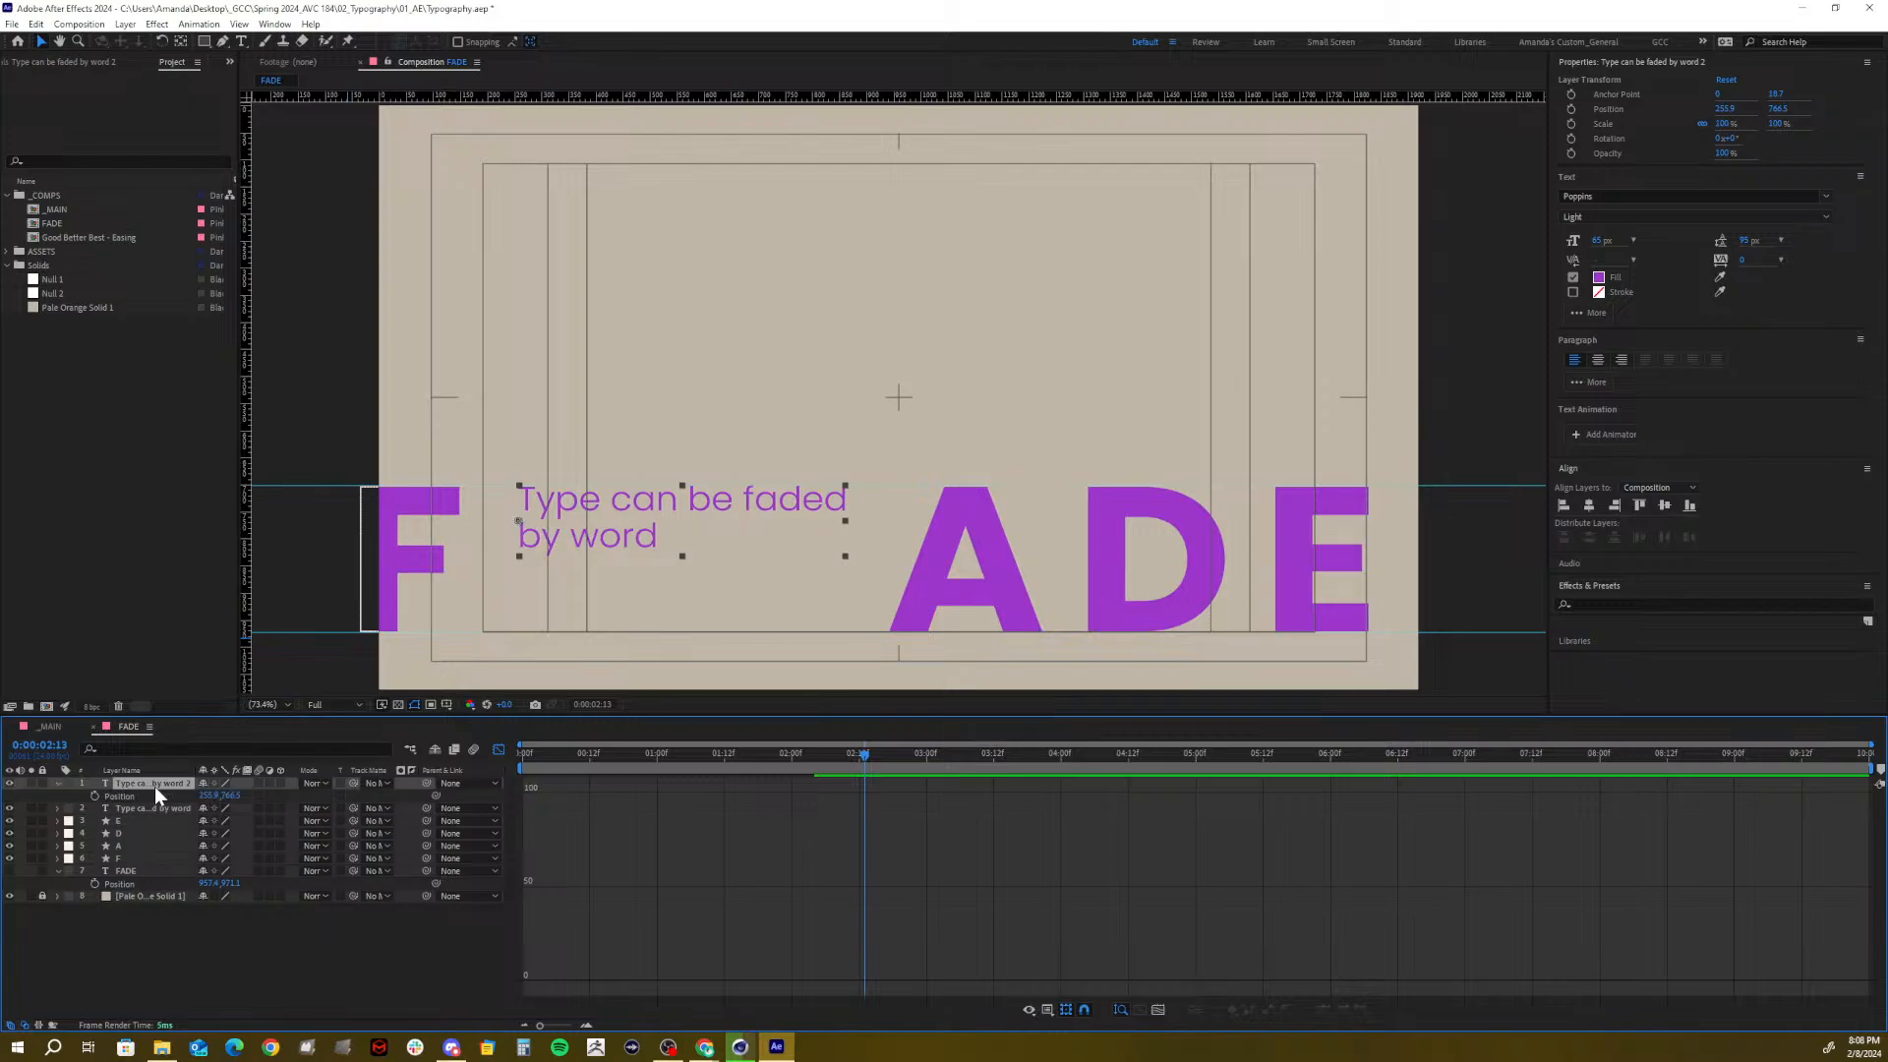
left_click_drag(236, 796, 353, 788)
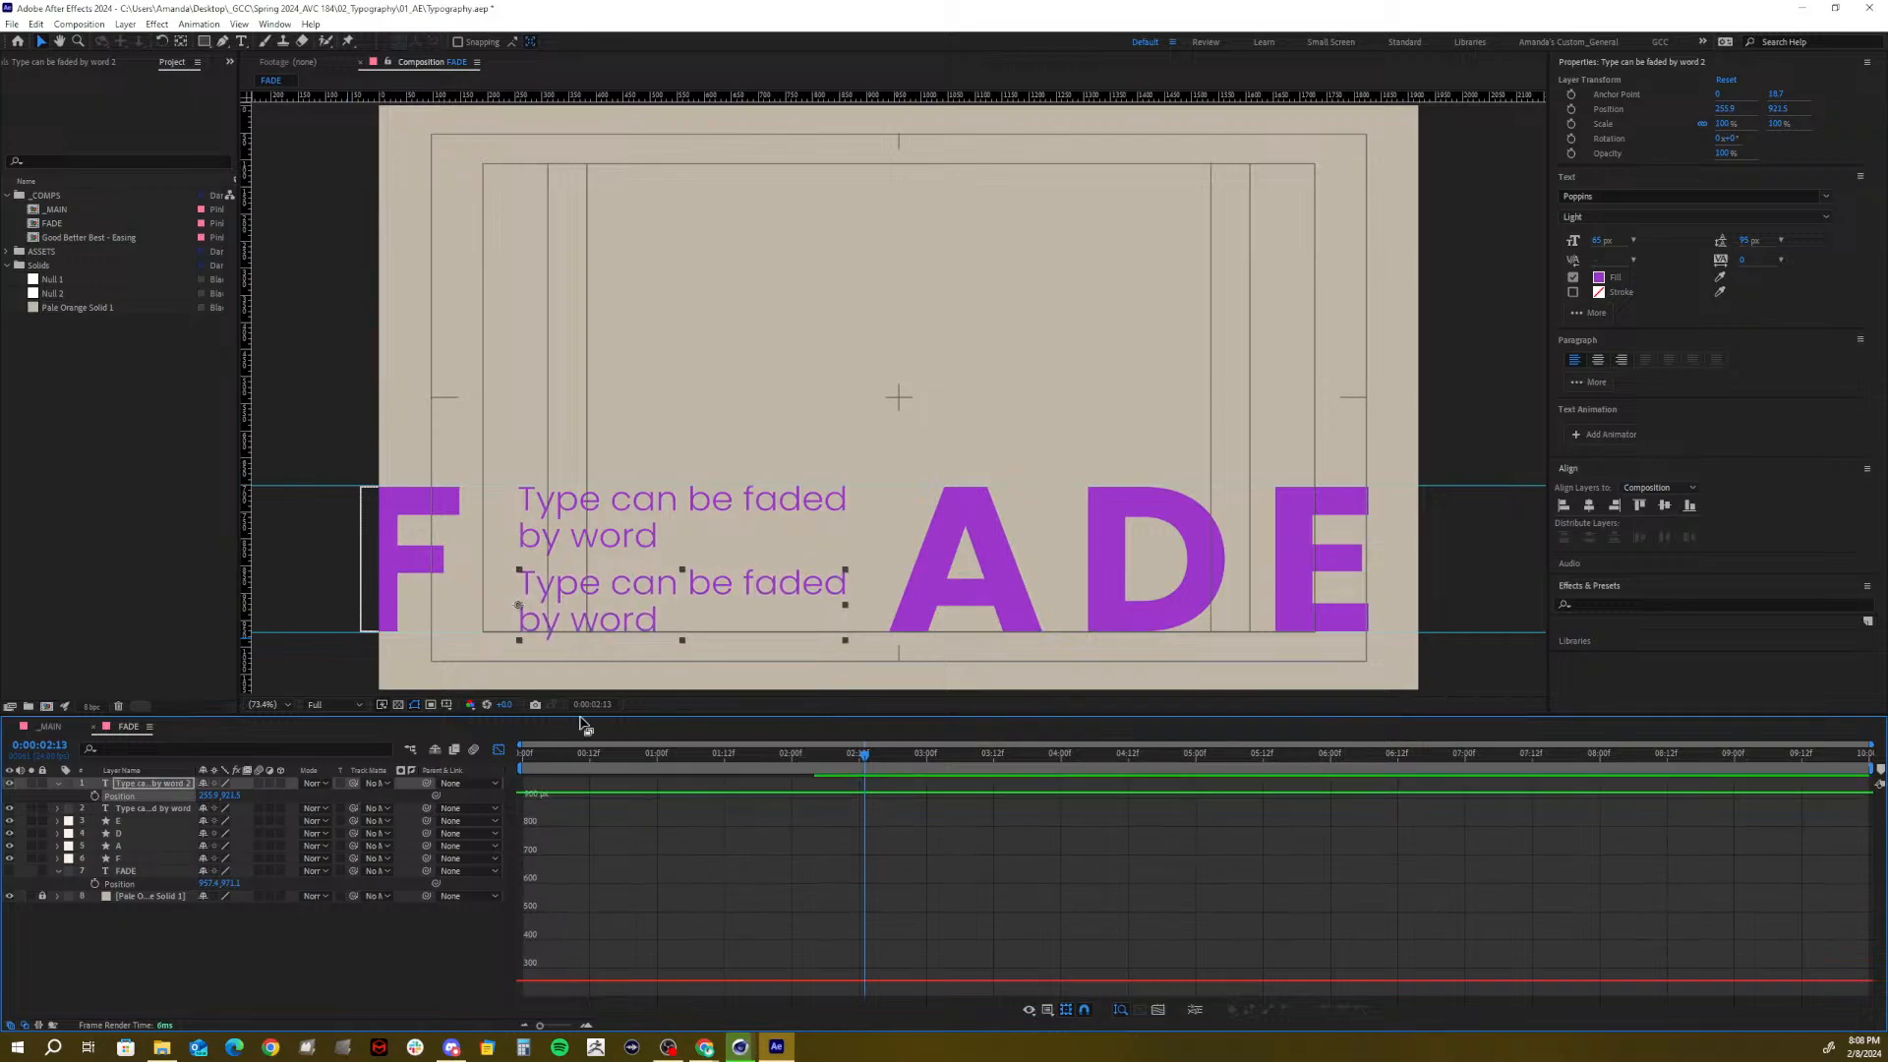
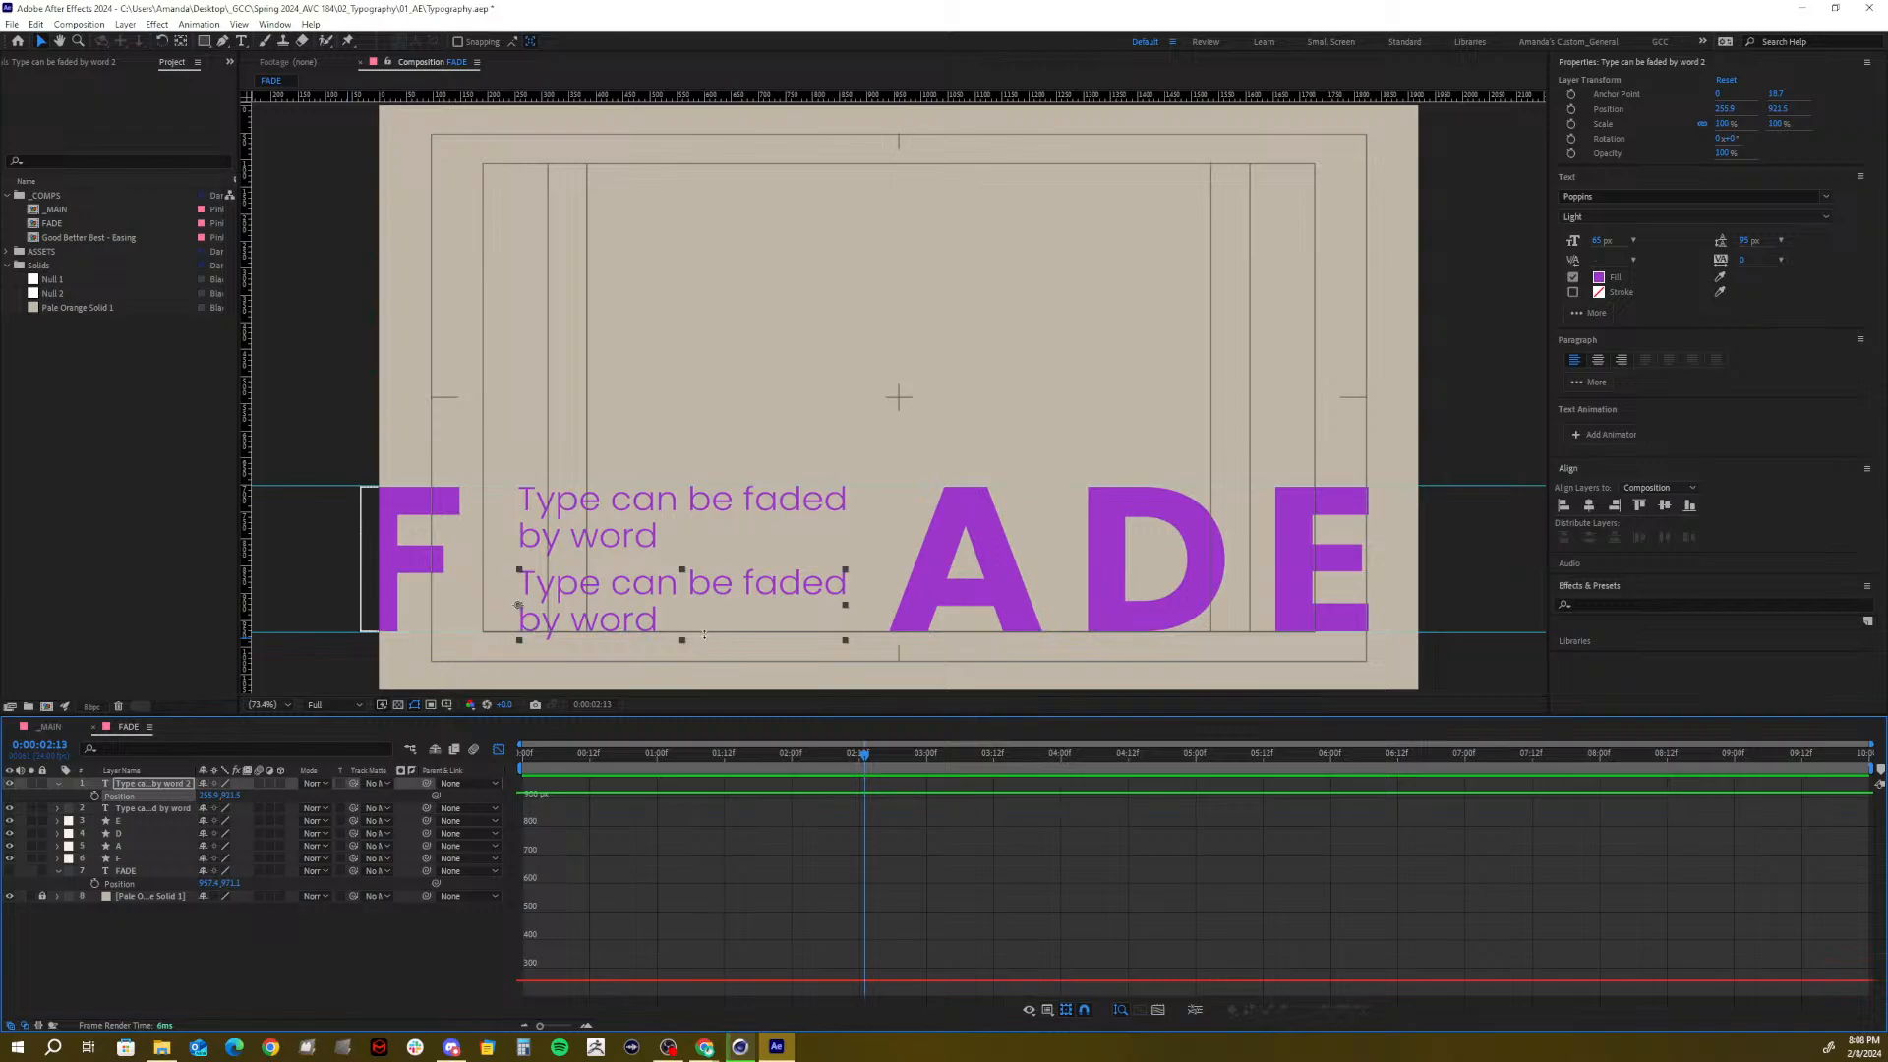
Set both 'Type can be faded by word' lines to a 60 px font size
left_click(611, 550)
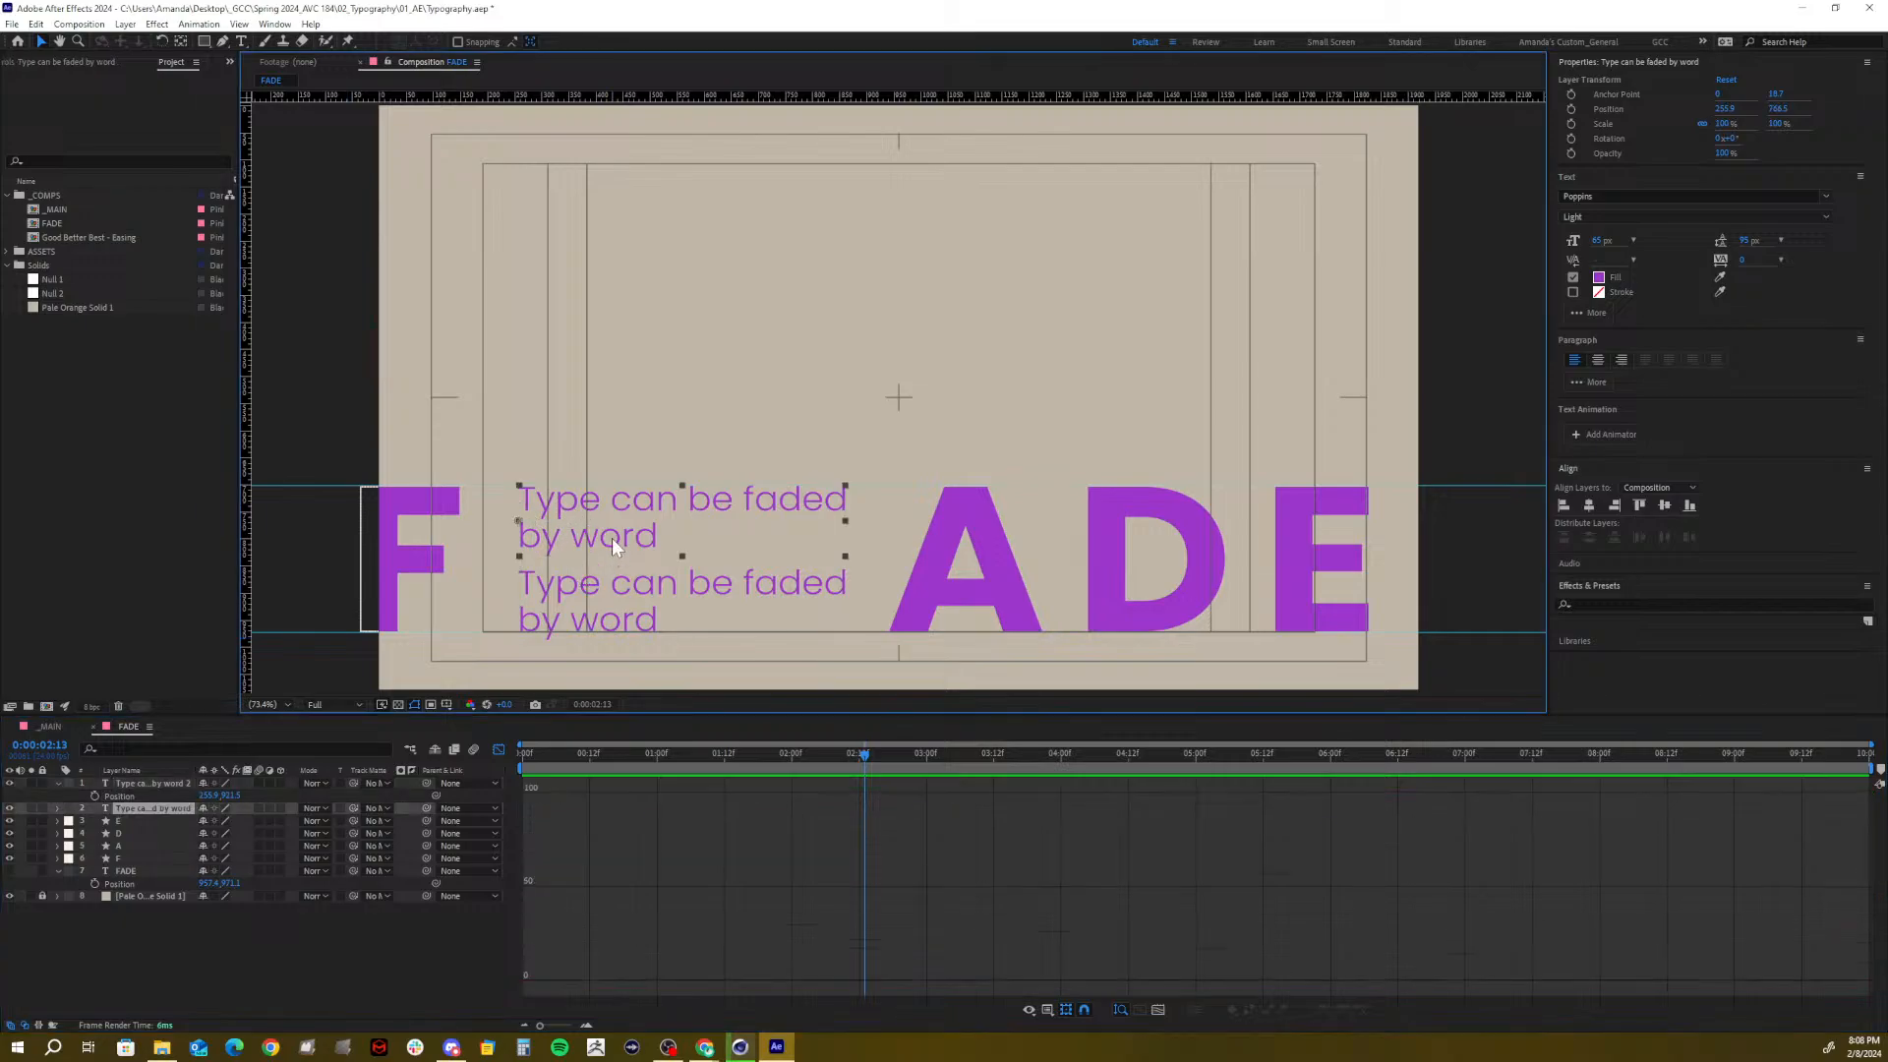
left_click(1599, 239)
type("60")
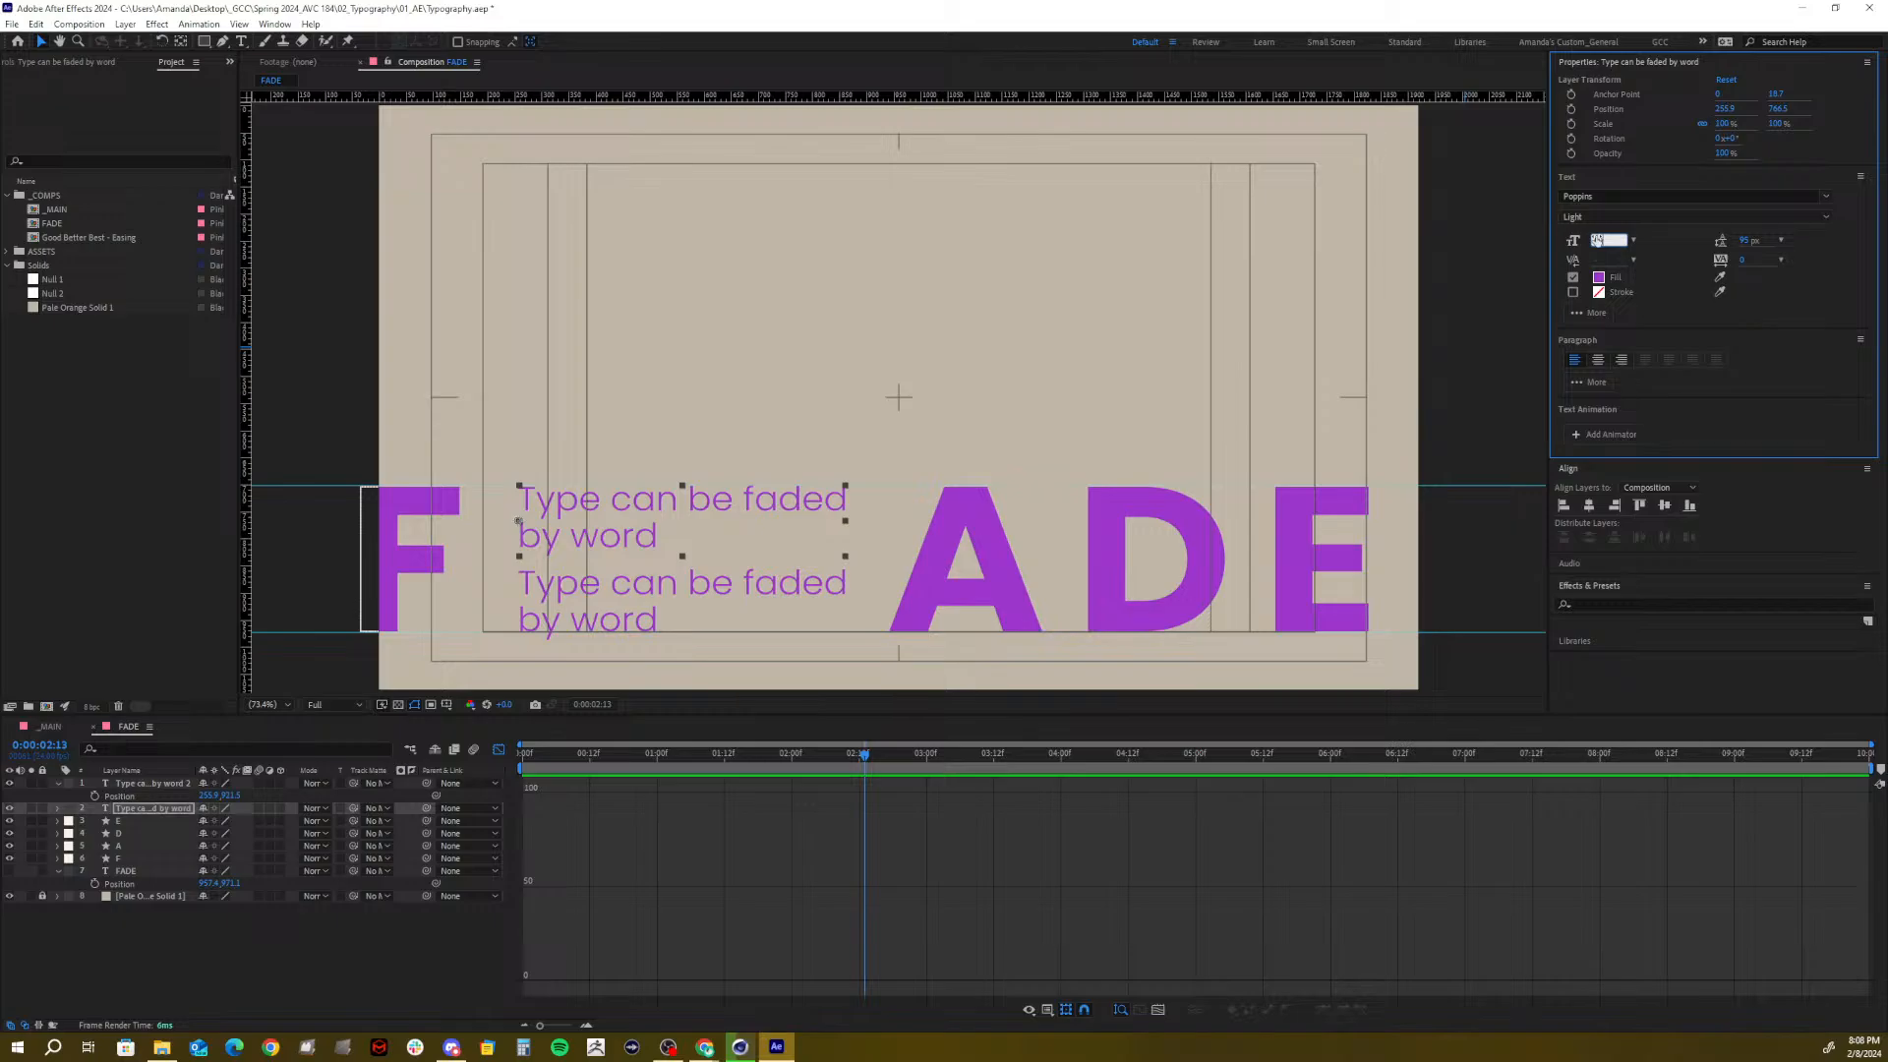
key("Return")
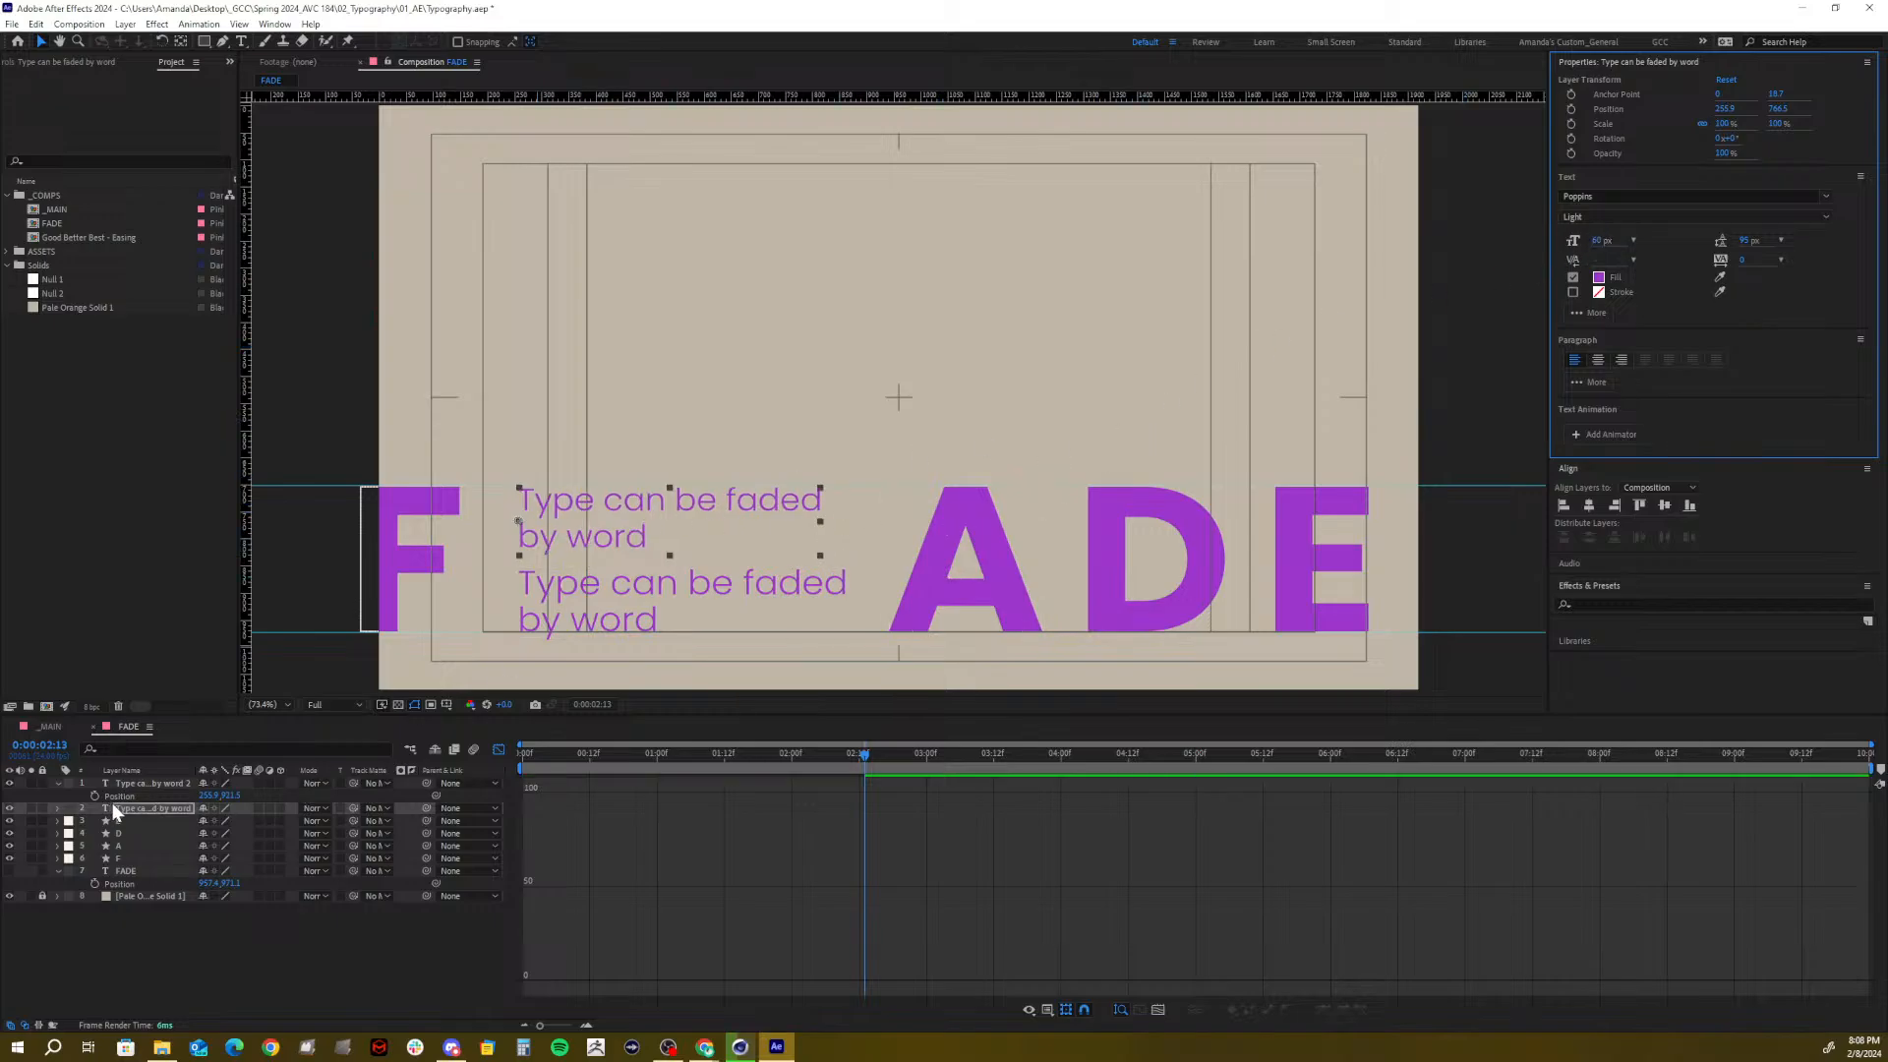
left_click(157, 784)
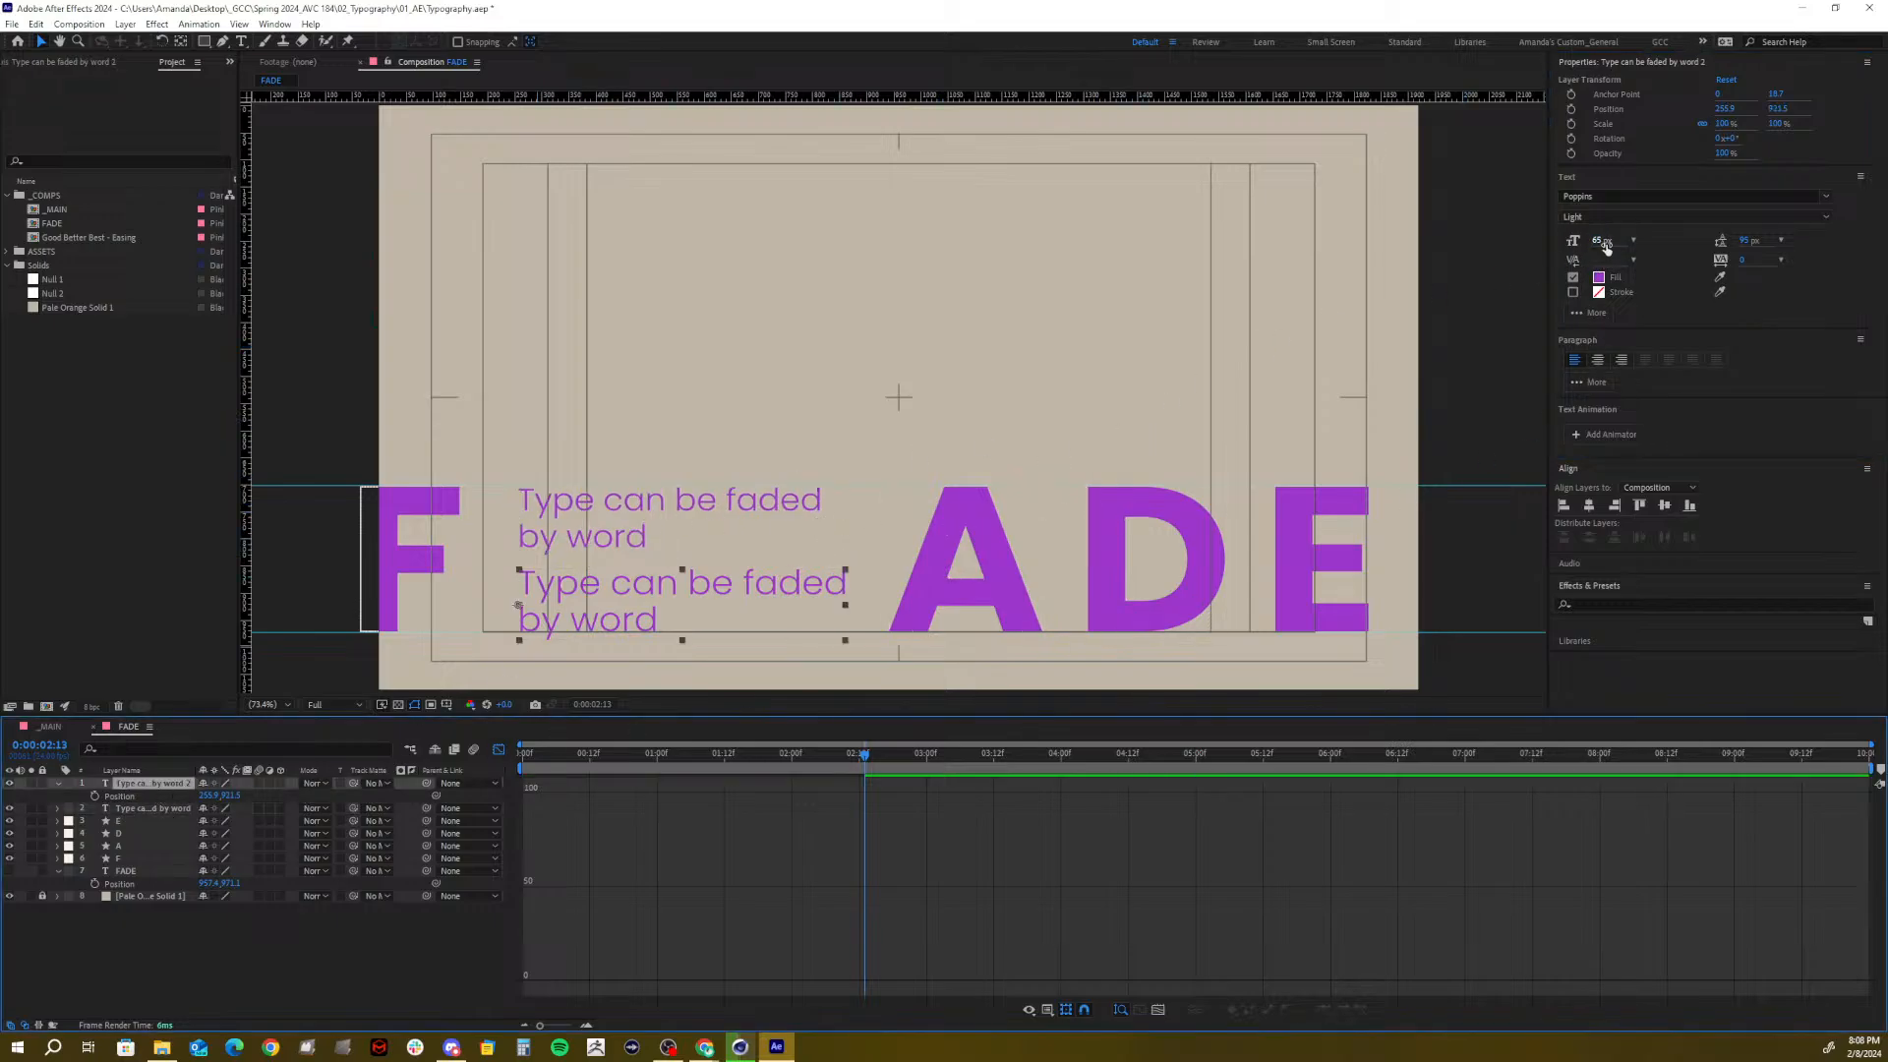
left_click(1603, 240)
type("60")
key("Return")
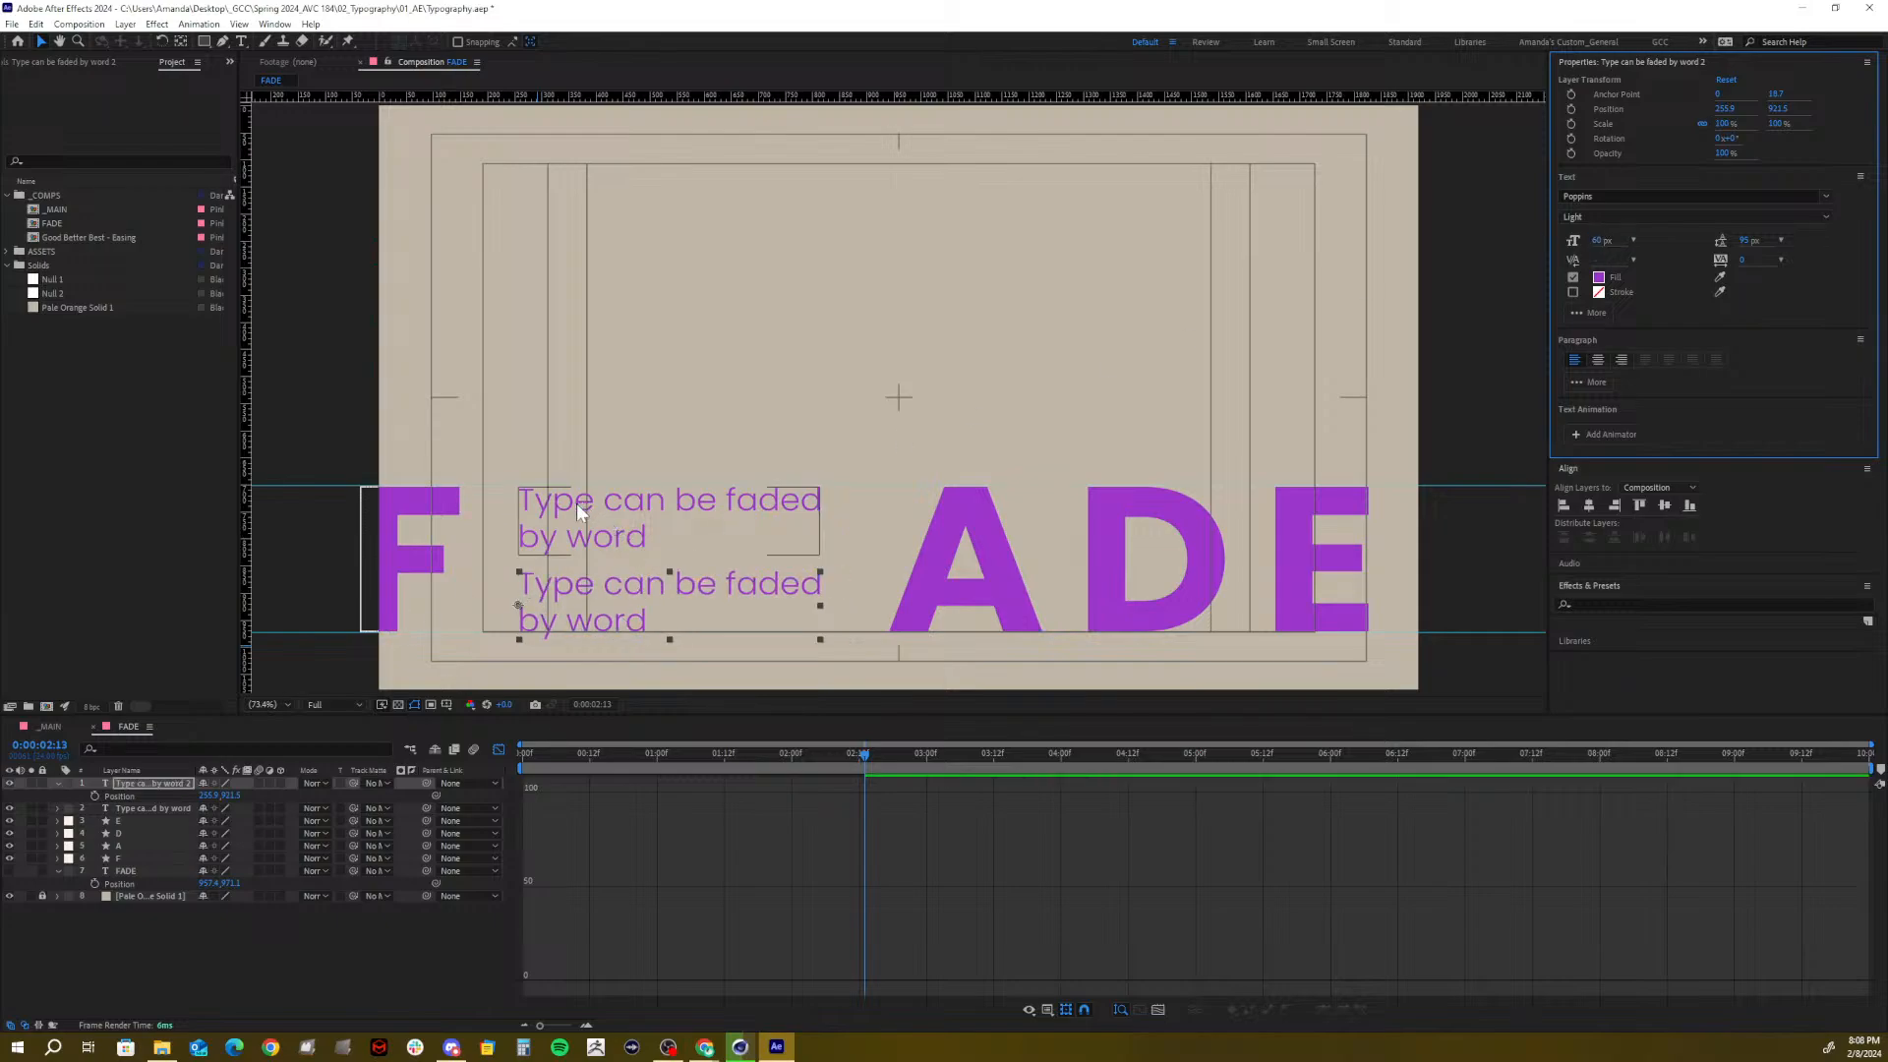
Nudge the upper line's Position Y slightly up
left_click(127, 806)
key("p")
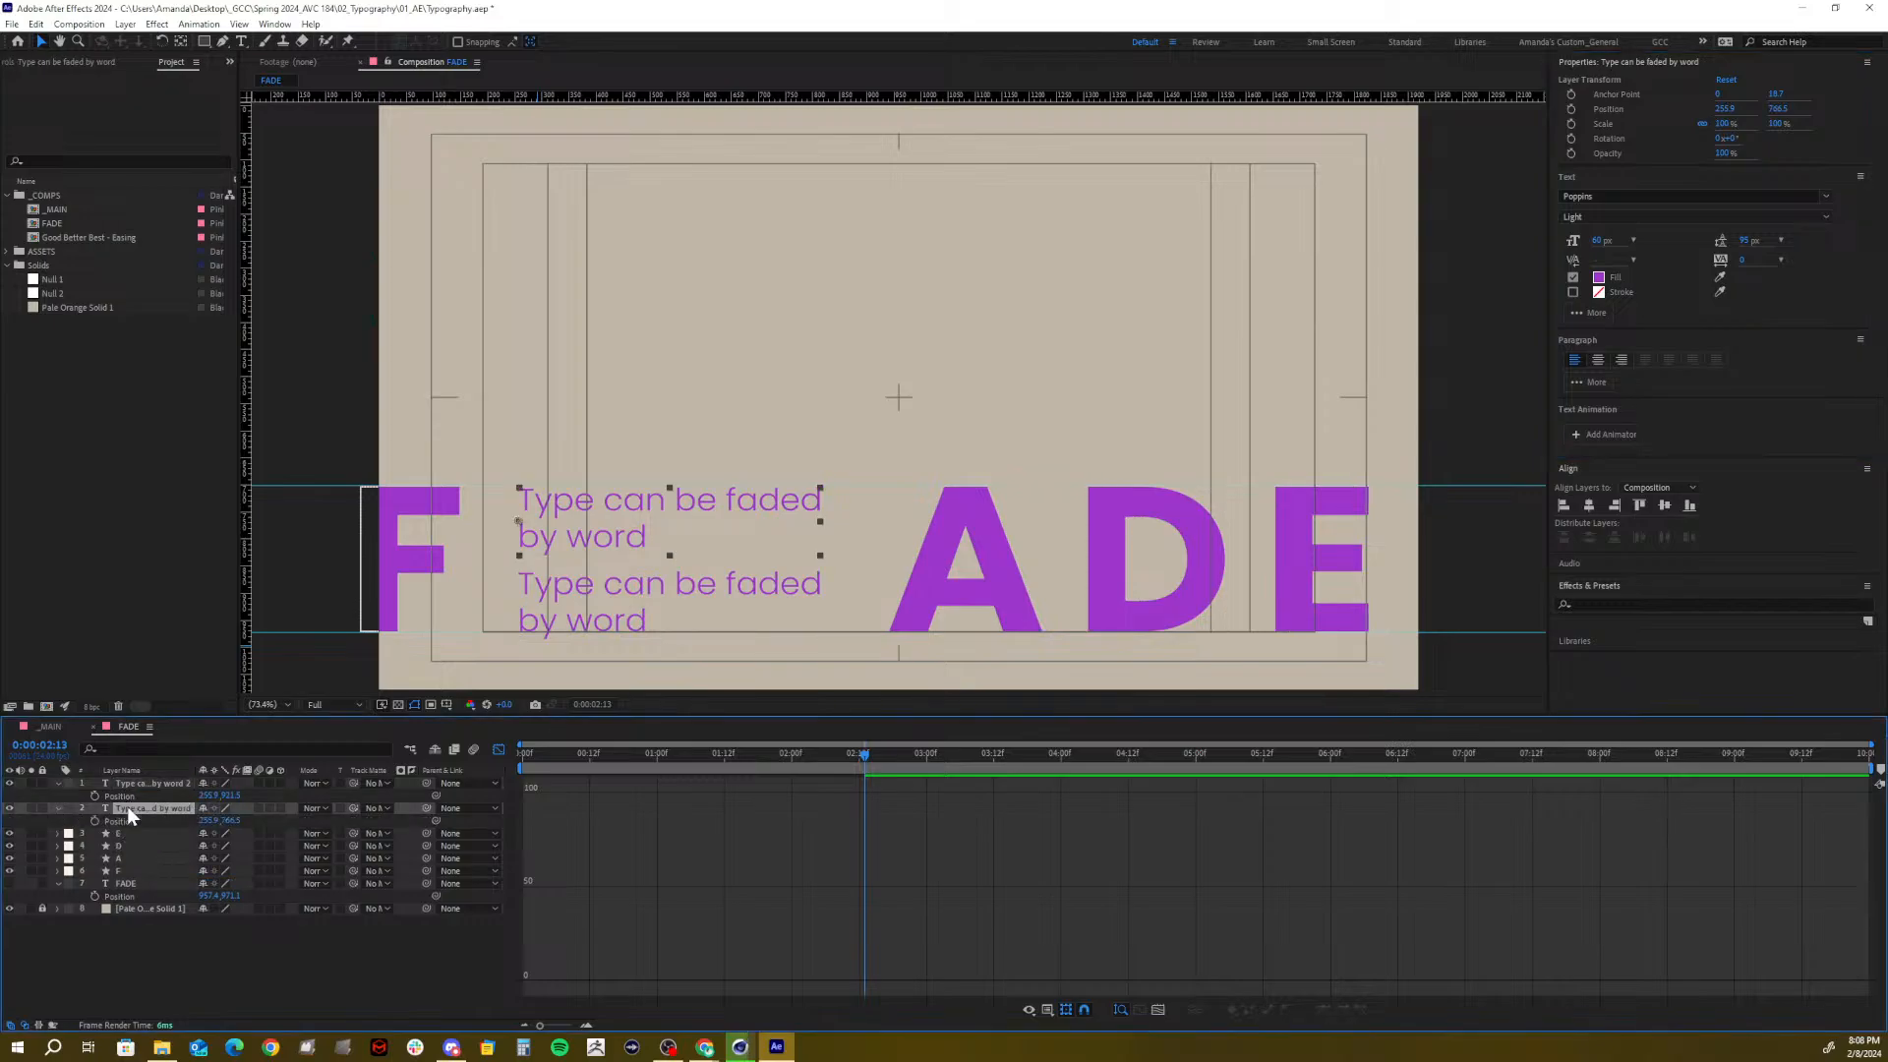
left_click_drag(234, 818, 230, 819)
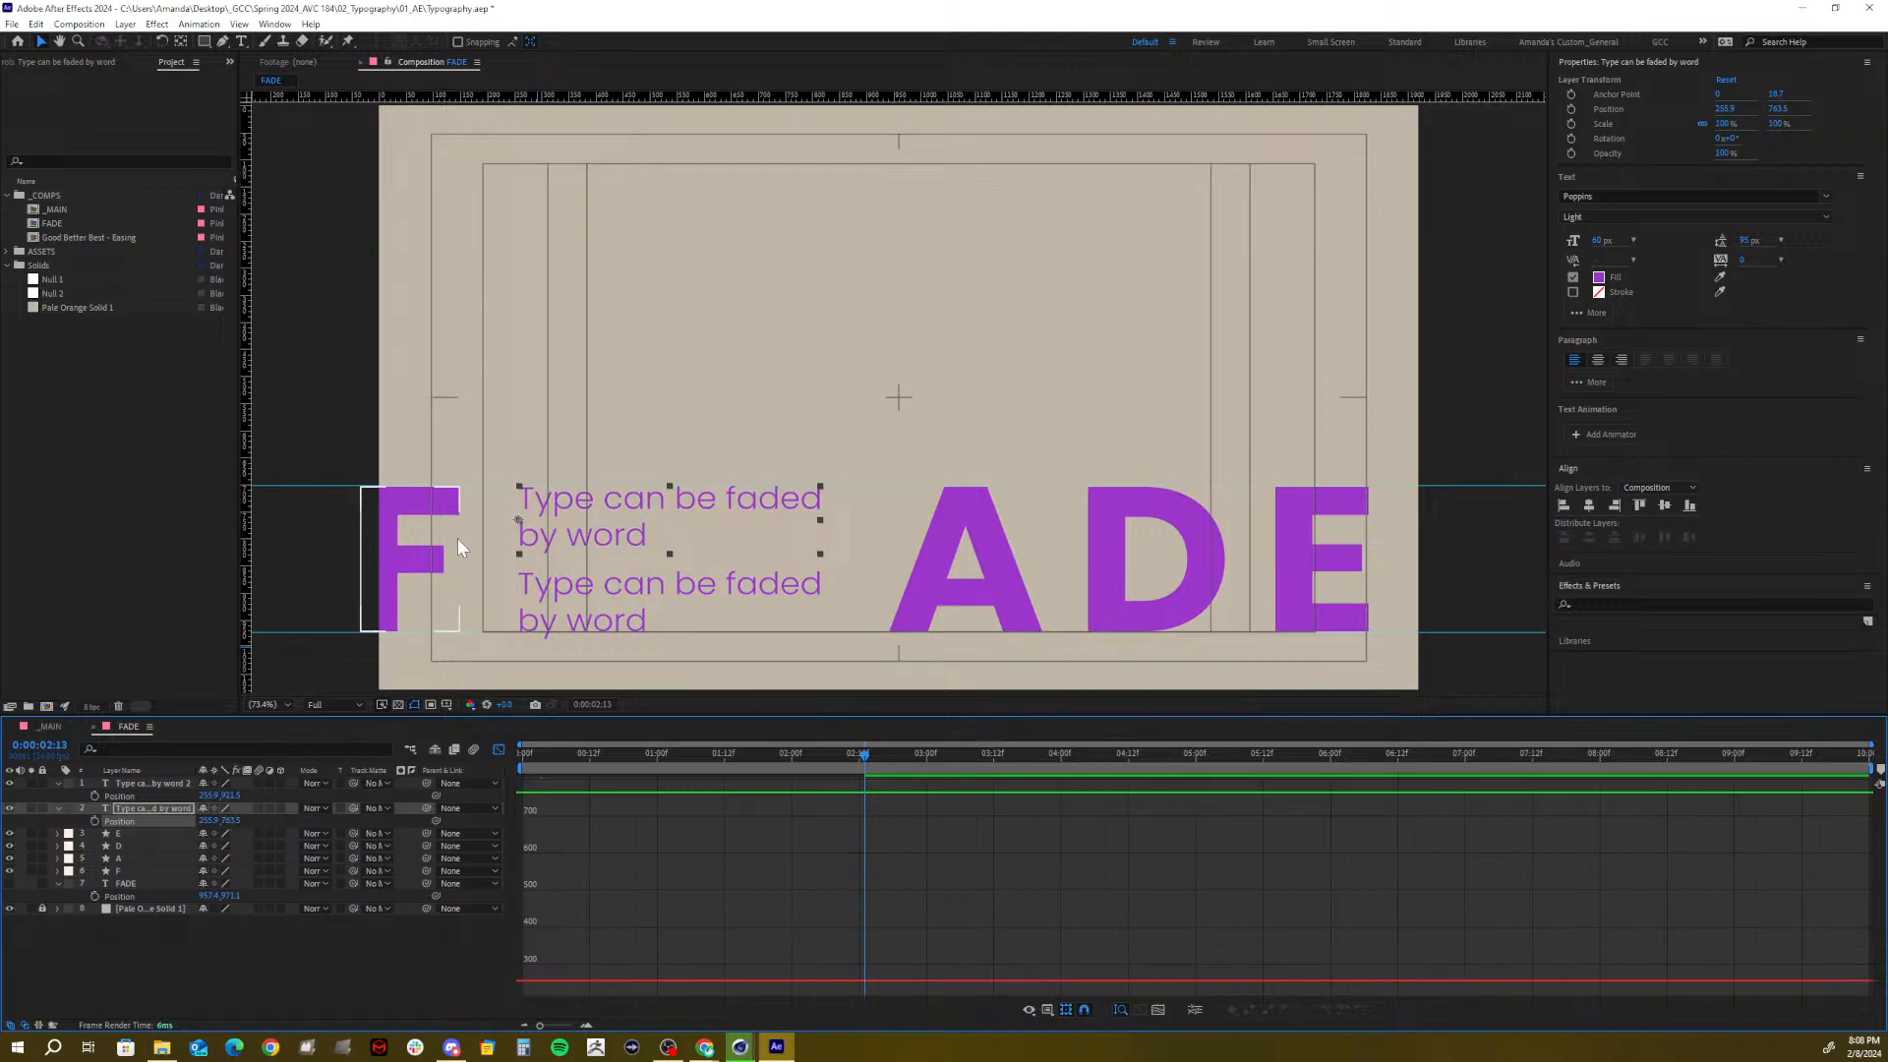
Drag both horizontal guides off onto the ruler and save the project
left_click_drag(498, 486, 528, 93)
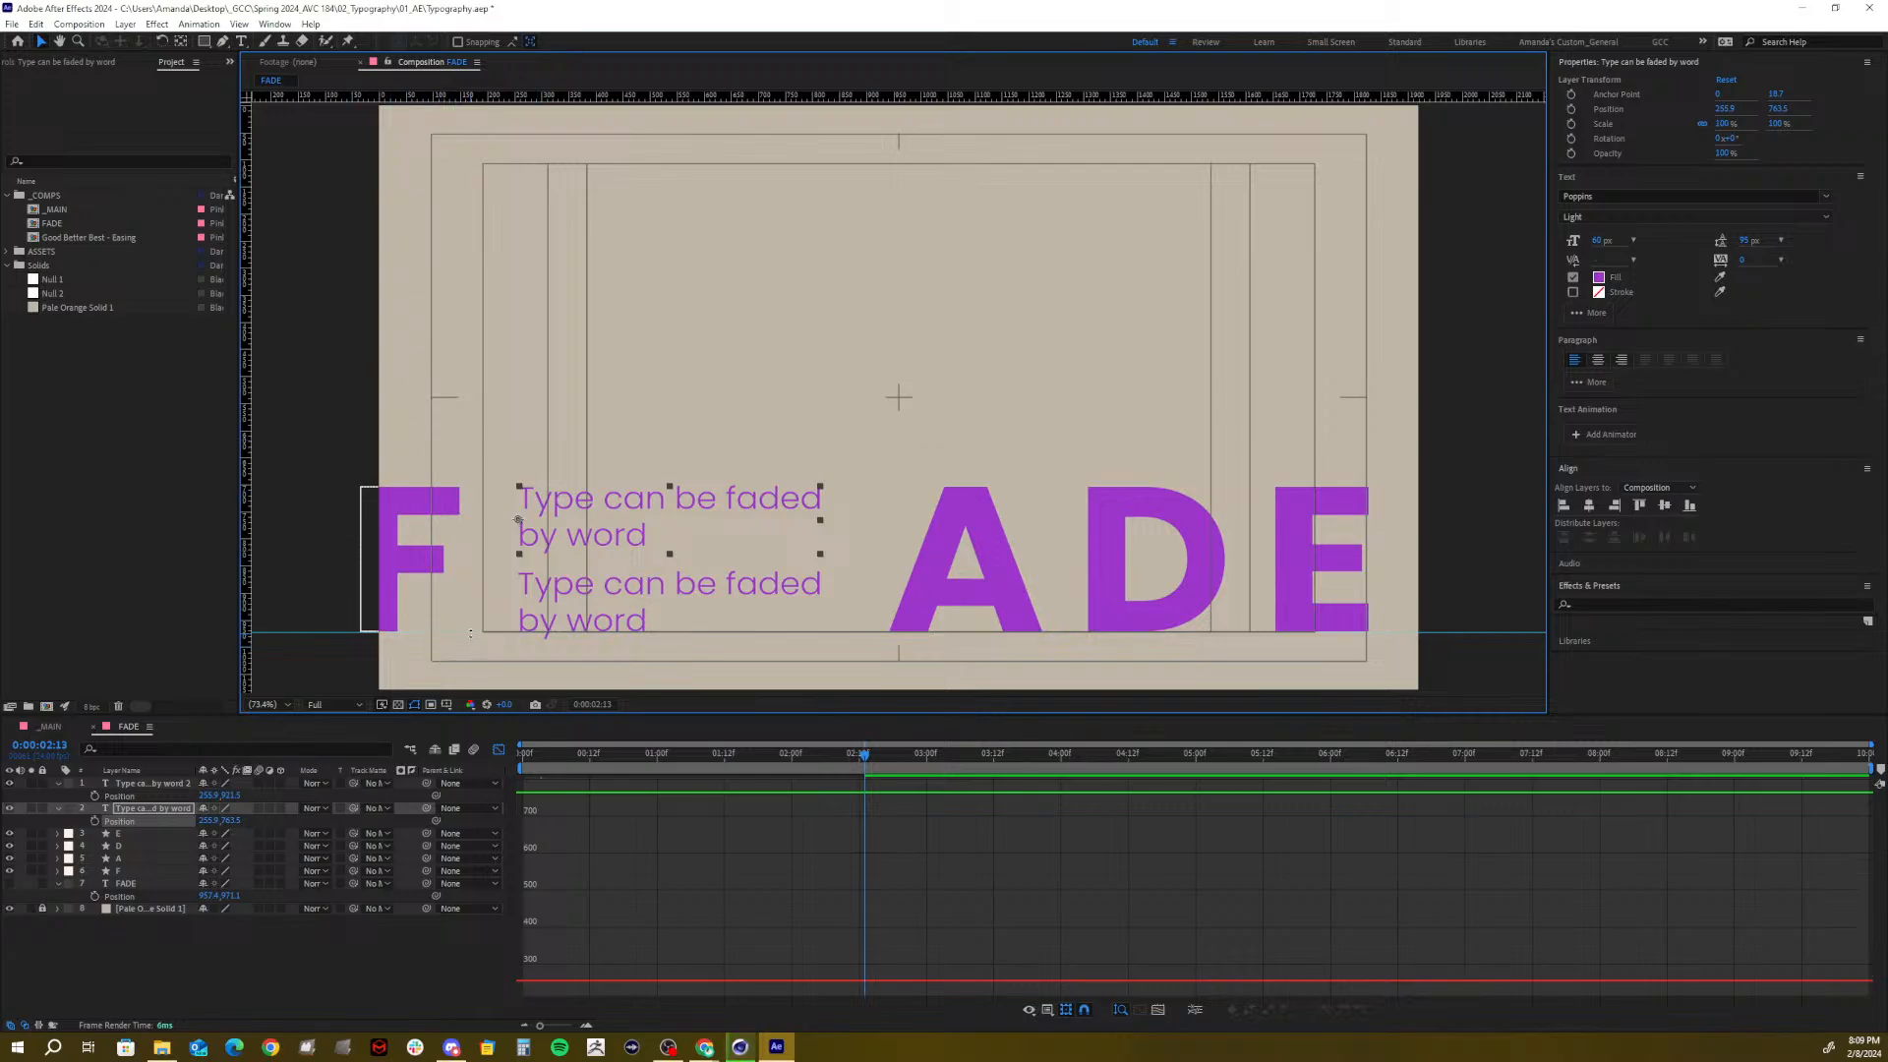
left_click_drag(470, 633, 570, 101)
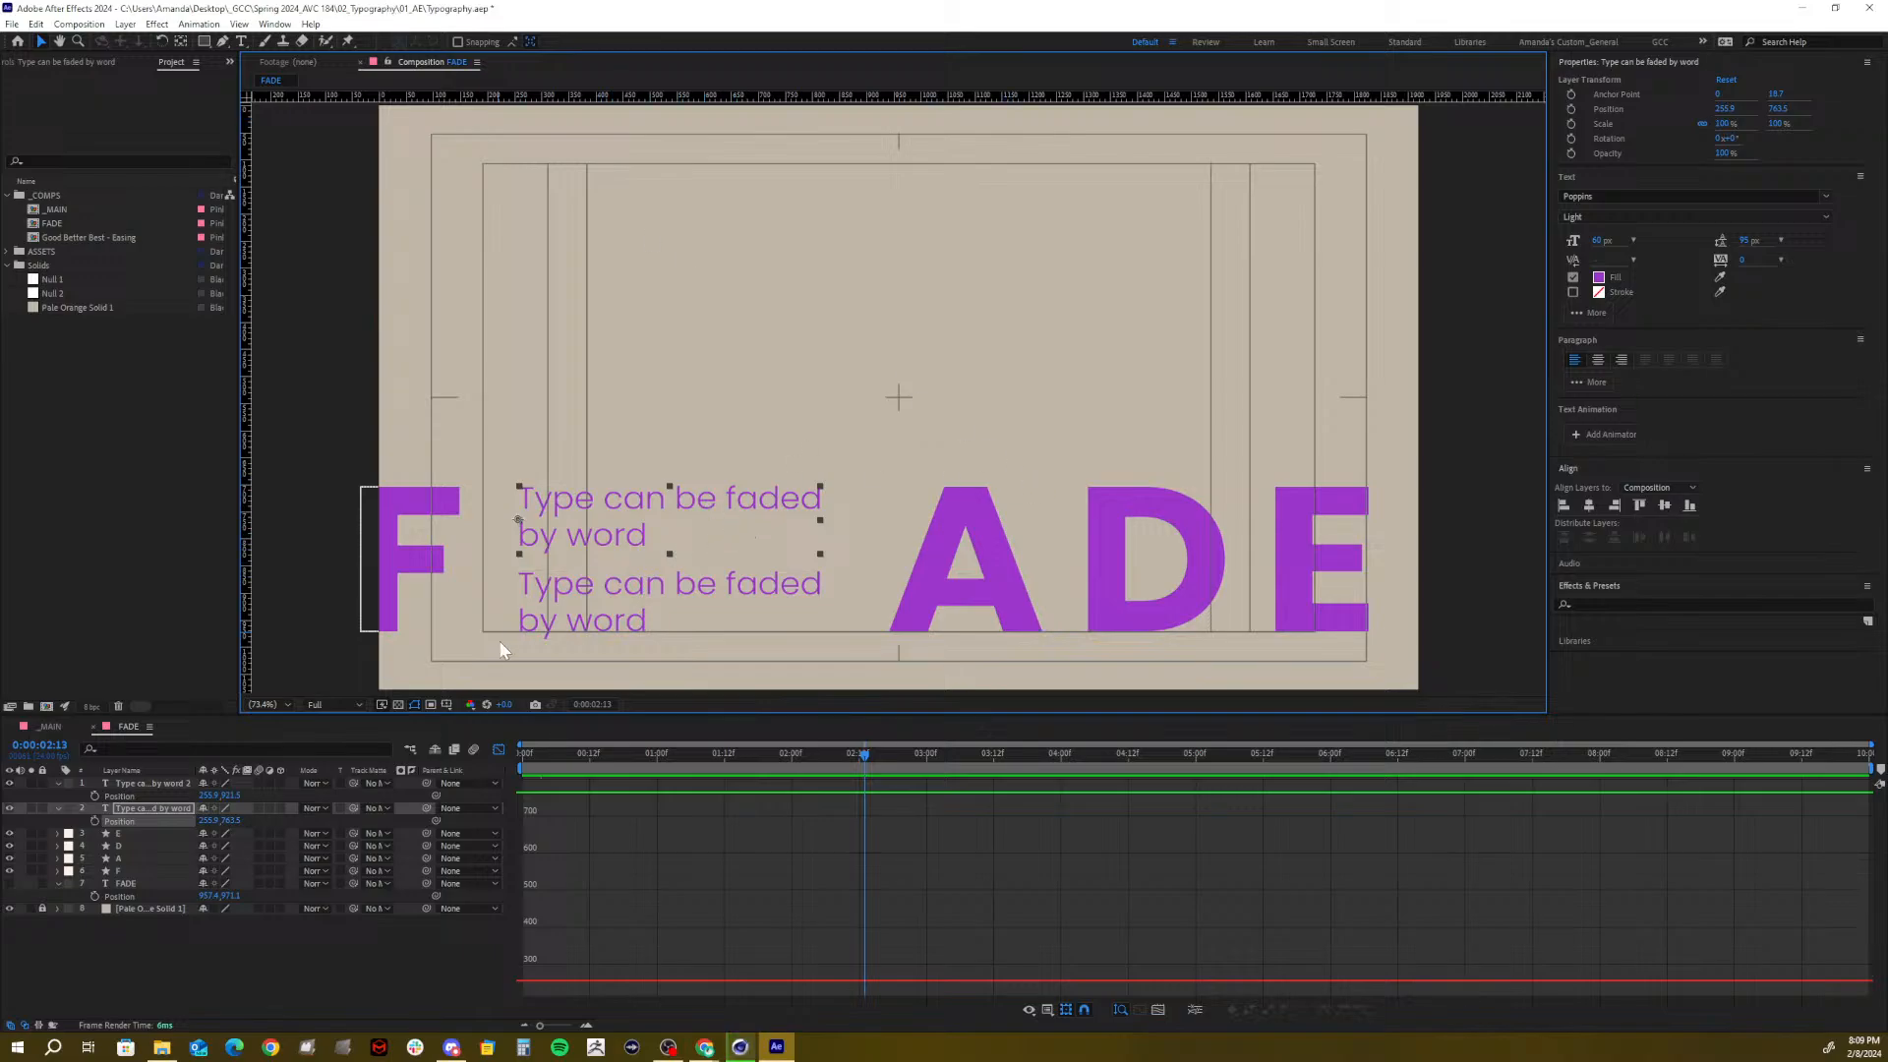
key("ctrl+s")
Return the timeline to layer bars, select the second copy's layer and set time to 0:00:02:13
left_click(494, 754)
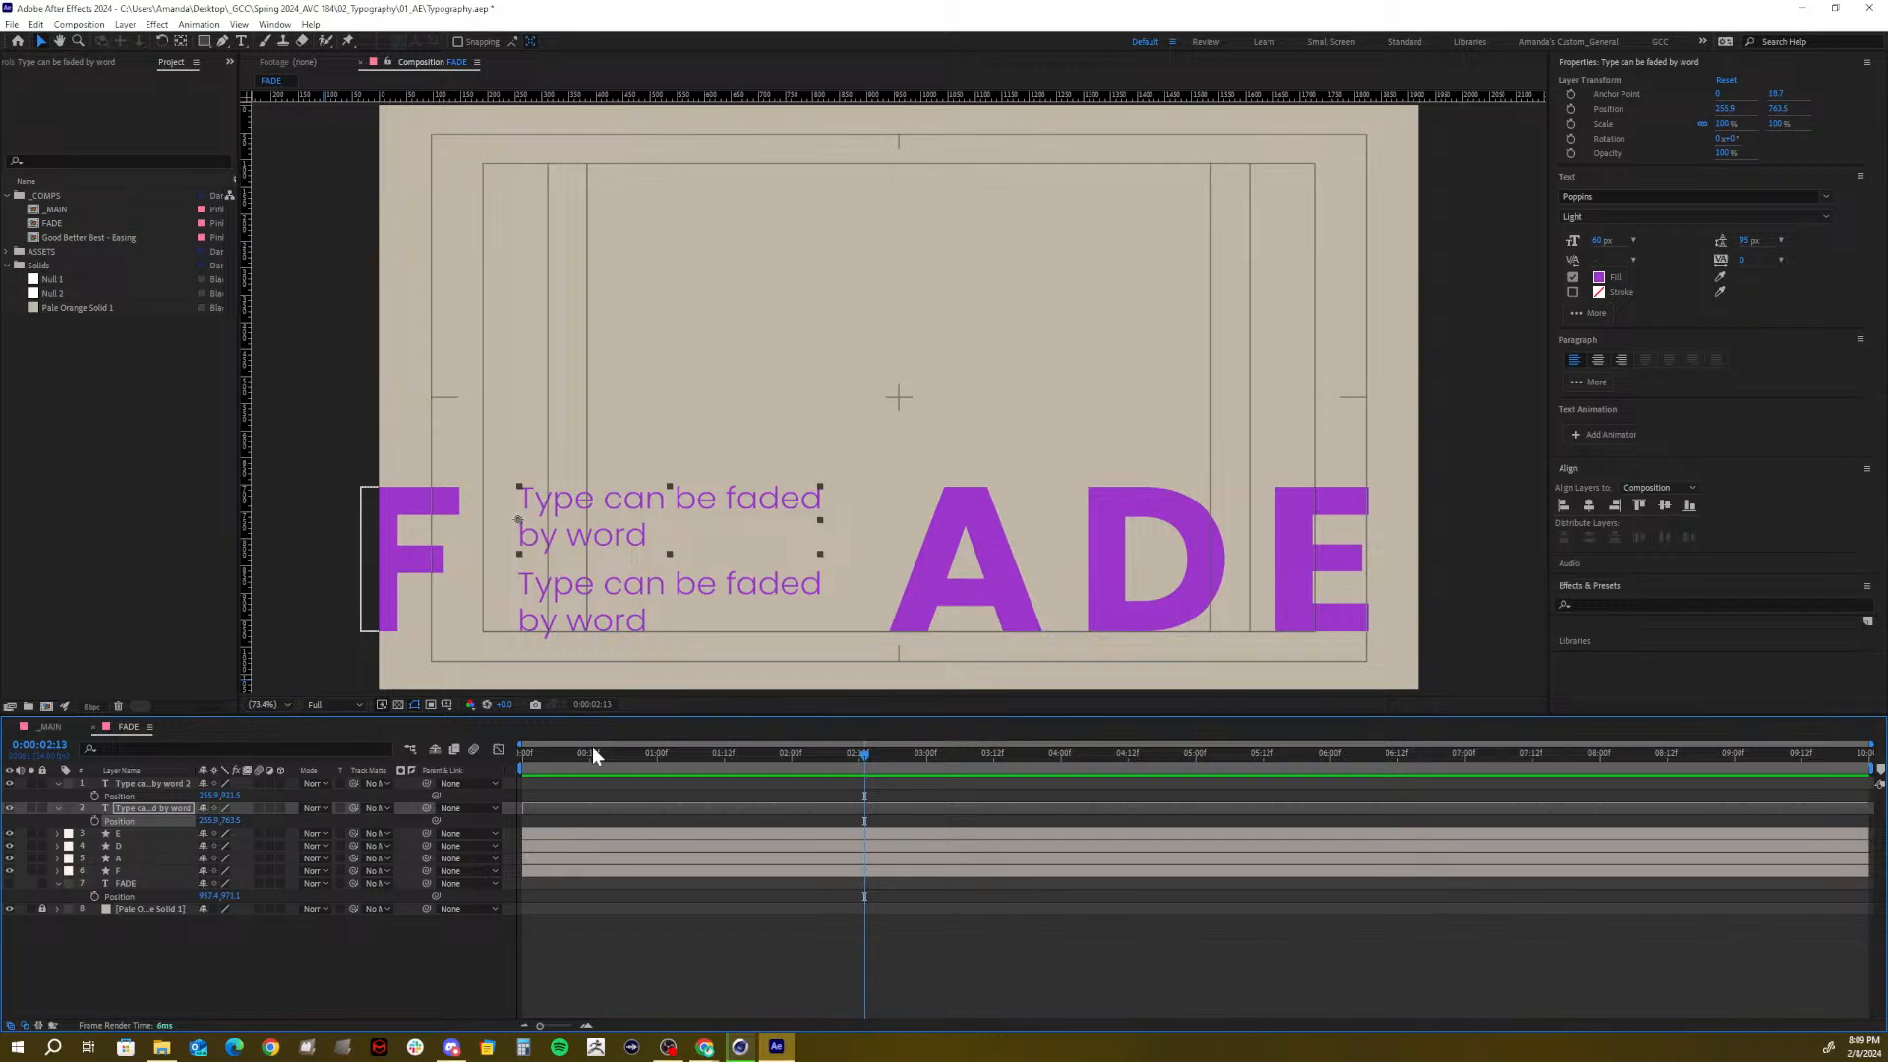
left_click_drag(592, 754, 889, 757)
left_click(873, 781)
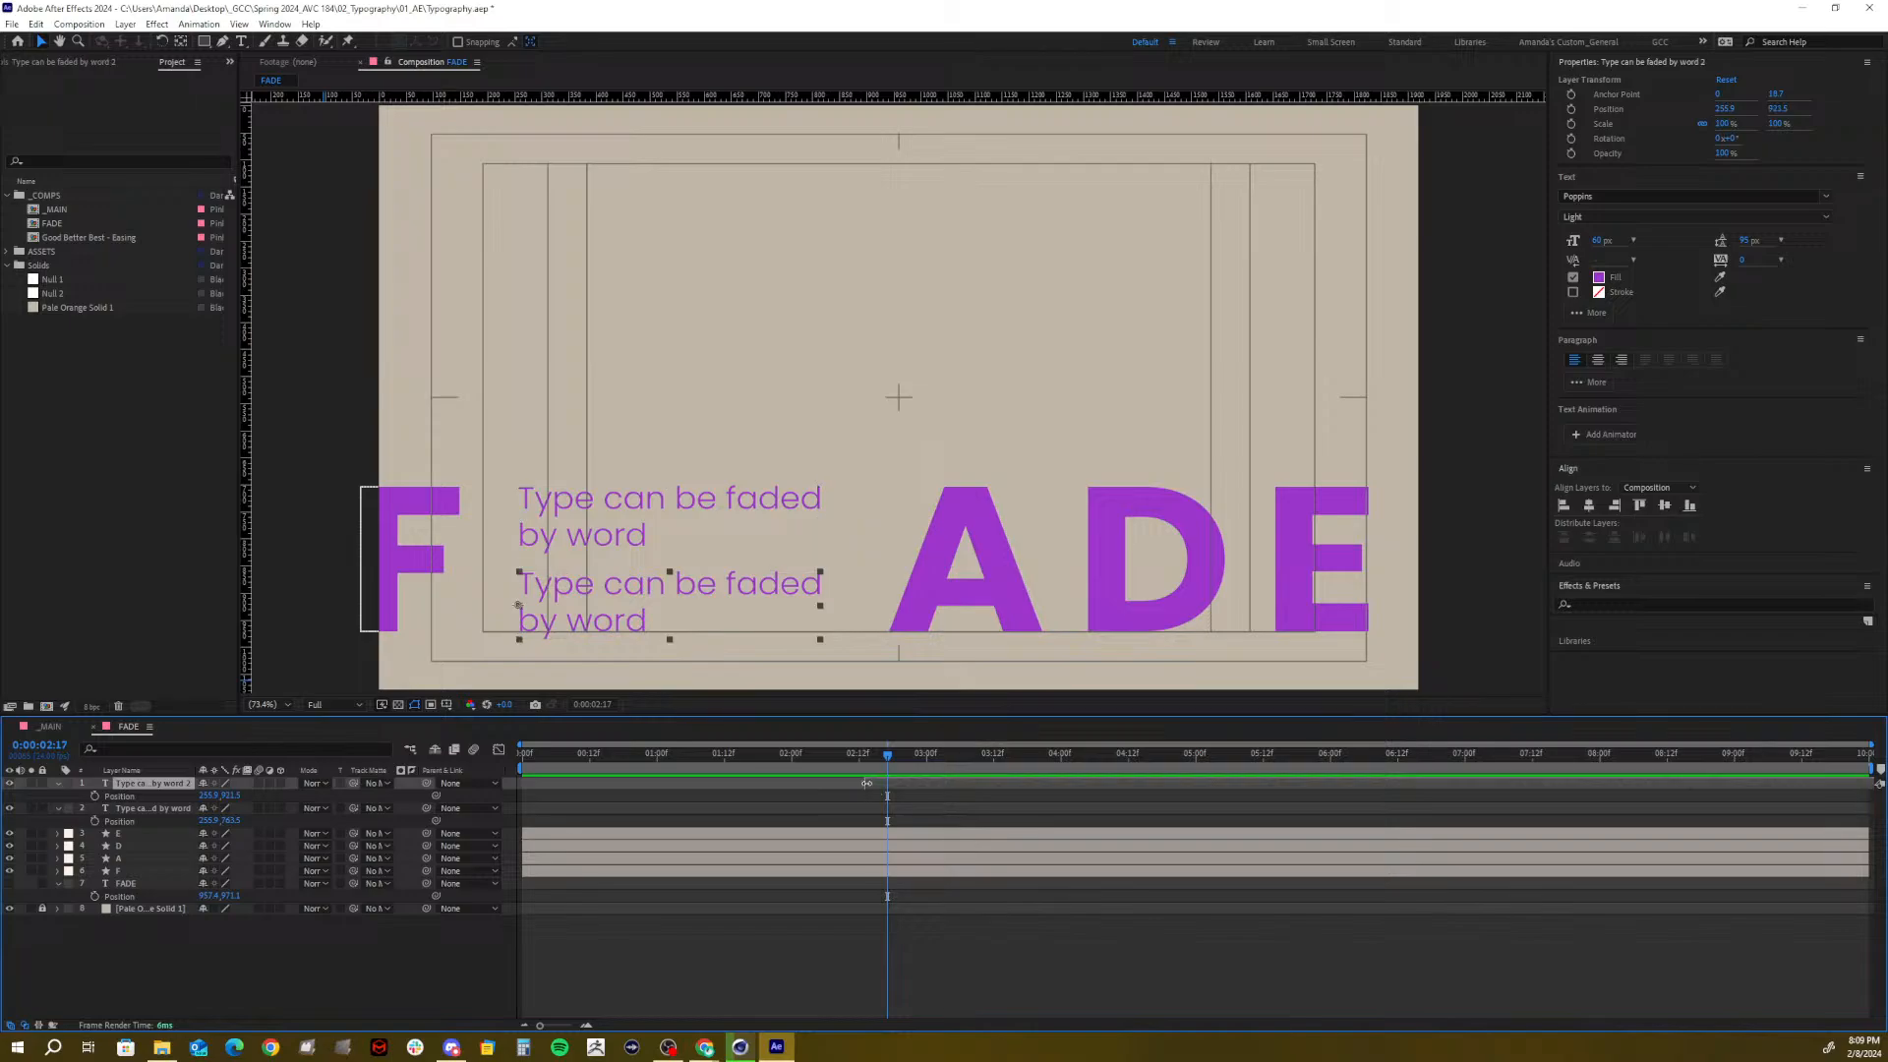
left_click_drag(867, 758, 552, 793)
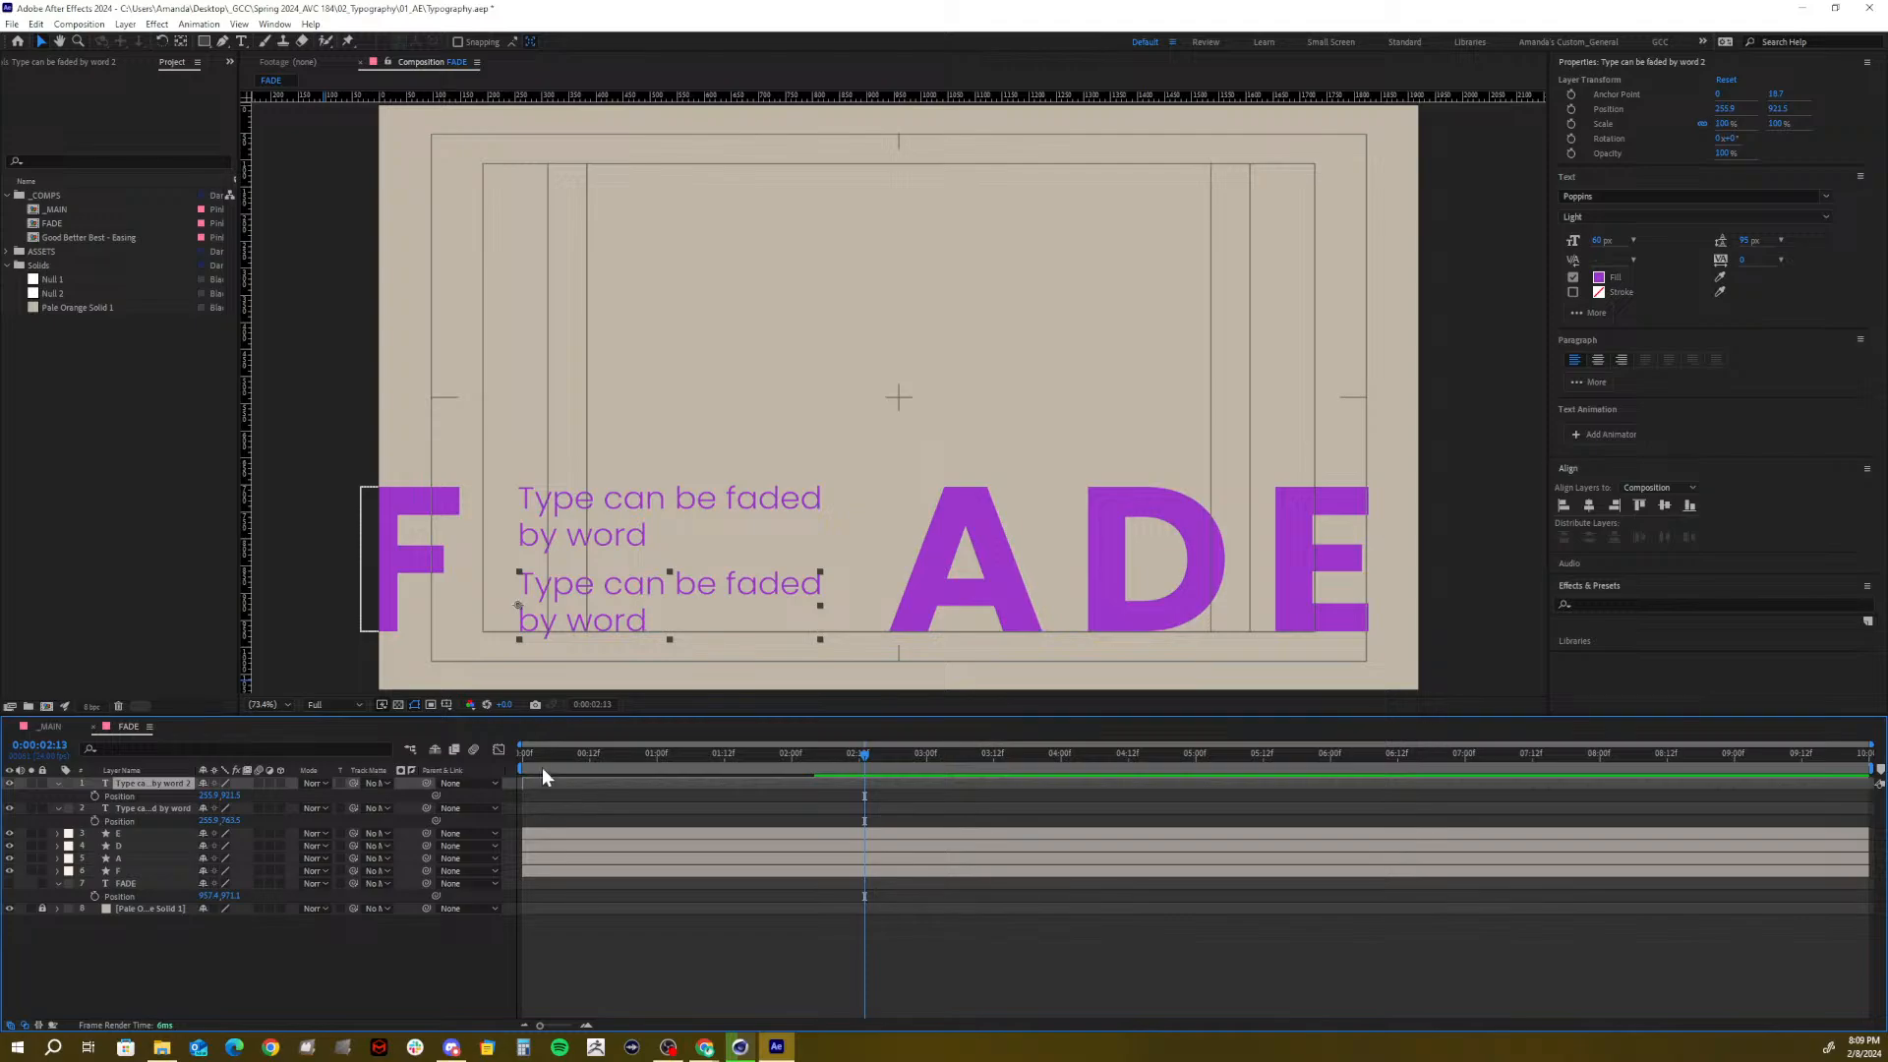
Give both text layers a Green label
left_click(59, 782)
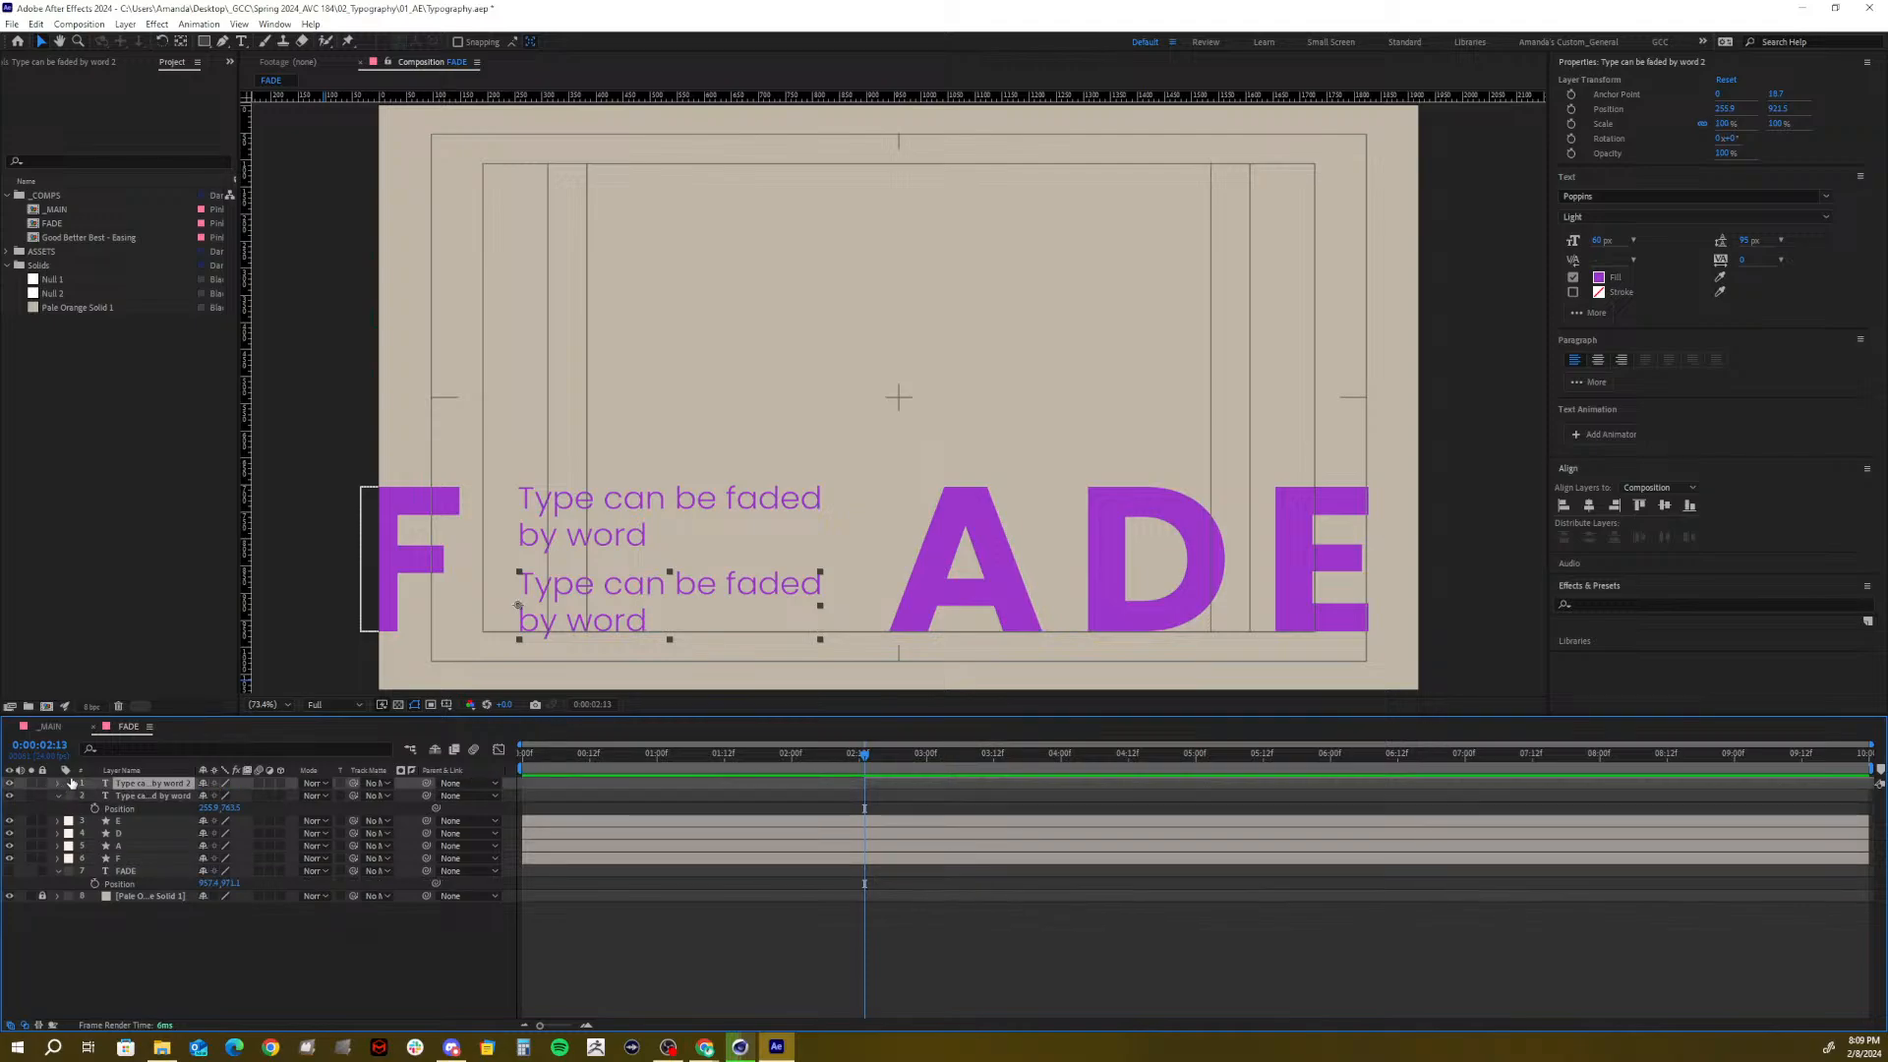
left_click(70, 782)
left_click(100, 694)
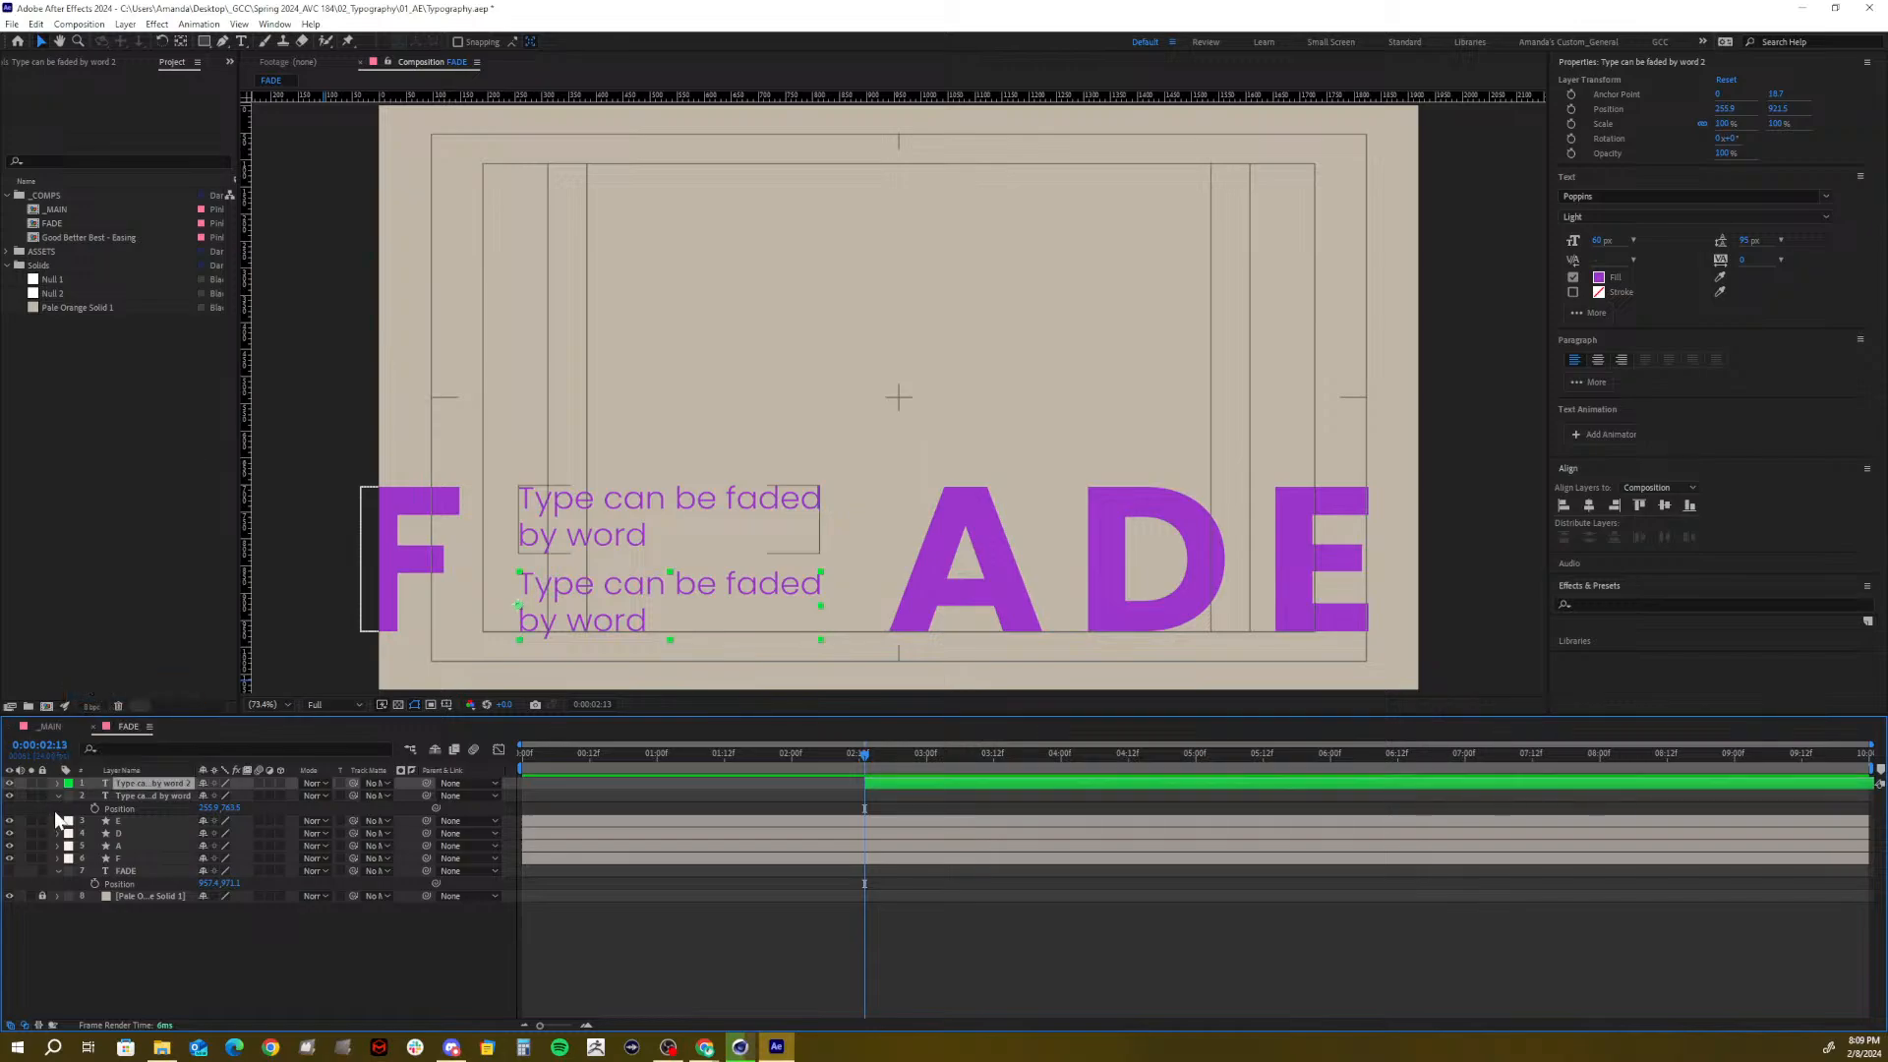
left_click(70, 796)
left_click(100, 708)
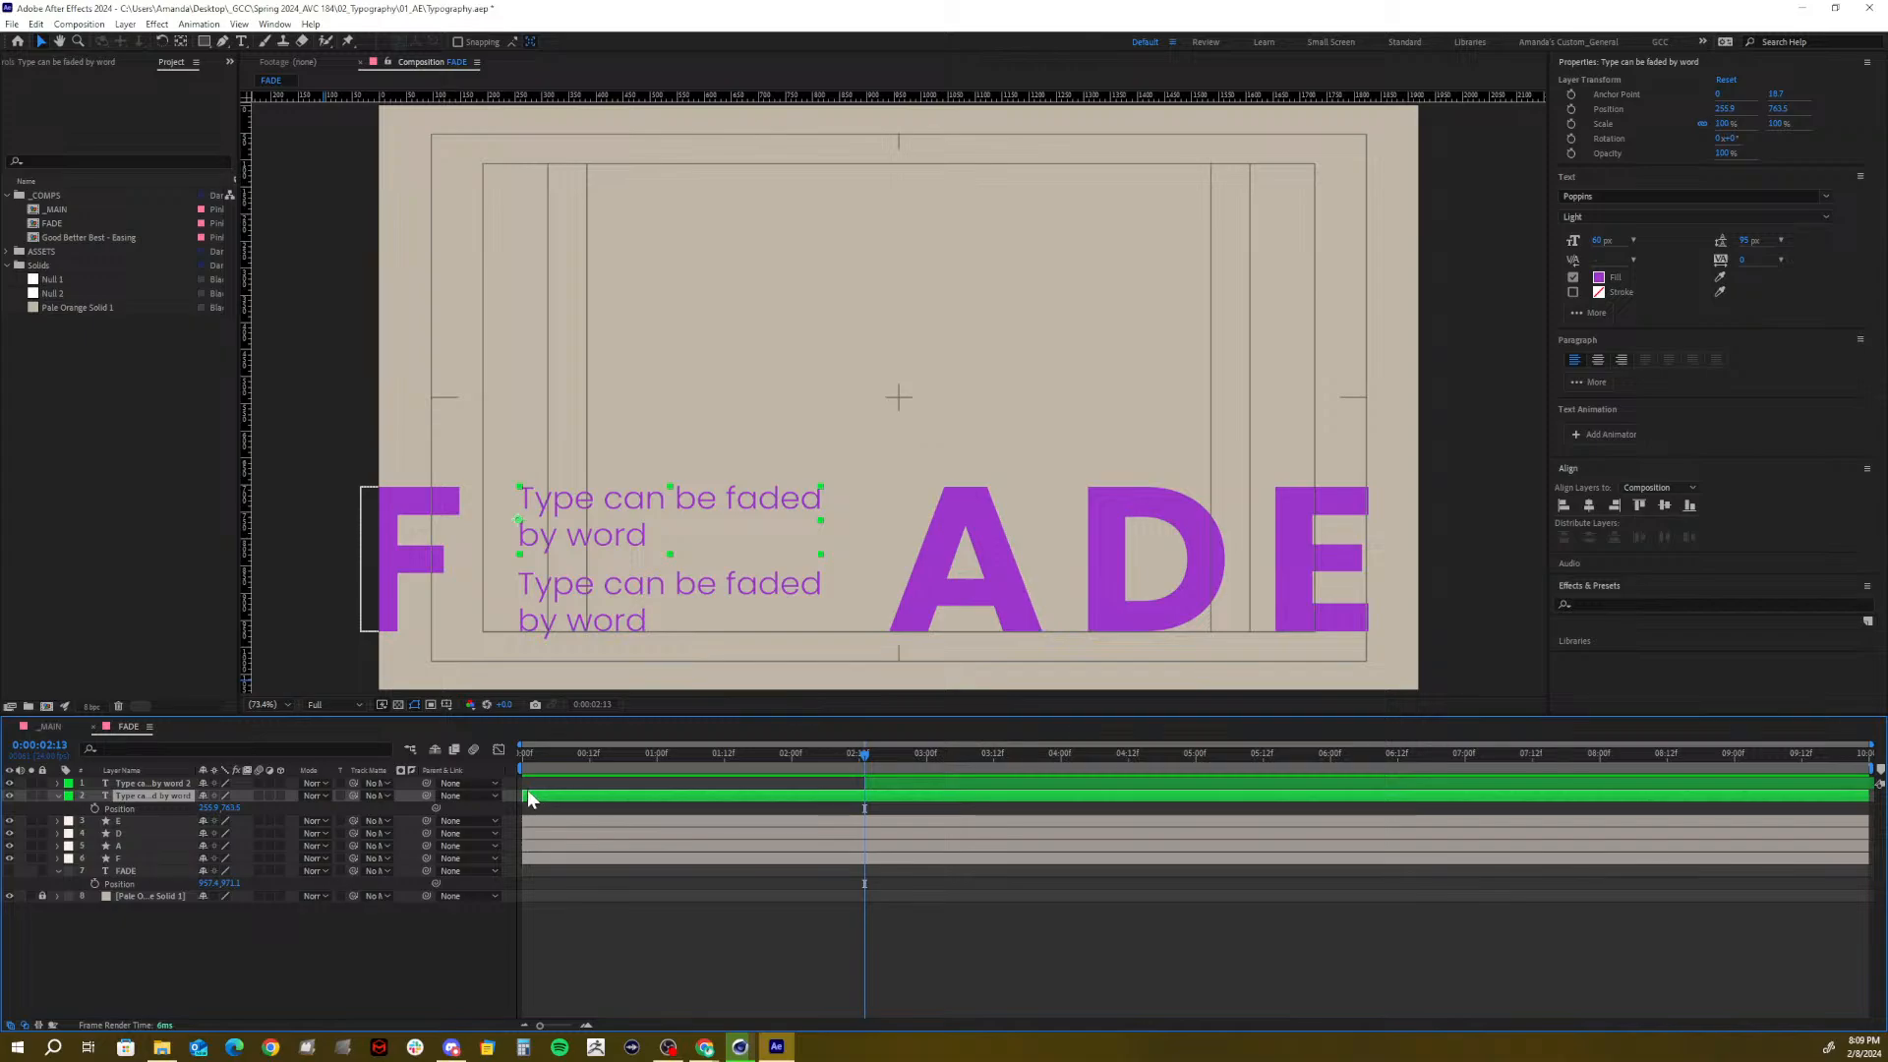
Move the second copy's layer to start at 0:00 and check it around two seconds
left_click_drag(538, 755, 782, 757)
left_click(855, 759)
left_click(531, 757)
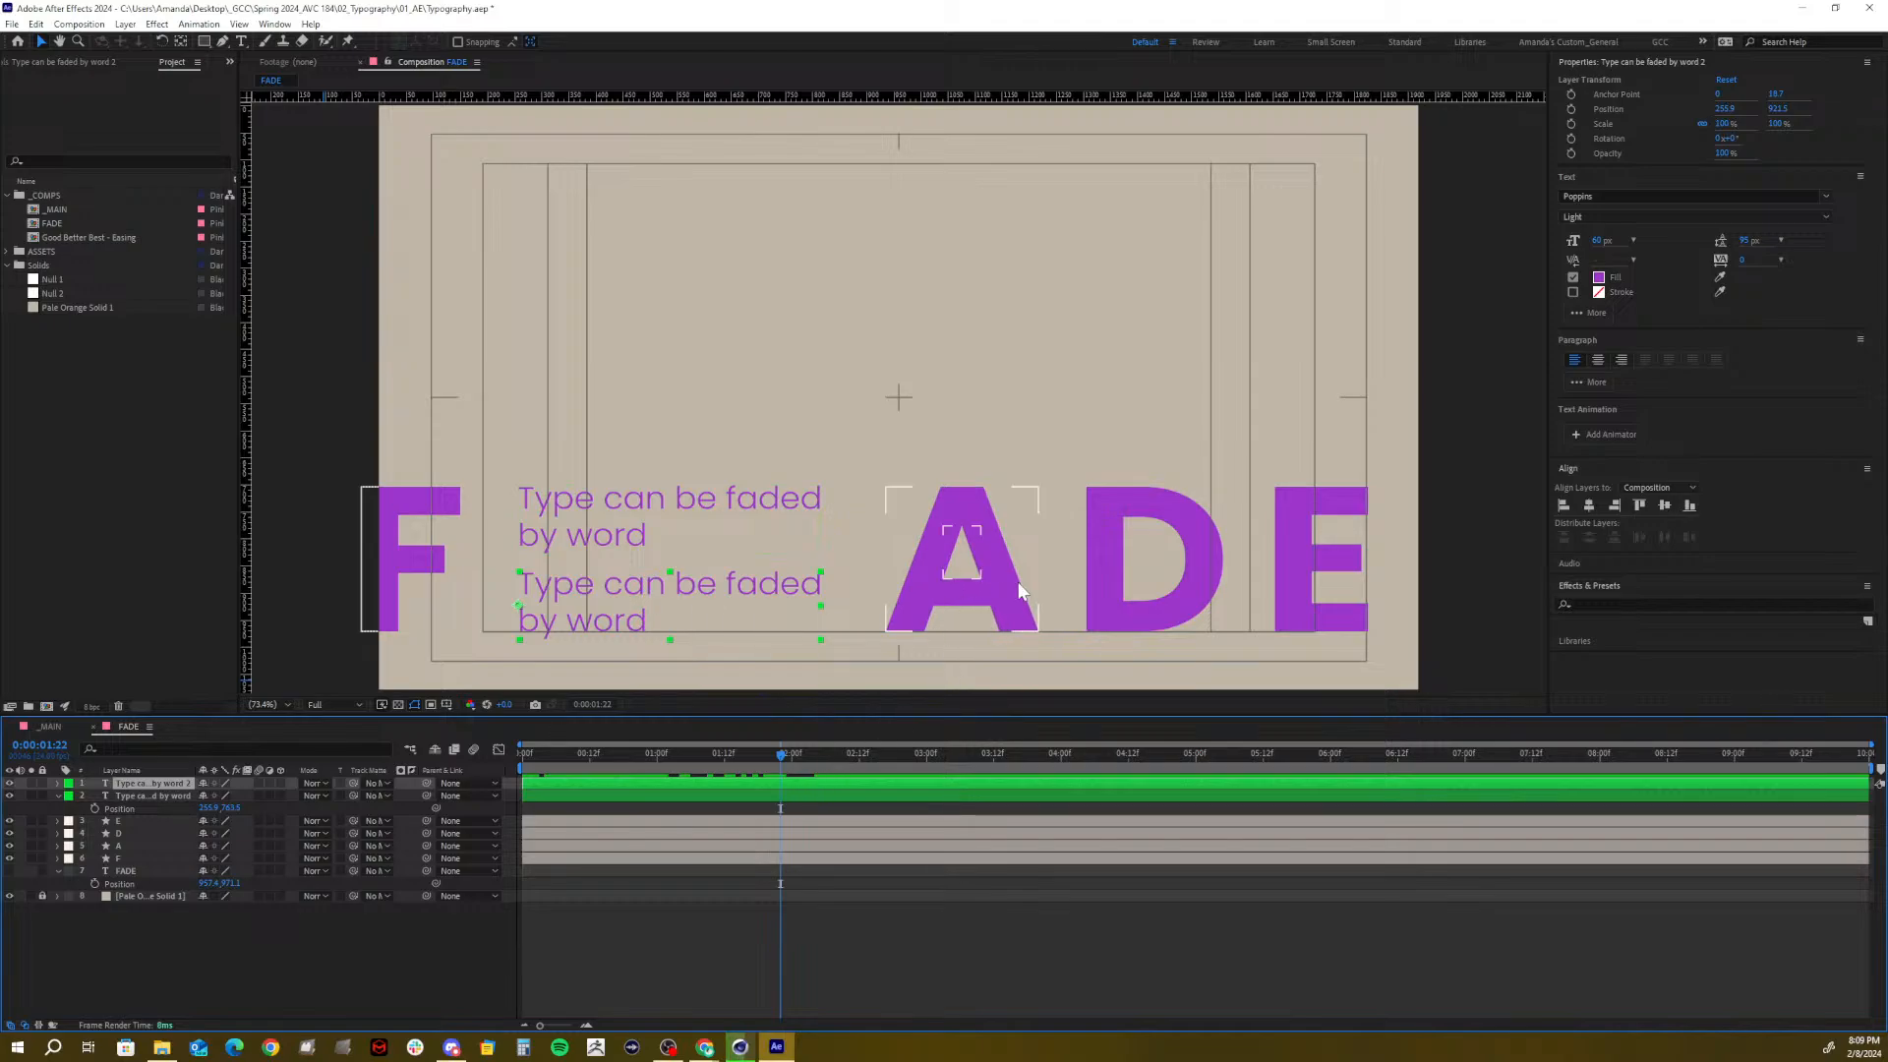
mouse_move(781, 755)
left_mouse_down()
mouse_move(846, 753)
mouse_move(696, 765)
mouse_move(788, 776)
left_mouse_up()
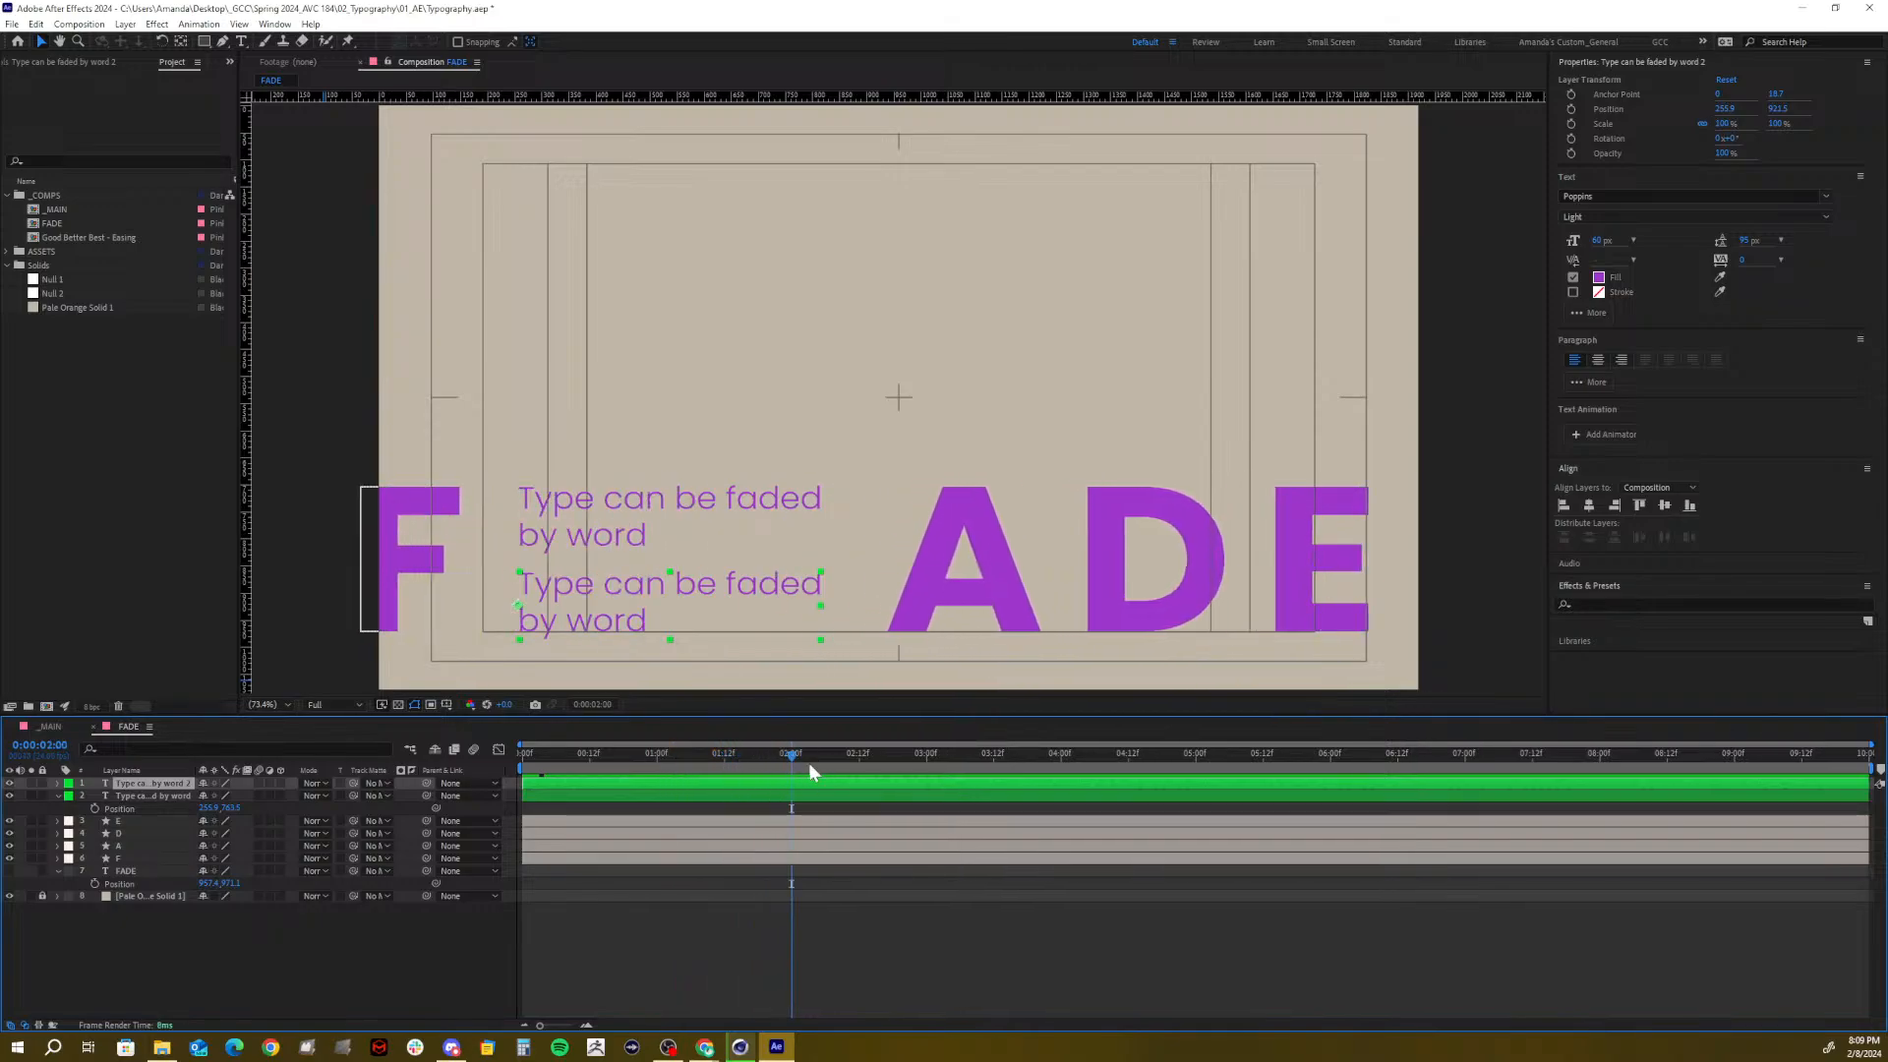
left_click(1632, 61)
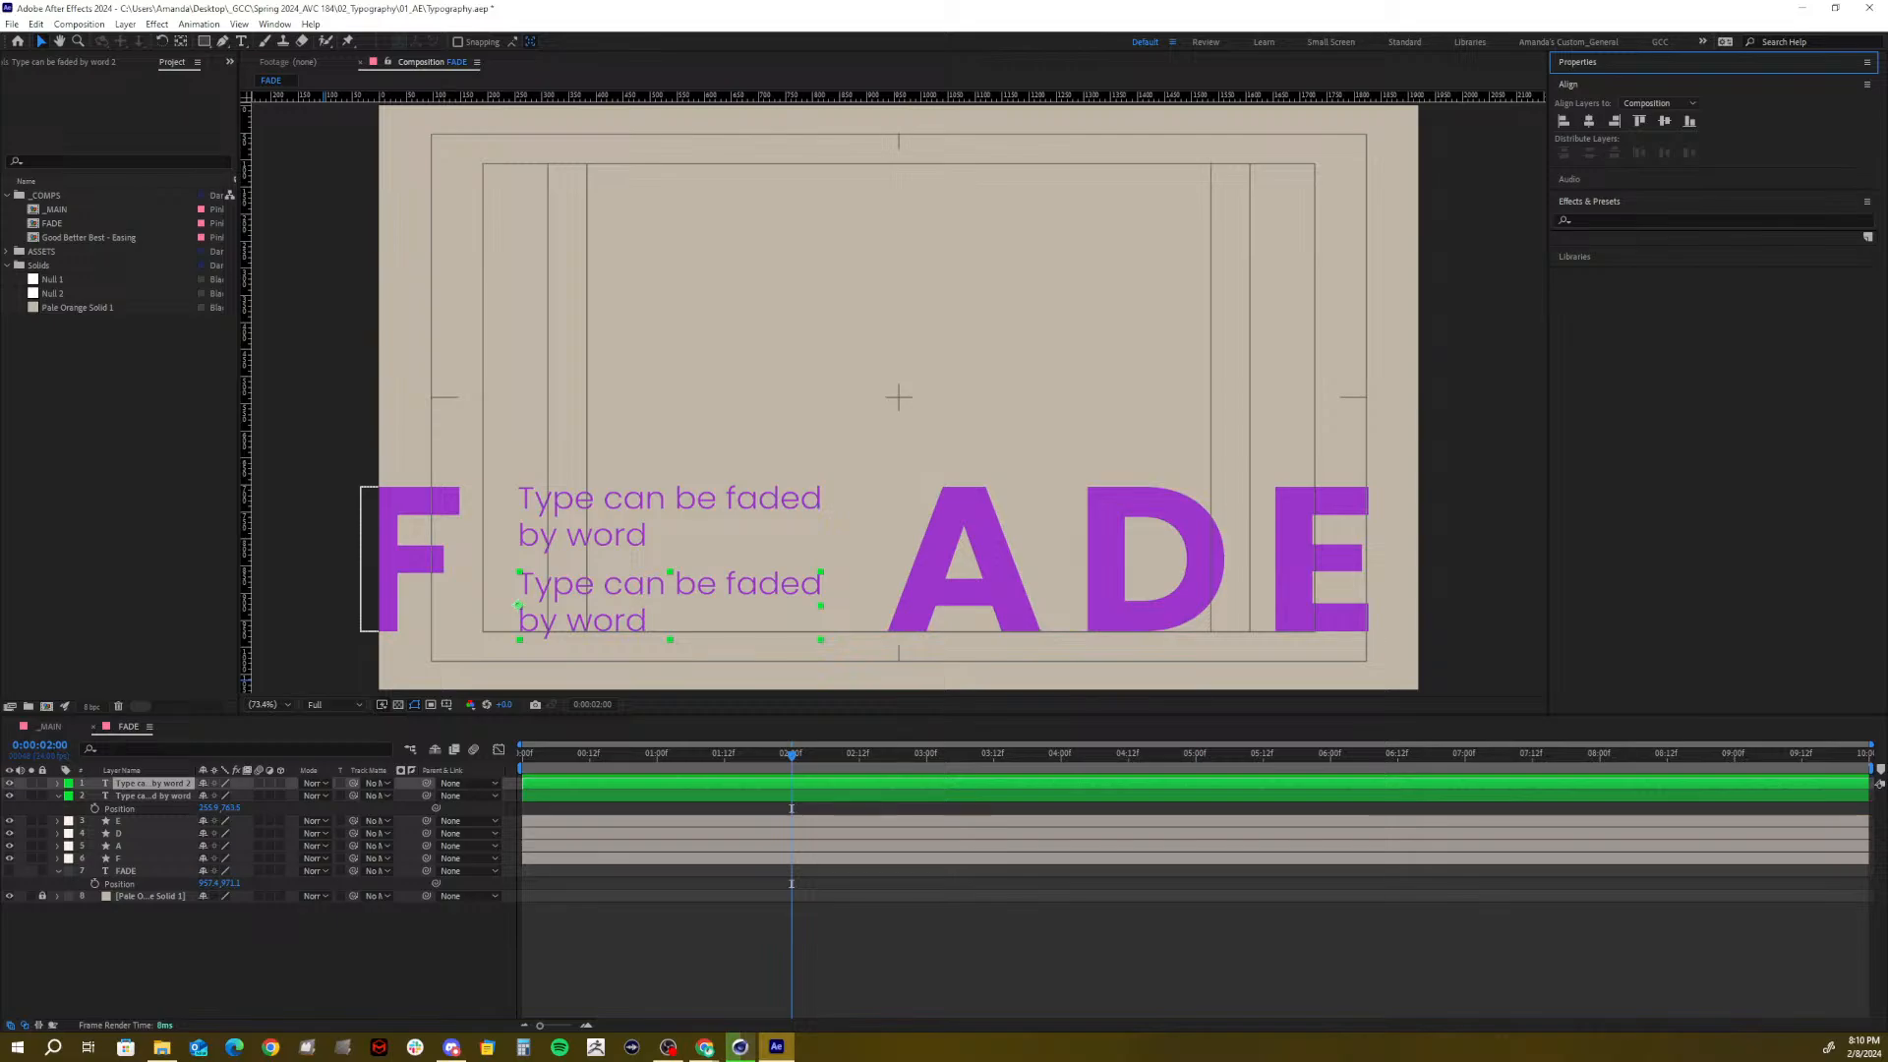
Drag Animation Presets > Text > Animate In > Fade Up Characters onto the lower text line
left_click(1586, 226)
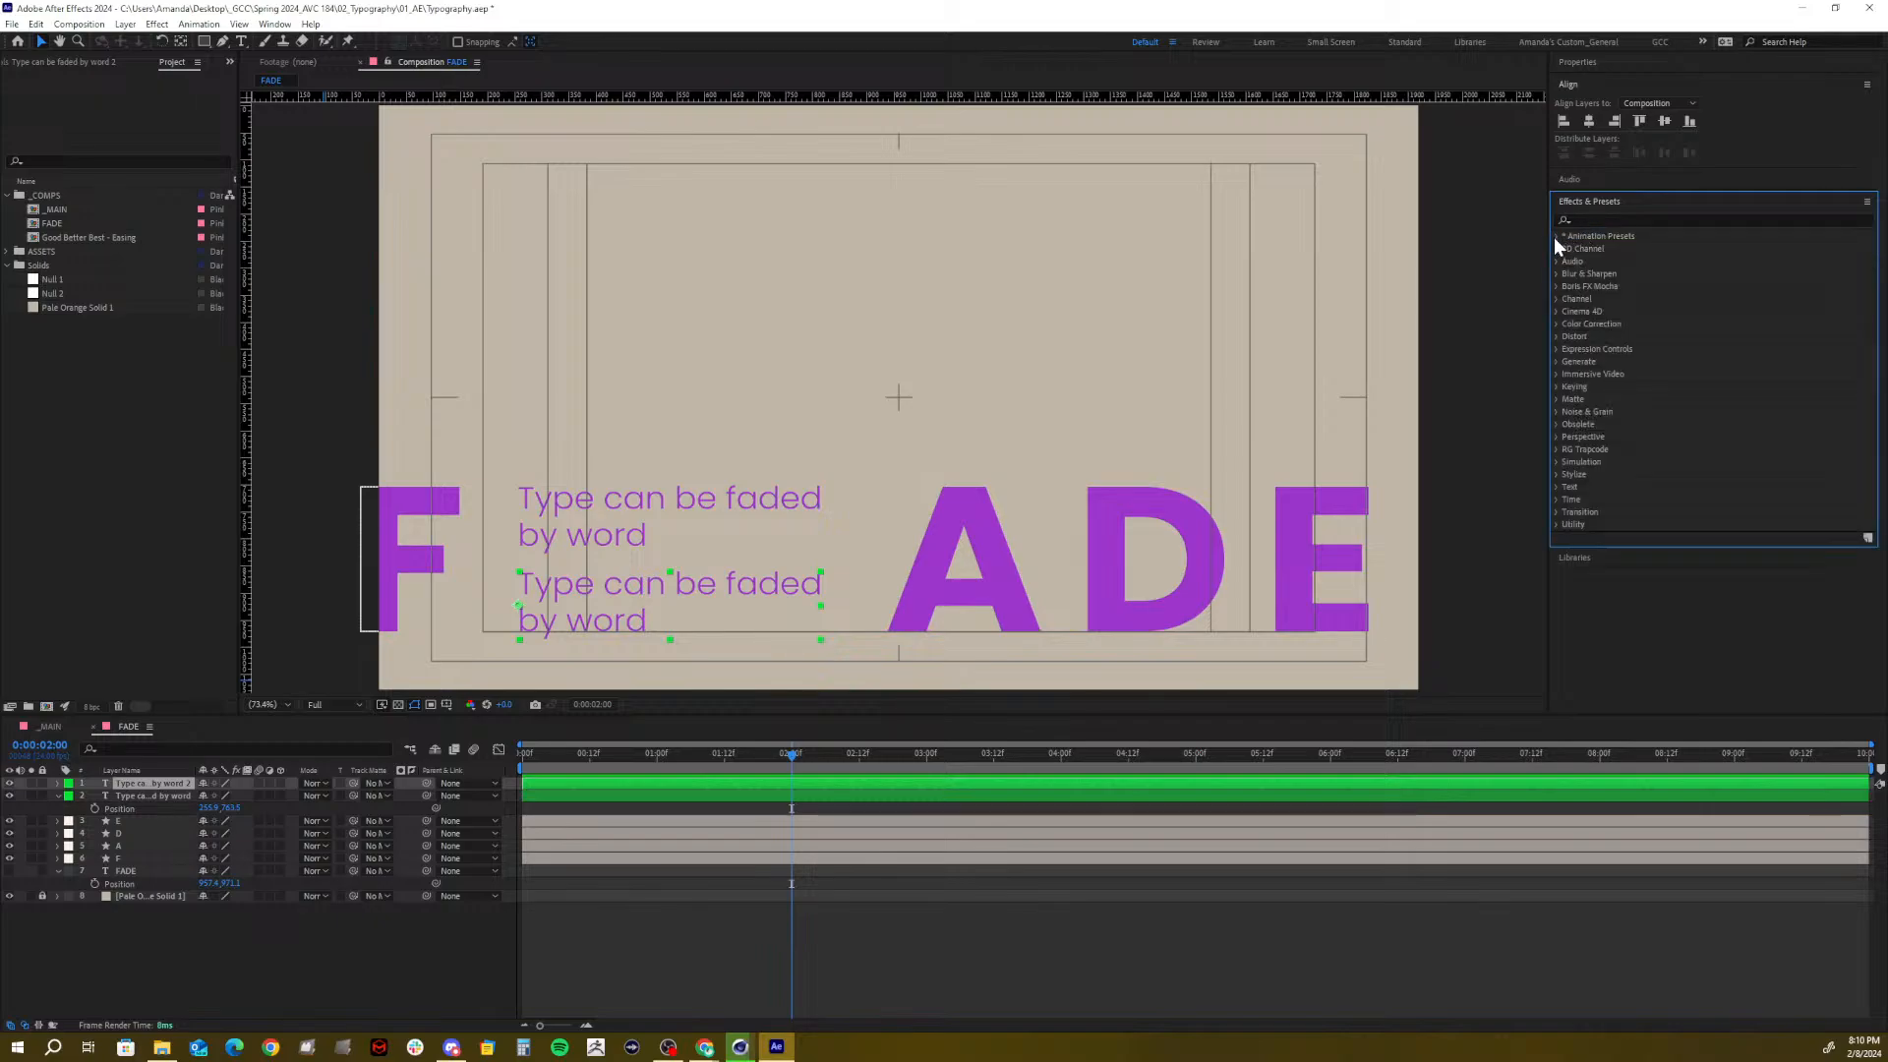
left_click(1555, 234)
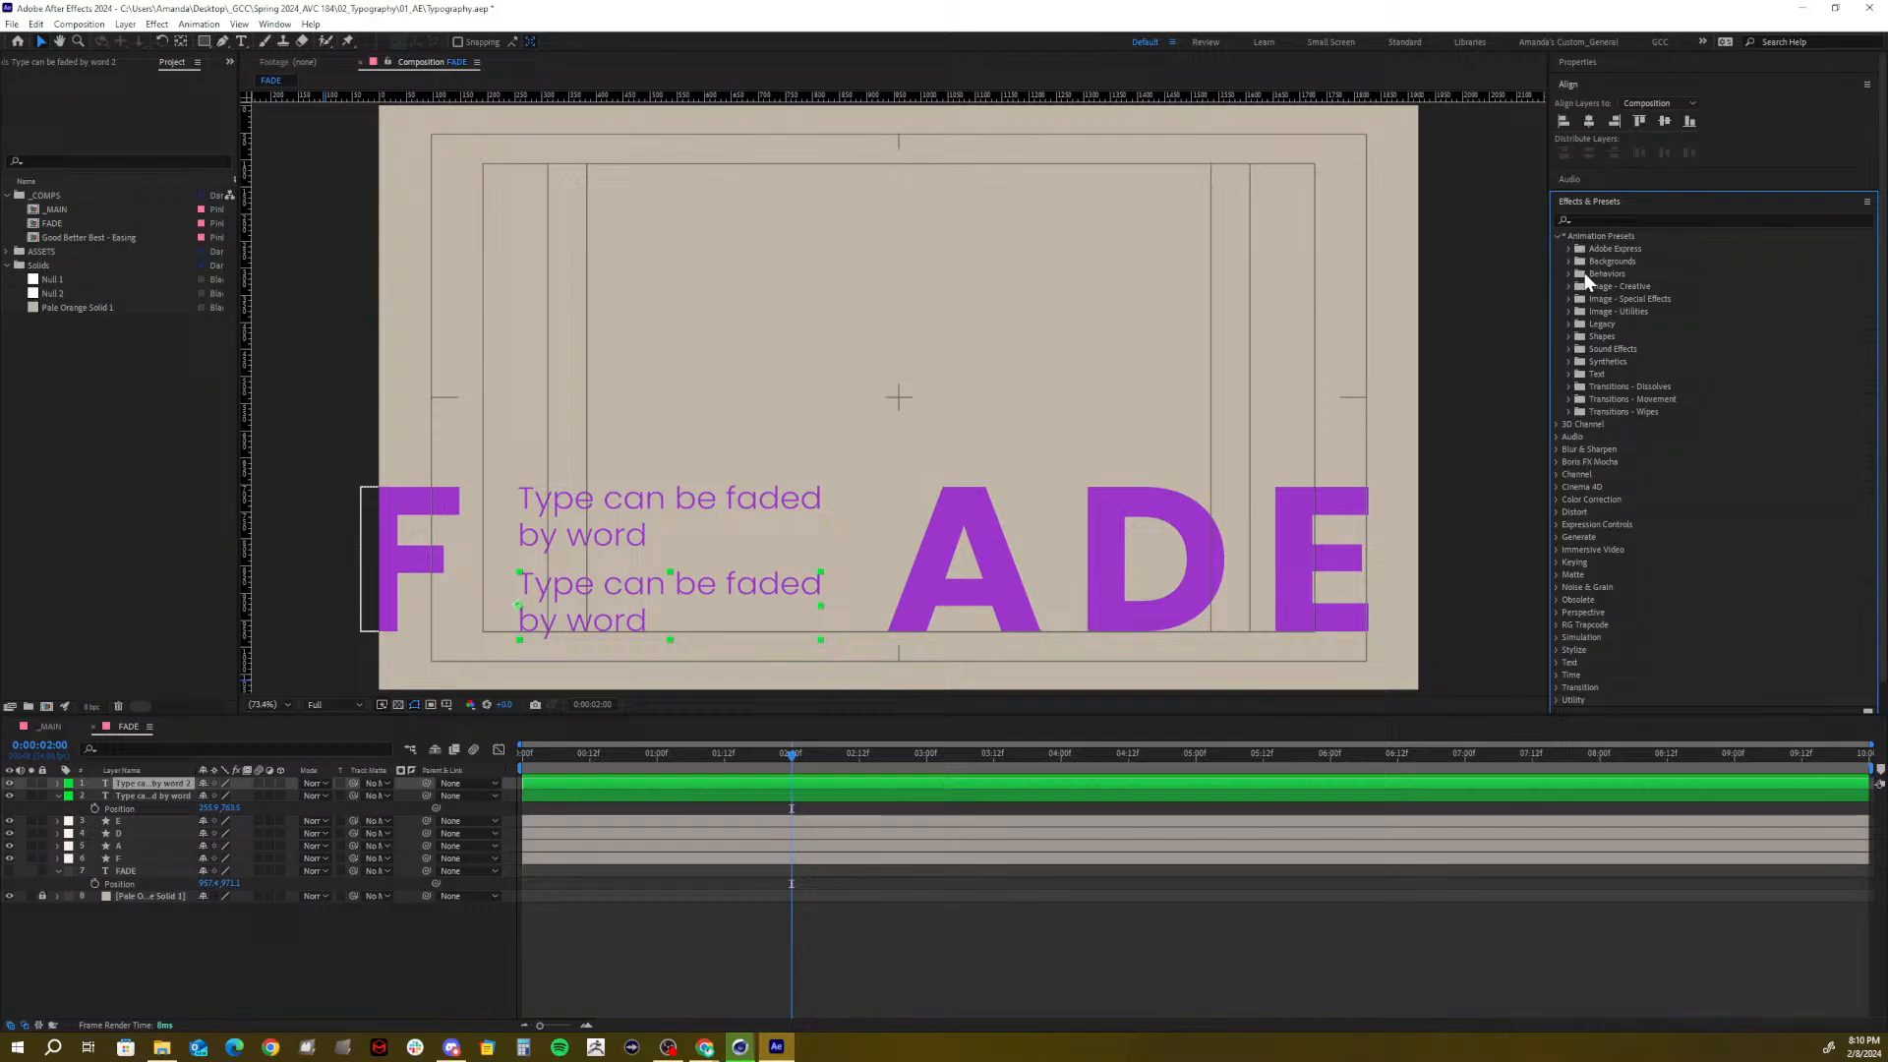
left_click(1568, 374)
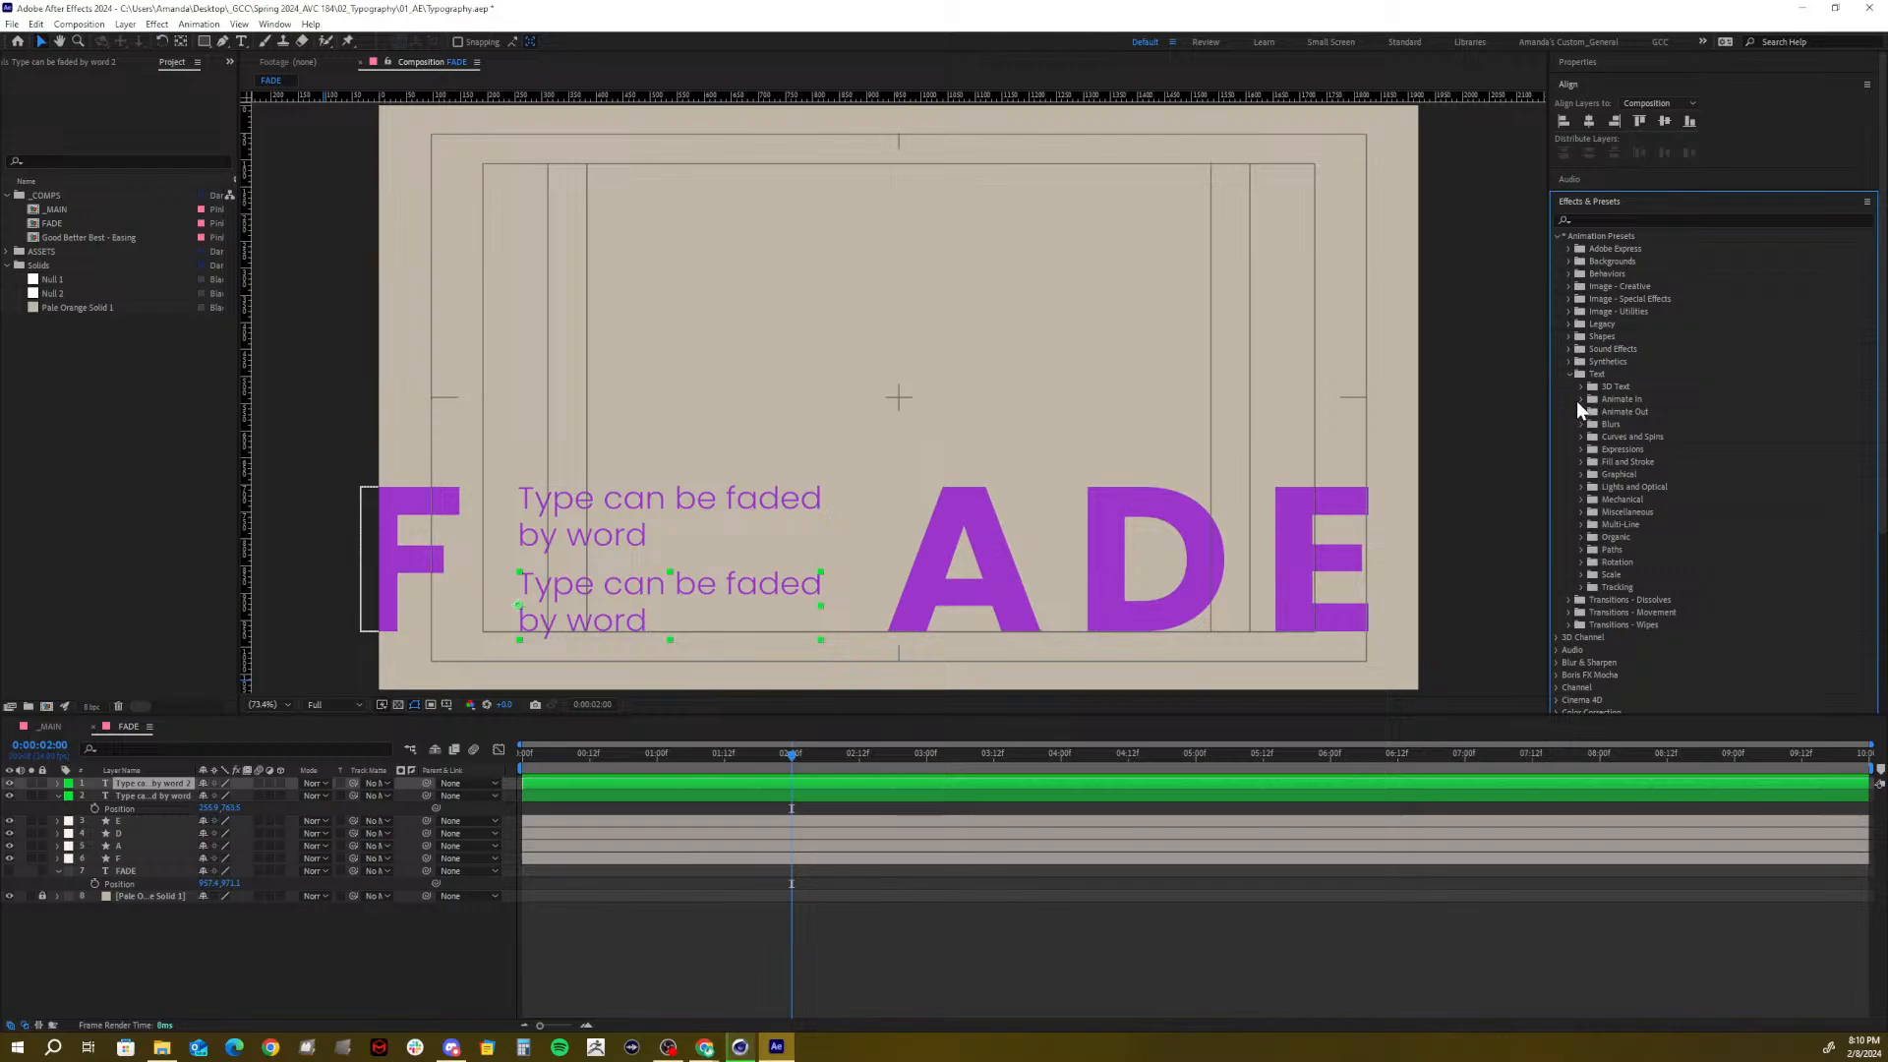
left_click(1579, 399)
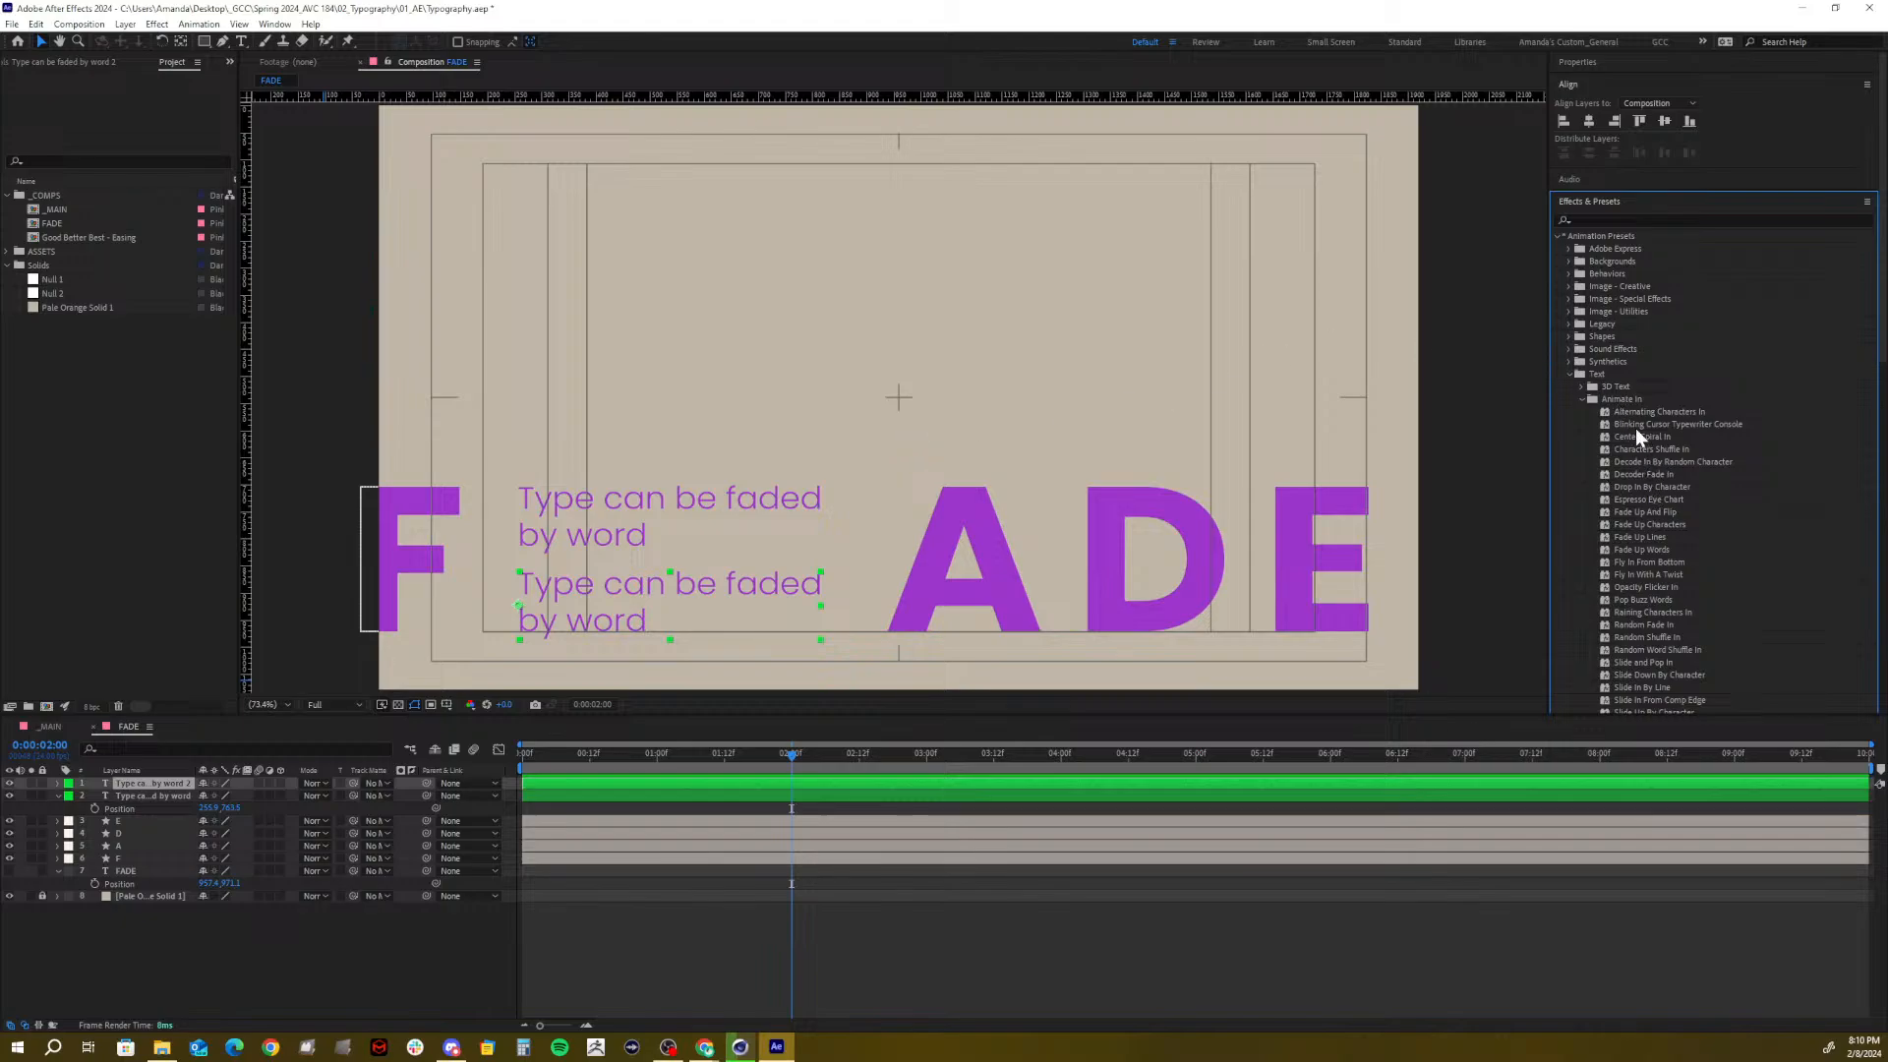
left_click(1631, 524)
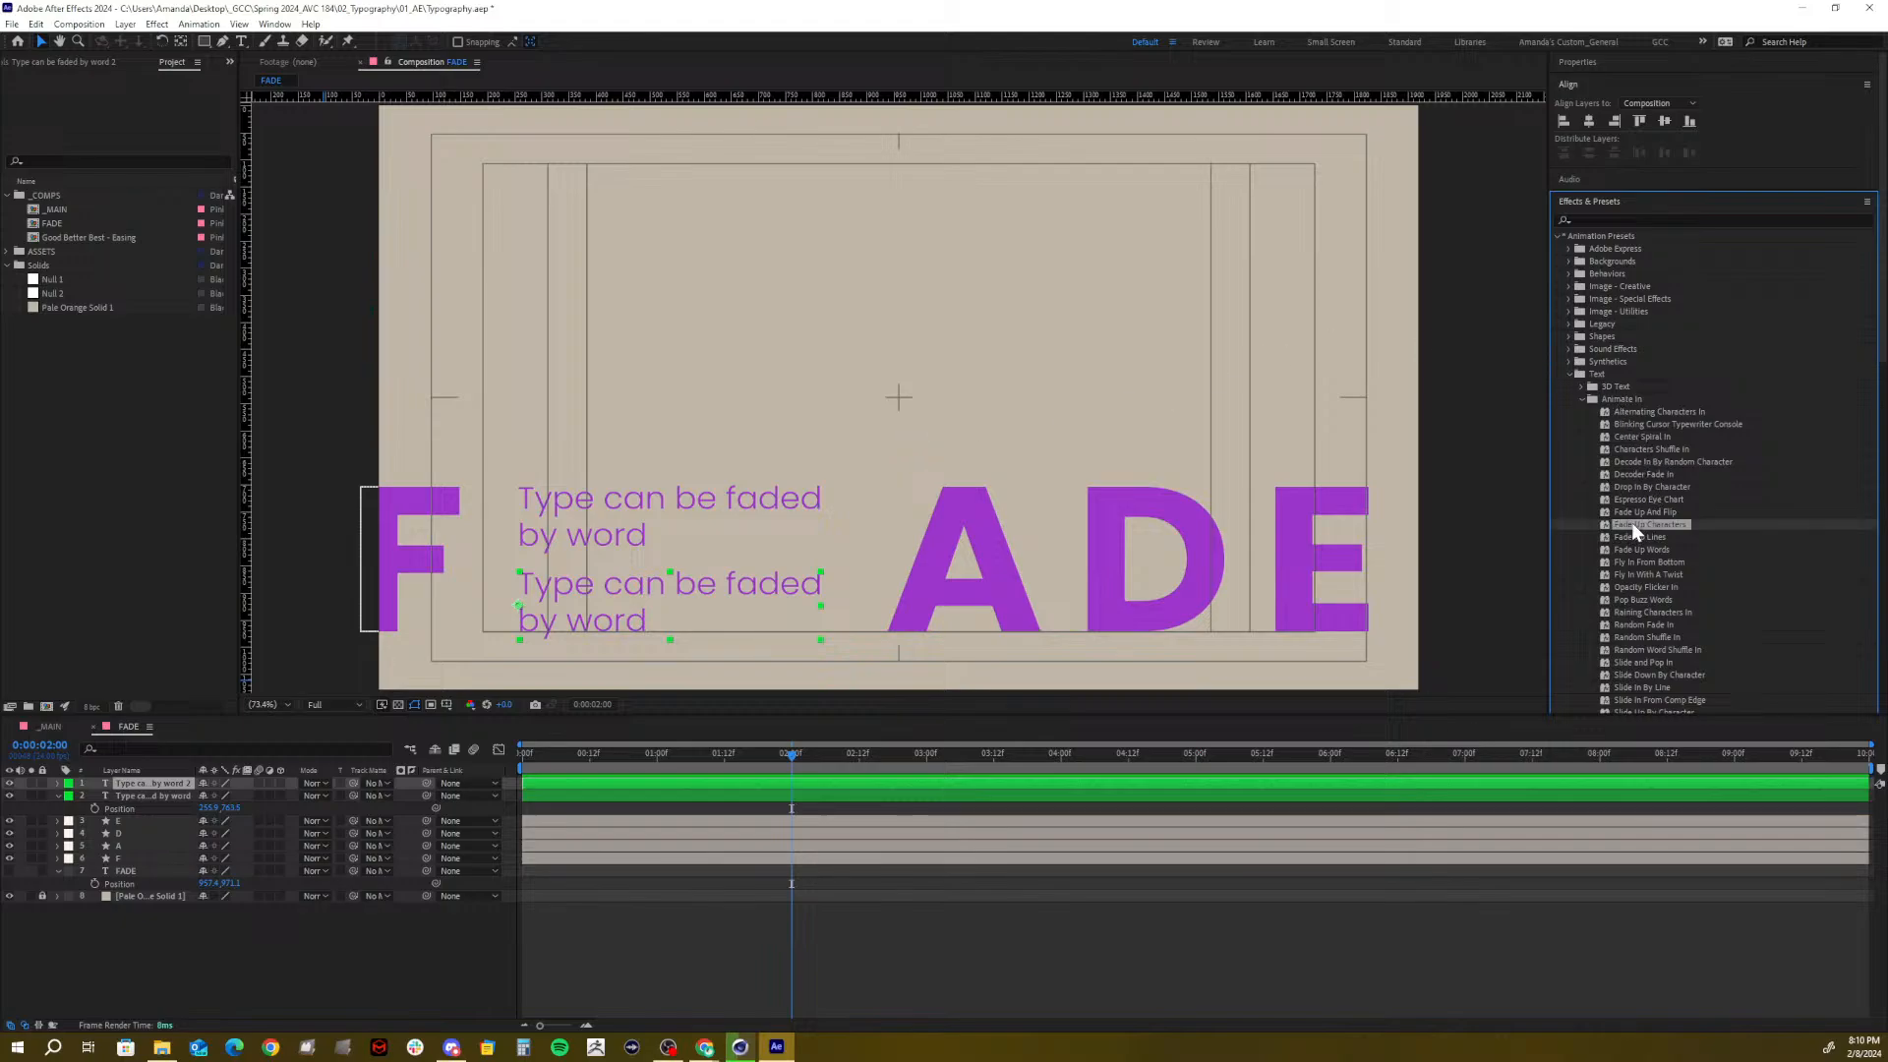
left_click_drag(1631, 524, 642, 623)
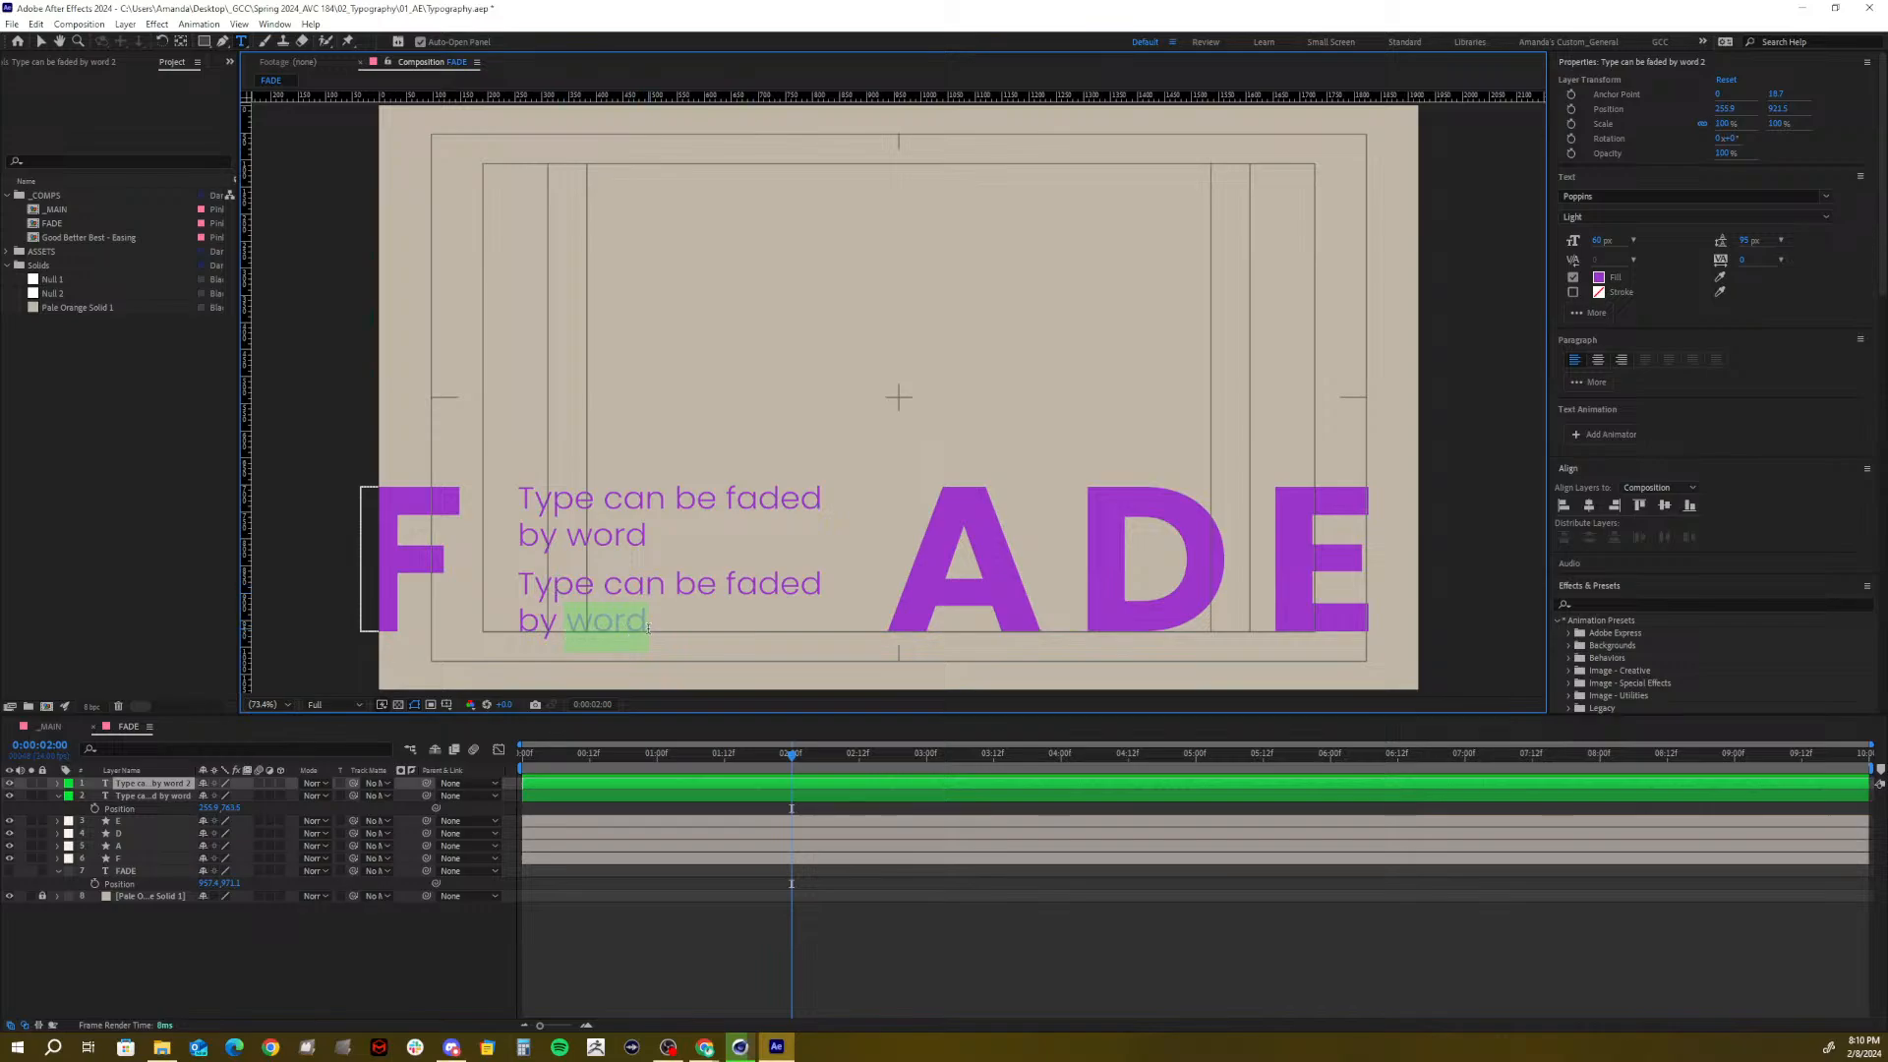
Change the lower line to 'Type can be faded by letter' and apply Fade Up Words to the upper line
type("letter")
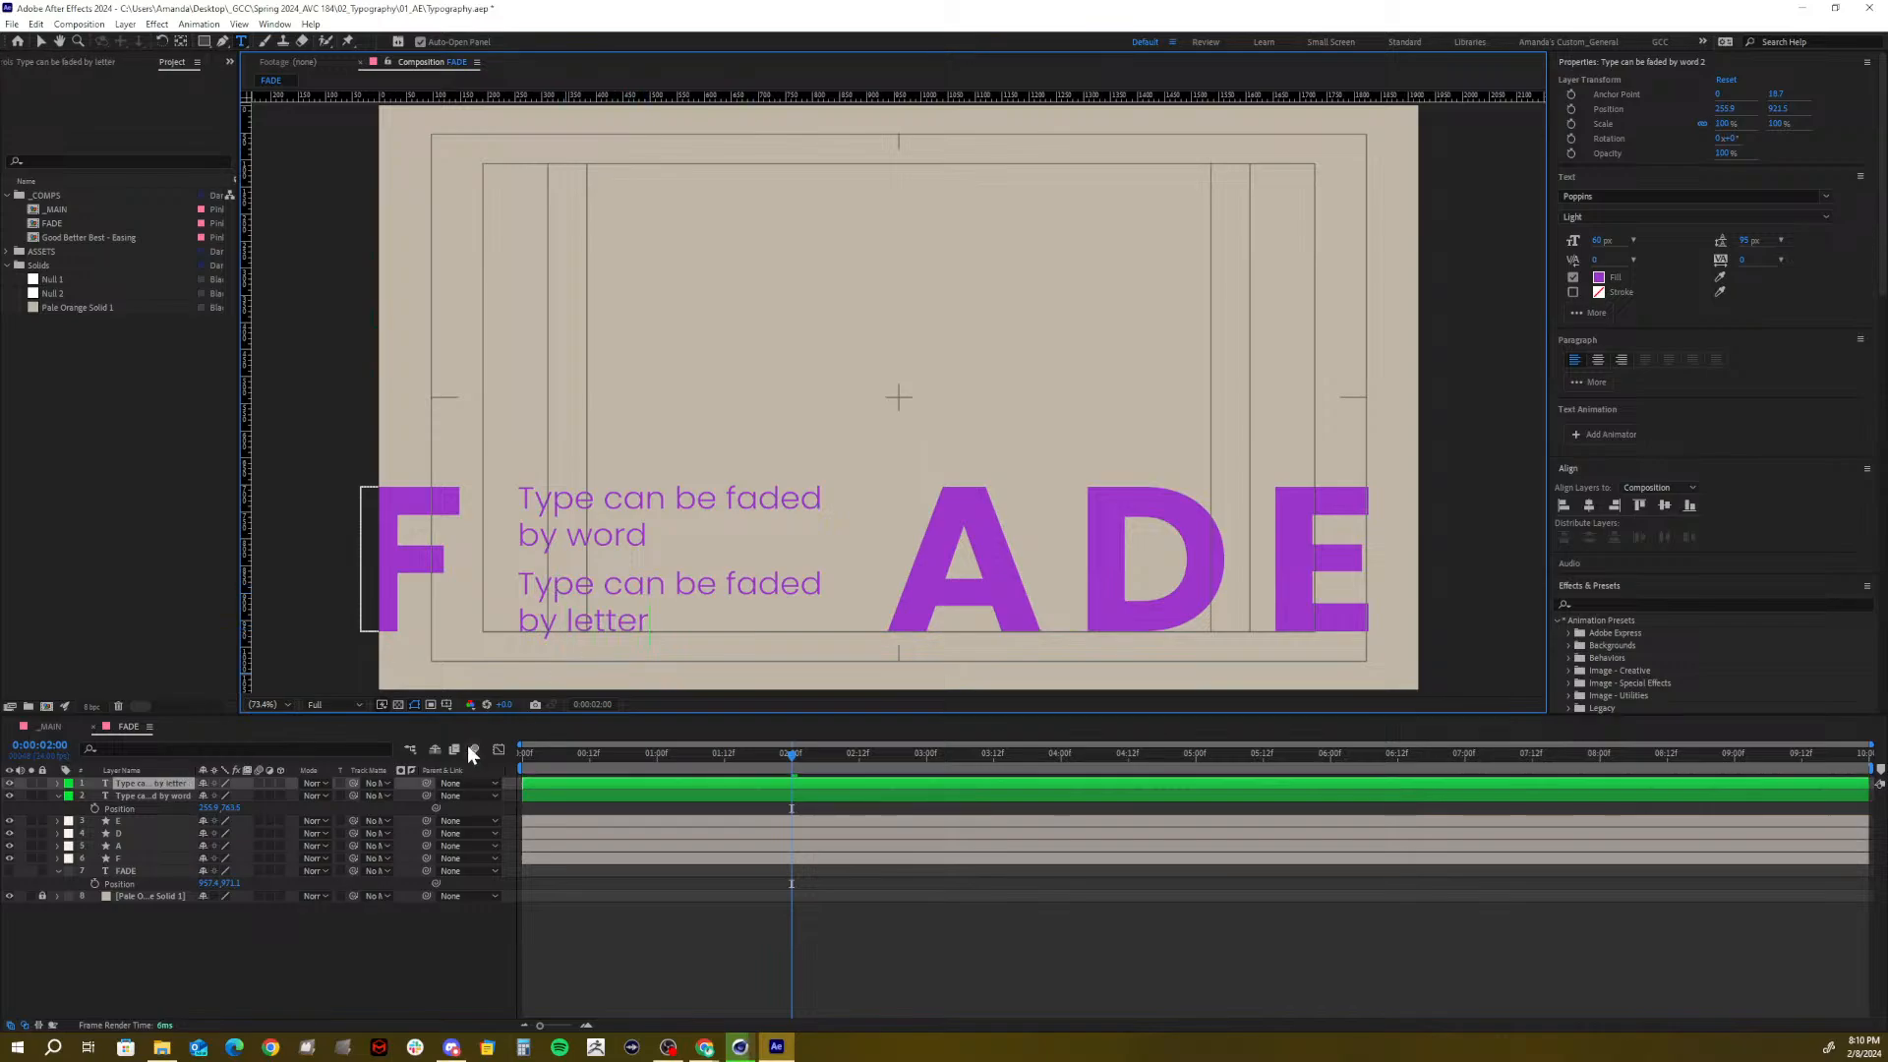
left_click(124, 954)
left_click(138, 794)
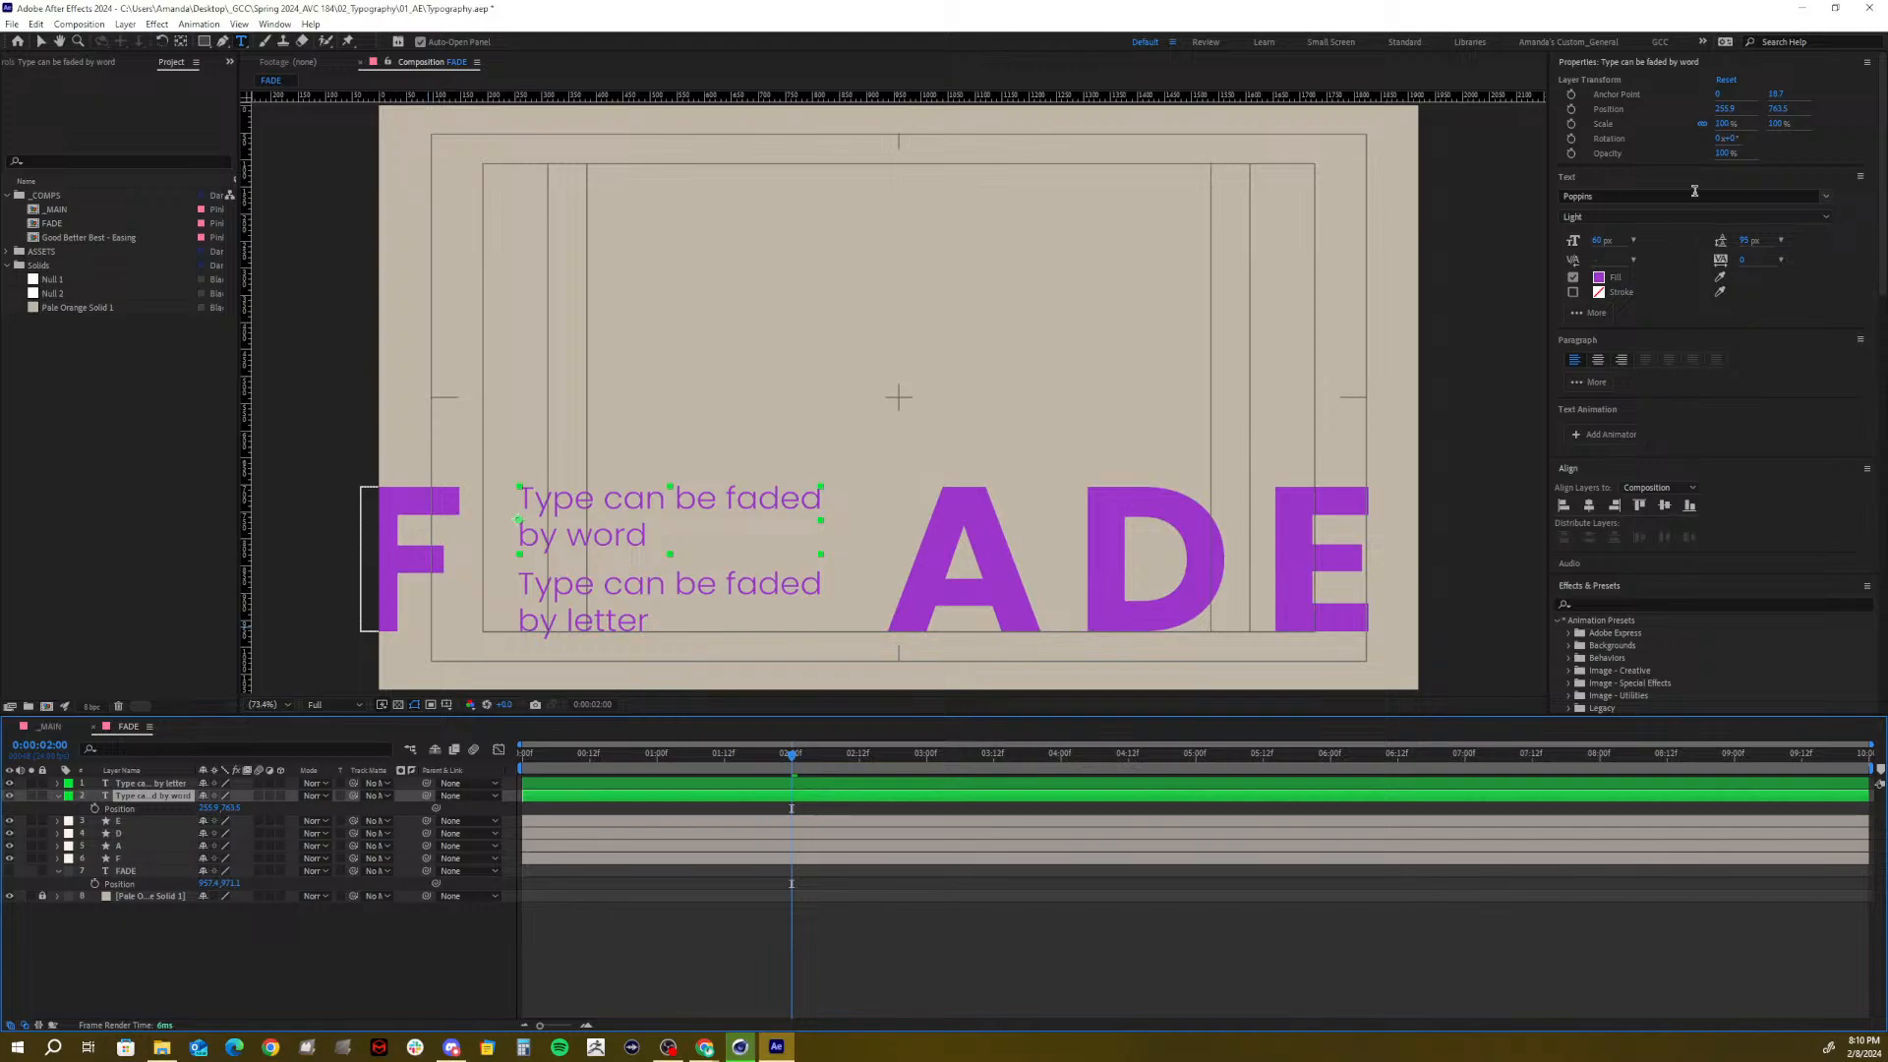
left_click(1618, 61)
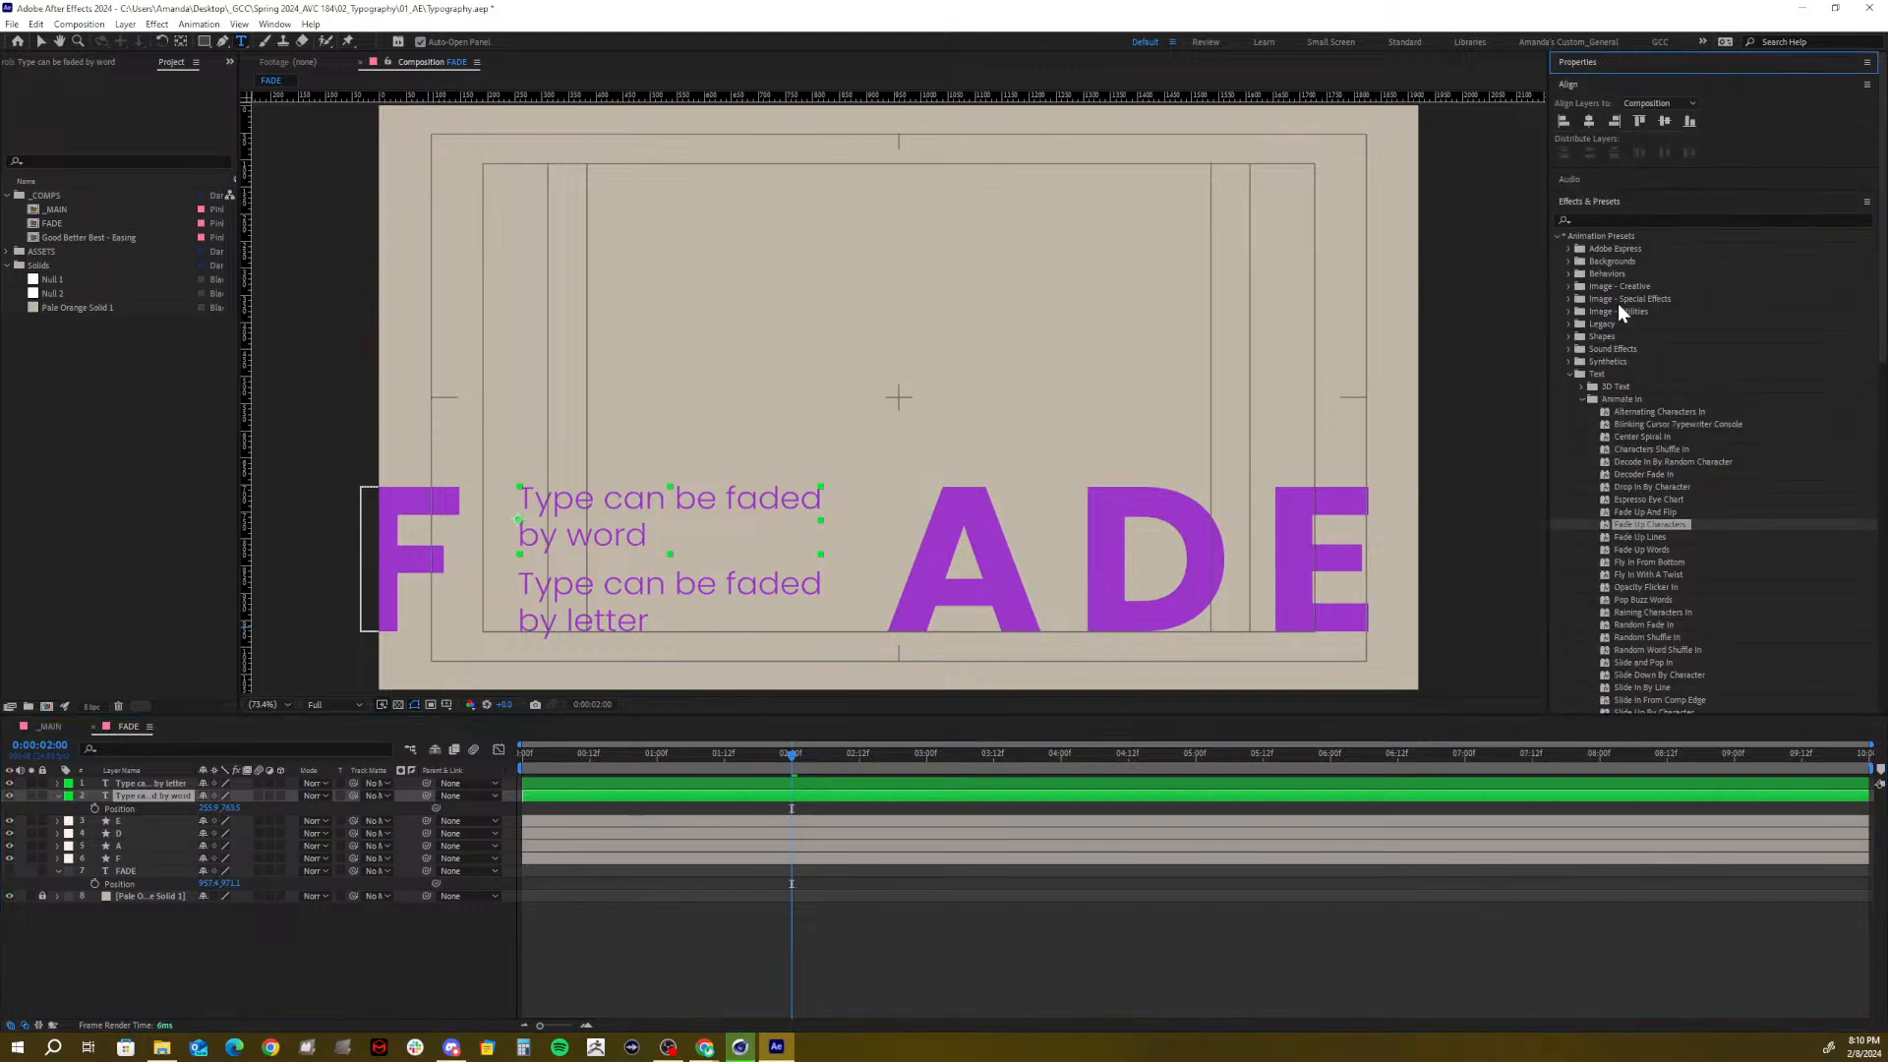
left_click(1628, 552)
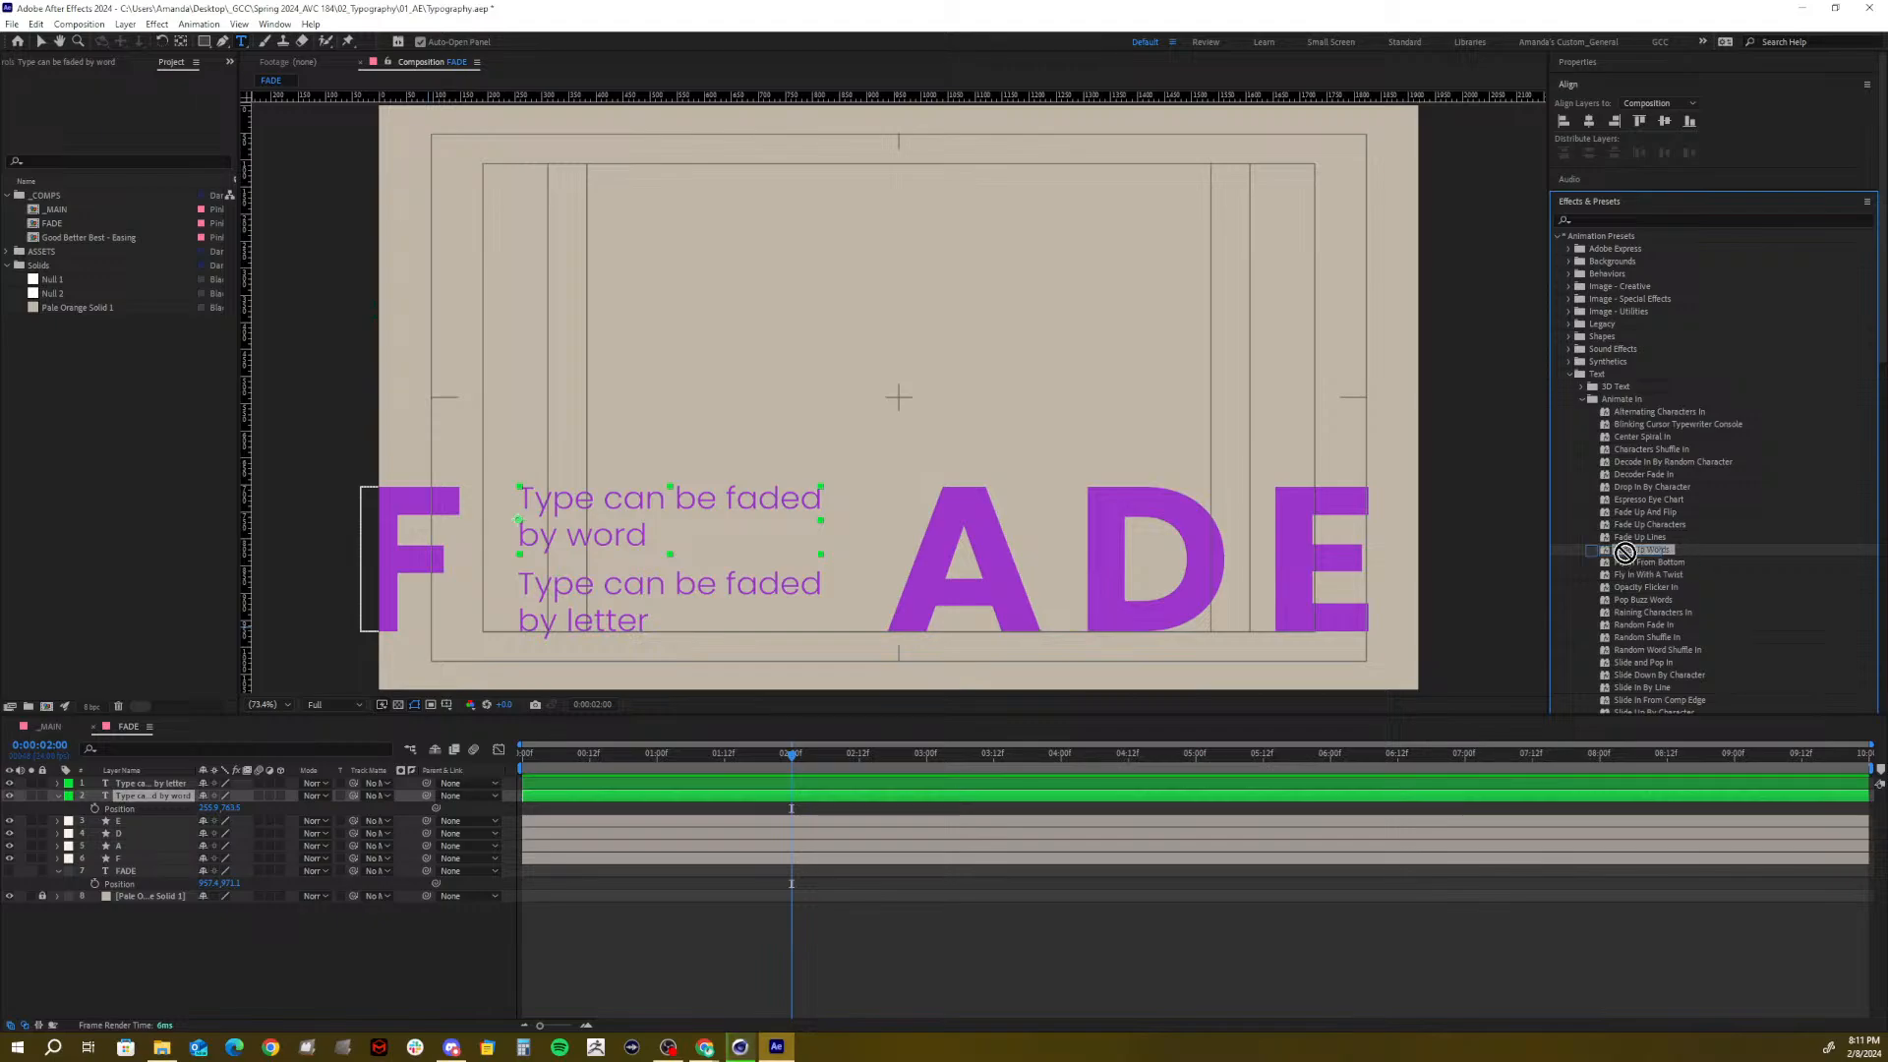
left_click_drag(1642, 550, 828, 805)
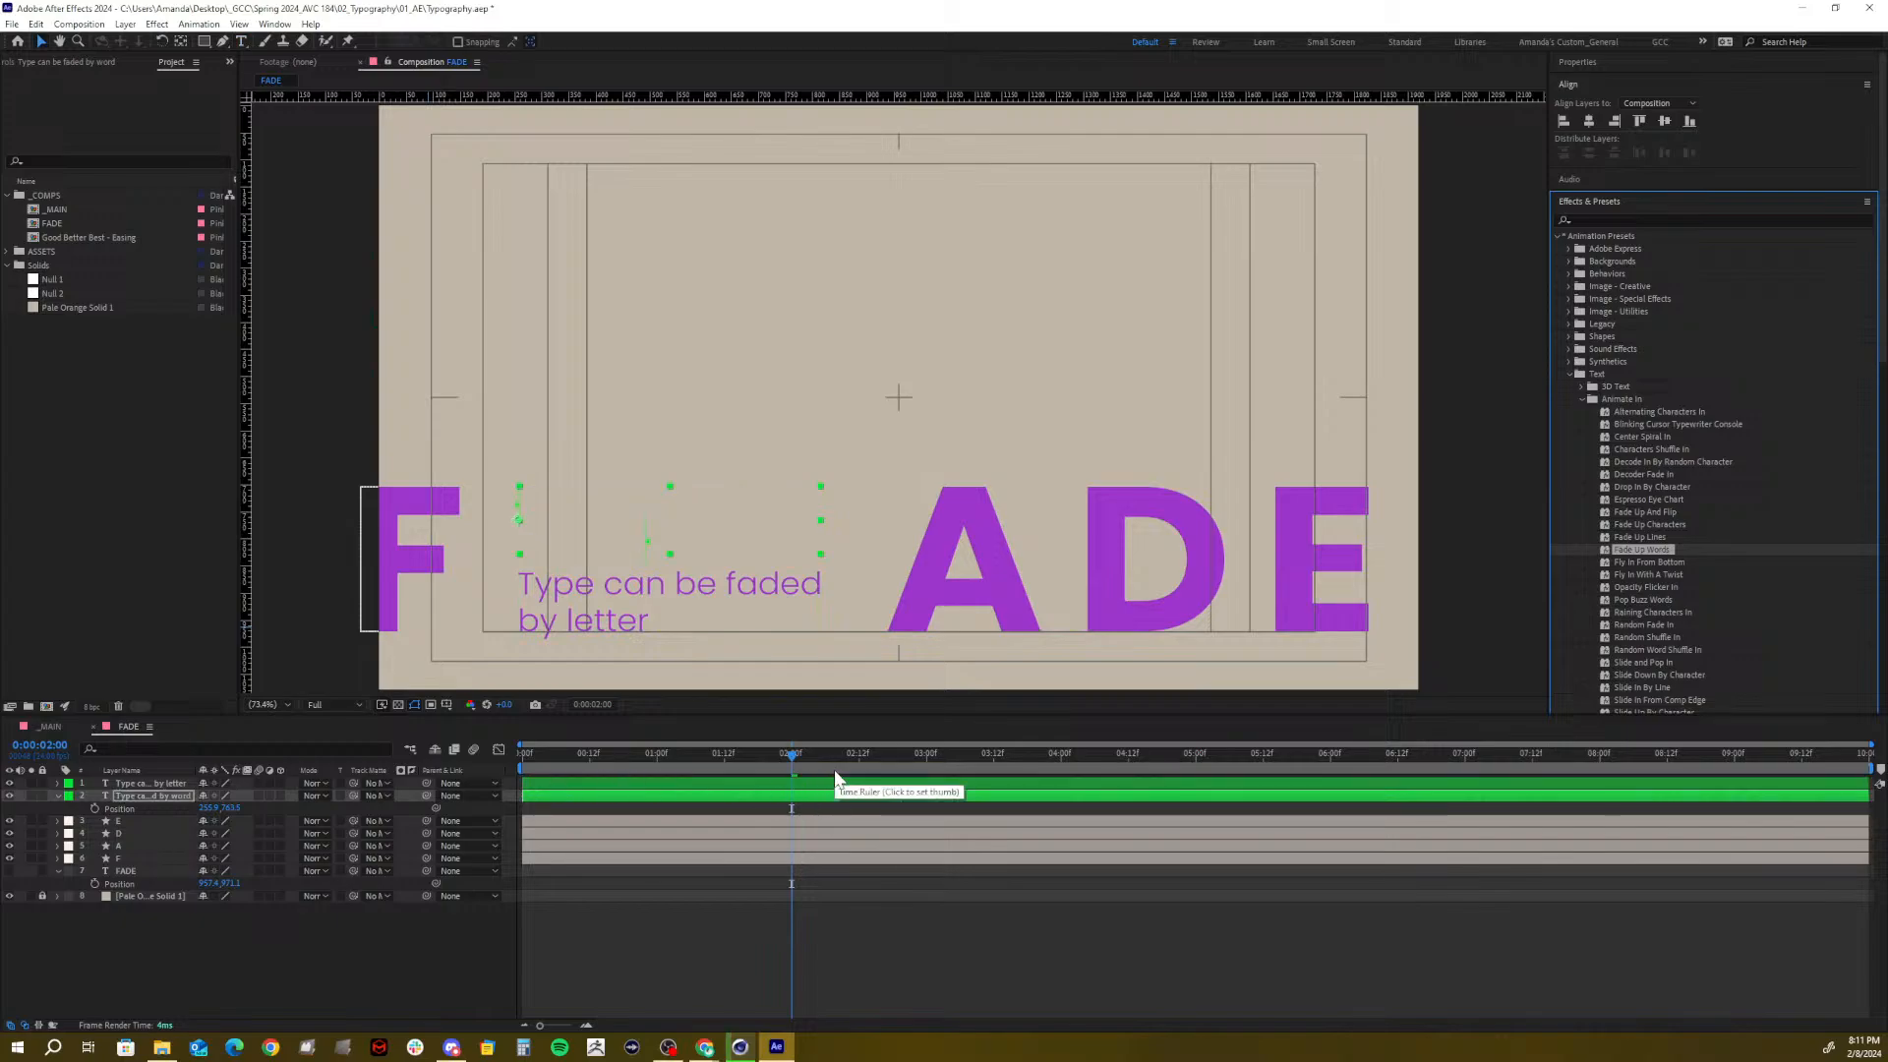
Reveal the by-word layer's Range Selector Start keyframes and scrub to check the fade
left_click(778, 798)
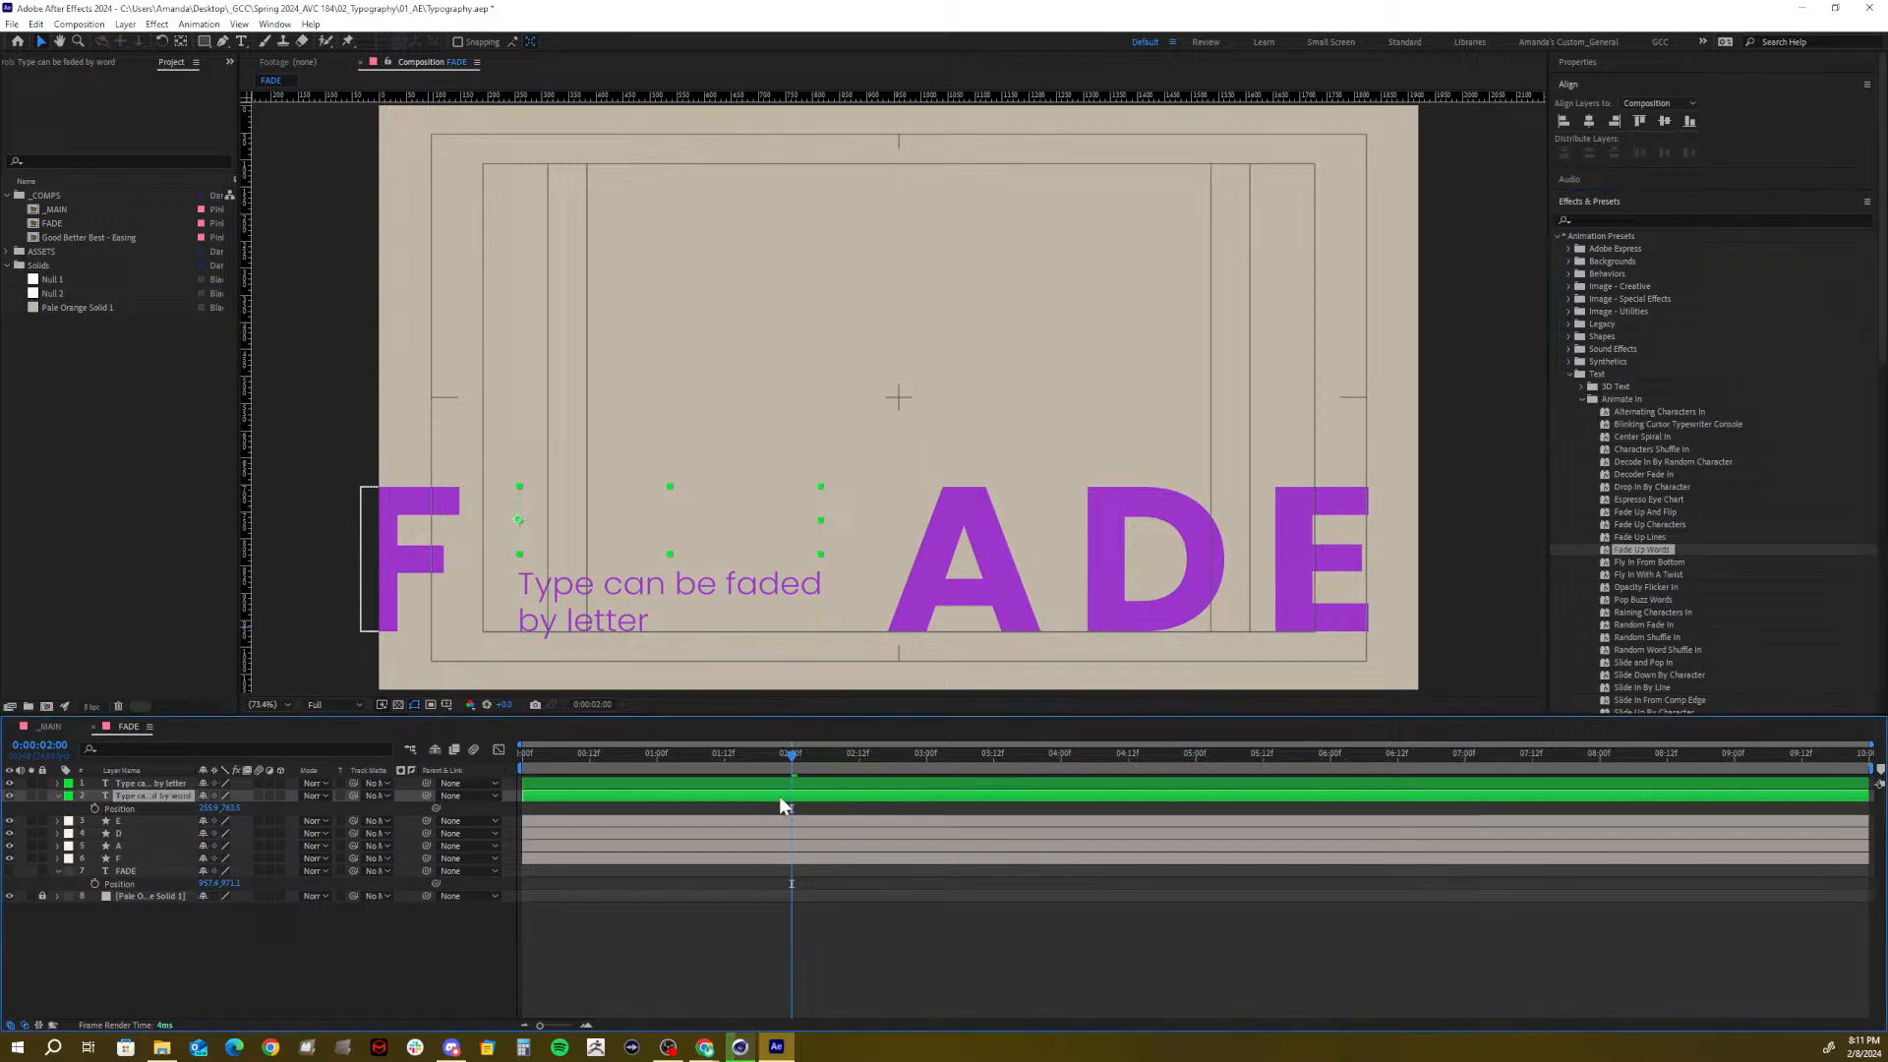
key("u")
left_click_drag(793, 757, 795, 833)
Apply Fade Up Characters to the 'by letter' layer and preview both fades
key("ctrl+Up")
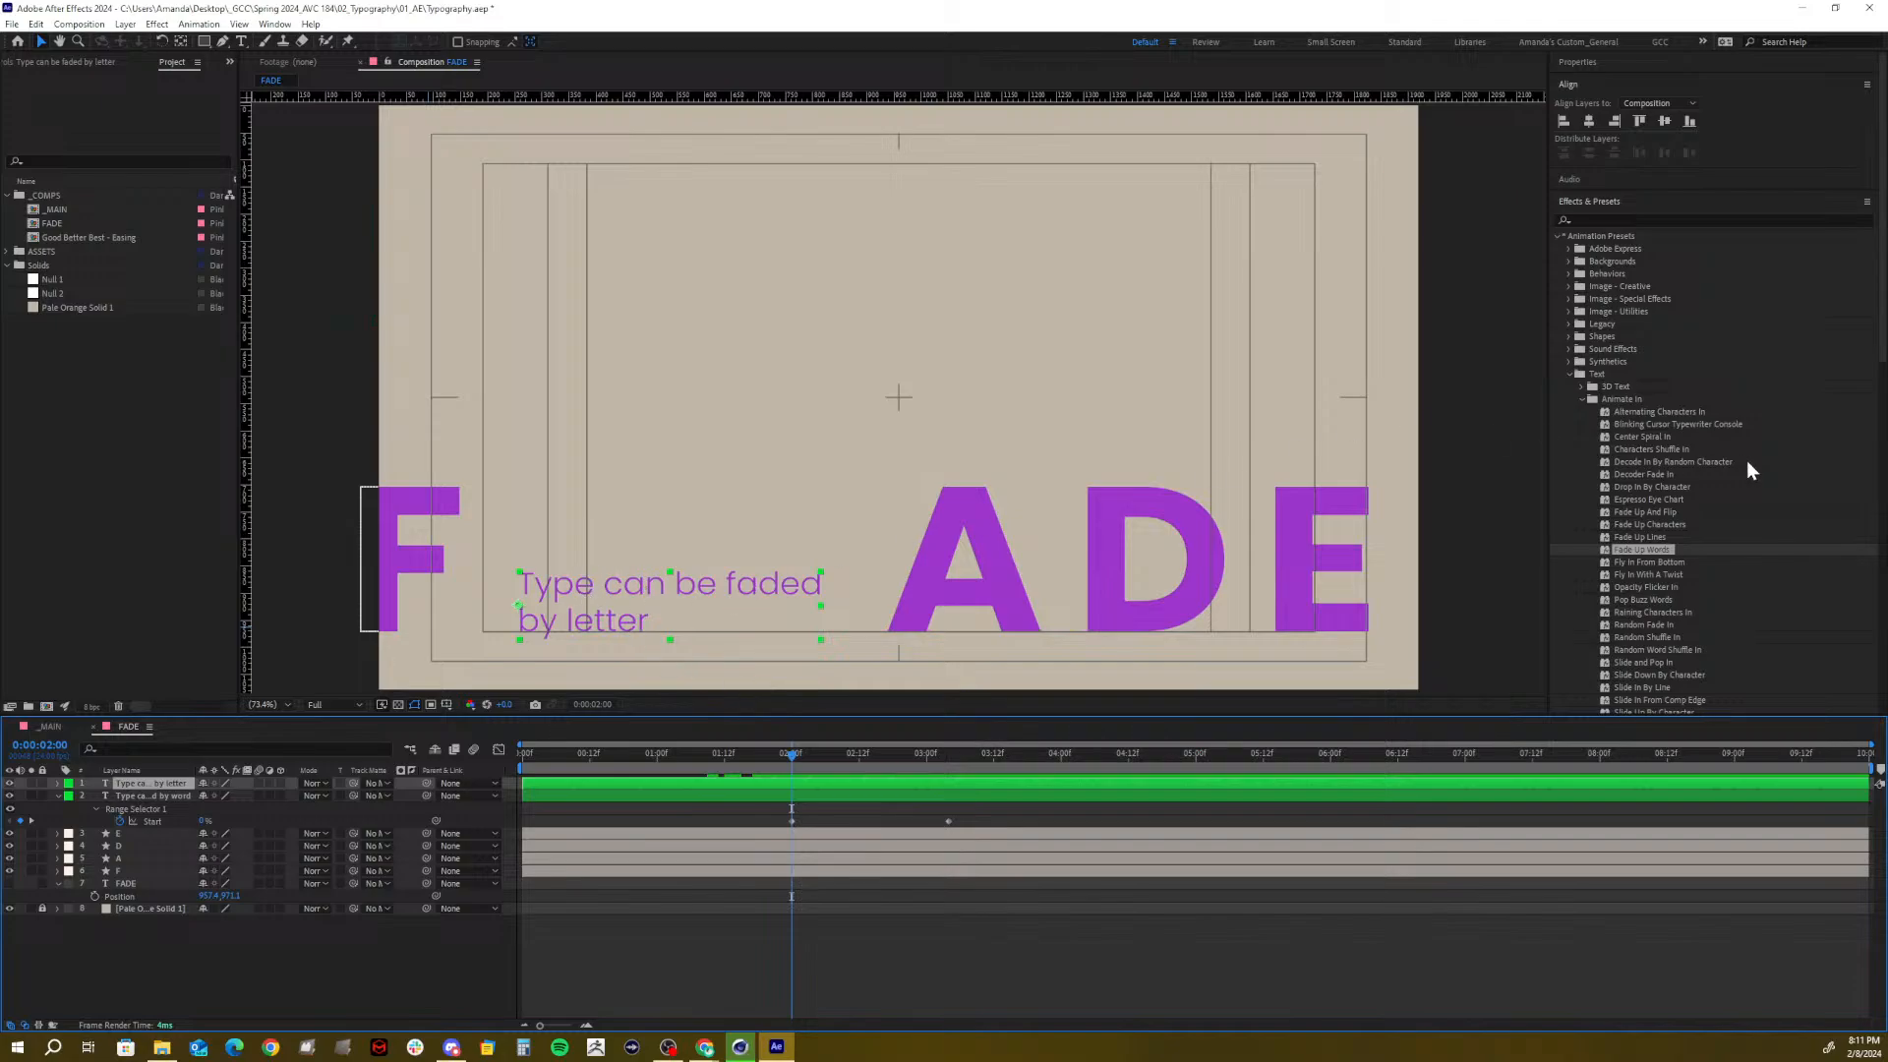
left_click(1633, 524)
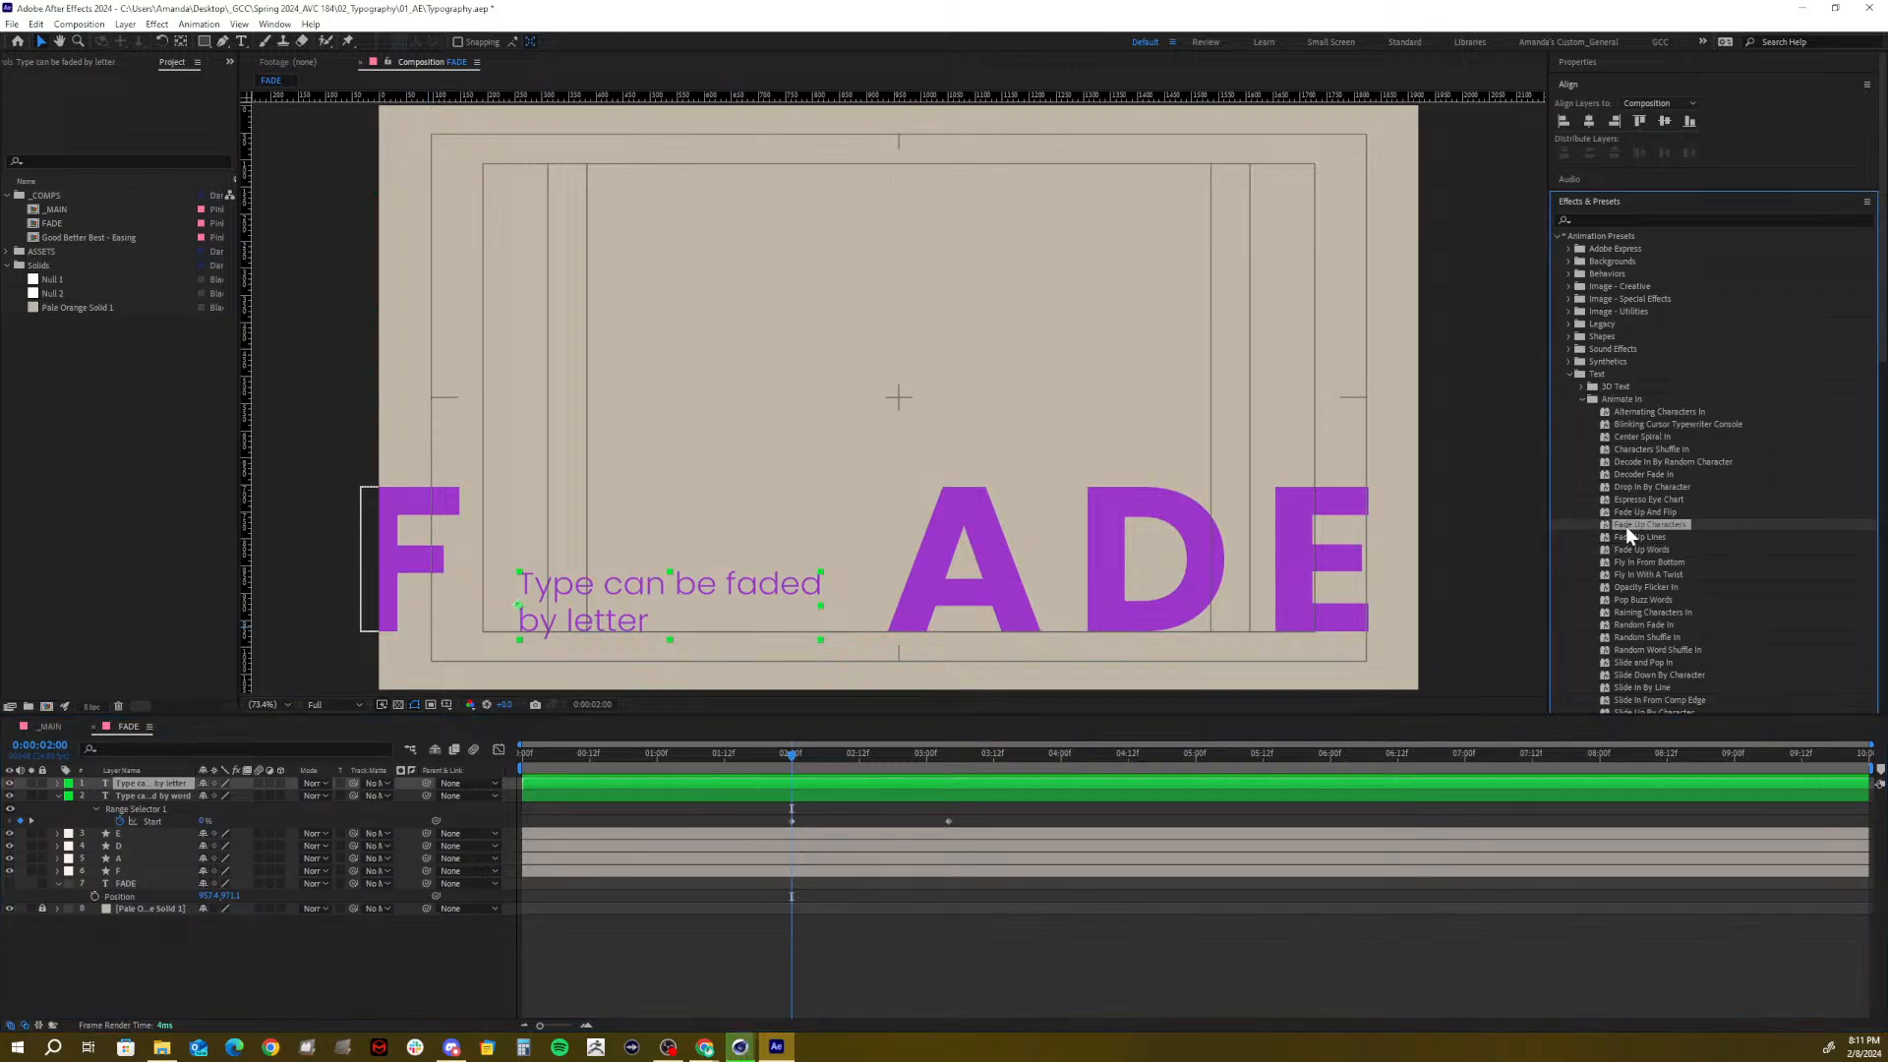
left_click_drag(1625, 527, 806, 782)
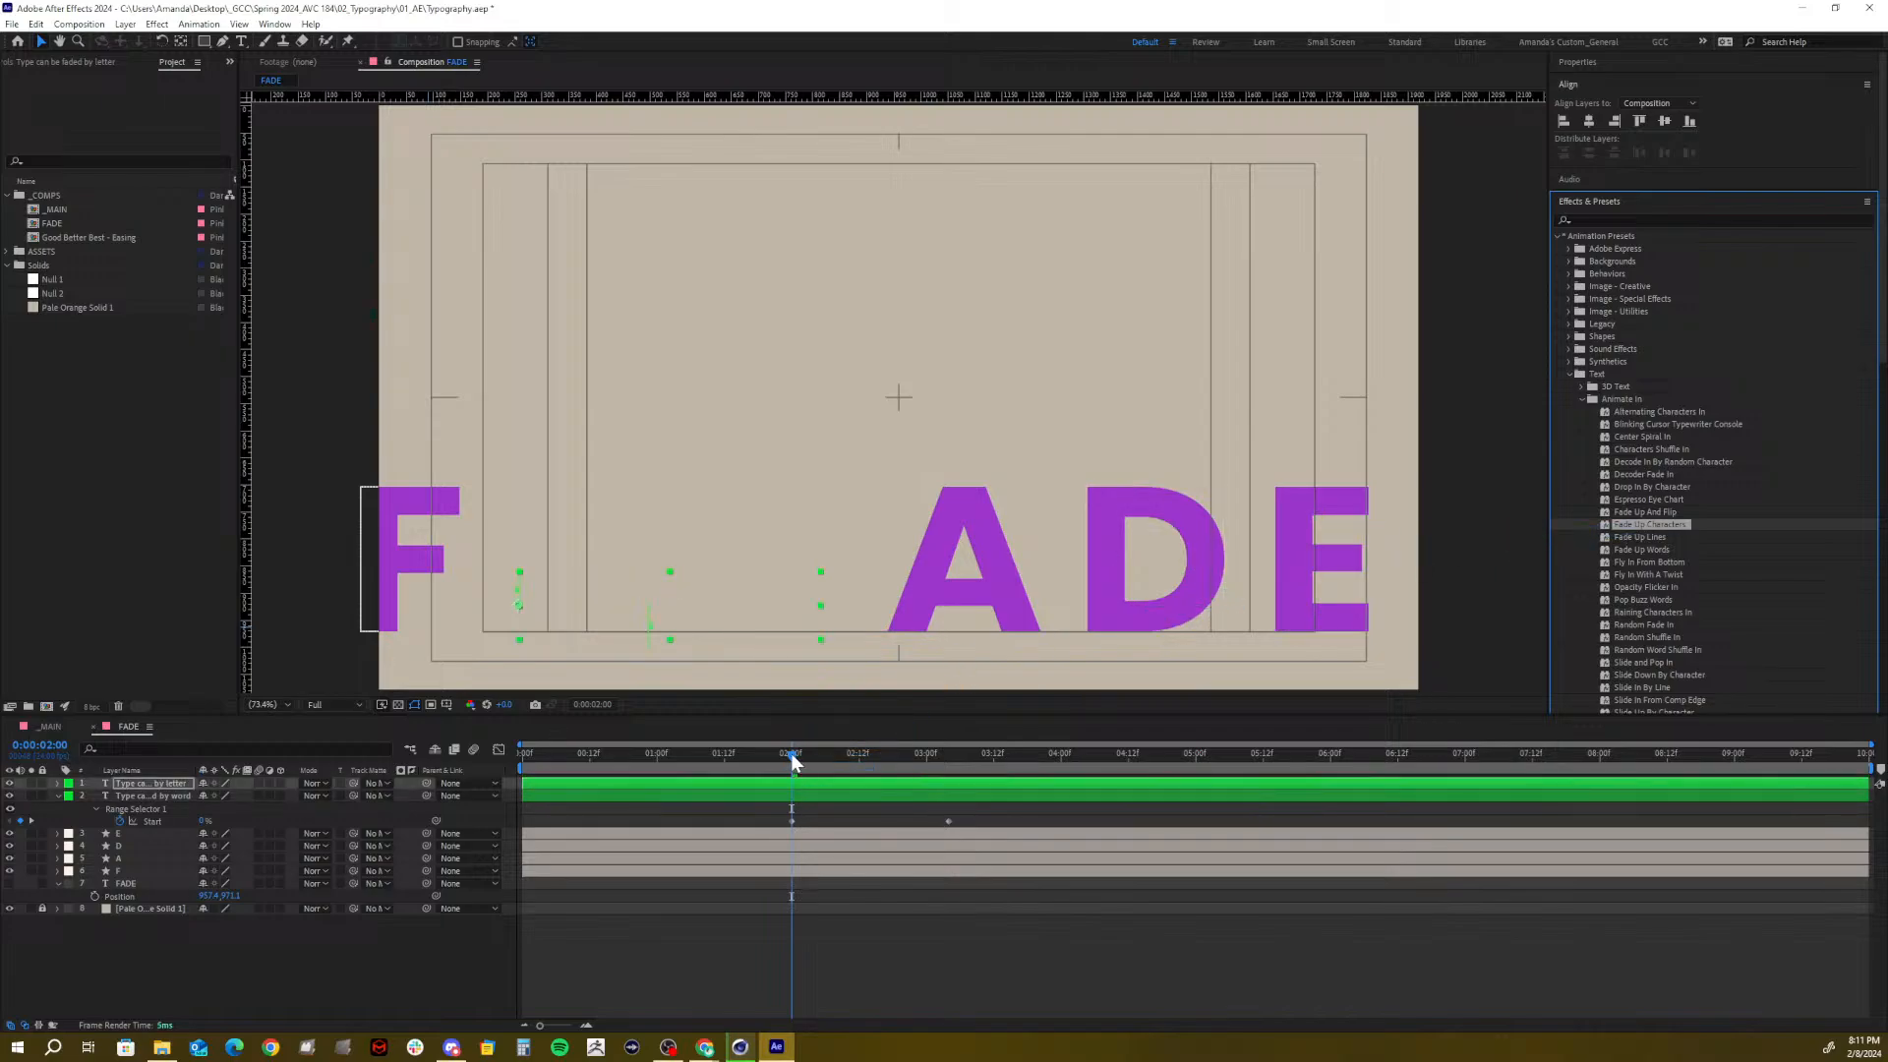
key("space")
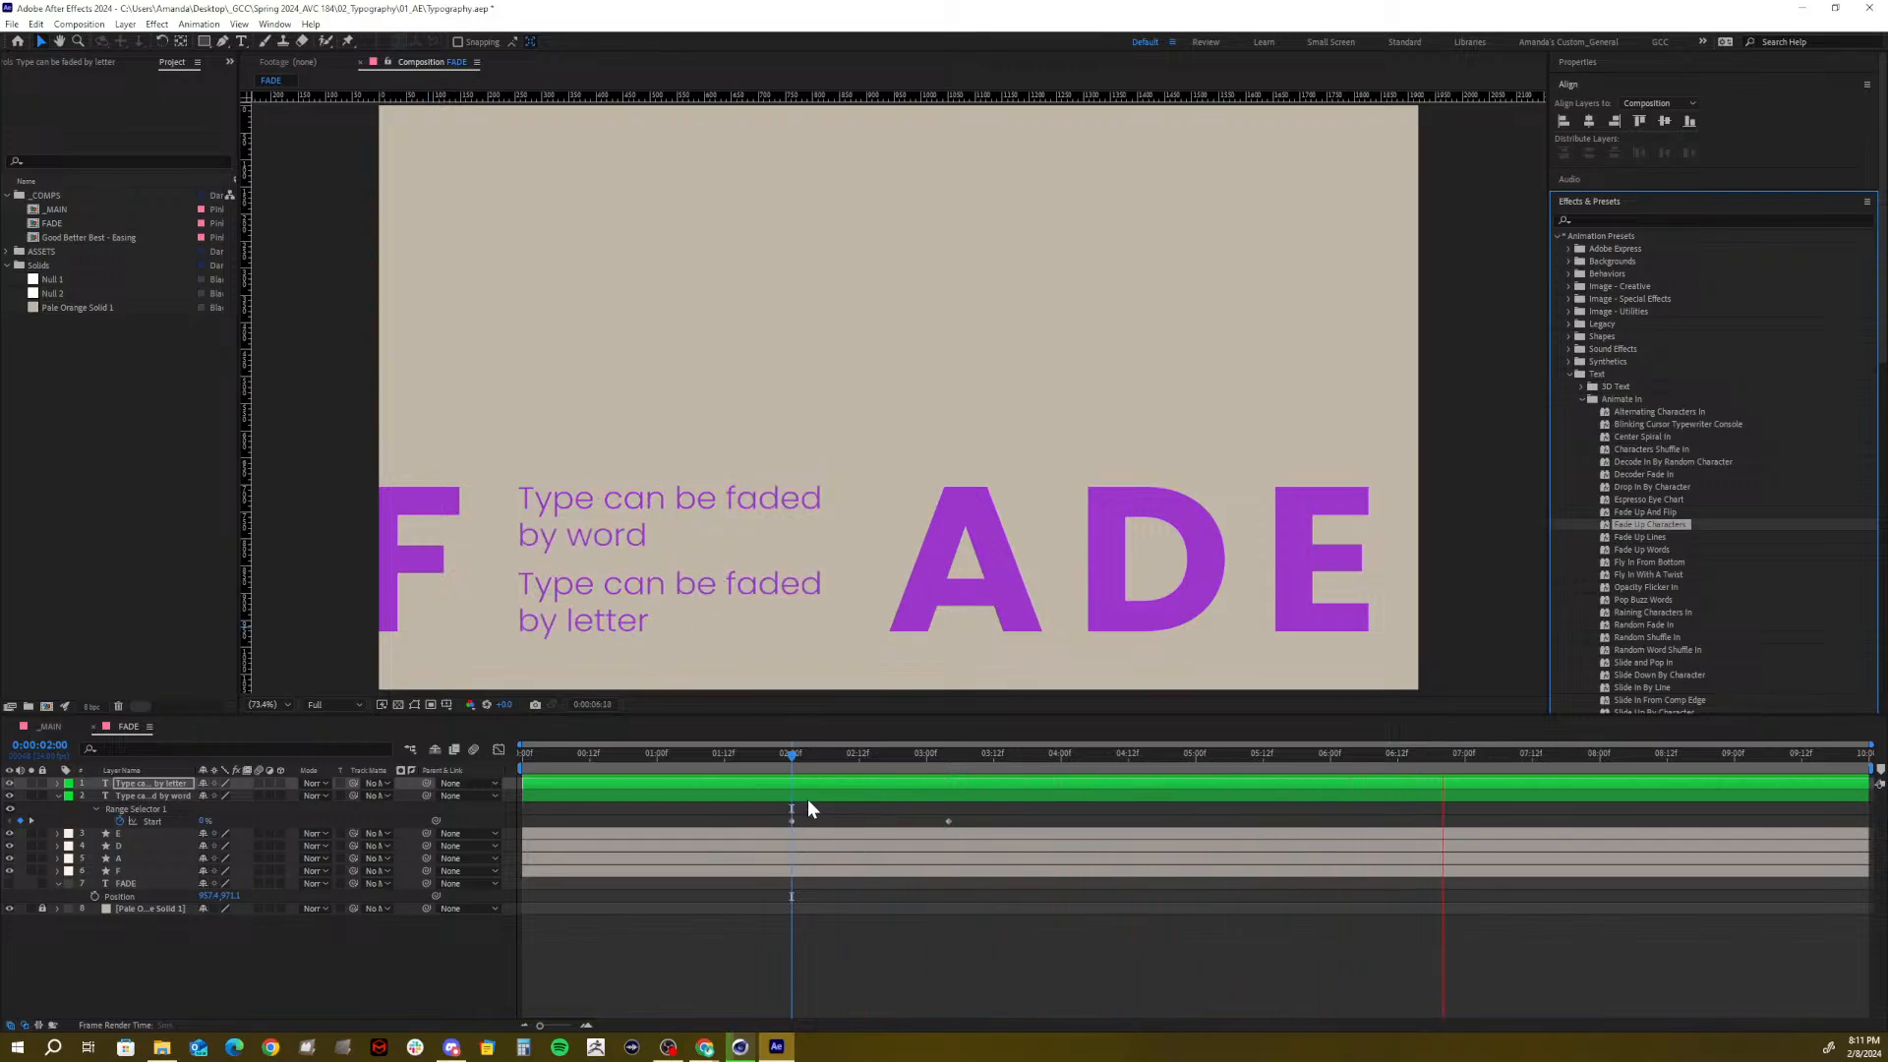
key("space")
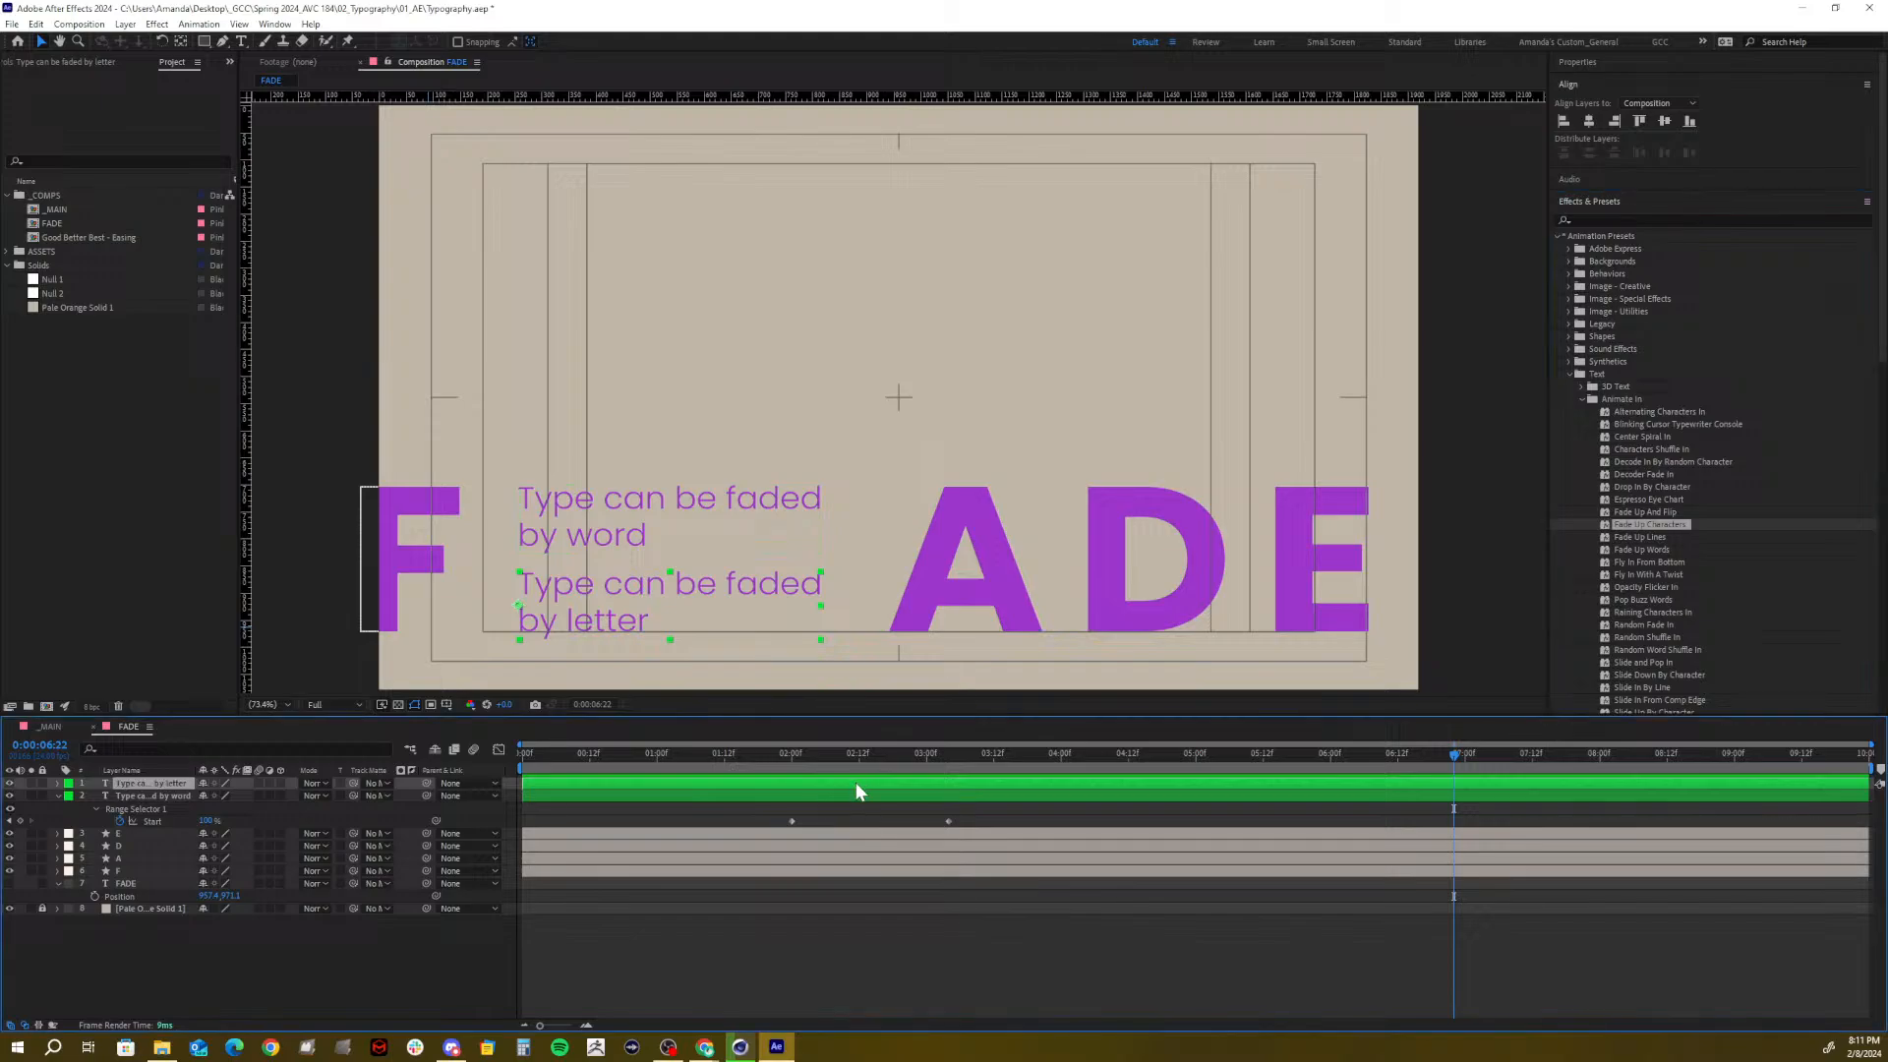
Move the by-word line's end Start keyframe later to about 3:12 and preview from the start
key("u")
mouse_move(1010, 760)
left_mouse_down()
mouse_move(820, 765)
mouse_move(993, 767)
left_mouse_up()
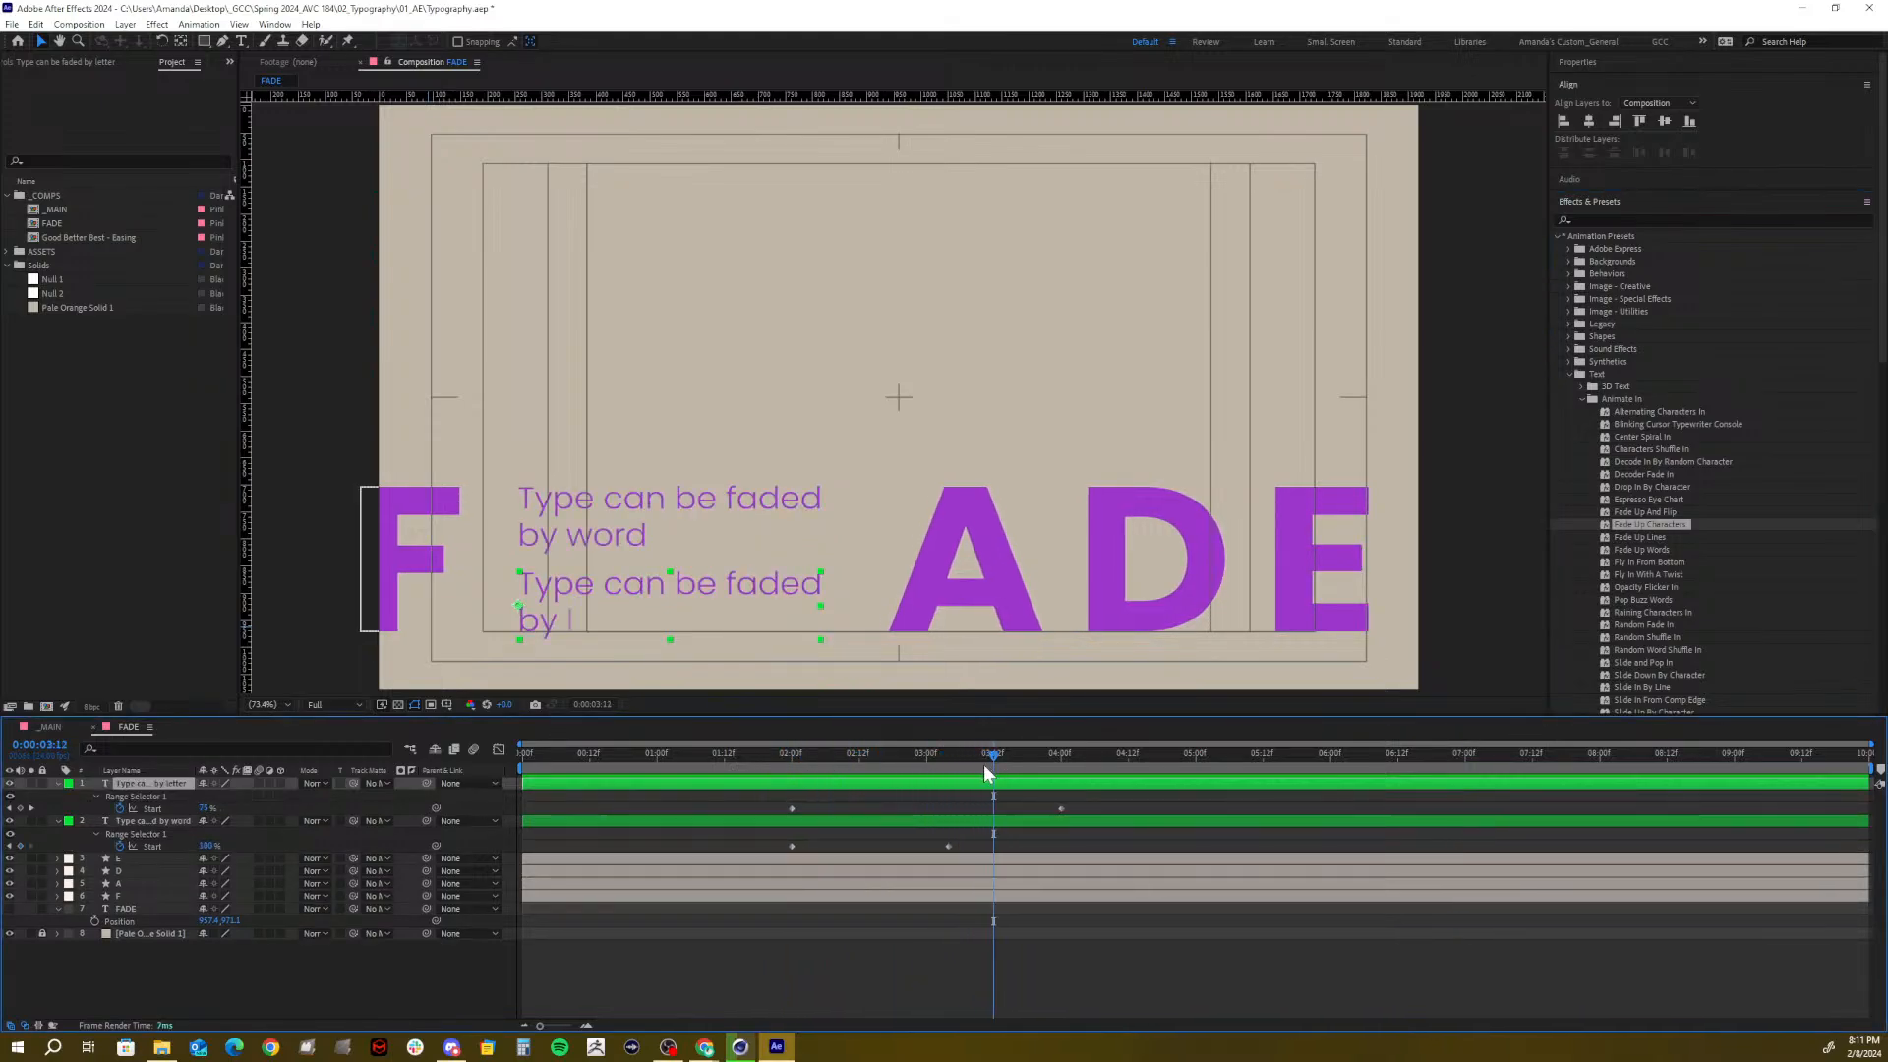
left_click(826, 823)
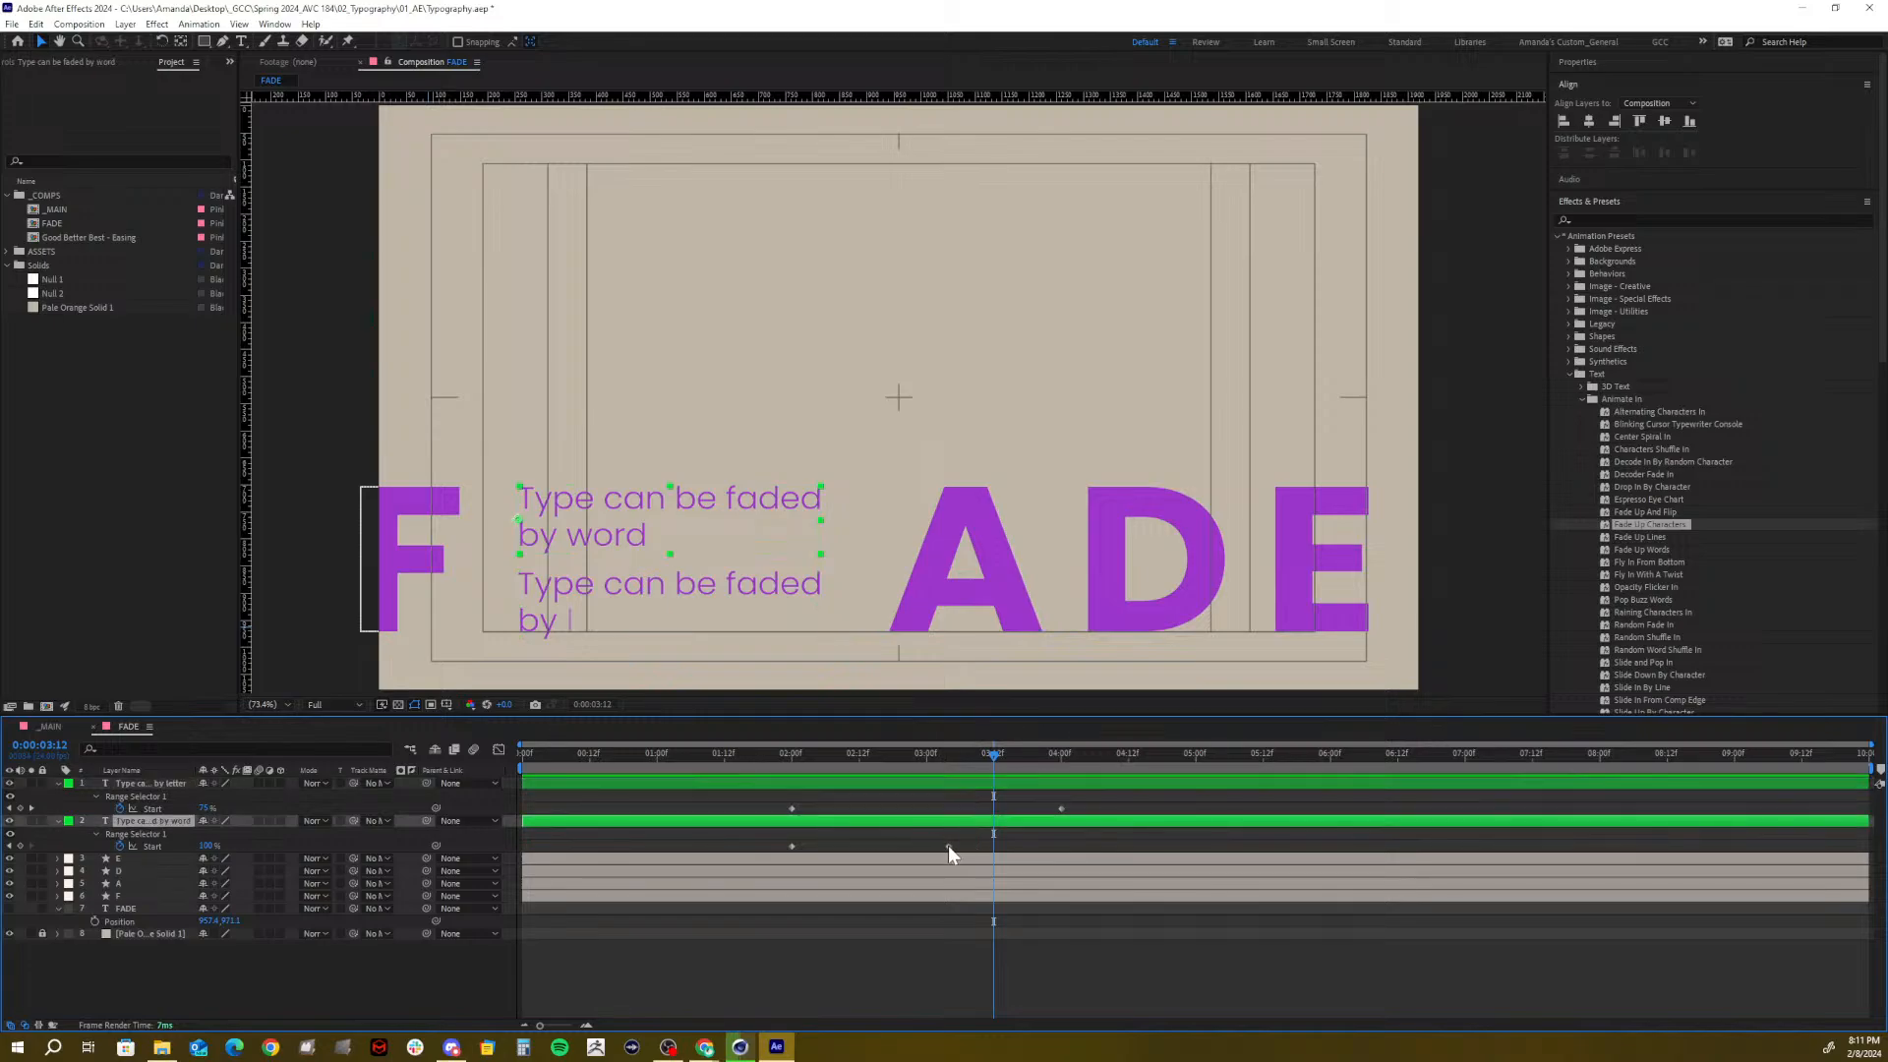
left_click_drag(948, 848, 996, 864)
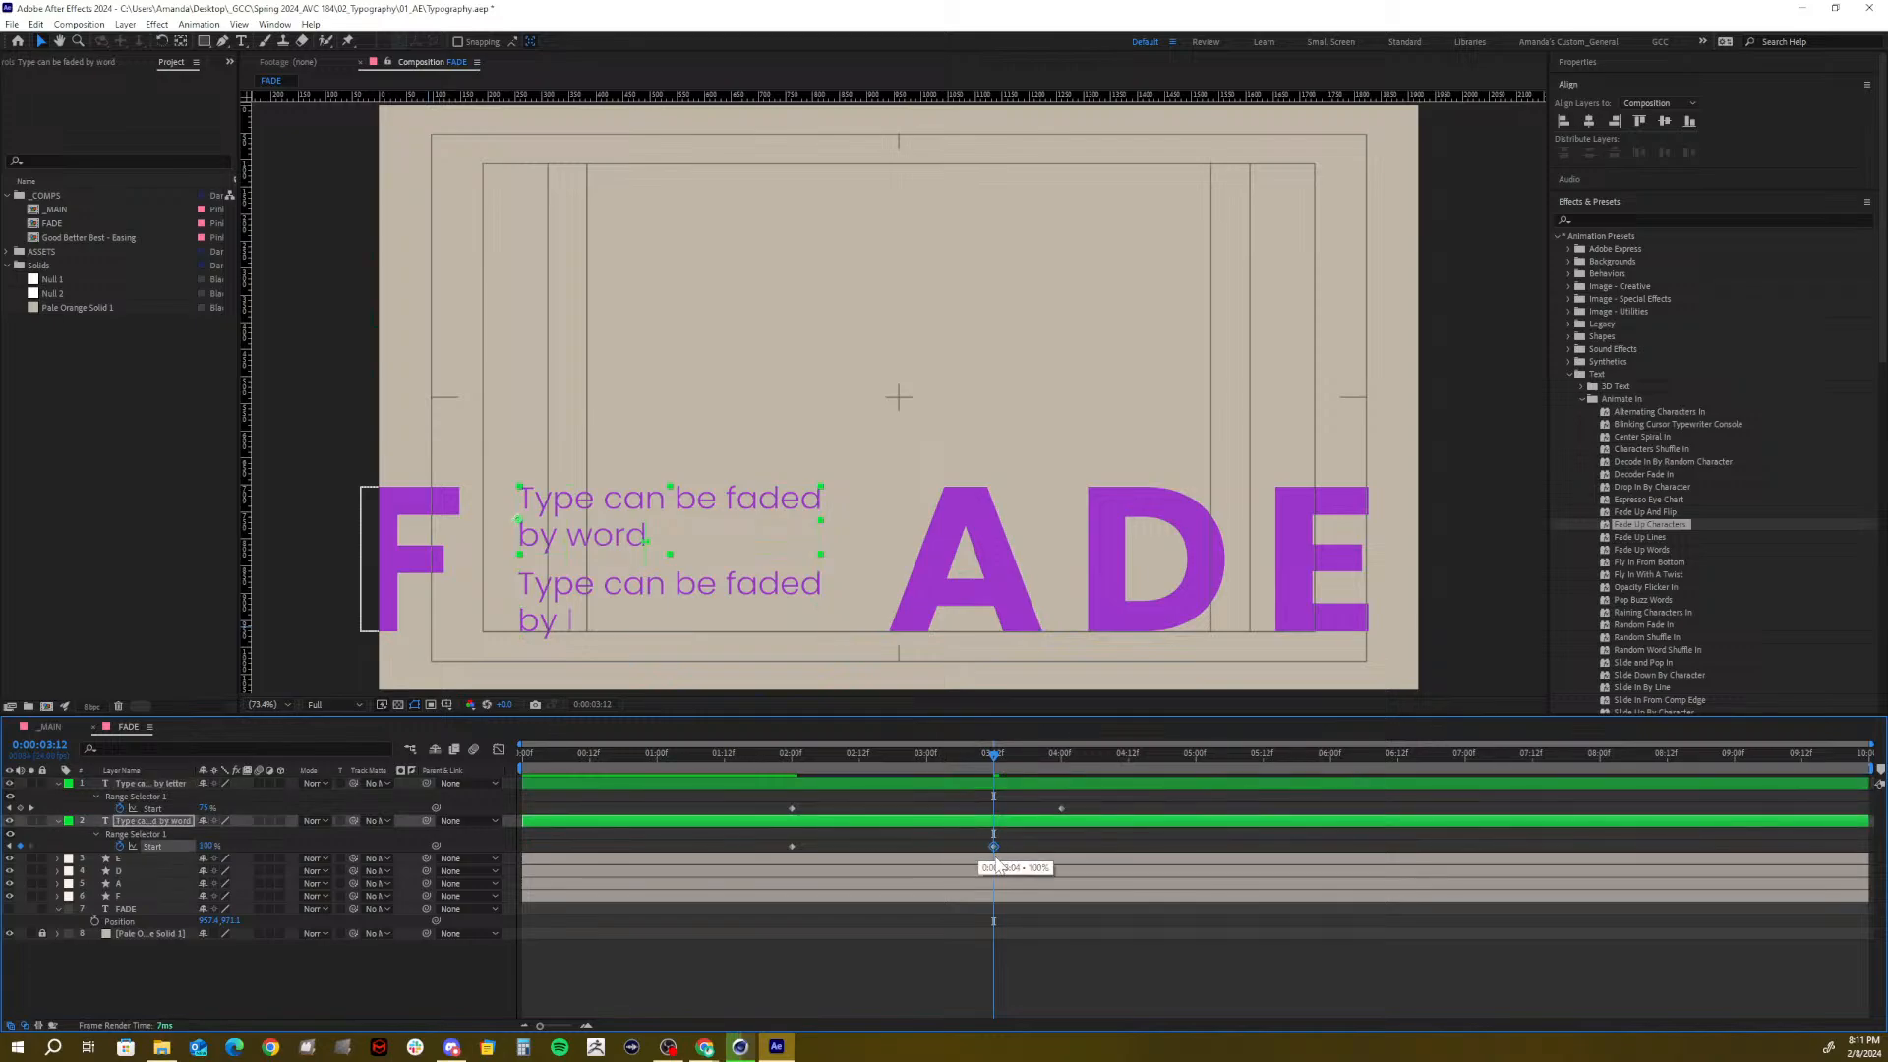
left_click_drag(991, 757, 785, 762)
key("space")
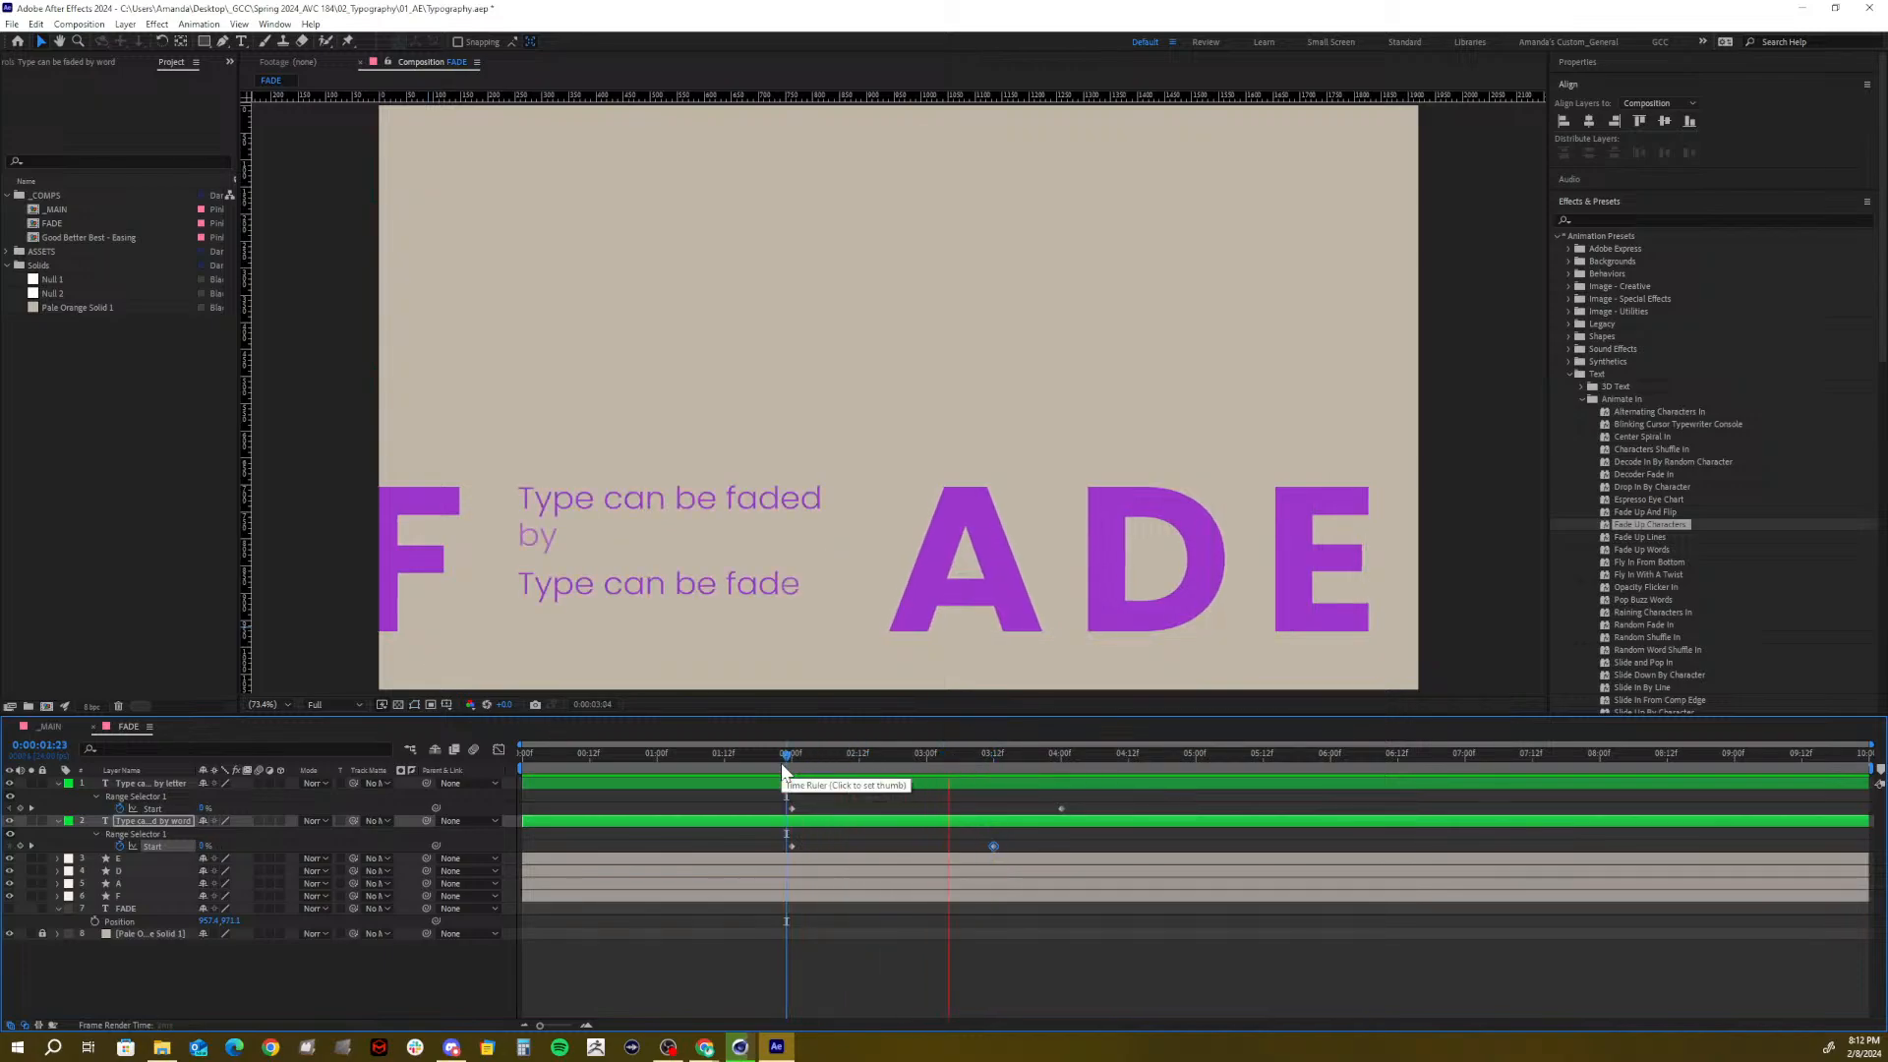
key("space")
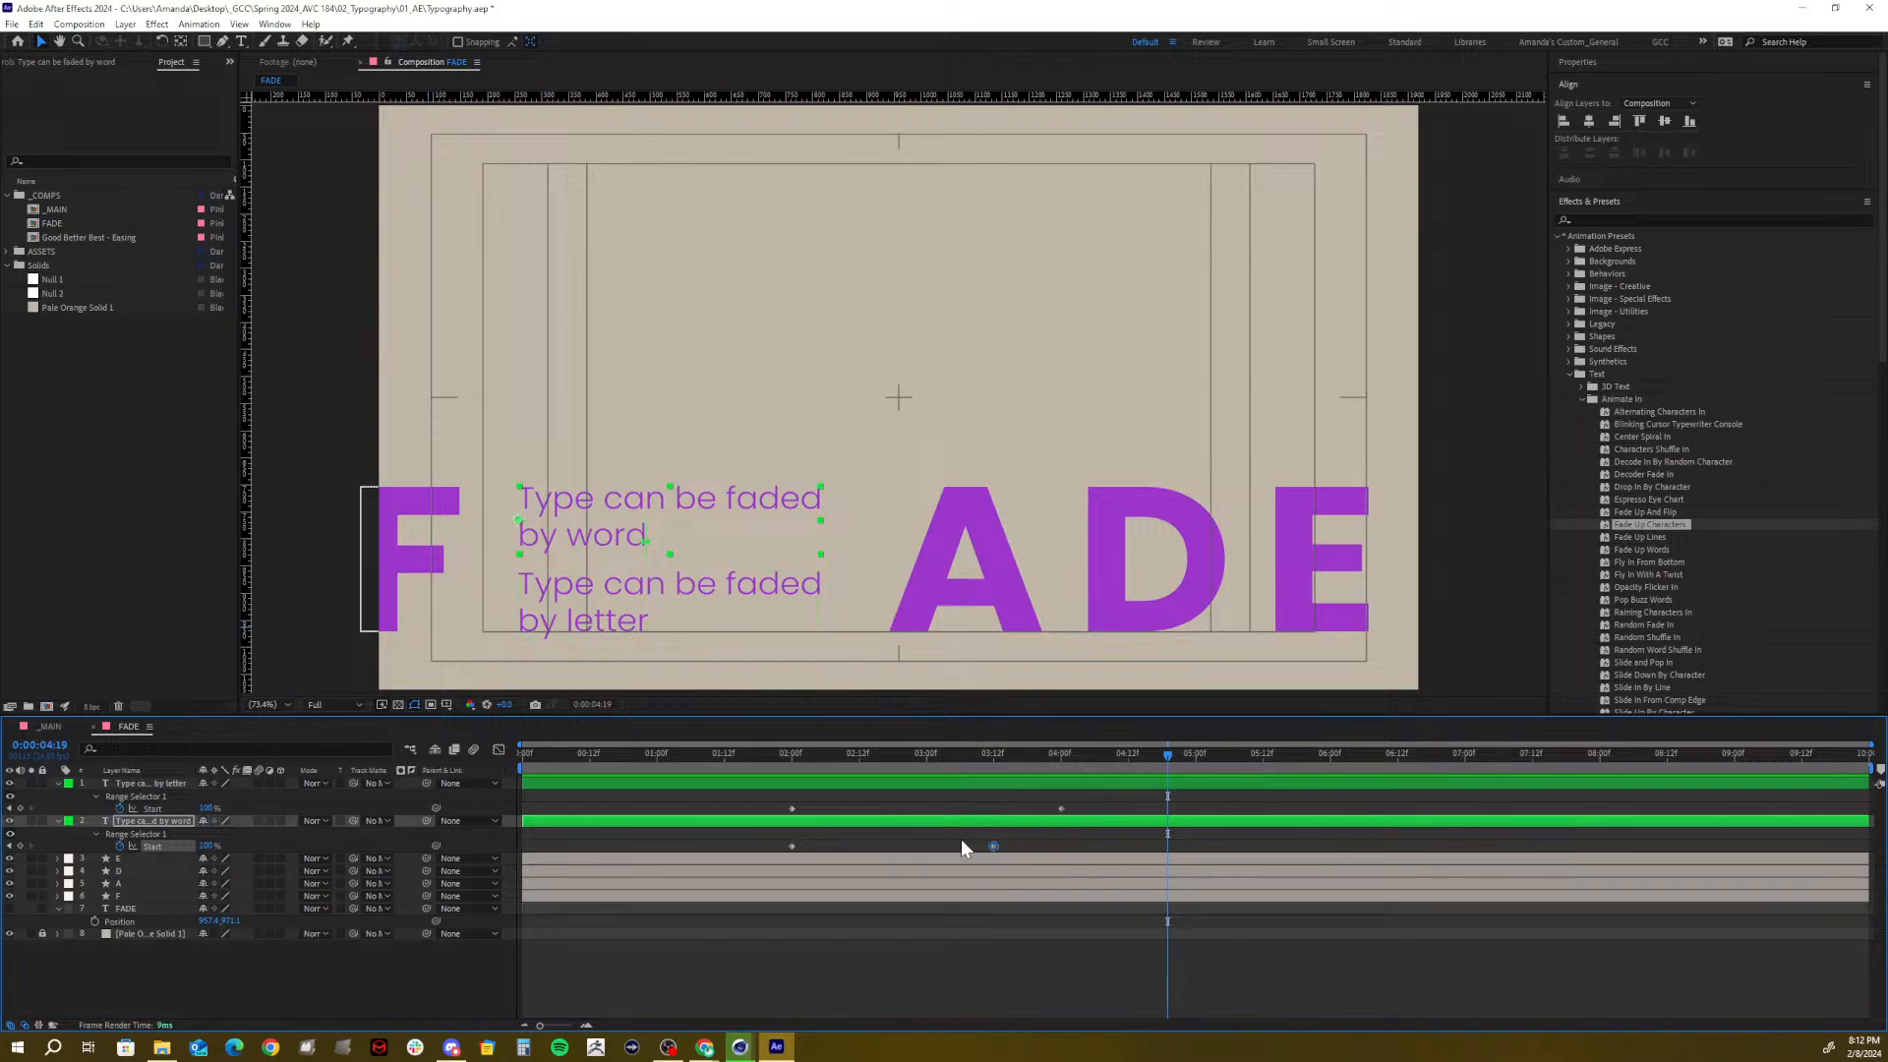
key("Home")
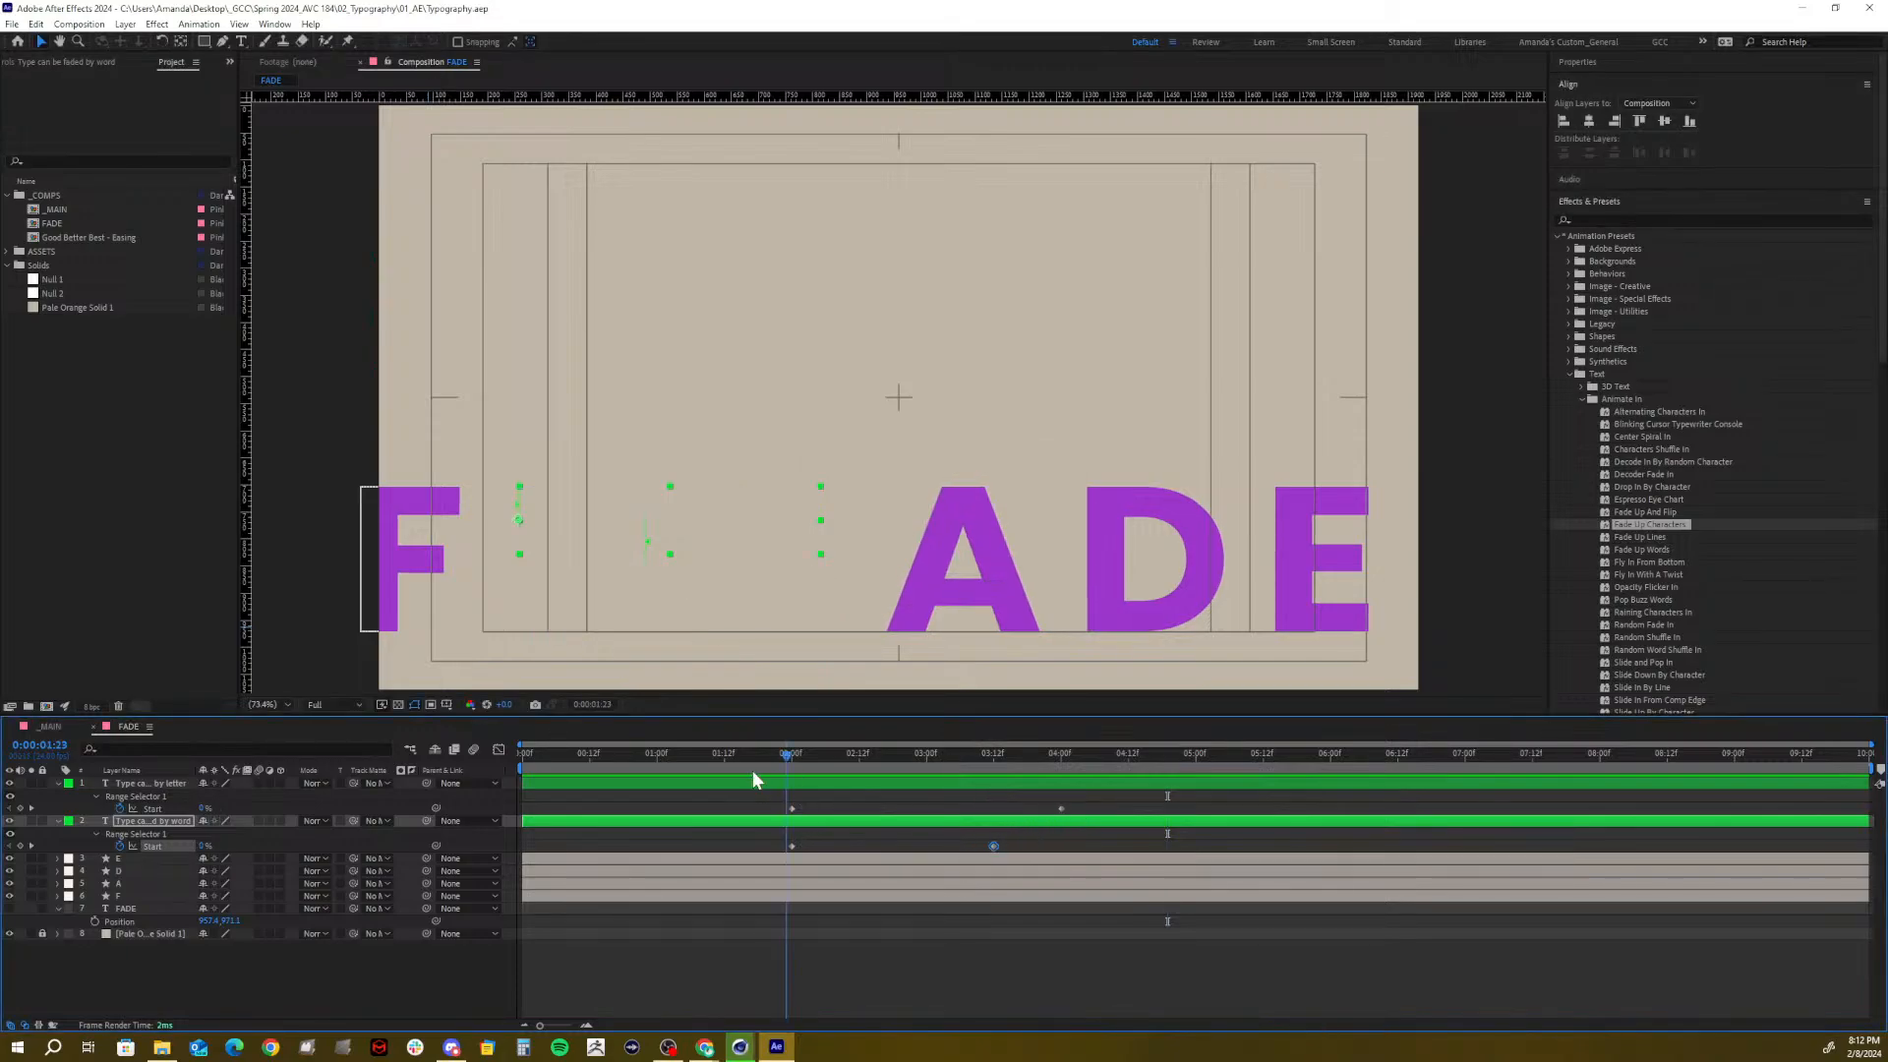
key("space")
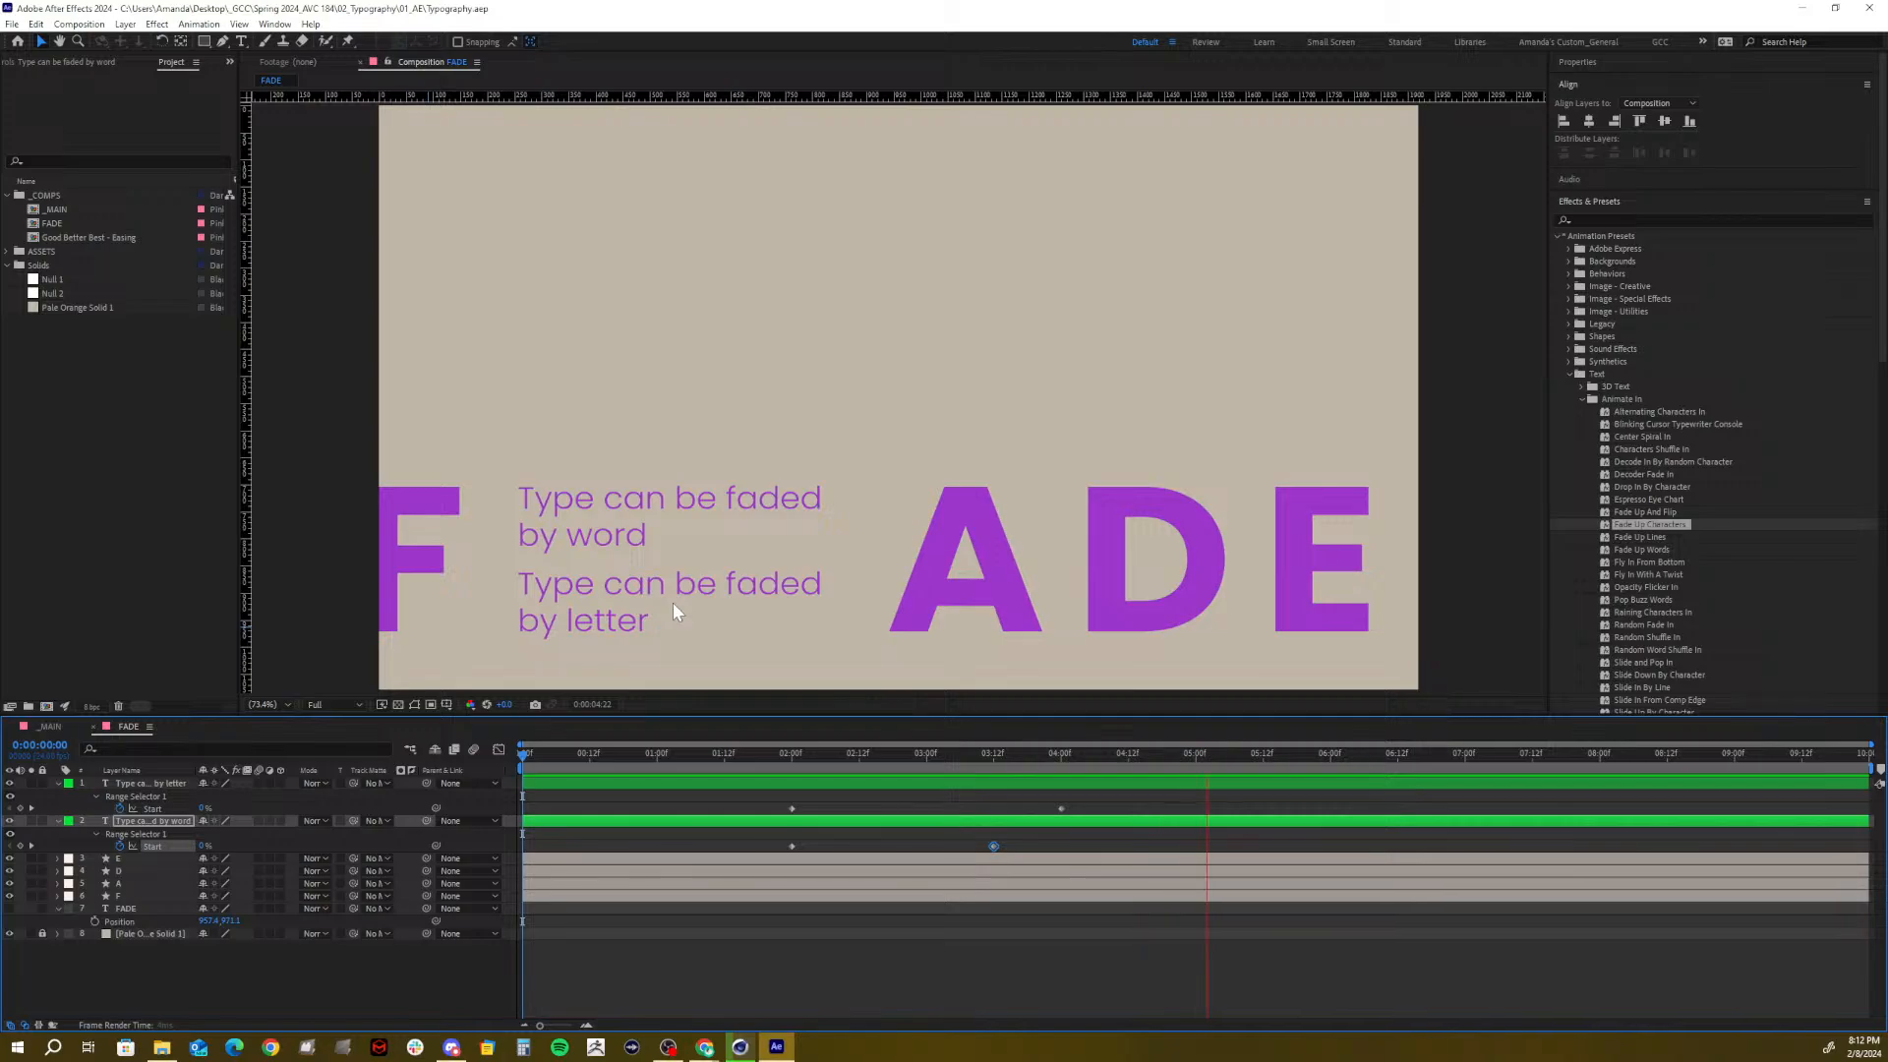
key("space")
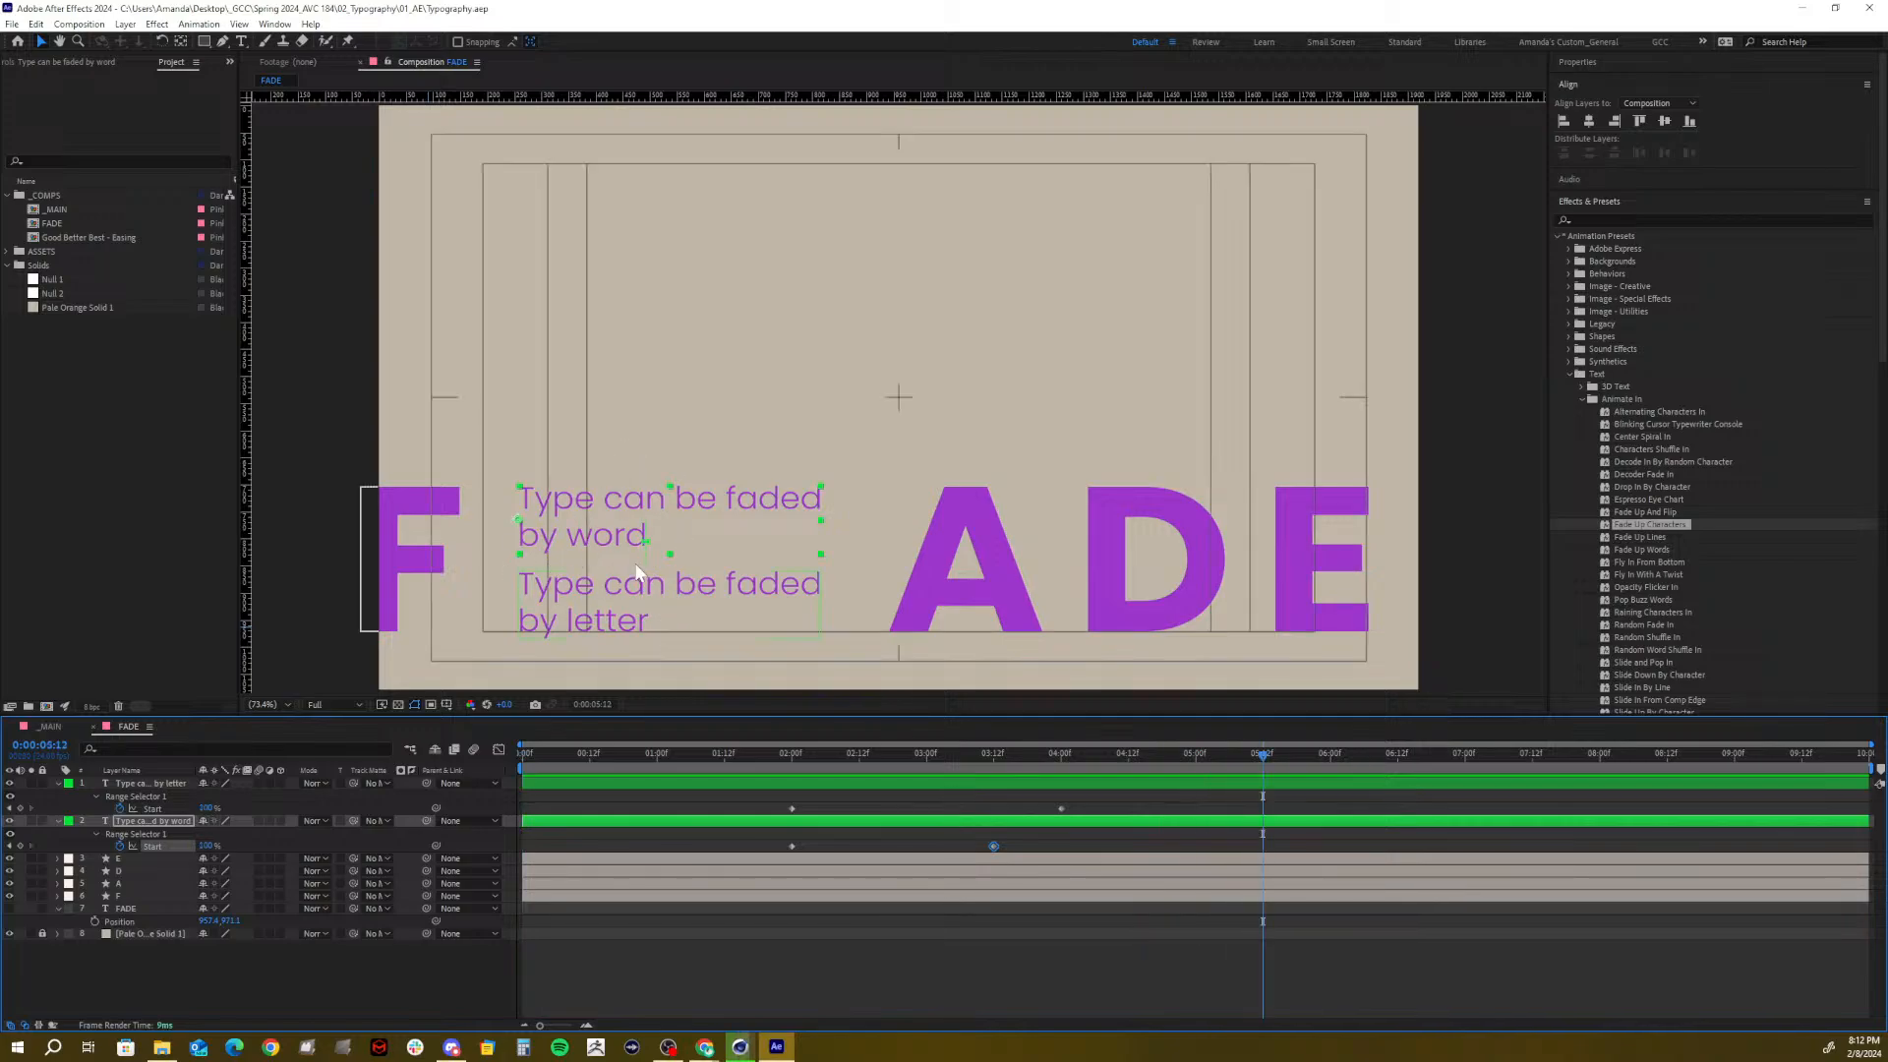
Inspect the by-letter Range Selector's Advanced options, then collapse both layers
left_click(58, 784)
left_click(58, 784)
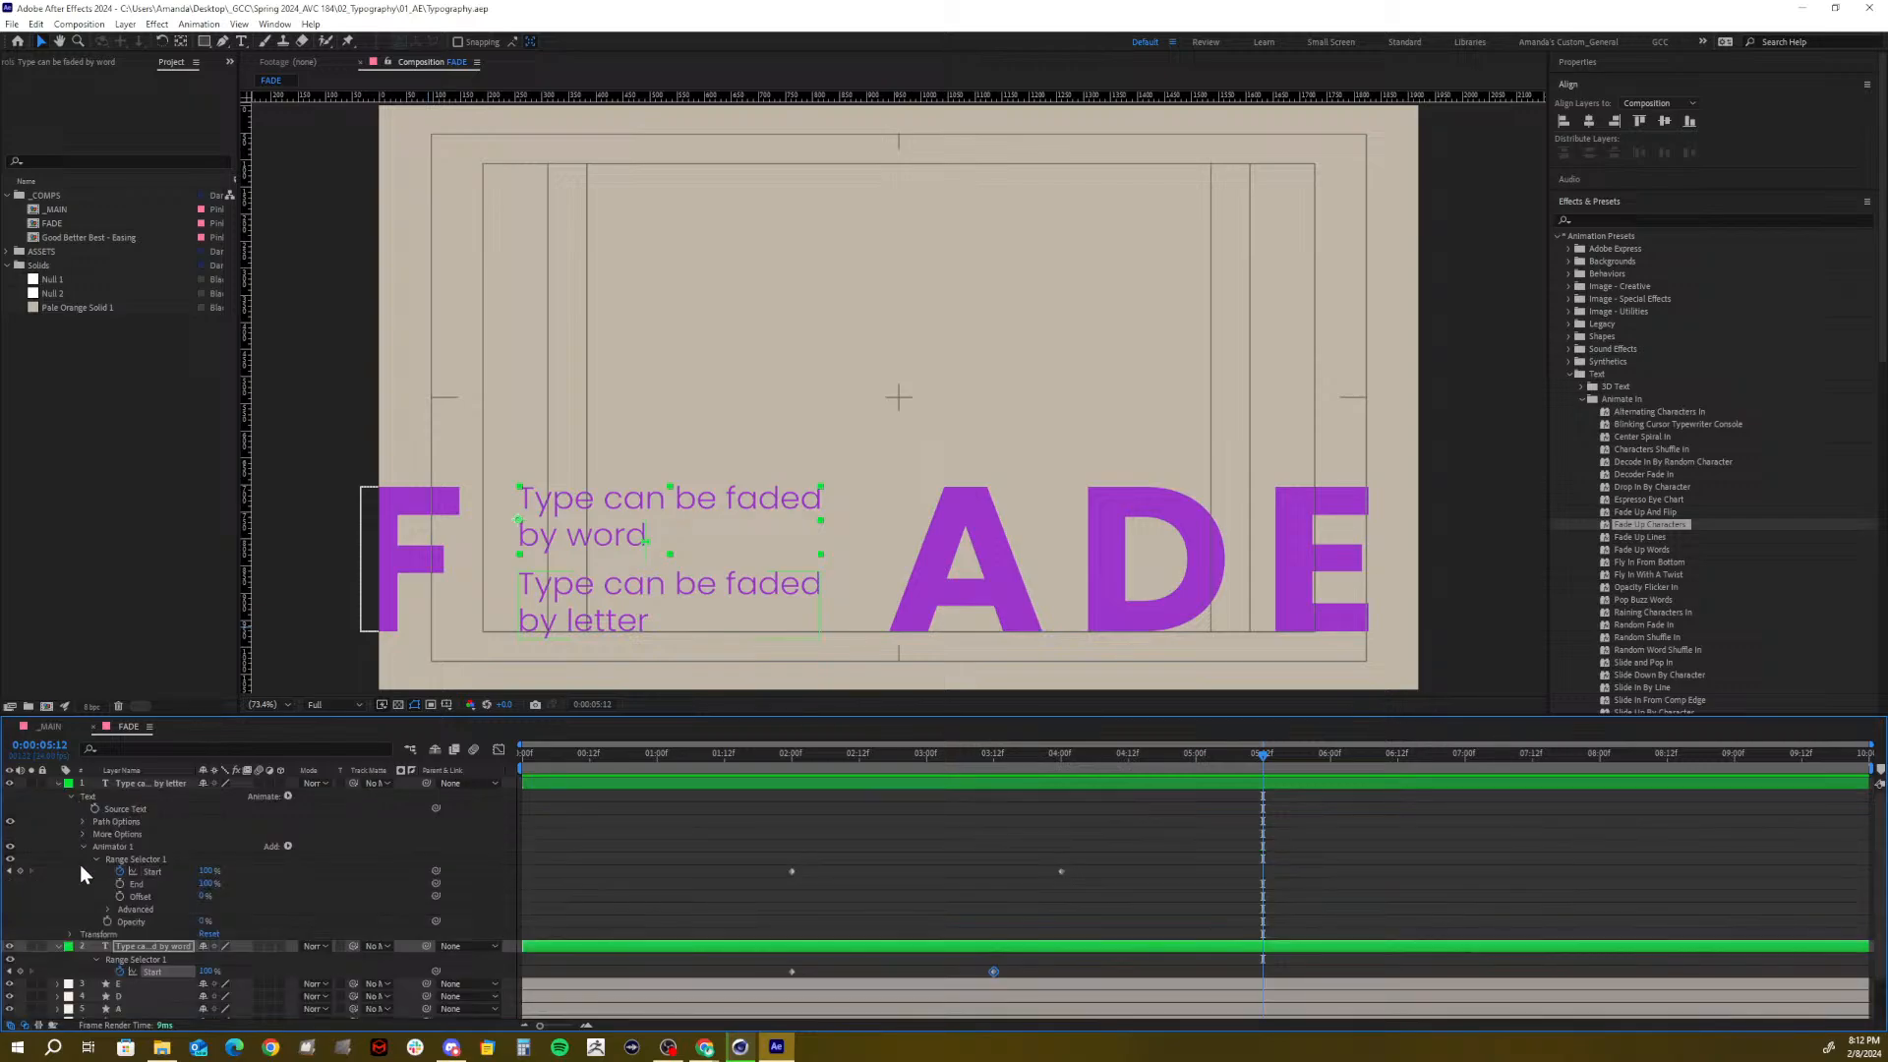
left_click(105, 906)
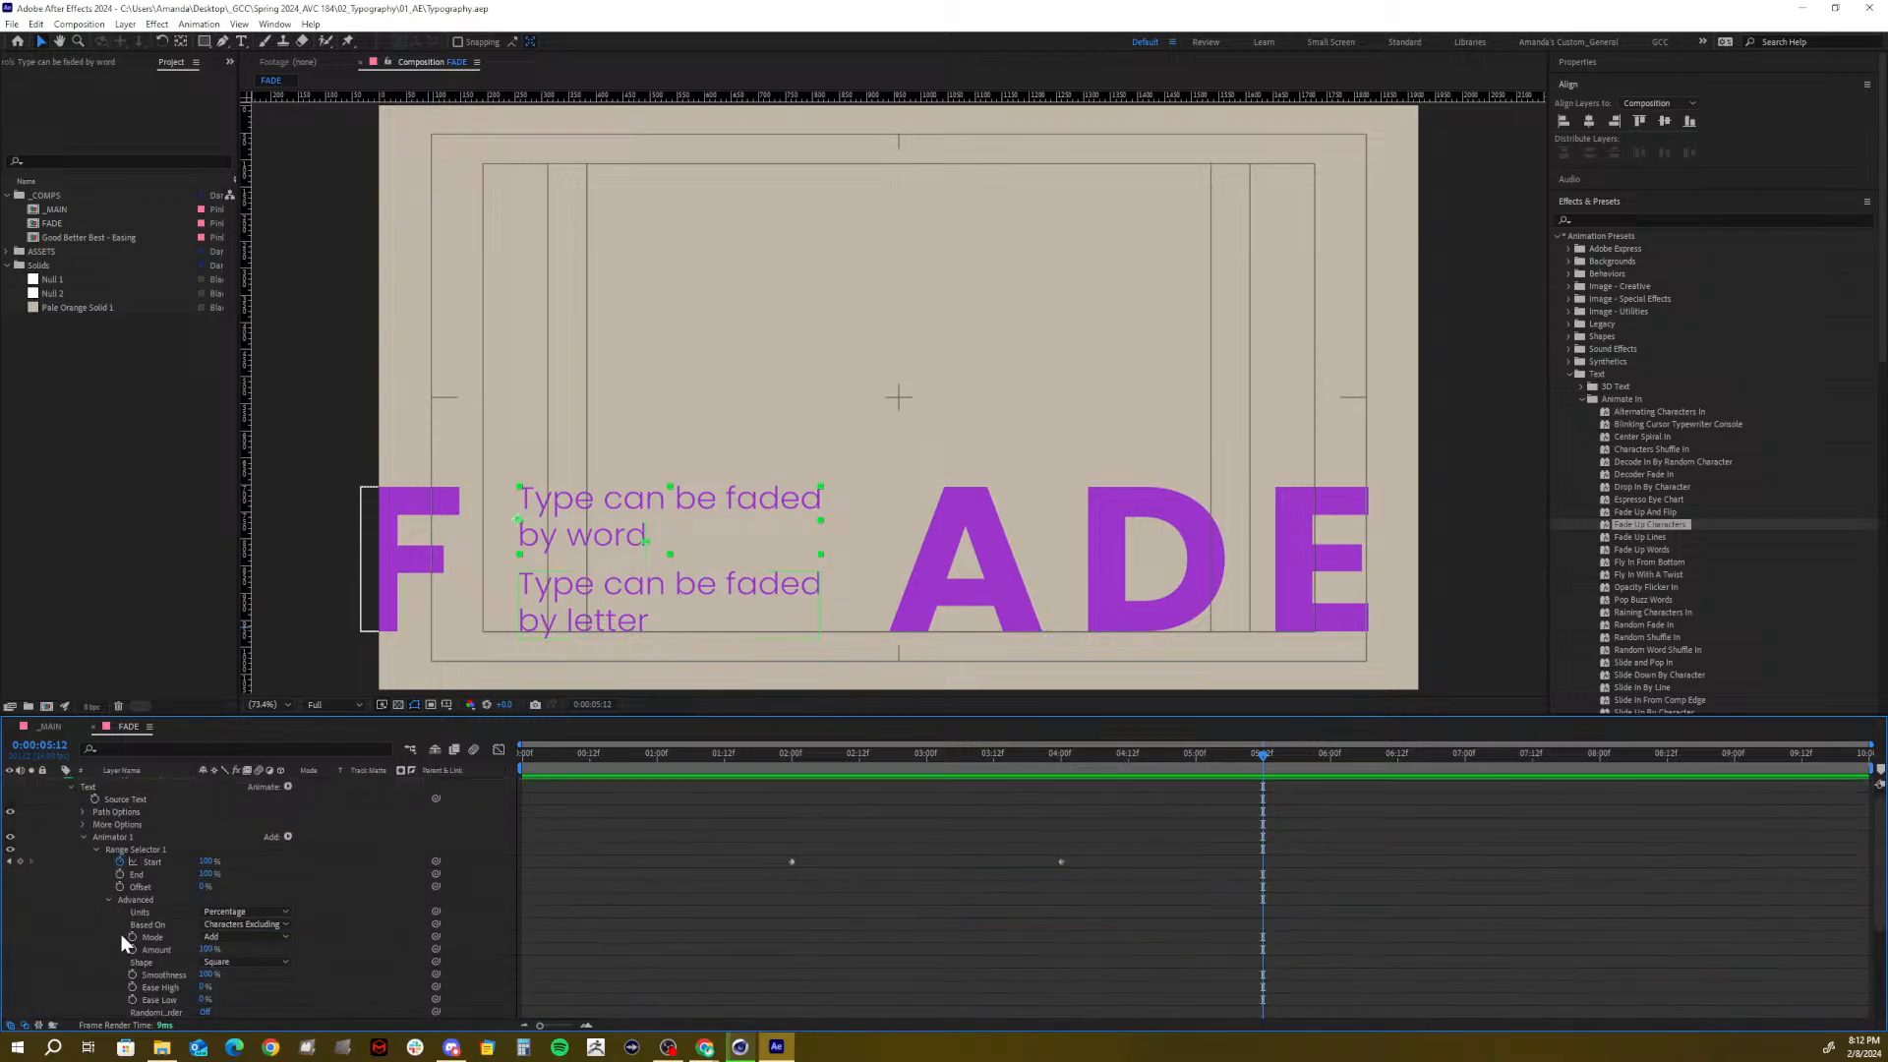
left_click(83, 837)
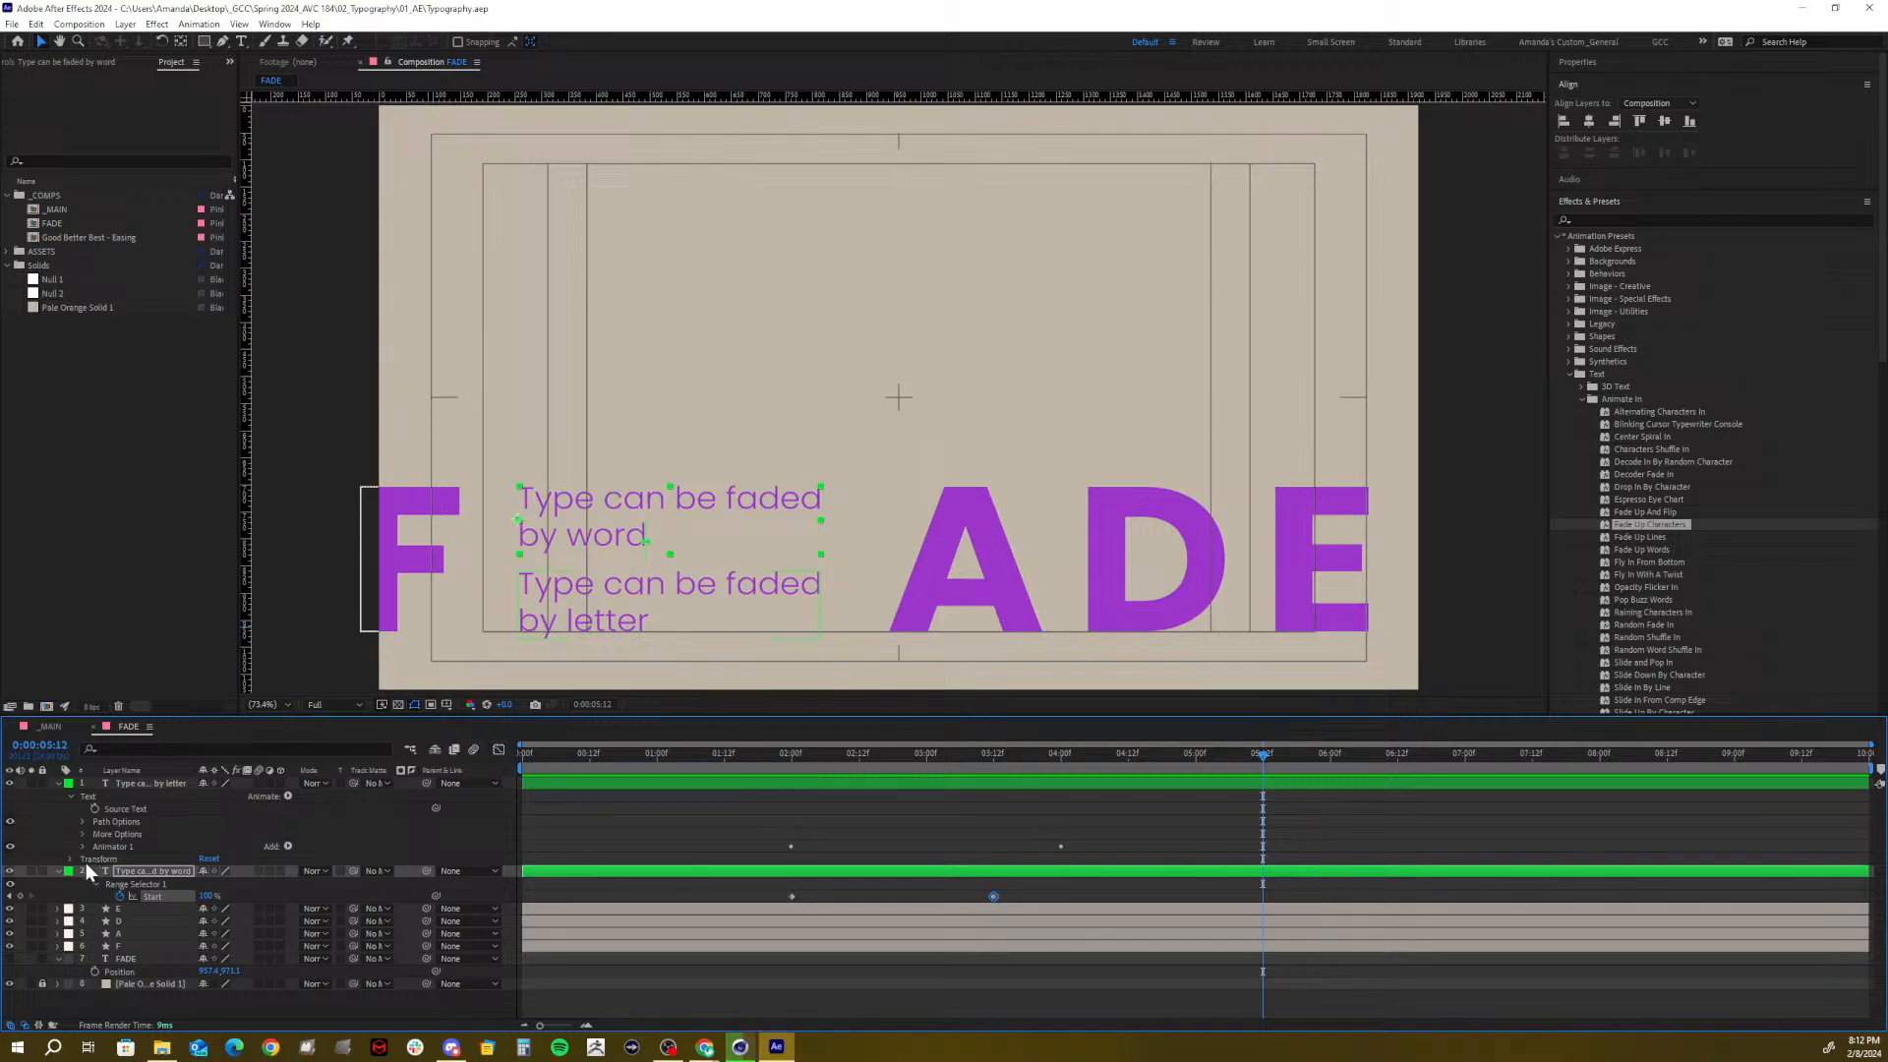
left_click(56, 871)
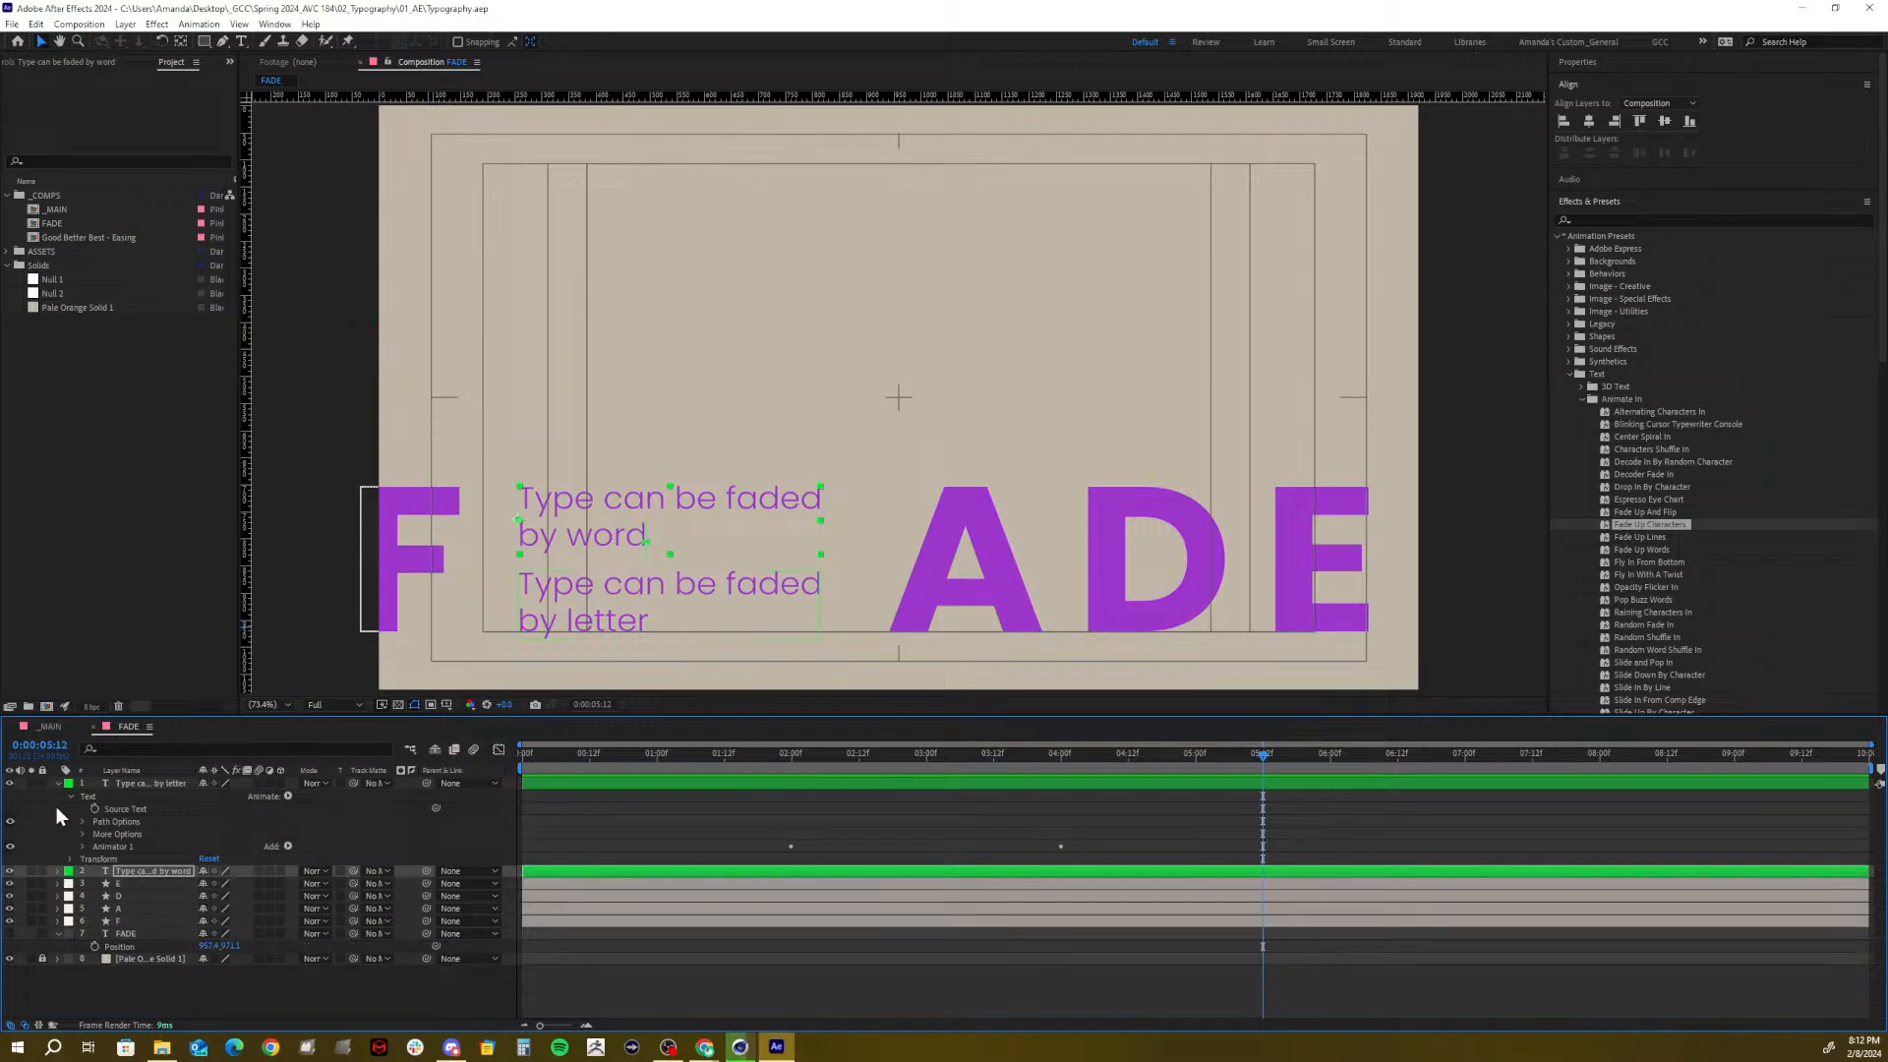
left_click(57, 785)
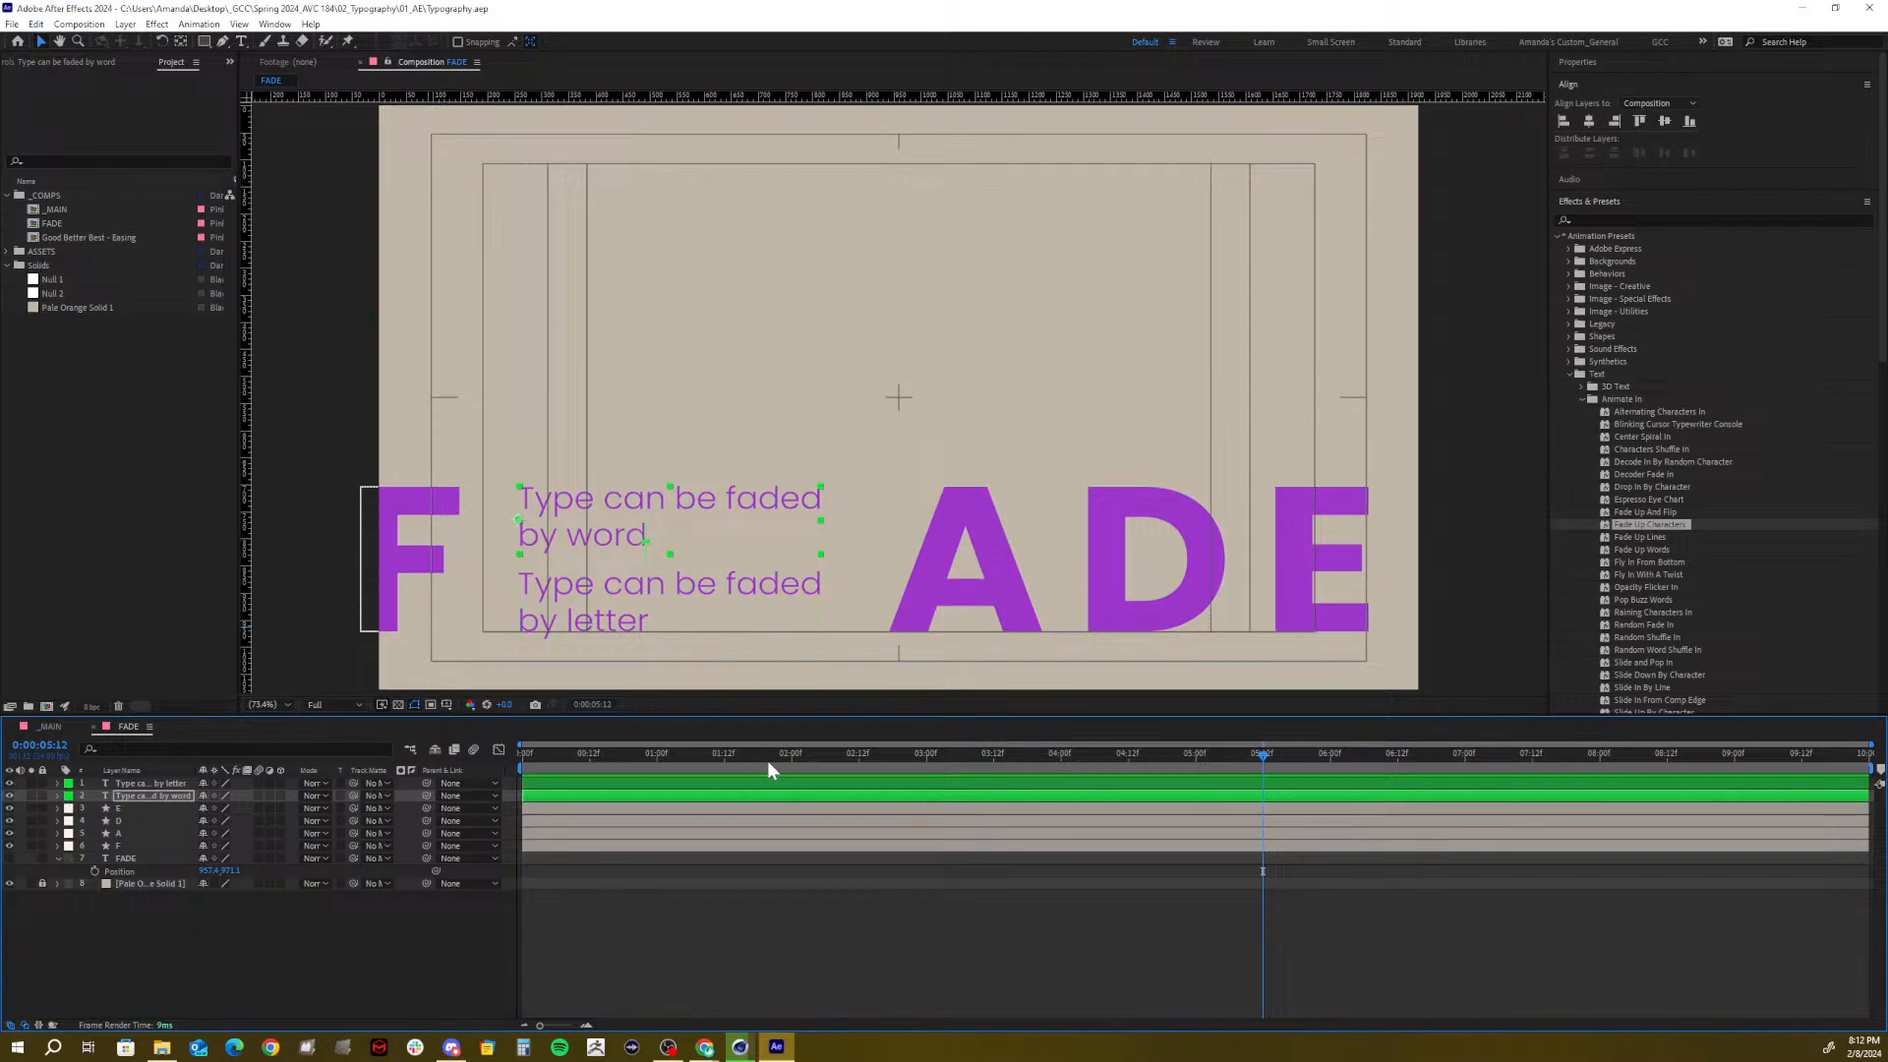
Scrub through the text fades, deselect the layers, and close the FADE timeline
left_click_drag(767, 770, 990, 749)
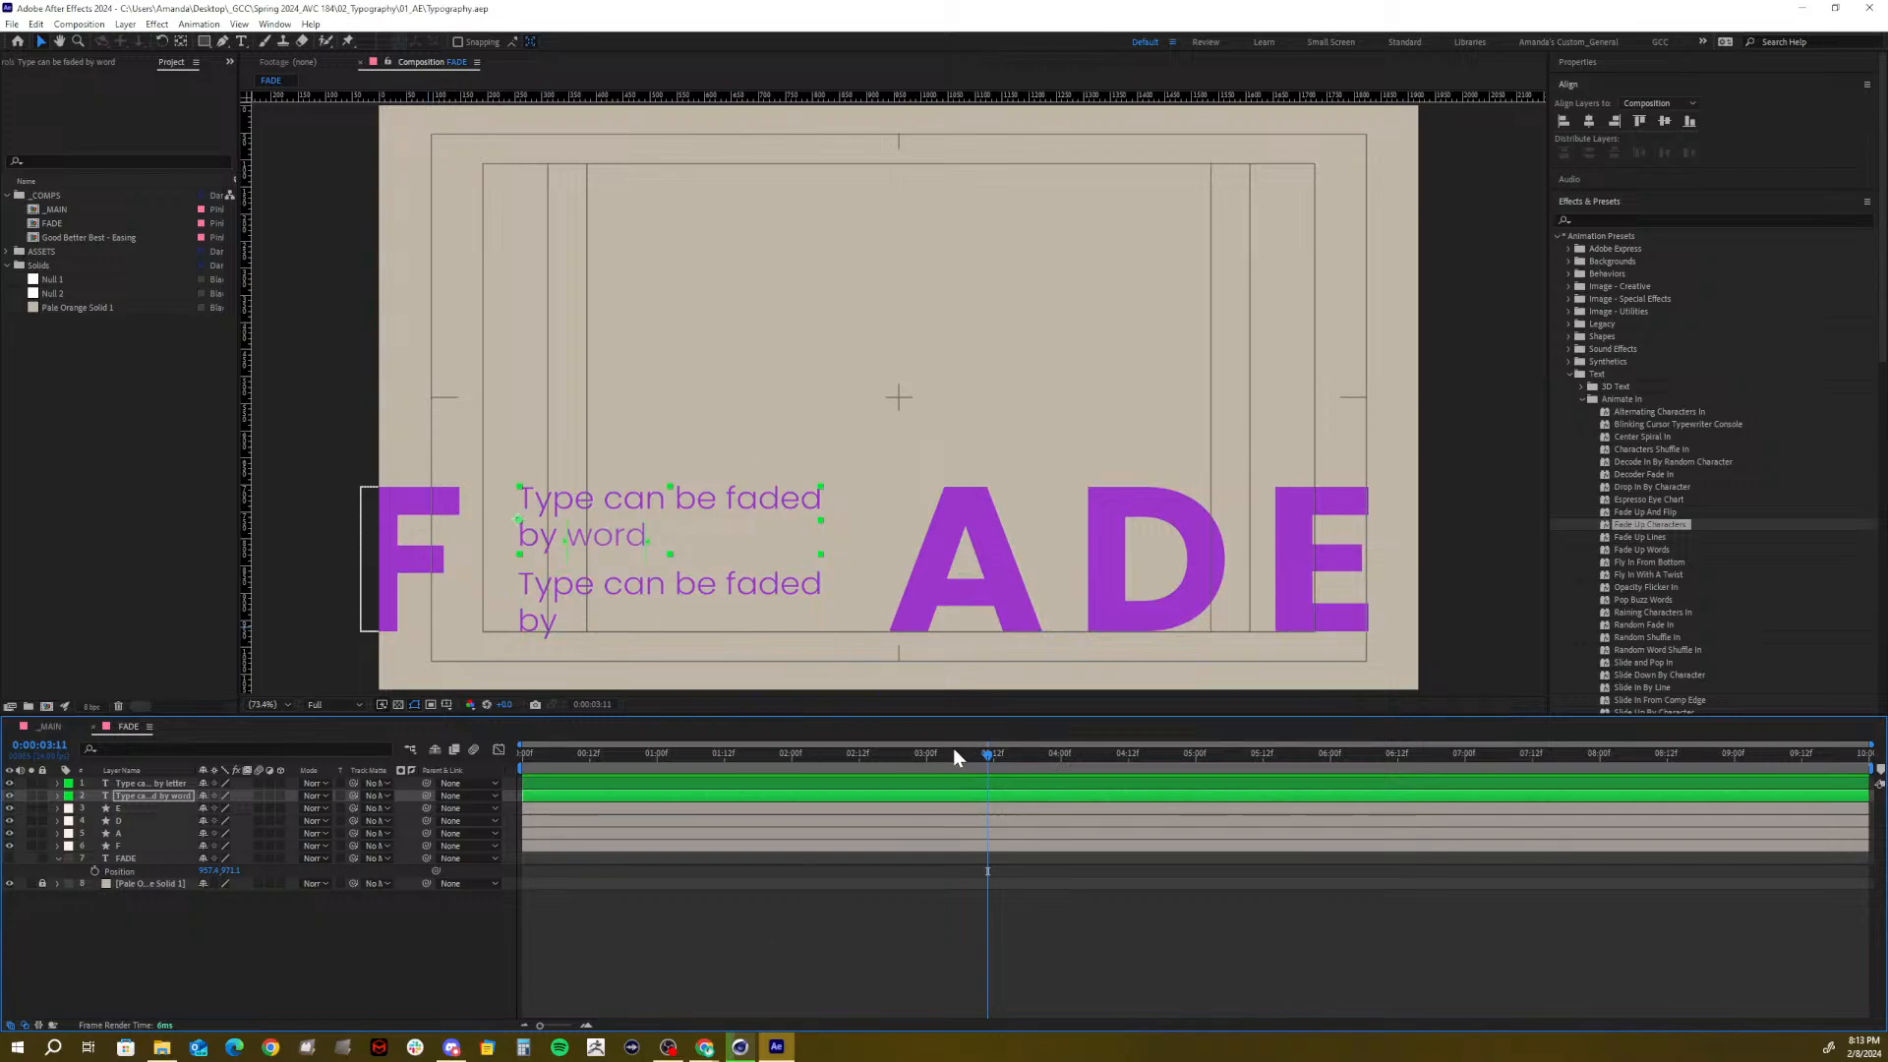
left_click_drag(953, 755, 1000, 714)
left_click(133, 959)
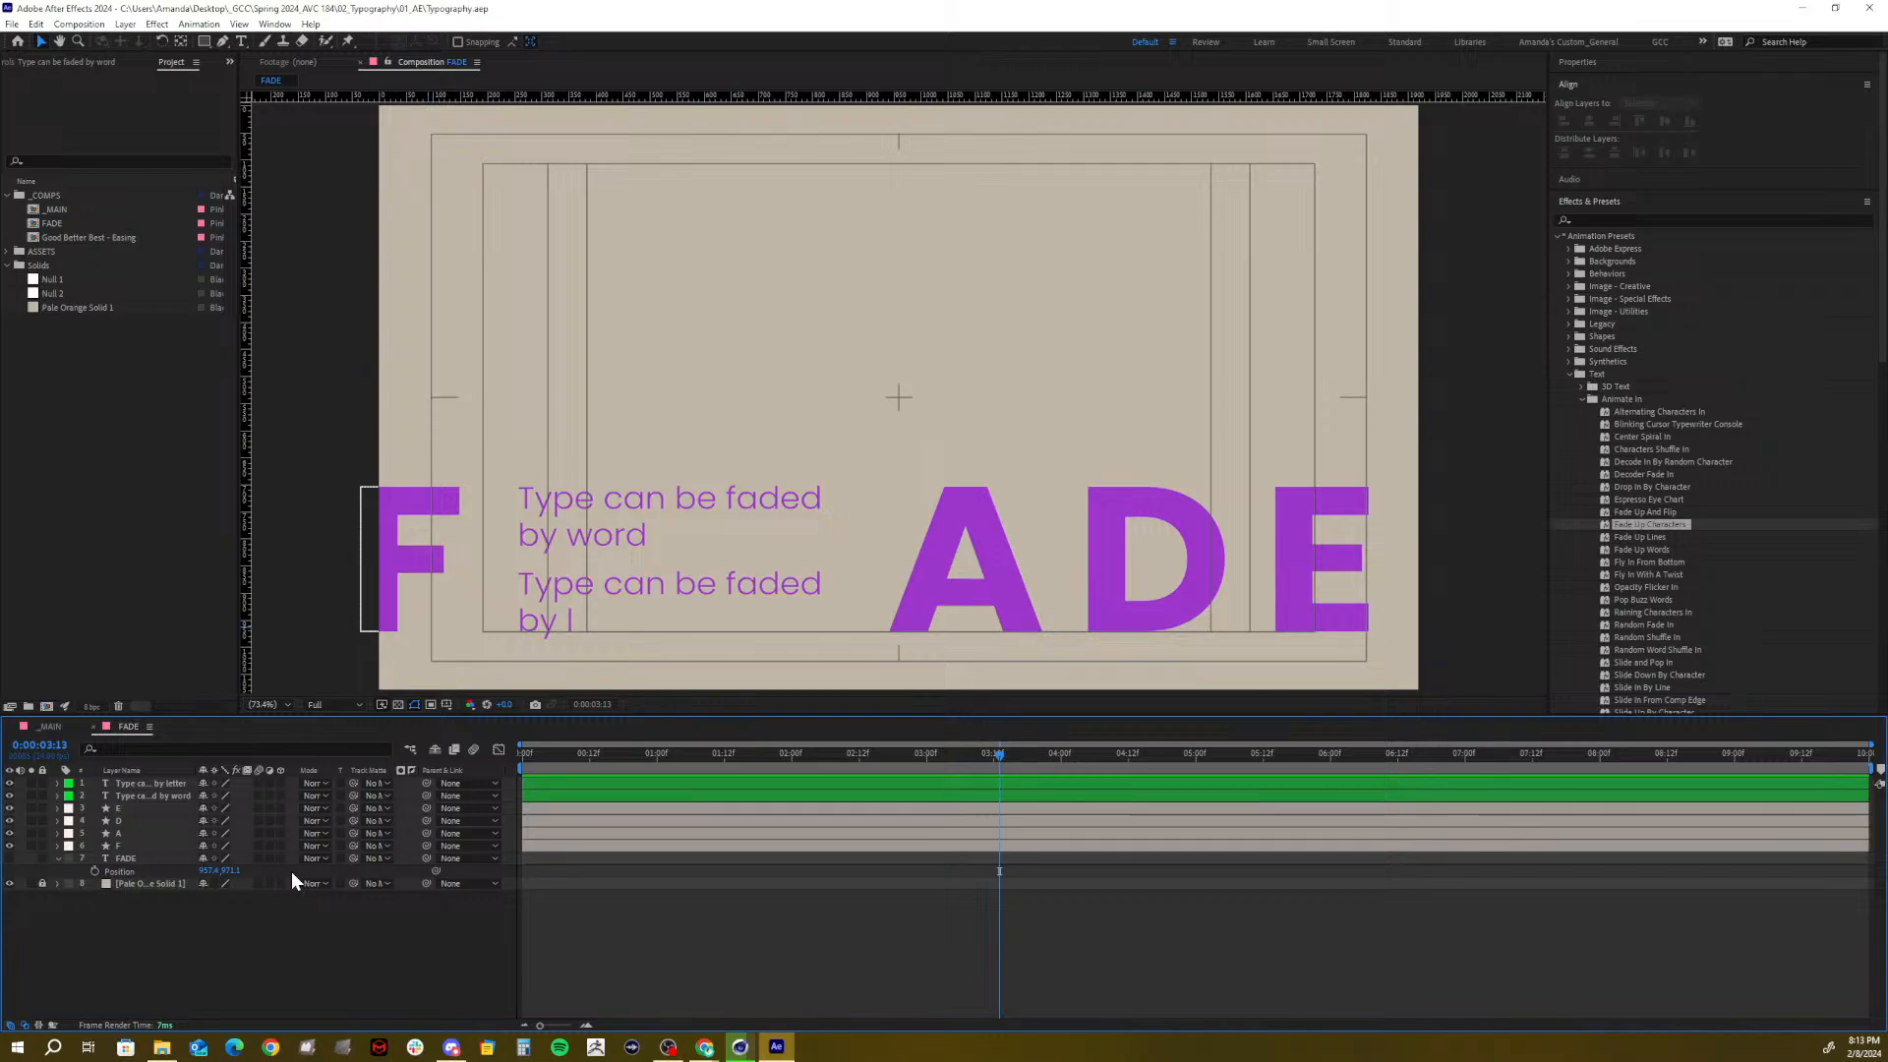
left_click(92, 728)
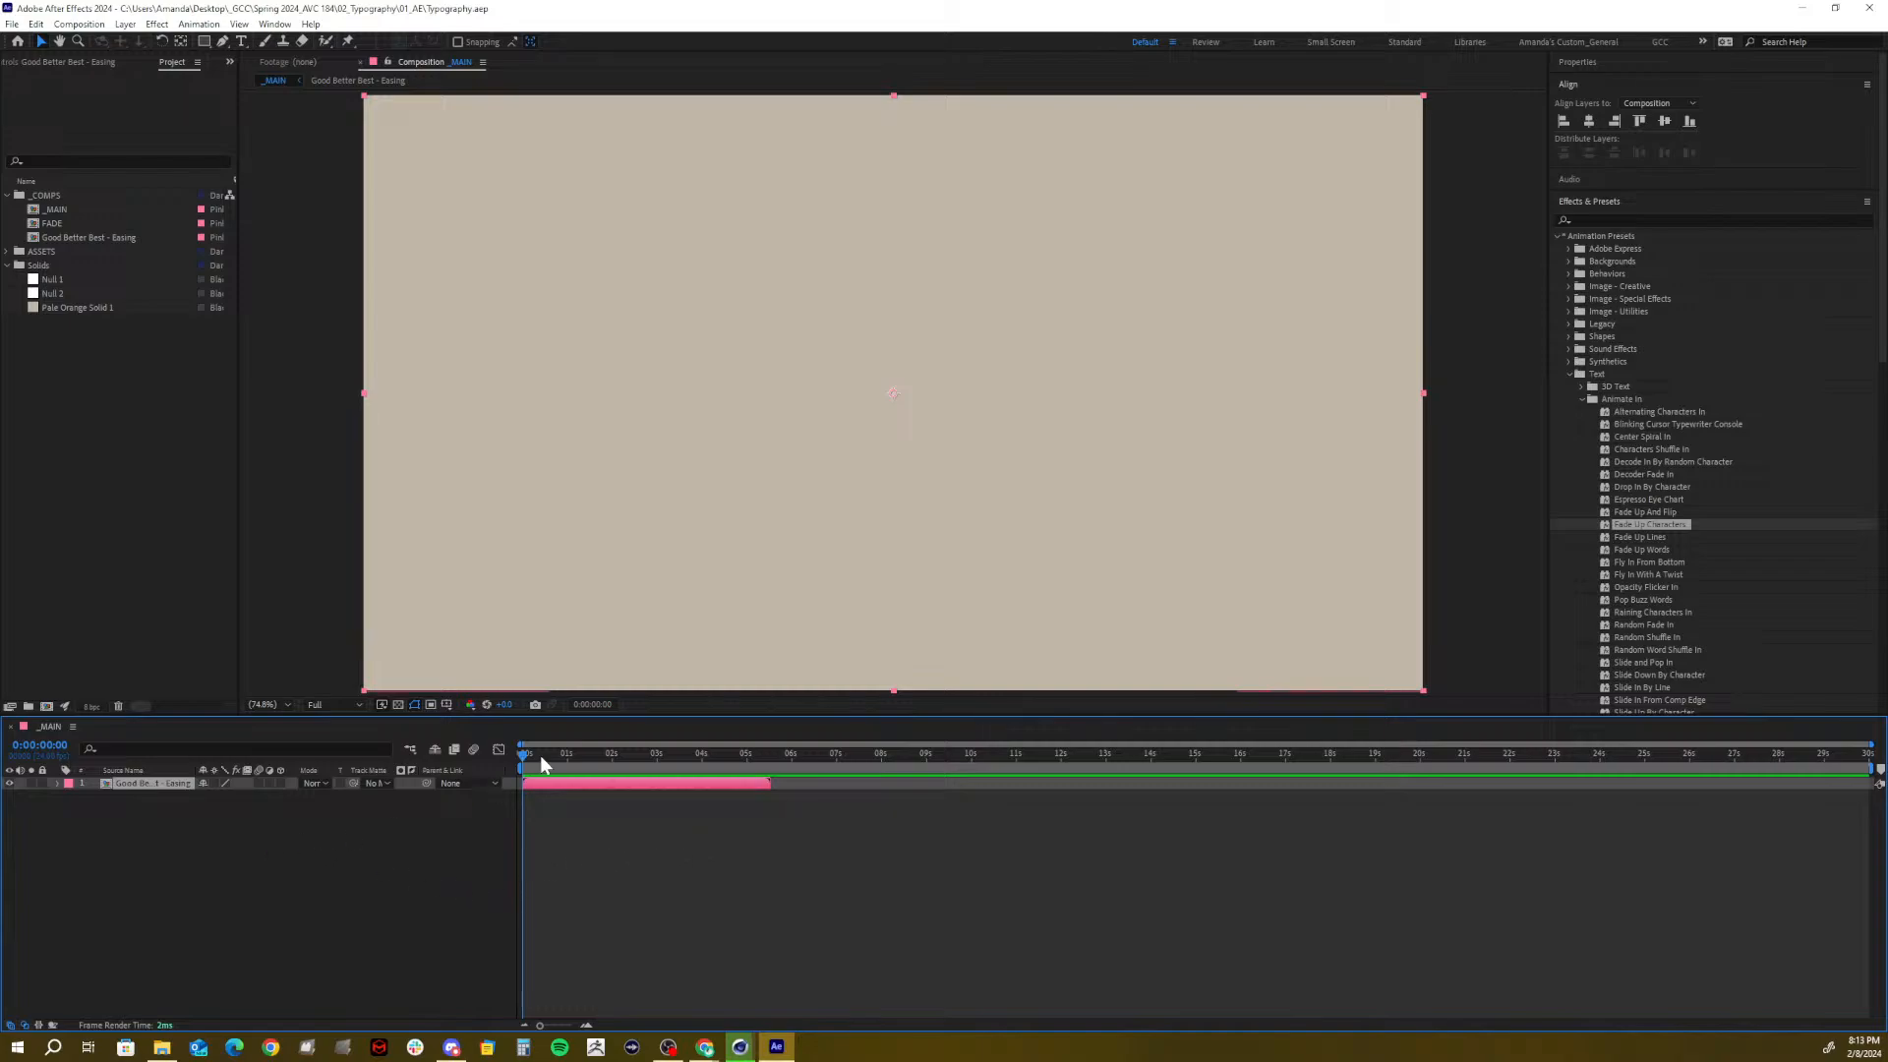
Reopen FADE, end the work area at 5:12, trim the comp to it, and return to _MAIN
double_click(43, 222)
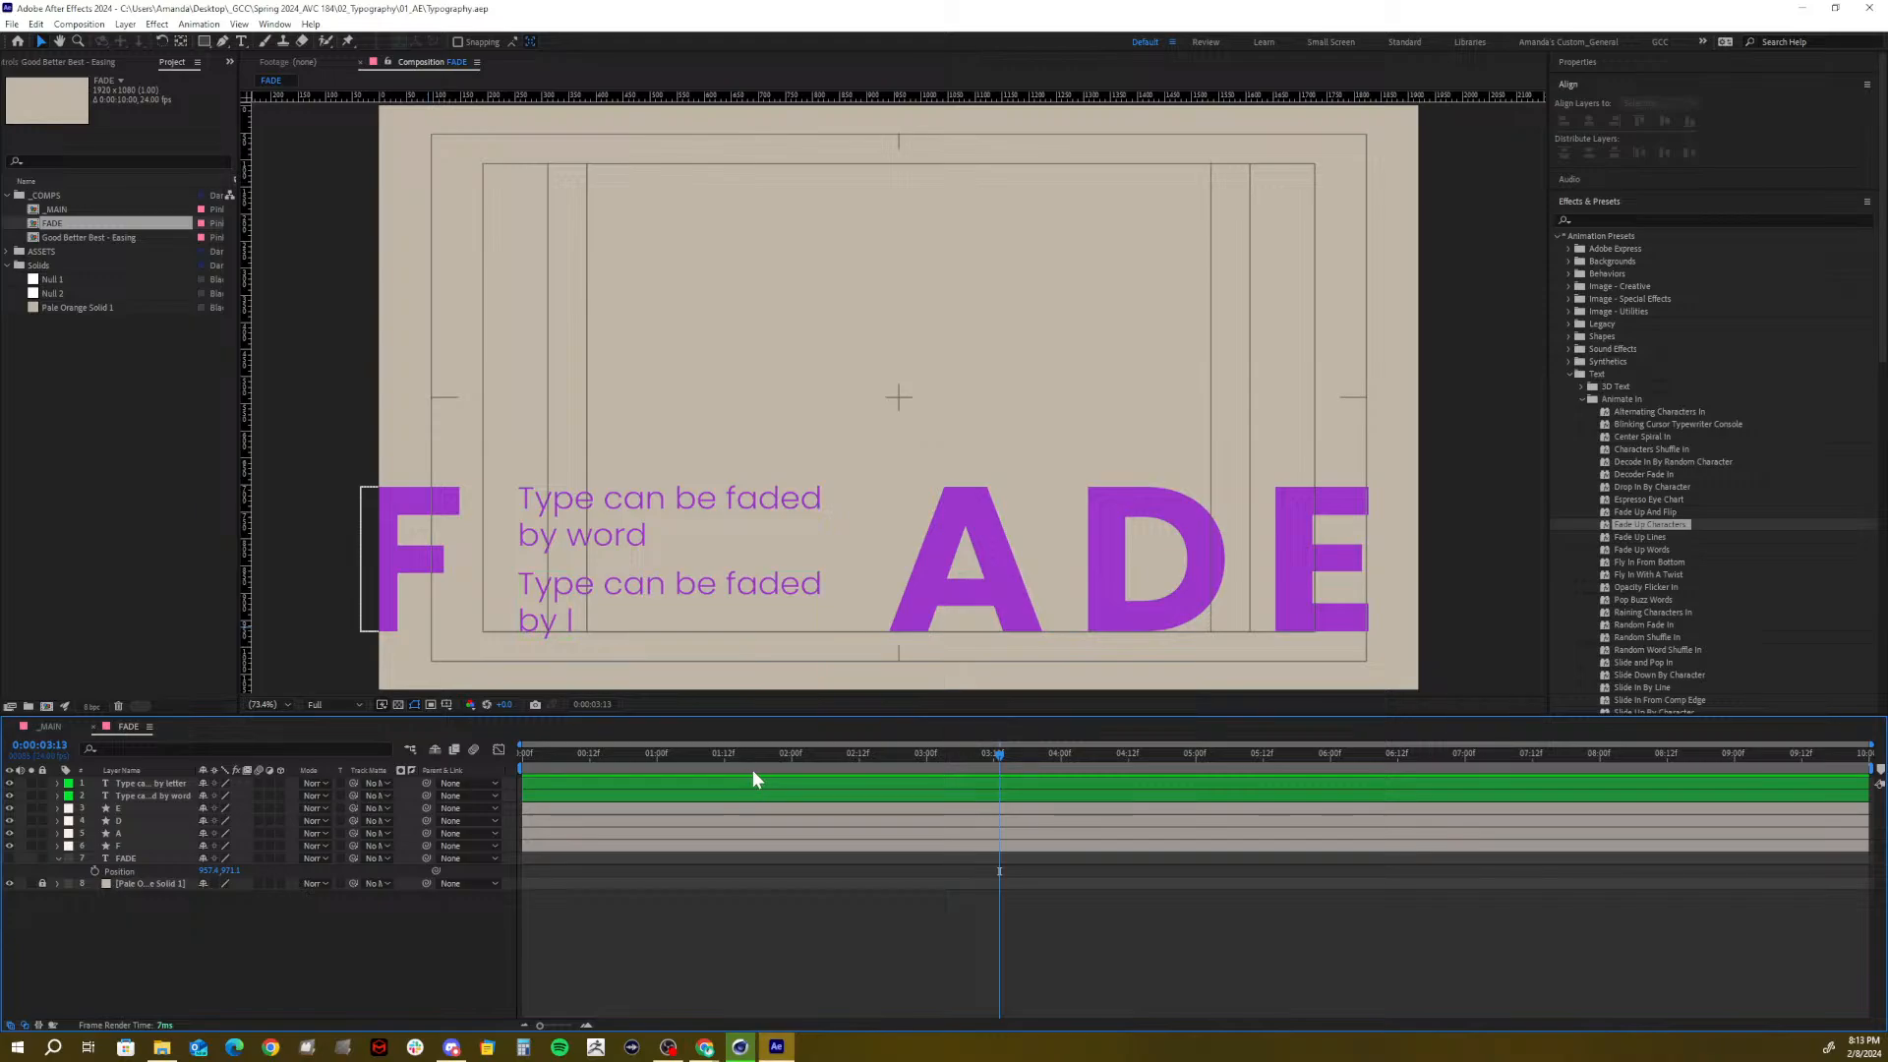
left_click_drag(799, 762, 1261, 806)
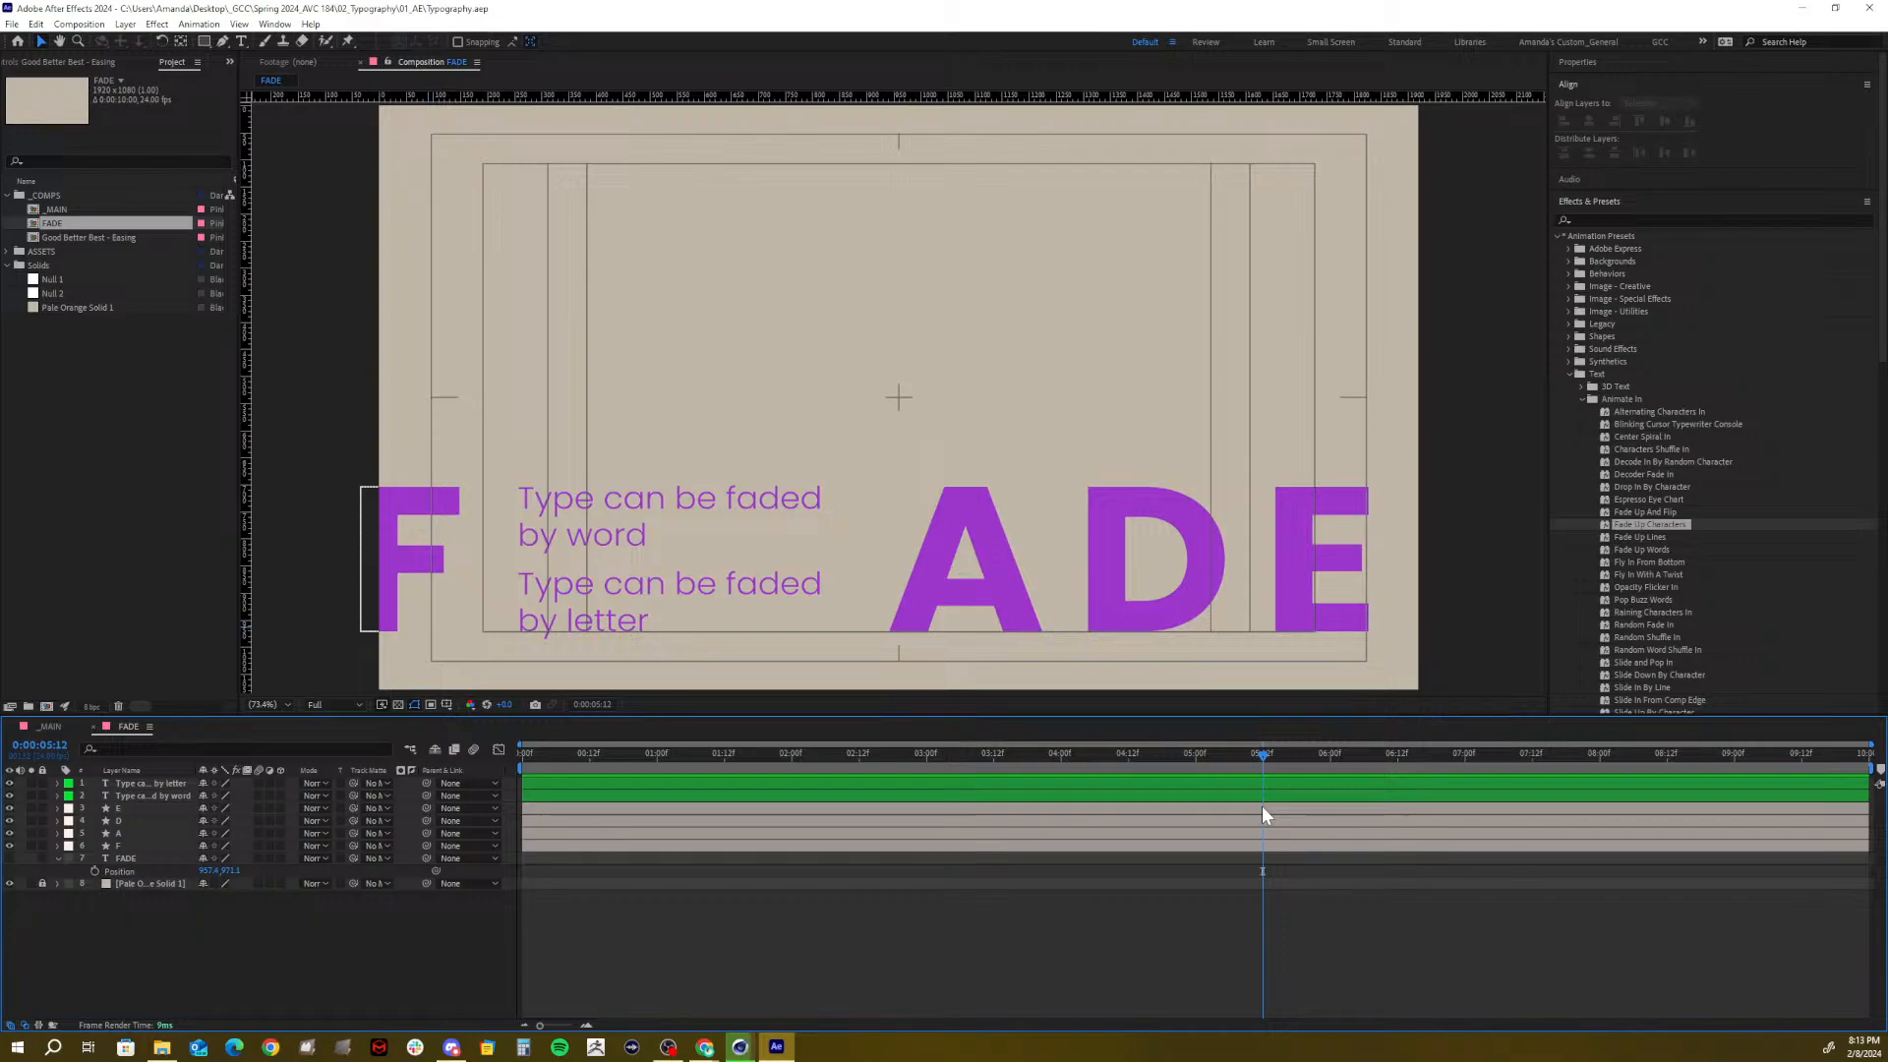
key("n")
right_click(1171, 771)
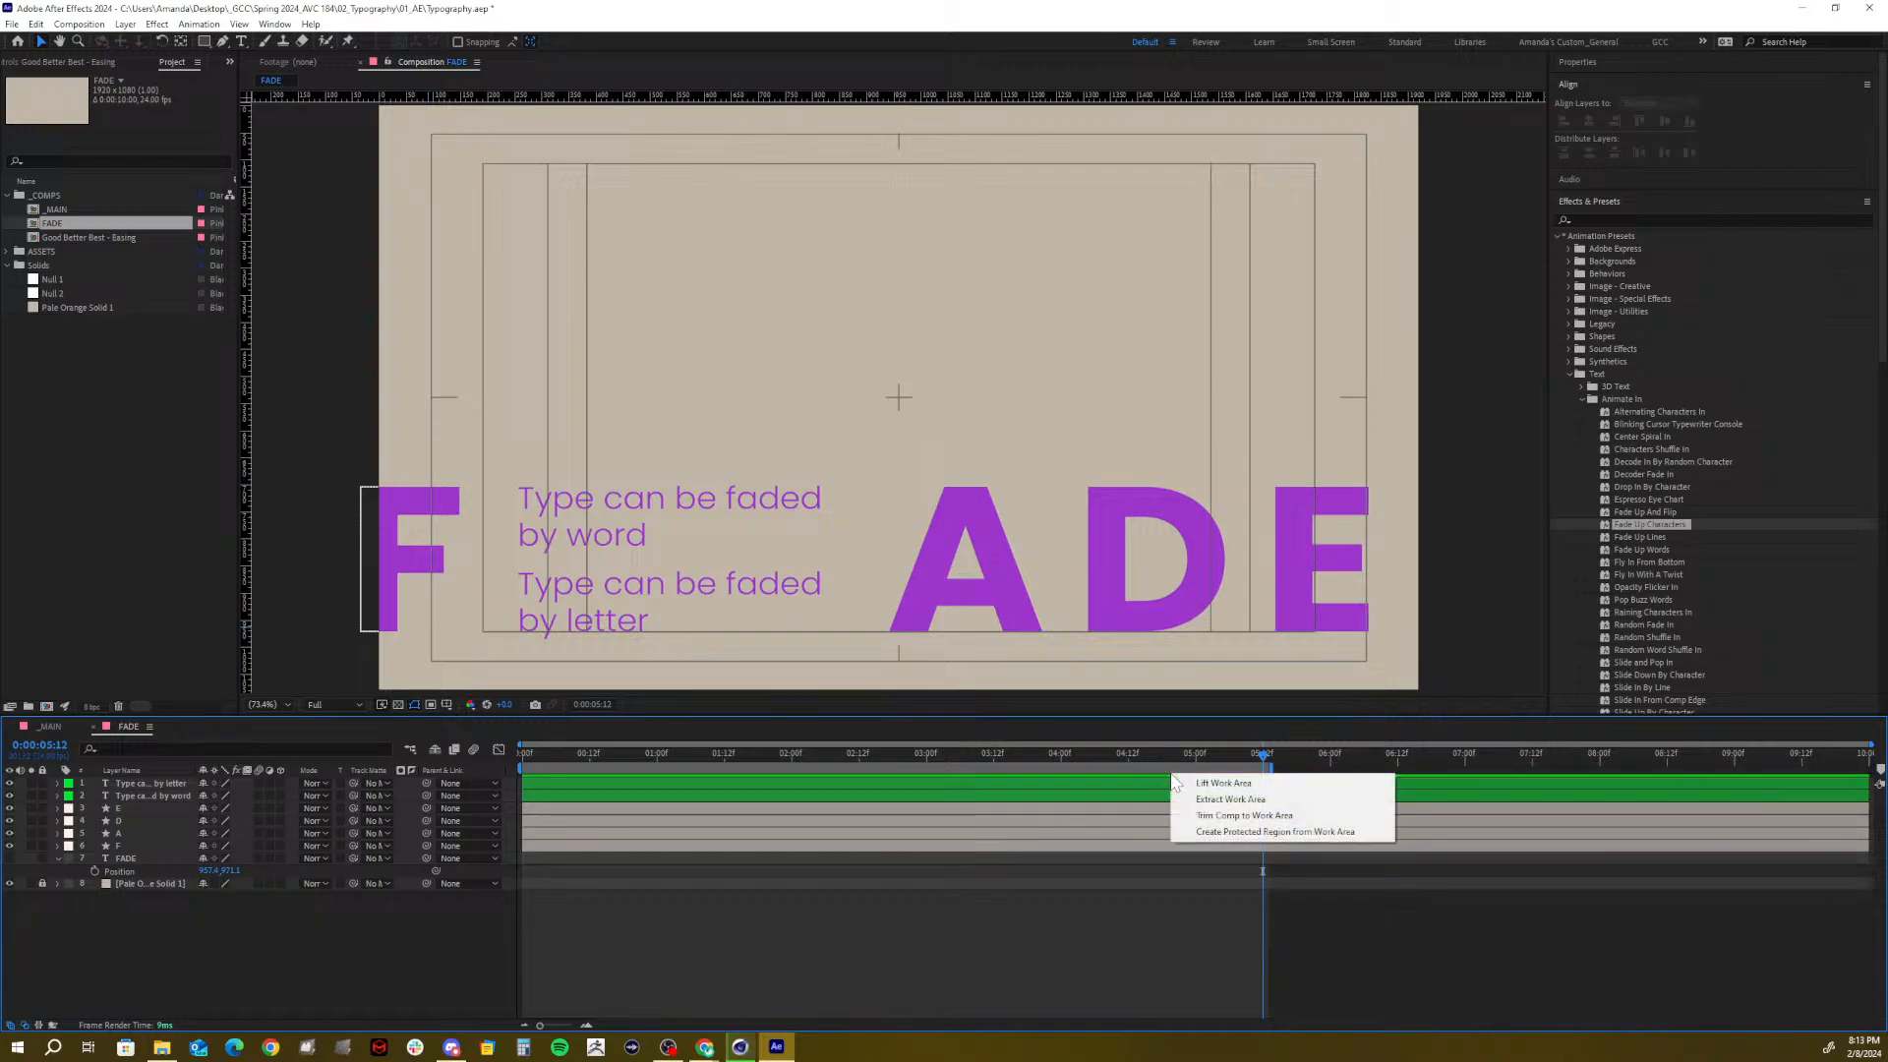
left_click(1195, 813)
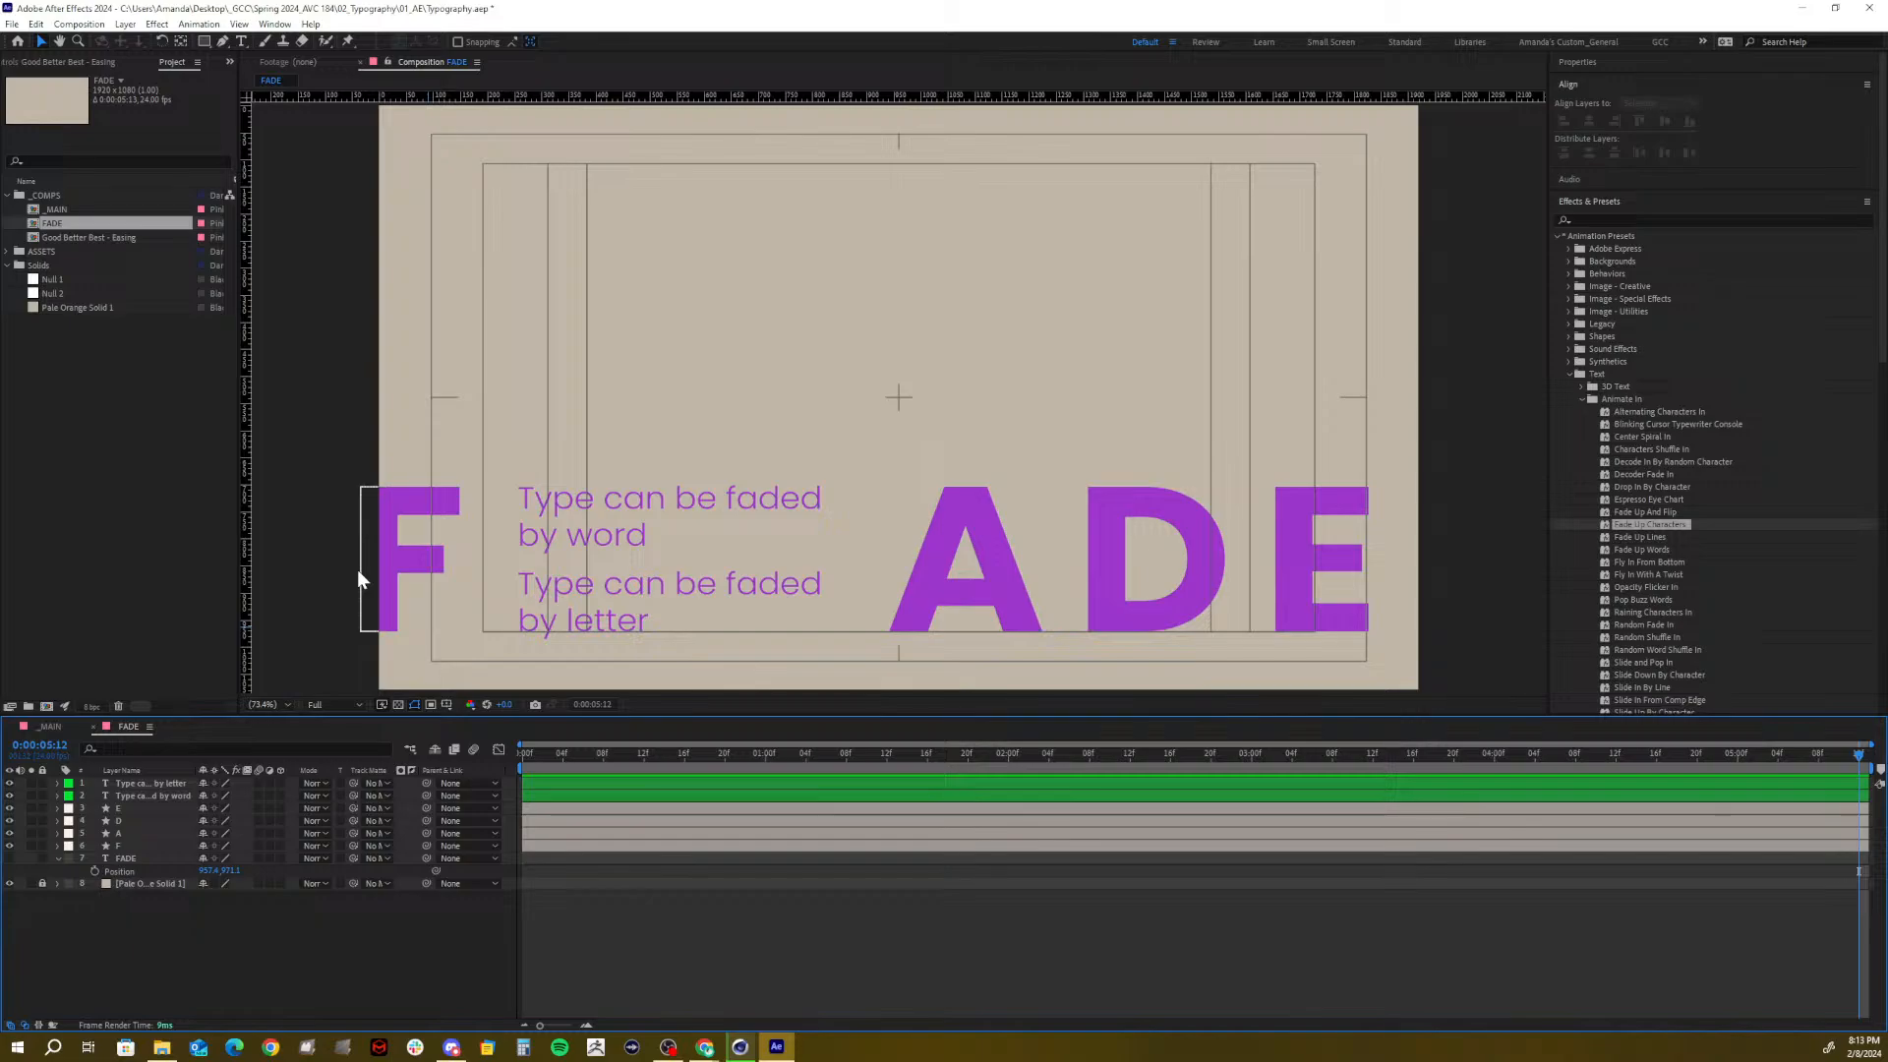
left_click(49, 727)
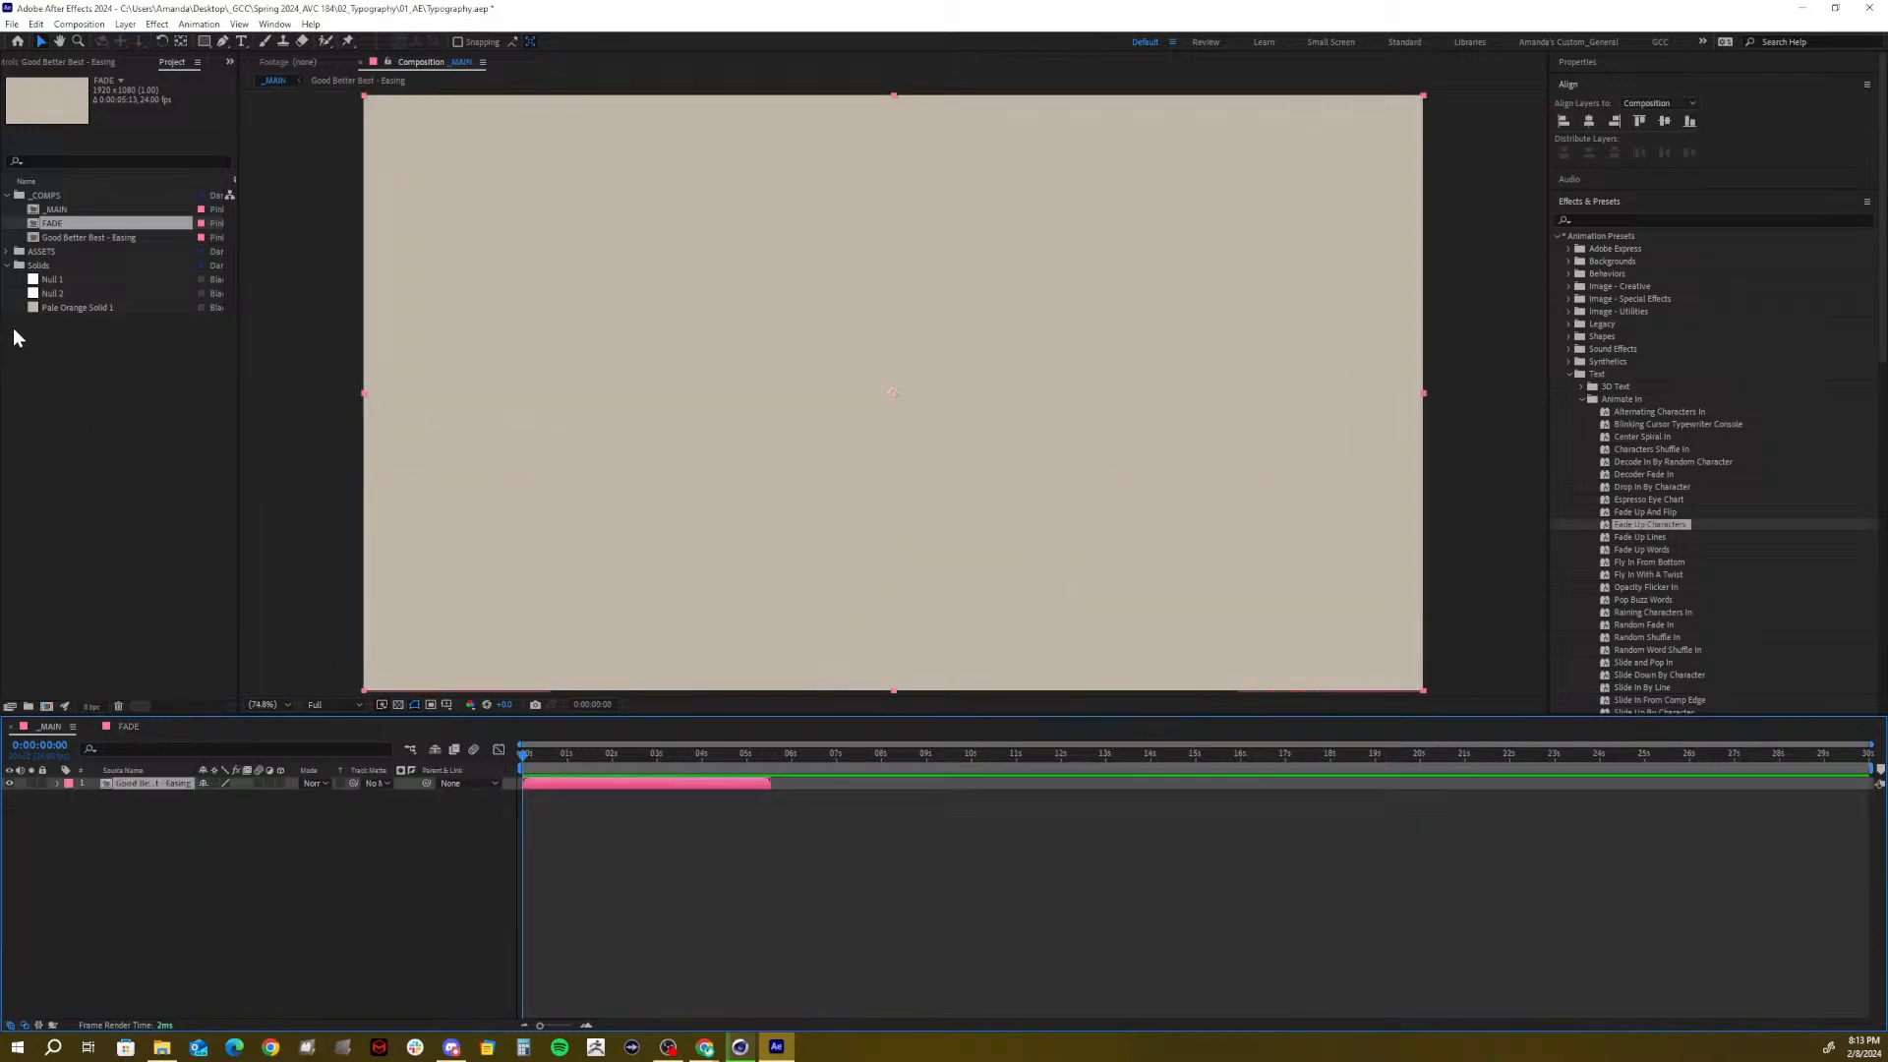
Add FADE to _MAIN with a Red label, starting around 5 seconds, and preview it
left_click_drag(45, 222, 239, 812)
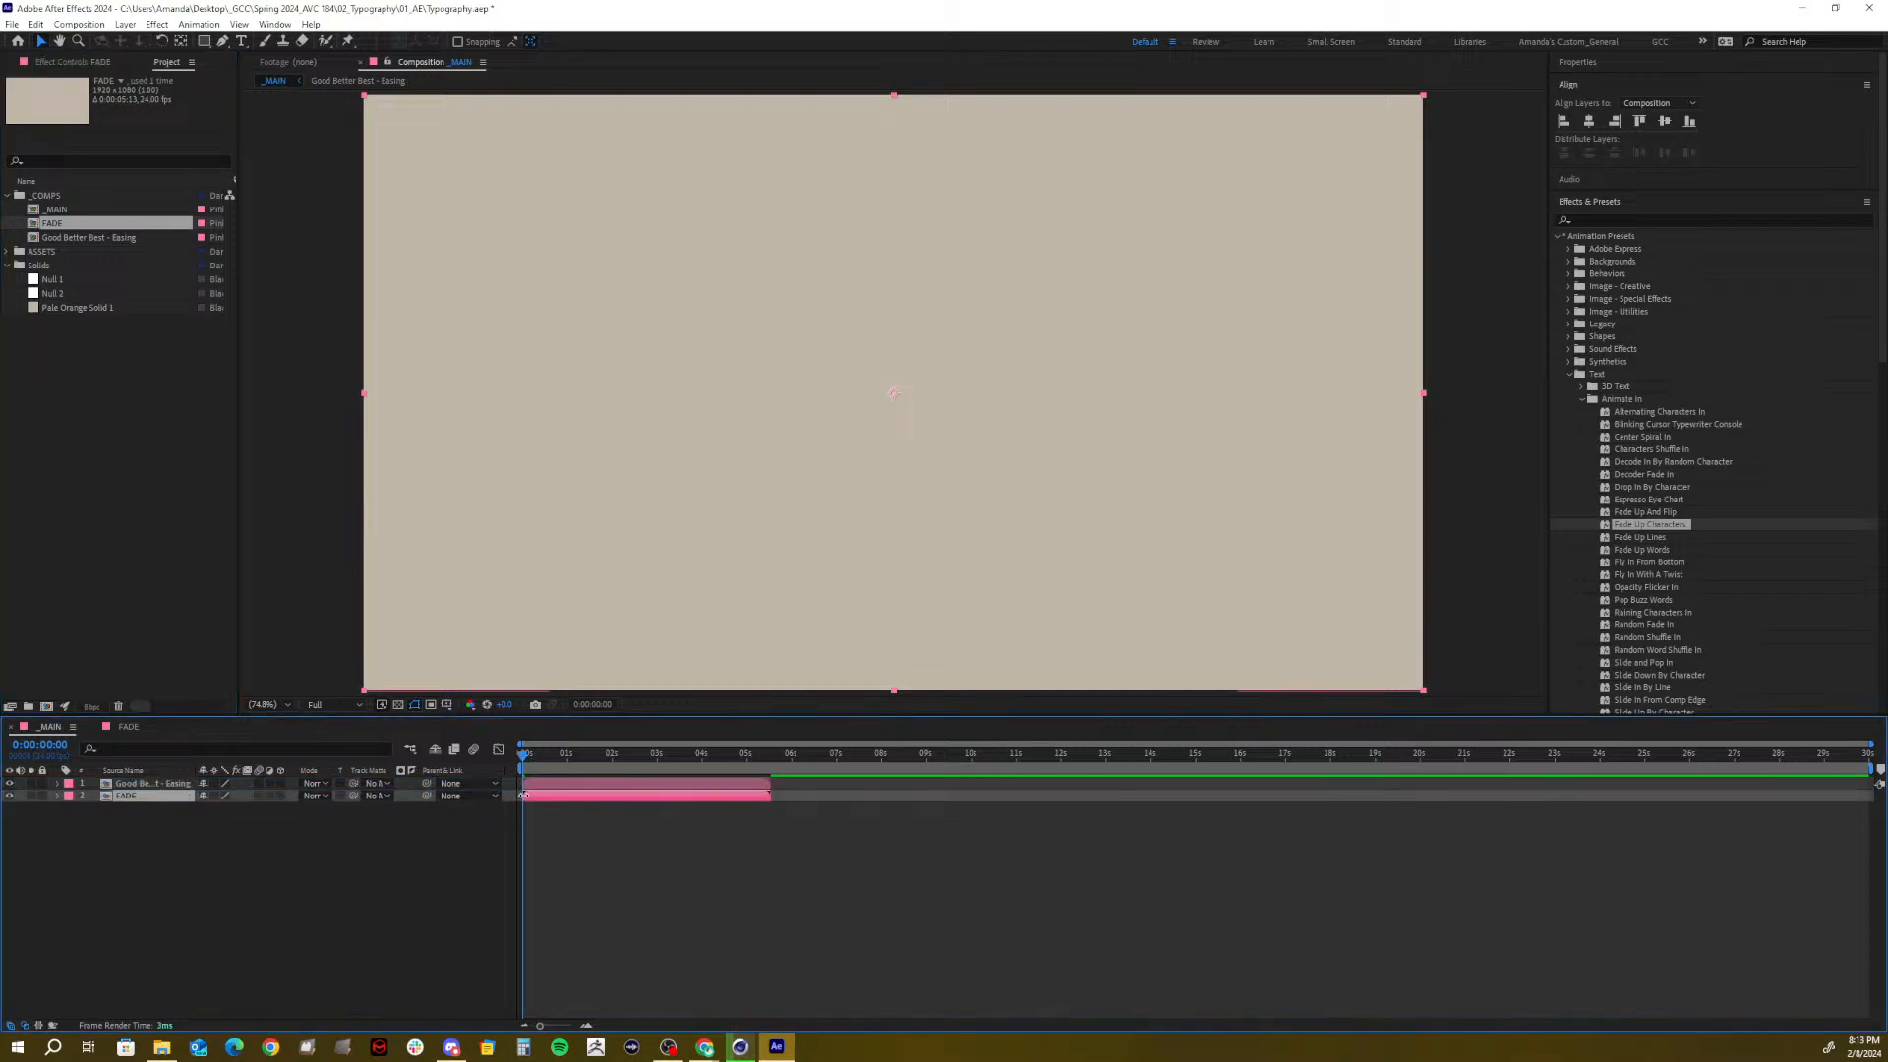
left_click(70, 799)
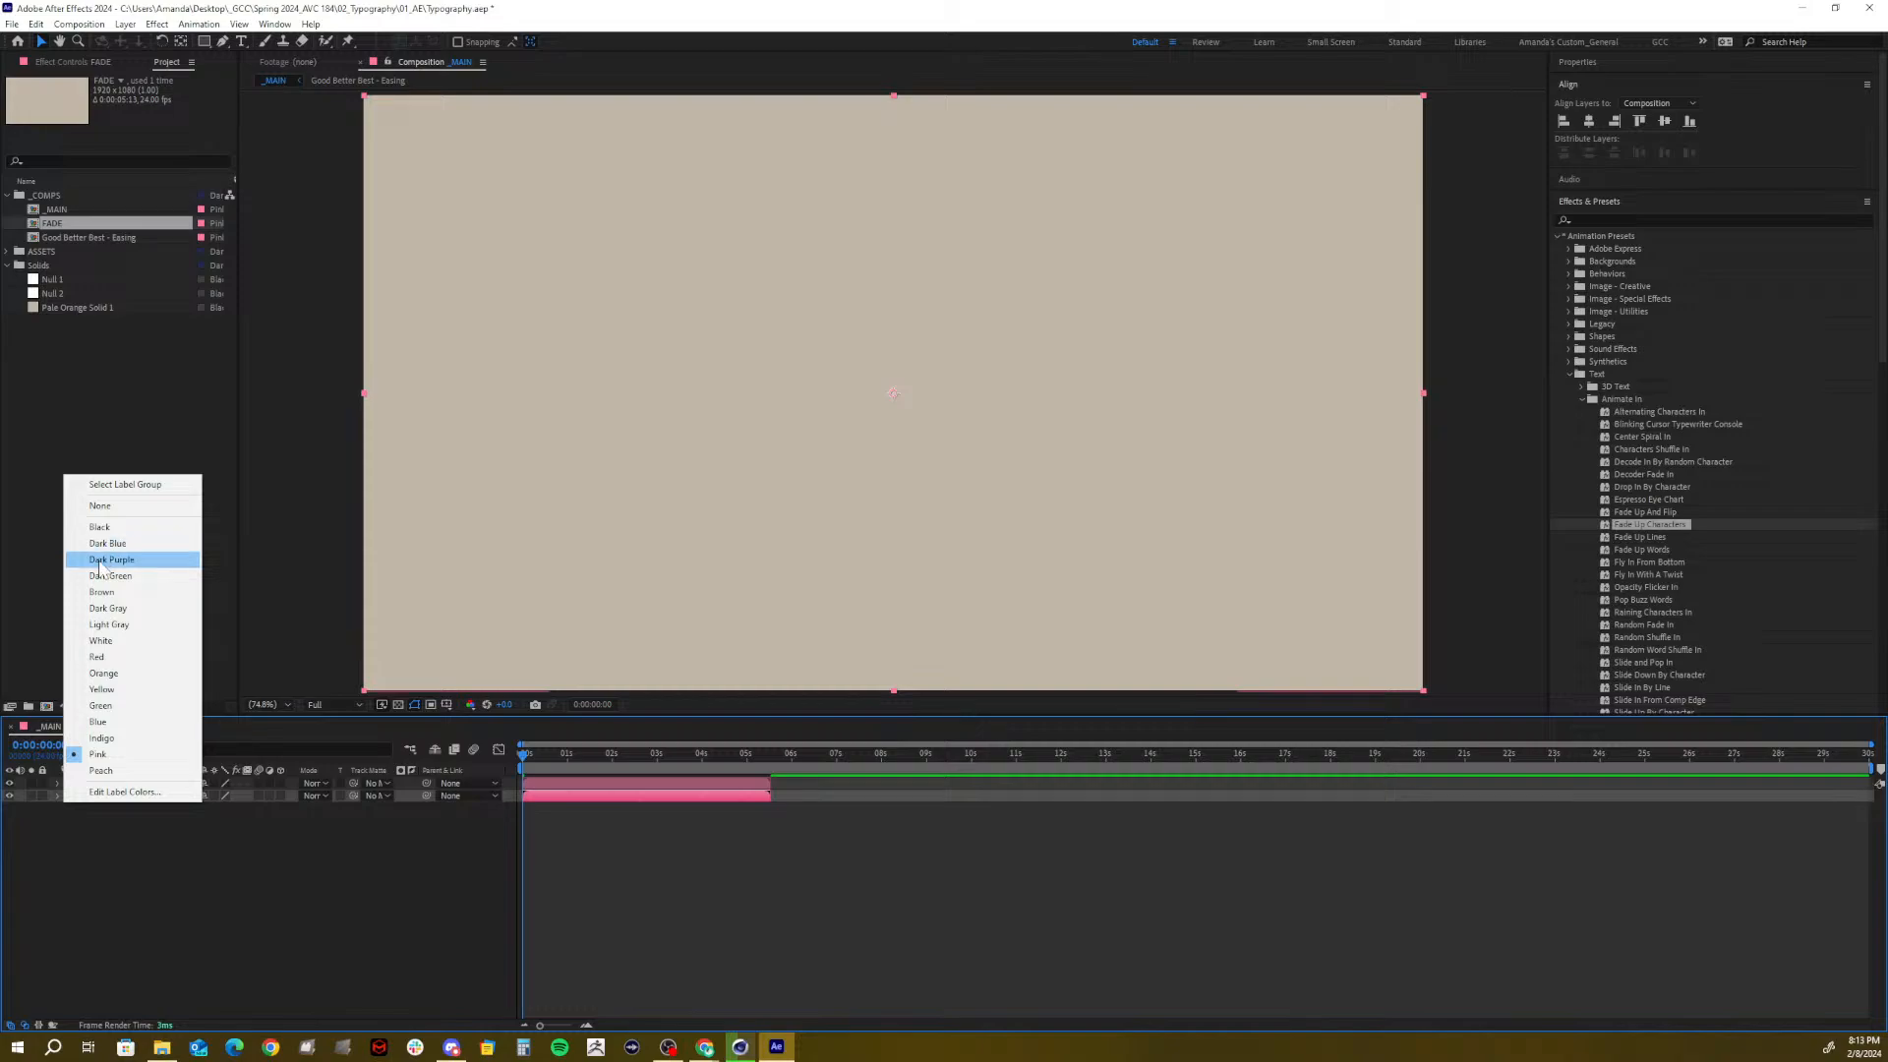
left_click(96, 656)
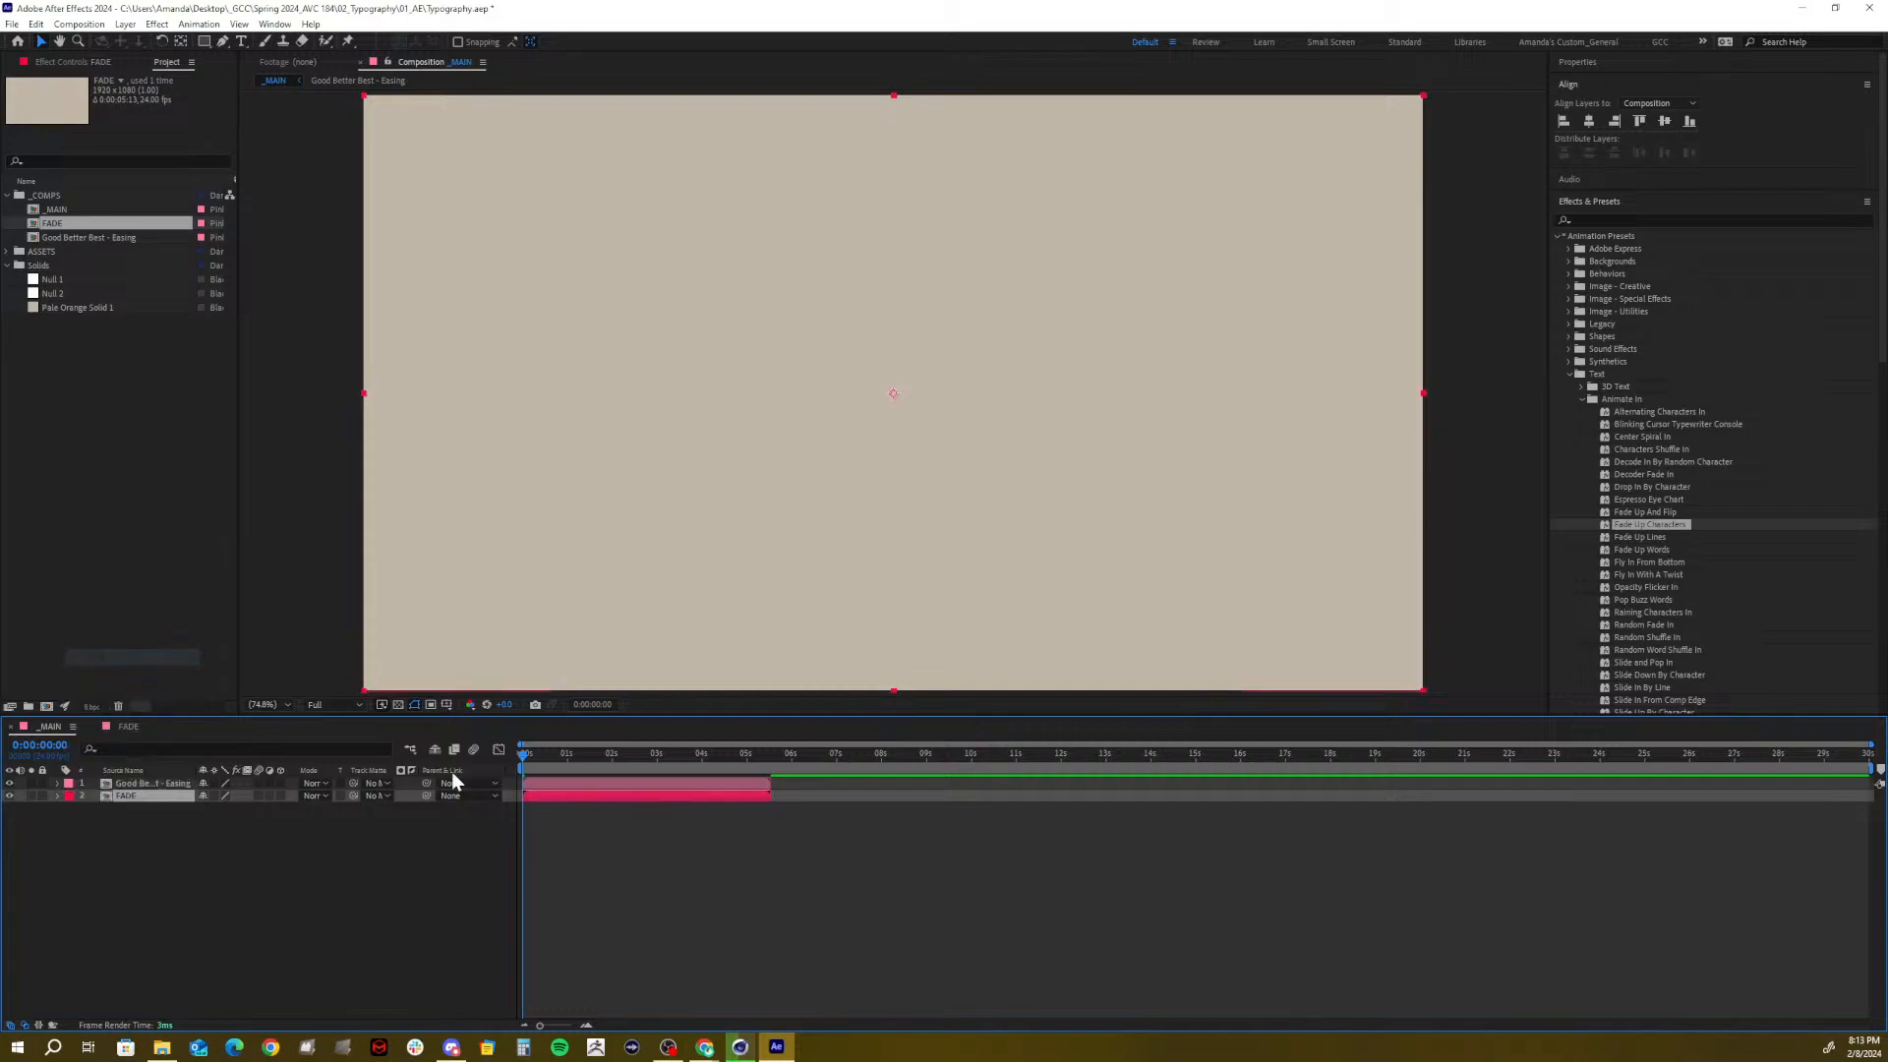
left_click_drag(561, 796, 808, 795)
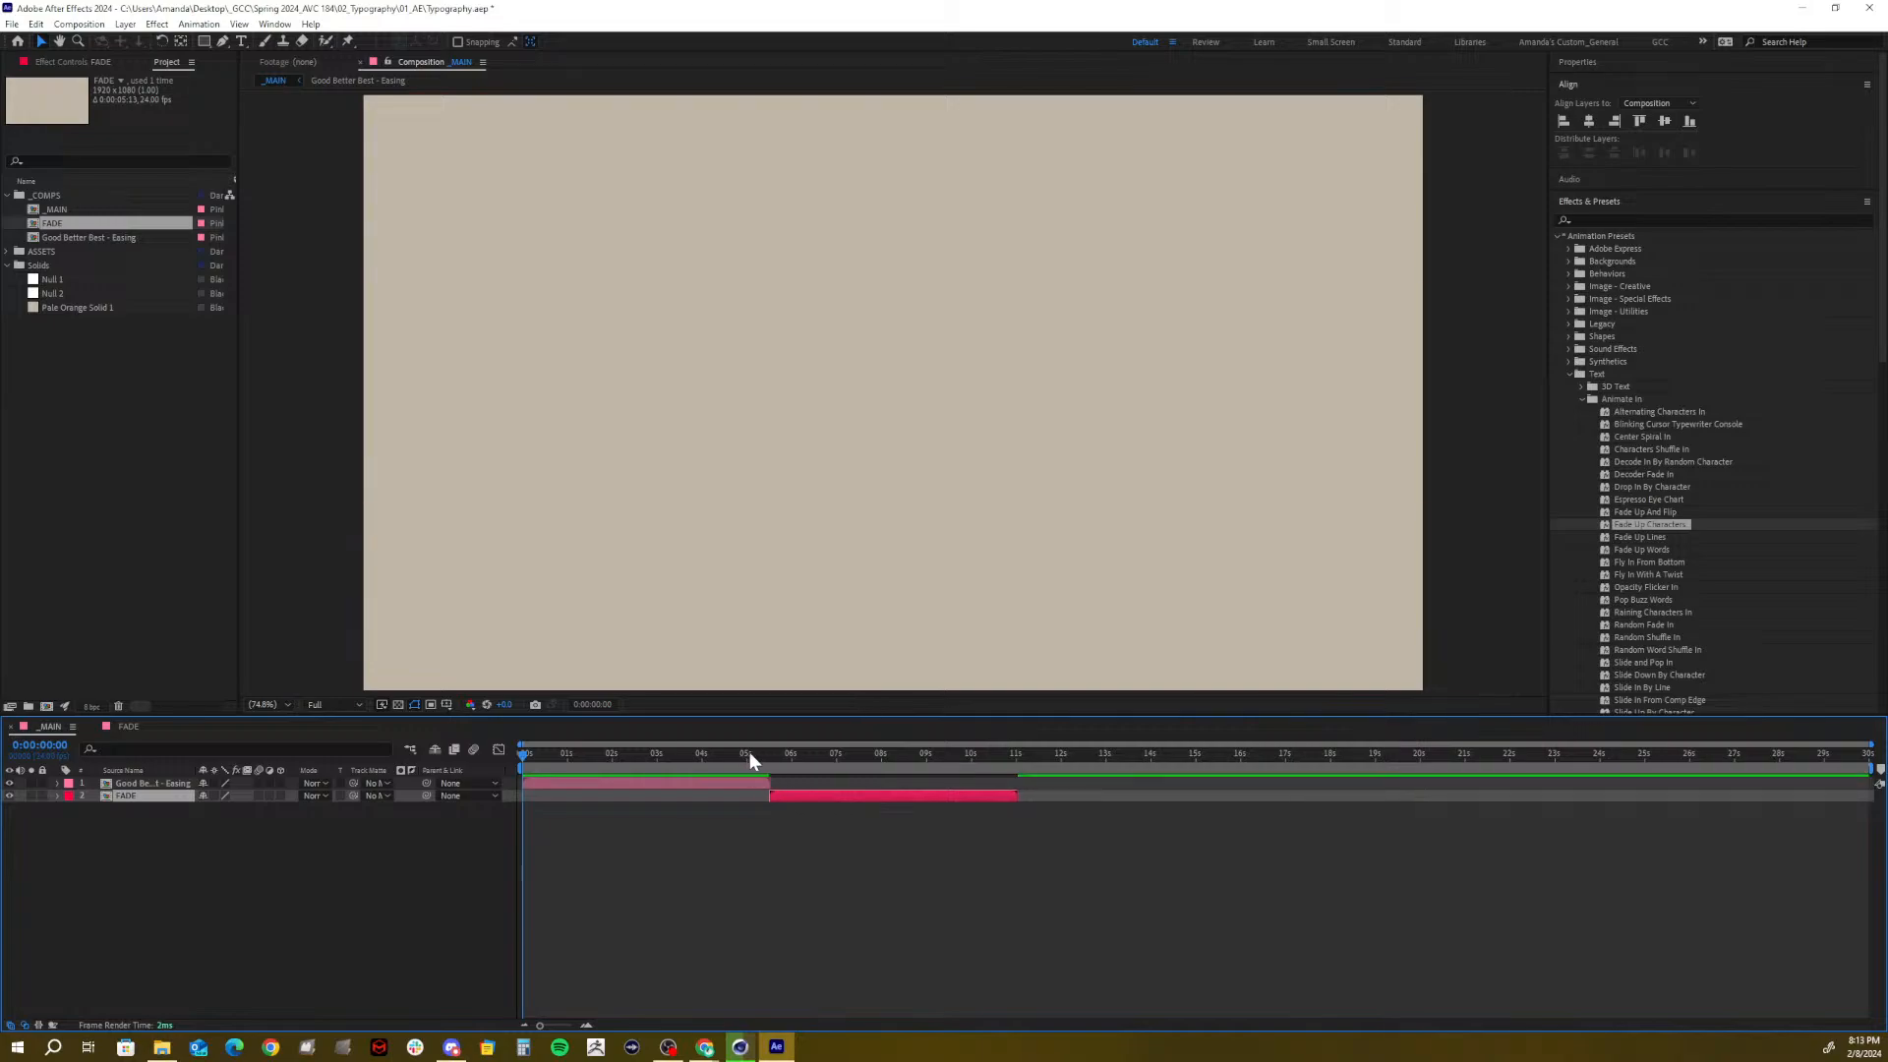
key("space")
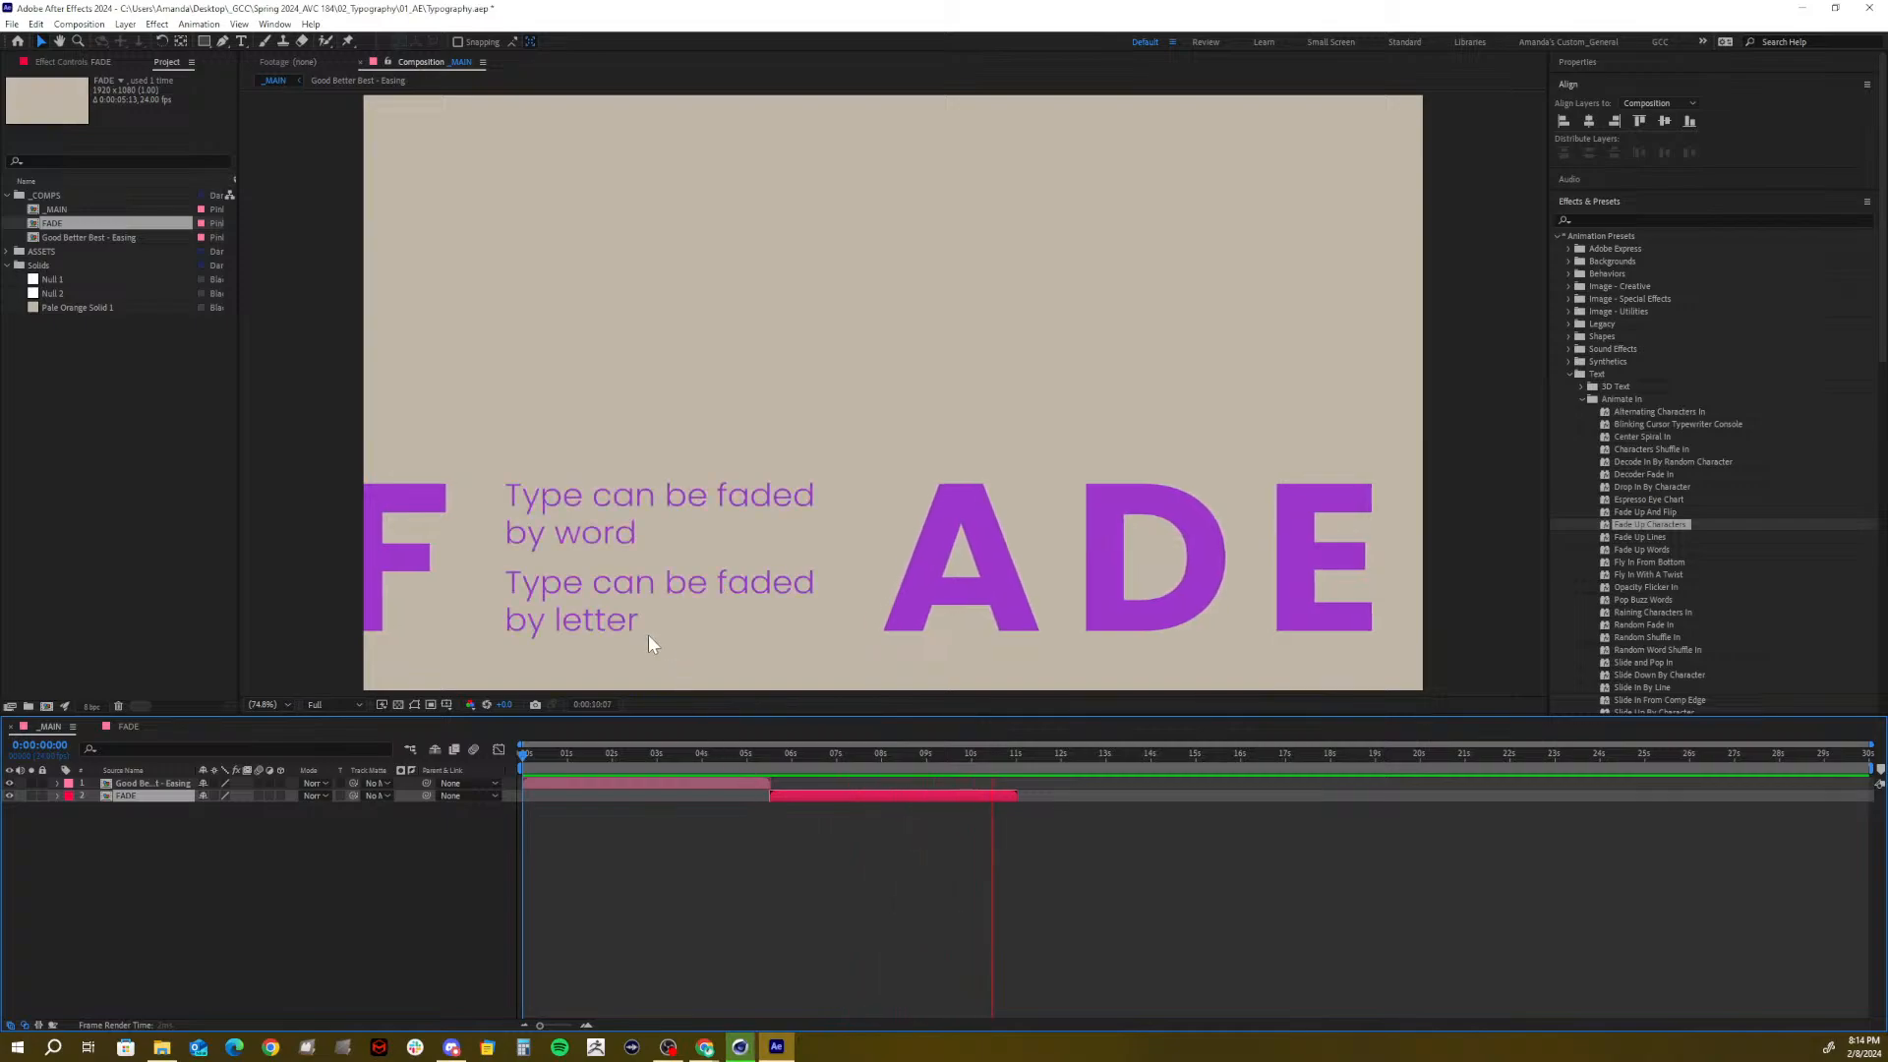
key("space")
mouse_move(998, 757)
left_mouse_down()
mouse_move(965, 762)
mouse_move(994, 765)
mouse_move(979, 771)
left_mouse_up()
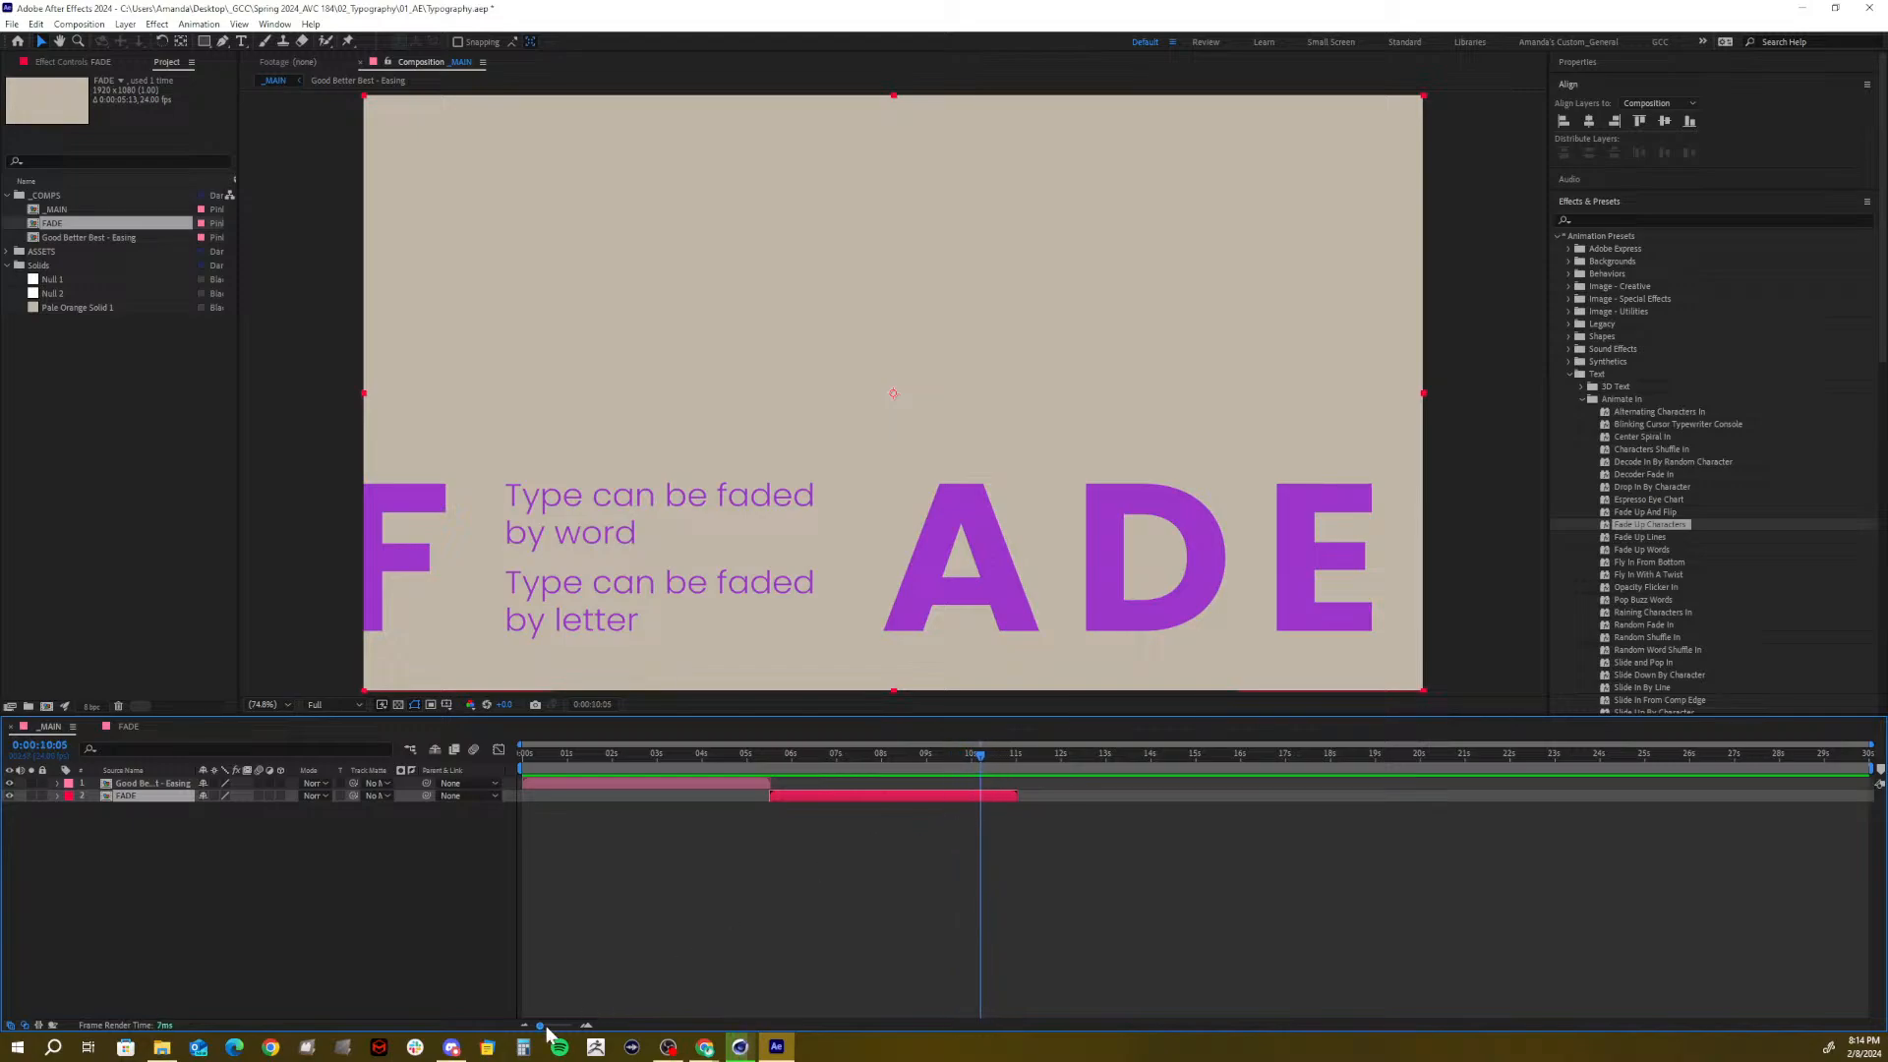
At 0:00:10:12, search presets for 'fad' and drop Fade Out onto the FADE layer
left_click_drag(541, 1026, 565, 1025)
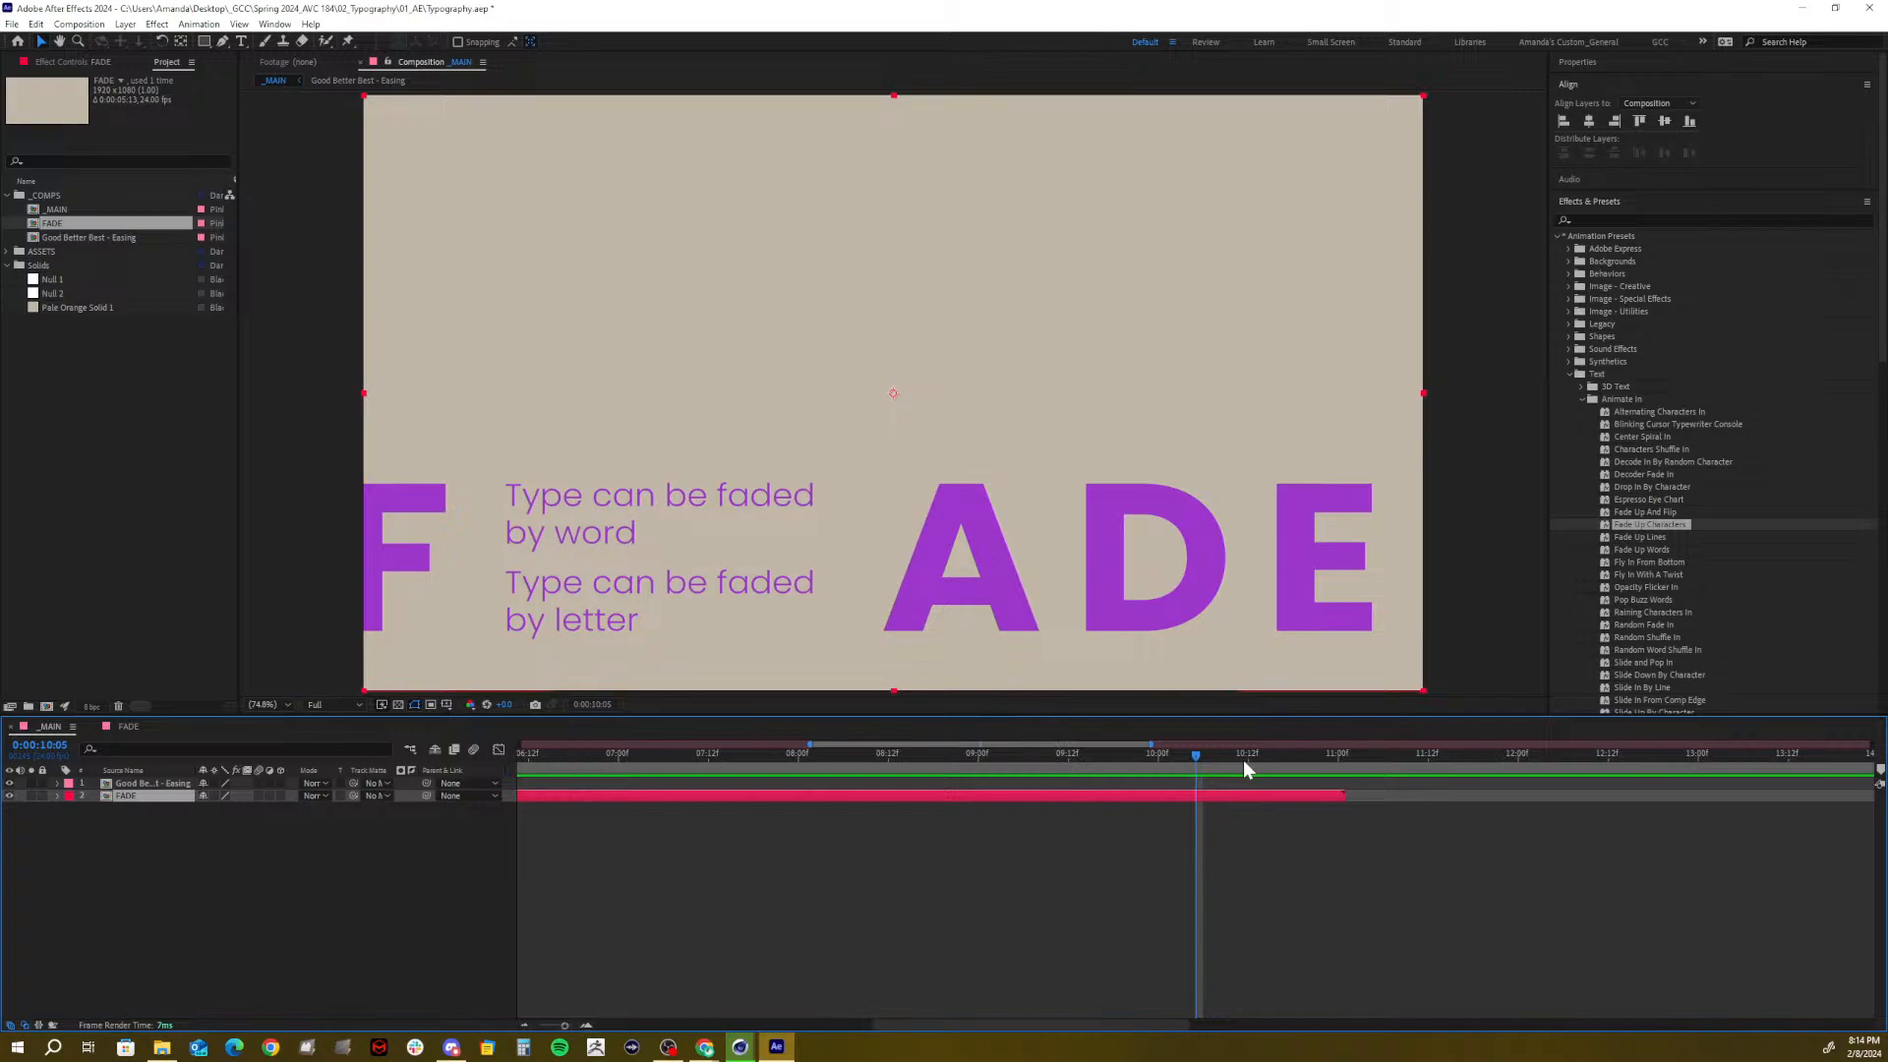
mouse_move(1243, 759)
left_mouse_down()
mouse_move(1301, 755)
mouse_move(1233, 769)
mouse_move(1250, 769)
left_mouse_up()
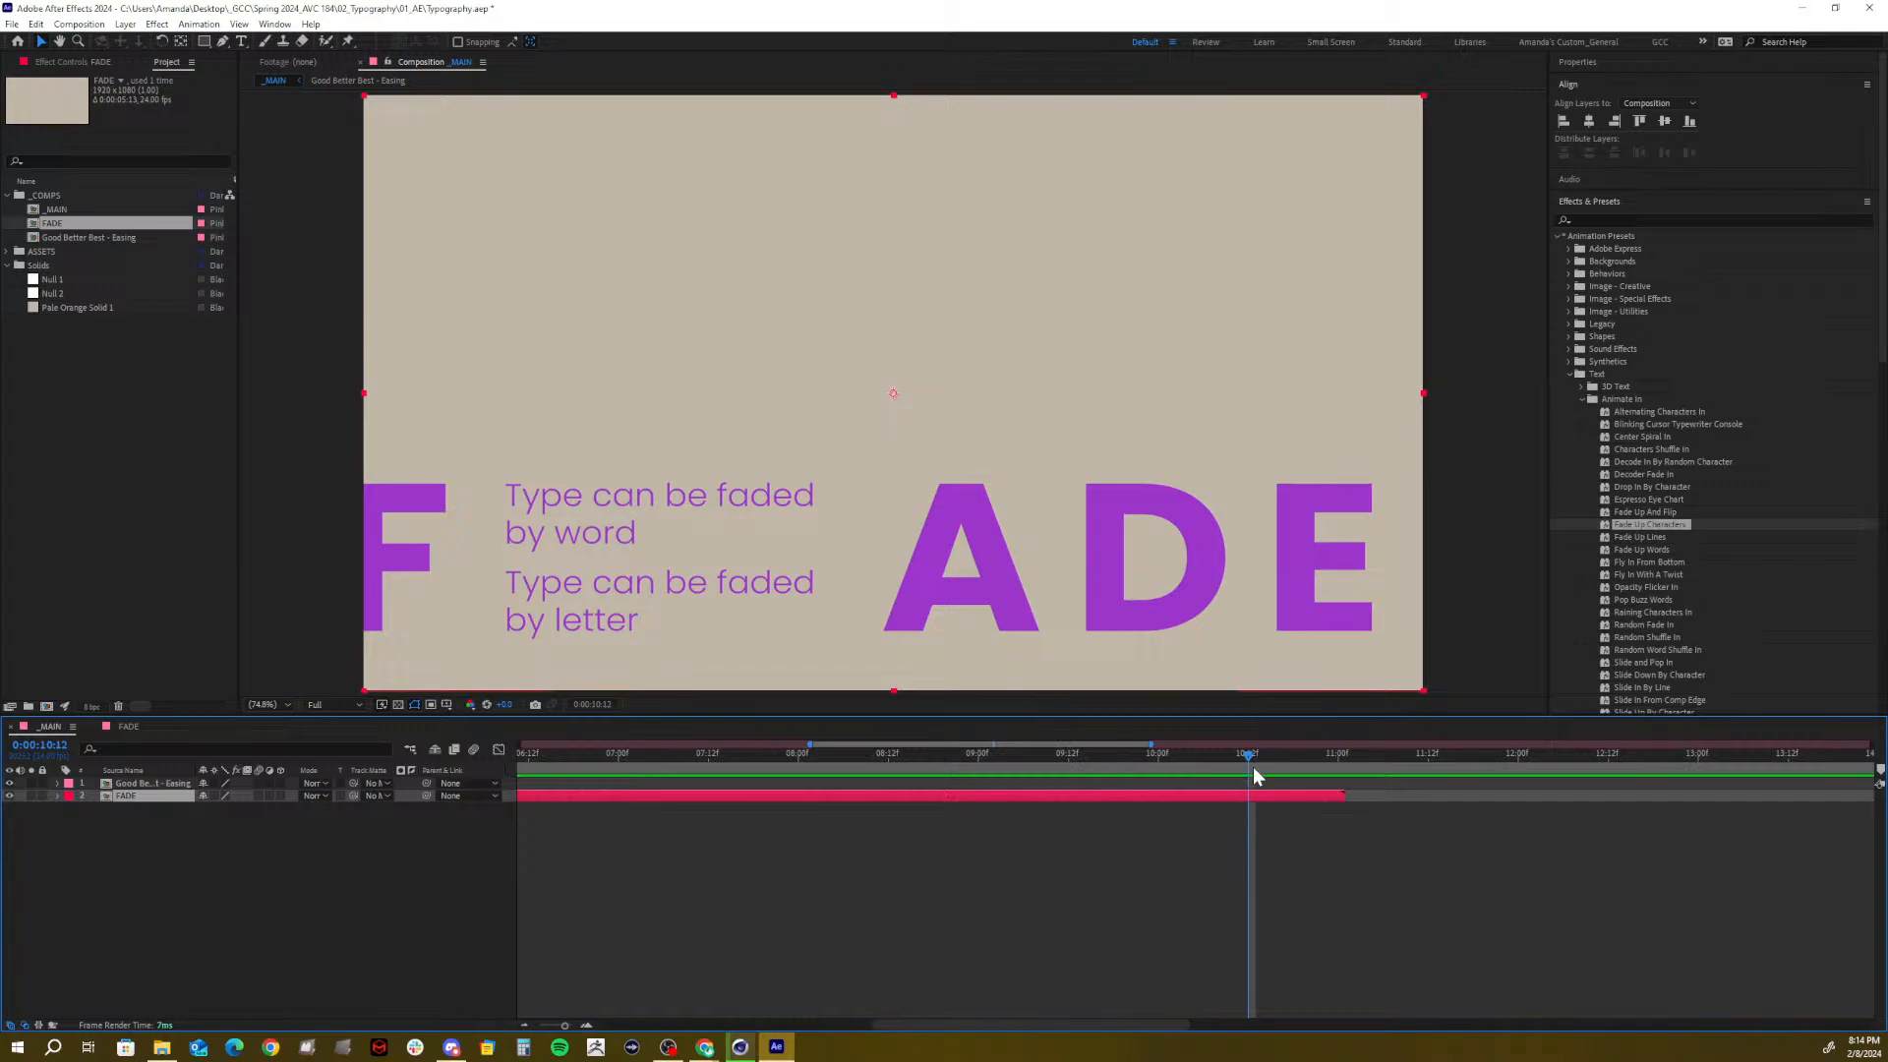
left_click(1569, 375)
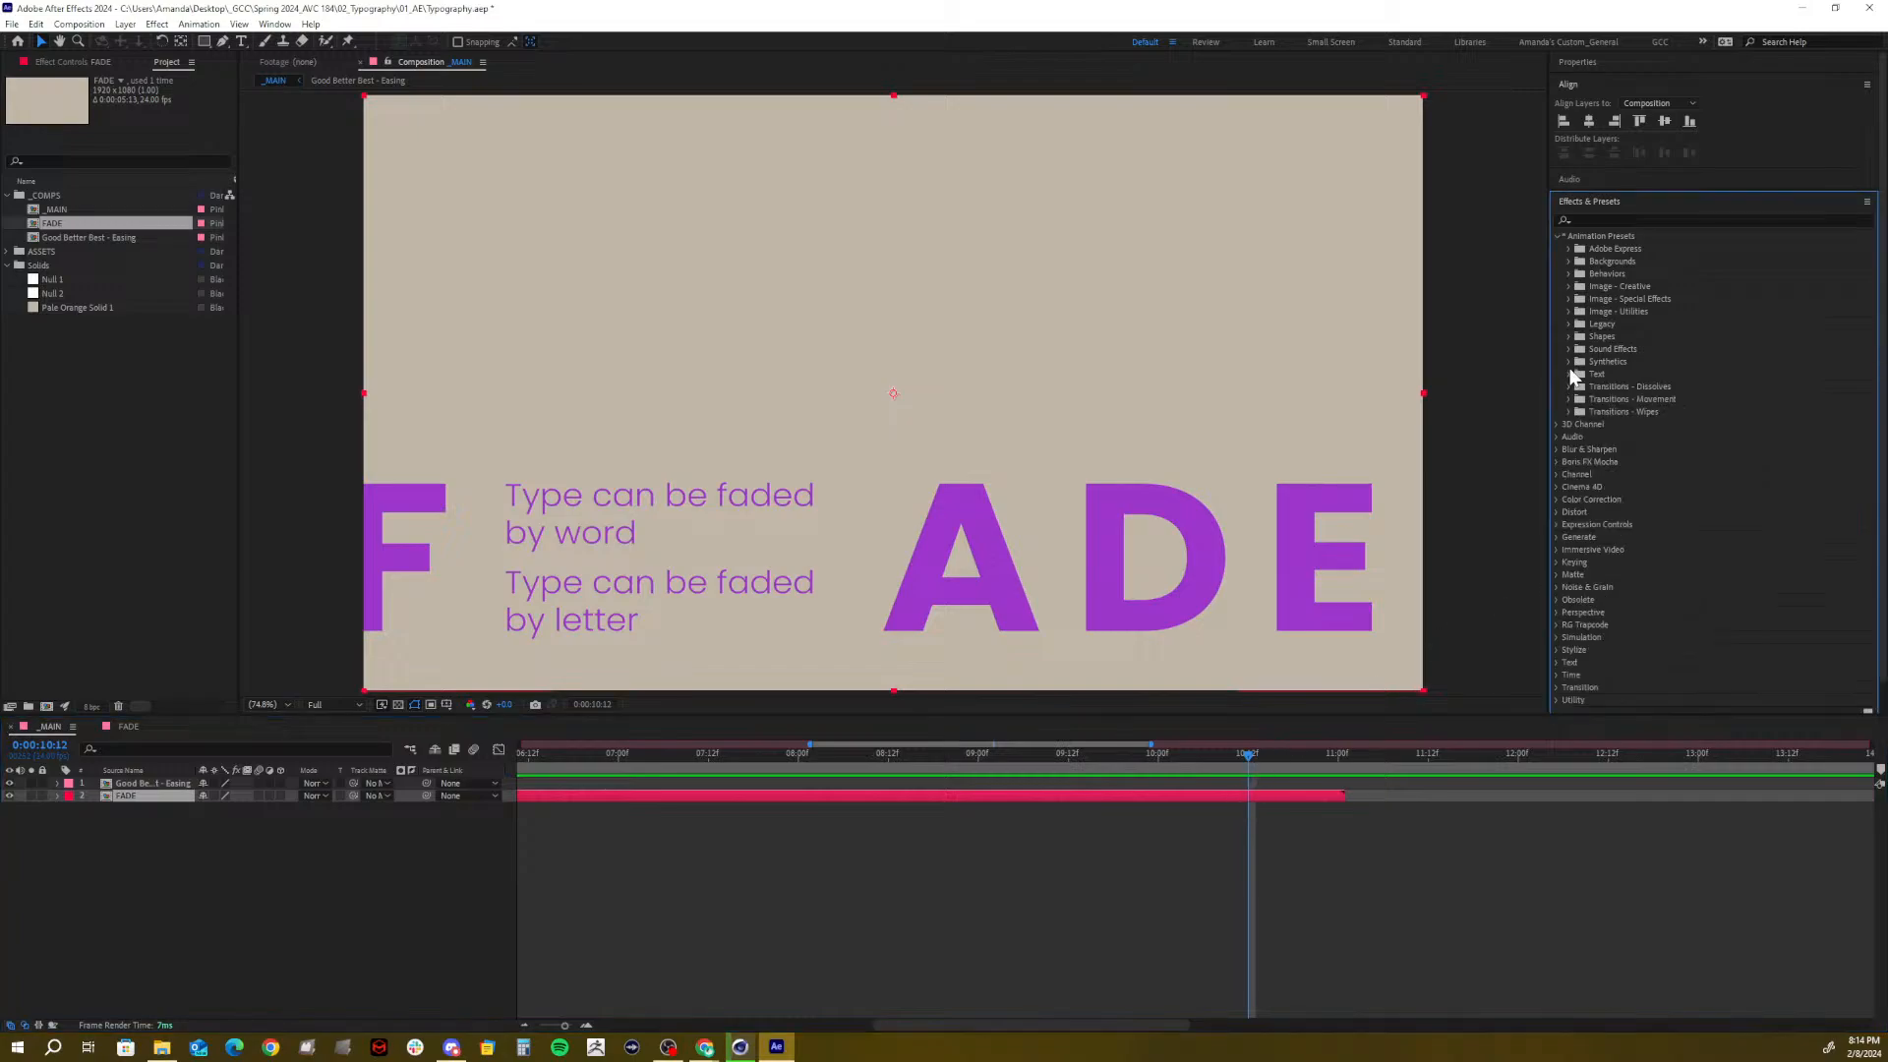
left_click(1555, 235)
left_click(1609, 216)
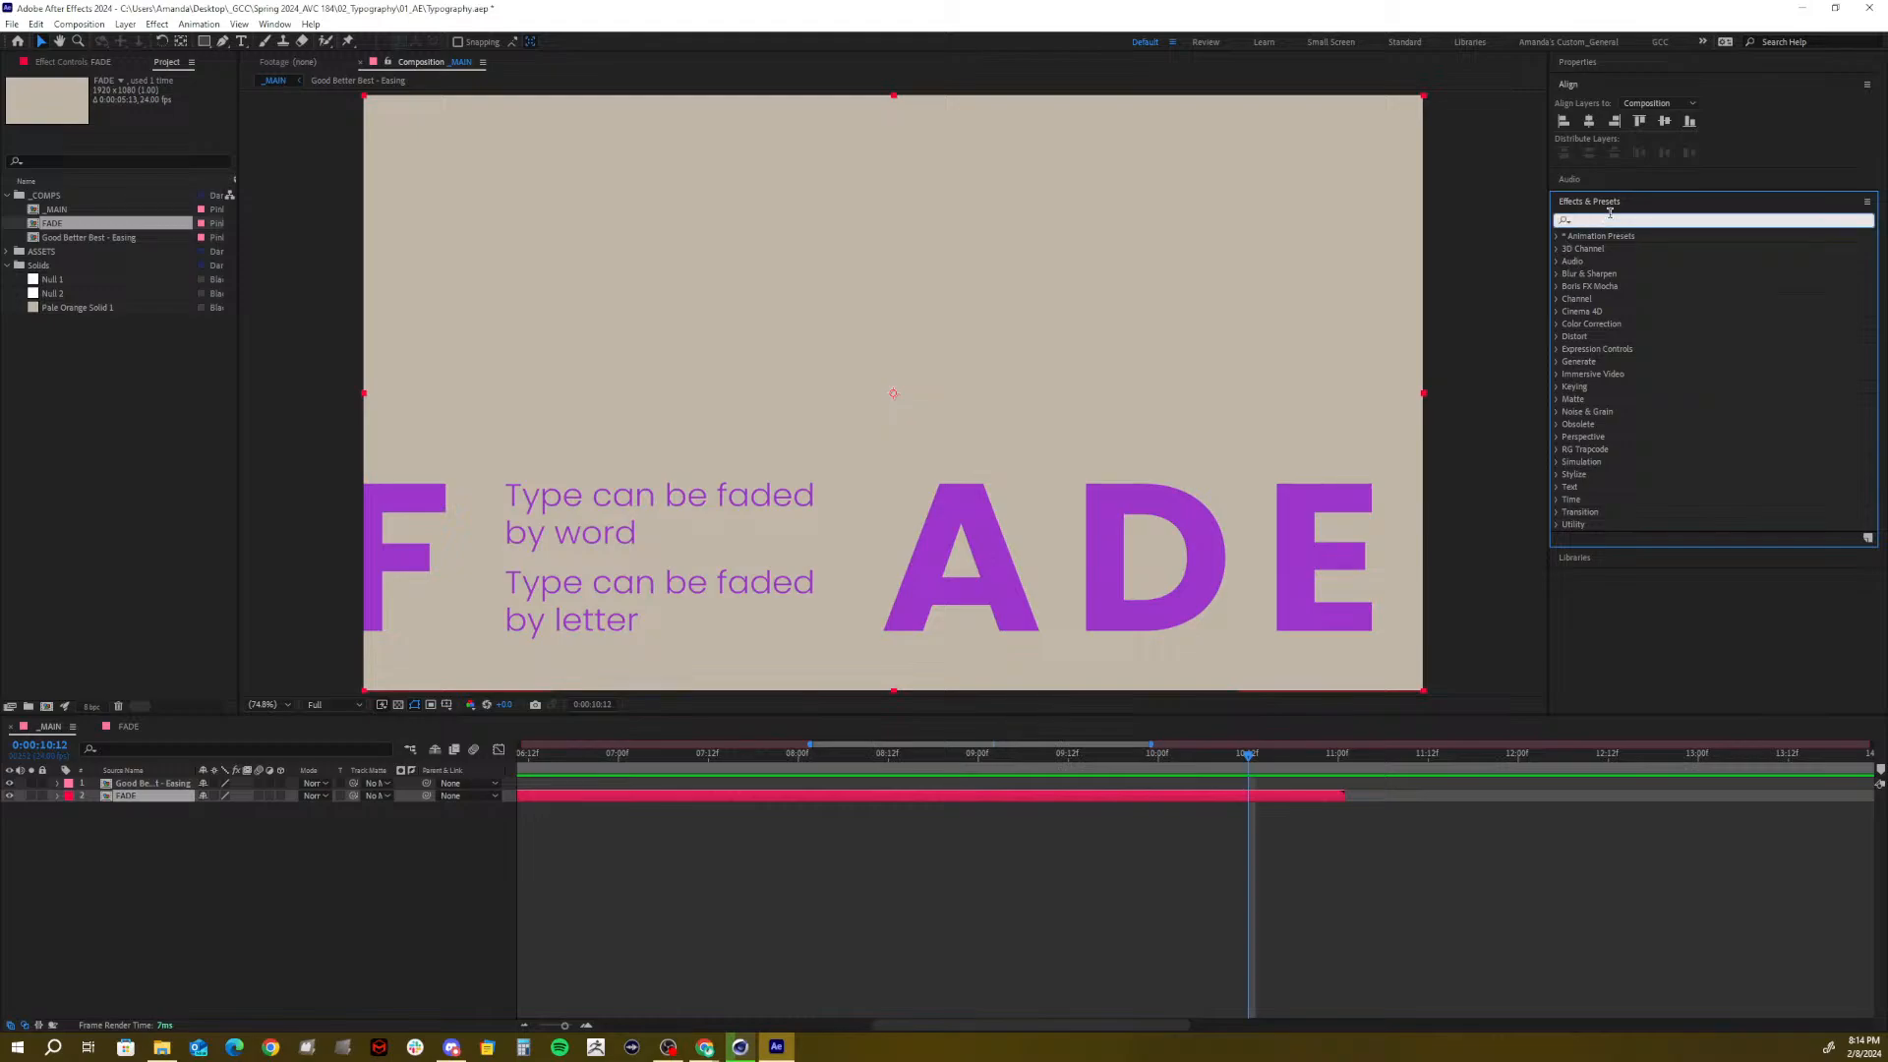
type("fade")
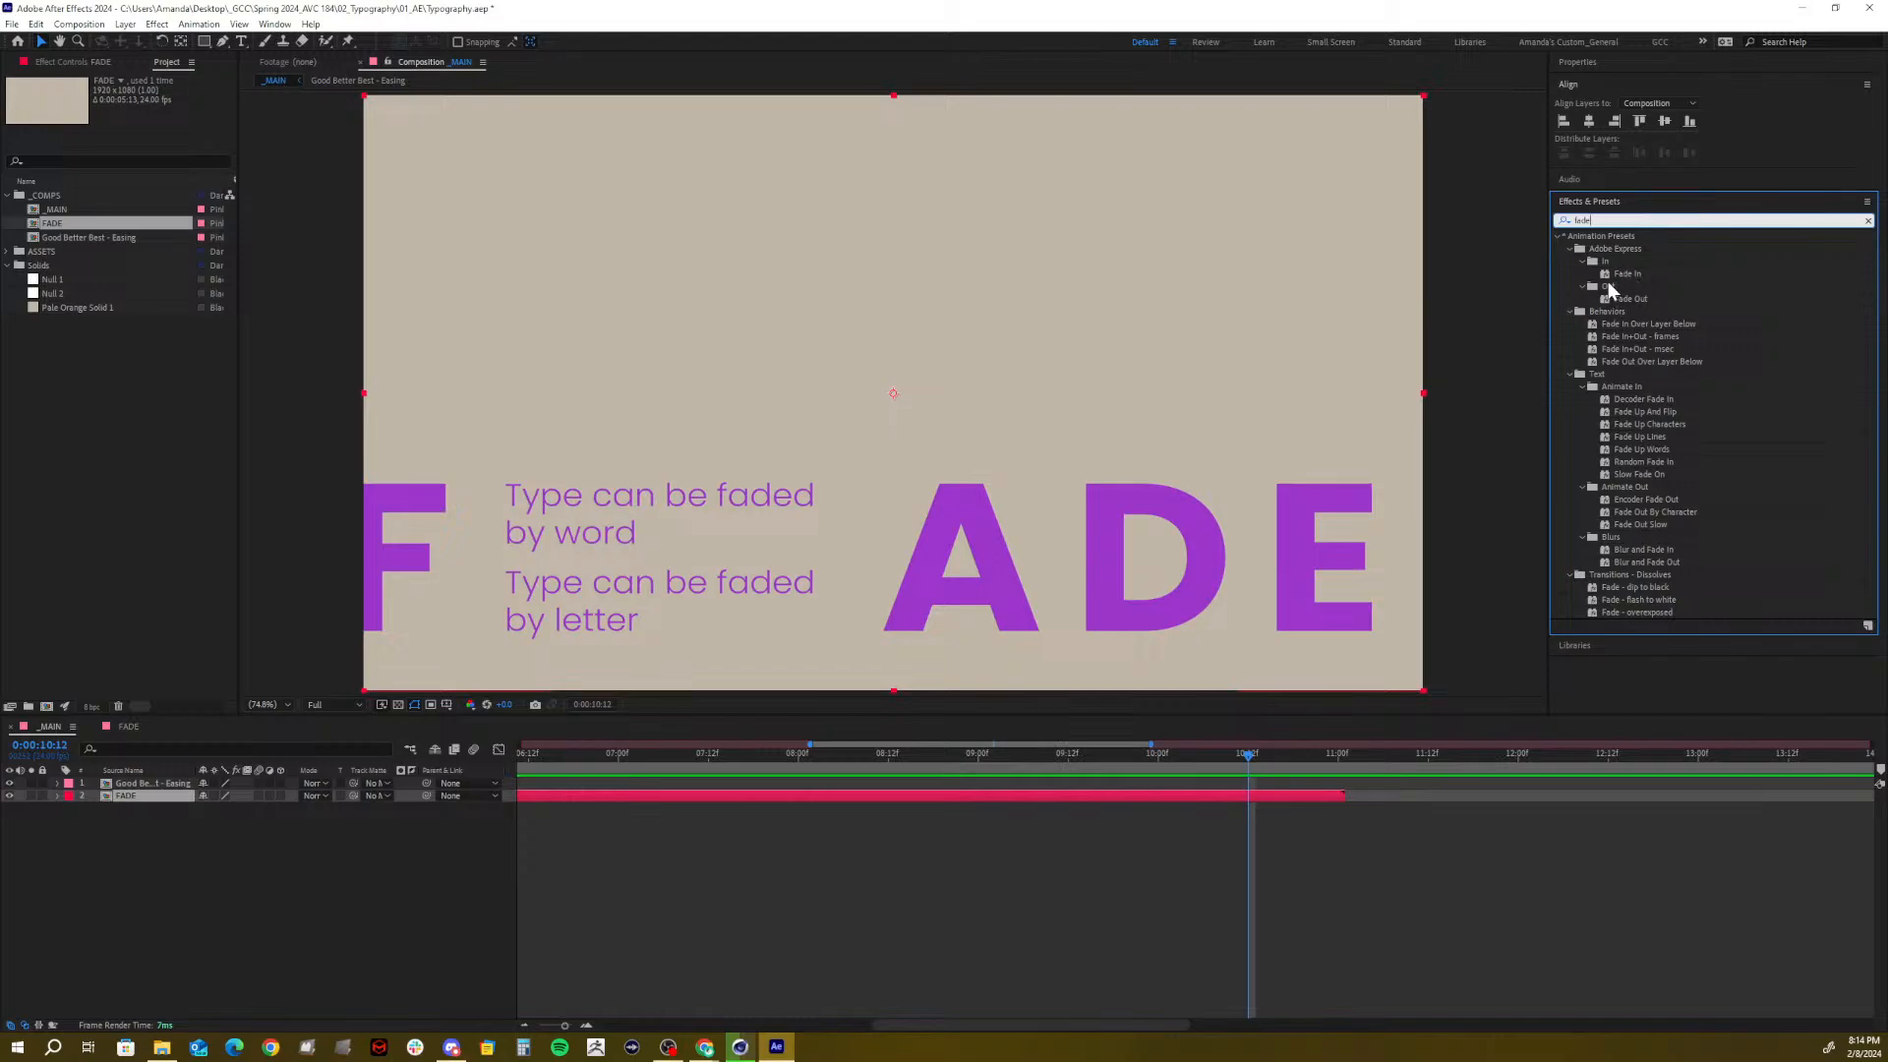
left_click_drag(1615, 299, 1315, 638)
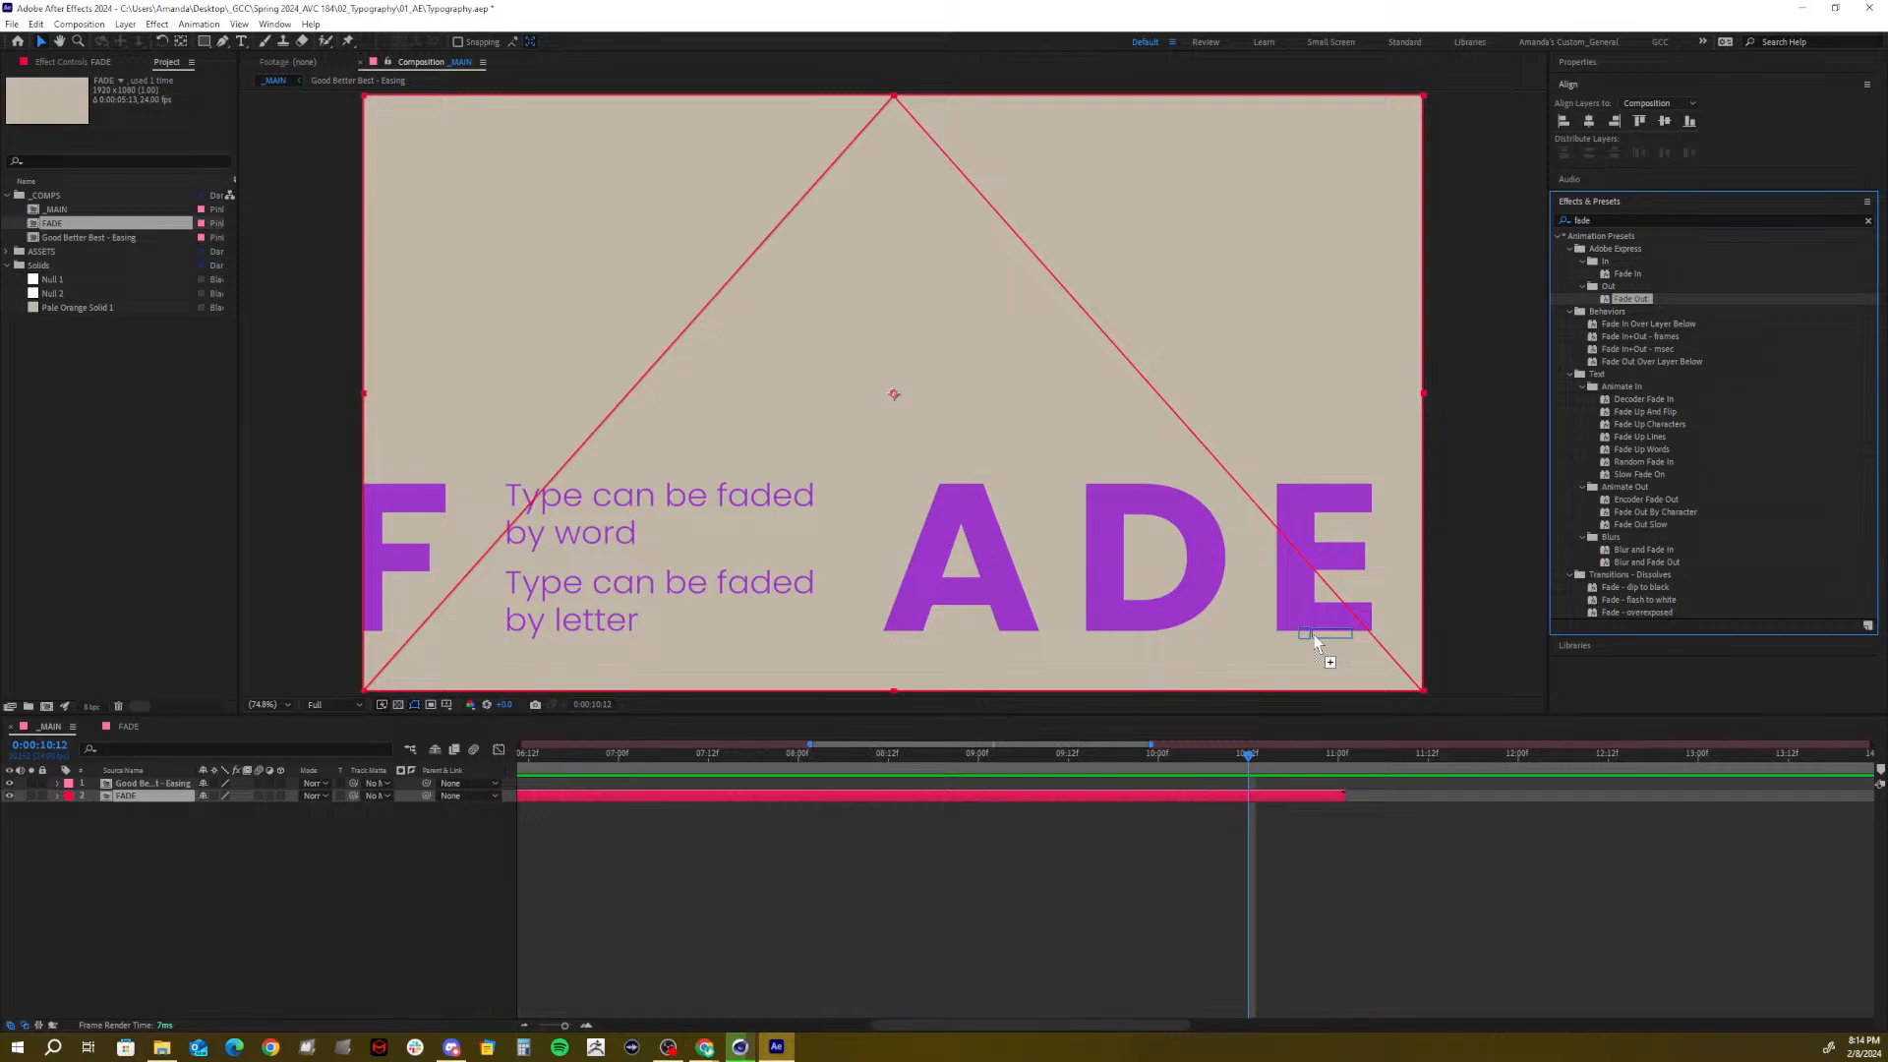
left_click_drag(1314, 637, 1233, 797)
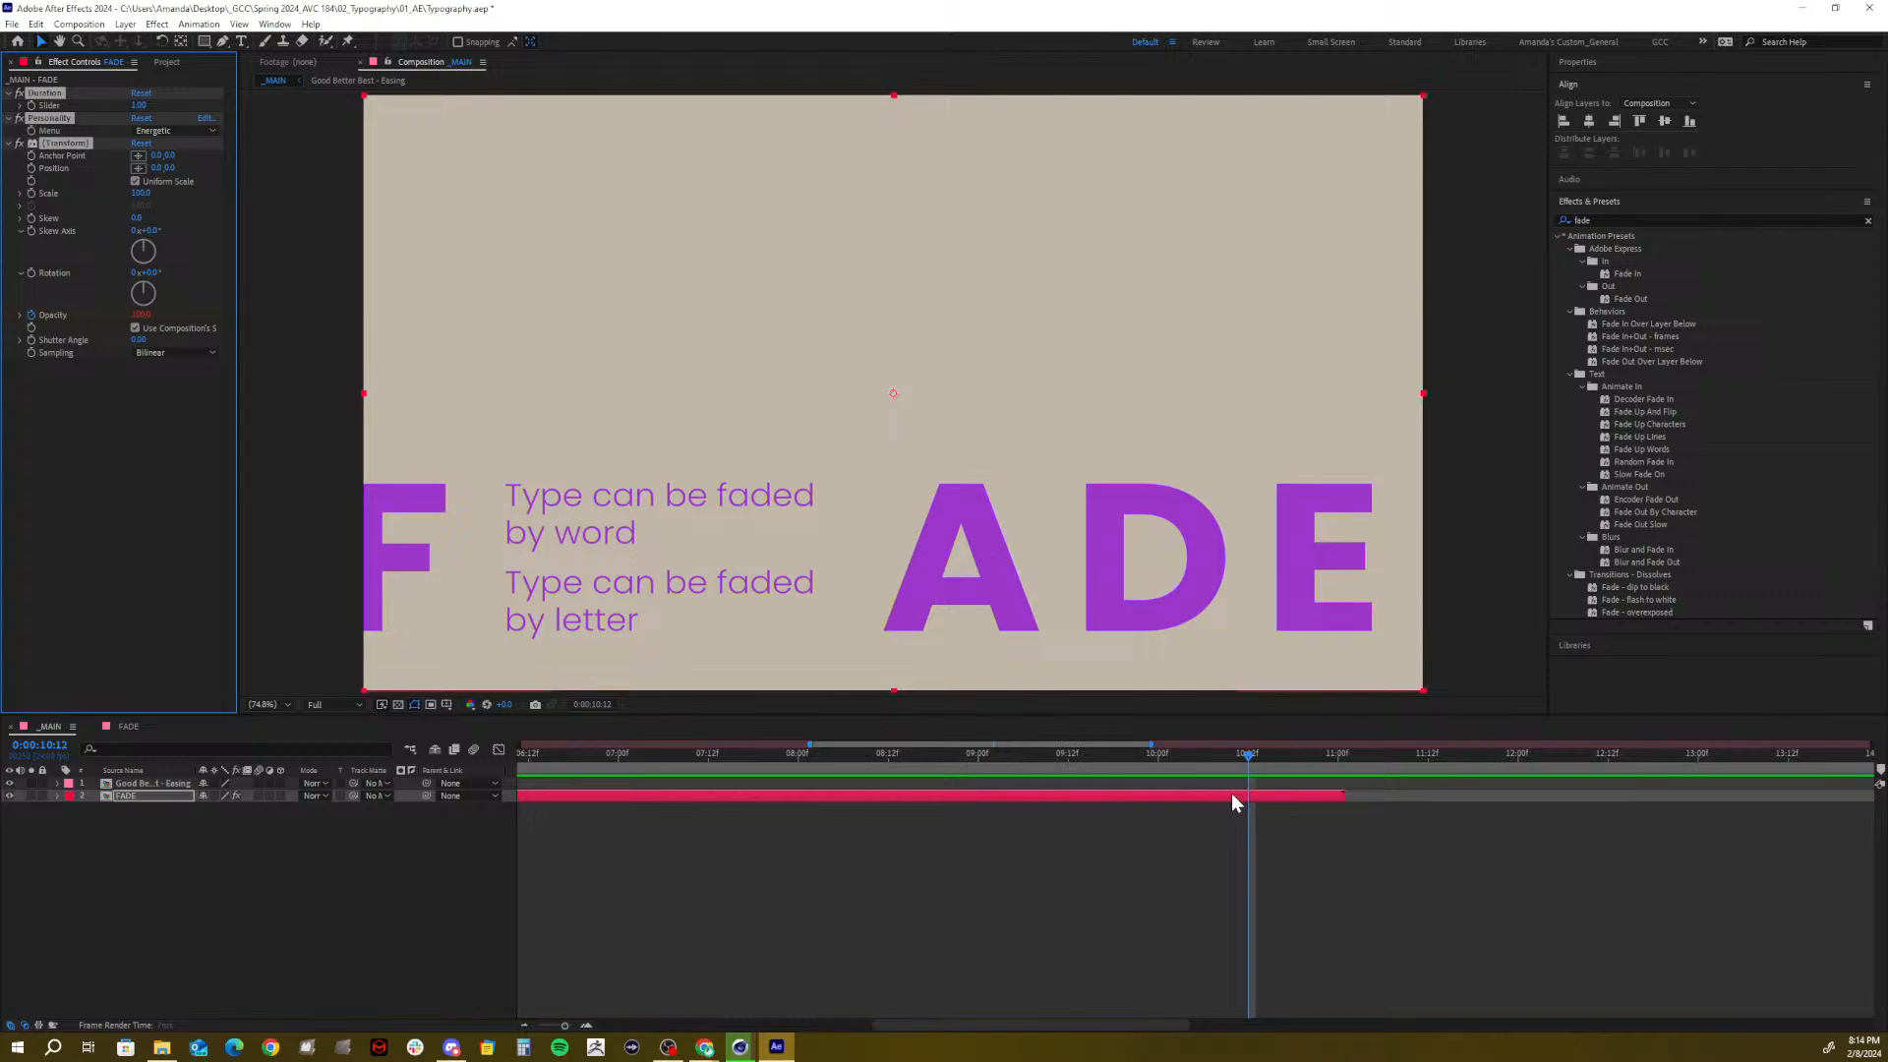
Apply the Adobe Express Out > Fade Out preset to the FADE layer
left_click(943, 617)
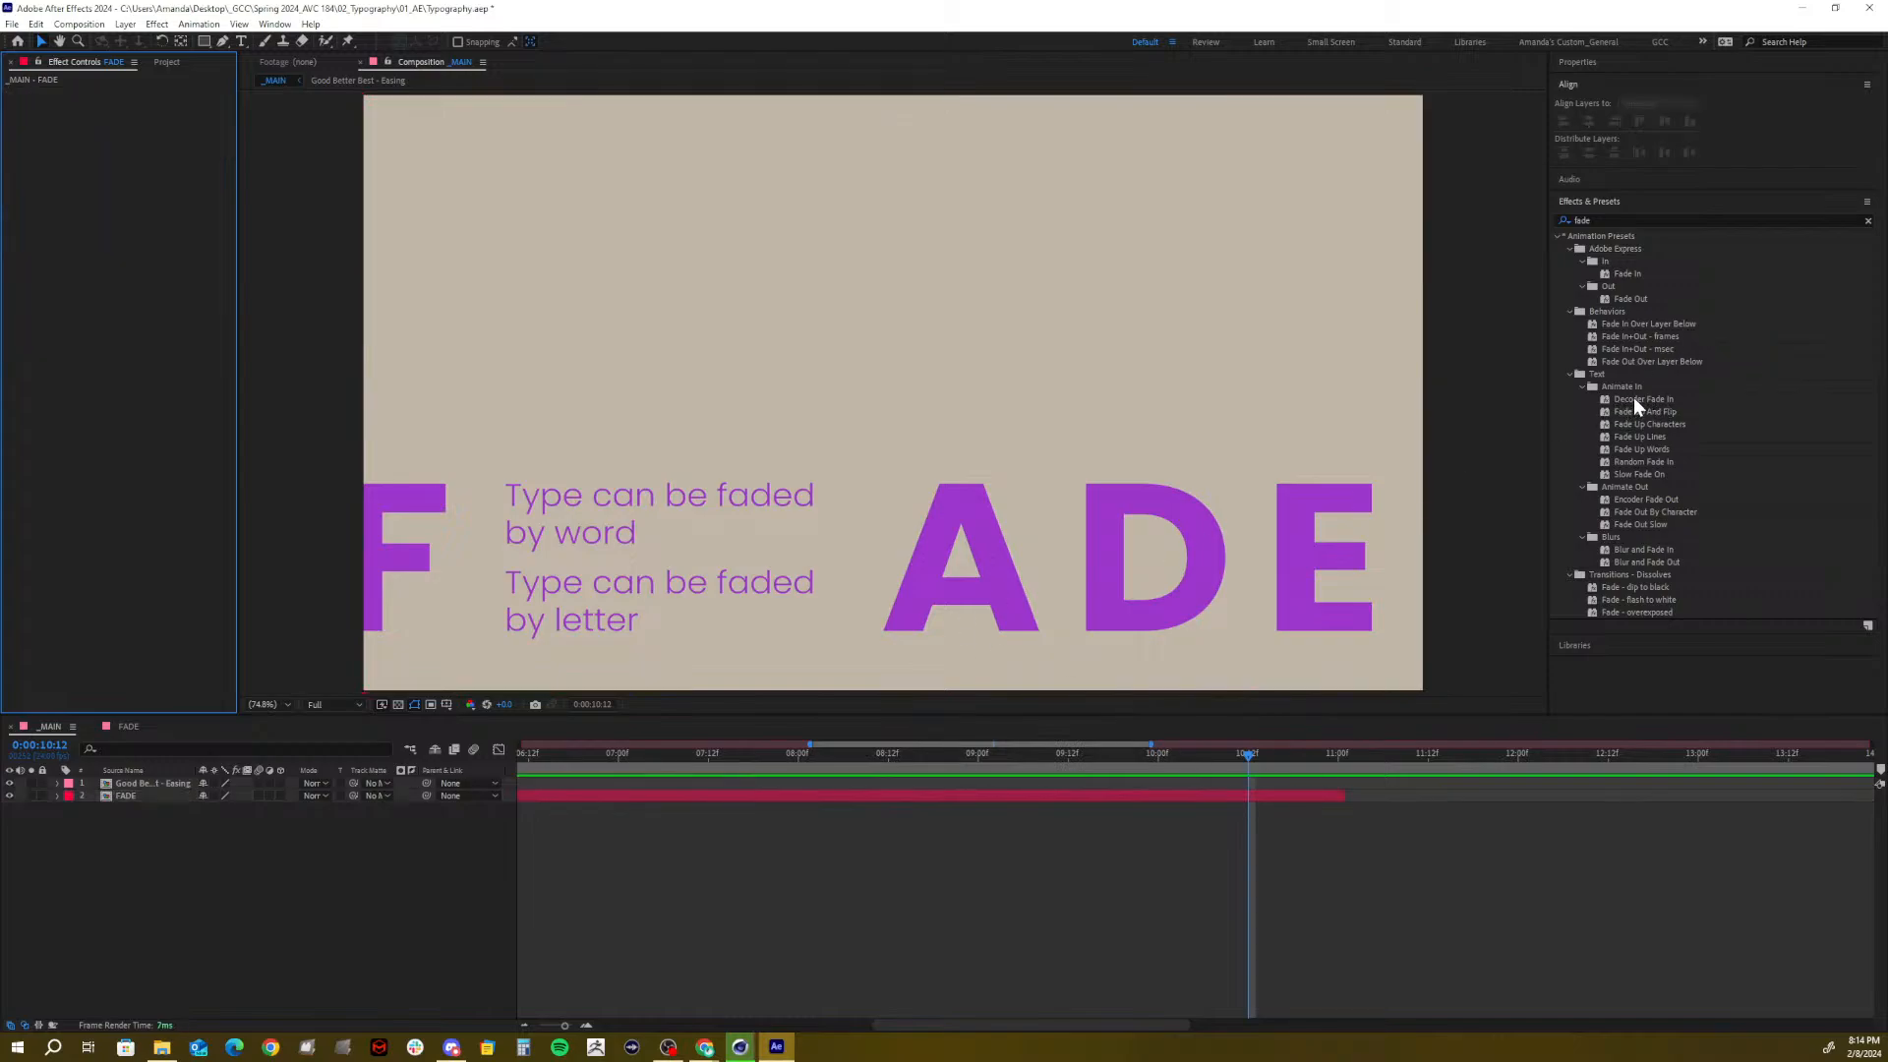
left_click(1569, 375)
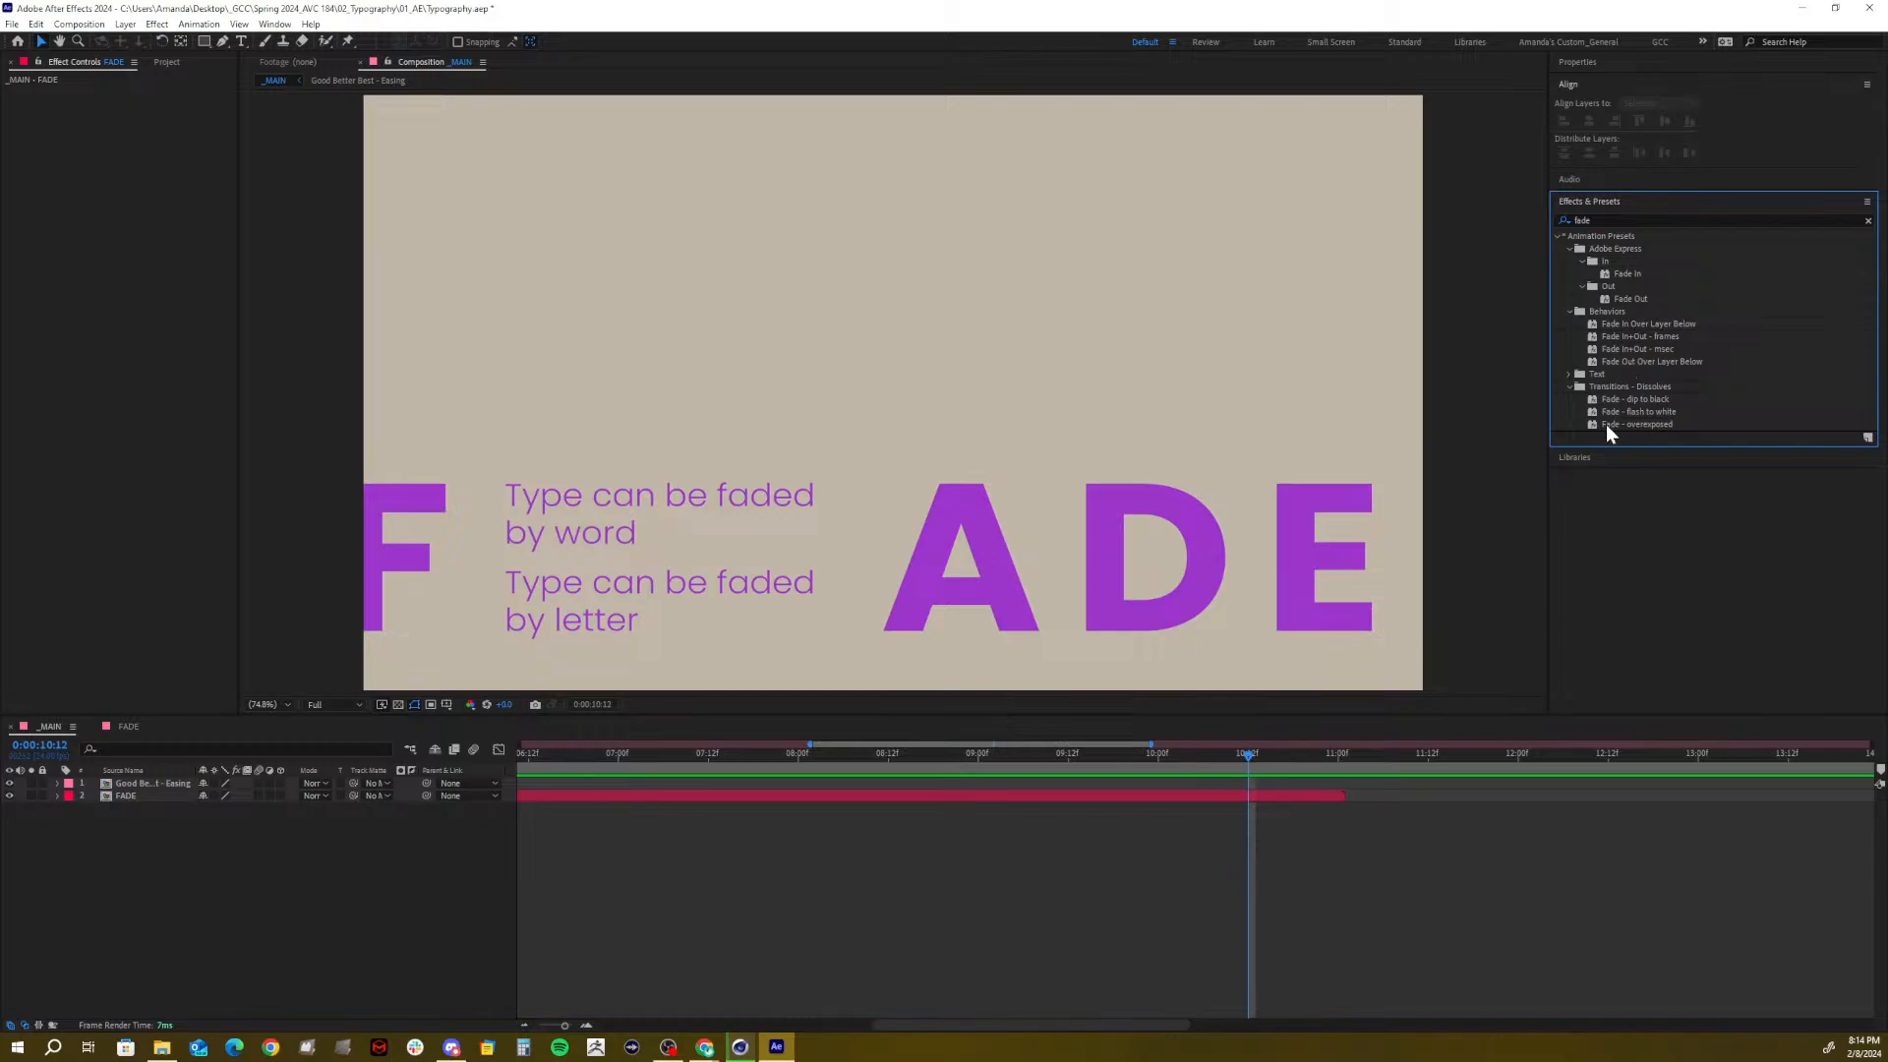
left_click(1567, 387)
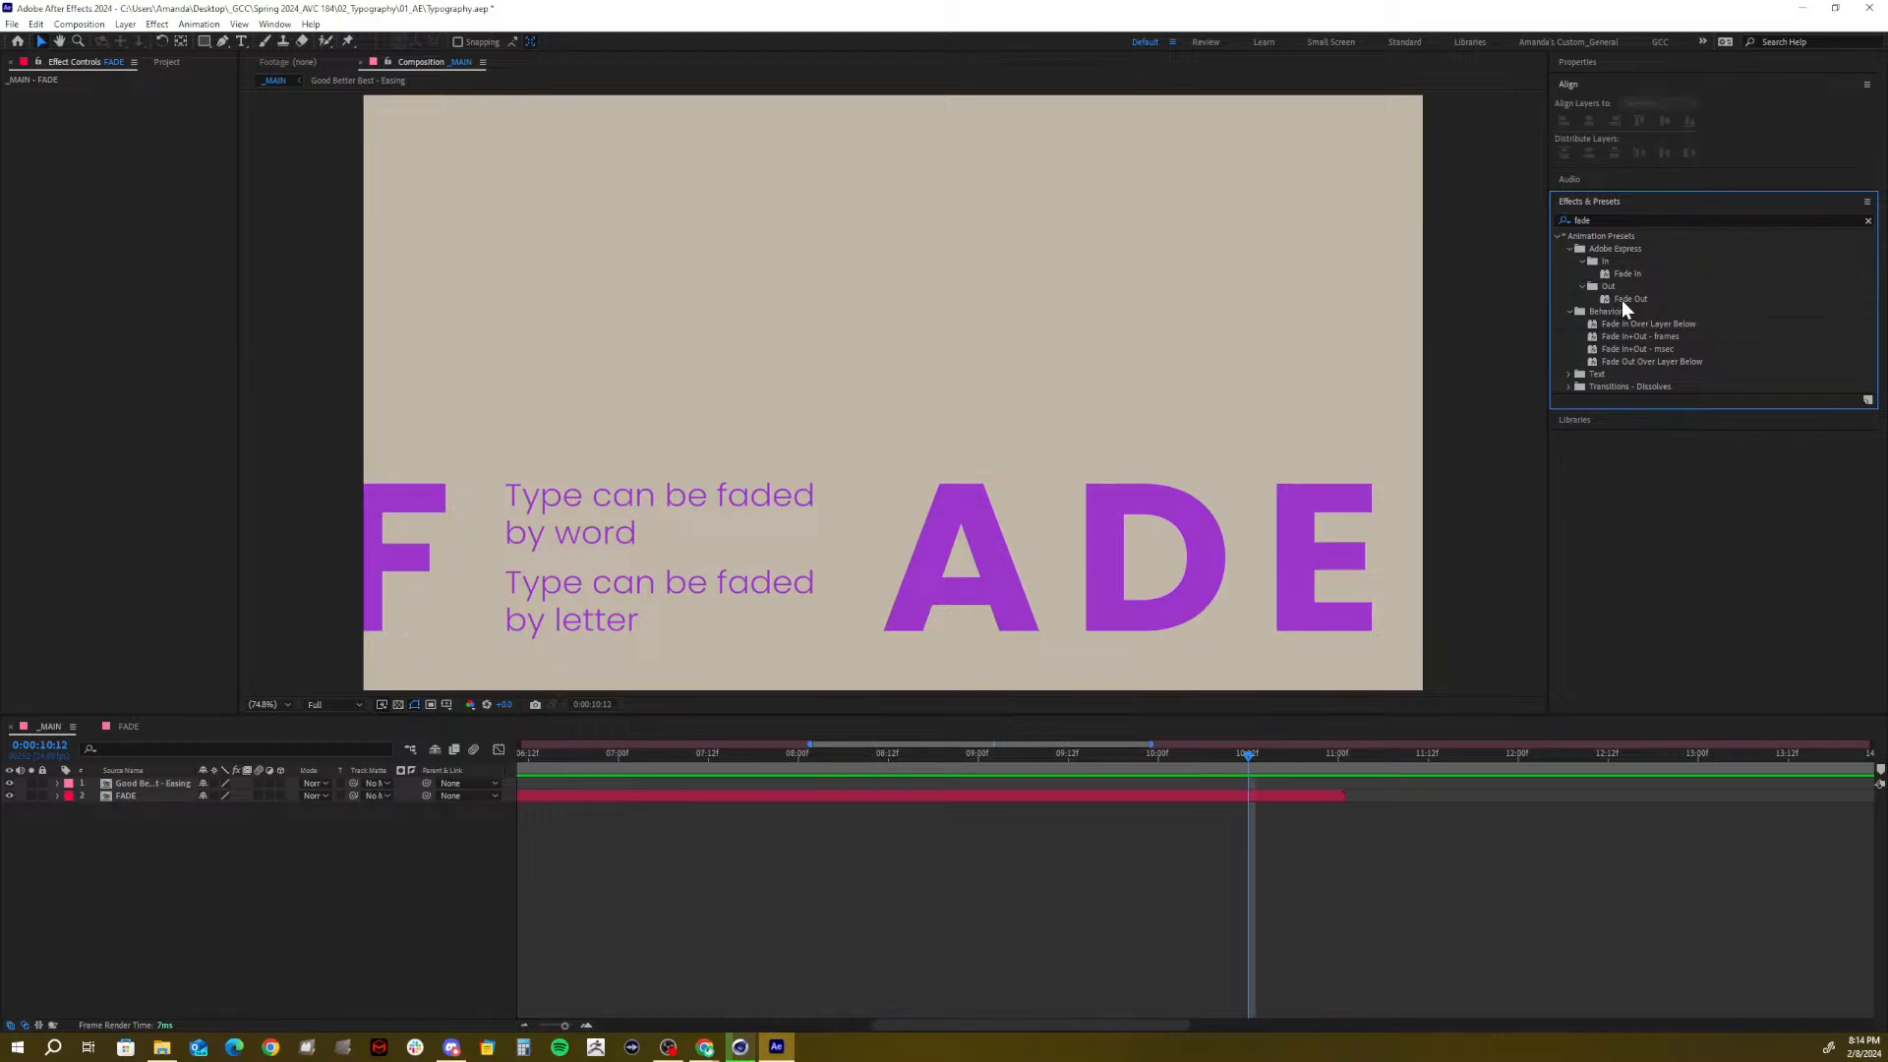
left_click(1624, 300)
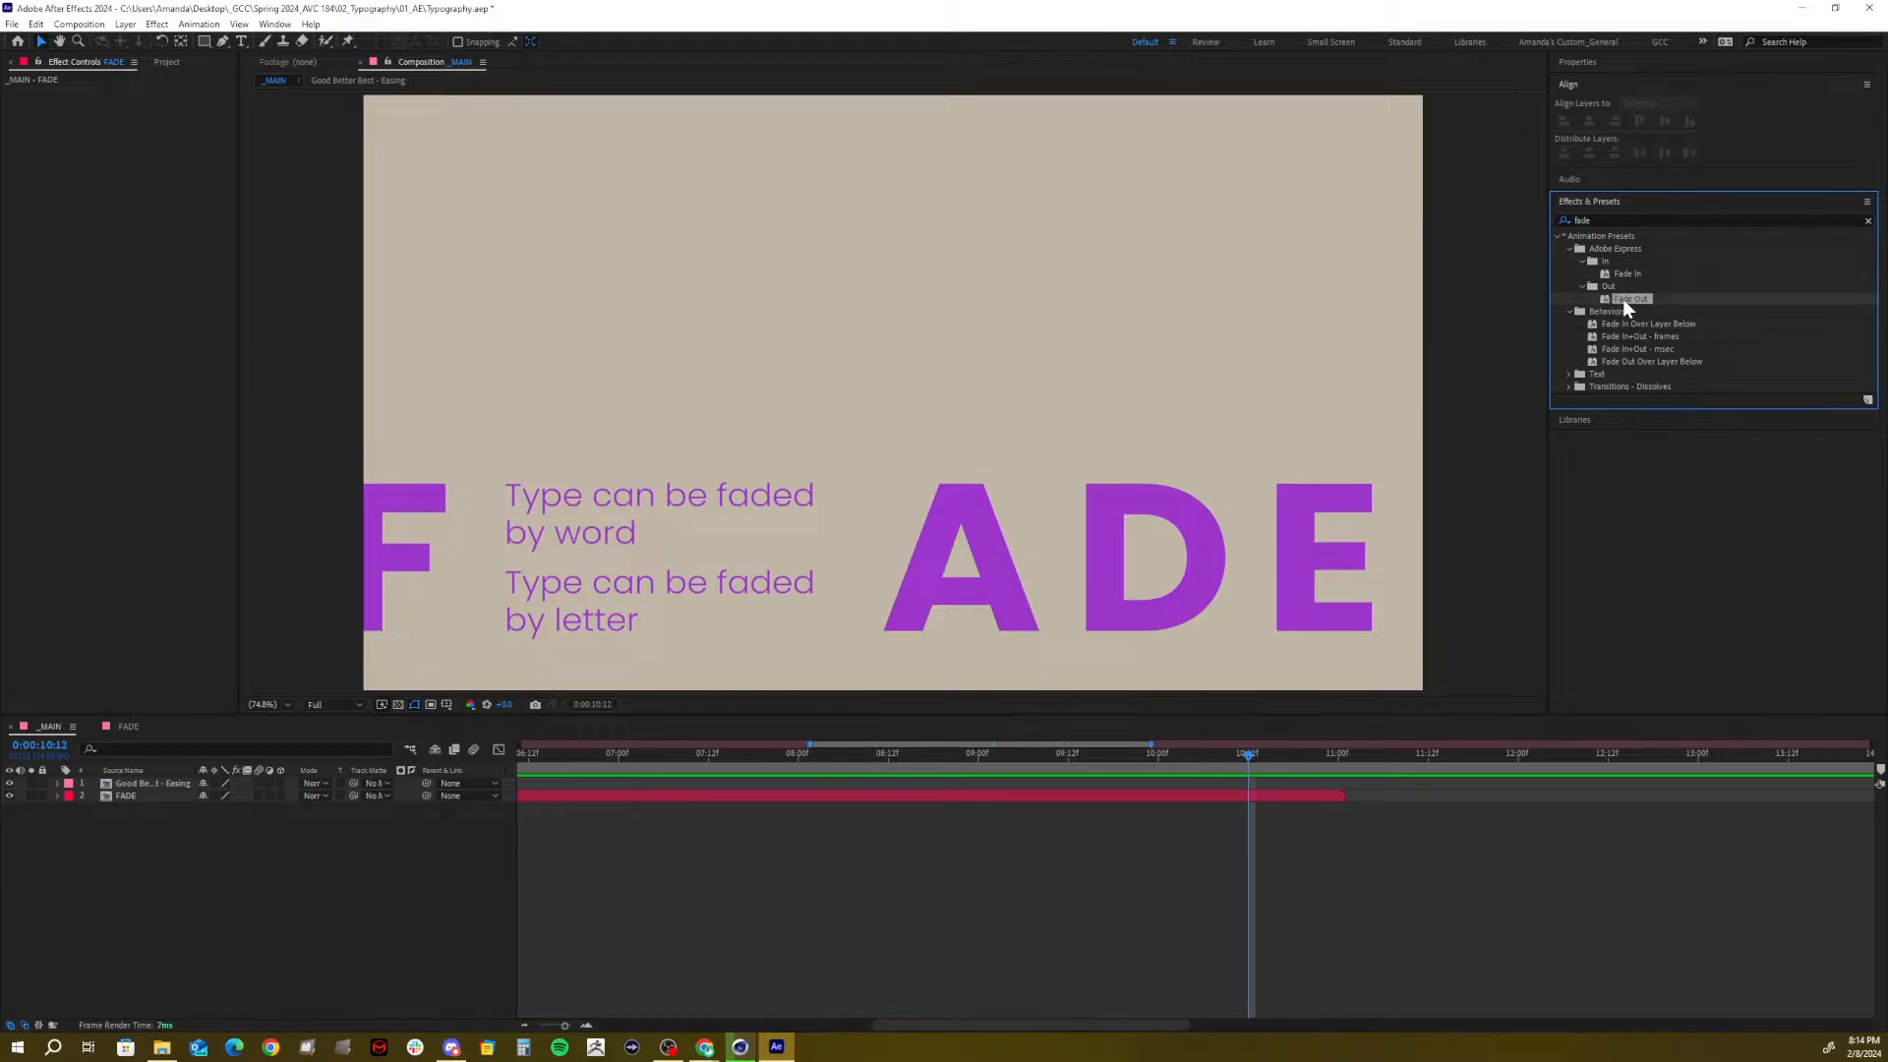
left_click_drag(1467, 494, 1319, 793)
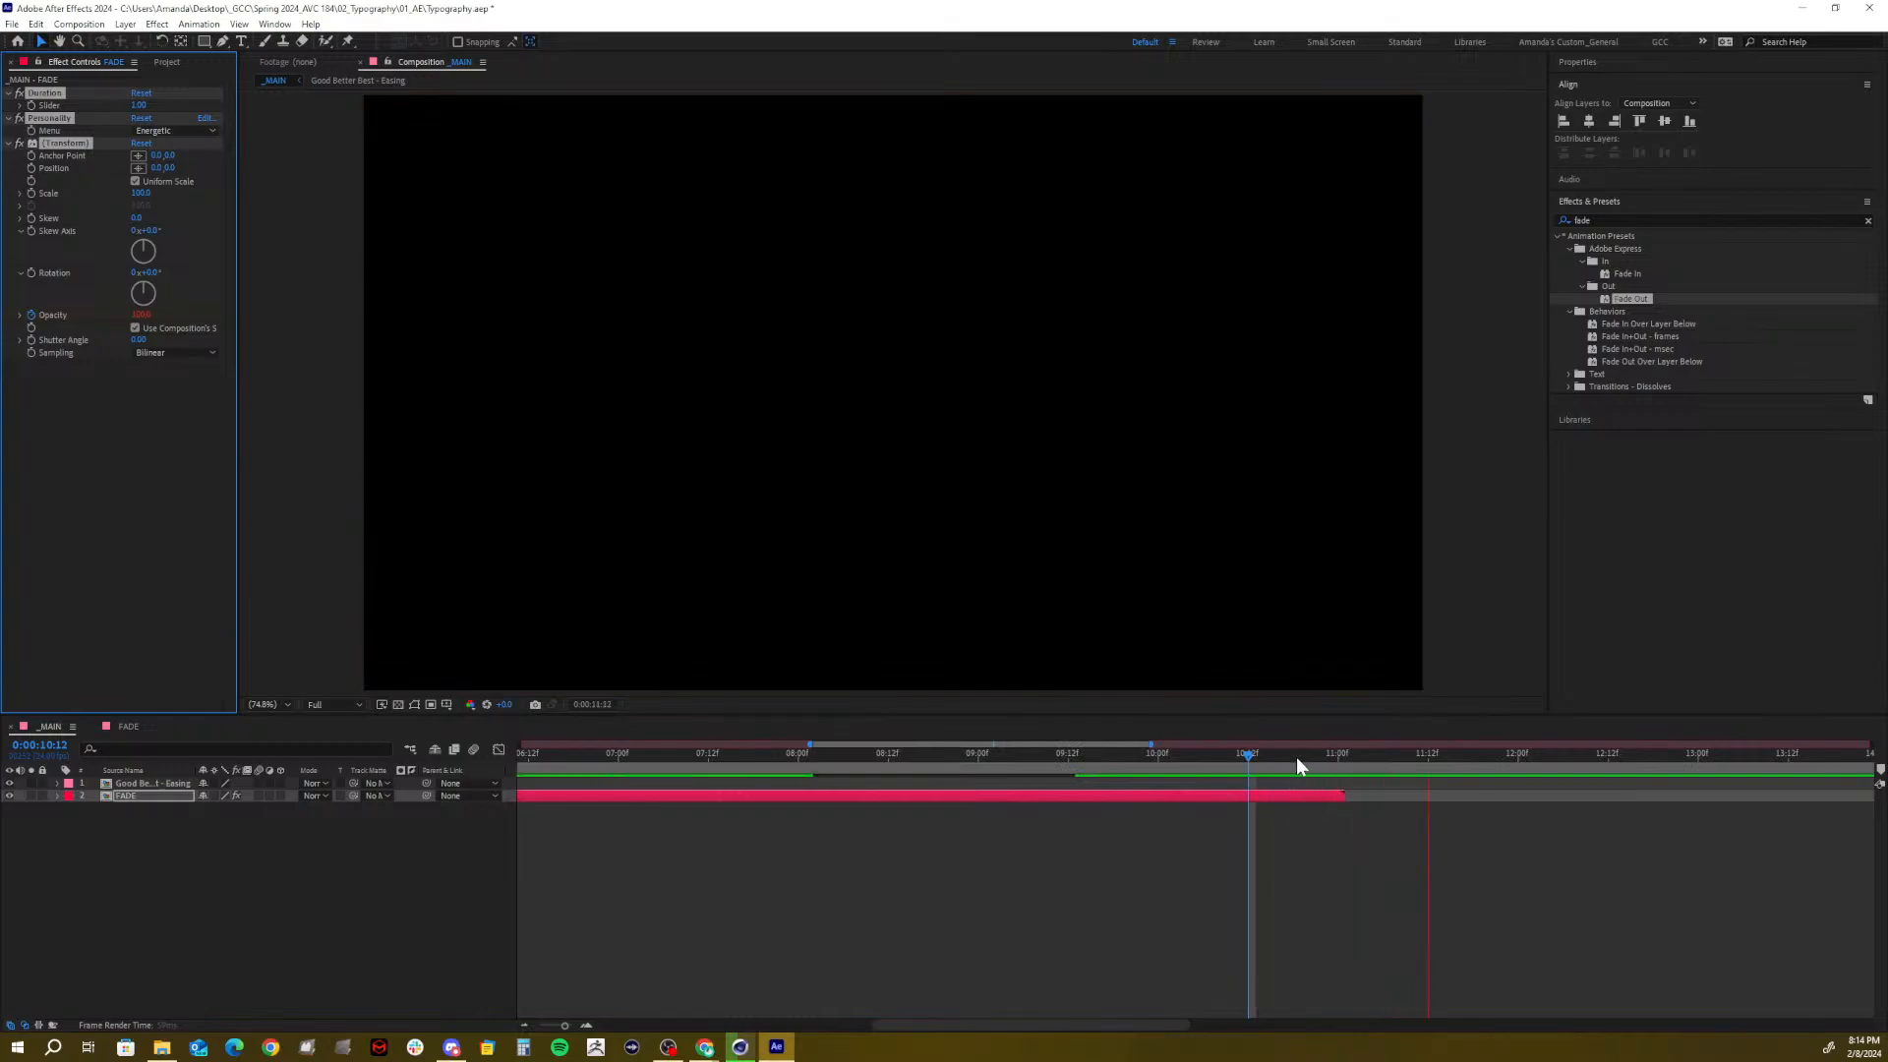
Delete all the preset's effects from the FADE layer
left_click(1270, 755)
left_click_drag(1270, 755, 1248, 765)
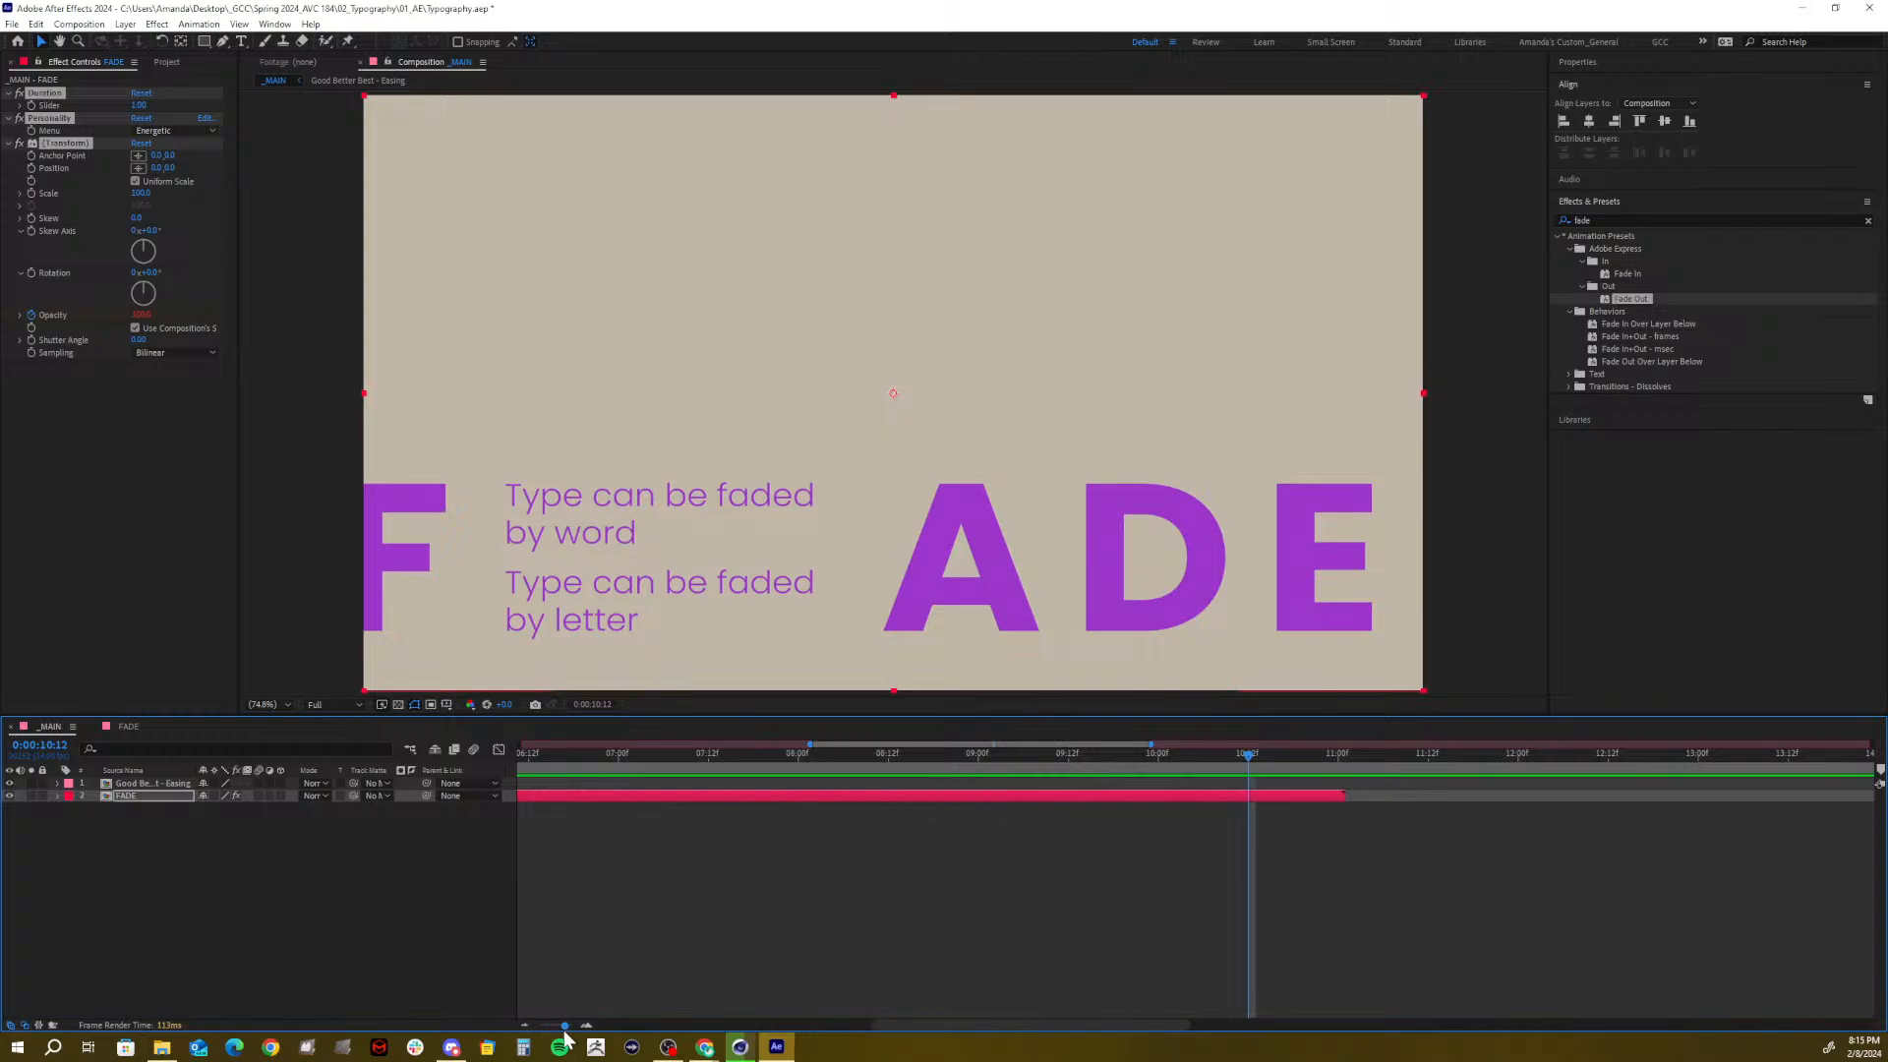
left_click_drag(564, 1024, 552, 1025)
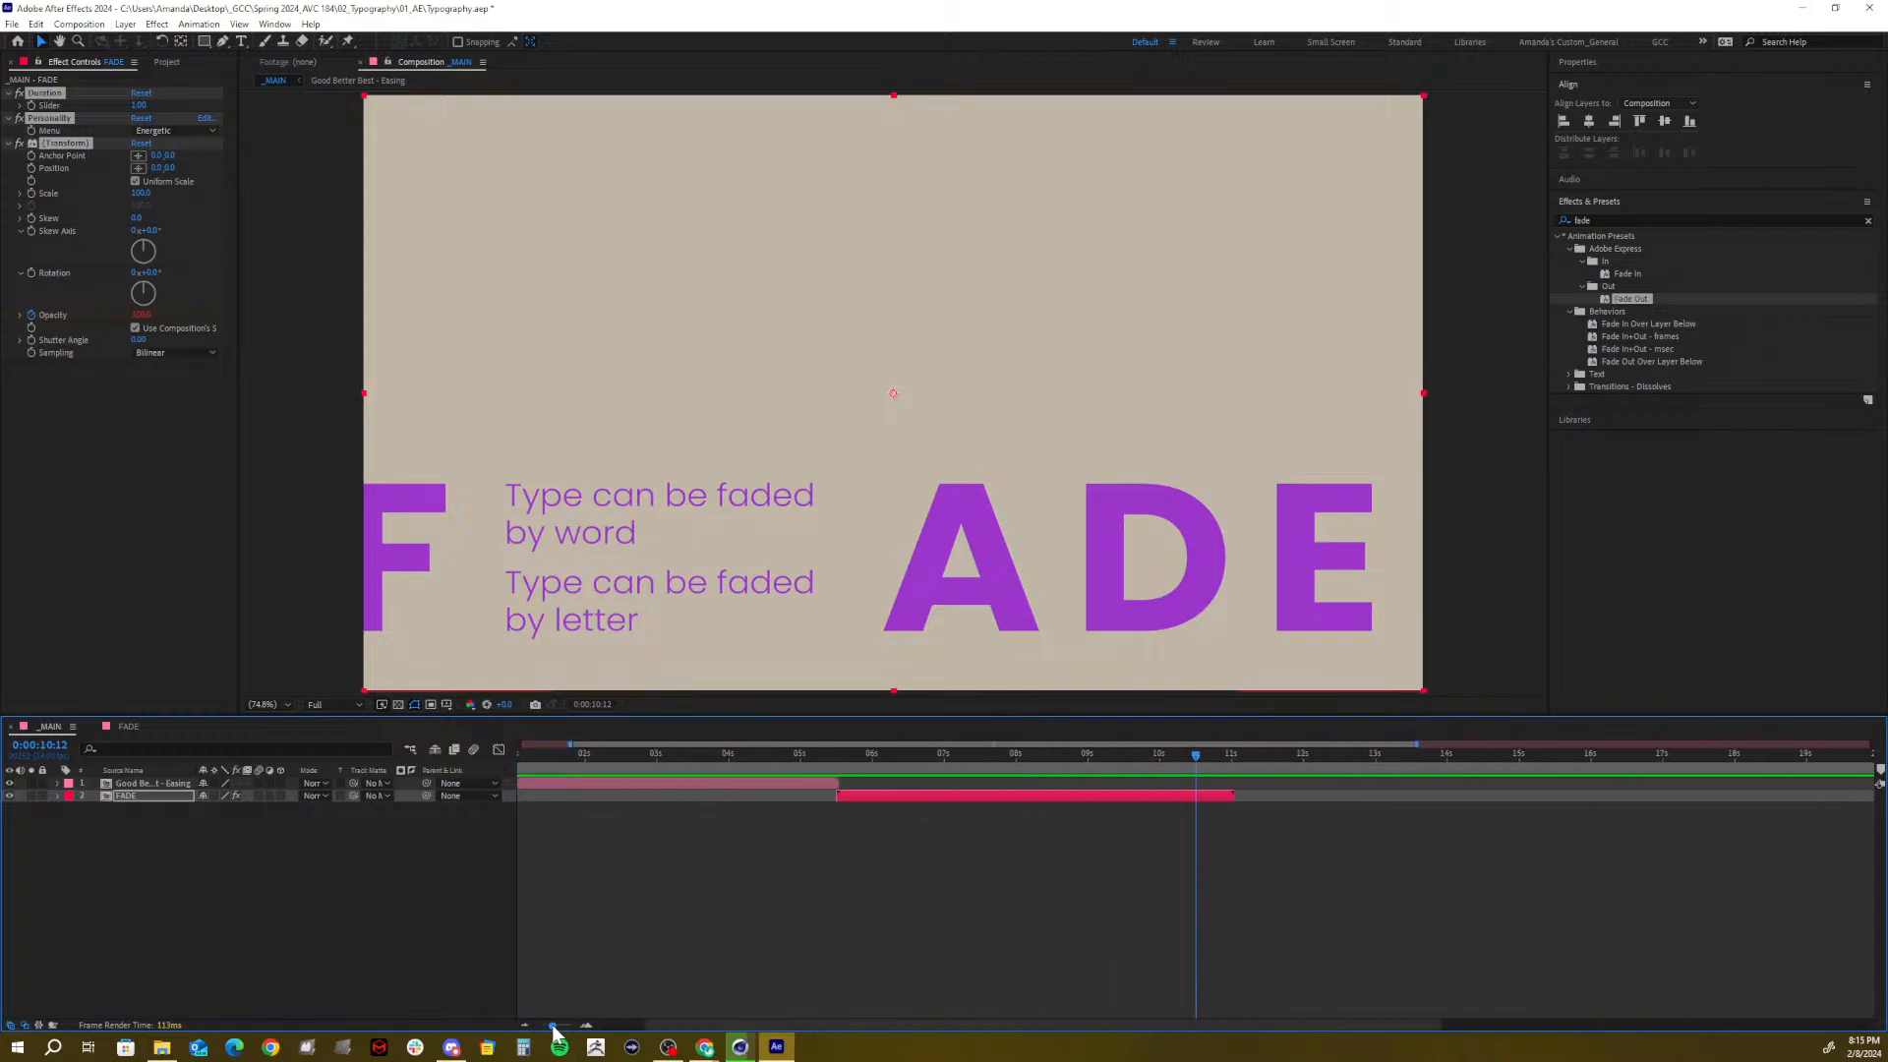
key("u")
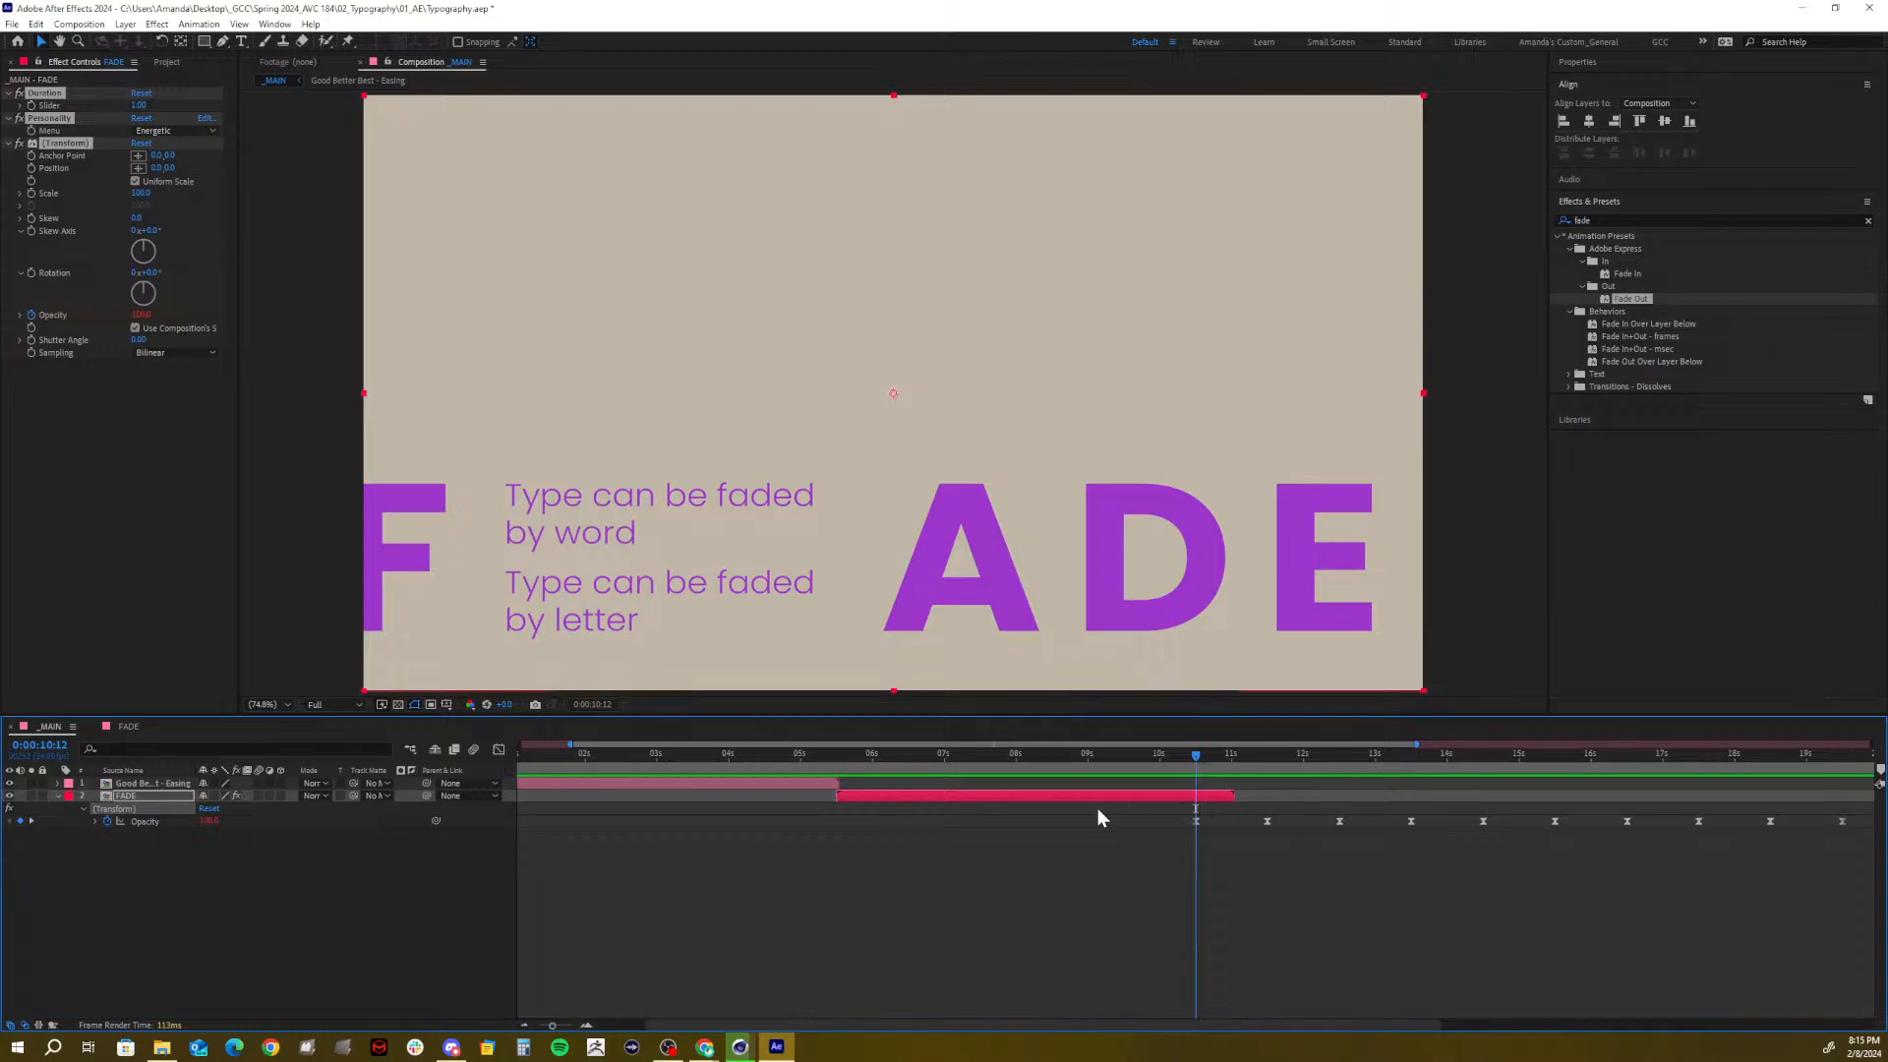
left_click(59, 98)
key("Delete")
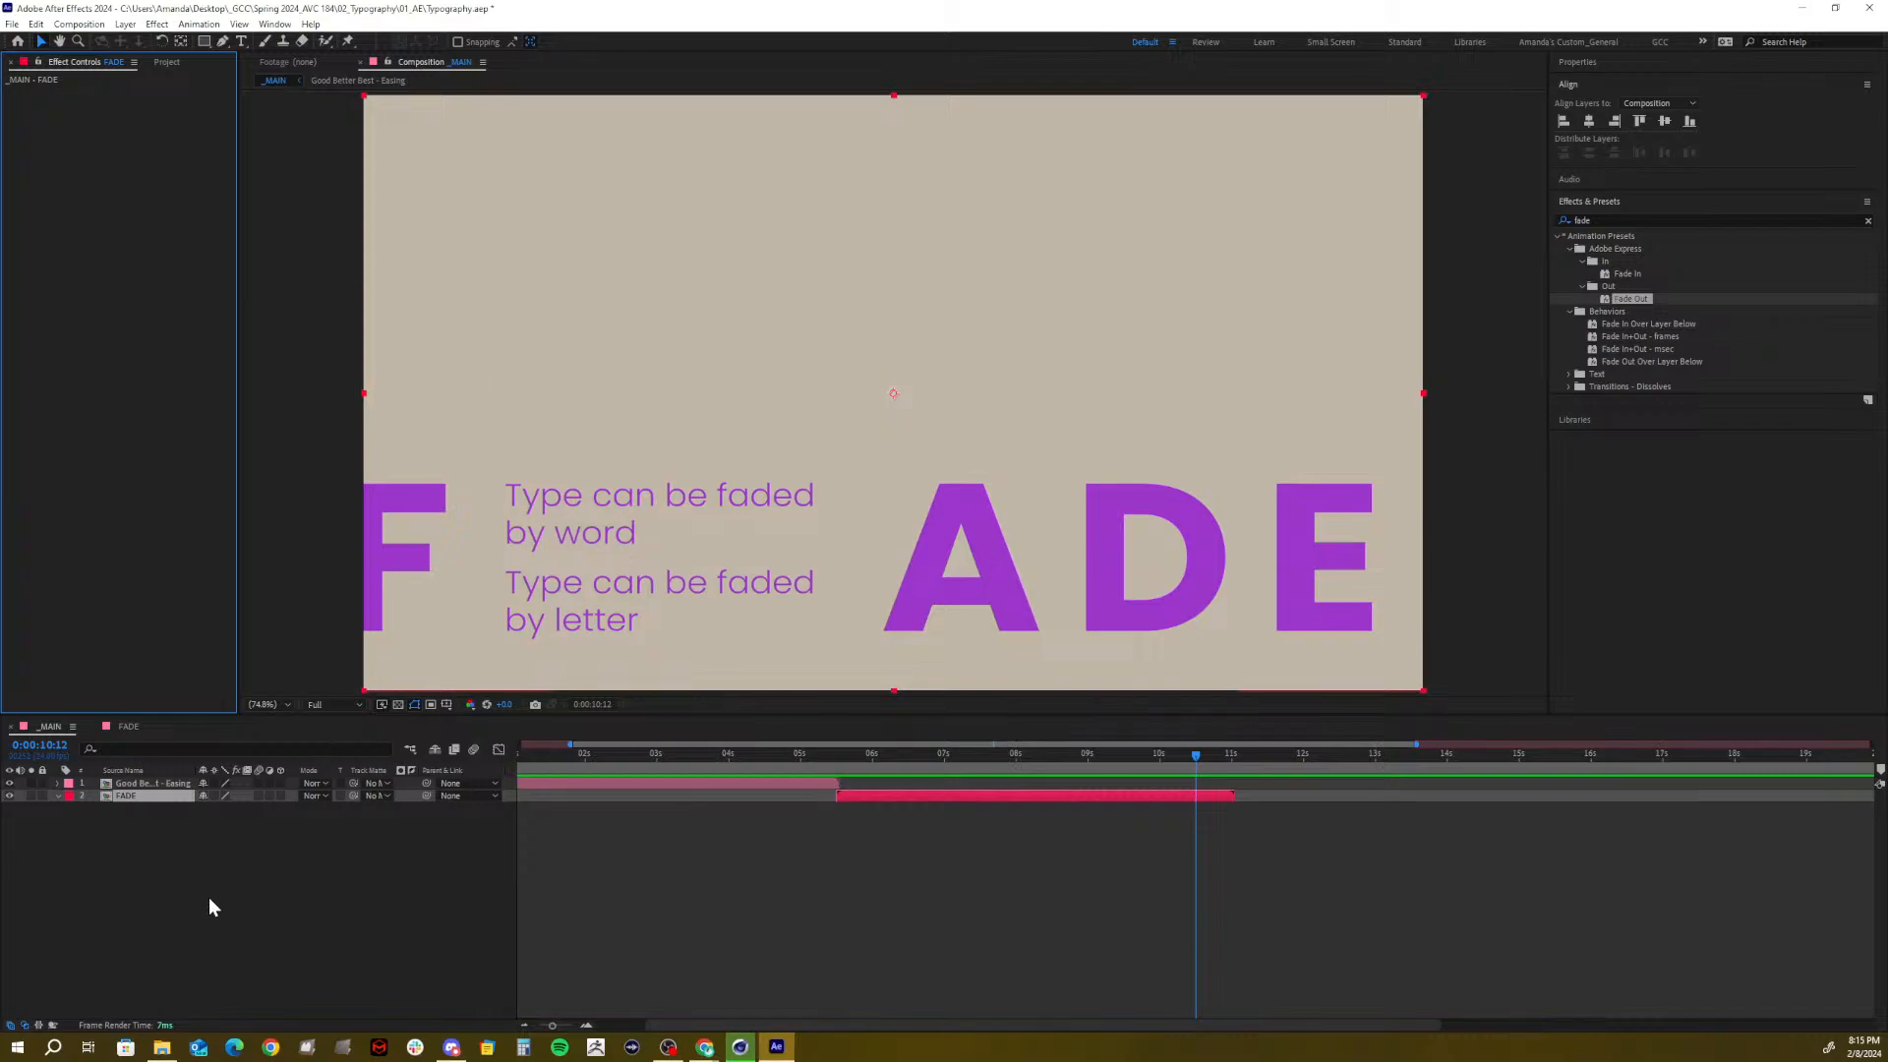
Keyframe FADE's opacity from 100% at 0:00:10:12 to 0% at 0:00:11:00
key("t")
left_click(94, 808)
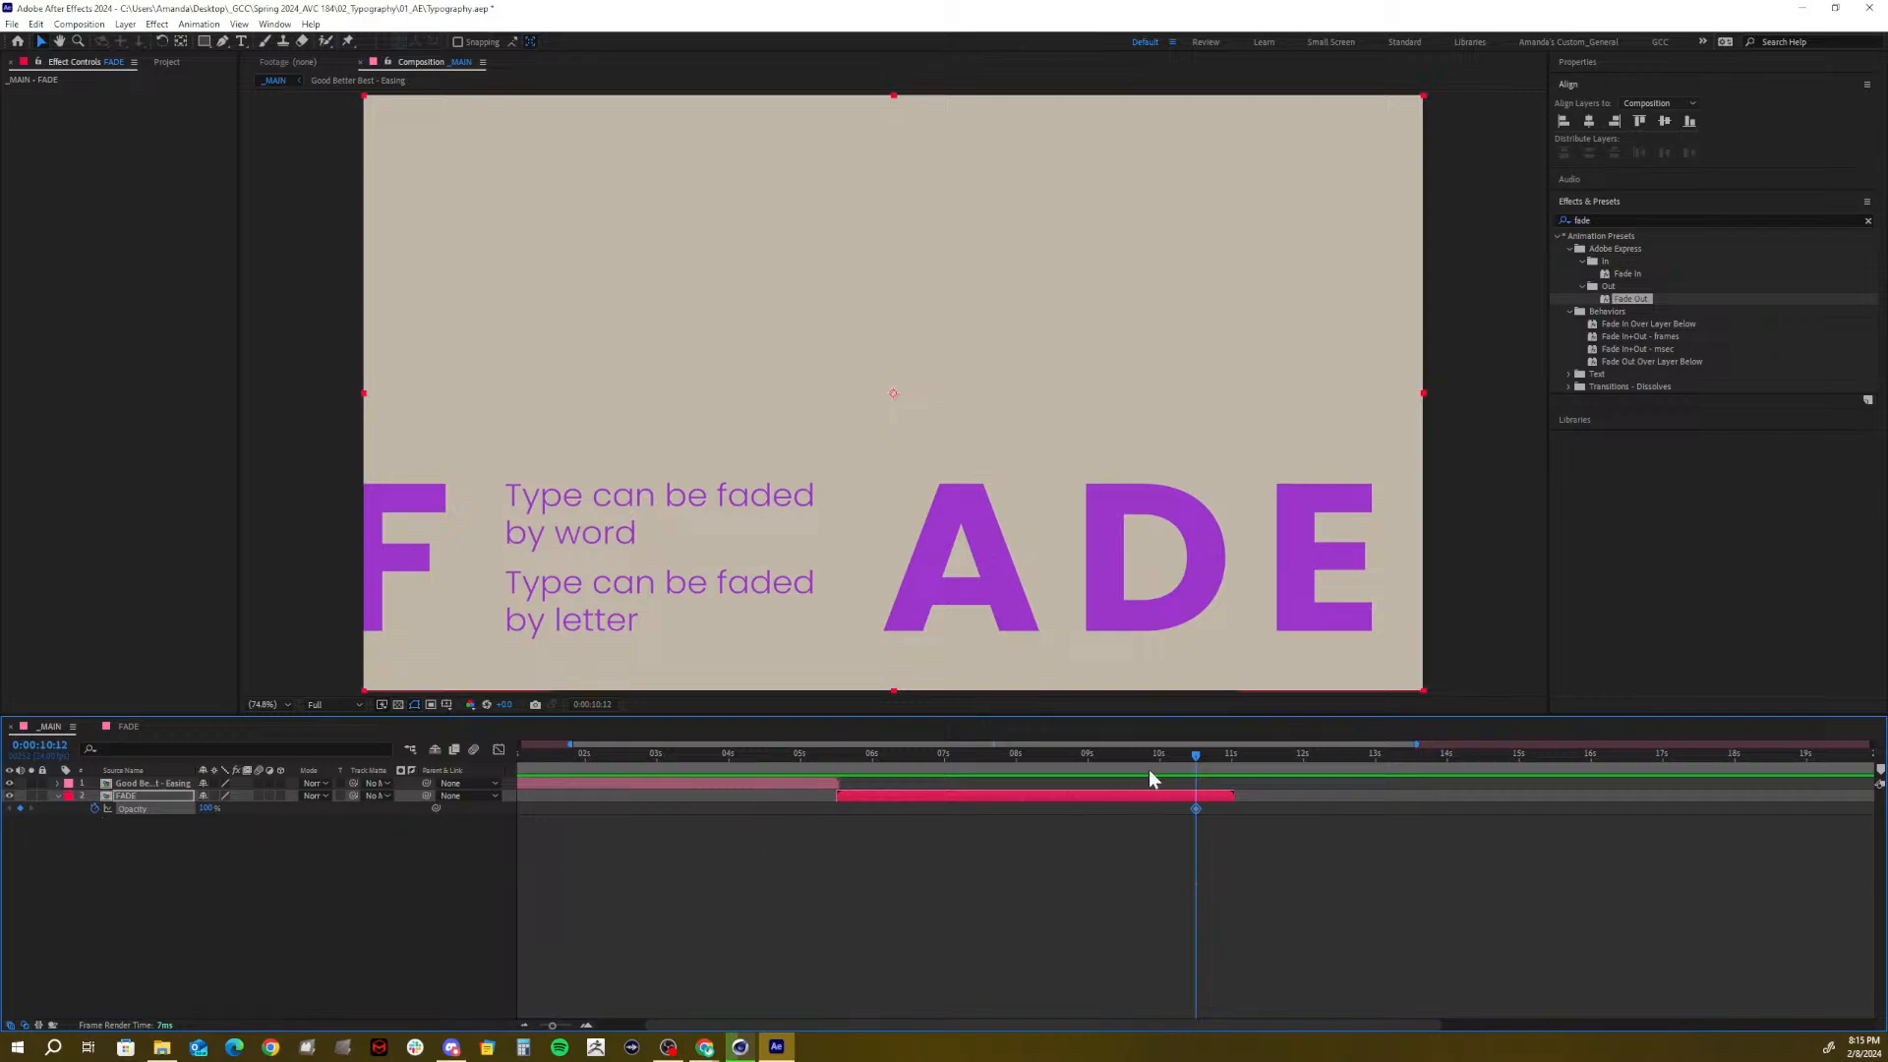
left_click(1231, 757)
left_click(204, 808)
type("0")
key("Return")
left_click(303, 848)
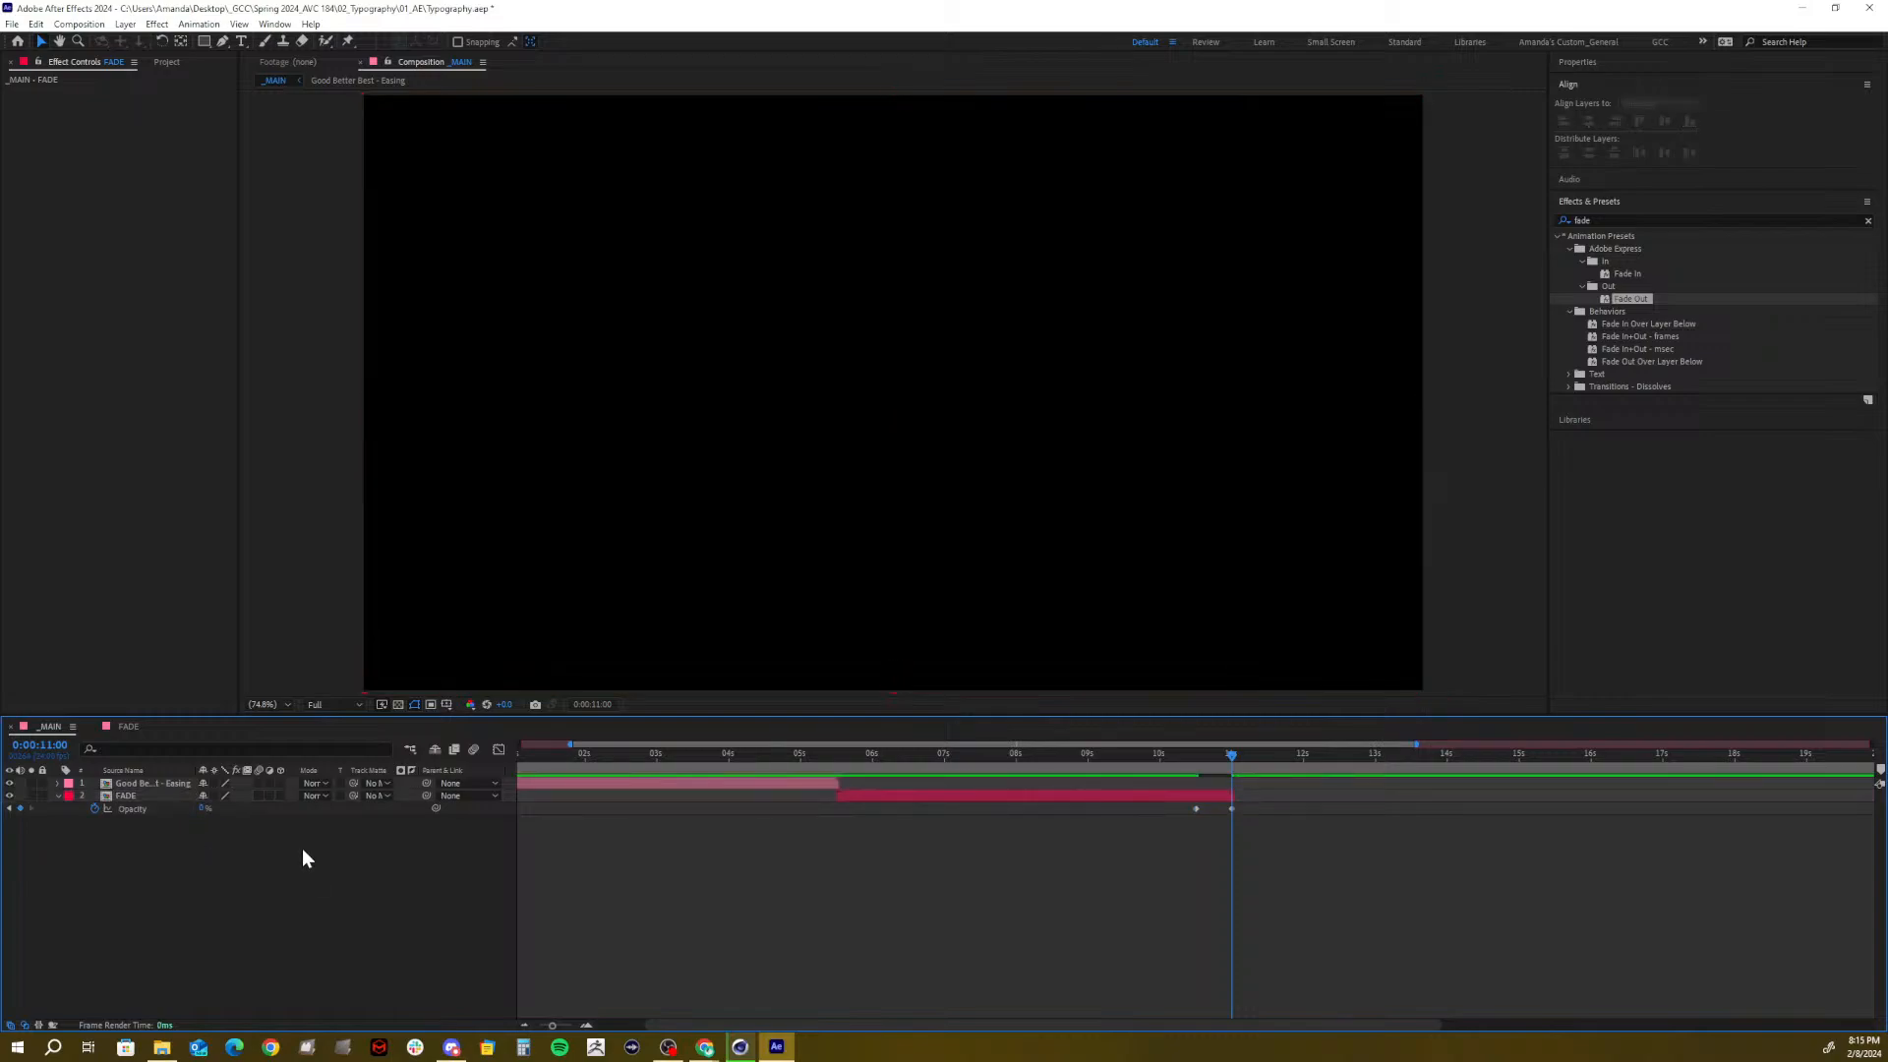
left_click_drag(1227, 757, 1192, 823)
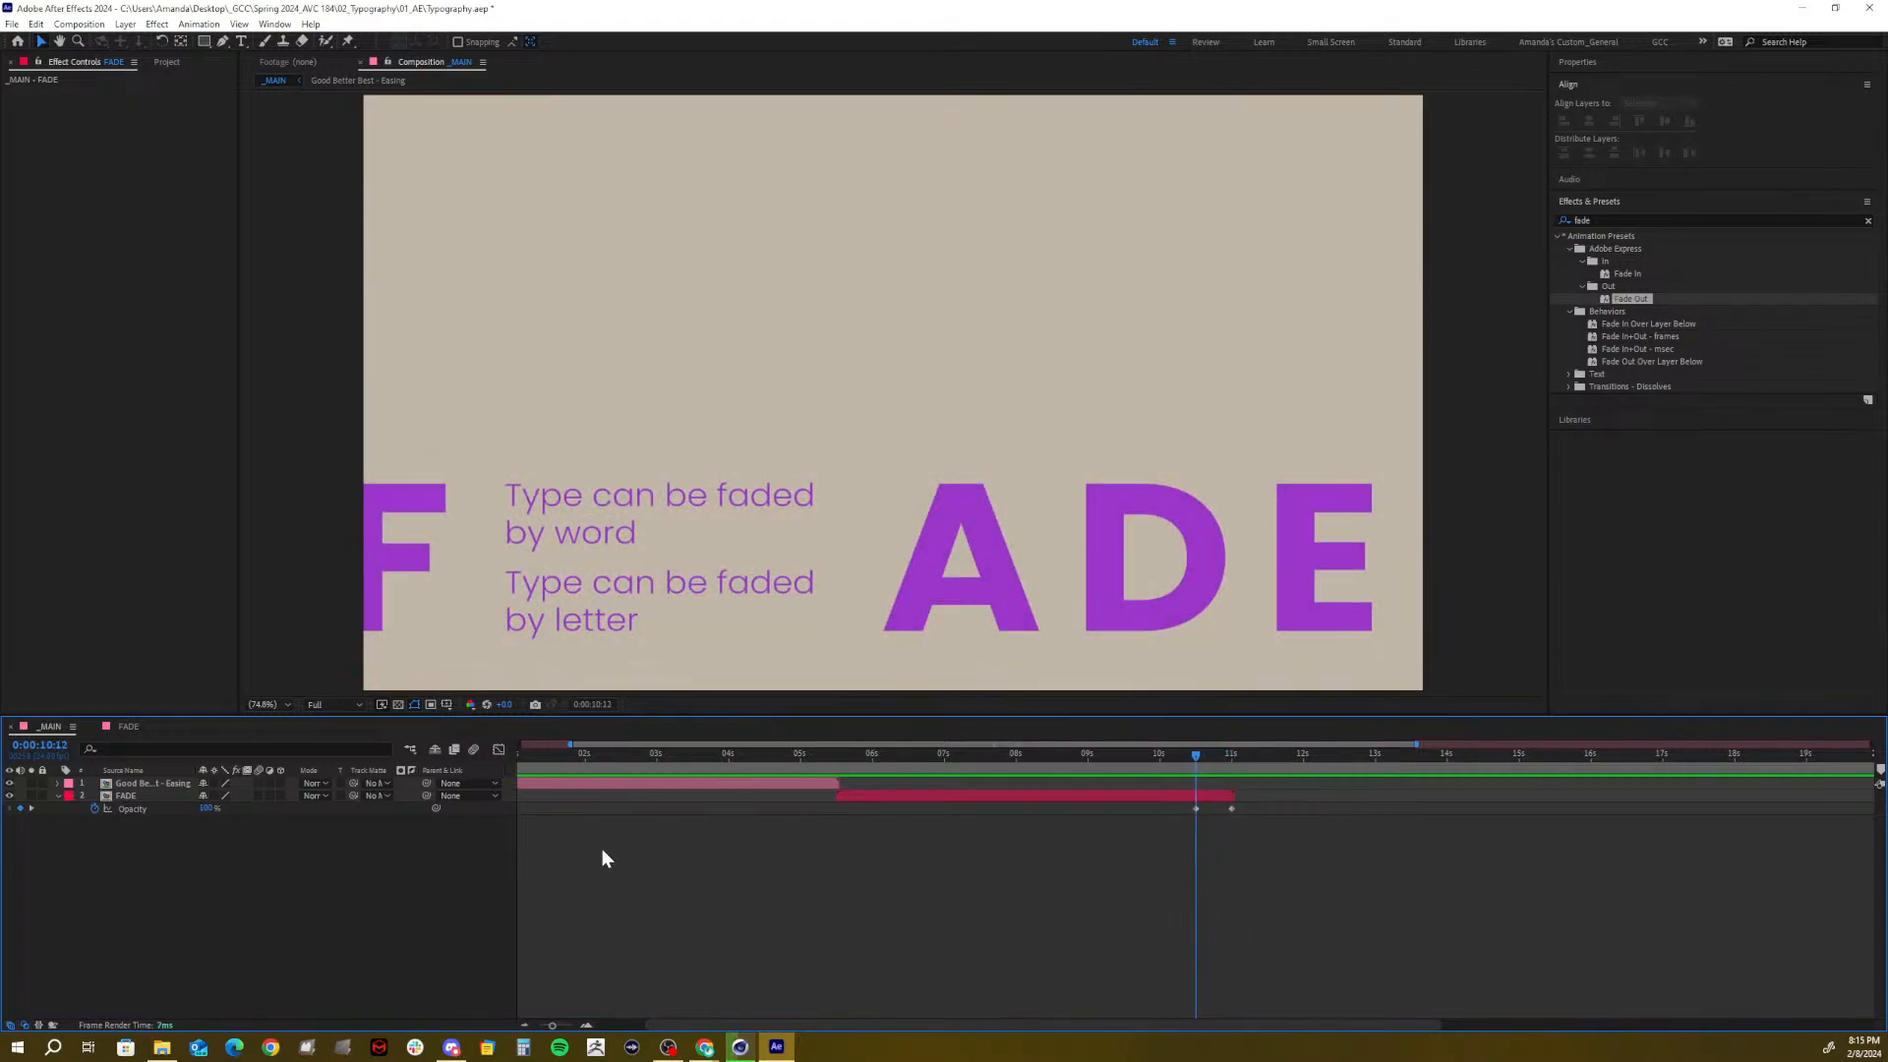
Review the FADE layer's opacity keyframes partway through the fade
left_click(55, 795)
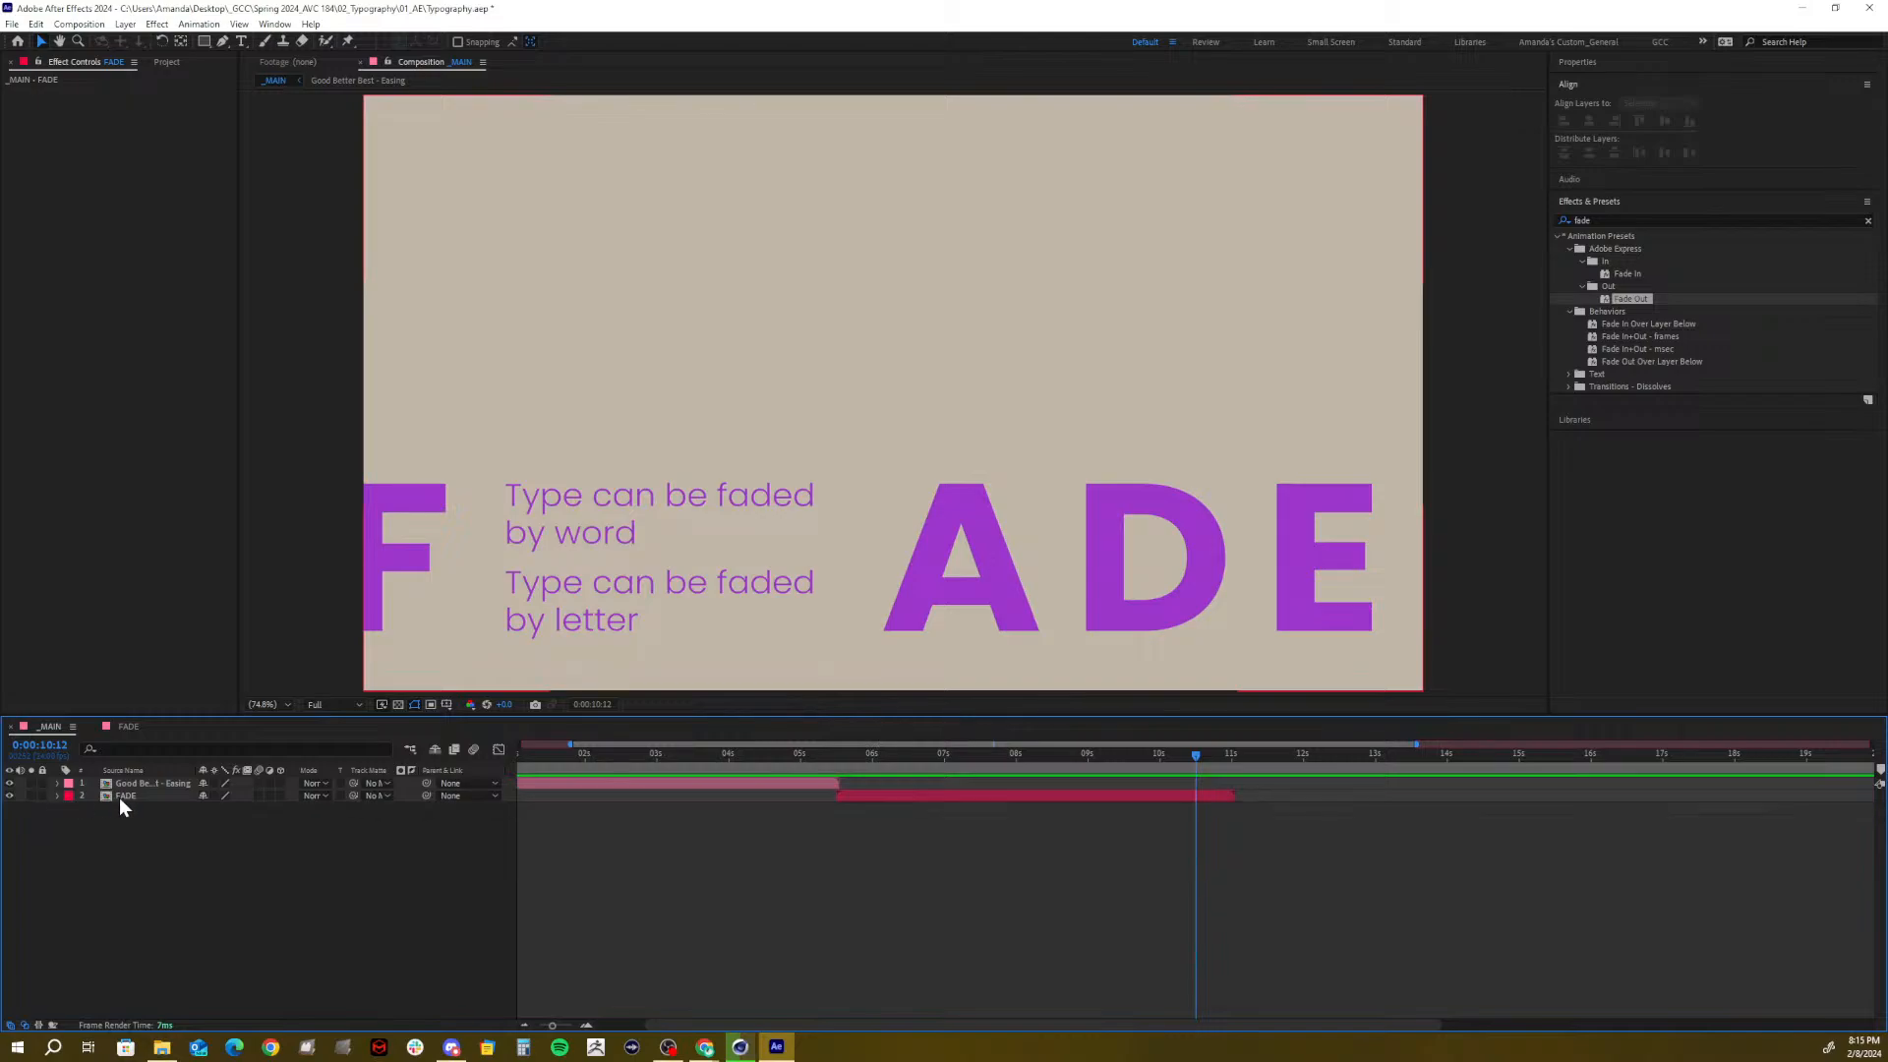
left_click(127, 798)
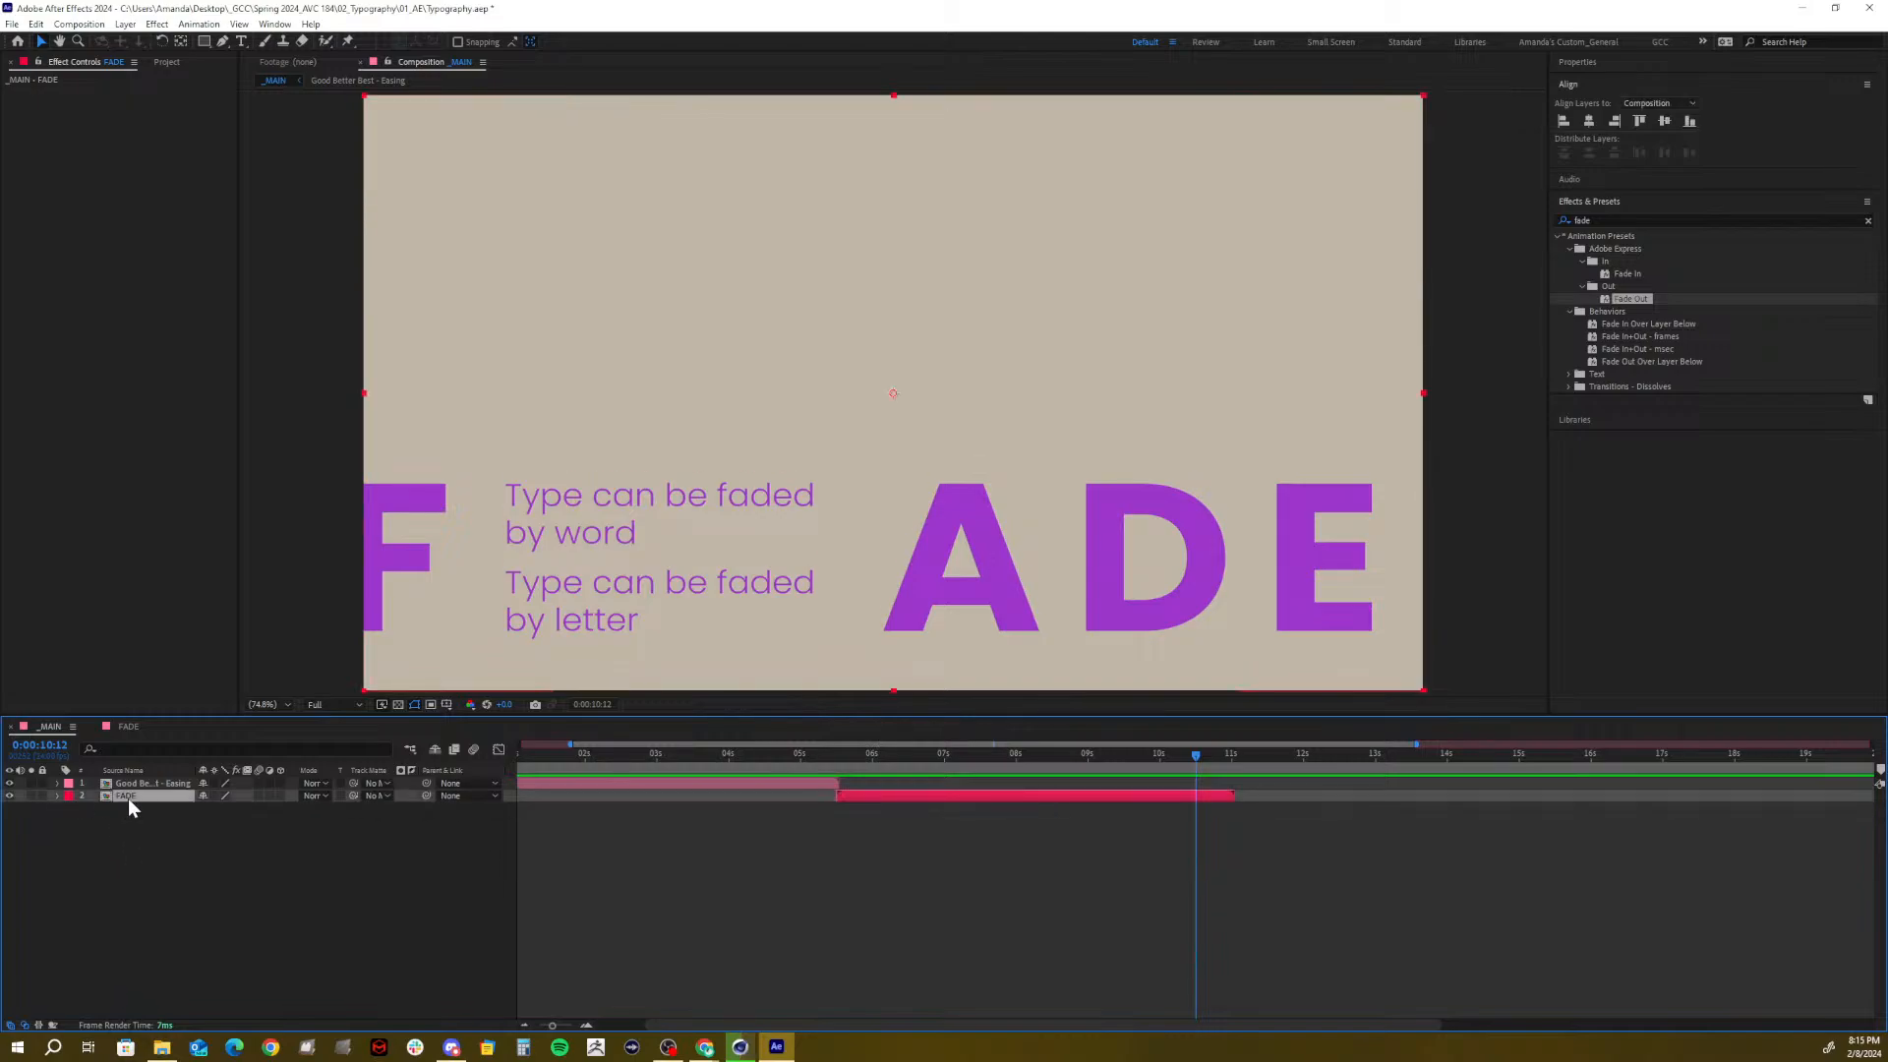
key("t")
mouse_move(1197, 759)
left_mouse_down()
mouse_move(1235, 763)
mouse_move(1195, 777)
mouse_move(1253, 770)
mouse_move(1194, 781)
left_mouse_up()
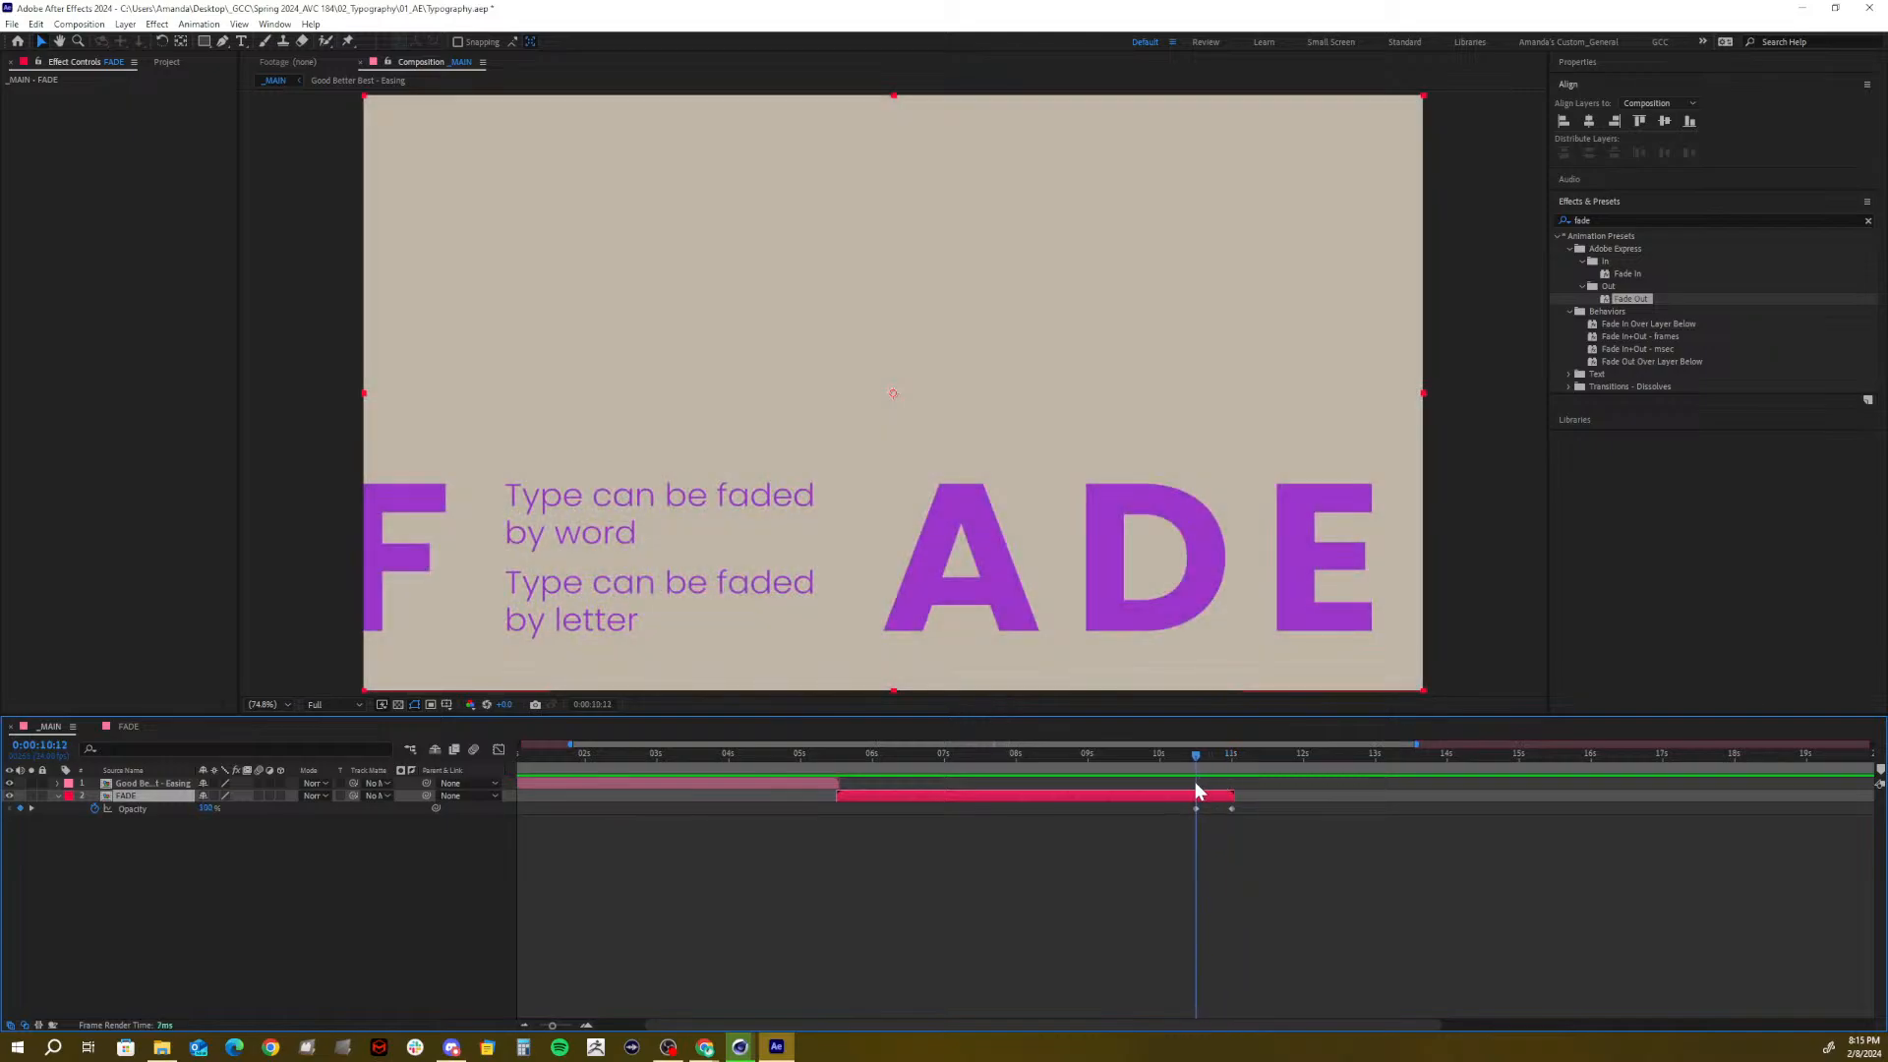
left_click(173, 62)
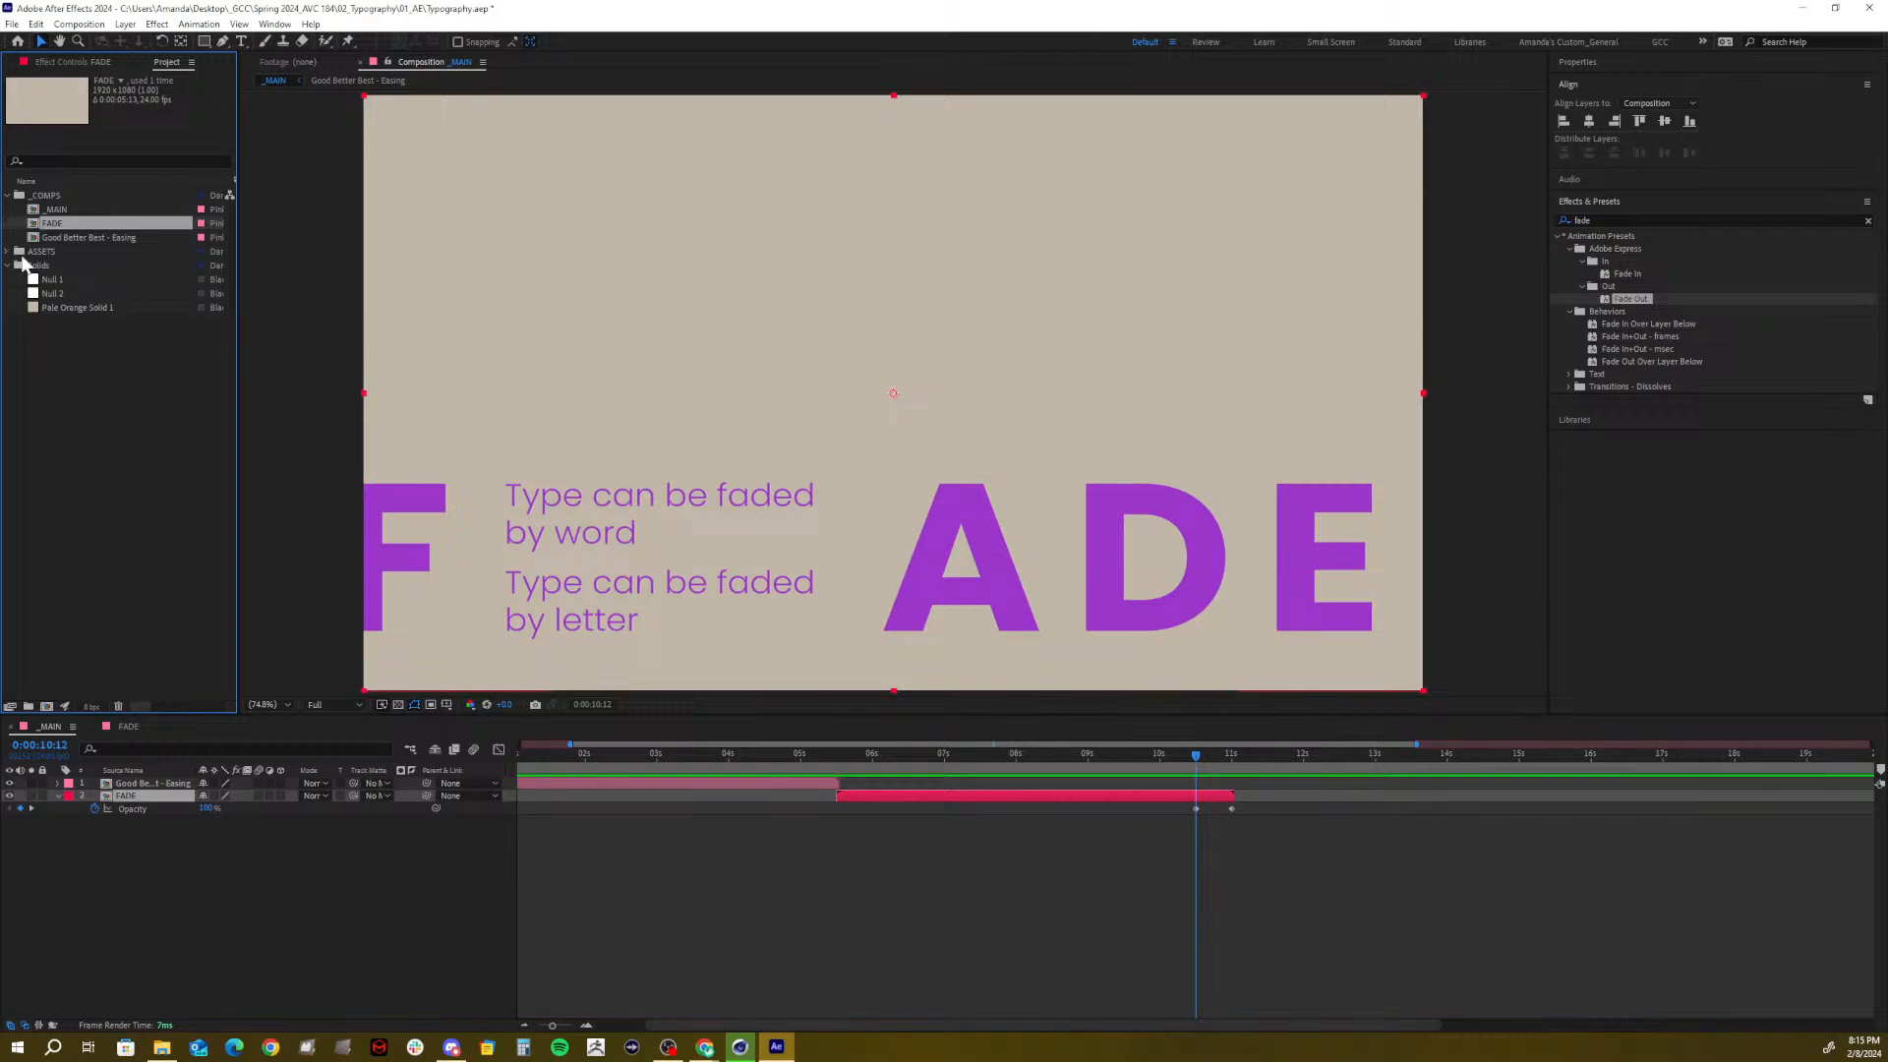
Create a 'Contact Information' composition in _COMPS and drag Pale Orange Solid 1 into it
left_click(40, 197)
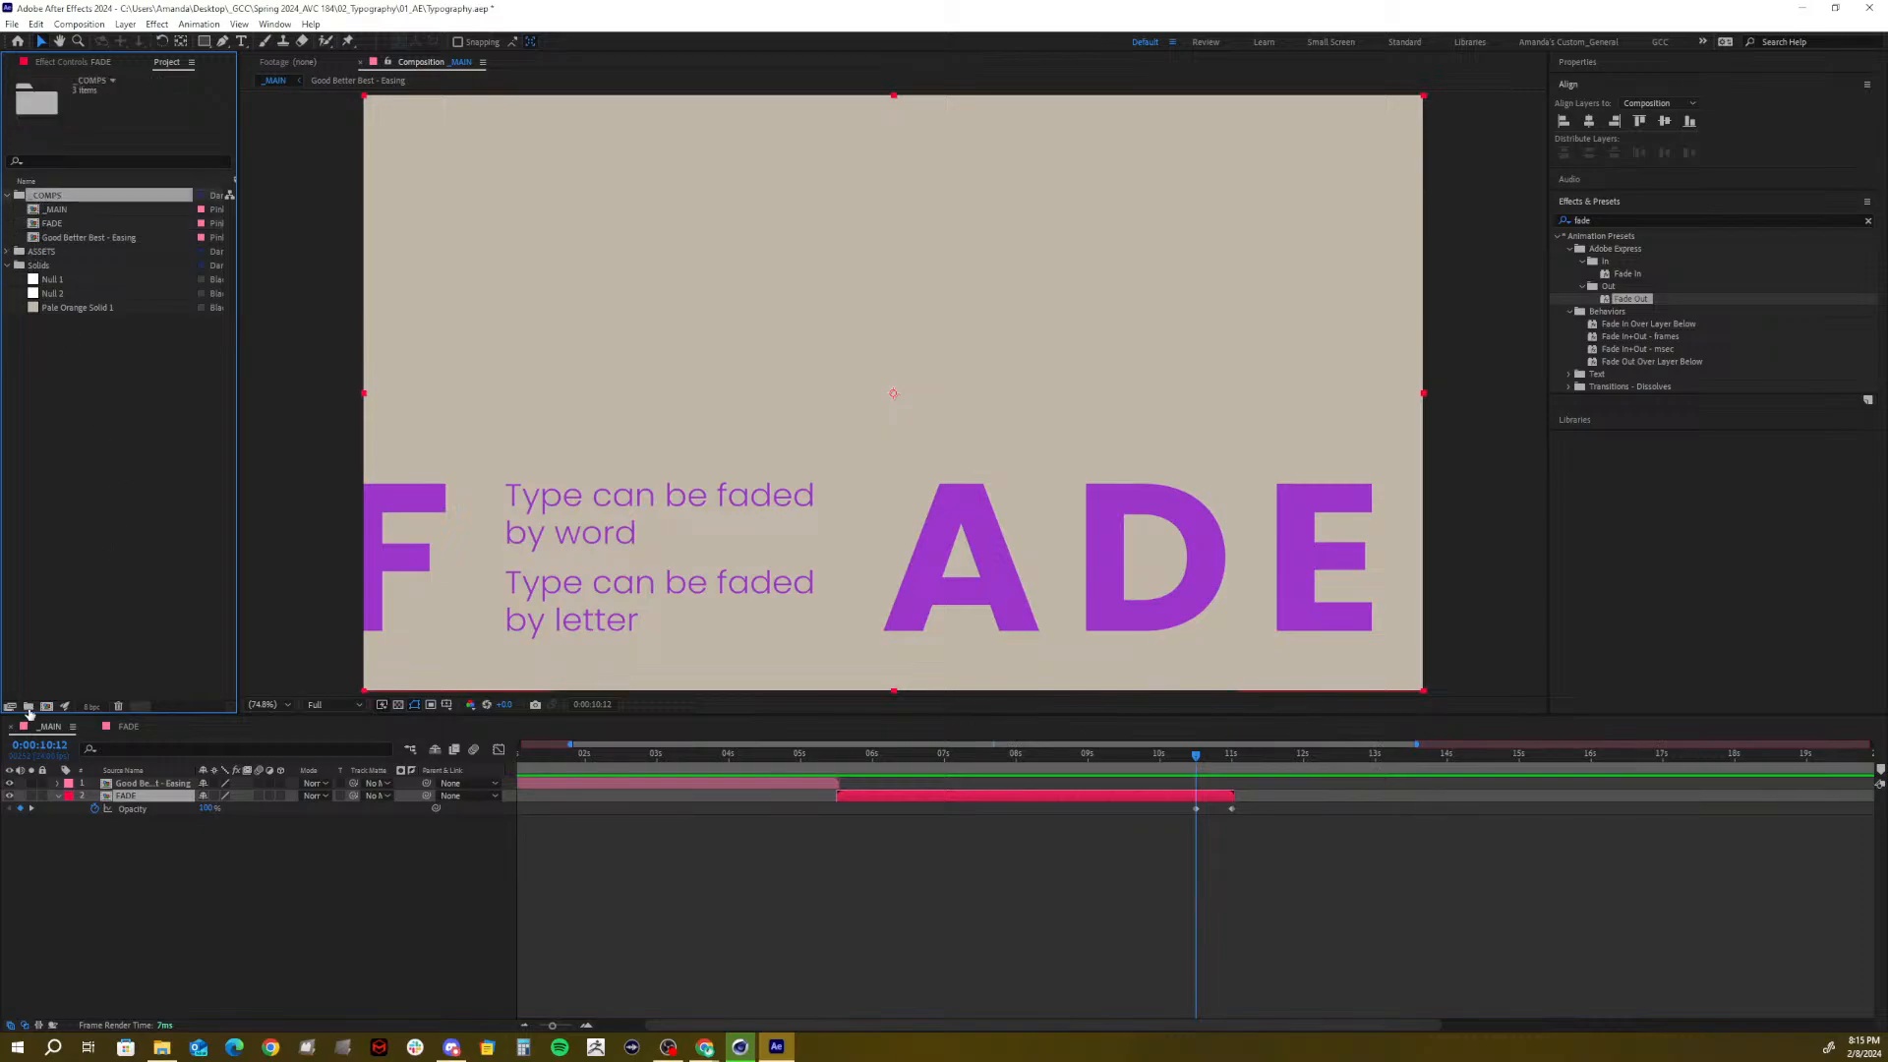
left_click(46, 706)
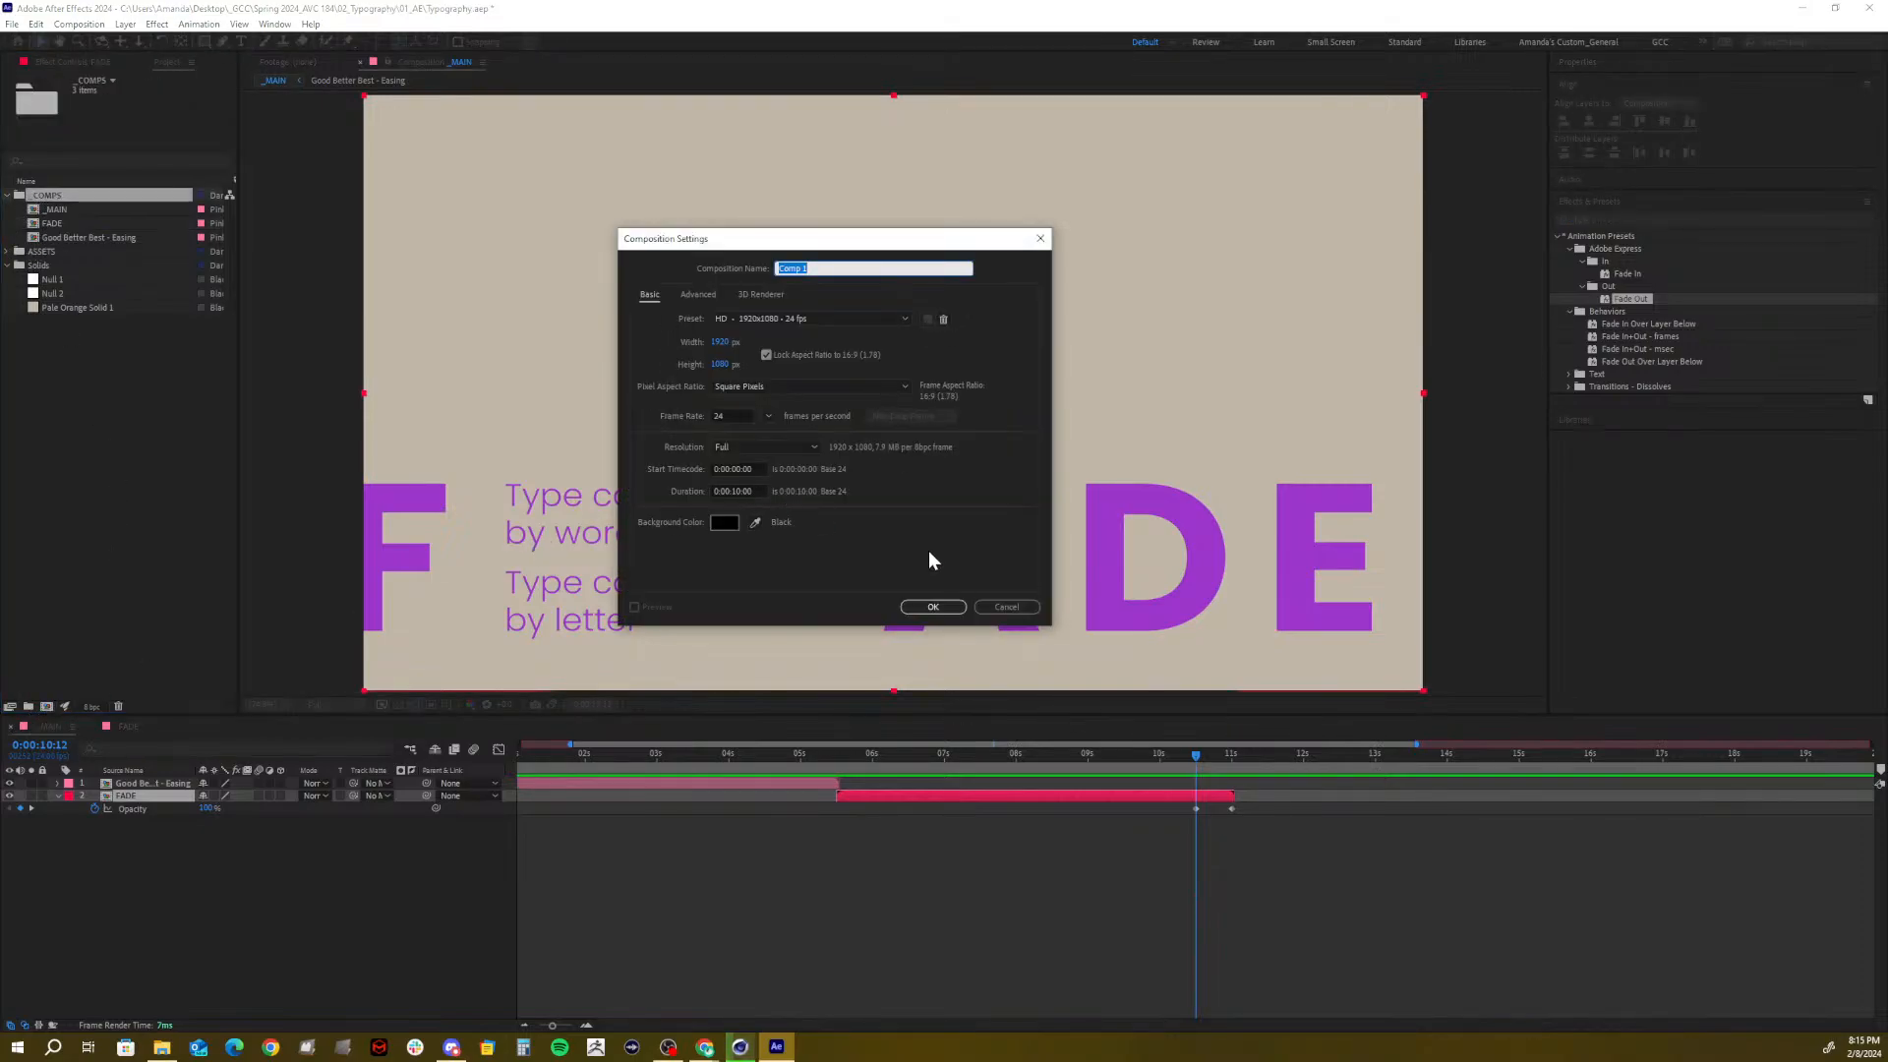
type("Contact")
key("BackSpace")
type("nformation")
left_click(928, 608)
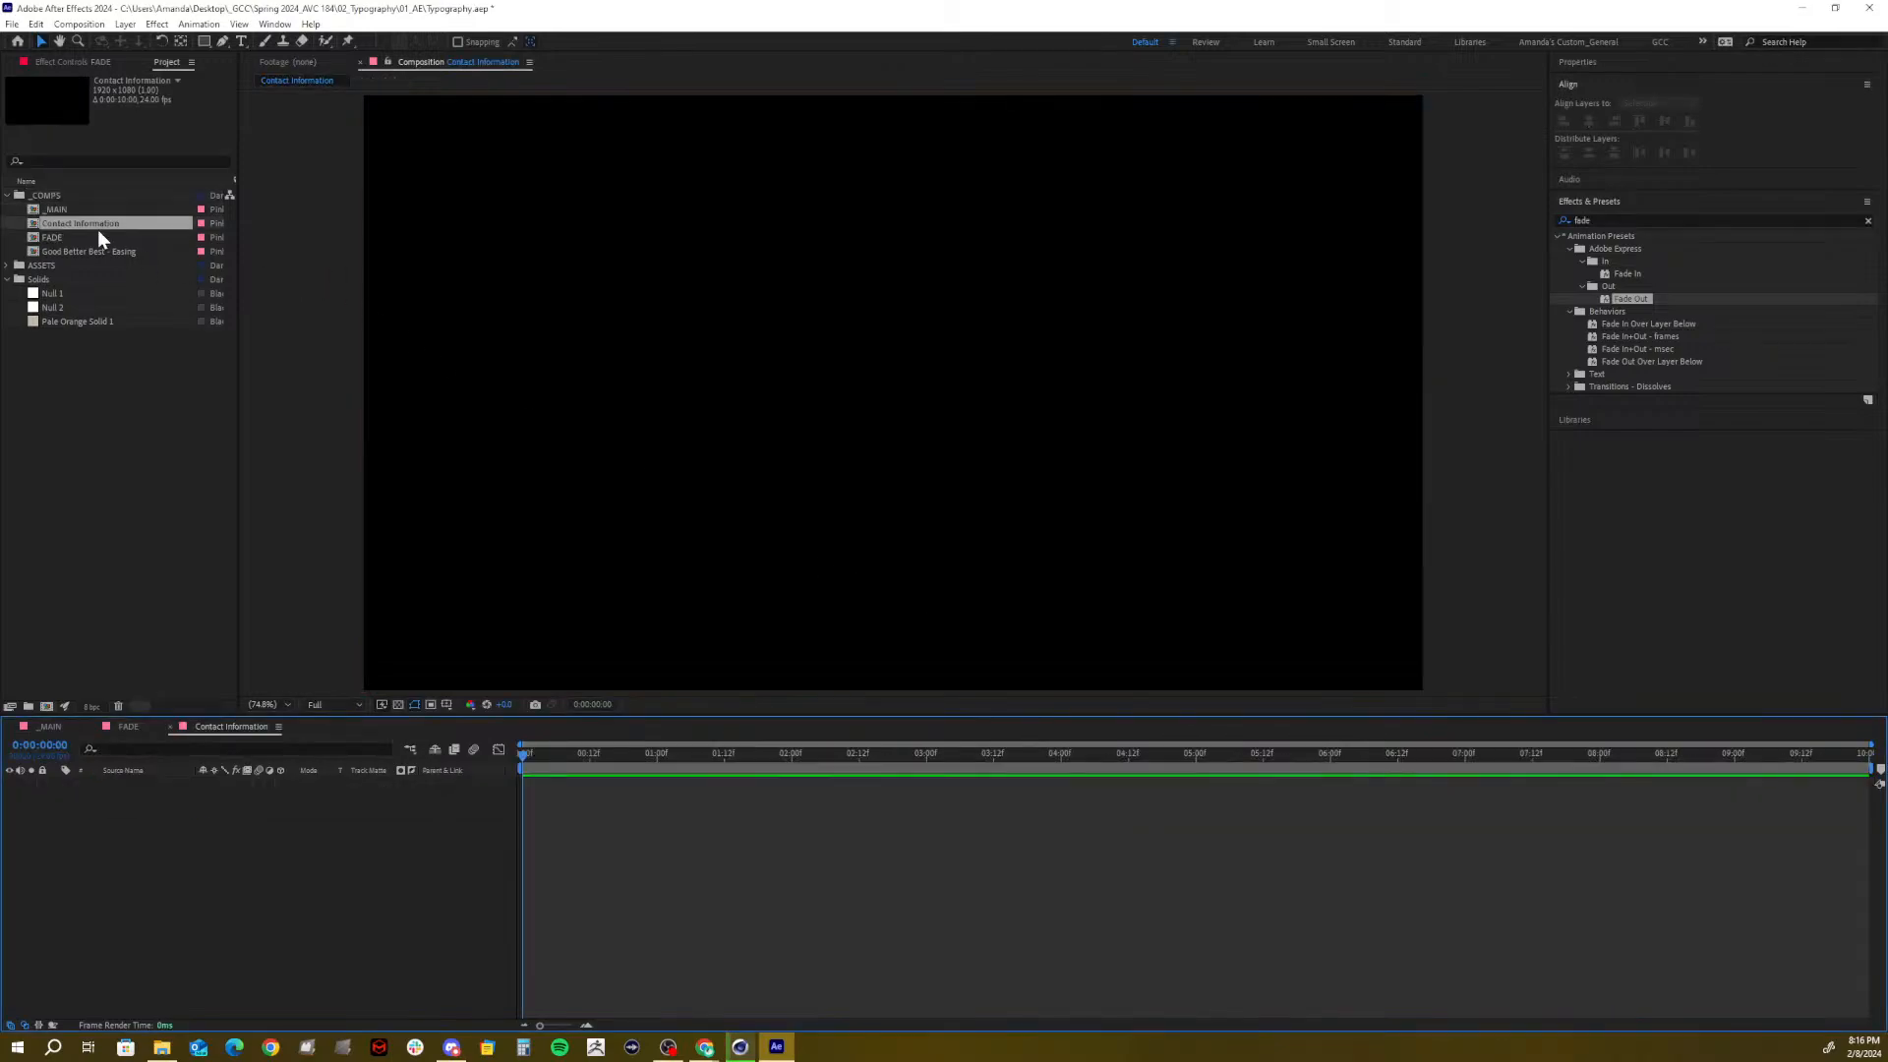
left_click_drag(63, 321, 71, 847)
Glance at the FADE comp, save the project, and bring the browser window into view
left_click(128, 725)
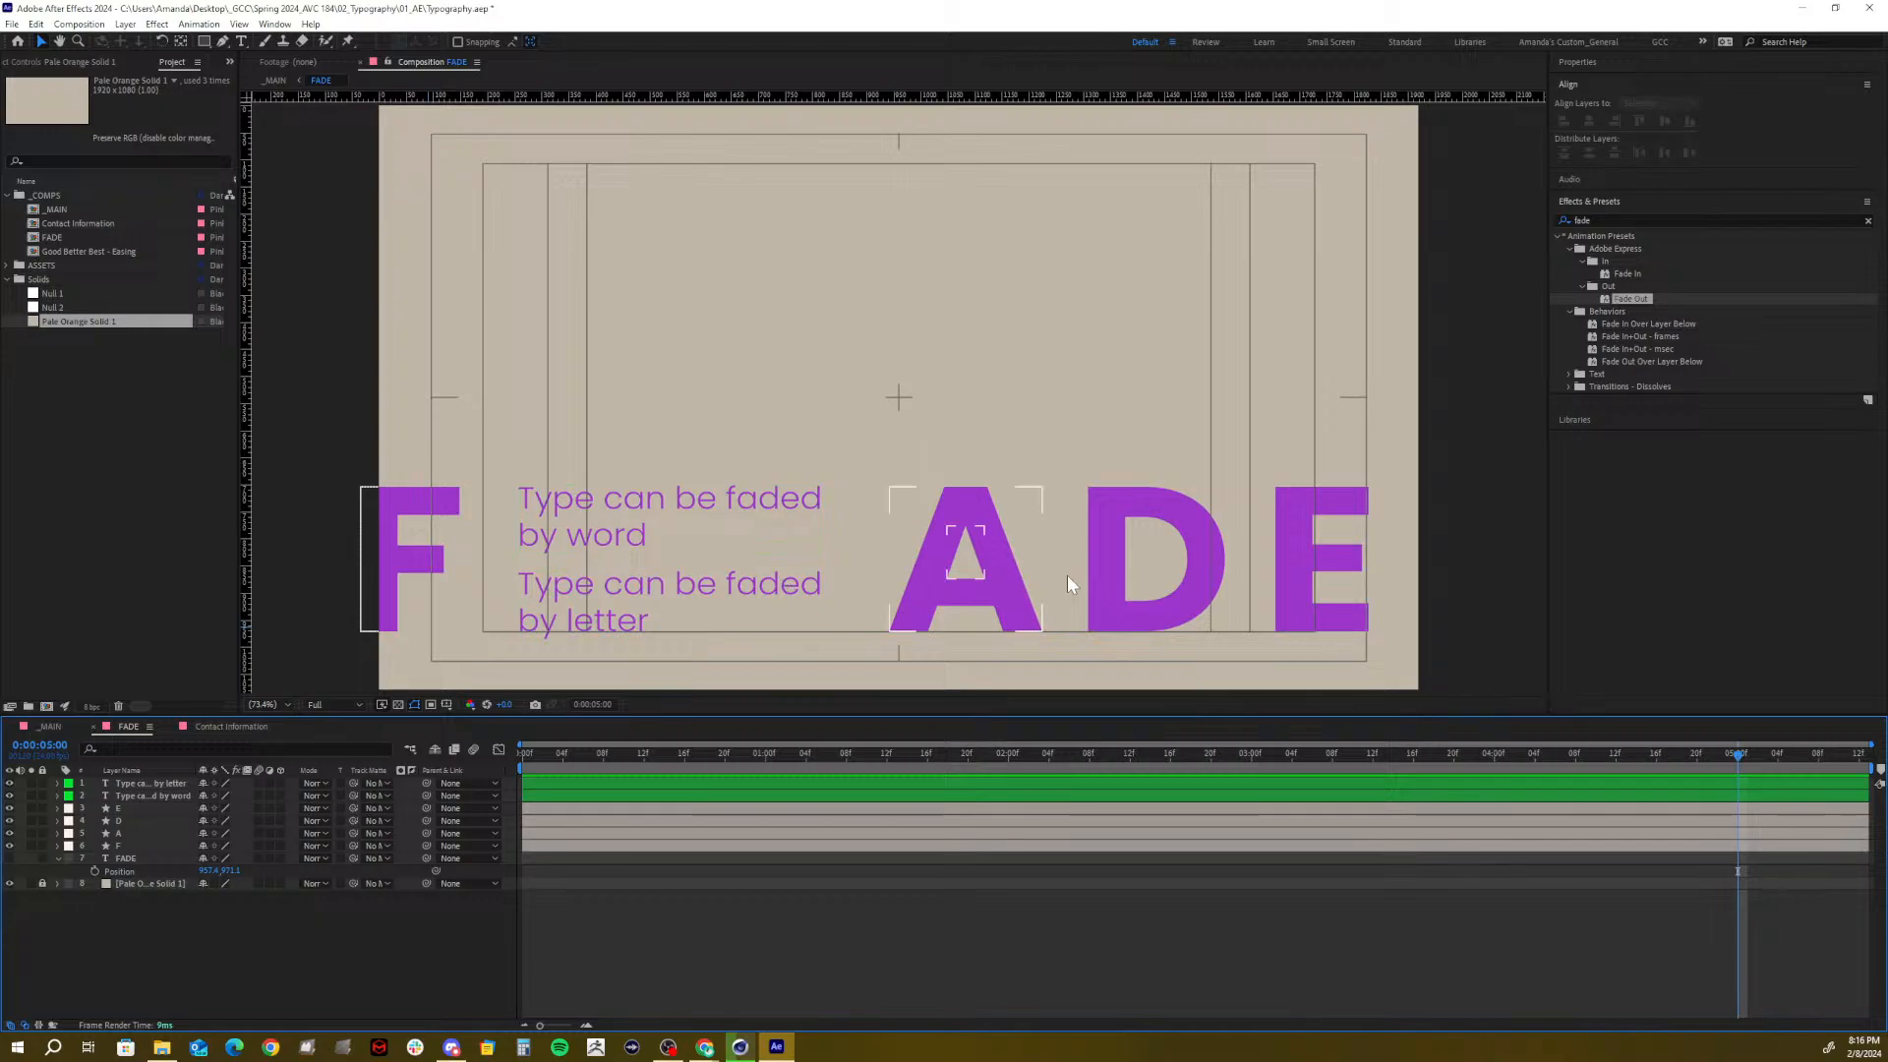
left_click(197, 730)
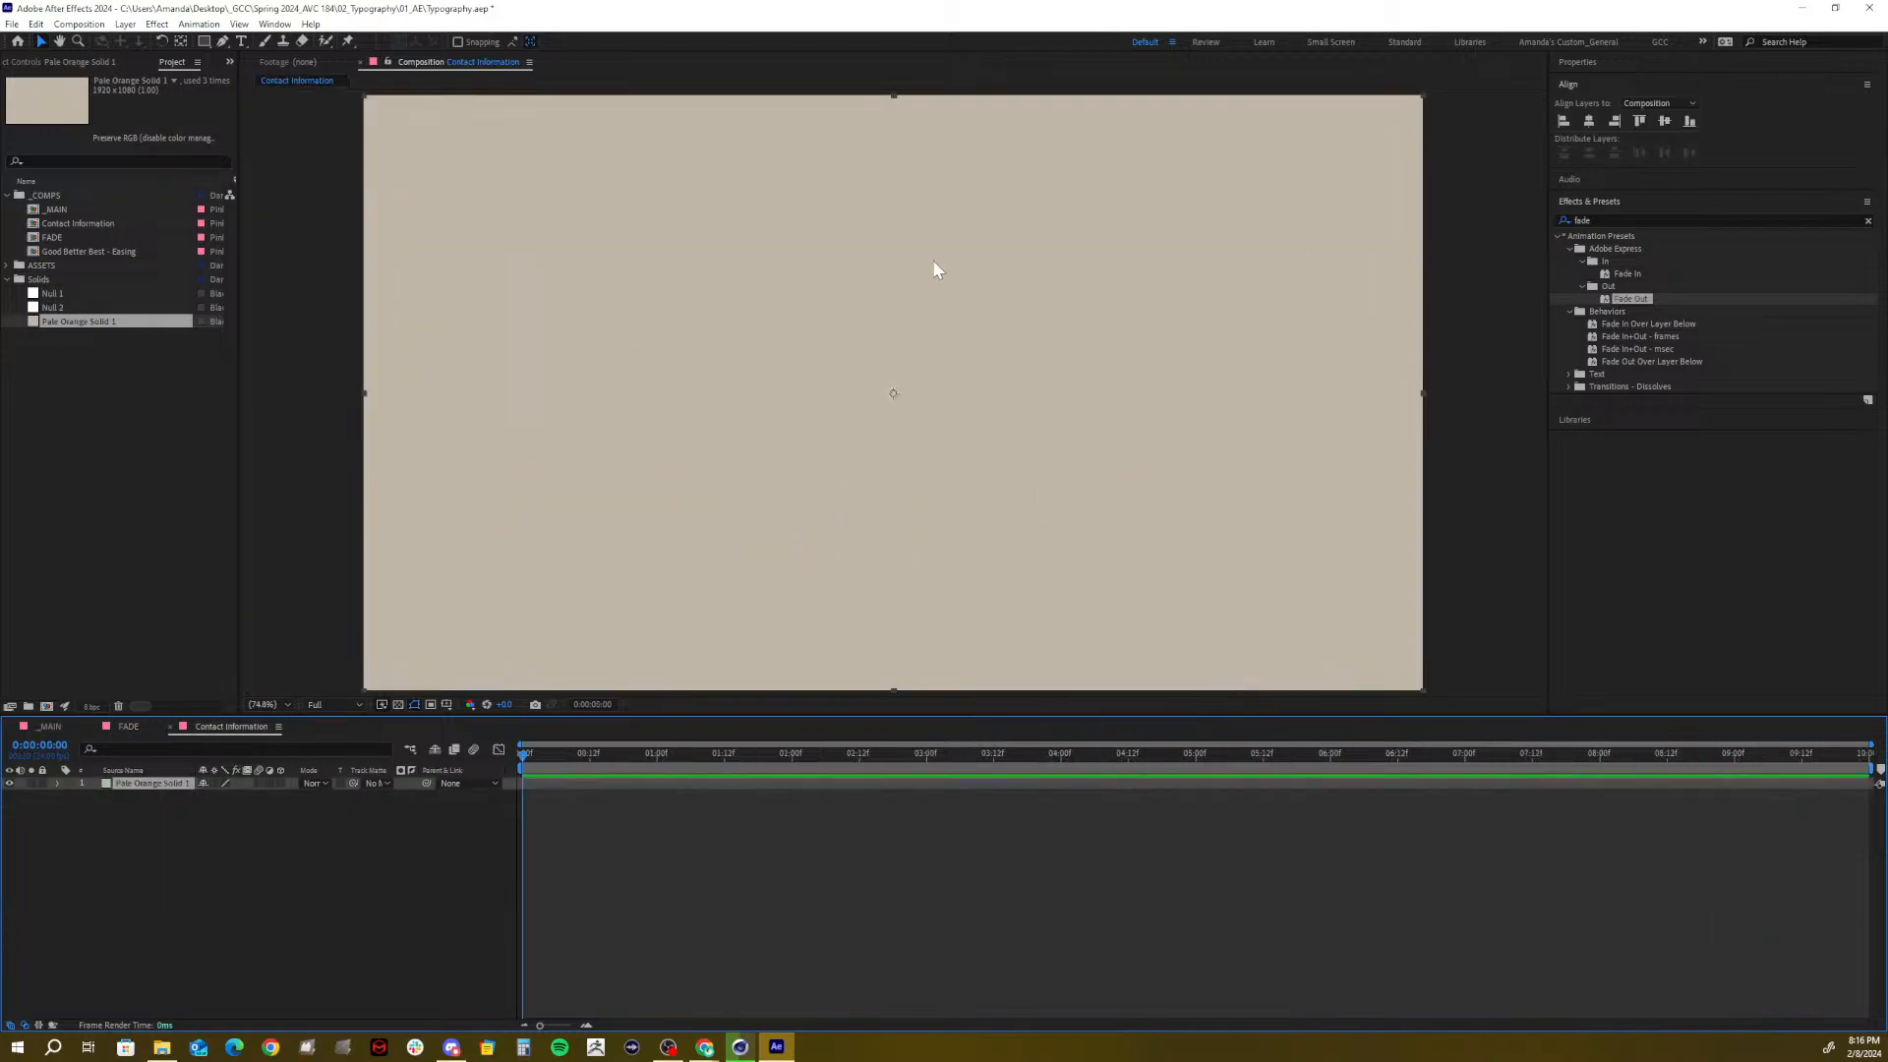
key("ctrl+s")
key("alt+Tab")
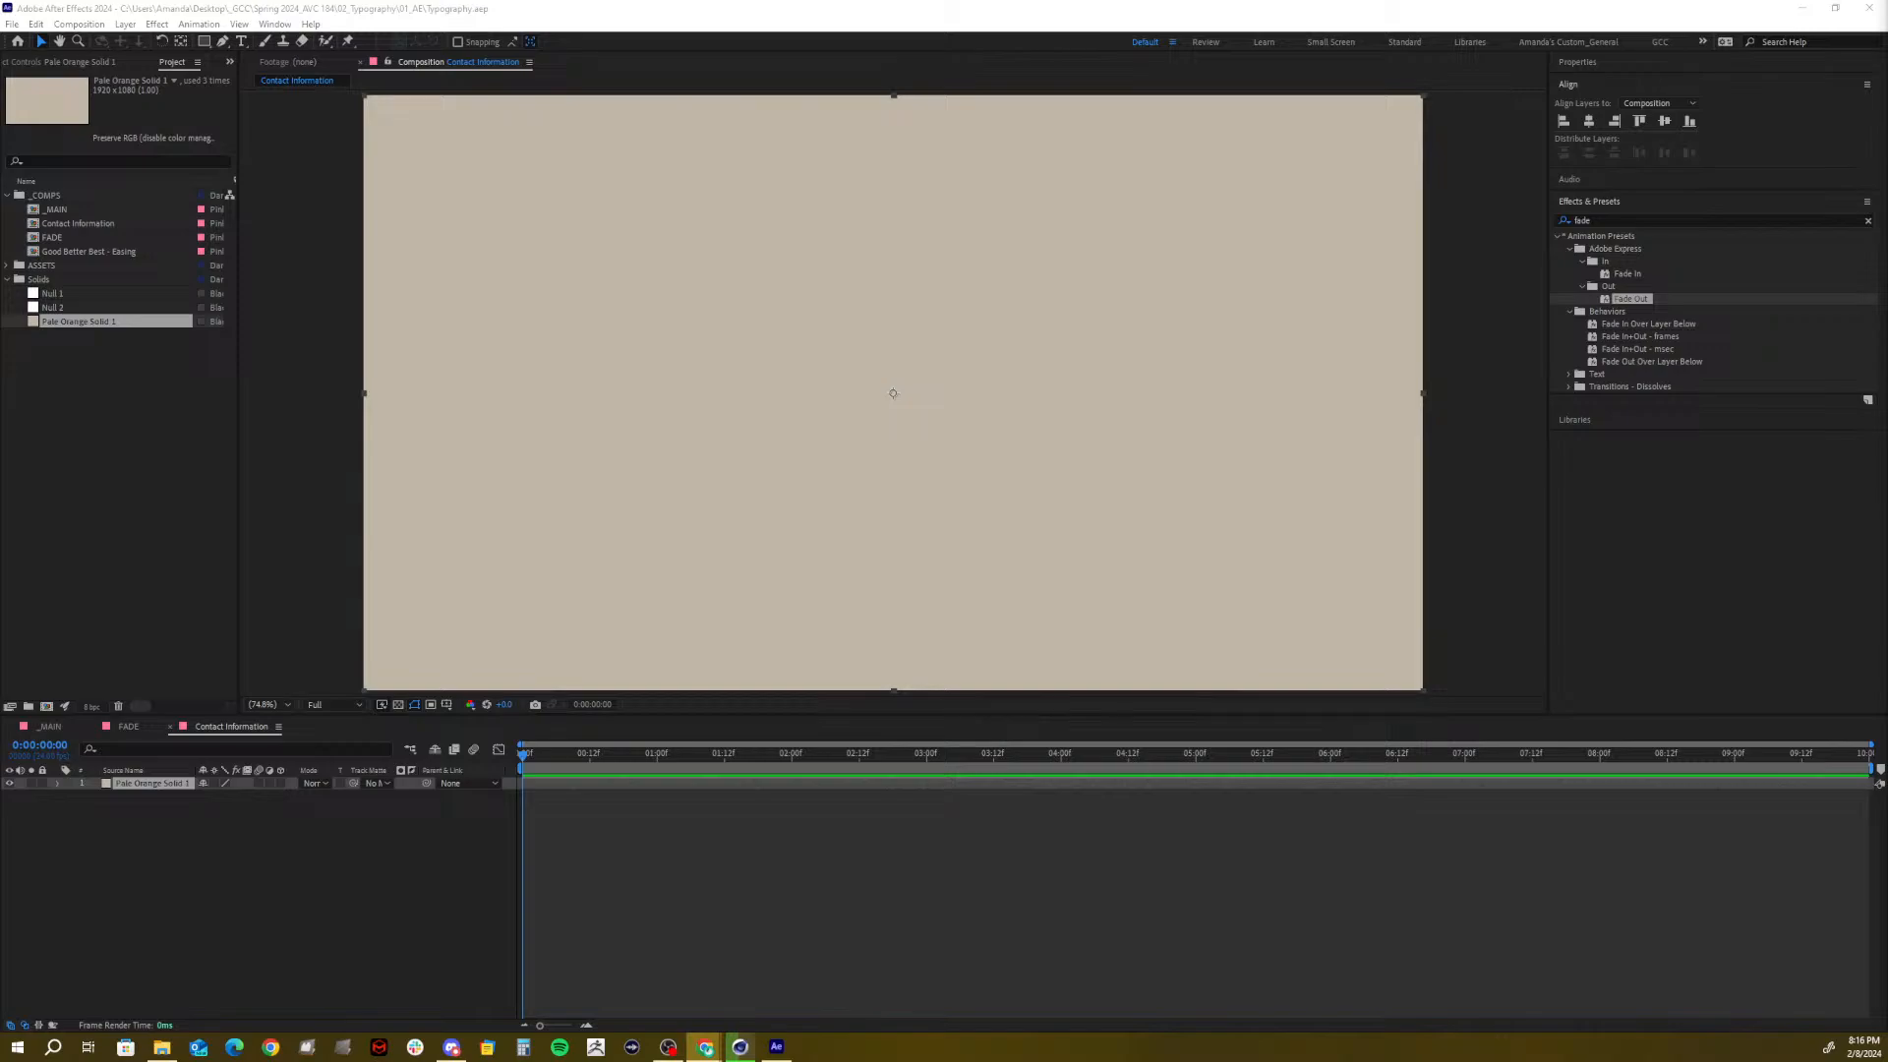
left_click_drag(1887, 64, 1070, 74)
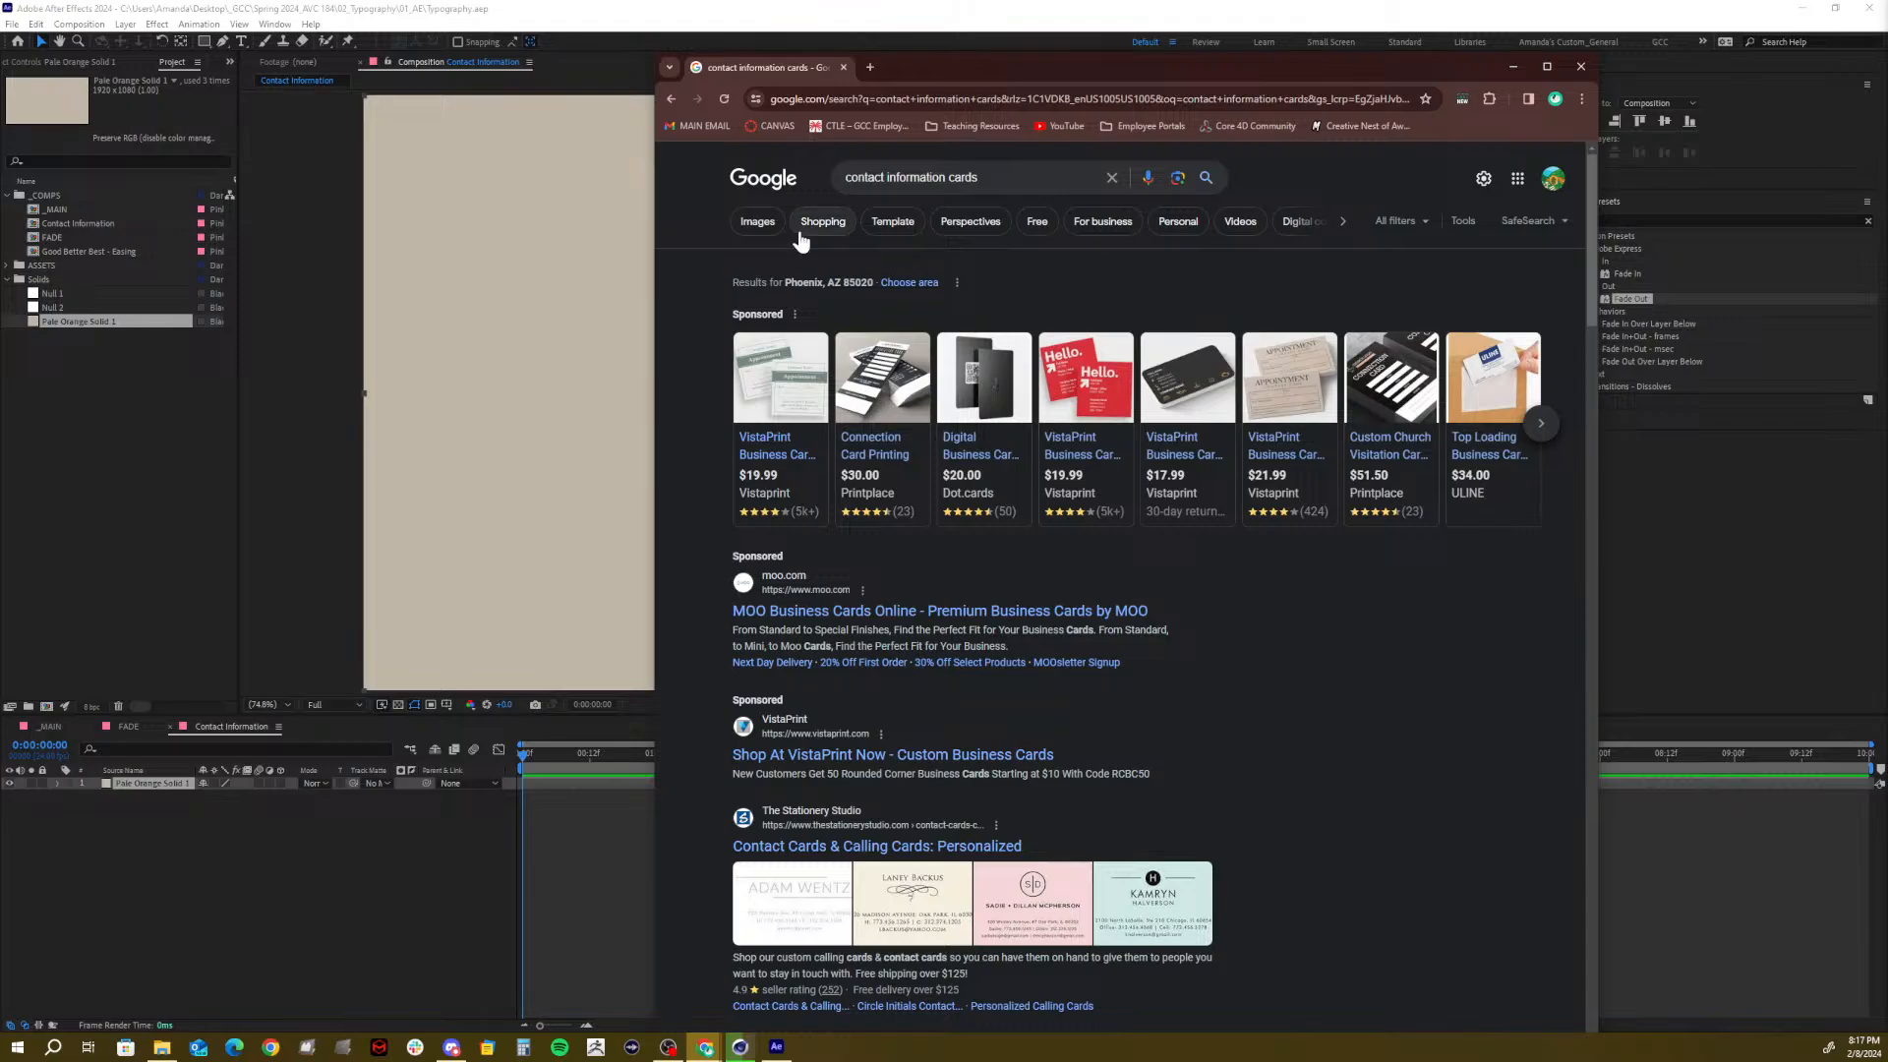
Scroll through Google image results for 'contact information cards', then move the browser aside
left_click(757, 224)
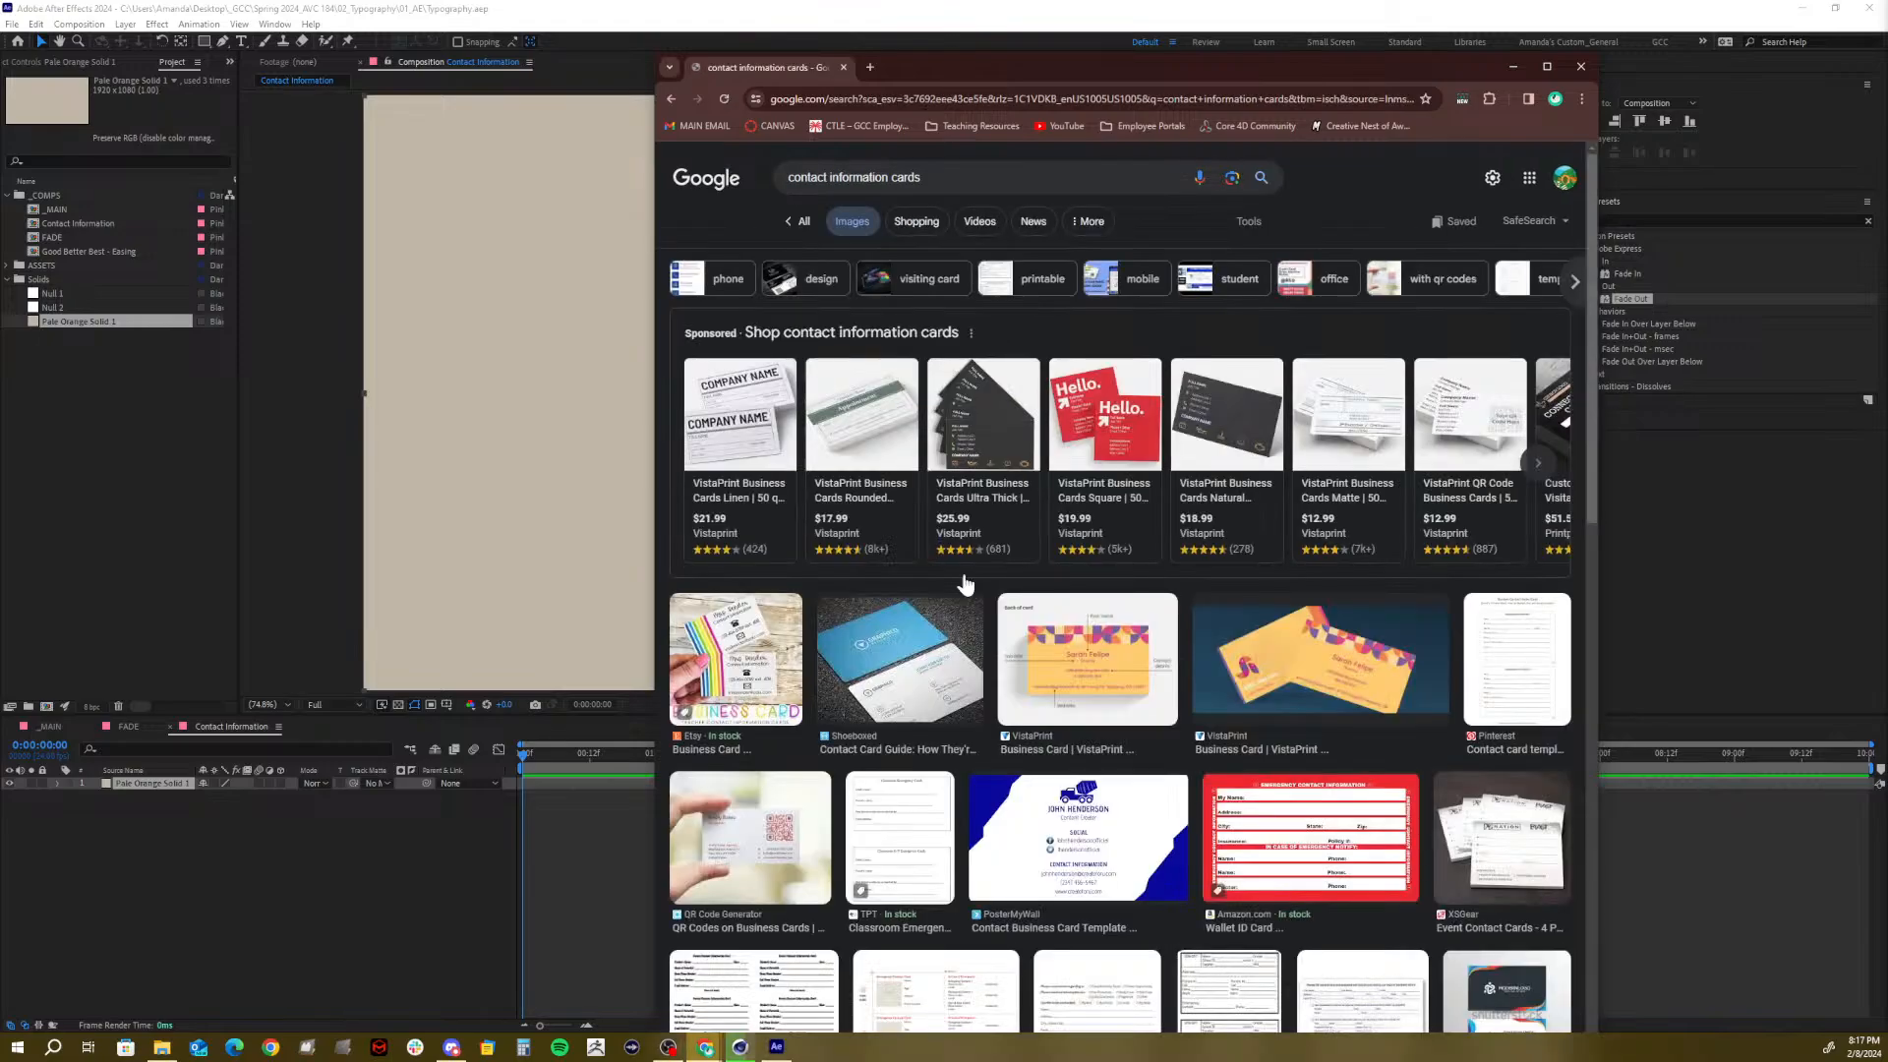
scroll(1177, 781, "down", 2)
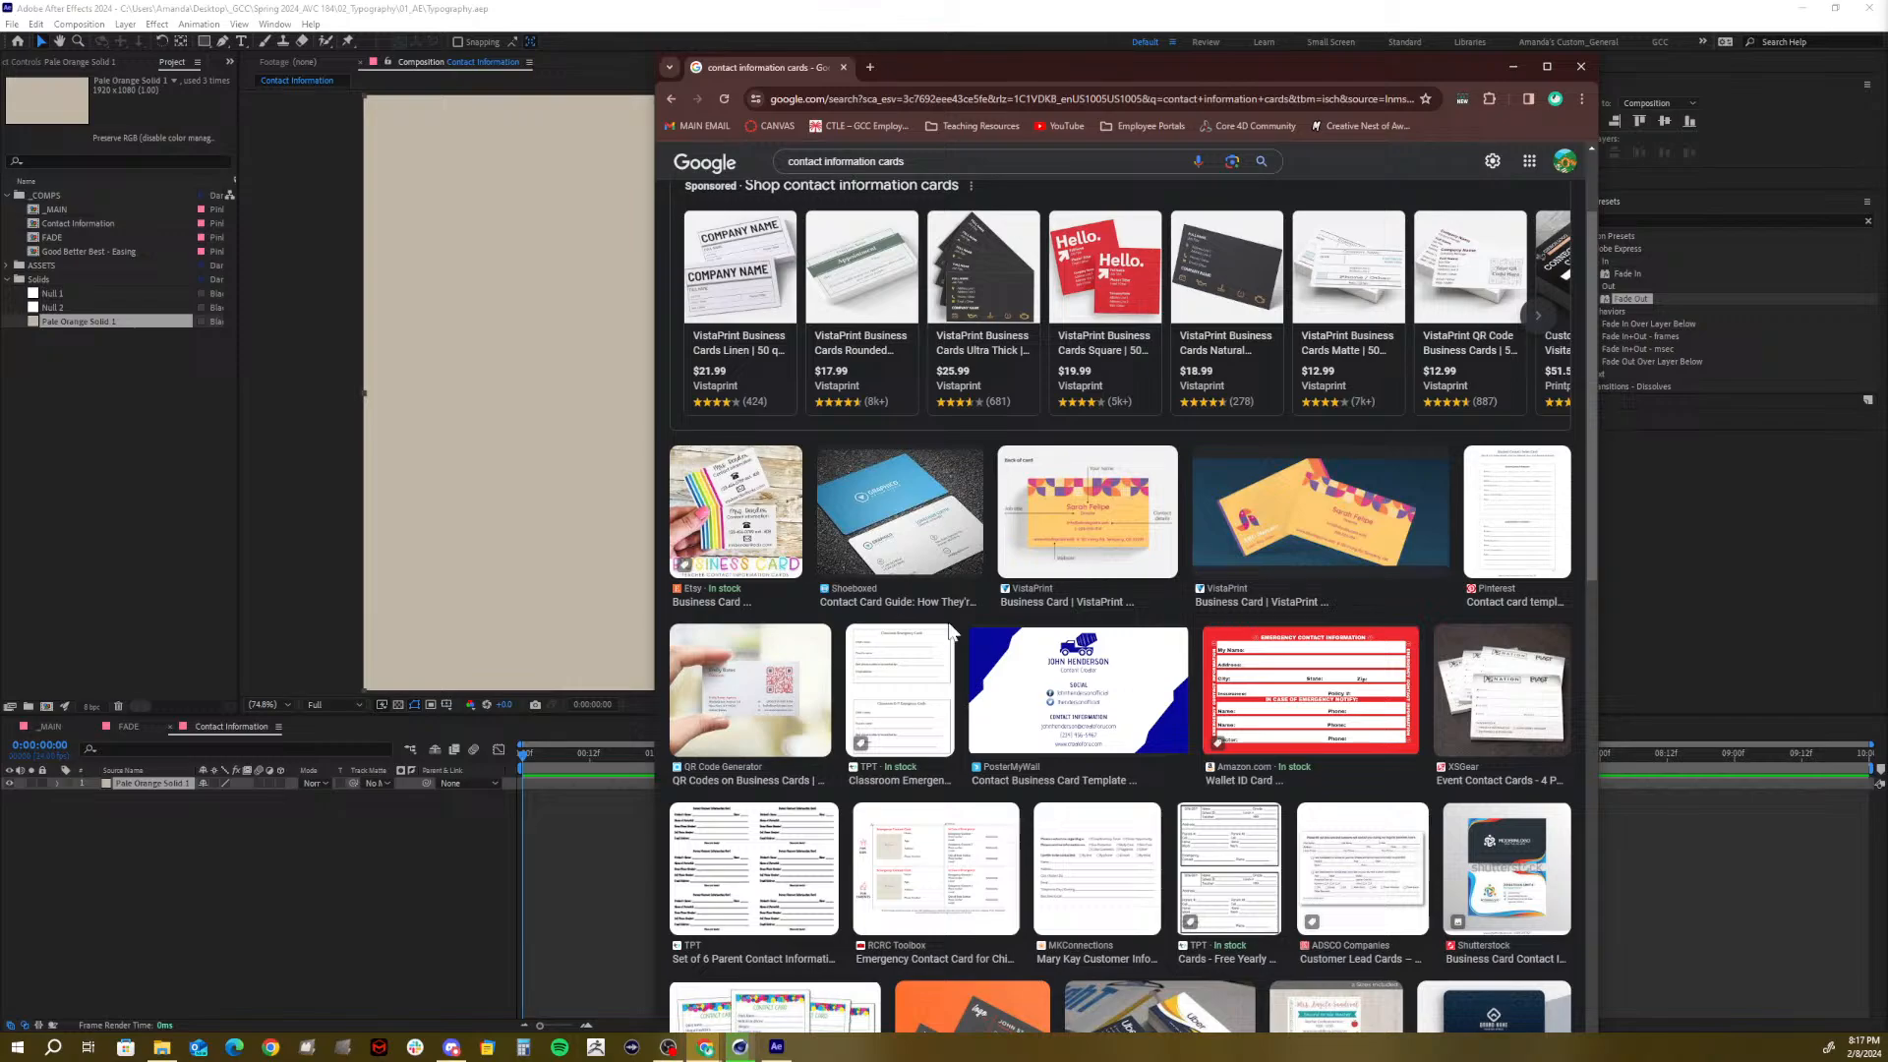
scroll(950, 631, "down", 1)
scroll(950, 631, "down", 2)
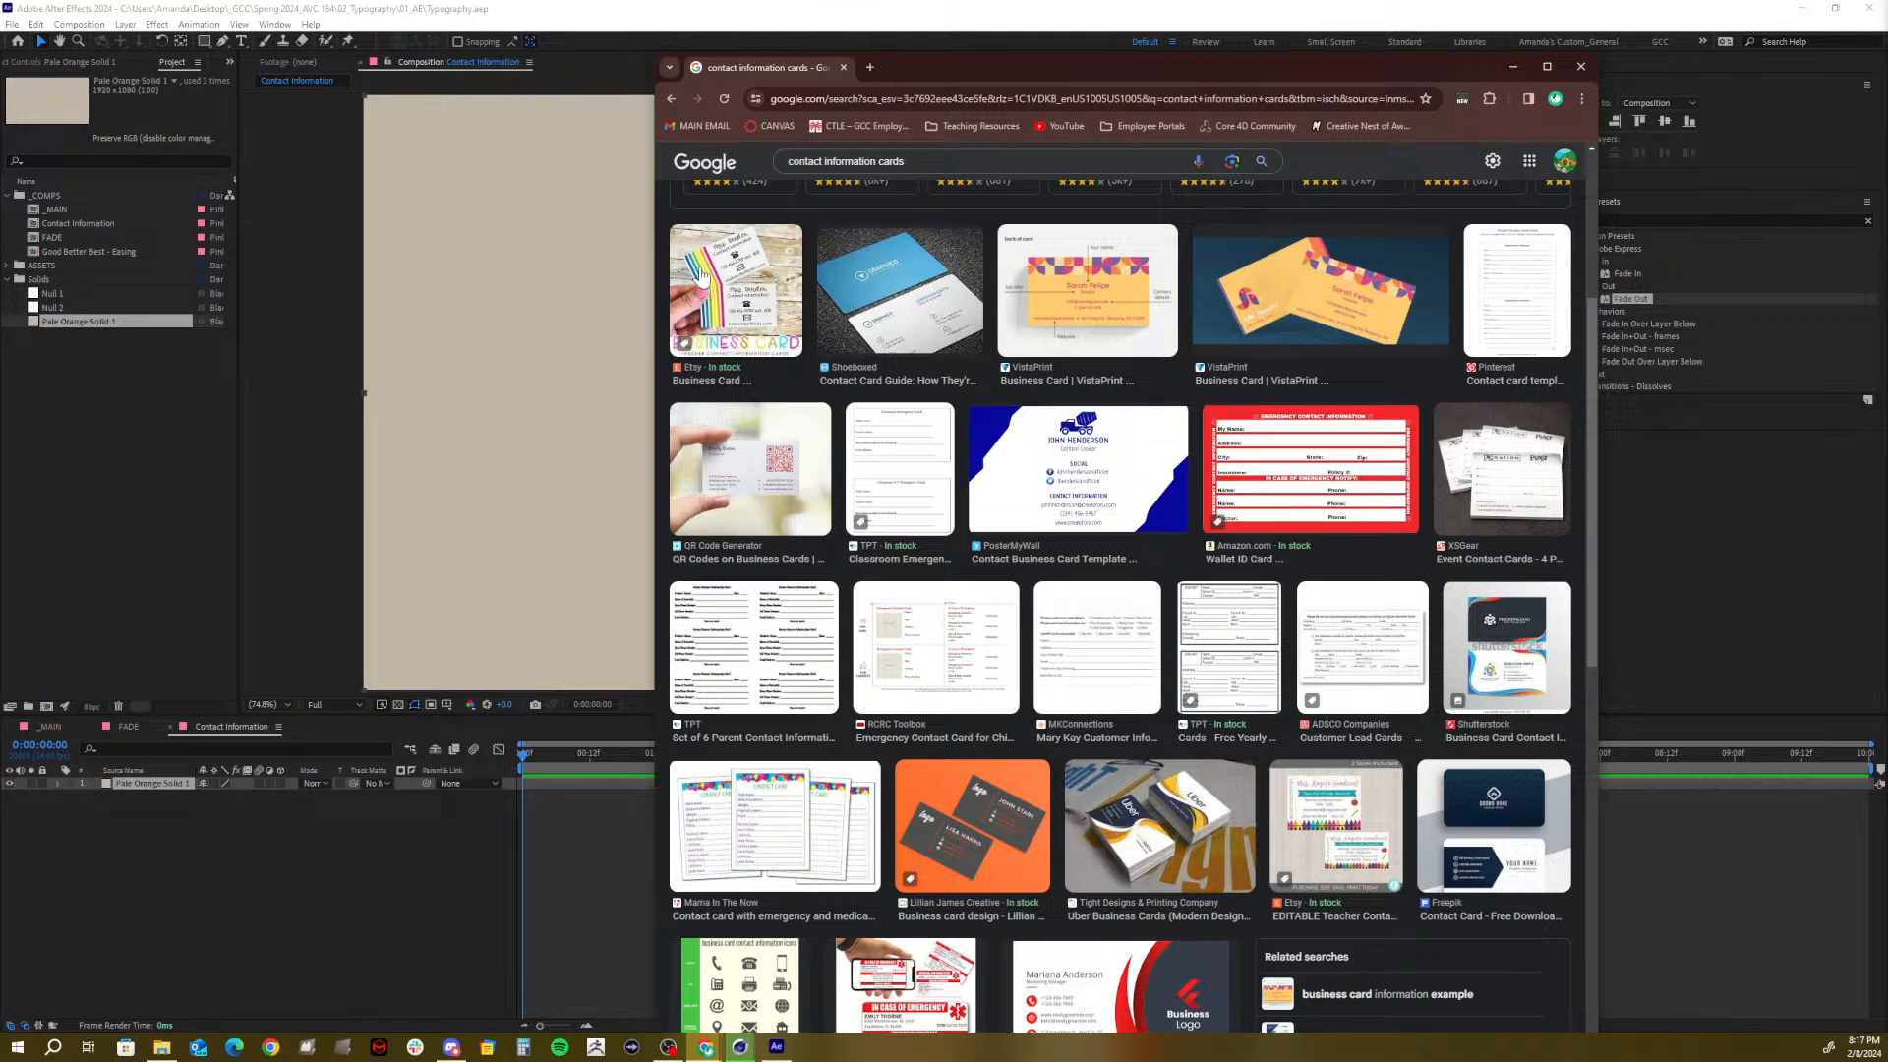
scroll(840, 365, "down", 1)
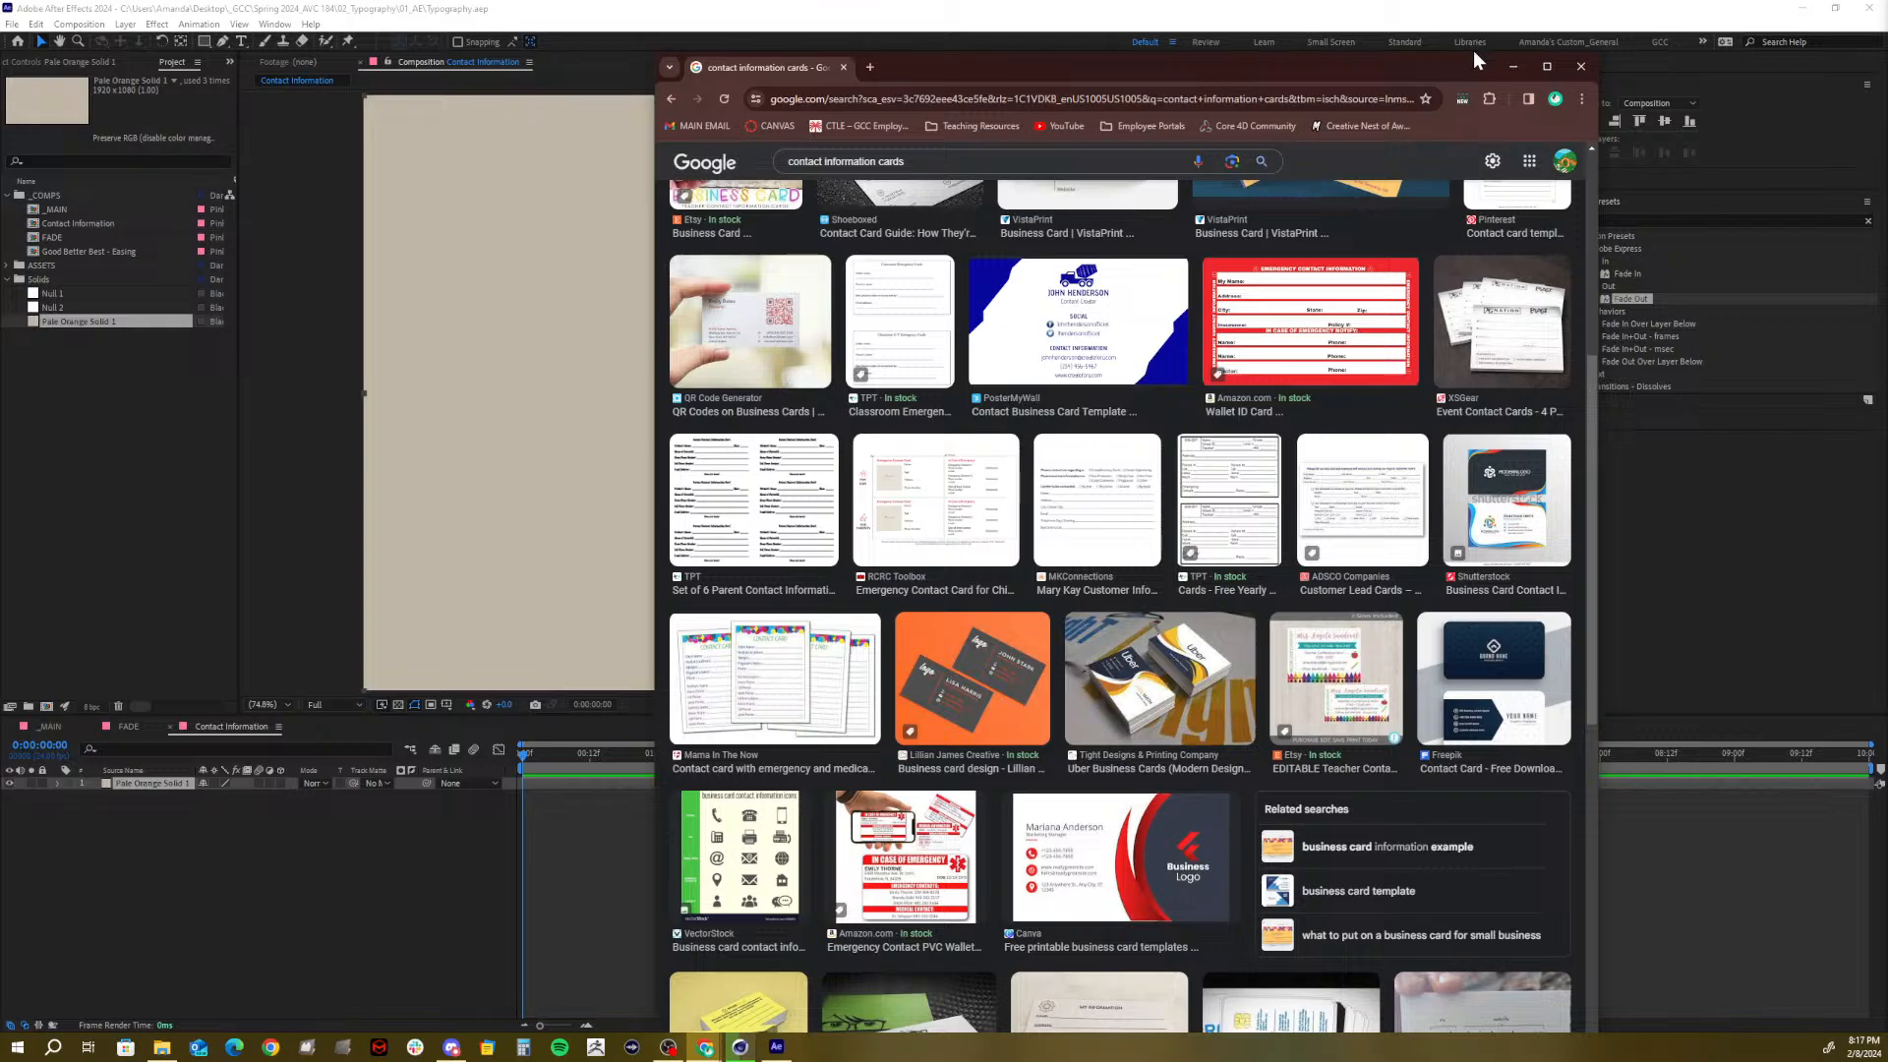
left_click_drag(1492, 71, 1886, 40)
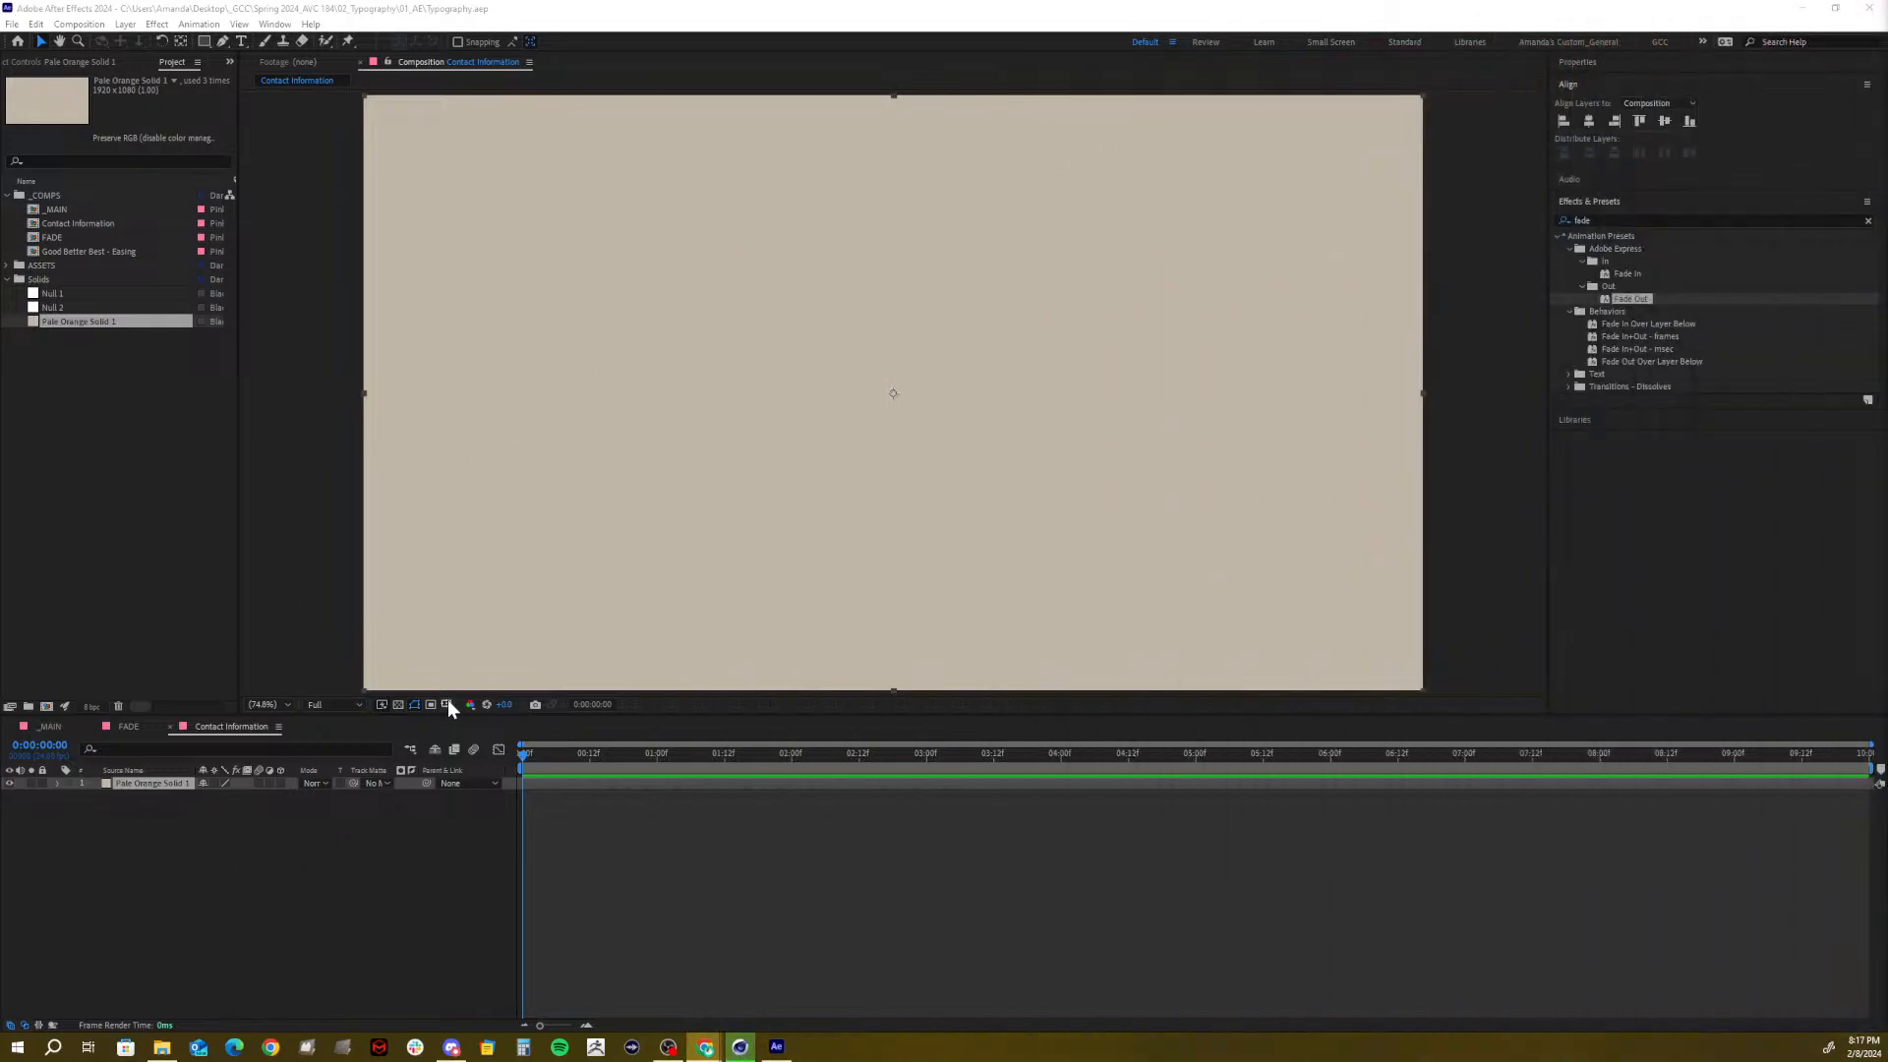
Overlay Title/Action Safe guides on the Contact Information viewer
left_click(448, 704)
left_click(498, 720)
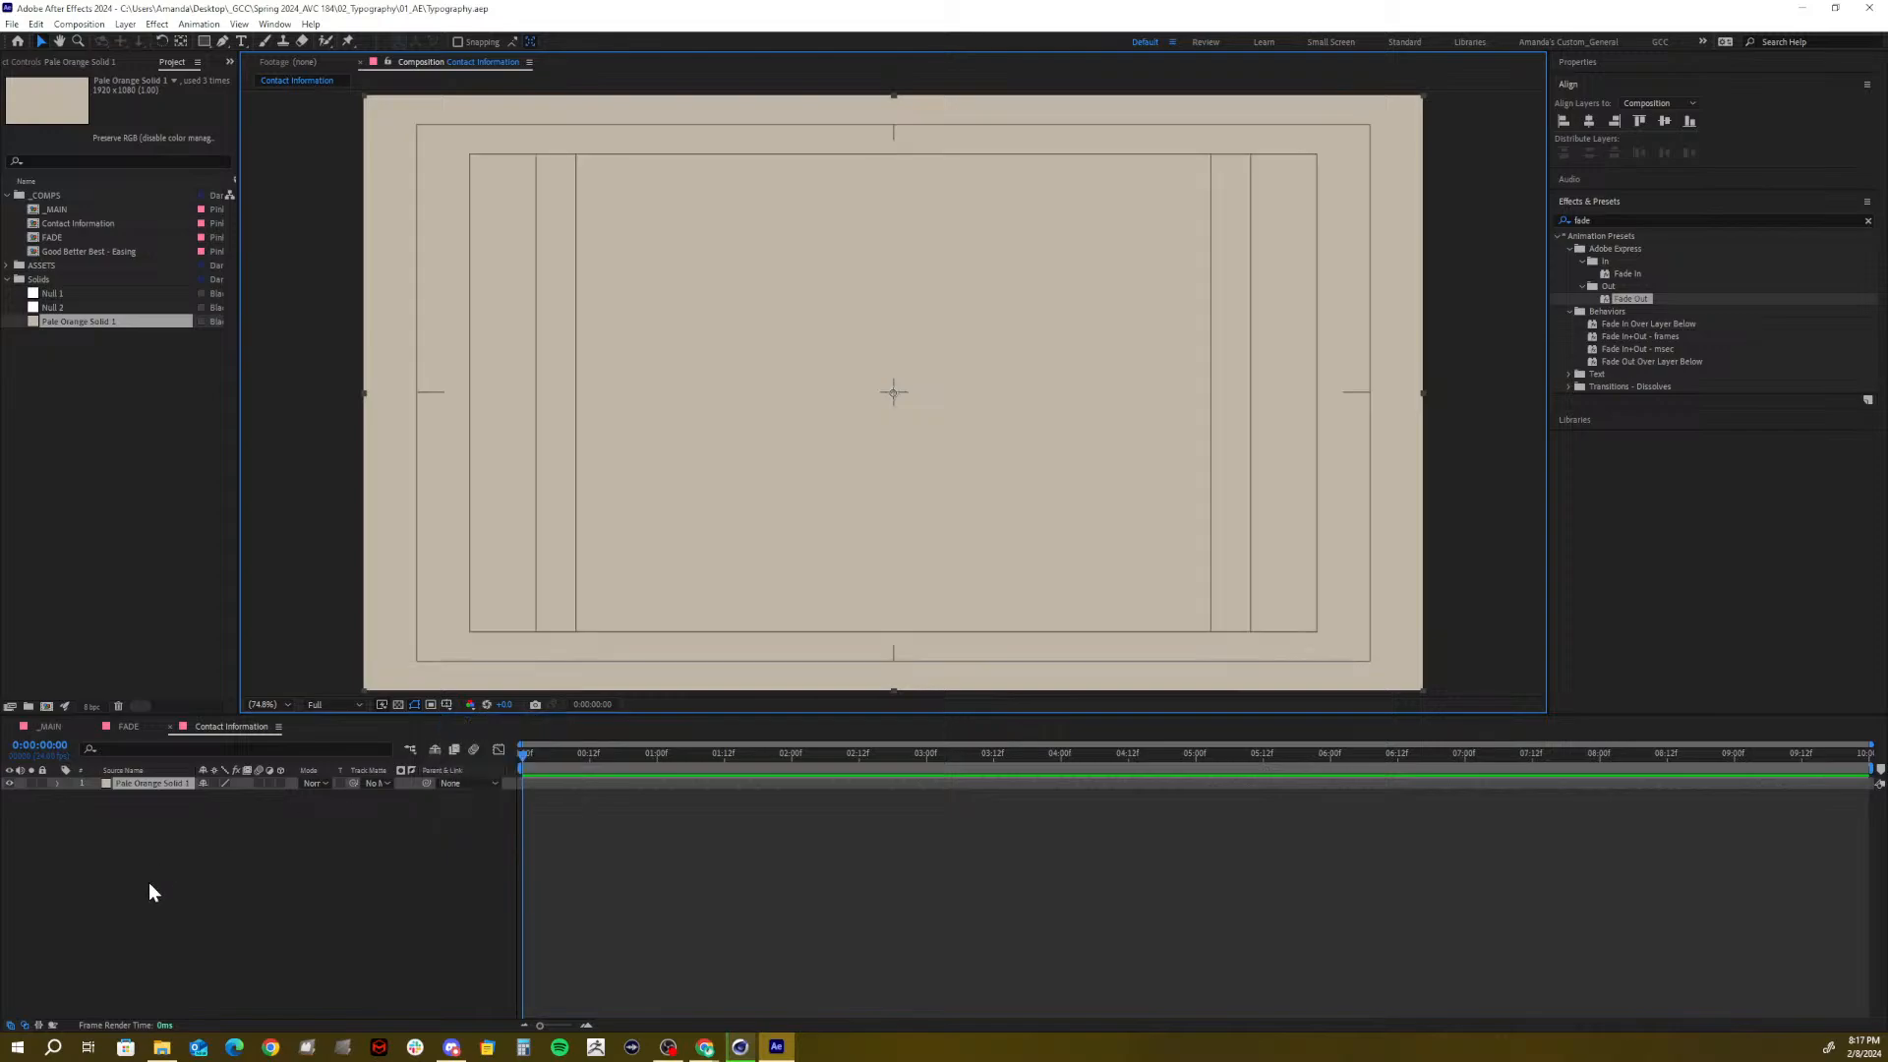
left_click(149, 881)
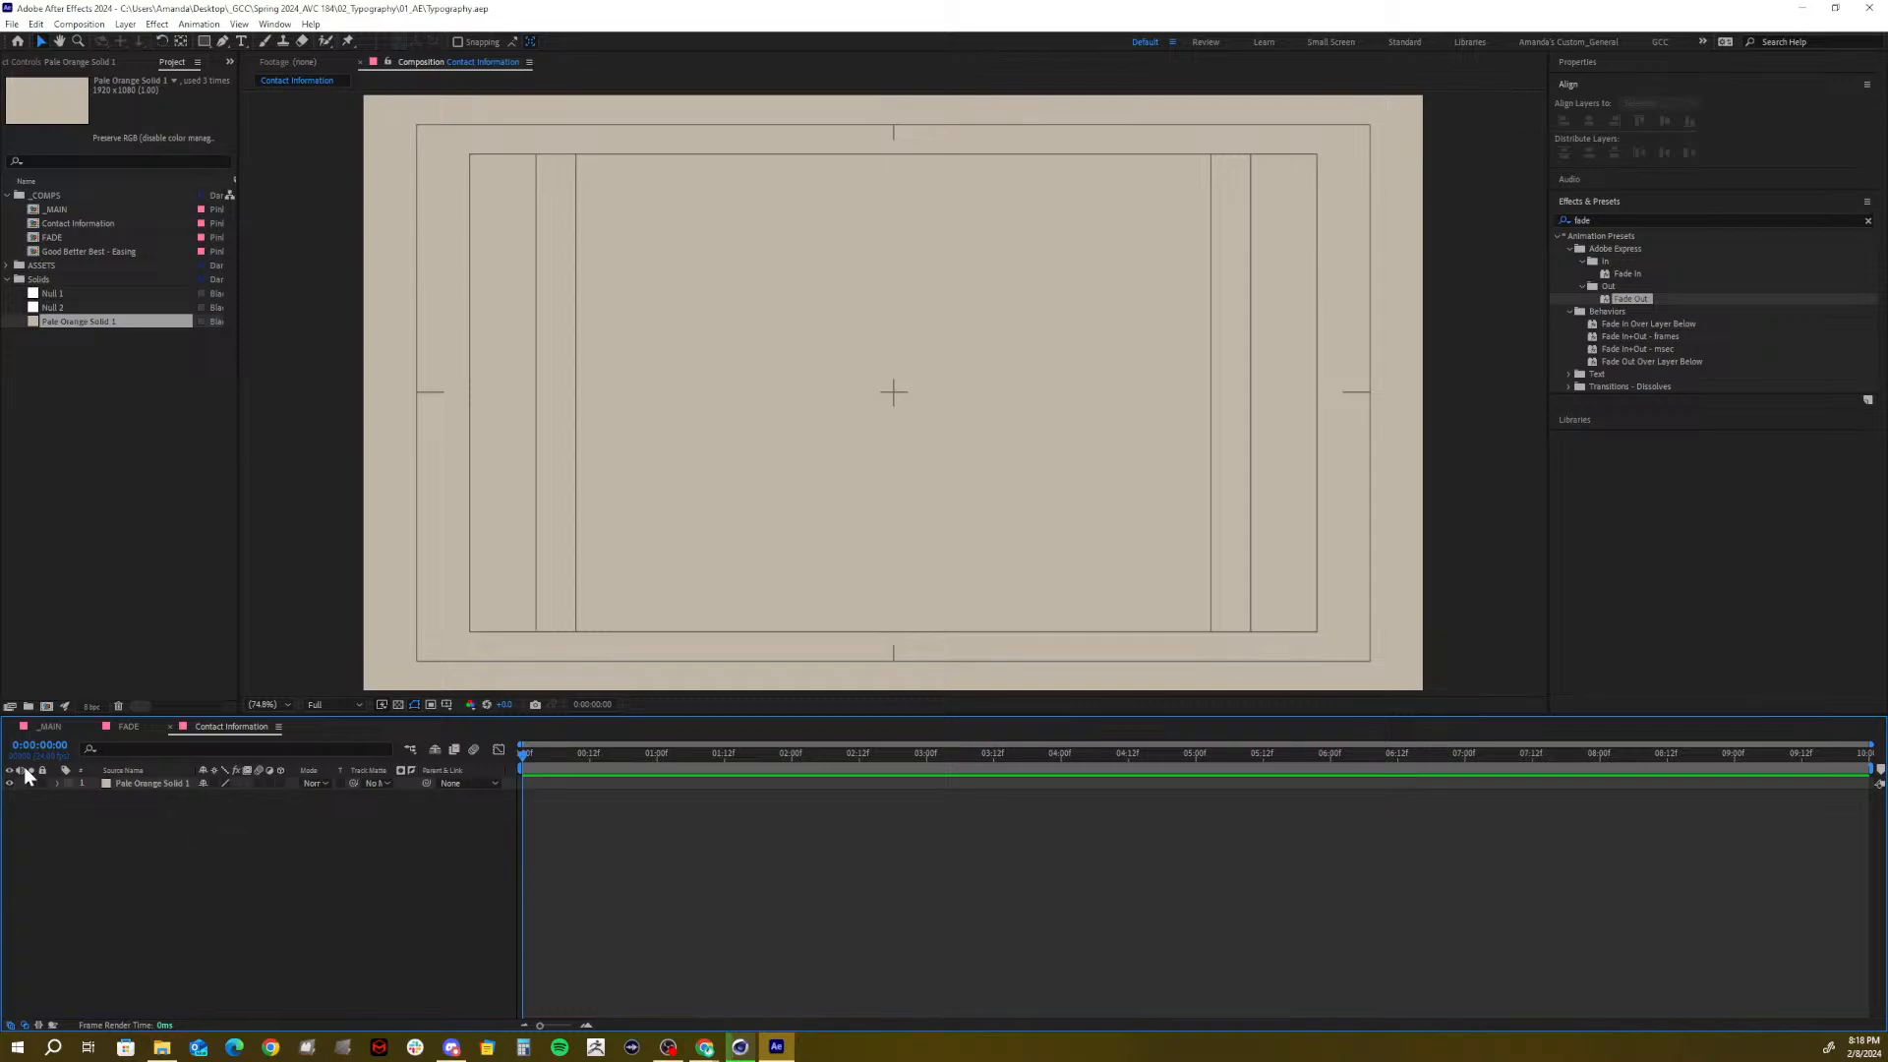
Collapse the Solids folder and lock the Pale Orange Solid 1 layer
left_click(8, 281)
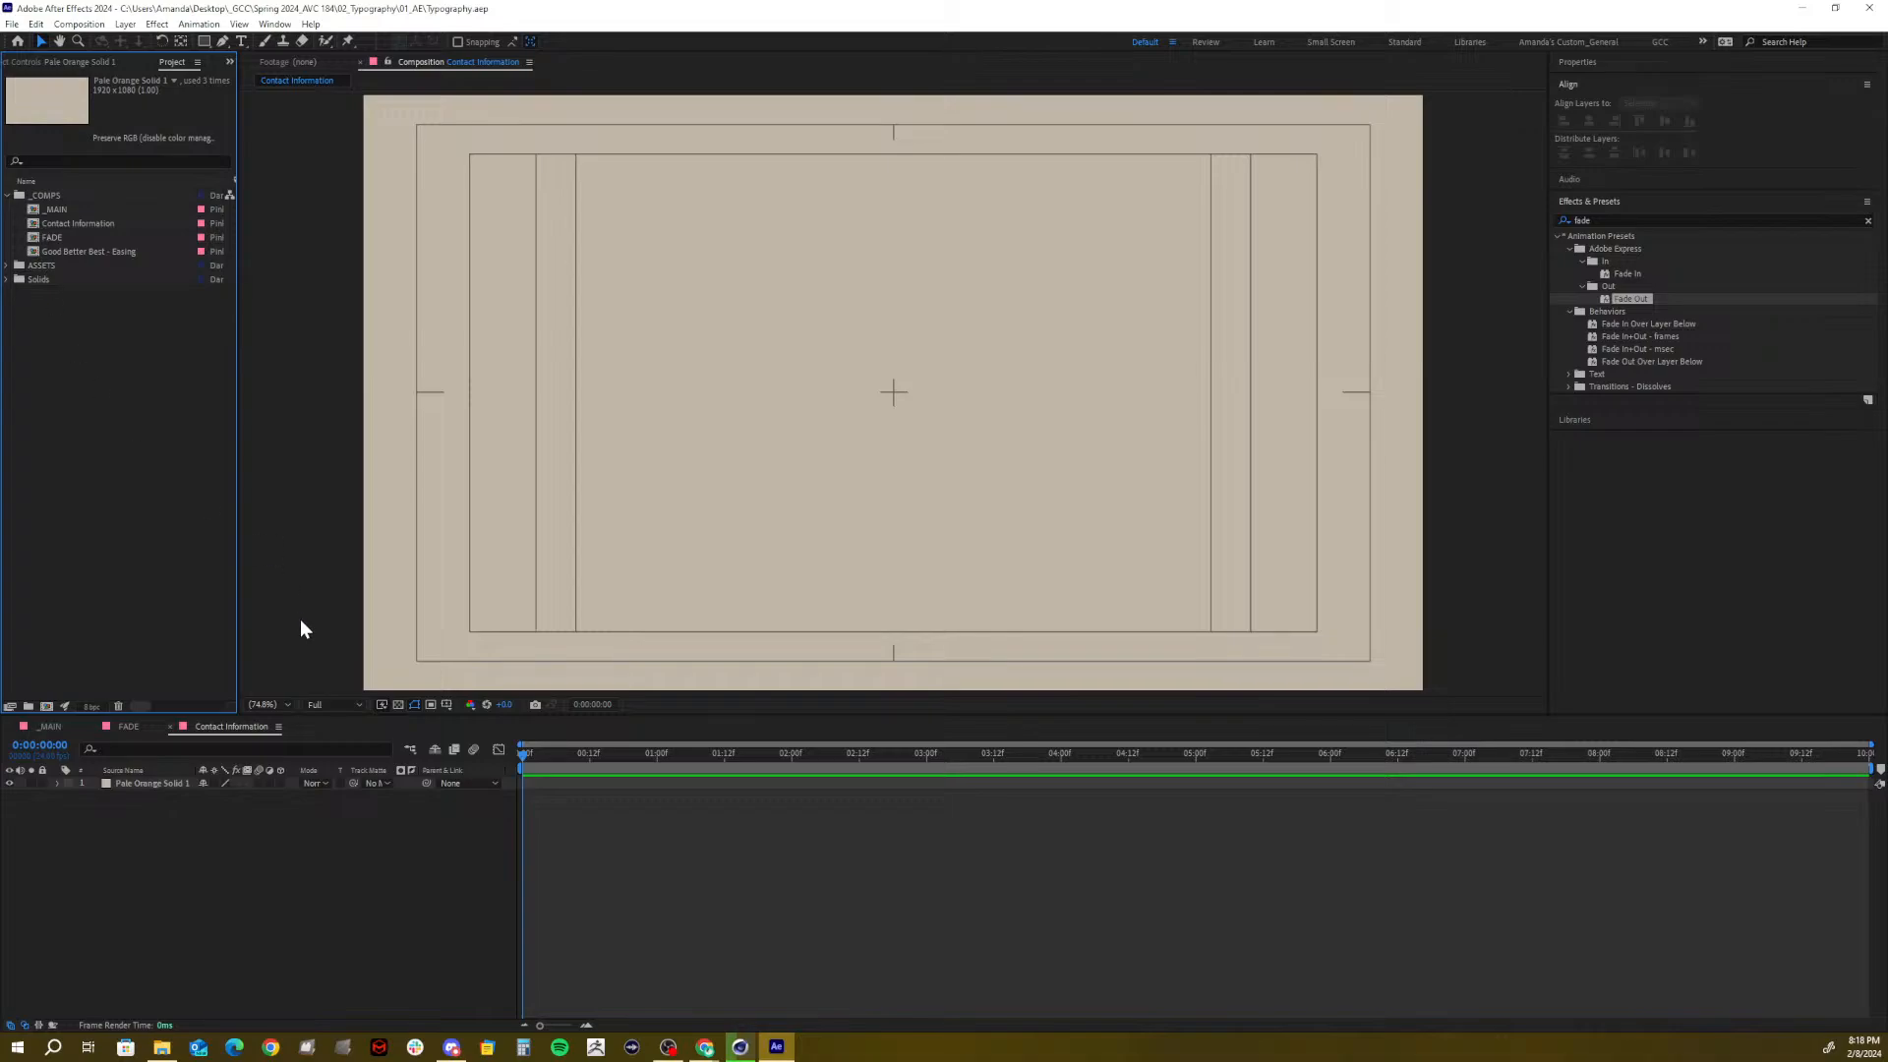
left_click(331, 840)
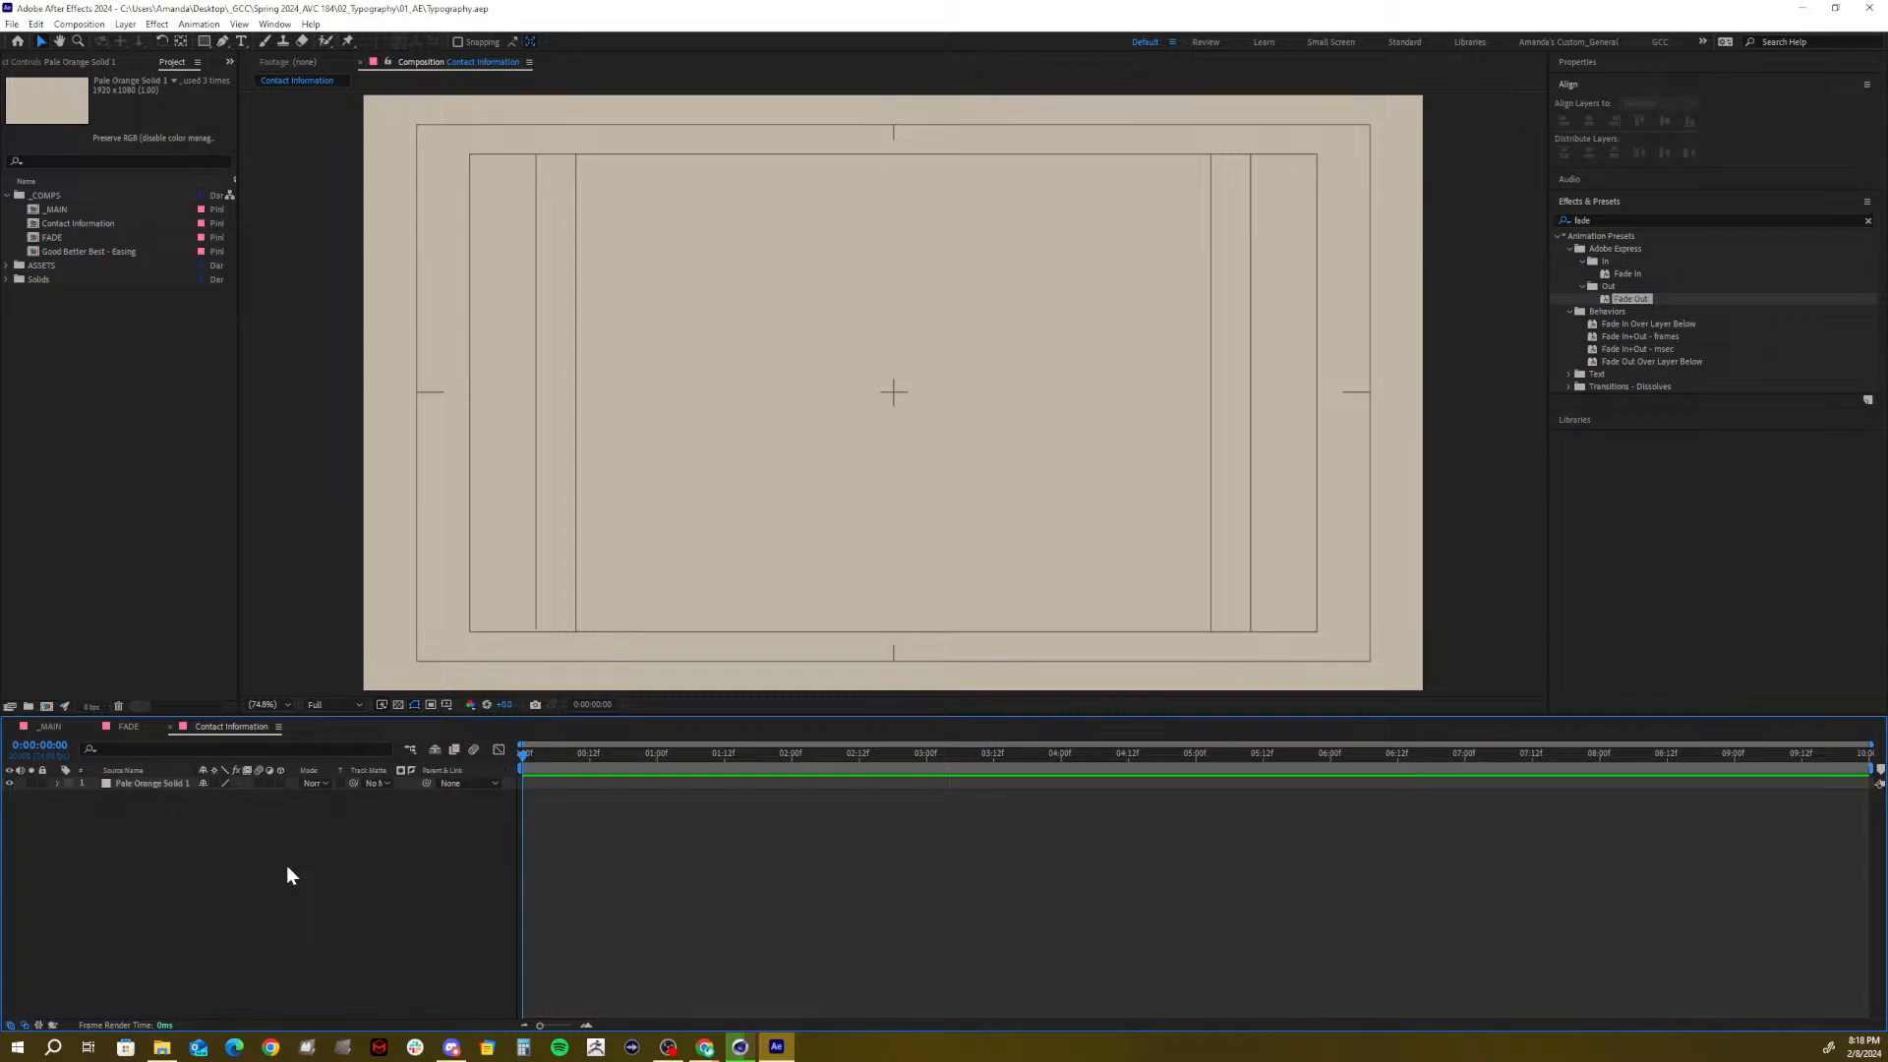
left_click(41, 783)
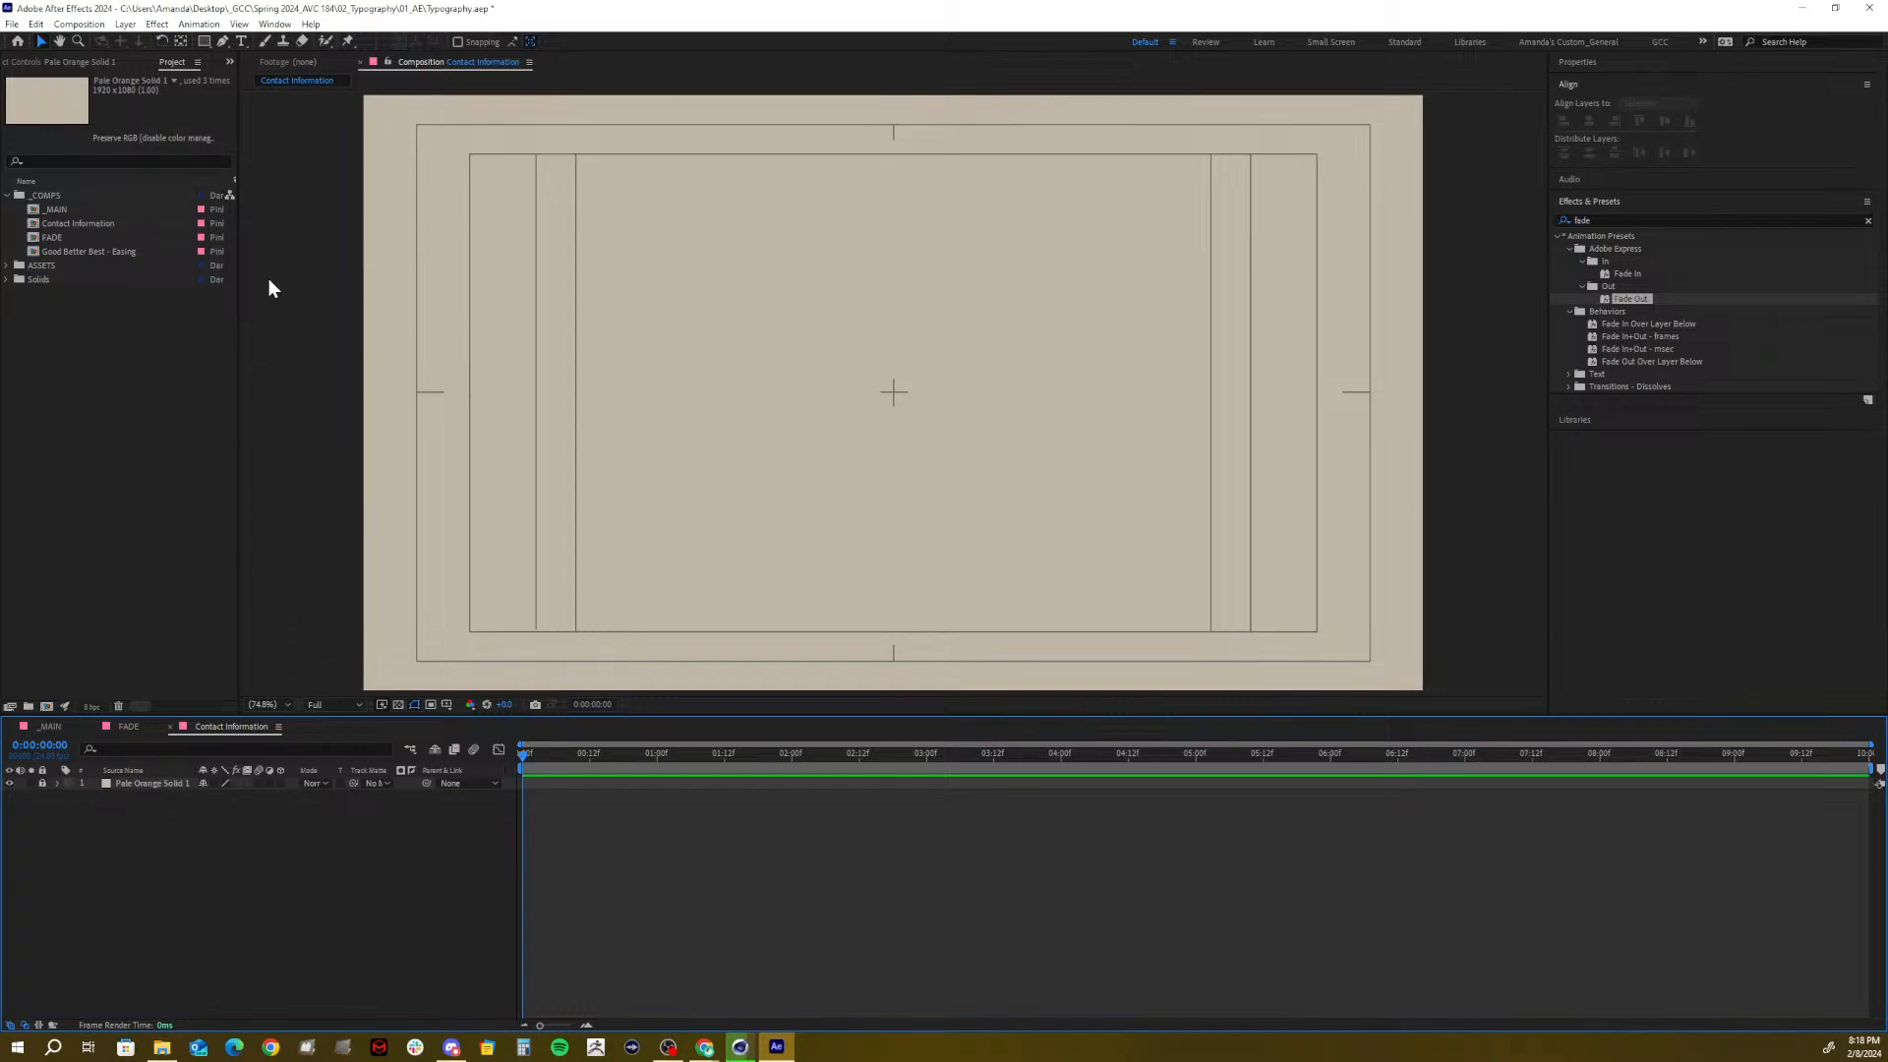
left_click(244, 41)
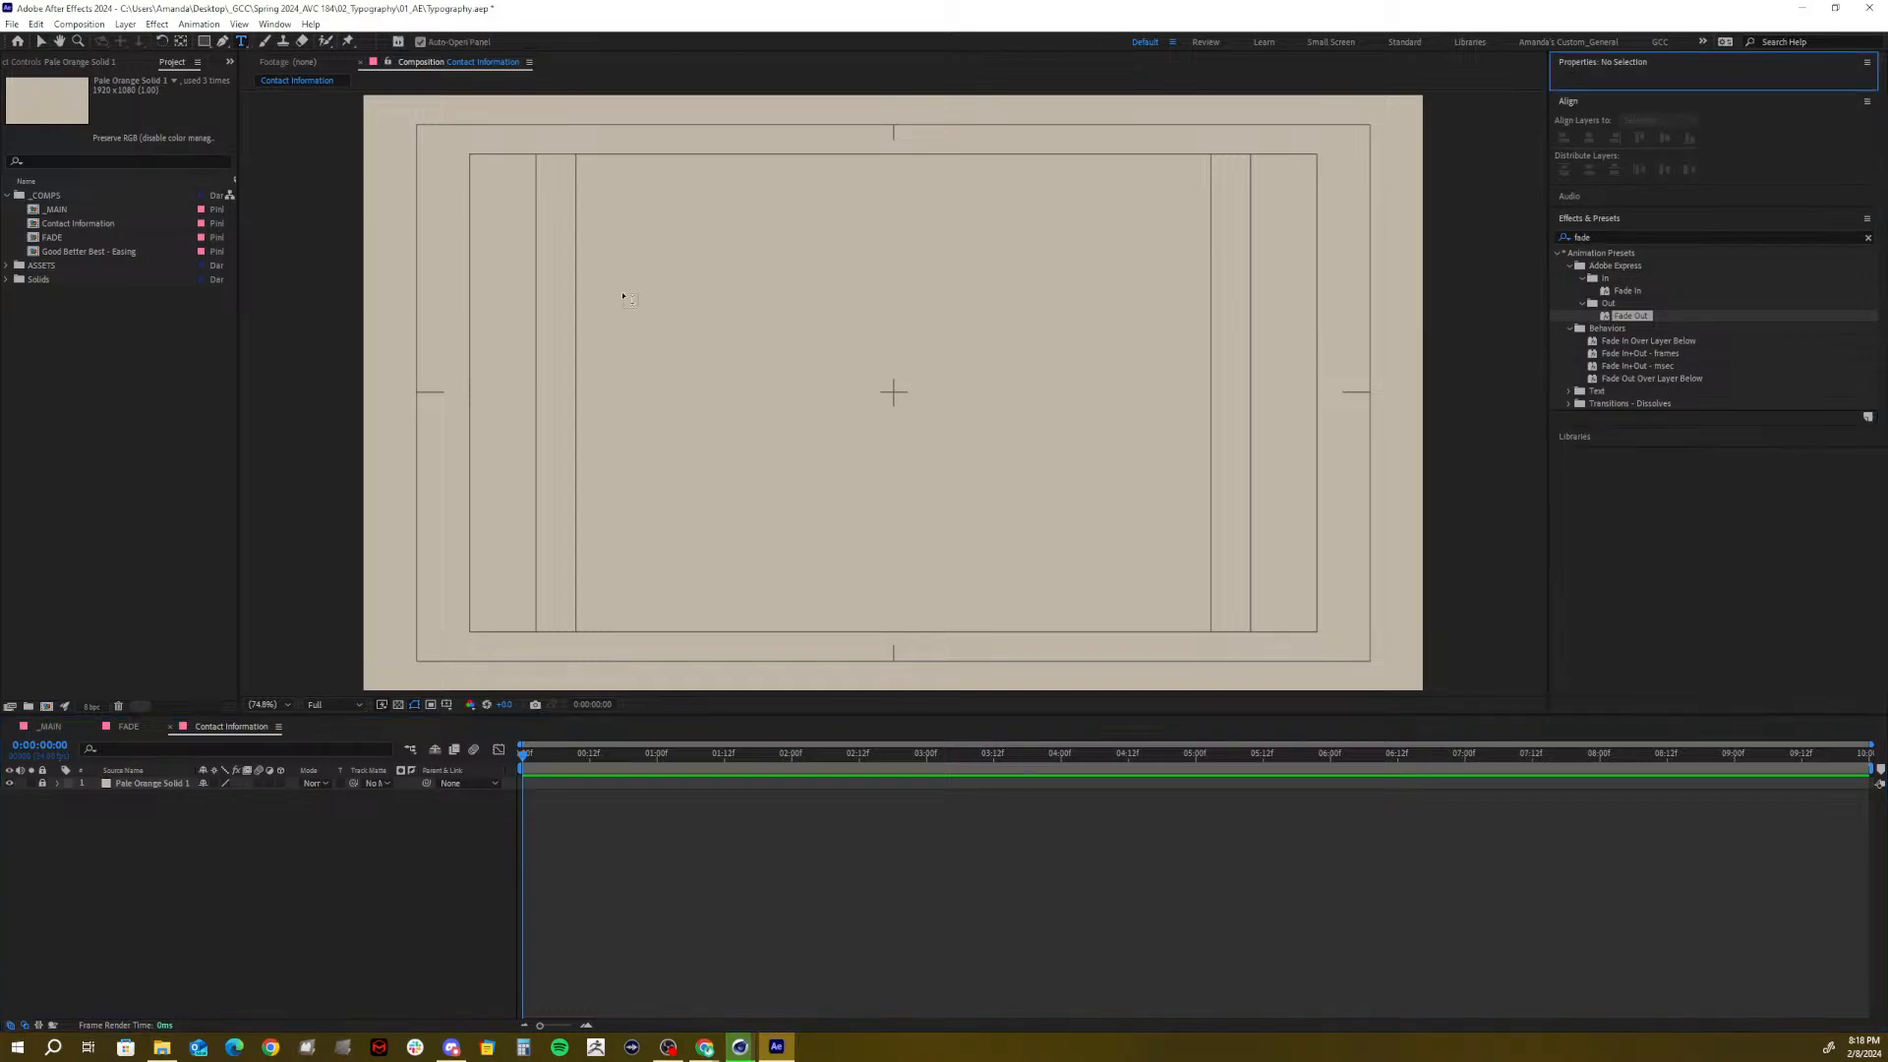
Add a text layer with the person's full name and give it a blue label
left_click(543, 335)
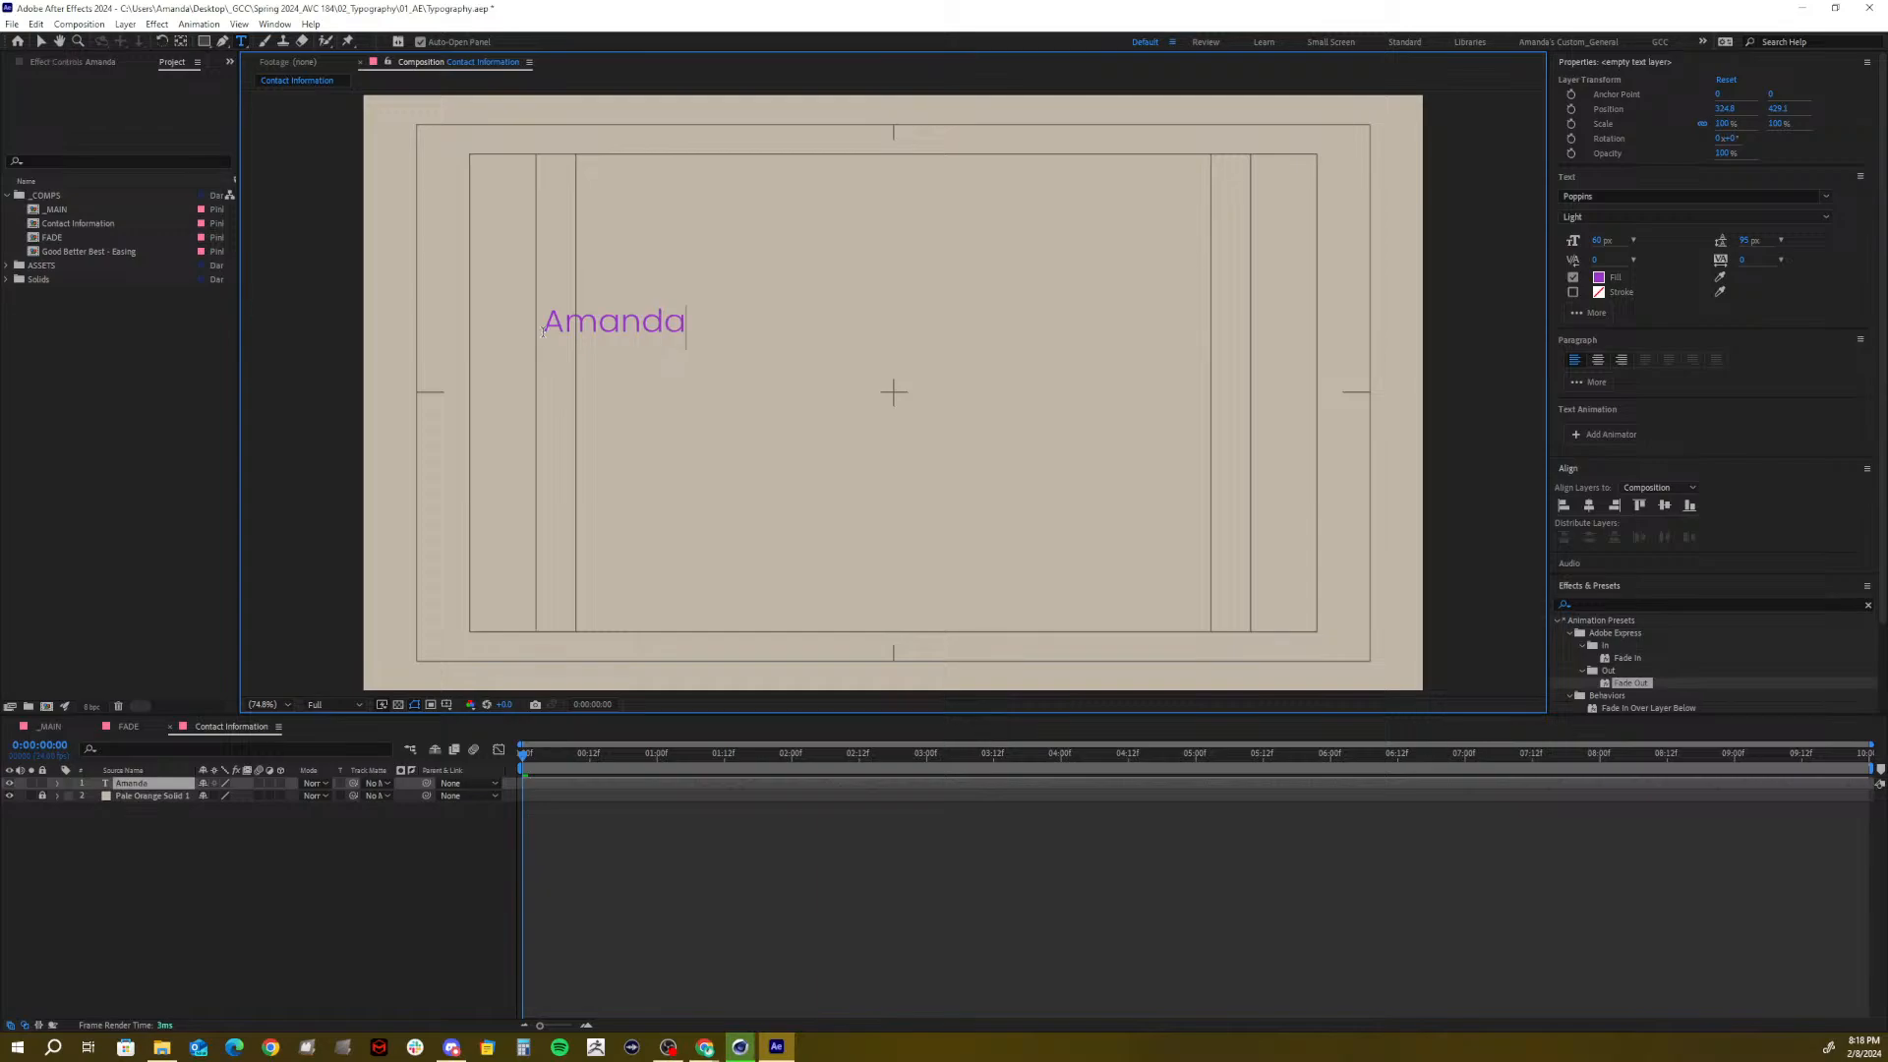
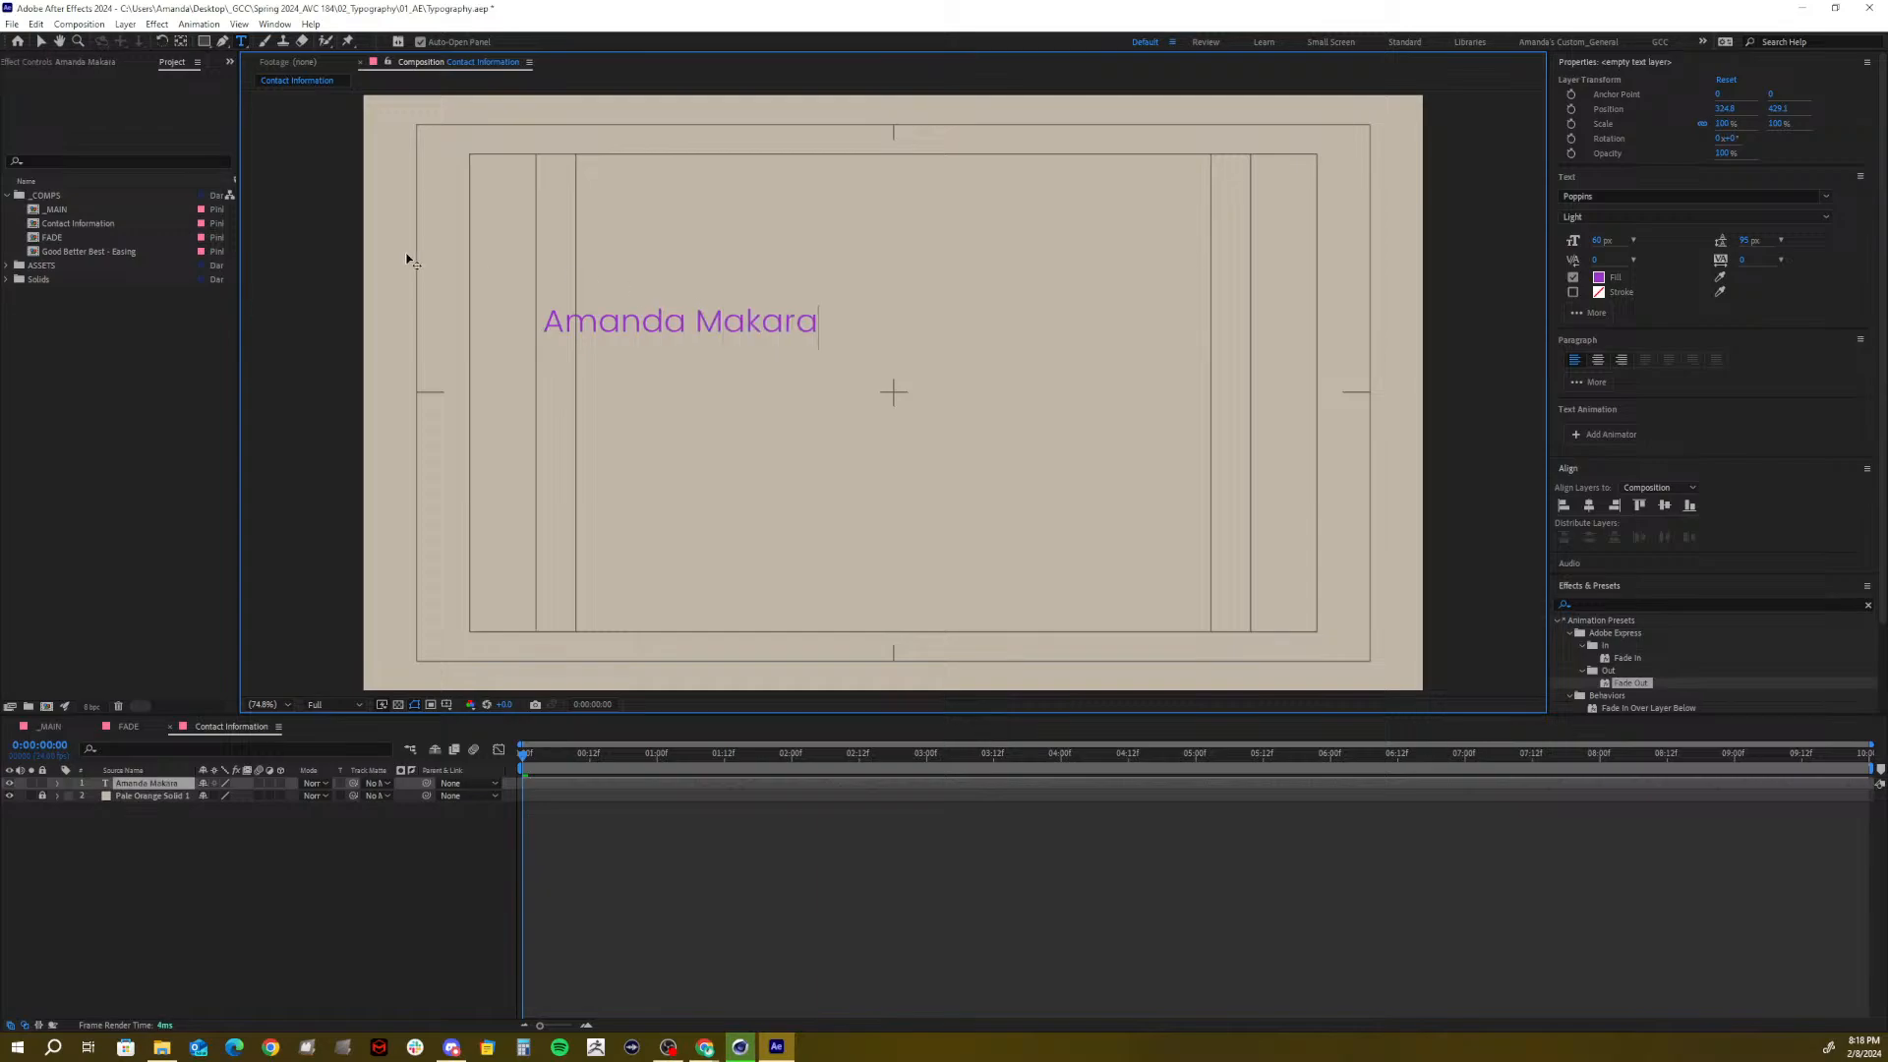
left_click(41, 41)
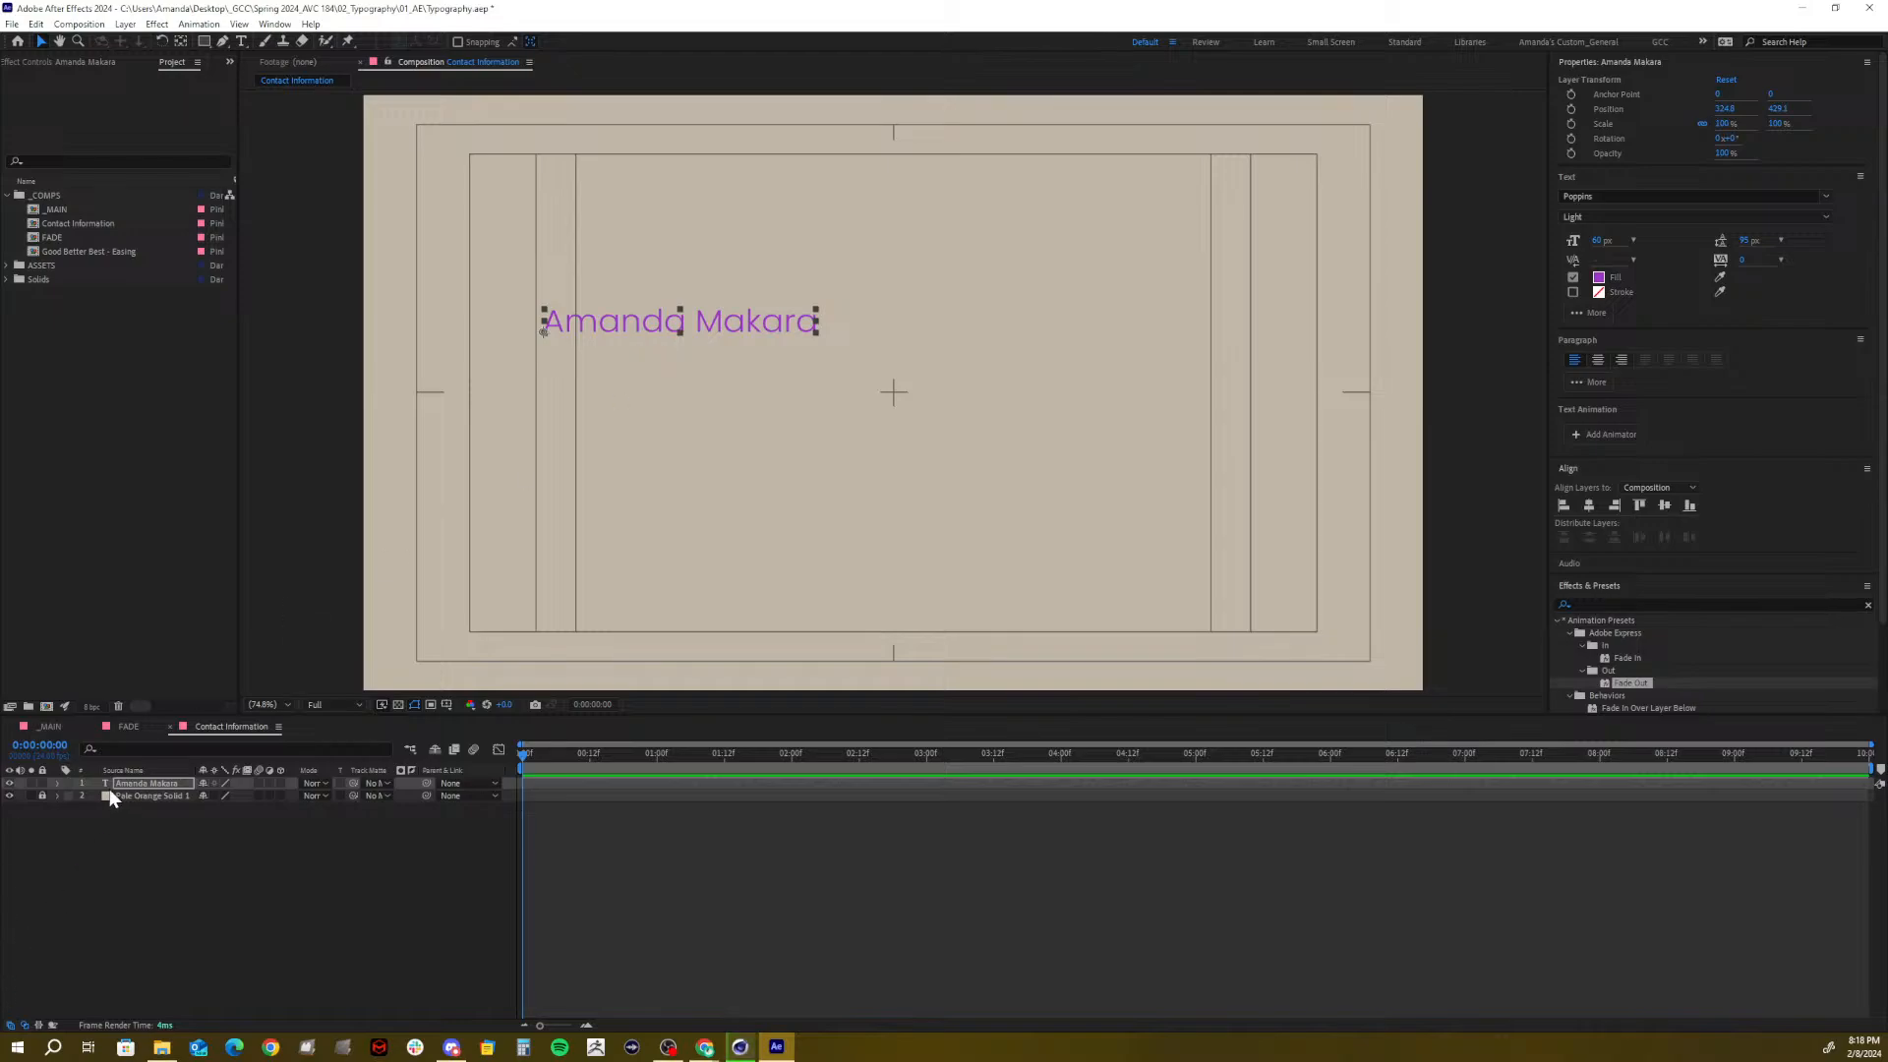
left_click(65, 784)
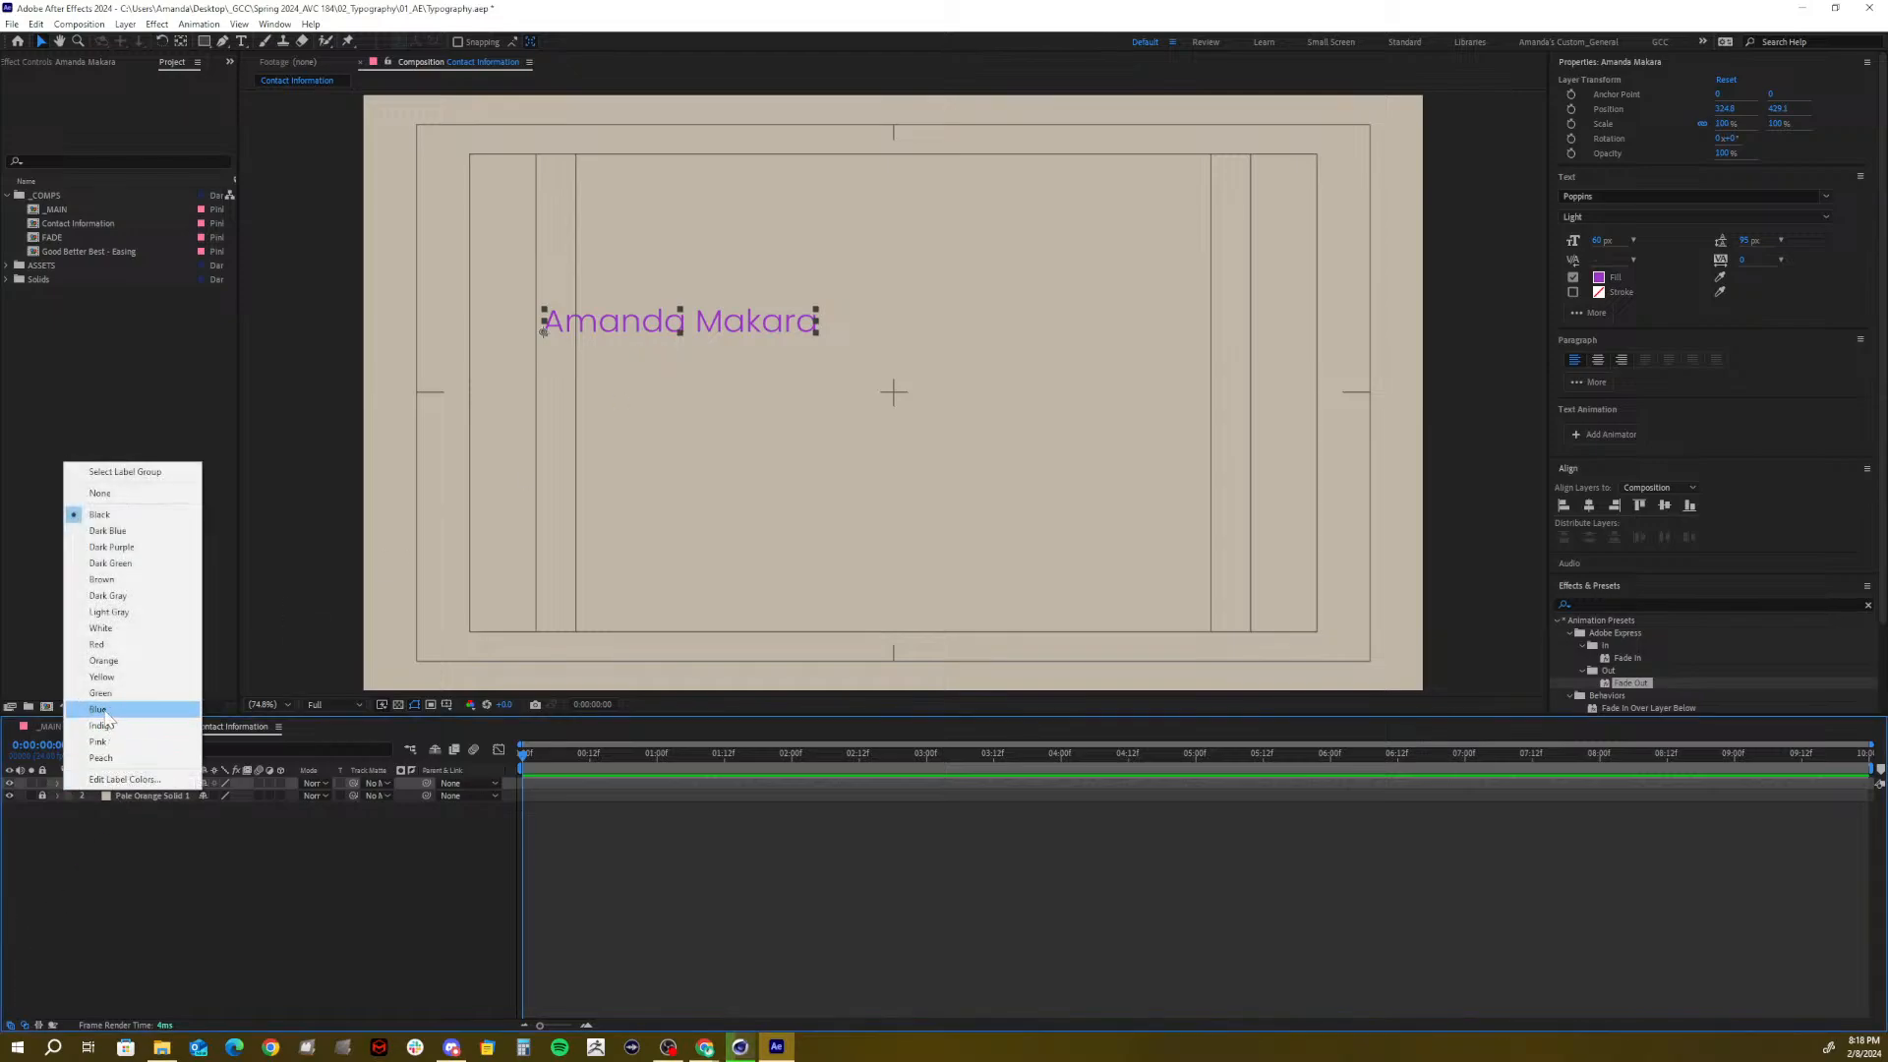
left_click(99, 709)
Duplicate the name layer, retype it as the e-mail address, and move it below the name
key("ctrl+d")
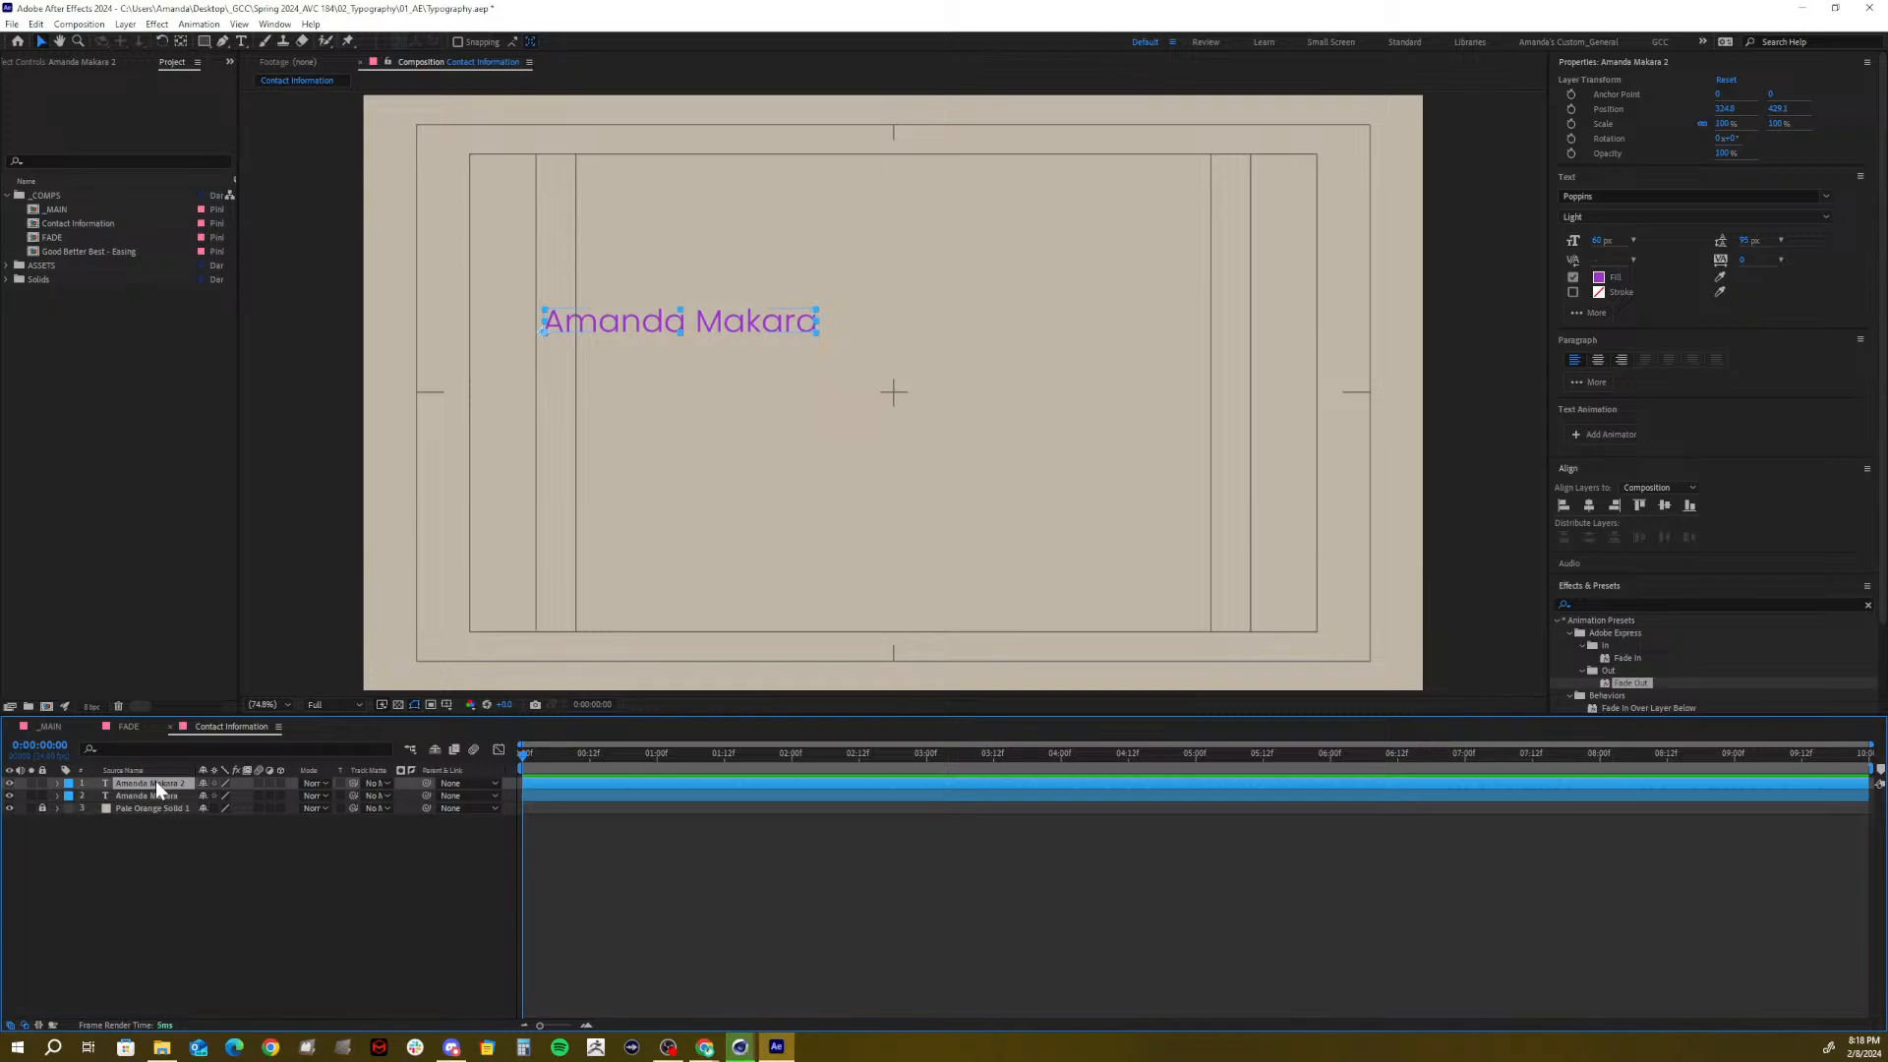
double_click(156, 780)
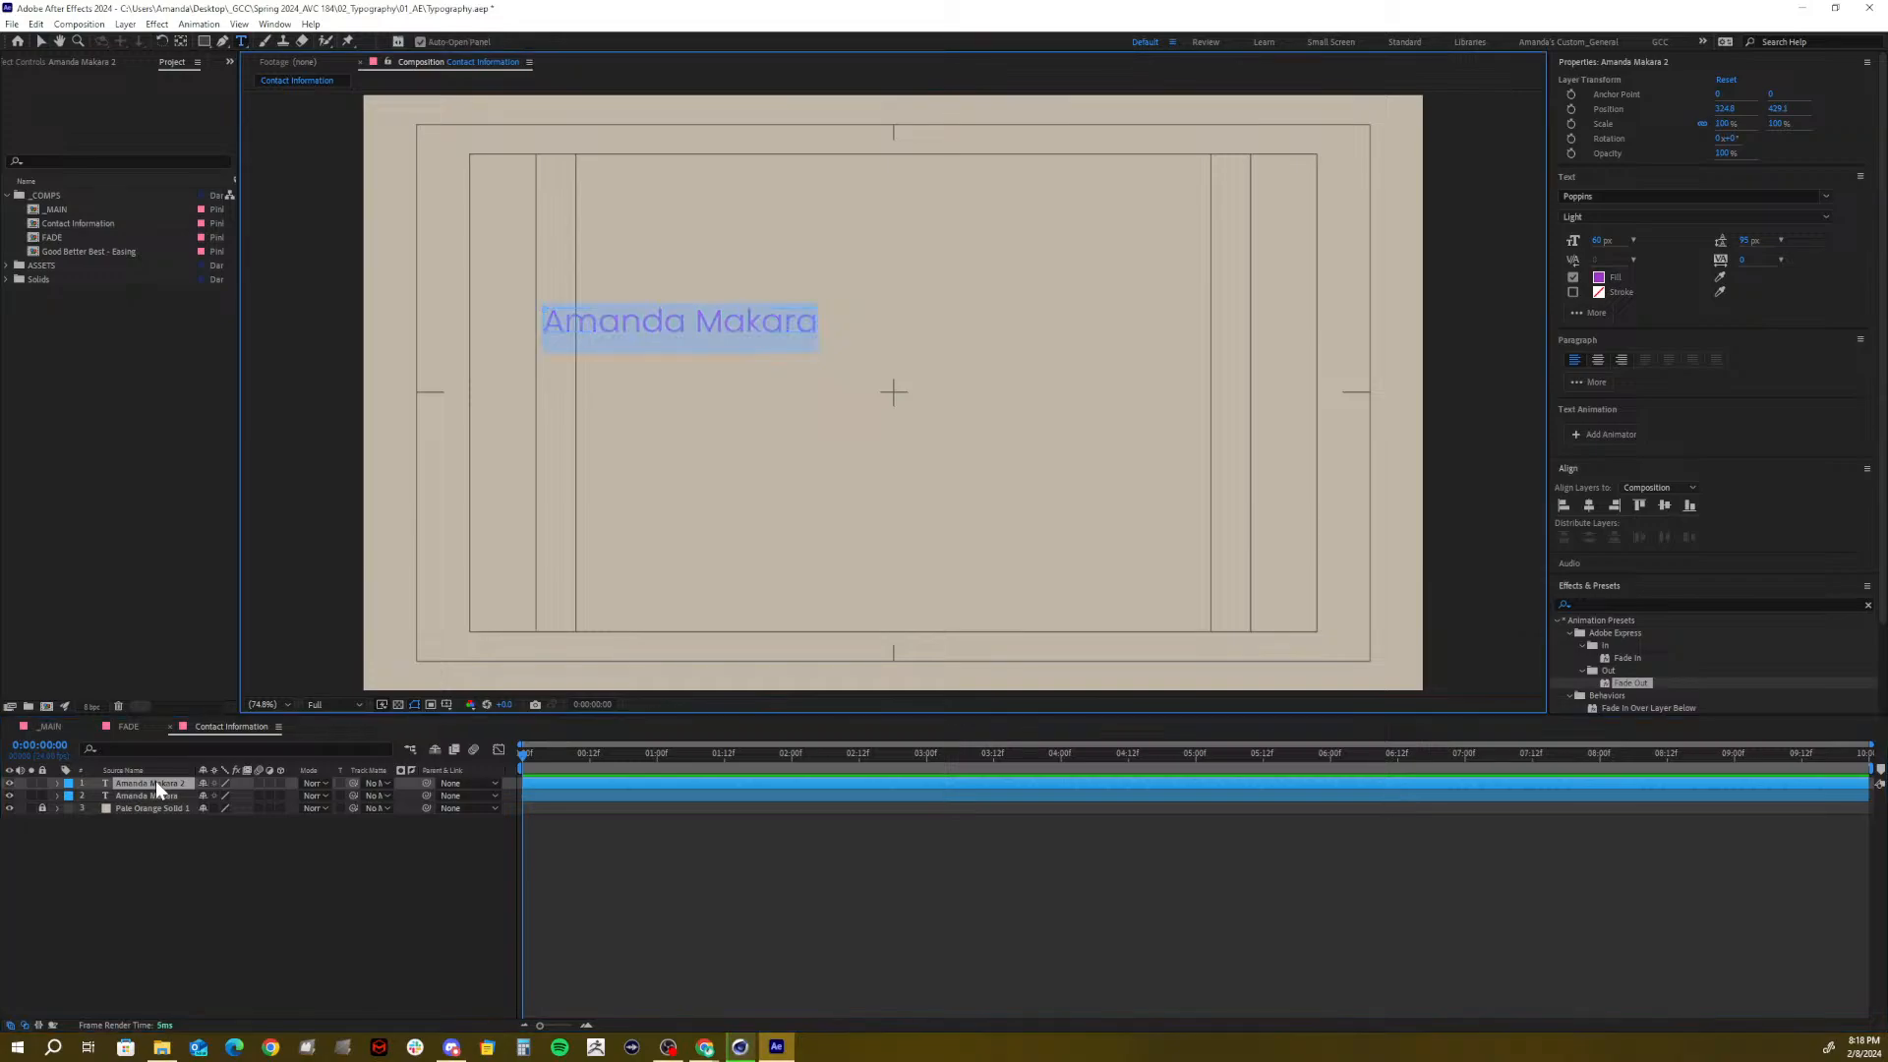
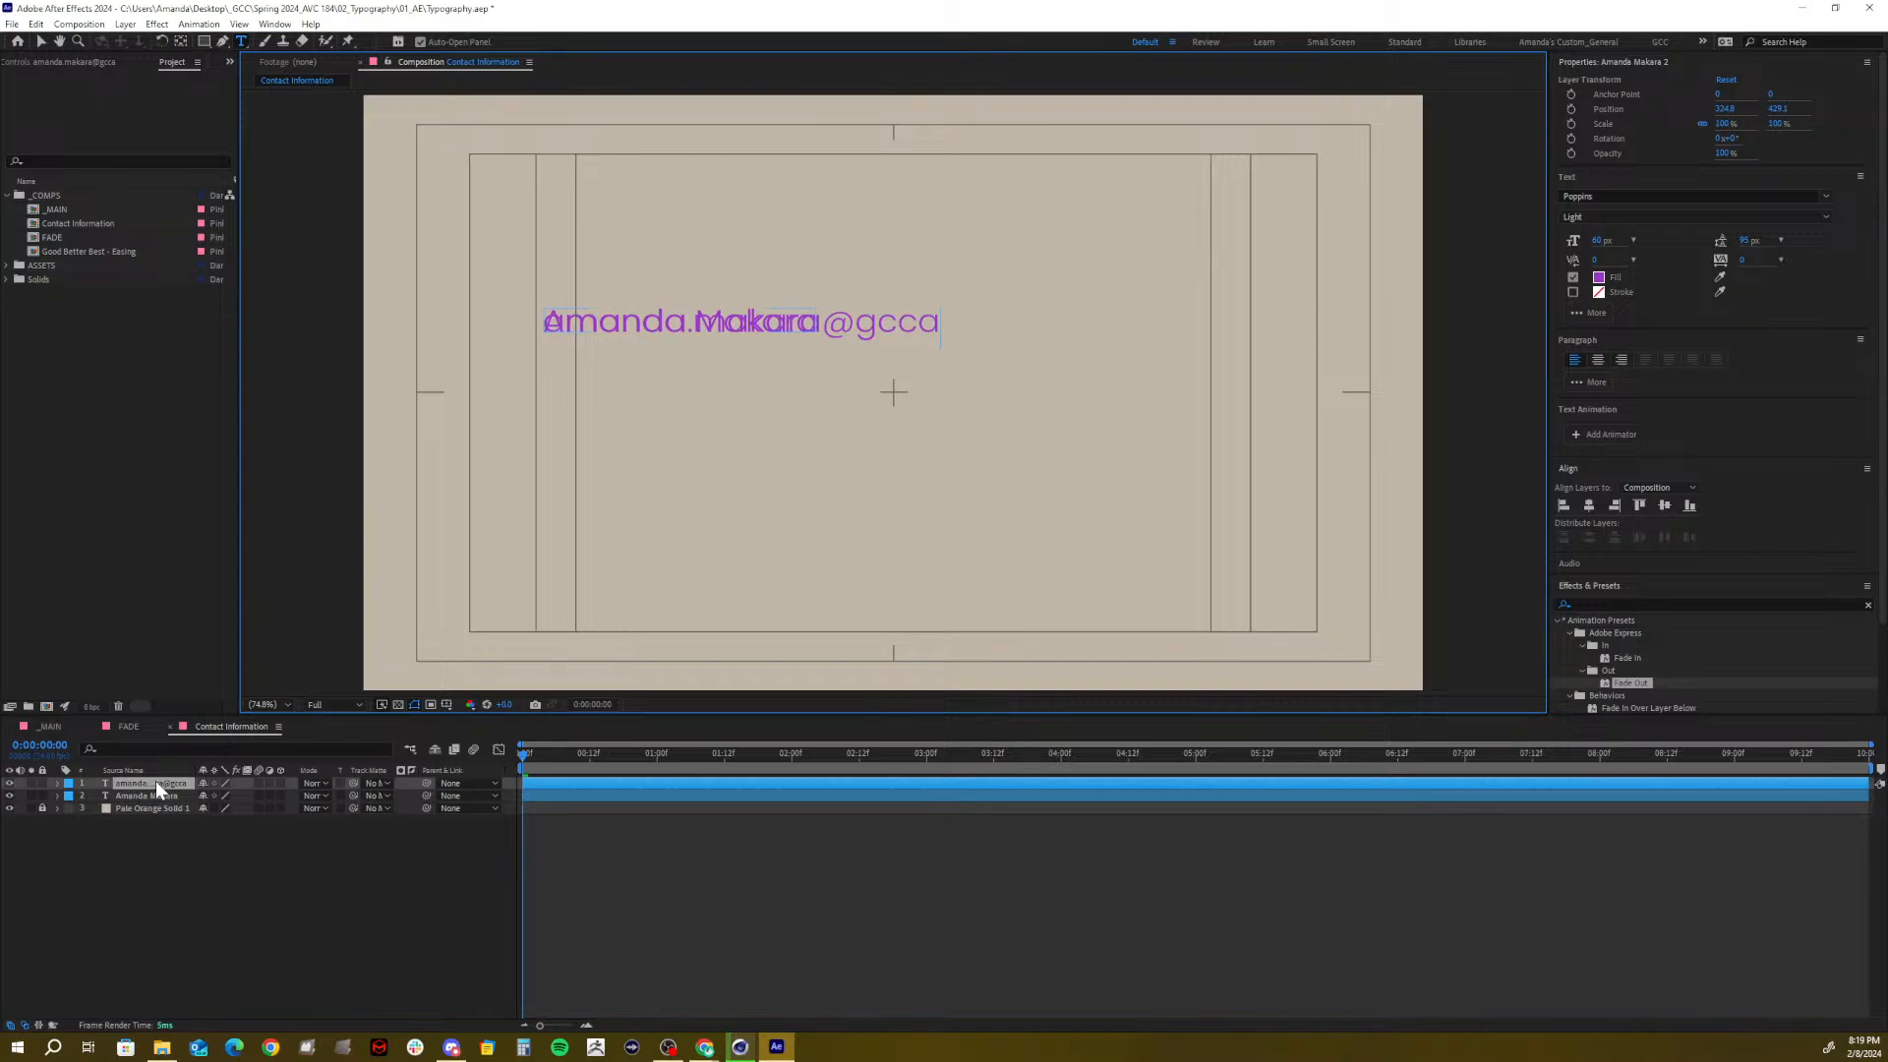
left_click(203, 889)
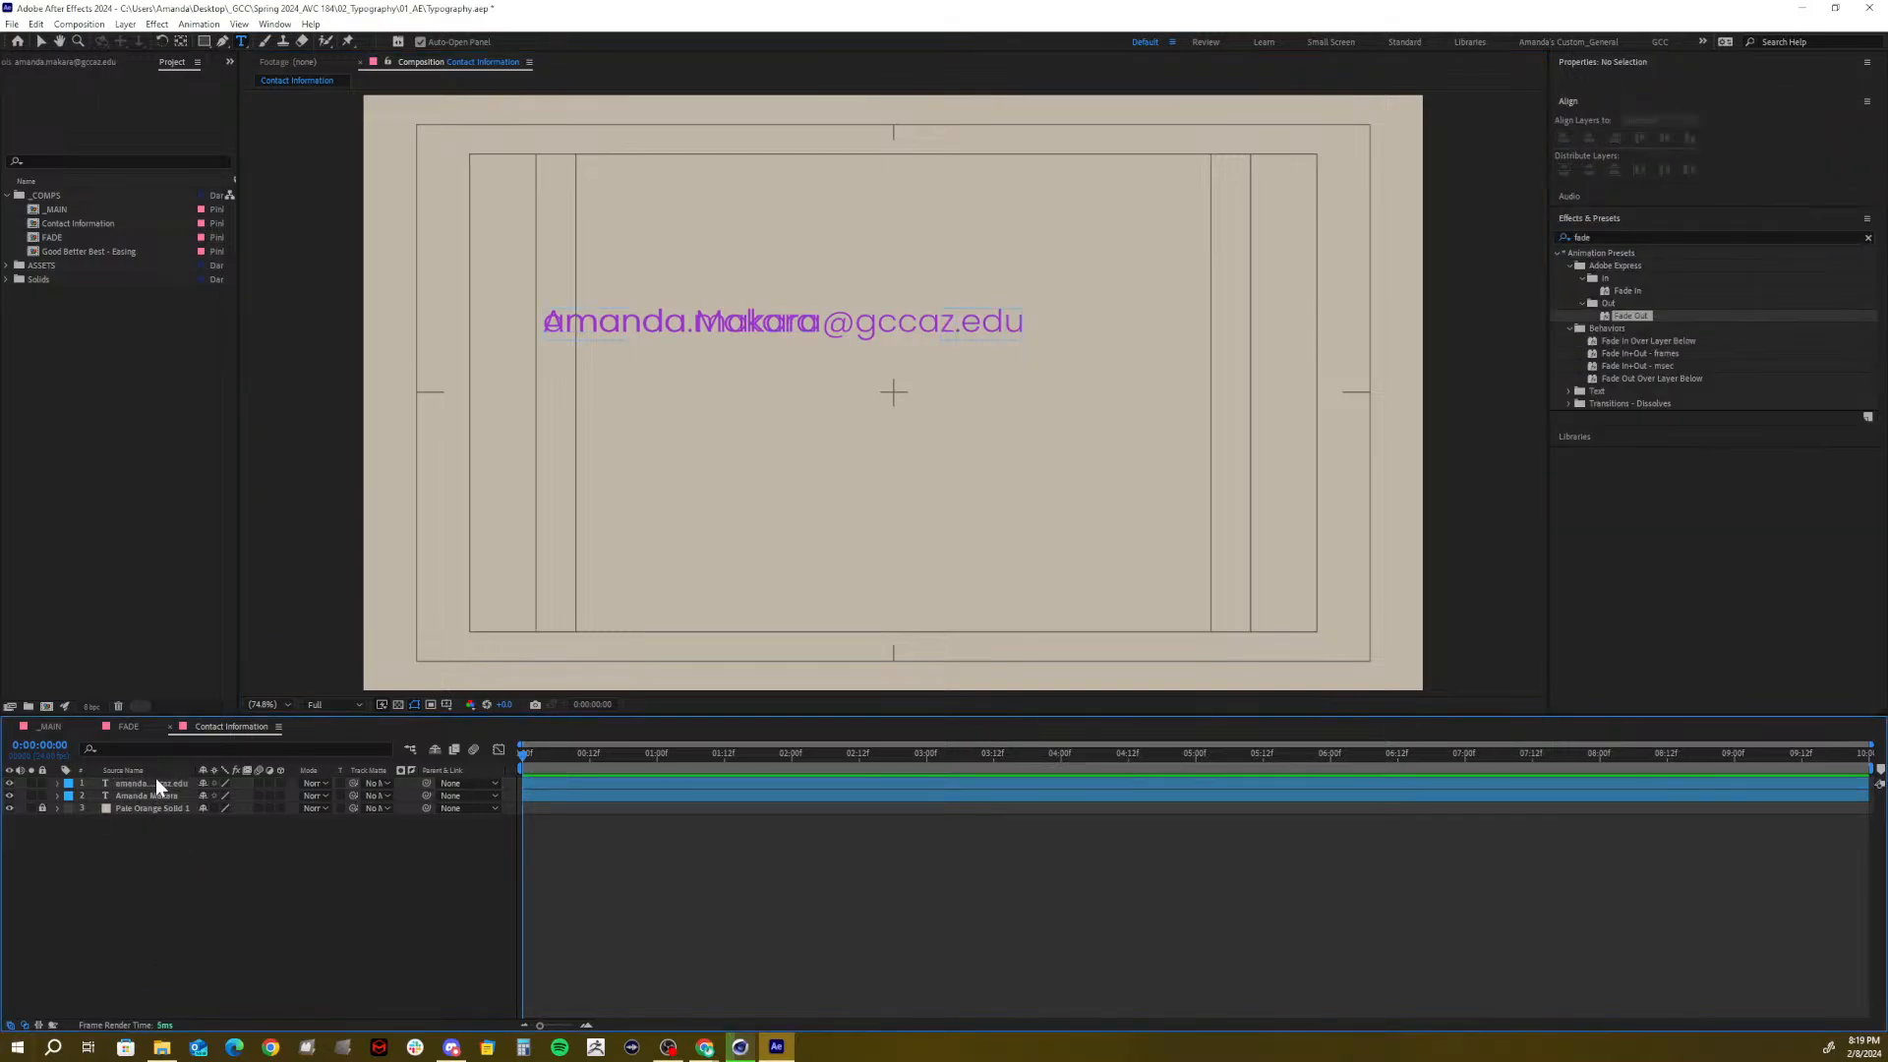
left_click(155, 782)
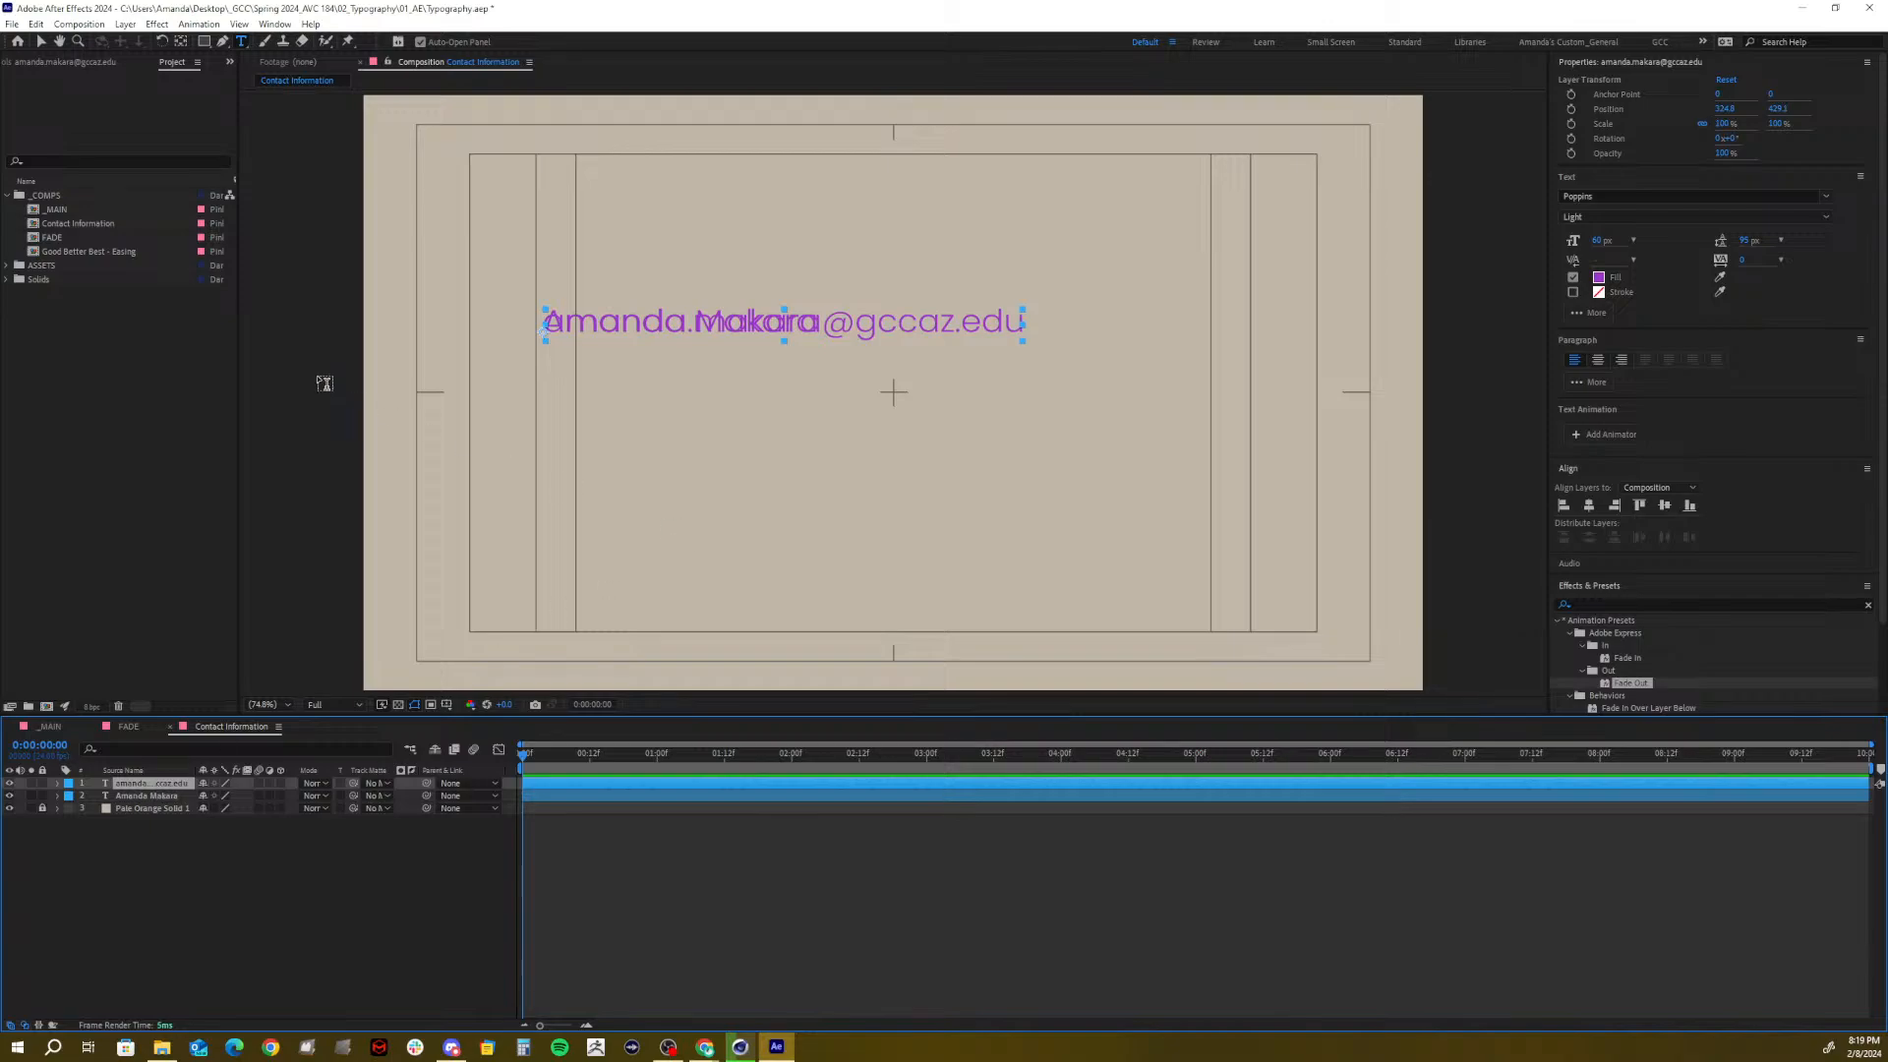
left_click(41, 44)
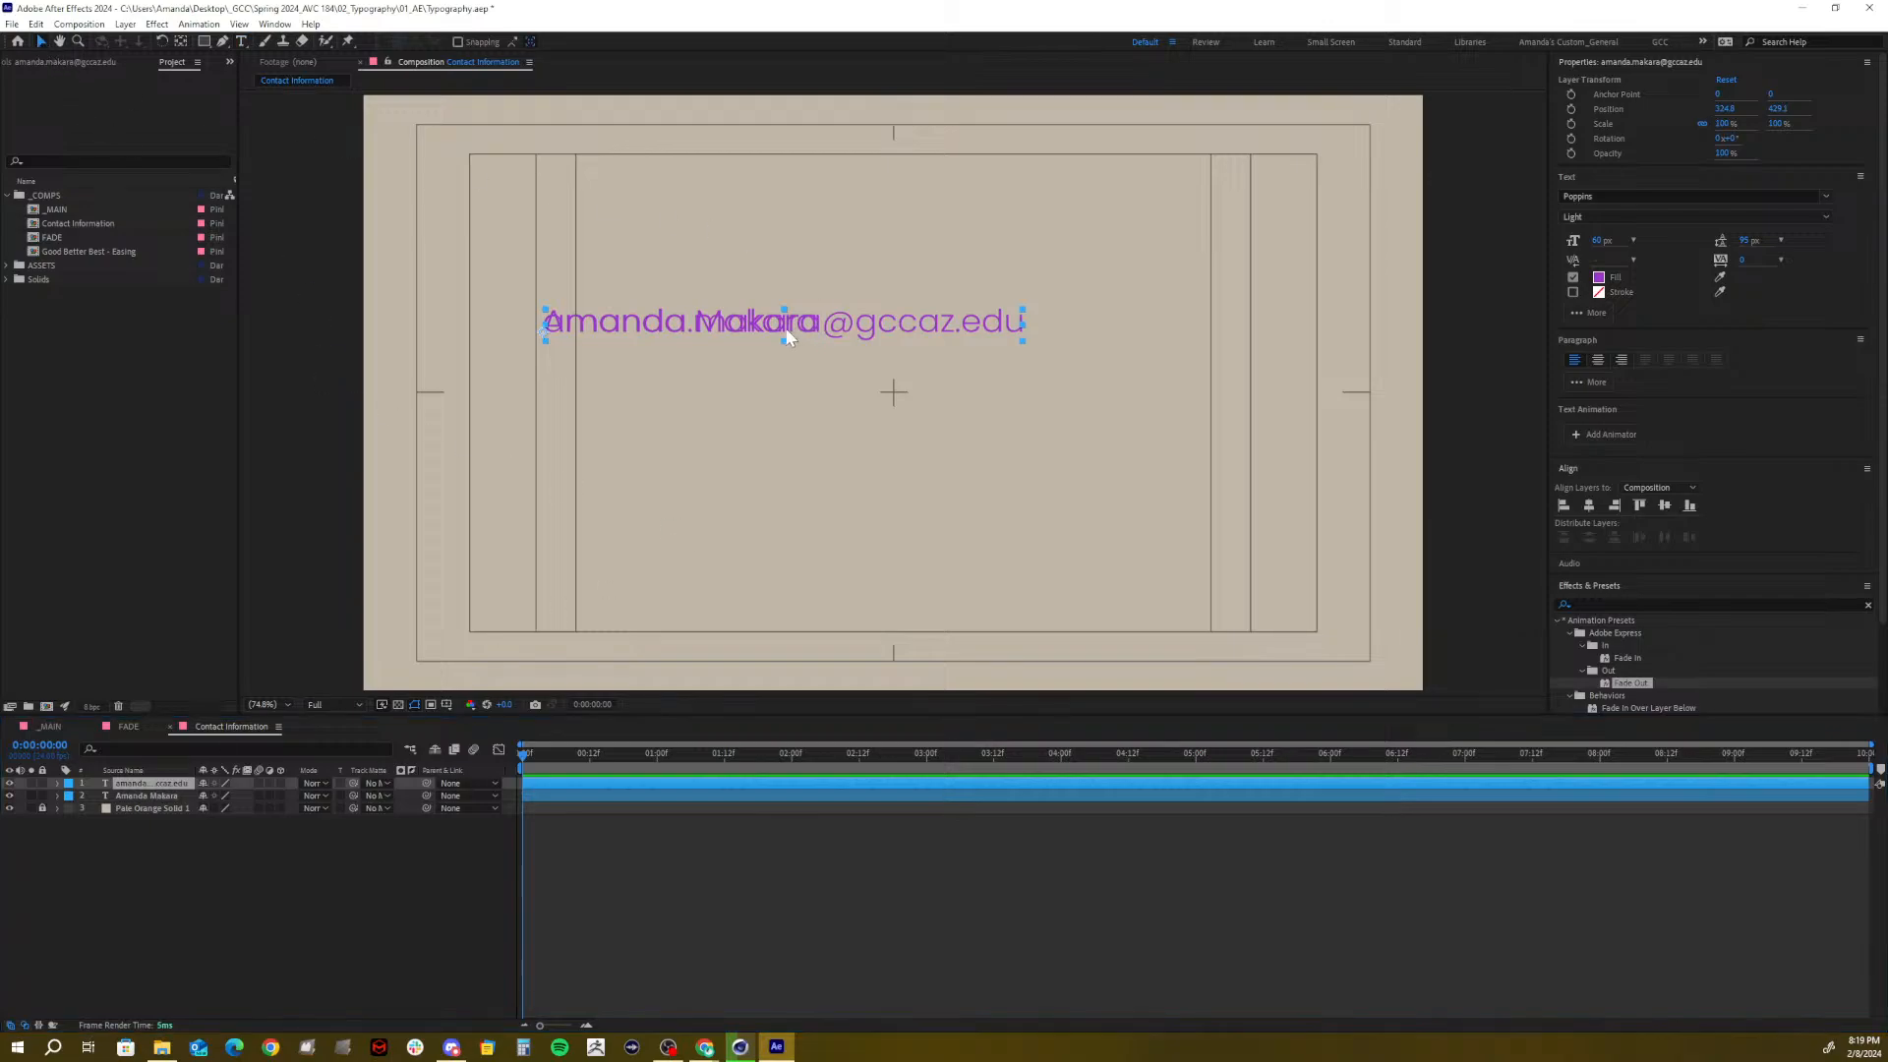
left_click_drag(784, 327, 770, 423)
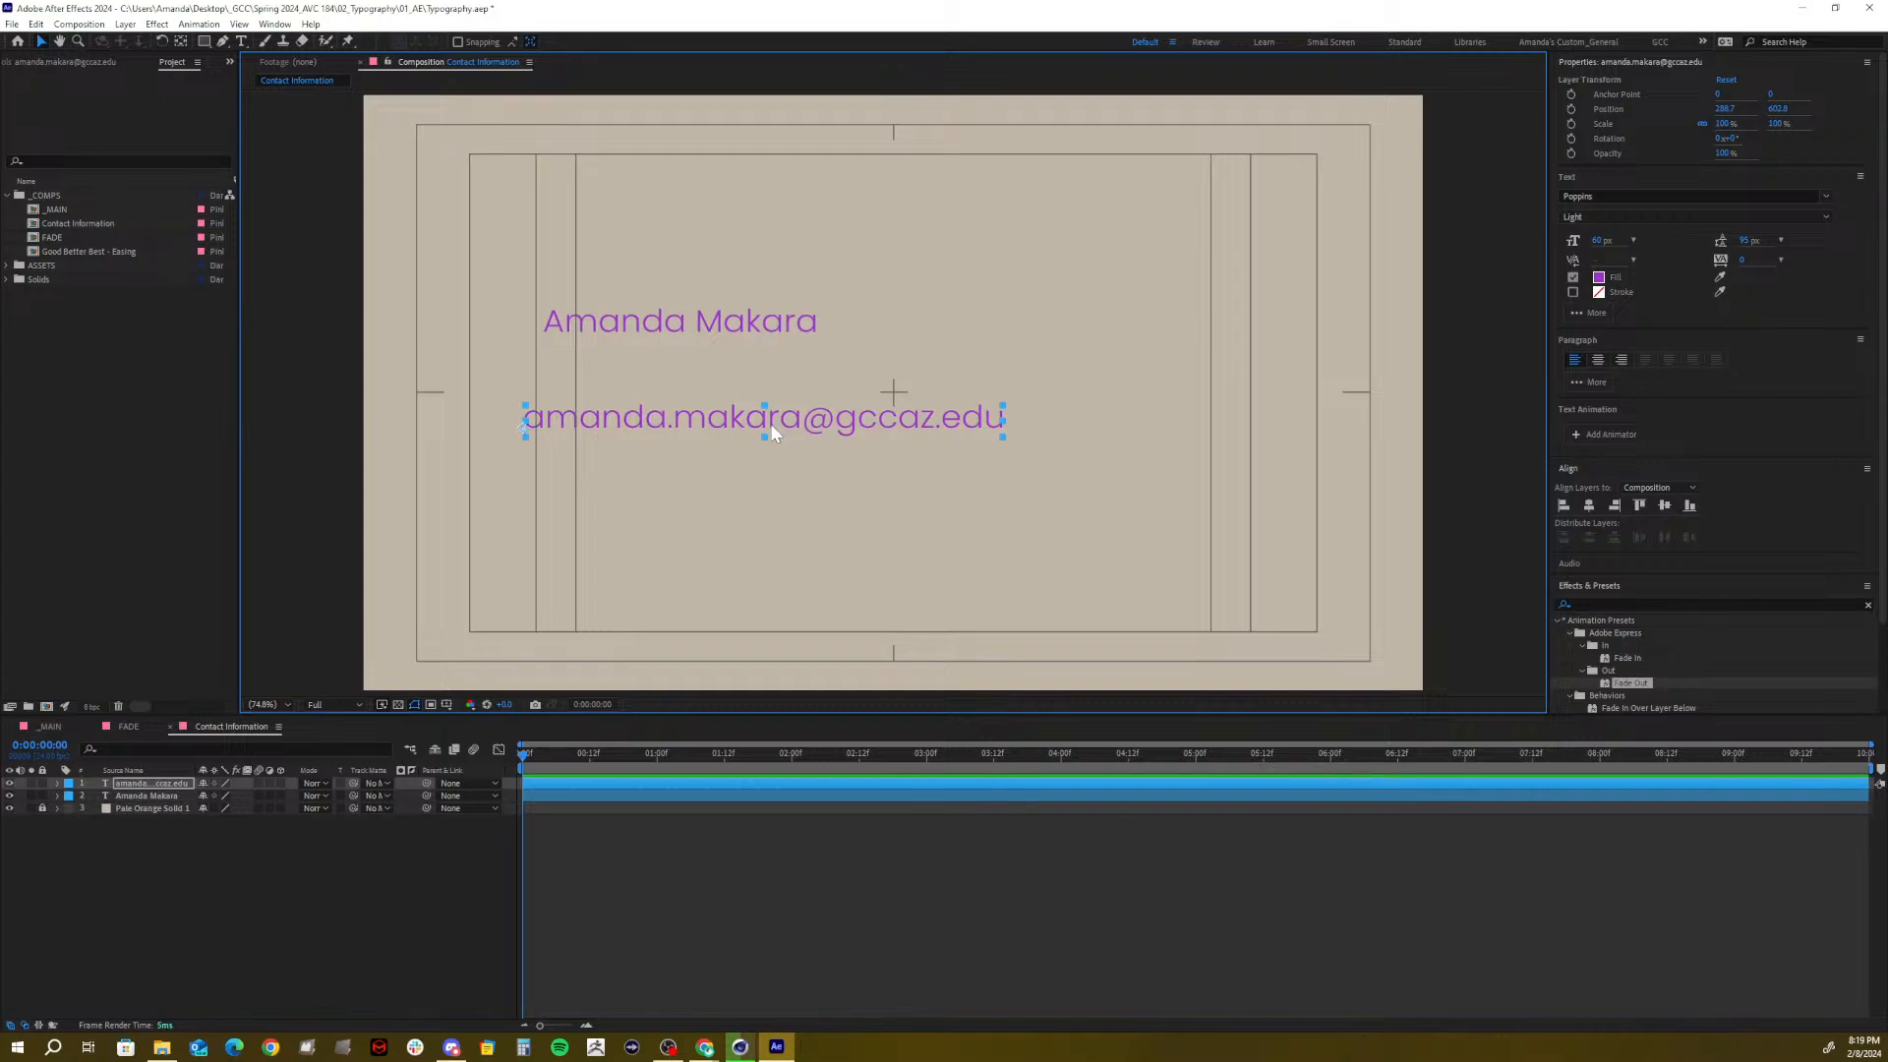
Duplicate the e-mail layer, retype it as the website address, and hide it
left_click(138, 784)
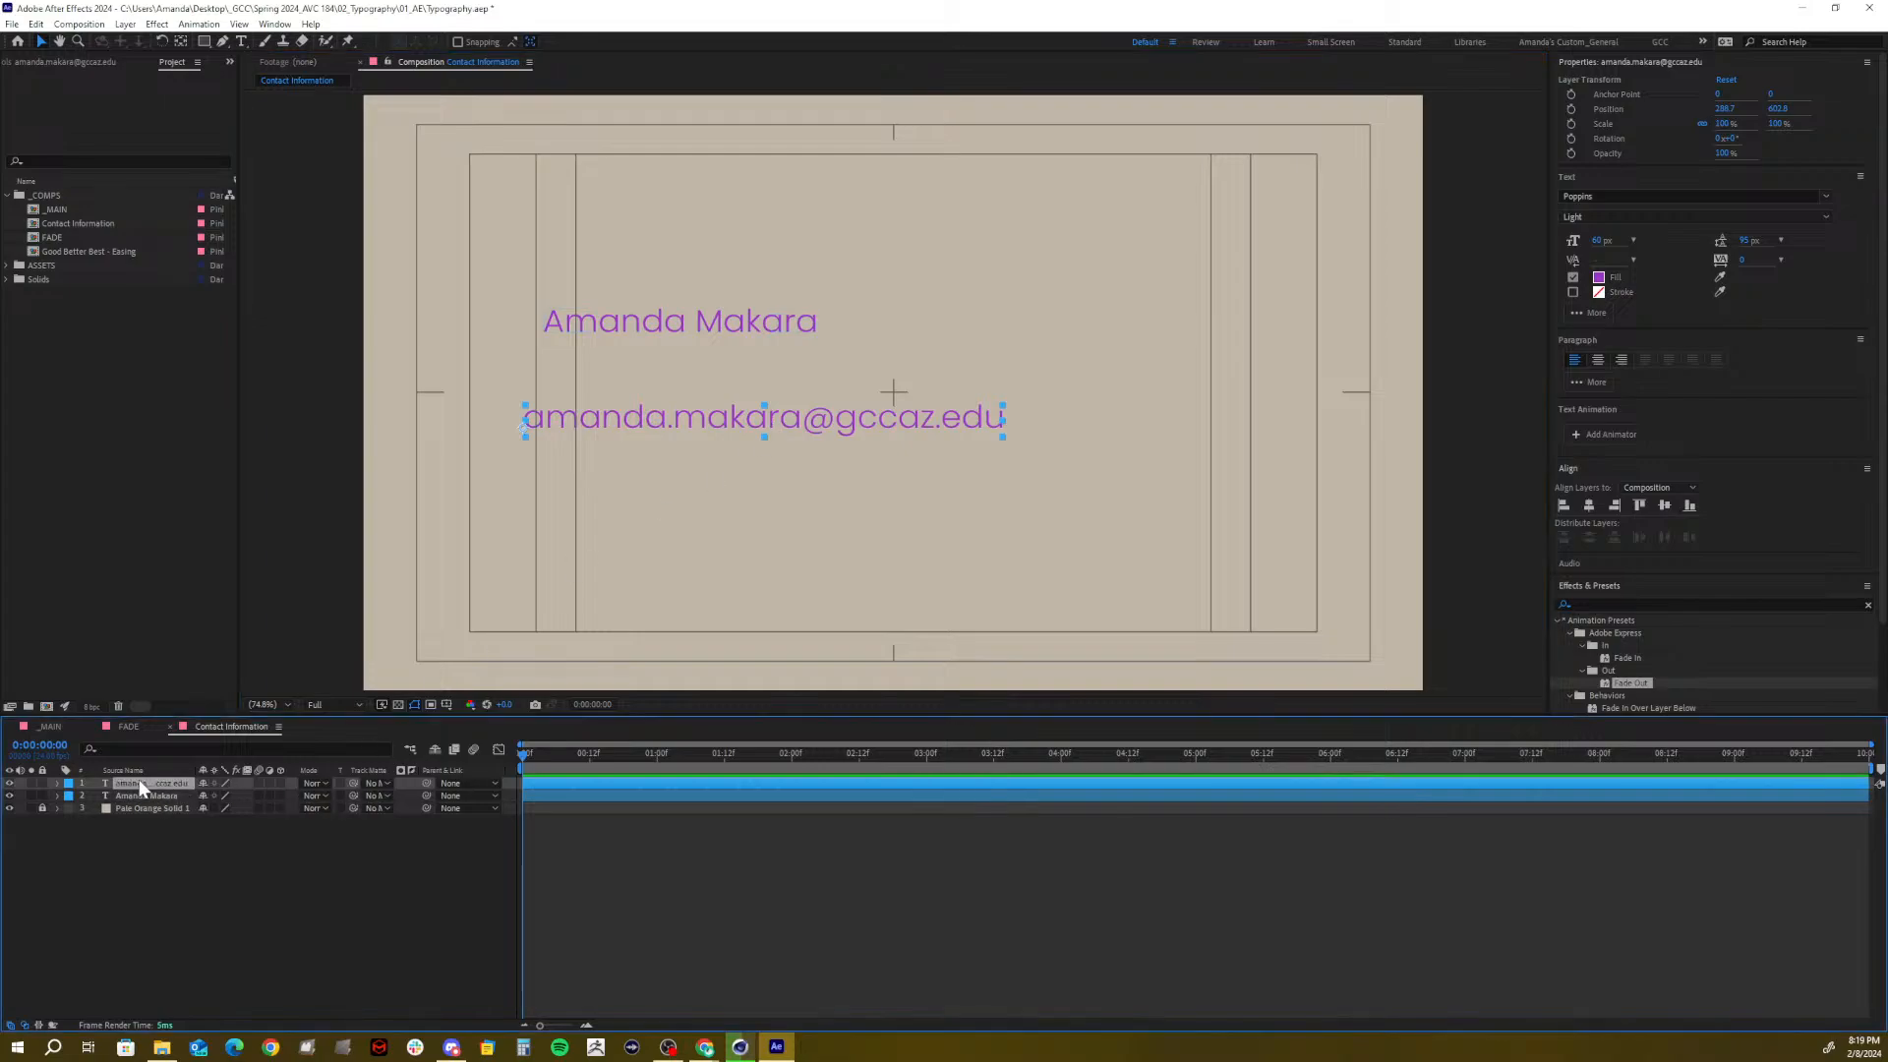
key("ctrl+d")
double_click(157, 782)
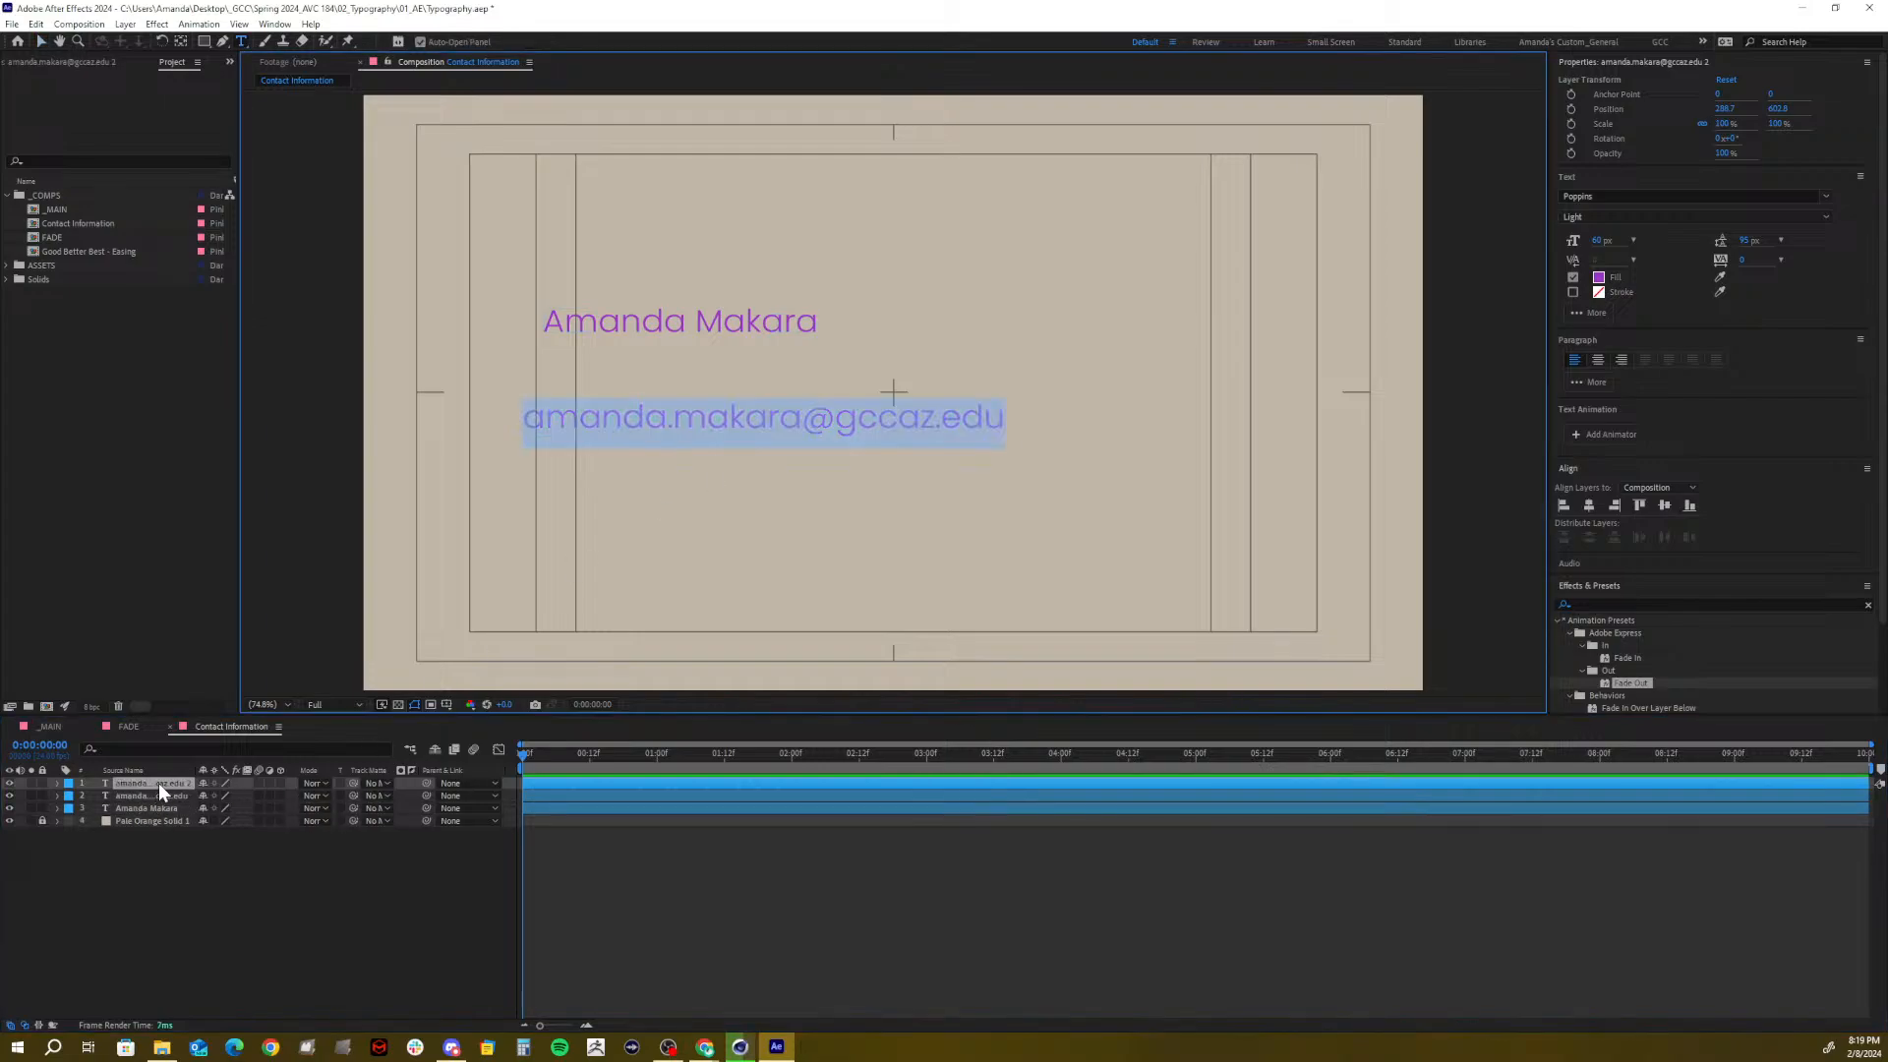
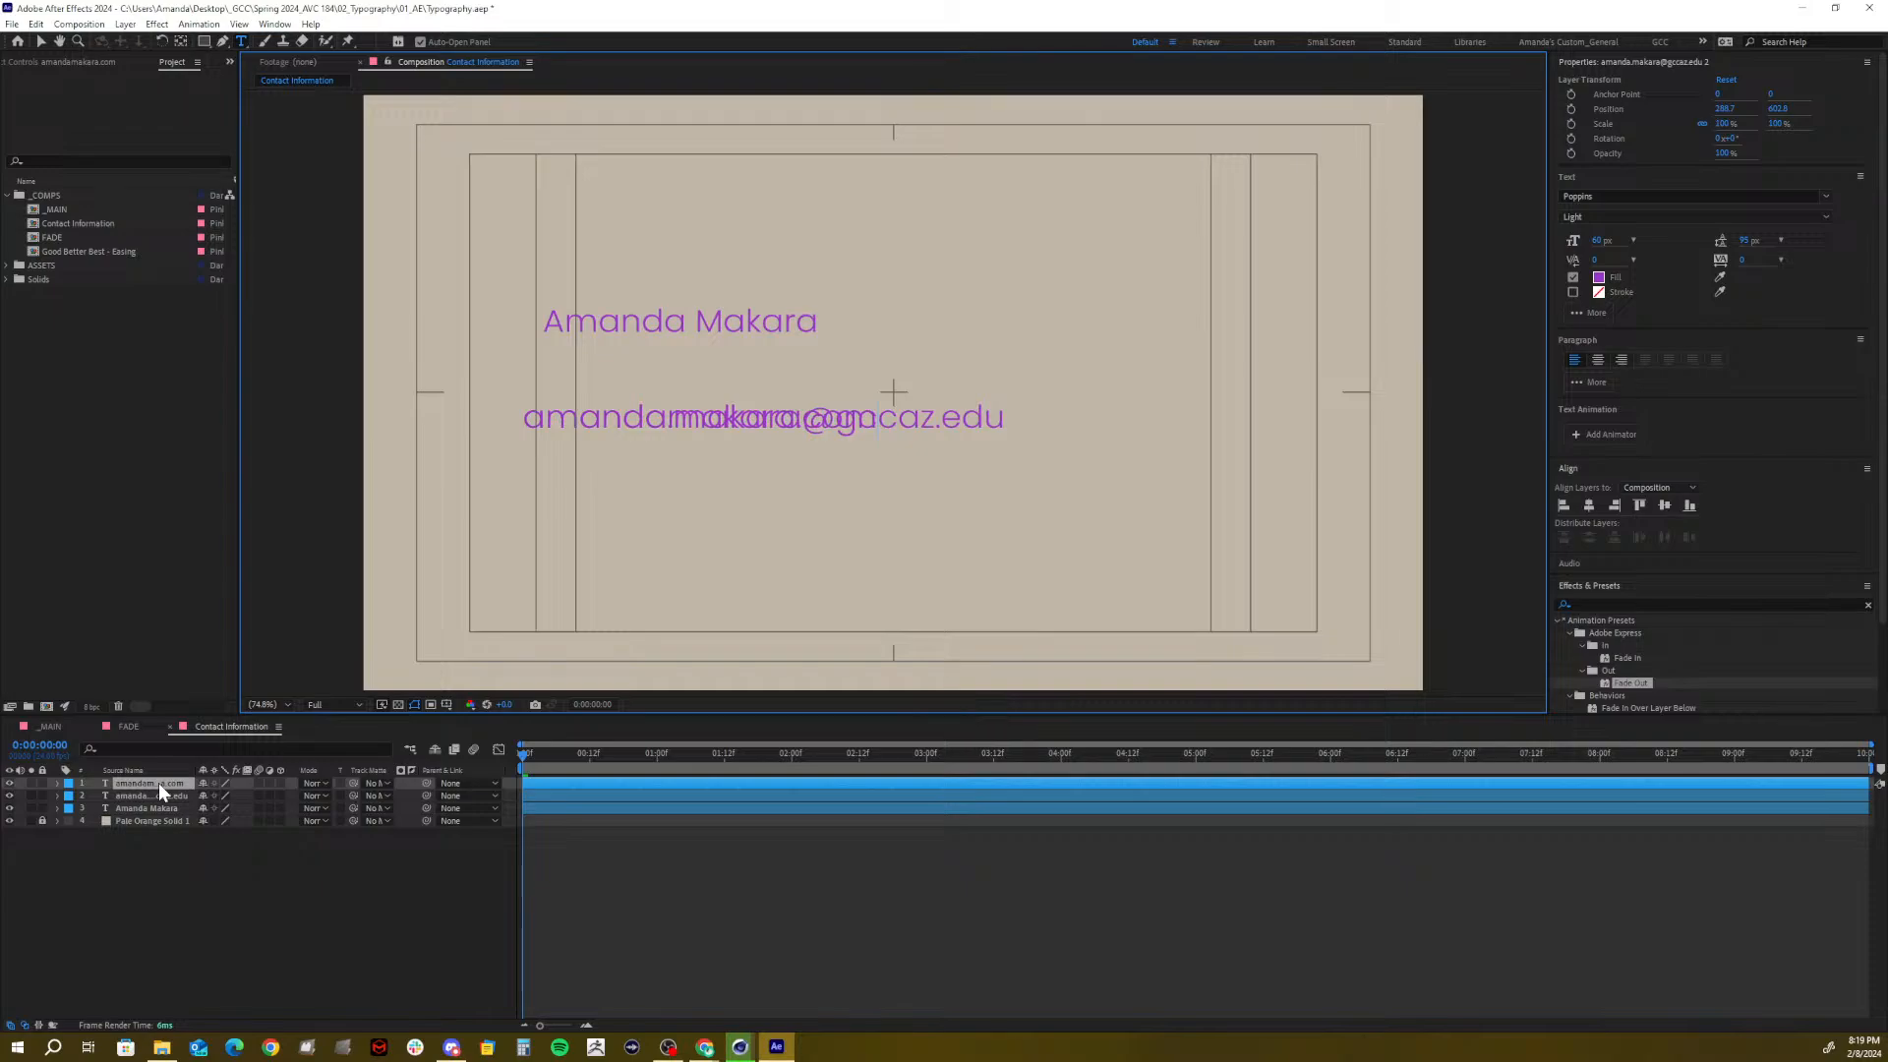
left_click(165, 940)
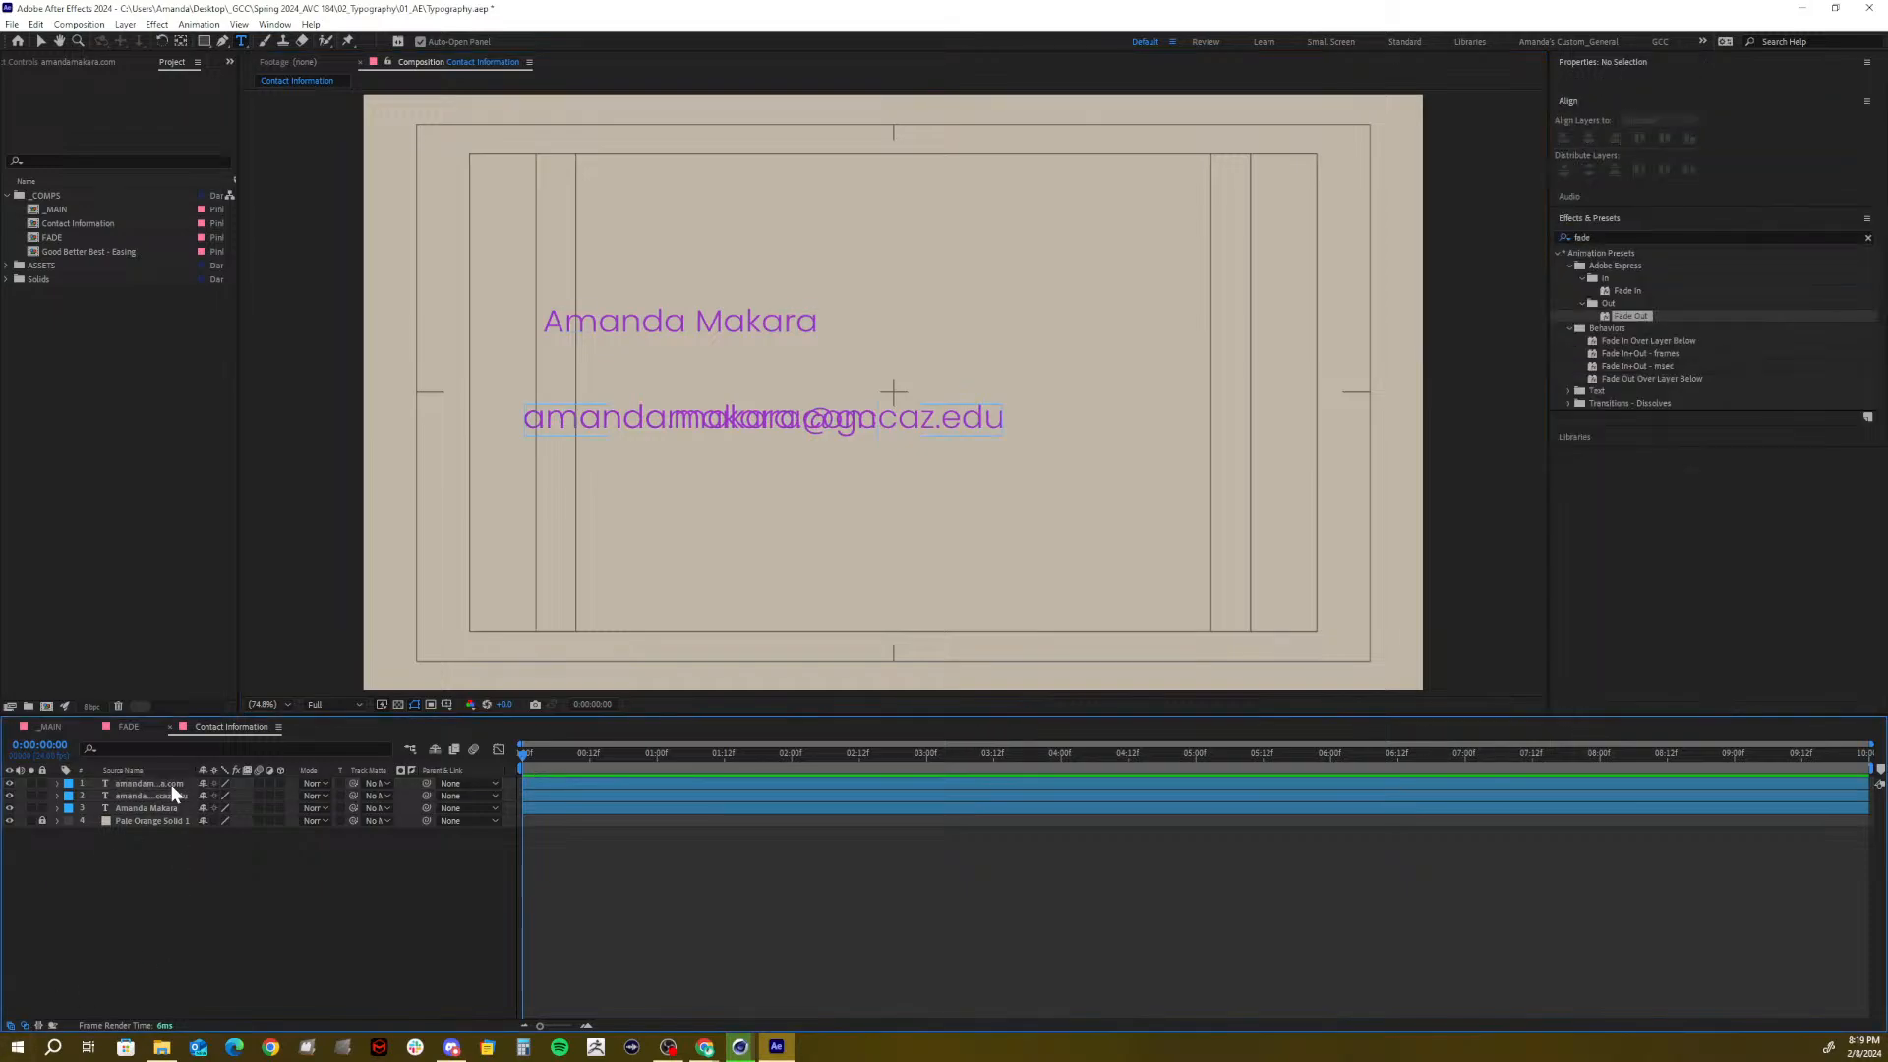
left_click(123, 797)
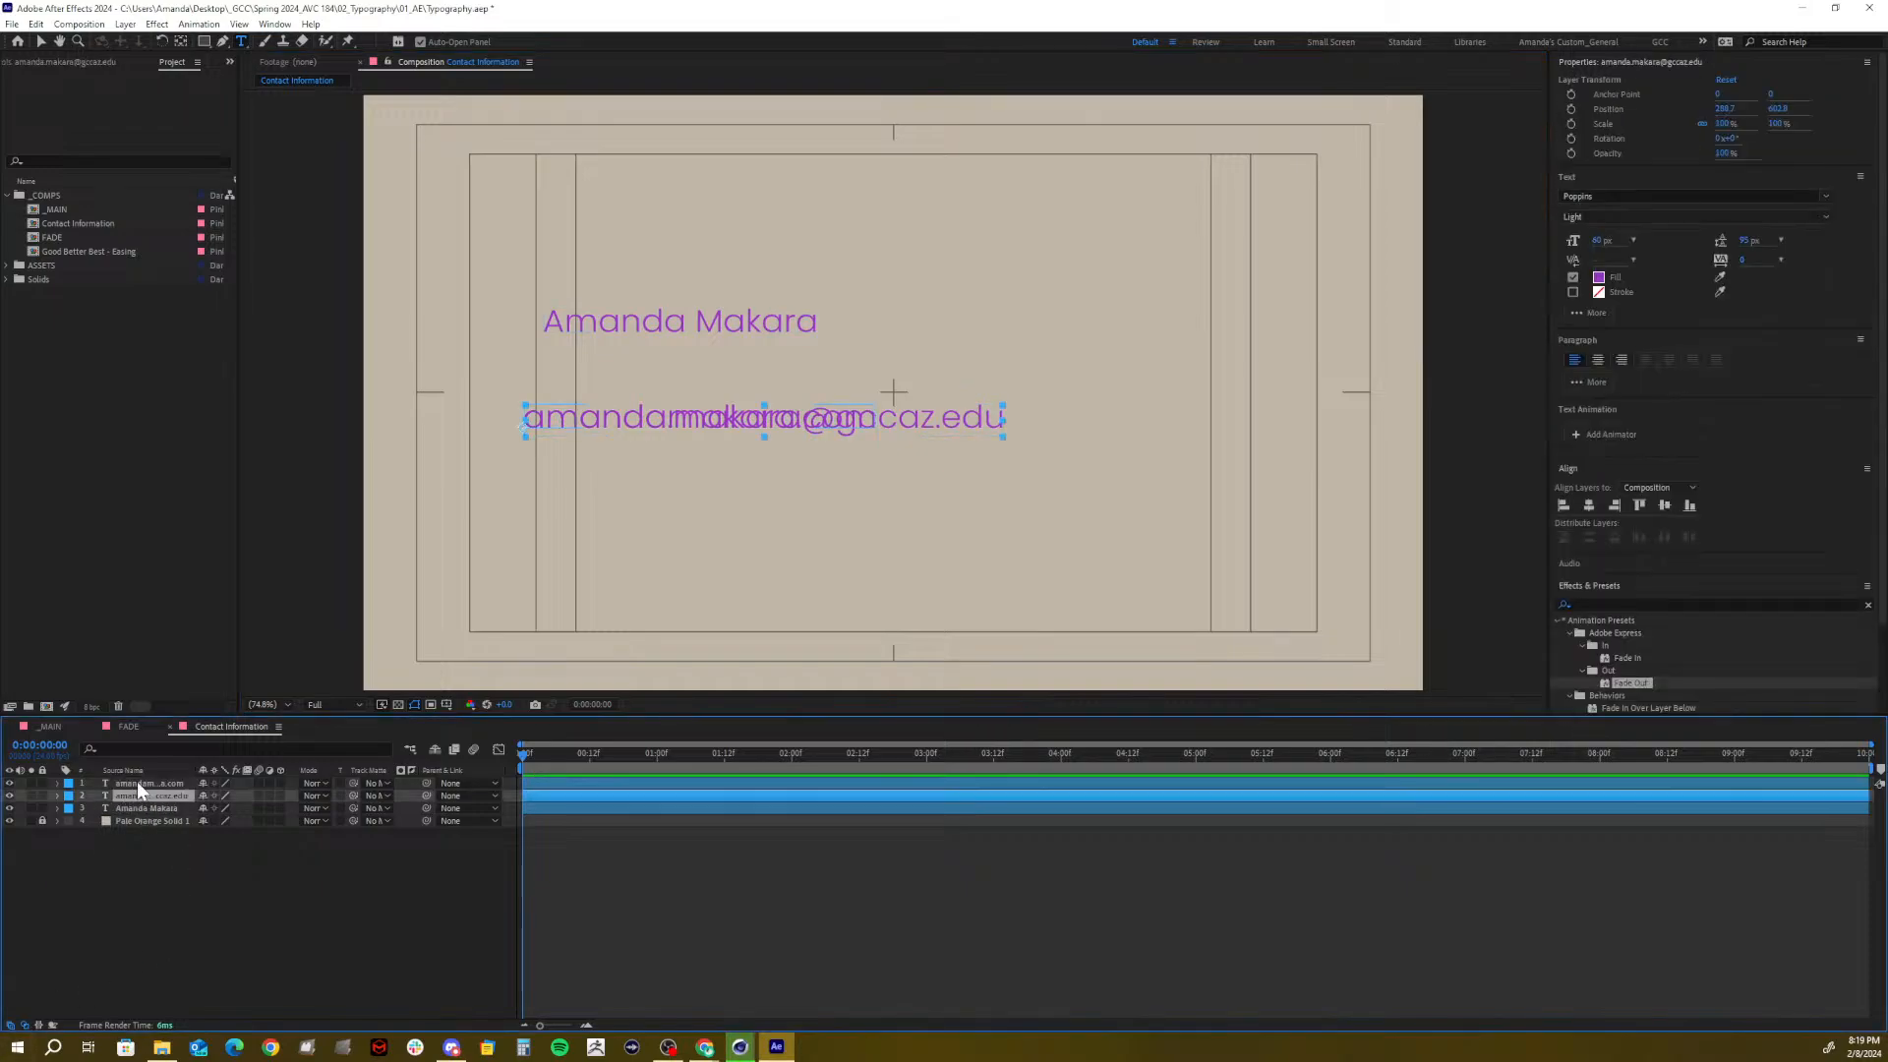
left_click(10, 783)
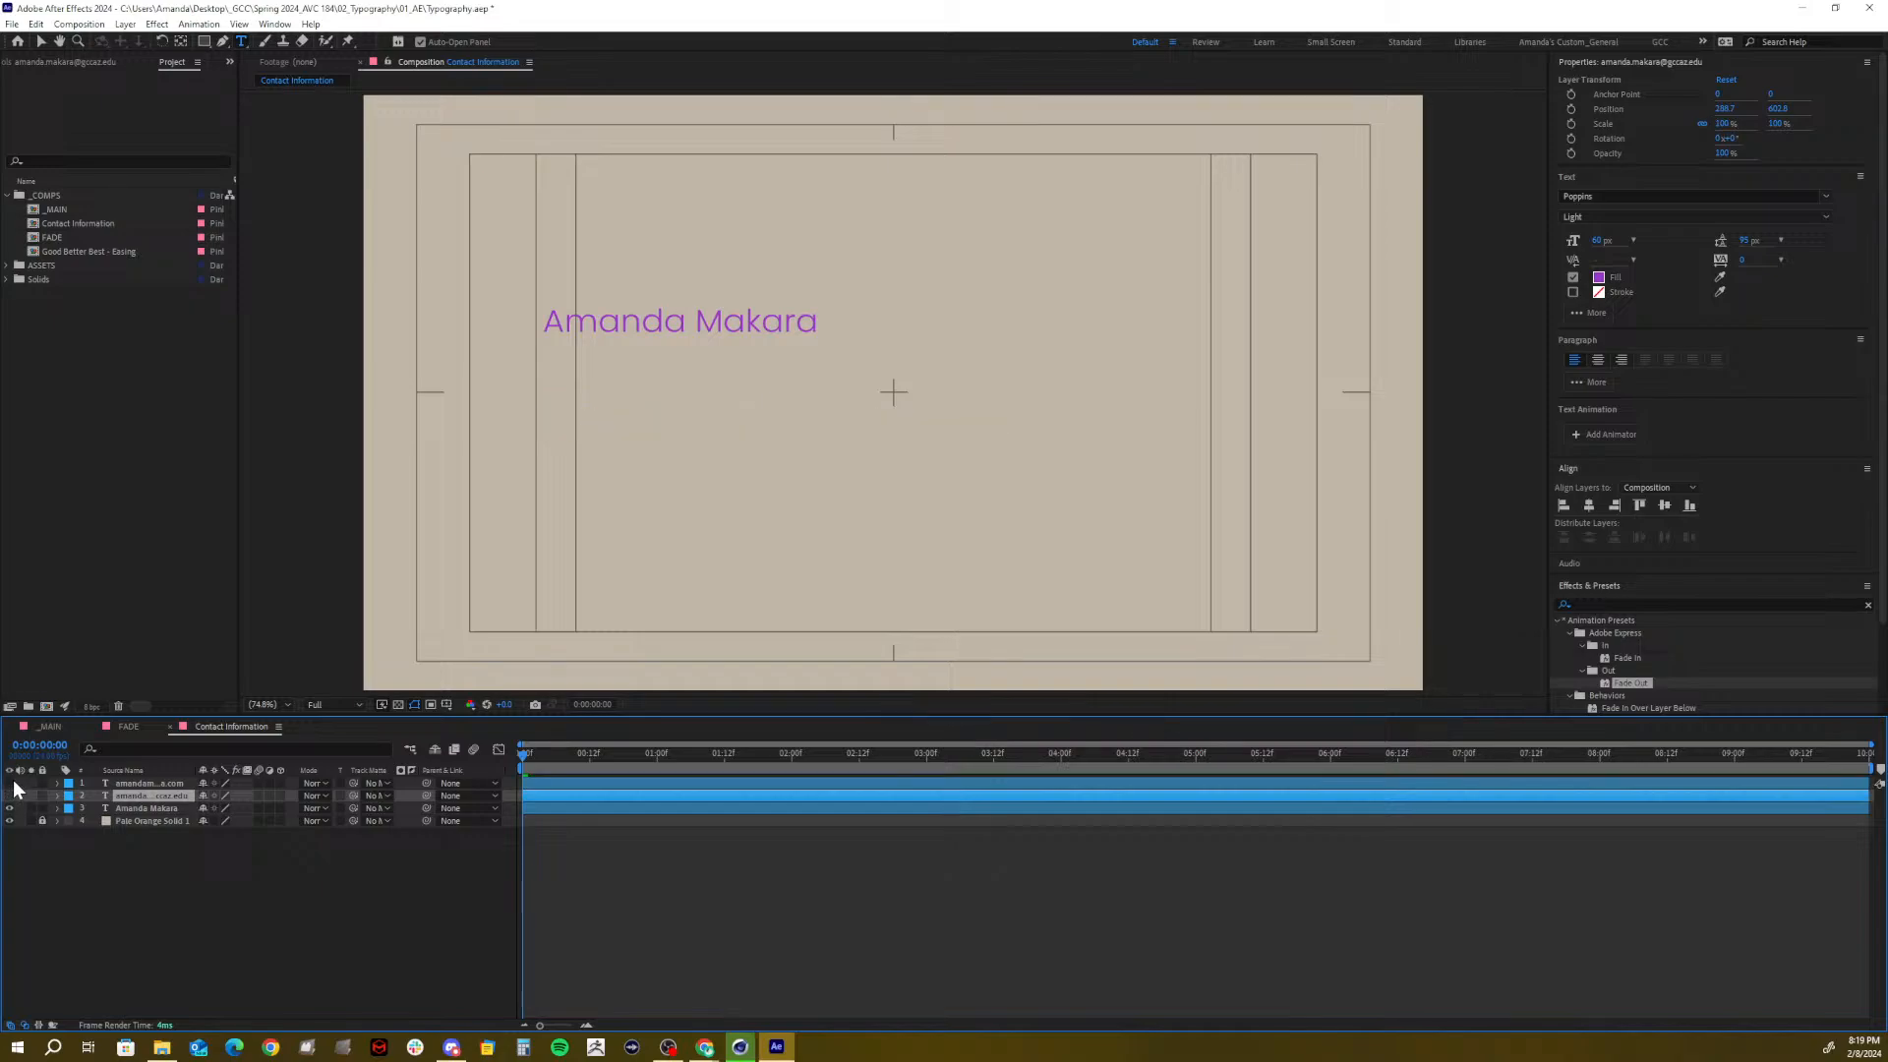
Make the name title Bold at 125 px and move its anchor point to the baseline
left_click(133, 809)
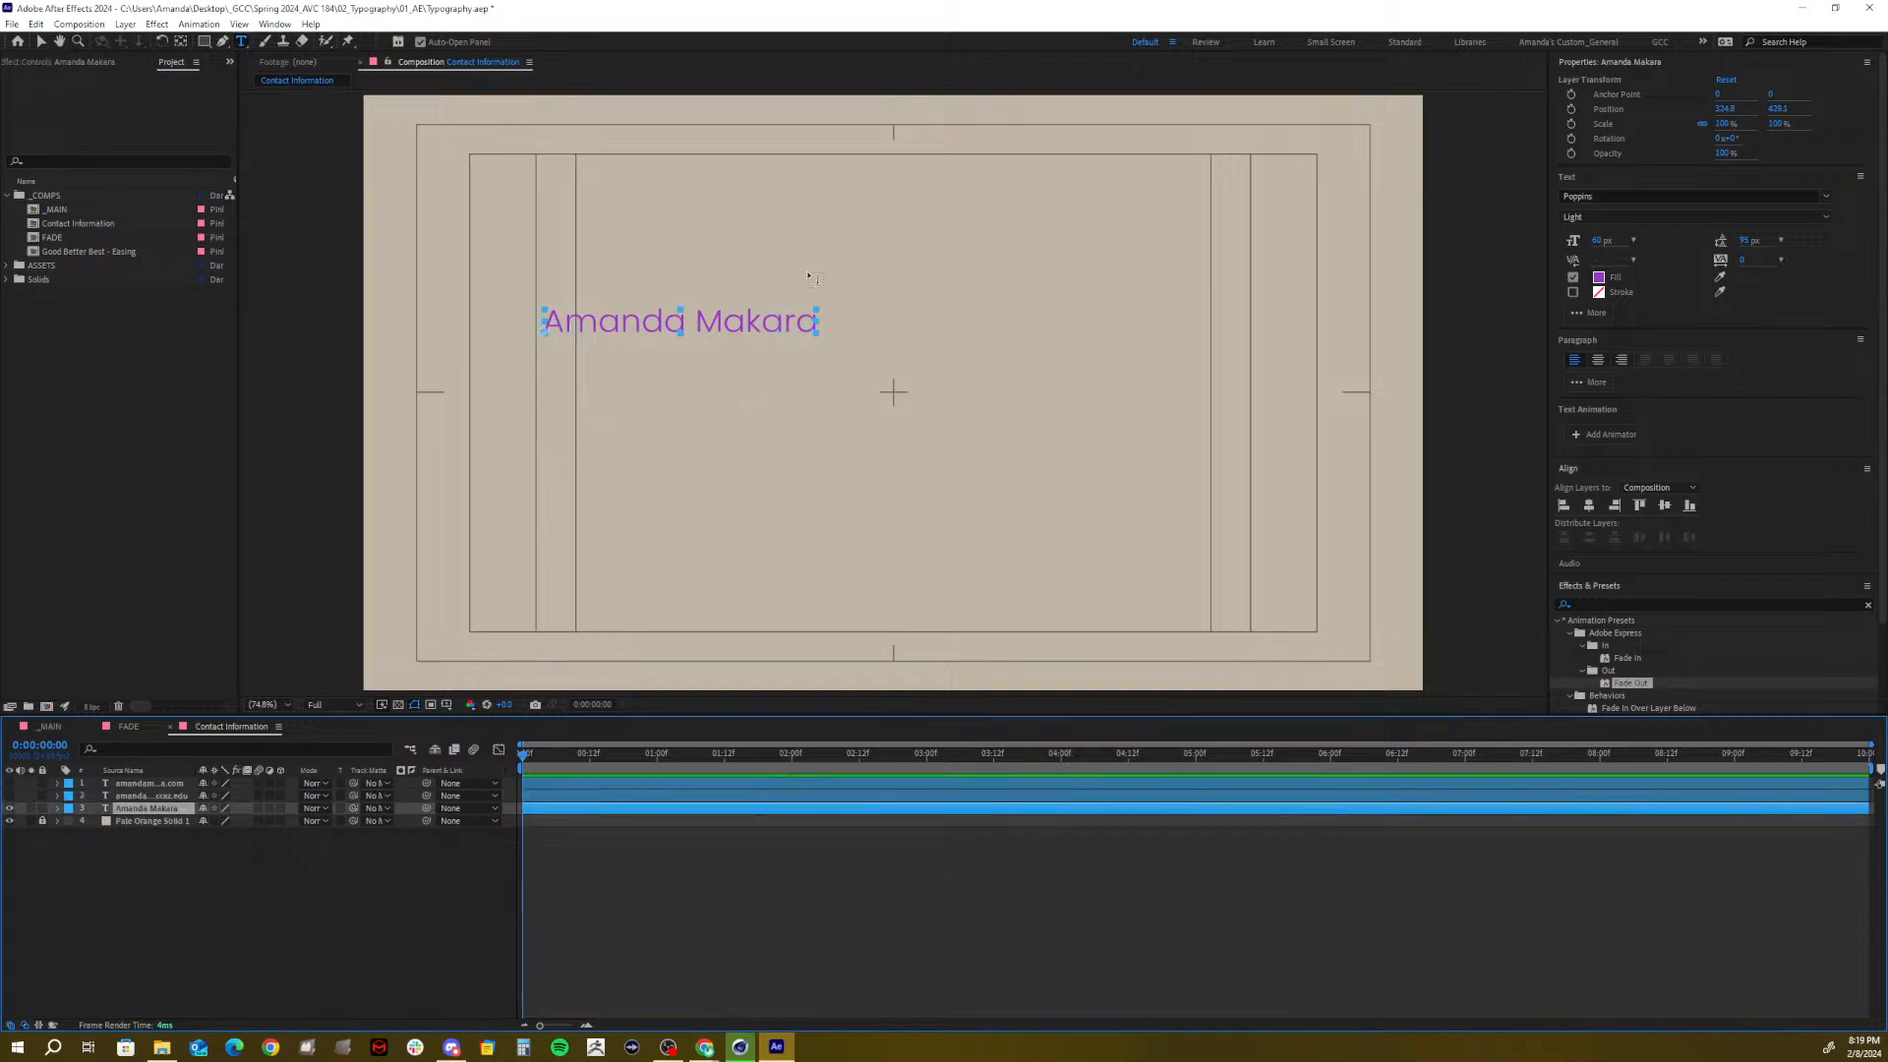
left_click(1619, 216)
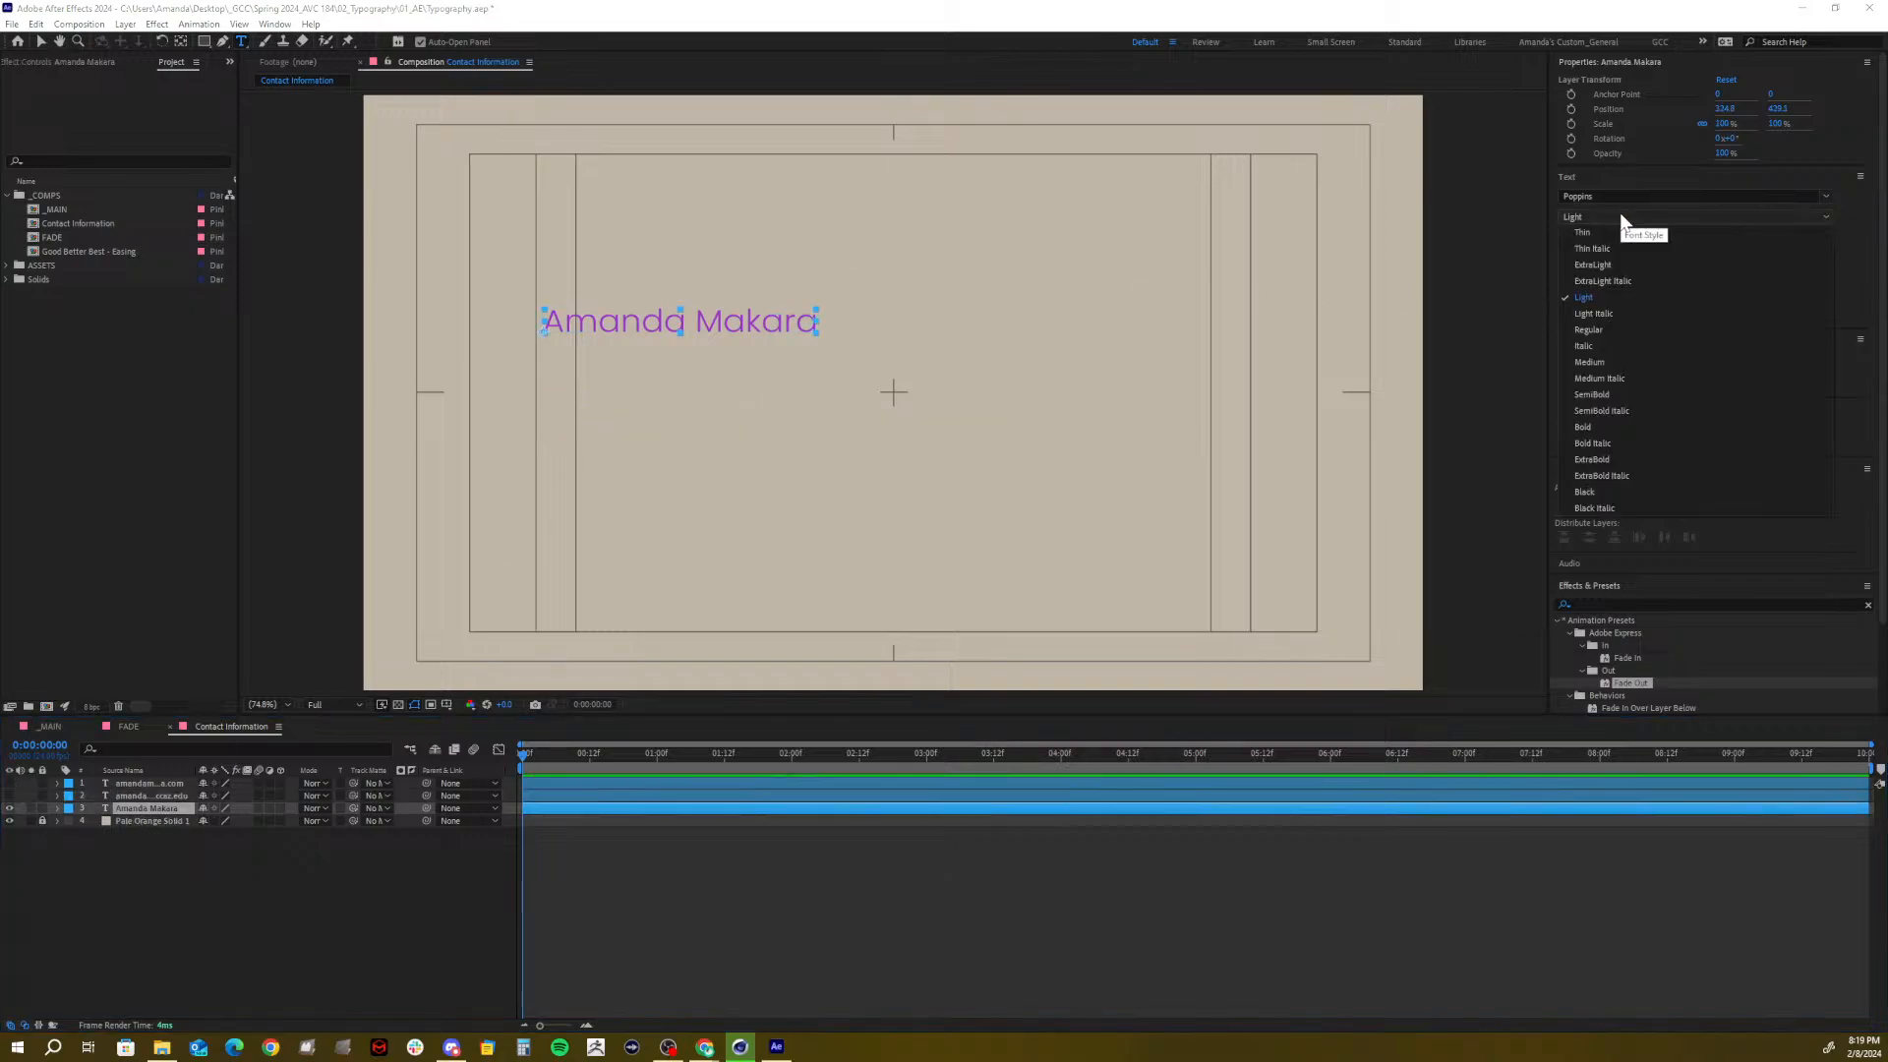
left_click(1600, 424)
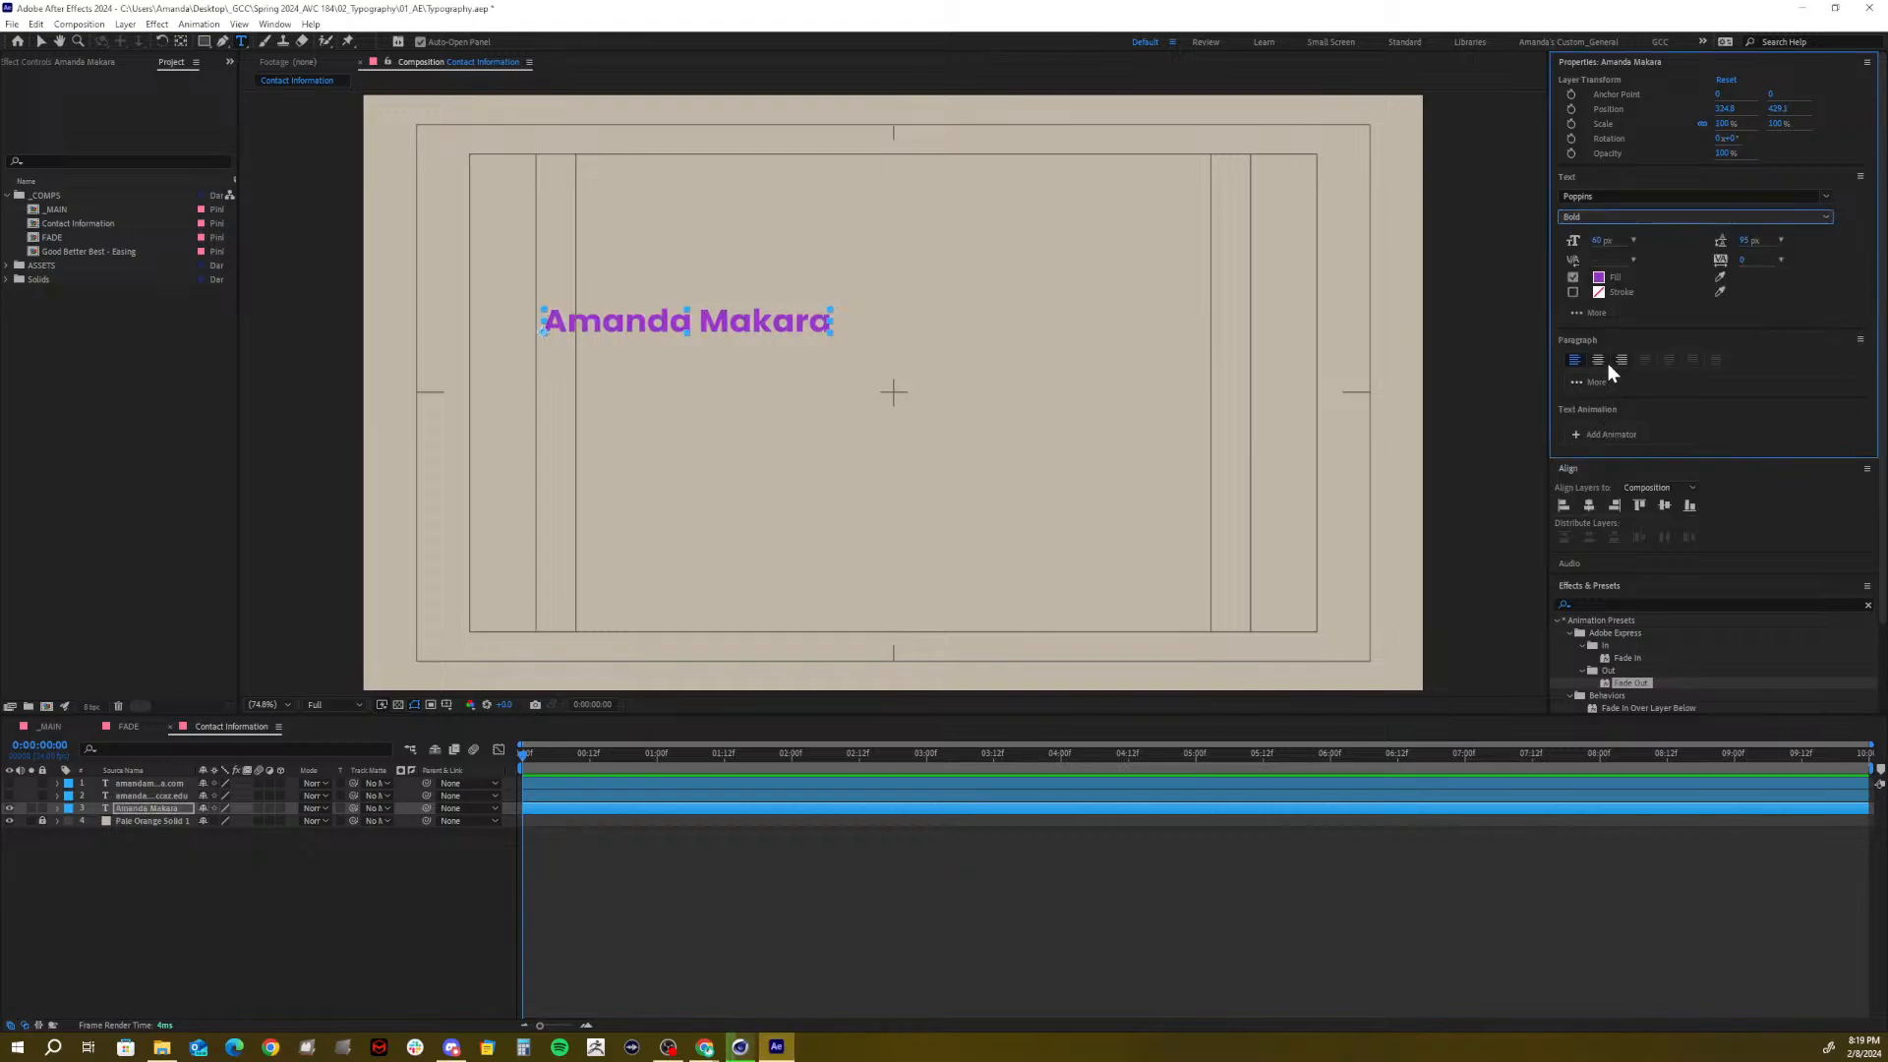
left_click_drag(1605, 239, 1654, 240)
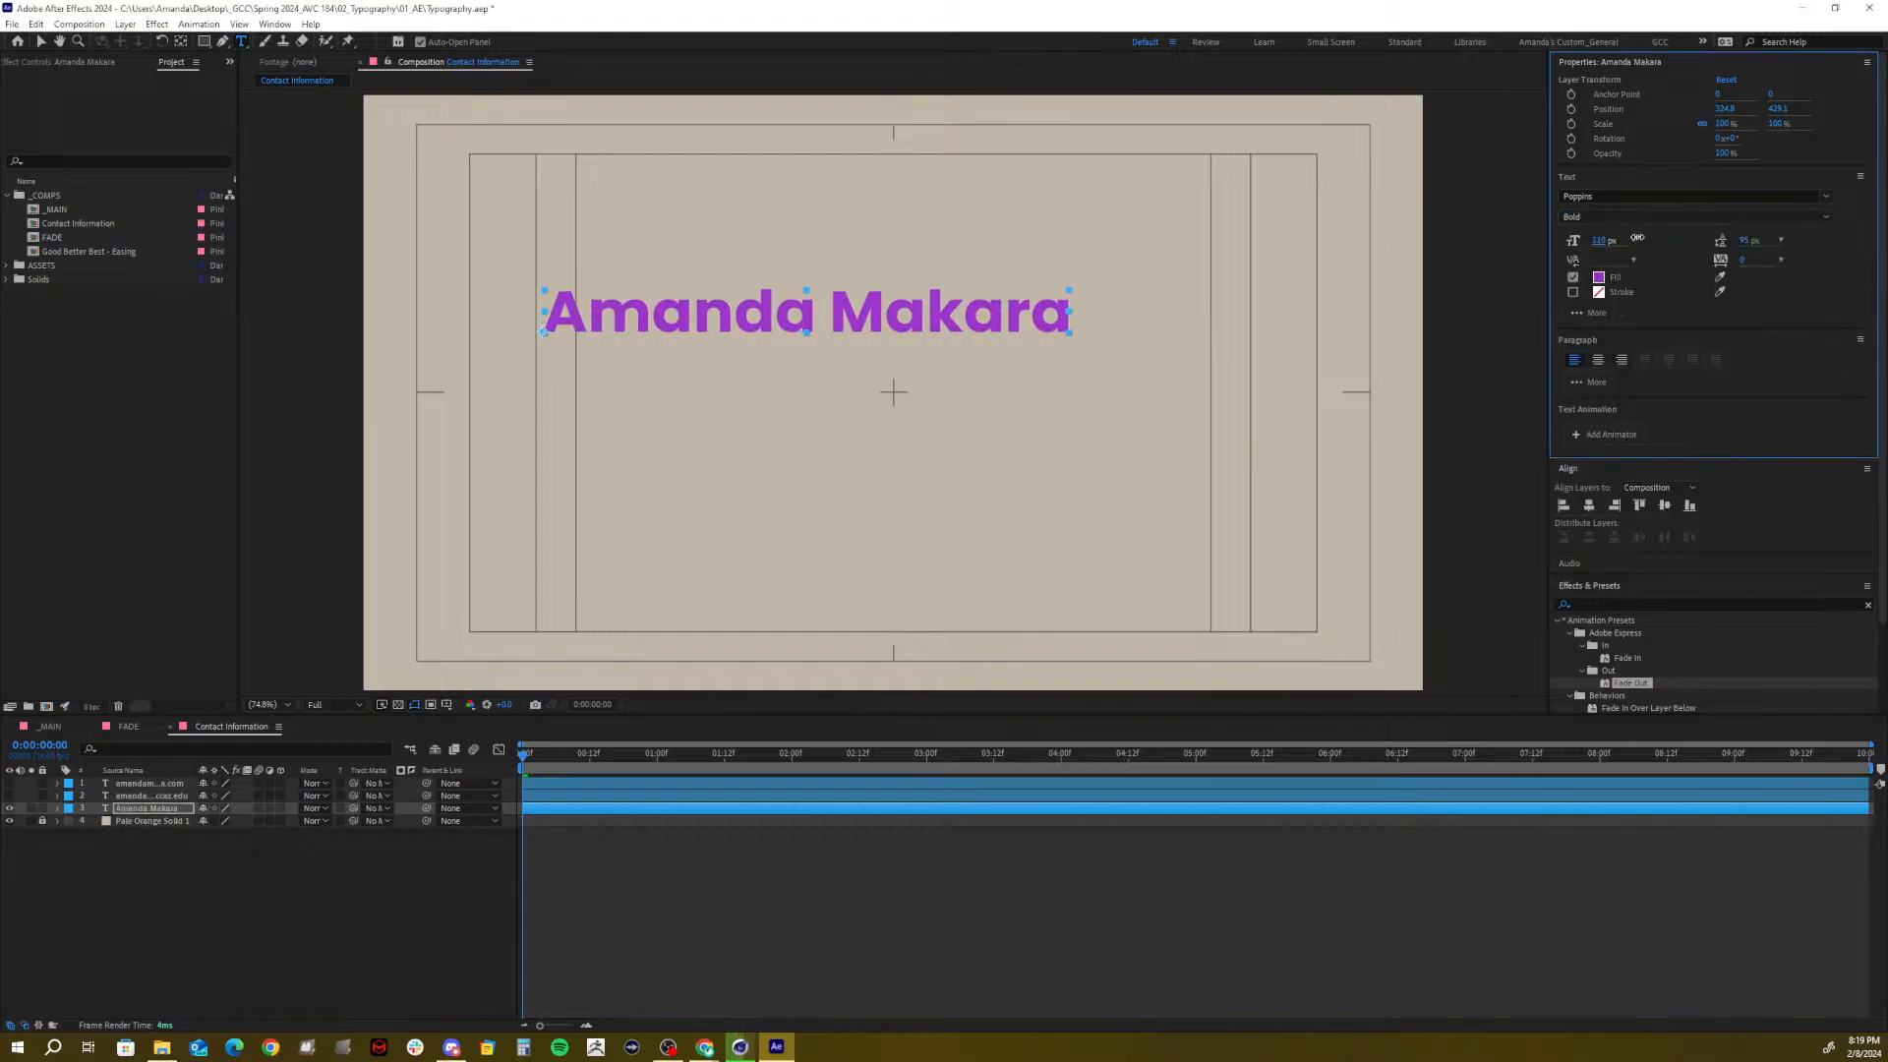
left_click(1610, 241)
type("125")
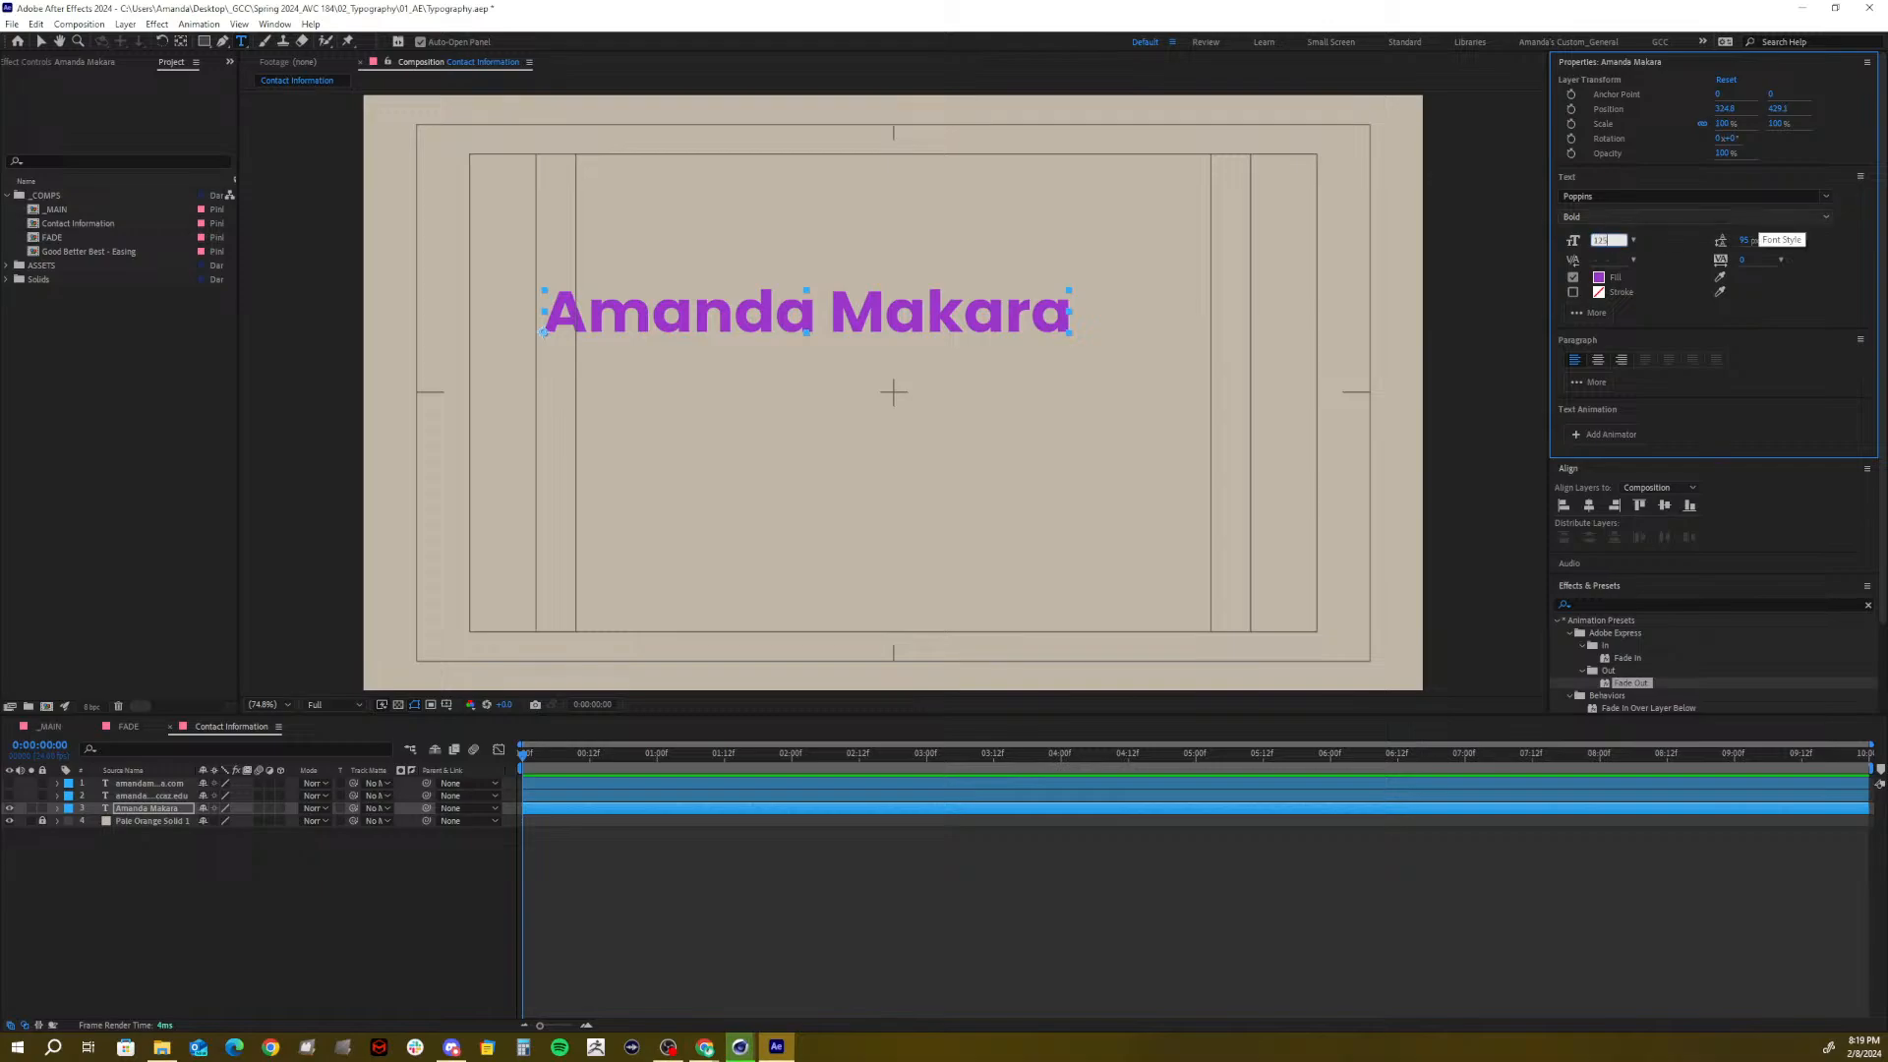
key("Return")
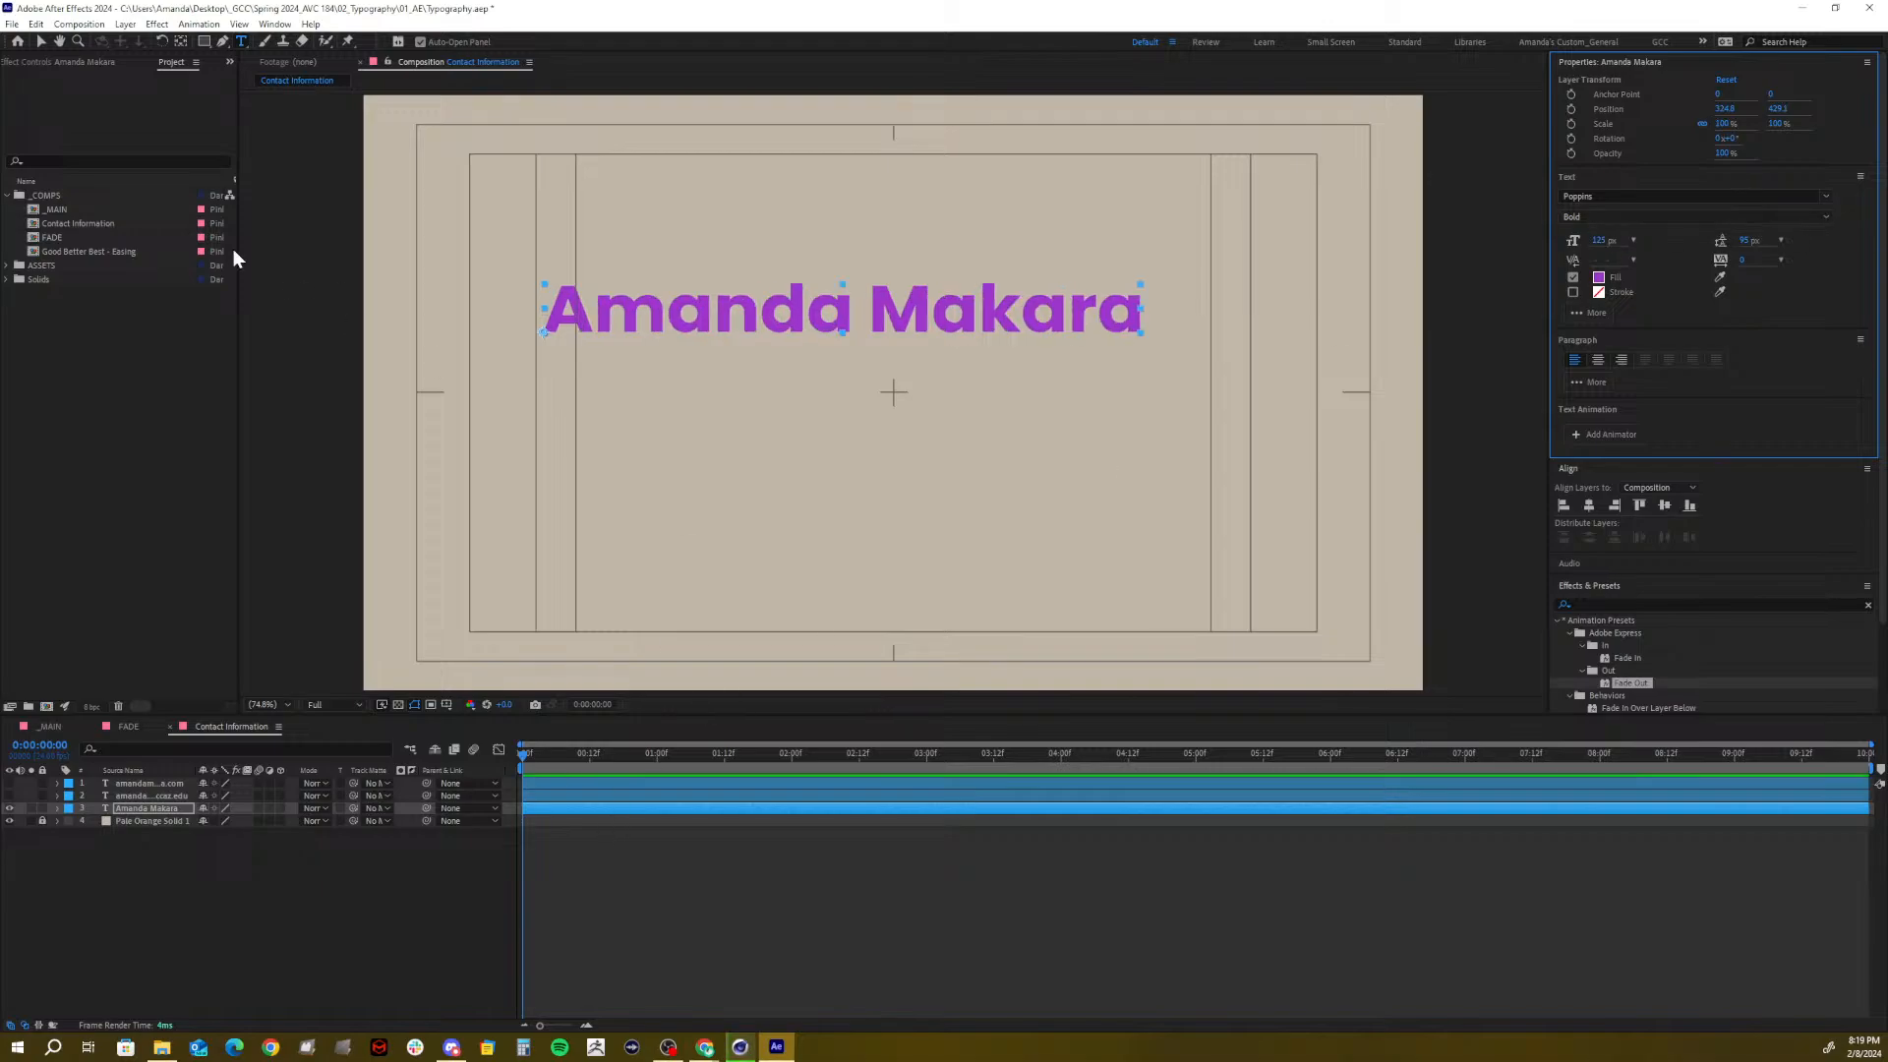
left_click(44, 39)
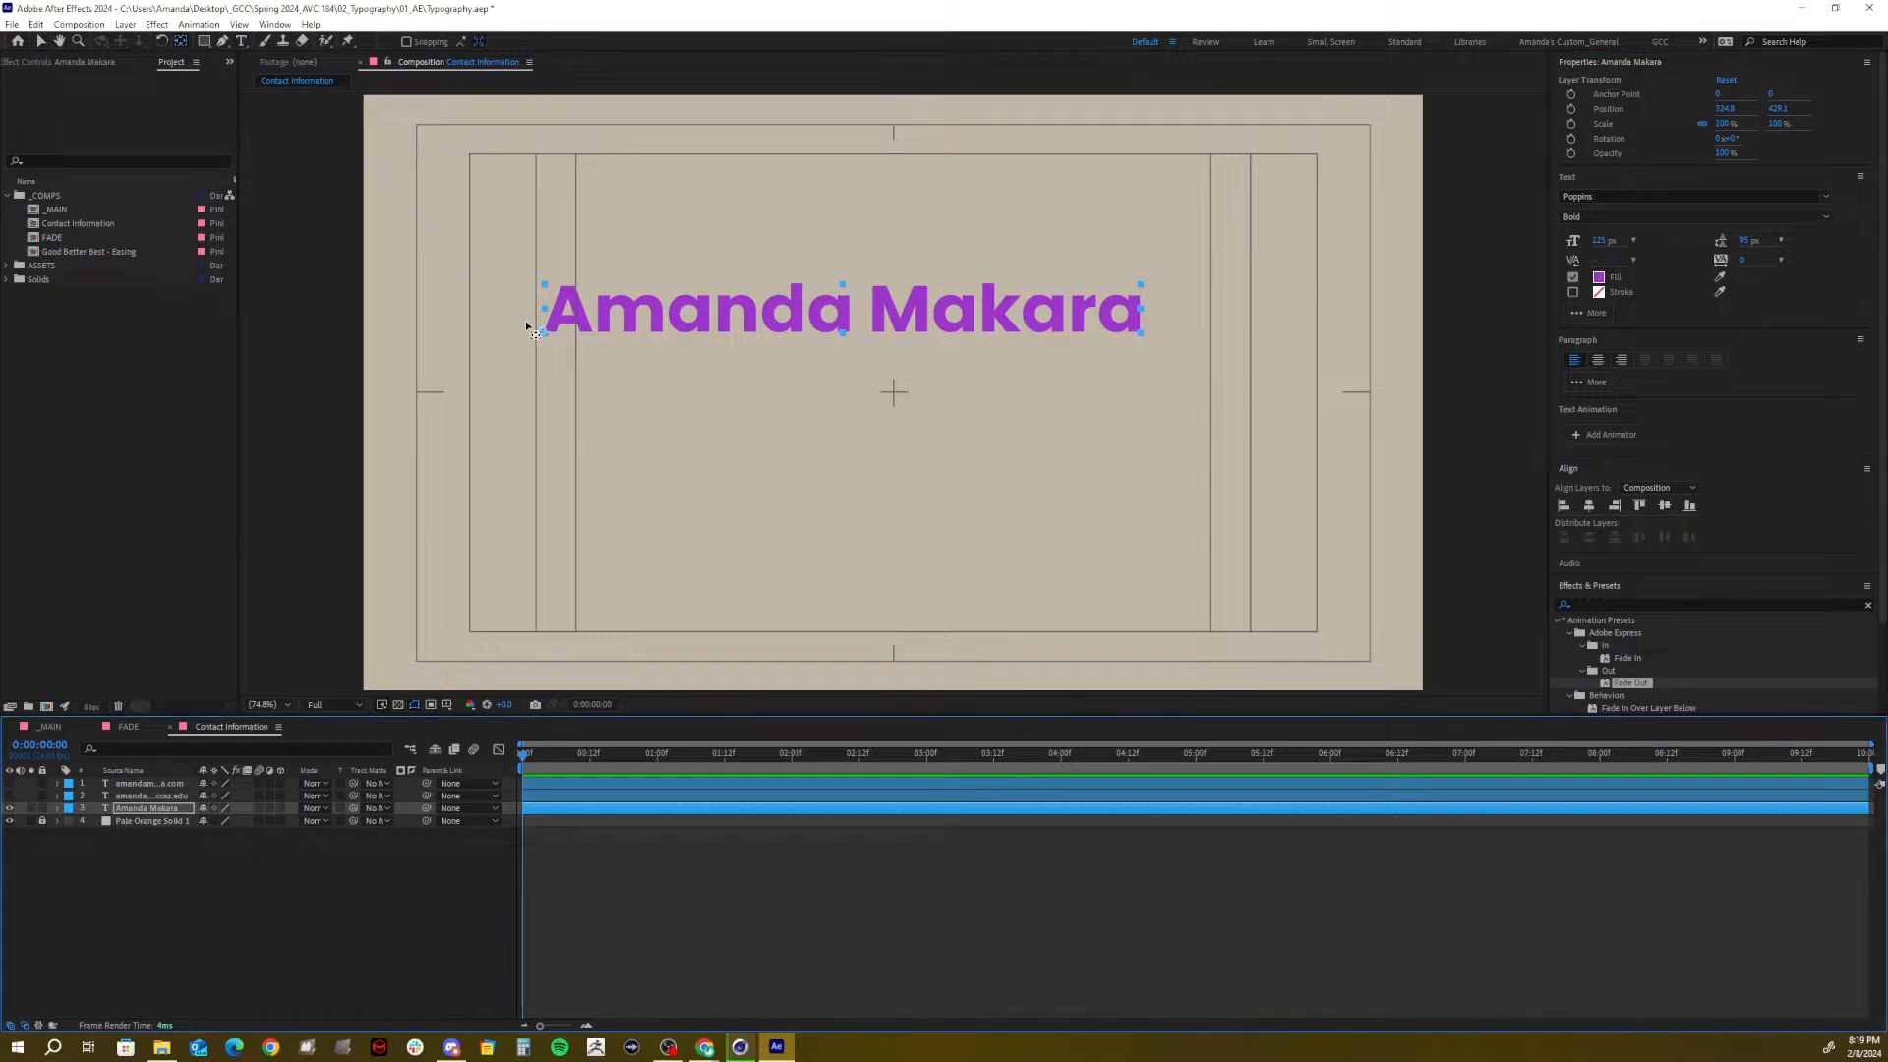
left_click_drag(544, 333, 546, 311)
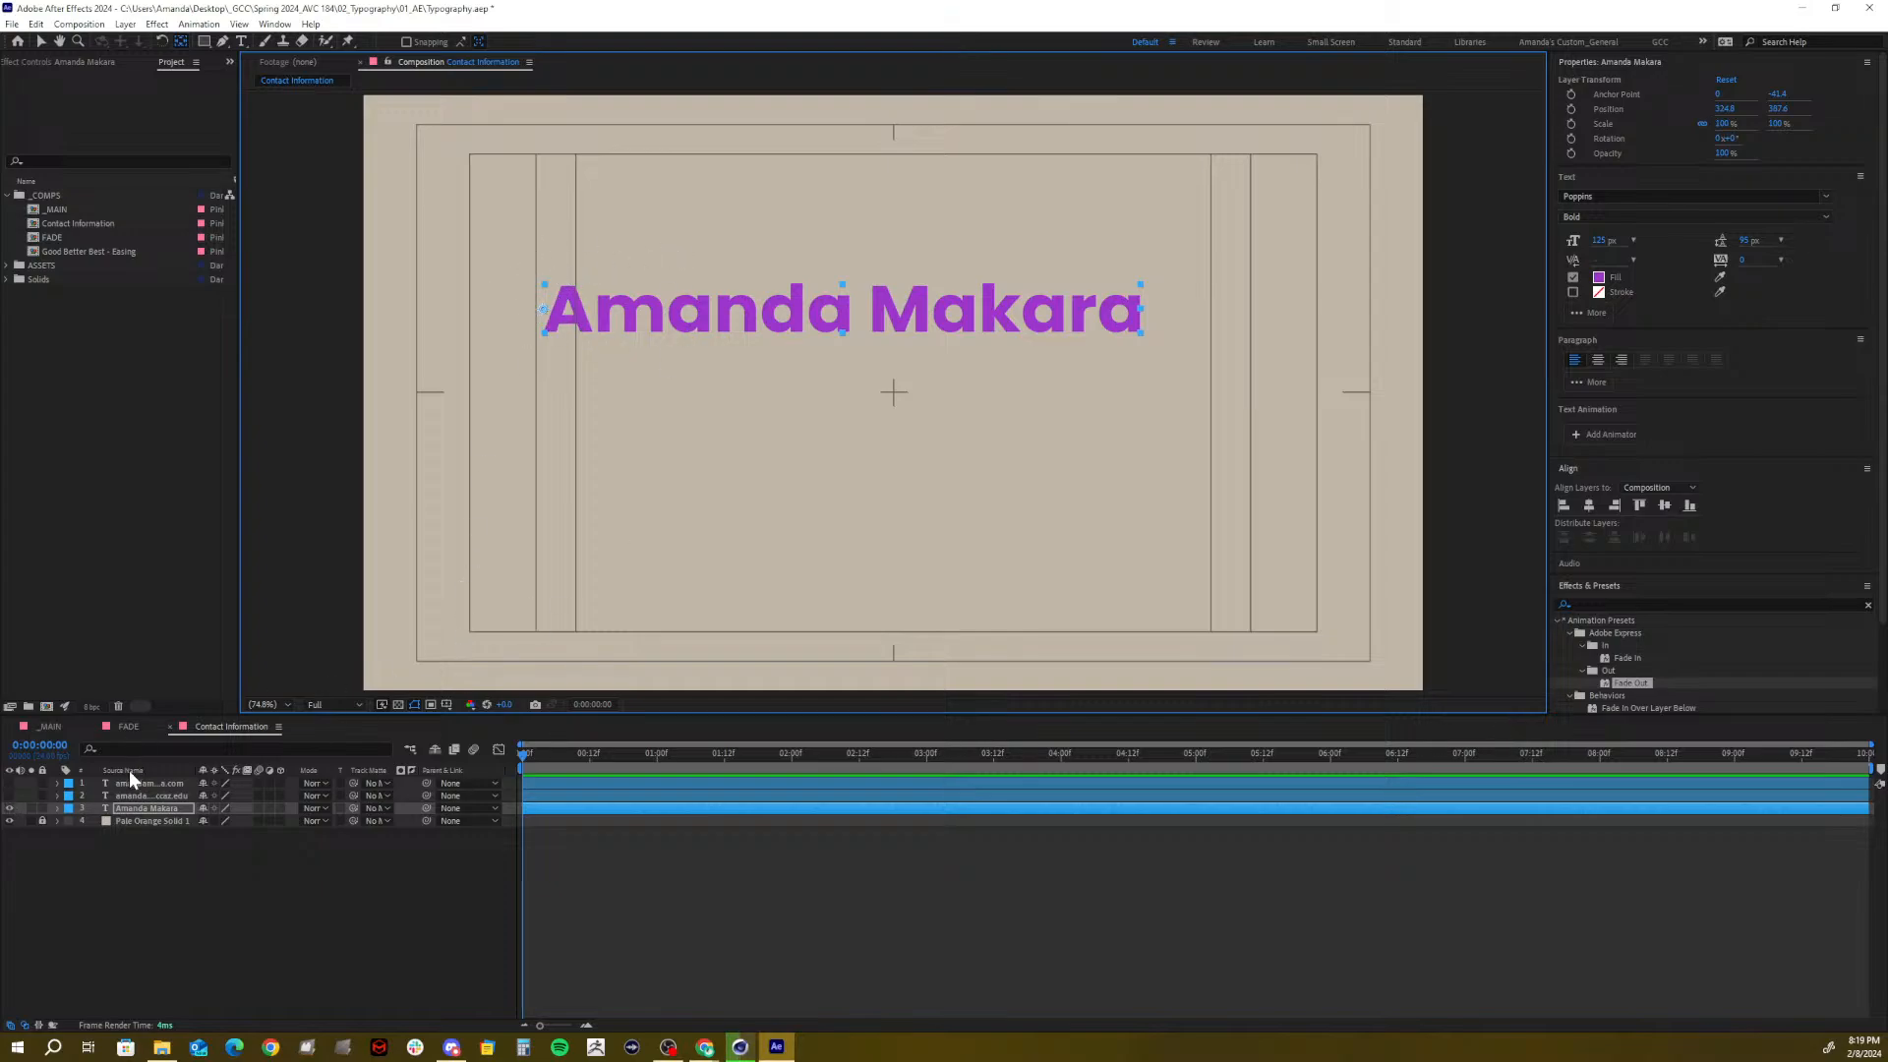
Show the e-mail line again and keep its font size at 60 px
left_click(10, 795)
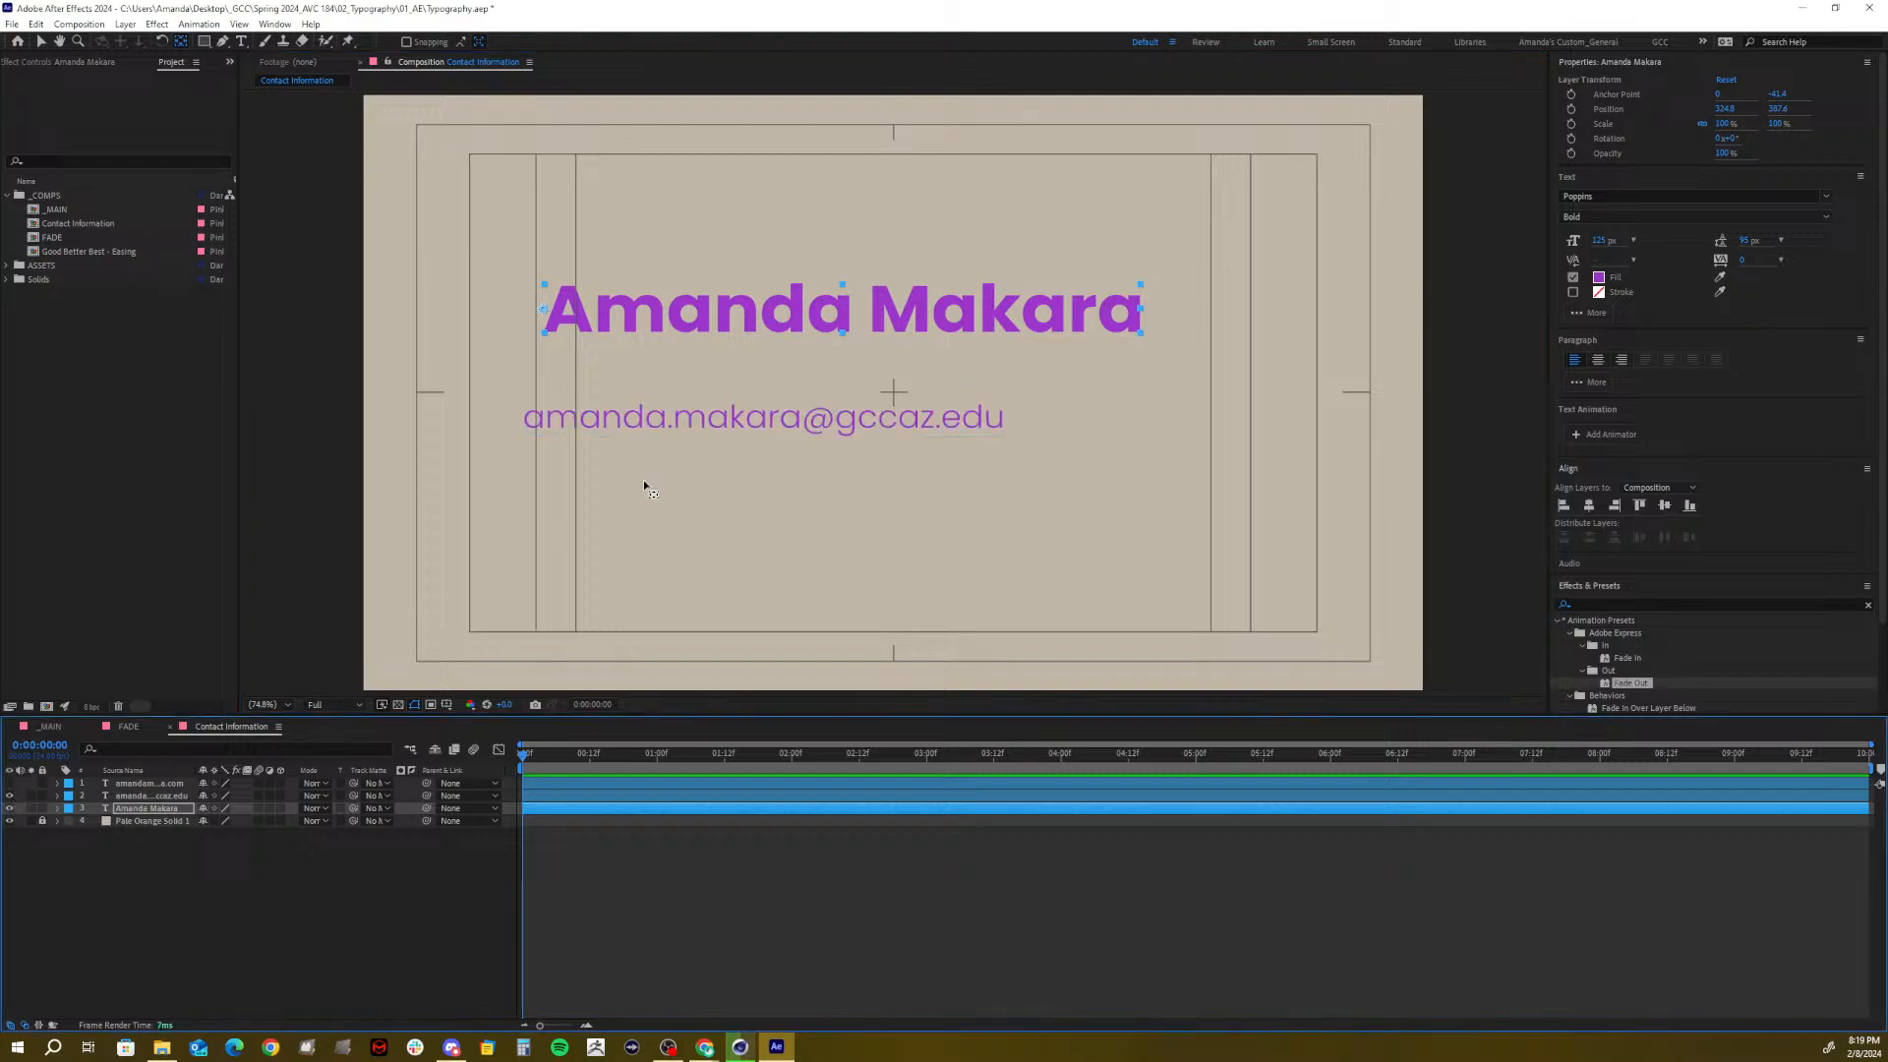
left_click(149, 795)
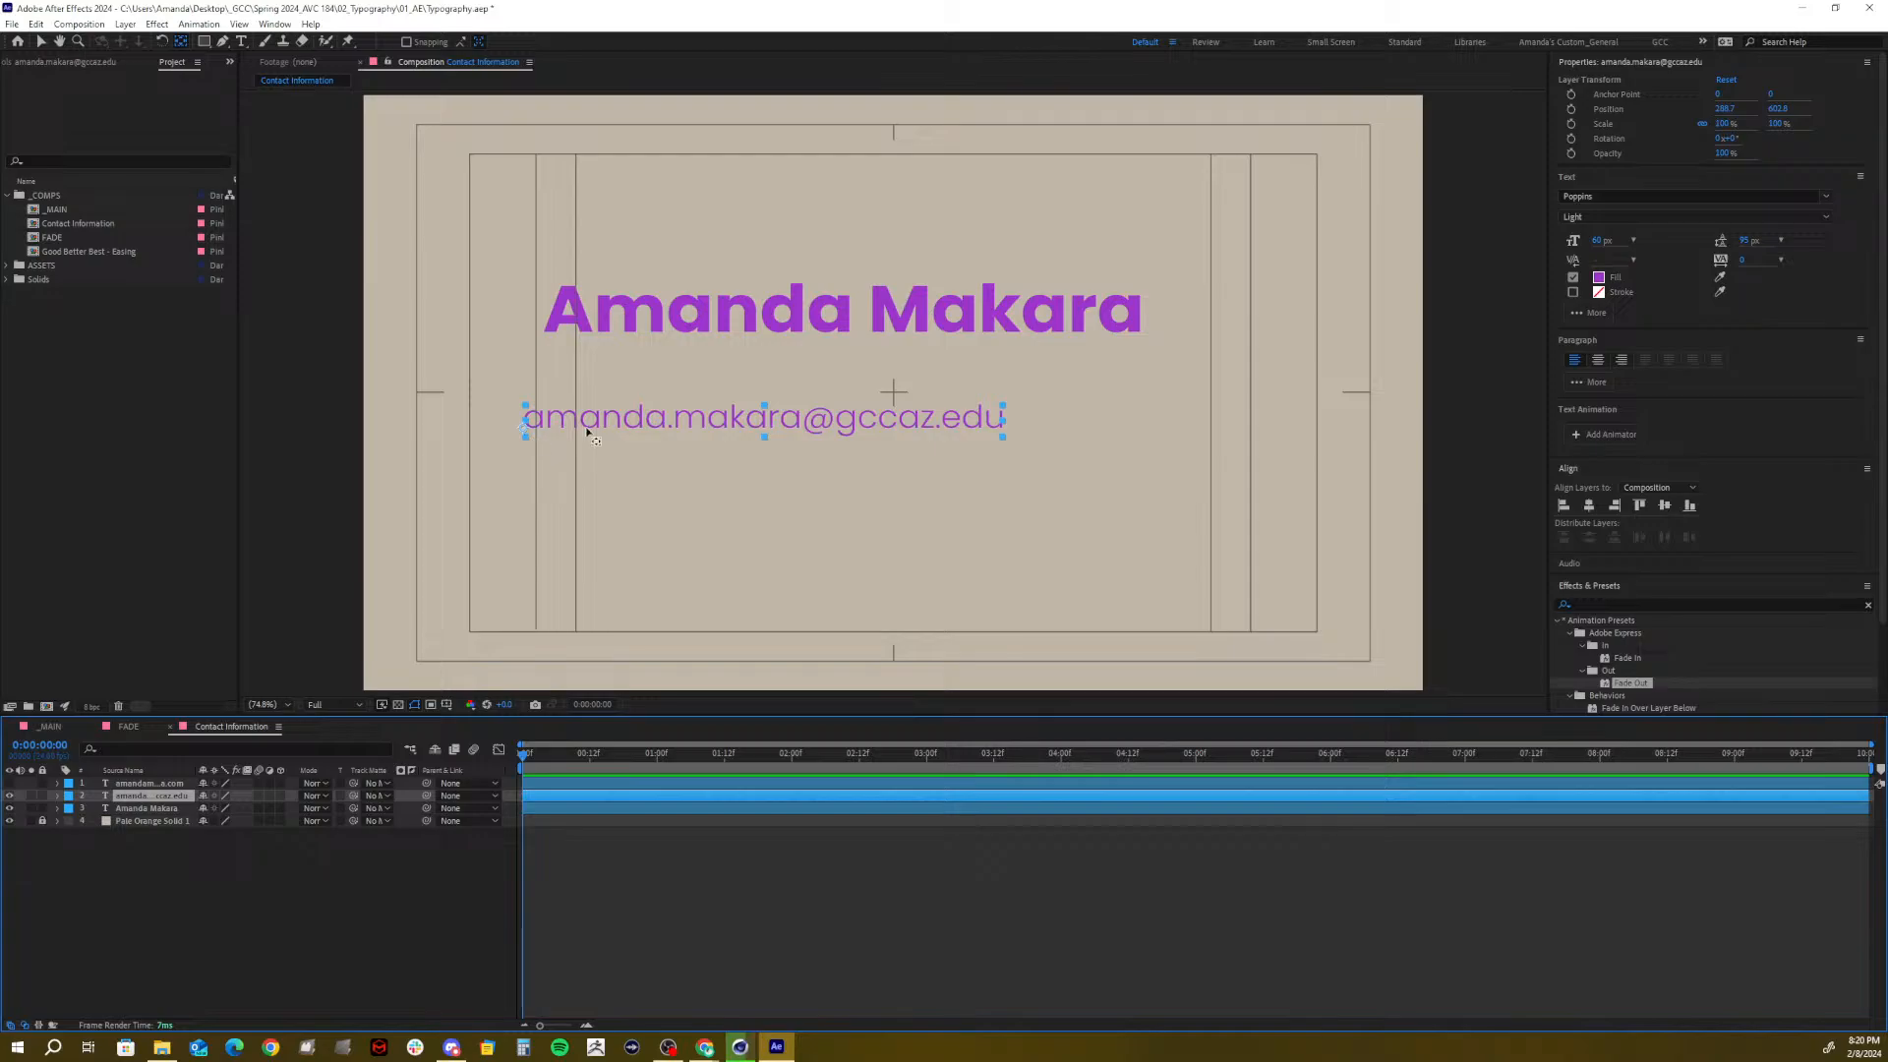
left_click(1601, 242)
type("65")
key("Return")
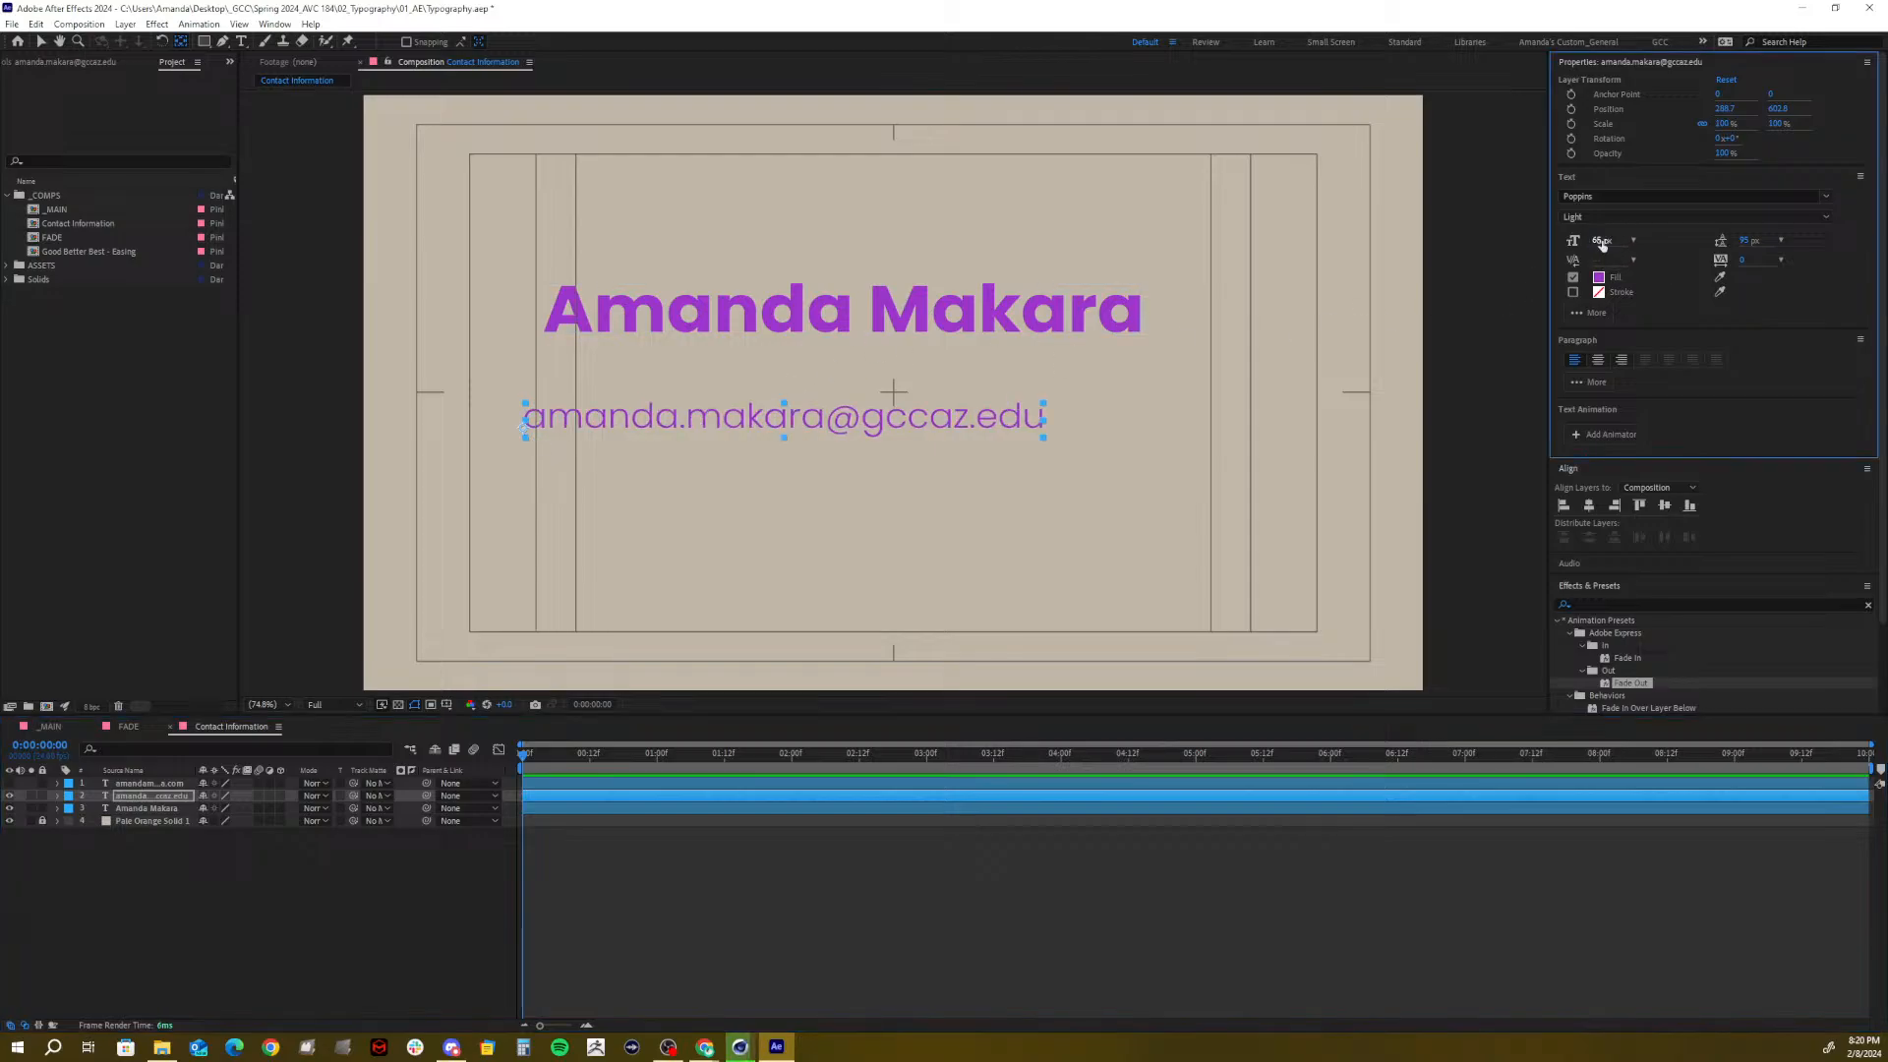
left_click(1596, 244)
type("60")
key("Return")
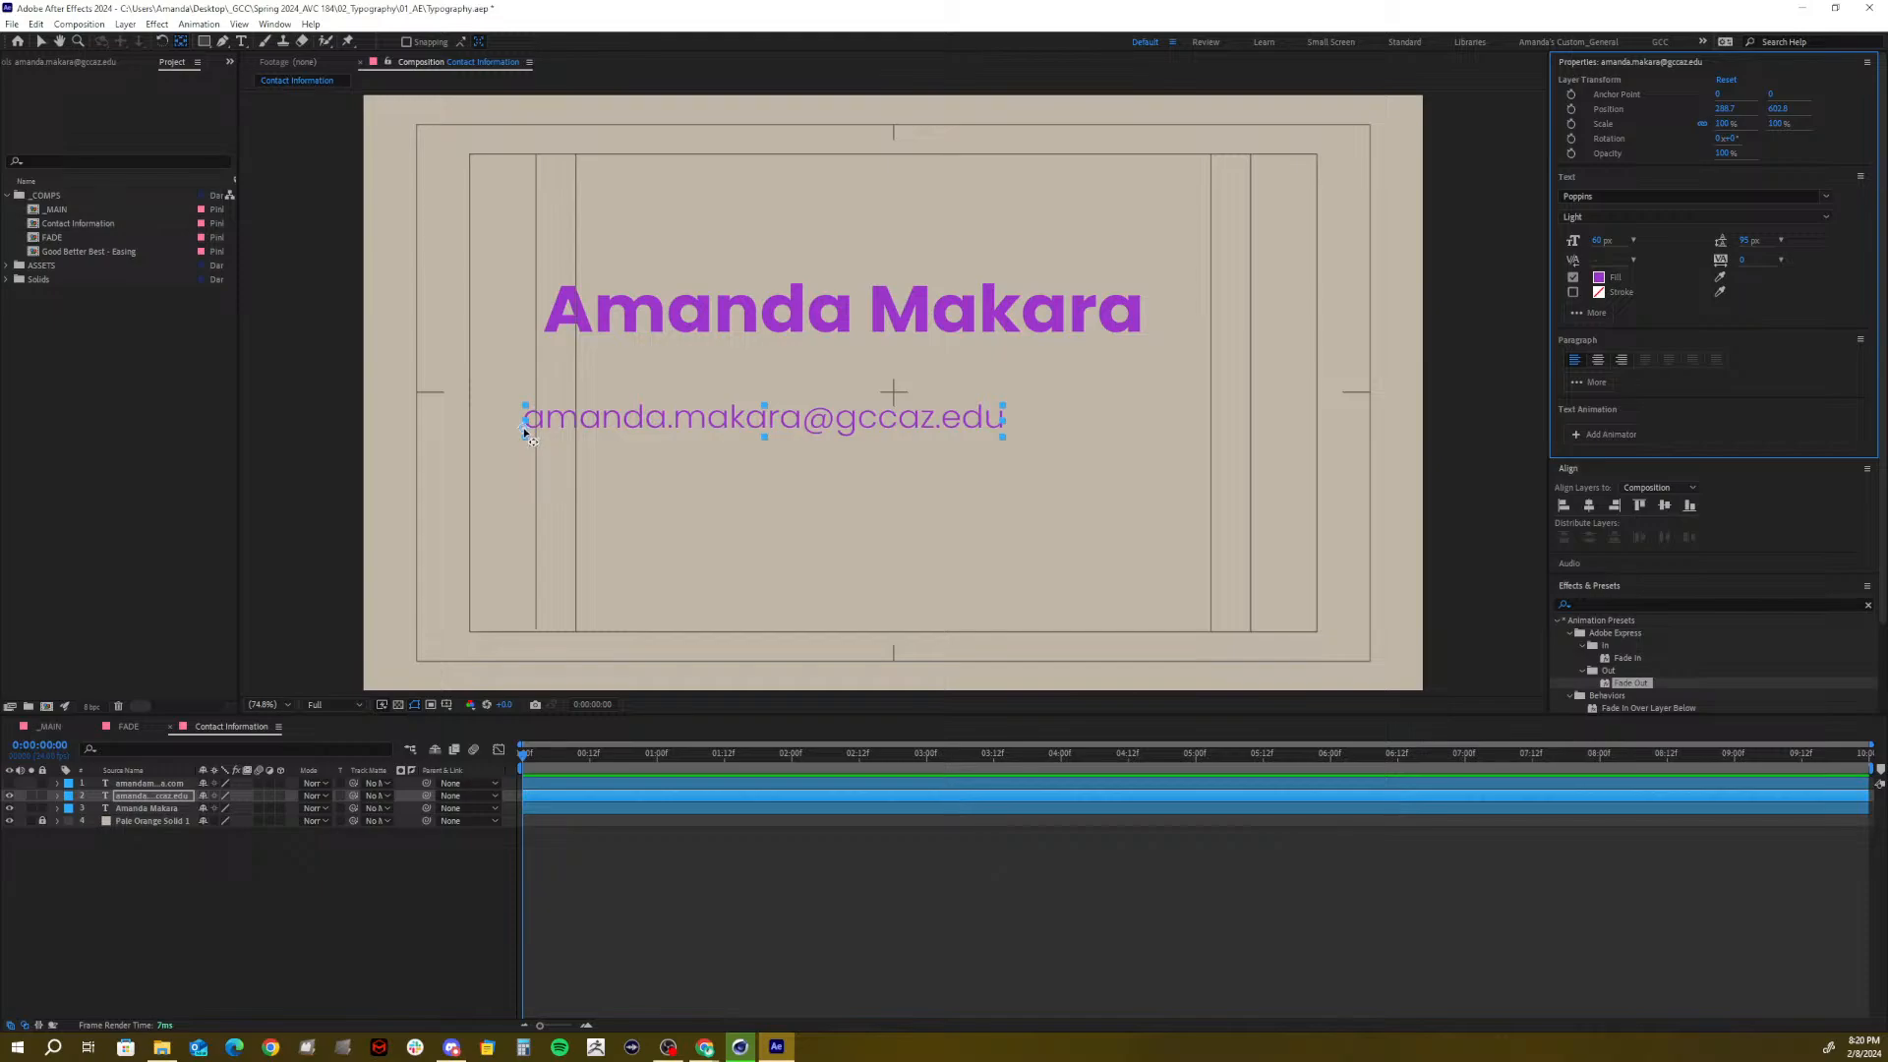
Set the e-mail anchor to its baseline, show the website line, and move e-mail below it
left_click_drag(525, 430, 524, 425)
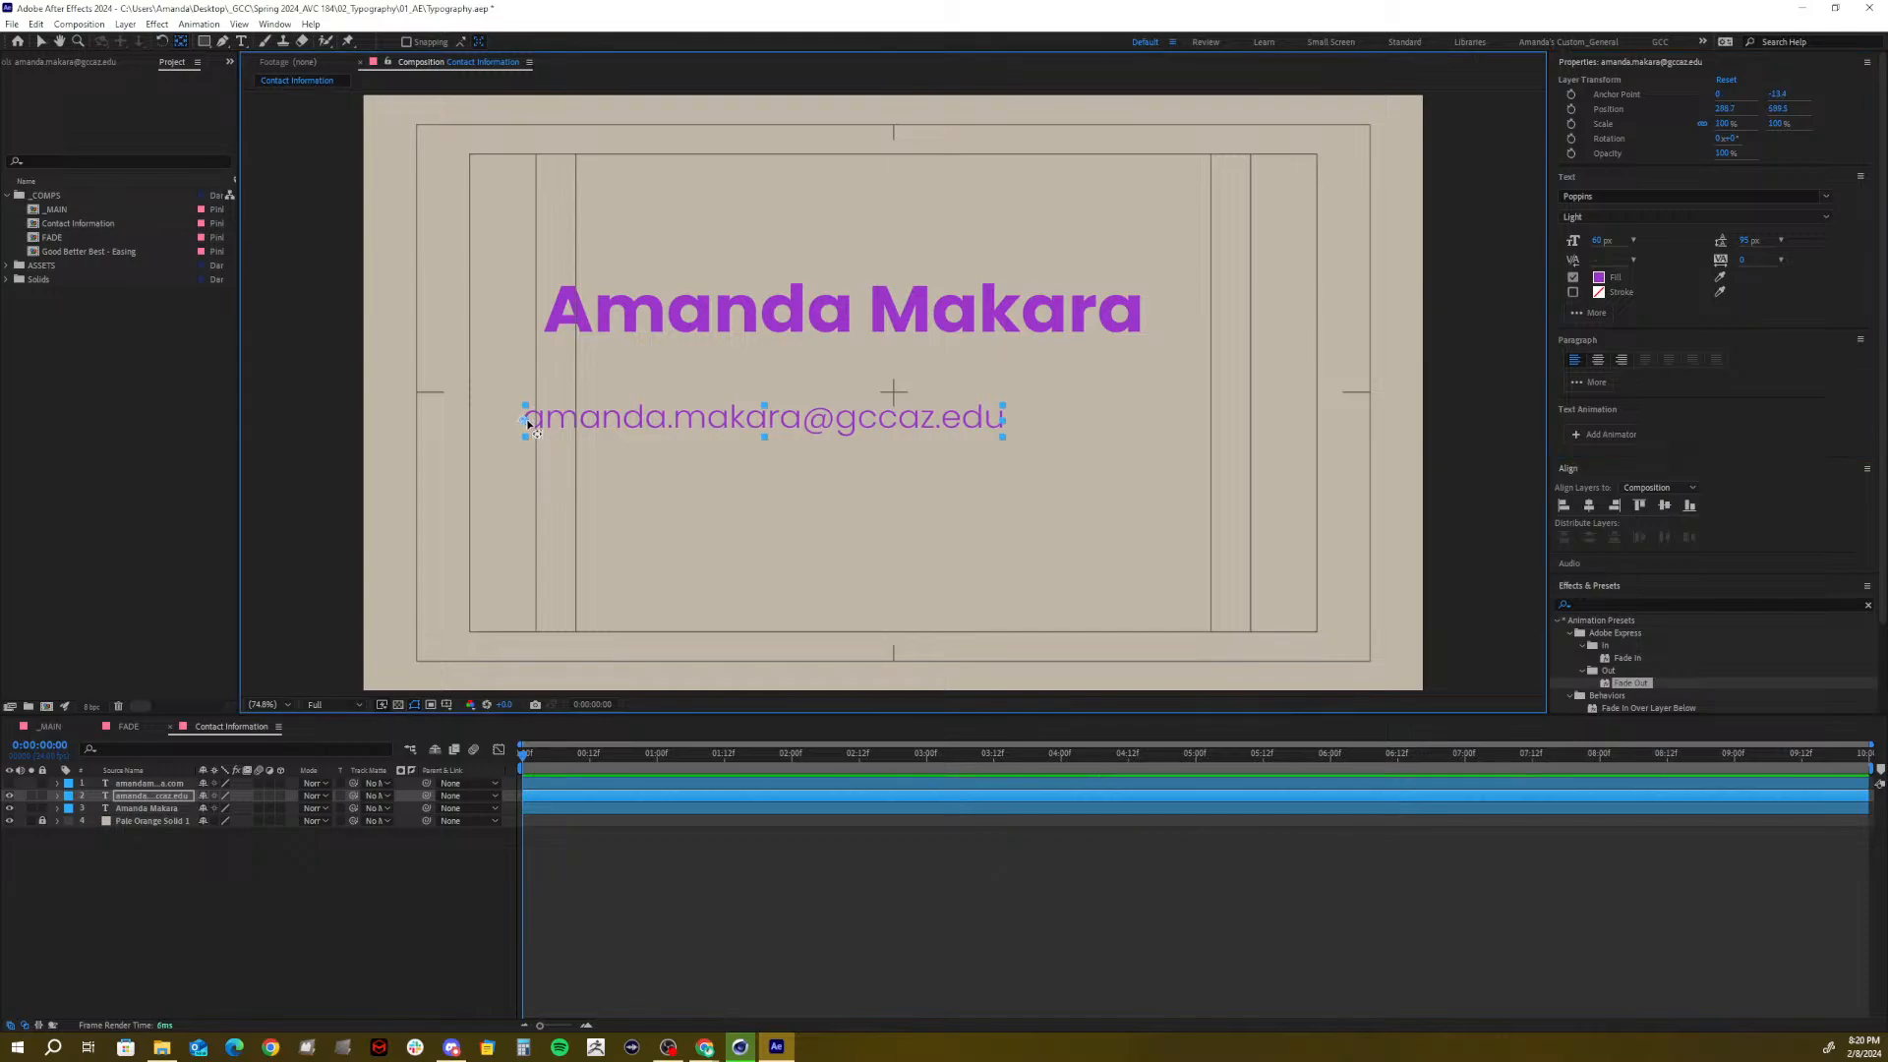
left_click(125, 784)
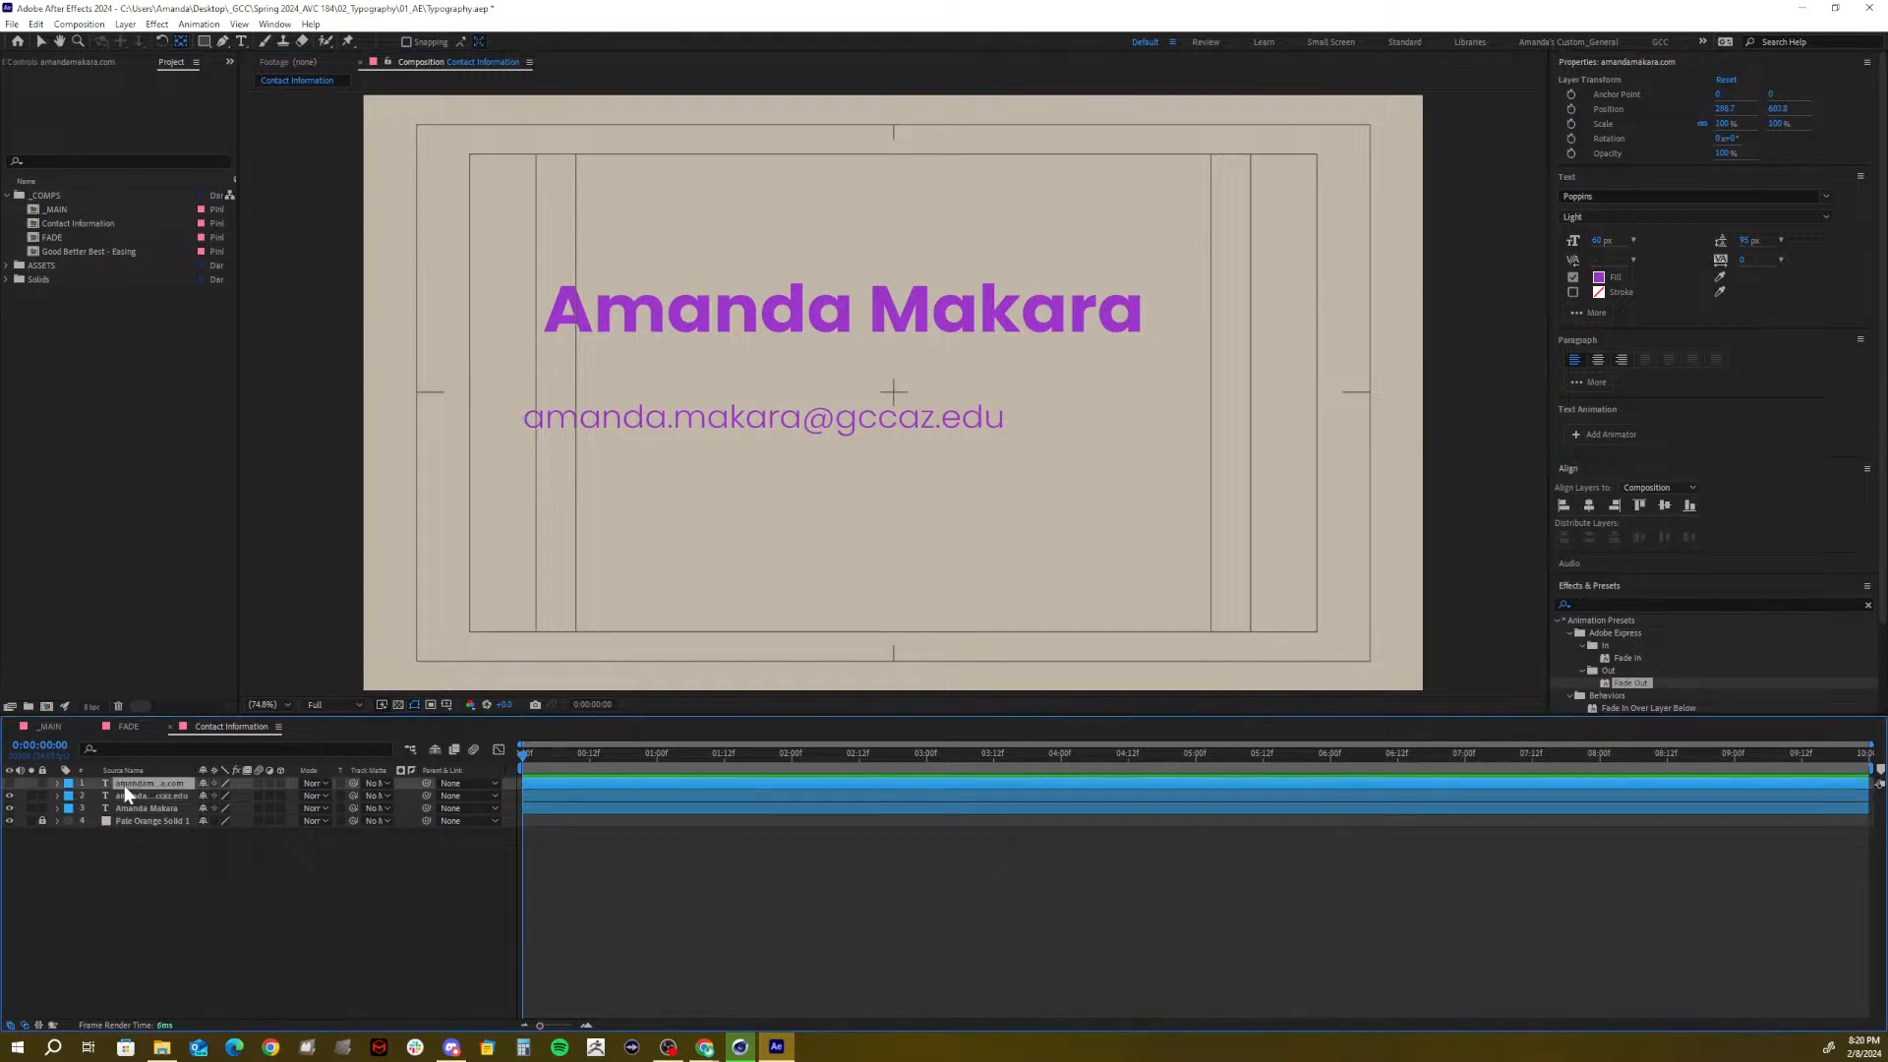
left_click(3, 785)
left_click(10, 782)
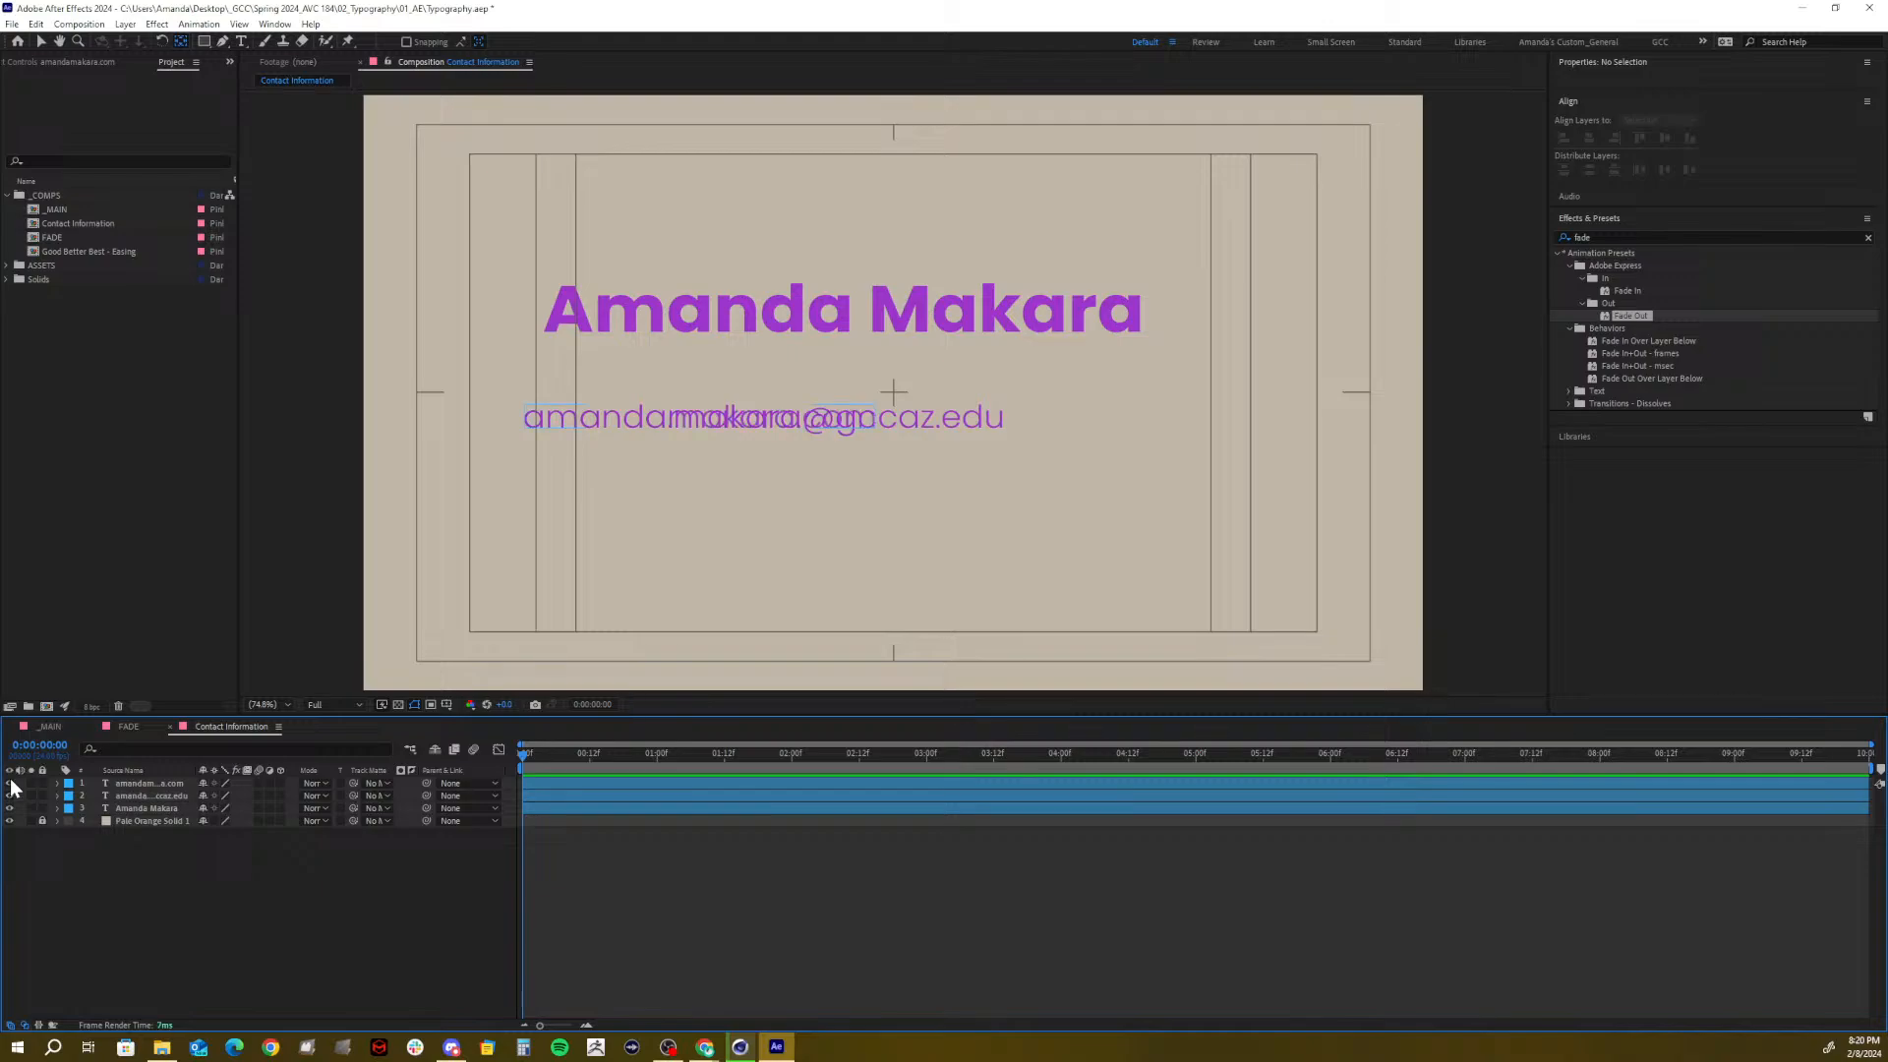
left_click(133, 793)
key("p")
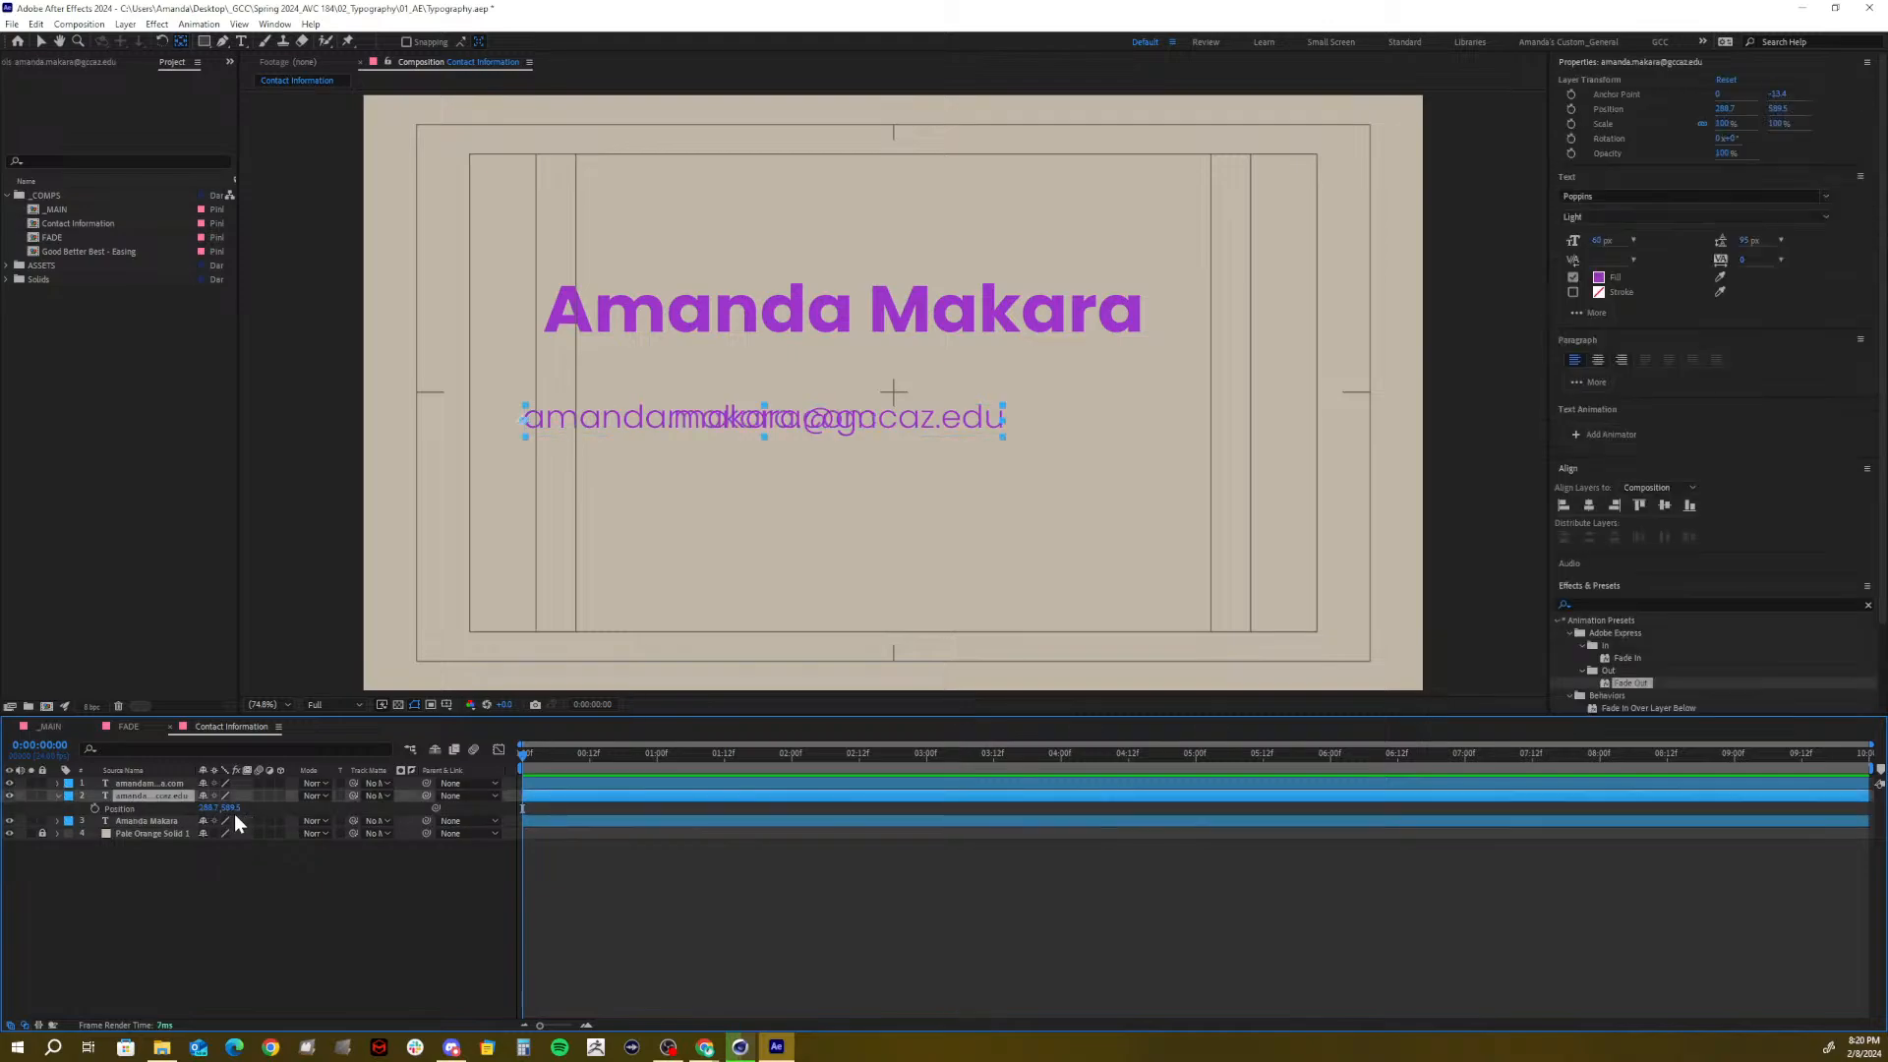
left_click_drag(230, 807, 301, 800)
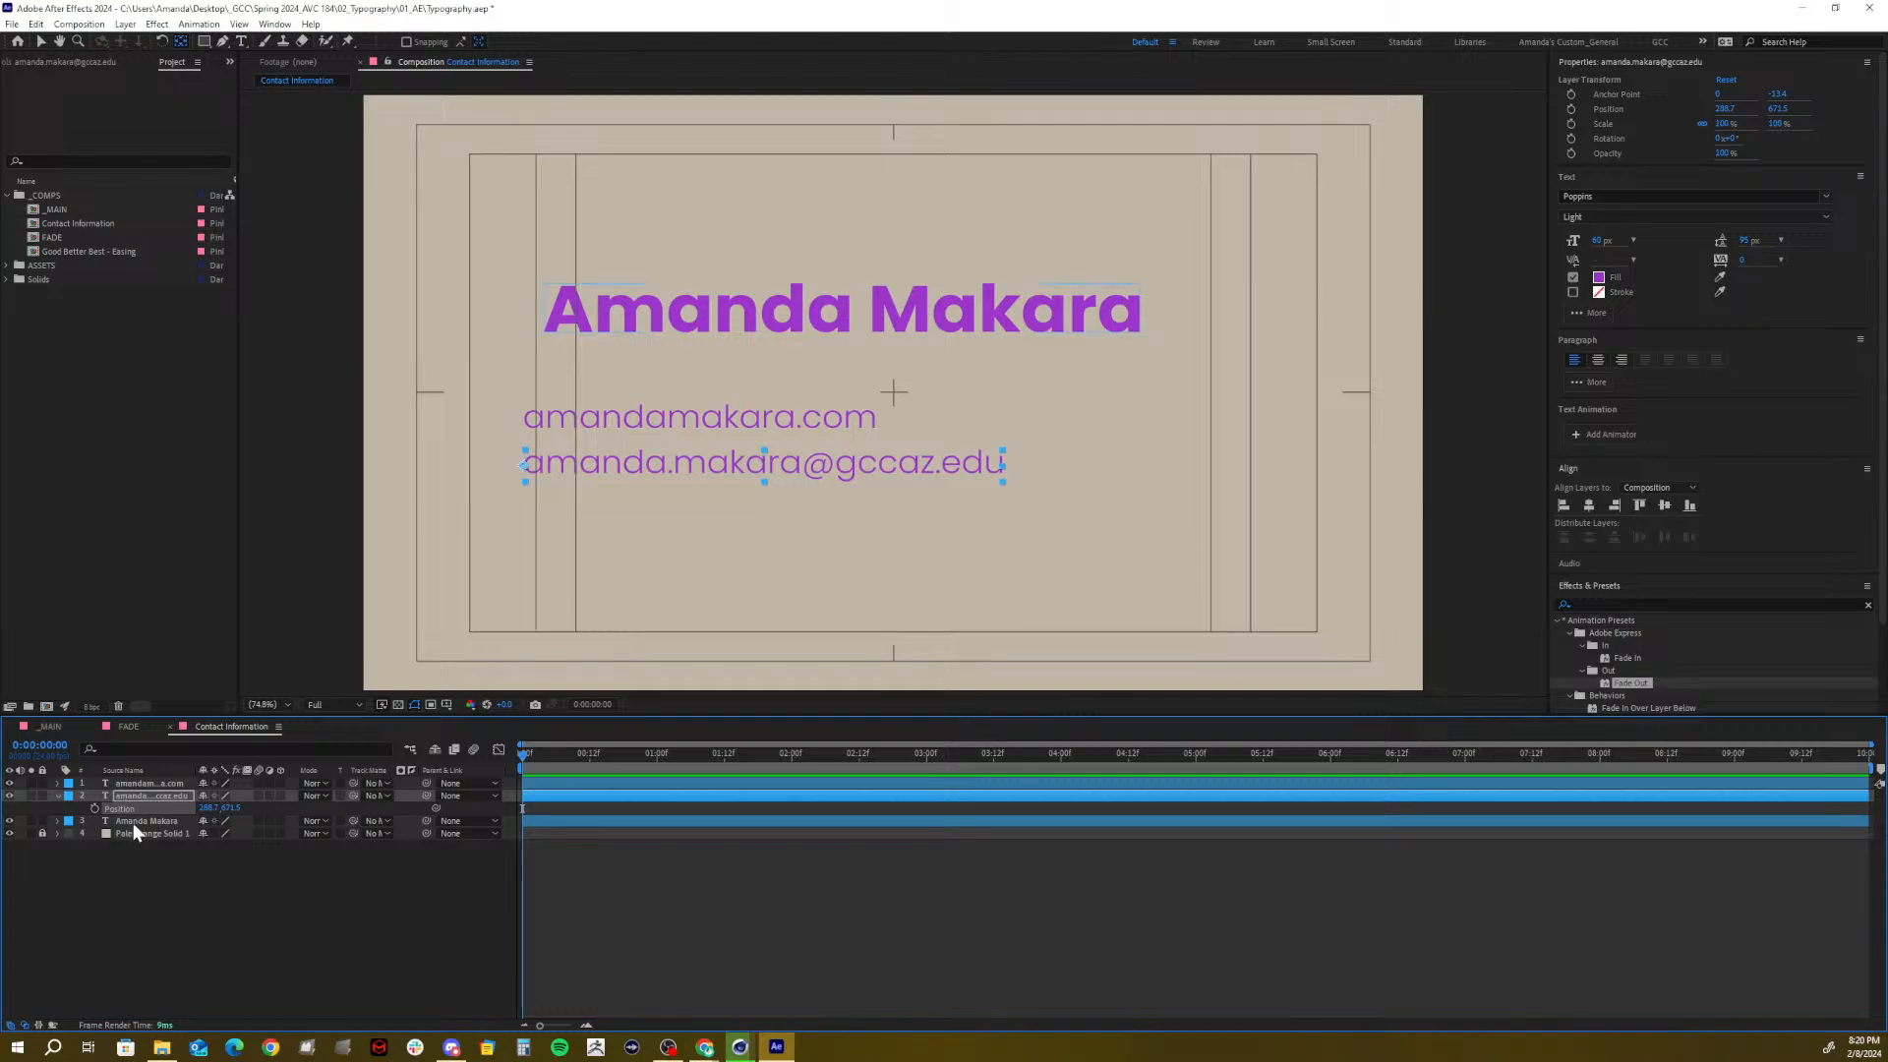
Set the website line's anchor to its baseline and left-align the name with both contact lines
left_click(154, 784)
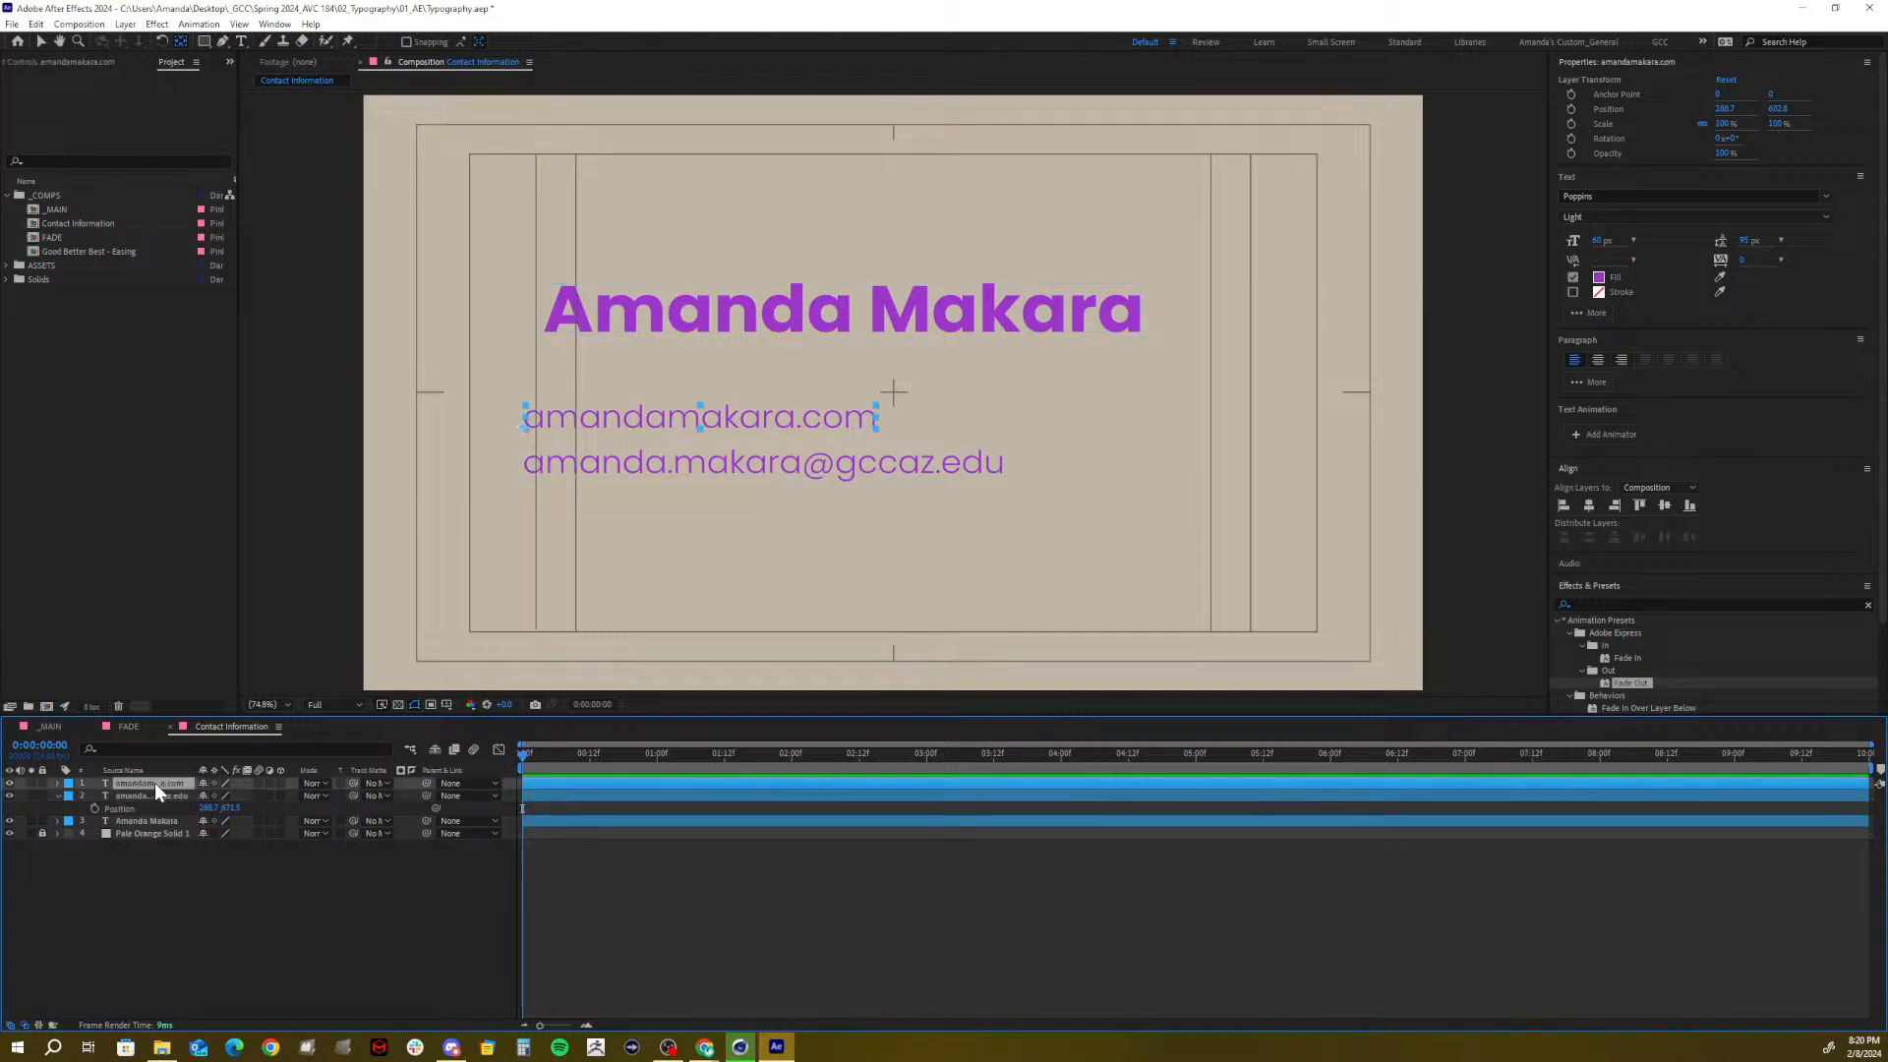
left_click(522, 433)
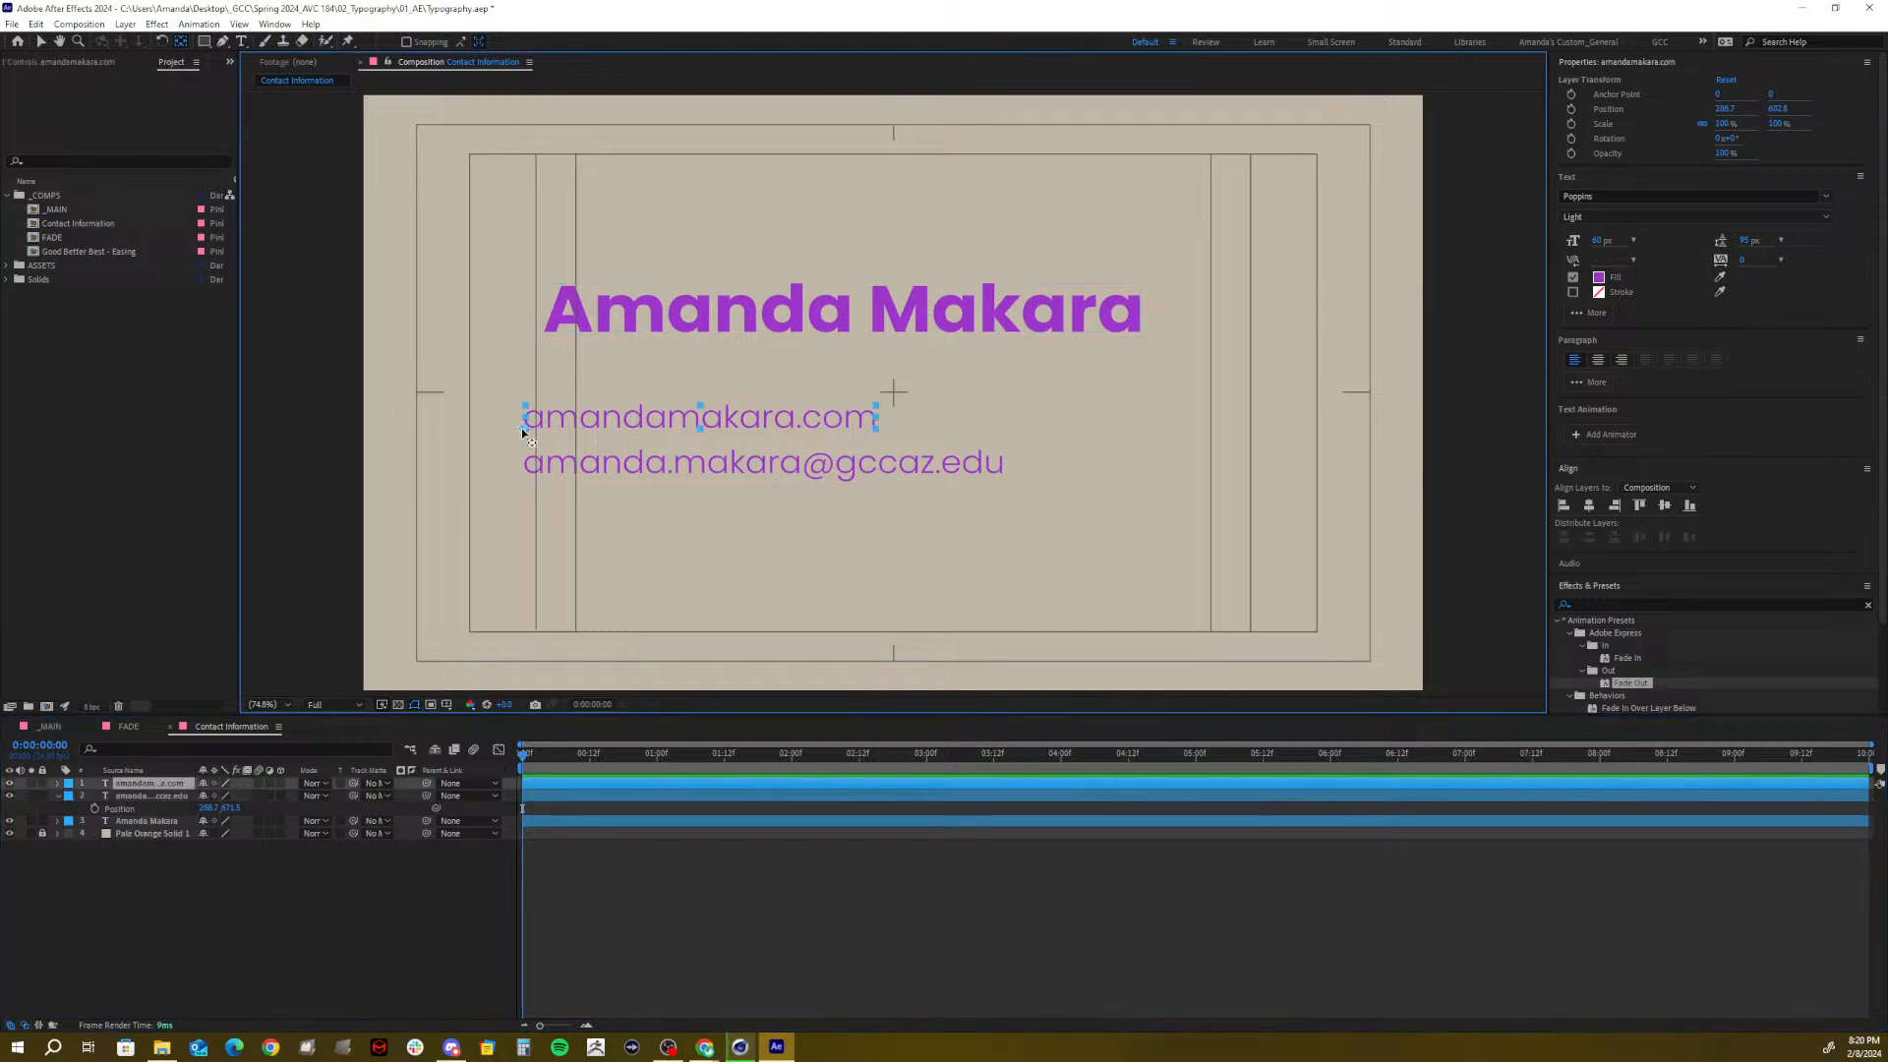
left_click_drag(522, 432, 522, 413)
left_click(147, 817, "shift")
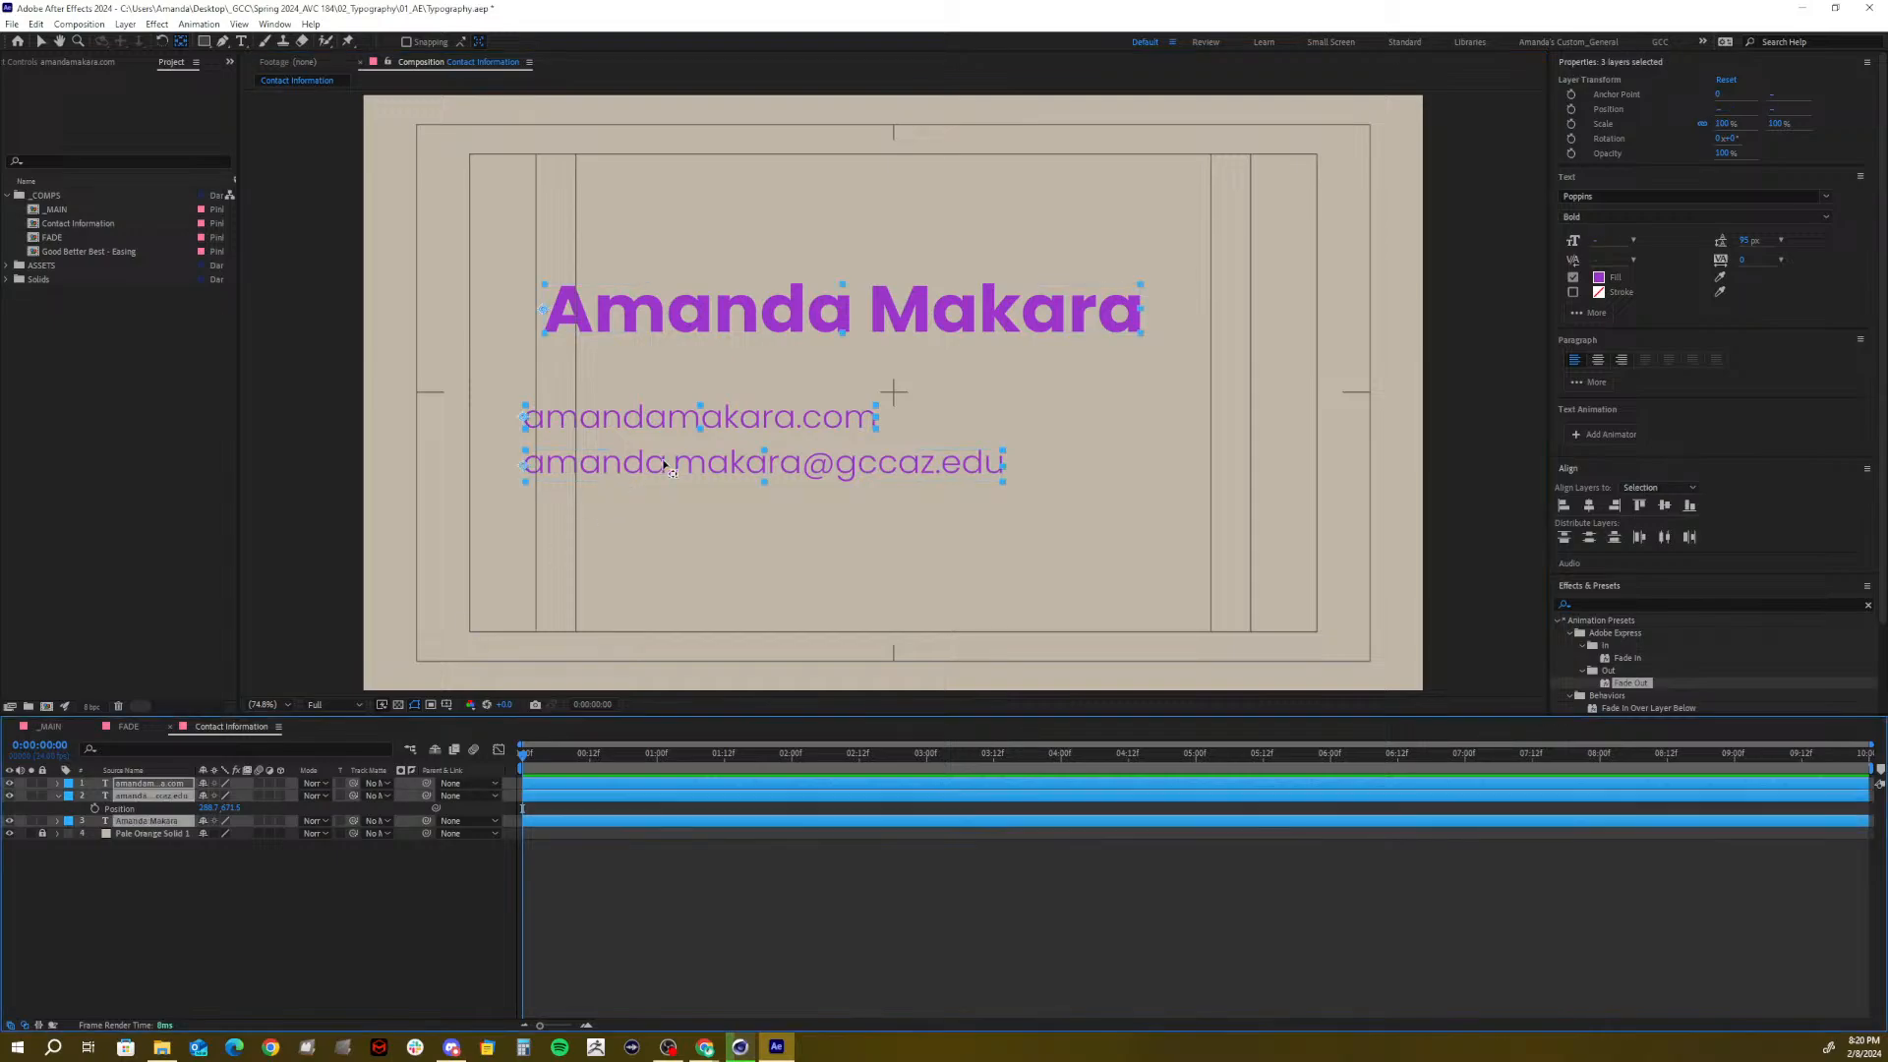
left_click(1563, 506)
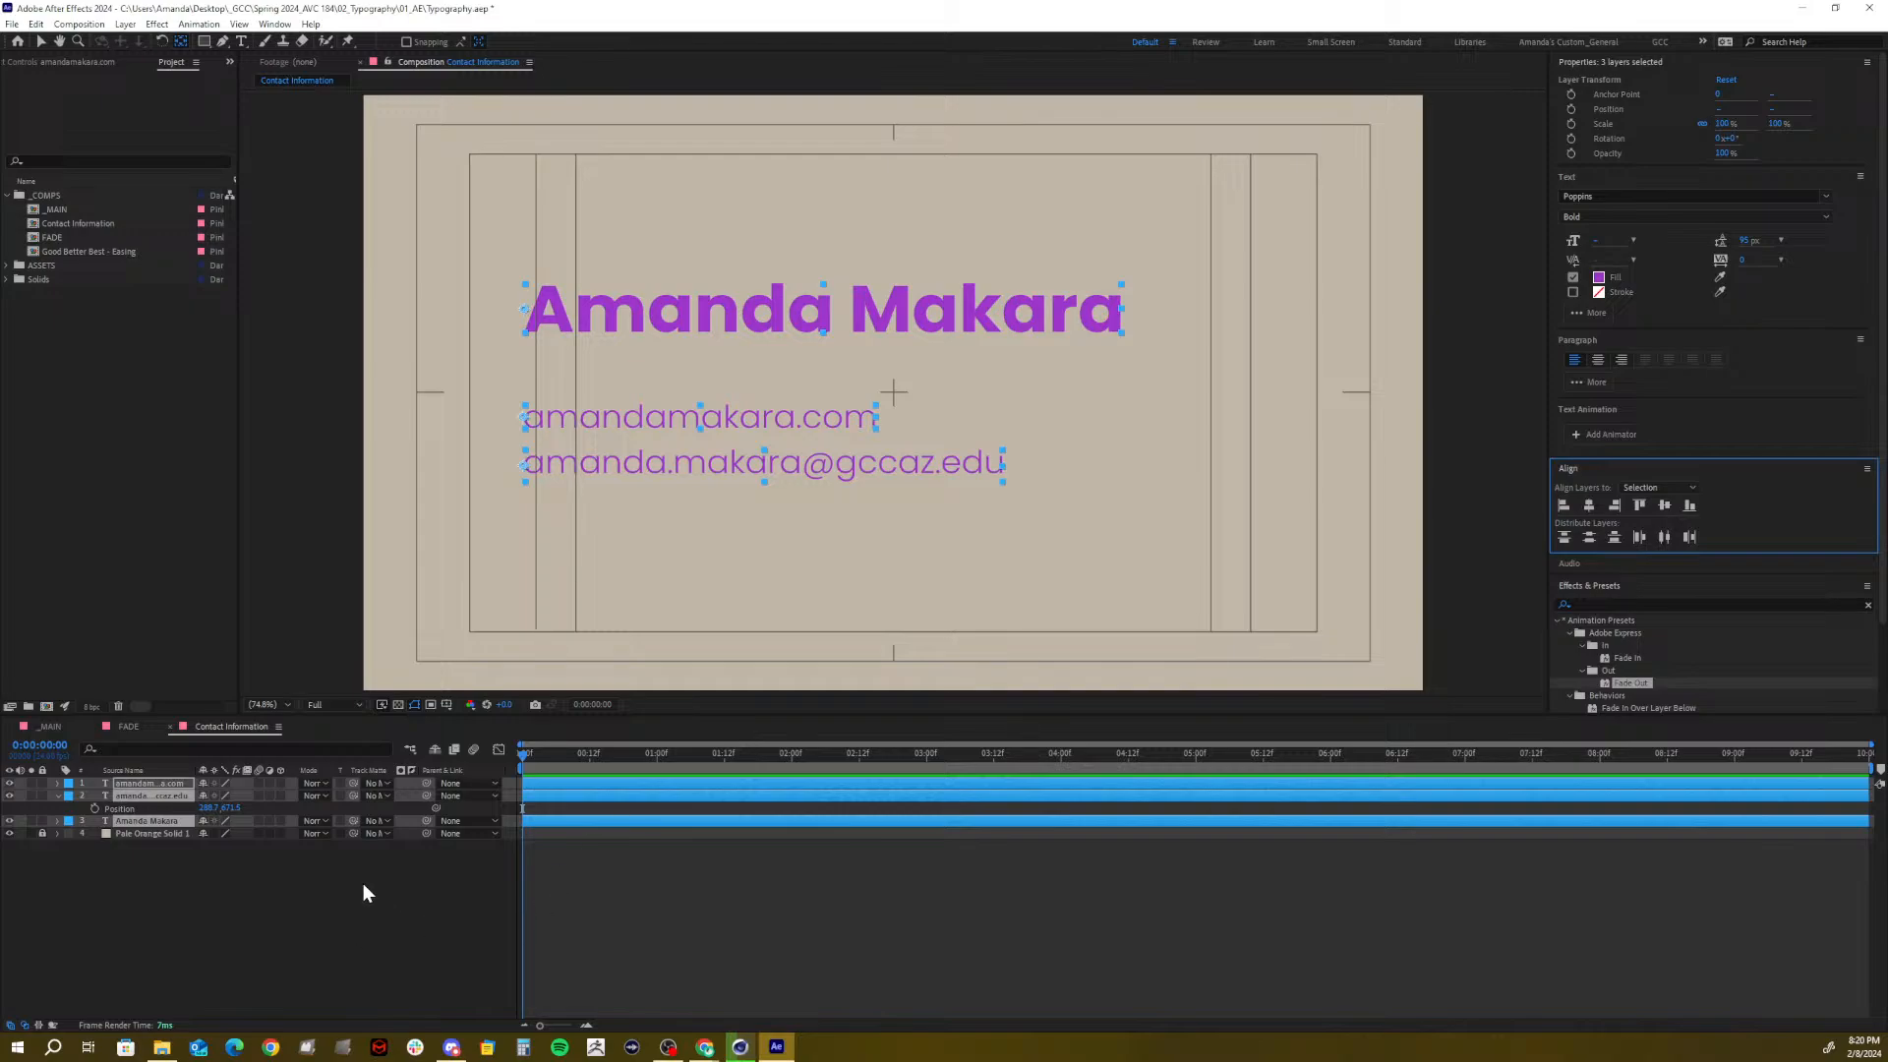
left_click(140, 881)
left_click(120, 795)
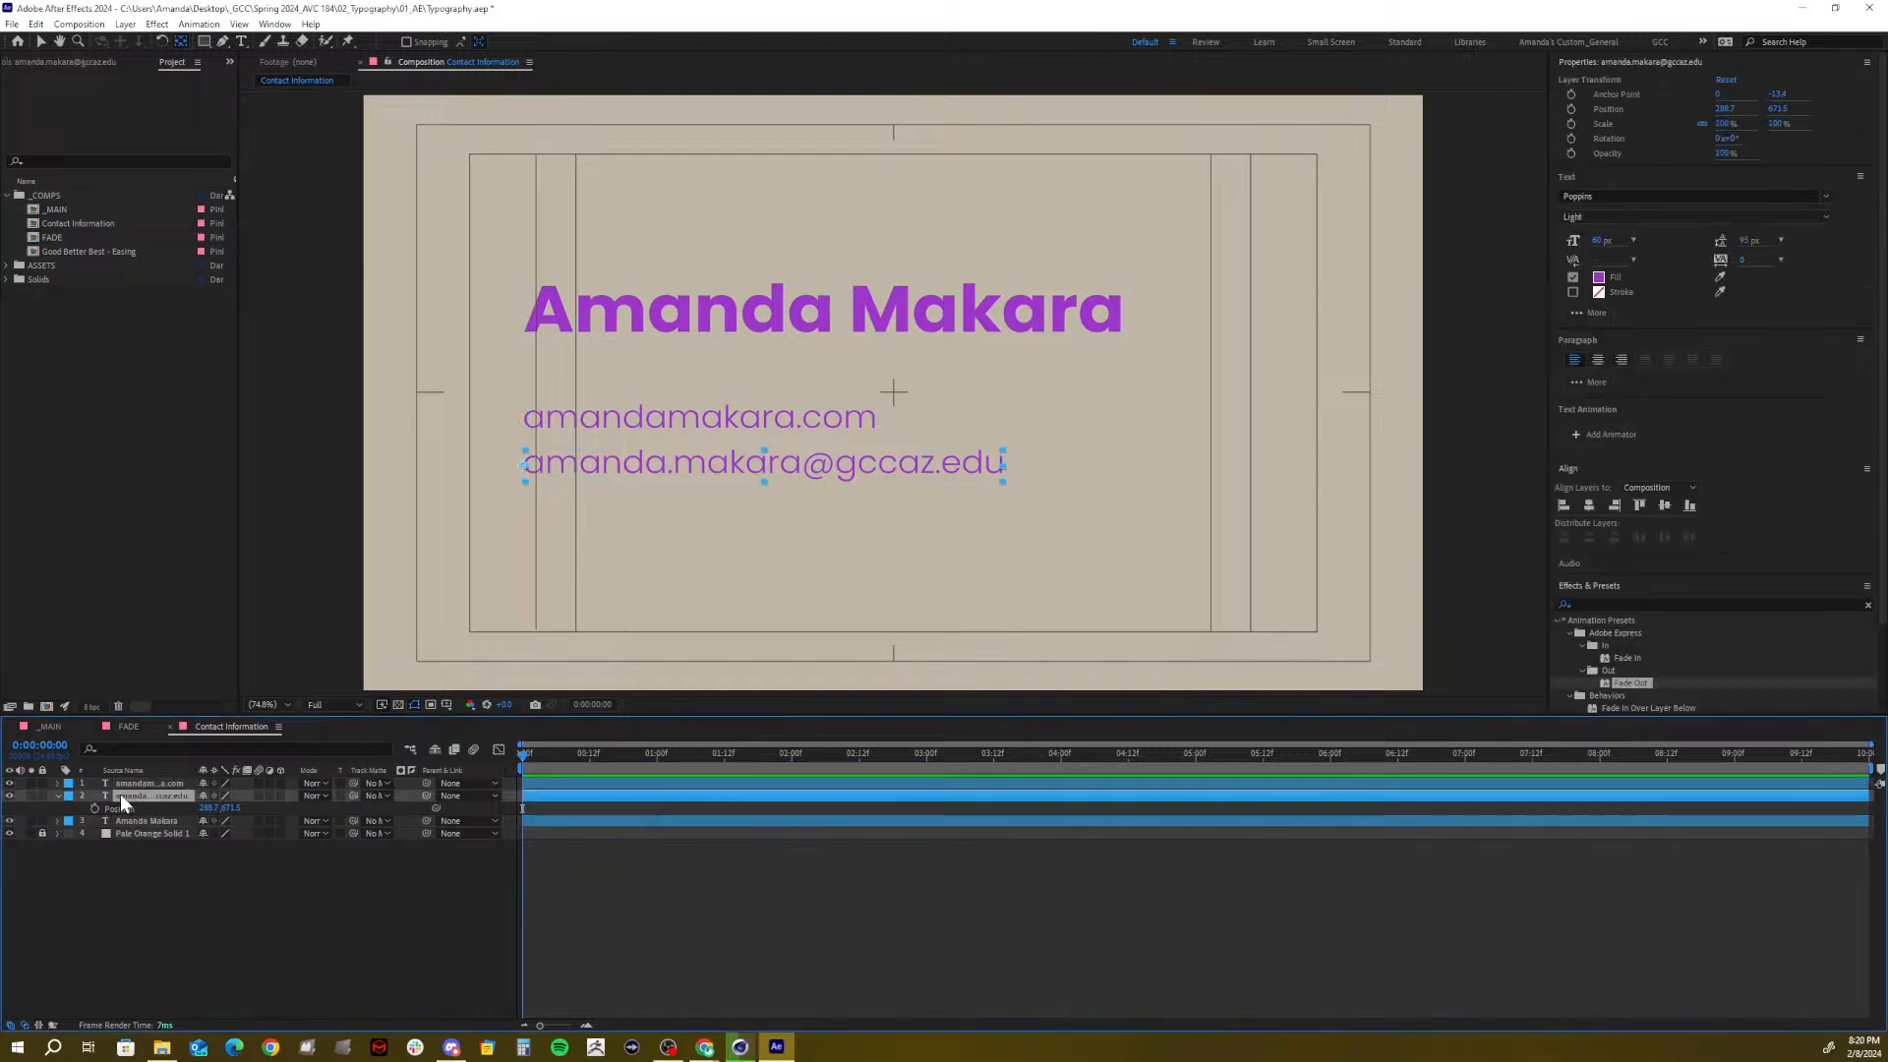
left_click(132, 822)
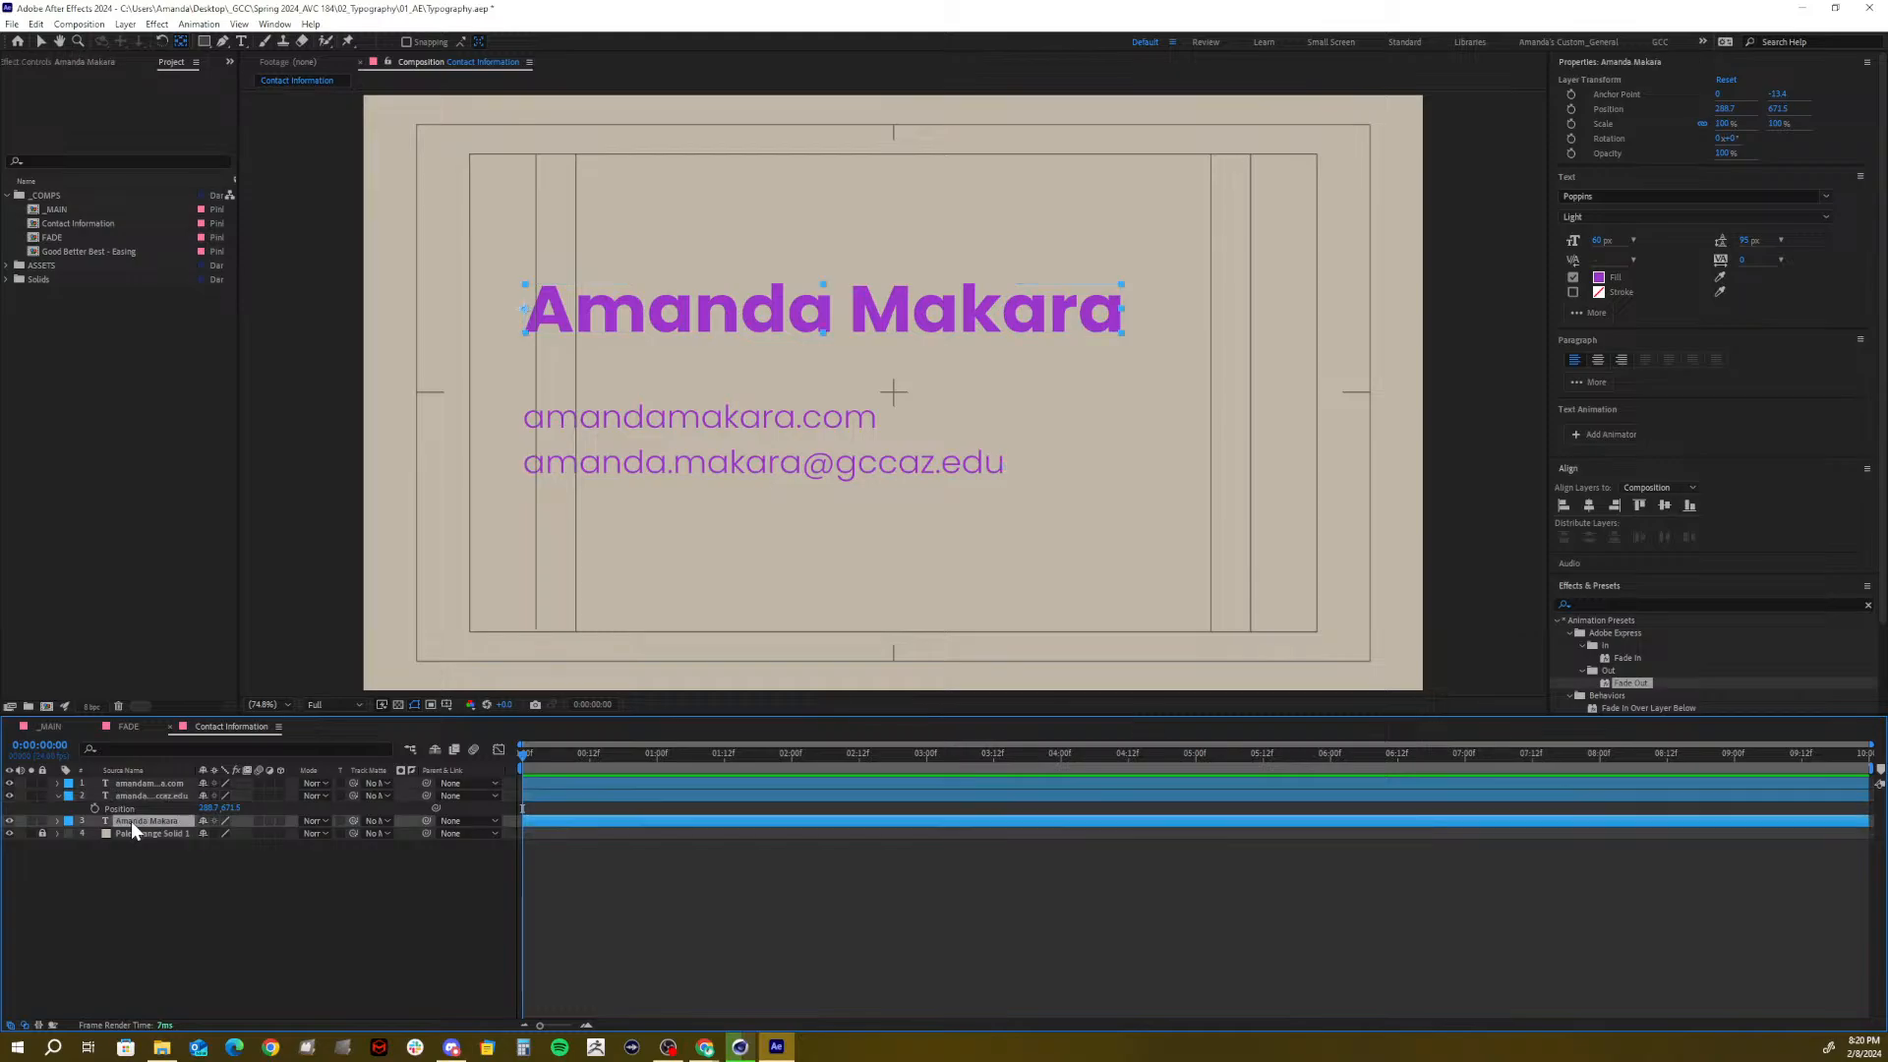
left_click(138, 786, "shift")
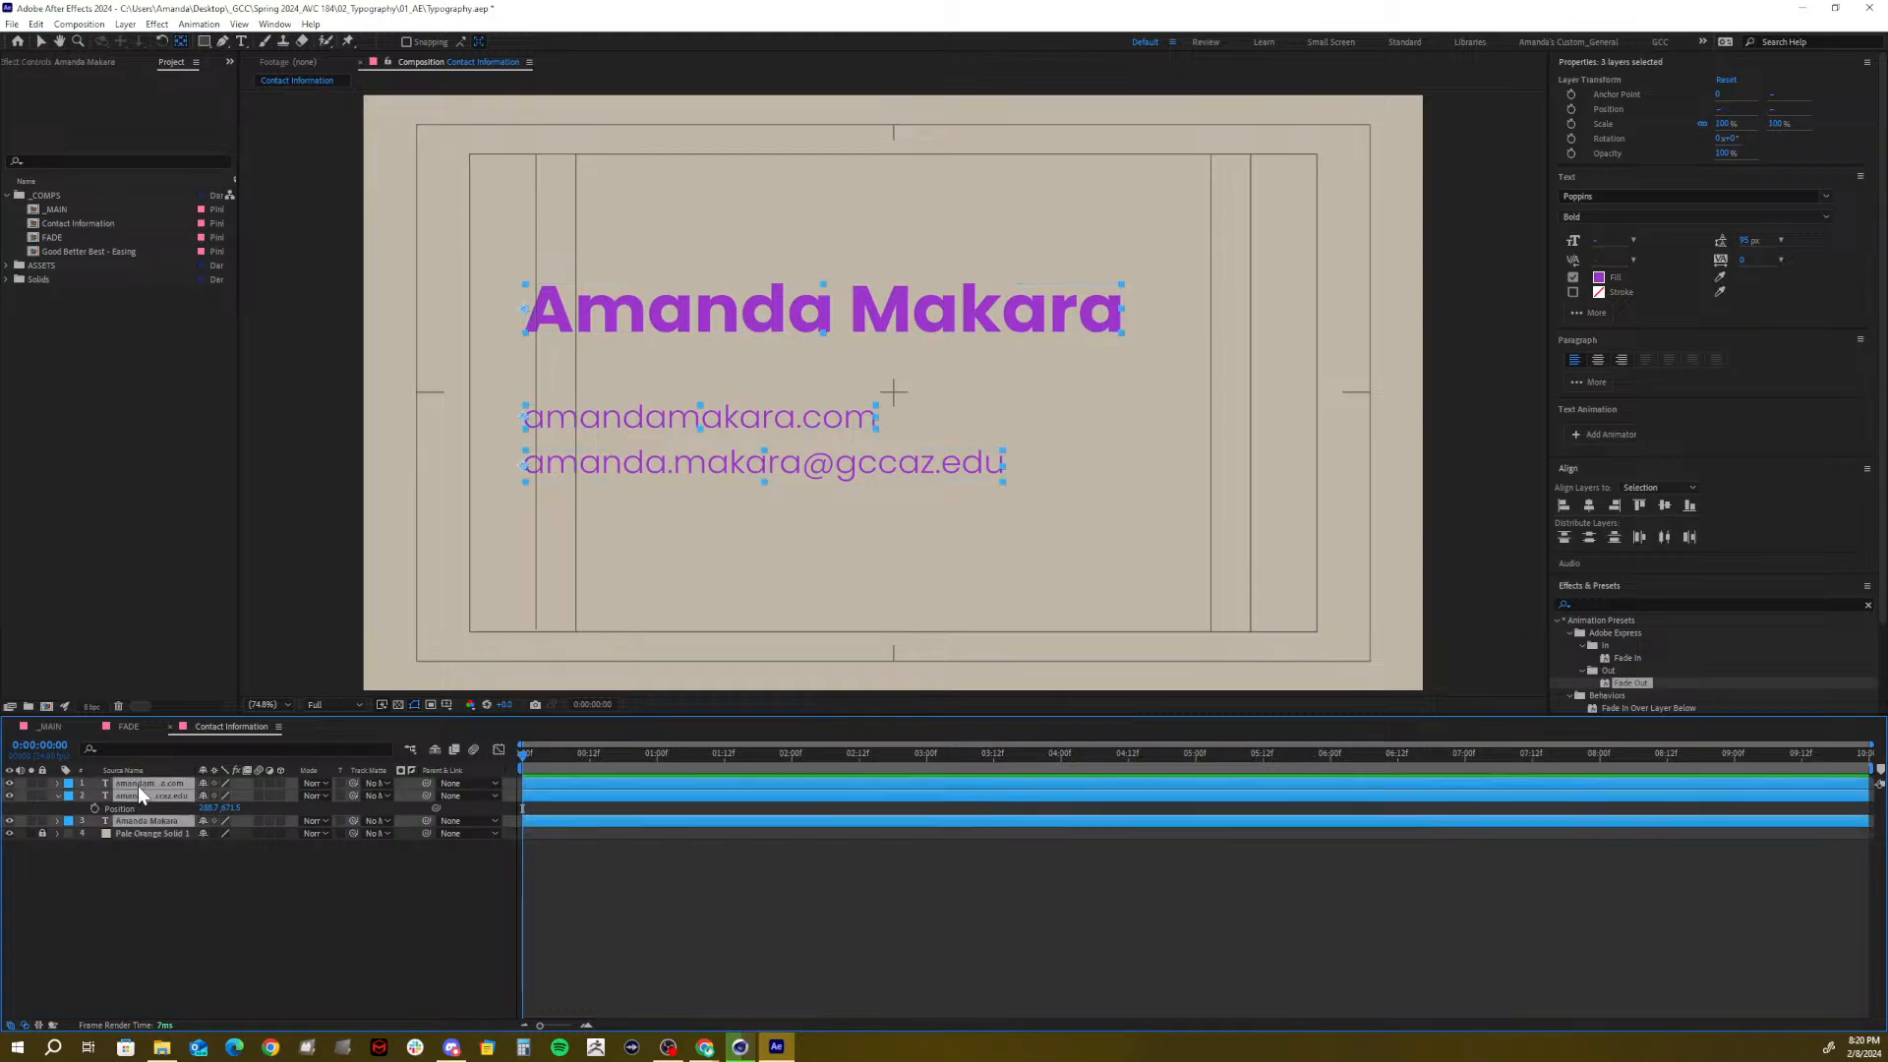
left_click(57, 796)
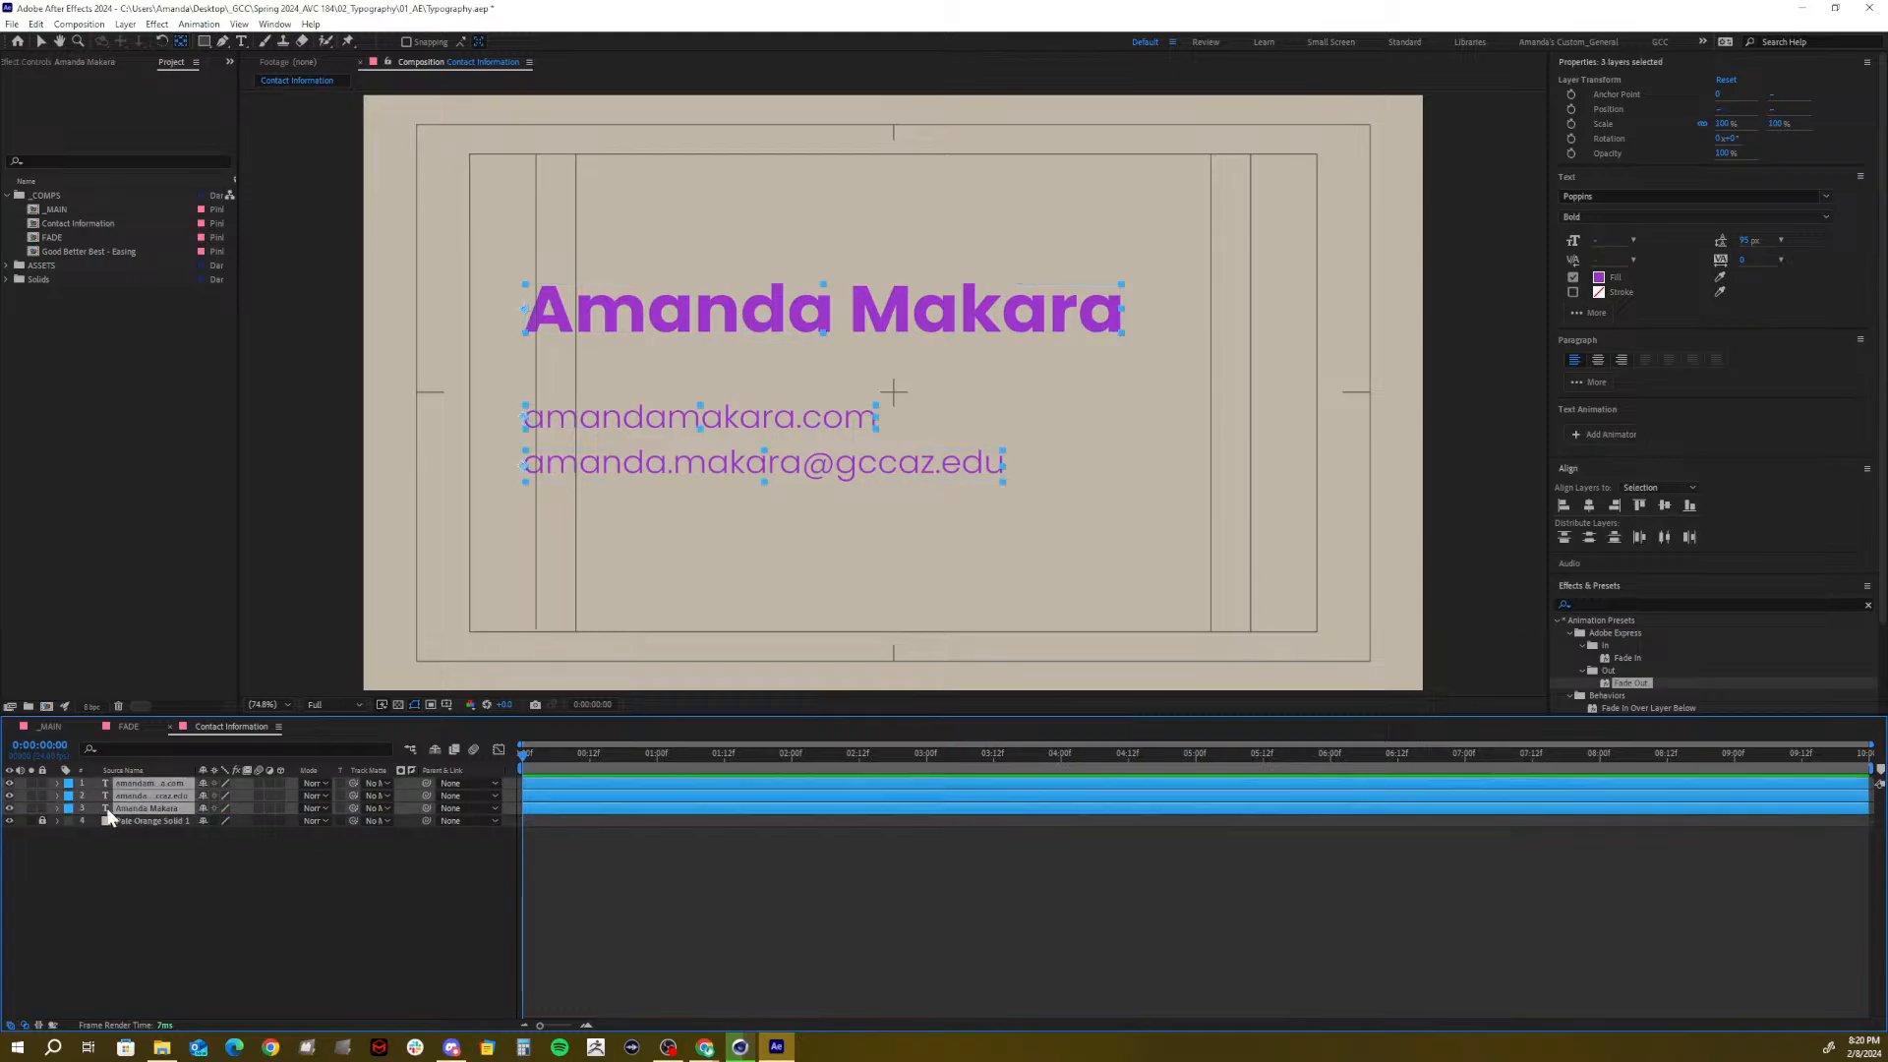
Add a new null object and parent all three text layers to Null 3
right_click(228, 855)
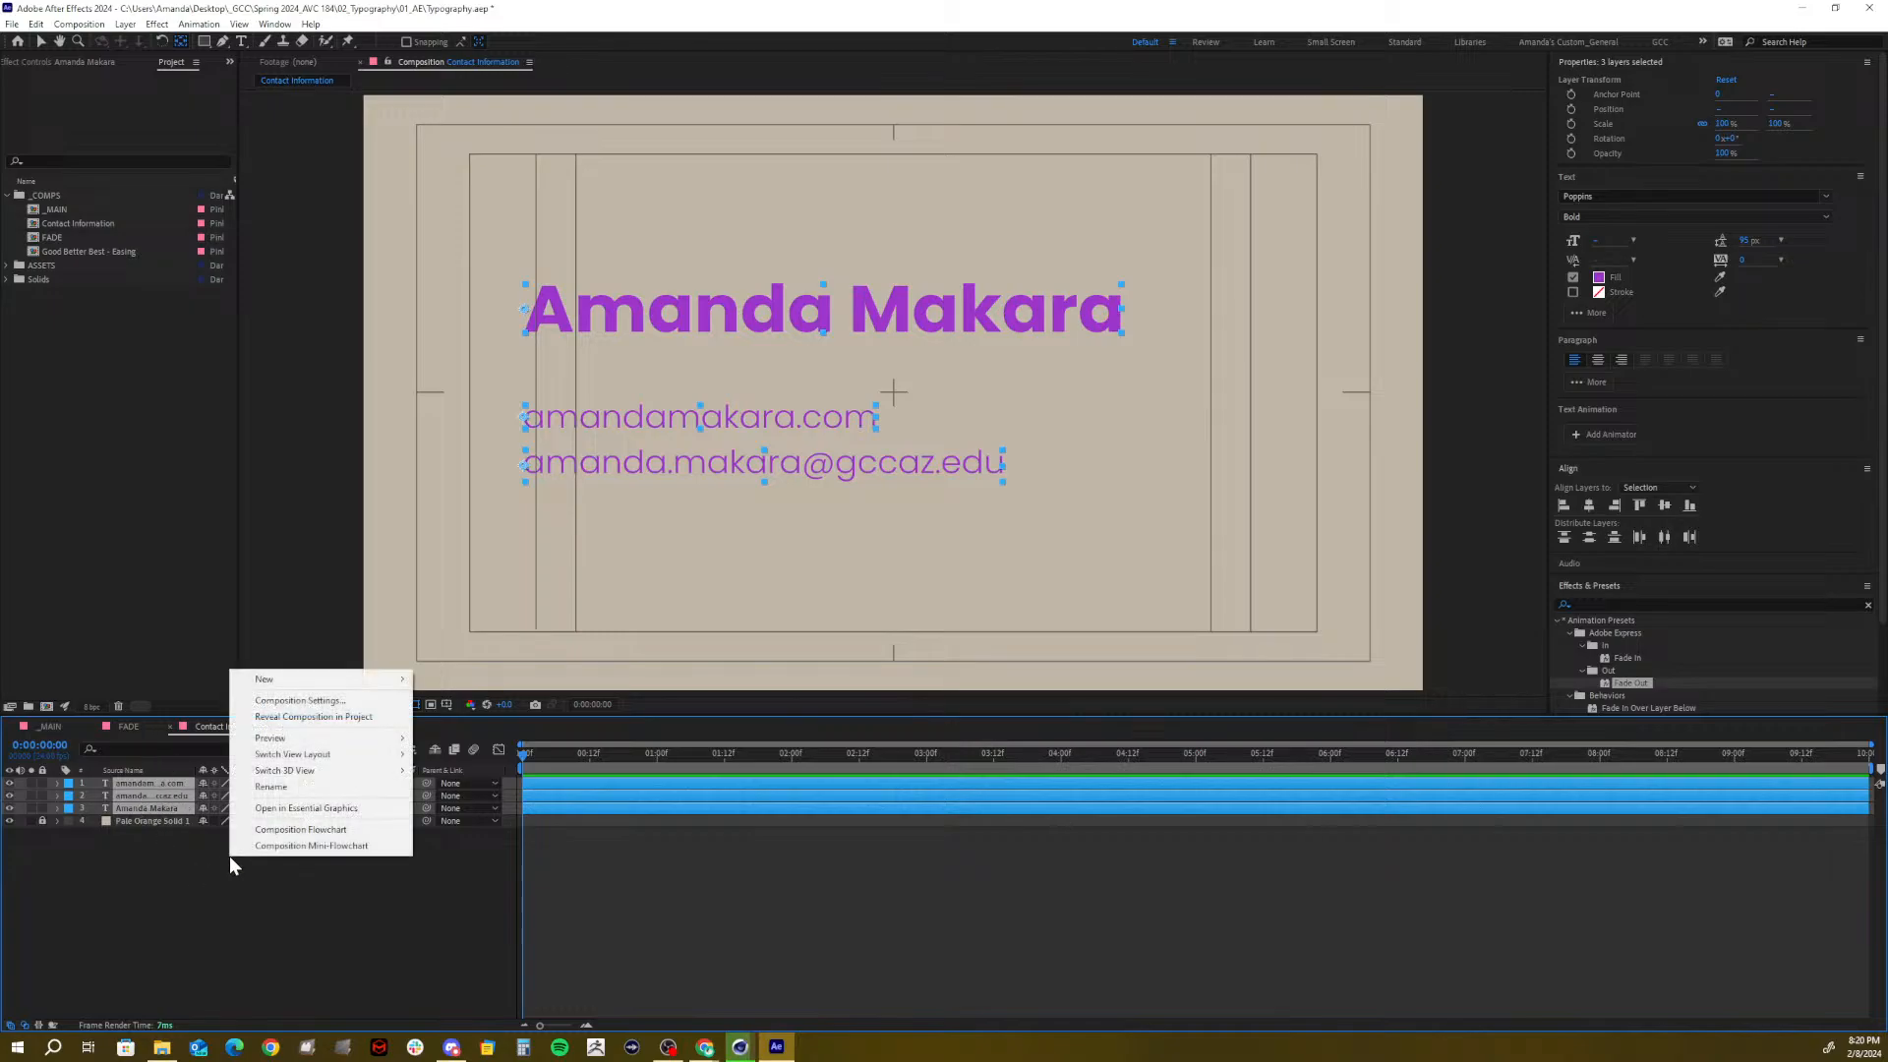
mouse_move(278, 691)
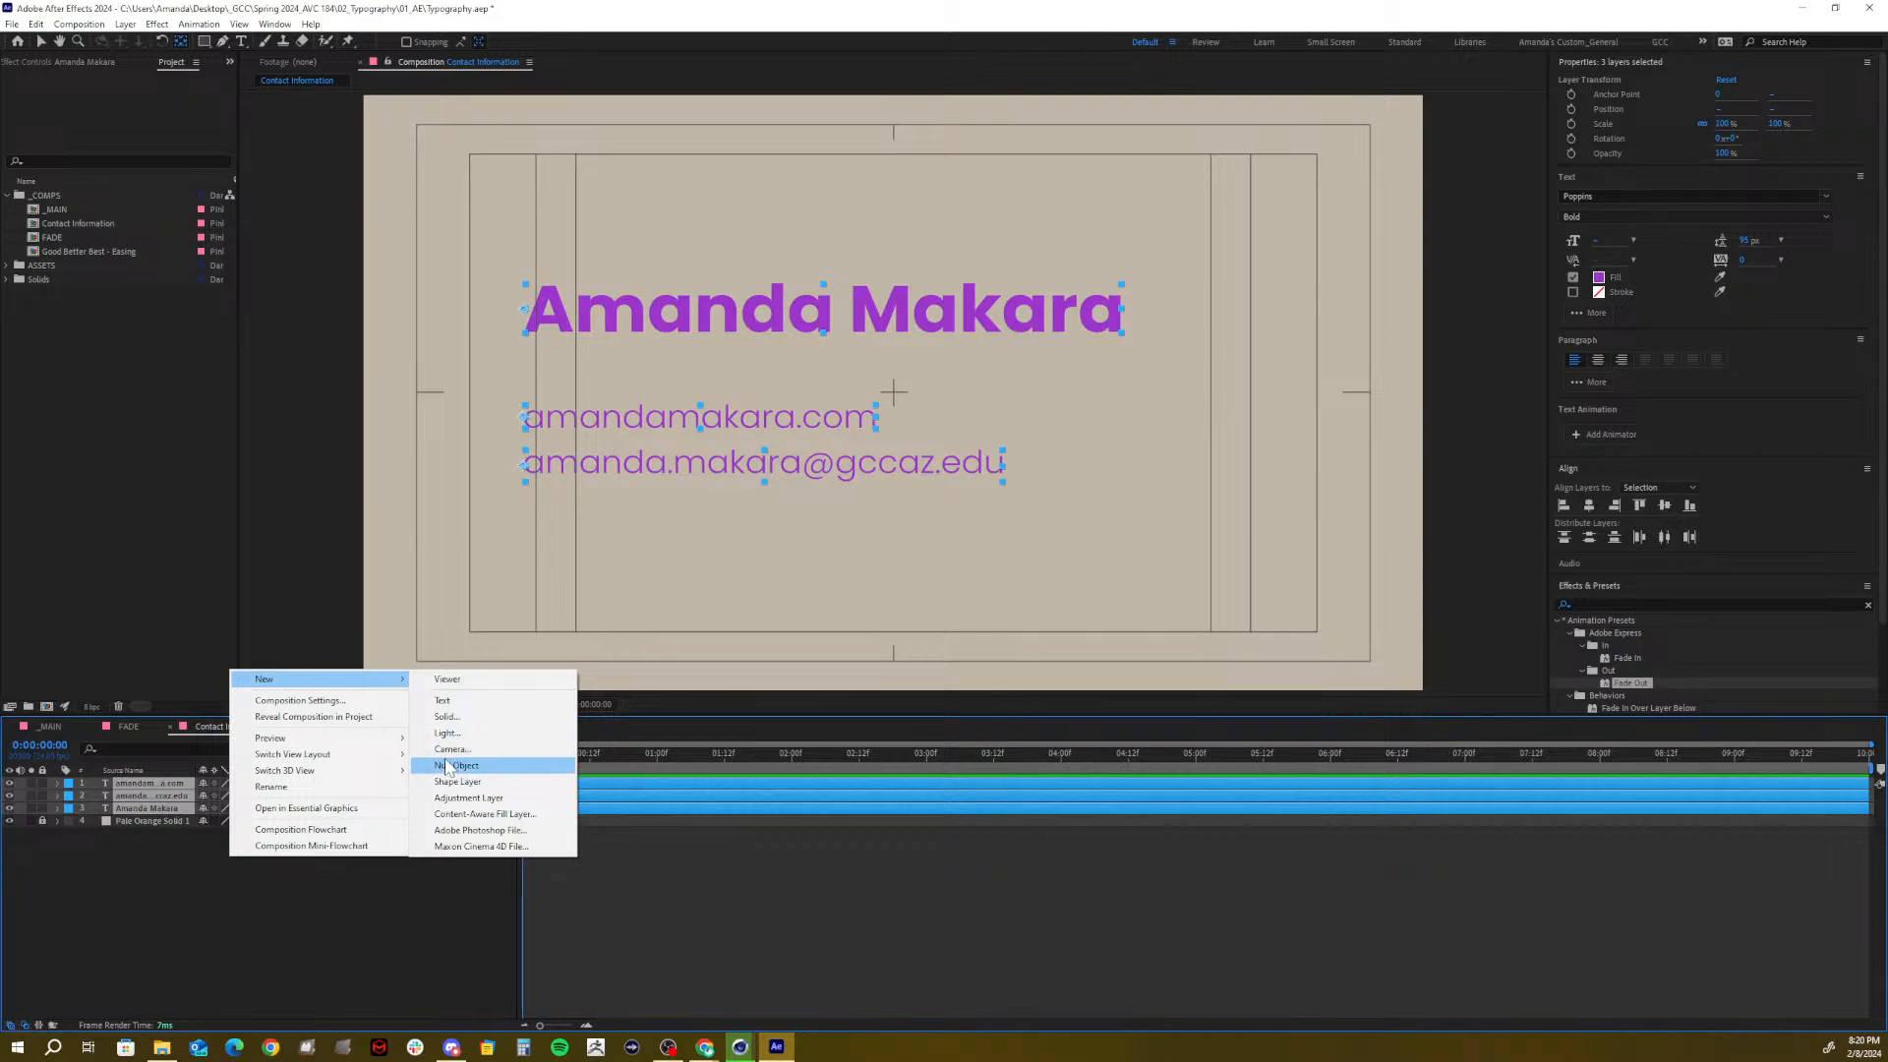
left_click(444, 757)
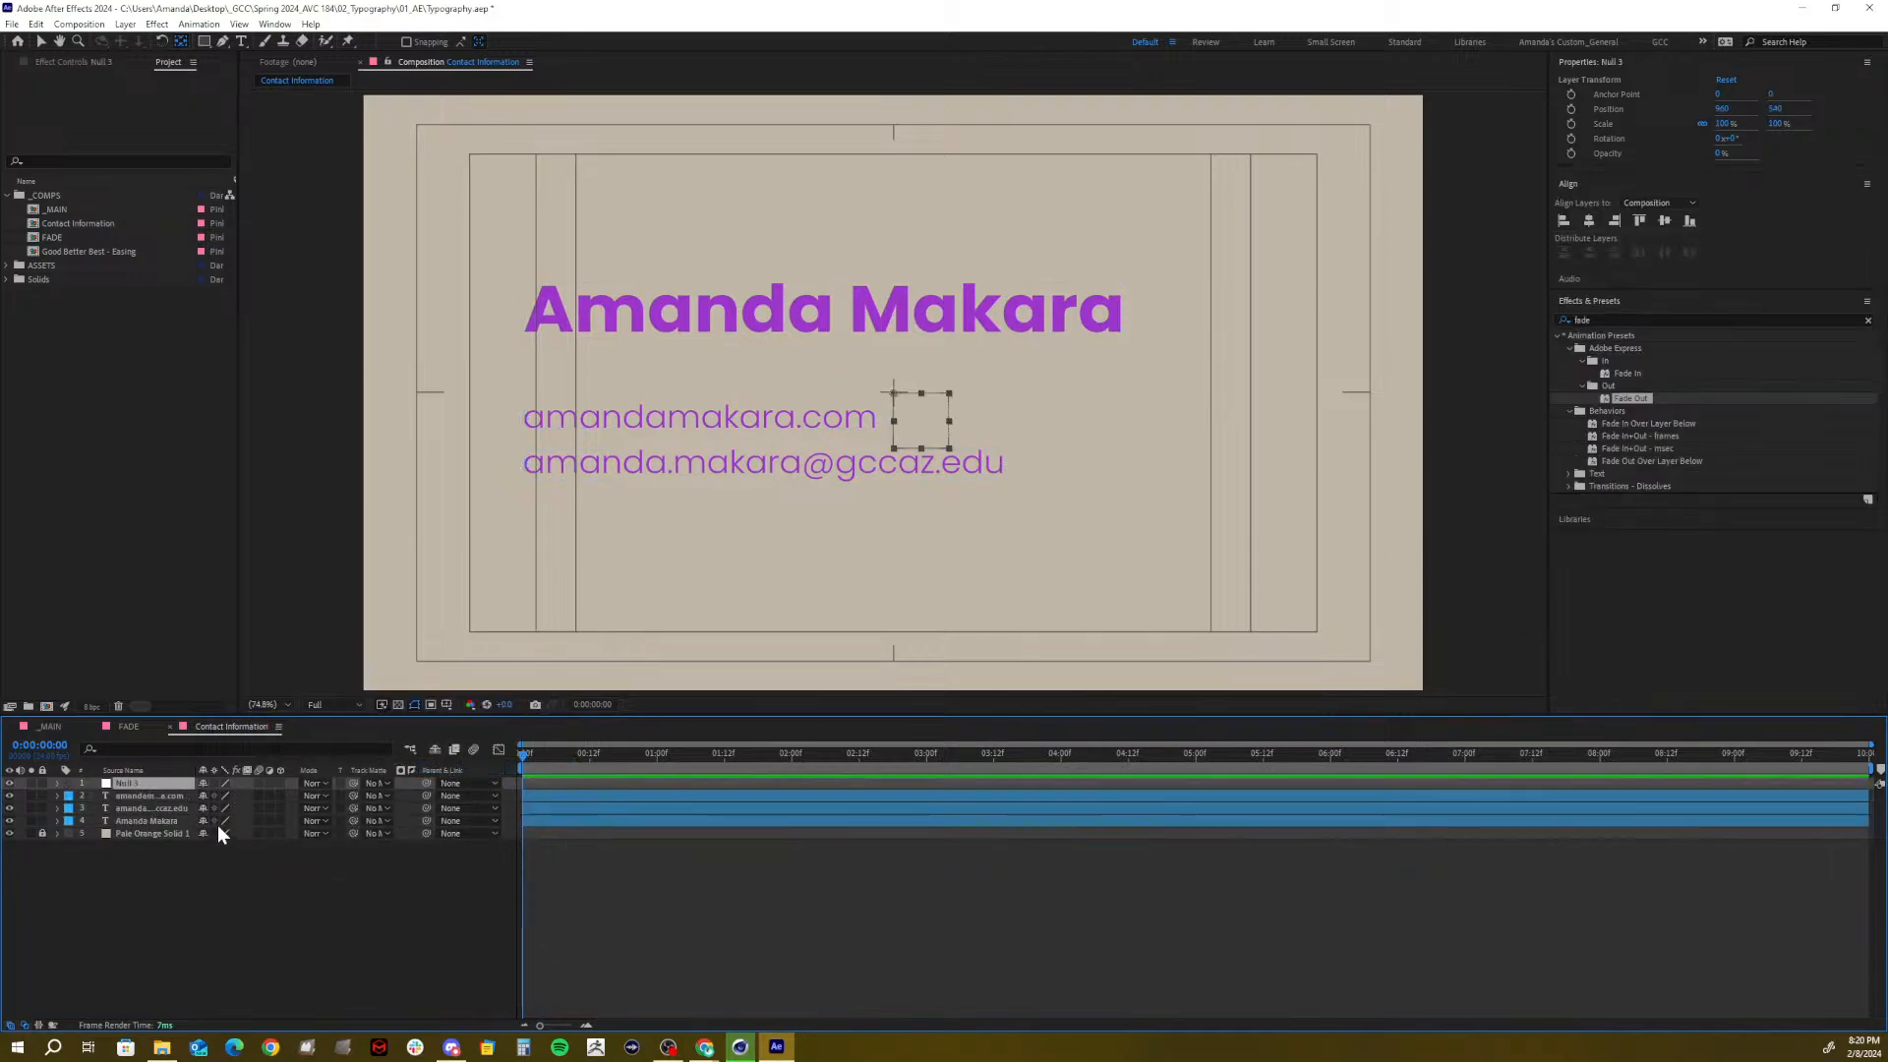
left_click(153, 794)
left_click(143, 822, "shift")
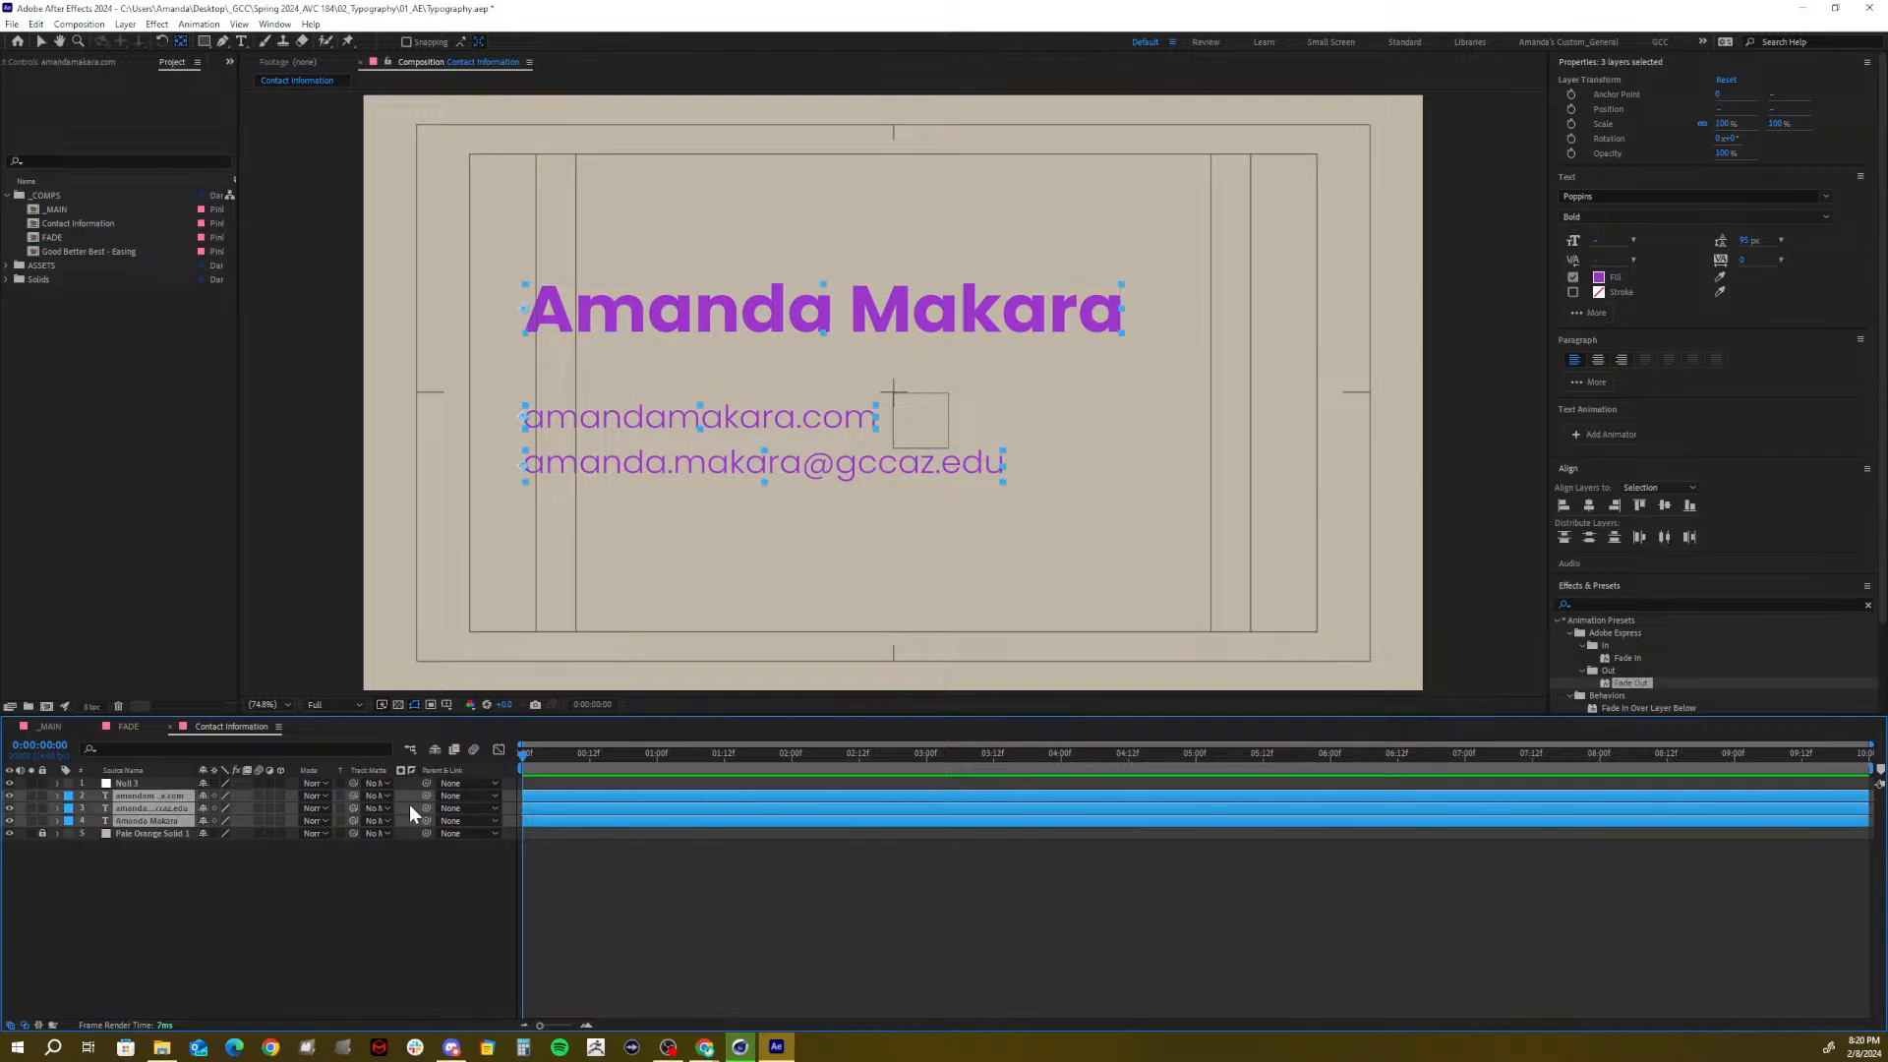
left_click(451, 794)
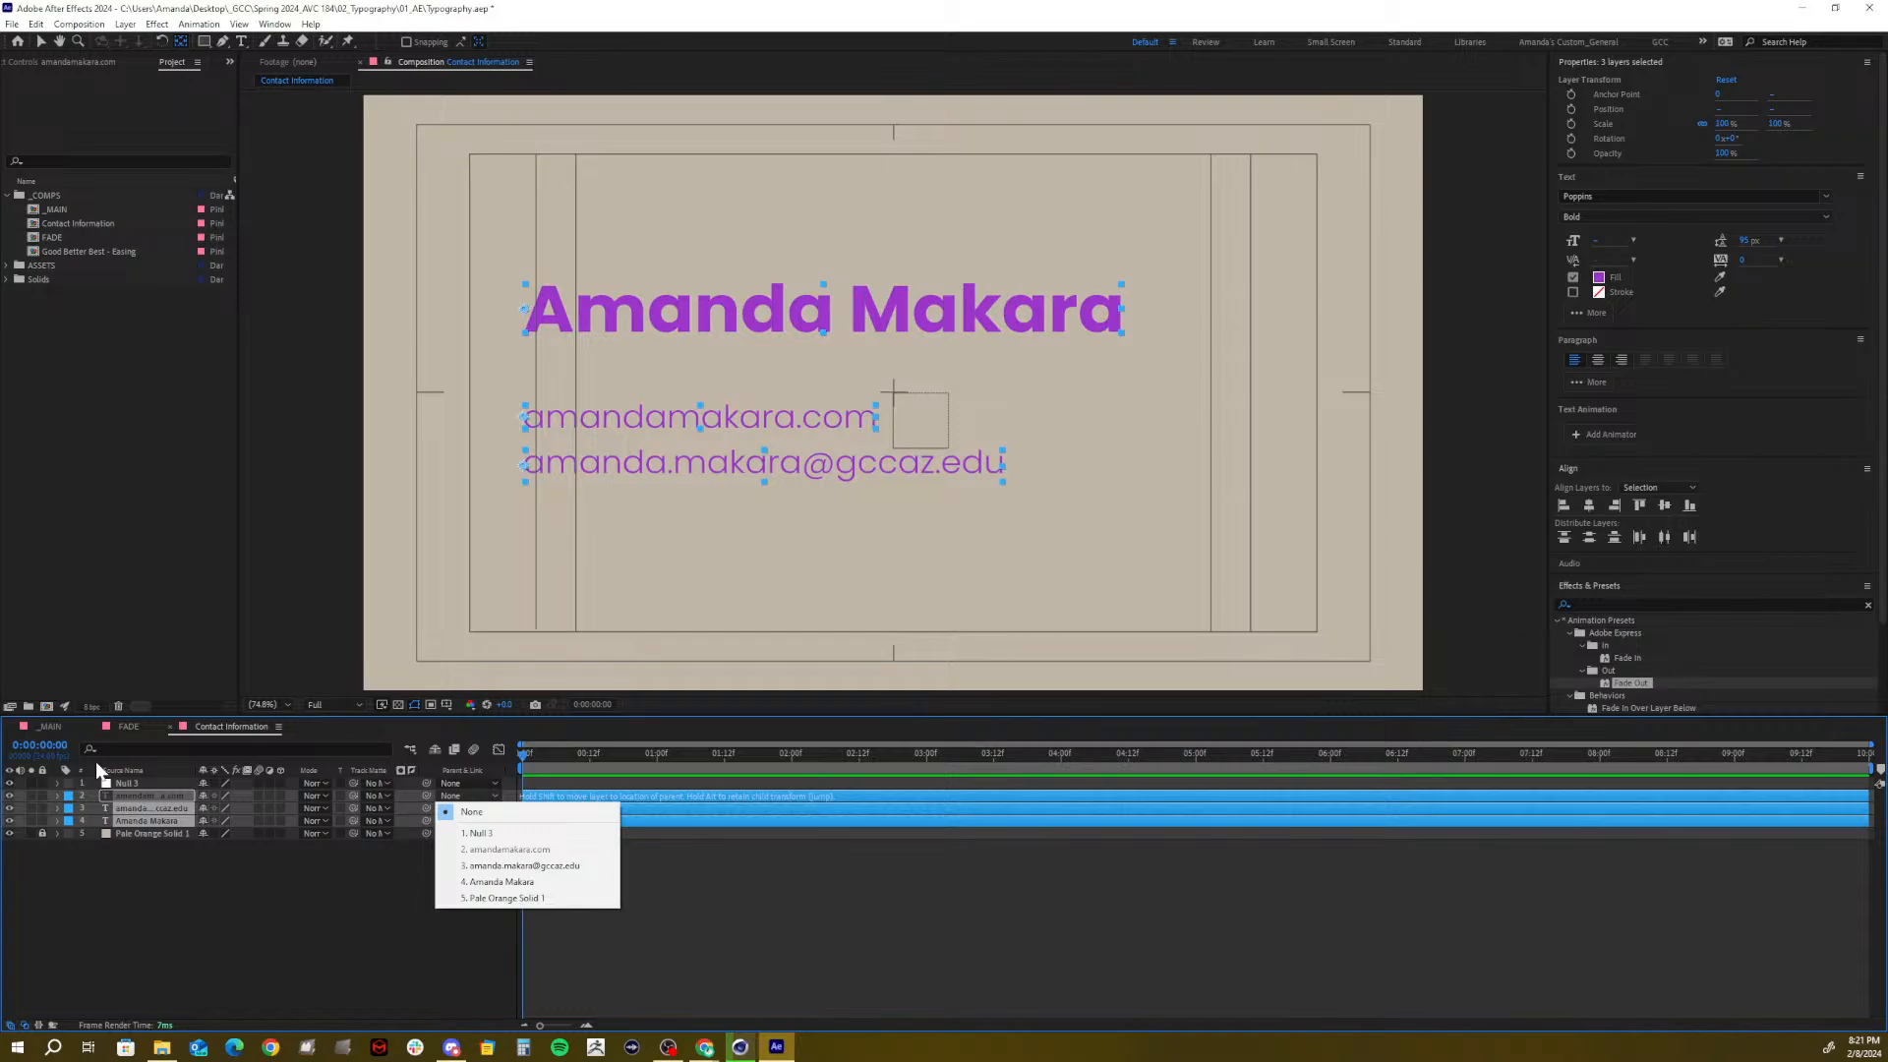
left_click(481, 832)
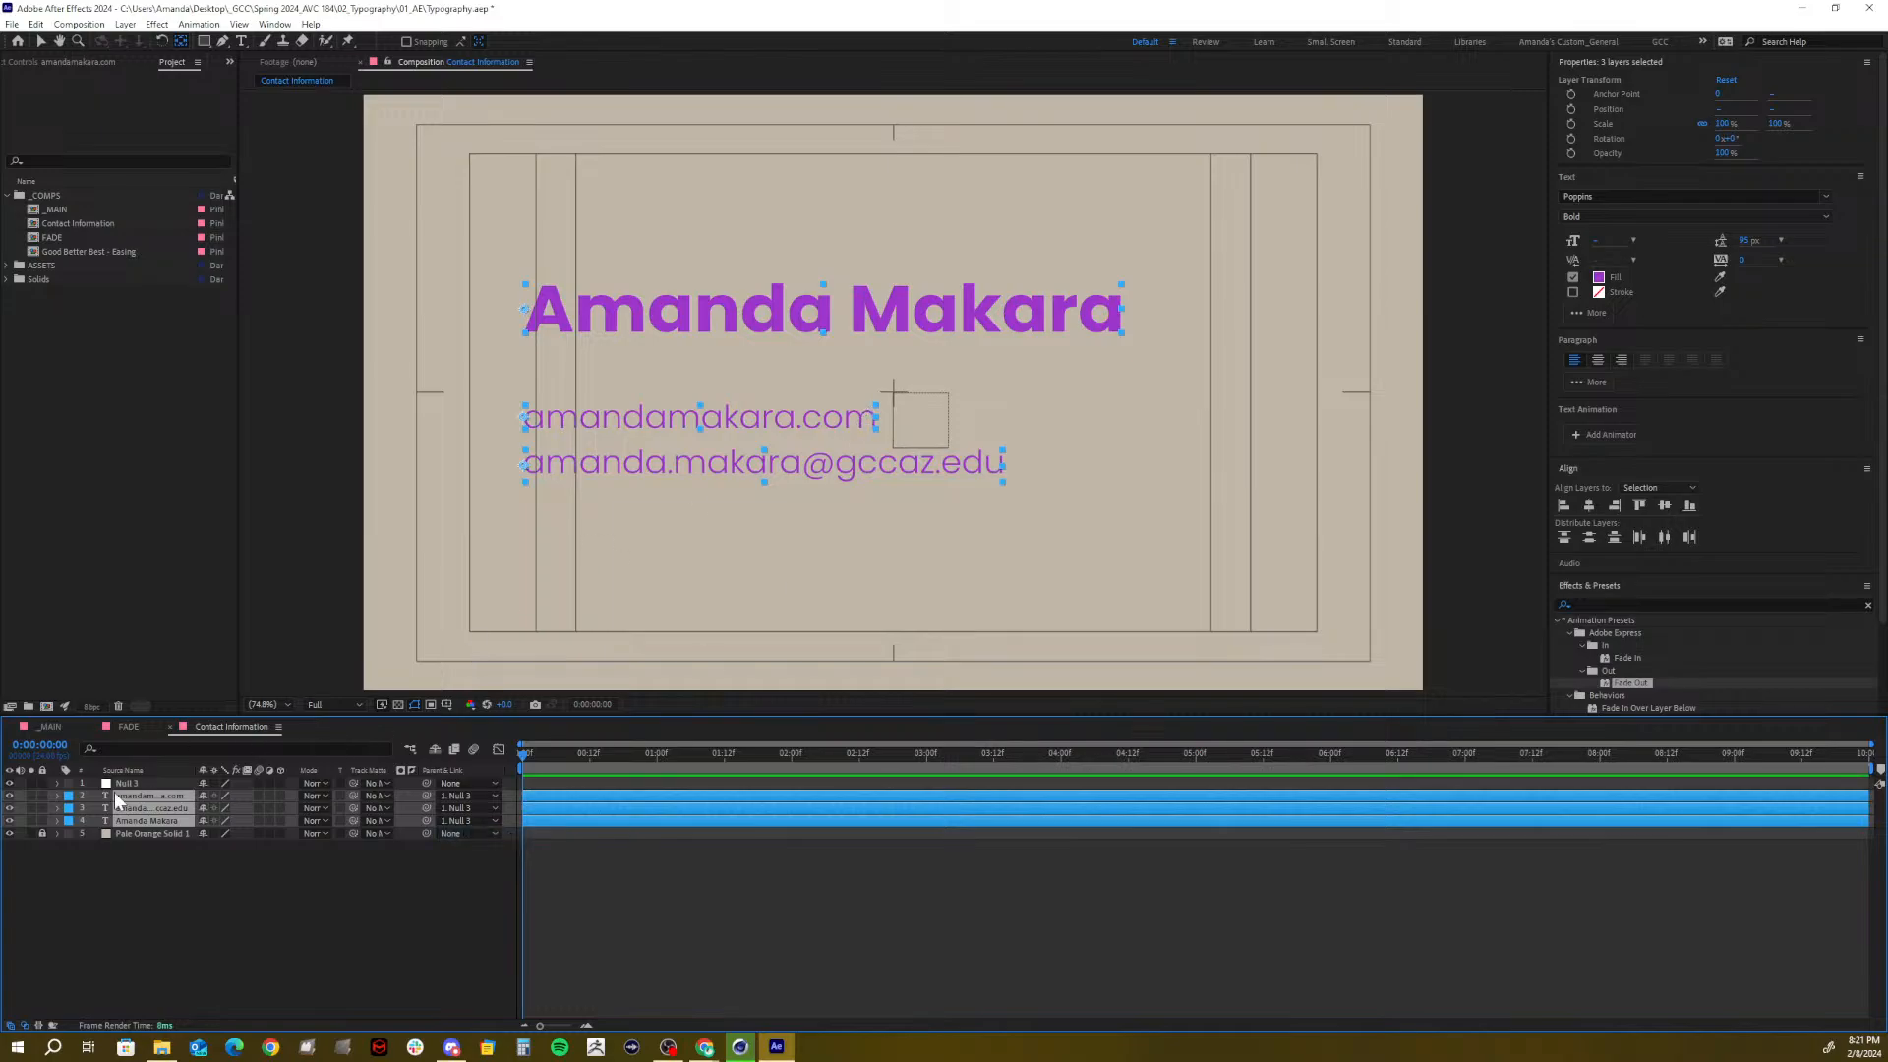
Drag Null 3 down and left, carrying the text block with it
left_click(139, 782)
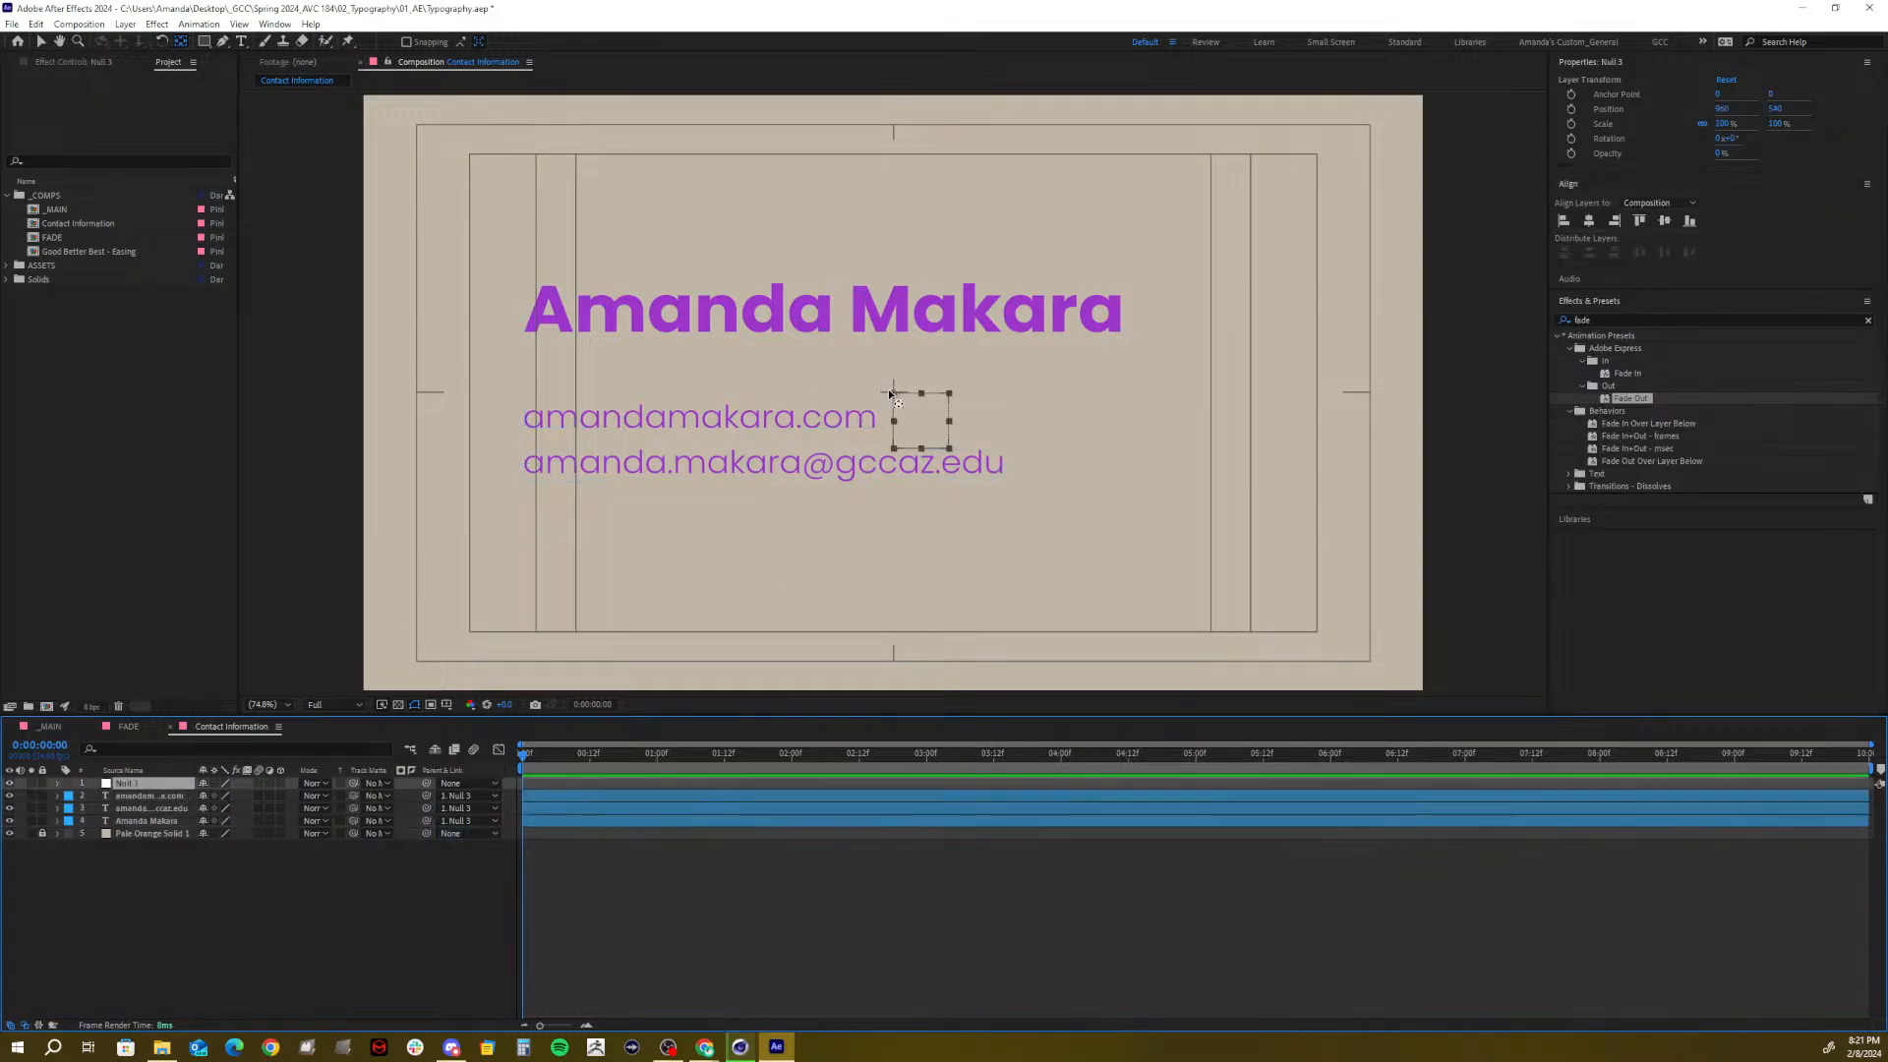
key("v")
left_click_drag(892, 393, 786, 455)
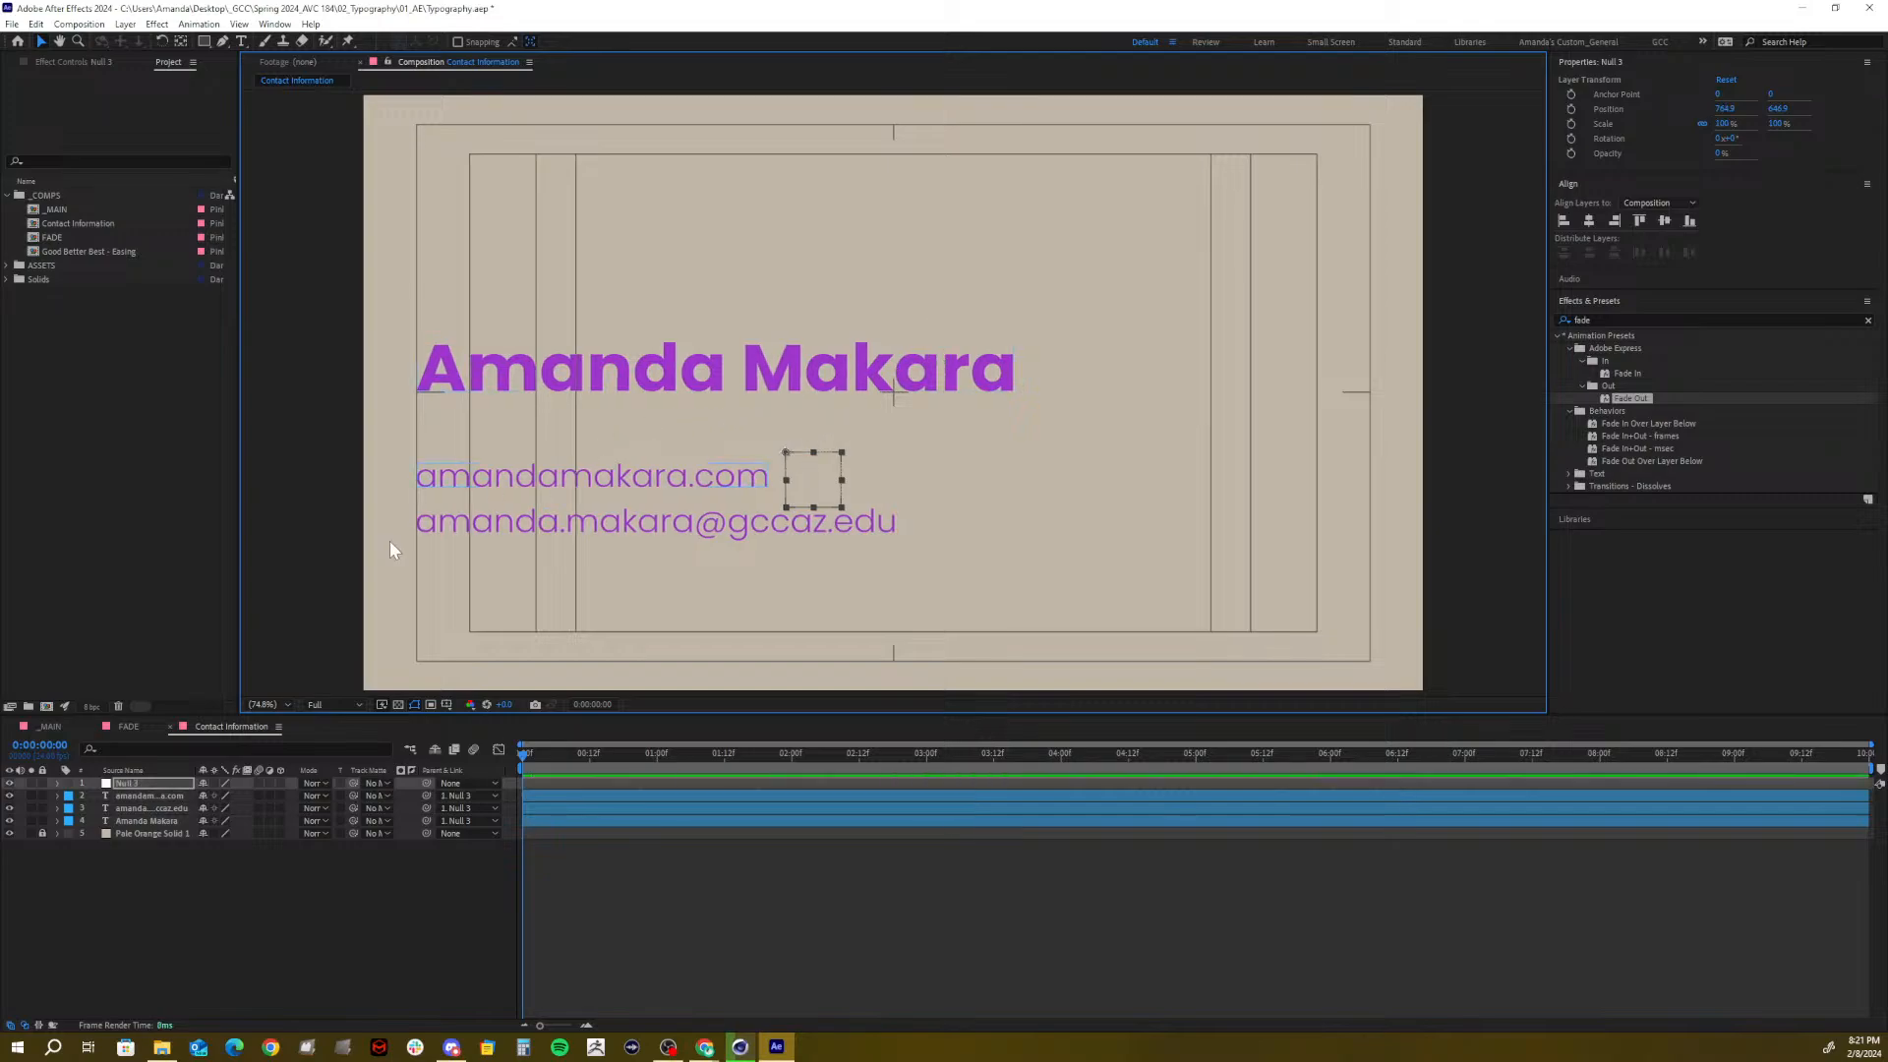
Reorder the layers so the name is on top and the email layer sits above the website layer
left_click(145, 821)
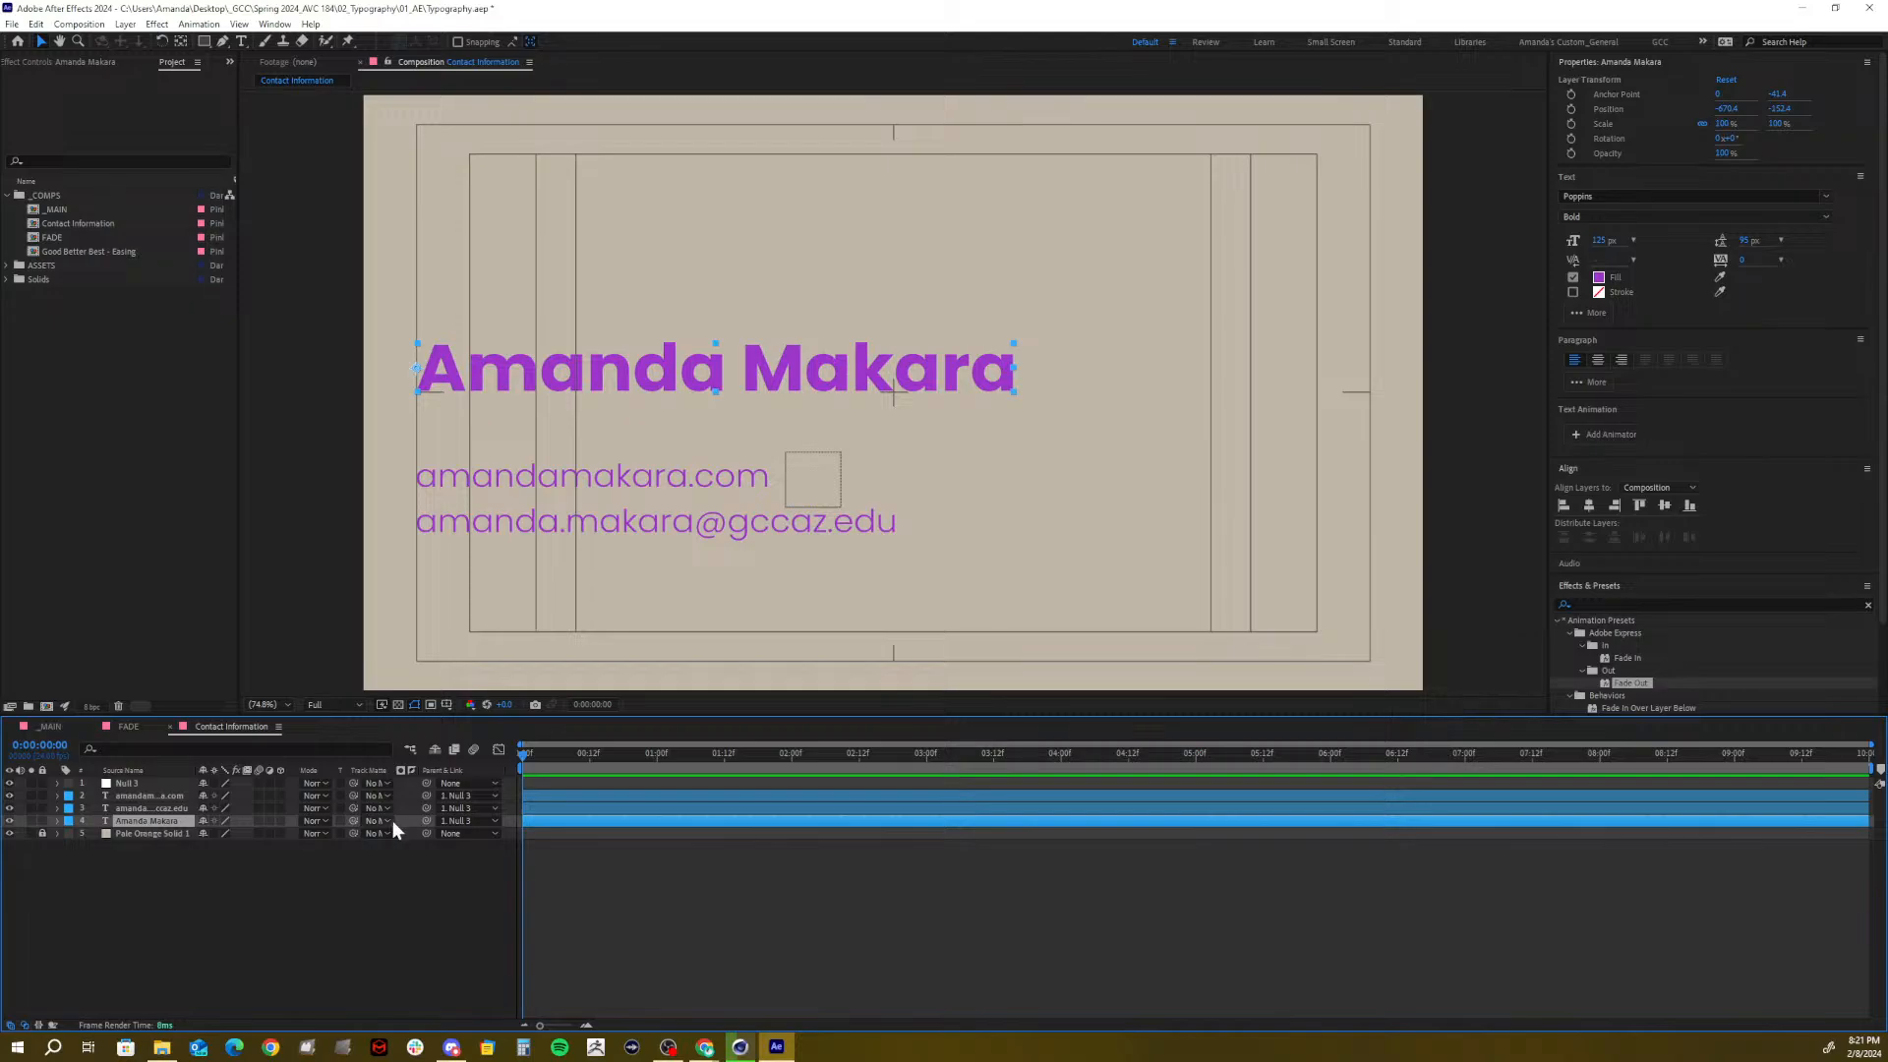
left_click_drag(125, 826, 127, 796)
left_click(130, 810)
left_click_drag(132, 818, 133, 802)
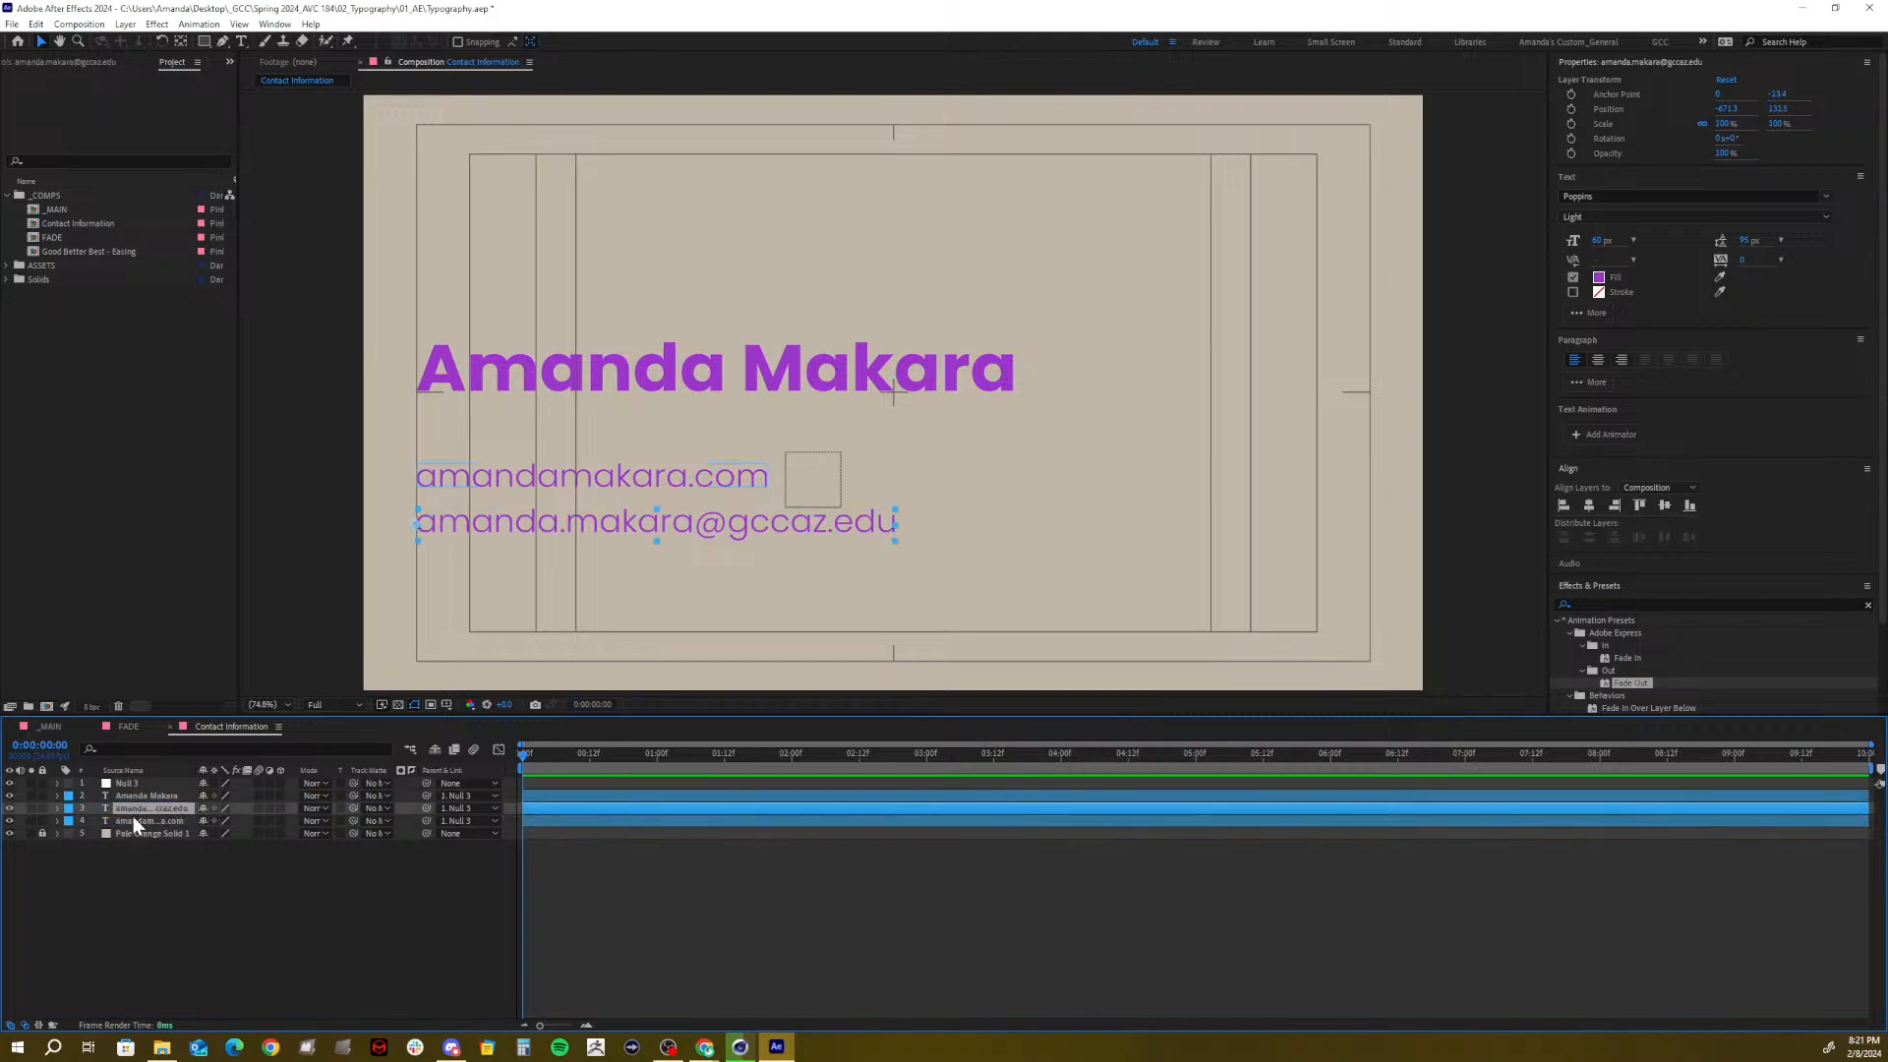
Scrub the email line's Position so it sits just above the website line
left_click(133, 821, "shift")
key("p")
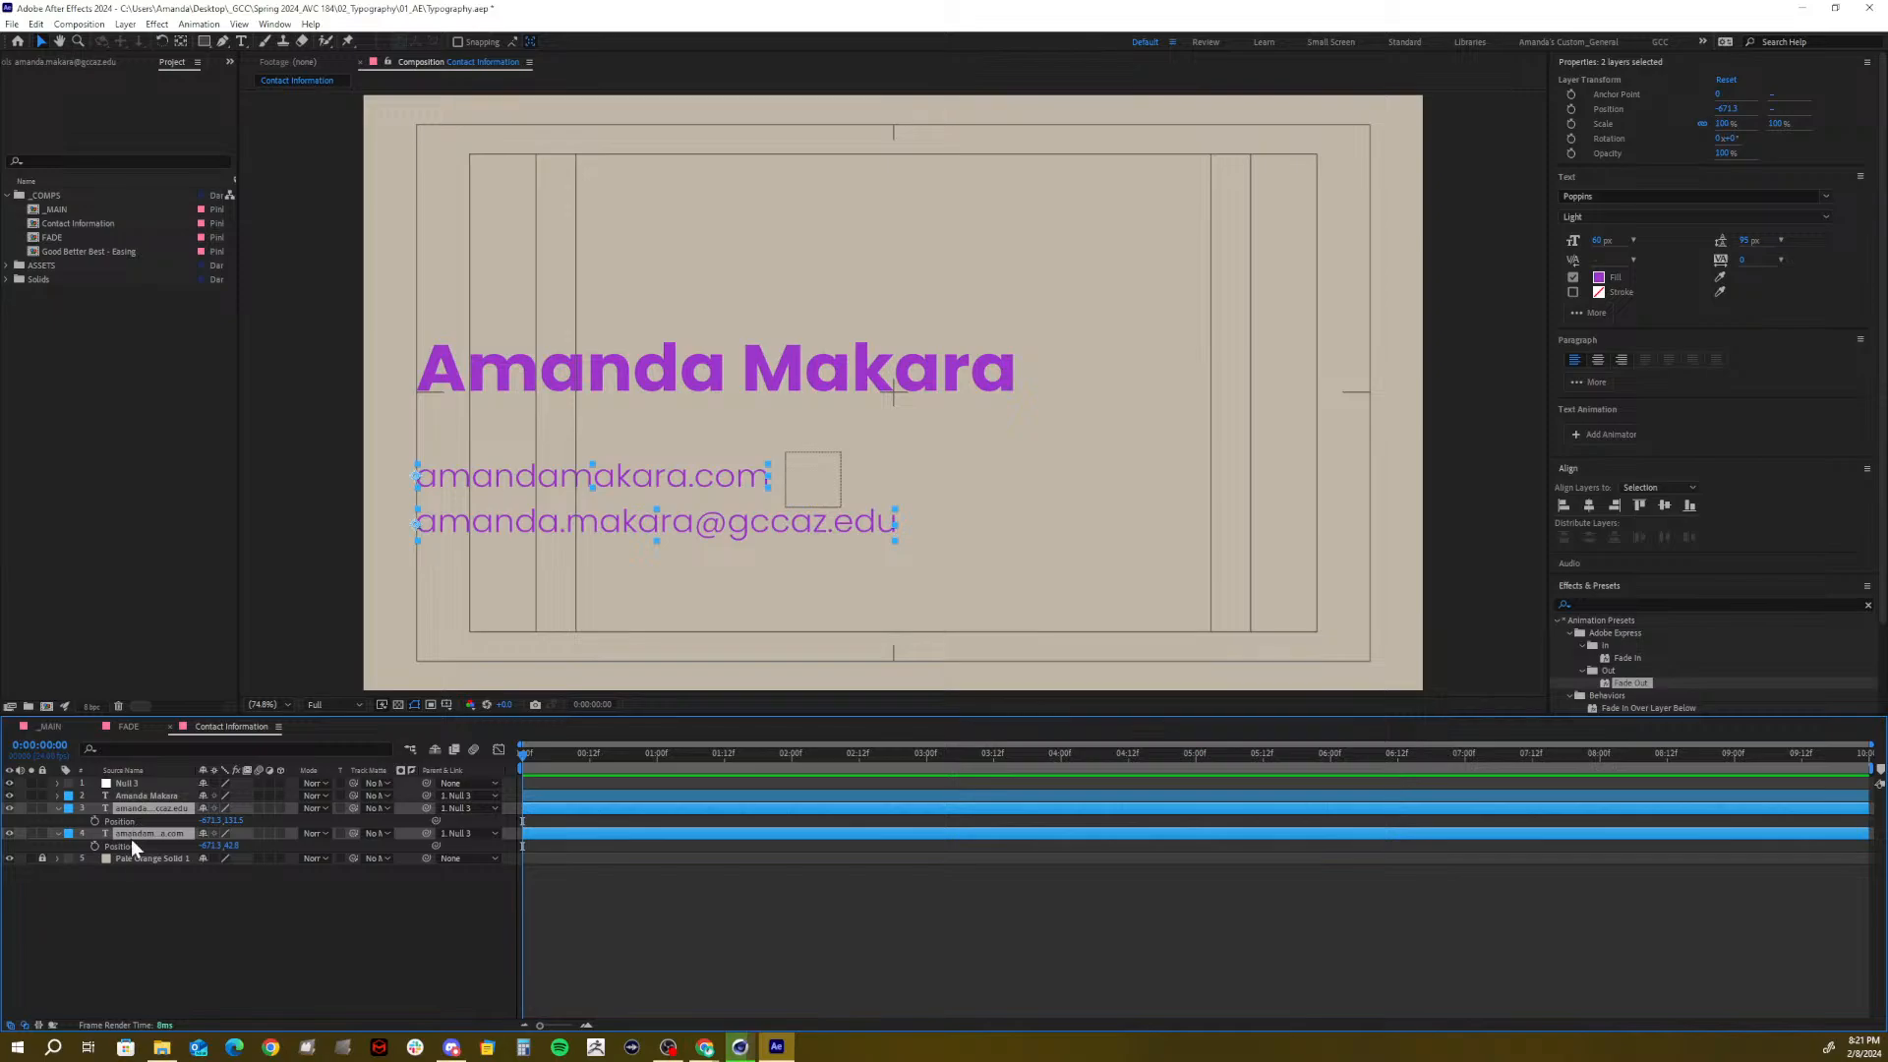
left_click(149, 901)
left_click_drag(227, 821, 129, 820)
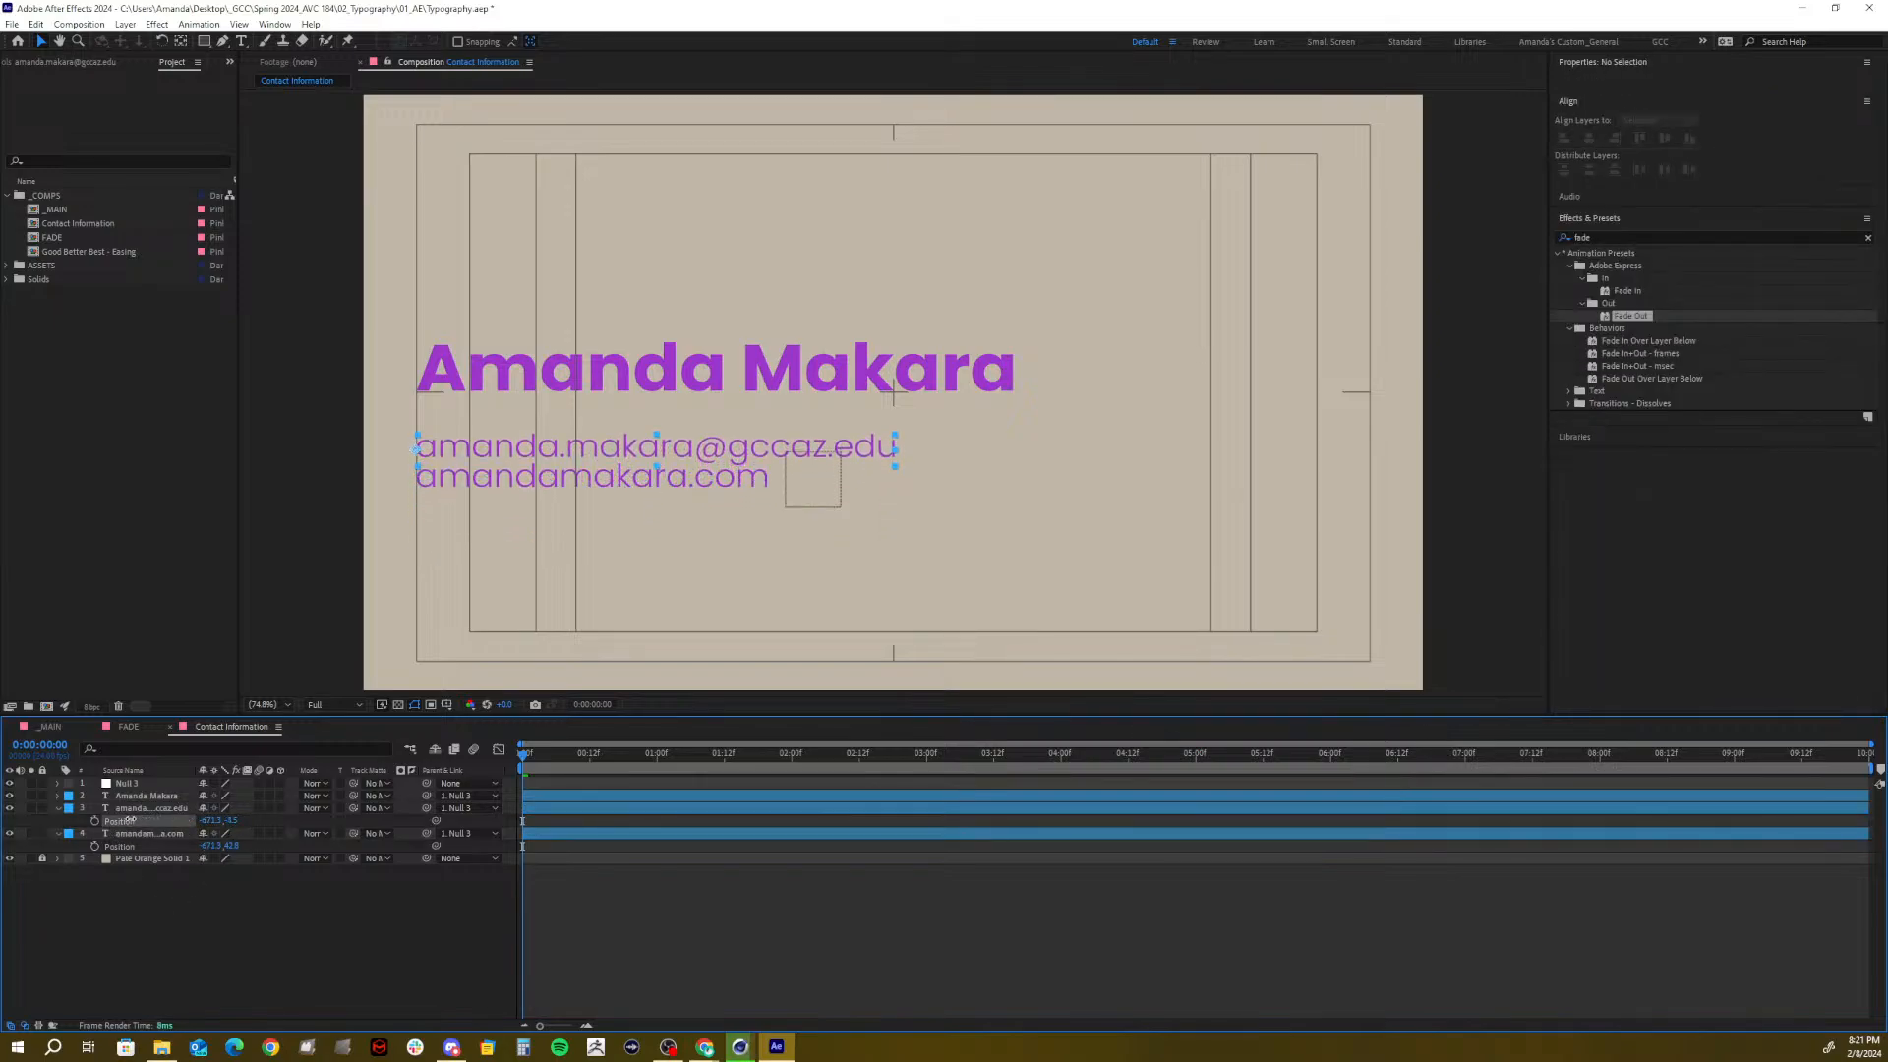
left_click_drag(228, 821, 261, 840)
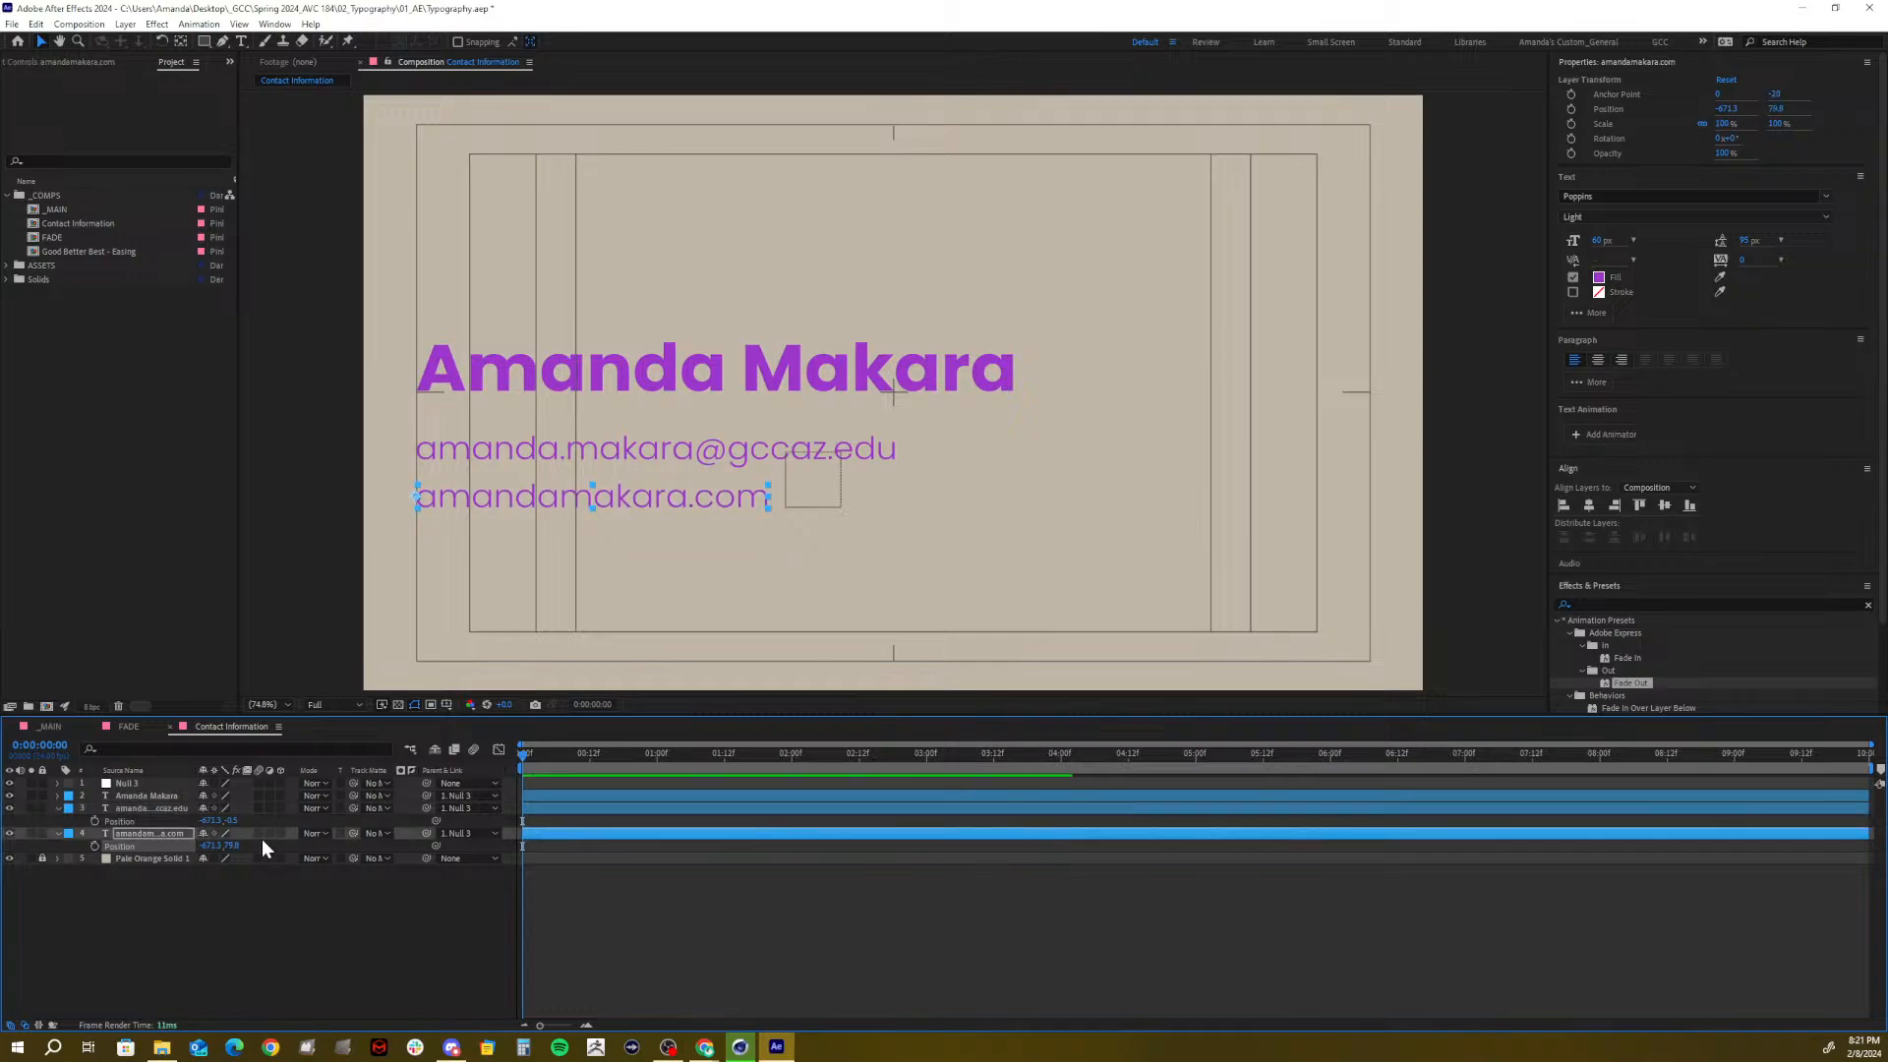
left_click(234, 964)
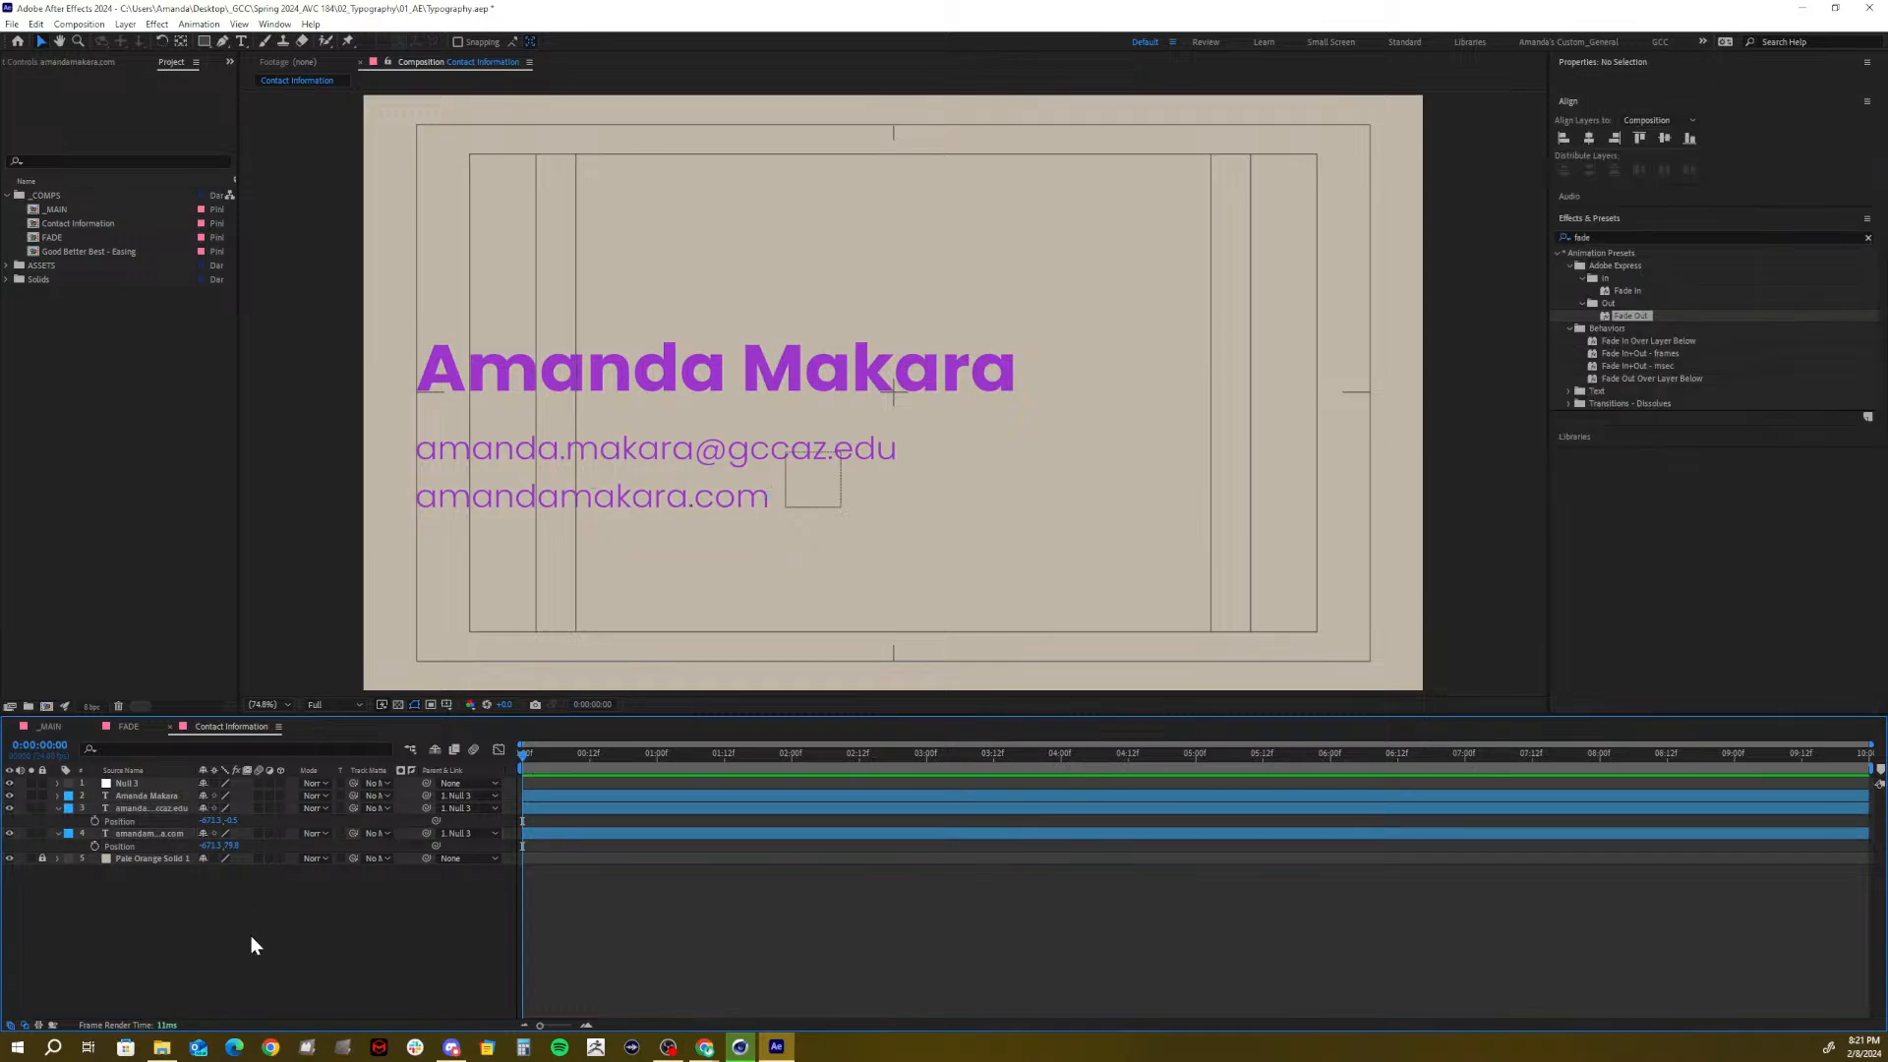
left_click(126, 806)
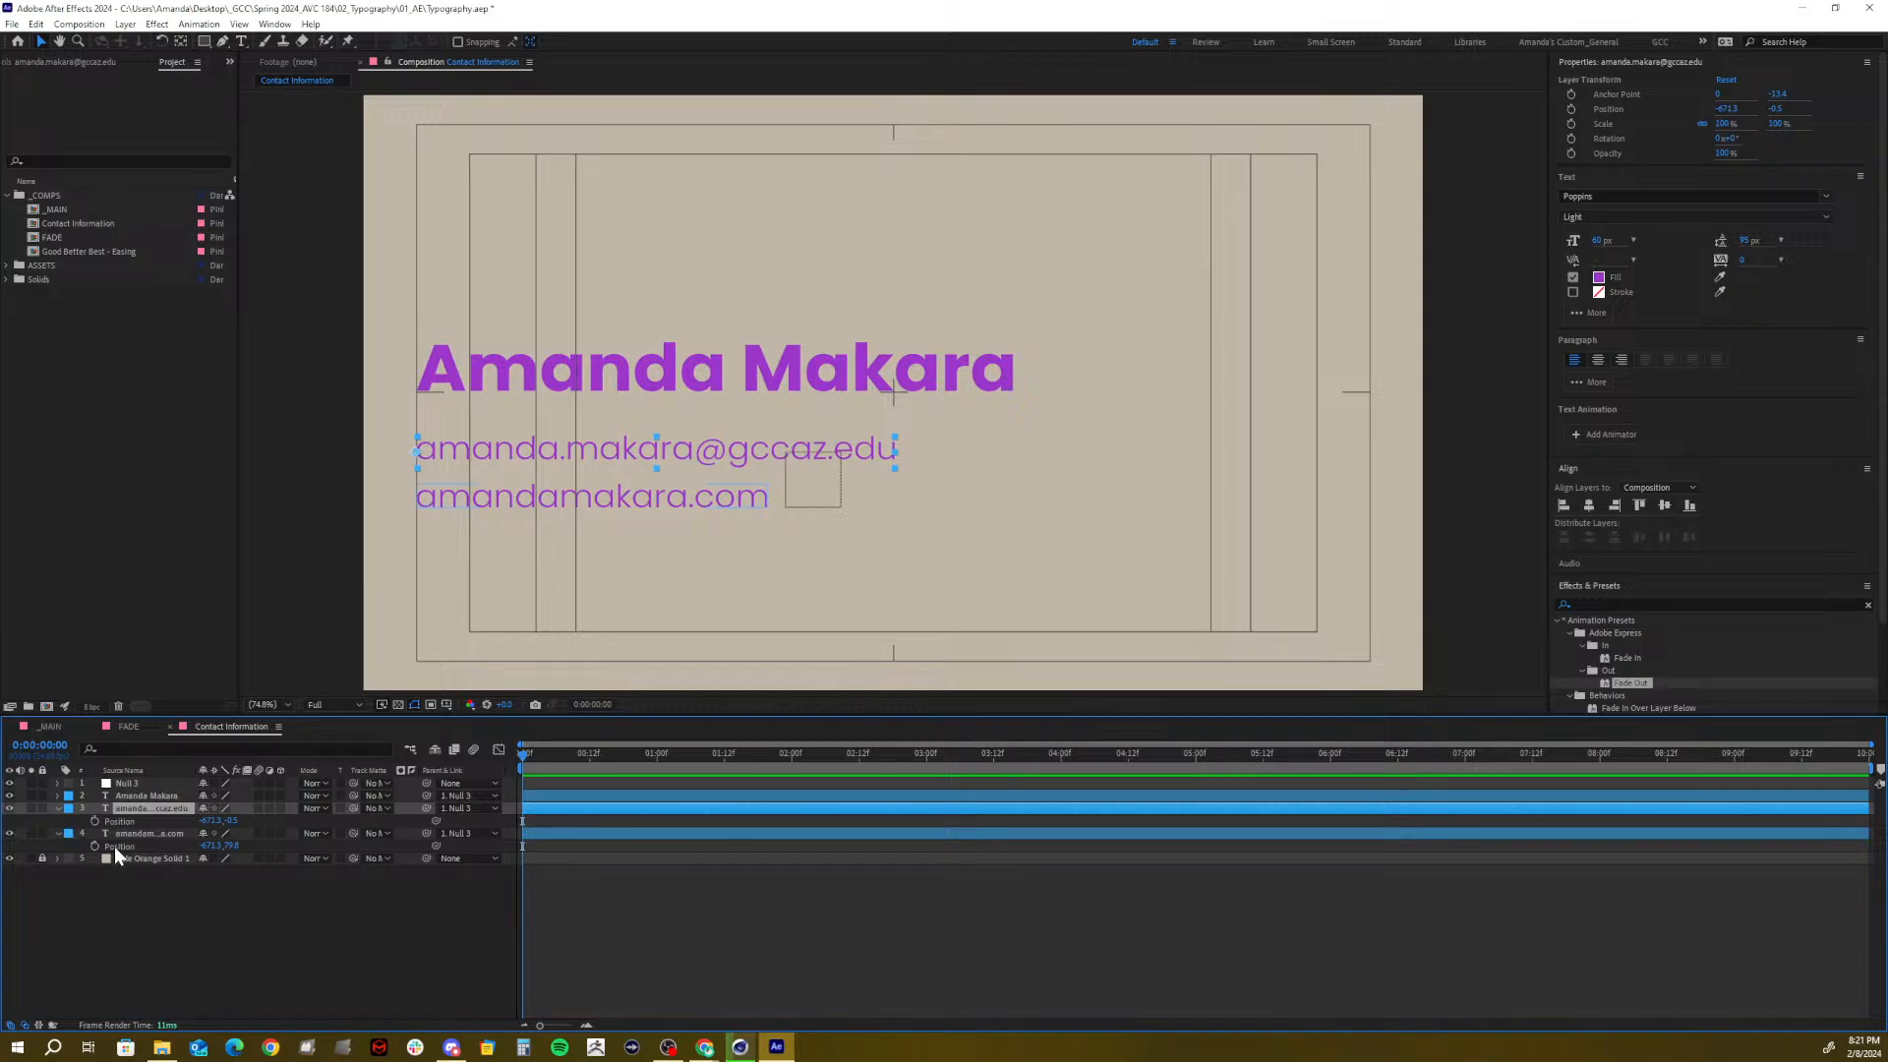
left_click(59, 808)
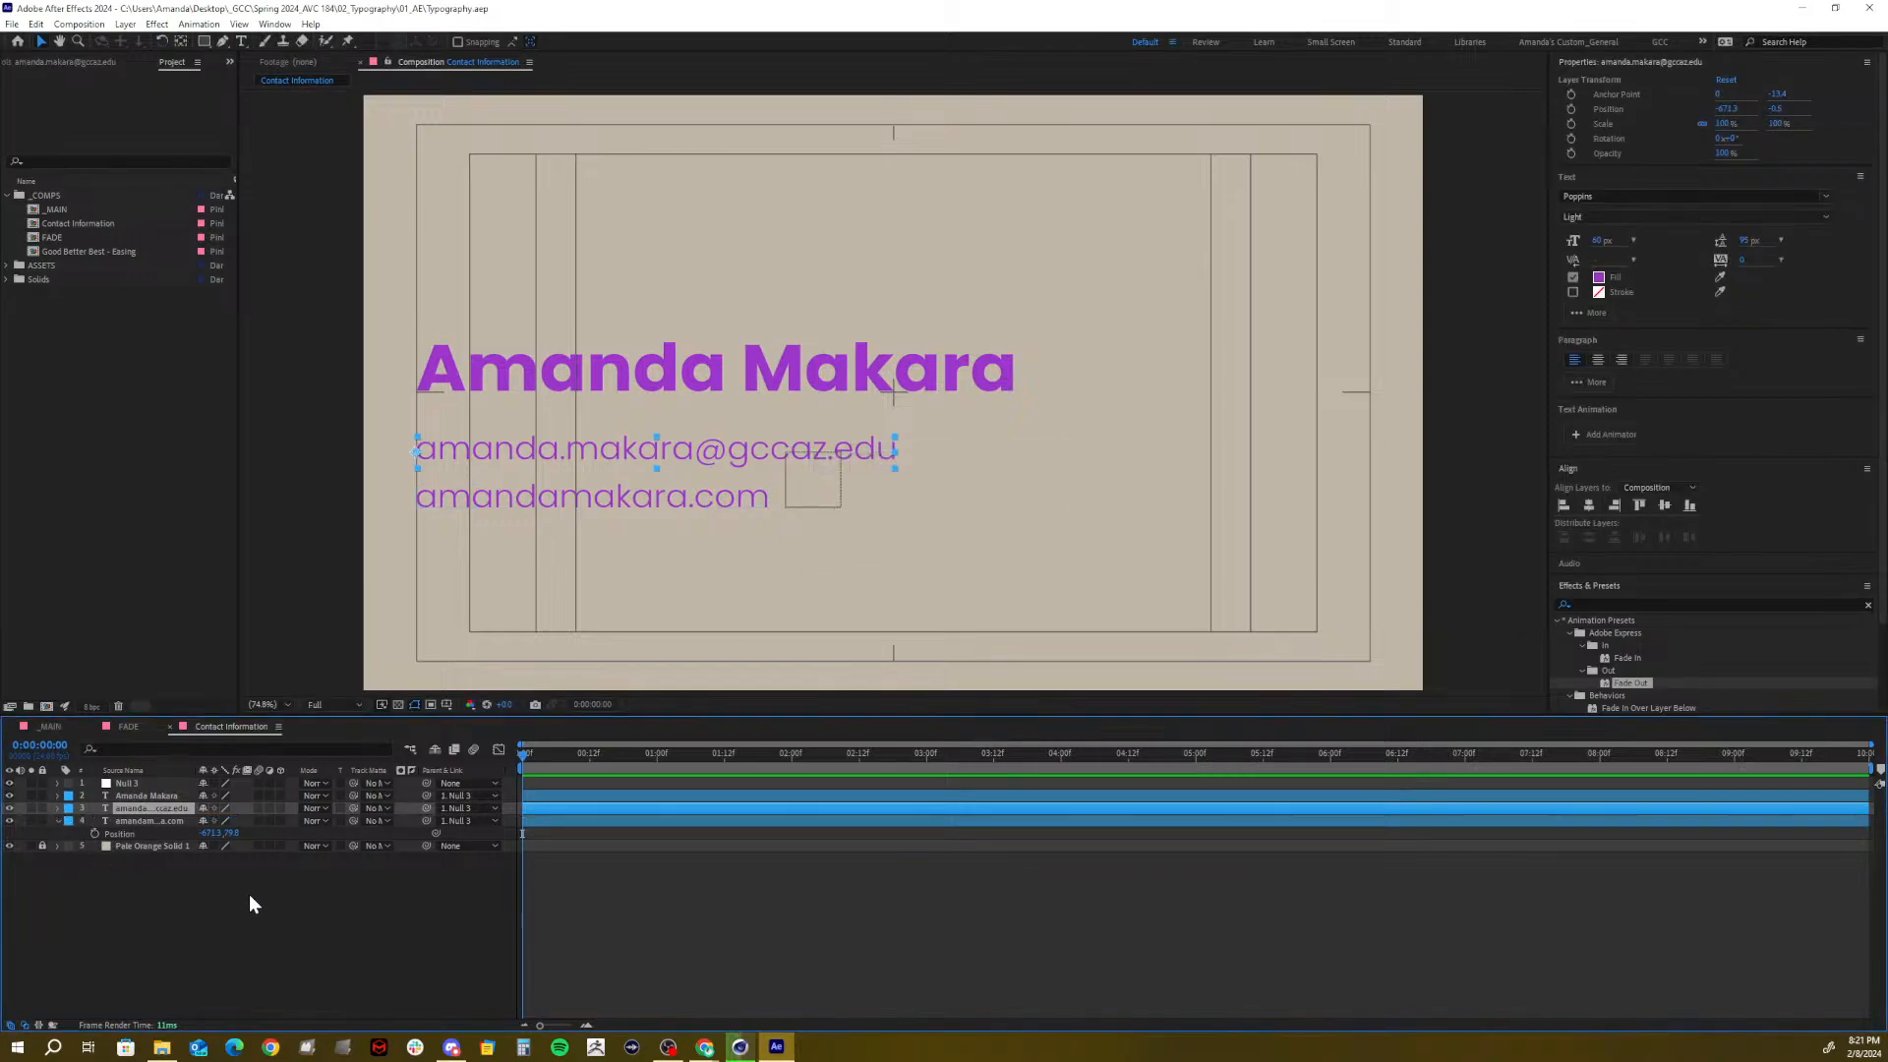
left_click(250, 893)
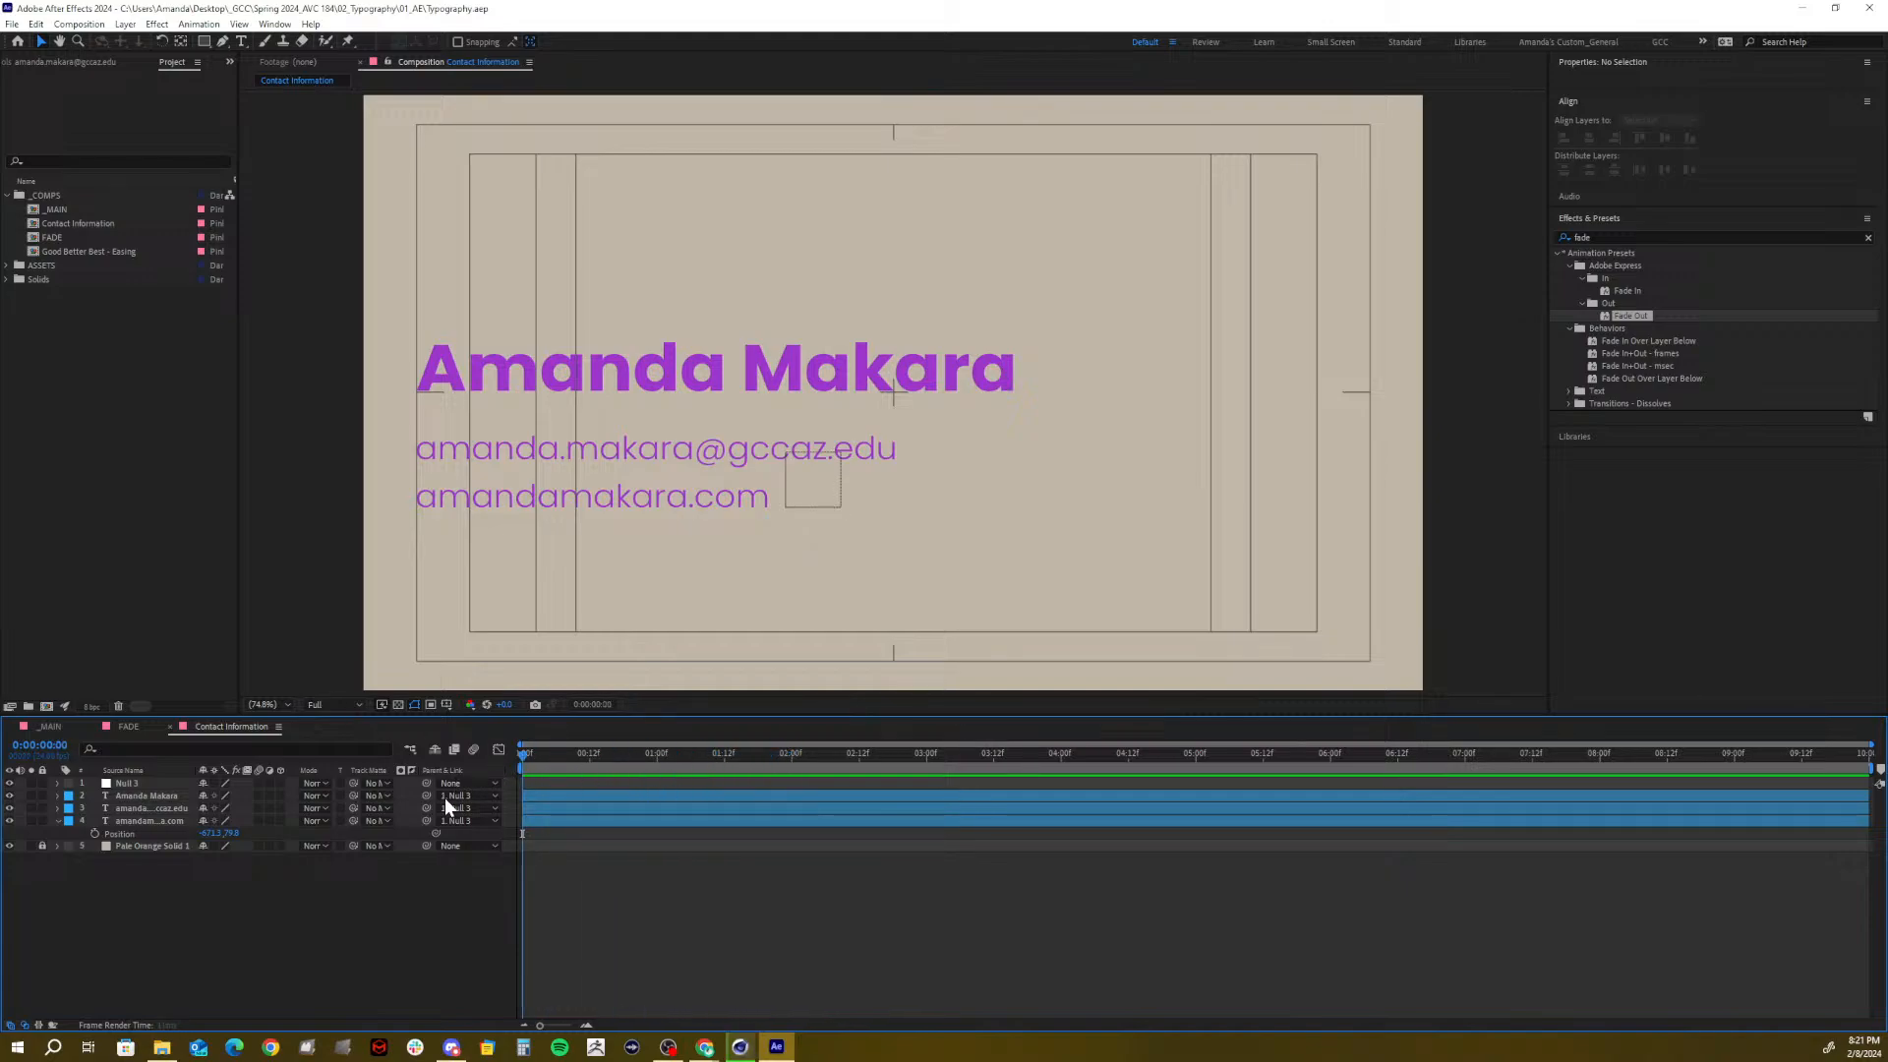
Reveal Position for all three text layers and select the name and email Position properties
left_click(135, 792)
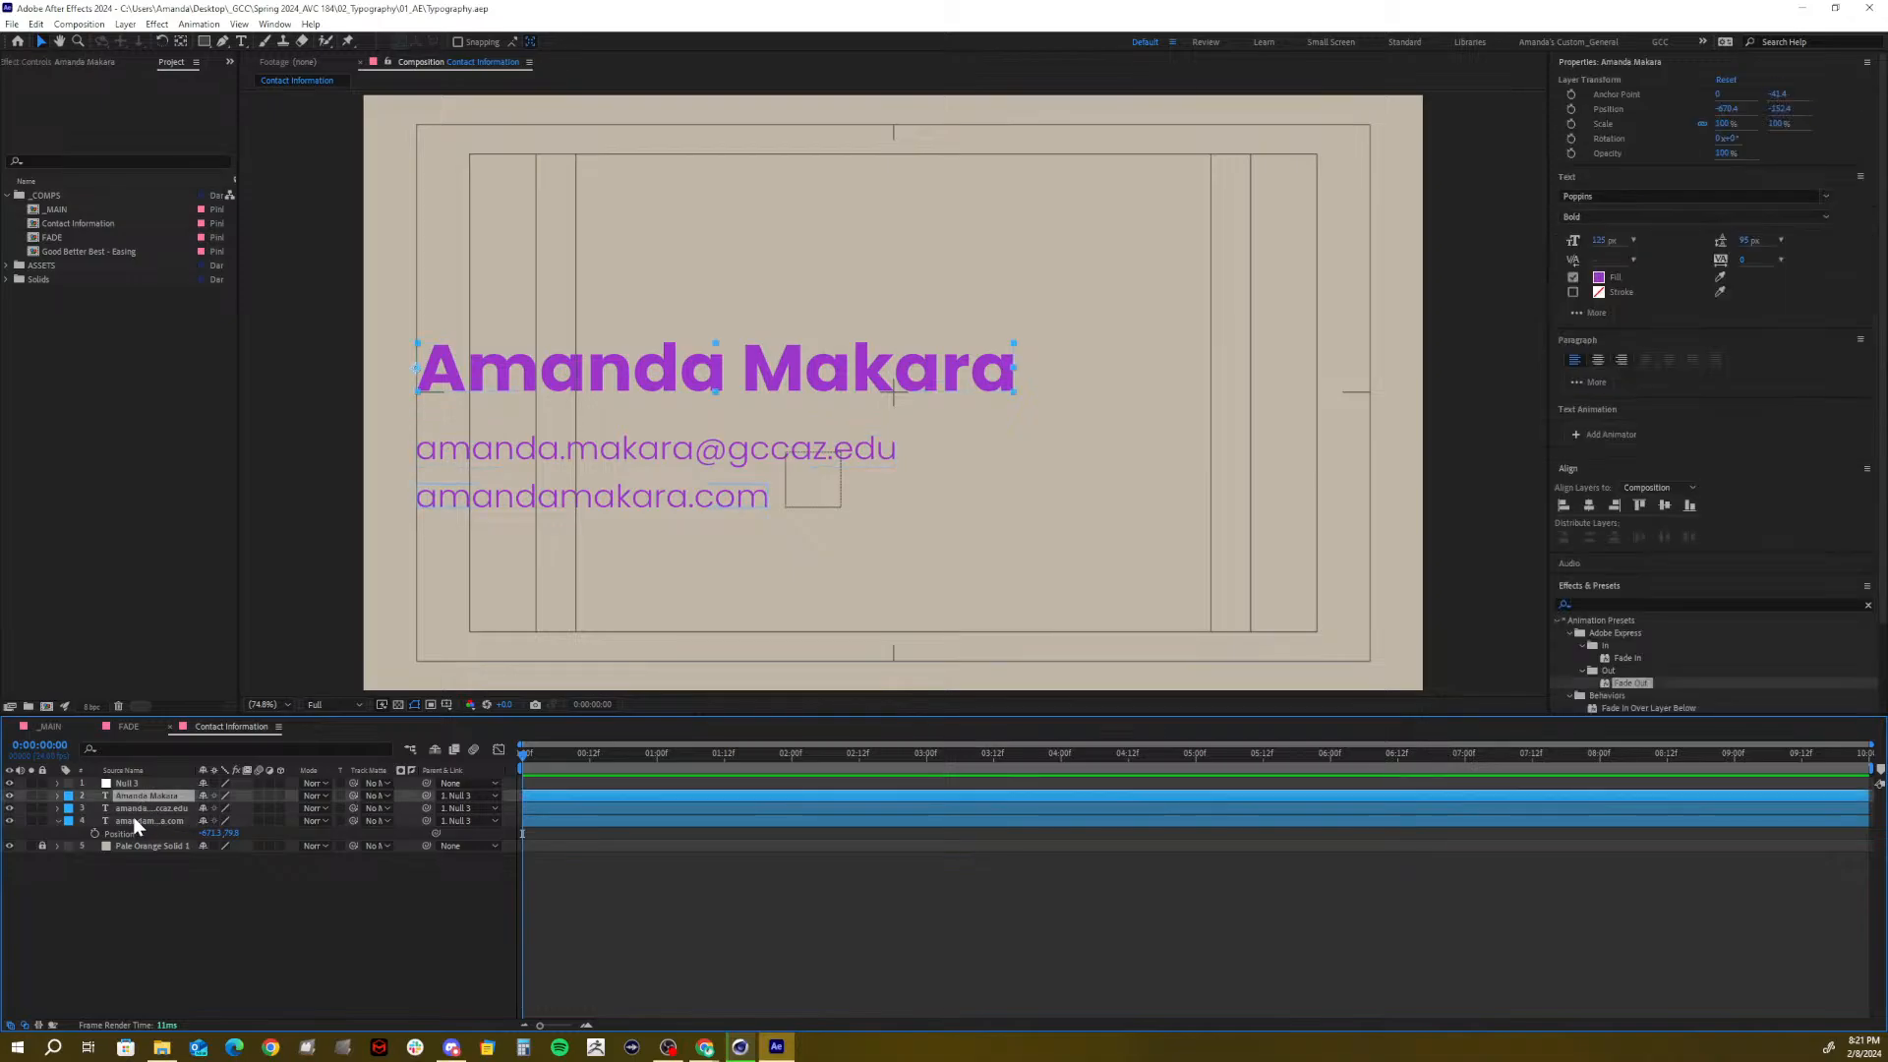
left_click(133, 816, "shift")
key("p")
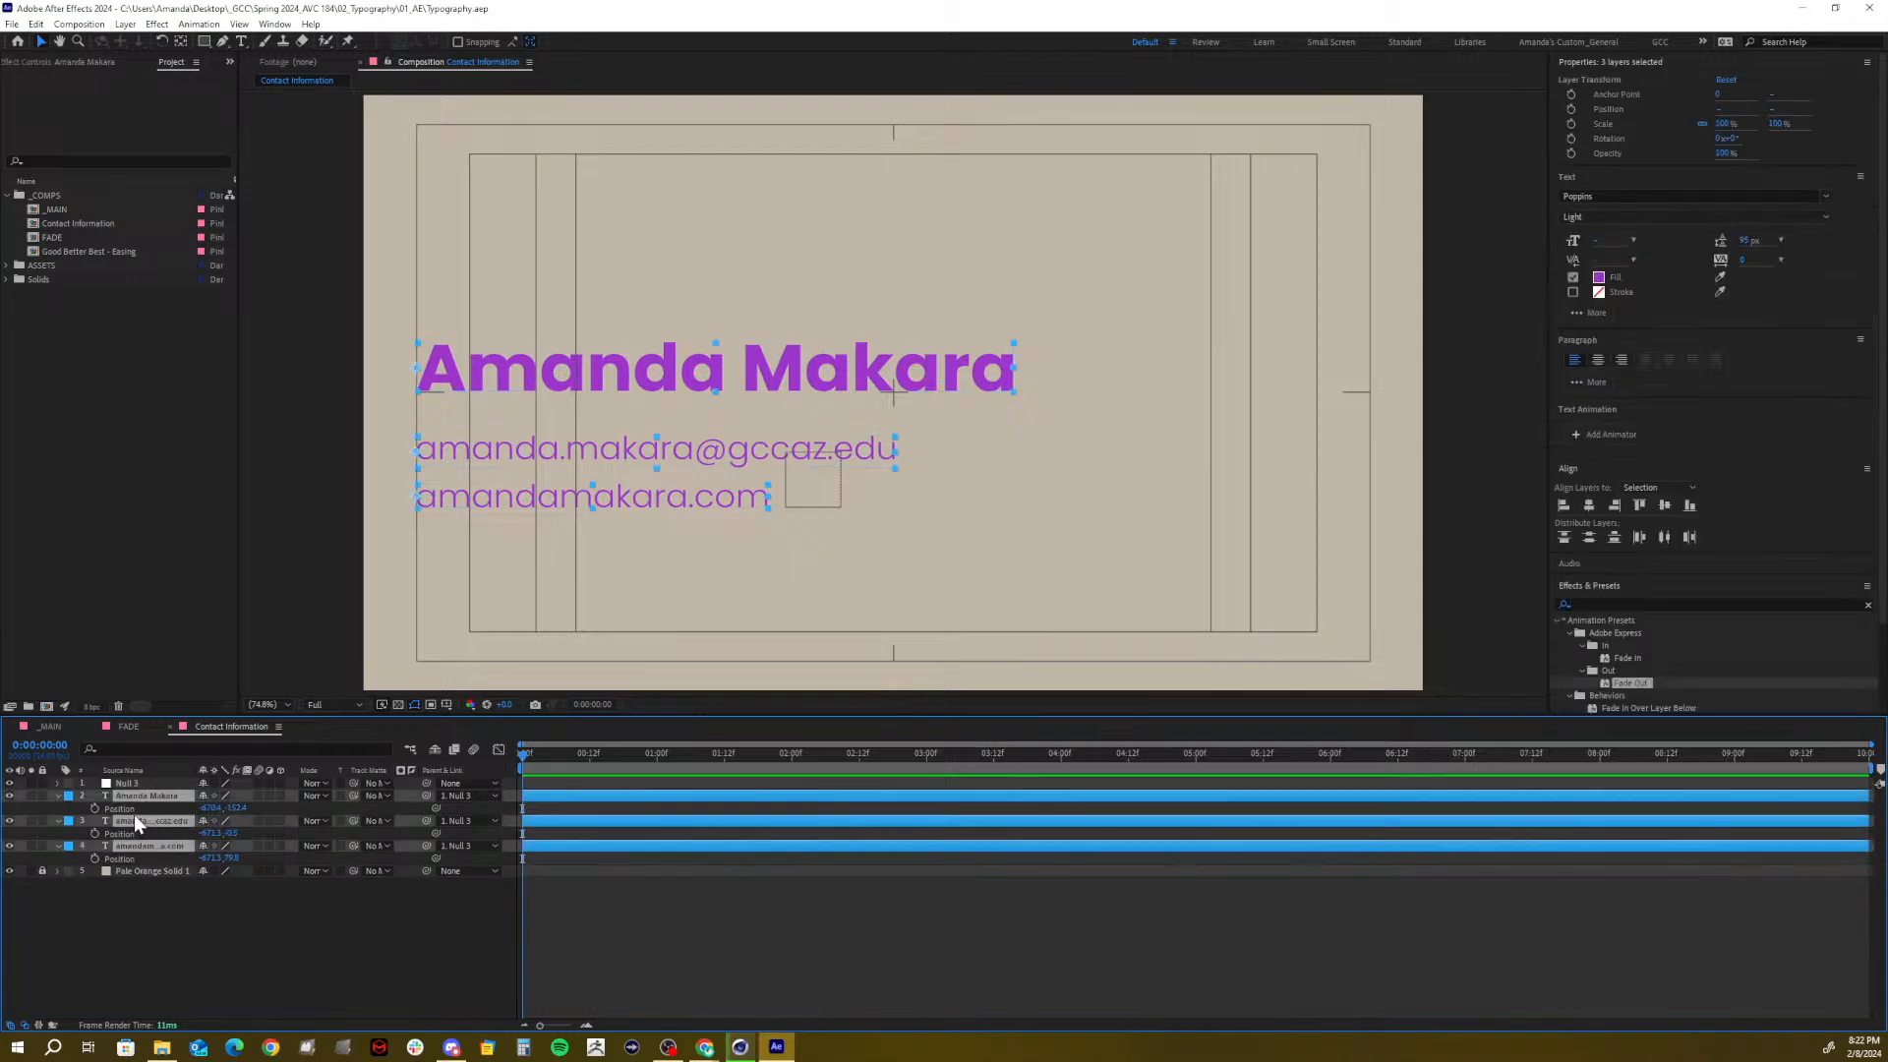
left_click(124, 807)
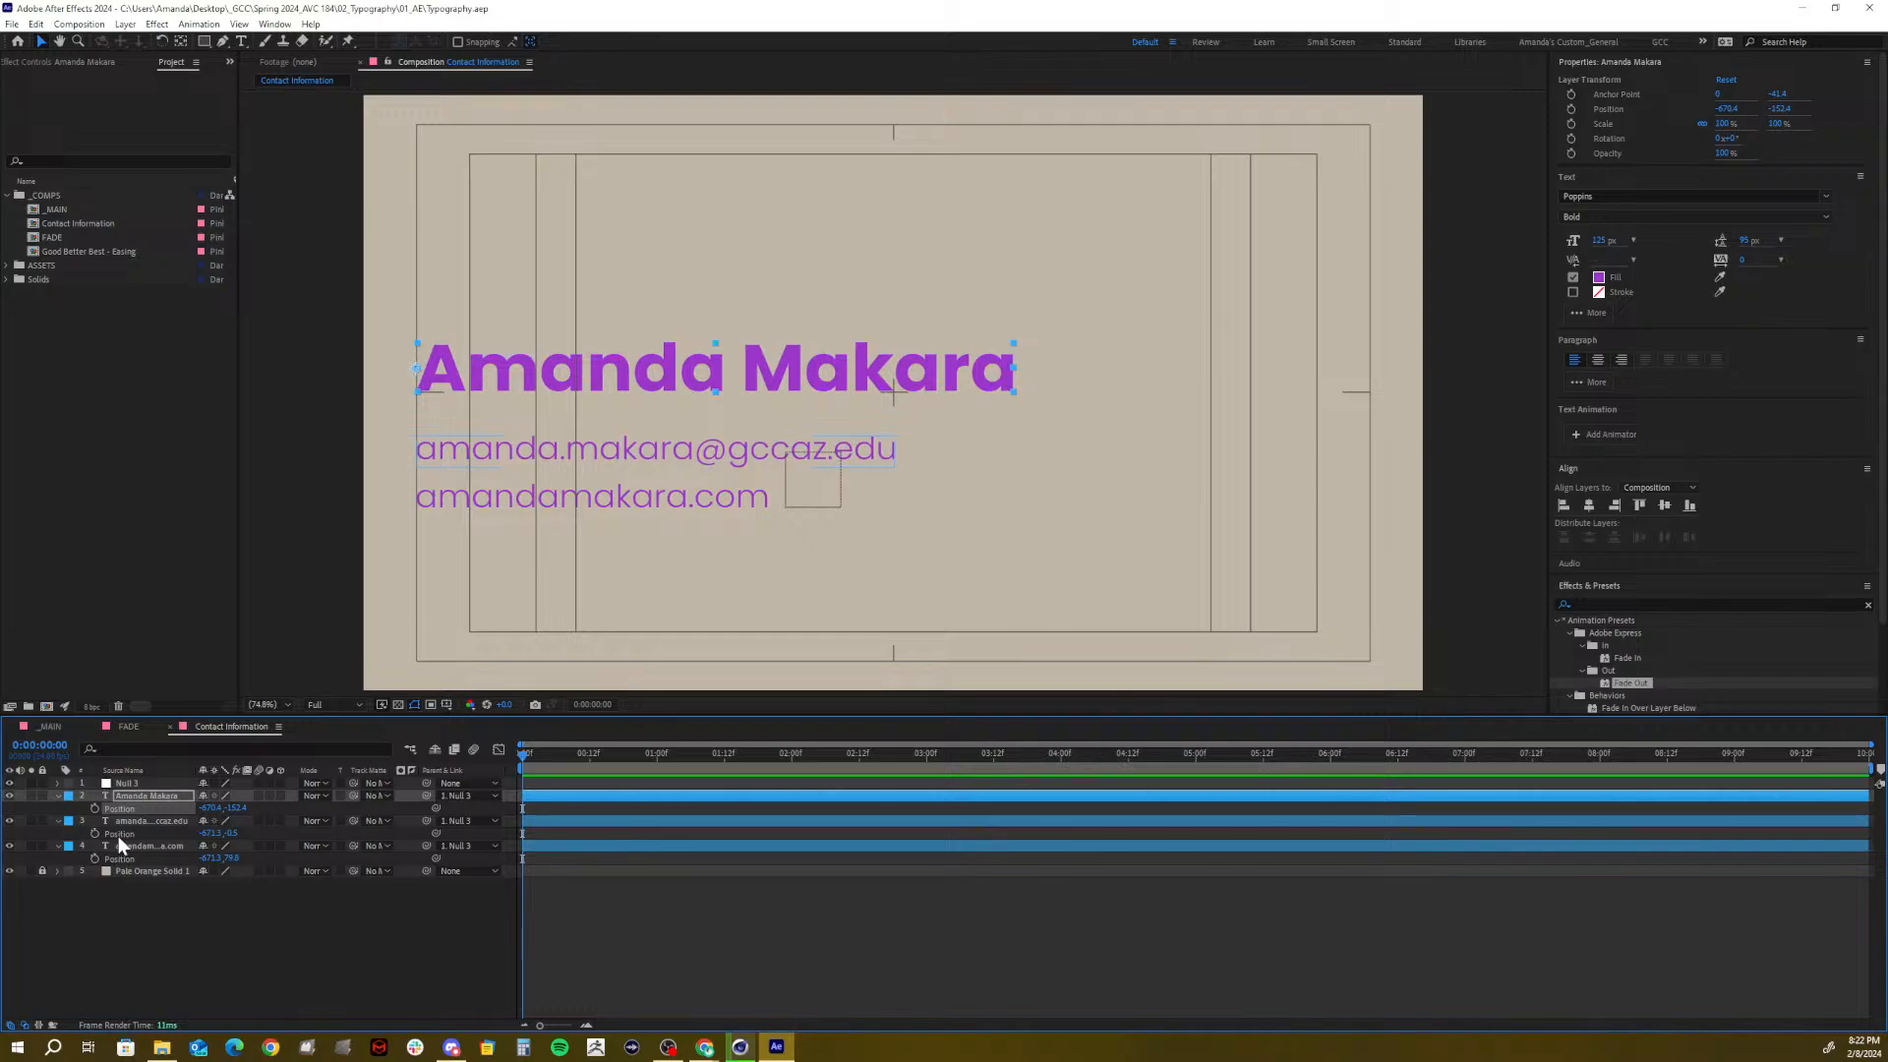
left_click(118, 832, "shift")
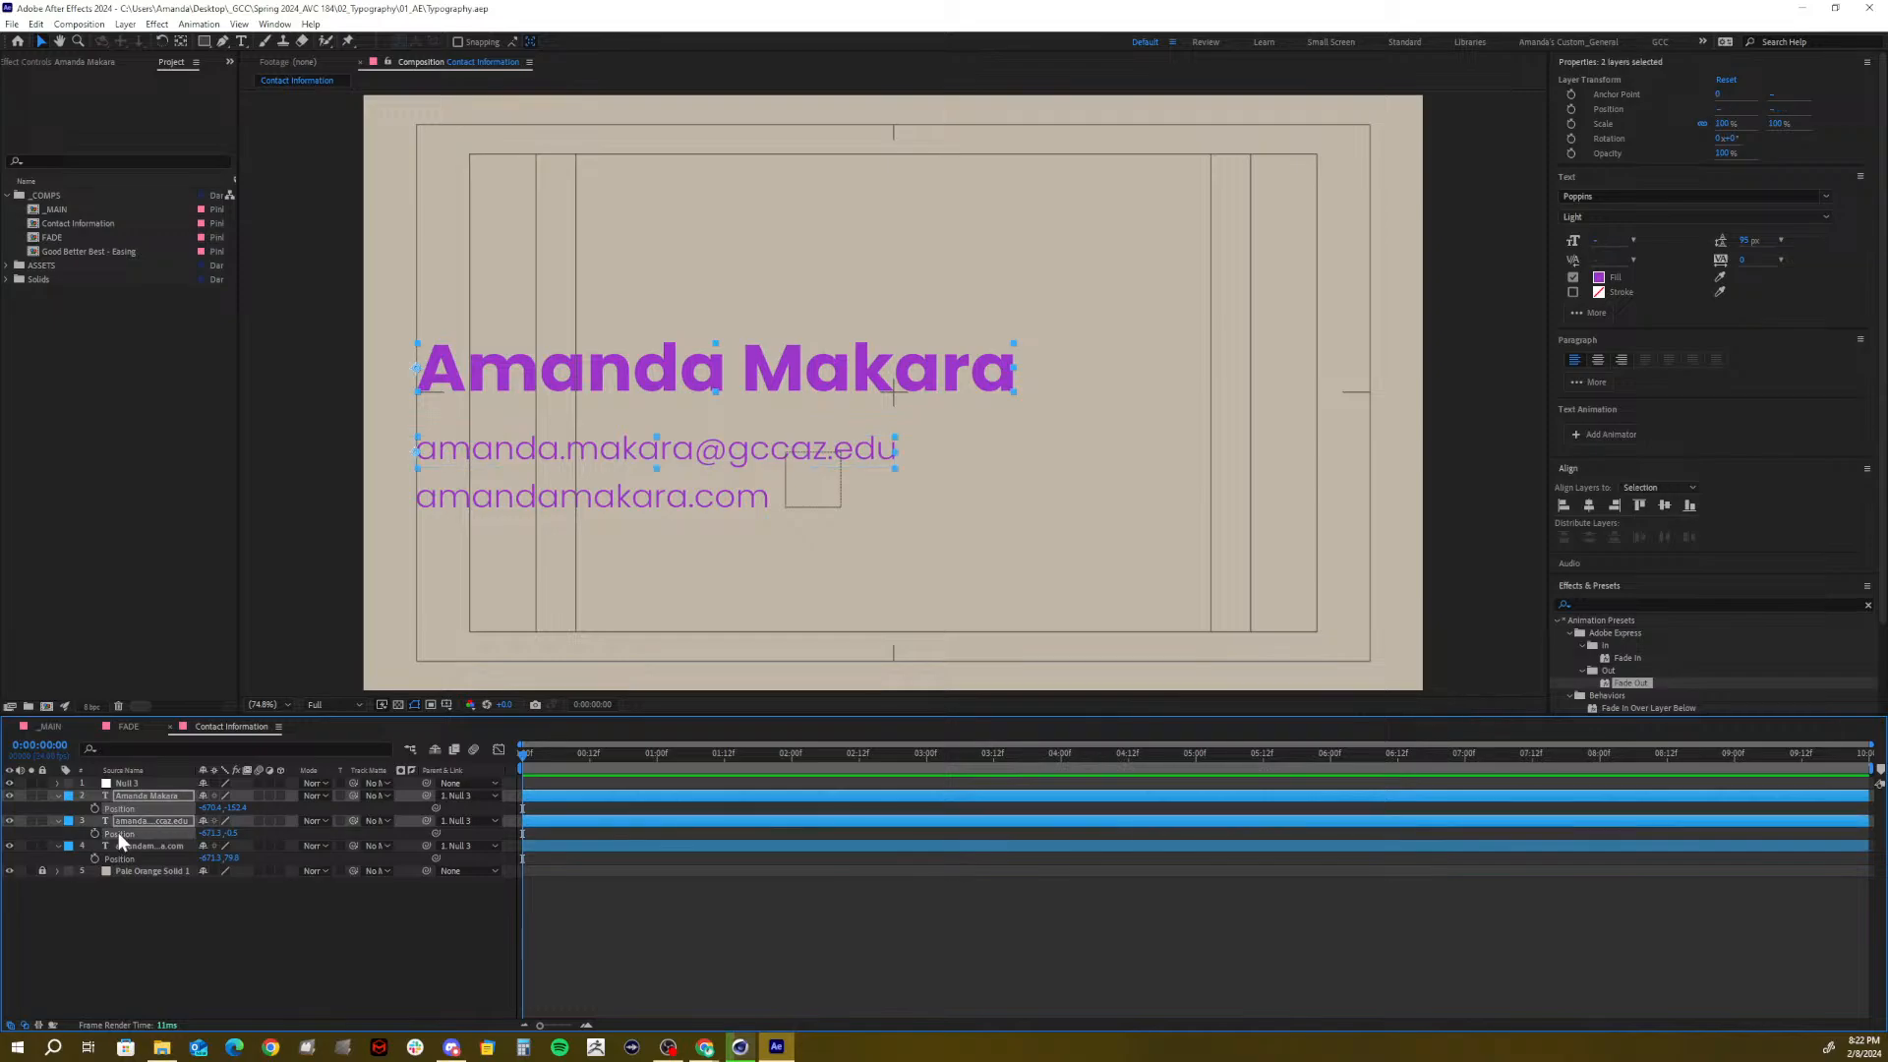
Separate Position into X and Y for the name, email and website text layers
left_click(122, 855, "shift")
right_click(122, 855)
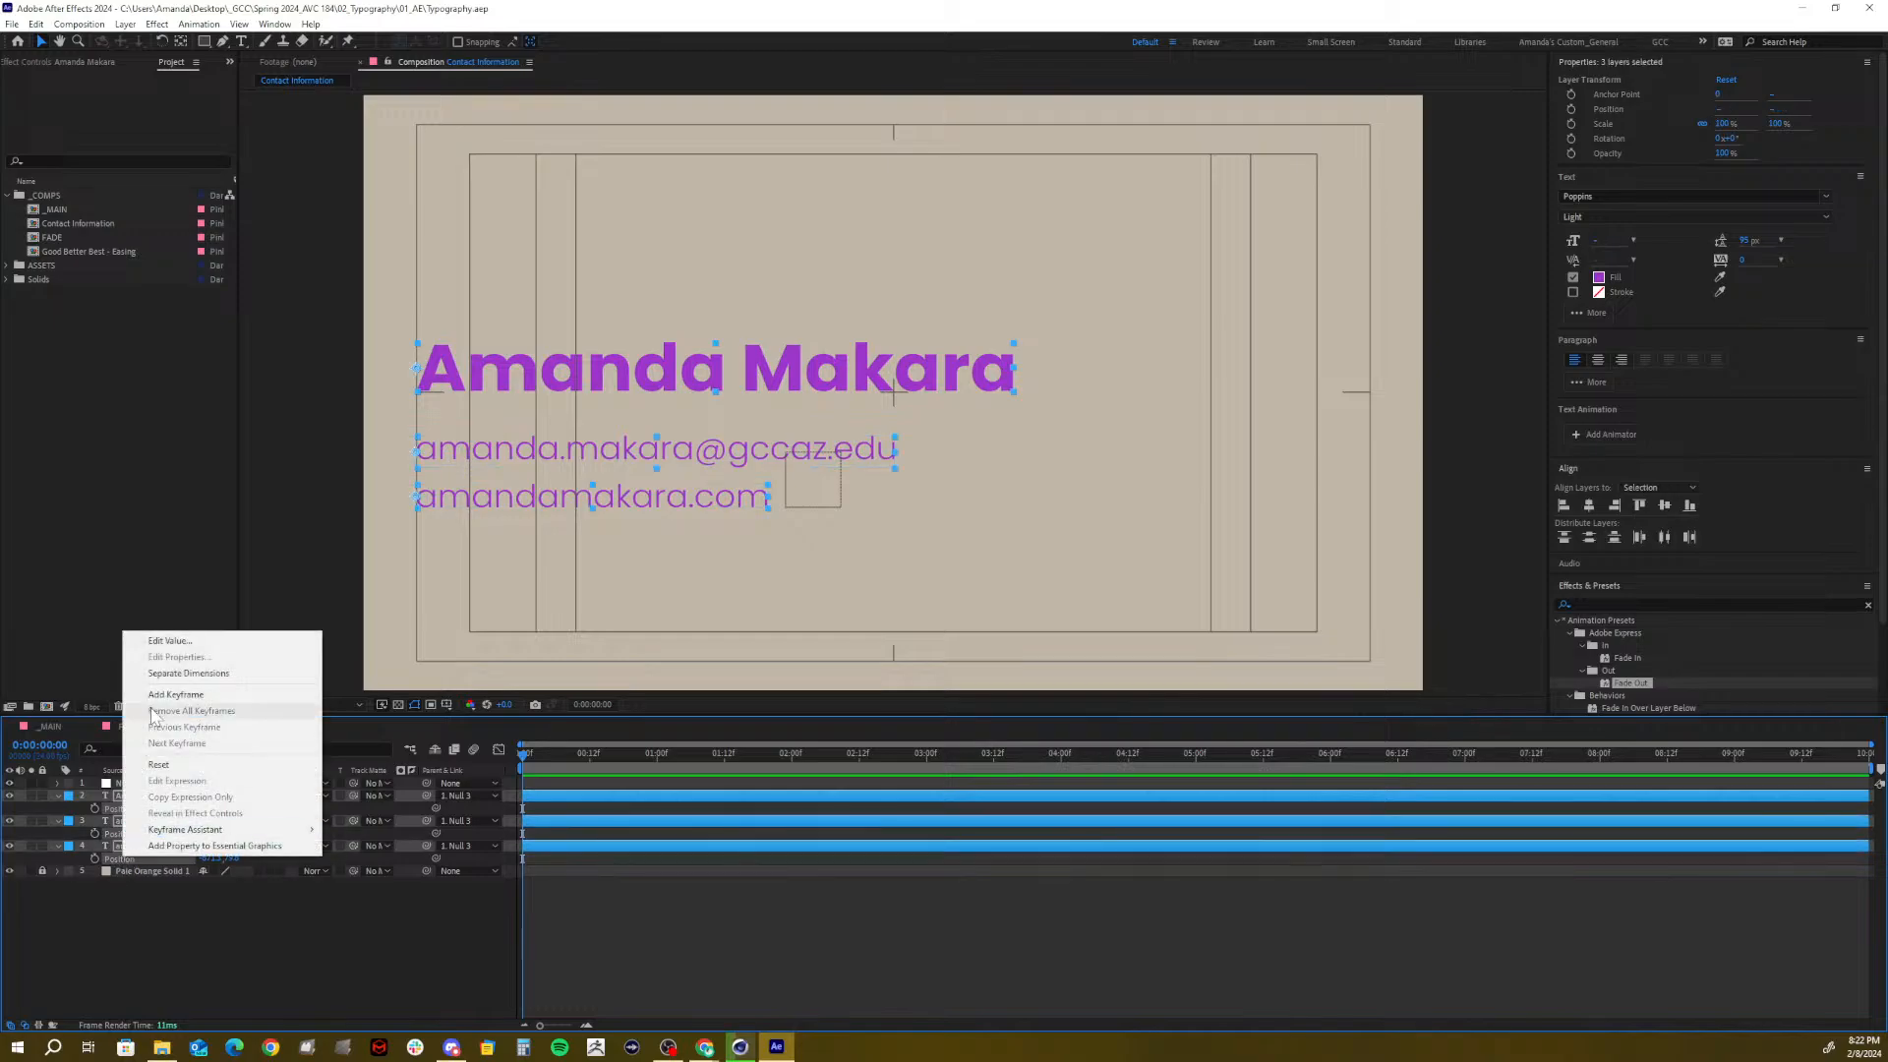
left_click(180, 676)
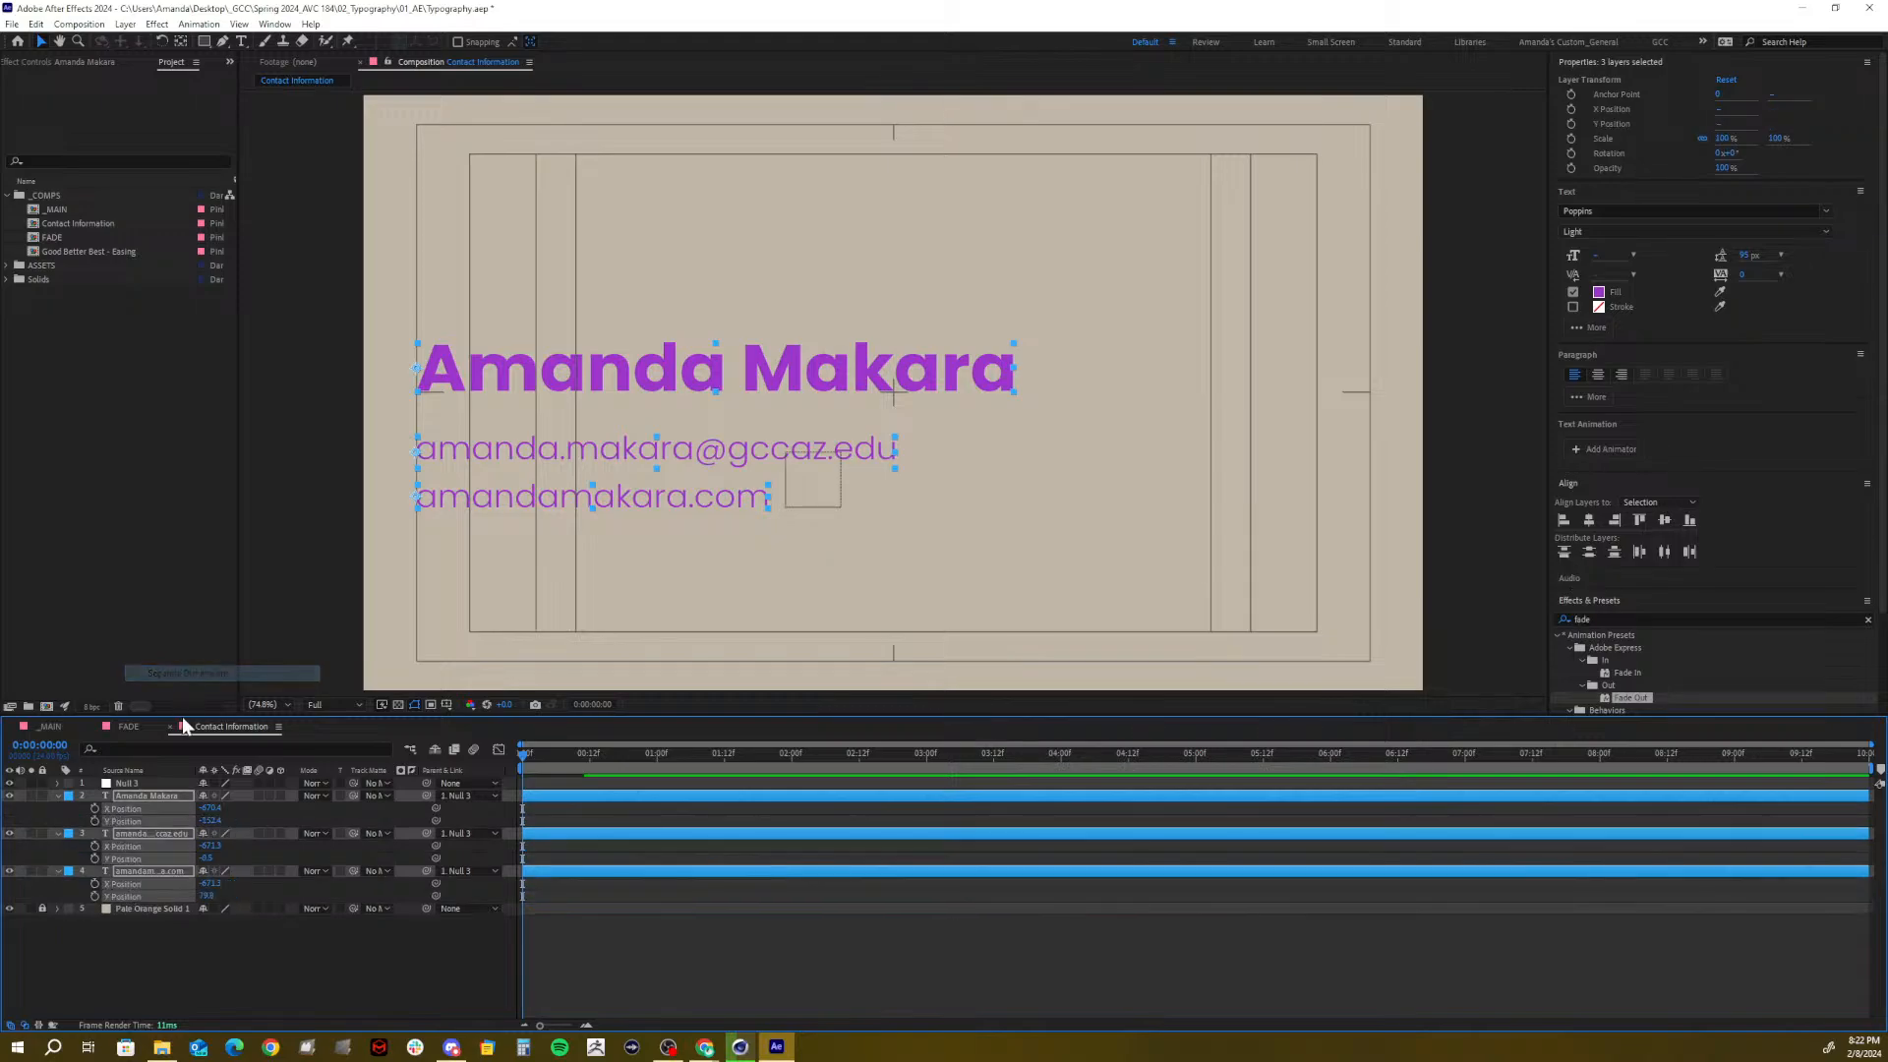
left_click(175, 962)
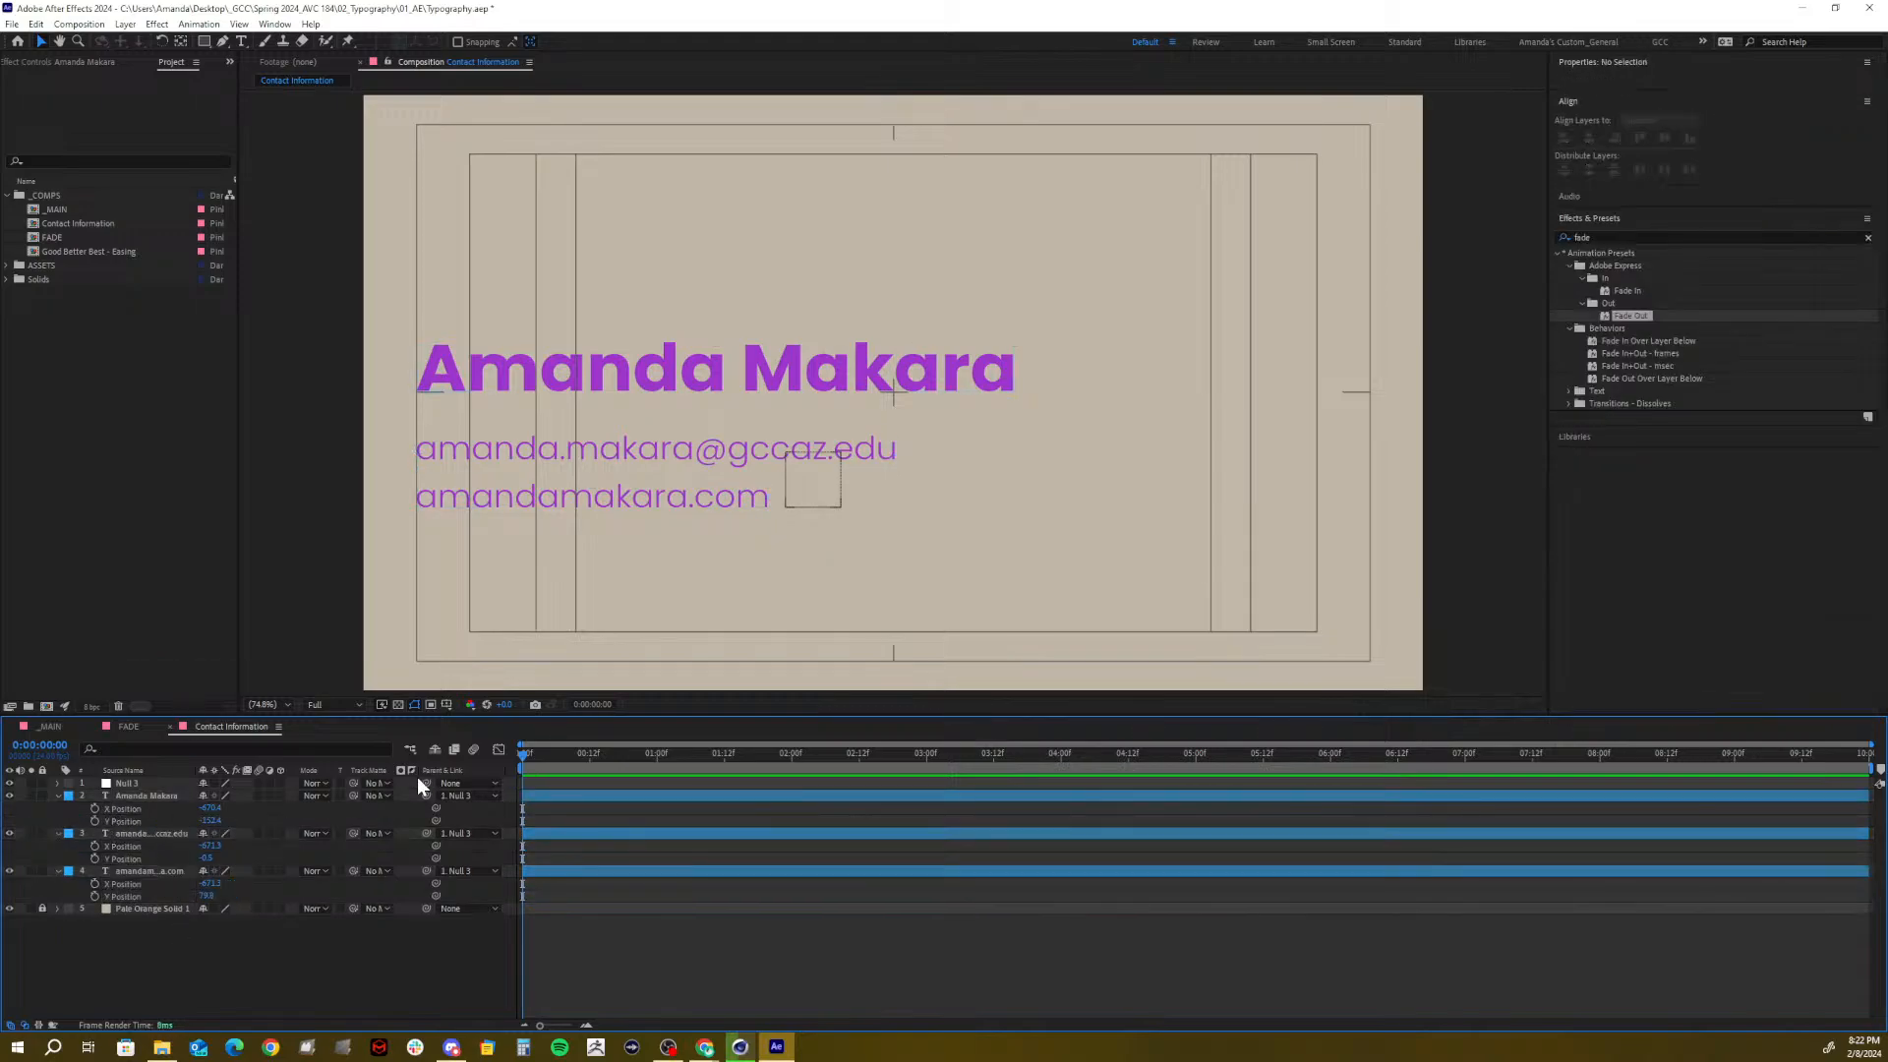
Add Y Position keyframes at 0:00:00:12 for the name, email and website lines
left_click(587, 755)
left_click(94, 820)
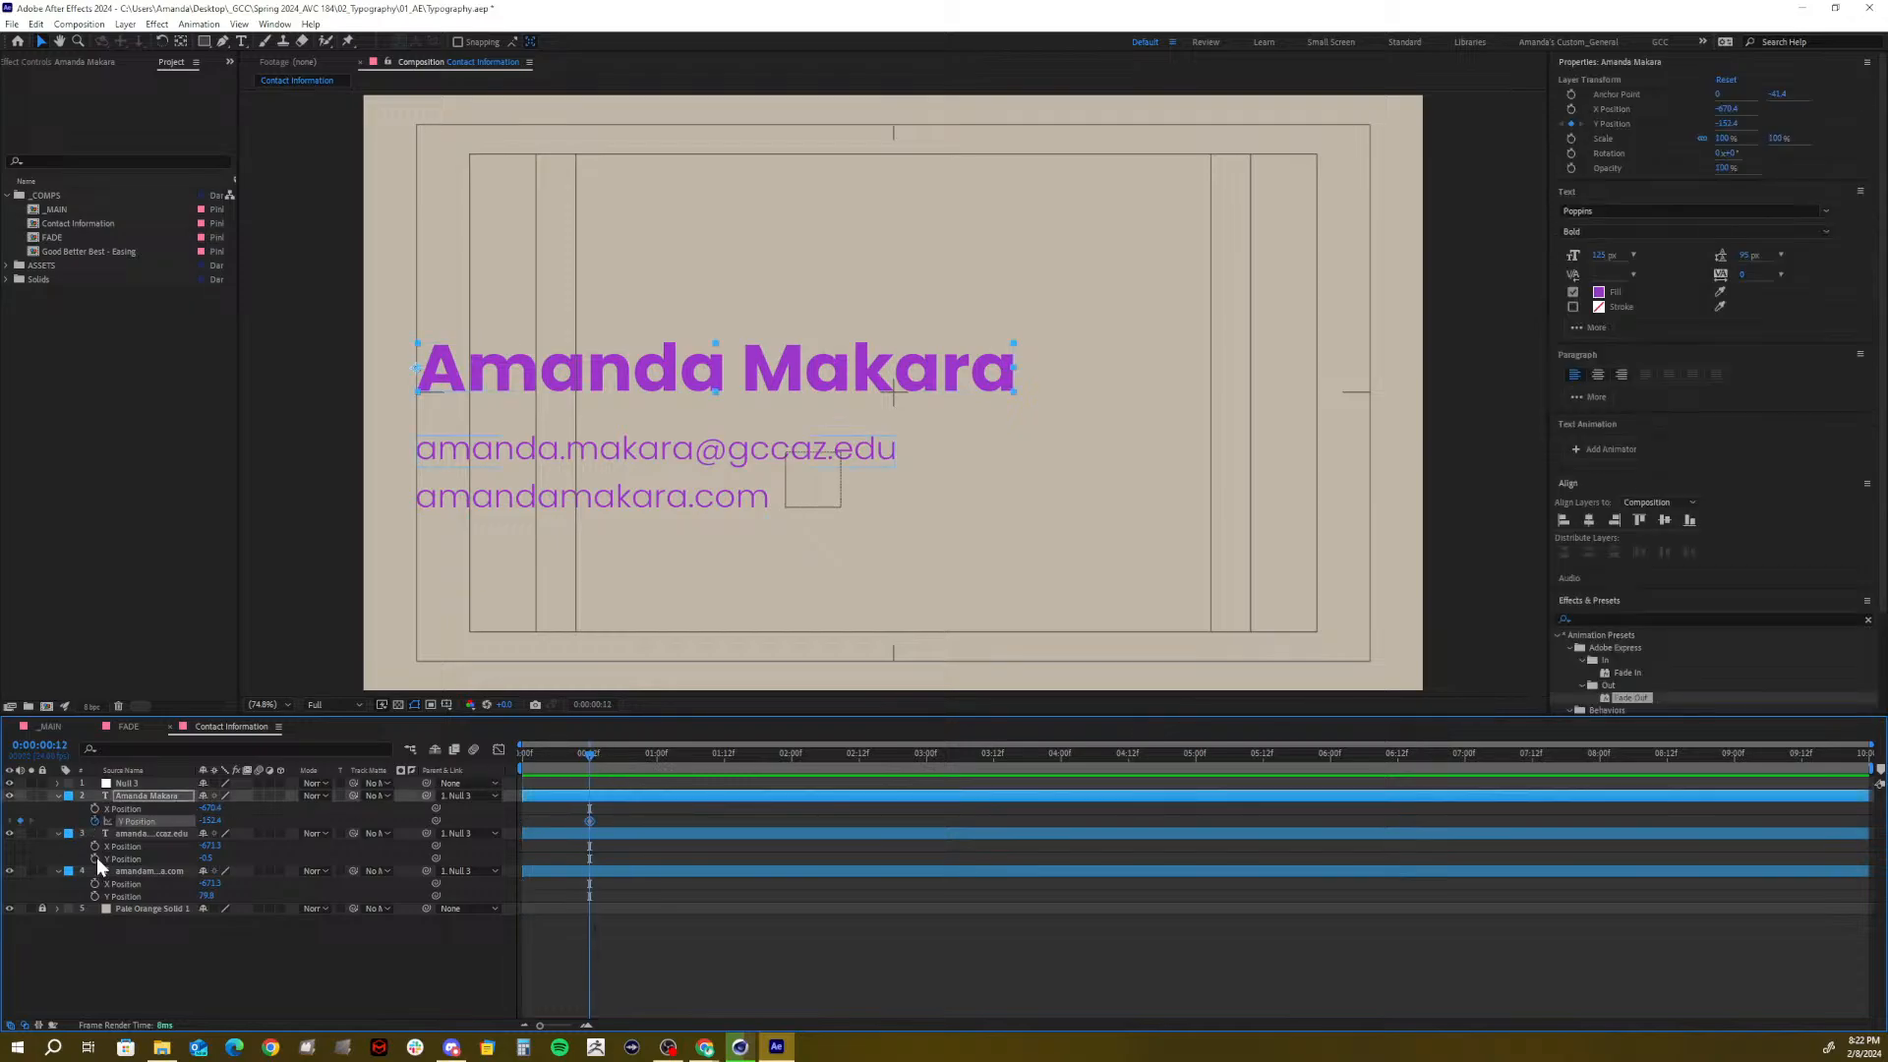
left_click(95, 857)
left_click(94, 895)
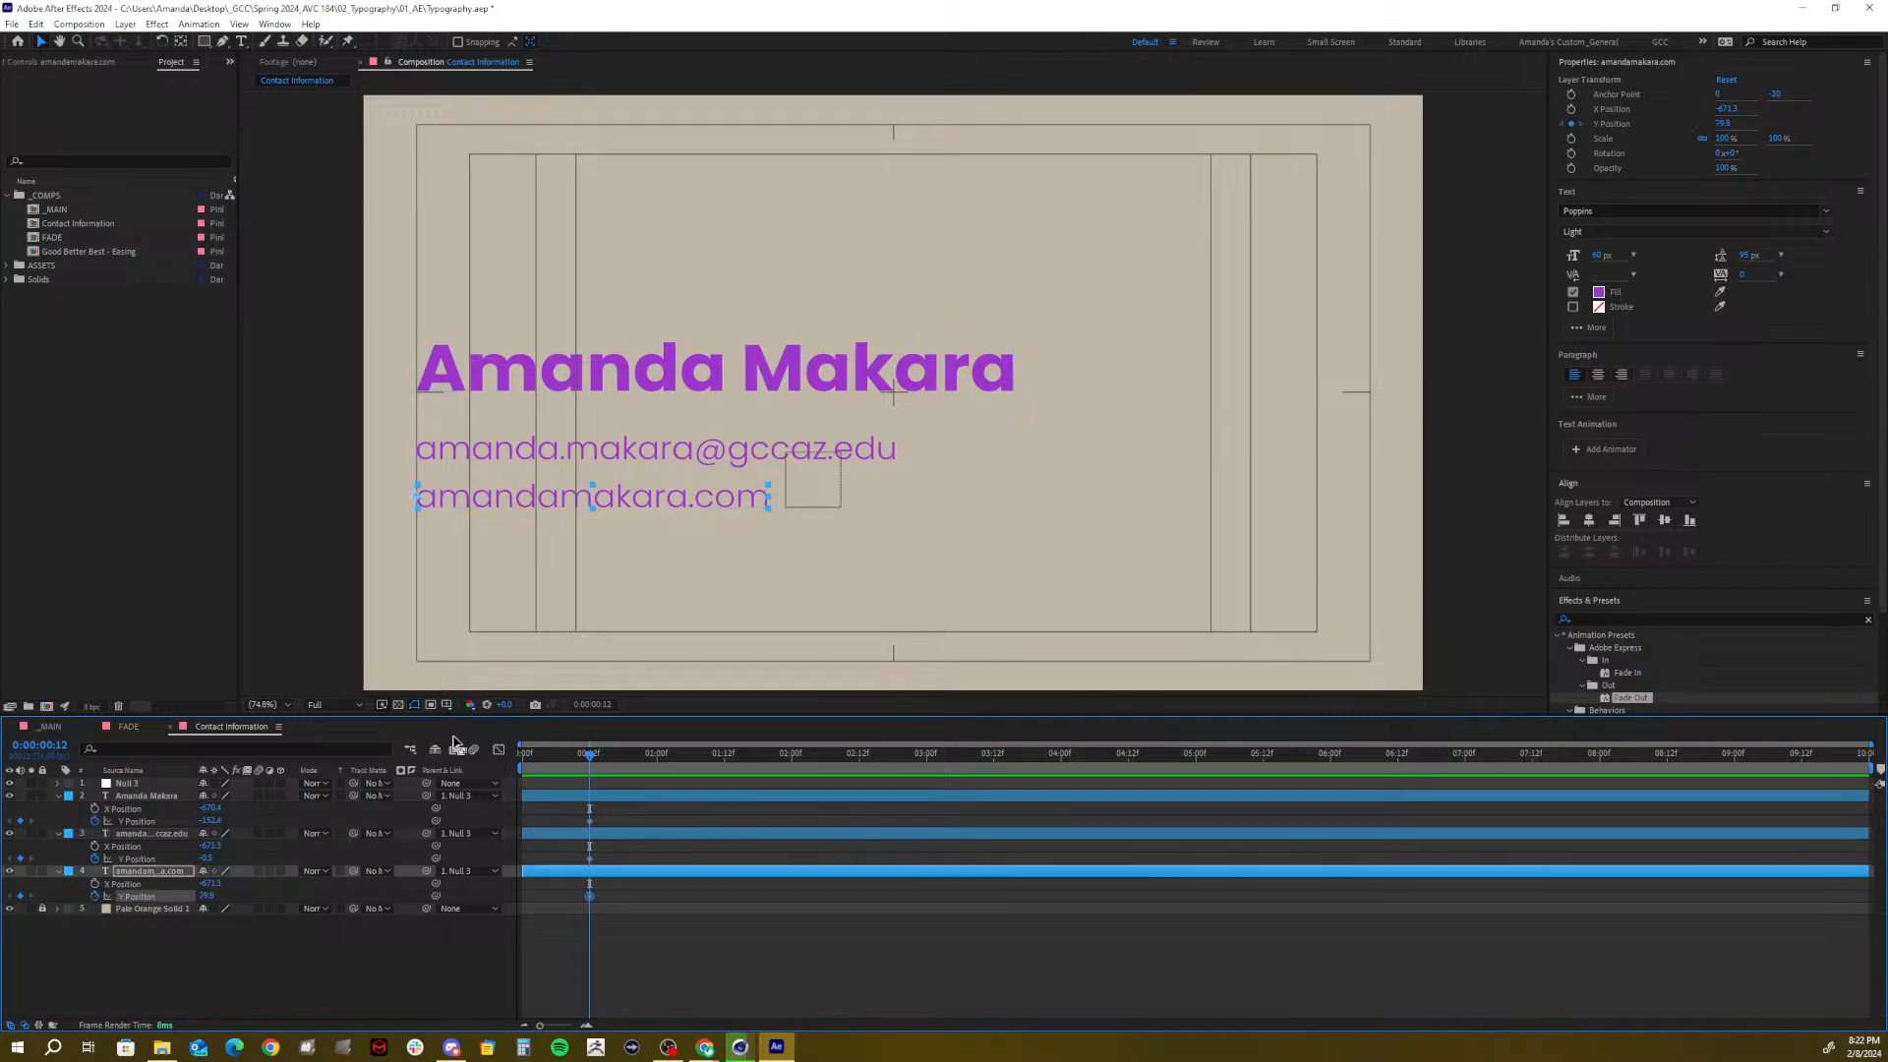
At the start, raise all three text lines above the frame and preview them sliding in
left_click_drag(551, 753, 423, 787)
left_click(121, 794)
left_click(133, 867, "shift")
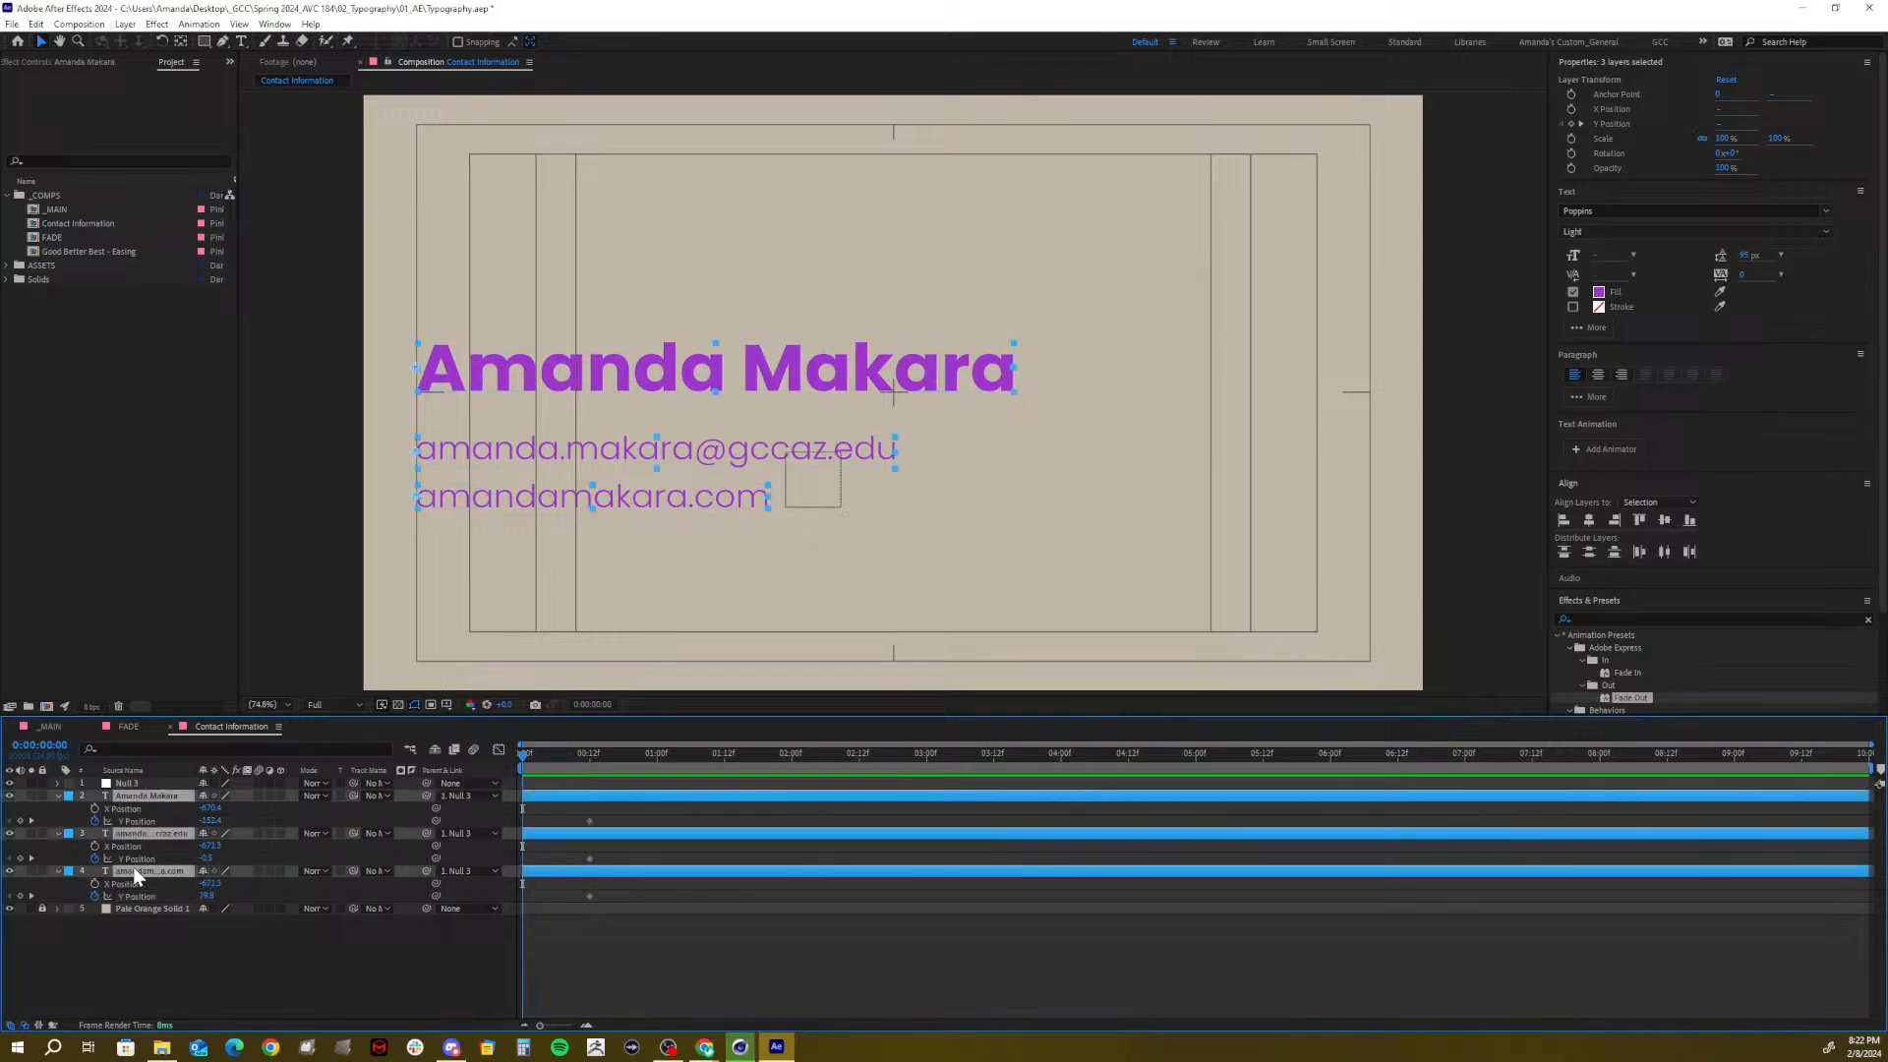
left_click_drag(211, 820, 24, 820)
left_click_drag(168, 819, 4, 820)
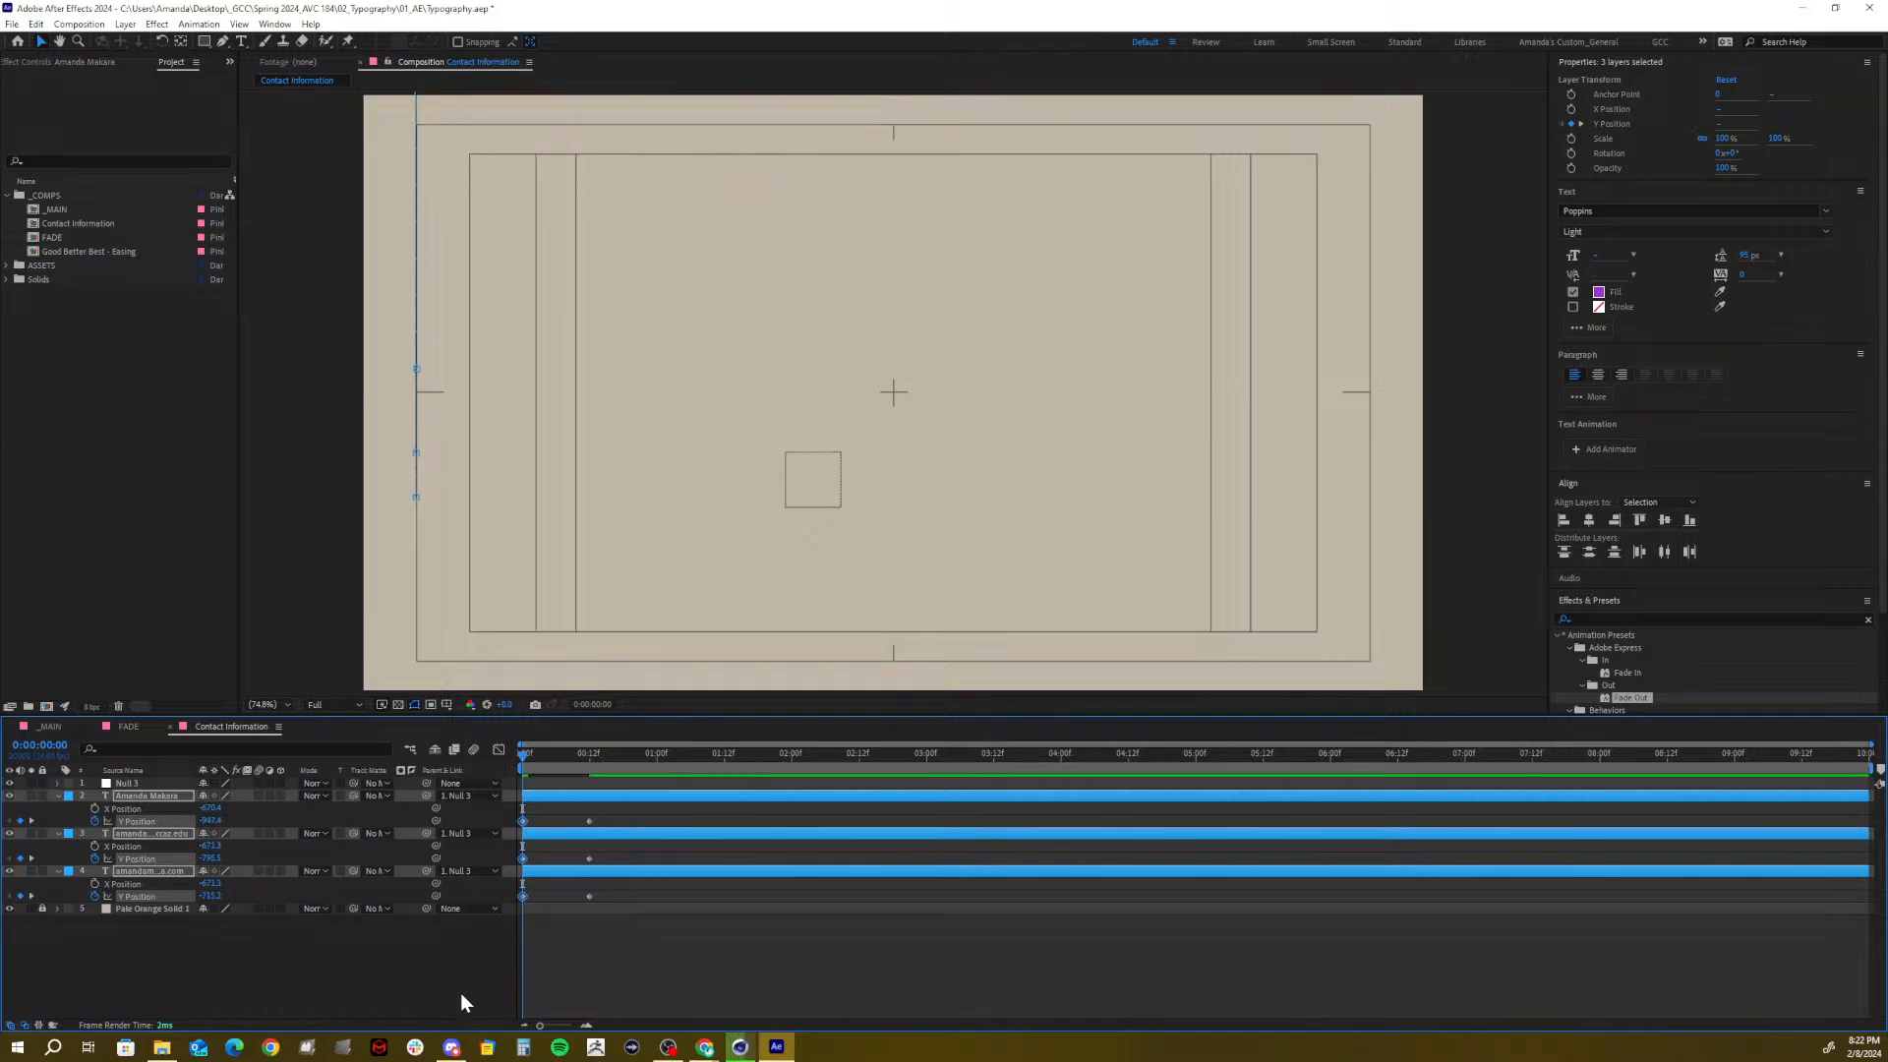
key("space")
key("space")
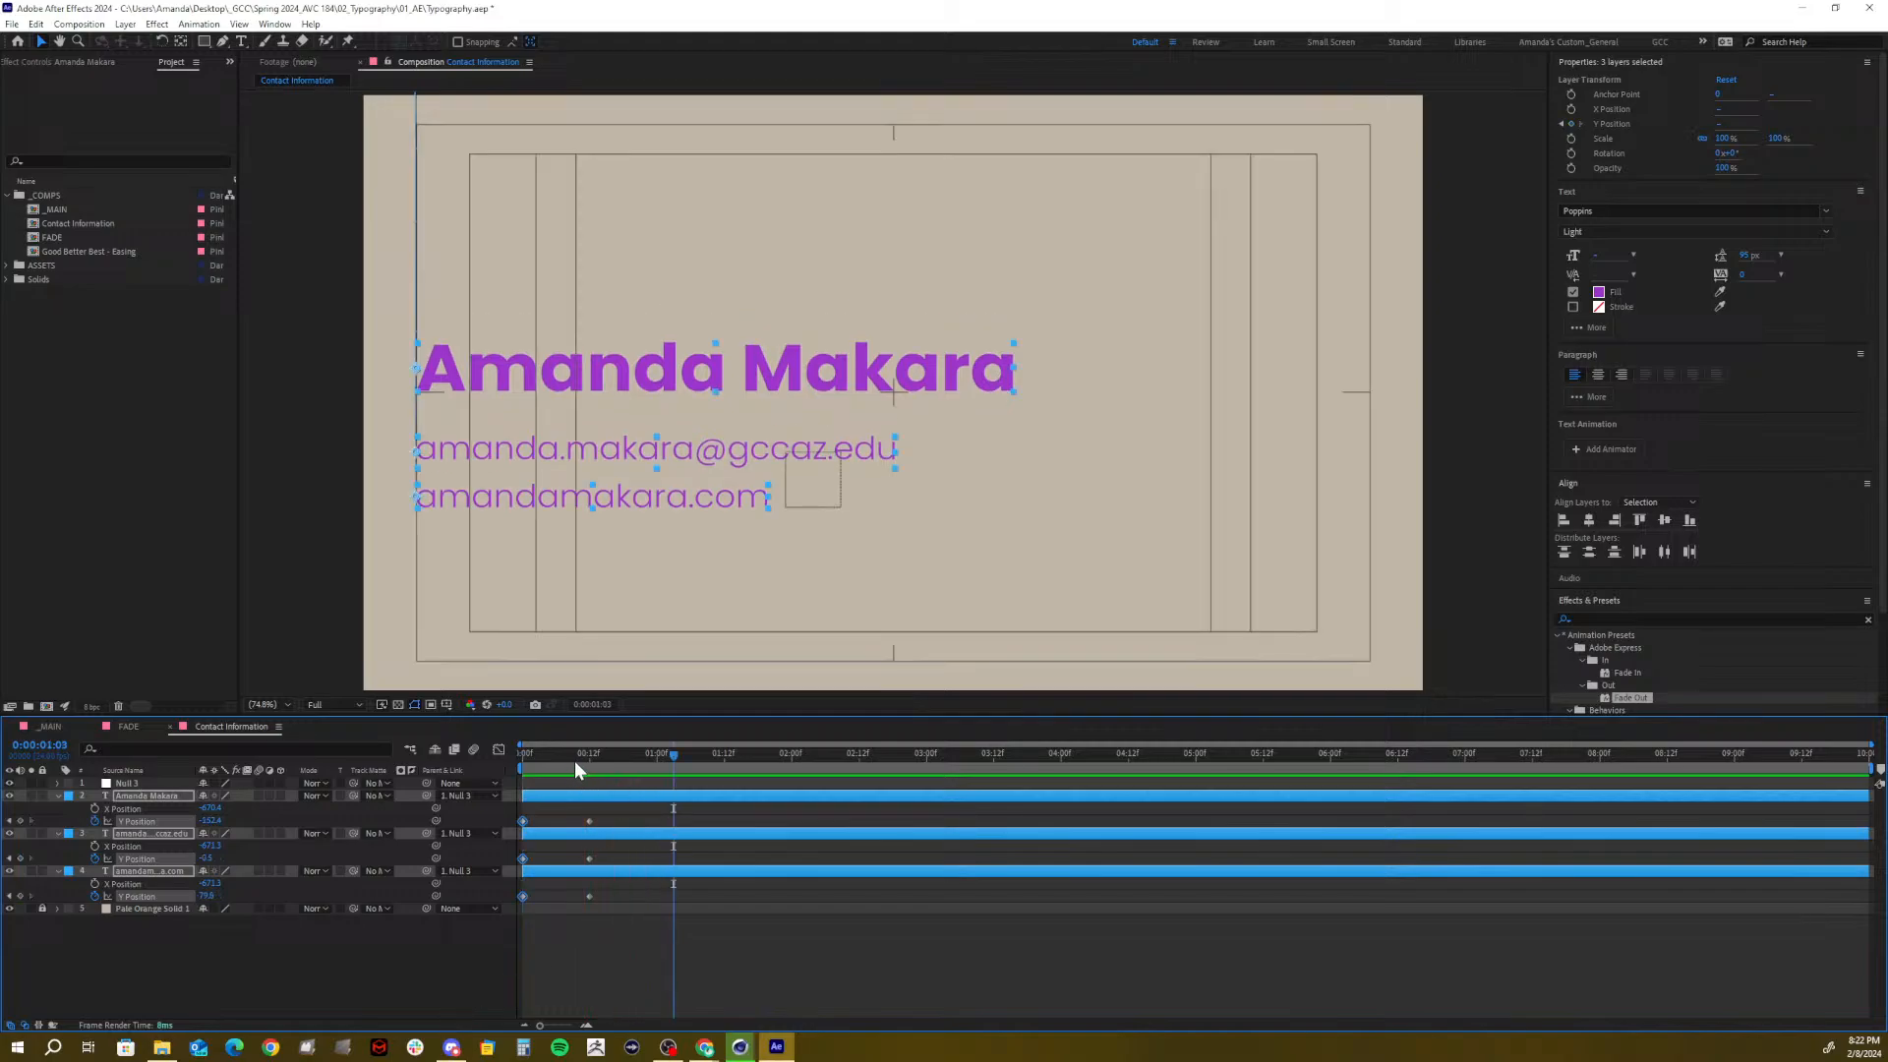
mouse_move(574, 759)
left_mouse_down()
mouse_move(529, 769)
mouse_move(616, 761)
mouse_move(498, 811)
mouse_move(578, 792)
left_mouse_up()
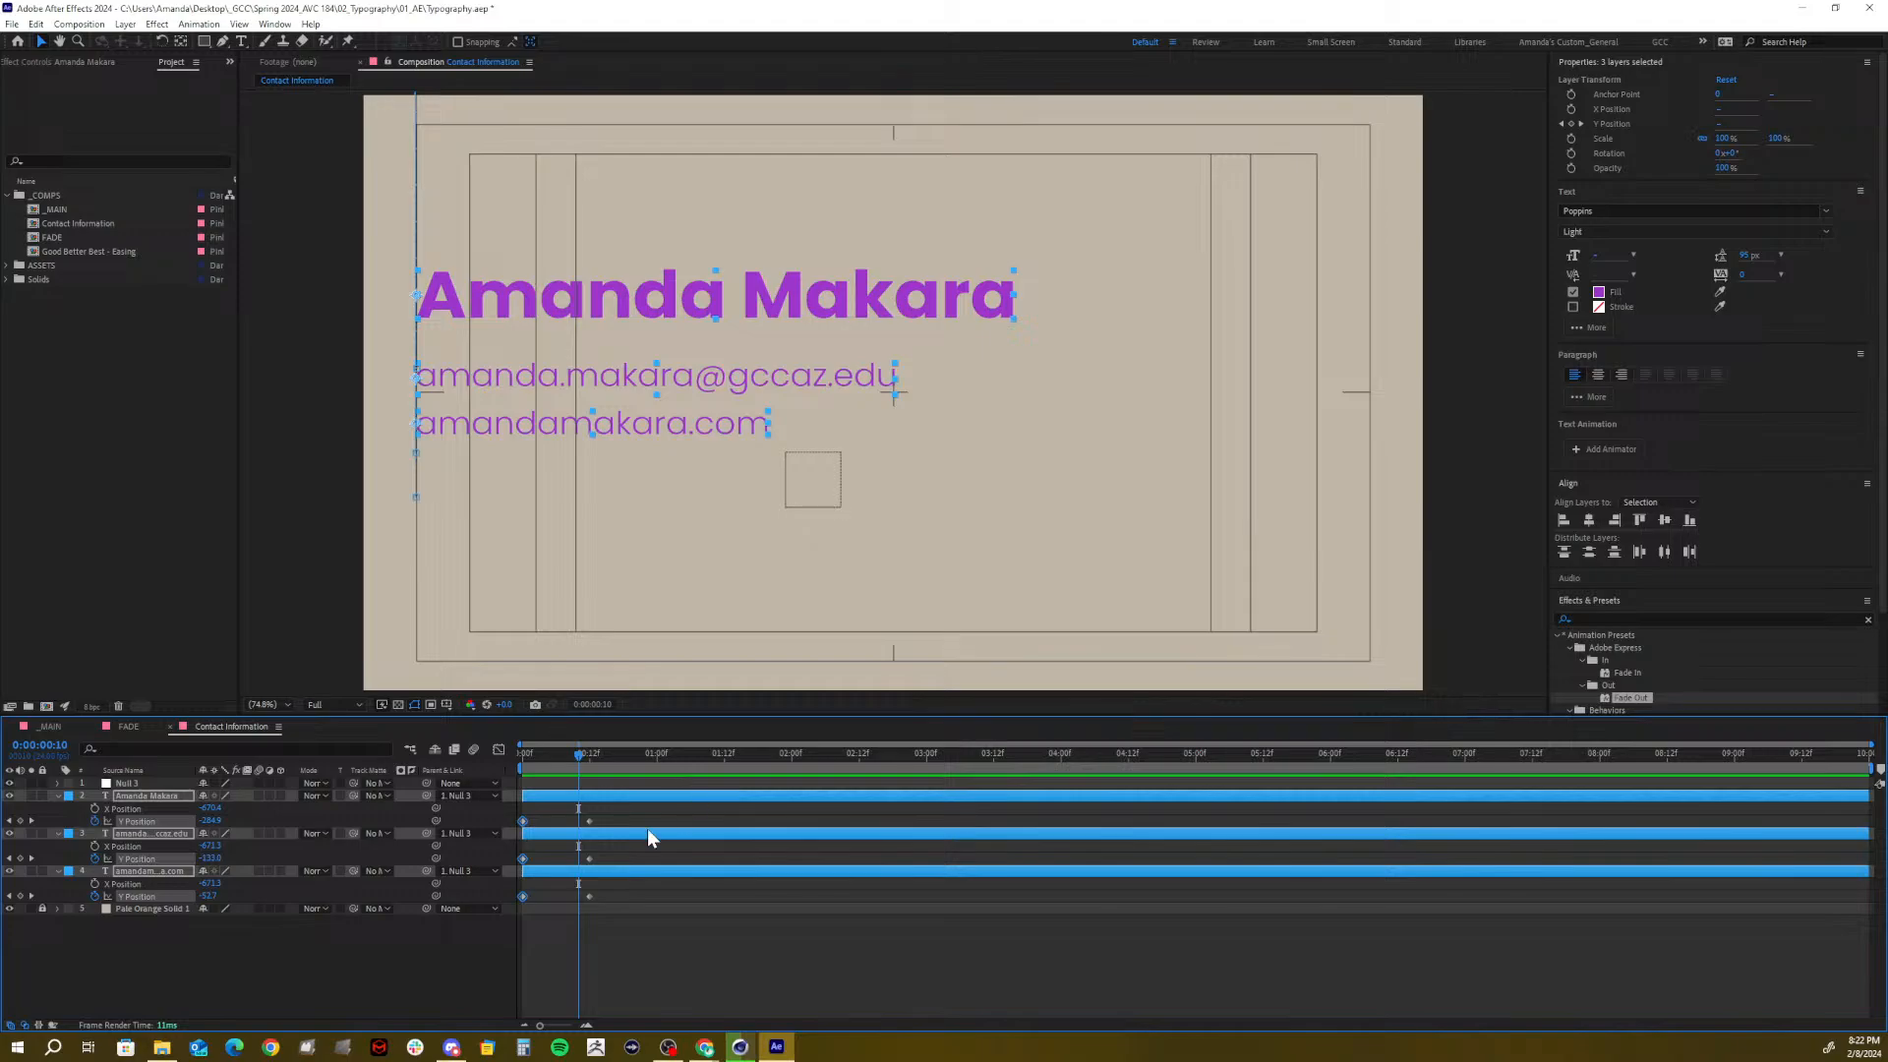
Apply Easy Ease (F9) to the three frame-12 Y Position landing keyframes
left_click(599, 849)
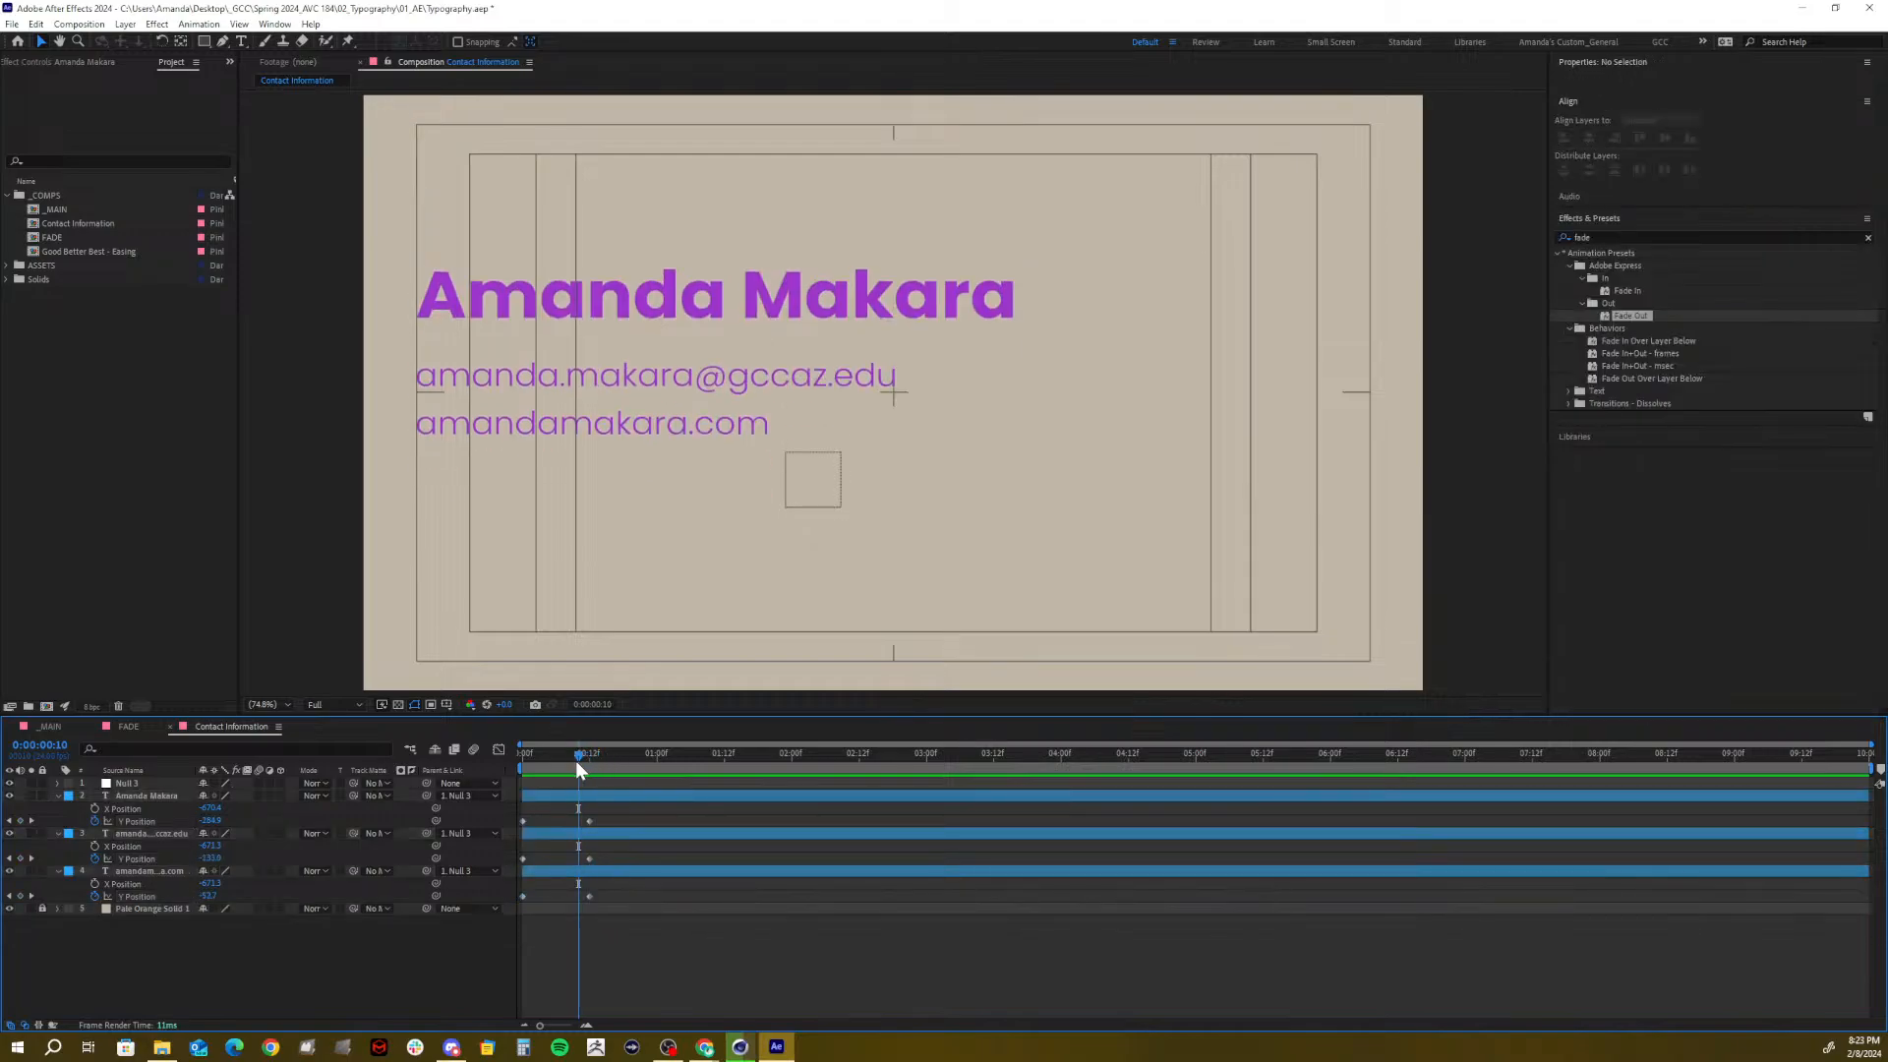
mouse_move(576, 758)
left_mouse_down()
mouse_move(463, 770)
mouse_move(588, 765)
left_mouse_up()
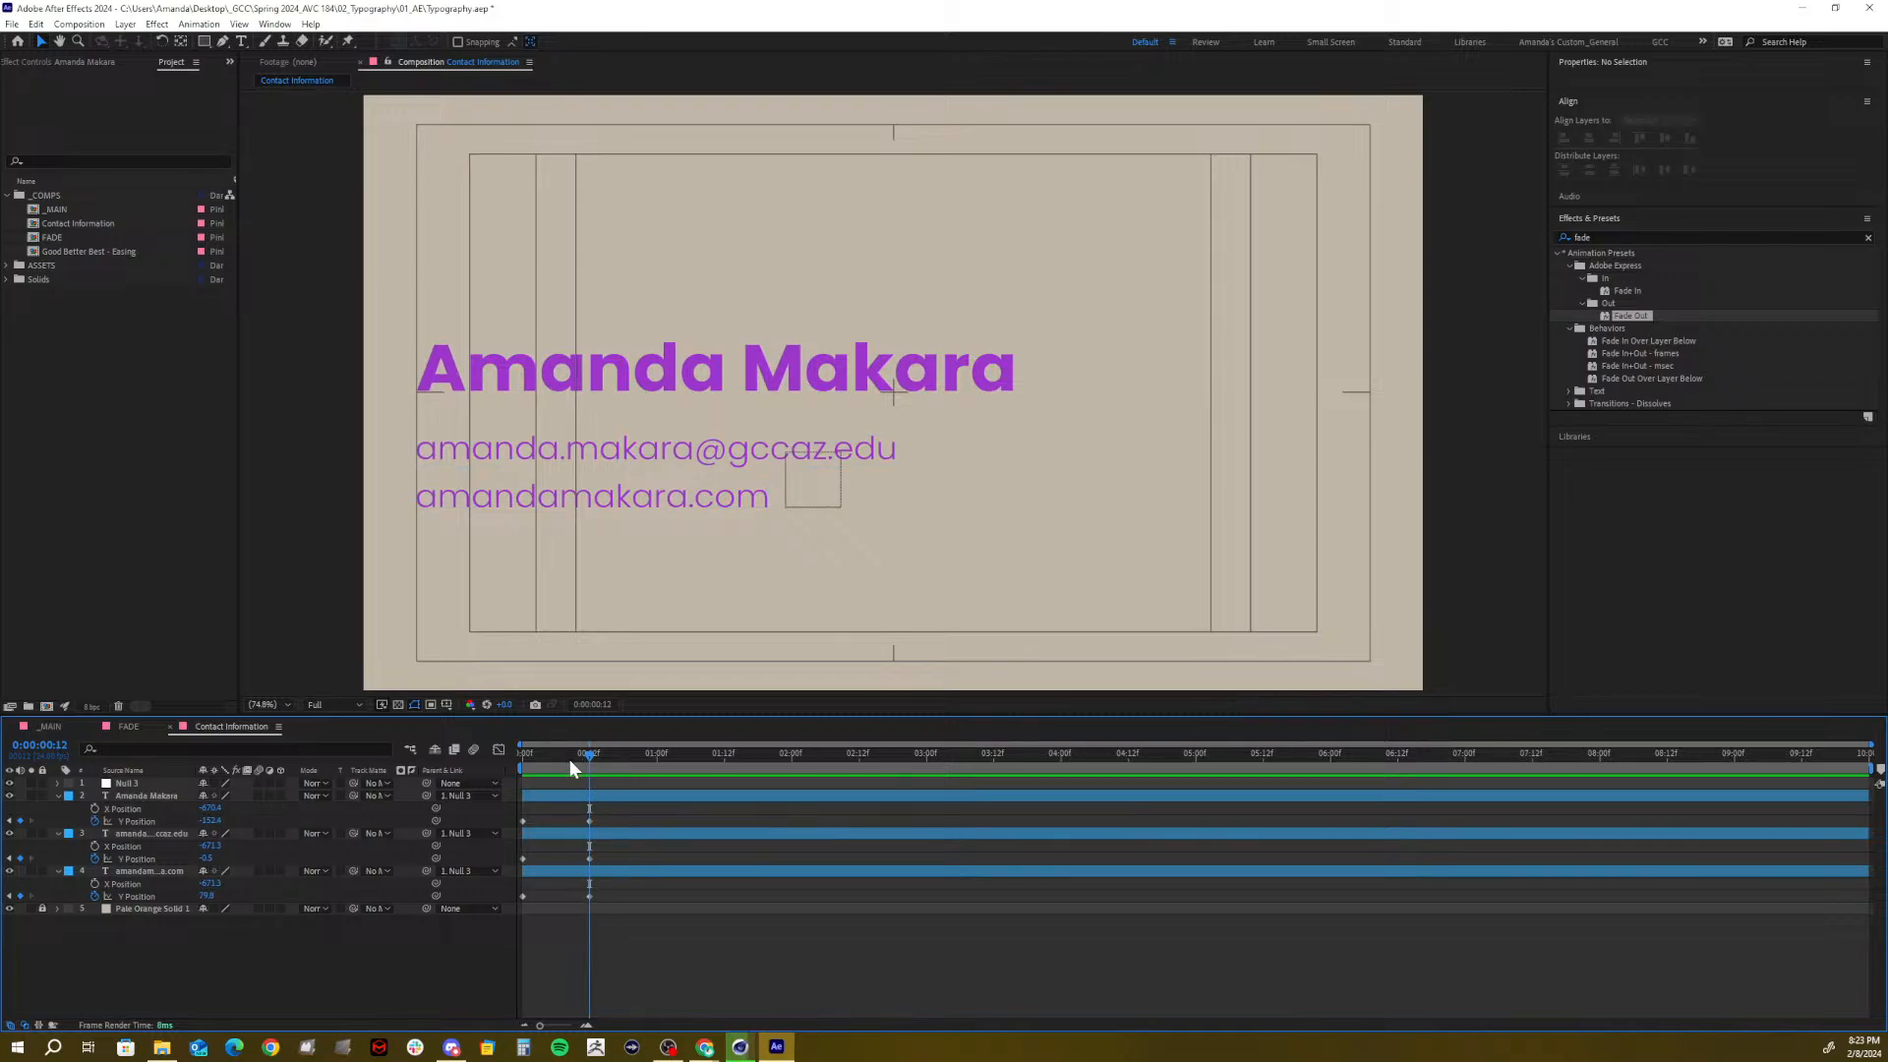
mouse_move(569, 759)
left_mouse_down()
mouse_move(510, 770)
mouse_move(590, 776)
left_mouse_up()
left_click_drag(606, 887, 551, 792)
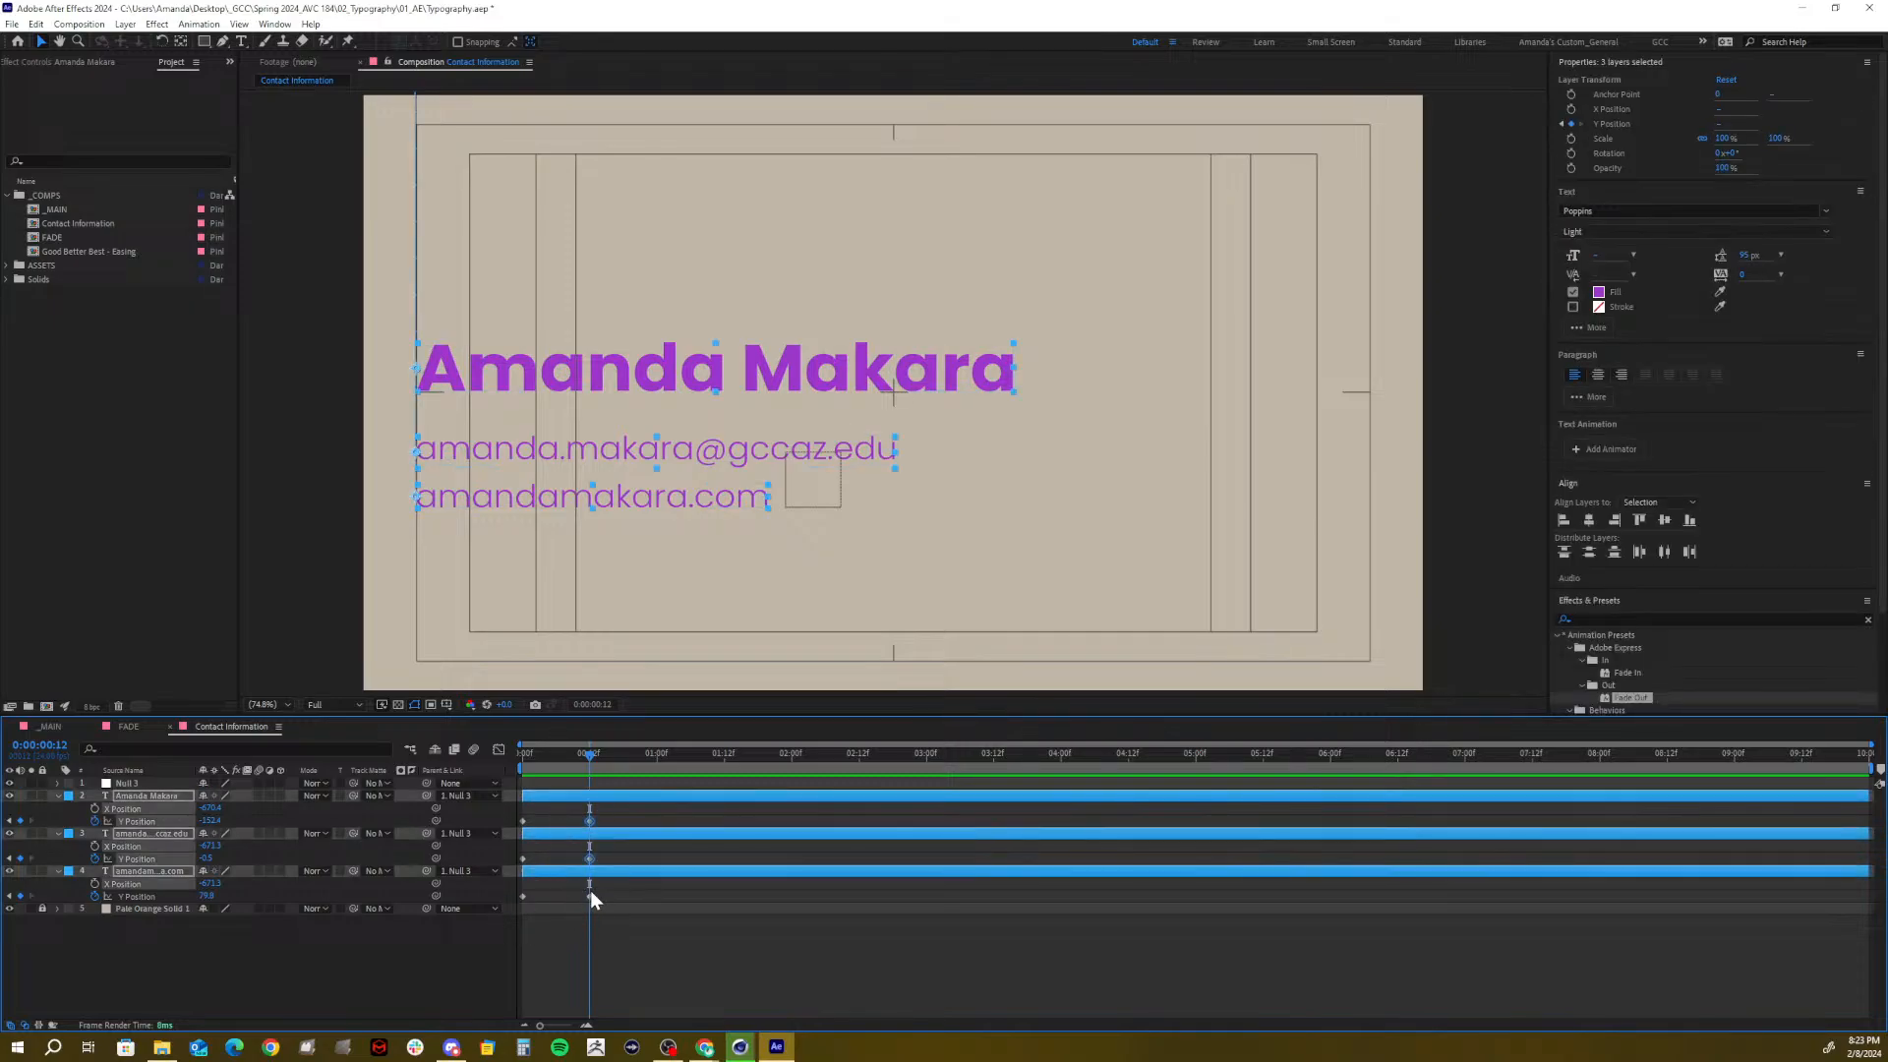
left_click_drag(602, 893, 543, 776)
key("F9")
Show the name line's Y Position curve in the Graph Editor and select its landing keyframe
left_click(494, 752)
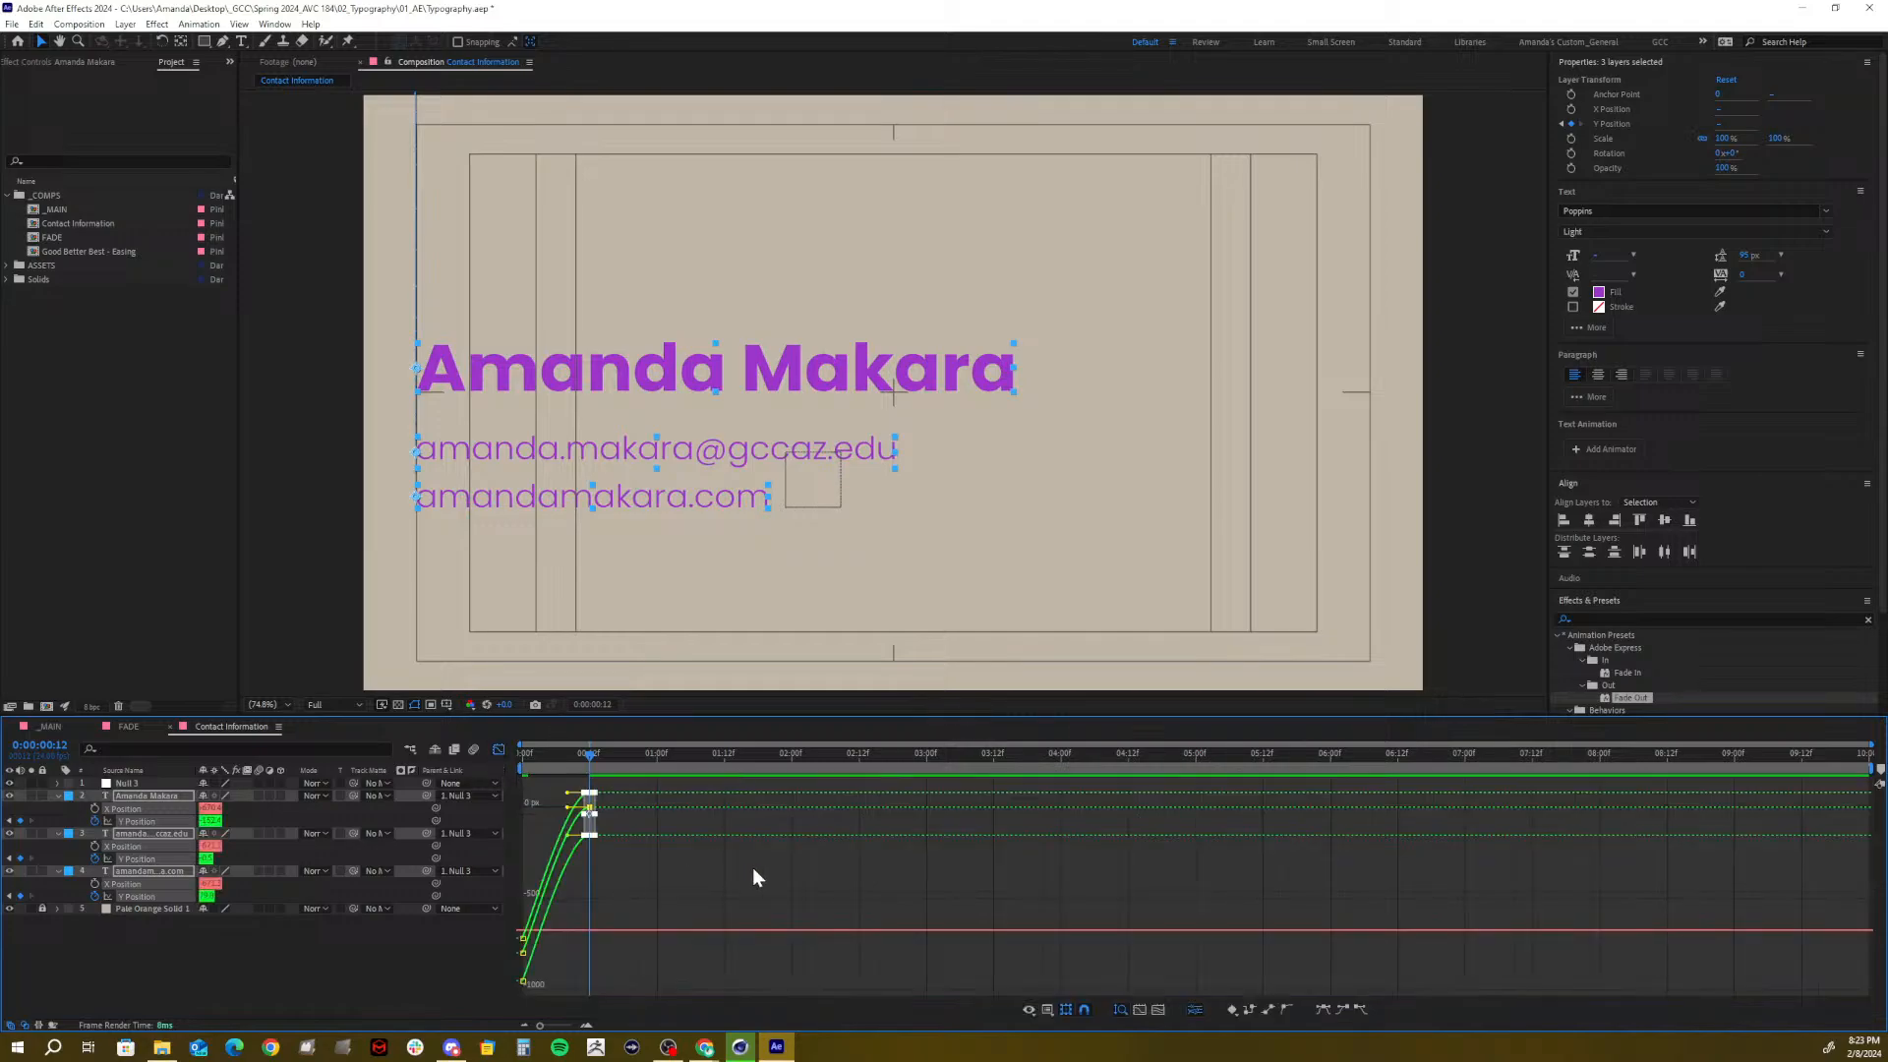
left_click(639, 885)
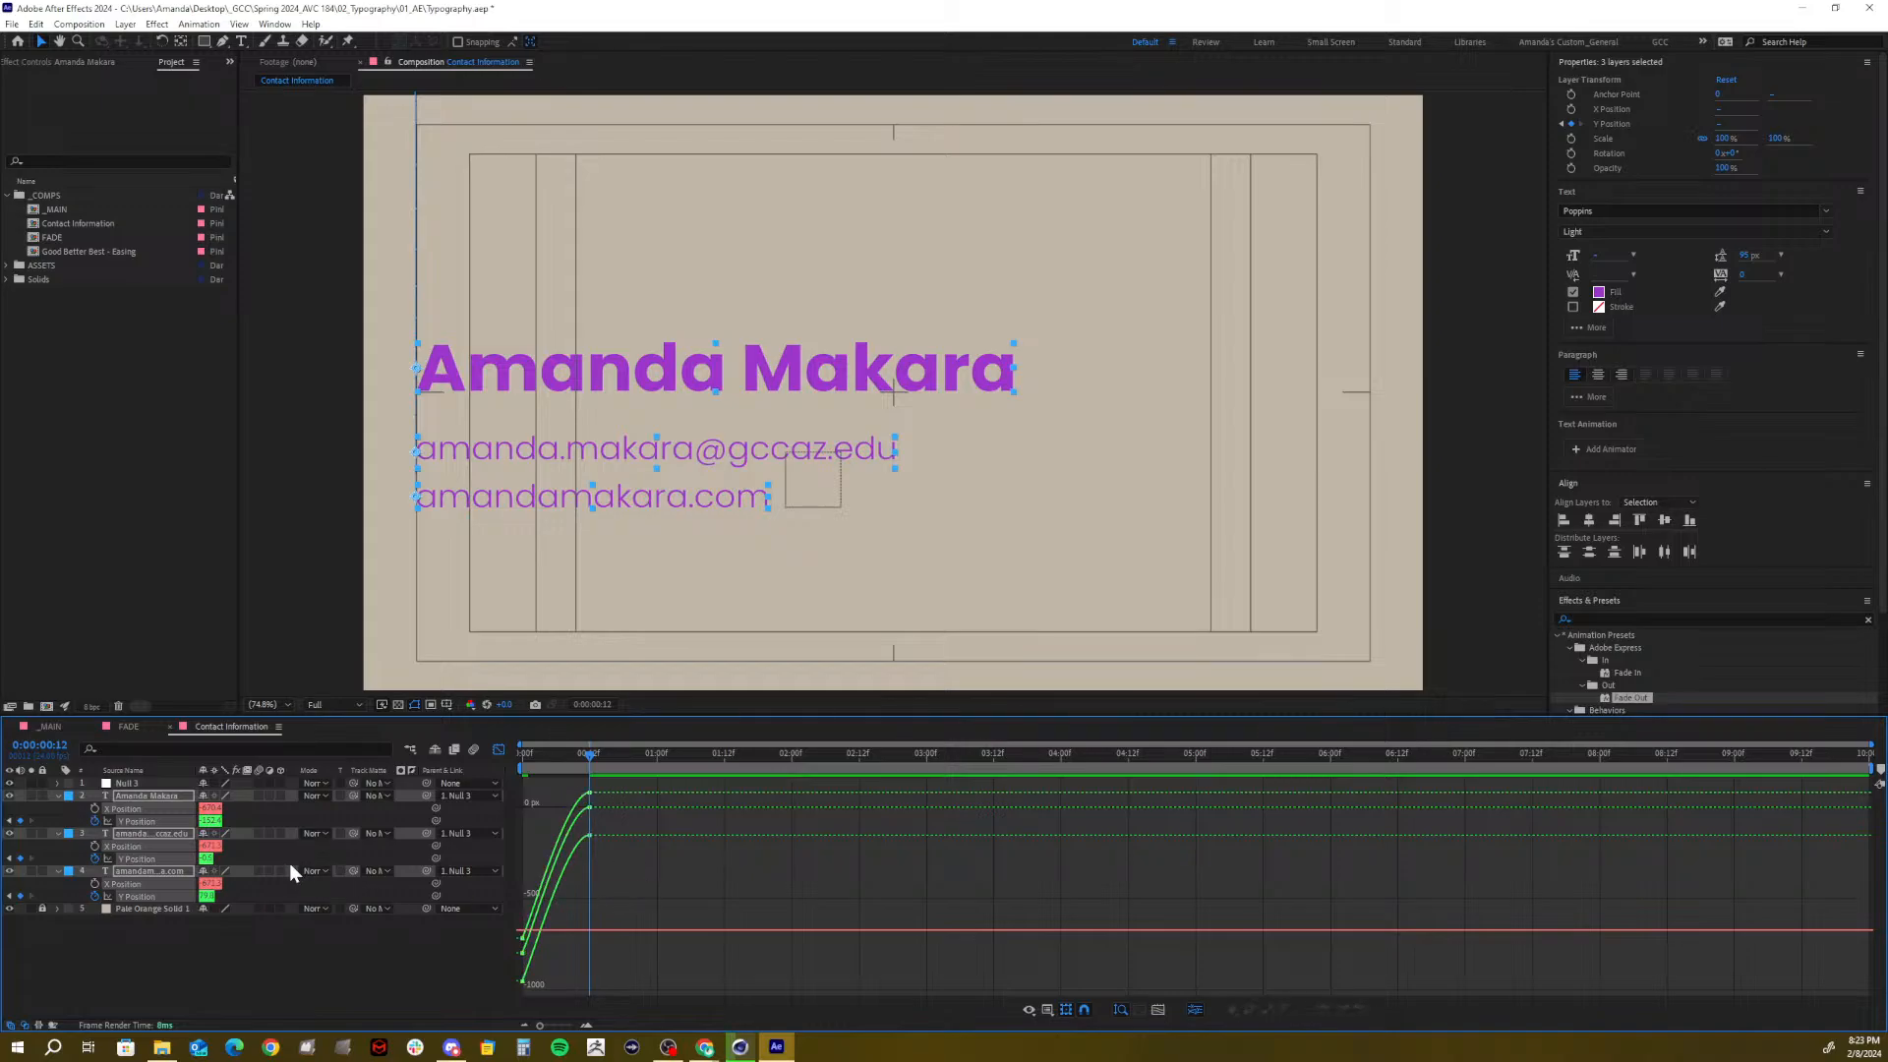
left_click(208, 917)
left_click(138, 820)
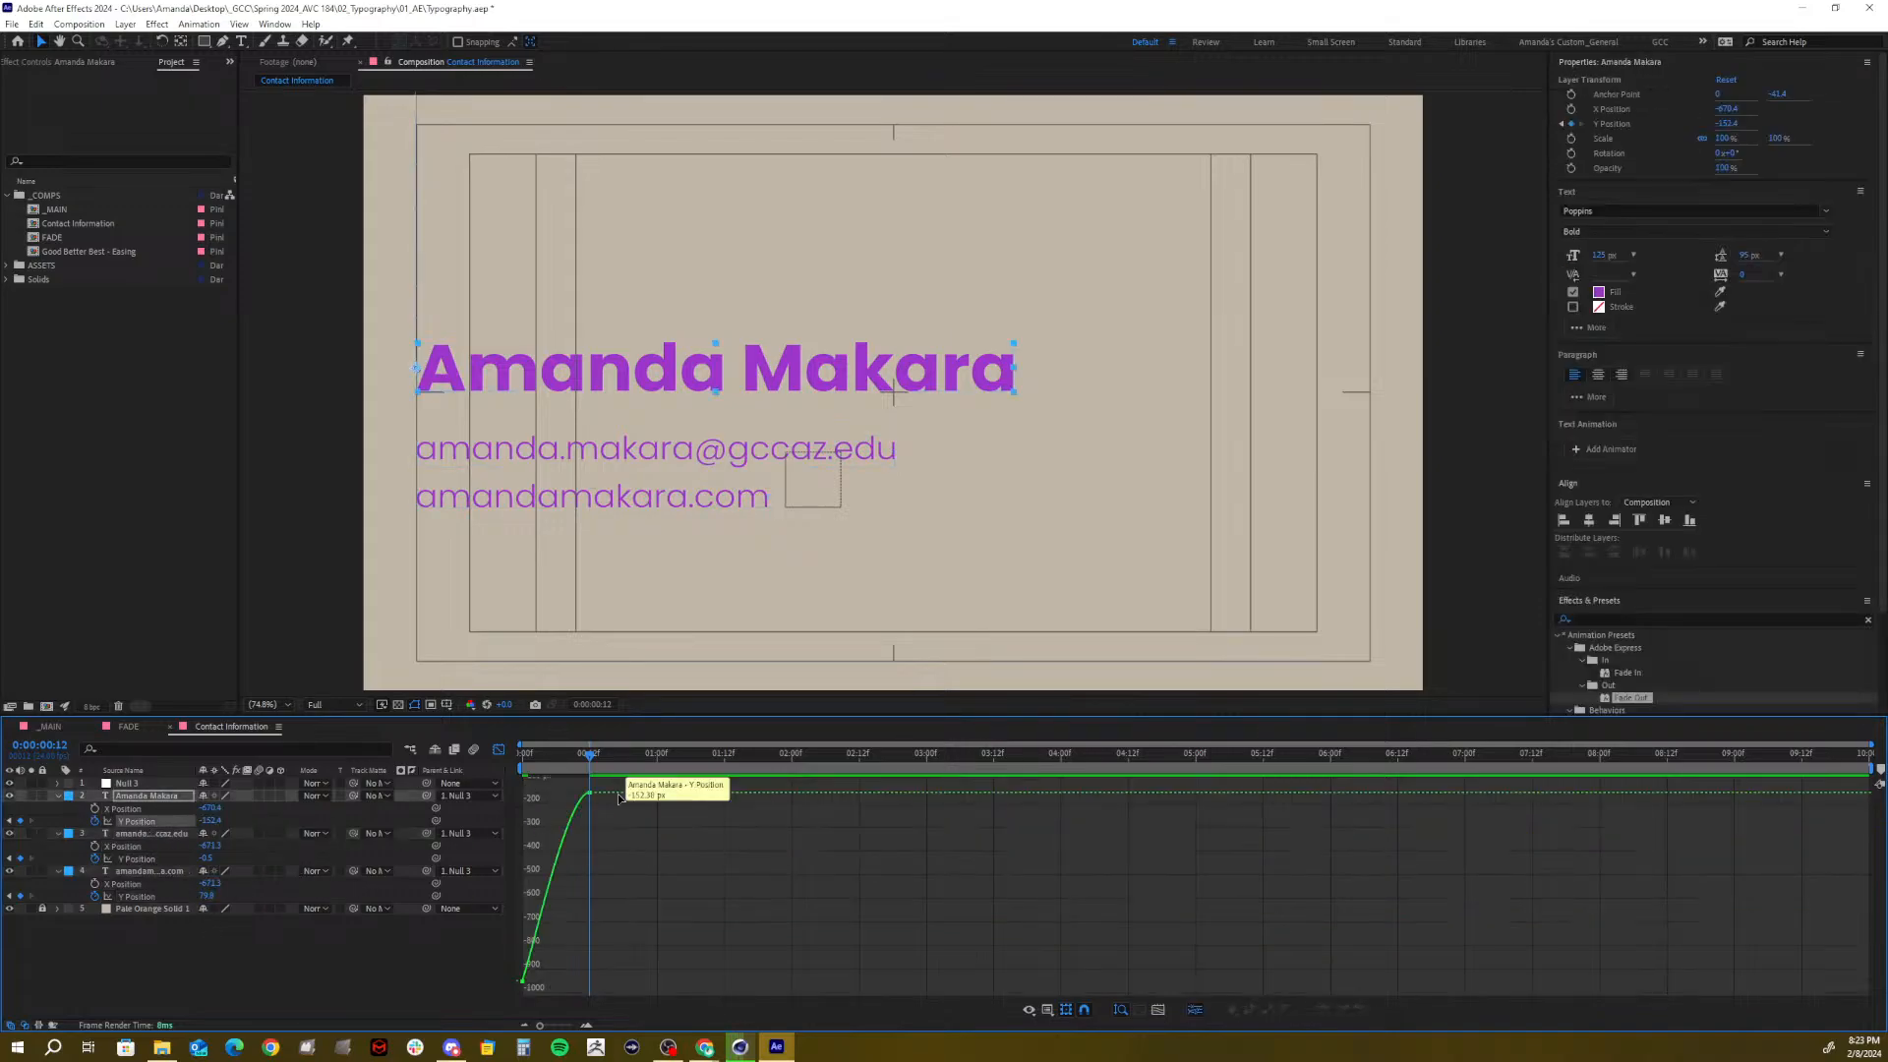
left_click_drag(554, 784, 535, 798)
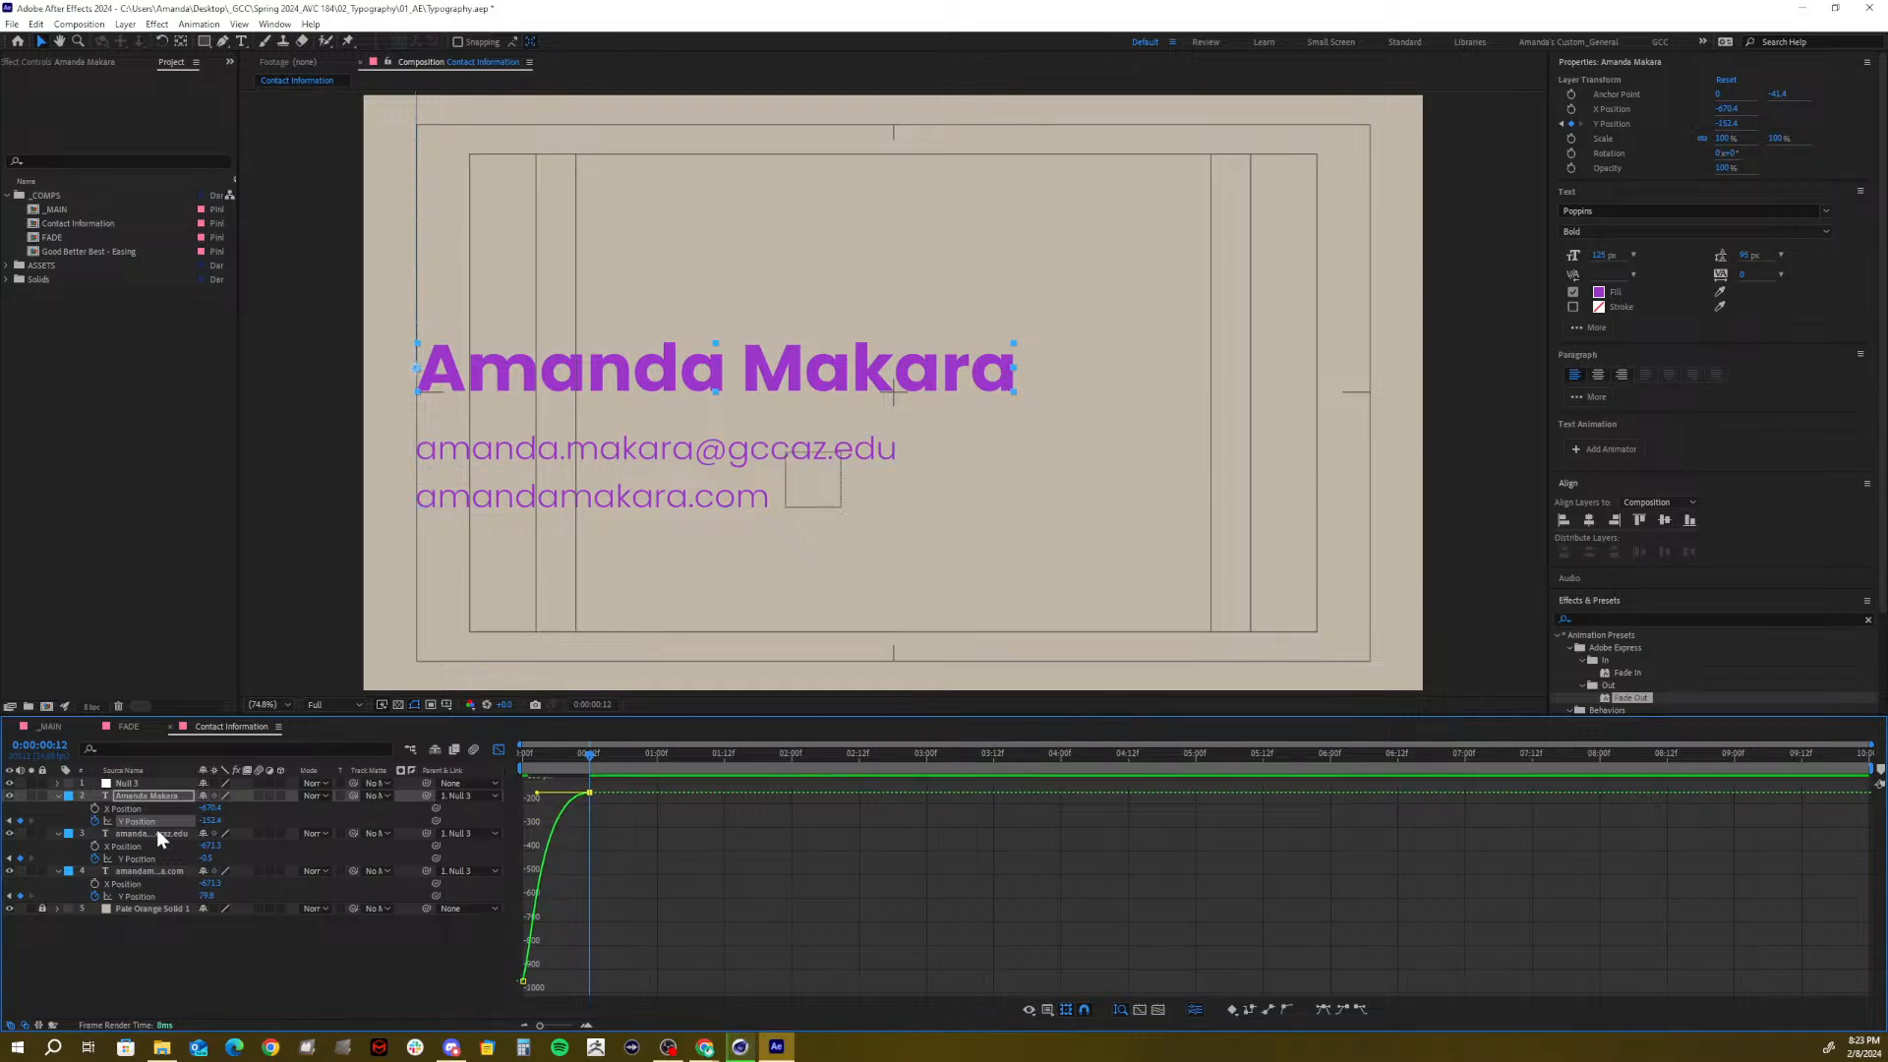
Drag the email and website landing keyframes' influence handles to strengthen their ease, then preview
left_click(137, 858)
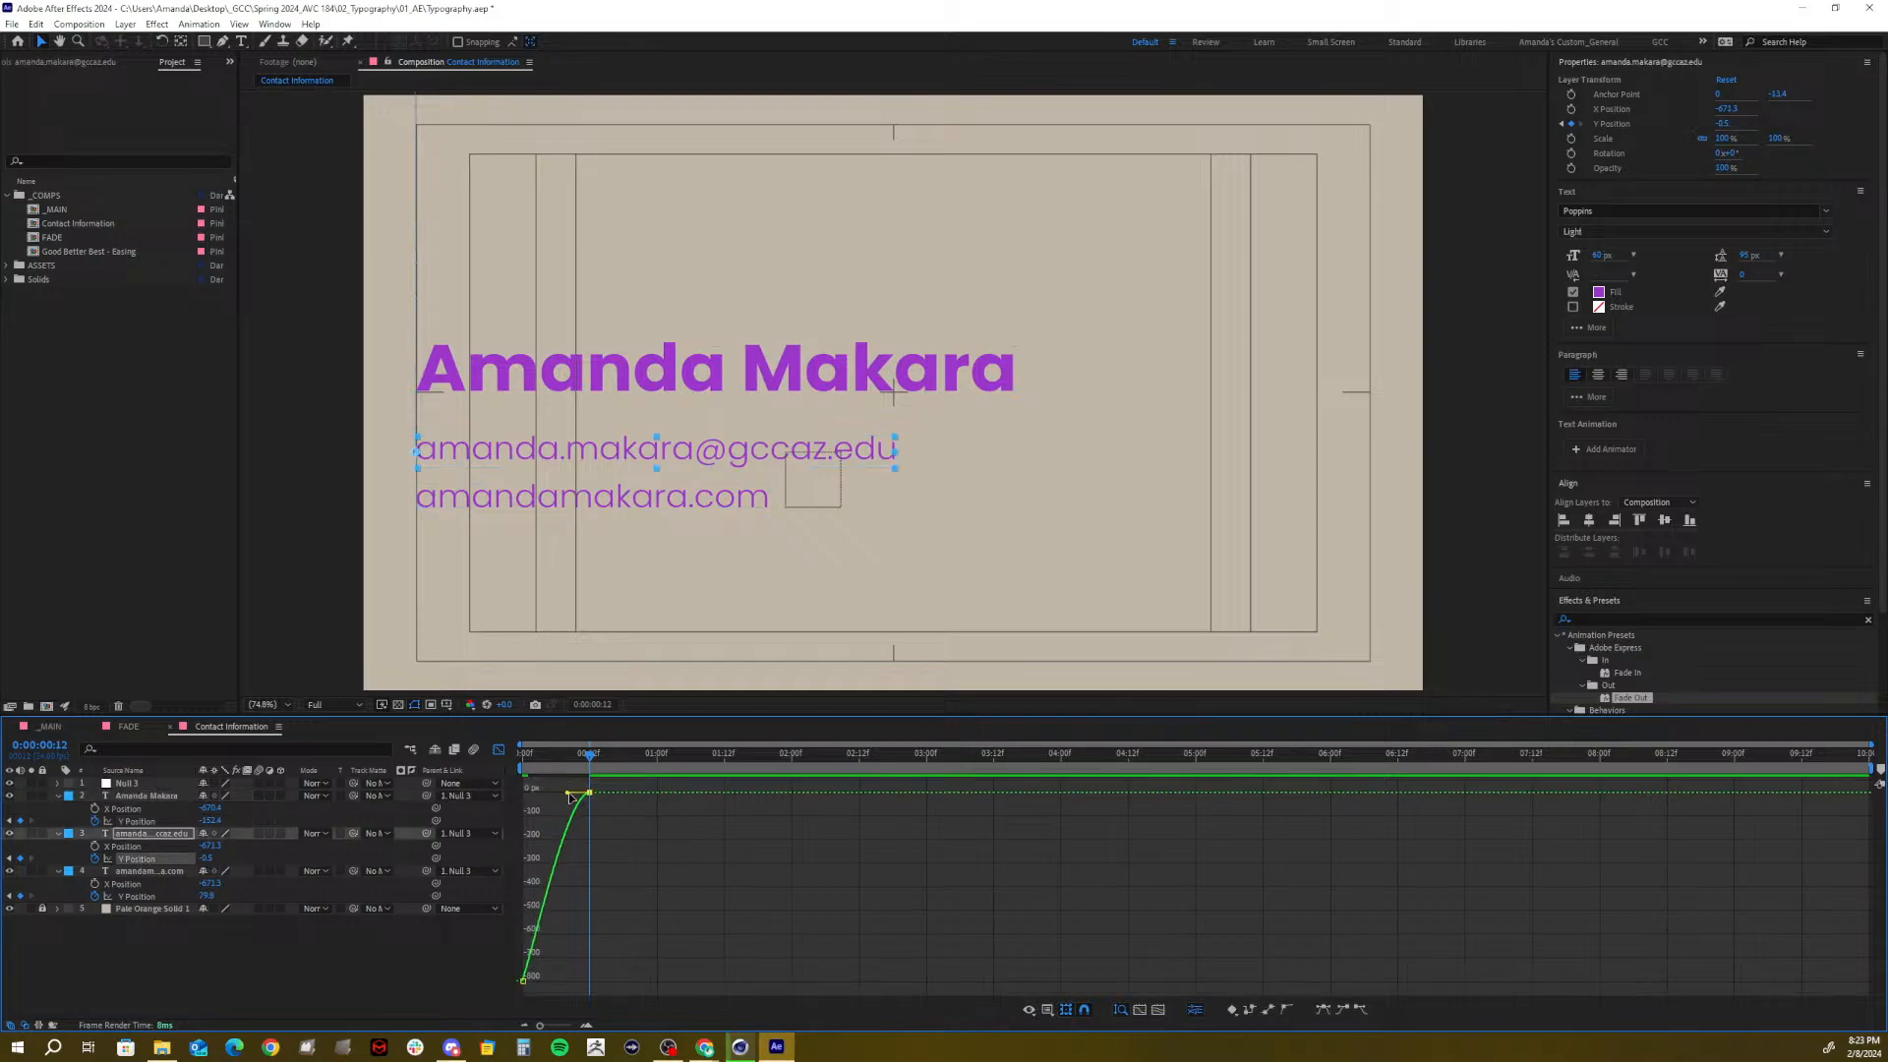
left_click_drag(563, 792, 539, 795)
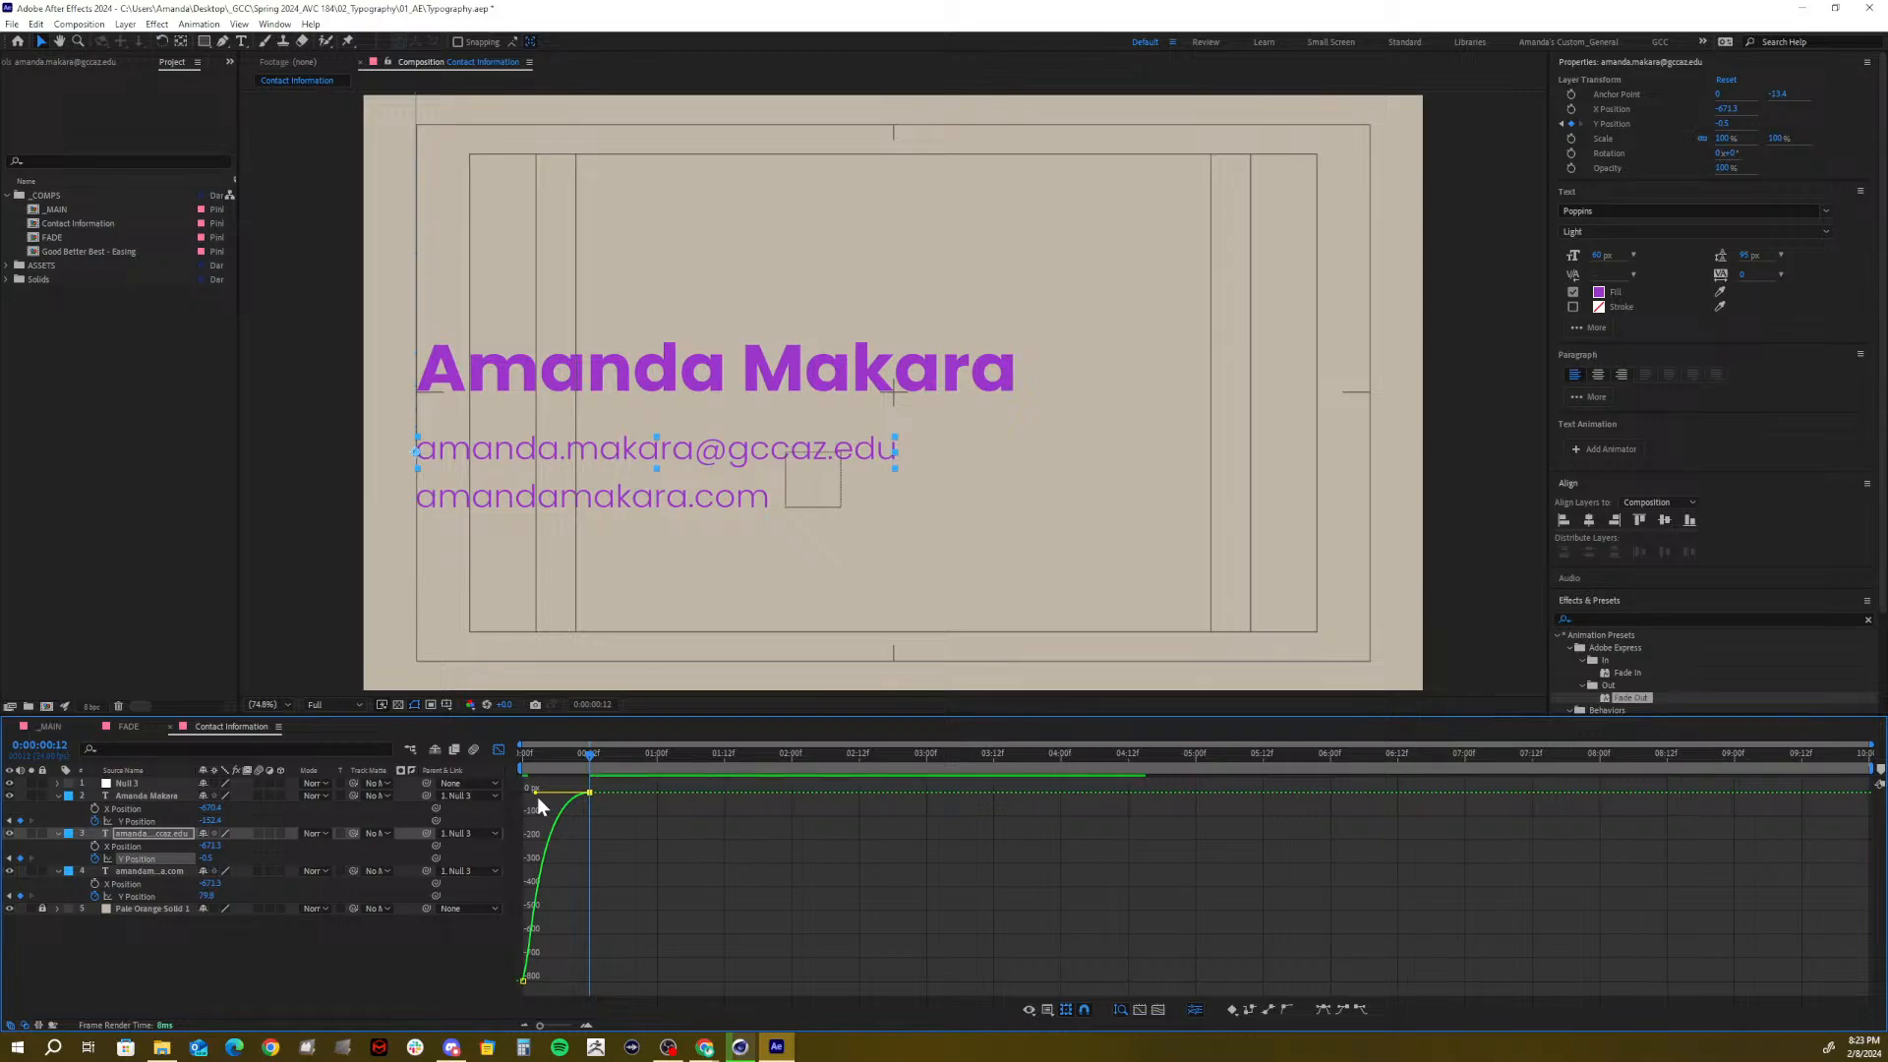
left_click(127, 895)
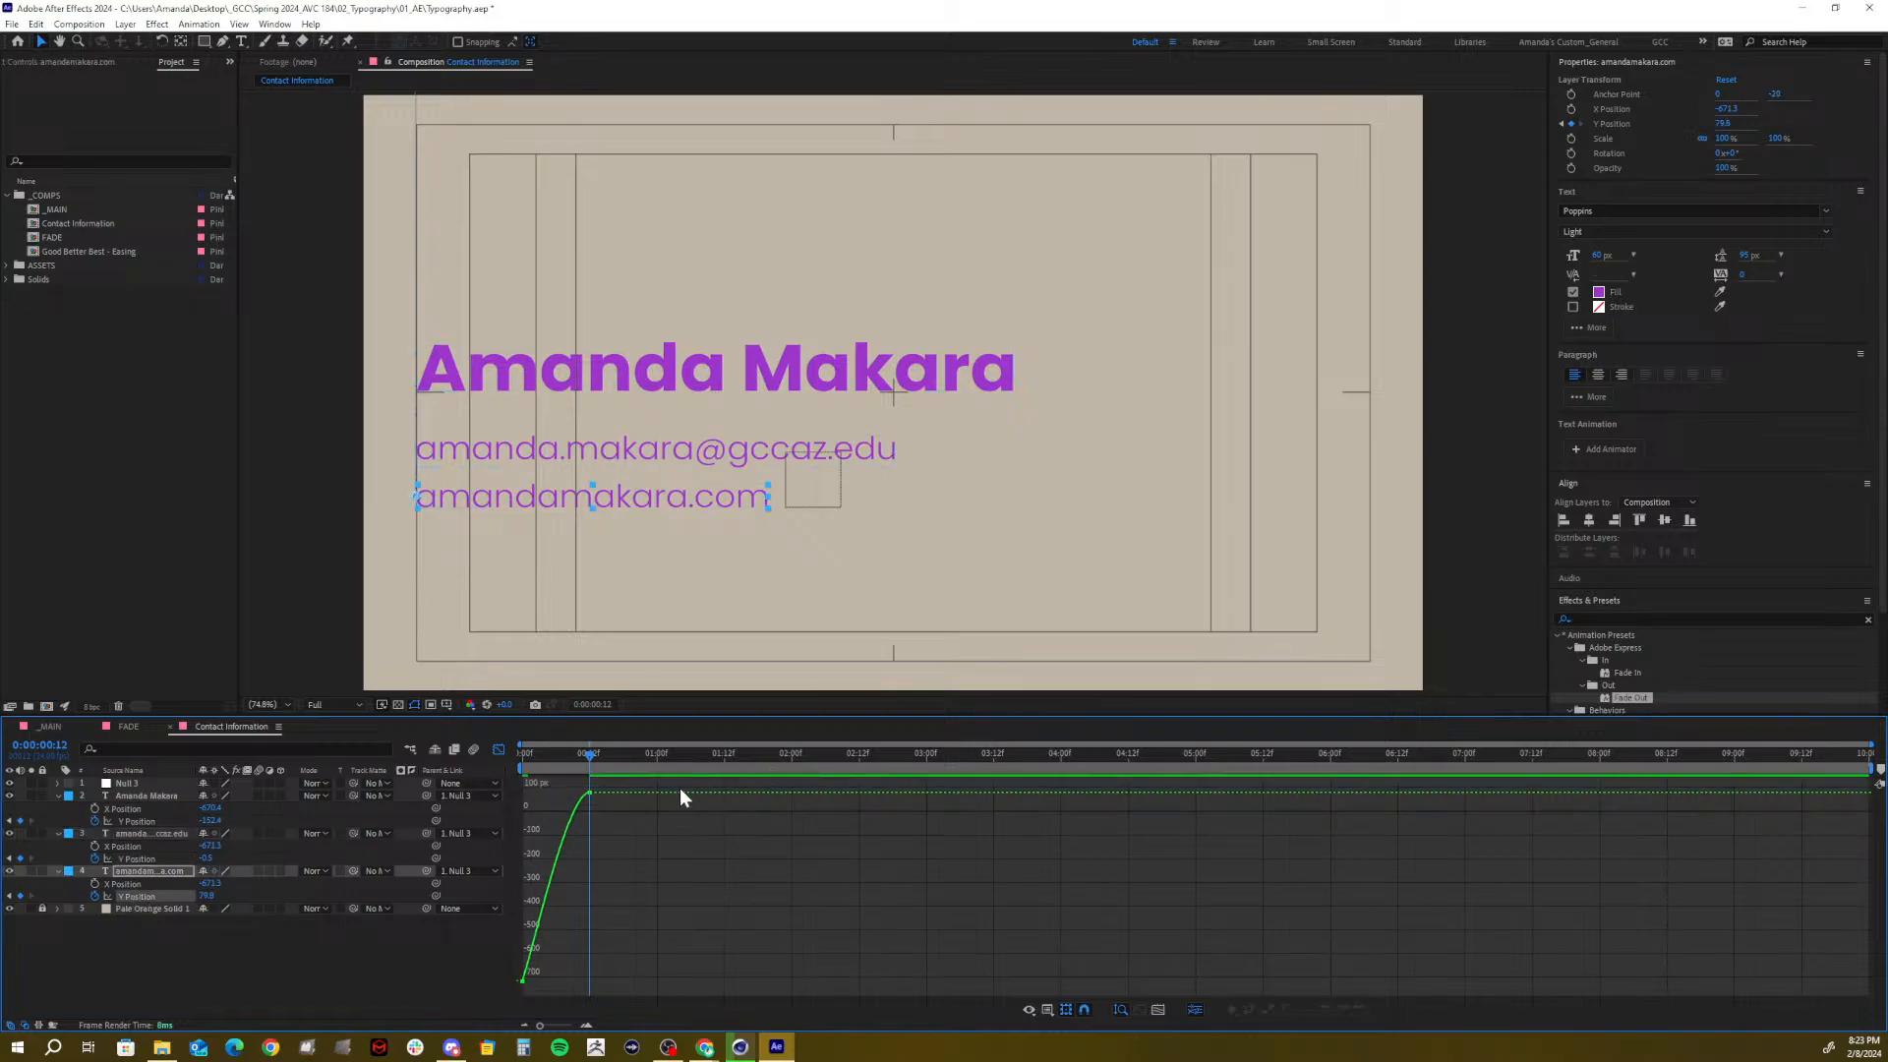
left_click(589, 793)
left_click_drag(566, 793, 452, 763)
key("space")
key("space")
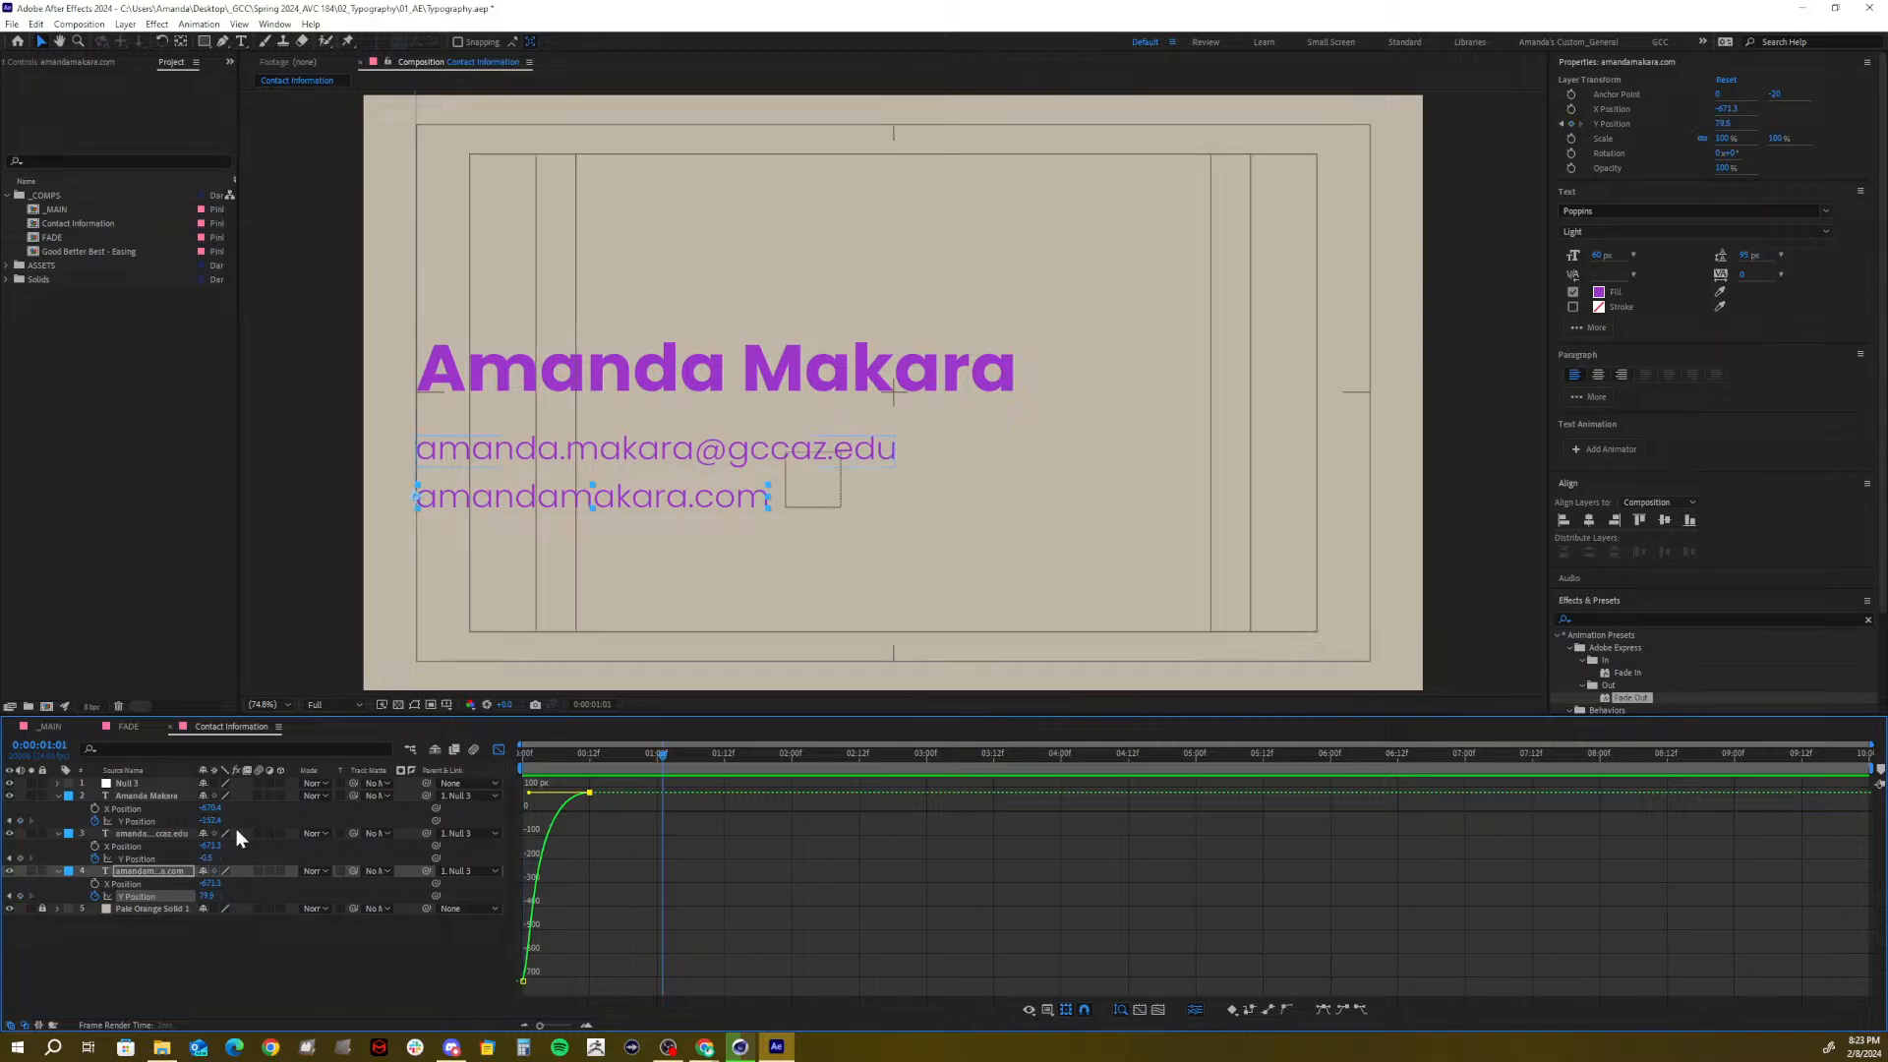
Show the text layers' animated properties and move the three landing keyframes later
left_click(56, 795)
left_click(56, 807)
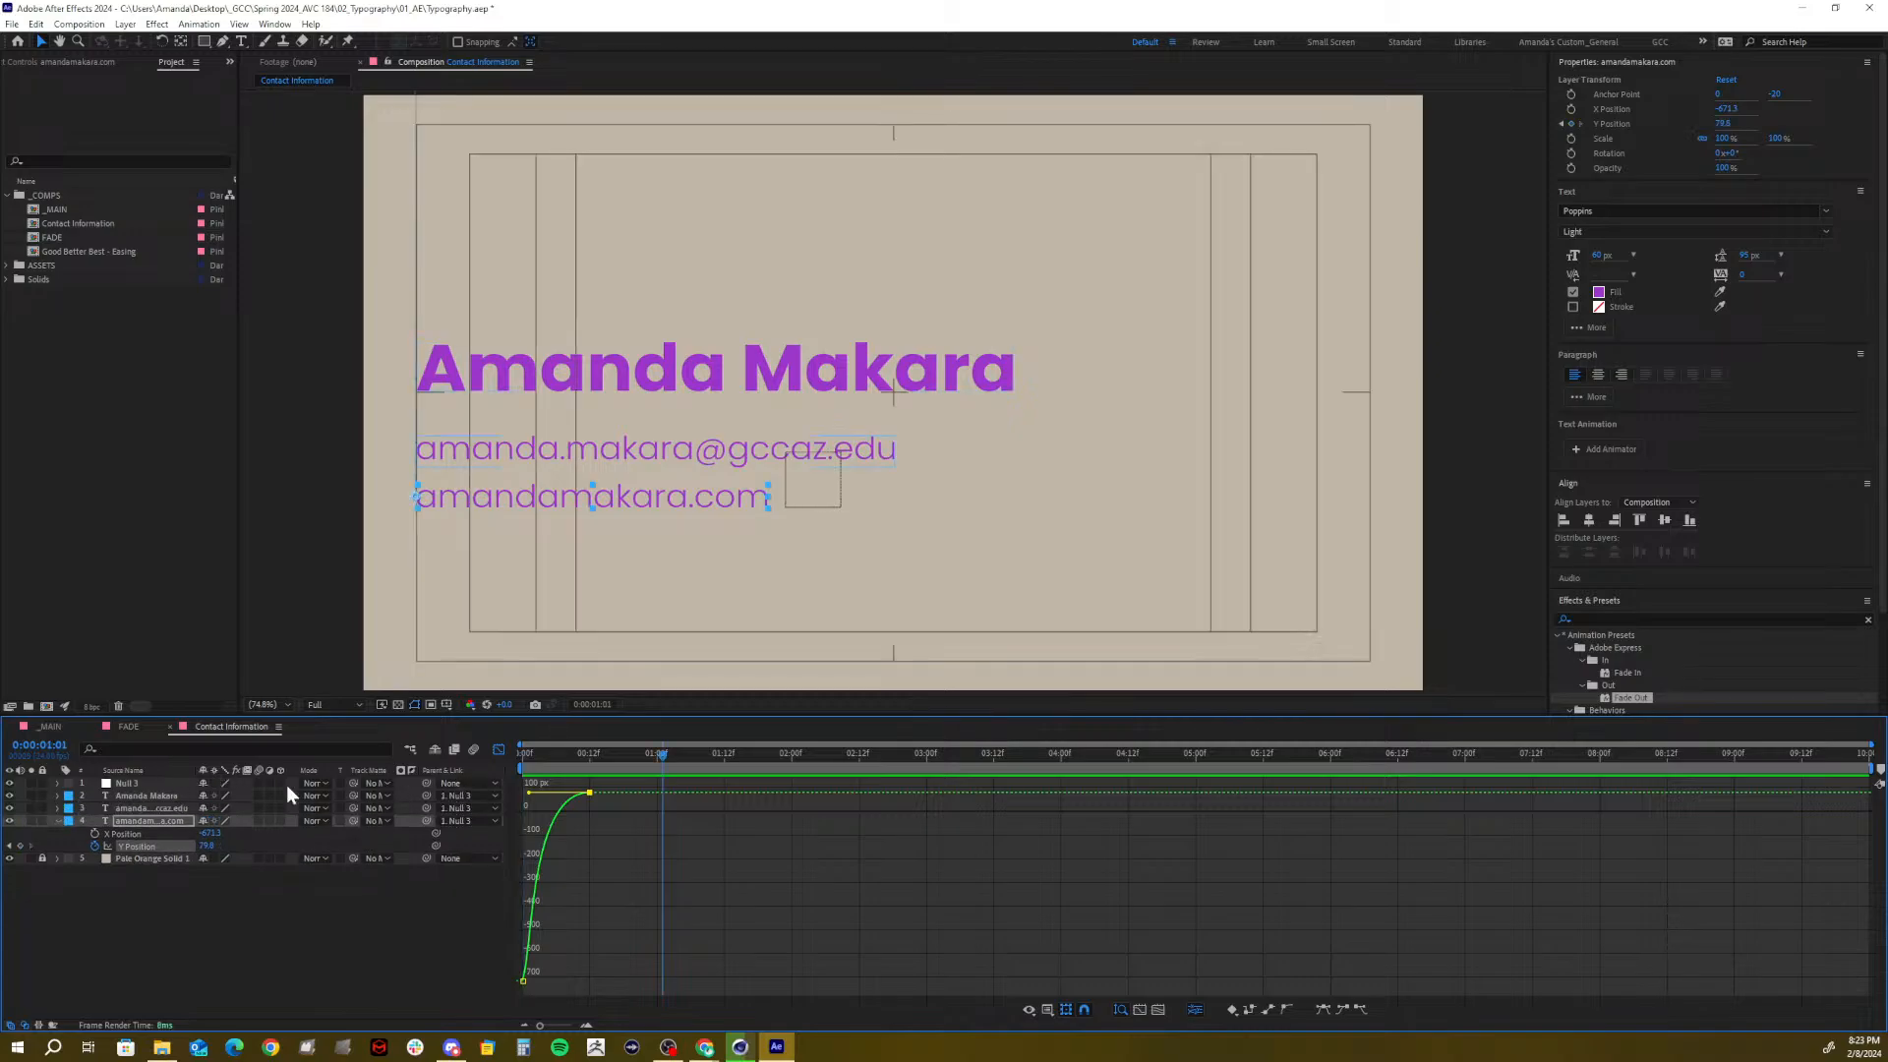
left_click(496, 753)
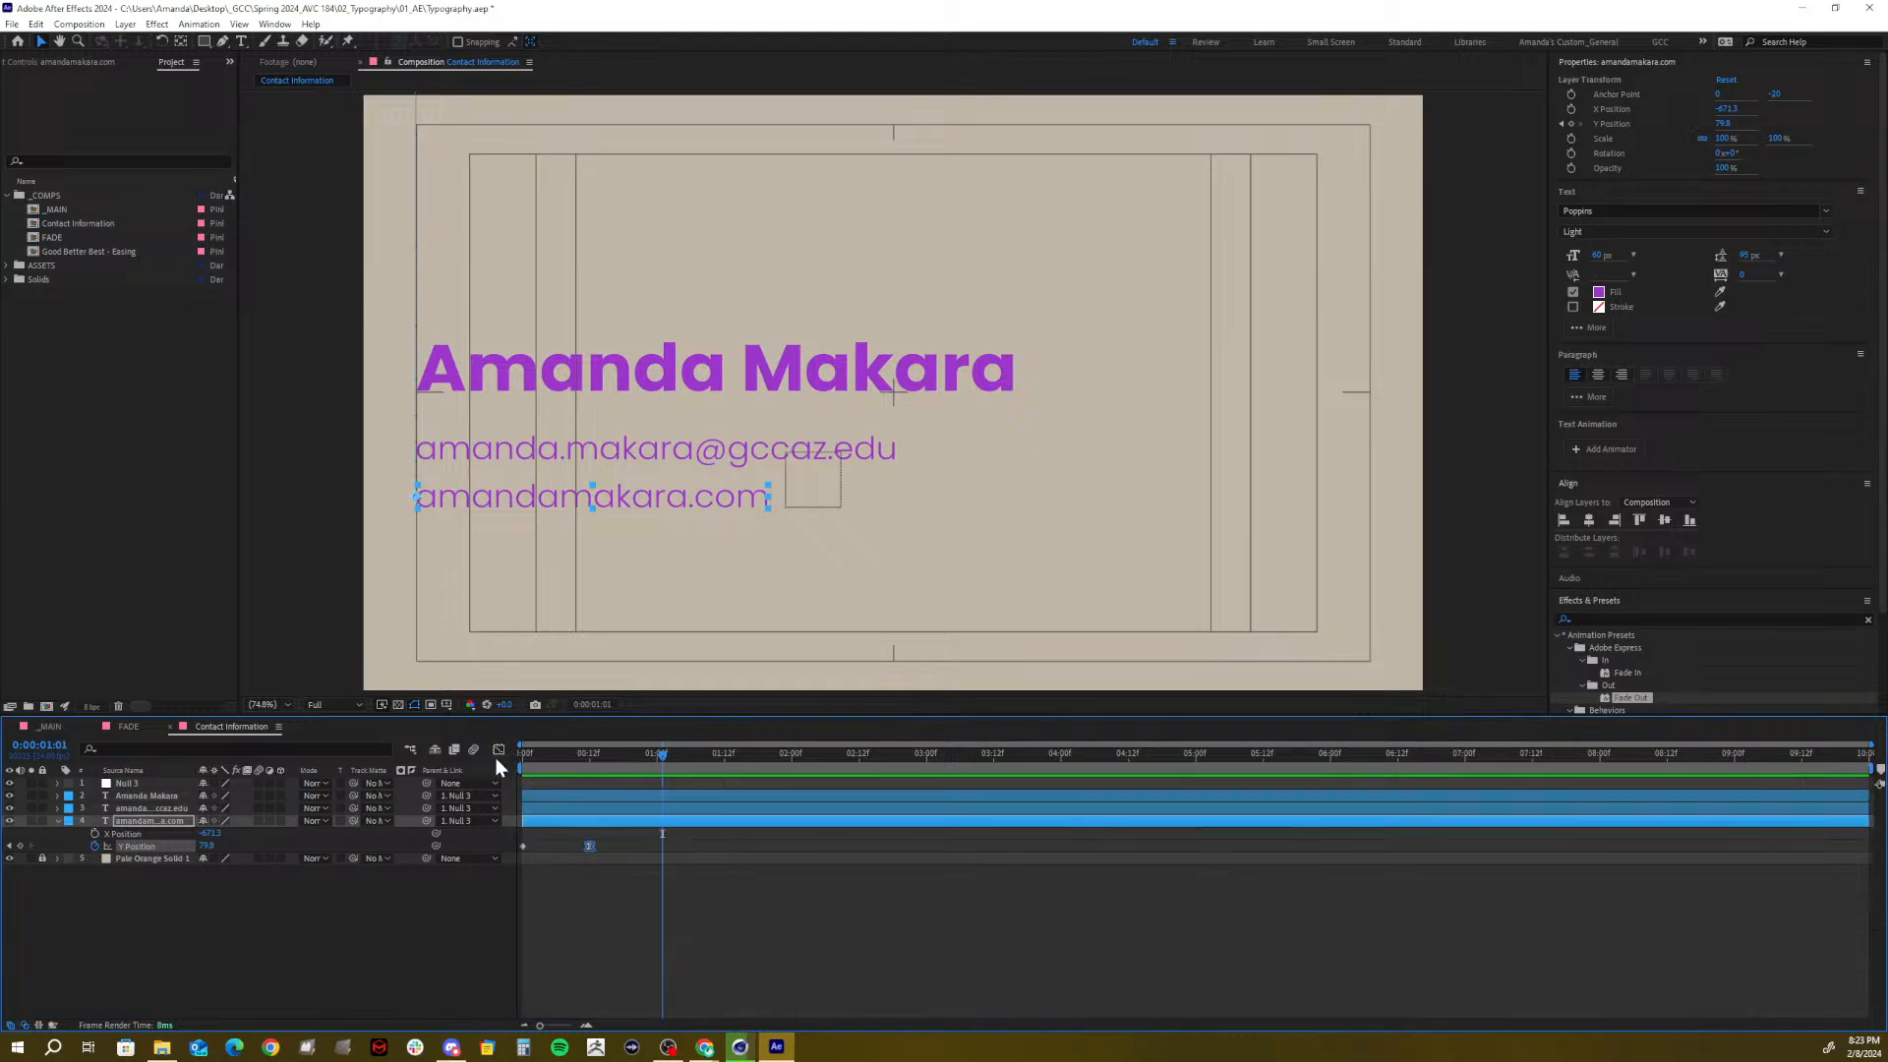
left_click(557, 795, "shift")
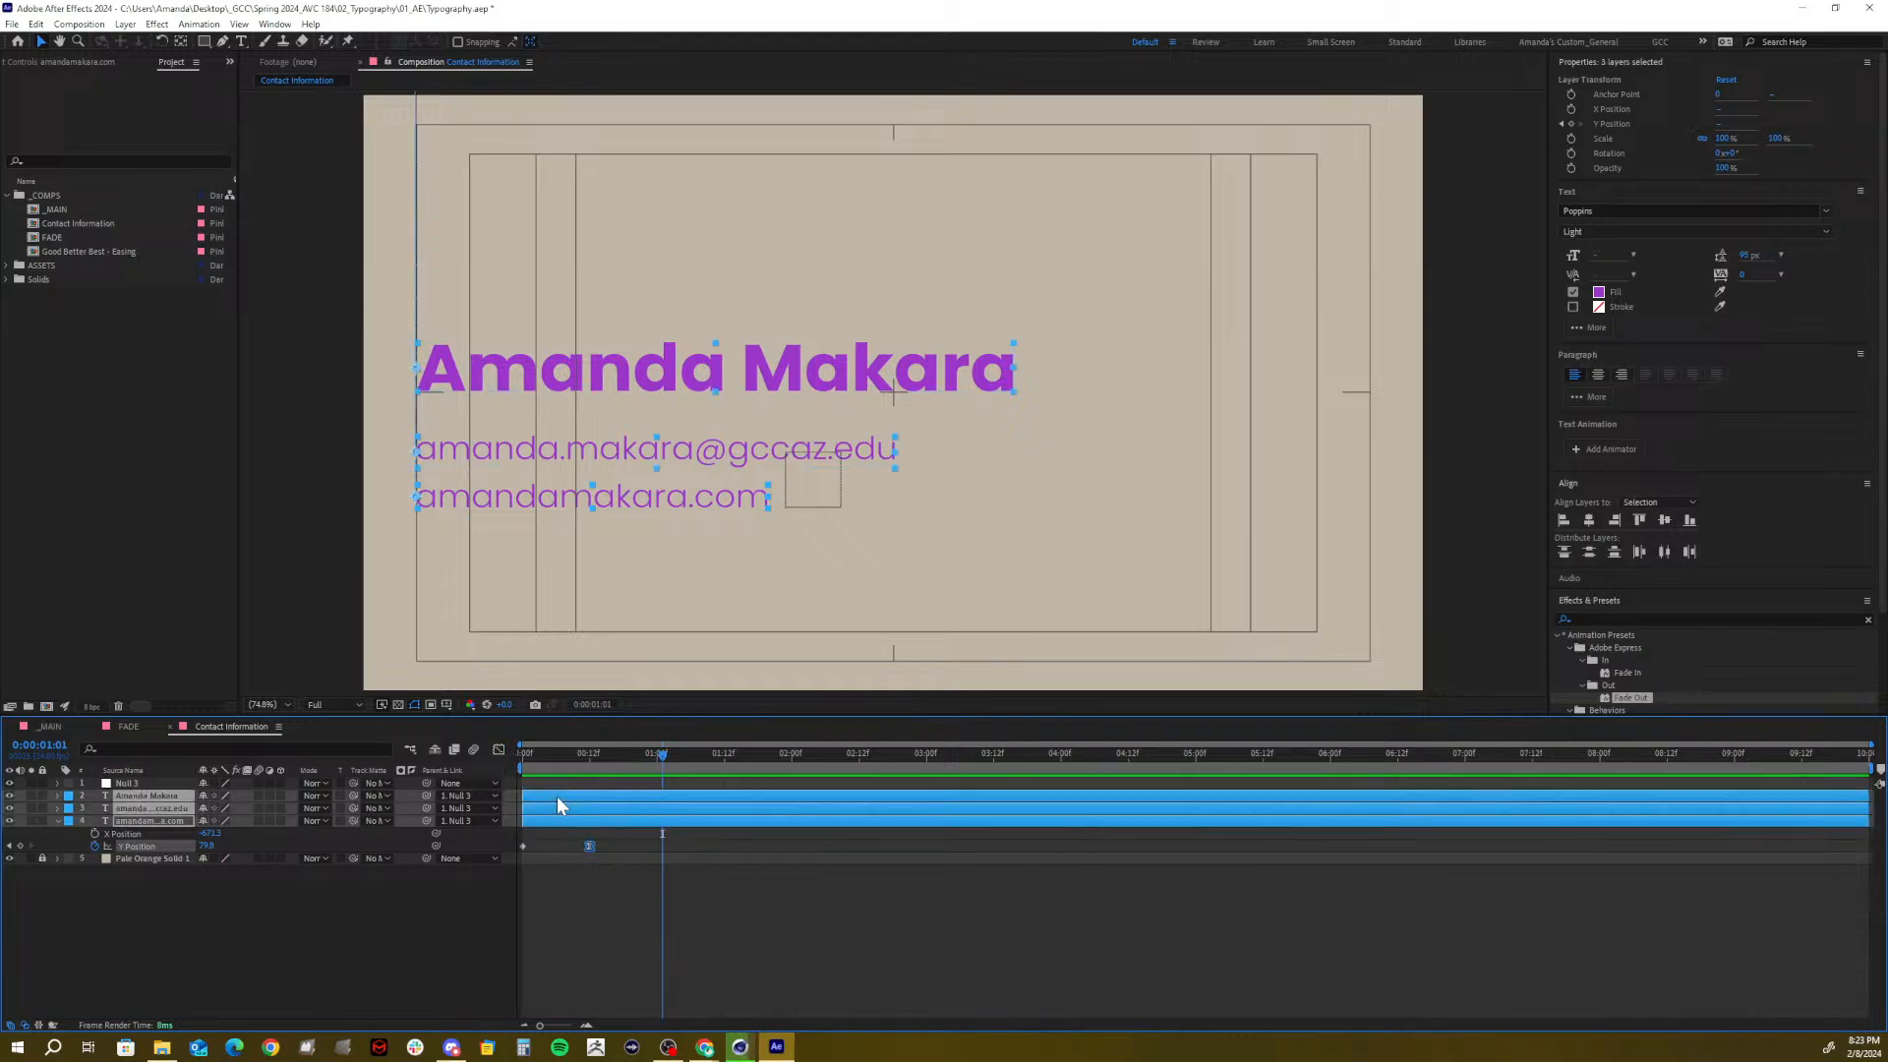
key("u")
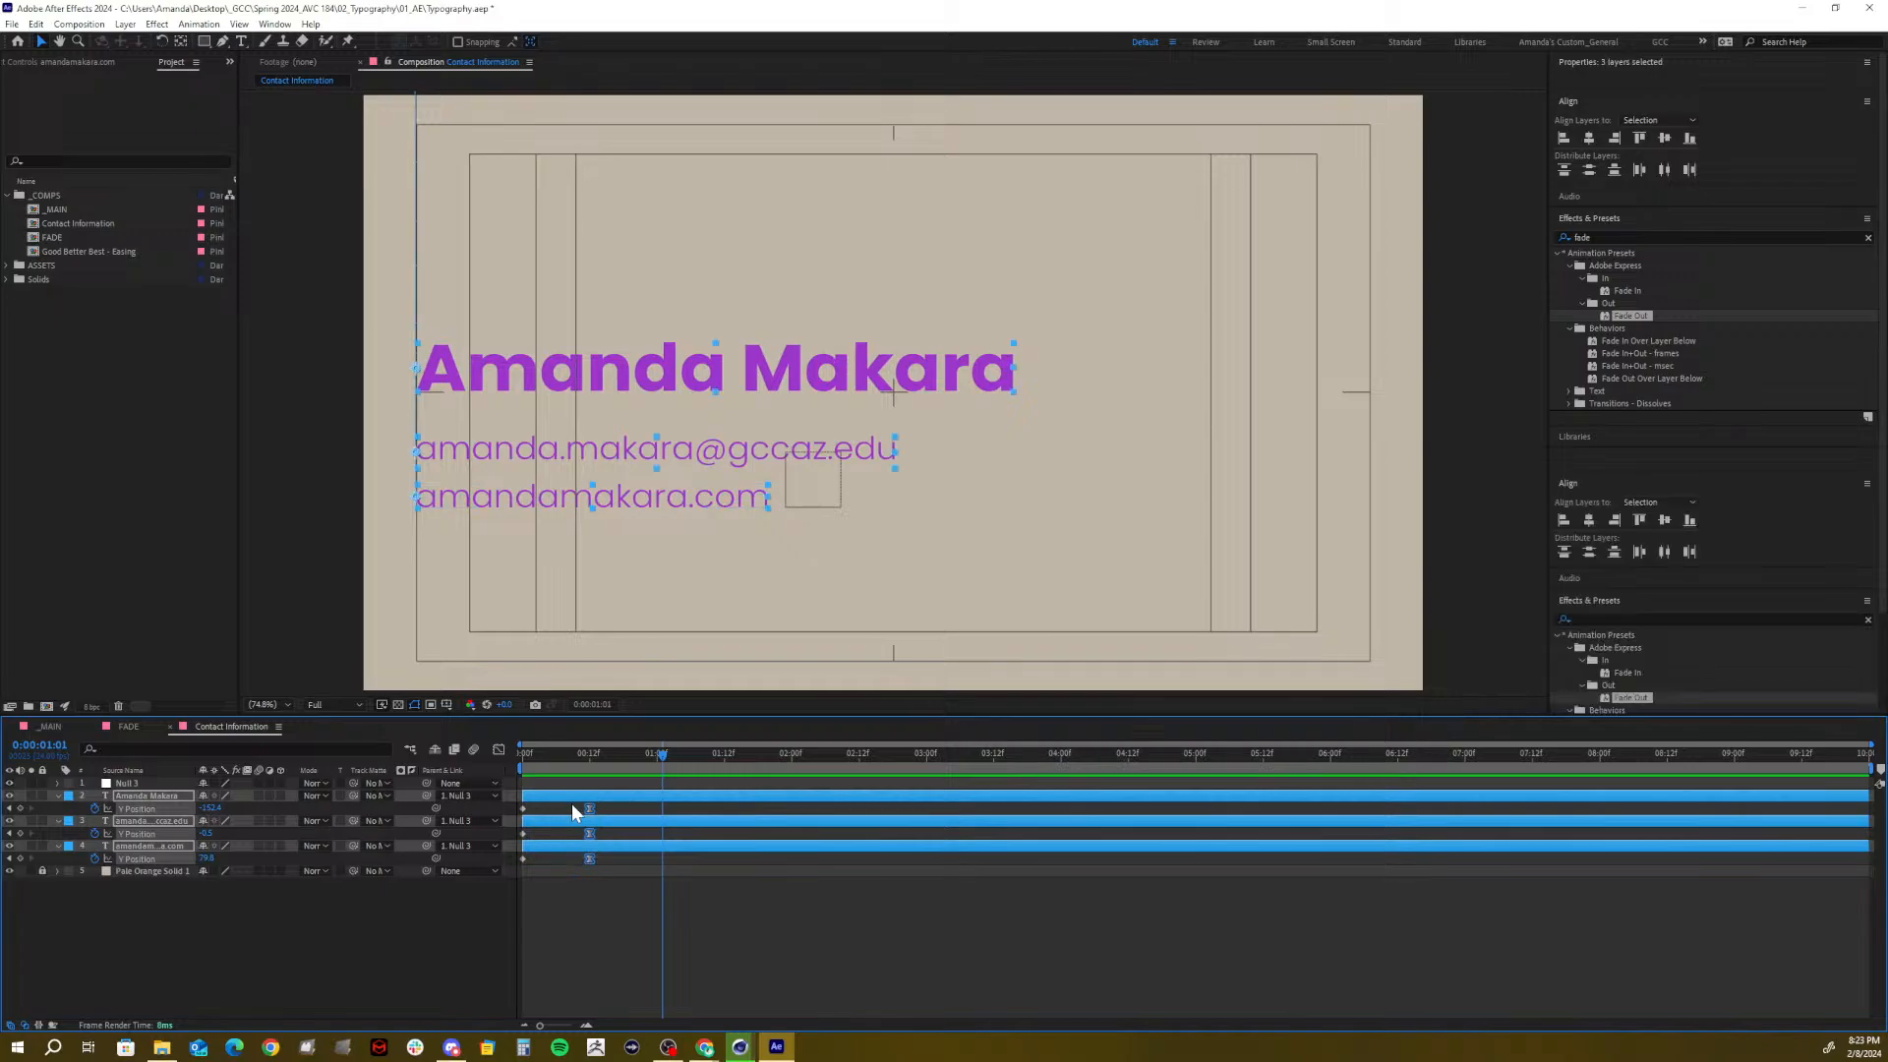
left_click_drag(589, 808, 622, 769)
Delay the name and email keyframes by a frame to stagger the lines, then preview
left_click(539, 939)
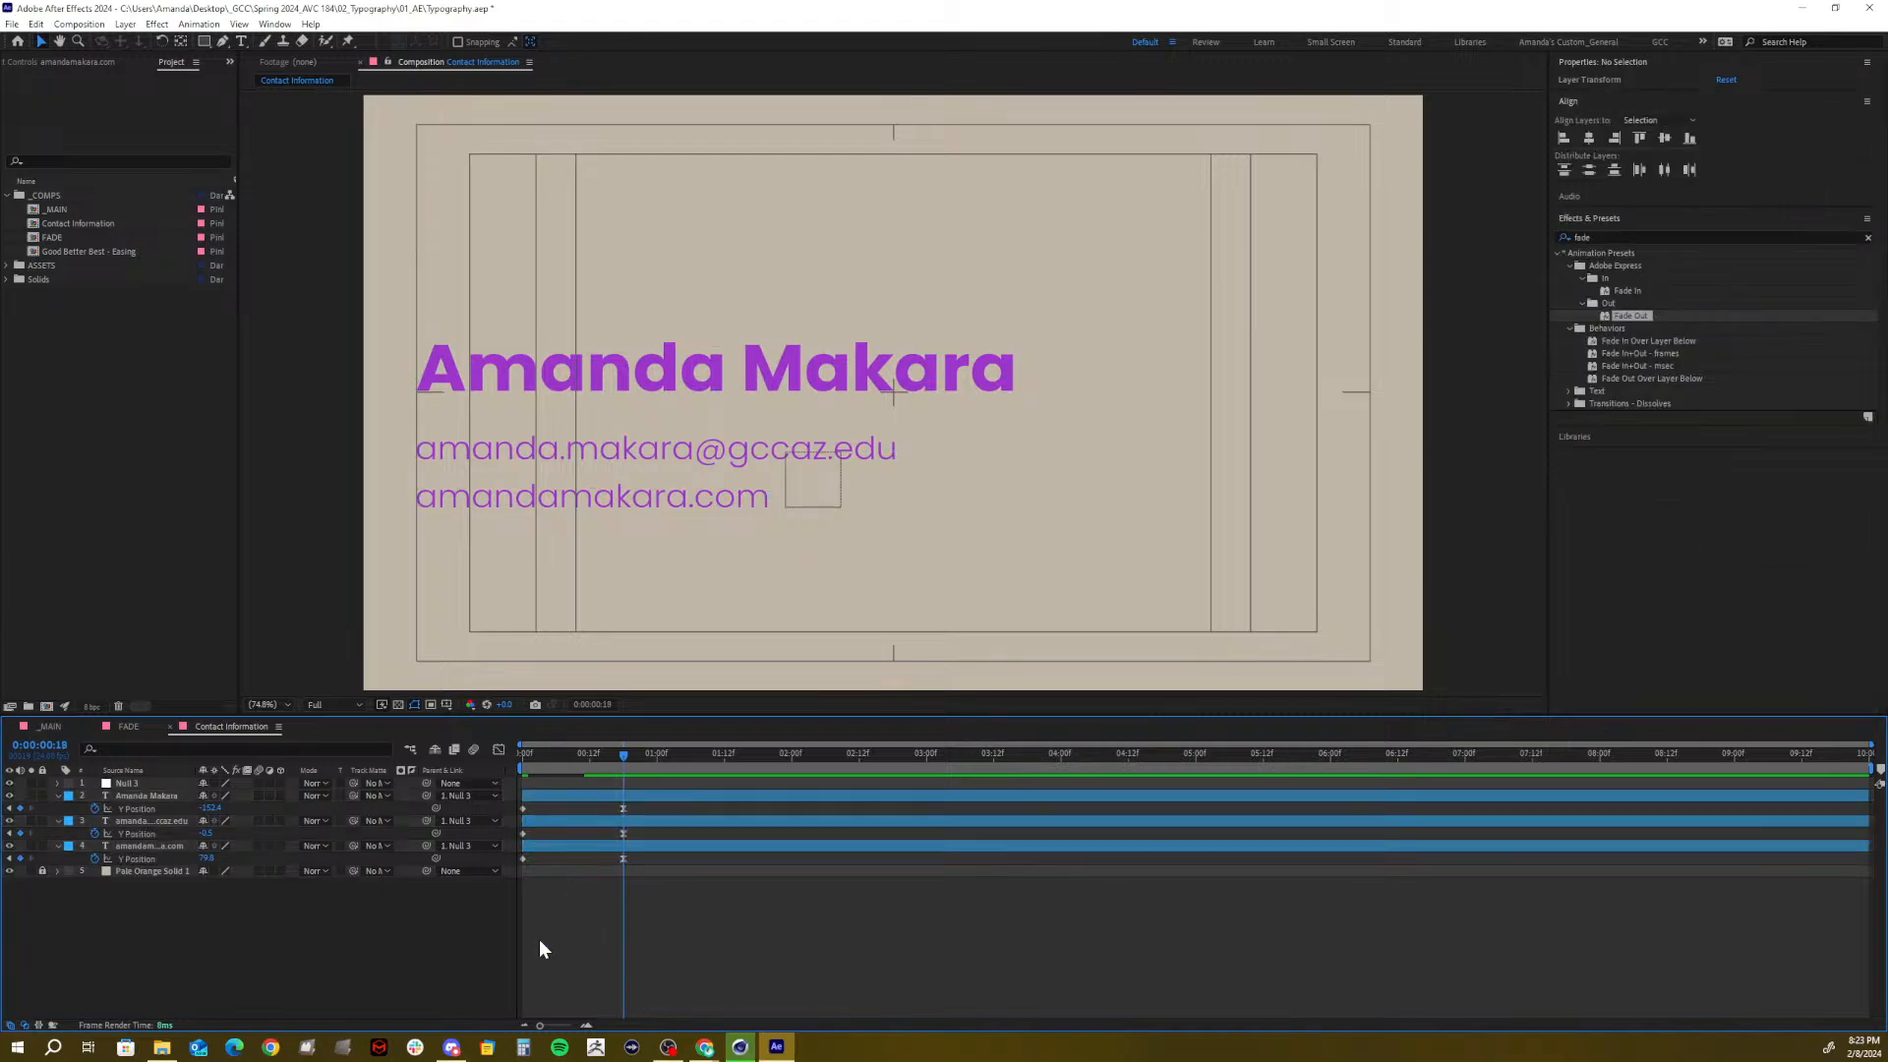
left_click(161, 845)
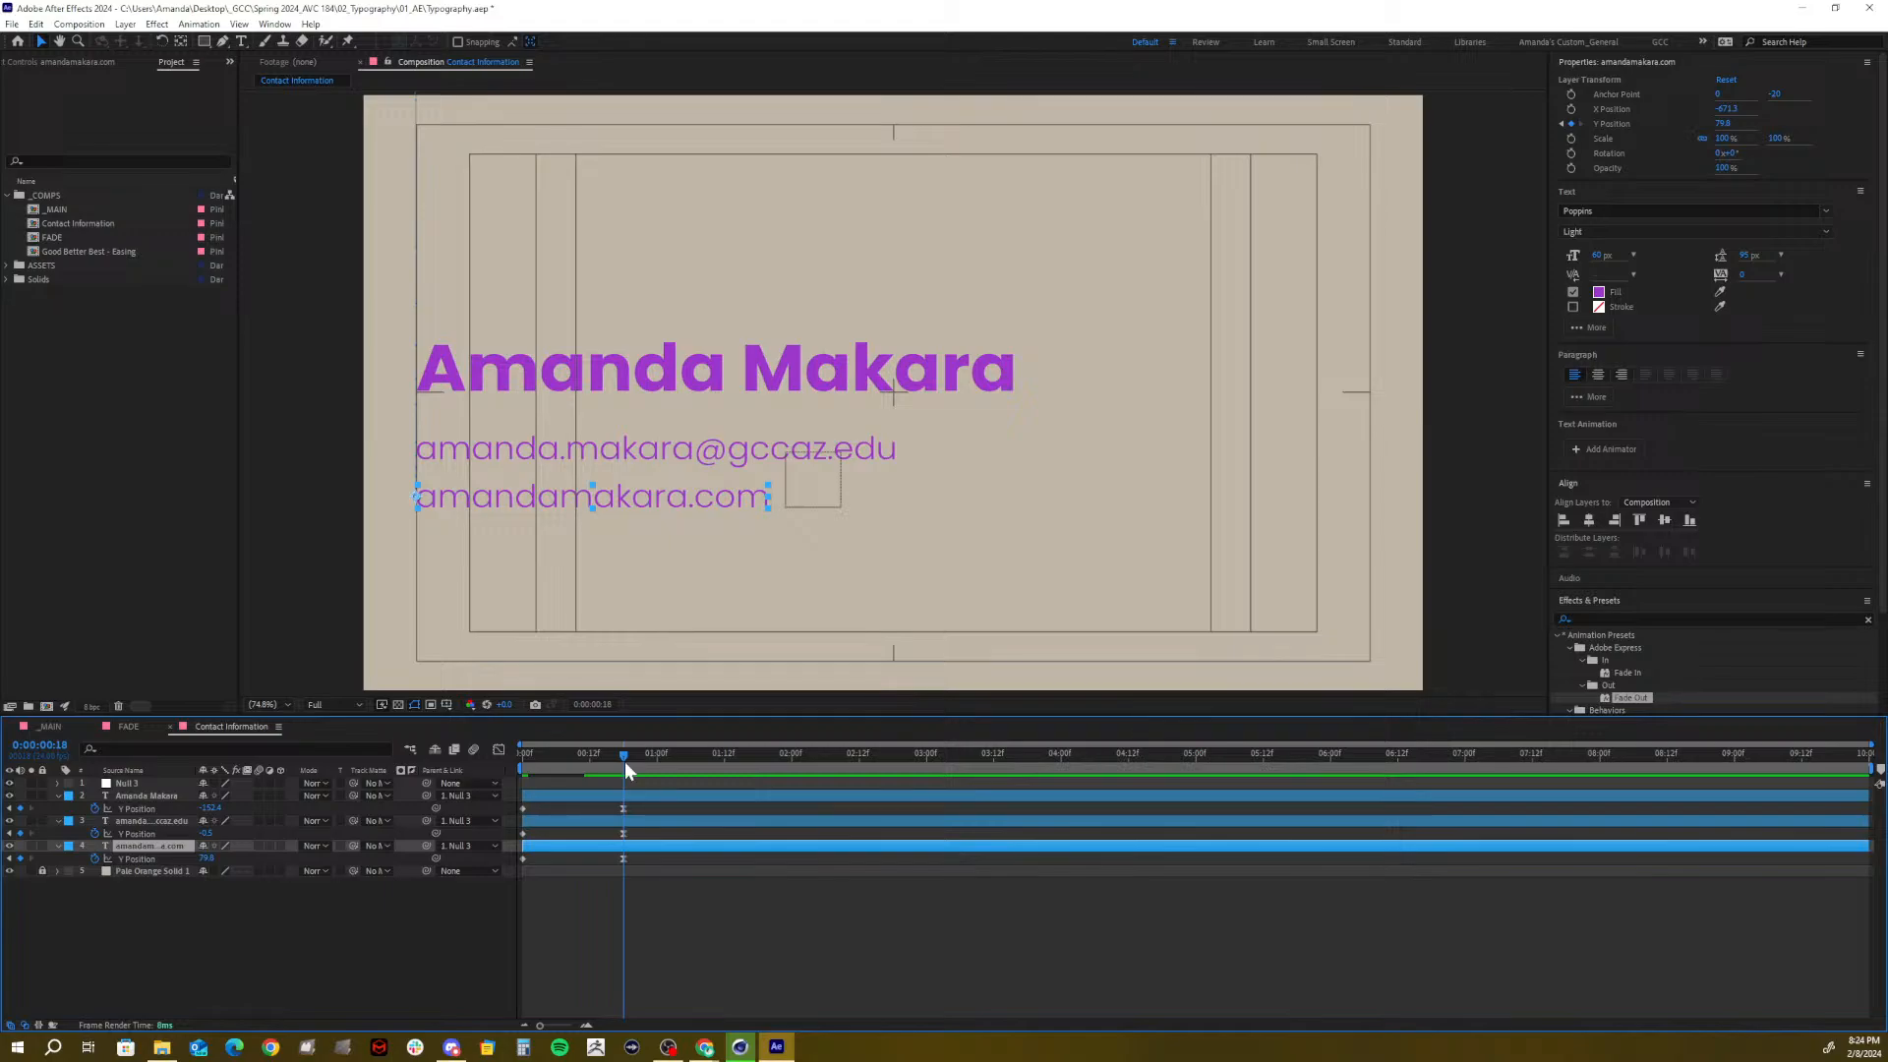
left_click_drag(639, 844, 504, 799)
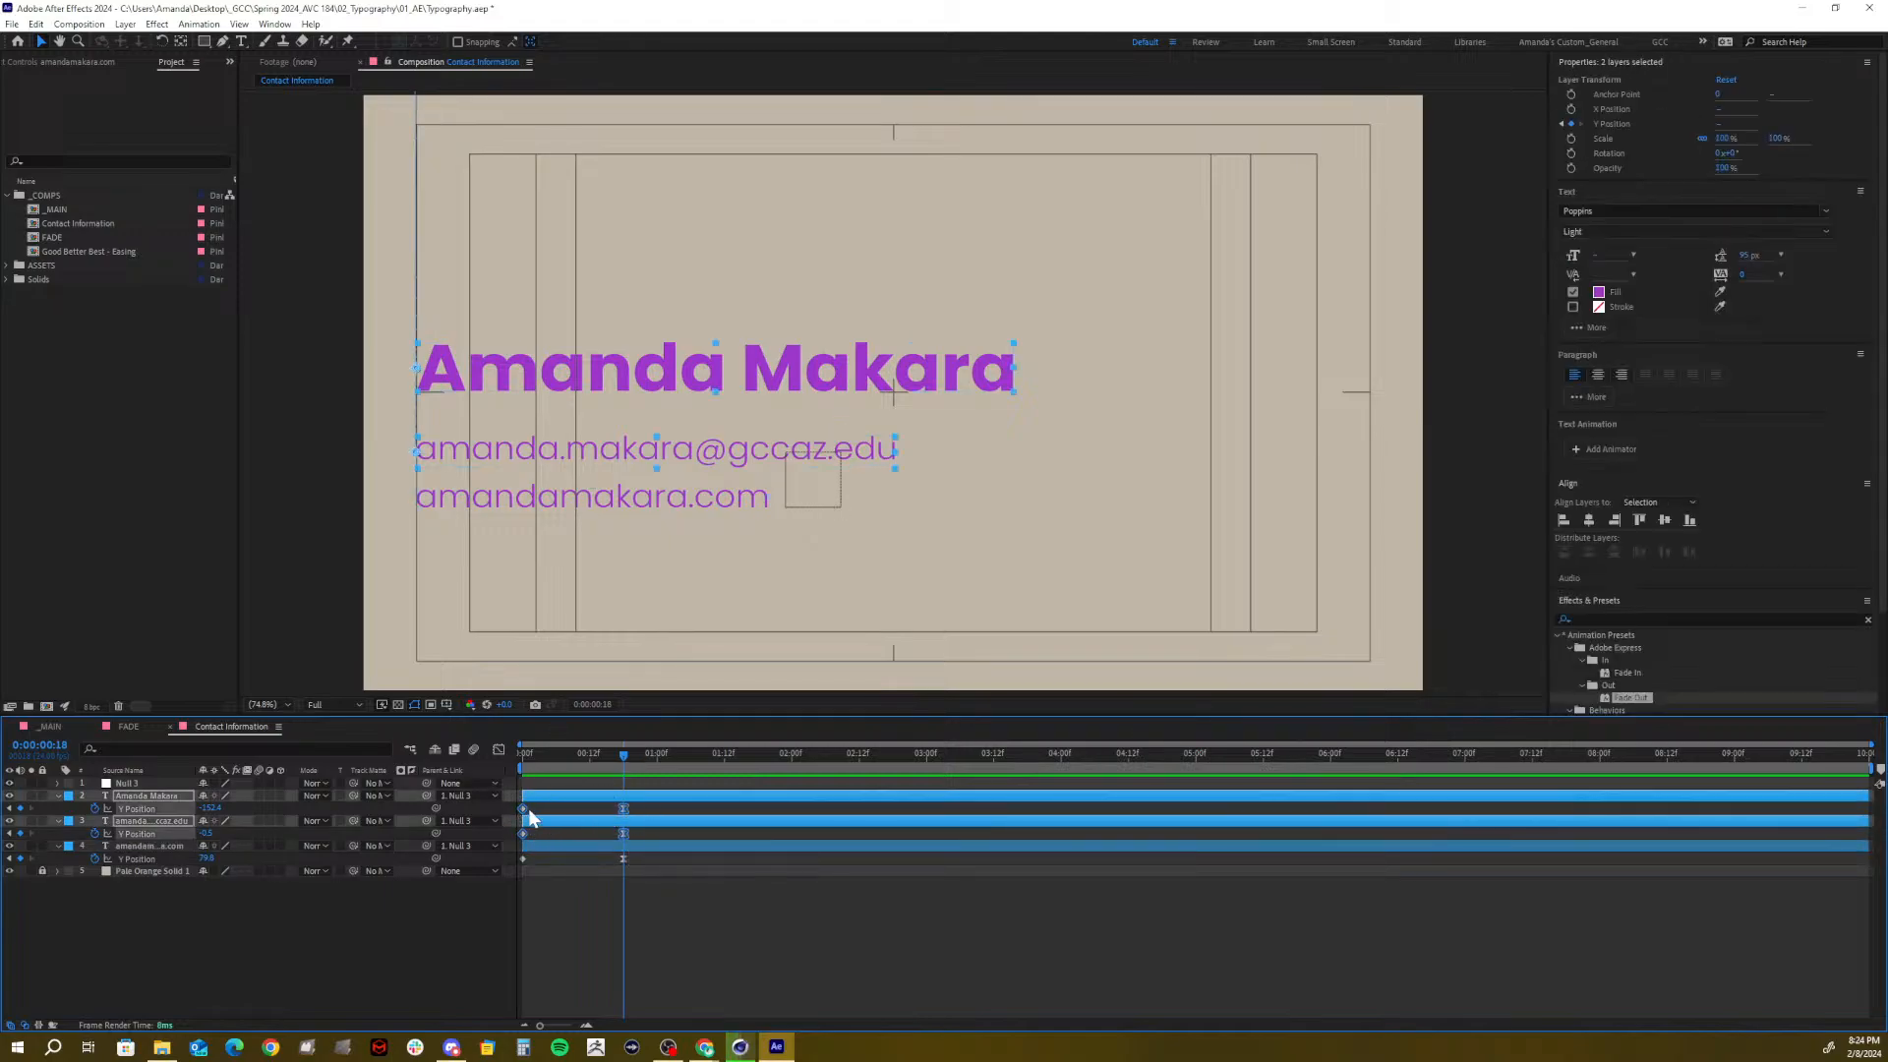
left_click_drag(523, 808, 645, 776)
left_click(593, 810)
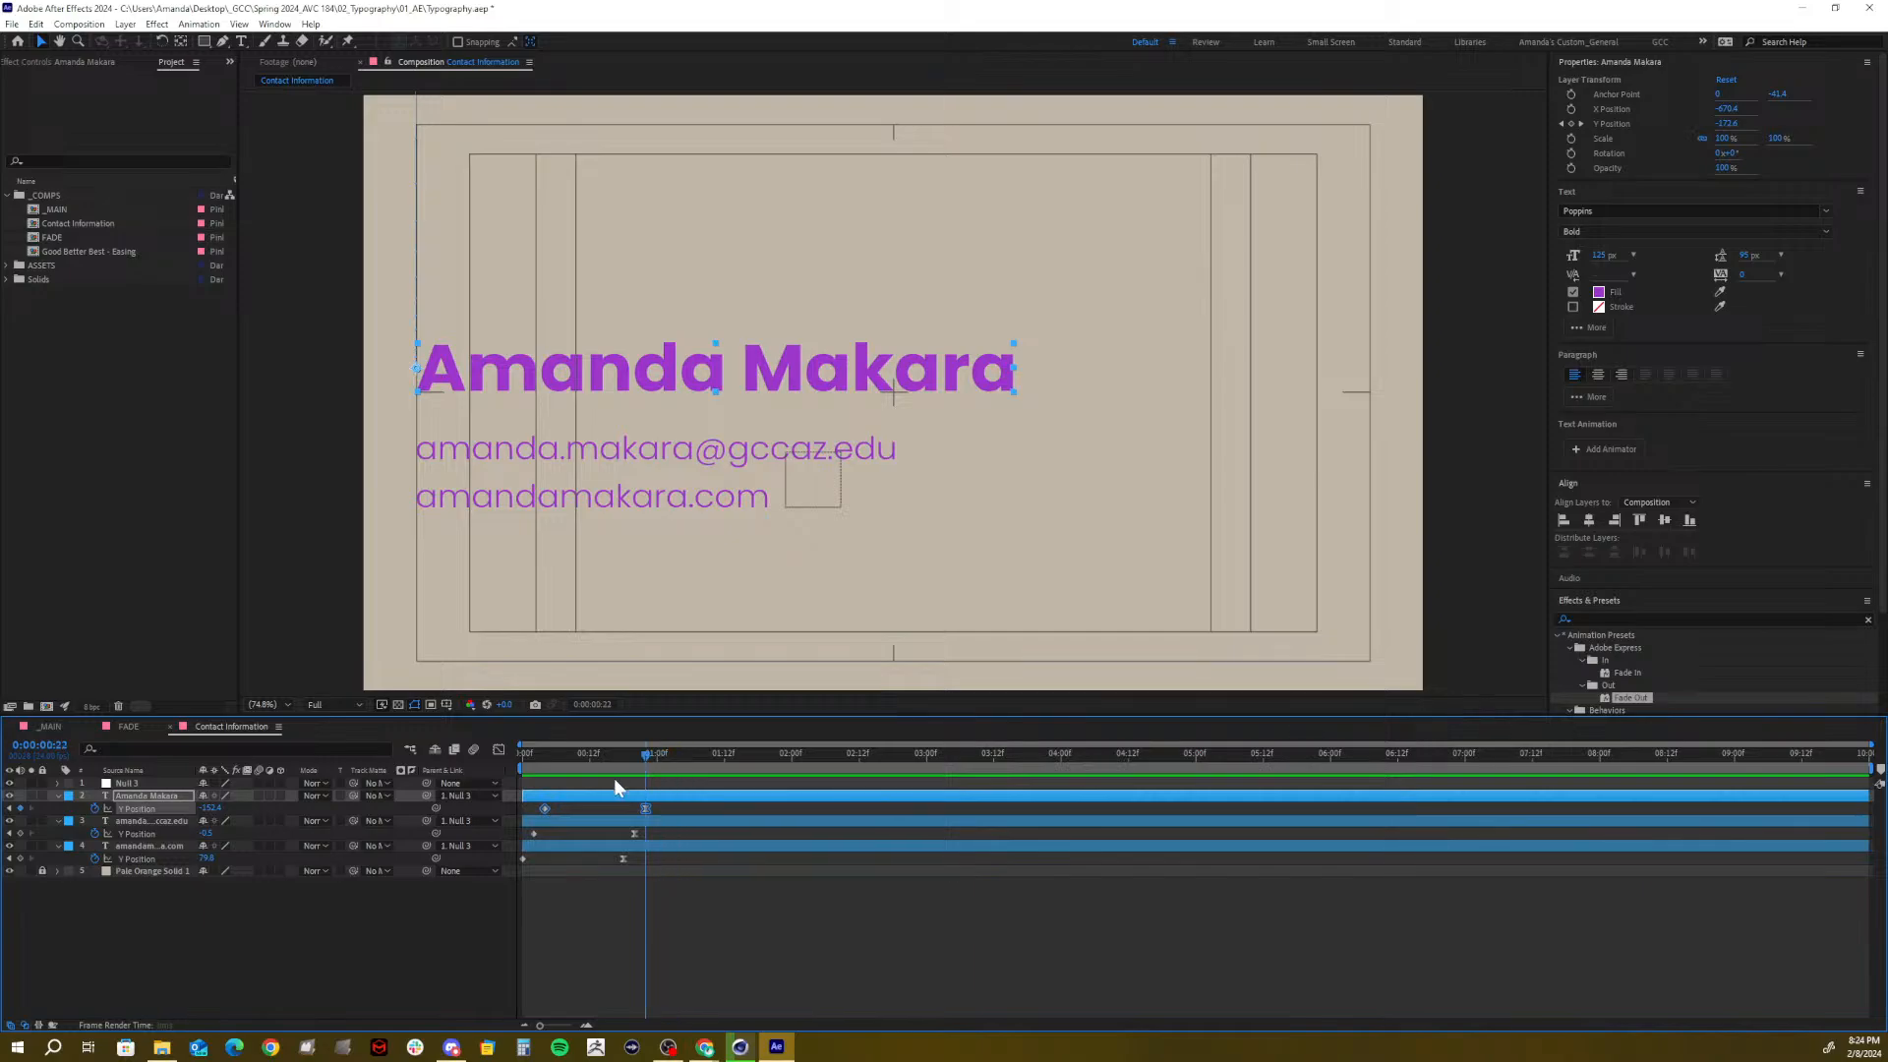
key("space")
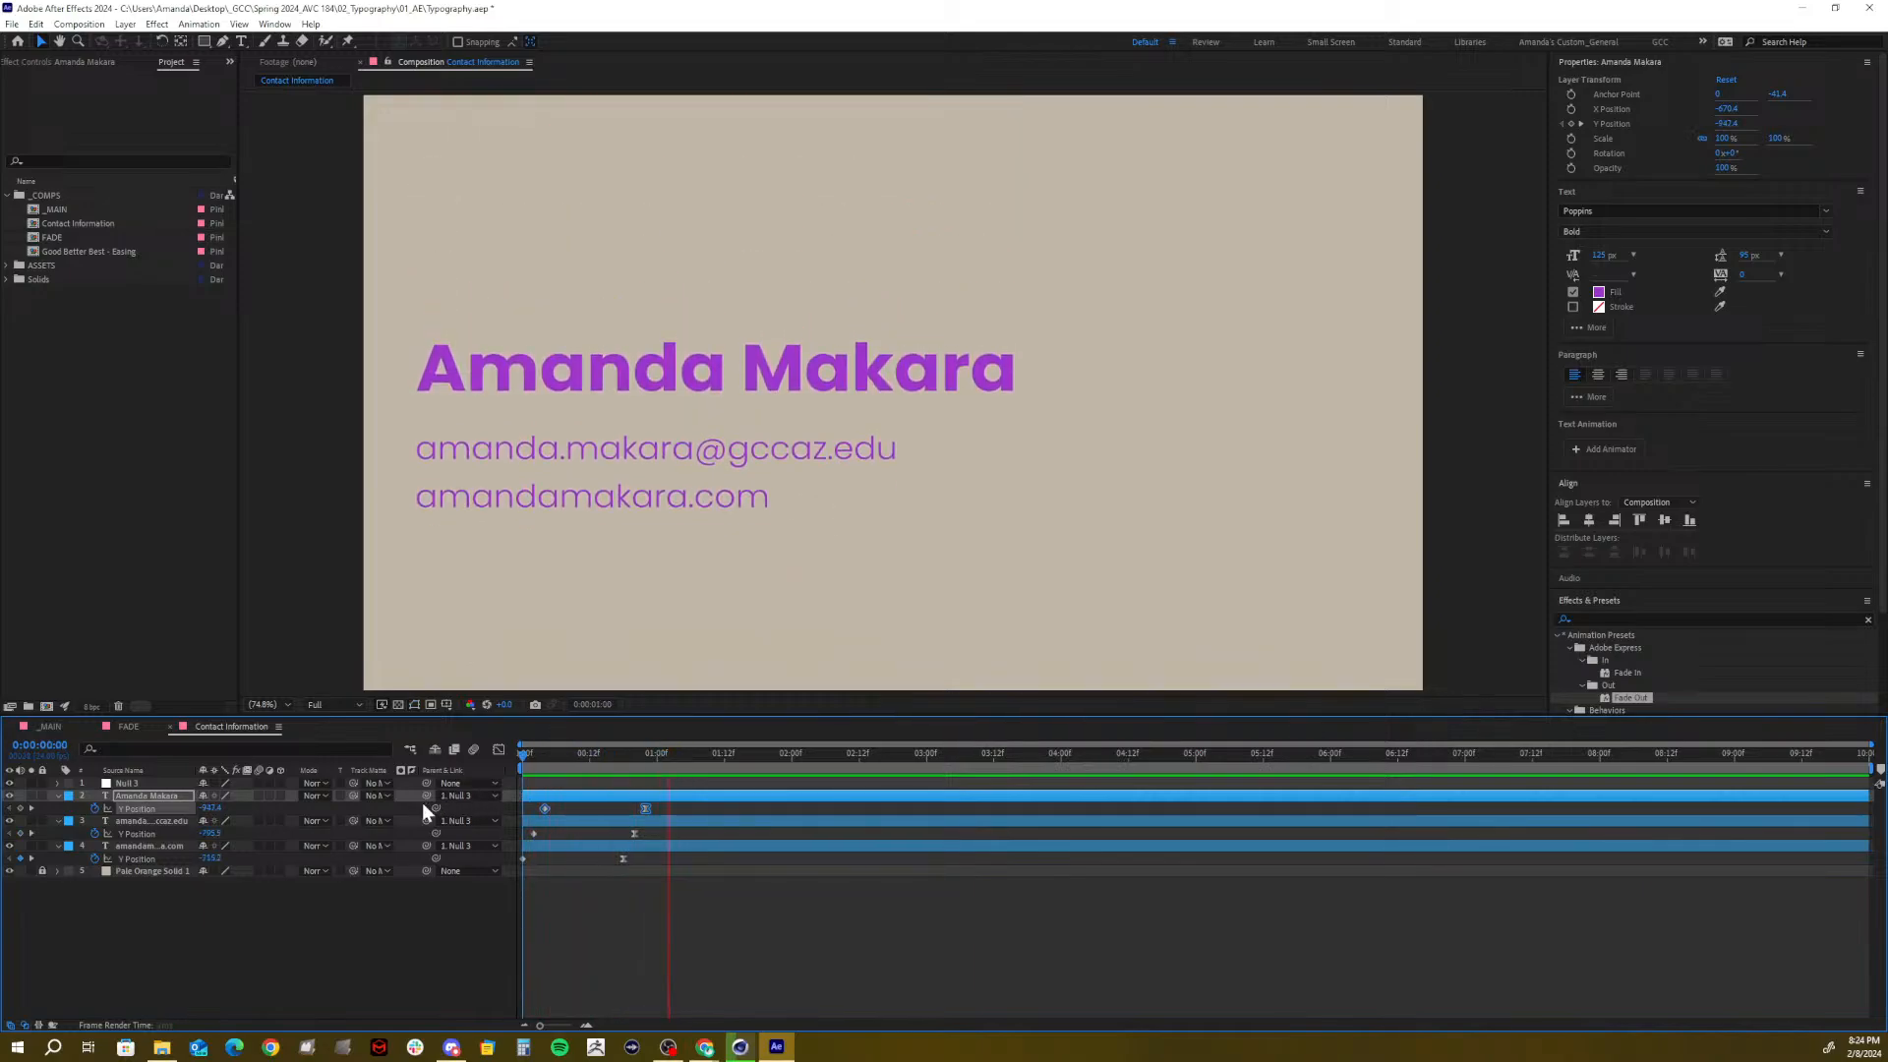
key("space")
Save the project and collapse the three text layers' properties
left_click(119, 916)
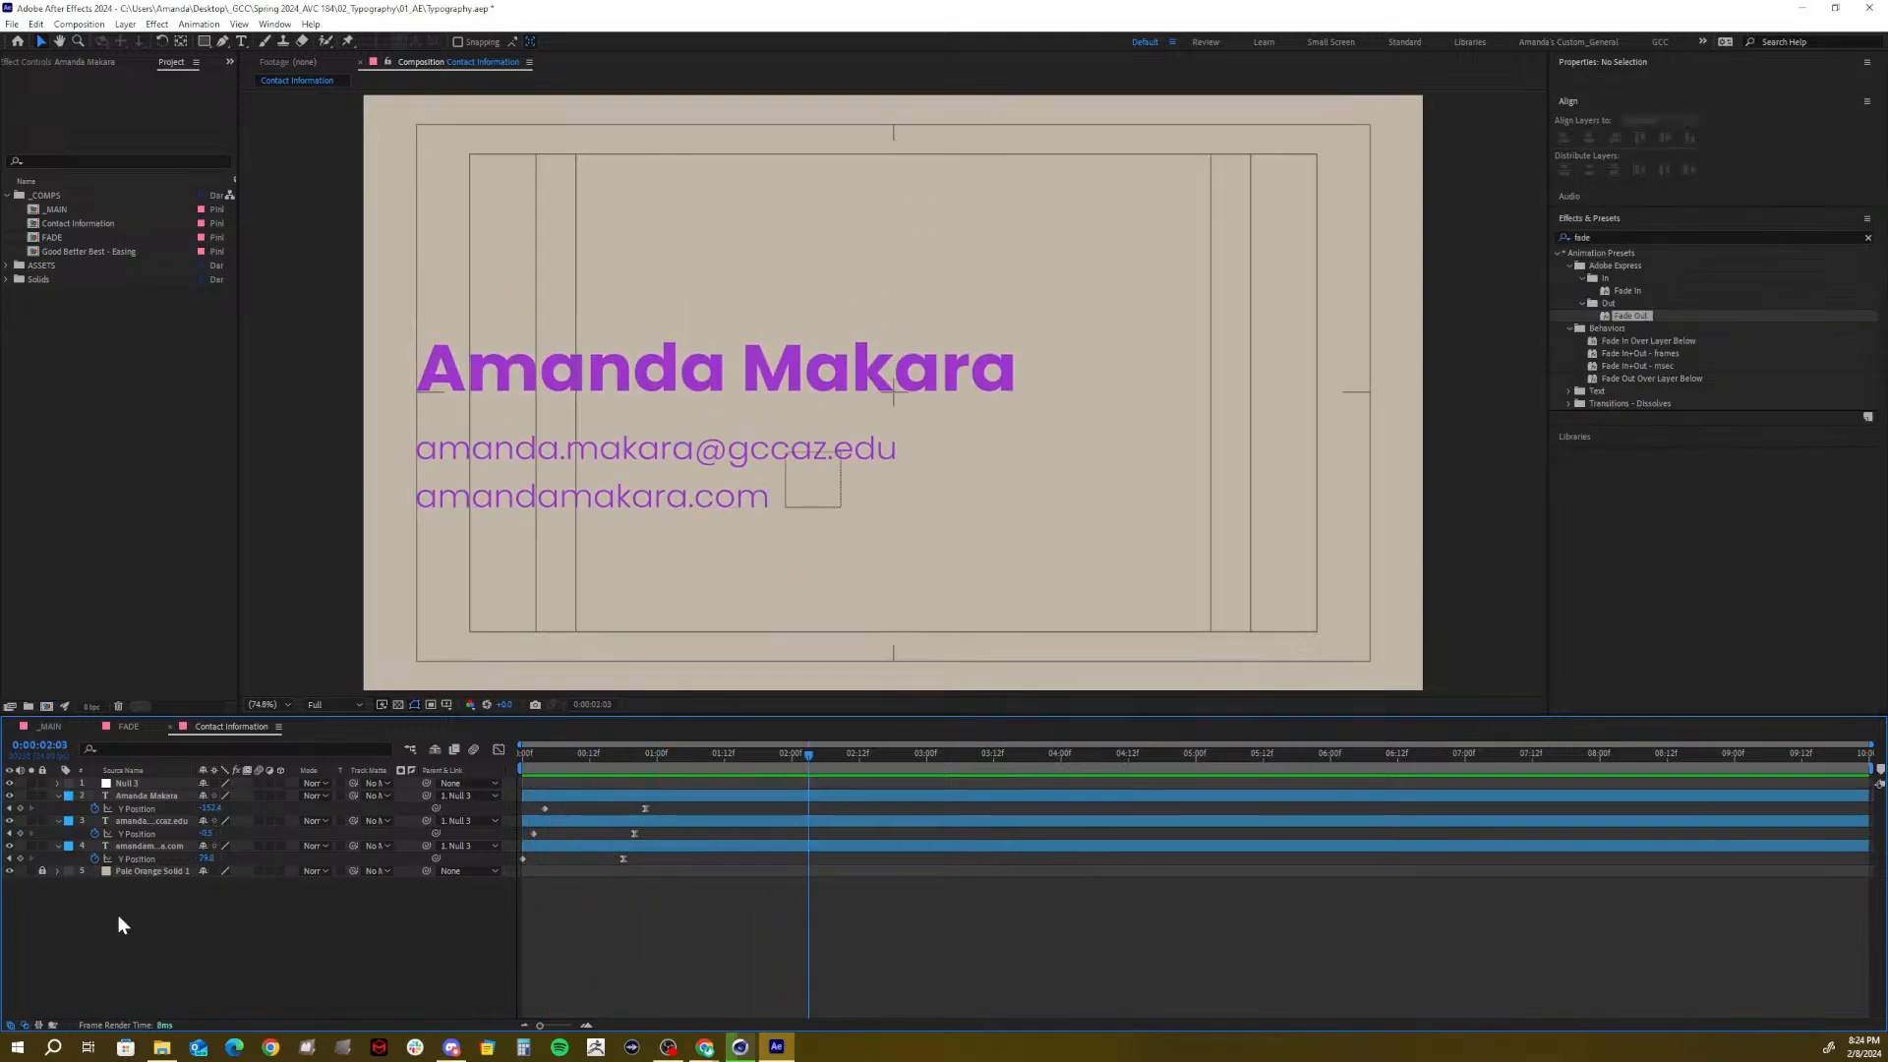
key("ctrl+s")
left_click(57, 796)
left_click(57, 809)
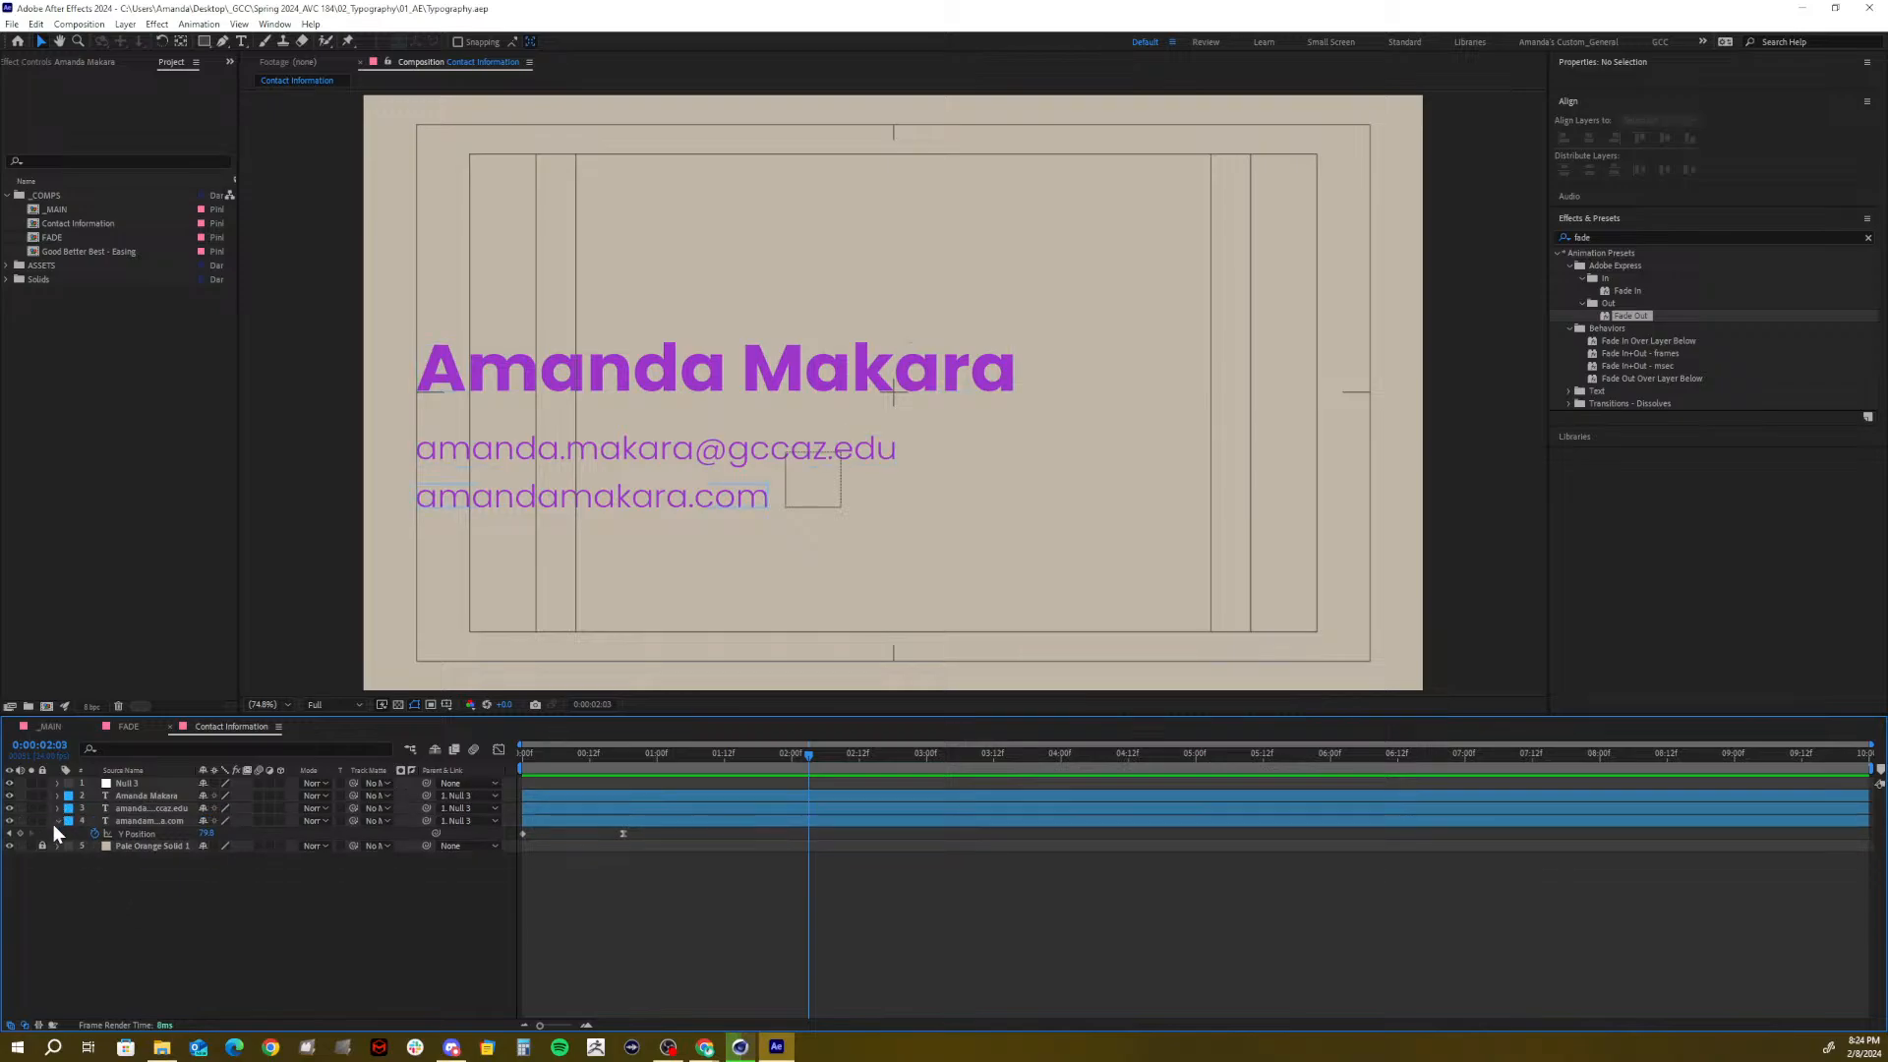
left_click(57, 821)
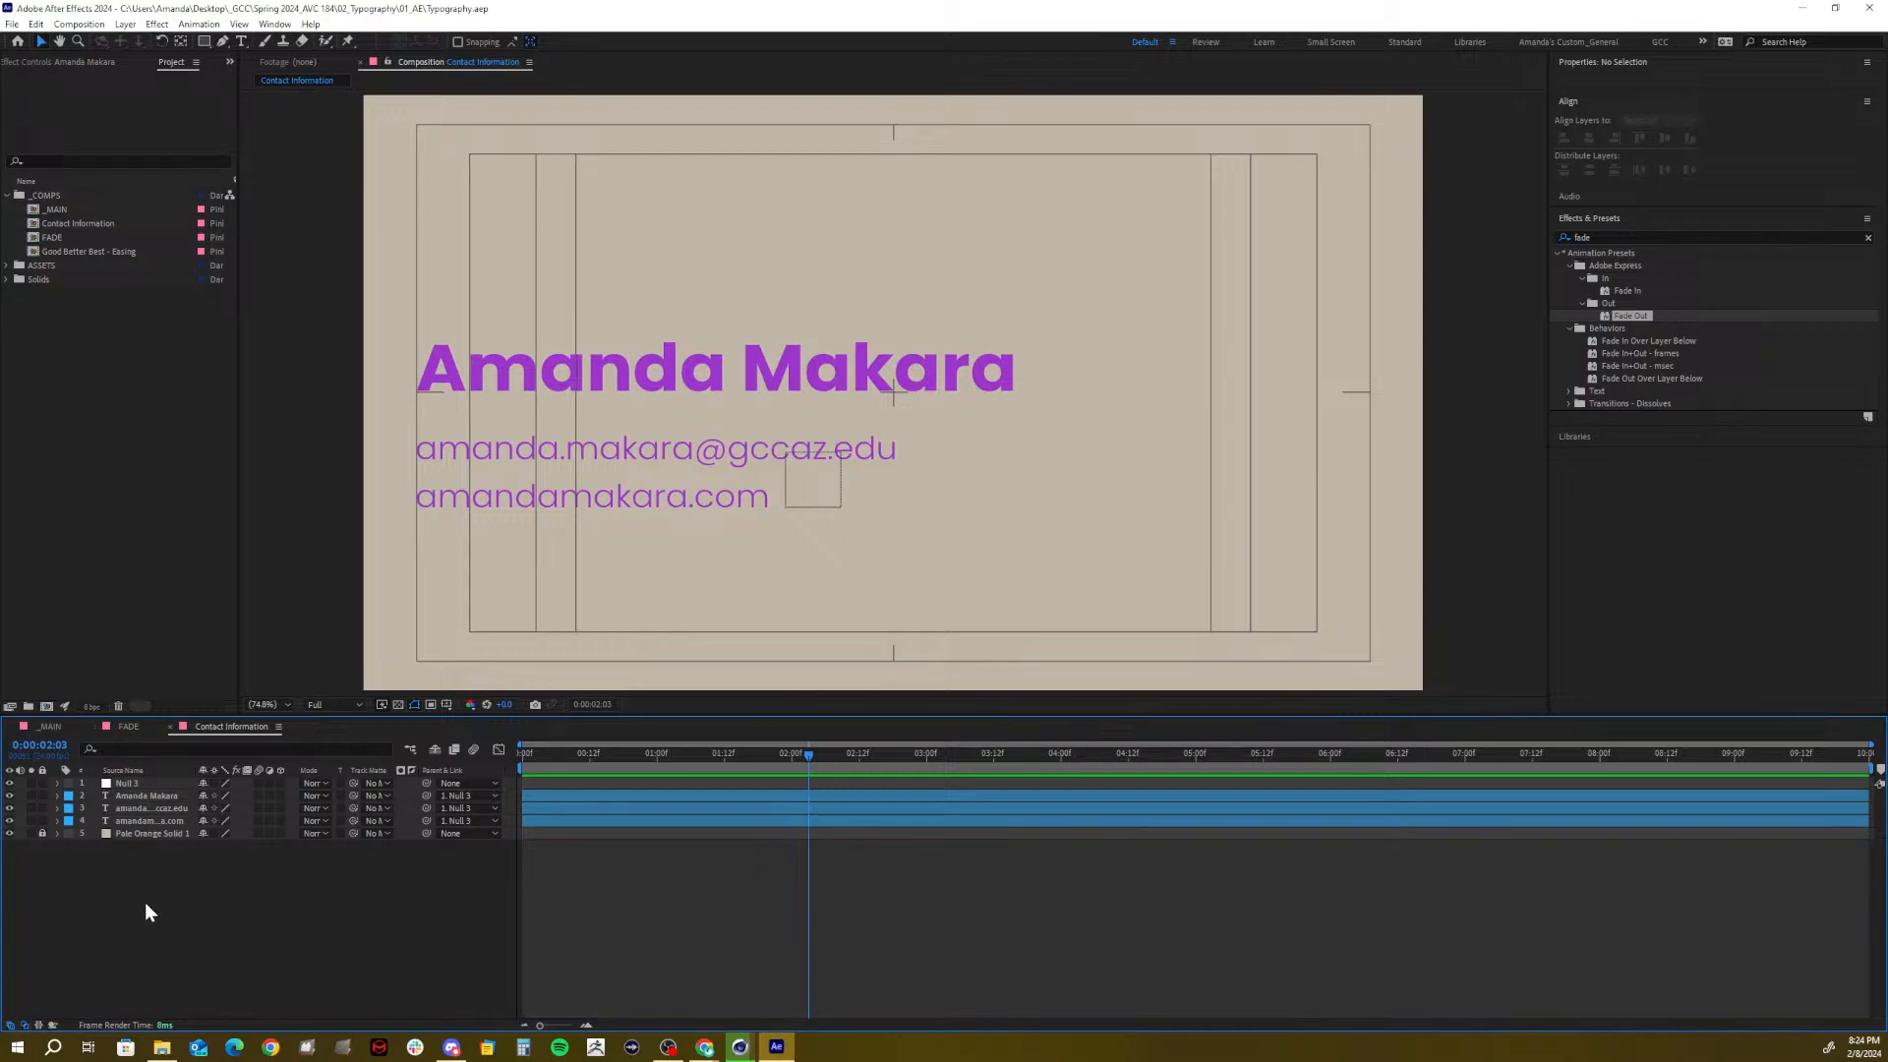
Delete Null 3 and create Medium Magenta Solid 1, a full-frame solid in magenta E654E4
left_click(132, 783)
key("Delete")
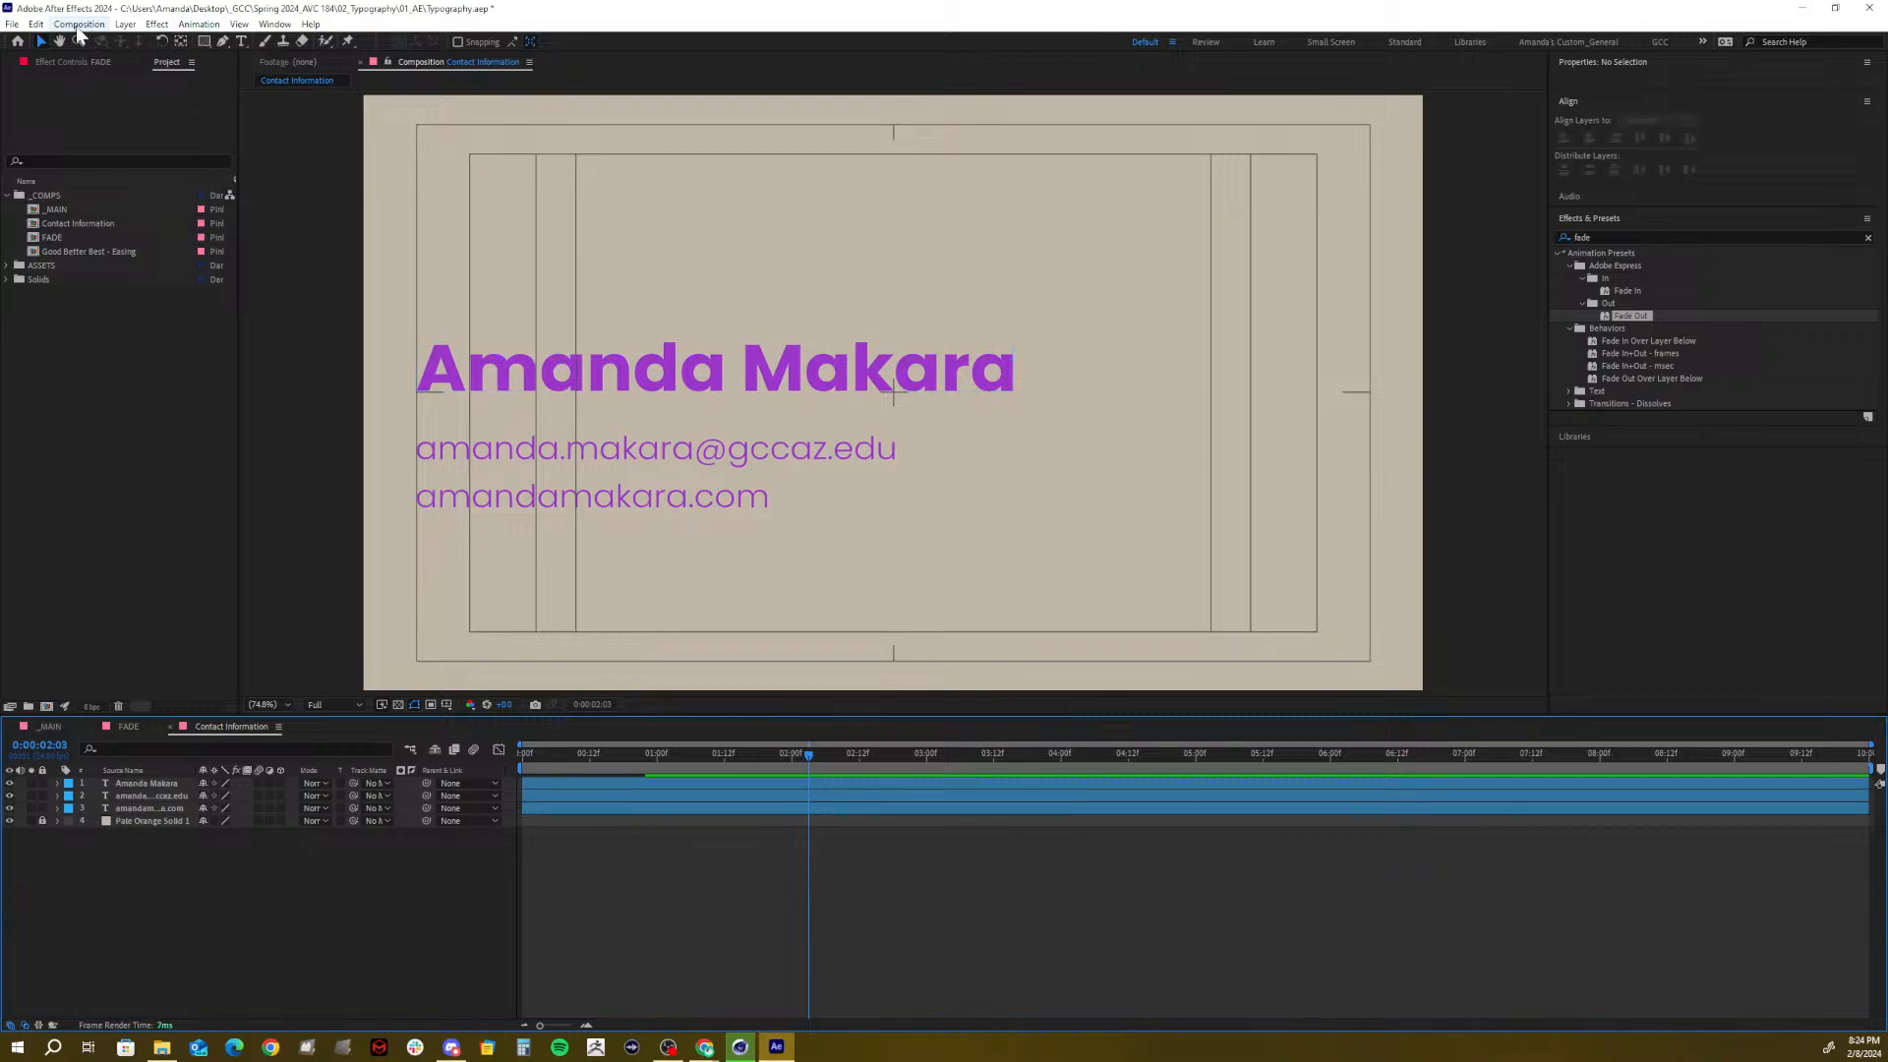
left_click(126, 23)
mouse_move(144, 43)
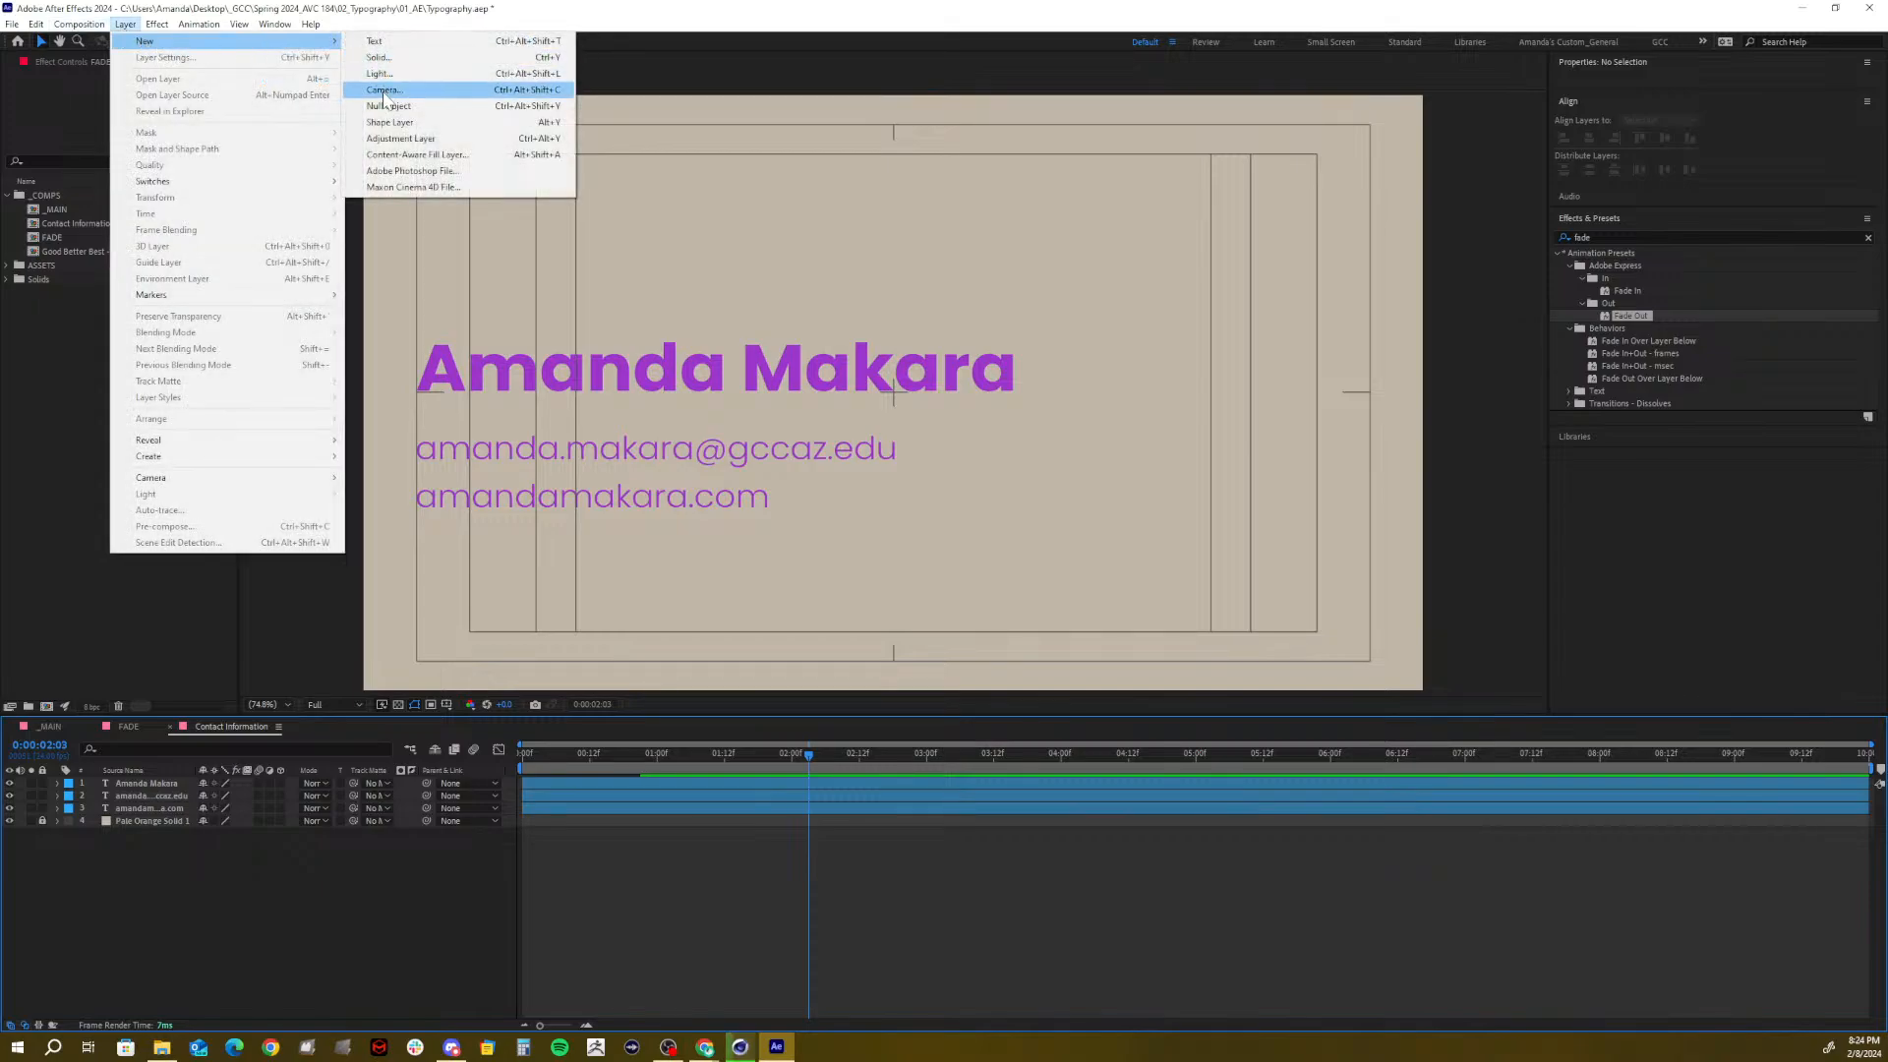
left_click(381, 59)
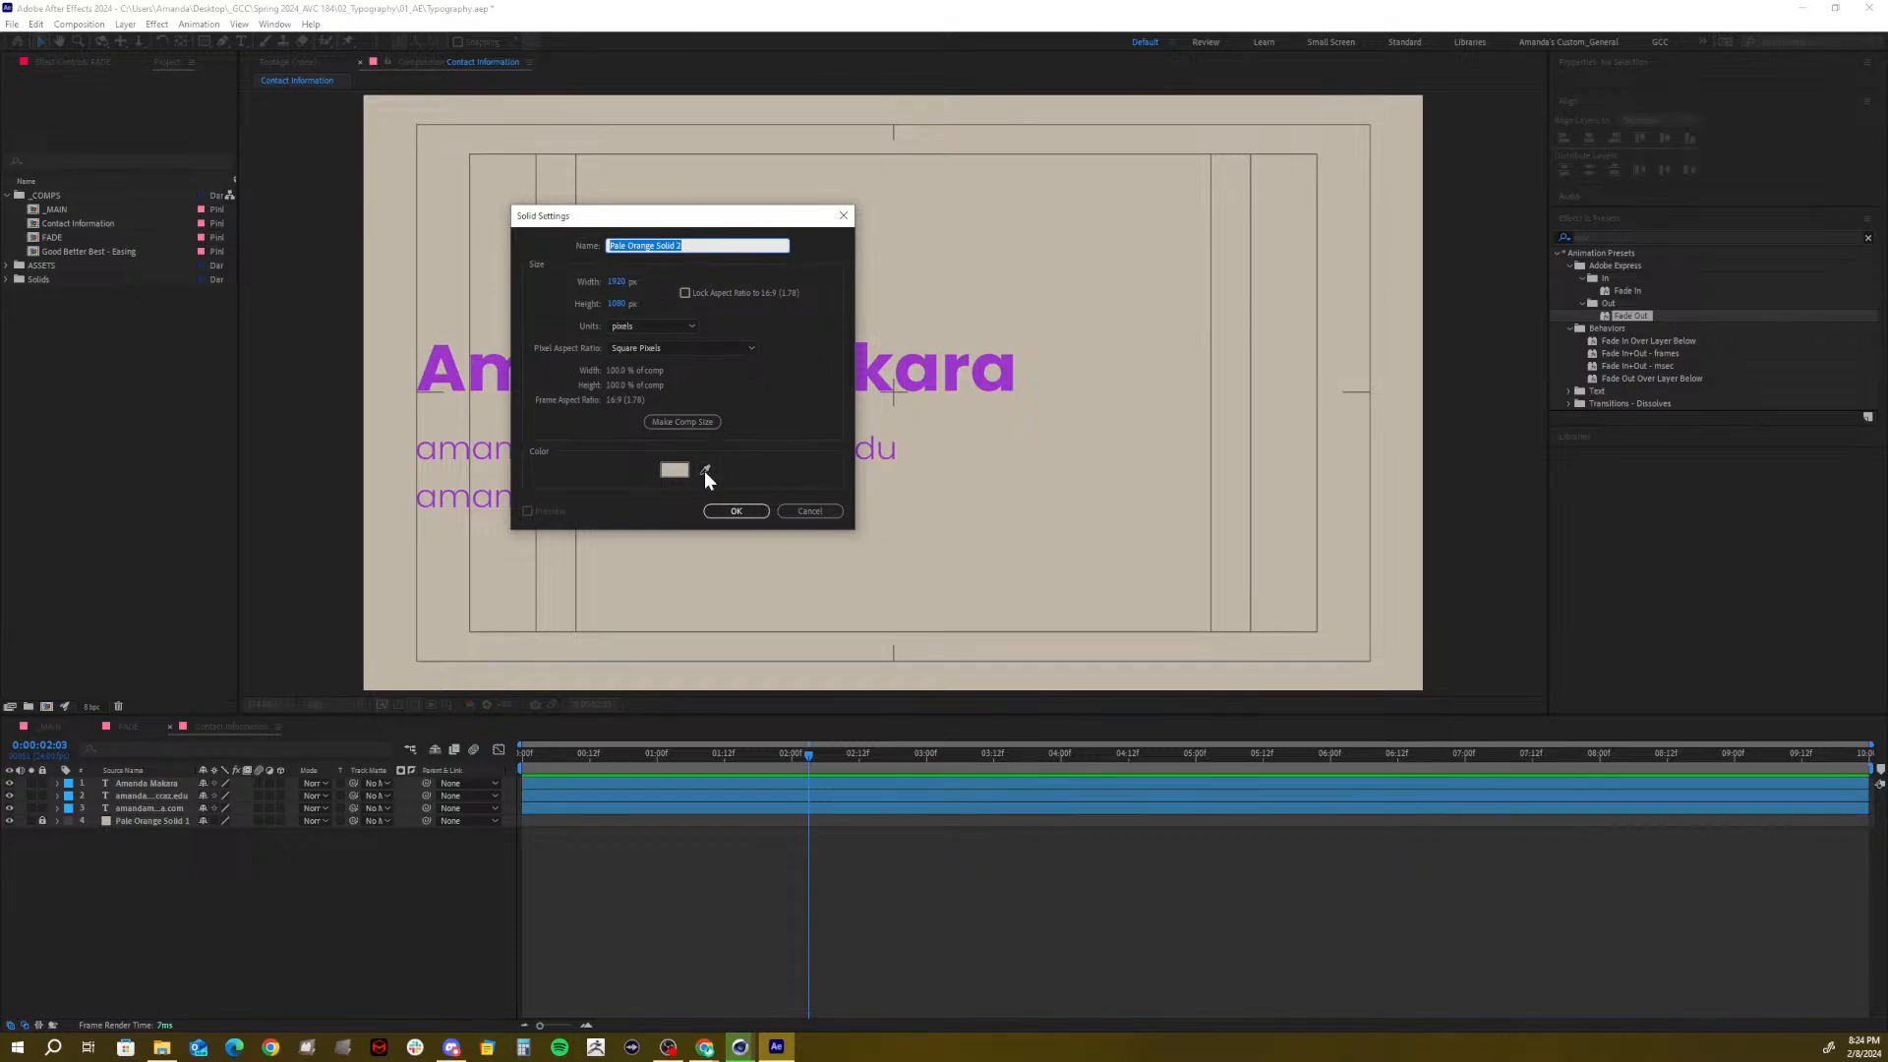
left_click(676, 471)
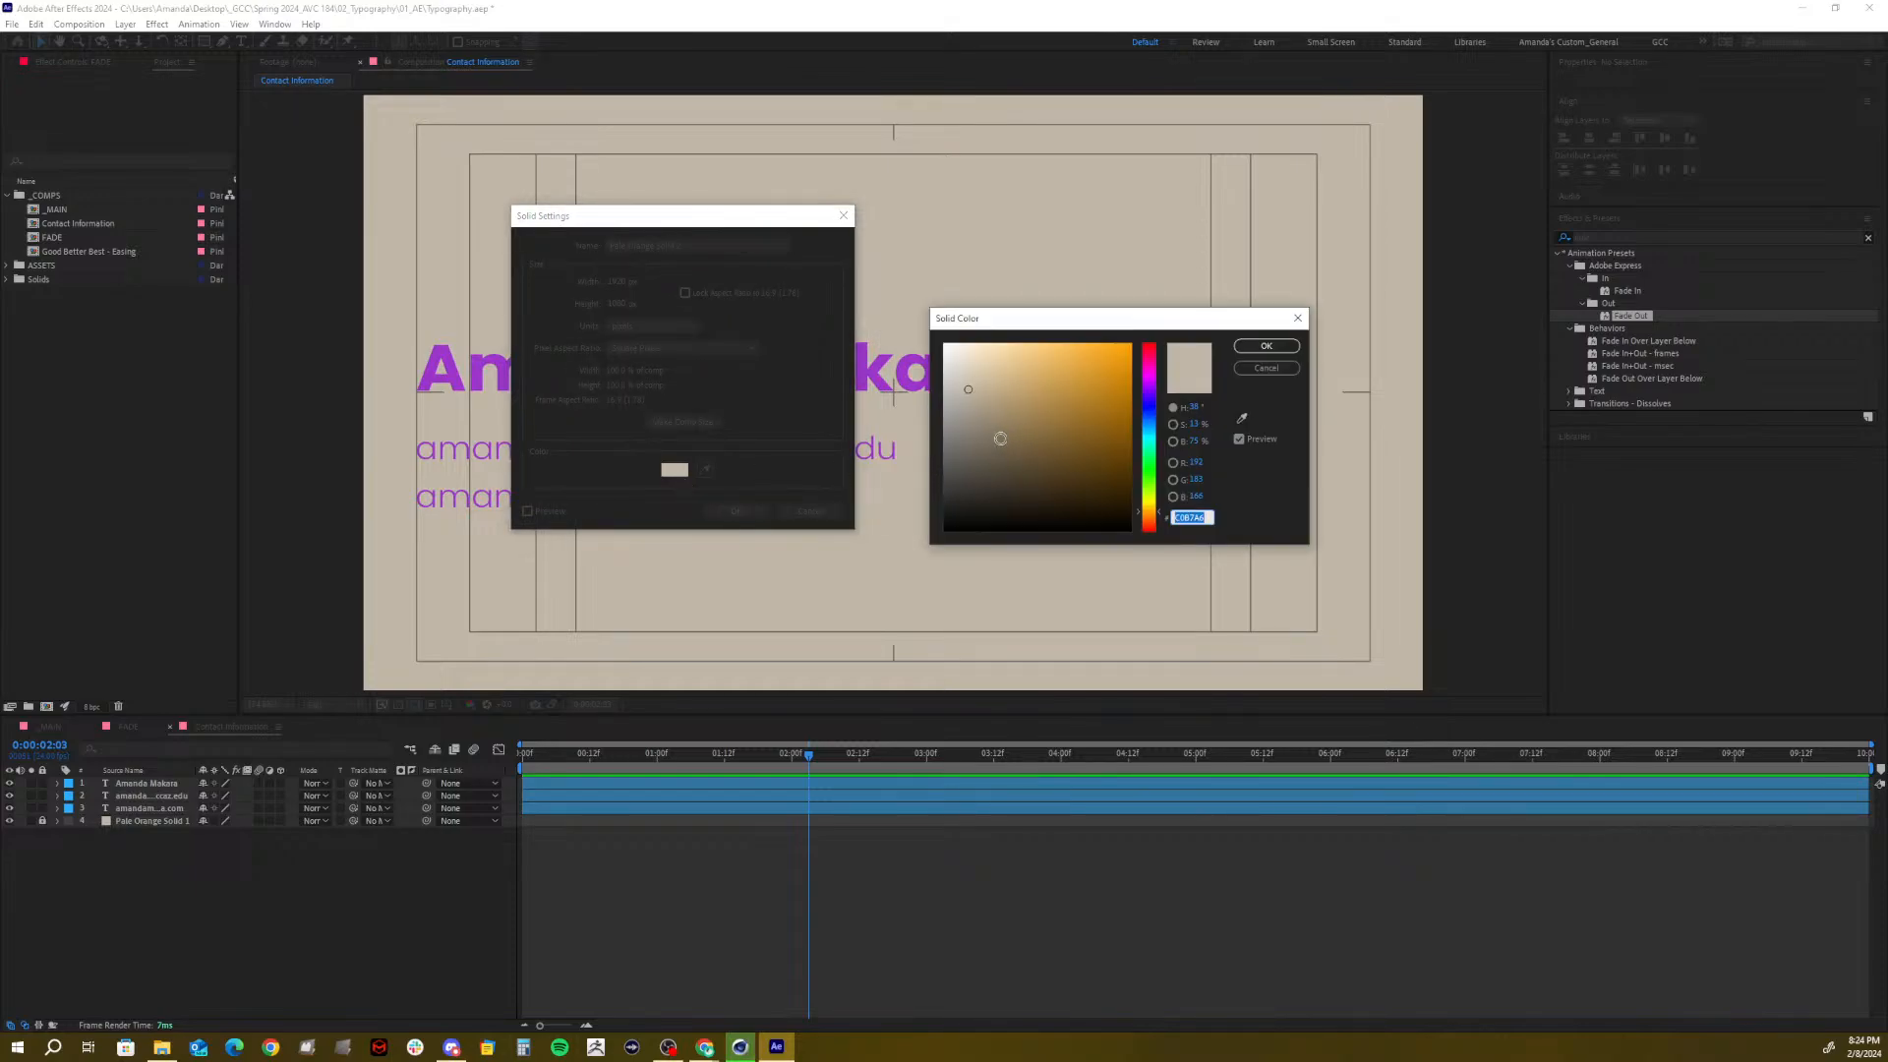
left_click_drag(1148, 389, 1032, 355)
left_click(1263, 345)
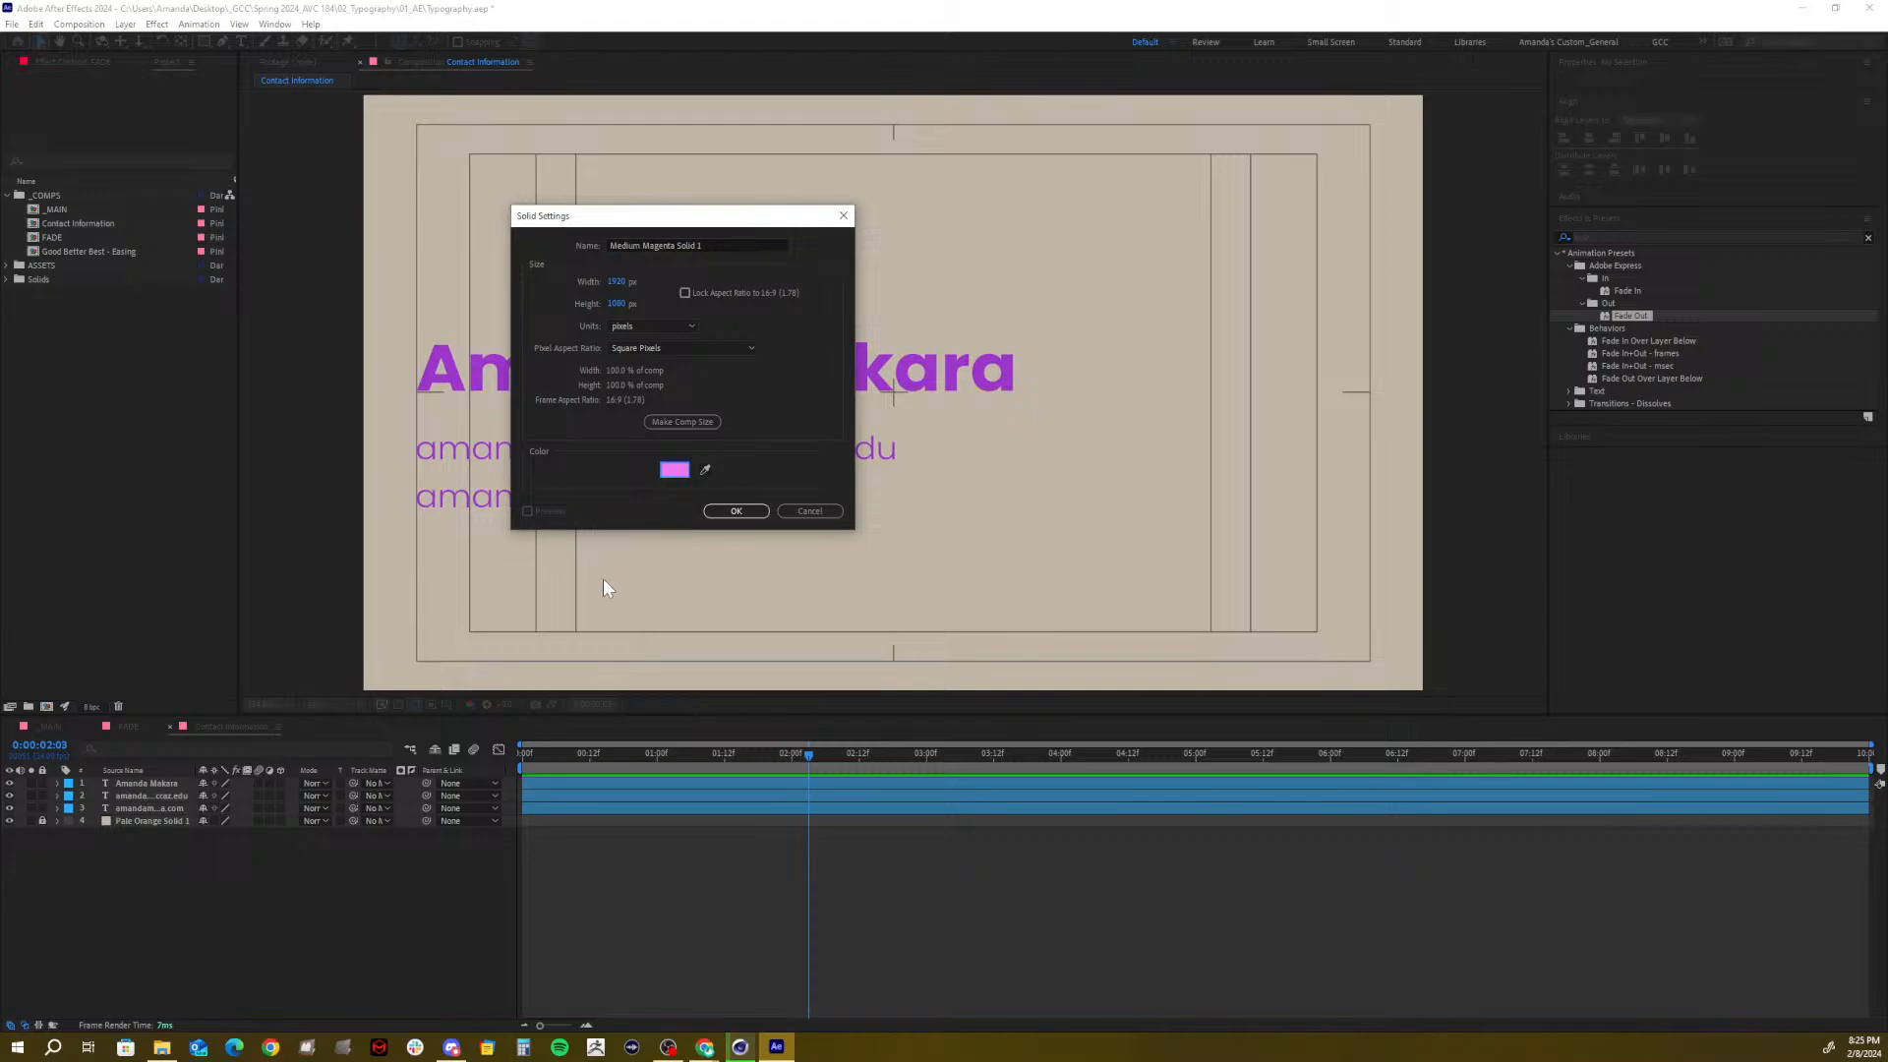
left_click(753, 513)
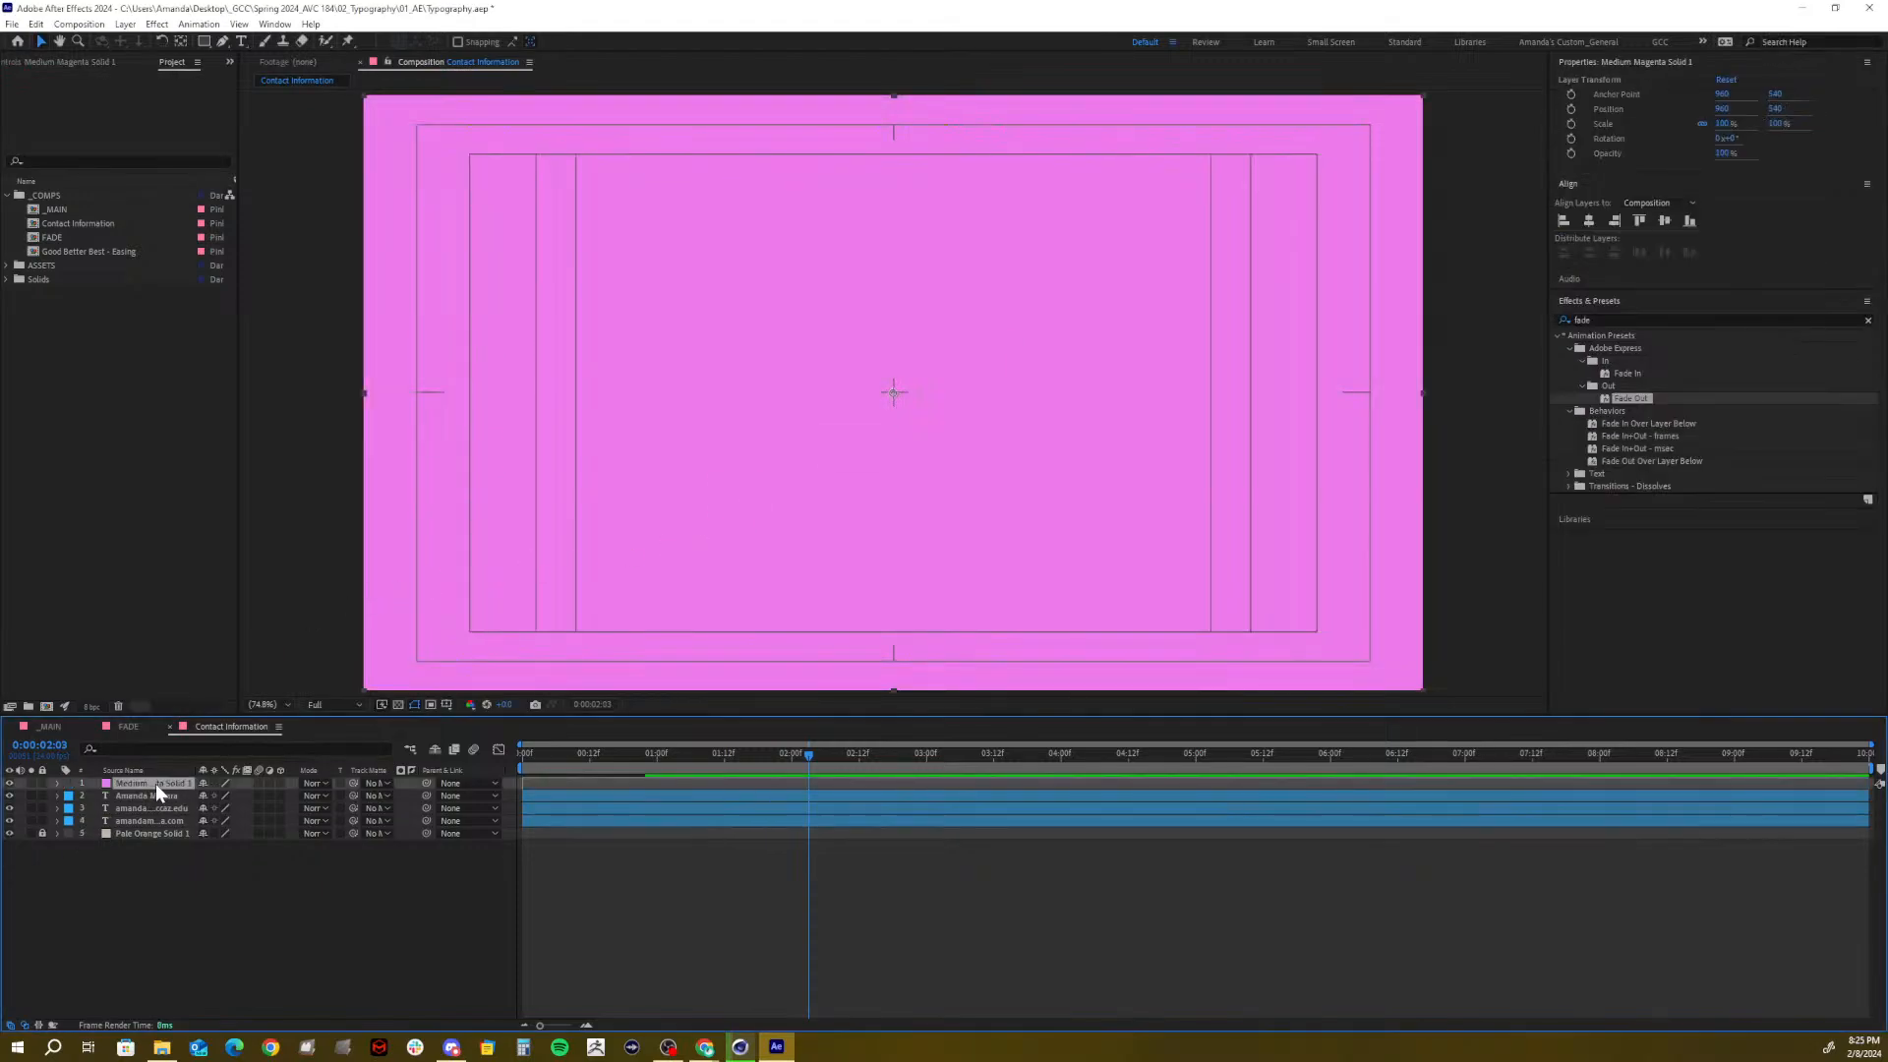
Lower the magenta solid to Y 1077 and find the frame where the title layer settles
key("p")
left_click_drag(234, 796, 708, 725)
left_click_drag(707, 726, 706, 725)
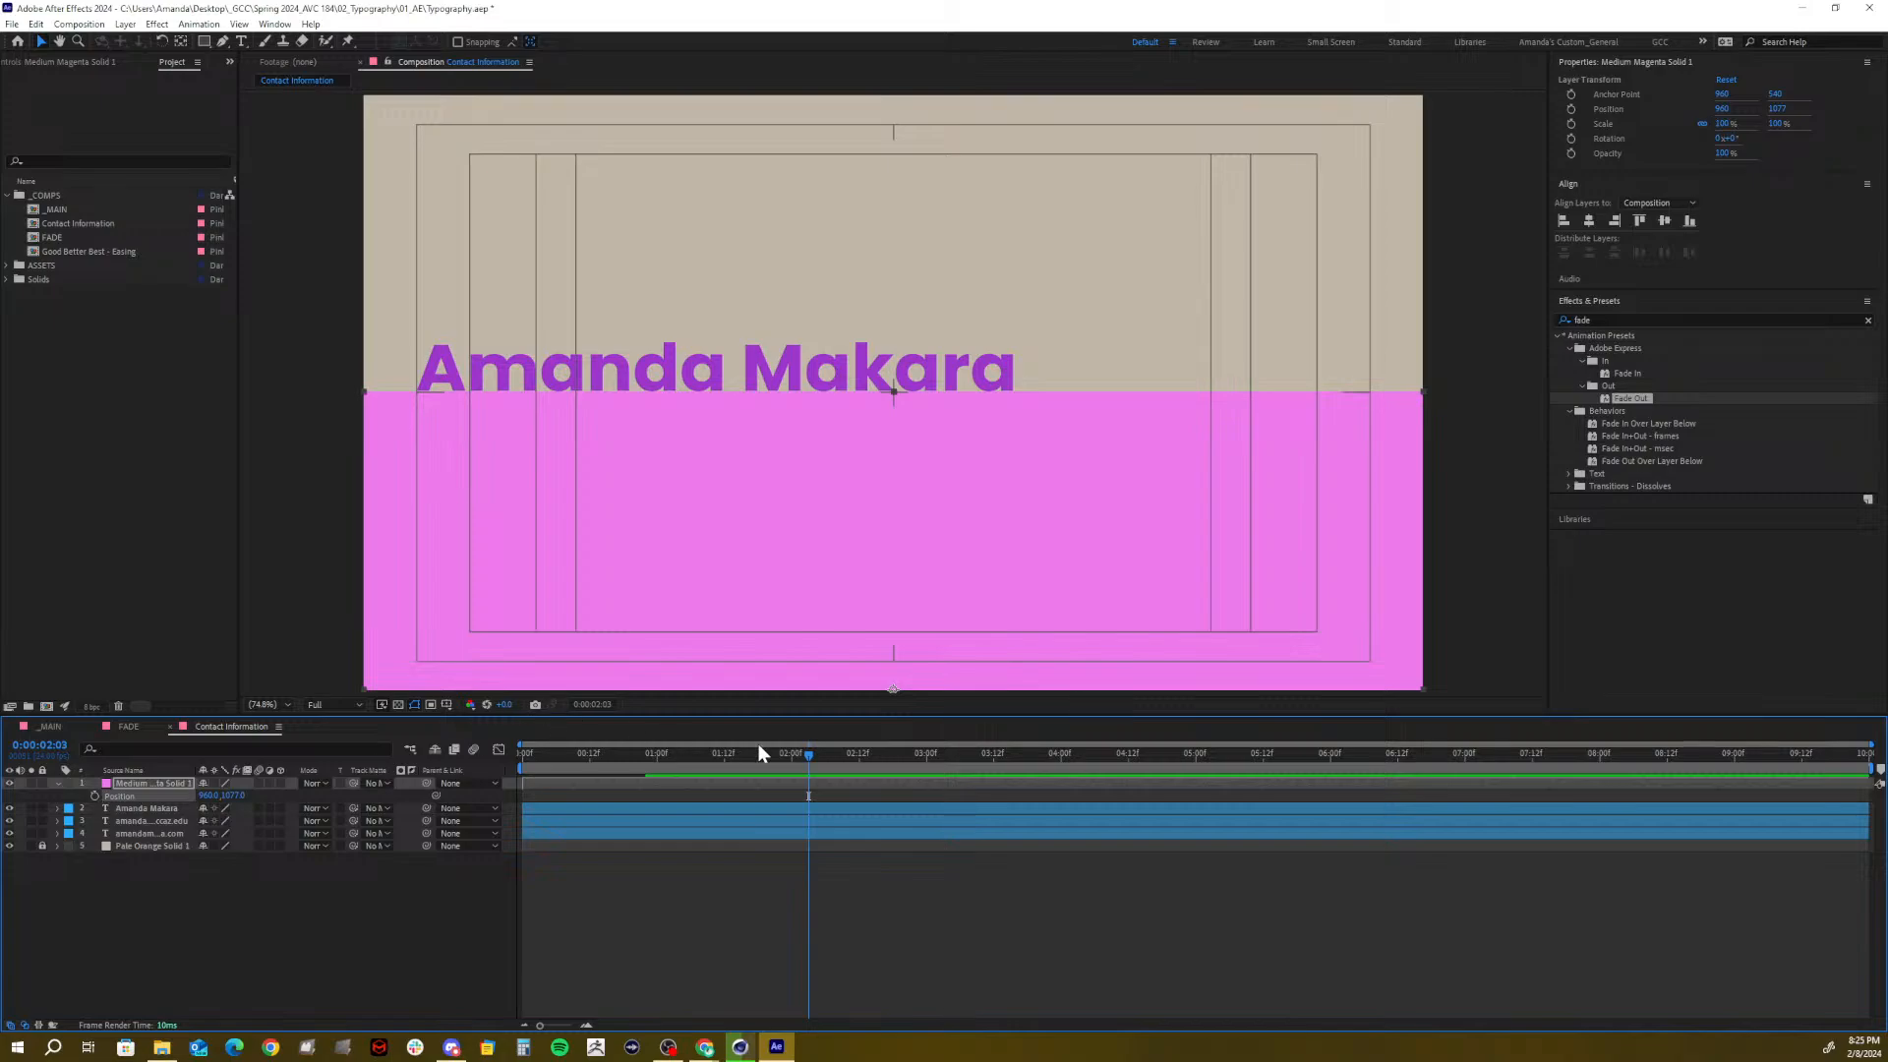
left_click_drag(713, 754, 598, 765)
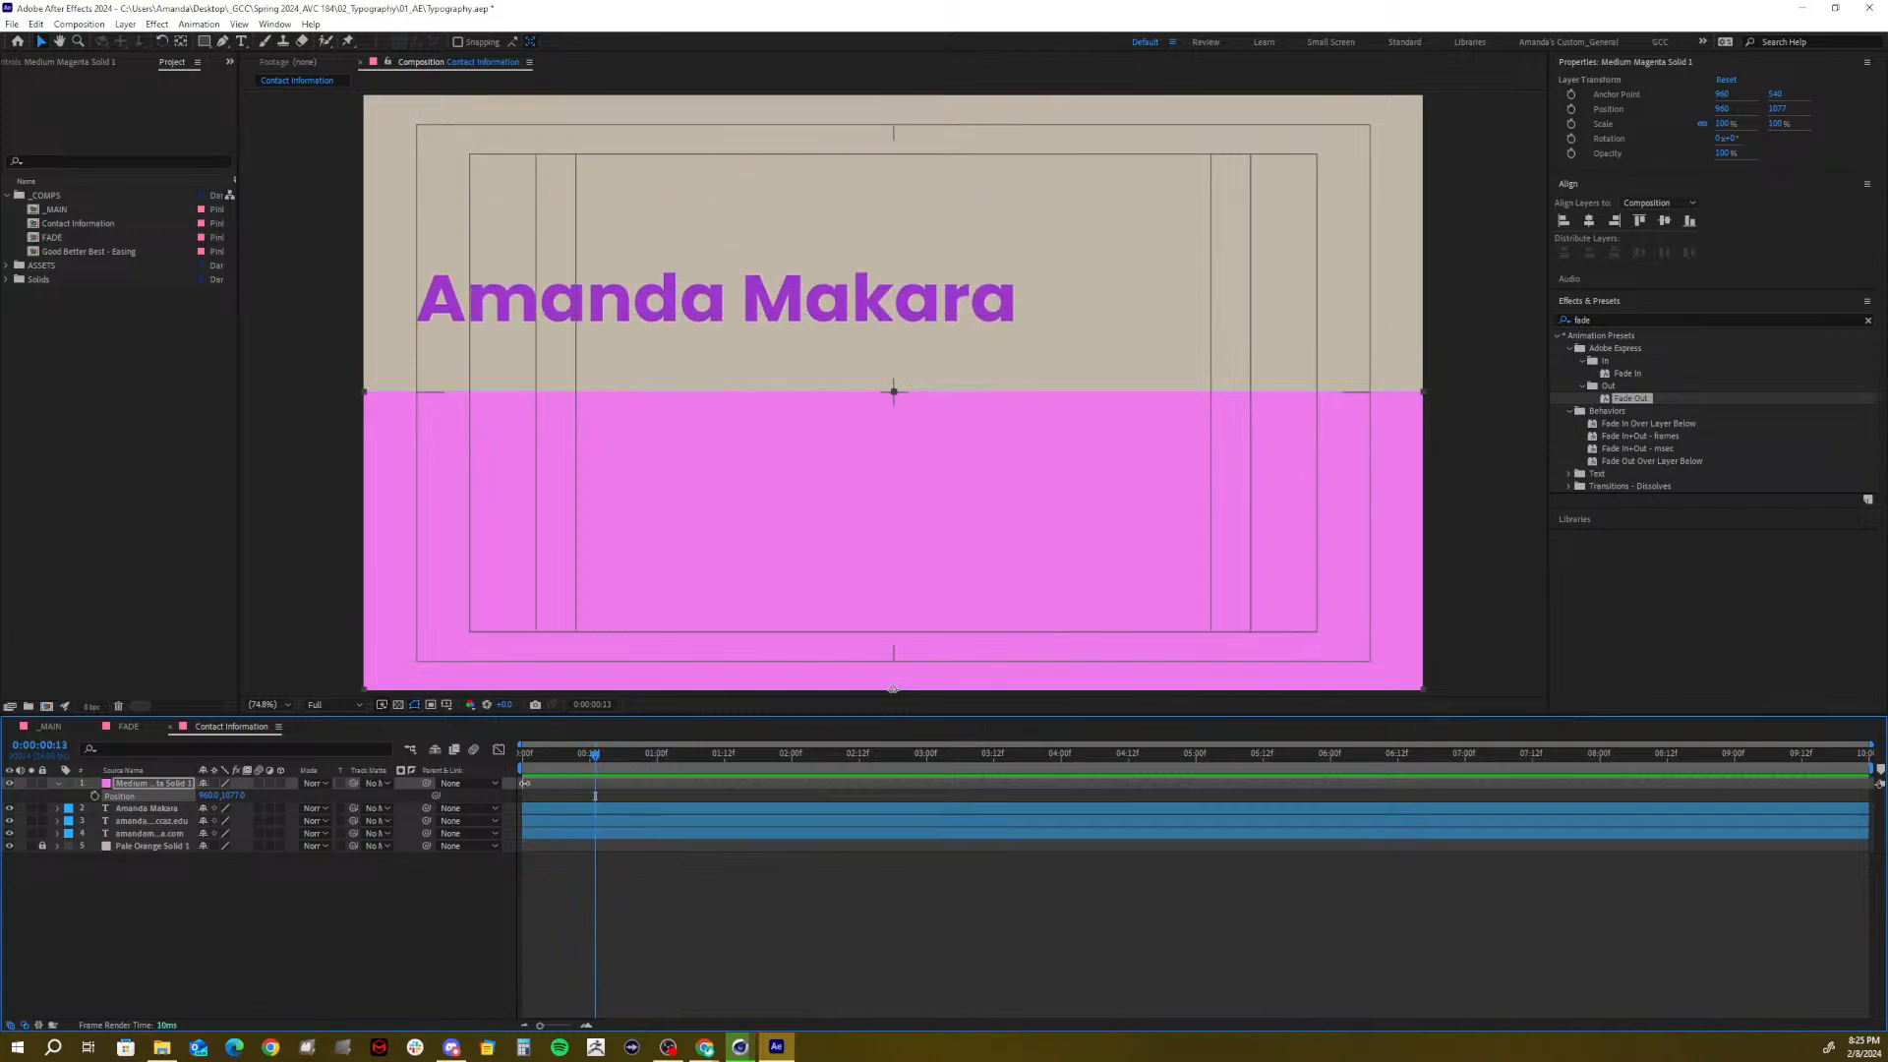
left_click(147, 809)
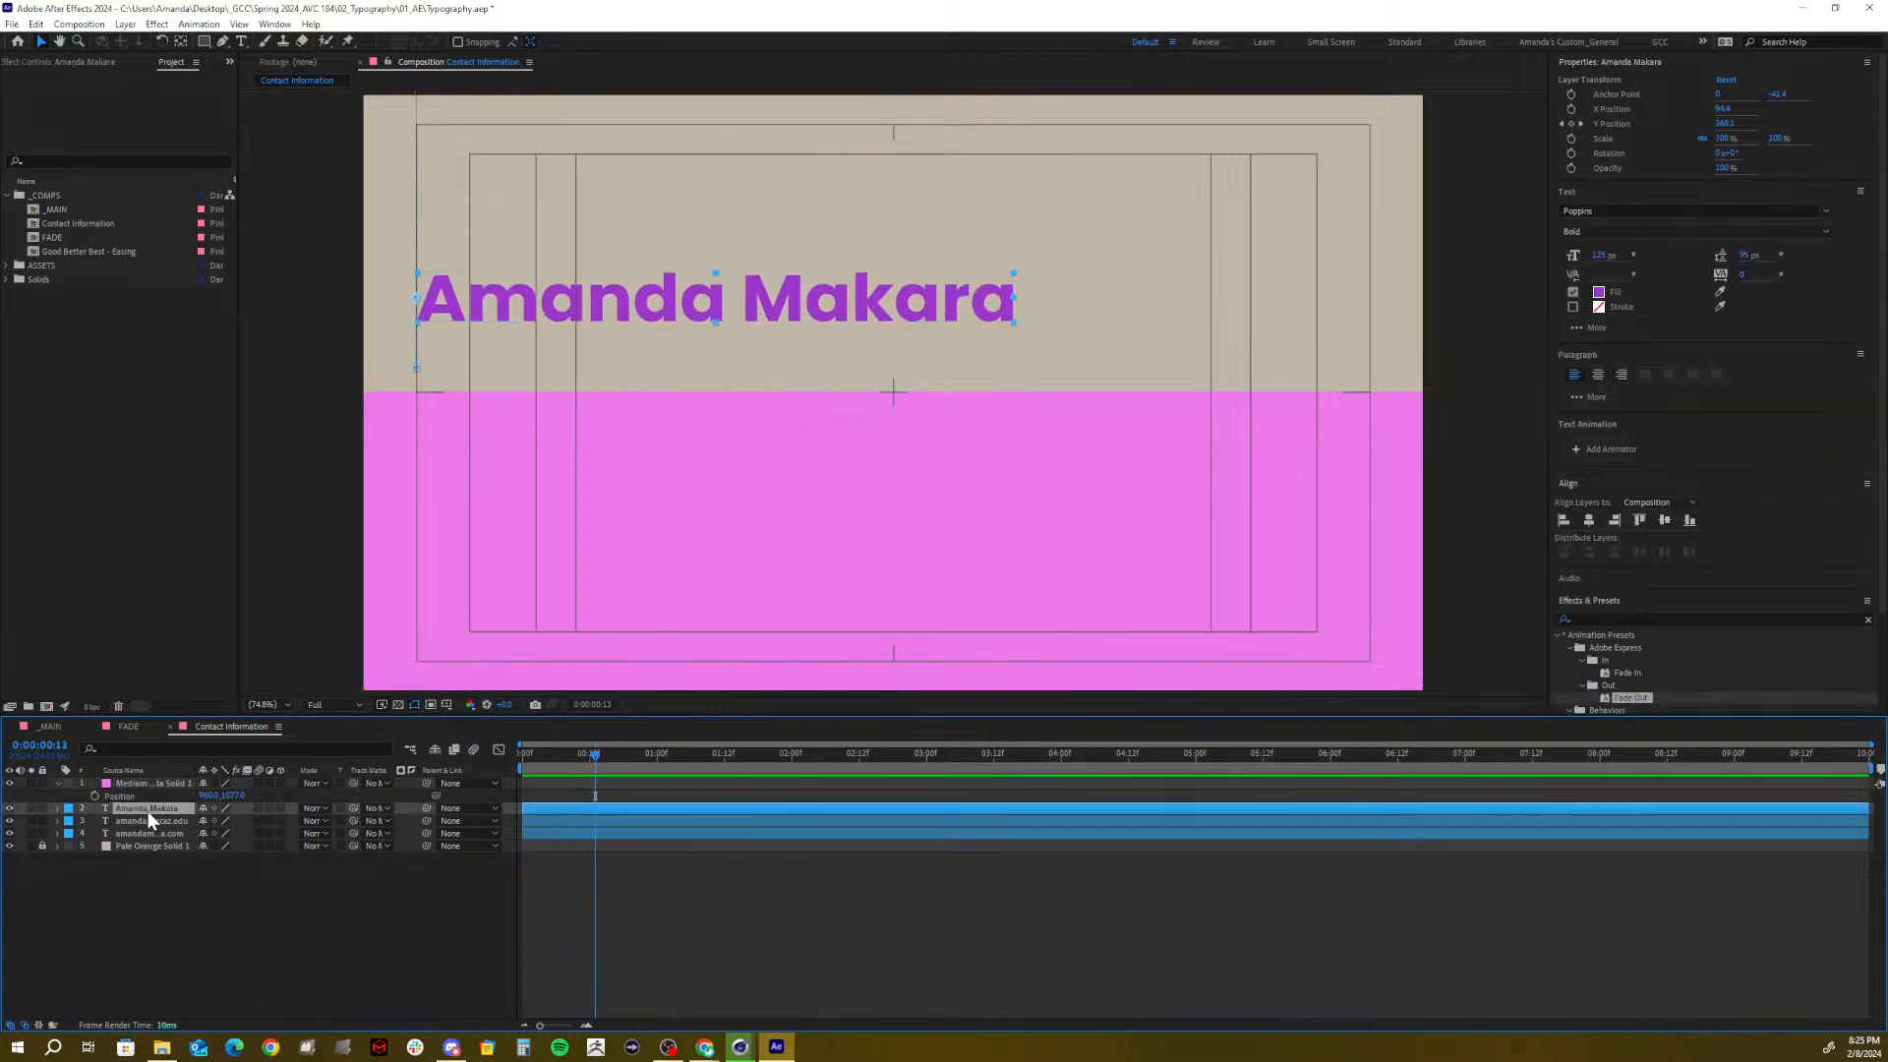
key("u")
mouse_move(617, 762)
left_mouse_down()
mouse_move(660, 759)
mouse_move(622, 767)
left_mouse_up()
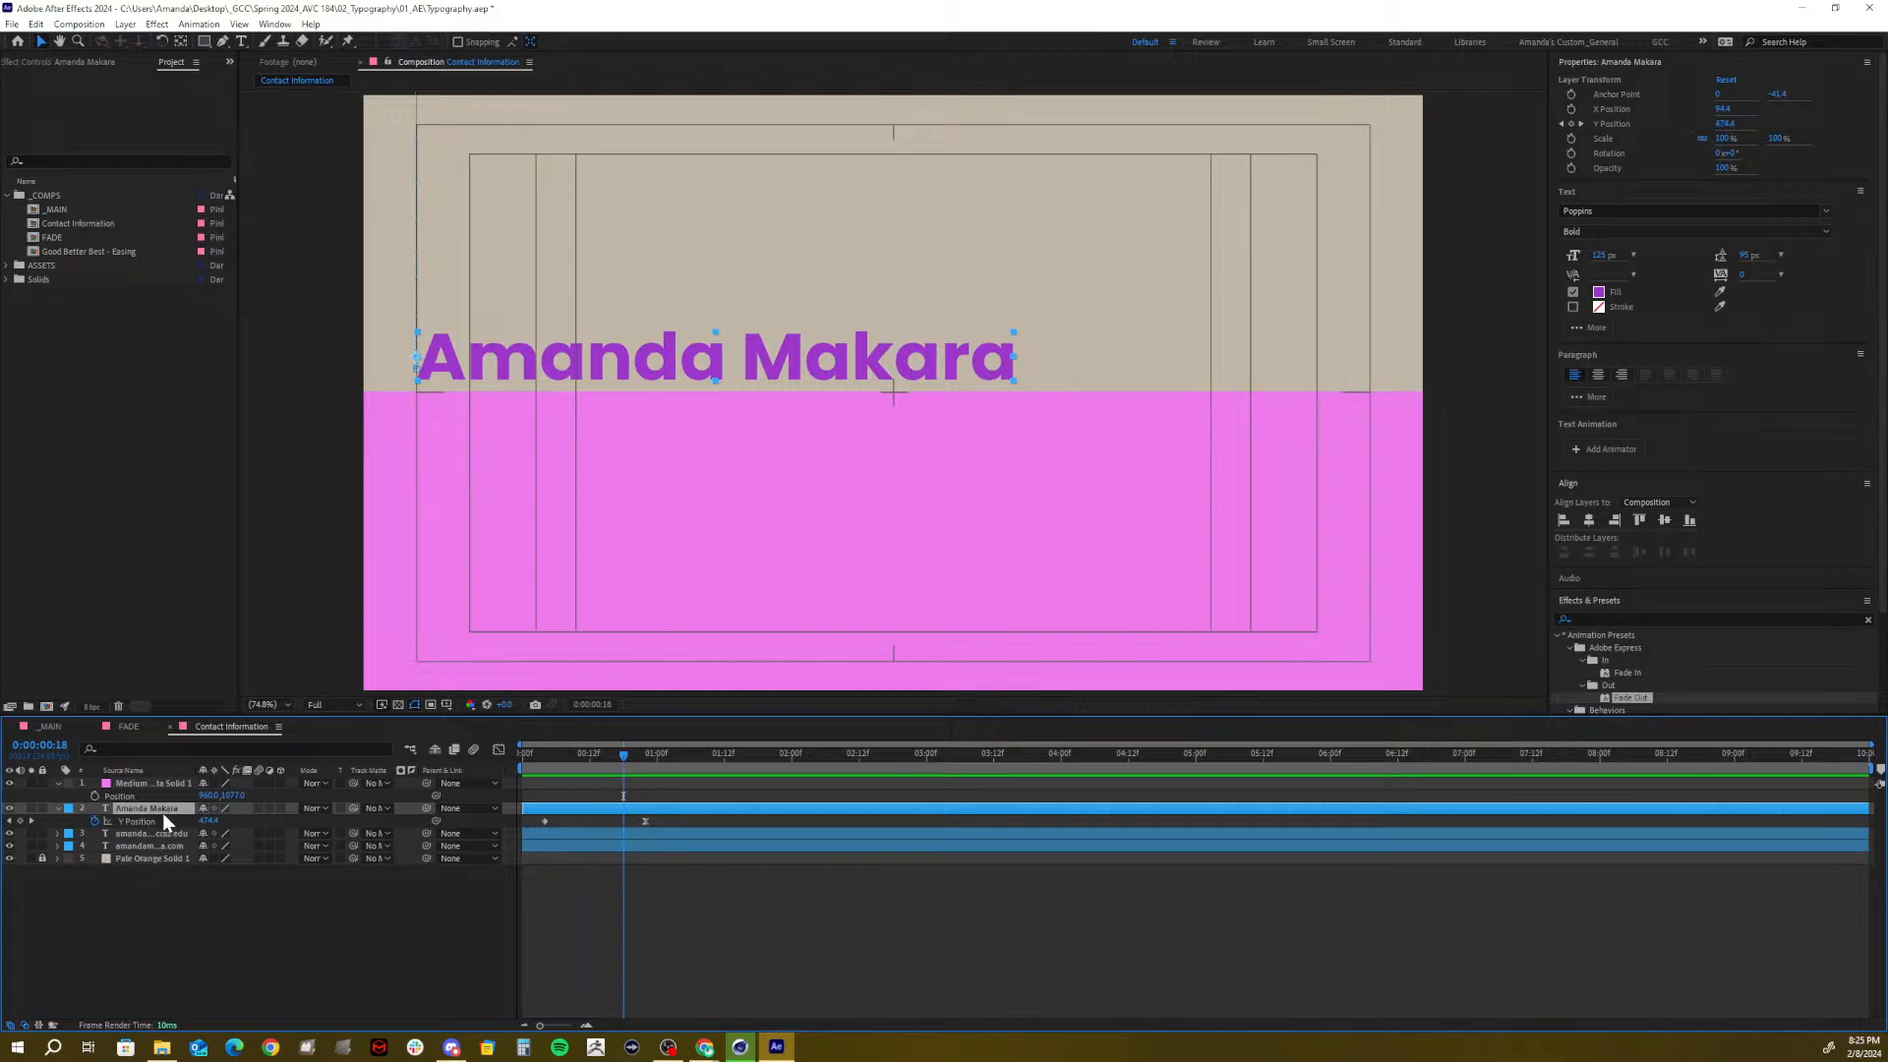
left_click_drag(623, 755, 693, 761)
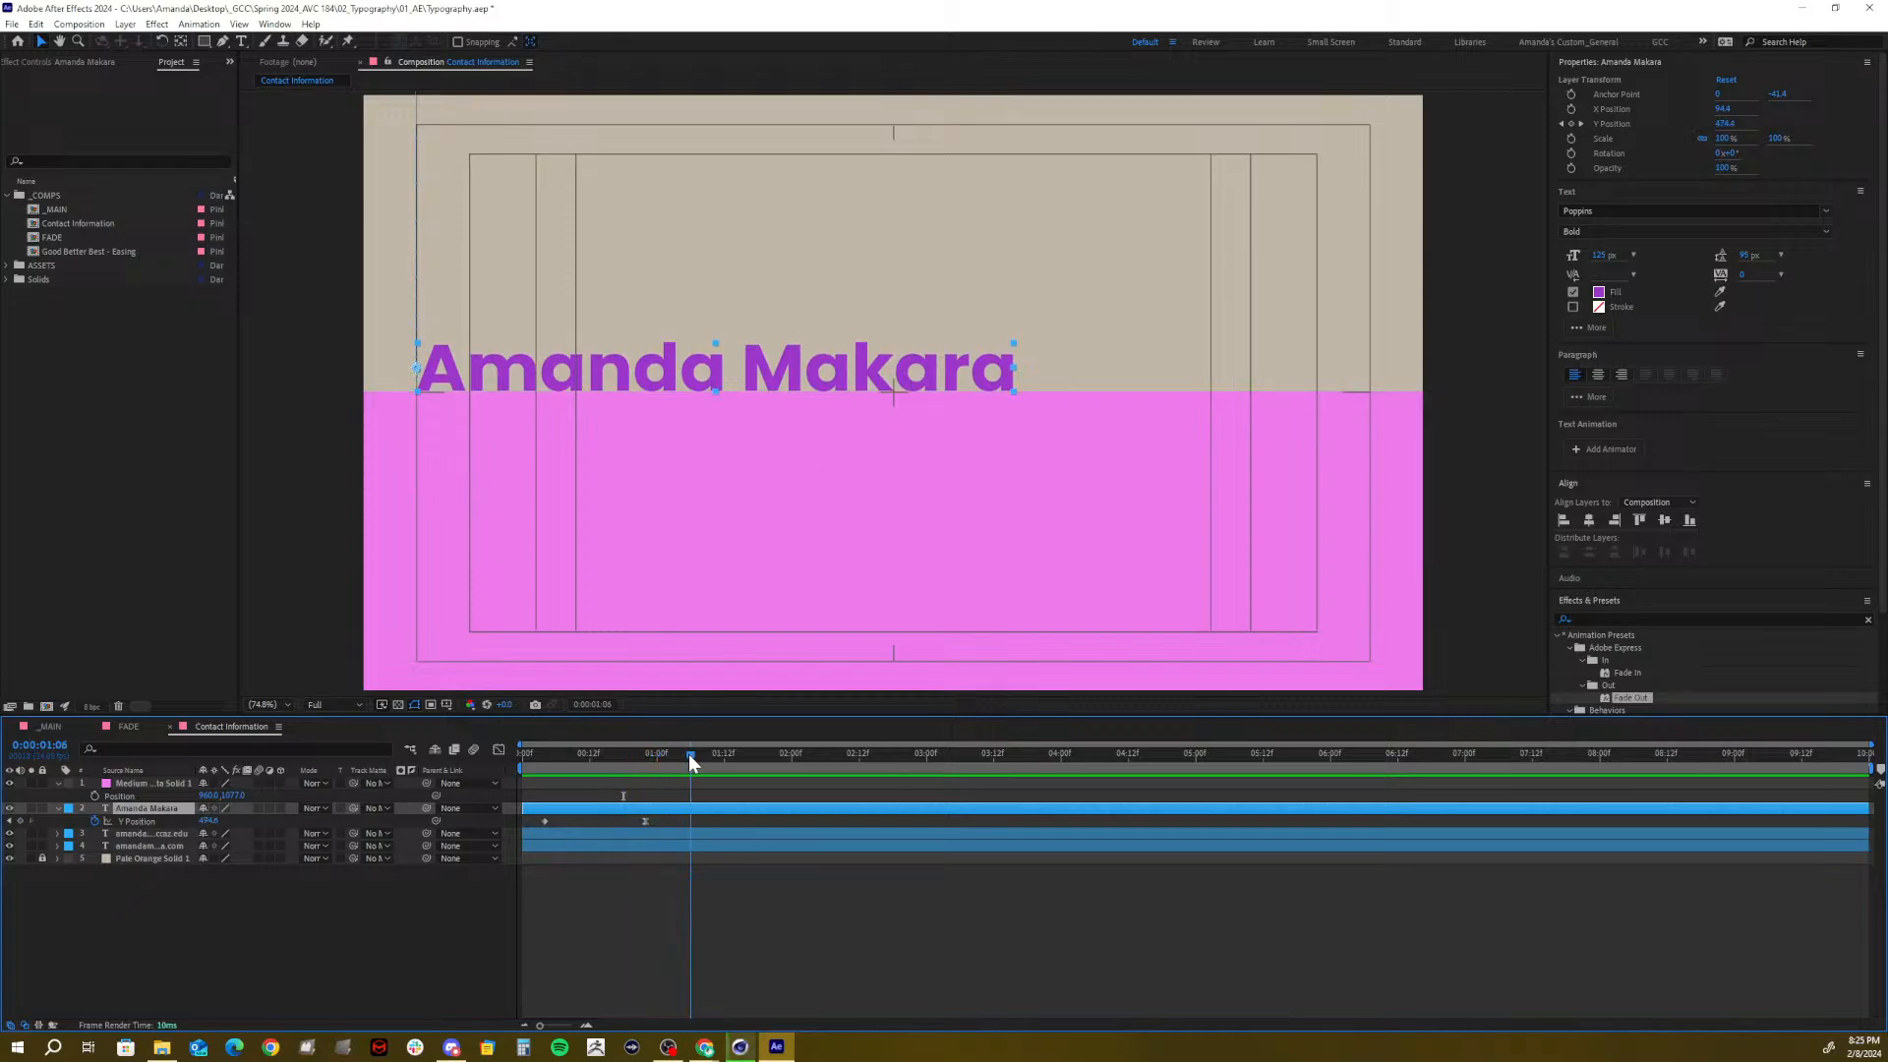
Keyframe the solid's Position at 1:06, then push it below the frame at 0:00:00:18
left_click(133, 784)
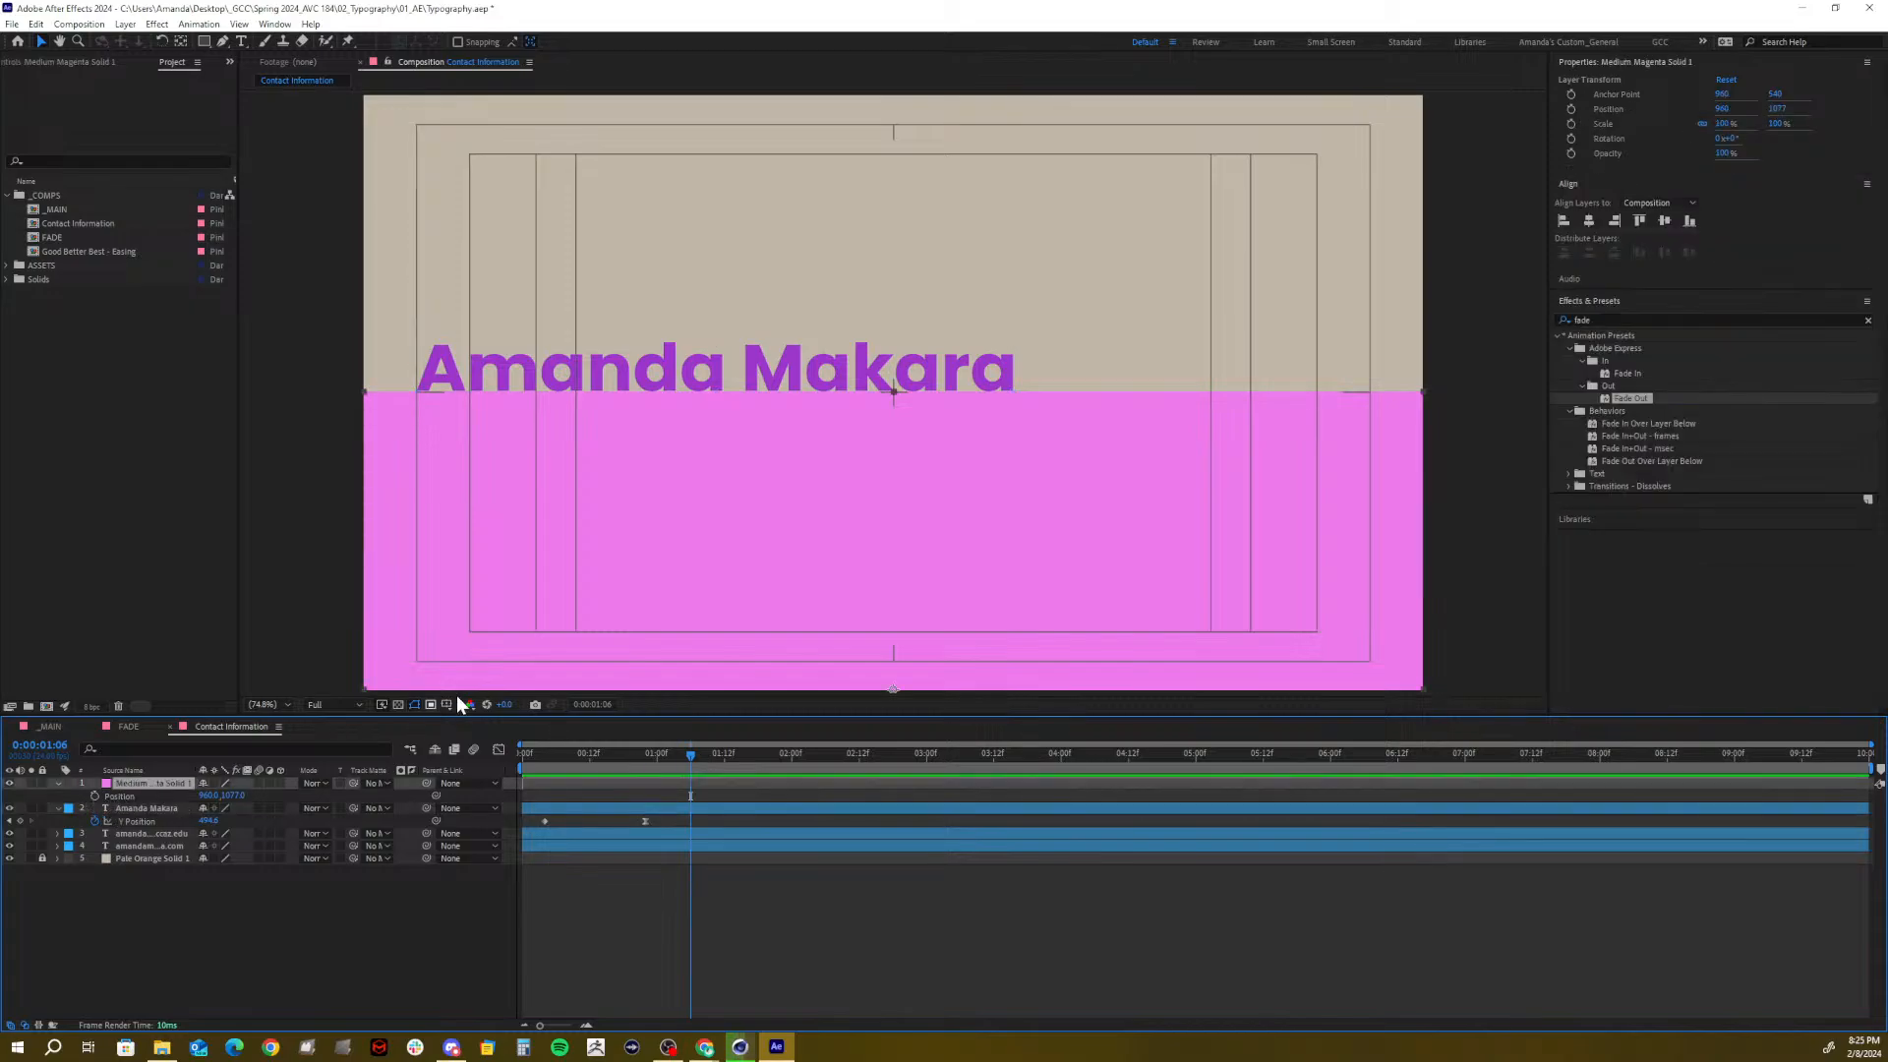
left_click(94, 795)
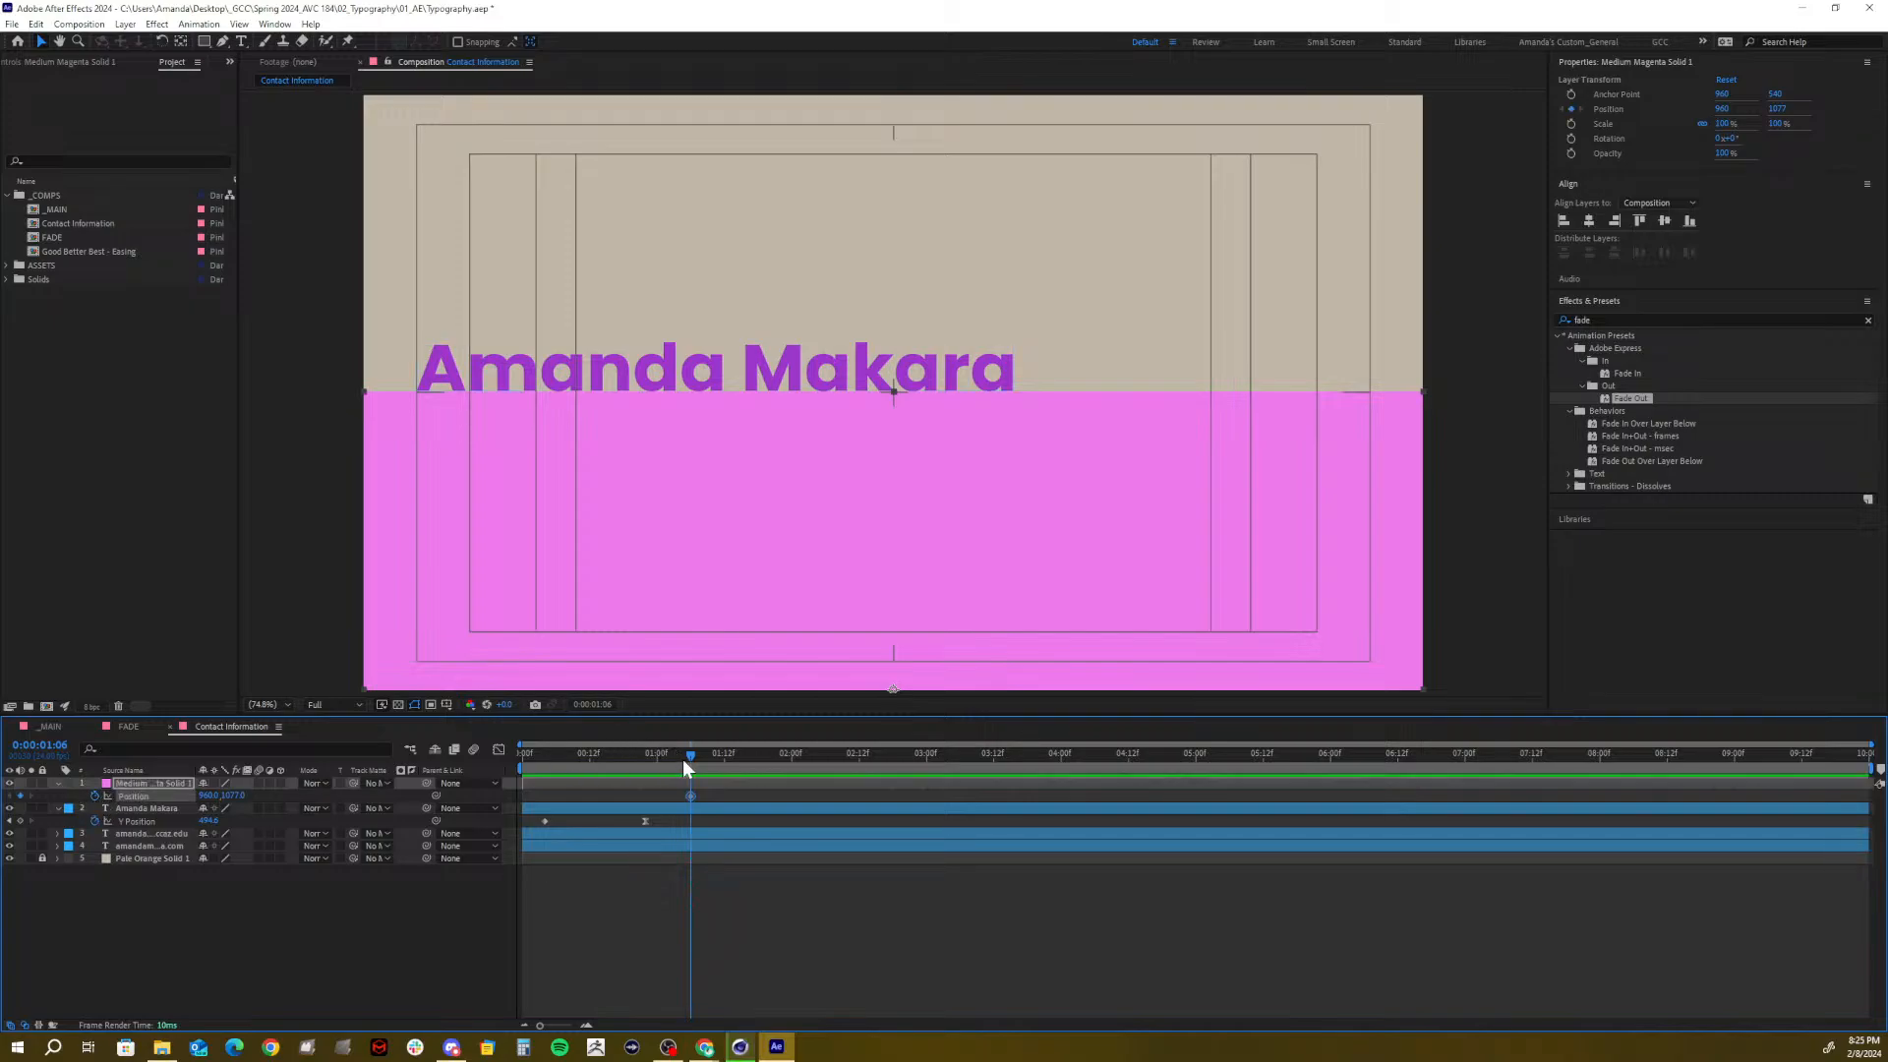
left_click_drag(687, 753, 616, 763)
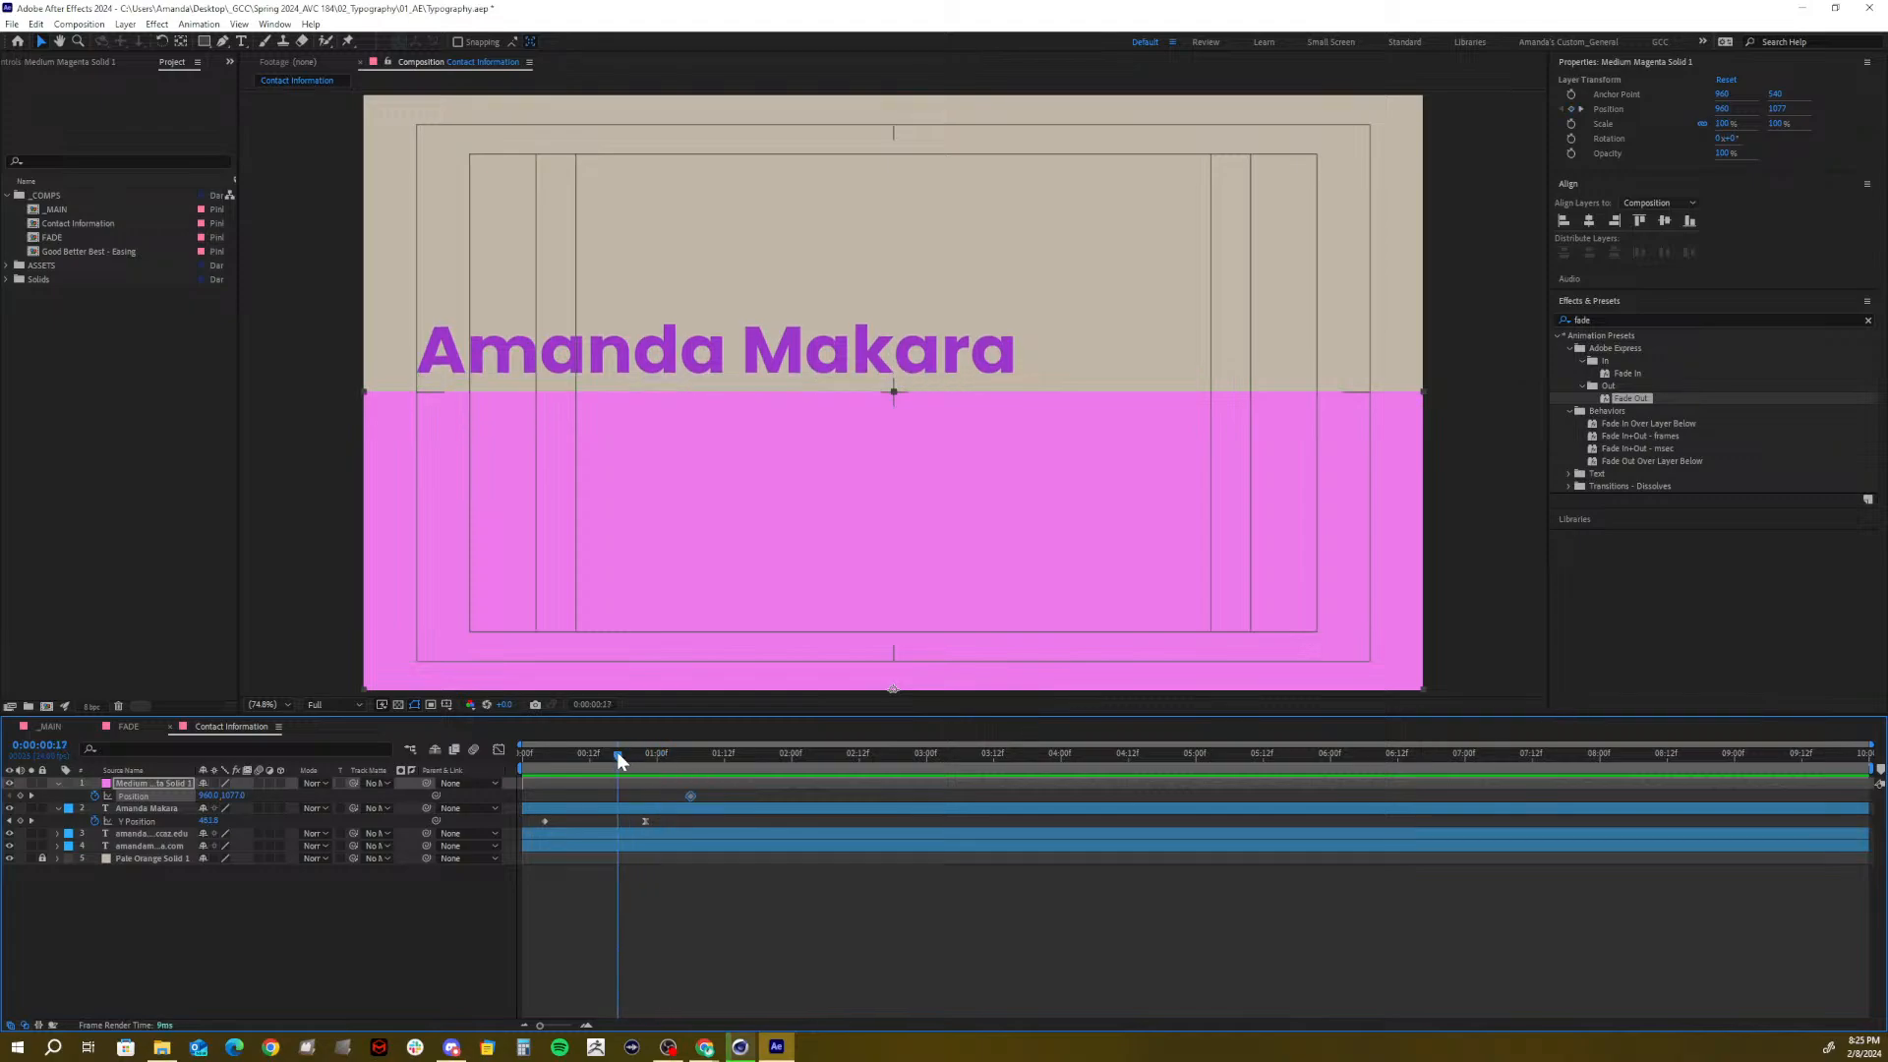
left_click_drag(616, 752, 688, 763)
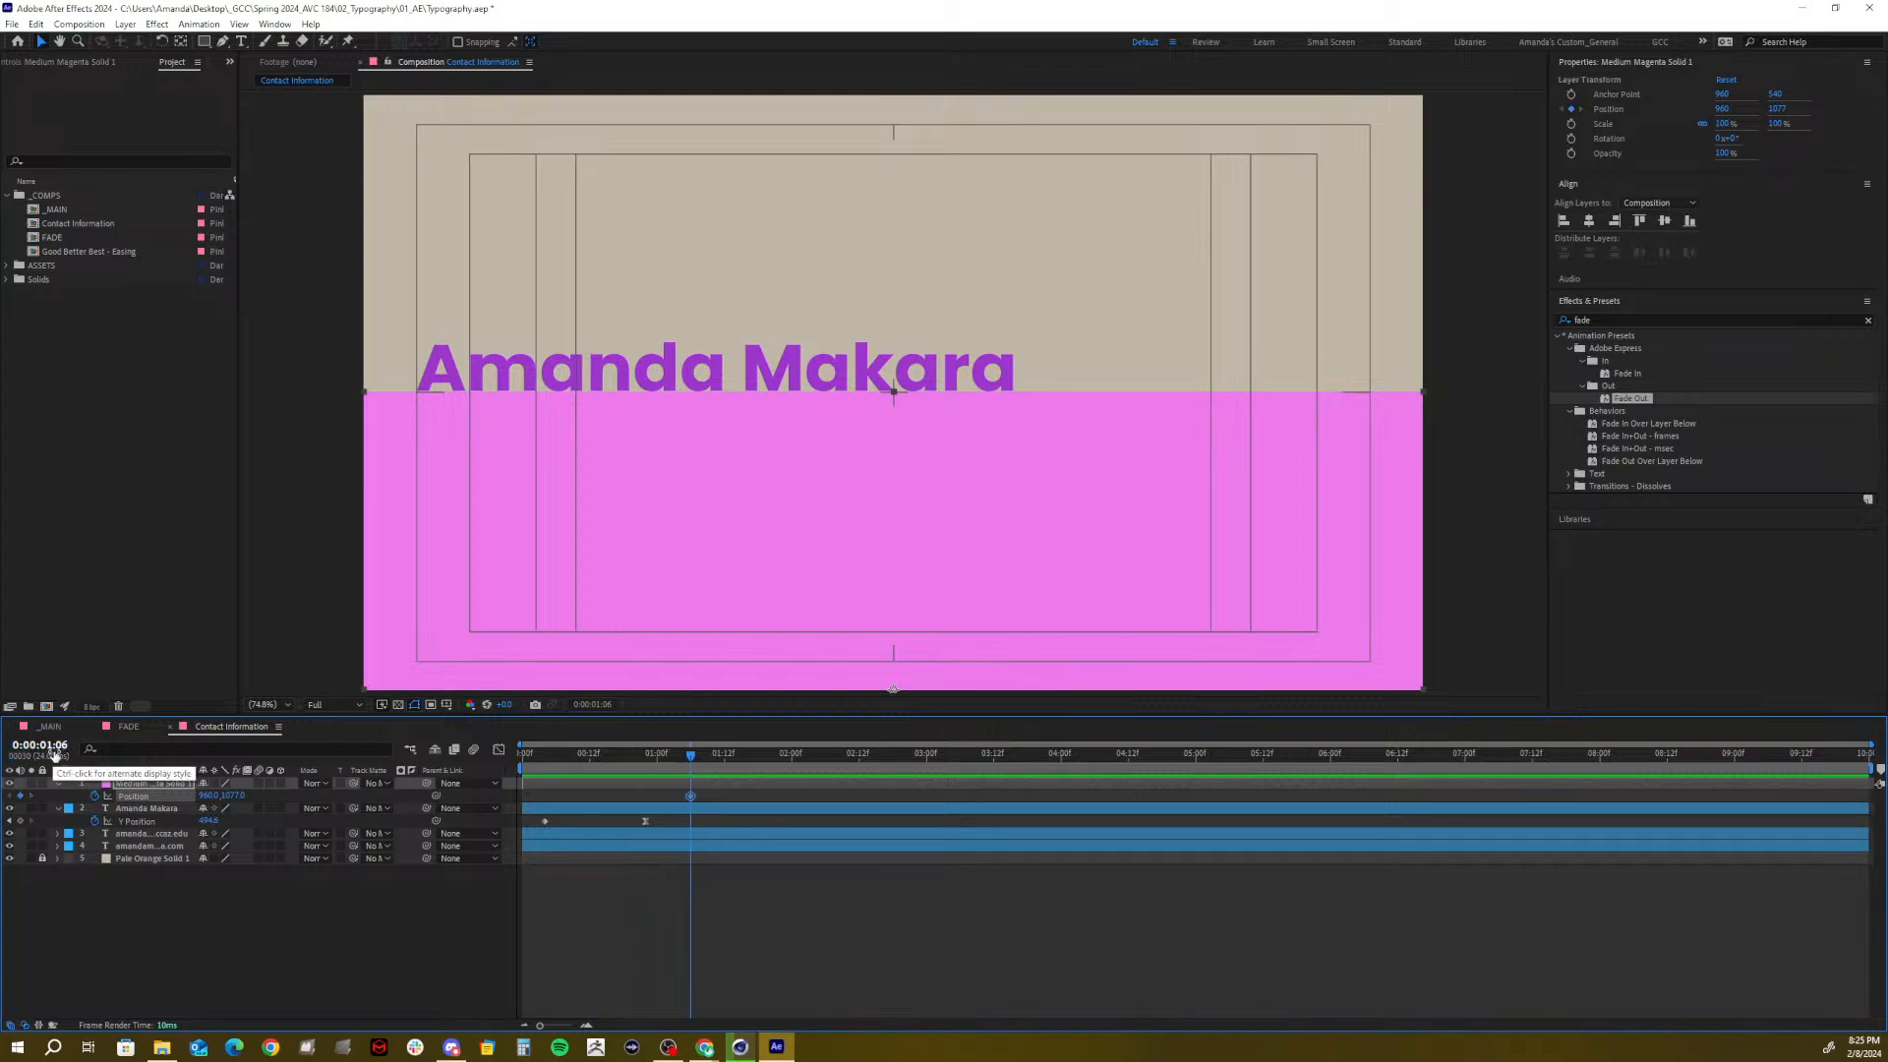
left_click_drag(688, 755, 622, 759)
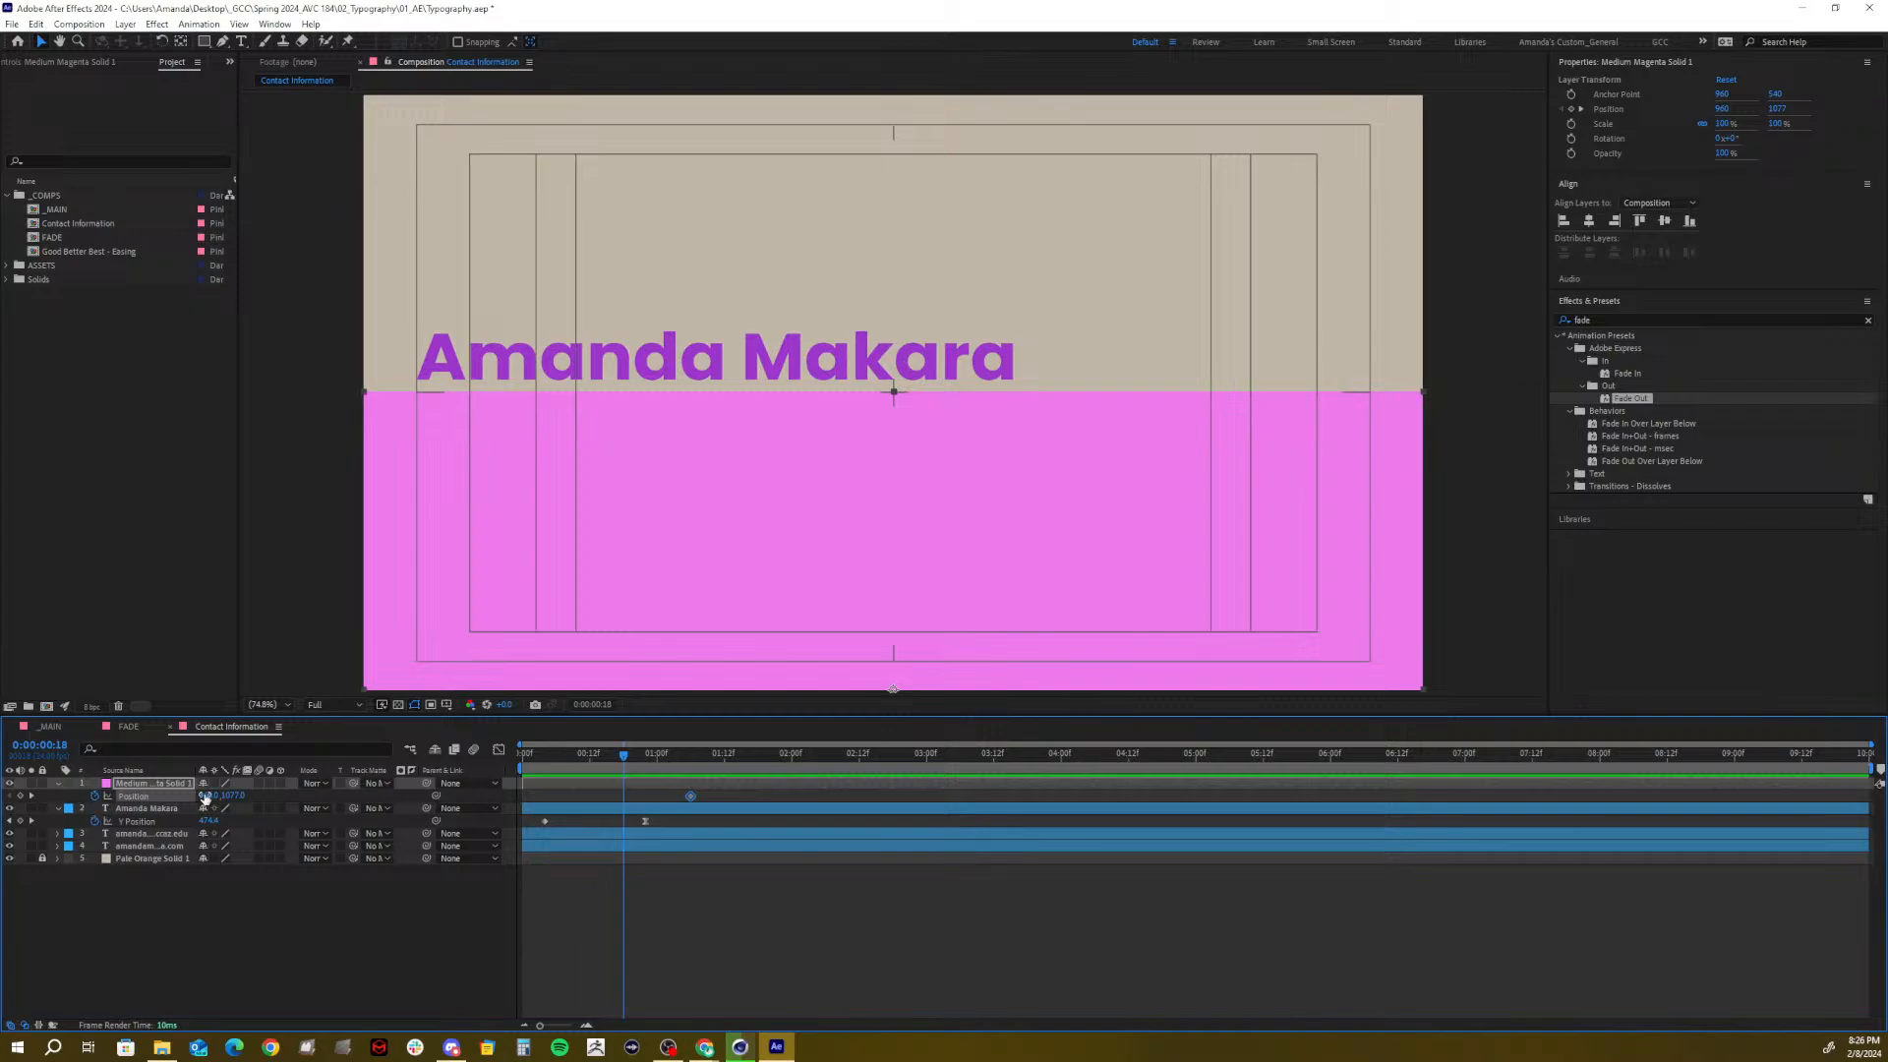
left_click_drag(239, 794, 746, 757)
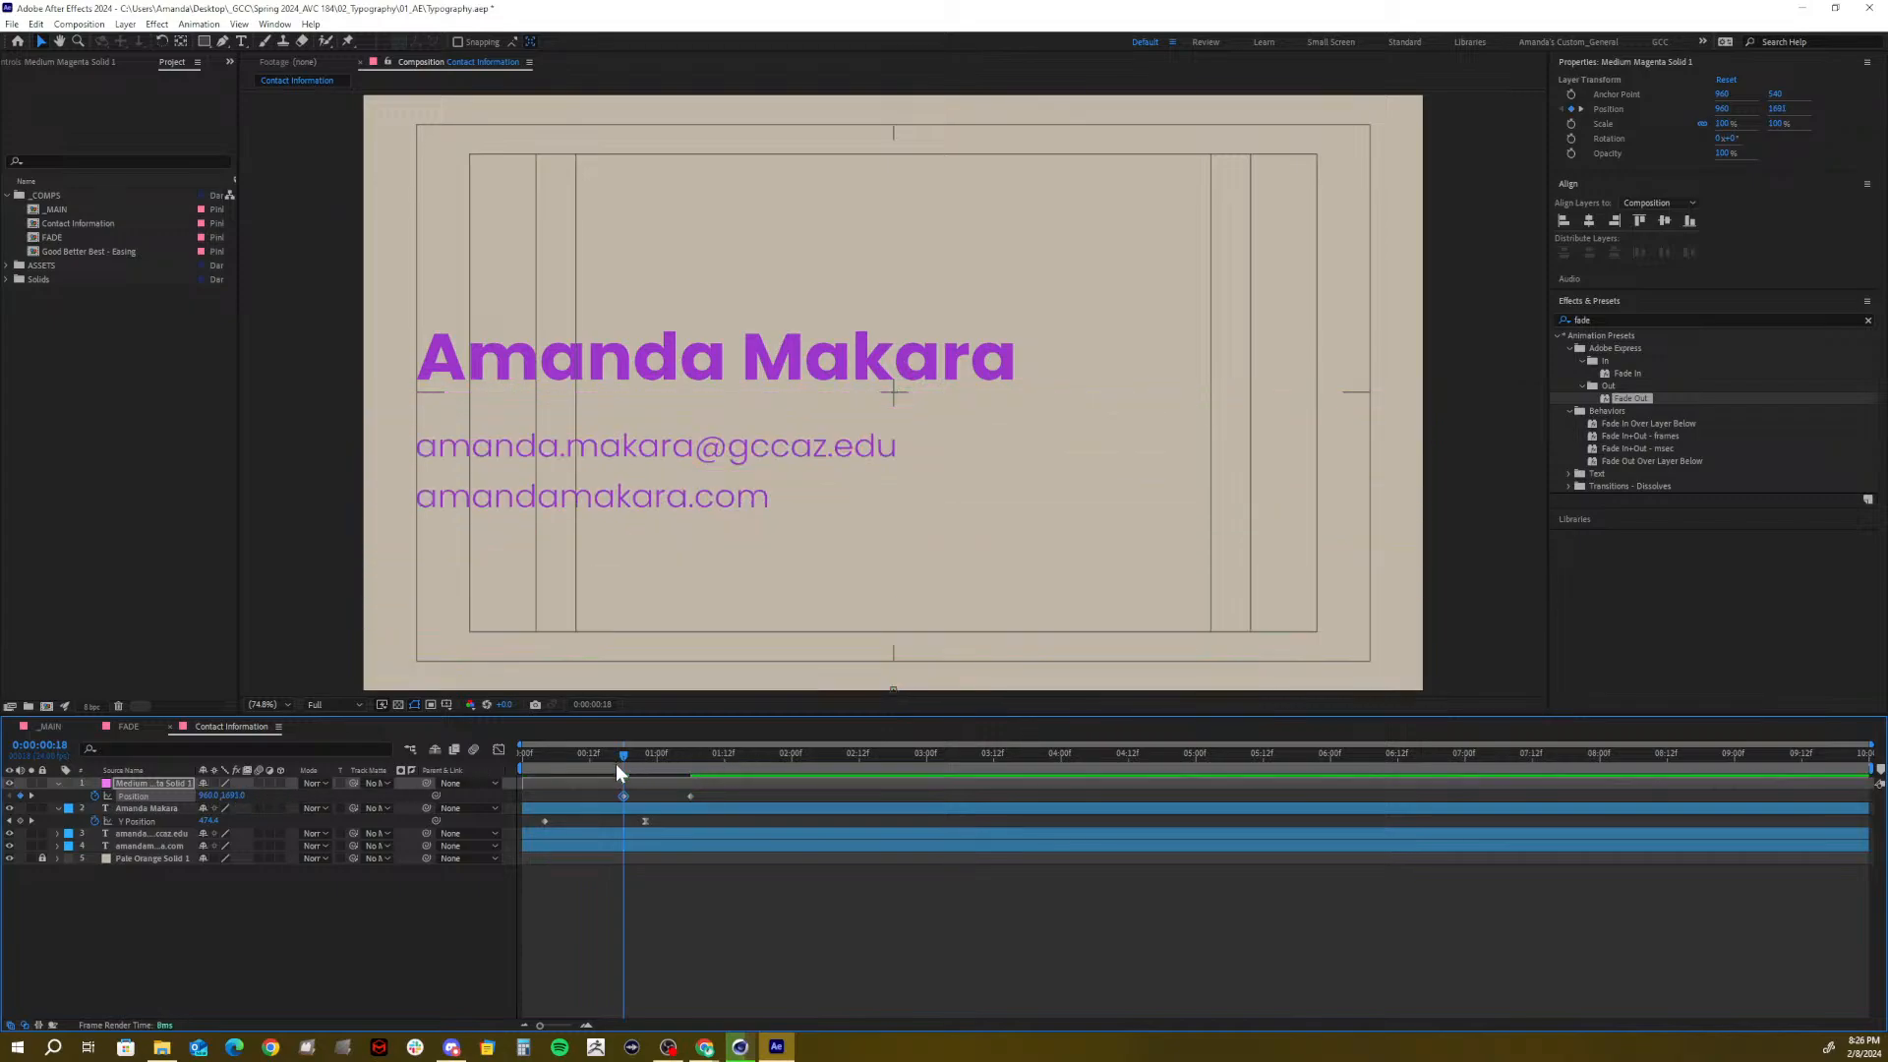
View the solid's Position keyframes in the Graph Editor and separate Position into X and Y
left_click(691, 796)
left_click(497, 750)
left_click(686, 932)
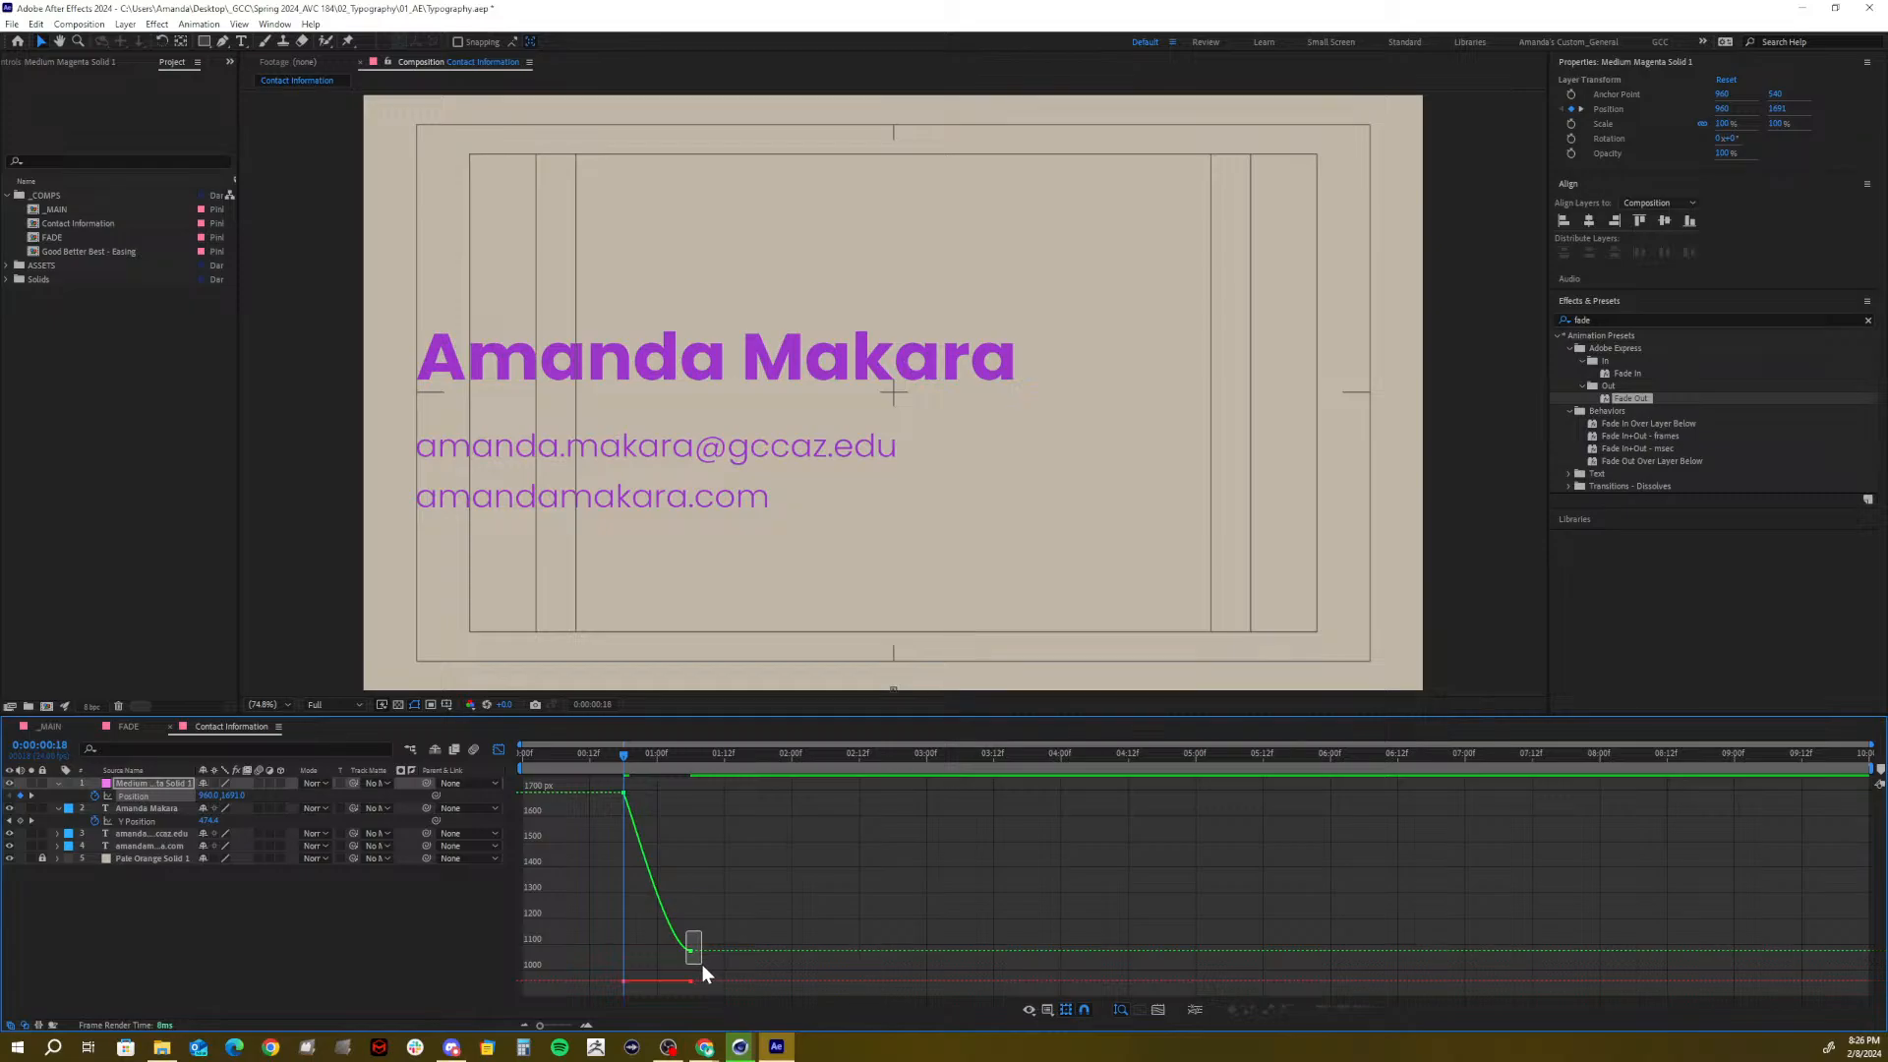
left_click_drag(703, 973, 701, 970)
left_click(132, 795)
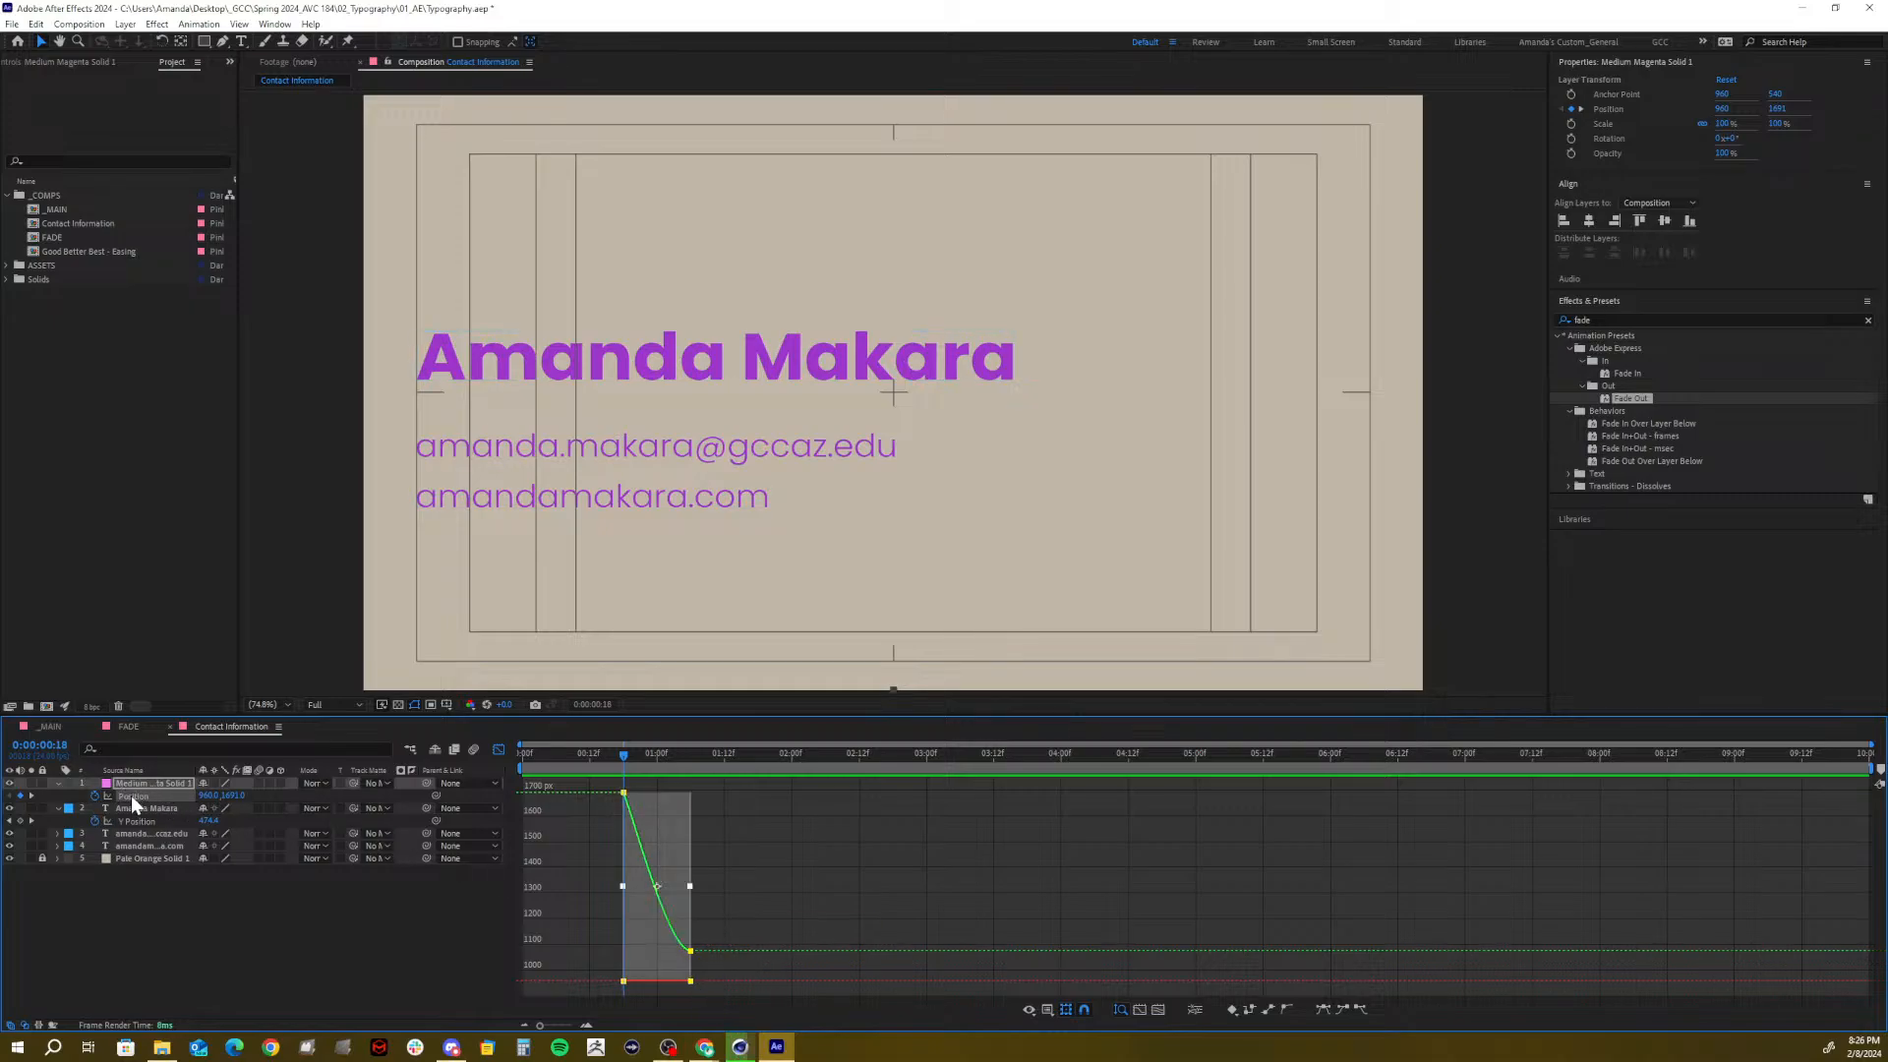
left_click(1197, 1012)
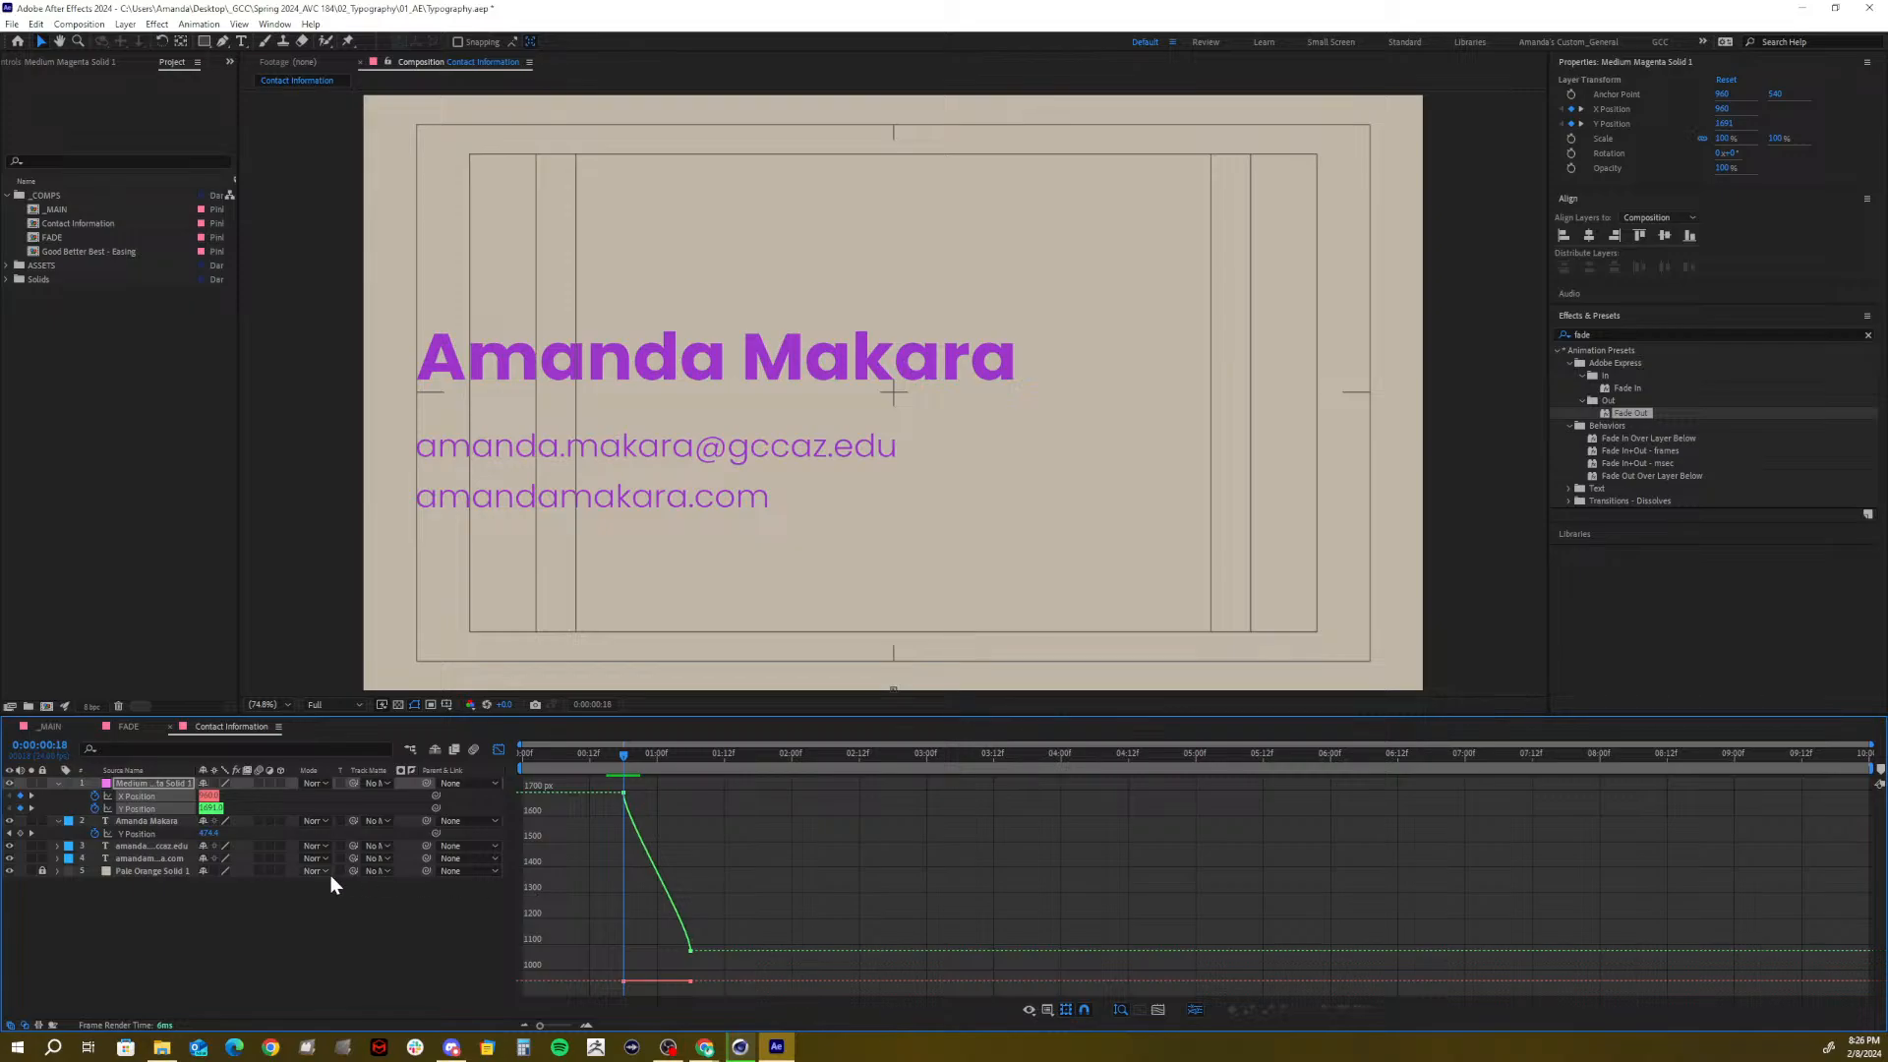
Remove the X Position keyframes, ease the Y Position curve, and preview the wipe
left_click(243, 921)
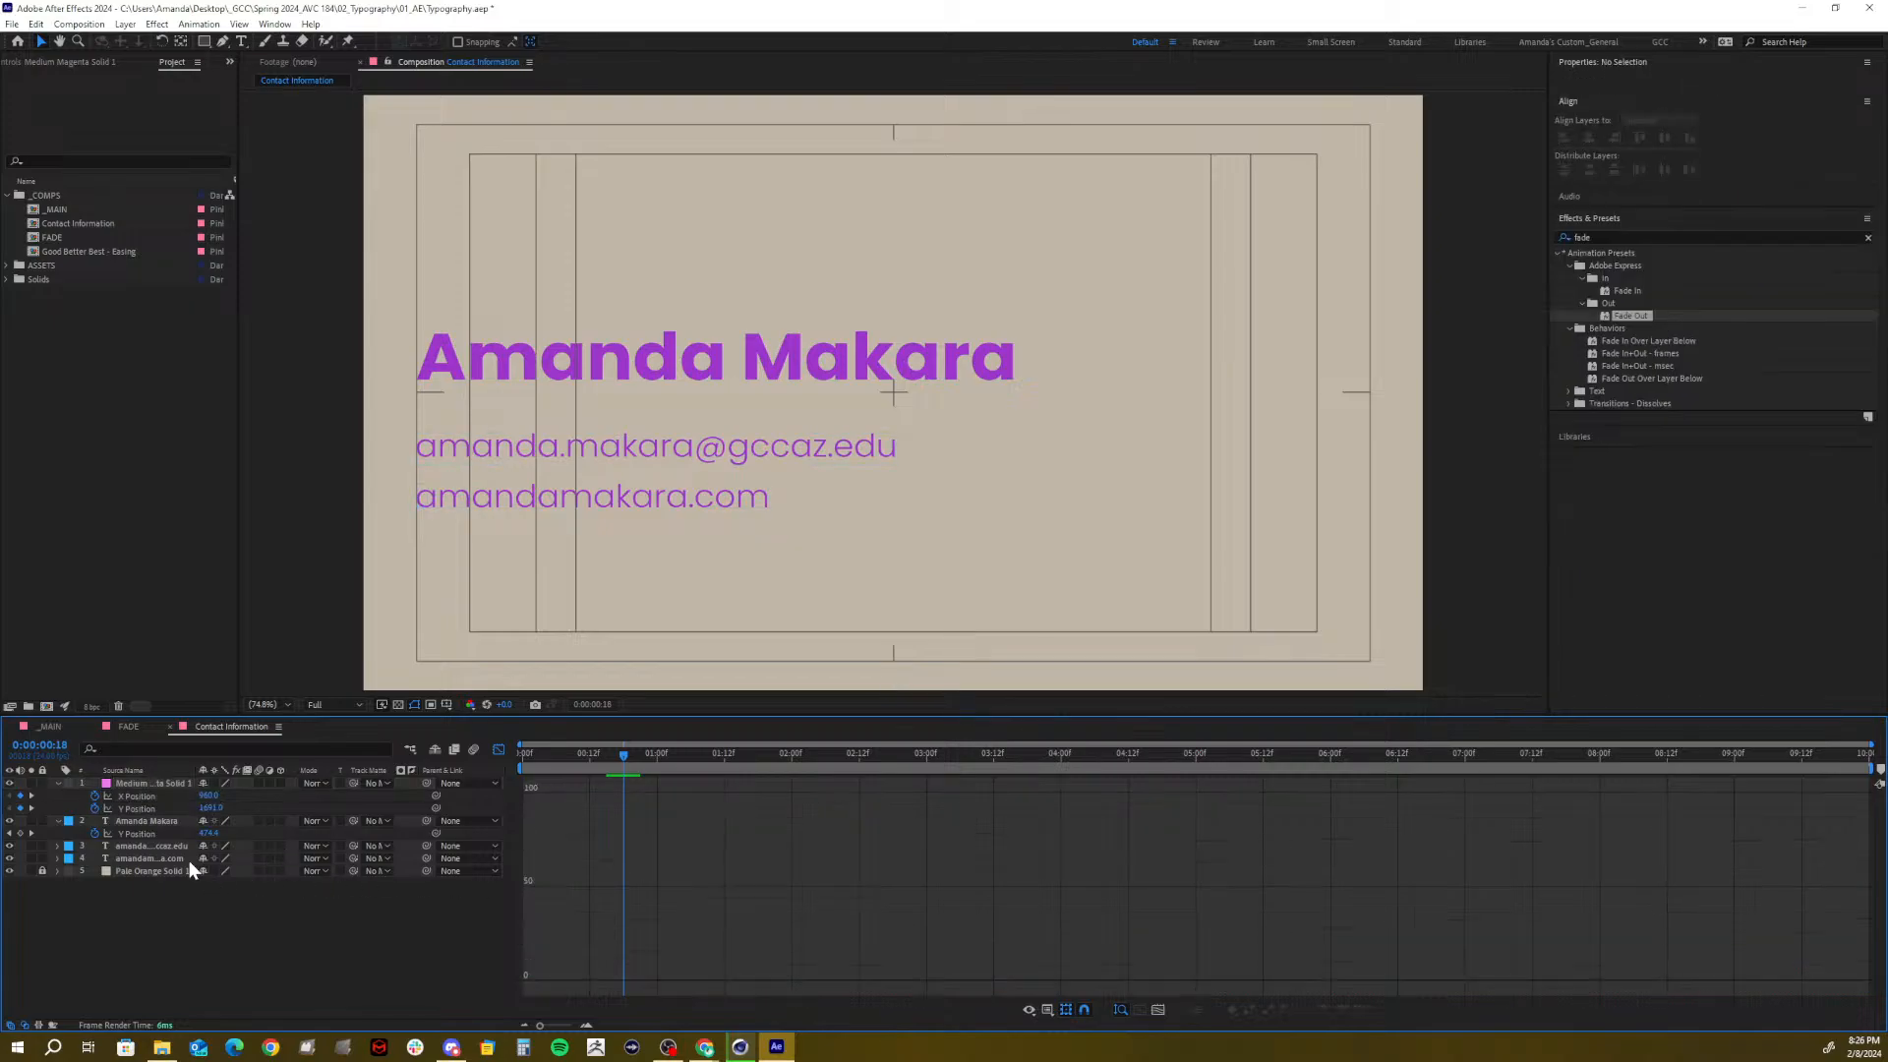
left_click(90, 795)
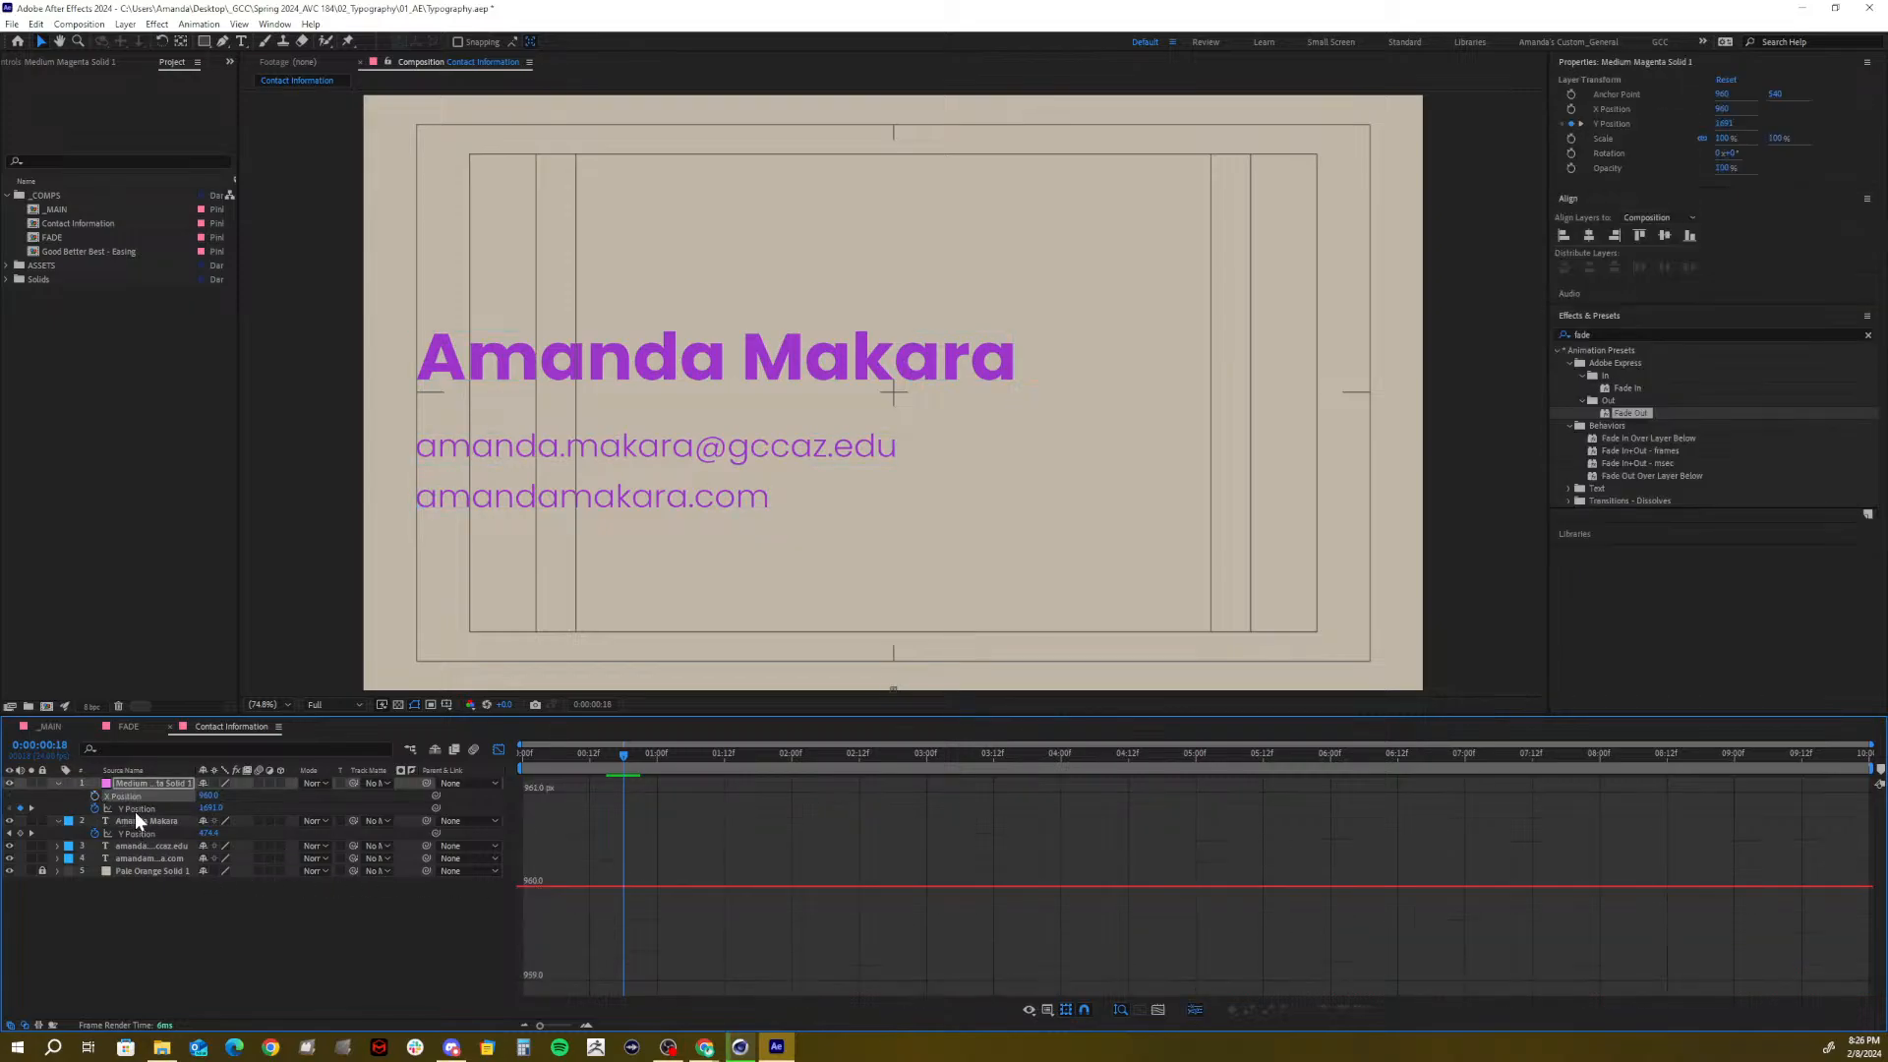
left_click(134, 809)
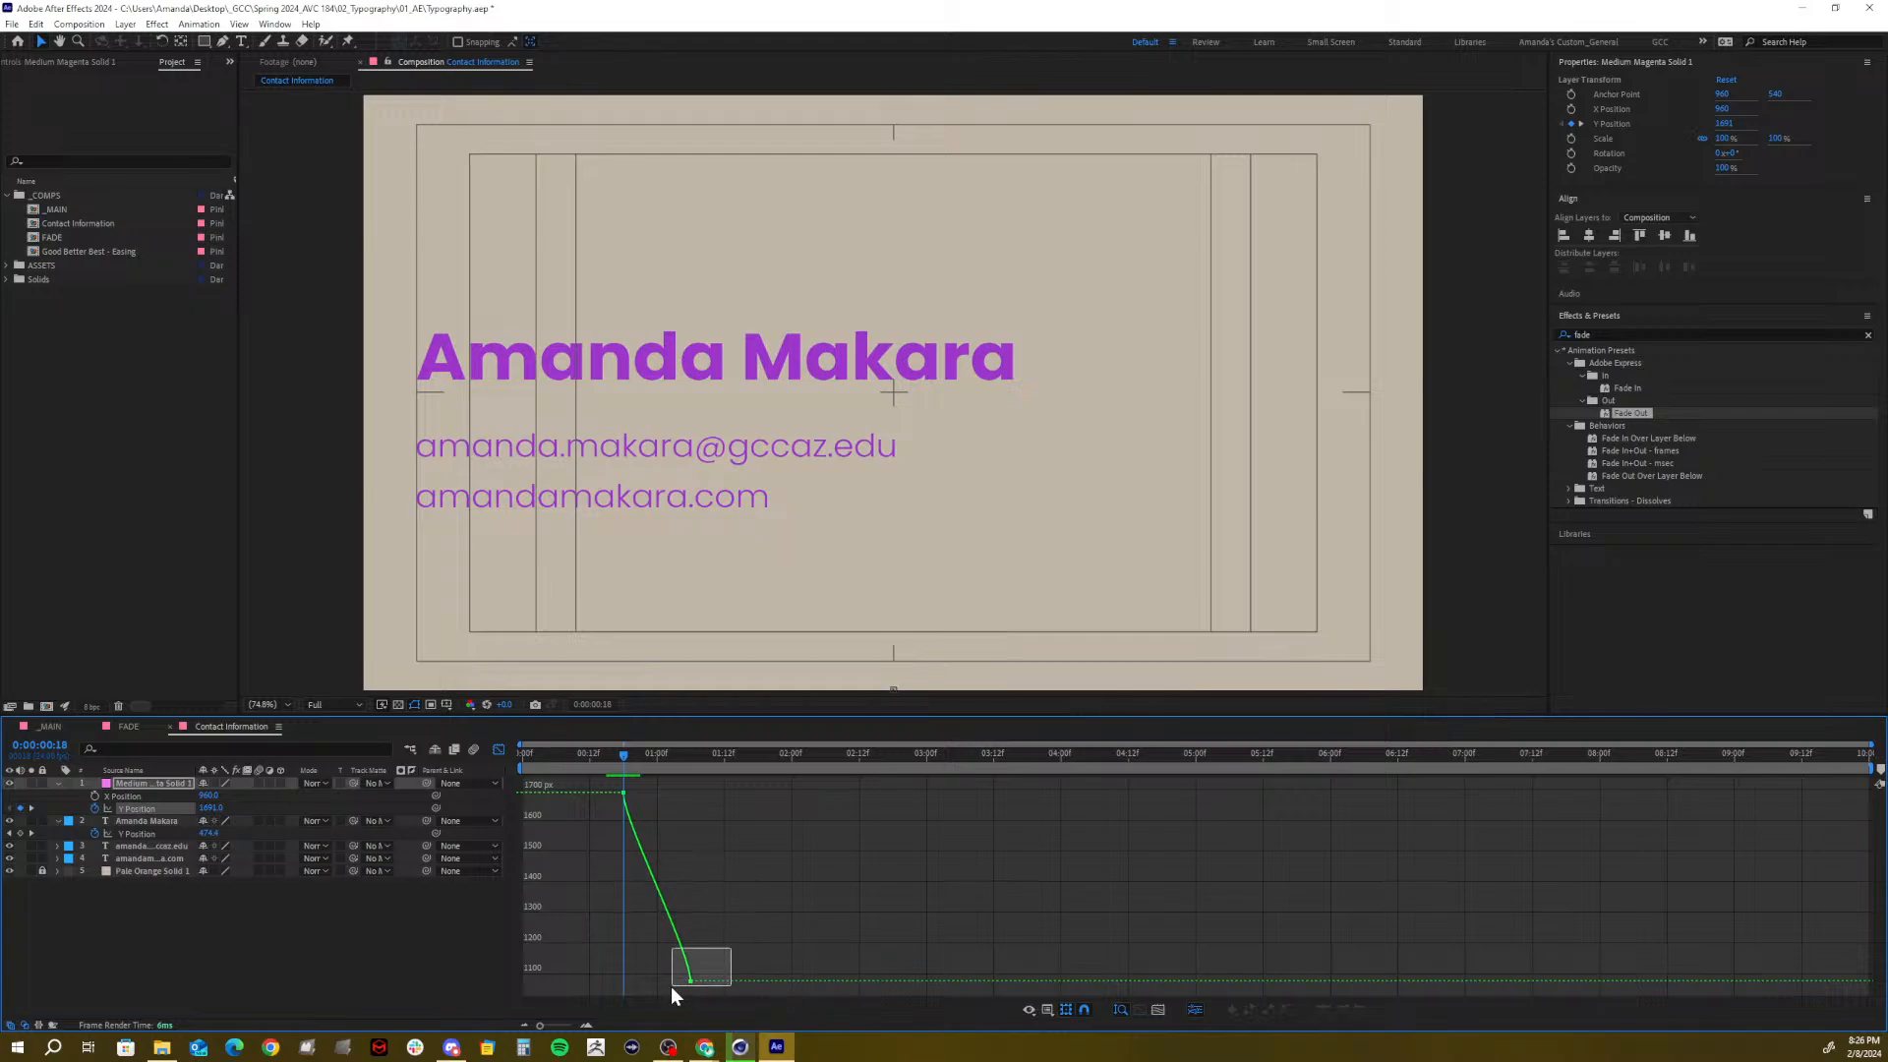
mouse_move(673, 988)
left_mouse_down()
mouse_move(687, 956)
mouse_move(650, 980)
left_mouse_up()
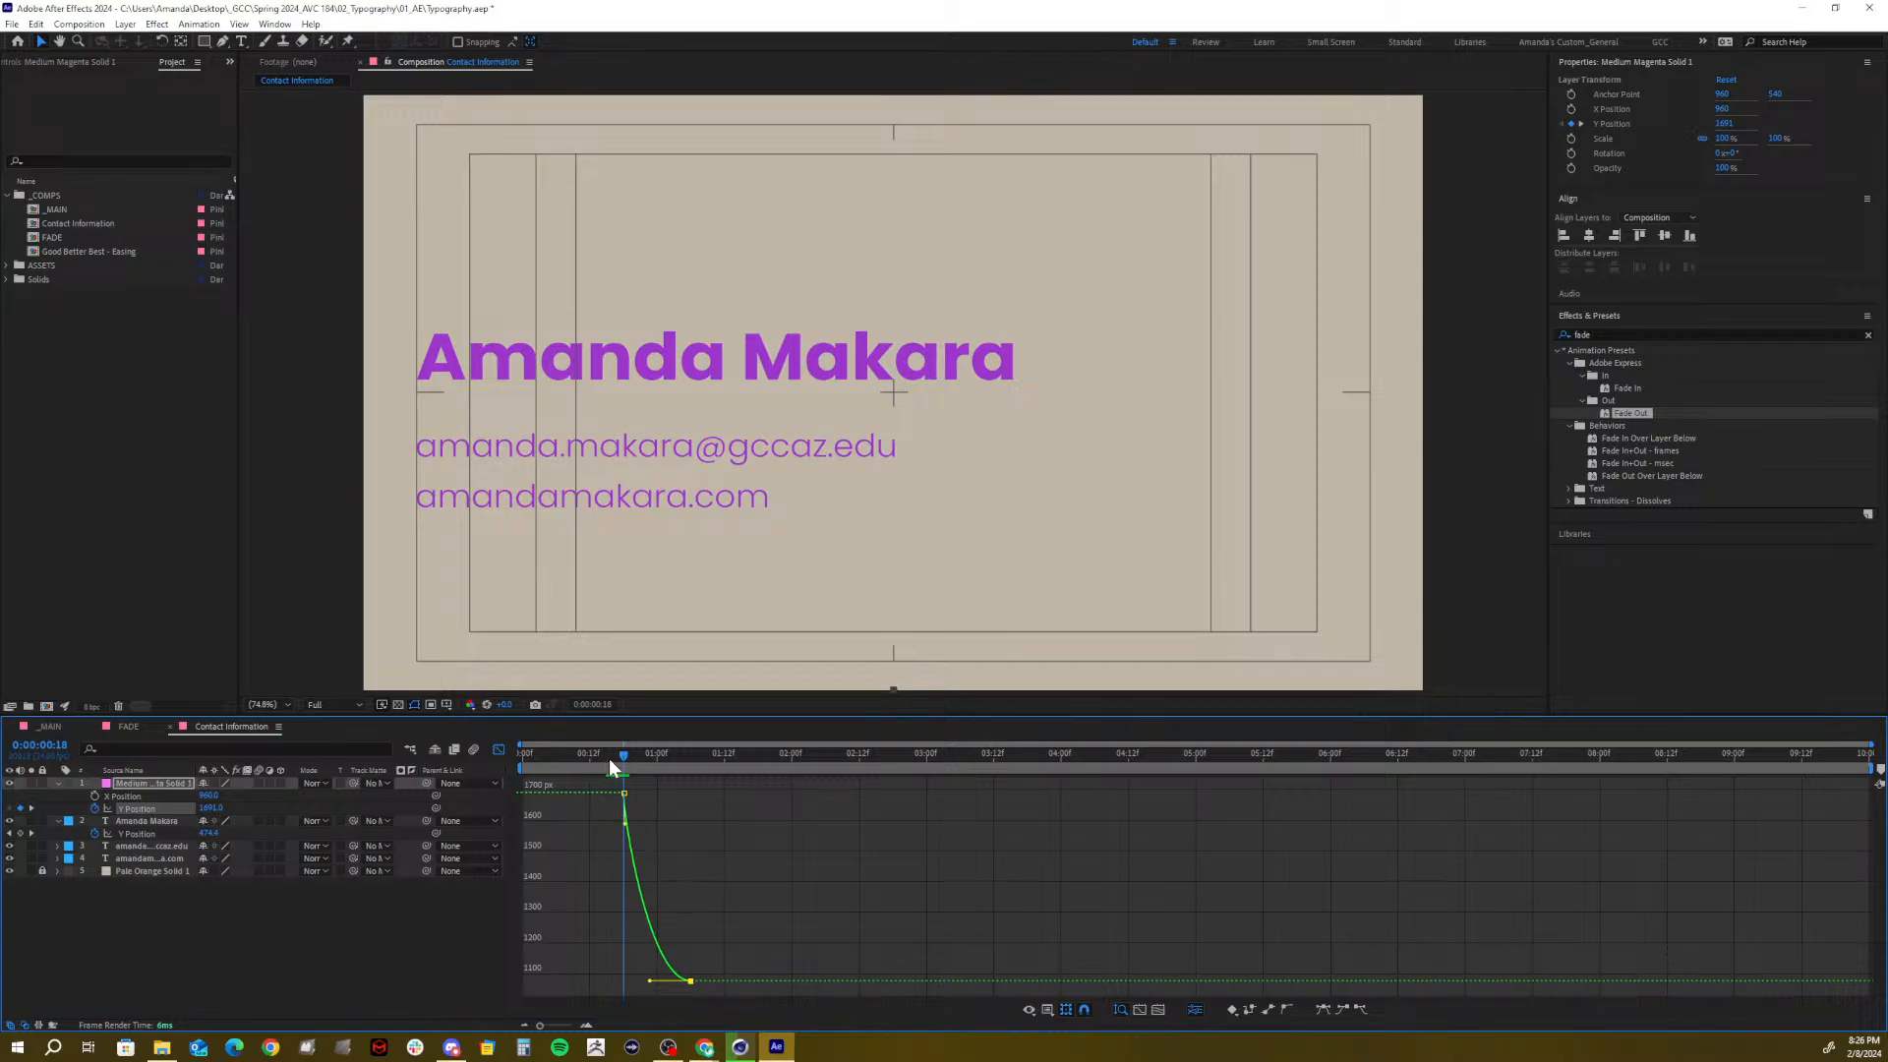
key("space")
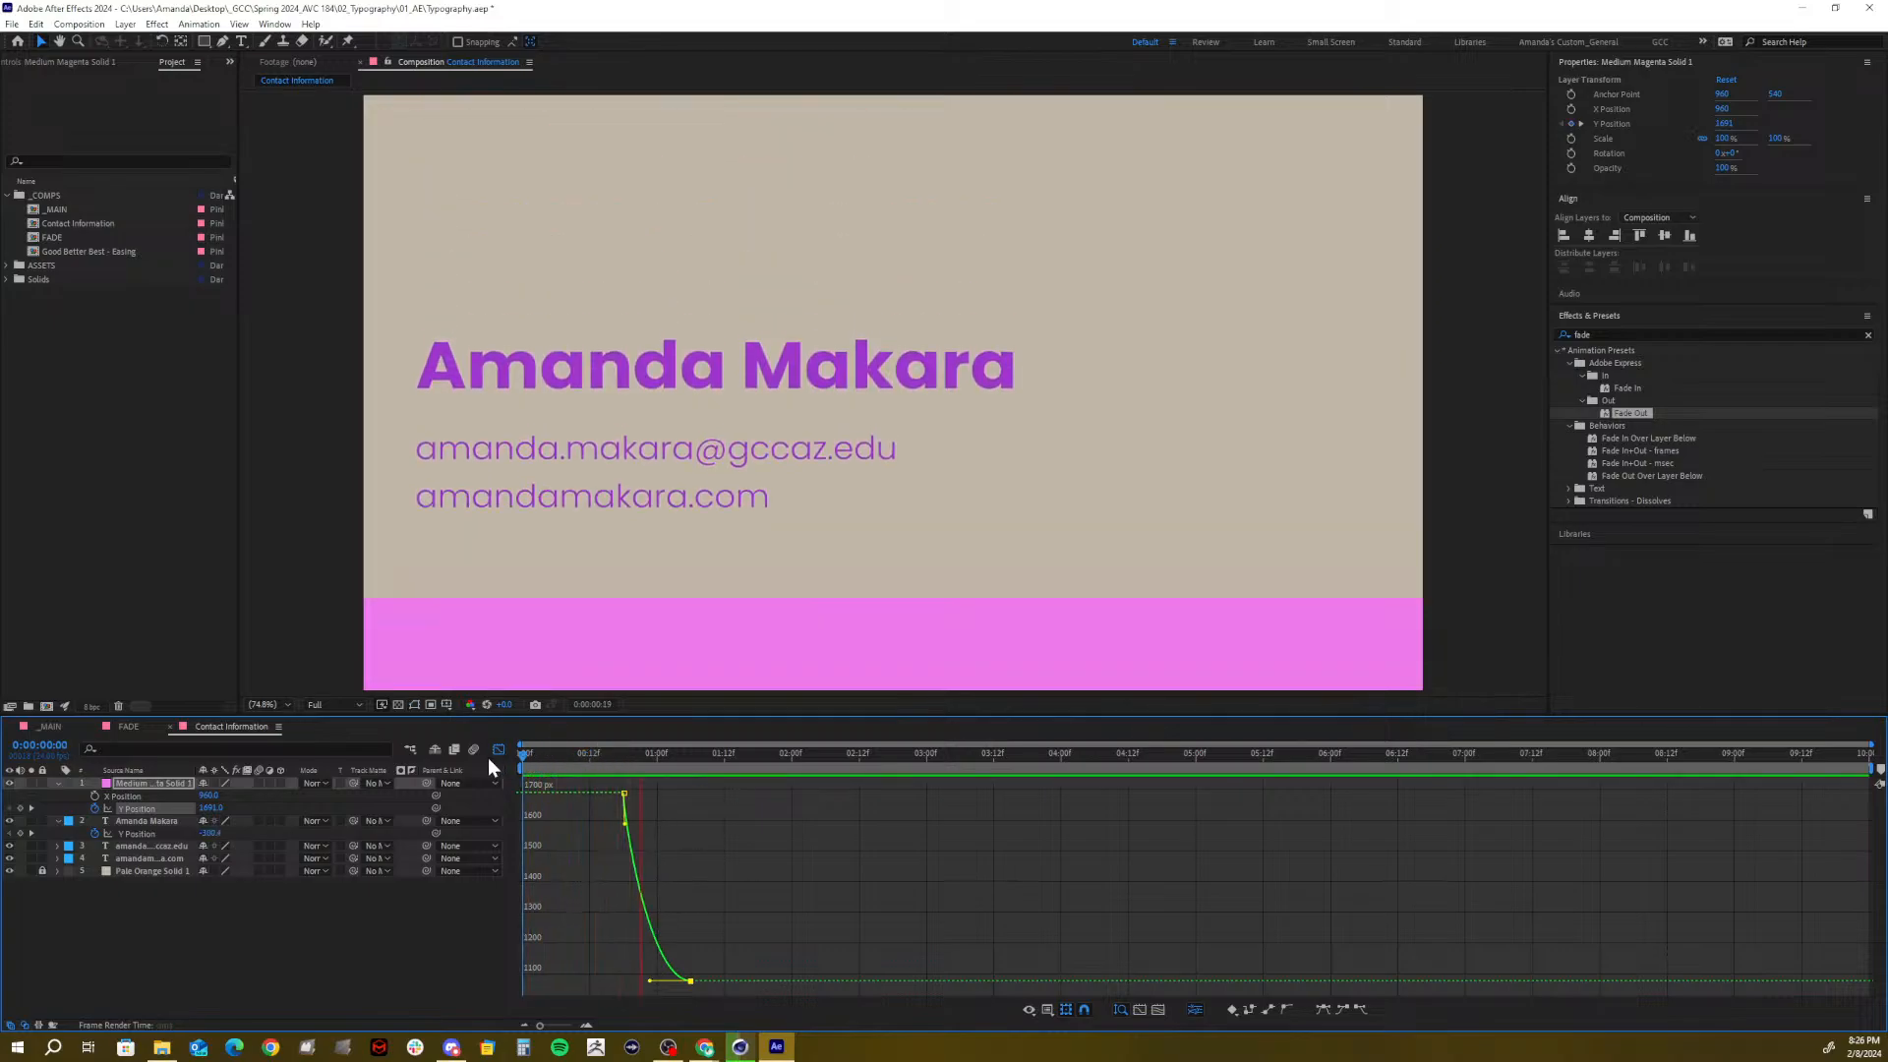
key("space")
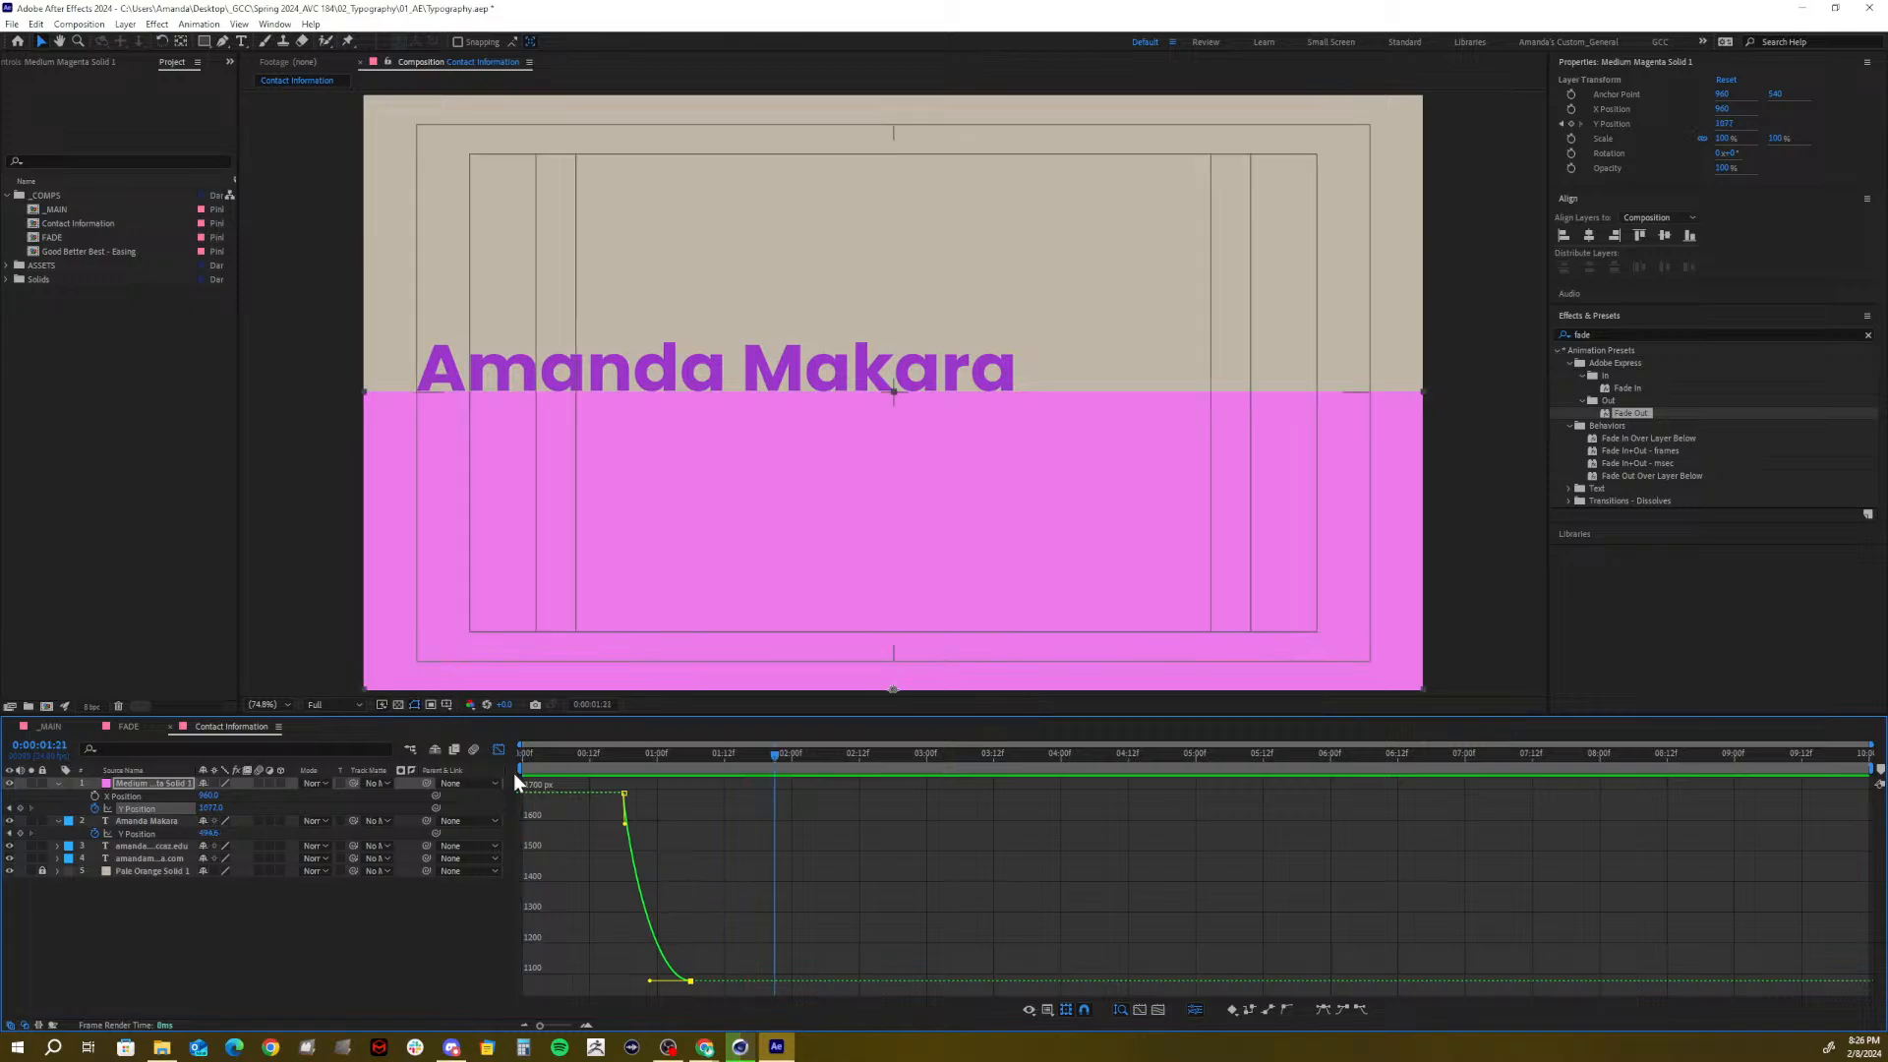
left_click(498, 749)
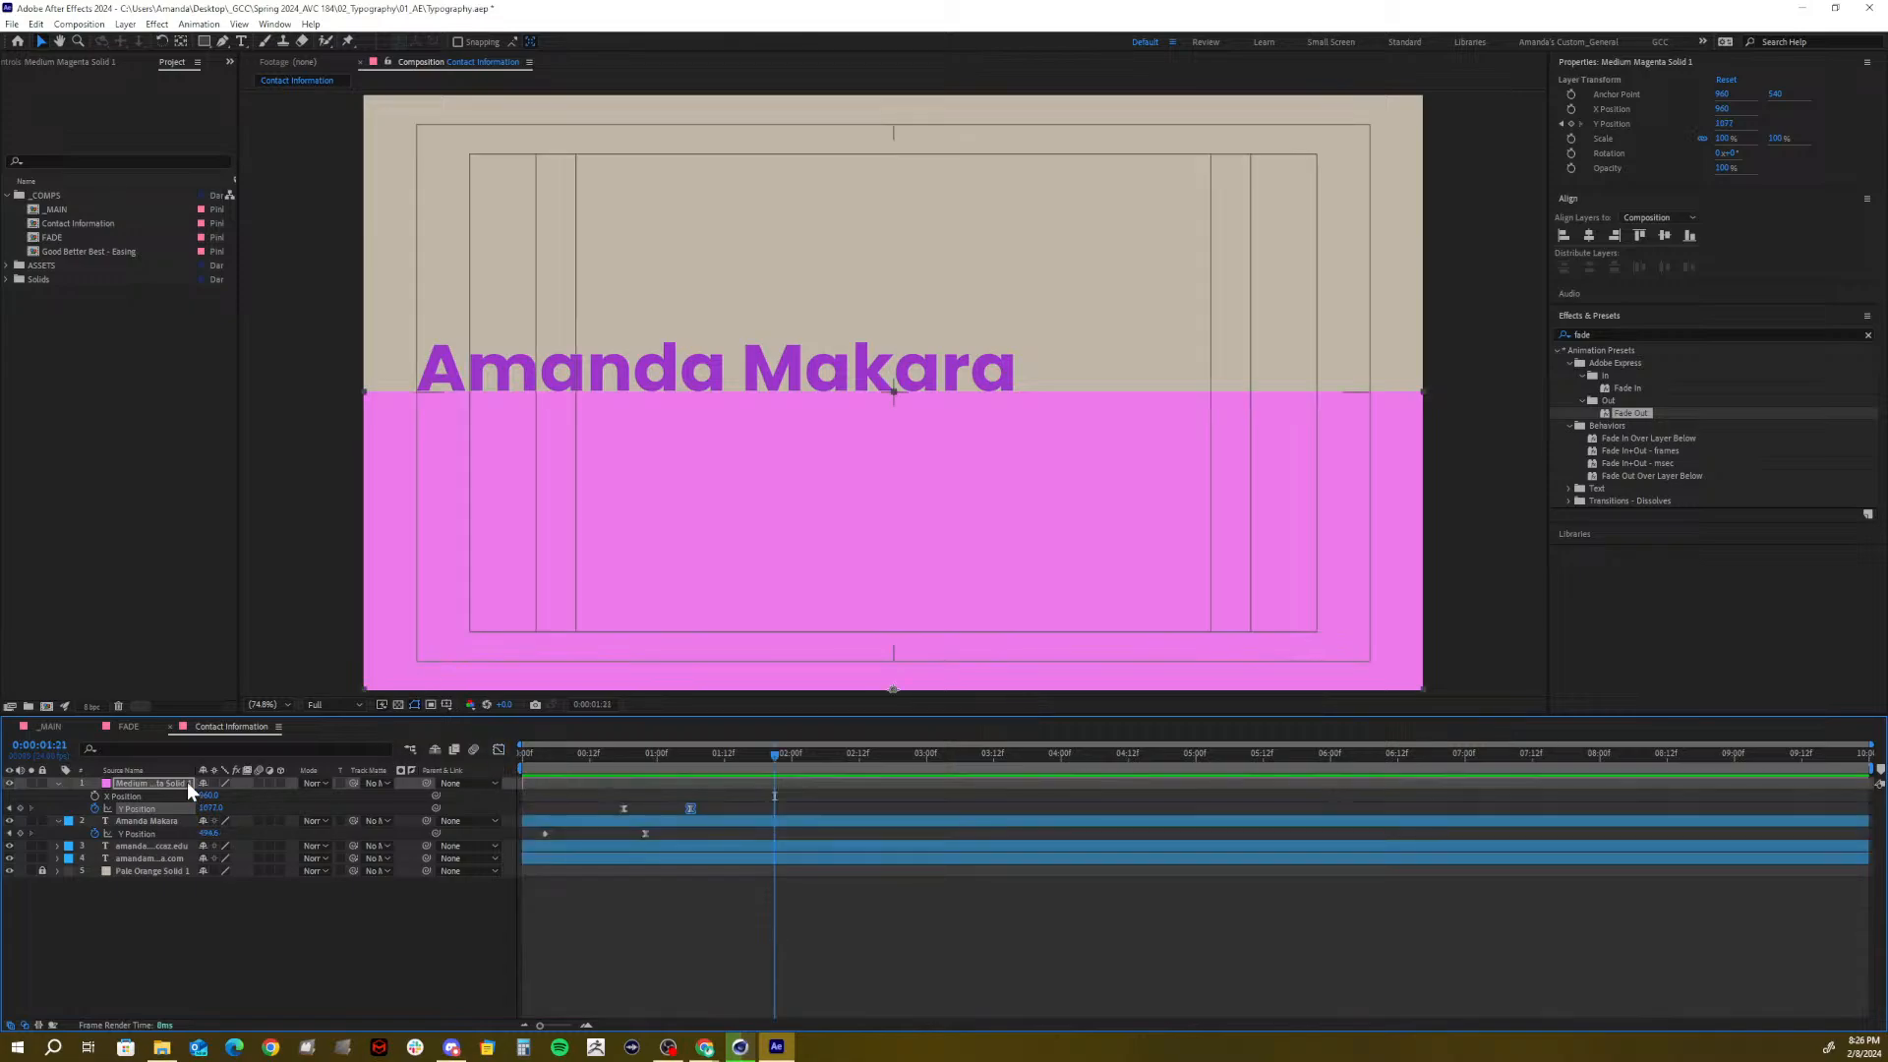
Collapse the solid's properties and search Effects & Presets for 'inve'
left_click(130, 781)
left_click(59, 783)
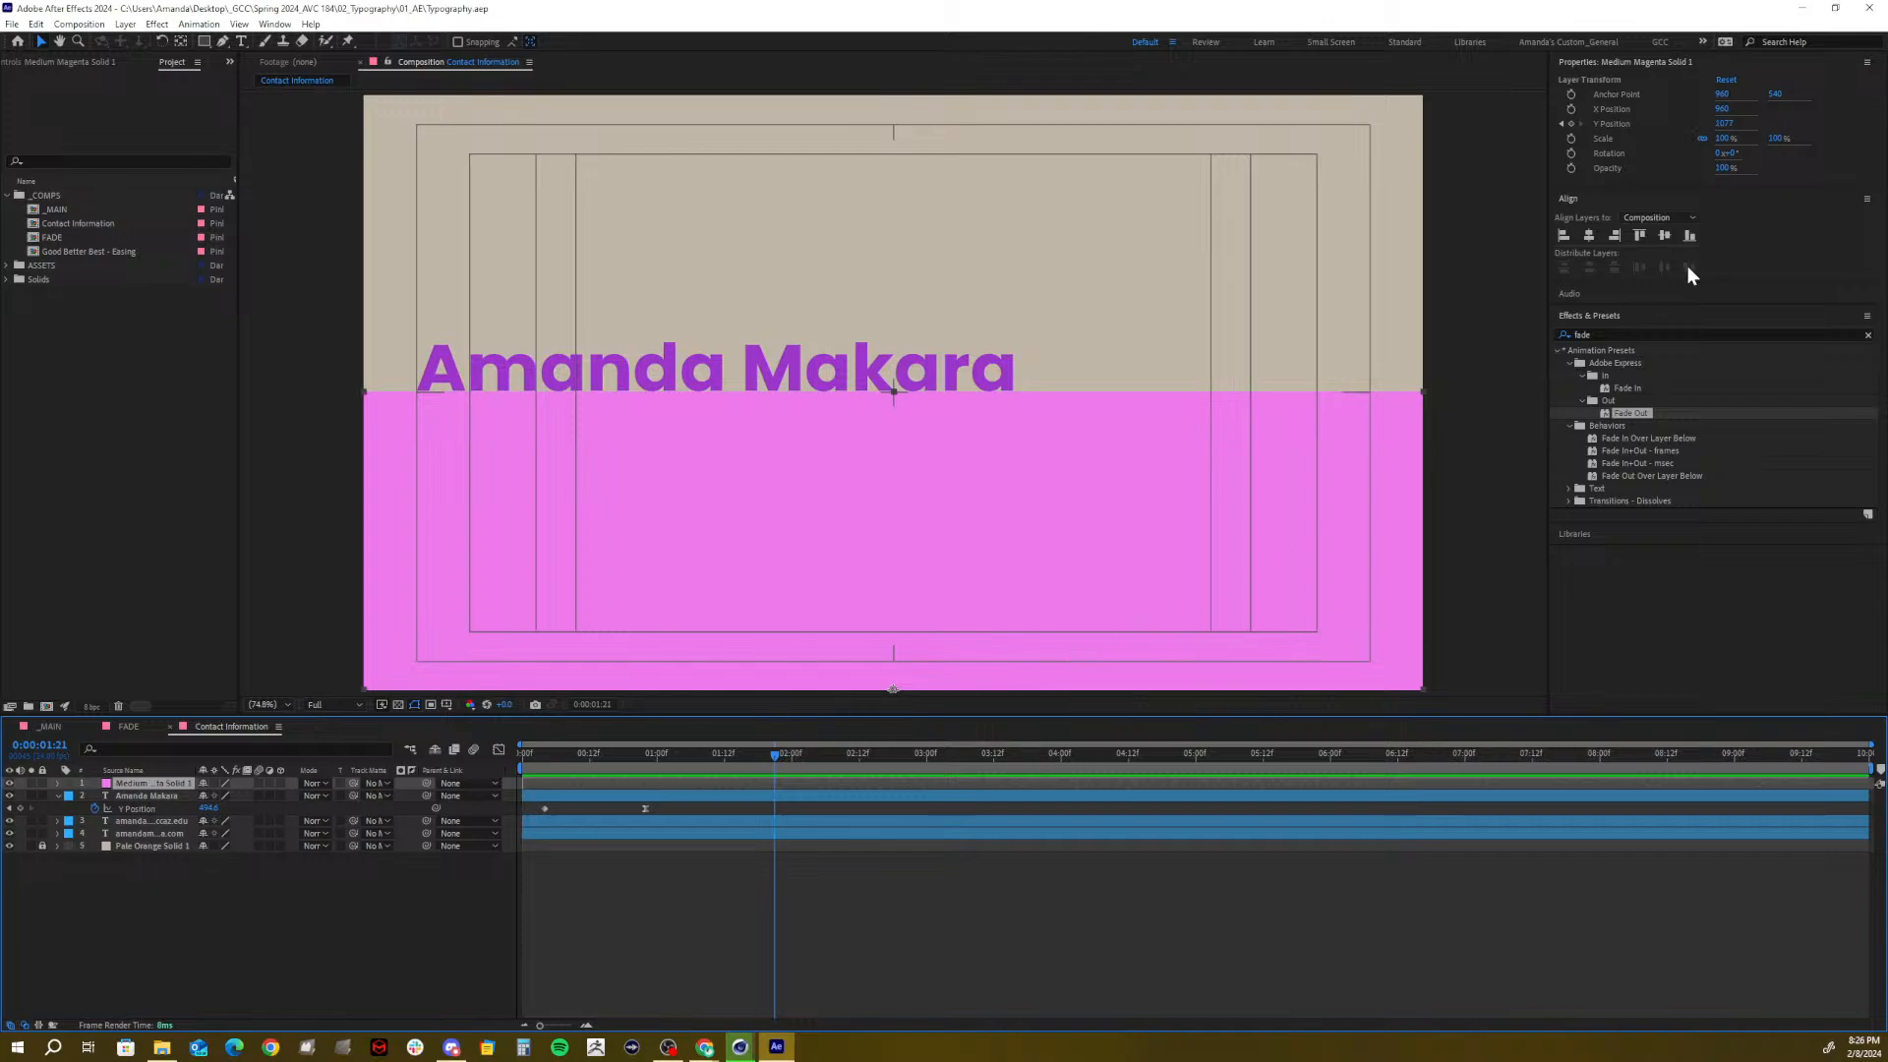
left_click(1605, 340)
left_click(1561, 336)
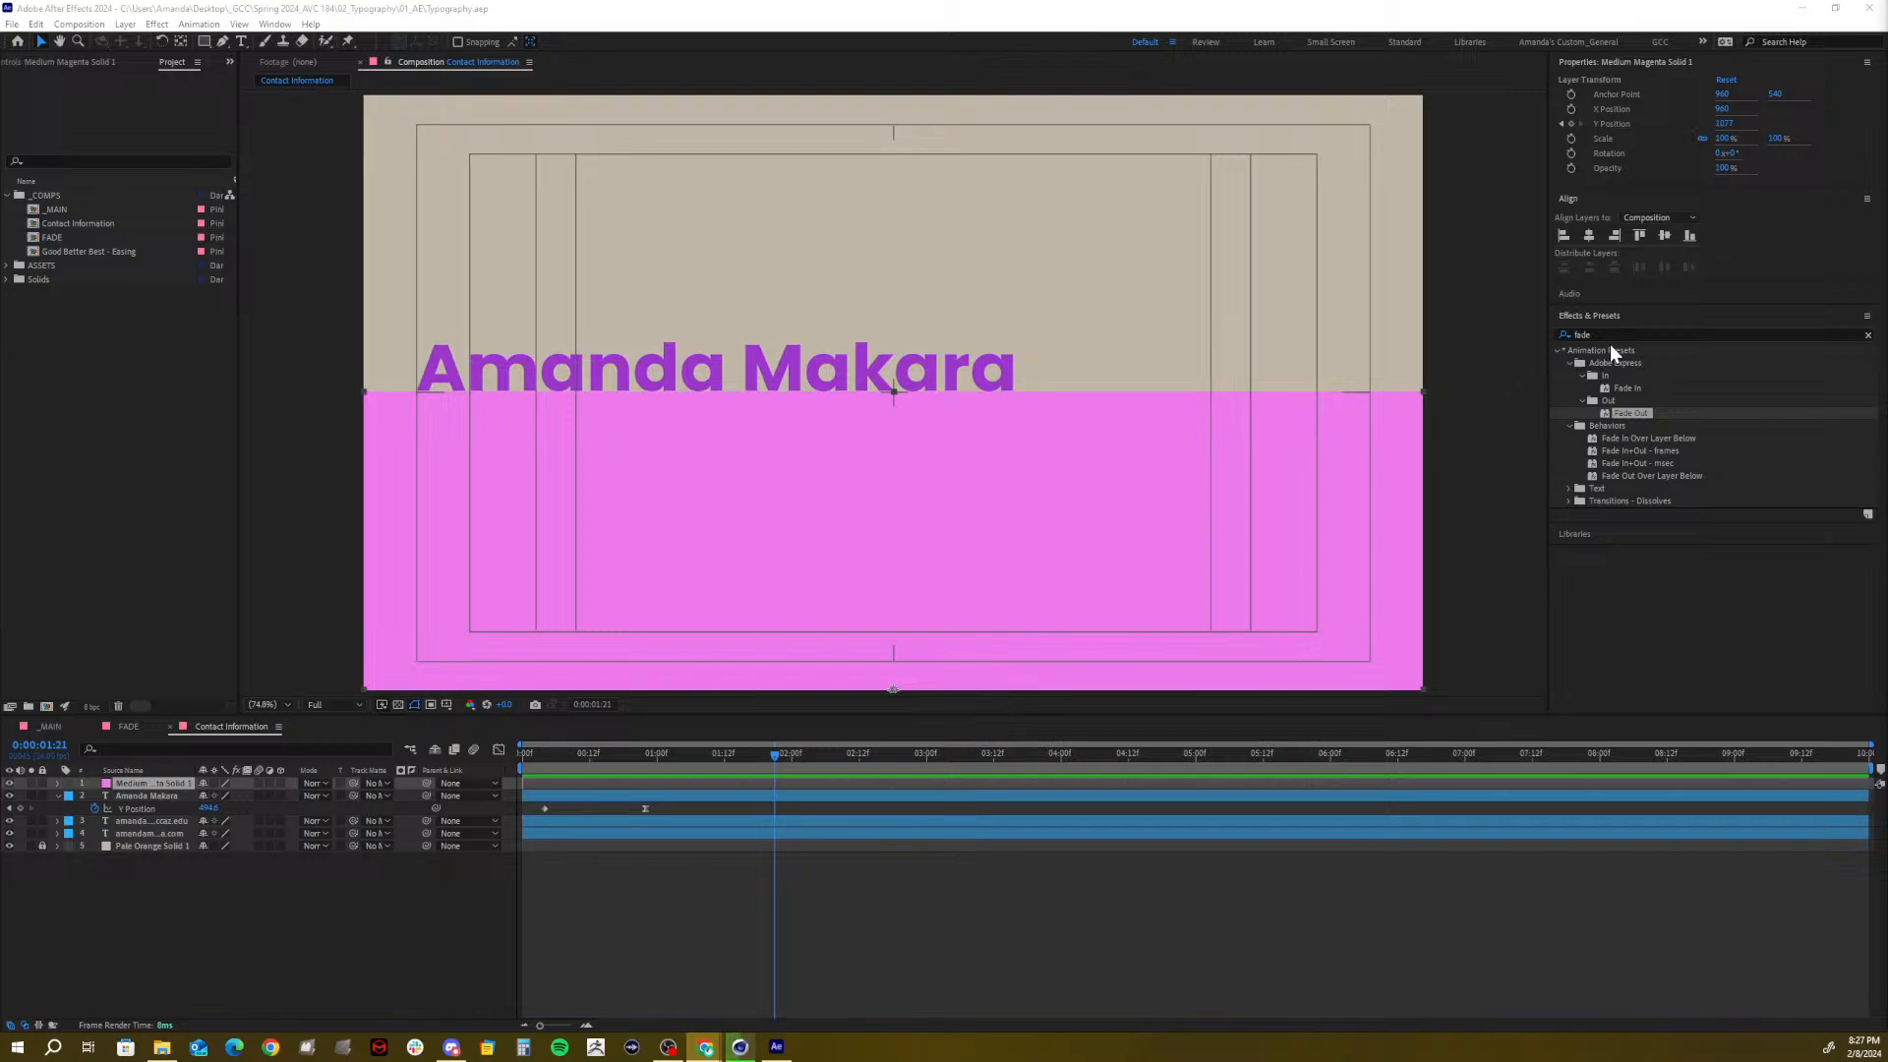
left_click(1549, 335)
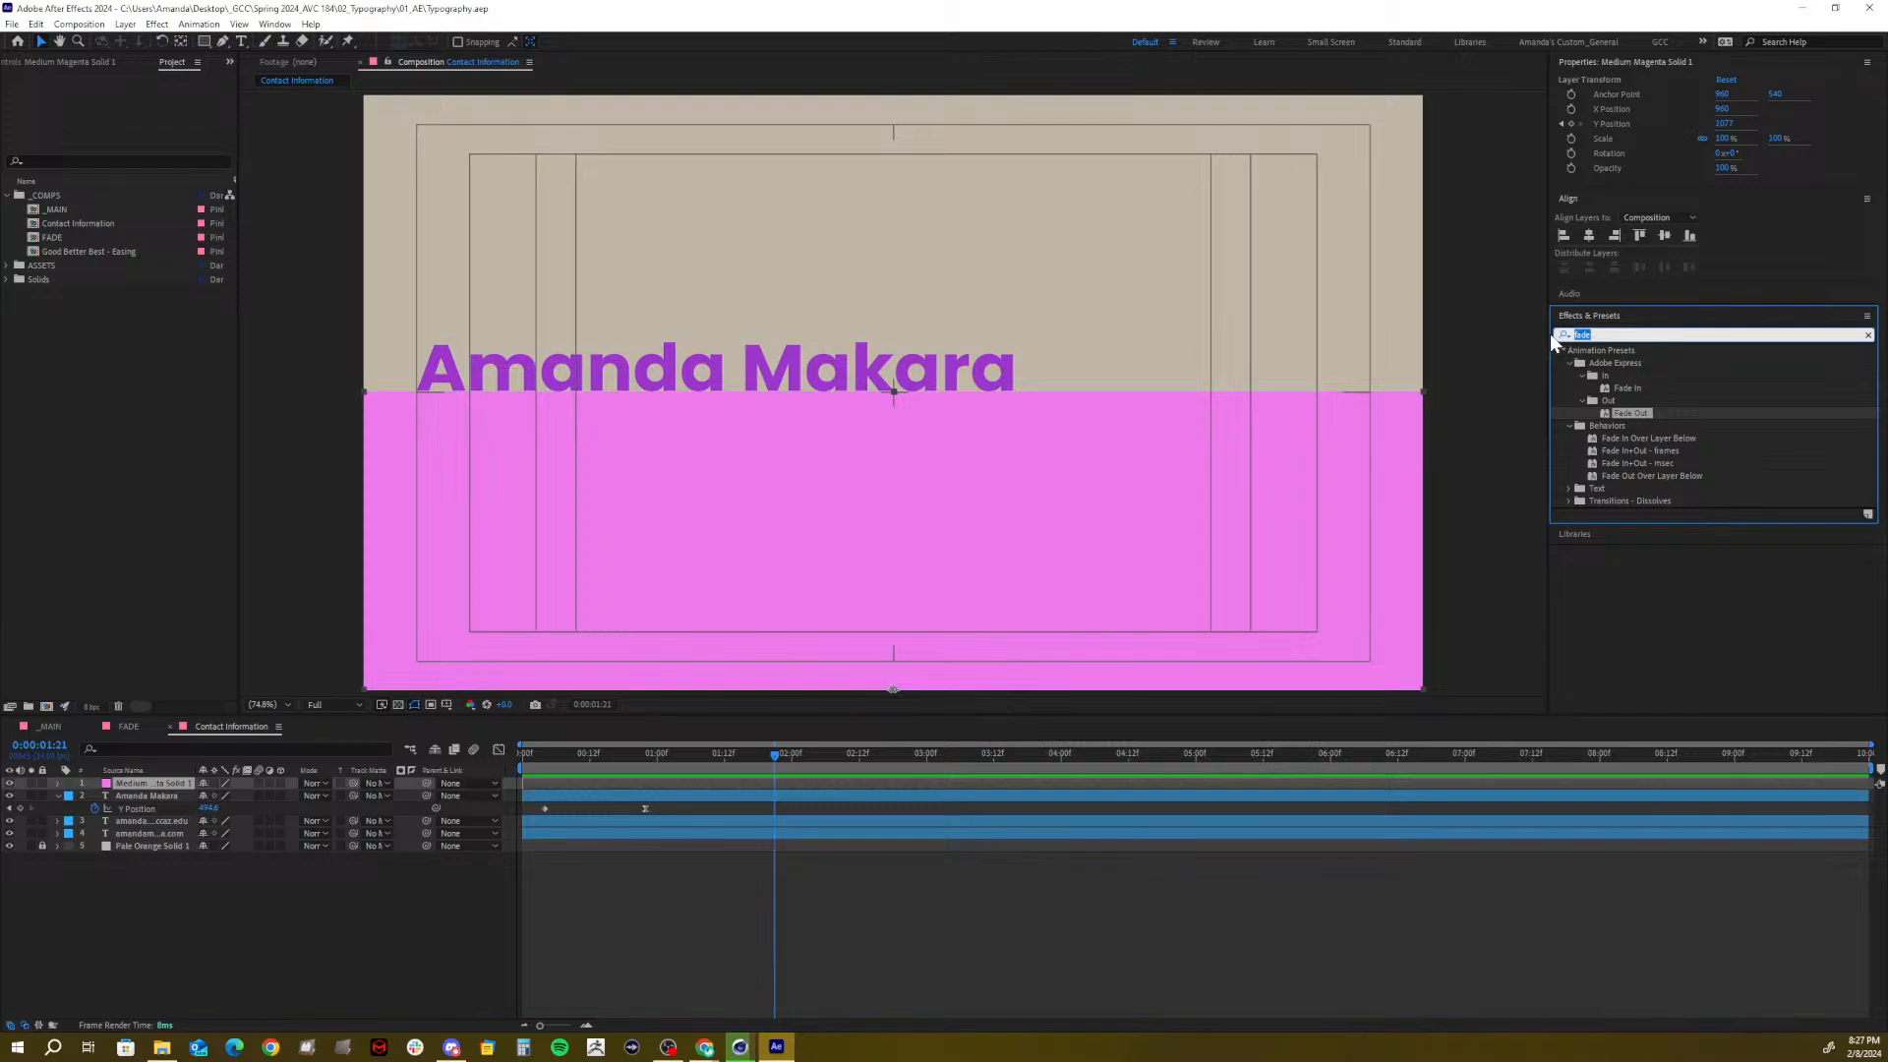
type("c")
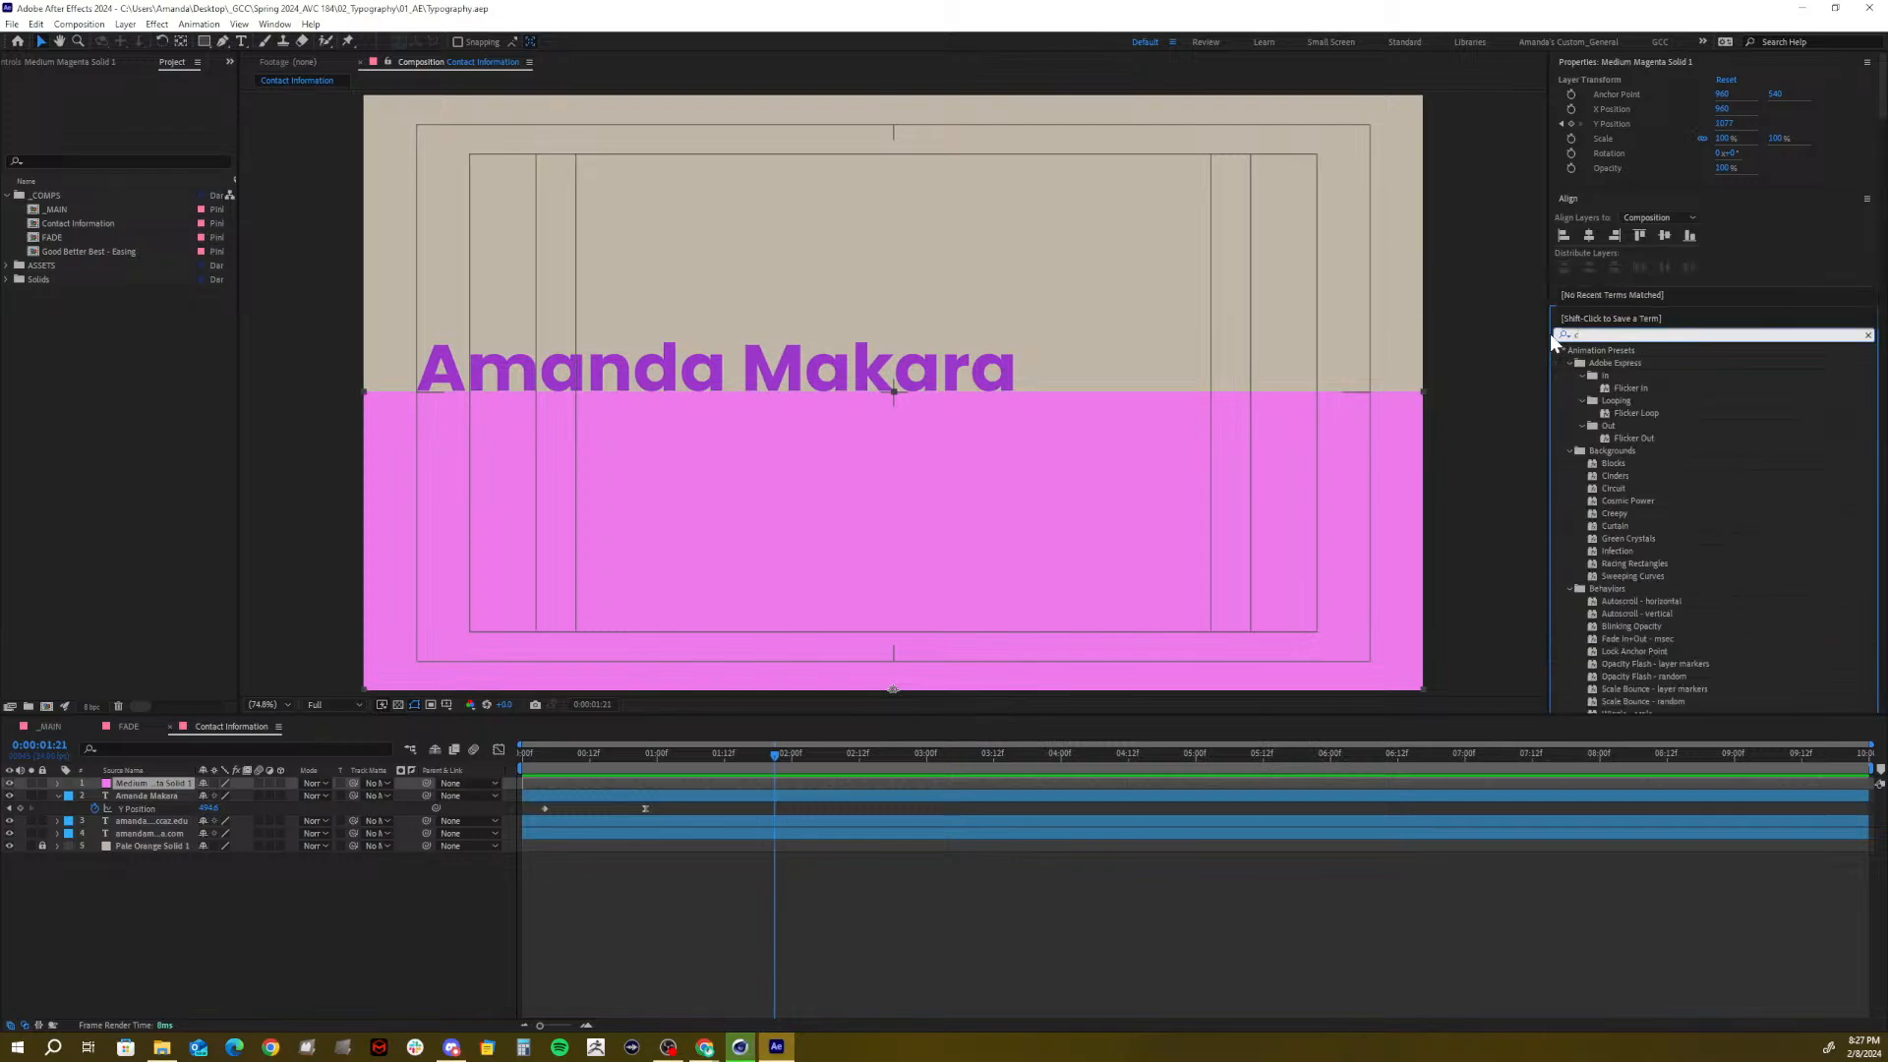
key("BackSpace")
type("inver")
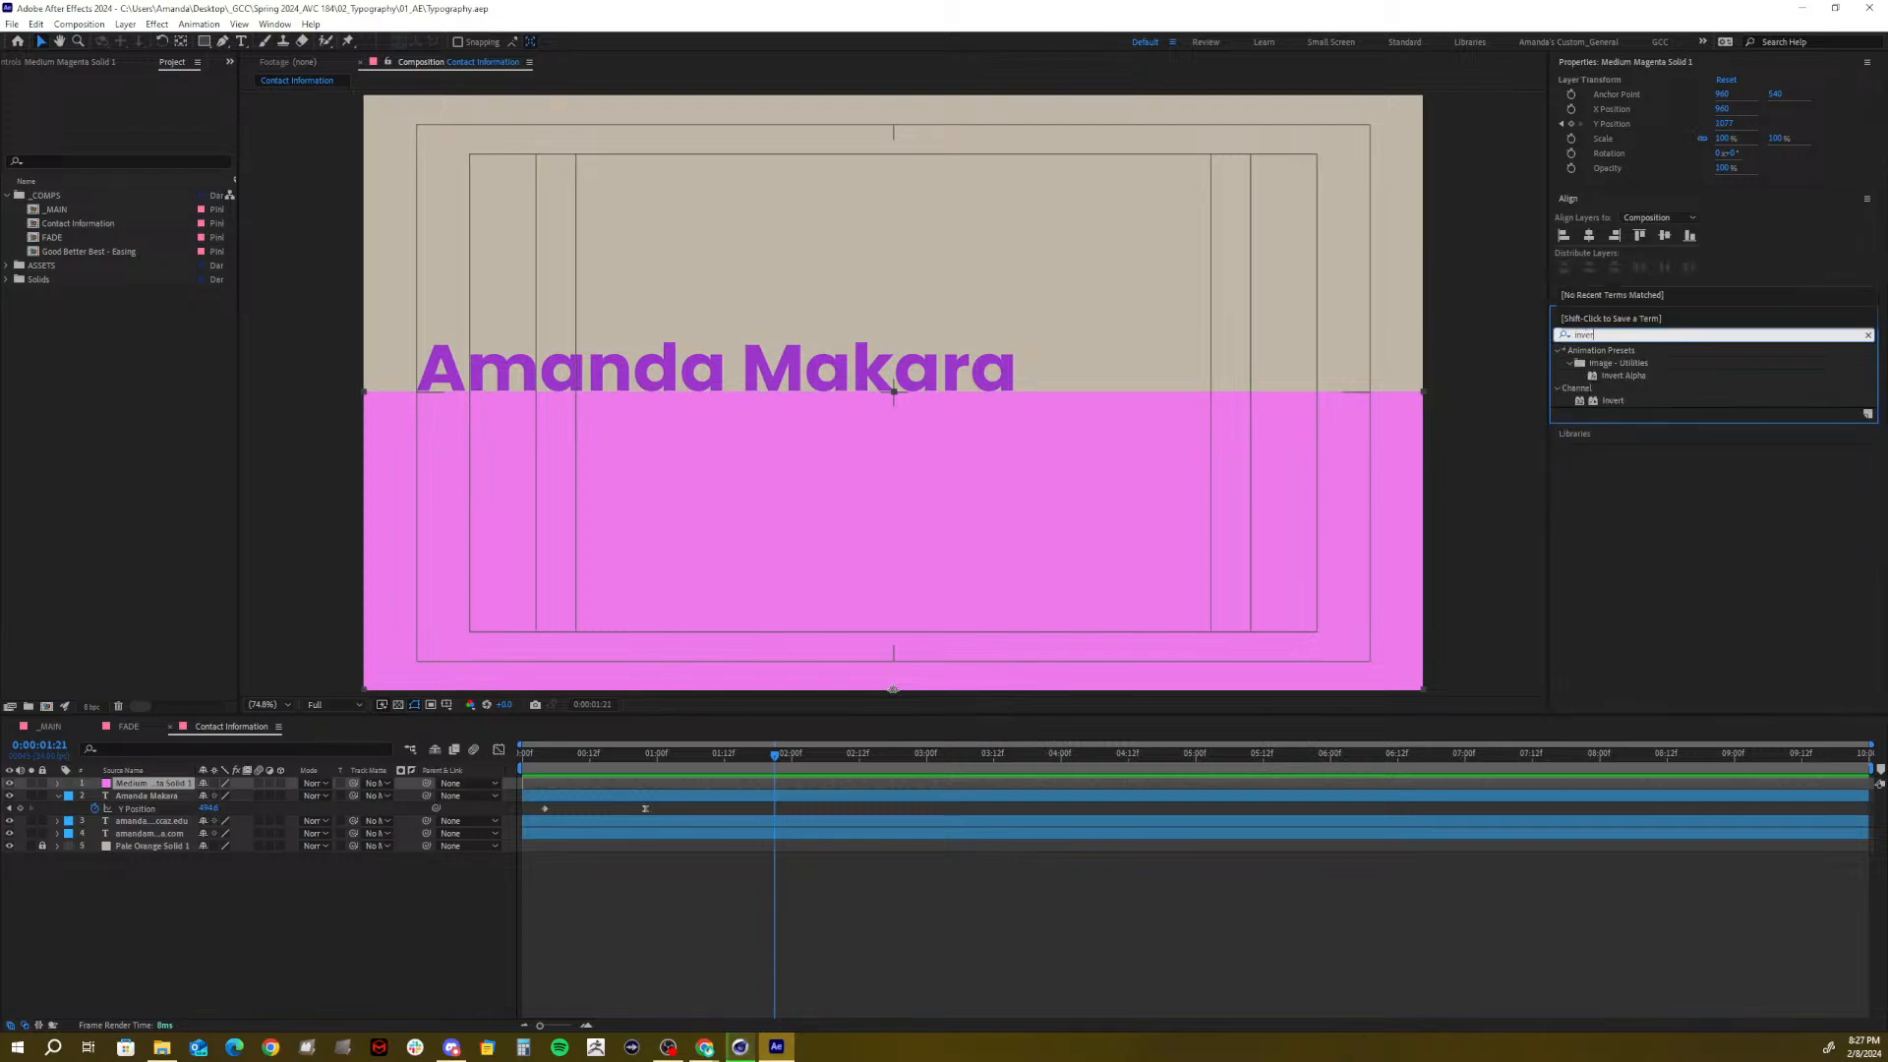
left_click(1570, 392)
left_click(1570, 392)
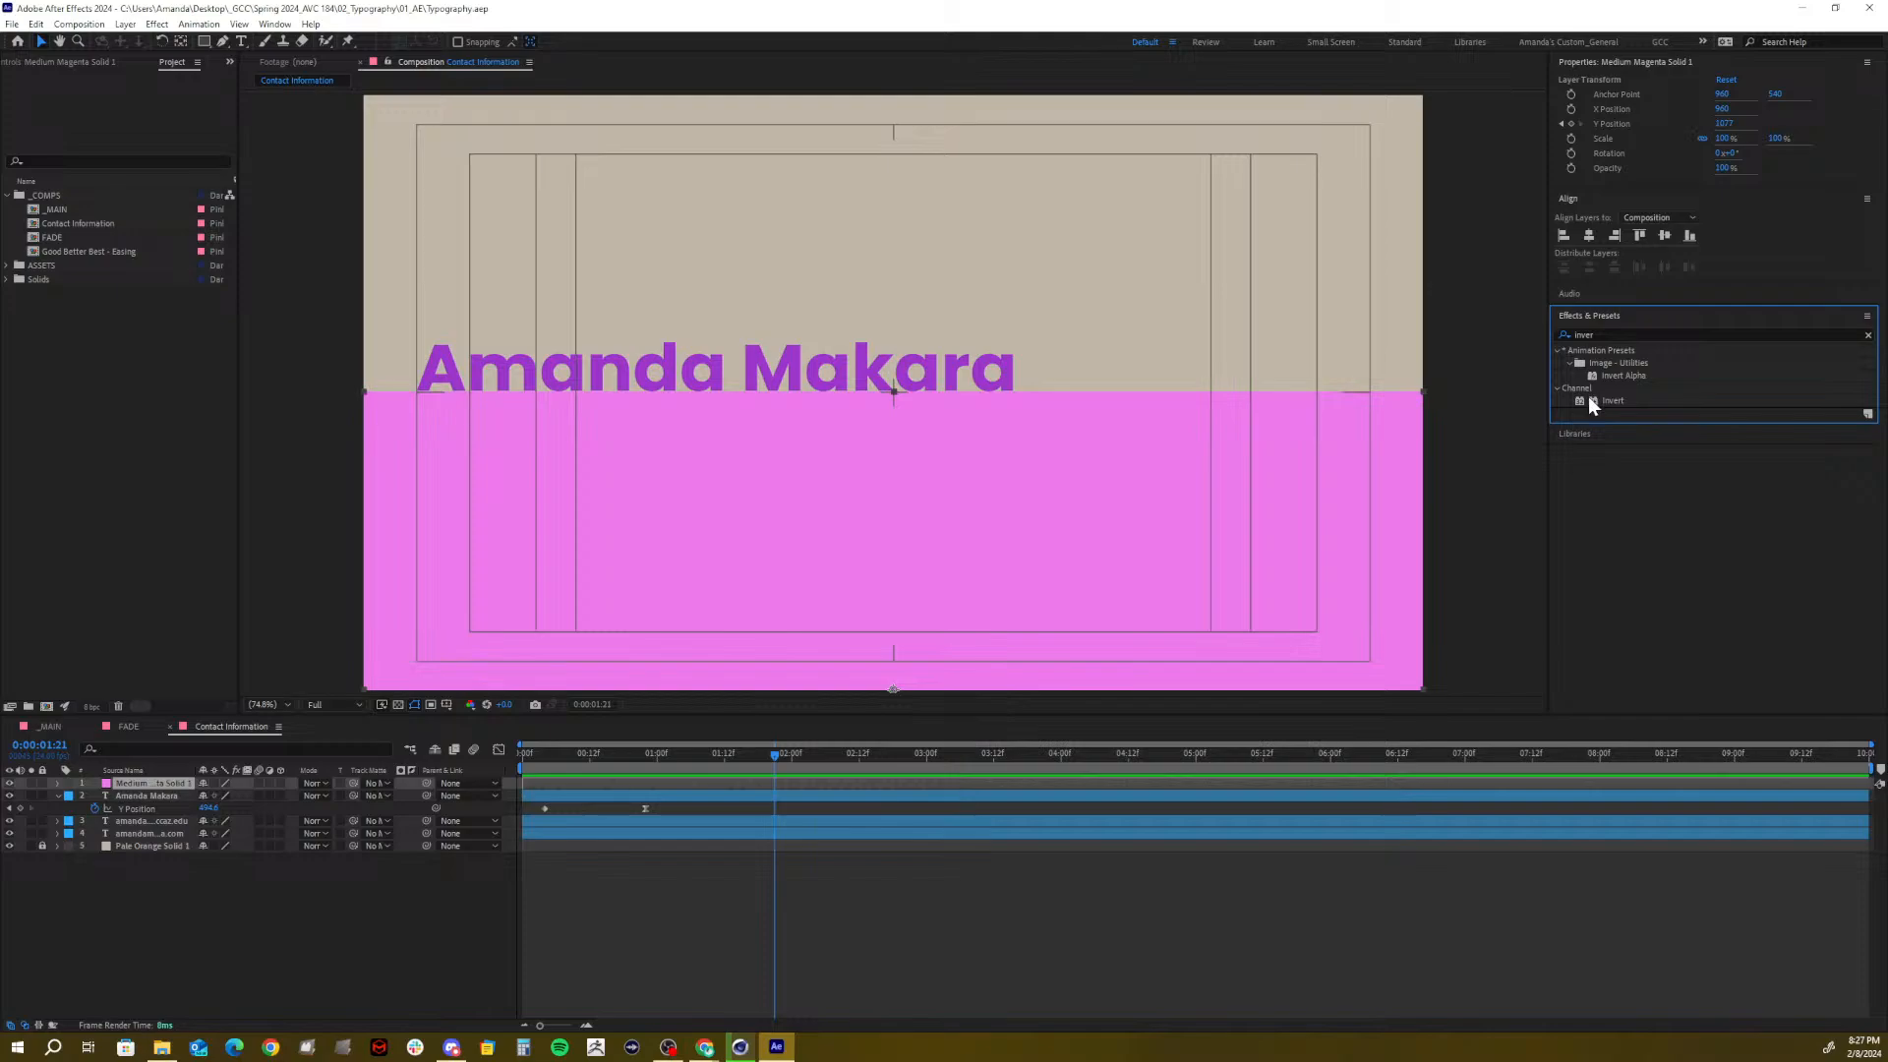
Try Invert on the magenta solid, undo it, and select the name text layer
left_click(1609, 400)
left_click_drag(1581, 401, 1348, 421)
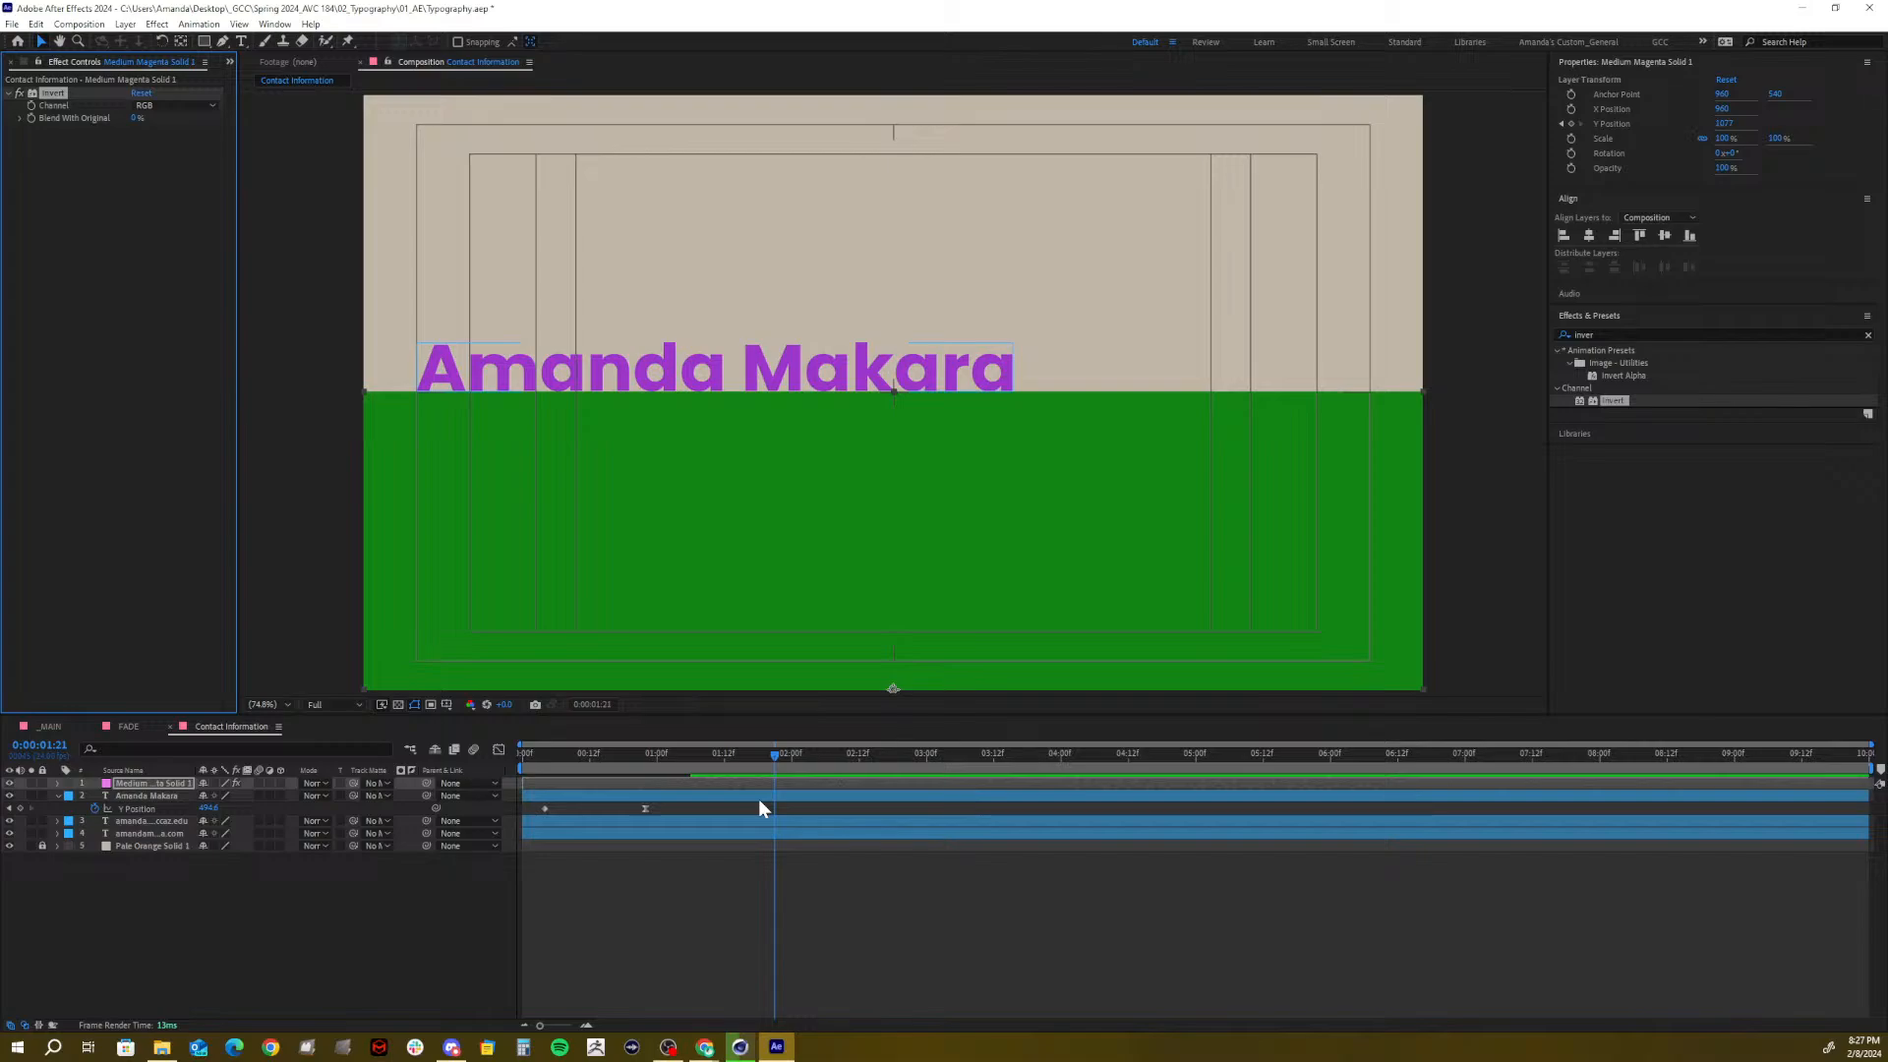
mouse_move(673, 766)
left_mouse_down()
mouse_move(523, 747)
mouse_move(662, 764)
mouse_move(523, 764)
mouse_move(716, 755)
mouse_move(486, 771)
mouse_move(691, 757)
left_mouse_up()
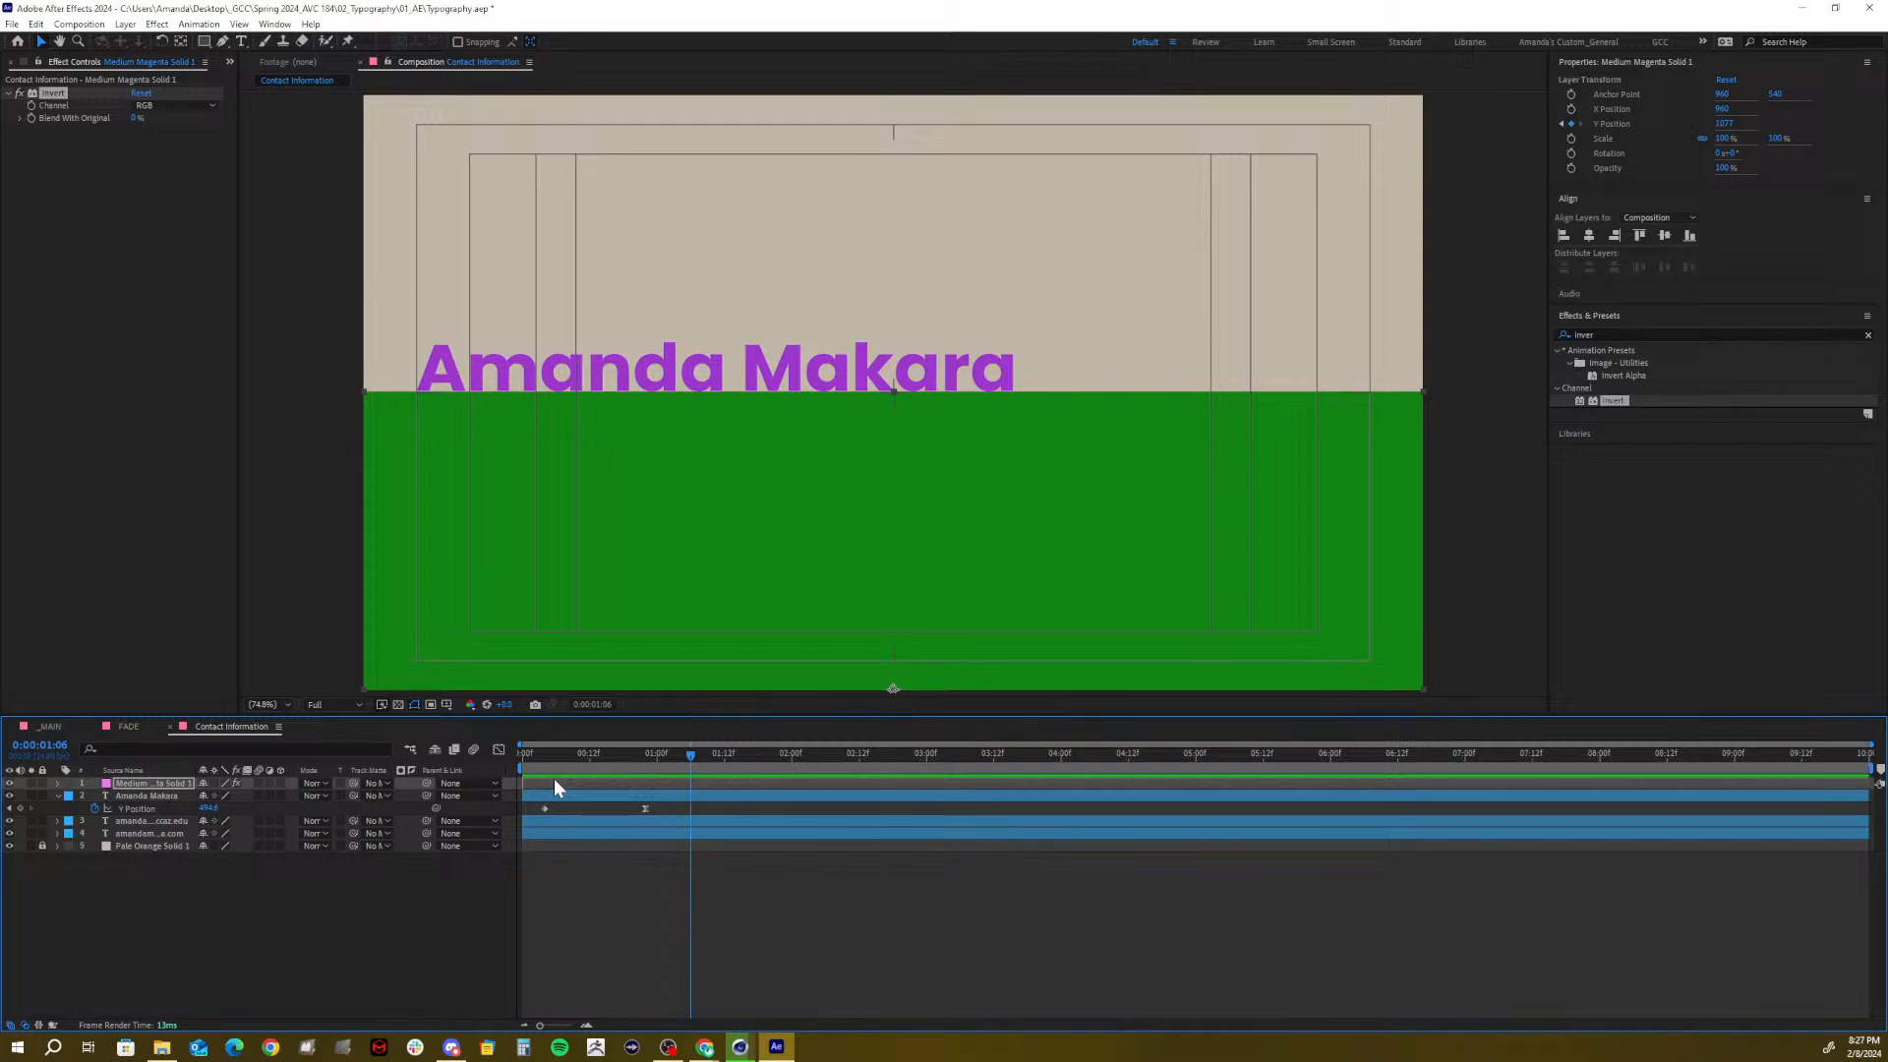
key("ctrl+z")
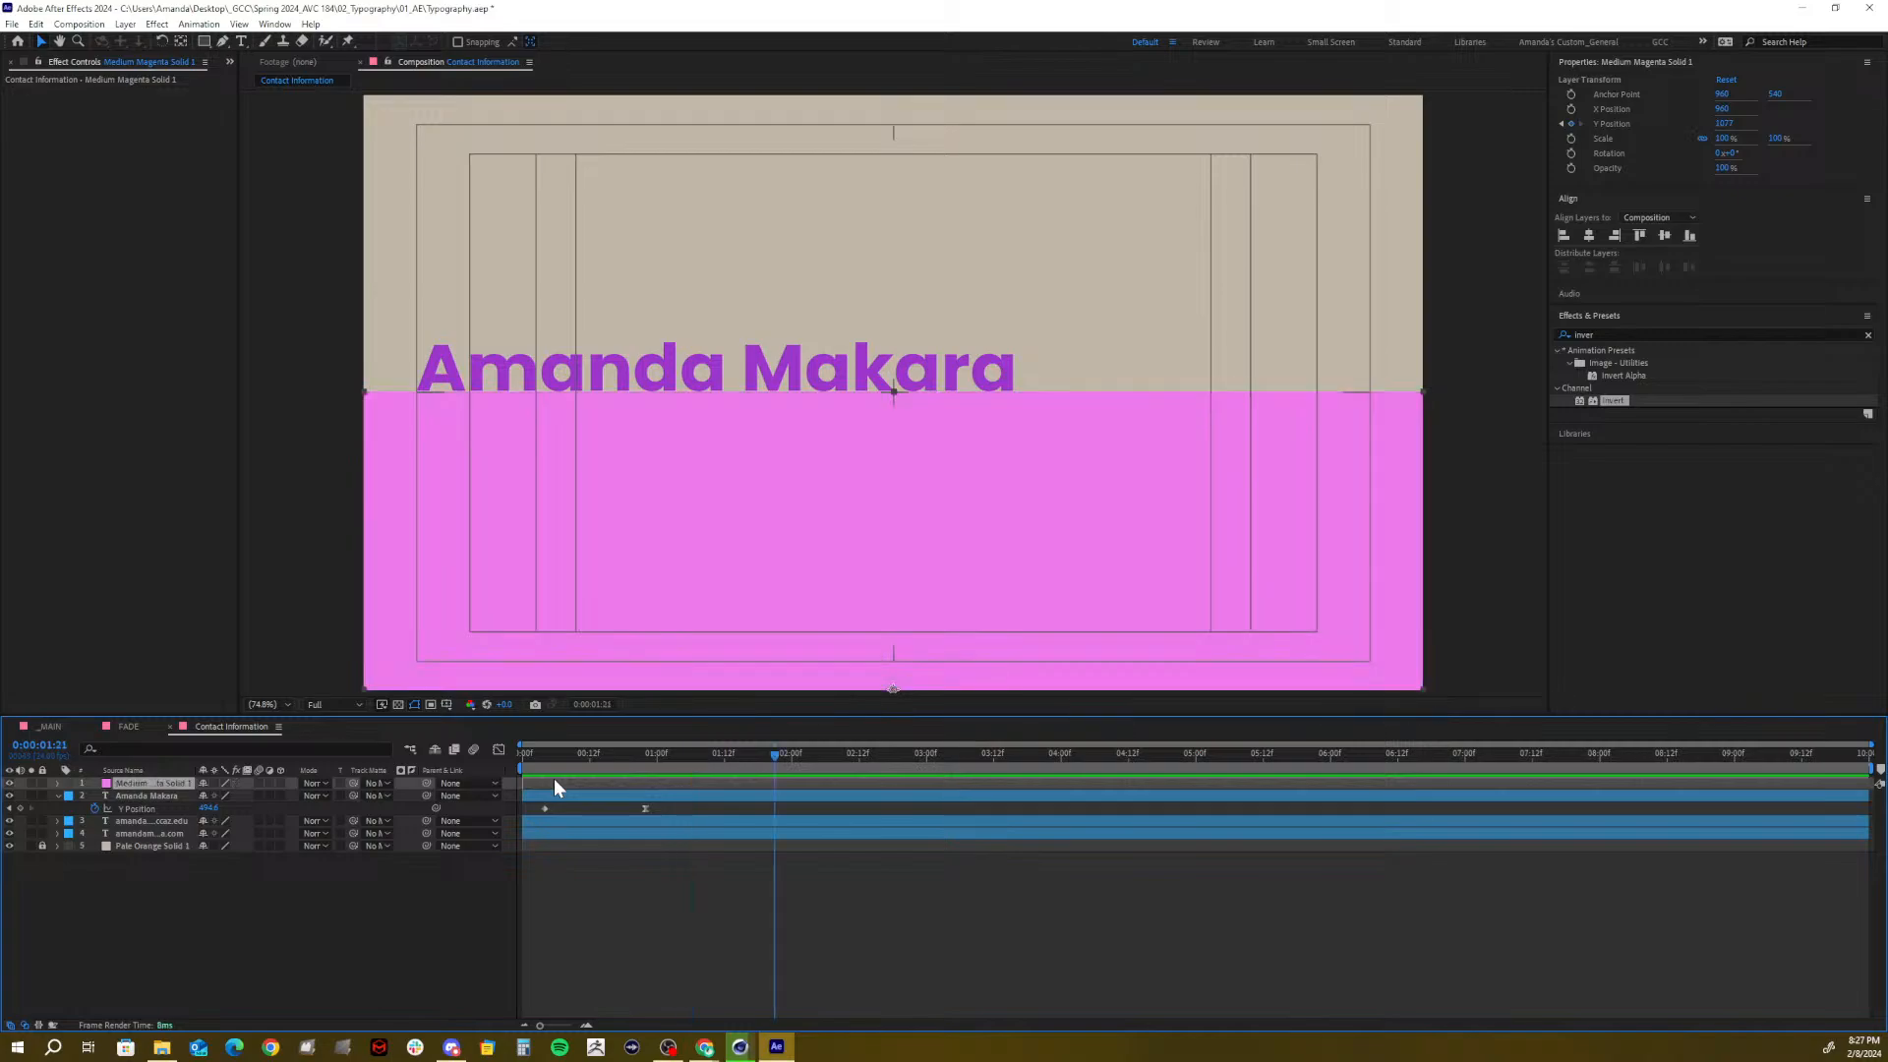
left_click(175, 794)
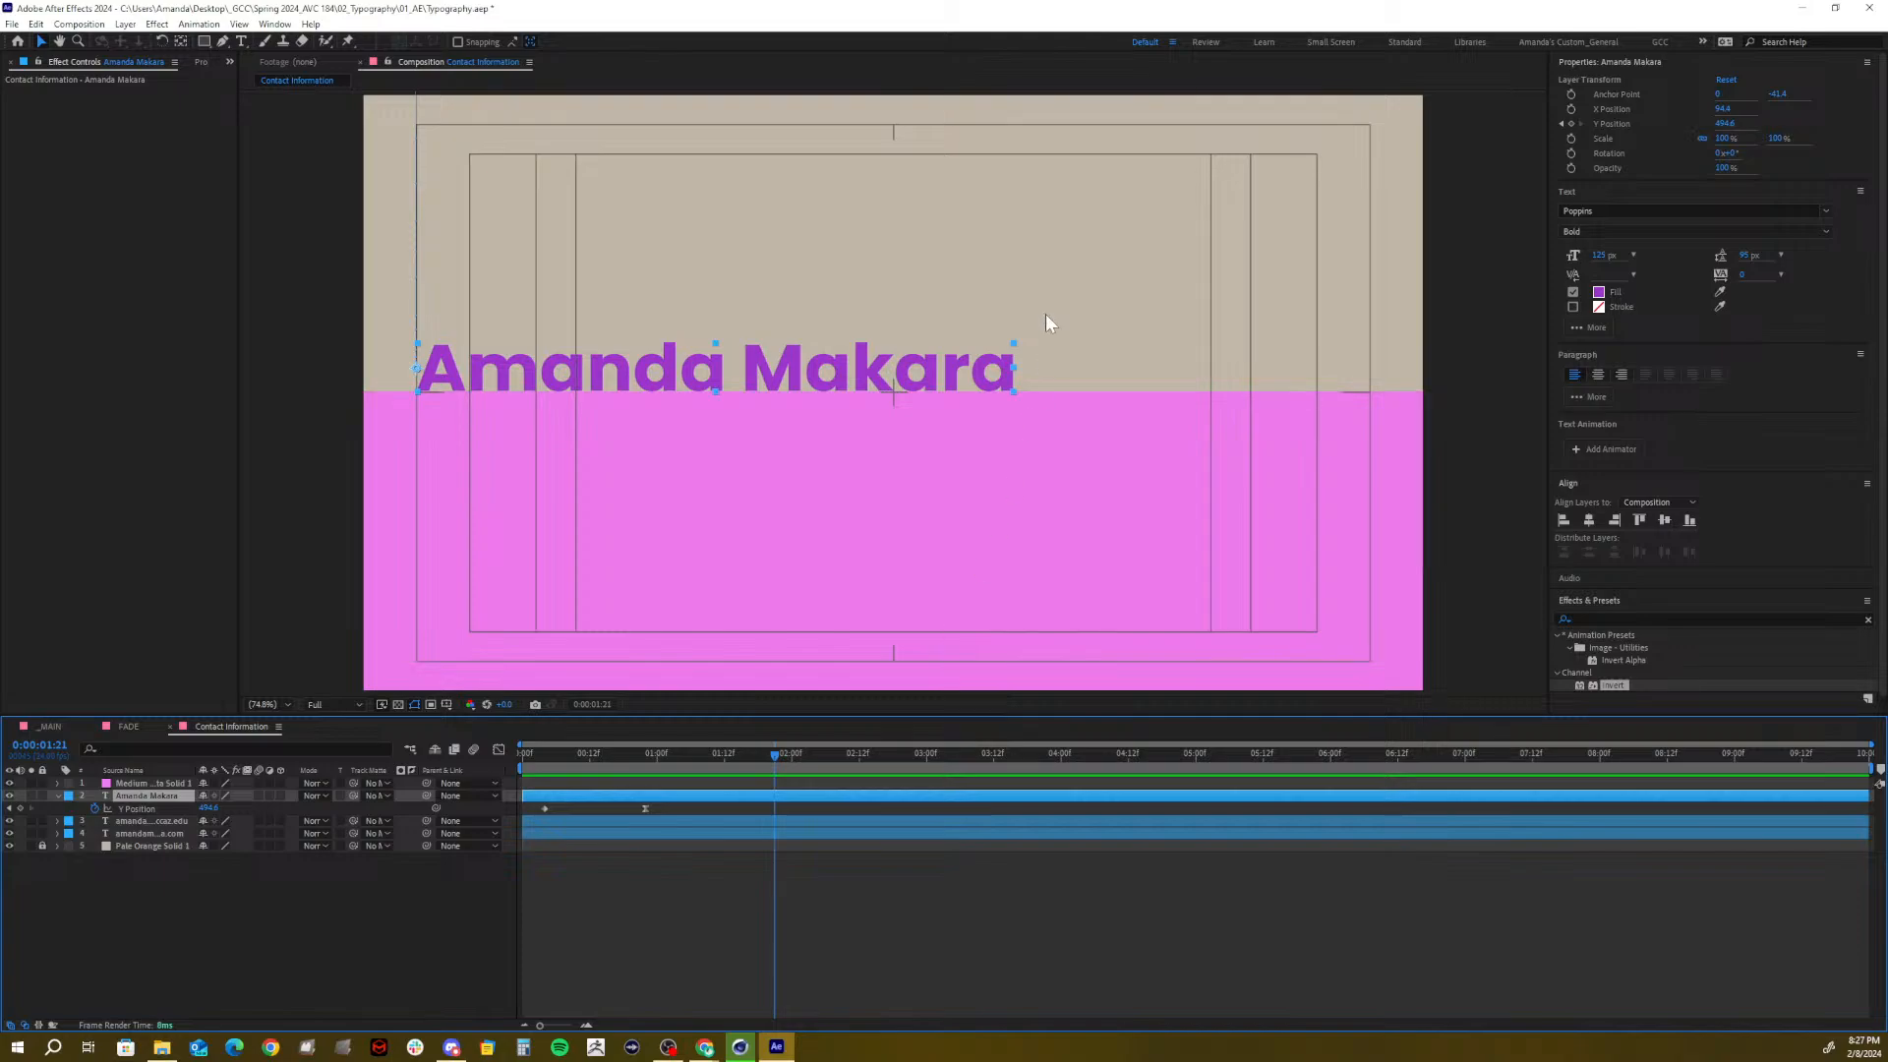
left_click(1595, 59)
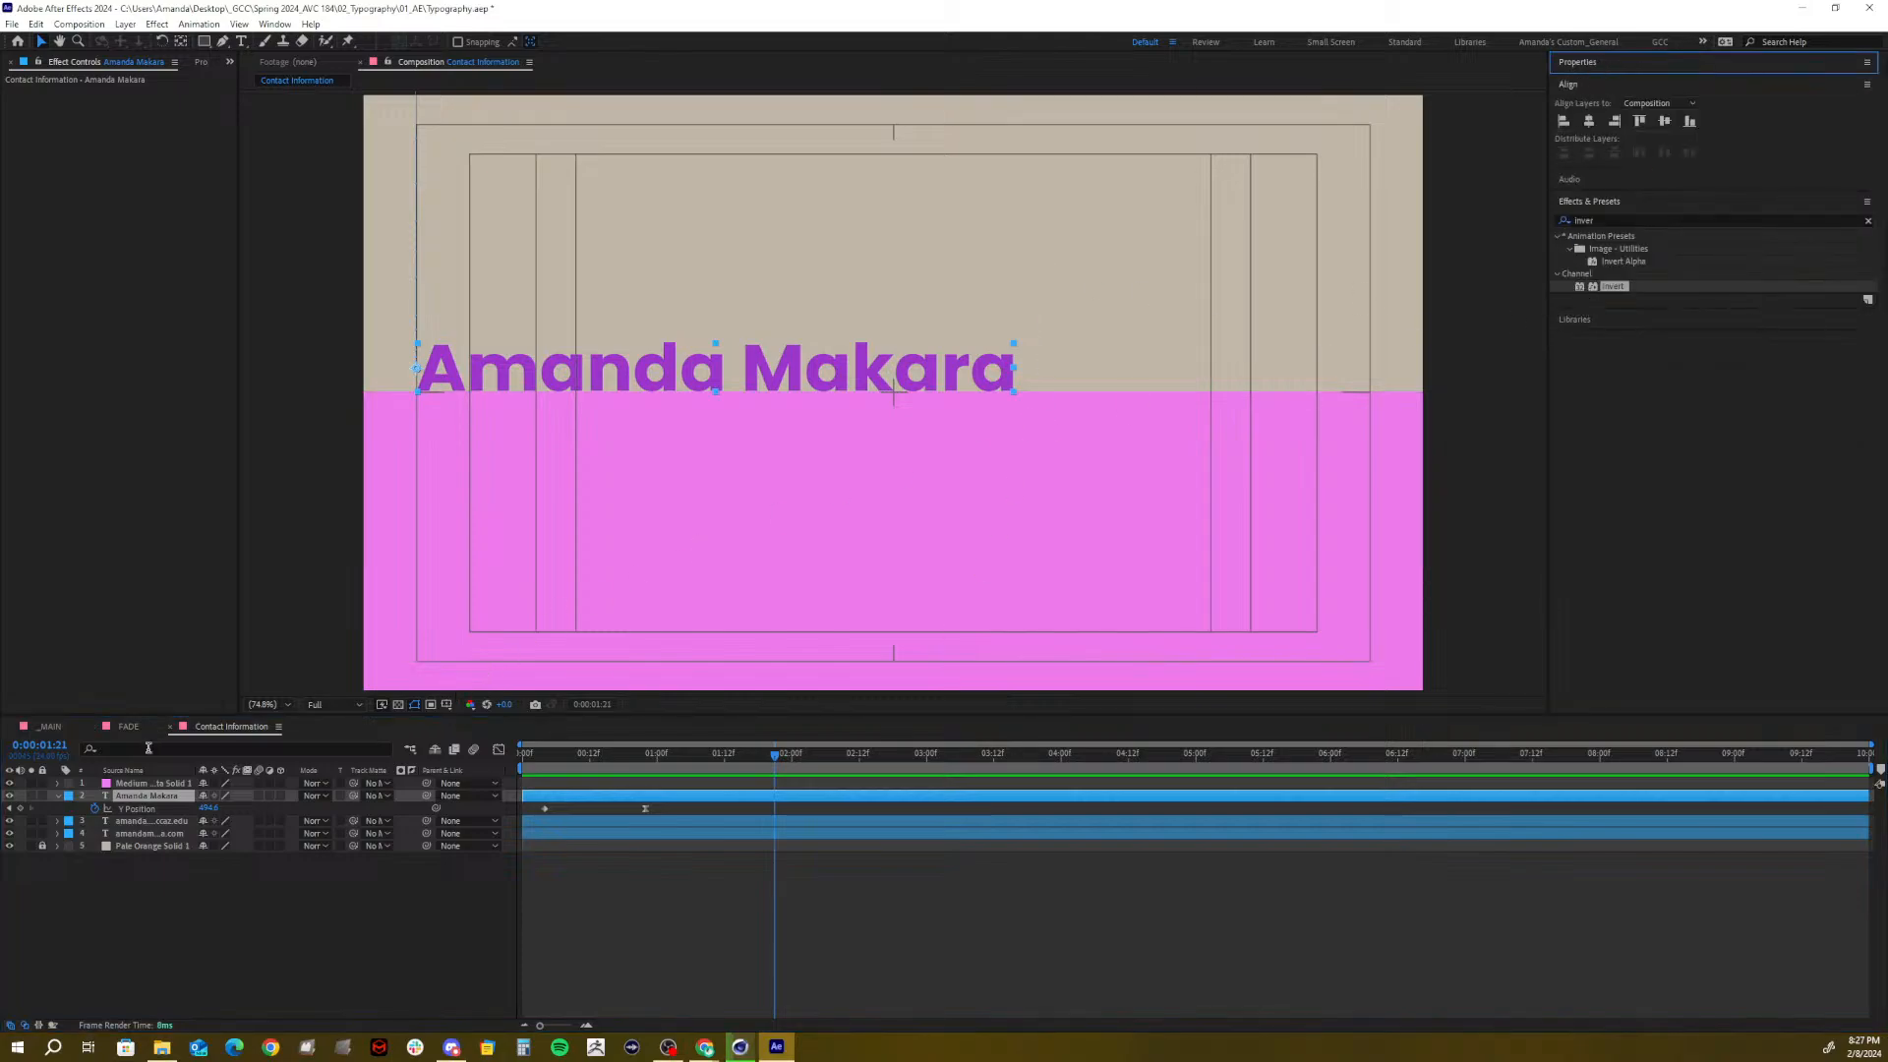
Try Invert on the email and website lines, preview the wipe, then undo
left_click(155, 821)
left_click(142, 836, "shift")
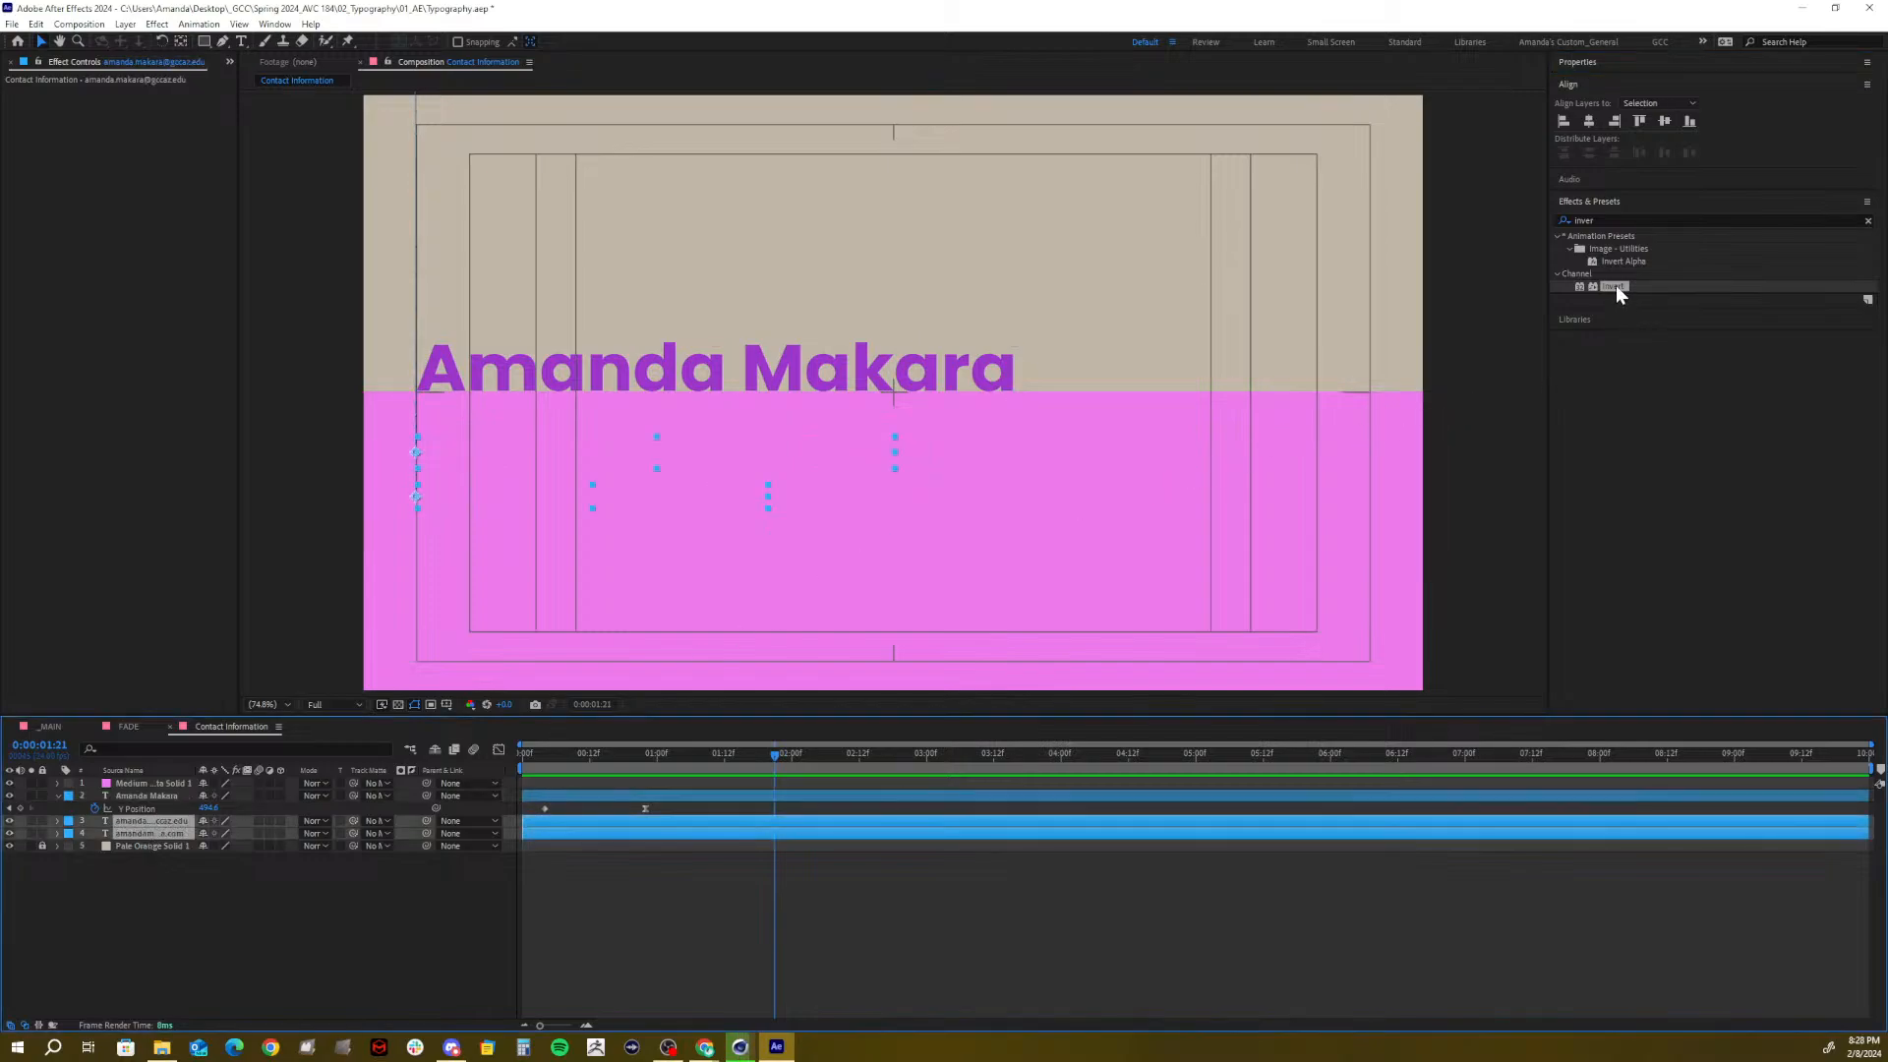
left_click_drag(1614, 293, 164, 849)
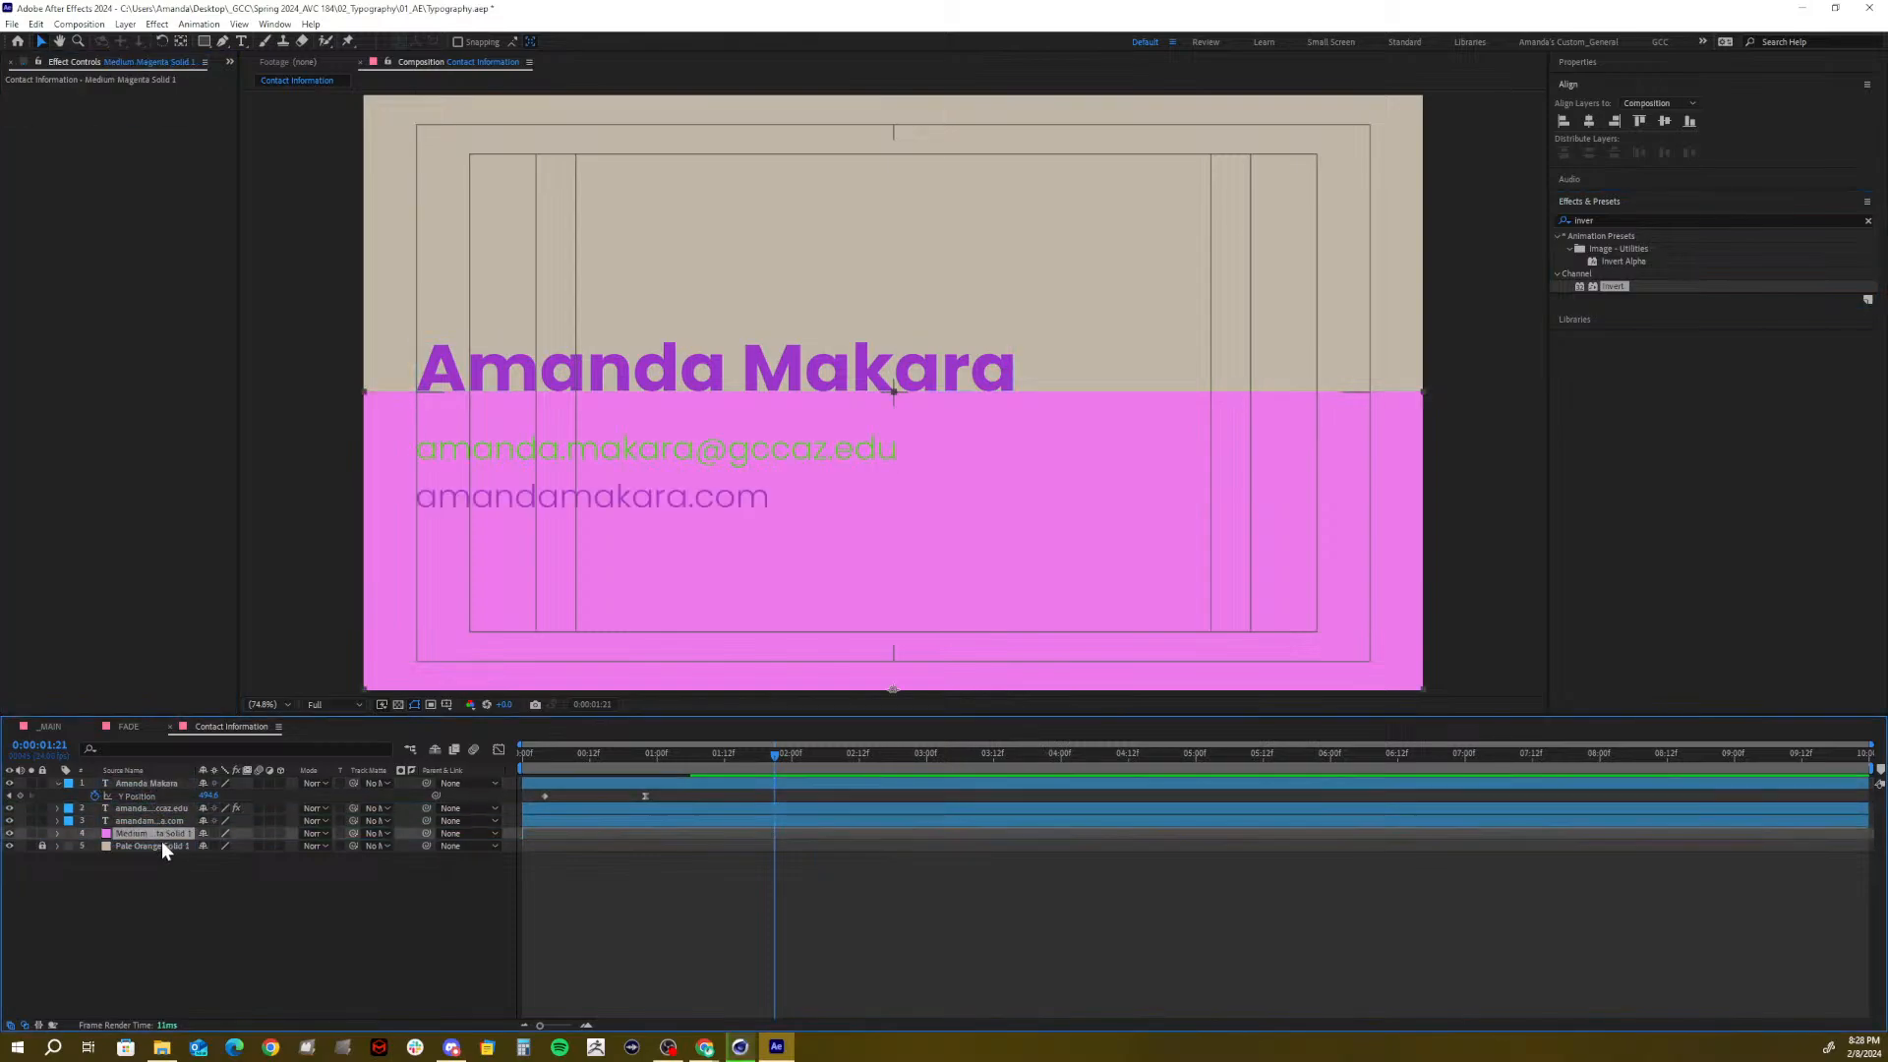
left_click(222, 957)
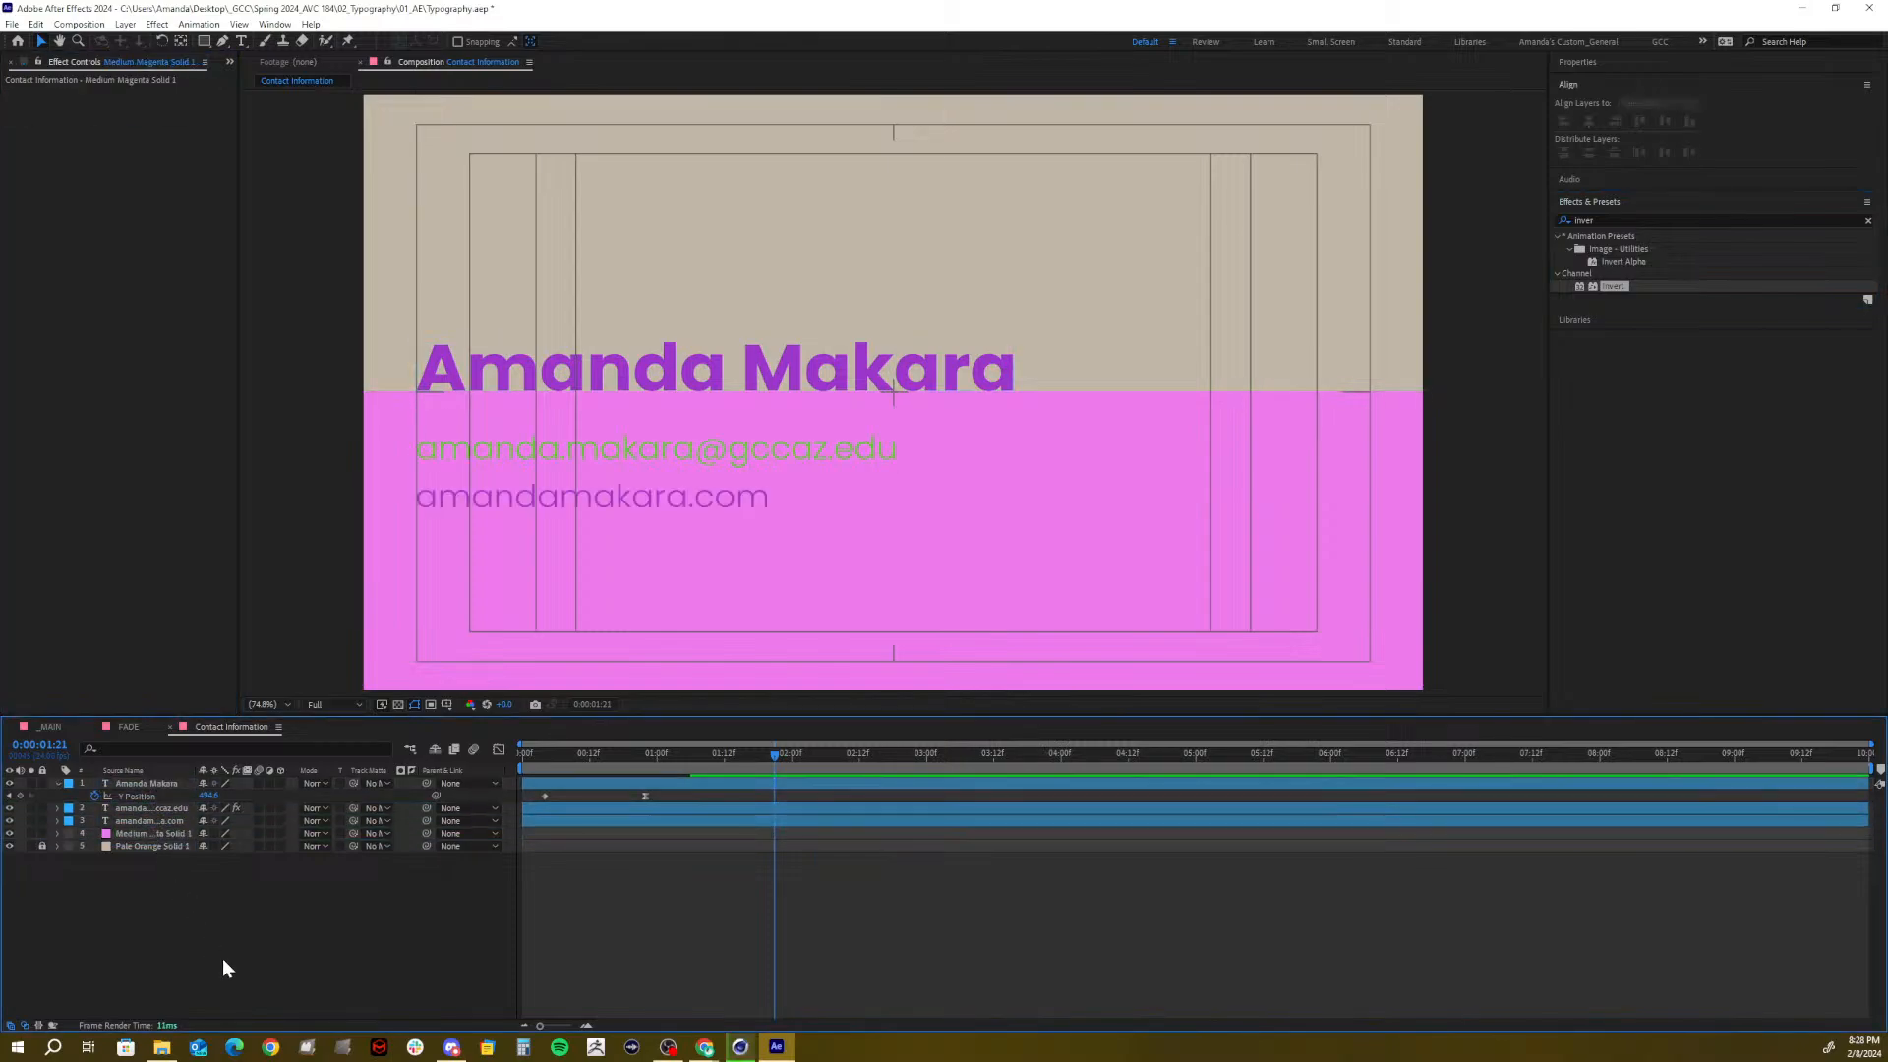
left_click(146, 831)
left_click(146, 819)
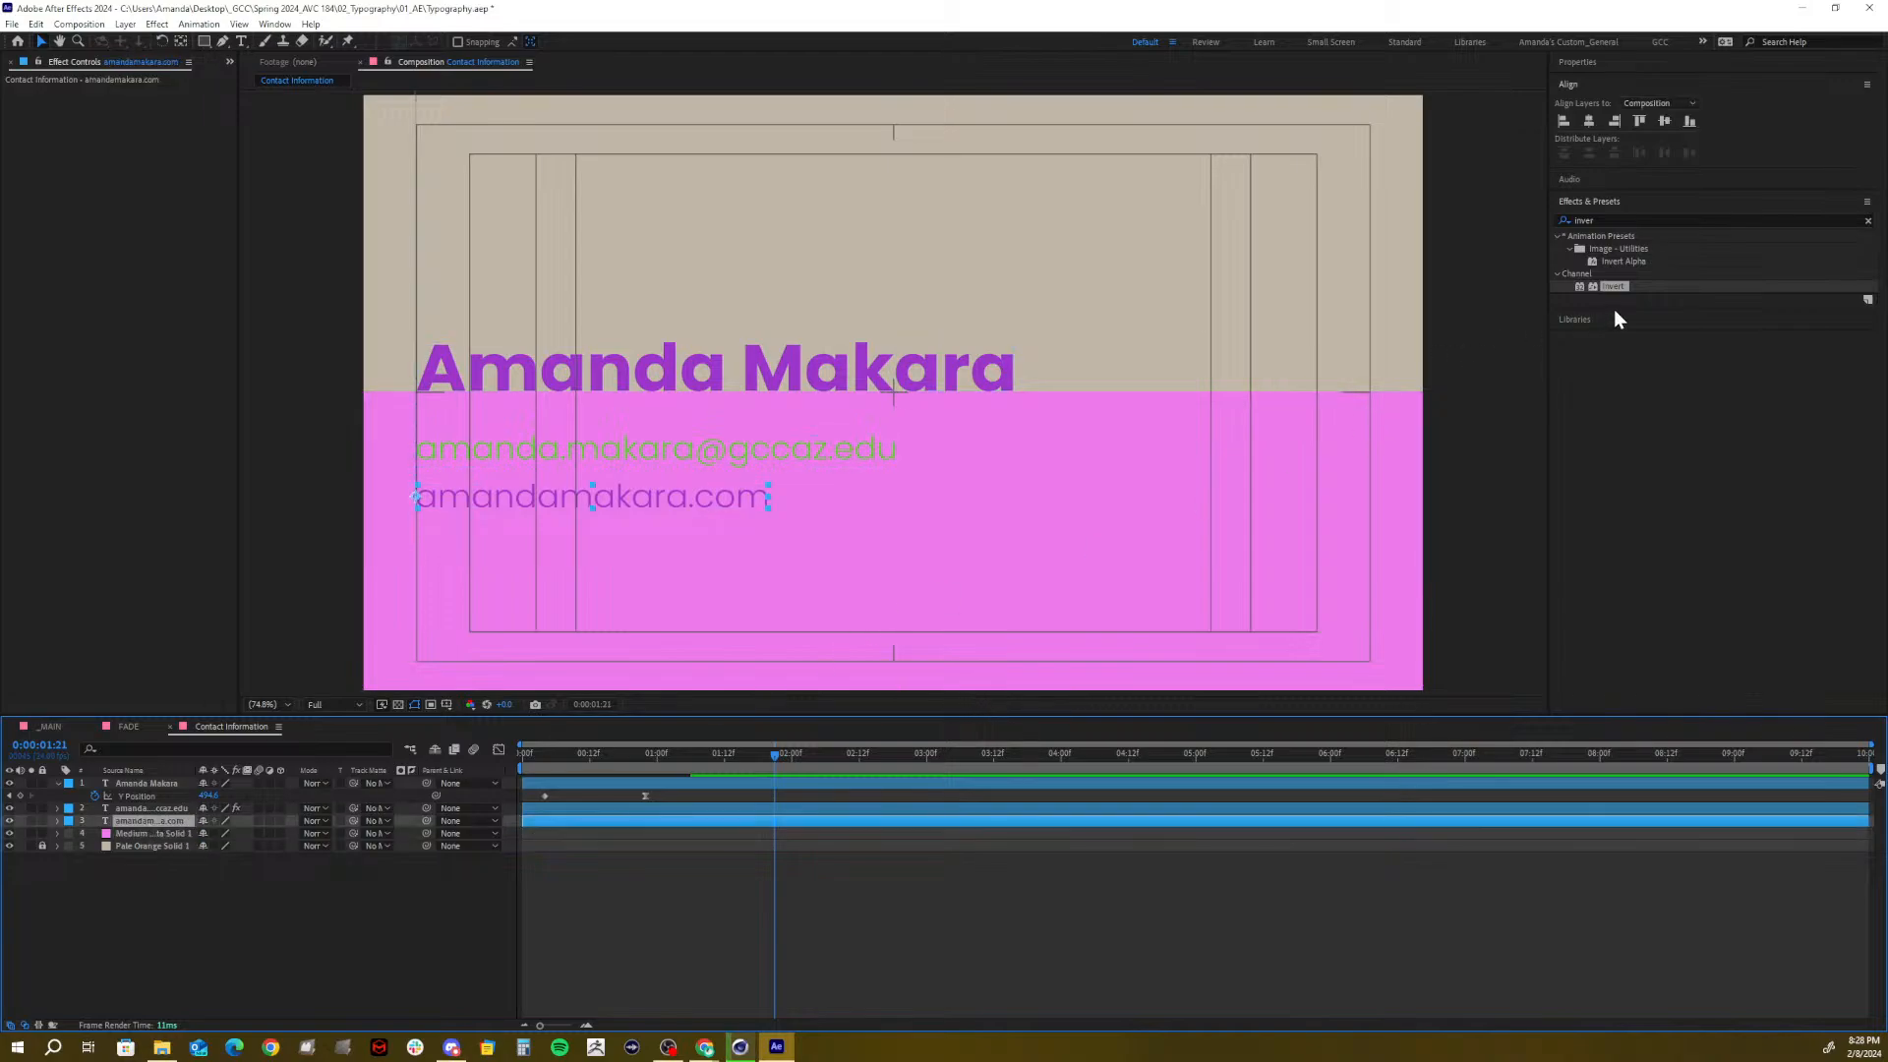
left_click_drag(1617, 286, 154, 831)
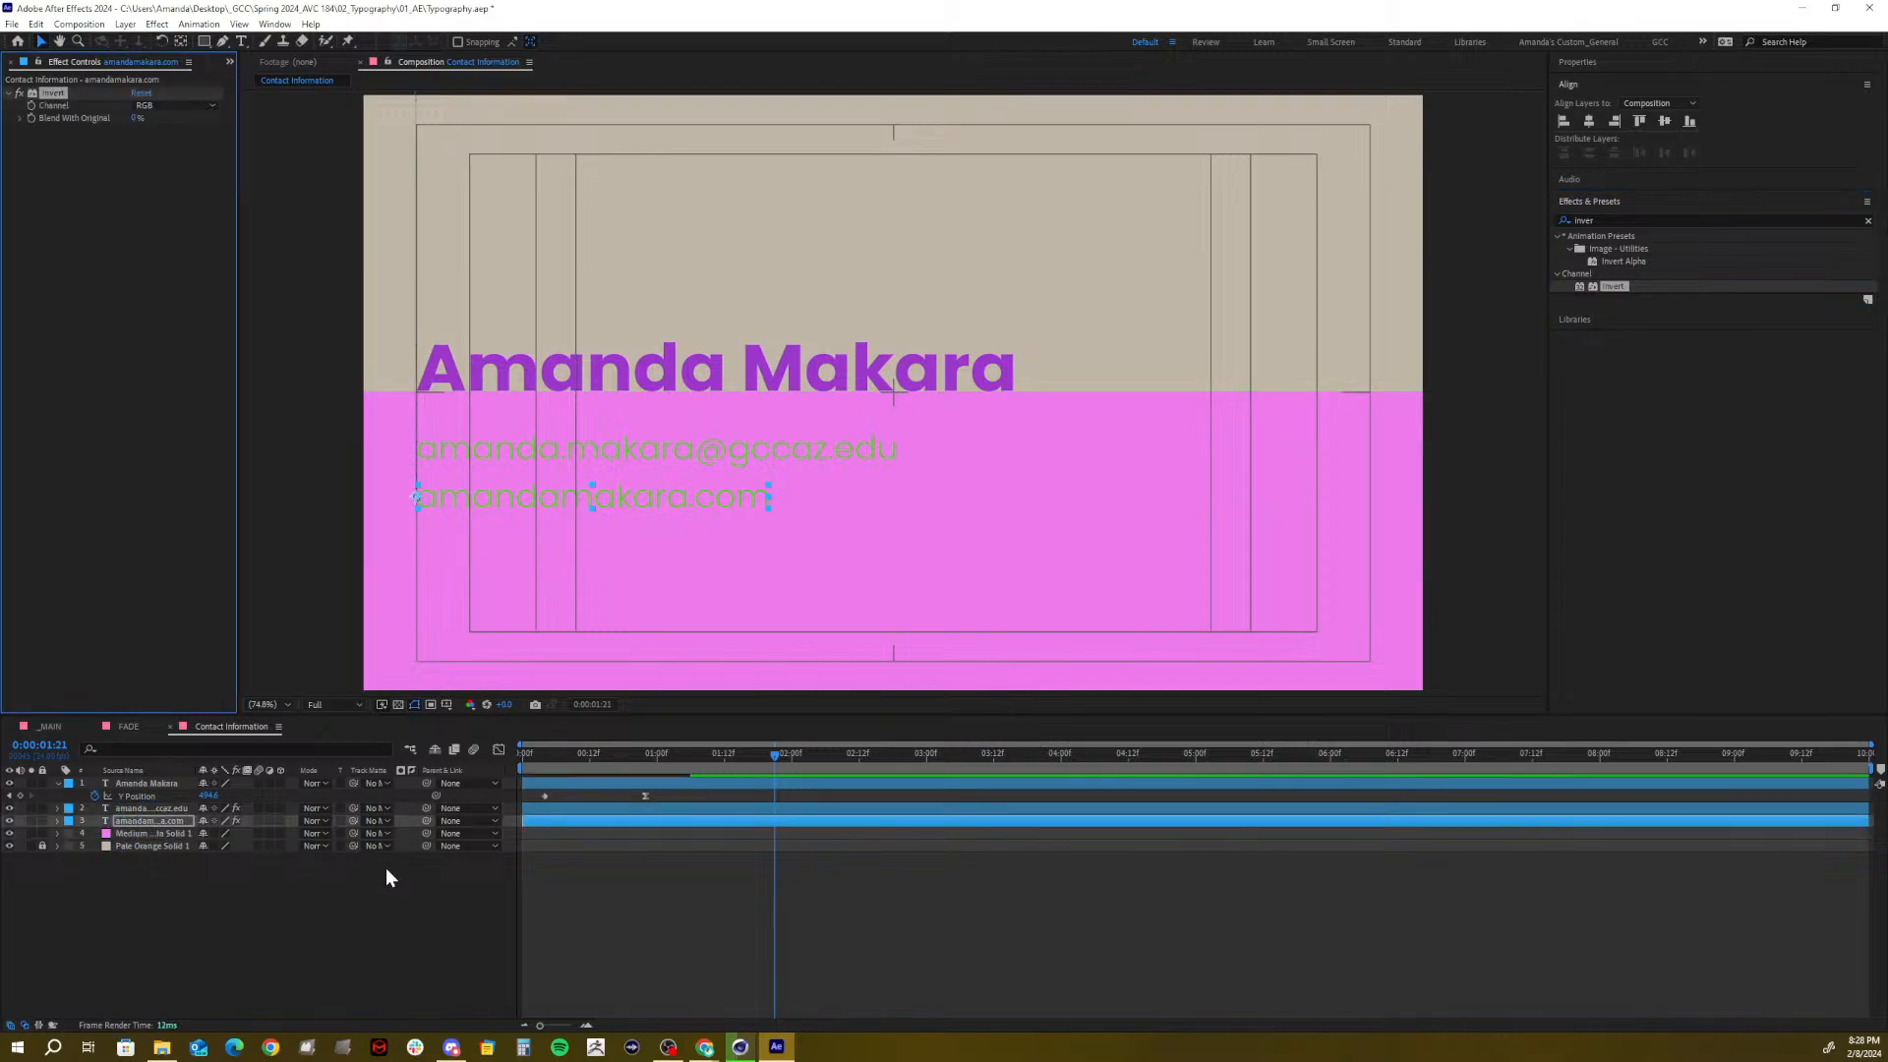
left_click_drag(704, 768, 658, 779)
key("ctrl+z")
key("ctrl+z")
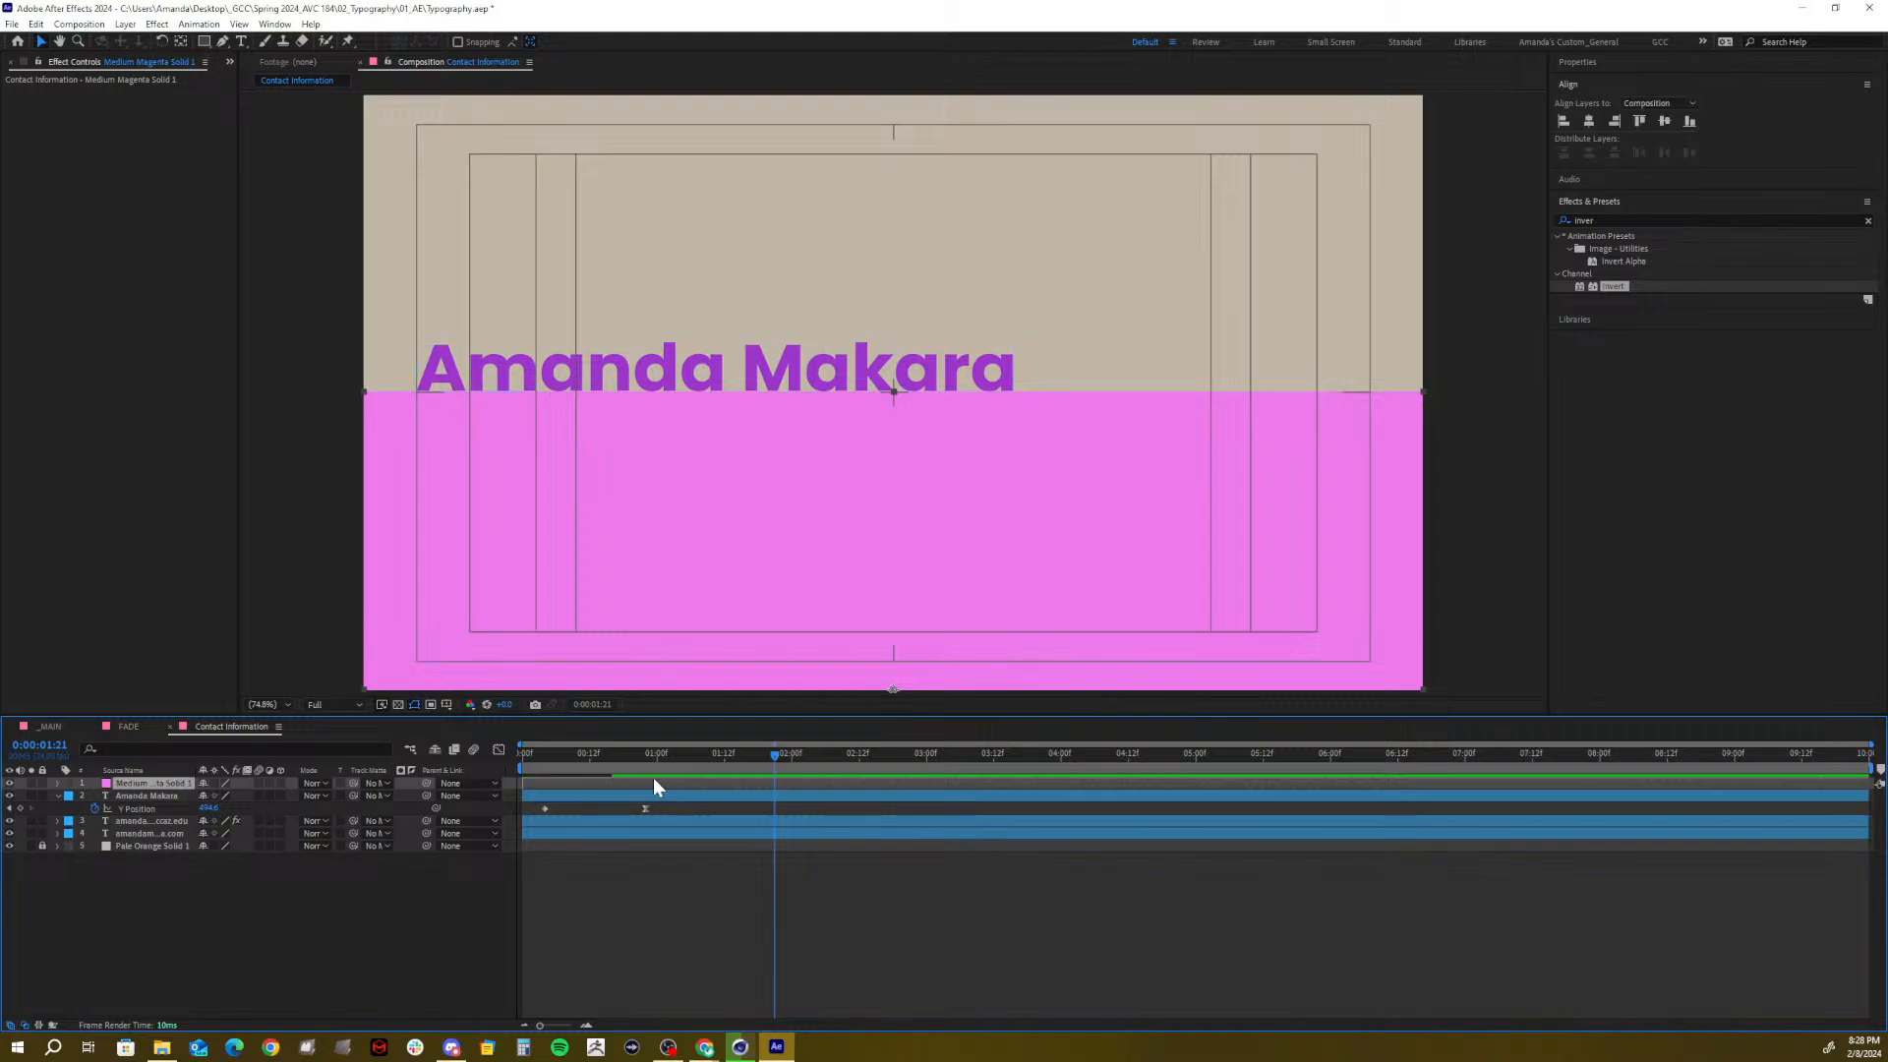
Move the magenta solid beneath the text layers and delete Invert from the email line
left_click_drag(135, 780, 133, 845)
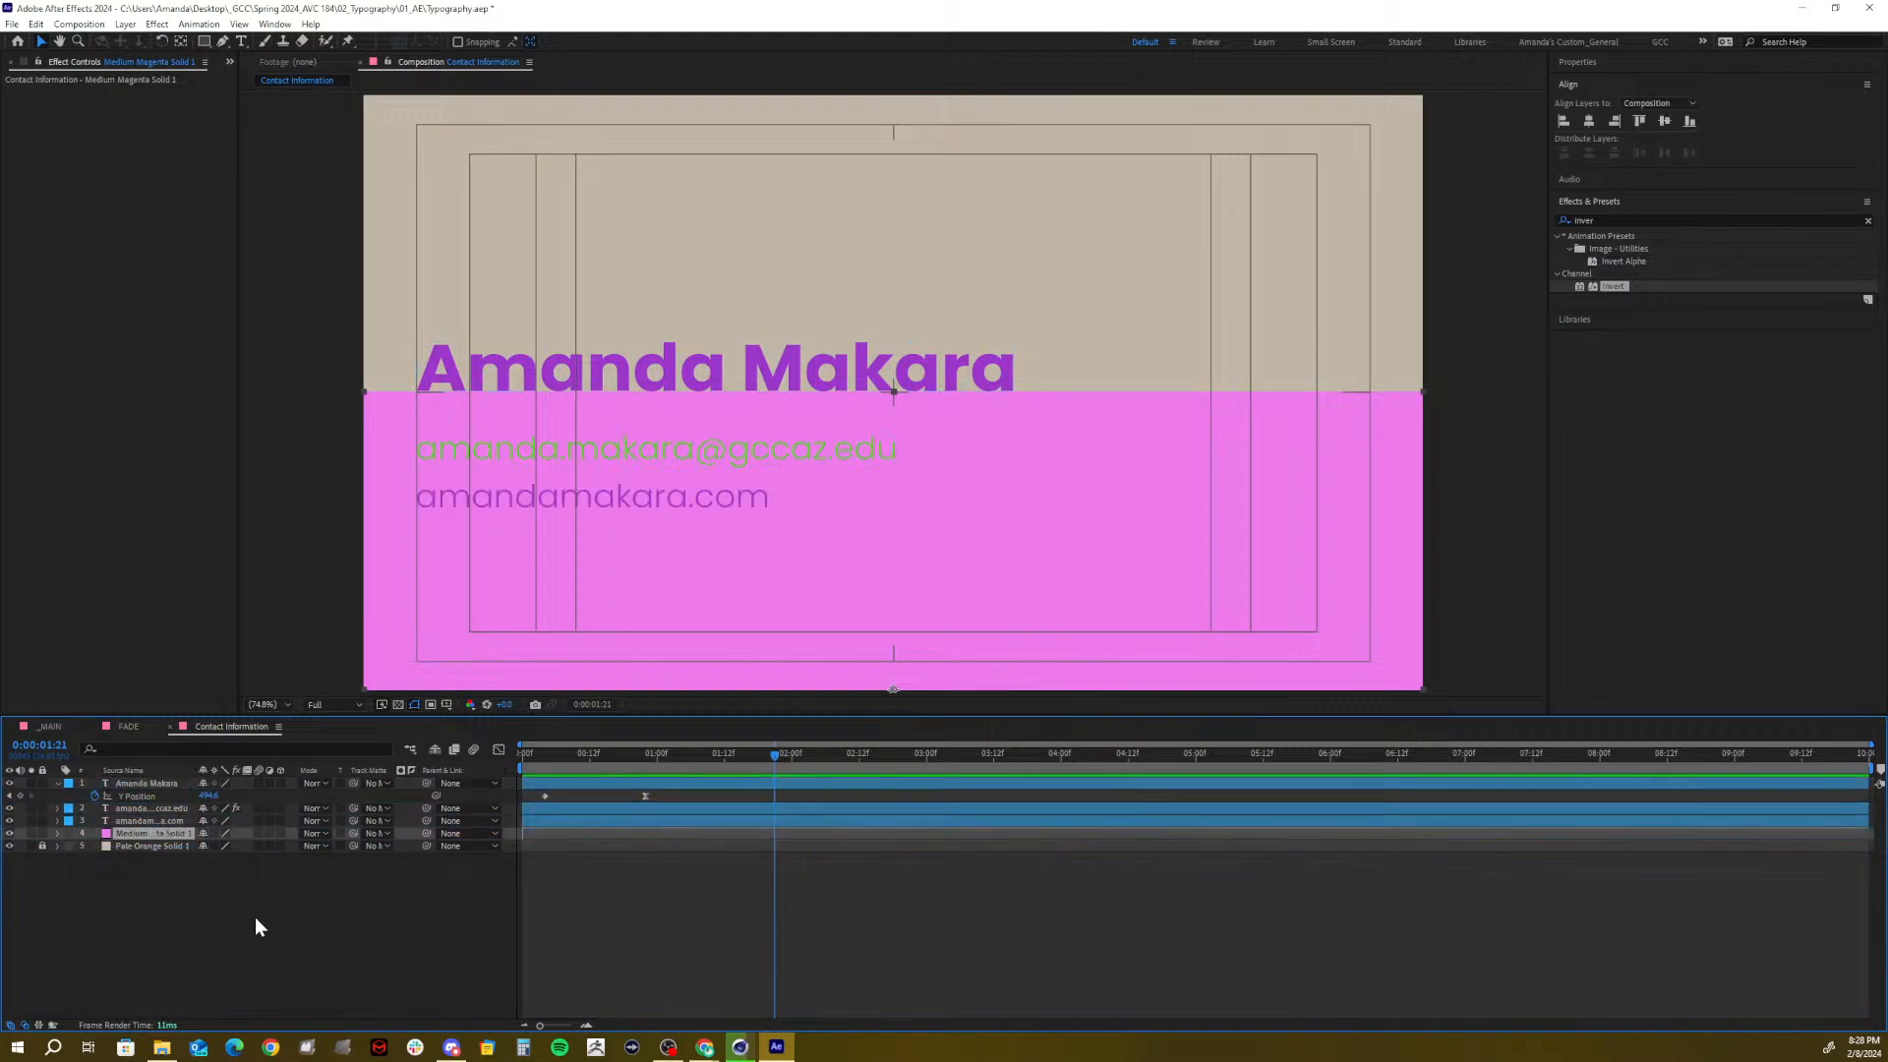
left_click(163, 806)
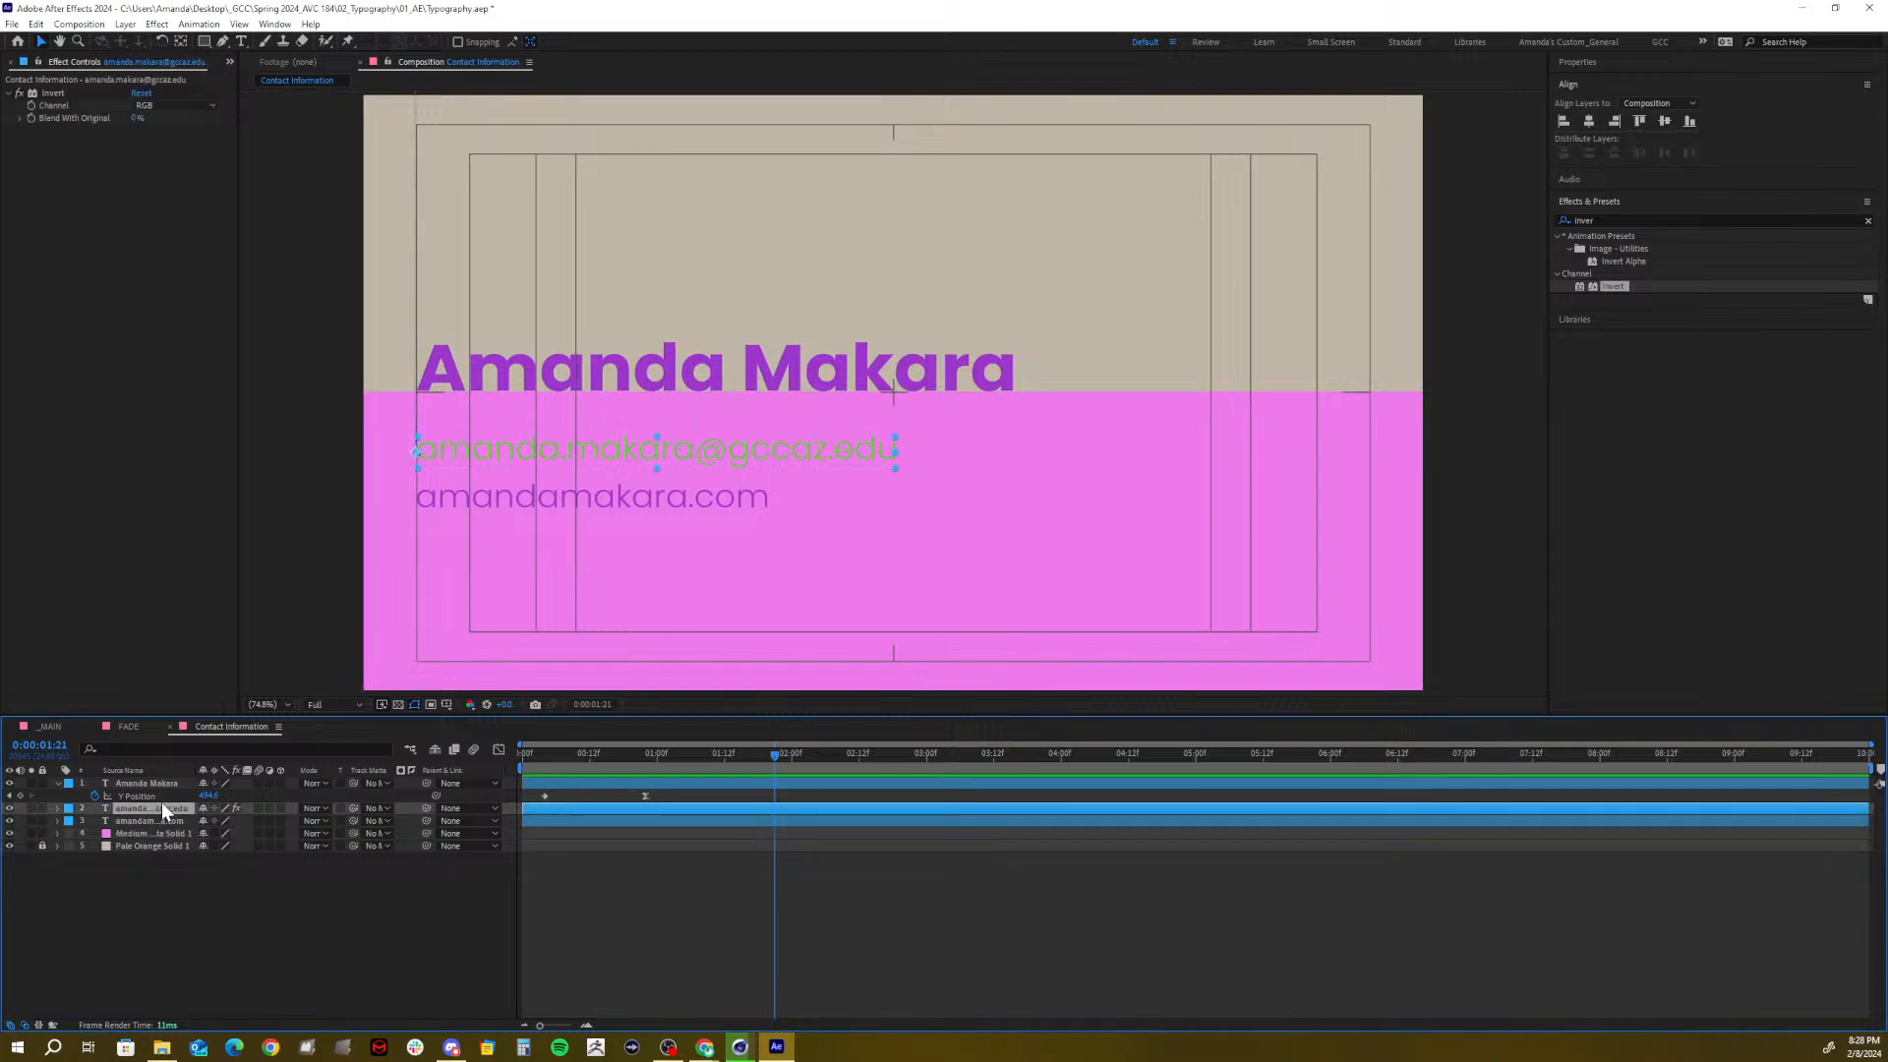
left_click(55, 94)
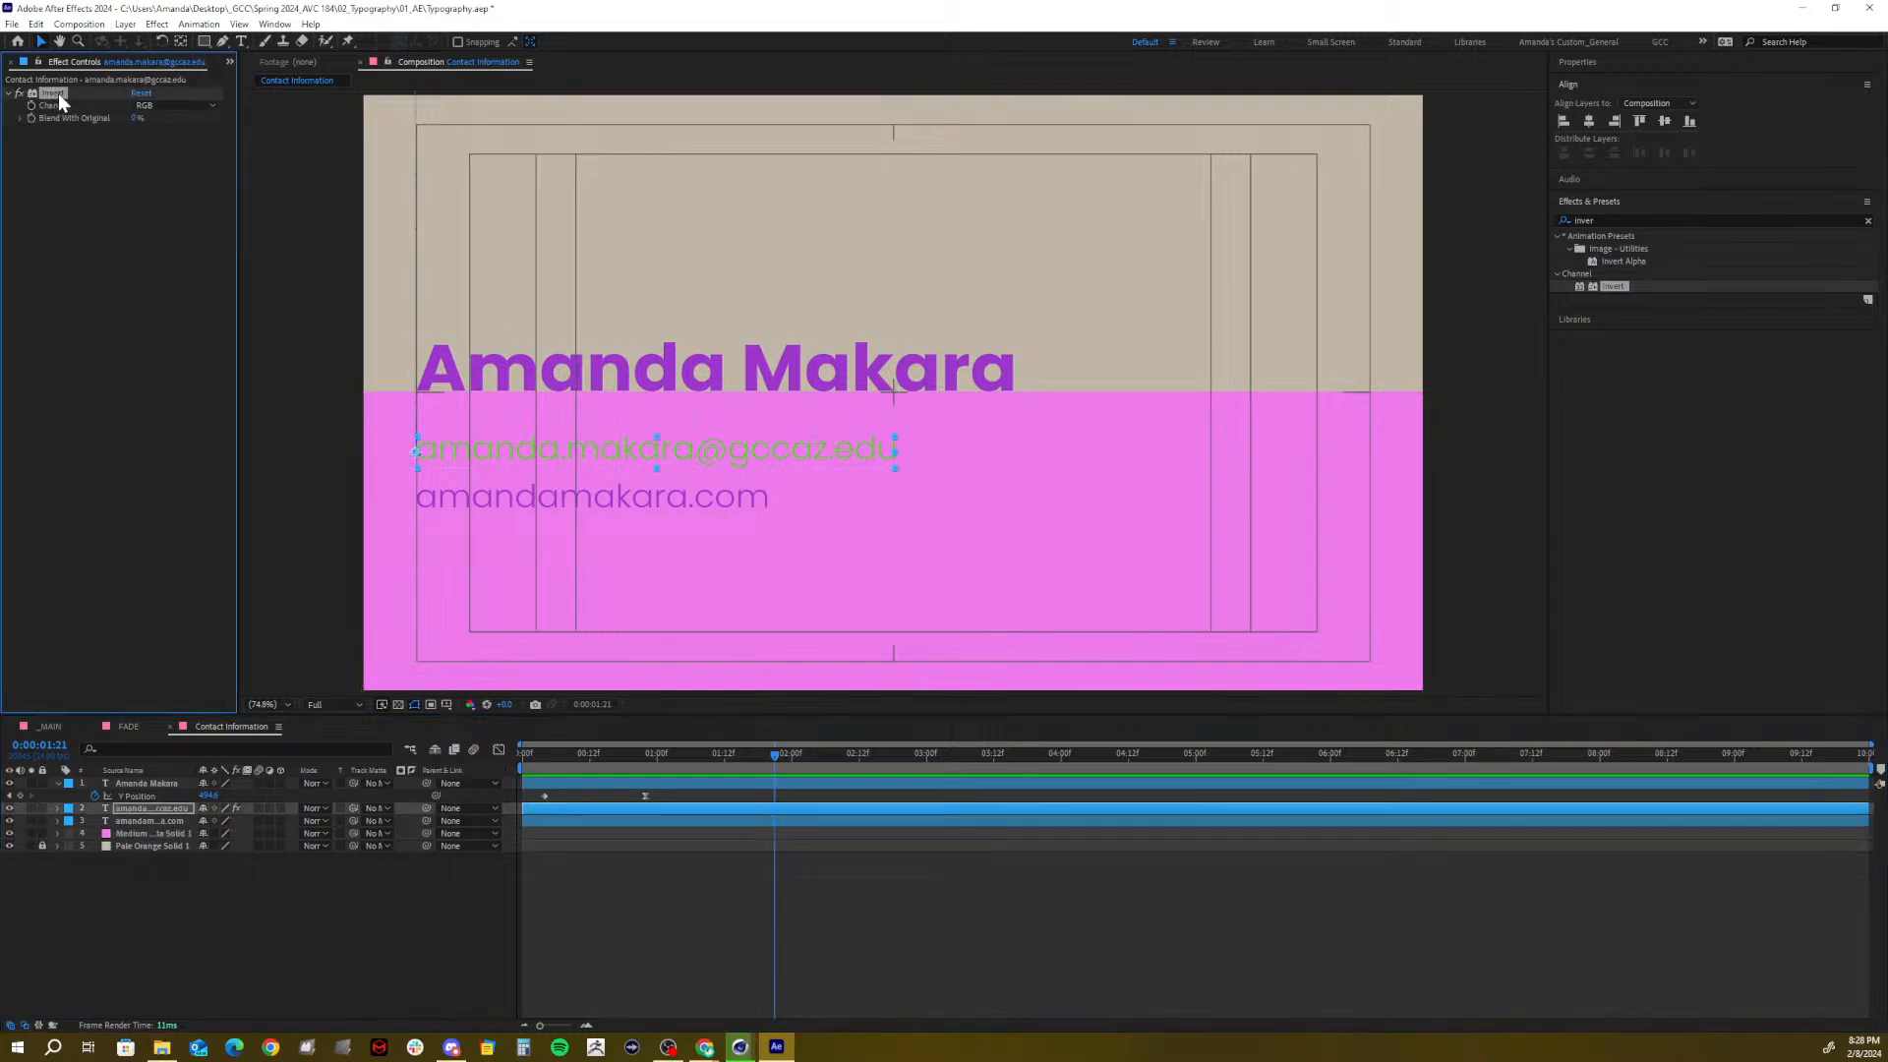
key("Delete")
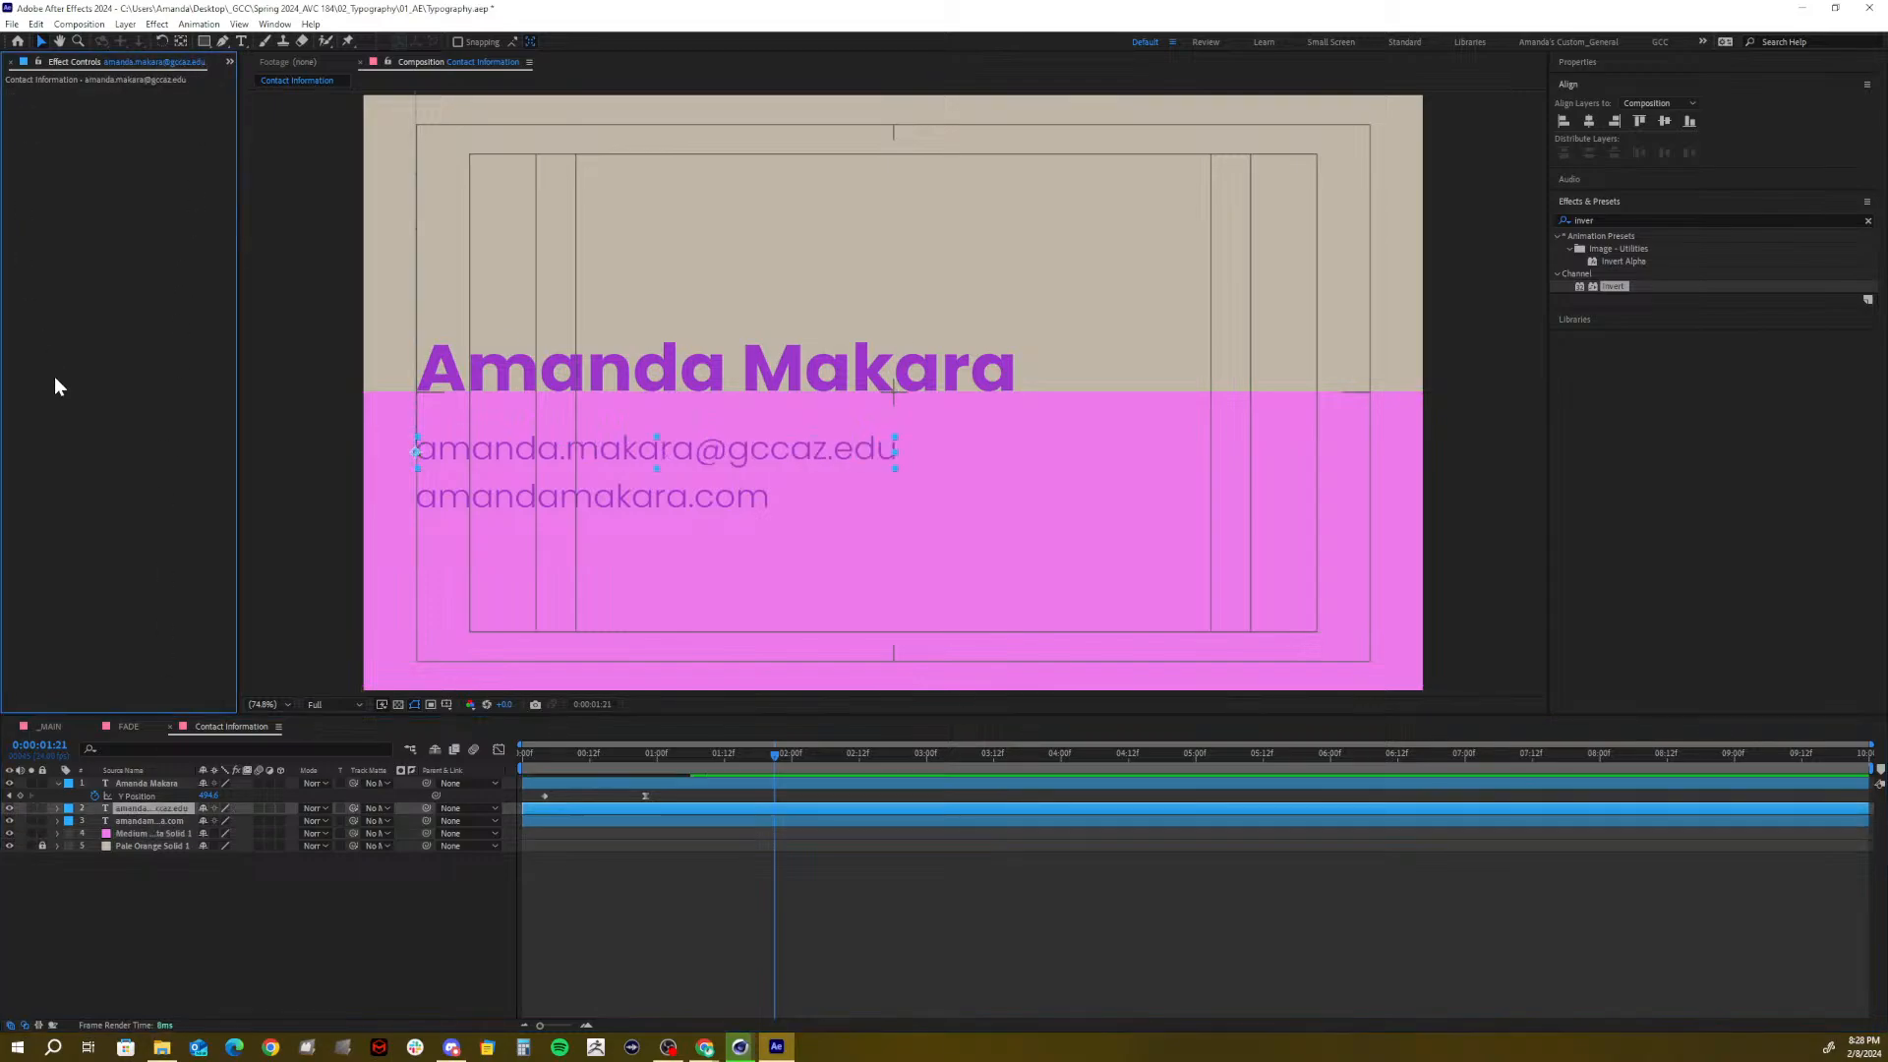
left_click(151, 832)
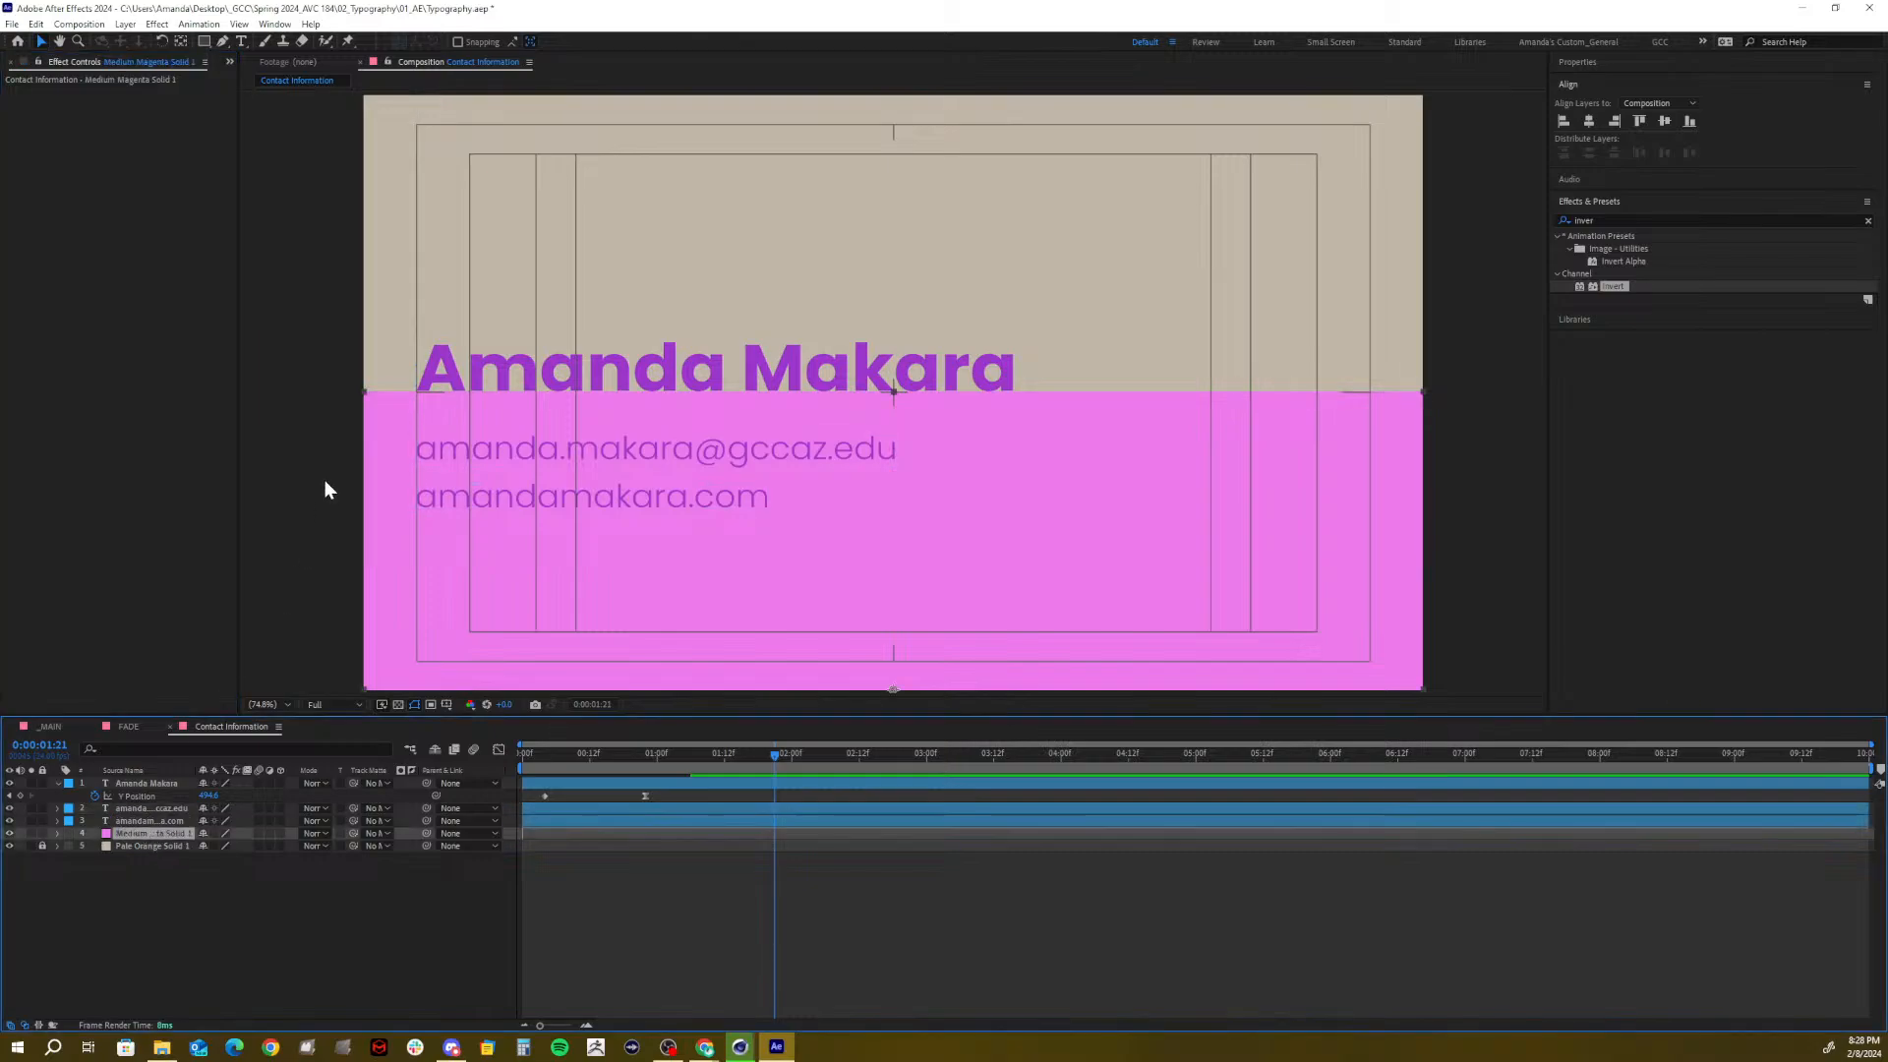
key("ctrl+z")
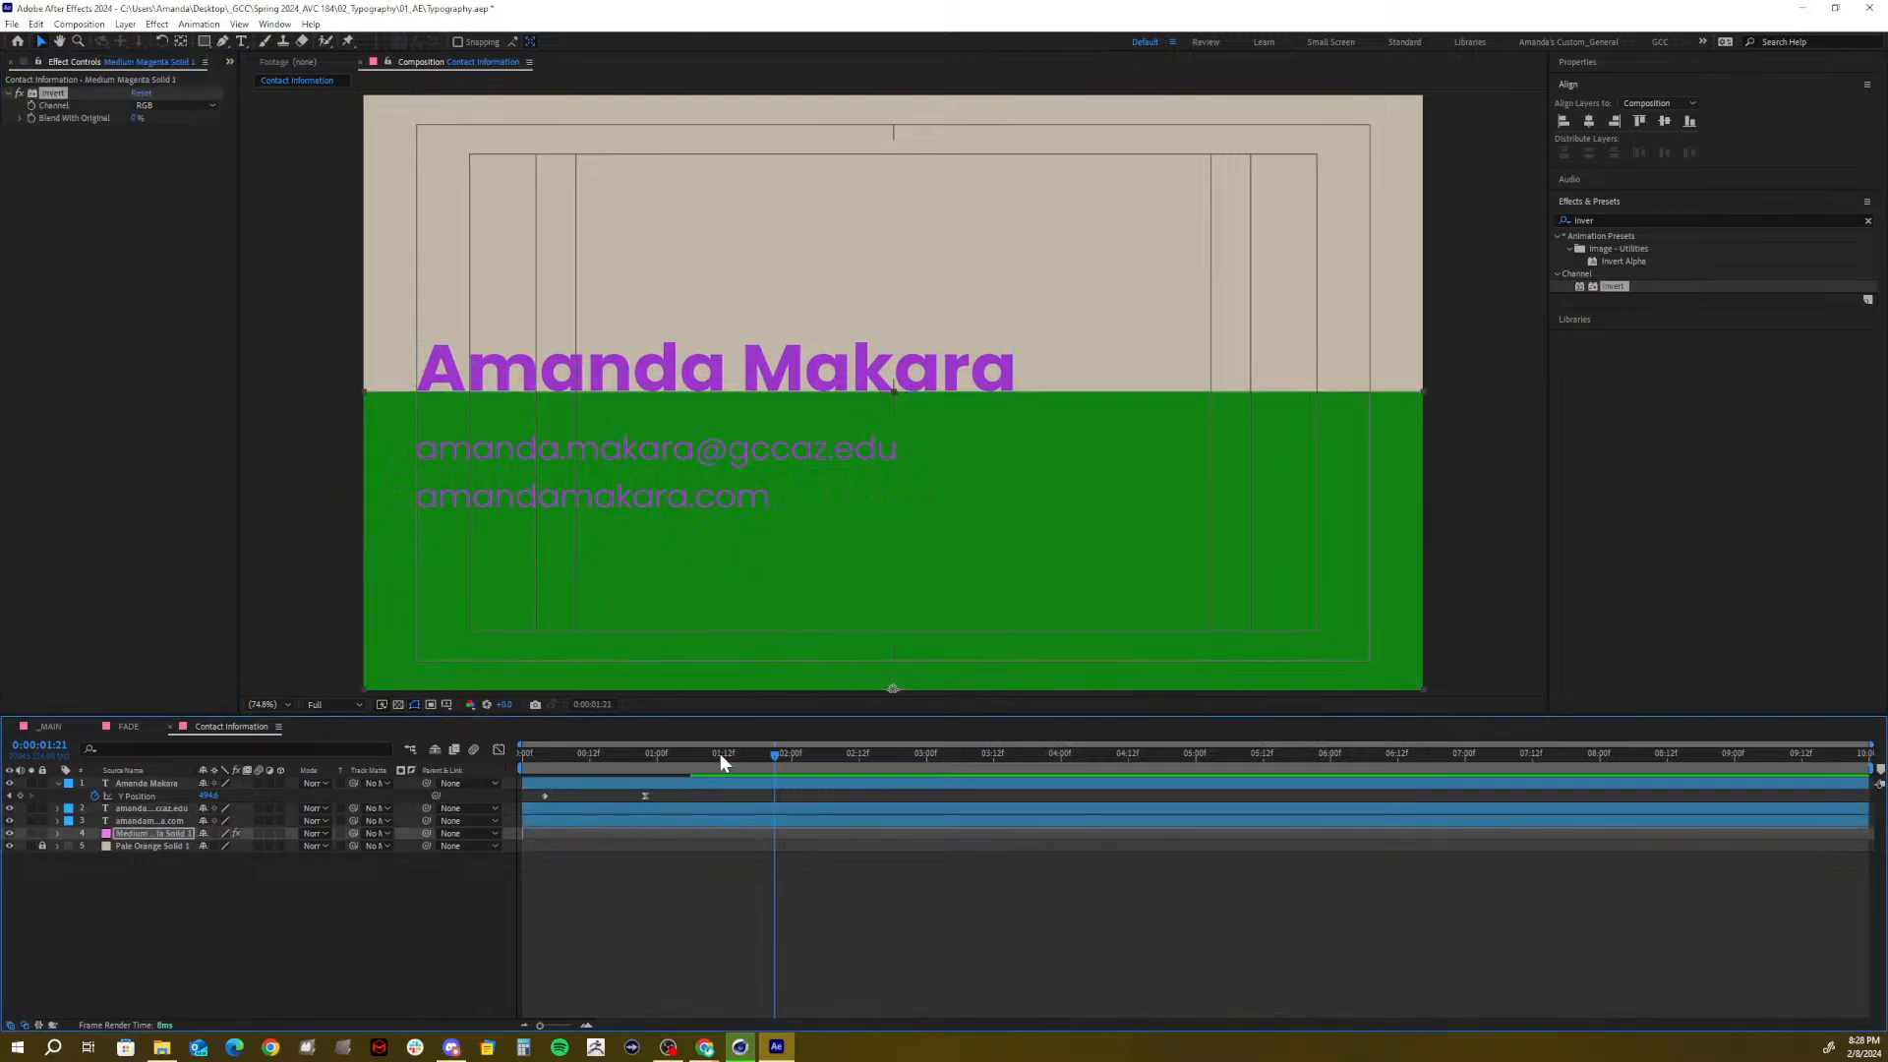
Delete the Invert effect from Medium Magenta Solid 1 so it shows pink again
mouse_move(685, 755)
left_mouse_down()
mouse_move(541, 759)
mouse_move(676, 769)
left_mouse_up()
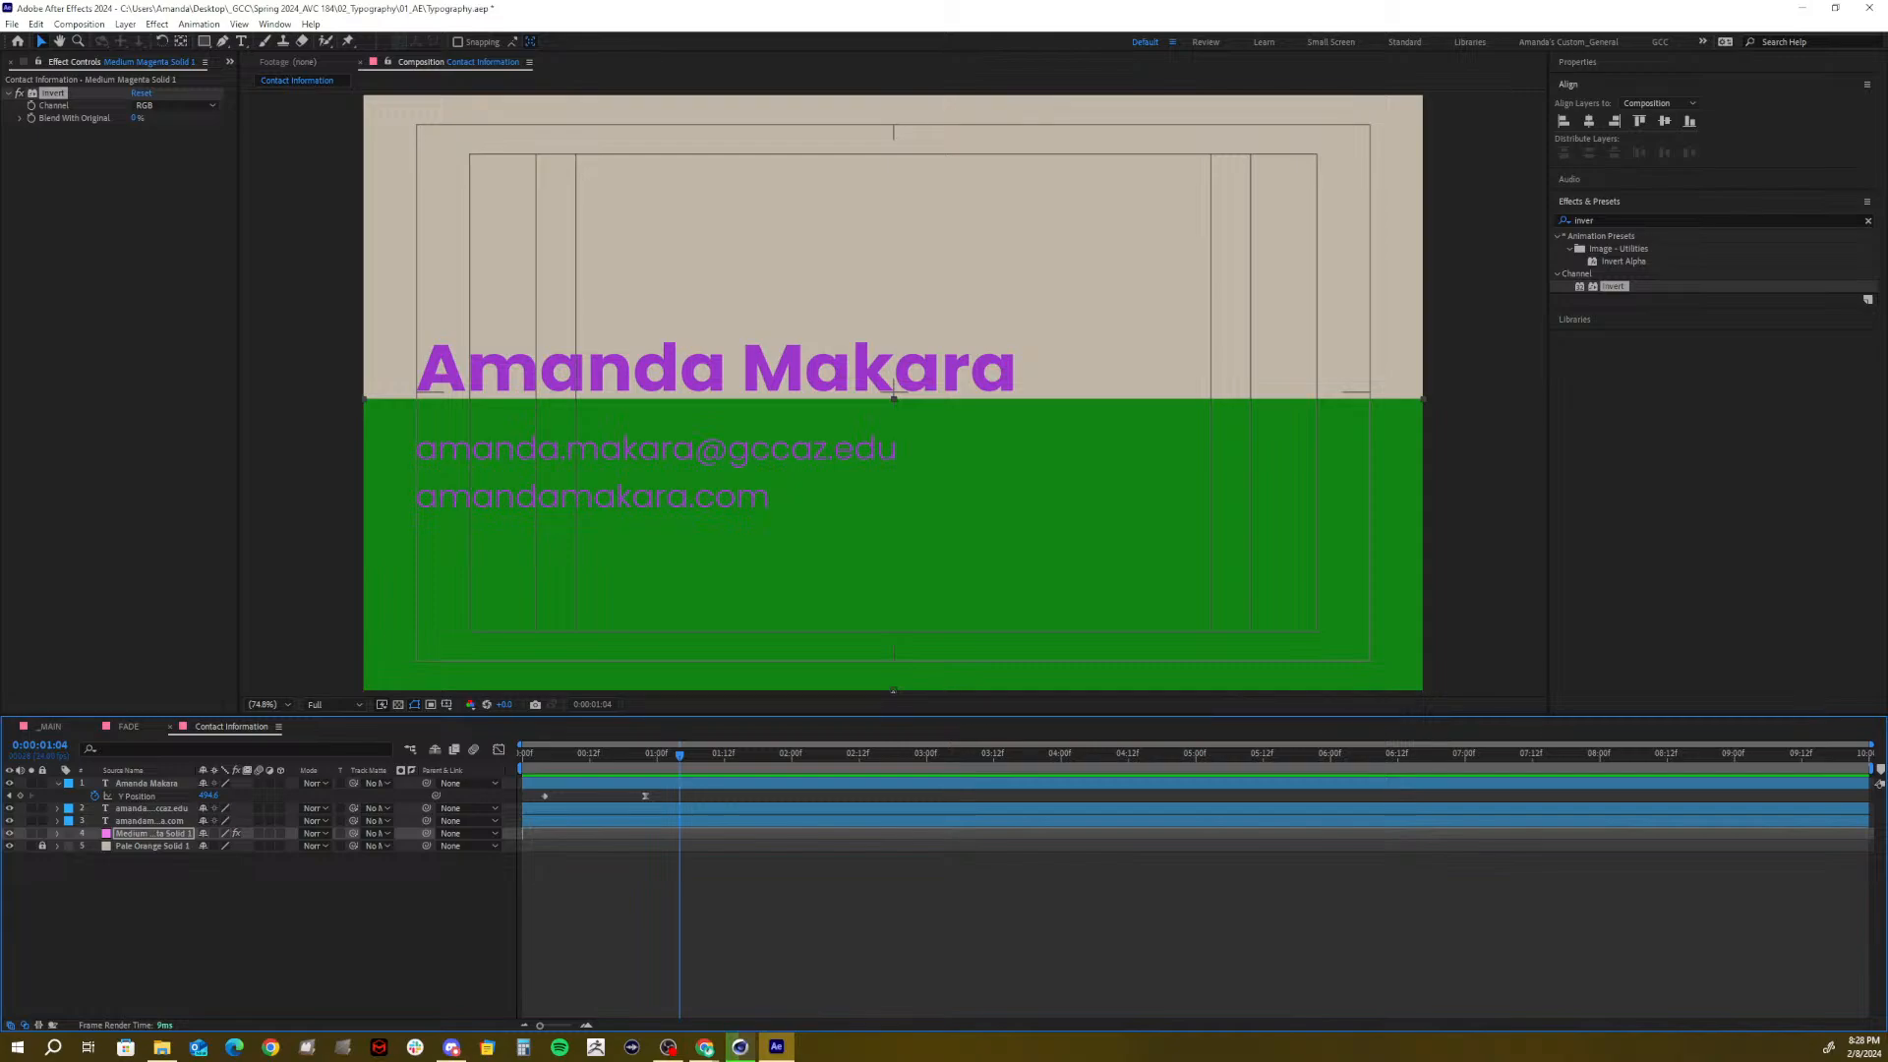
left_click(118, 865)
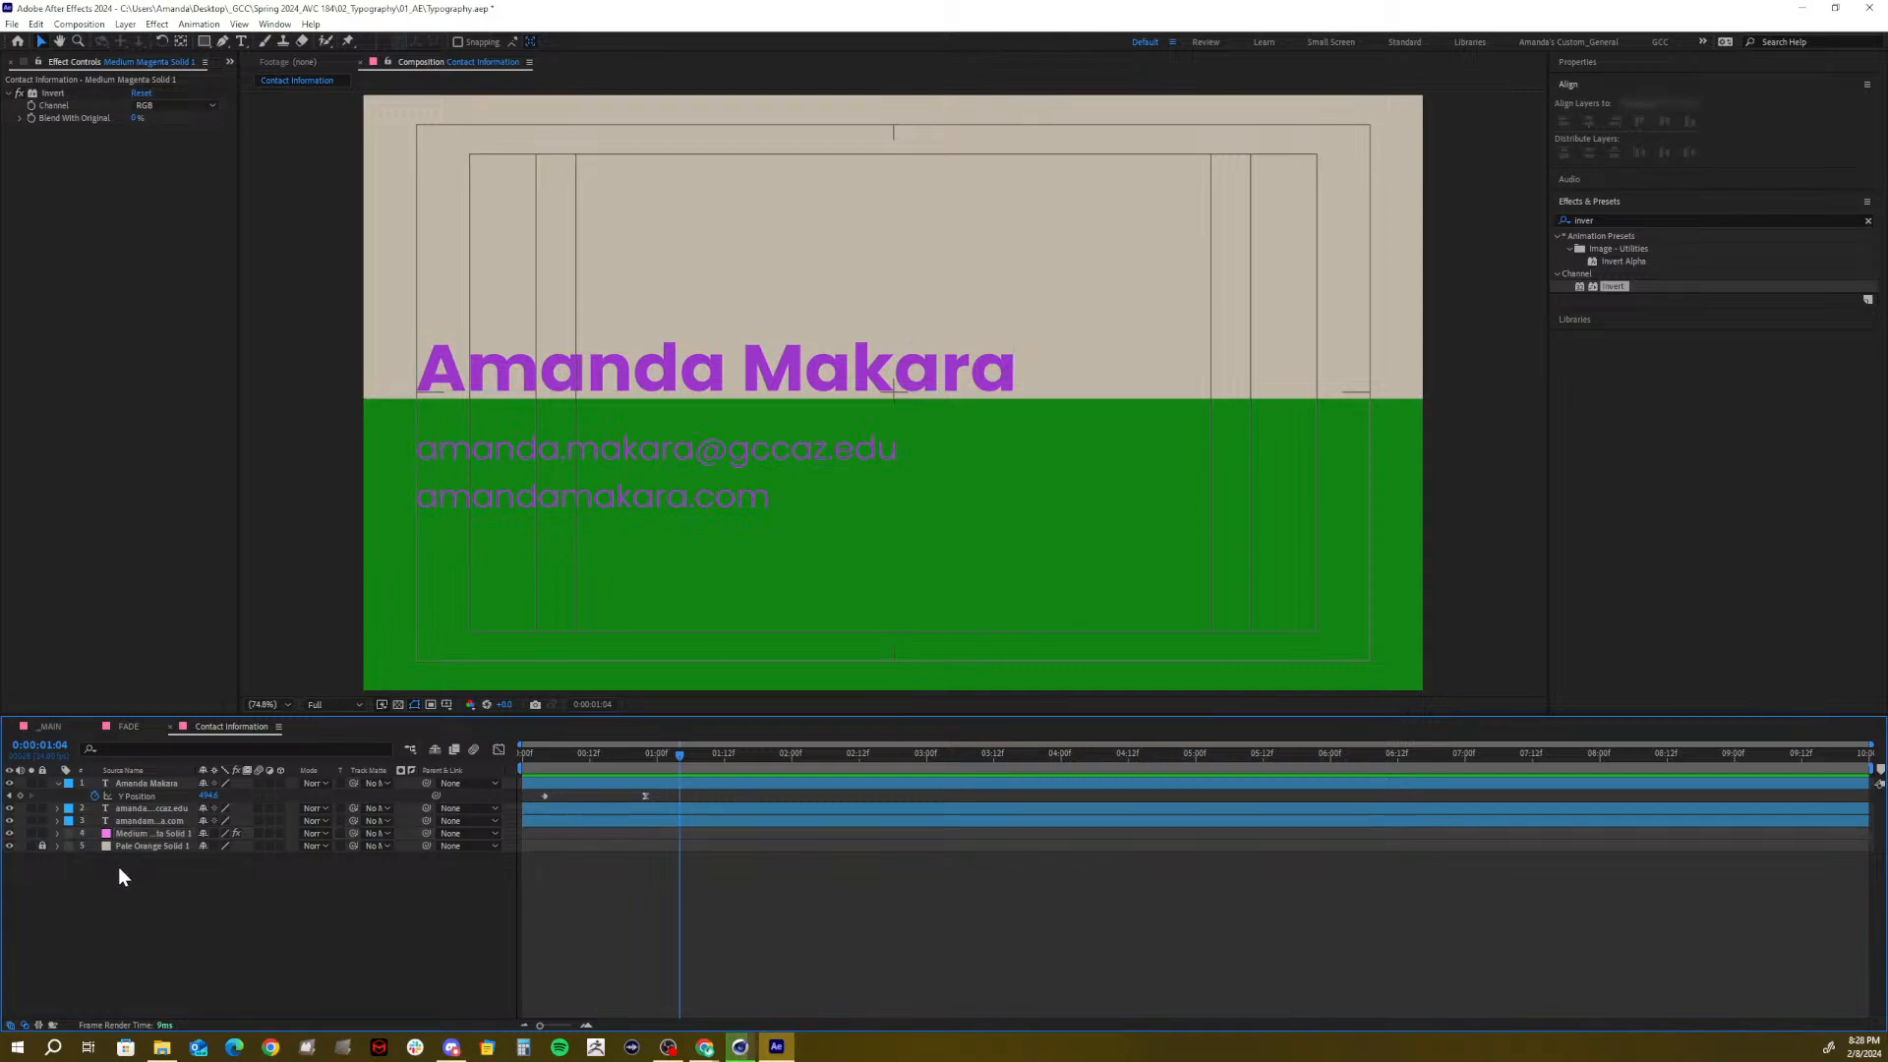
left_click(144, 821)
left_click(133, 831)
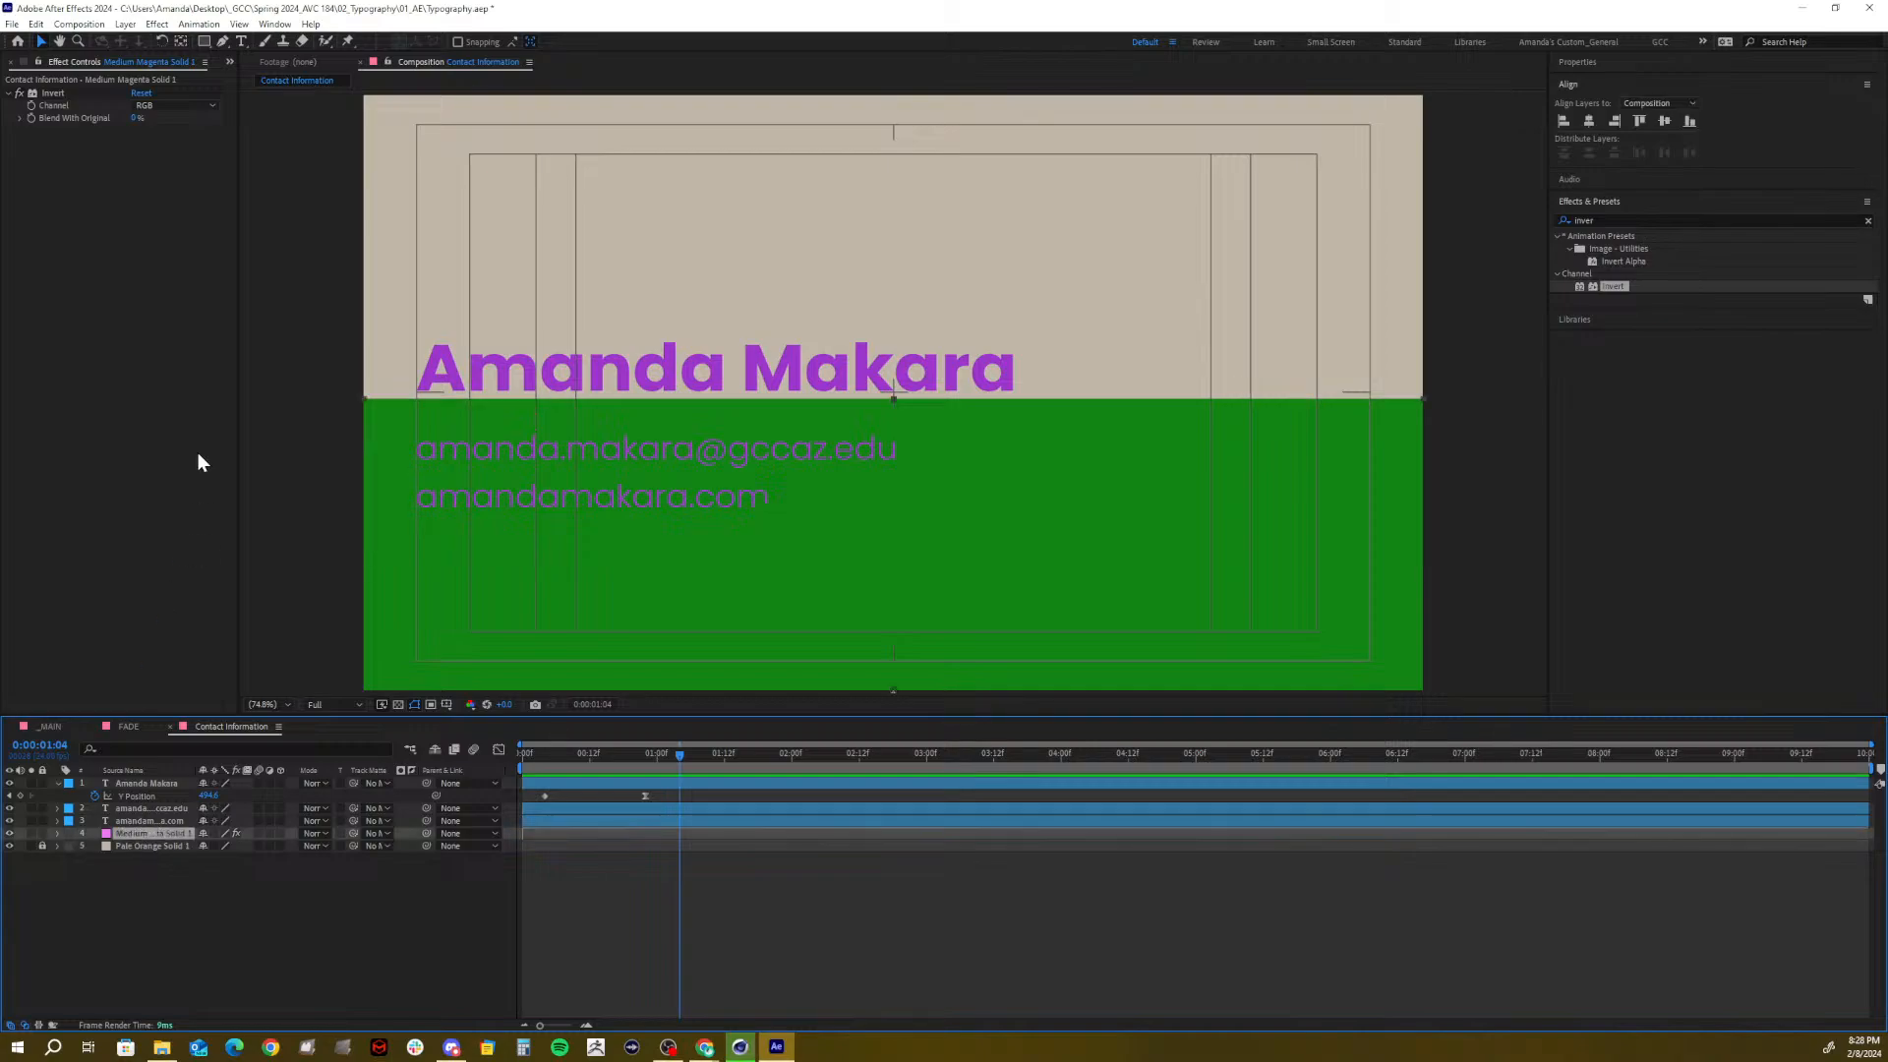
left_click(50, 93)
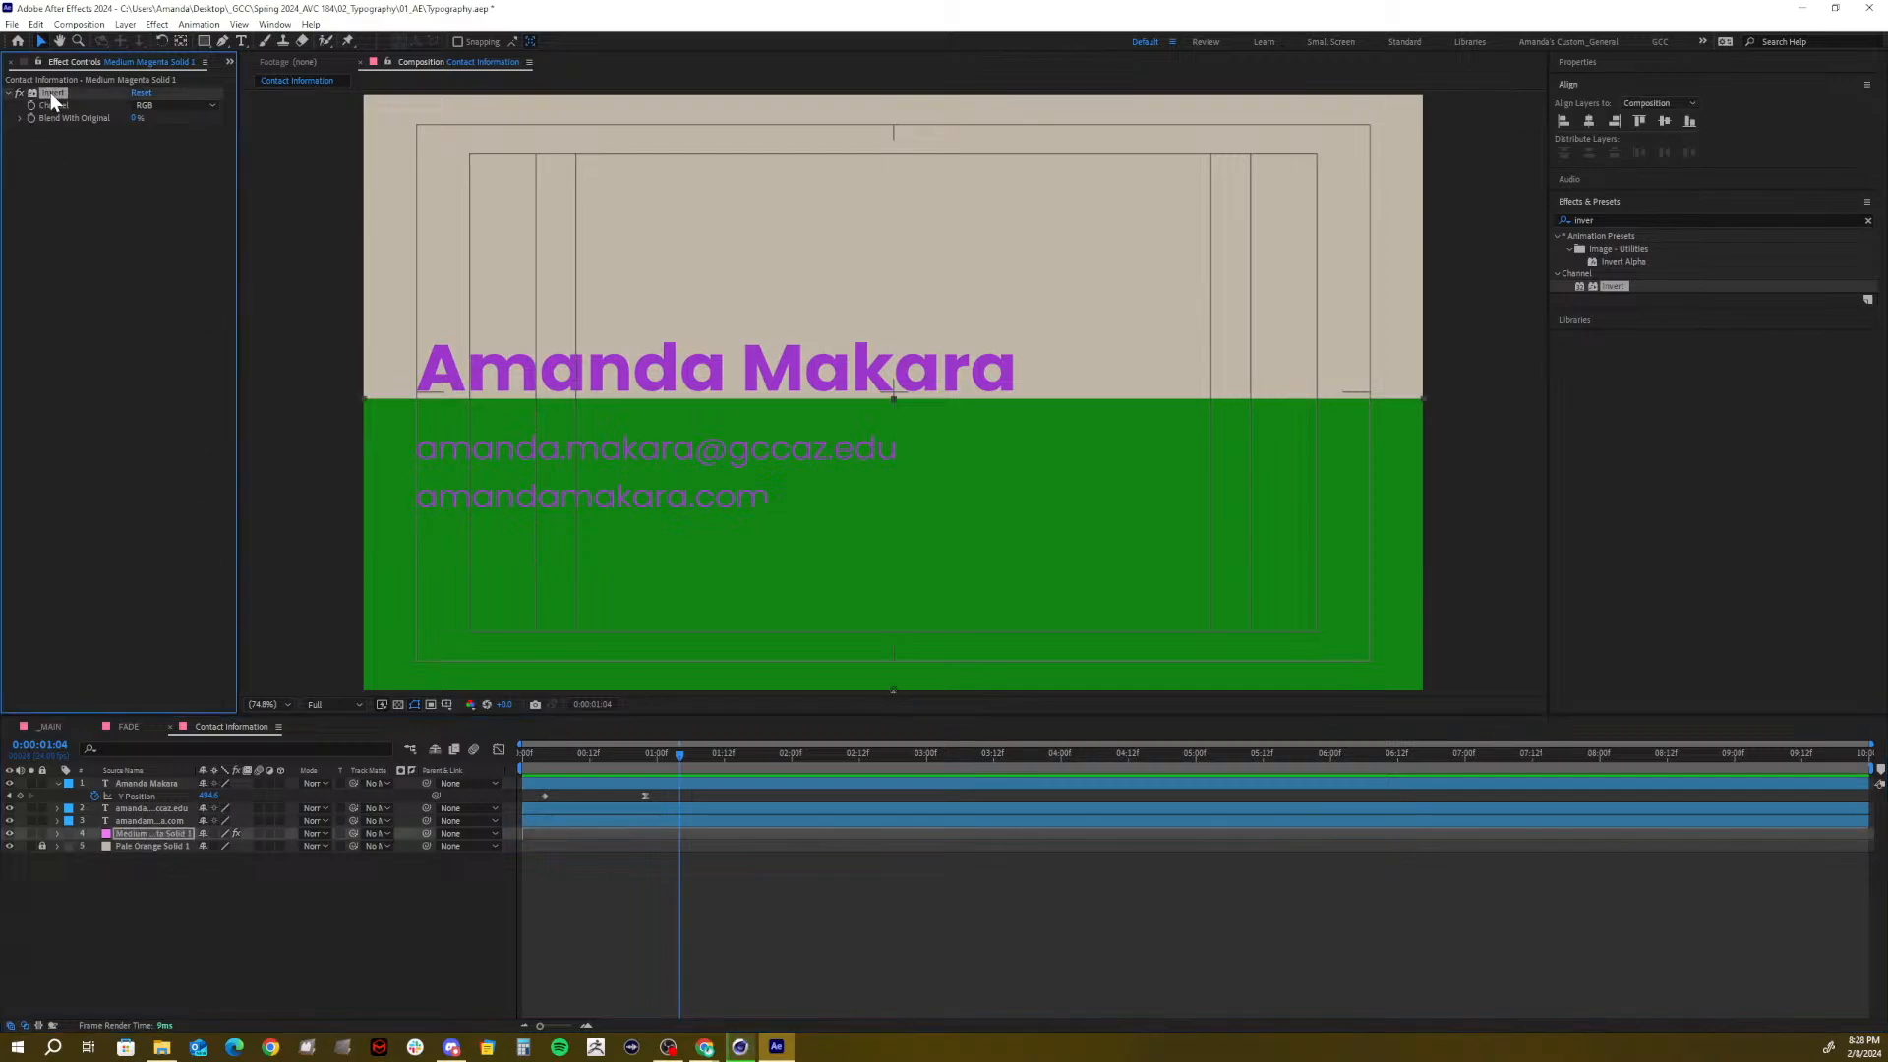
key("Delete")
left_click(192, 957)
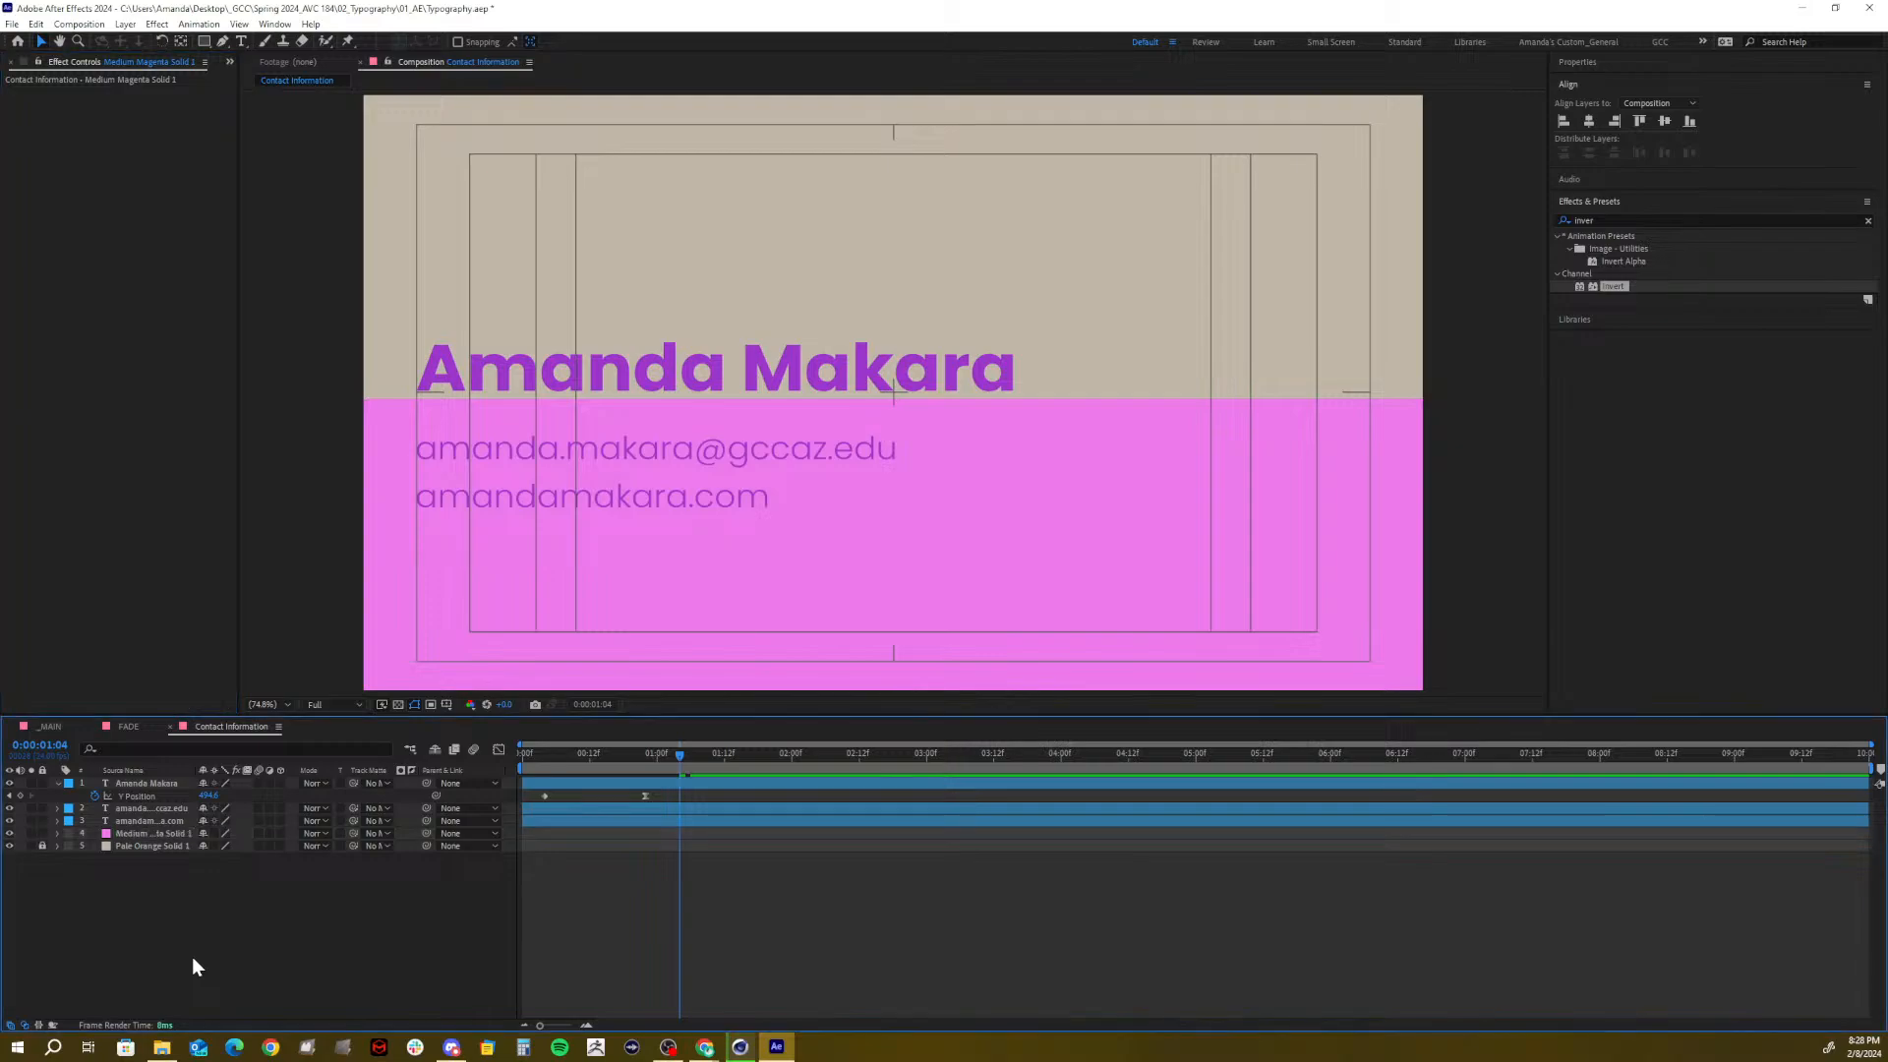
Add Adjustment Layer 1 at the top of the stack and apply Invert to it
right_click(206, 904)
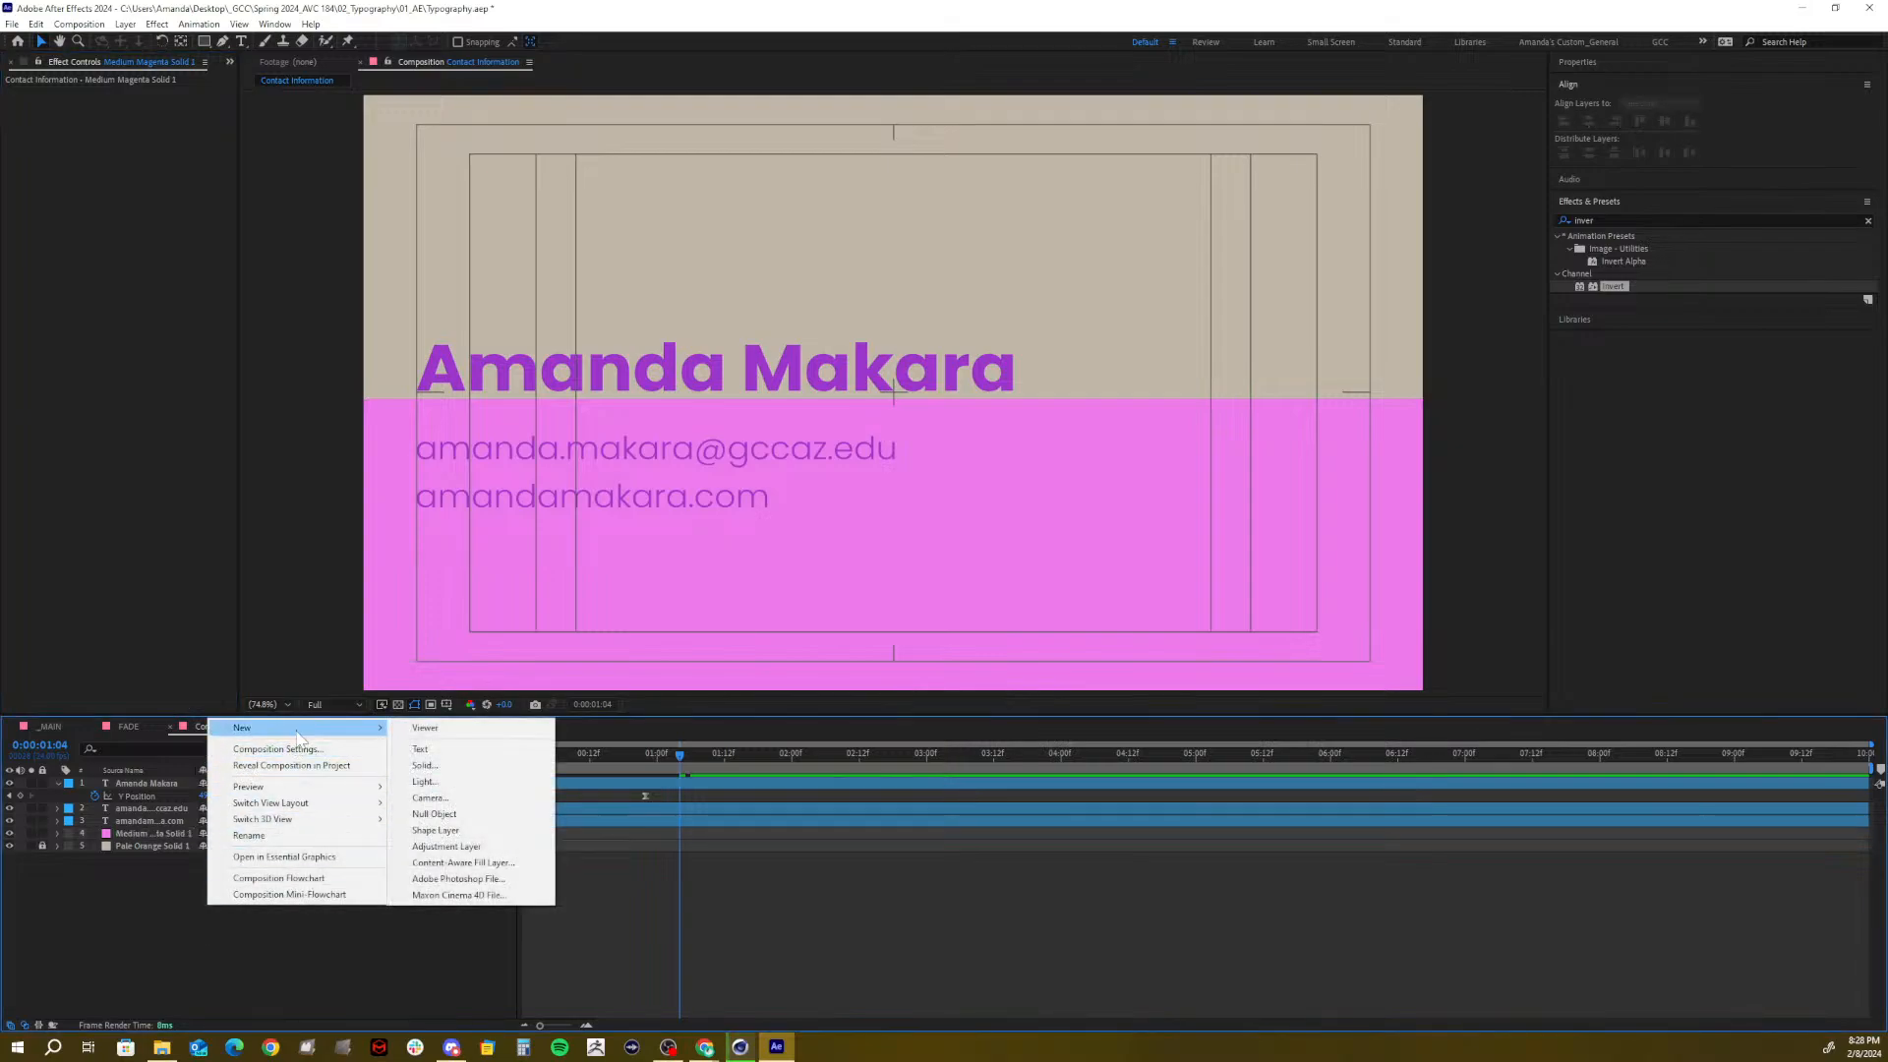
left_click(176, 892)
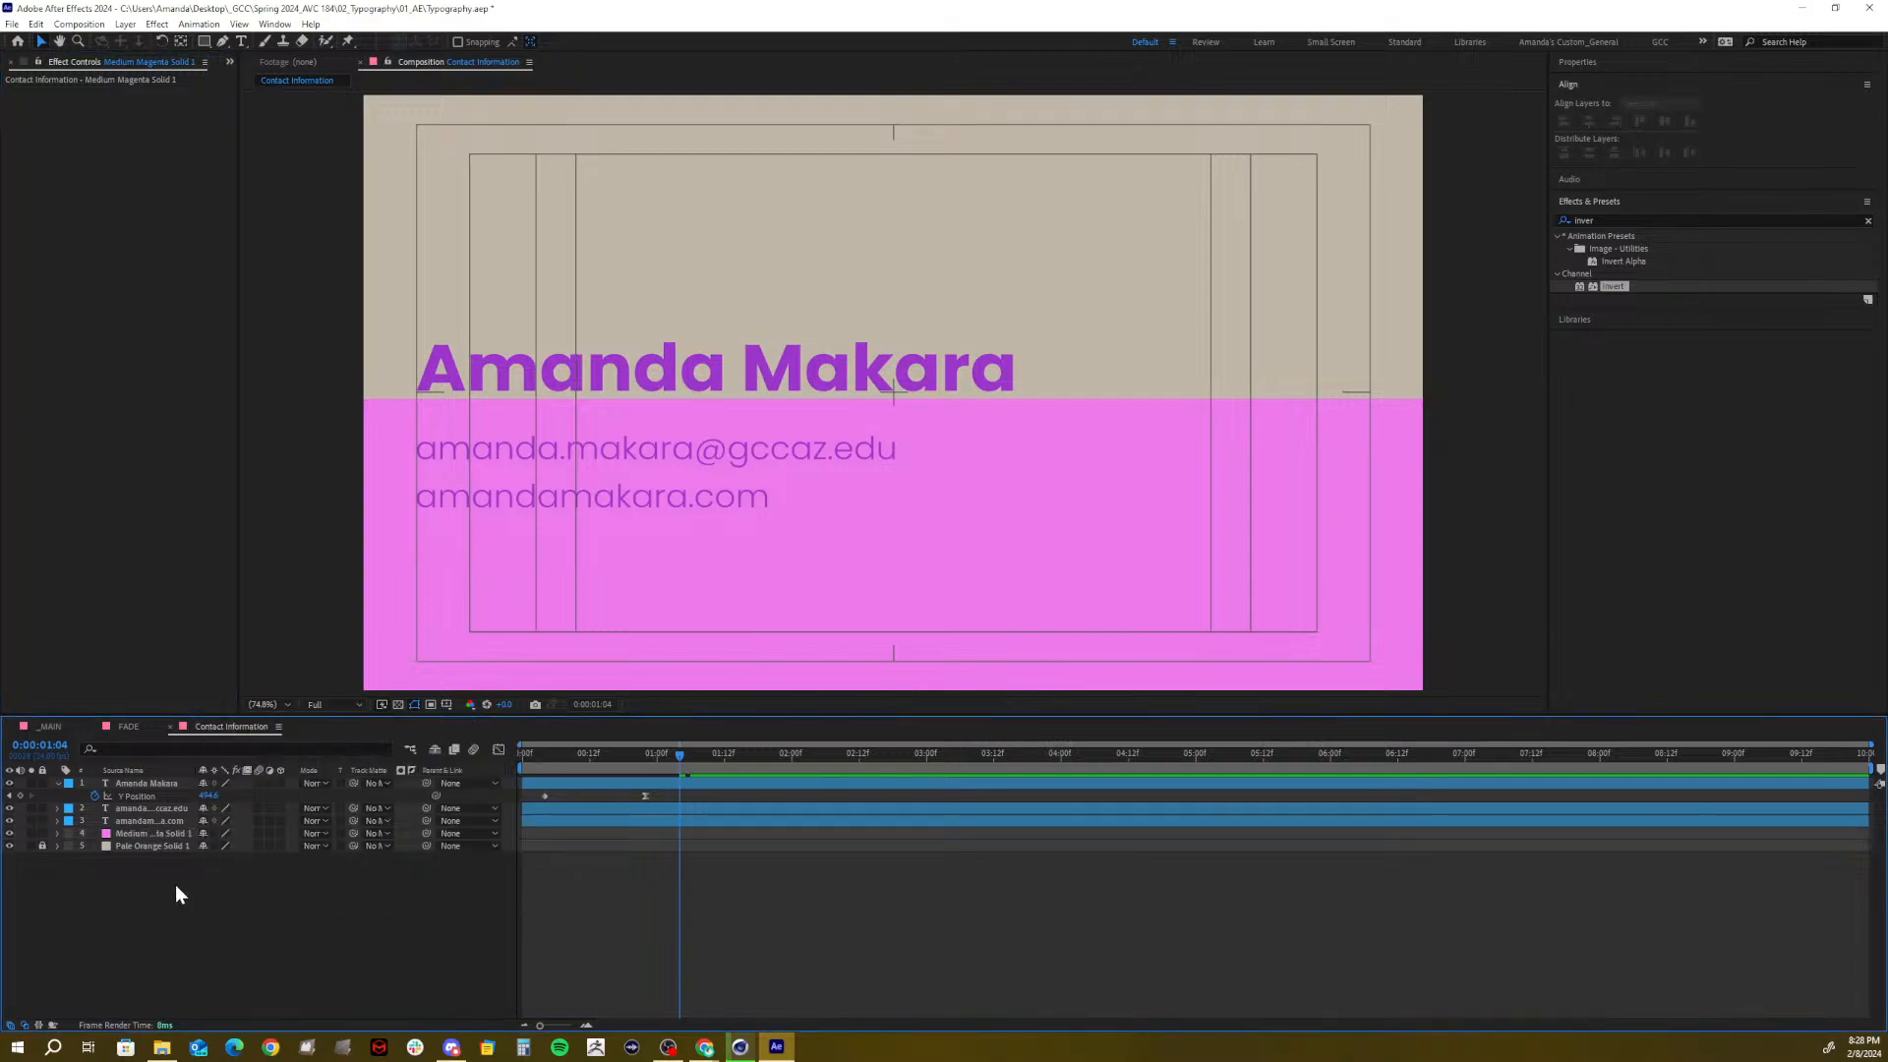
right_click(177, 888)
mouse_move(240, 715)
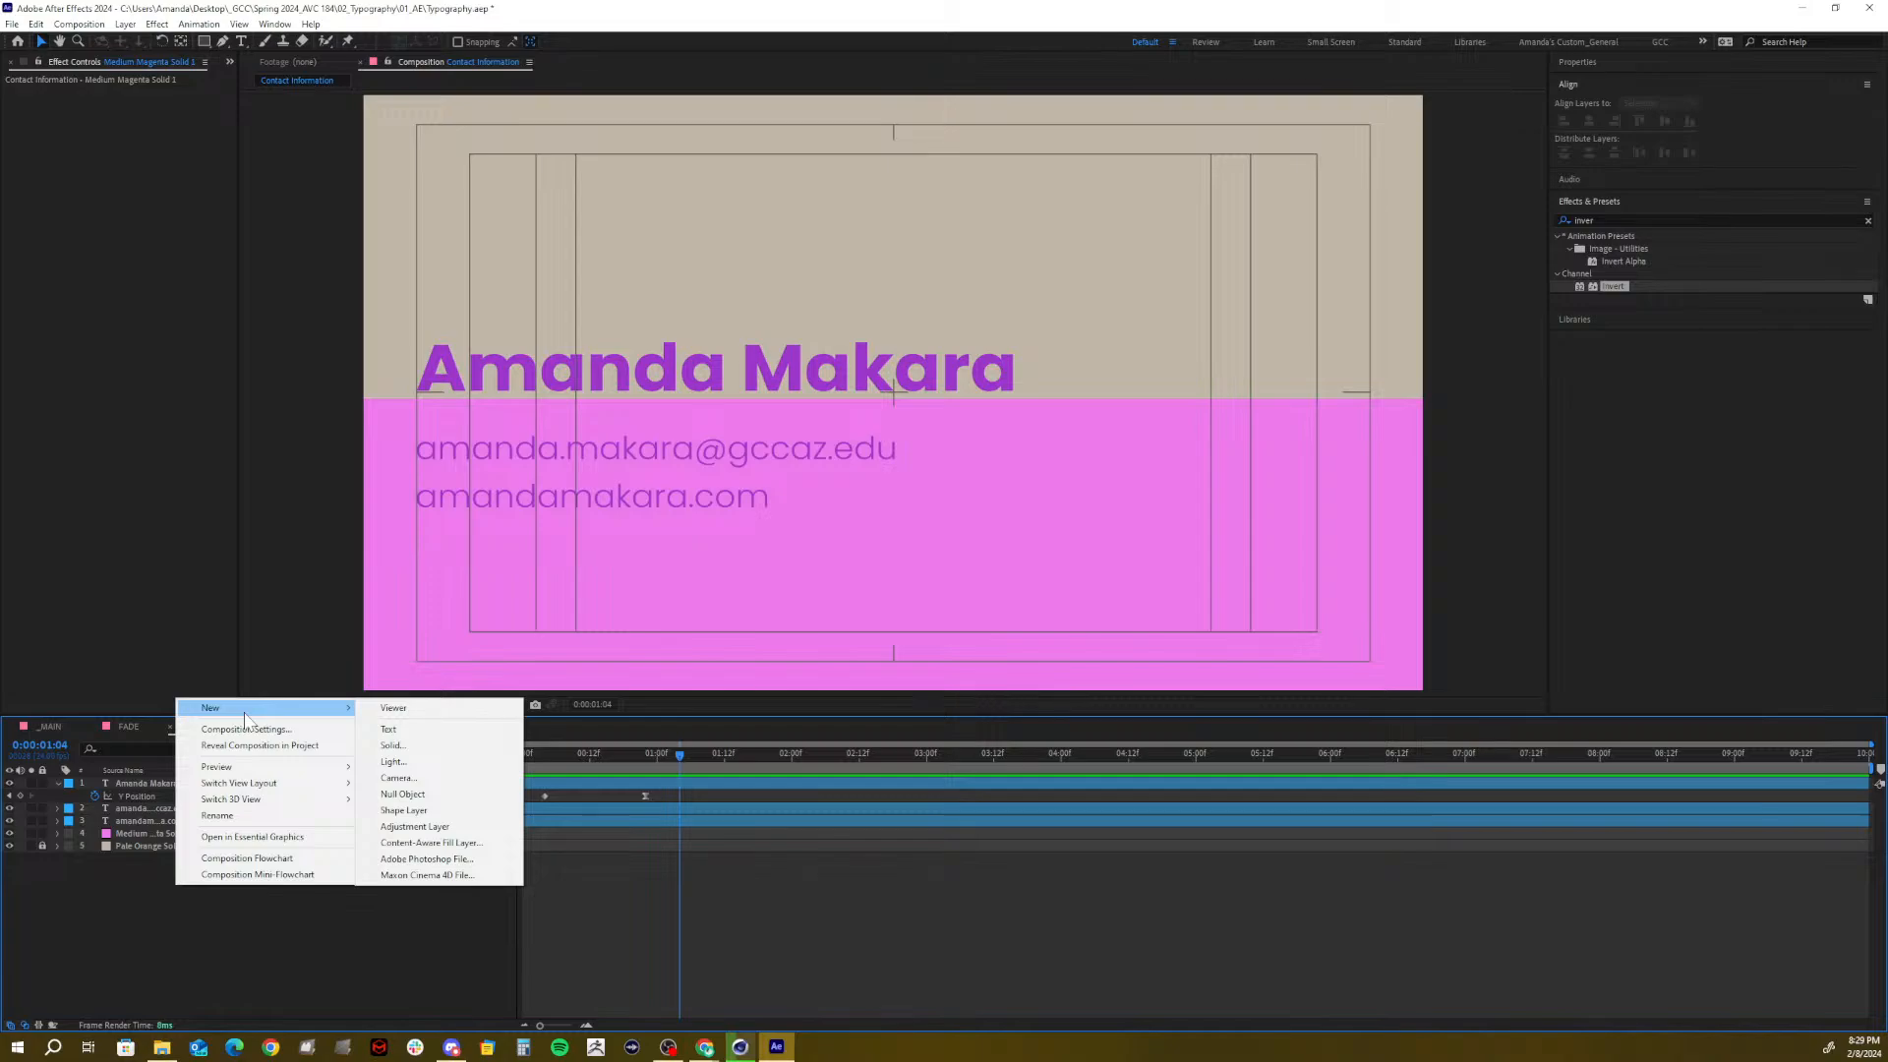
left_click(417, 826)
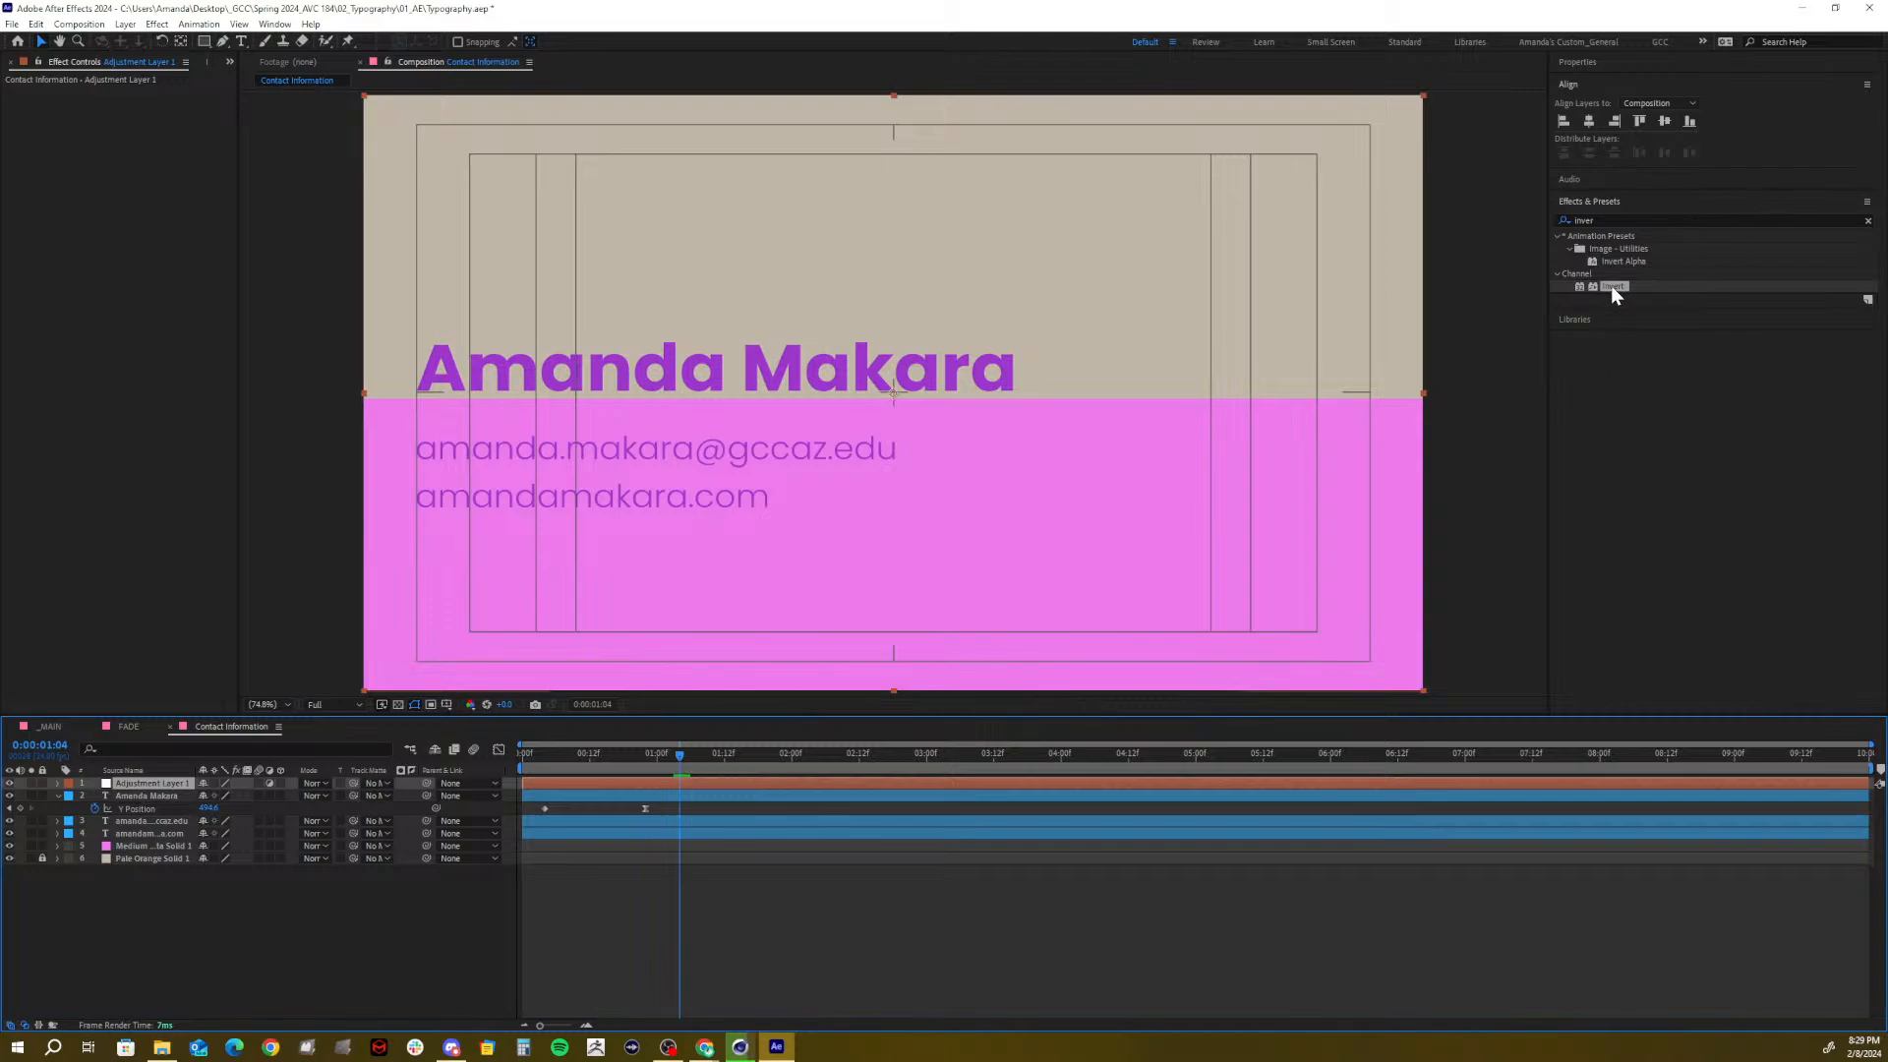
left_click_drag(1610, 285, 647, 754)
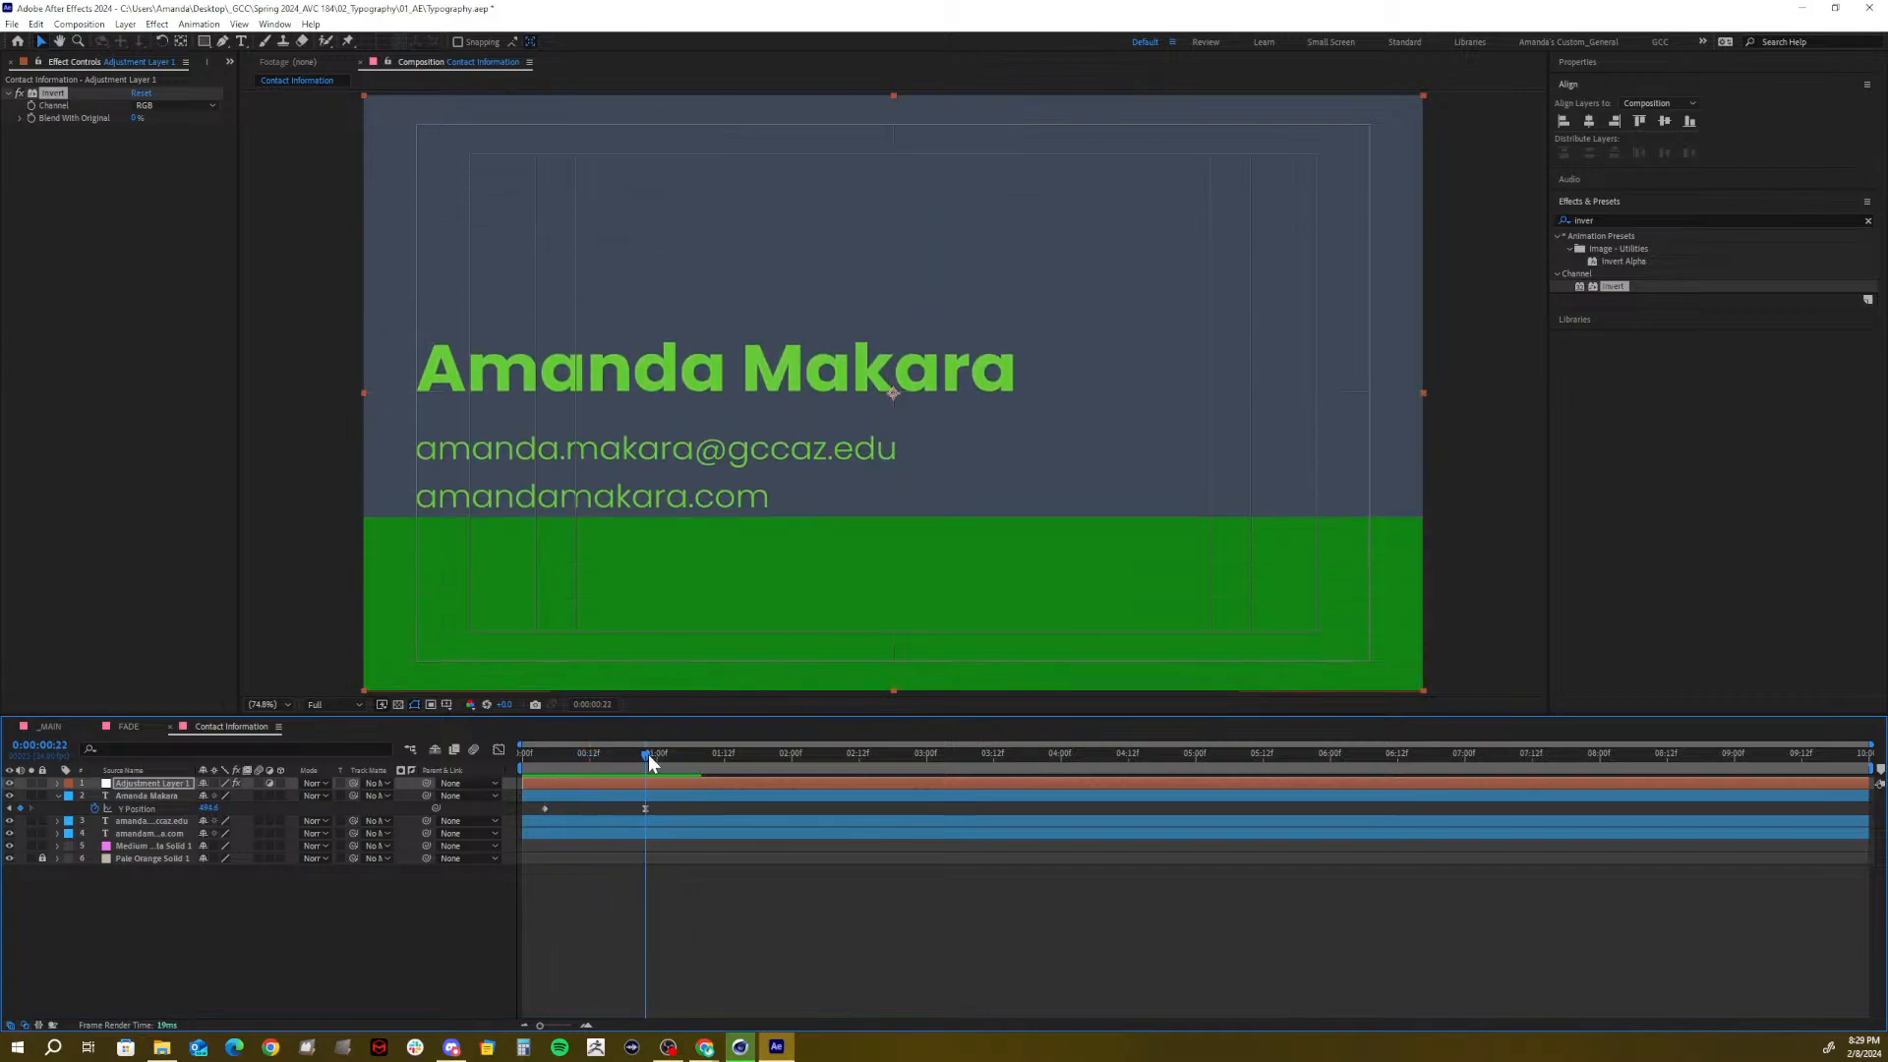
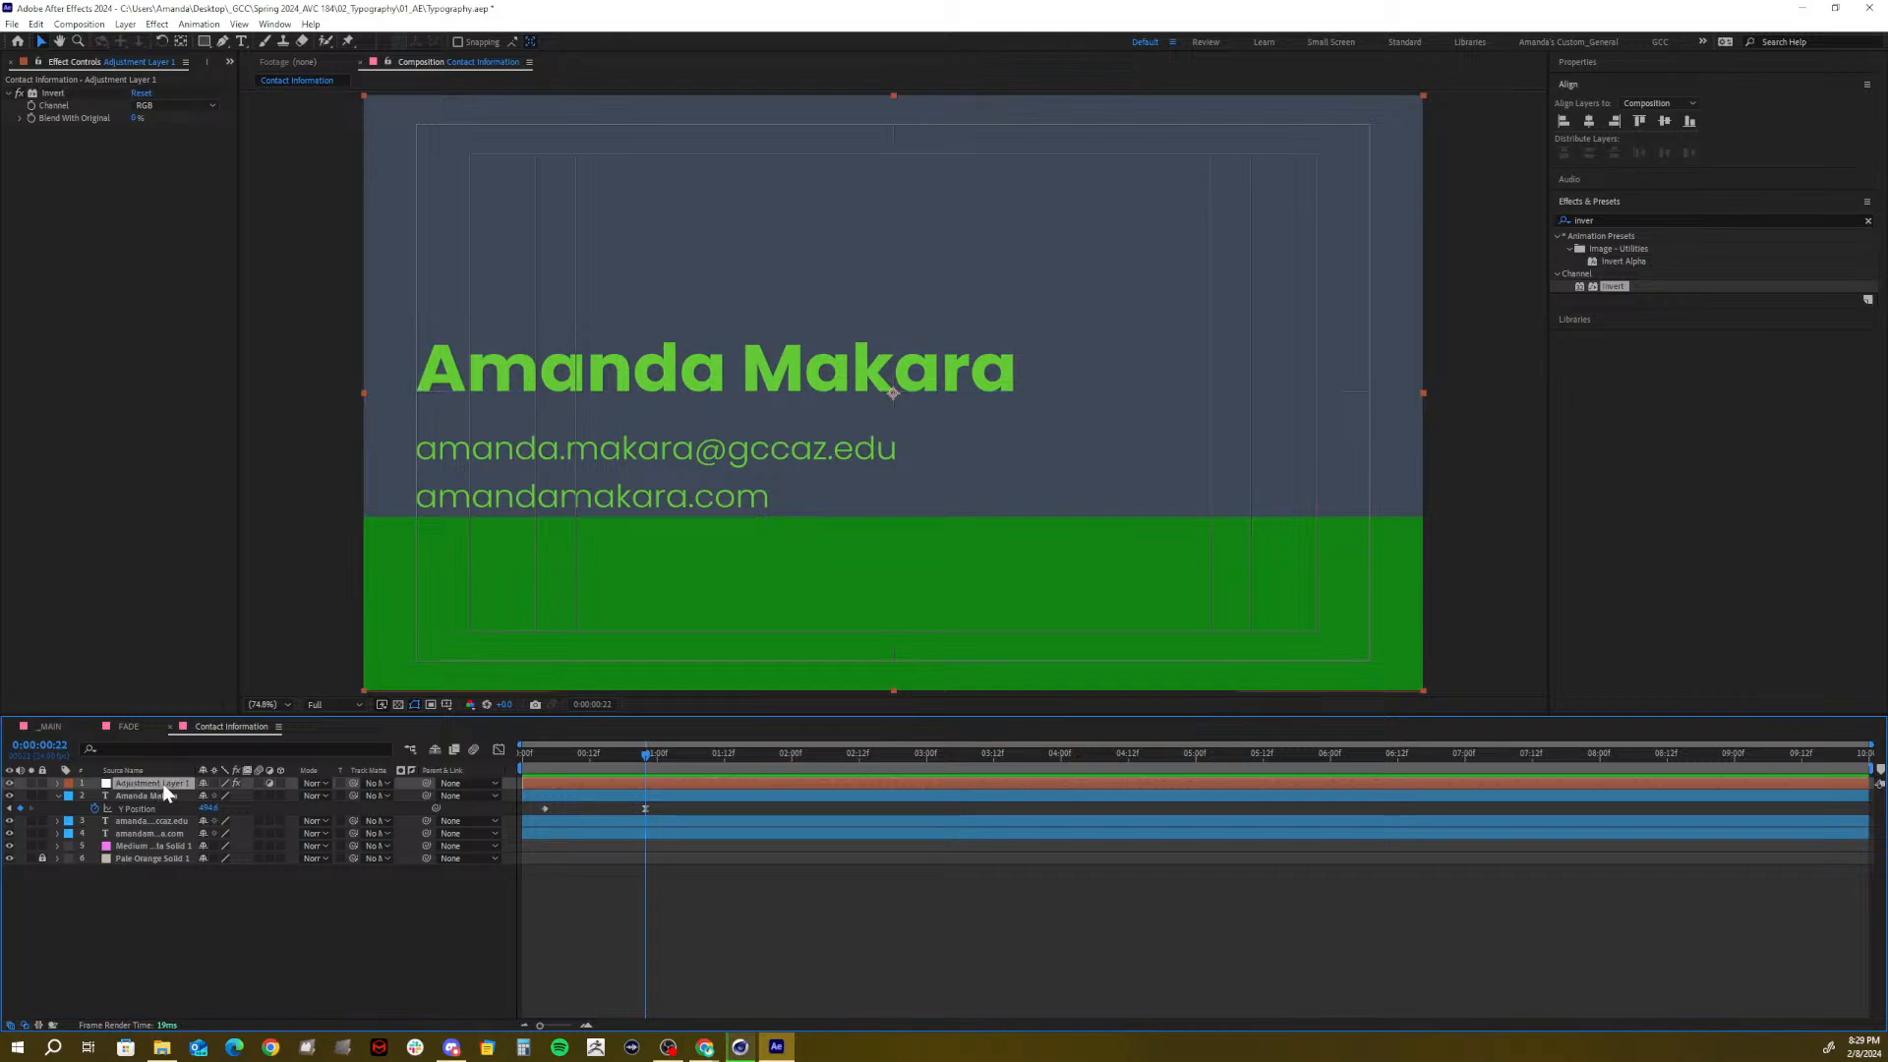
Scrub through the opening to preview the title and green band, then select the magenta solid
left_click(559, 755)
left_click_drag(578, 761, 686, 749)
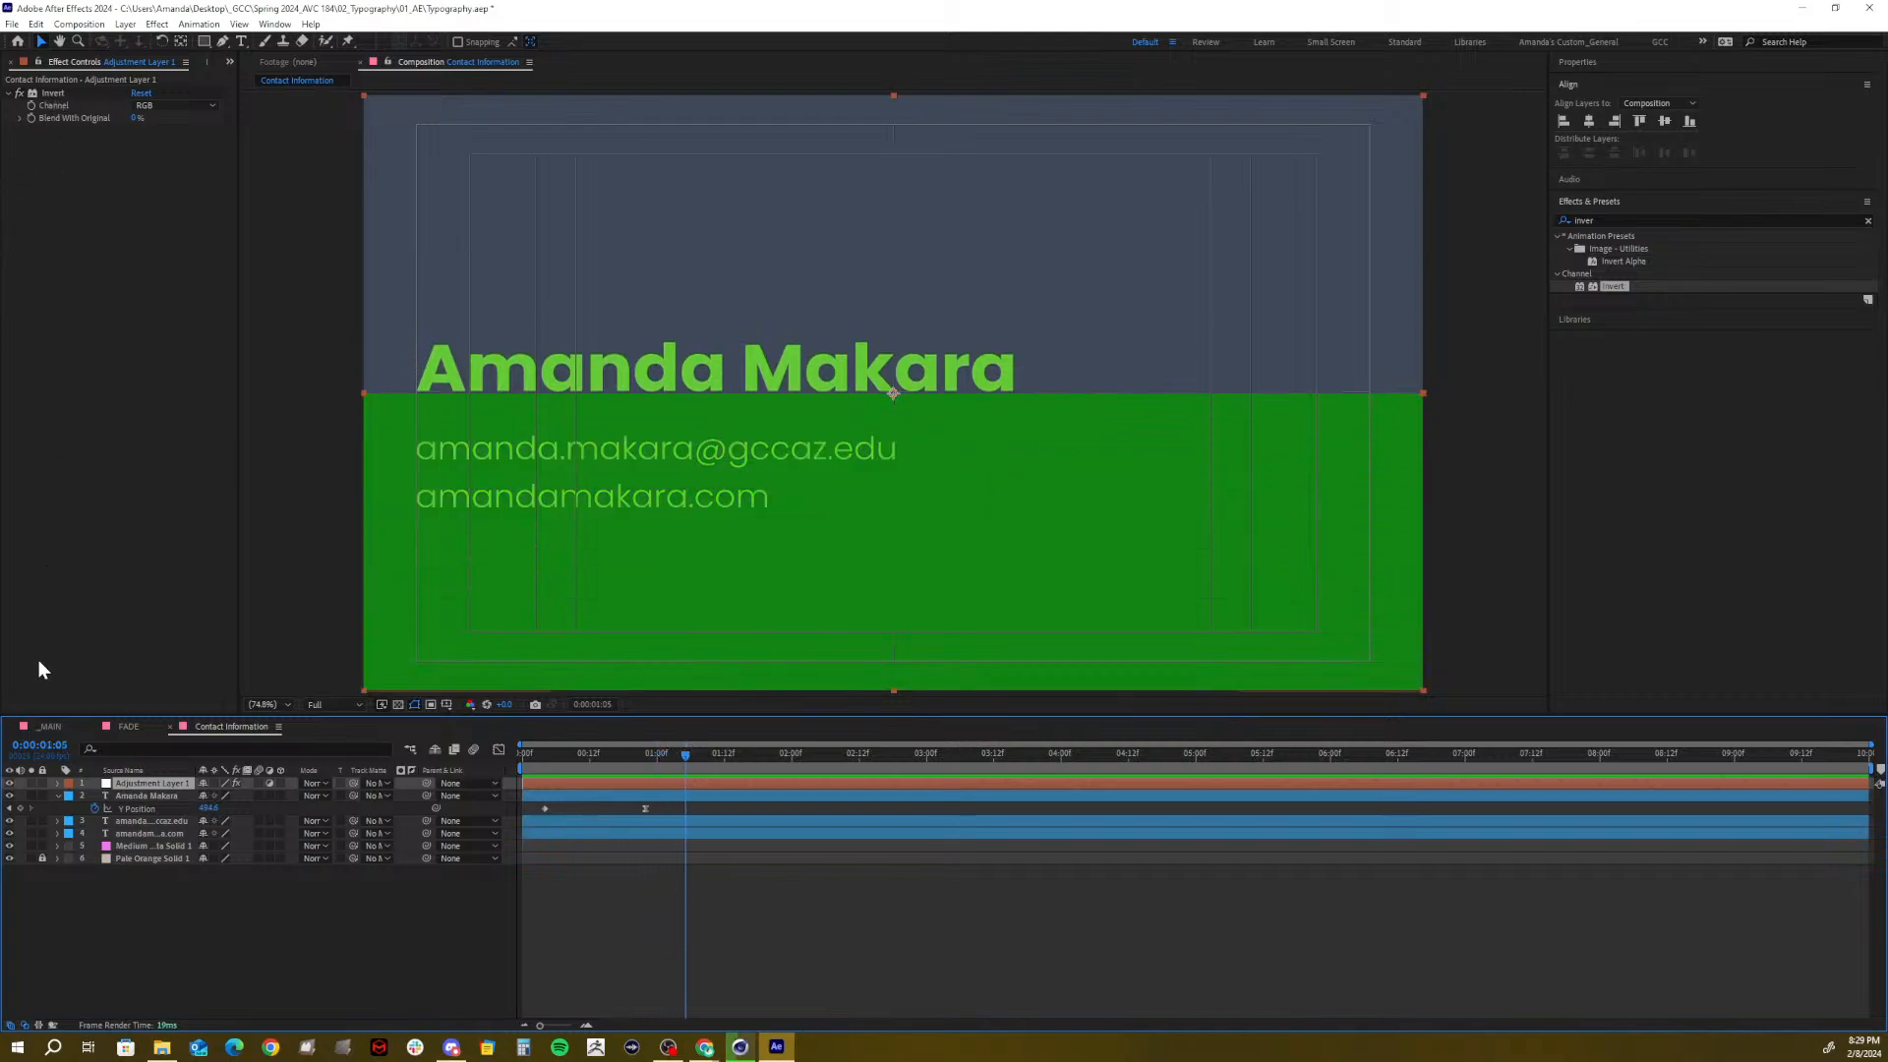
left_click(135, 844)
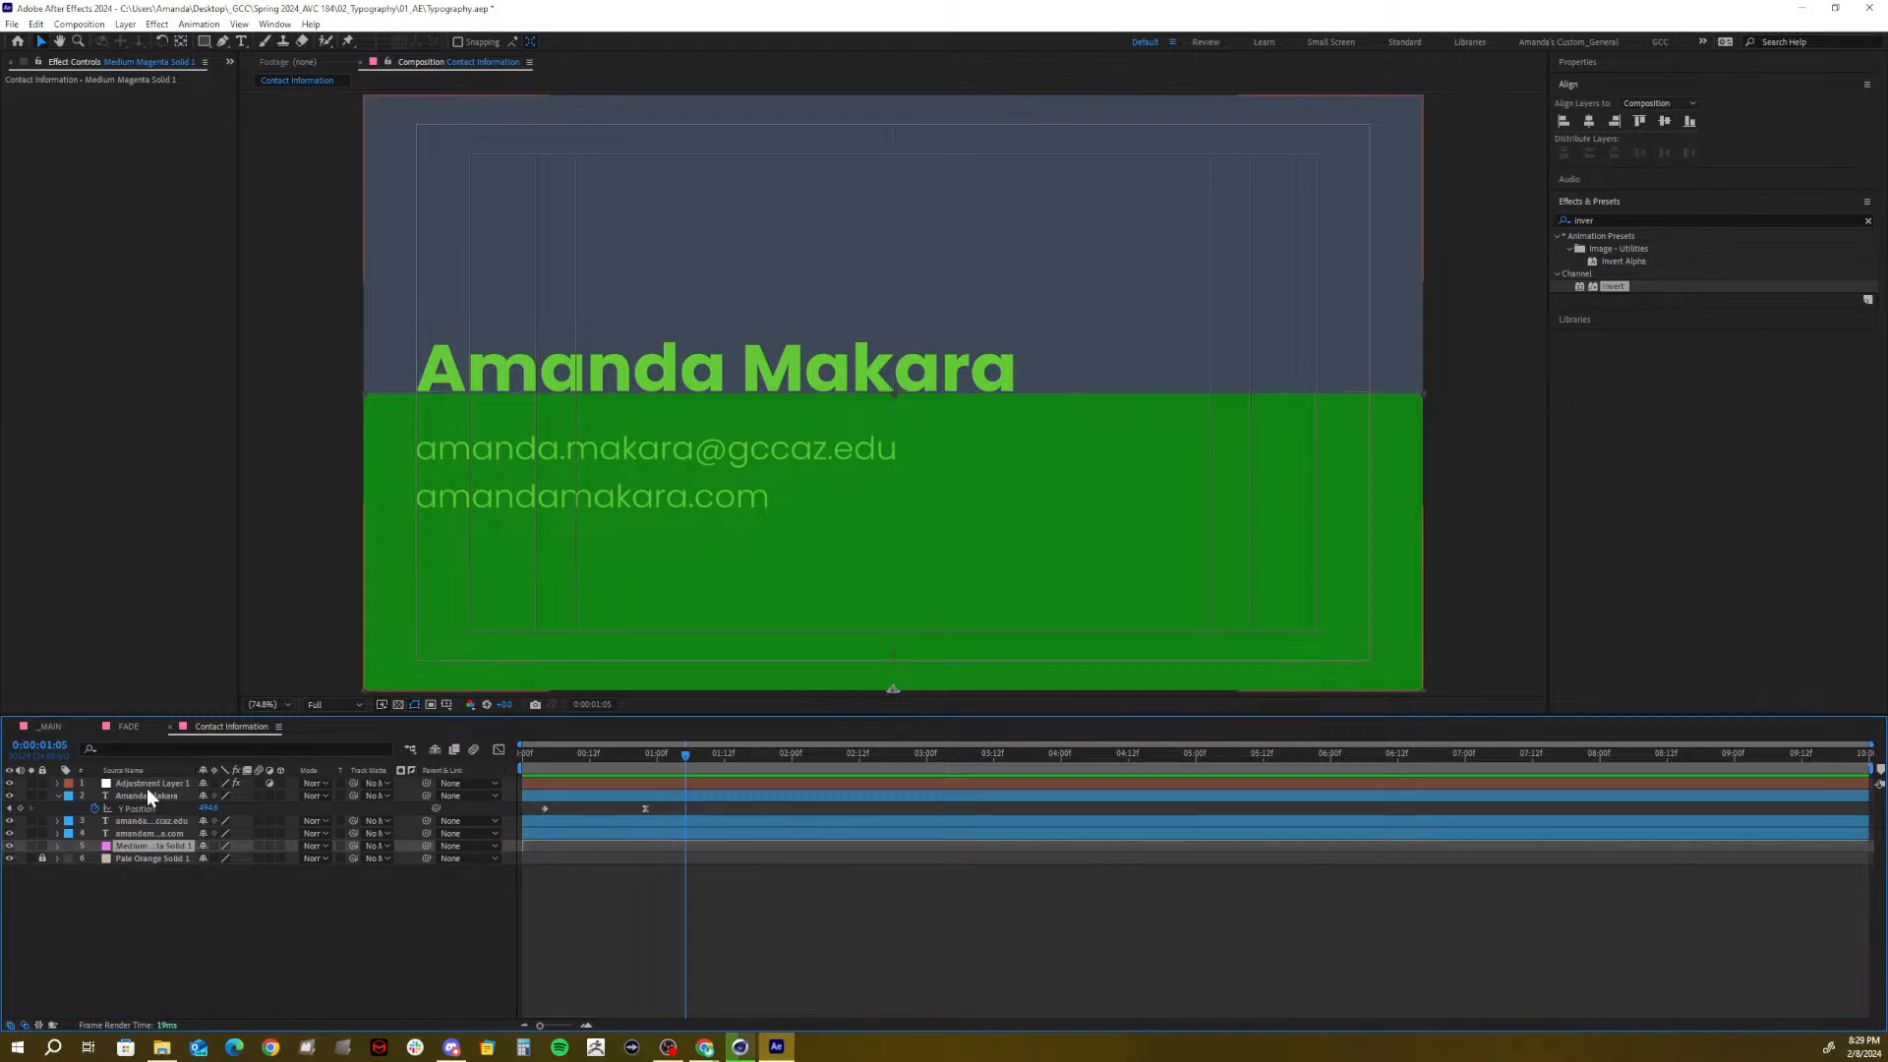
left_click(150, 783)
left_click(145, 845)
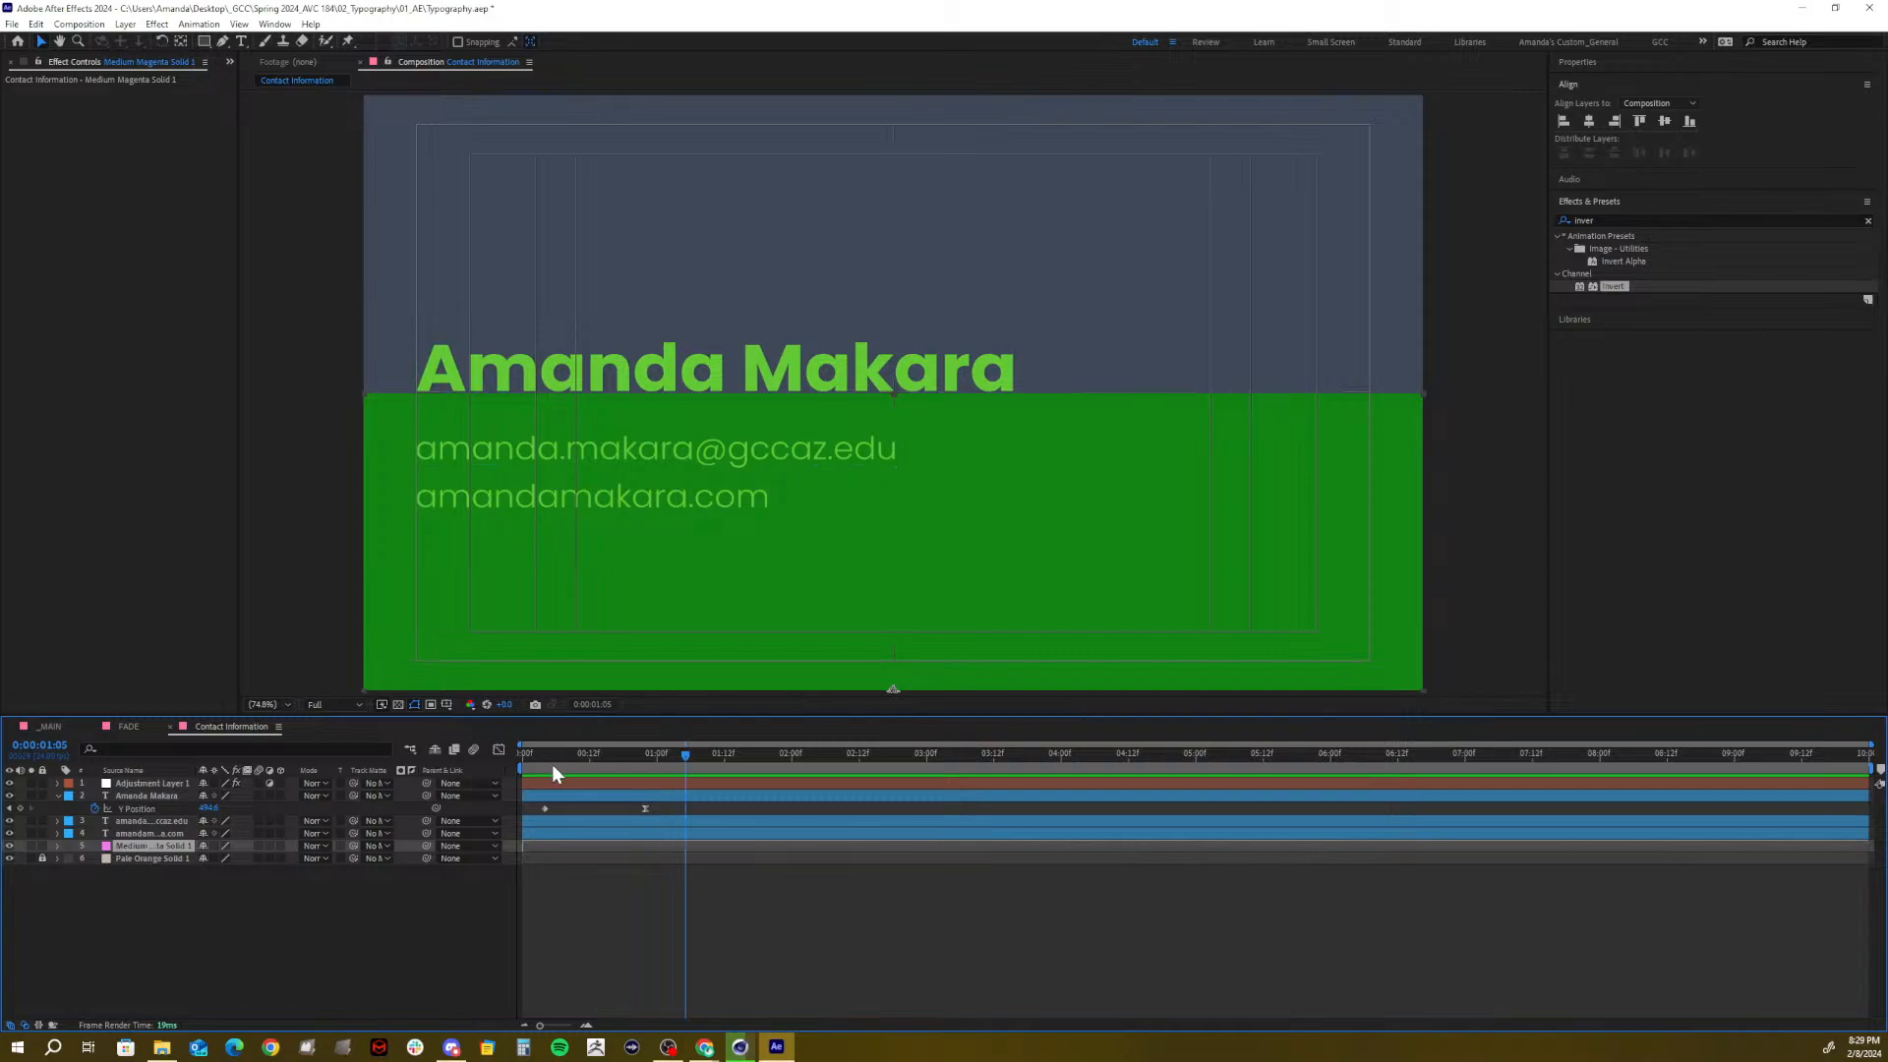
Reveal the magenta solid's two animated Y Position keyframes with U, checking frames 18–23
key("Home")
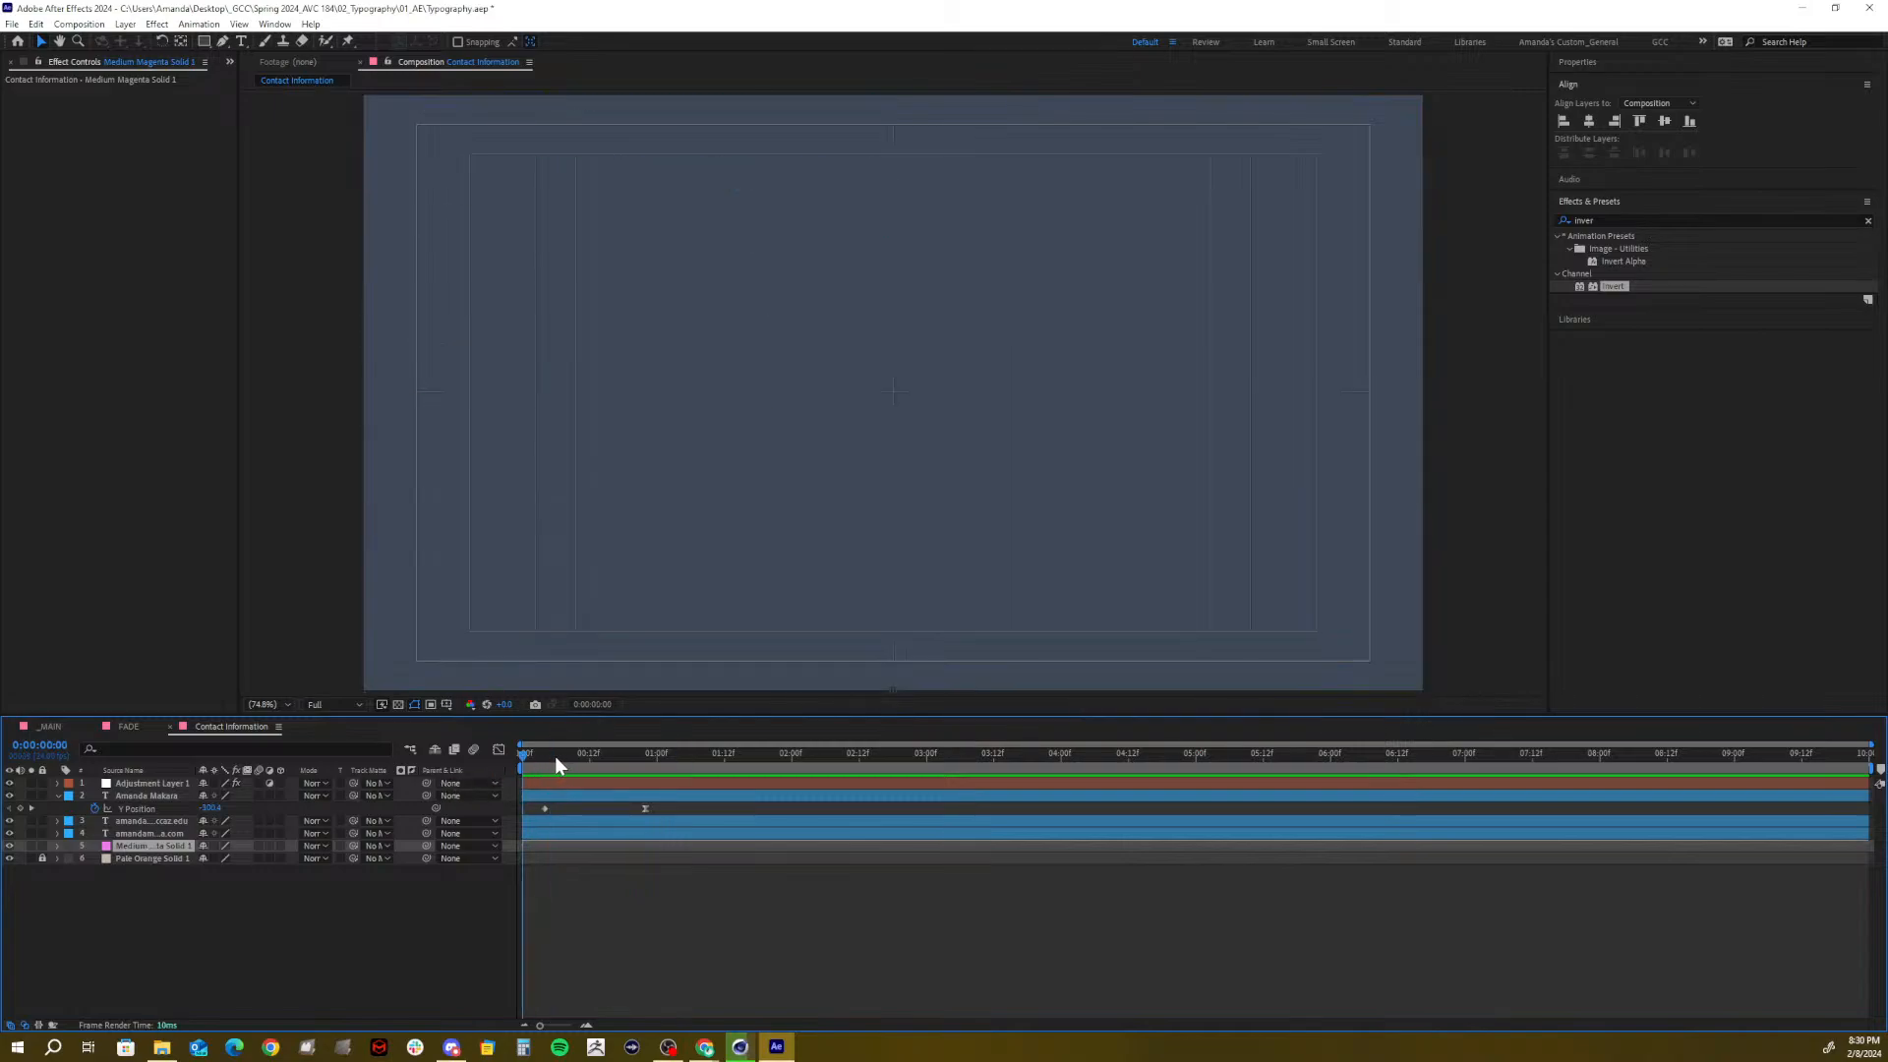
left_click_drag(555, 757, 657, 747)
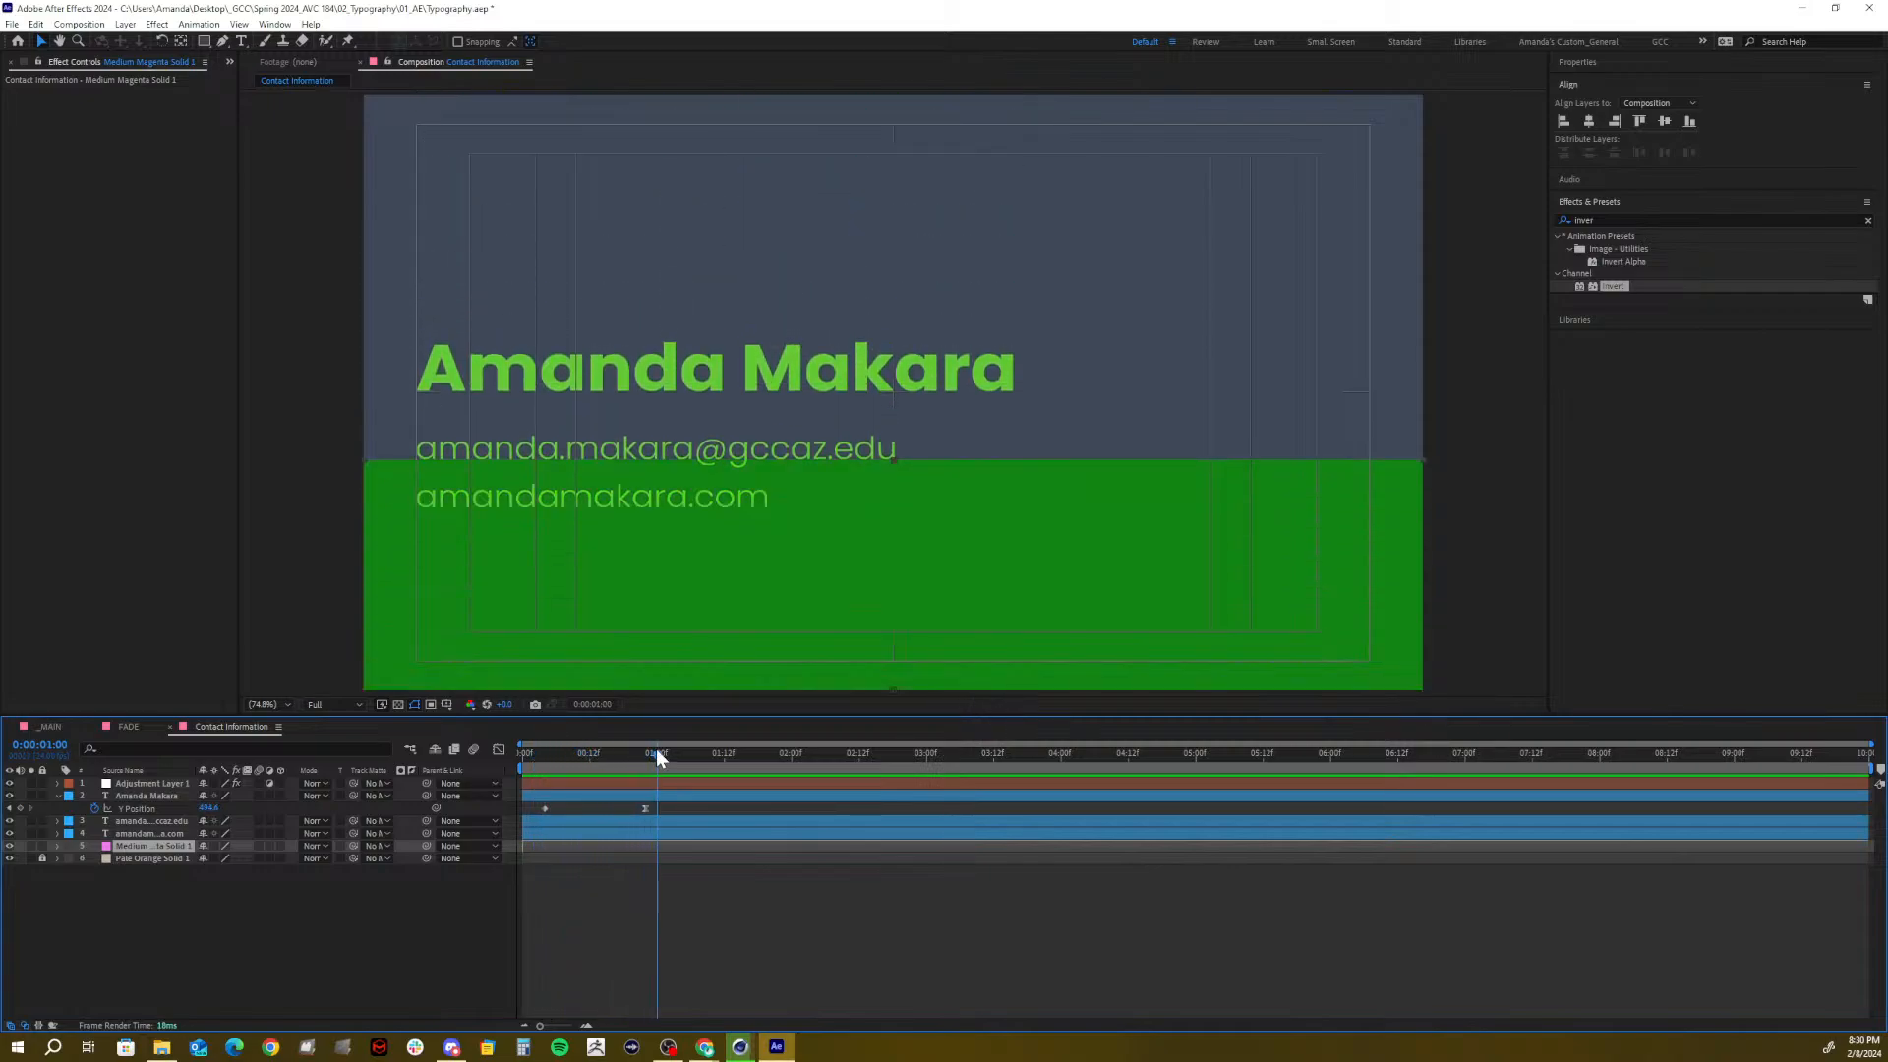
left_click(587, 781)
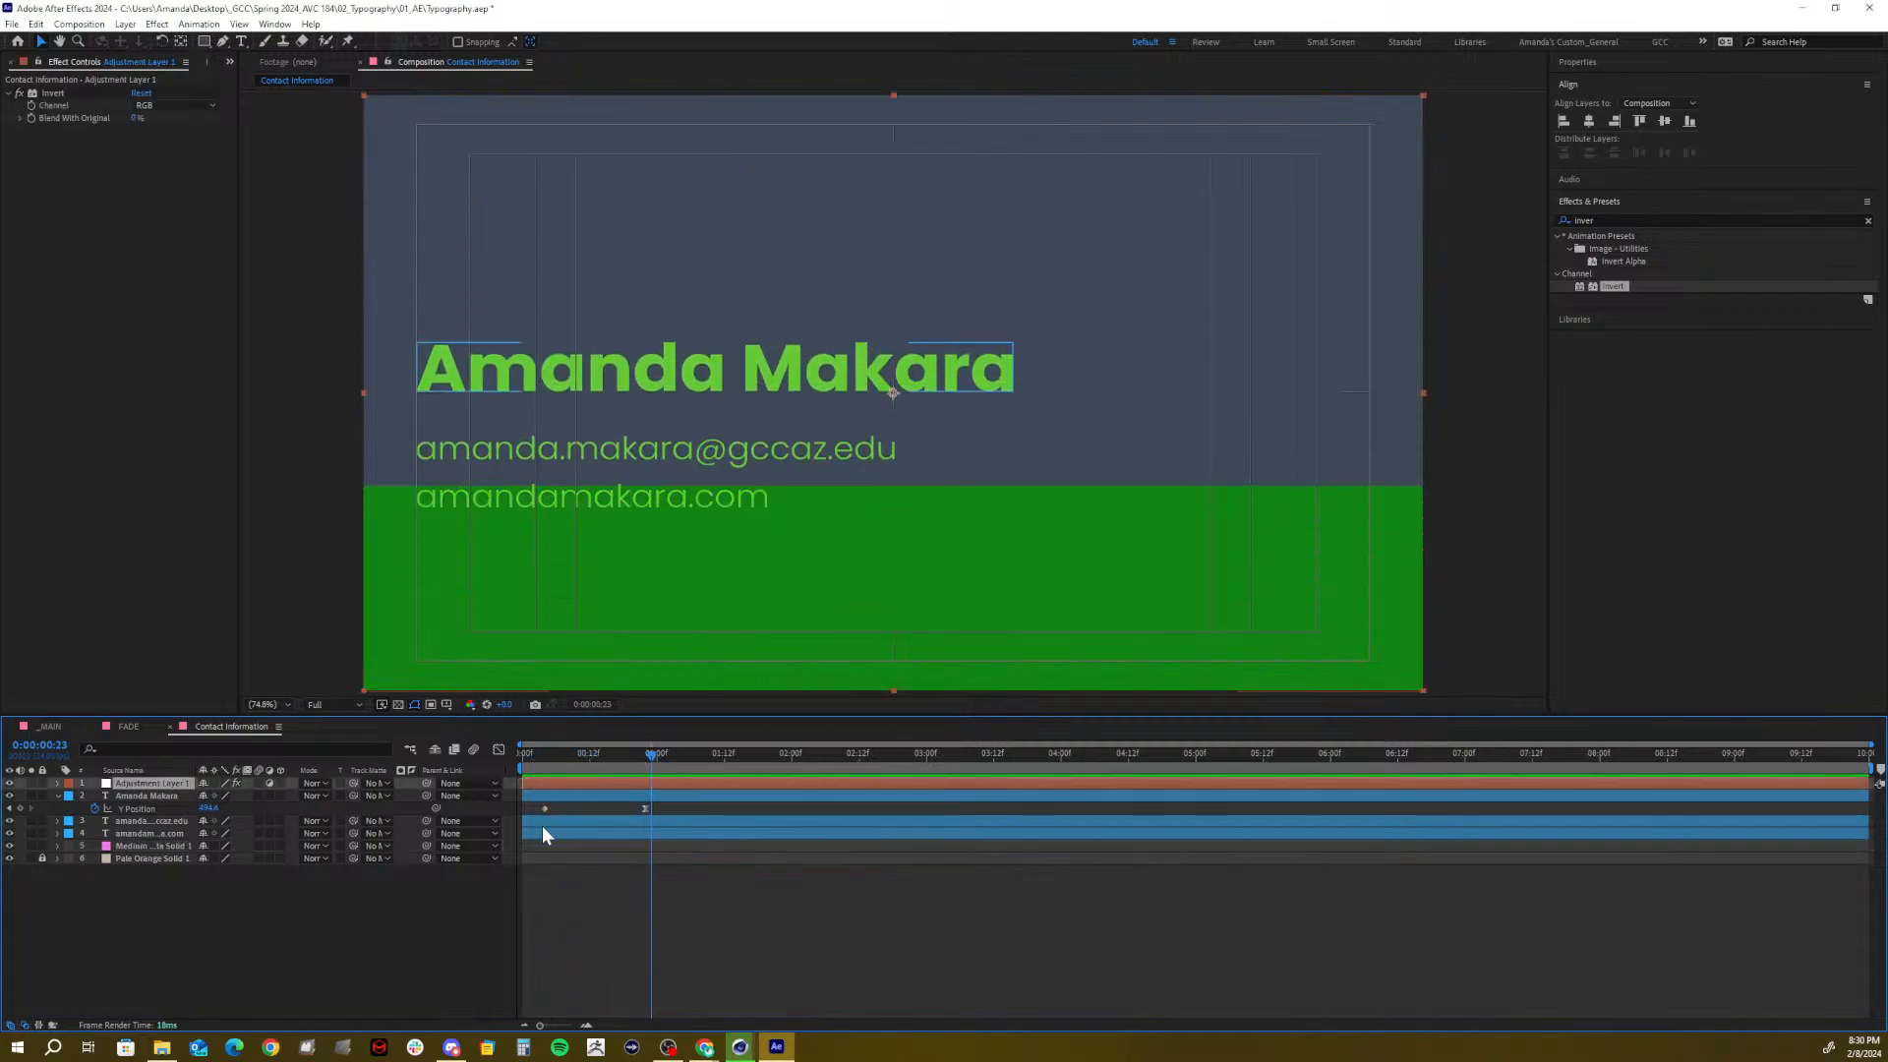
left_click(162, 847)
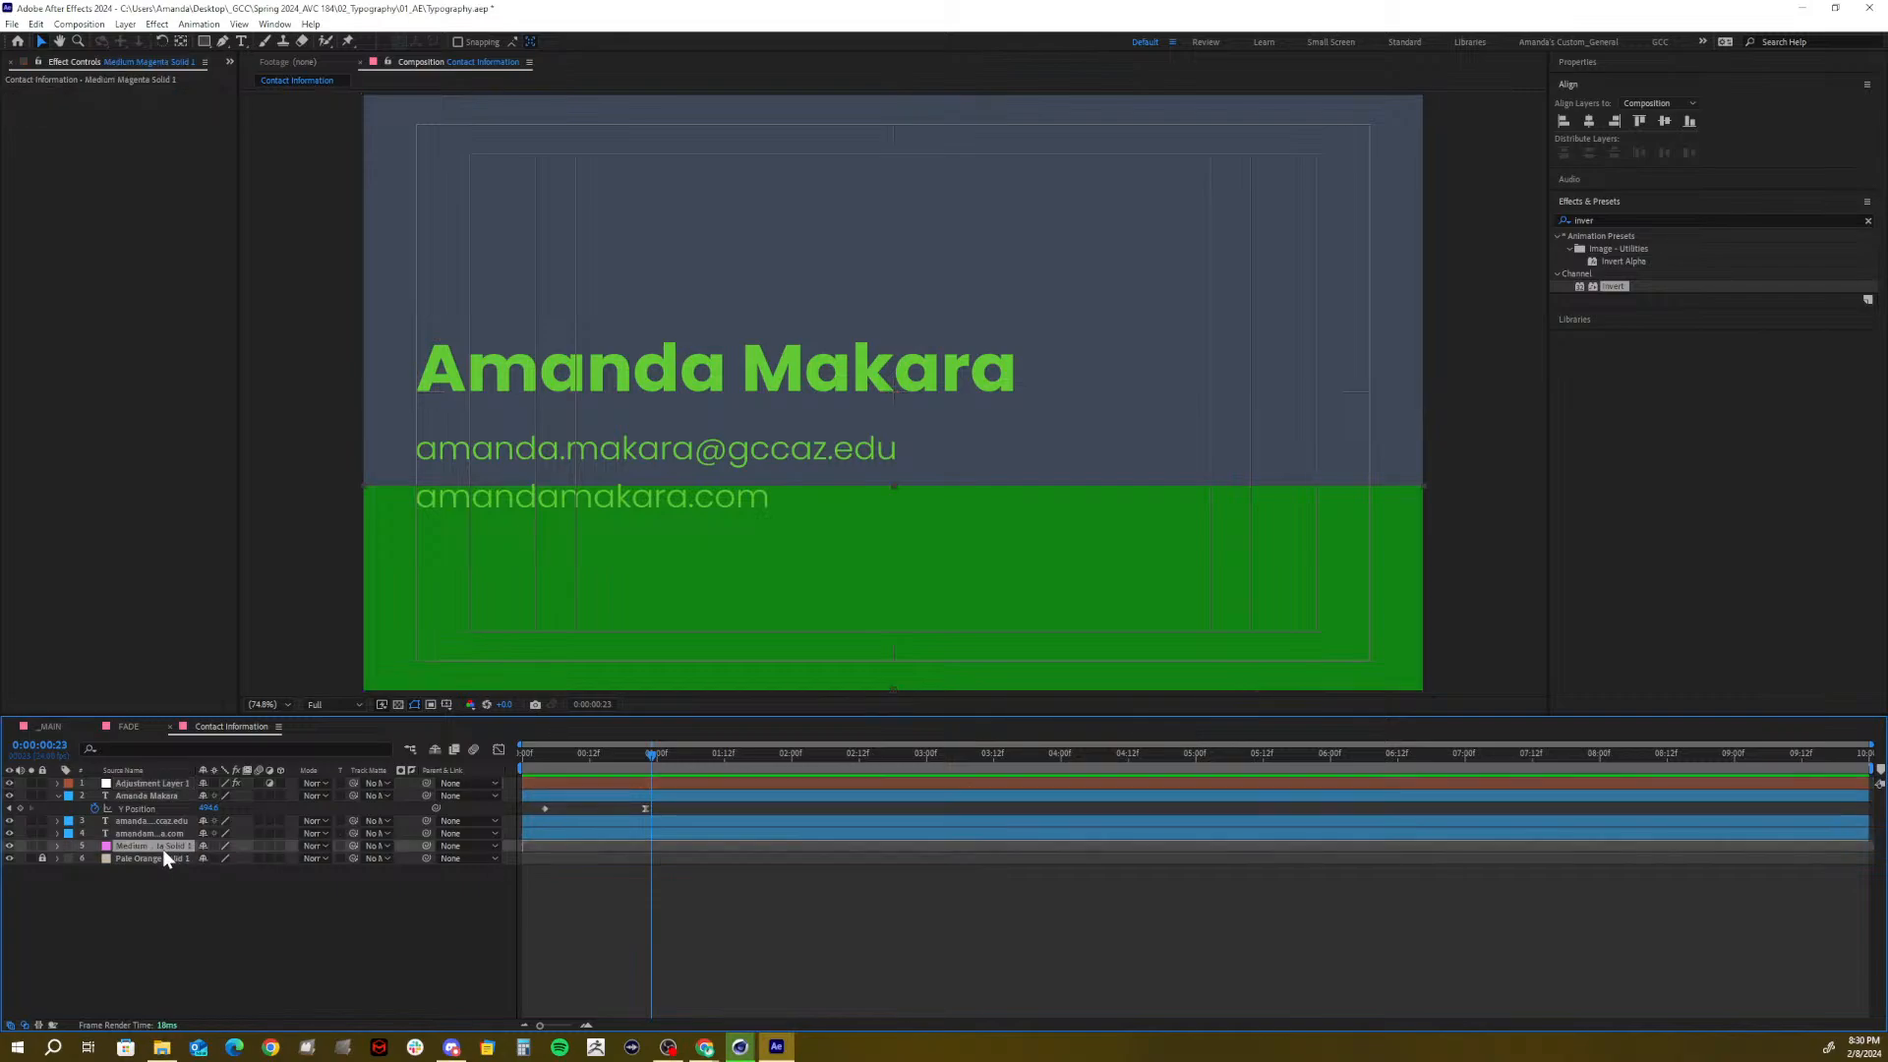
key("u")
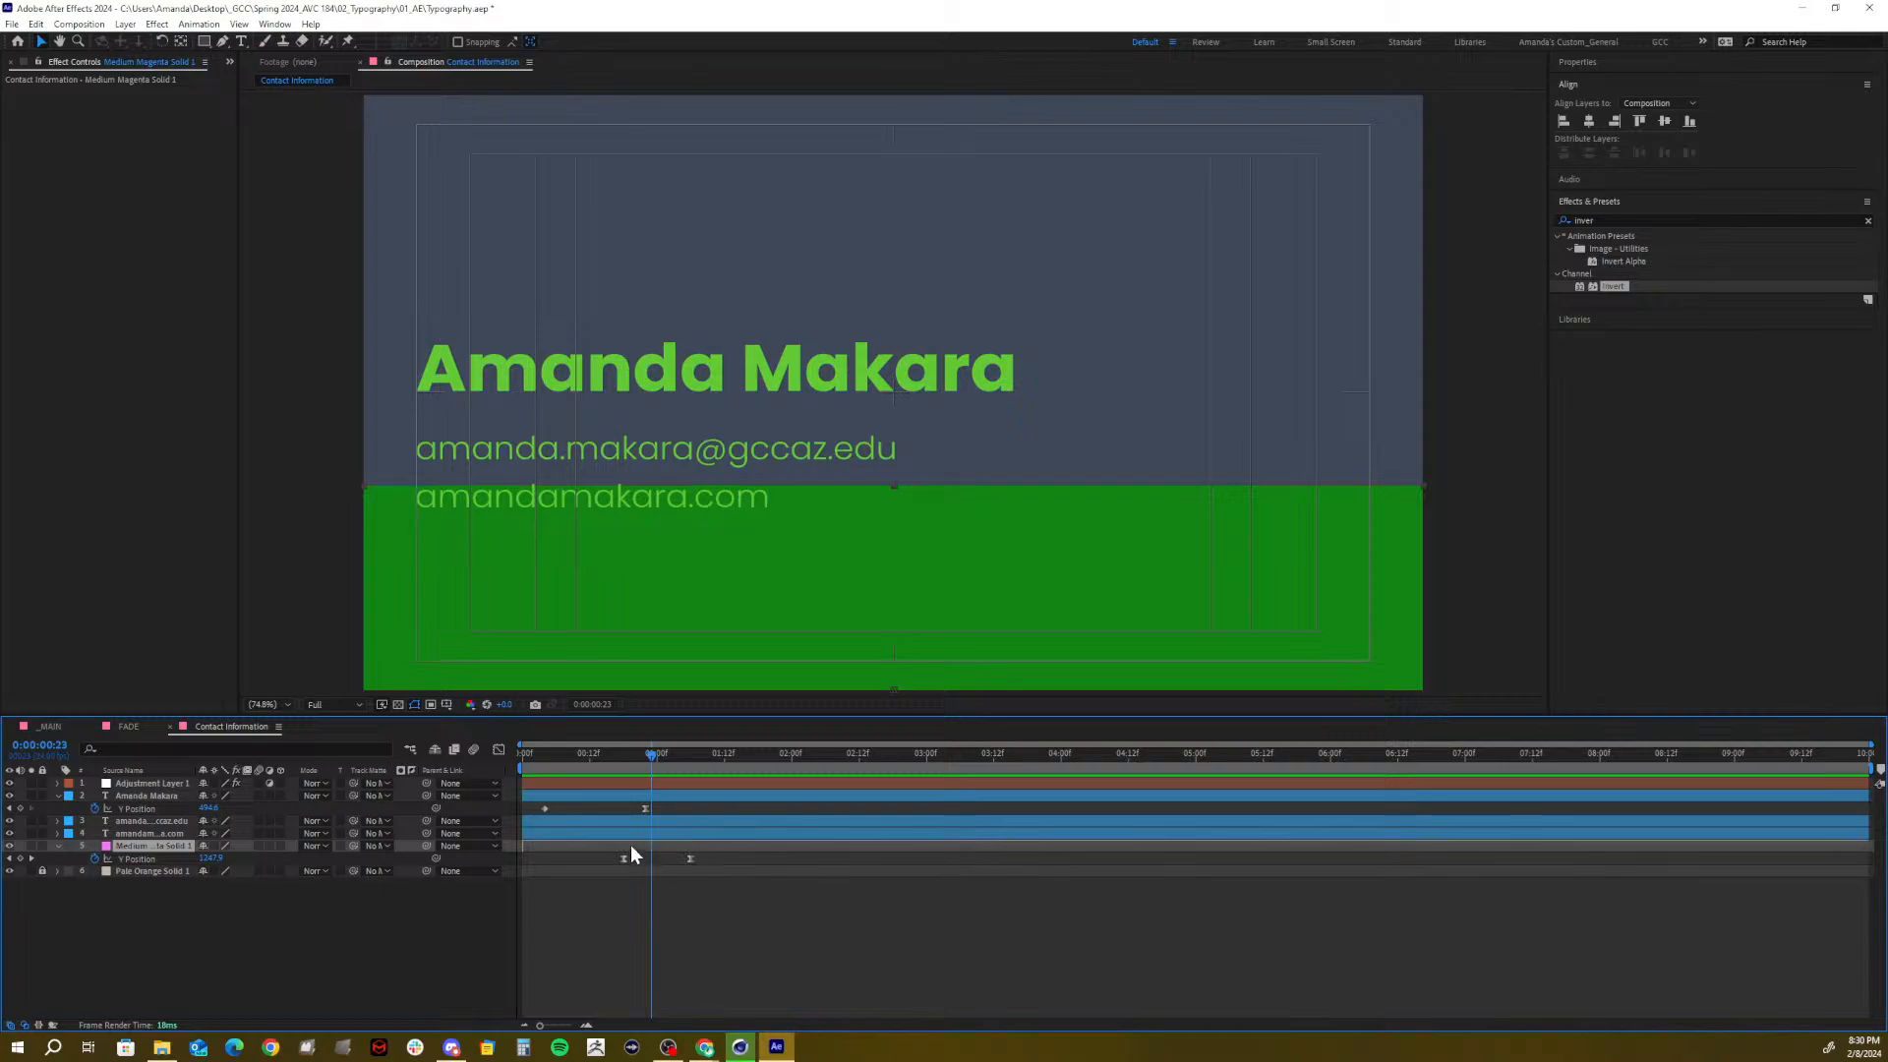
left_click_drag(641, 763, 622, 763)
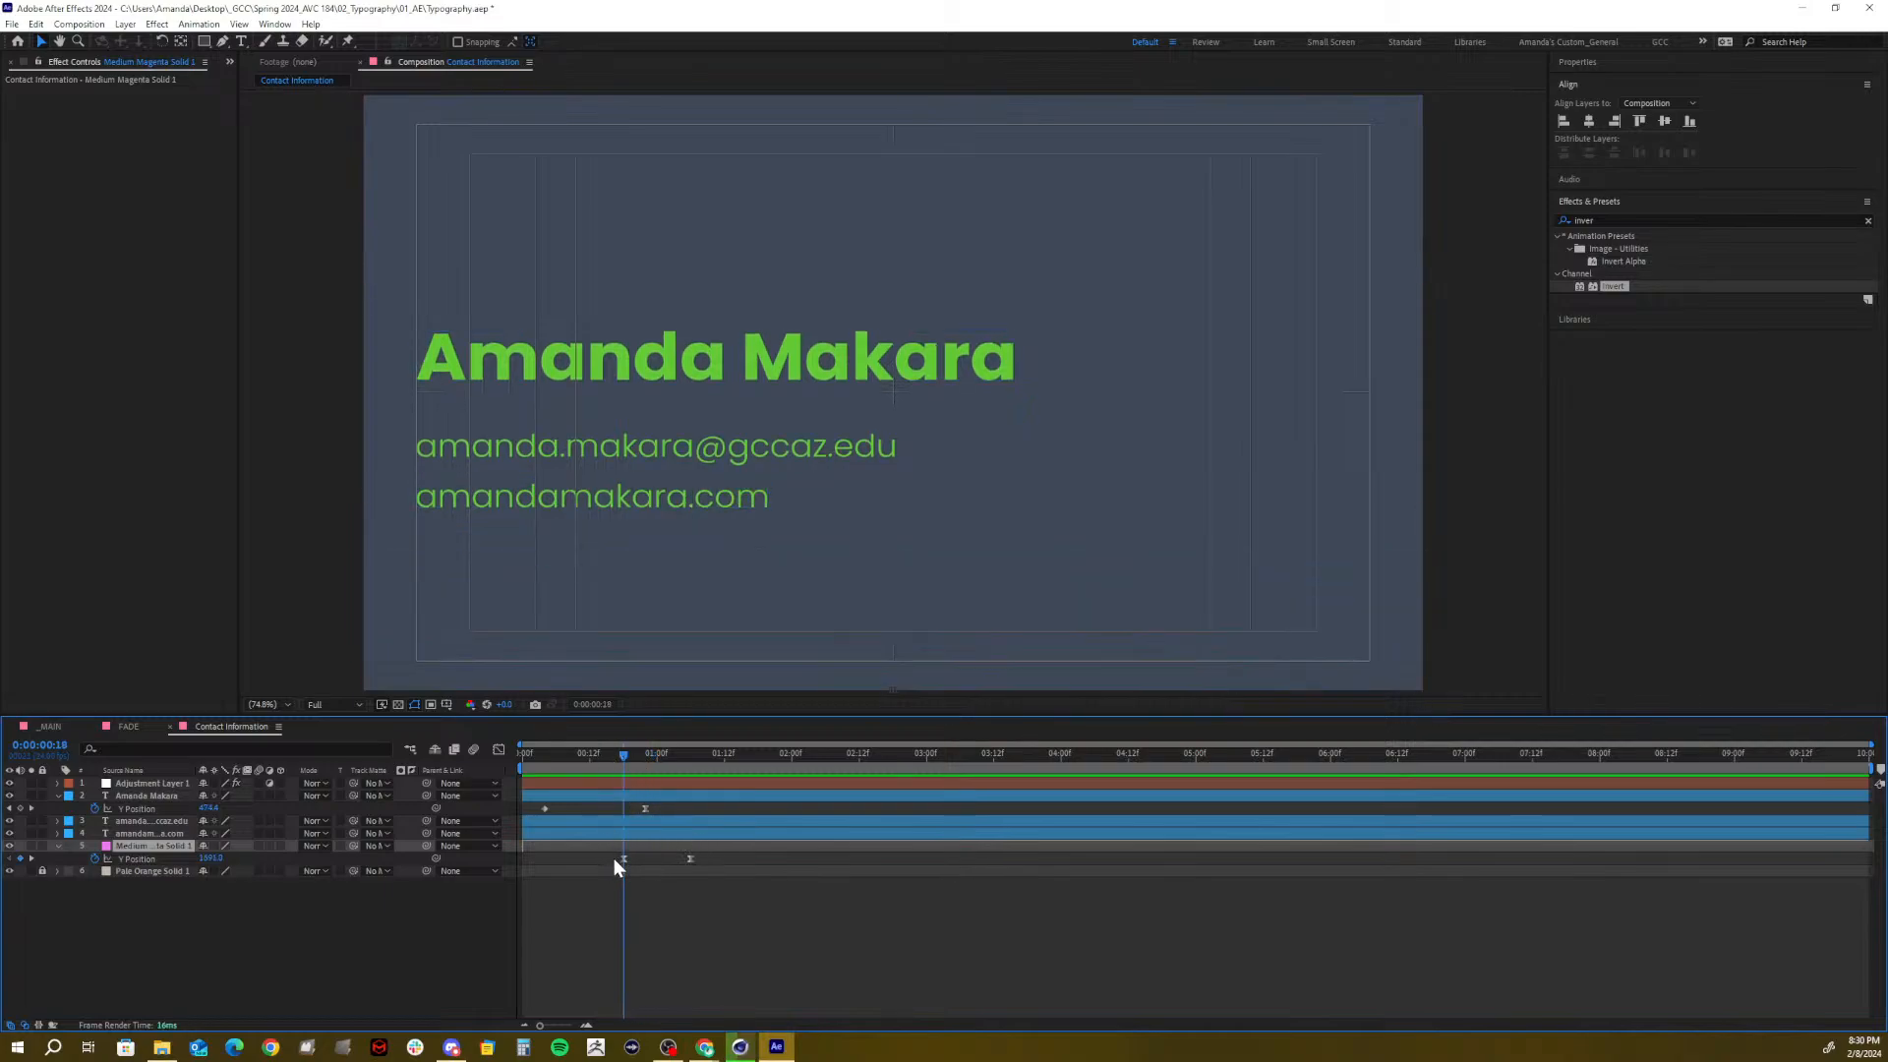
Split the adjustment layer's Position into separate X and Y dimensions
left_click(133, 782)
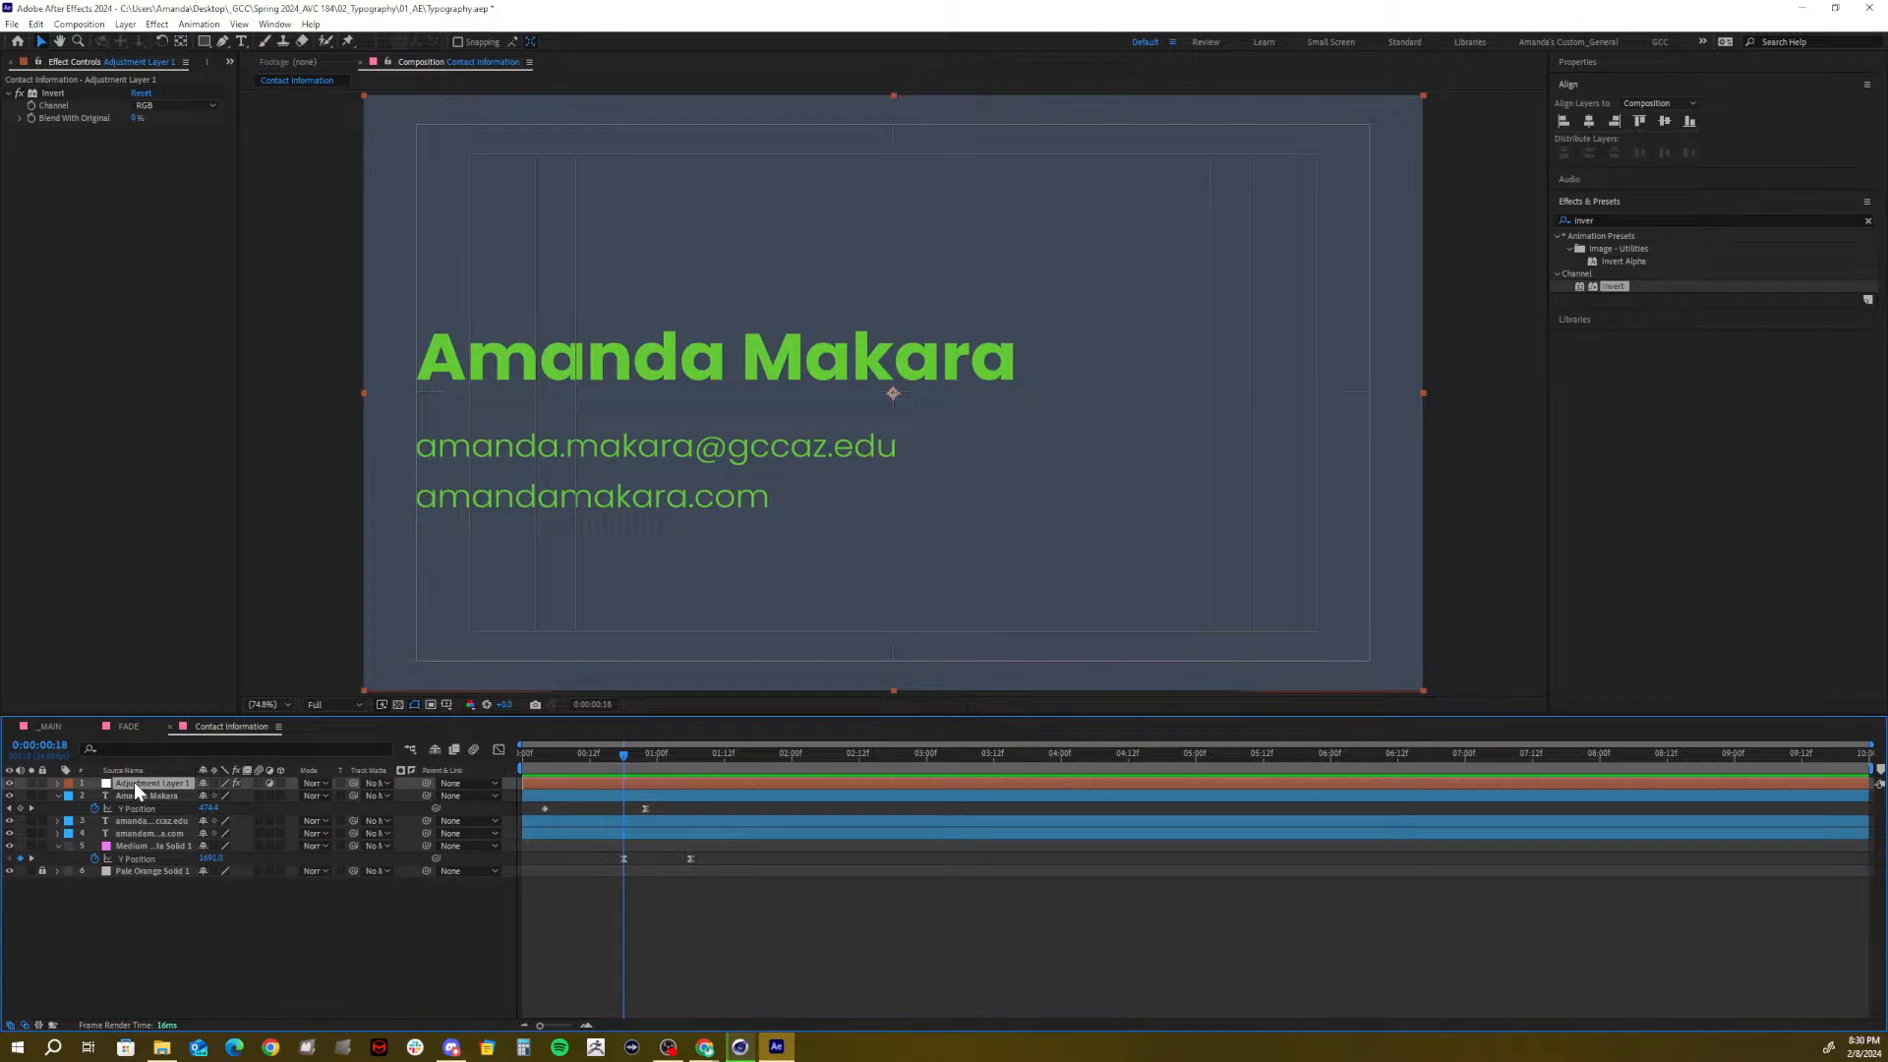
key("p")
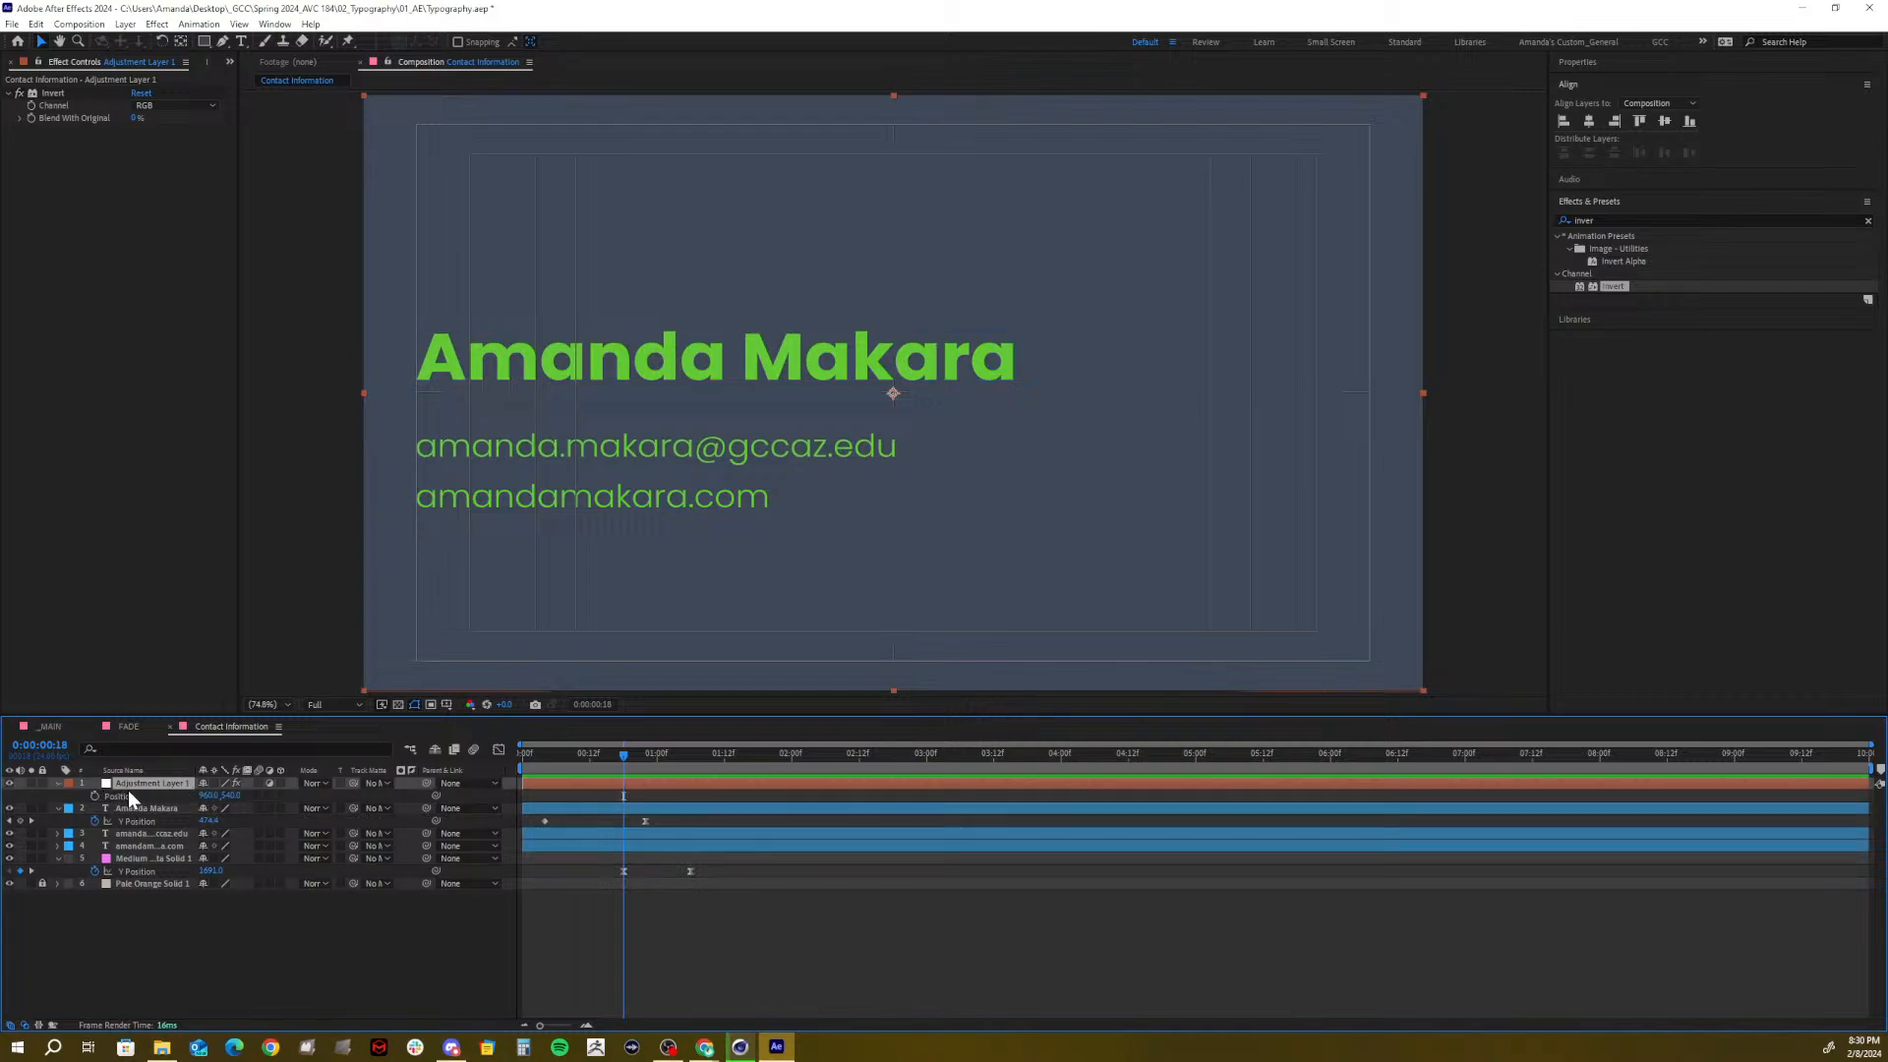
right_click(116, 798)
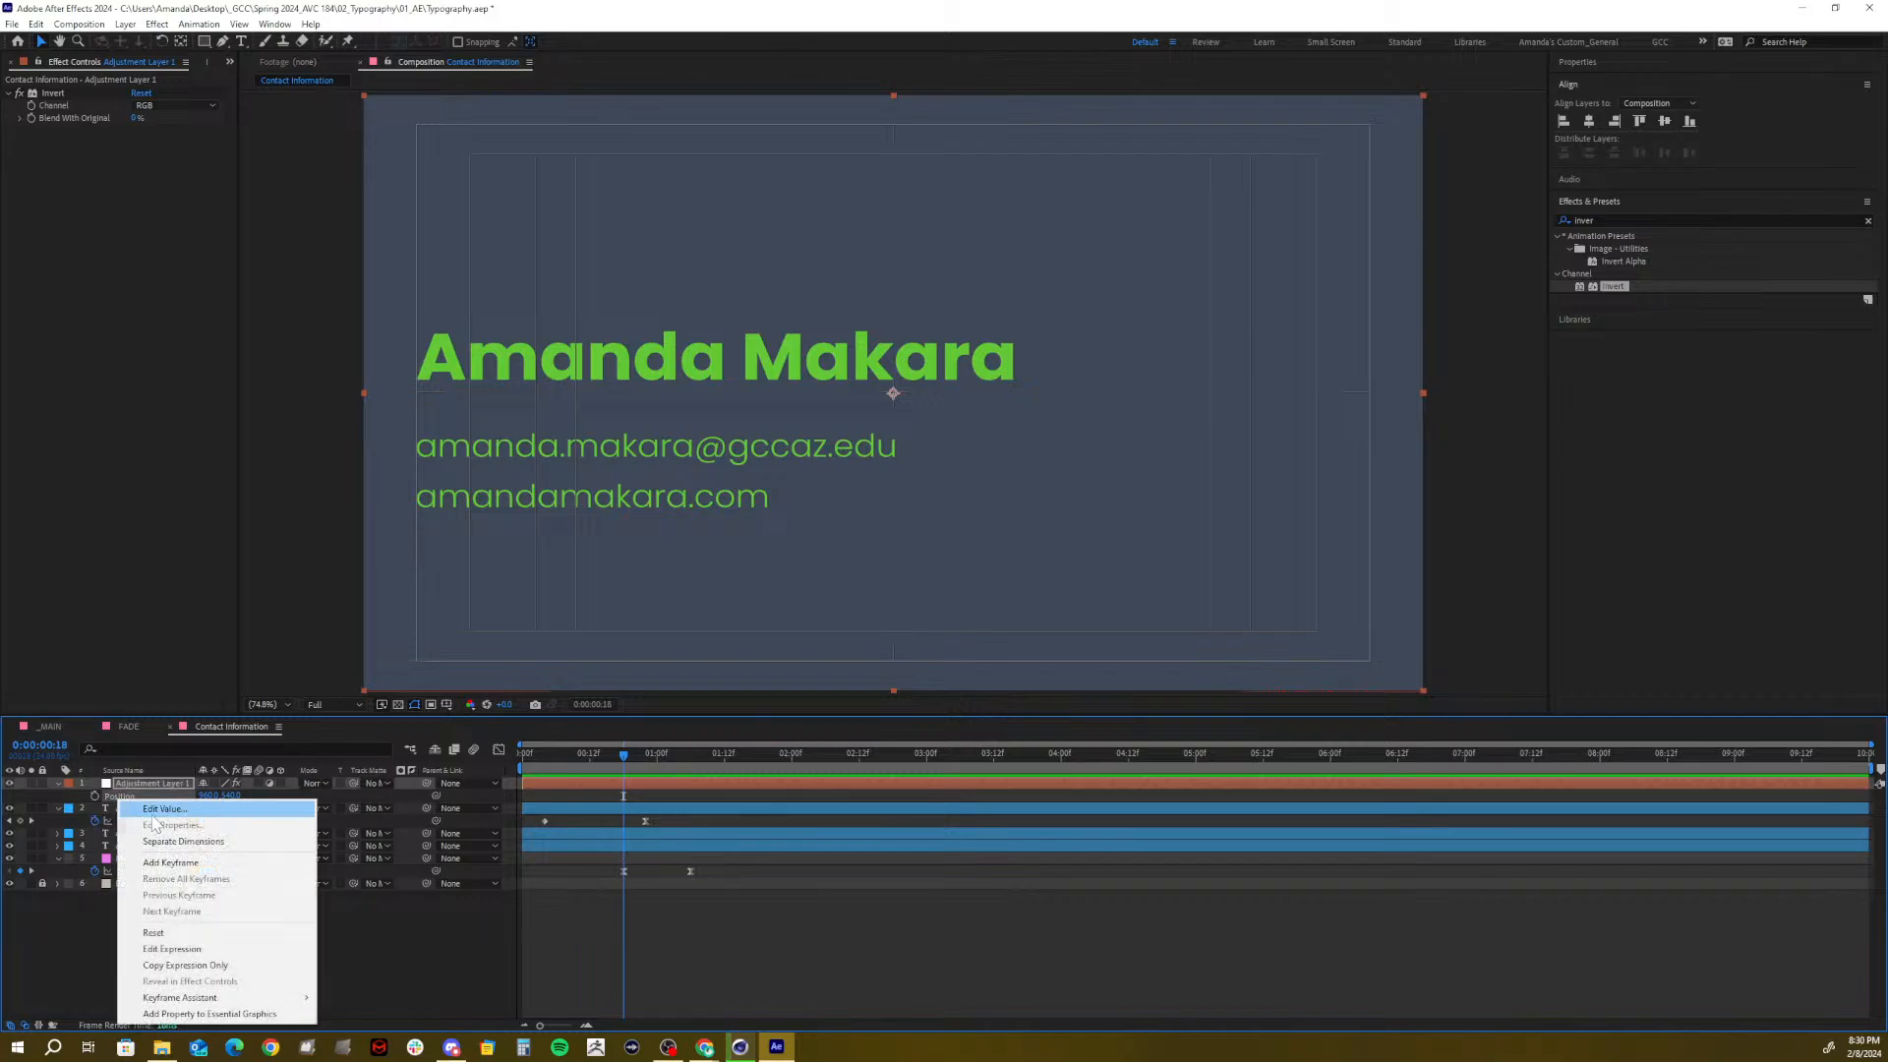
left_click(155, 841)
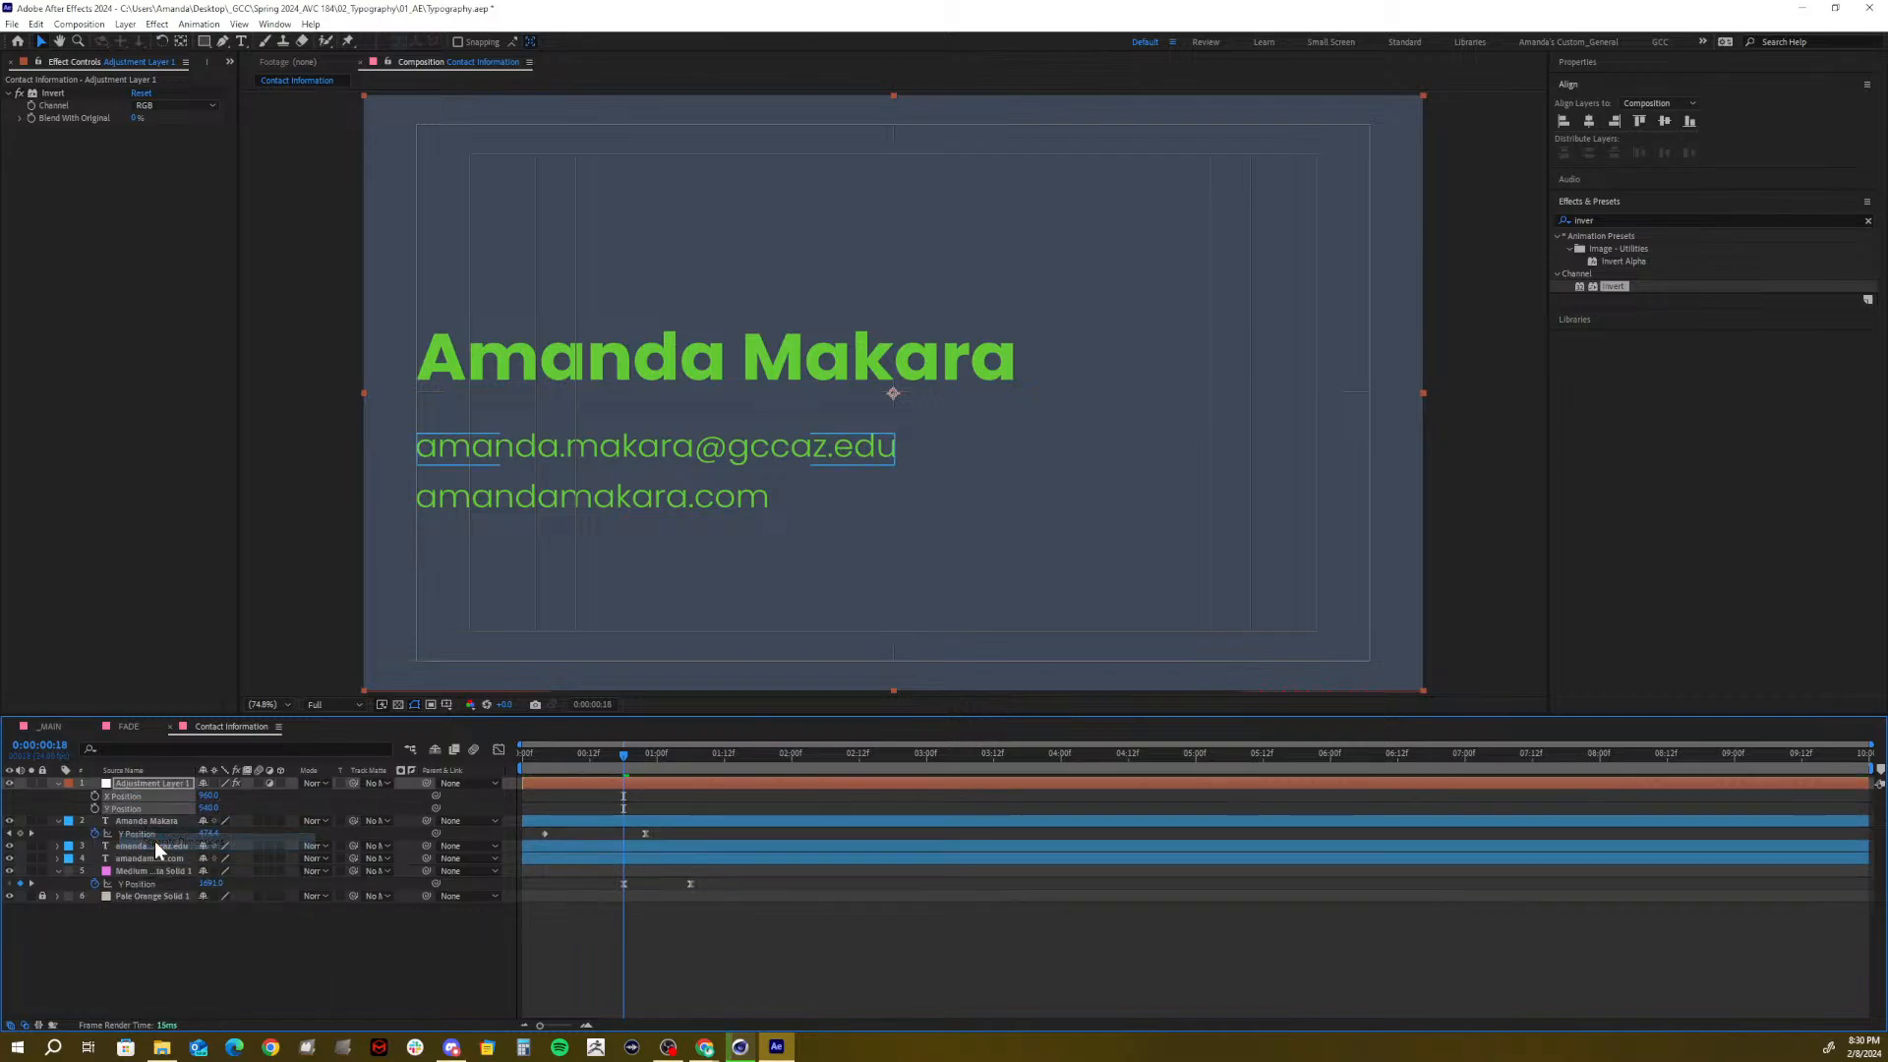
left_click(167, 934)
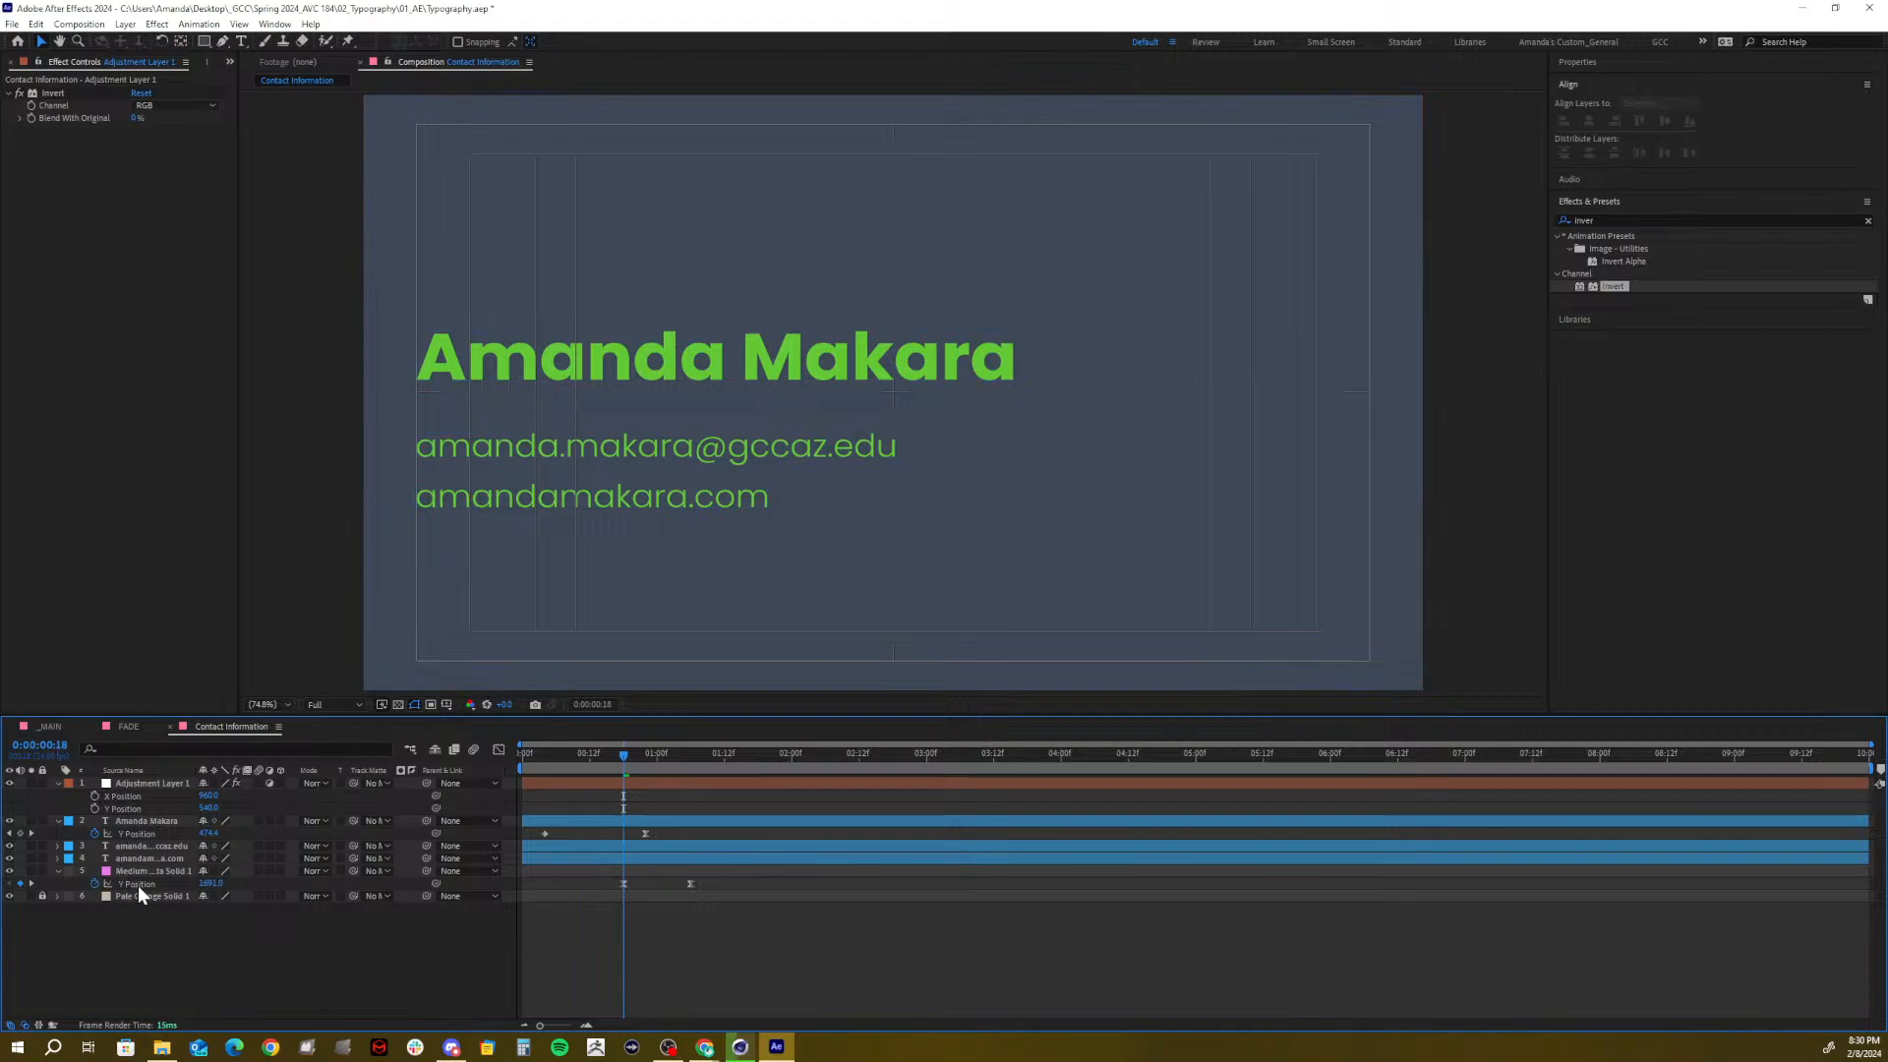
Paste the solid's Y Position keyframes onto the adjustment layer, delete the magenta solid, and preview the wipe
left_click(140, 885)
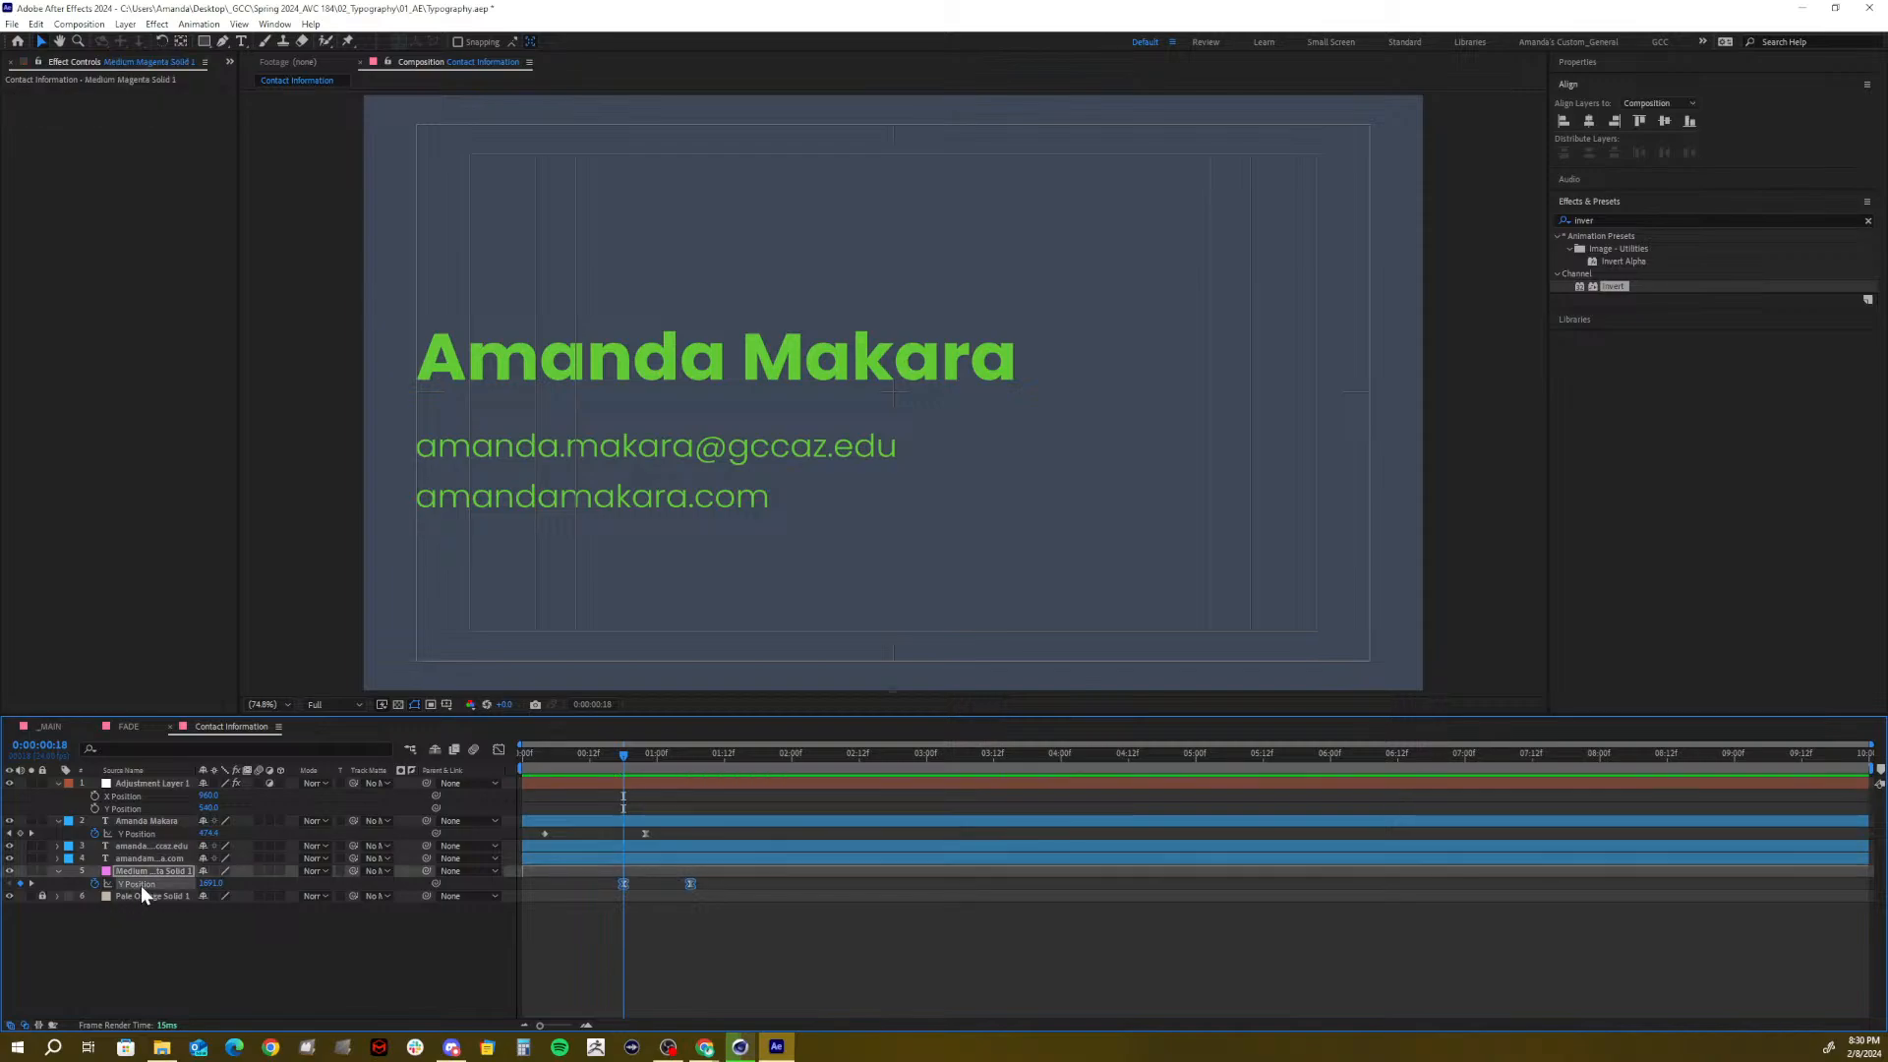
left_click(122, 810)
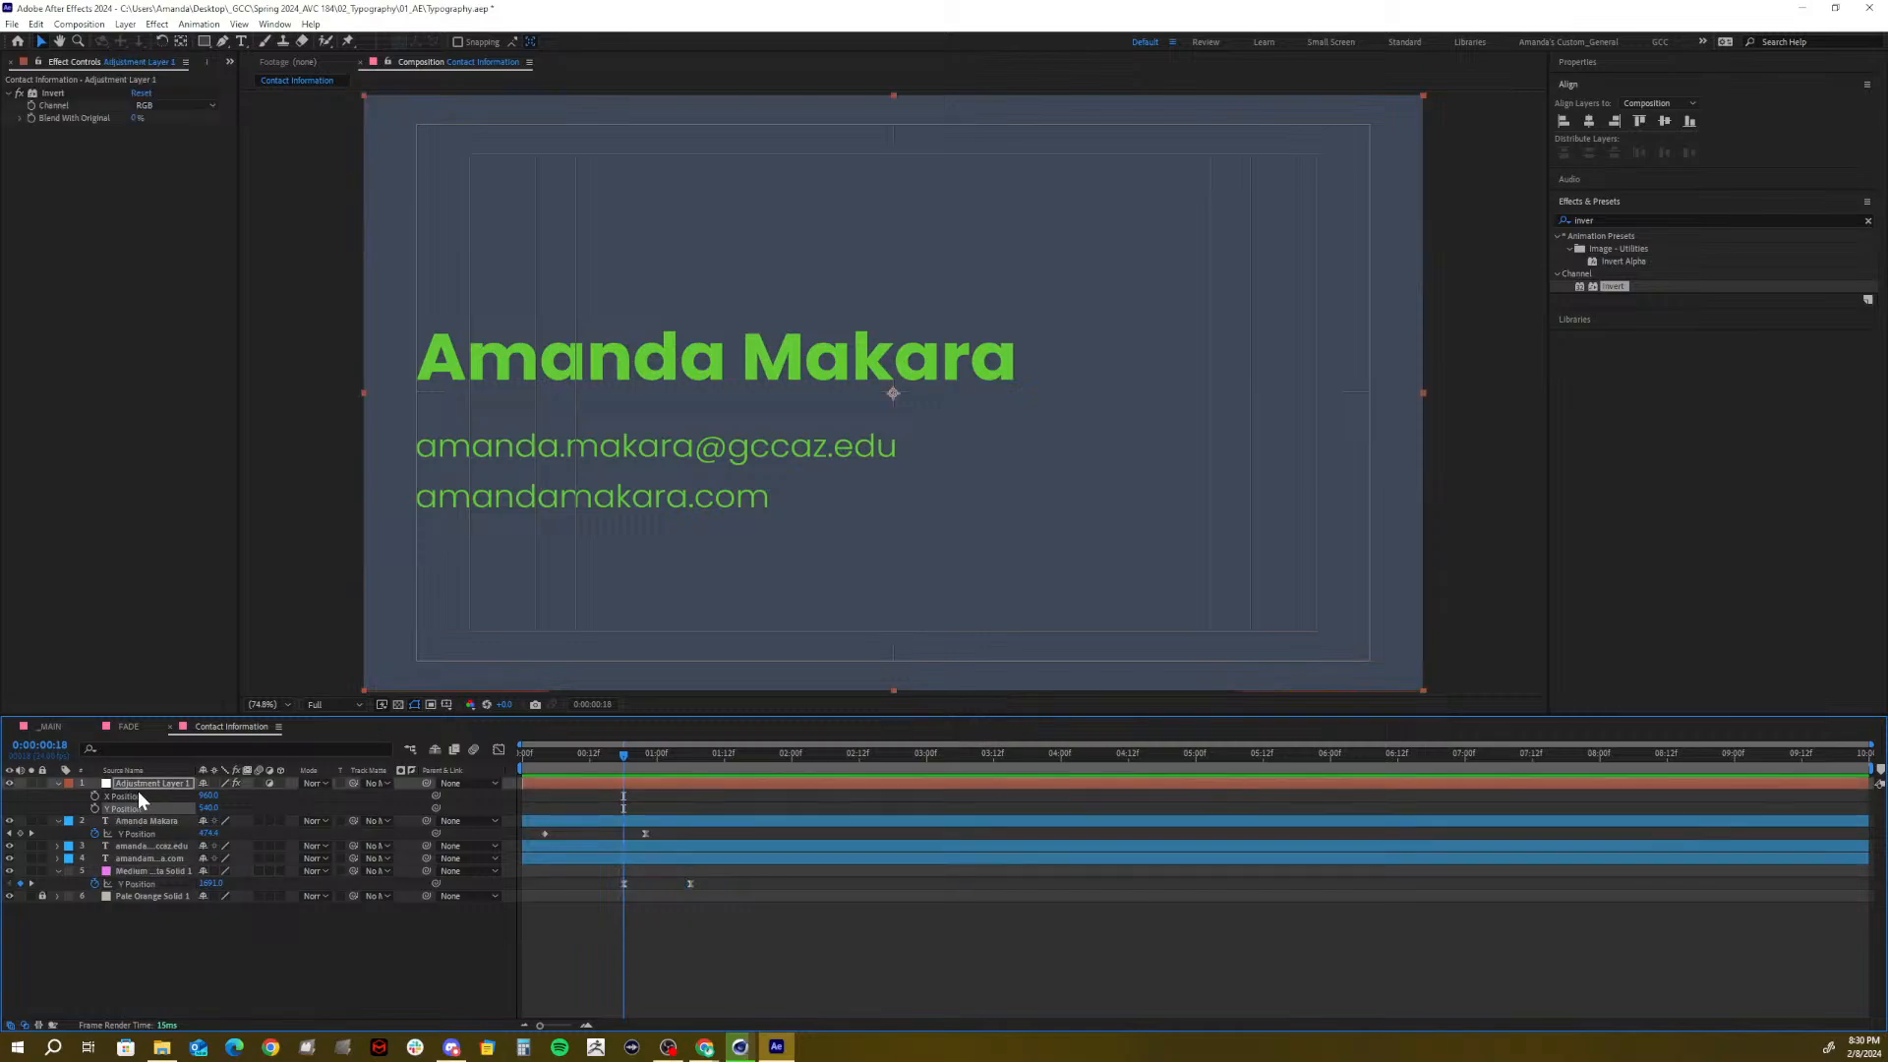
key("ctrl+v")
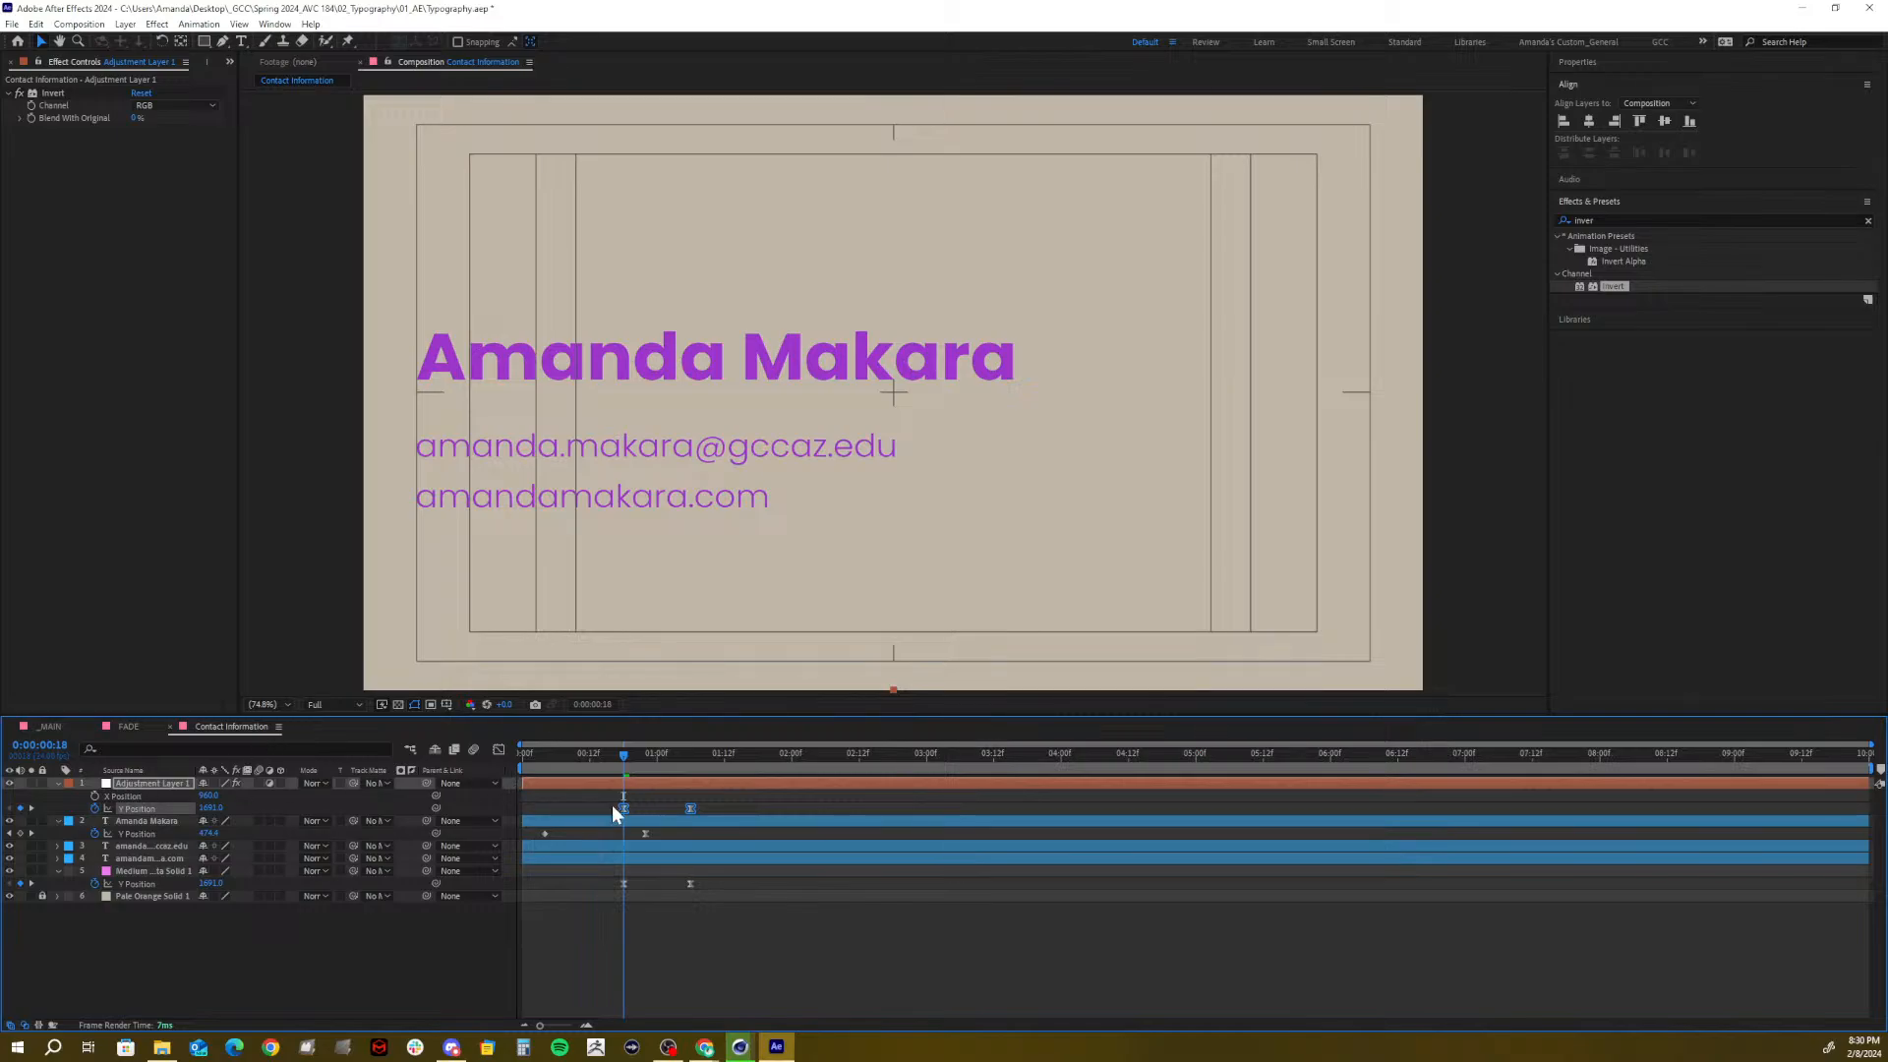
left_click(152, 785)
left_click(139, 870)
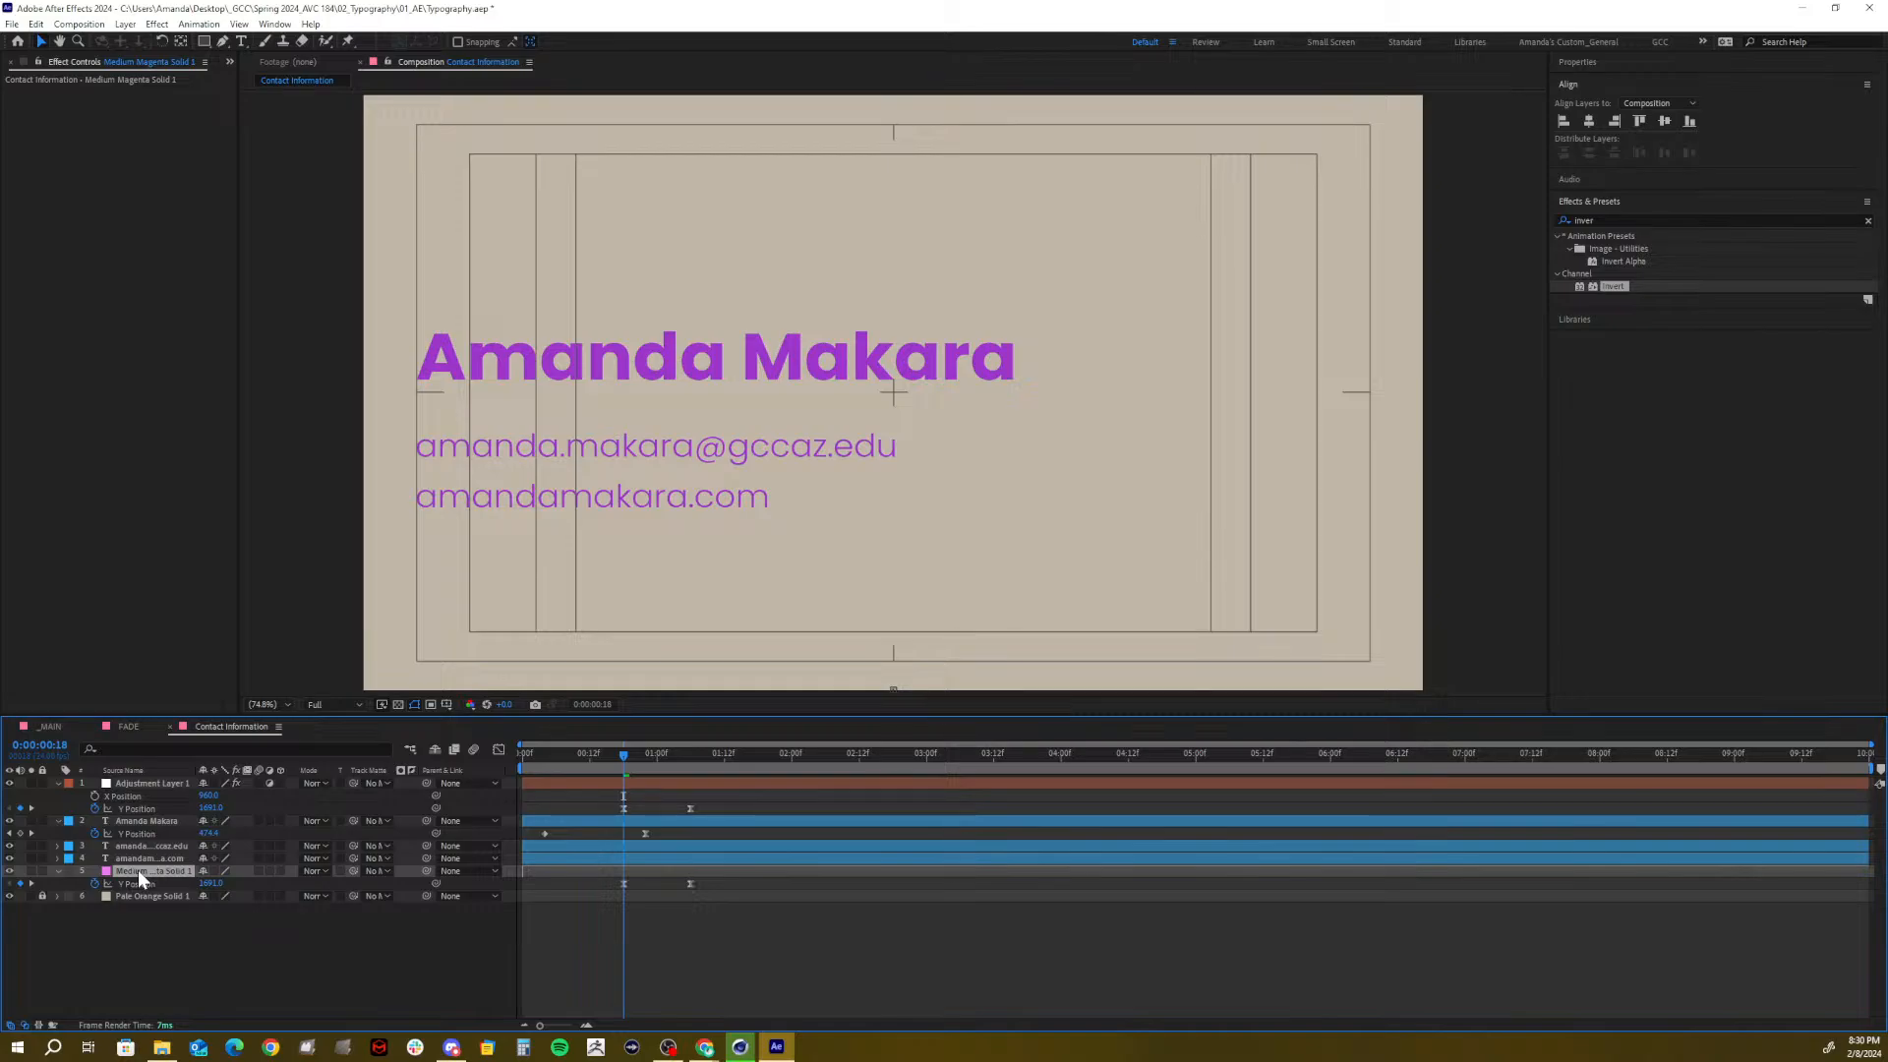
key("Delete")
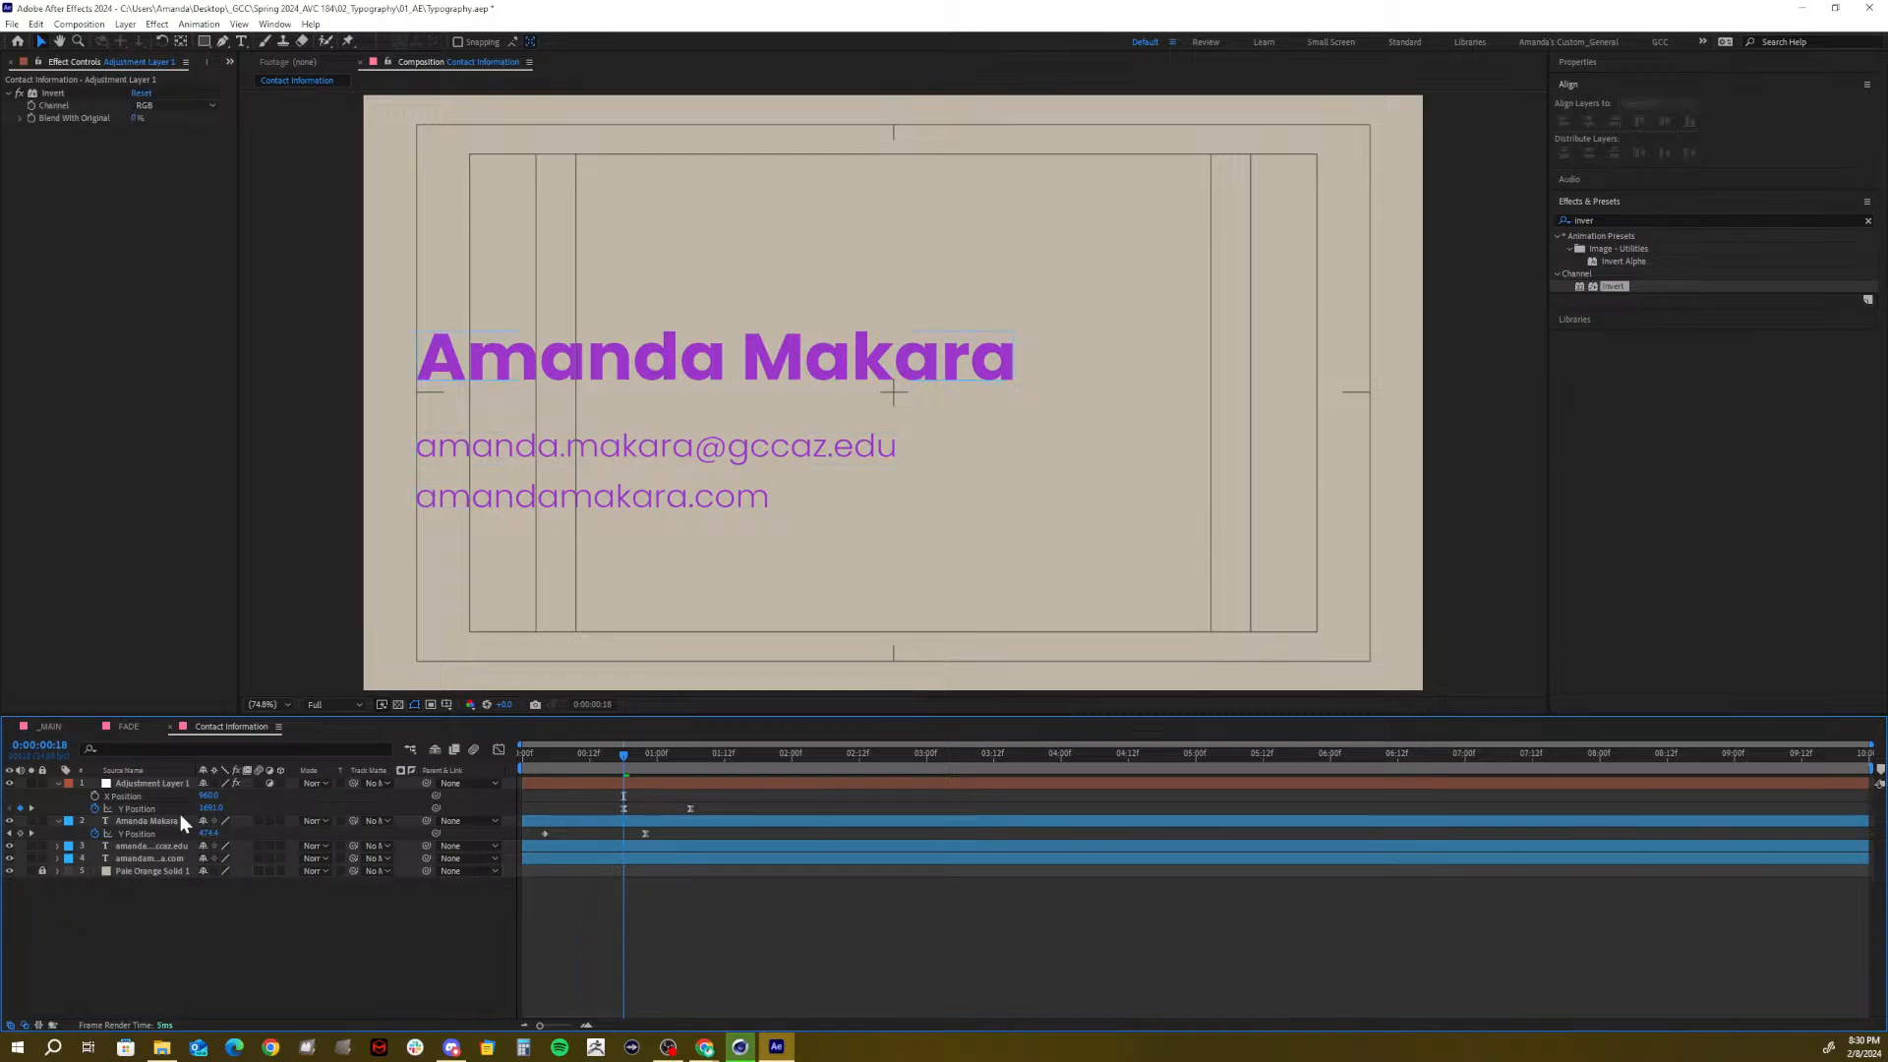
left_click_drag(611, 755, 657, 761)
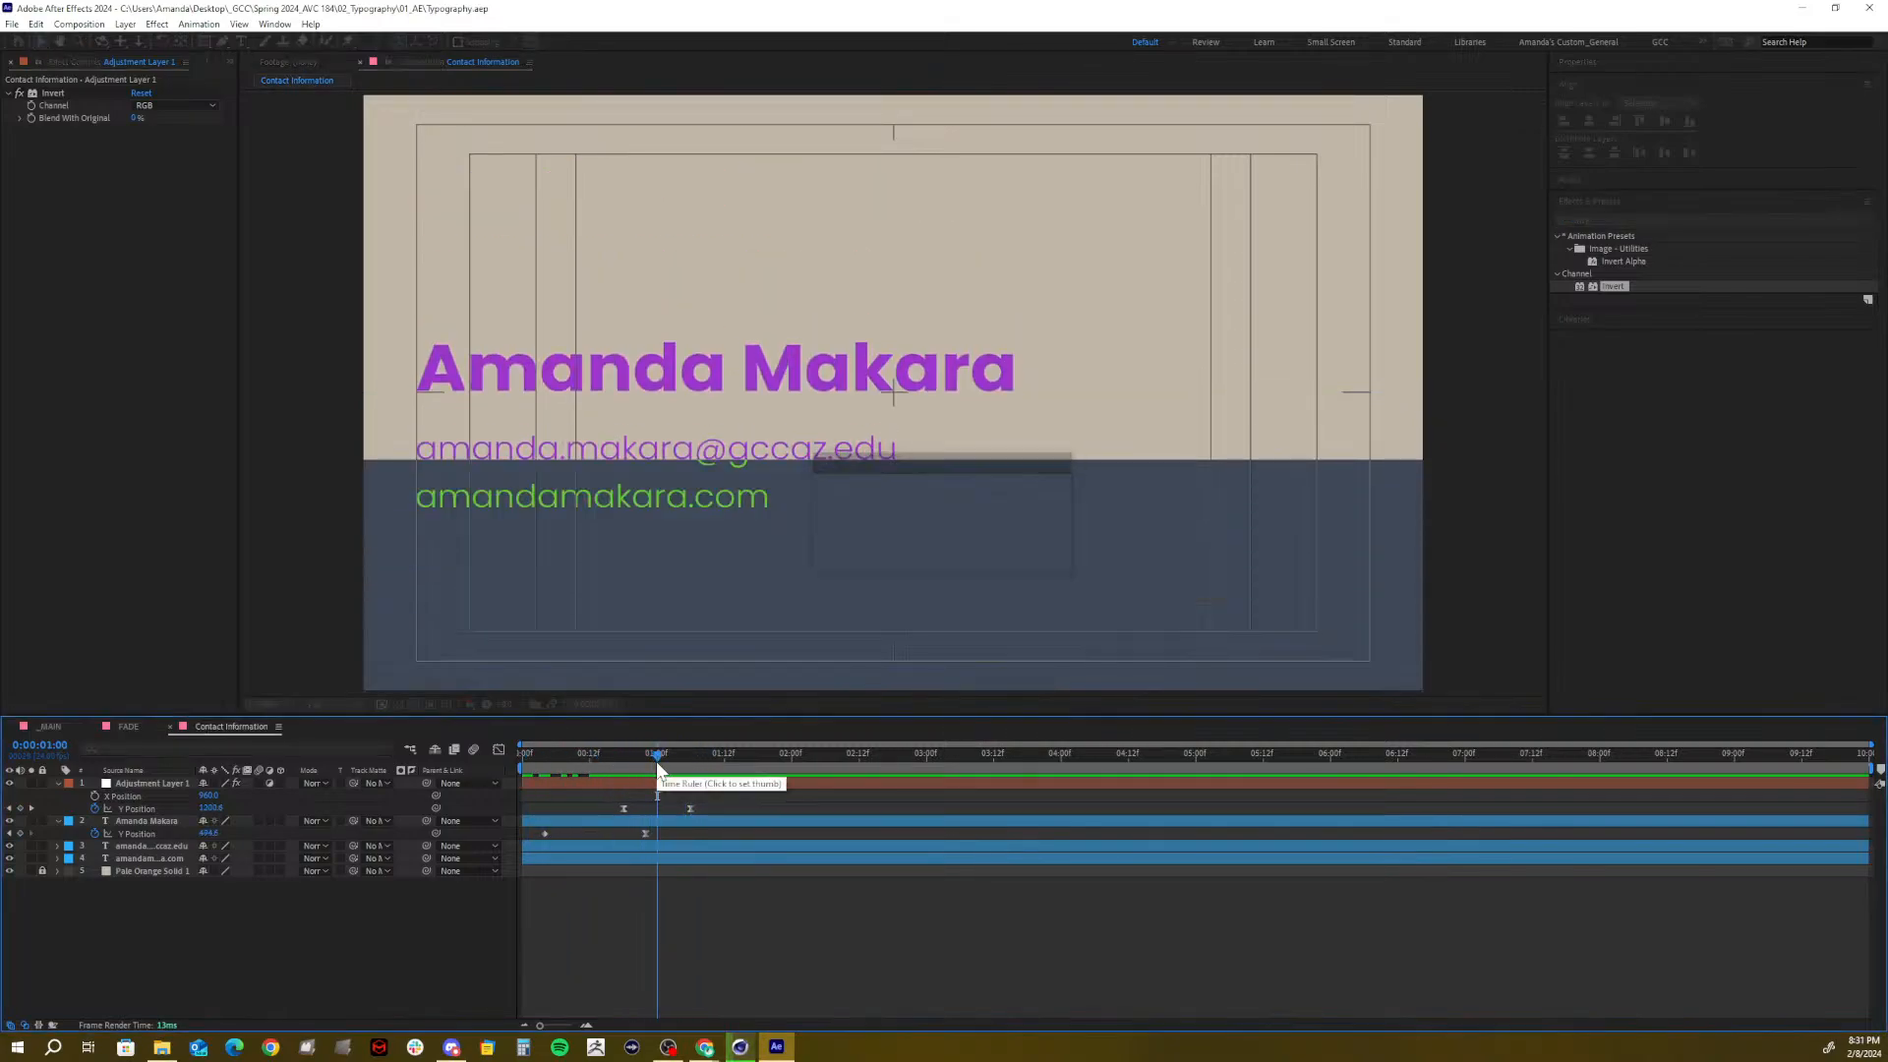
left_click(593, 755)
mouse_move(593, 756)
left_mouse_down()
mouse_move(564, 769)
mouse_move(639, 767)
mouse_move(464, 767)
mouse_move(655, 753)
mouse_move(623, 755)
left_mouse_up()
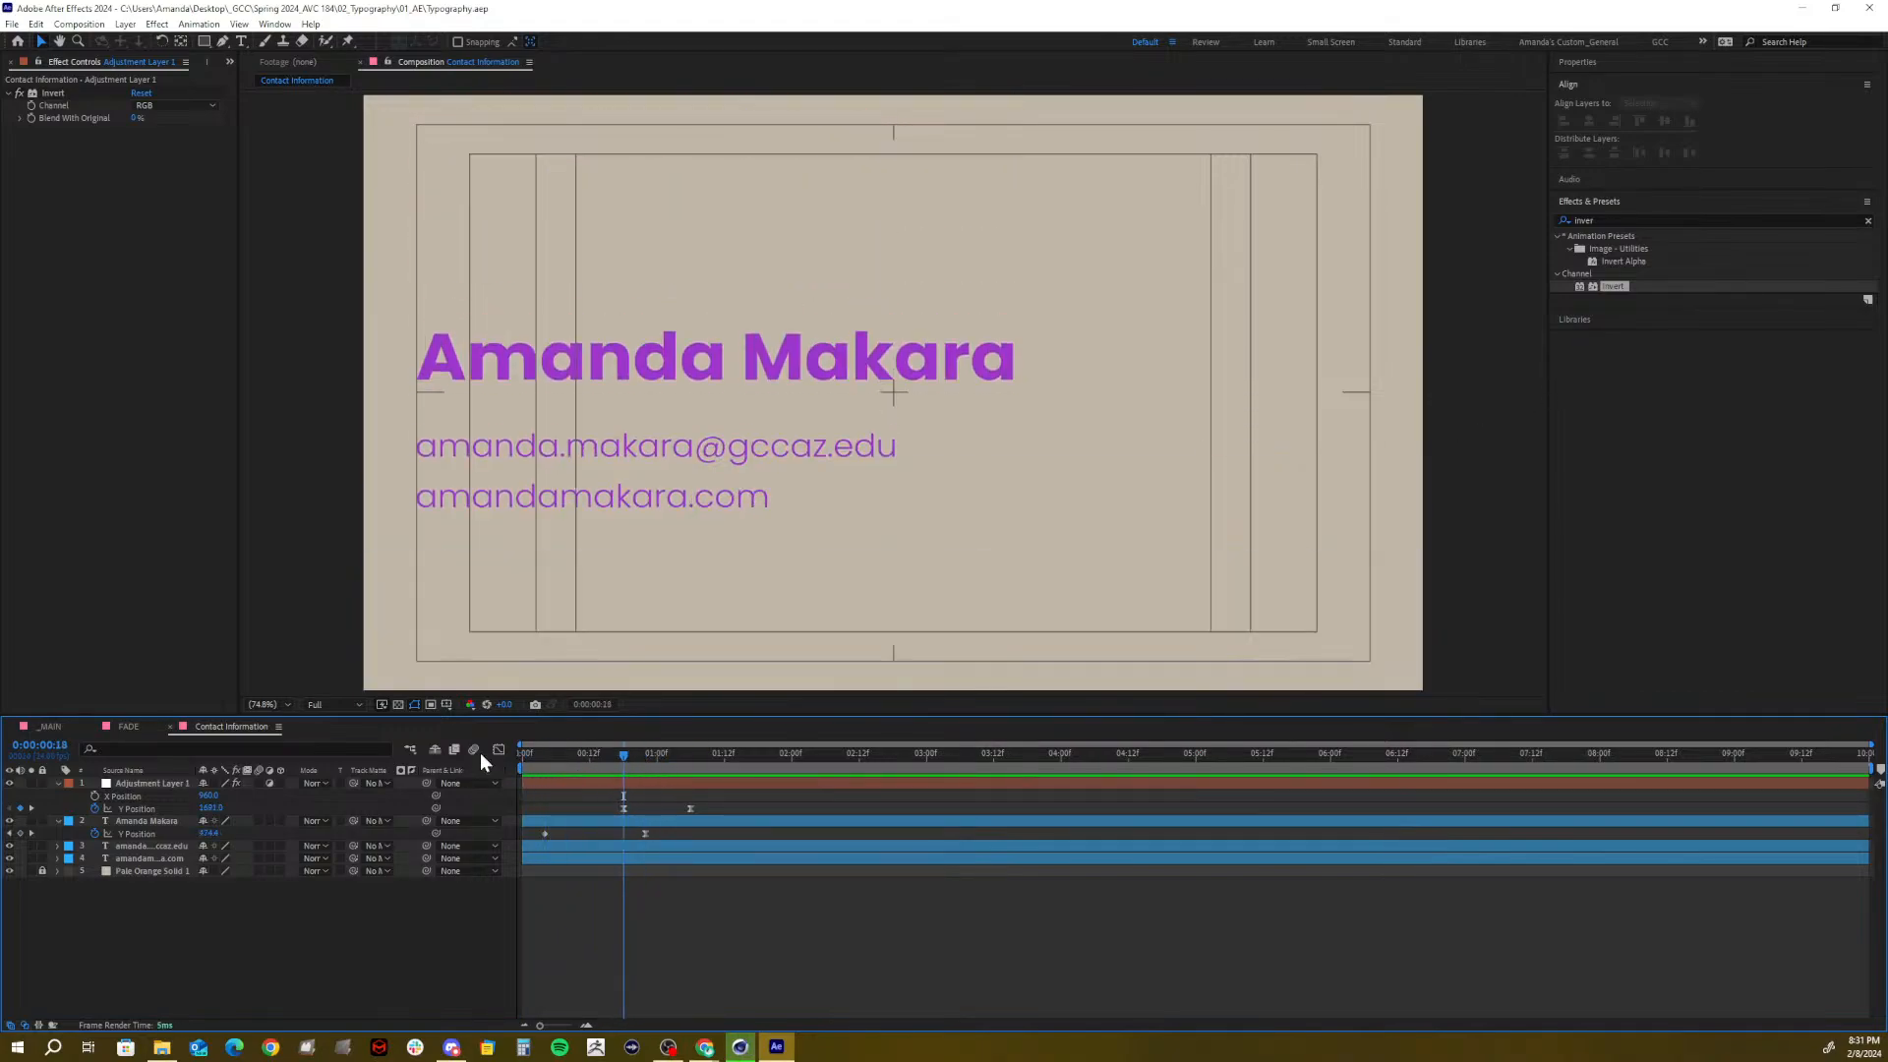
left_click(158, 783)
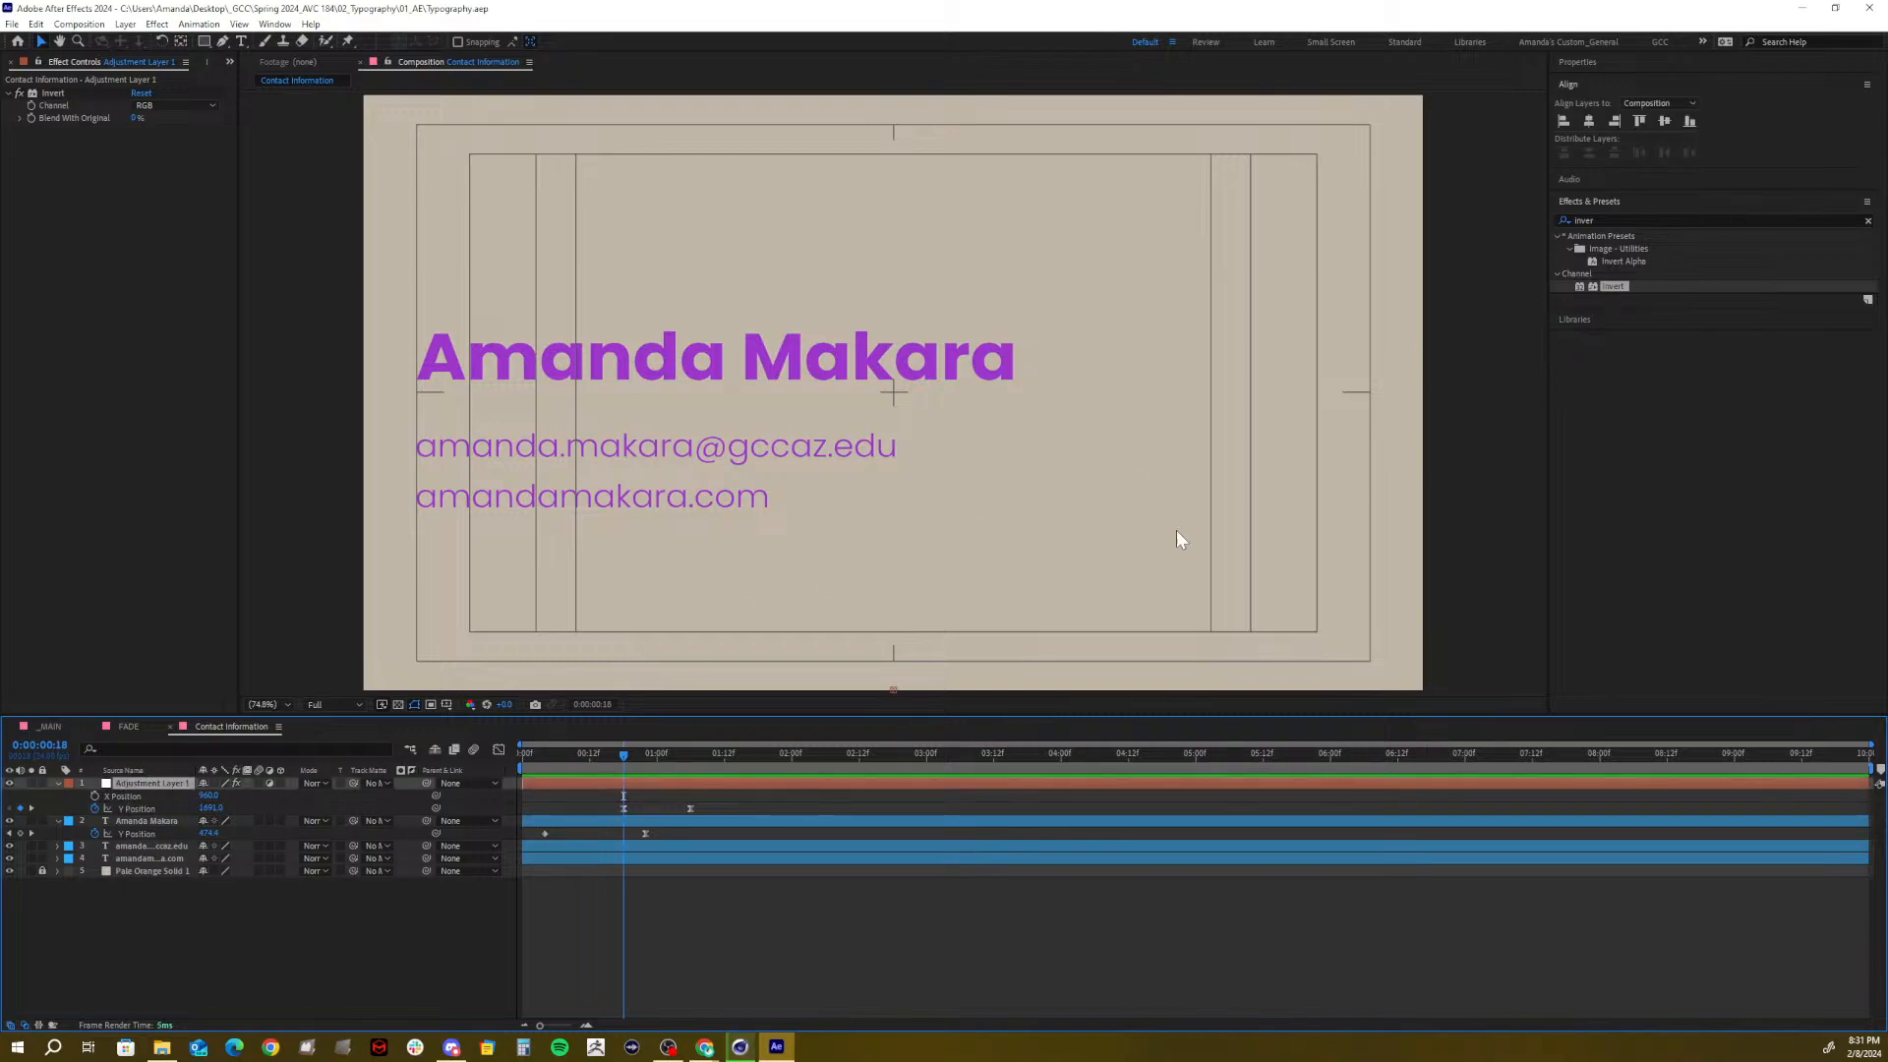
left_click_drag(625, 751, 697, 772)
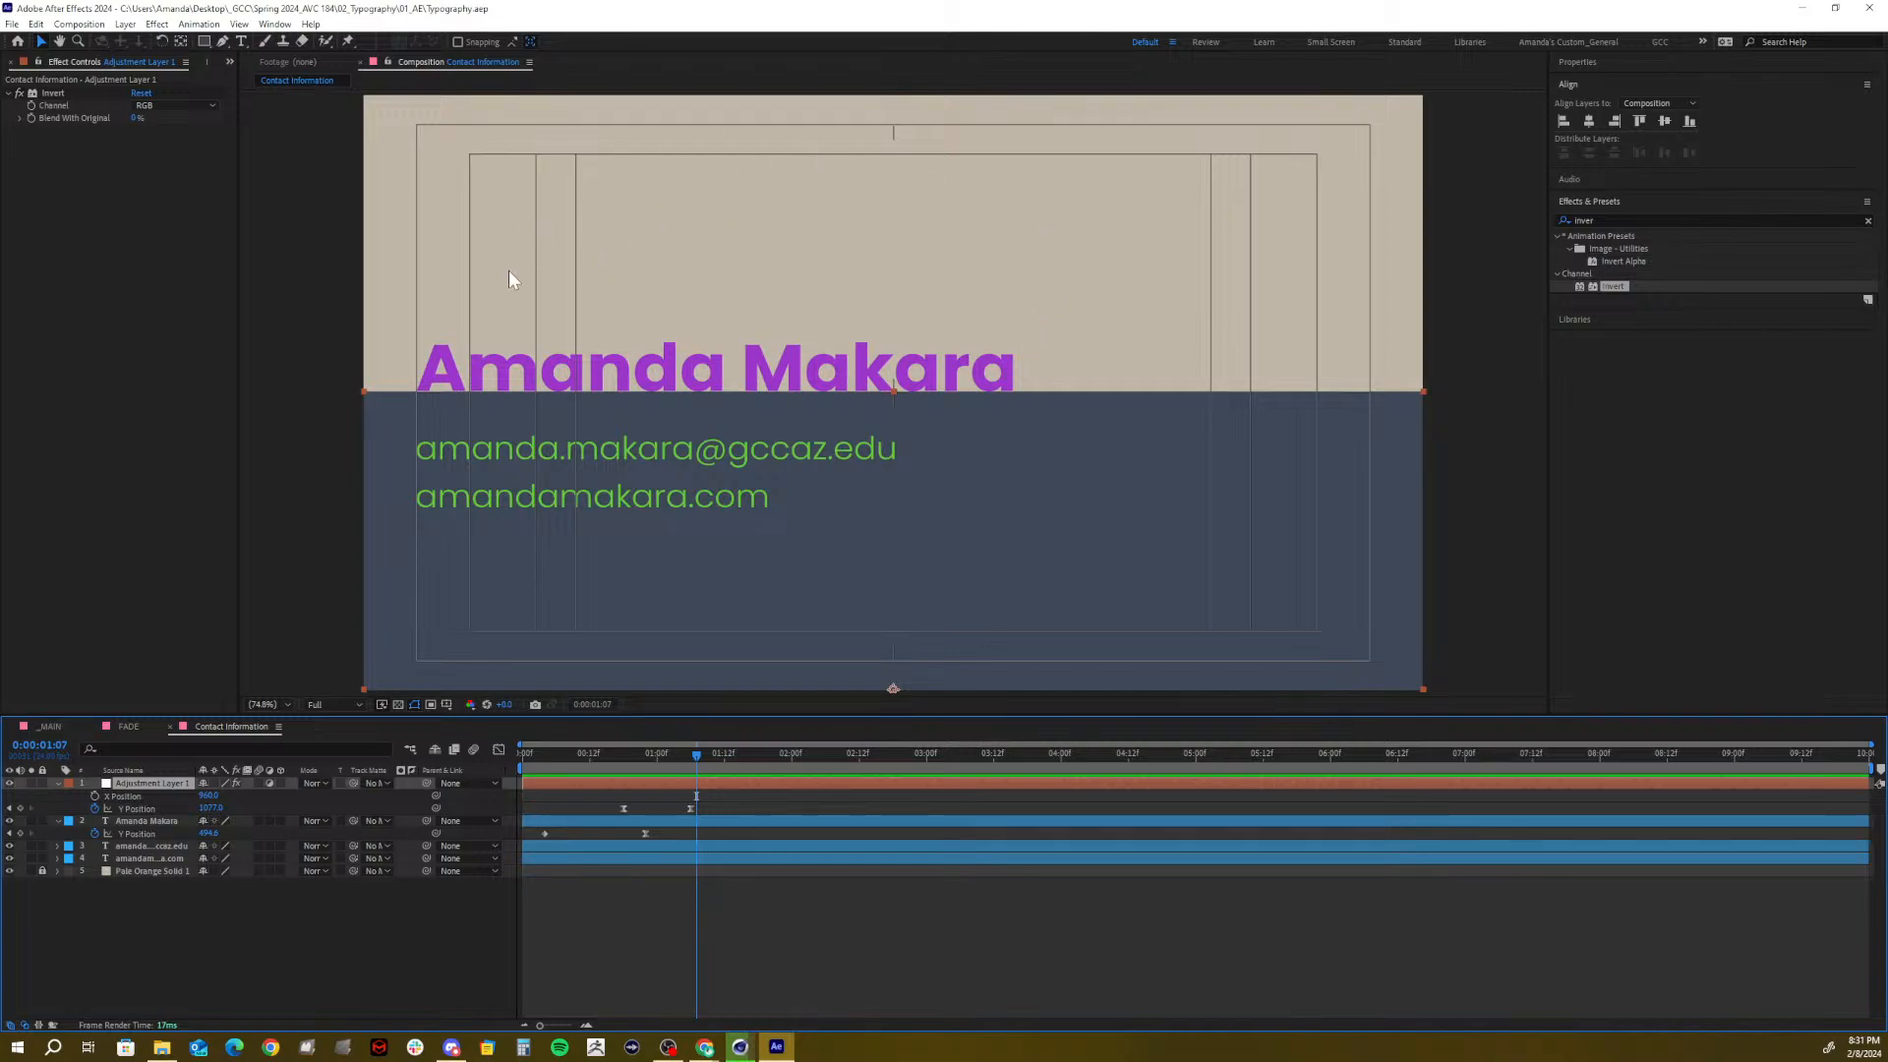
Recolour the name text with a dark fill, rewind the animation, and bring up the Project panel
left_click(148, 822)
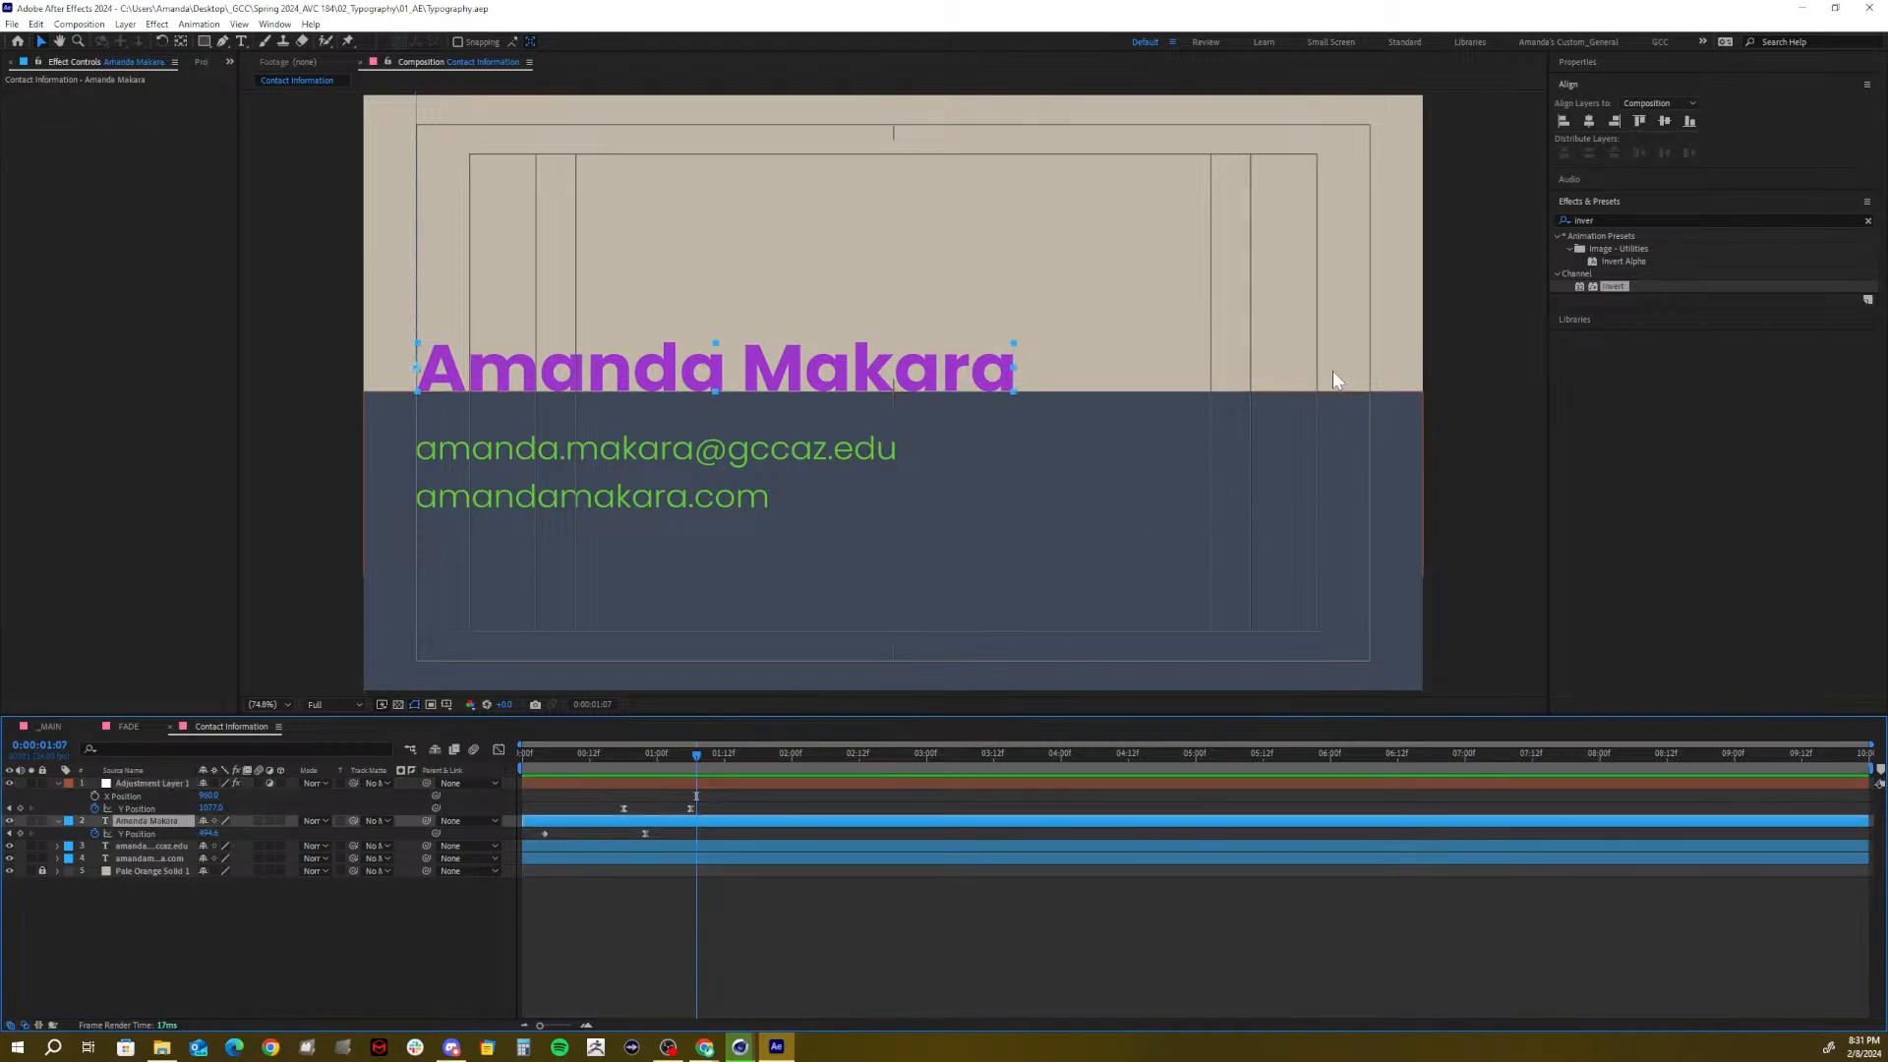
left_click(1577, 63)
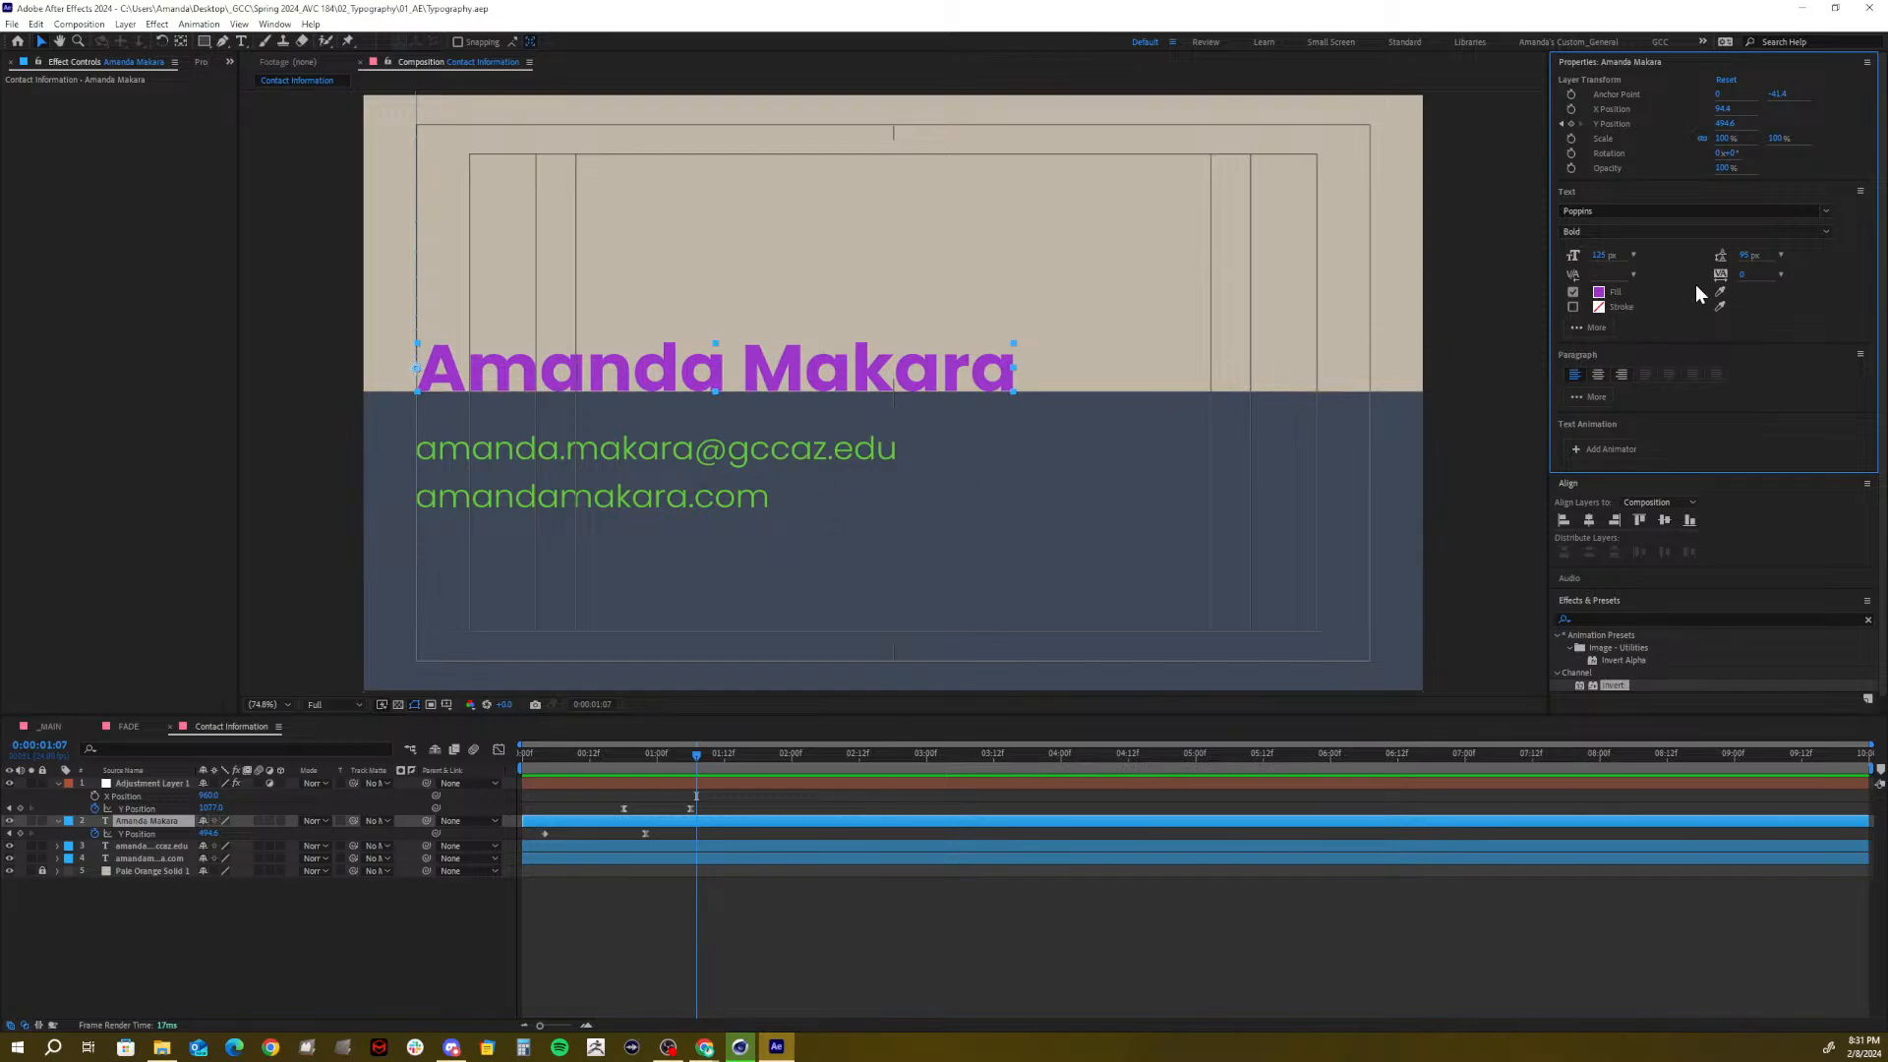
left_click(1719, 291)
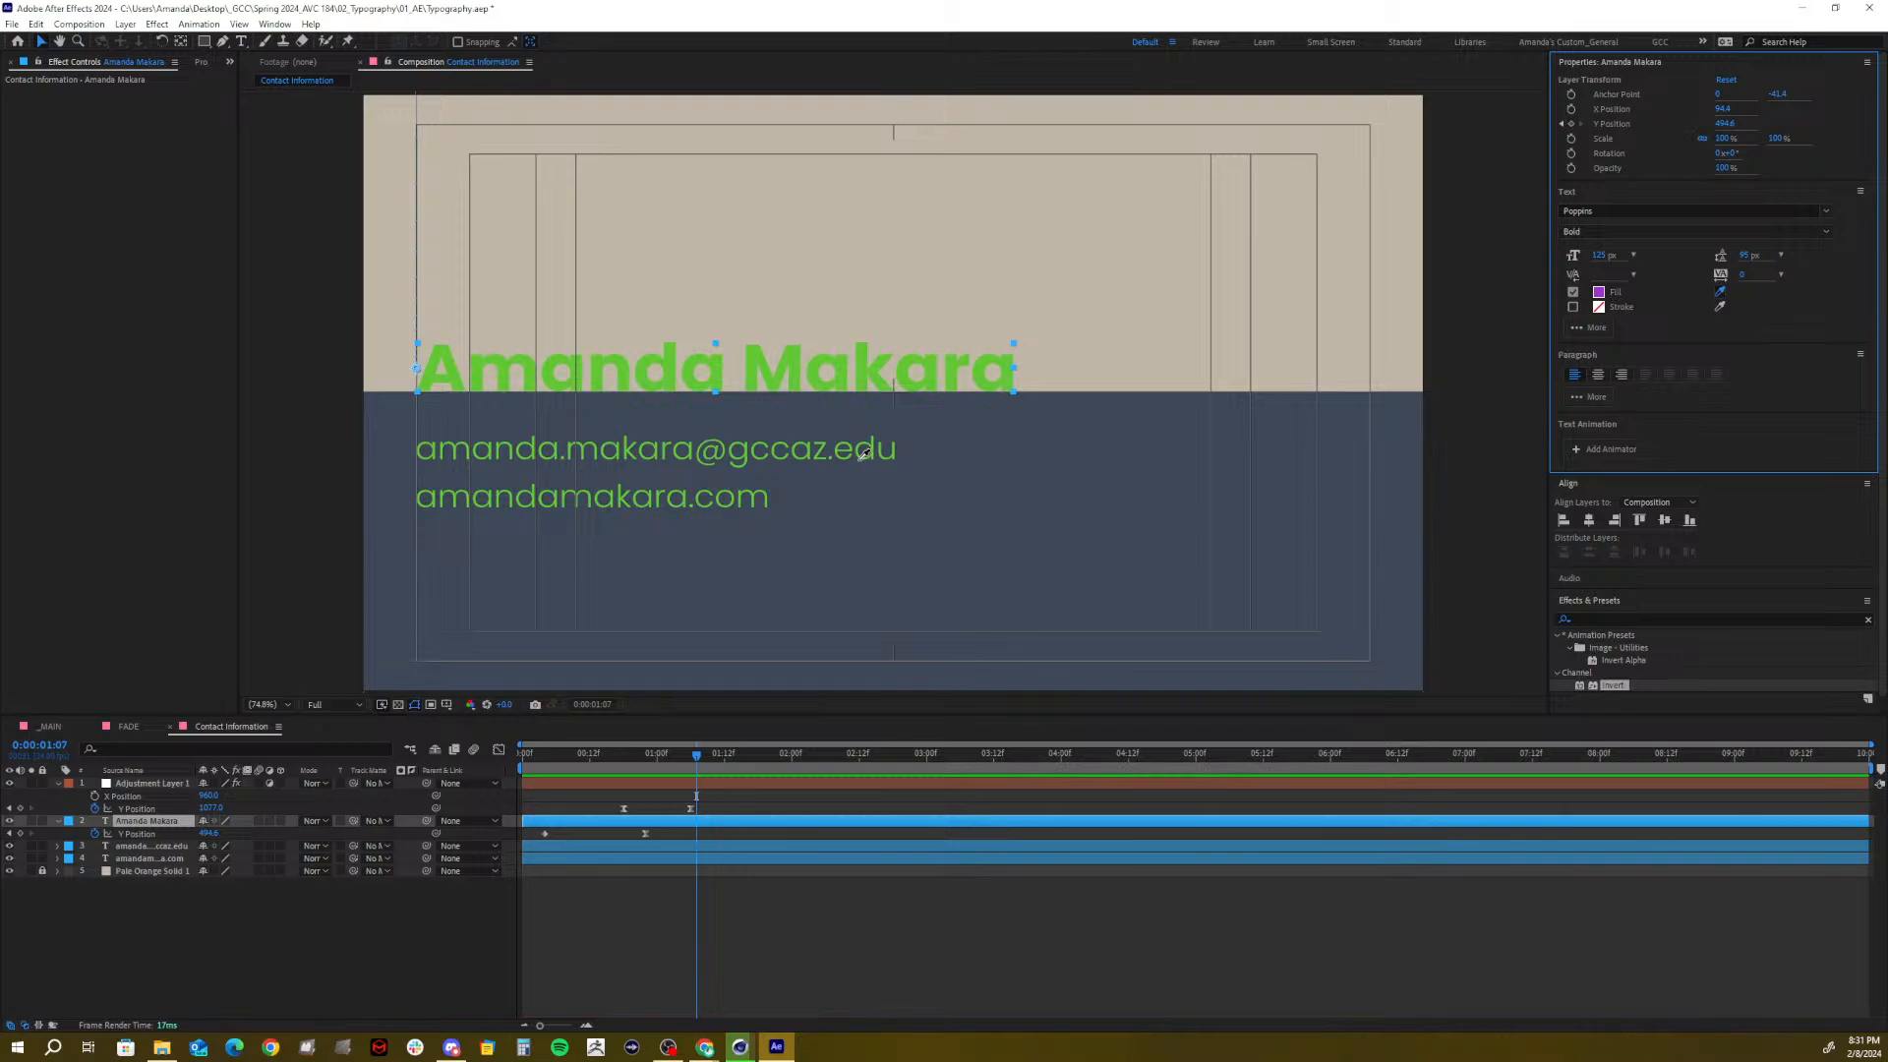
left_click(1598, 293)
left_click(1097, 476)
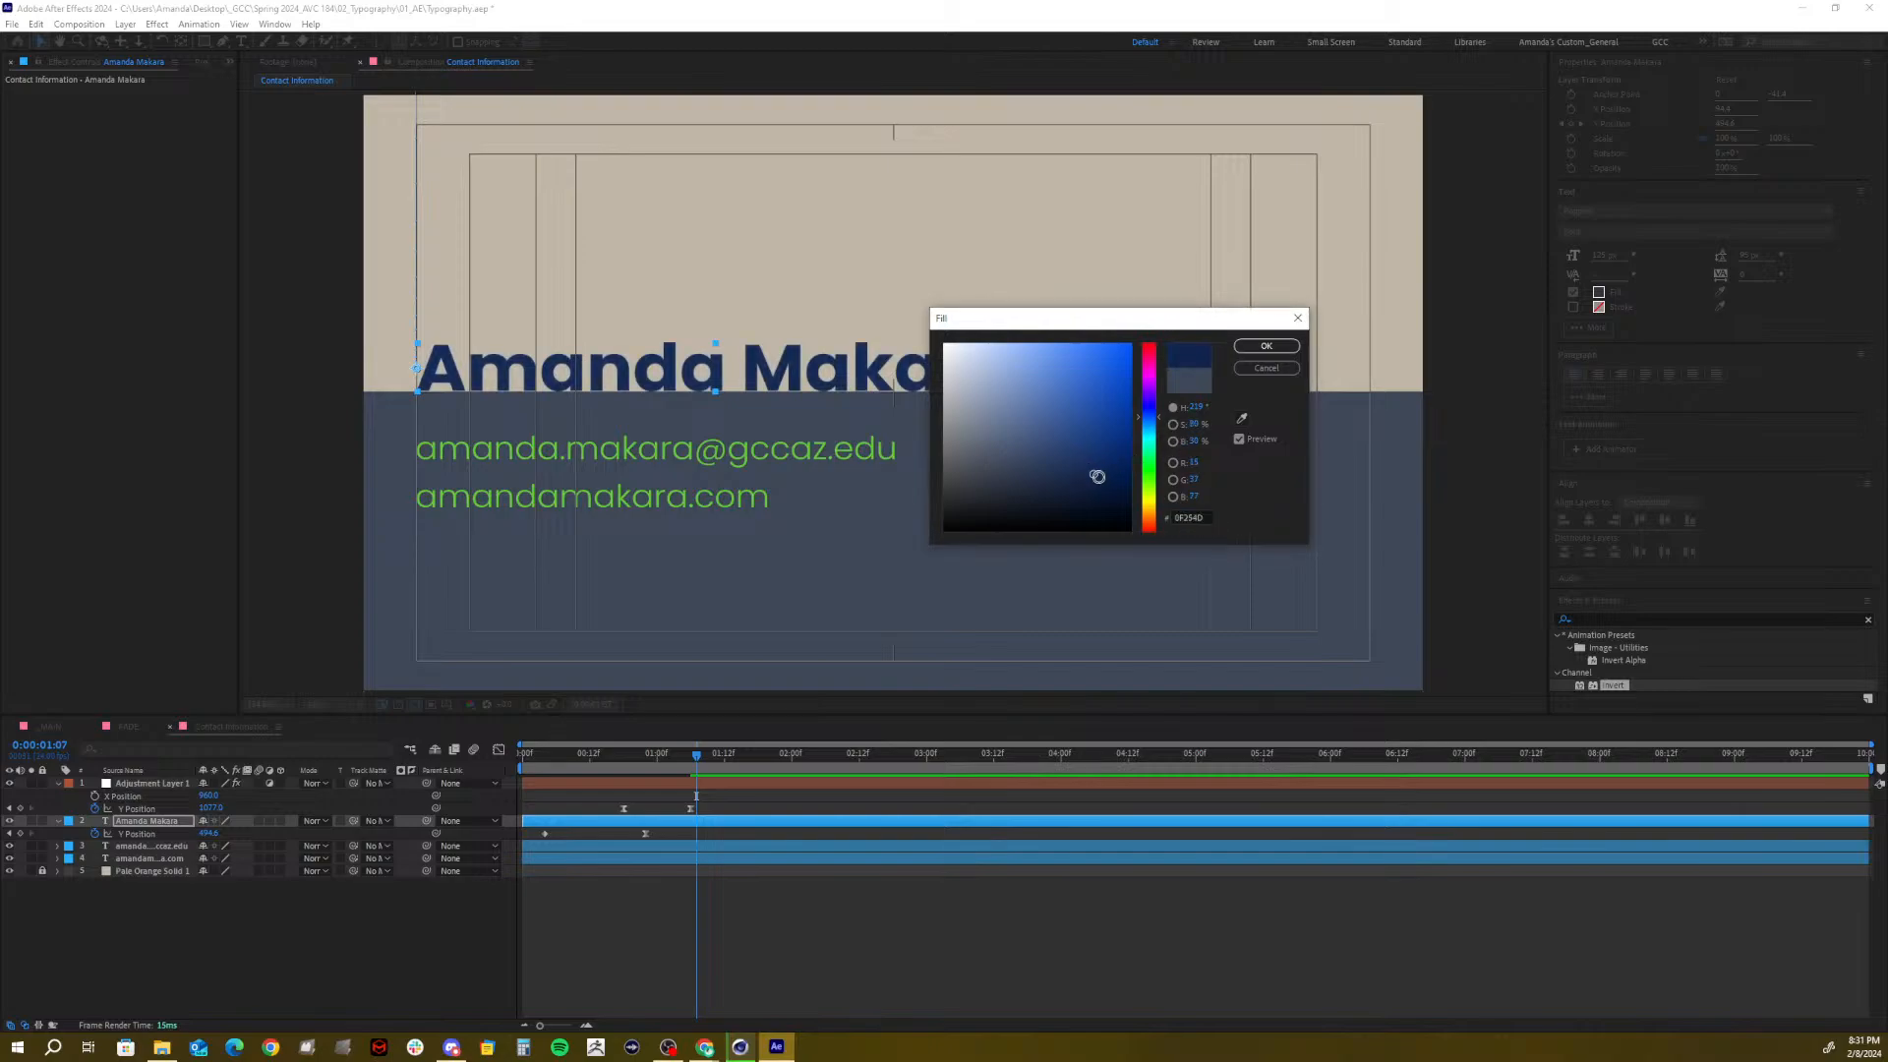
mouse_move(1097, 477)
left_mouse_down()
mouse_move(1123, 422)
mouse_move(1117, 483)
mouse_move(1098, 487)
mouse_move(1156, 466)
mouse_move(1091, 439)
mouse_move(1103, 470)
left_mouse_up()
left_click(1263, 346)
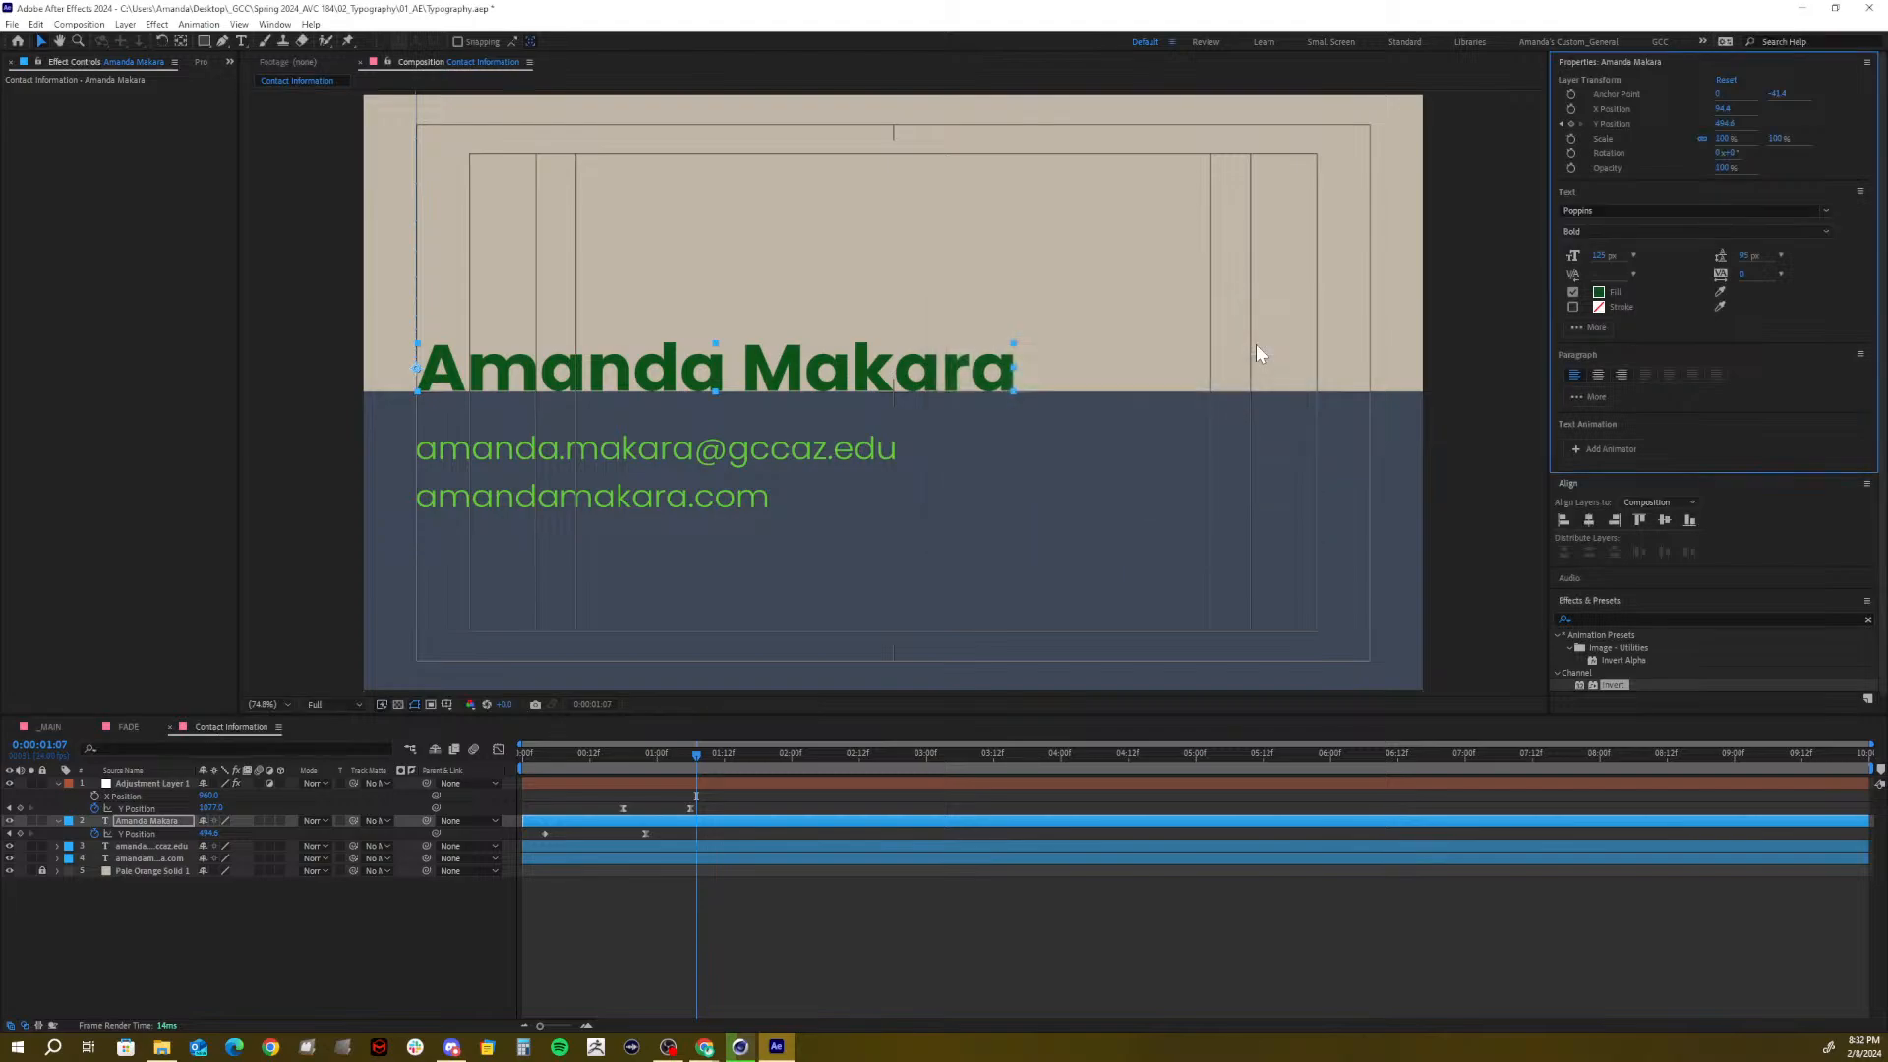
left_click_drag(647, 753, 788, 753)
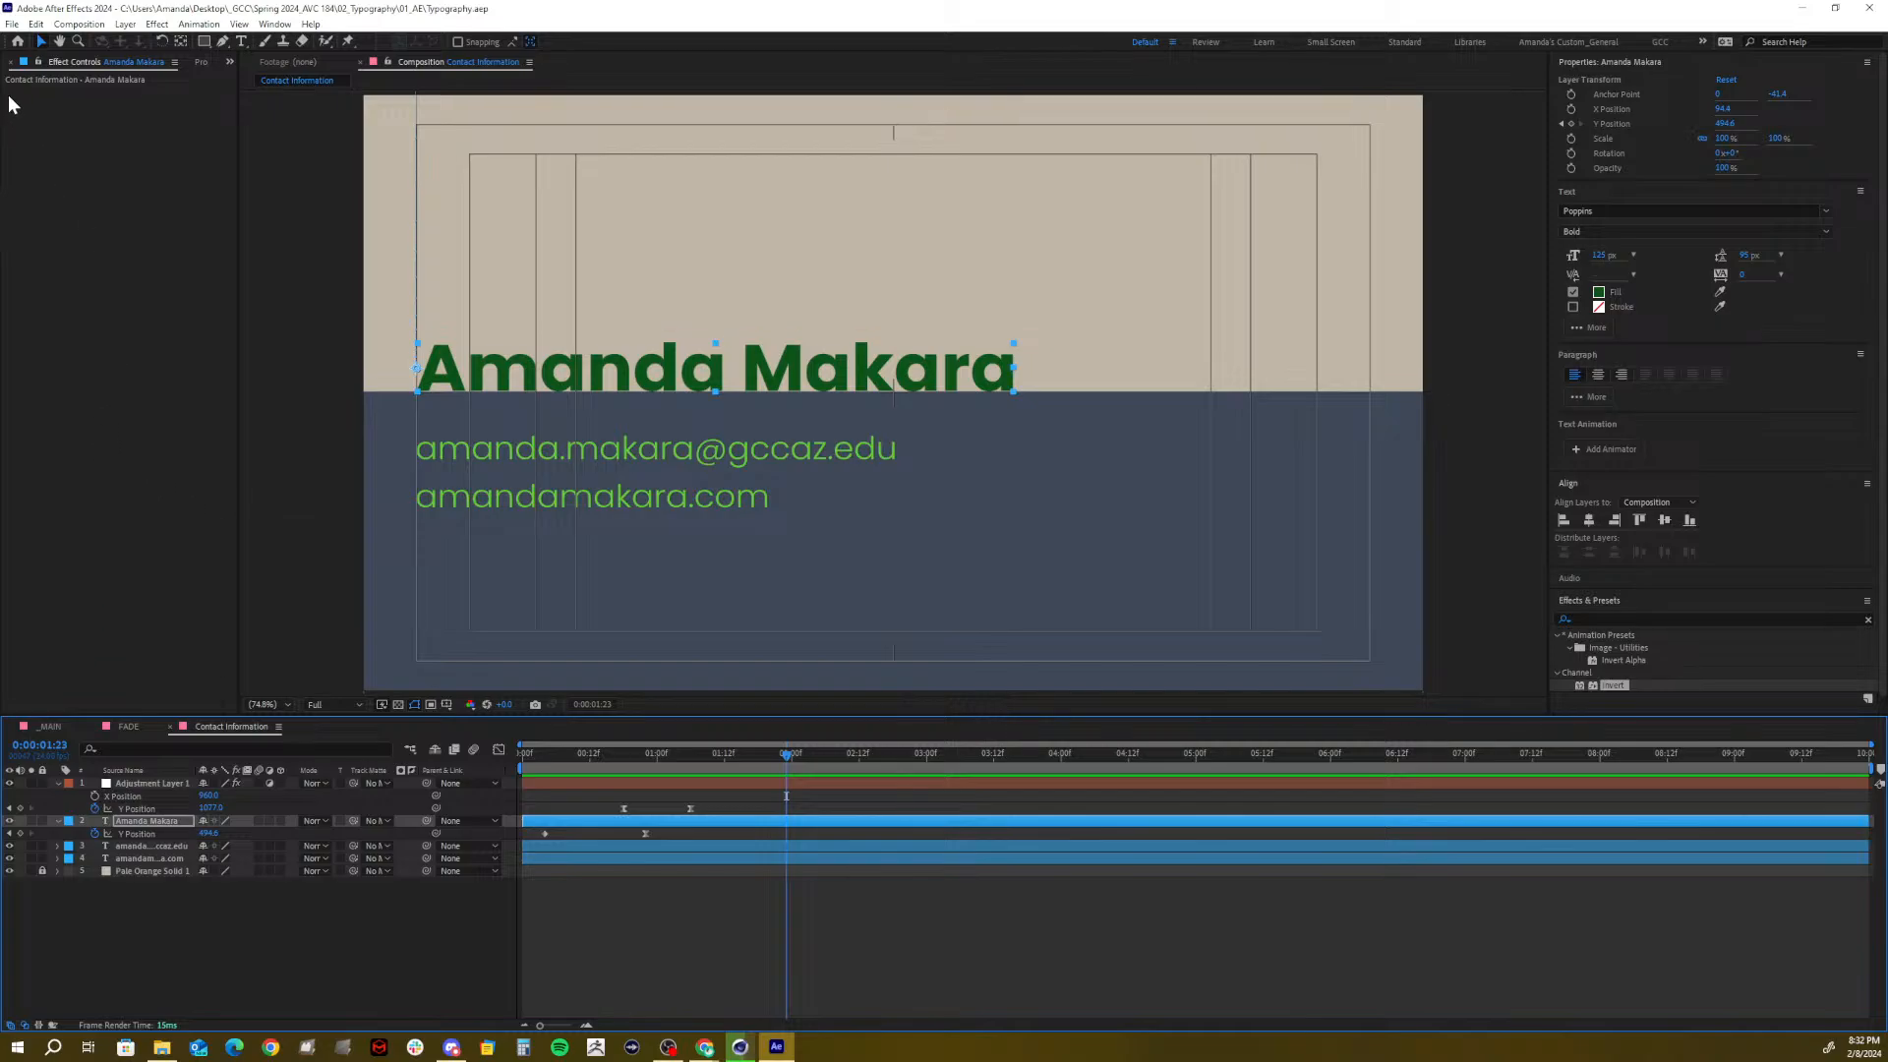
left_click(9, 61)
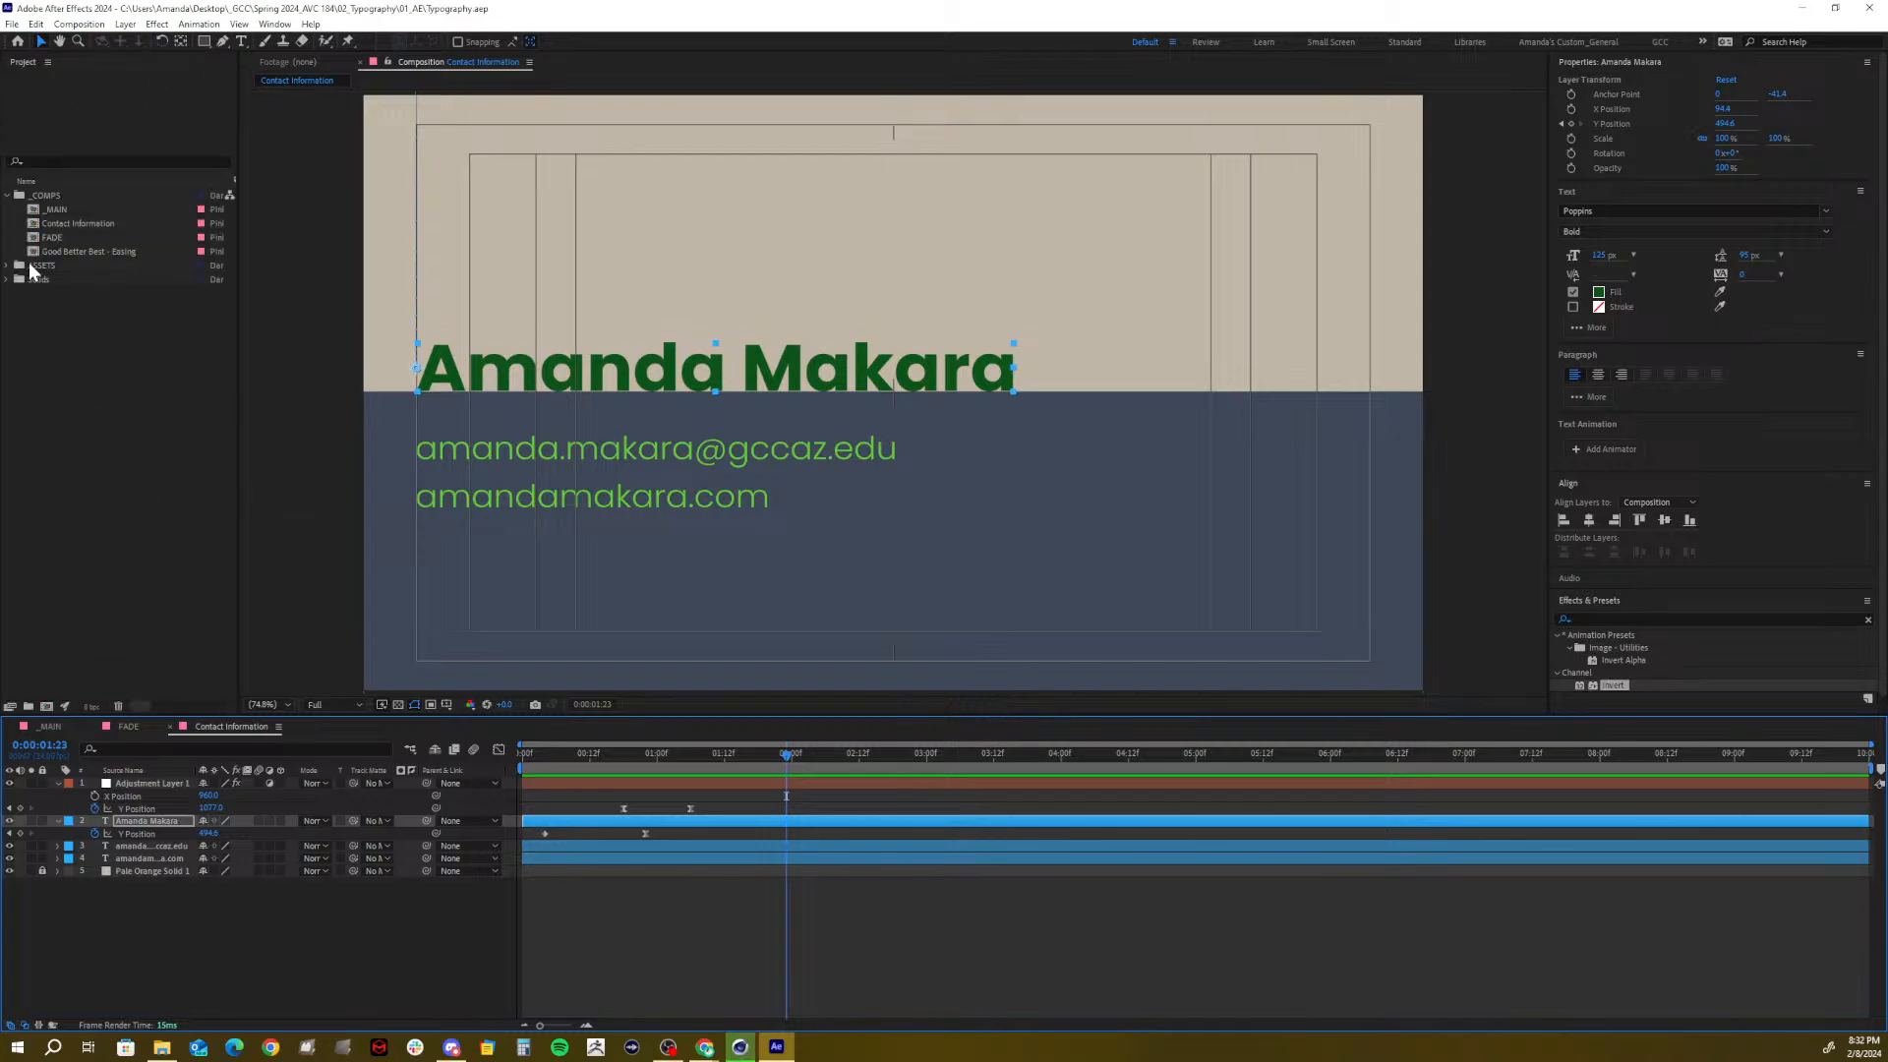
Drag the Contact Information comp from the Project panel into the _MAIN timeline, below FADE
left_click(128, 726)
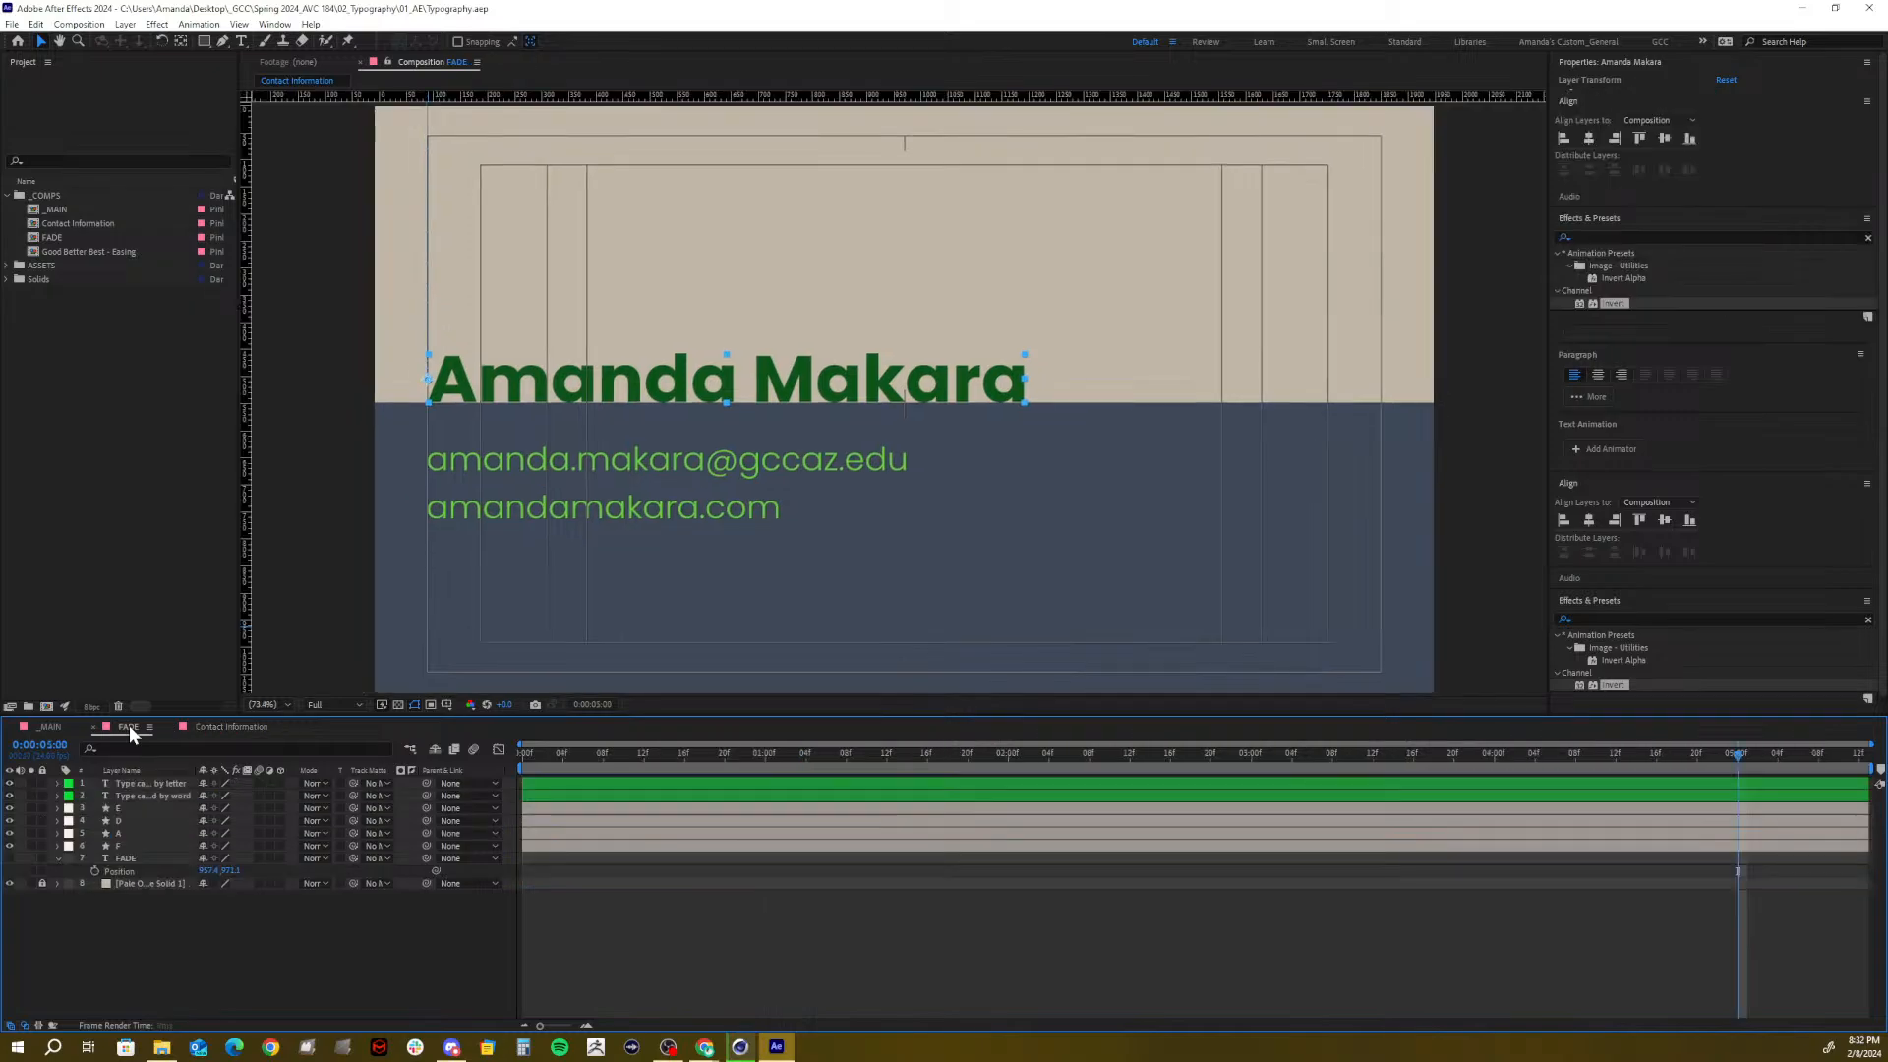
left_click(94, 727)
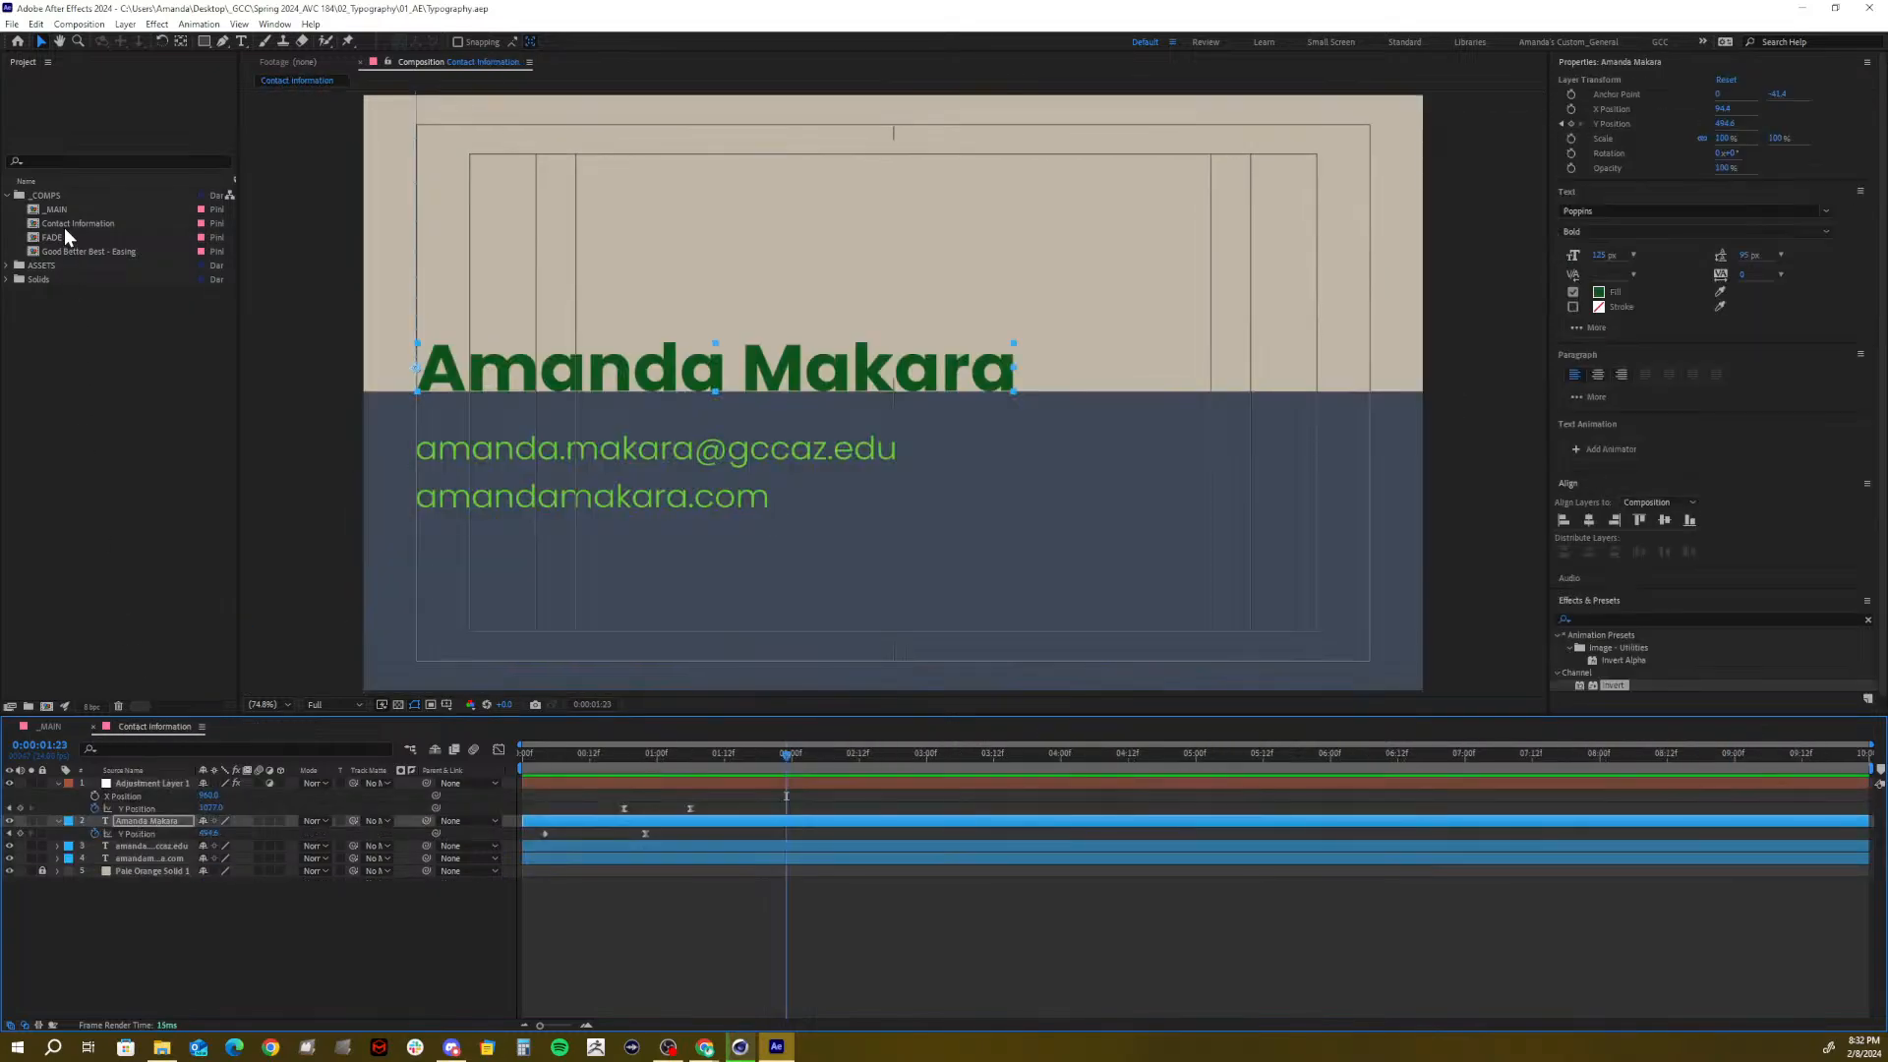
mouse_move(78, 222)
left_mouse_down()
mouse_move(51, 651)
mouse_move(80, 220)
left_mouse_up()
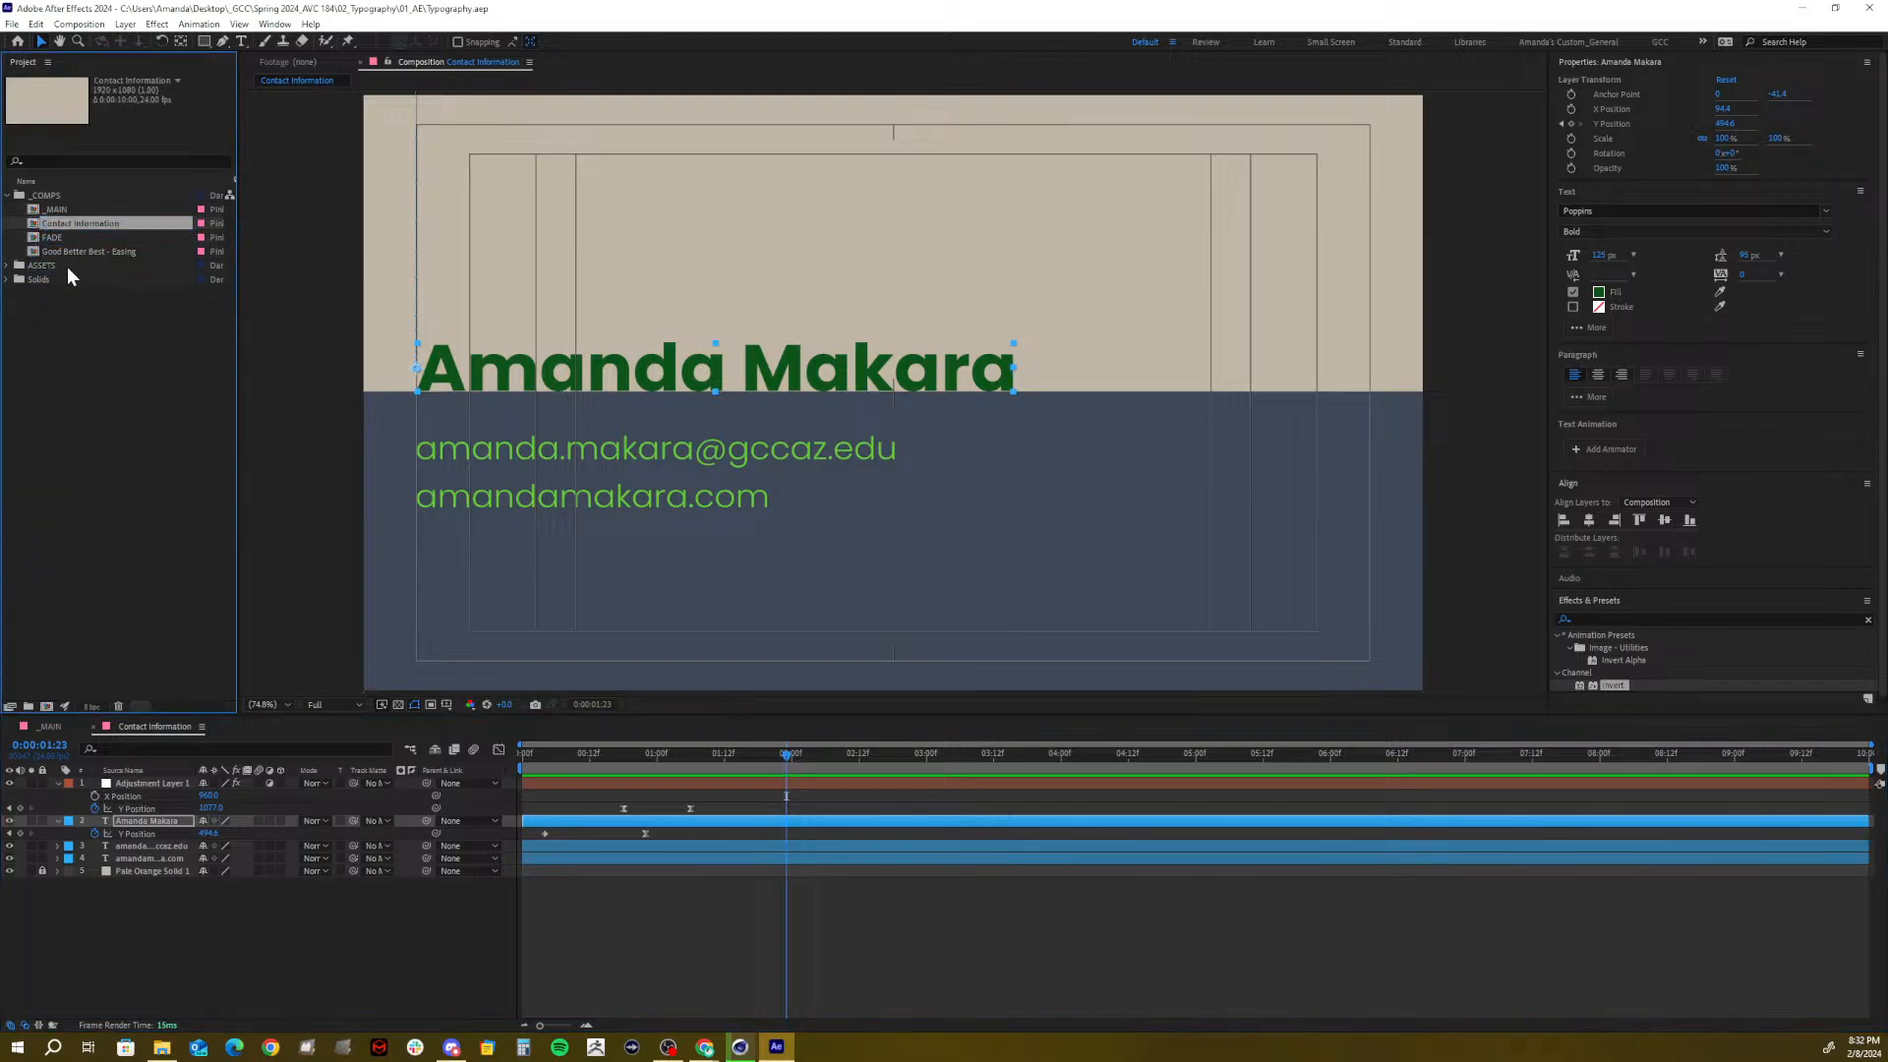
left_click(93, 726)
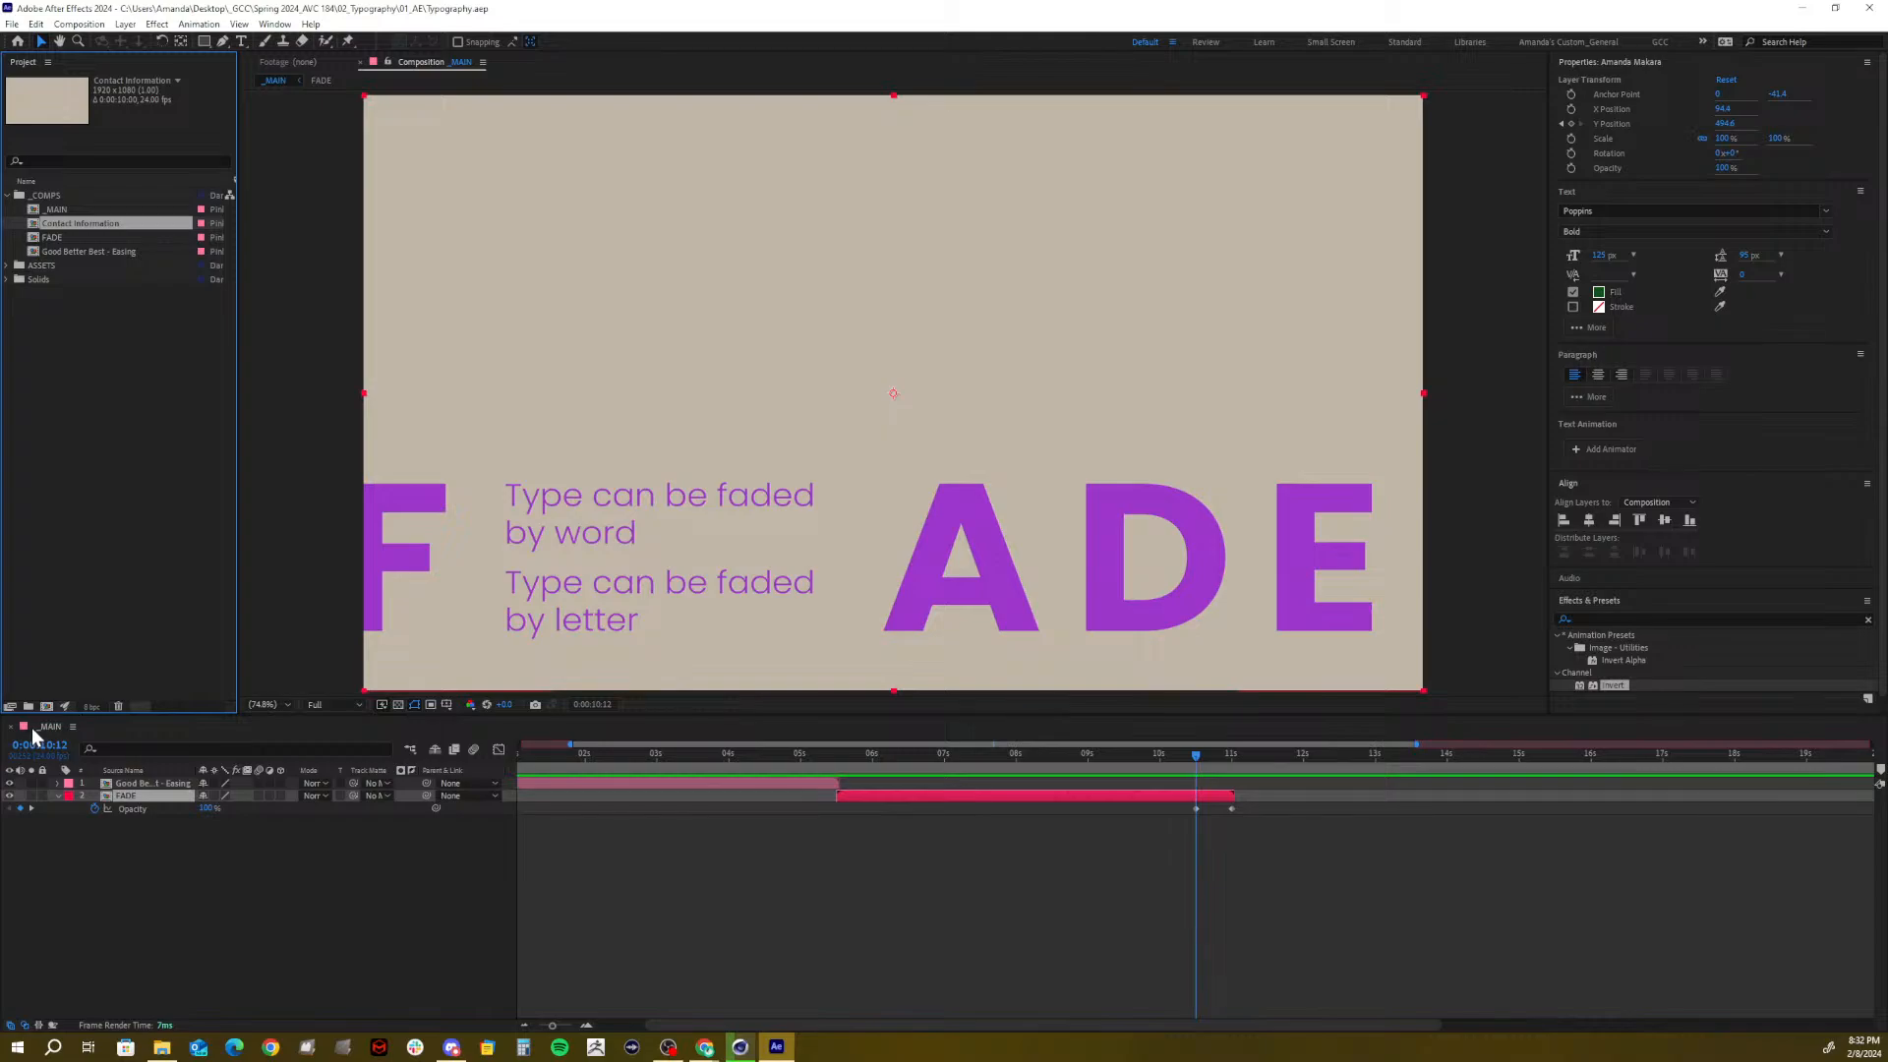
left_click_drag(47, 231, 56, 837)
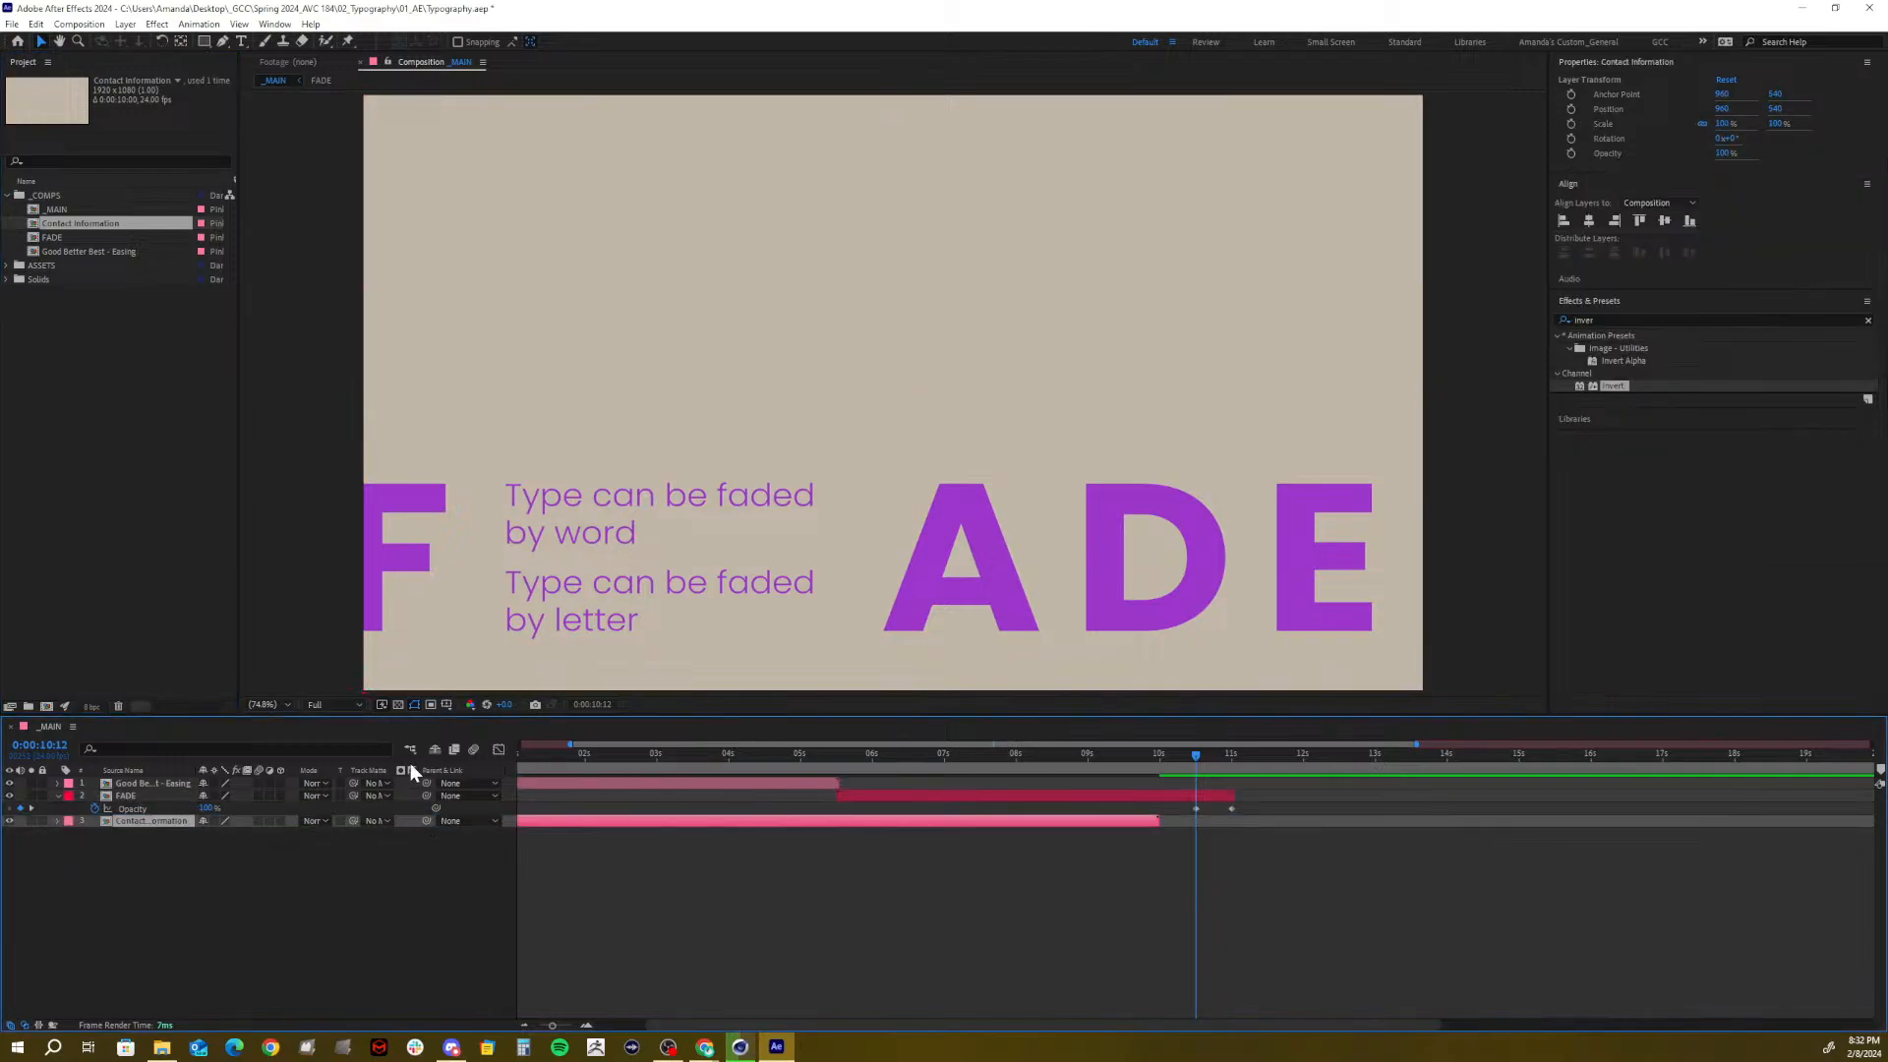
Start the Contact Information layer around 10:12 as FADE fades out, check the crossfade, and reopen the precomp
left_click_drag(547, 831, 1228, 851)
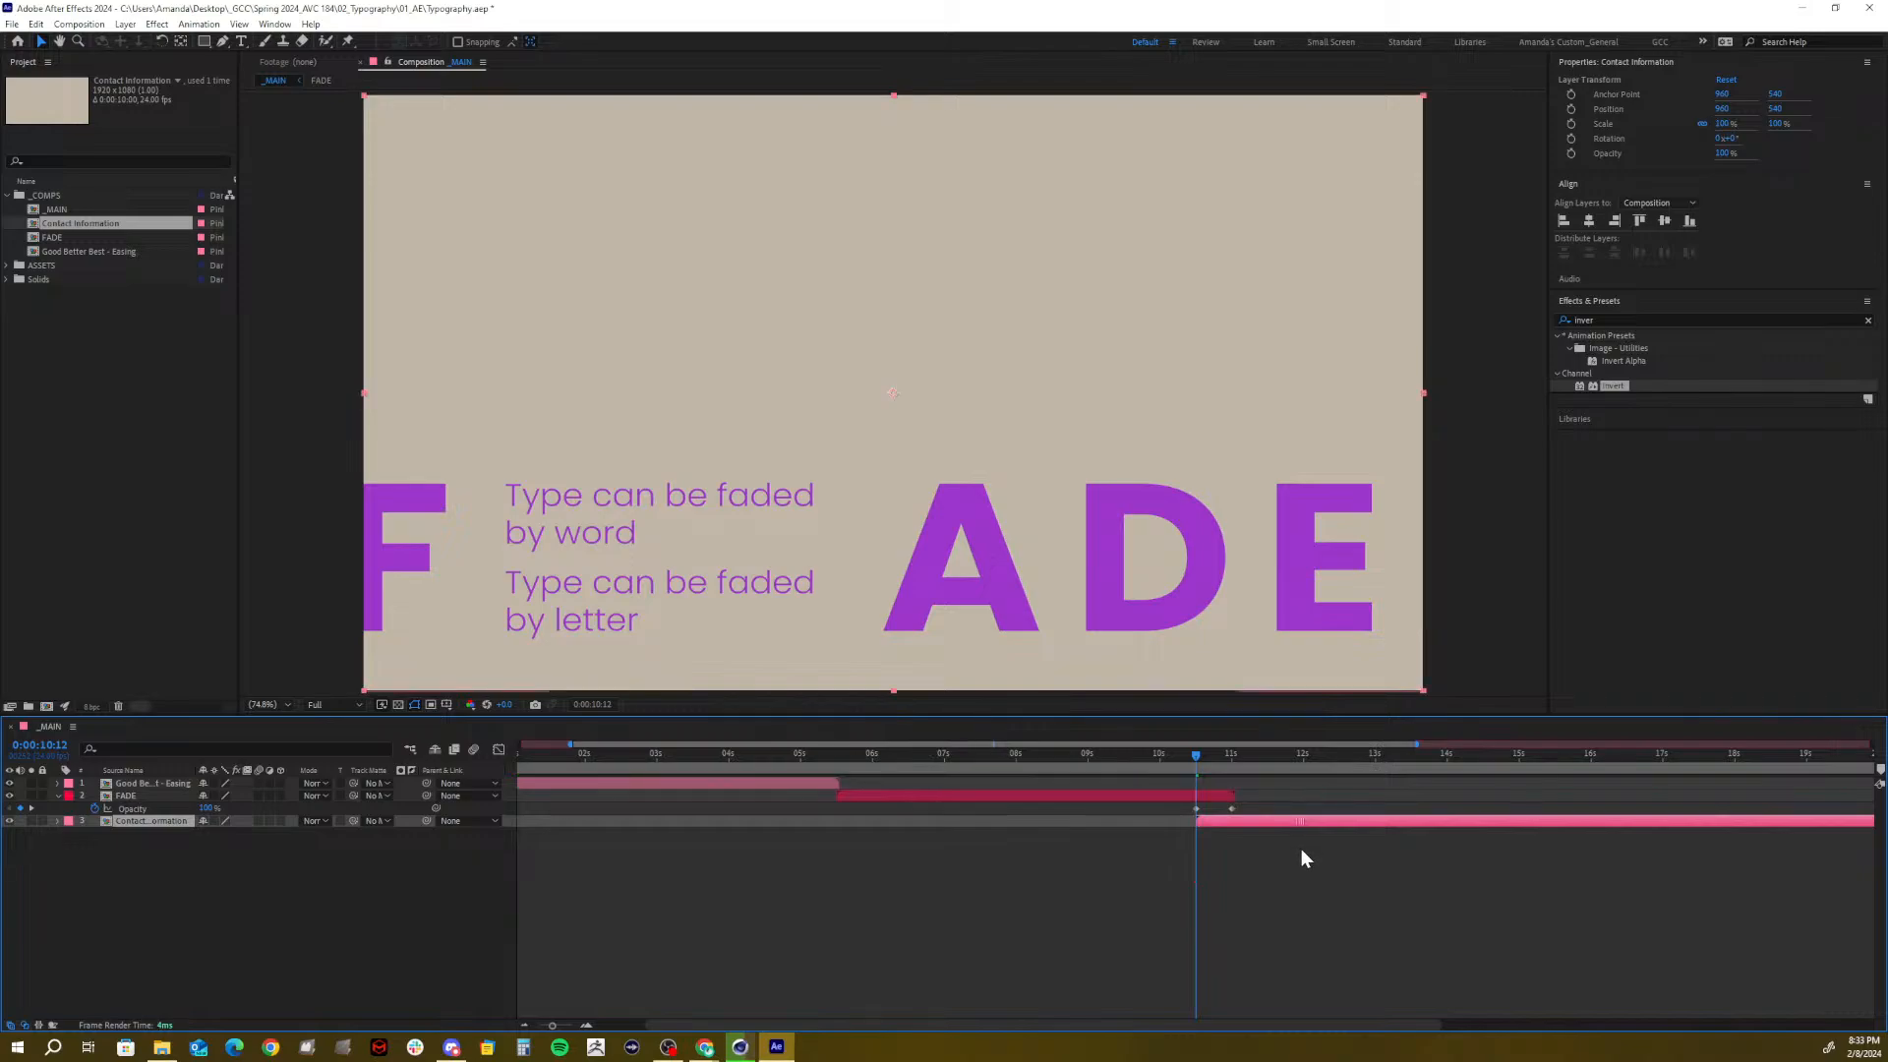
scroll(1209, 762, "left", 1)
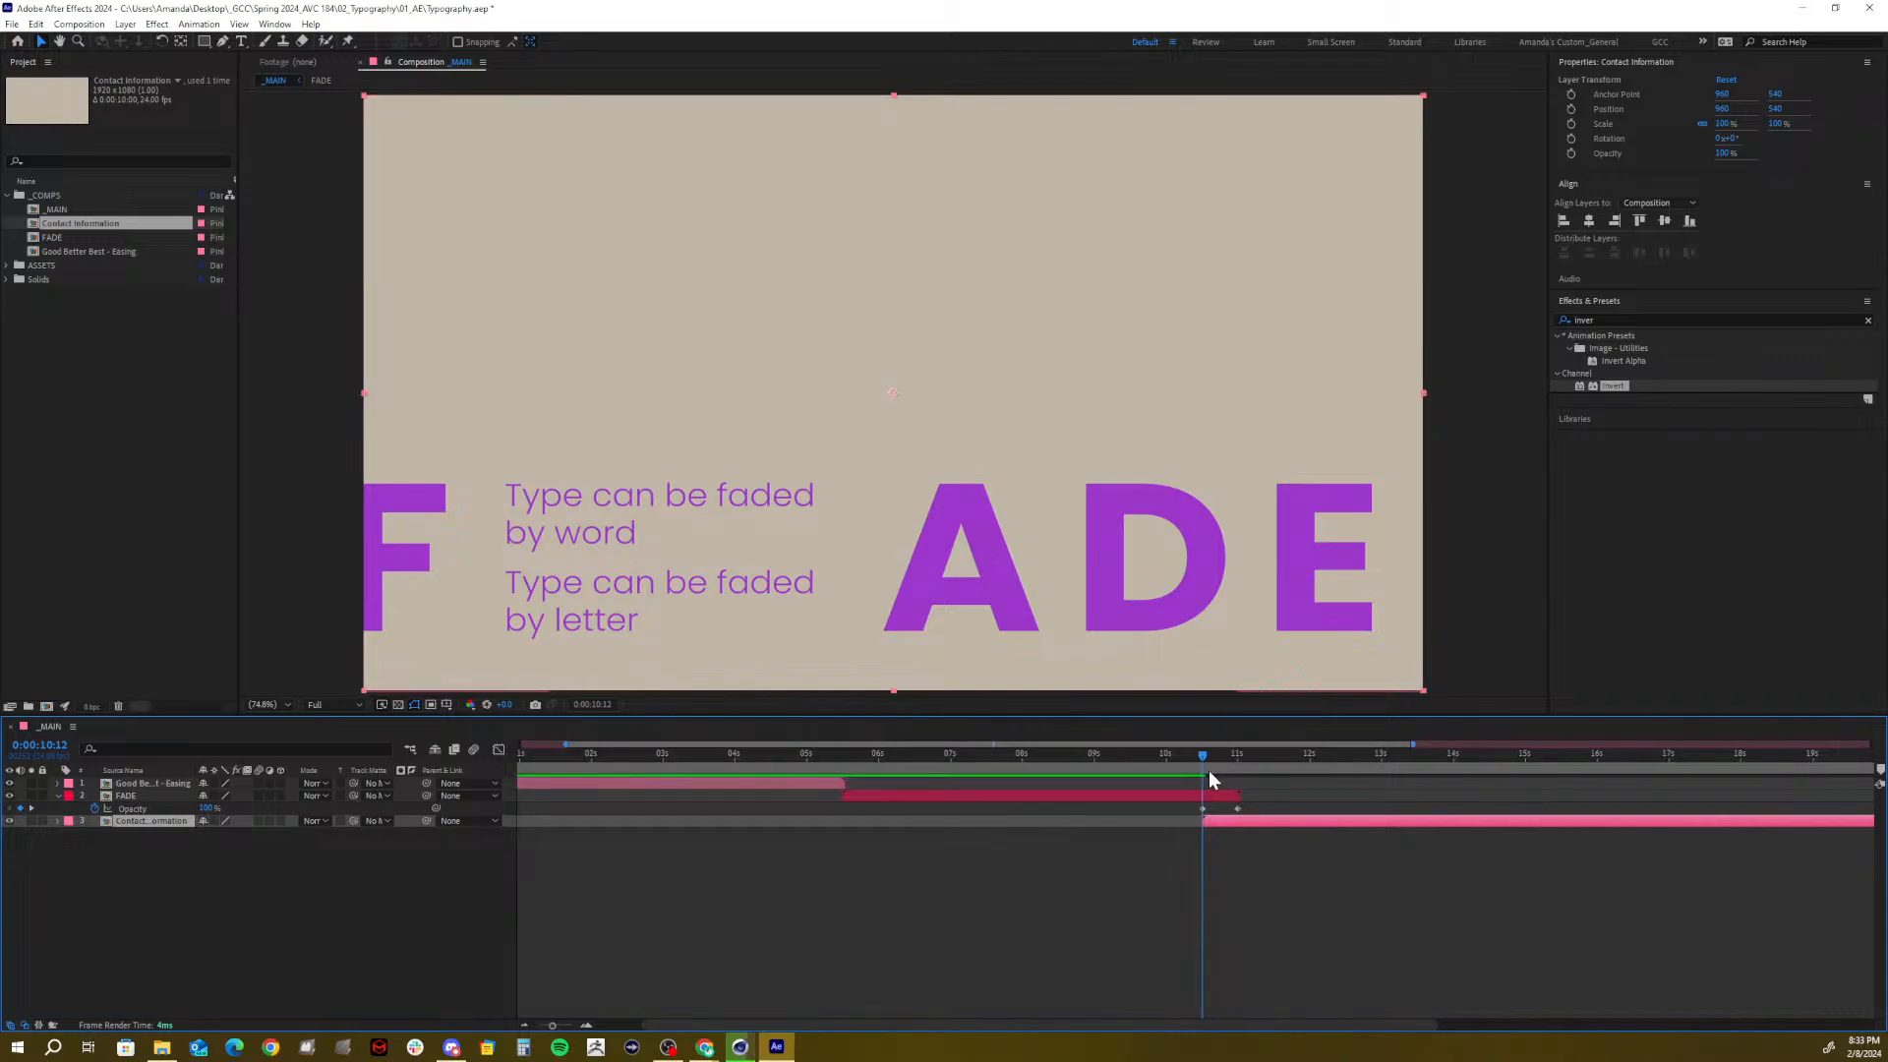
mouse_move(1201, 765)
left_mouse_down()
mouse_move(1235, 765)
mouse_move(1201, 765)
left_mouse_up()
left_click(1160, 796)
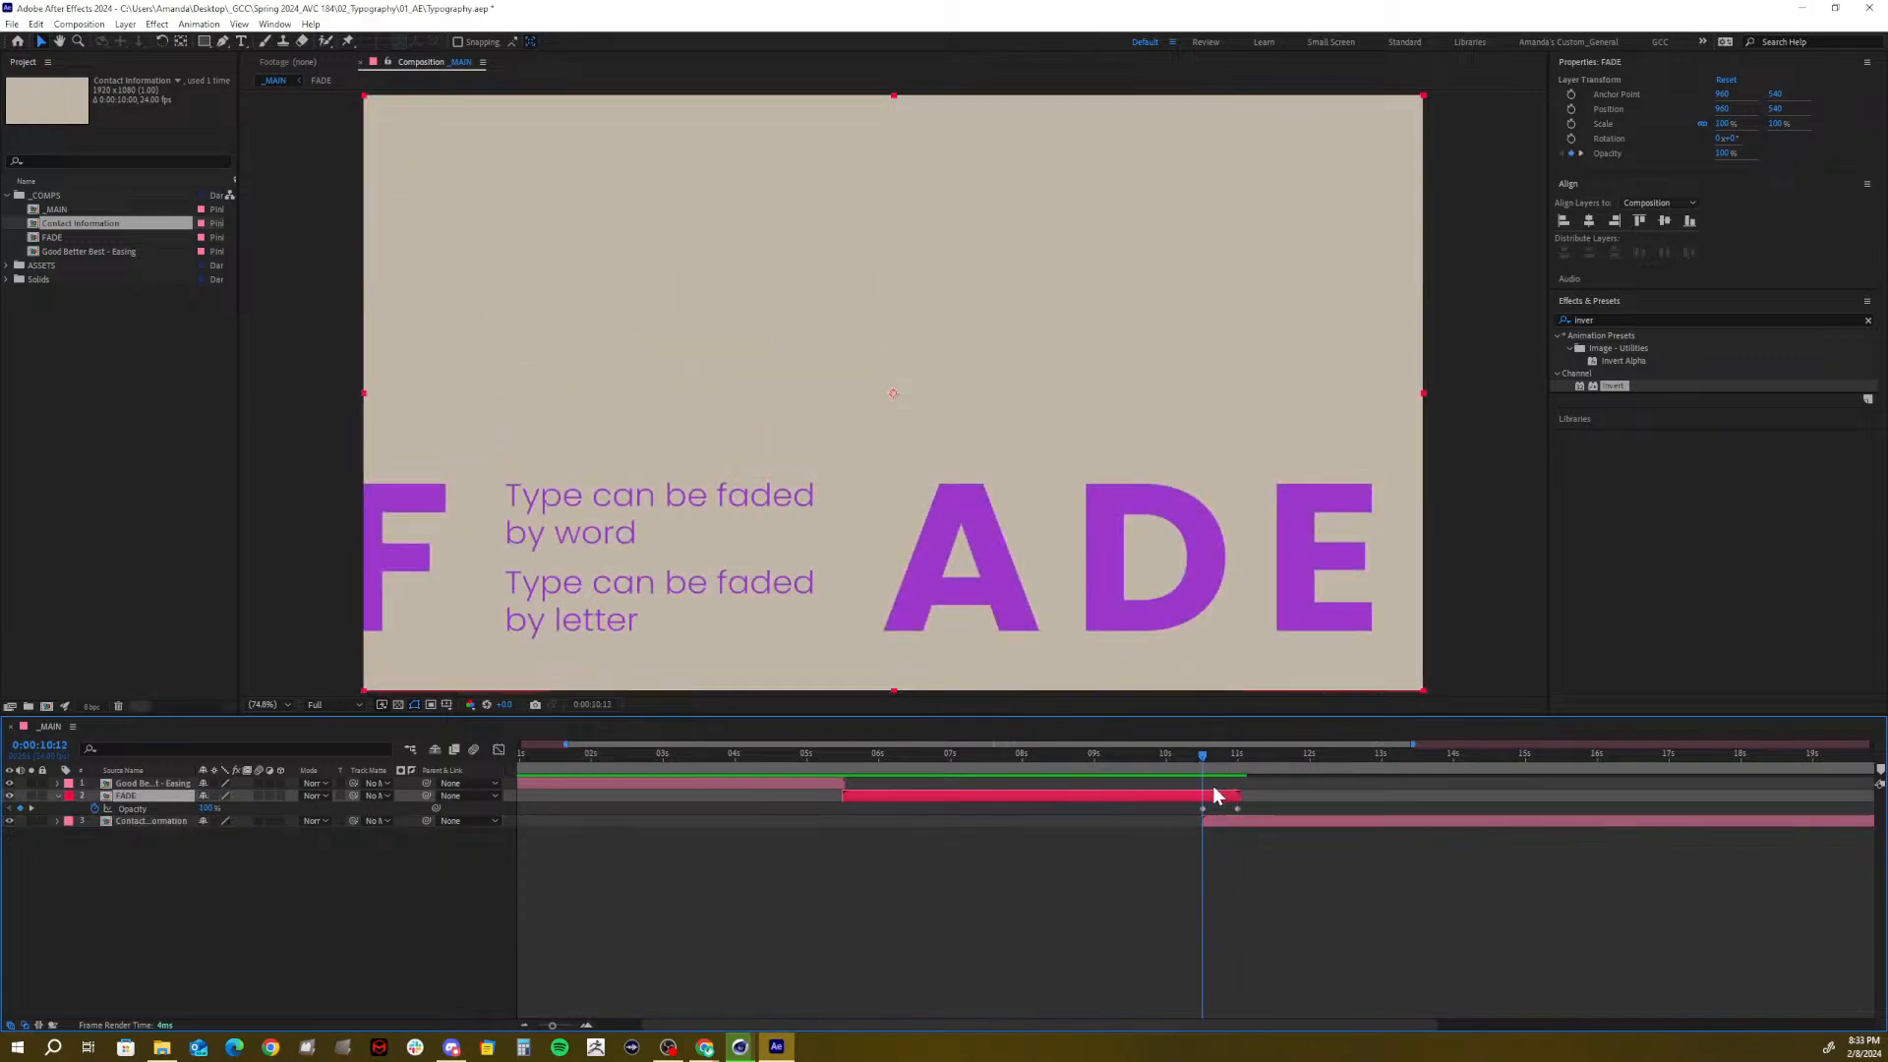
mouse_move(1201, 765)
left_mouse_down()
mouse_move(1250, 763)
mouse_move(1202, 775)
mouse_move(1242, 769)
mouse_move(1203, 802)
mouse_move(1251, 812)
left_mouse_up()
key("space")
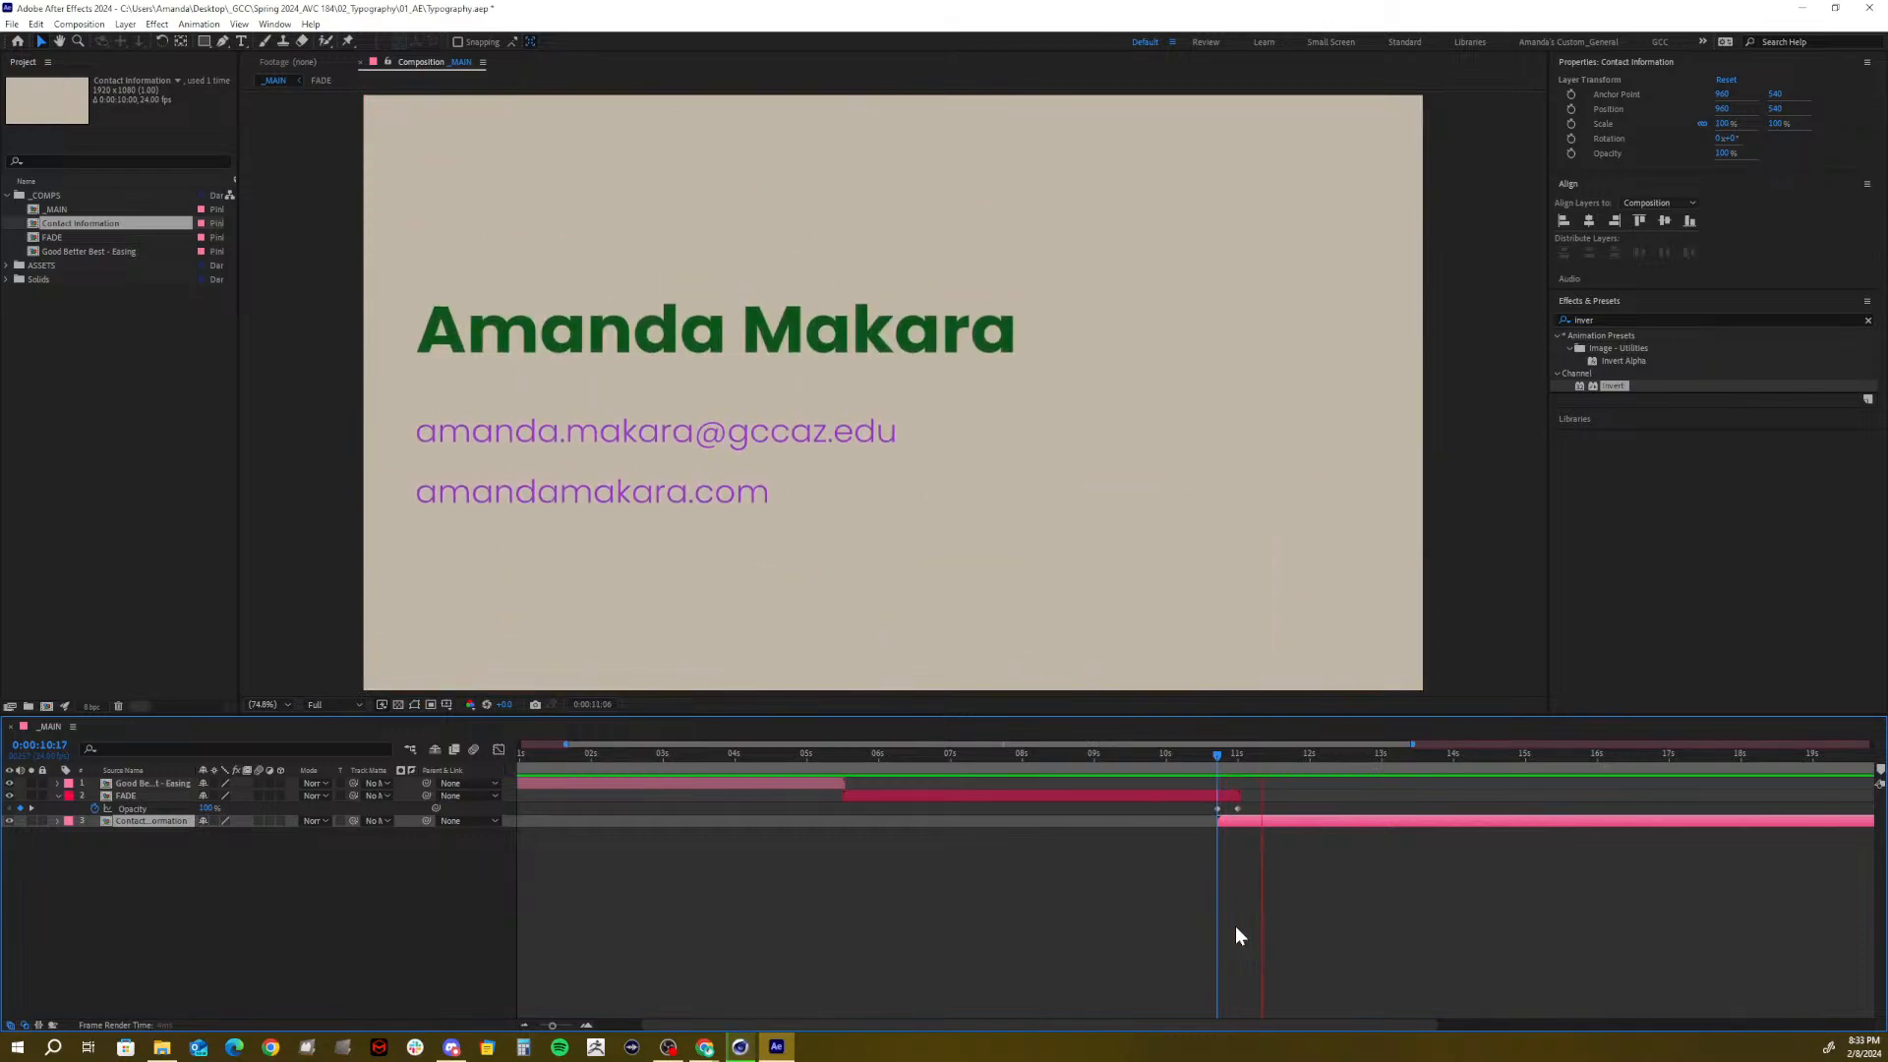
left_click(1218, 759)
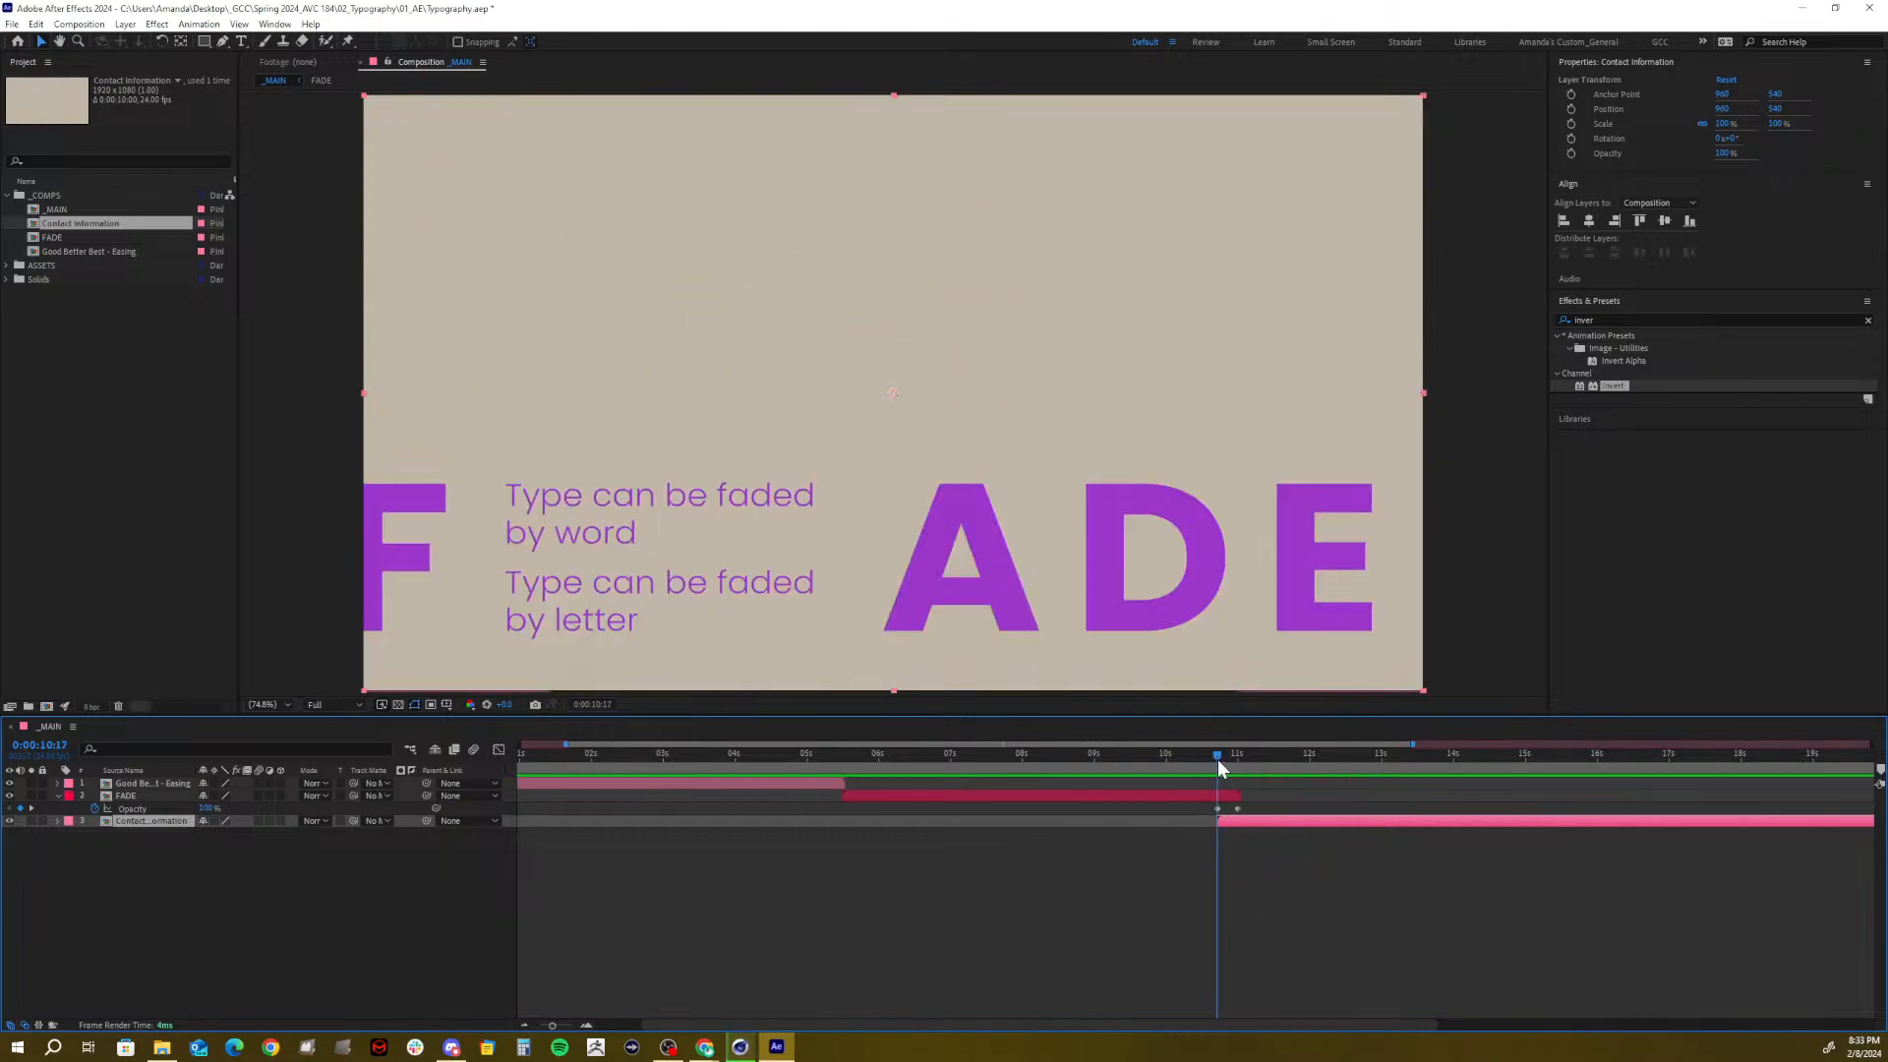
left_click_drag(1217, 759, 1224, 776)
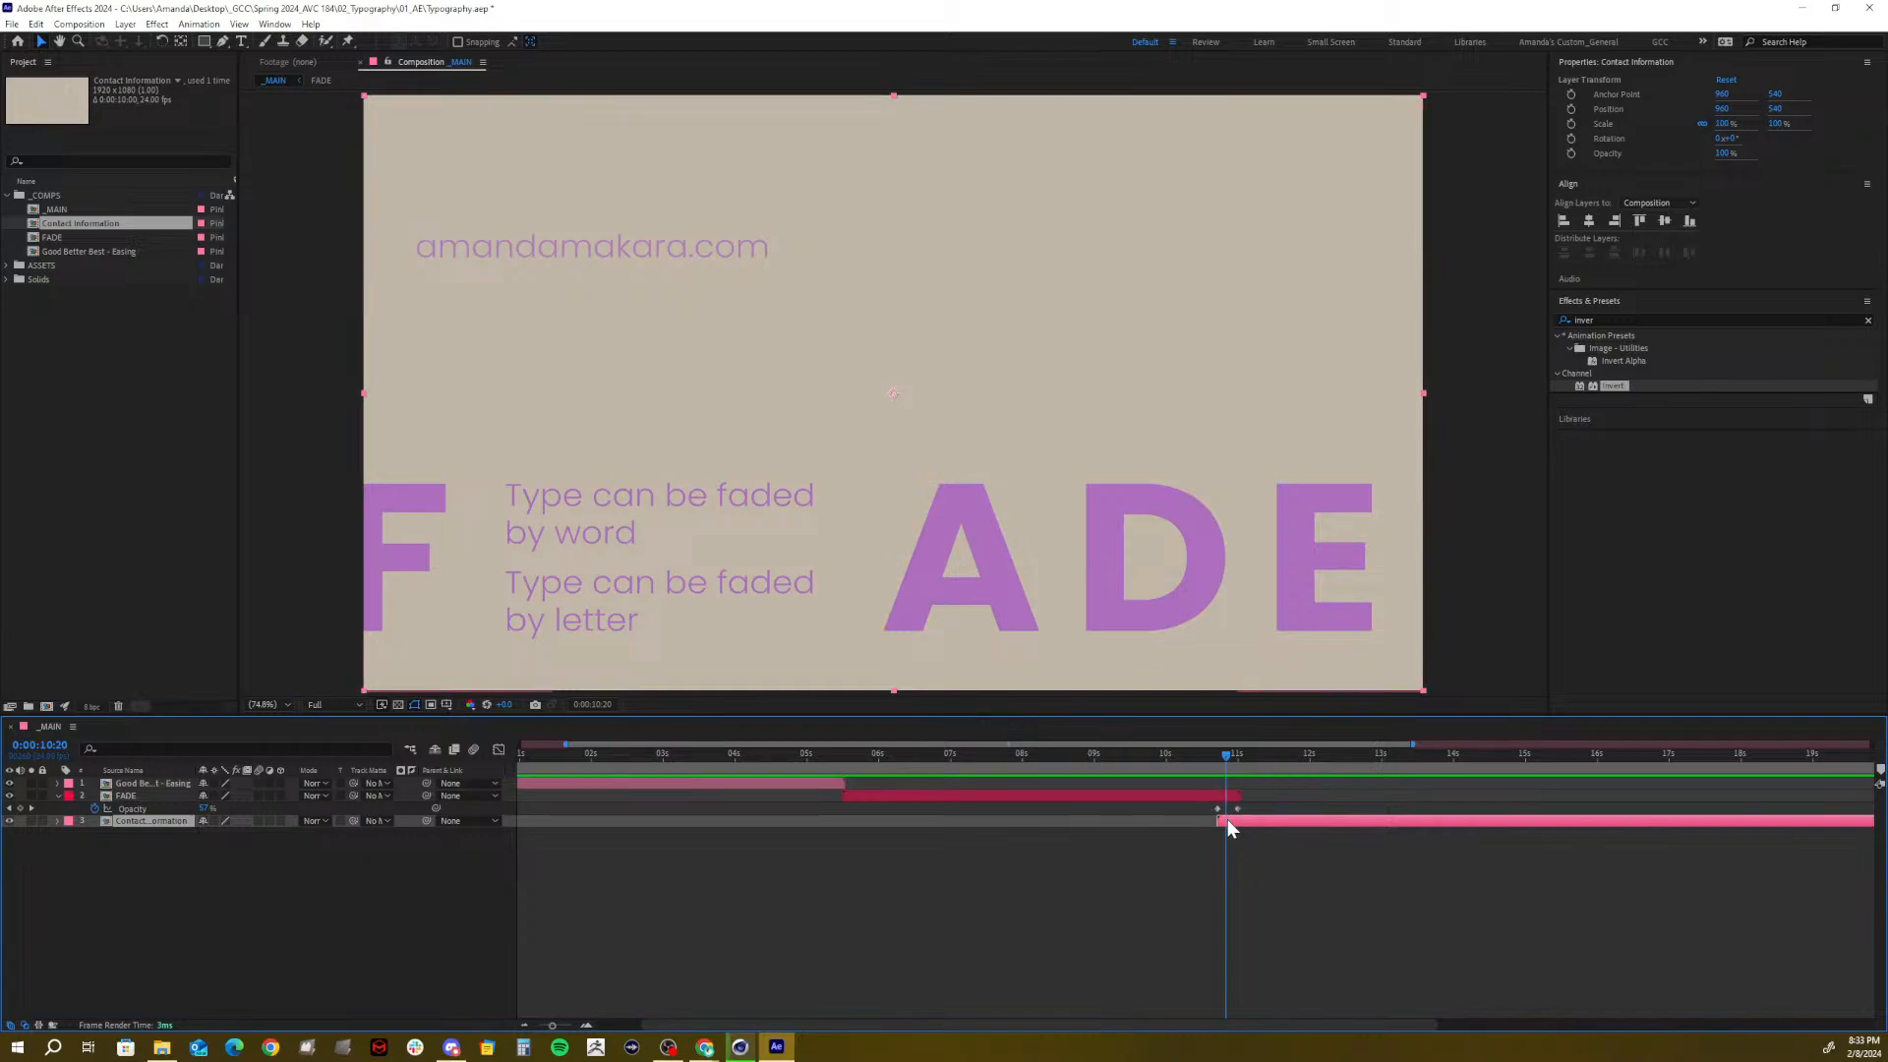
left_click_drag(1227, 759, 1310, 777)
double_click(1283, 819)
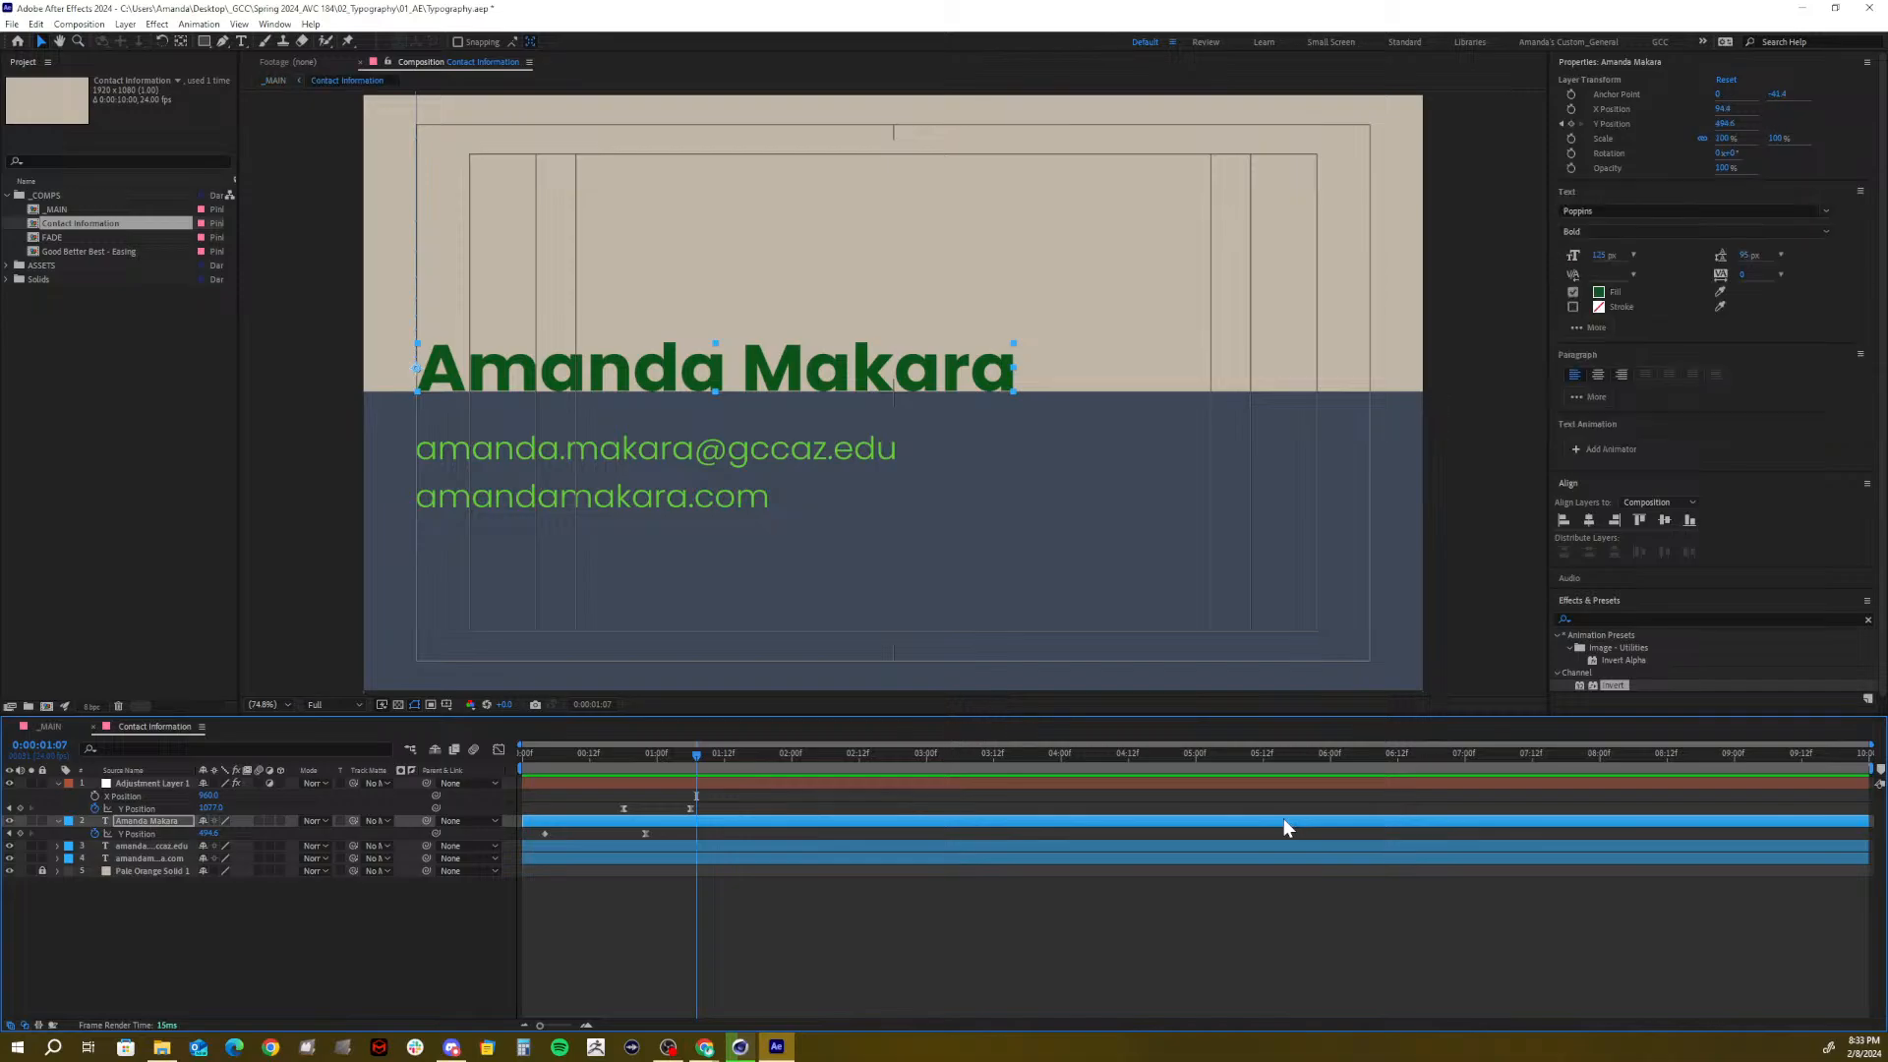
Trim the Contact Information comp to 5 seconds, close the Typography project, and switch to Cinema 4D
left_click_drag(835, 746, 1195, 771)
key("n")
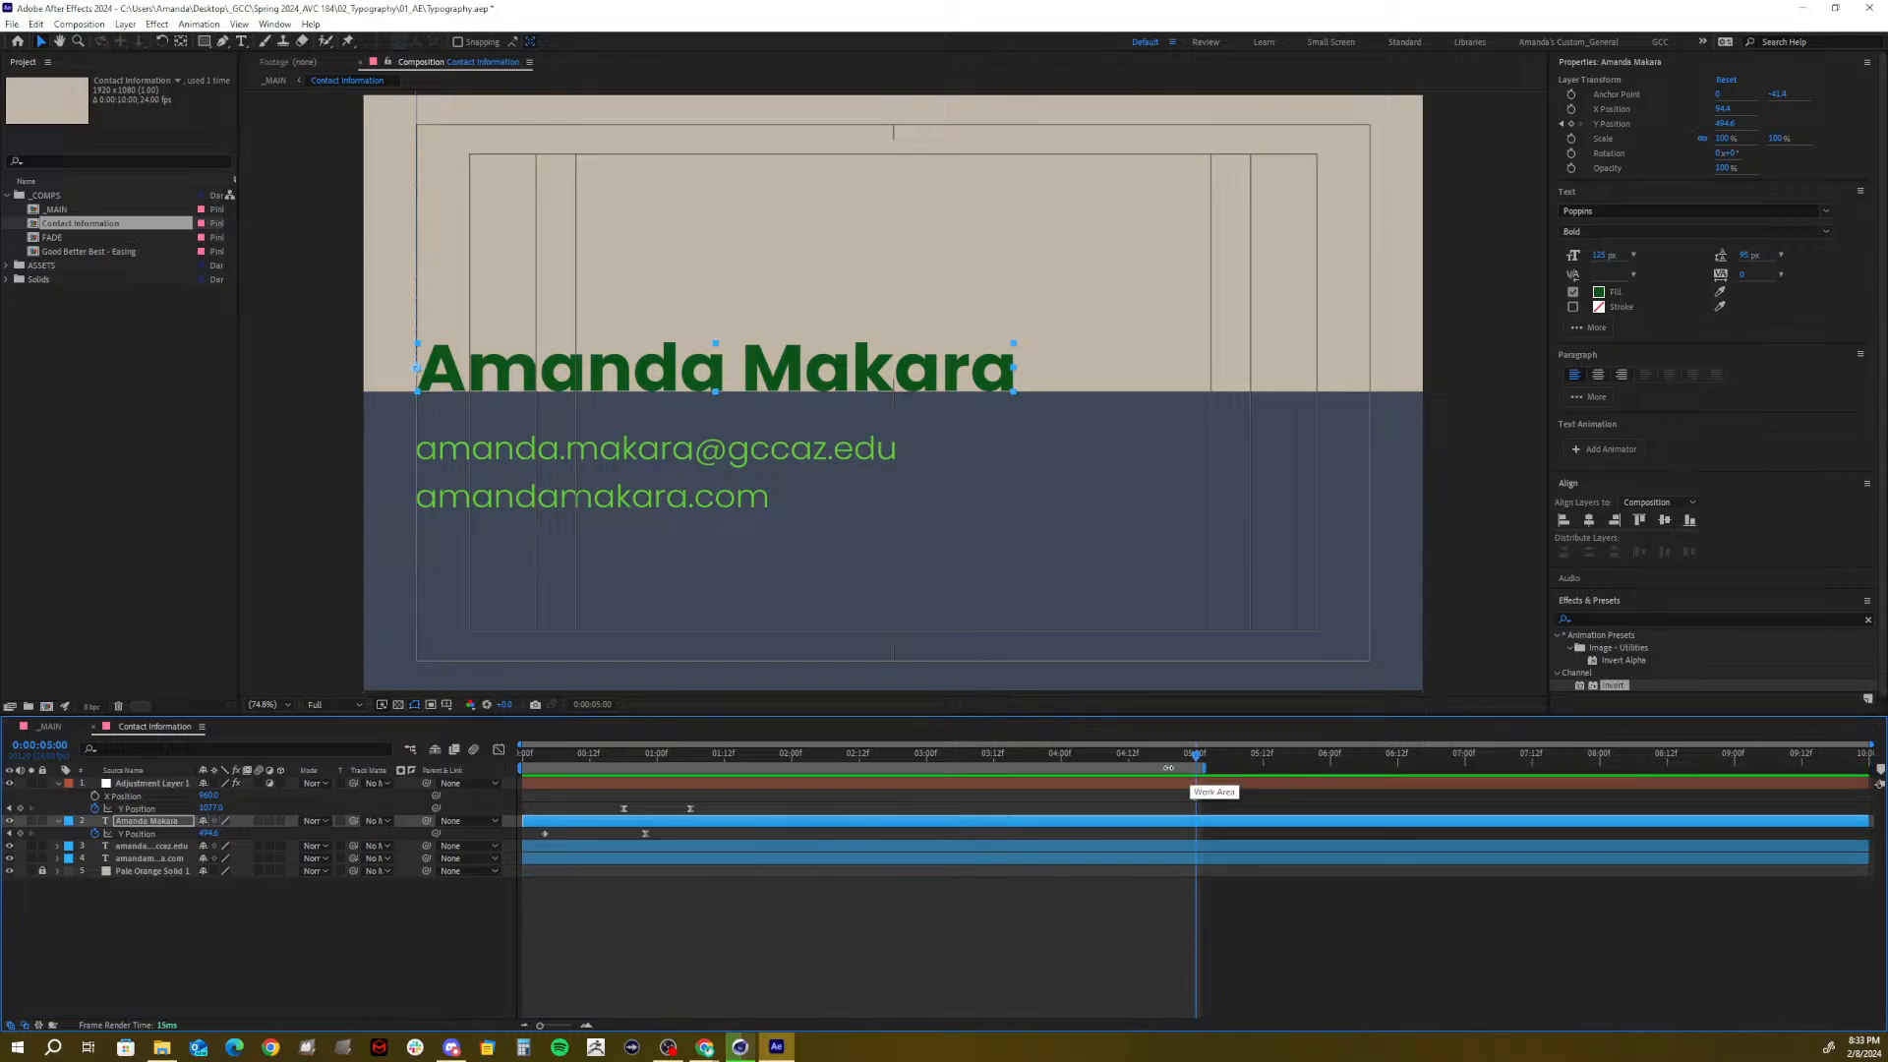
right_click(1166, 767)
left_click(1239, 808)
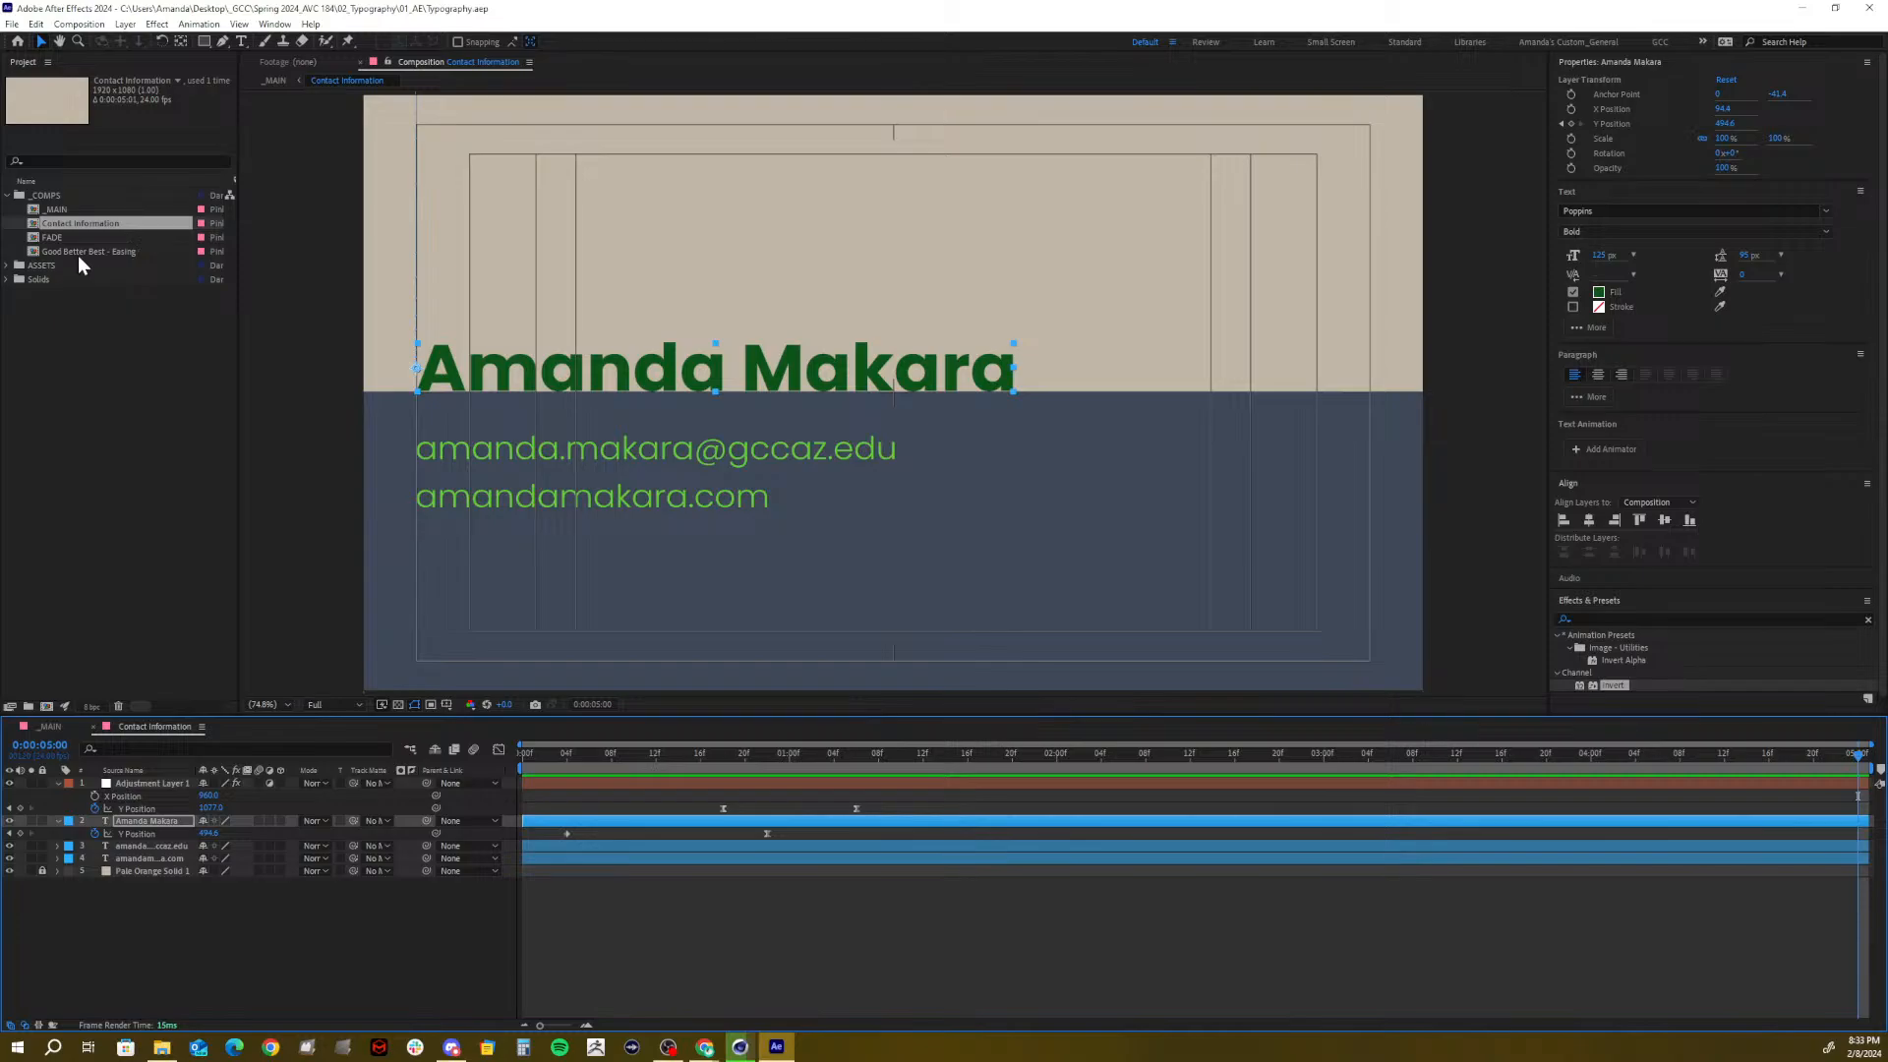
left_click(8, 195)
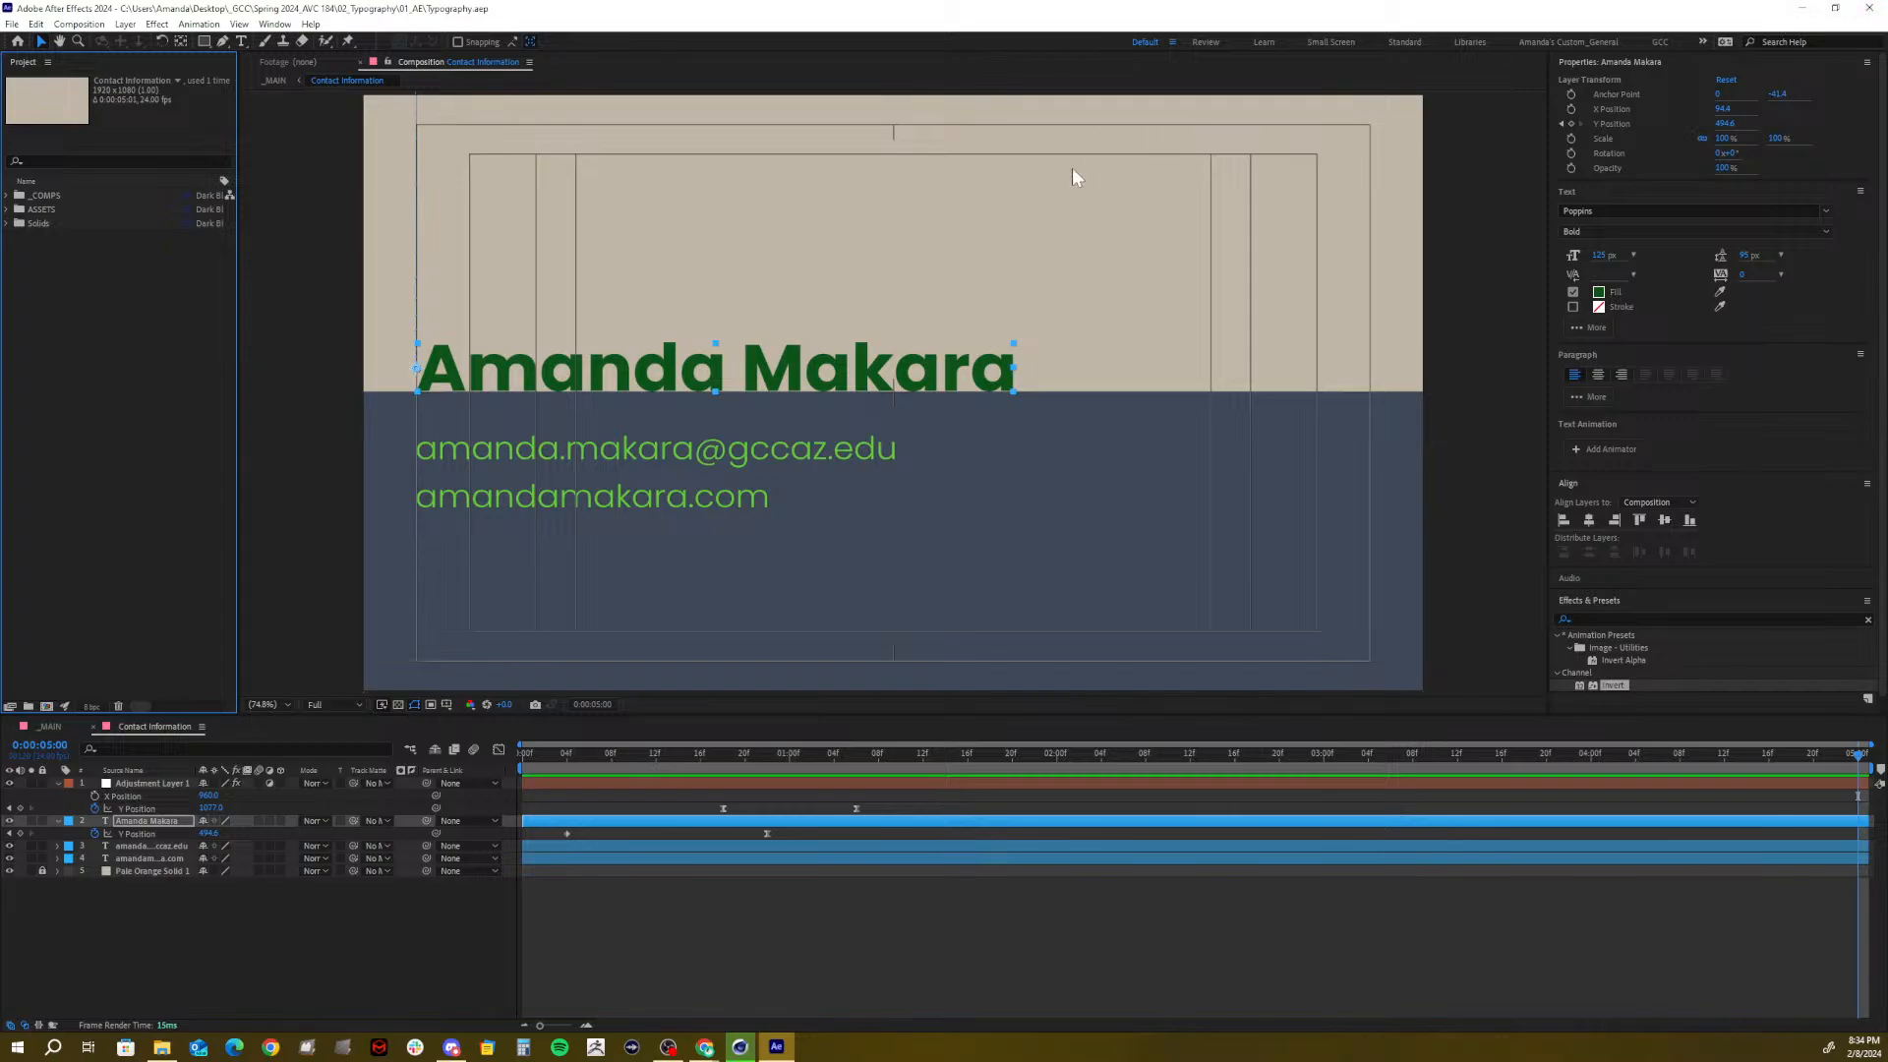
left_click(1869, 8)
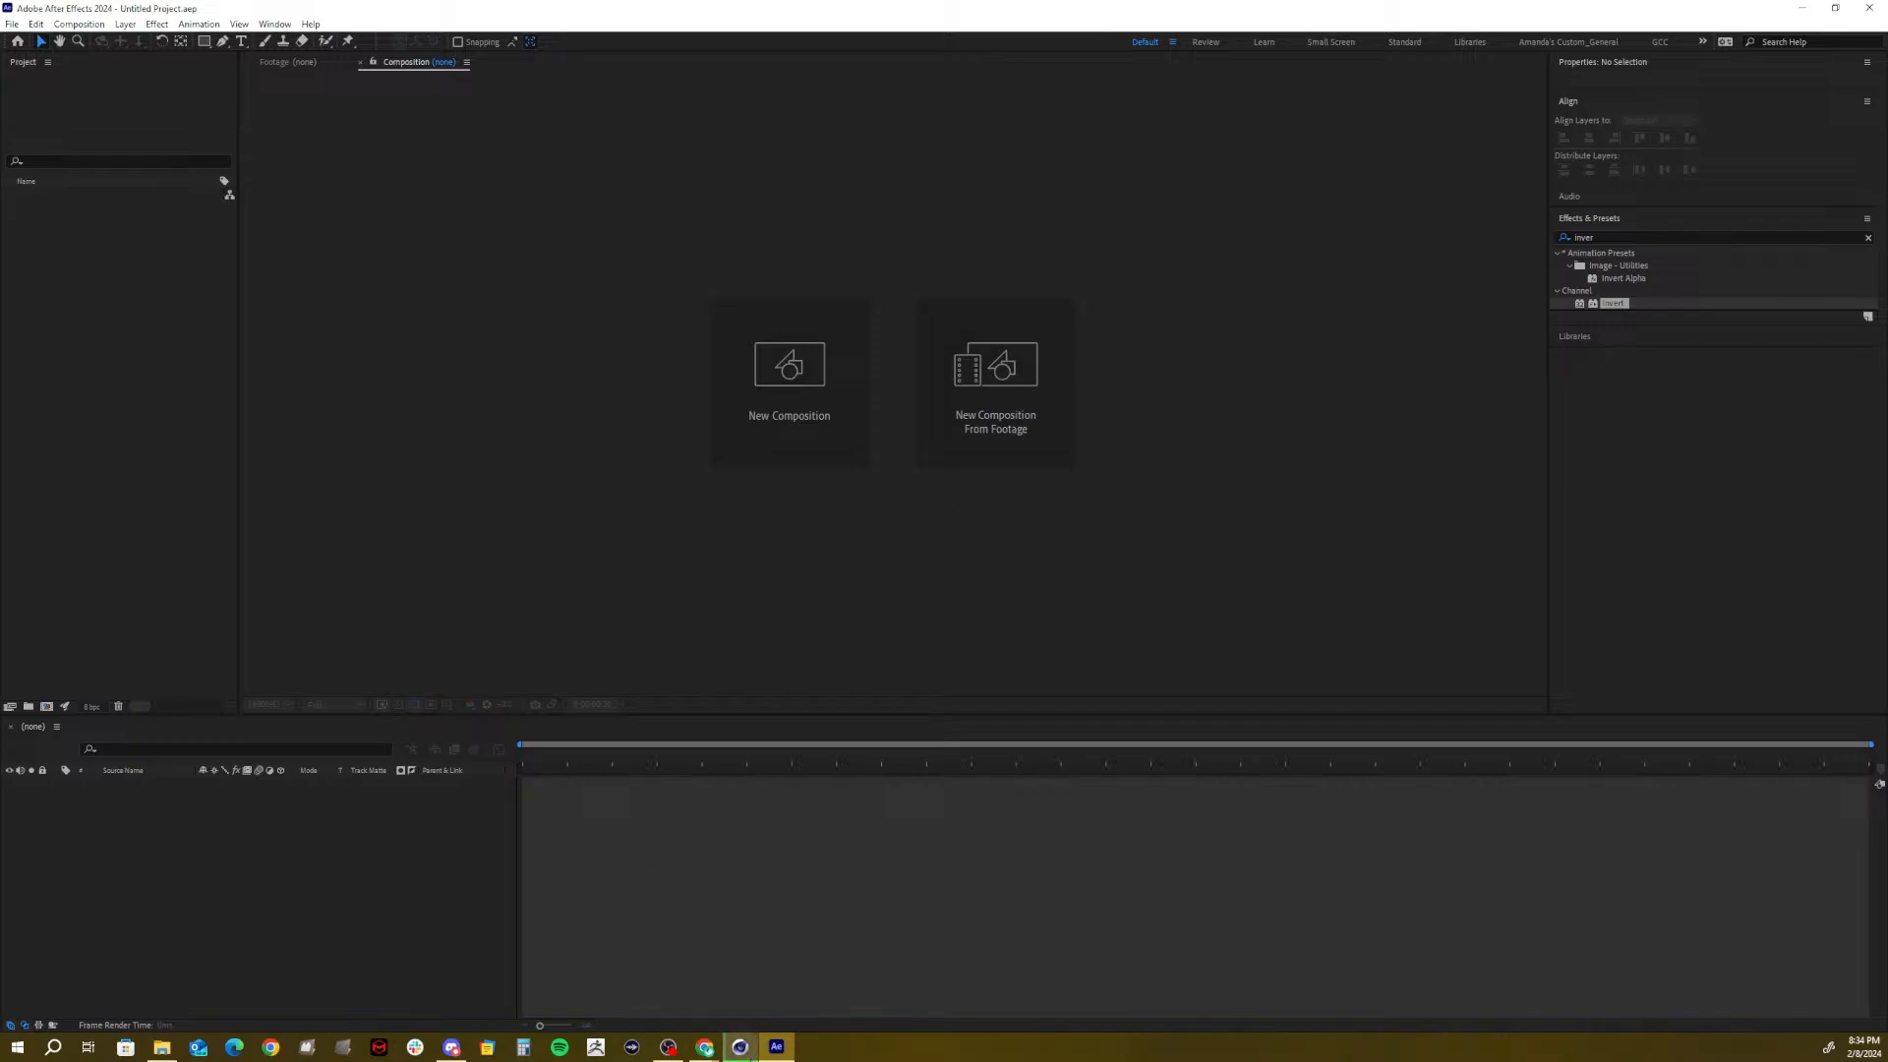
left_click(740, 1046)
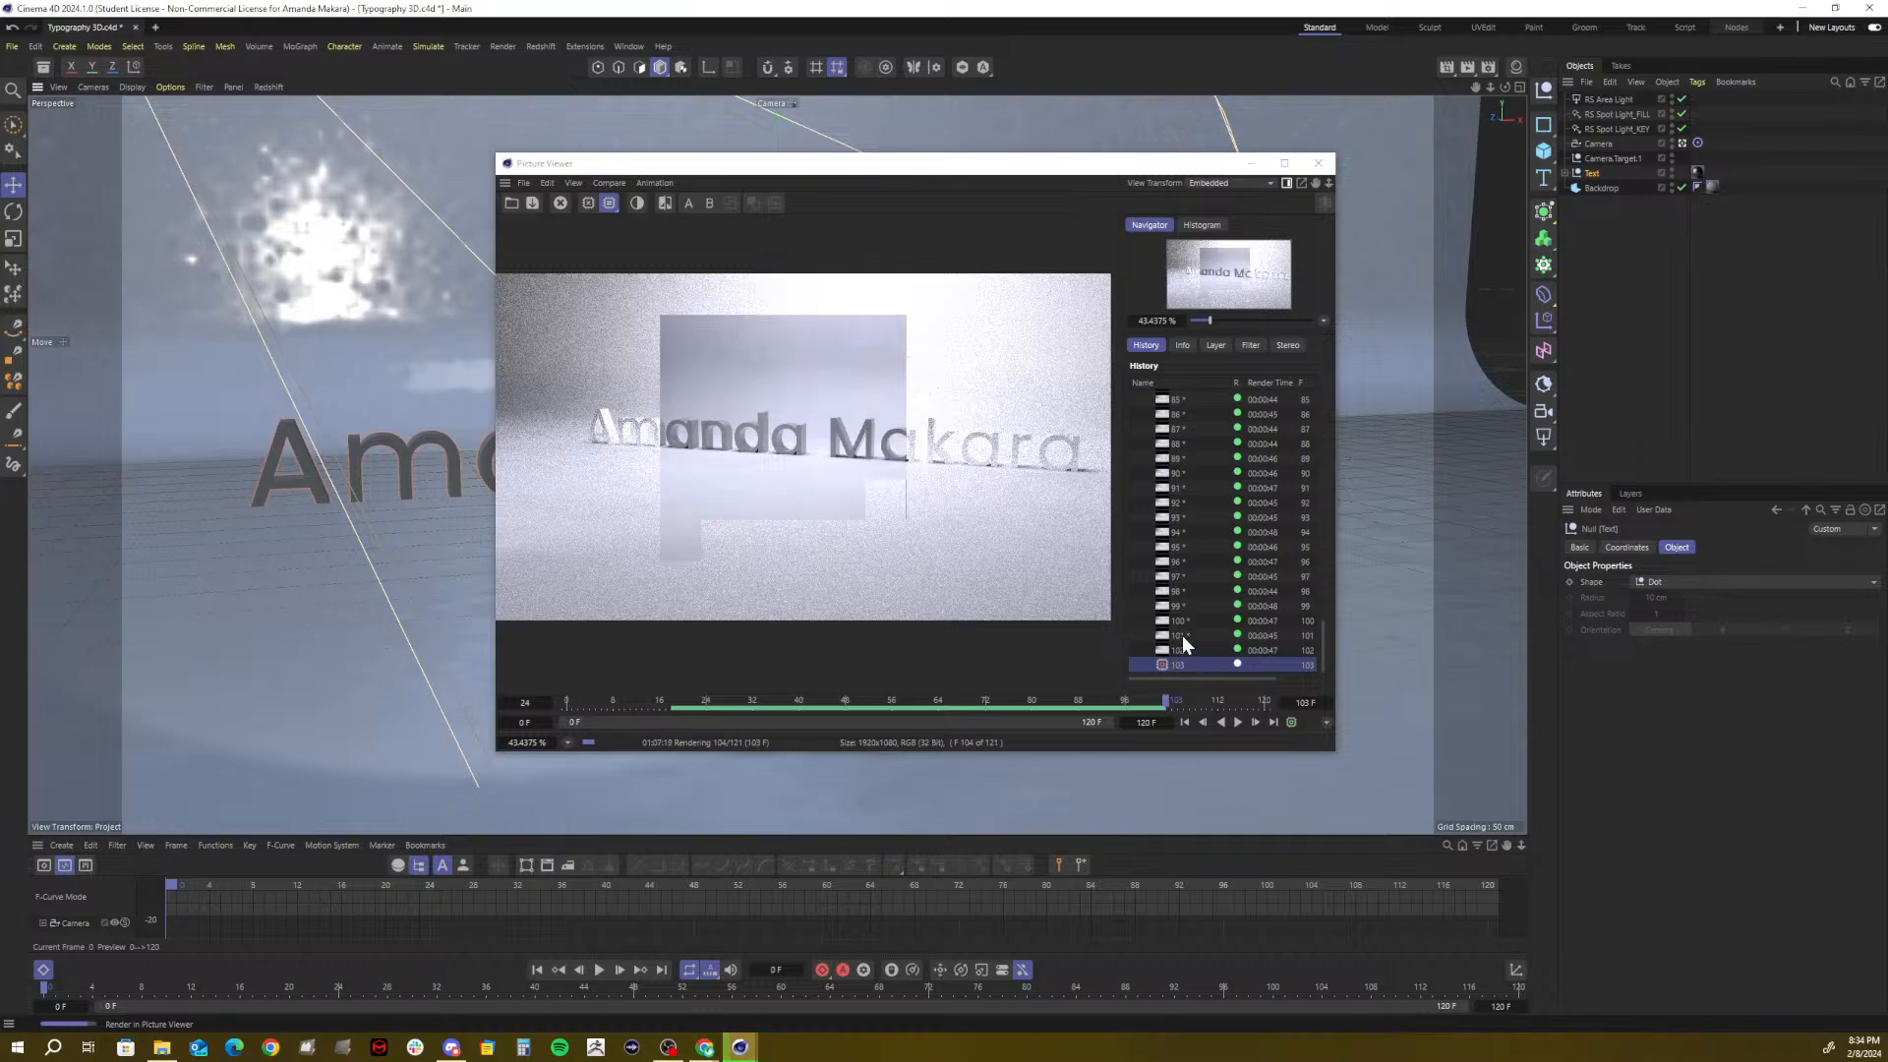
Scroll the Picture Viewer history, then bring the Canvas assignment page over the Cinema 4D render
scroll(1182, 635, "up", 20)
scroll(1182, 635, "down", 20)
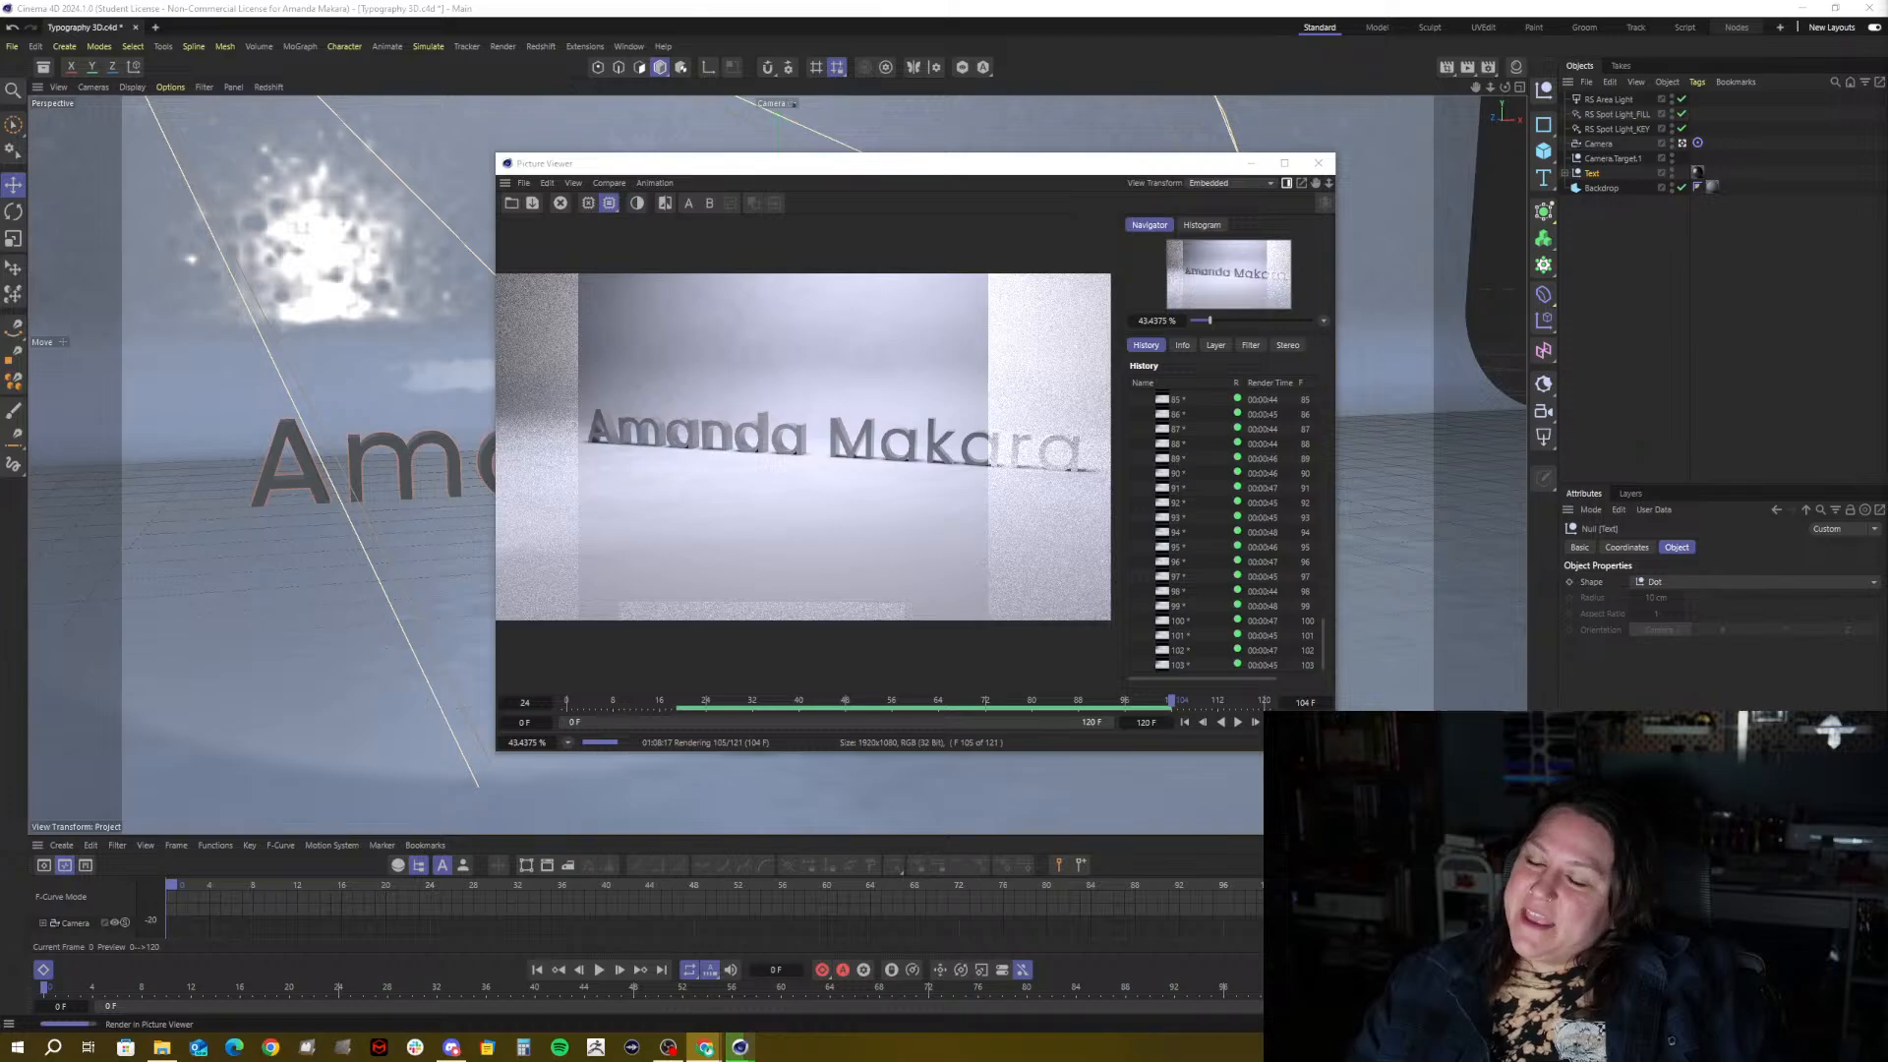
left_click_drag(1887, 89, 781, 85)
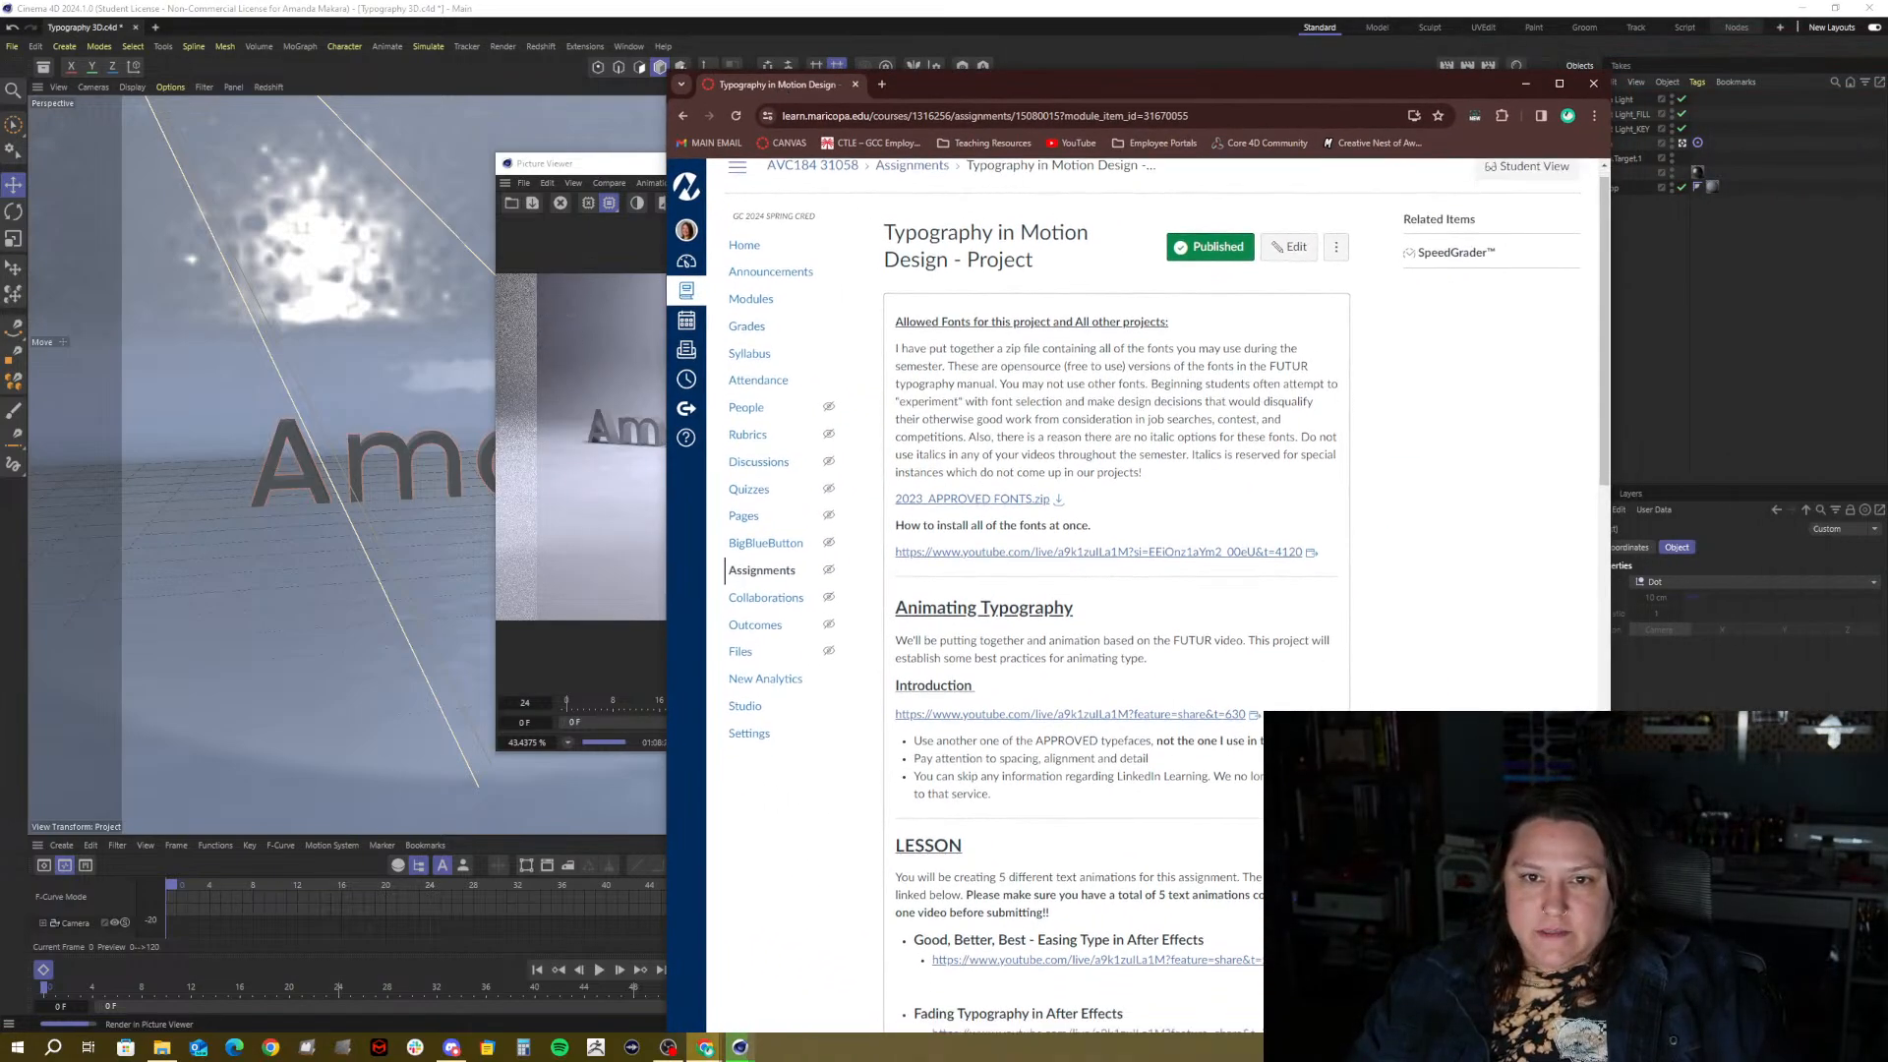
Highlight the Feb 19 due date and Feb 26 11:59pm end date, then minimize the browser
scroll(1151, 590, "down", 15)
scroll(887, 396, "up", 2)
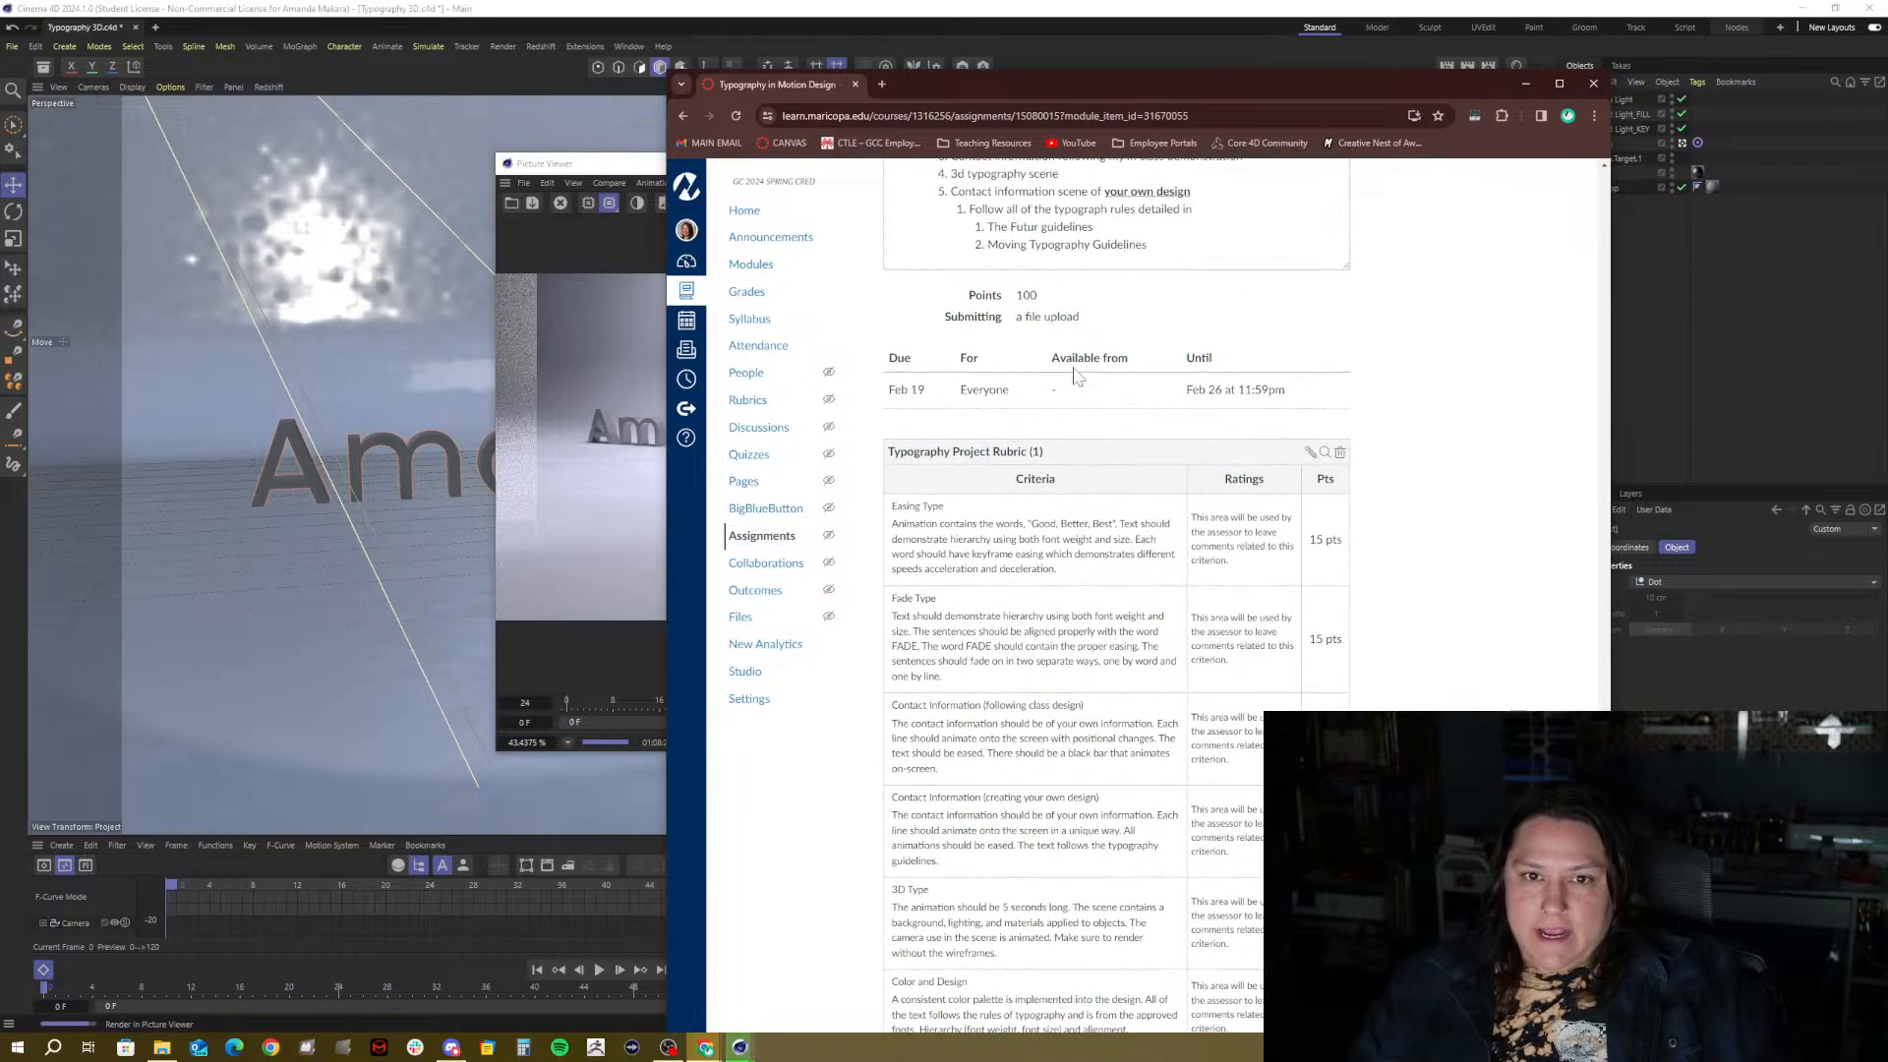
left_click_drag(887, 393, 926, 391)
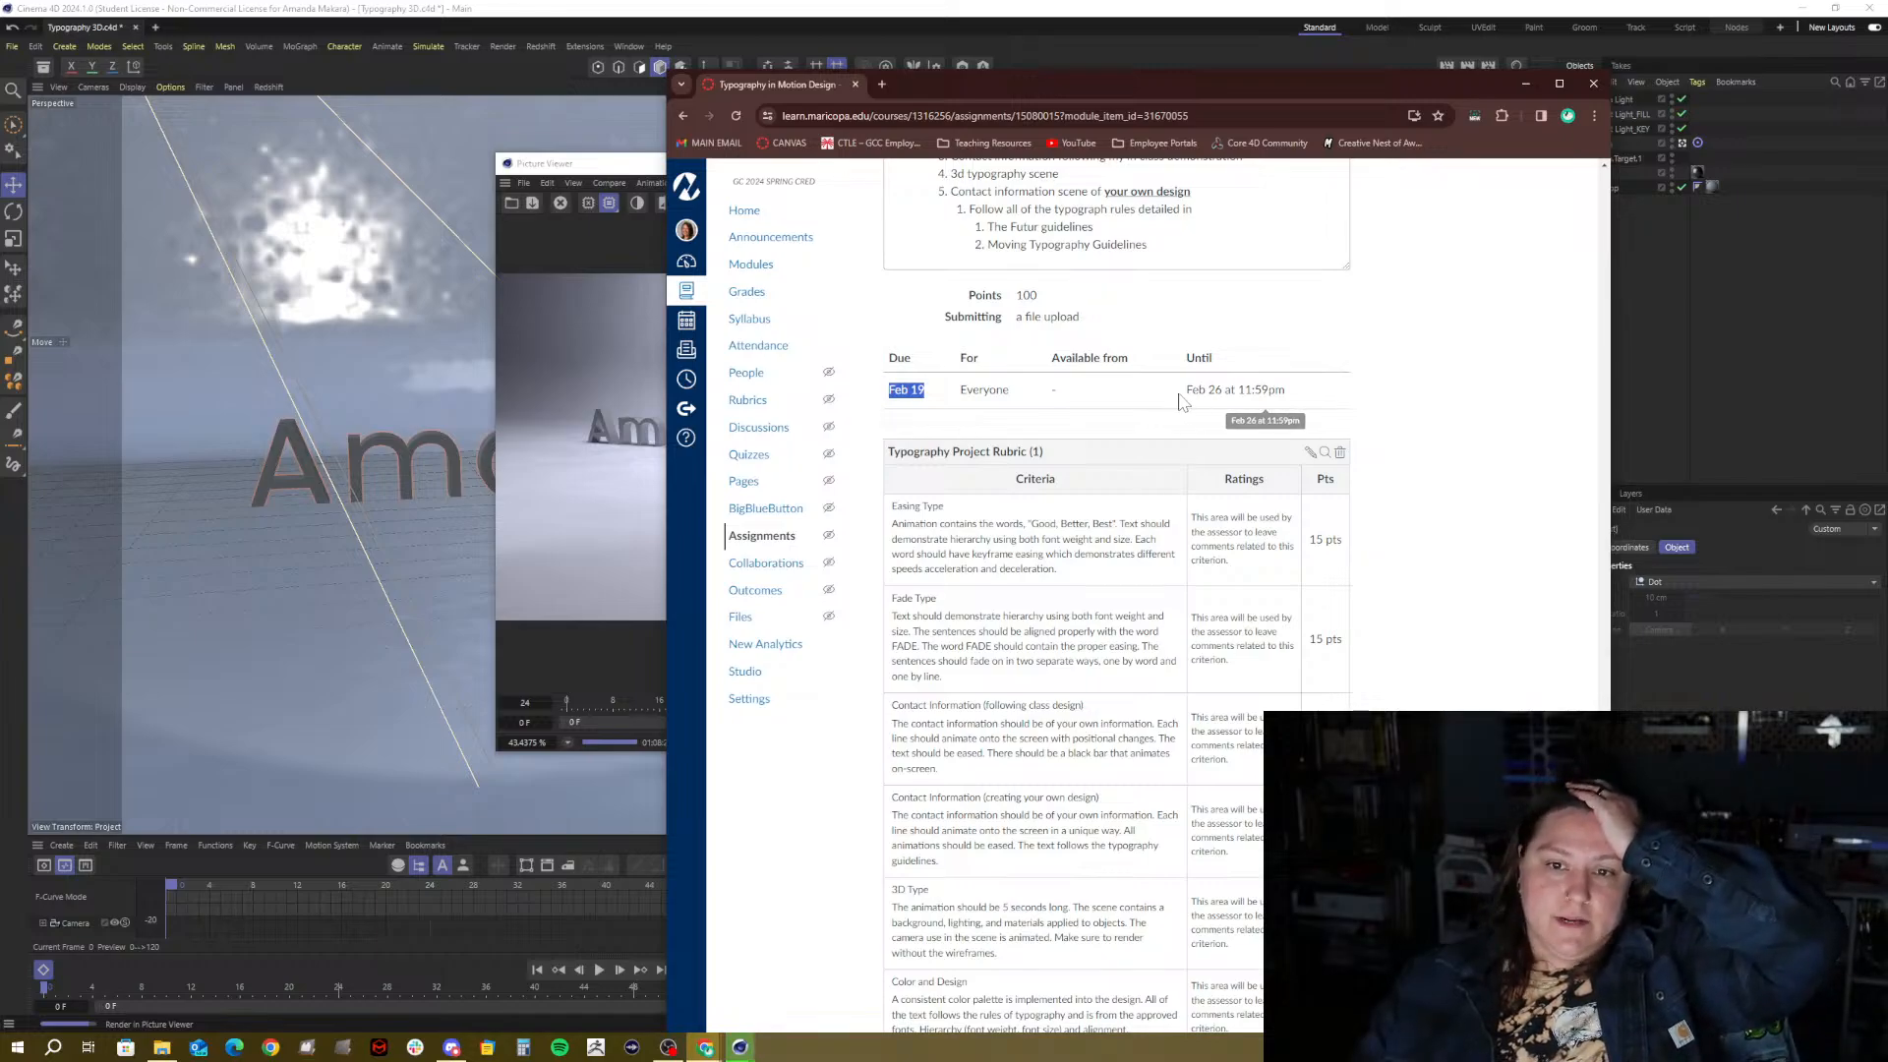
left_click_drag(1286, 391, 1183, 403)
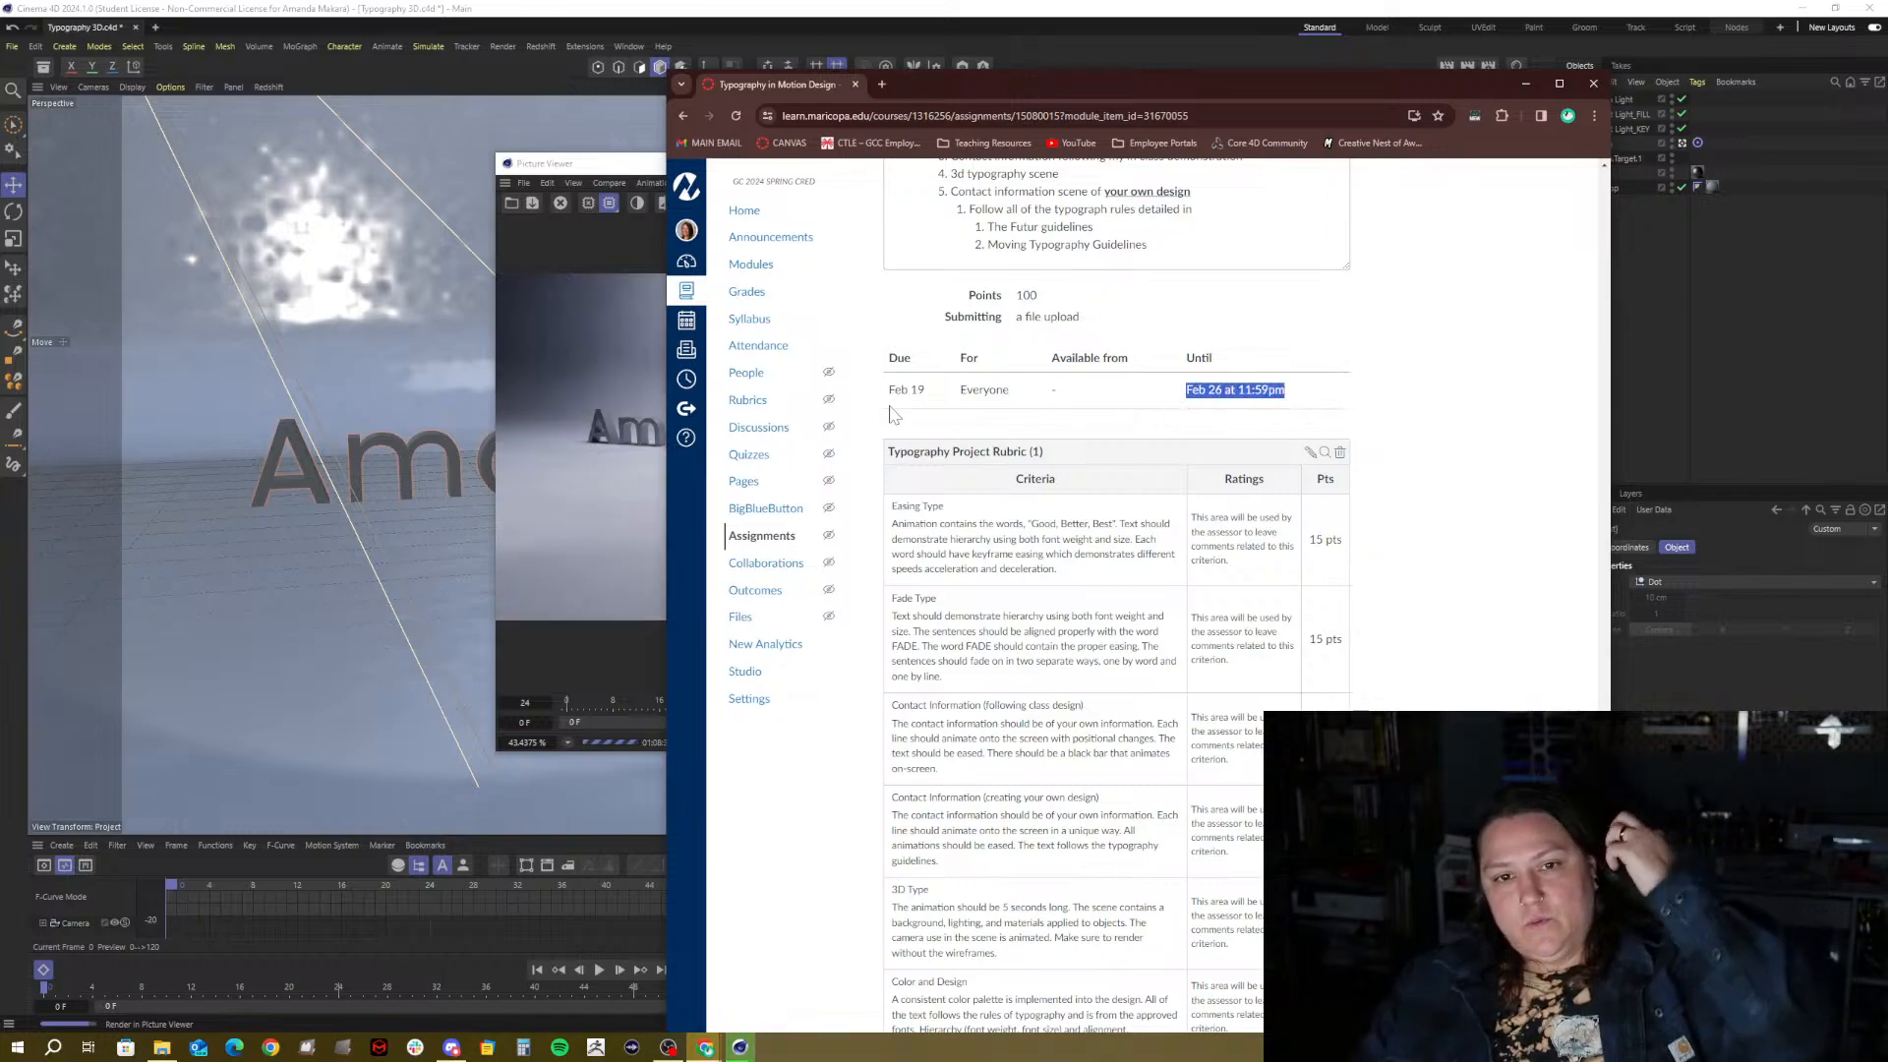
left_click_drag(892, 390, 929, 392)
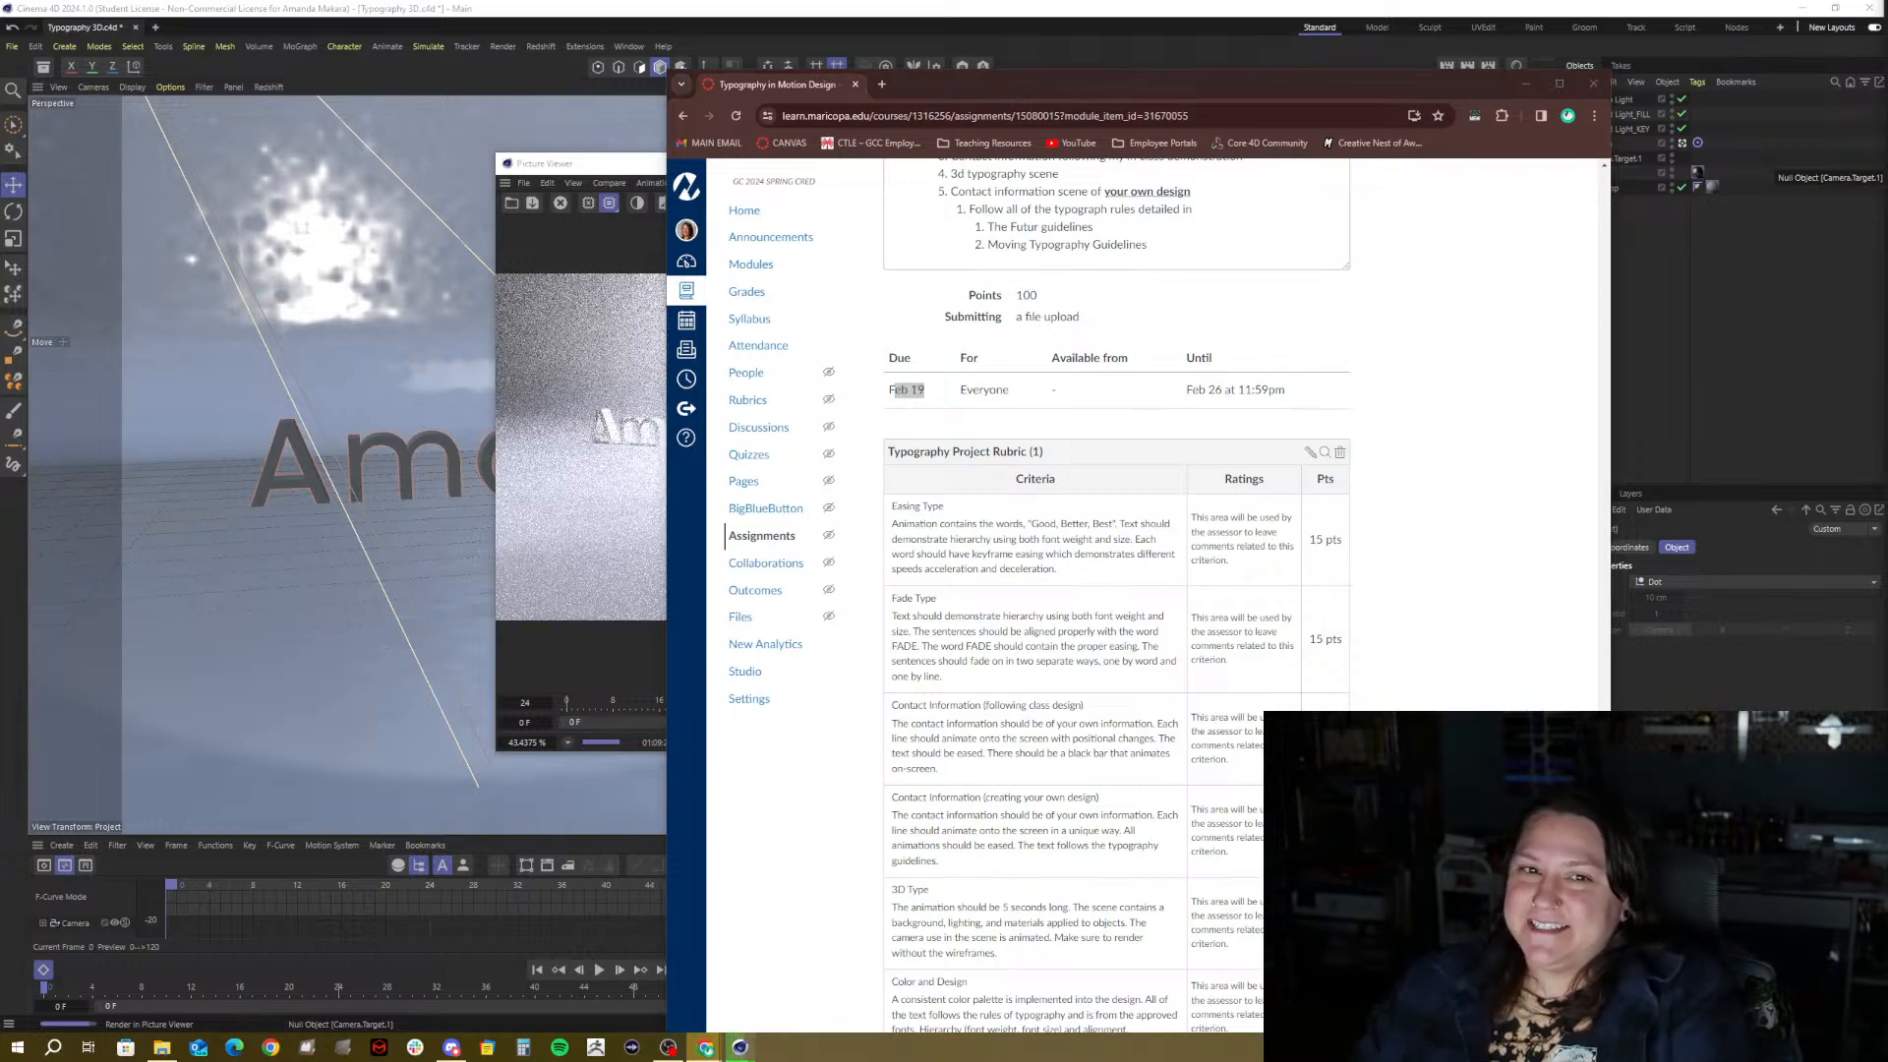
left_click(1198, 96)
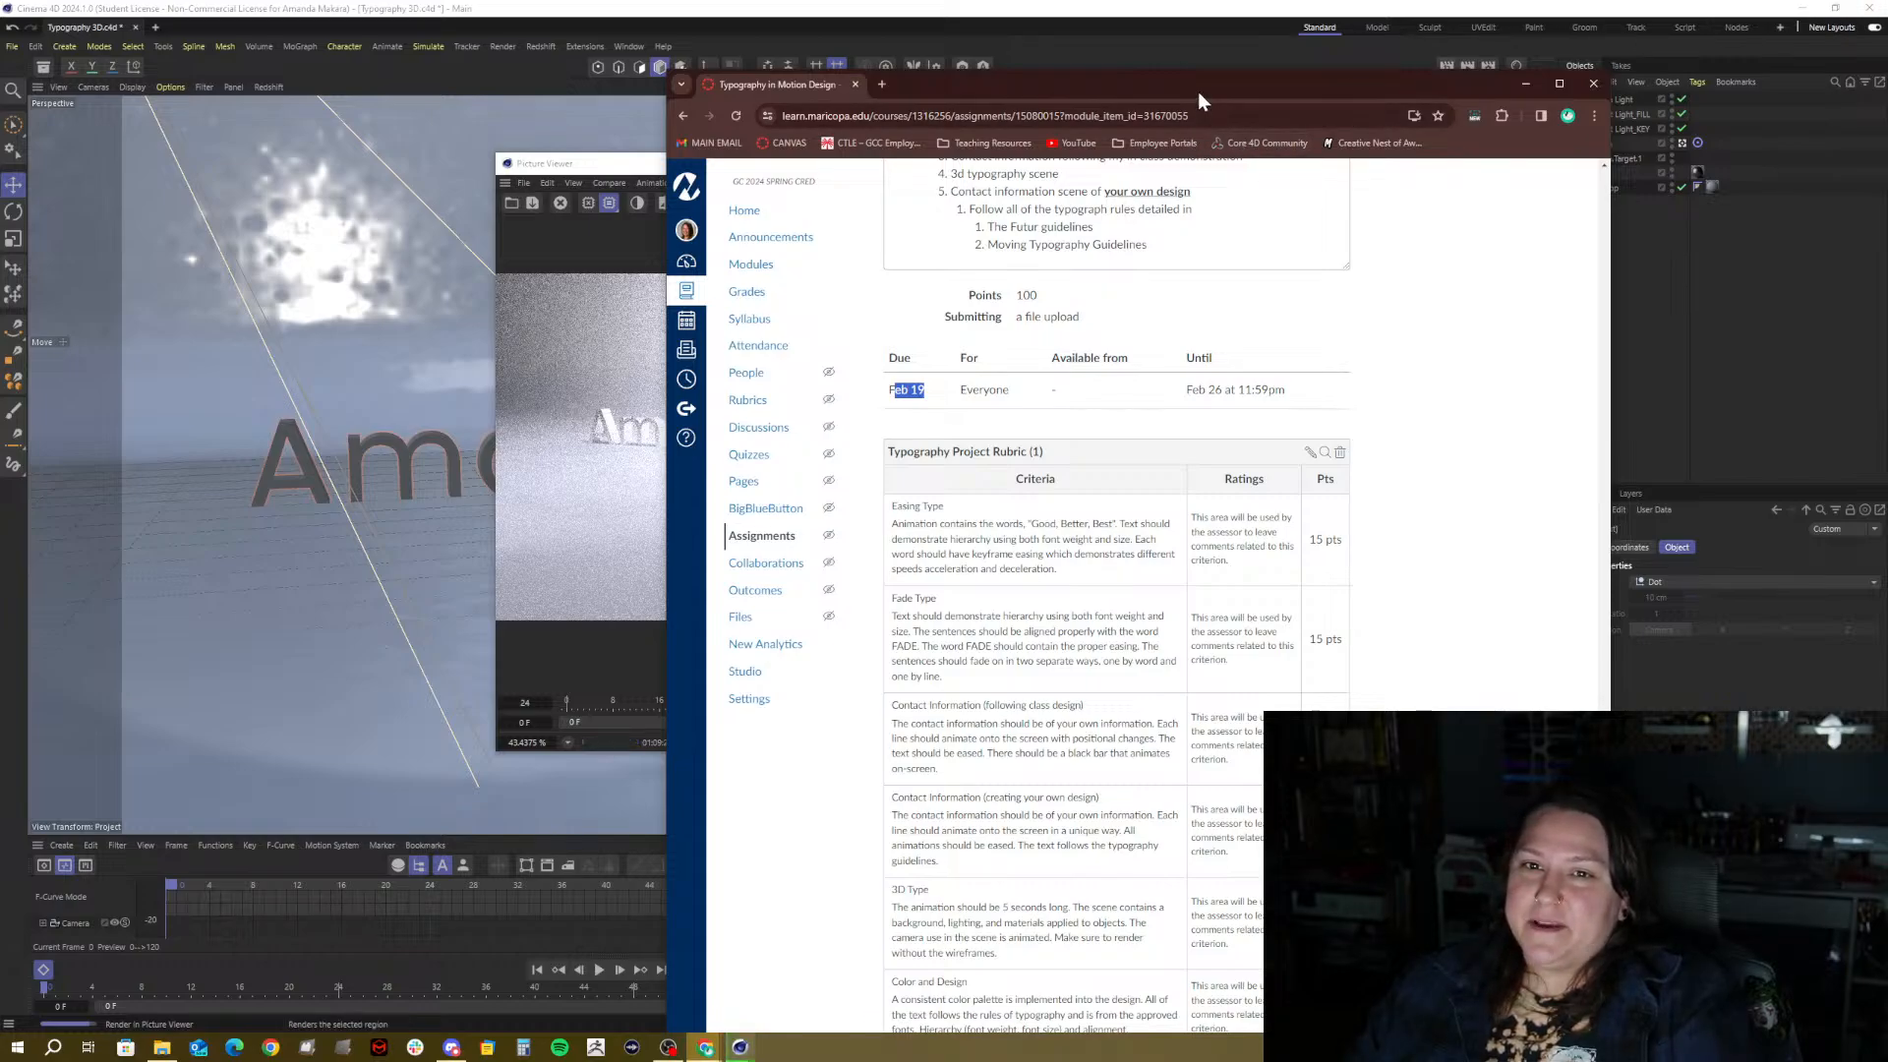
left_click(1525, 84)
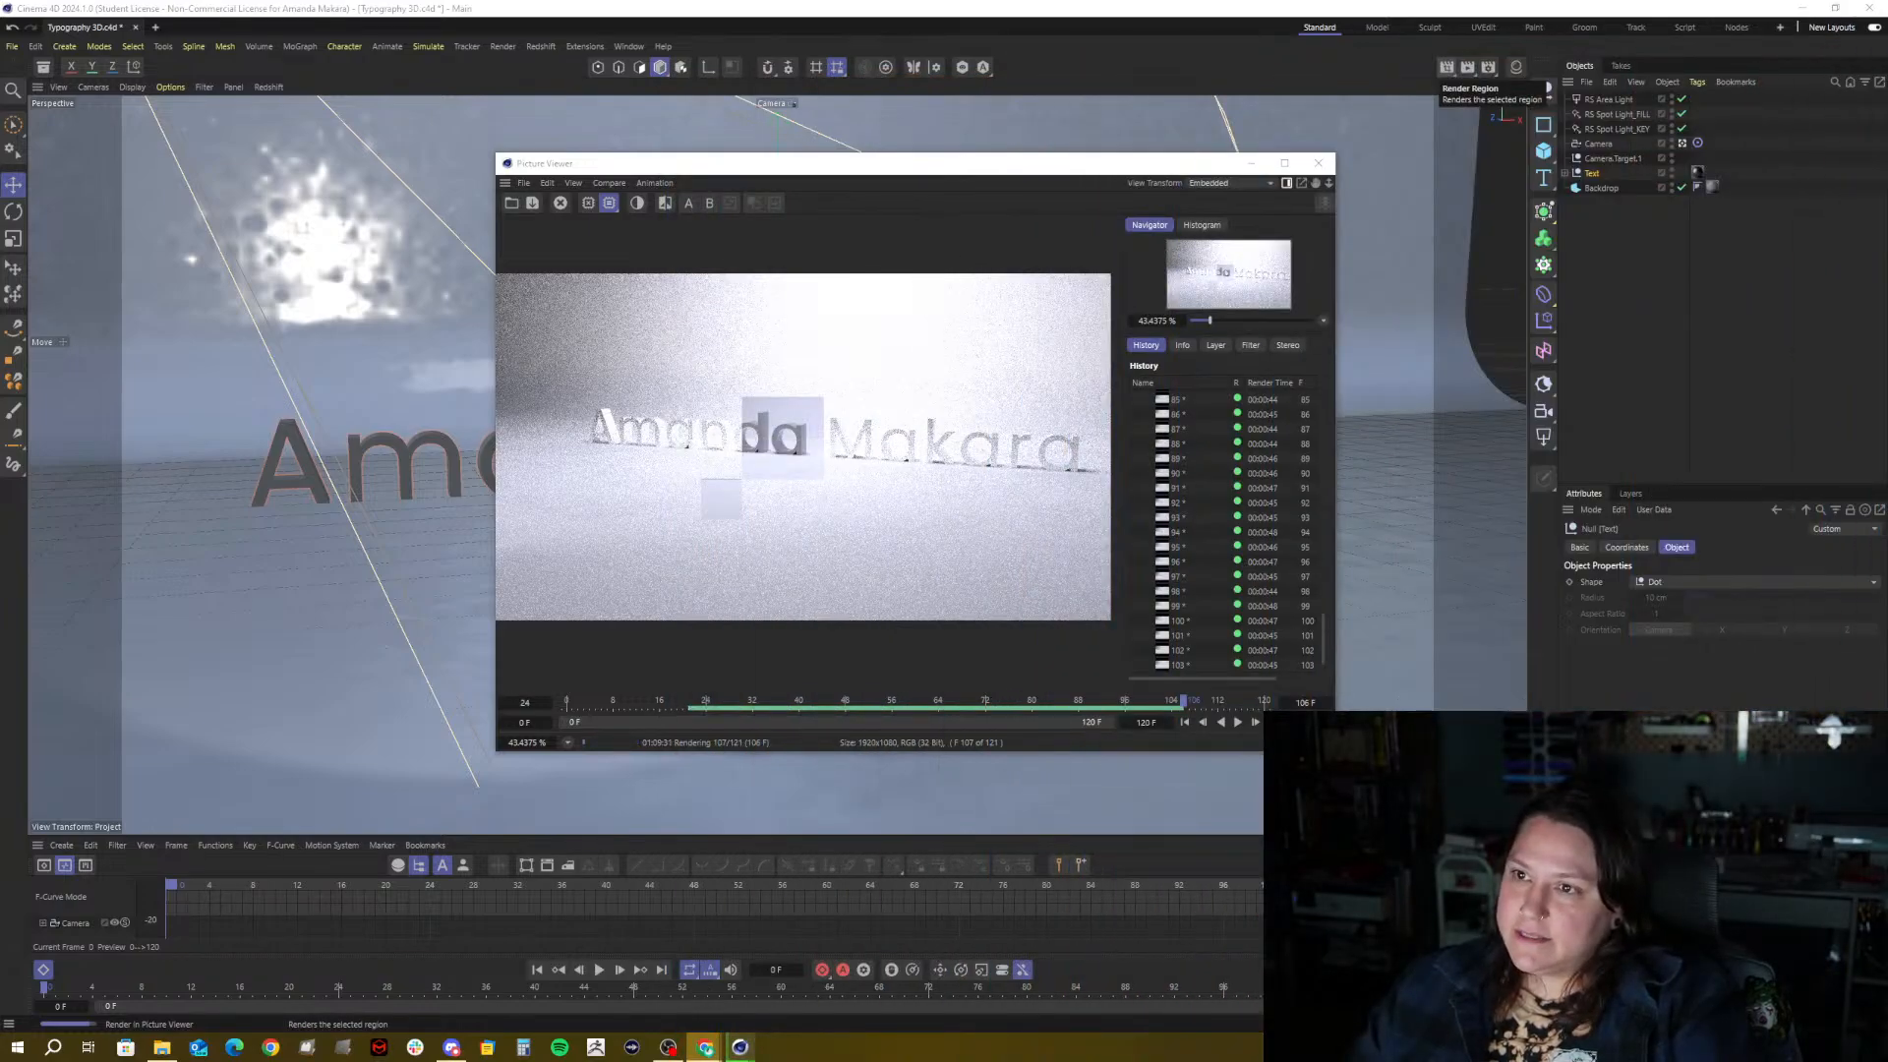